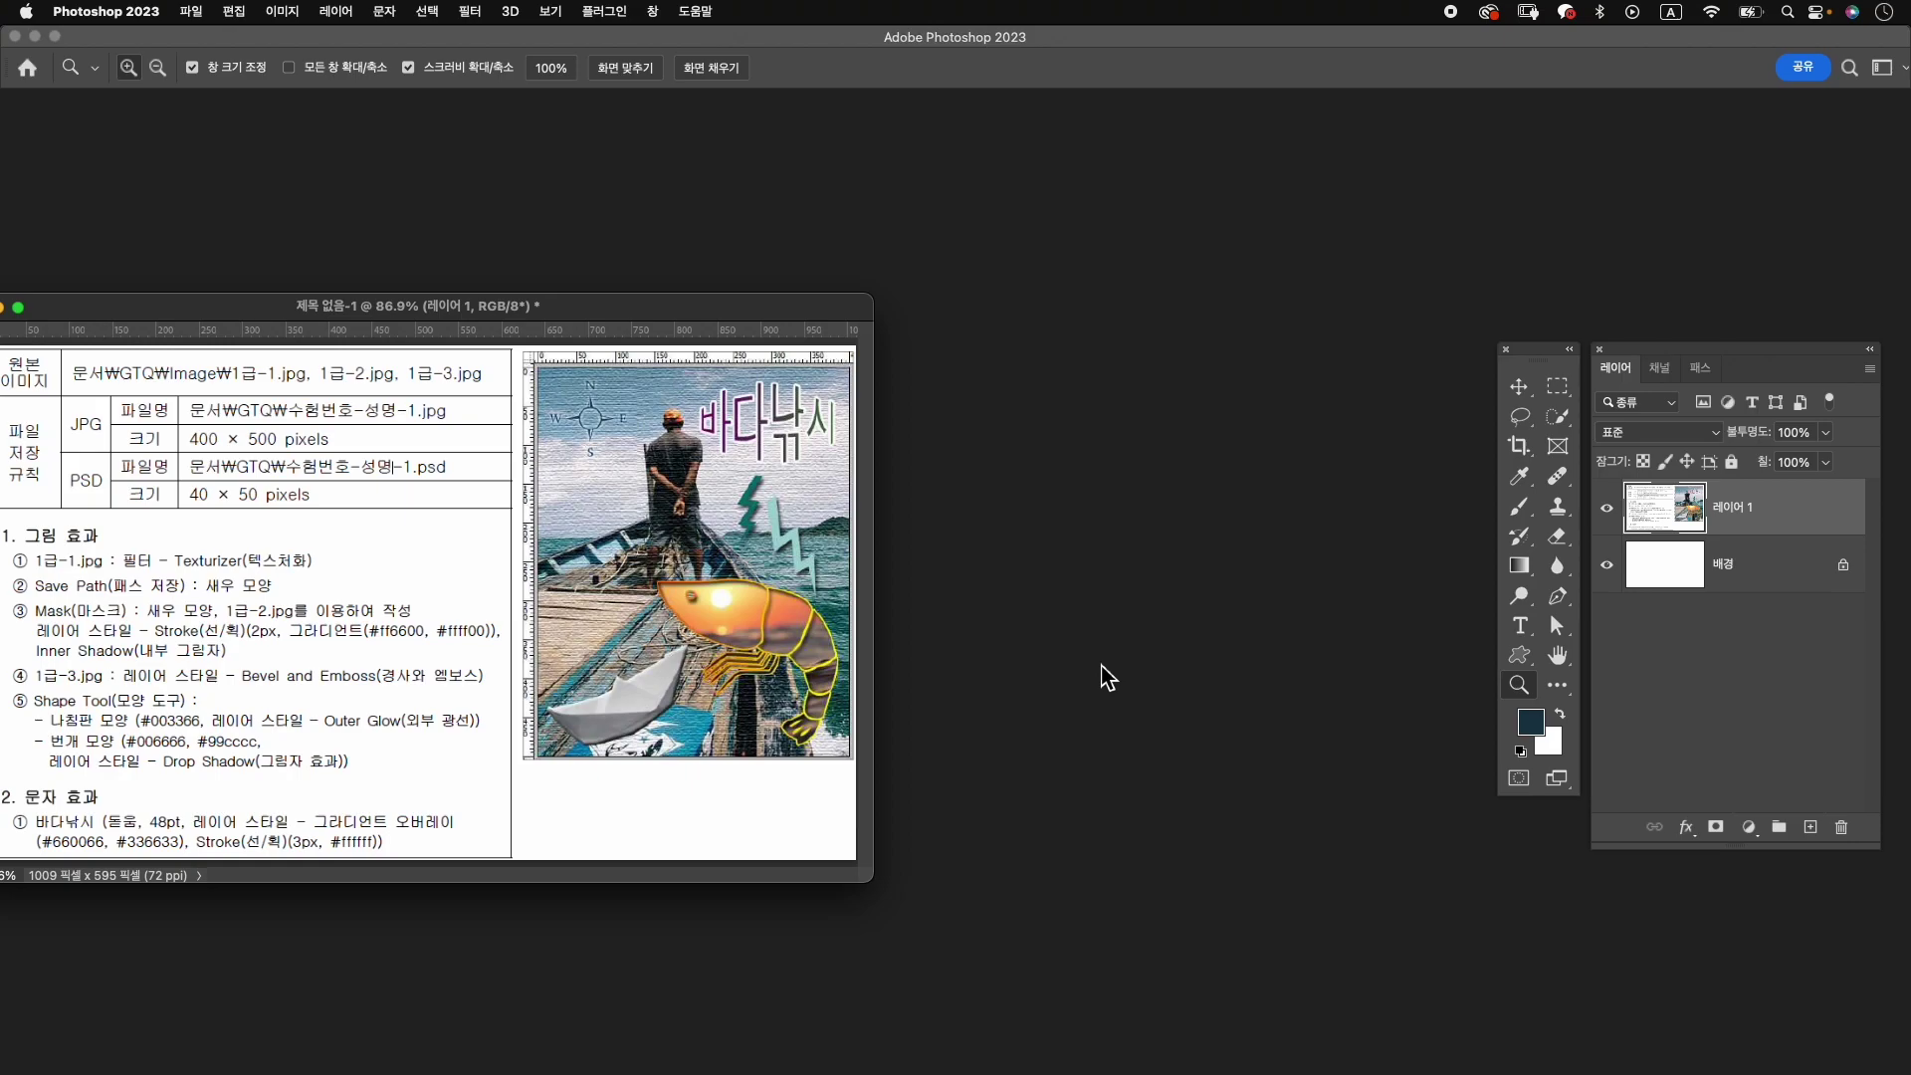
Create a blank document named 수험번호-성명-1, 400 pixels wide and 500 pixels high.
{"action": "key", "text": "super+n"}
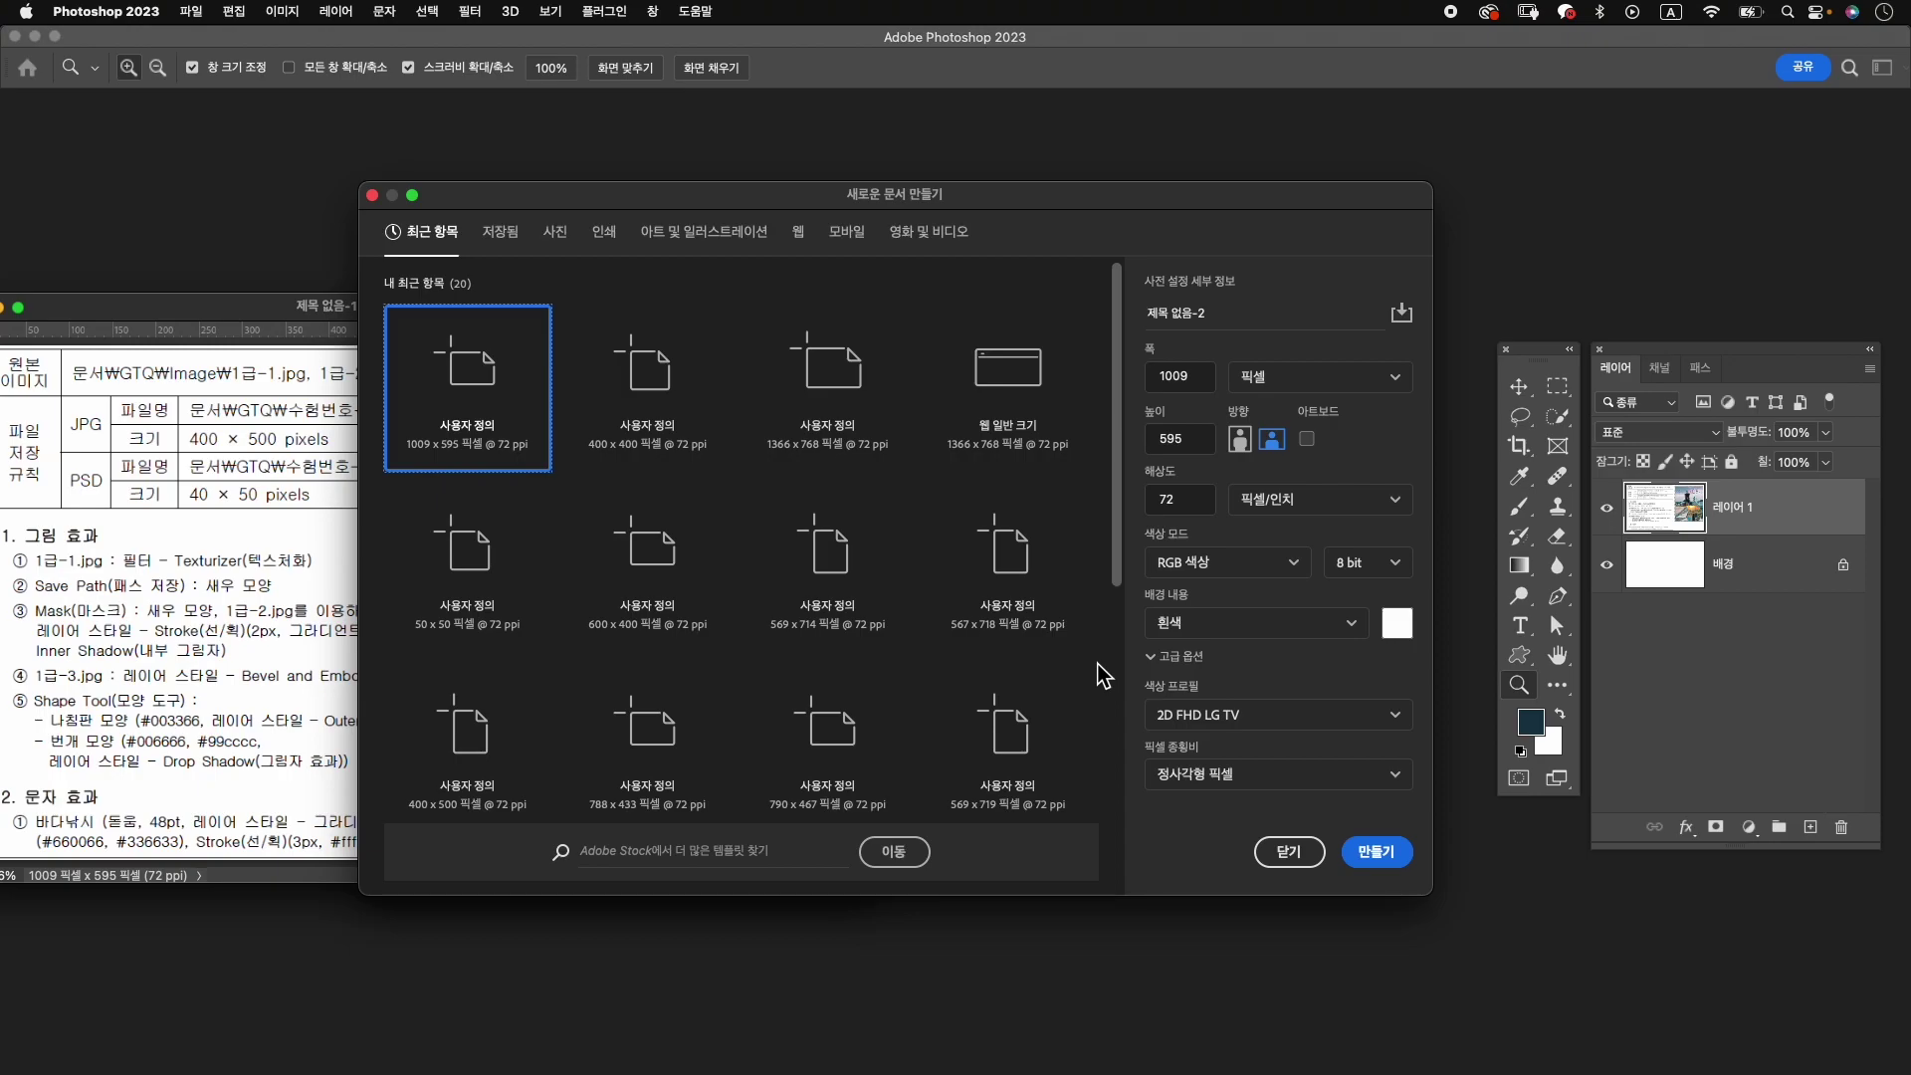
{"action": "triple_click", "coordinate": [1191, 312]}
{"action": "key", "text": "BackSpace"}
{"action": "type", "text": "시"}
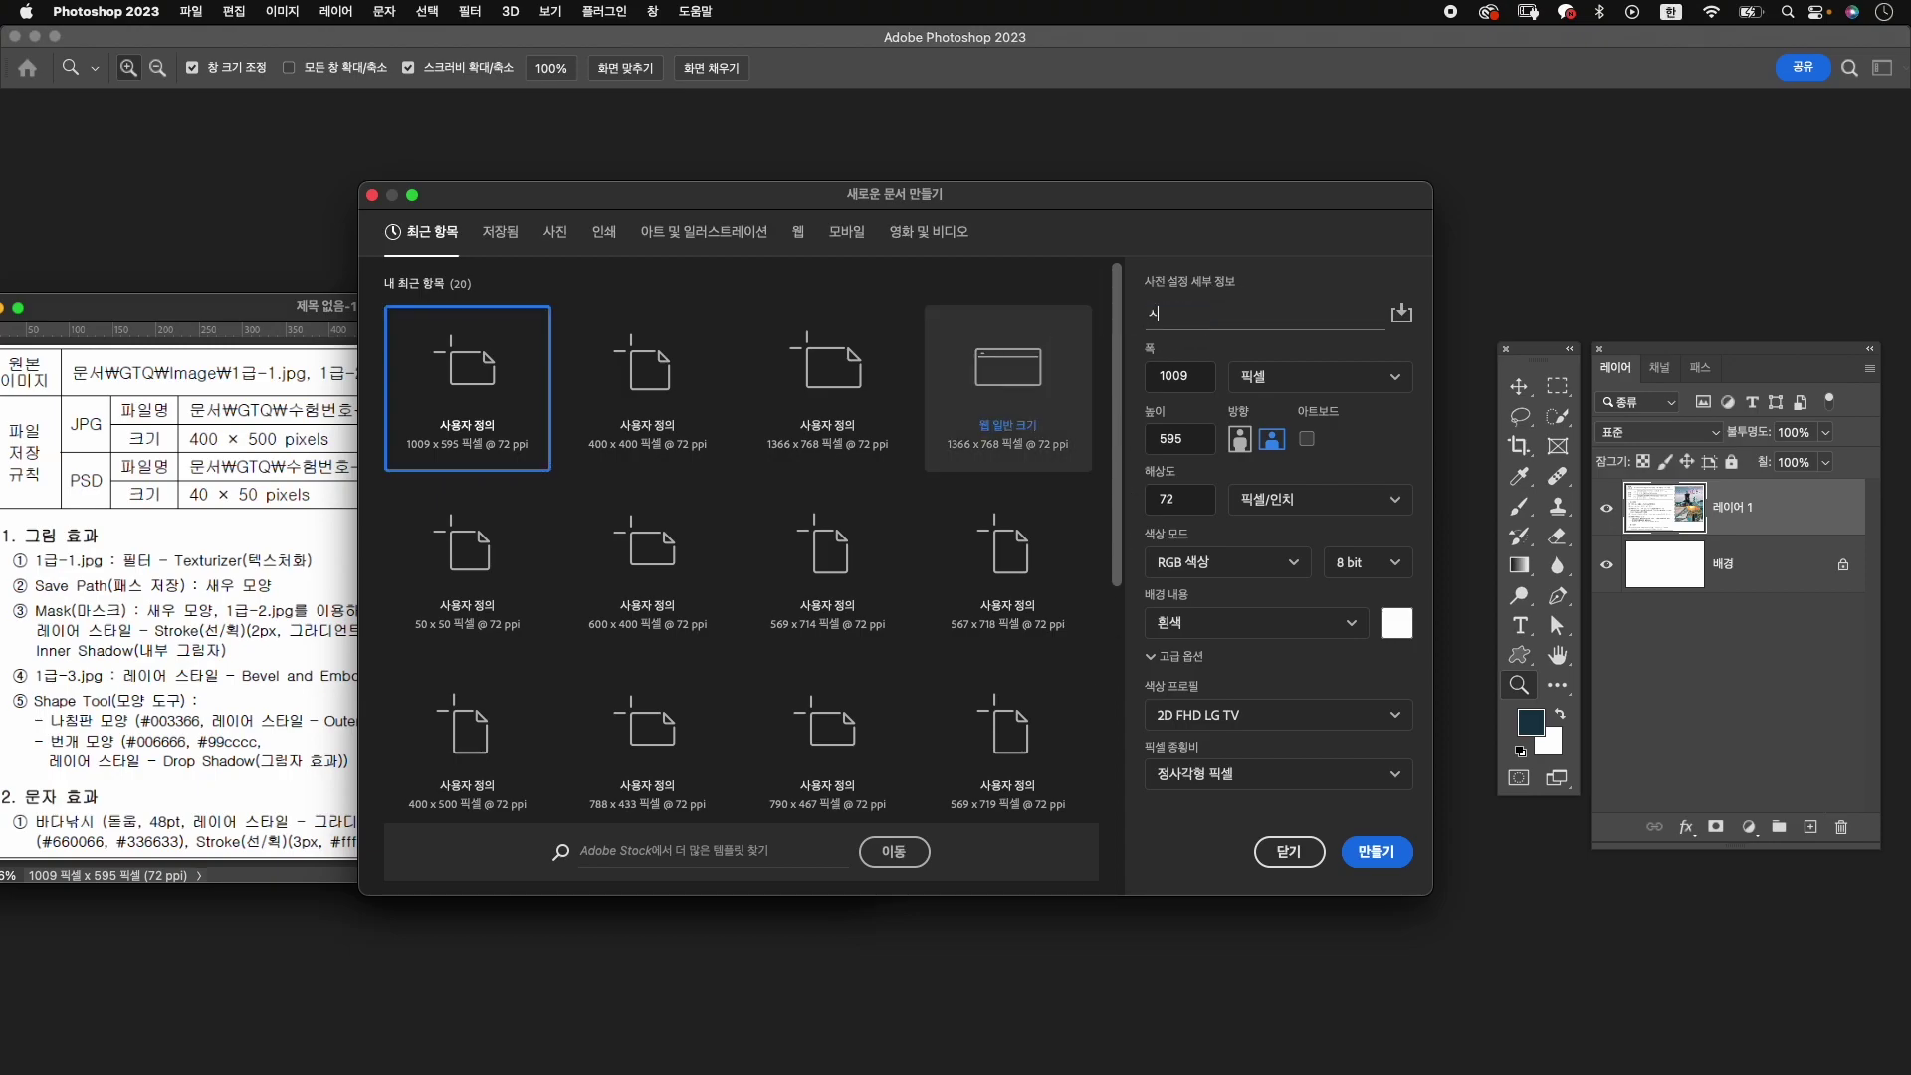
{"action": "type", "text": "수험번호-성명-1"}
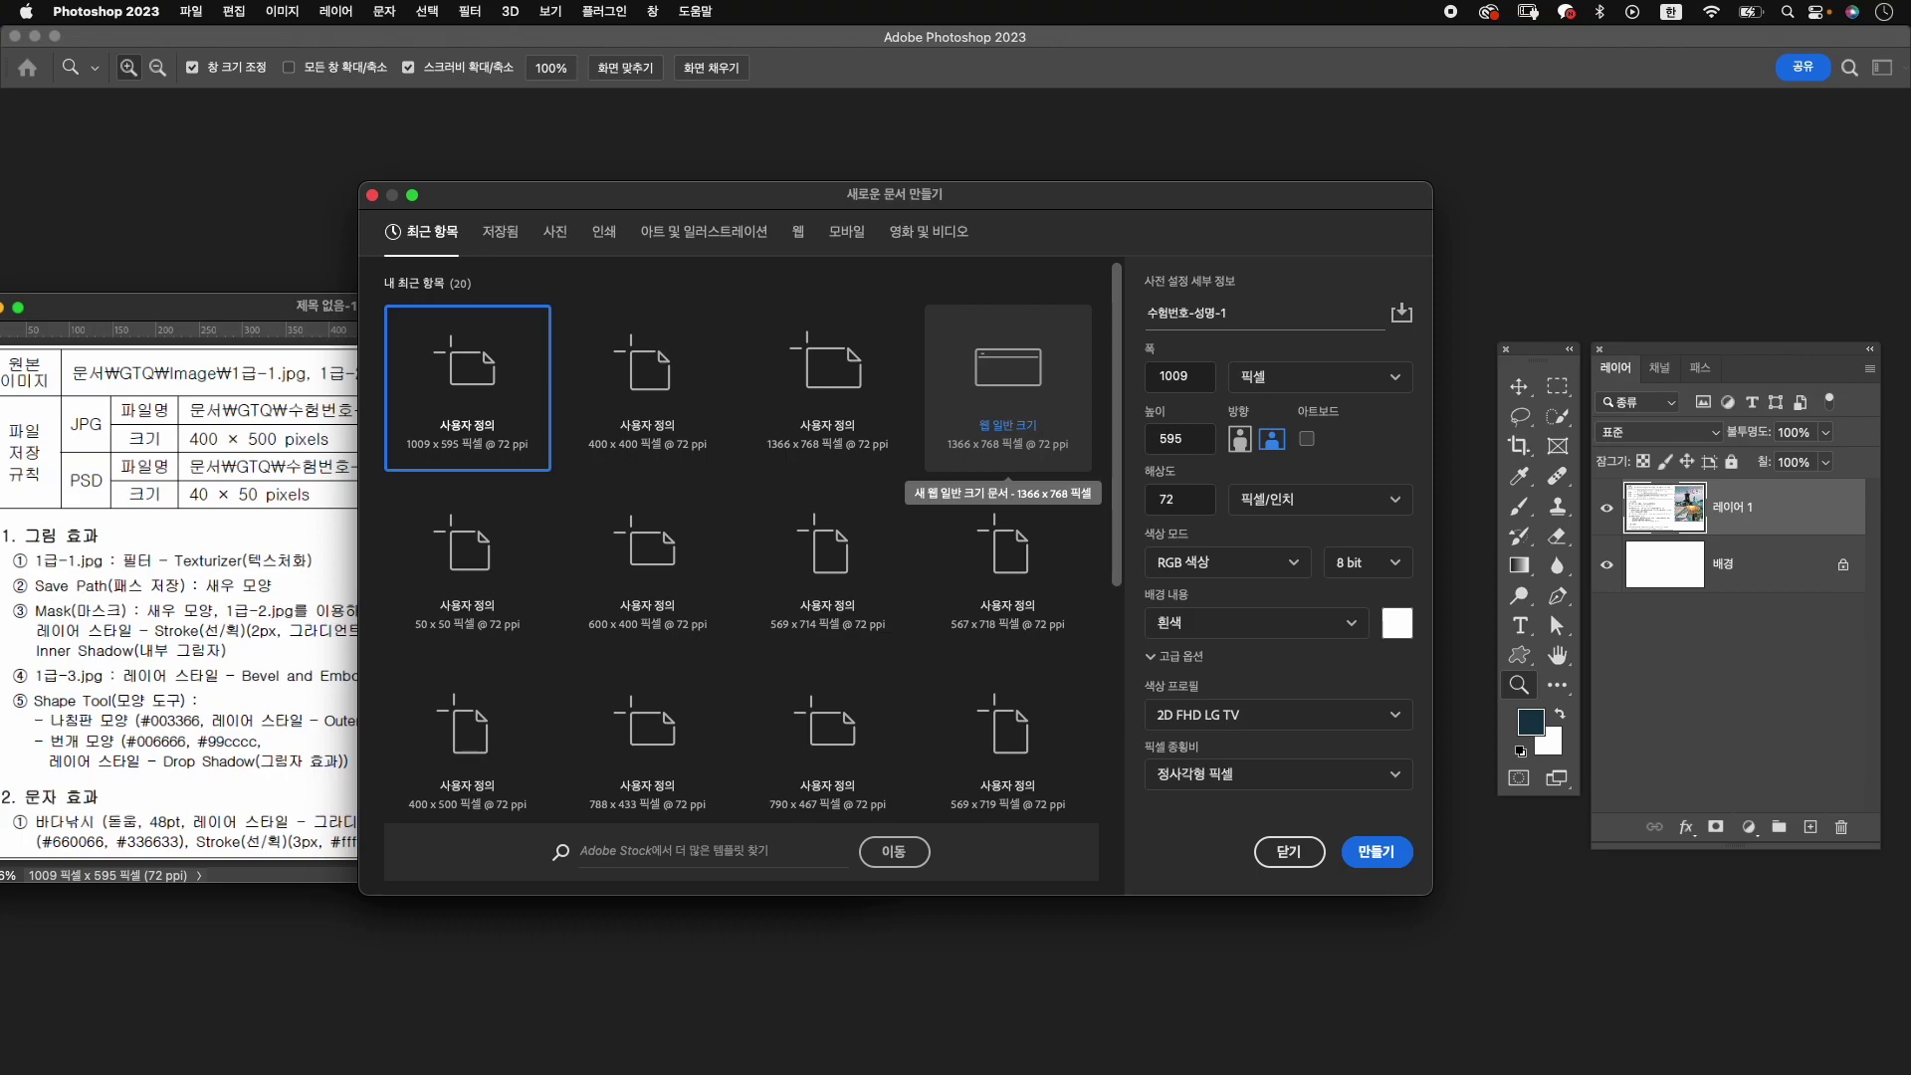
{"action": "key", "text": "Tab"}
{"action": "type", "text": "0"}
{"action": "key", "text": "Tab"}
{"action": "type", "text": "500"}
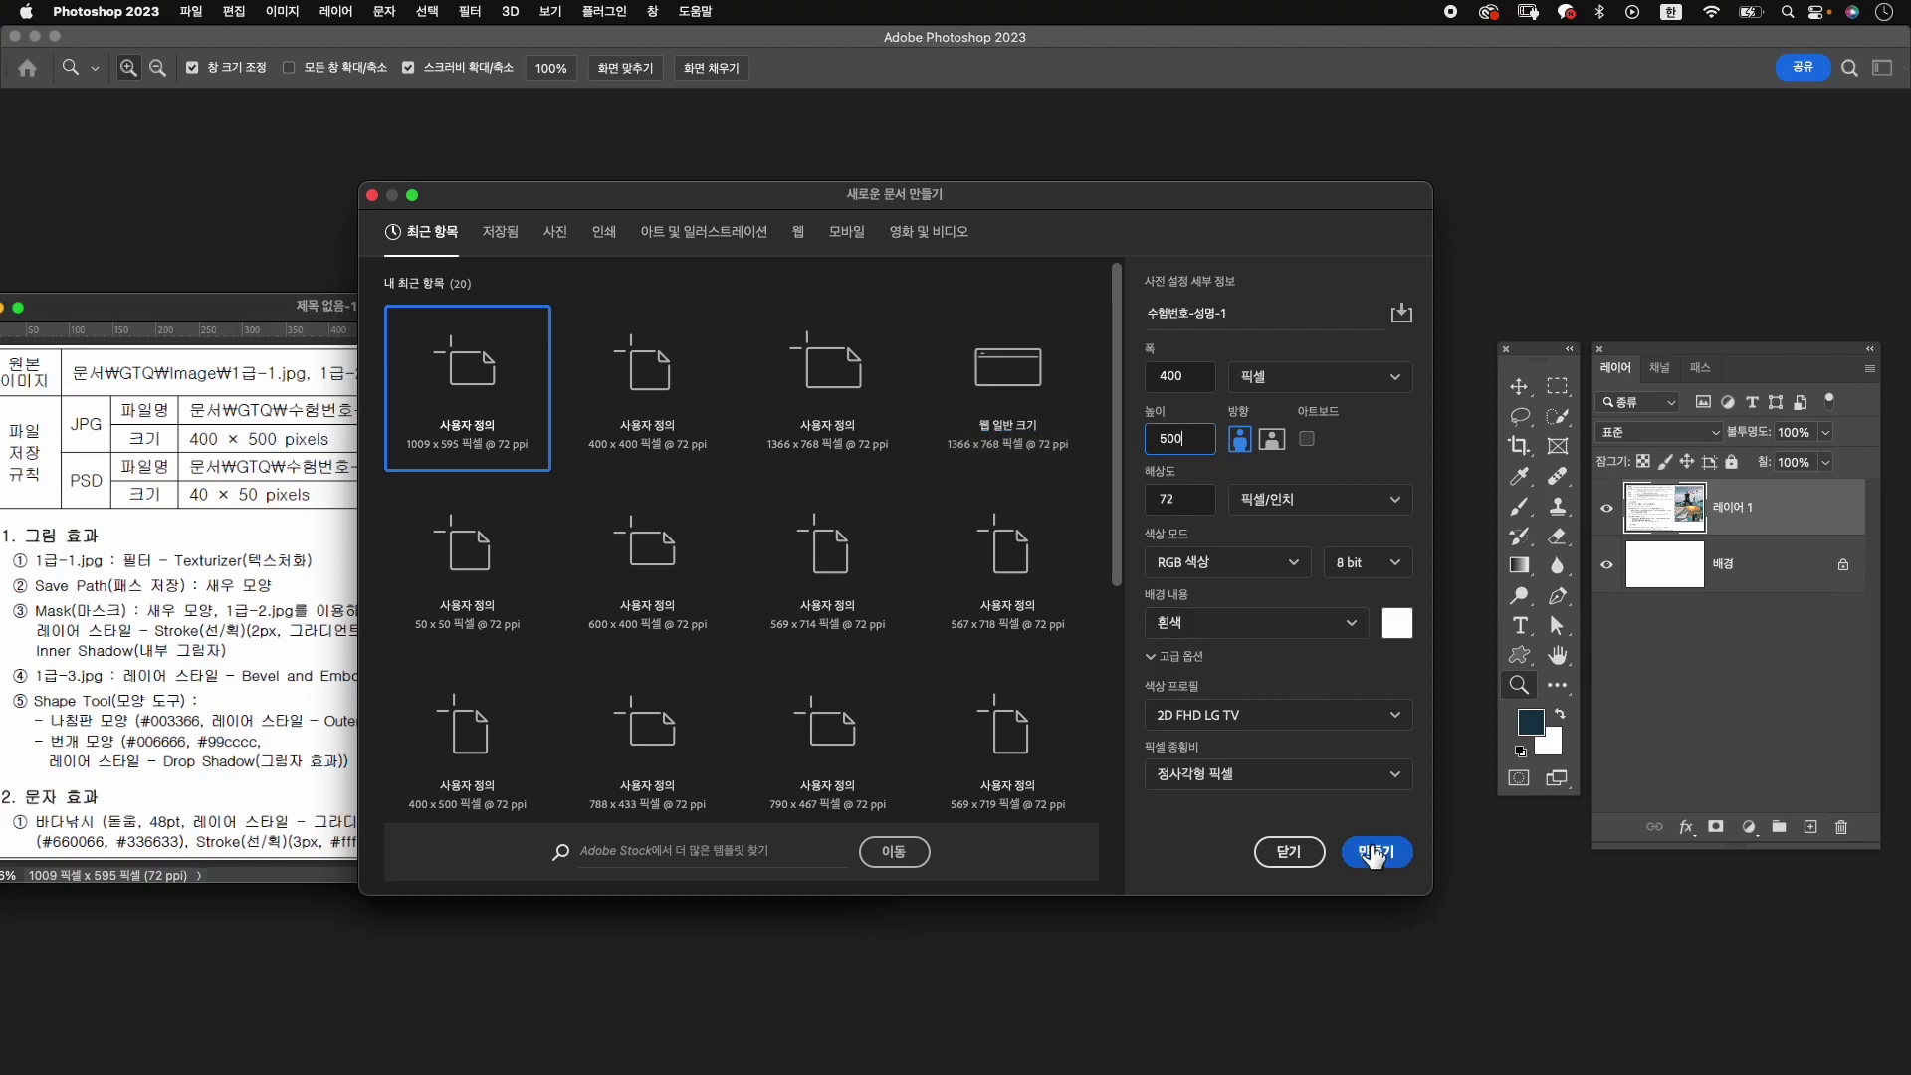
{"action": "left_click", "coordinate": [1374, 854]}
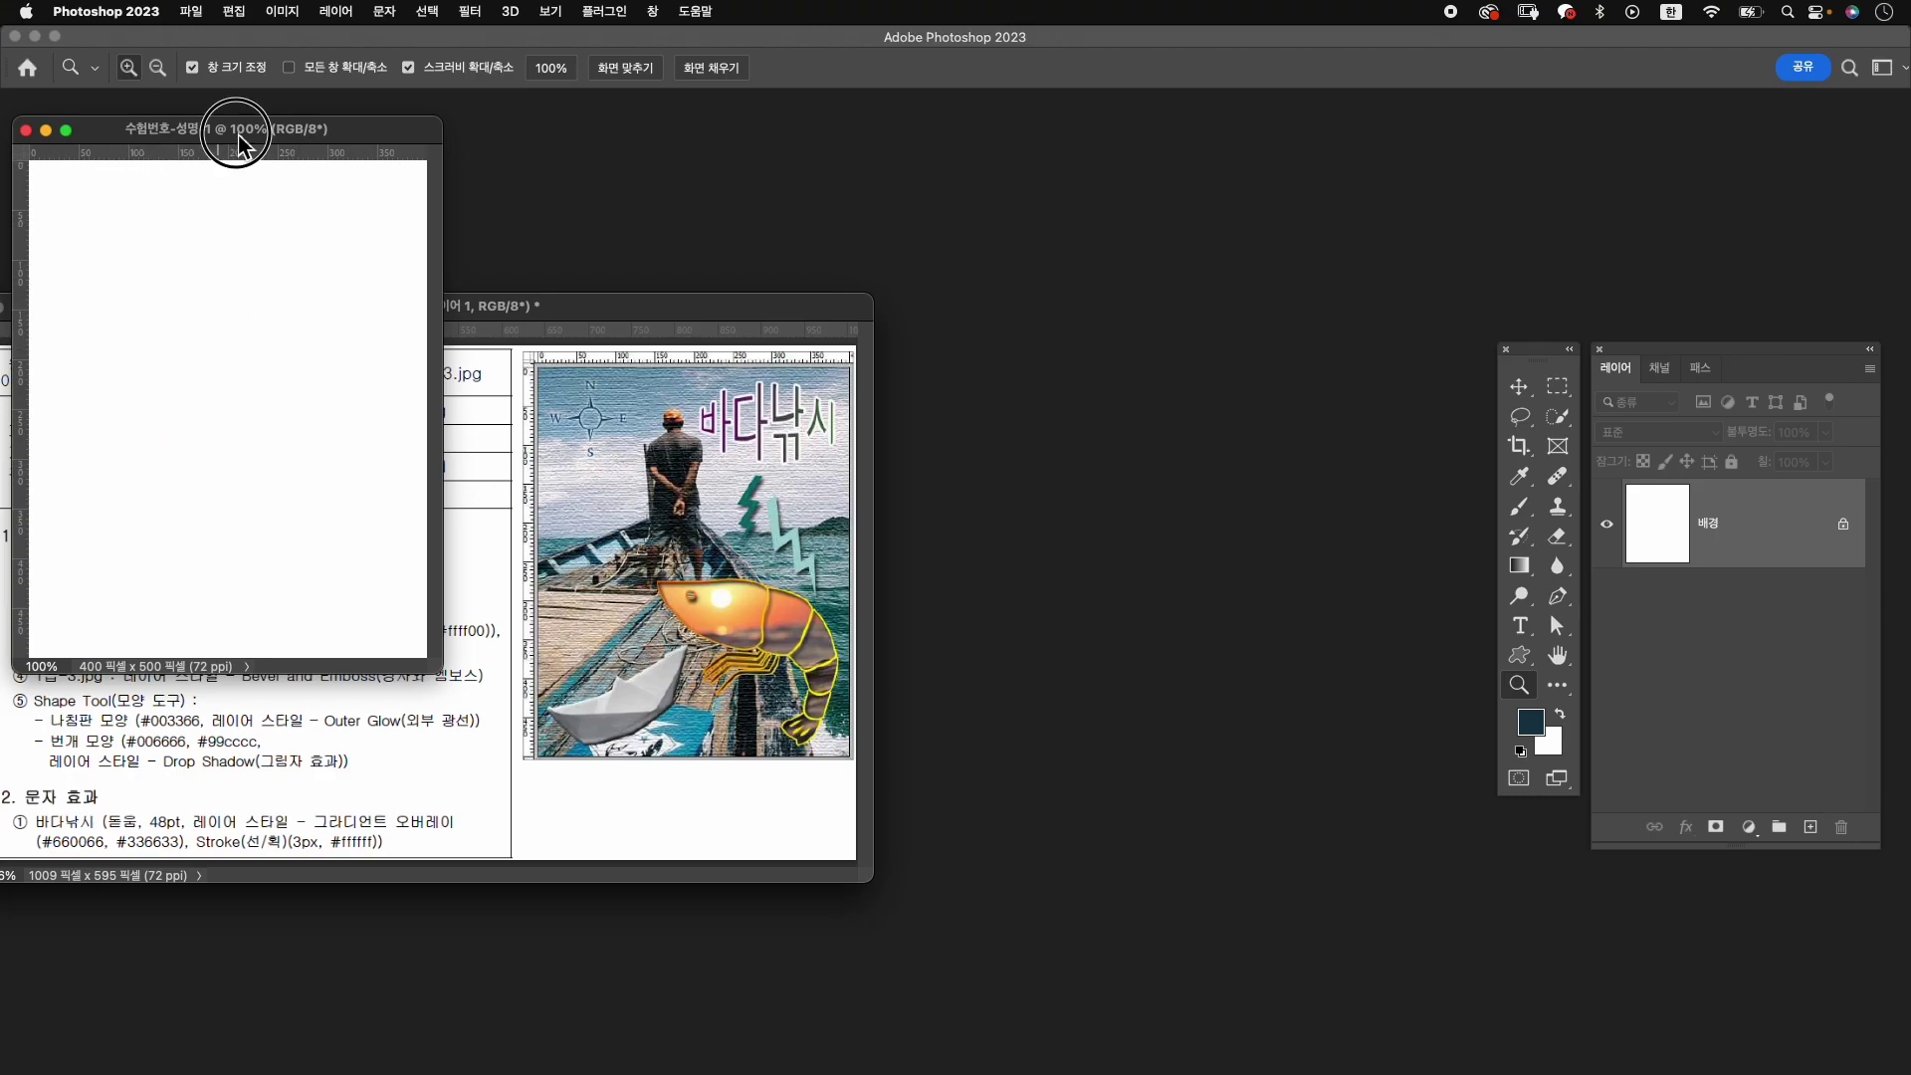
Arrange the new document window and open 1급-1.jpg from the GTQ Image folder.
{"action": "left_click_drag", "start_coordinate": [239, 144], "coordinate": [1080, 267]}
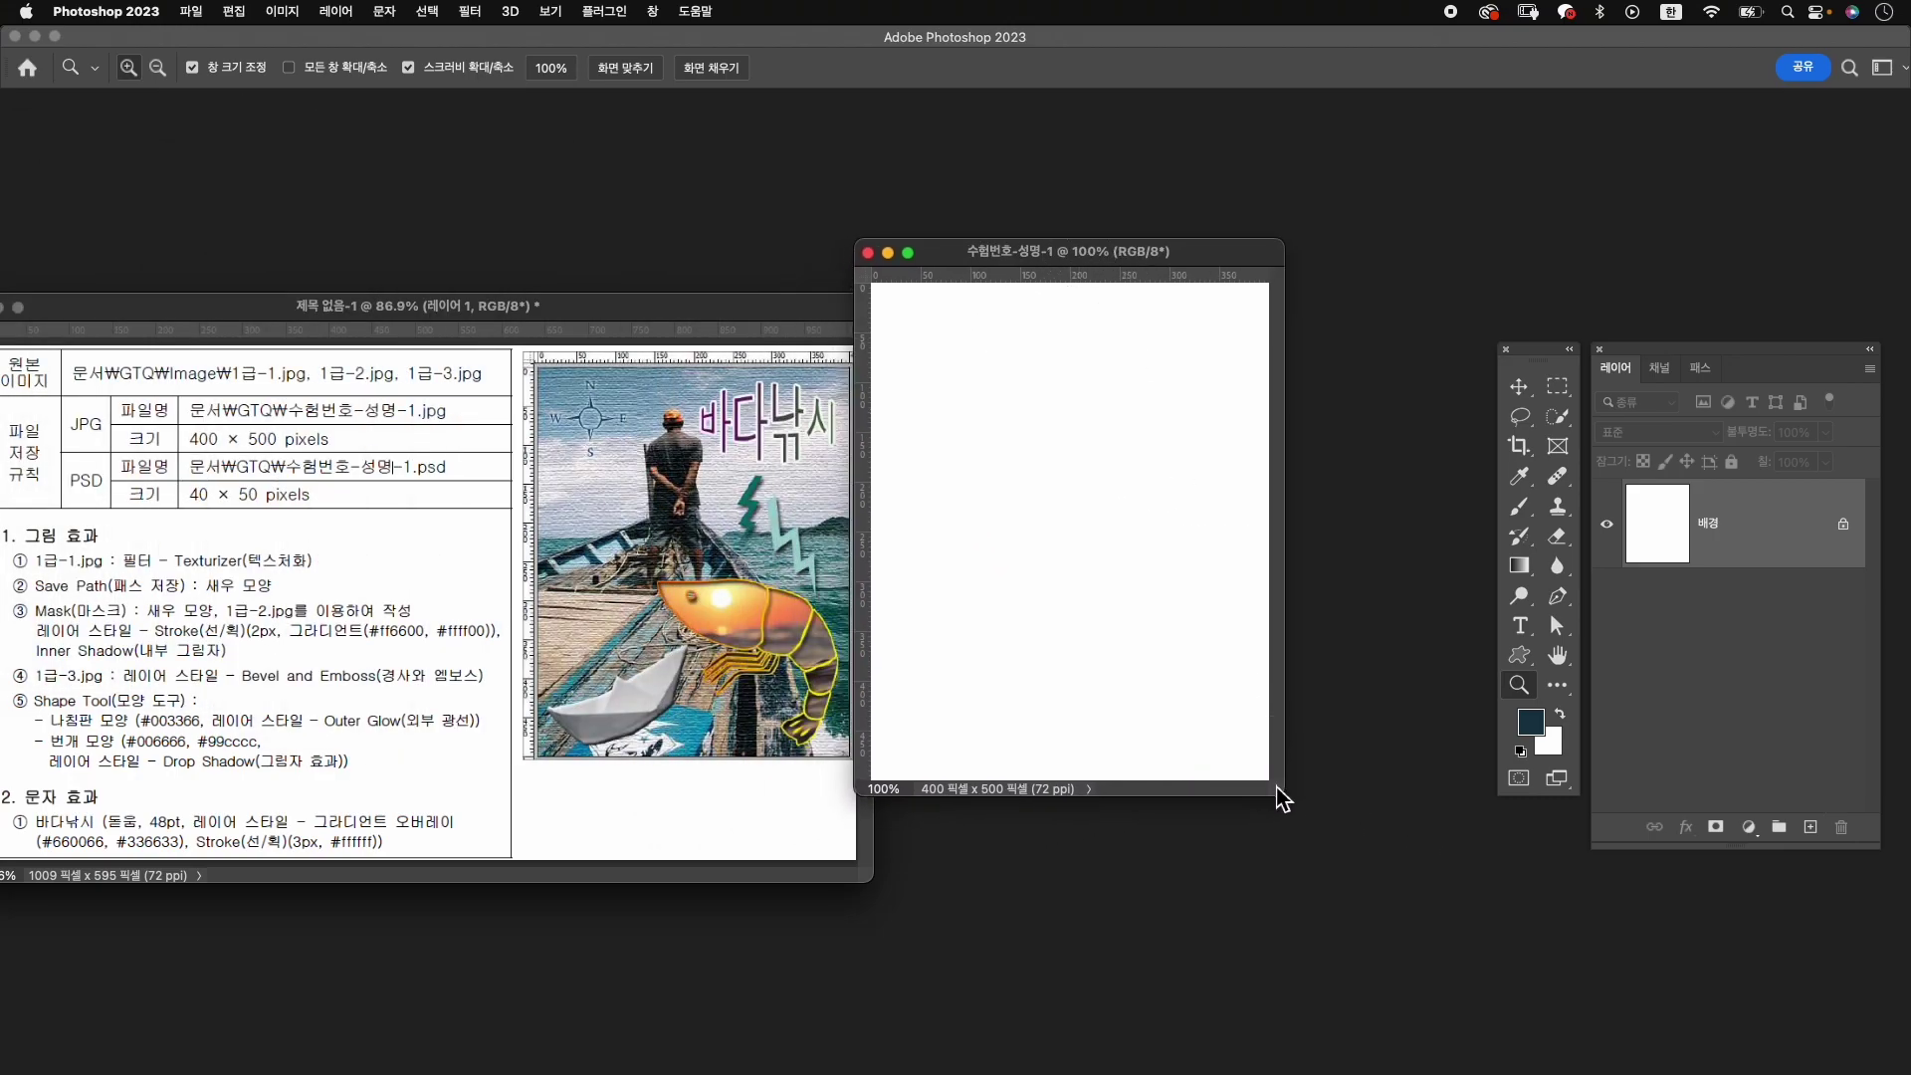
{"action": "left_click_drag", "start_coordinate": [1283, 800], "coordinate": [1455, 910]}
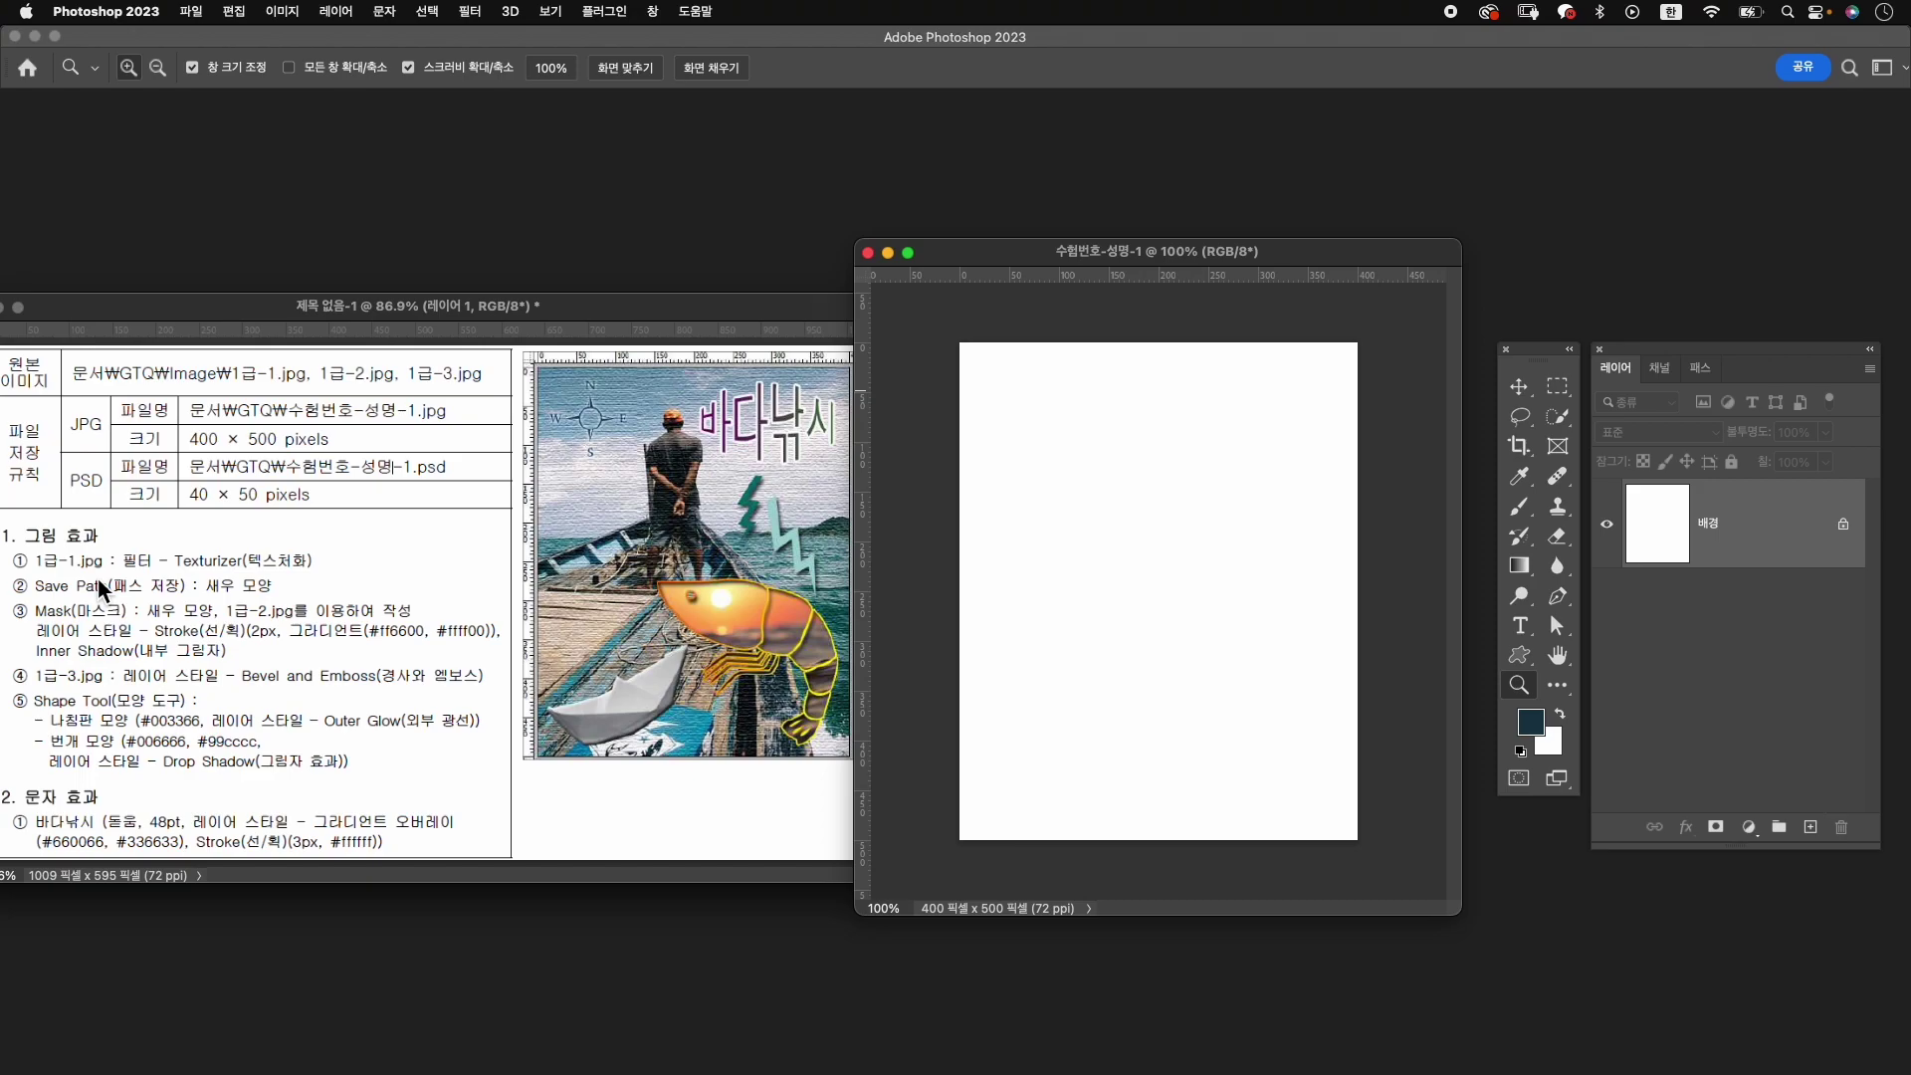
{"action": "key", "text": "super+o"}
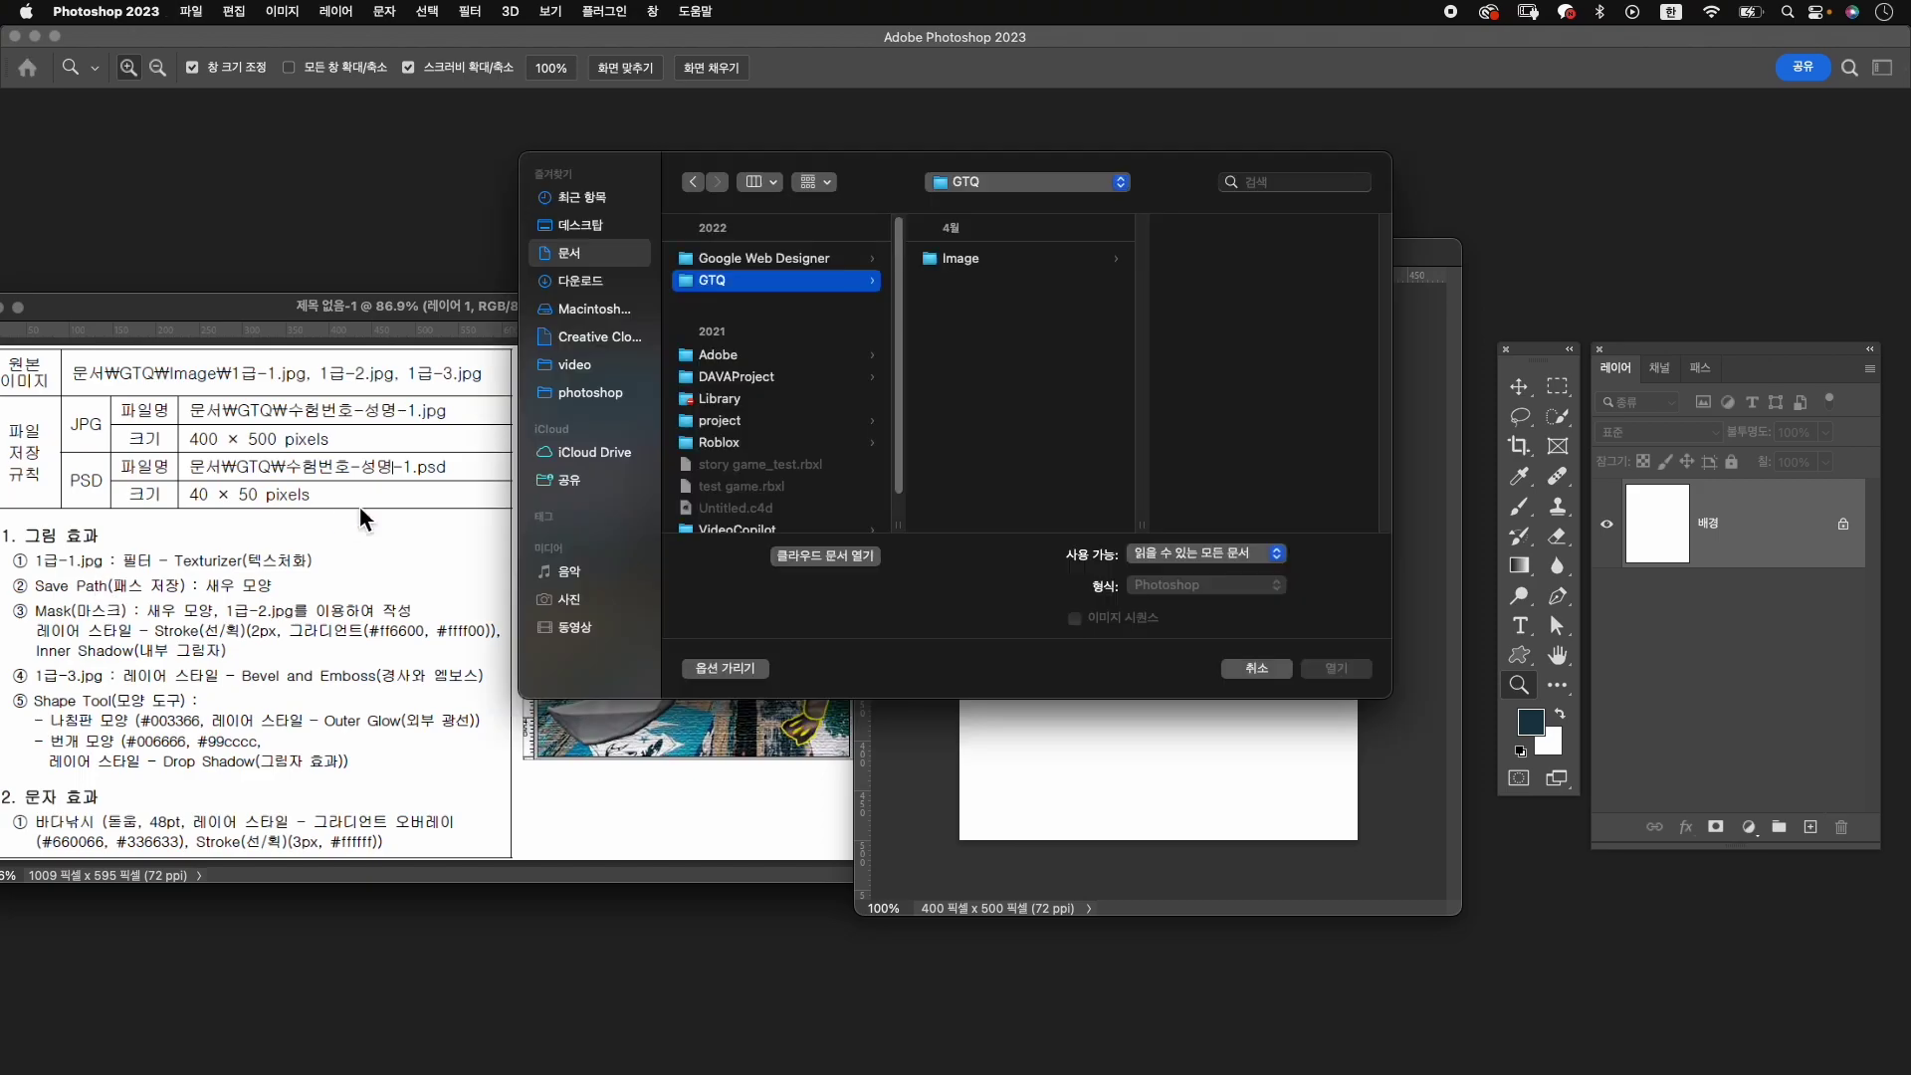
{"action": "left_click", "coordinate": [1040, 261]}
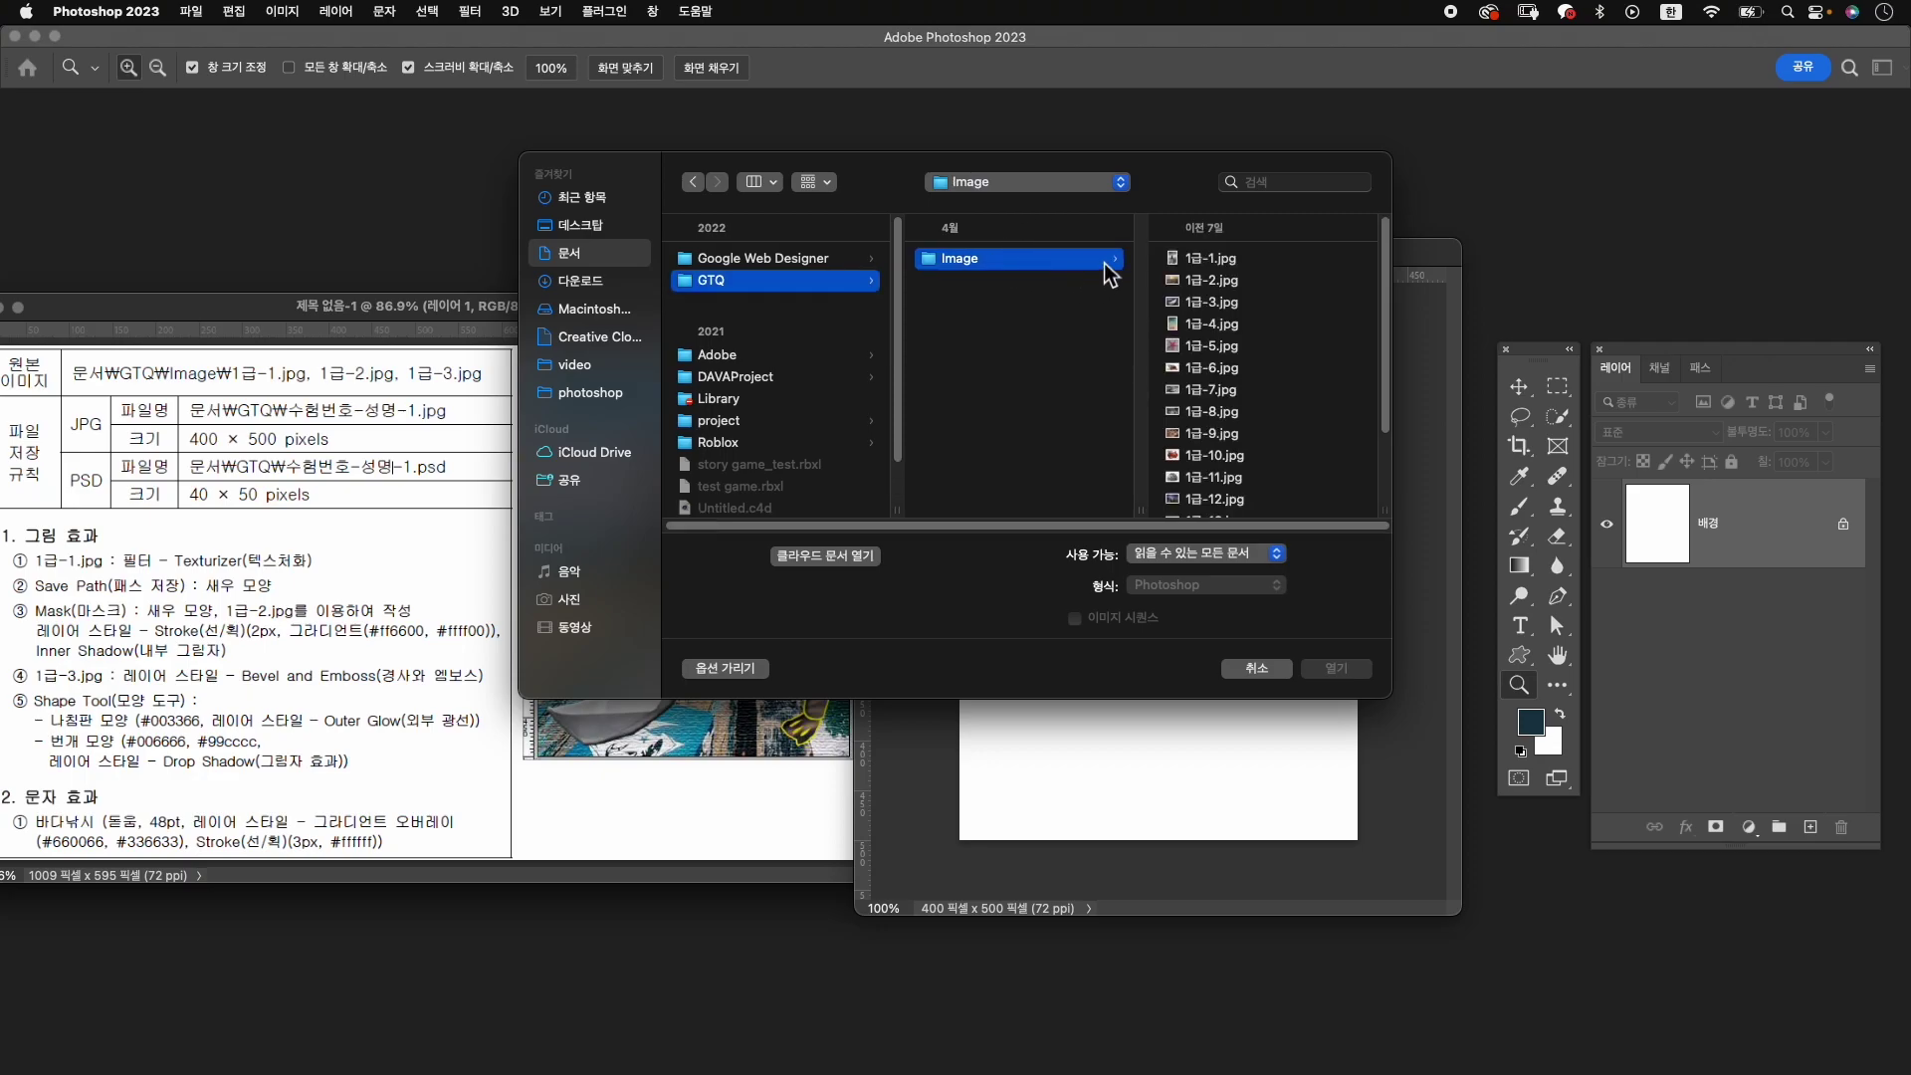
{"action": "left_click", "coordinate": [1262, 263]}
{"action": "left_click", "coordinate": [1335, 669]}
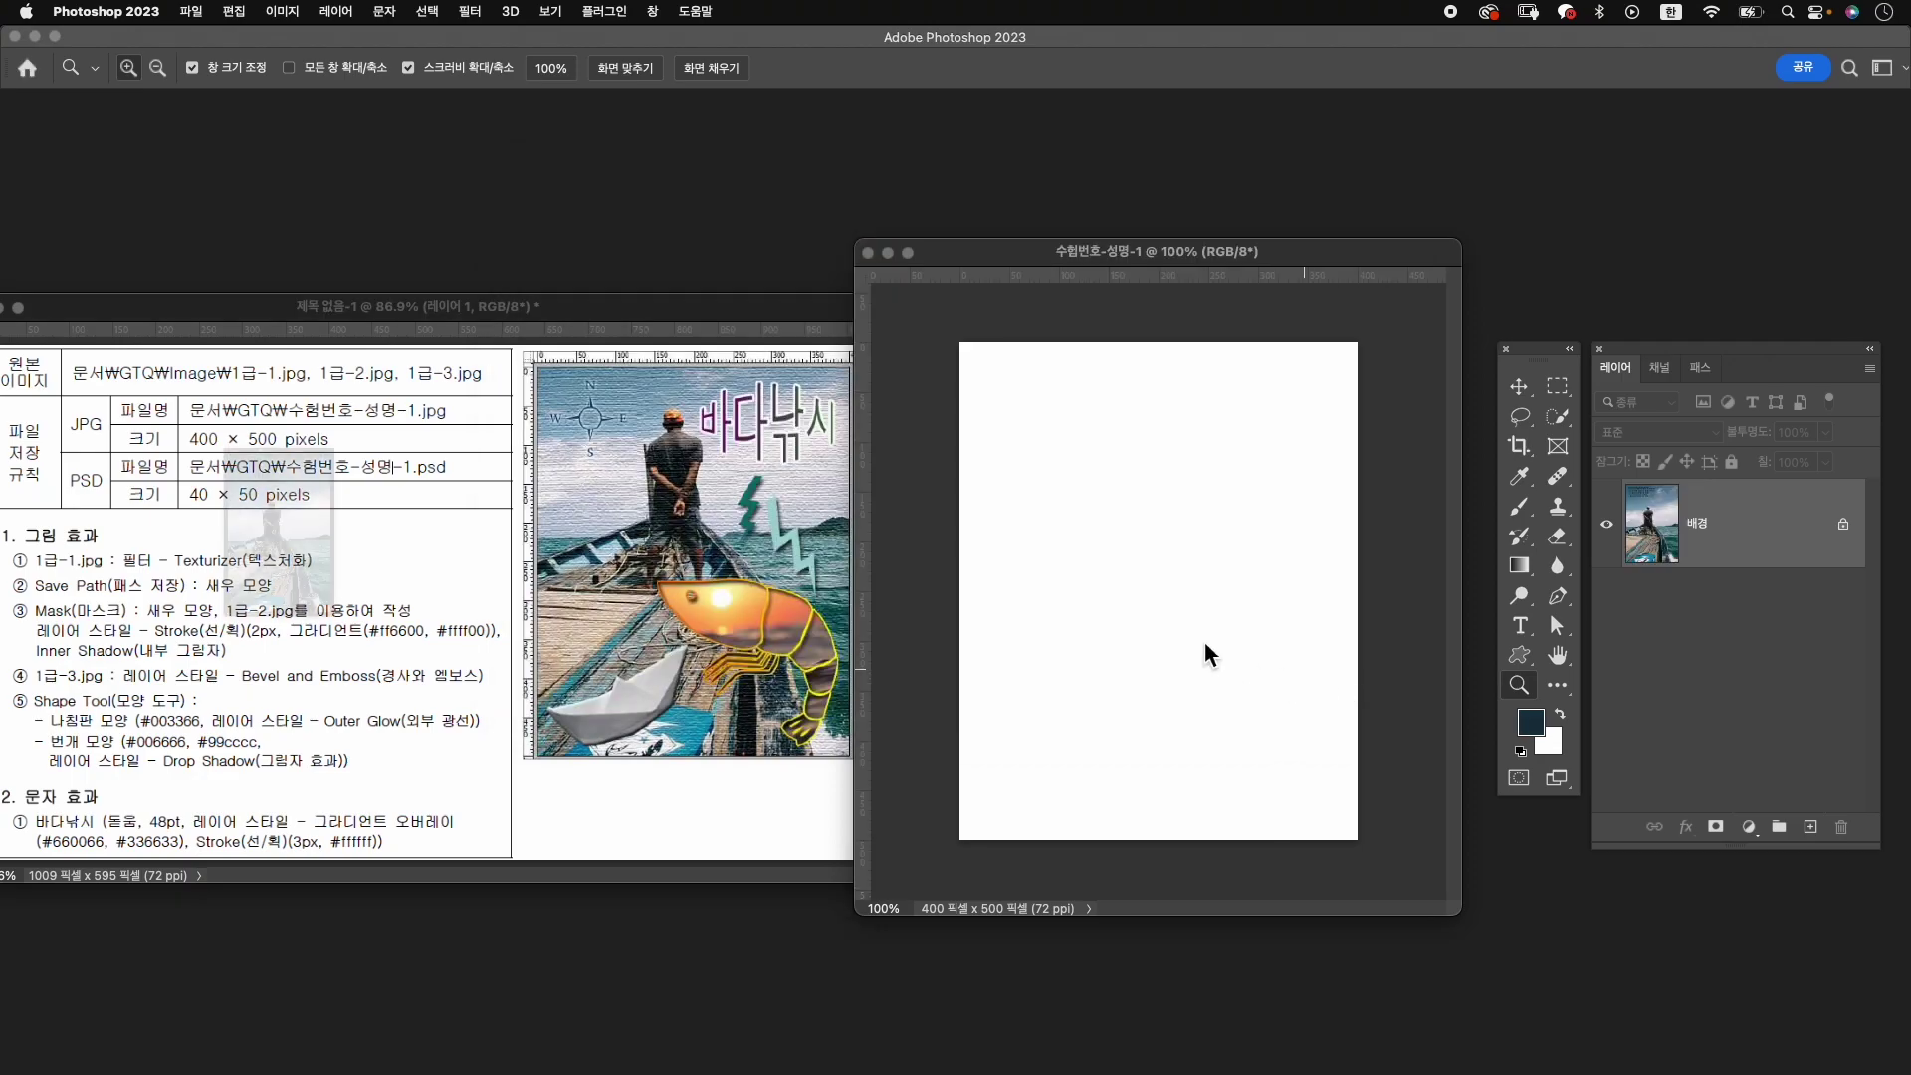
{"action": "left_click_drag", "start_coordinate": [448, 166], "coordinate": [896, 163]}
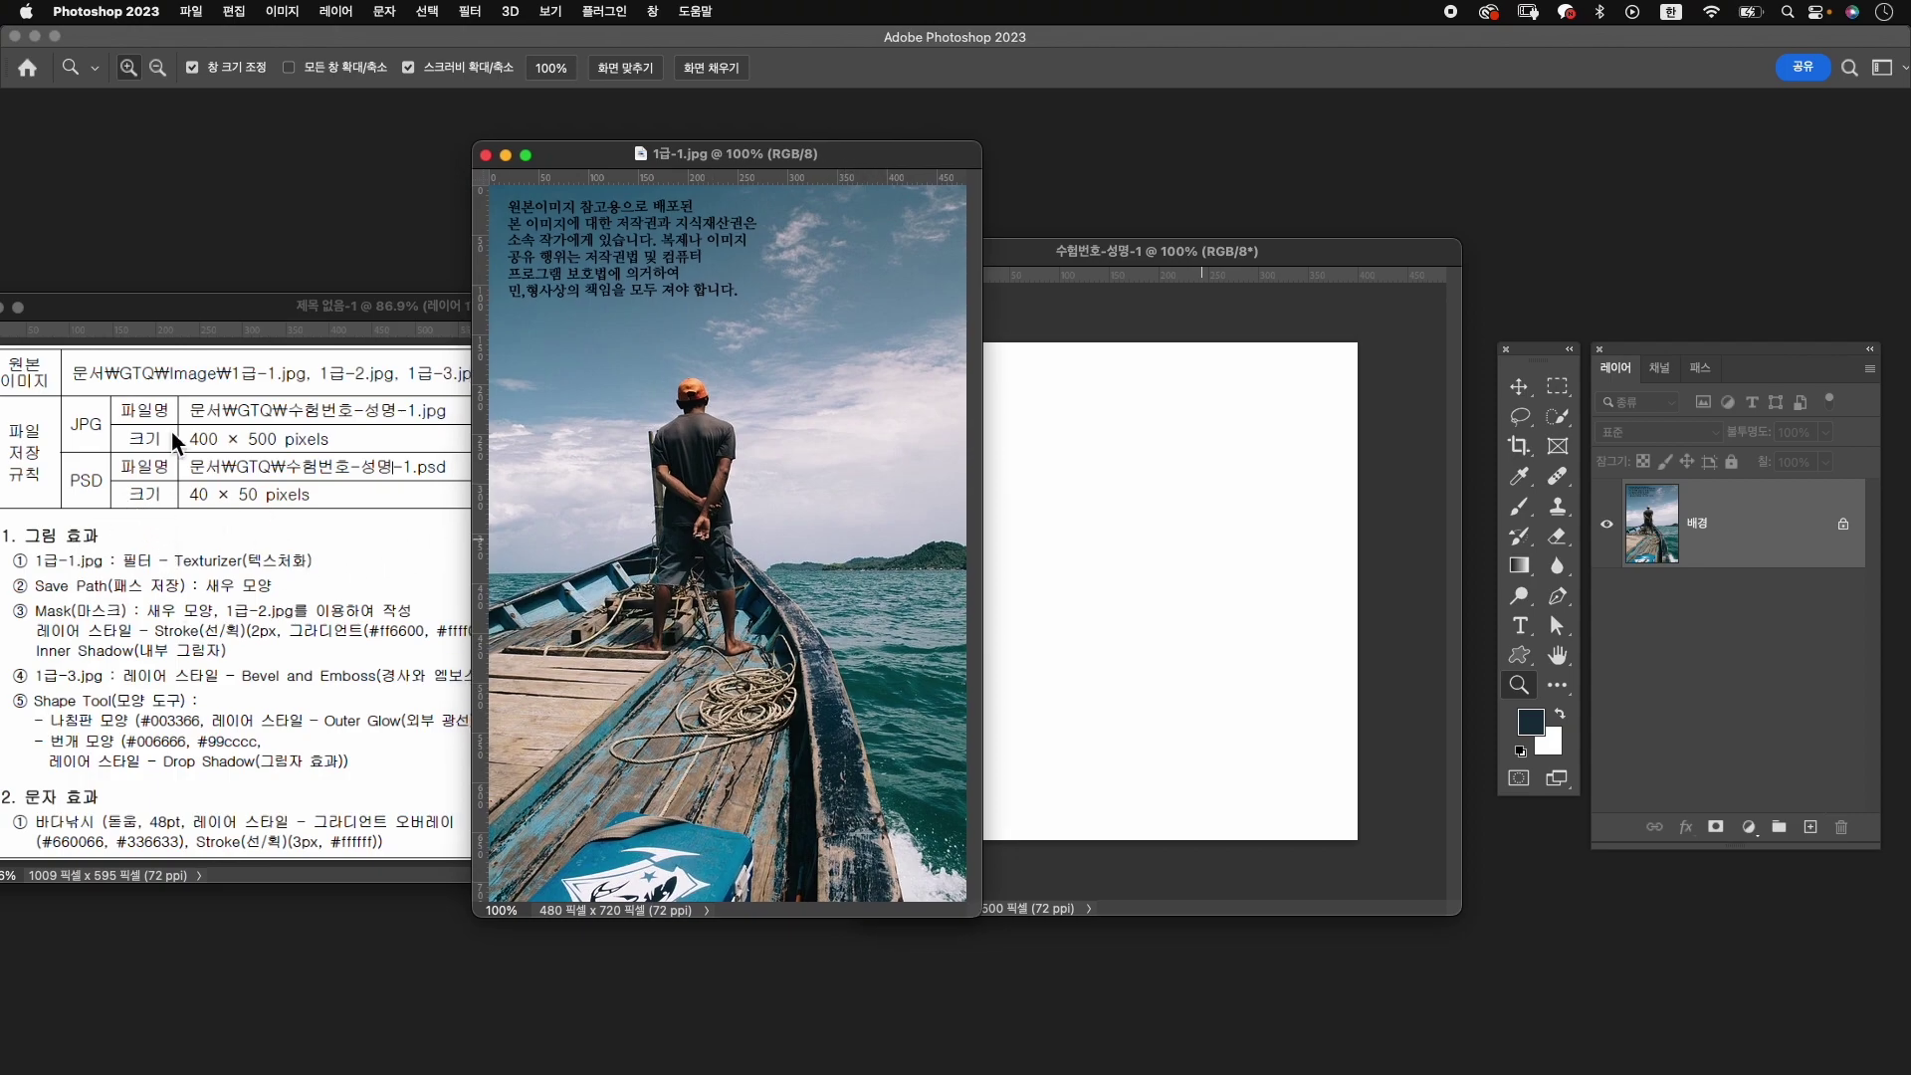
Apply Texturizer from the Filter Gallery's Texture group to 1급-1.jpg.
{"action": "left_click", "coordinate": [470, 12]}
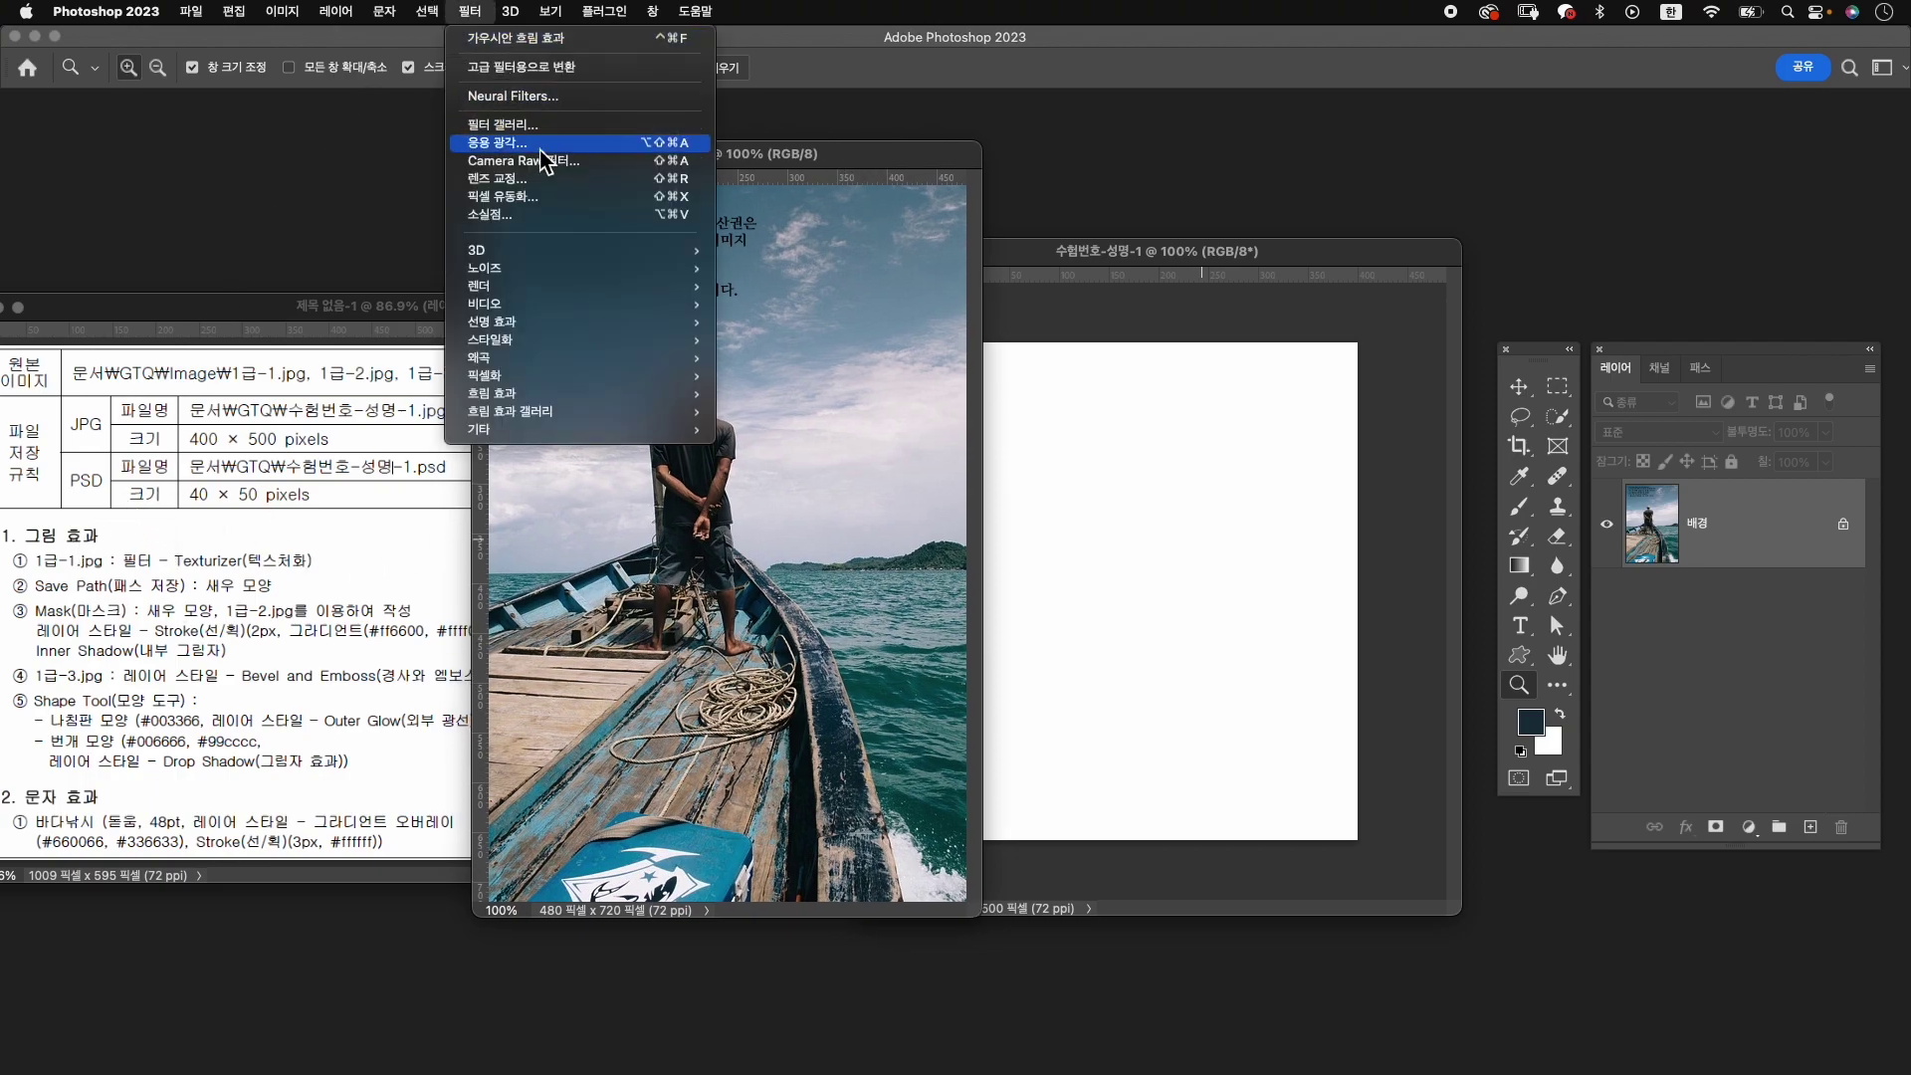
{"action": "left_click", "coordinate": [553, 125]}
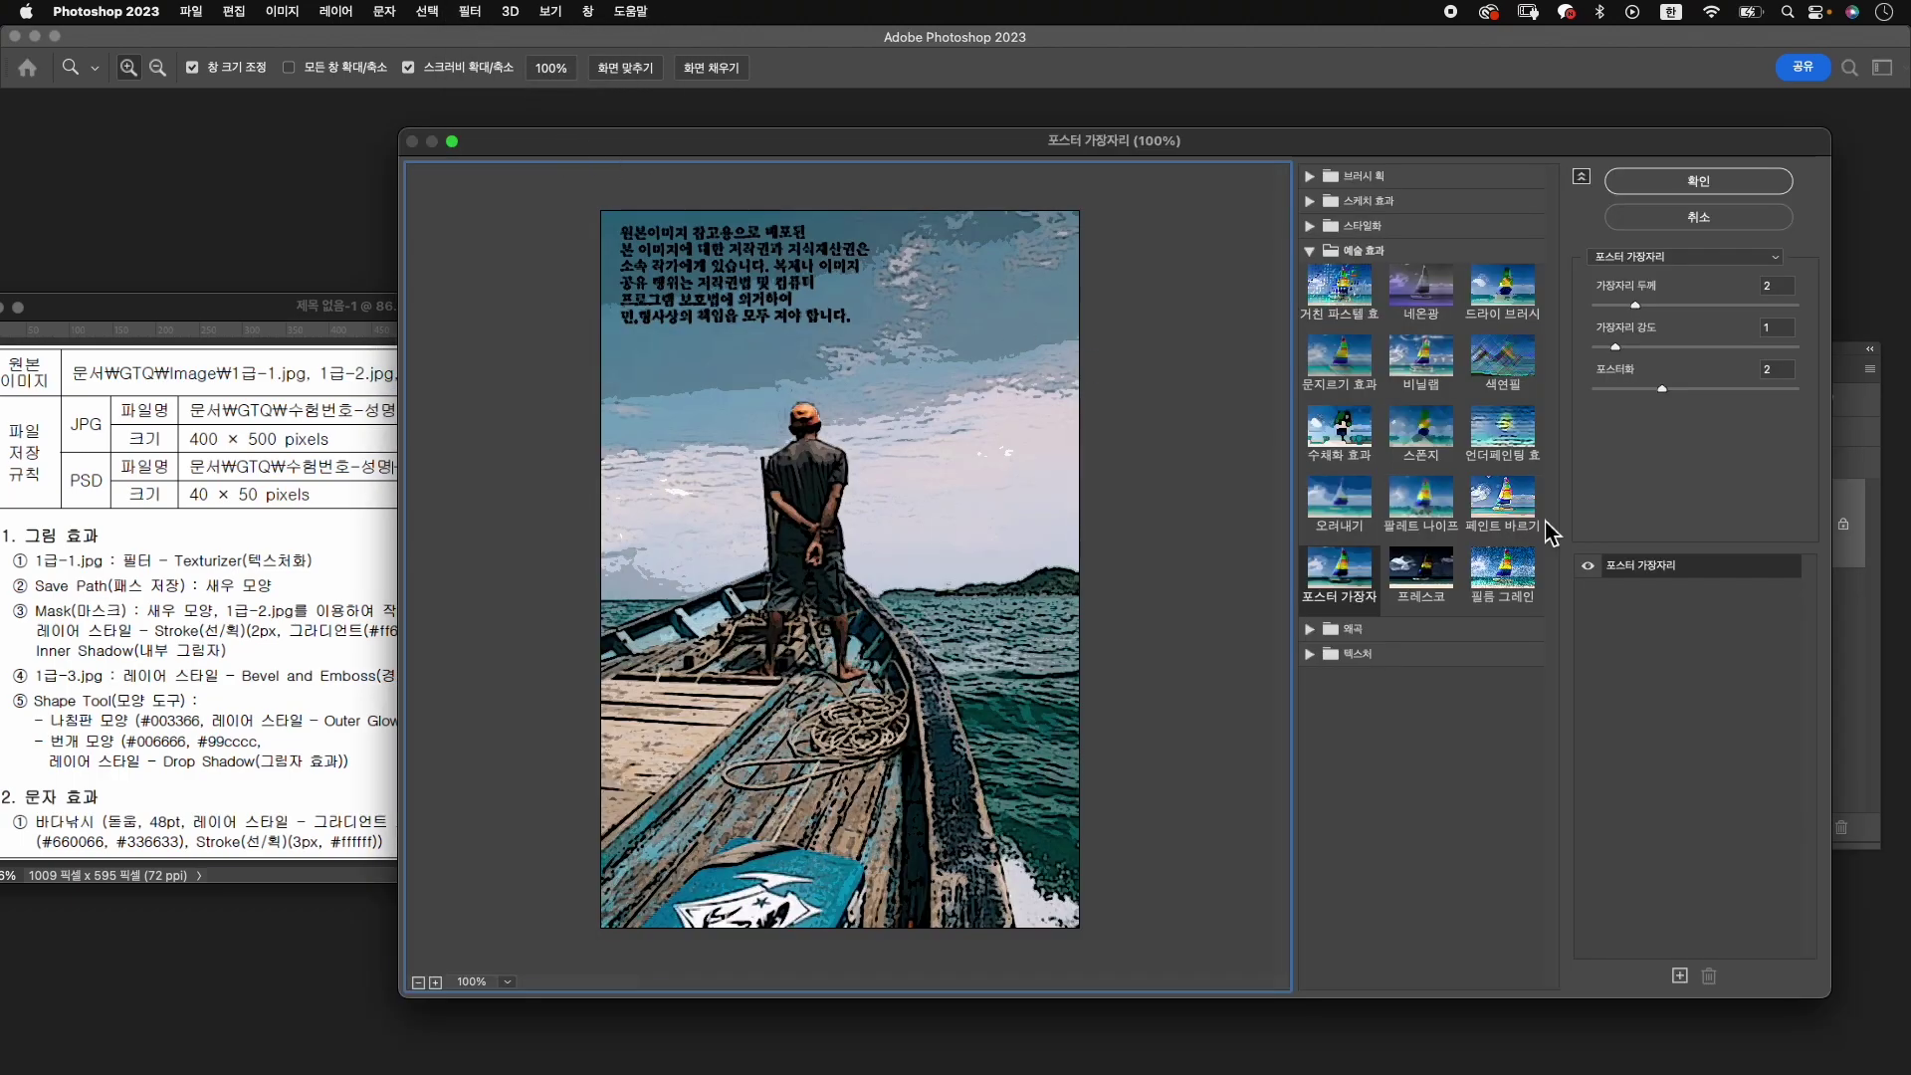
{"action": "left_click", "coordinate": [1318, 661]}
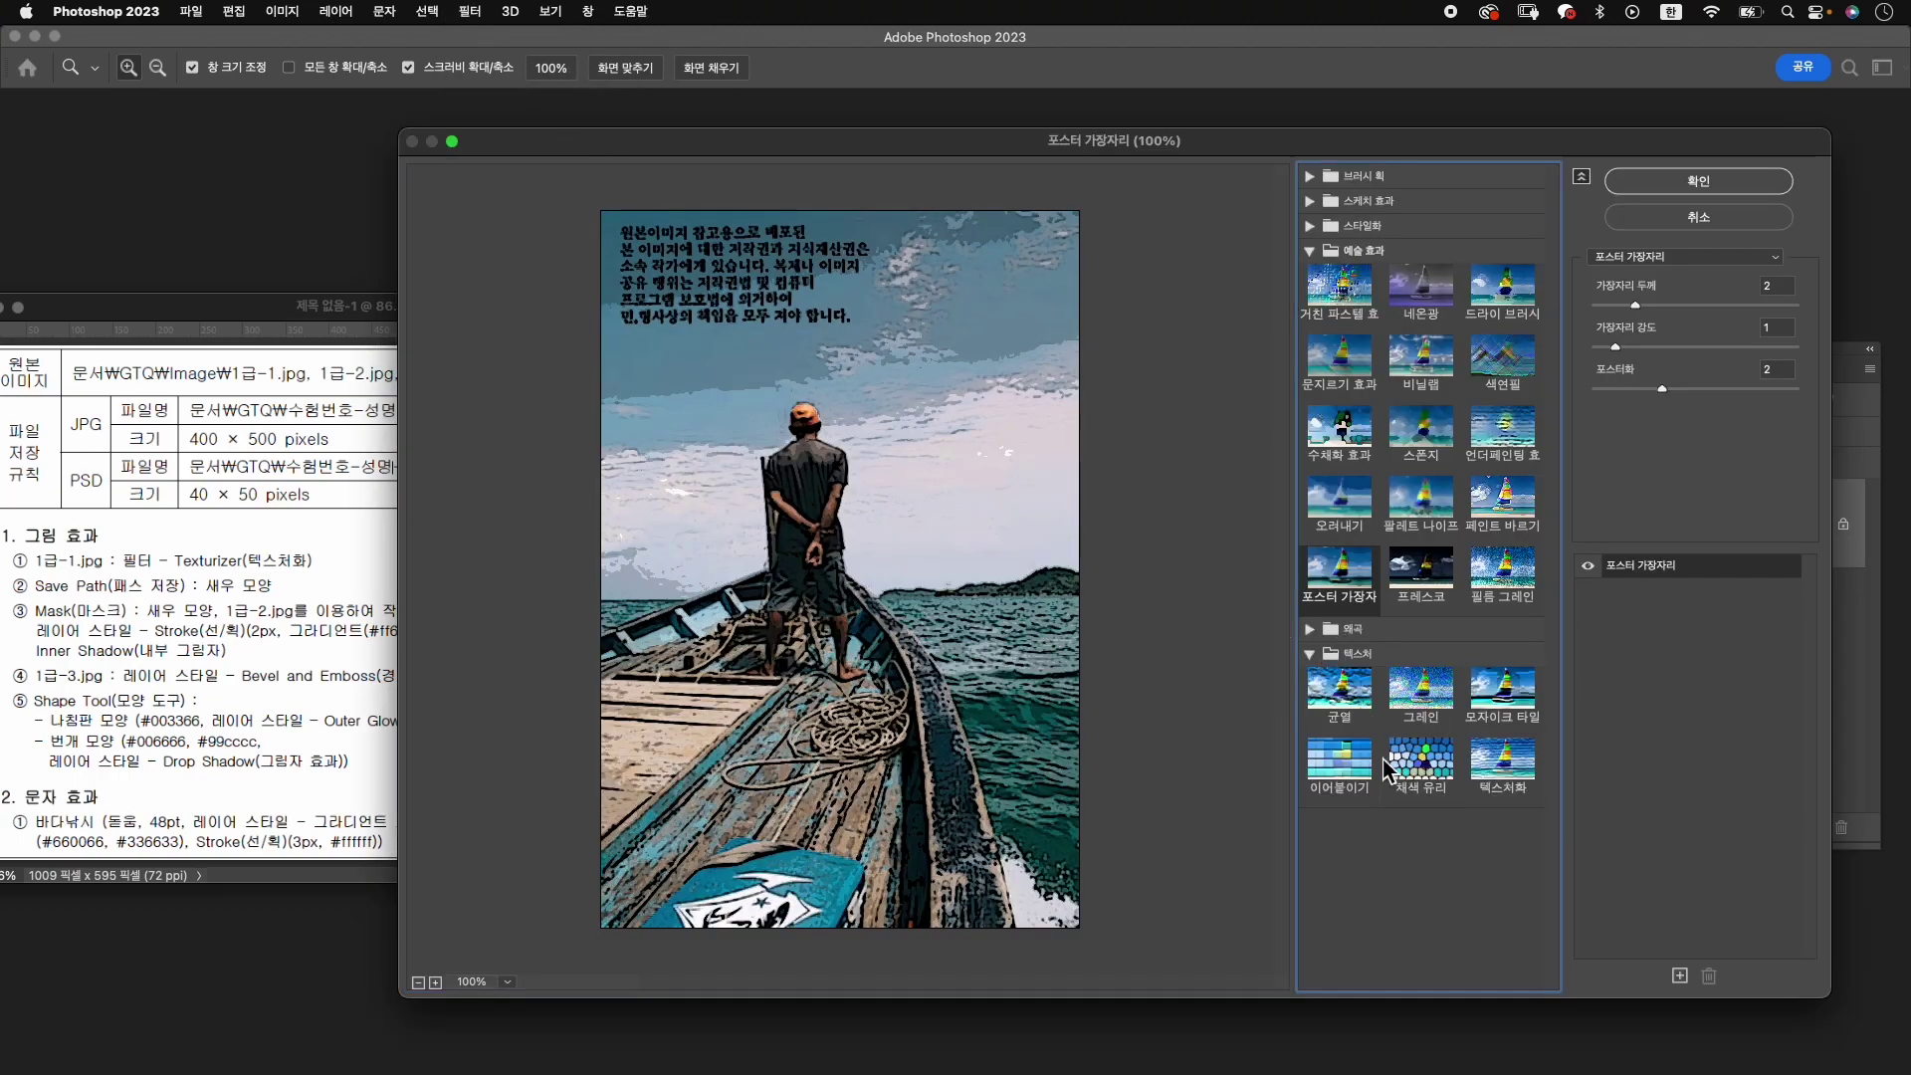
{"action": "left_click", "coordinate": [1512, 786]}
{"action": "left_click", "coordinate": [1732, 189]}
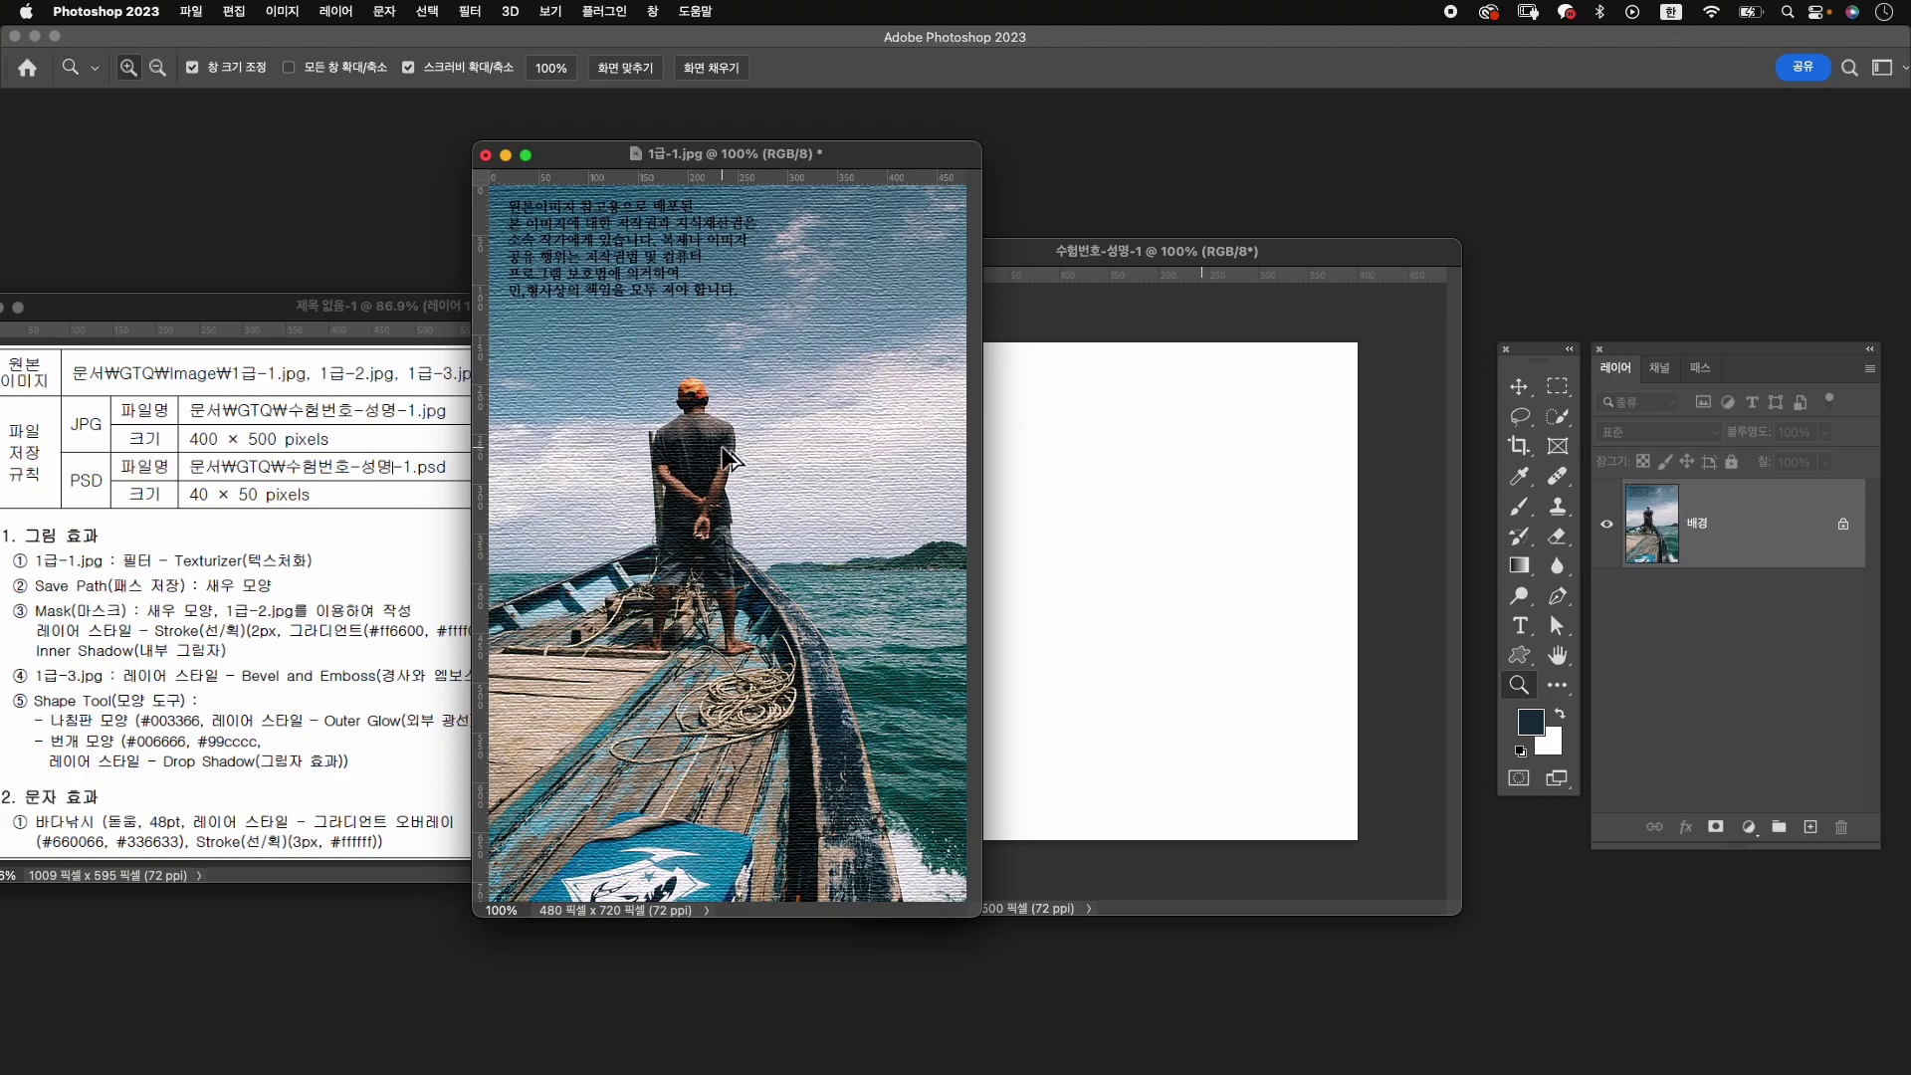
Resize the photo to 400 pixels wide (400 × 600).
{"action": "key", "text": "super+alt+i"}
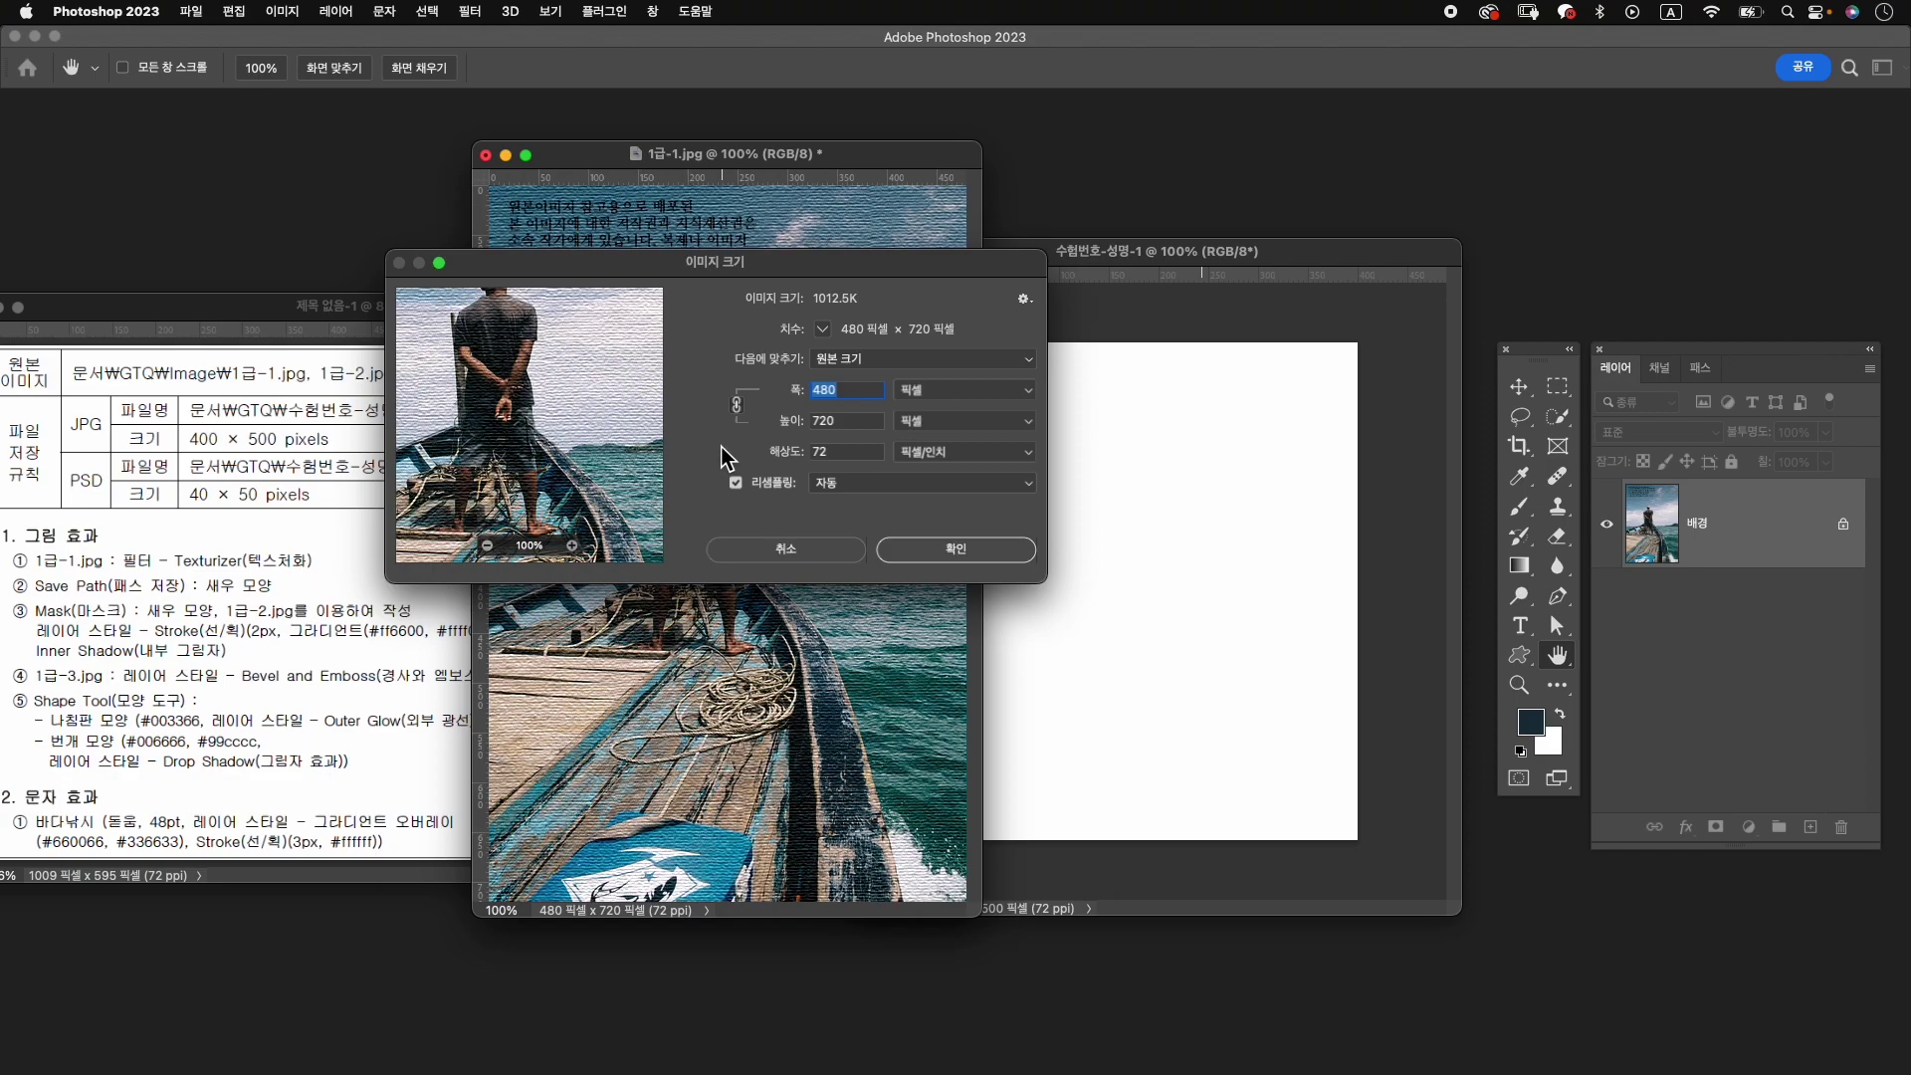
{"action": "type", "text": "400"}
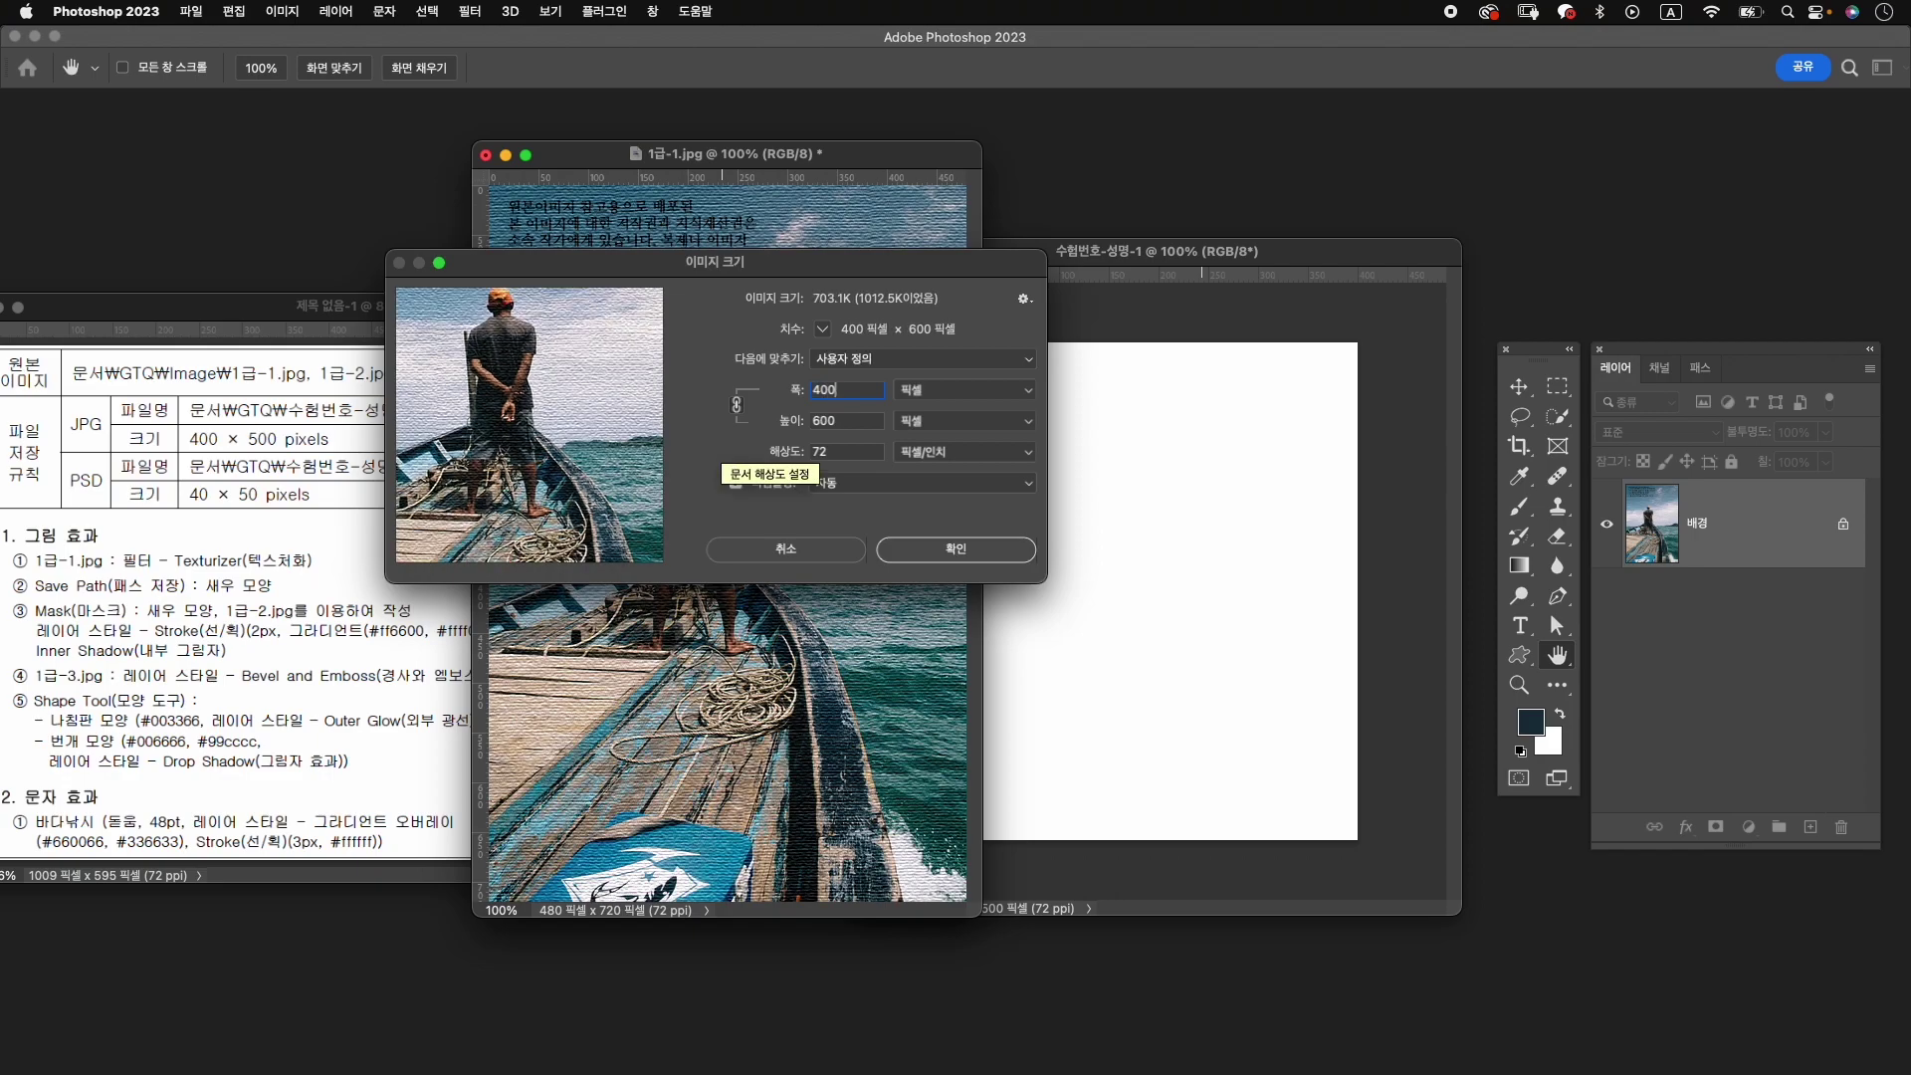
{"action": "key", "text": "Return"}
Drag the photo into the 수험번호-성명-1 document and close 1급-1.jpg without saving.
{"action": "key", "text": "v"}
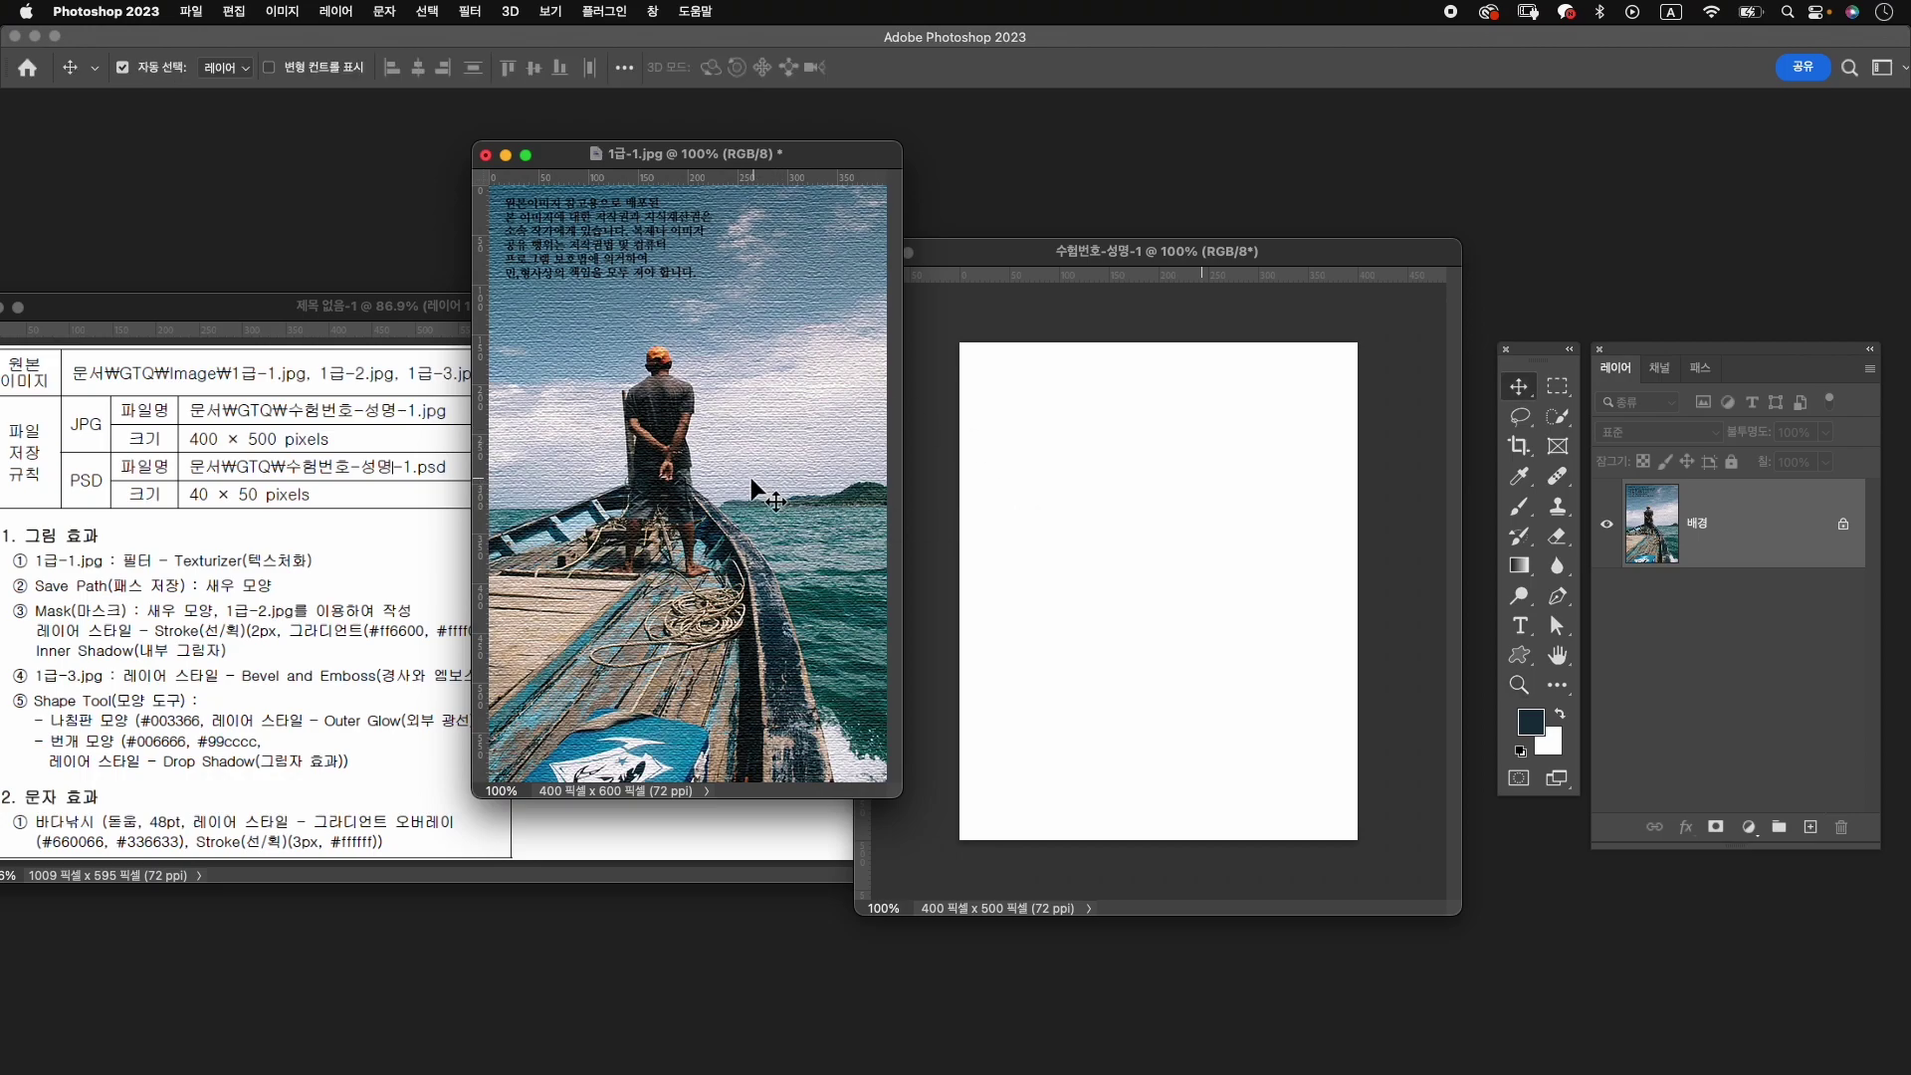
{"action": "mouse_move", "coordinate": [730, 470]}
{"action": "left_mouse_down"}
{"action": "mouse_move", "coordinate": [1092, 503]}
{"action": "mouse_move", "coordinate": [1151, 574]}
{"action": "left_mouse_up"}
{"action": "key", "text": "super+e"}
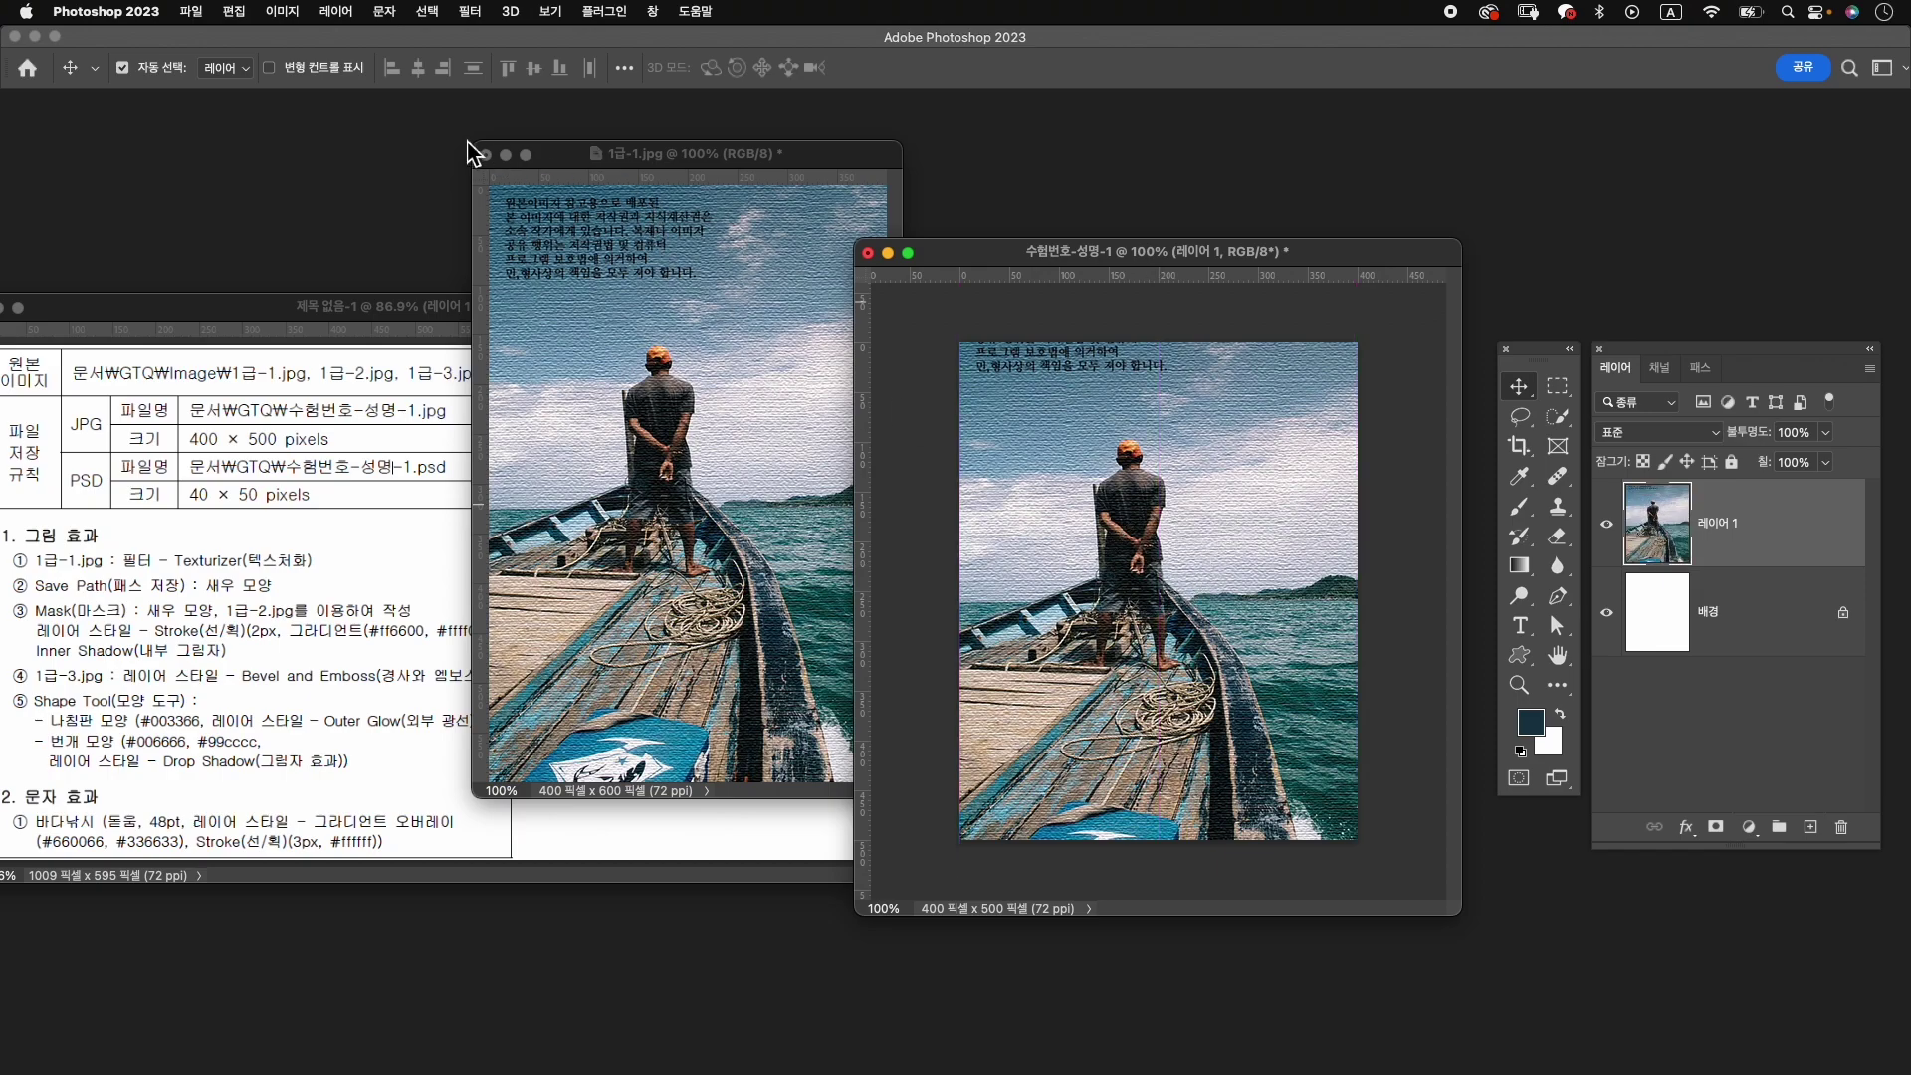
{"action": "left_click", "coordinate": [498, 176]}
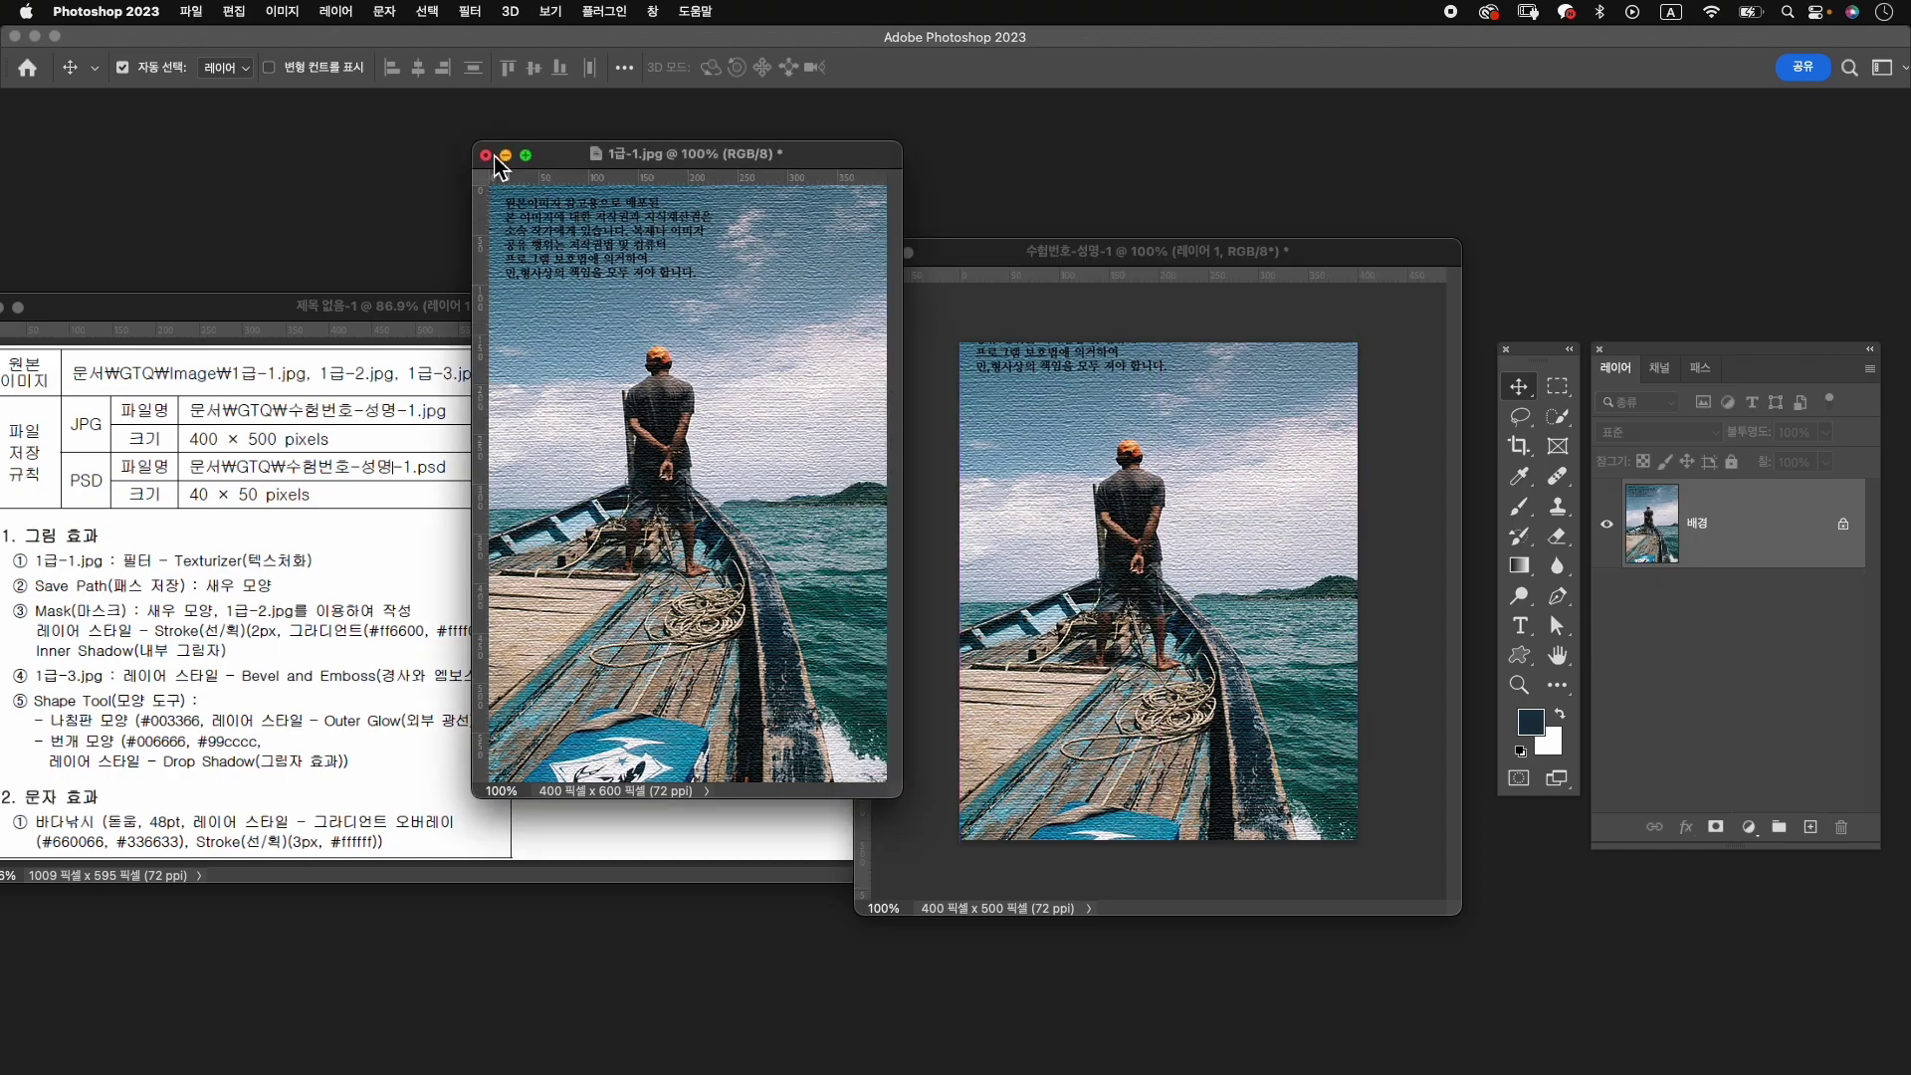
{"action": "left_click", "coordinate": [486, 156]}
{"action": "left_click", "coordinate": [1020, 453]}
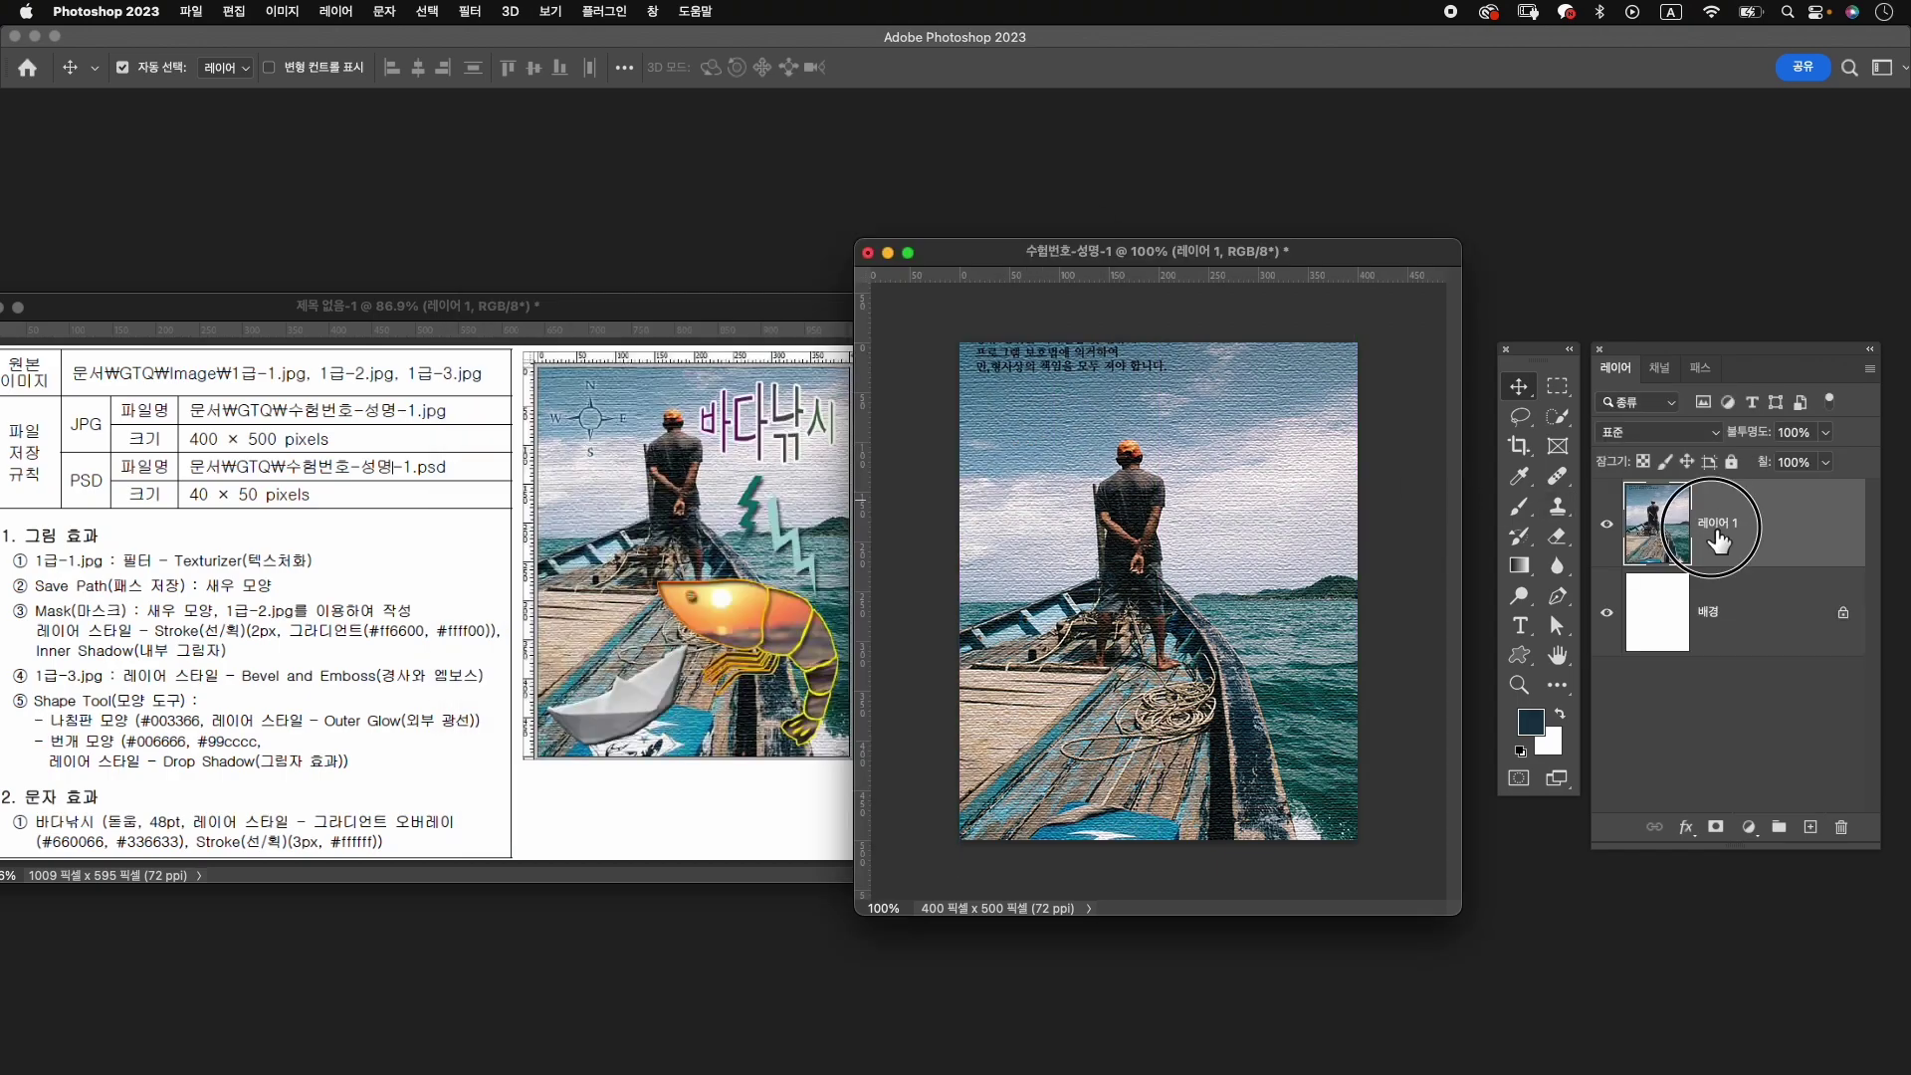
Rename the photo layer to 1-1 and move it up so the top caption leaves the canvas.
{"action": "double_click", "coordinate": [1707, 522]}
{"action": "type", "text": "-1"}
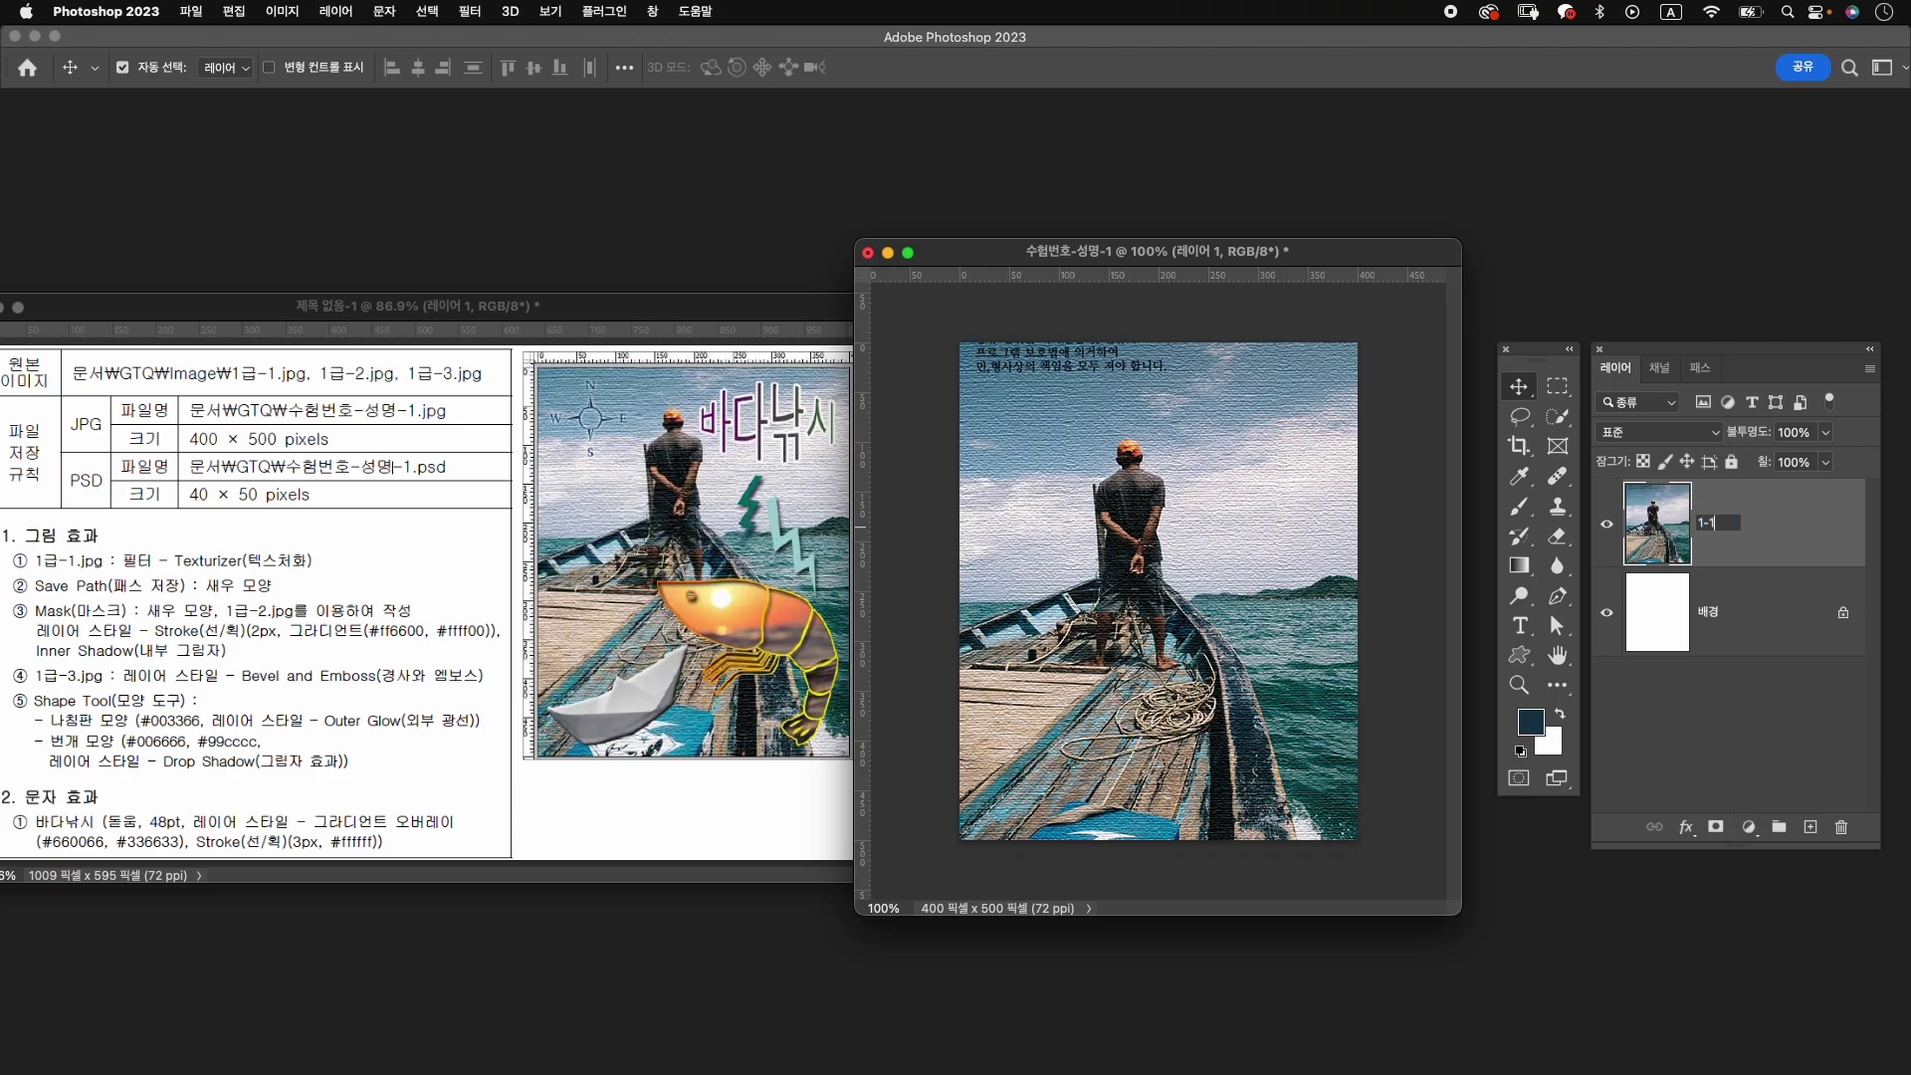
{"action": "key", "text": "Return"}
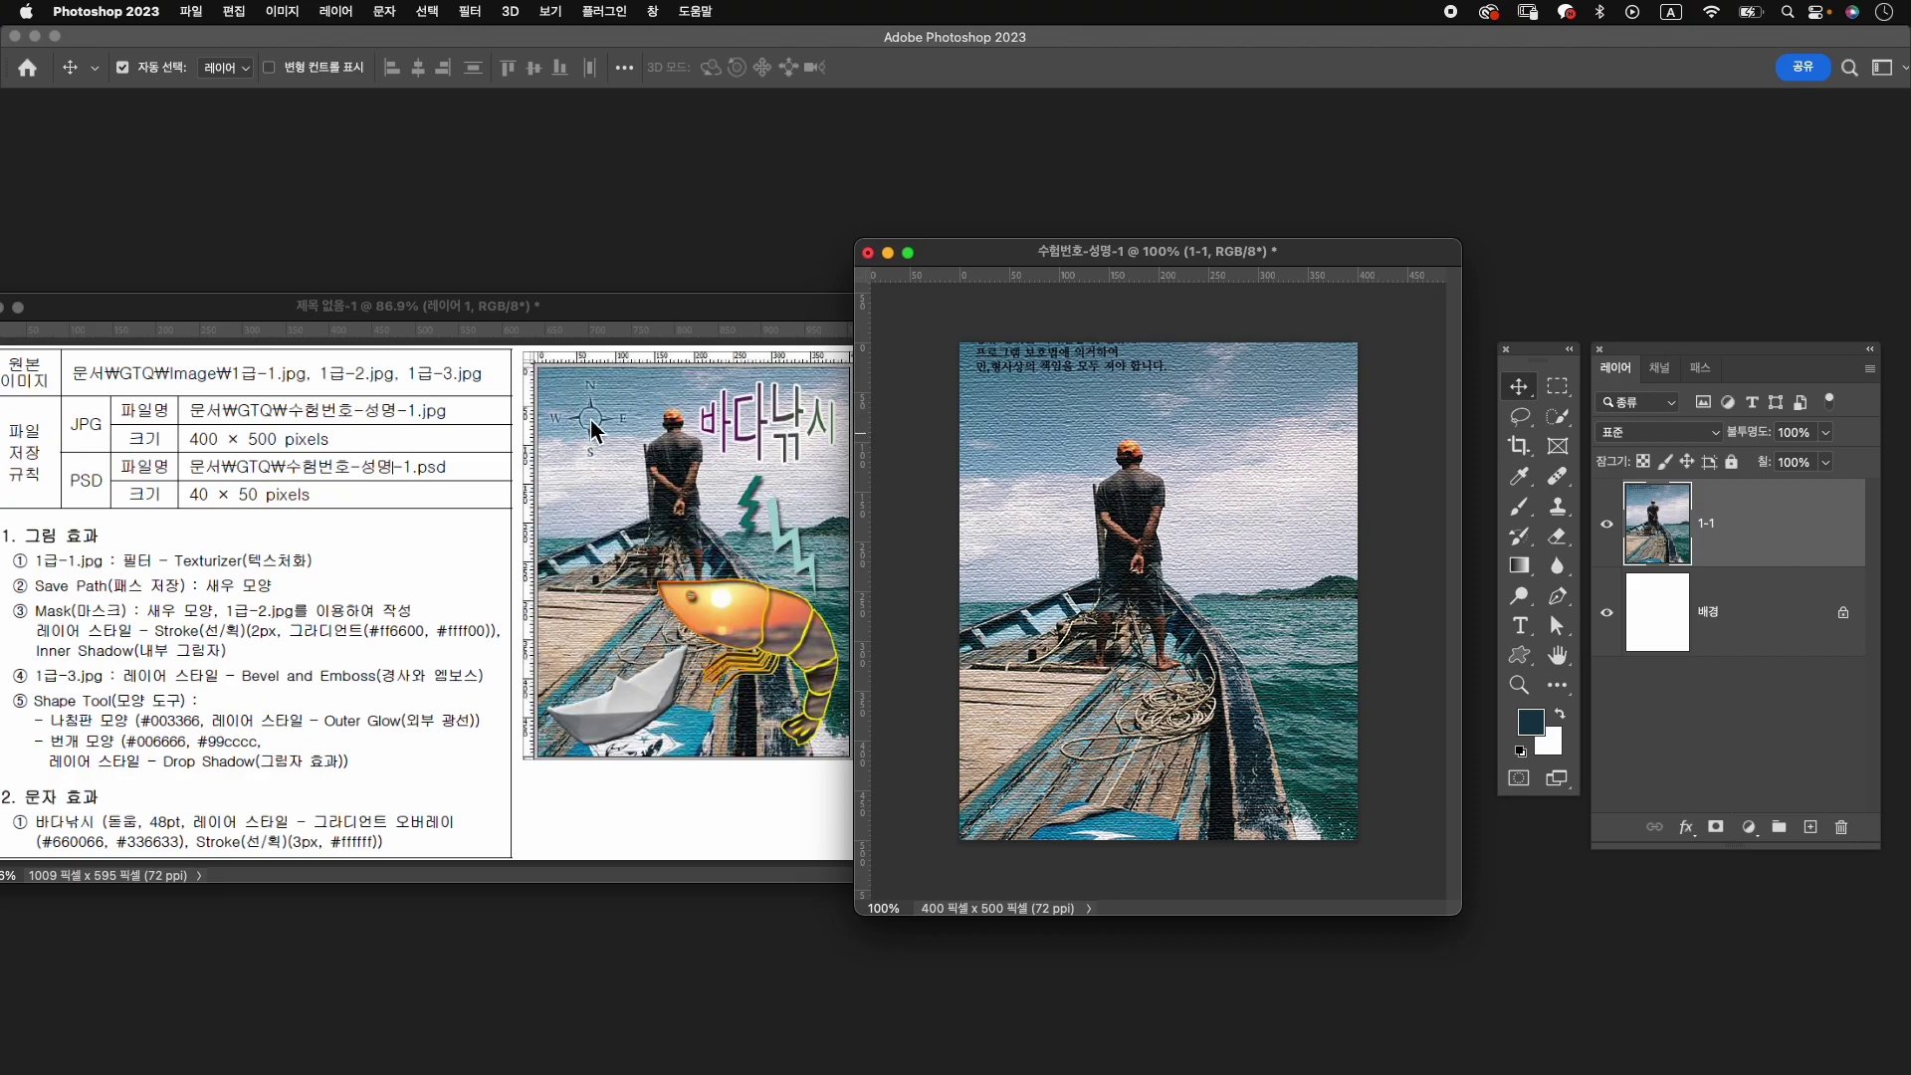
{"action": "left_click_drag", "start_coordinate": [1129, 527], "coordinate": [1130, 493]}
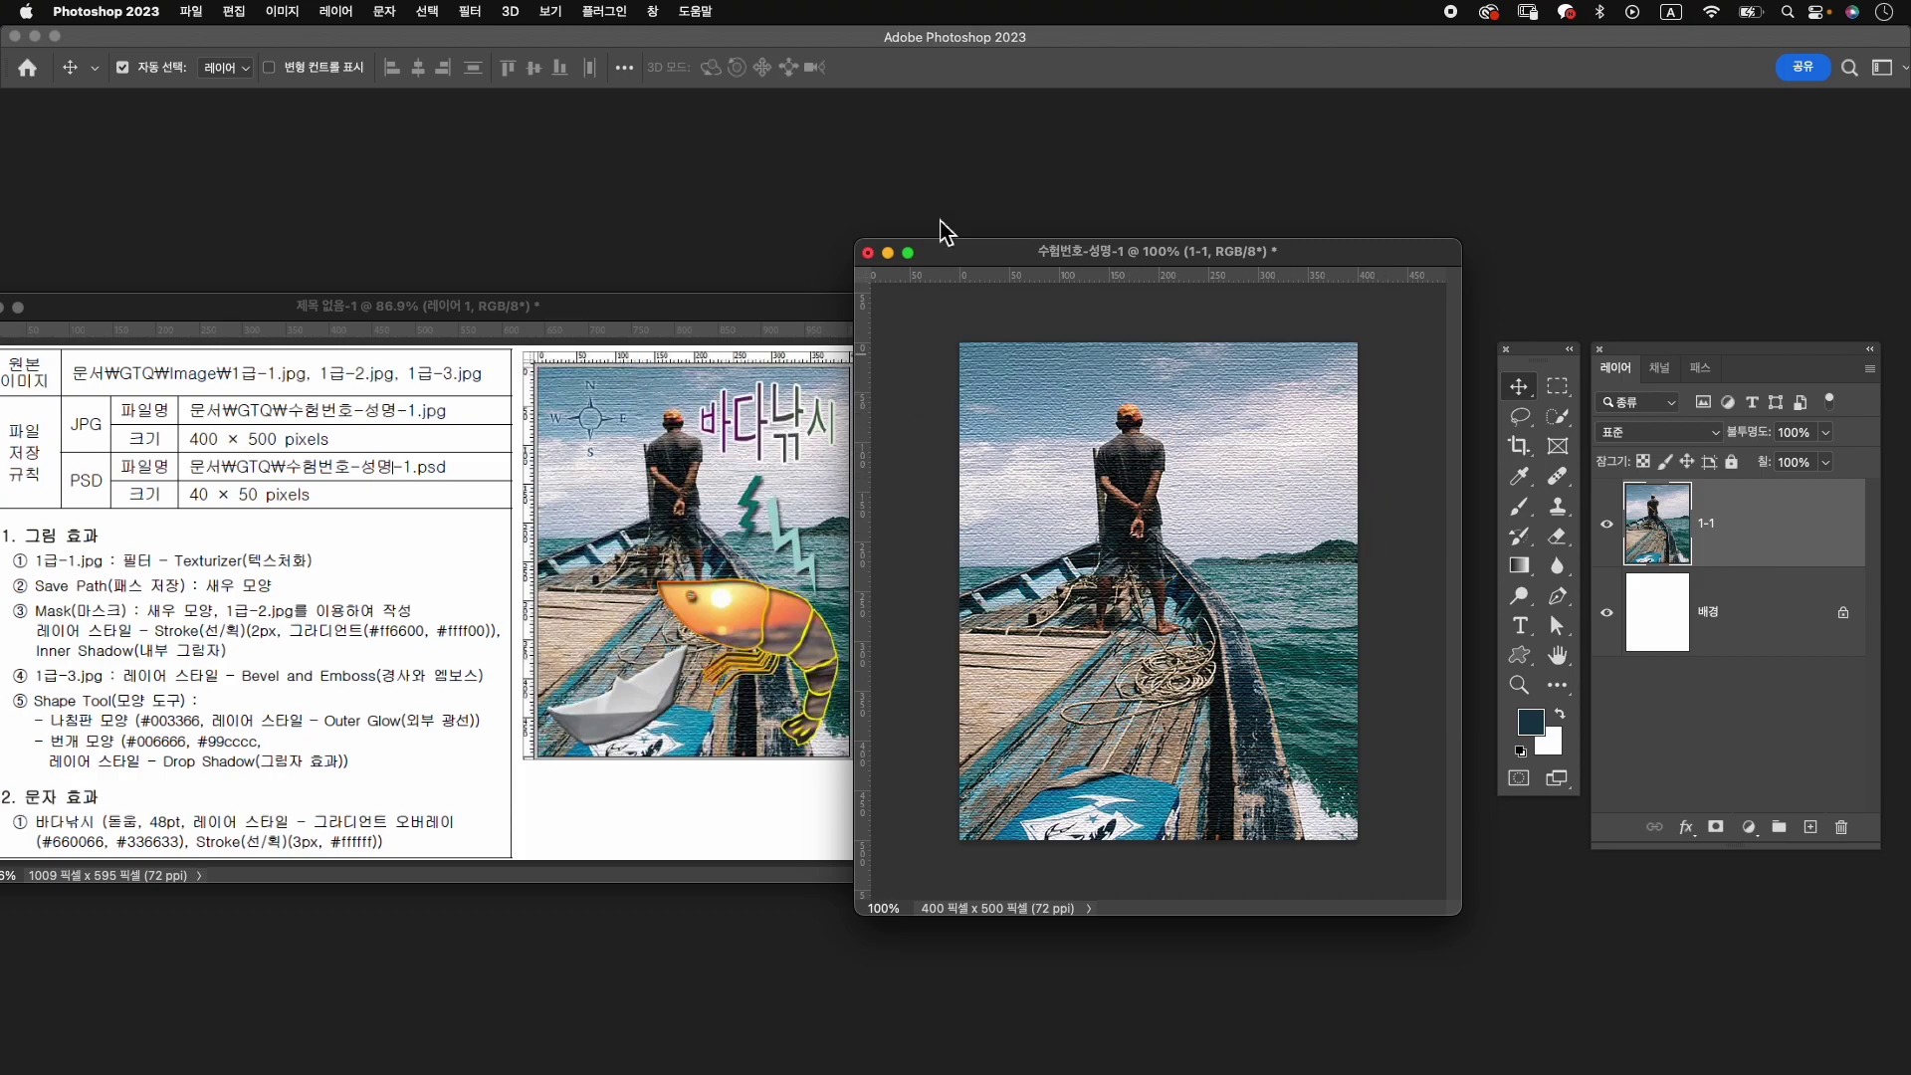
{"action": "left_click_drag", "start_coordinate": [1058, 251], "coordinate": [1074, 254]}
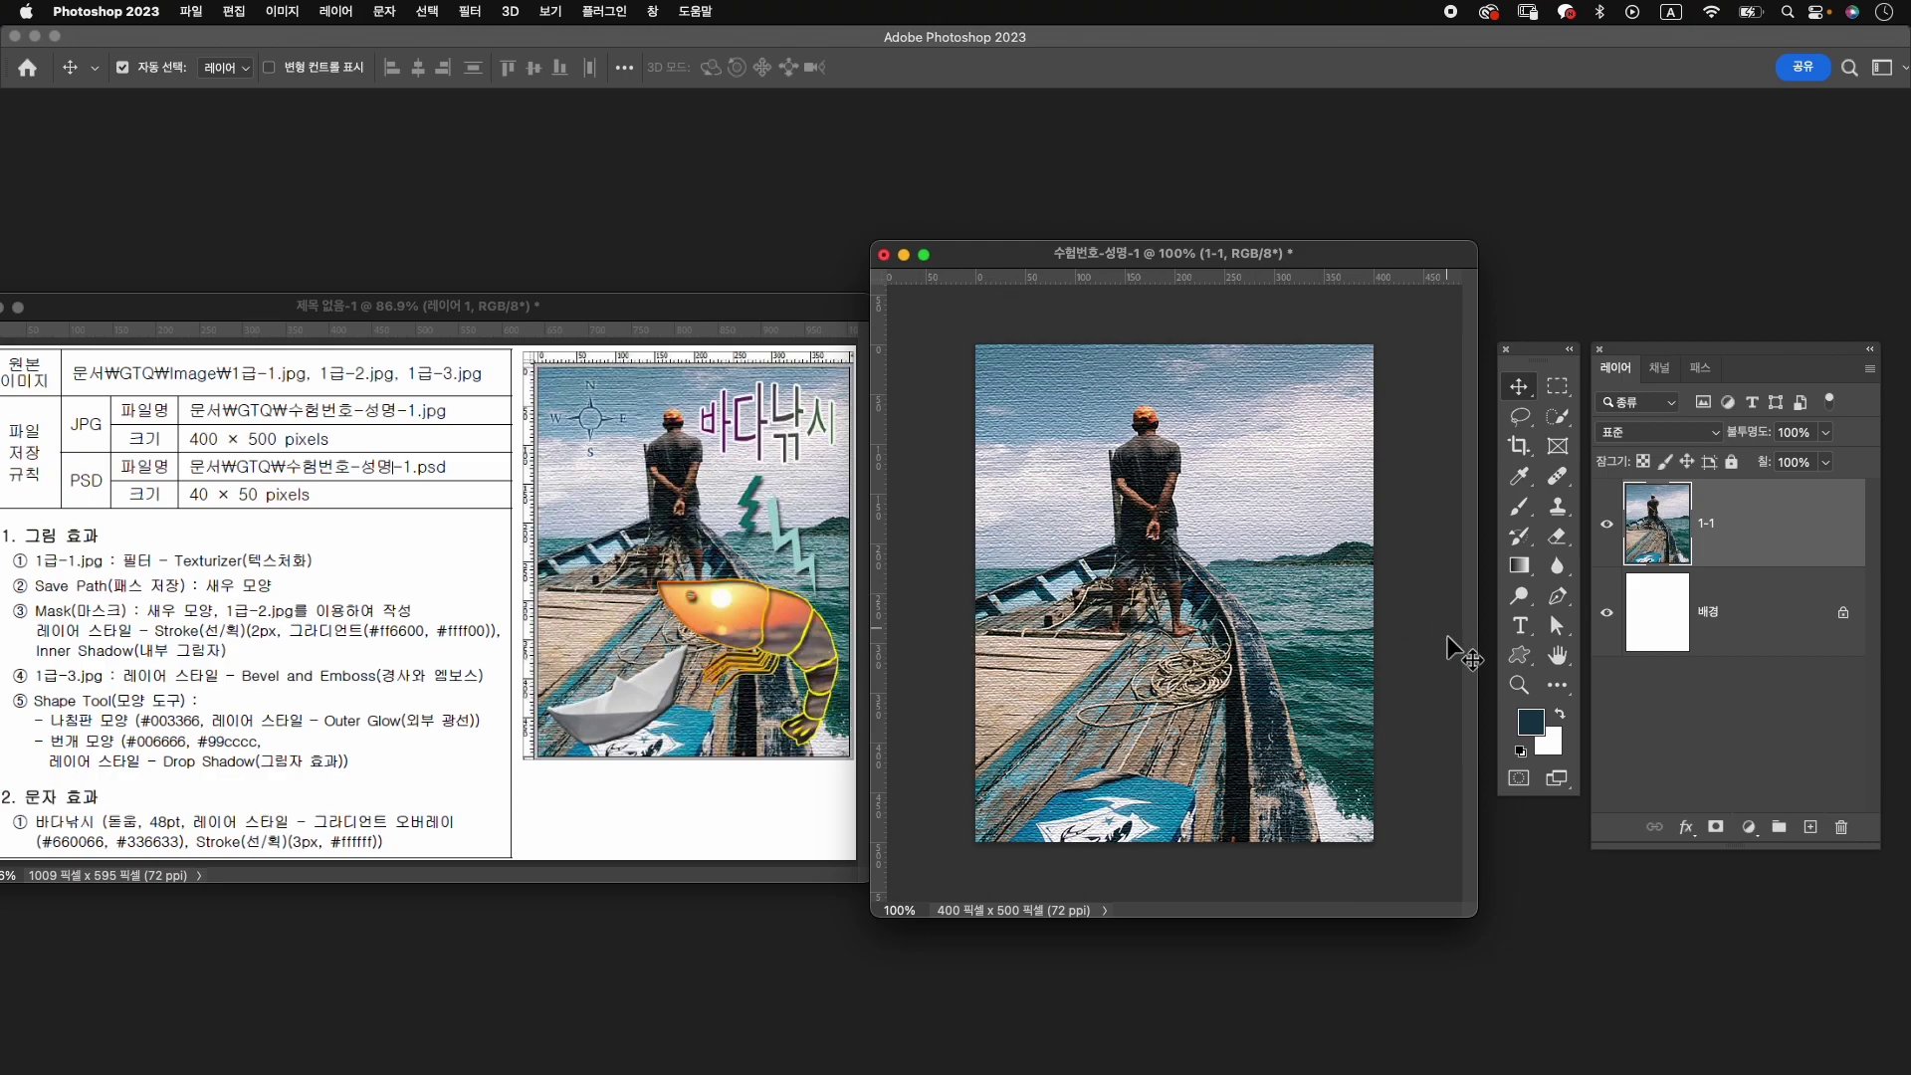
Set the Pen tool to Shape mode with a black fill and no stroke.
{"action": "key", "text": "p"}
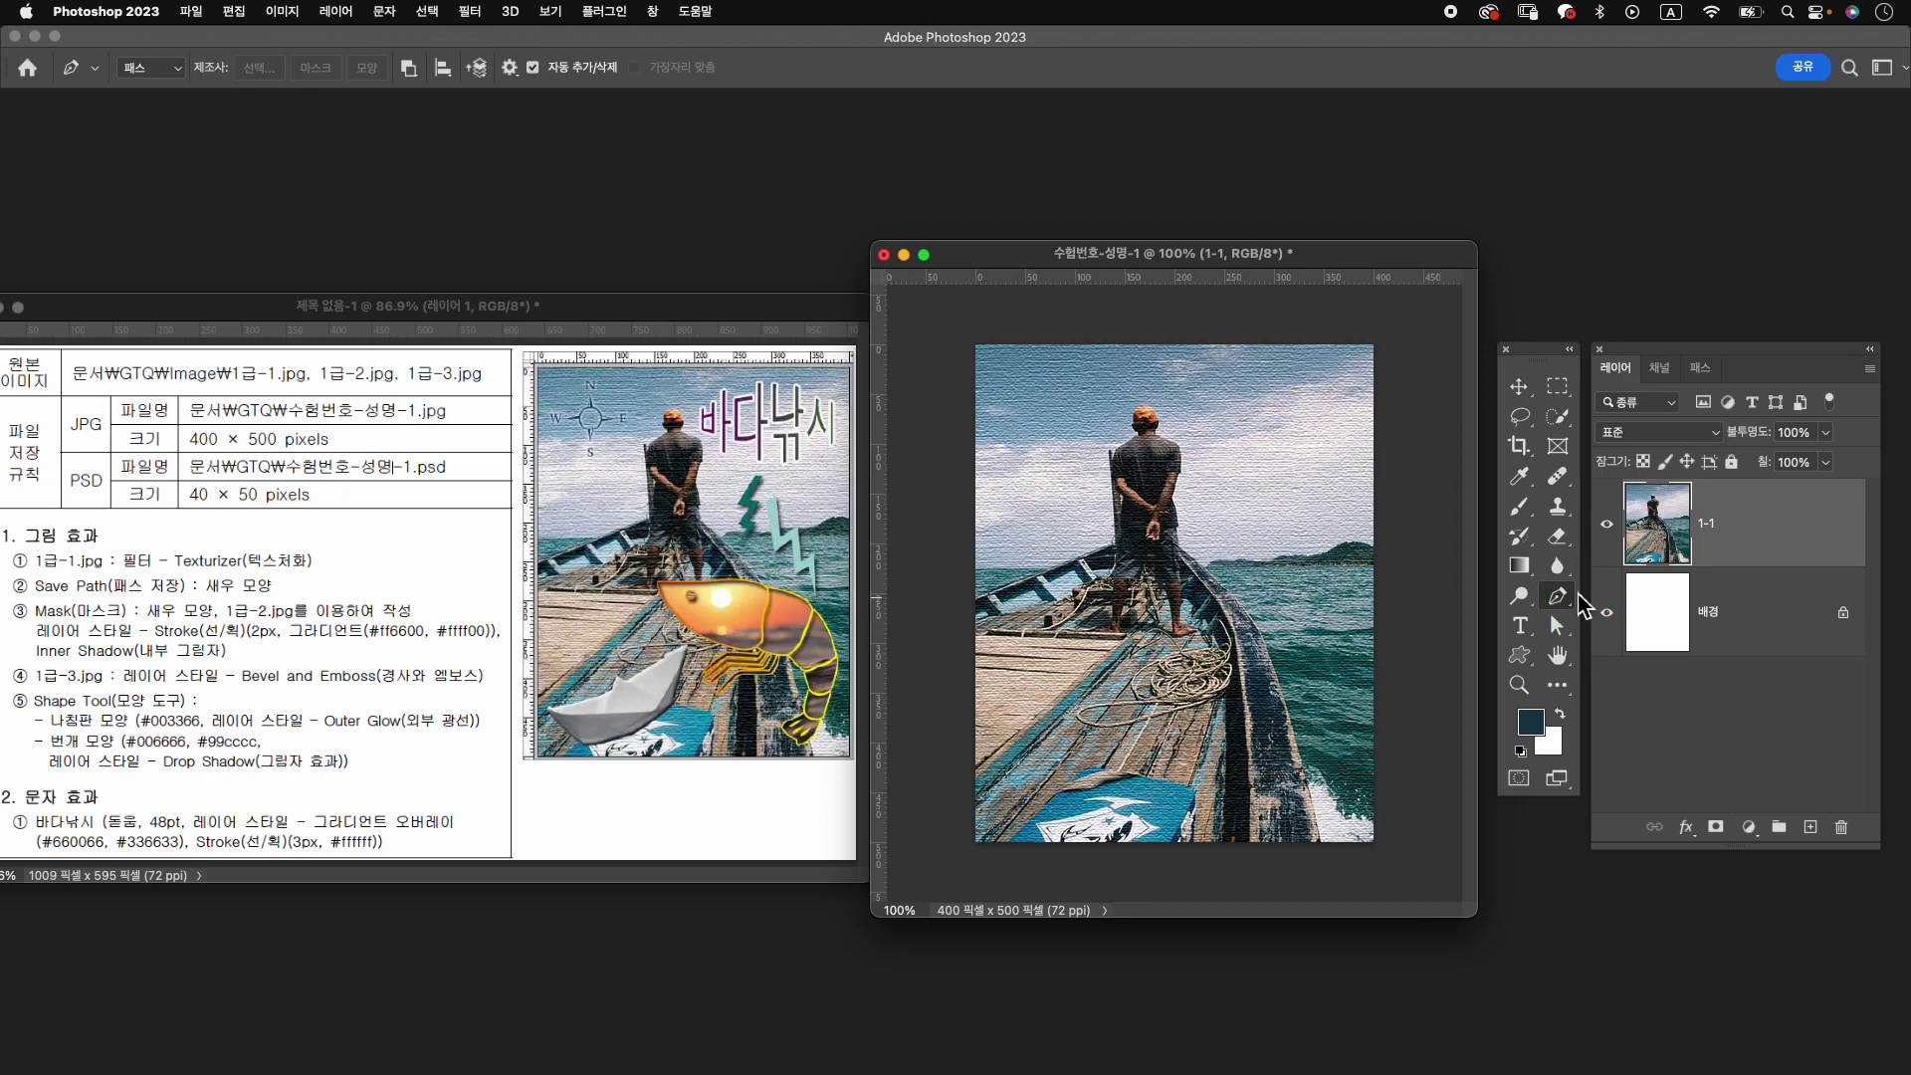
{"action": "right_click", "coordinate": [1579, 594]}
{"action": "left_click", "coordinate": [150, 67]}
{"action": "left_click", "coordinate": [149, 48]}
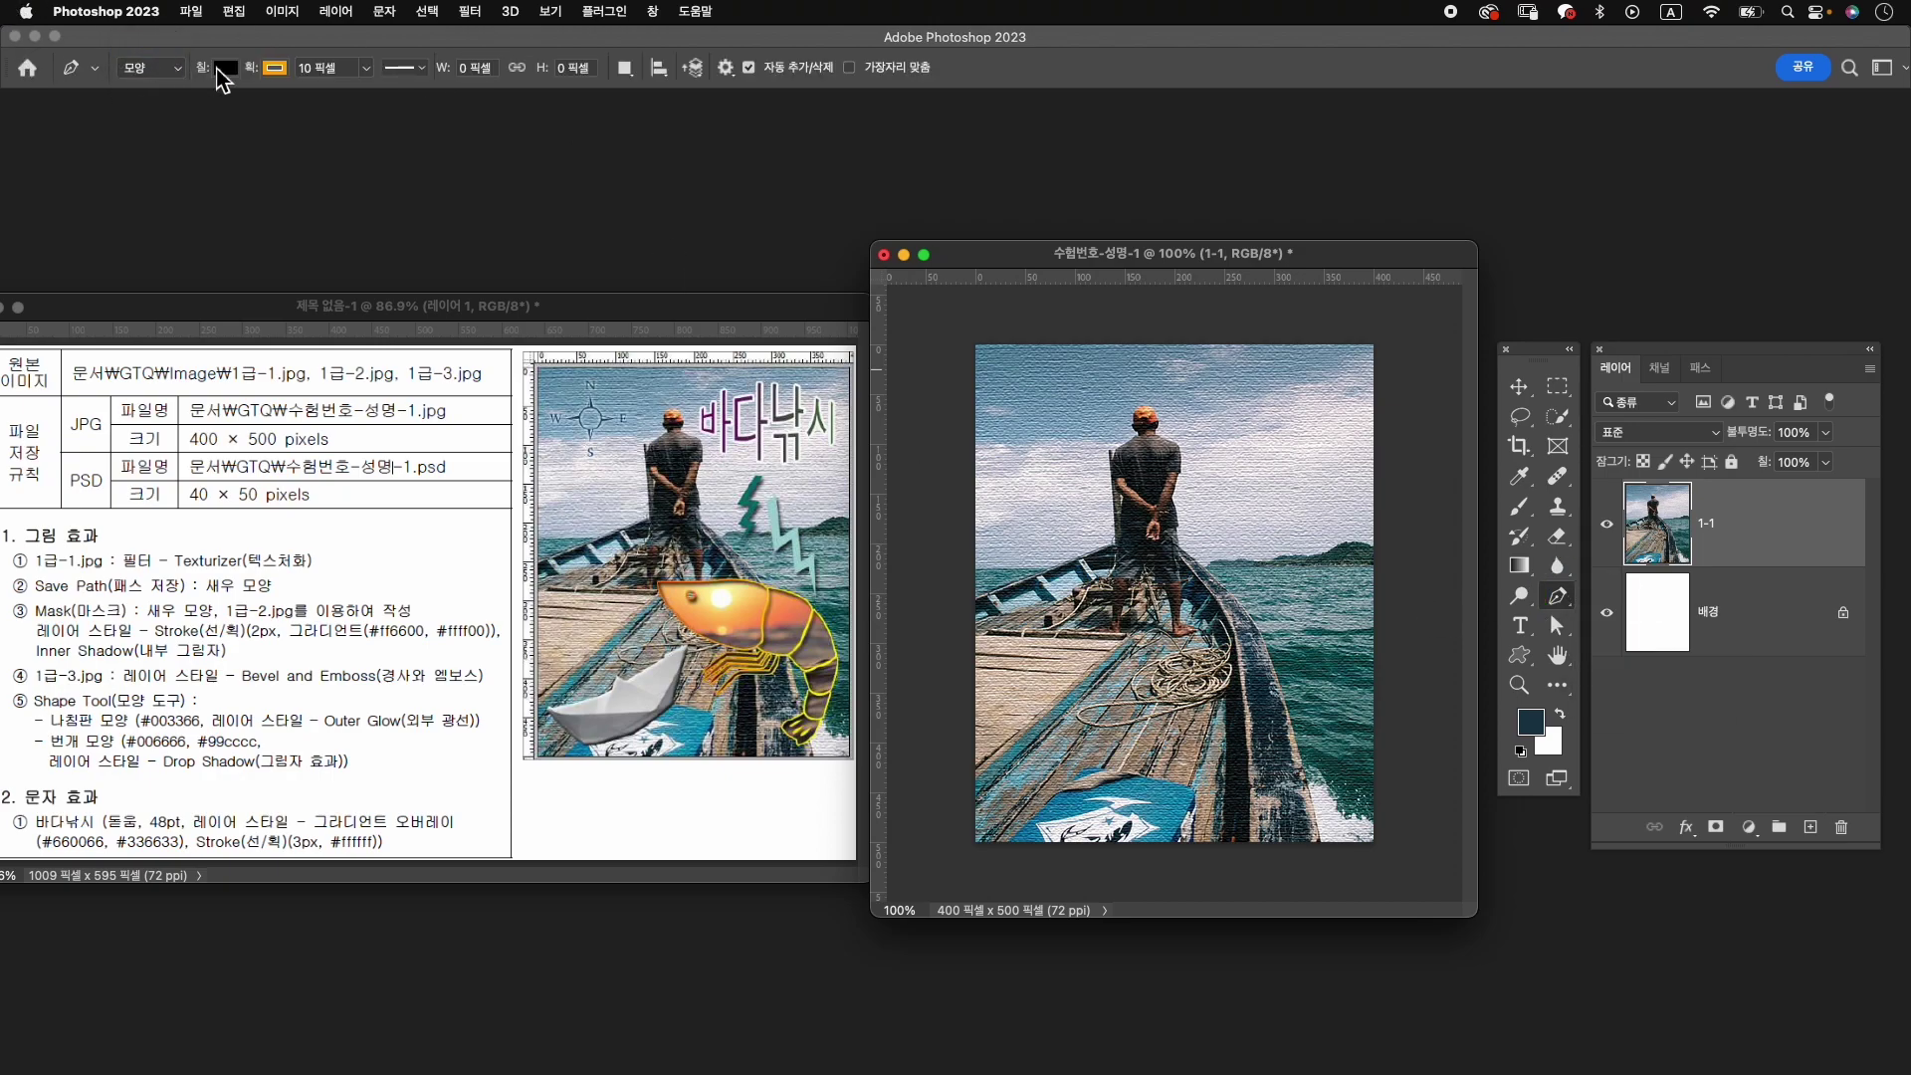
{"action": "left_click", "coordinate": [228, 69]}
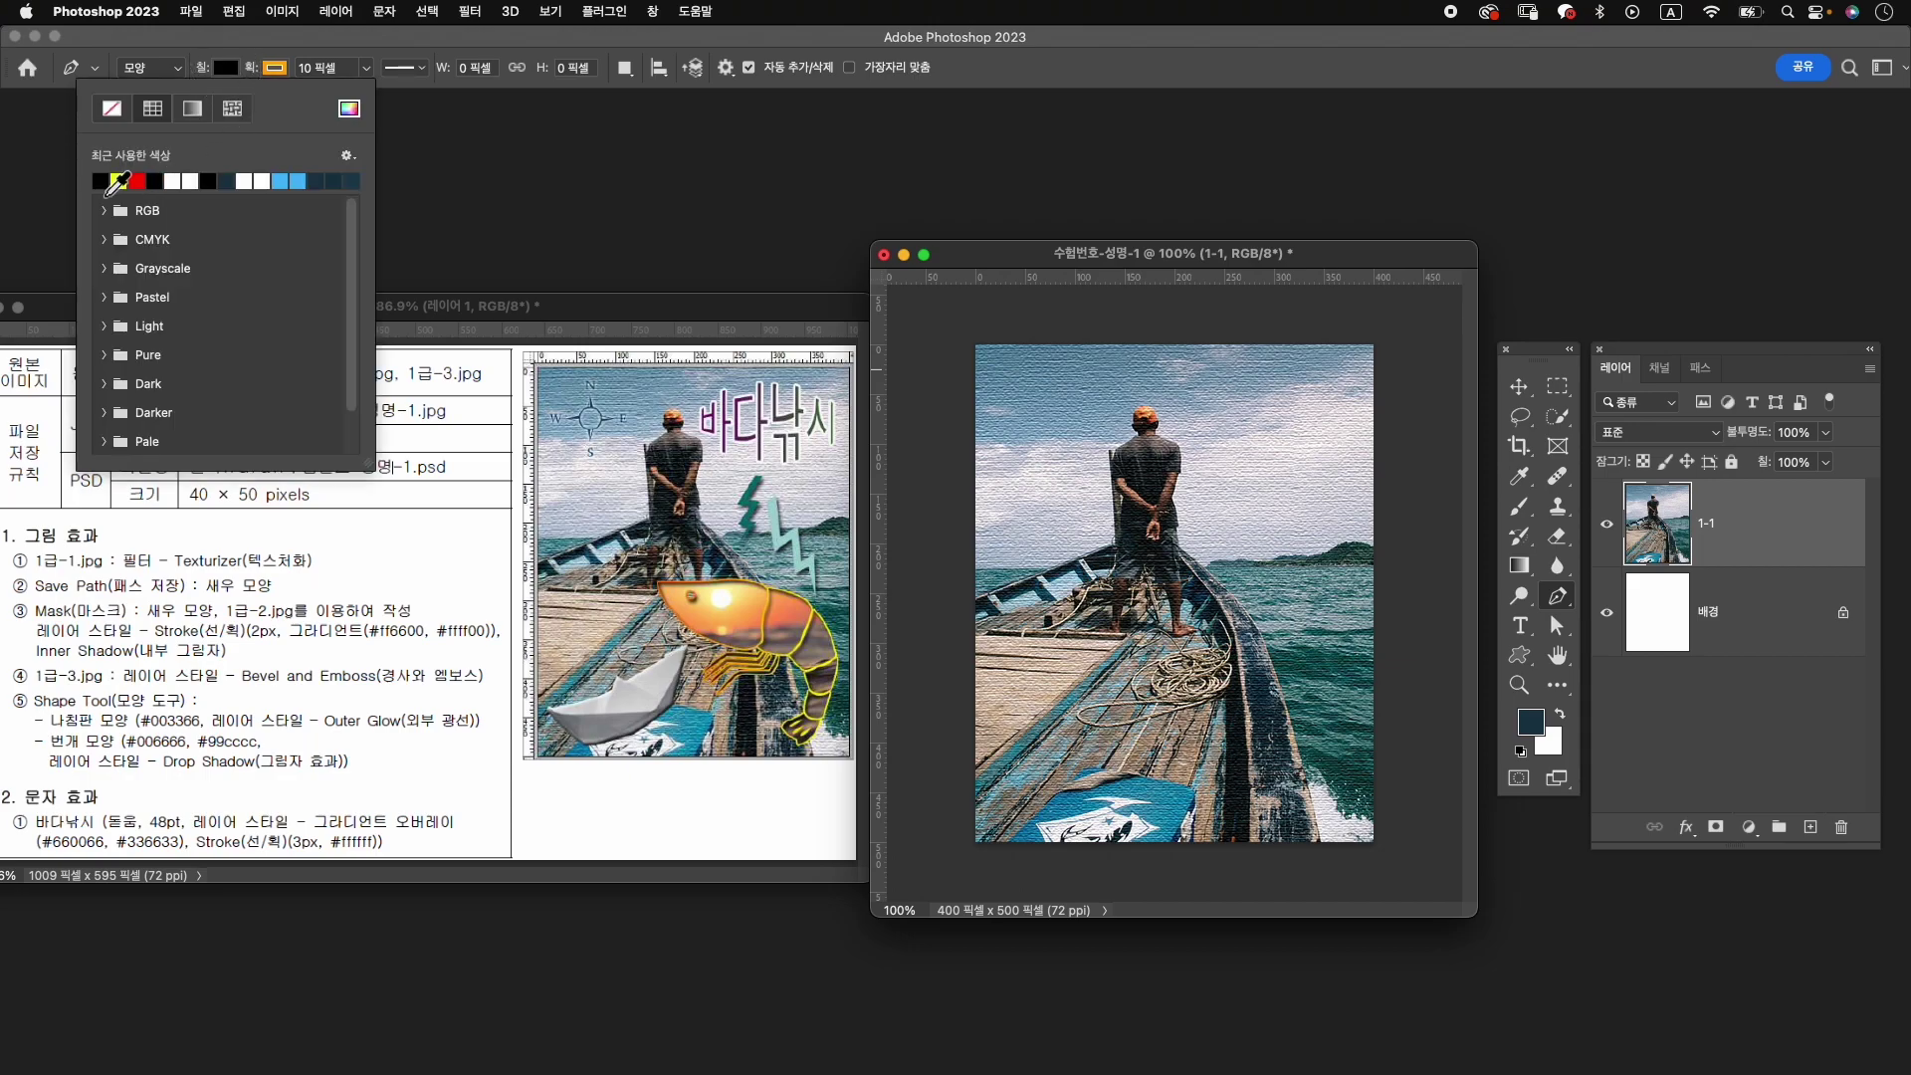
{"action": "left_click", "coordinate": [274, 70]}
{"action": "left_click", "coordinate": [169, 116]}
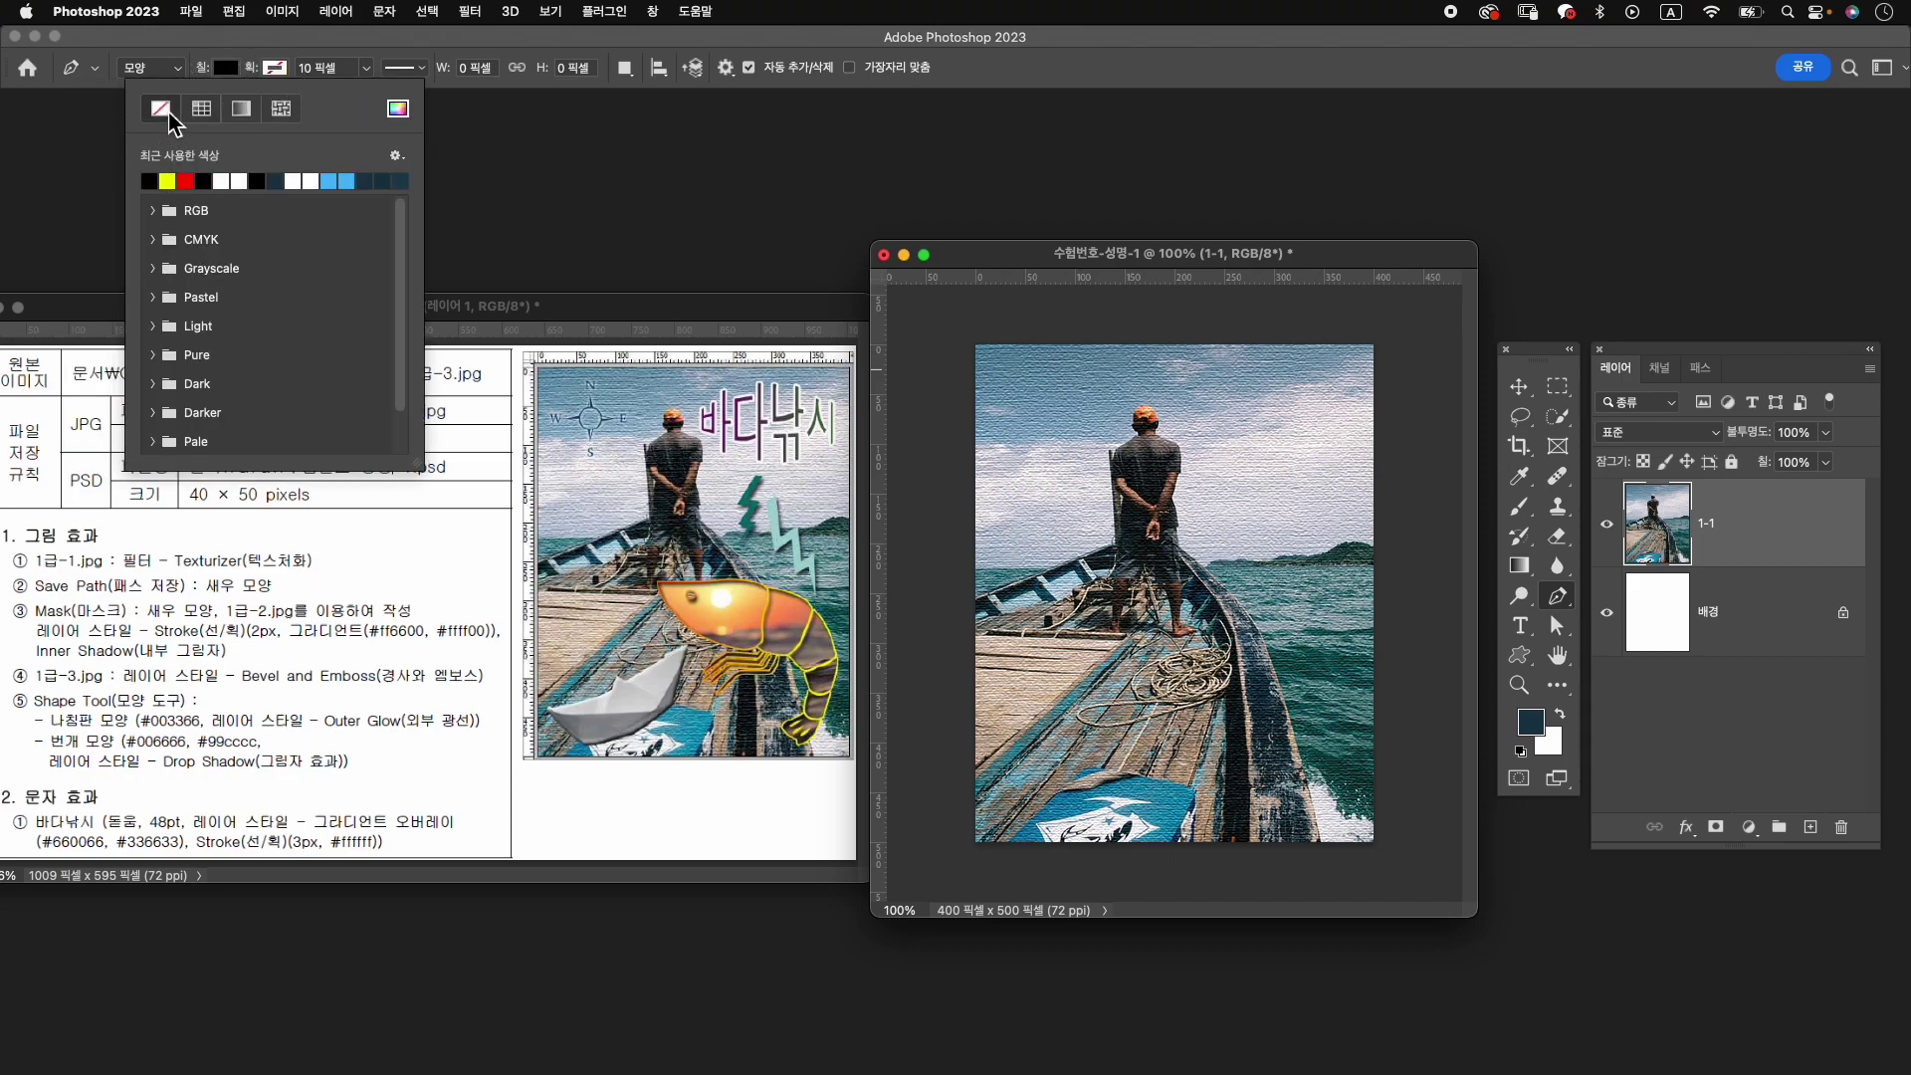
{"action": "key", "text": "Return"}
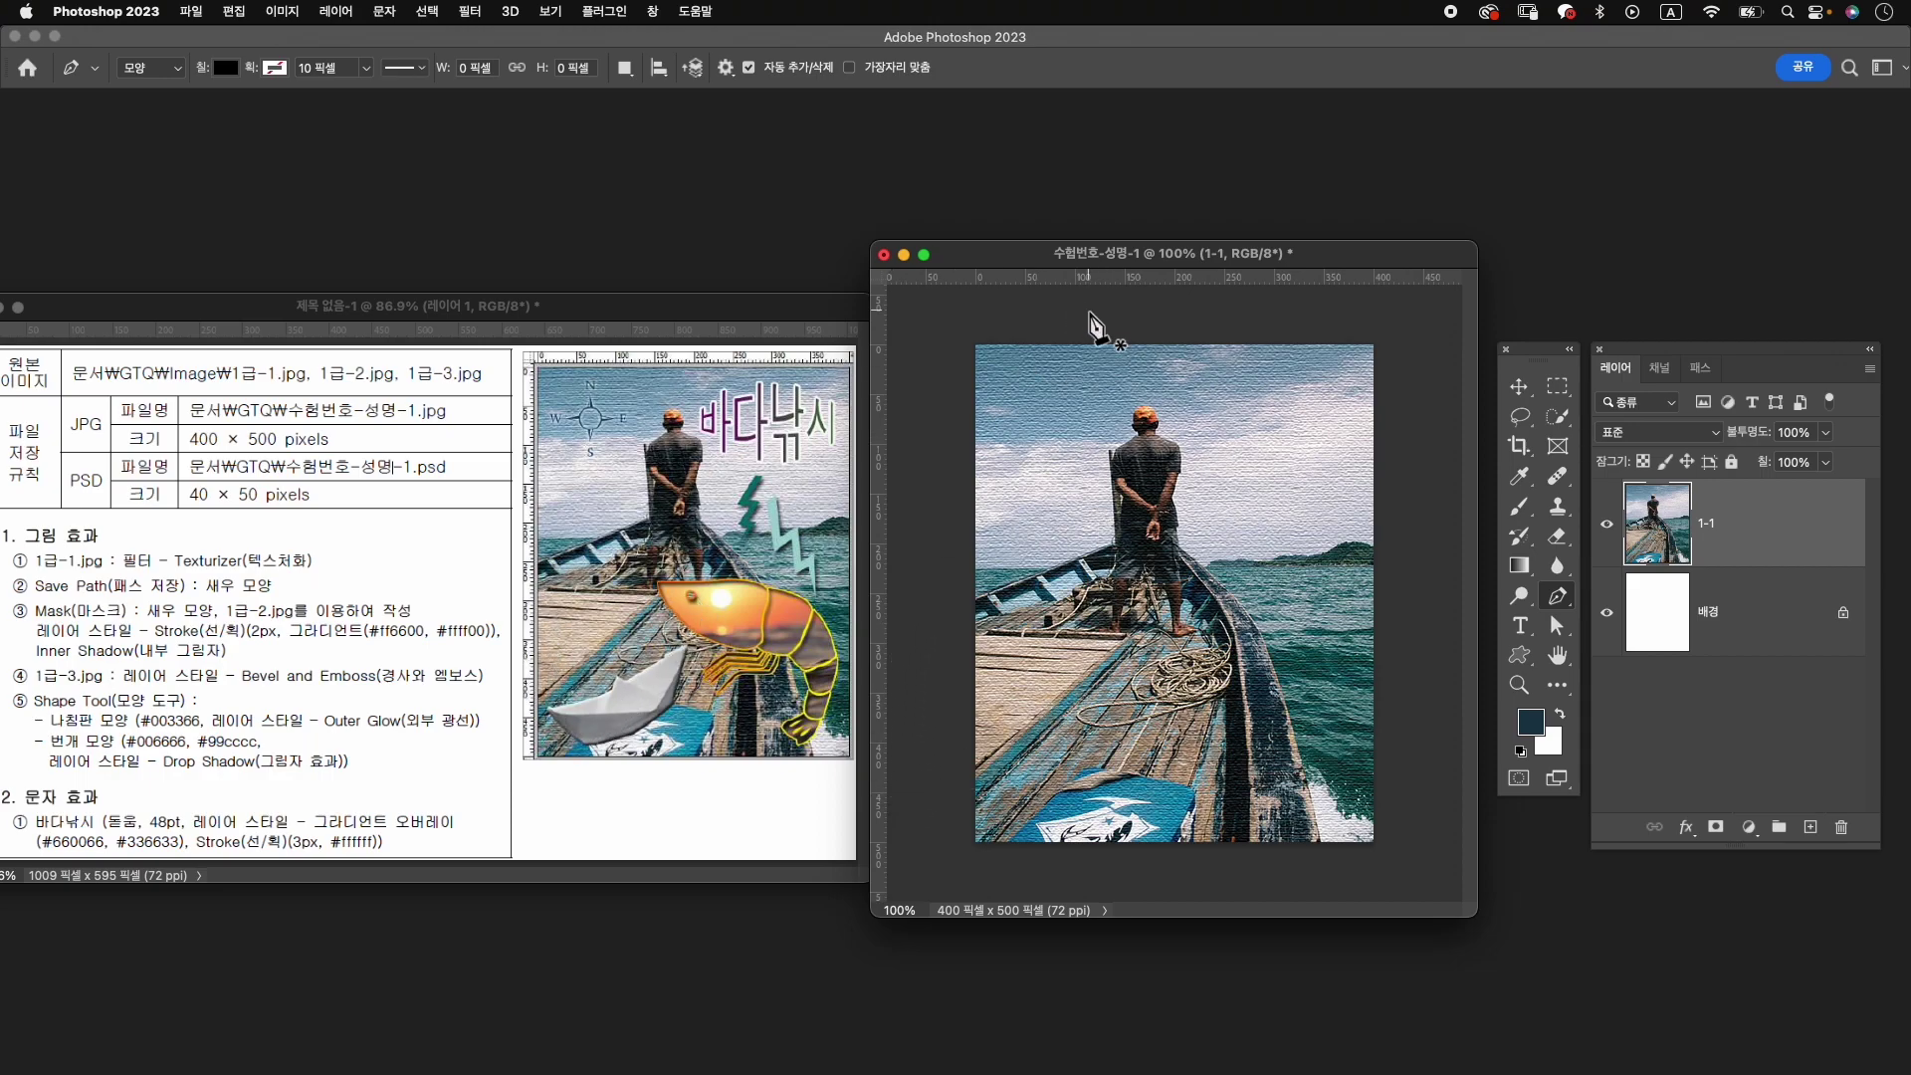
Add crossing guides and draw a black wedge with a curved lower-left edge at their intersection.
{"action": "left_click_drag", "start_coordinate": [1103, 279], "coordinate": [1111, 633]}
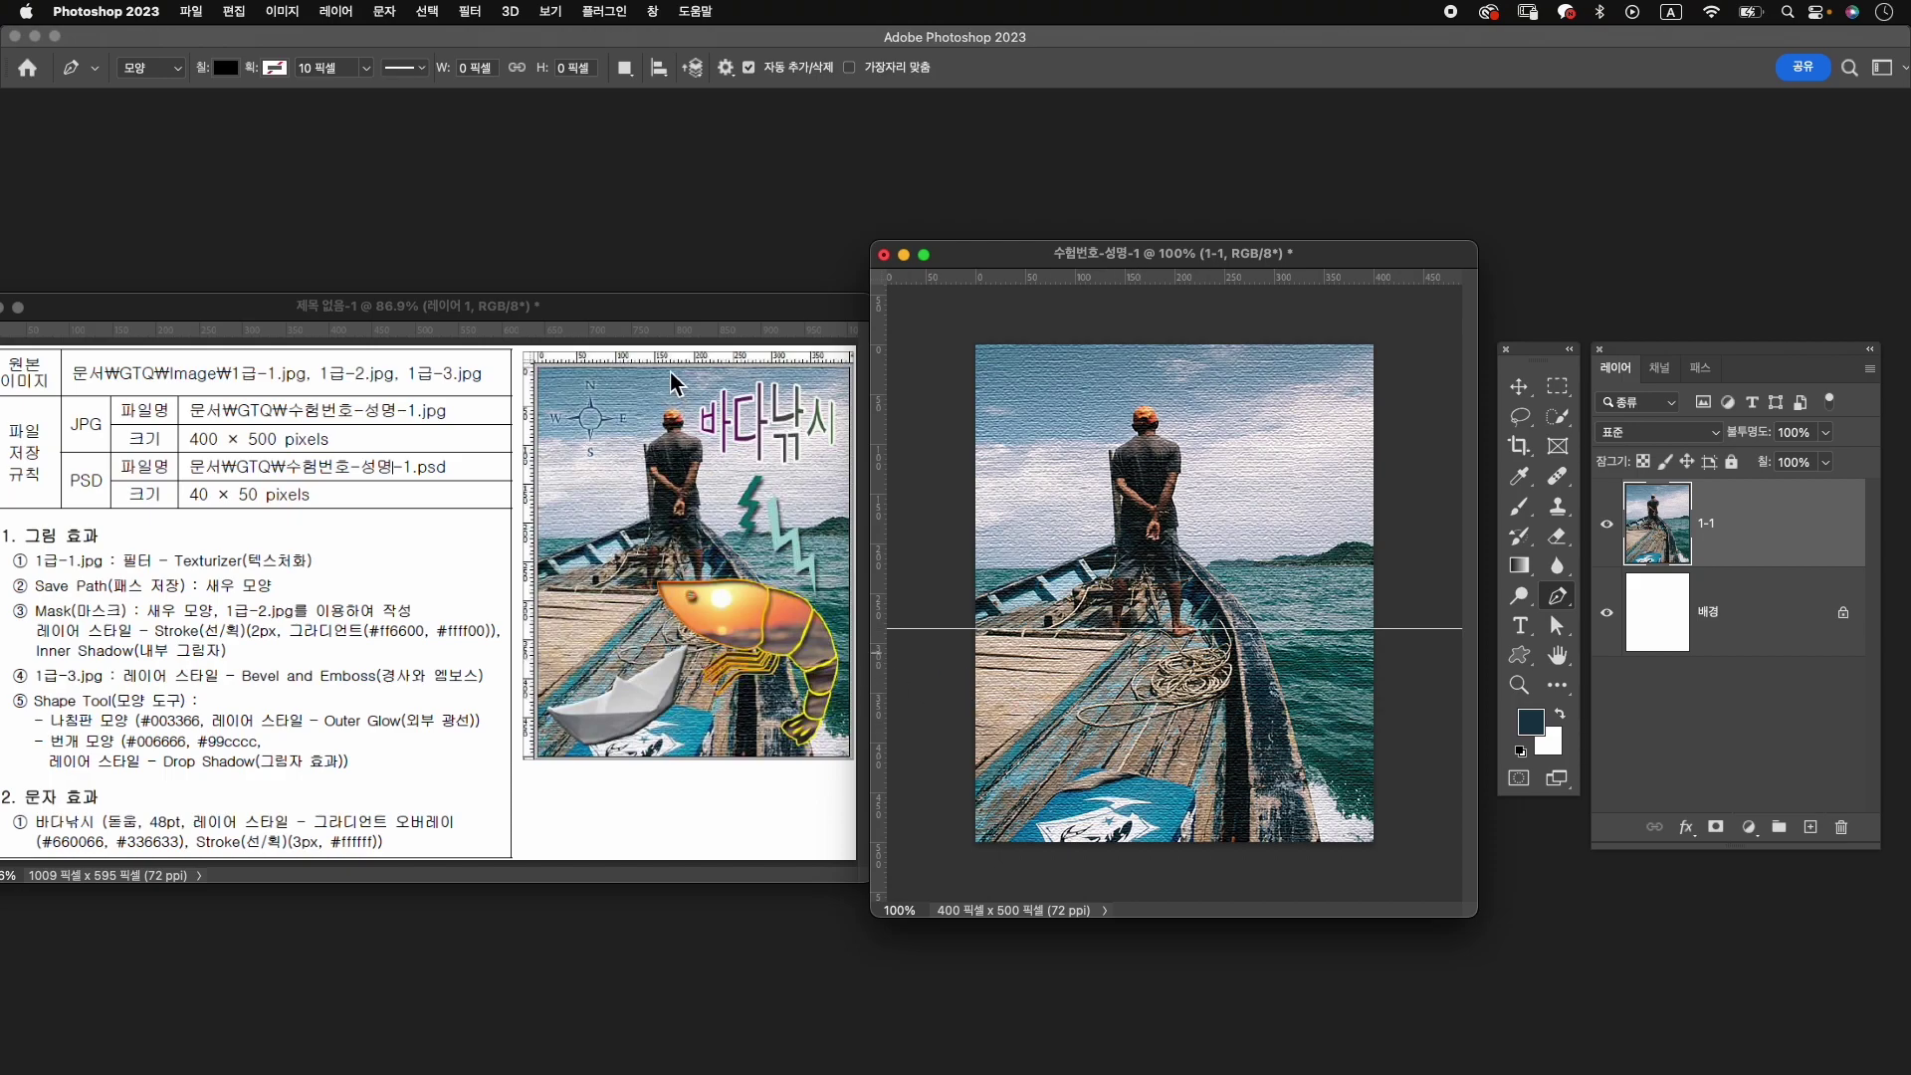
{"action": "mouse_move", "coordinate": [879, 587]}
{"action": "left_mouse_down"}
{"action": "mouse_move", "coordinate": [1139, 590]}
{"action": "mouse_move", "coordinate": [1124, 590]}
{"action": "left_mouse_up"}
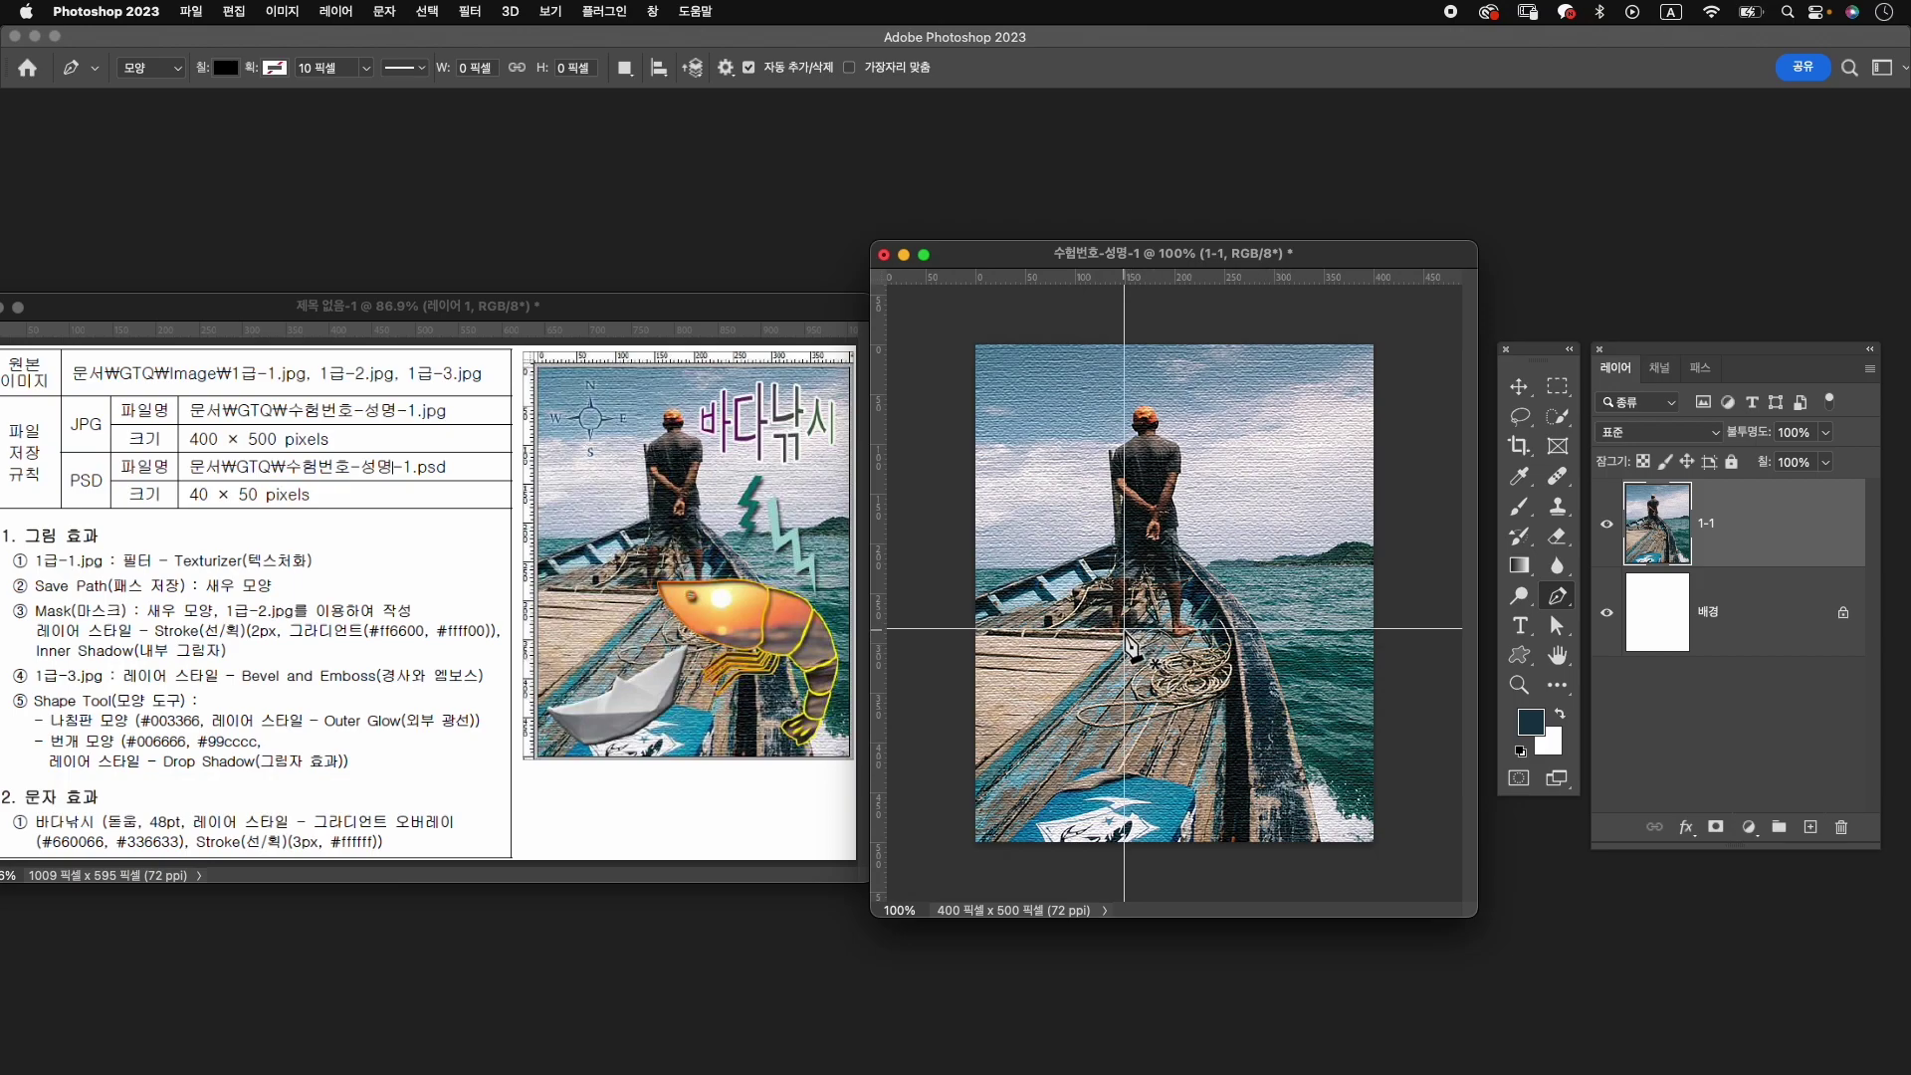
{"action": "left_click", "coordinate": [1124, 629]}
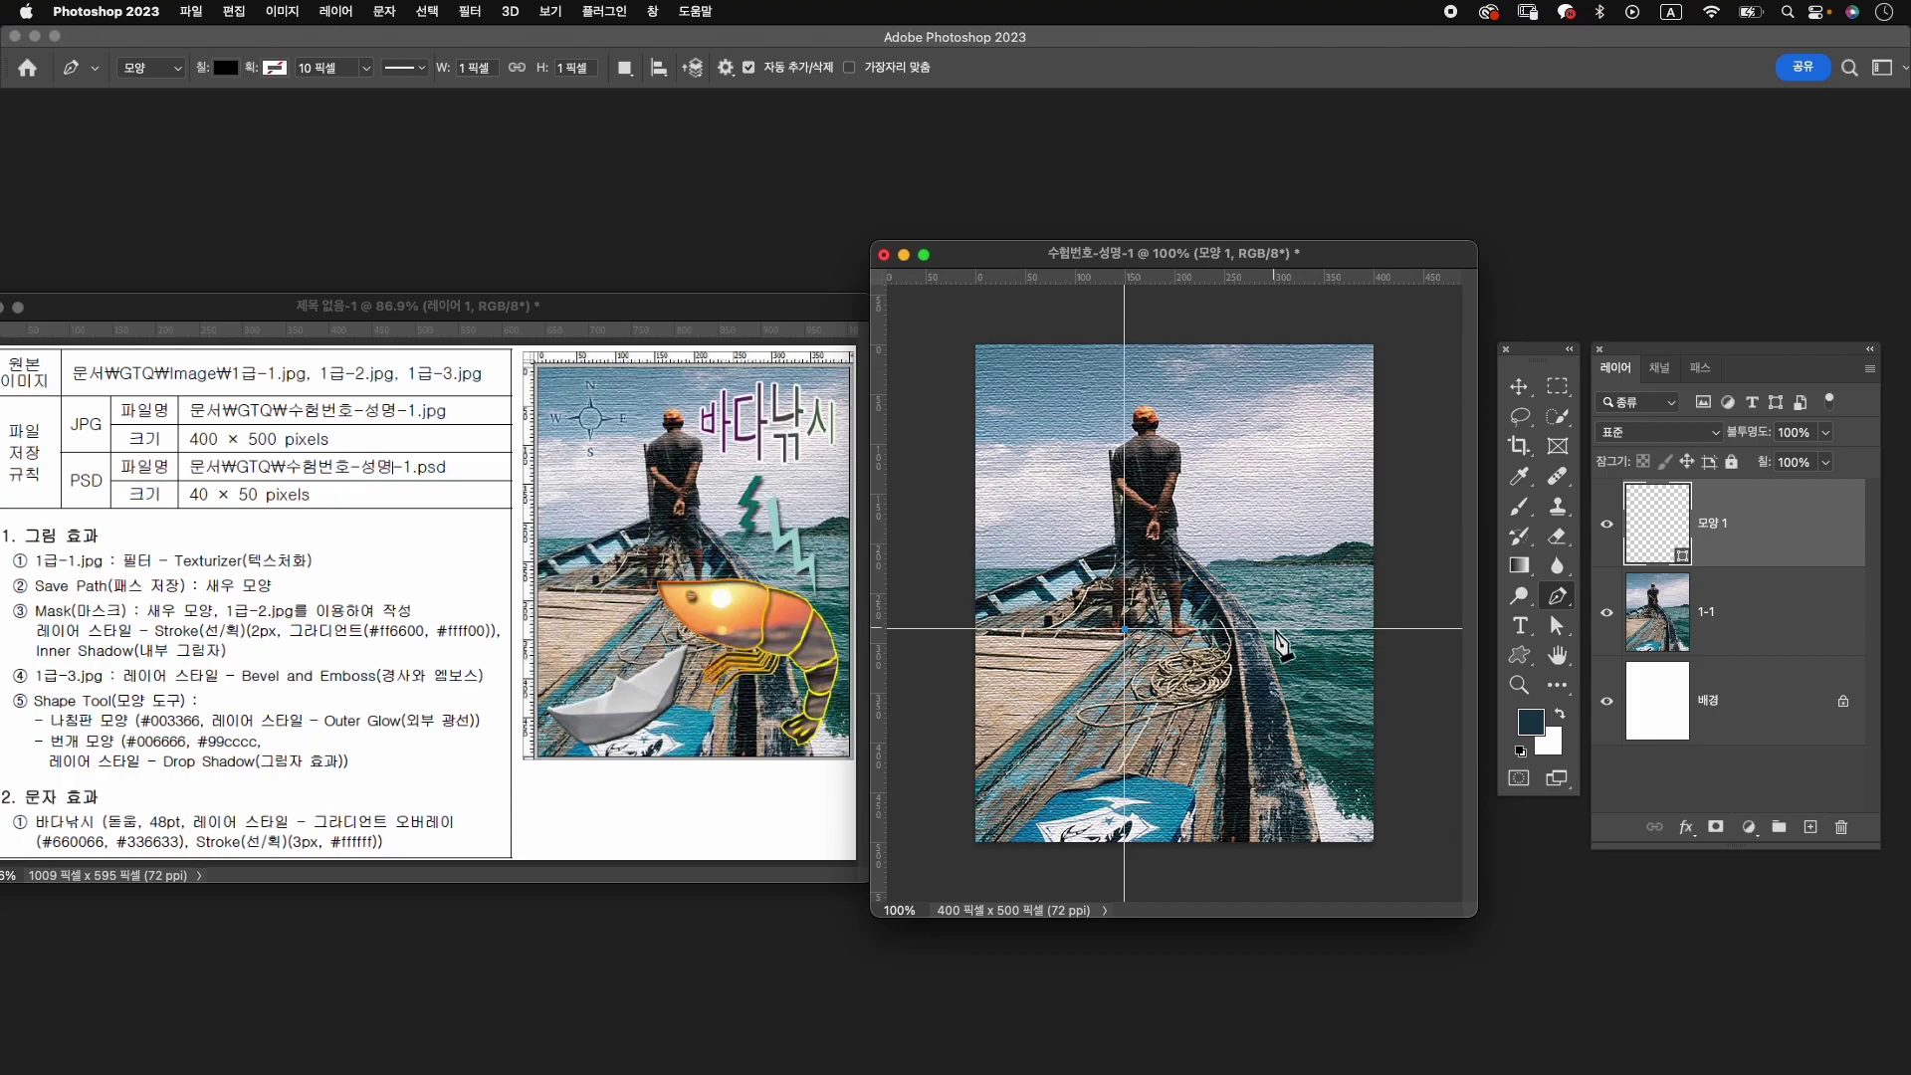
{"action": "left_click", "coordinate": [1276, 629]}
{"action": "left_click", "coordinate": [1275, 685]}
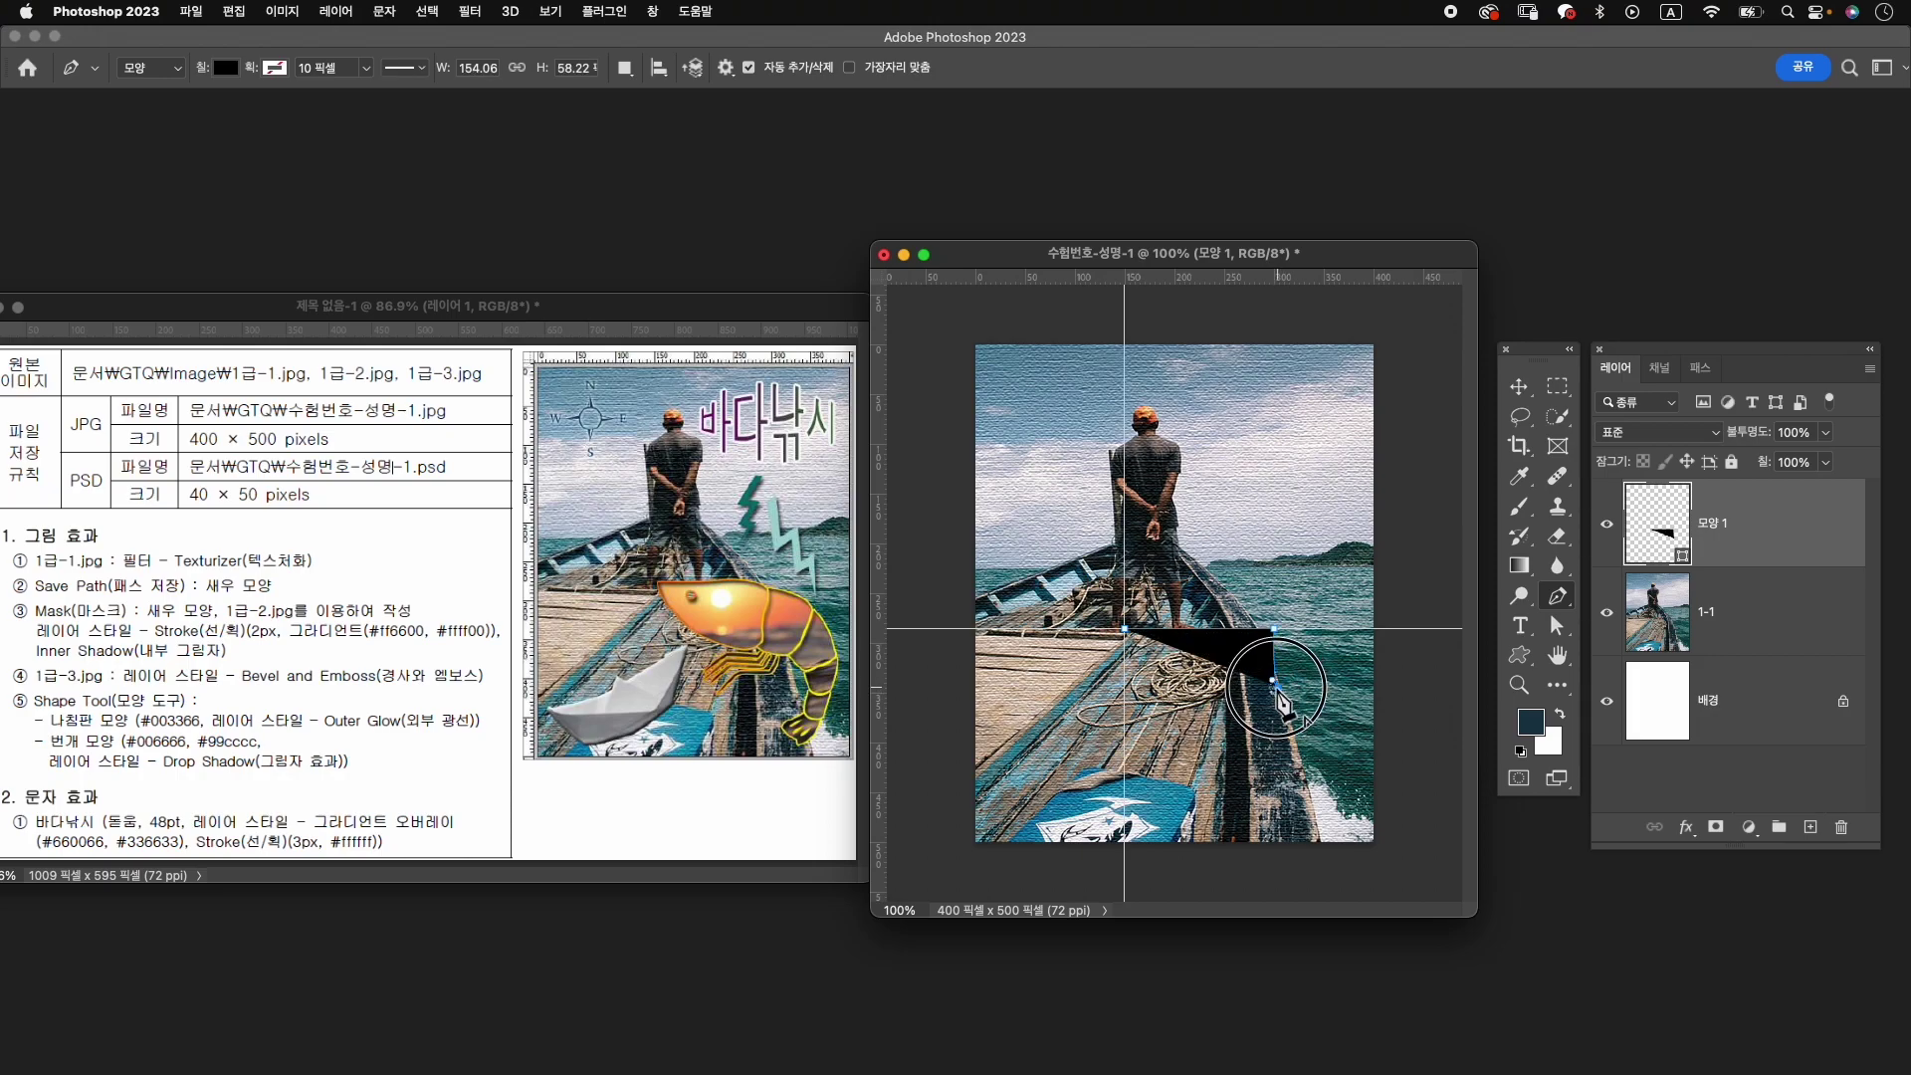
{"action": "left_click_drag", "start_coordinate": [1281, 700], "coordinate": [1281, 737]}
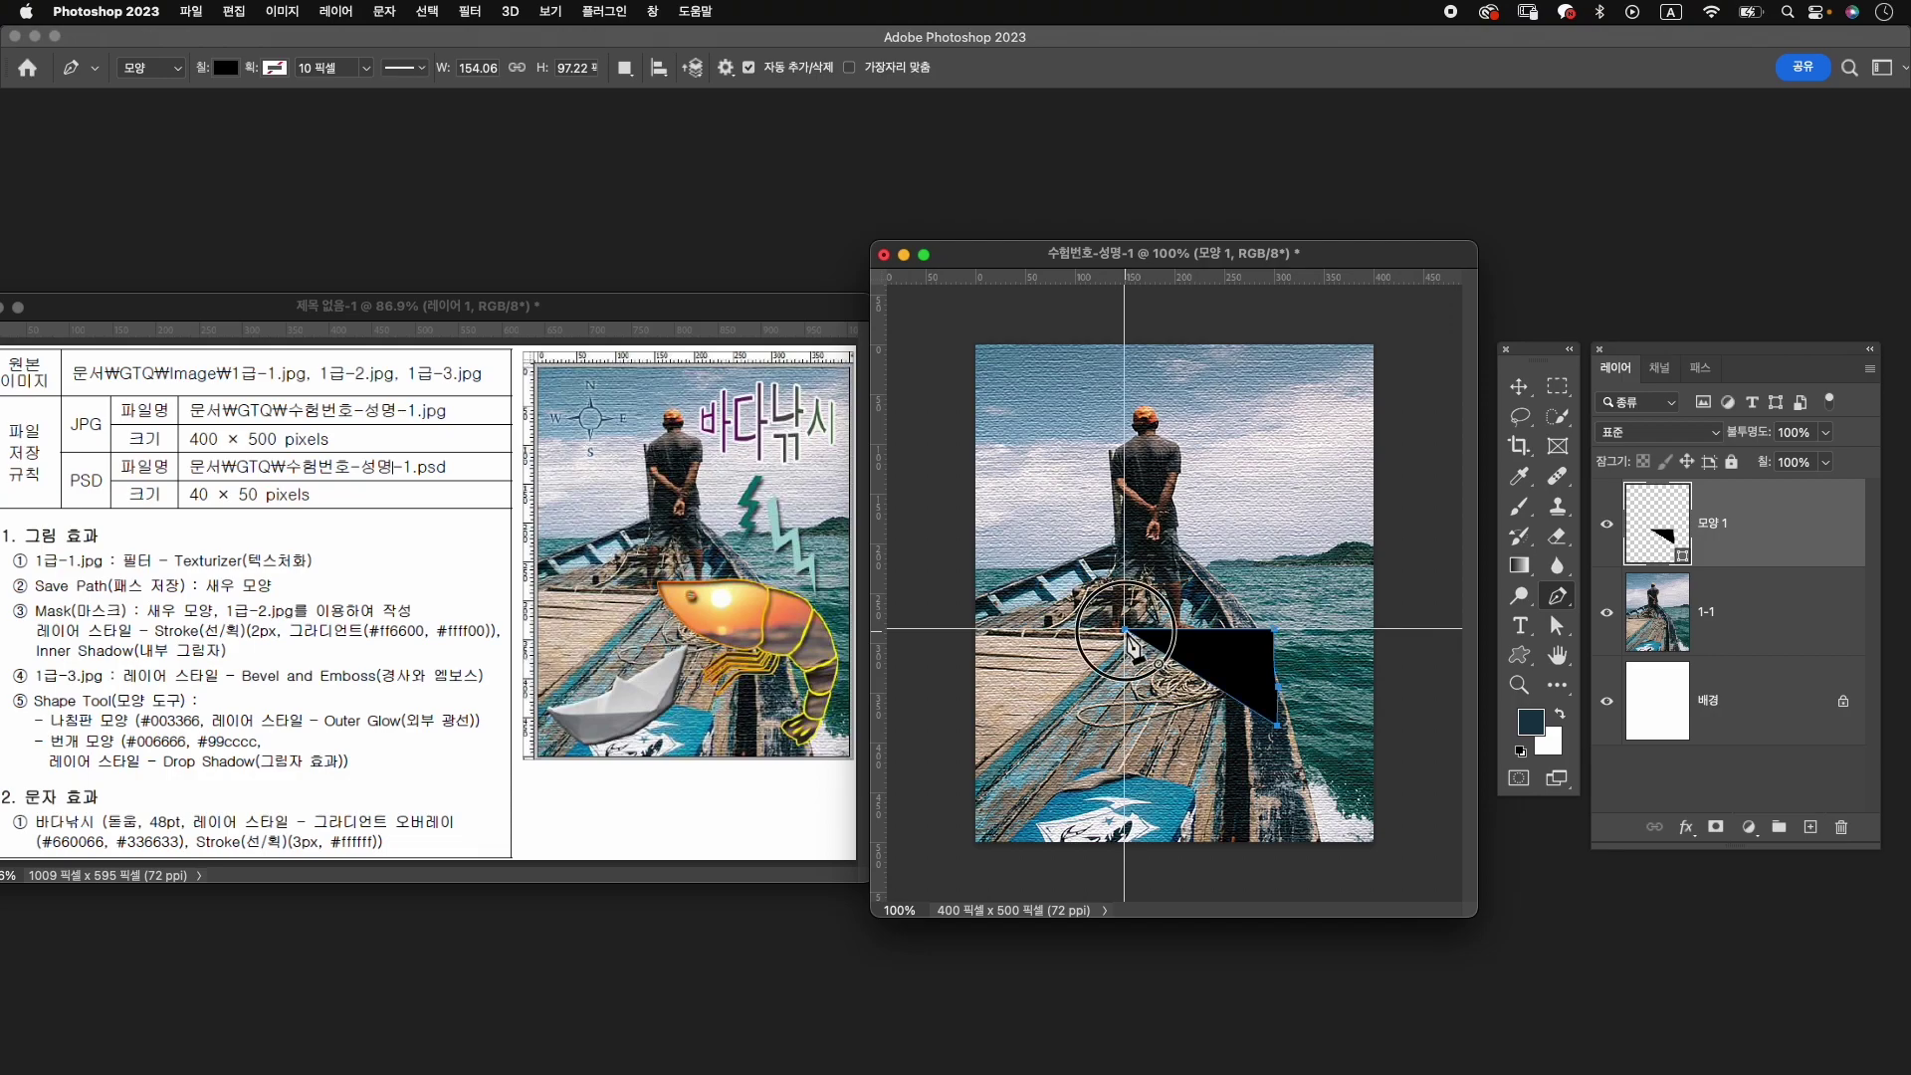
{"action": "left_click", "coordinate": [1135, 607]}
{"action": "left_click_drag", "start_coordinate": [1135, 607], "coordinate": [1130, 598]}
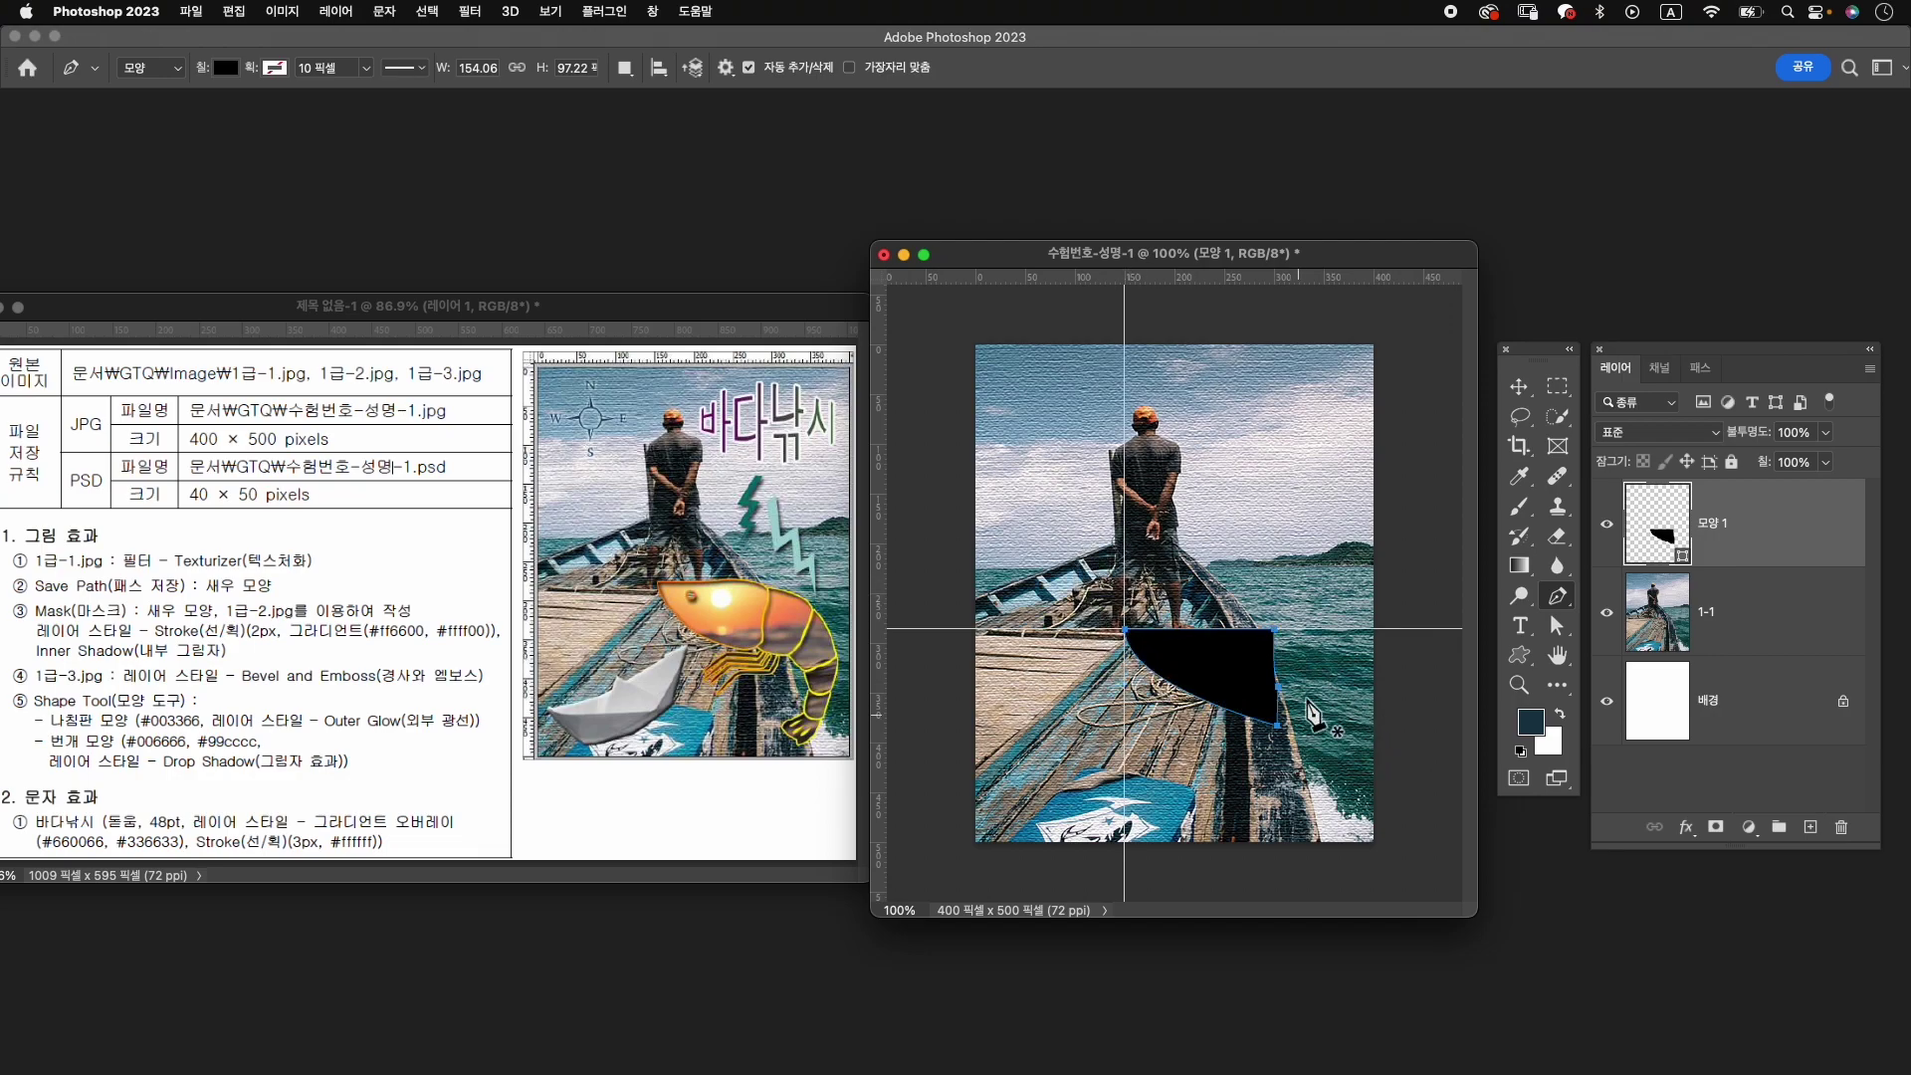
Zoom to about 222% and draw a second black piece curving right from the wedge's top-right corner.
{"action": "key", "text": "z"}
{"action": "left_click_drag", "start_coordinate": [1294, 719], "coordinate": [1310, 733]}
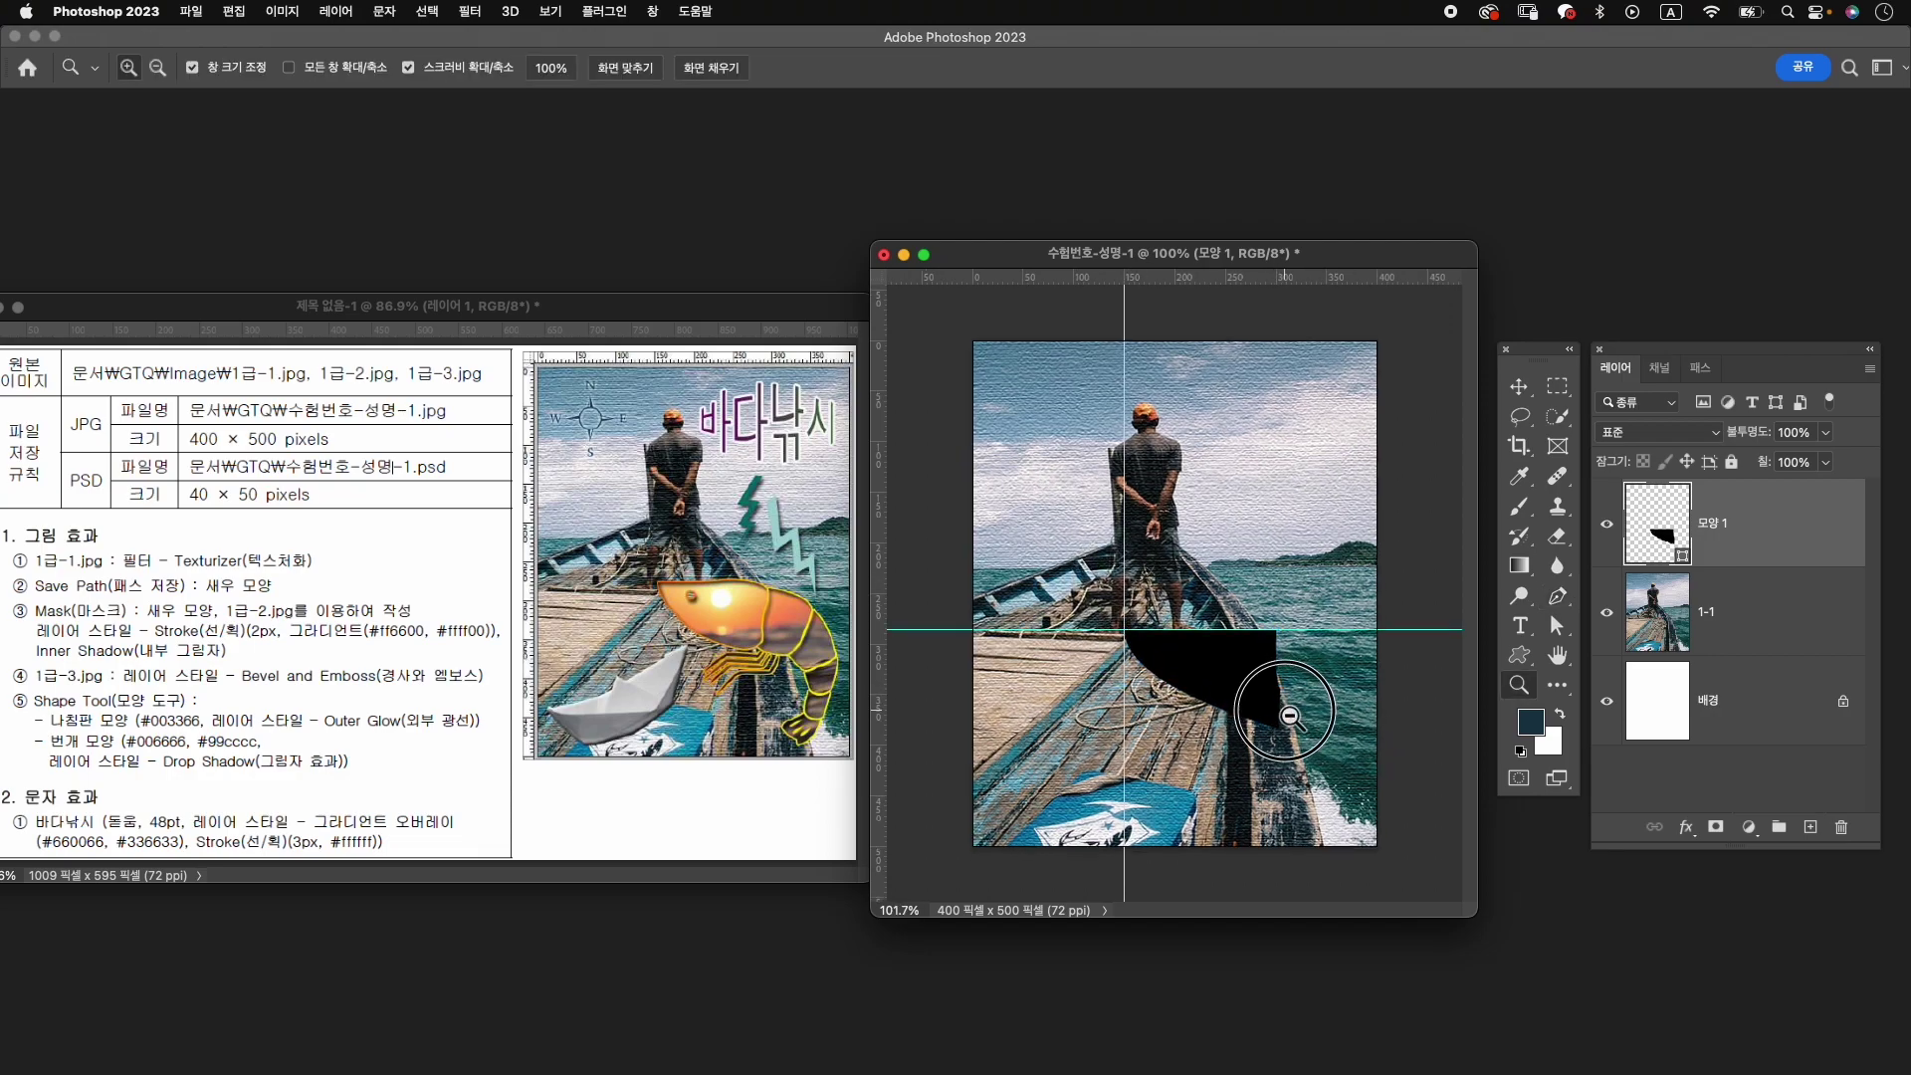
{"action": "left_click_drag", "start_coordinate": [1472, 909], "coordinate": [1493, 911]}
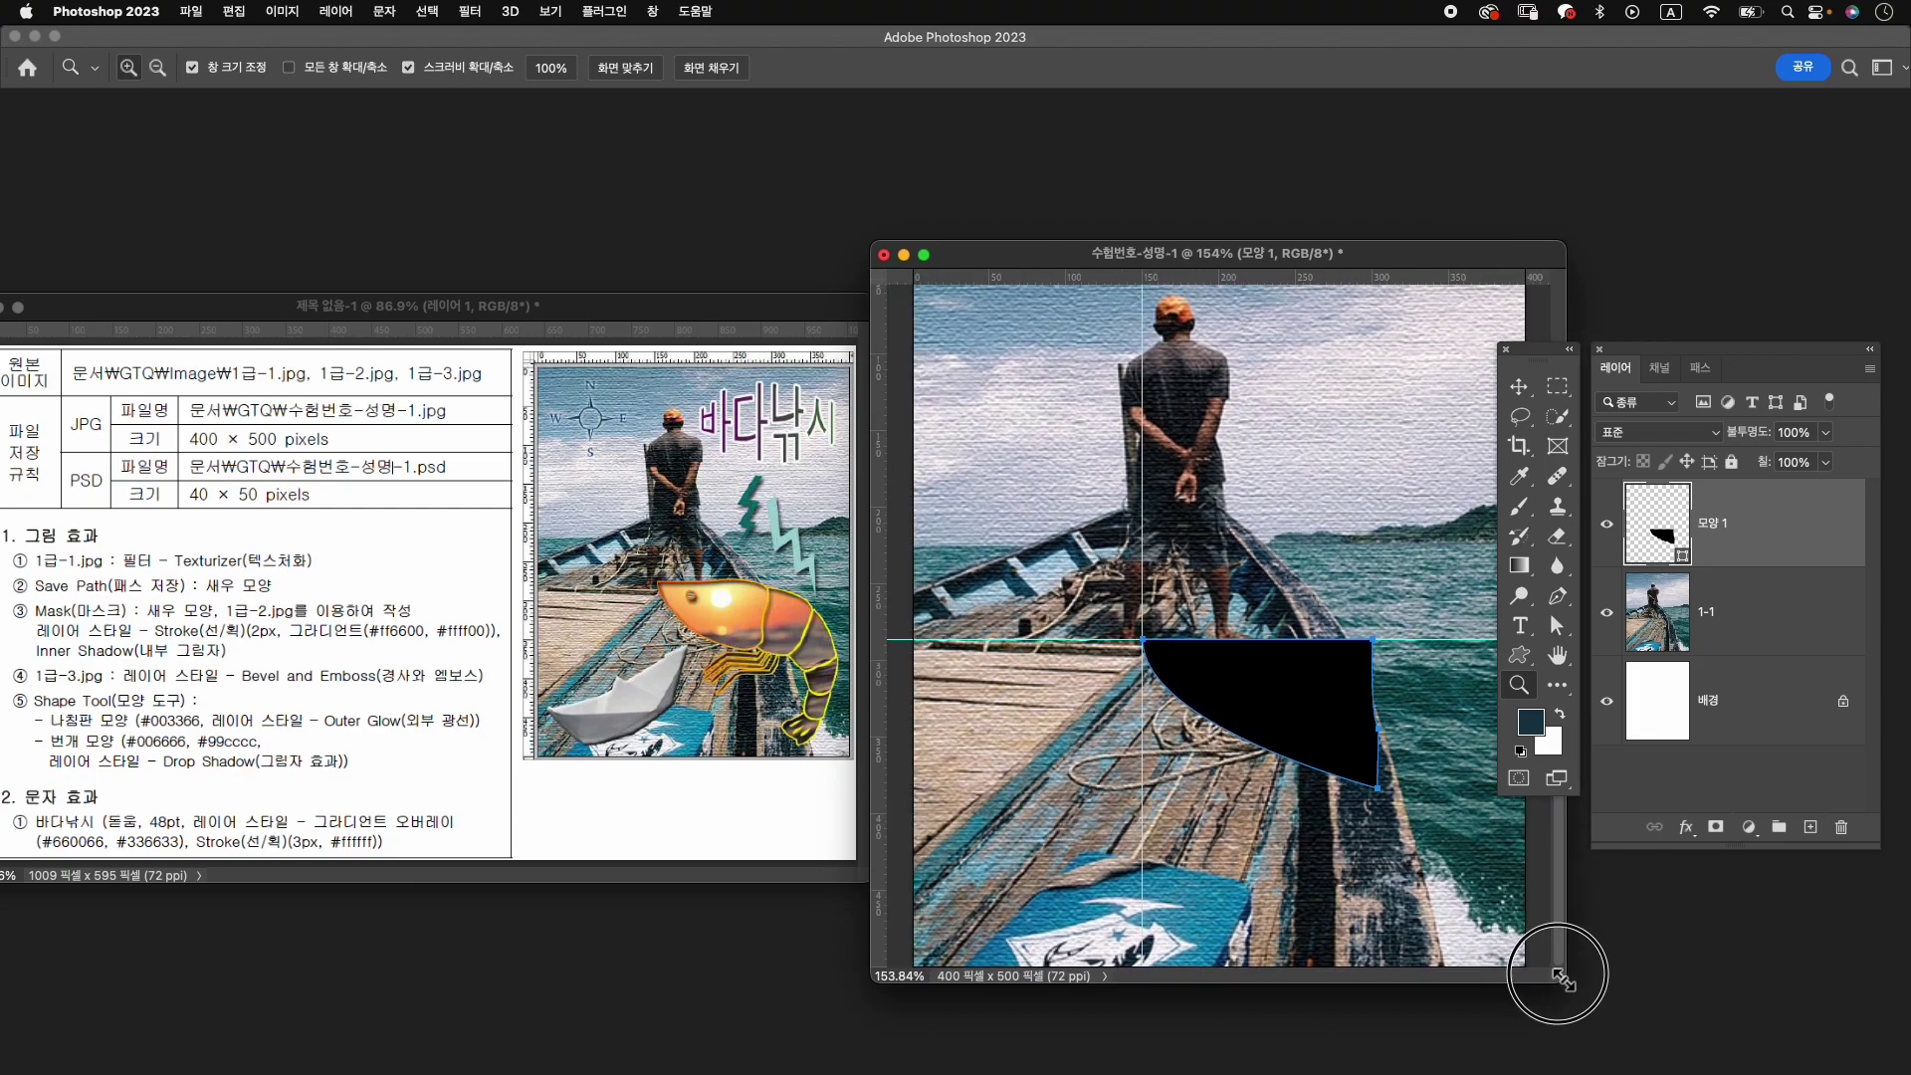
{"action": "left_click_drag", "start_coordinate": [1319, 748], "coordinate": [1339, 742]}
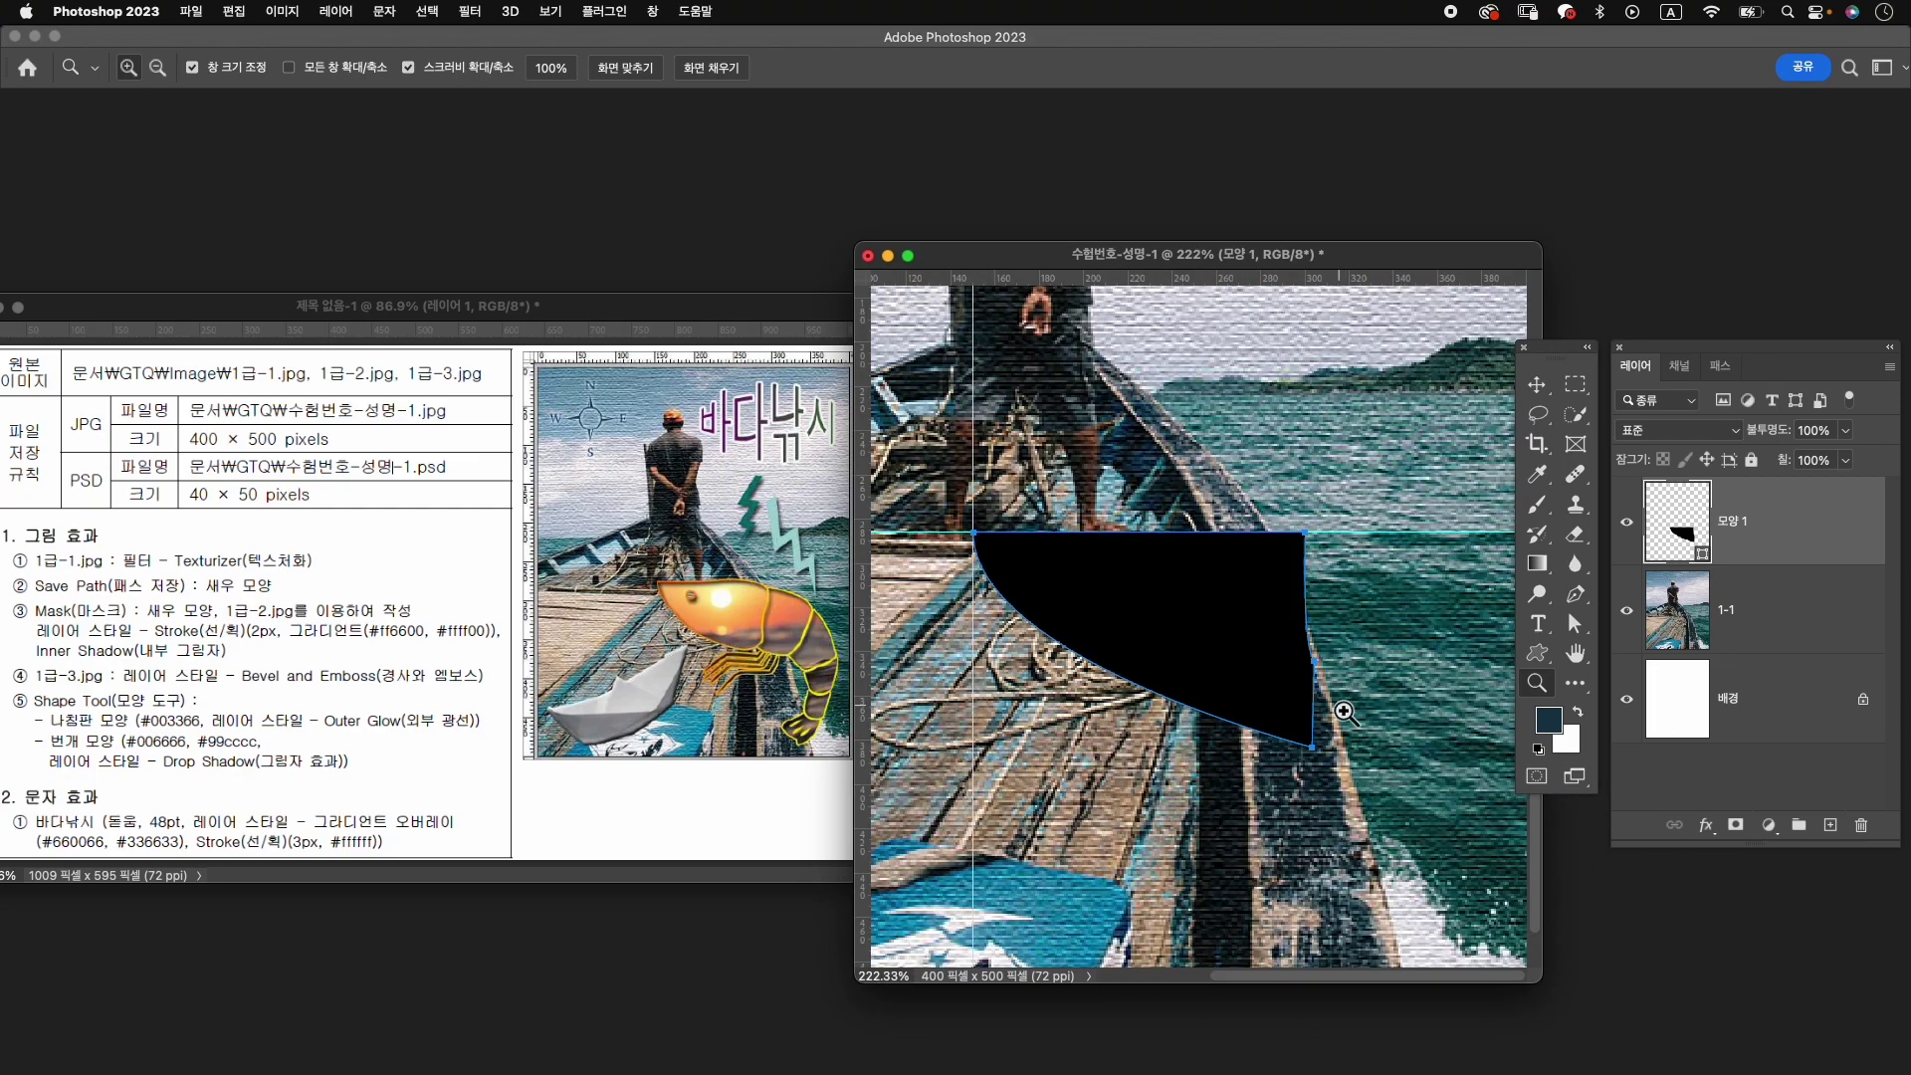
{"action": "key", "text": "p"}
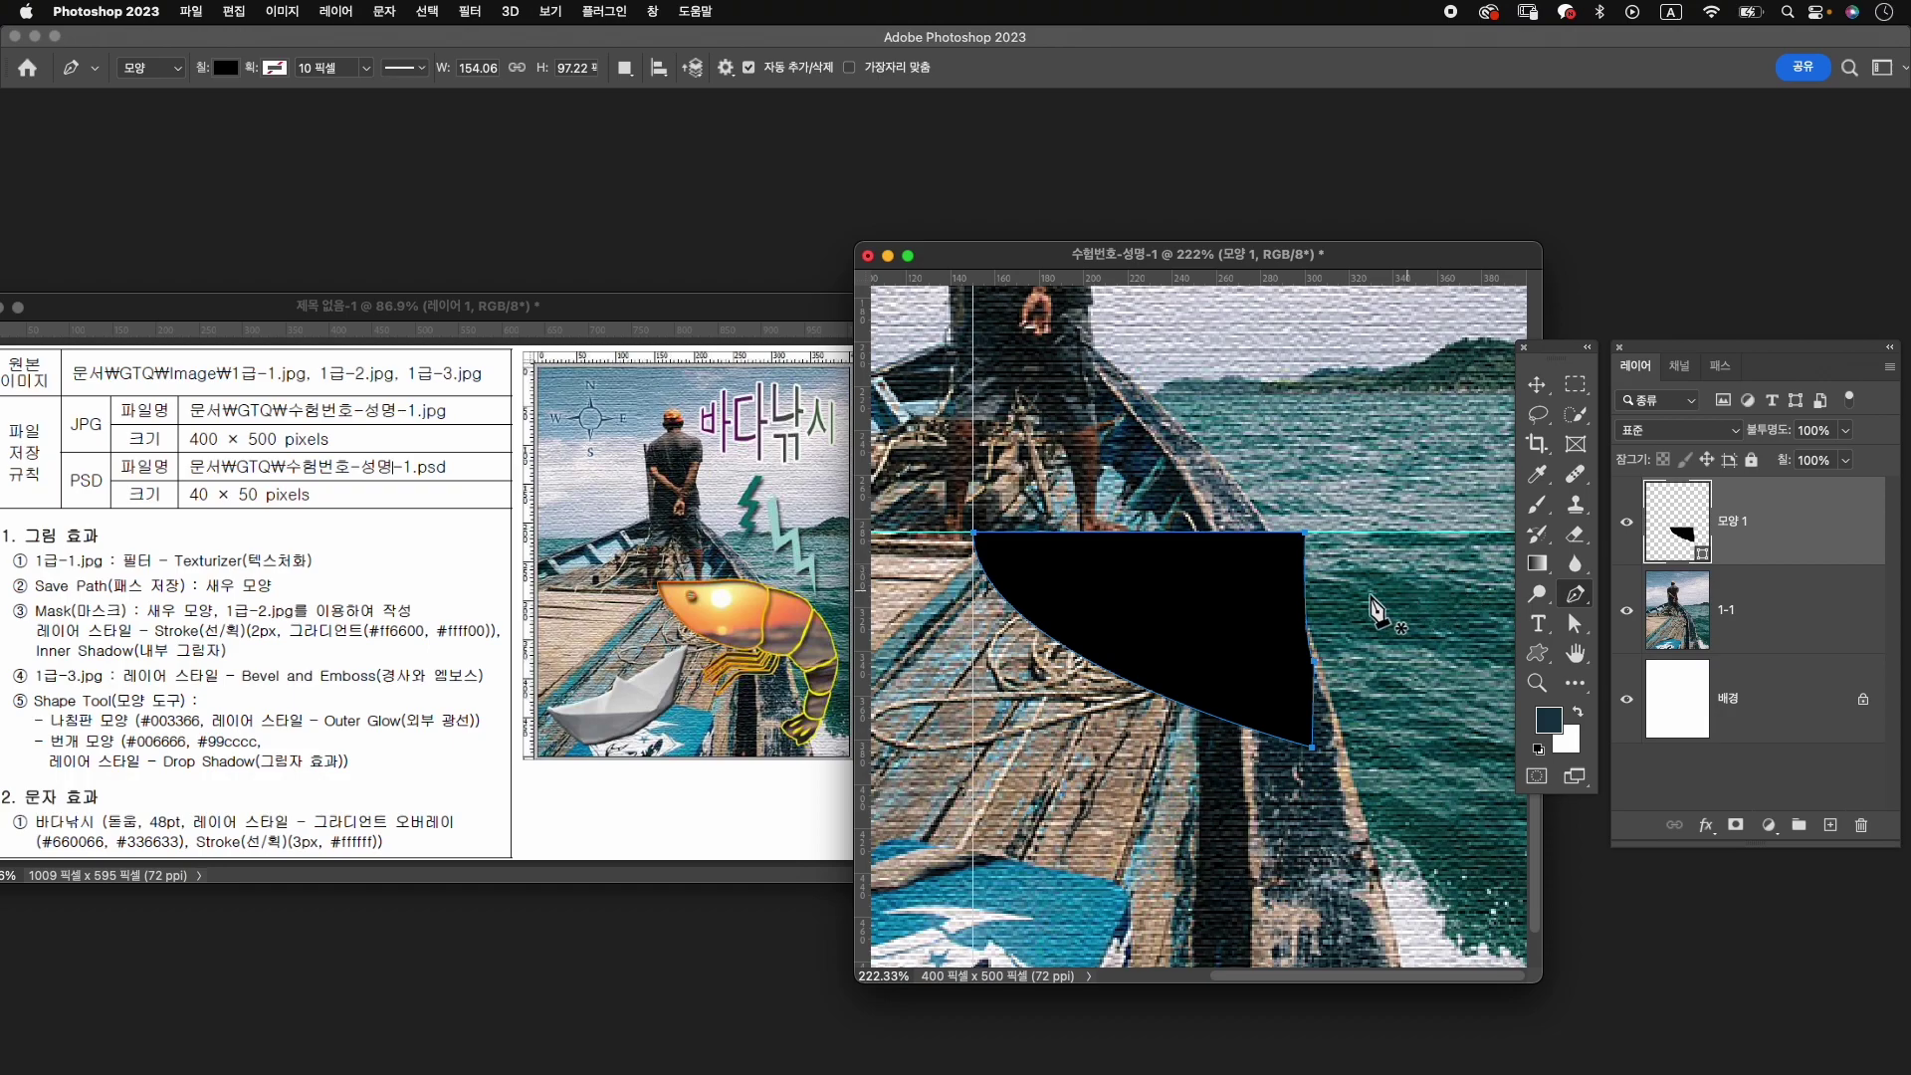
{"action": "left_click", "coordinate": [1285, 540]}
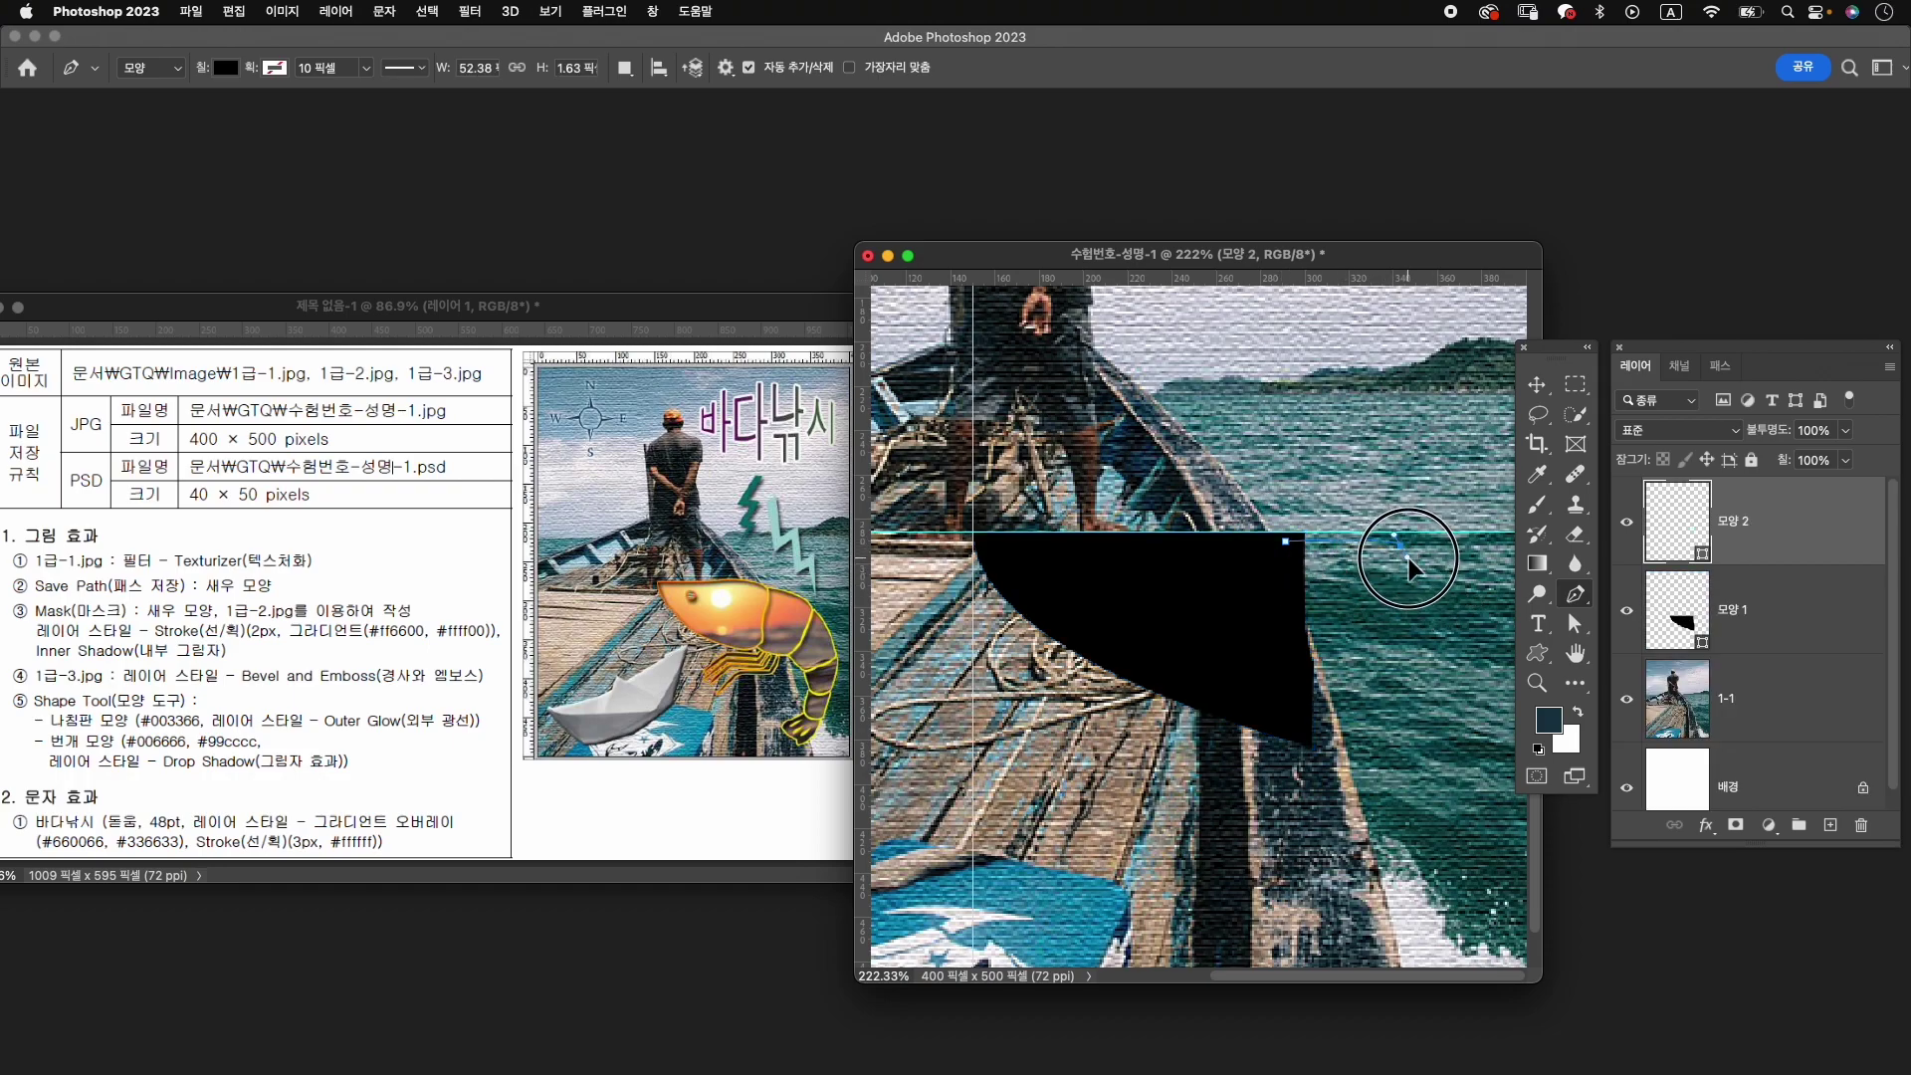
{"action": "left_click_drag", "start_coordinate": [1399, 543], "coordinate": [1416, 566]}
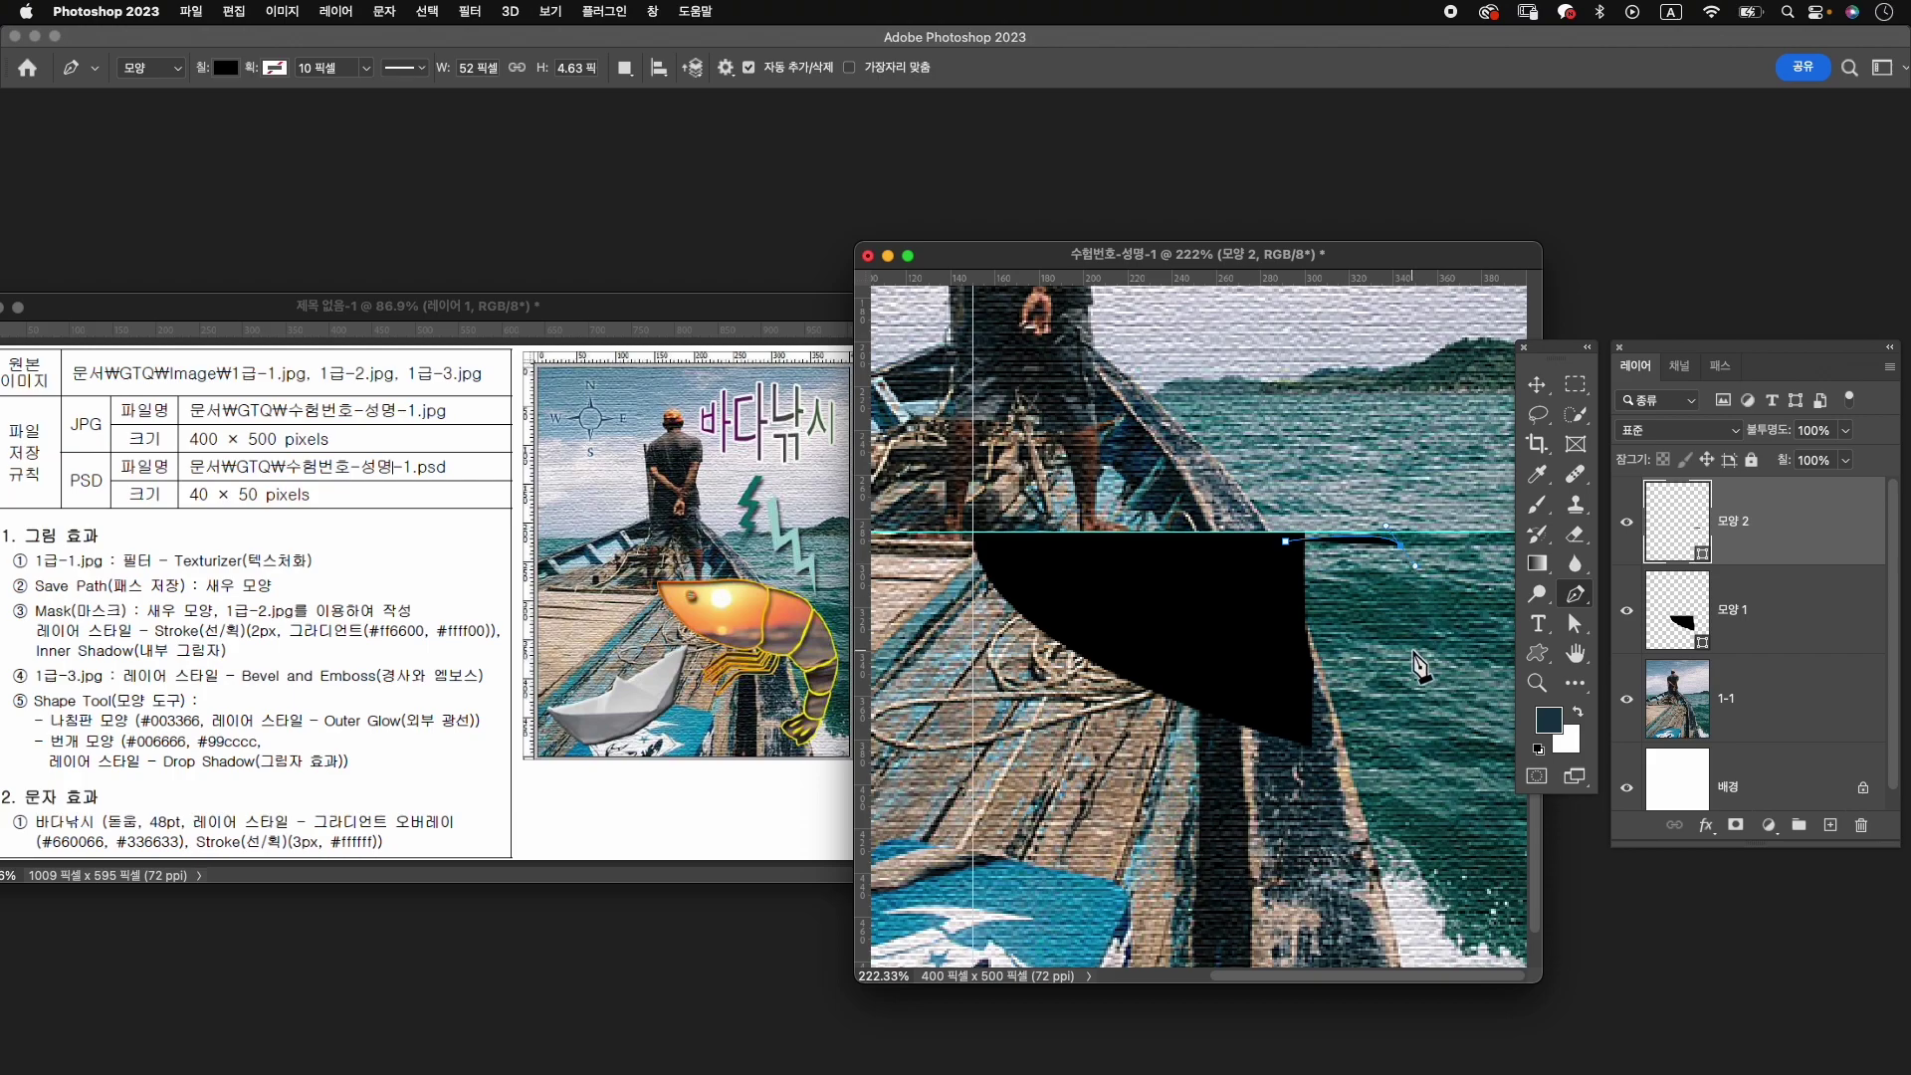
{"action": "left_click", "coordinate": [1397, 744]}
{"action": "left_click_drag", "start_coordinate": [1398, 745], "coordinate": [1385, 753]}
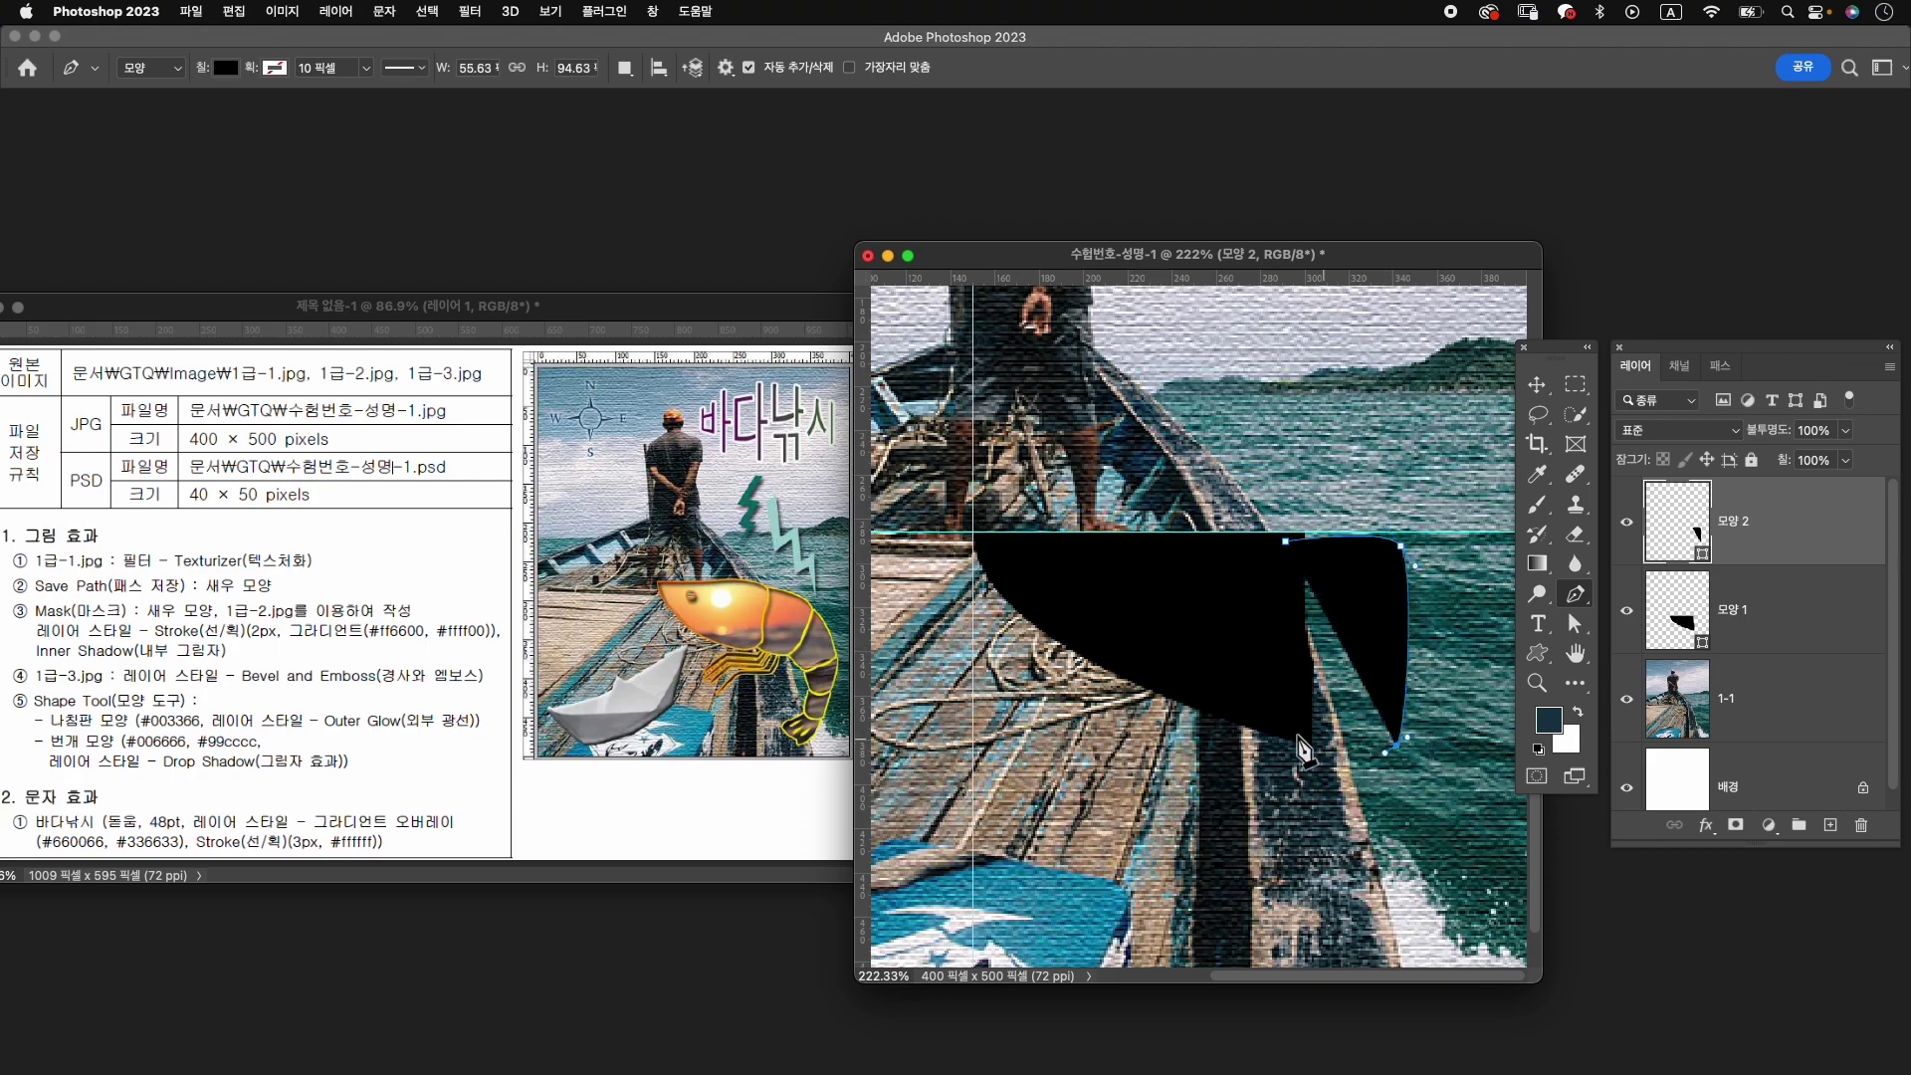
{"action": "left_click", "coordinate": [1292, 738]}
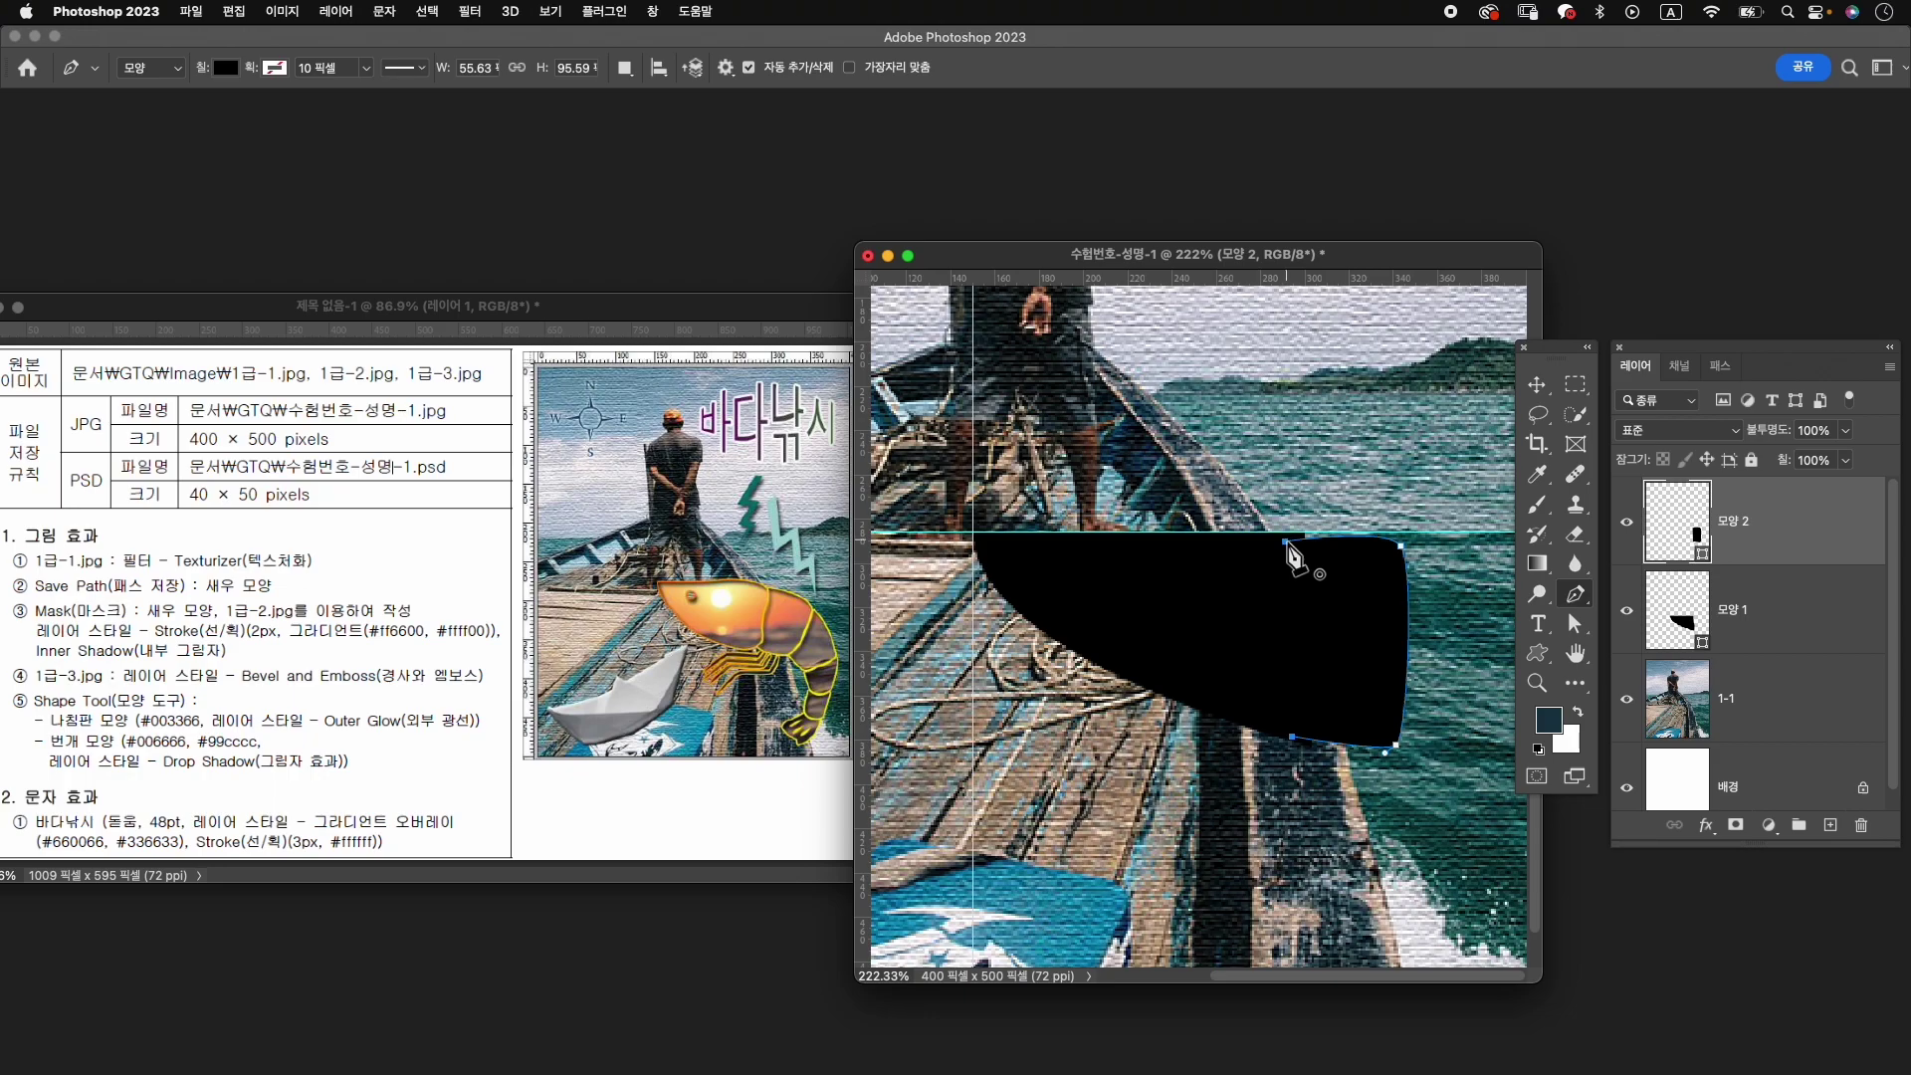
{"action": "left_click", "coordinate": [1285, 542]}
Draw a third black piece curving down and right from the shape's right edge.
{"action": "left_click_drag", "start_coordinate": [1155, 637], "coordinate": [1153, 597]}
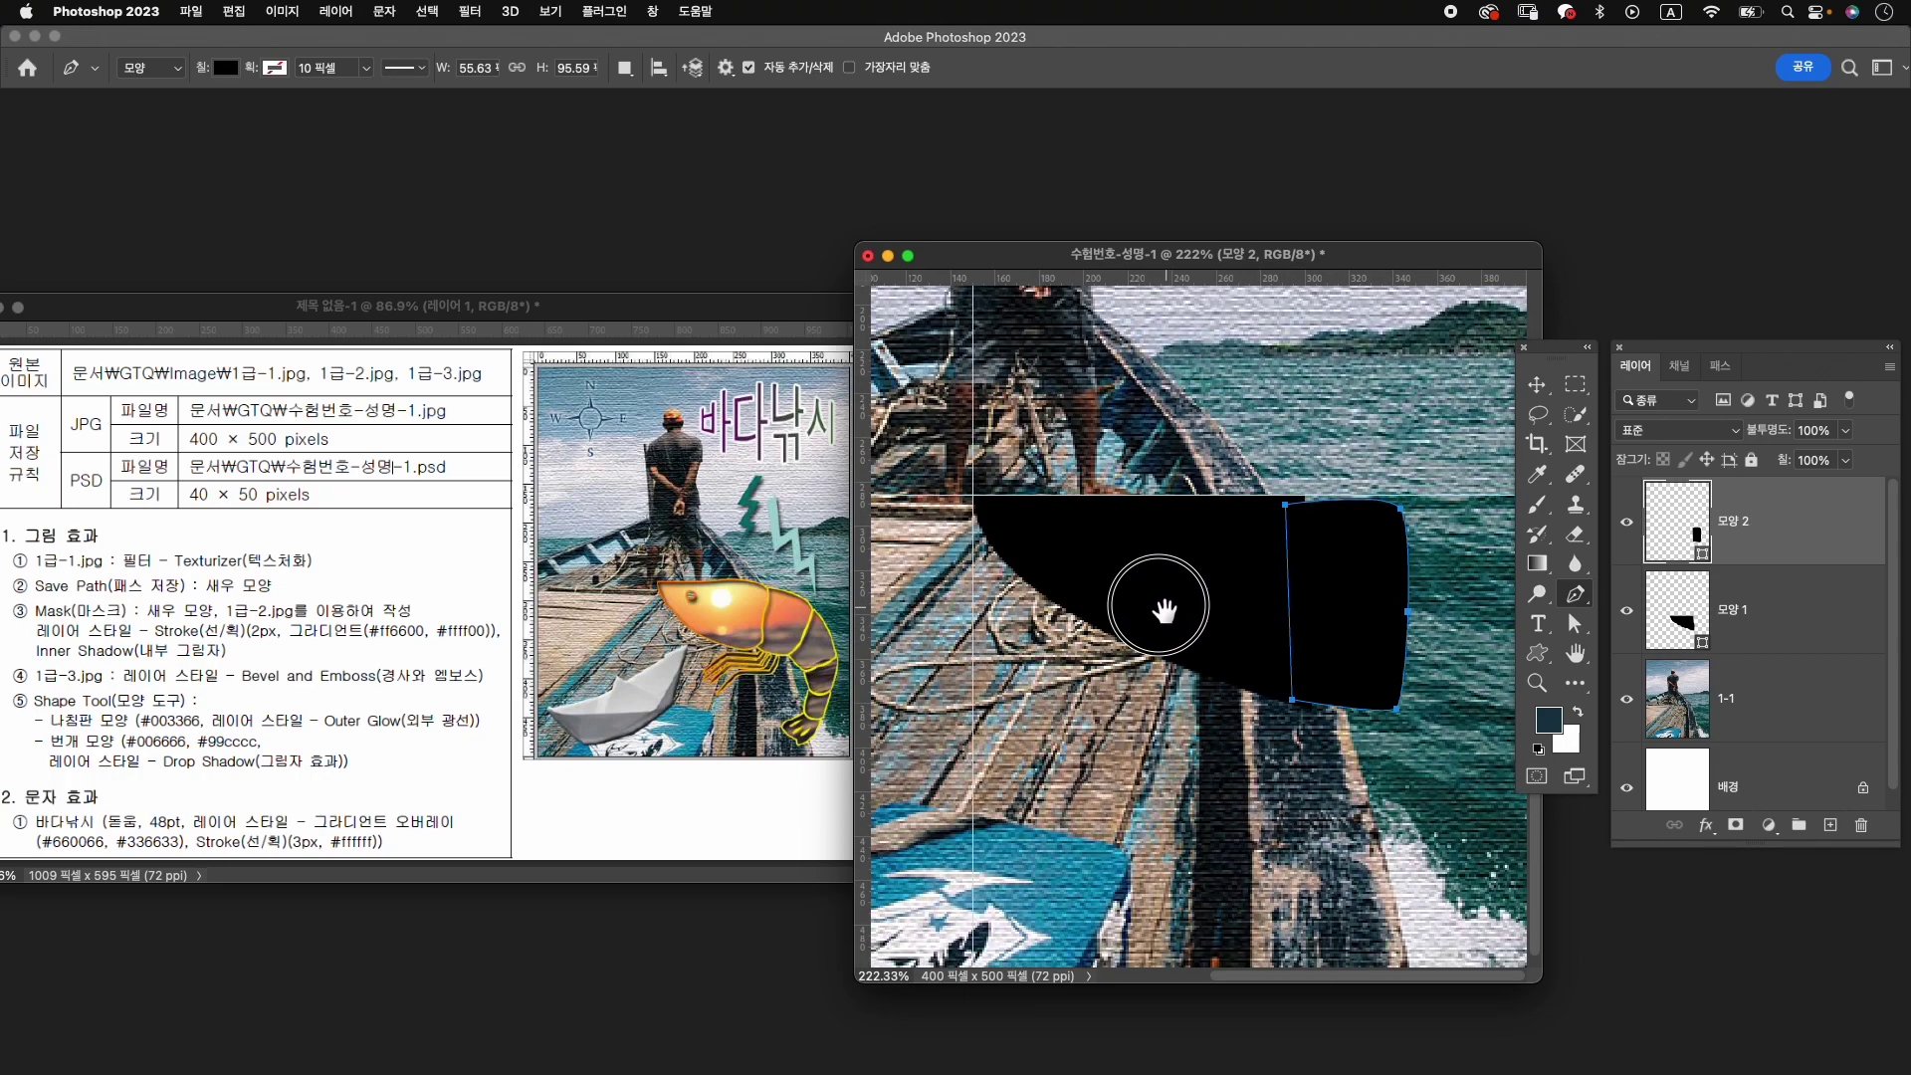
{"action": "left_click_drag", "start_coordinate": [1542, 985], "coordinate": [1593, 1029]}
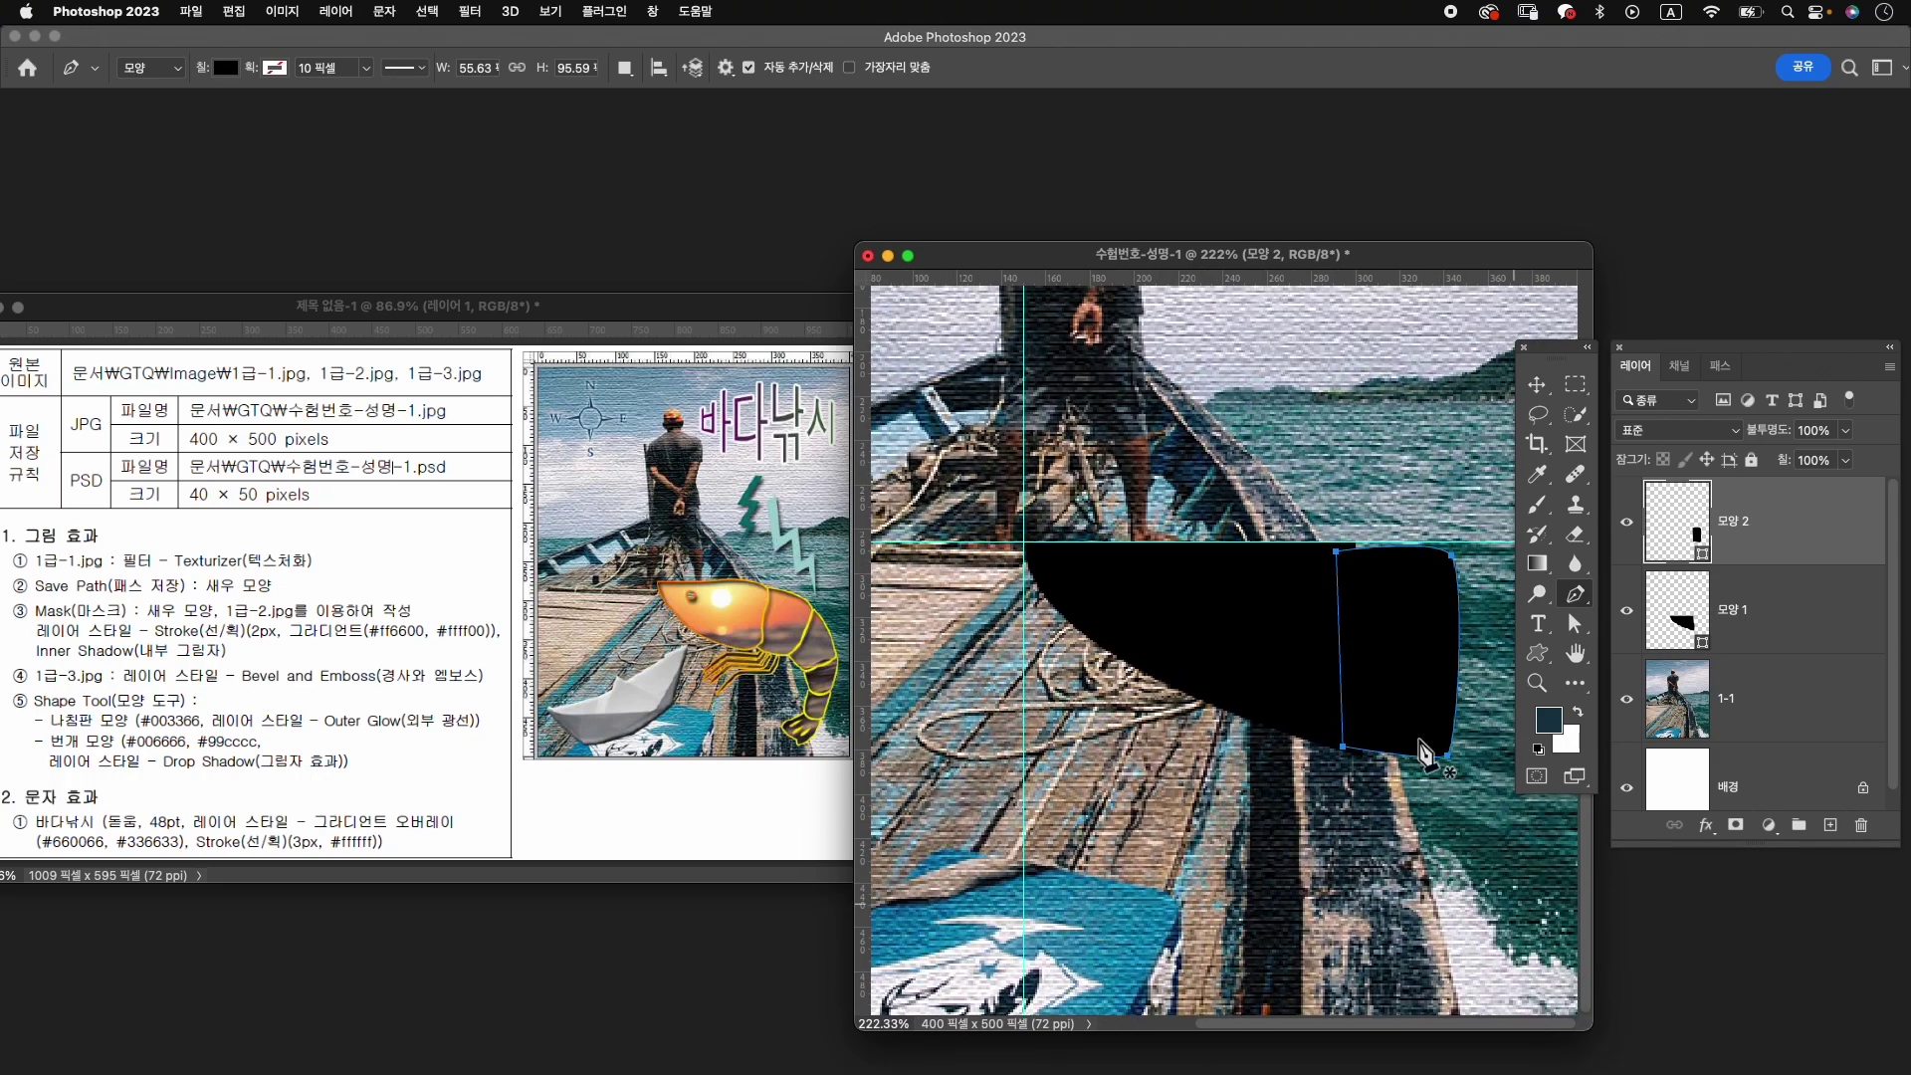
{"action": "scroll", "coordinate": [1329, 676], "scroll_direction": "down", "scroll_amount": 2}
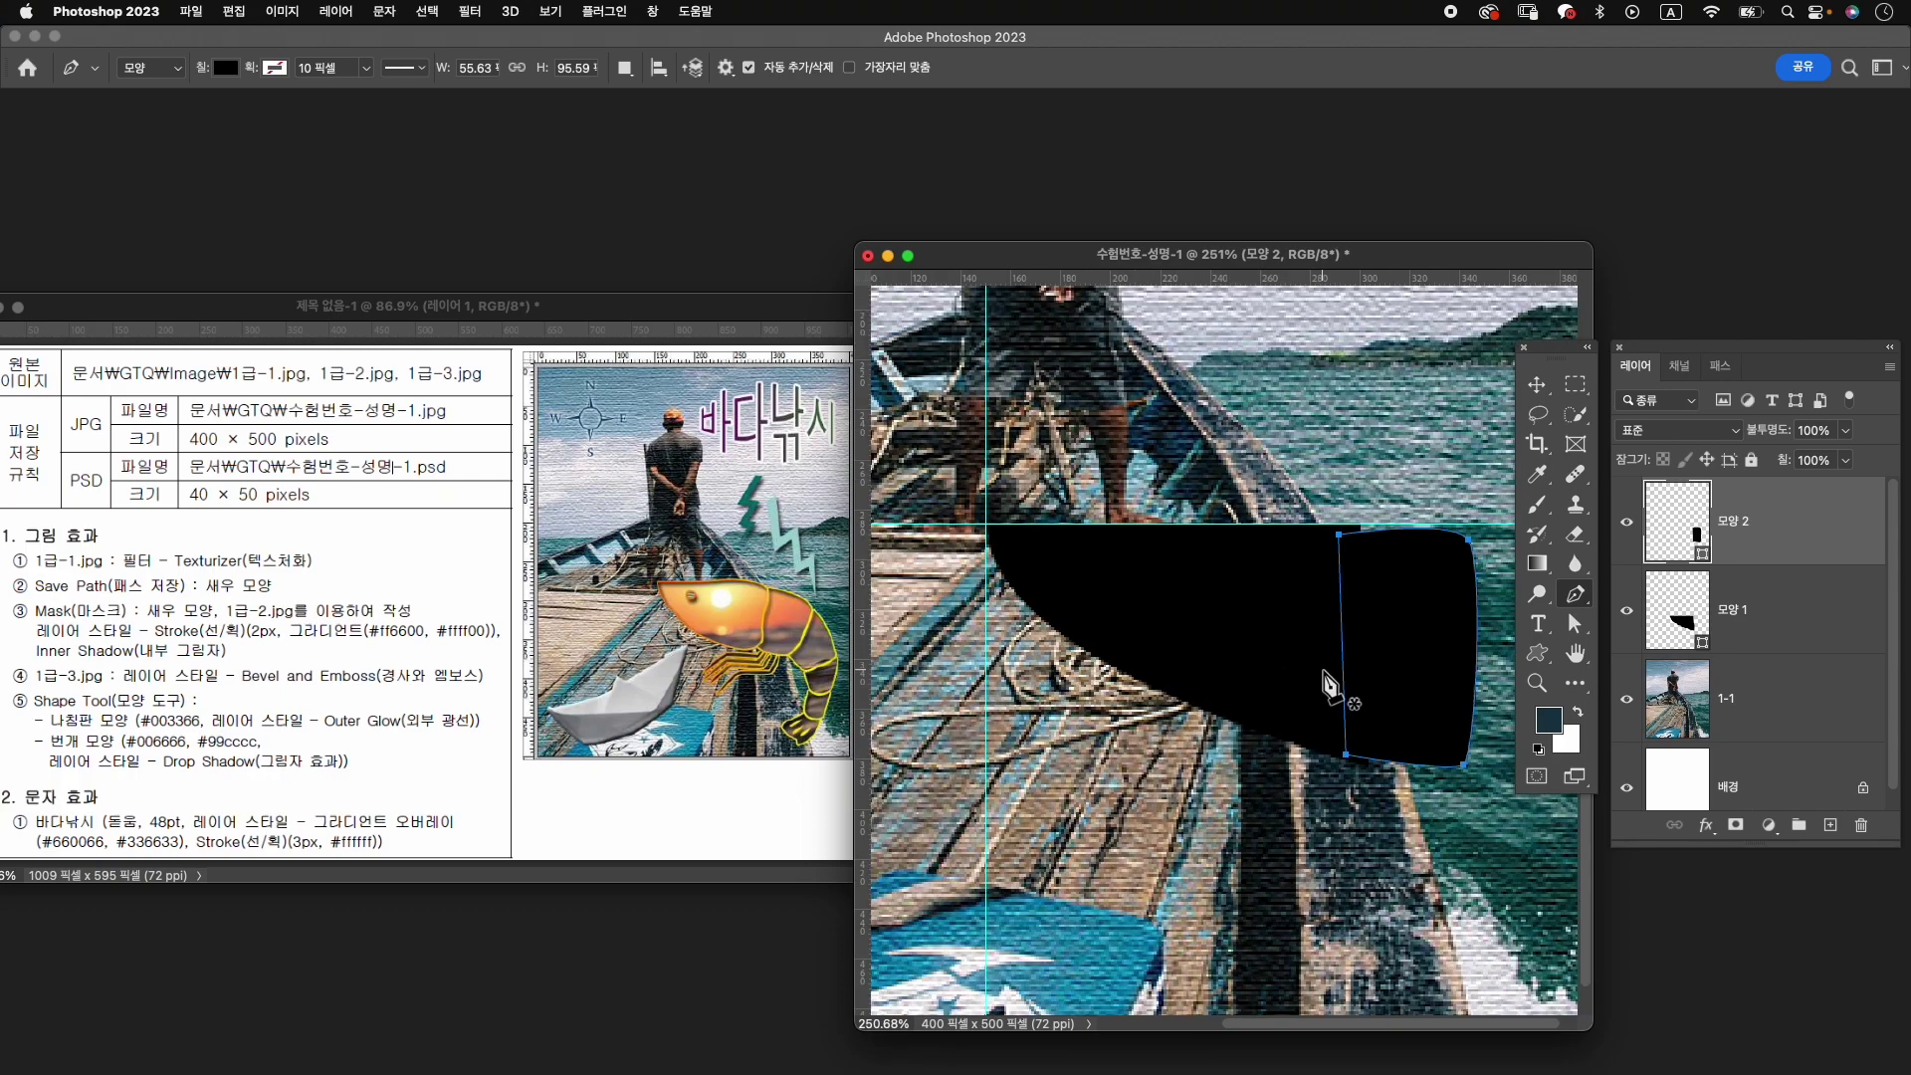
{"action": "scroll", "coordinate": [1327, 637], "scroll_direction": "down", "scroll_amount": 3}
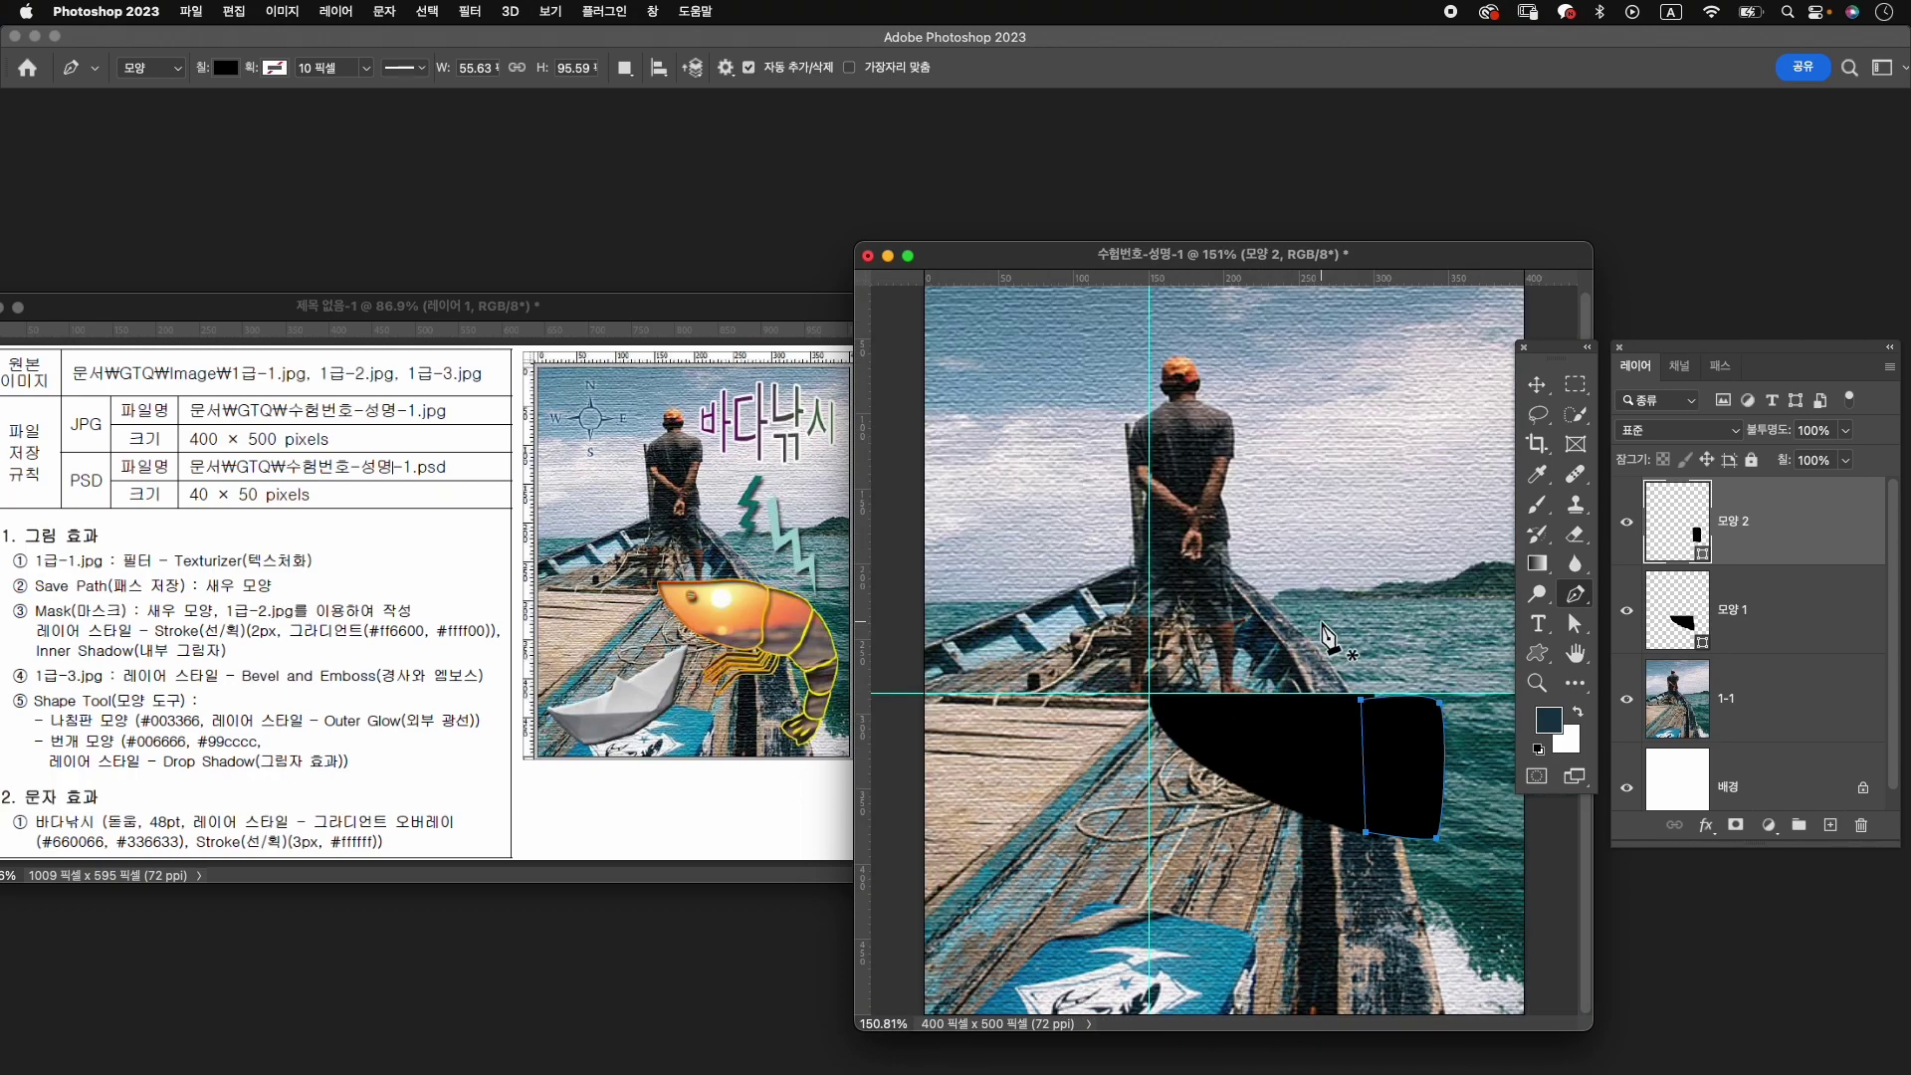
{"action": "scroll", "coordinate": [1327, 665], "scroll_direction": "down", "scroll_amount": 1}
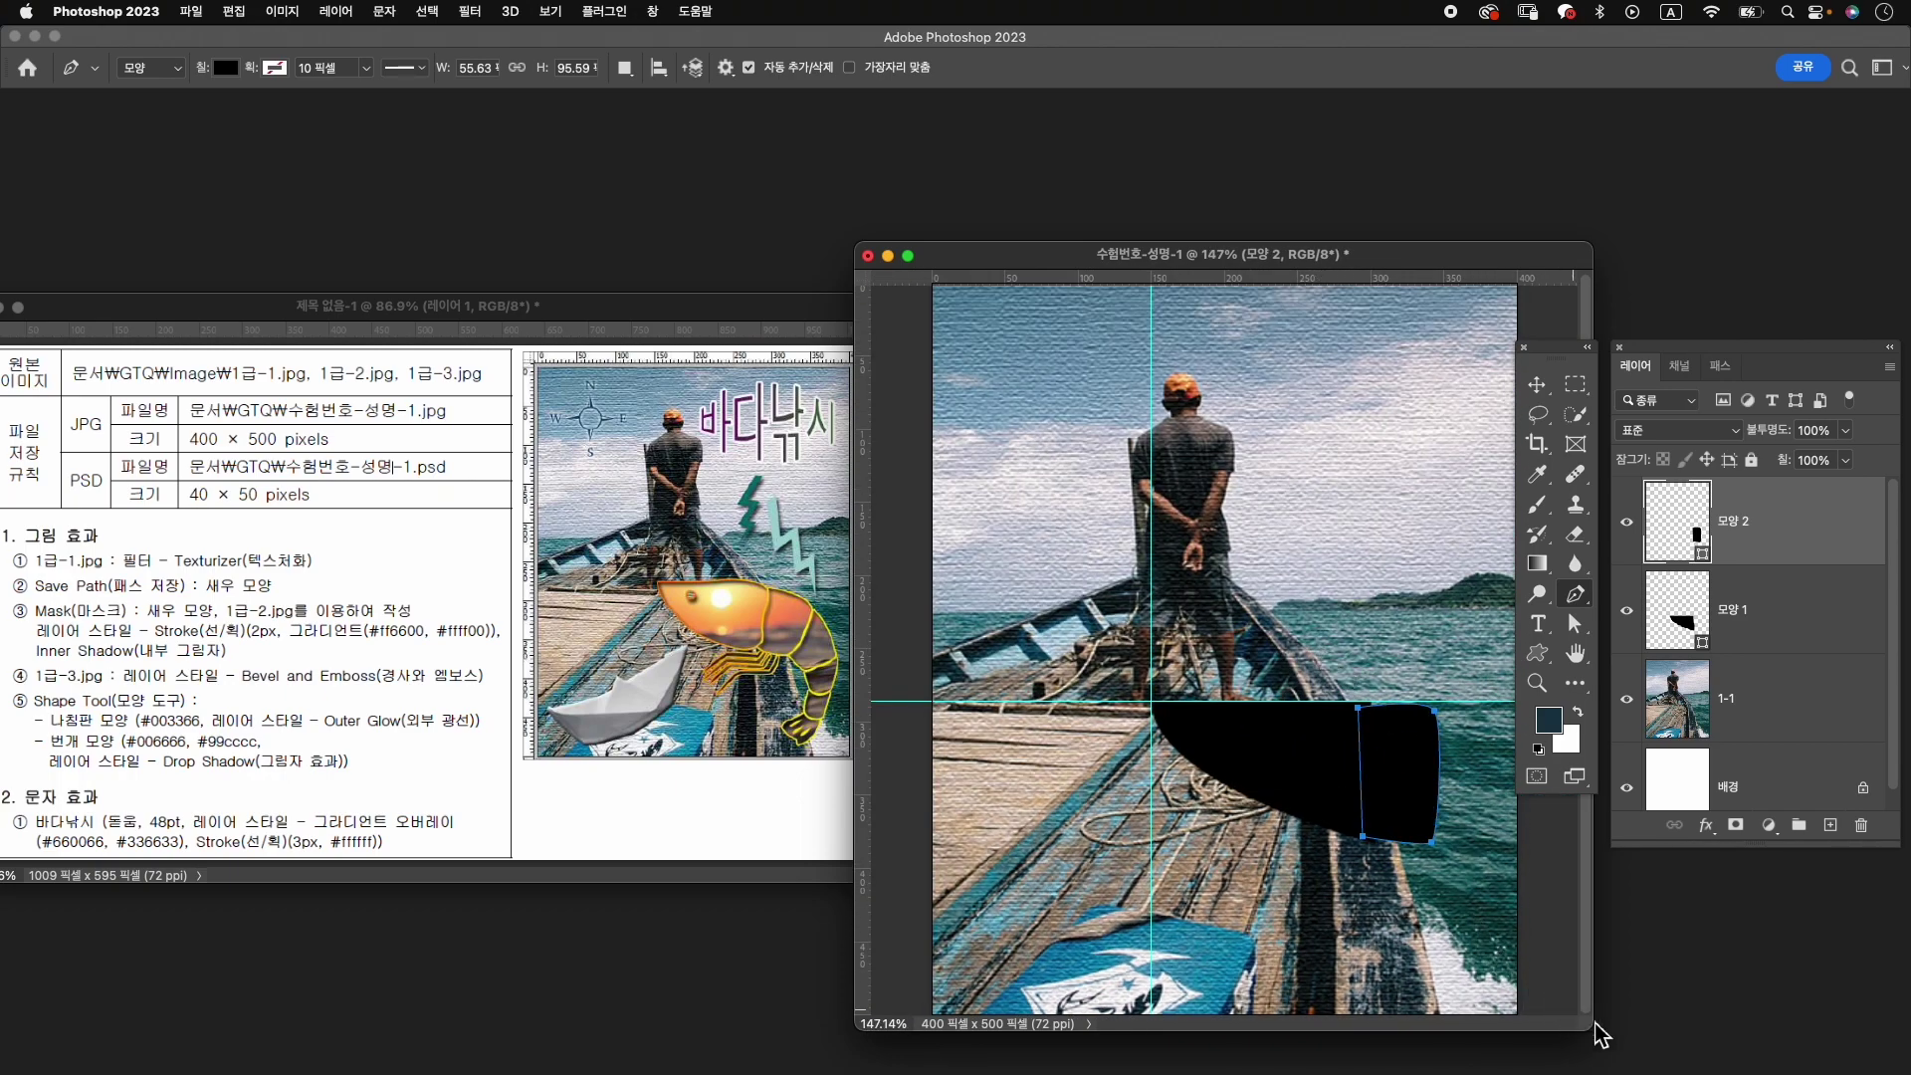
{"action": "left_click_drag", "start_coordinate": [1601, 1043], "coordinate": [1494, 1025]}
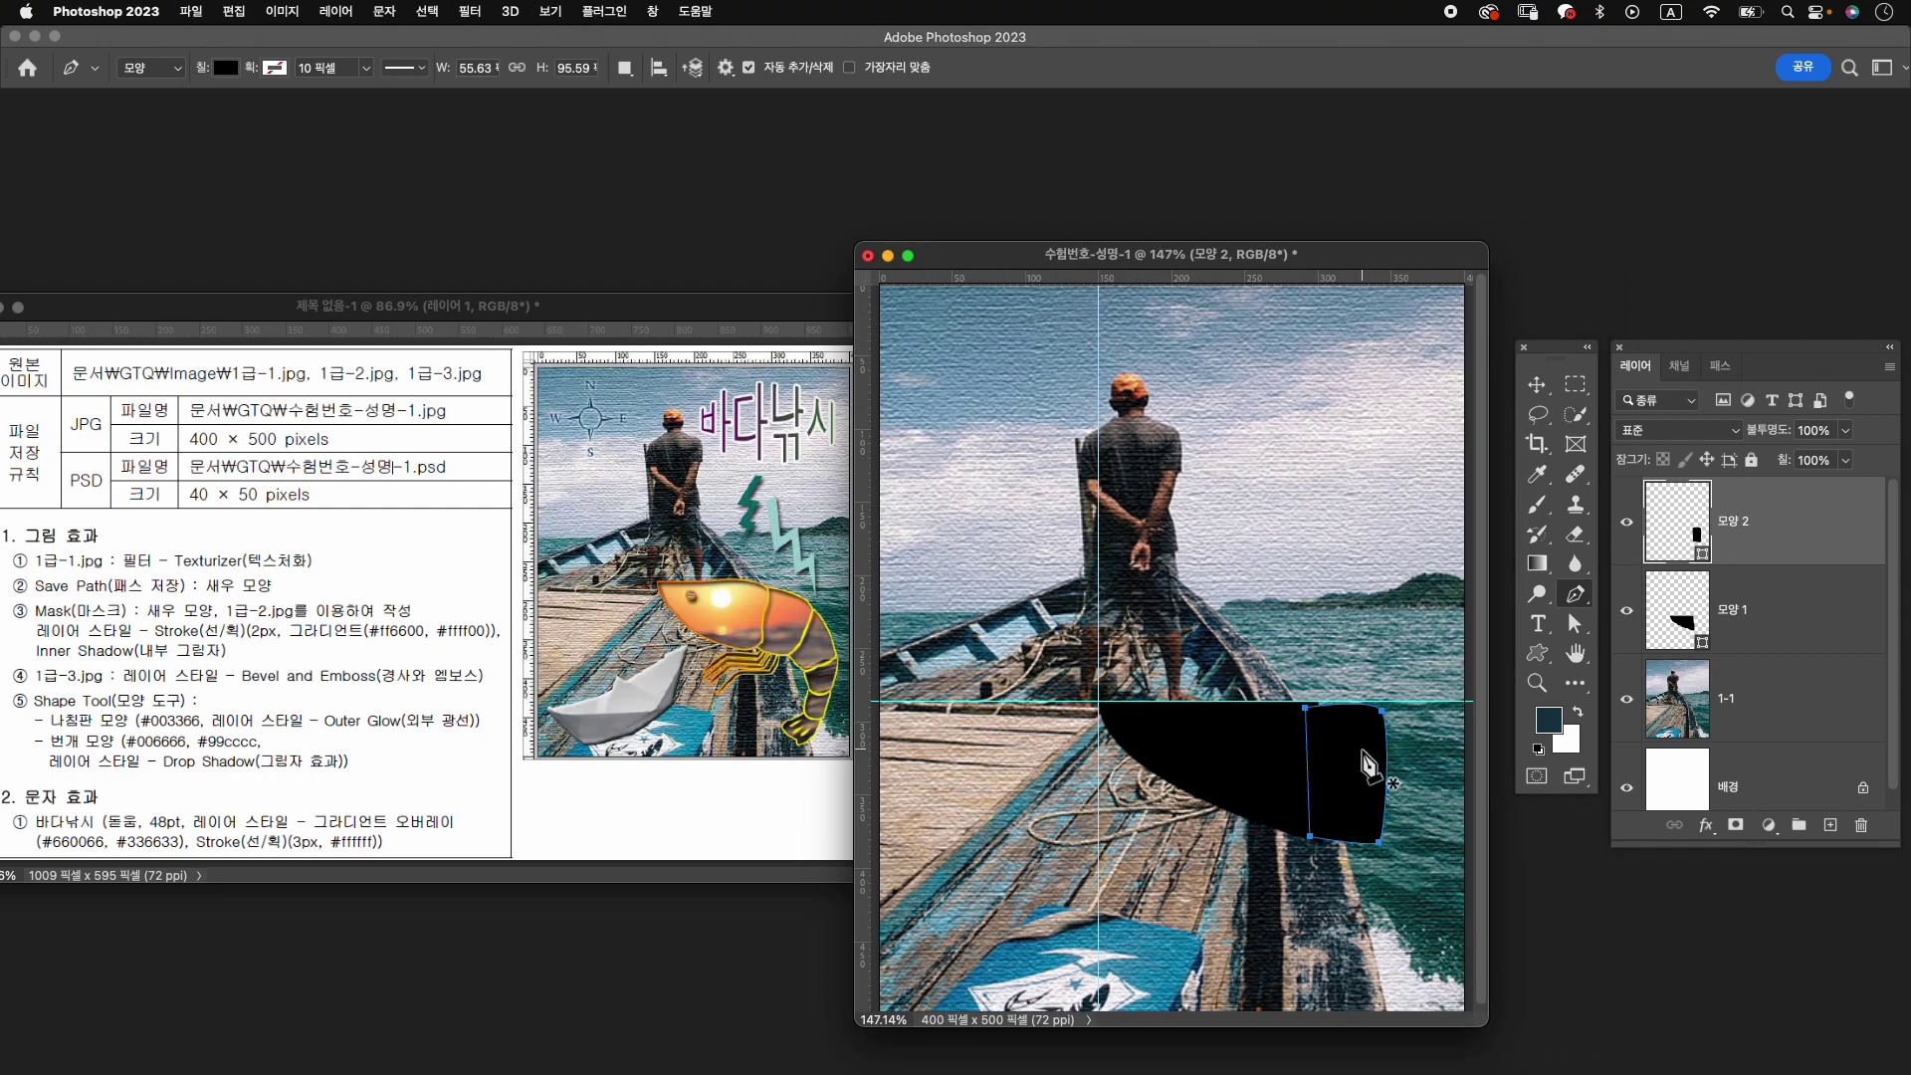
{"action": "left_click", "coordinate": [1378, 723]}
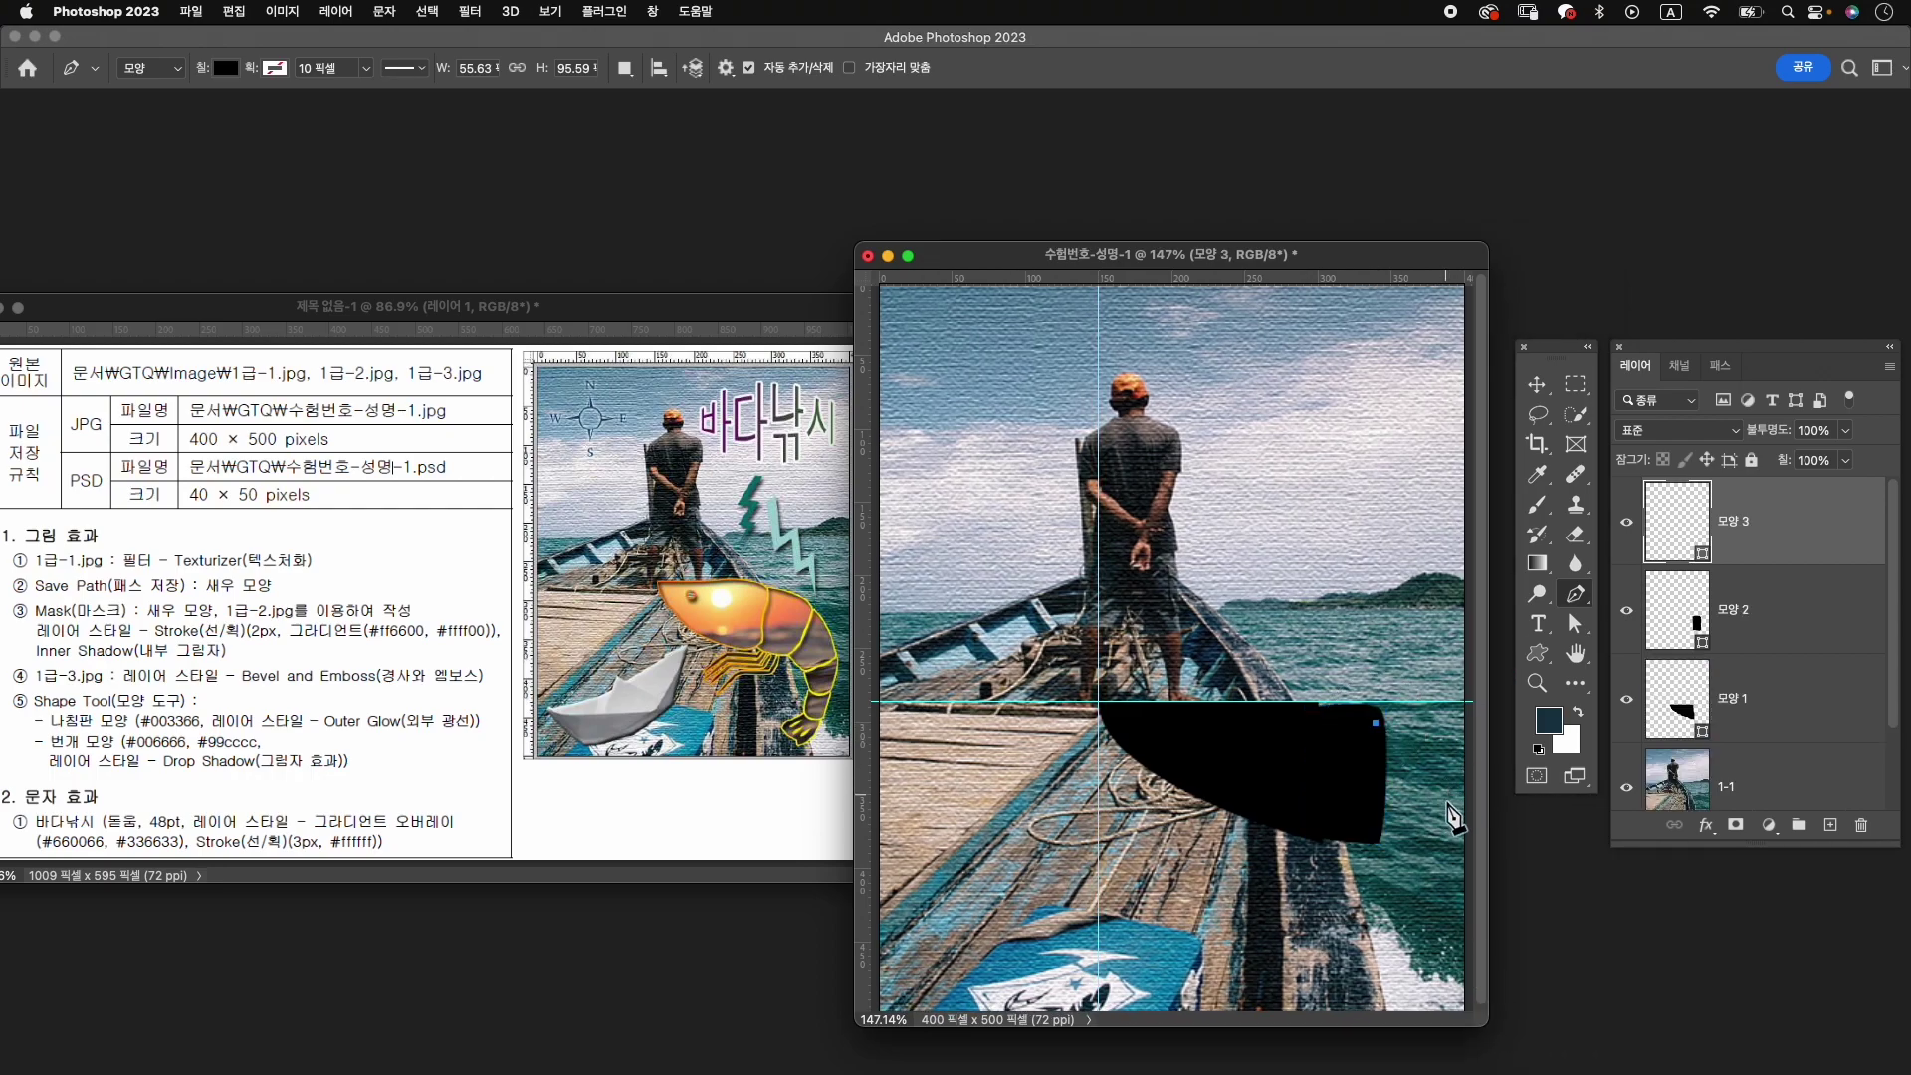
{"action": "left_click_drag", "start_coordinate": [1447, 798], "coordinate": [1464, 878]}
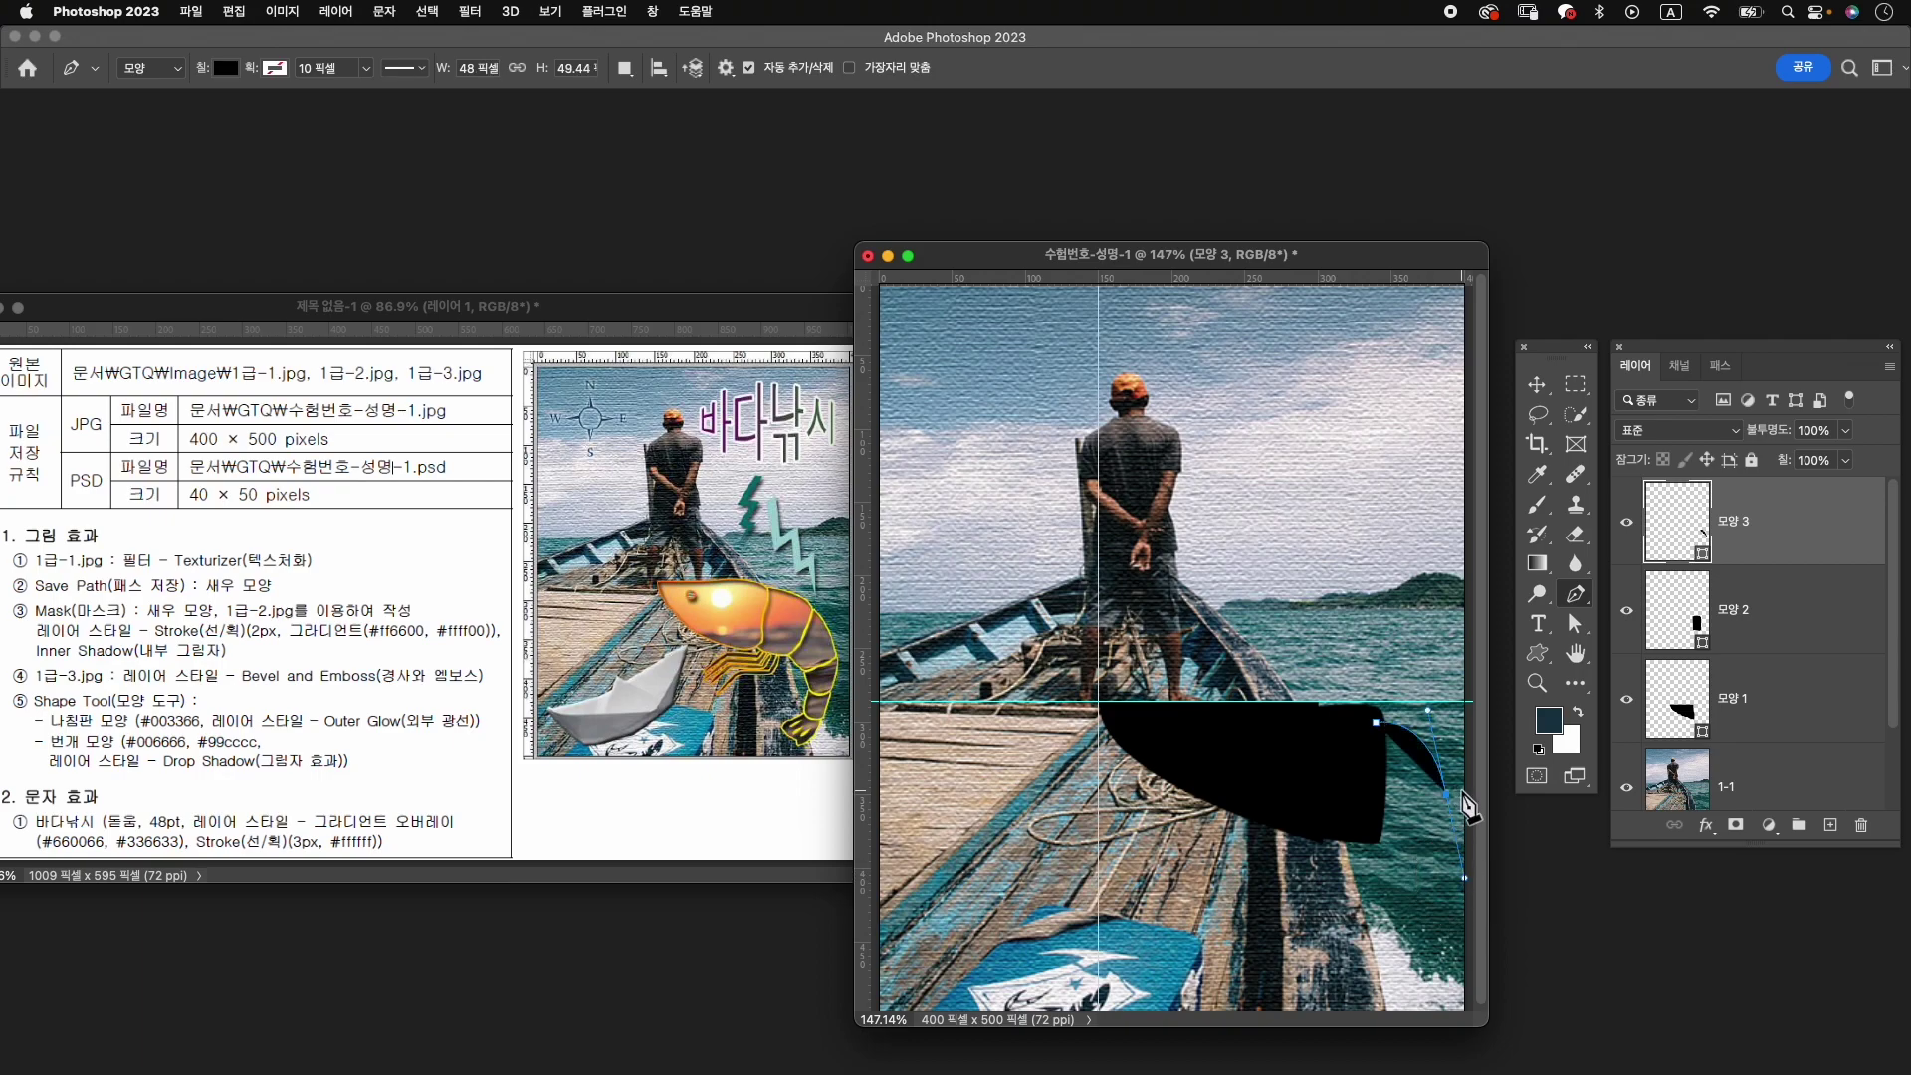
{"action": "left_click", "coordinate": [1448, 798], "text": "alt"}
{"action": "left_click", "coordinate": [1398, 853]}
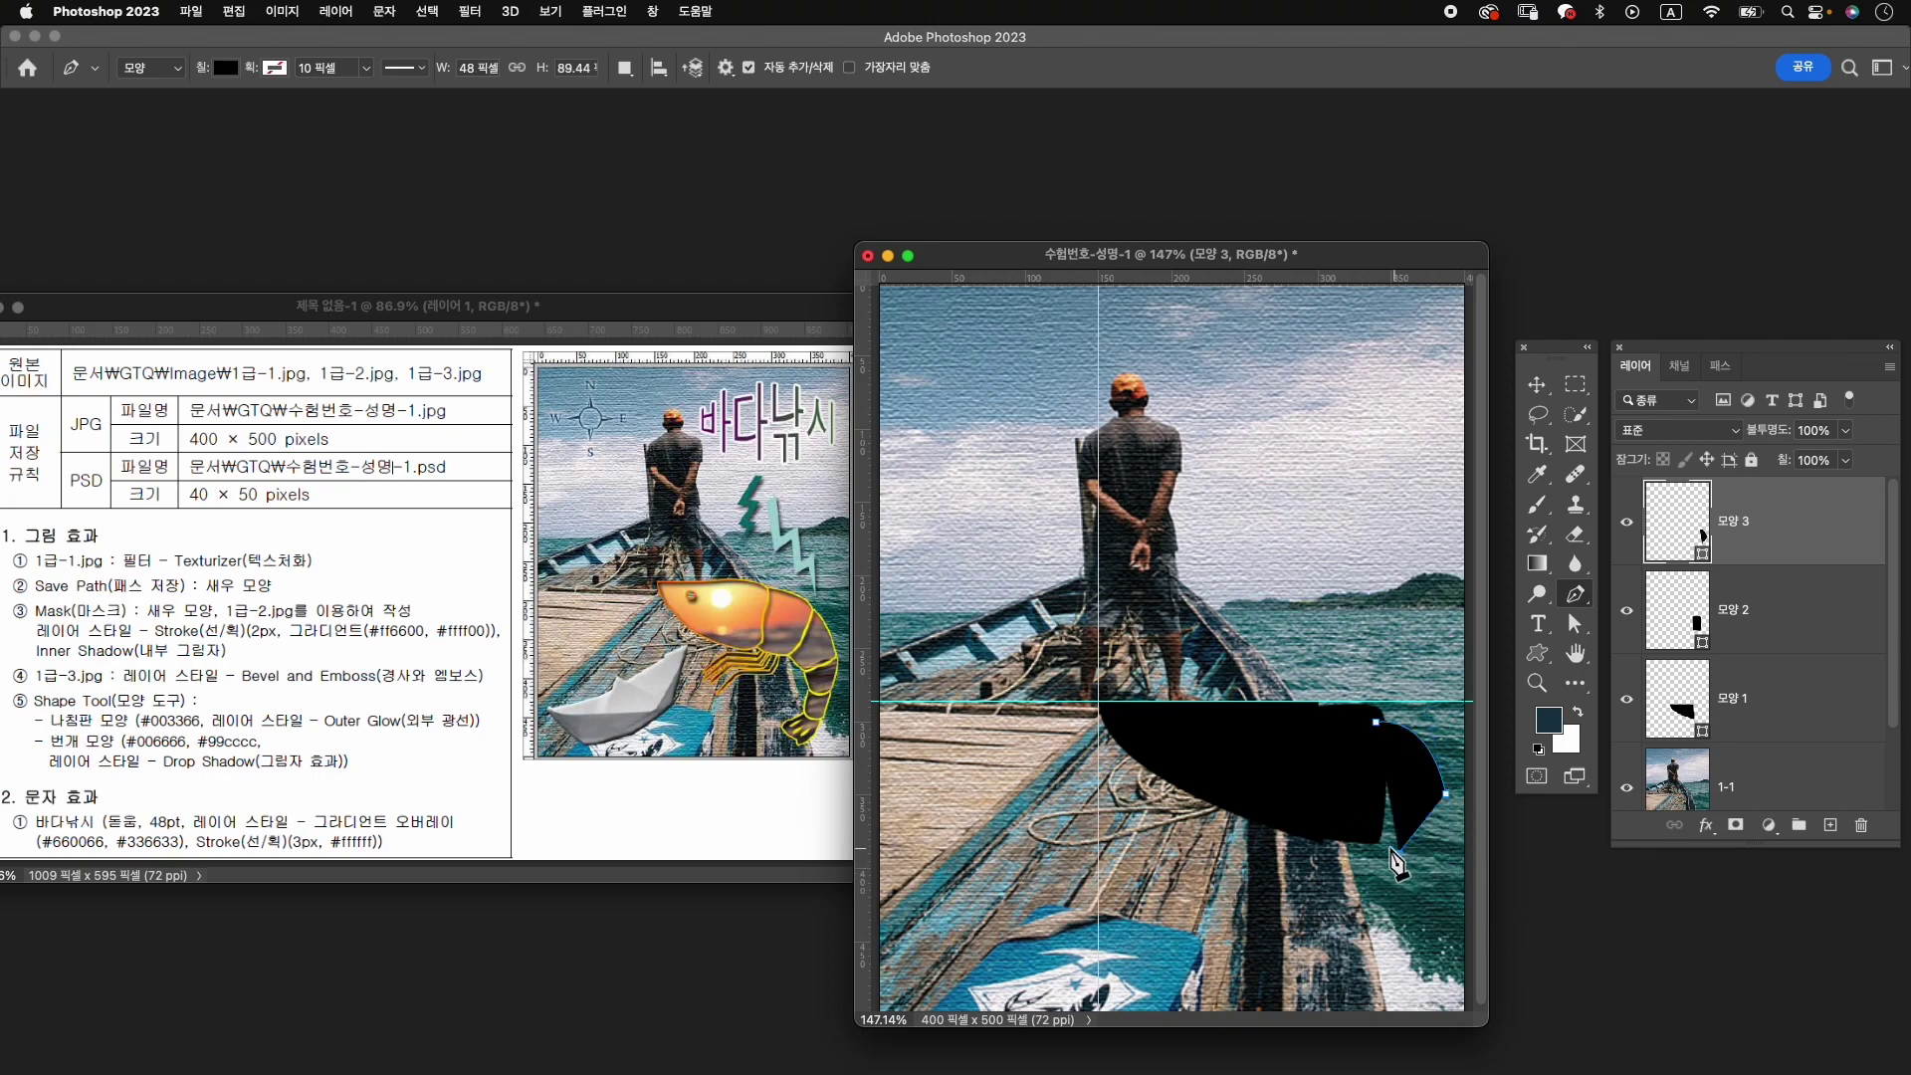
{"action": "left_click", "coordinate": [1377, 725]}
Draw a fourth black piece below the third, closed with a curved edge.
{"action": "scroll", "coordinate": [1431, 857], "scroll_direction": "down", "scroll_amount": 1}
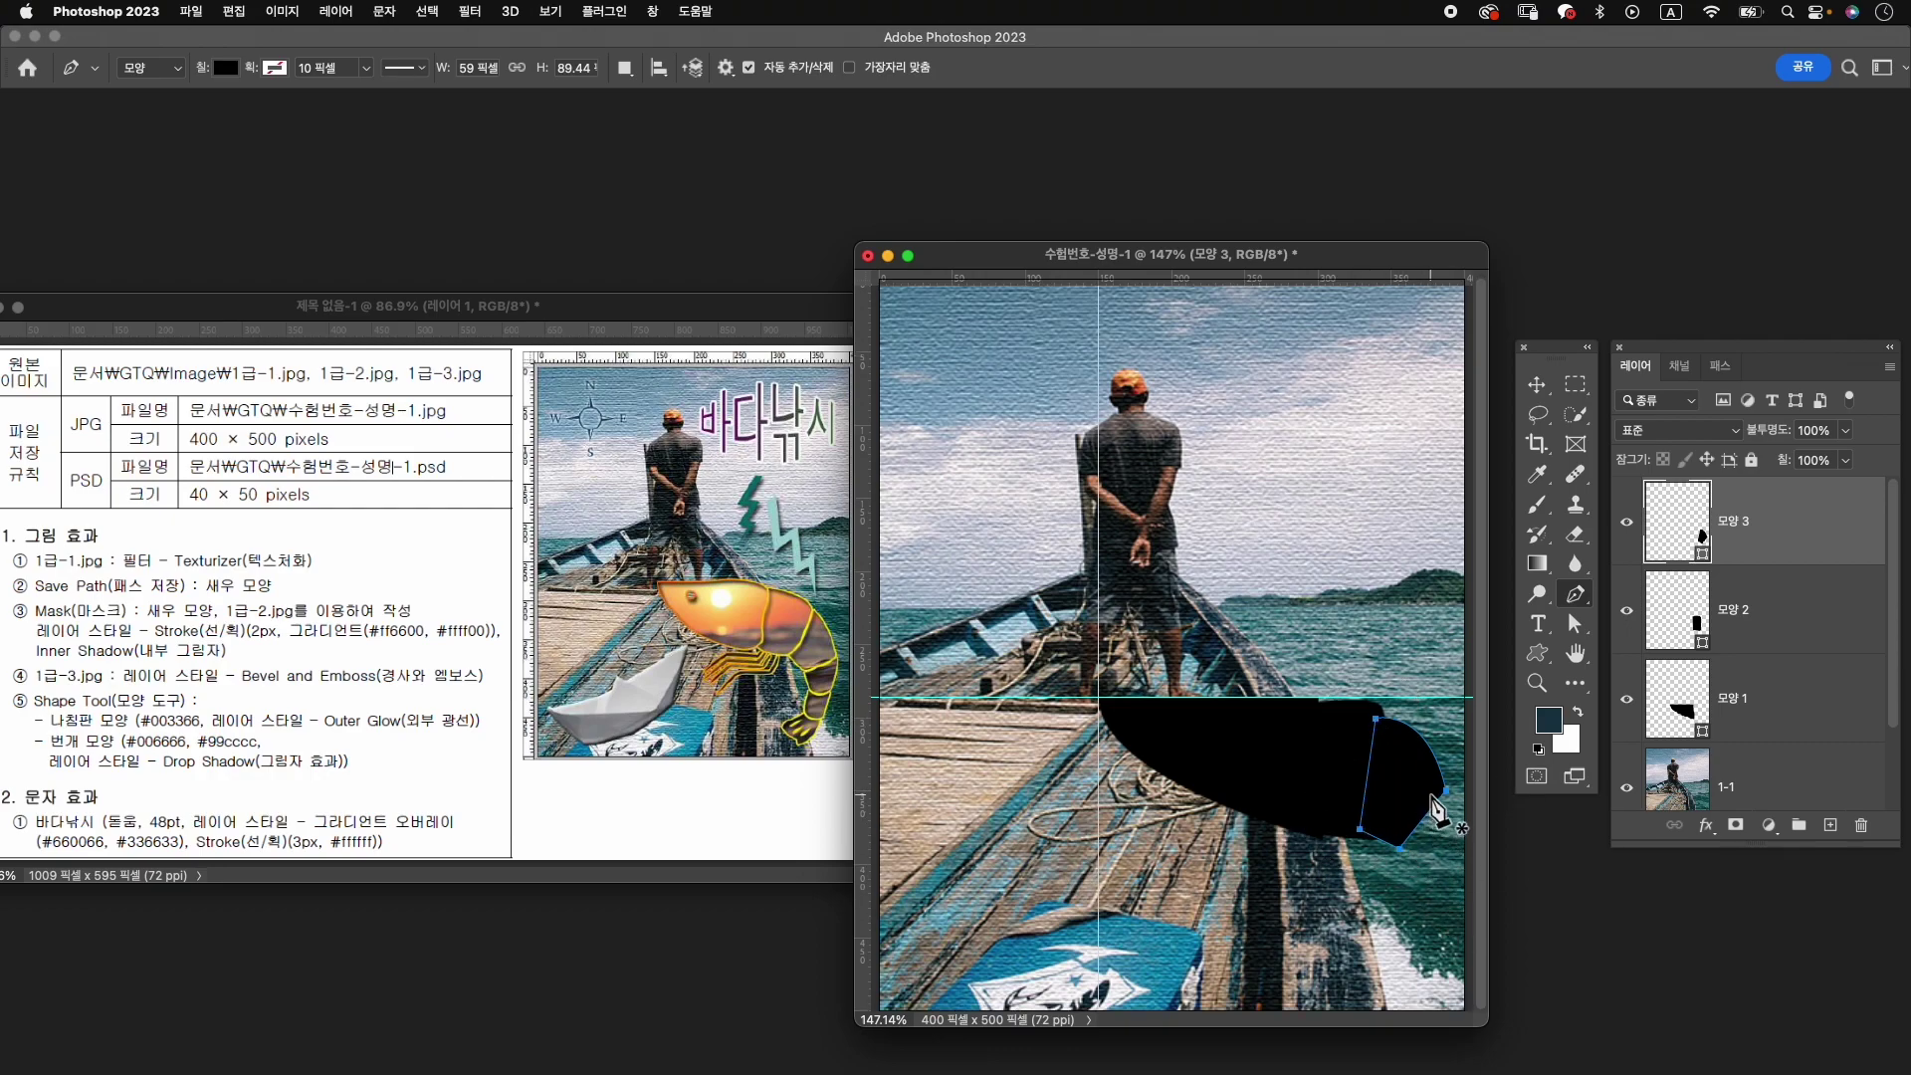
{"action": "left_click", "coordinate": [1431, 795]}
{"action": "left_click", "coordinate": [1404, 834]}
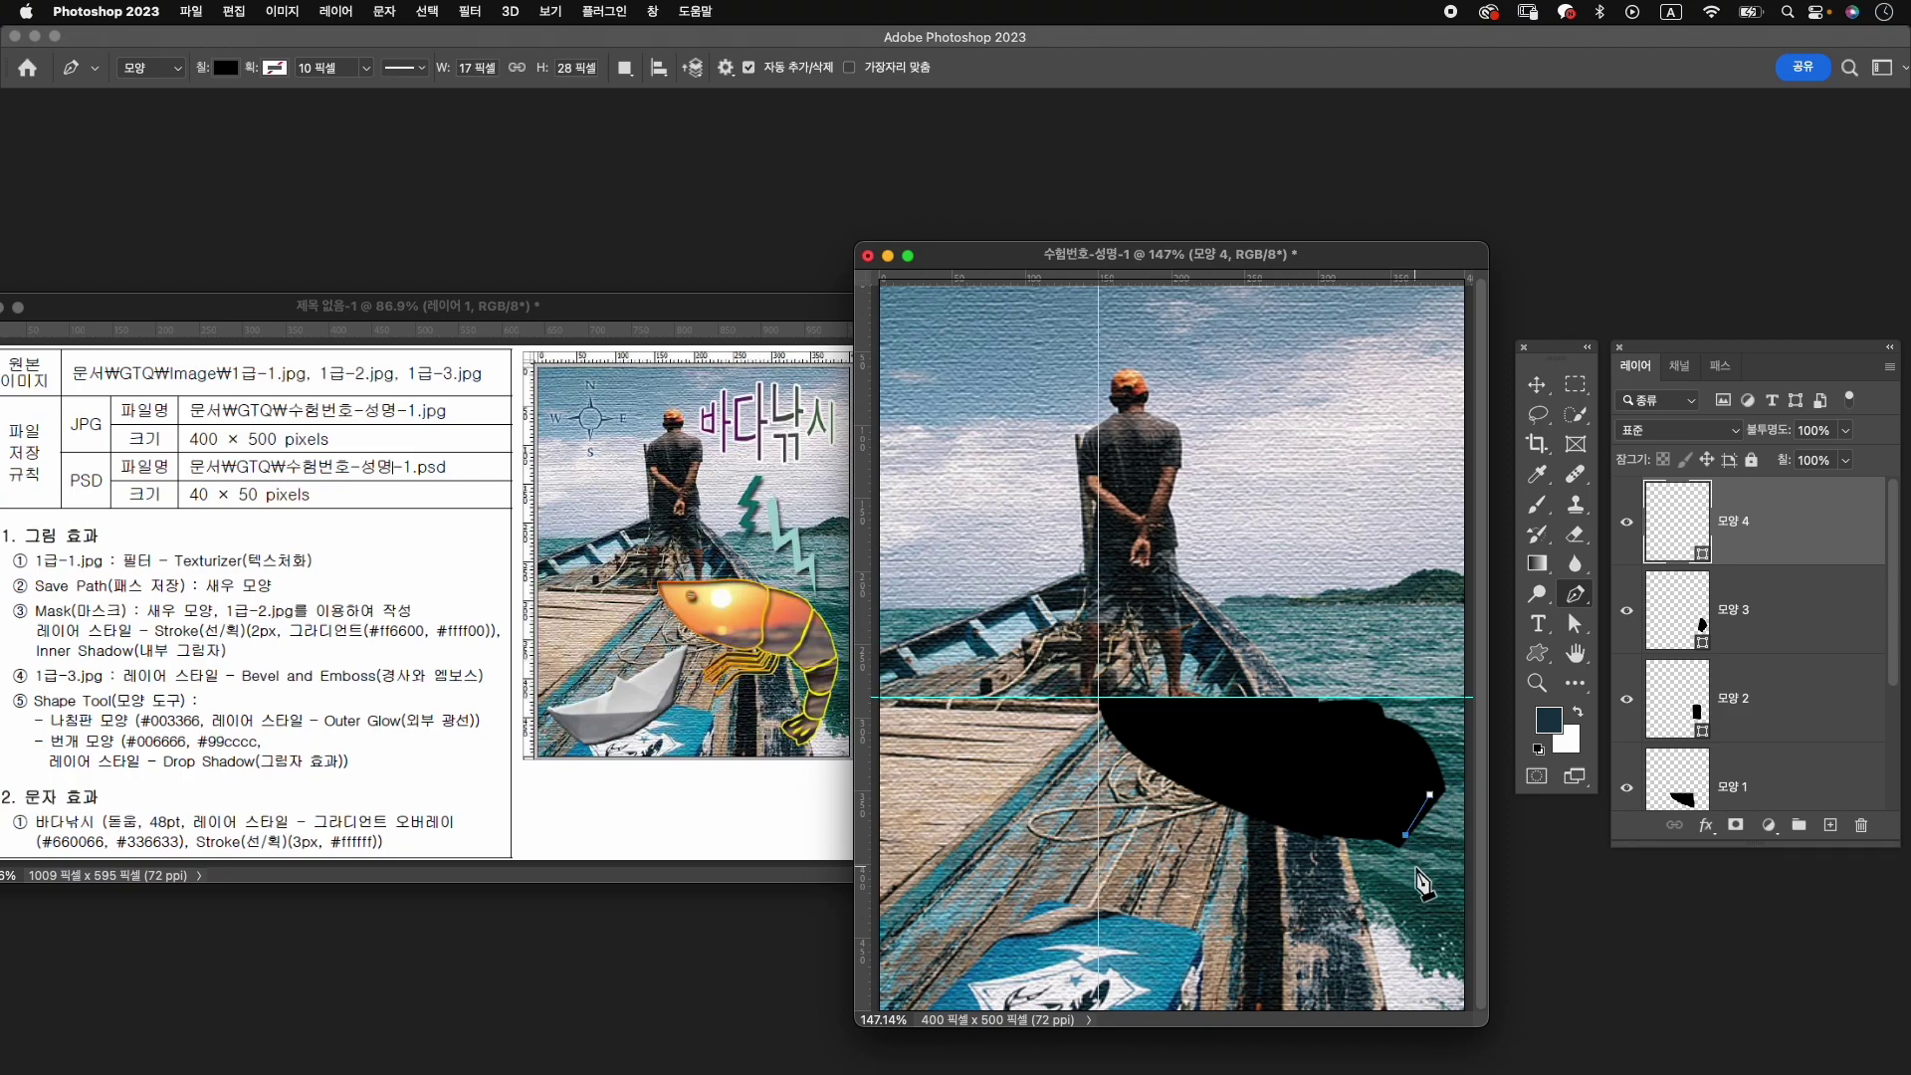
{"action": "left_click", "coordinate": [1409, 904]}
{"action": "left_click", "coordinate": [1456, 886]}
{"action": "left_click_drag", "start_coordinate": [1432, 796], "coordinate": [1454, 783]}
Draw a quadrilateral piece at the tail's bottom and a curved piece extending down to the tail tip.
{"action": "left_click", "coordinate": [1415, 893]}
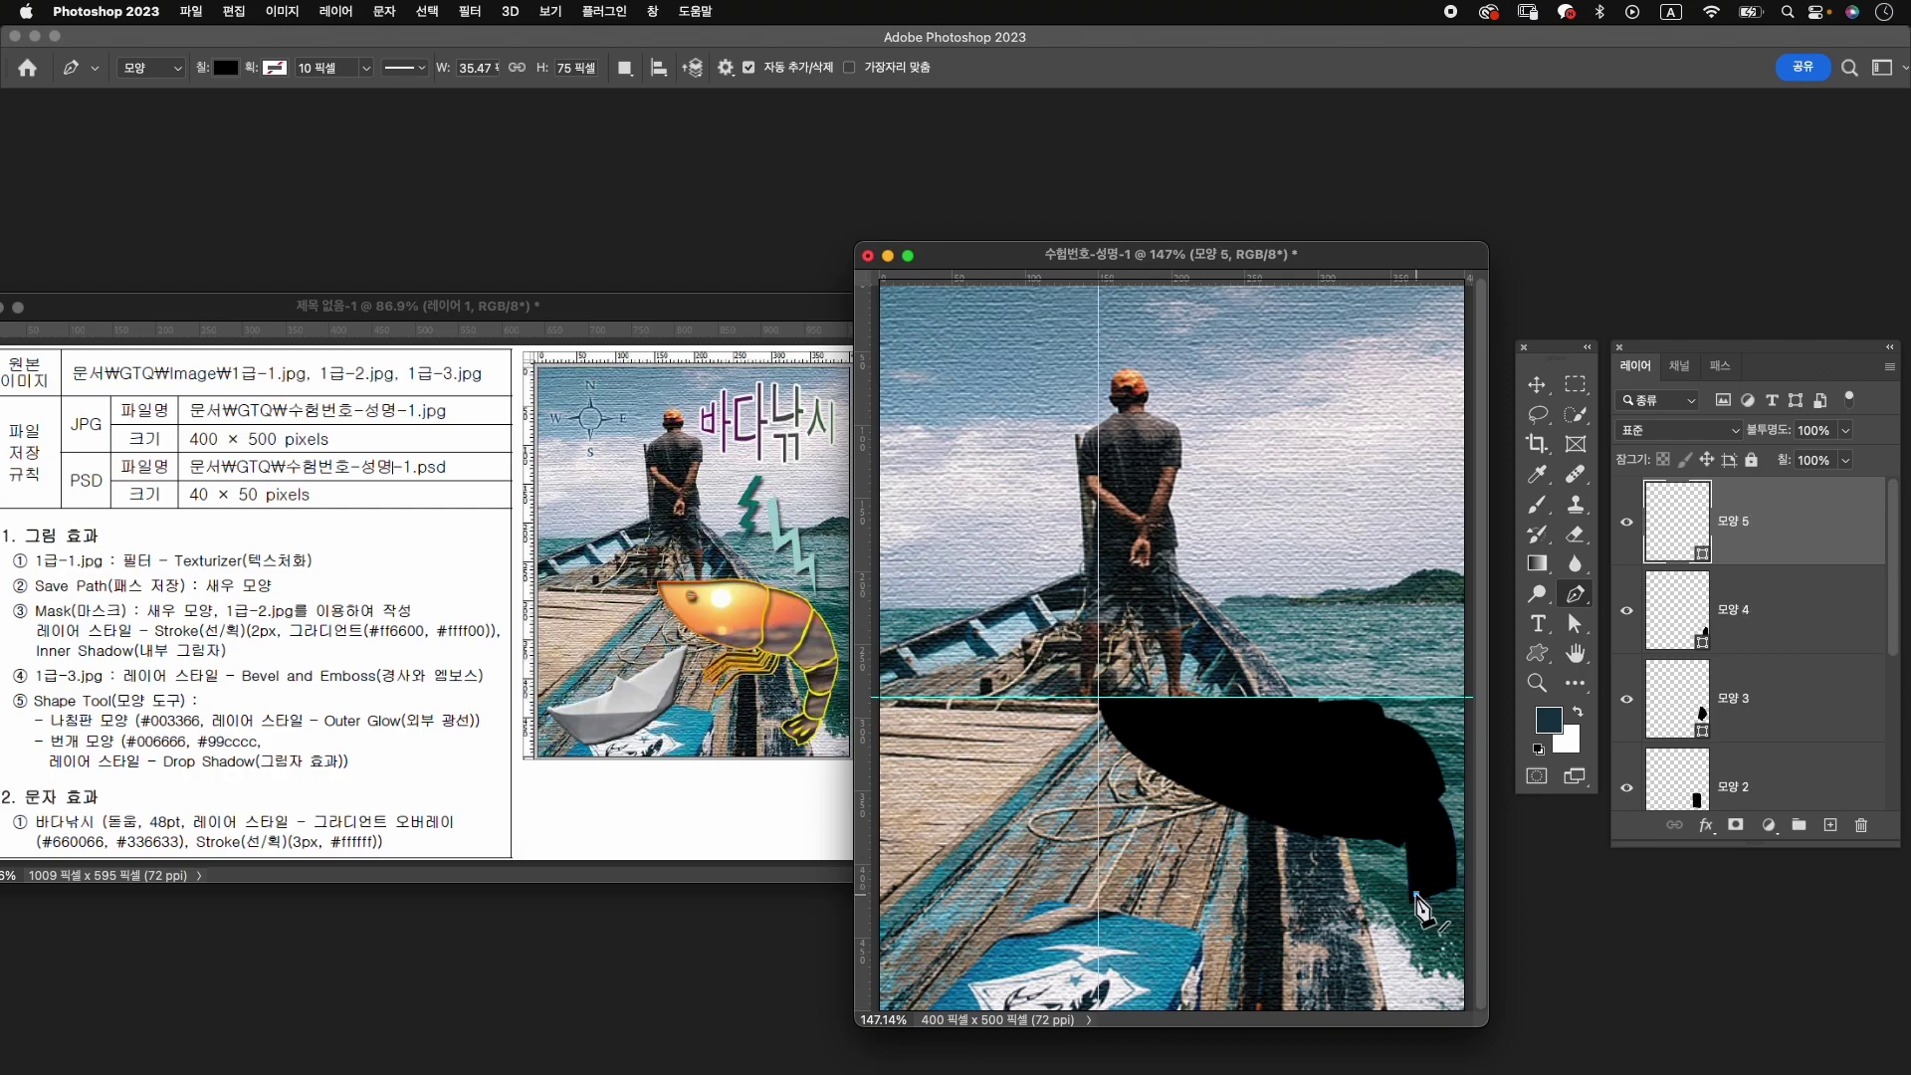
{"action": "left_click", "coordinate": [1415, 950]}
{"action": "left_click", "coordinate": [1452, 885]}
{"action": "left_click", "coordinate": [1415, 893]}
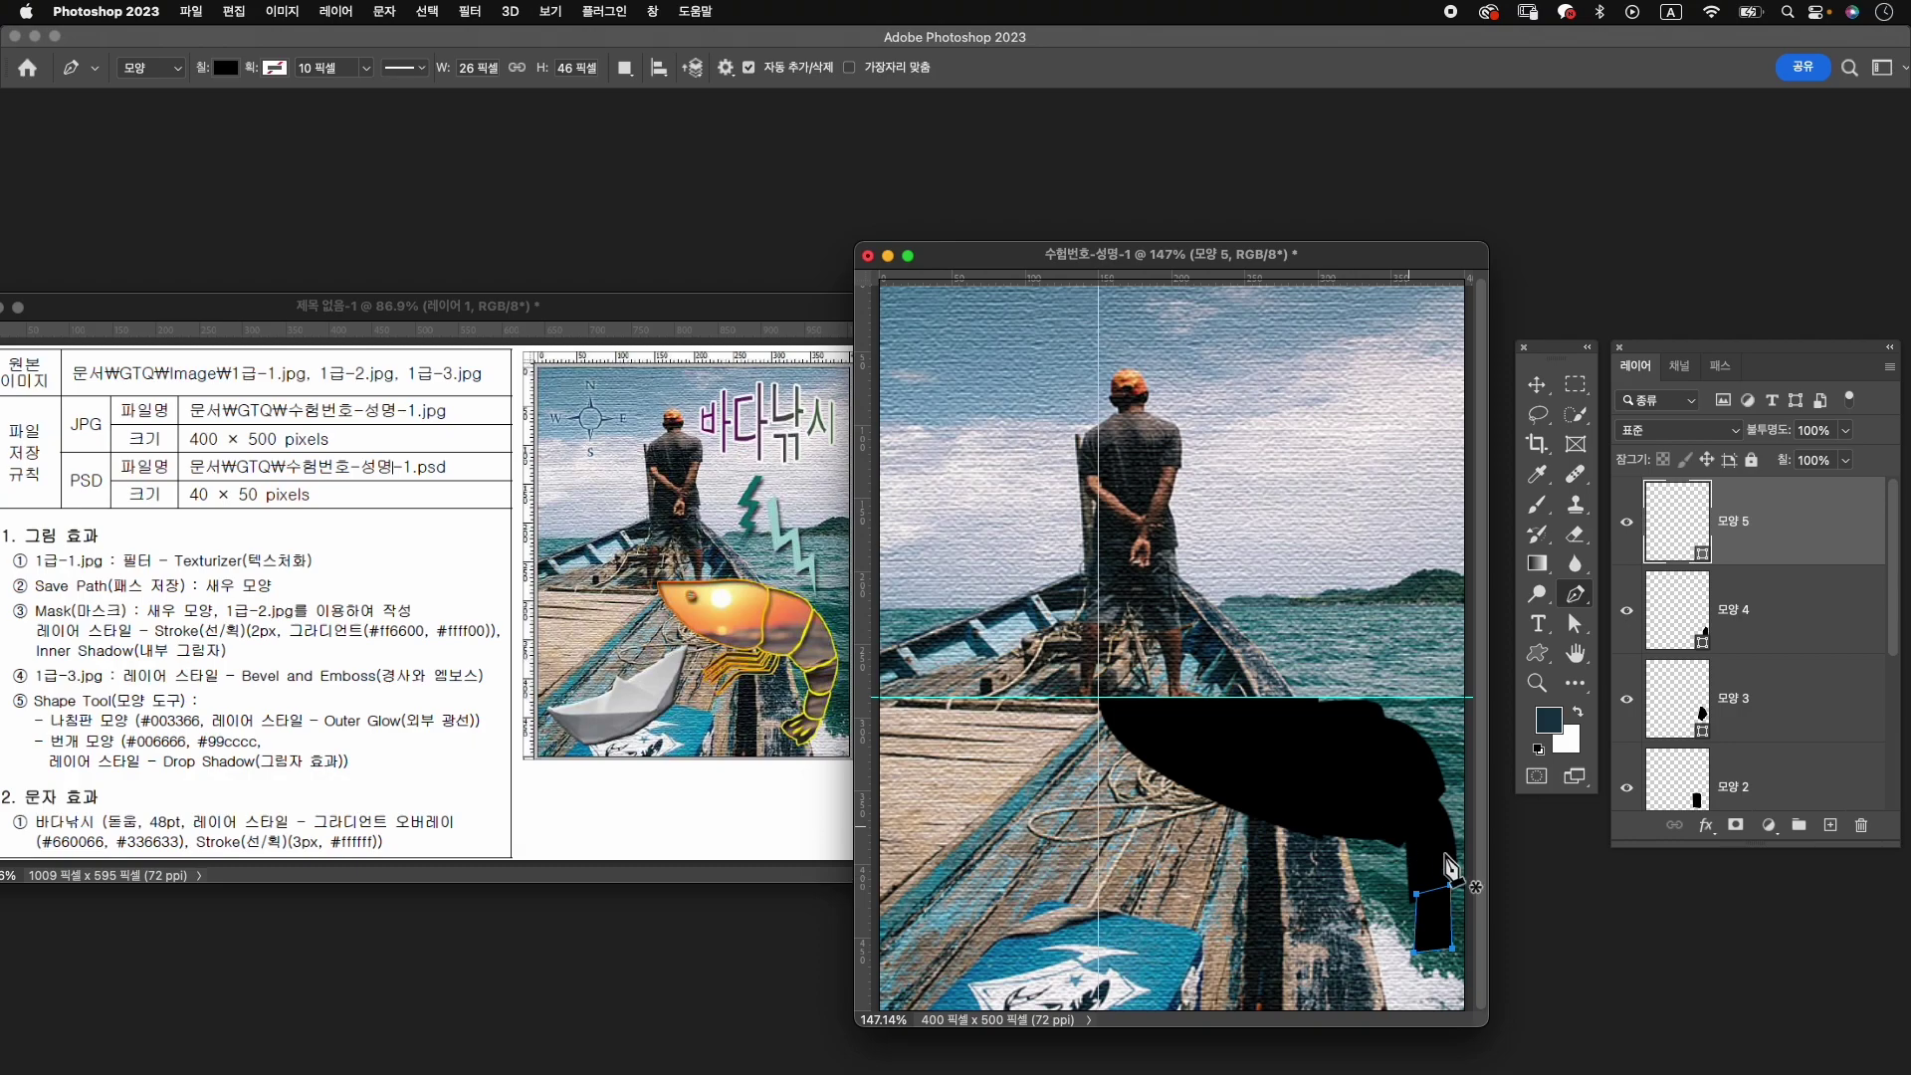
{"action": "left_click", "coordinate": [1425, 946]}
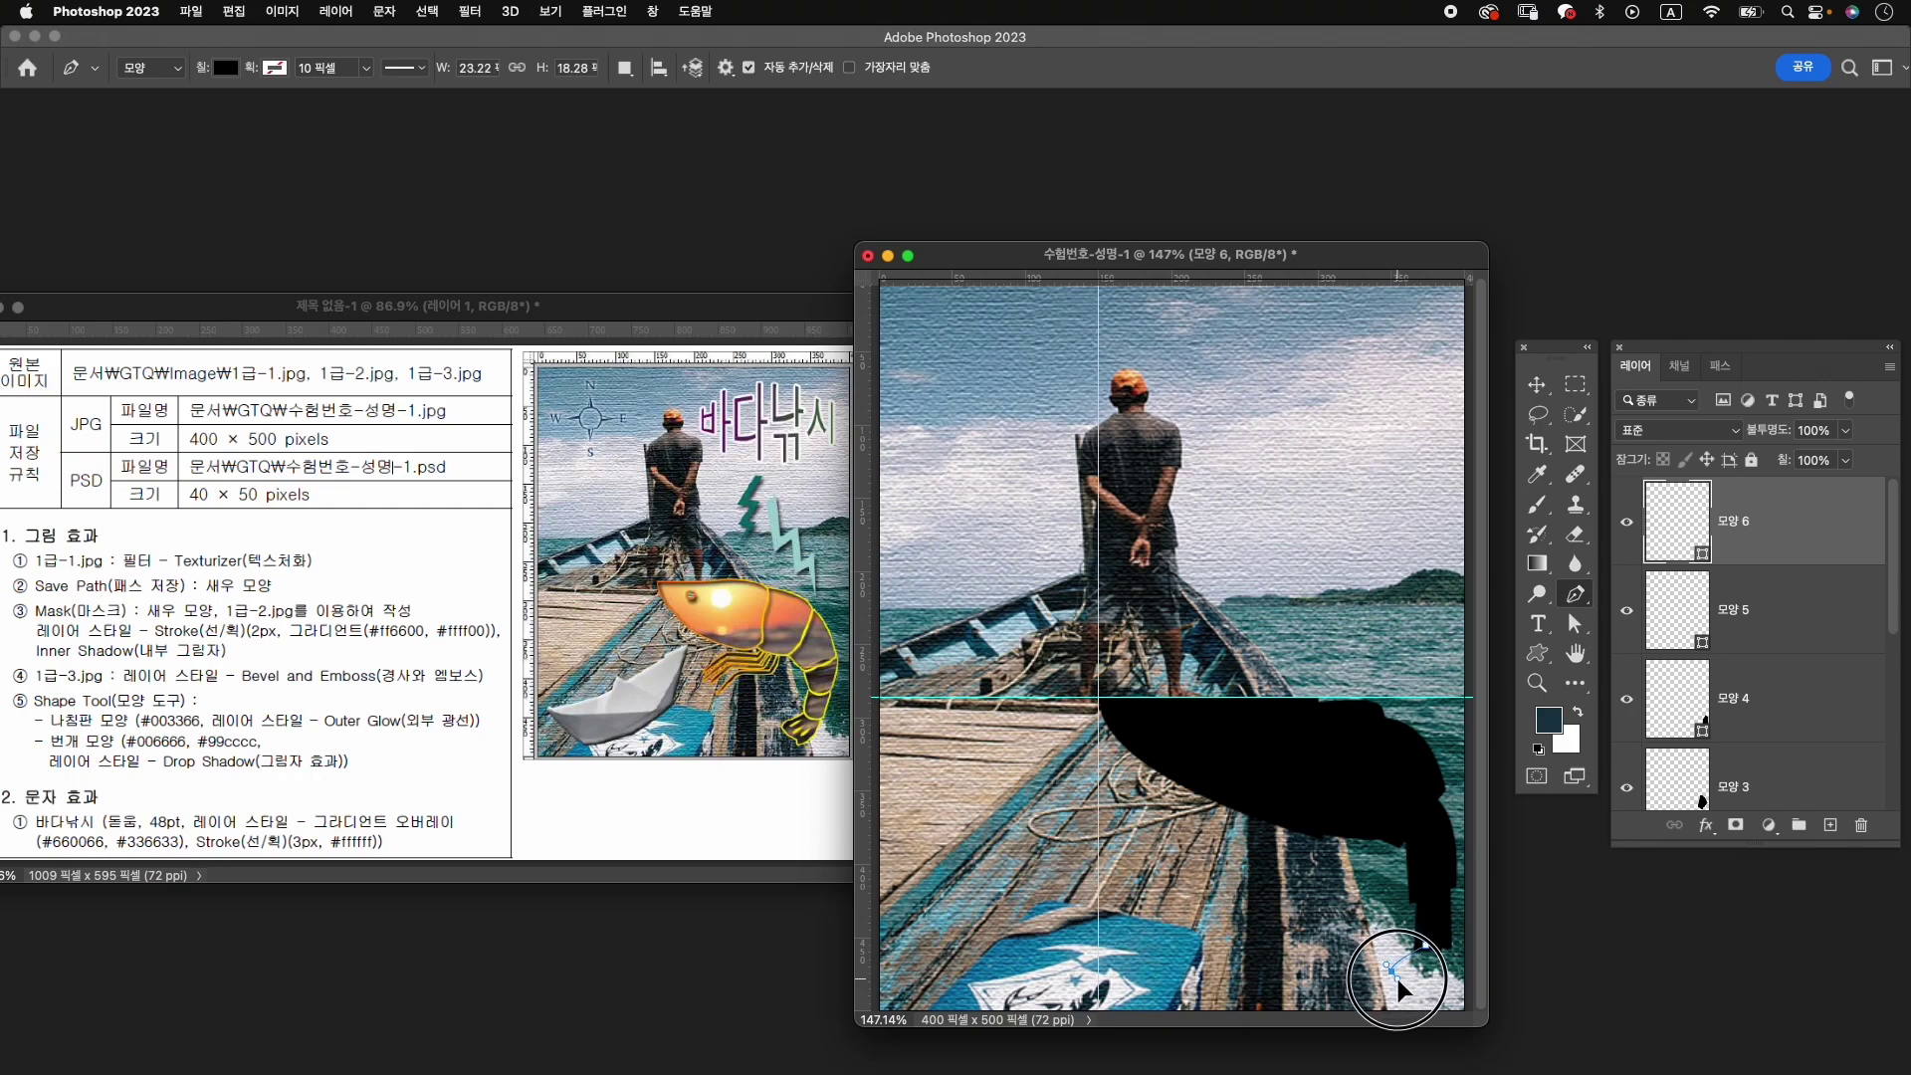
{"action": "left_click_drag", "start_coordinate": [1392, 968], "coordinate": [1461, 982]}
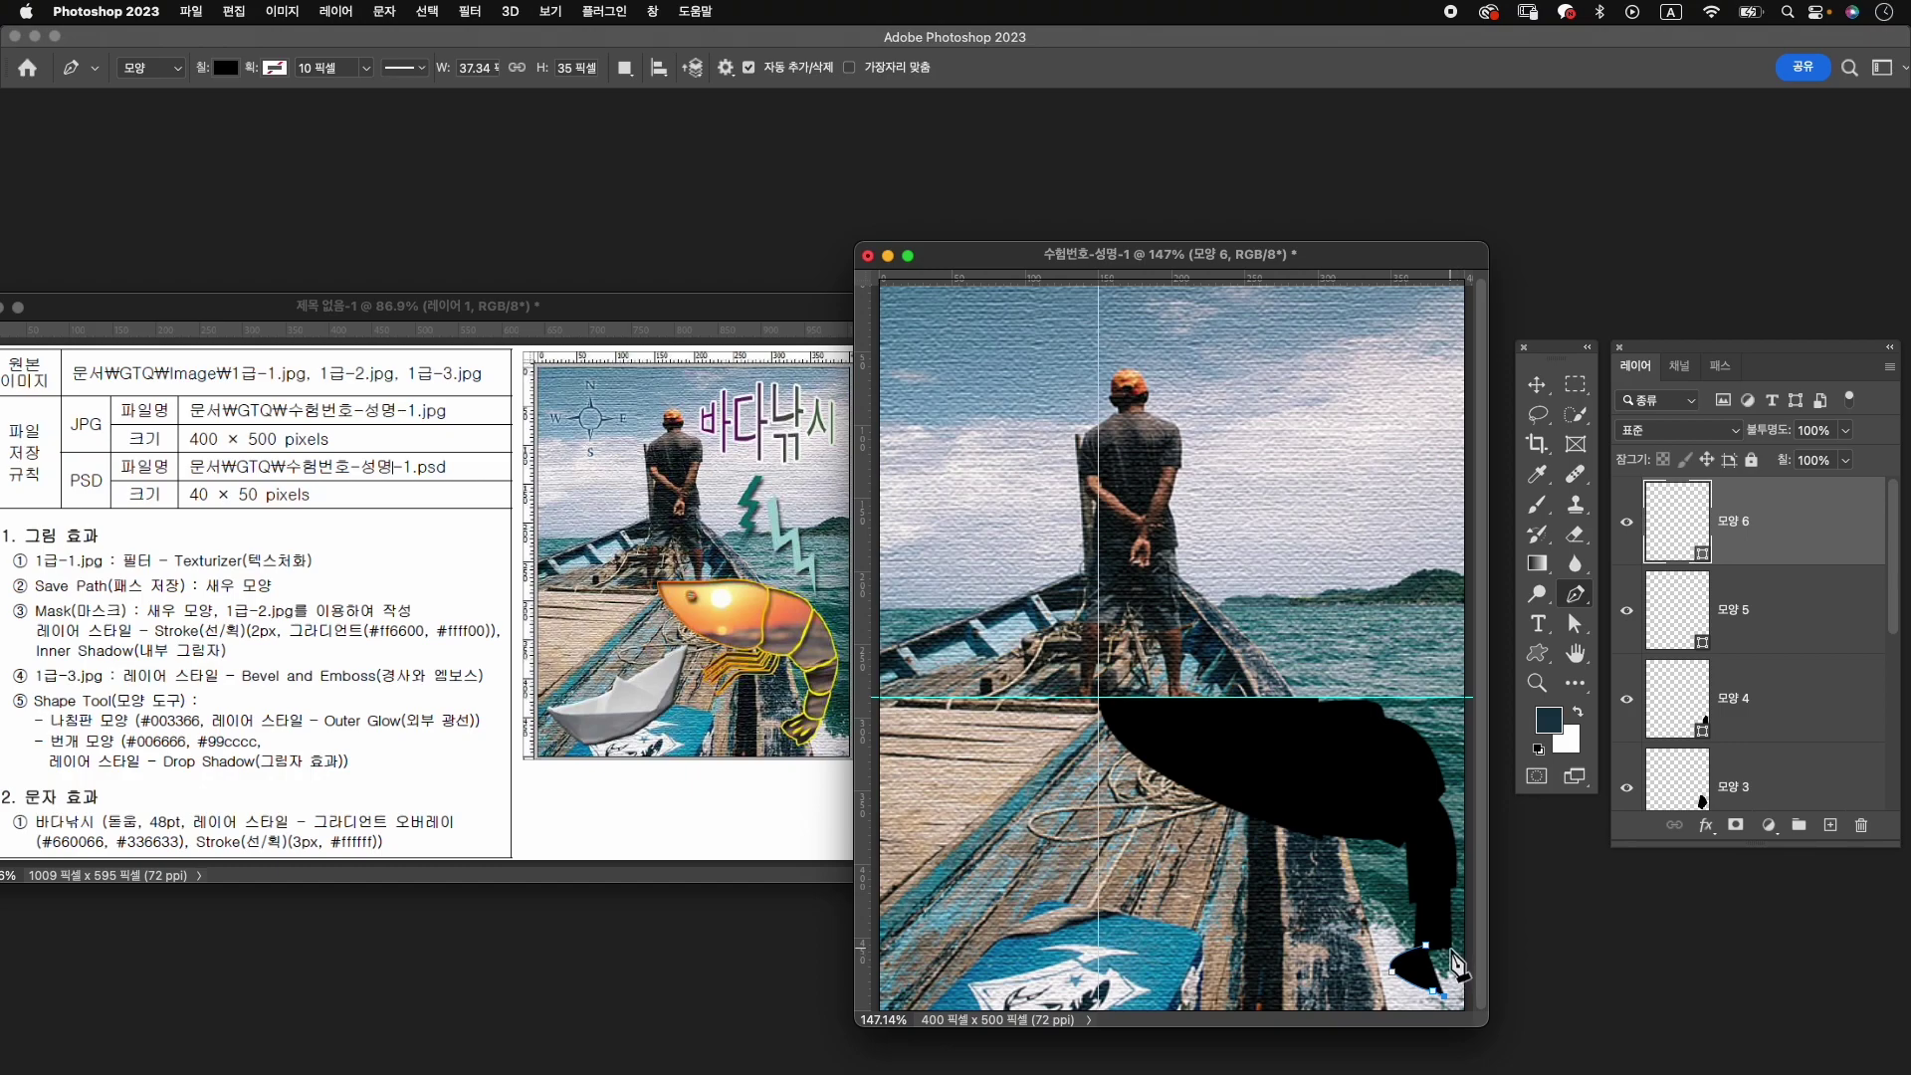
{"action": "left_click_drag", "start_coordinate": [1454, 964], "coordinate": [1436, 957]}
Draw a thin curved black leg shape under the shrimp body.
{"action": "left_click", "coordinate": [1254, 797]}
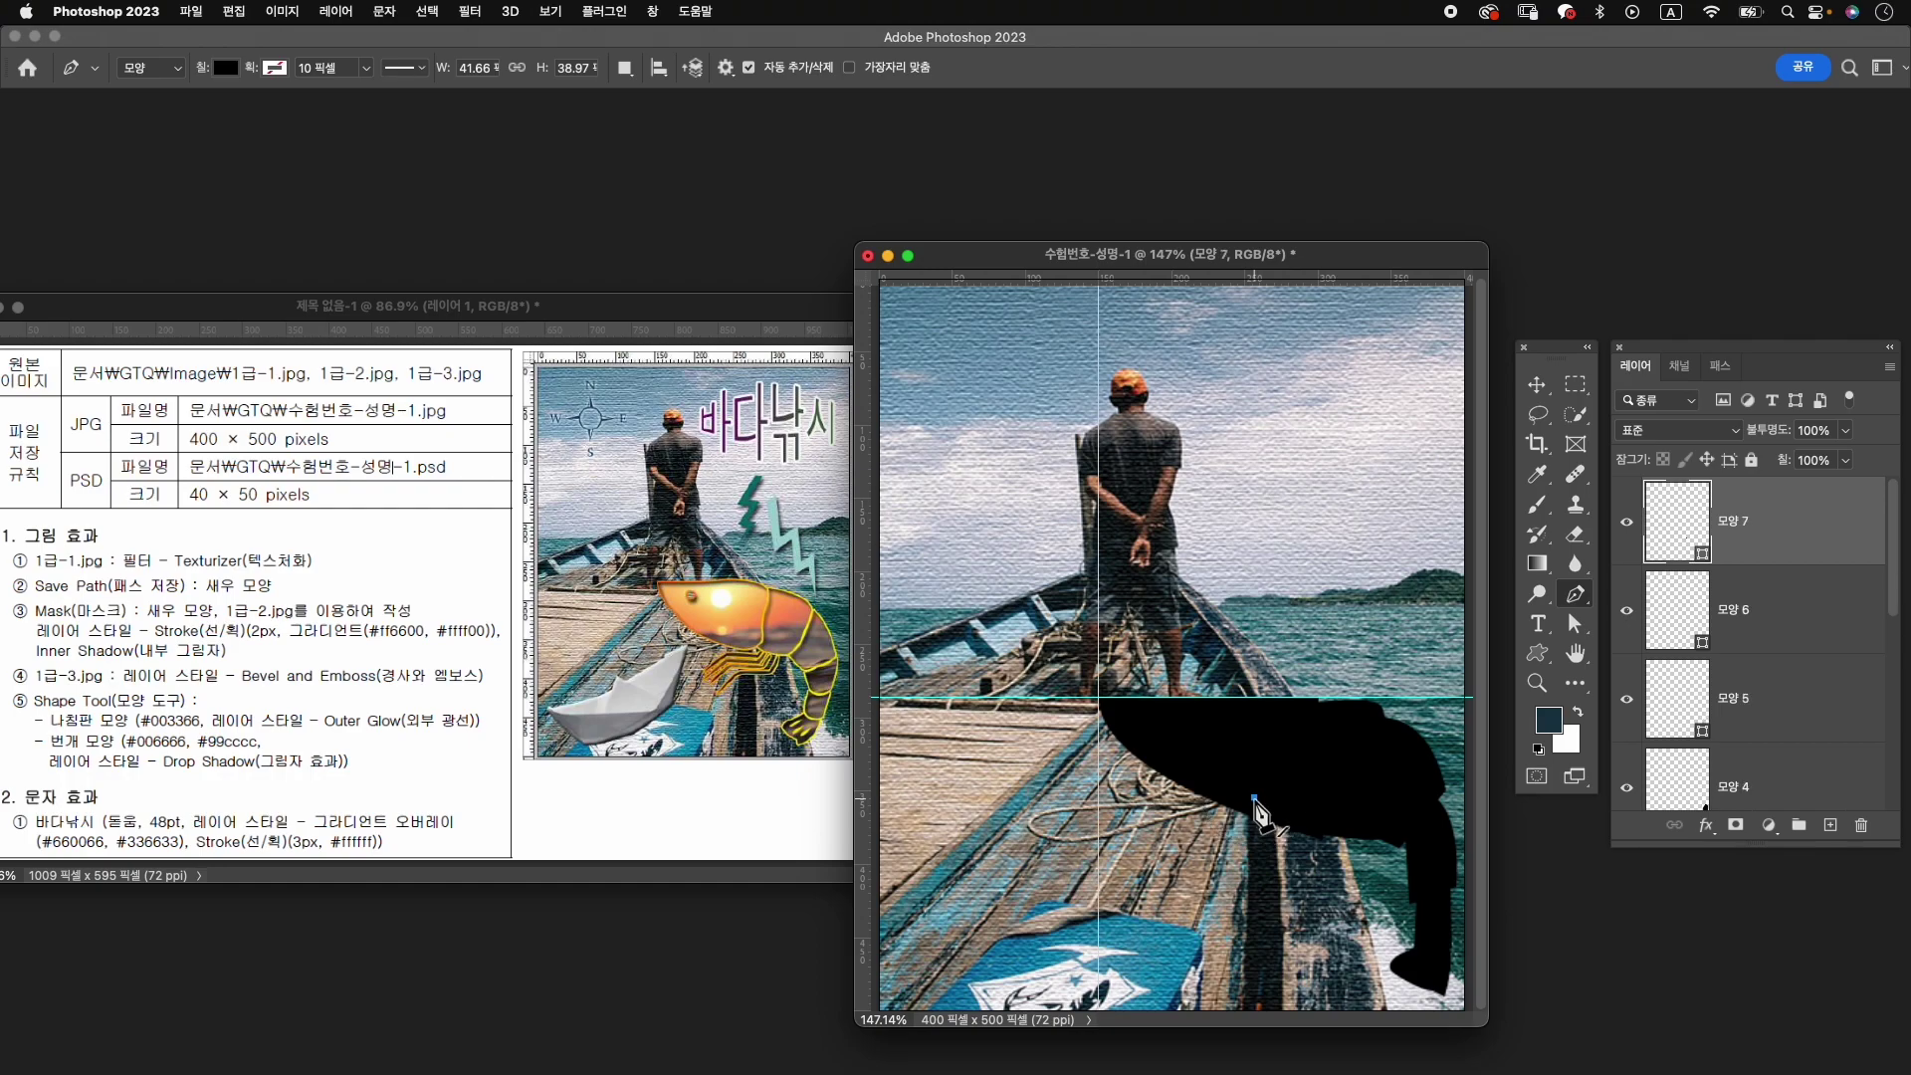
{"action": "left_click_drag", "start_coordinate": [1254, 800], "coordinate": [1233, 828]}
{"action": "left_click_drag", "start_coordinate": [1177, 824], "coordinate": [1160, 844]}
{"action": "left_click", "coordinate": [1254, 798]}
Duplicate the leg three times and nudge the first copy down and right.
{"action": "key", "text": "super+j"}
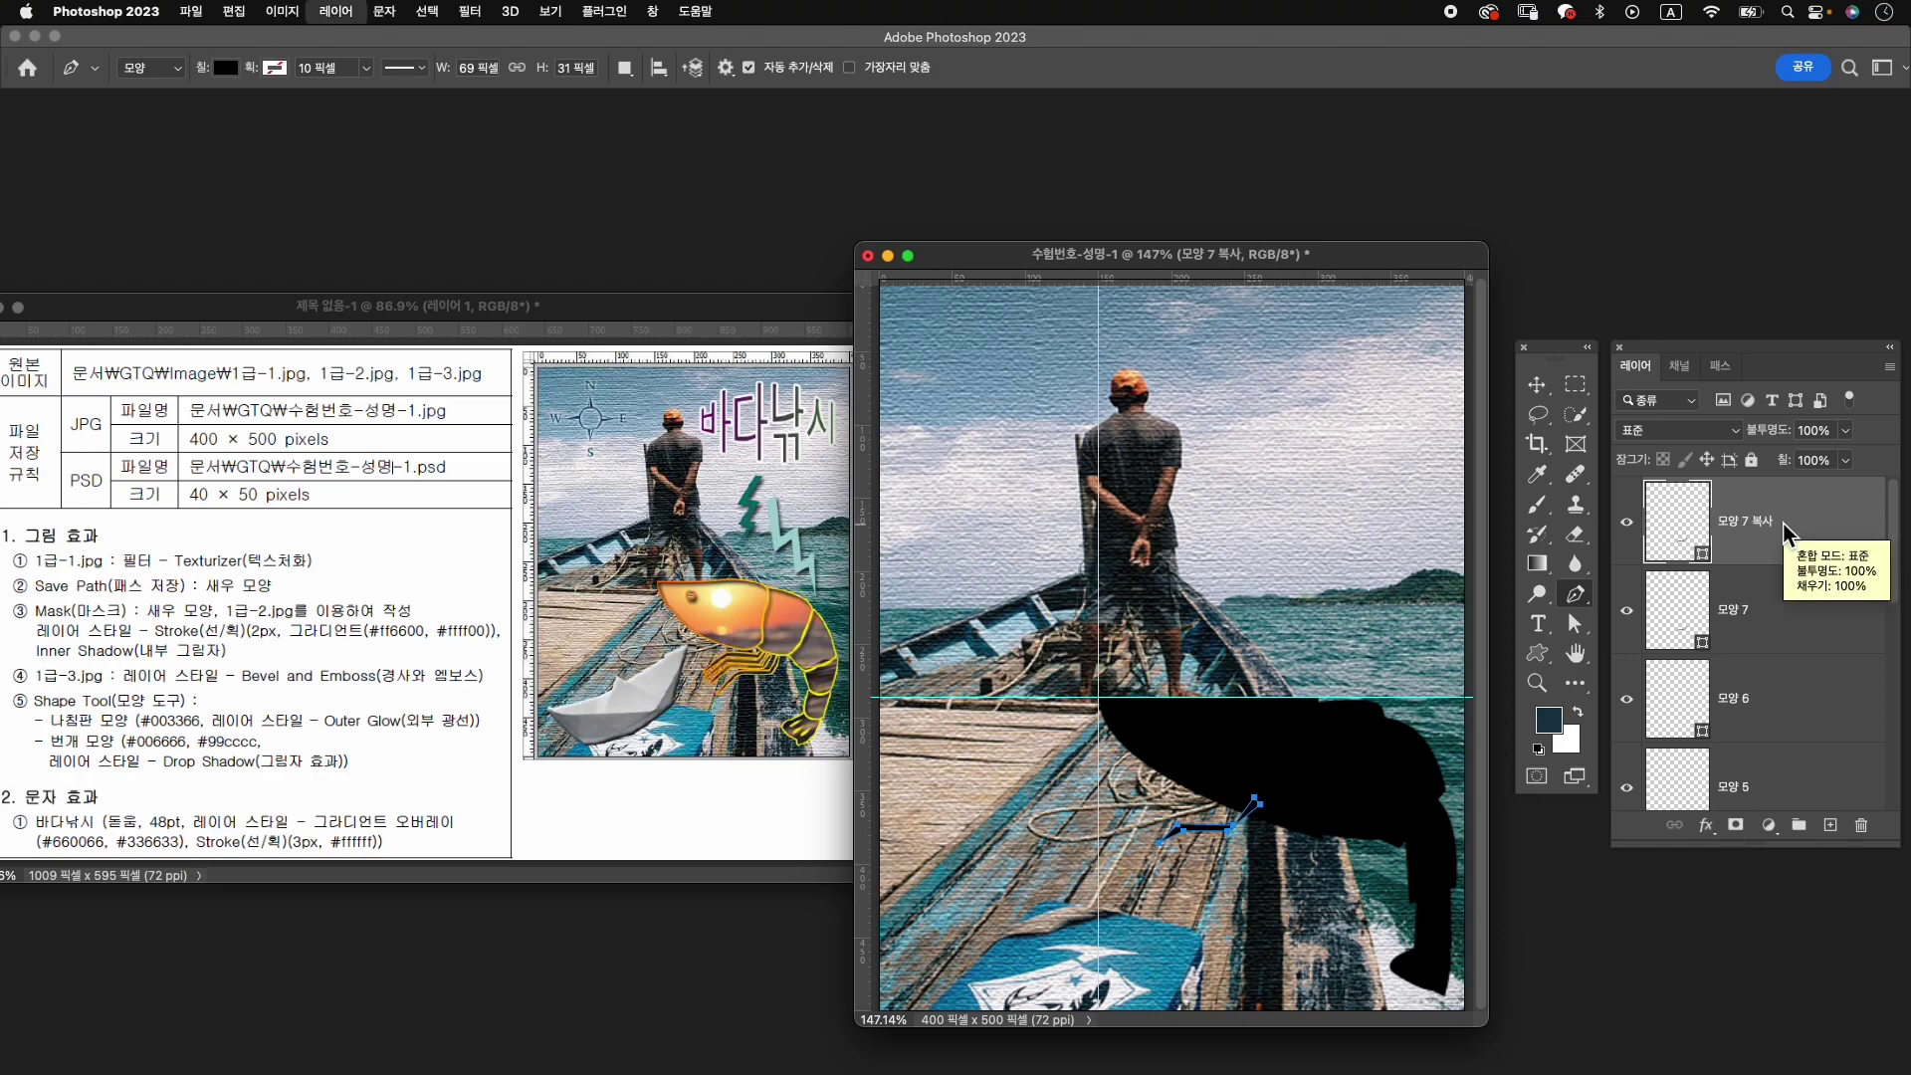
{"action": "key", "text": "super+j"}
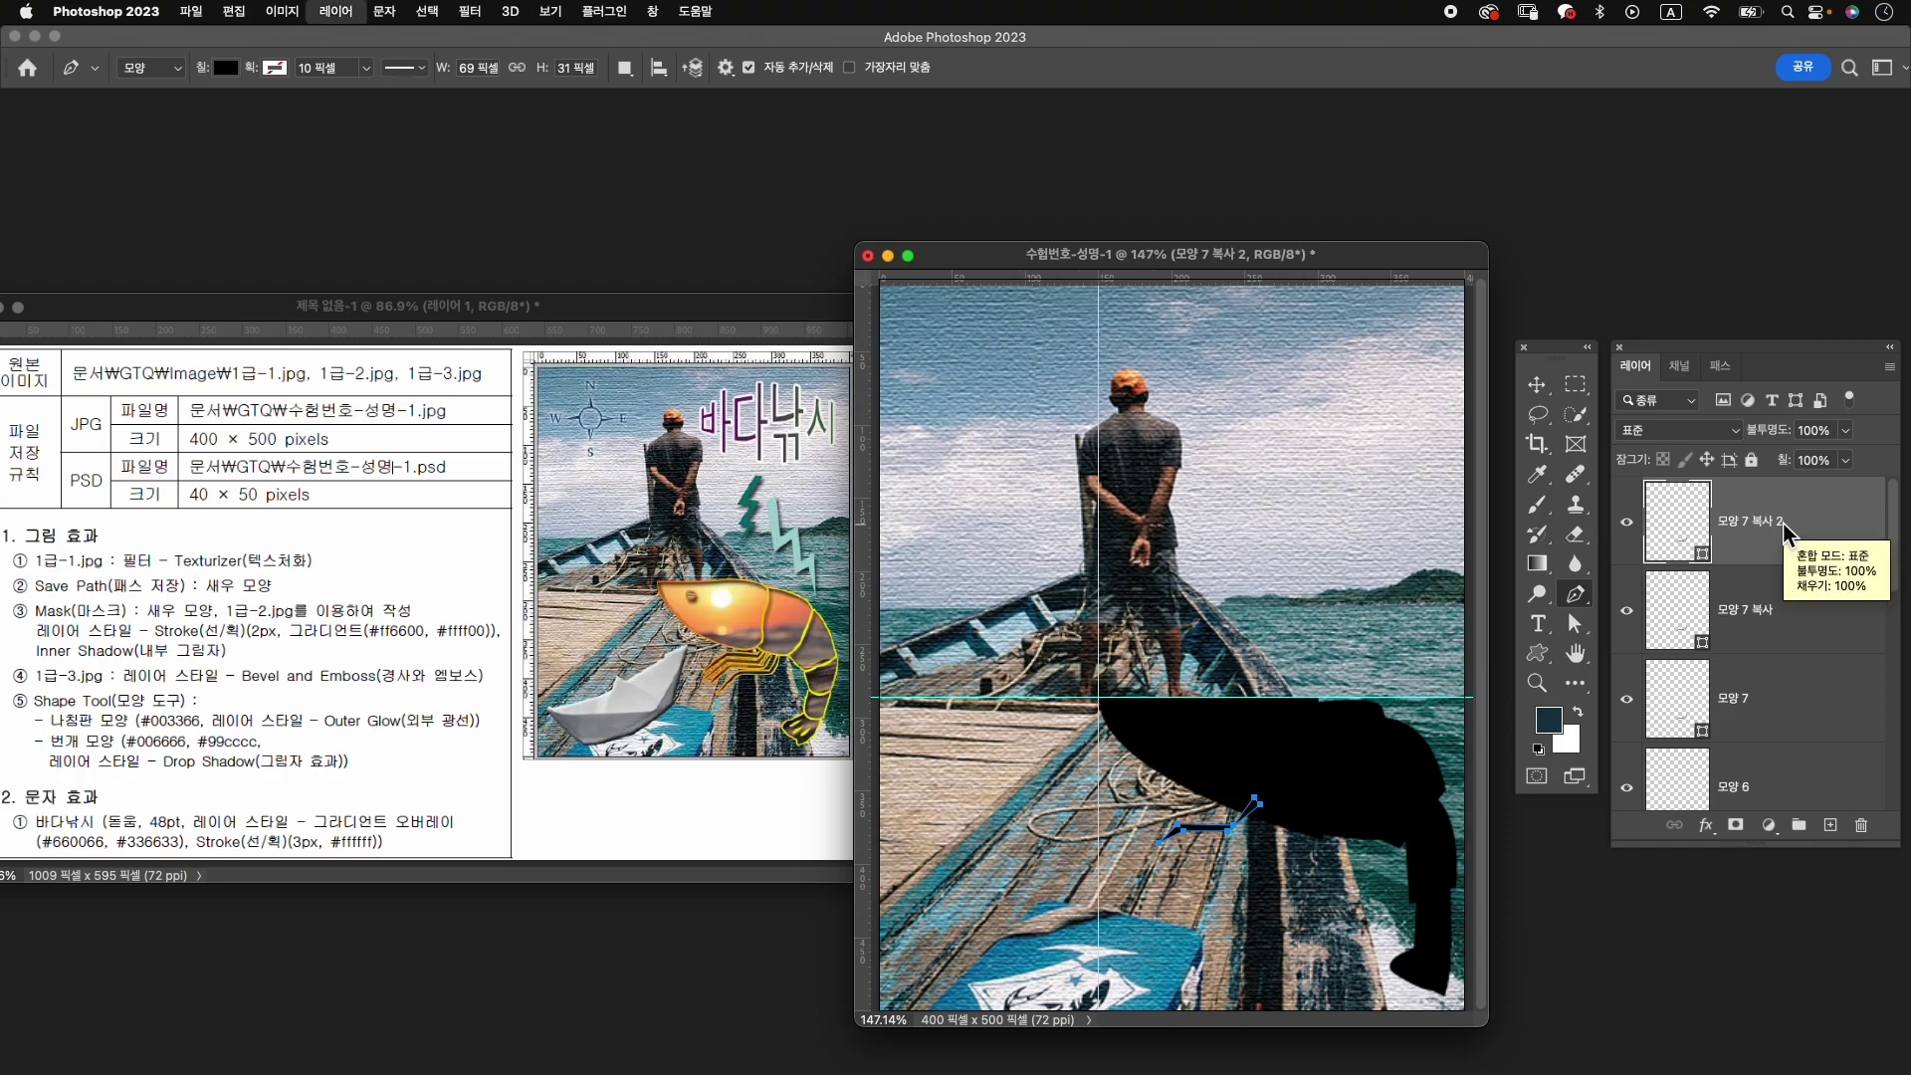
{"action": "key", "text": "super+j"}
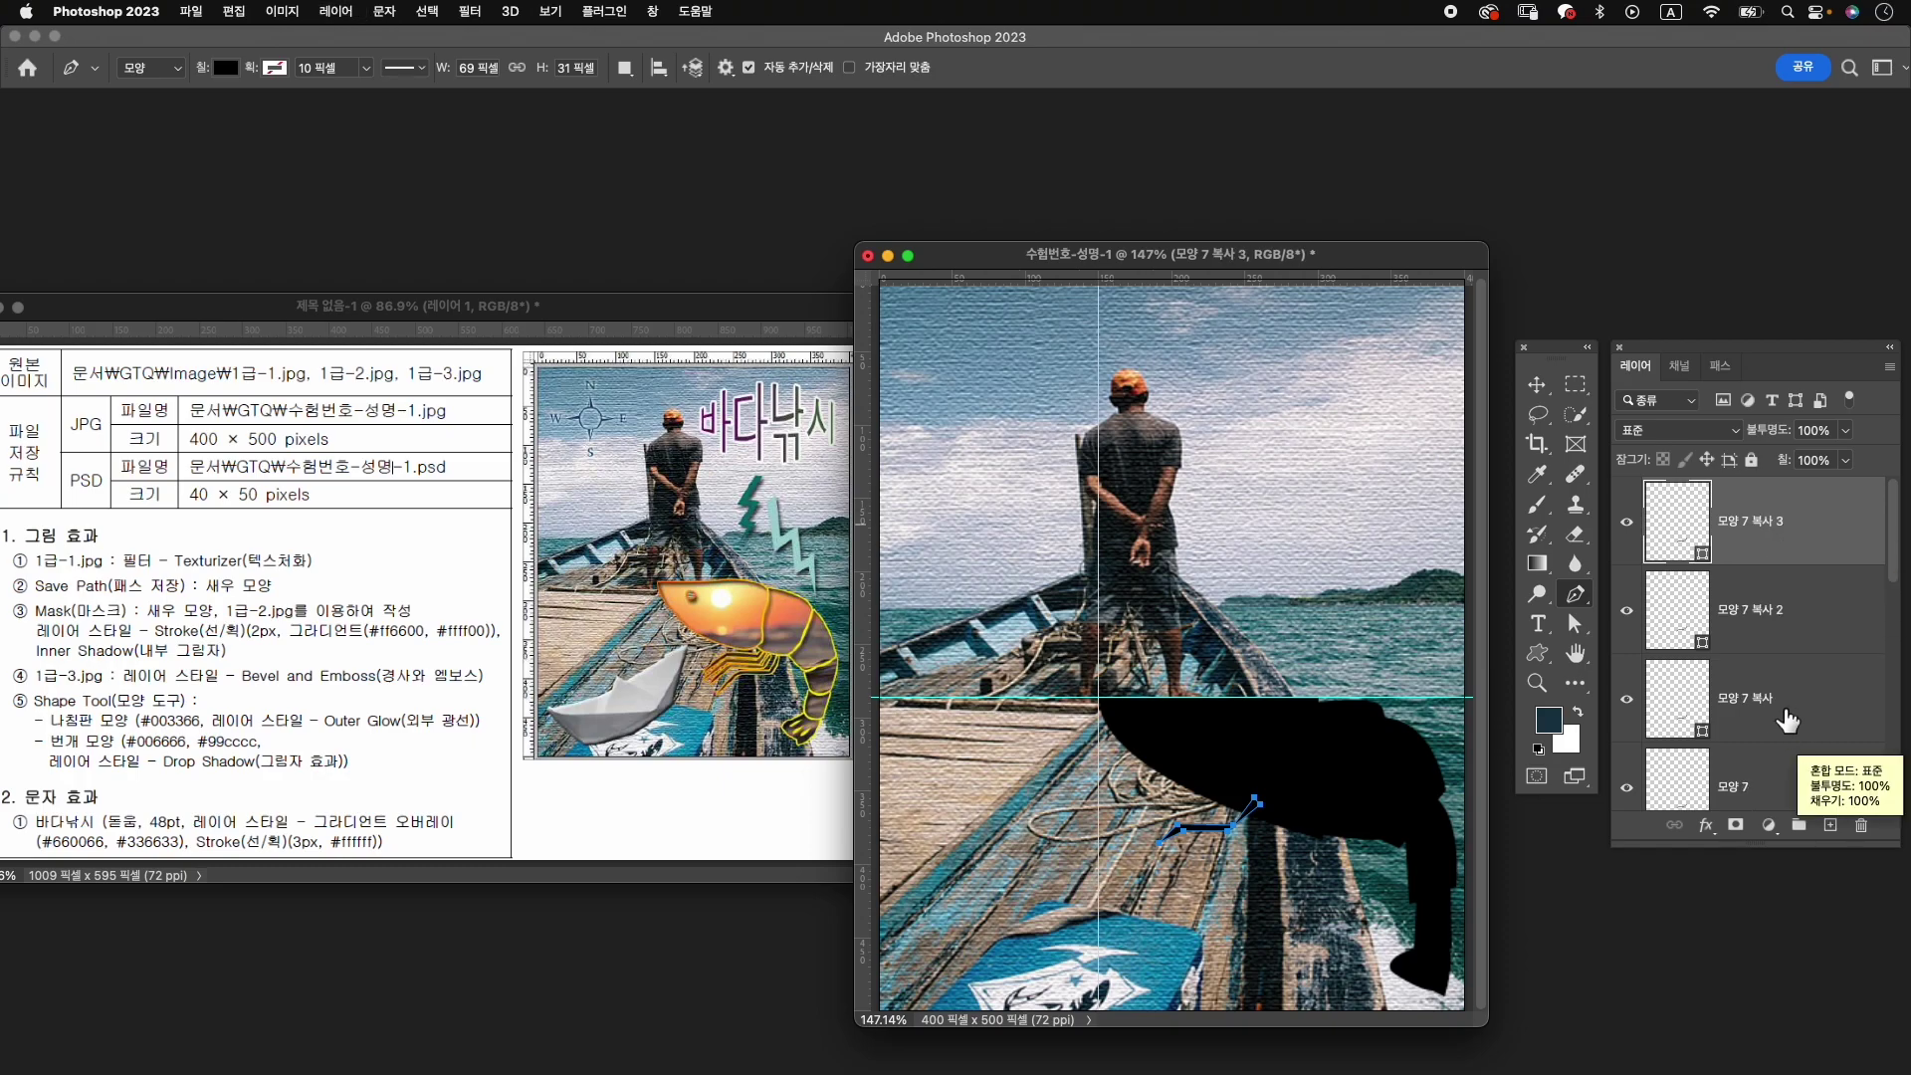
{"action": "left_click", "coordinate": [1777, 708]}
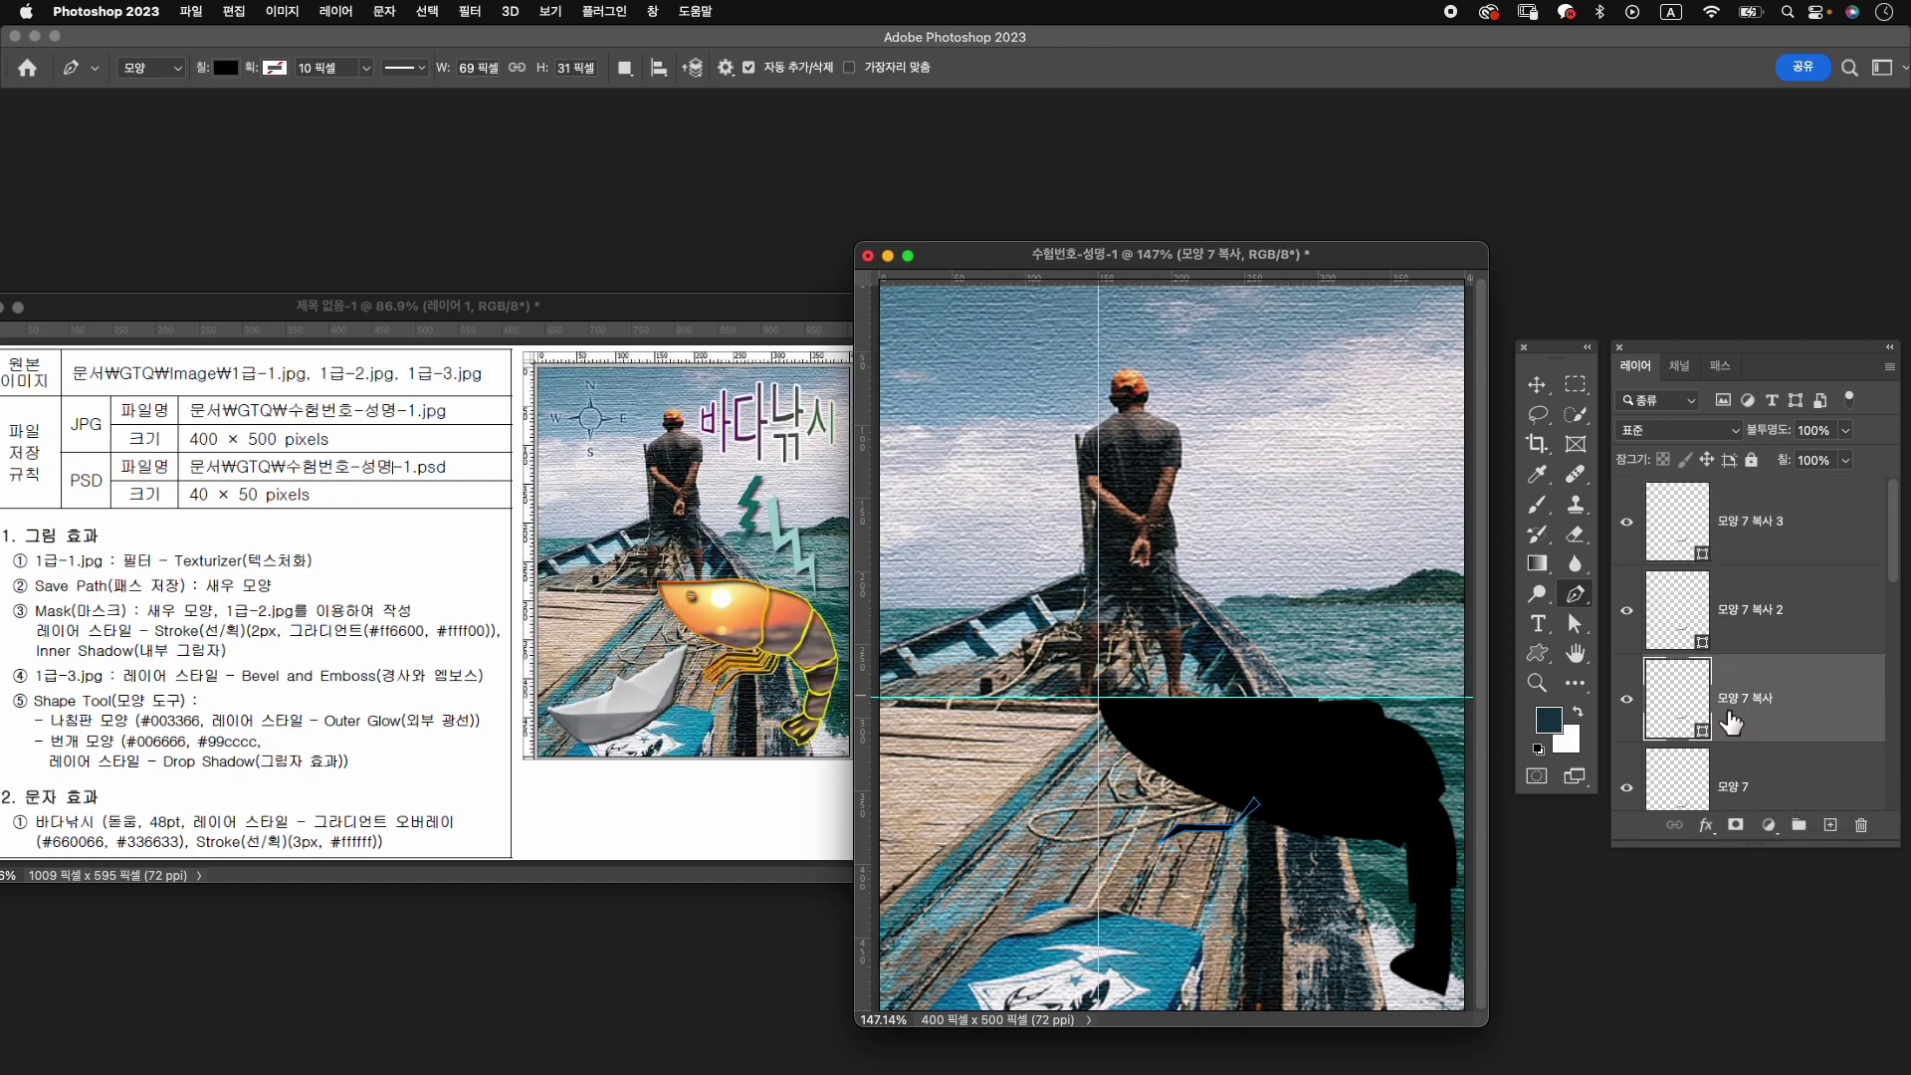
{"action": "key", "text": "super+t"}
{"action": "key", "text": "Down"}
{"action": "key", "text": "Down"}
{"action": "key", "text": "Down"}
{"action": "key", "text": "Right"}
{"action": "key", "text": "Right"}
{"action": "key", "text": "Right"}
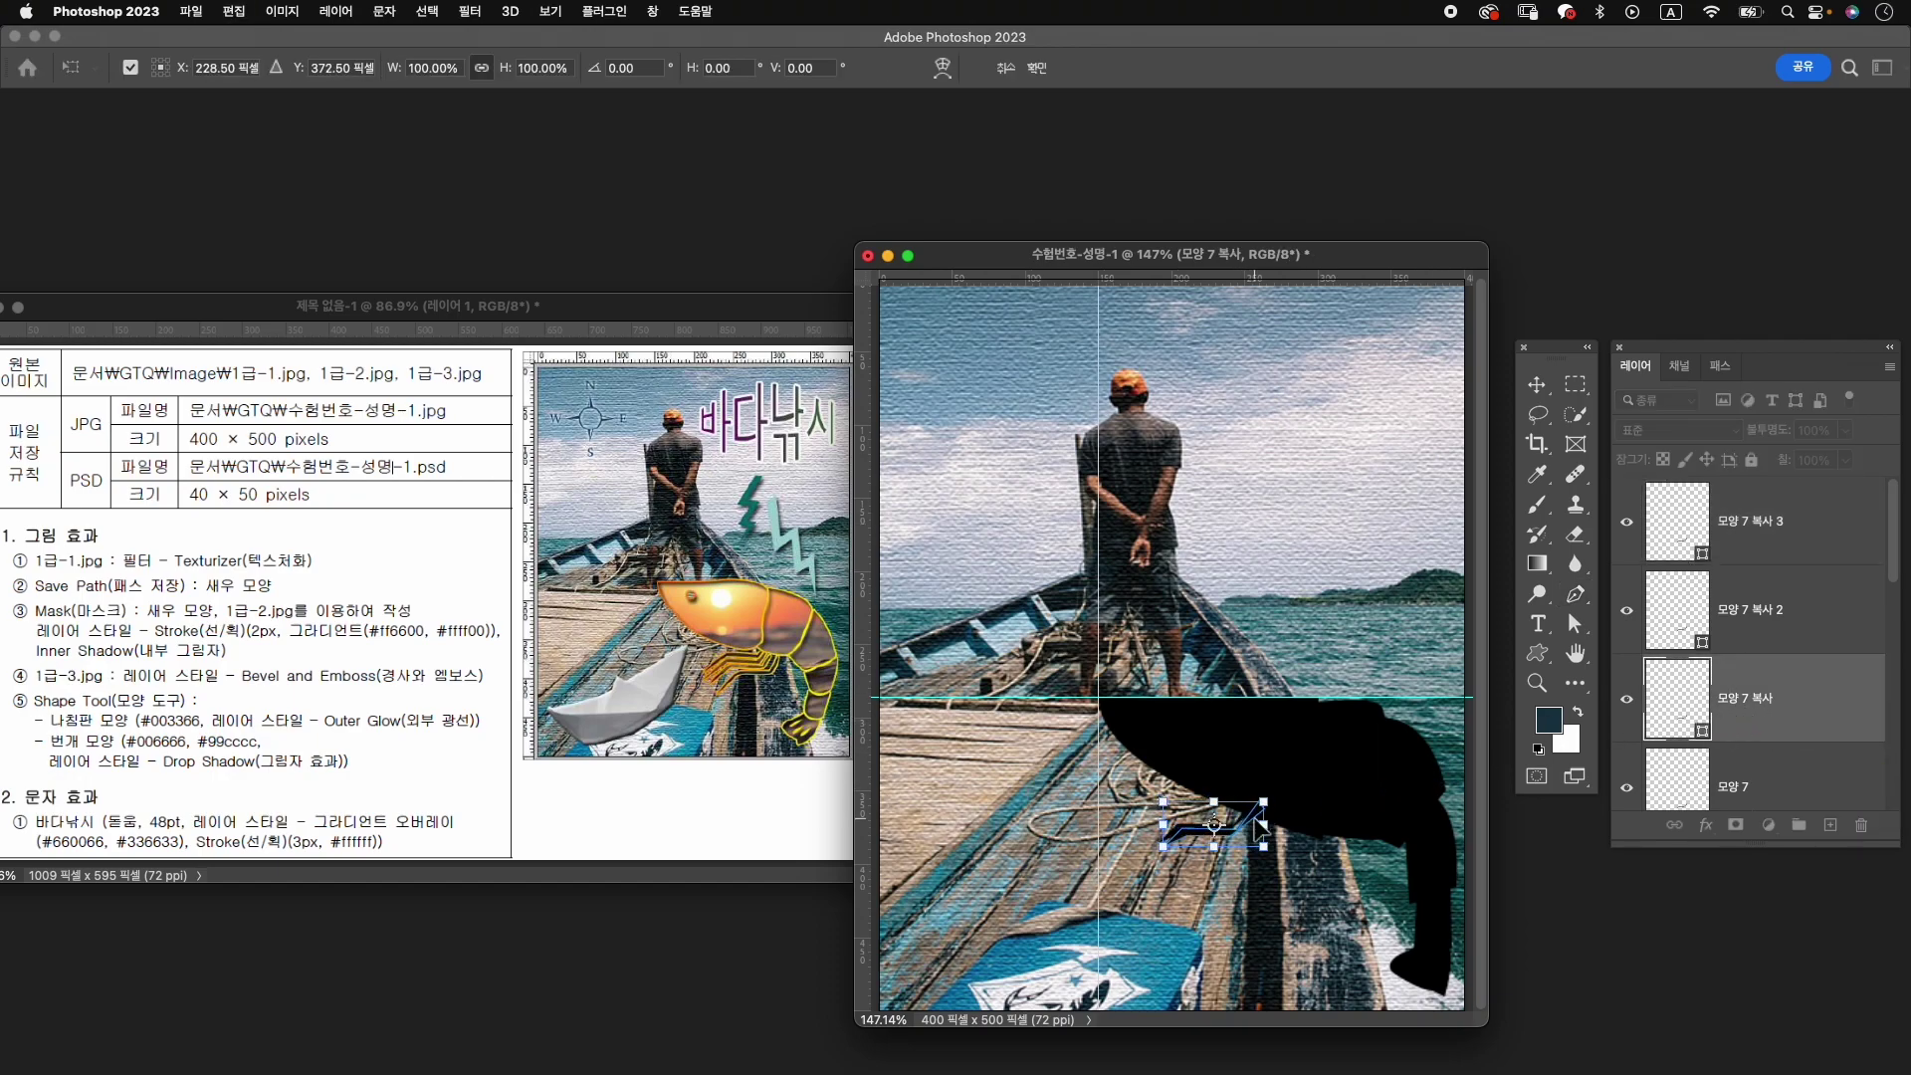
{"action": "key", "text": "Return"}
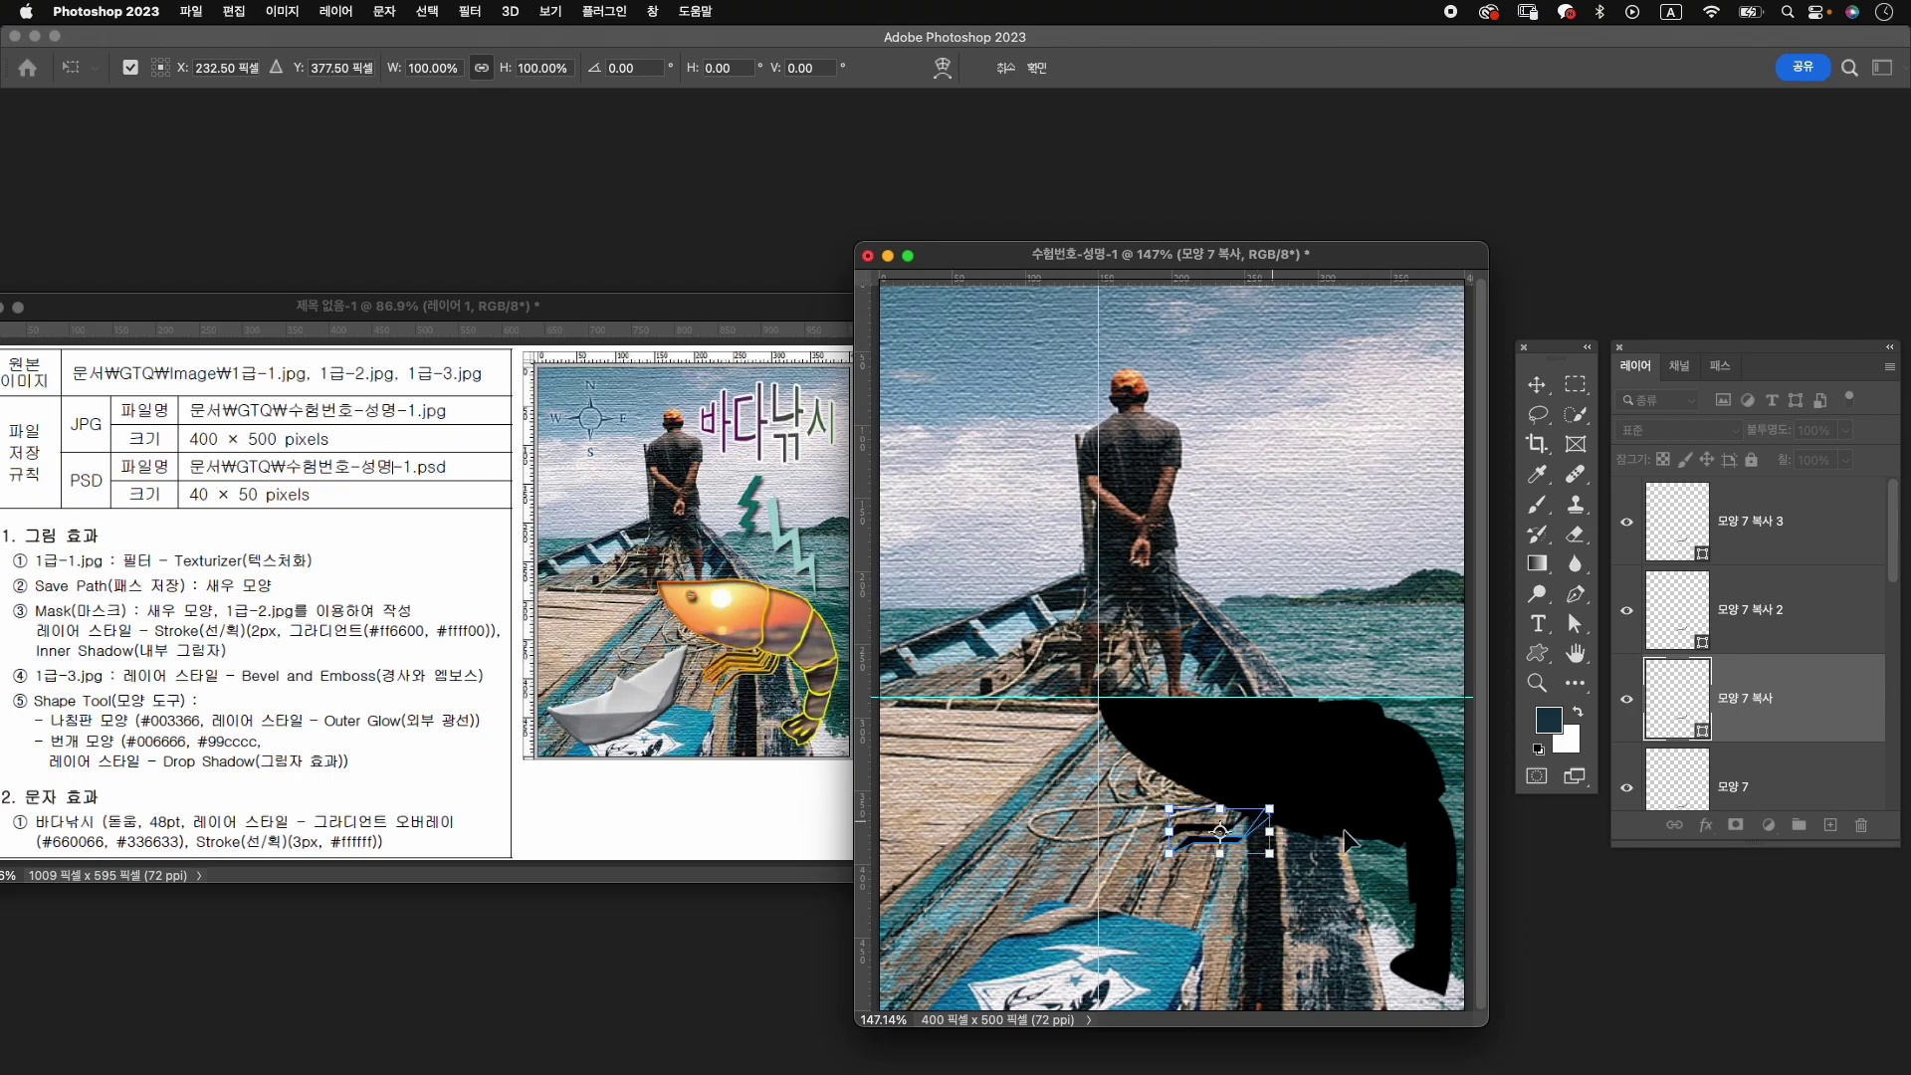
Move the second leg copy below the first, and move and slightly enlarge the third further down-right.
{"action": "left_click", "coordinate": [1777, 609]}
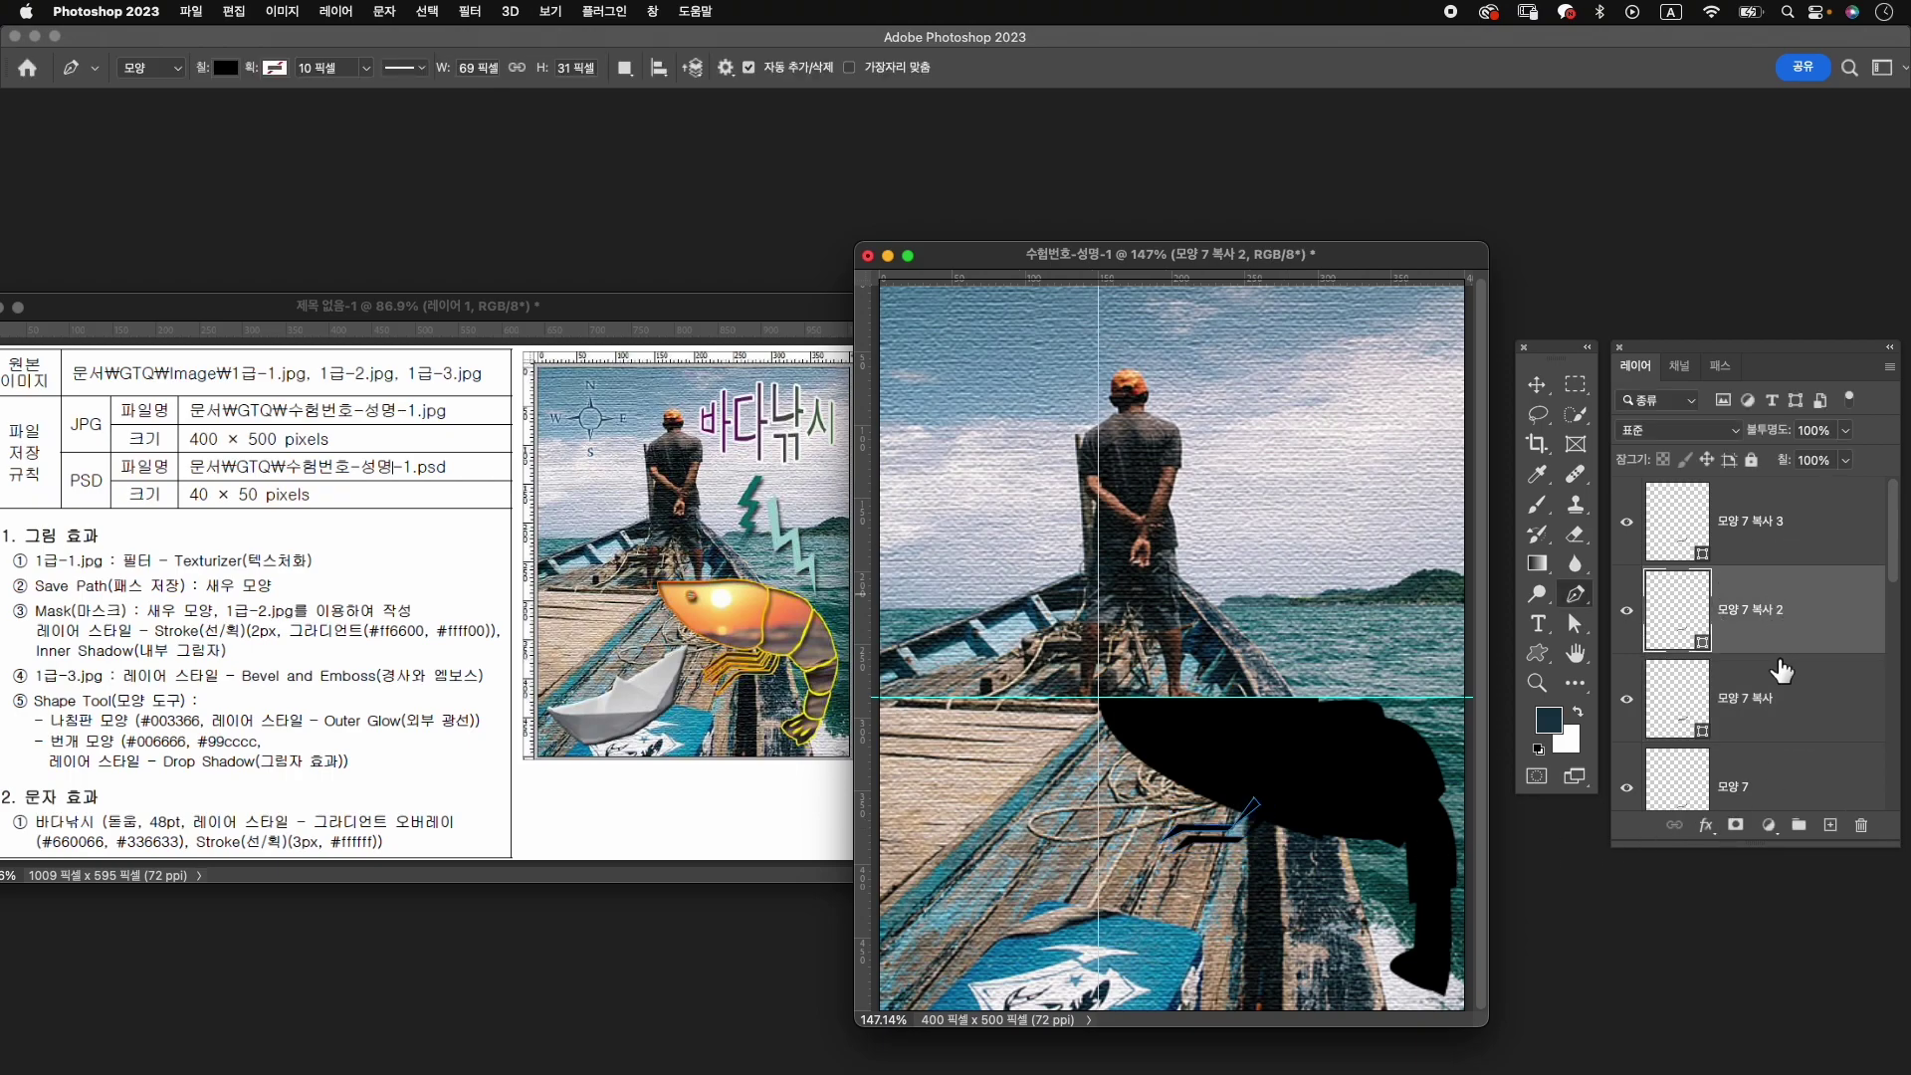
{"action": "key", "text": "super+t"}
{"action": "left_click_drag", "start_coordinate": [1213, 824], "coordinate": [1251, 839]}
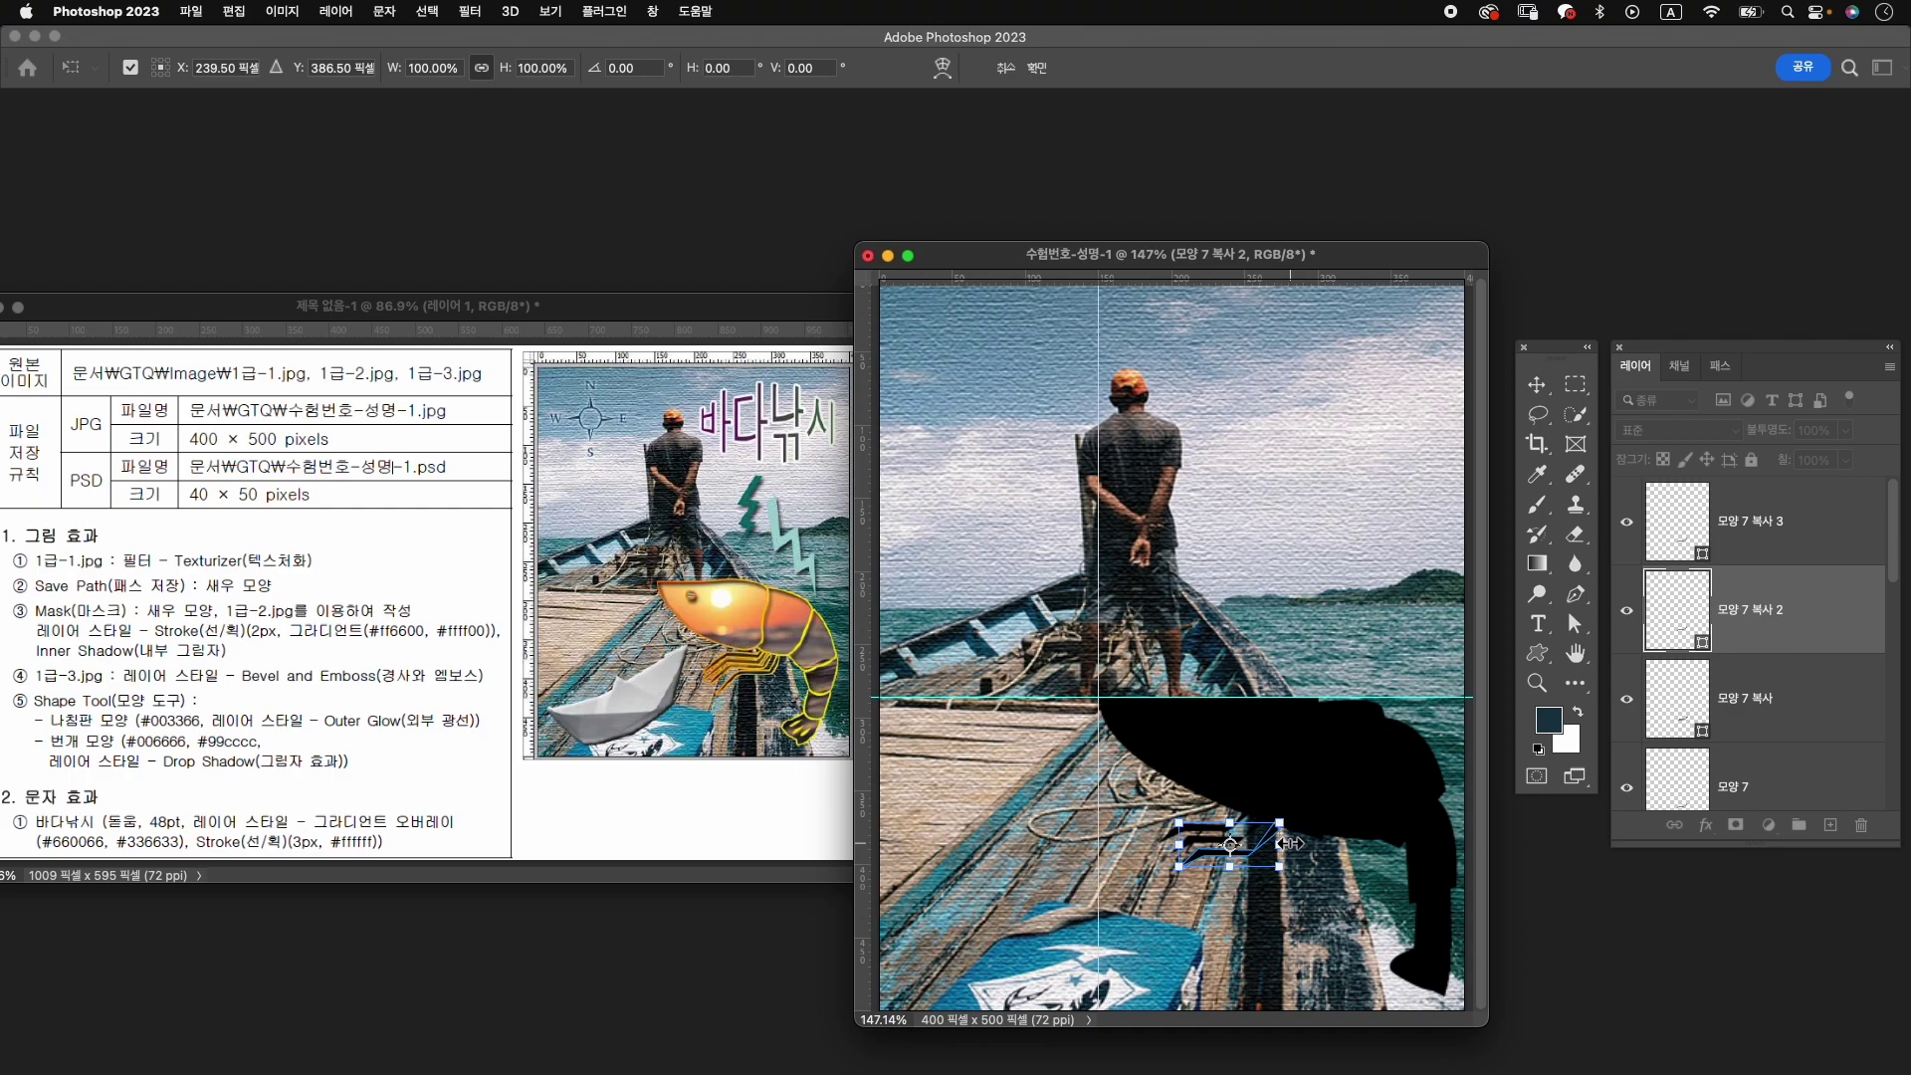
{"action": "key", "text": "Return"}
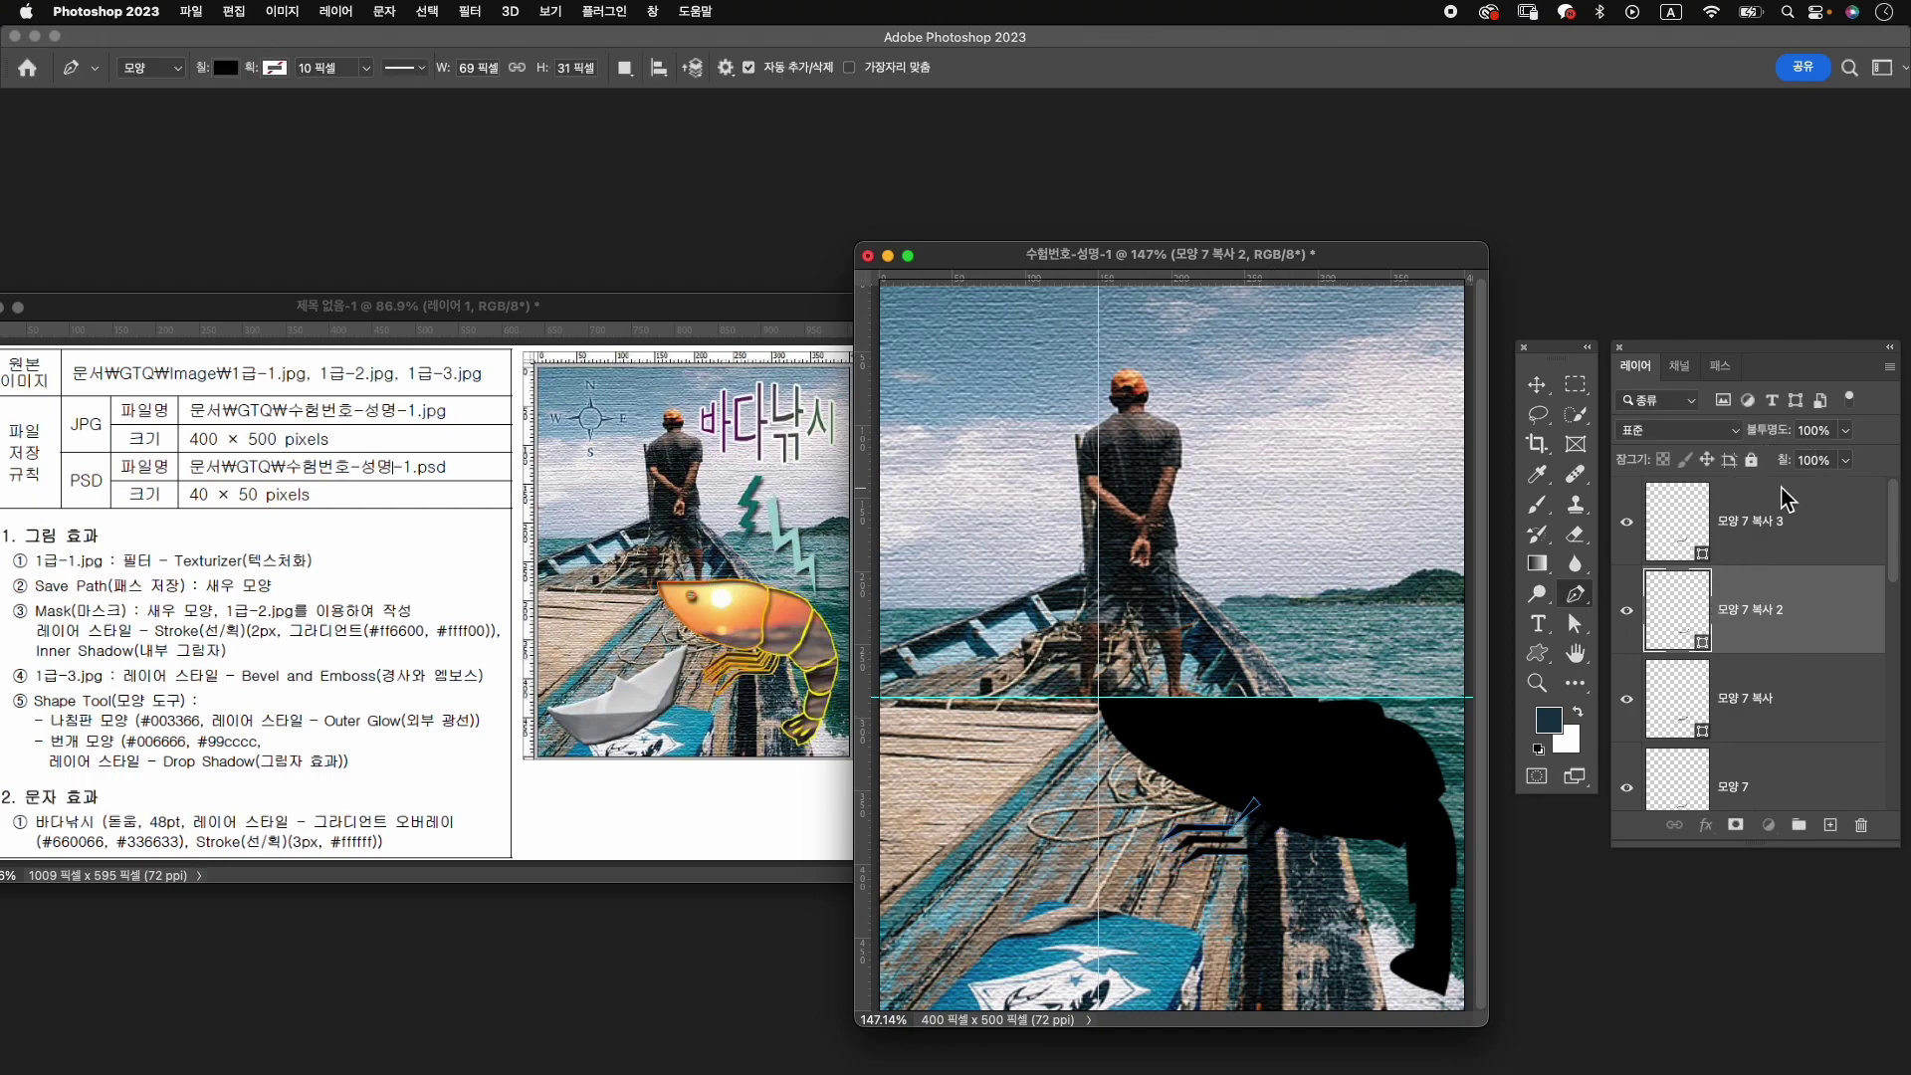
{"action": "left_click", "coordinate": [1790, 513]}
{"action": "key", "text": "ctrl+t"}
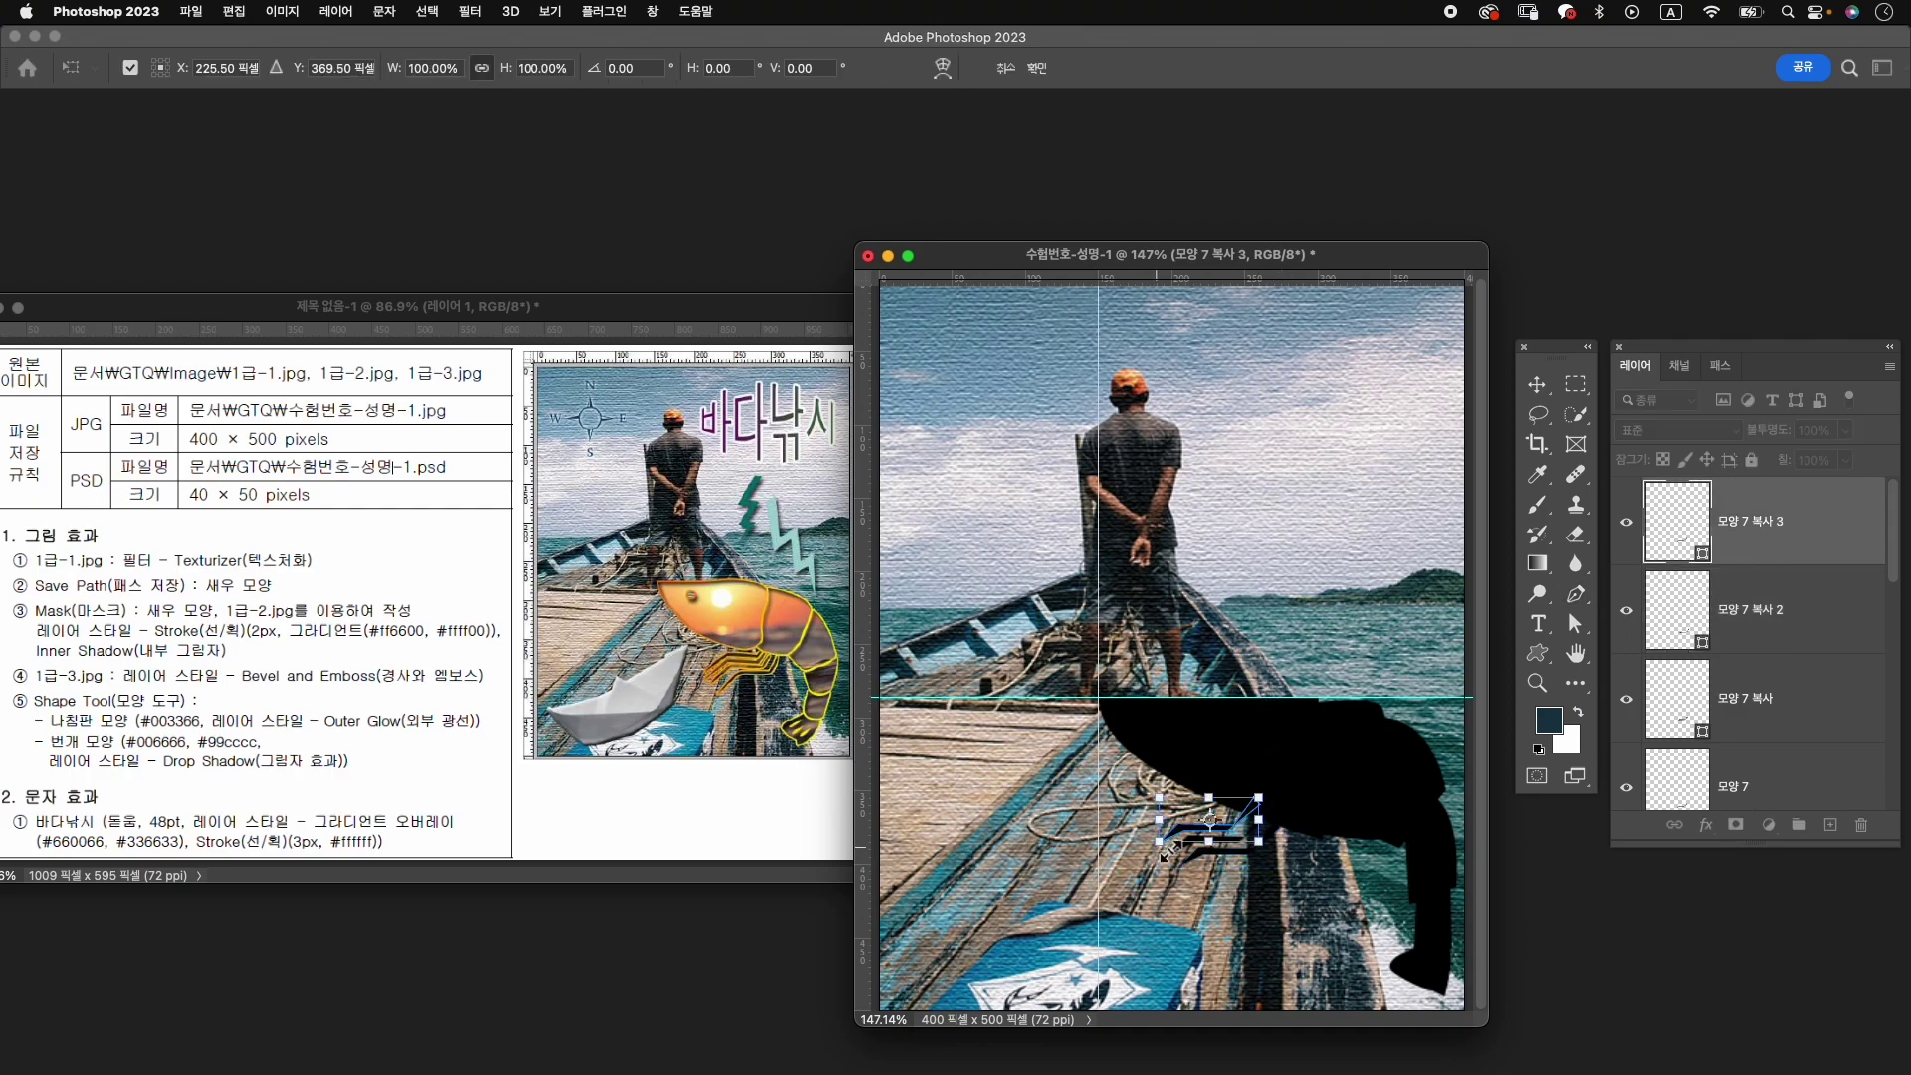
{"action": "mouse_move", "coordinate": [1216, 822]}
{"action": "left_mouse_down"}
{"action": "mouse_move", "coordinate": [1266, 857]}
{"action": "mouse_move", "coordinate": [1194, 872]}
{"action": "mouse_move", "coordinate": [1287, 864]}
{"action": "left_mouse_up"}
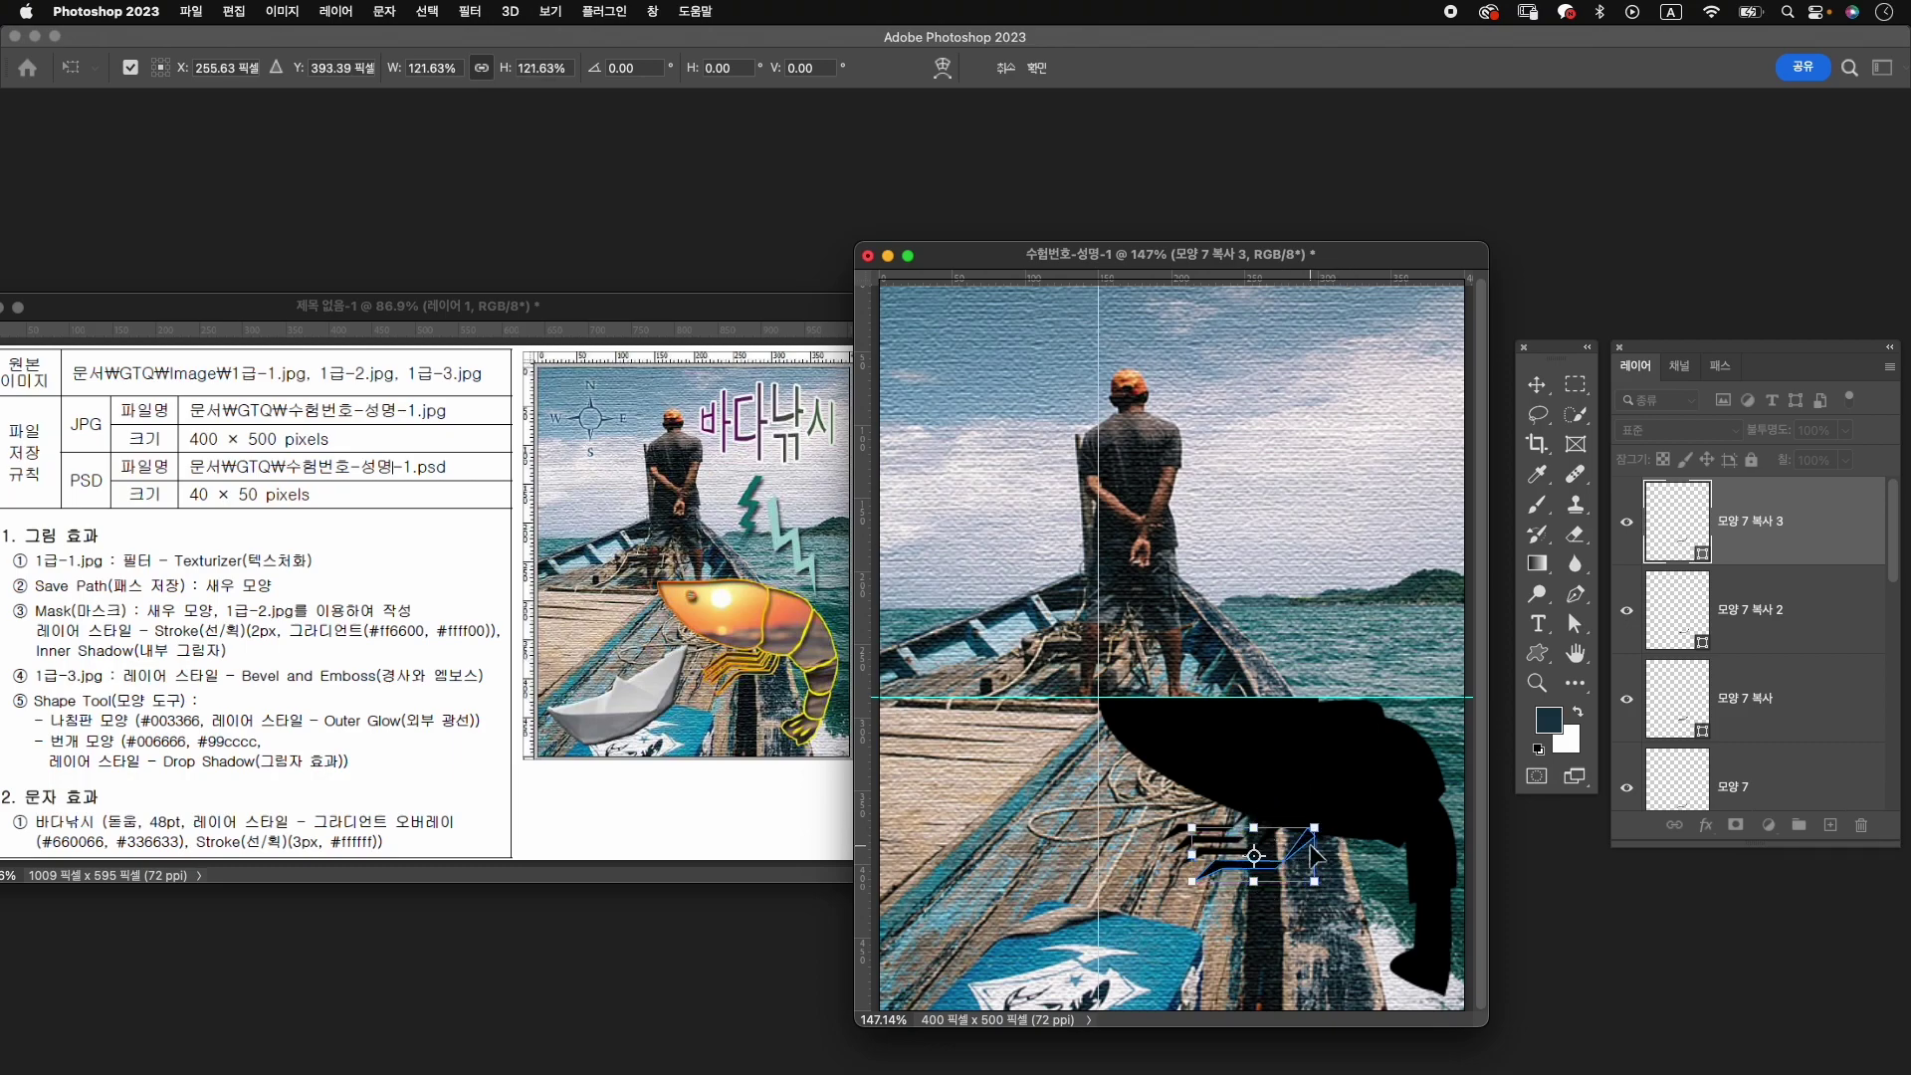
{"action": "left_click_drag", "start_coordinate": [1317, 833], "coordinate": [1321, 814]}
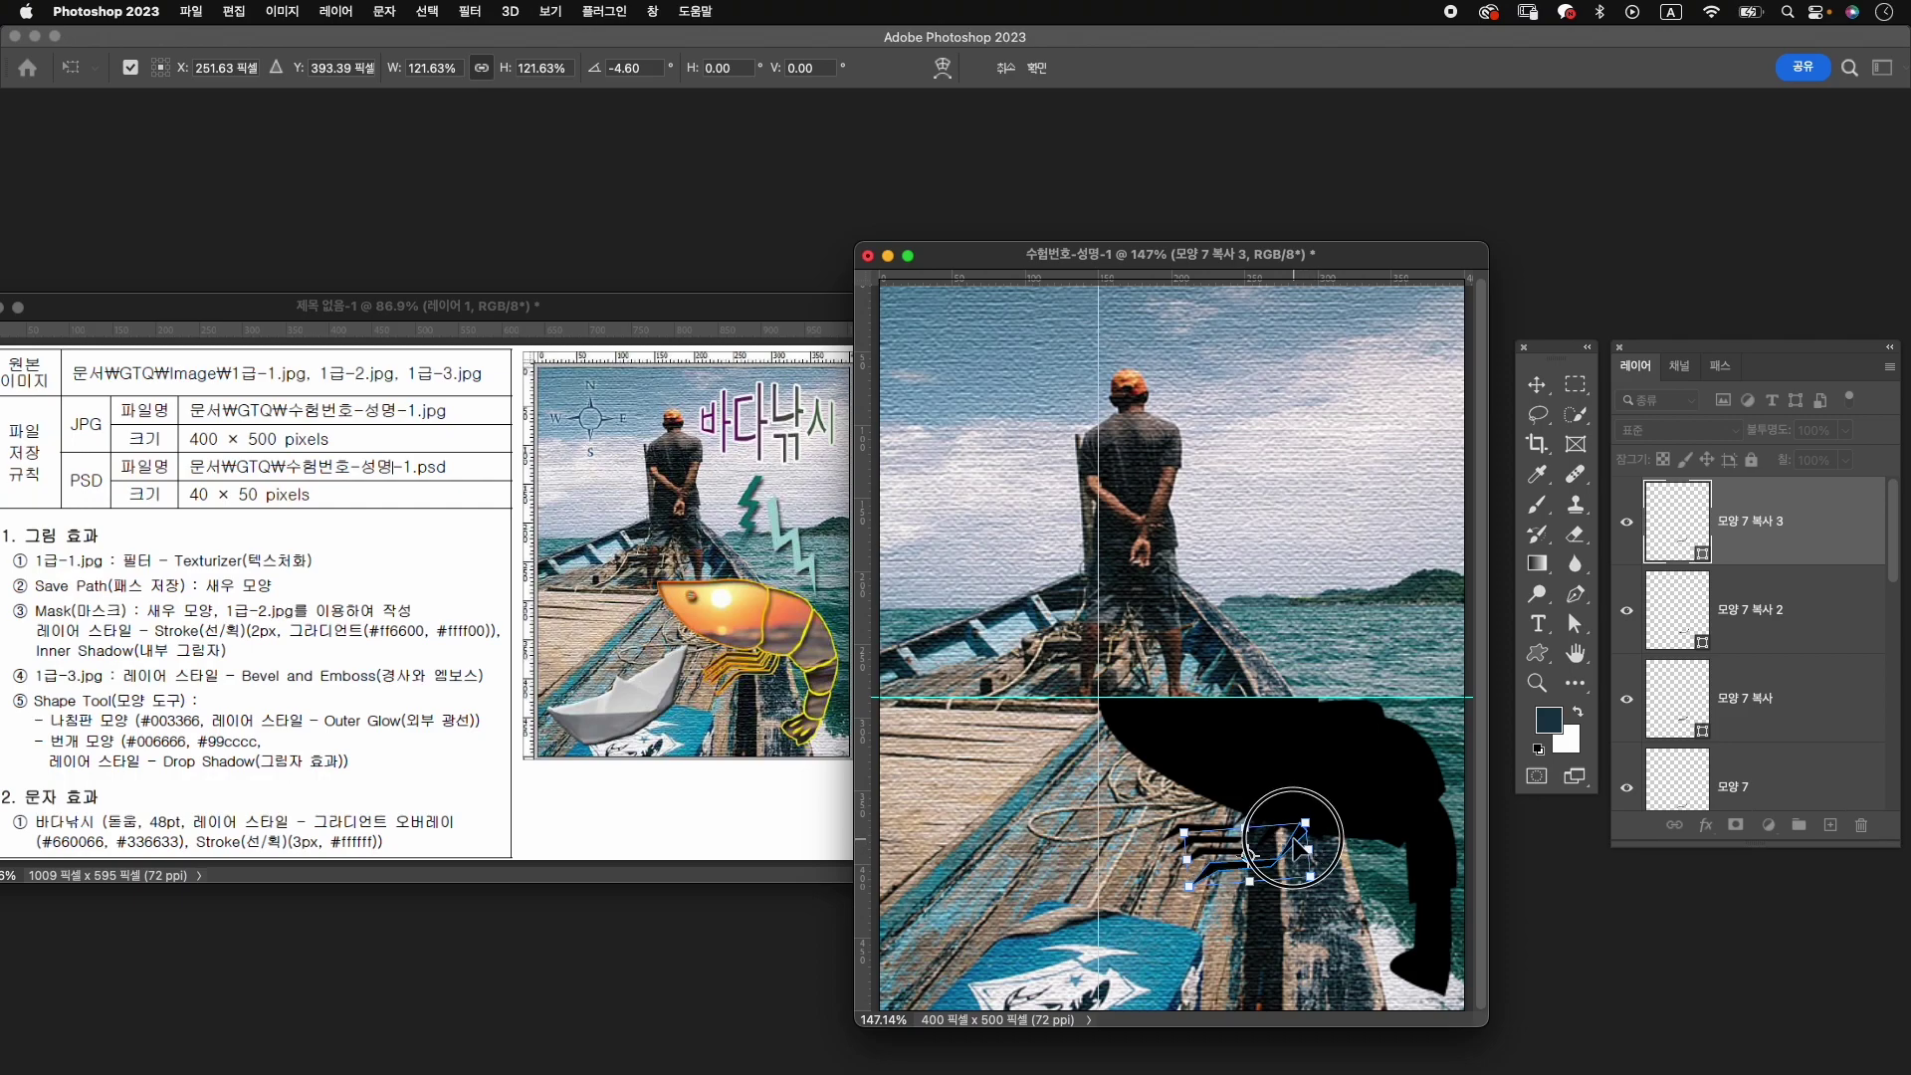
{"action": "key", "text": "Left"}
{"action": "key", "text": "Left"}
{"action": "key", "text": "Left"}
{"action": "key", "text": "Up"}
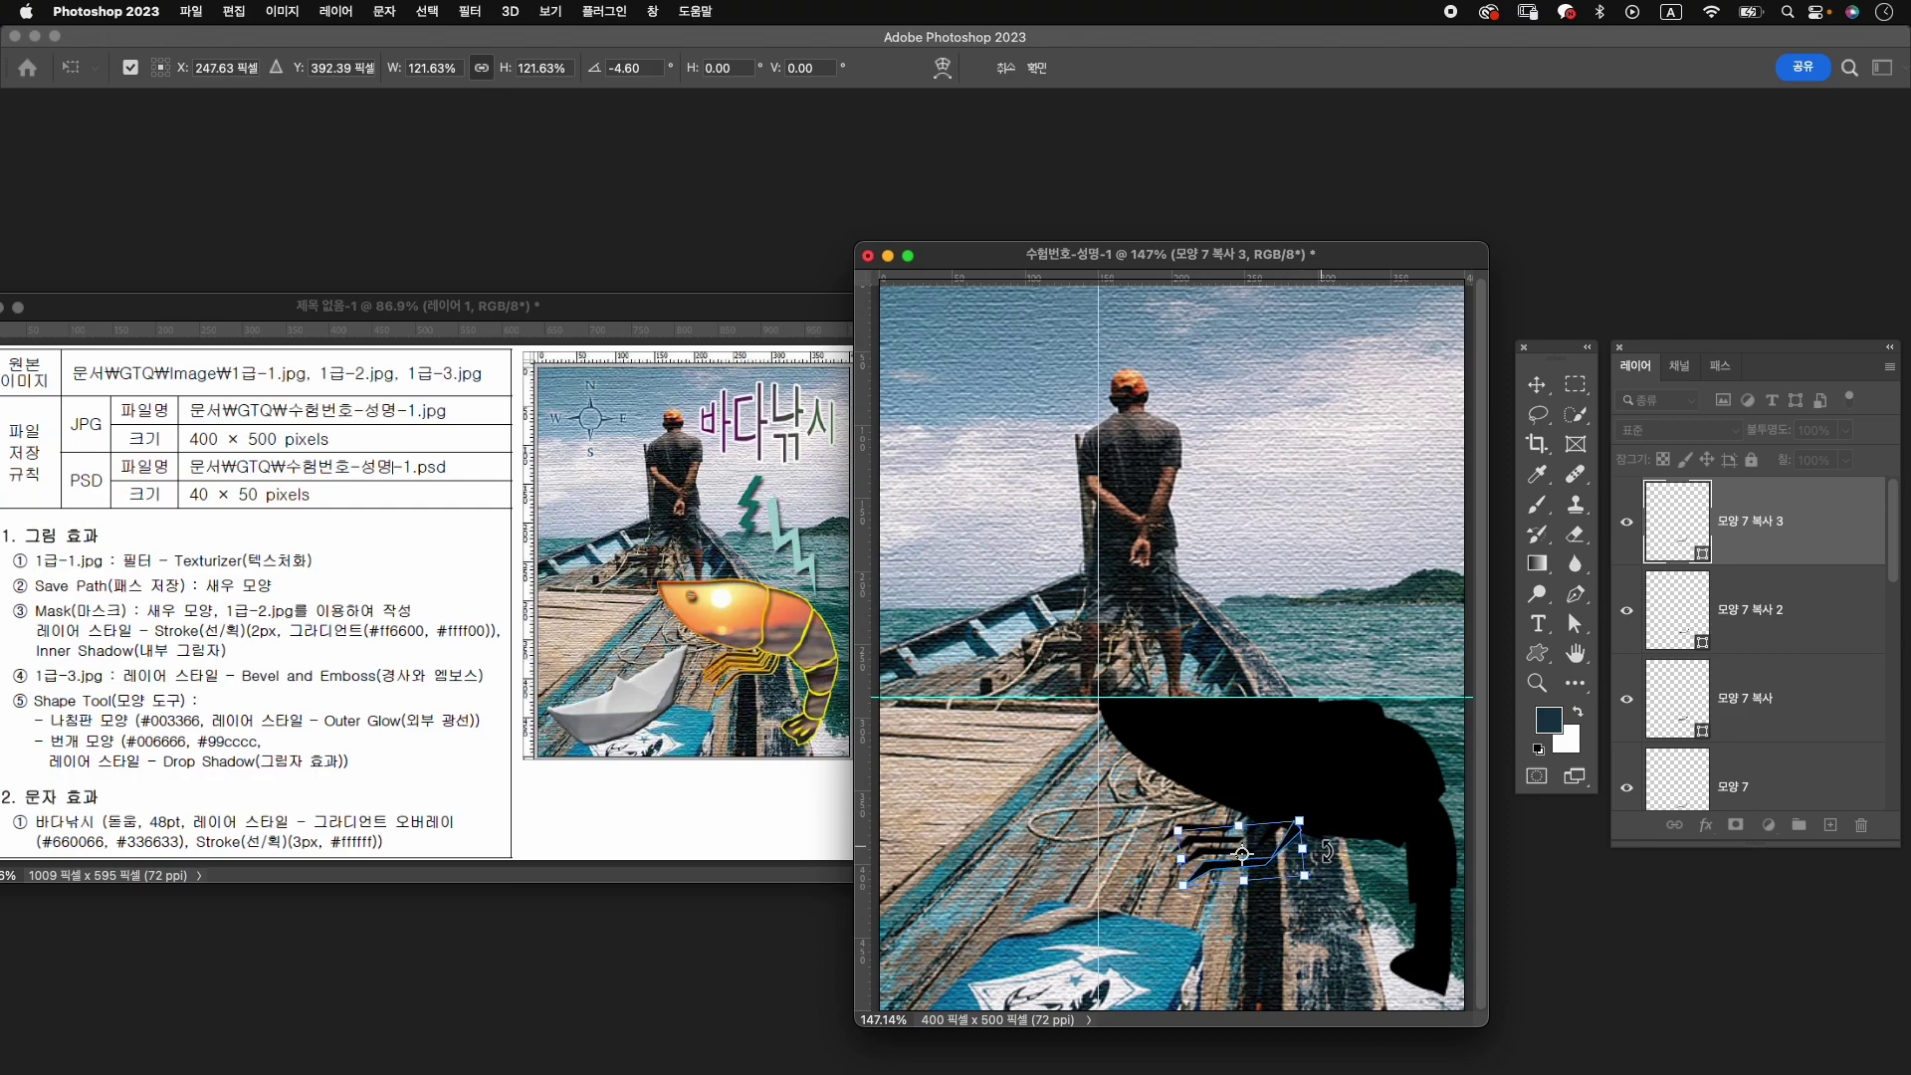
{"action": "key", "text": "Return"}
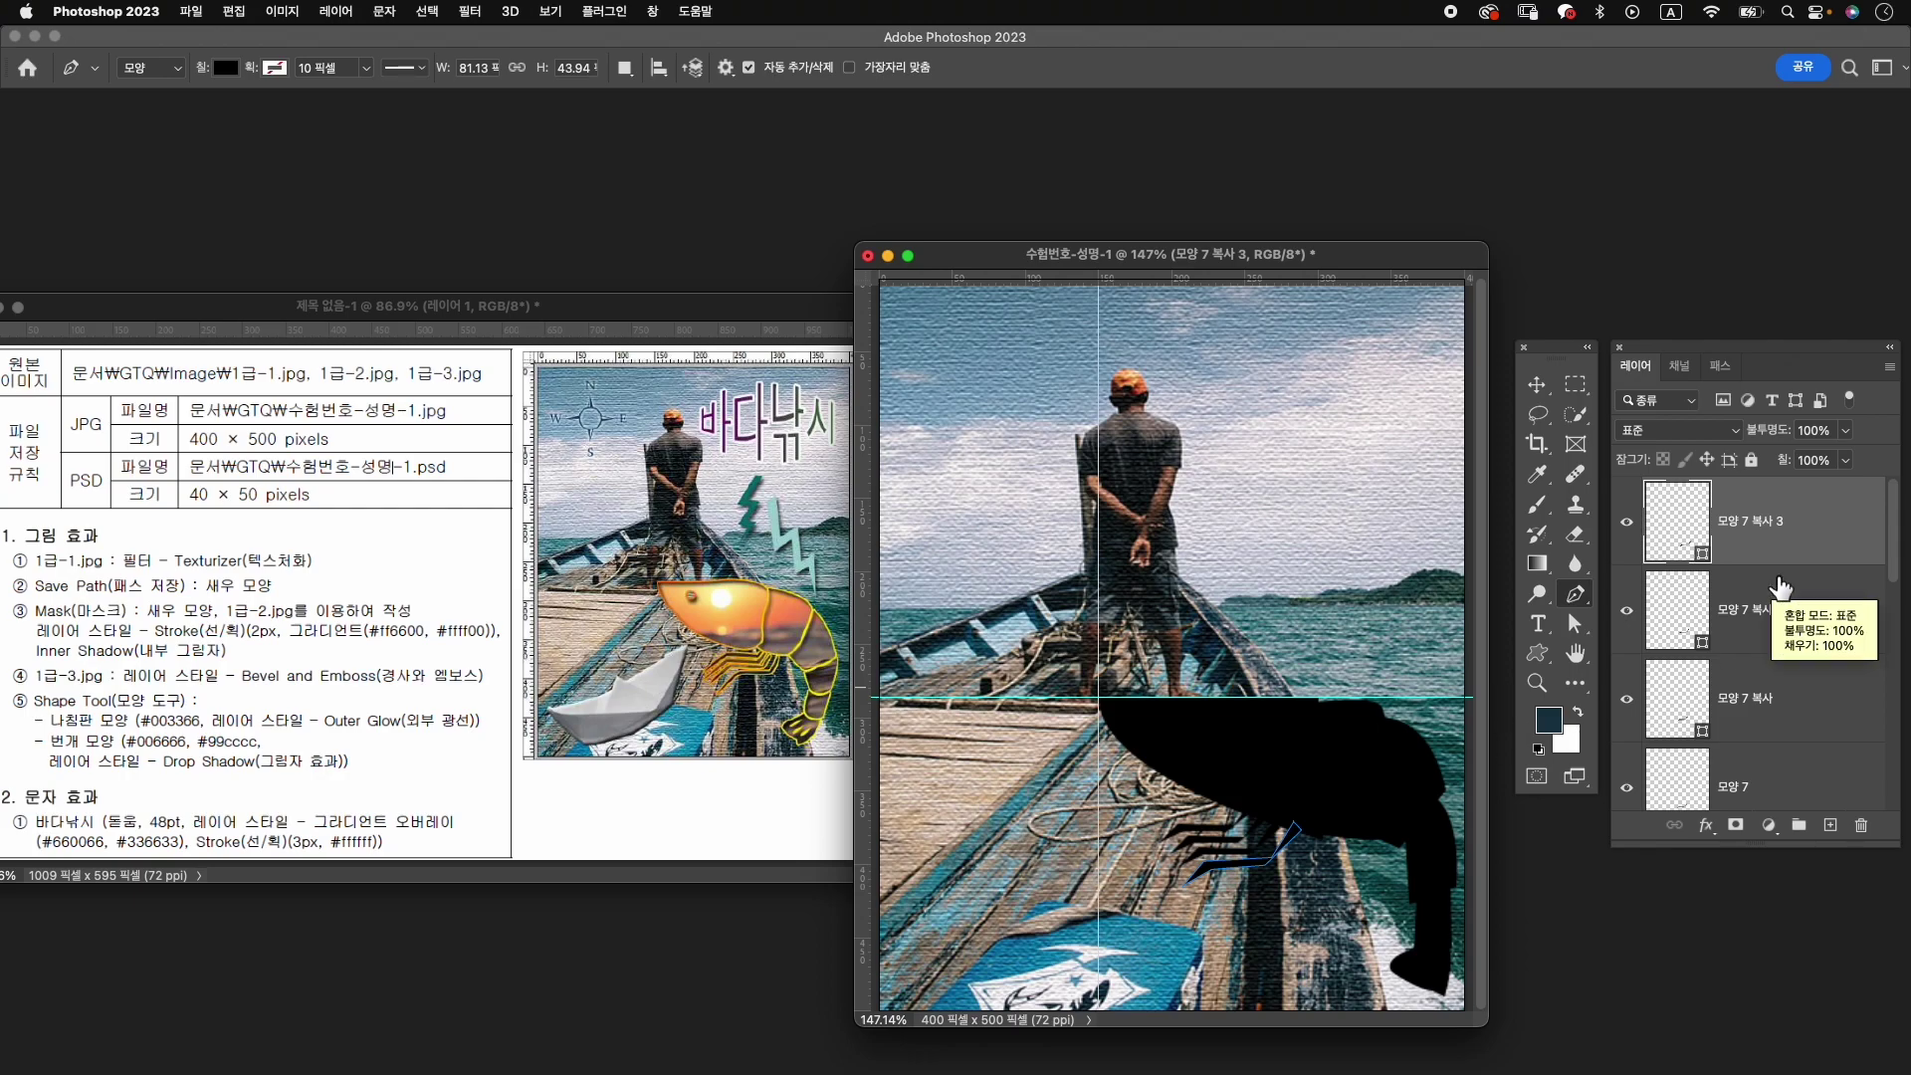
Merge all the shrimp body, tail and leg shape layers into one layer, 모양 7 복사 3.
{"action": "scroll", "coordinate": [1815, 605], "scroll_direction": "down", "scroll_amount": 10}
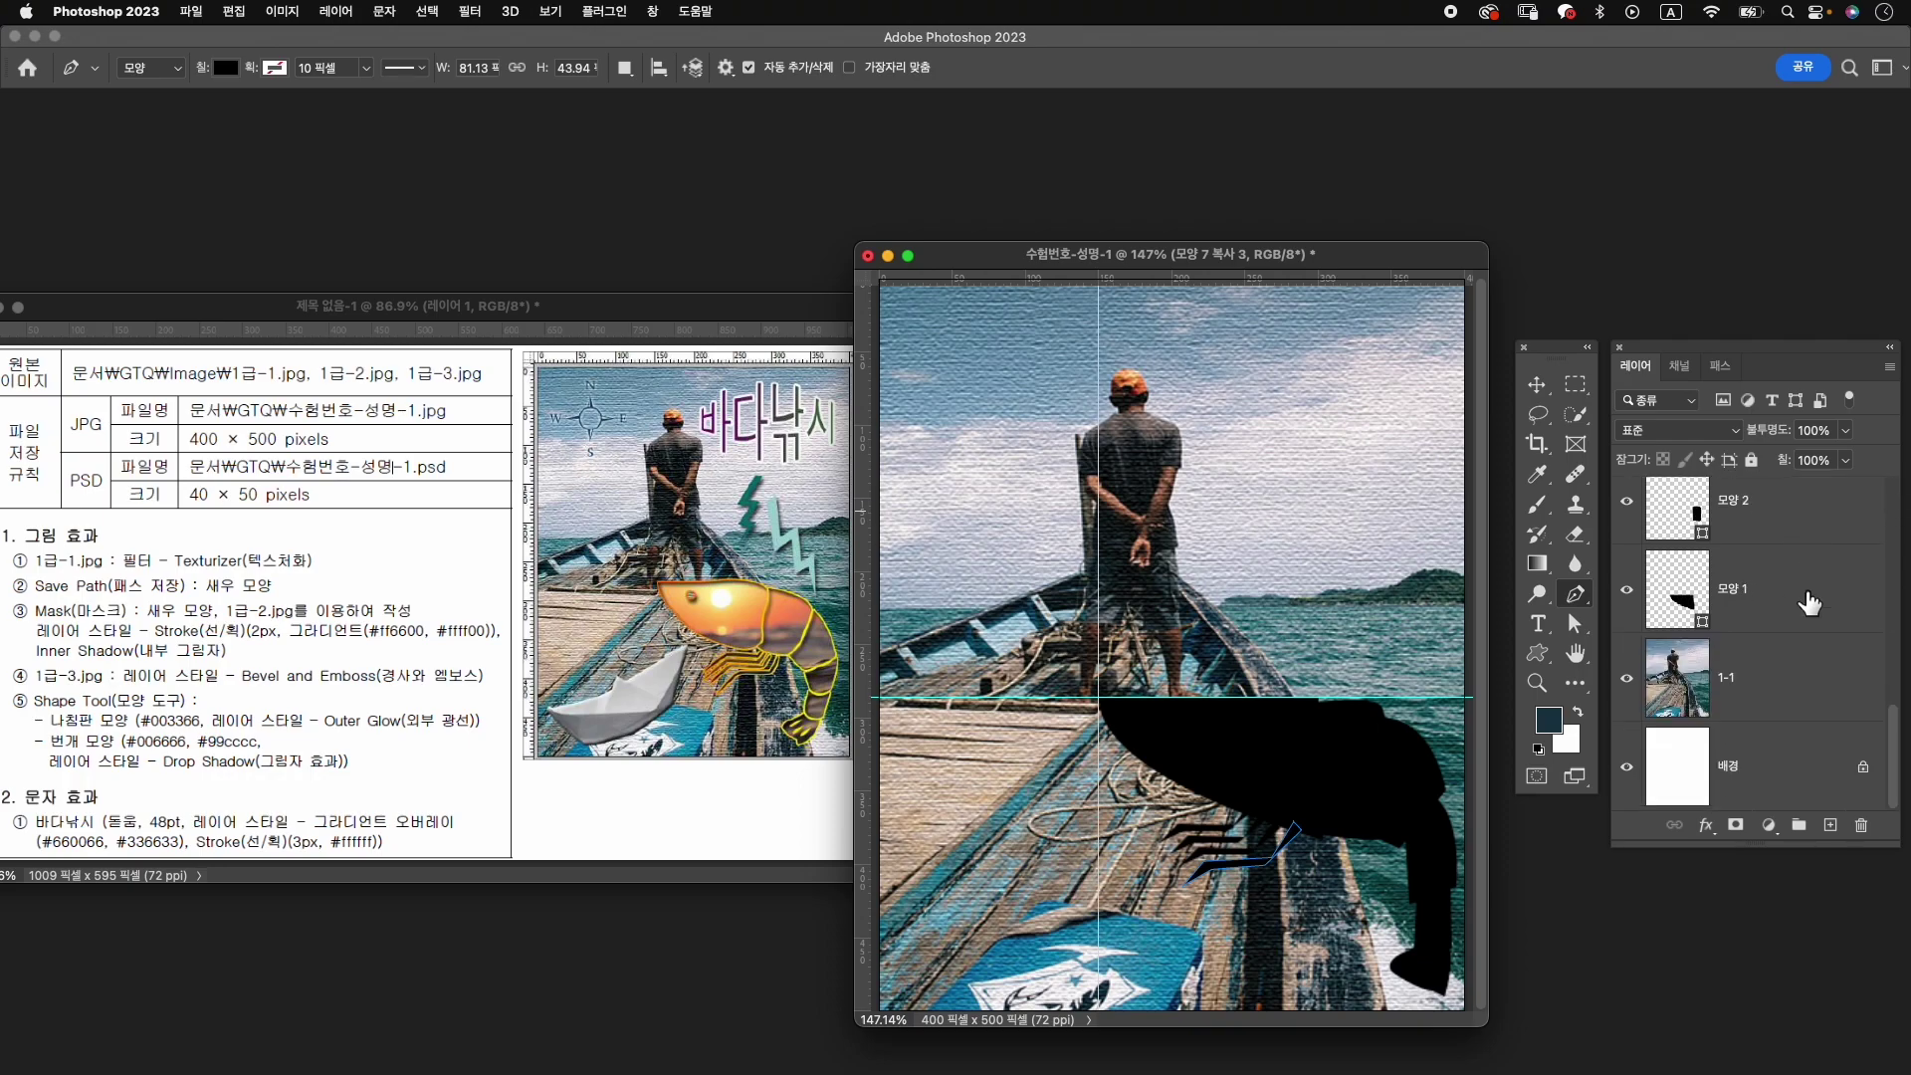
{"action": "left_click", "coordinate": [1792, 598], "text": "shift"}
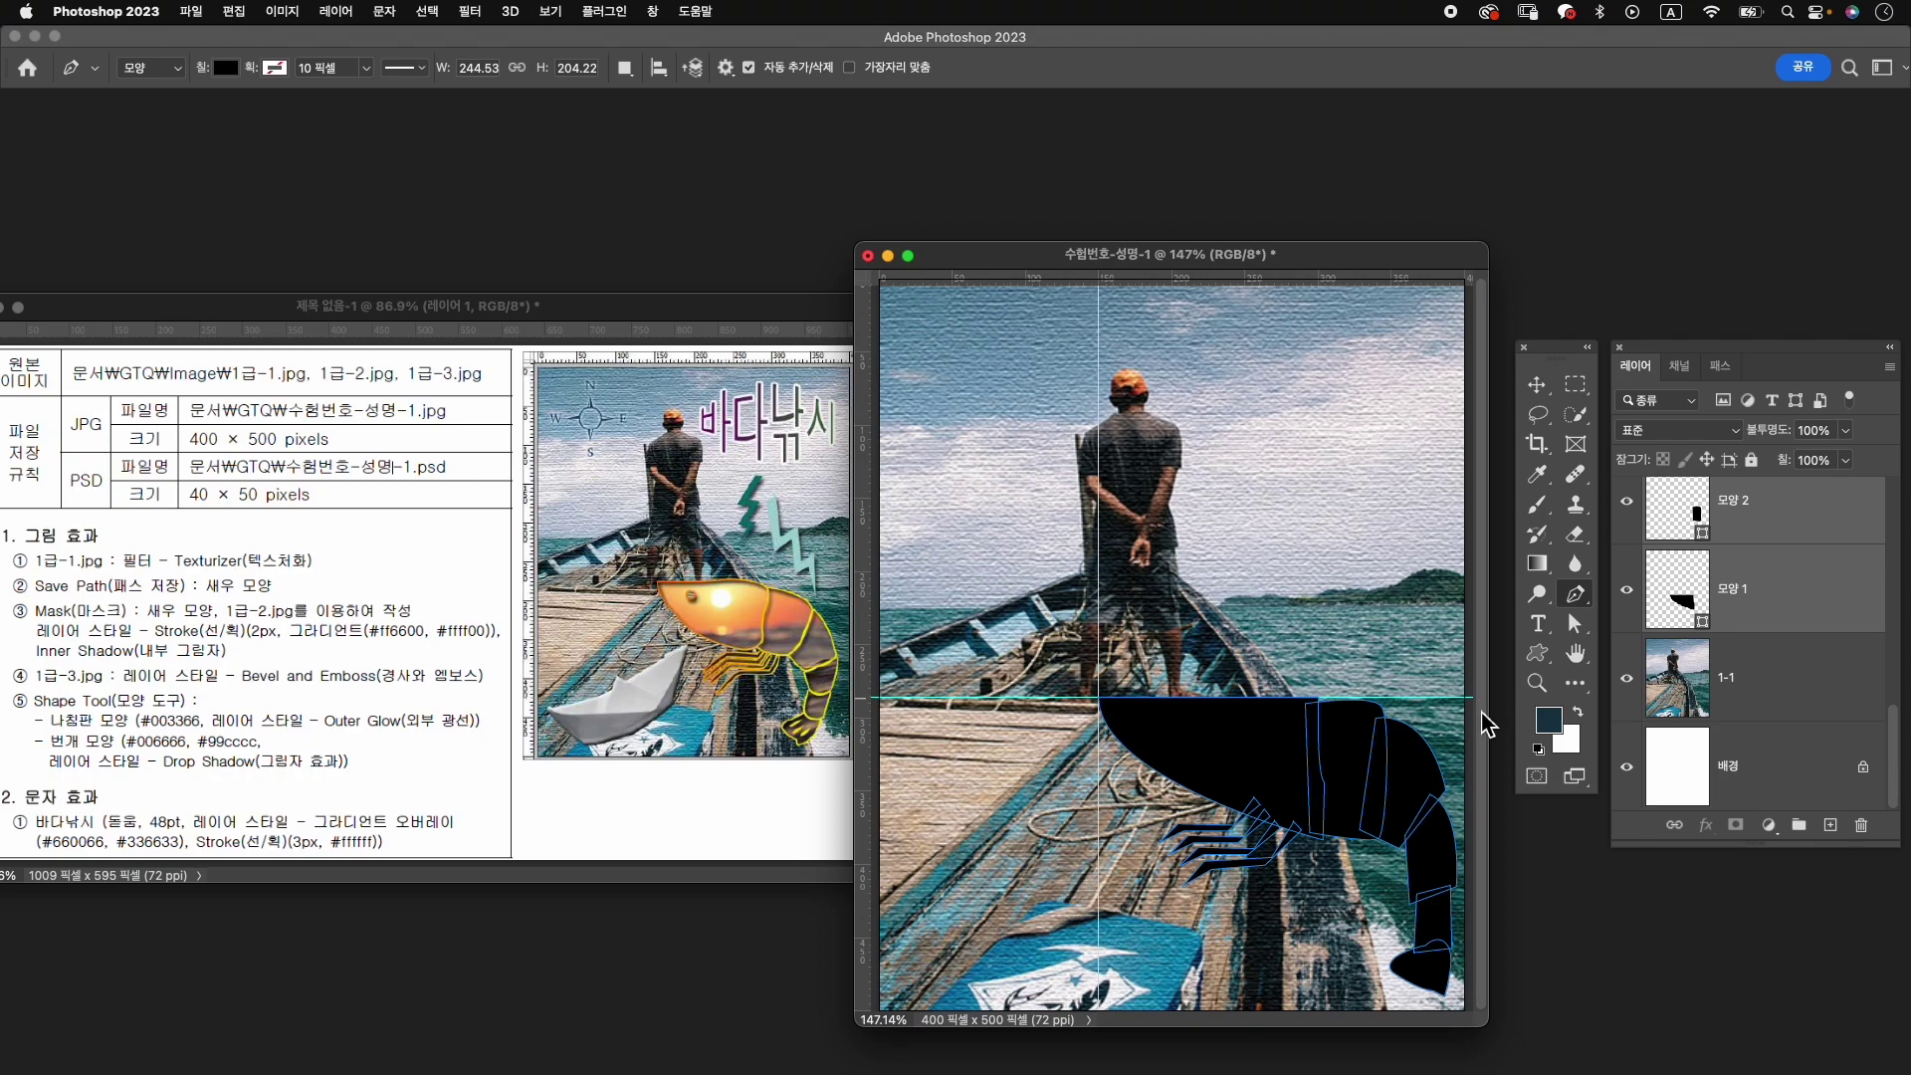
{"action": "right_click", "coordinate": [1785, 589]}
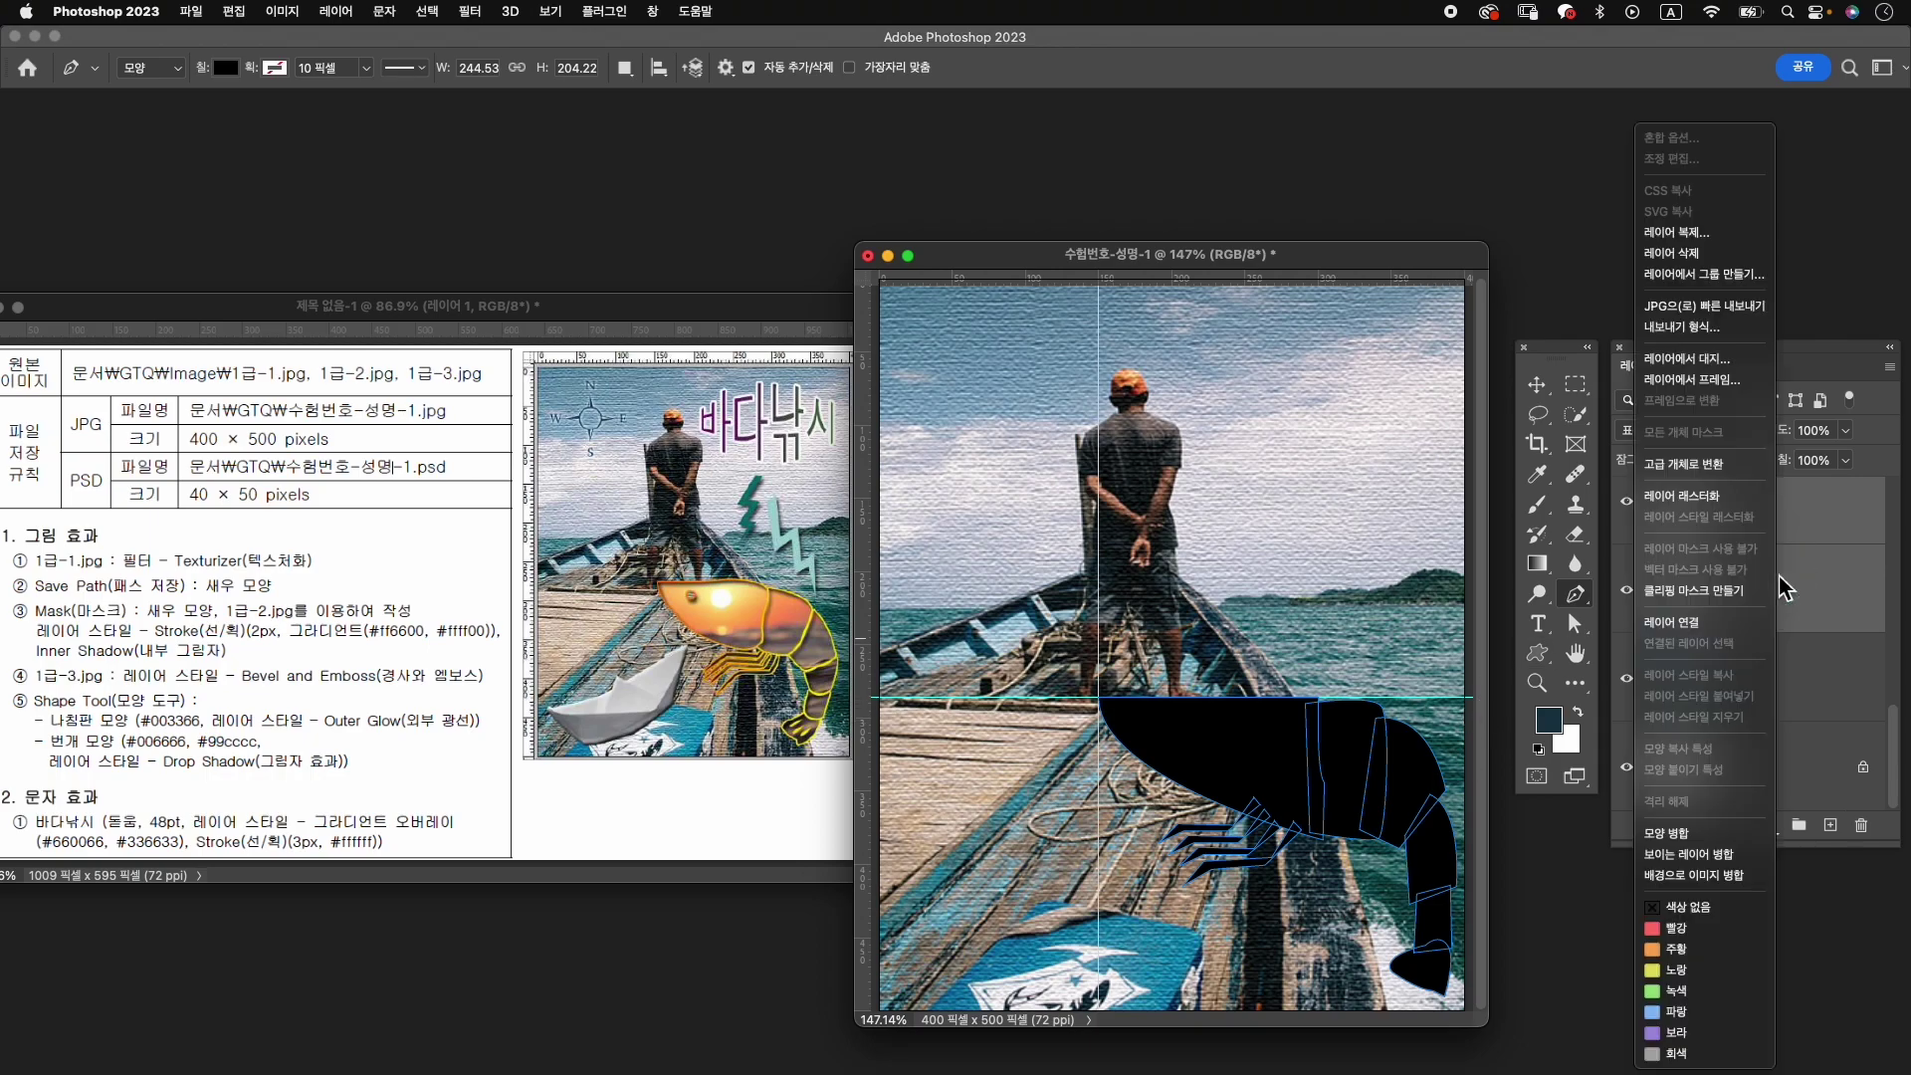
{"action": "left_click", "coordinate": [1752, 841]}
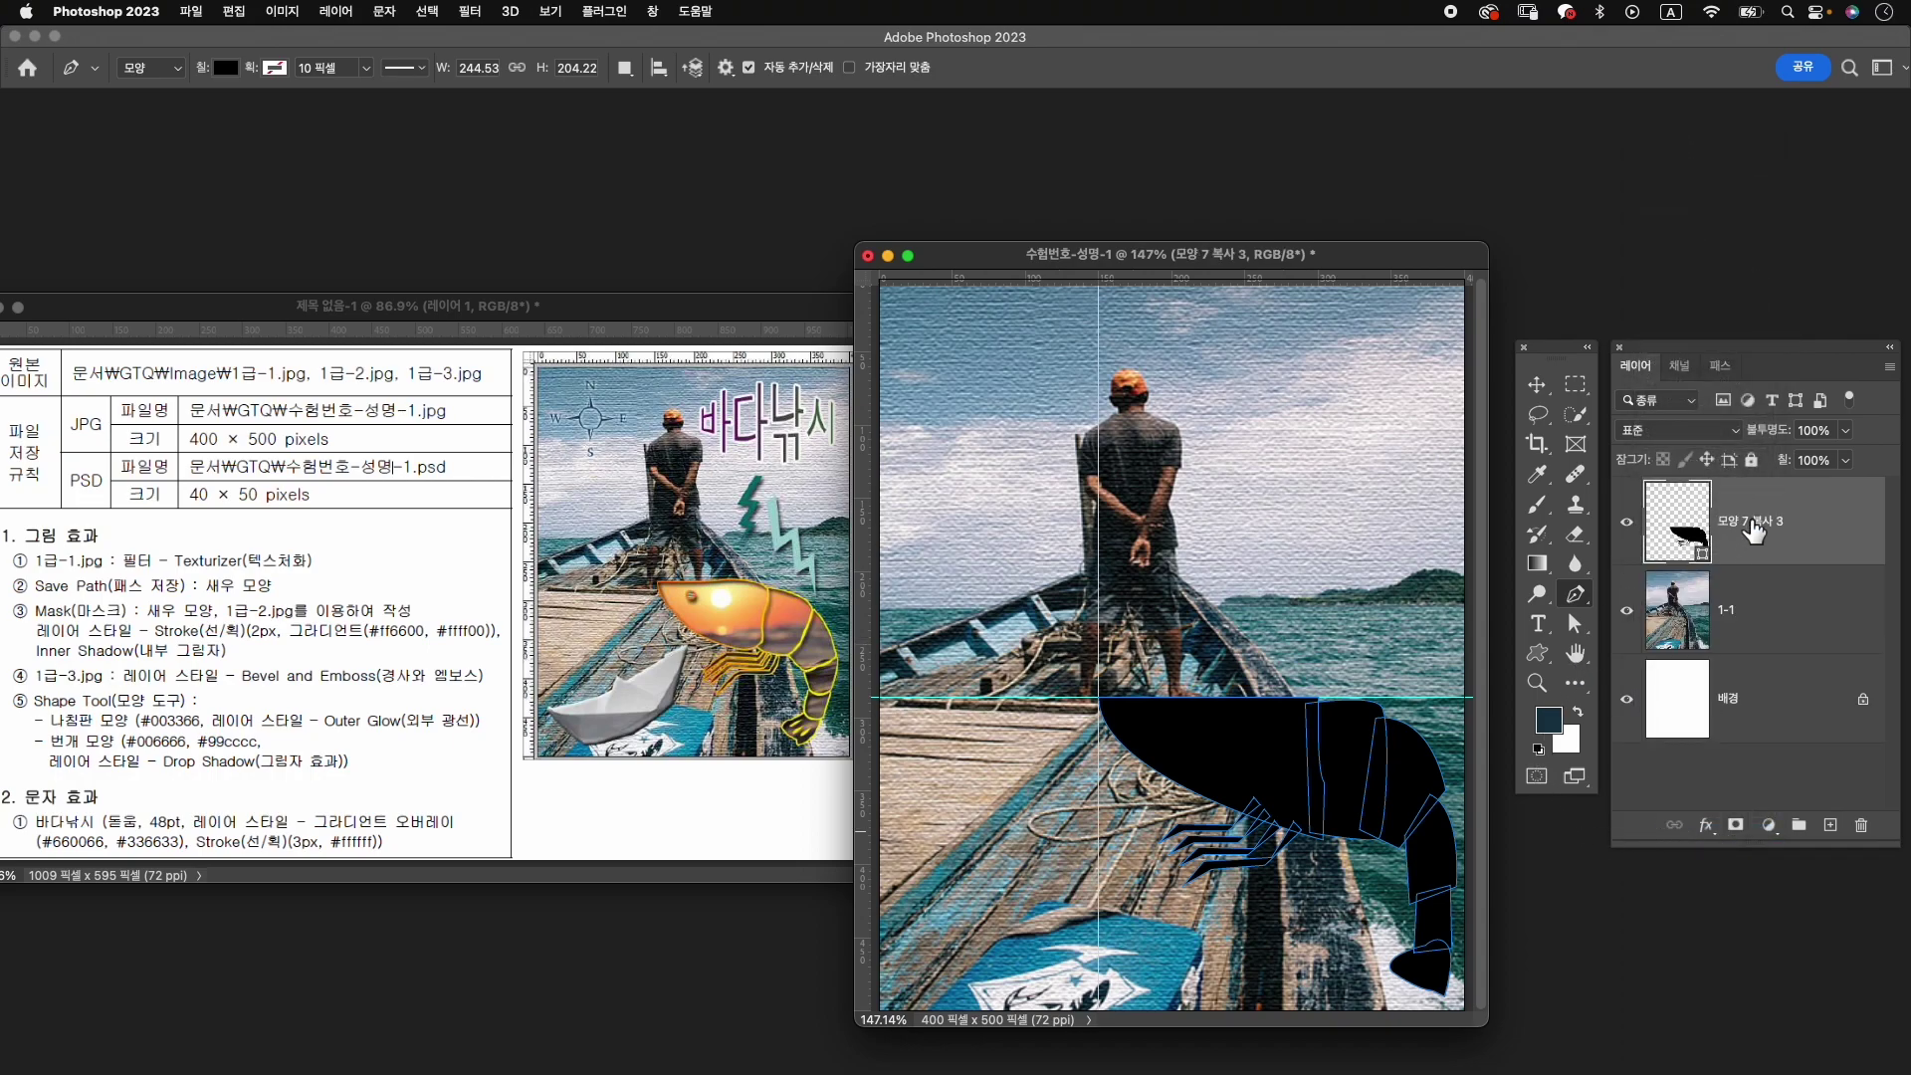
Refine the merged shrimp outline by dragging its upper, top and lower anchor points.
{"action": "key", "text": "a"}
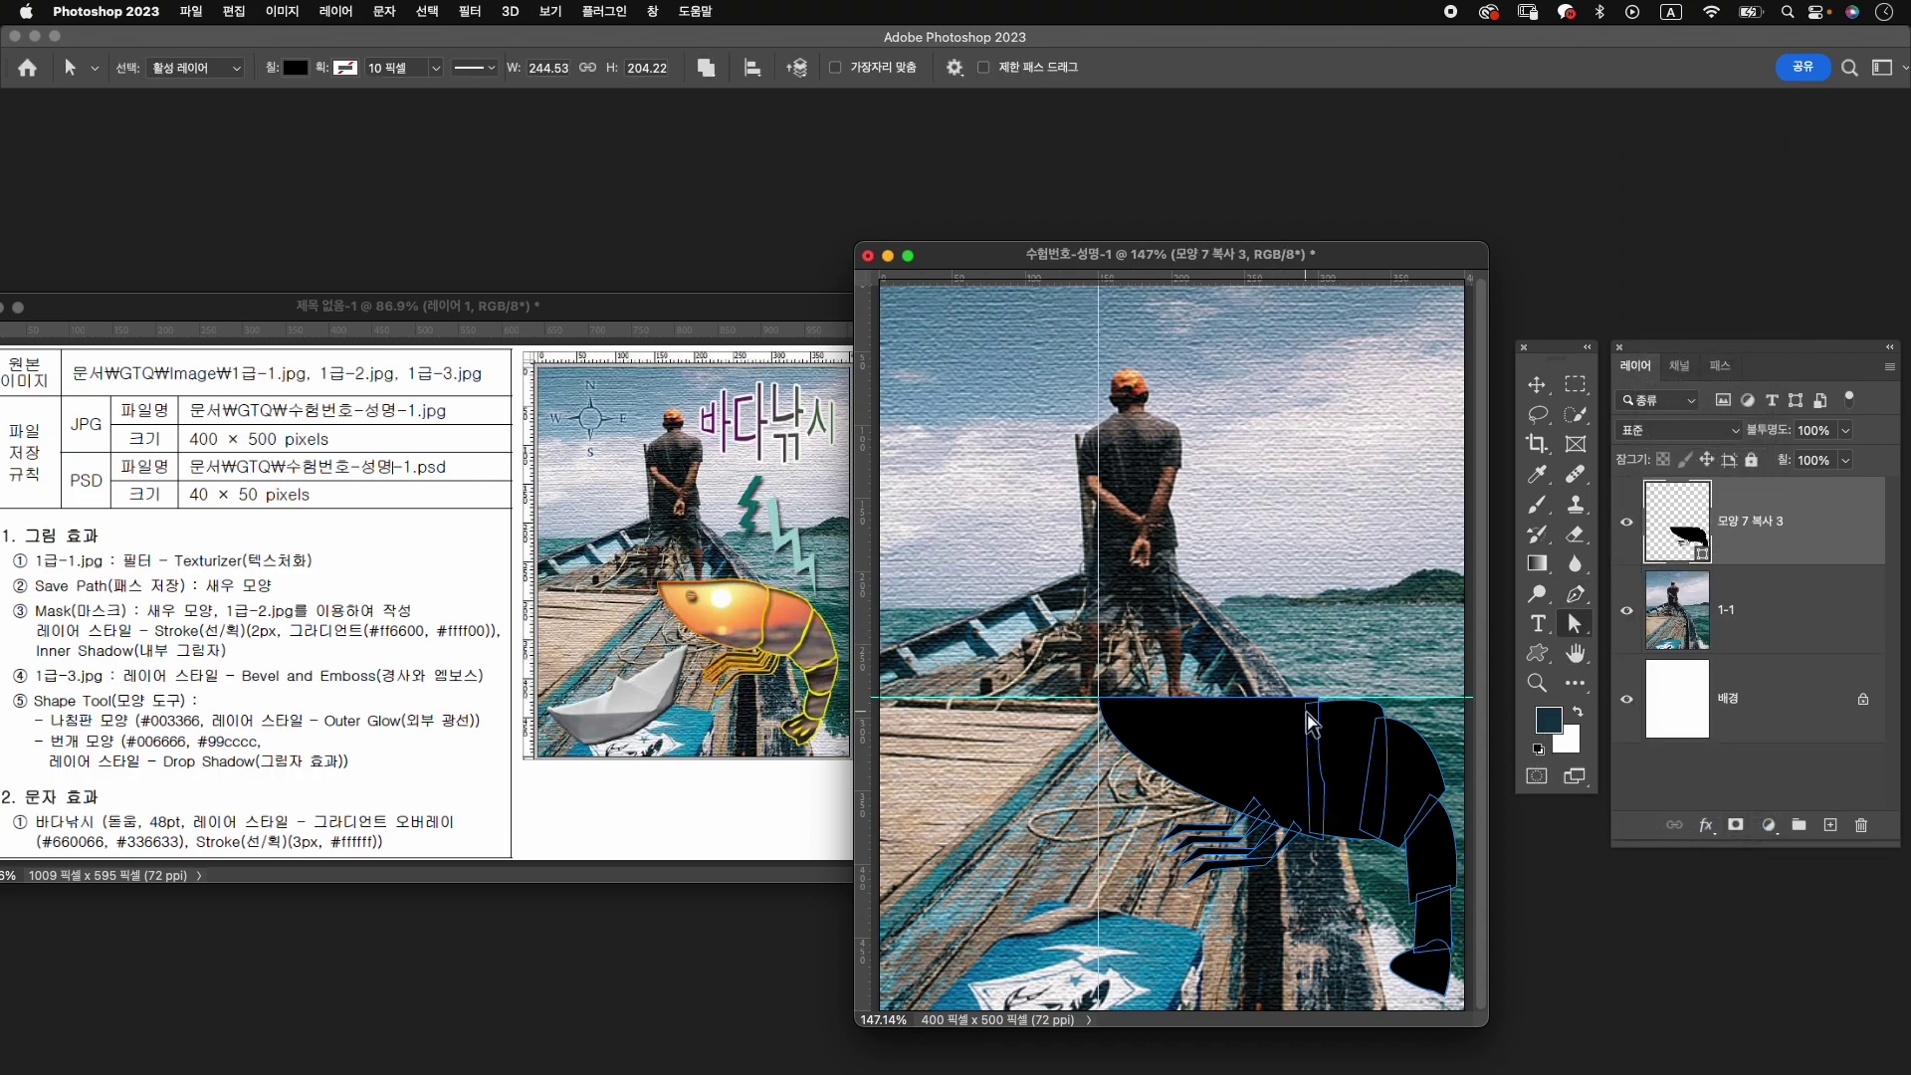
{"action": "left_click", "coordinate": [1307, 711]}
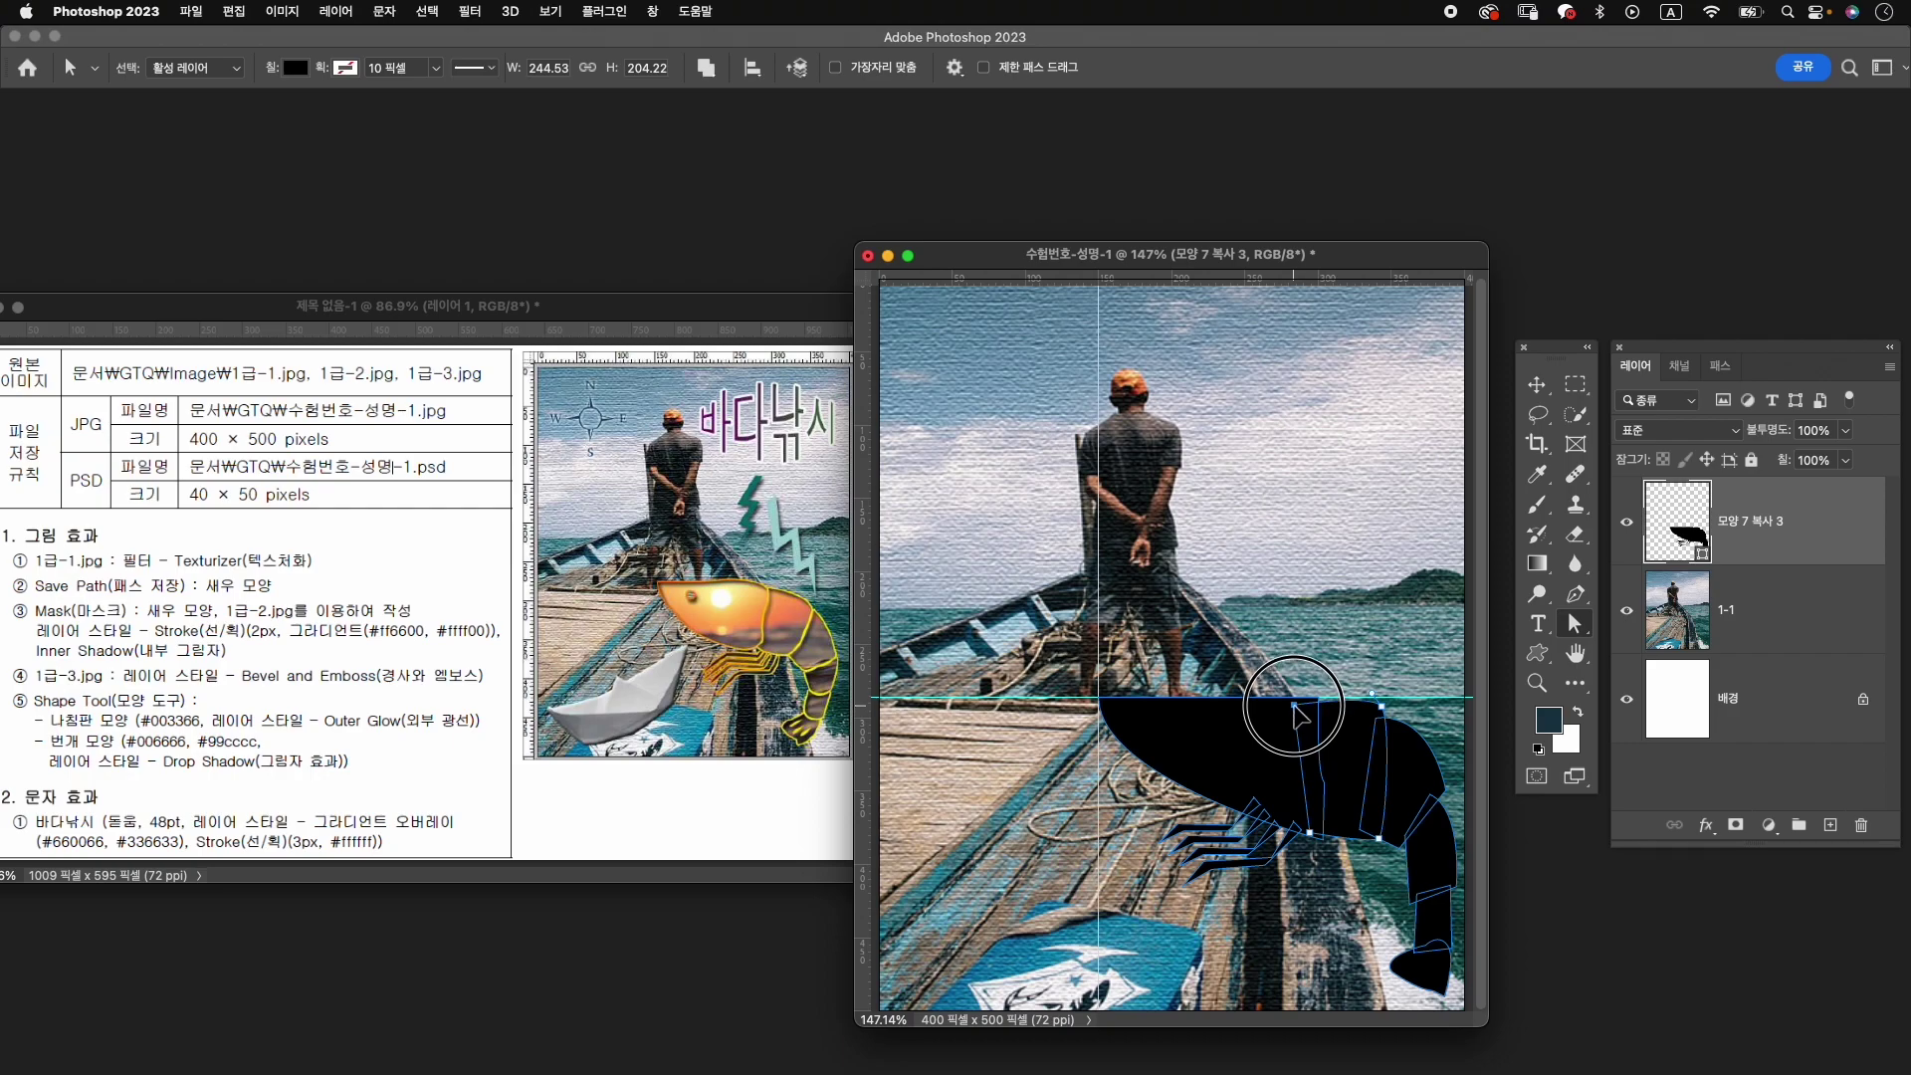
{"action": "left_click_drag", "start_coordinate": [1307, 705], "coordinate": [1293, 704]}
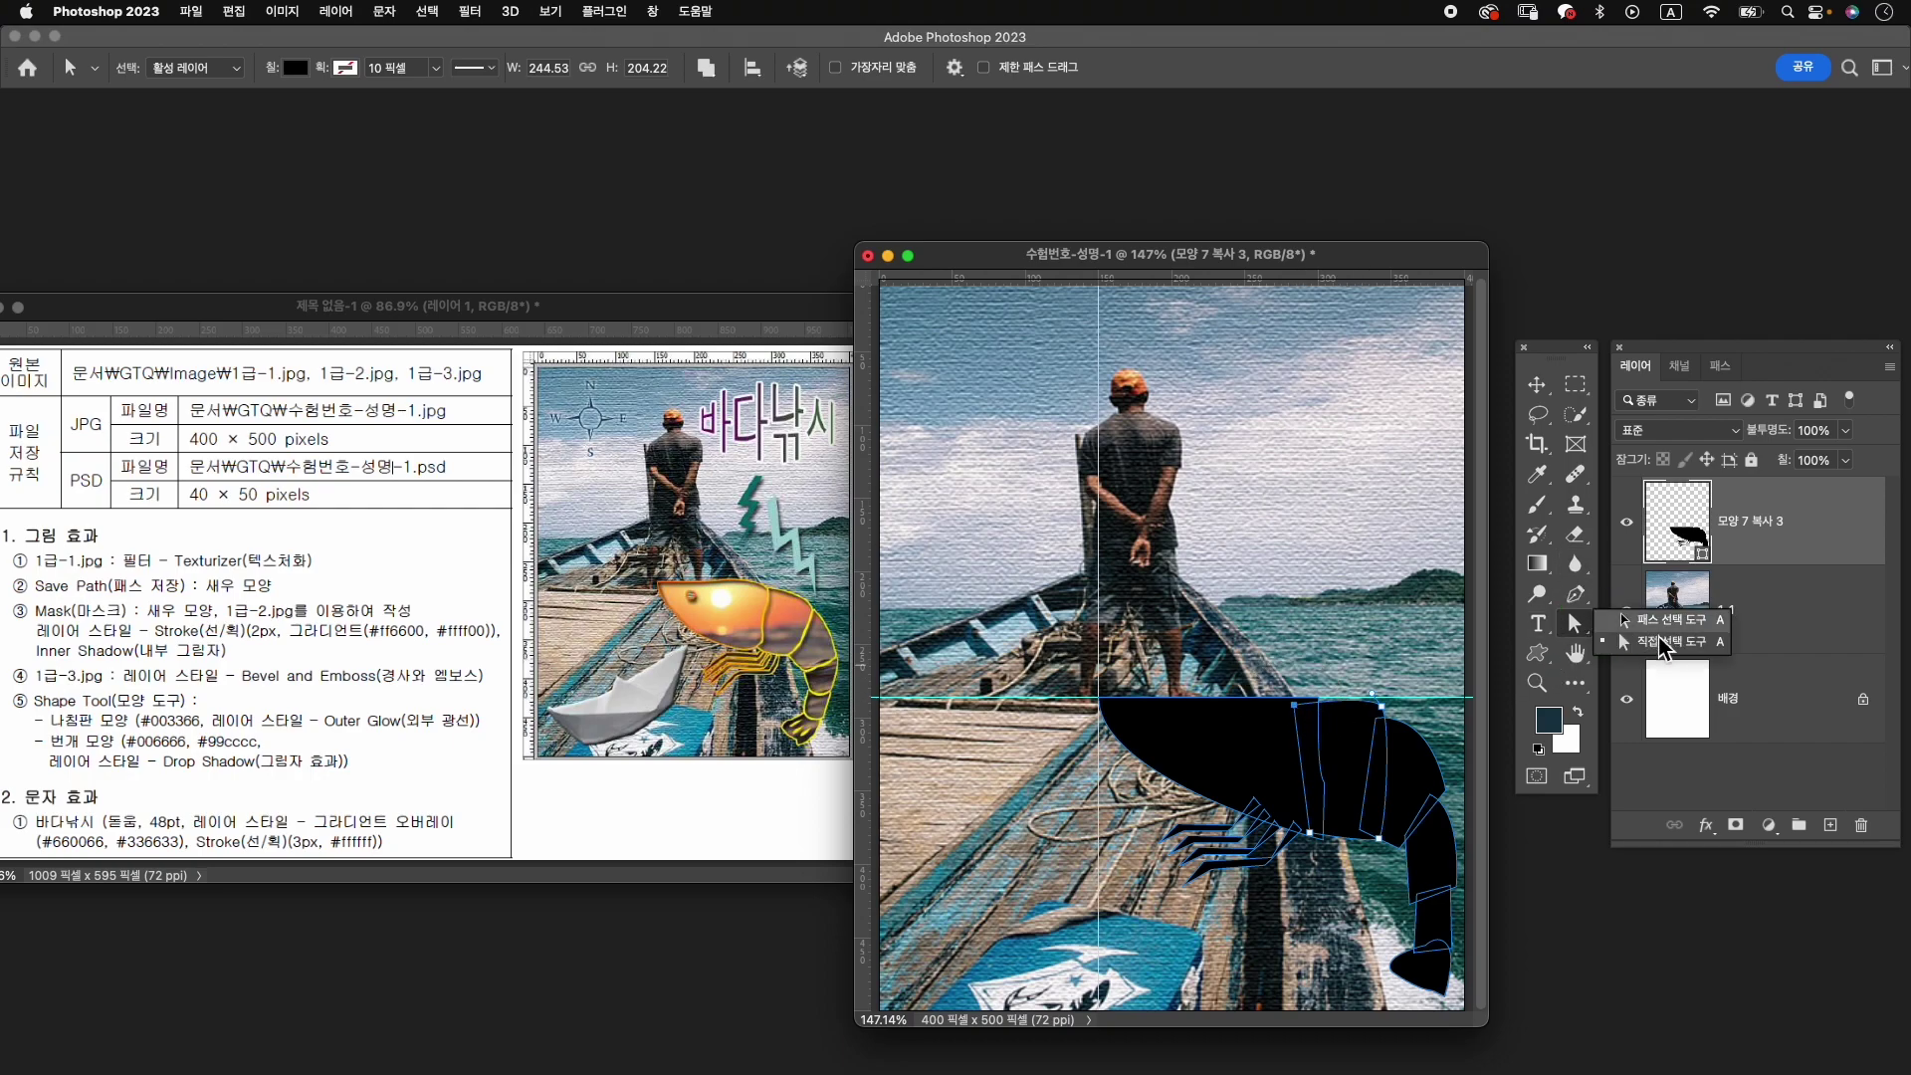
{"action": "left_click", "coordinate": [1319, 718]}
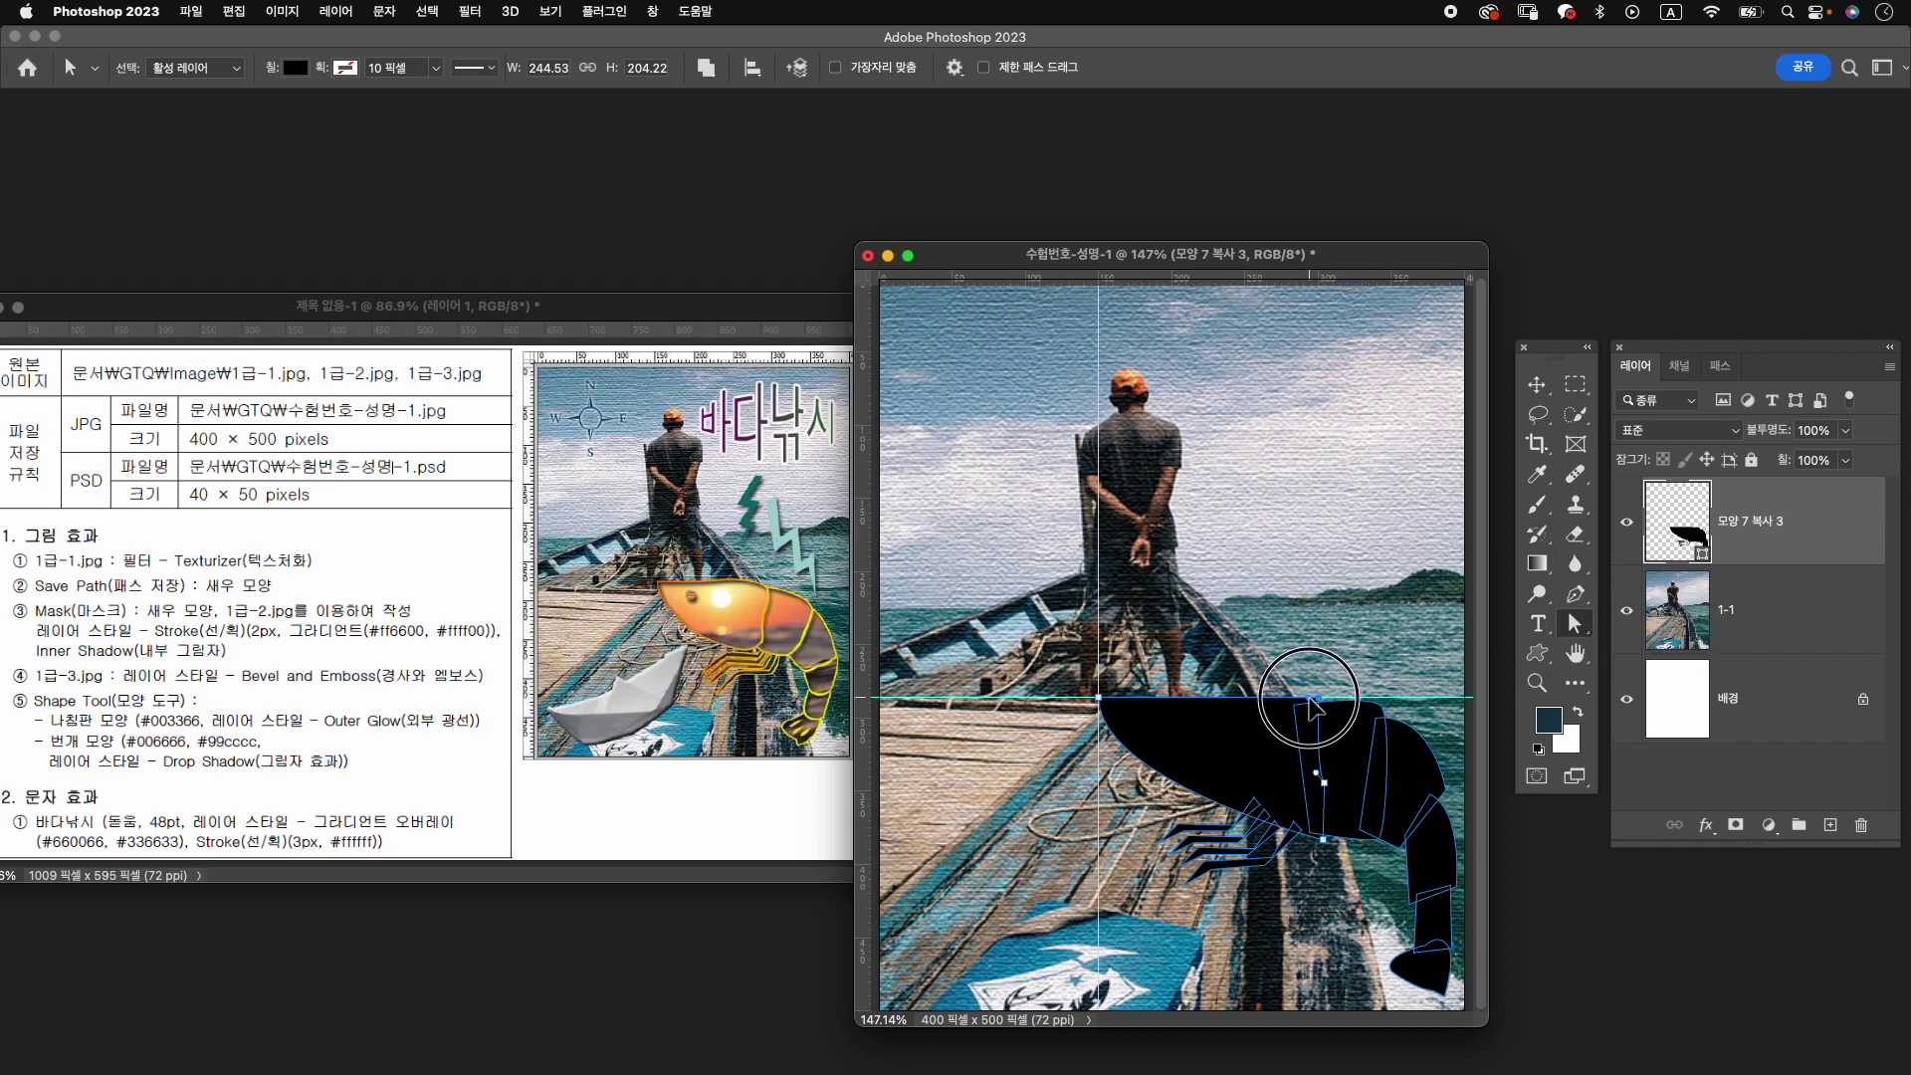
{"action": "left_click", "coordinate": [1318, 846]}
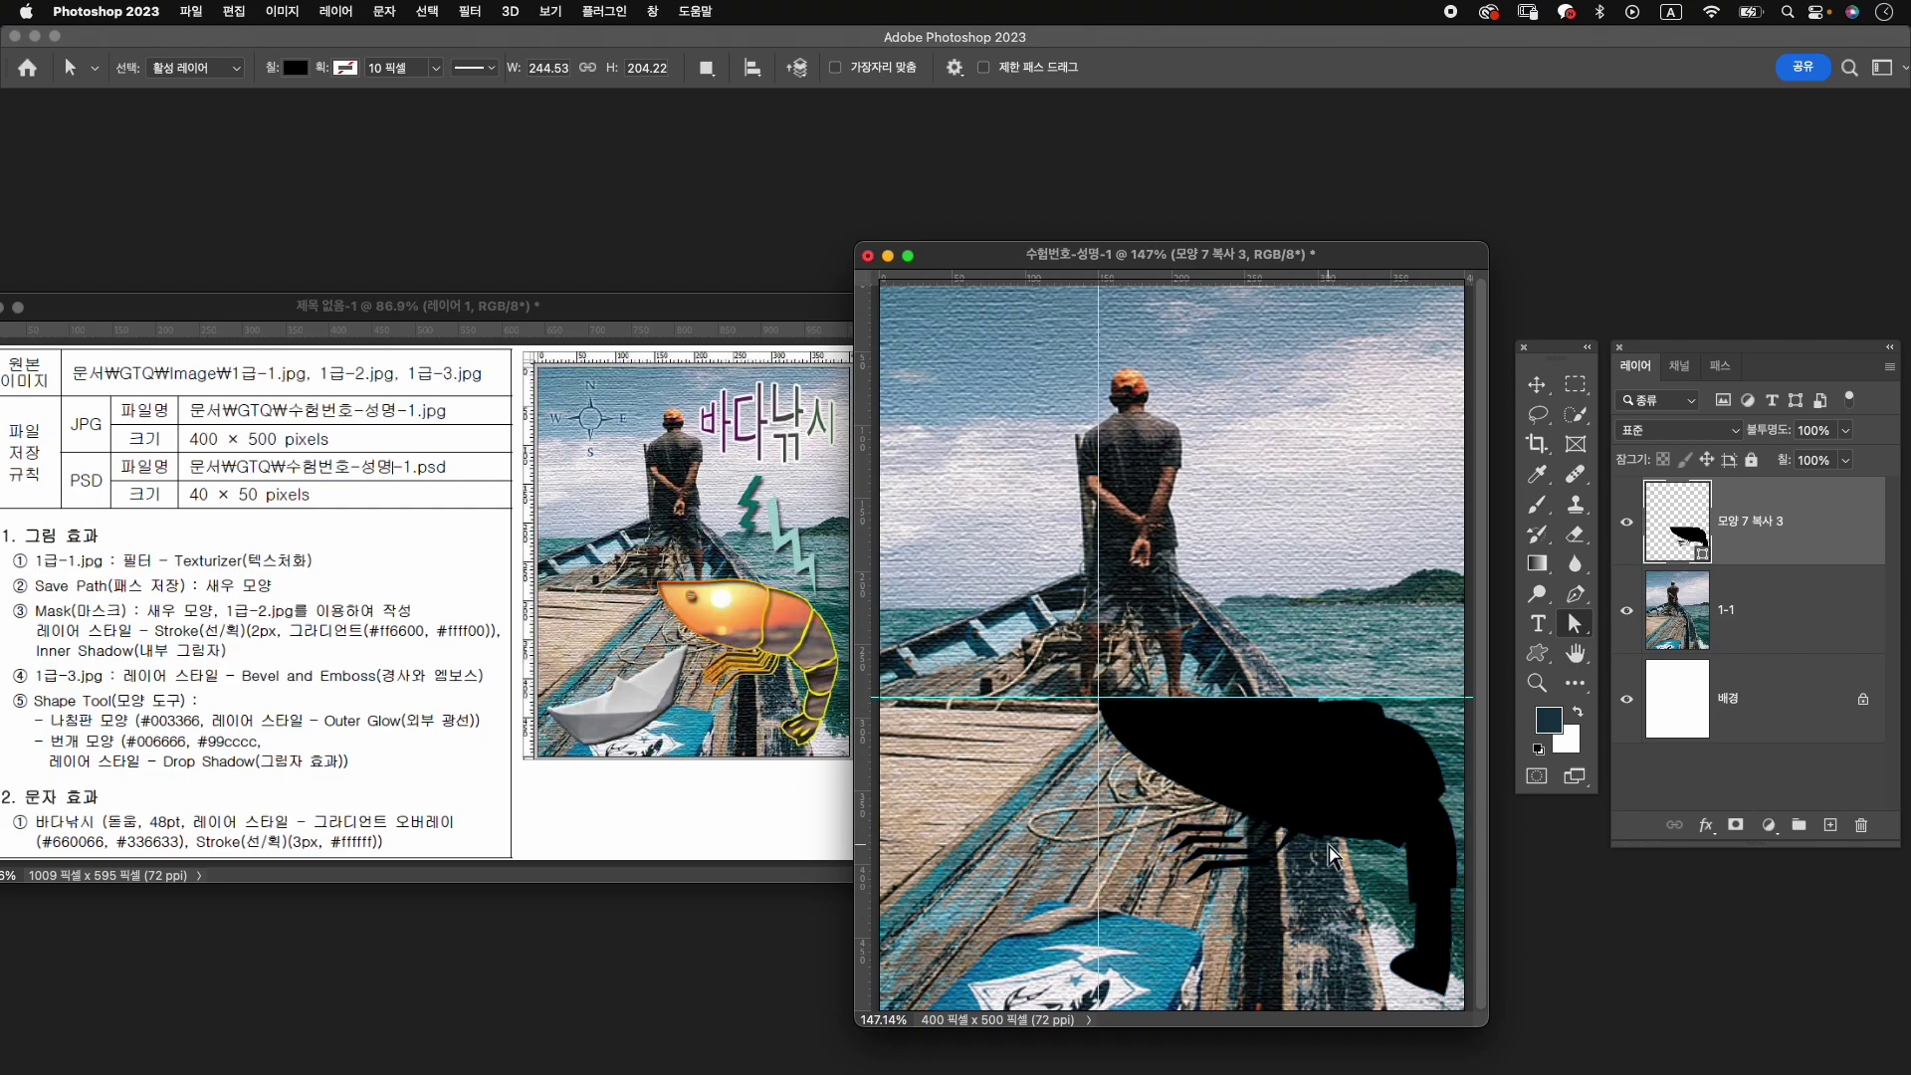
{"action": "left_click", "coordinate": [1326, 847]}
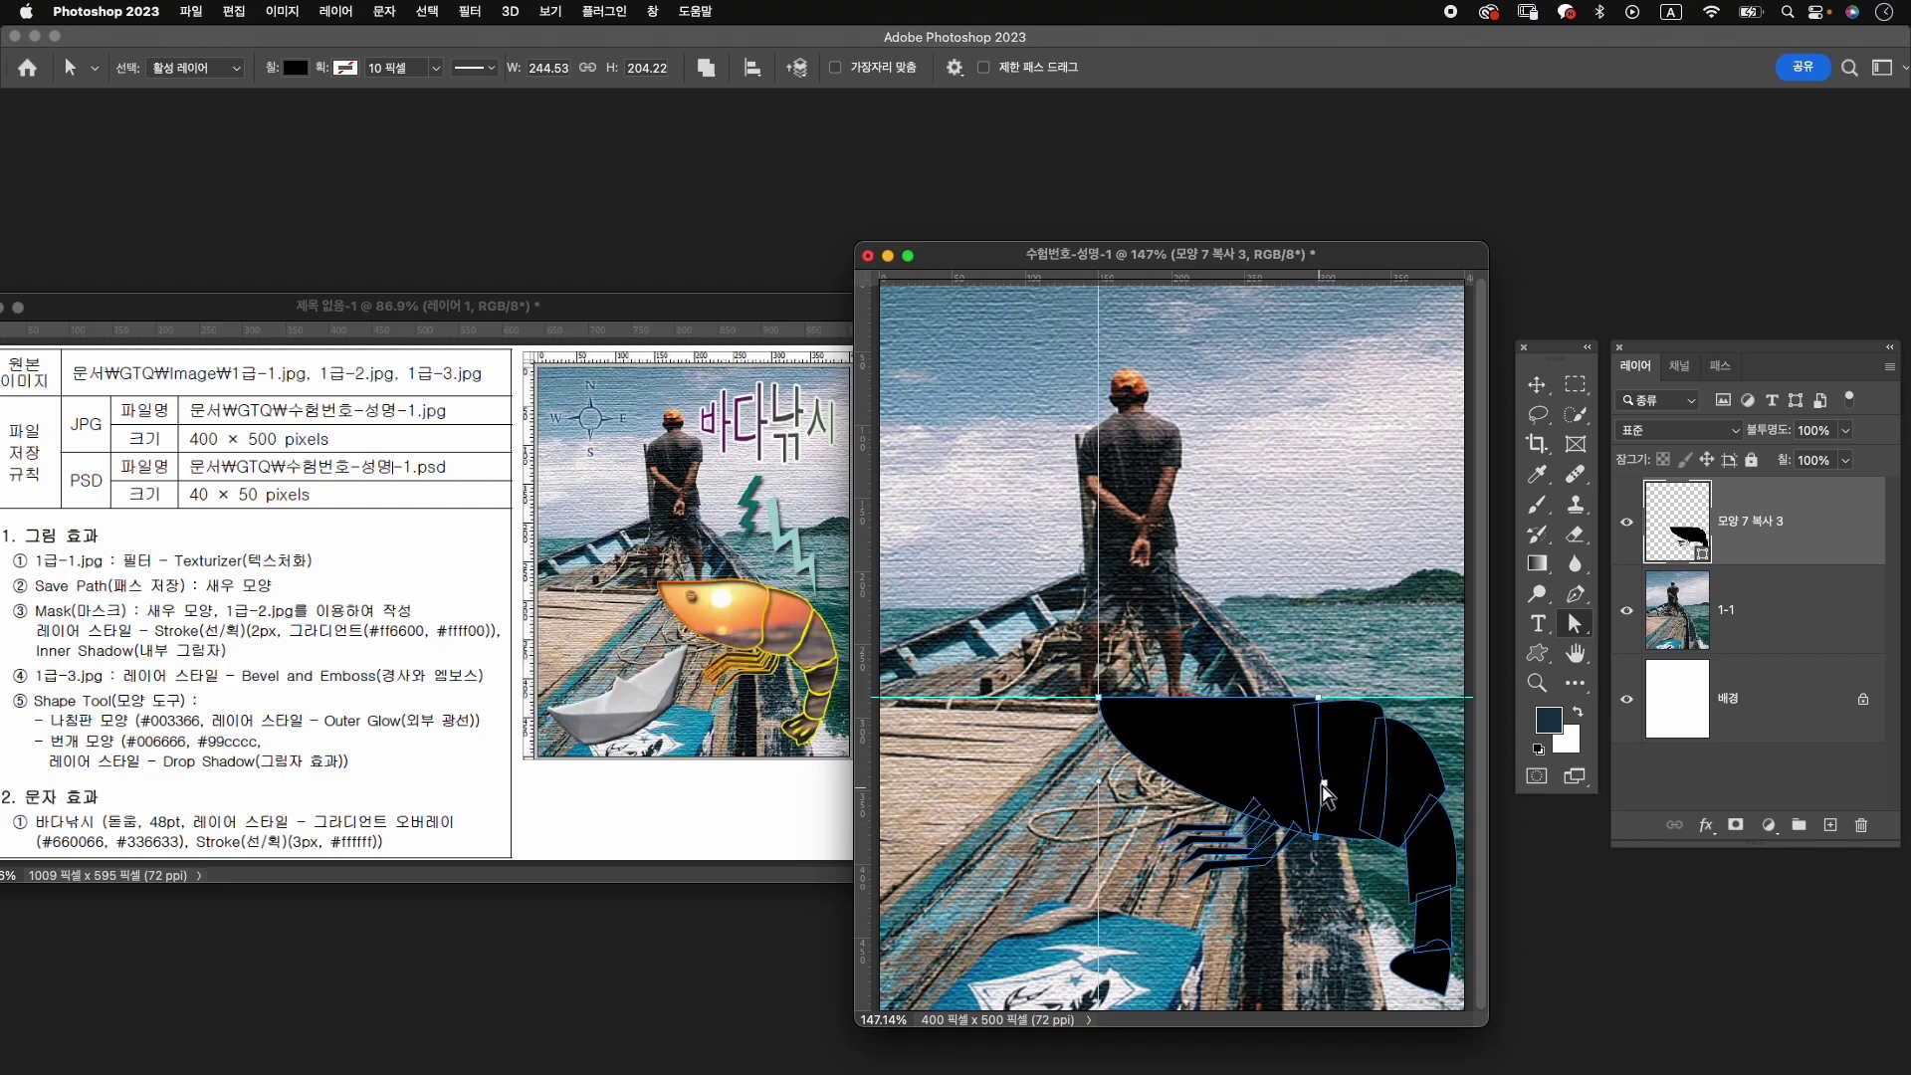
{"action": "left_click_drag", "start_coordinate": [1298, 719], "coordinate": [1307, 709]}
{"action": "left_click_drag", "start_coordinate": [1312, 833], "coordinate": [1310, 825]}
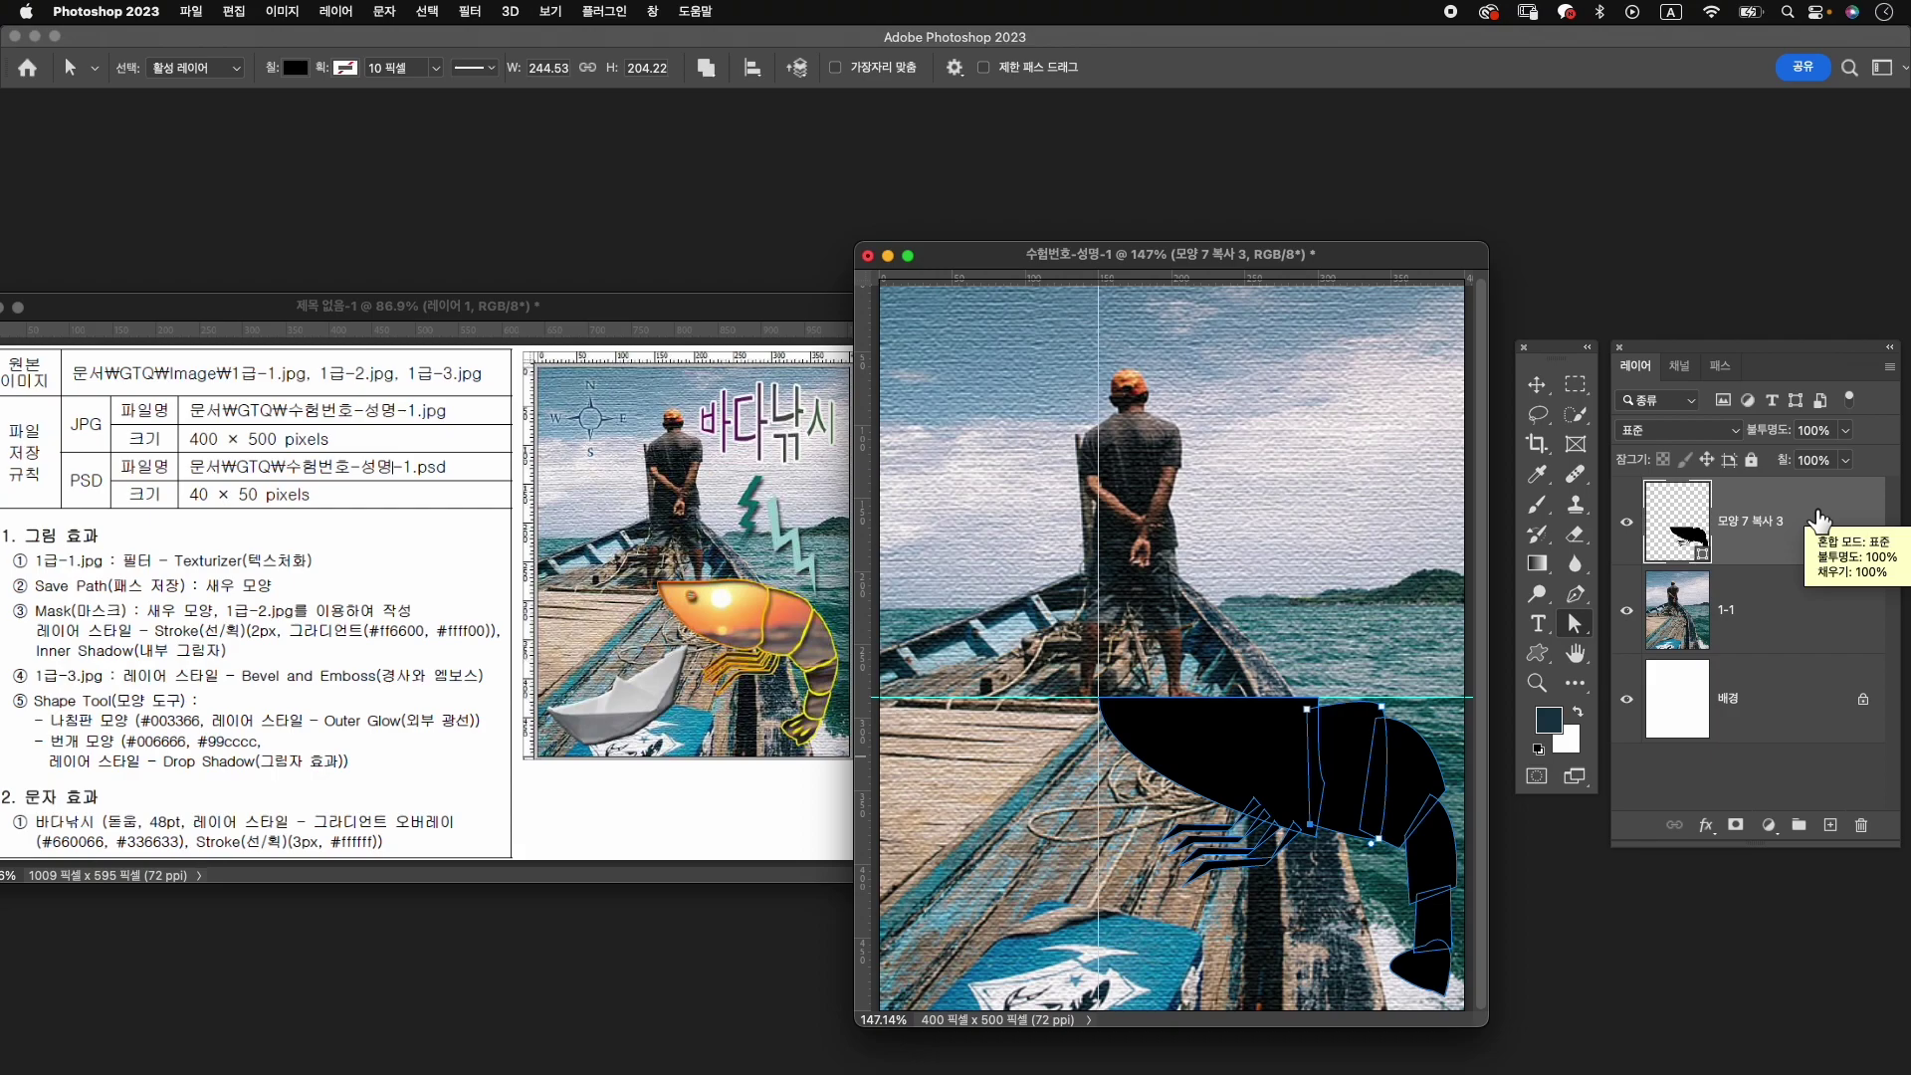
Save the shrimp shape's outline in the Paths panel as a path named 새우 모양.
{"action": "left_click", "coordinate": [1720, 366]}
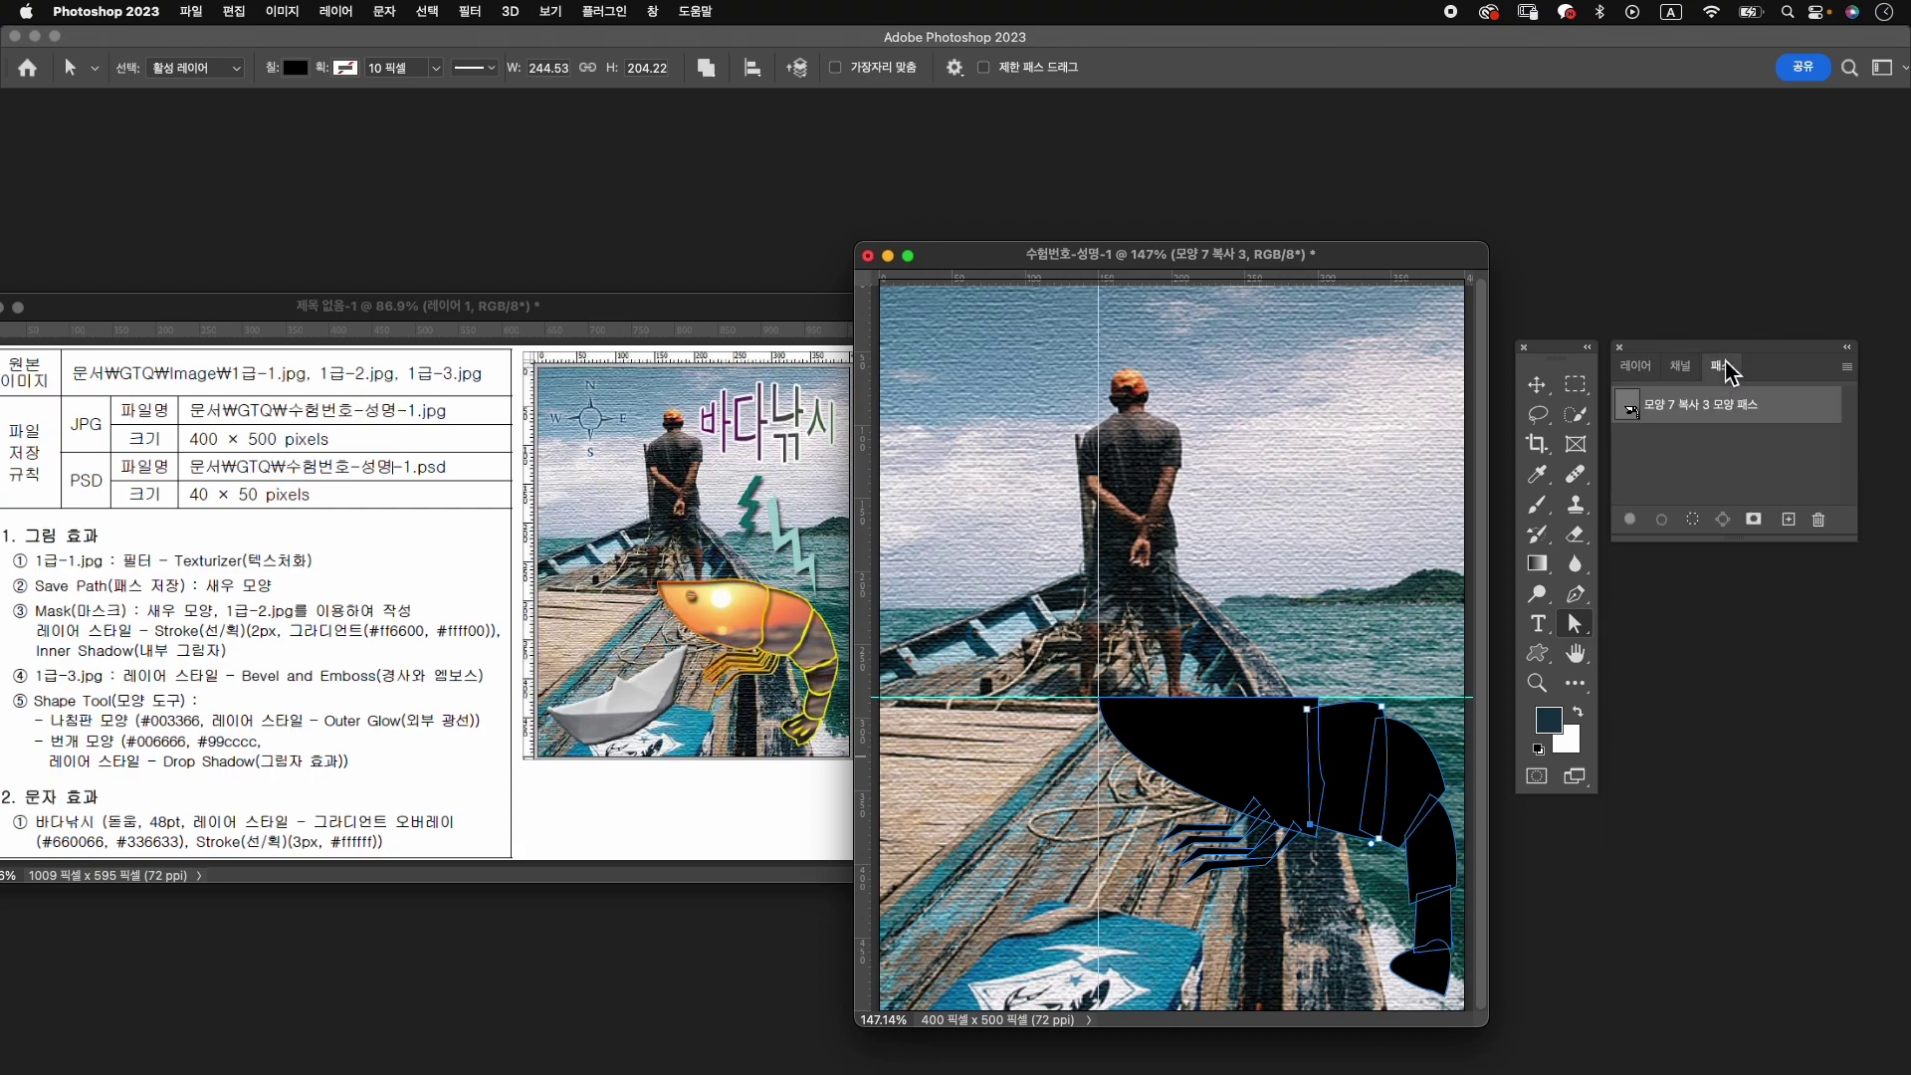
{"action": "double_click", "coordinate": [1722, 406]}
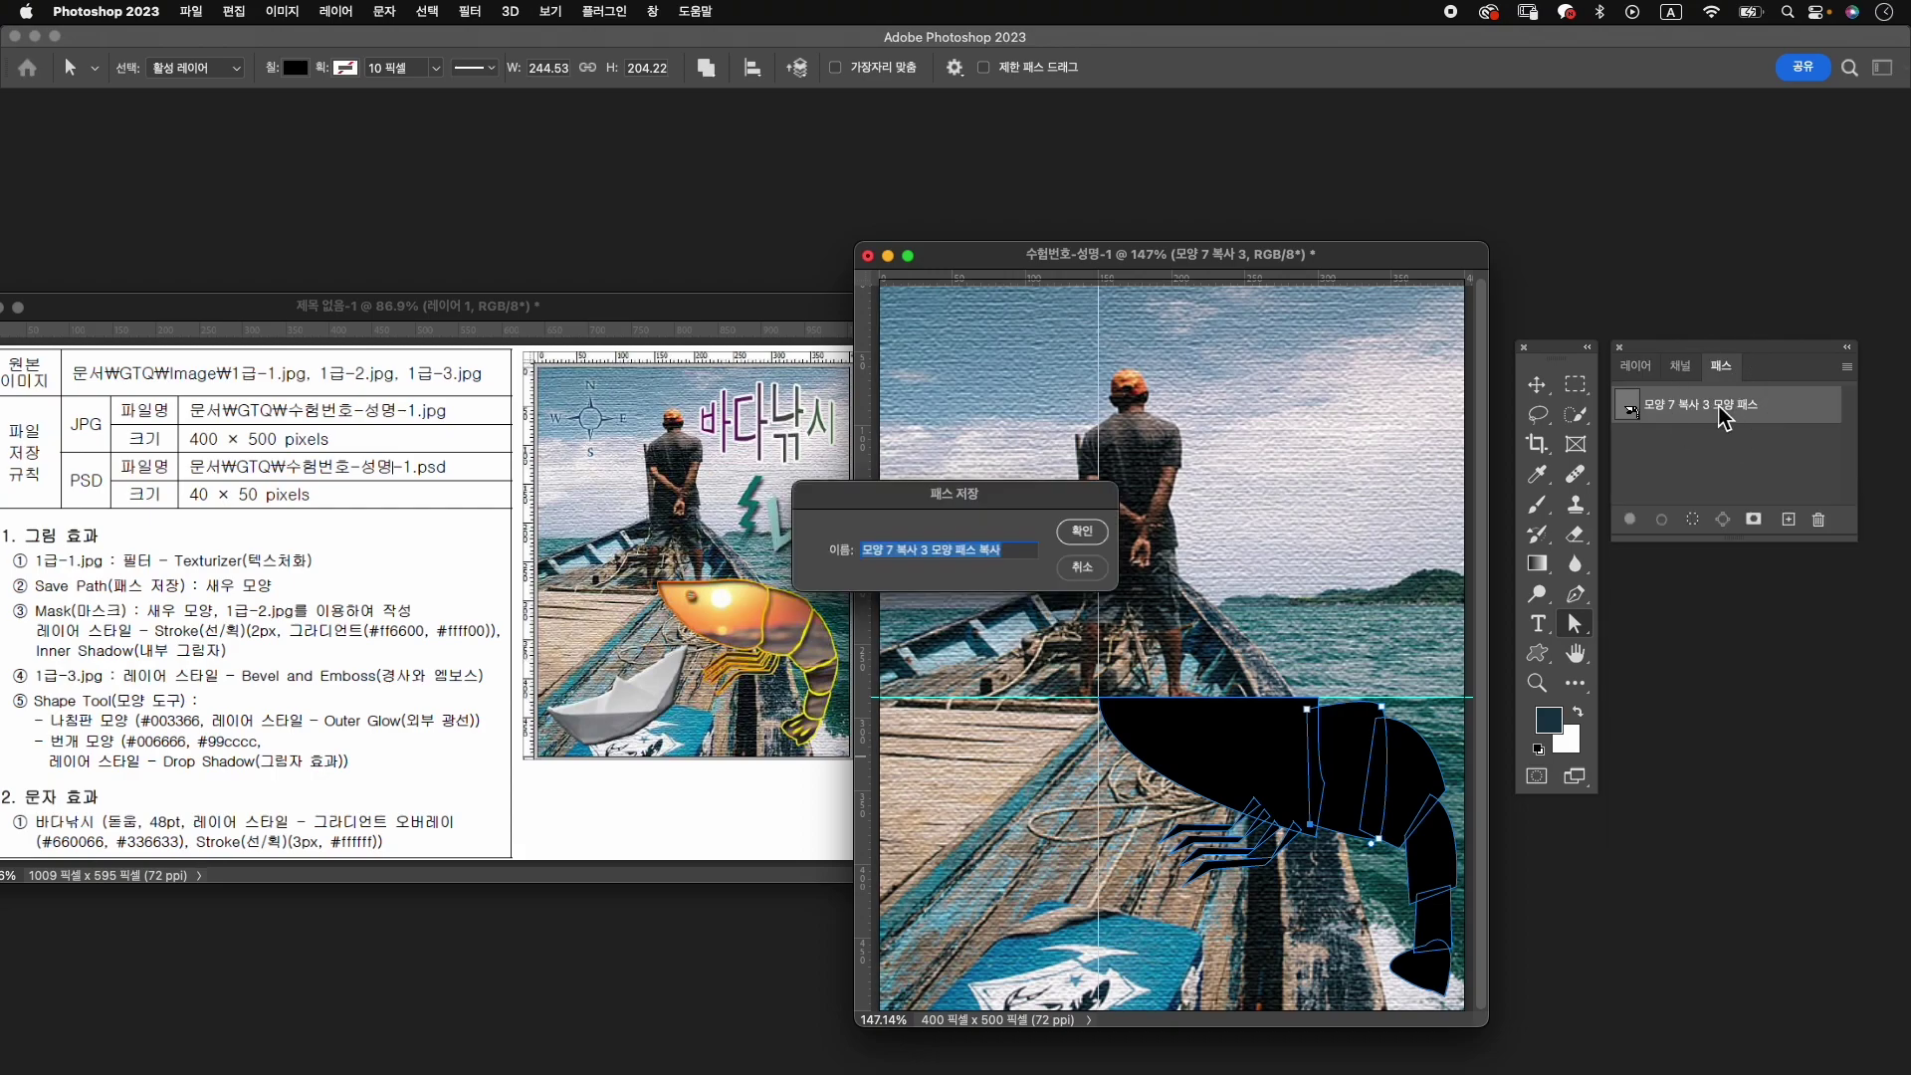
{"action": "type", "text": "ㅅ 모양"}
{"action": "key", "text": "Return"}
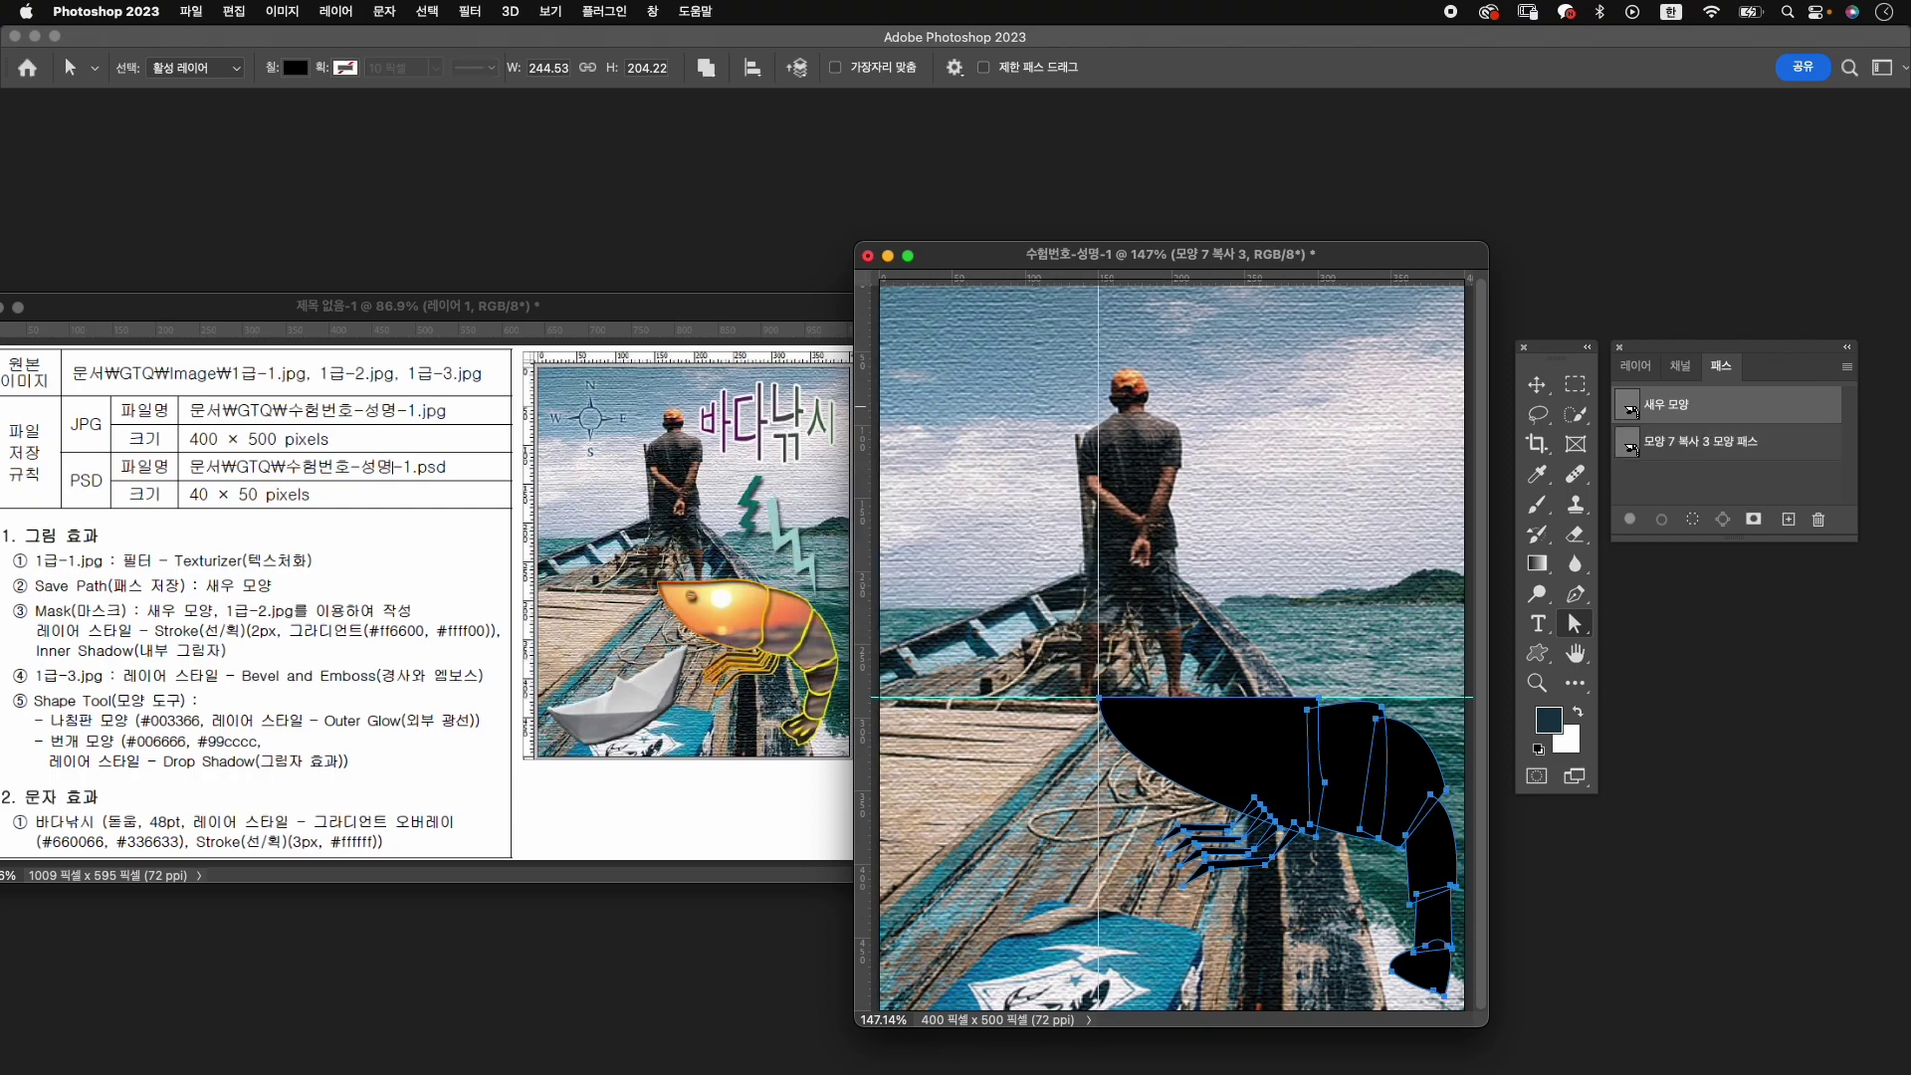
{"action": "left_click", "coordinate": [1723, 475]}
{"action": "left_click", "coordinate": [1714, 494]}
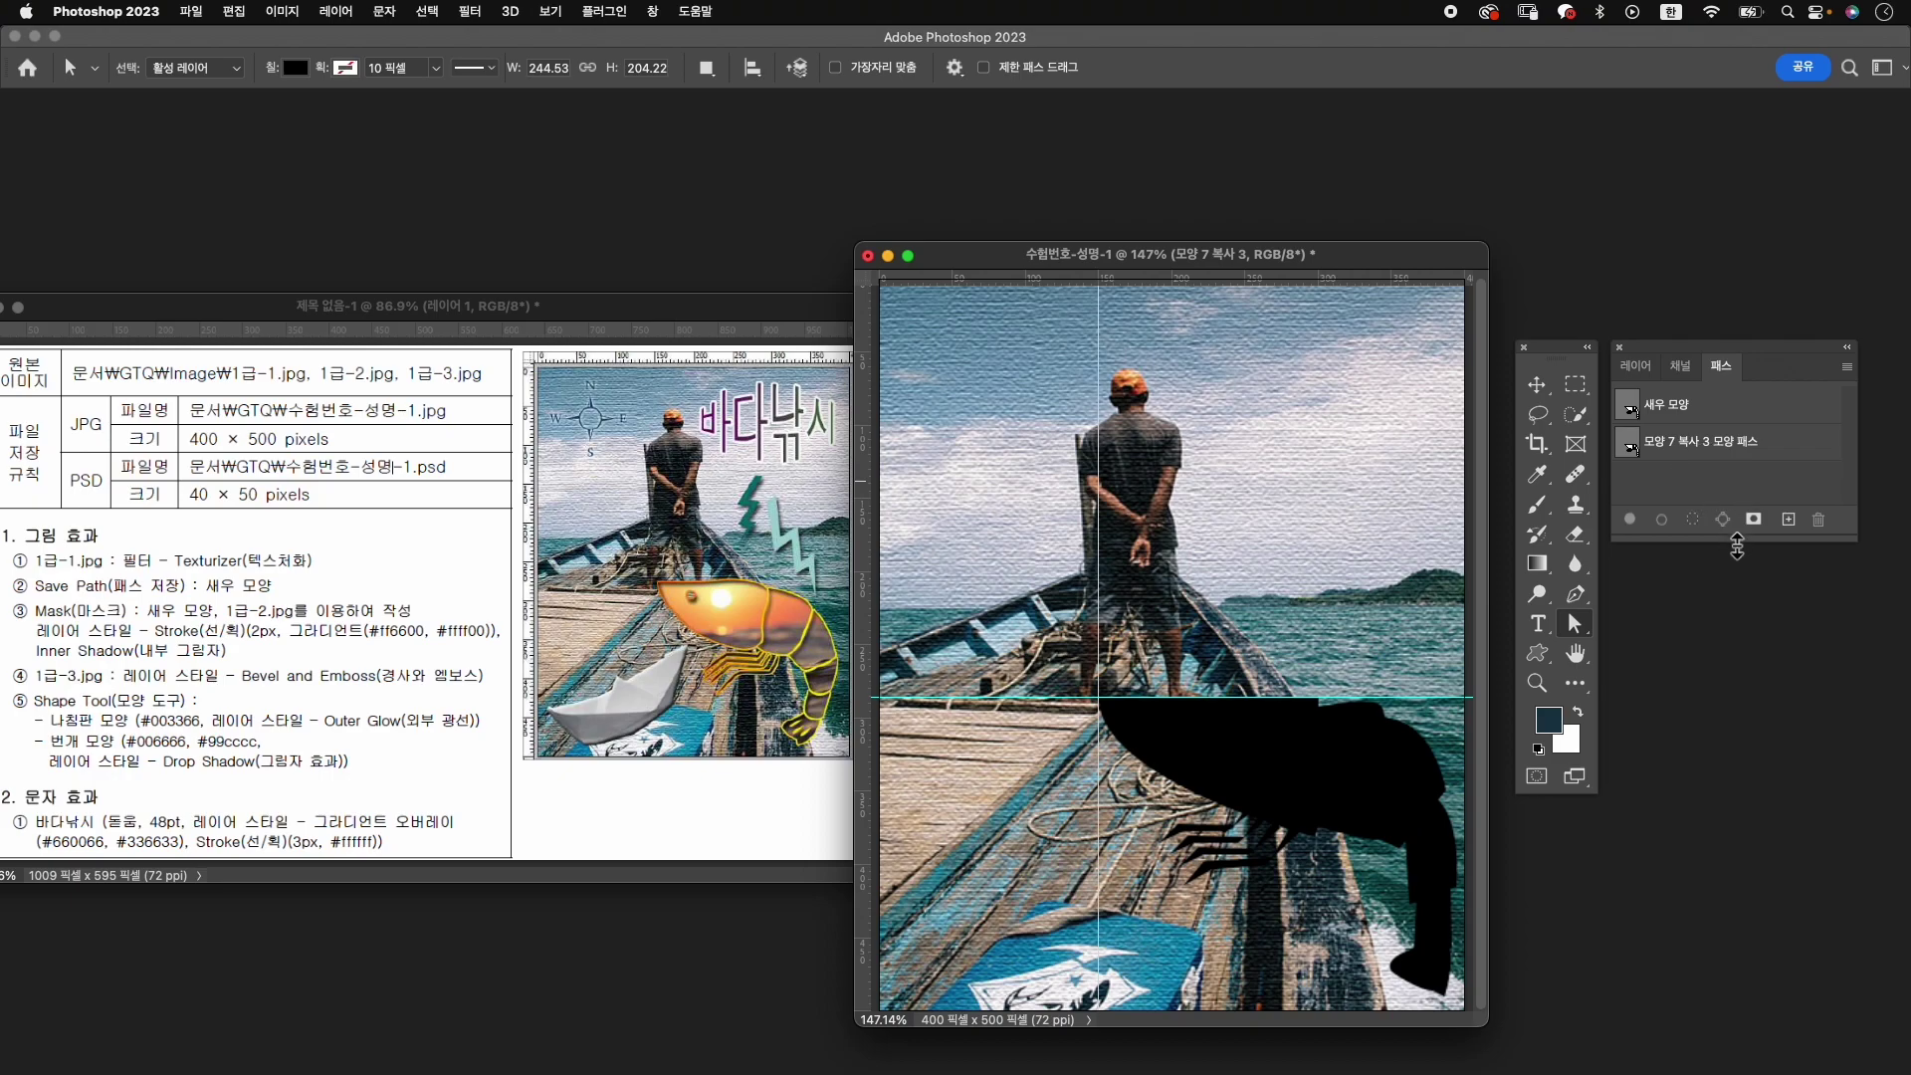
{"action": "left_click_drag", "start_coordinate": [1737, 543], "coordinate": [1747, 625]}
{"action": "left_click", "coordinate": [1635, 366]}
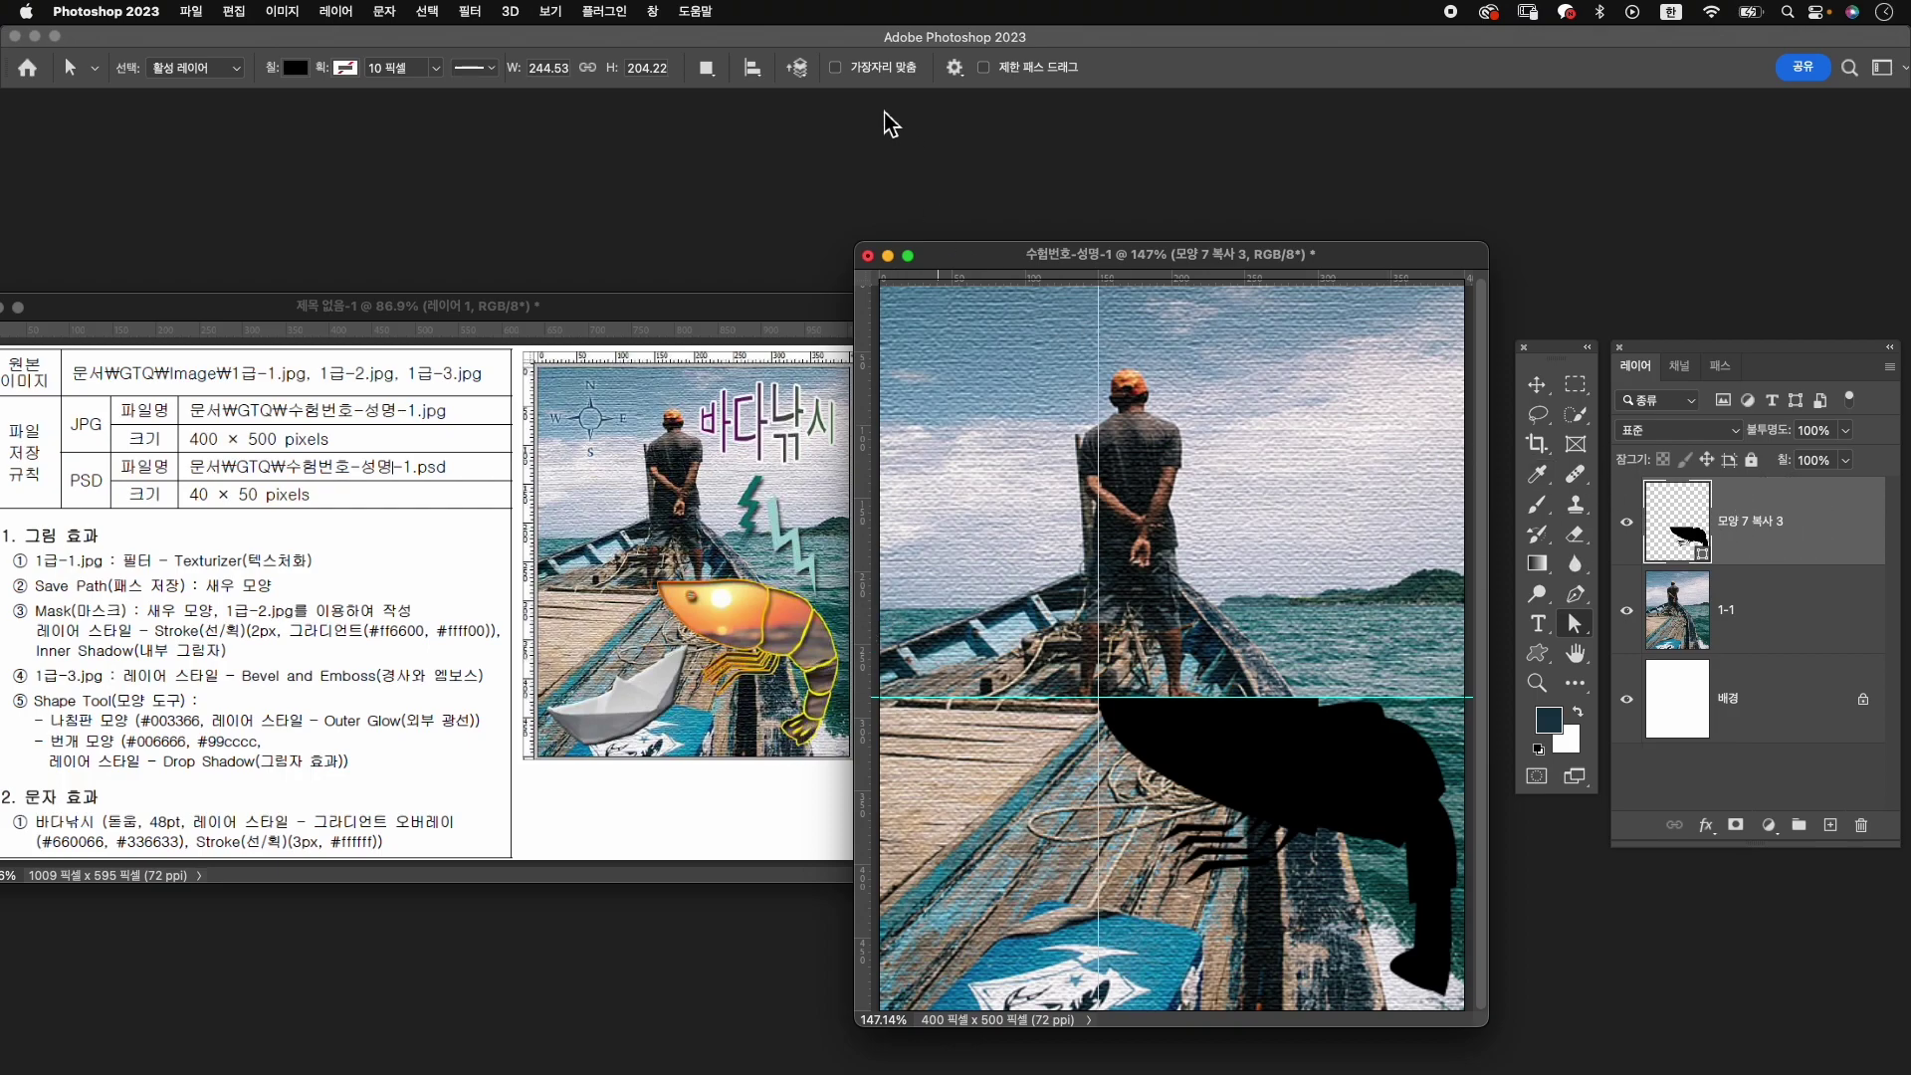
Set the Pen tool to Subtract Front Shape and reselect the shrimp shape layer.
{"action": "left_click", "coordinate": [714, 74]}
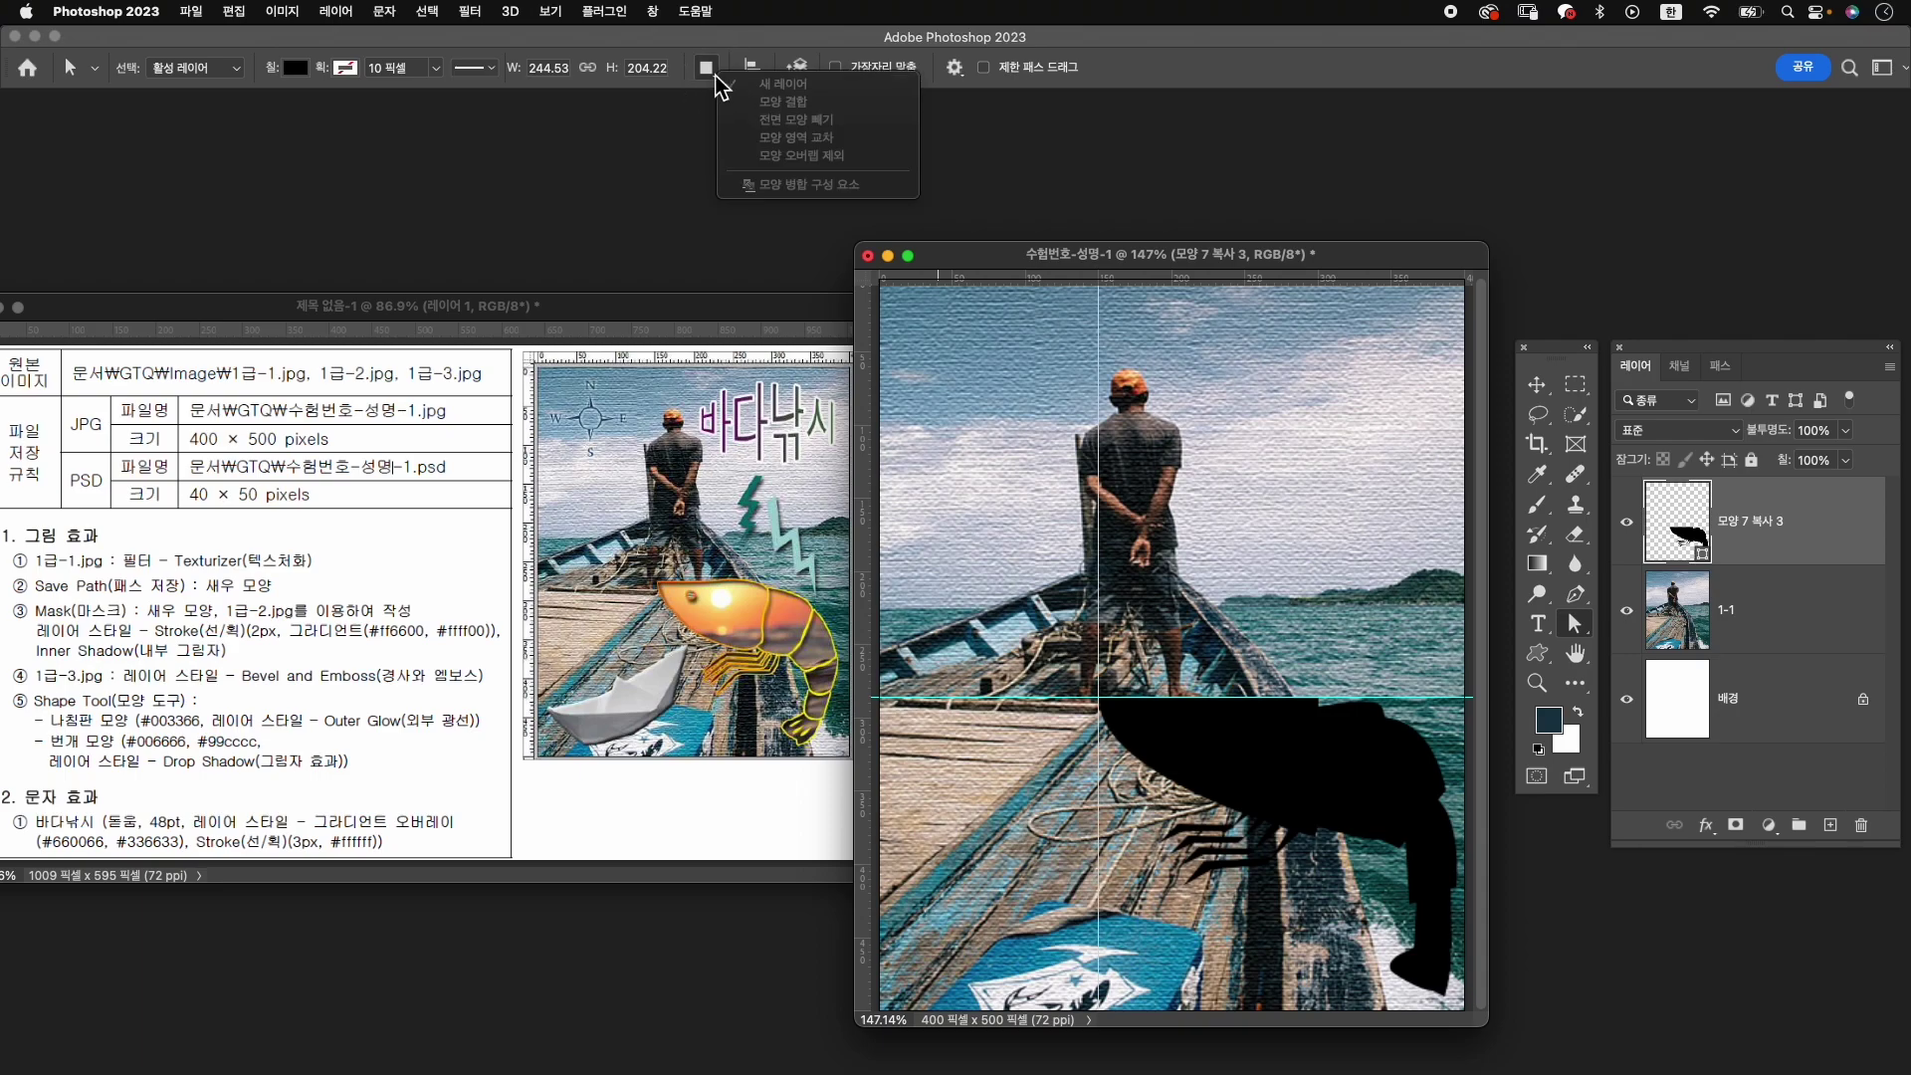
{"action": "left_click", "coordinate": [1576, 594]}
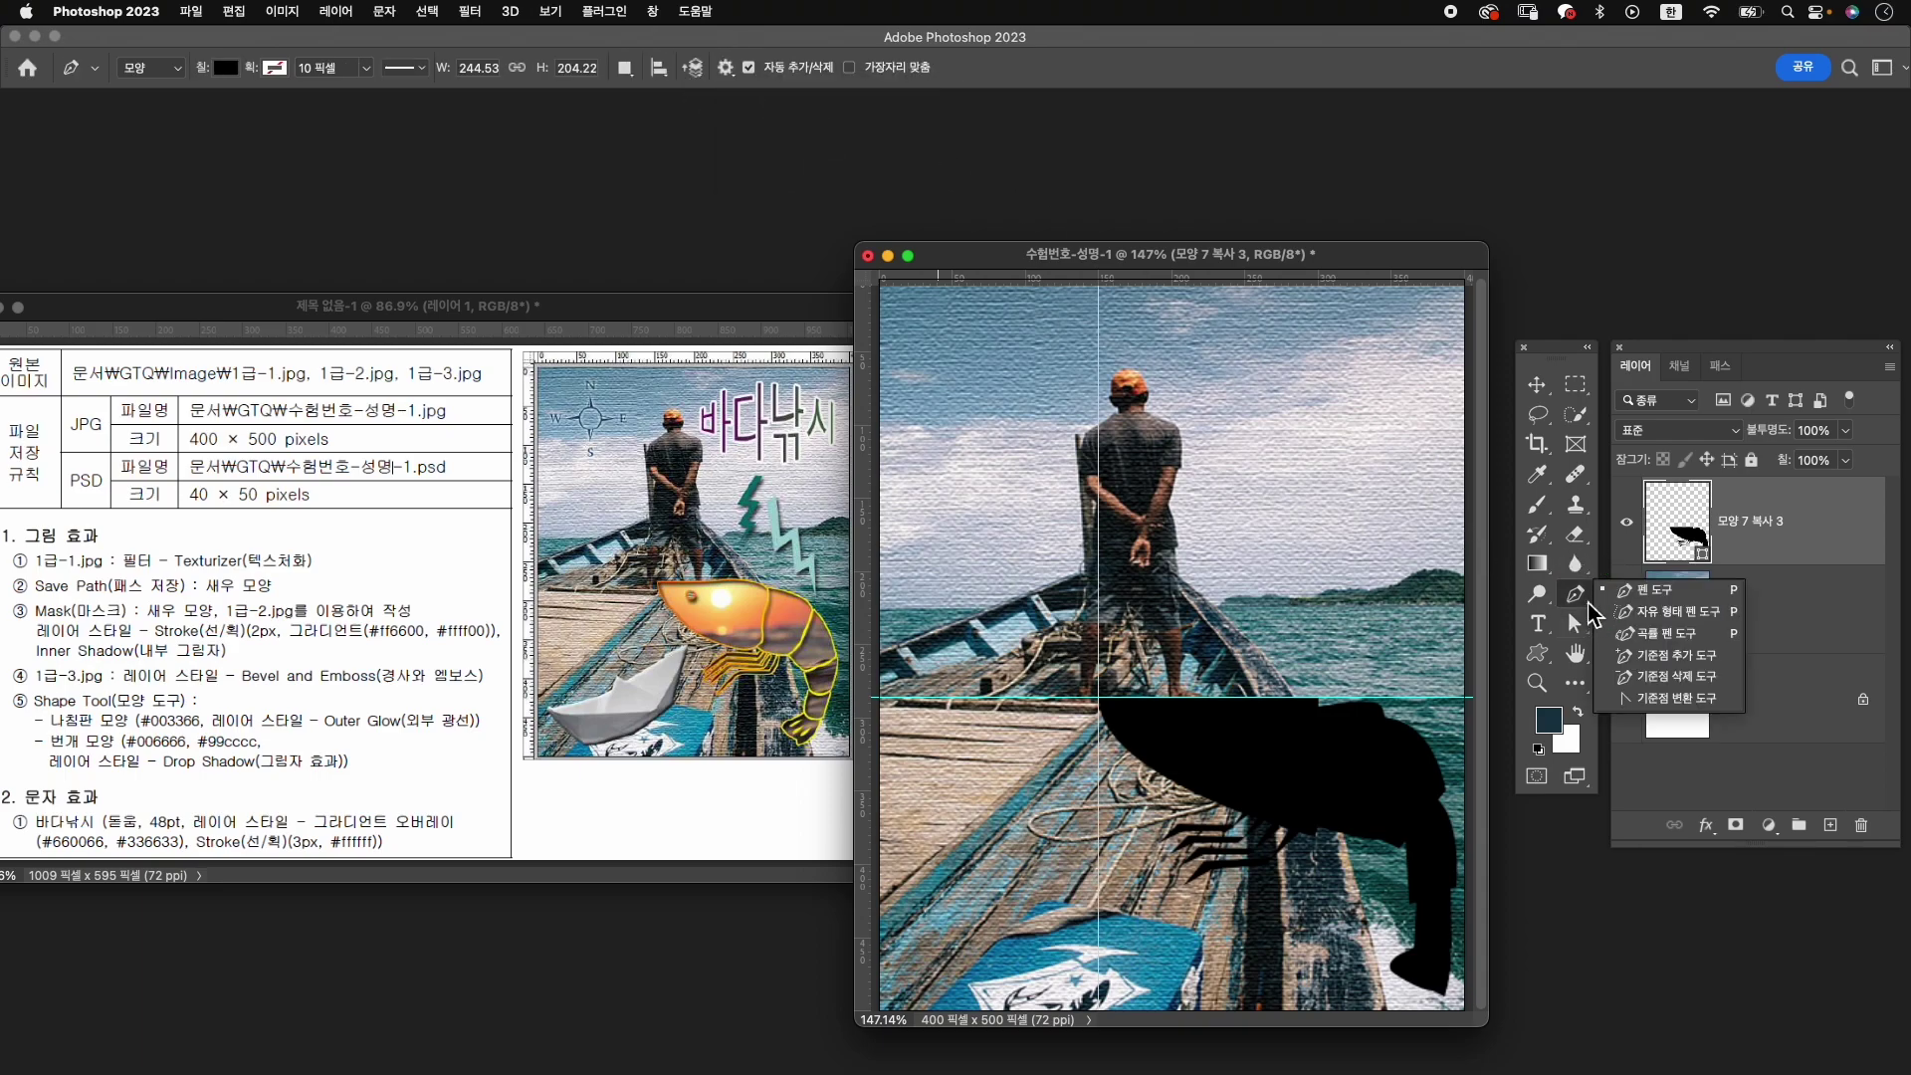
{"action": "left_click", "coordinate": [1657, 607]}
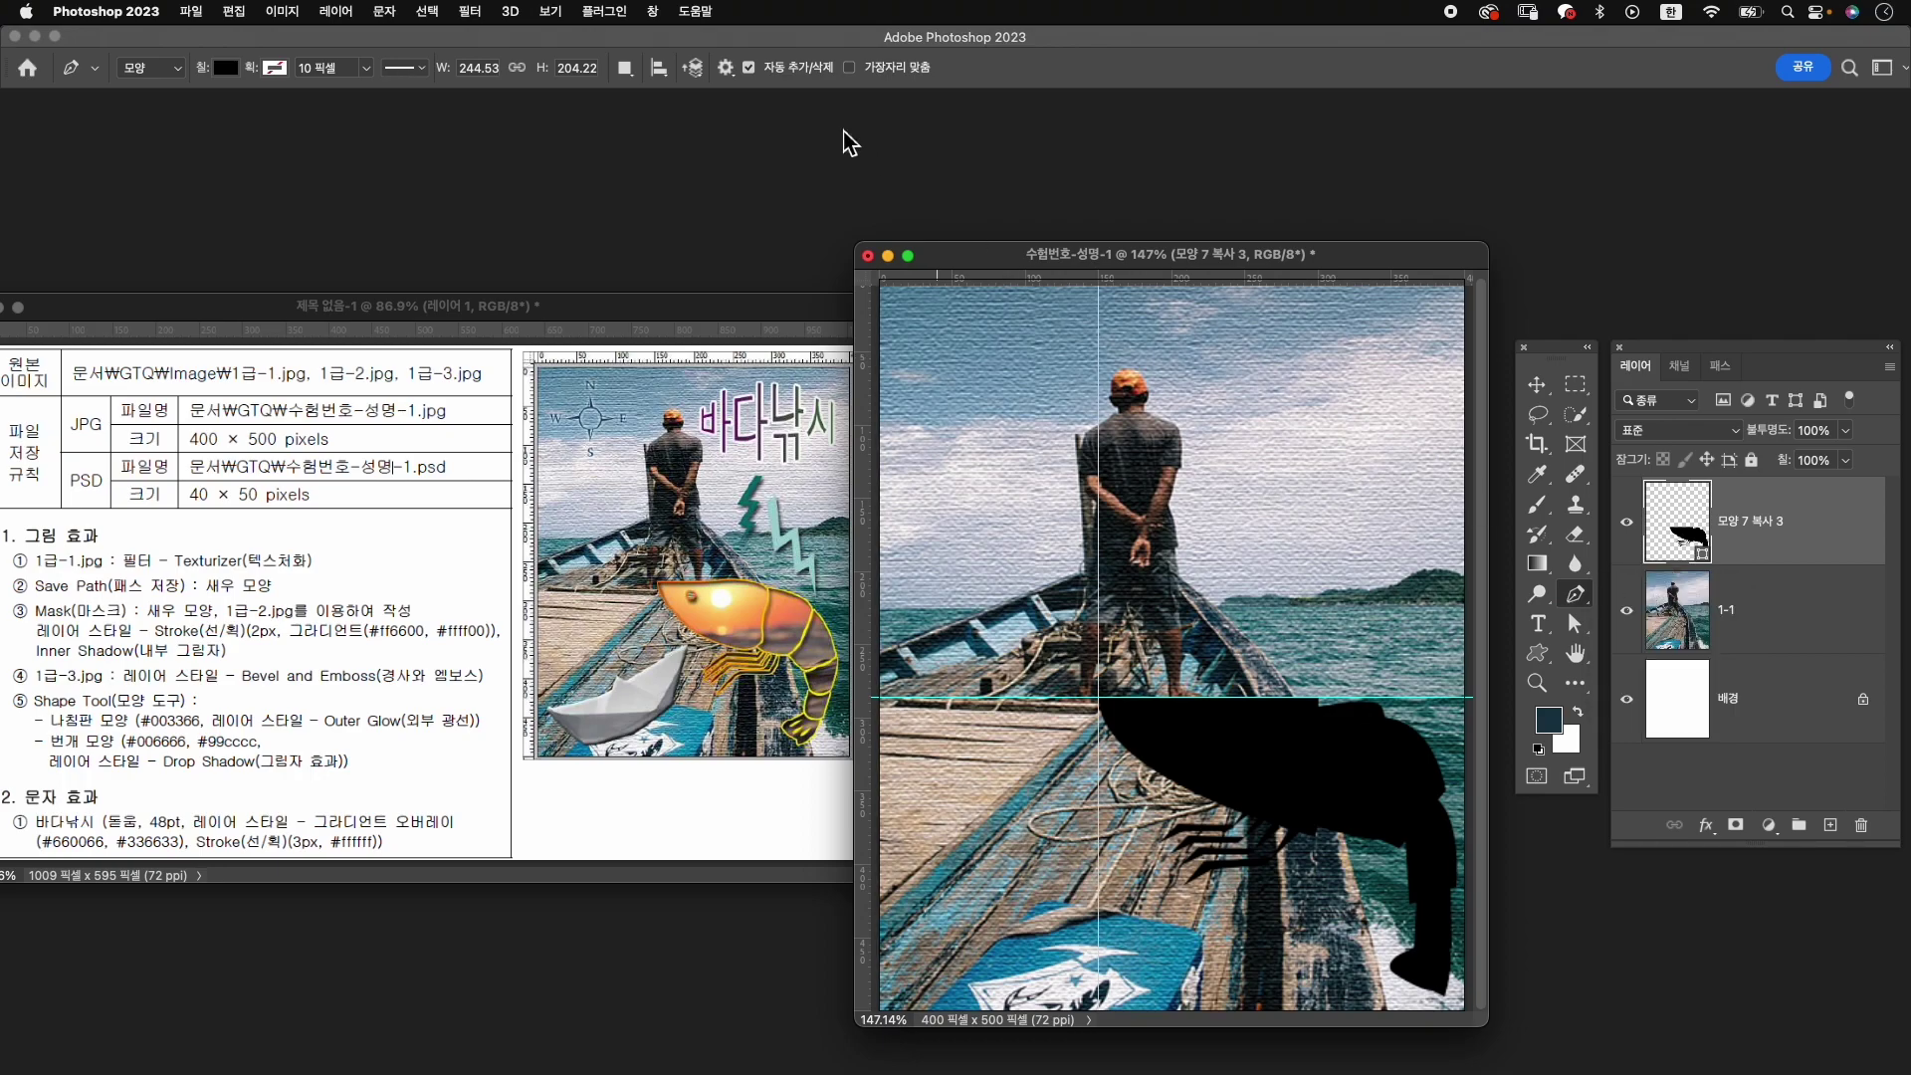
{"action": "left_click", "coordinate": [625, 68]}
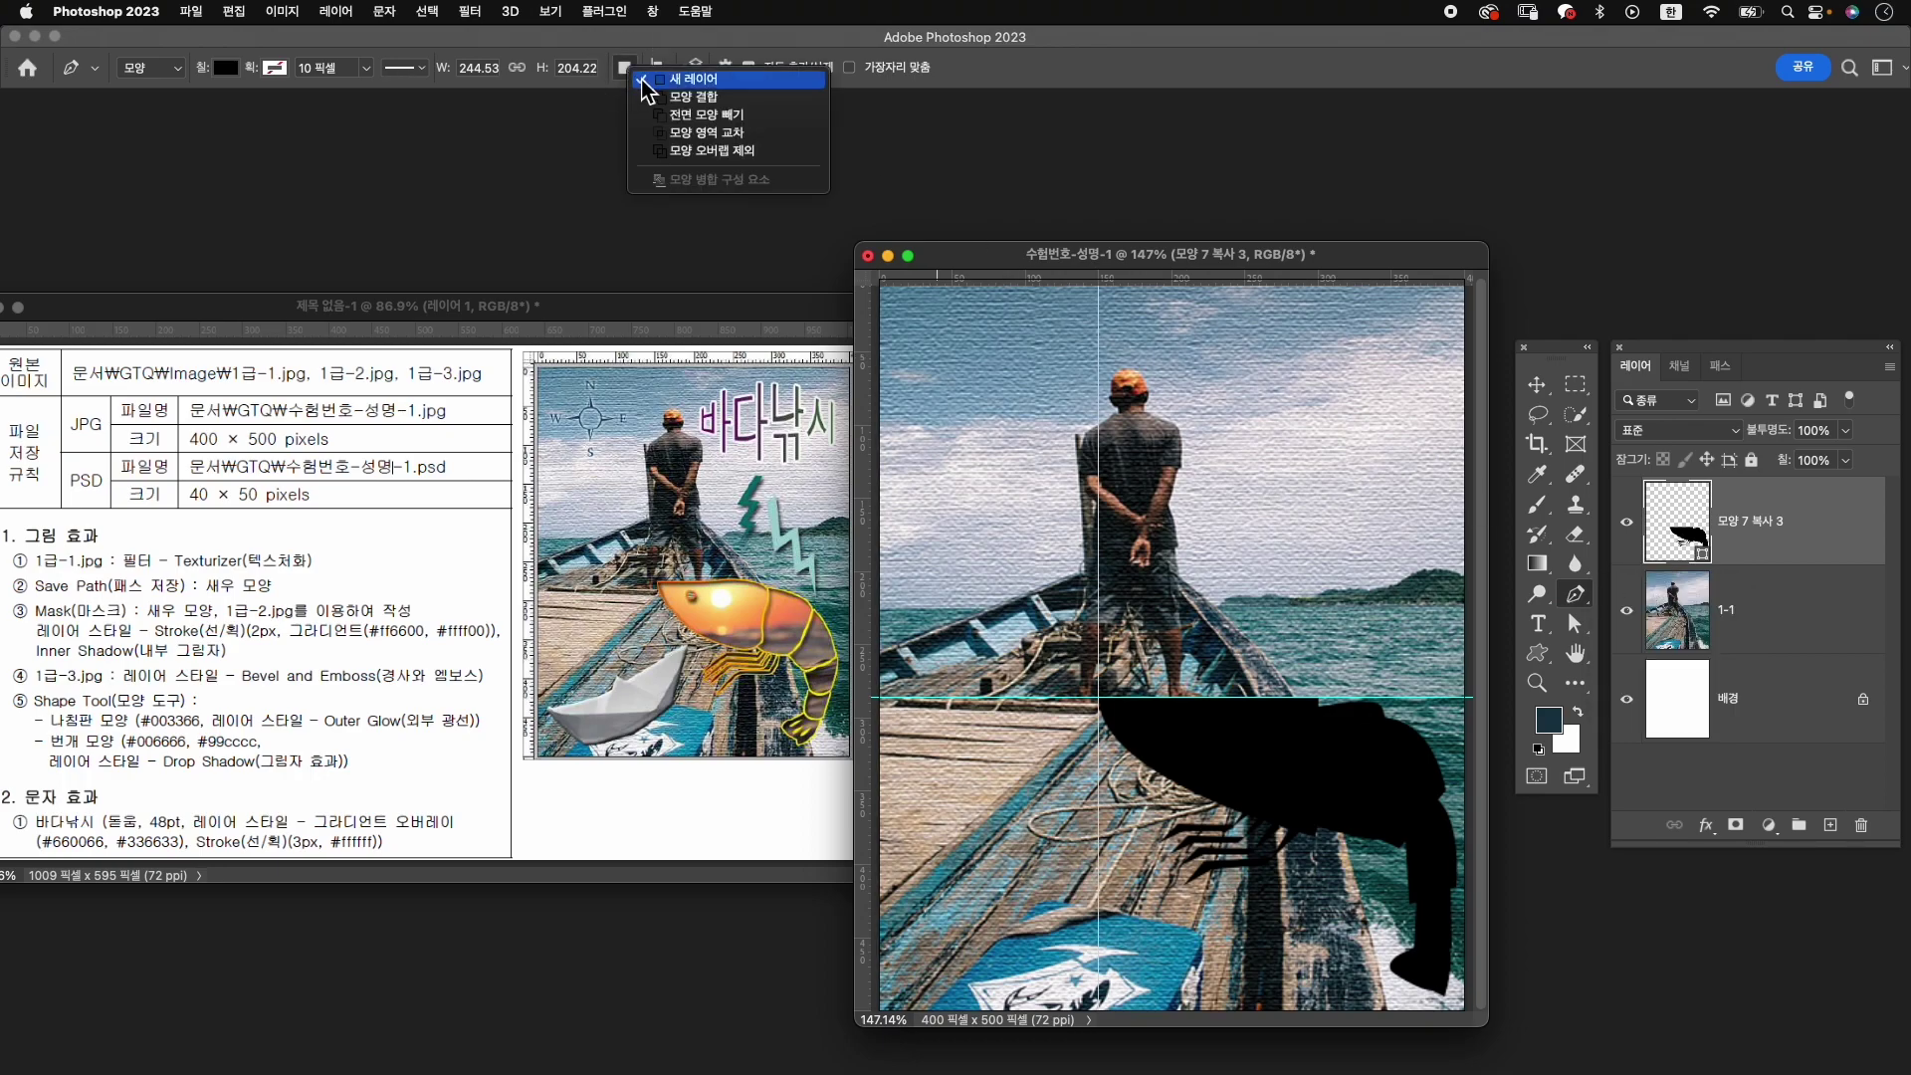
{"action": "left_click", "coordinate": [717, 116]}
{"action": "left_click", "coordinate": [1772, 609]}
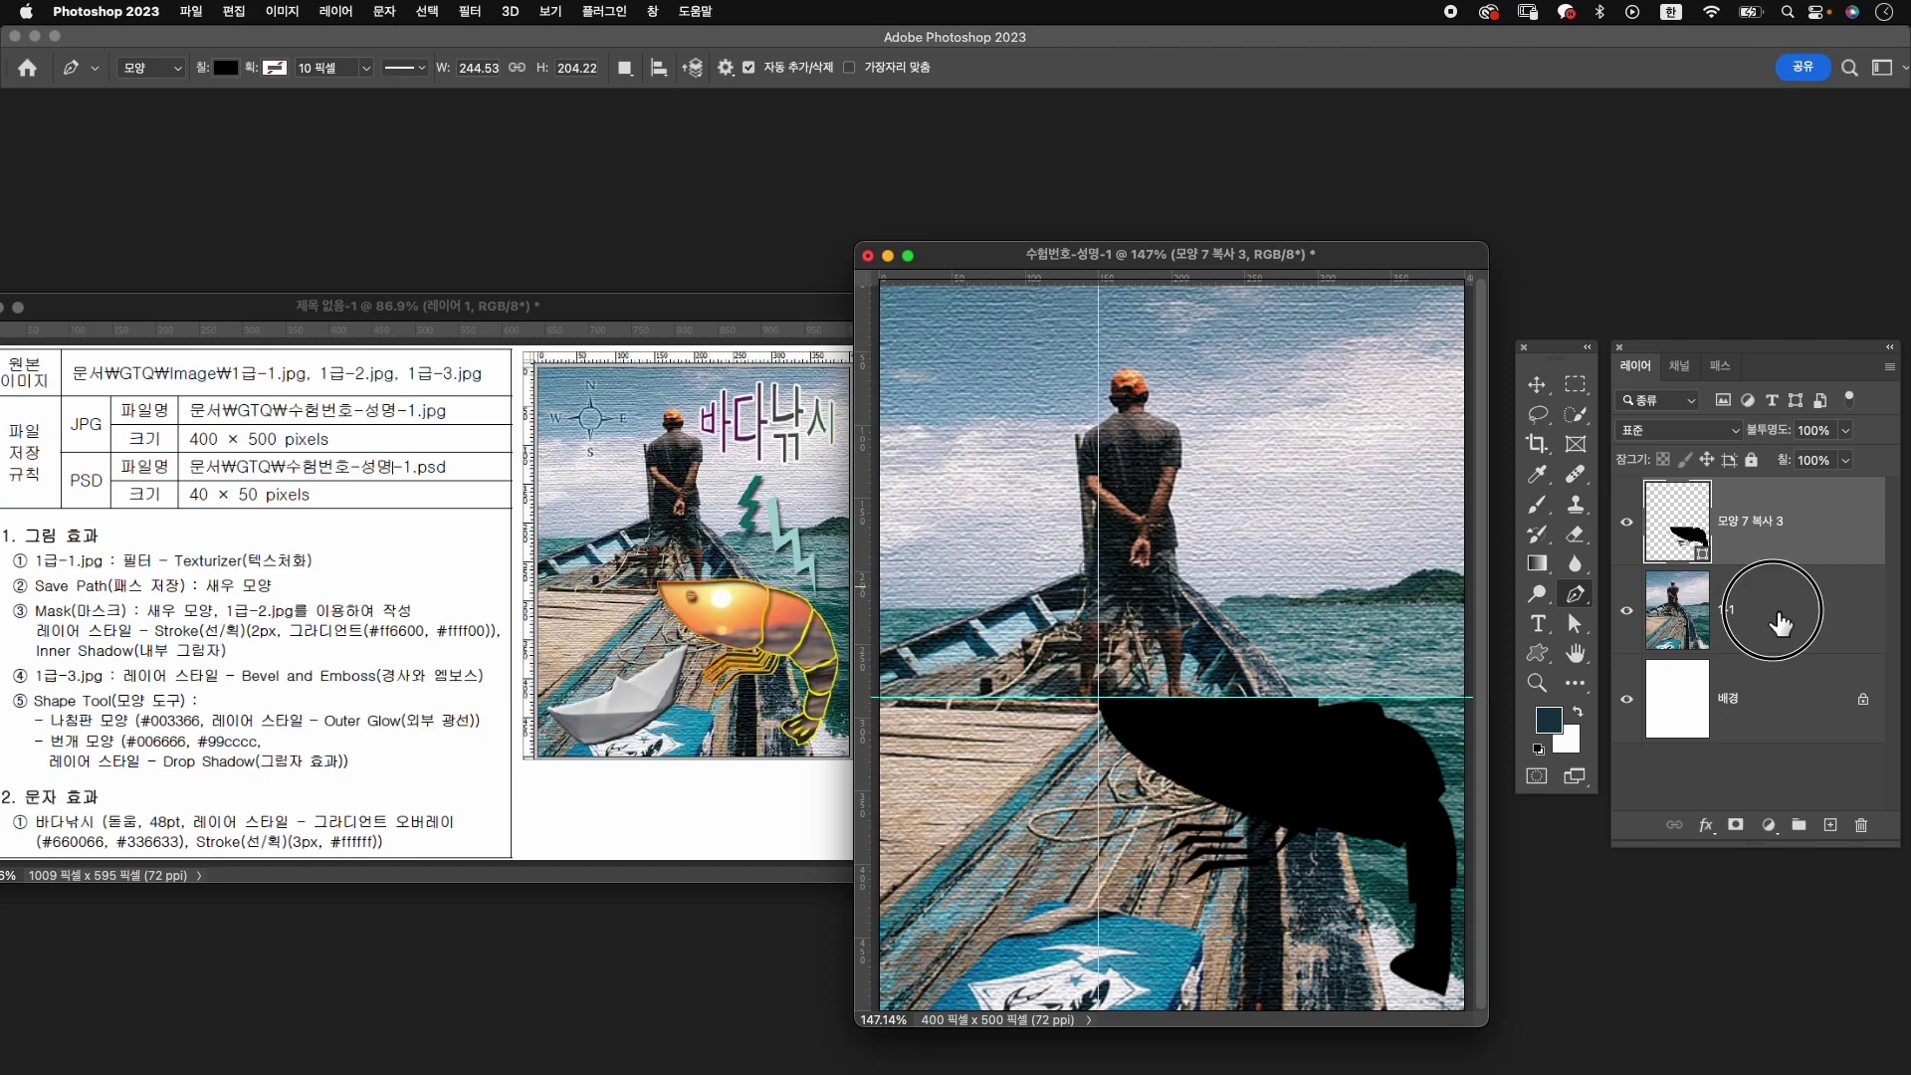
{"action": "left_click", "coordinate": [1786, 535]}
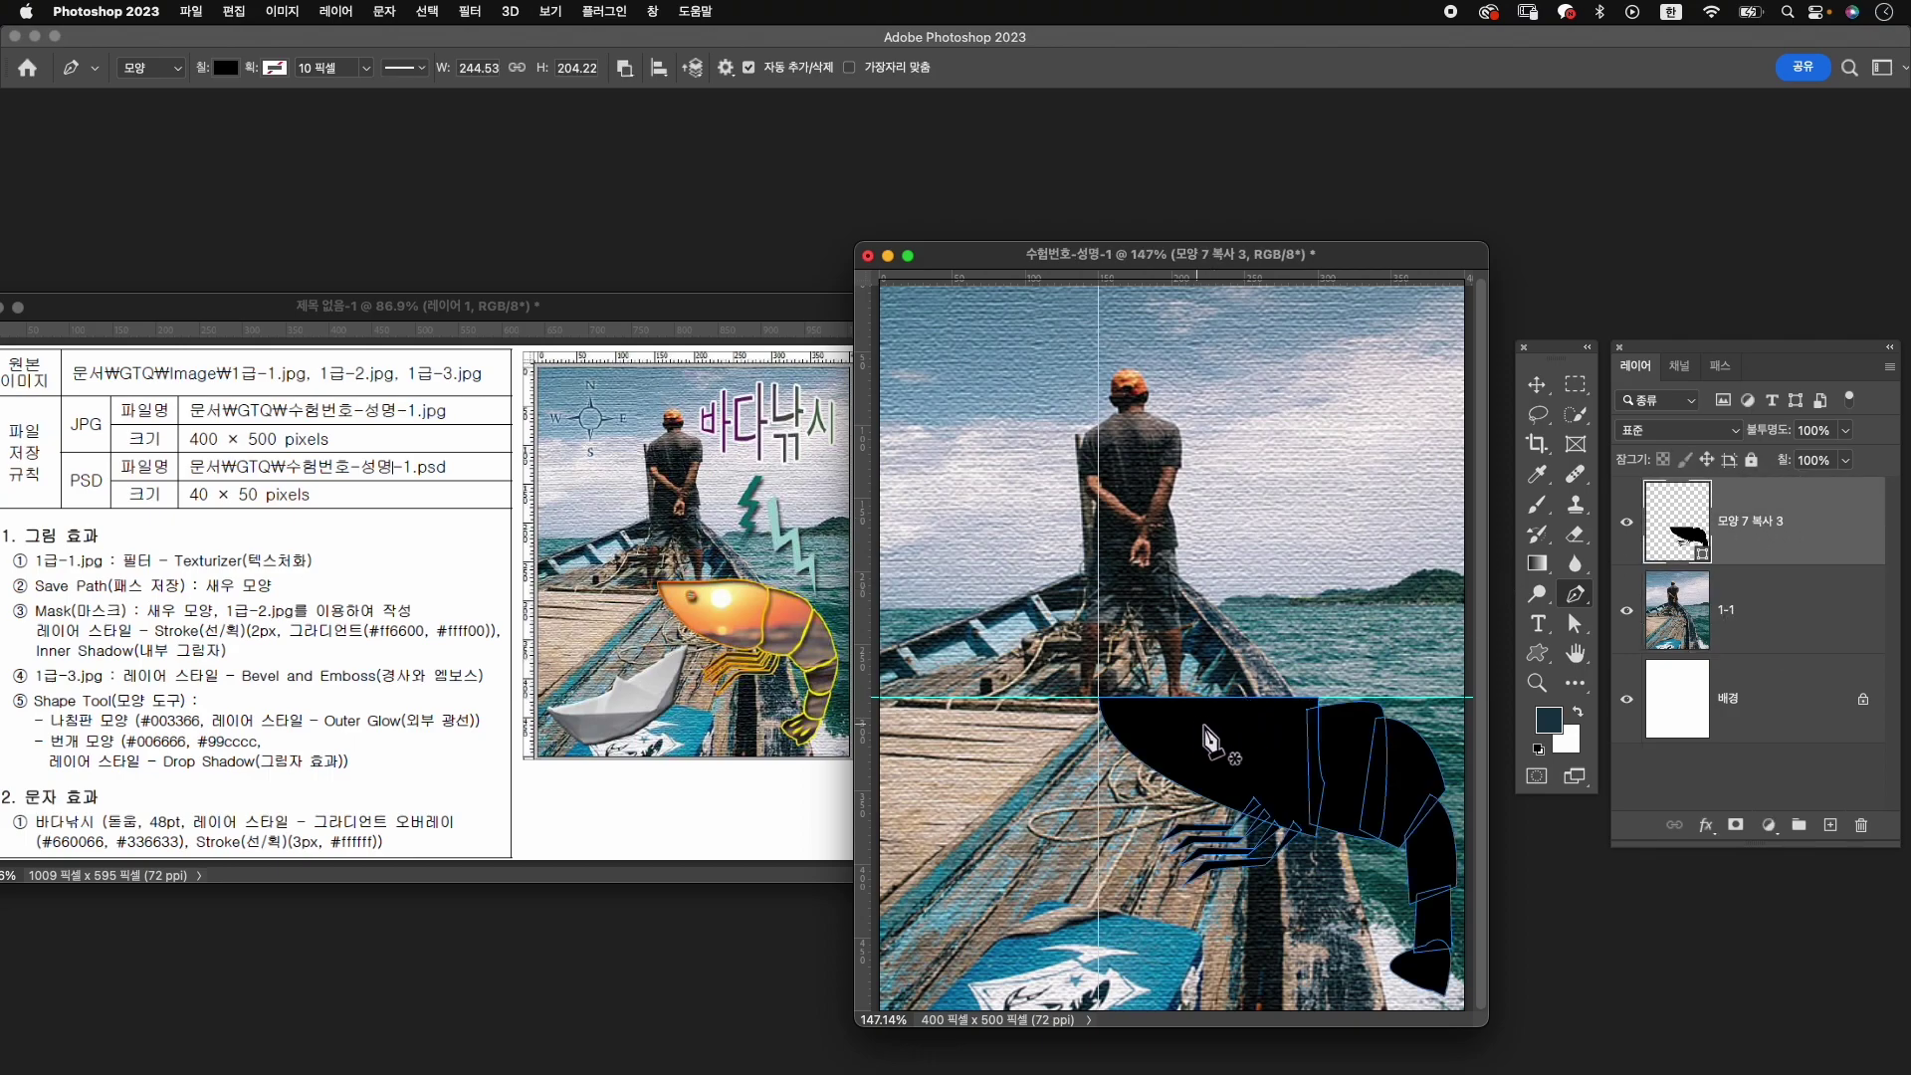
Draw a curved eye hole cutout in the shrimp shape.
{"action": "left_click", "coordinate": [1164, 714]}
{"action": "left_click_drag", "start_coordinate": [1164, 714], "coordinate": [1175, 745]}
{"action": "left_click", "coordinate": [1162, 715]}
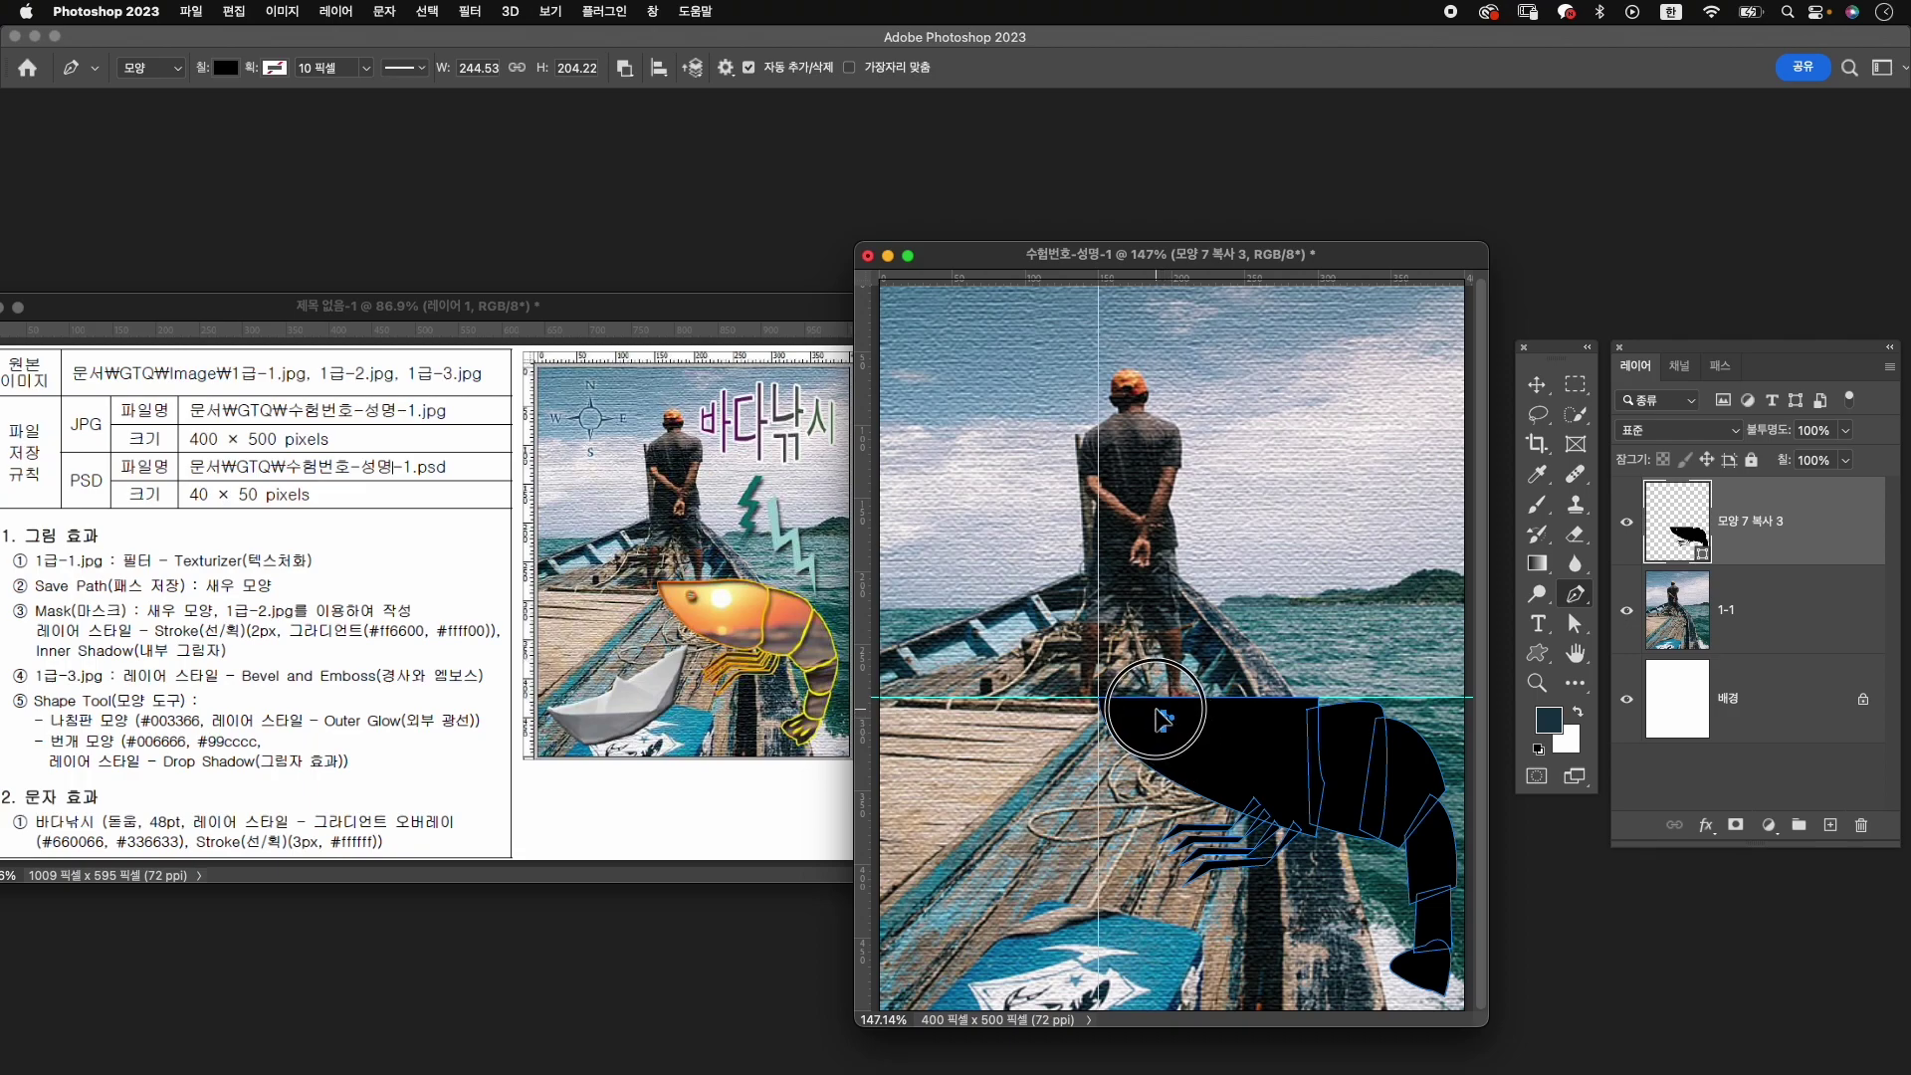
{"action": "left_click", "coordinate": [1274, 717]}
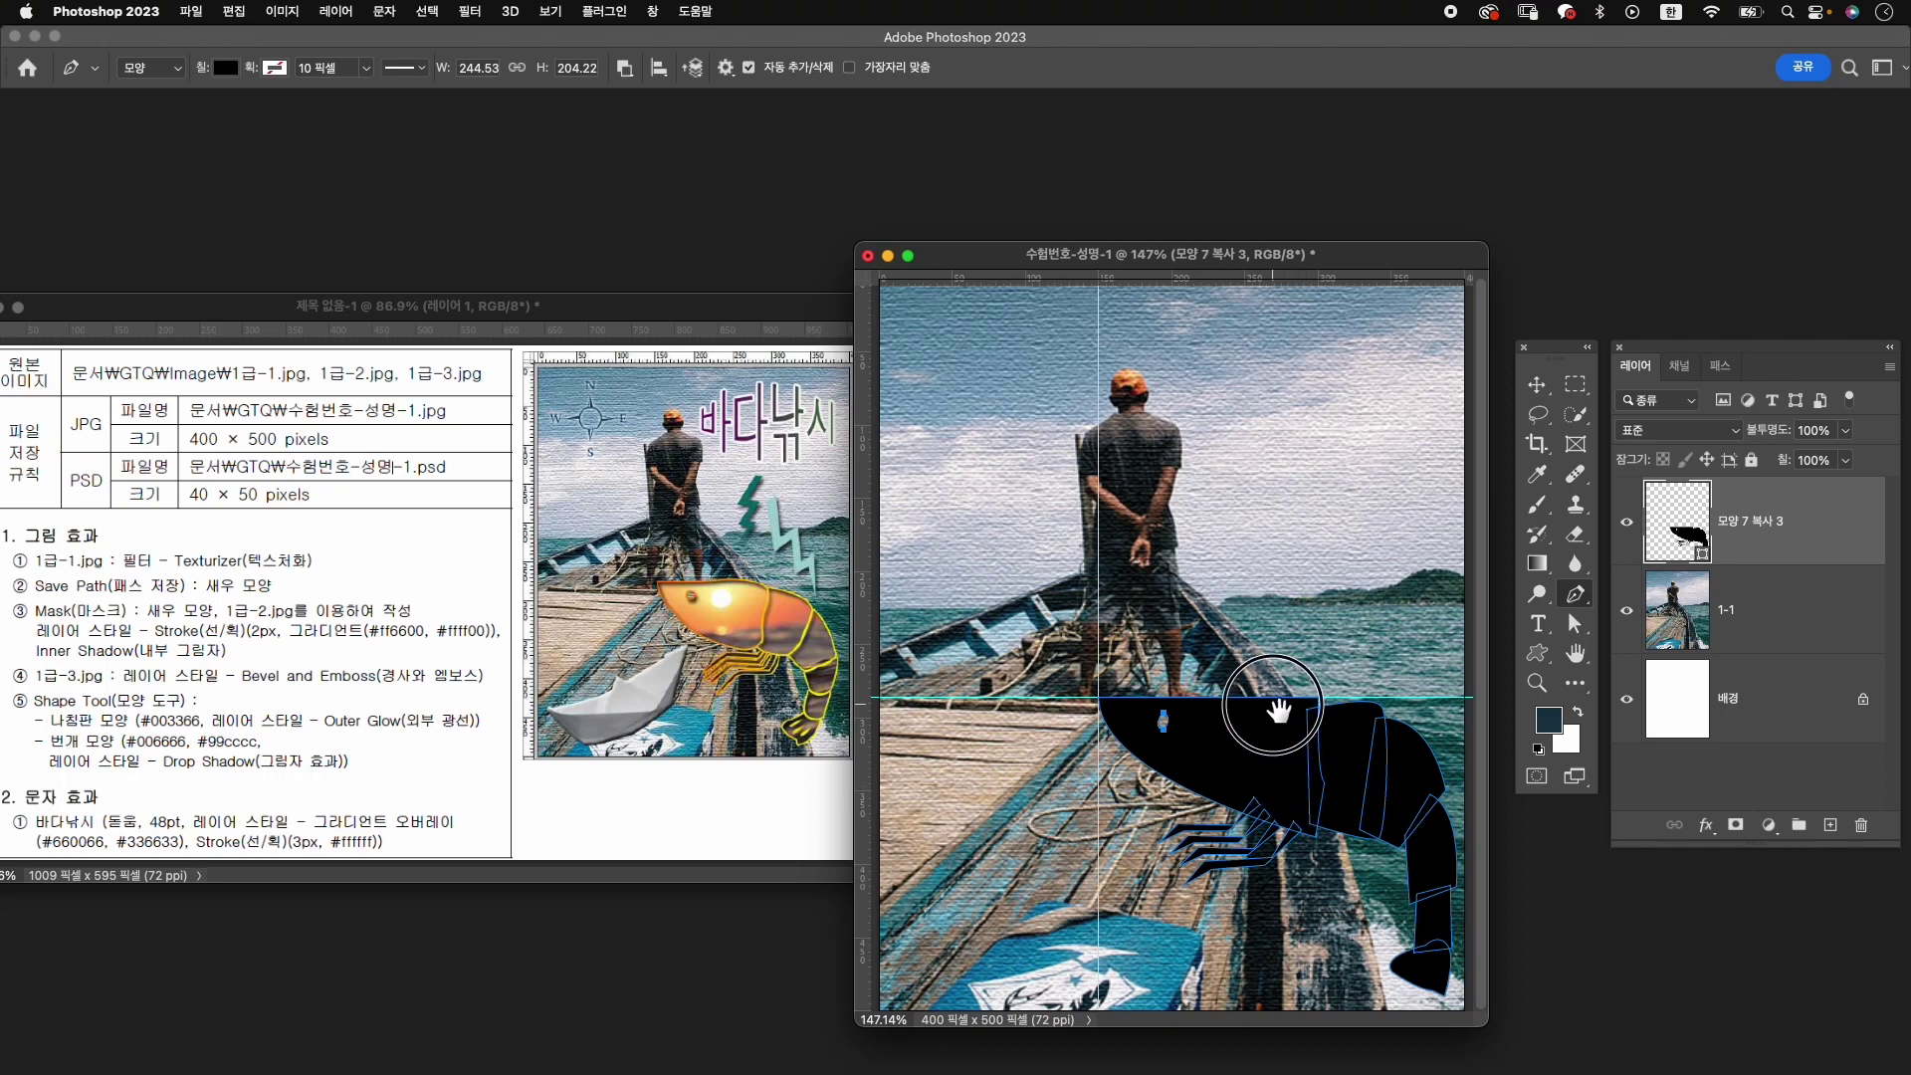
Cut out the shrimp tail details, zooming in and keeping Subtract Front Shape.
{"action": "left_click", "coordinate": [1409, 971]}
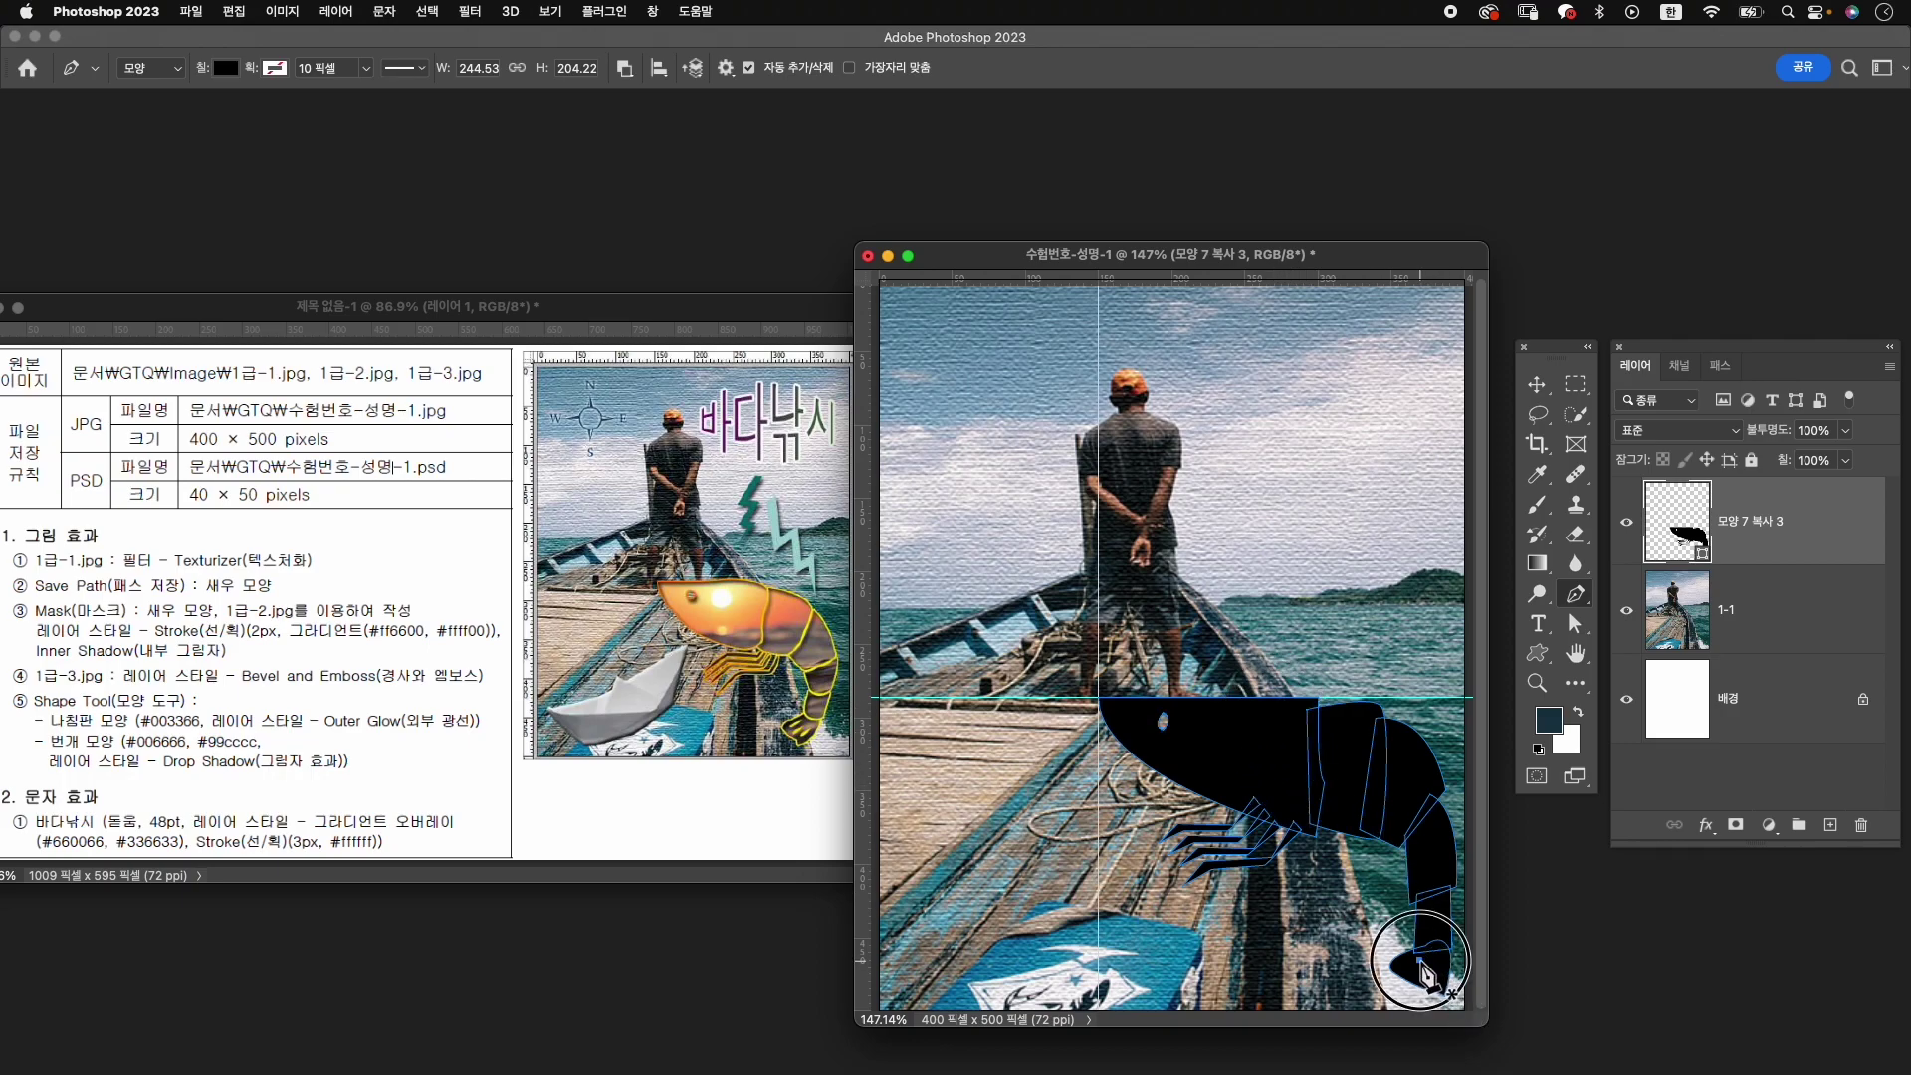
{"action": "left_click_drag", "start_coordinate": [1410, 972], "coordinate": [1453, 983]}
{"action": "key", "text": "z"}
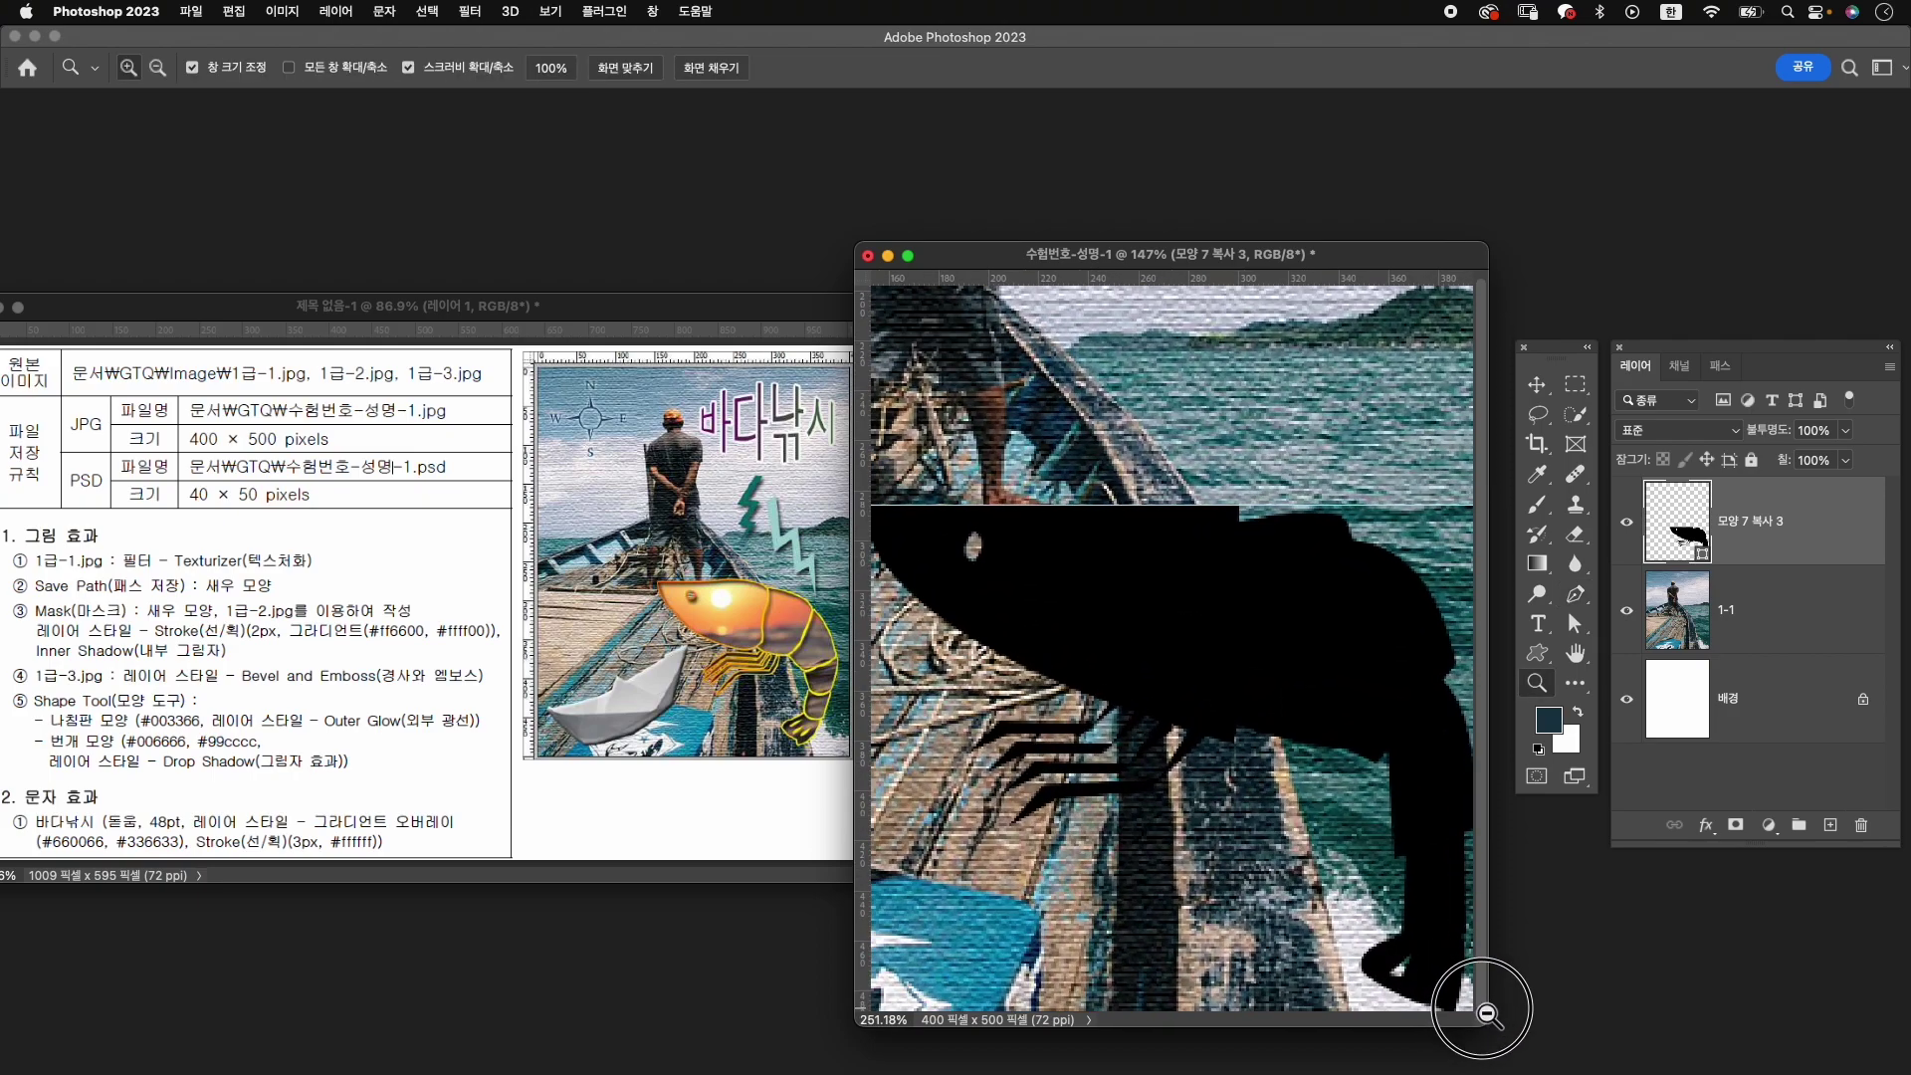
{"action": "key", "text": "p"}
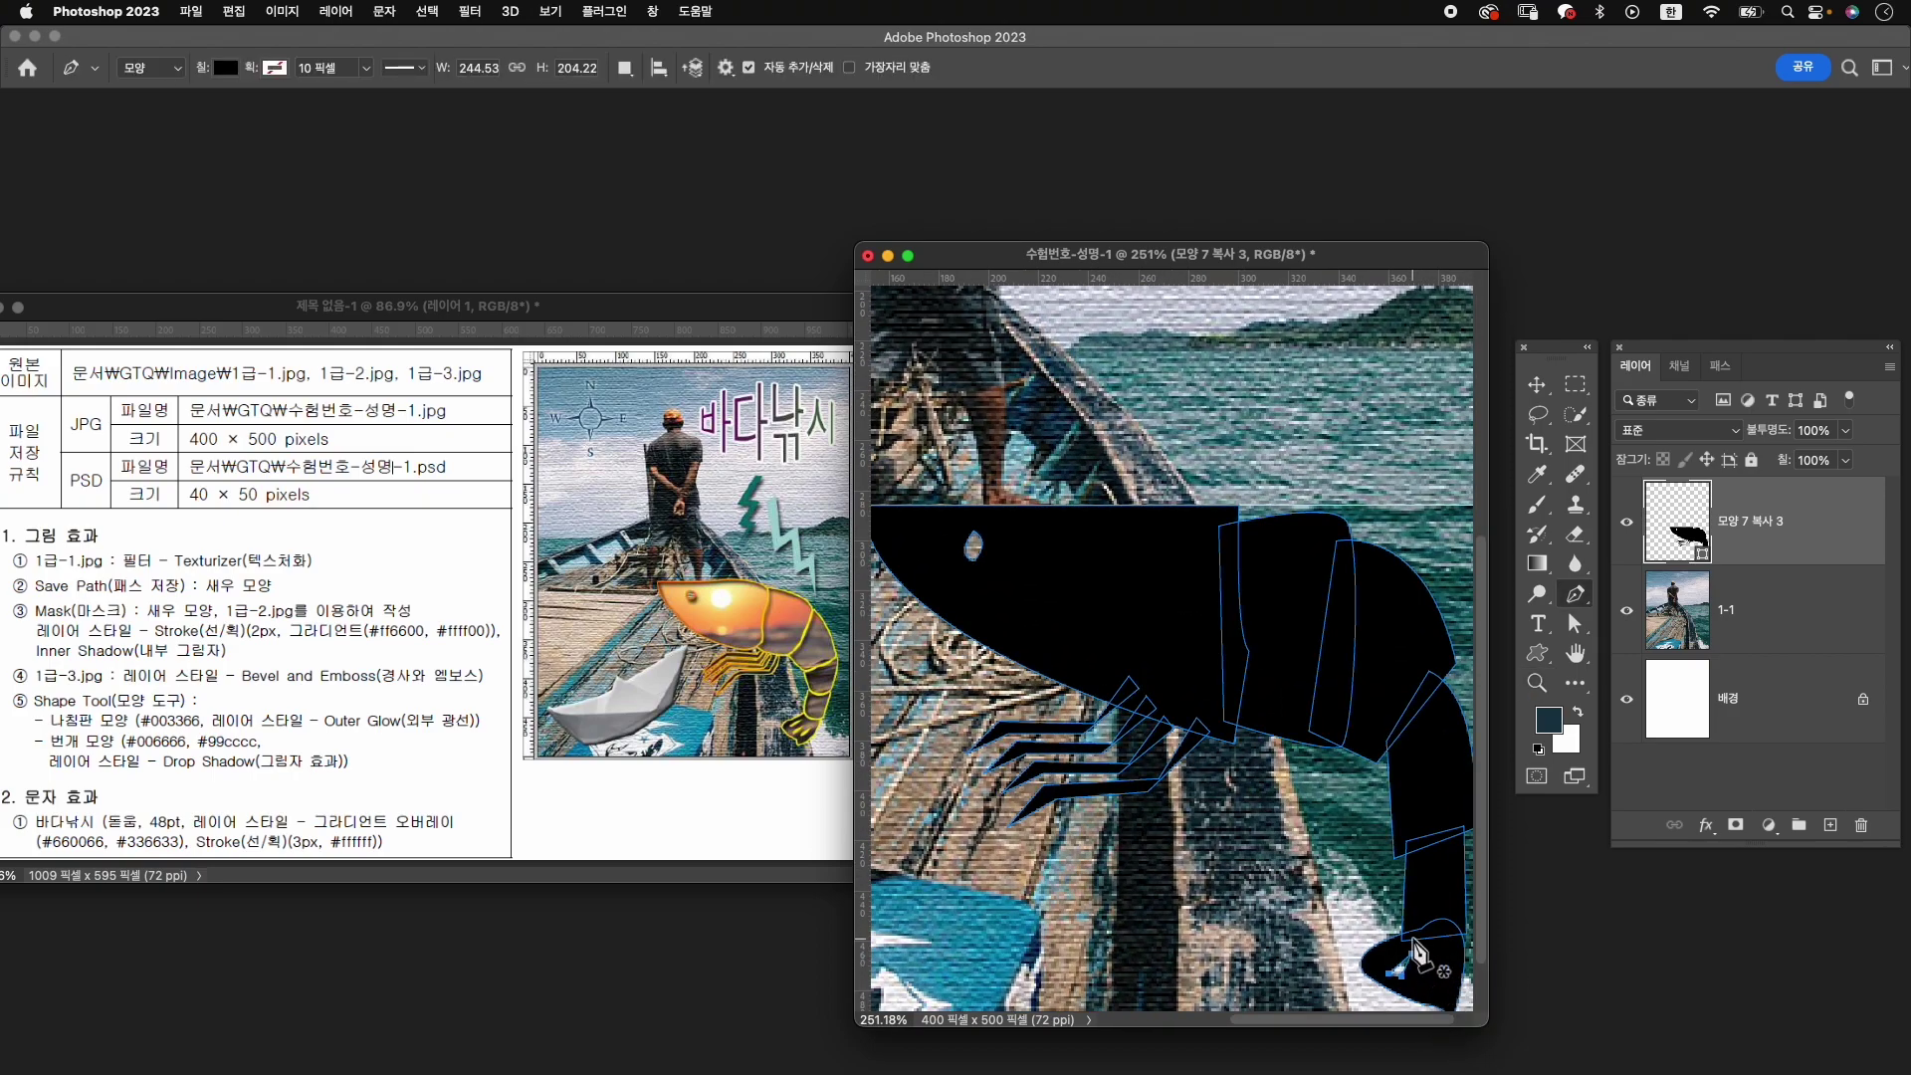
{"action": "left_click", "coordinate": [625, 68]}
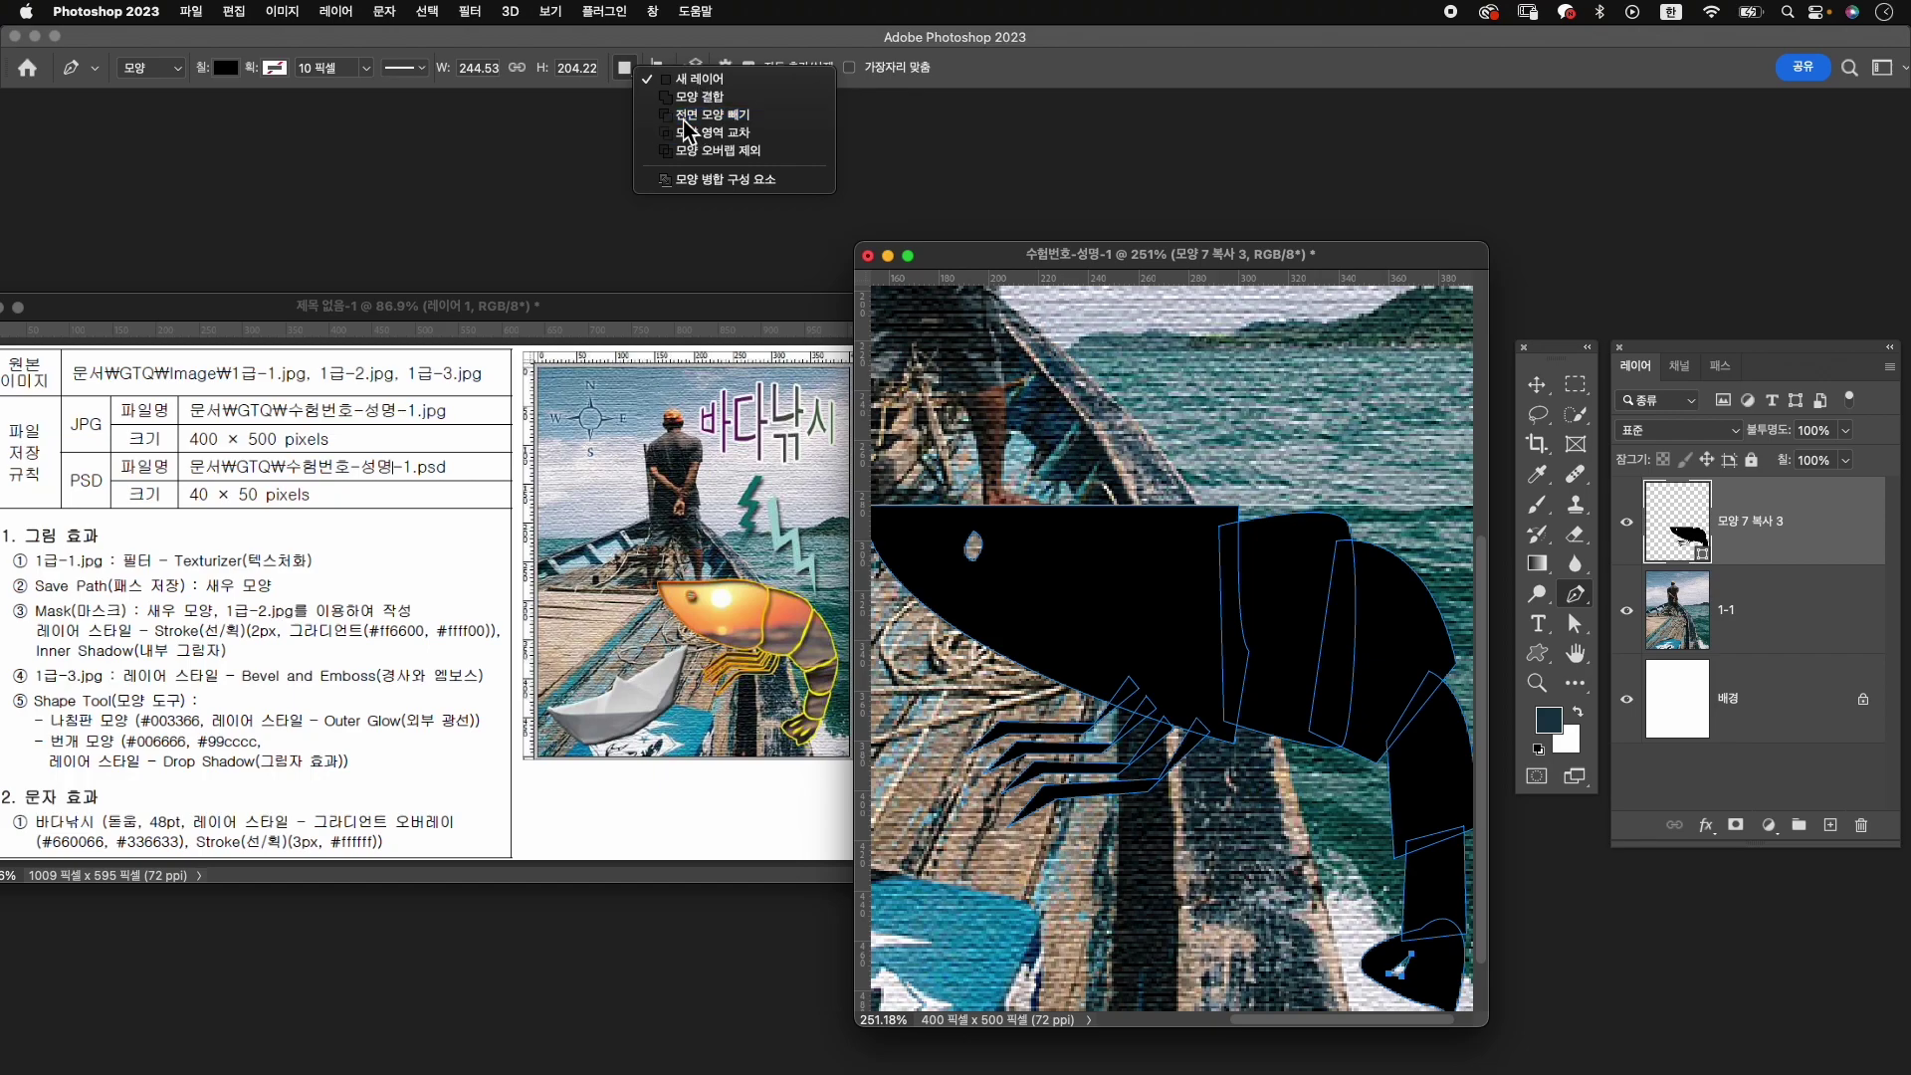
{"action": "left_click", "coordinate": [684, 117]}
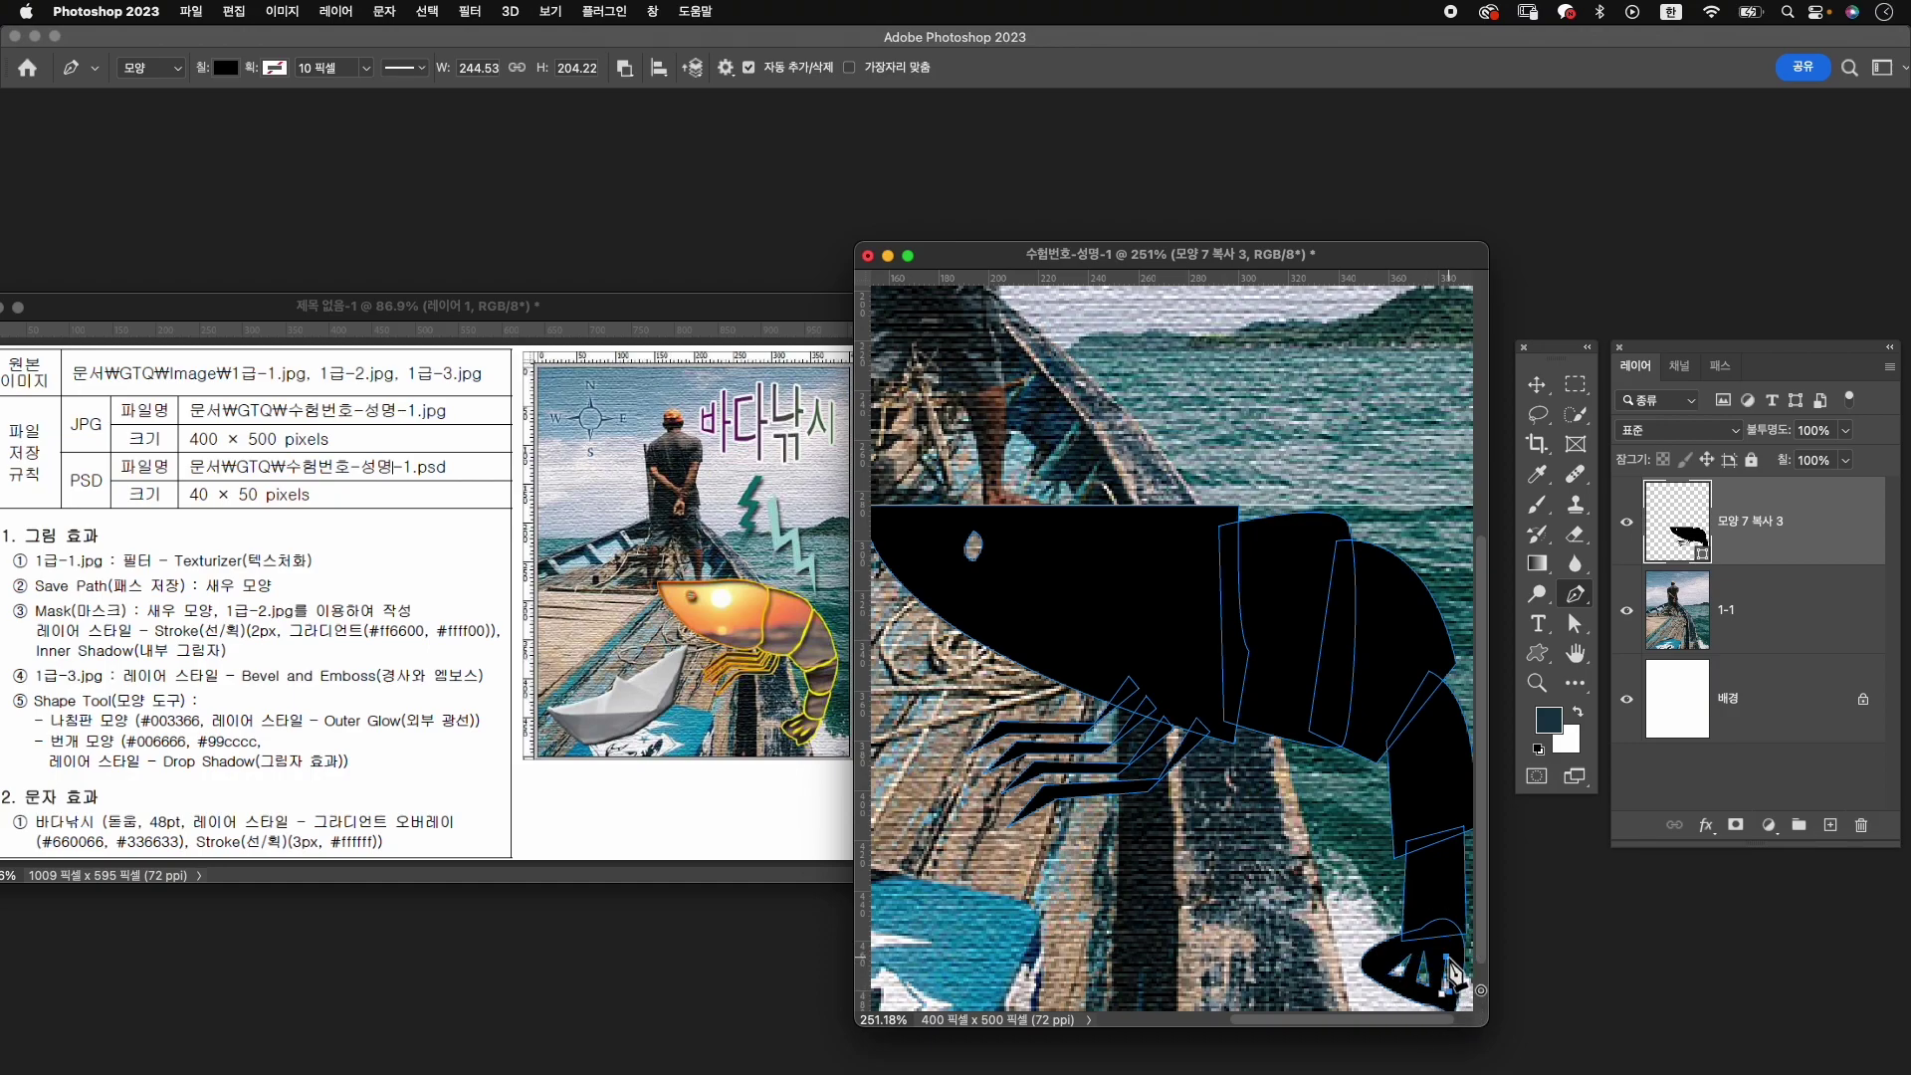
{"action": "left_click", "coordinate": [1227, 674], "text": "alt"}
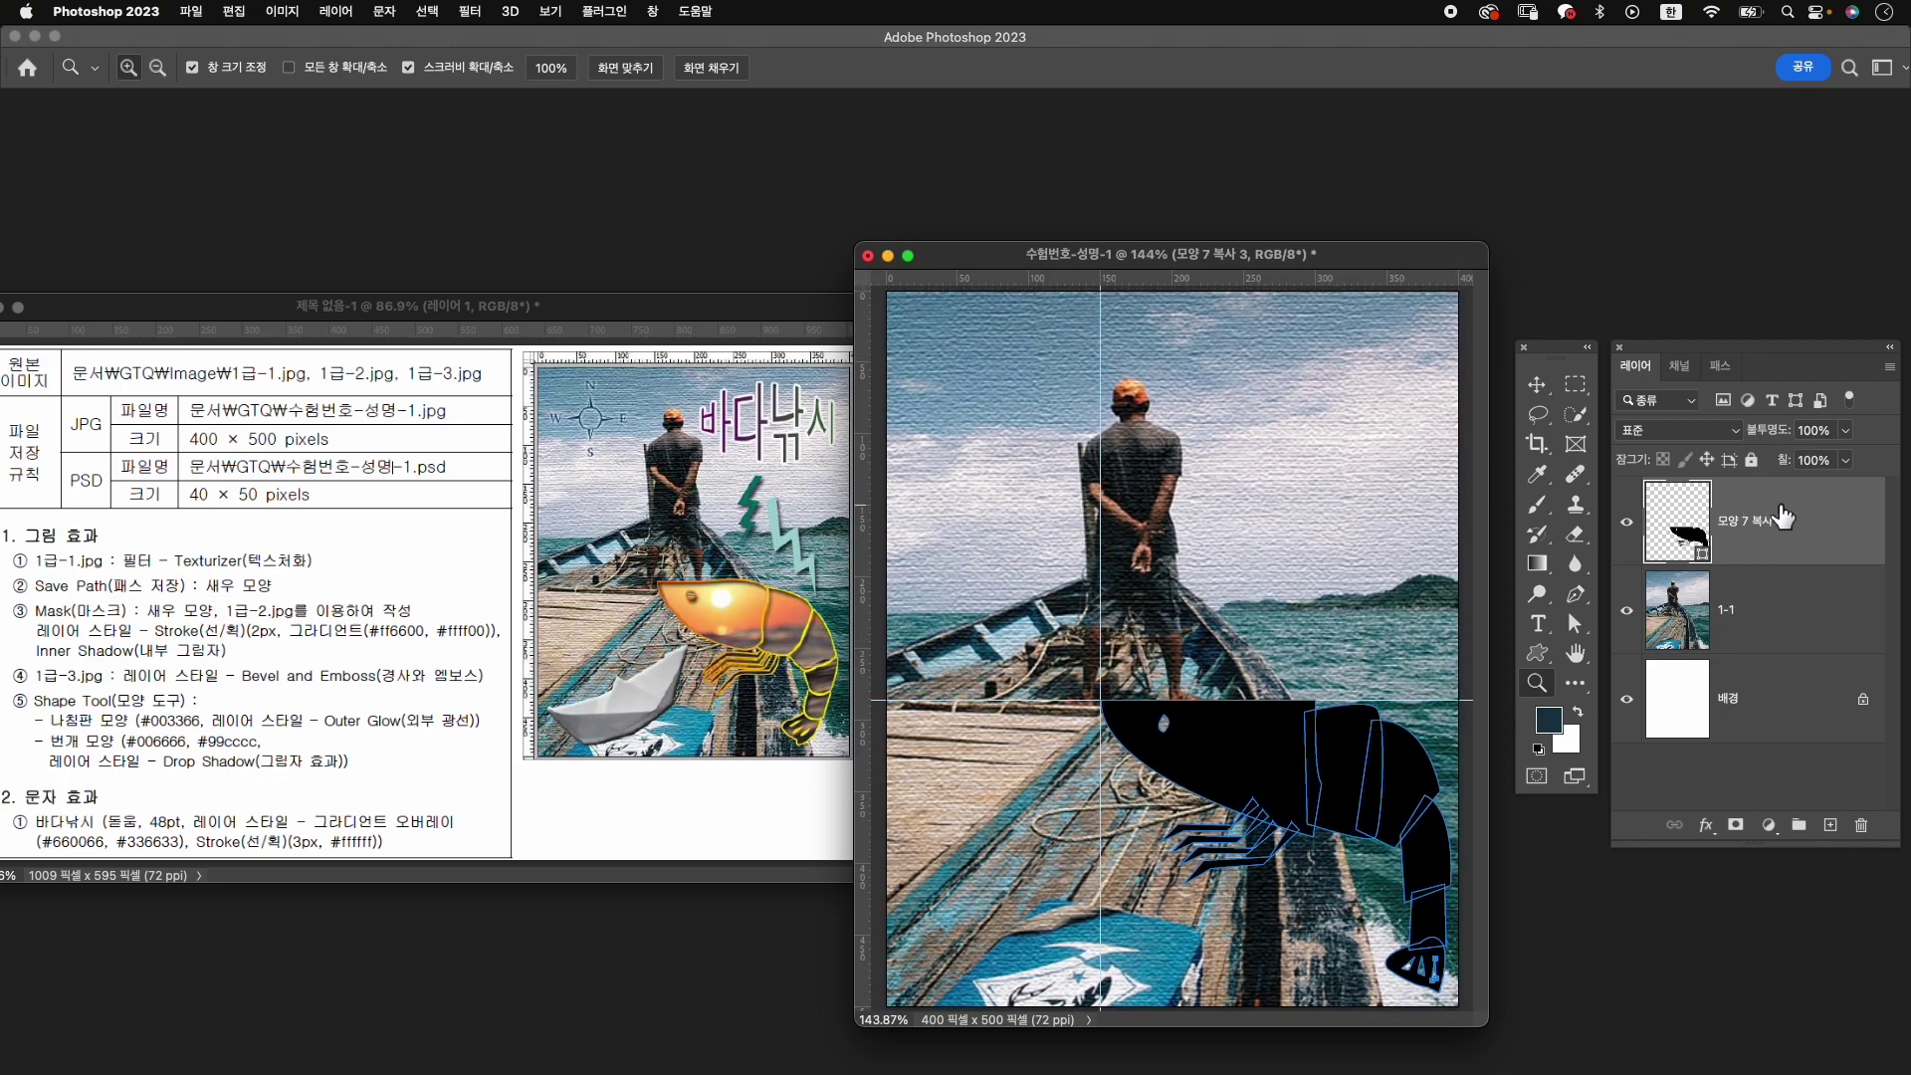
{"action": "key", "text": "v"}
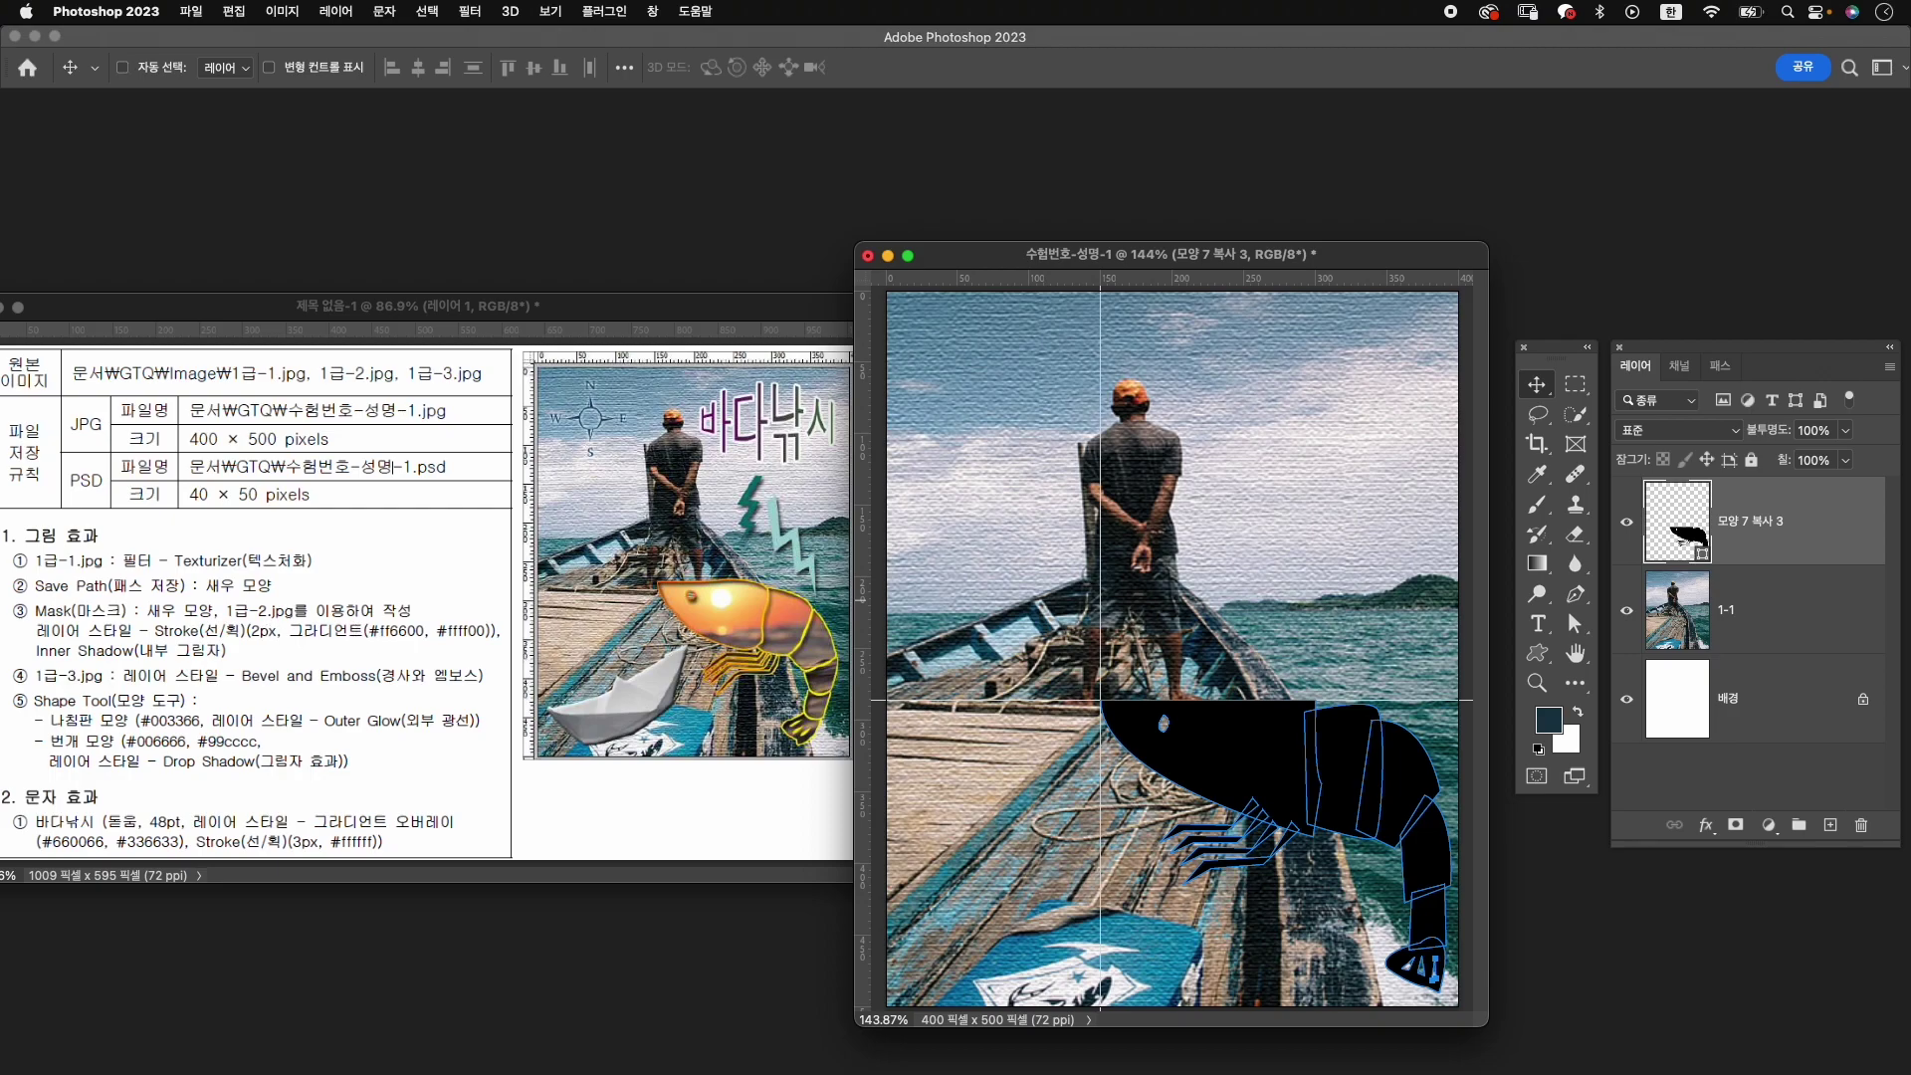
Copy the sunset photo 1급-2.jpg into the exam document as a layer named 1-2.
{"action": "key", "text": "super+o"}
{"action": "left_click", "coordinate": [749, 263]}
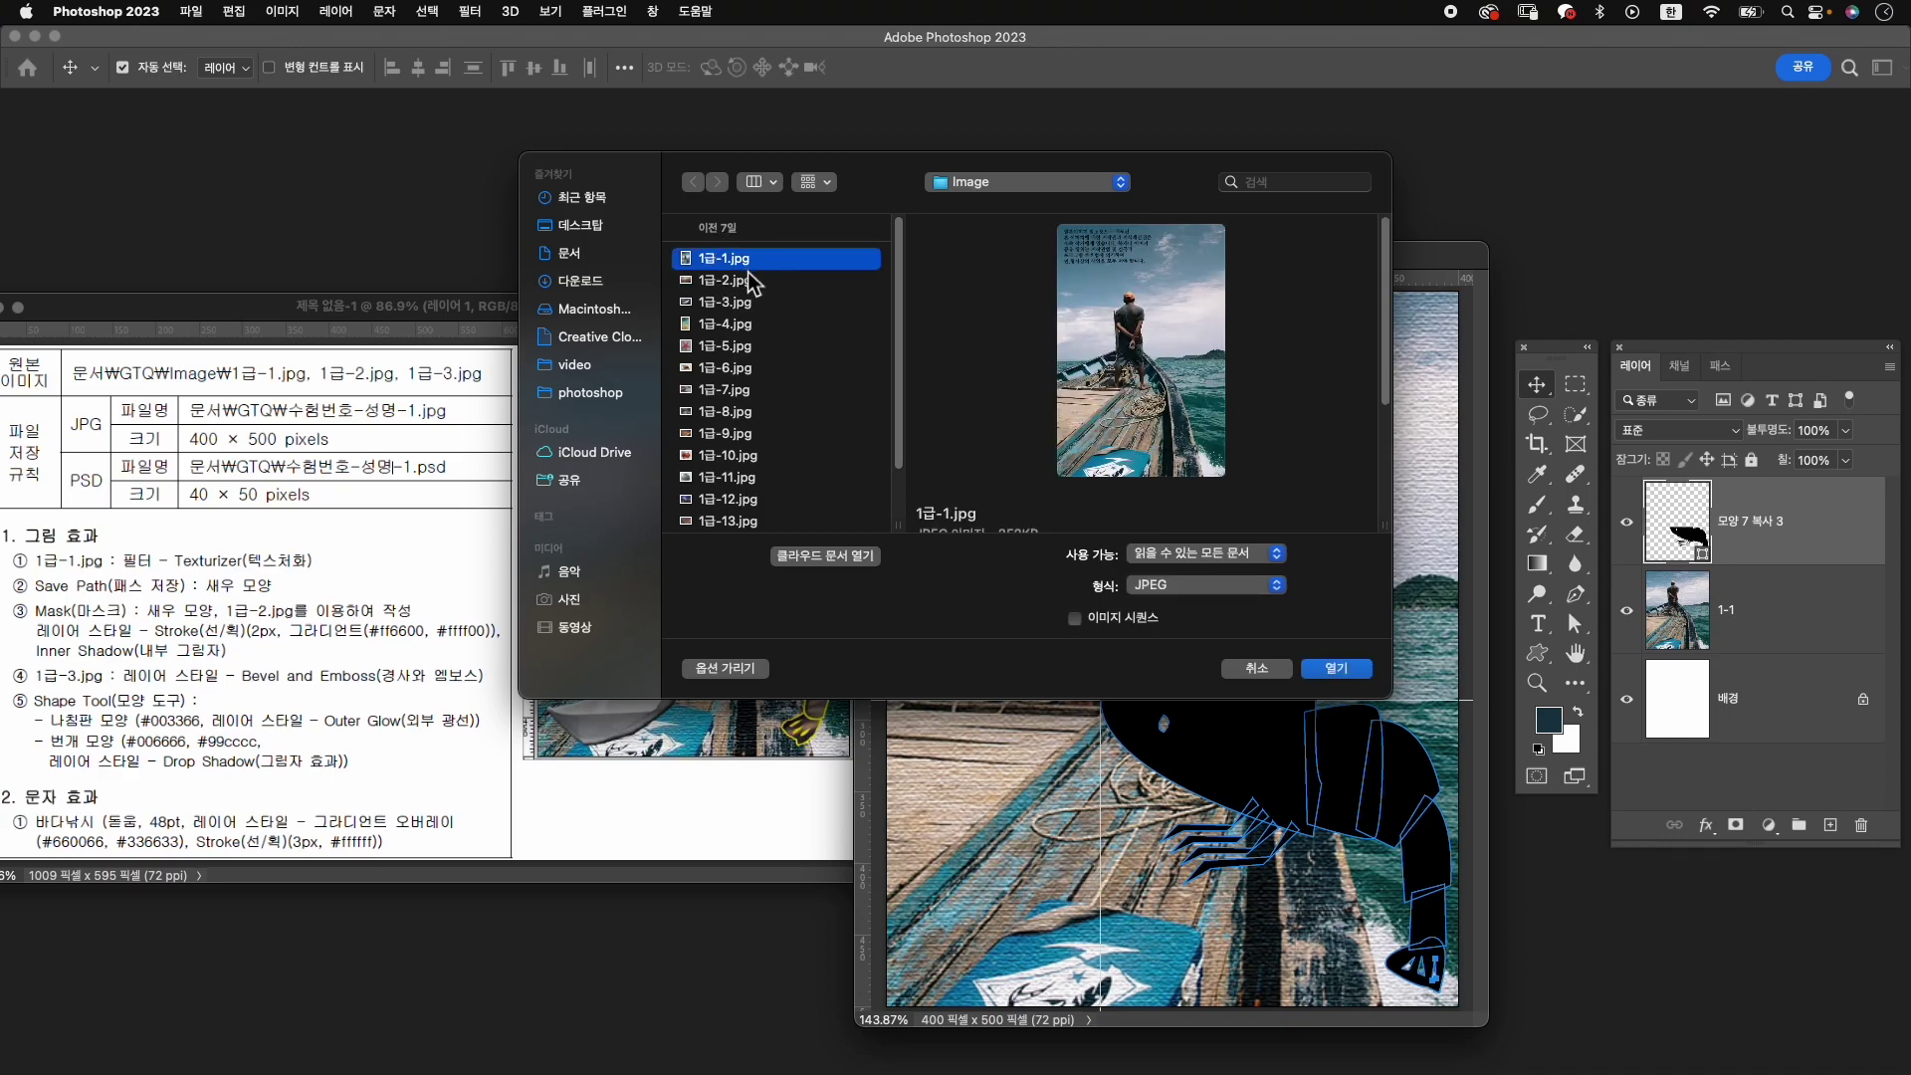
{"action": "left_click", "coordinate": [1334, 667]}
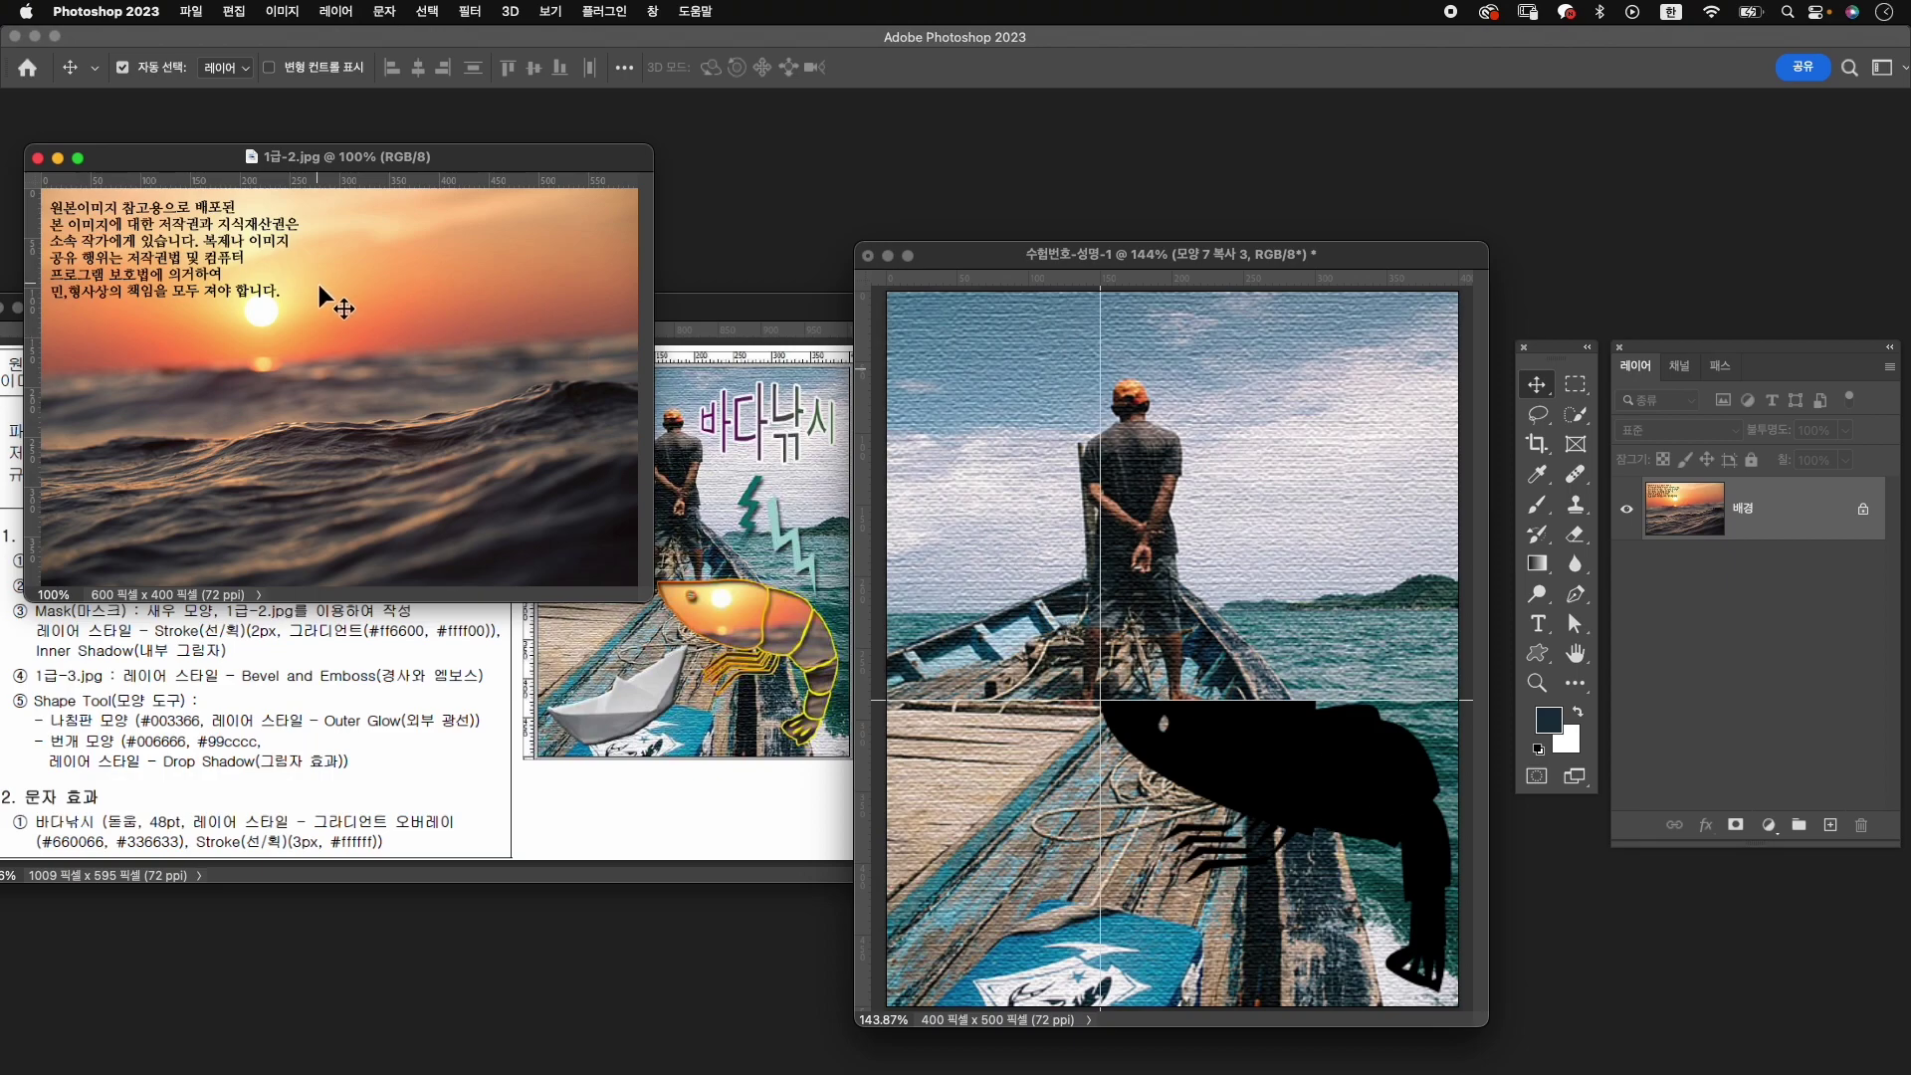
{"action": "mouse_move", "coordinate": [468, 306]}
{"action": "left_mouse_down"}
{"action": "mouse_move", "coordinate": [740, 363]}
{"action": "mouse_move", "coordinate": [1269, 609]}
{"action": "left_mouse_up"}
{"action": "left_click", "coordinate": [80, 127]}
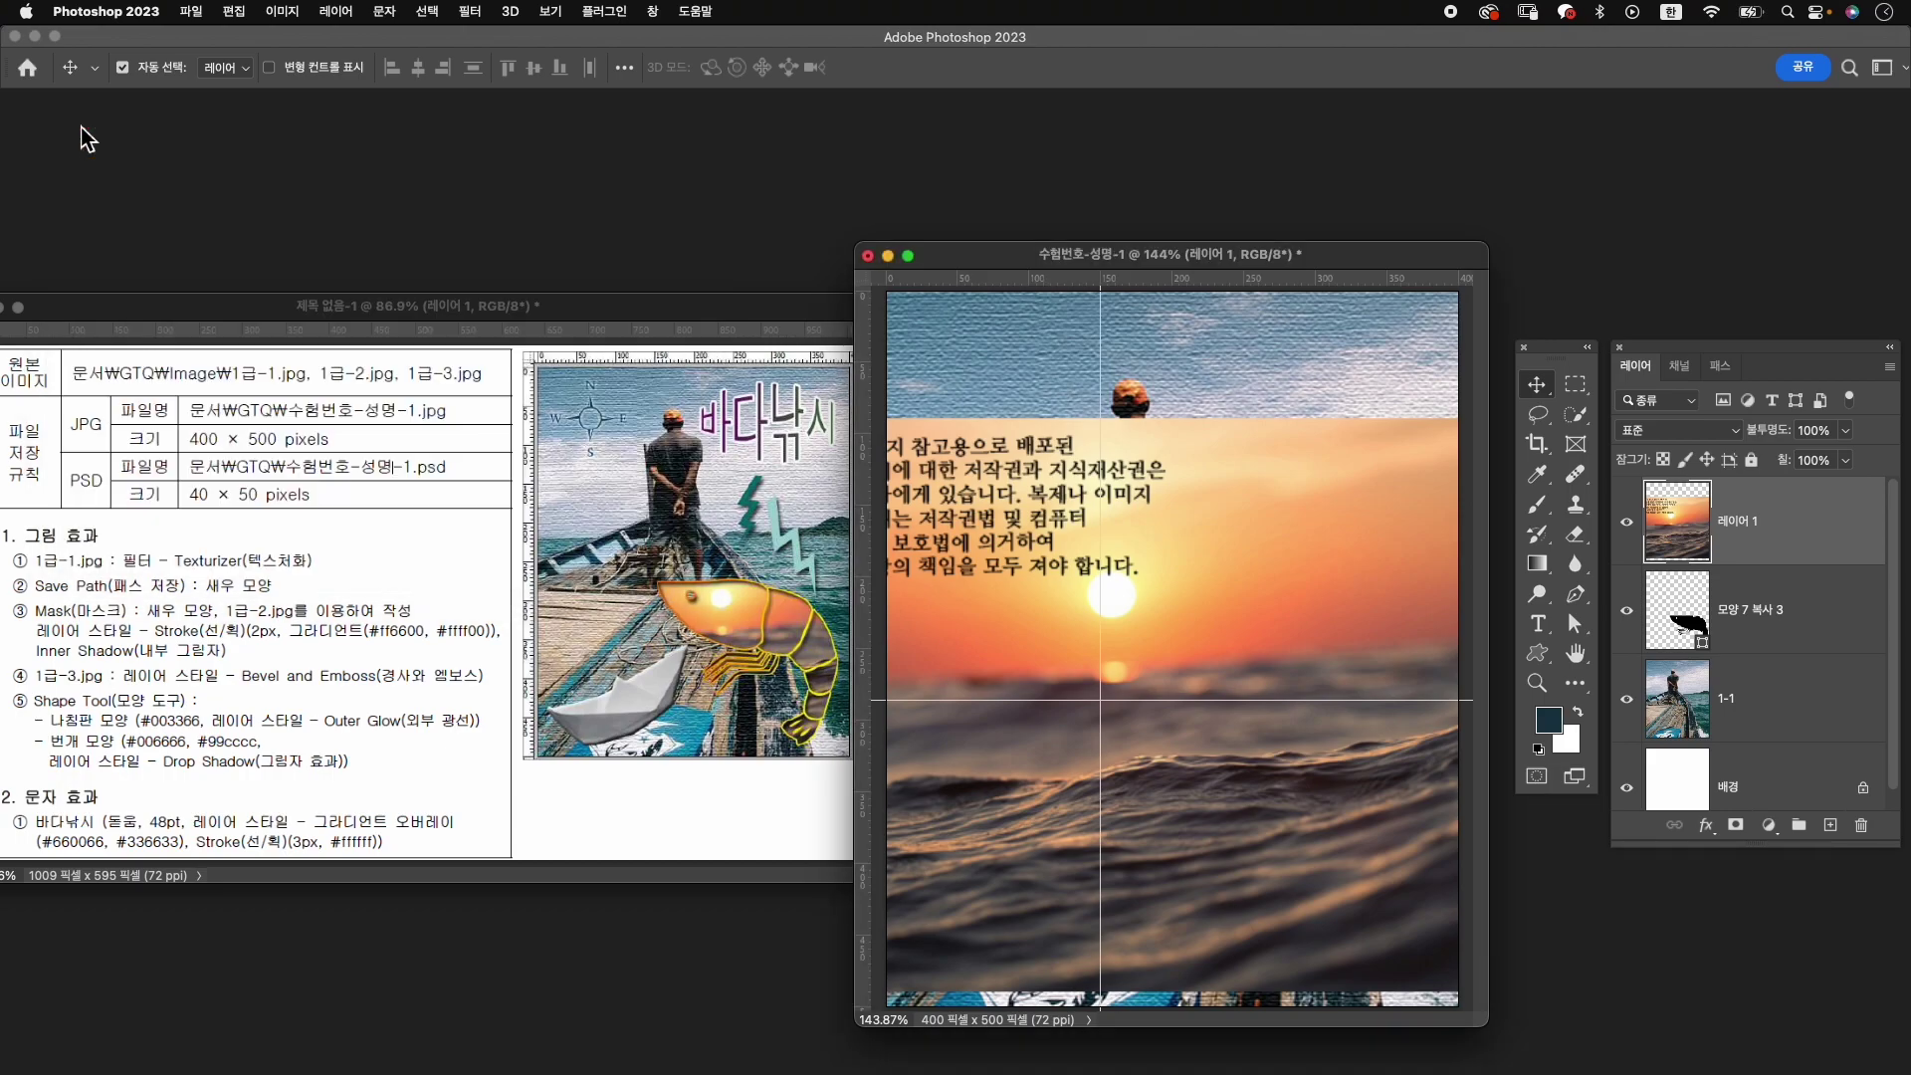
{"action": "double_click", "coordinate": [1737, 520]}
{"action": "type", "text": "1-"}
{"action": "type", "text": "2"}
{"action": "key", "text": "Return"}
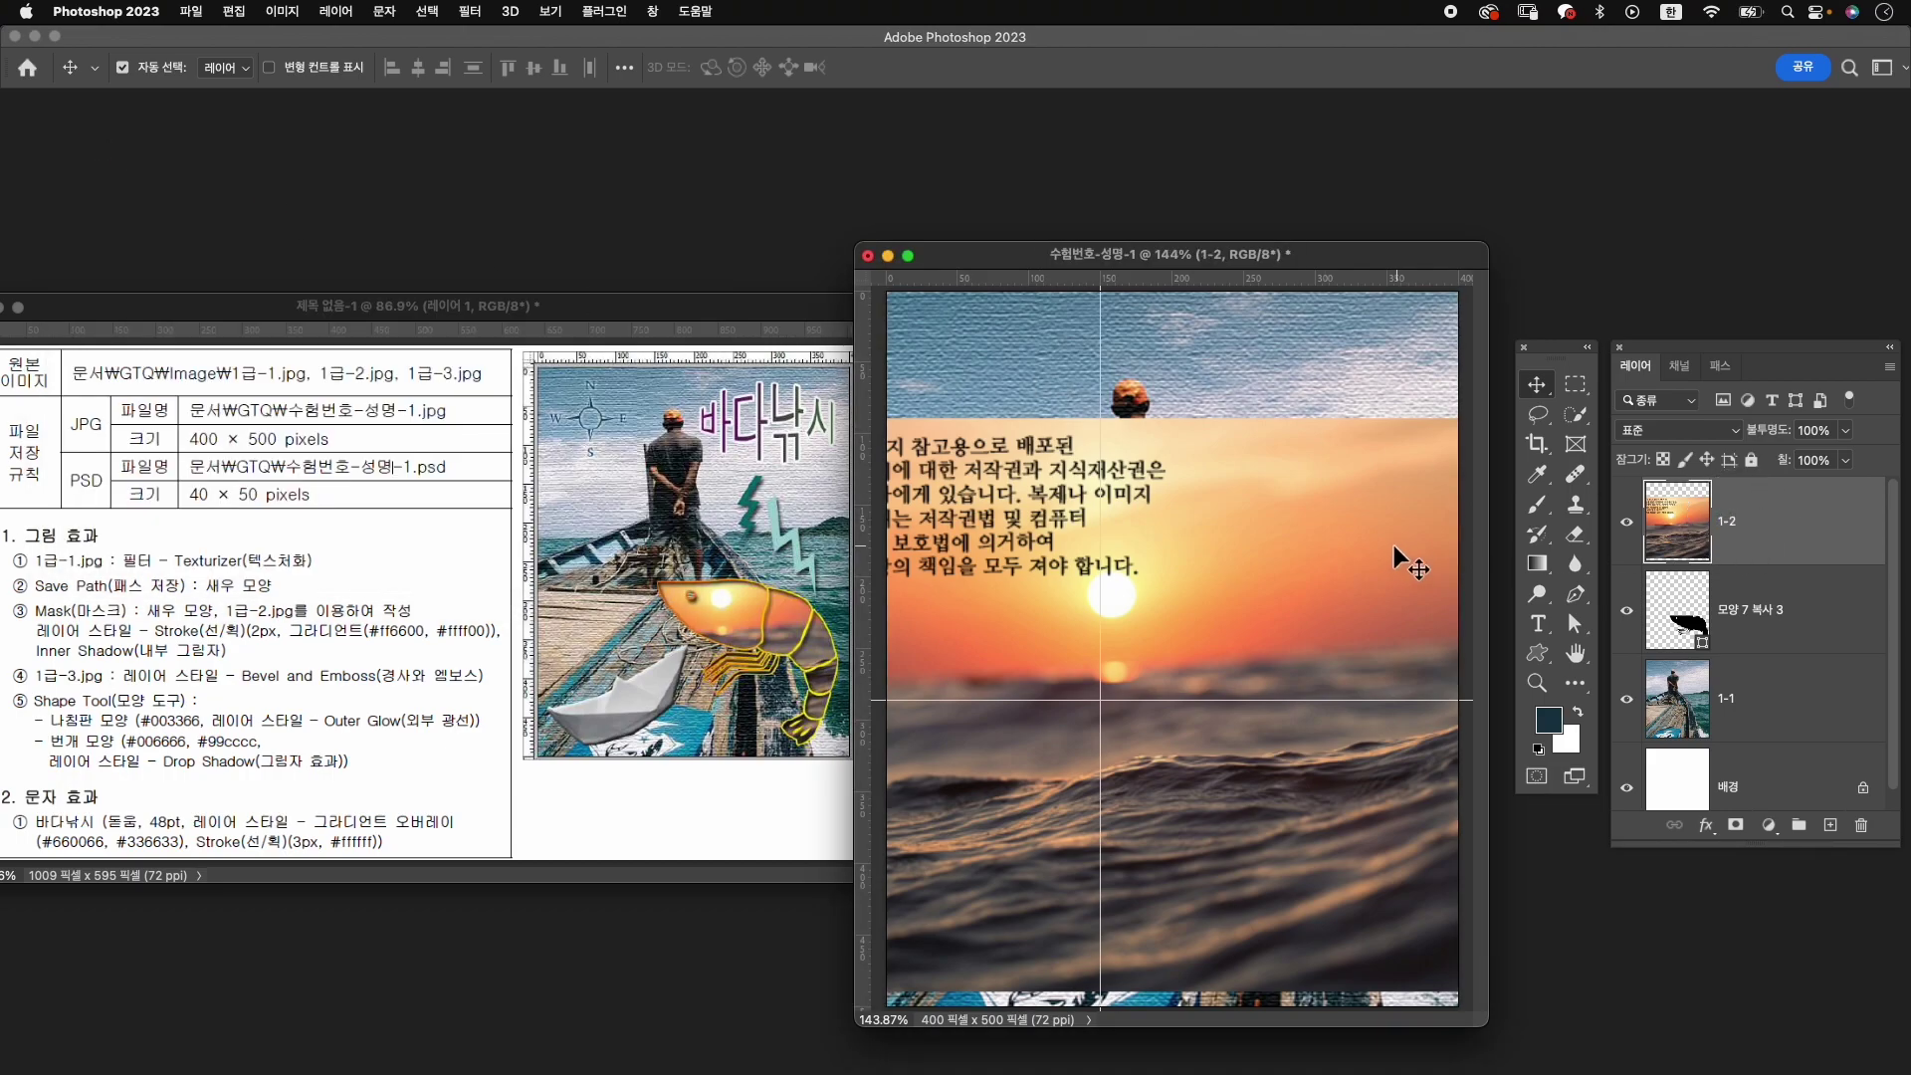
Scale the 1-2 sunset layer to about 66% over the shrimp at 51% opacity.
{"action": "key", "text": "ctrl+t"}
{"action": "left_click_drag", "start_coordinate": [1216, 542], "coordinate": [1365, 442]}
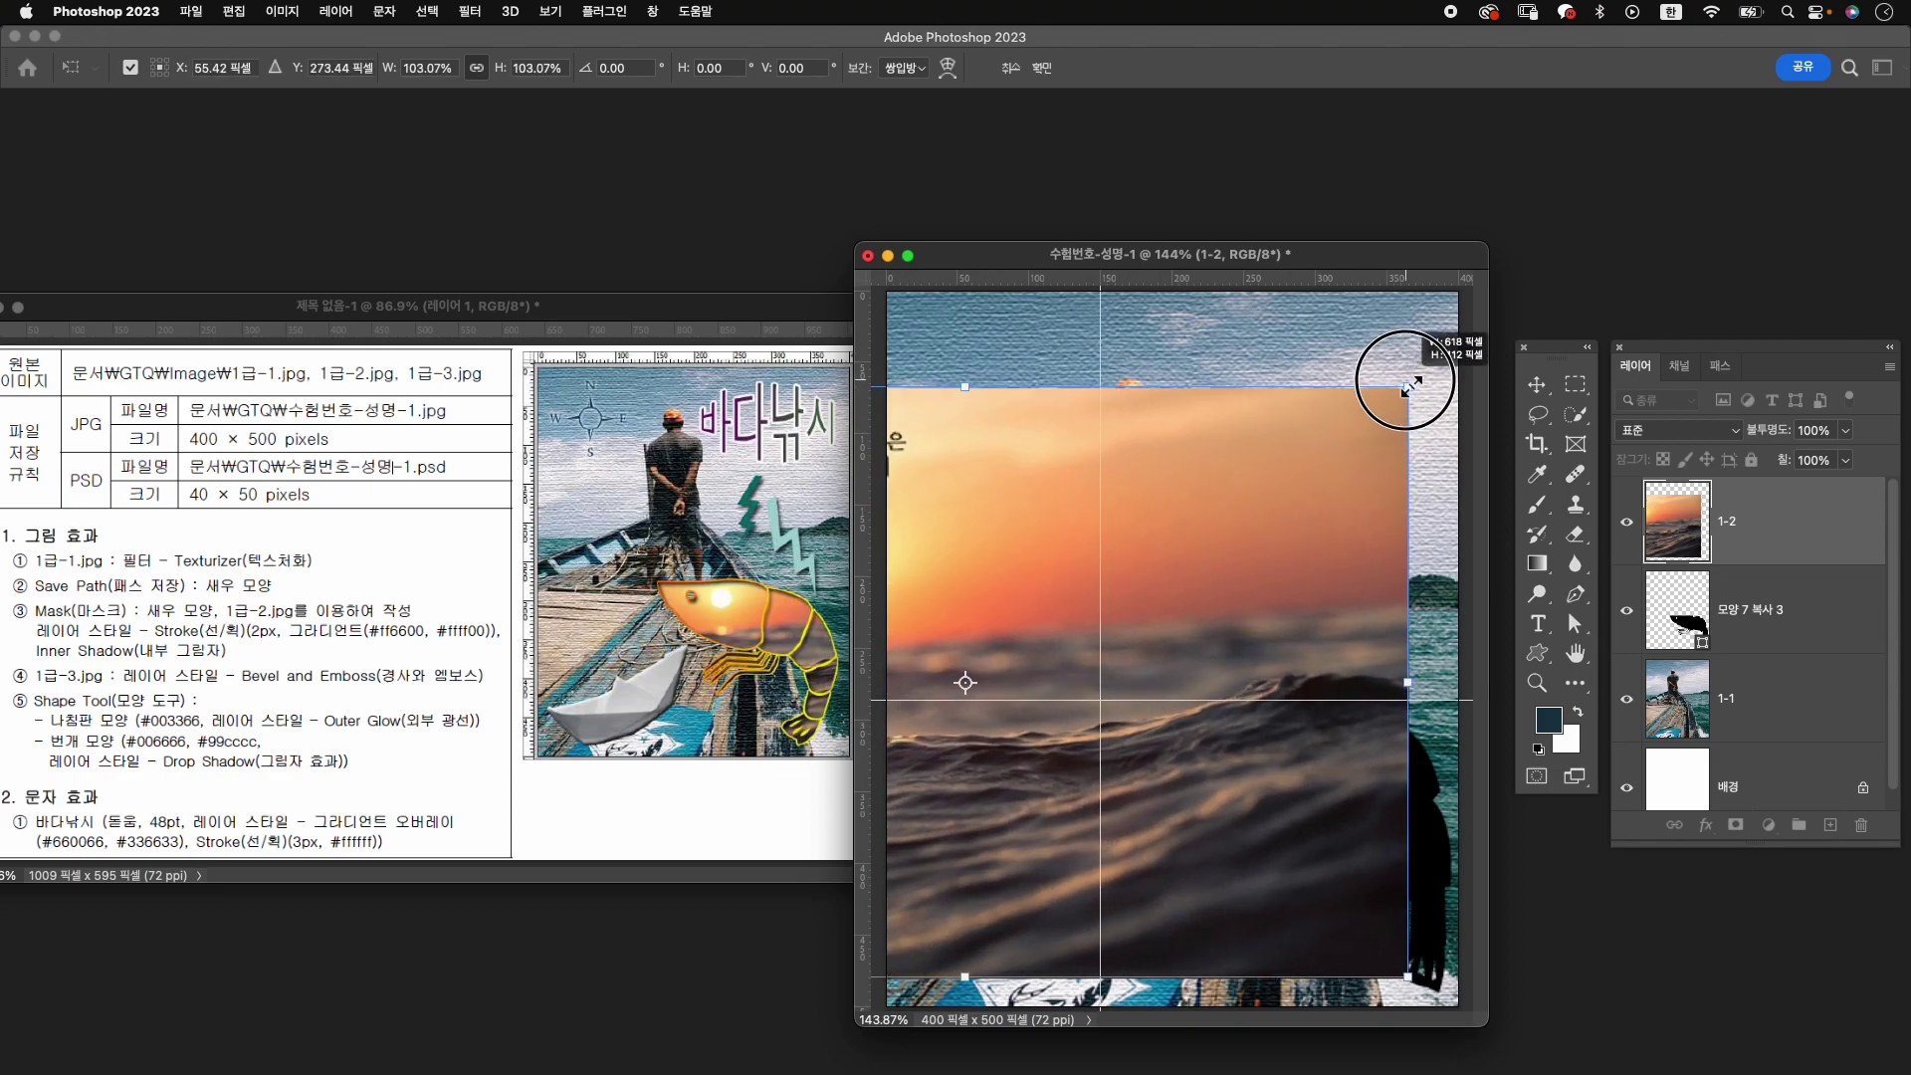
{"action": "left_click_drag", "start_coordinate": [1388, 408], "coordinate": [1402, 391]}
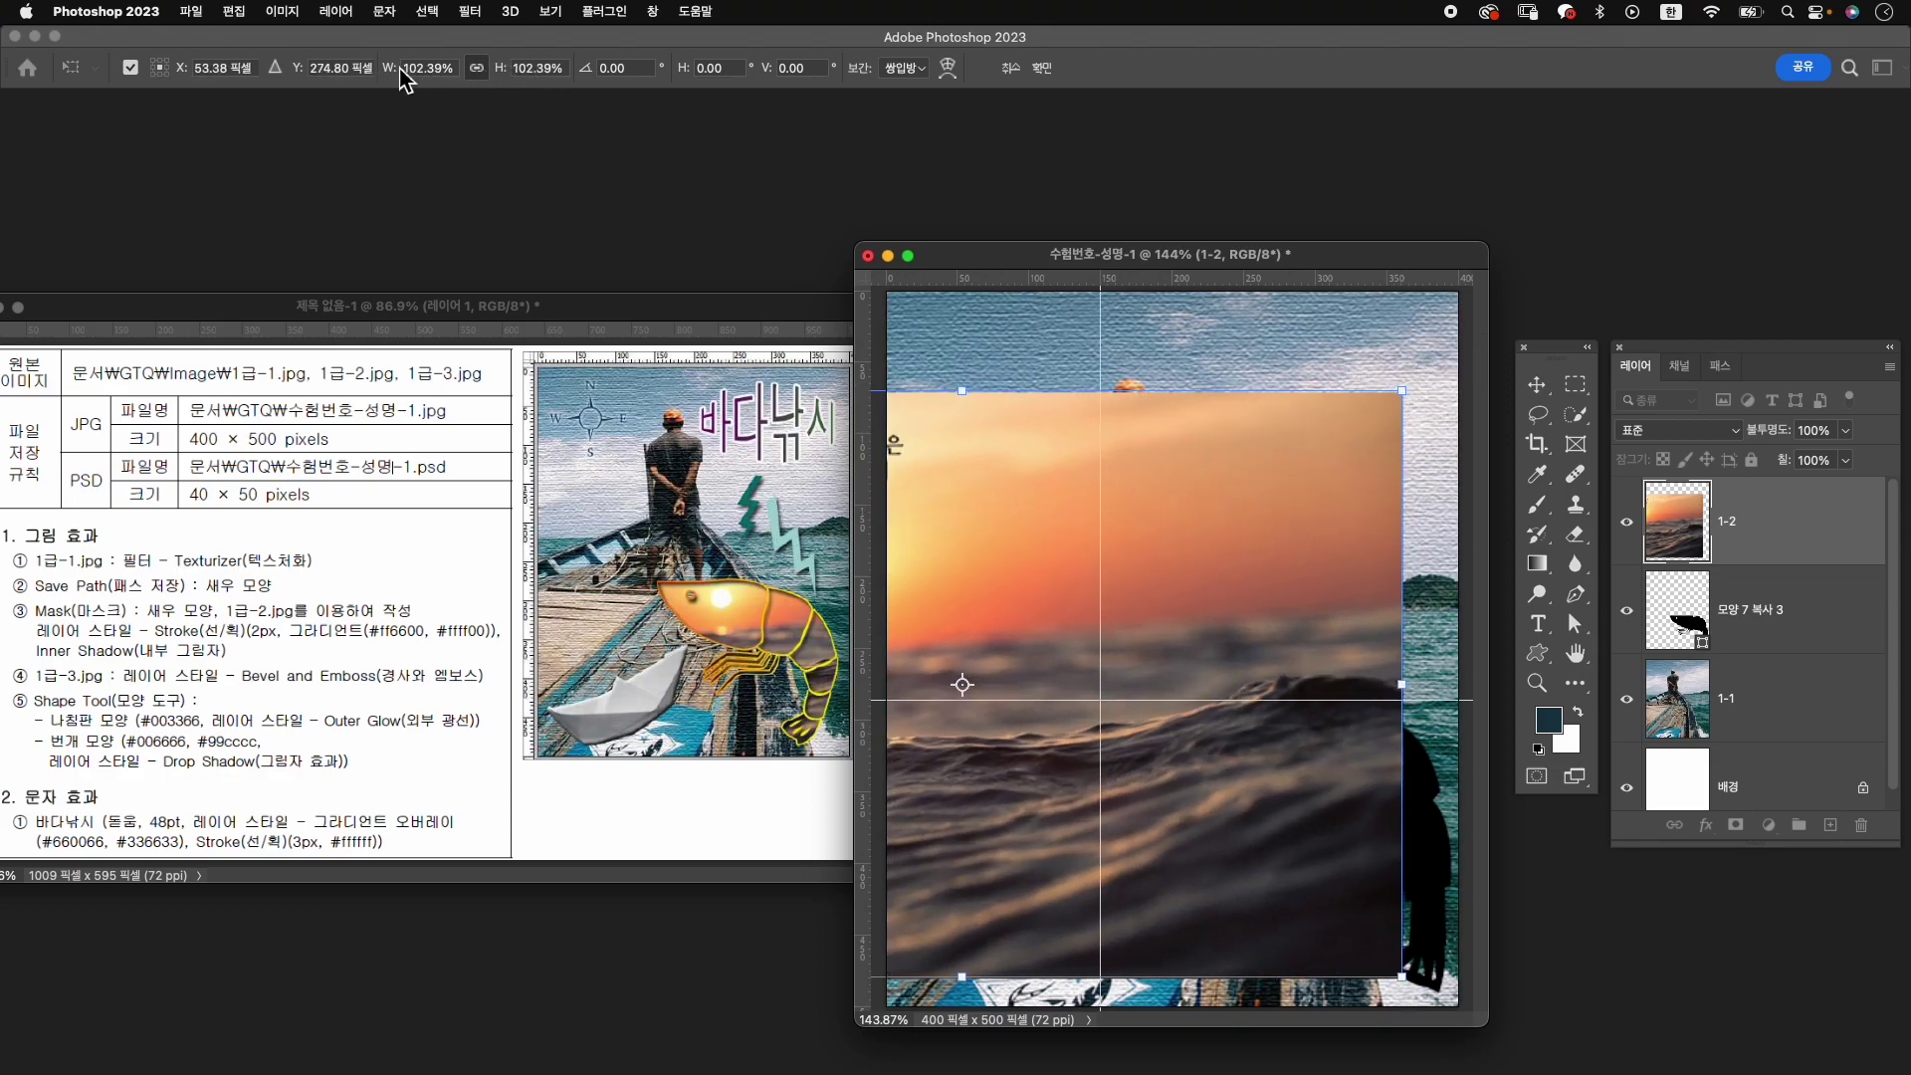
{"action": "left_click_drag", "start_coordinate": [401, 75], "coordinate": [358, 67]}
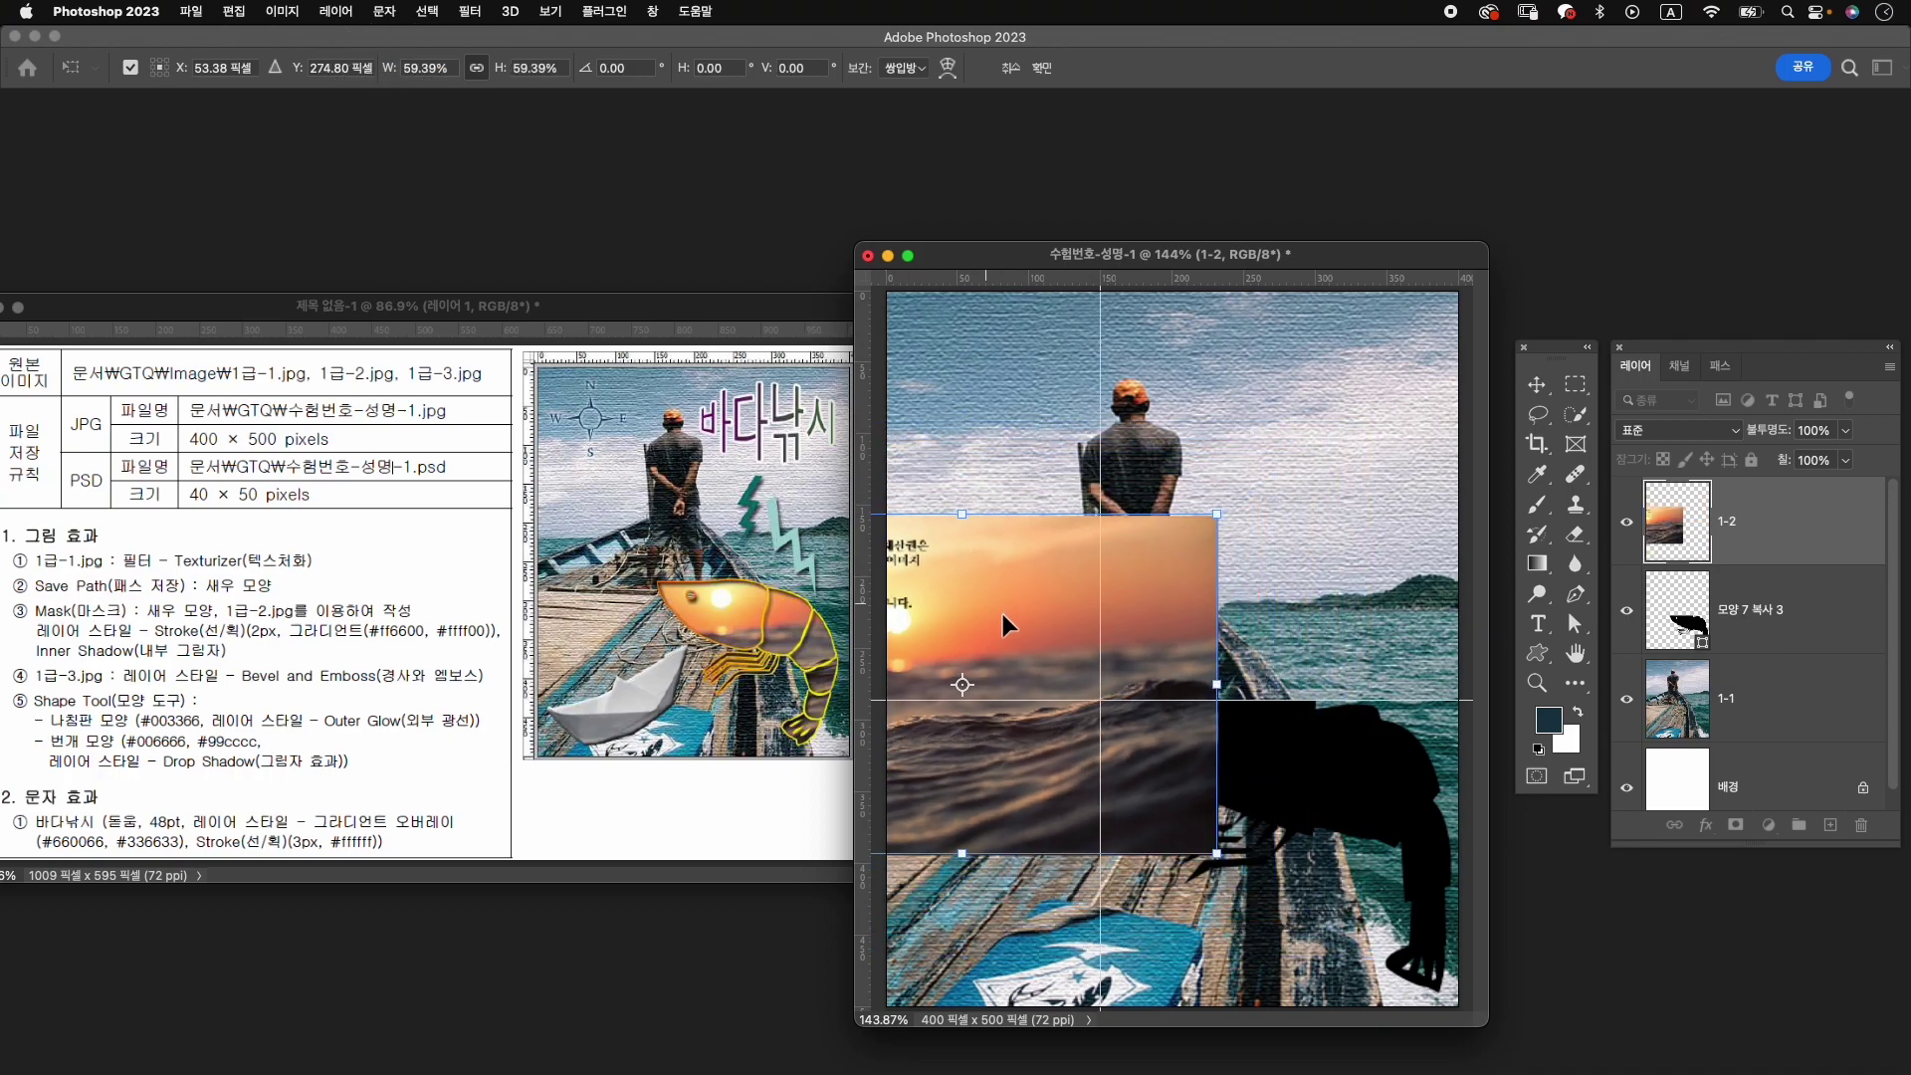
{"action": "left_click_drag", "start_coordinate": [1002, 613], "coordinate": [1292, 756]}
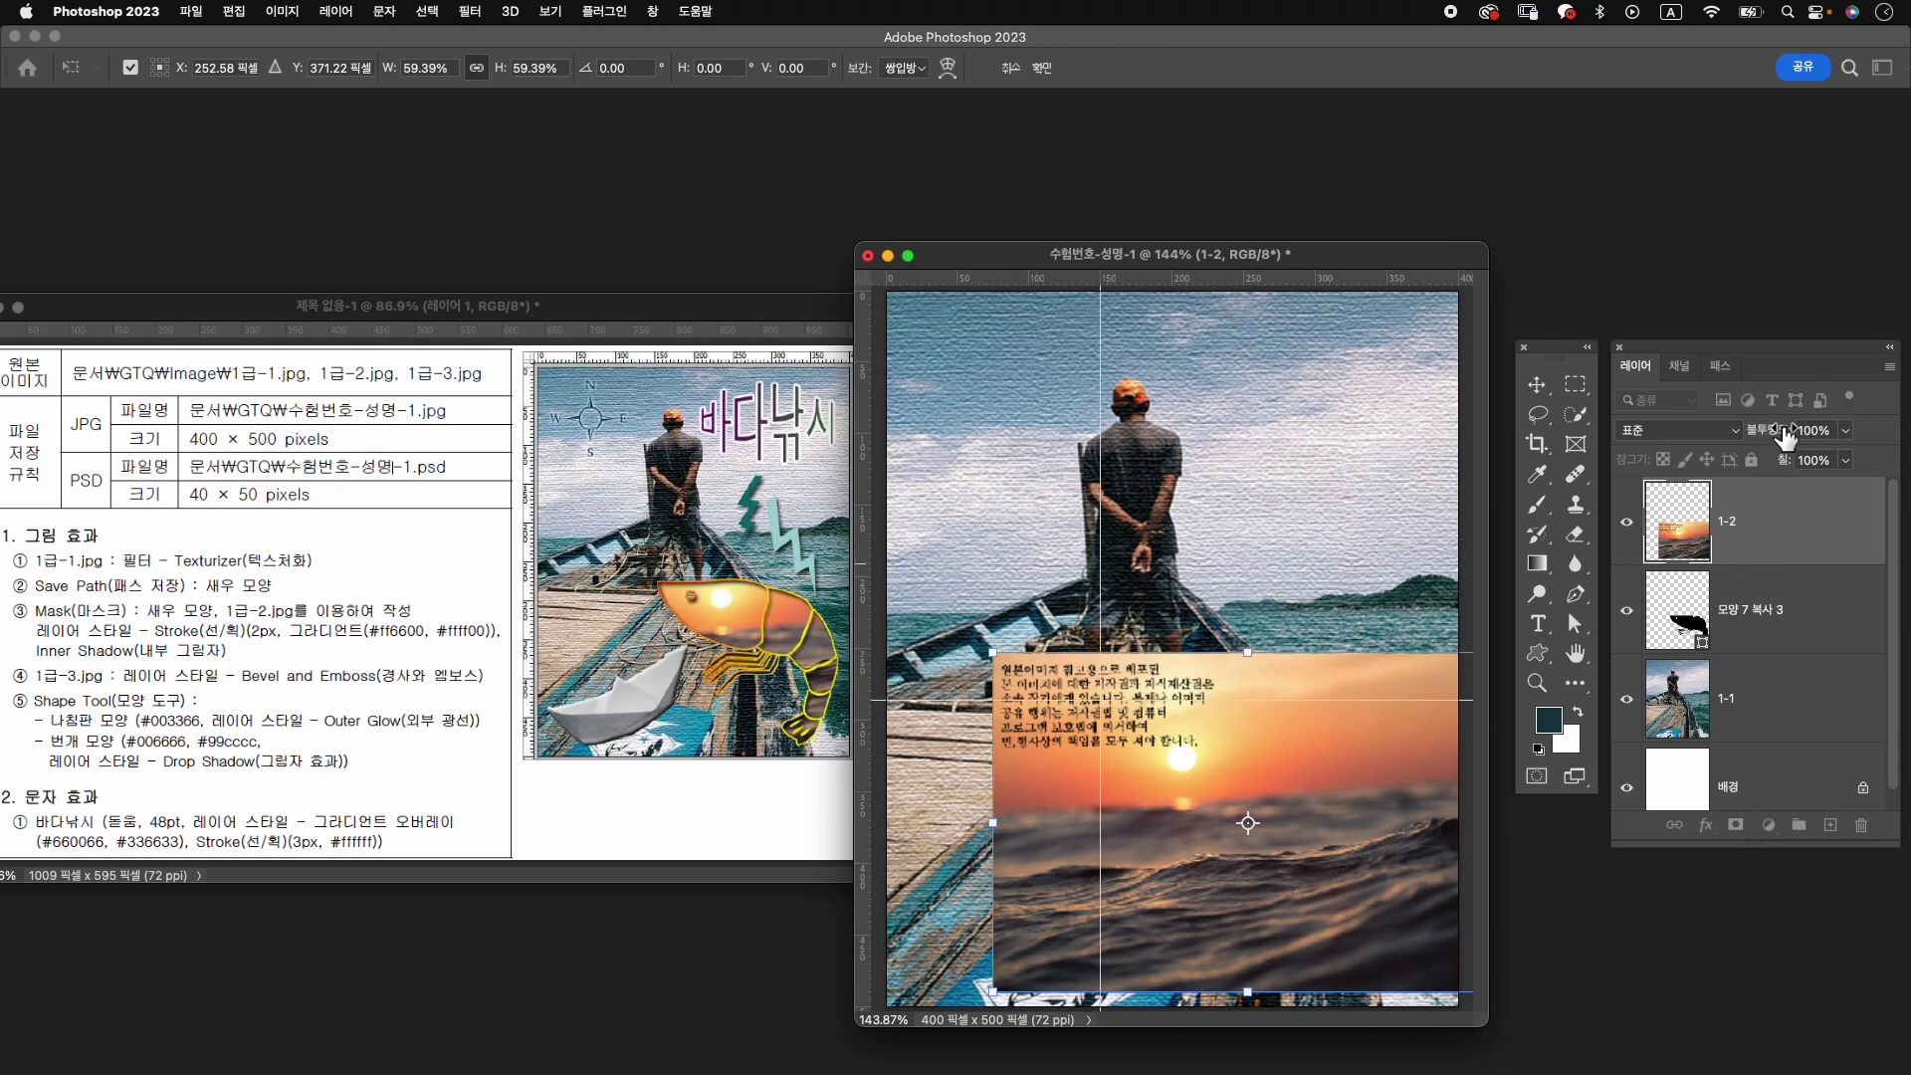
{"action": "left_click_drag", "start_coordinate": [1782, 436], "coordinate": [1734, 443]}
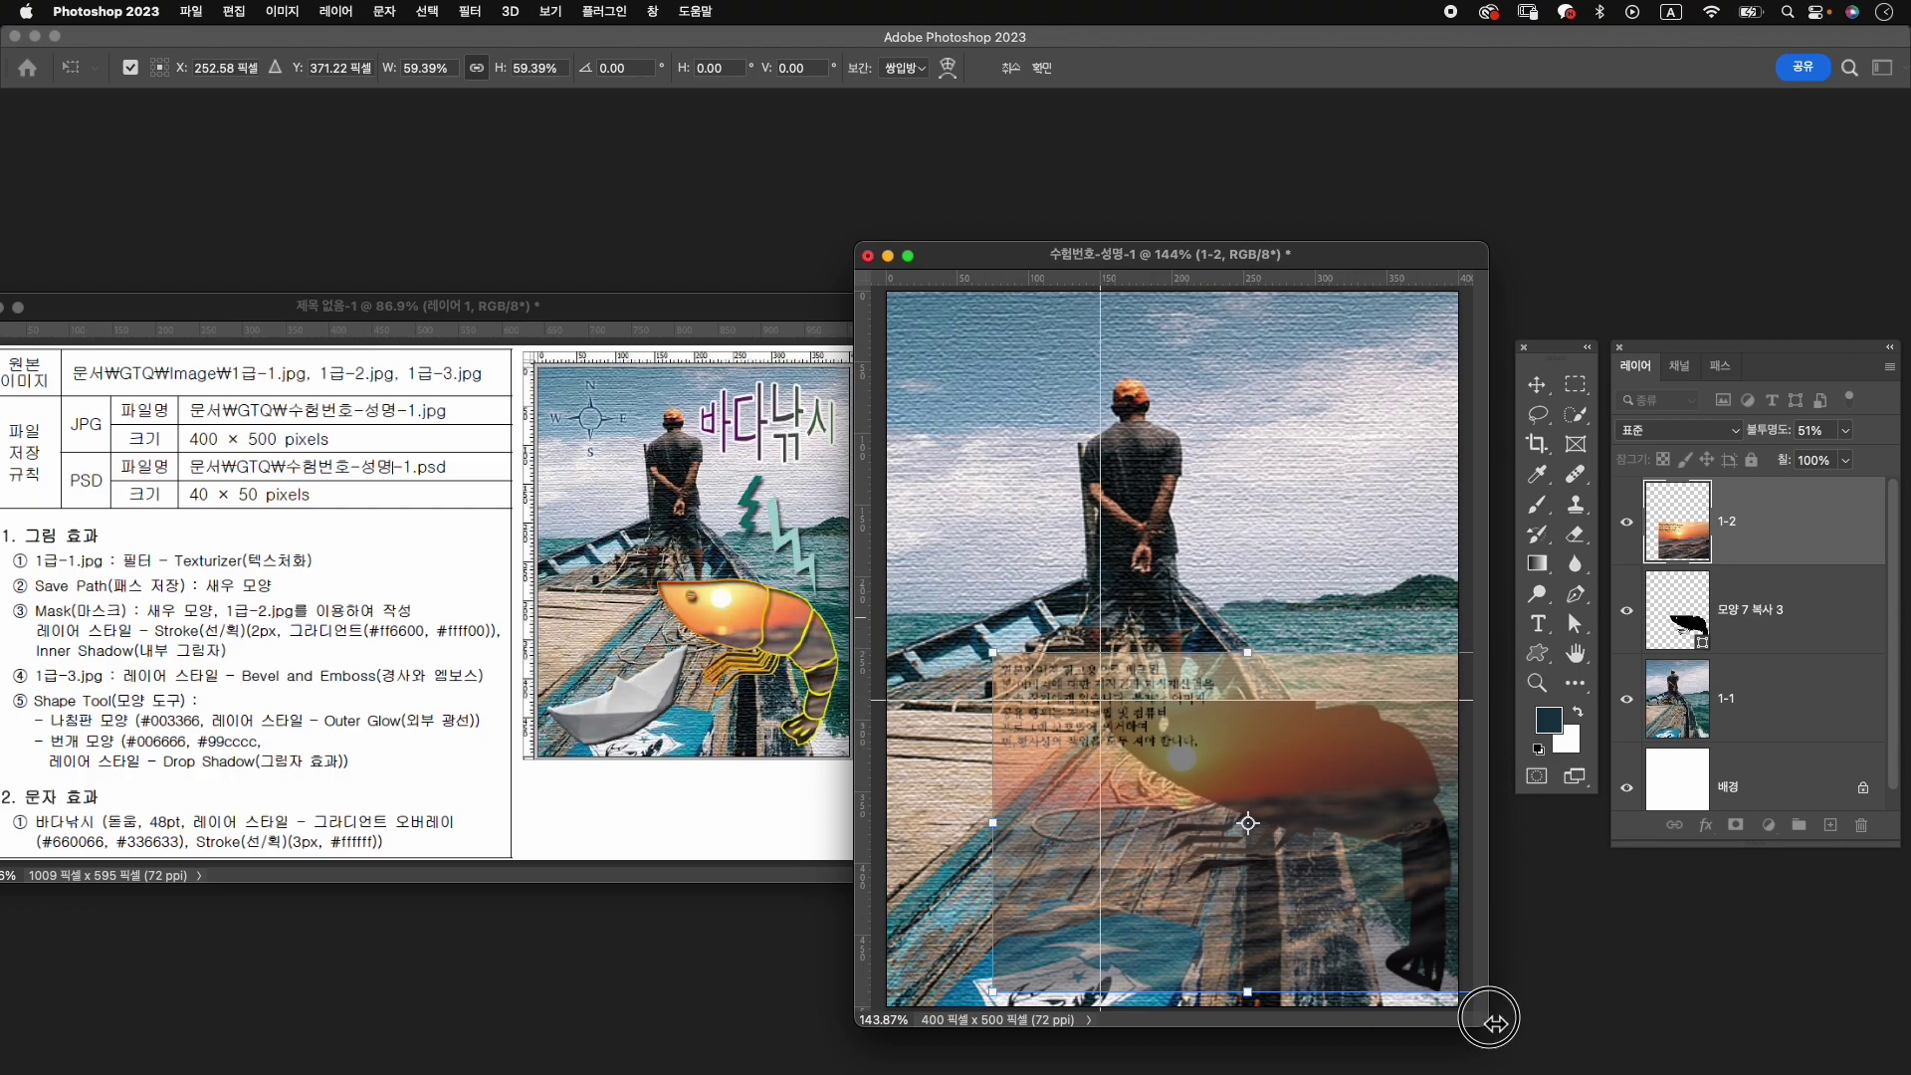
{"action": "left_click_drag", "start_coordinate": [1489, 1023], "coordinate": [1566, 1031]}
{"action": "left_click_drag", "start_coordinate": [1171, 264], "coordinate": [1129, 264]}
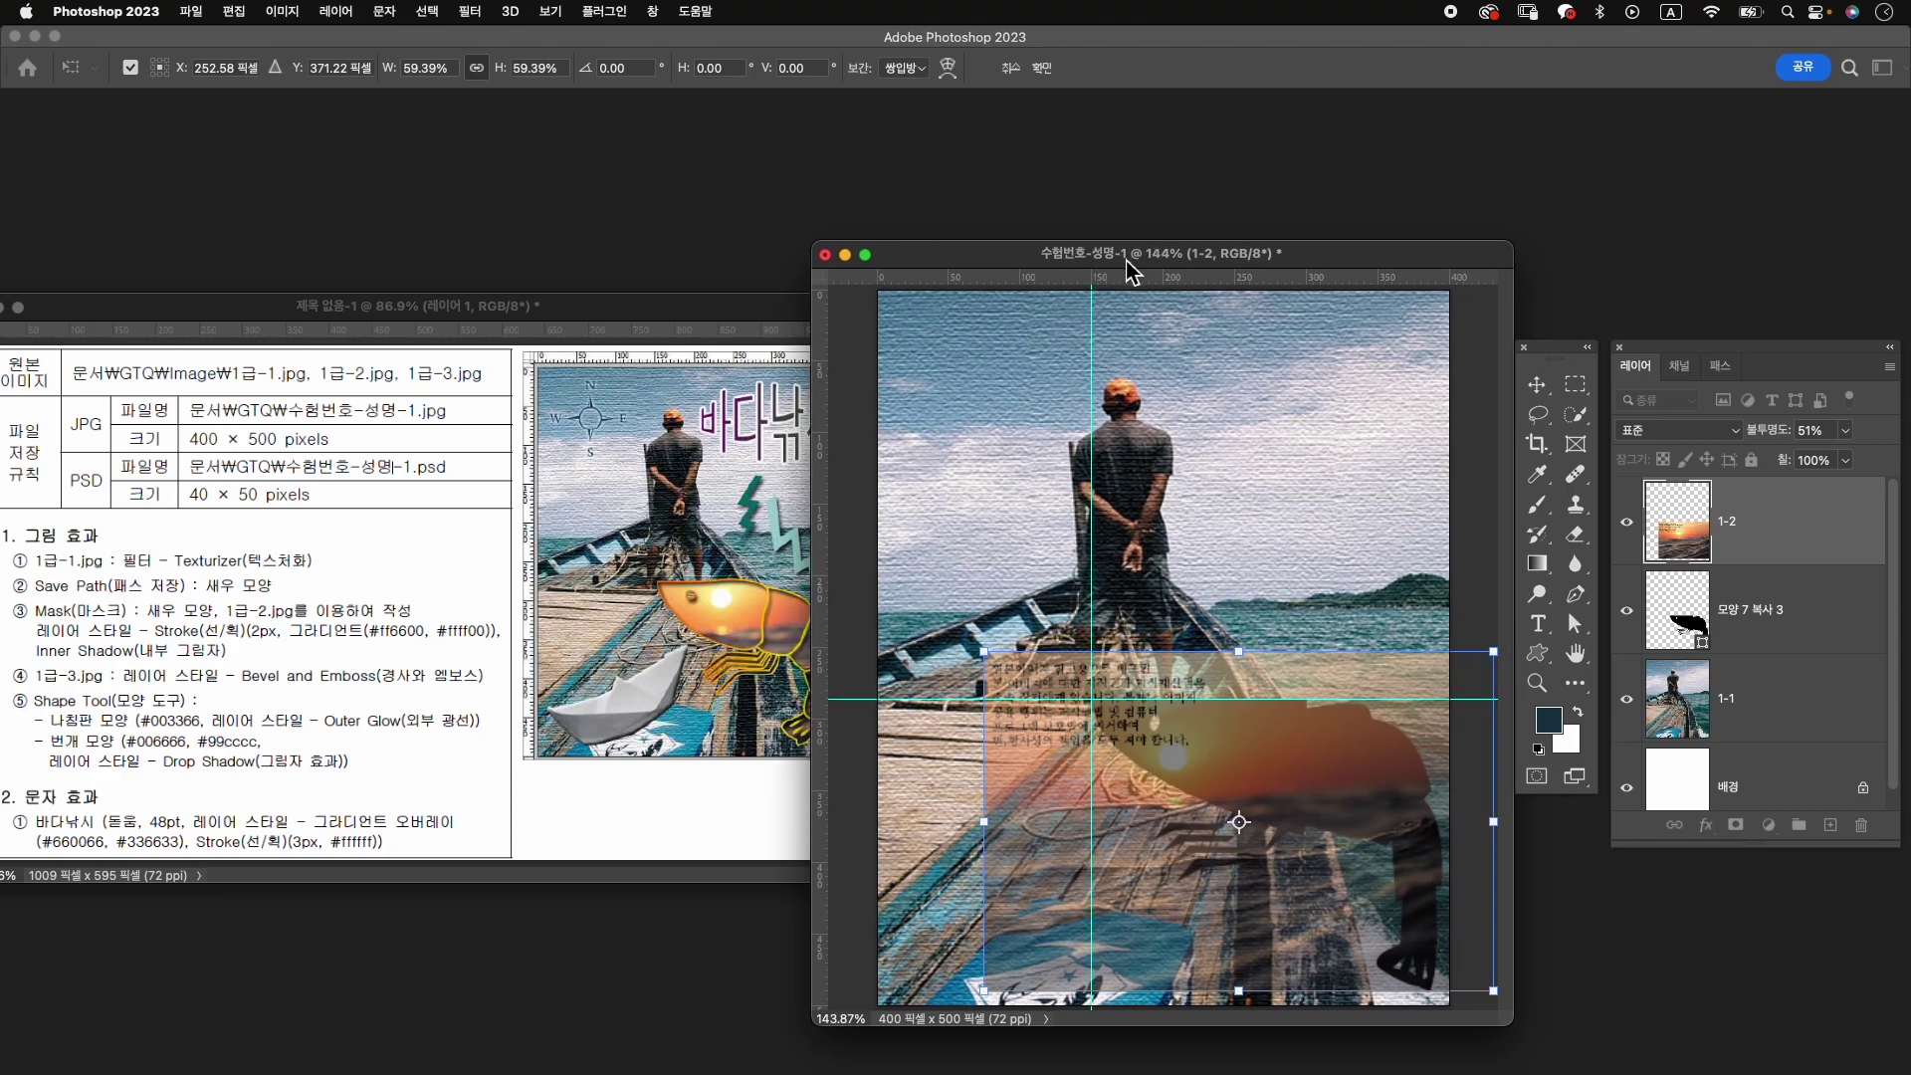
{"action": "left_click_drag", "start_coordinate": [1505, 665], "coordinate": [1550, 609]}
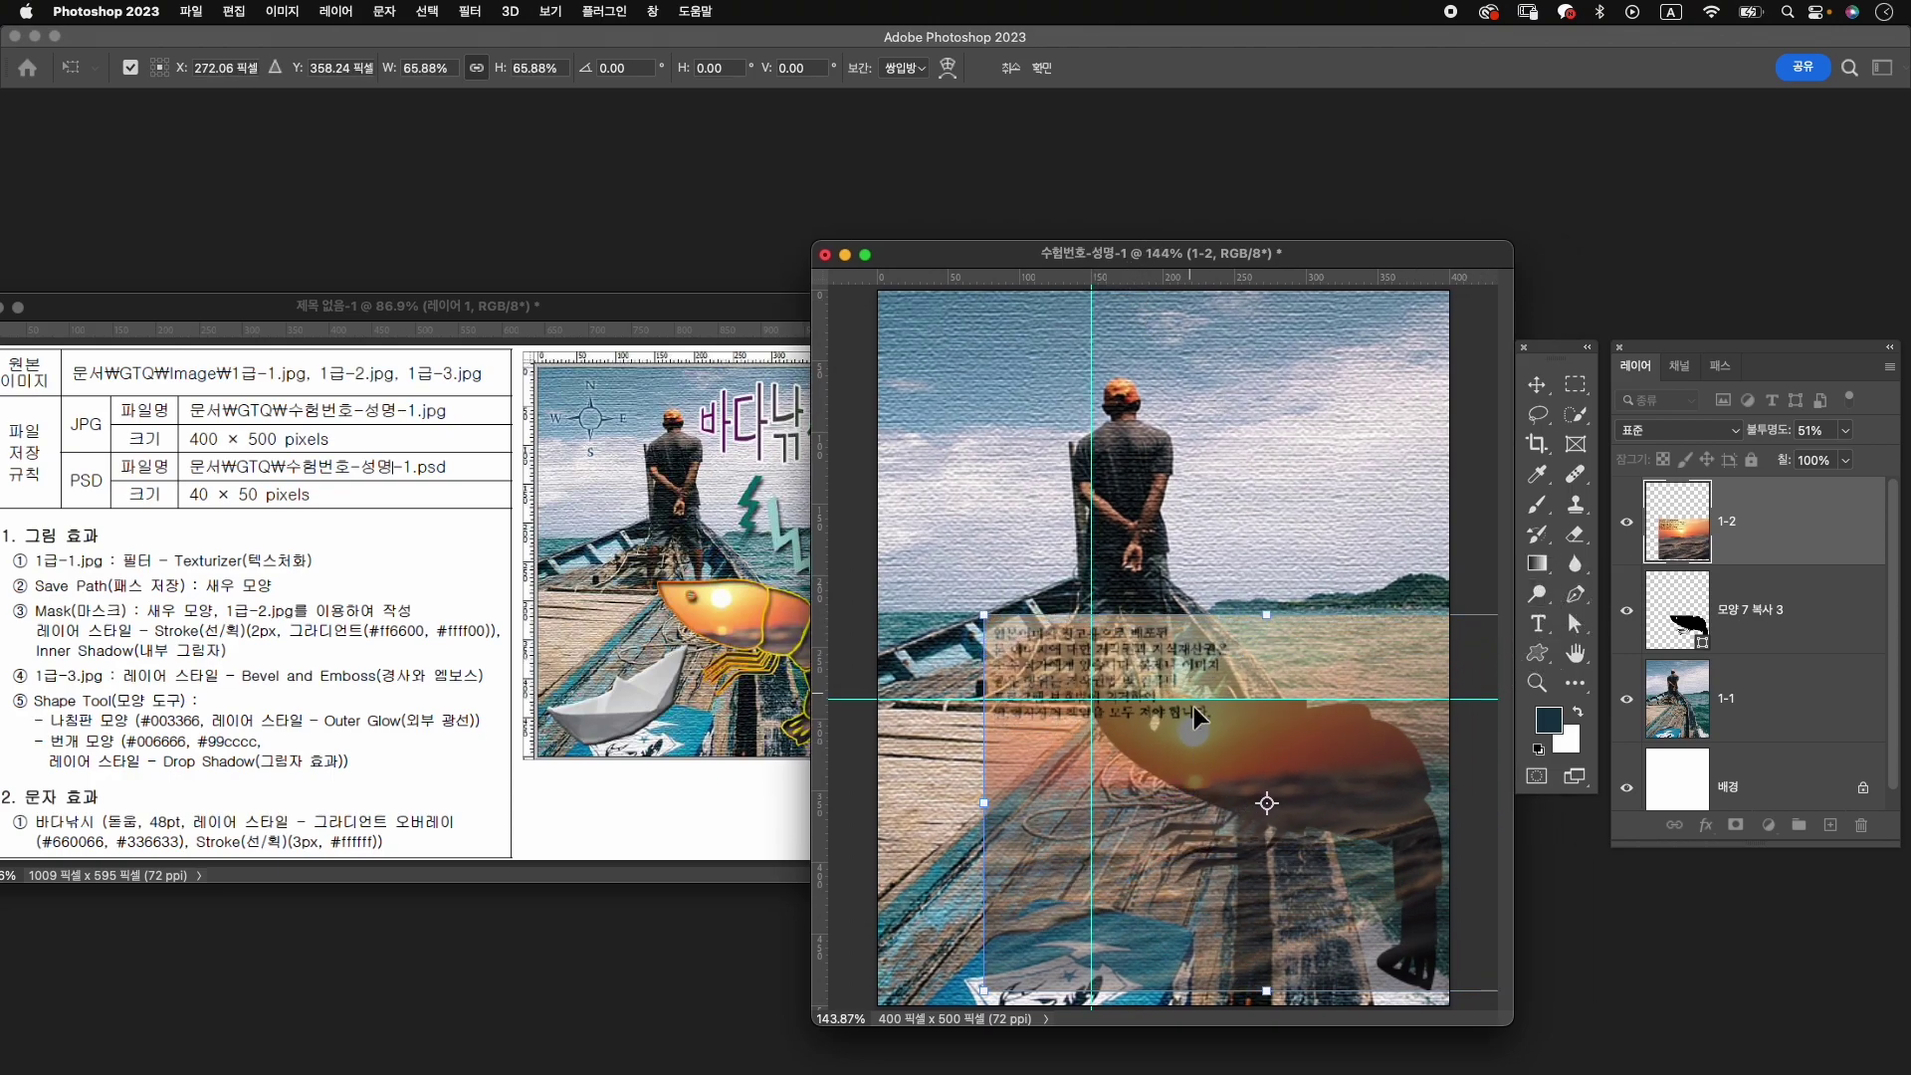
{"action": "key", "text": "Return"}
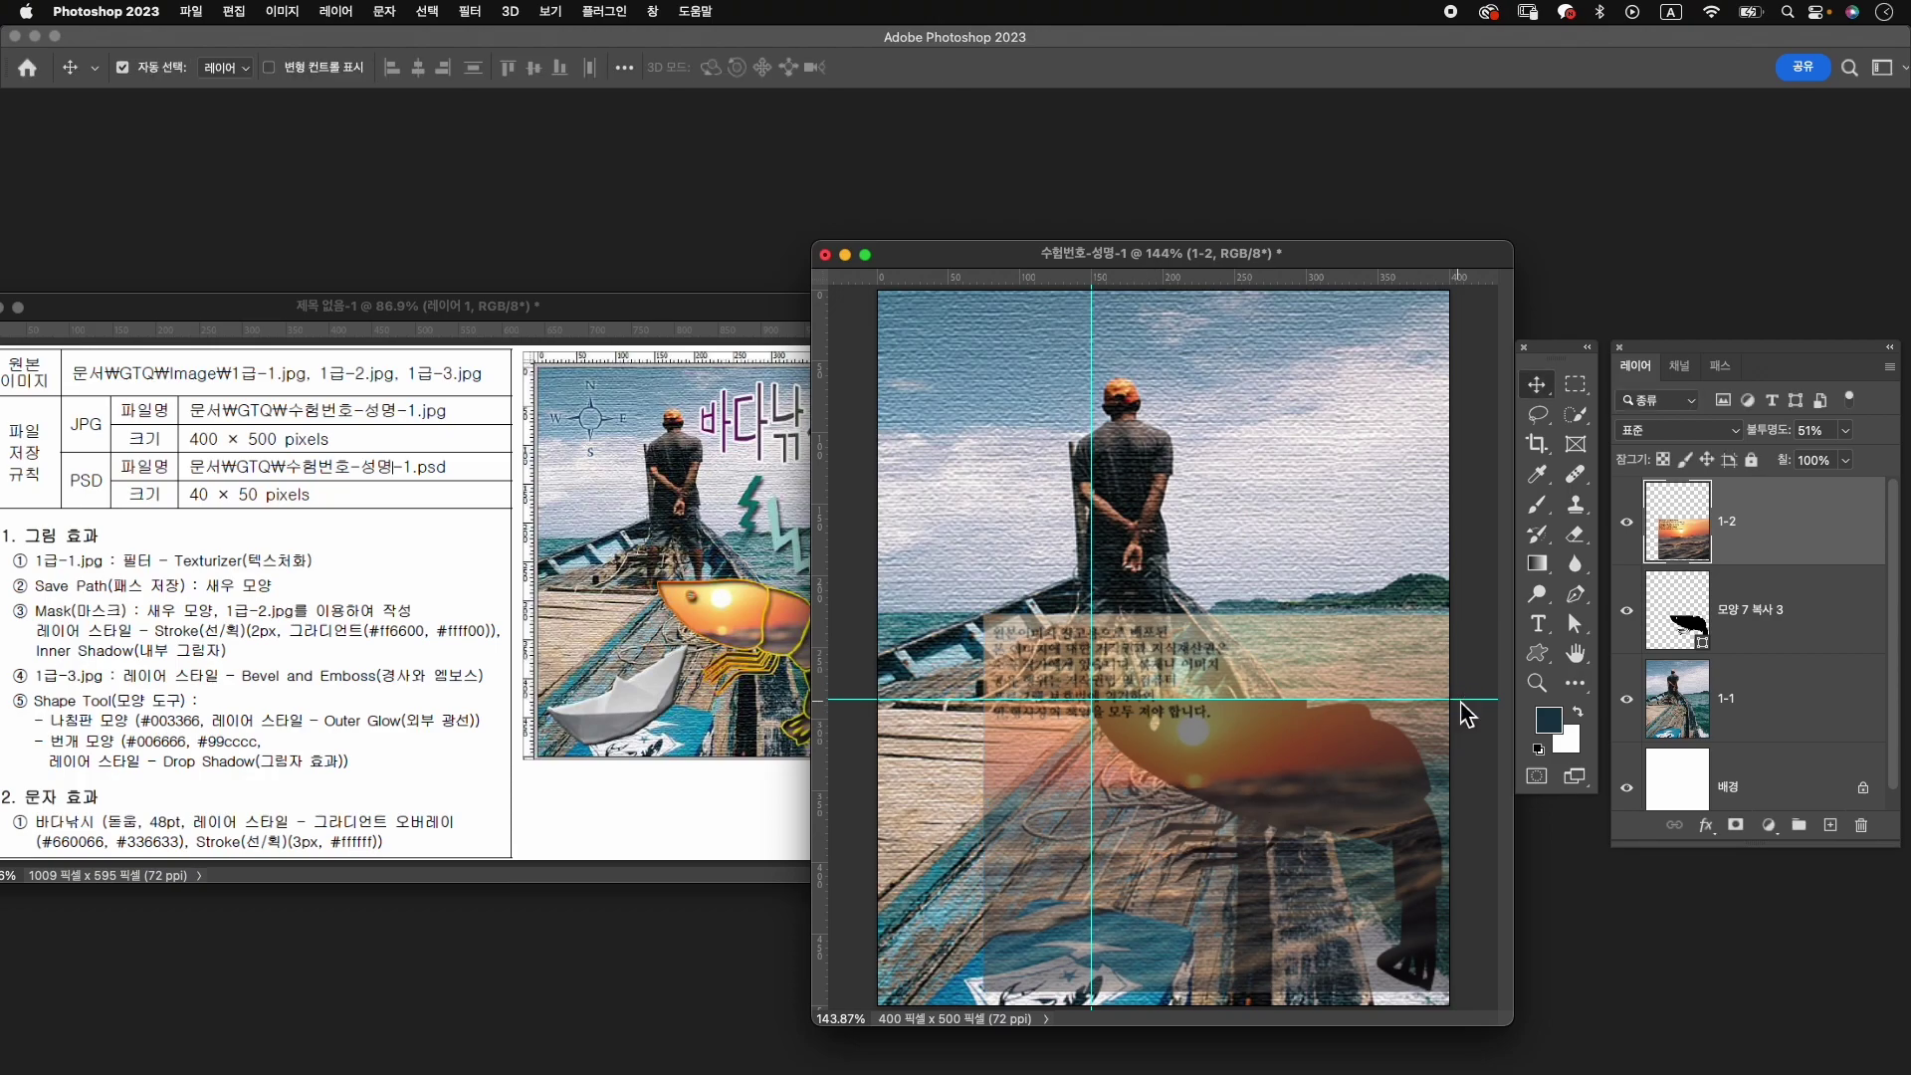
{"action": "left_click_drag", "start_coordinate": [1128, 258], "coordinate": [1166, 273]}
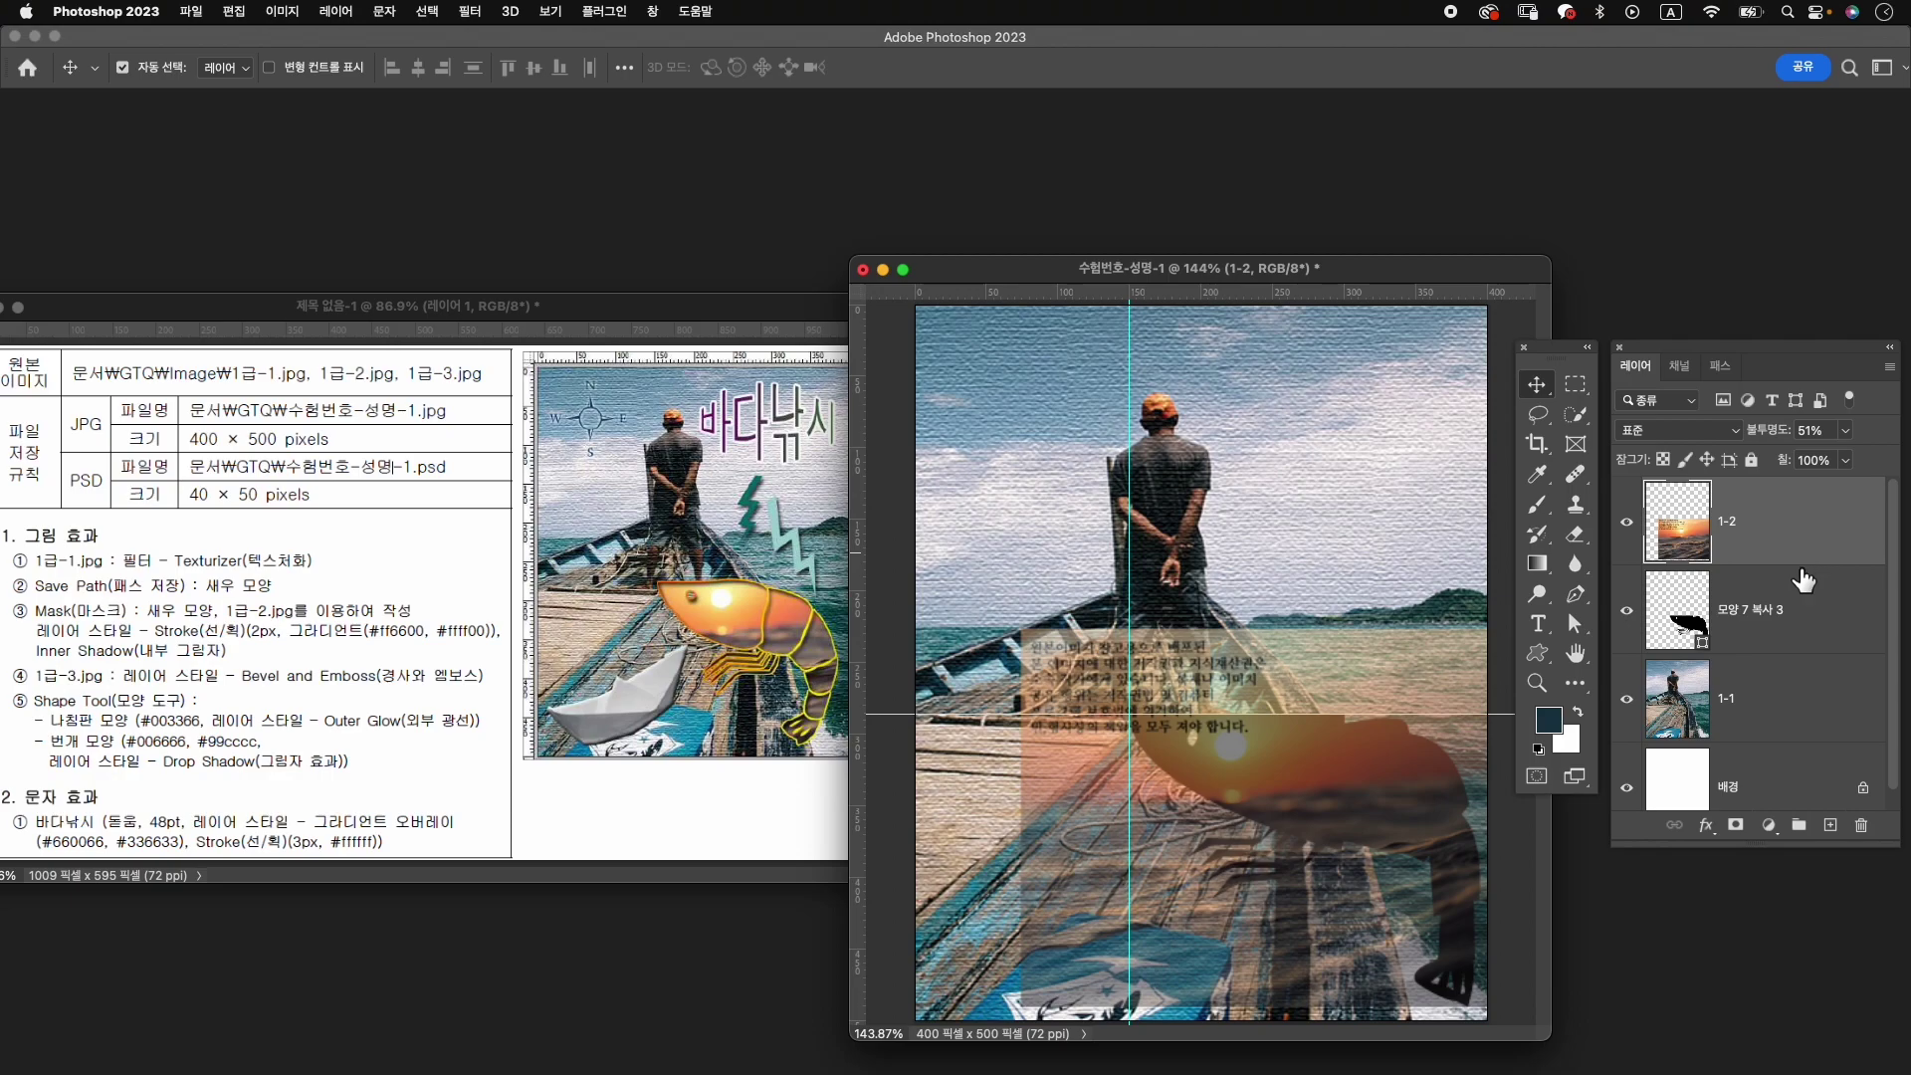
Clip the 1-2 photo into the shrimp shape at 100% opacity and select 모양 7 복사 3.
{"action": "left_click", "coordinate": [1738, 555], "text": "alt"}
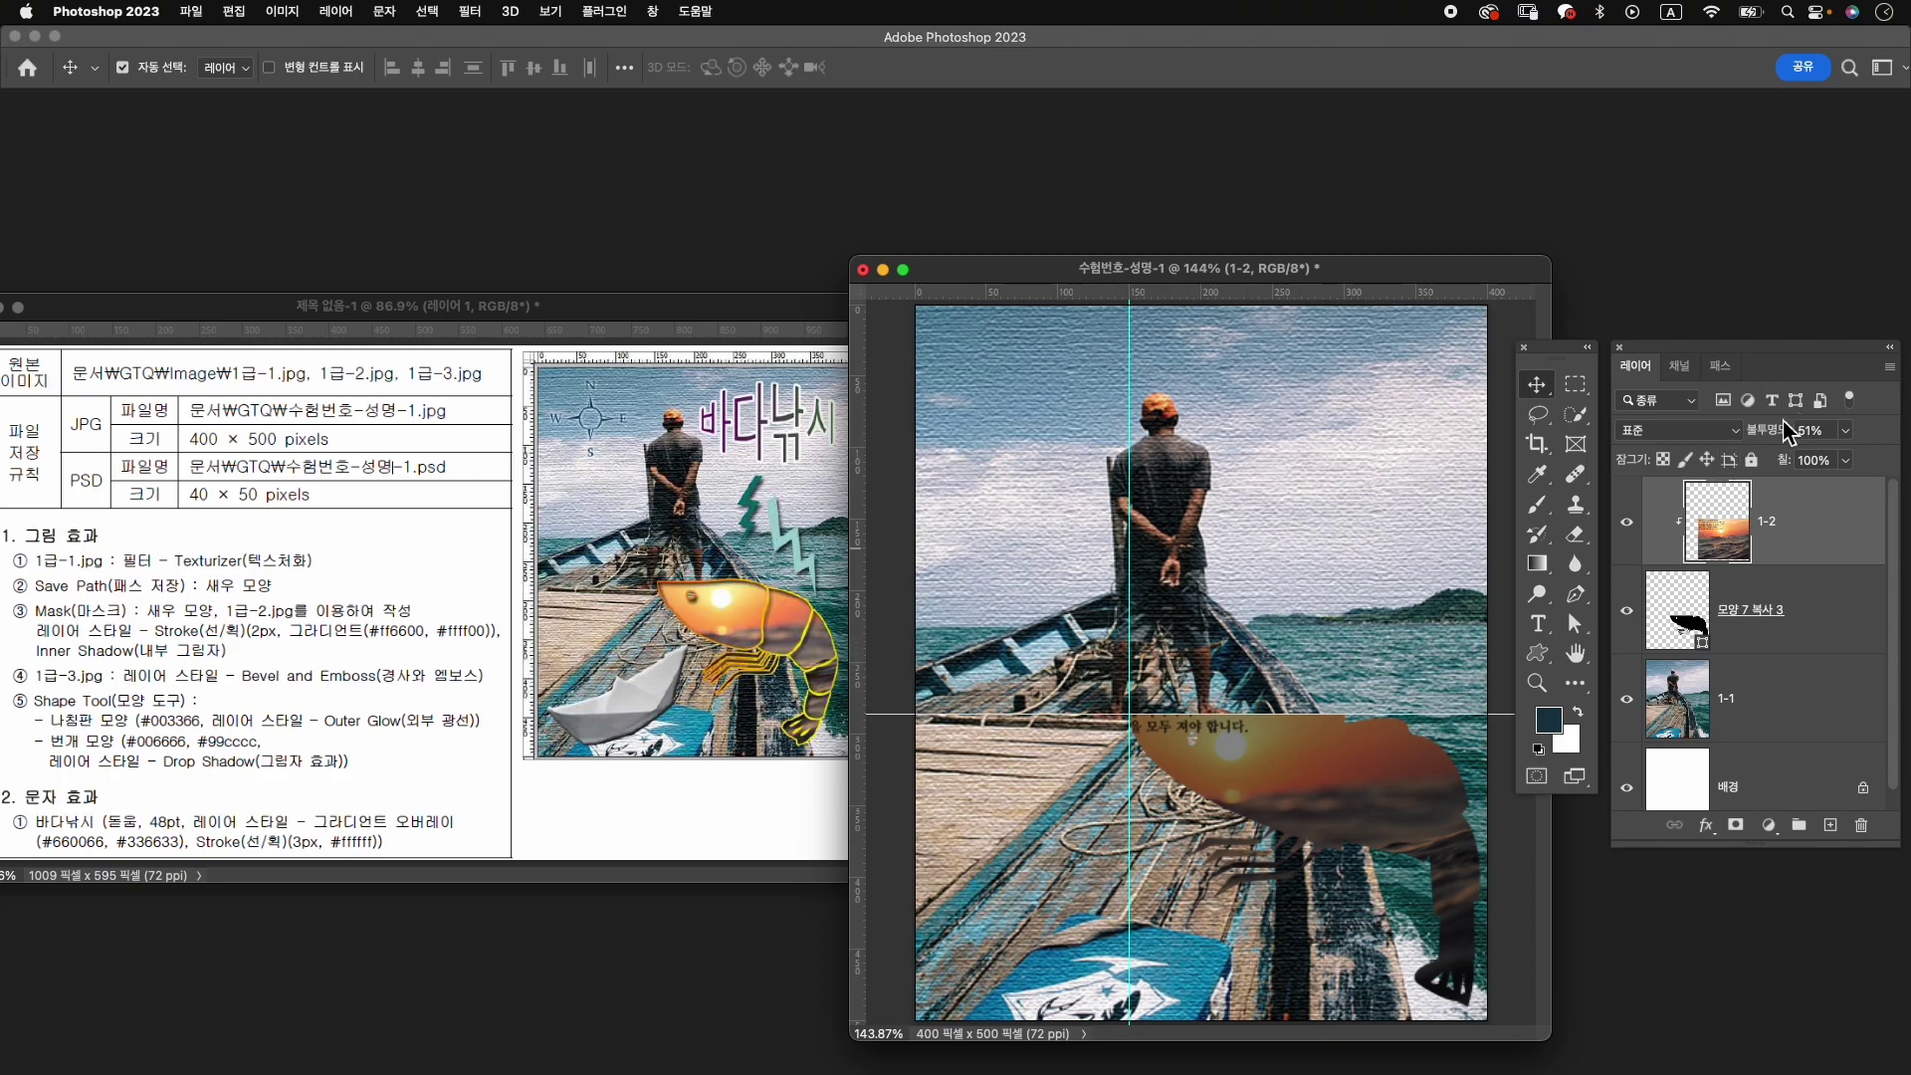
{"action": "left_click_drag", "start_coordinate": [1769, 430], "coordinate": [1875, 465]}
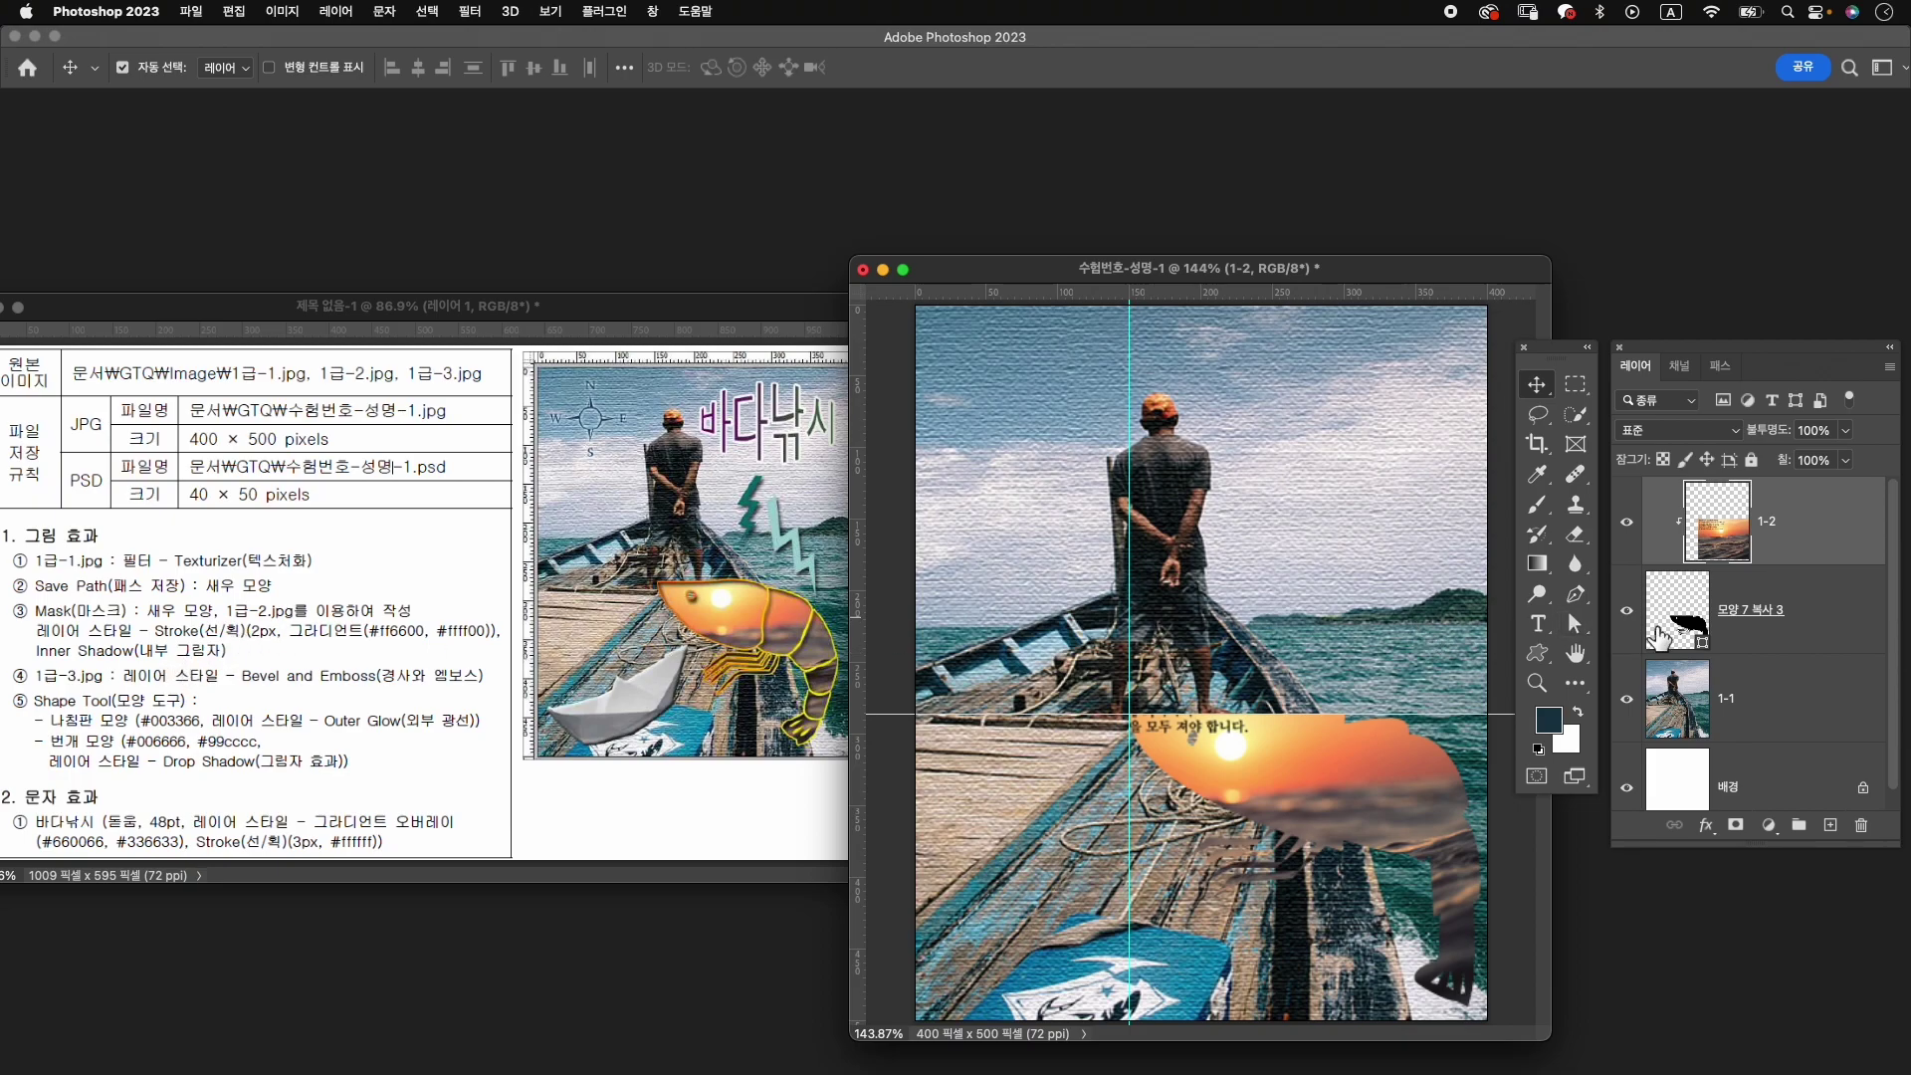
{"action": "left_click", "coordinate": [1847, 619]}
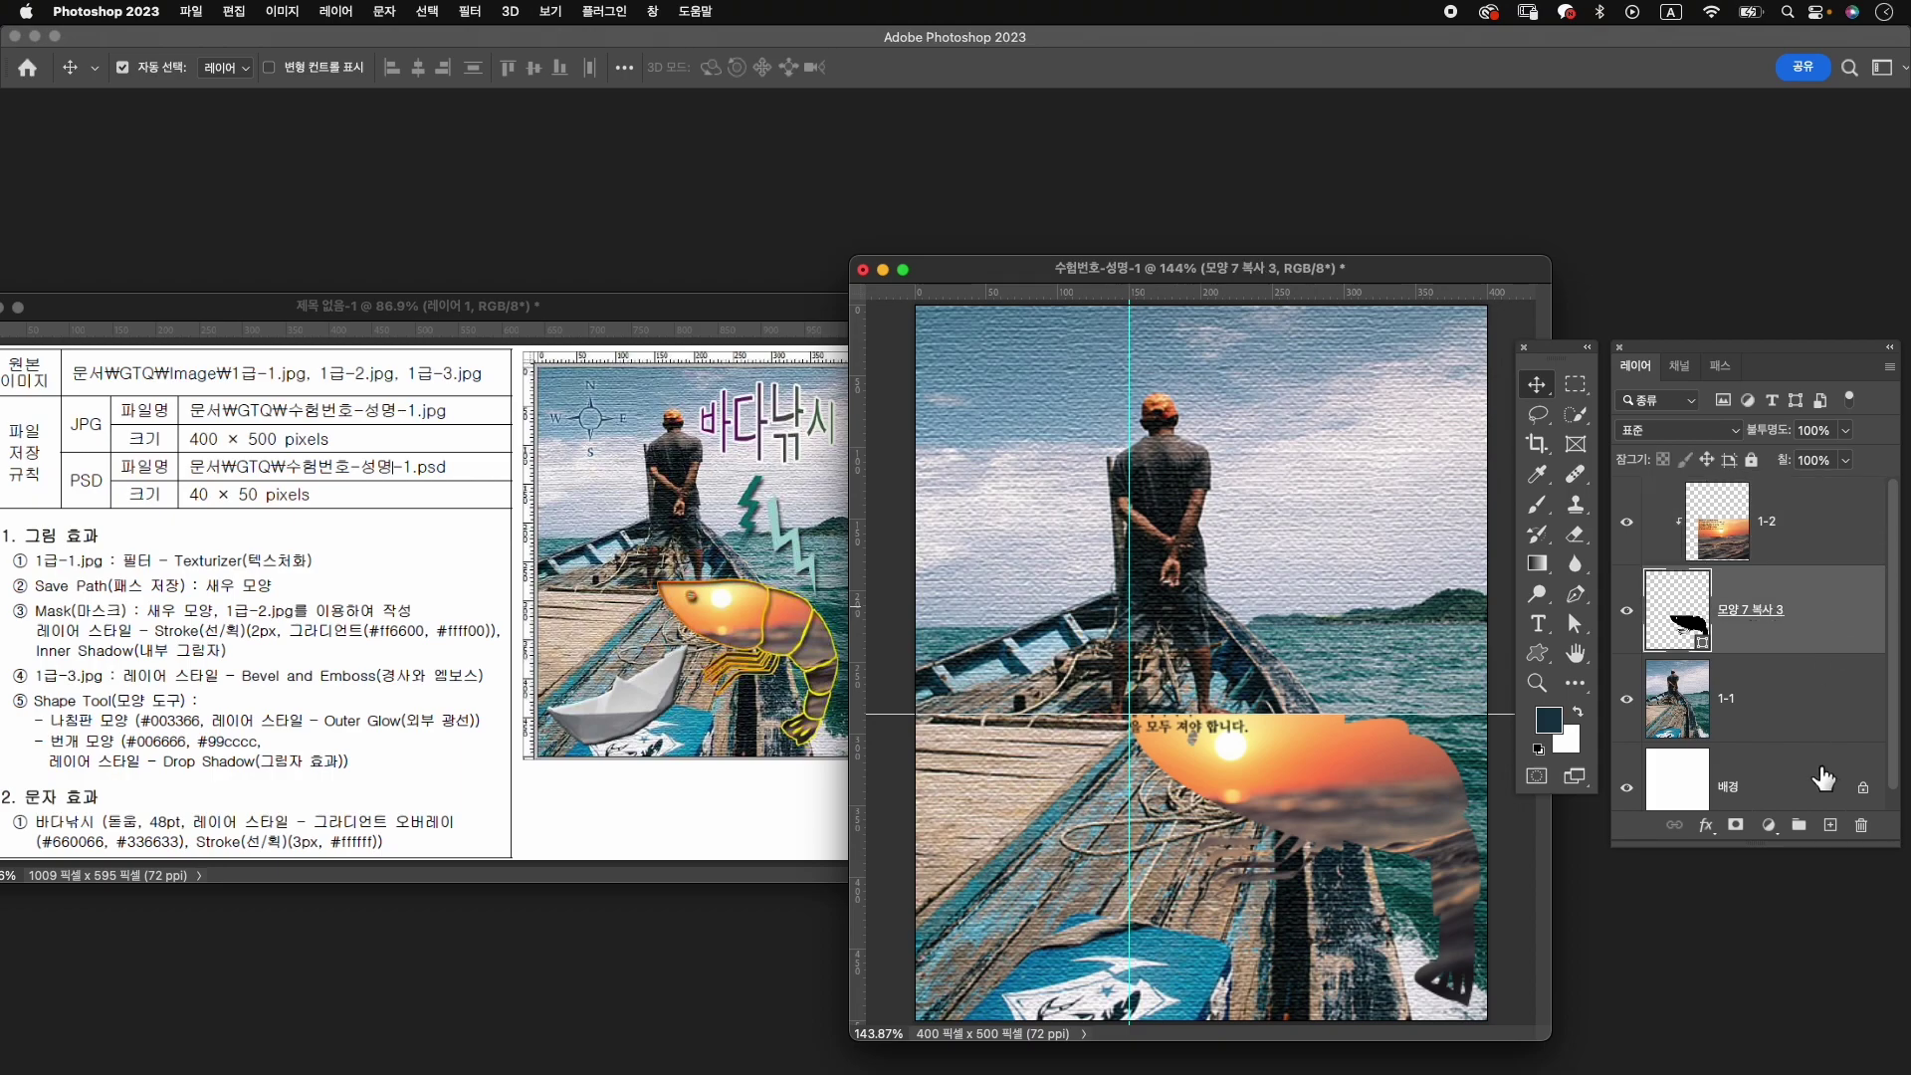
{"action": "left_click", "coordinate": [1706, 826]}
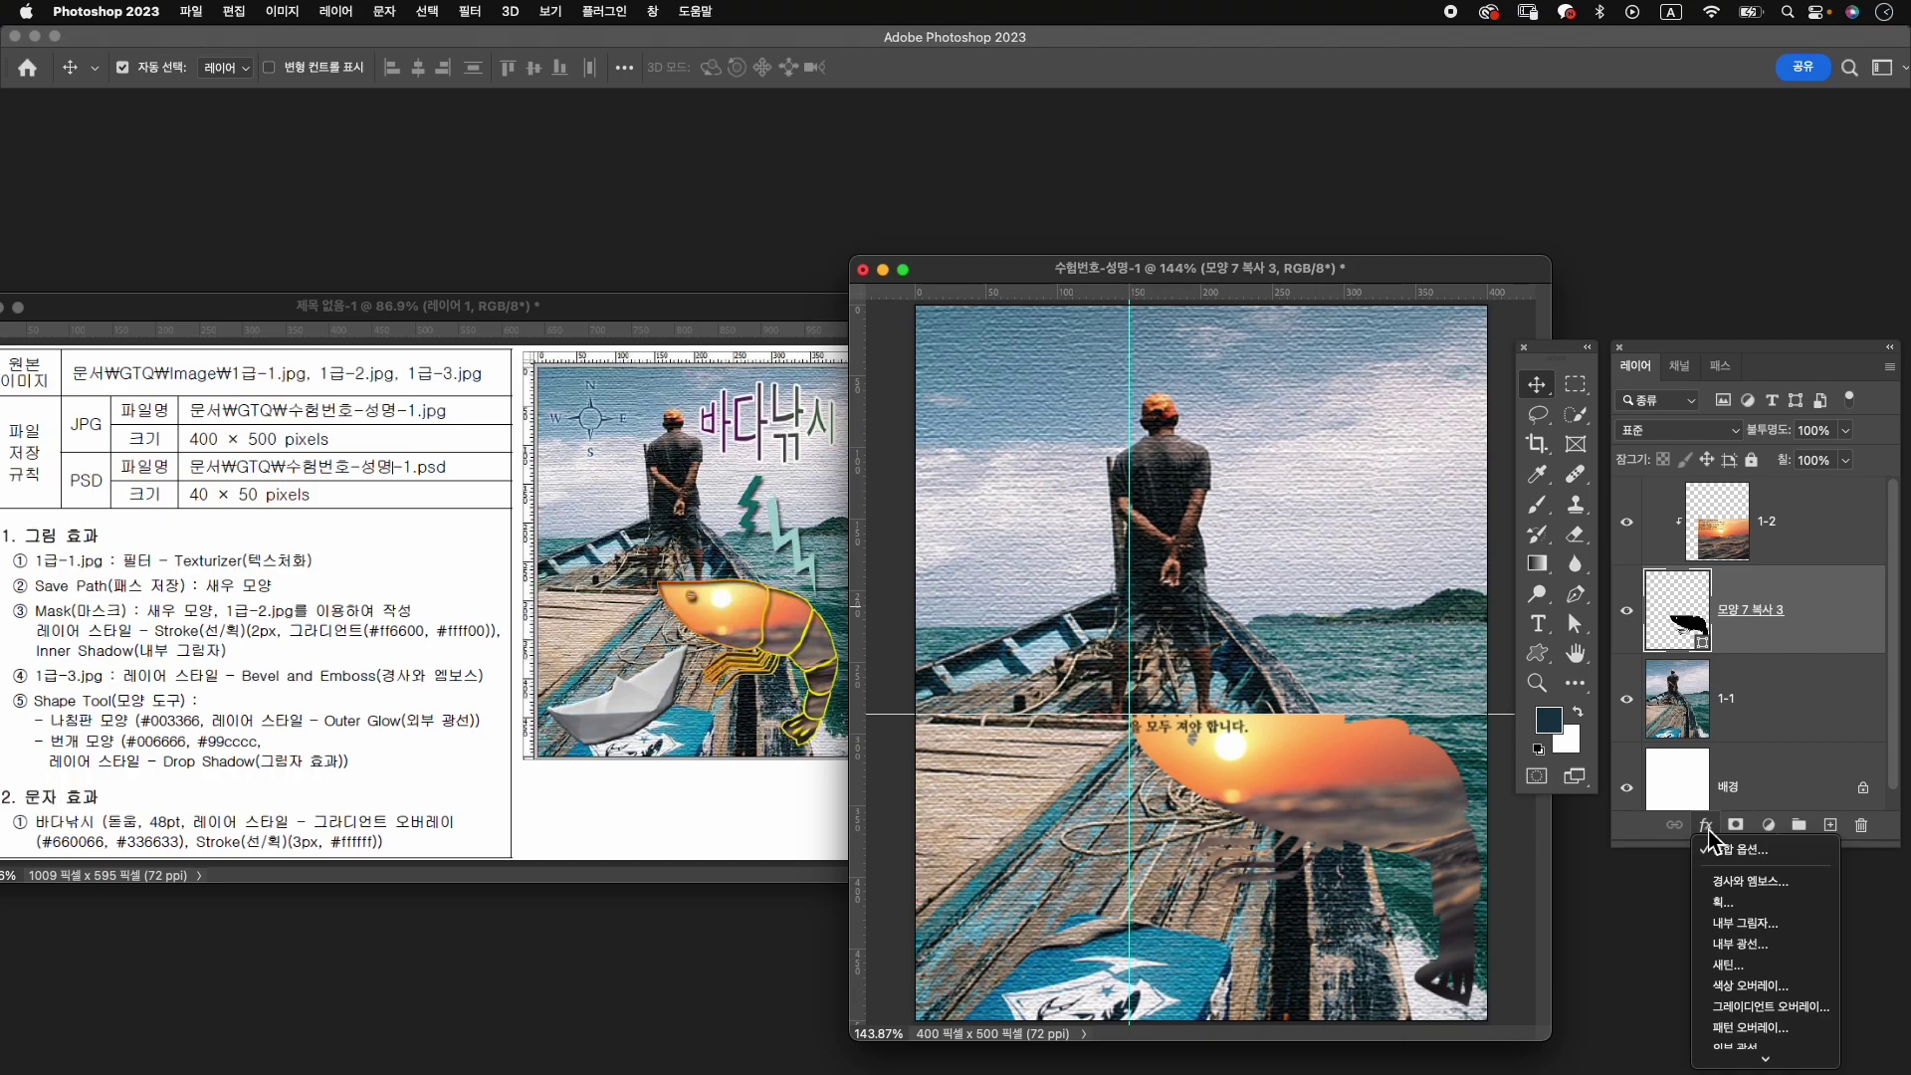
Add a 2 px gradient stroke from #ff6600 to #ffff00 to the shrimp.
{"action": "left_click", "coordinate": [1722, 902]}
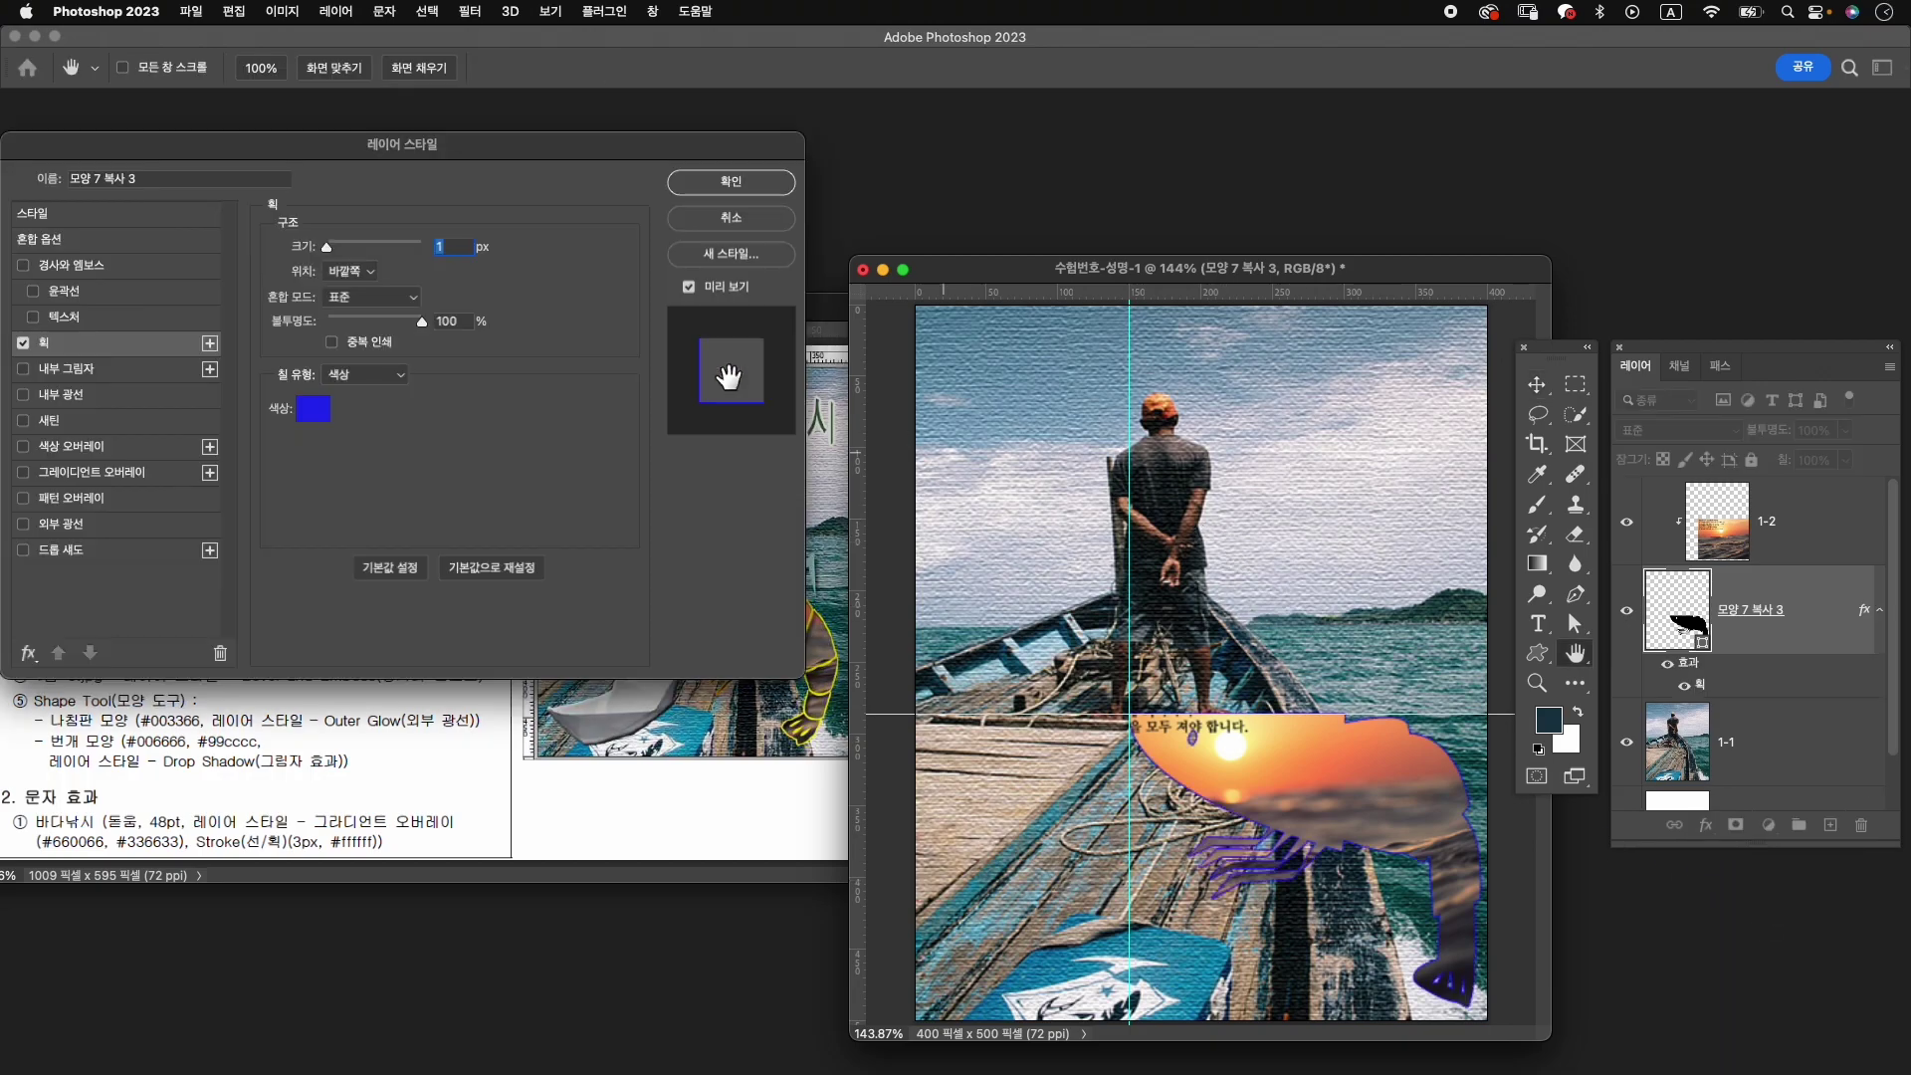
{"action": "left_click_drag", "start_coordinate": [534, 153], "coordinate": [1292, 211]}
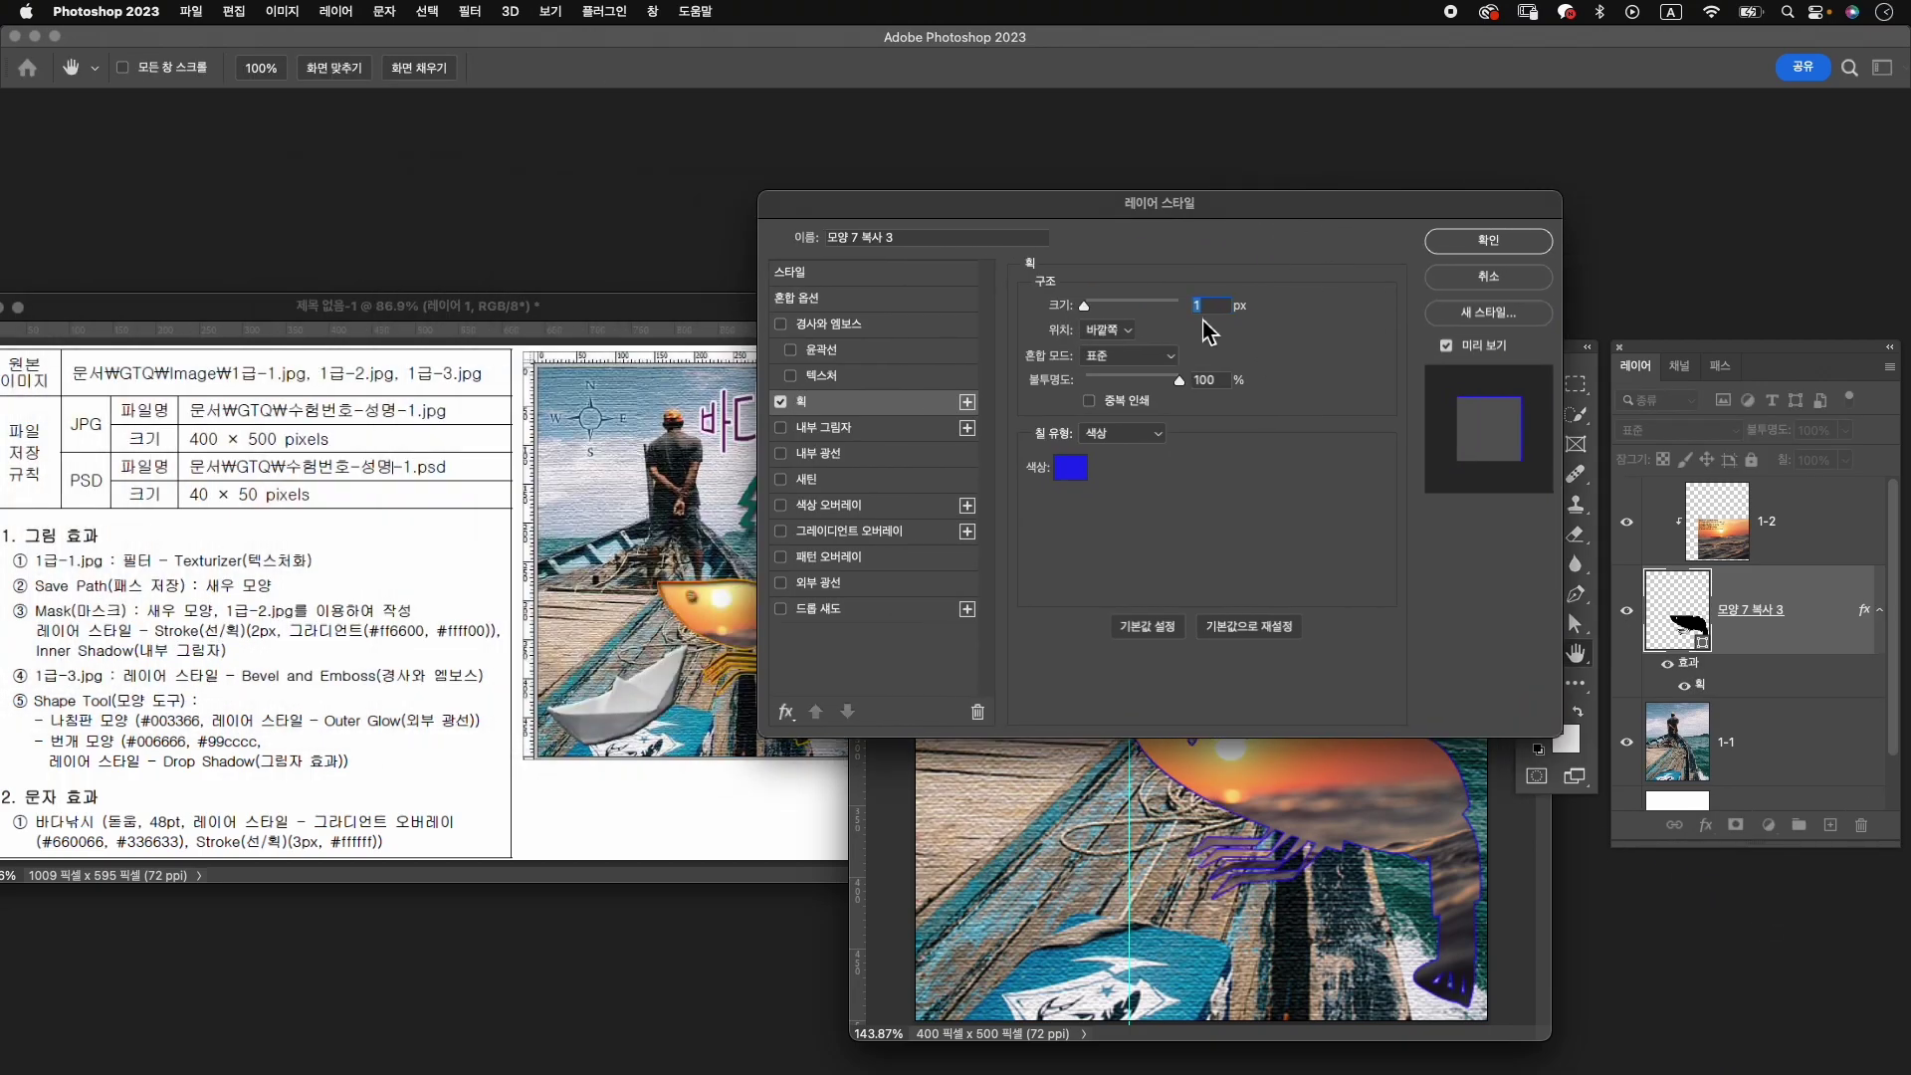
{"action": "type", "text": "2"}
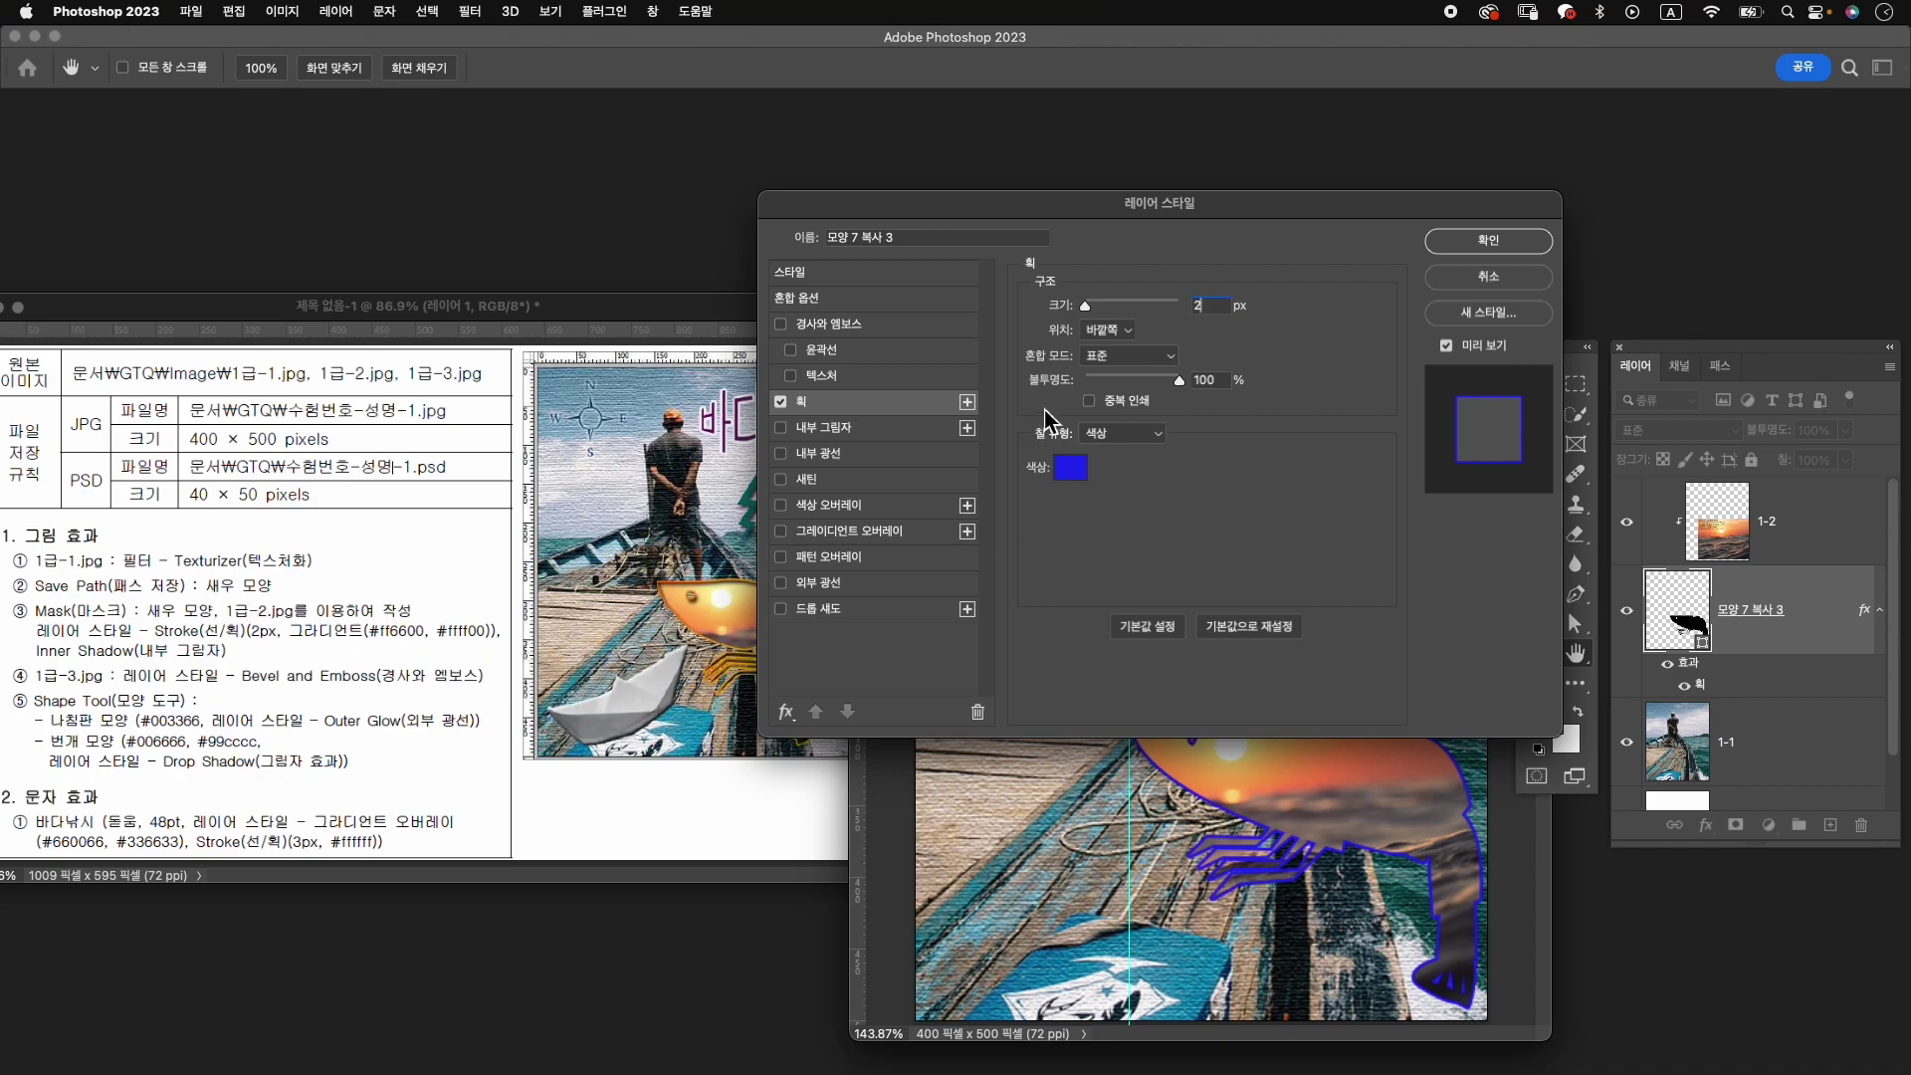
{"action": "left_click", "coordinate": [1122, 433]}
{"action": "left_click", "coordinate": [1116, 459]}
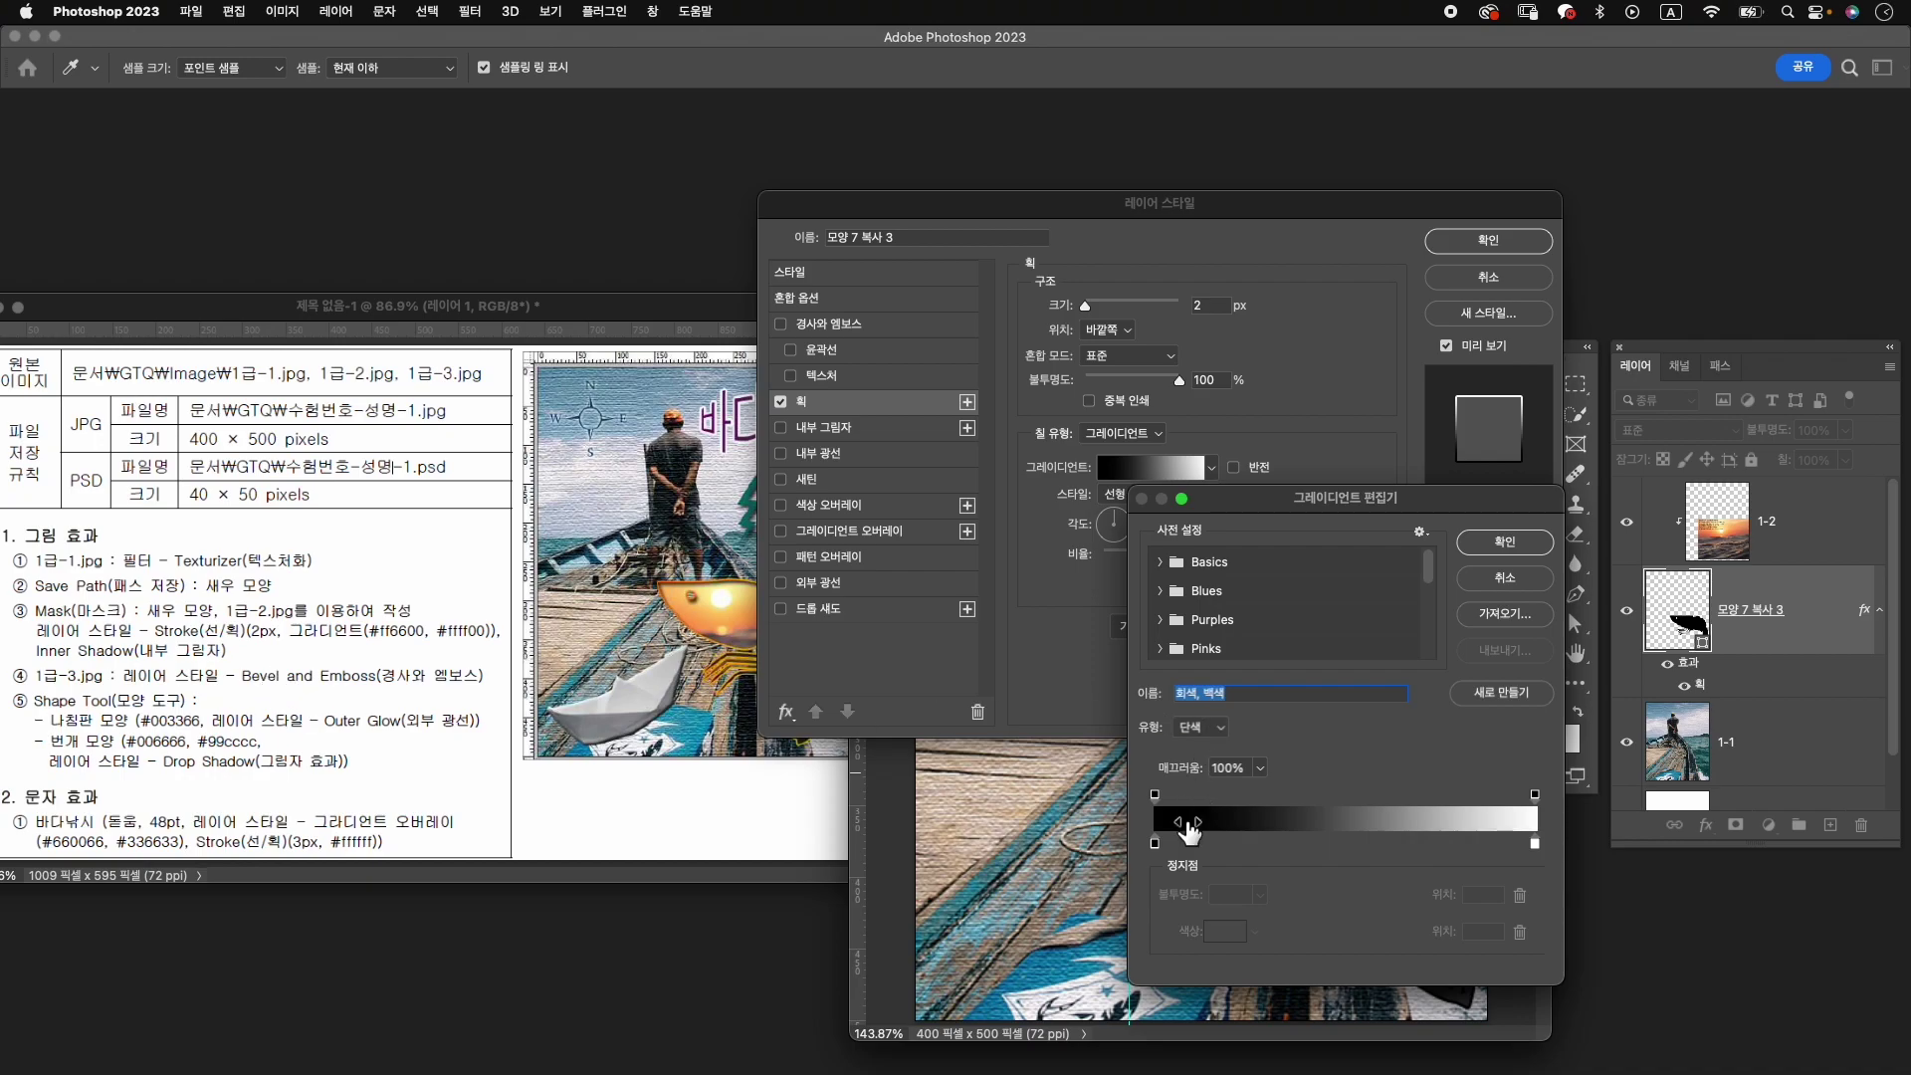
{"action": "double_click", "coordinate": [1154, 844]}
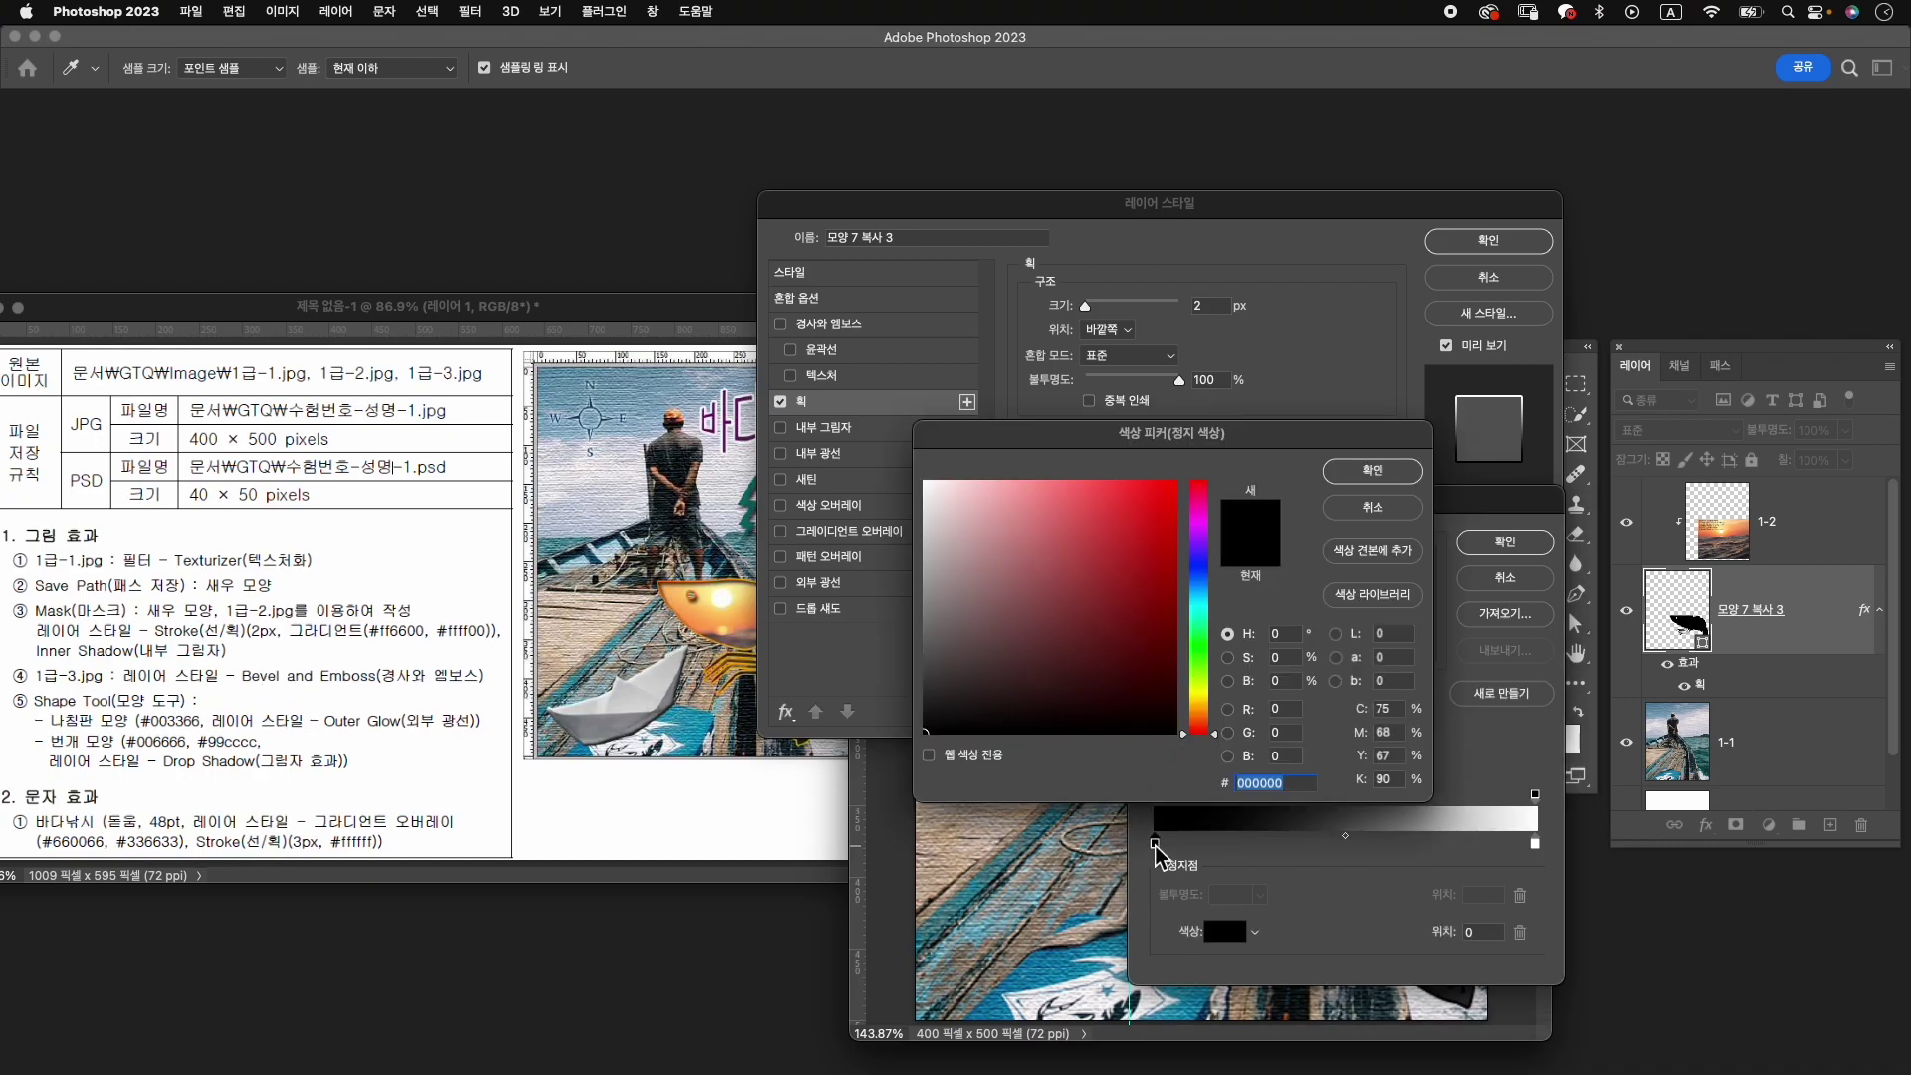
{"action": "type", "text": "ff6600"}
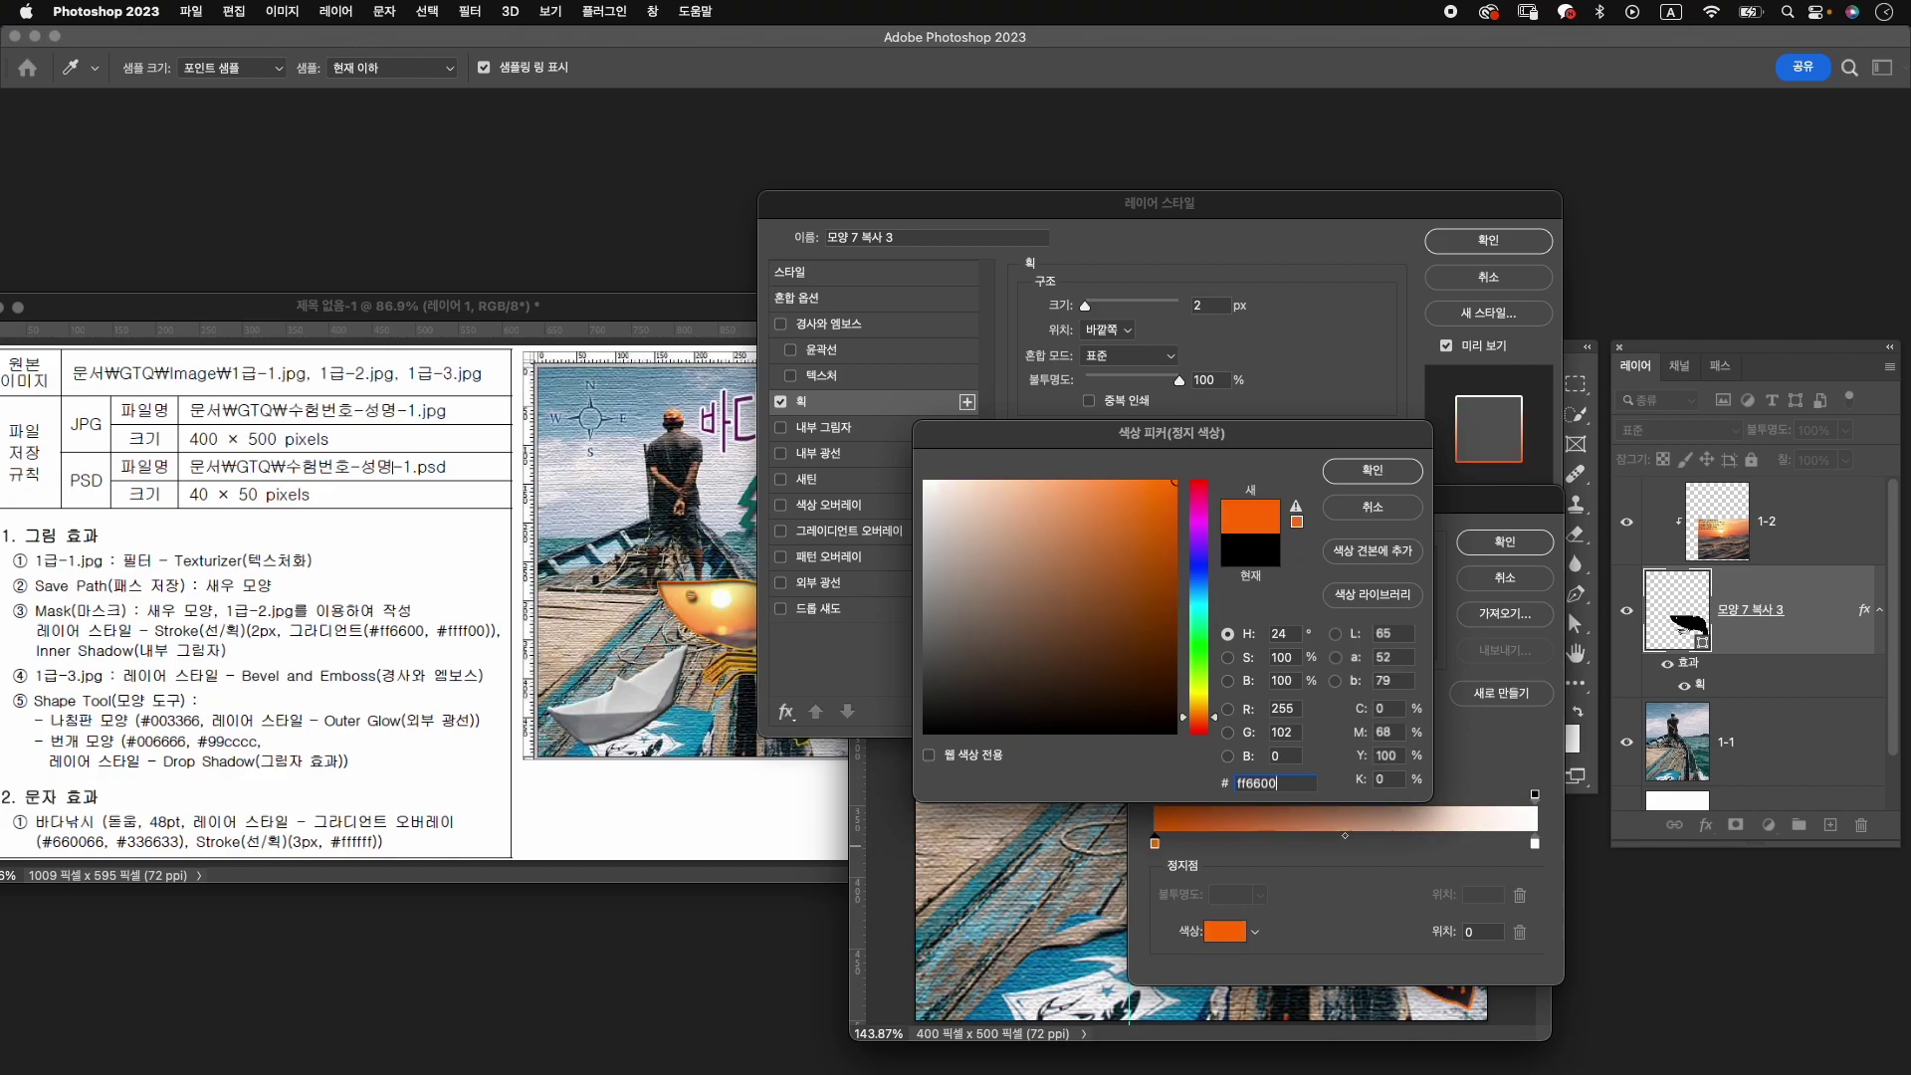
{"action": "key", "text": "Return"}
{"action": "double_click", "coordinate": [1535, 845]}
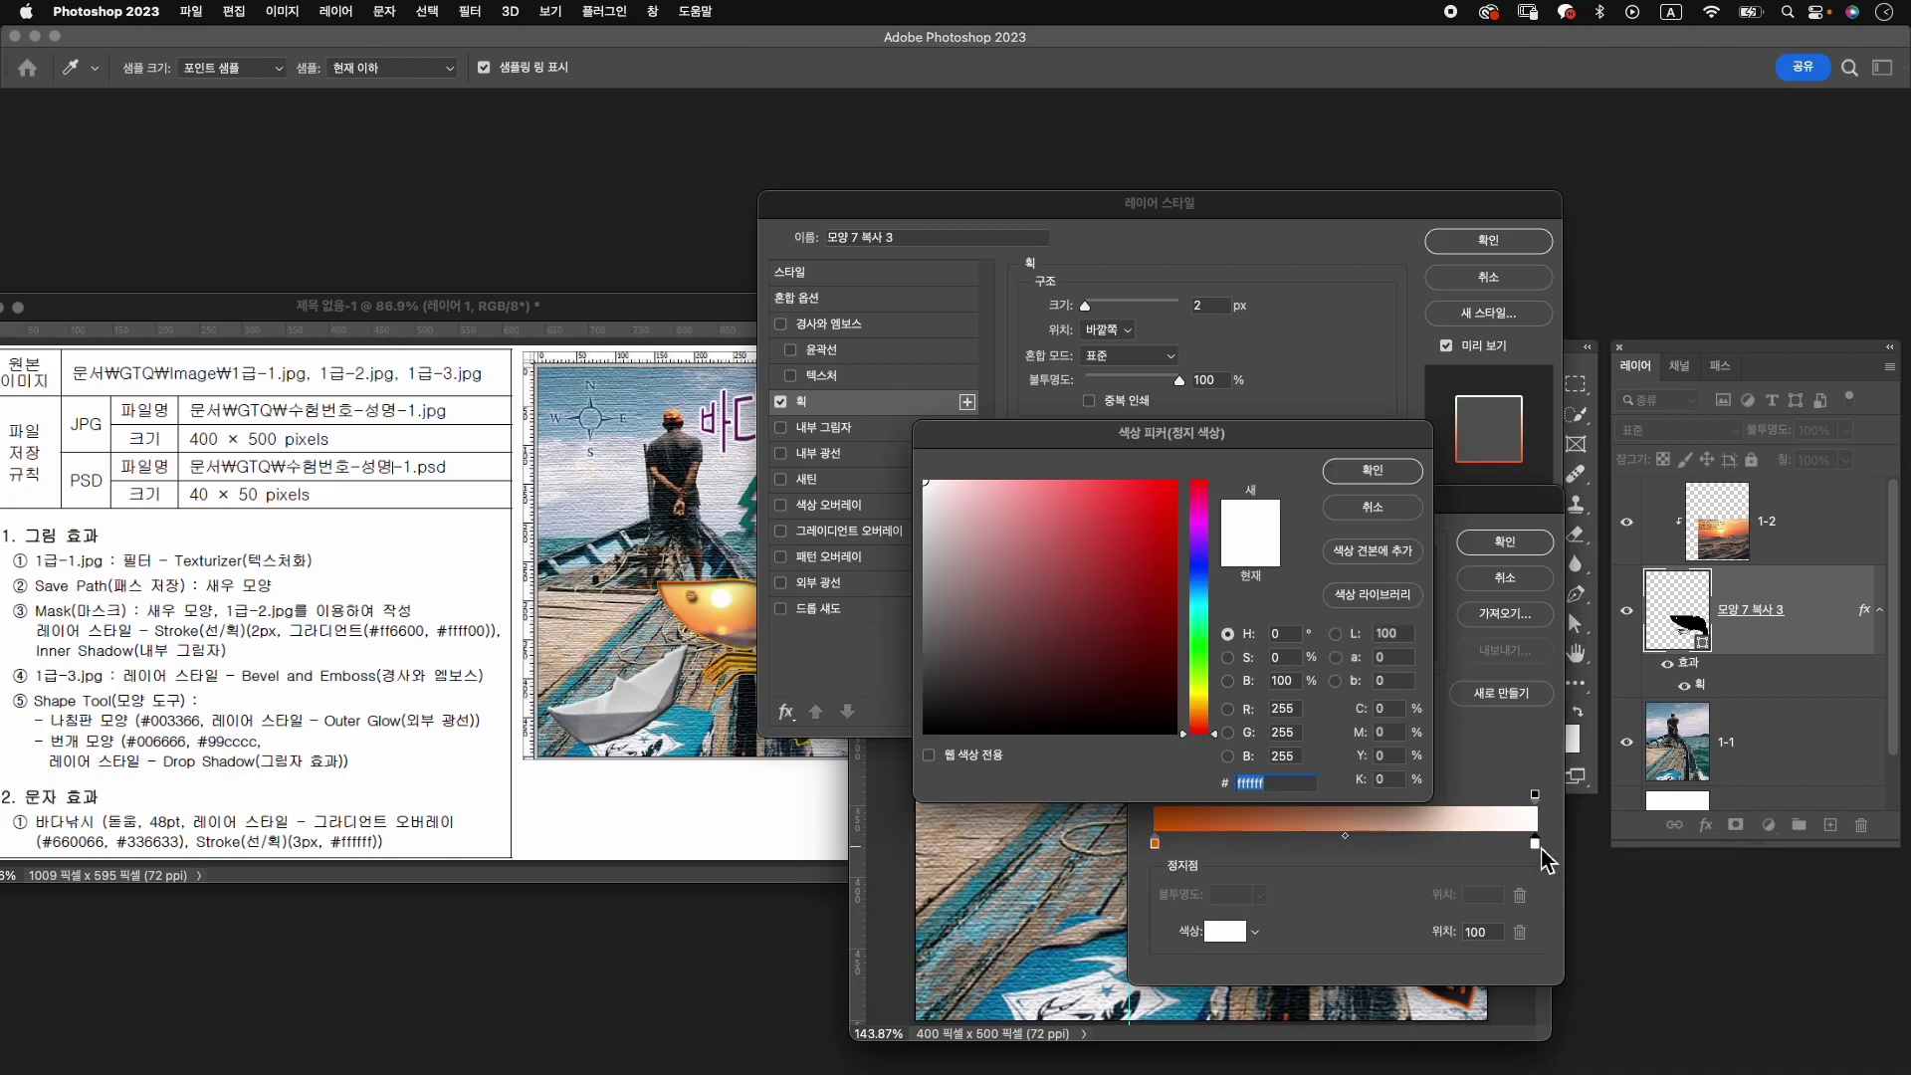
{"action": "type", "text": "fff"}
{"action": "type", "text": "f00"}
{"action": "key", "text": "Return"}
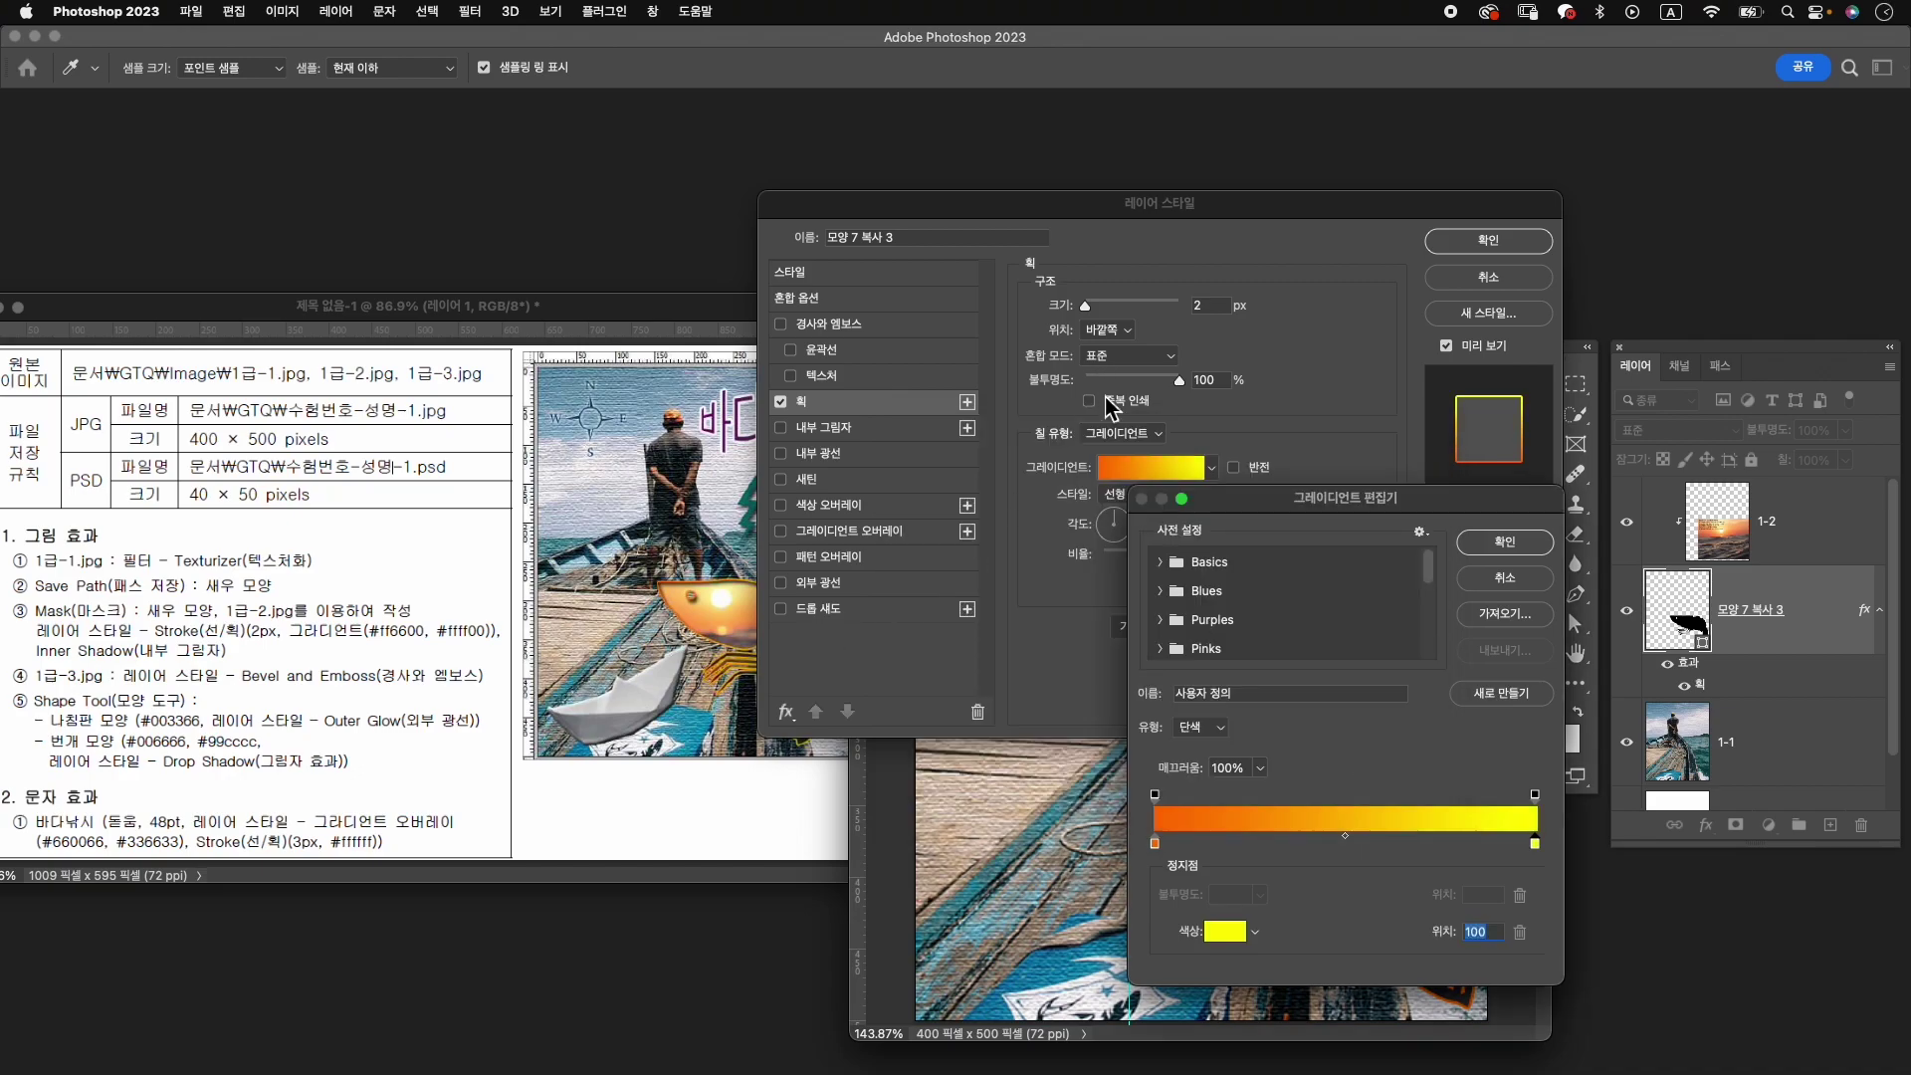
{"action": "left_click", "coordinate": [1505, 541]}
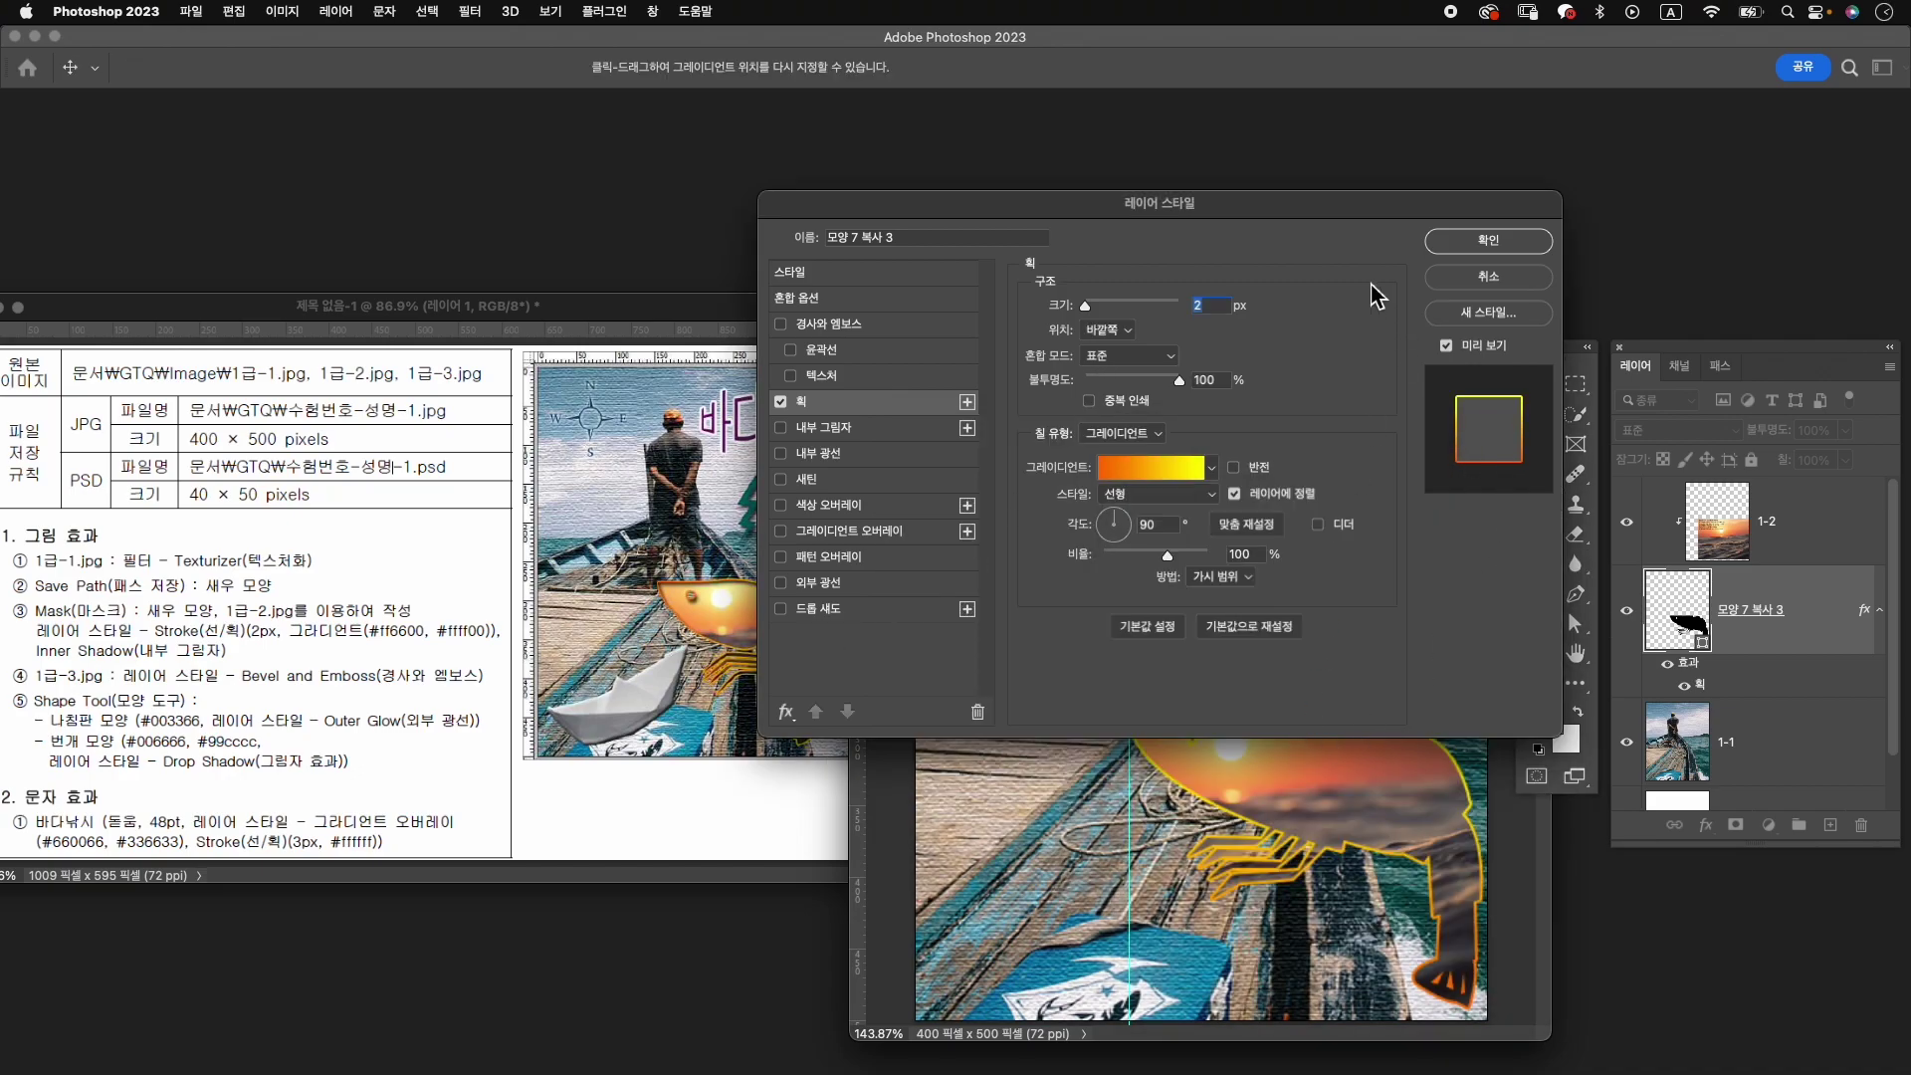
Set the stroke gradient angle to -3°, add an Inner Shadow, and apply the styles.
{"action": "left_click_drag", "start_coordinate": [1284, 221], "coordinate": [1436, 220]}
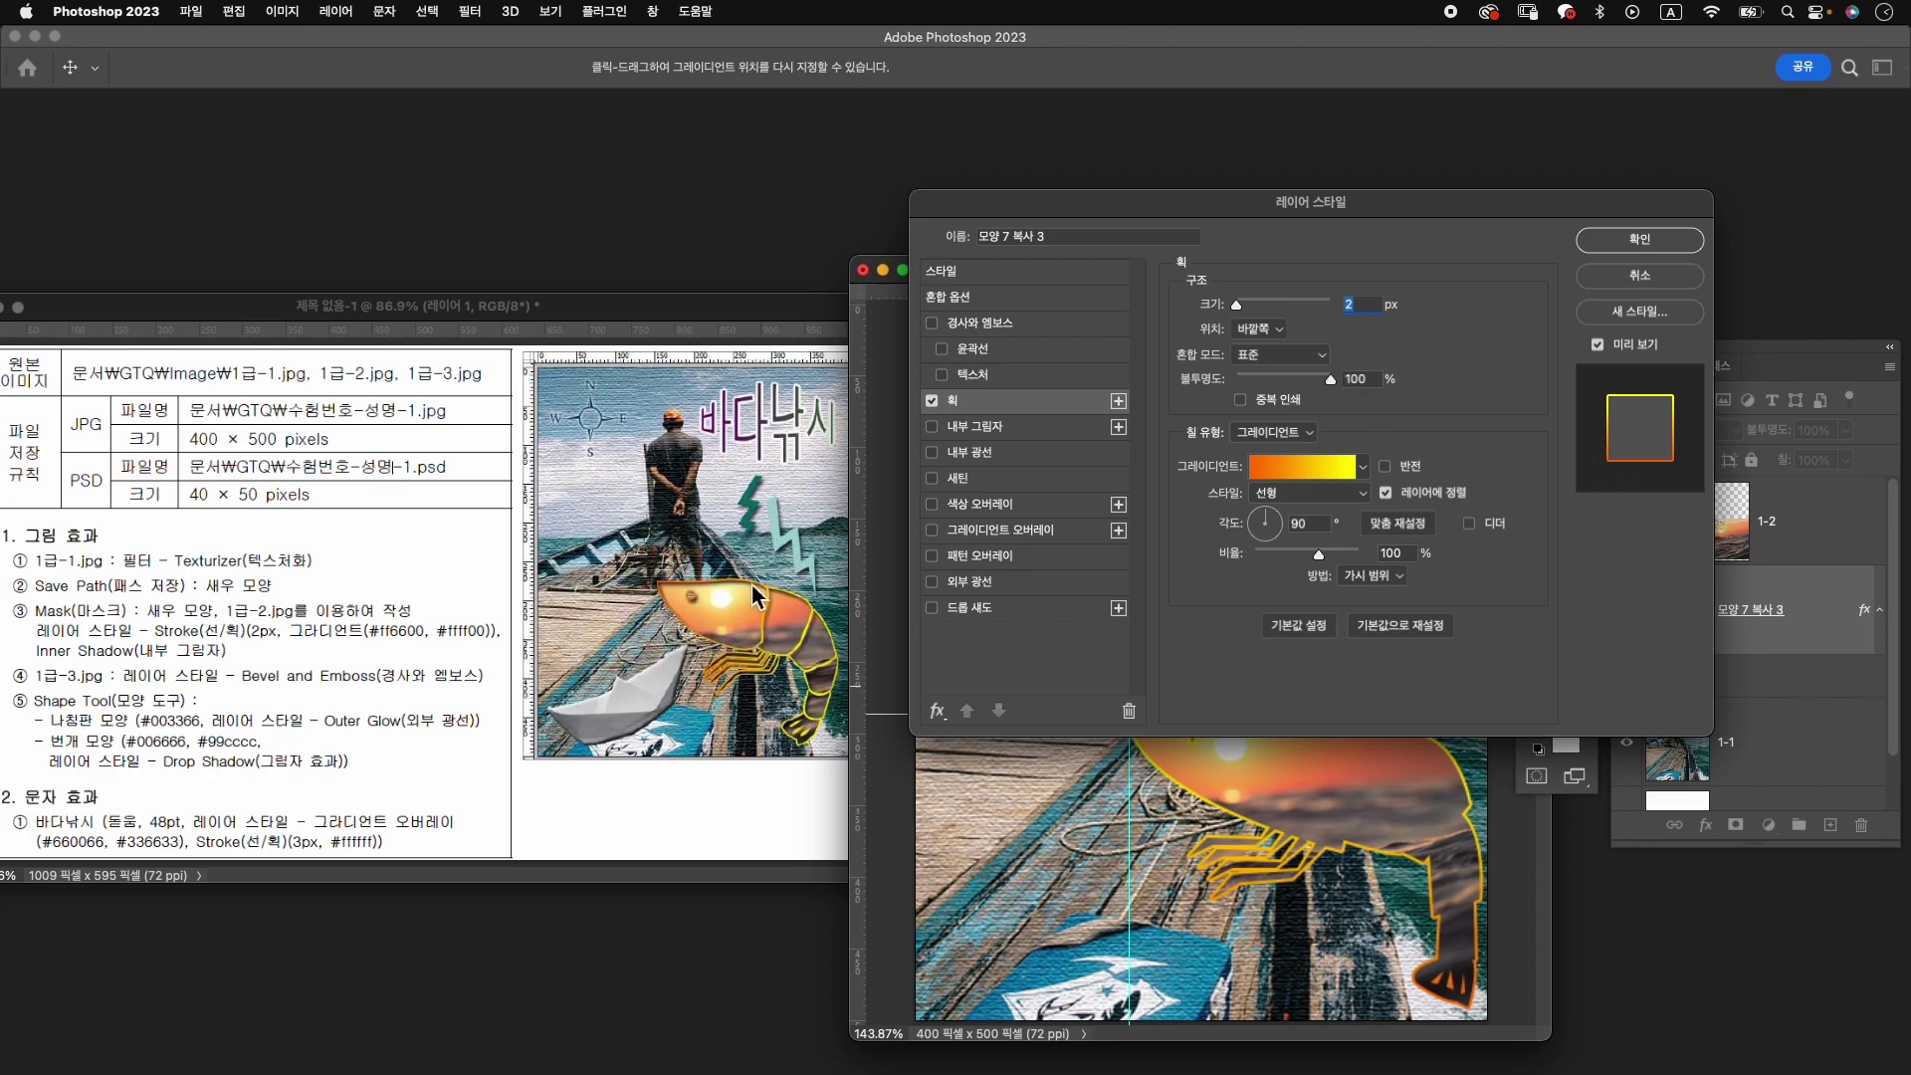
{"action": "left_click_drag", "start_coordinate": [1265, 526], "coordinate": [1282, 538]}
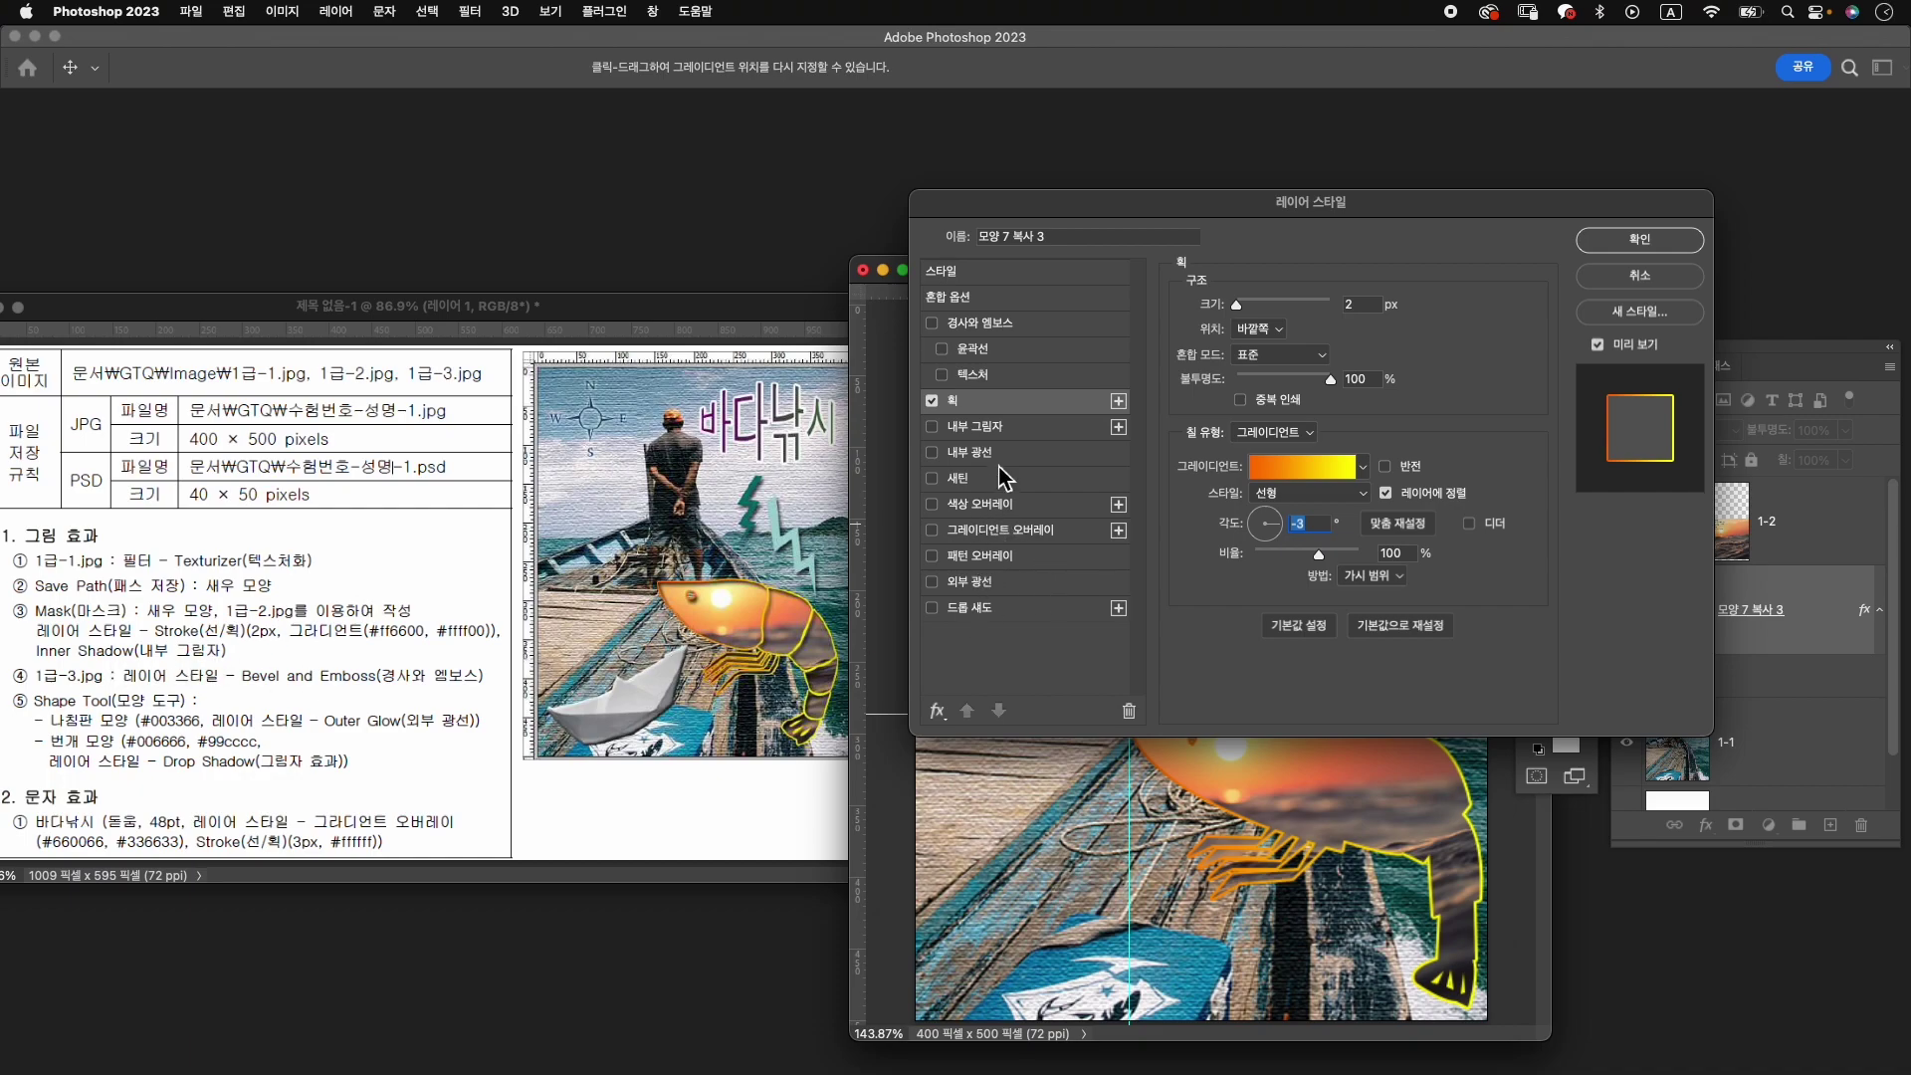
{"action": "left_click", "coordinate": [989, 435]}
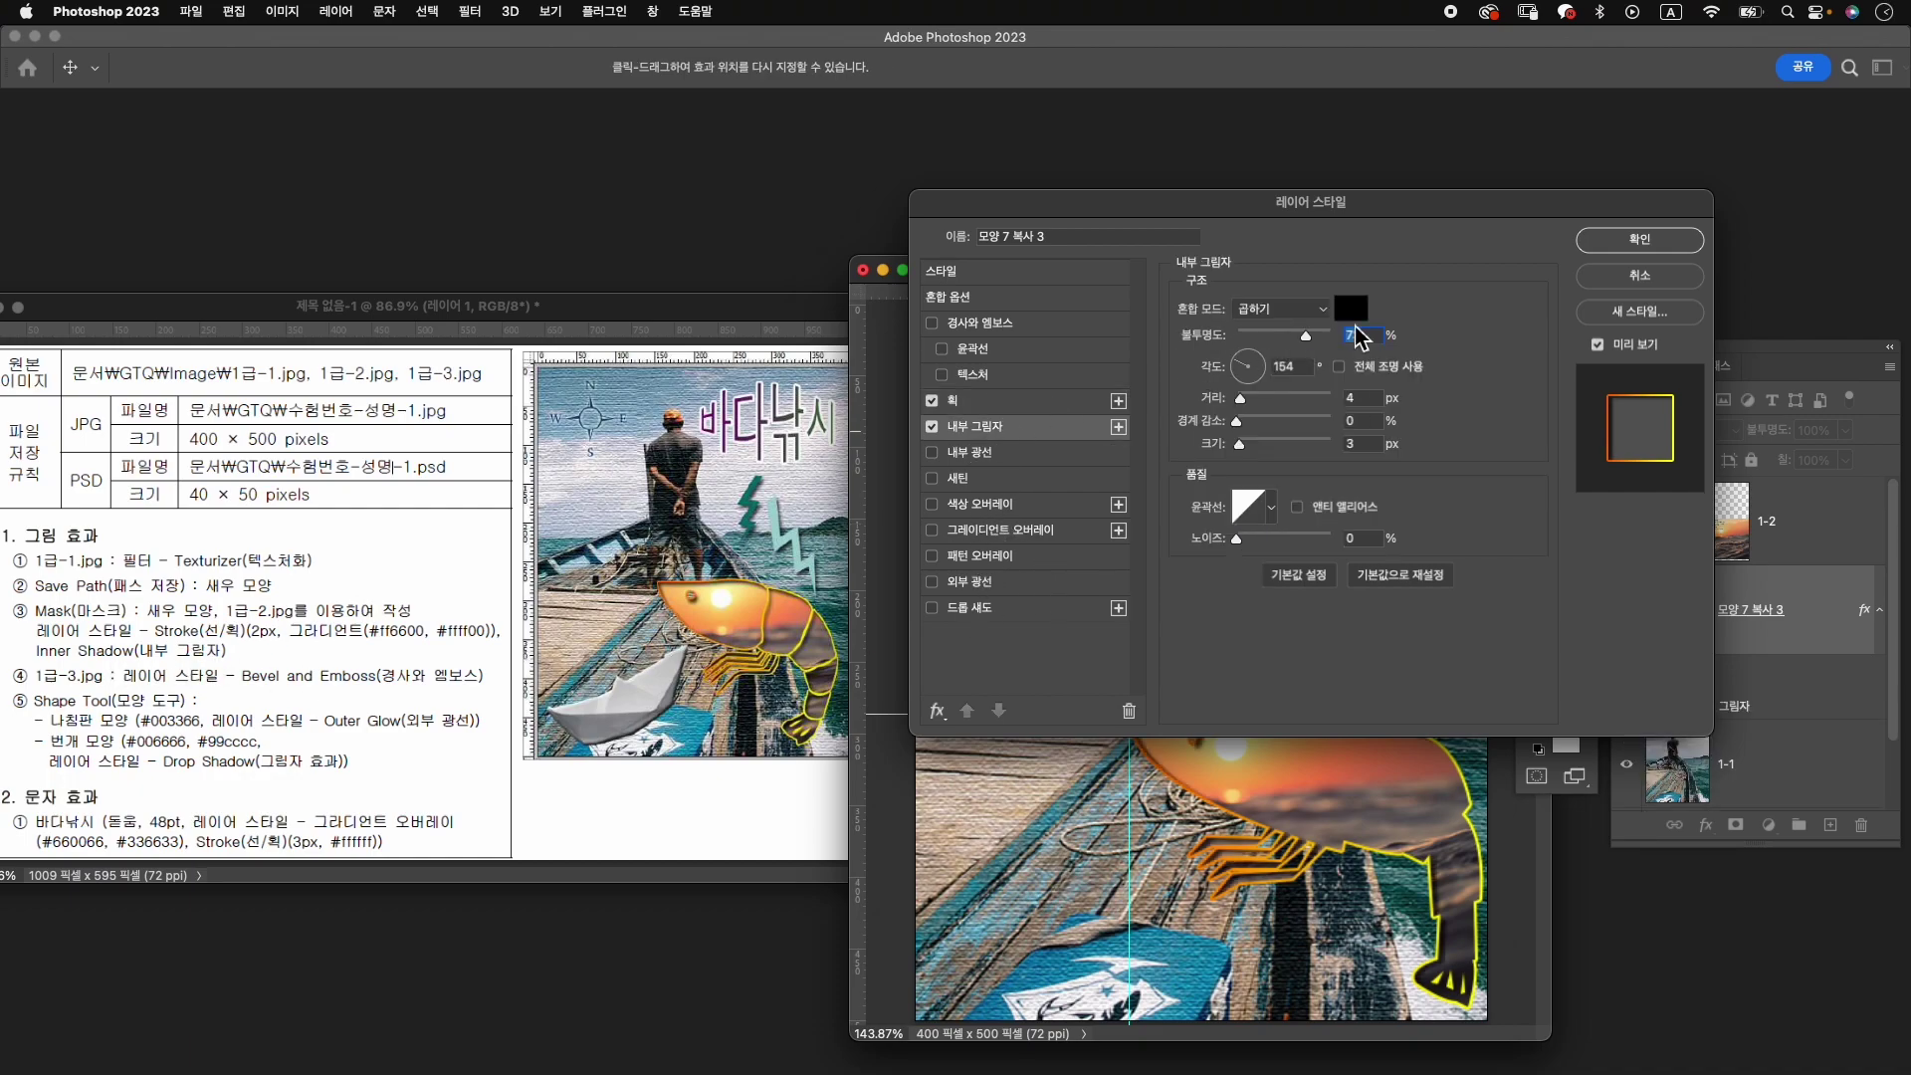
{"action": "left_click", "coordinate": [1639, 241]}
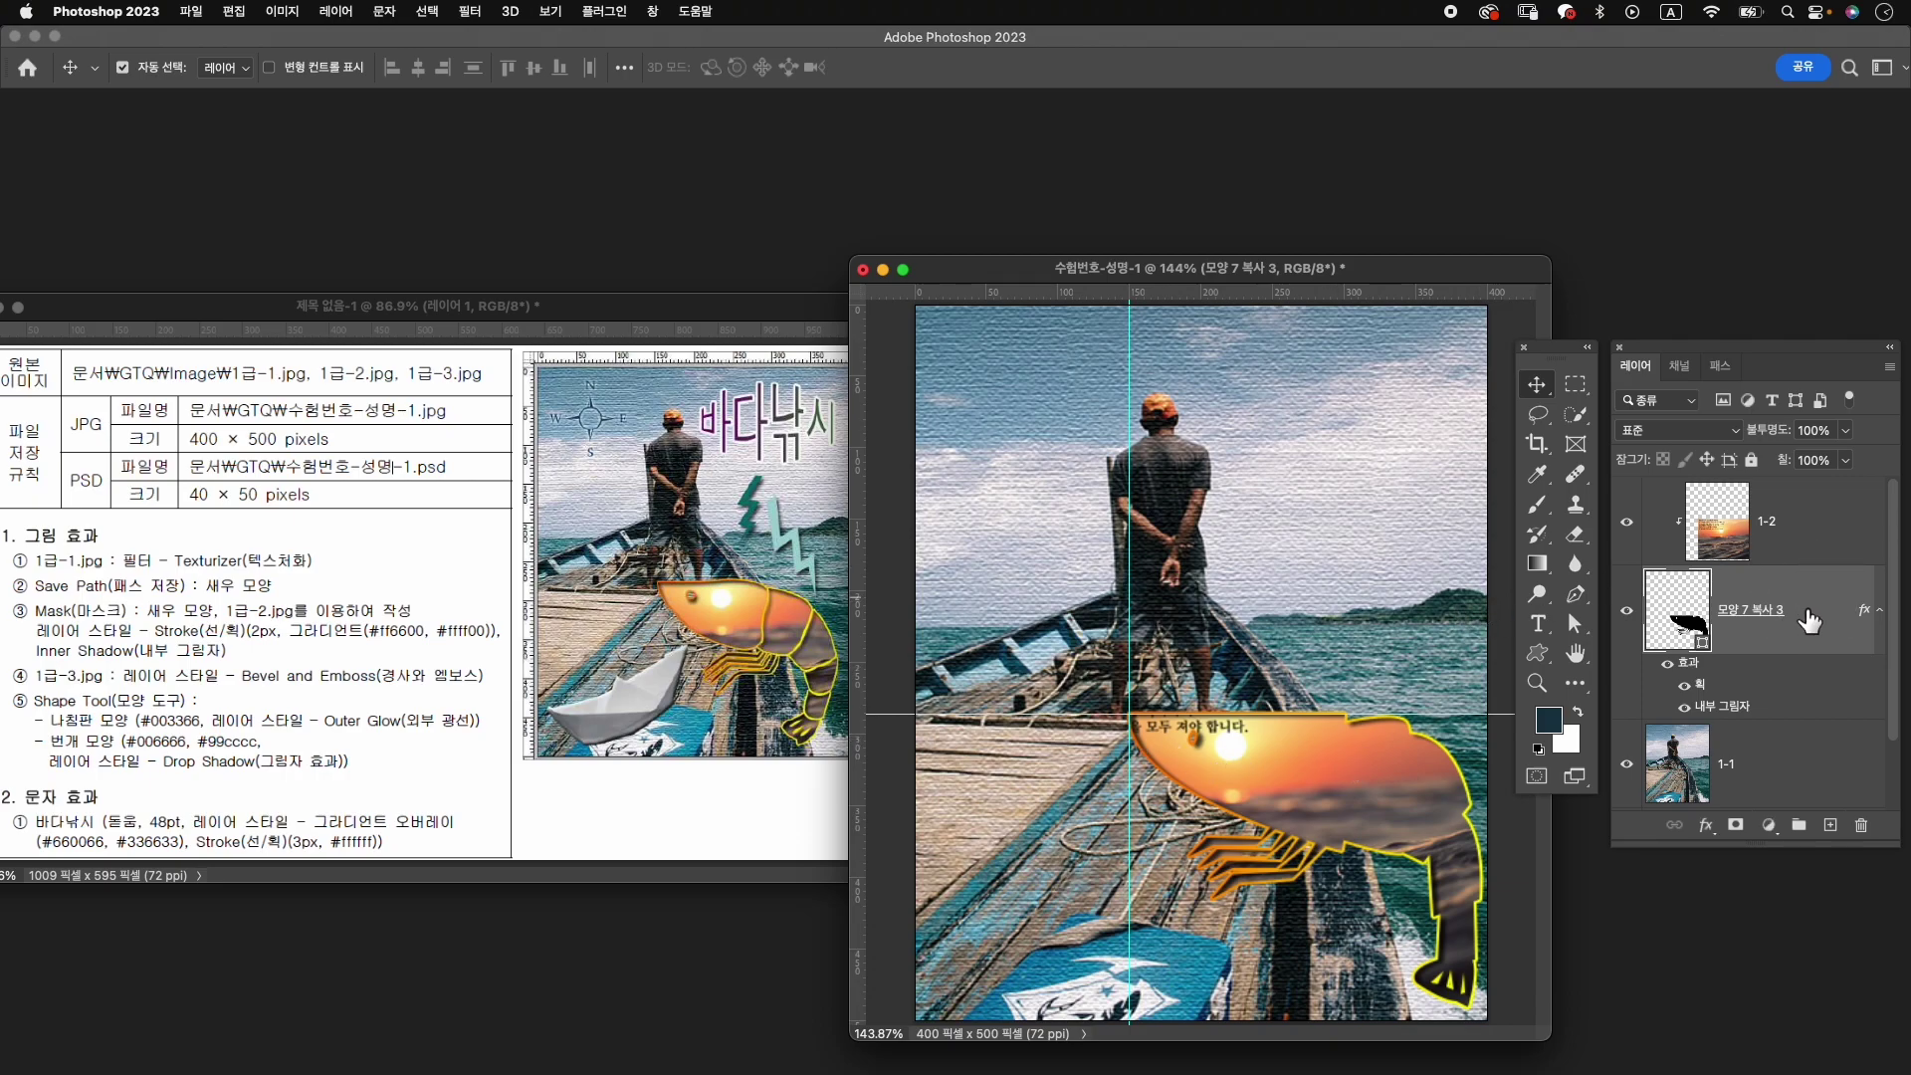
Drag anchors to reshape the top and body outline of the shrimp path.
{"action": "key", "text": "a"}
{"action": "left_click", "coordinate": [1337, 731]}
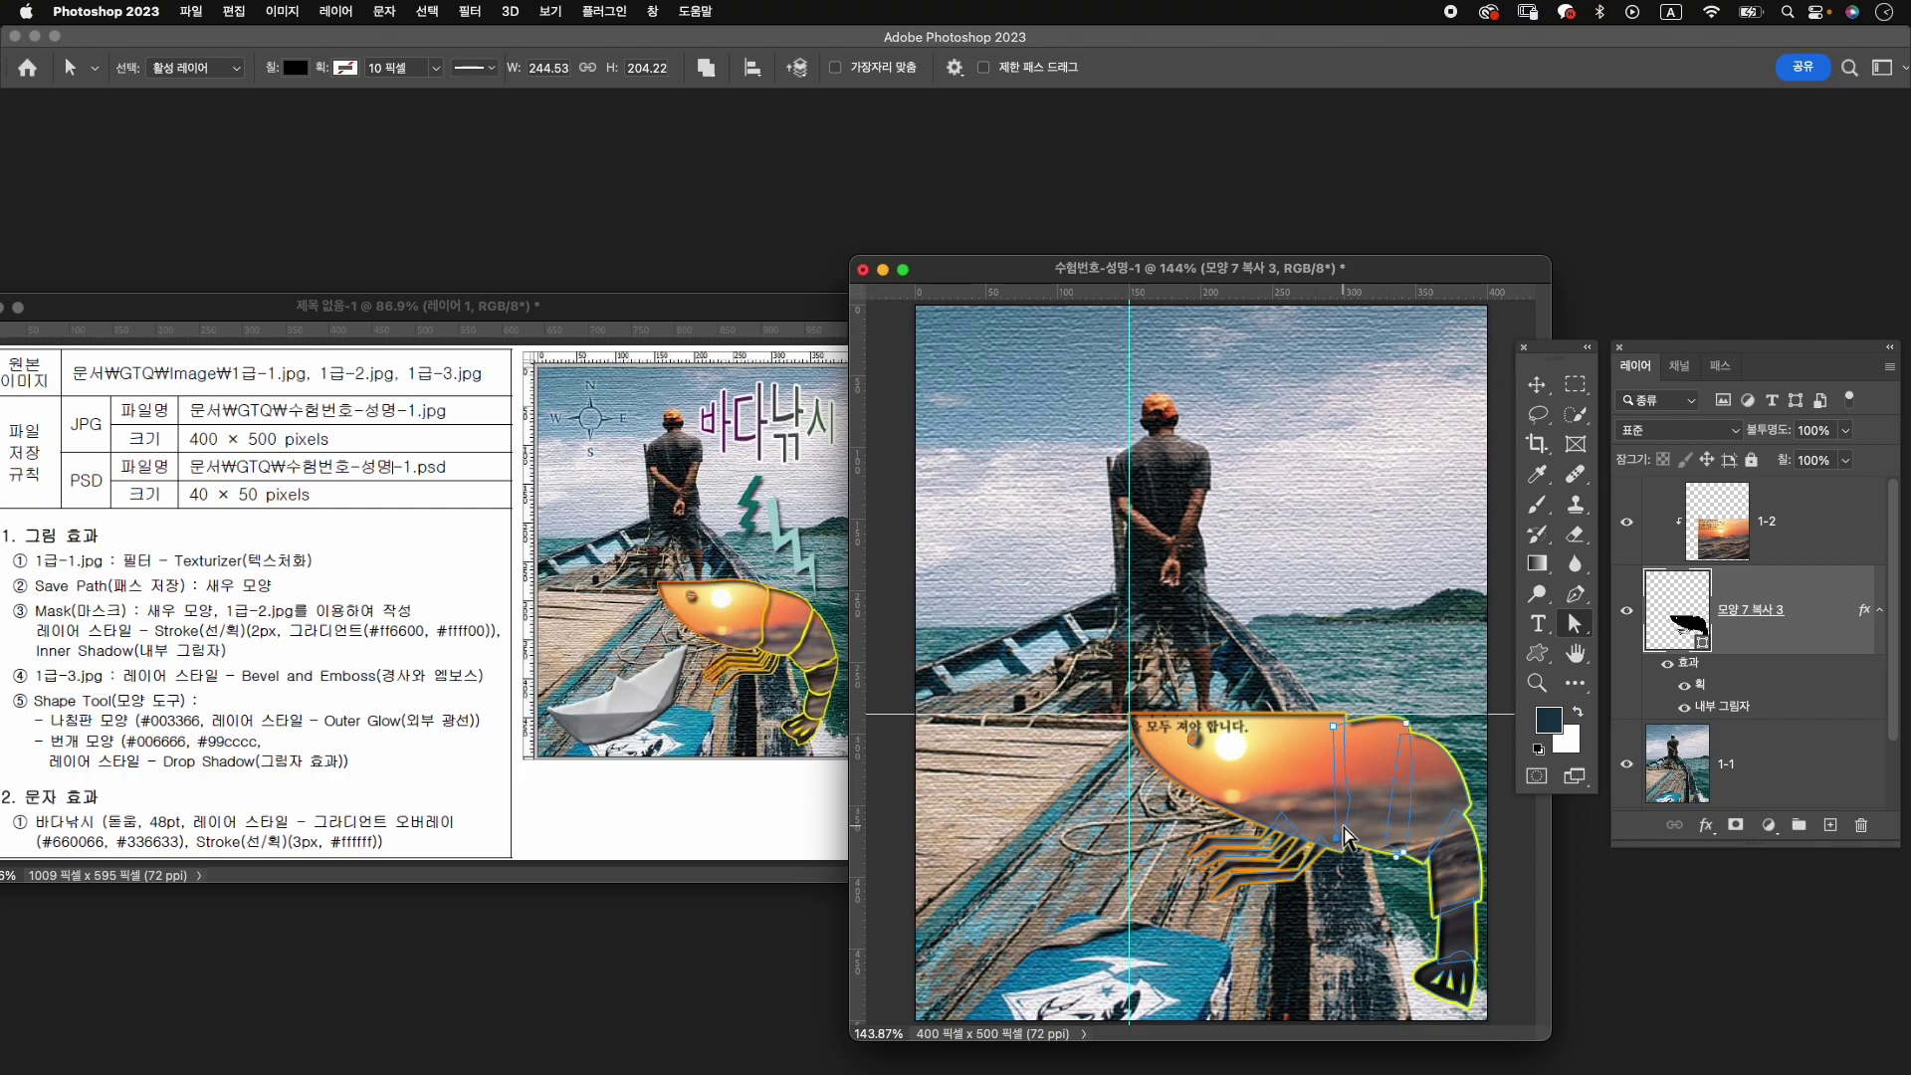
{"action": "left_click_drag", "start_coordinate": [1335, 729], "coordinate": [1333, 734]}
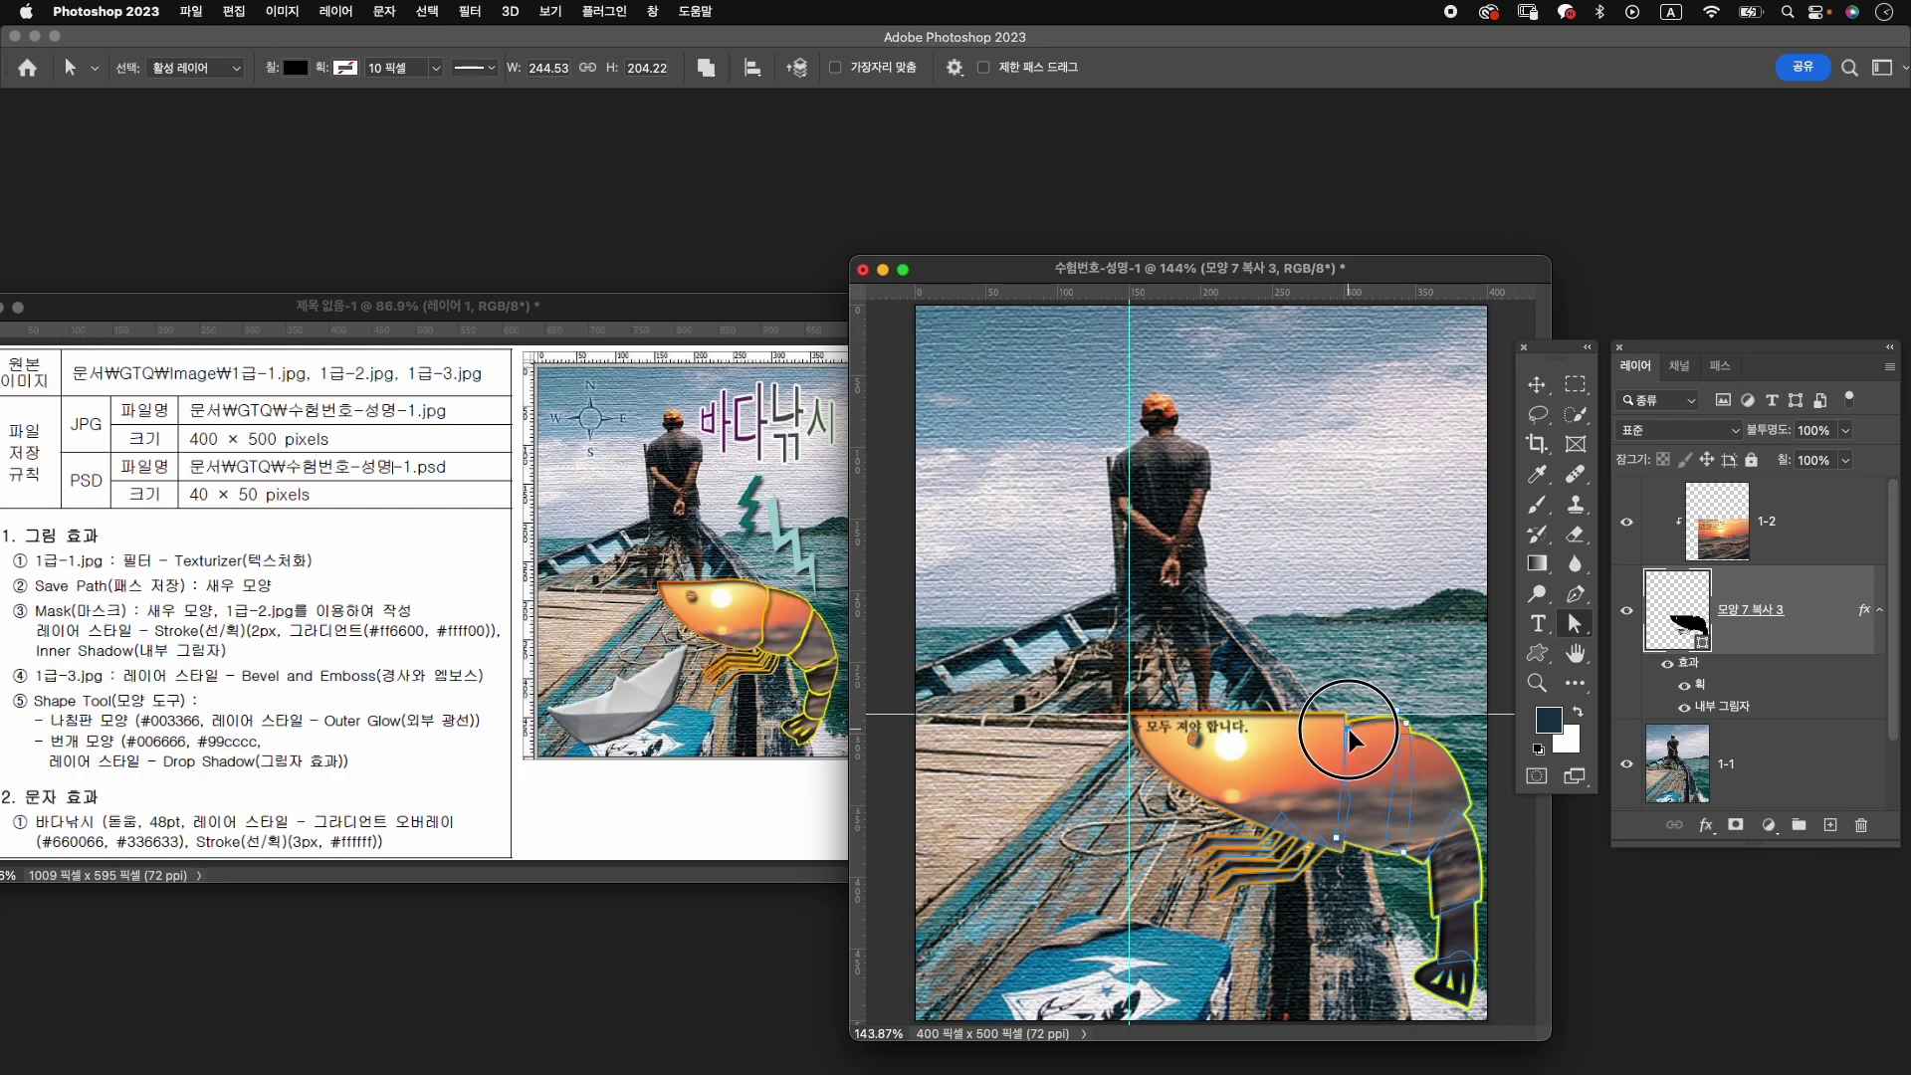
{"action": "left_click_drag", "start_coordinate": [1337, 841], "coordinate": [1372, 802]}
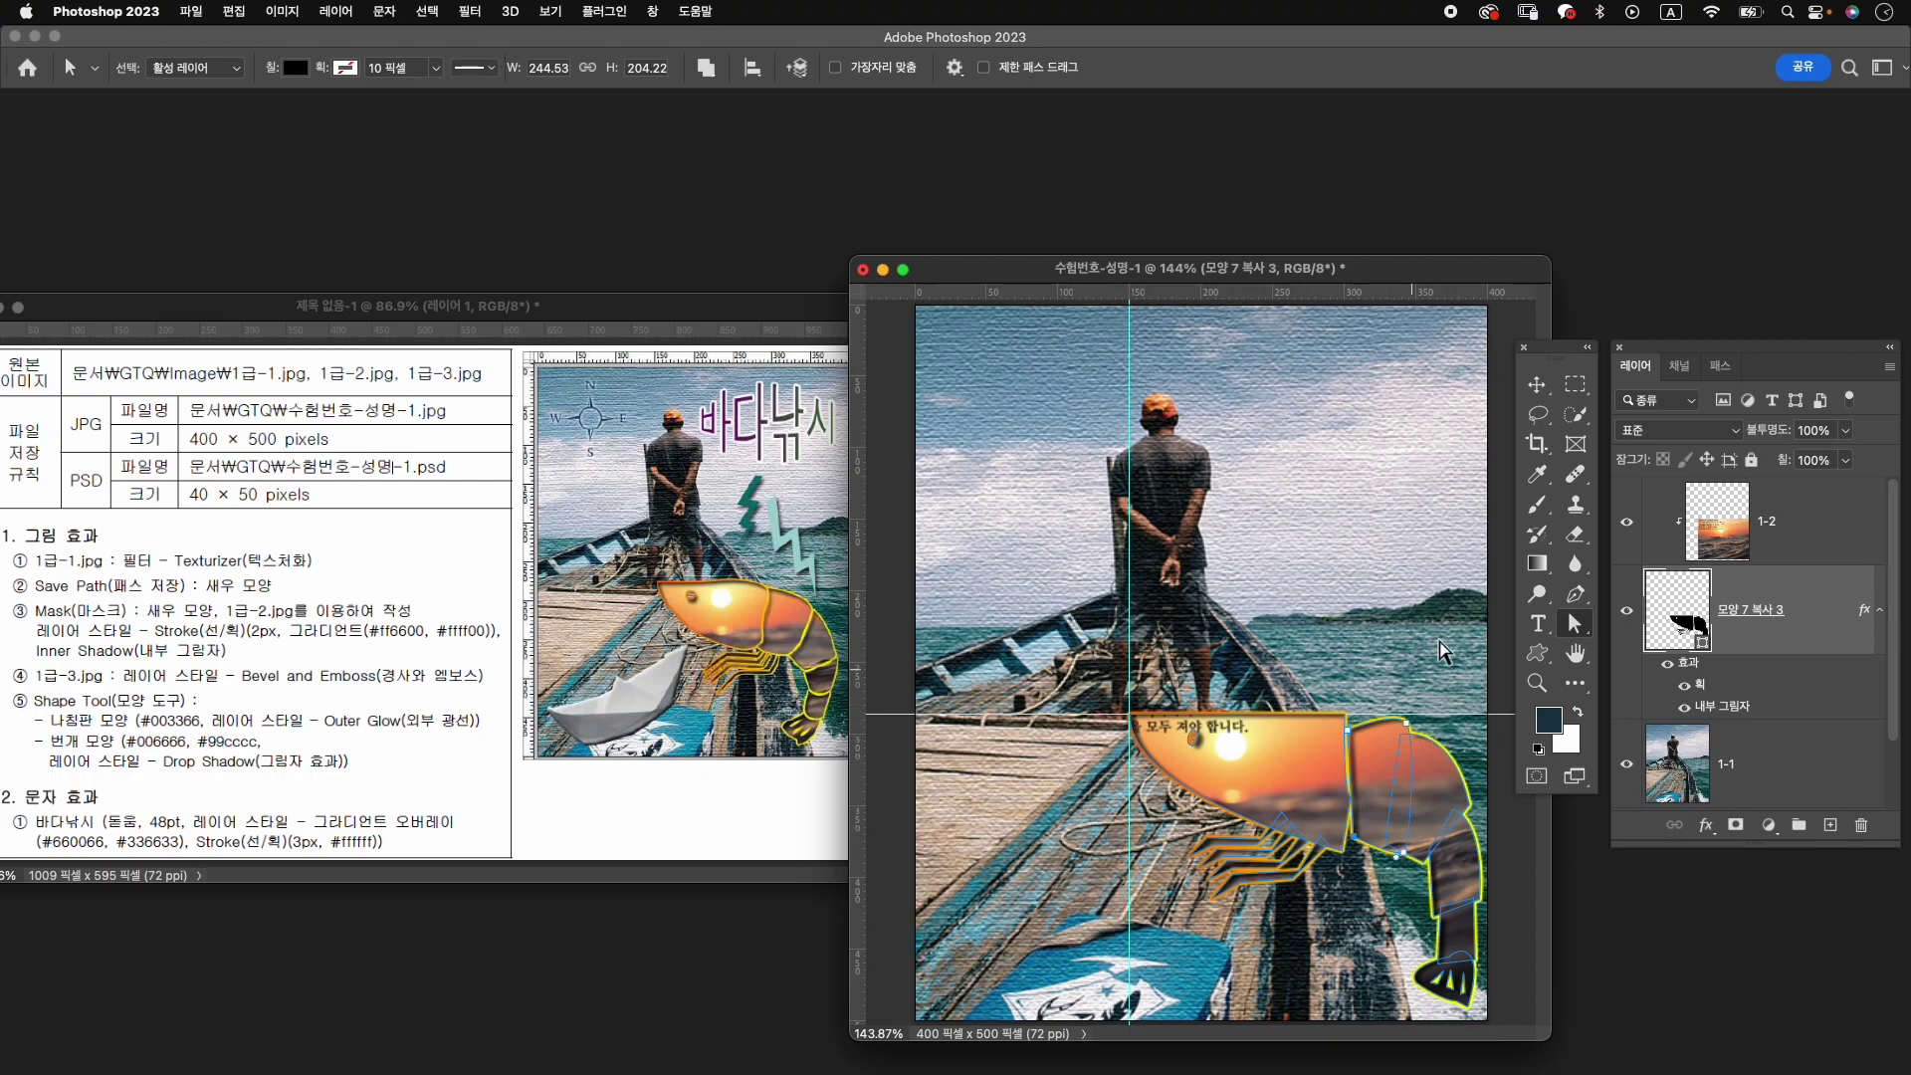
{"action": "key", "text": "Escape"}
{"action": "left_click", "coordinate": [1350, 844]}
Reshape the shrimp's body segment and tail curves and nudge its right edge down.
{"action": "left_click_drag", "start_coordinate": [1404, 741], "coordinate": [1425, 862]}
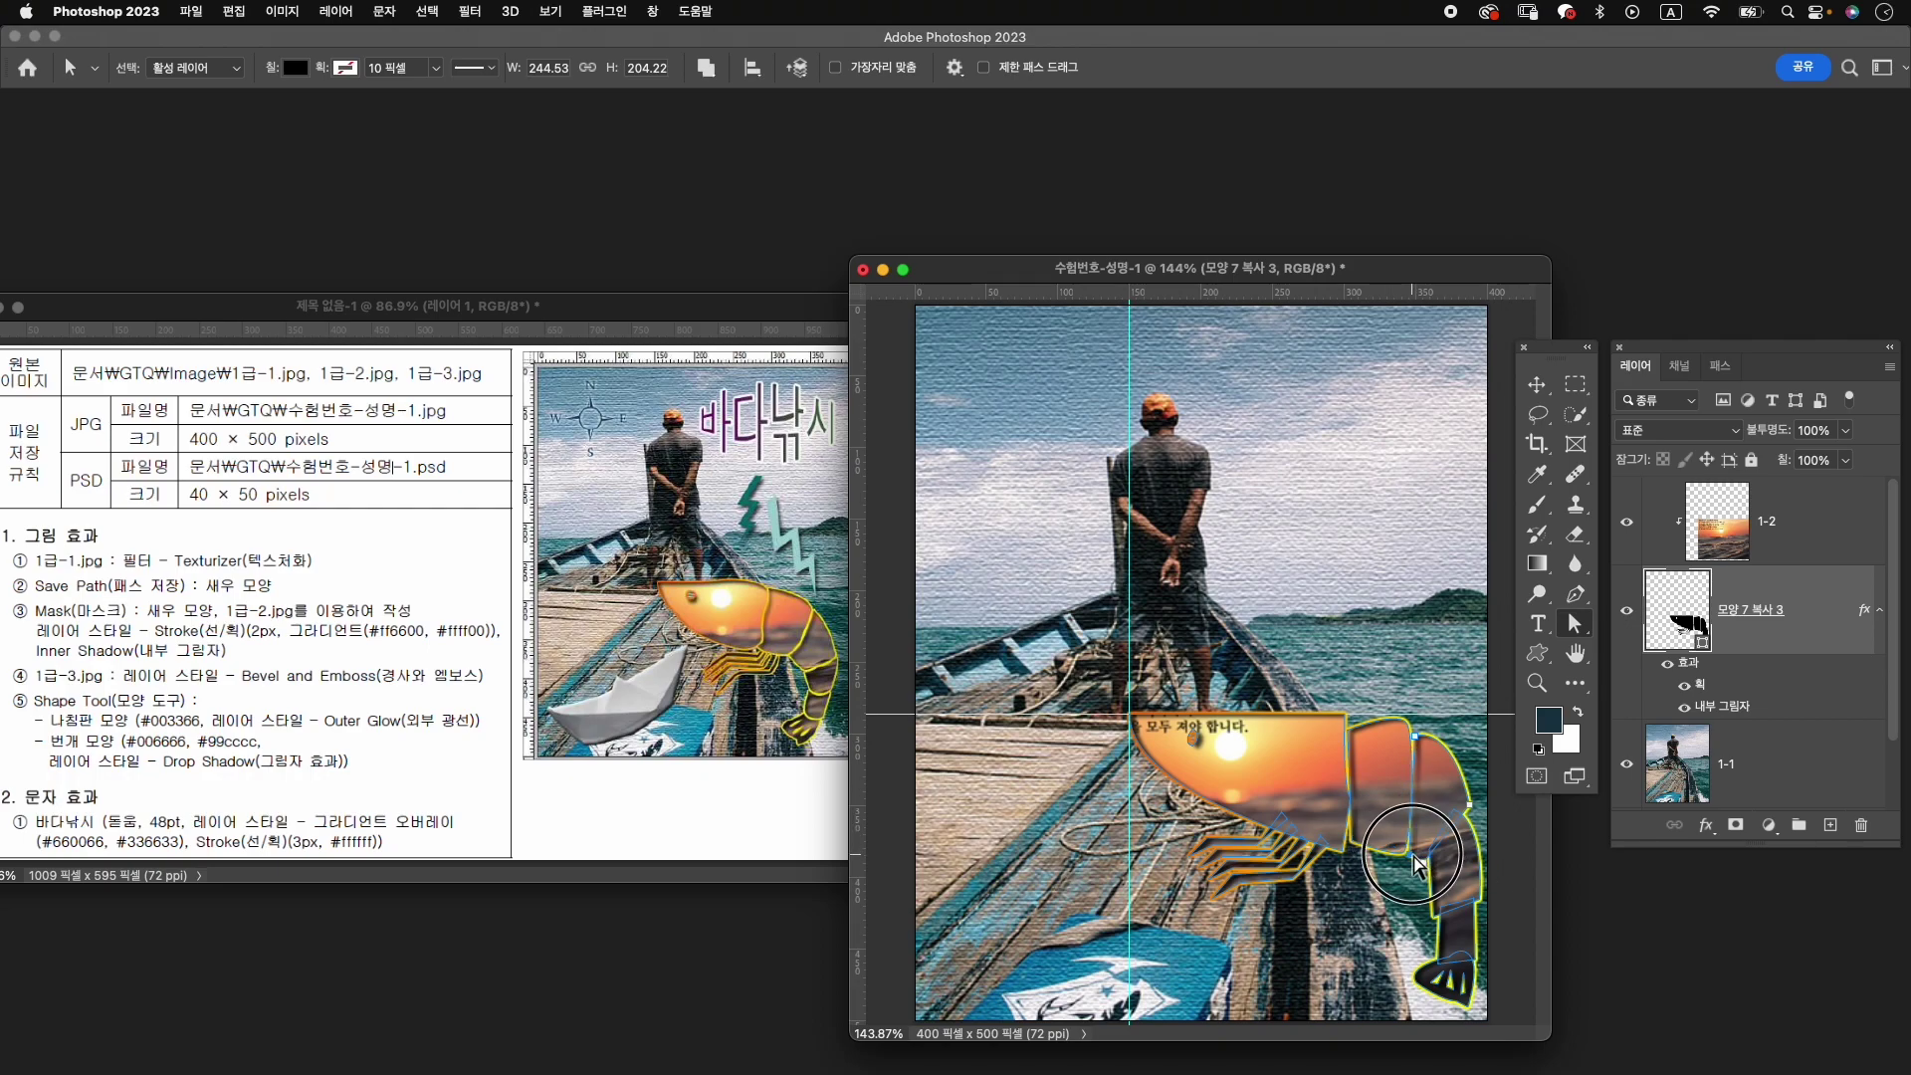
{"action": "left_click", "coordinate": [1418, 862]}
{"action": "mouse_move", "coordinate": [1417, 863]}
{"action": "left_mouse_down"}
{"action": "mouse_move", "coordinate": [1478, 828]}
{"action": "mouse_move", "coordinate": [1437, 872]}
{"action": "left_mouse_up"}
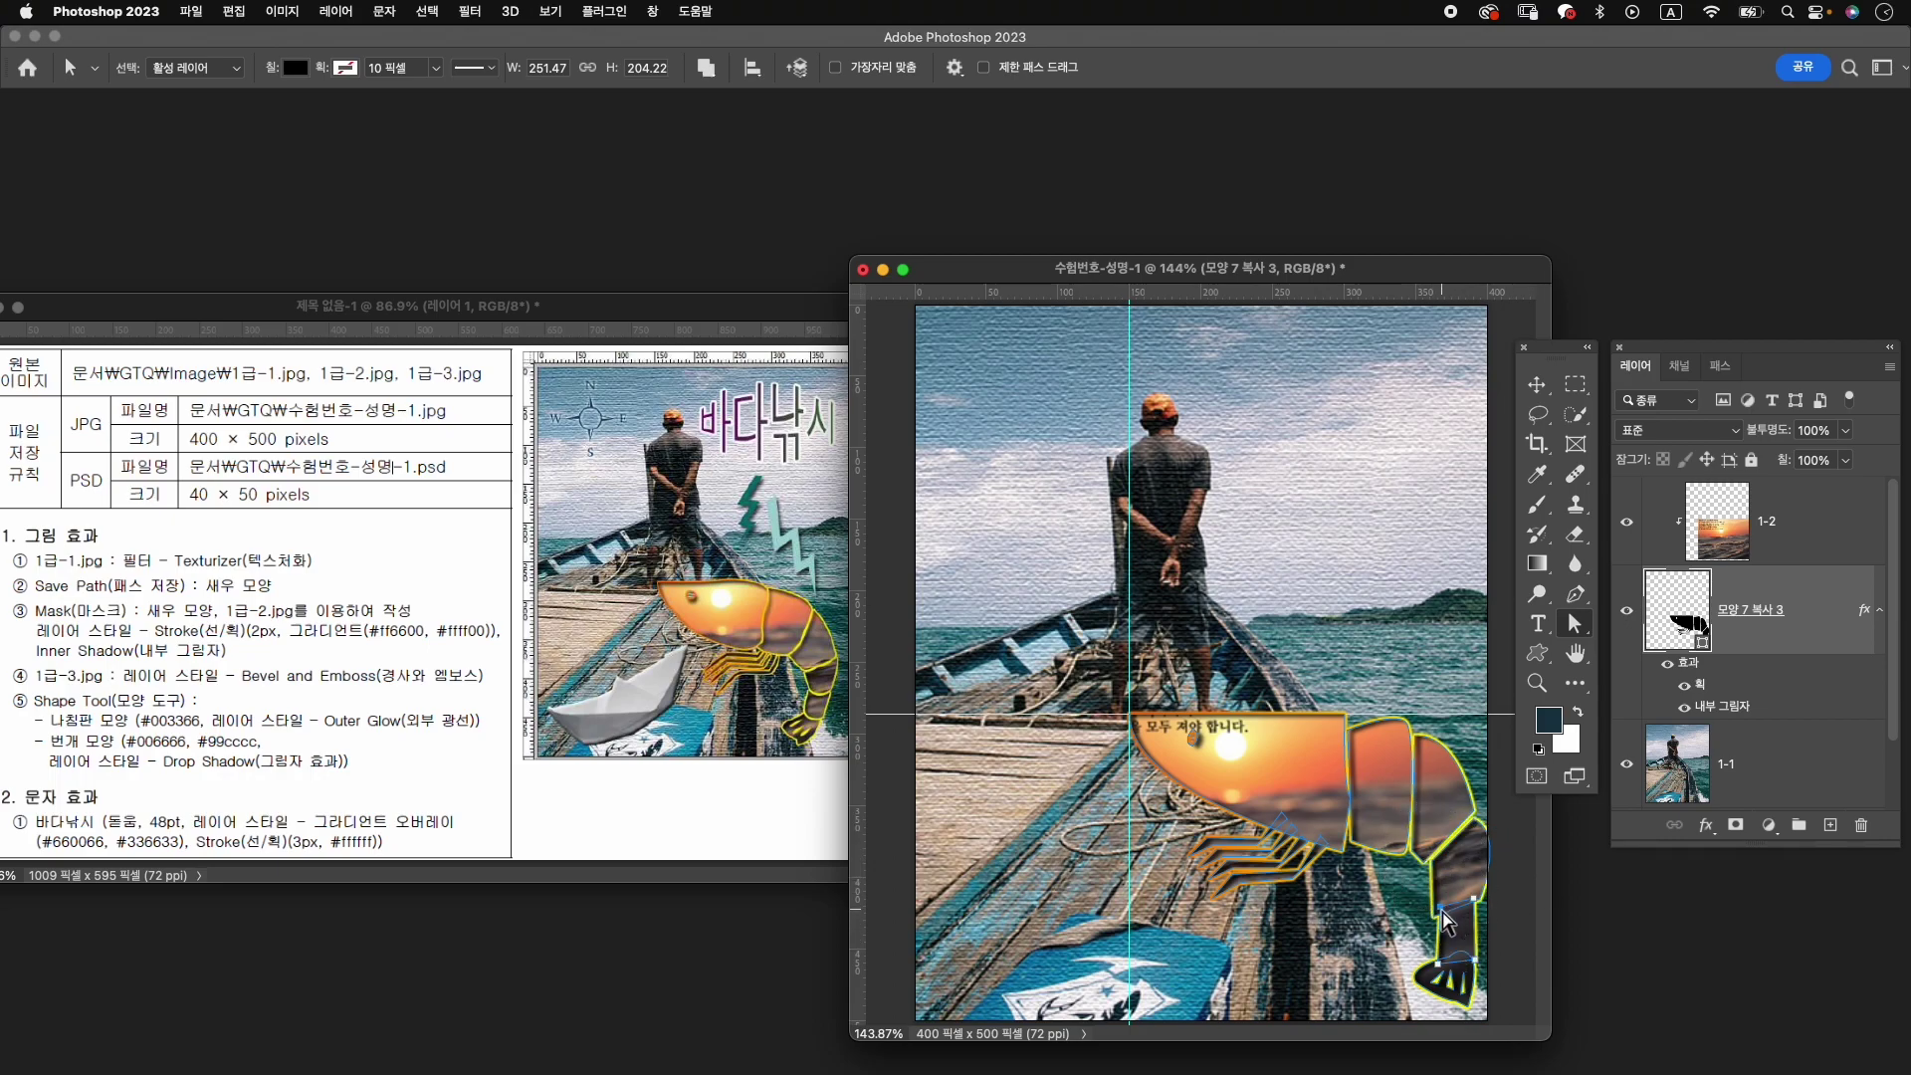
{"action": "mouse_move", "coordinate": [1443, 910]}
{"action": "left_mouse_down"}
{"action": "mouse_move", "coordinate": [1485, 909]}
{"action": "mouse_move", "coordinate": [1478, 971]}
{"action": "mouse_move", "coordinate": [1445, 966]}
{"action": "mouse_move", "coordinate": [1483, 973]}
{"action": "left_mouse_up"}
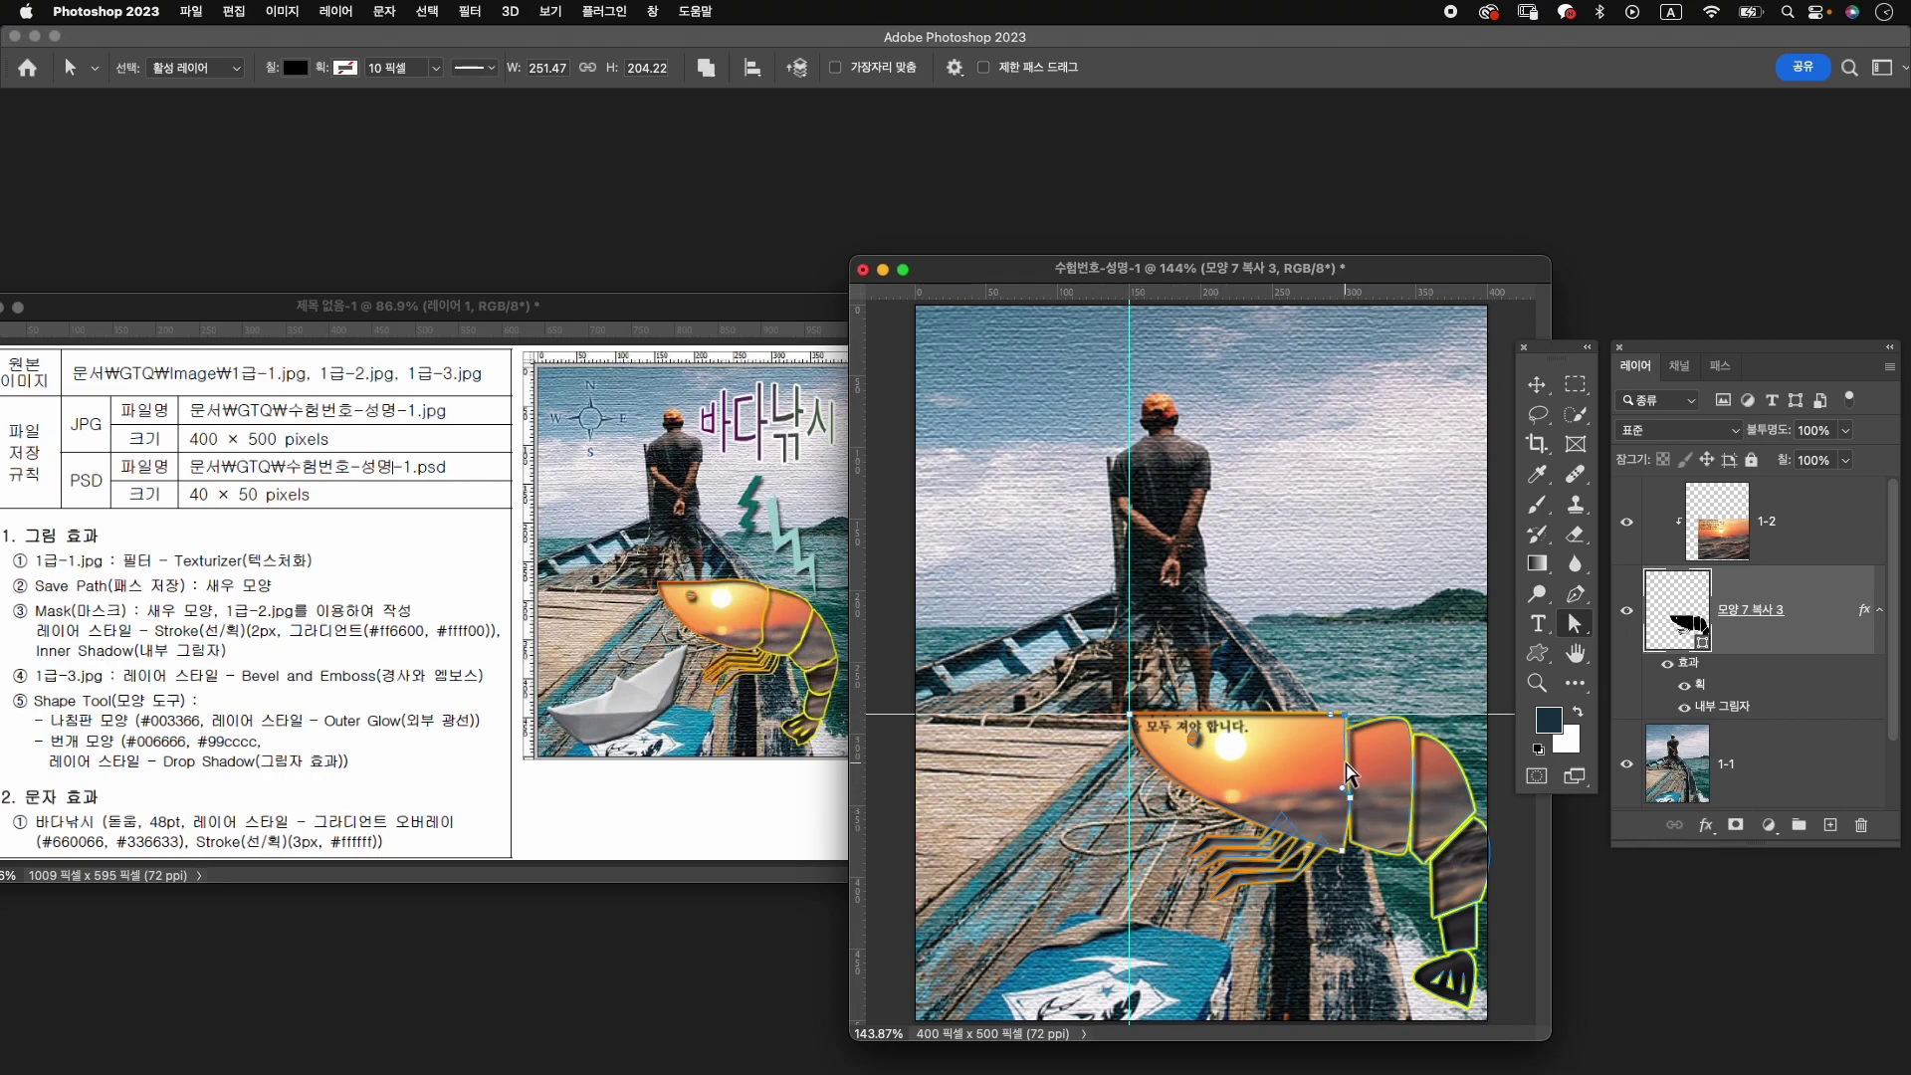
{"action": "left_click", "coordinate": [1575, 594]}
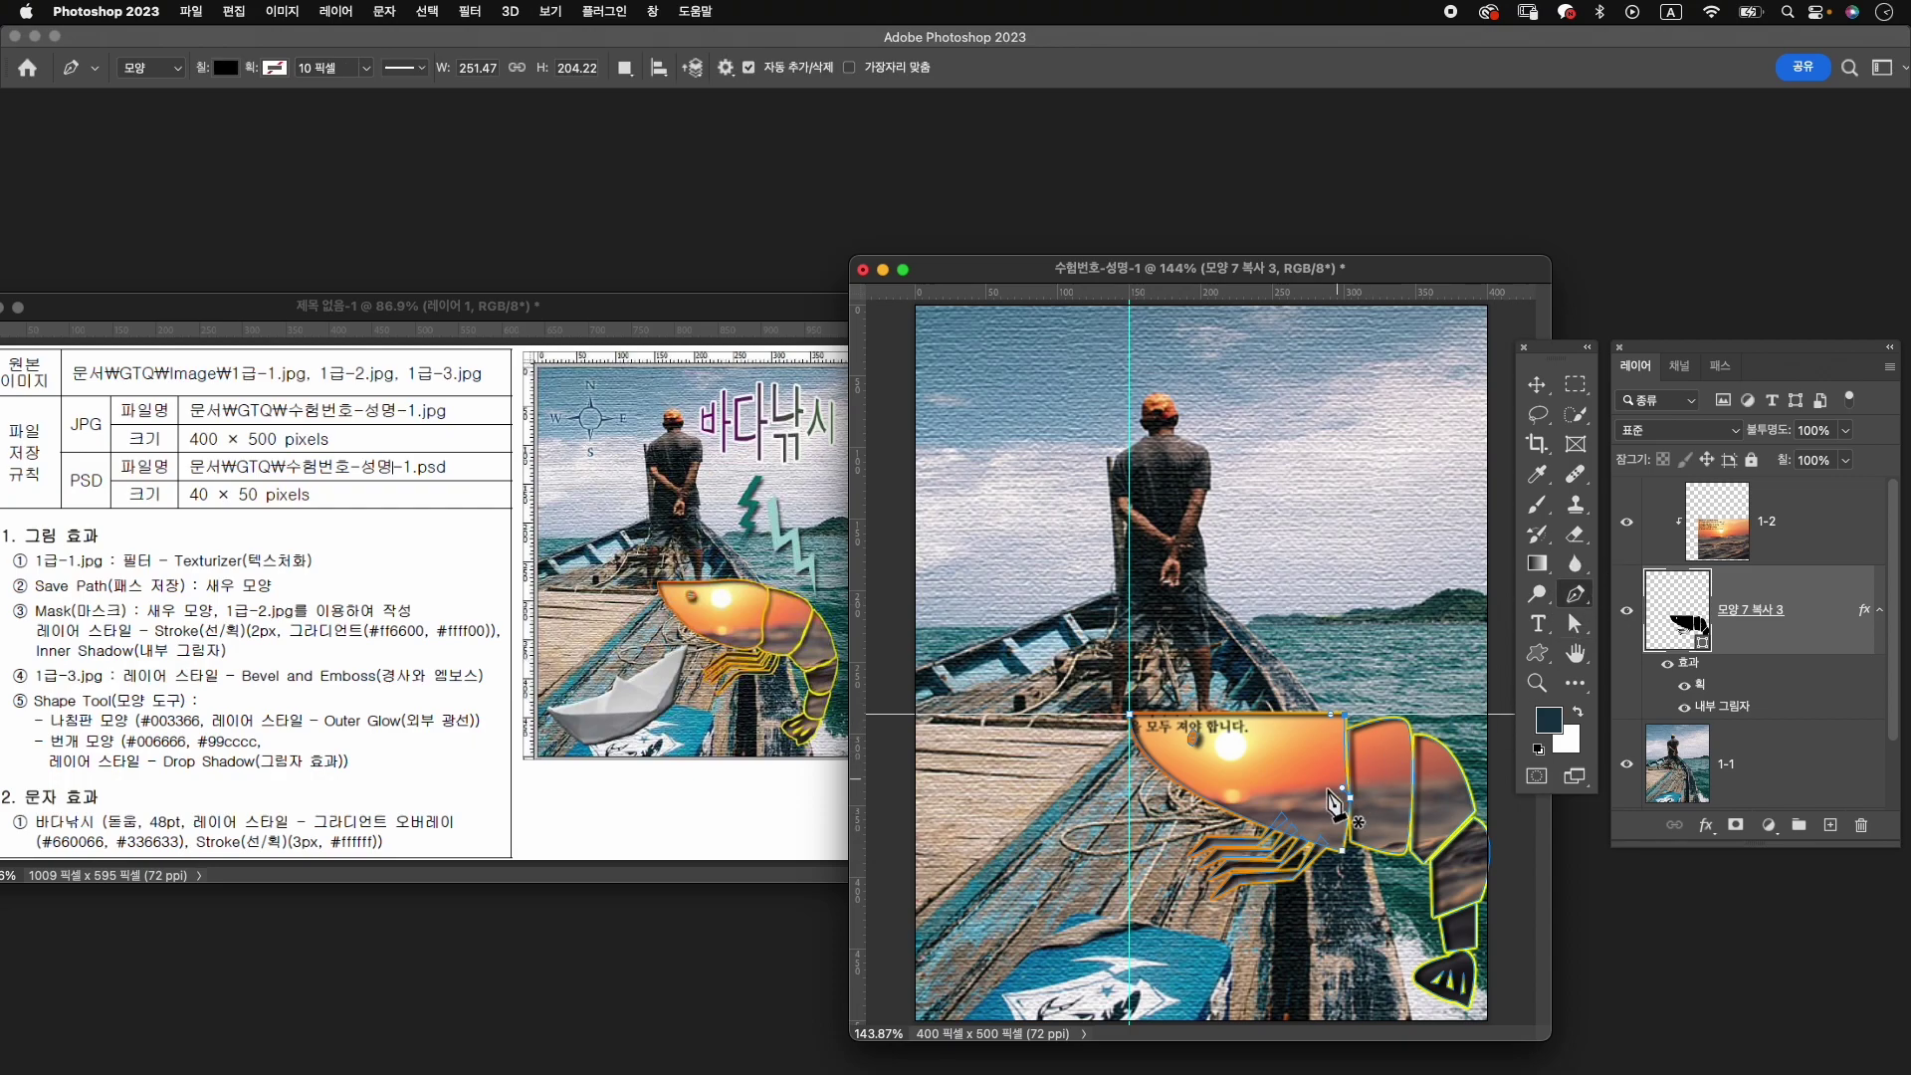
{"action": "key", "text": "a"}
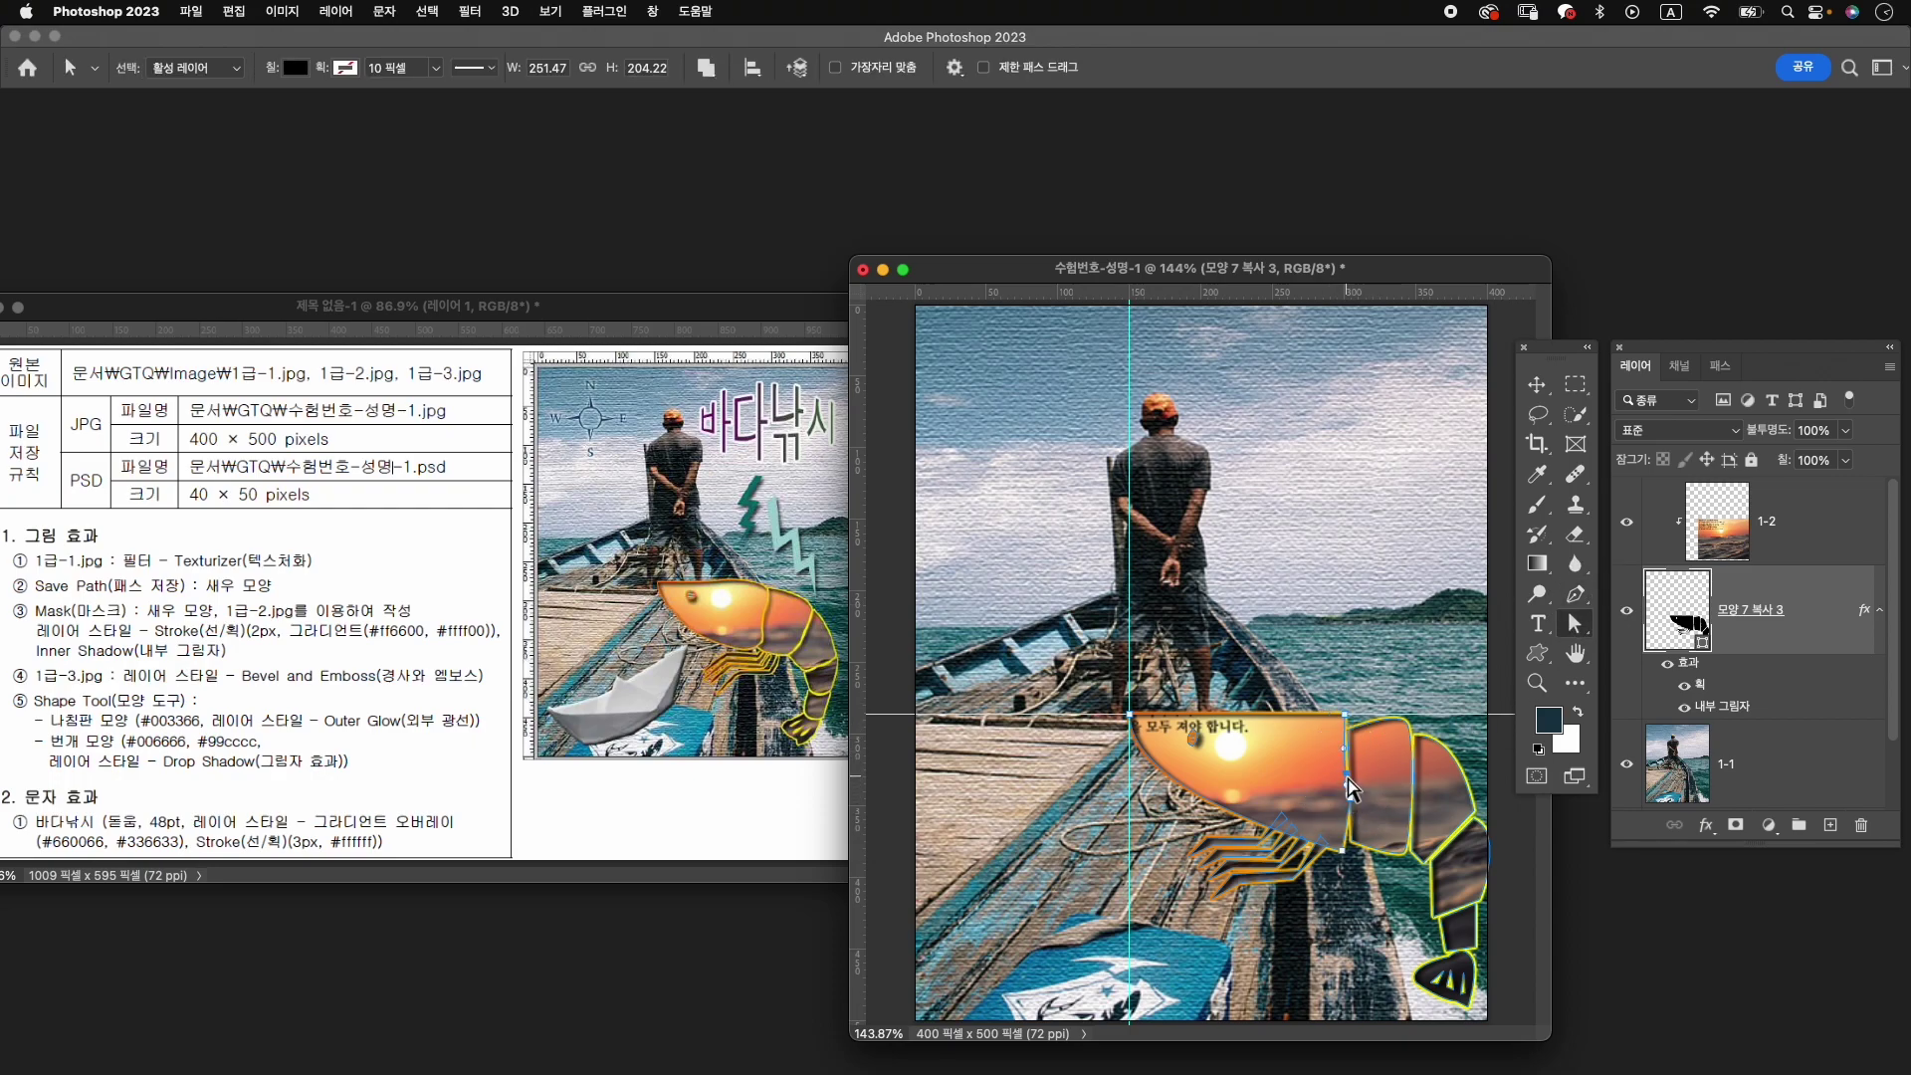
{"action": "left_click_drag", "start_coordinate": [1341, 790], "coordinate": [1349, 803]}
{"action": "left_click", "coordinate": [1347, 730]}
Open 1급-3.jpg, move its window aside, and switch to the Move tool.
{"action": "key", "text": "super+o"}
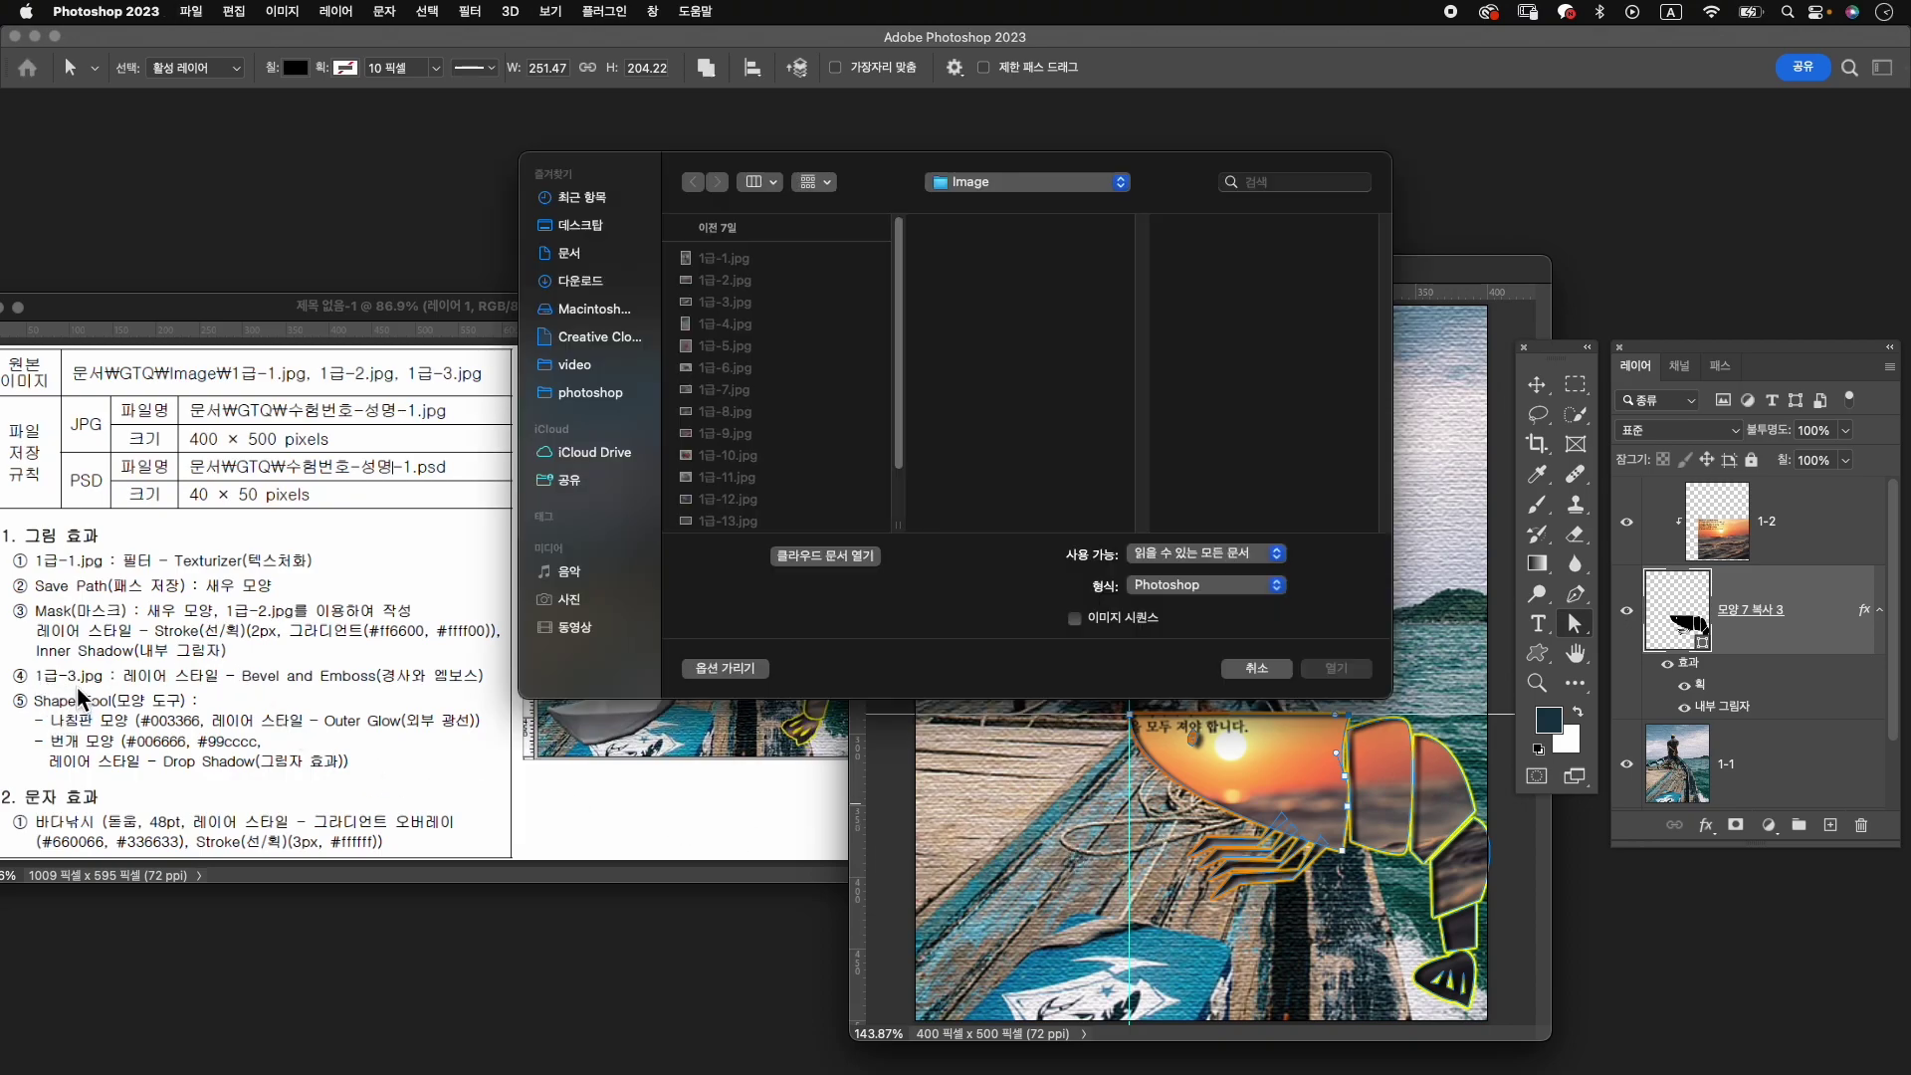
{"action": "left_click", "coordinate": [722, 302]}
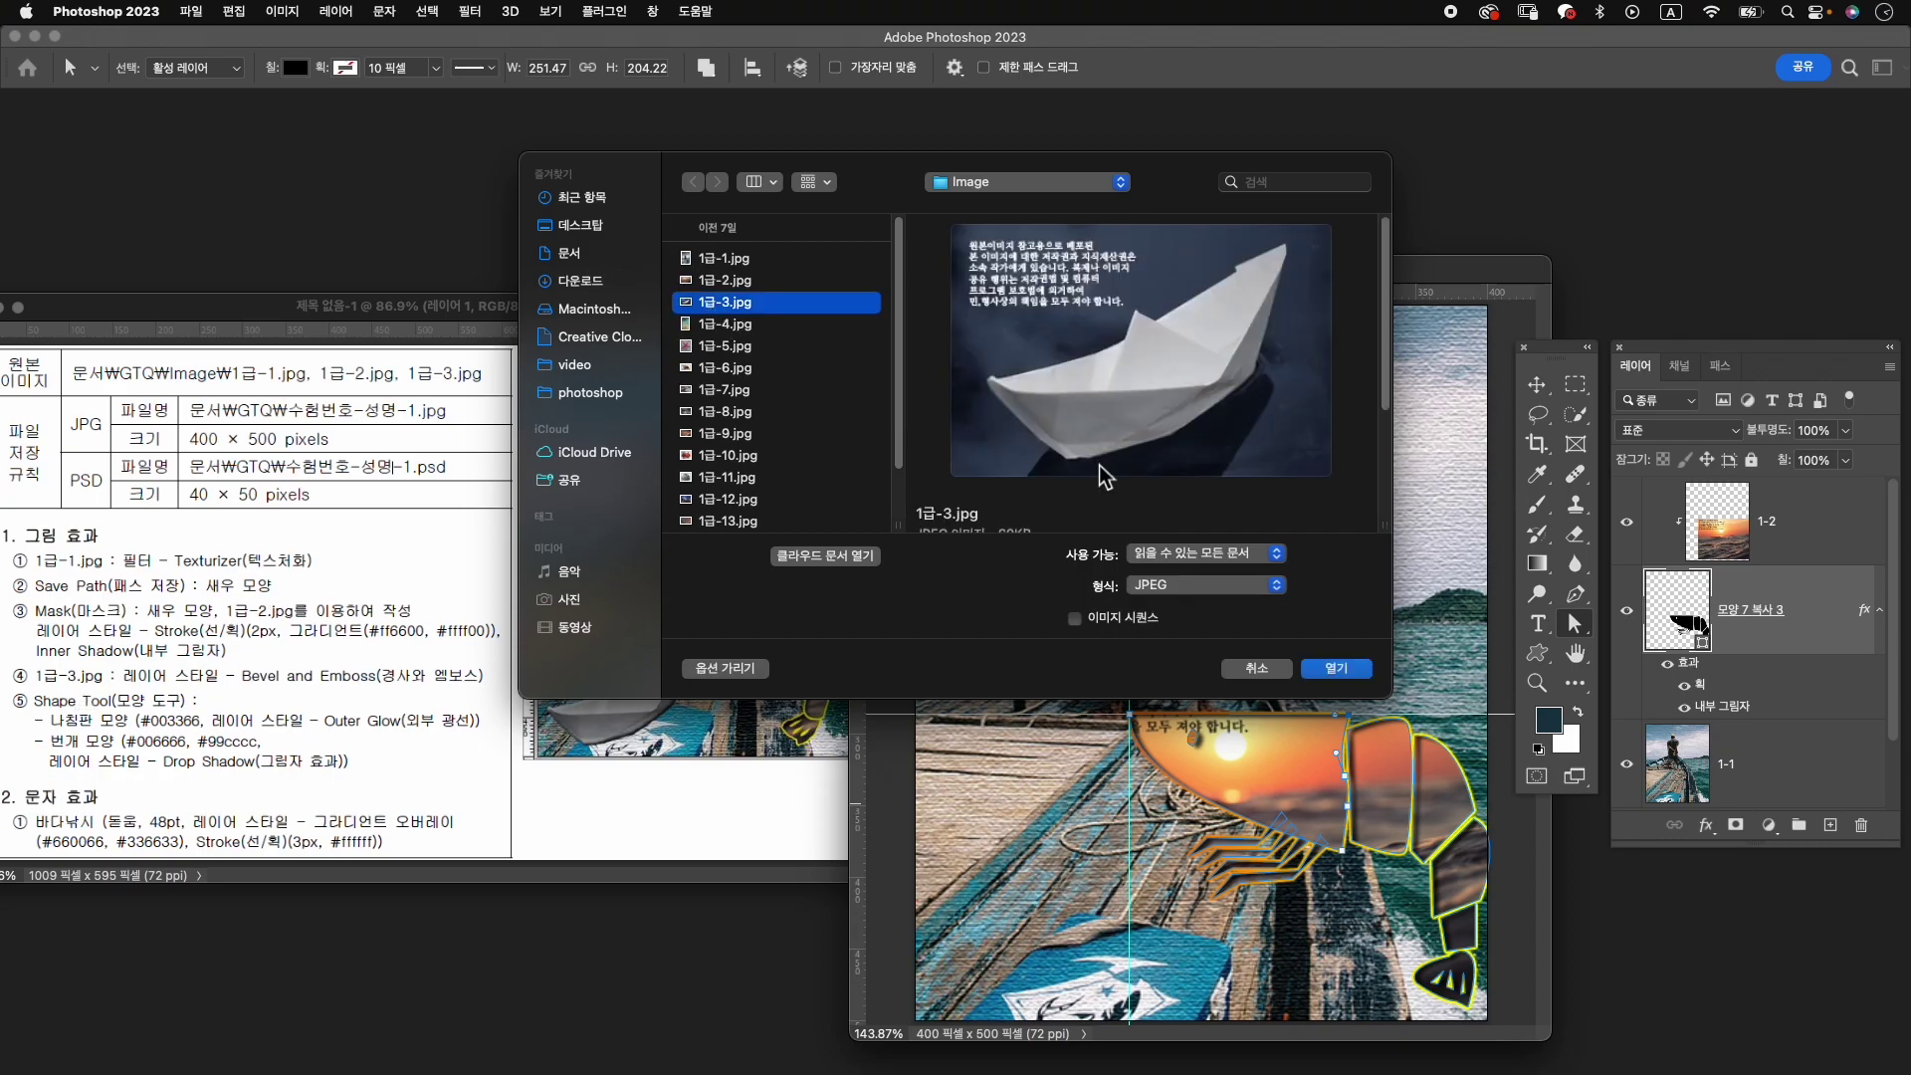
{"action": "left_click", "coordinate": [1337, 668]}
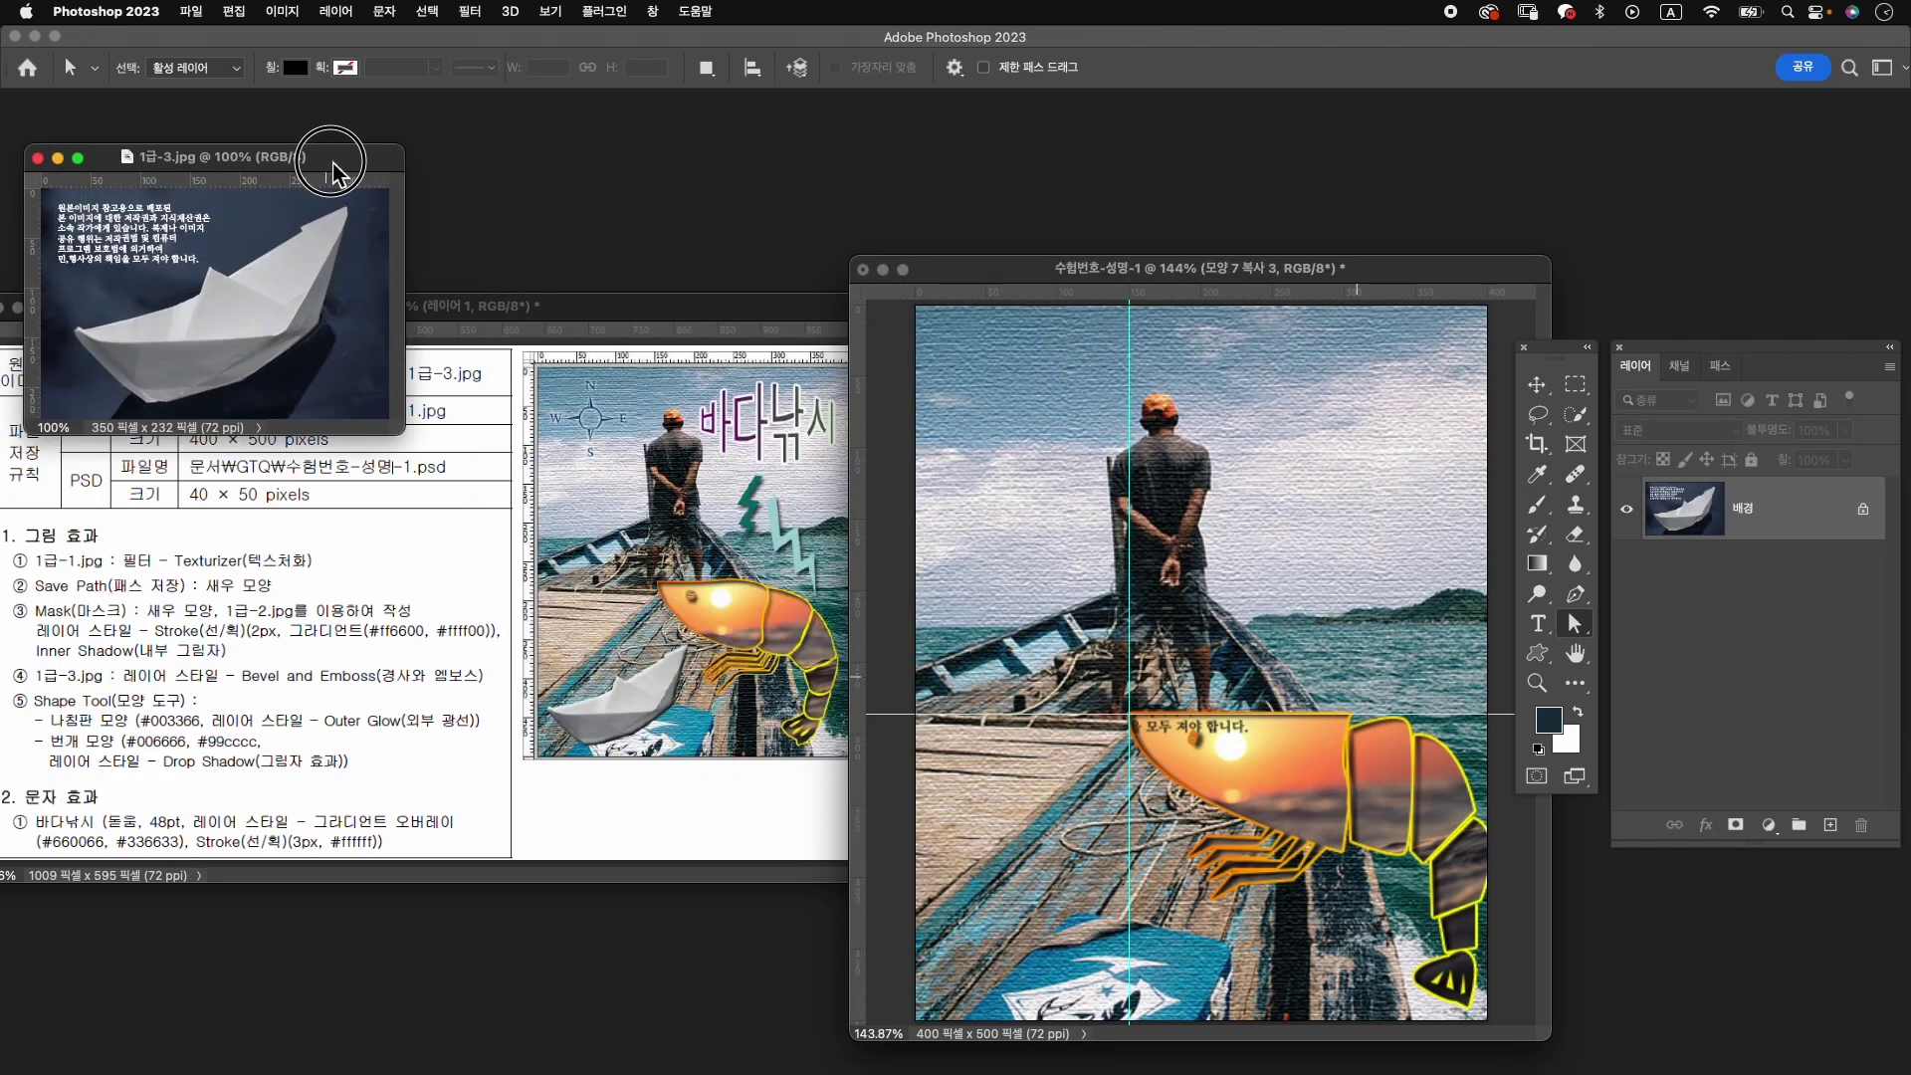
{"action": "left_click_drag", "start_coordinate": [329, 156], "coordinate": [892, 147]}
{"action": "key", "text": "v"}
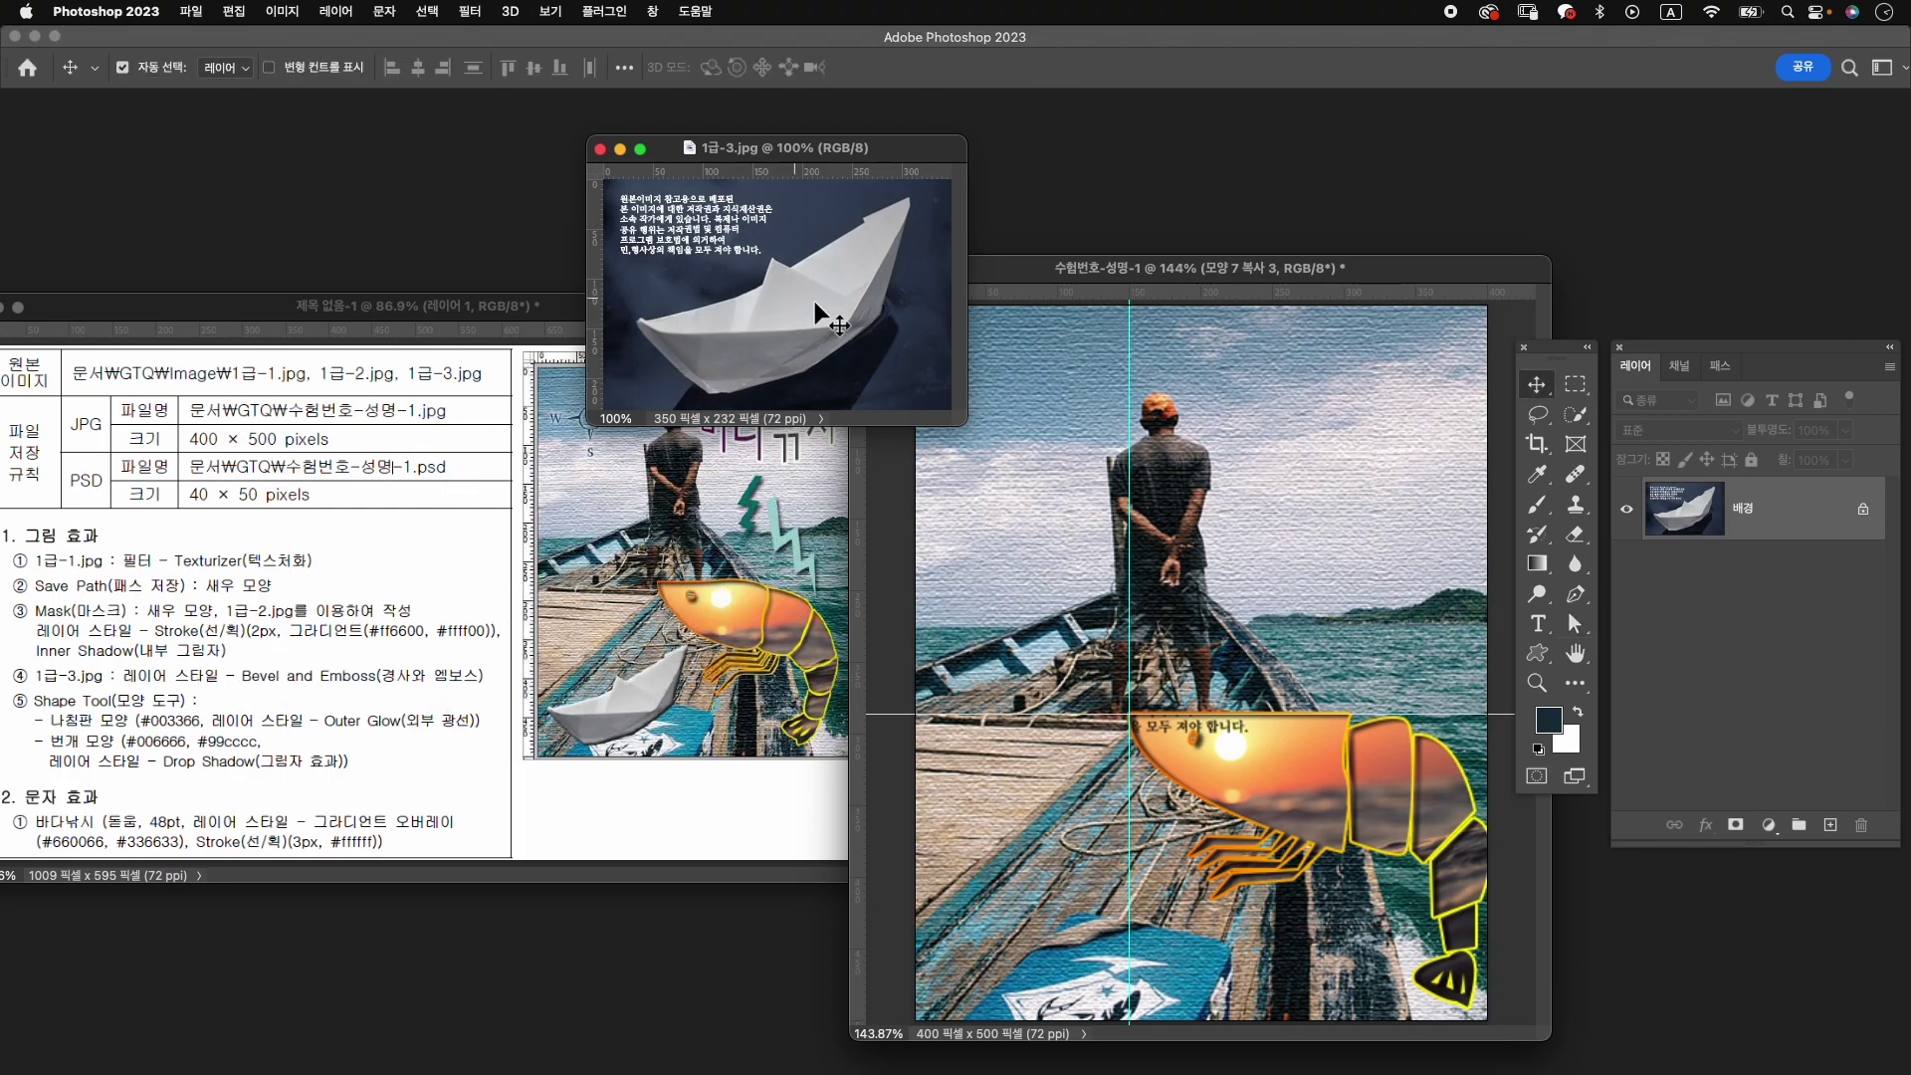
Select the paper boat in 1급-3.jpg with Object Selection and mask out the background.
{"action": "left_click", "coordinate": [1575, 414]}
{"action": "left_click", "coordinate": [1668, 414]}
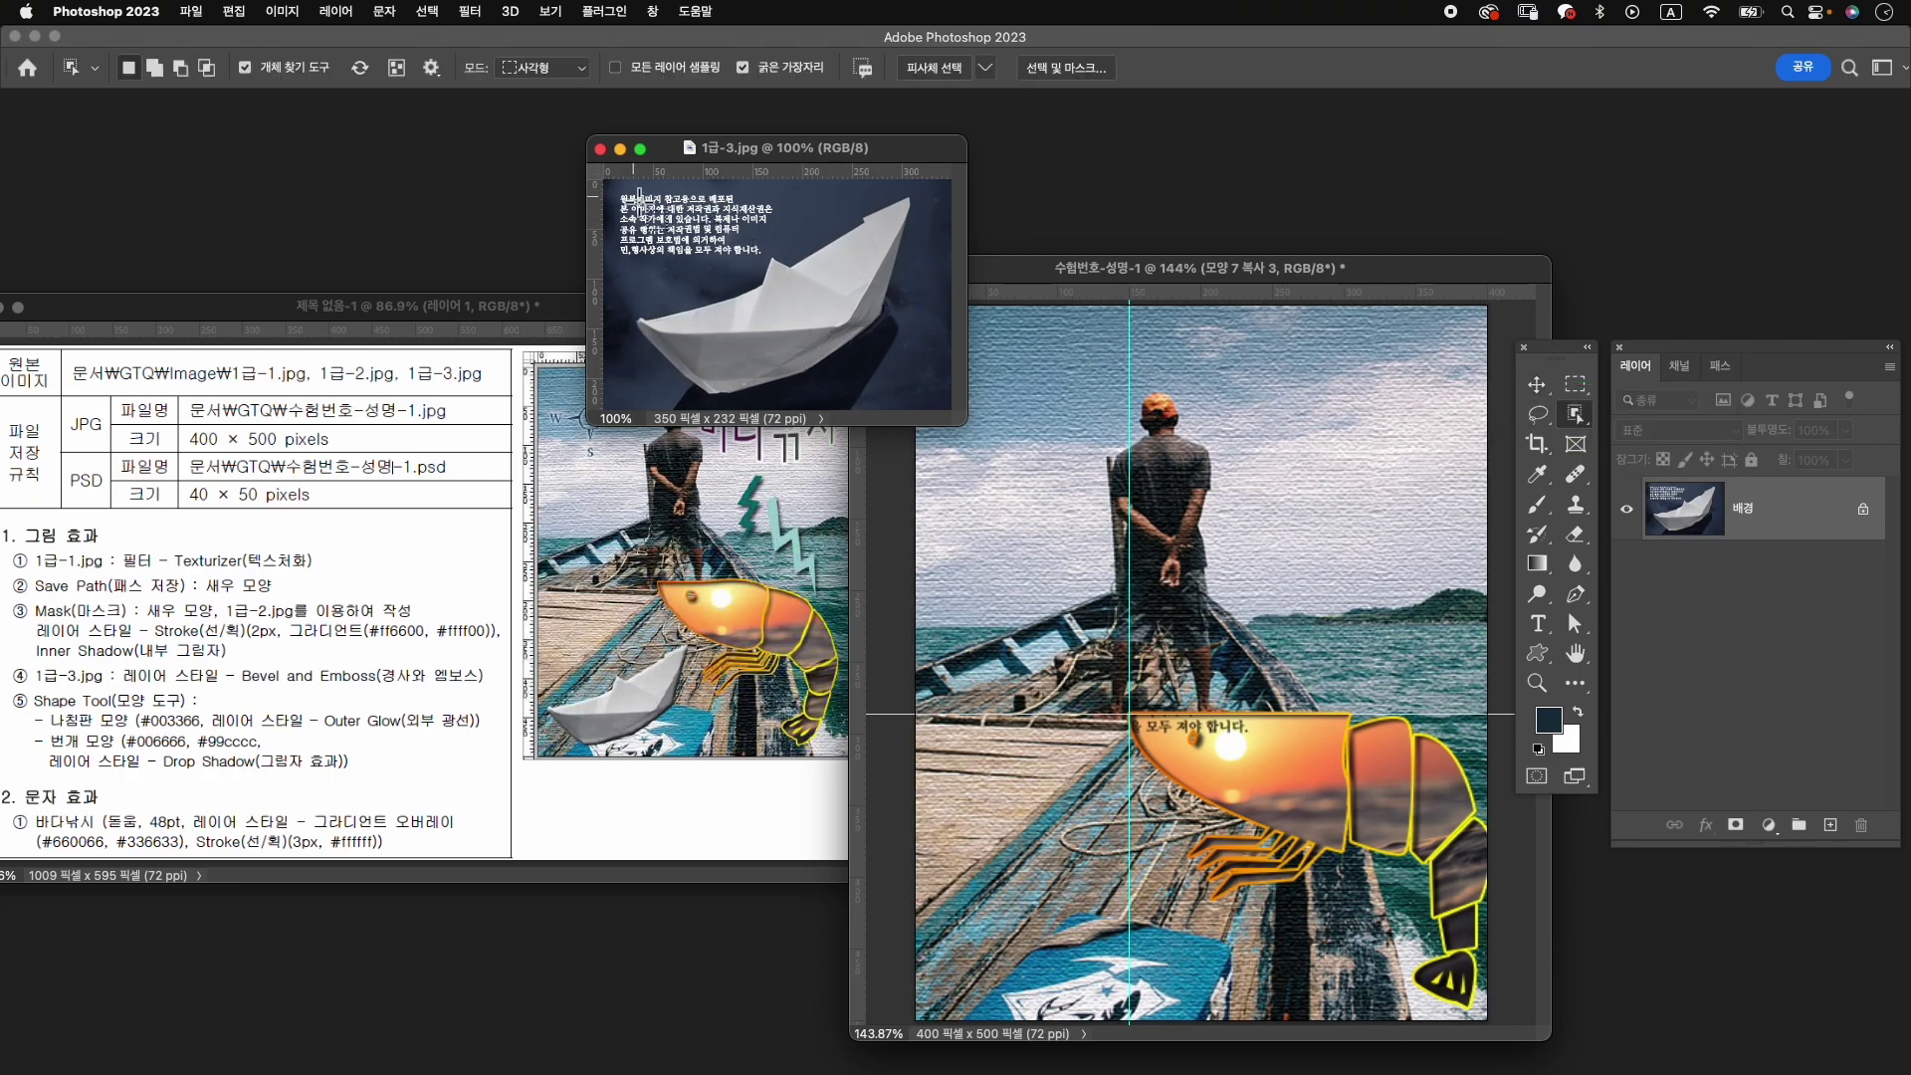
{"action": "mouse_move", "coordinate": [629, 190]}
{"action": "left_mouse_down"}
{"action": "mouse_move", "coordinate": [962, 390]}
{"action": "mouse_move", "coordinate": [912, 395]}
{"action": "left_mouse_up"}
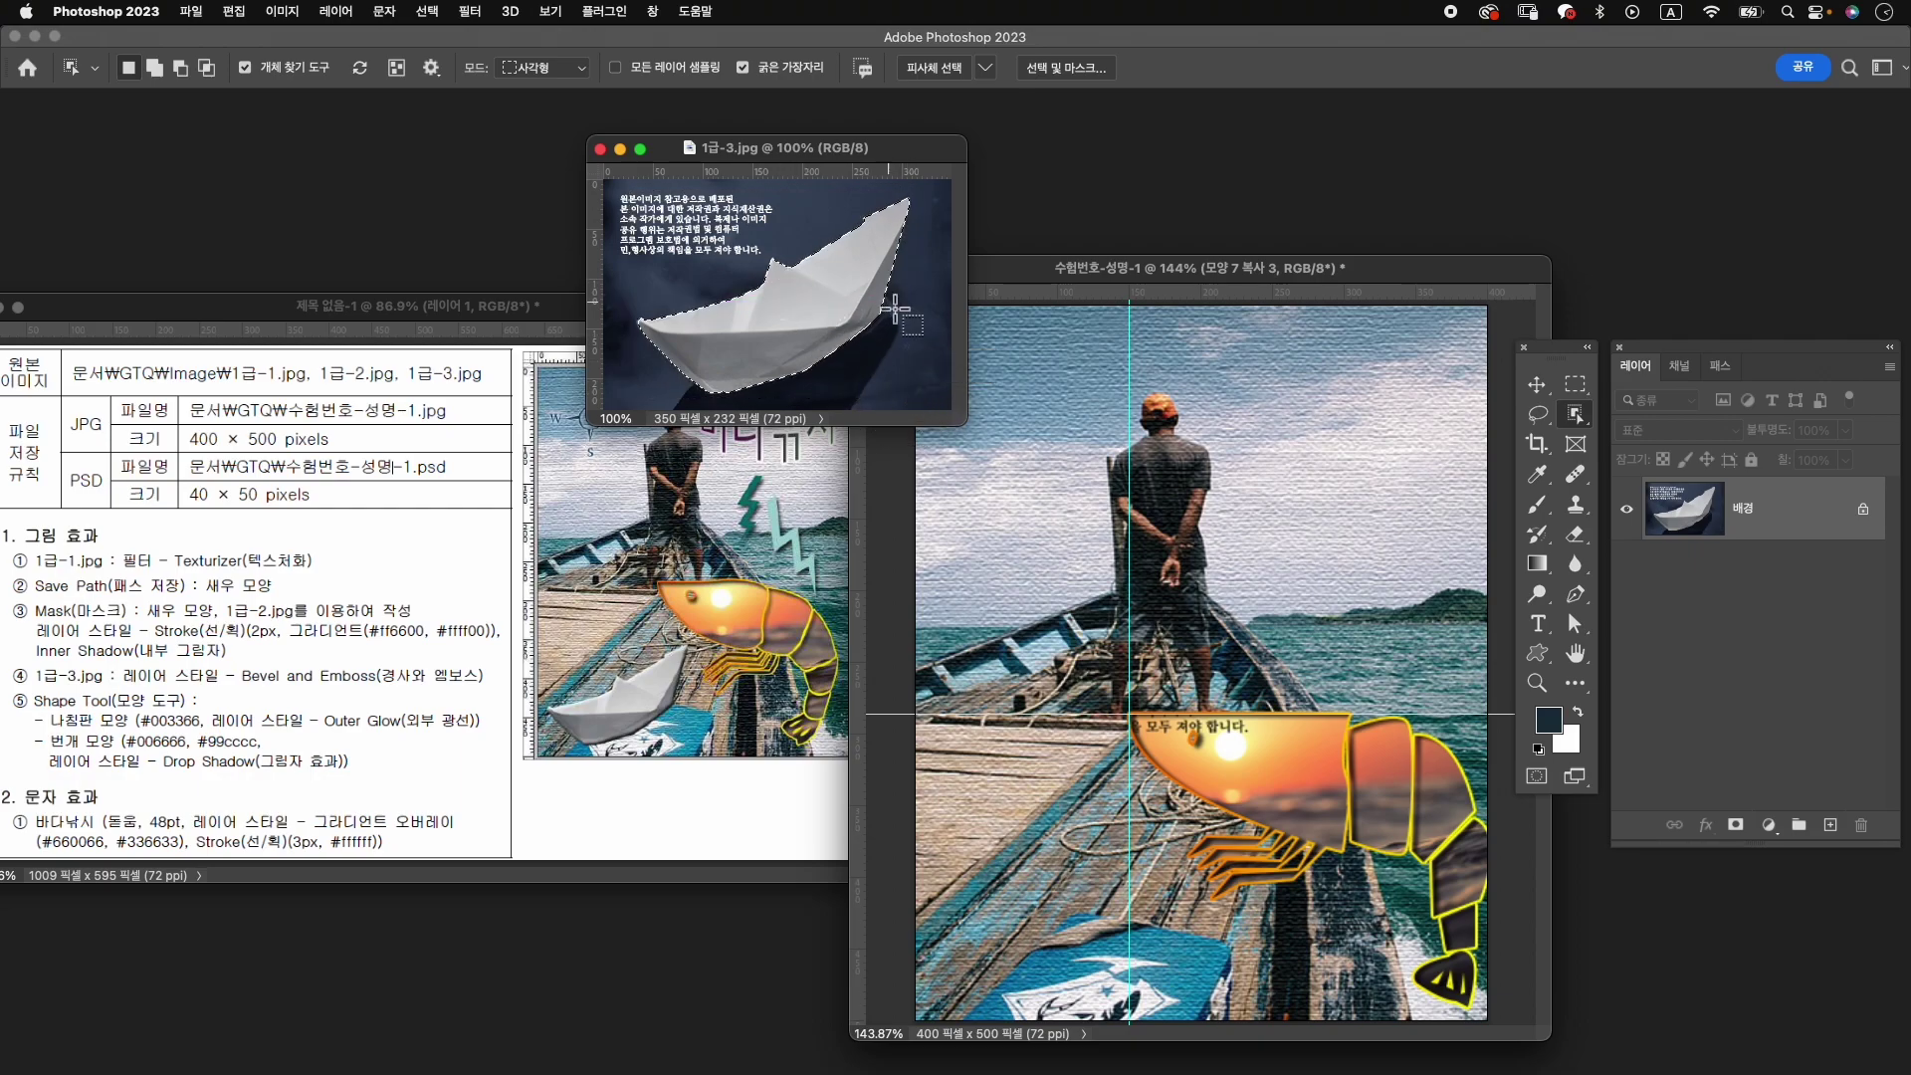
{"action": "left_click", "coordinate": [1736, 825]}
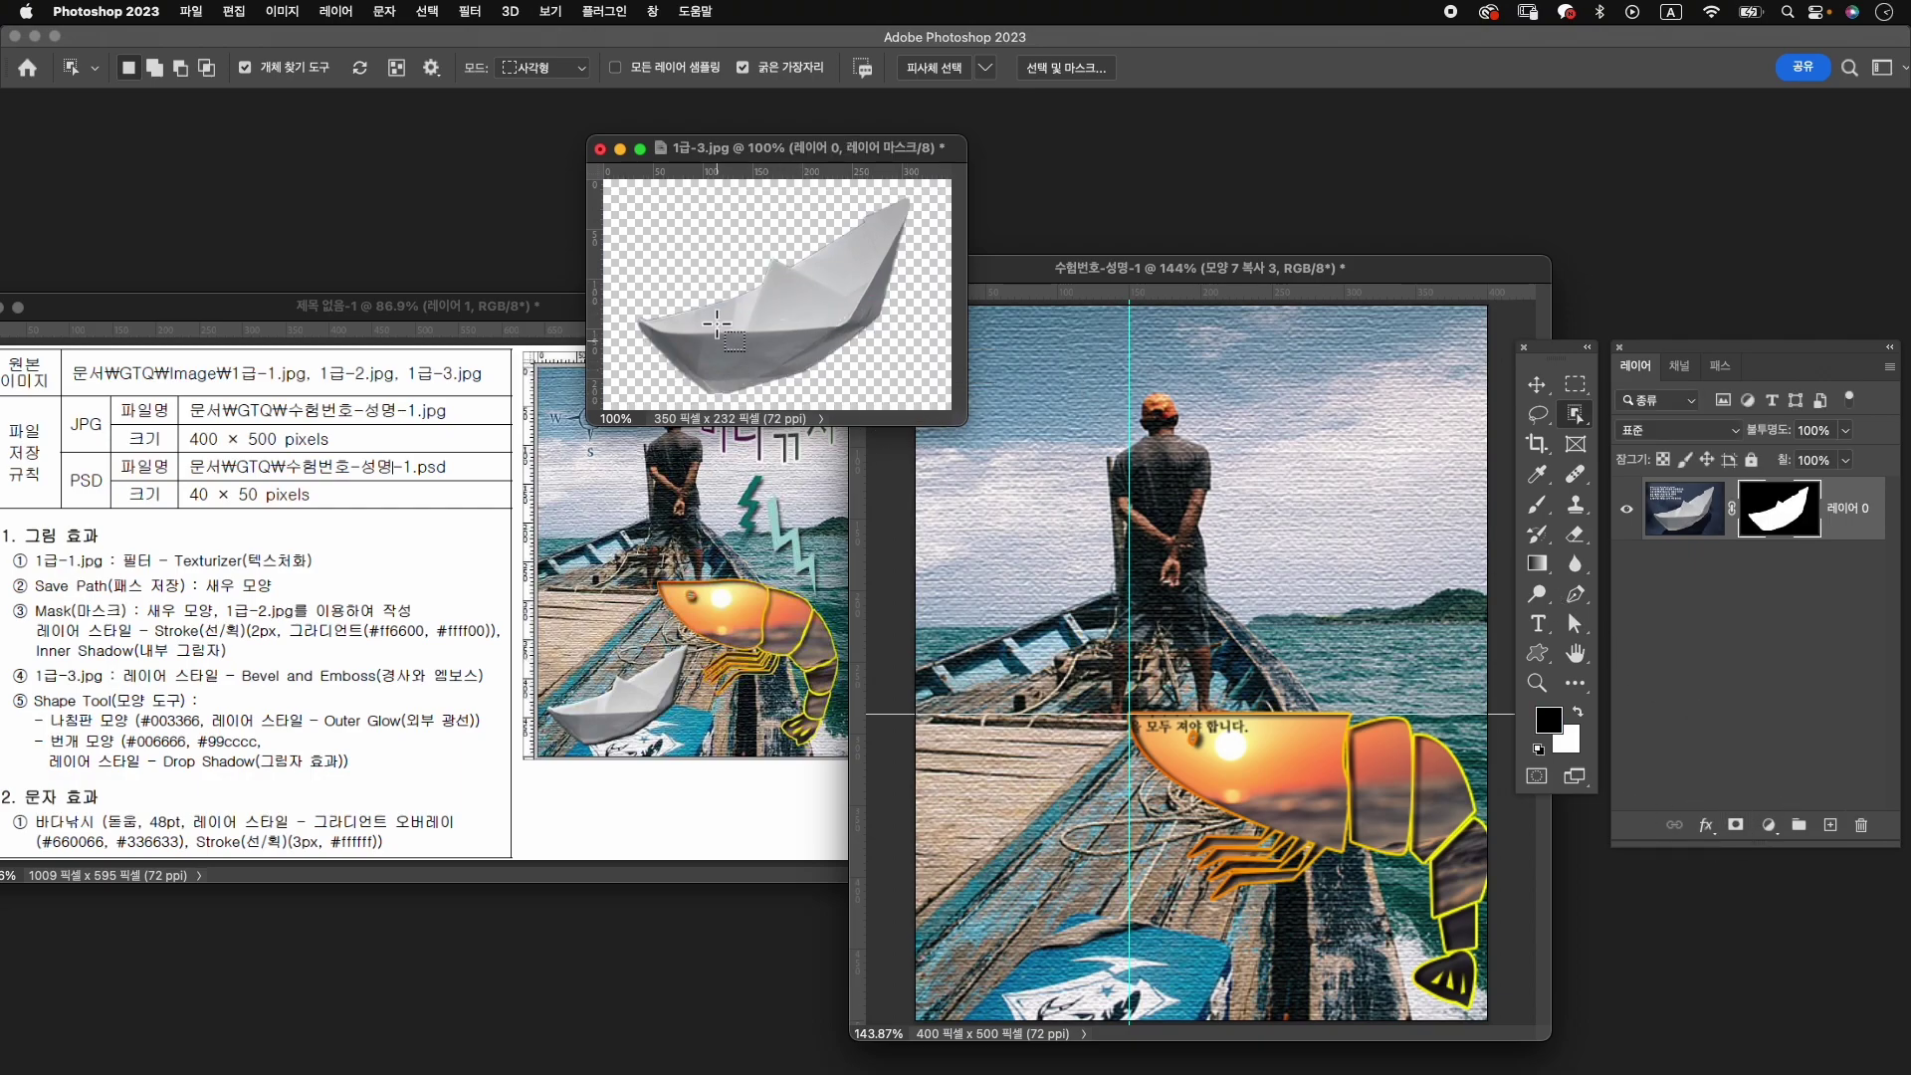
Drag the masked boat into the exam document and close 1급-3.jpg without saving.
{"action": "key", "text": "v"}
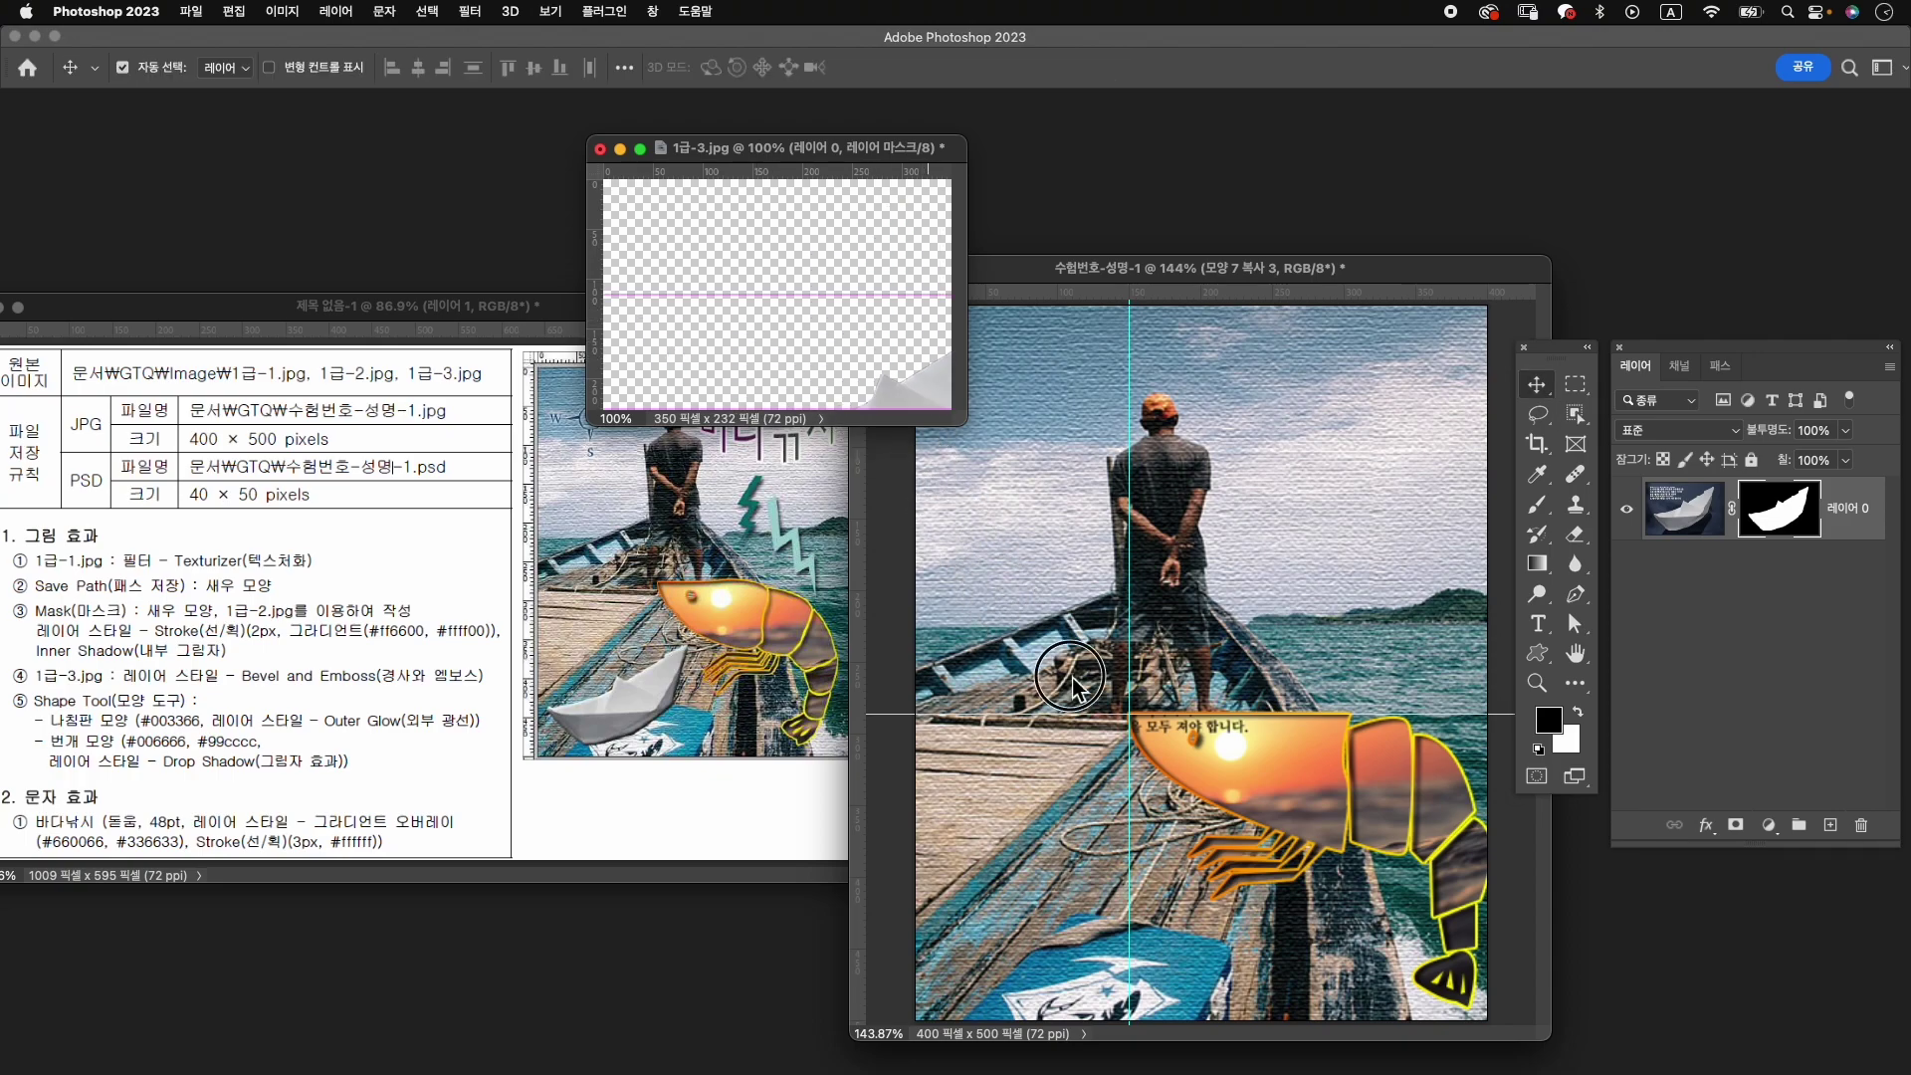
{"action": "left_click_drag", "start_coordinate": [780, 309], "coordinate": [1084, 731]}
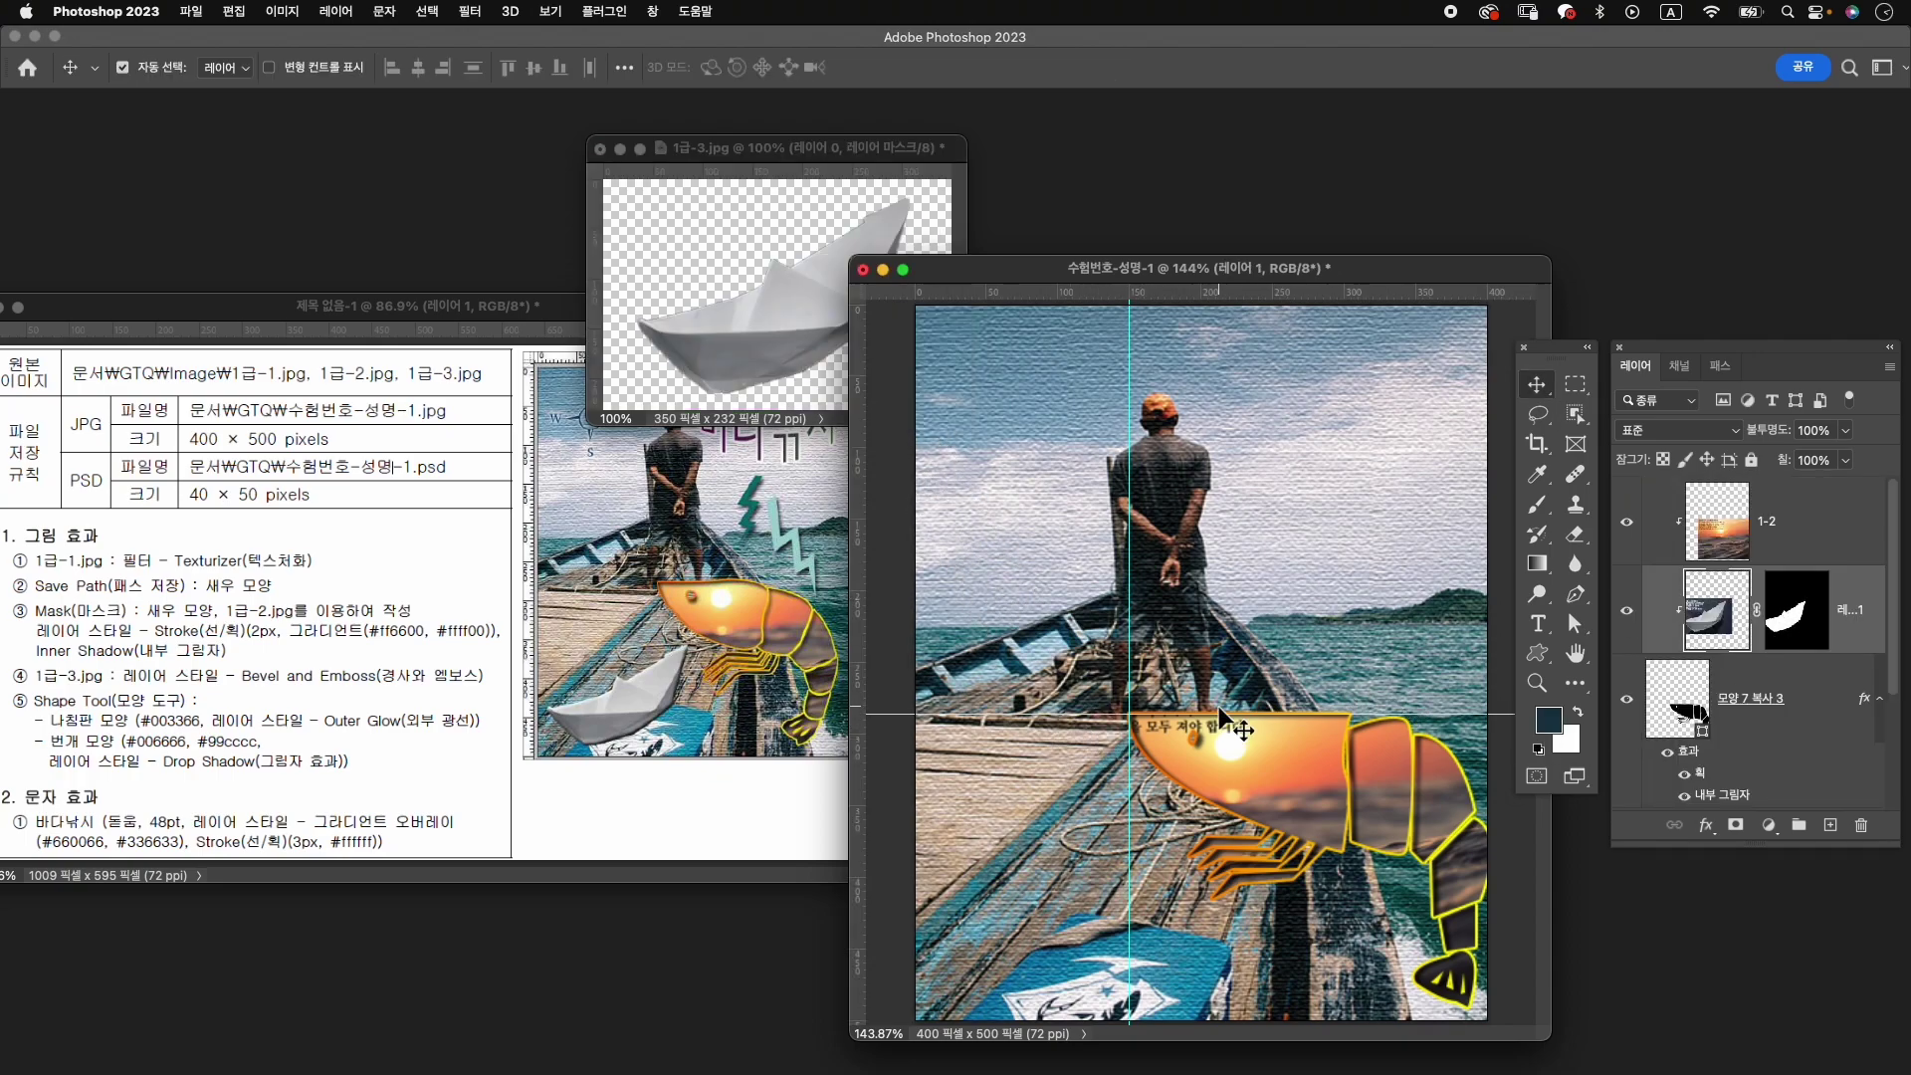
{"action": "left_click", "coordinate": [601, 151]}
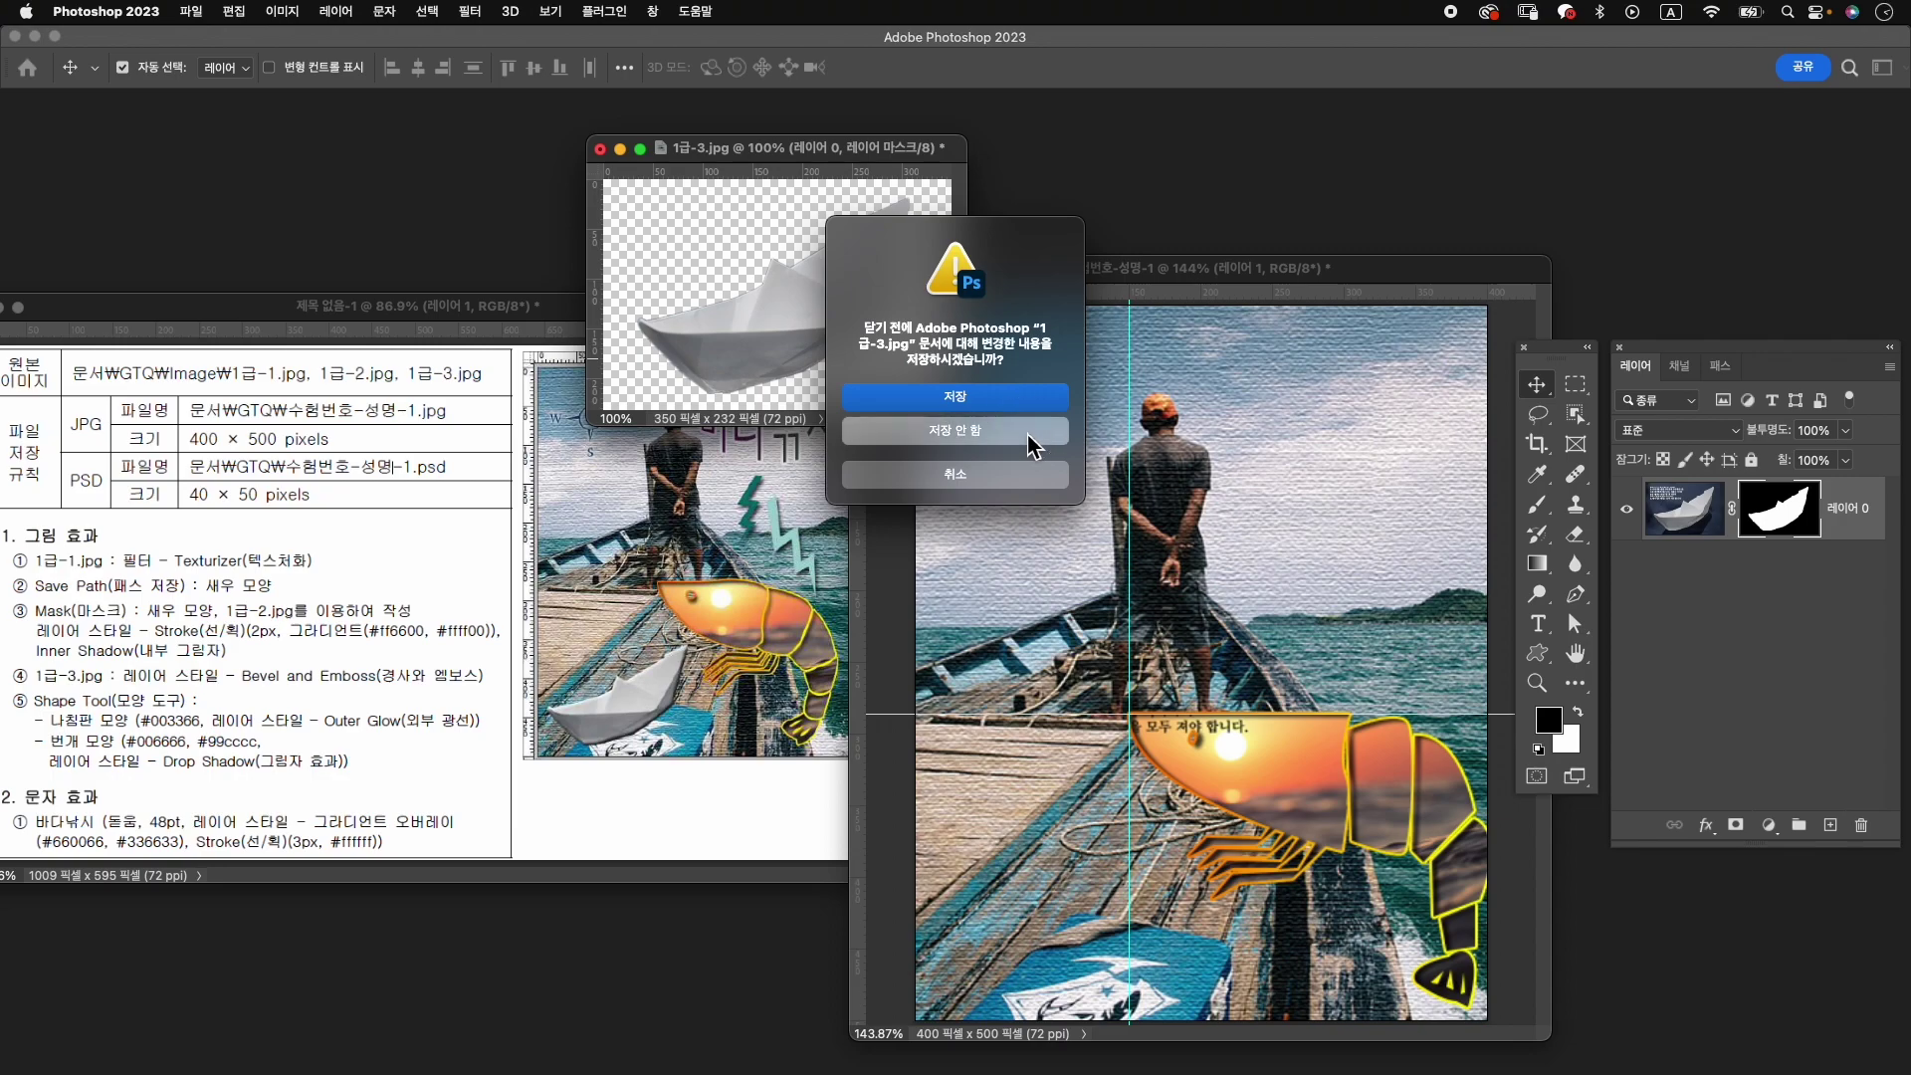
{"action": "left_click", "coordinate": [956, 438]}
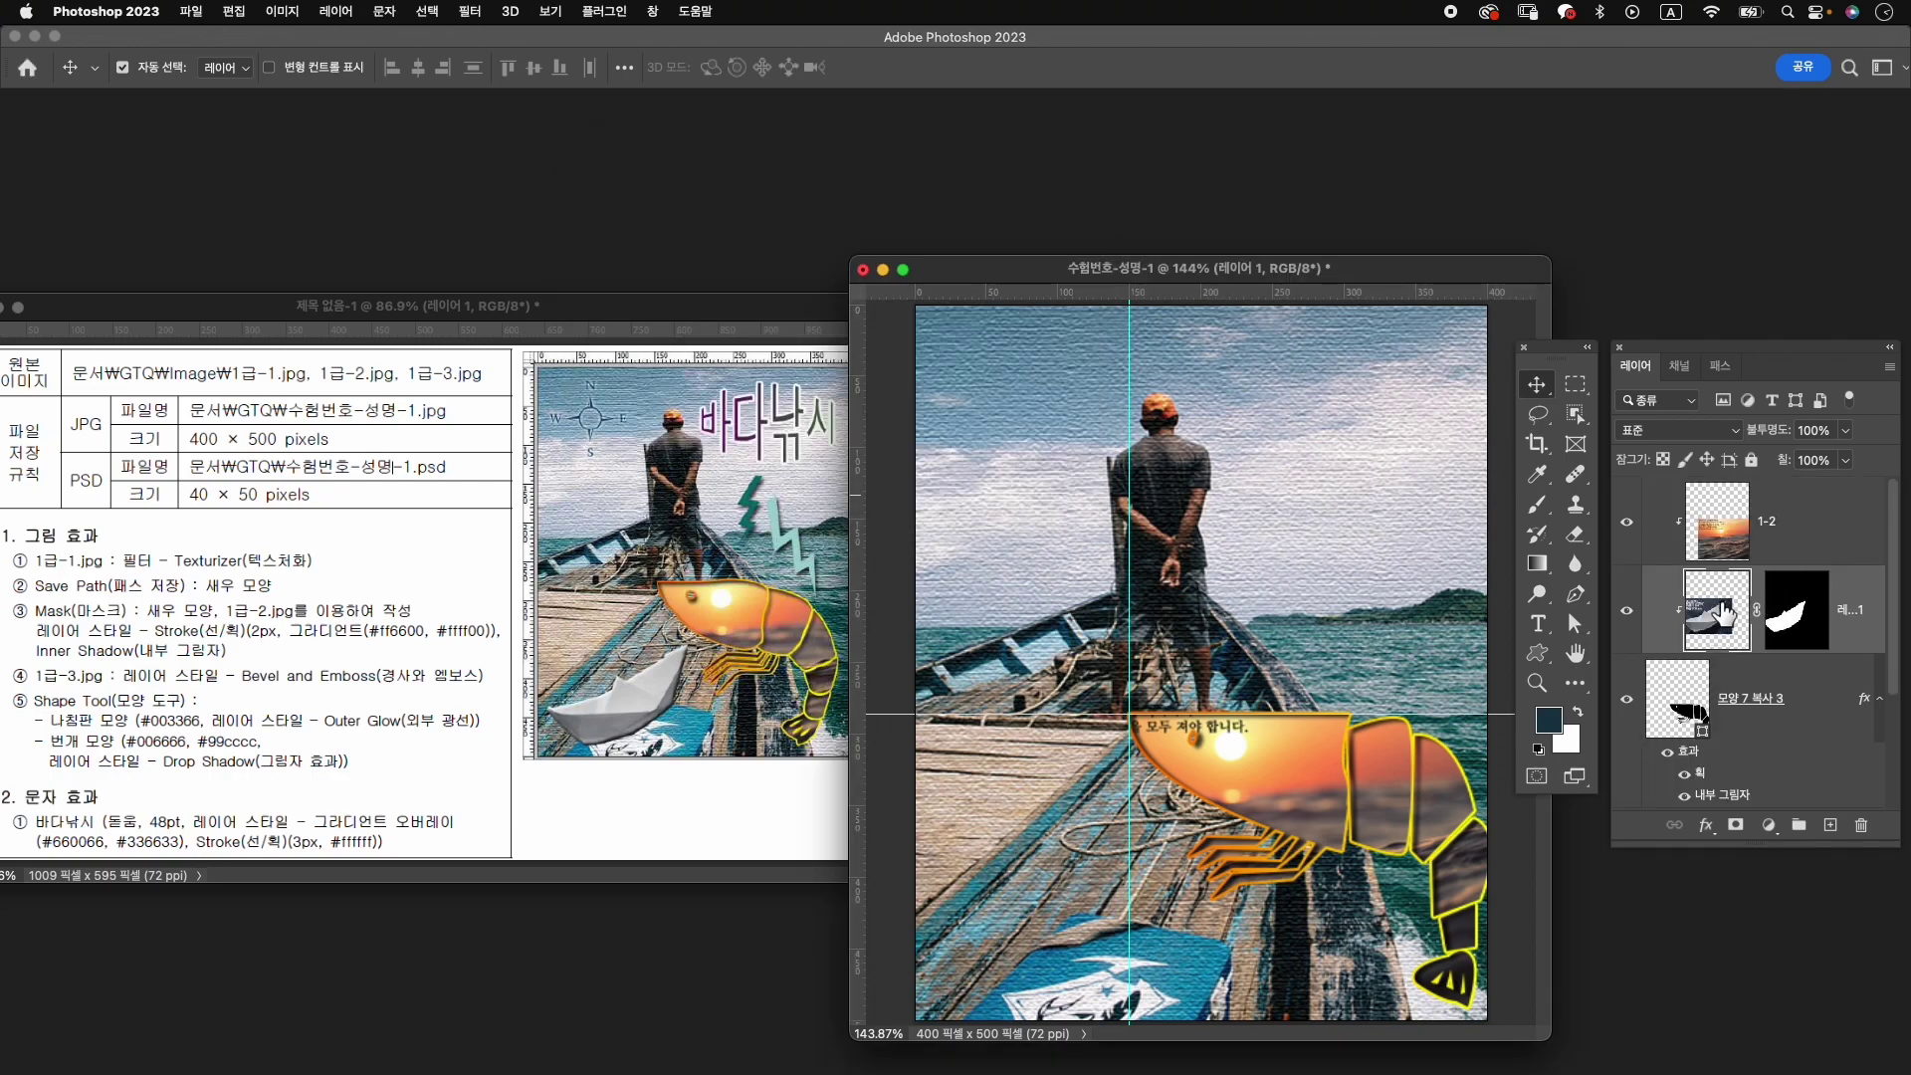
Move the paper-boat layer to the top of the layer stack.
{"action": "left_click_drag", "start_coordinate": [1725, 615], "coordinate": [1689, 497]}
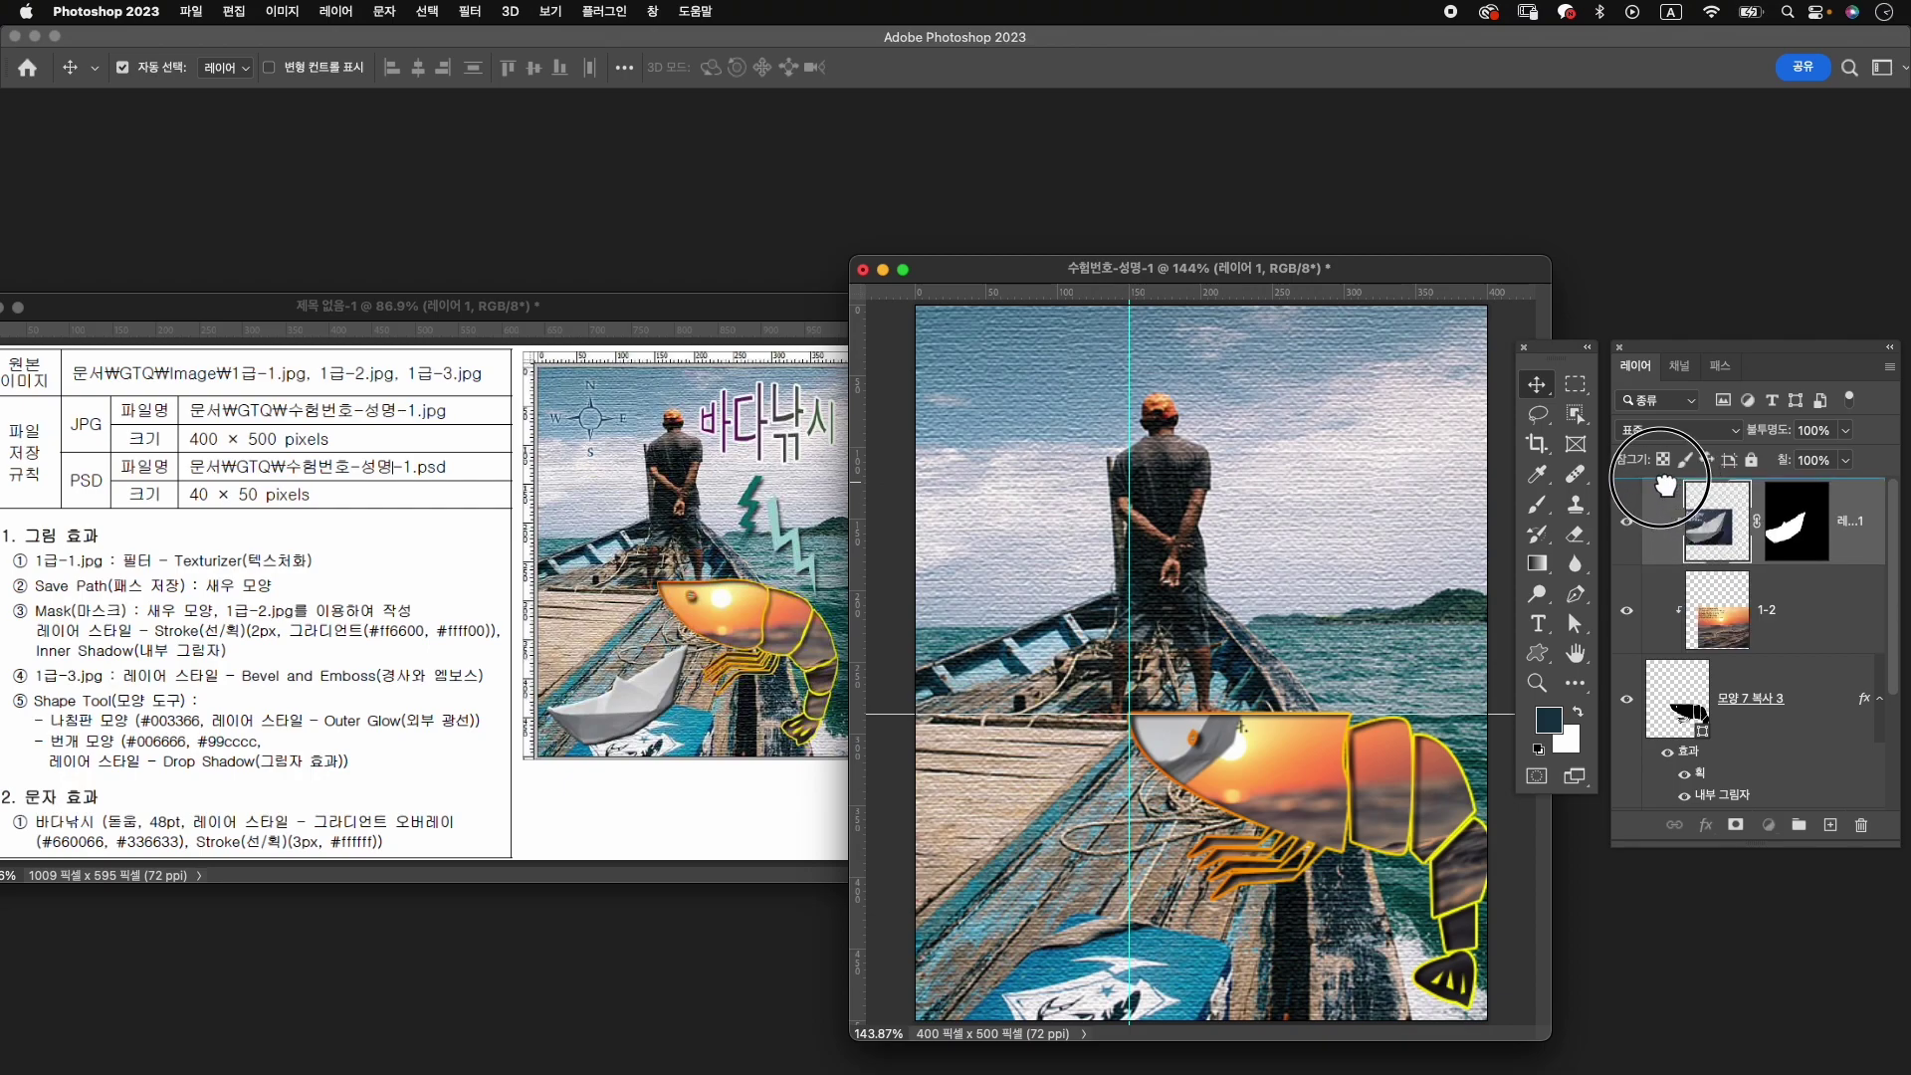
{"action": "left_click_drag", "start_coordinate": [1675, 519], "coordinate": [1723, 761]}
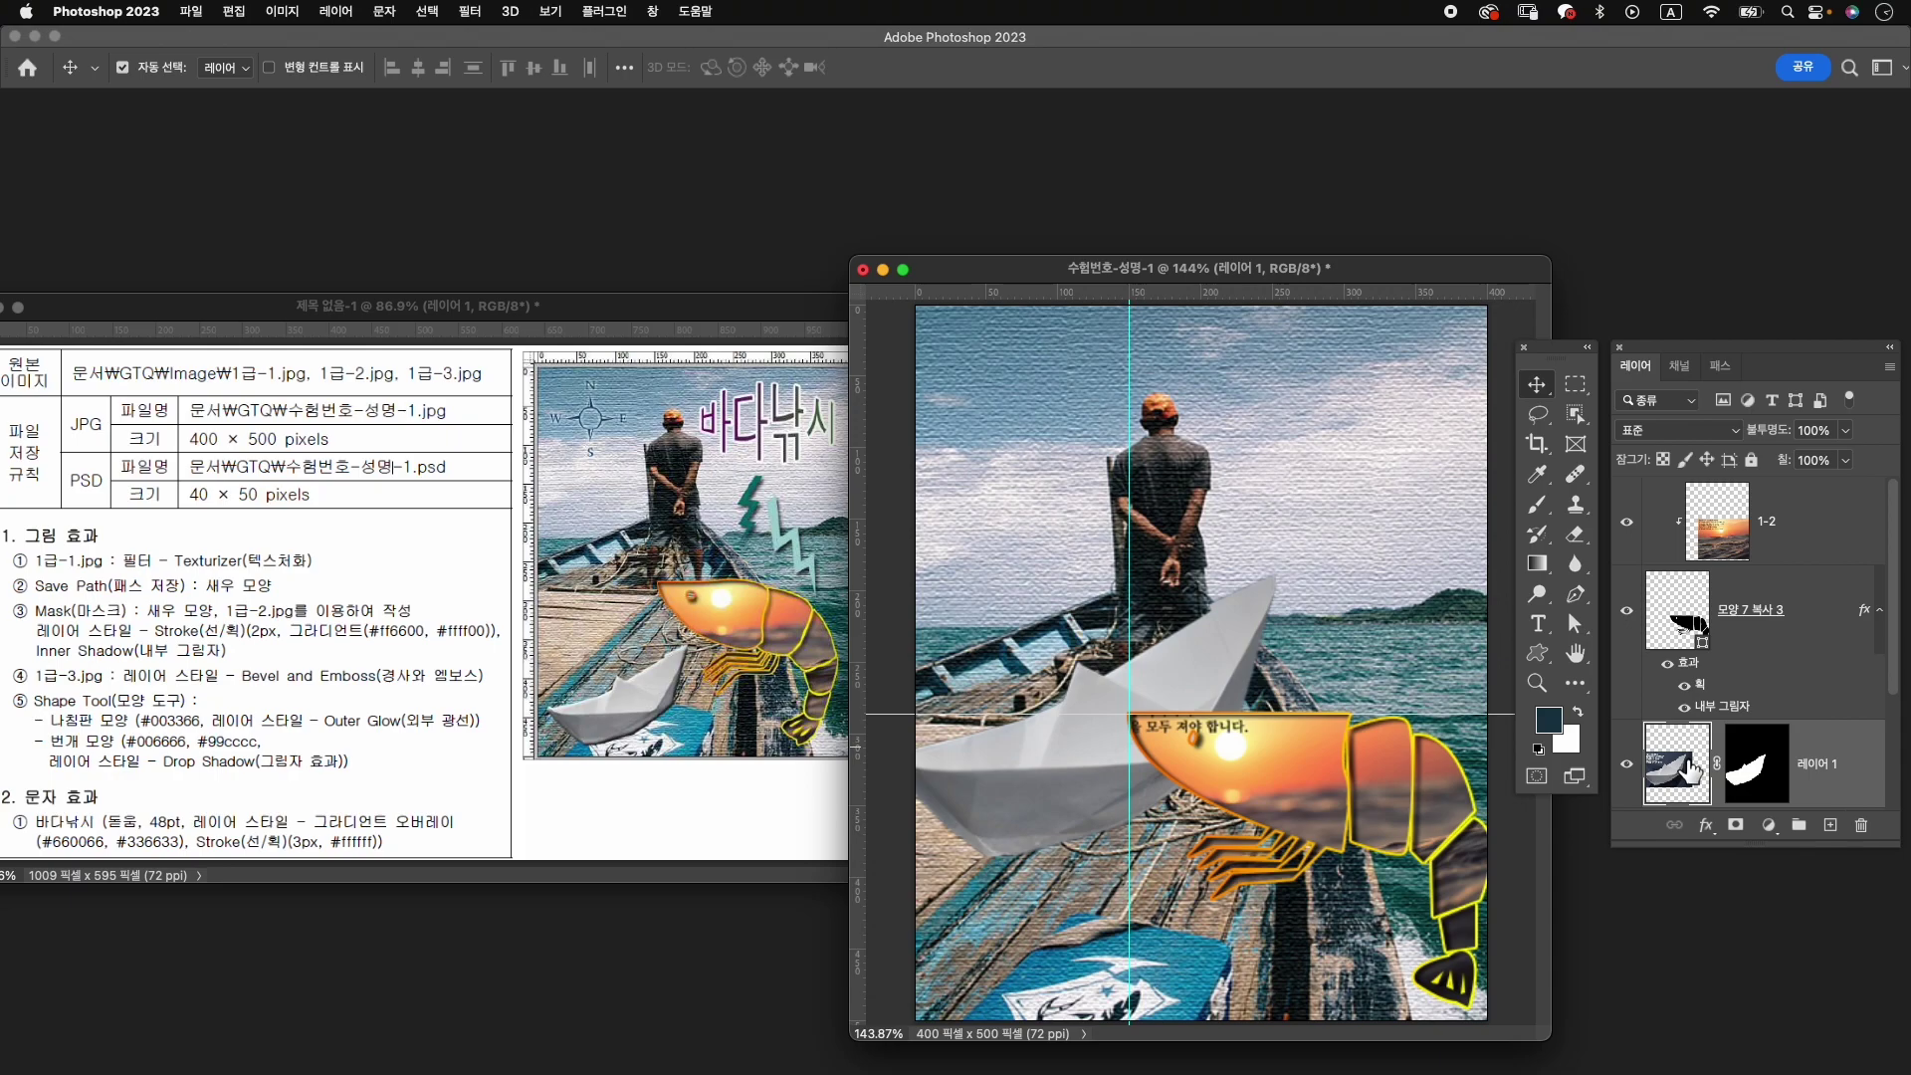
{"action": "left_click_drag", "start_coordinate": [1689, 771], "coordinate": [1640, 500]}
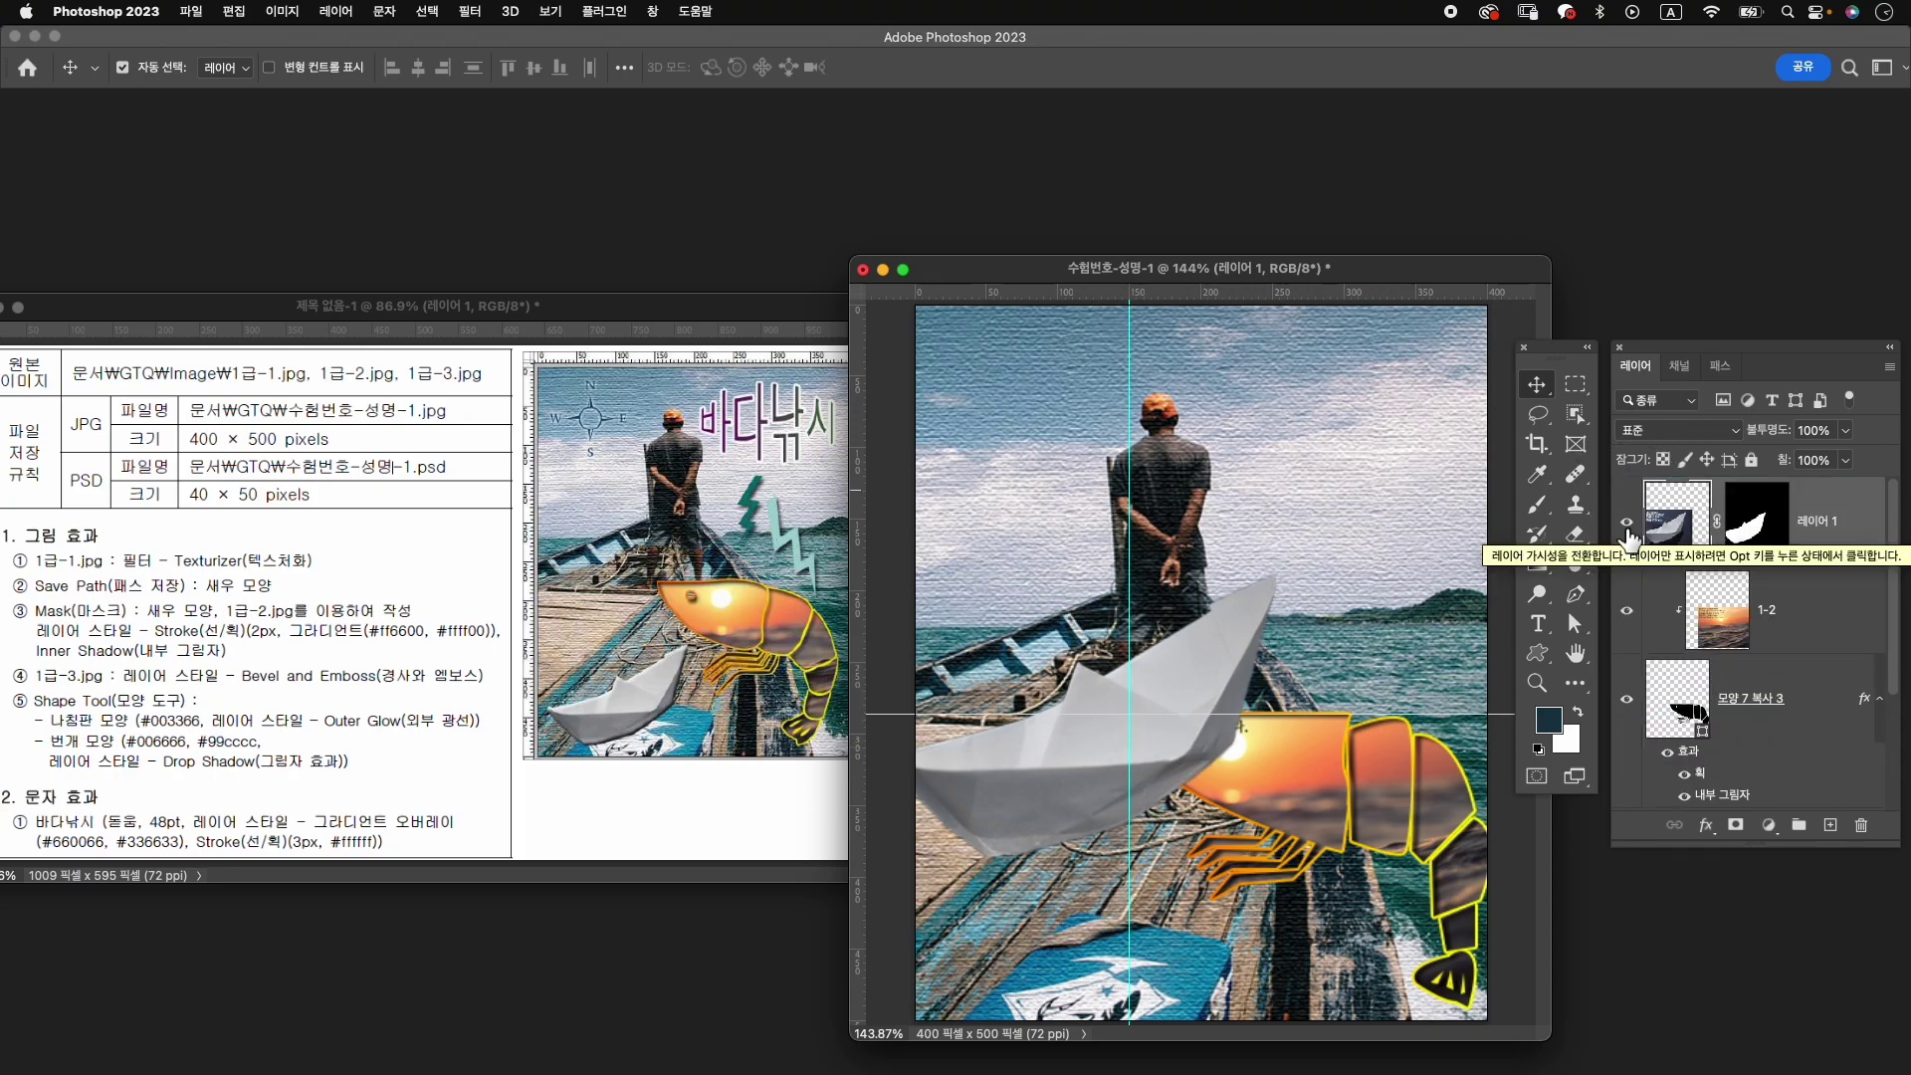
Scale the paper boat to about 64% and place it at the canvas's lower left.
{"action": "key", "text": "ctrl+t"}
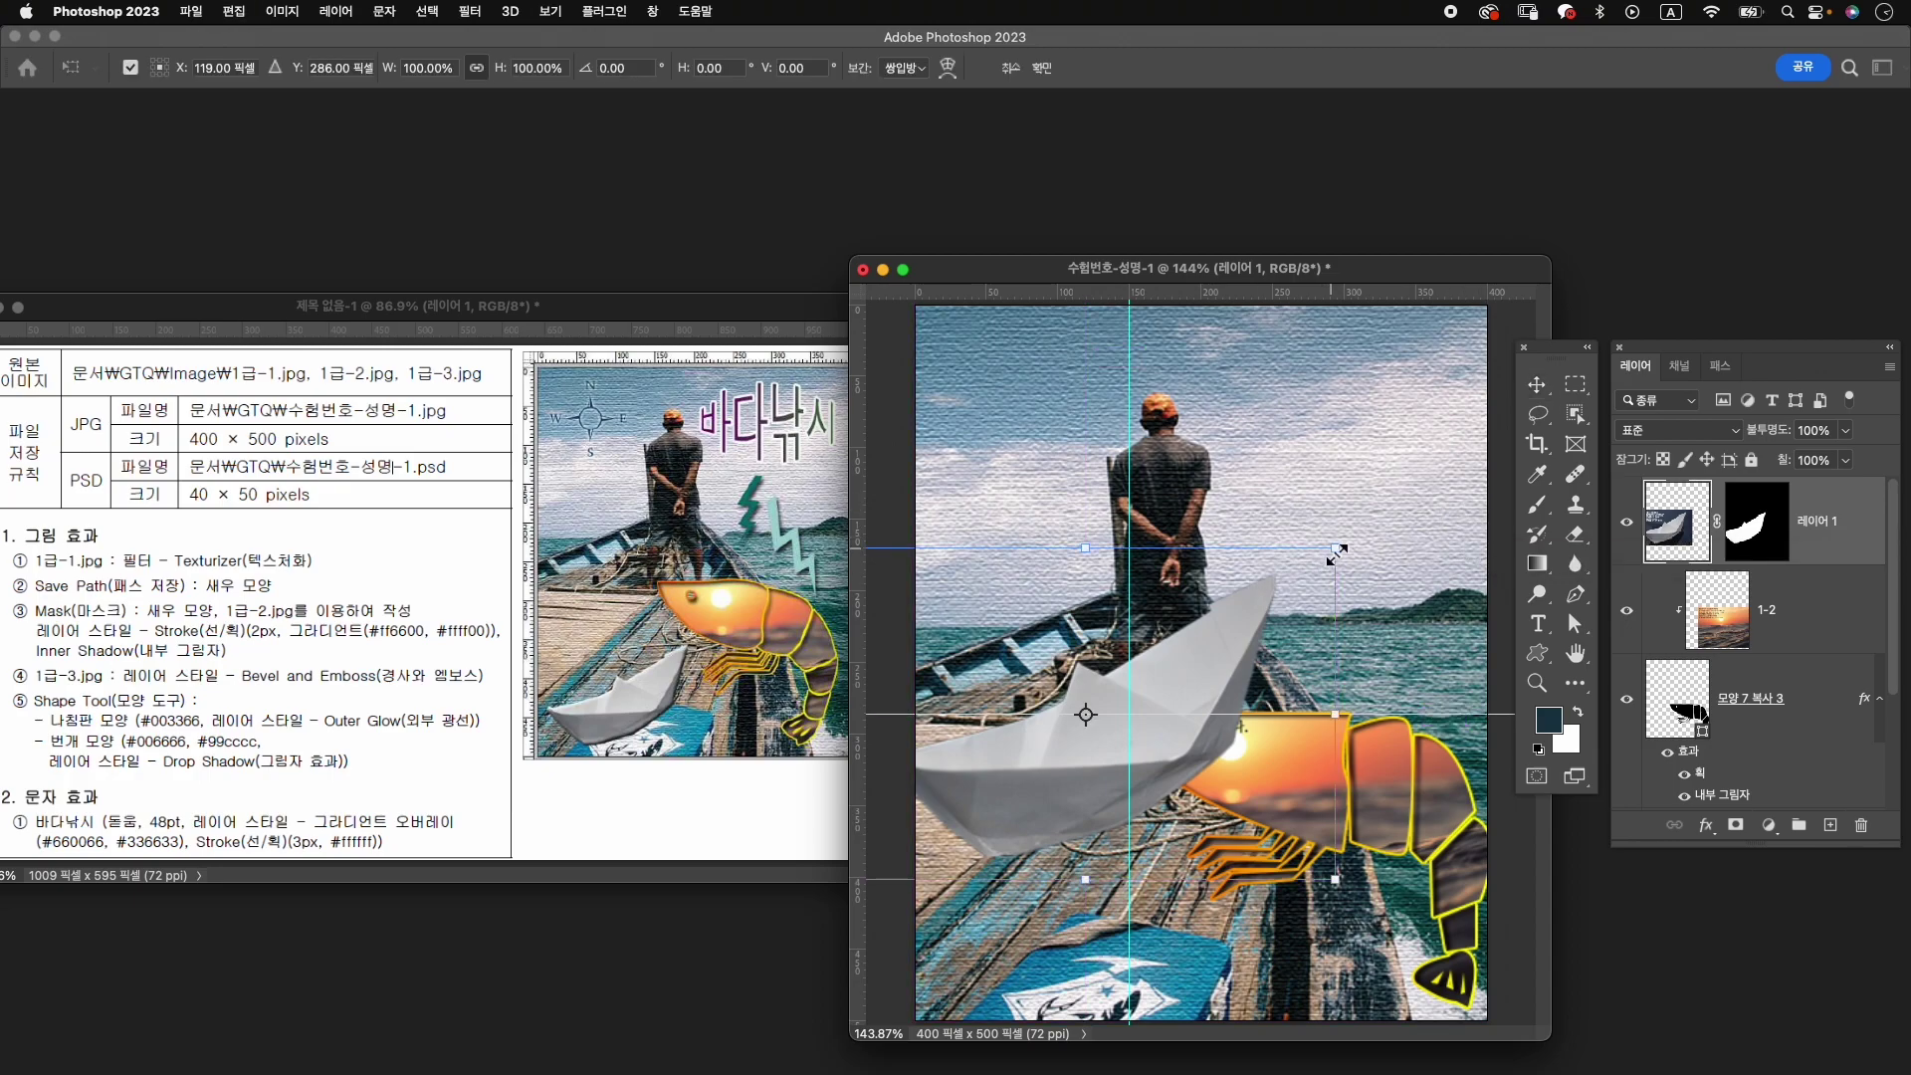
{"action": "left_click_drag", "start_coordinate": [1336, 548], "coordinate": [1237, 612]}
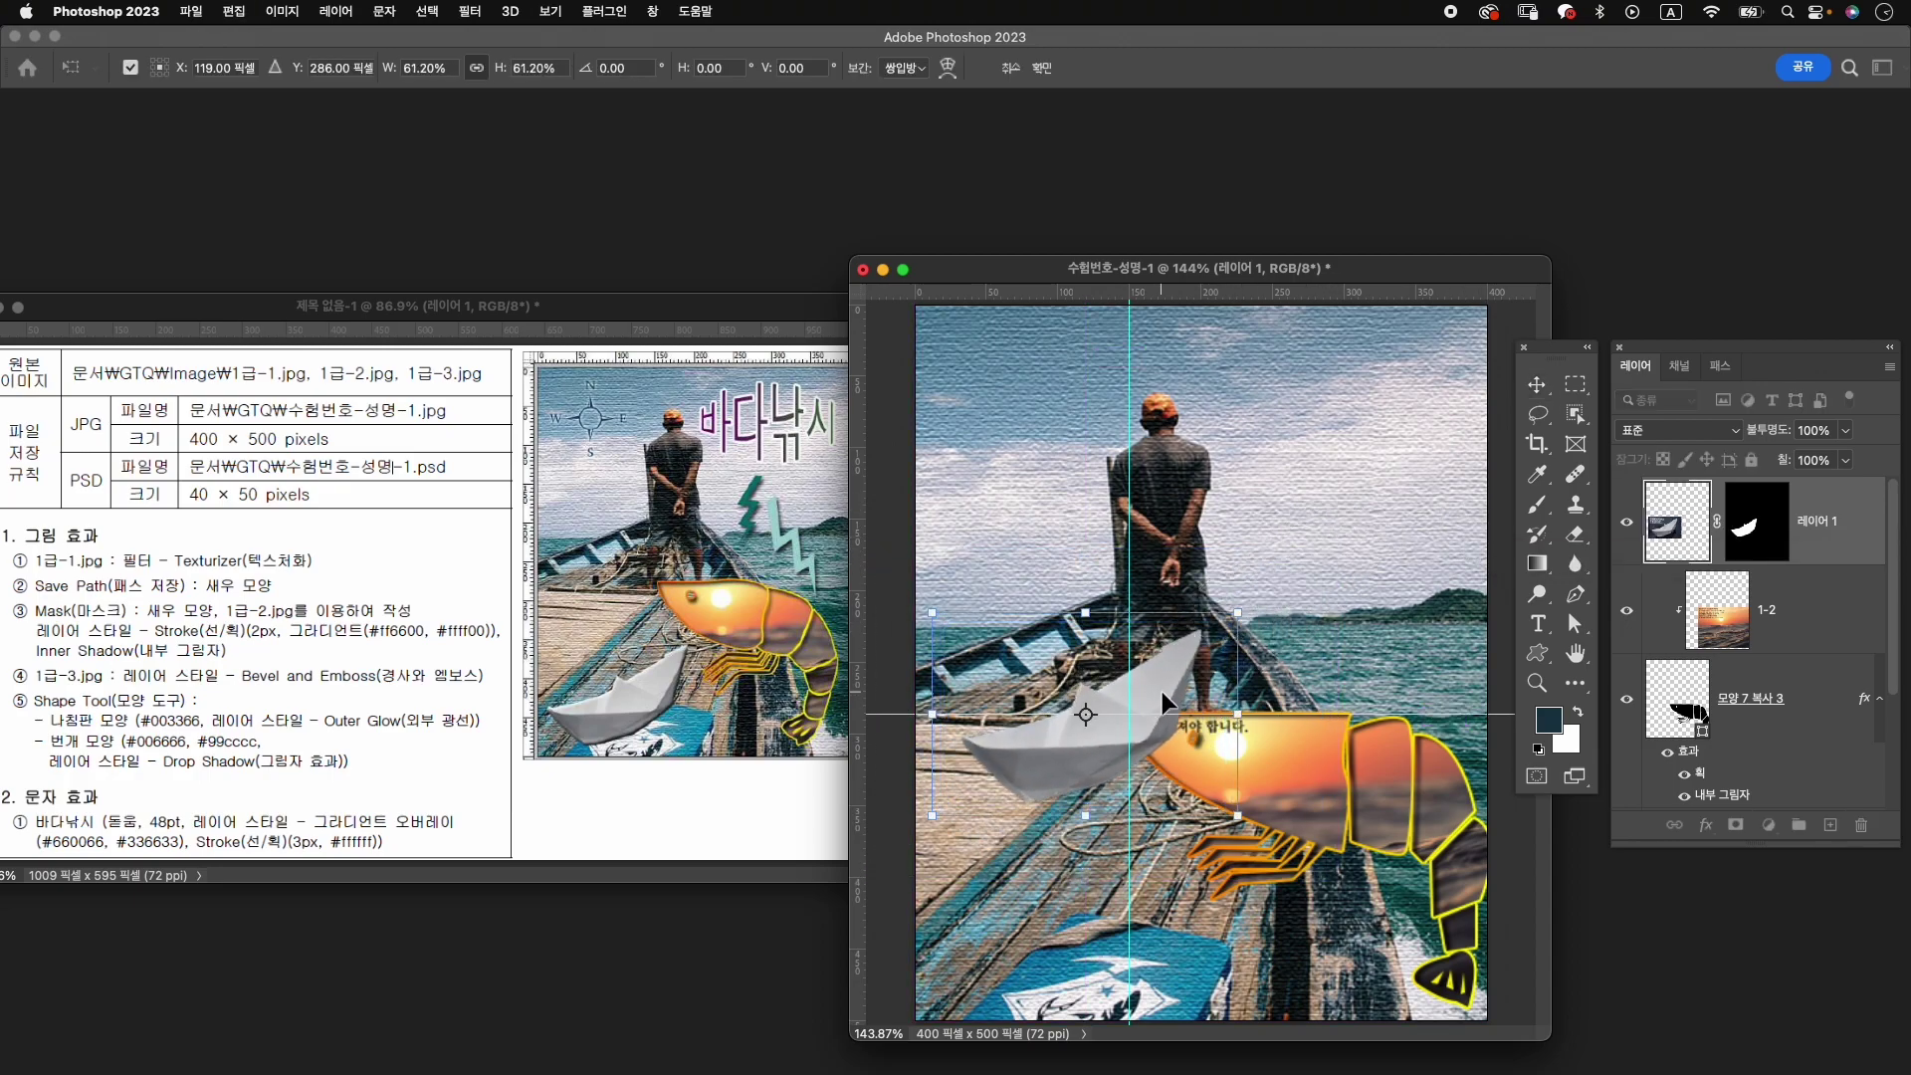
{"action": "left_click_drag", "start_coordinate": [1162, 691], "coordinate": [1121, 816]}
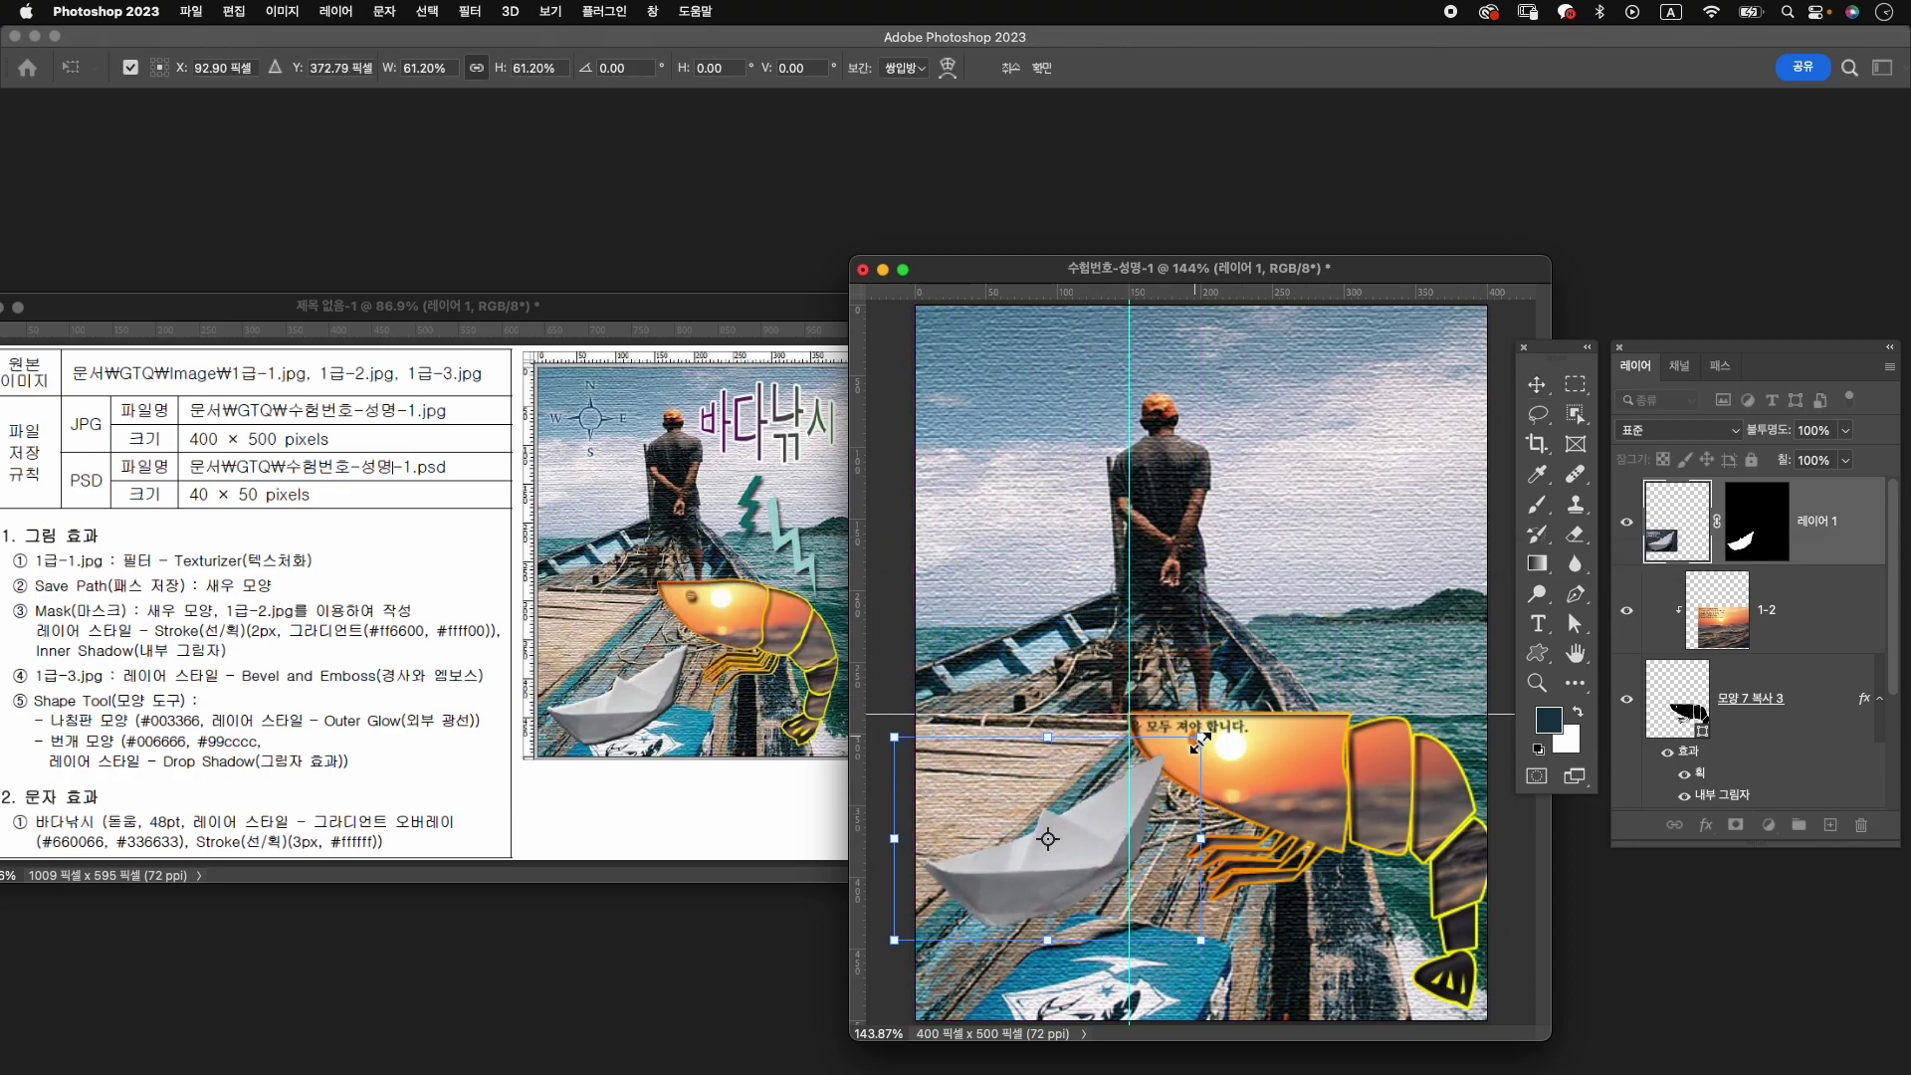
{"action": "mouse_move", "coordinate": [1201, 739]}
{"action": "left_mouse_down"}
{"action": "mouse_move", "coordinate": [1133, 833]}
{"action": "mouse_move", "coordinate": [1132, 871]}
{"action": "mouse_move", "coordinate": [1220, 792]}
{"action": "left_mouse_up"}
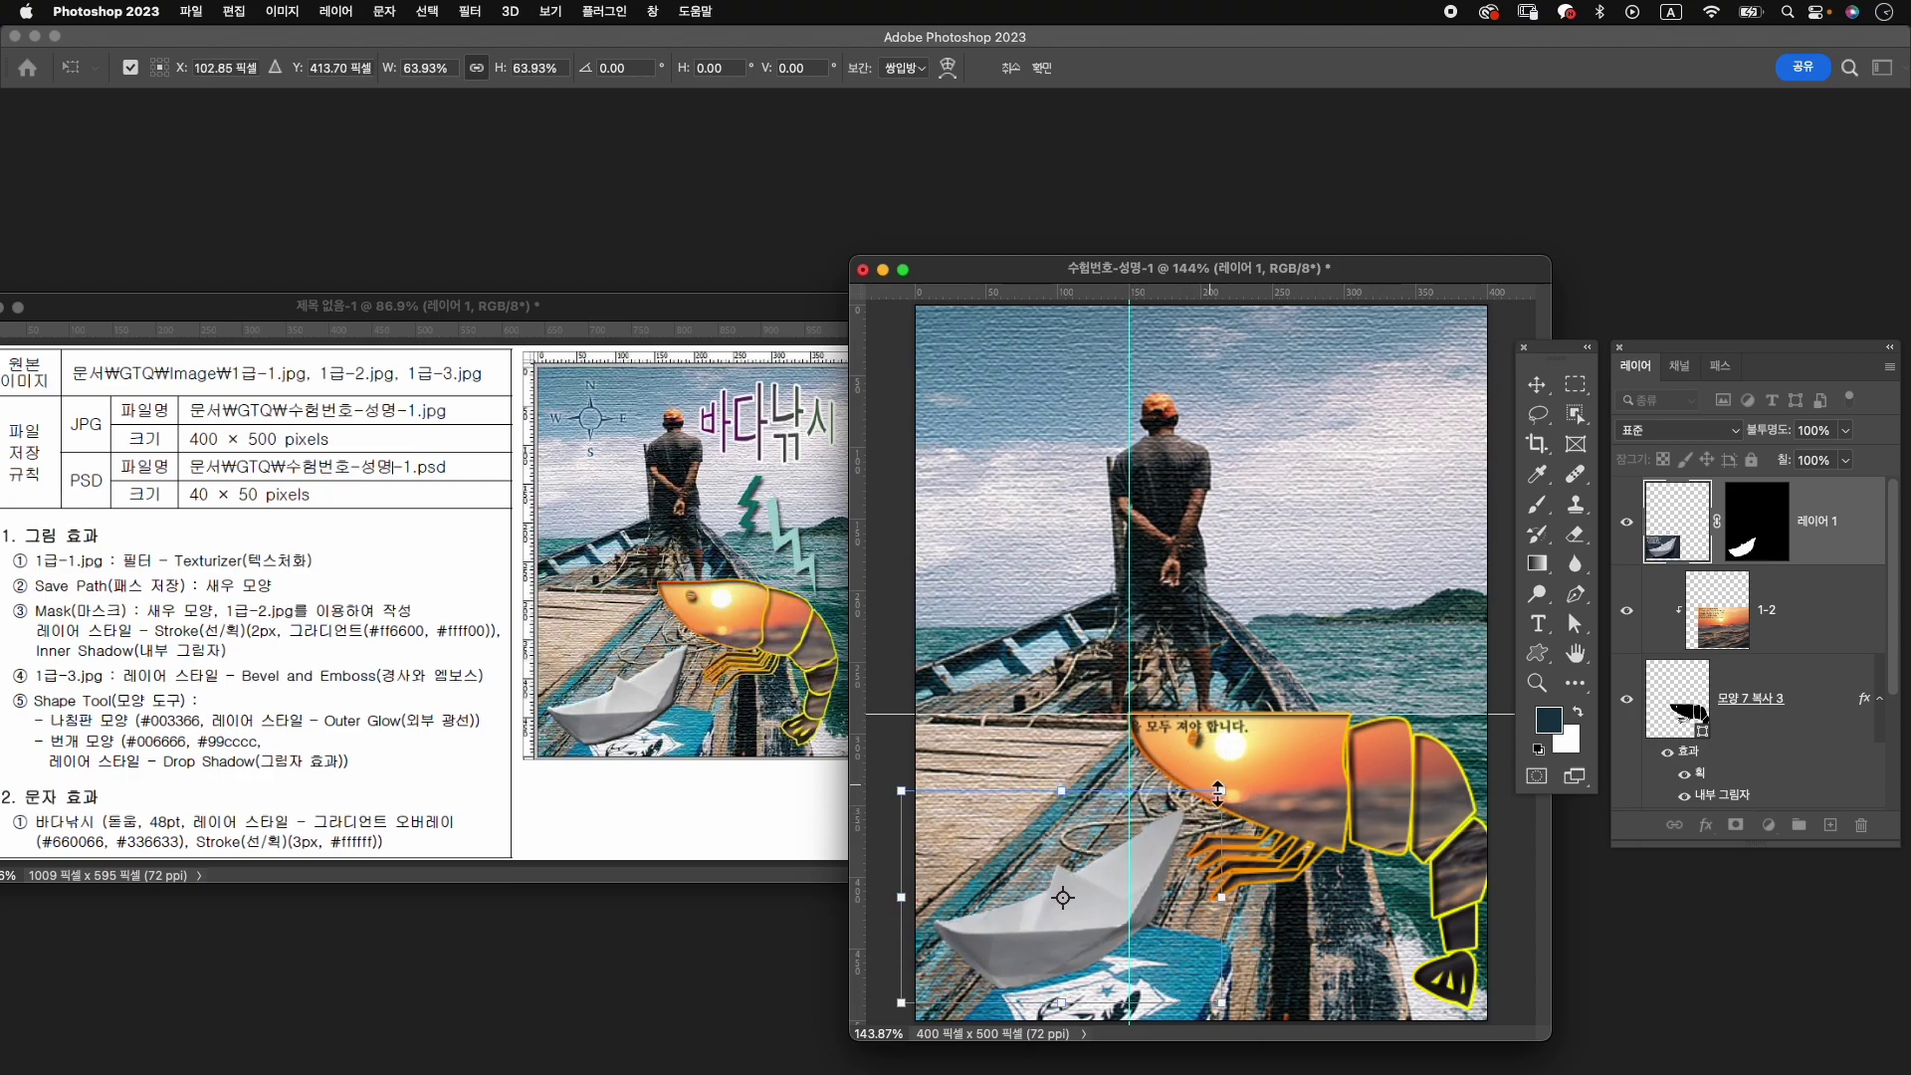
{"action": "left_click_drag", "start_coordinate": [1021, 941], "coordinate": [1022, 955]}
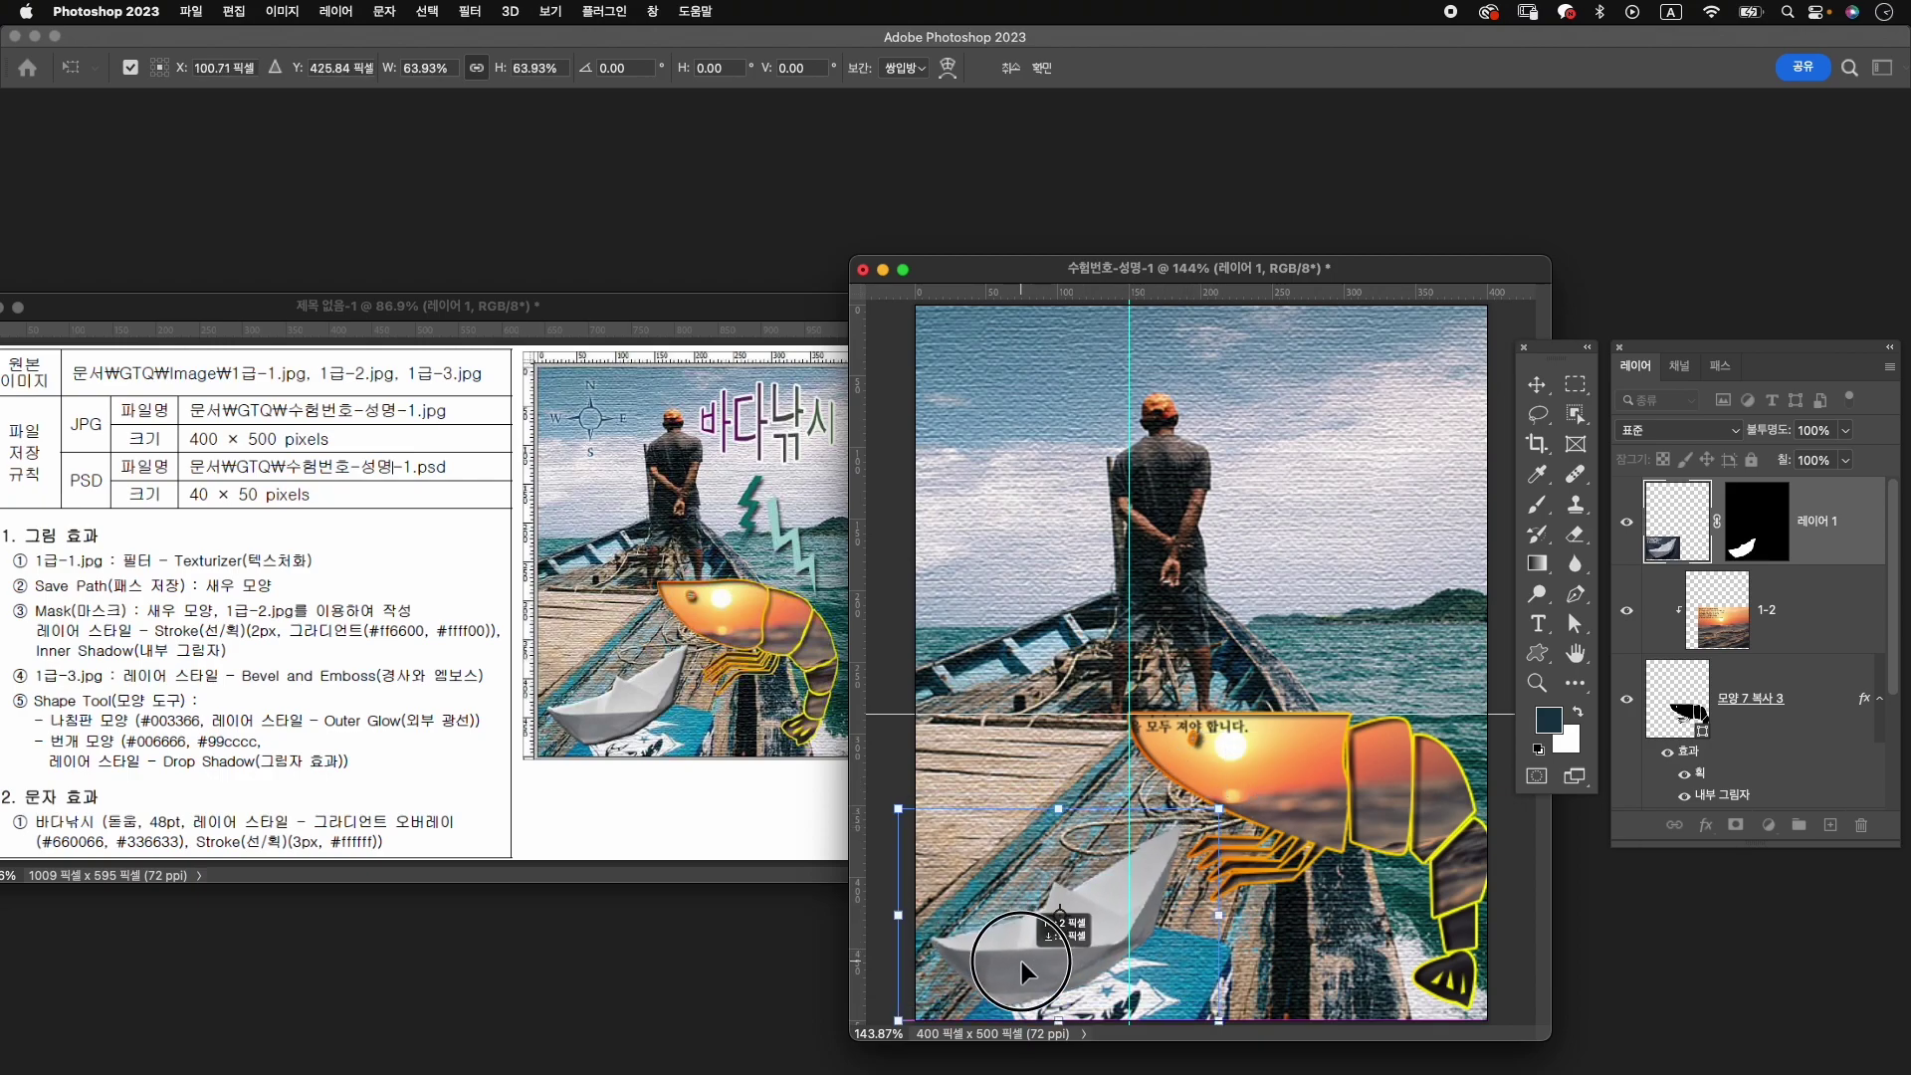
{"action": "key", "text": "Down"}
{"action": "key", "text": "Down"}
{"action": "key", "text": "Down"}
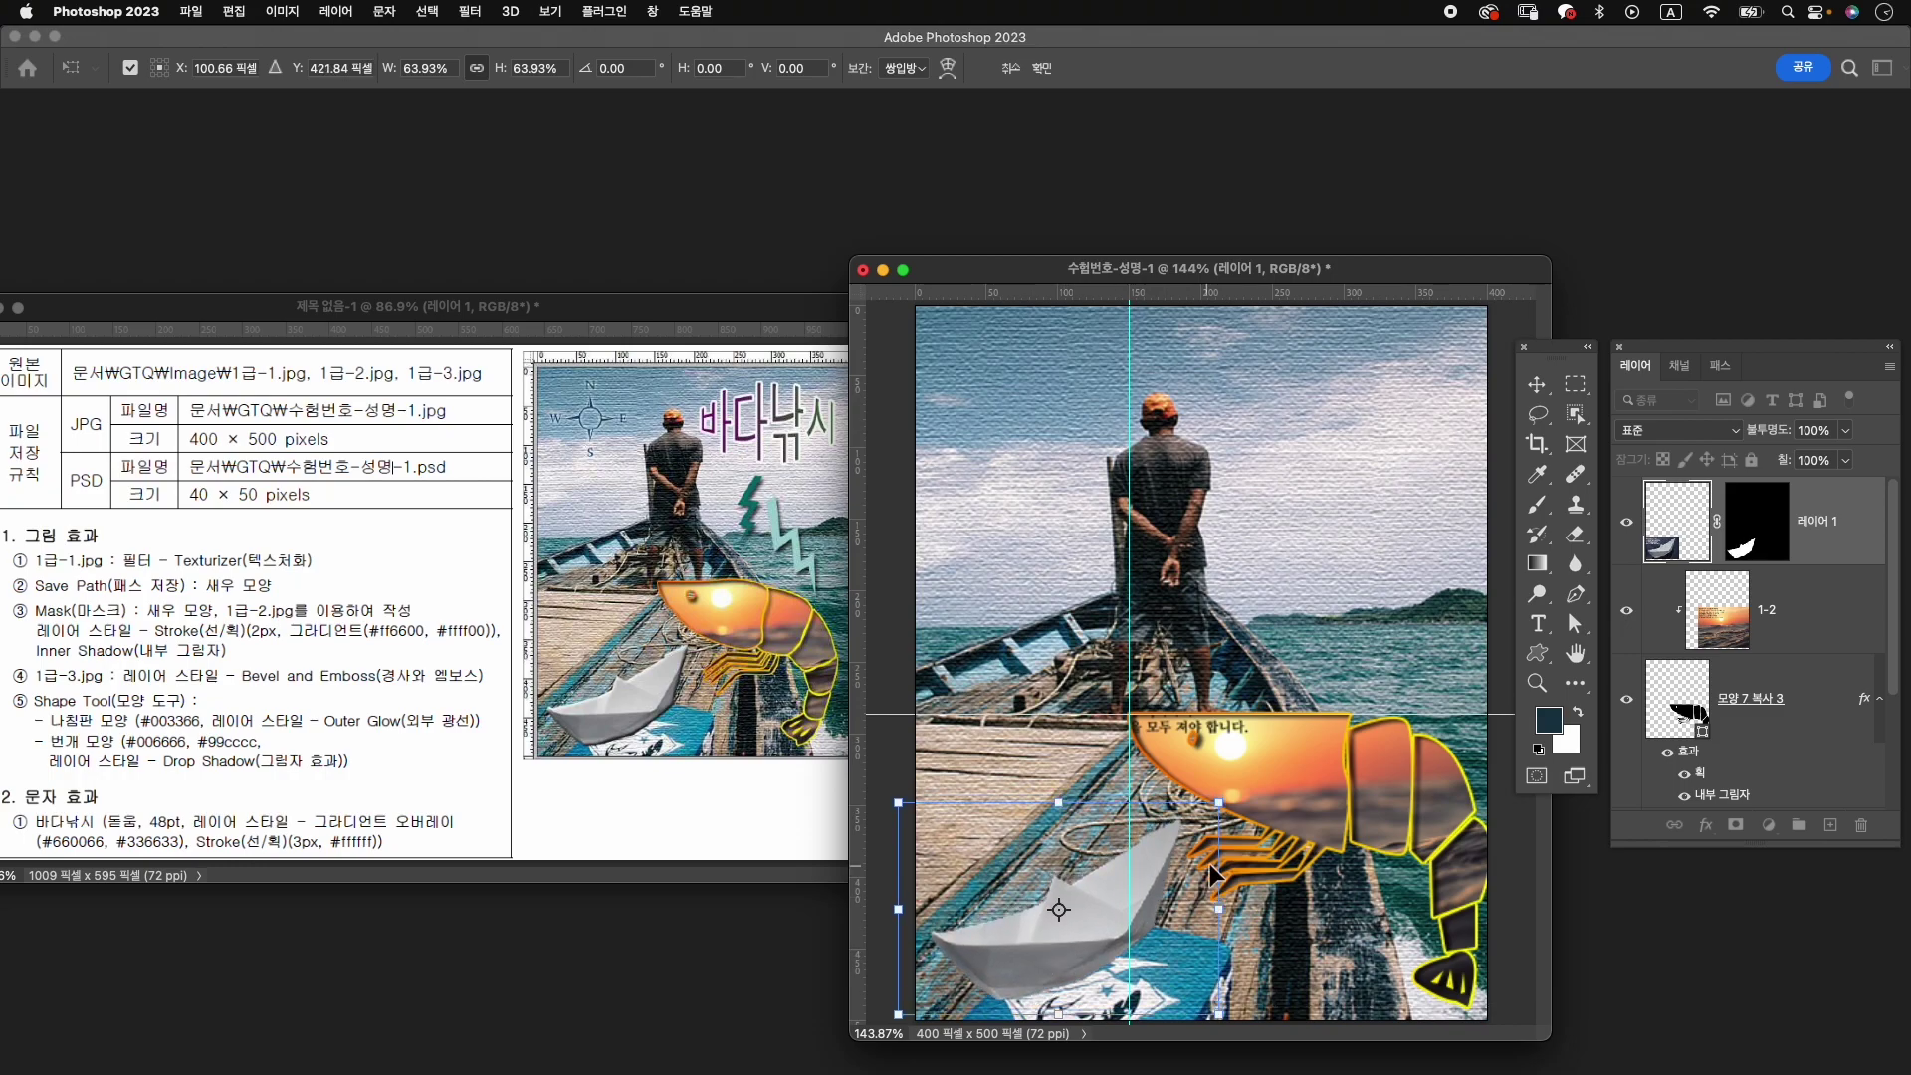
{"action": "key", "text": "Down"}
{"action": "key", "text": "Down"}
{"action": "key", "text": "Down"}
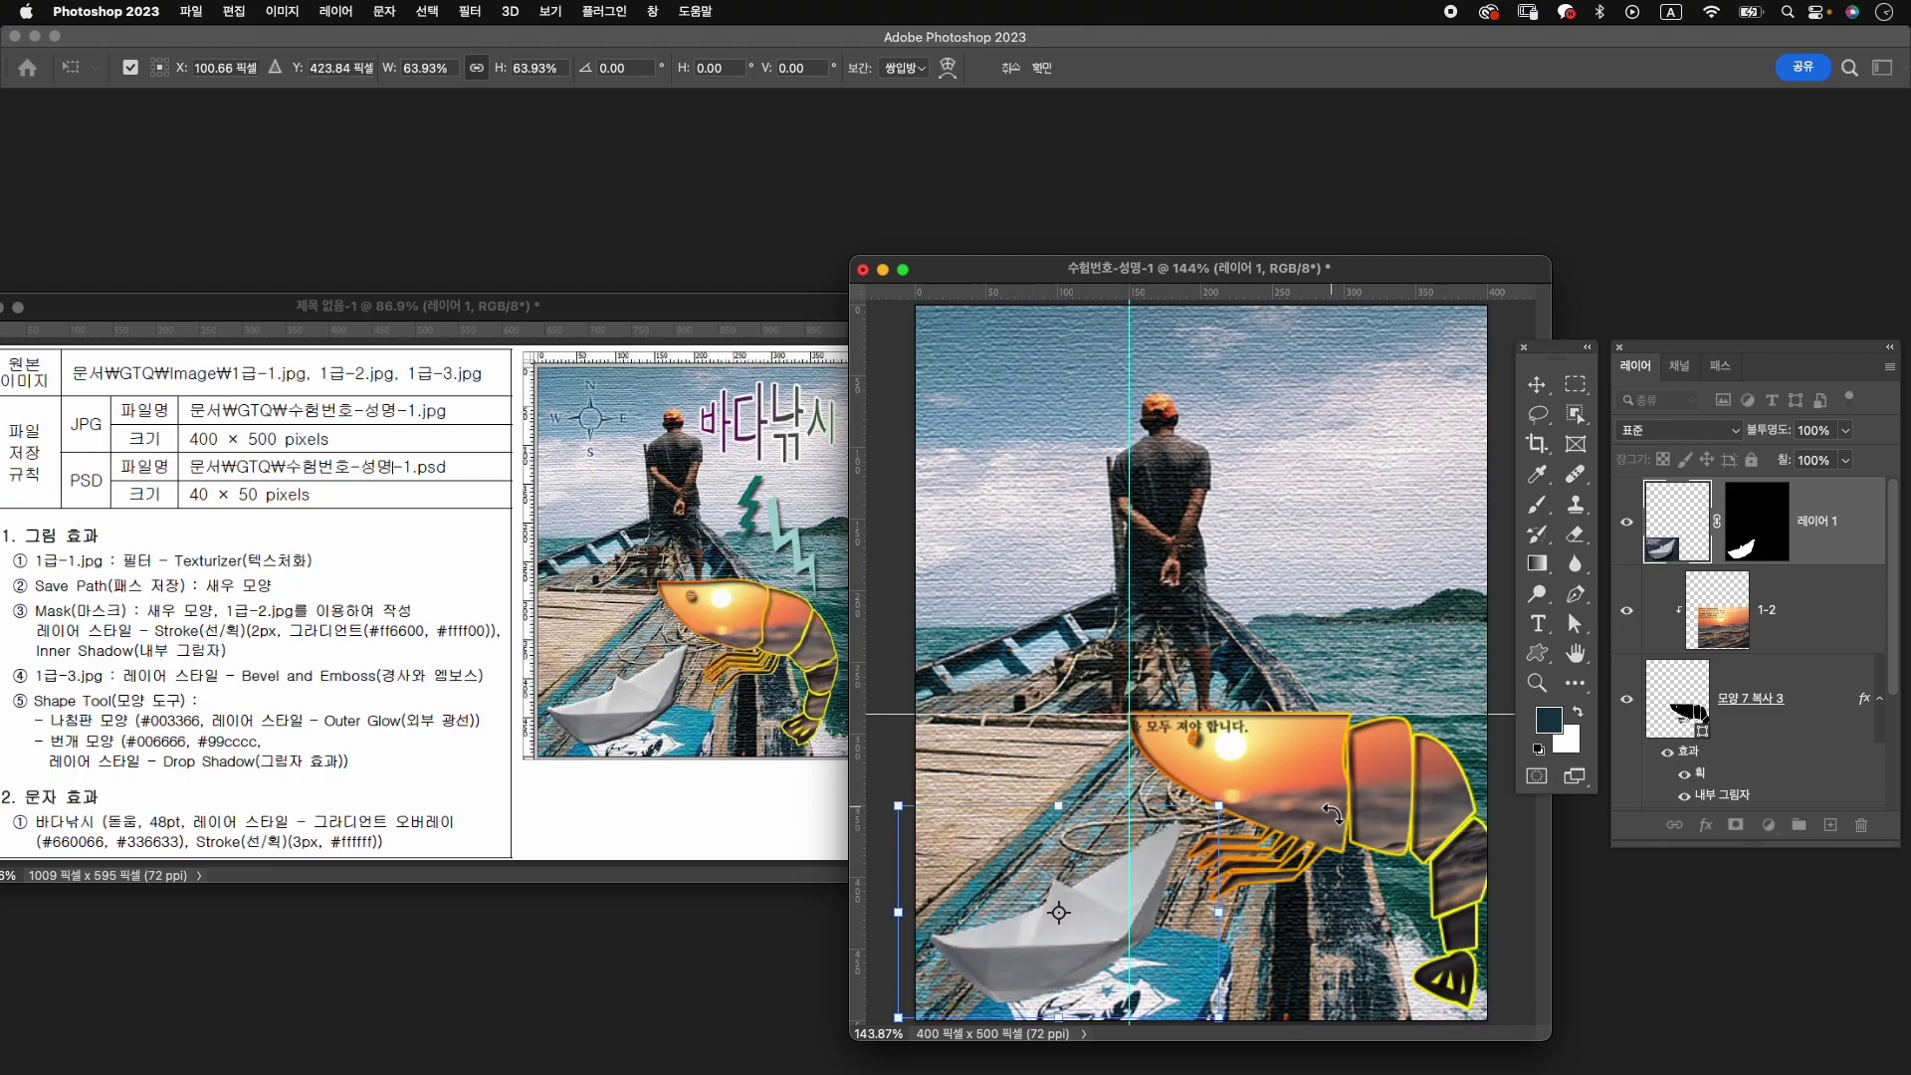
{"action": "key", "text": "Return"}
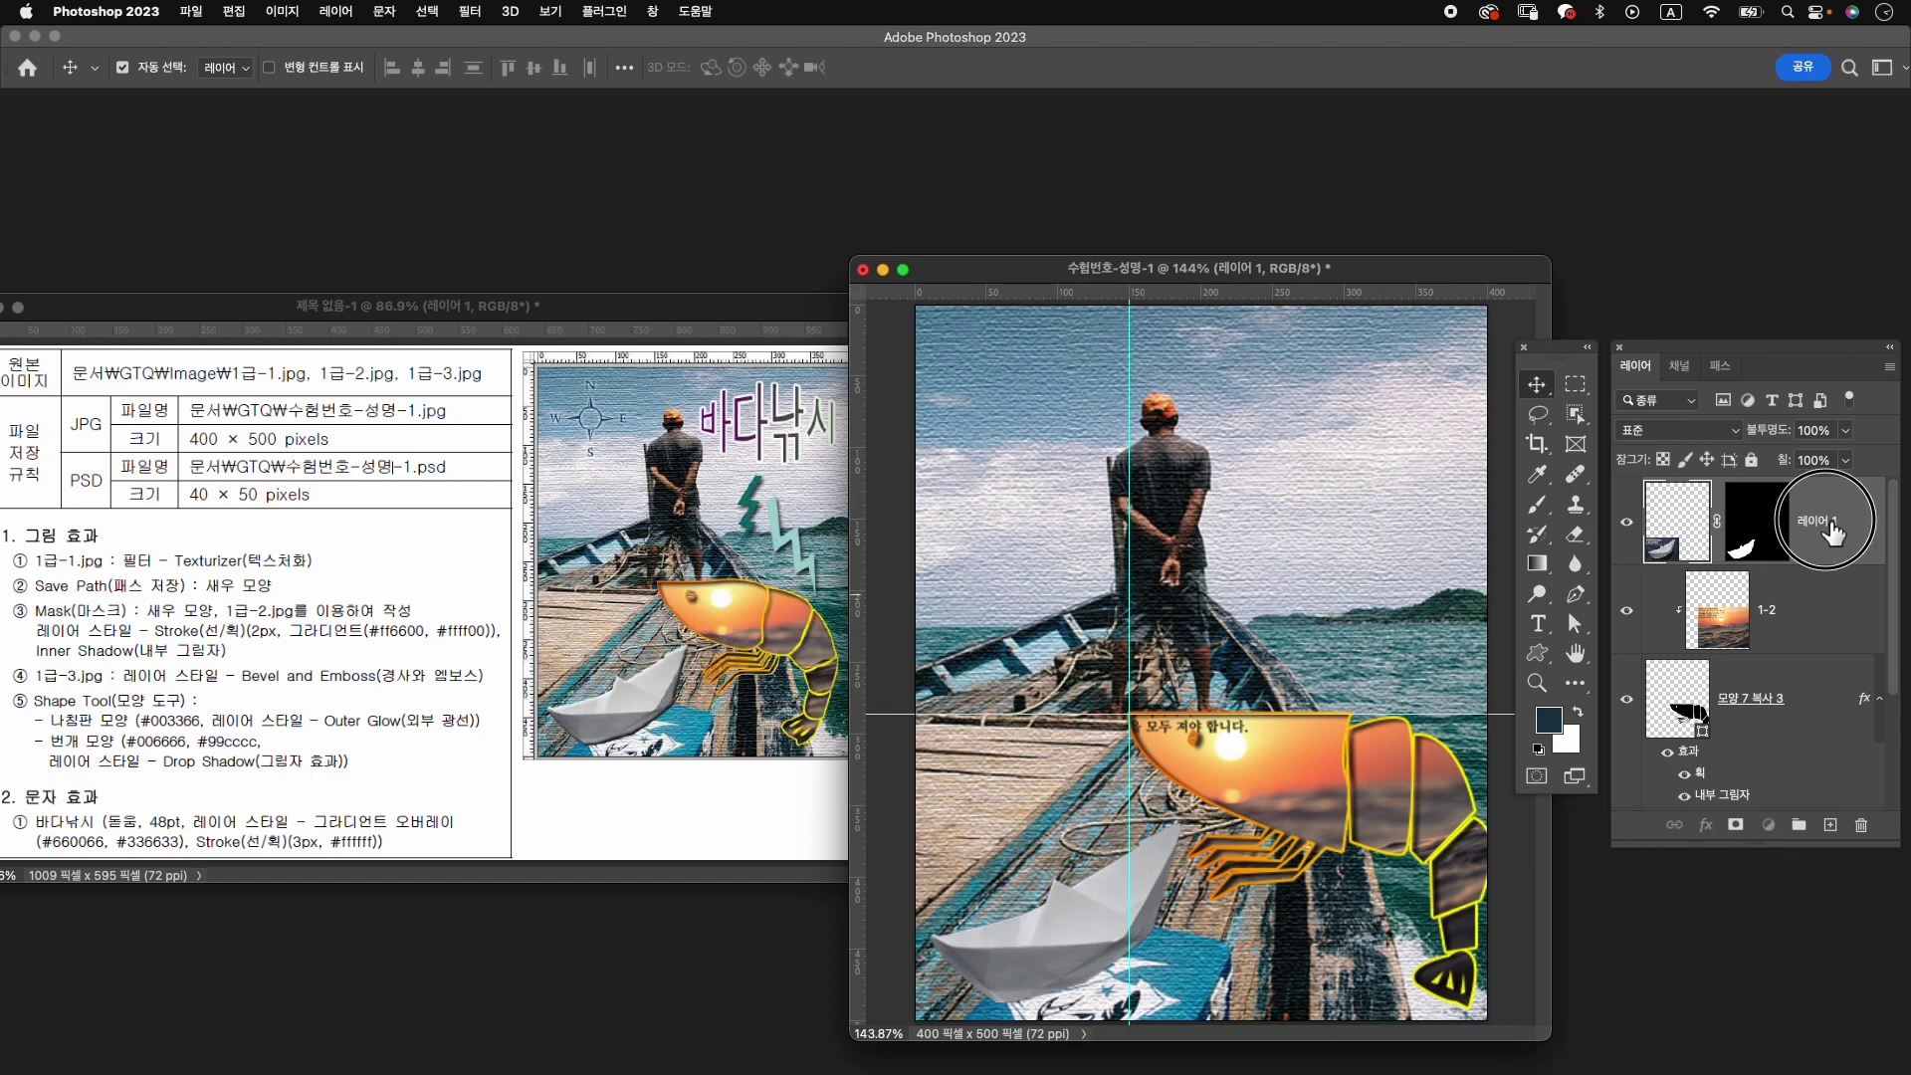
Rename the paper-boat layer to 1-3.
{"action": "double_click", "coordinate": [1826, 521]}
{"action": "type", "text": "1-3"}
{"action": "key", "text": "Return"}
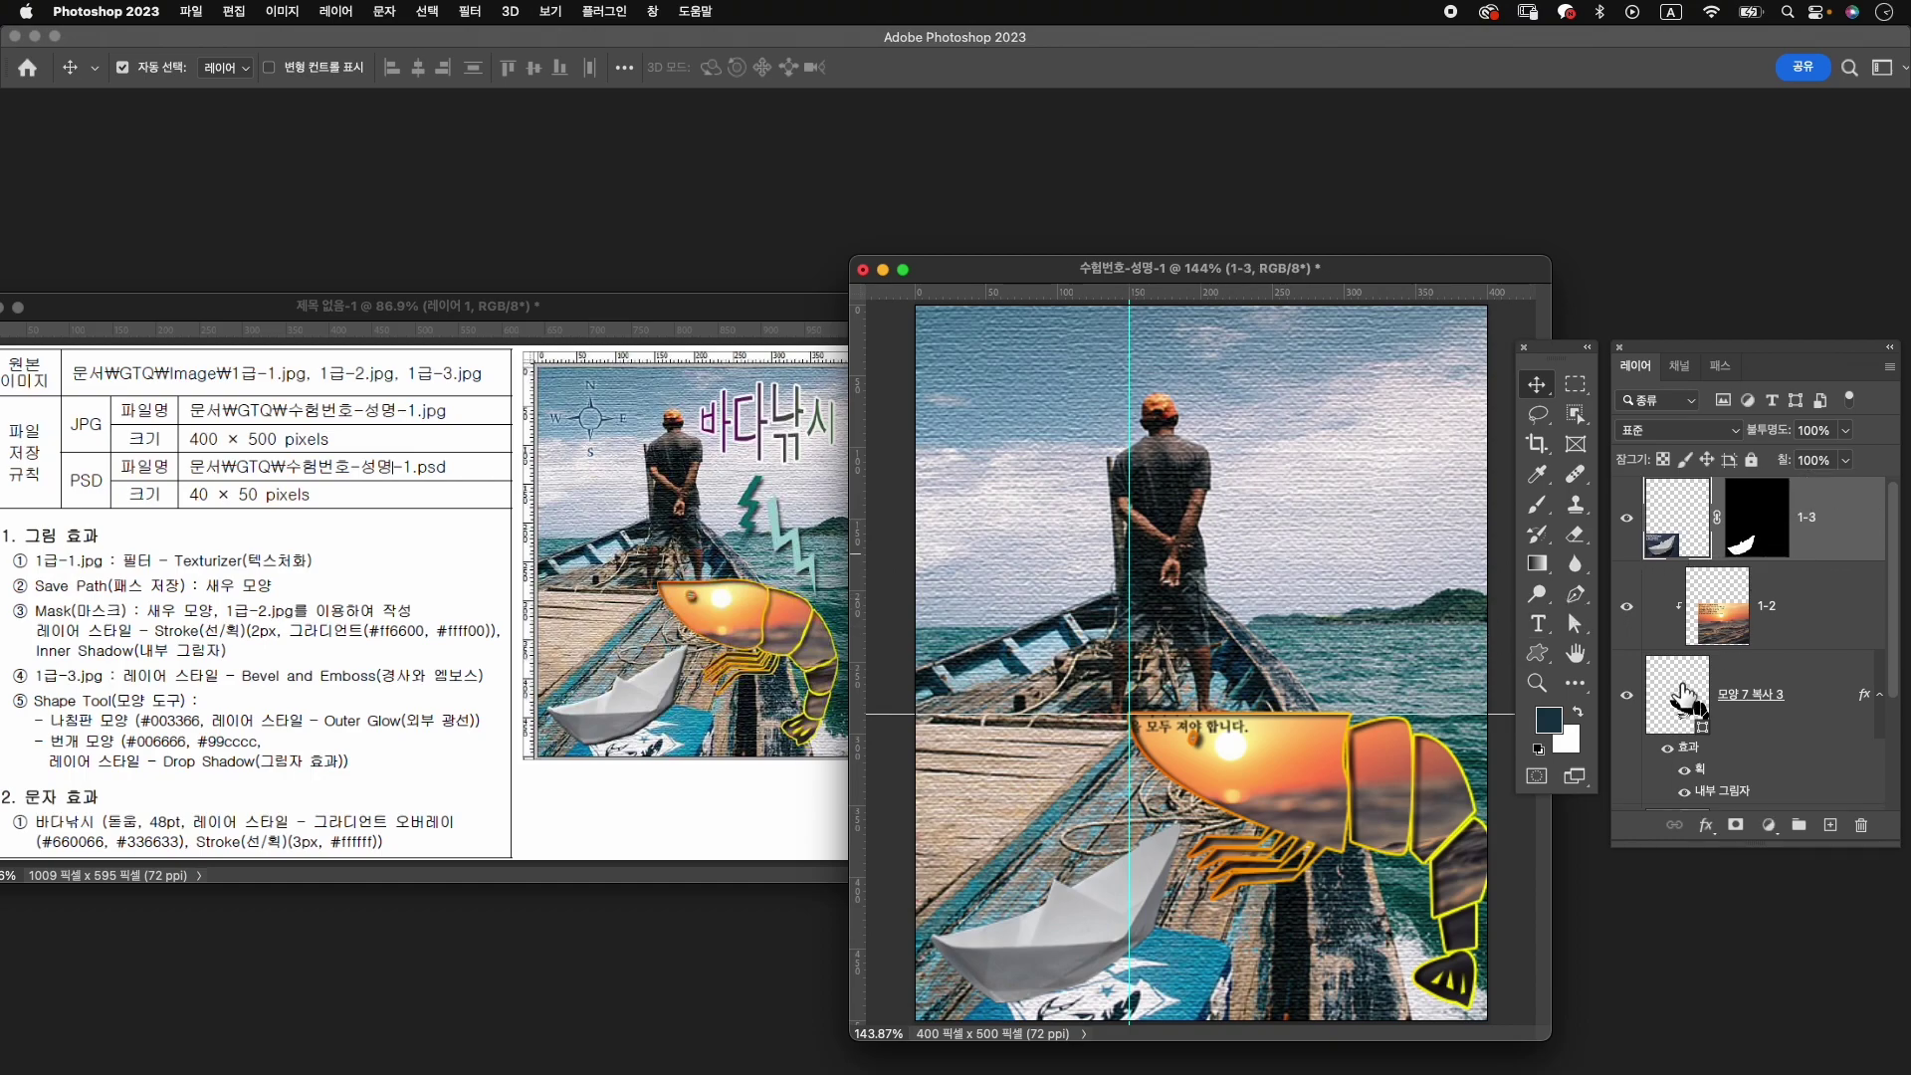
Apply a default Bevel and Emboss effect to layer 1-3.
{"action": "left_click", "coordinate": [1706, 825]}
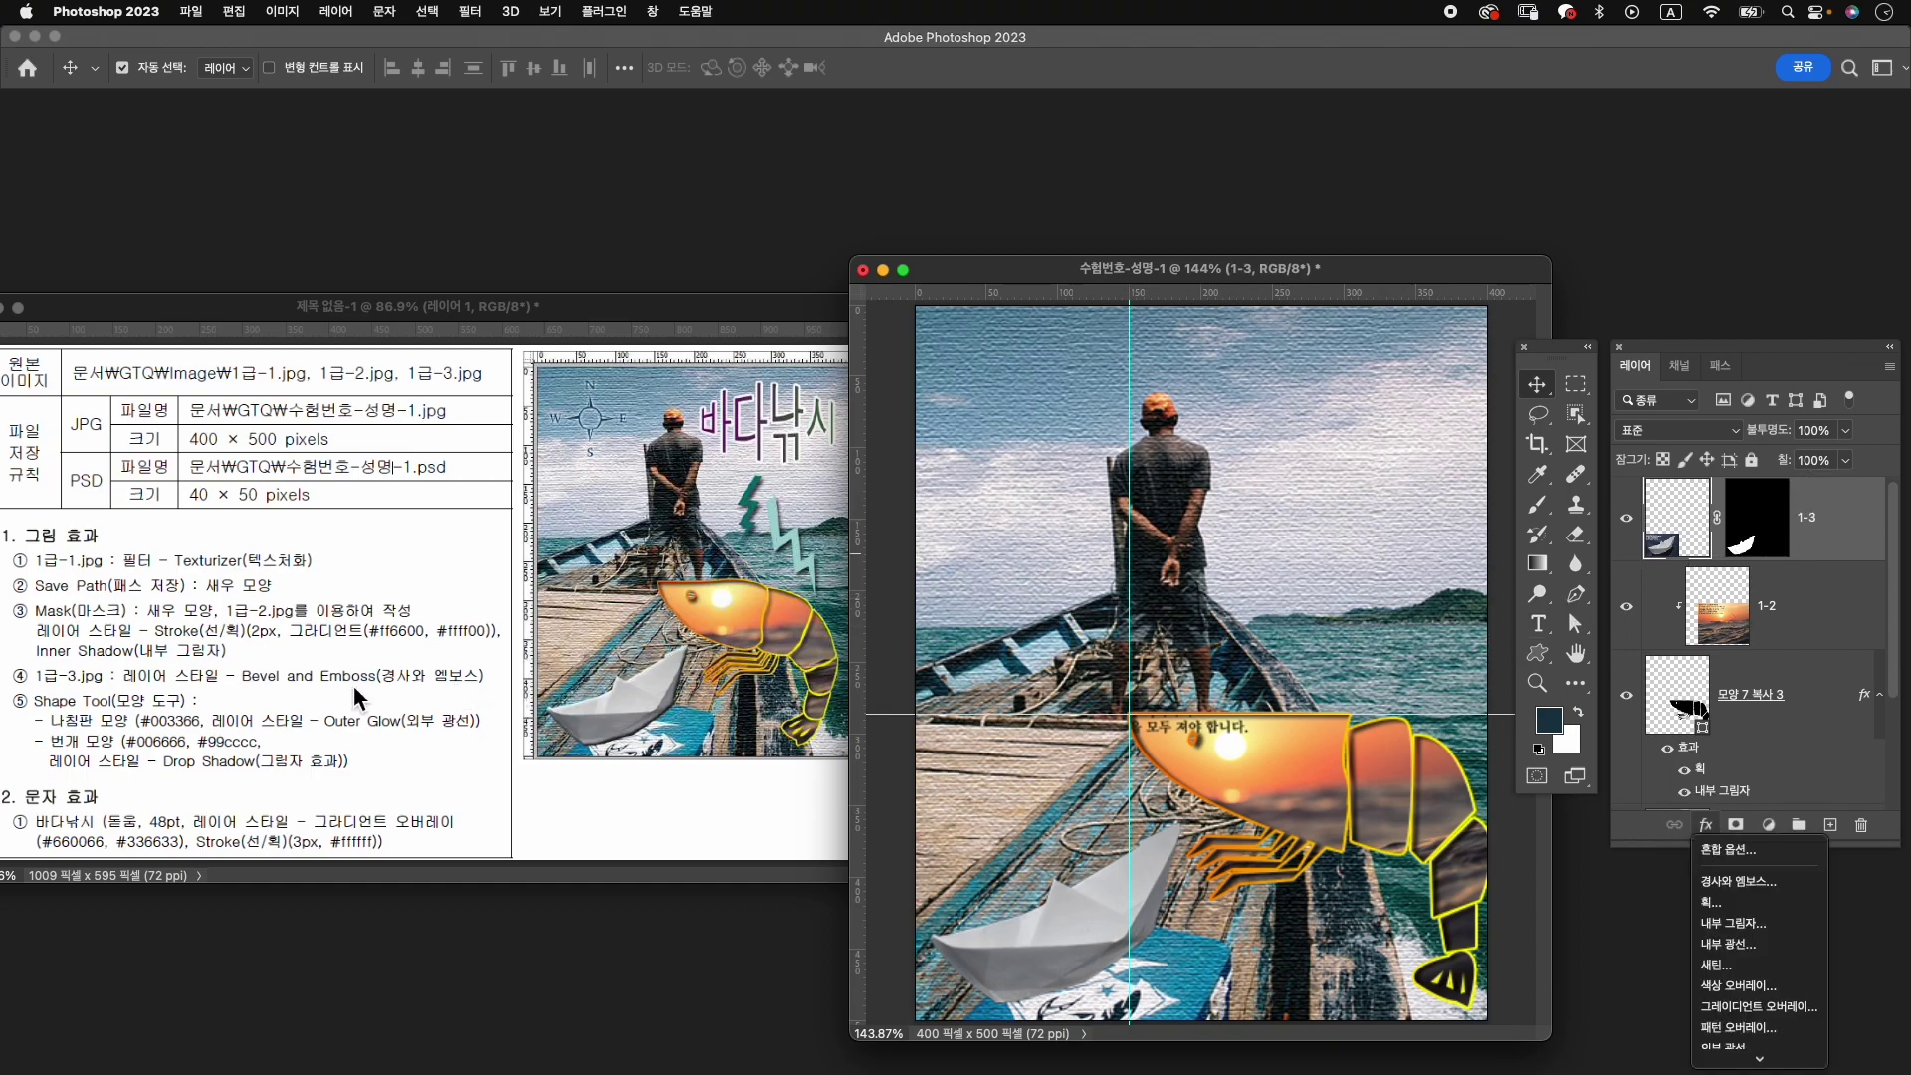
{"action": "left_click", "coordinate": [1737, 881]}
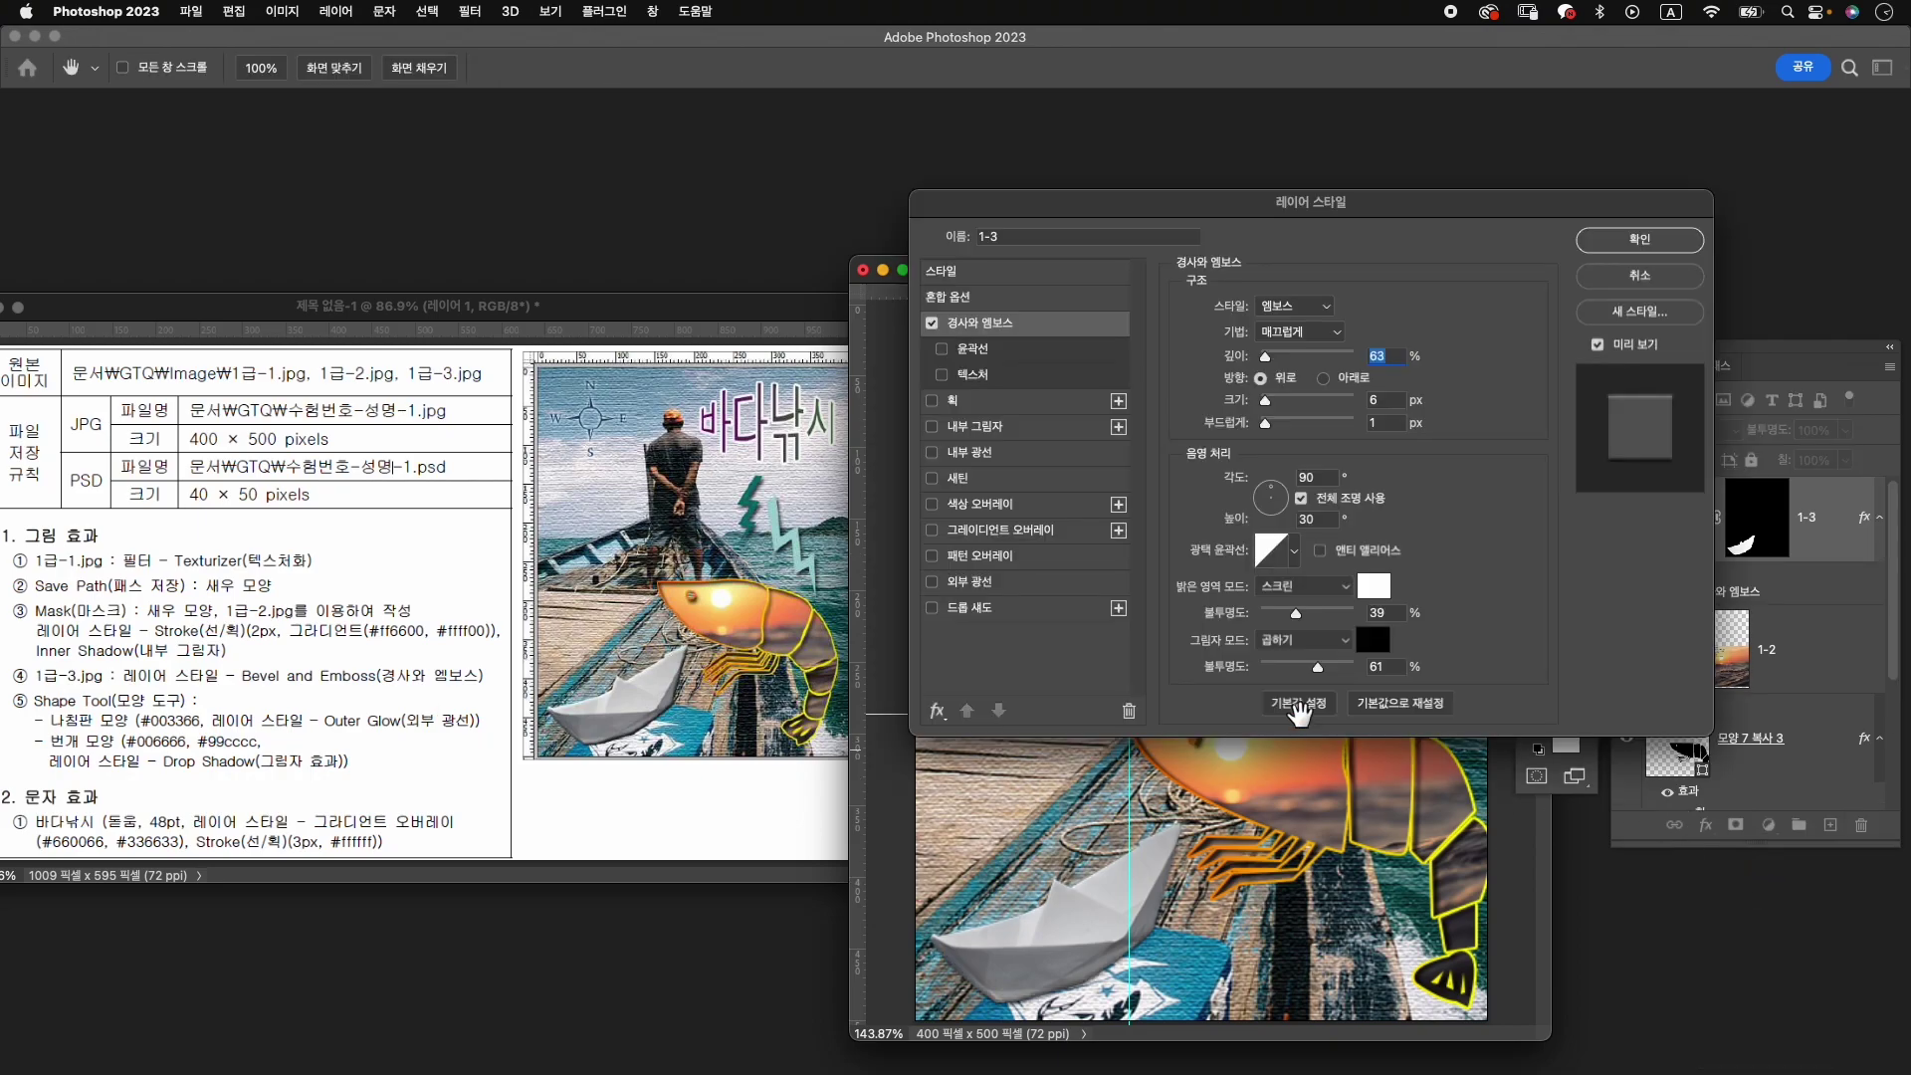
{"action": "left_click", "coordinate": [1680, 240]}
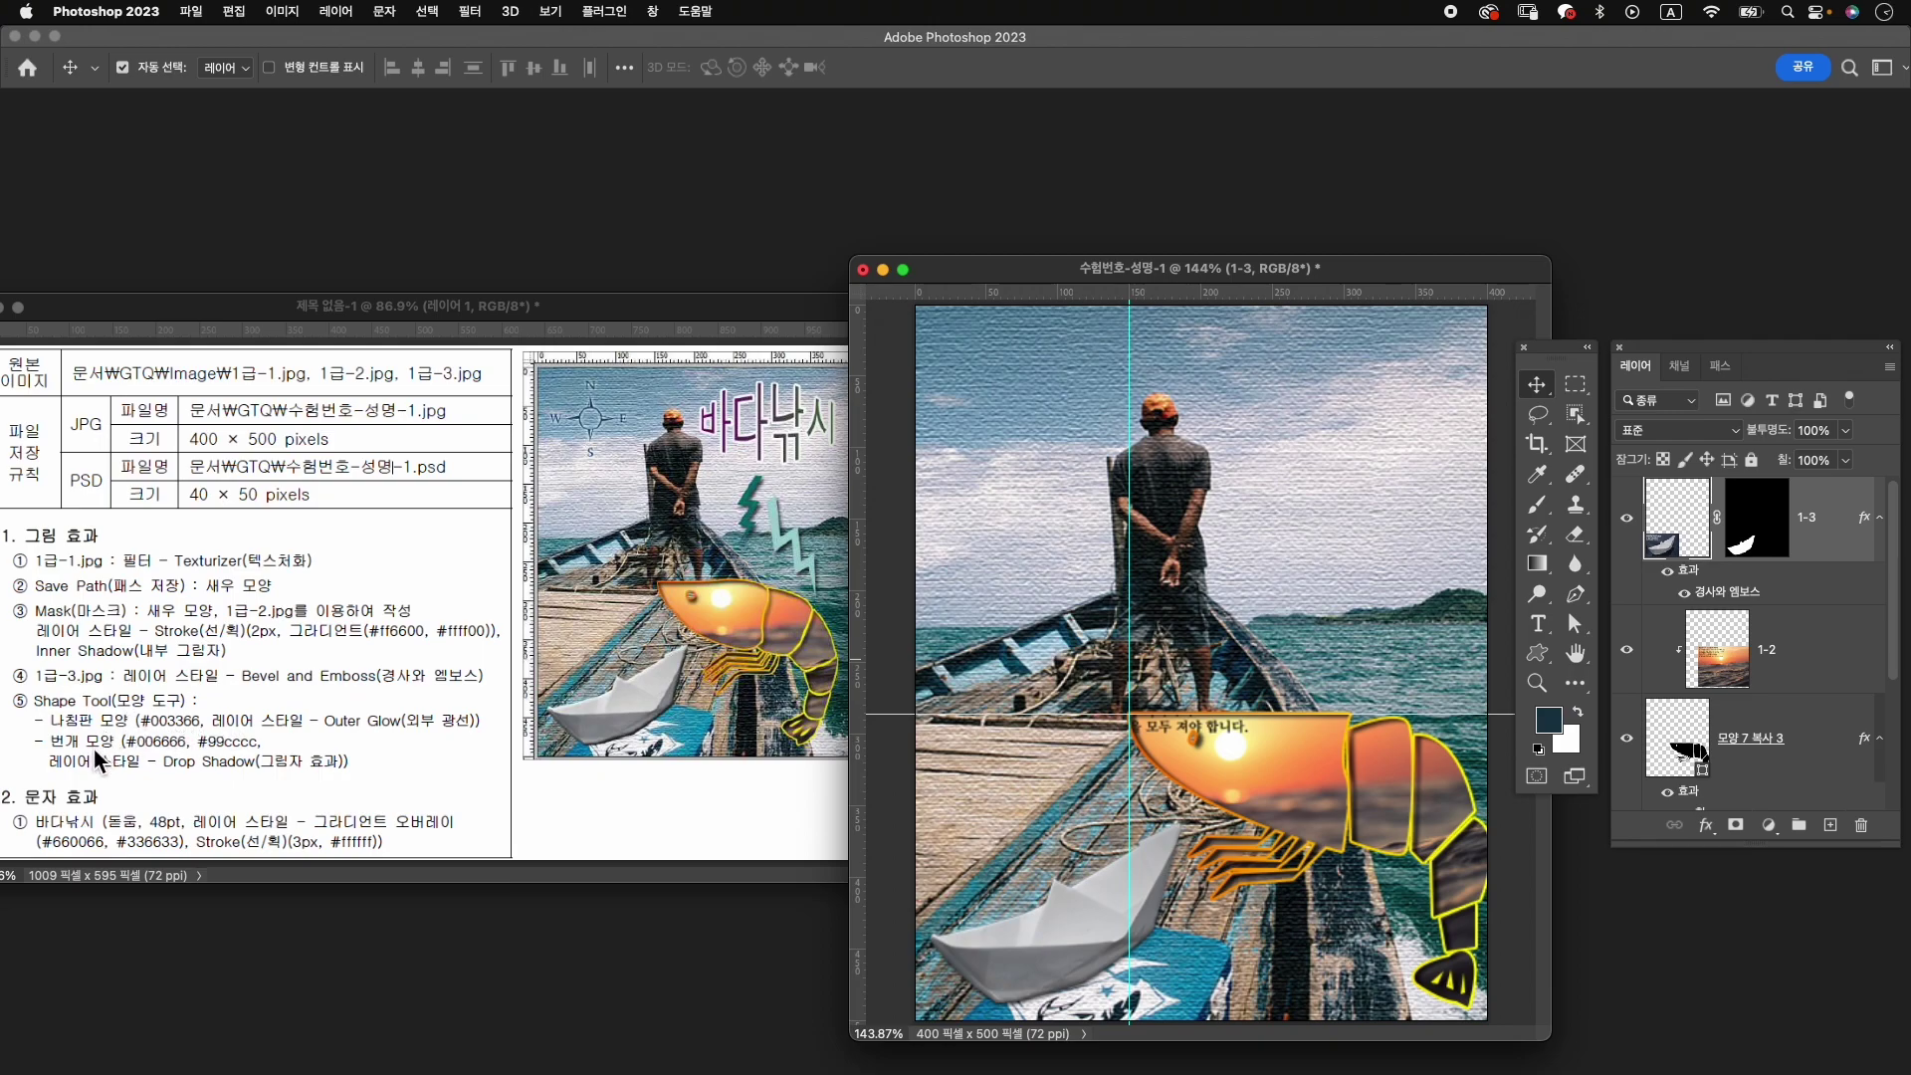
Show the Shapes panel, search 나침반, and pick the compass shape.
{"action": "left_click", "coordinate": [652, 12]}
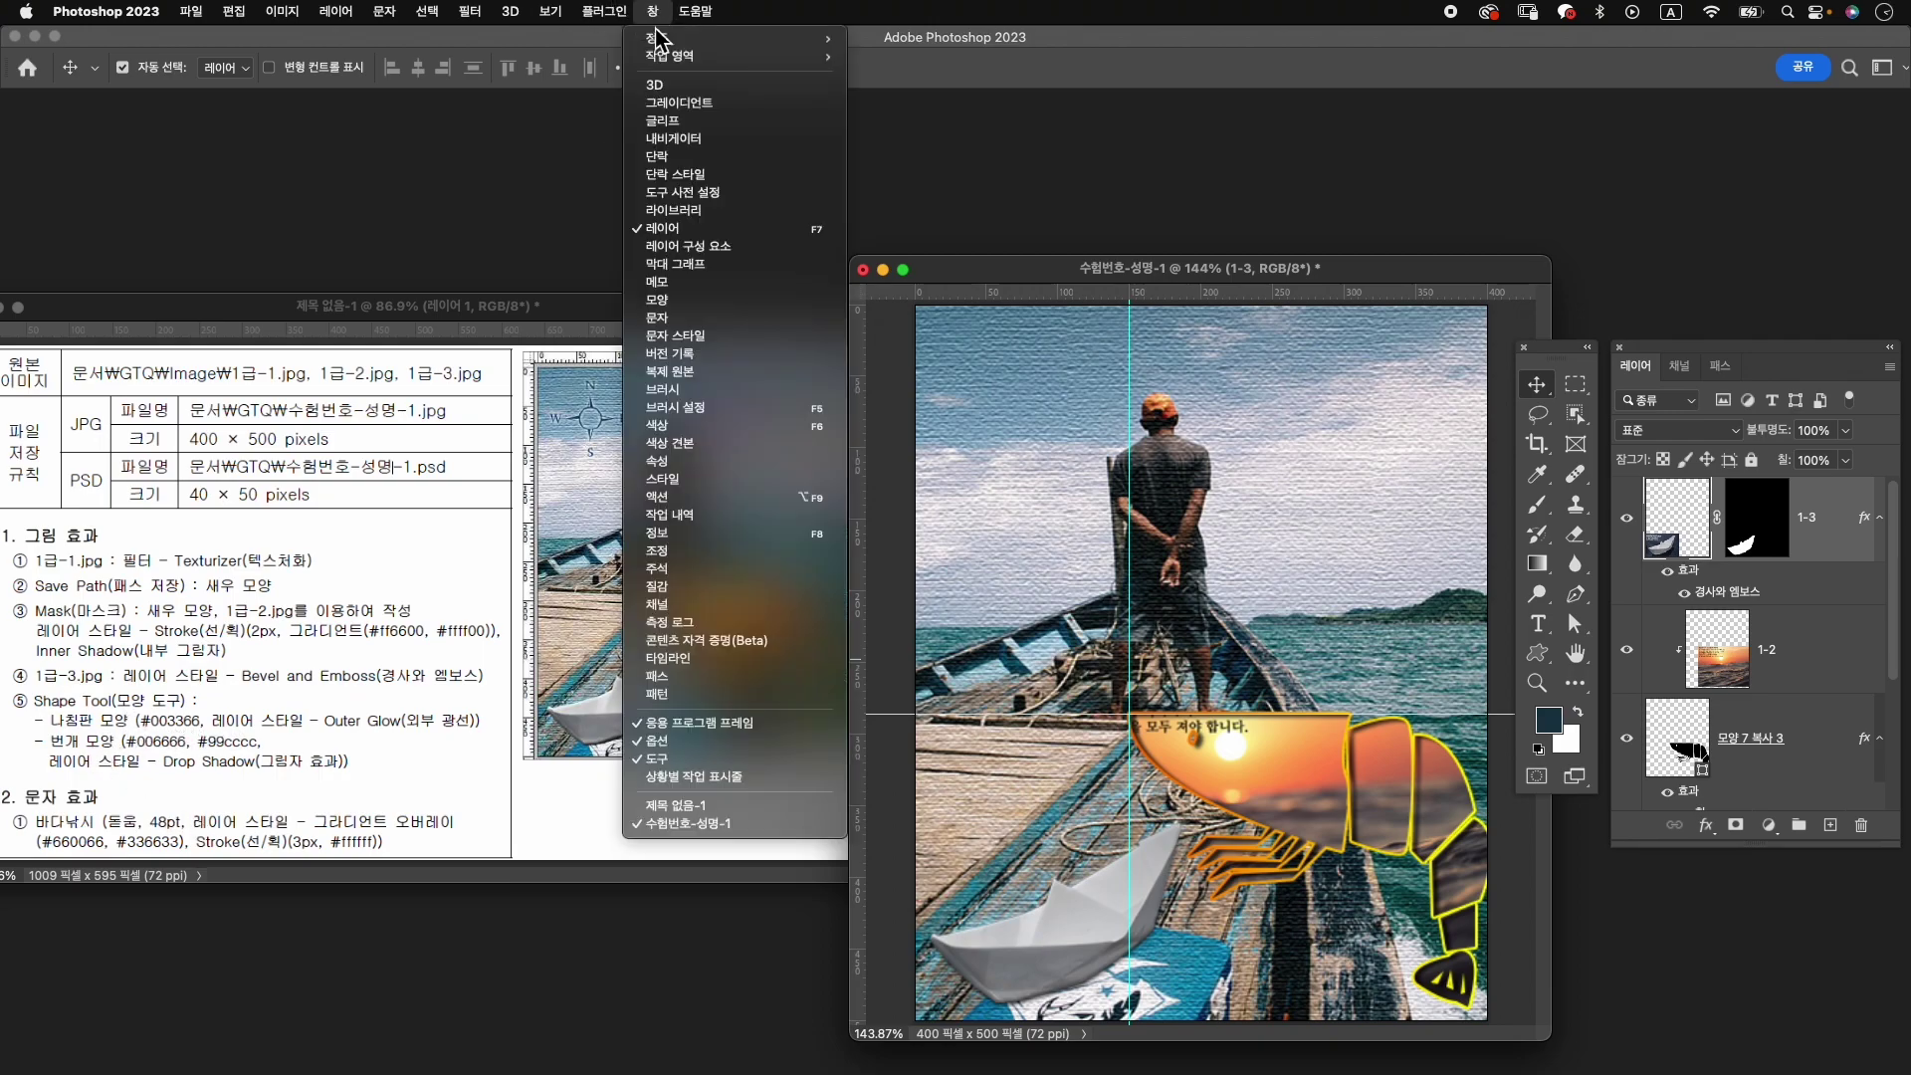
{"action": "left_click", "coordinate": [667, 307]}
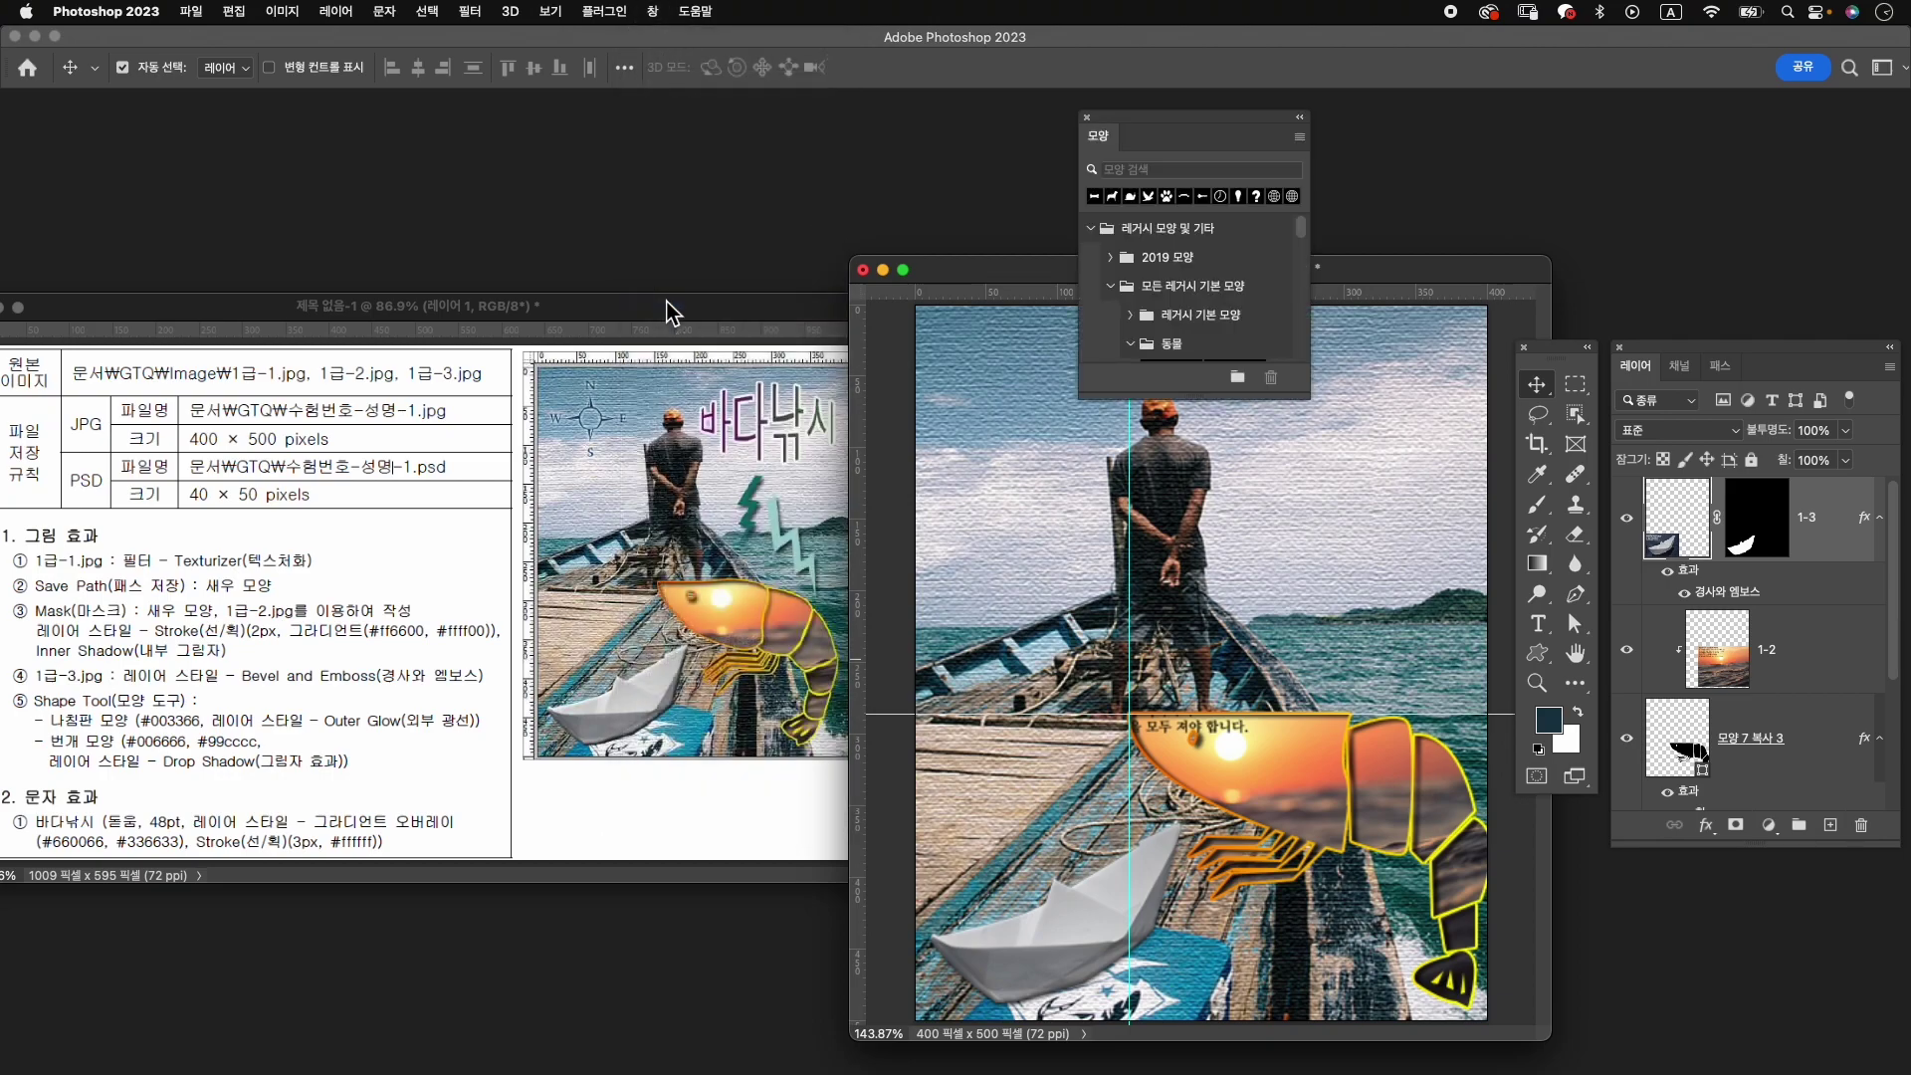
{"action": "left_click", "coordinate": [1167, 169]}
{"action": "type", "text": "나침반"}
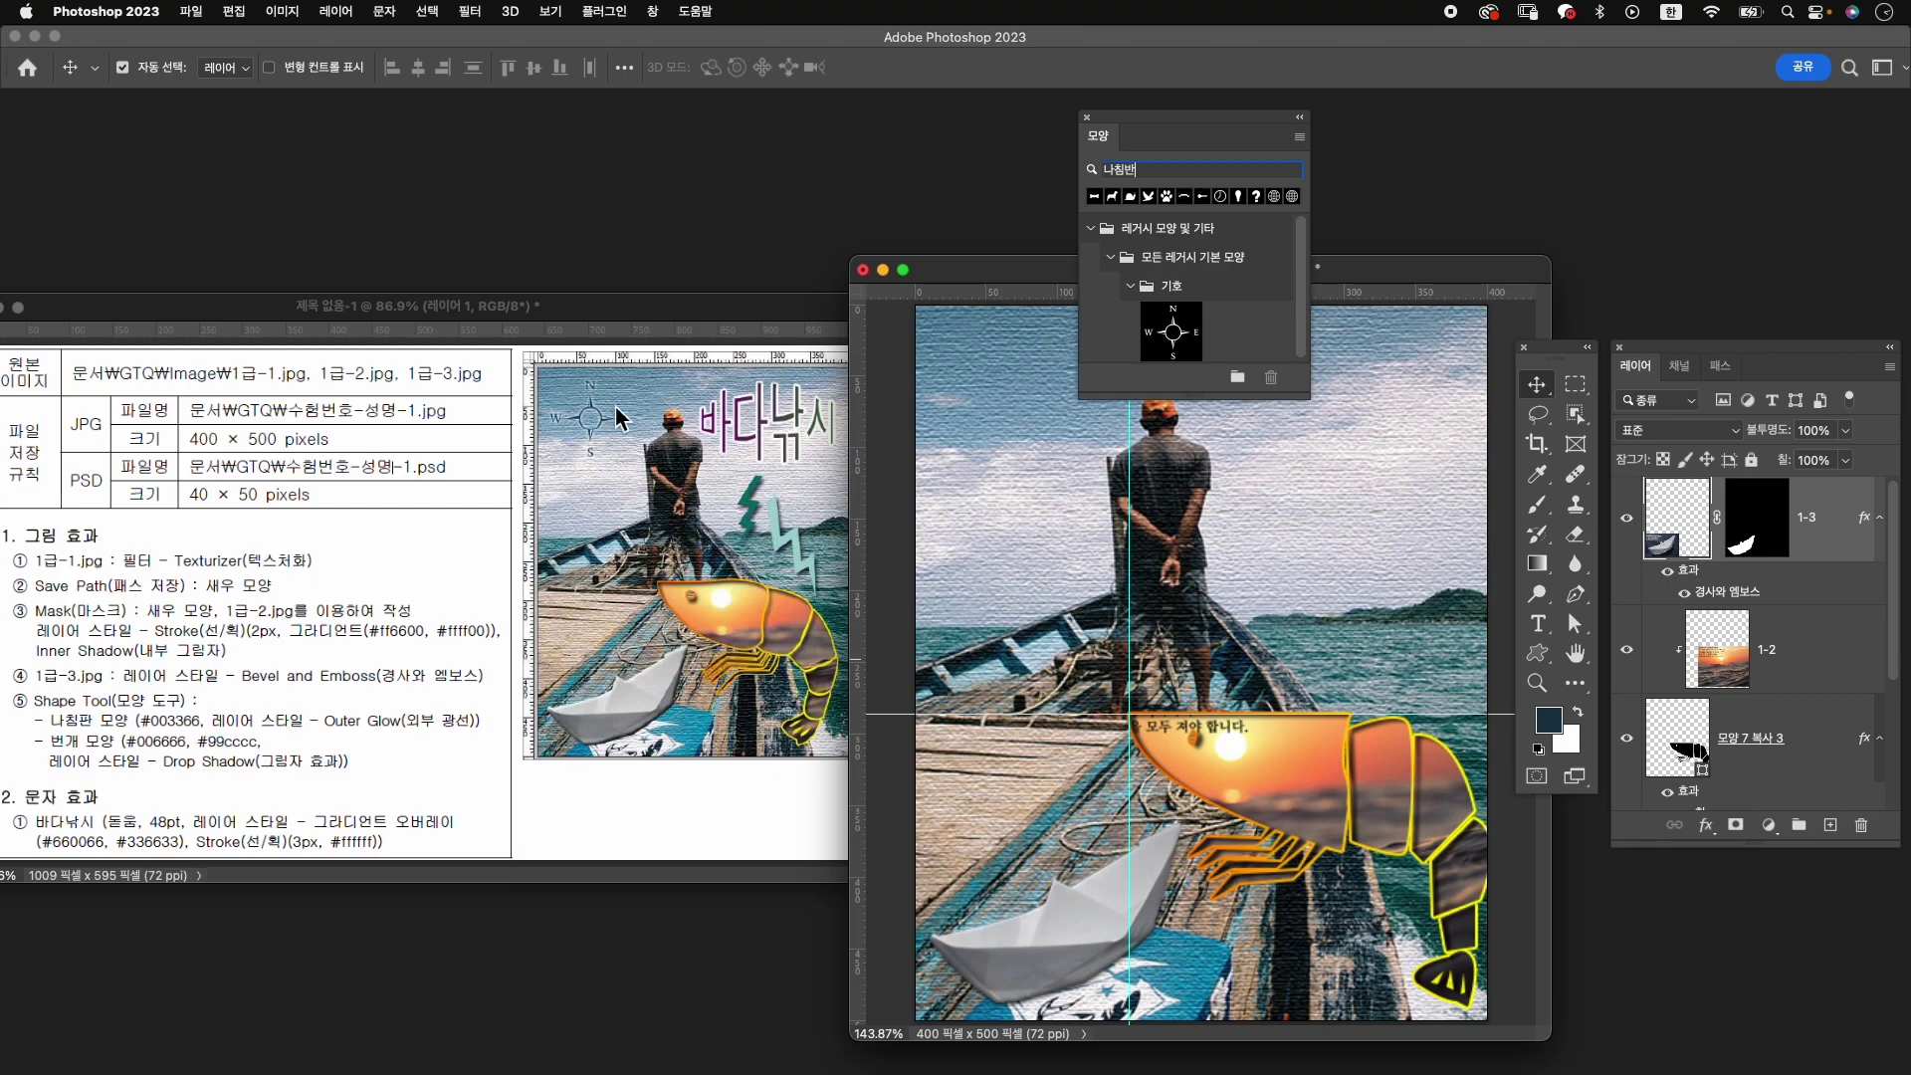
{"action": "left_click", "coordinate": [1172, 332]}
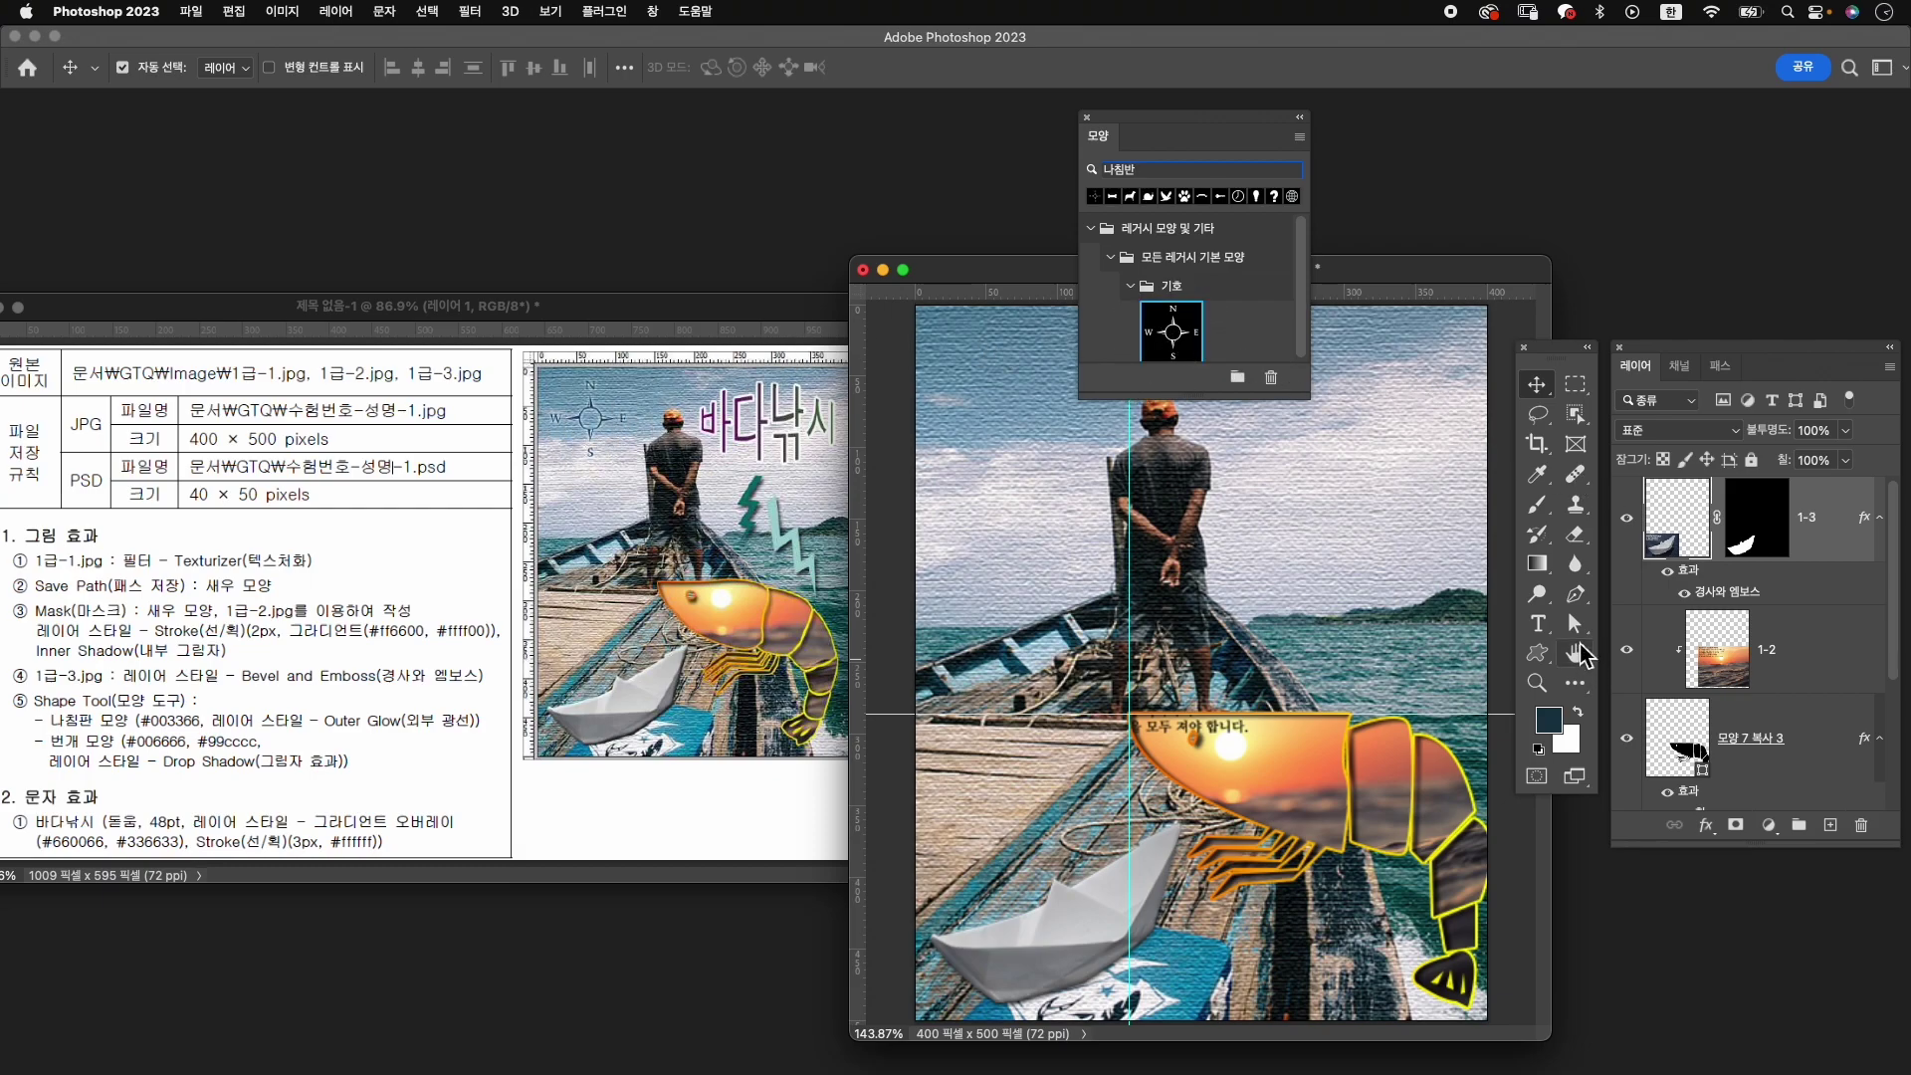
Draw the compass as a Custom Shape layer near the photo's upper left, about 86 px.
{"action": "right_click", "coordinate": [1538, 654]}
{"action": "left_click", "coordinate": [1603, 776]}
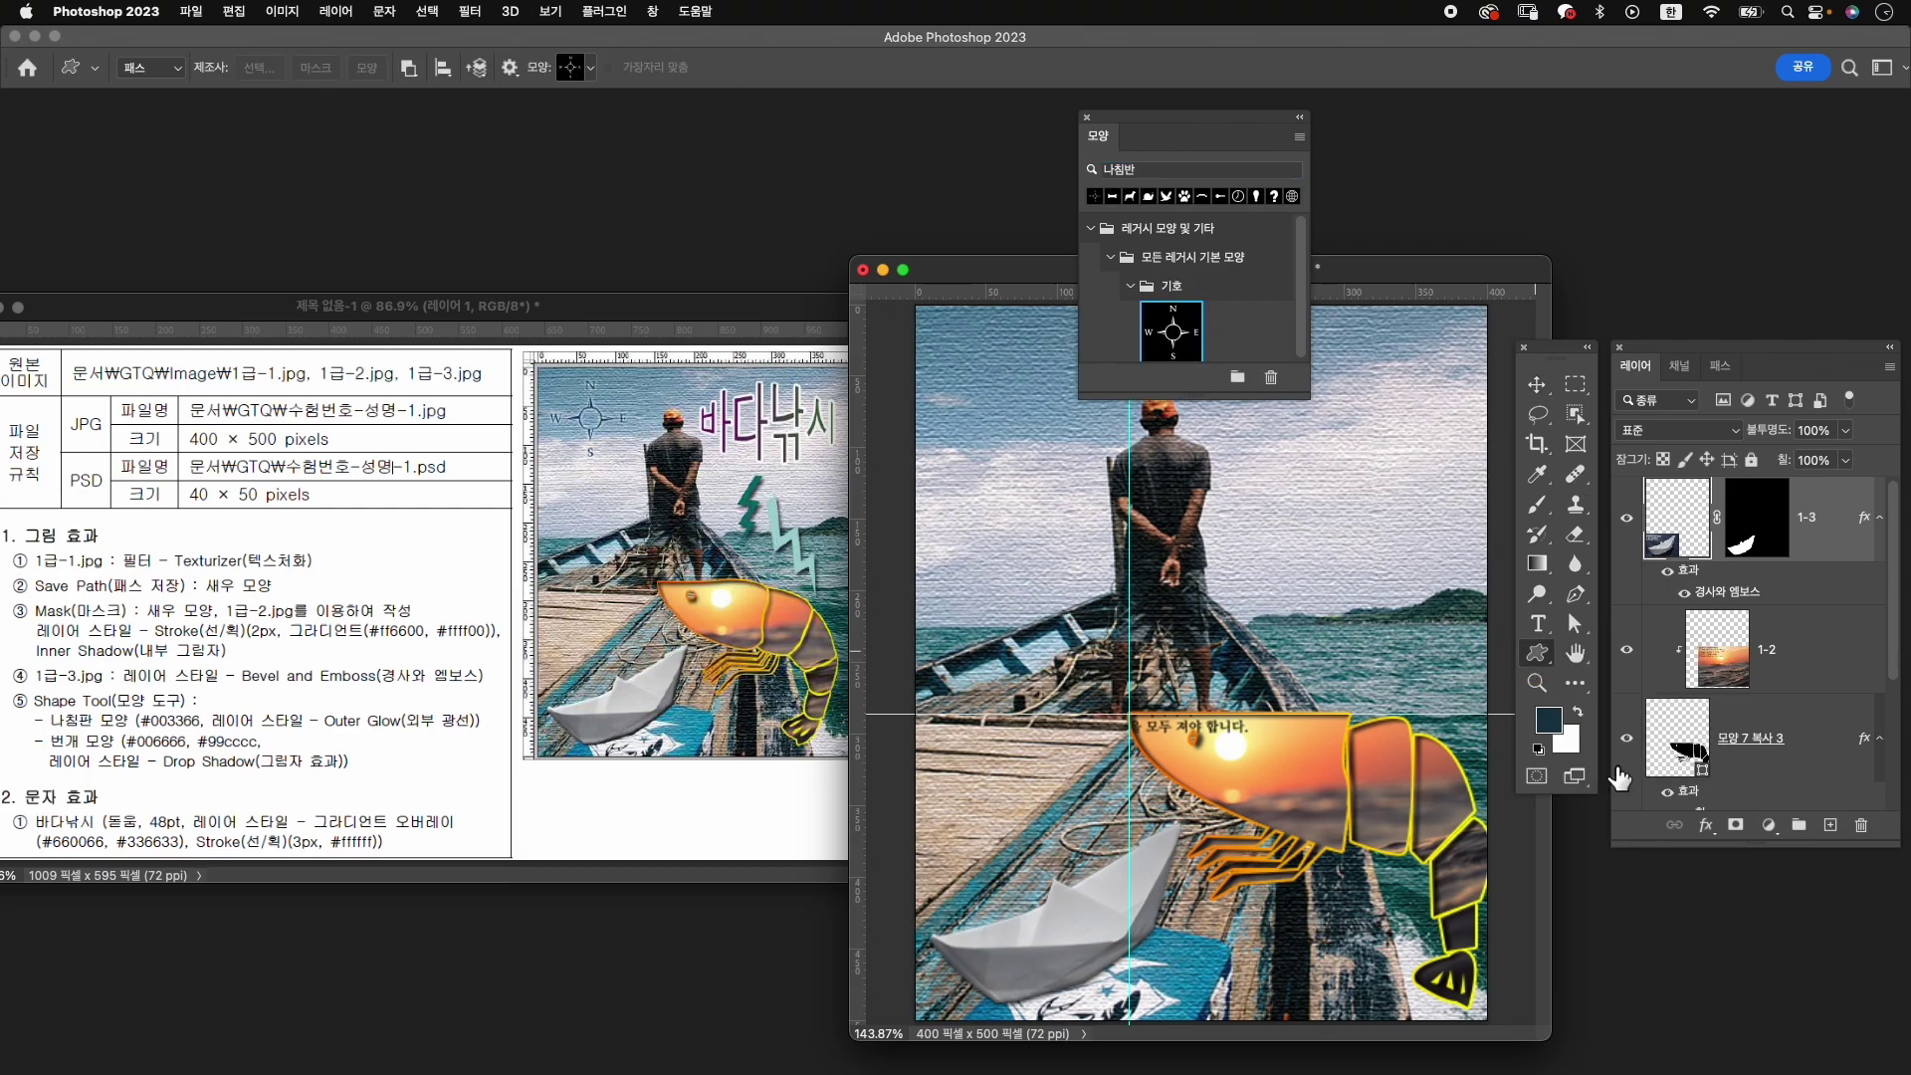
{"action": "left_click", "coordinate": [159, 68]}
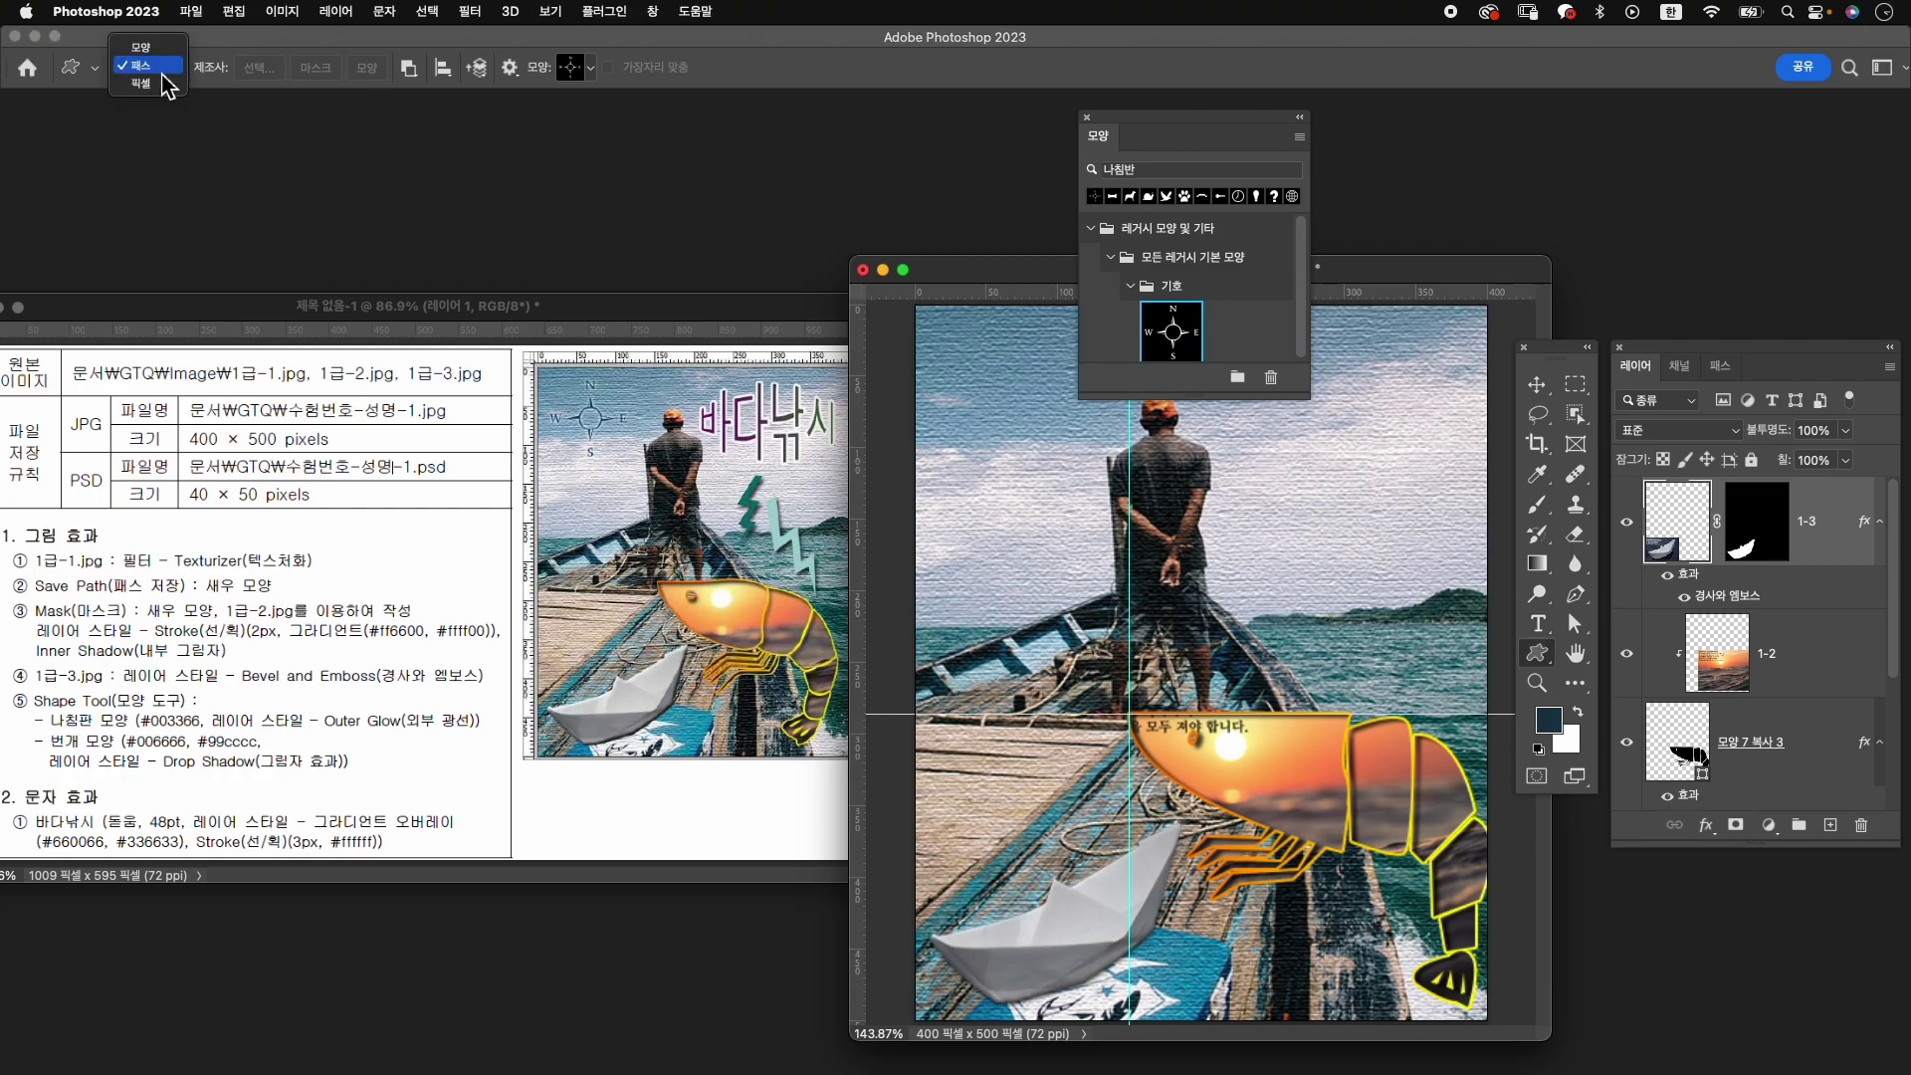
{"action": "left_click", "coordinate": [154, 50]}
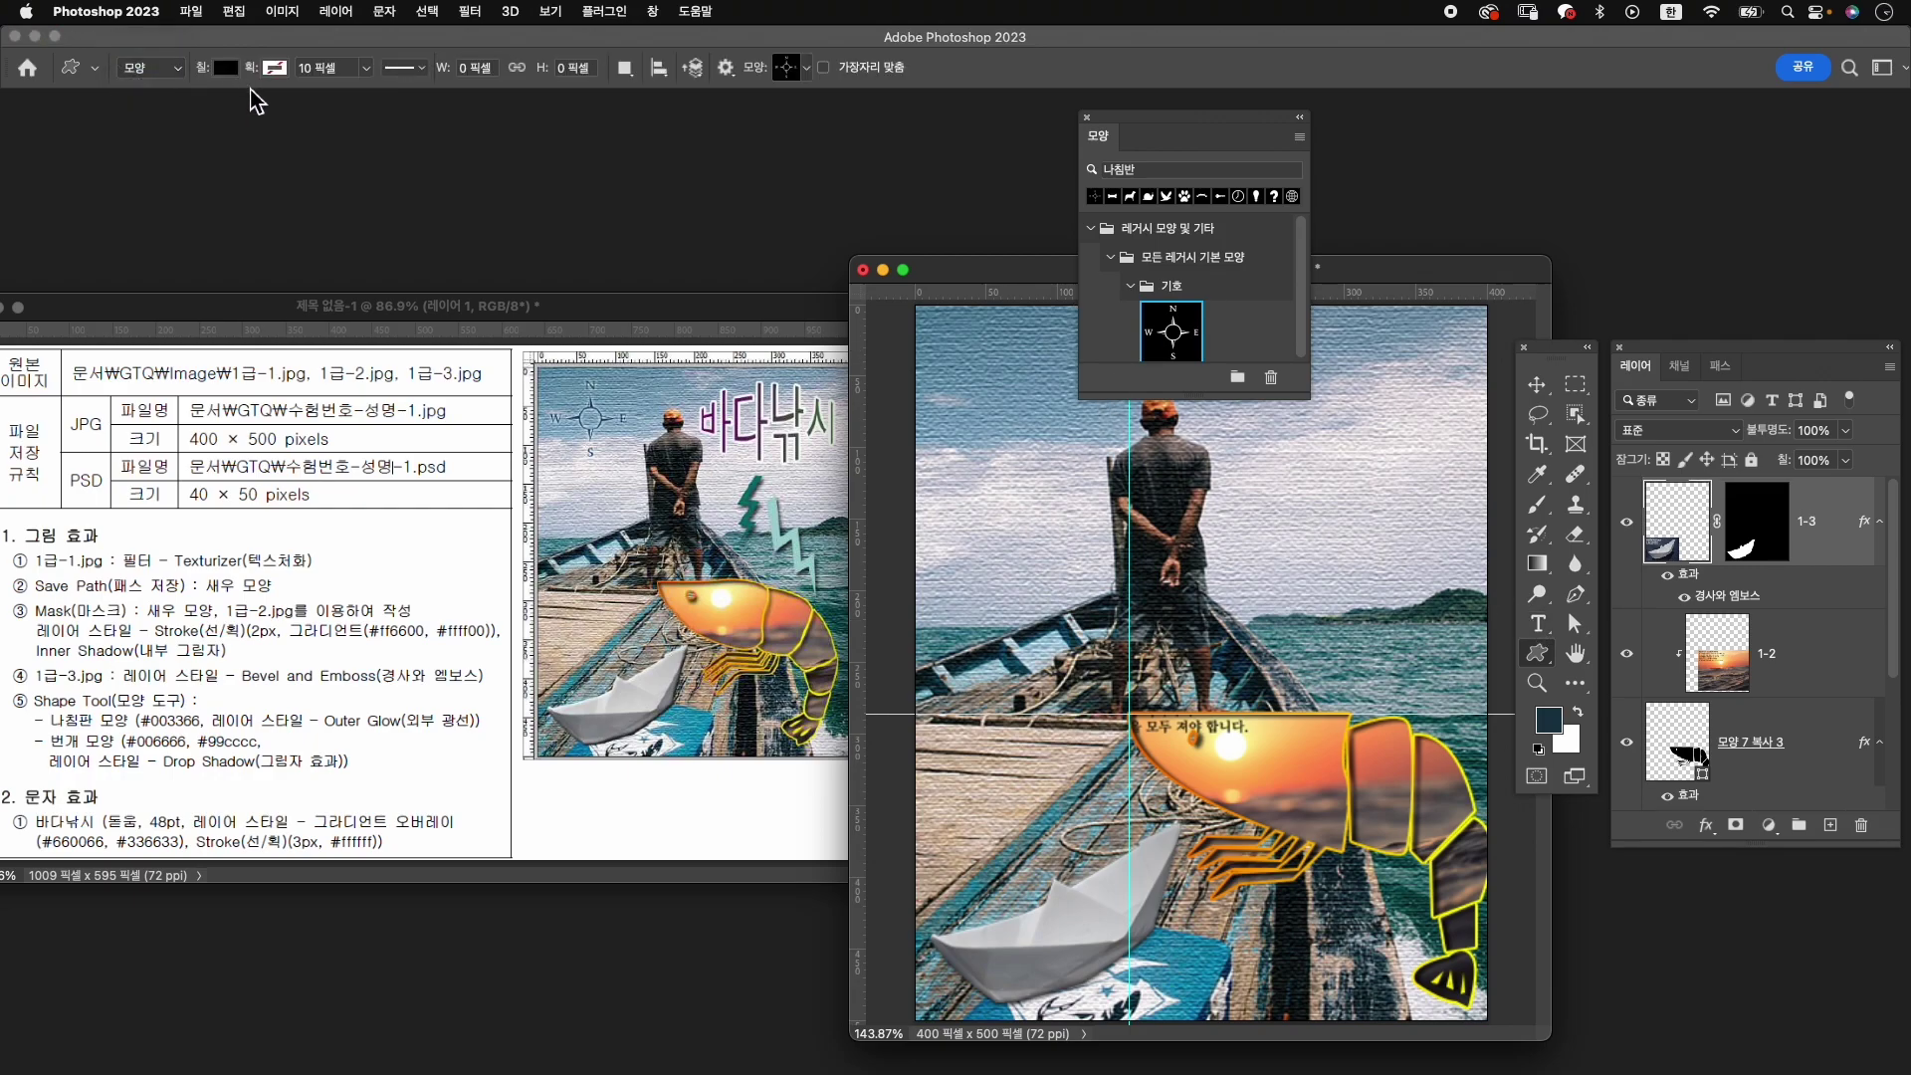
{"action": "left_click_drag", "start_coordinate": [959, 373], "coordinate": [1072, 480]}
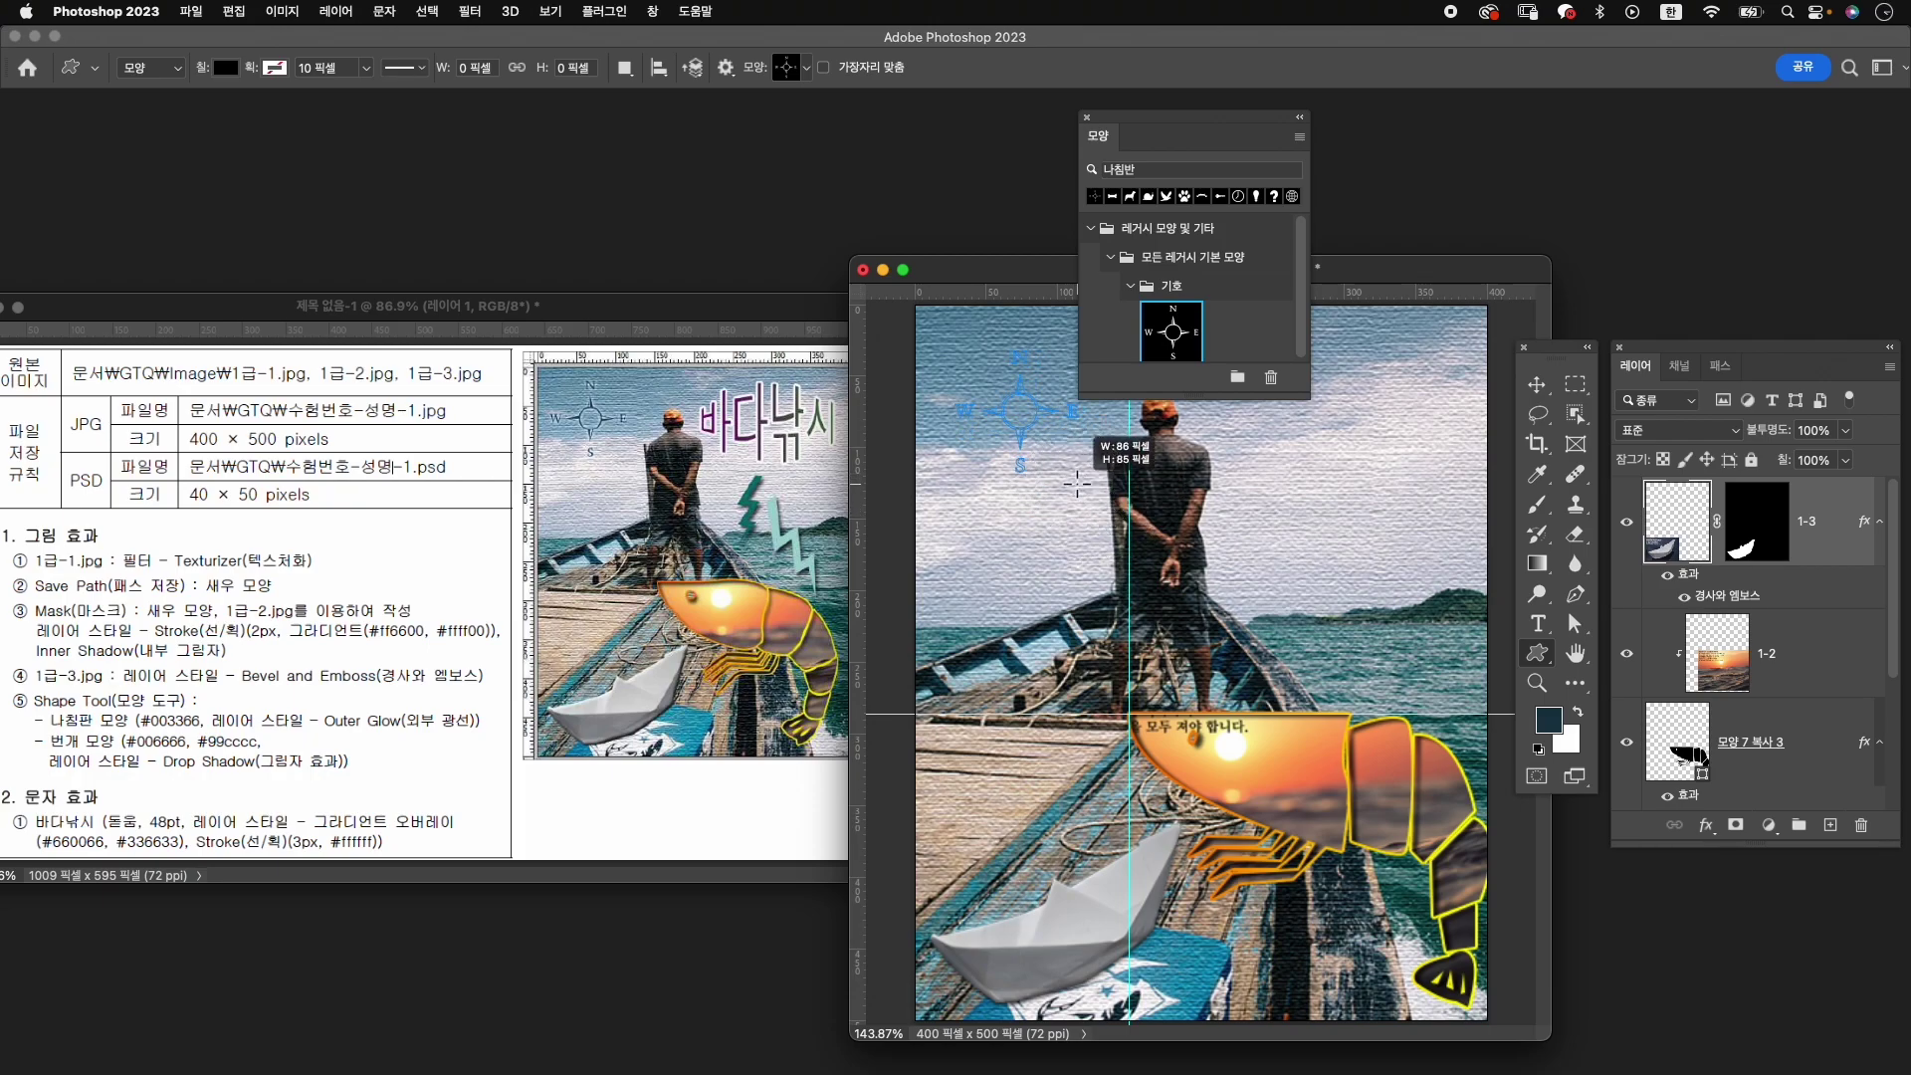
{"action": "left_click_drag", "start_coordinate": [1072, 480], "coordinate": [1080, 495]}
Fill the compass dark navy #003366 and give it an Outer Glow.
{"action": "left_click", "coordinate": [1284, 647]}
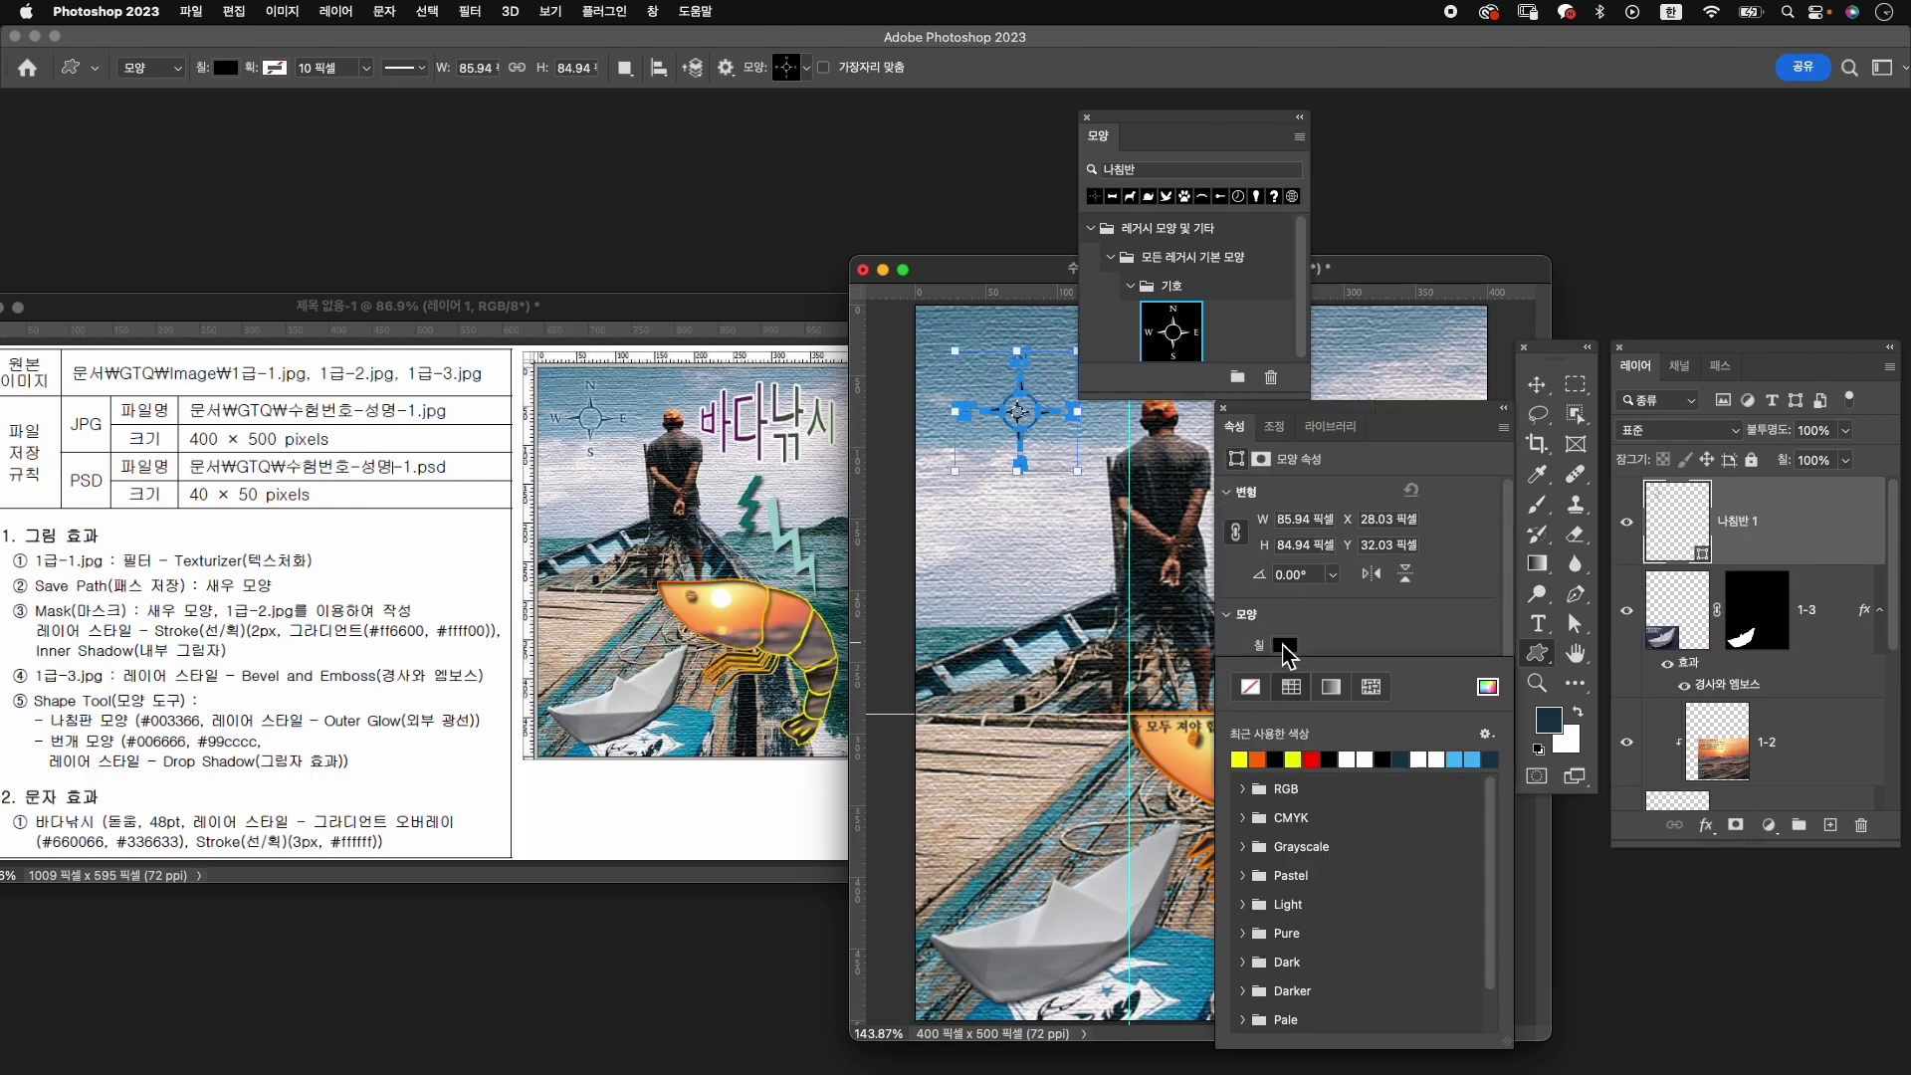
{"action": "left_click", "coordinate": [1487, 689]}
{"action": "type", "text": "00"}
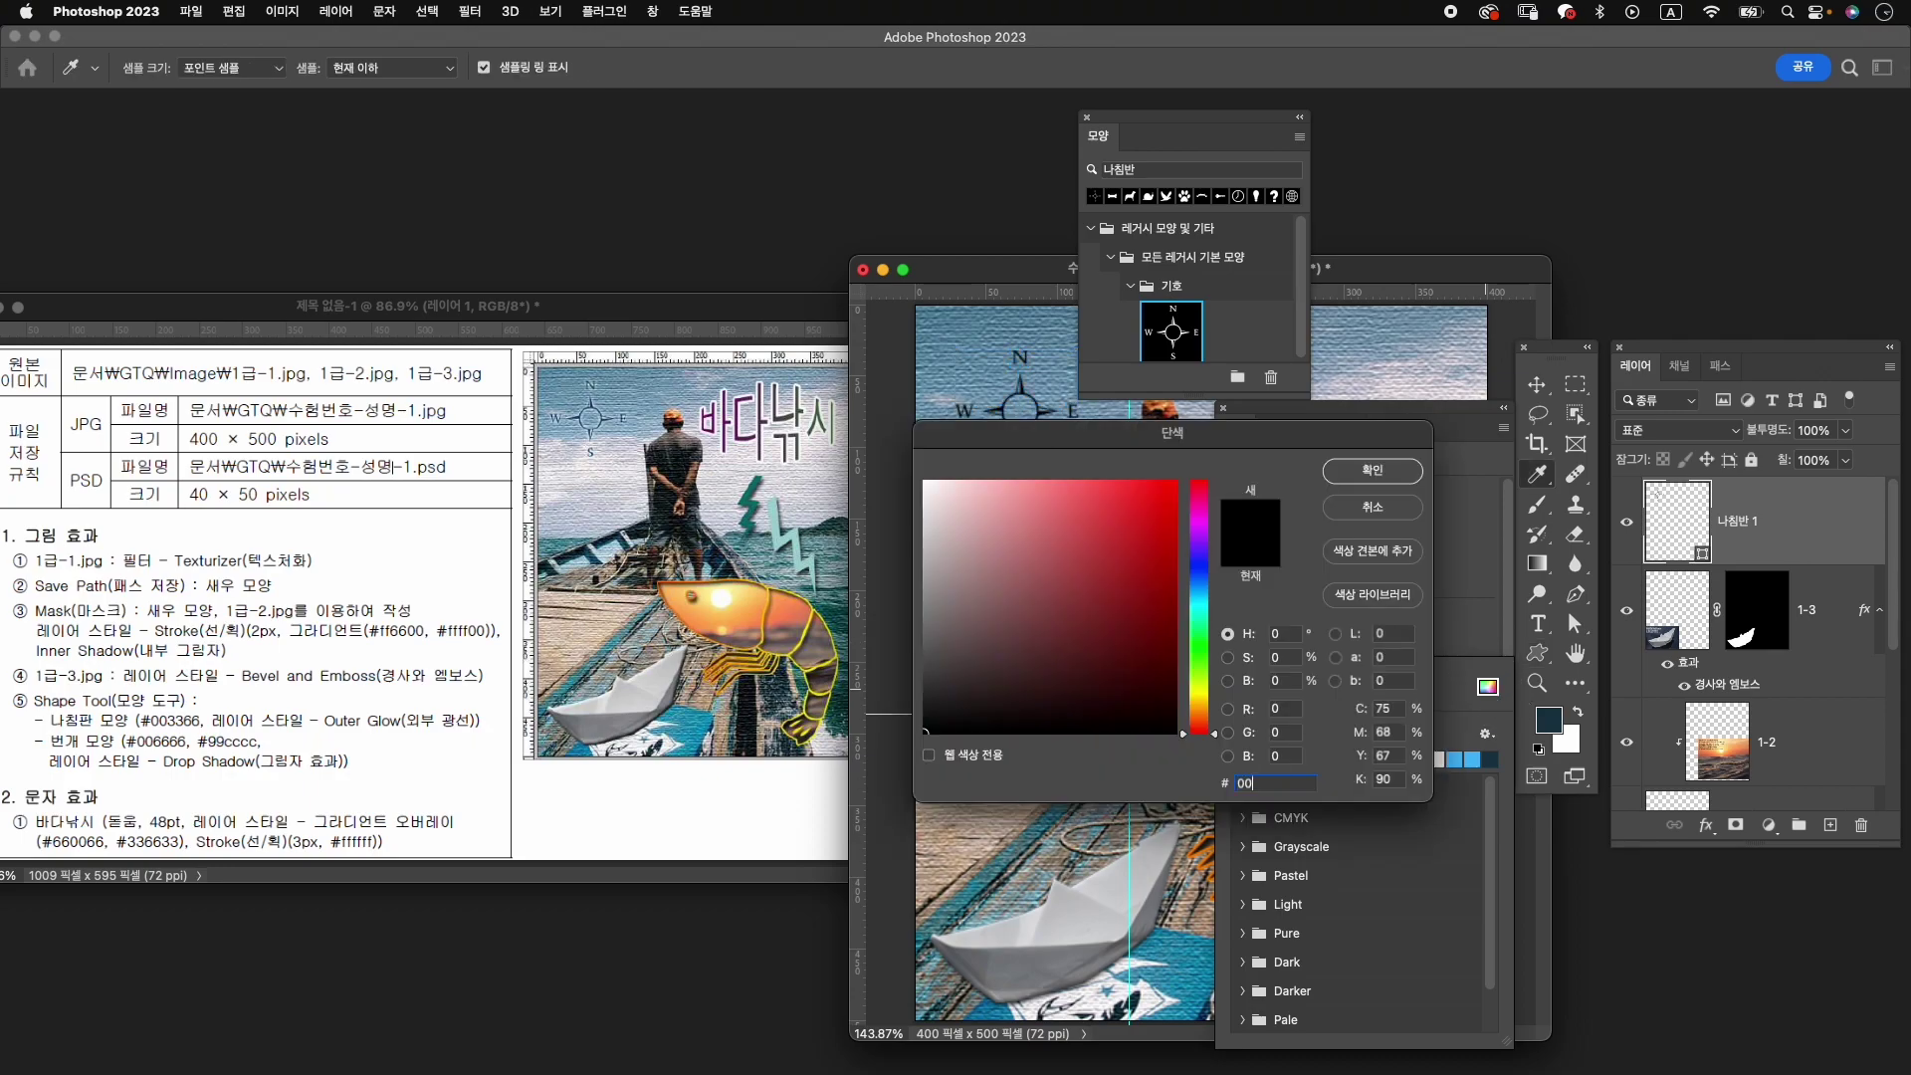
{"action": "type", "text": "337"}
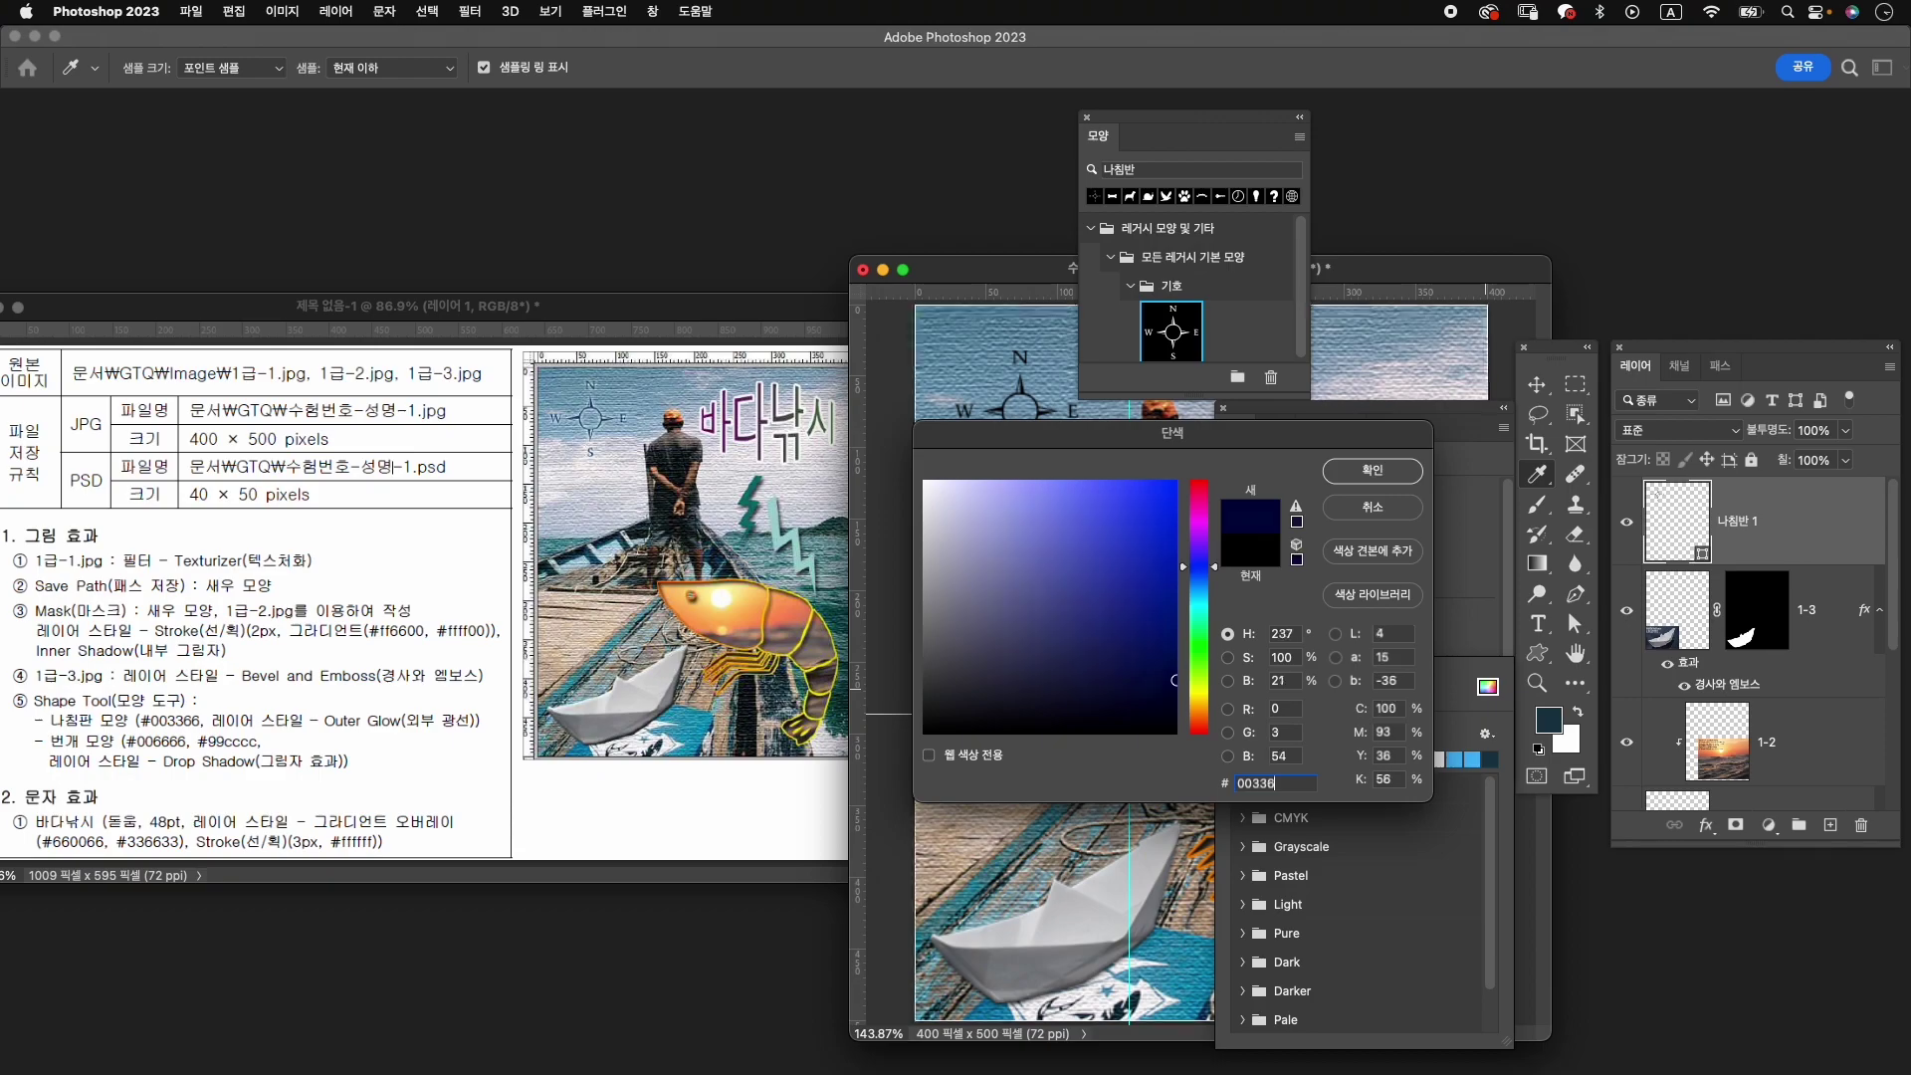
{"action": "type", "text": "6"}
{"action": "key", "text": "Return"}
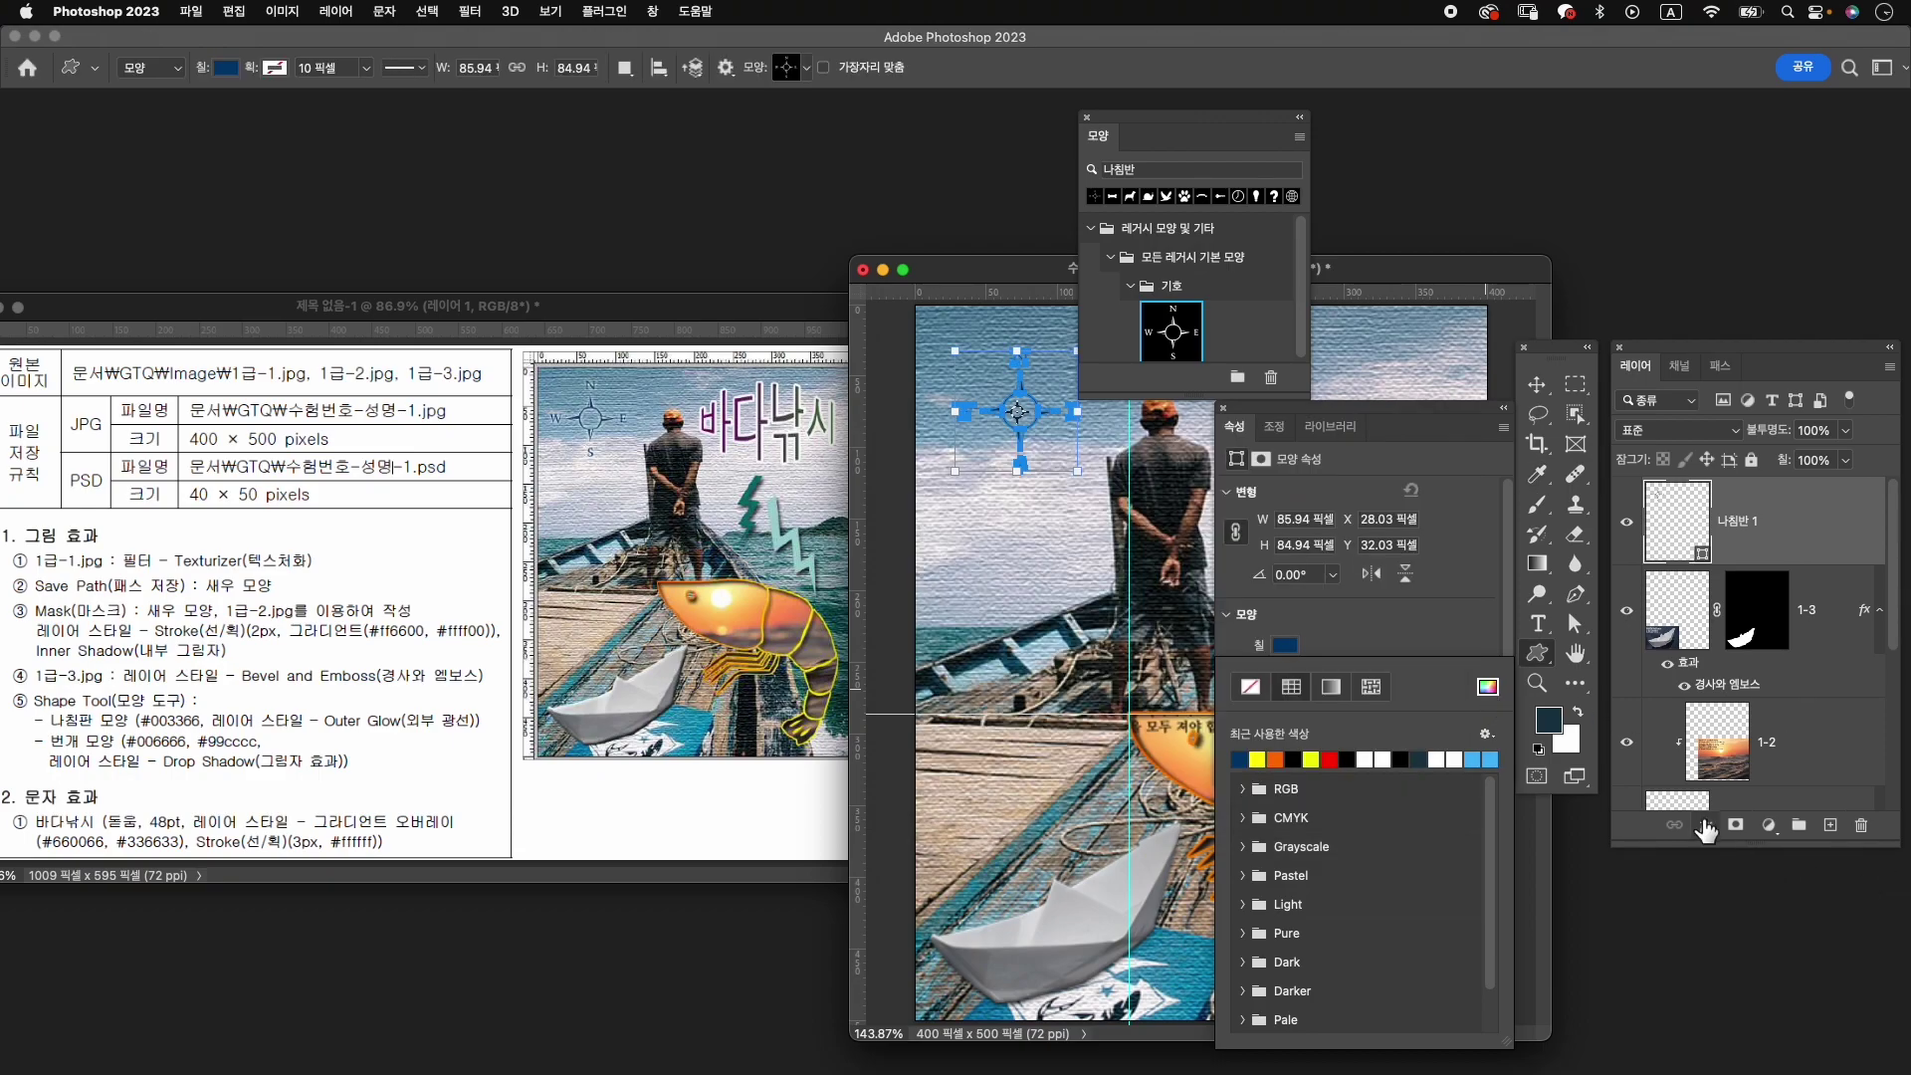
{"action": "left_click", "coordinate": [1706, 827]}
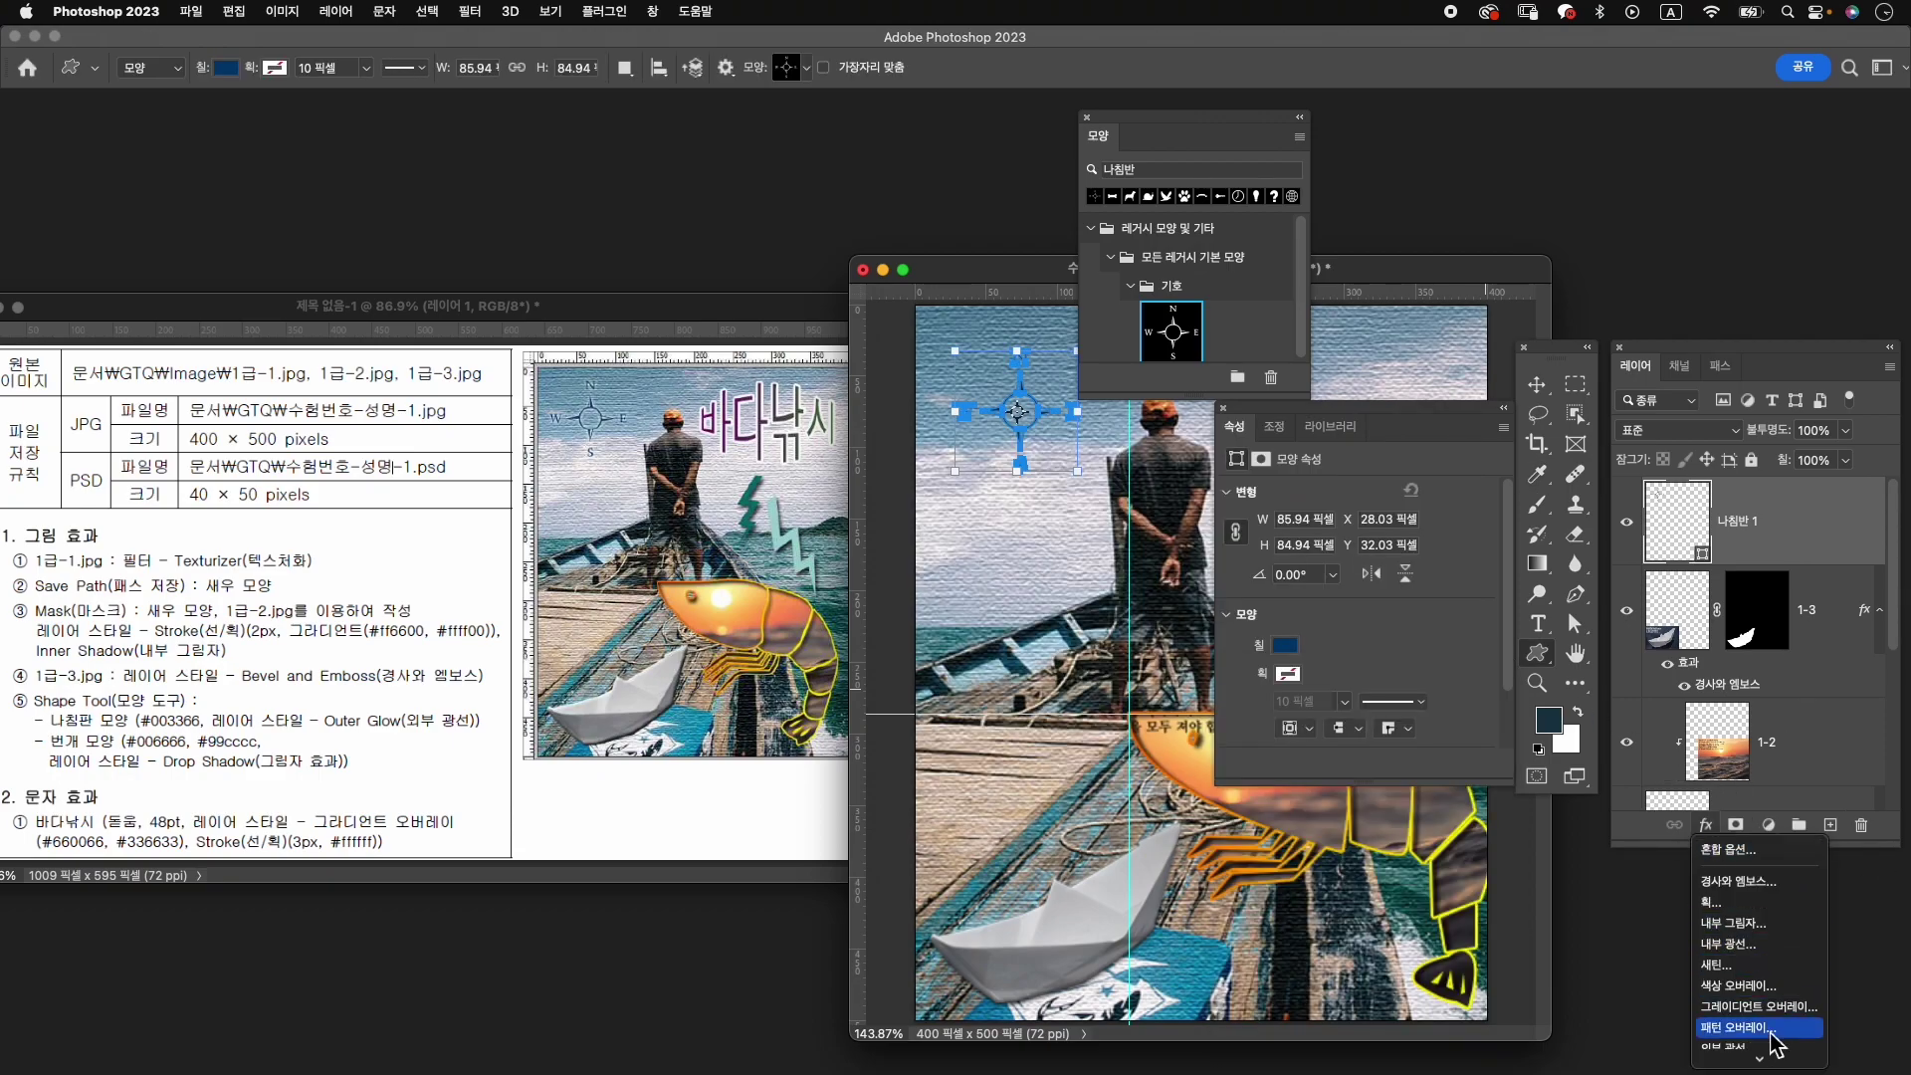
{"action": "left_click", "coordinate": [1697, 1018]}
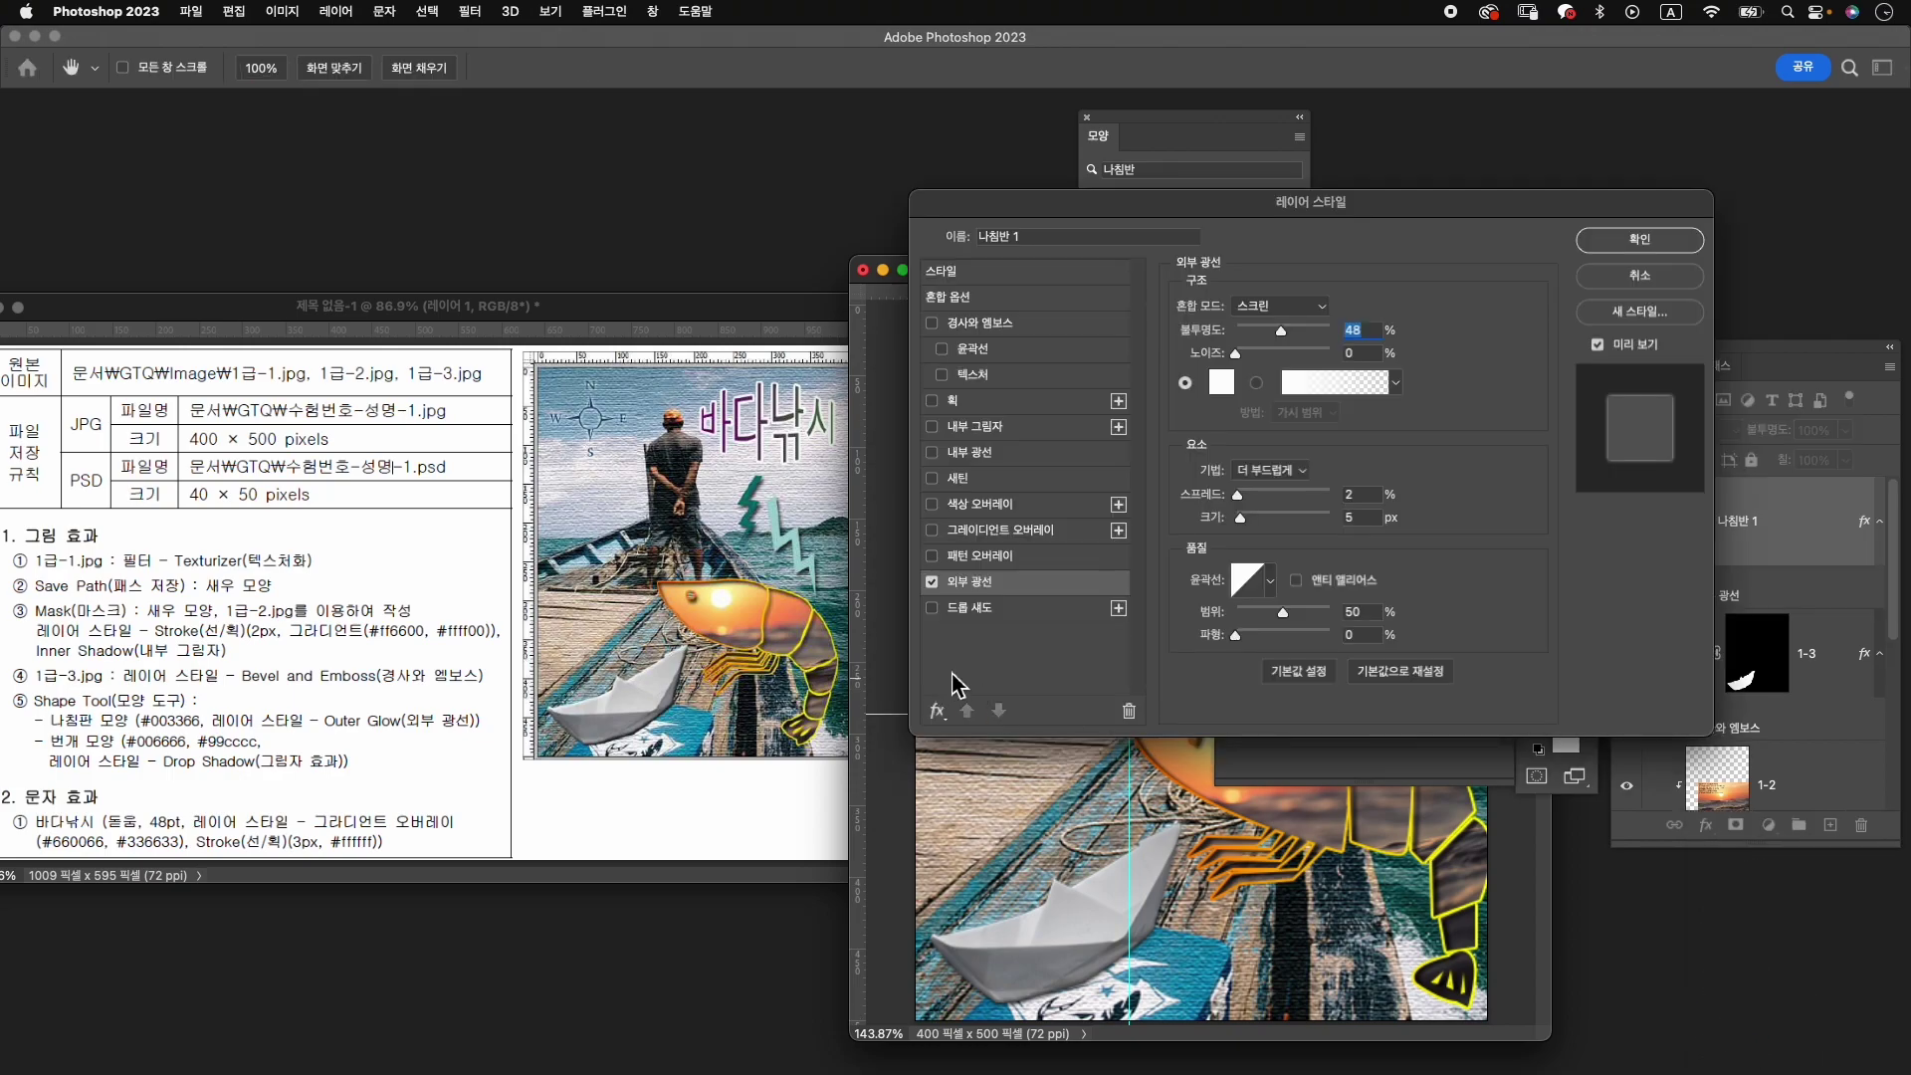
{"action": "left_click", "coordinate": [1639, 243]}
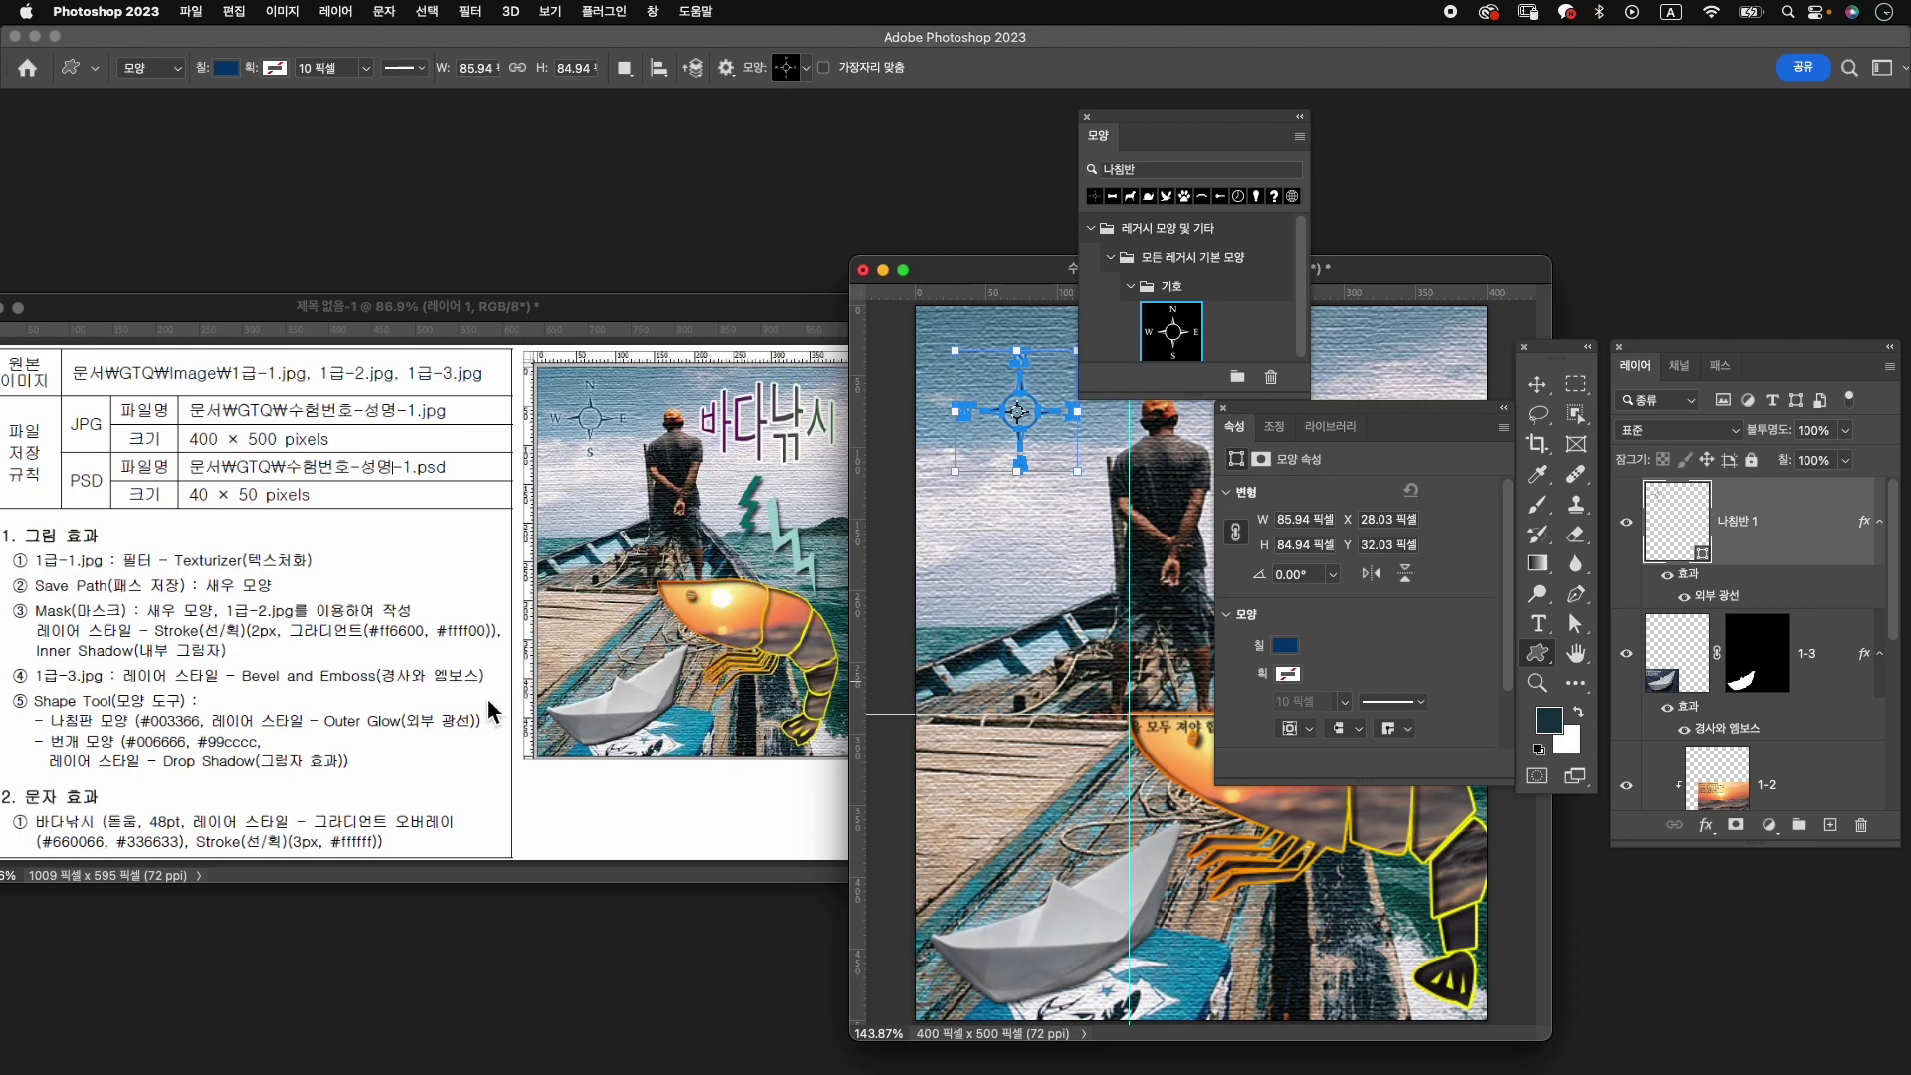
Search 번개 in Shapes and draw the lightning bolt over the man's back.
{"action": "double_click", "coordinate": [1141, 170]}
{"action": "type", "text": "번개"}
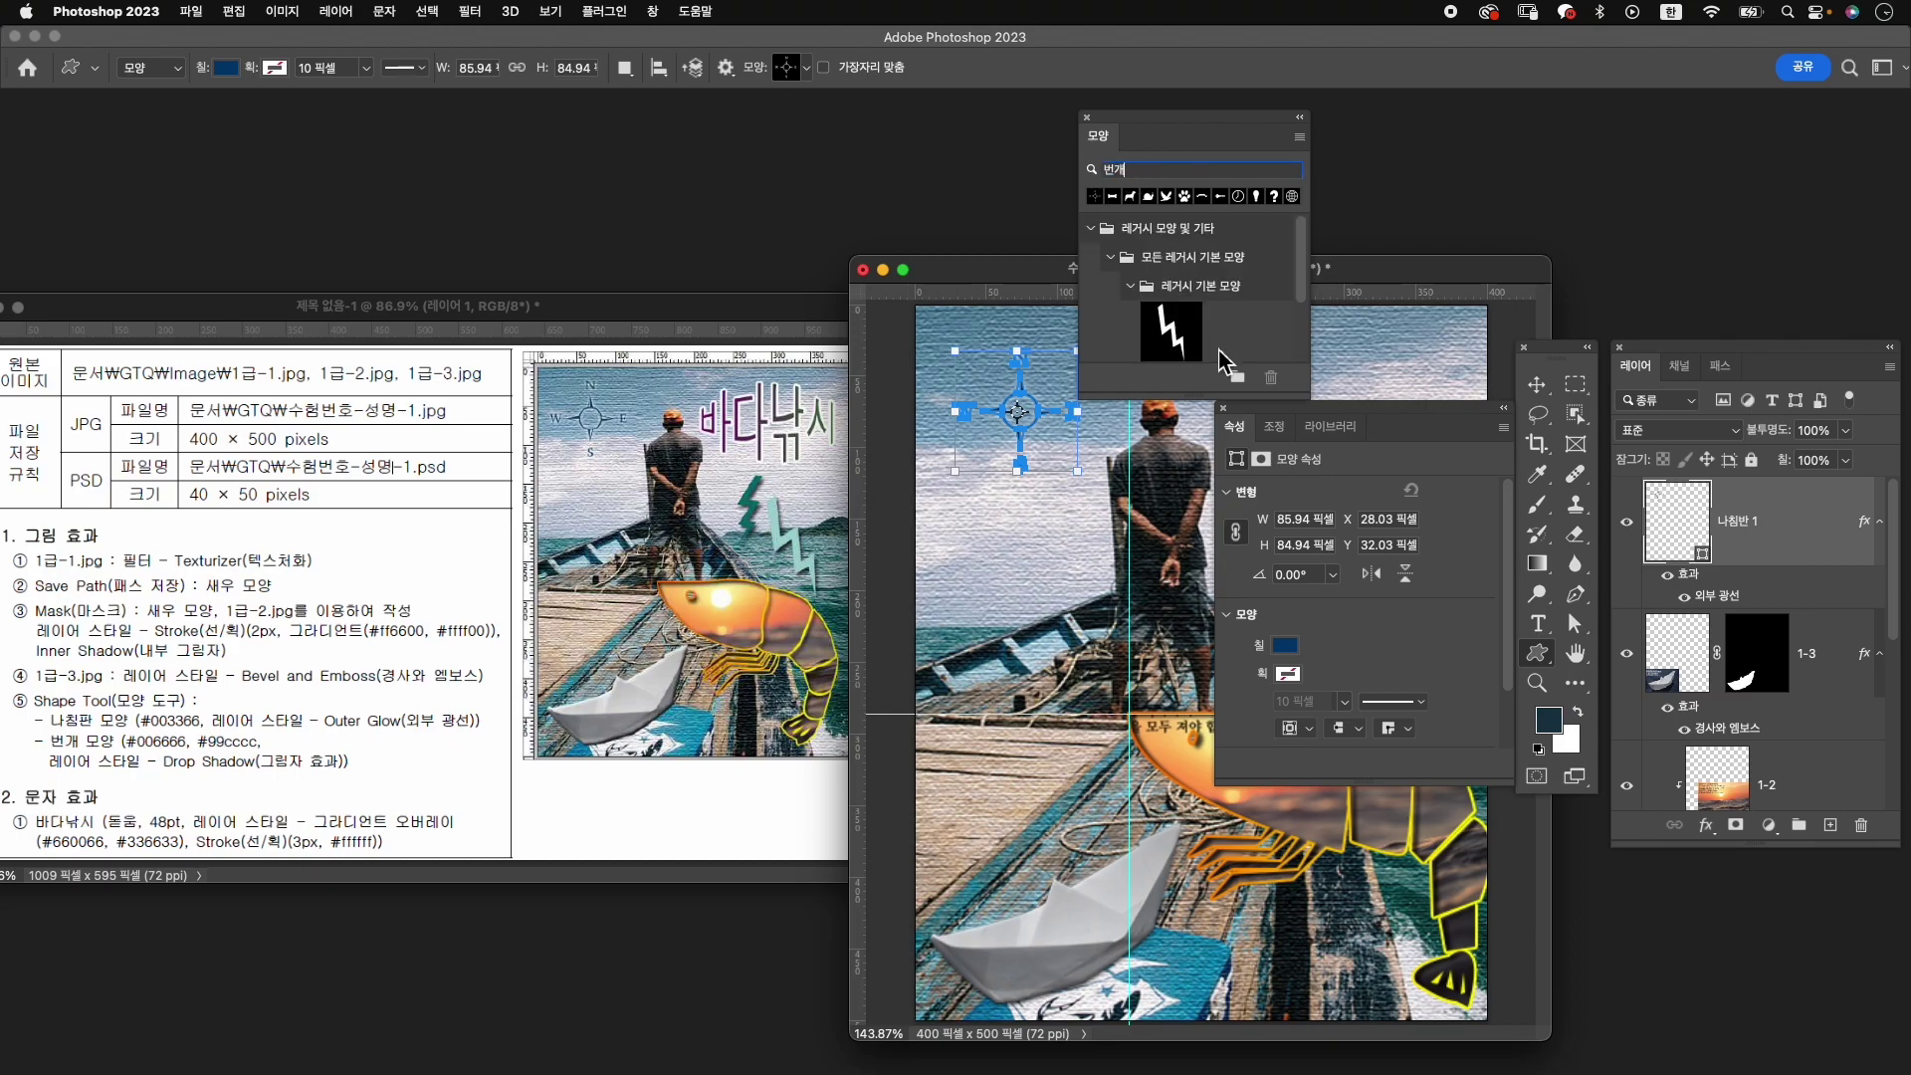
{"action": "left_click", "coordinate": [1171, 331]}
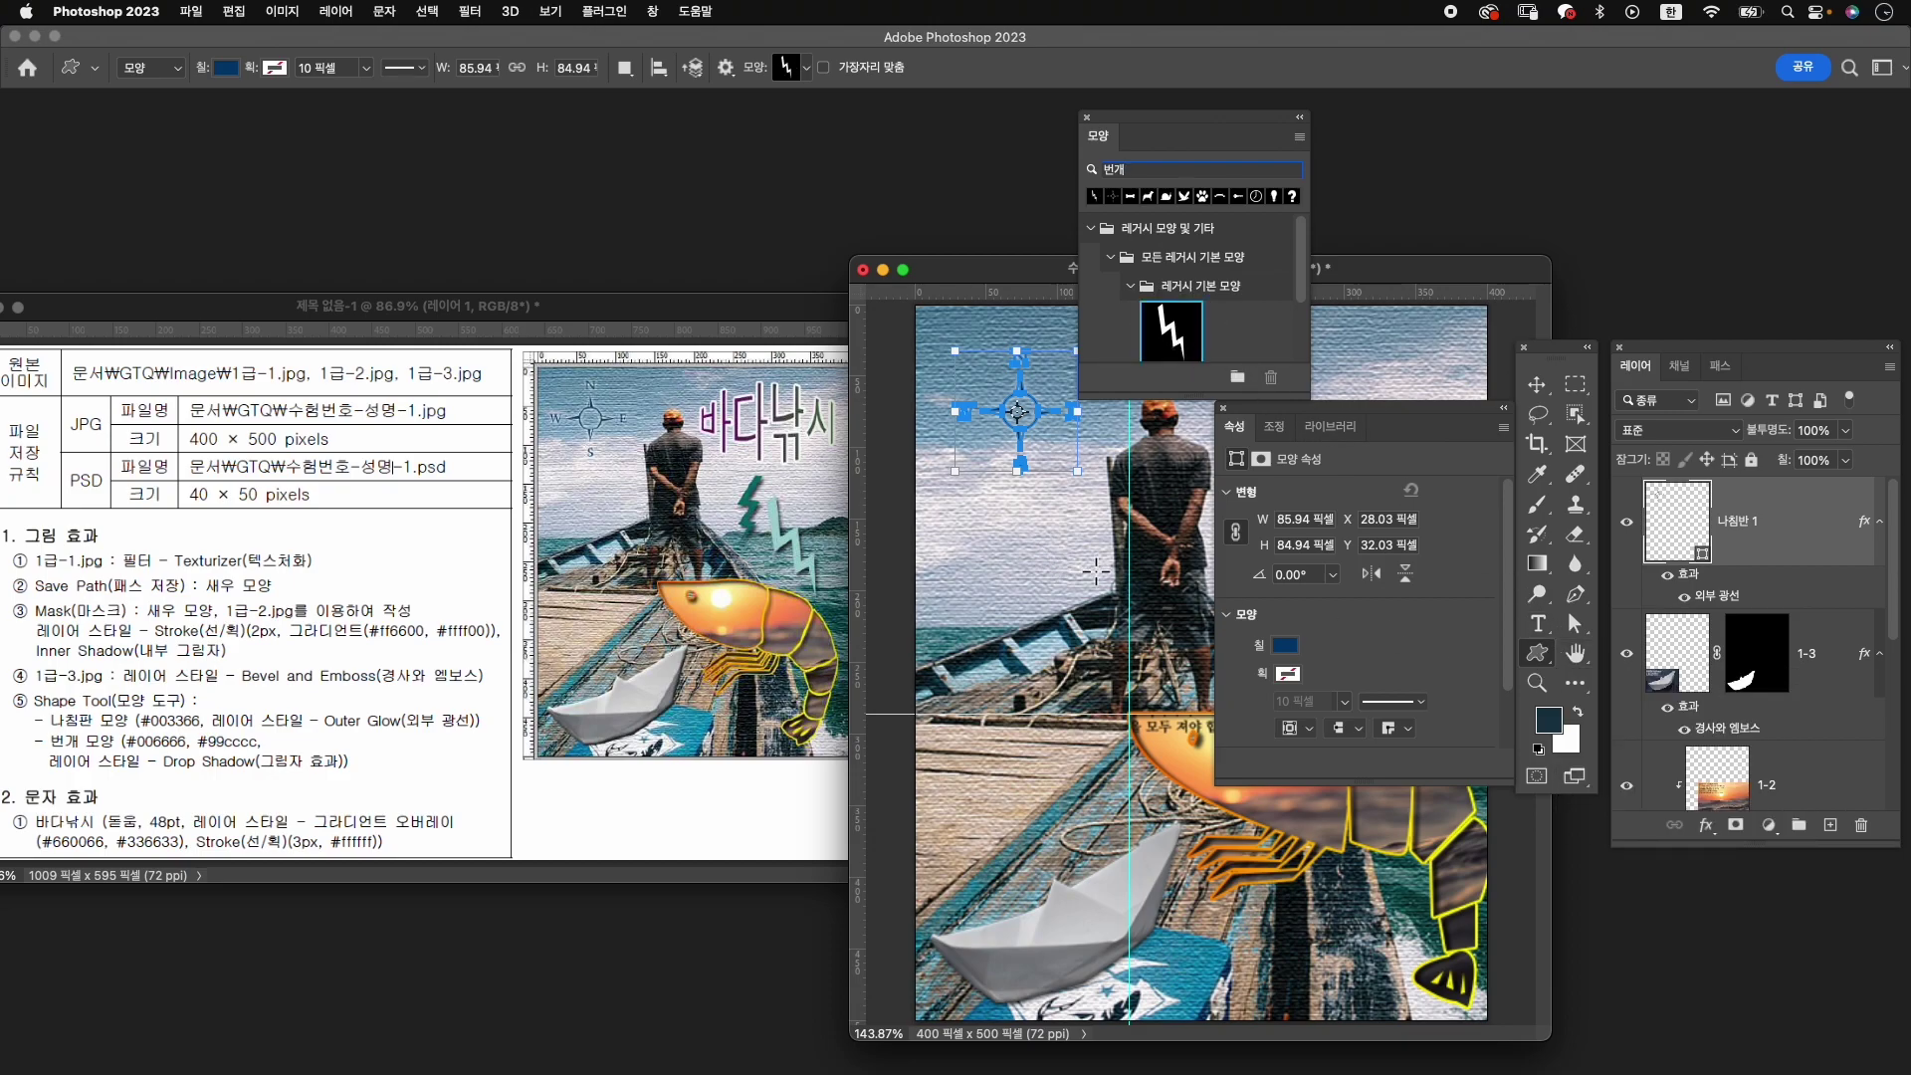
{"action": "left_click_drag", "start_coordinate": [1140, 476], "coordinate": [1207, 617]}
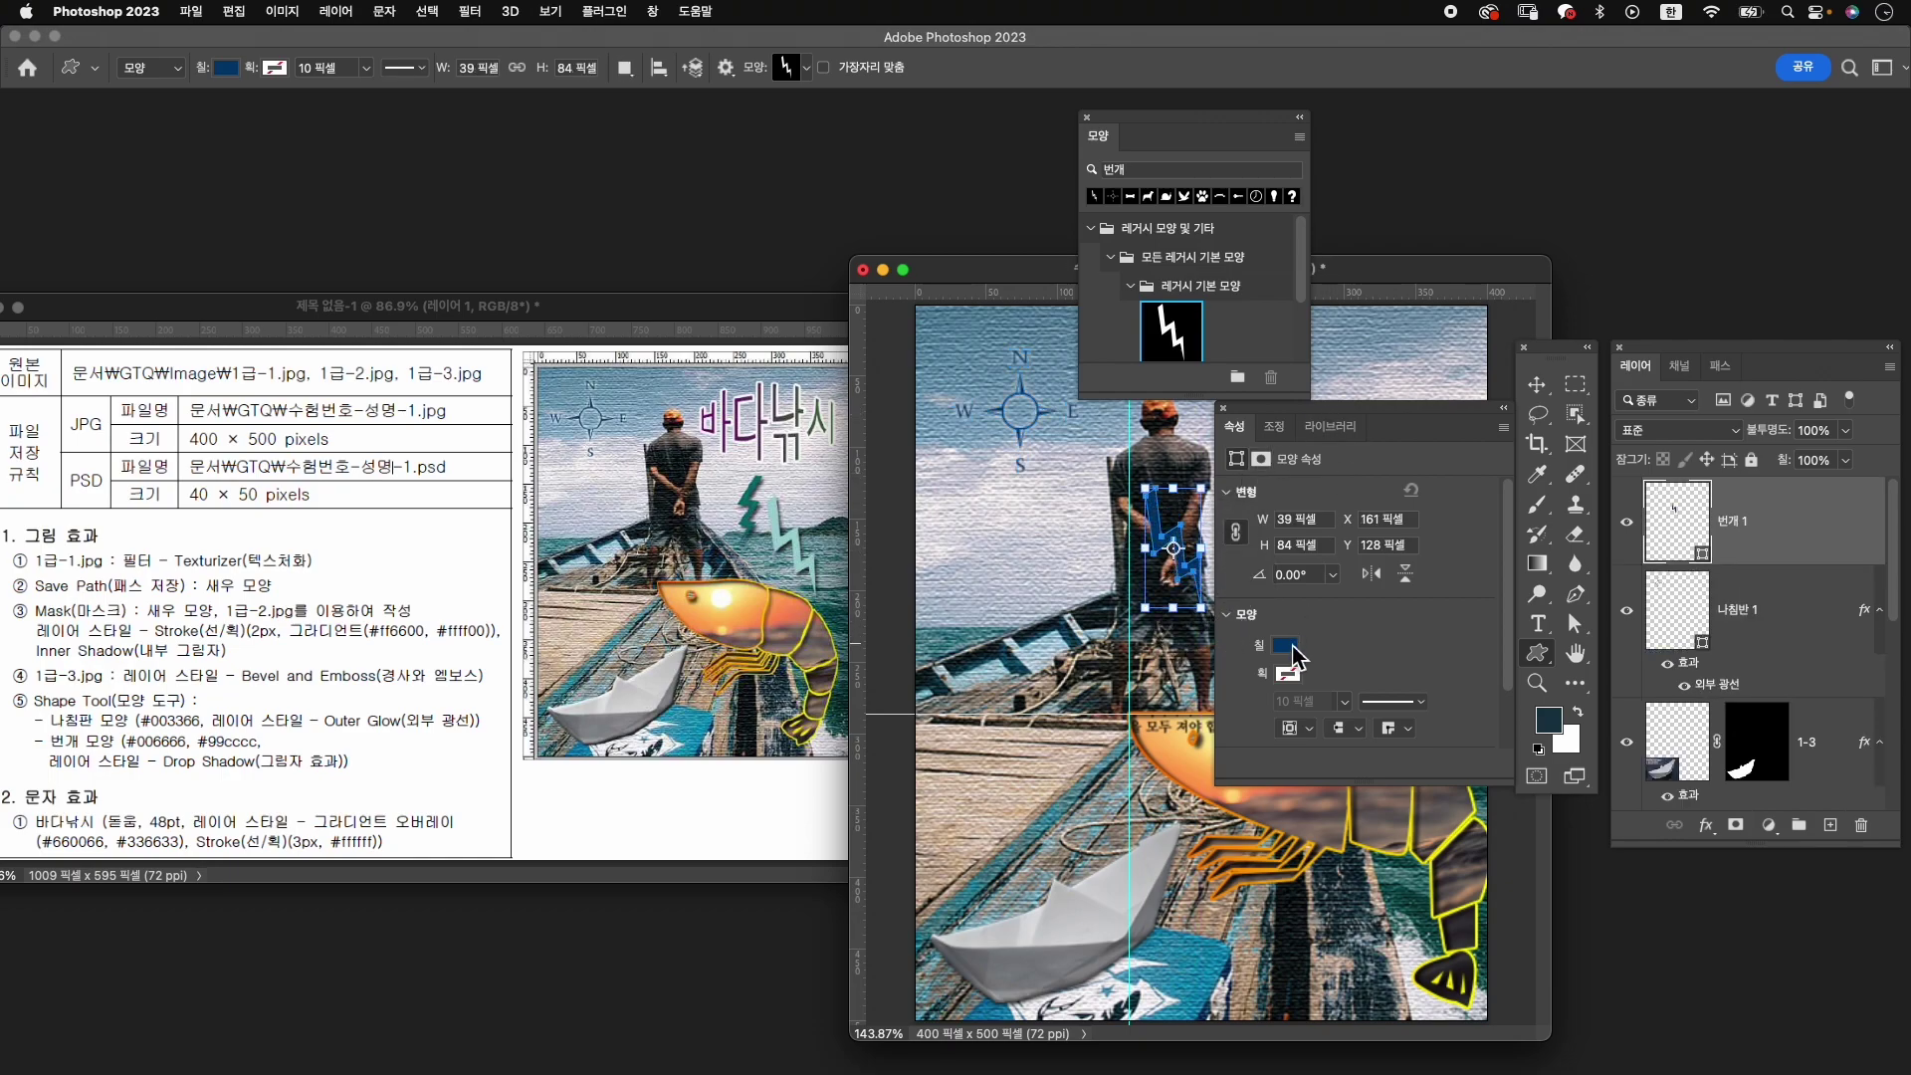
Fill the lightning bolt teal #006666 and add a Drop Shadow.
{"action": "left_click", "coordinate": [1288, 647]}
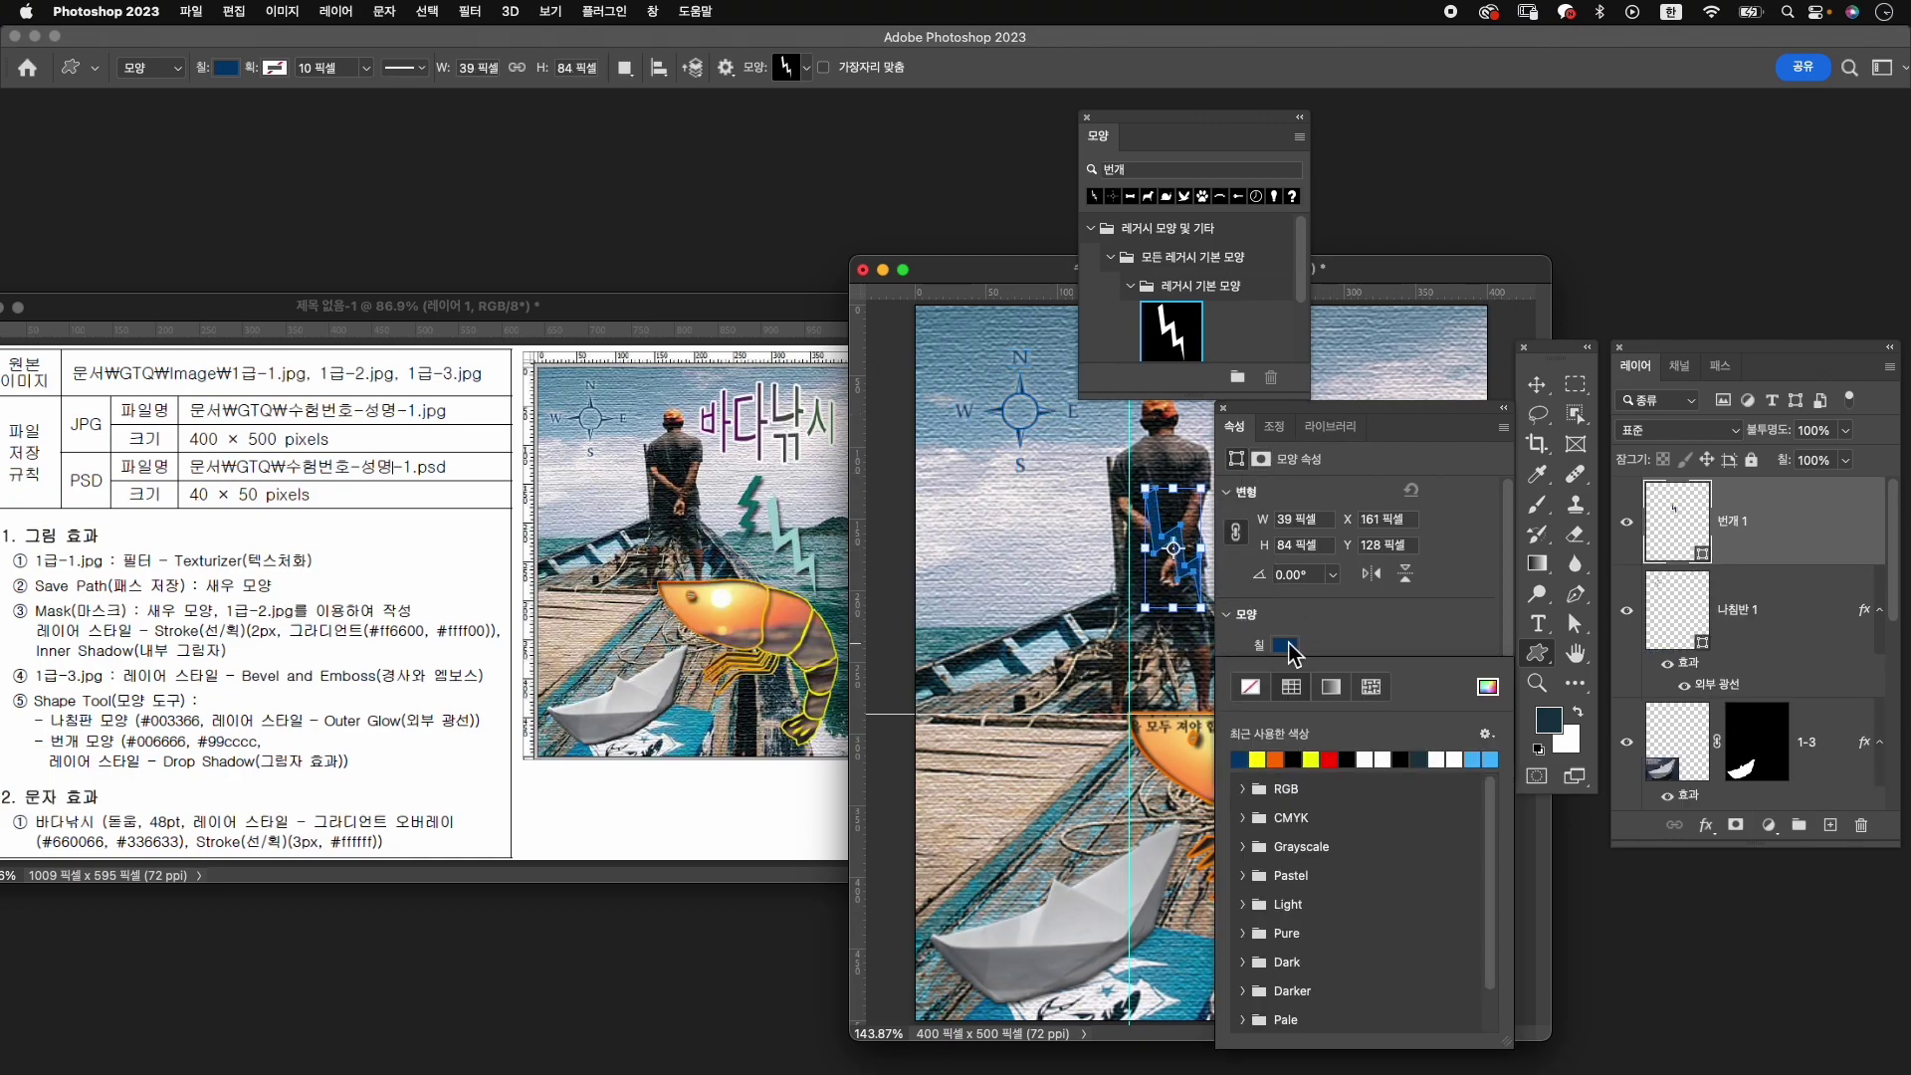
{"action": "left_click", "coordinate": [1487, 687]}
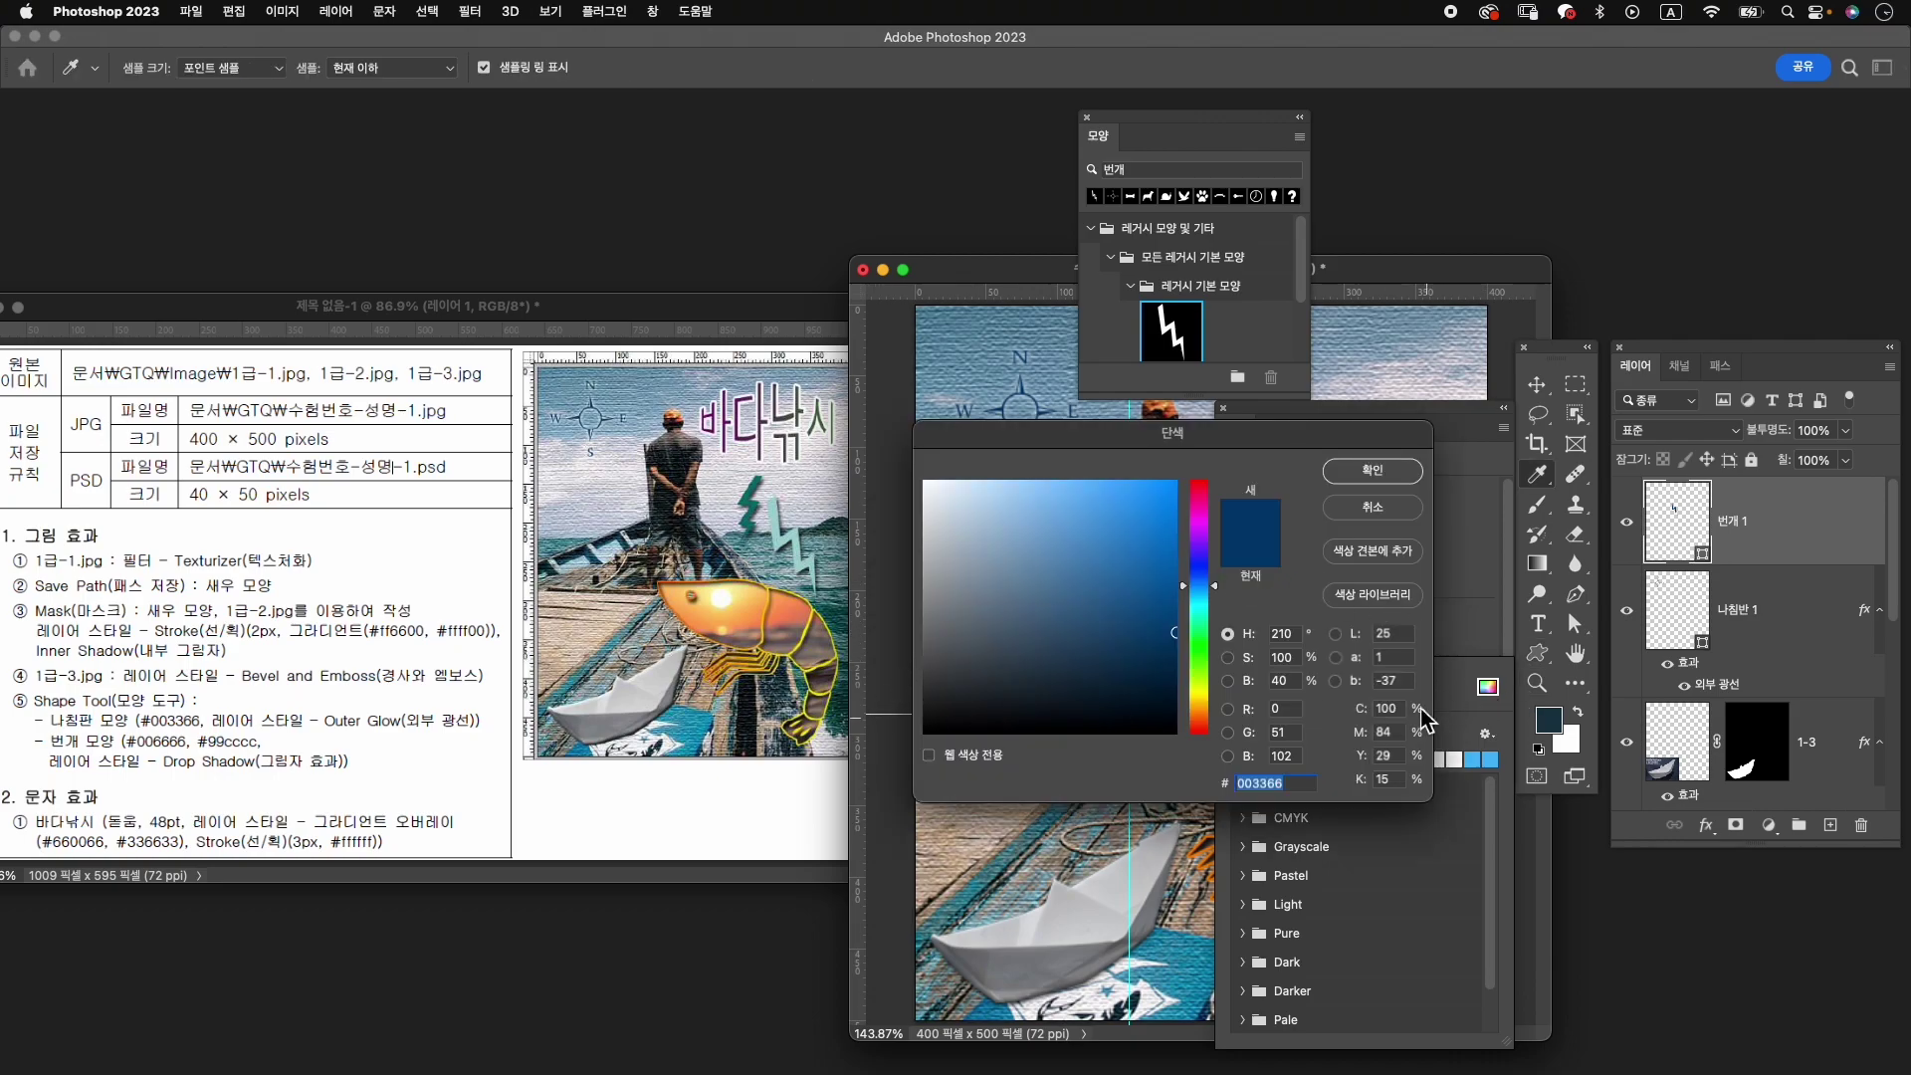
{"action": "type", "text": "00"}
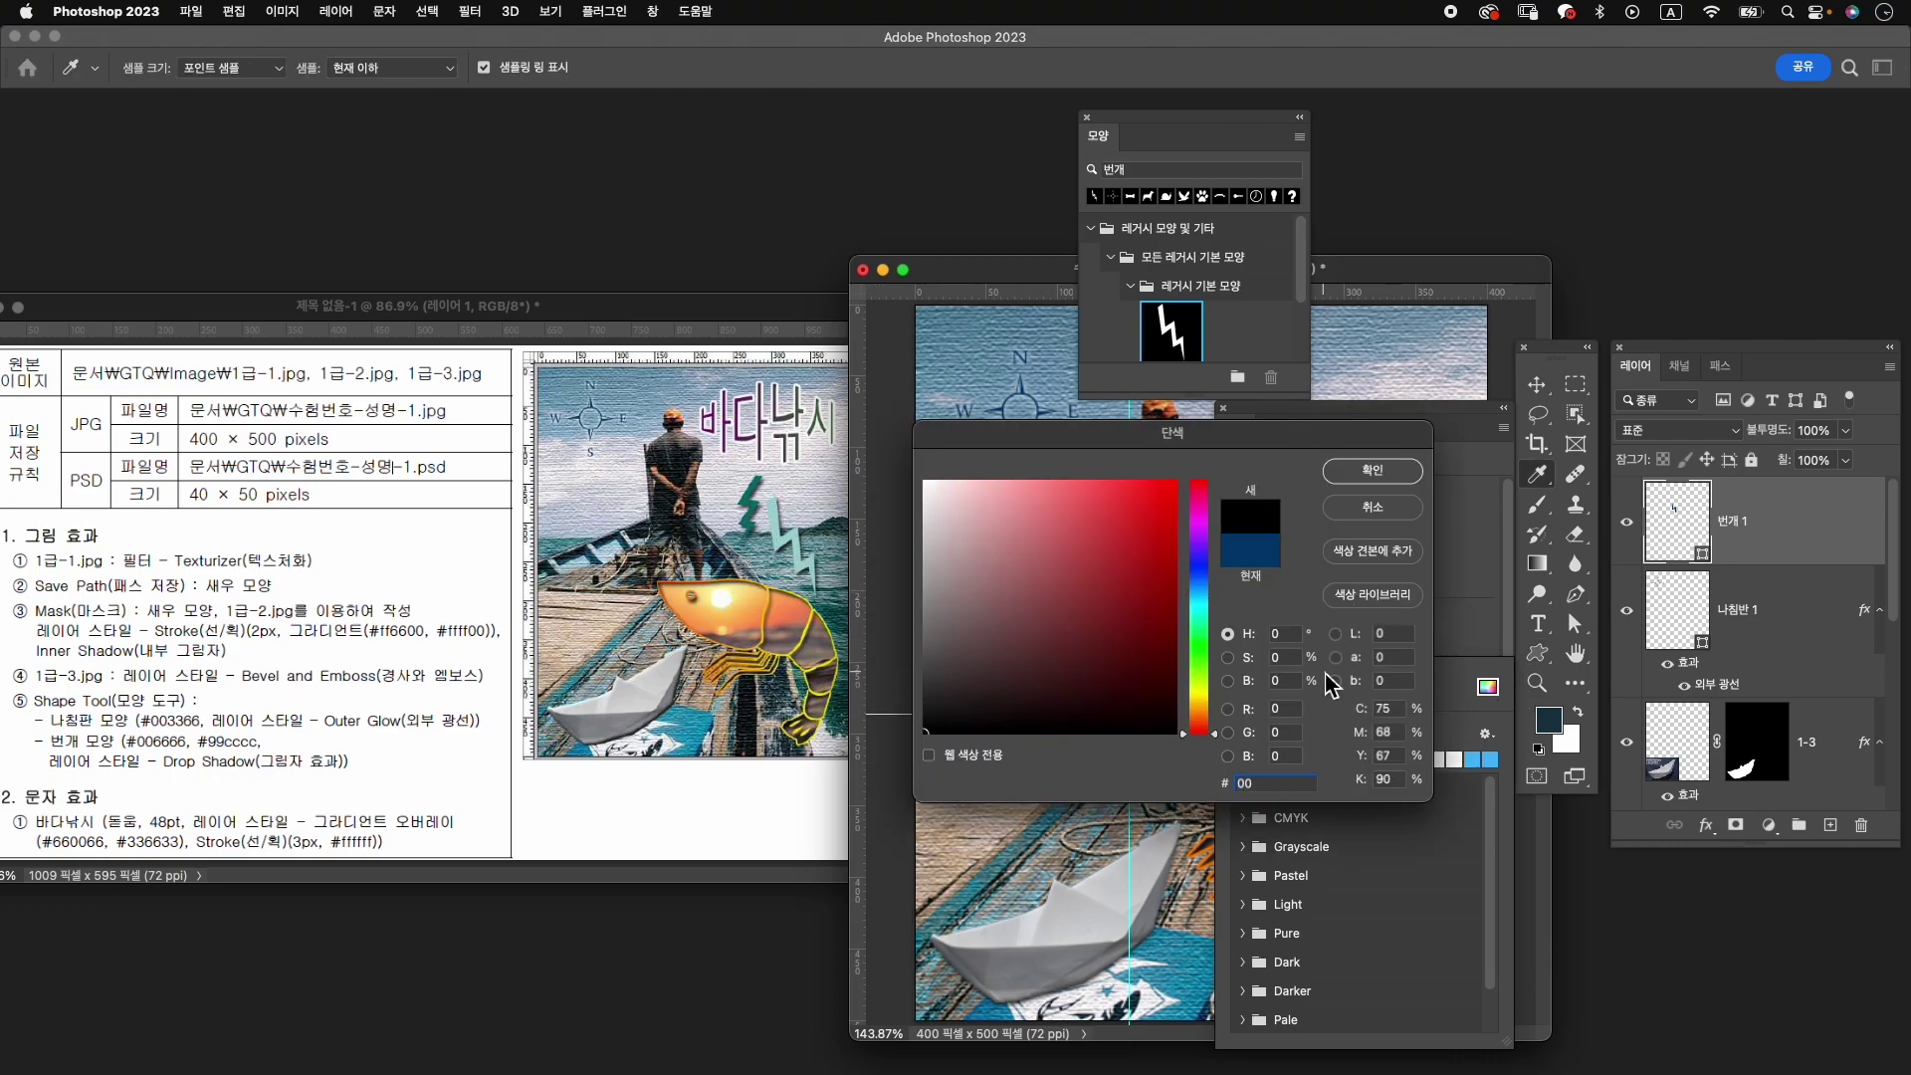
{"action": "type", "text": "6666"}
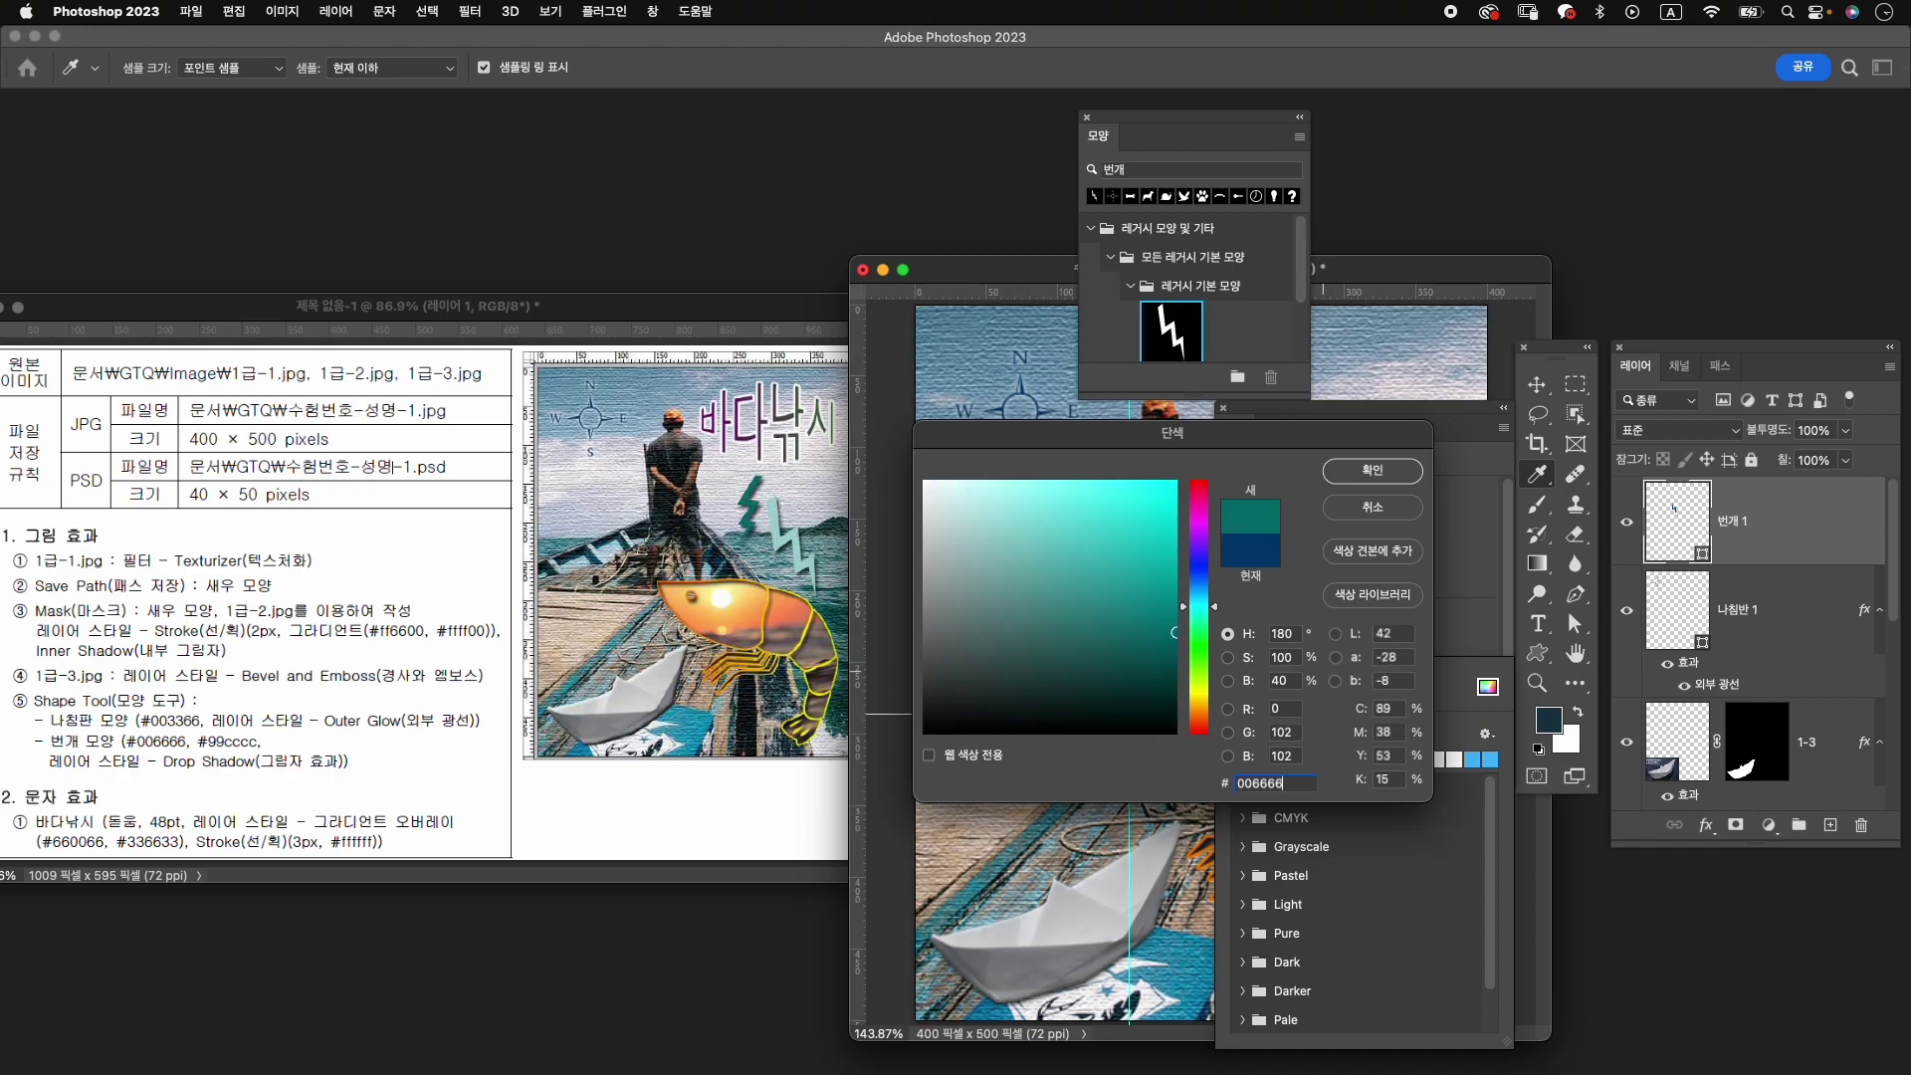
{"action": "key", "text": "Return"}
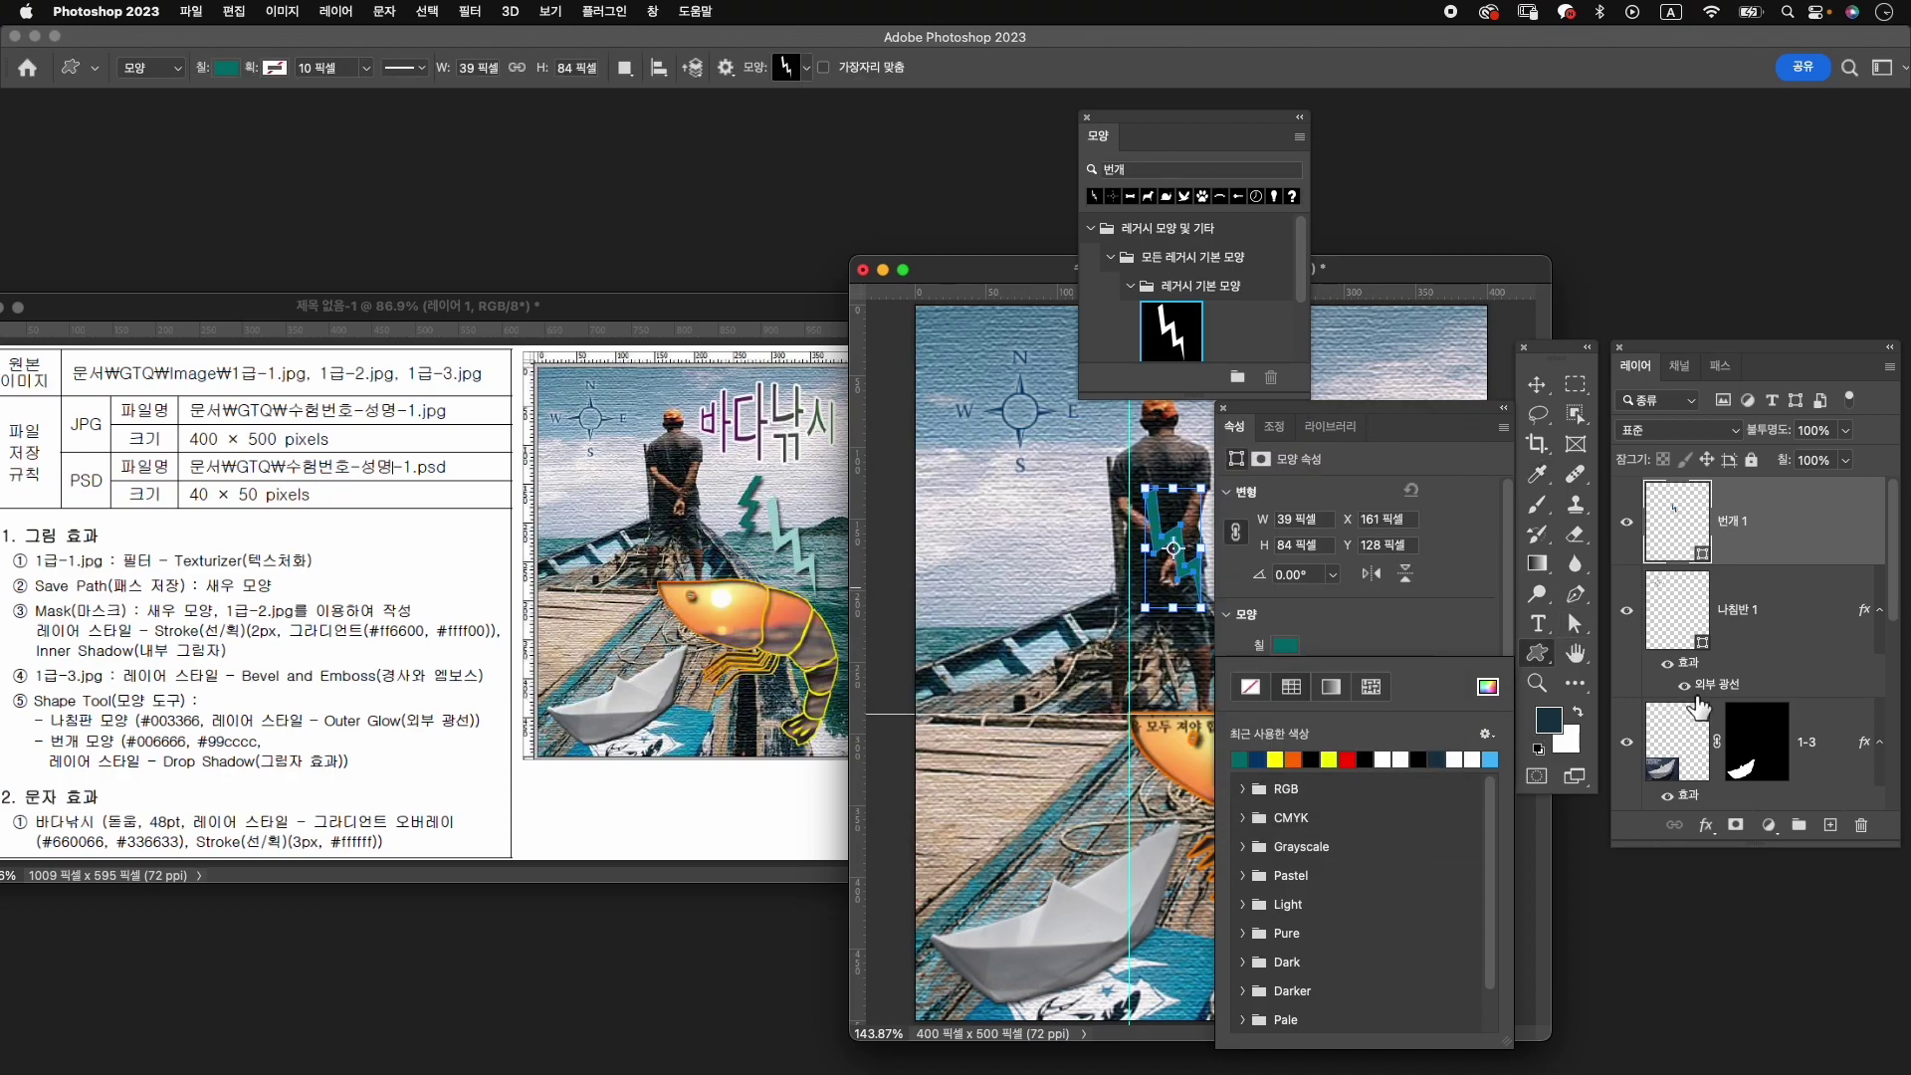
{"action": "left_click", "coordinate": [1706, 825]}
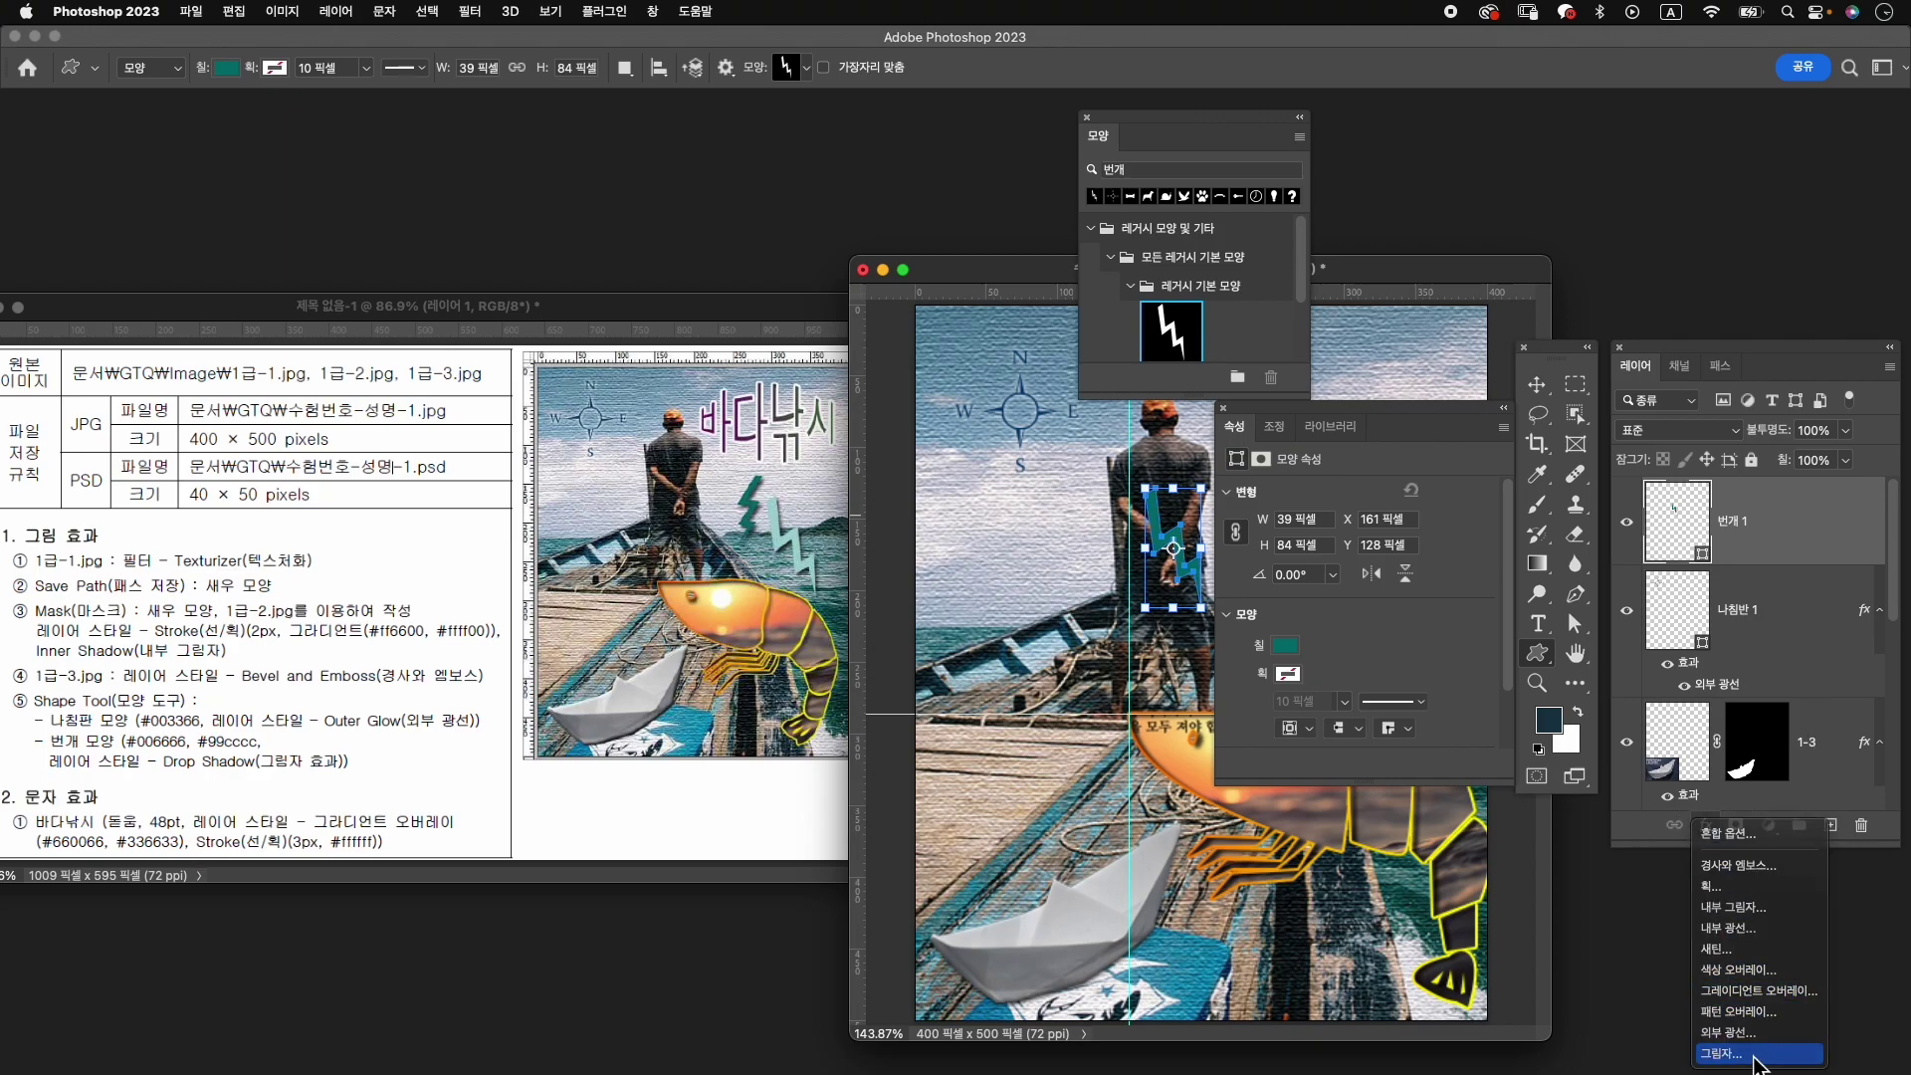
{"action": "left_click", "coordinate": [1758, 1059]}
{"action": "left_click", "coordinate": [1613, 240]}
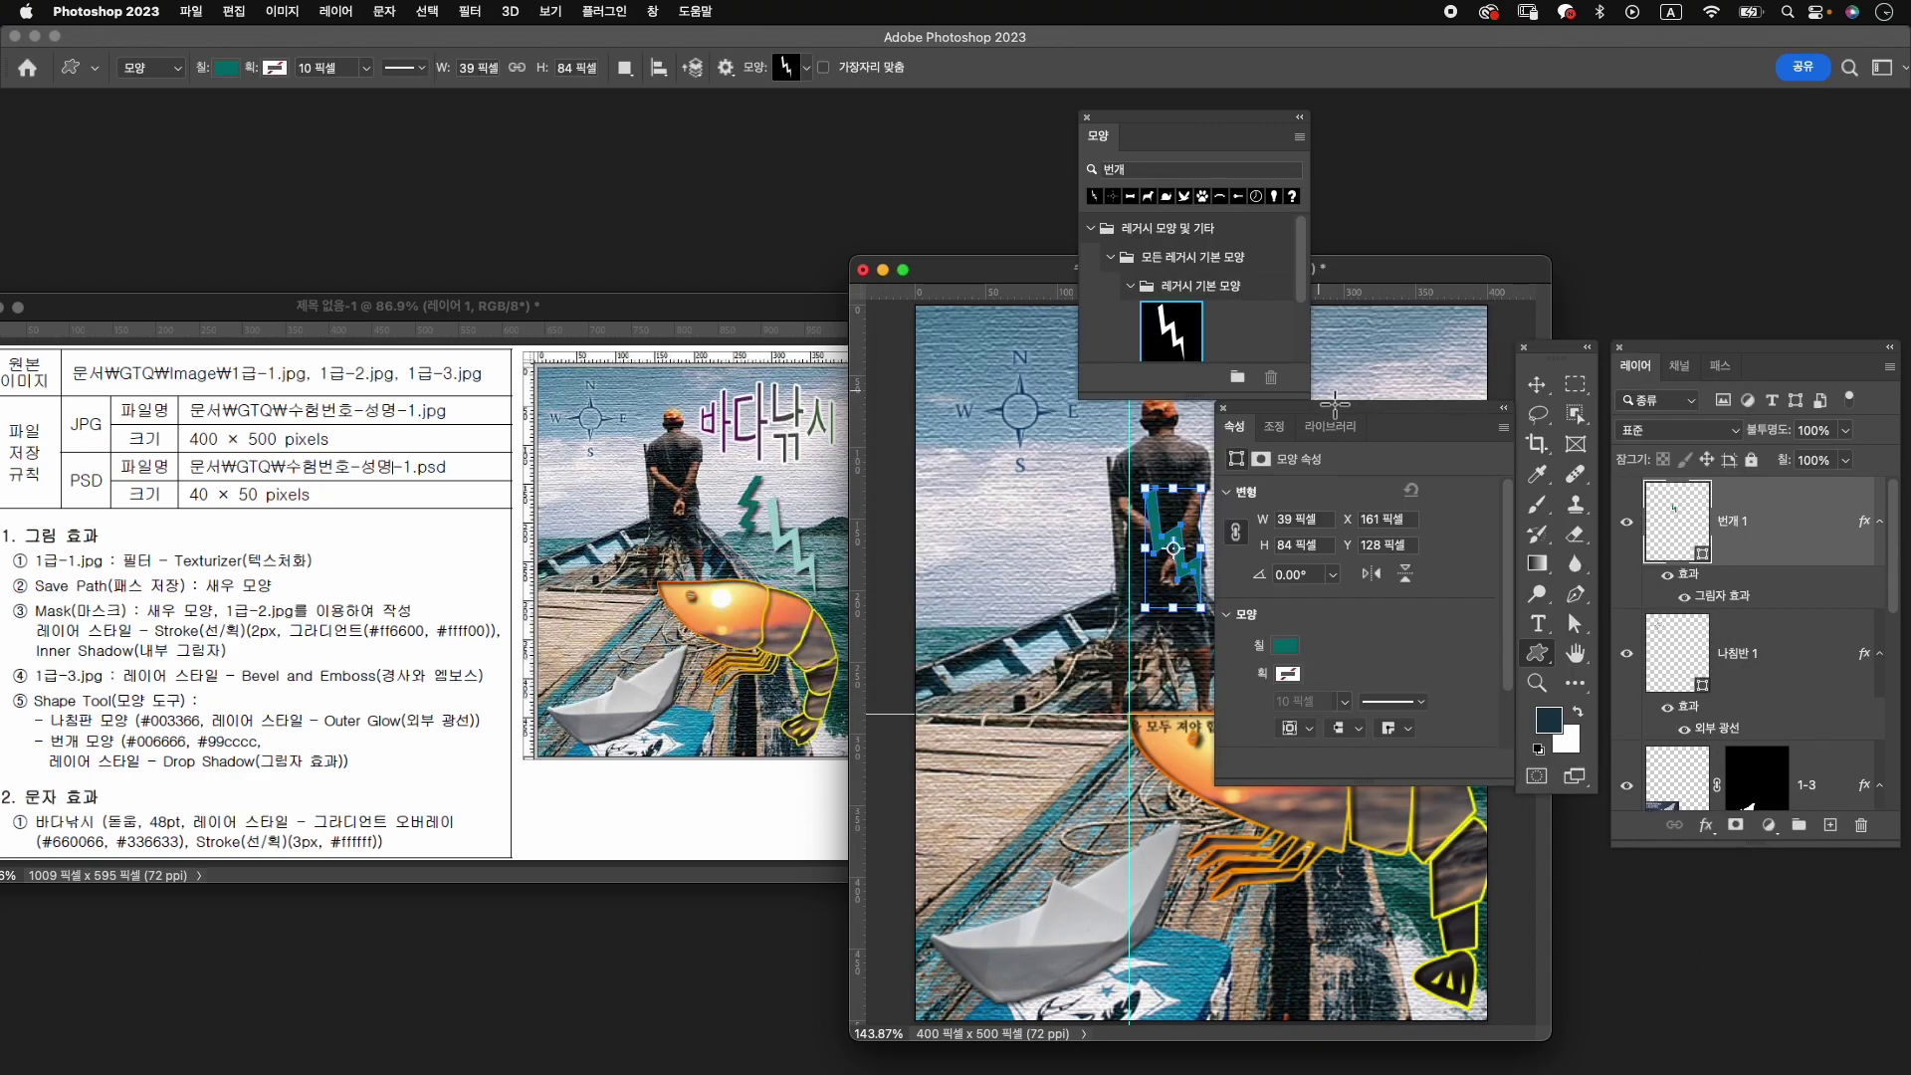
Move the lightning bolt to the right of the man and tilt it clockwise.
{"action": "left_click_drag", "start_coordinate": [1403, 425], "coordinate": [1362, 703]}
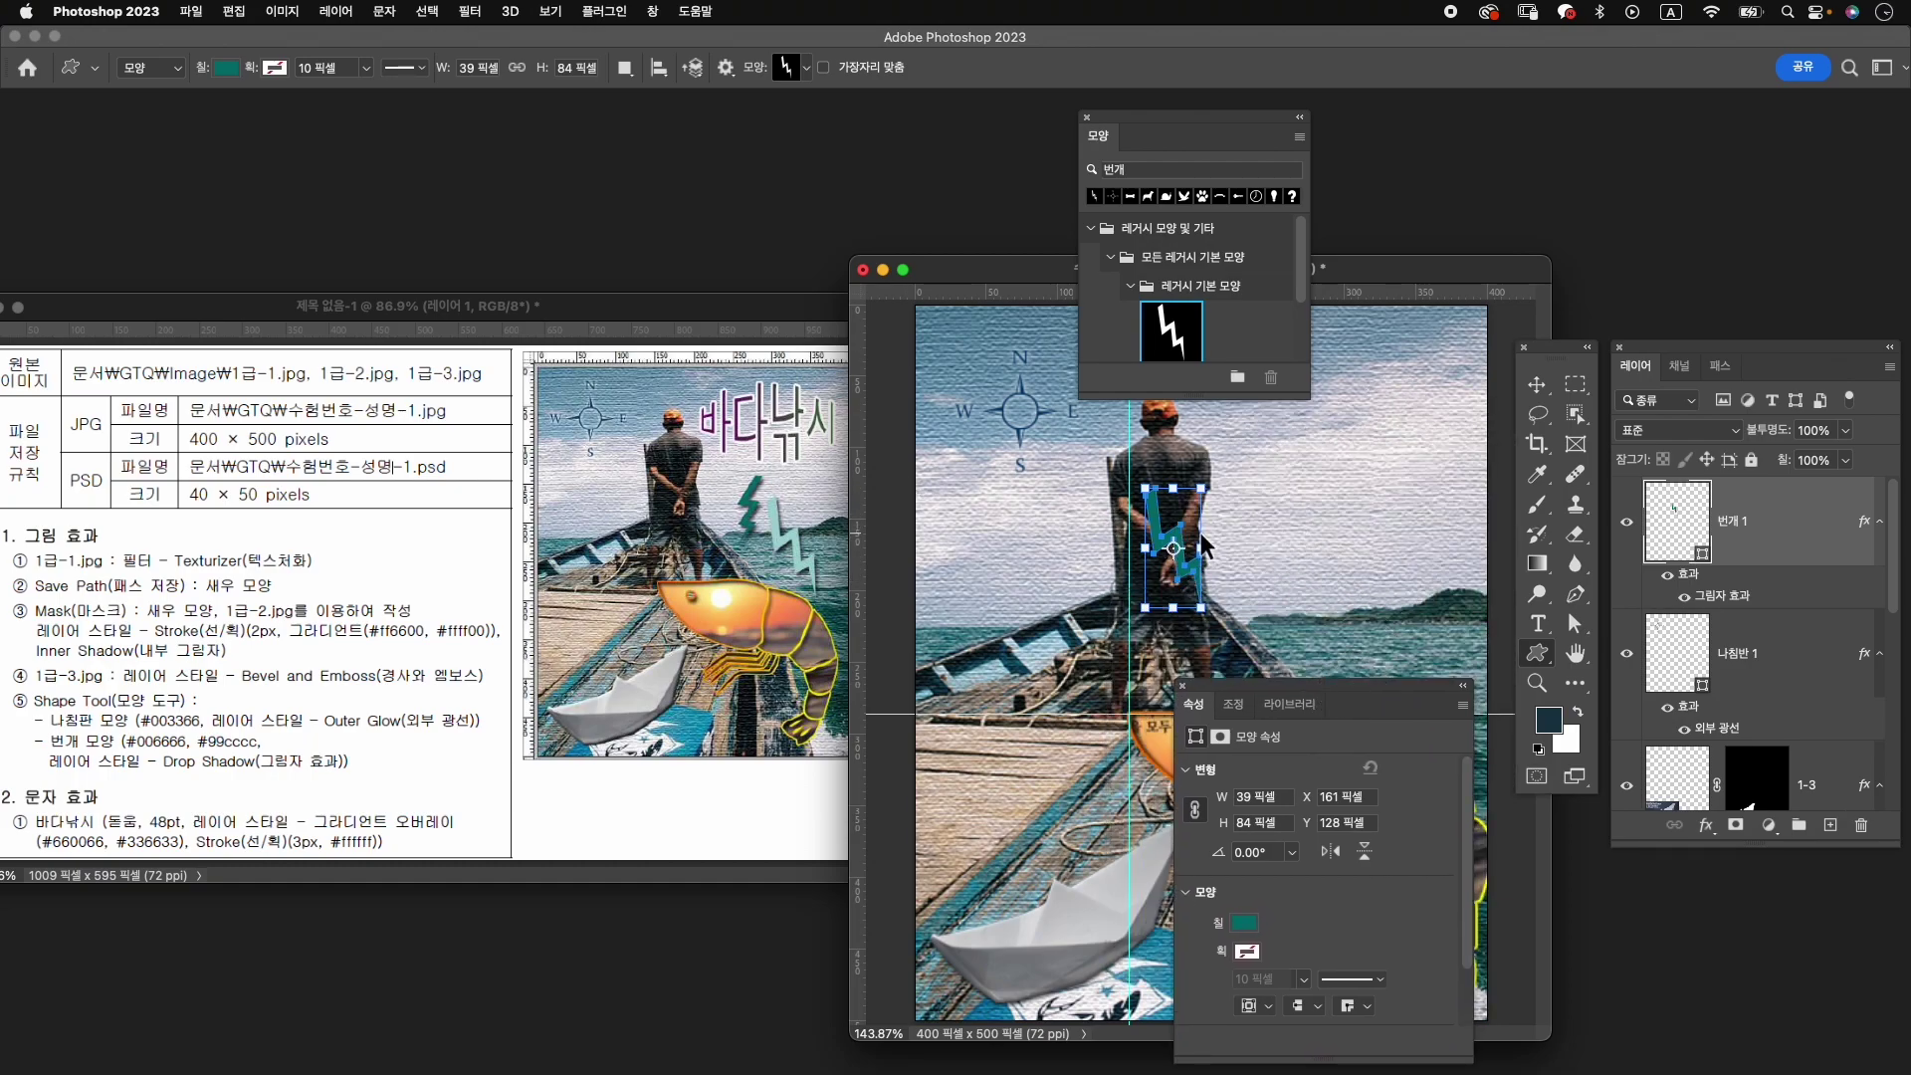
{"action": "key", "text": "ctrl+t"}
{"action": "mouse_move", "coordinate": [1174, 528]}
{"action": "left_mouse_down"}
{"action": "mouse_move", "coordinate": [1272, 524]}
{"action": "mouse_move", "coordinate": [1334, 492]}
{"action": "mouse_move", "coordinate": [1273, 522]}
{"action": "mouse_move", "coordinate": [1272, 553]}
{"action": "left_mouse_up"}
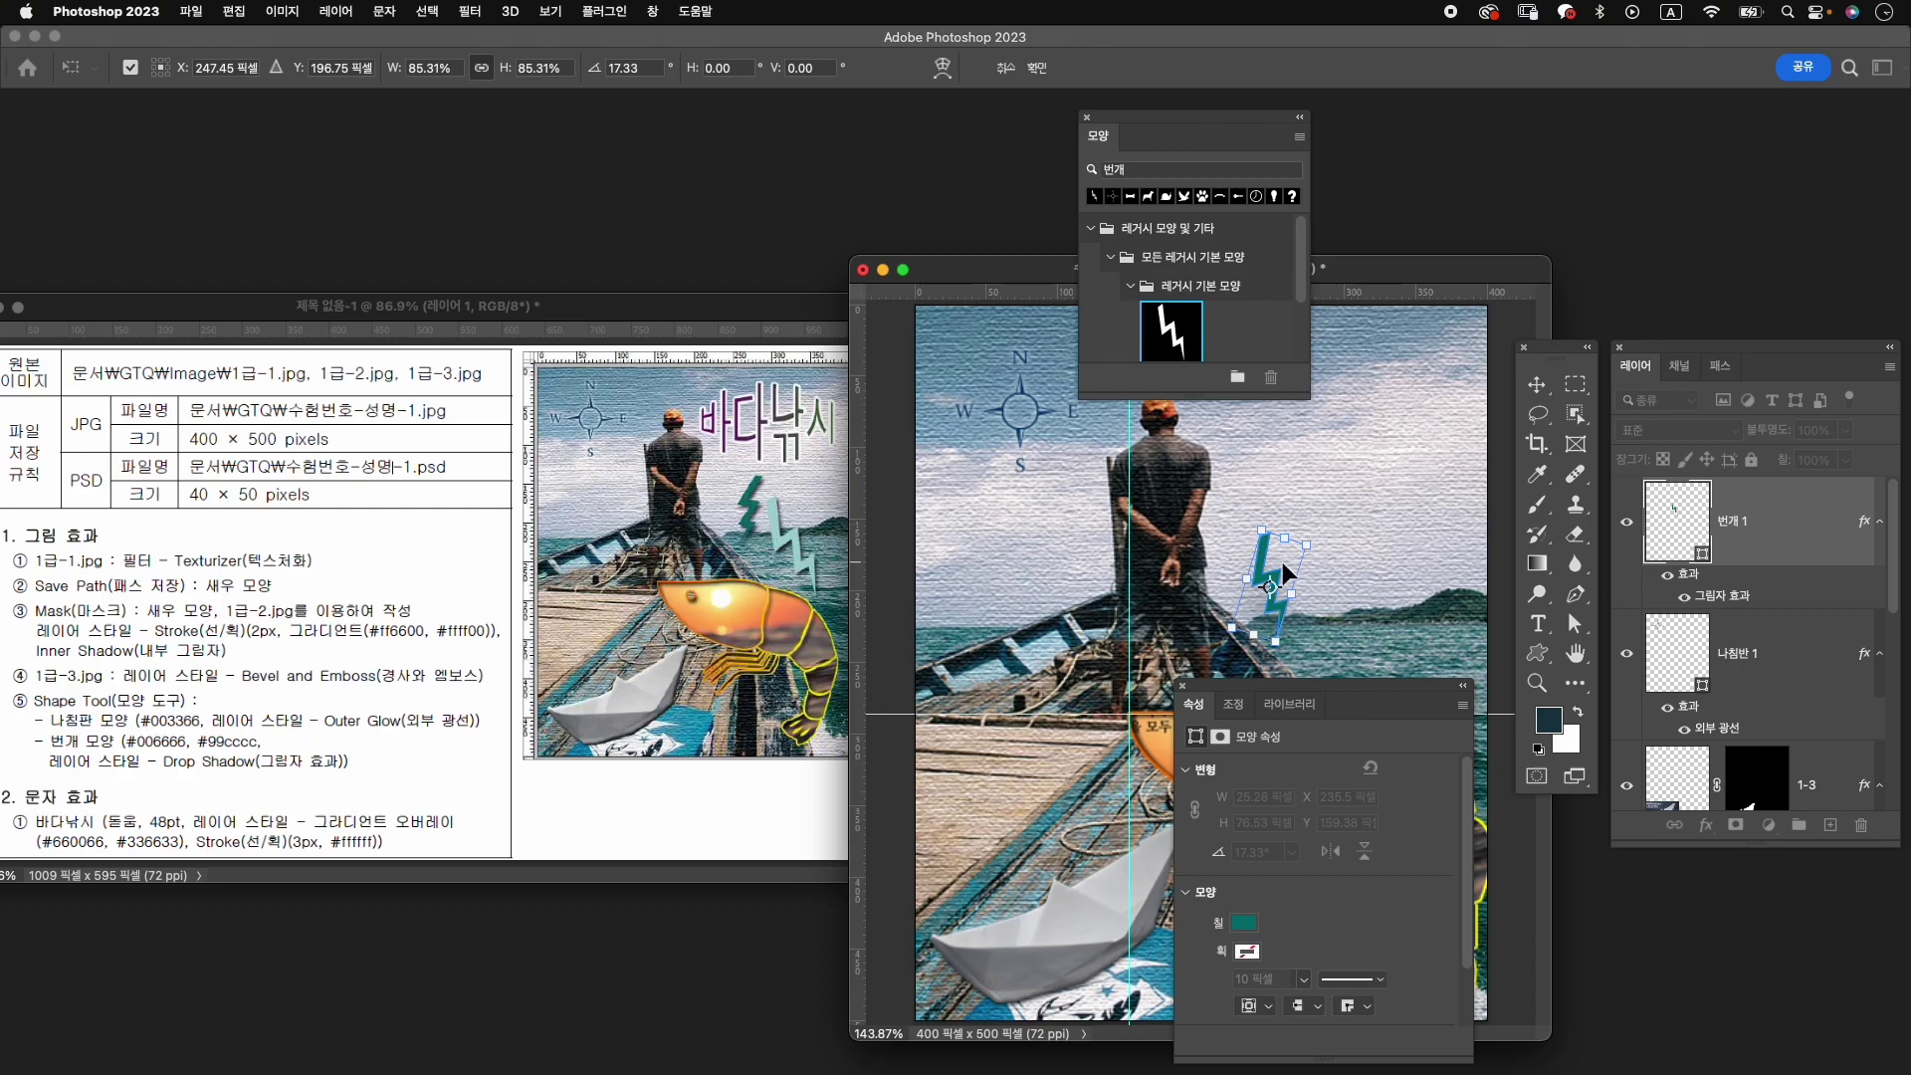
{"action": "left_click_drag", "start_coordinate": [1353, 545], "coordinate": [1358, 548]}
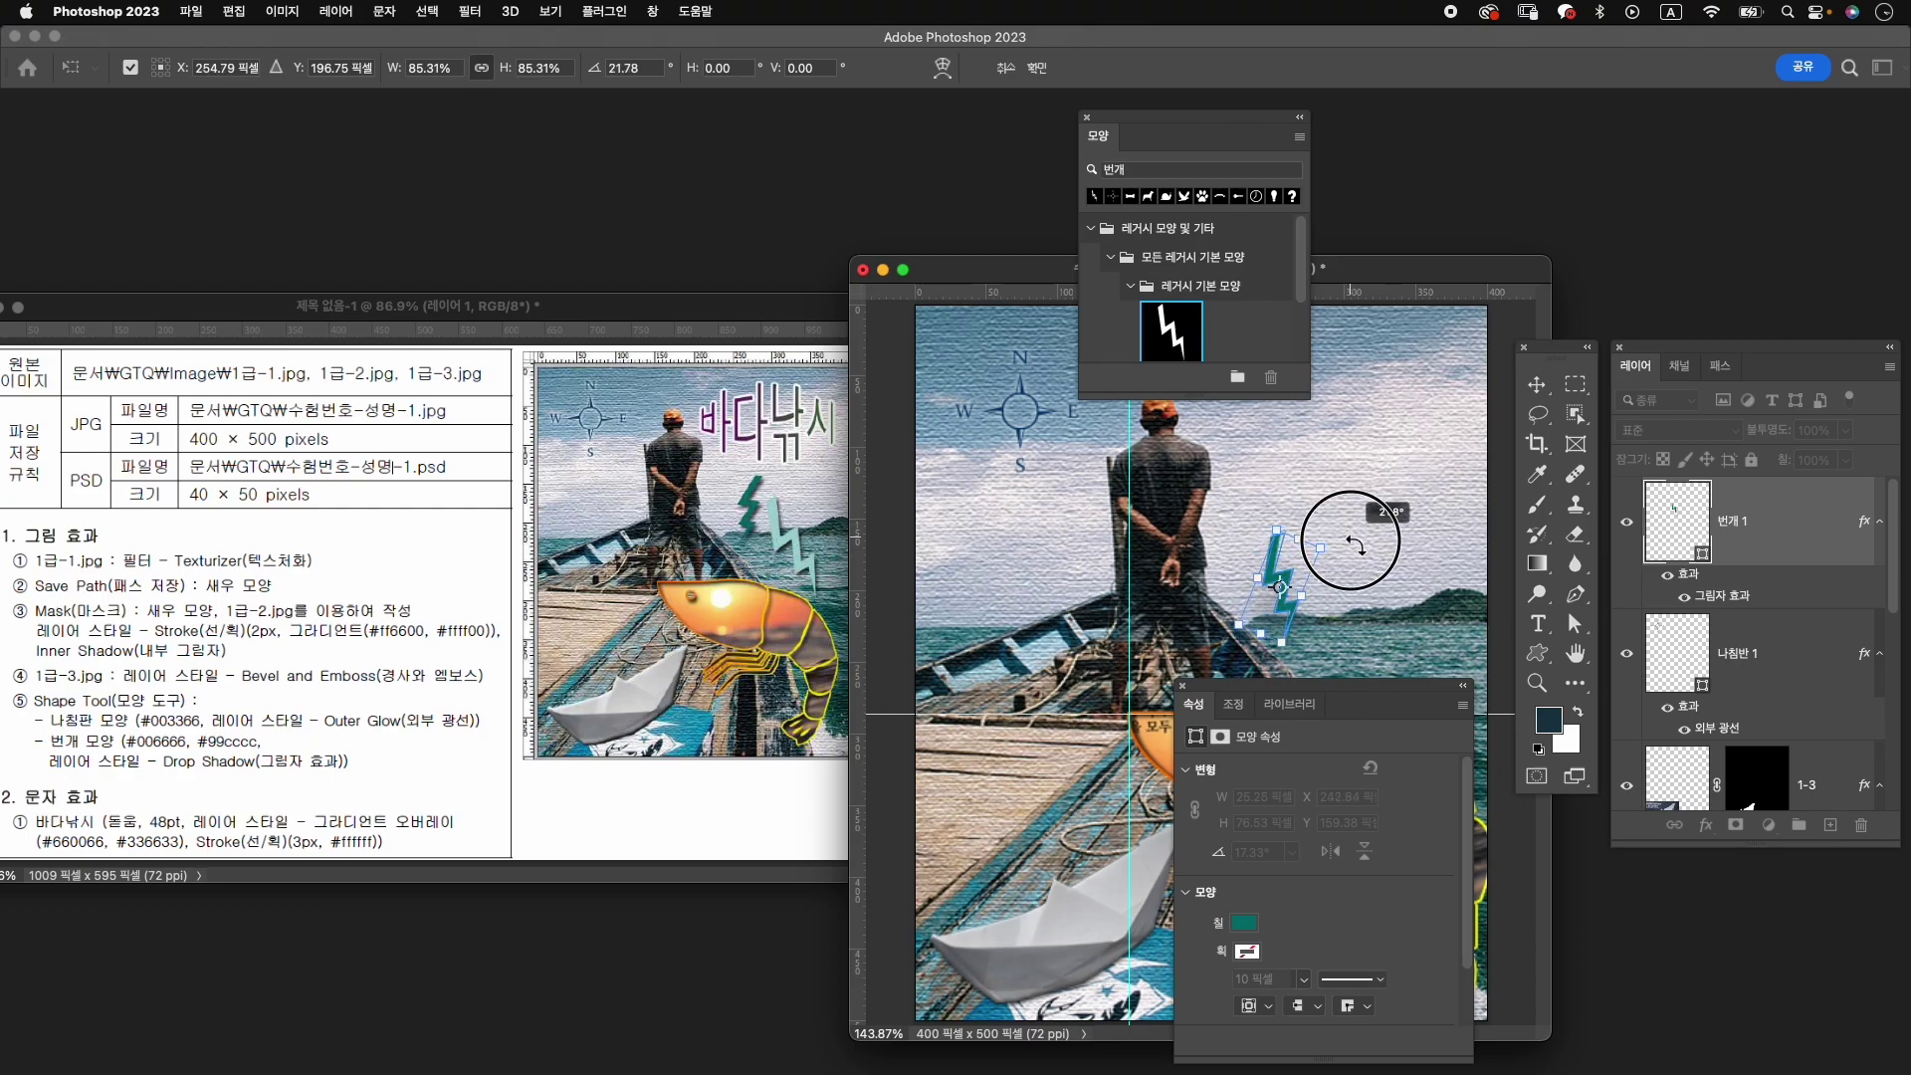
{"action": "key", "text": "Return"}
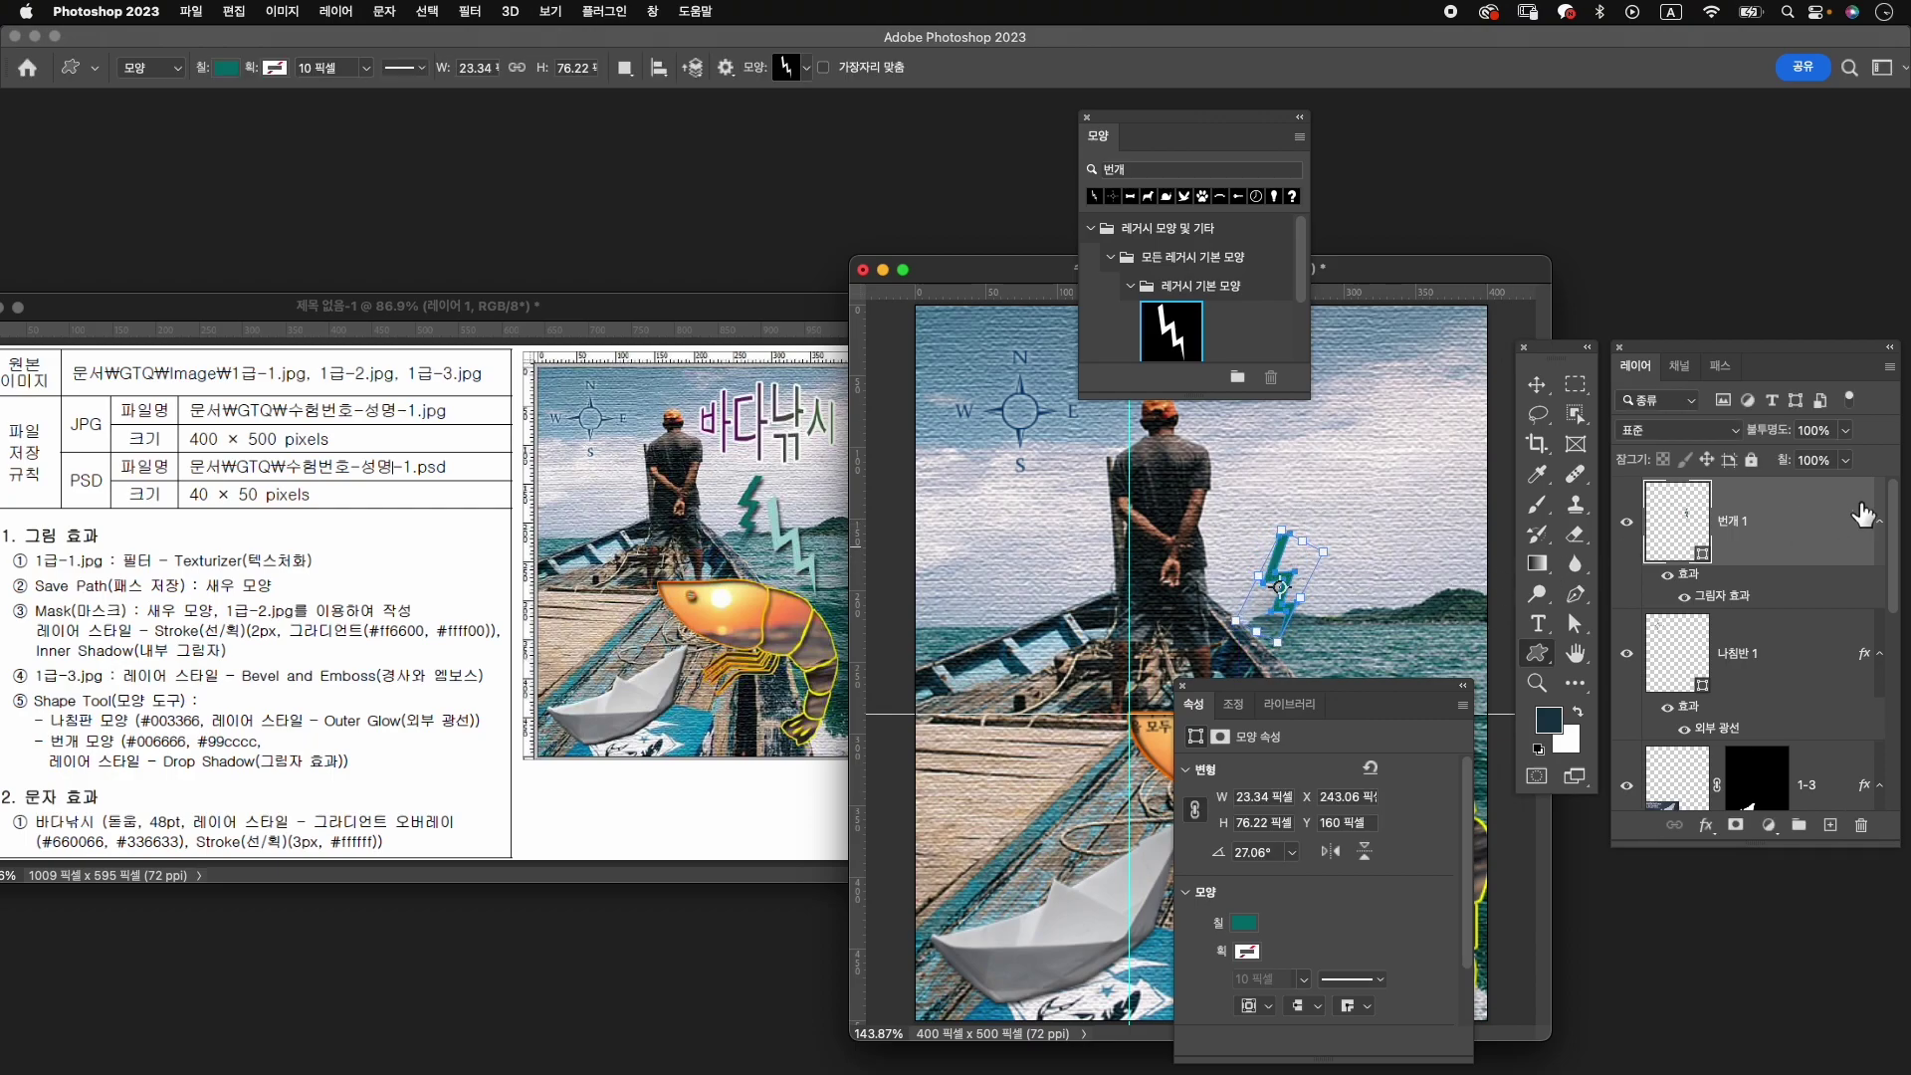
Duplicate the bolt layer and move the copy further right.
{"action": "left_click", "coordinate": [1784, 535]}
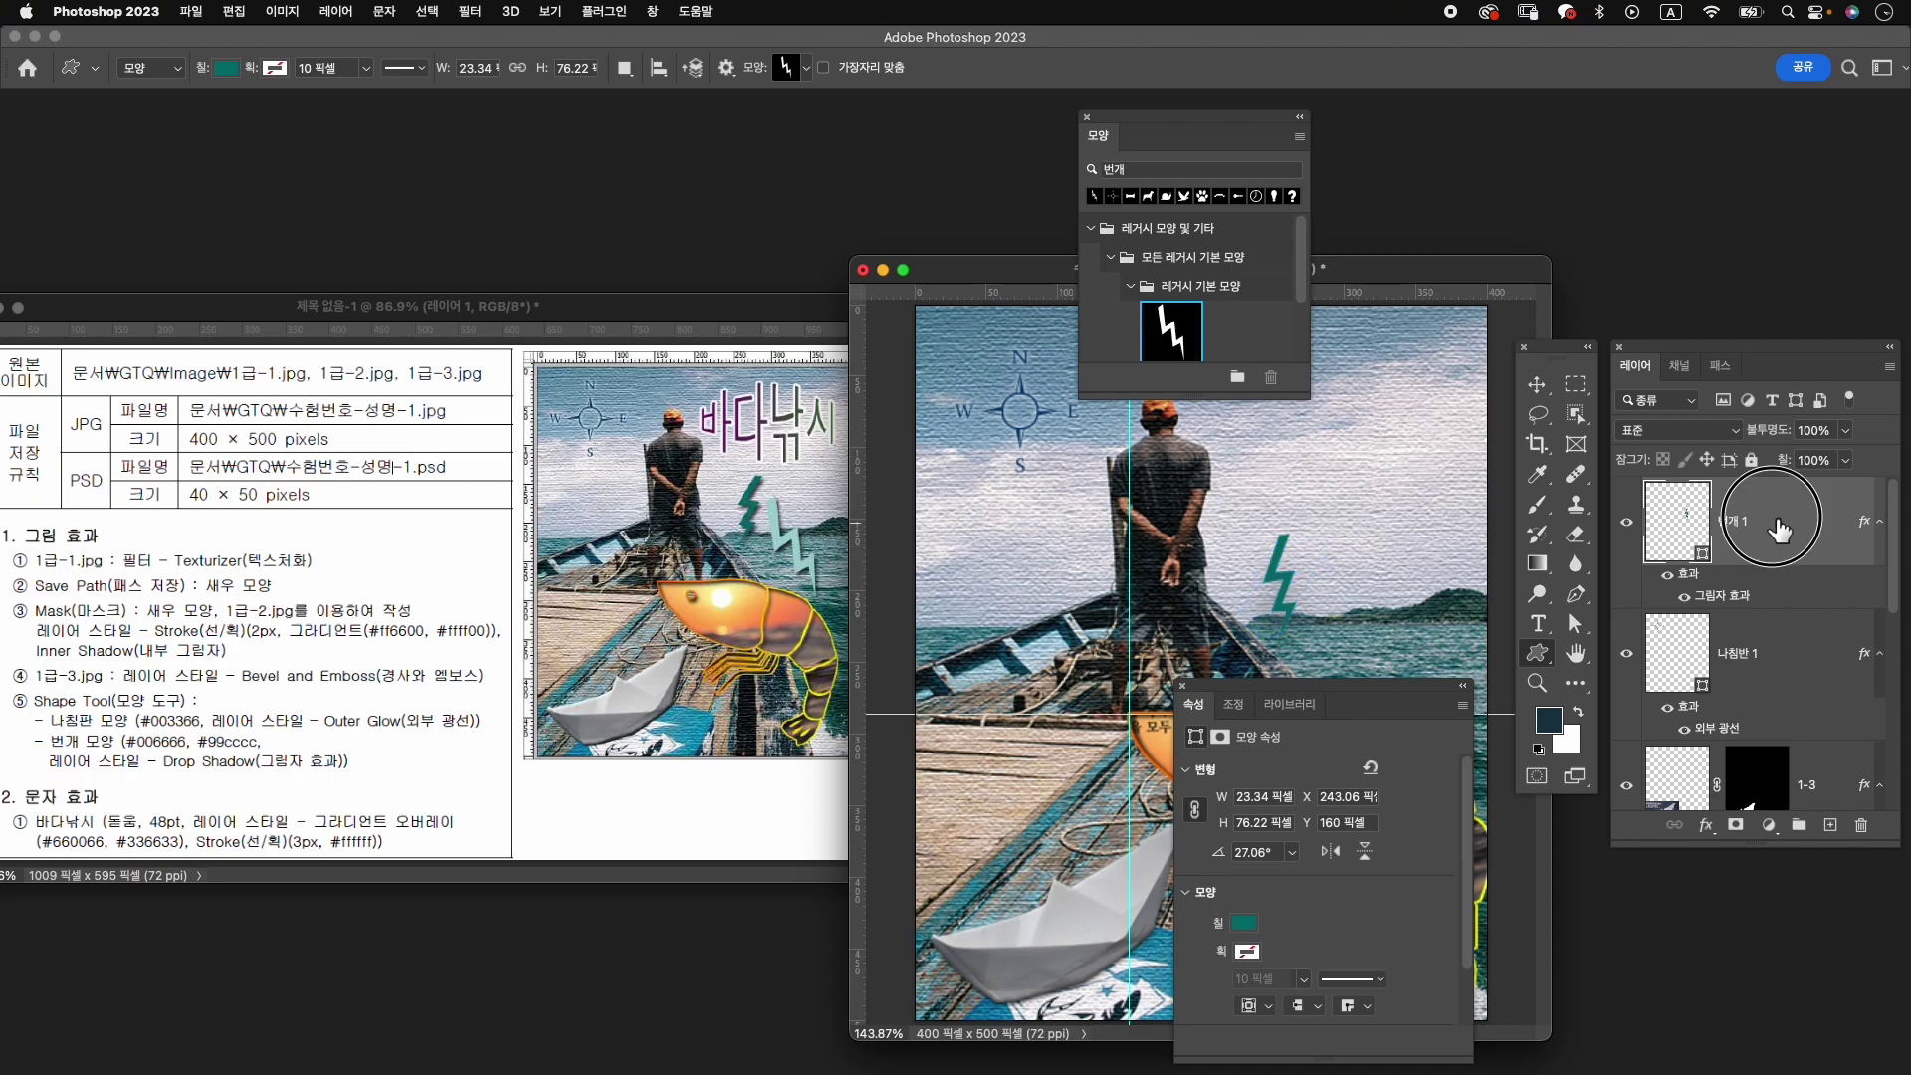
{"action": "key", "text": "ctrl+j"}
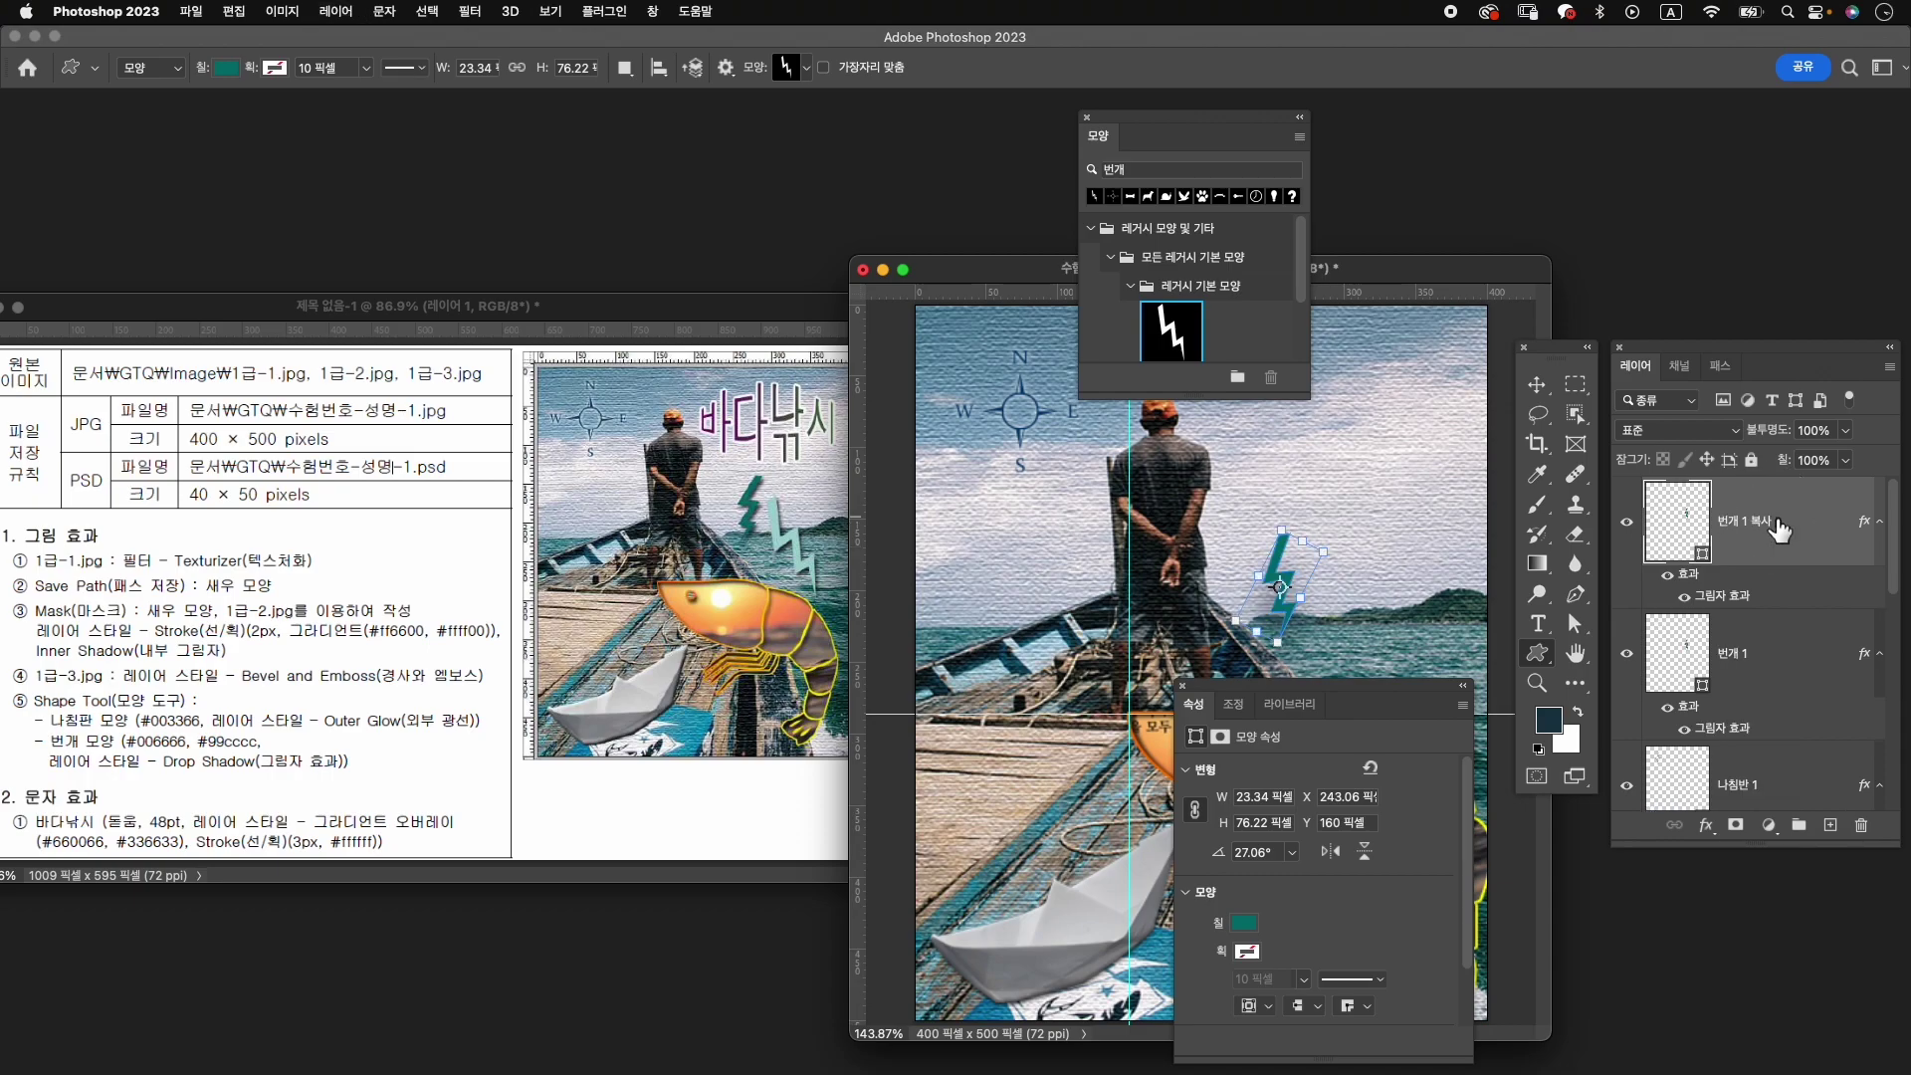
{"action": "key", "text": "ctrl+t"}
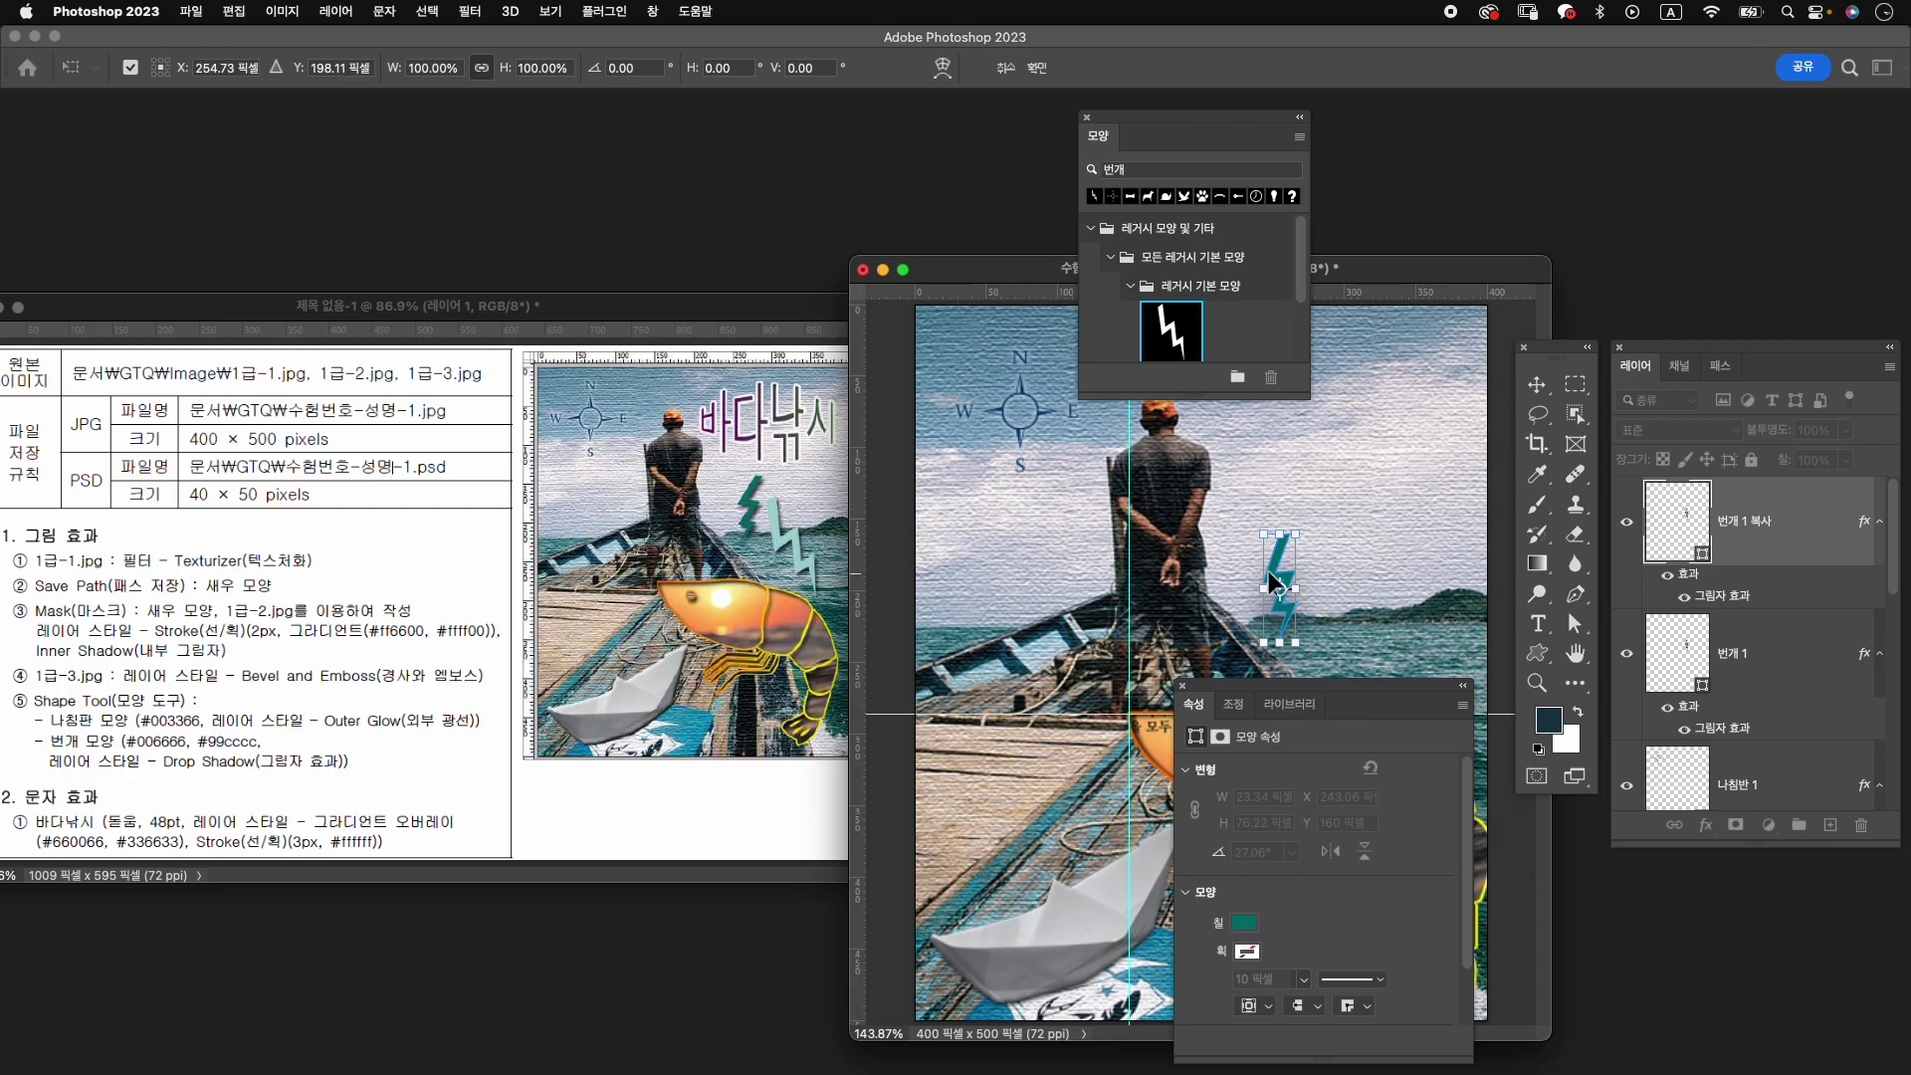
{"action": "mouse_move", "coordinate": [1276, 559]}
{"action": "left_mouse_down"}
{"action": "mouse_move", "coordinate": [1348, 595]}
{"action": "mouse_move", "coordinate": [1396, 556]}
{"action": "mouse_move", "coordinate": [1374, 574]}
{"action": "mouse_move", "coordinate": [1275, 564]}
{"action": "mouse_move", "coordinate": [1335, 594]}
{"action": "left_mouse_up"}
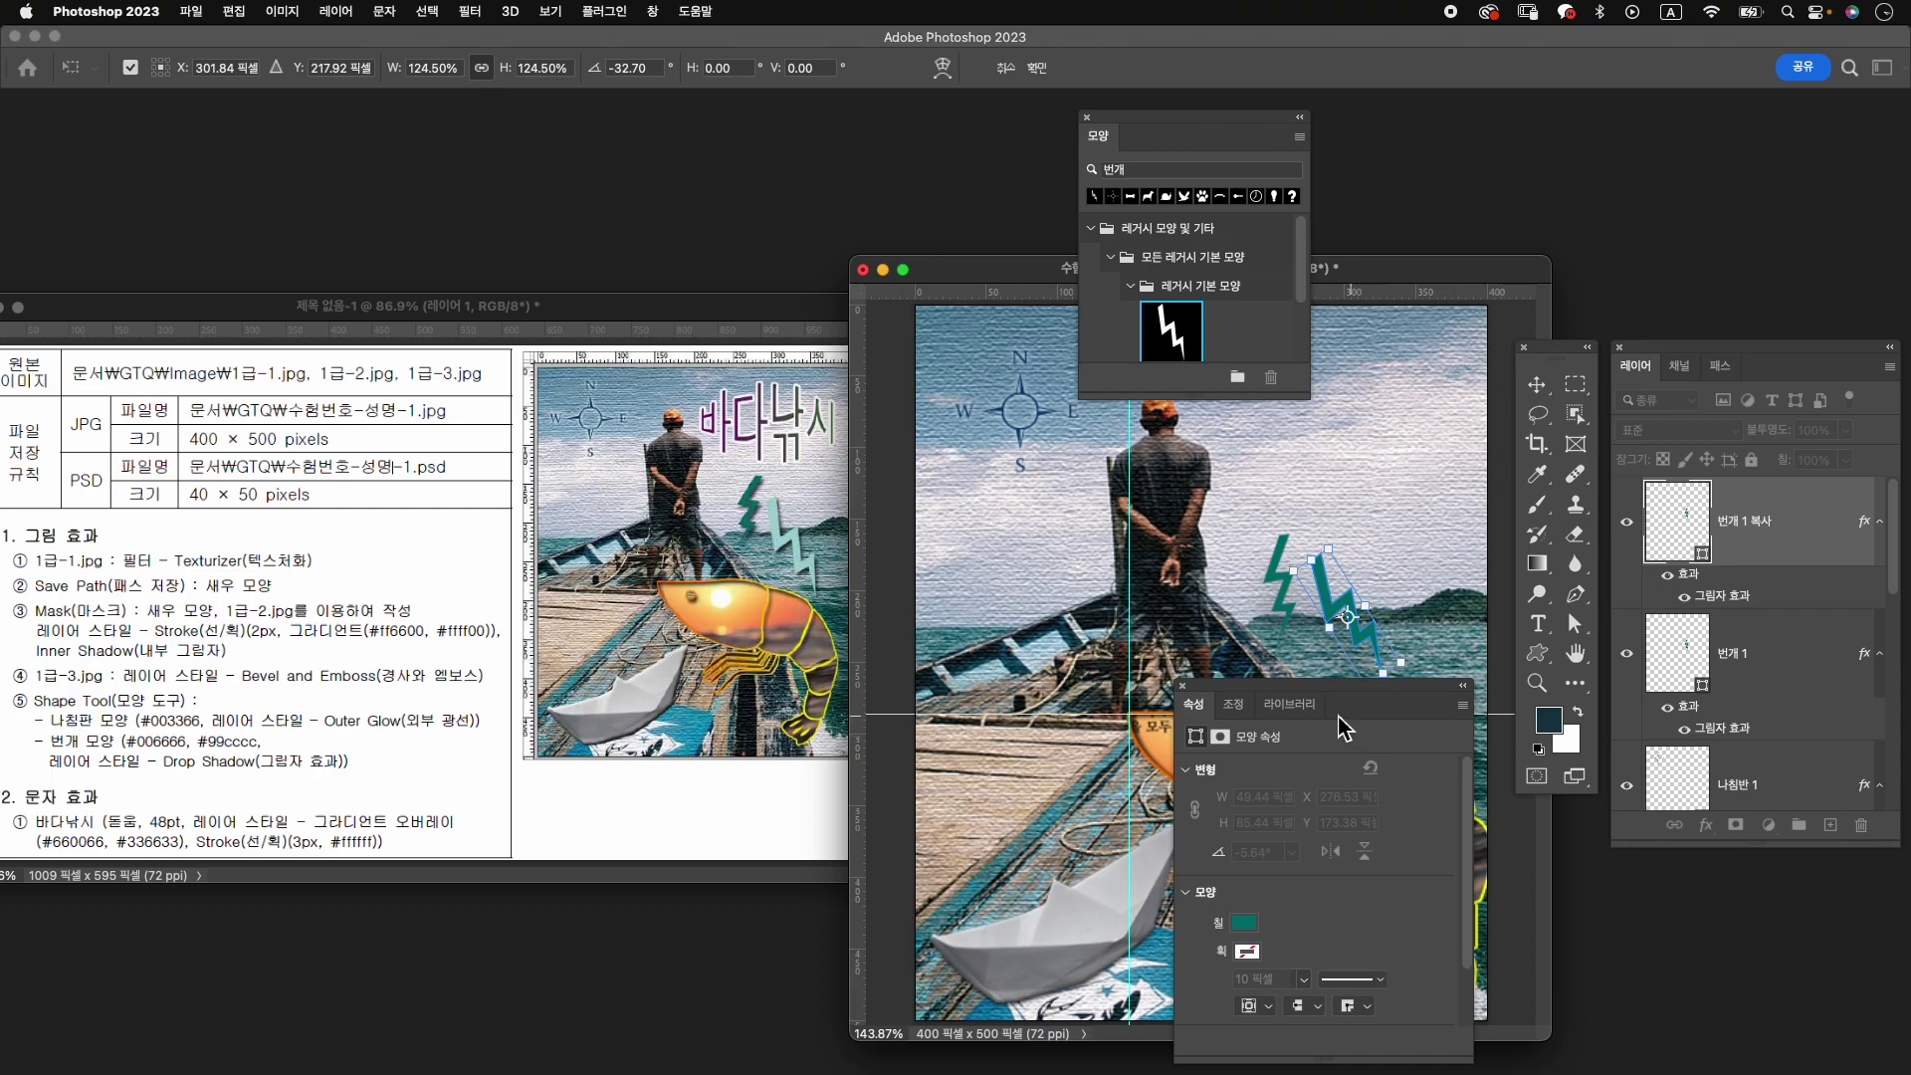
Commit the copy's transform and recolour it light teal #99cccc.
{"action": "key", "text": "Return"}
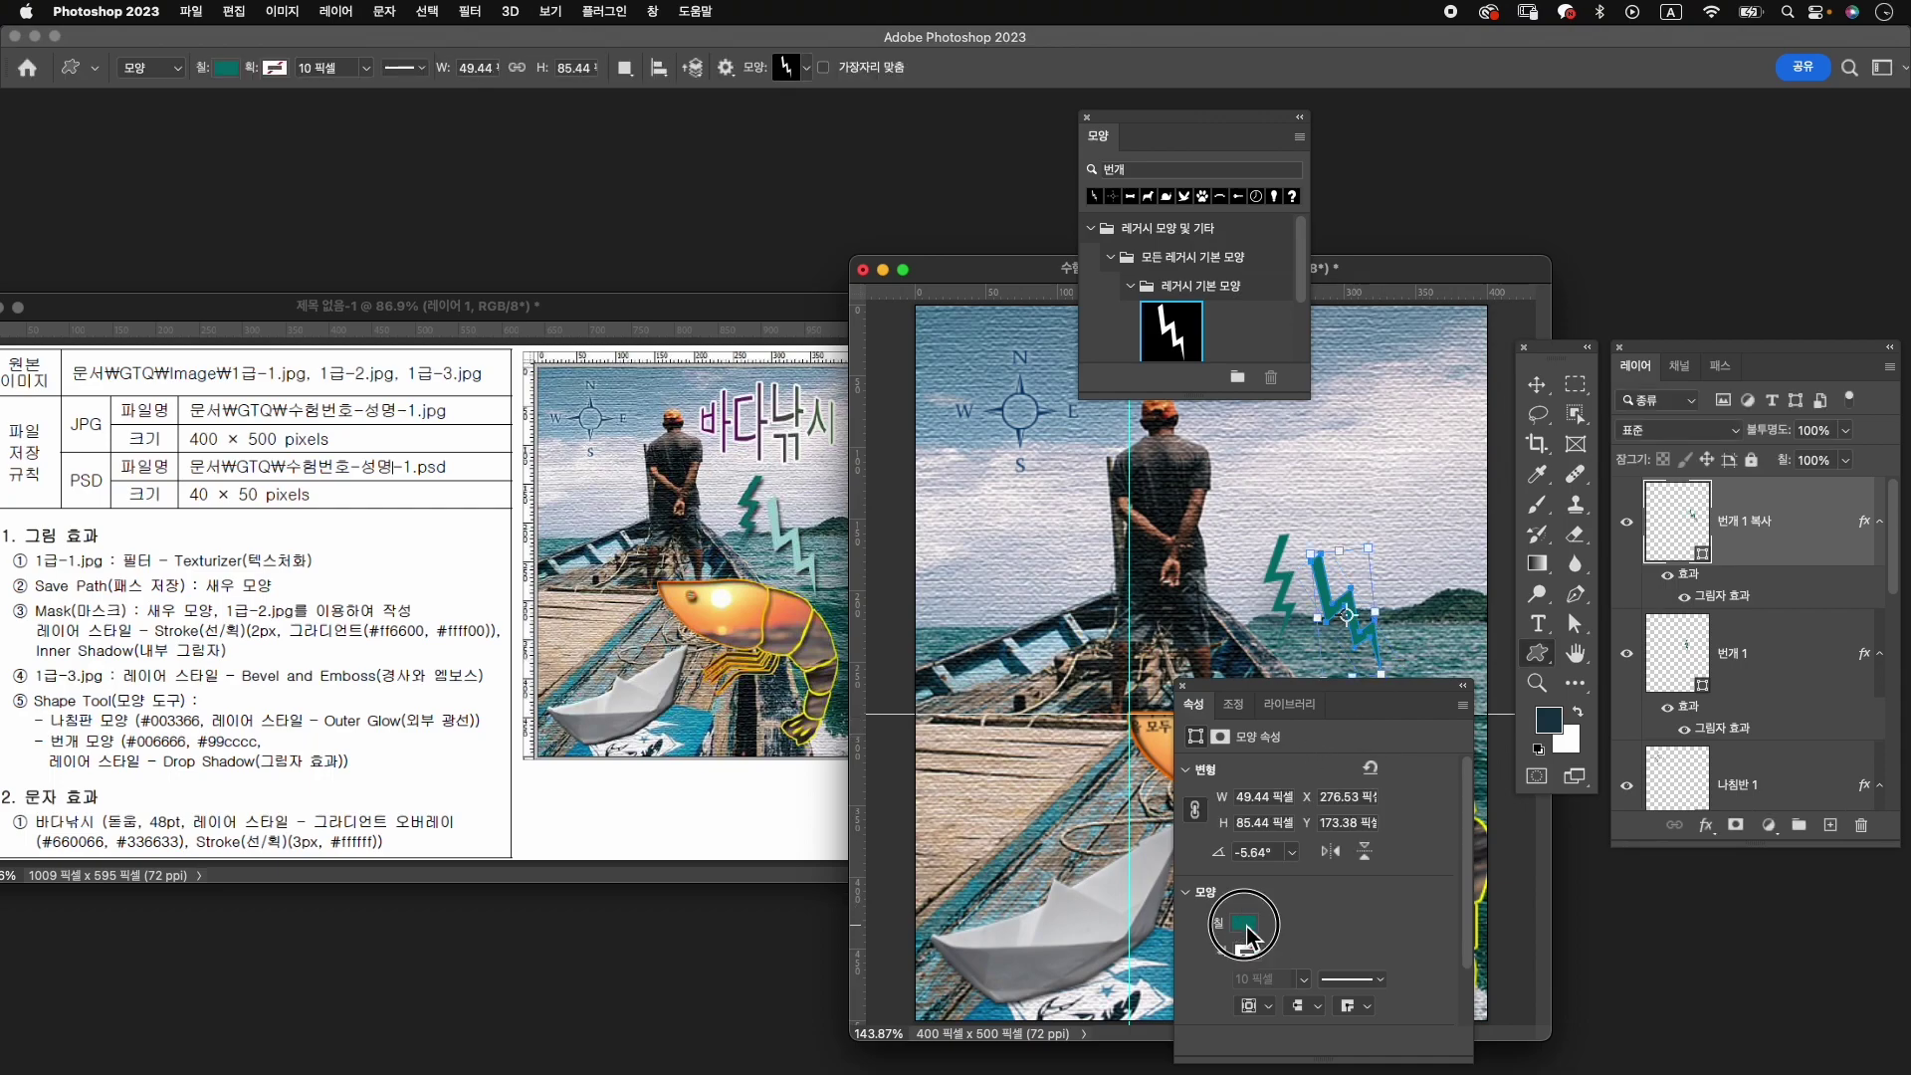
{"action": "left_click", "coordinate": [1246, 922]}
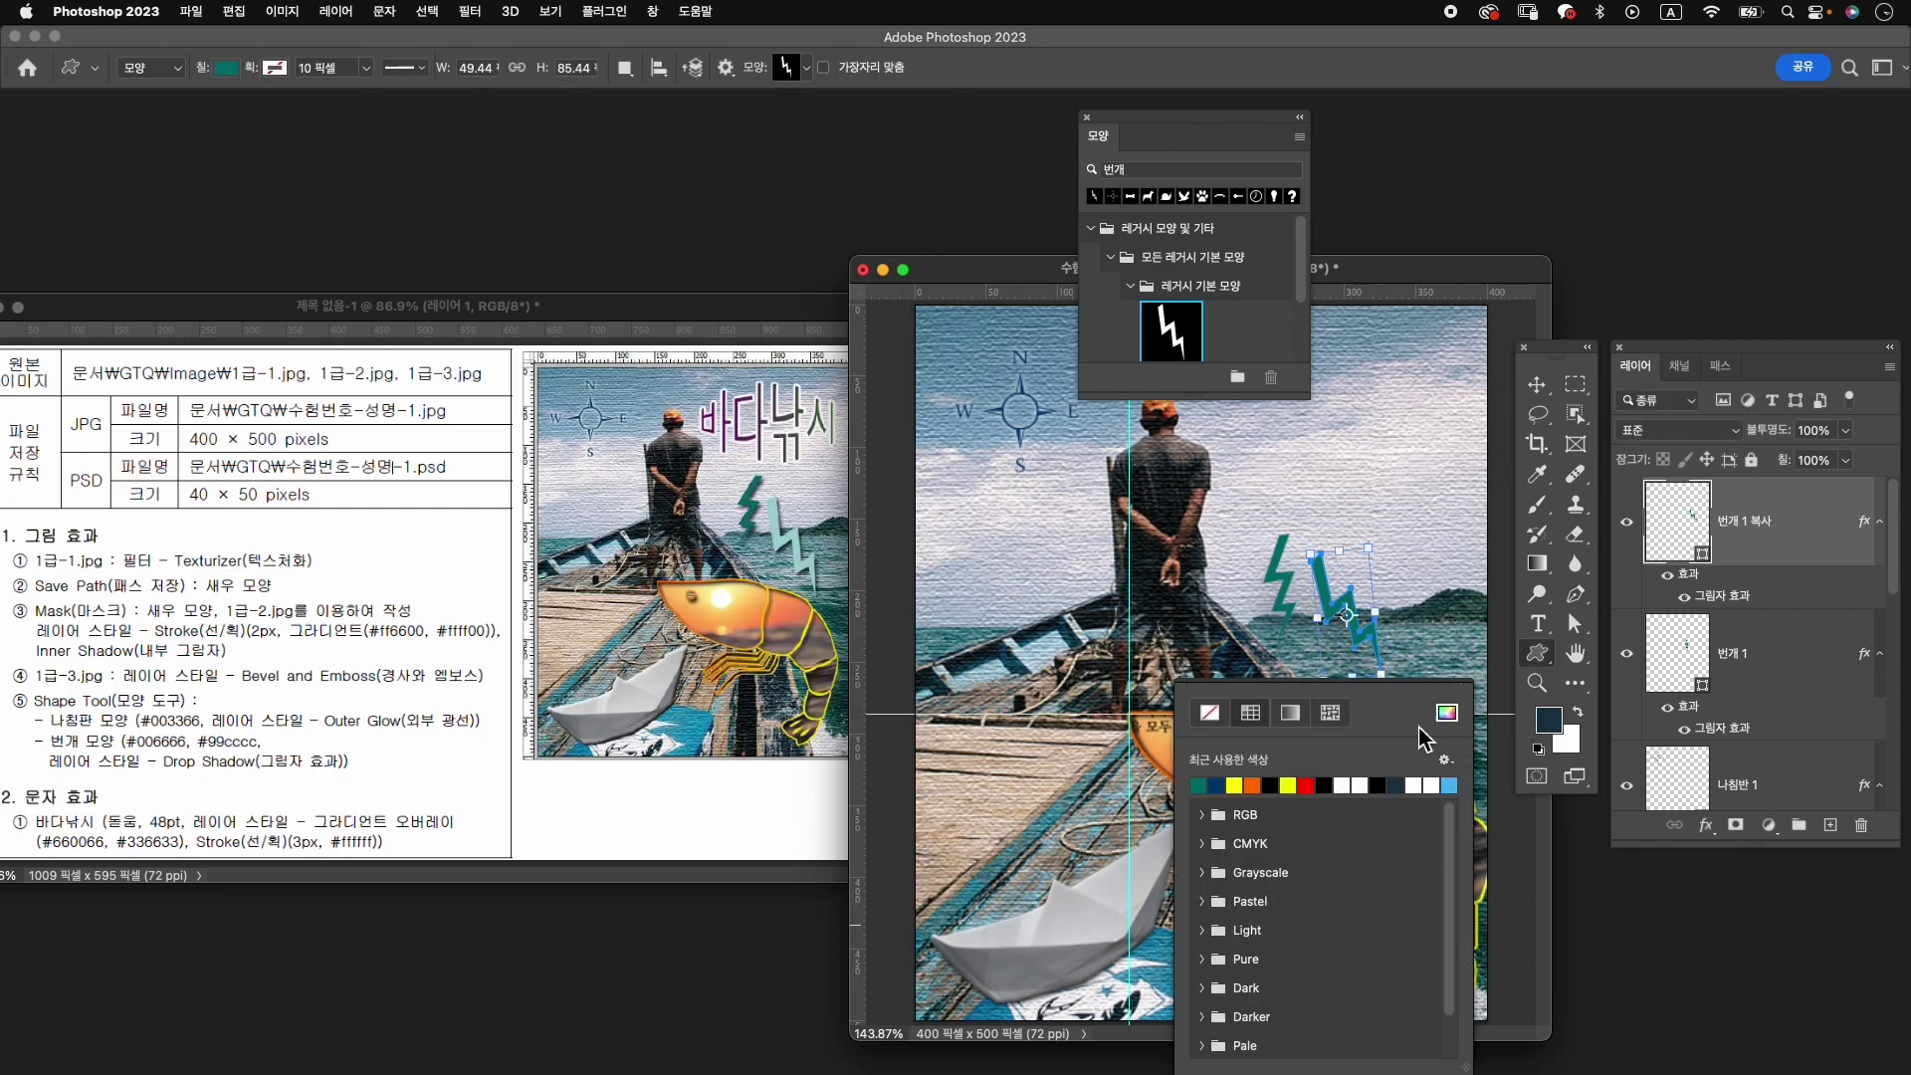
{"action": "left_click", "coordinate": [1448, 714]}
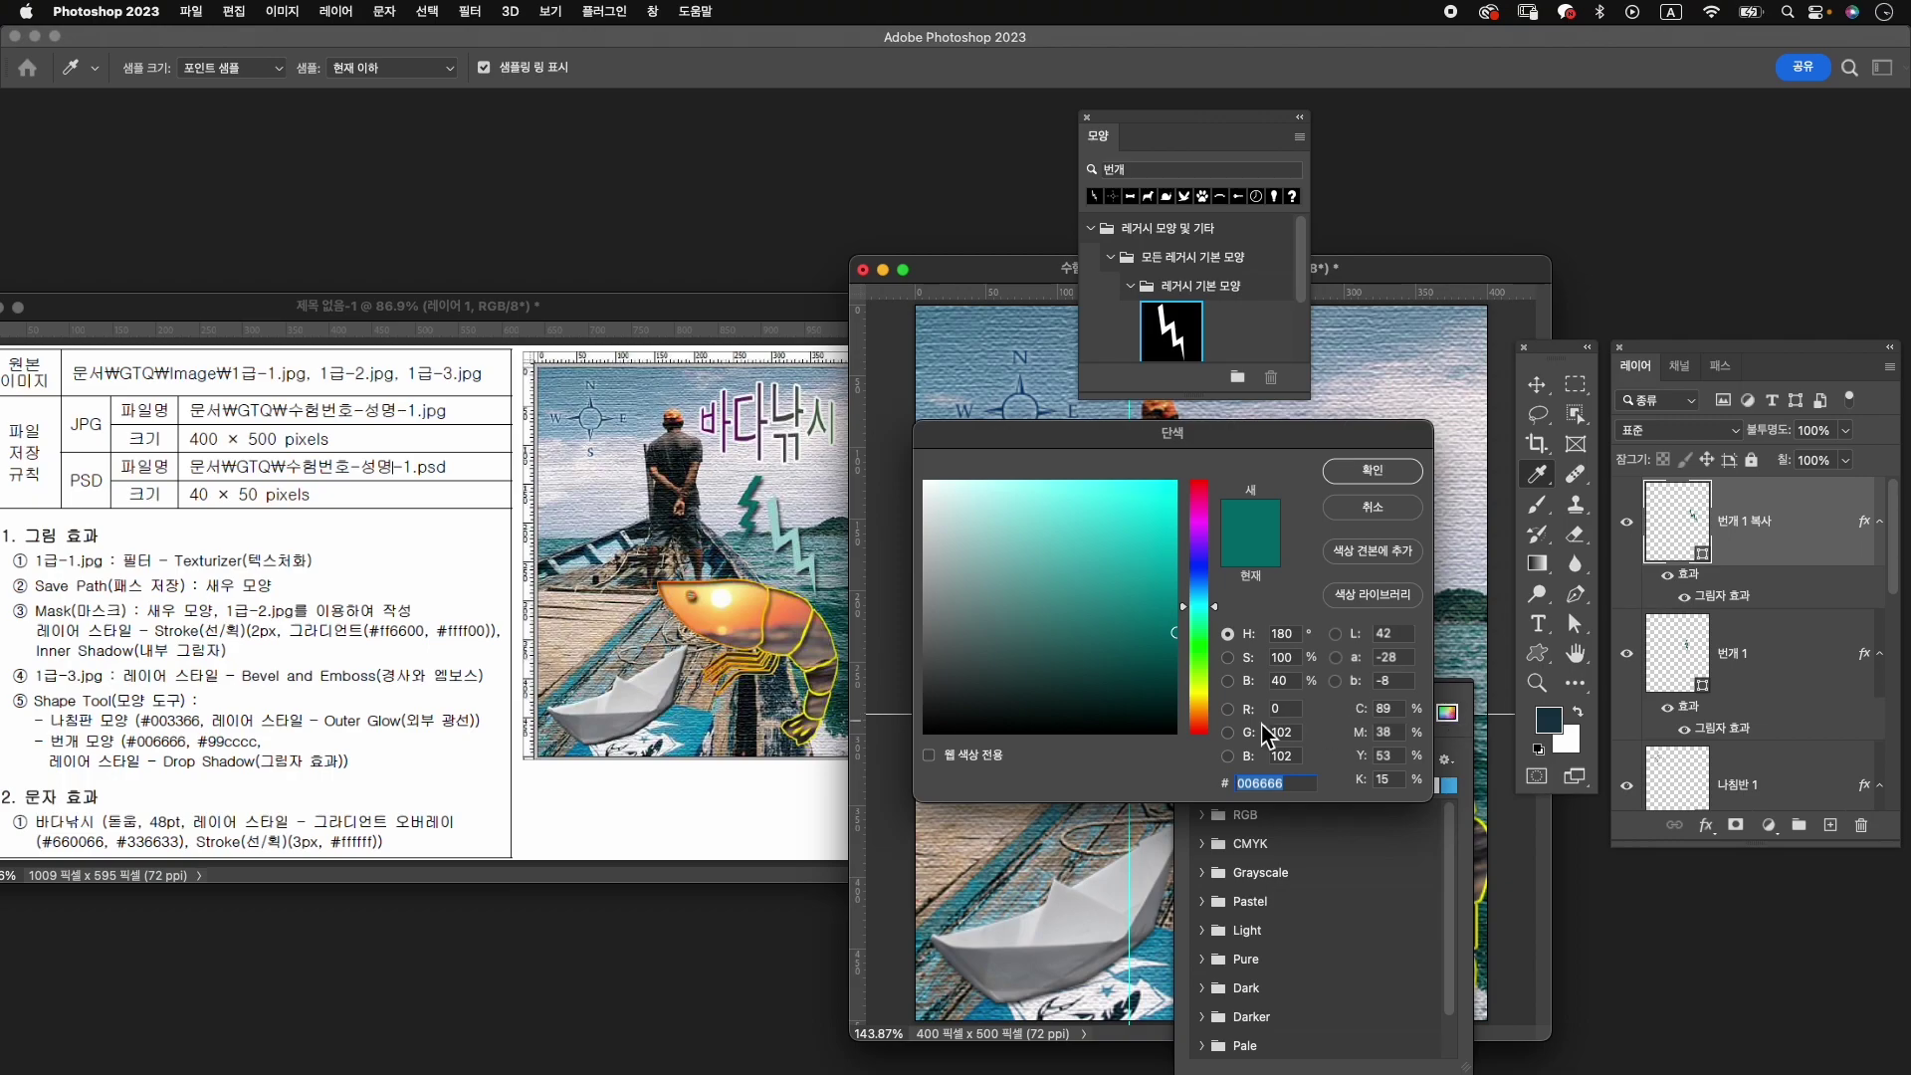
{"action": "type", "text": "99cccc"}
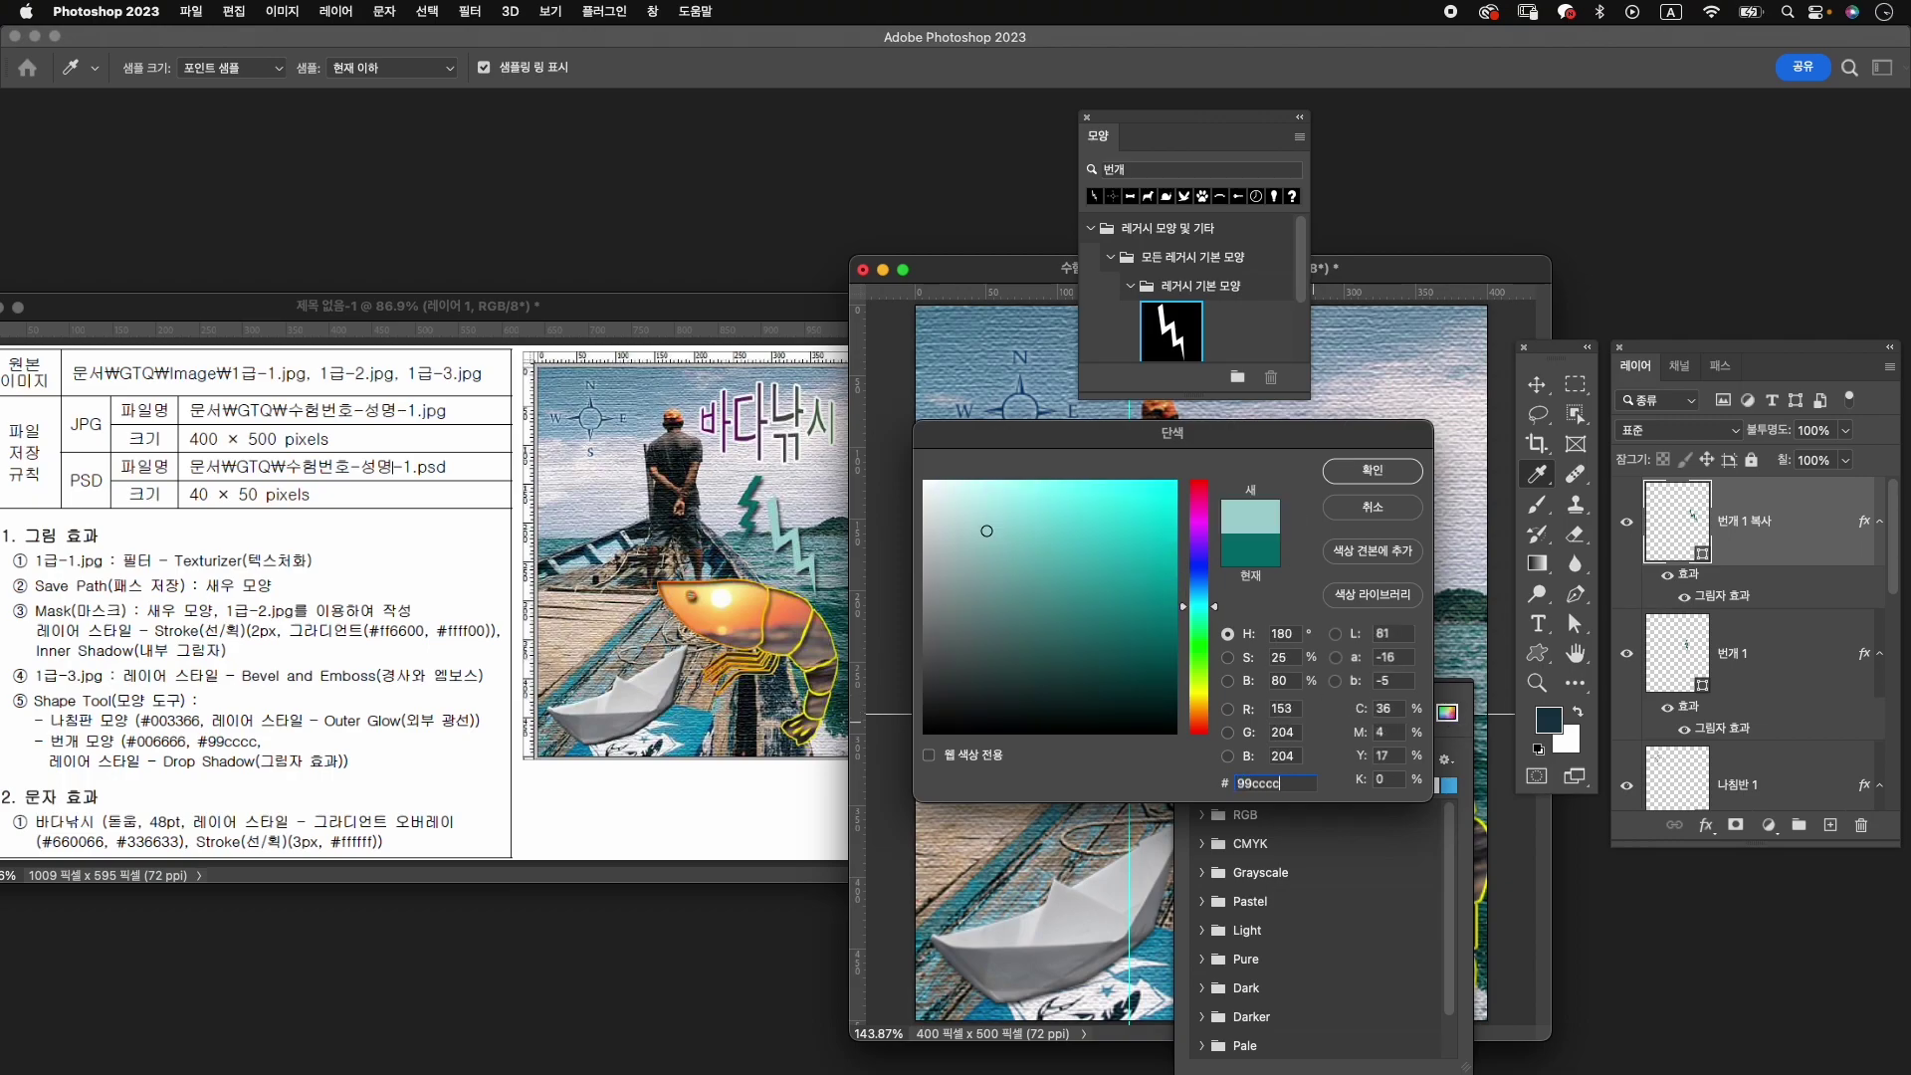
{"action": "key", "text": "Return"}
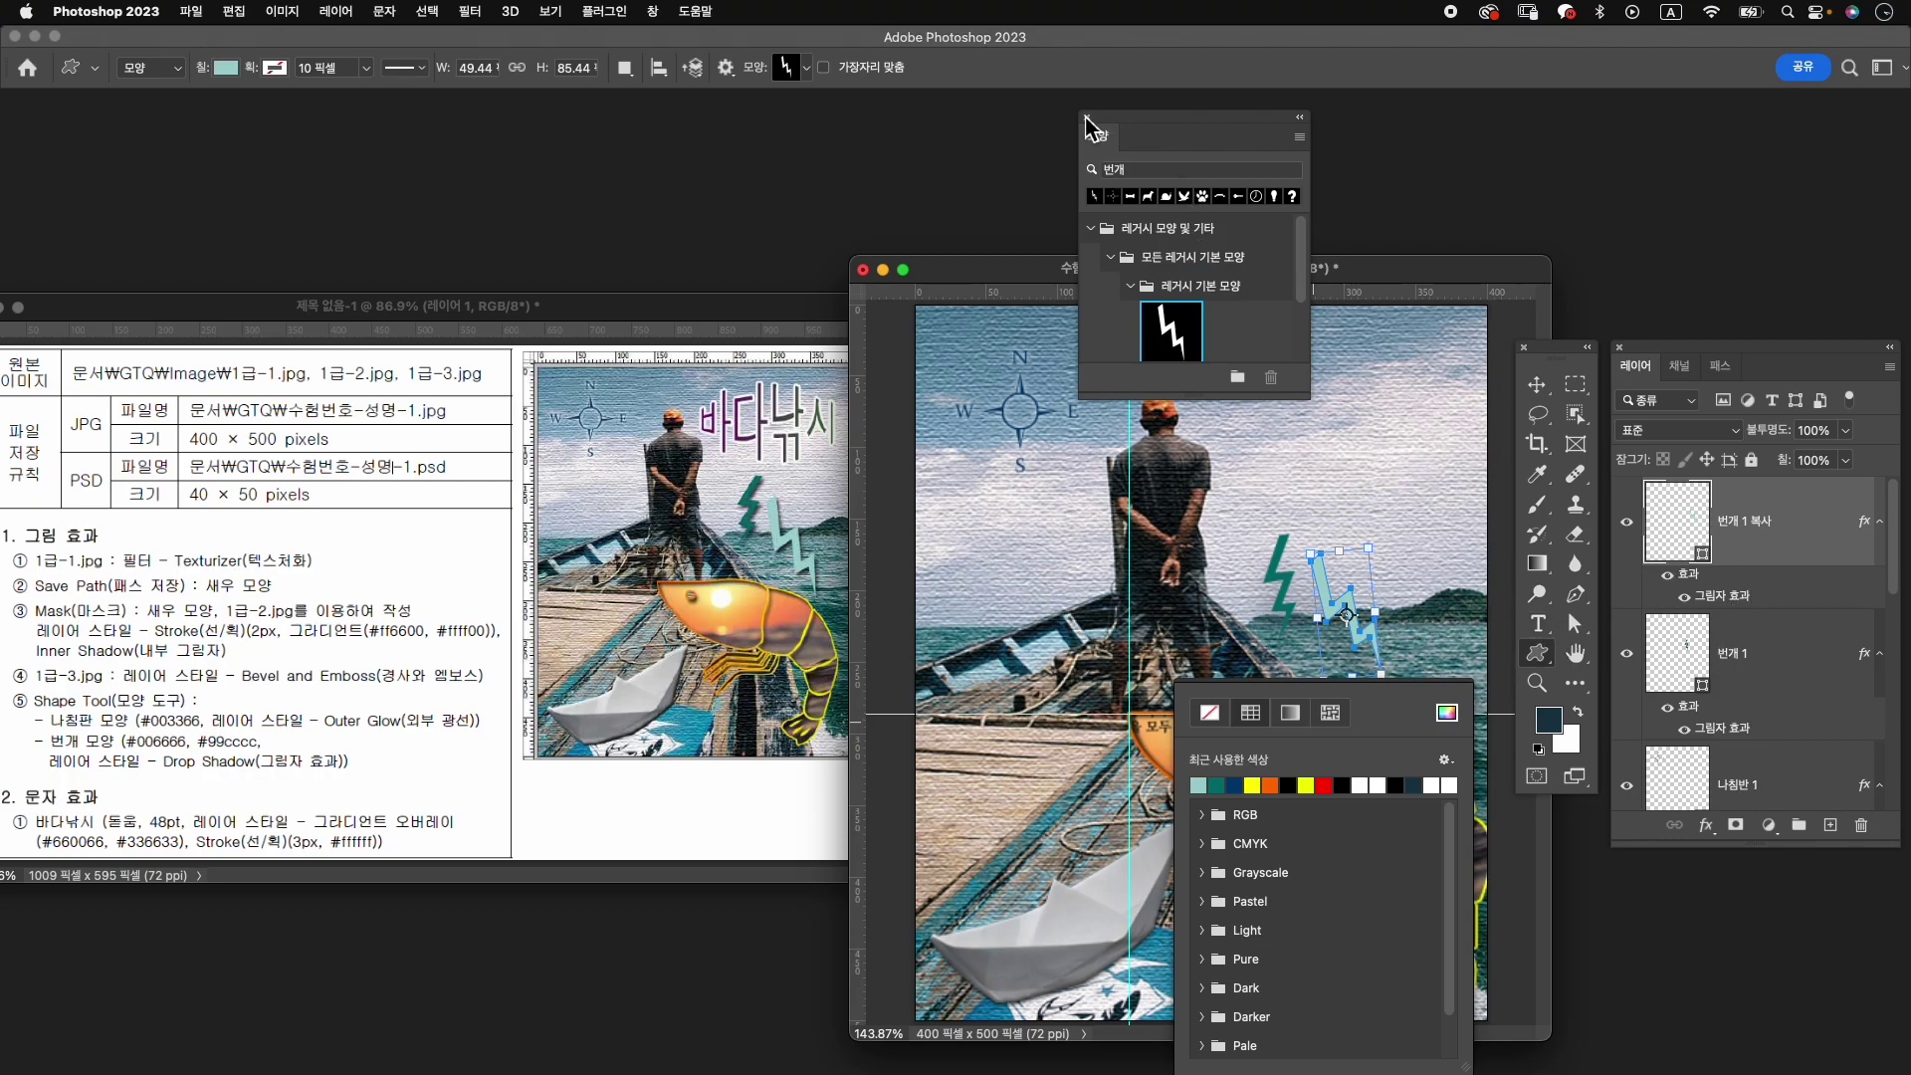
{"action": "key", "text": "Escape"}
{"action": "key", "text": "Escape"}
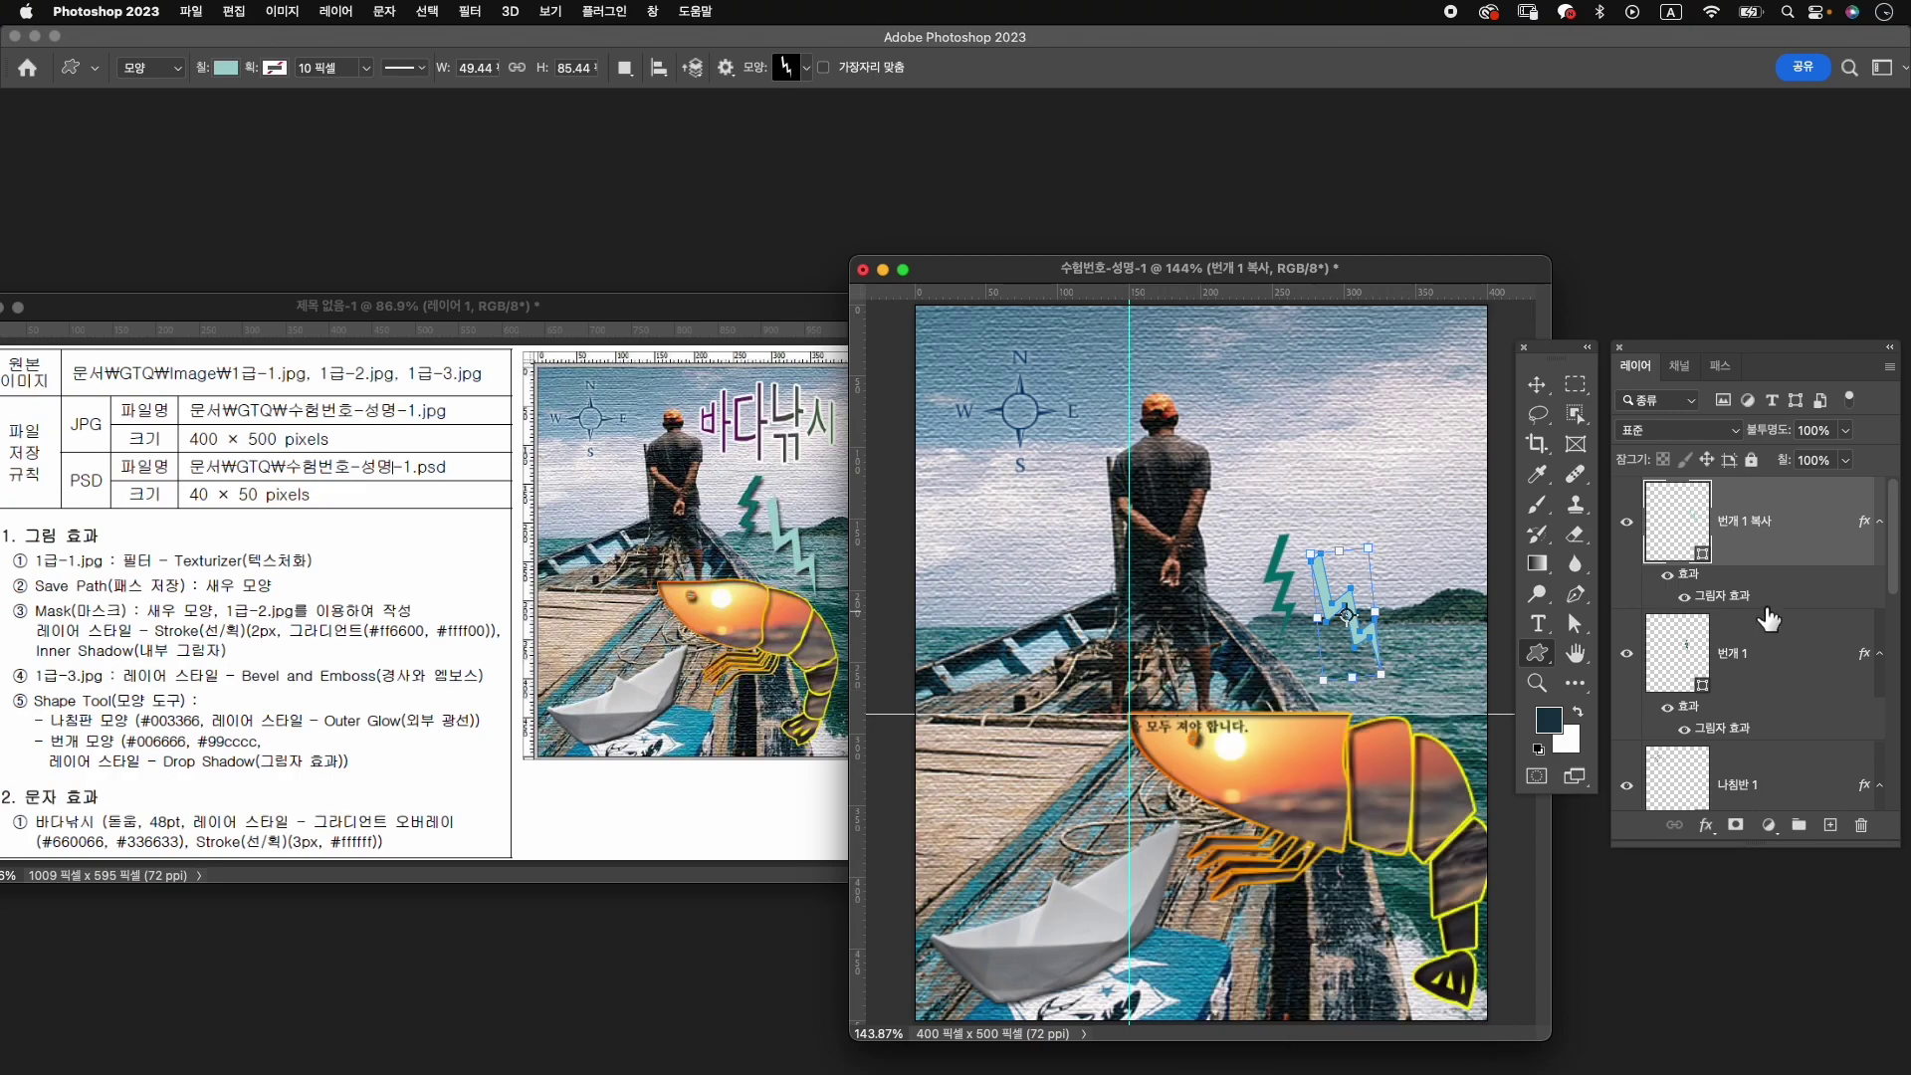
Set the copy's drop shadow to 48% opacity, 11 px distance, 5 px size.
{"action": "double_click", "coordinate": [1730, 597]}
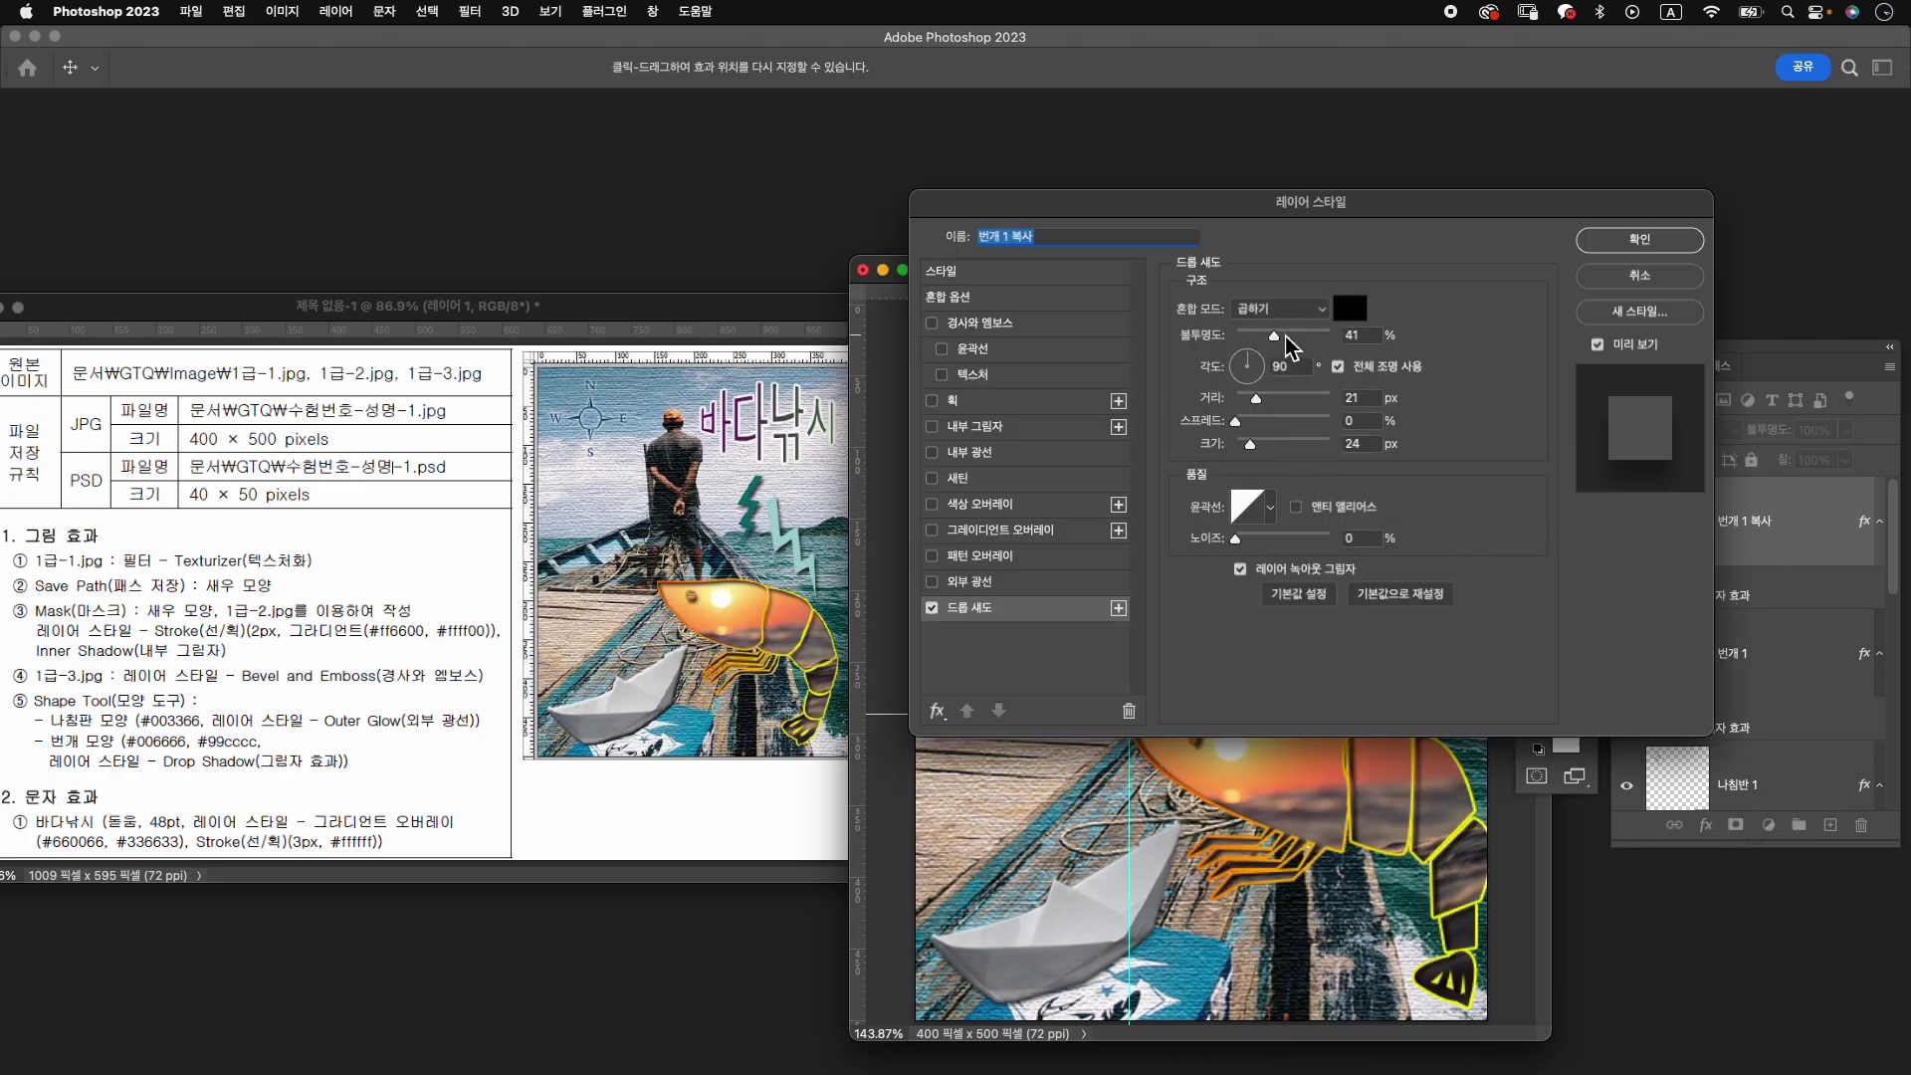
{"action": "left_click_drag", "start_coordinate": [1289, 224], "coordinate": [812, 371]}
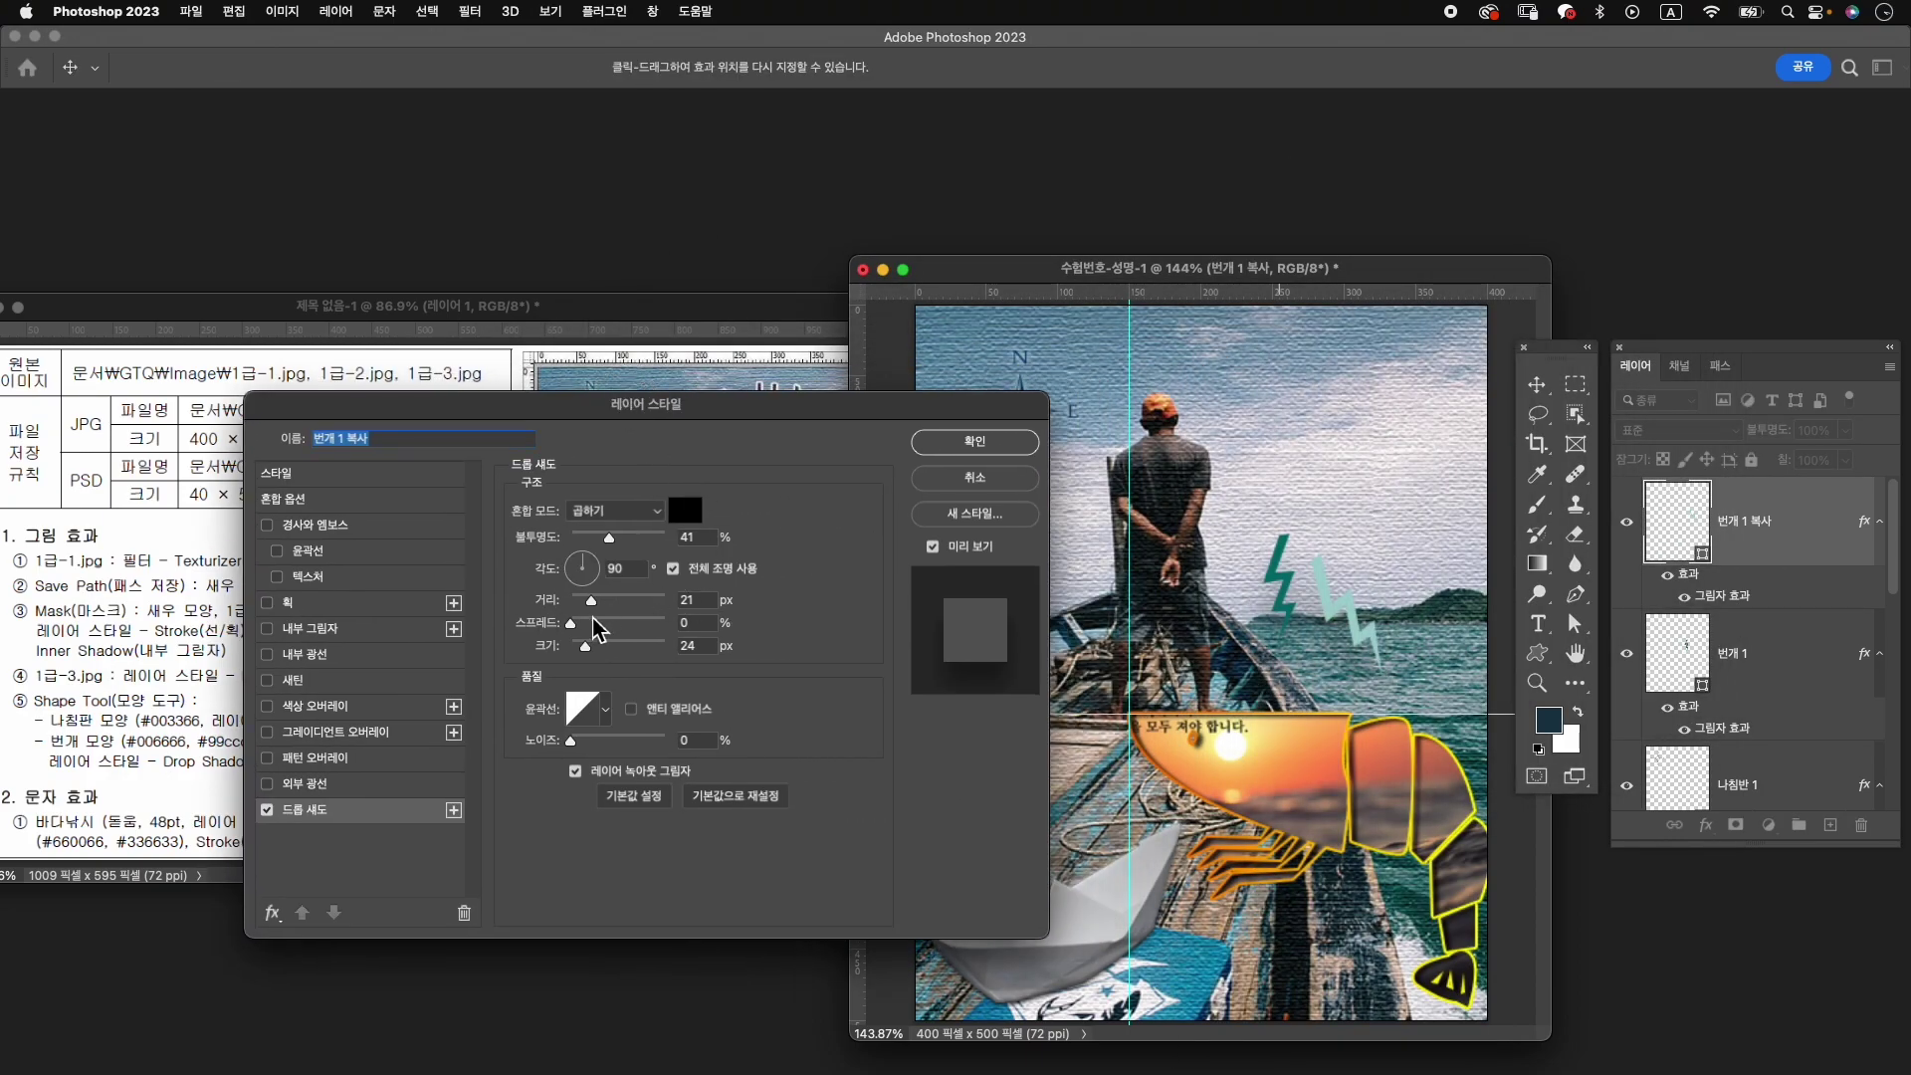
{"action": "mouse_move", "coordinate": [593, 602]}
{"action": "left_mouse_down"}
{"action": "mouse_move", "coordinate": [603, 648]}
{"action": "mouse_move", "coordinate": [579, 649]}
{"action": "left_mouse_up"}
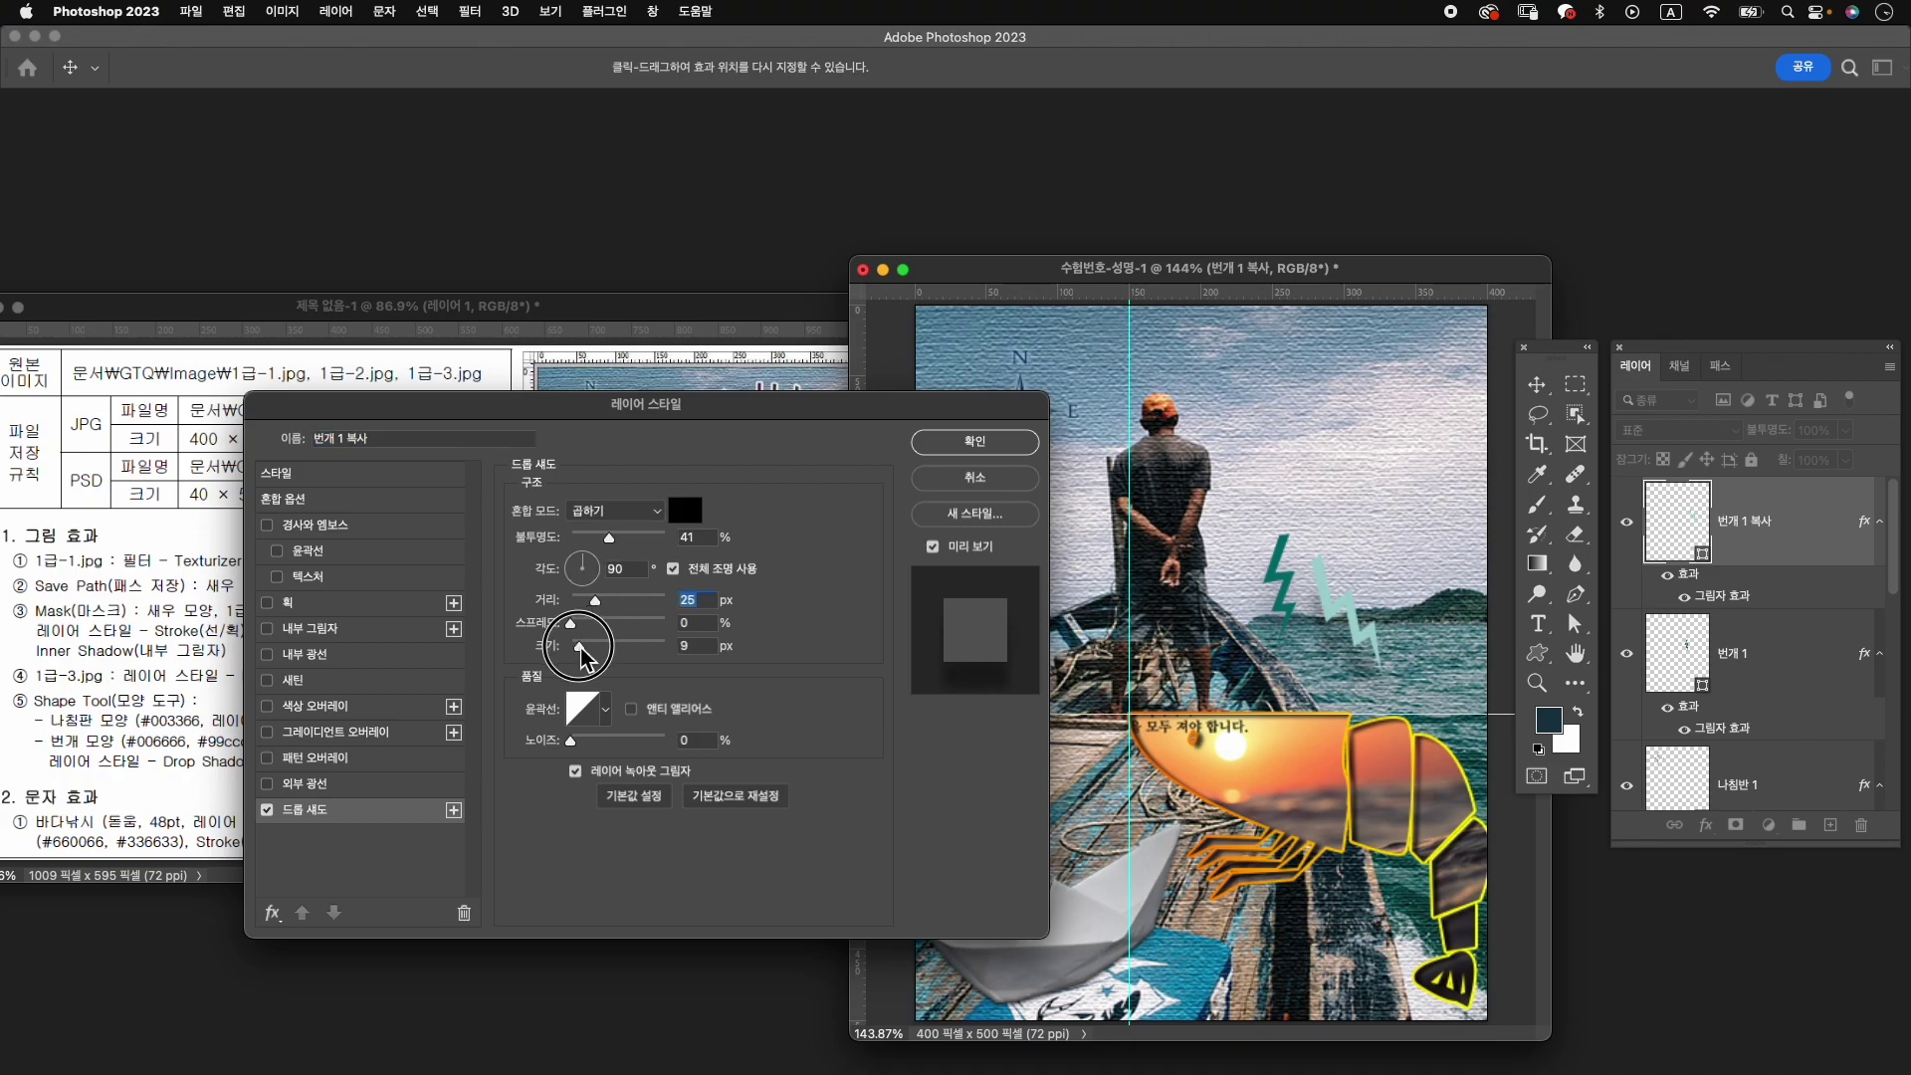
{"action": "left_click_drag", "start_coordinate": [689, 412], "coordinate": [609, 560]}
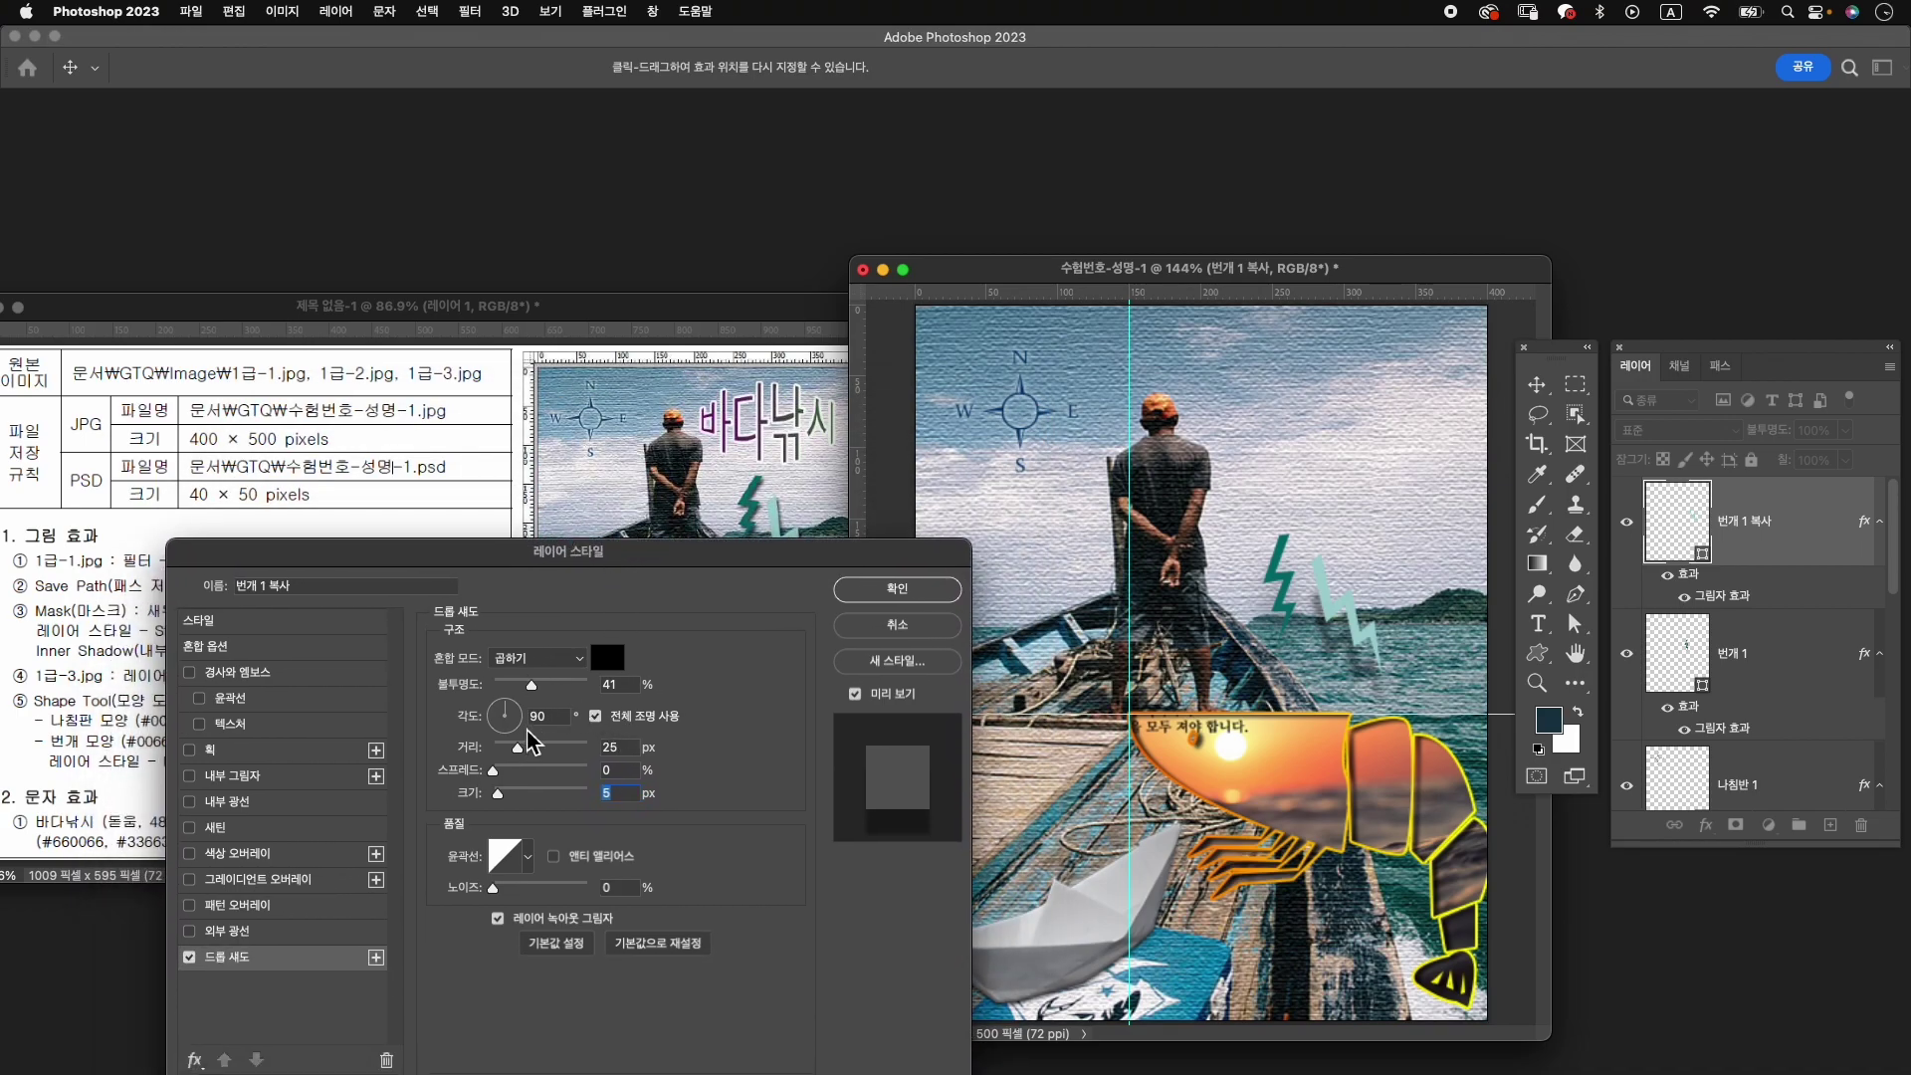
{"action": "left_click_drag", "start_coordinate": [532, 685], "coordinate": [538, 685]}
{"action": "left_click_drag", "start_coordinate": [659, 556], "coordinate": [564, 651]}
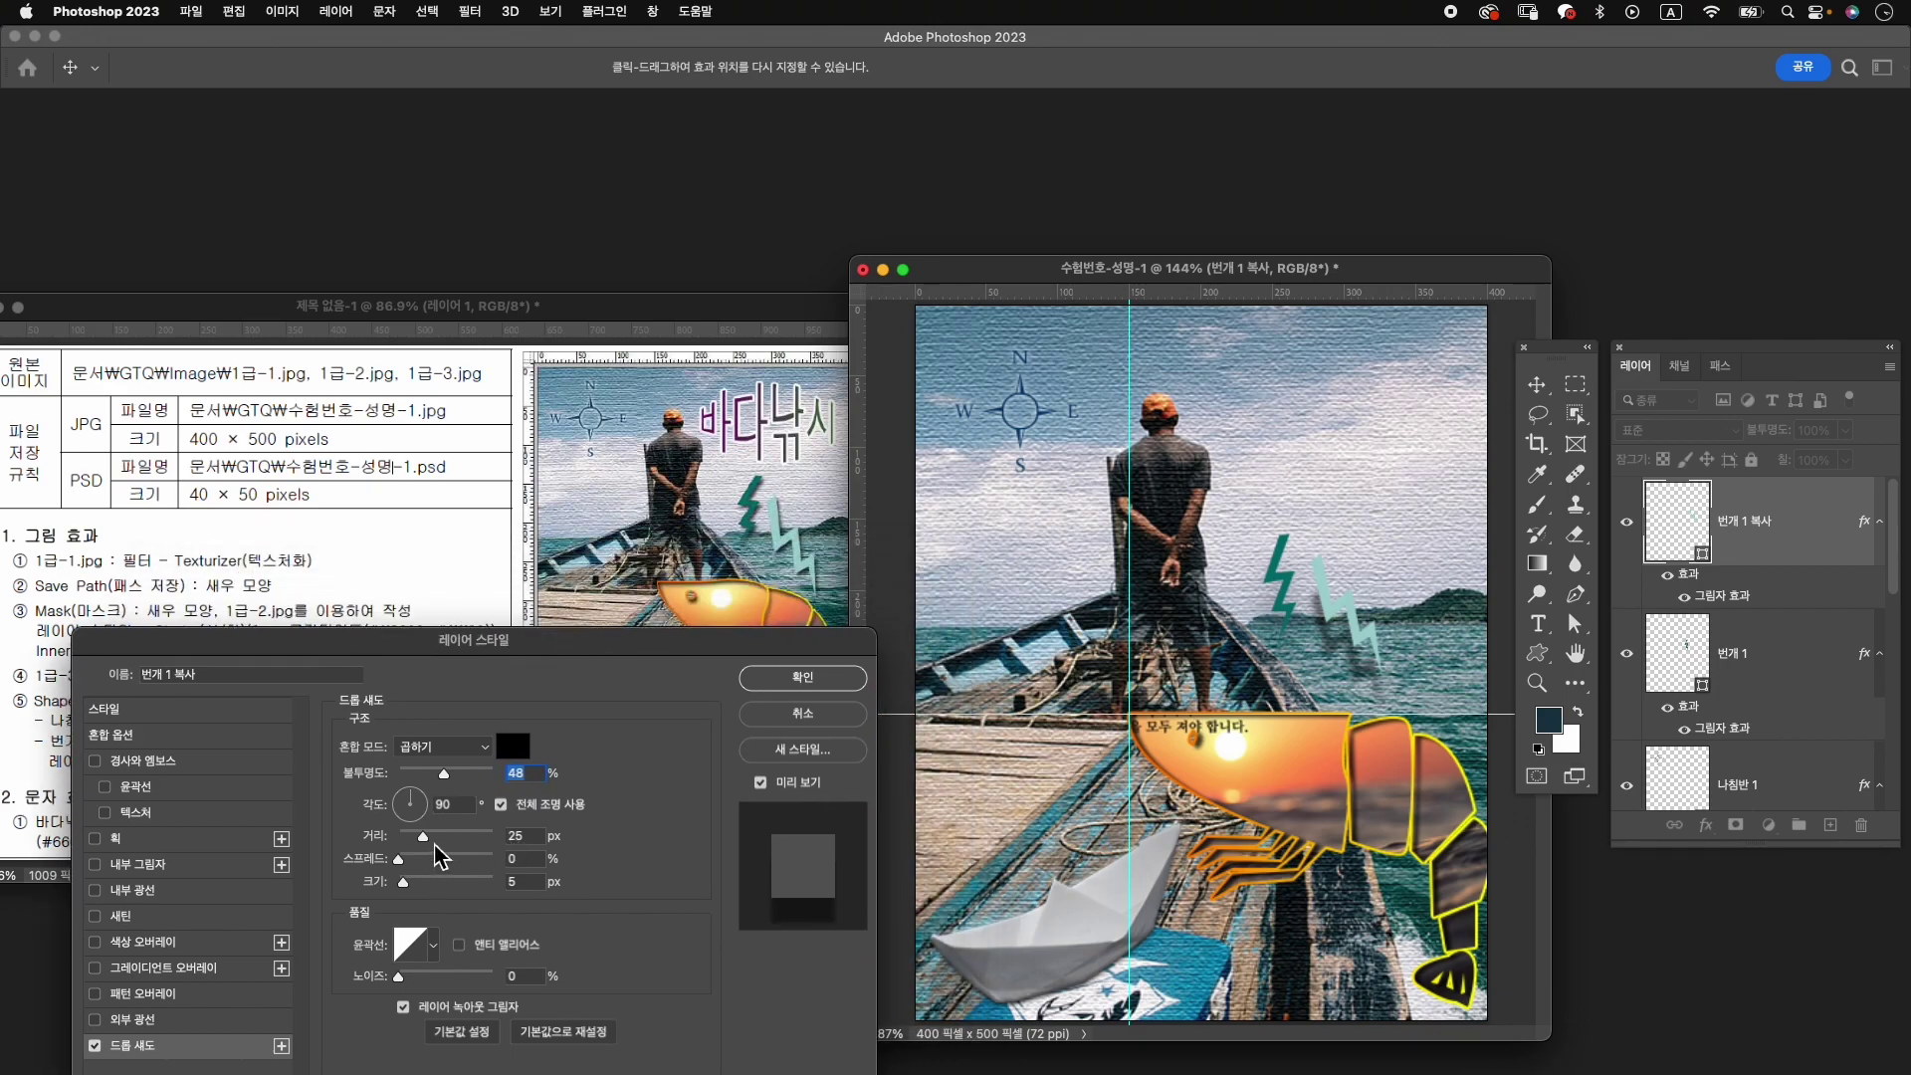
{"action": "left_click_drag", "start_coordinate": [421, 840], "coordinate": [409, 848]}
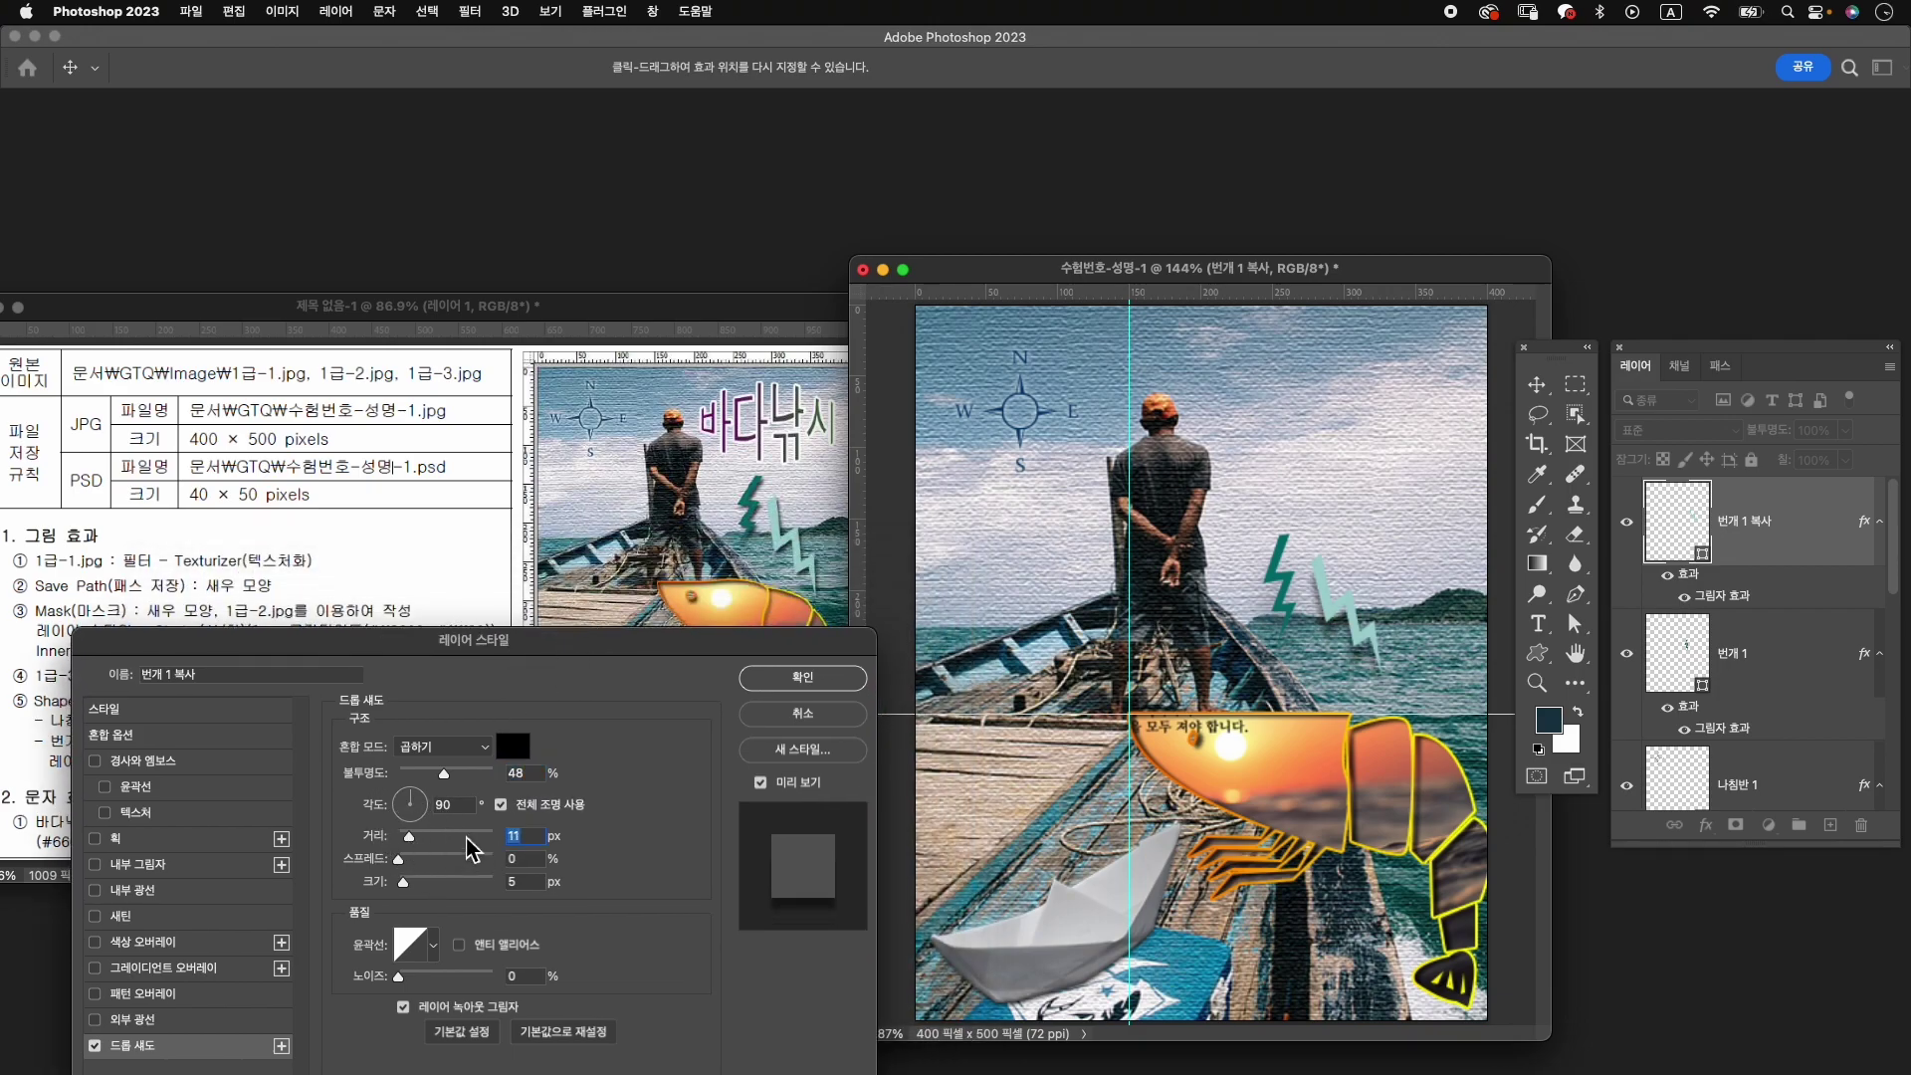
Commit the copy's drop shadow and copy that effect onto 번개 1.
{"action": "left_click", "coordinate": [828, 681]}
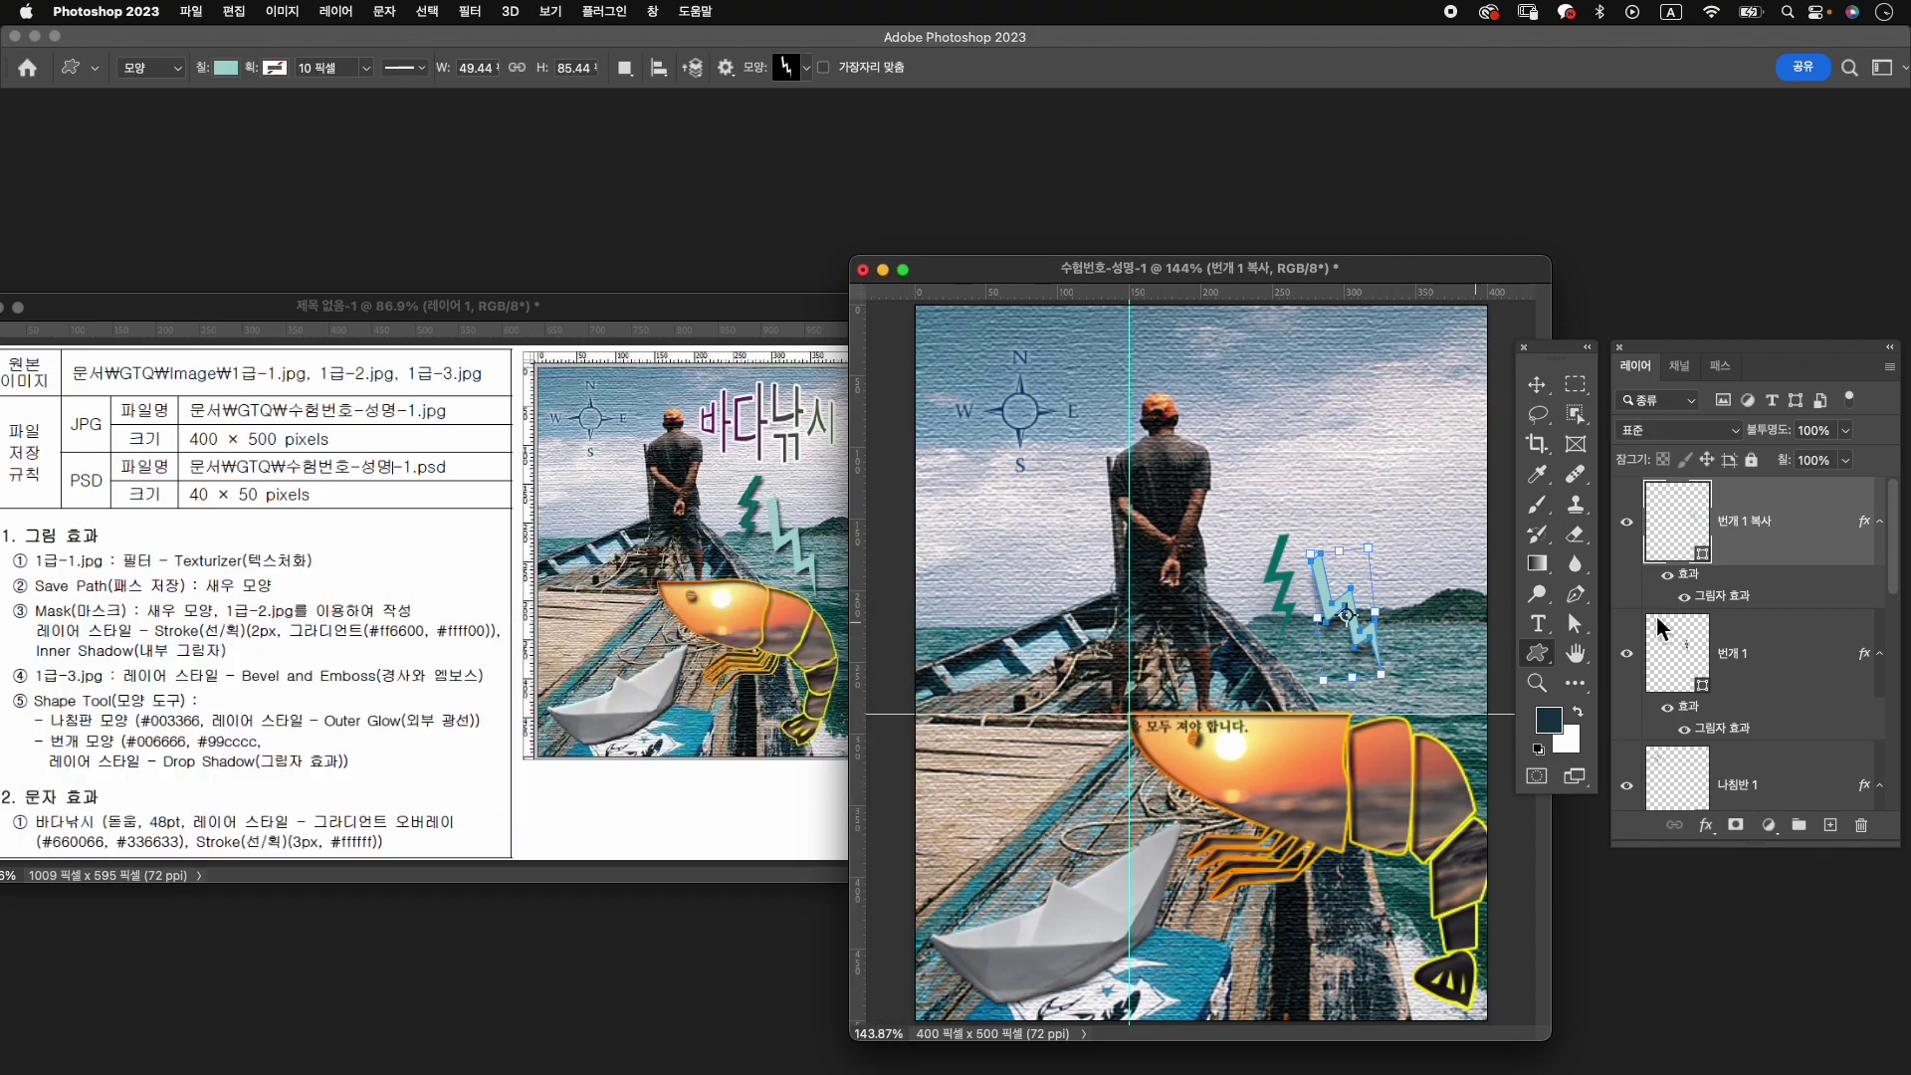
{"action": "left_click", "coordinate": [1742, 609]}
{"action": "mouse_move", "coordinate": [1742, 612]}
{"action": "left_mouse_down"}
{"action": "mouse_move", "coordinate": [1737, 761]}
{"action": "mouse_move", "coordinate": [1861, 826]}
{"action": "left_mouse_up"}
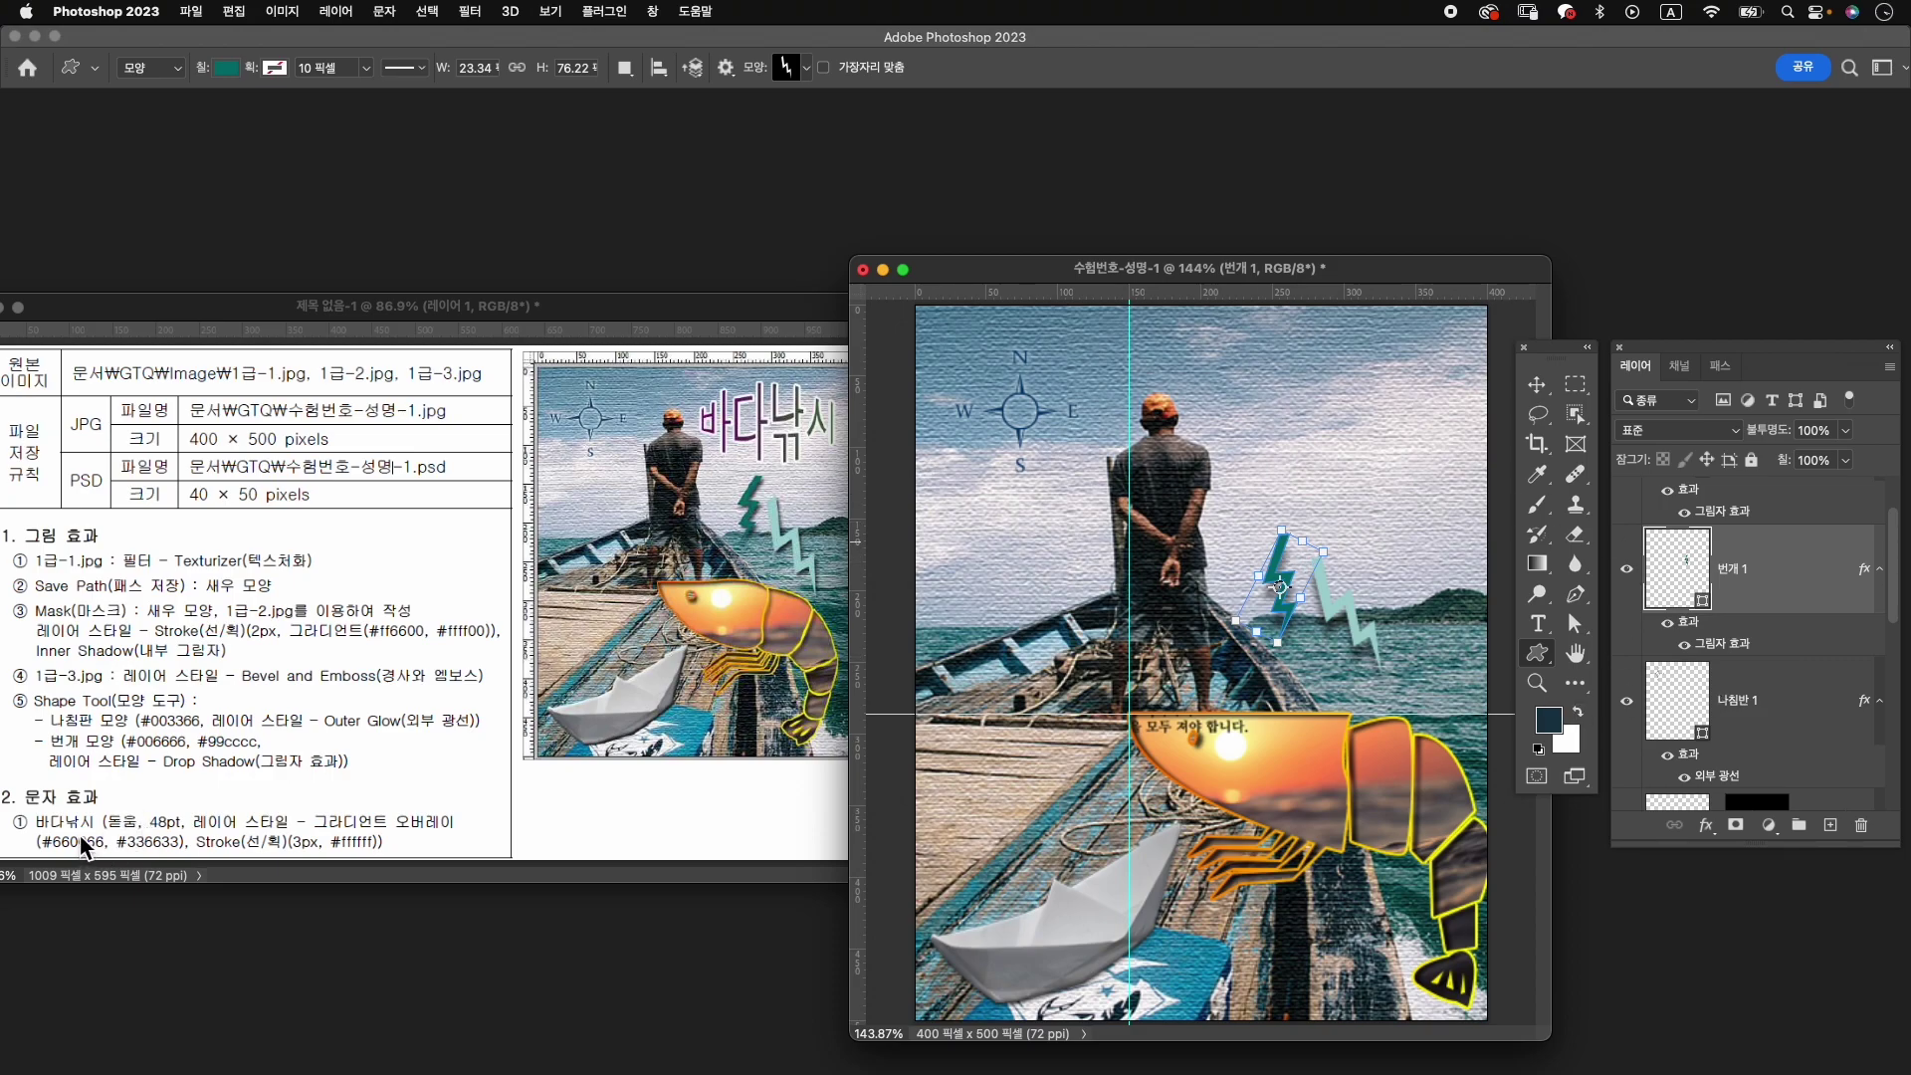
{"action": "key", "text": "super+j"}
Review the drop shadow values in Layer Style, then switch to the Type tool.
{"action": "double_click", "coordinate": [1741, 579]}
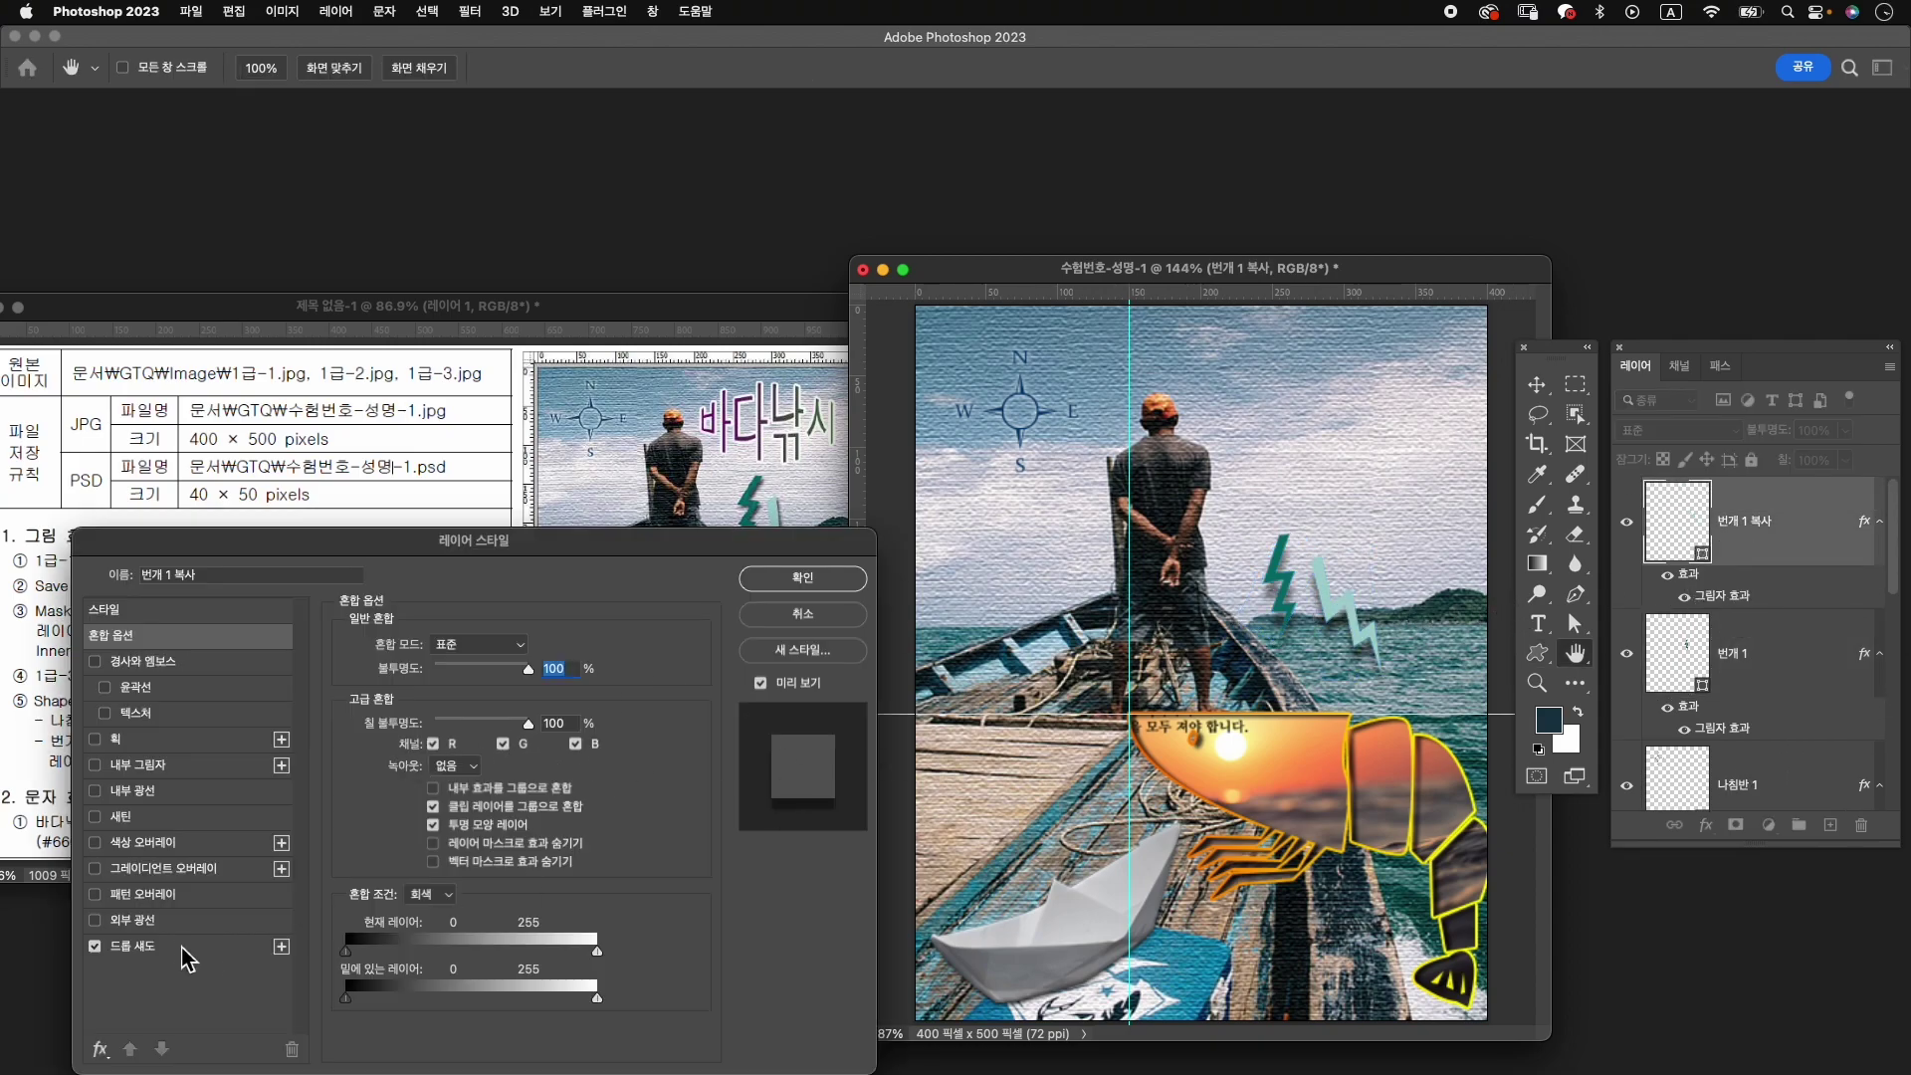
{"action": "left_click", "coordinate": [249, 943]}
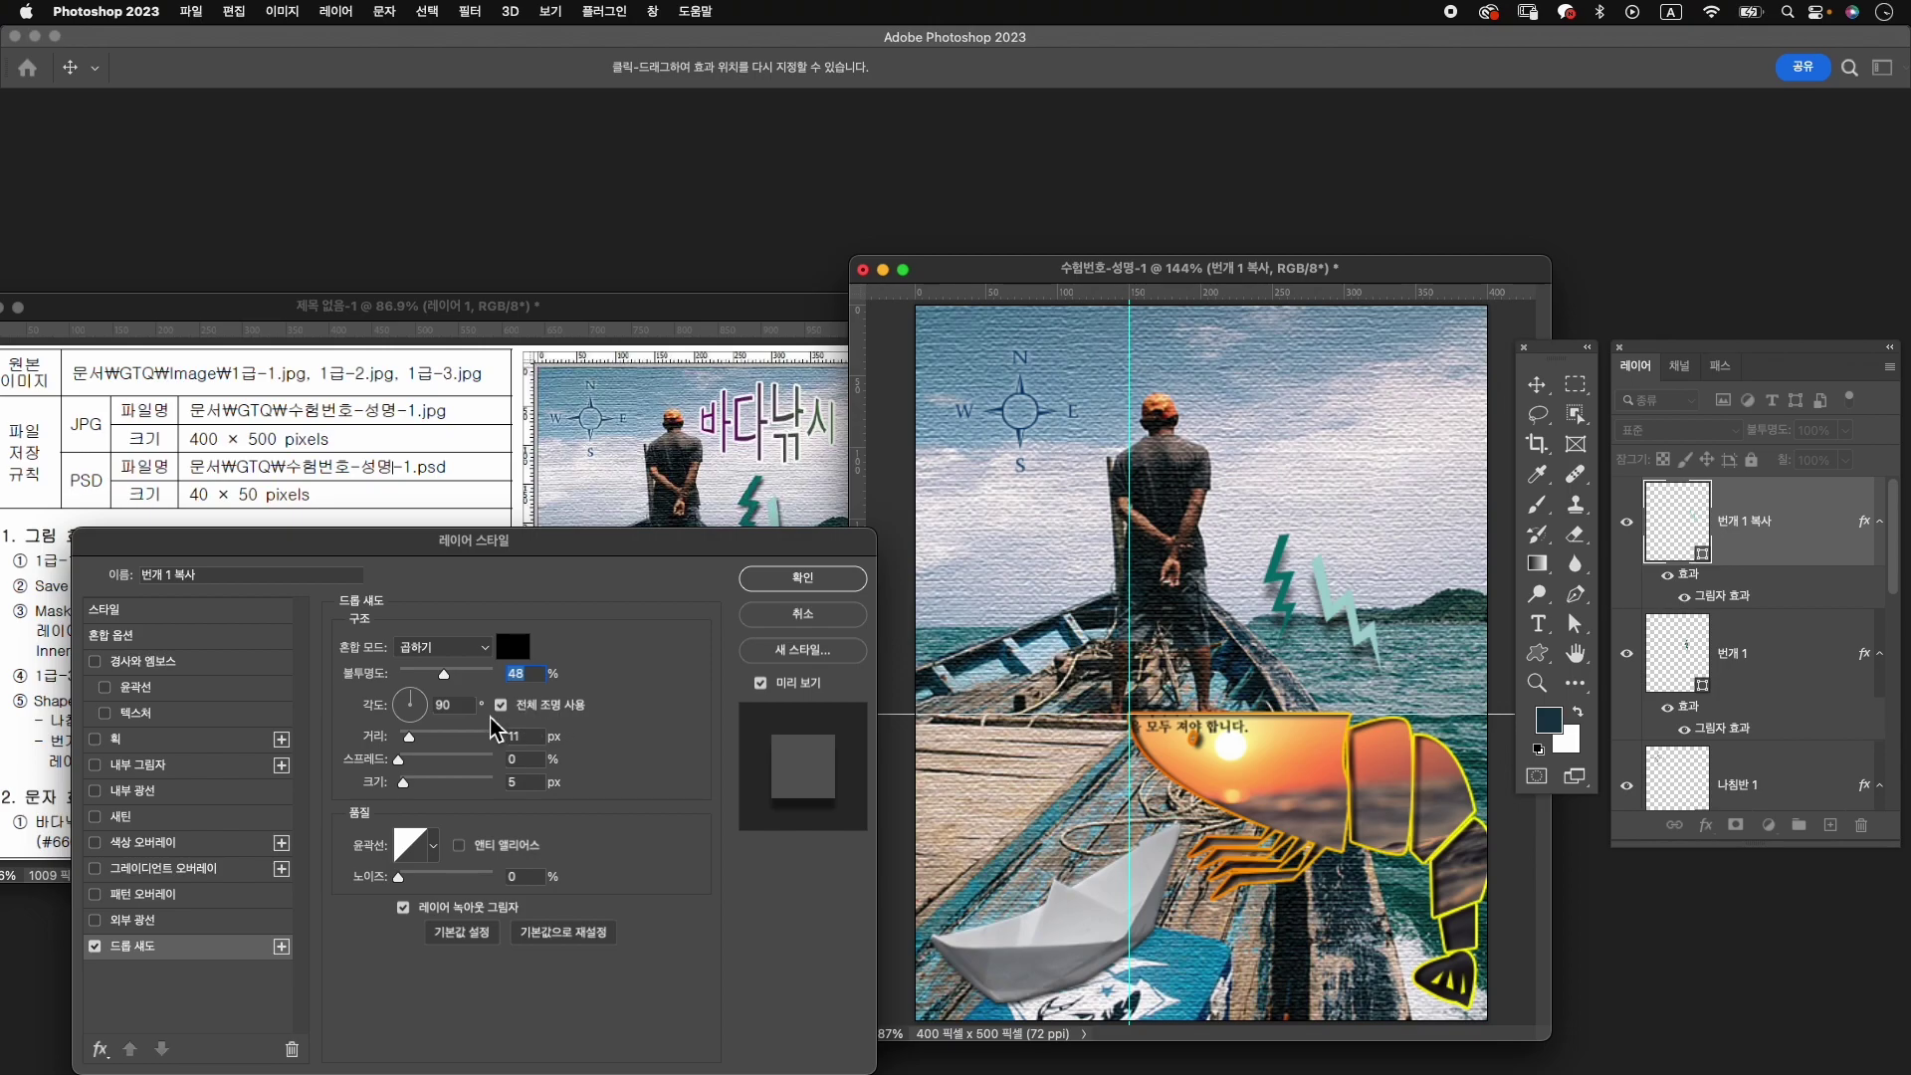
{"action": "left_click", "coordinate": [854, 587]}
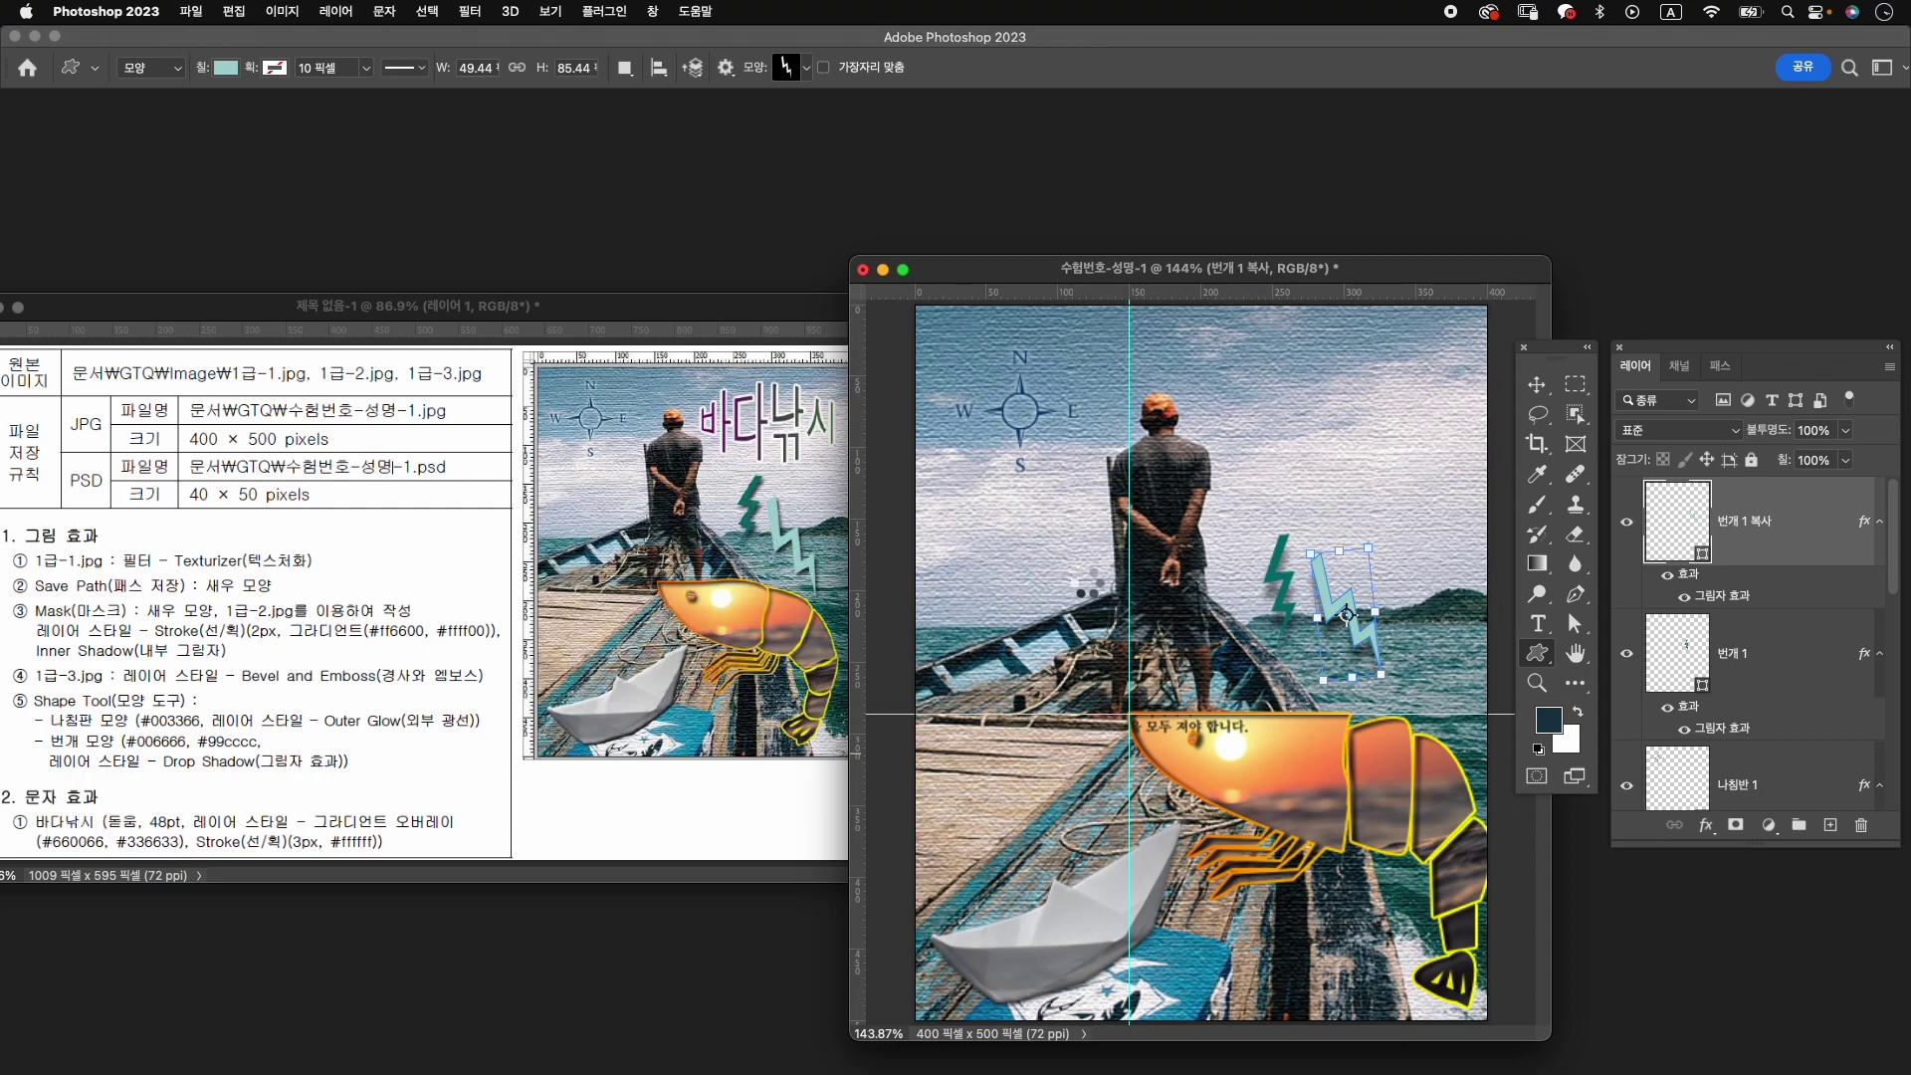
{"action": "key", "text": "t"}
{"action": "right_click", "coordinate": [1553, 630]}
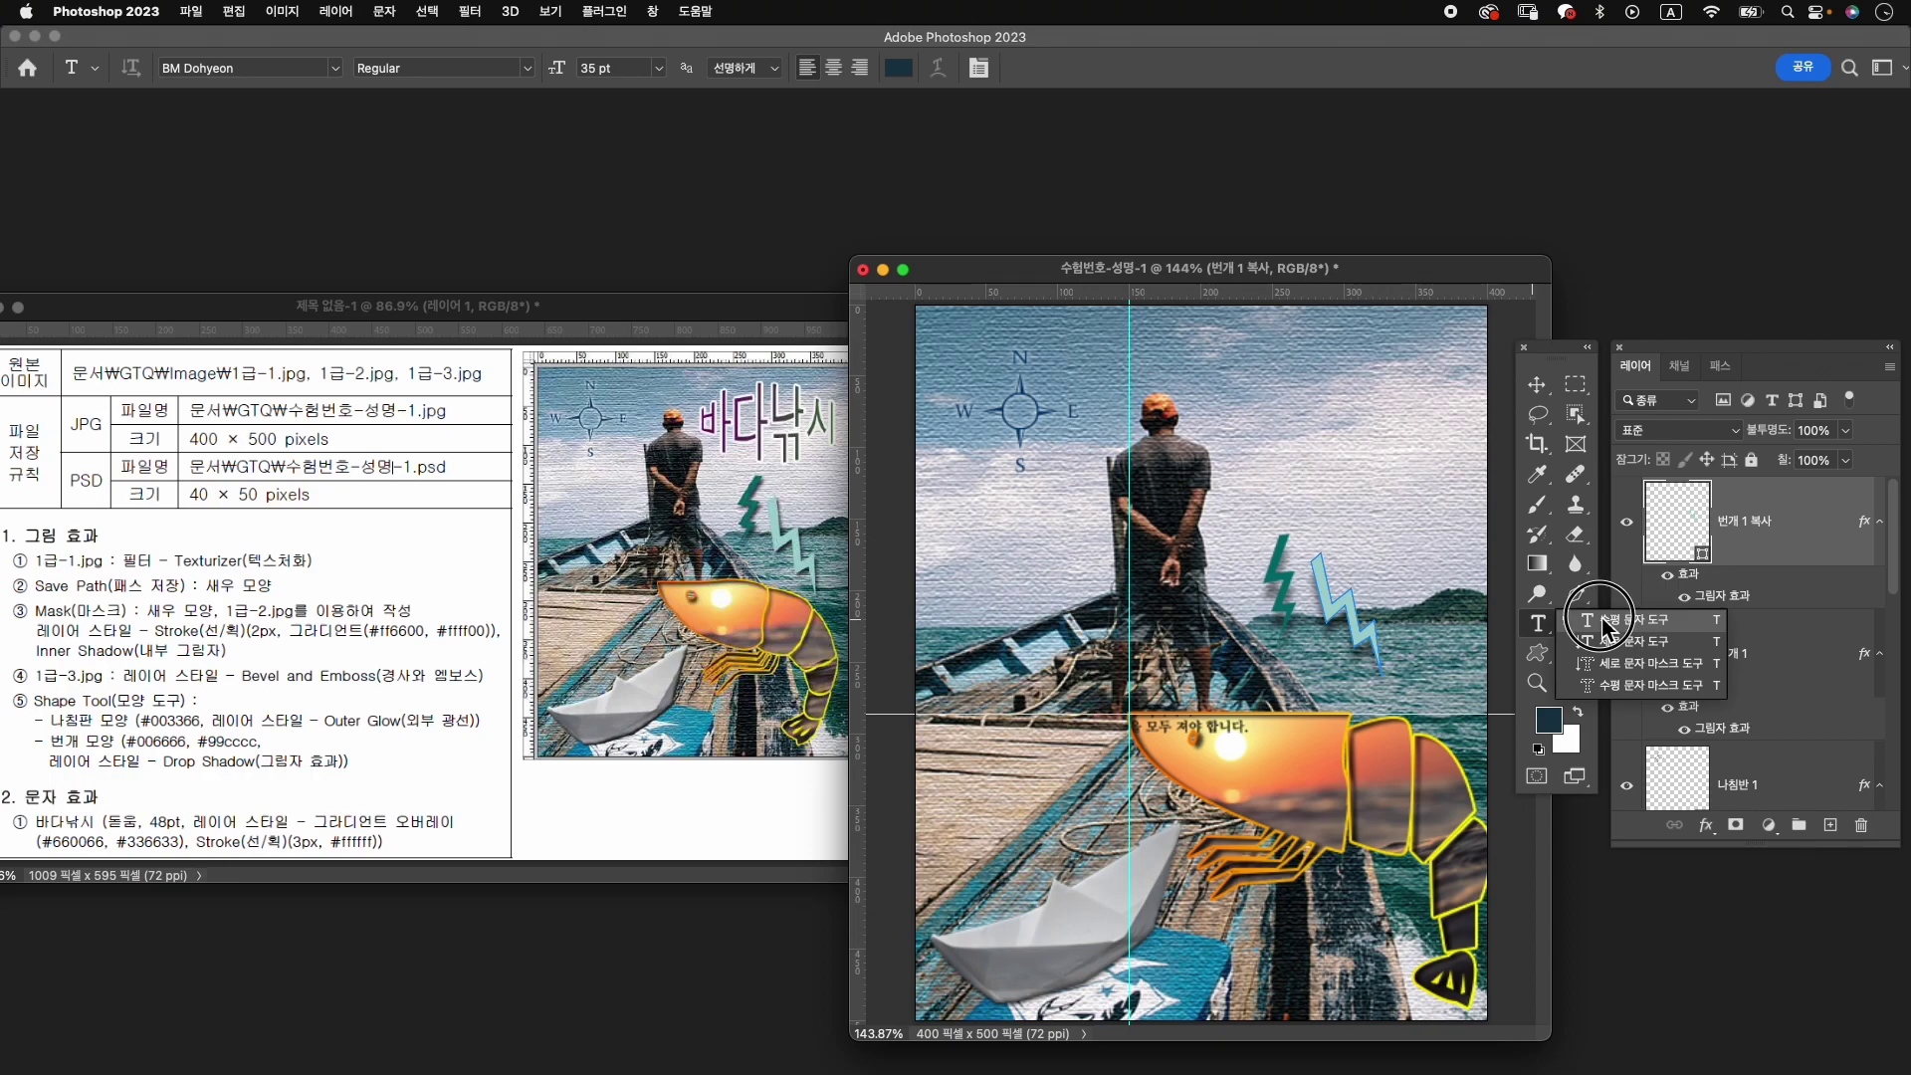
Set the horizontal type font to KoPubWorldDotum_Pro Medium.
{"action": "left_click", "coordinate": [1632, 619]}
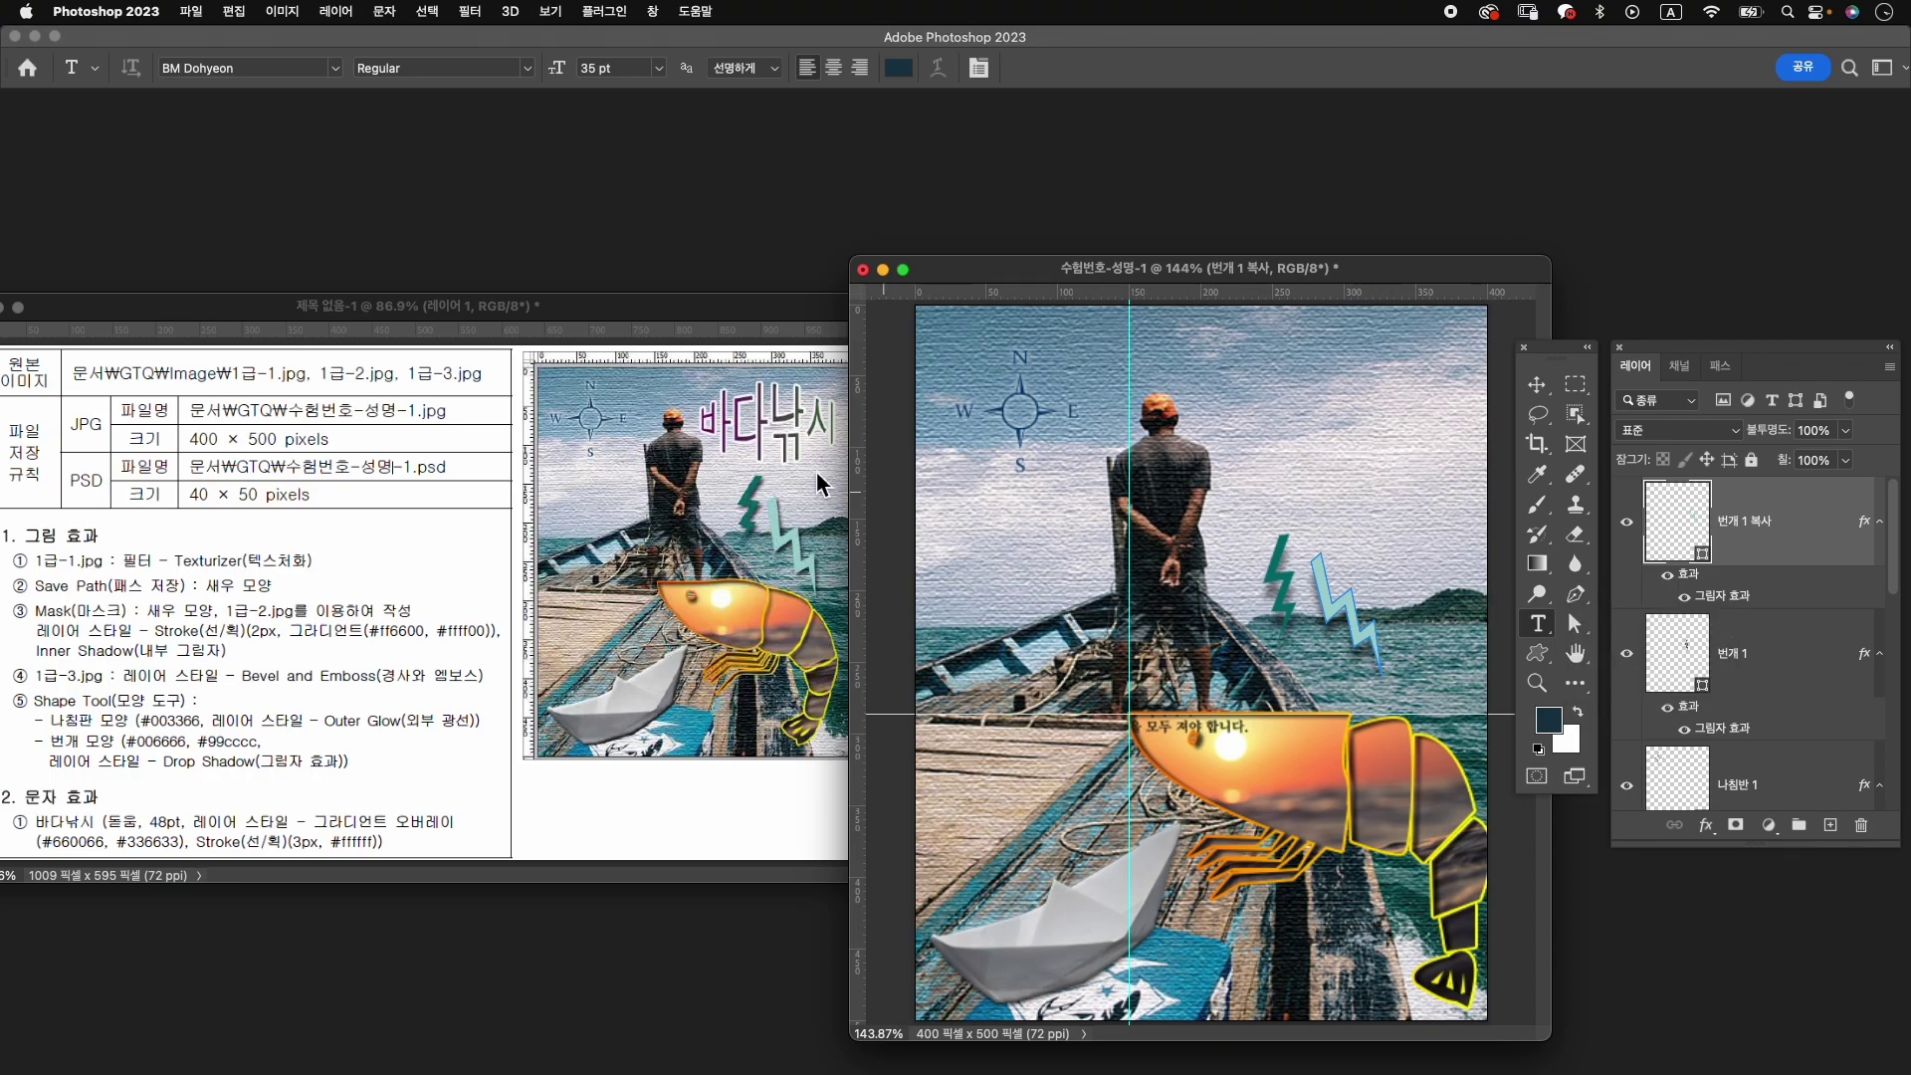
{"action": "left_click", "coordinate": [273, 67]}
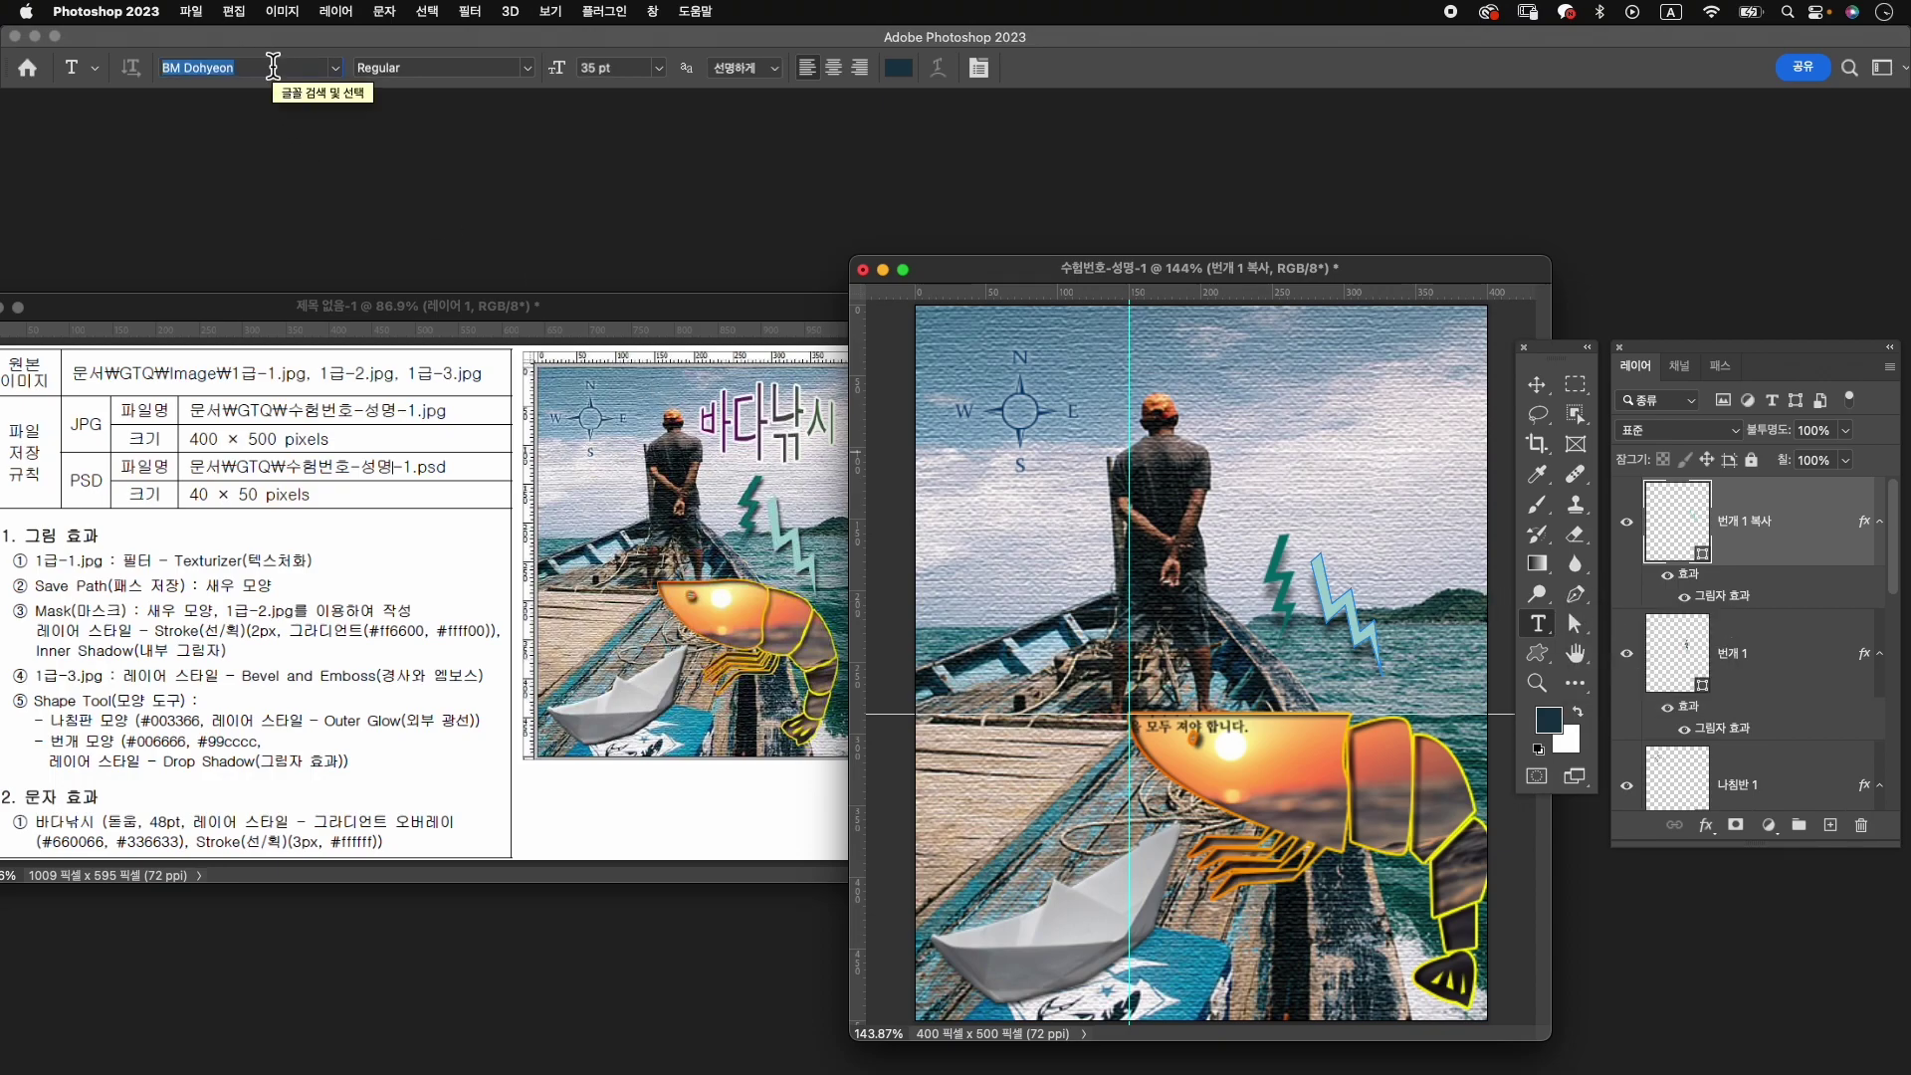
{"action": "type", "text": "dot"}
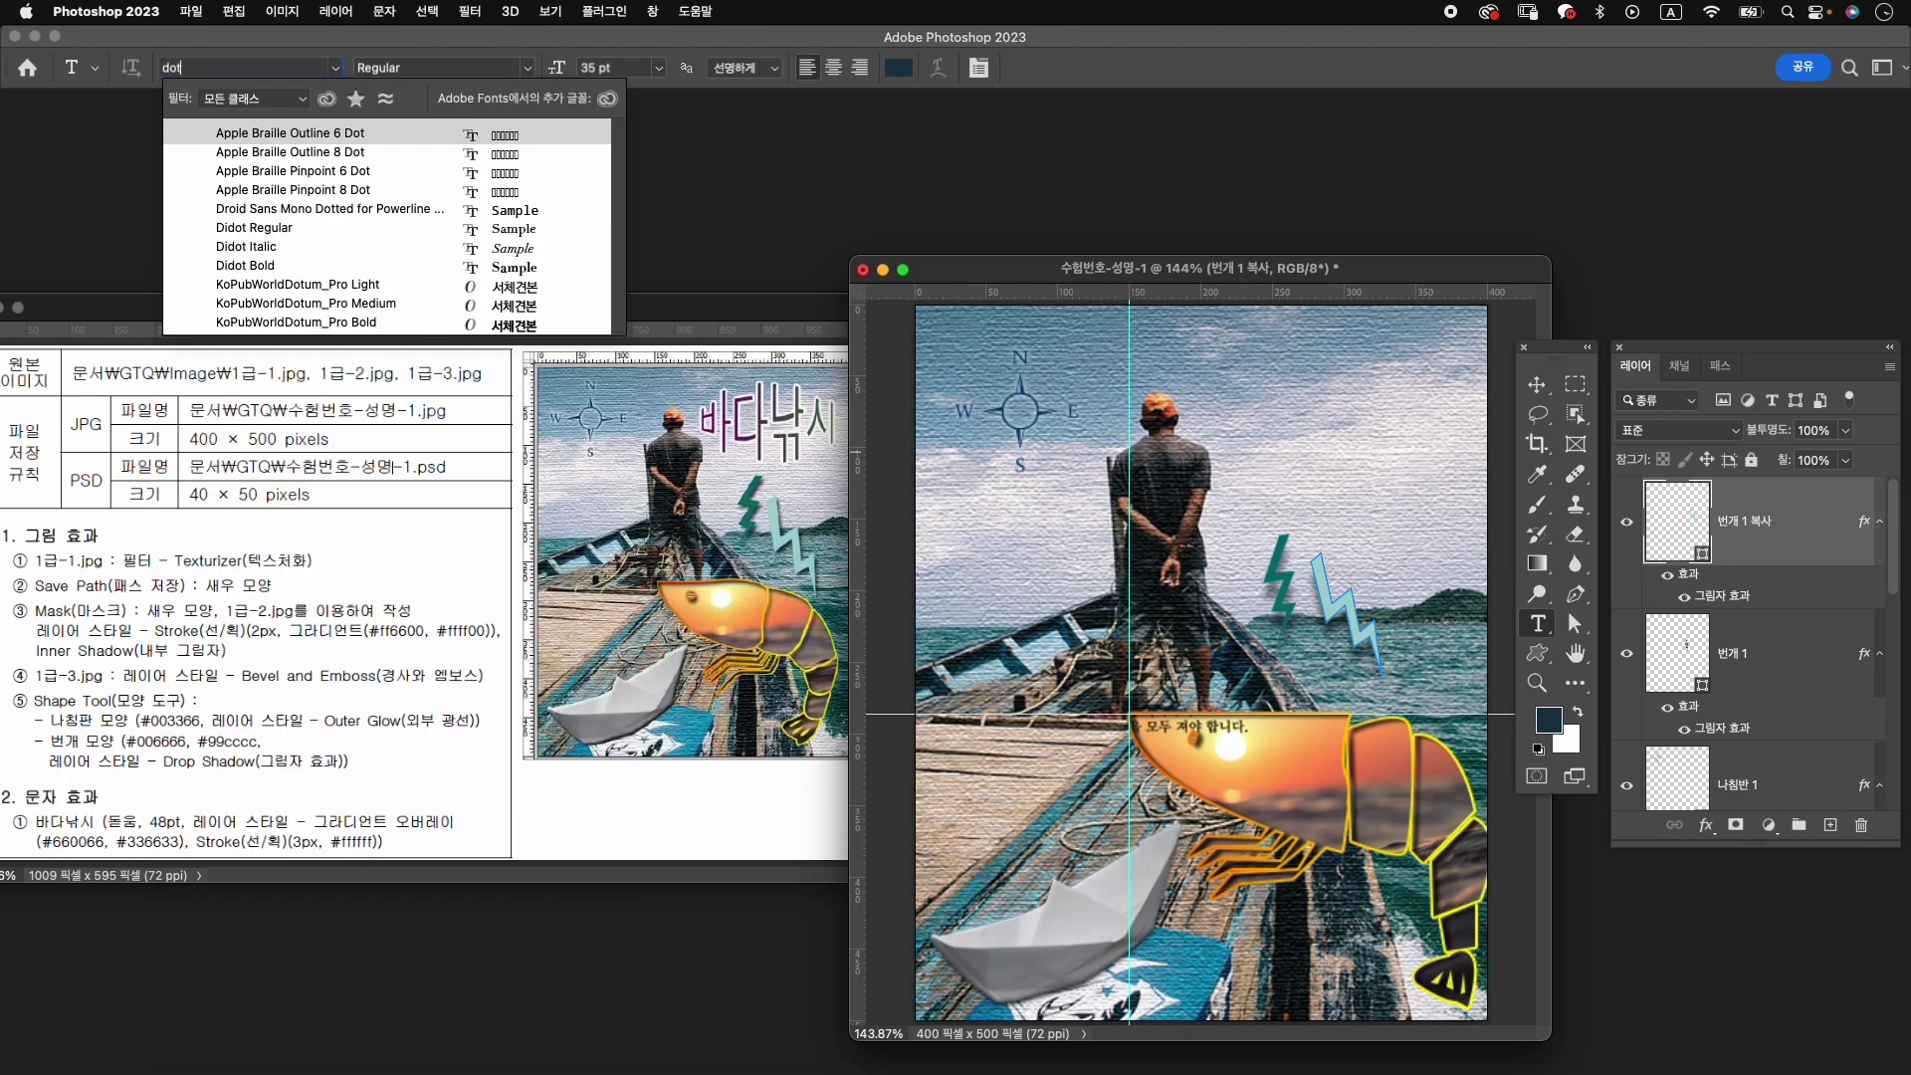
{"action": "left_click", "coordinate": [437, 302]}
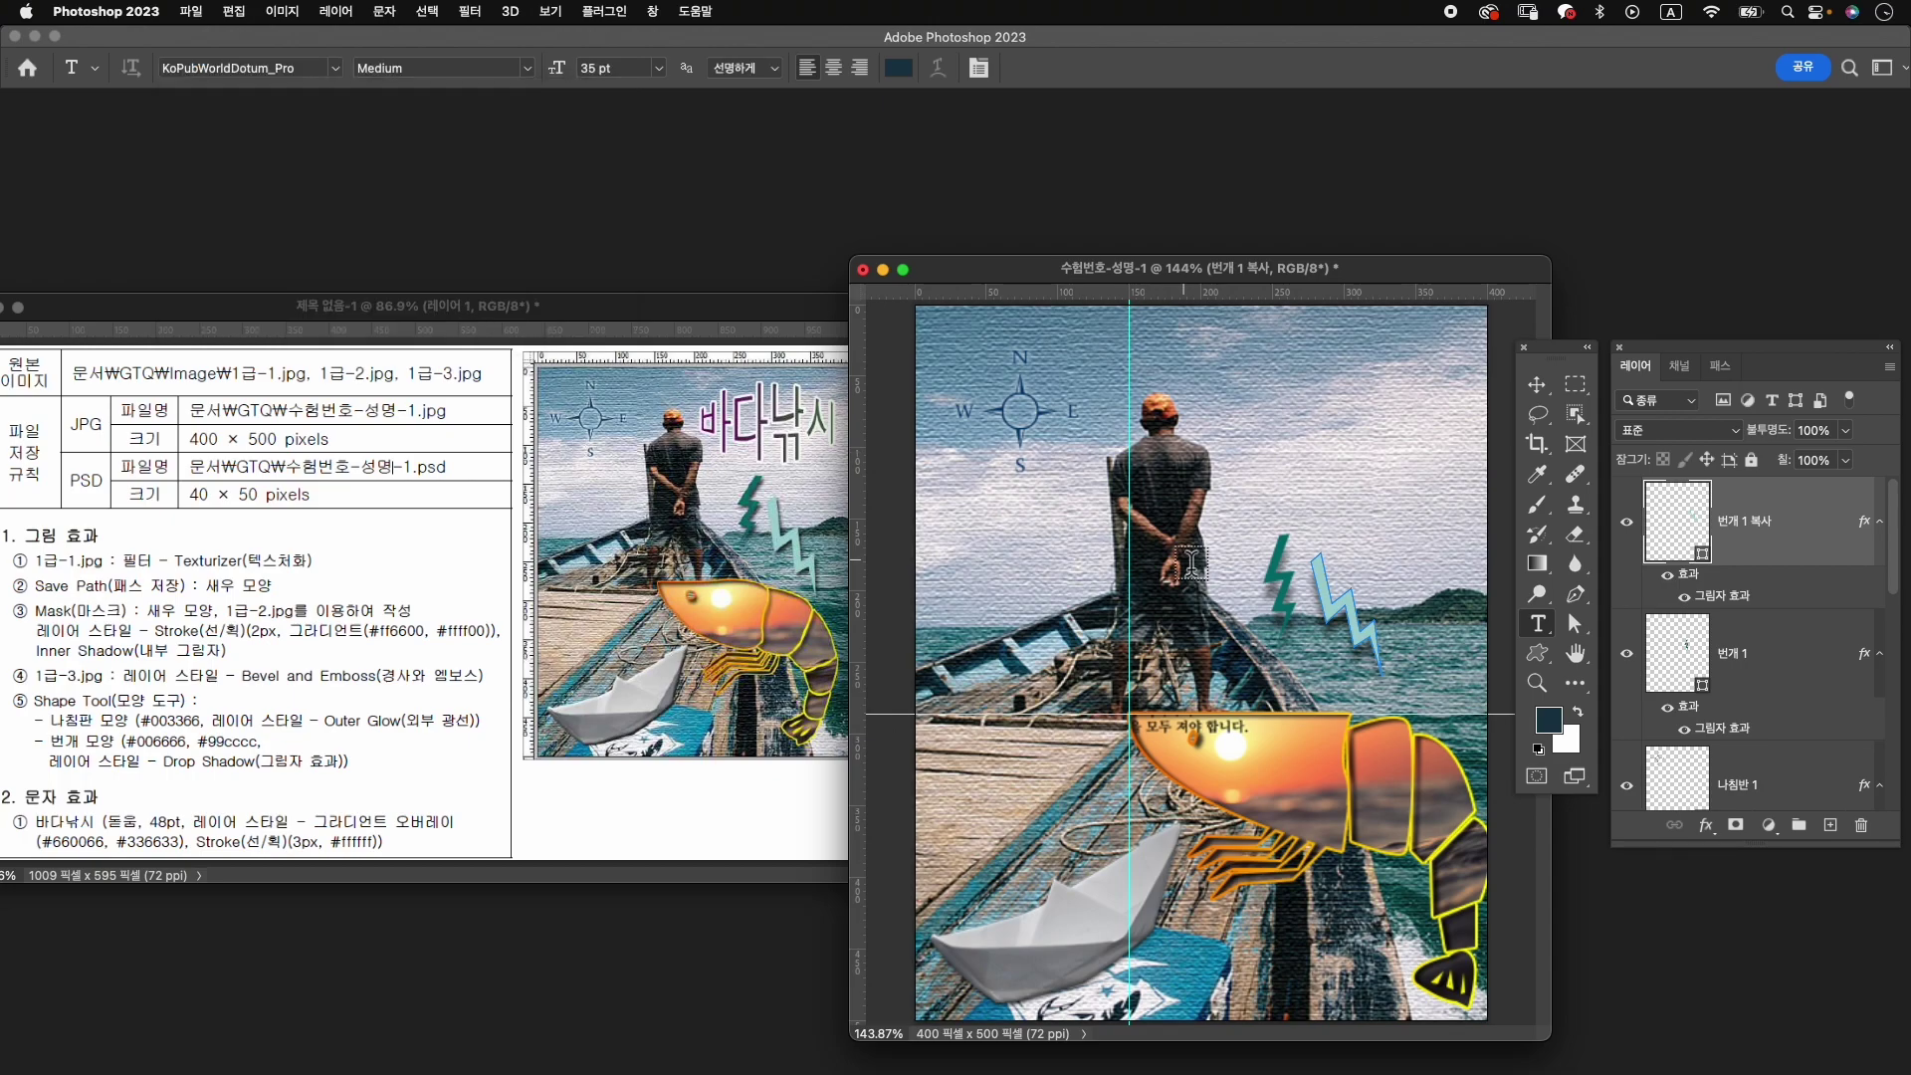
Type 바다낚시 near the top right at 48 pt and commit it.
{"action": "left_click", "coordinate": [1223, 396]}
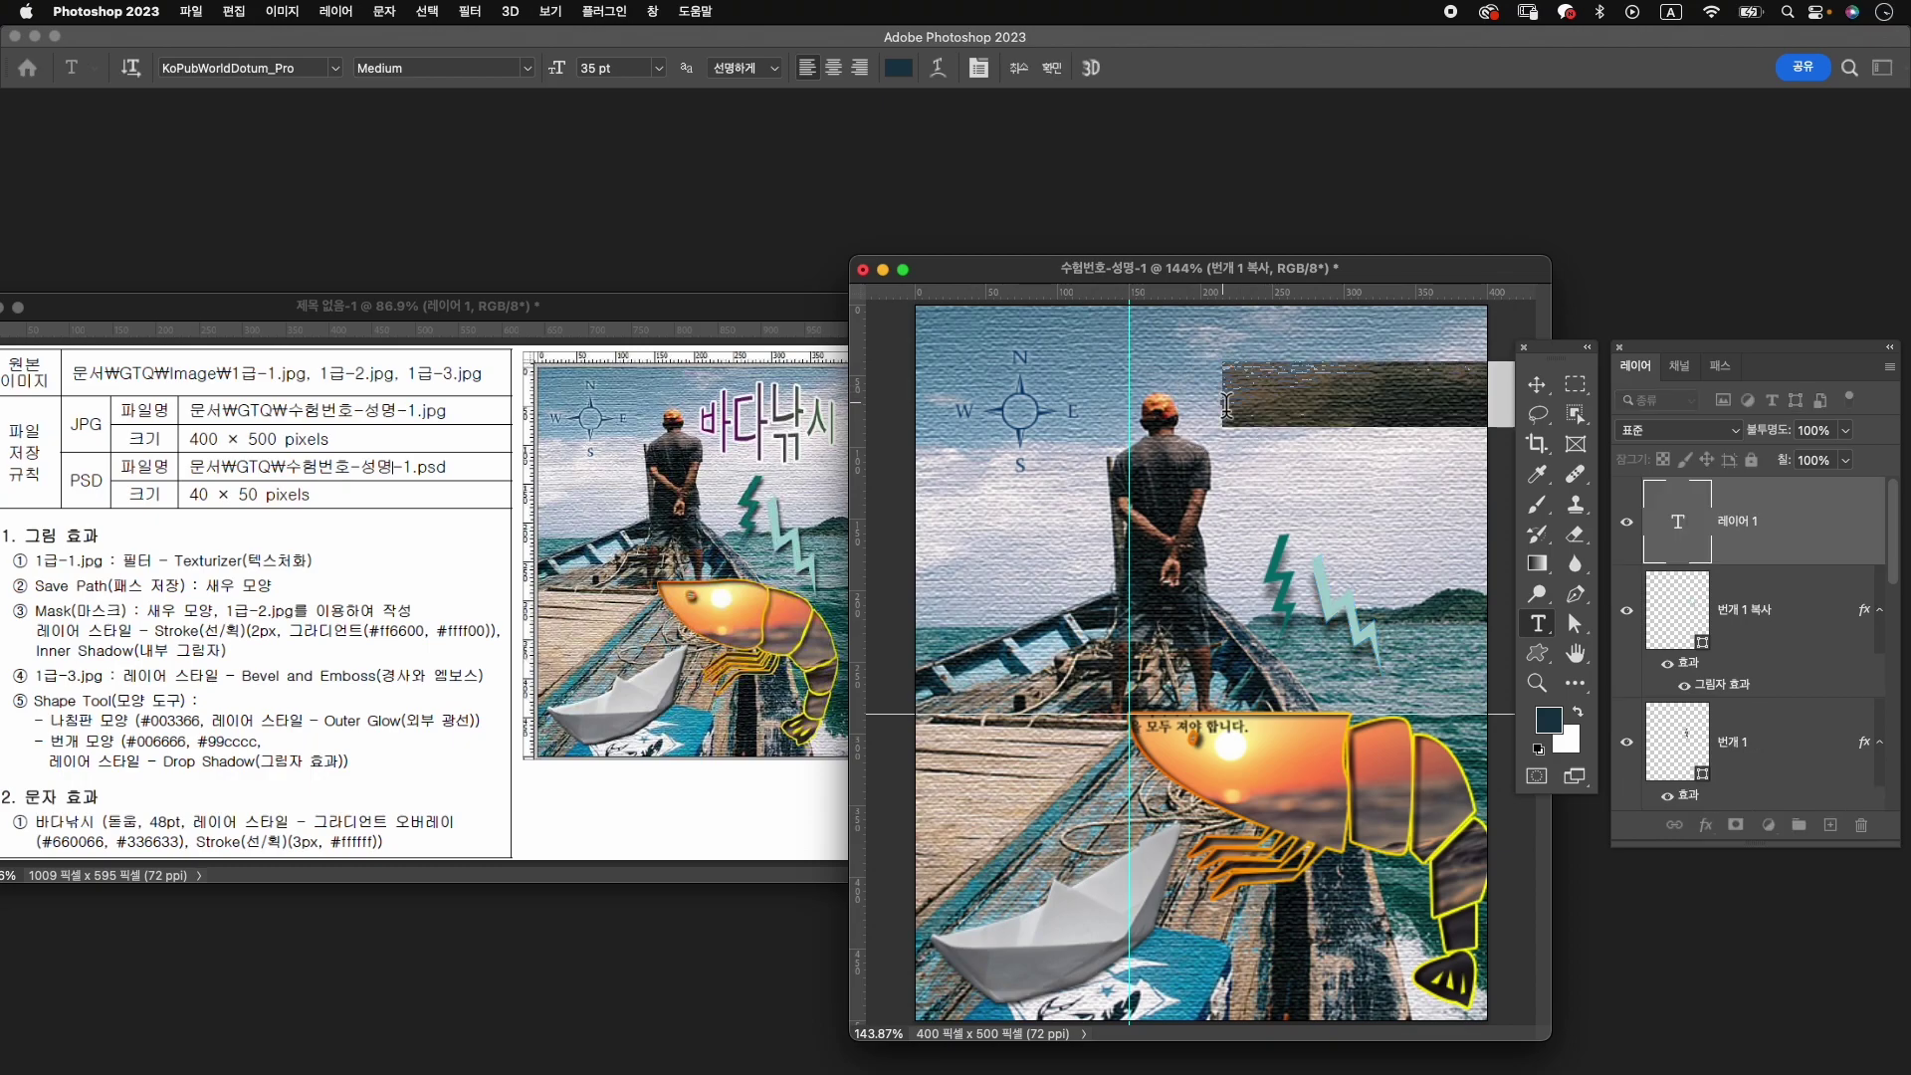
{"action": "type", "text": "바다"}
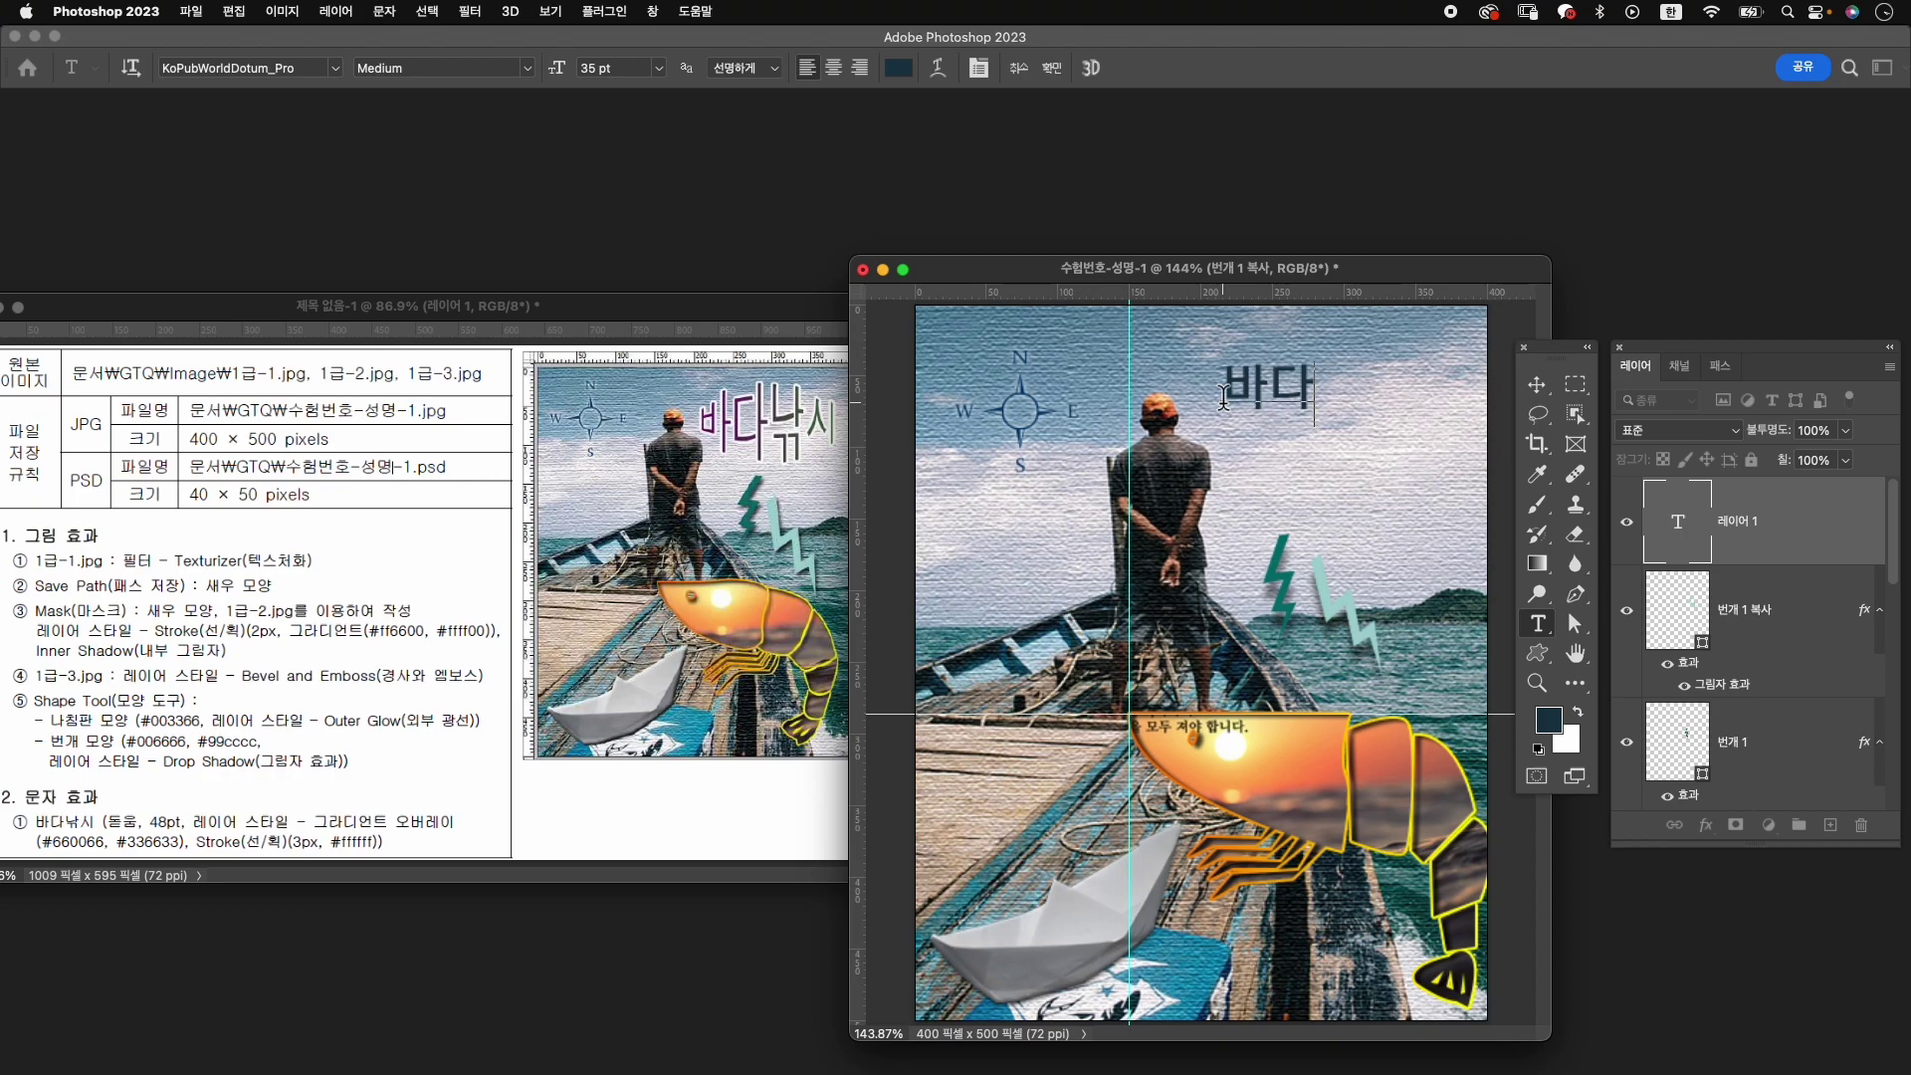
{"action": "type", "text": "낚시"}
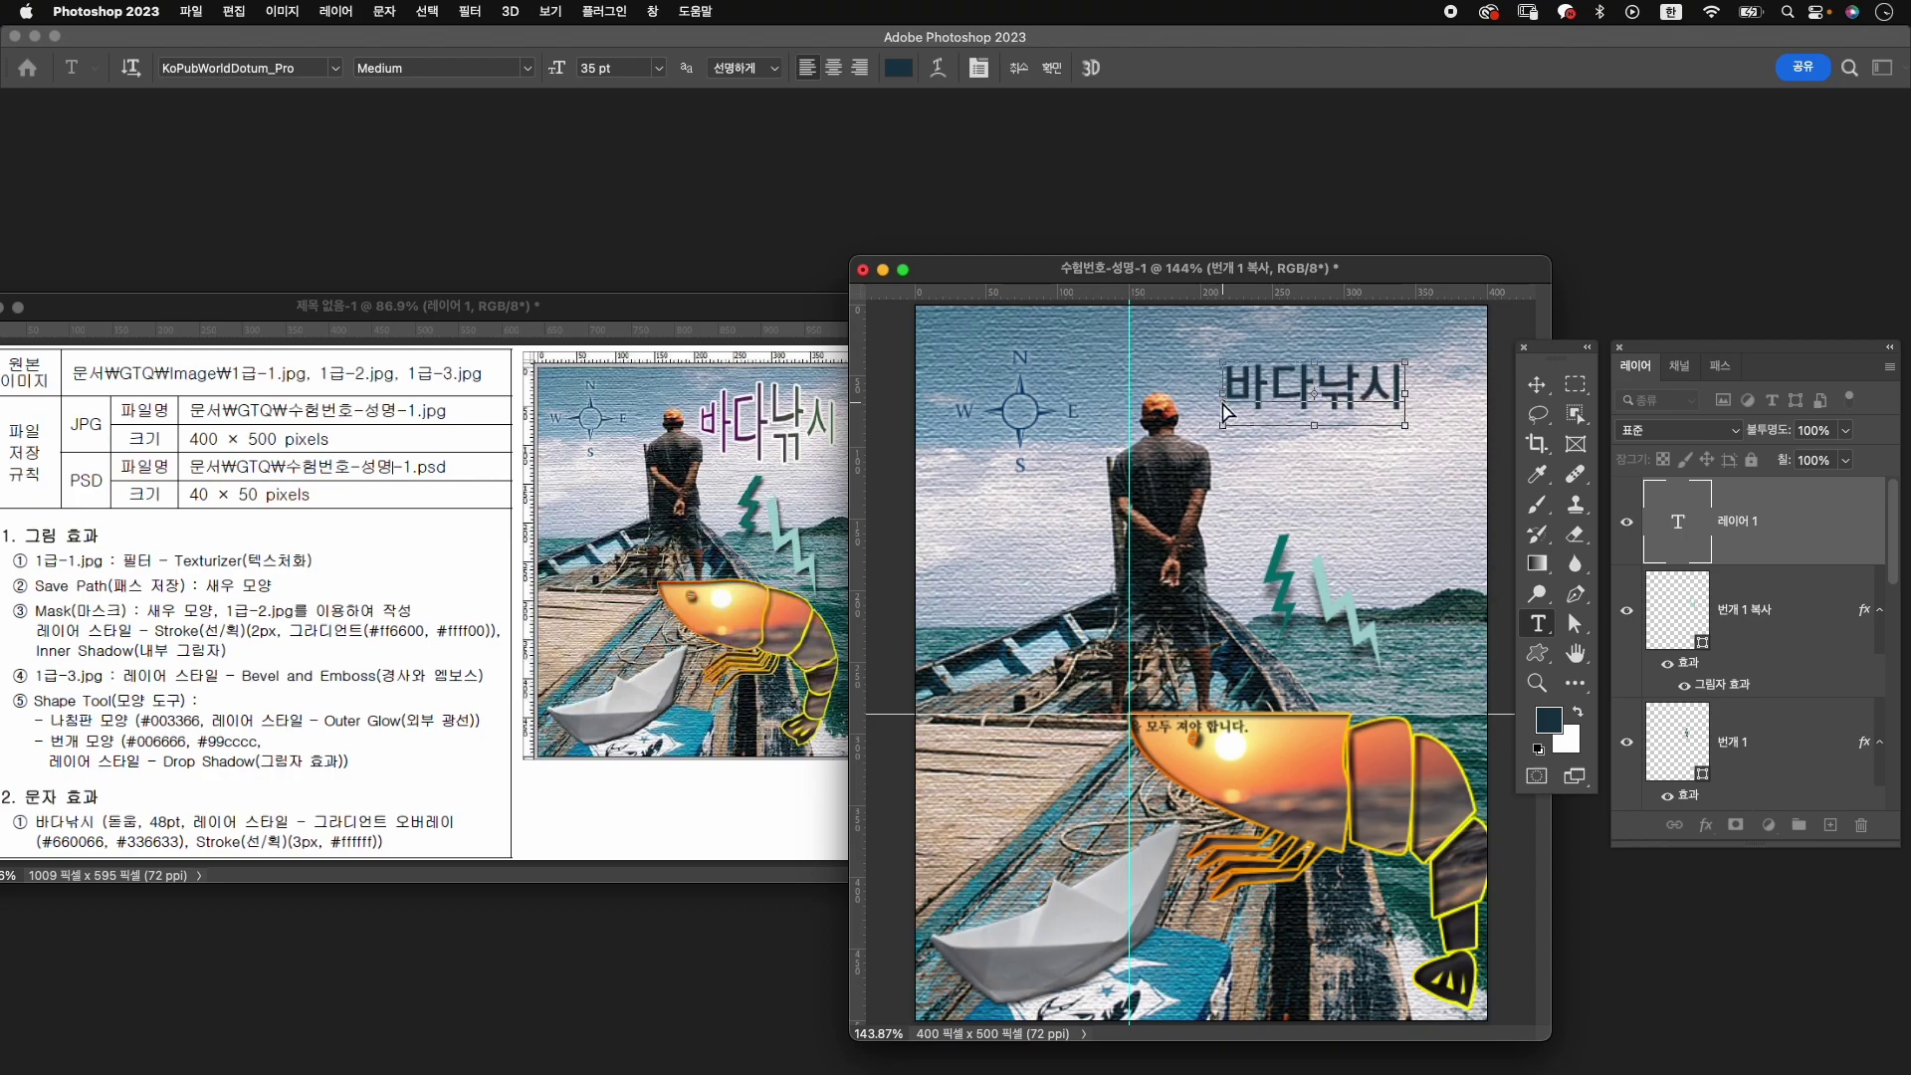
{"action": "key", "text": "ctrl+a"}
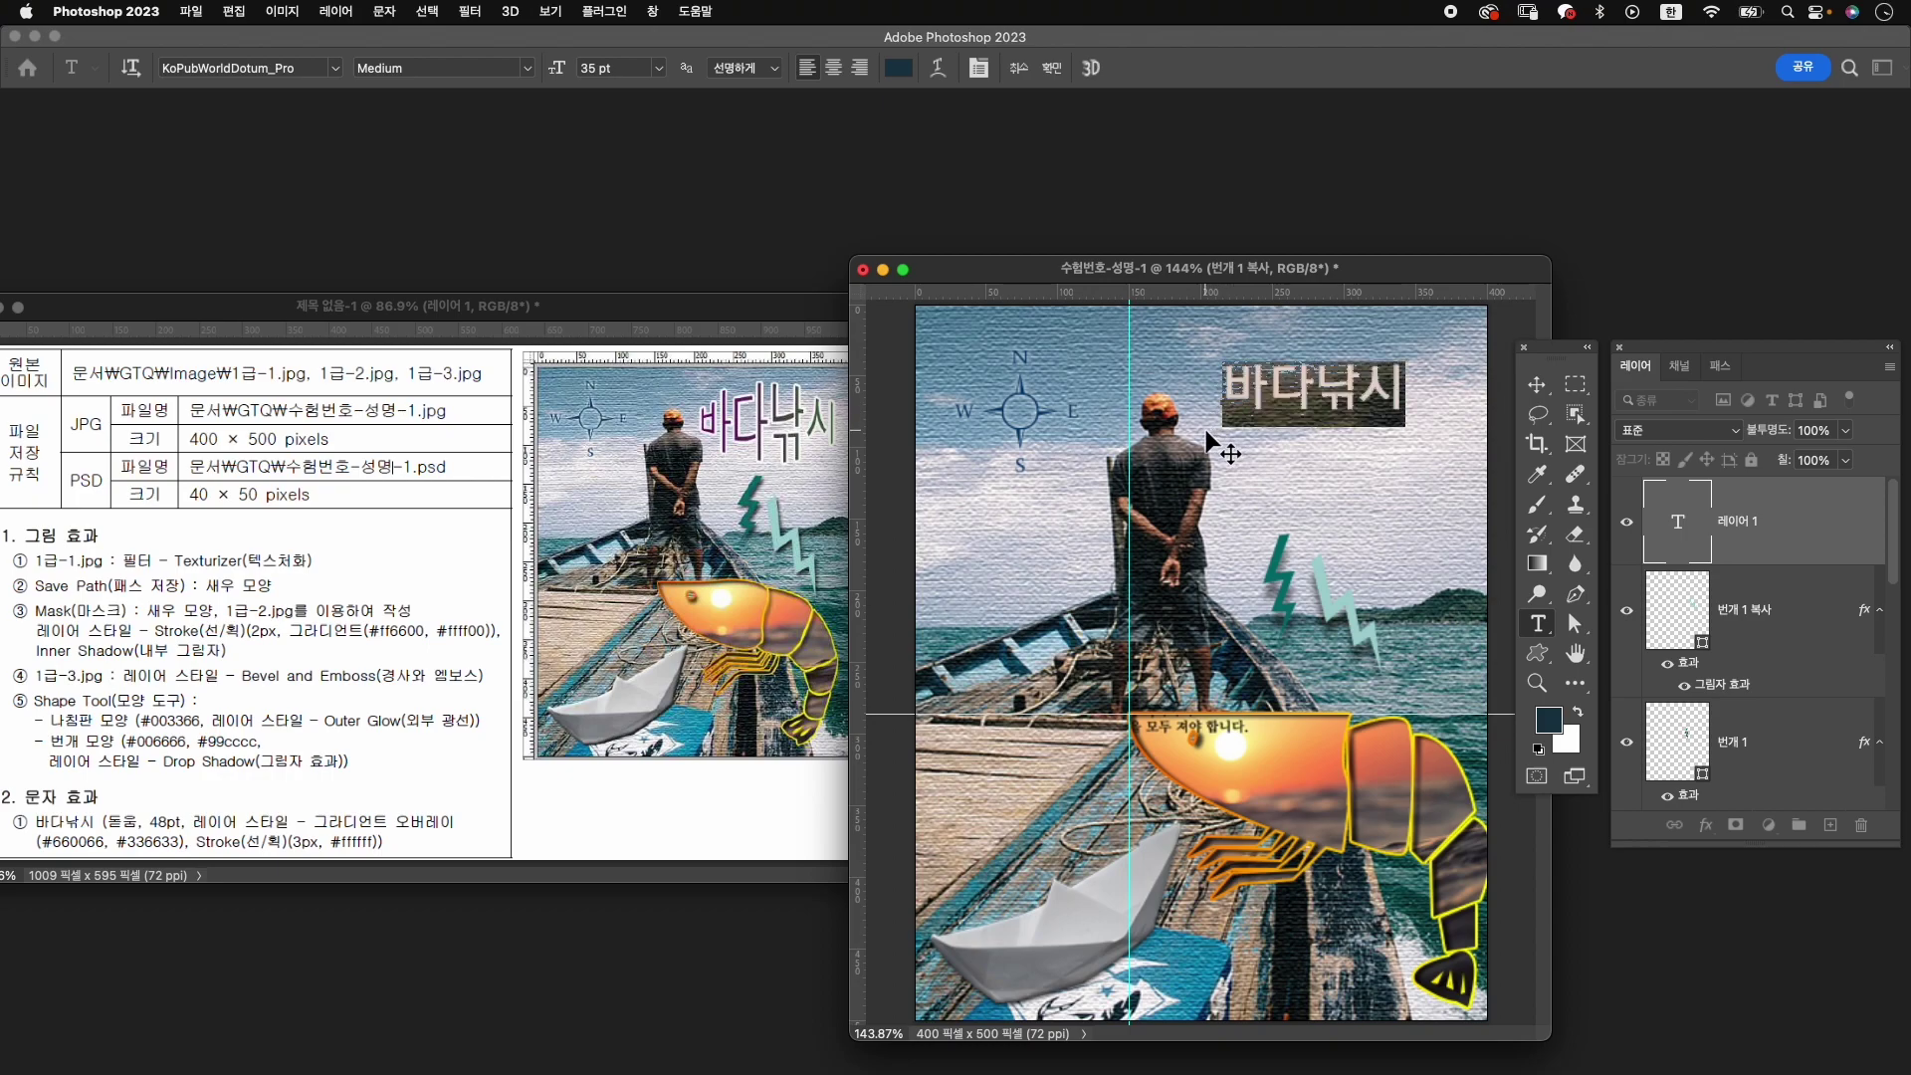
{"action": "key", "text": "ctrl+t"}
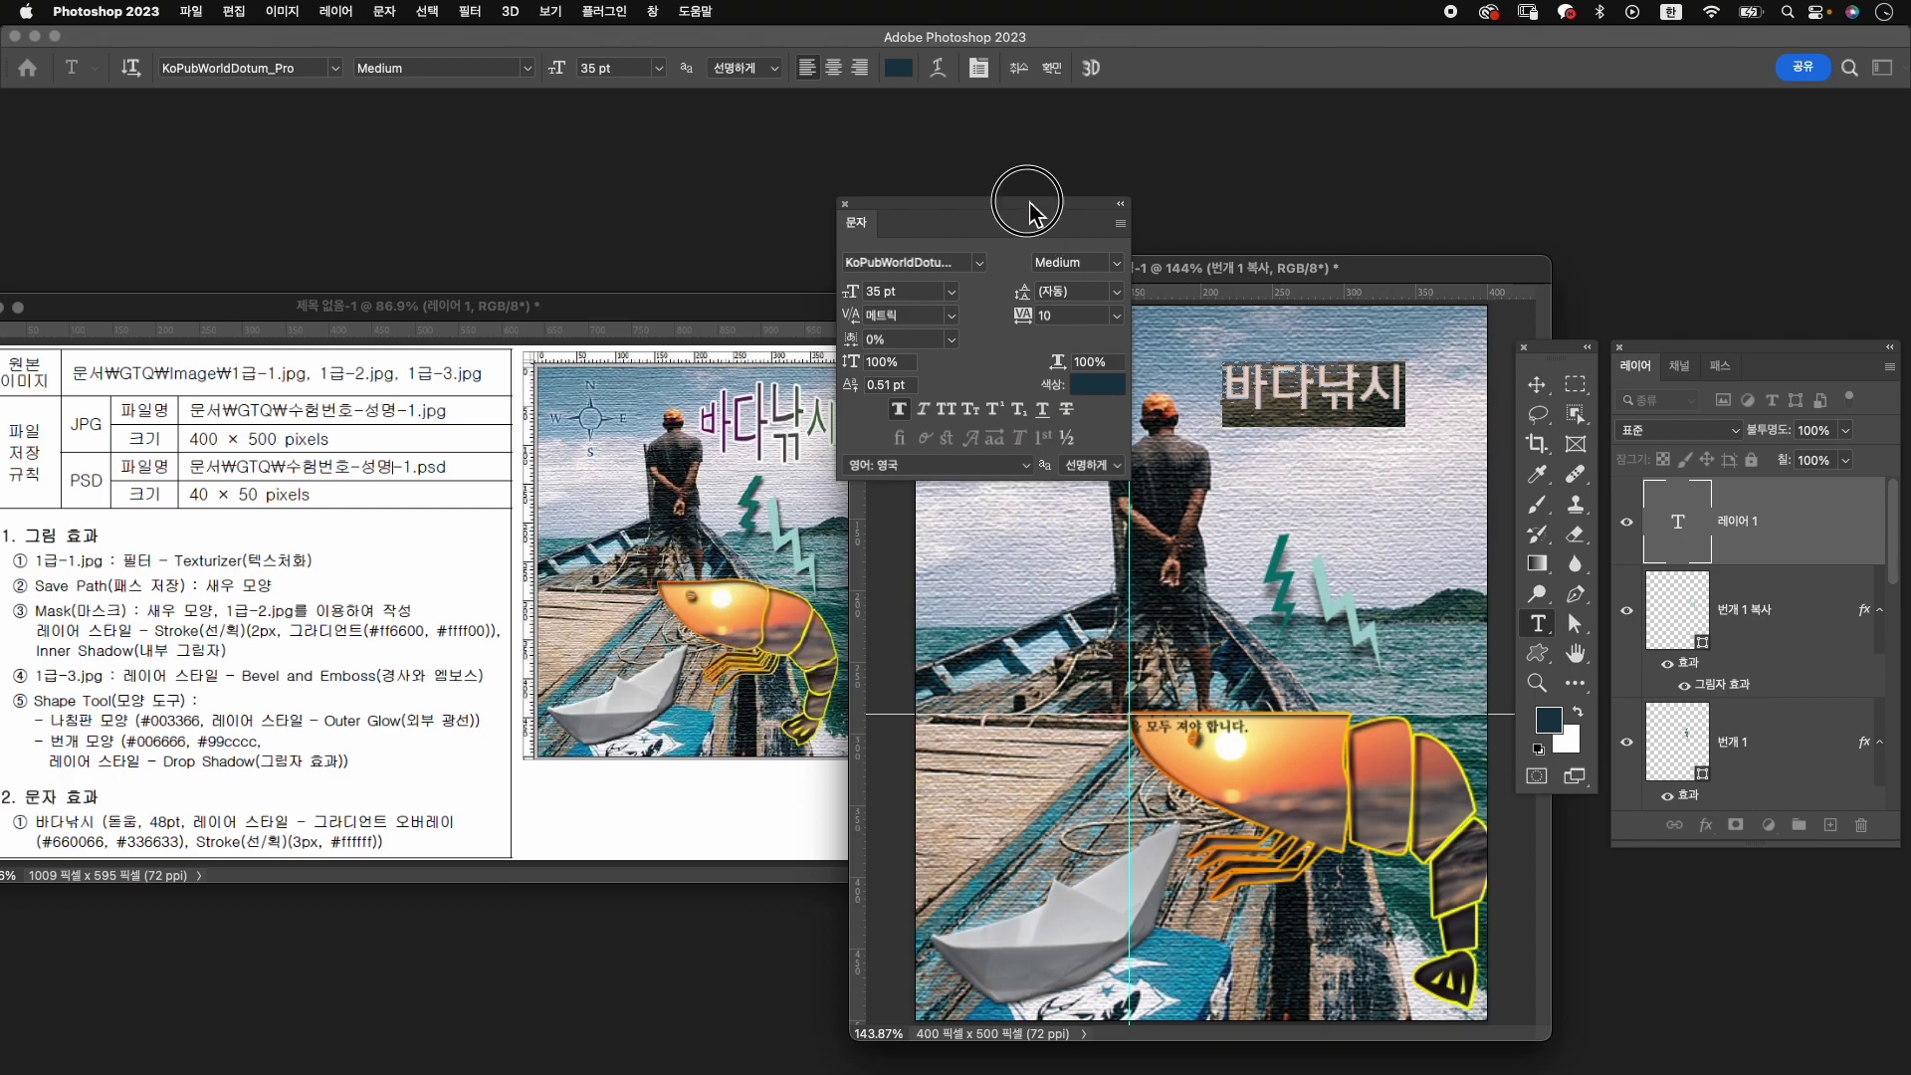
{"action": "left_click_drag", "start_coordinate": [1032, 202], "coordinate": [910, 229]}
{"action": "left_click", "coordinate": [764, 319]}
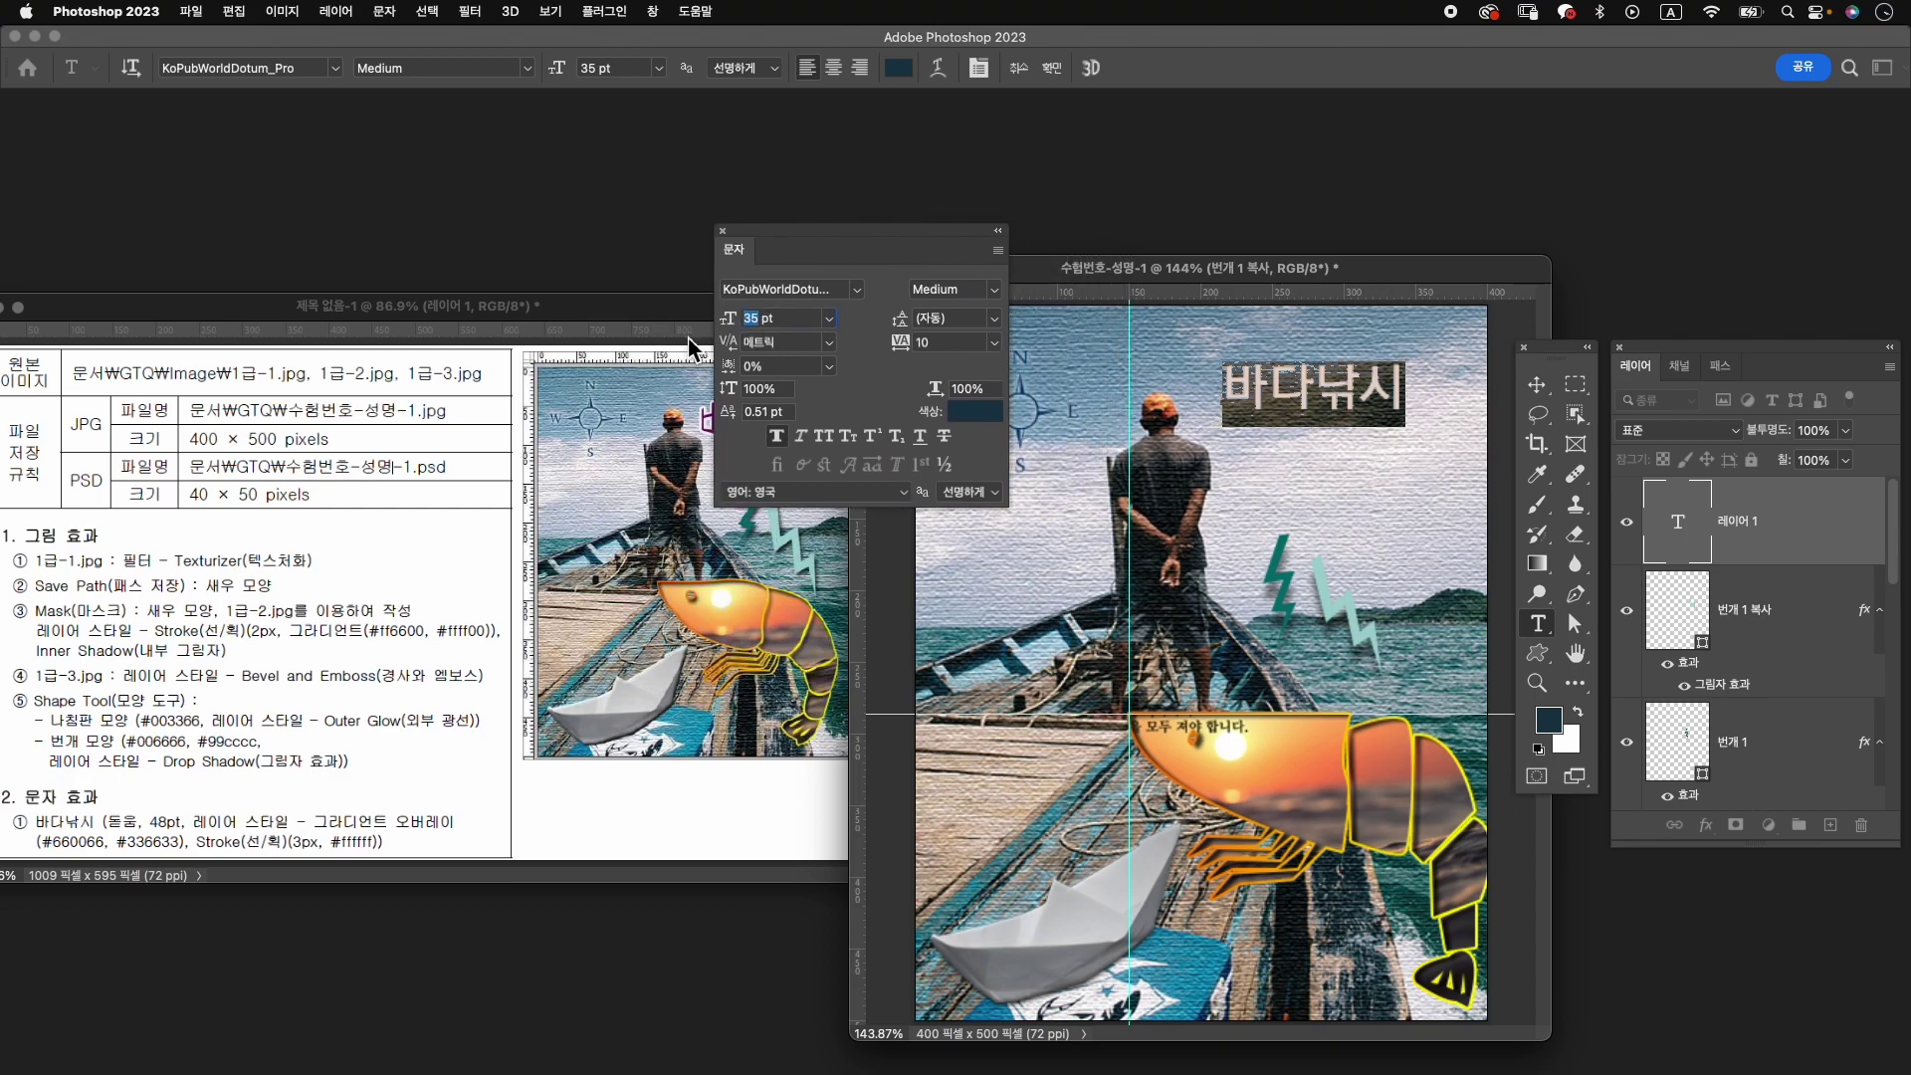
{"action": "type", "text": "48"}
{"action": "key", "text": "Return"}
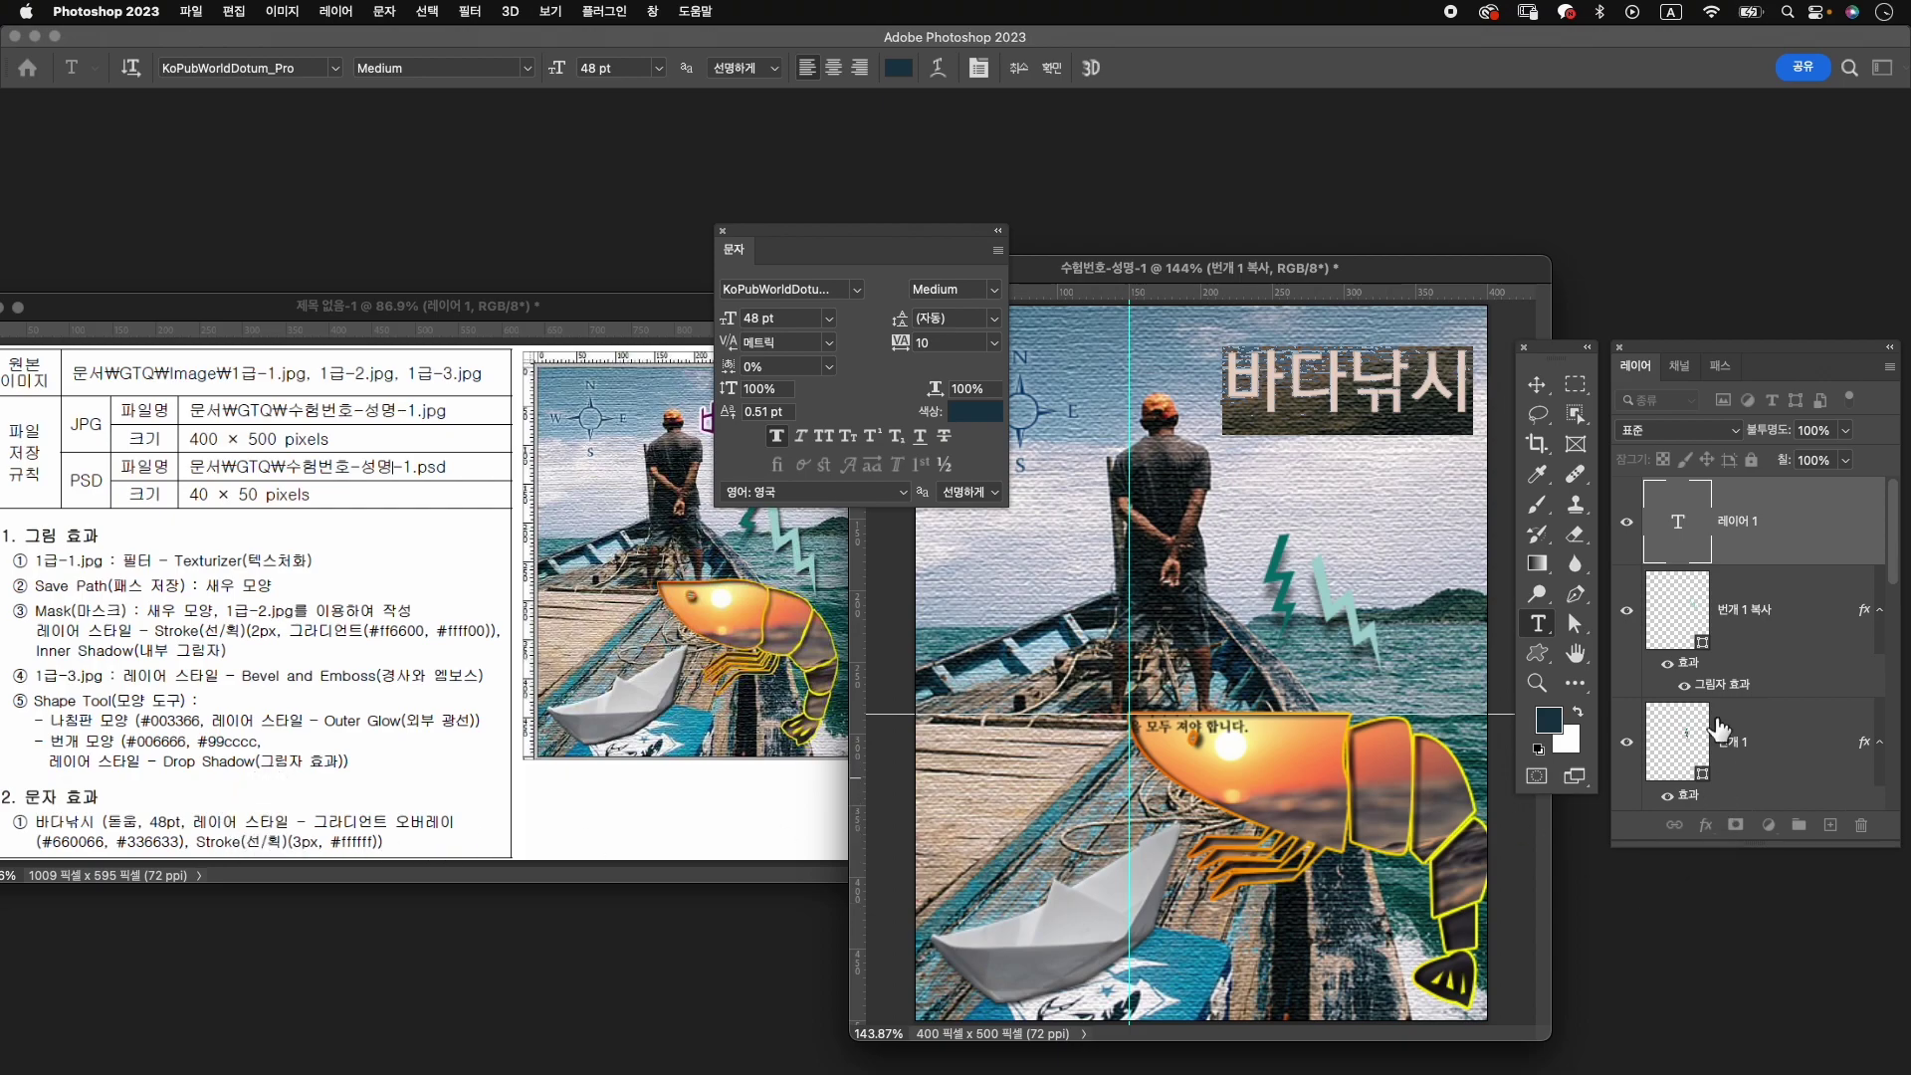
{"action": "left_click", "coordinate": [1052, 68]}
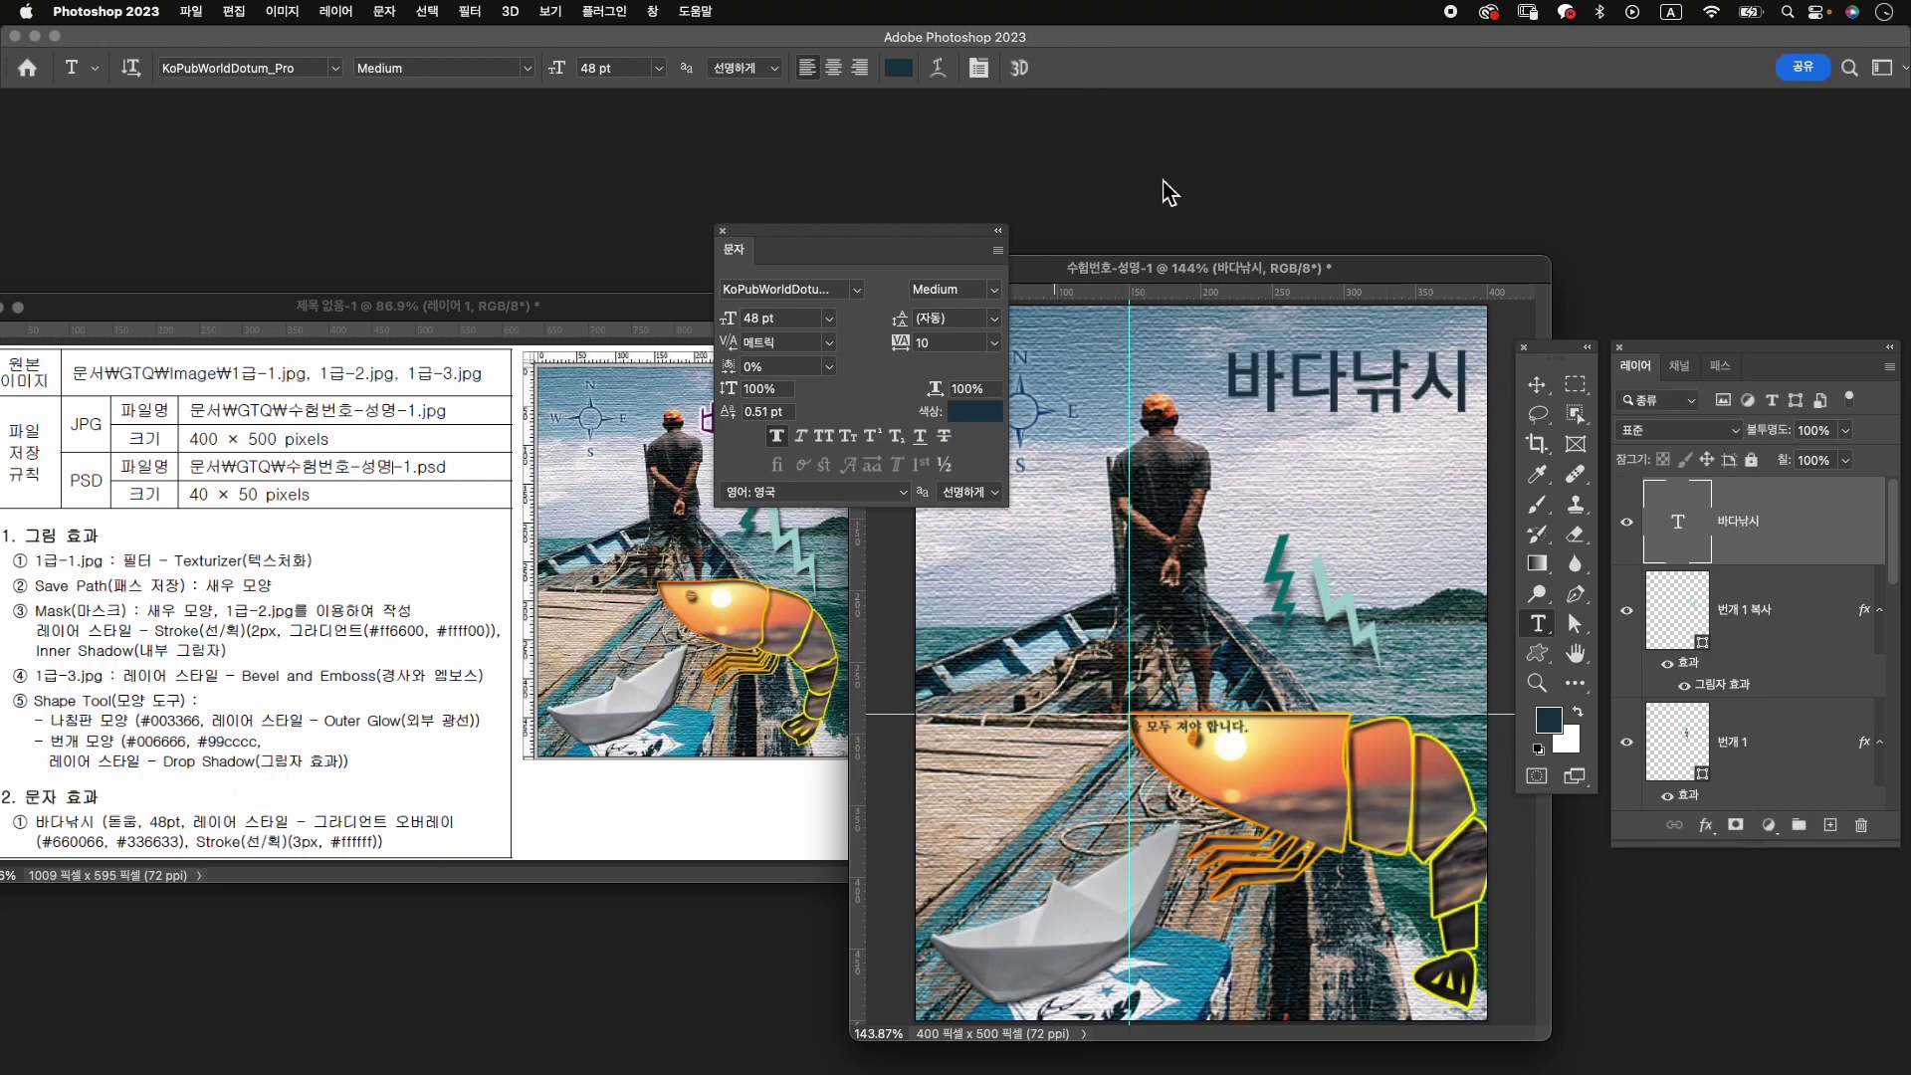
Add a Gradient Overlay running from #660066 purple to #336633 green.
{"action": "left_click", "coordinate": [1707, 826]}
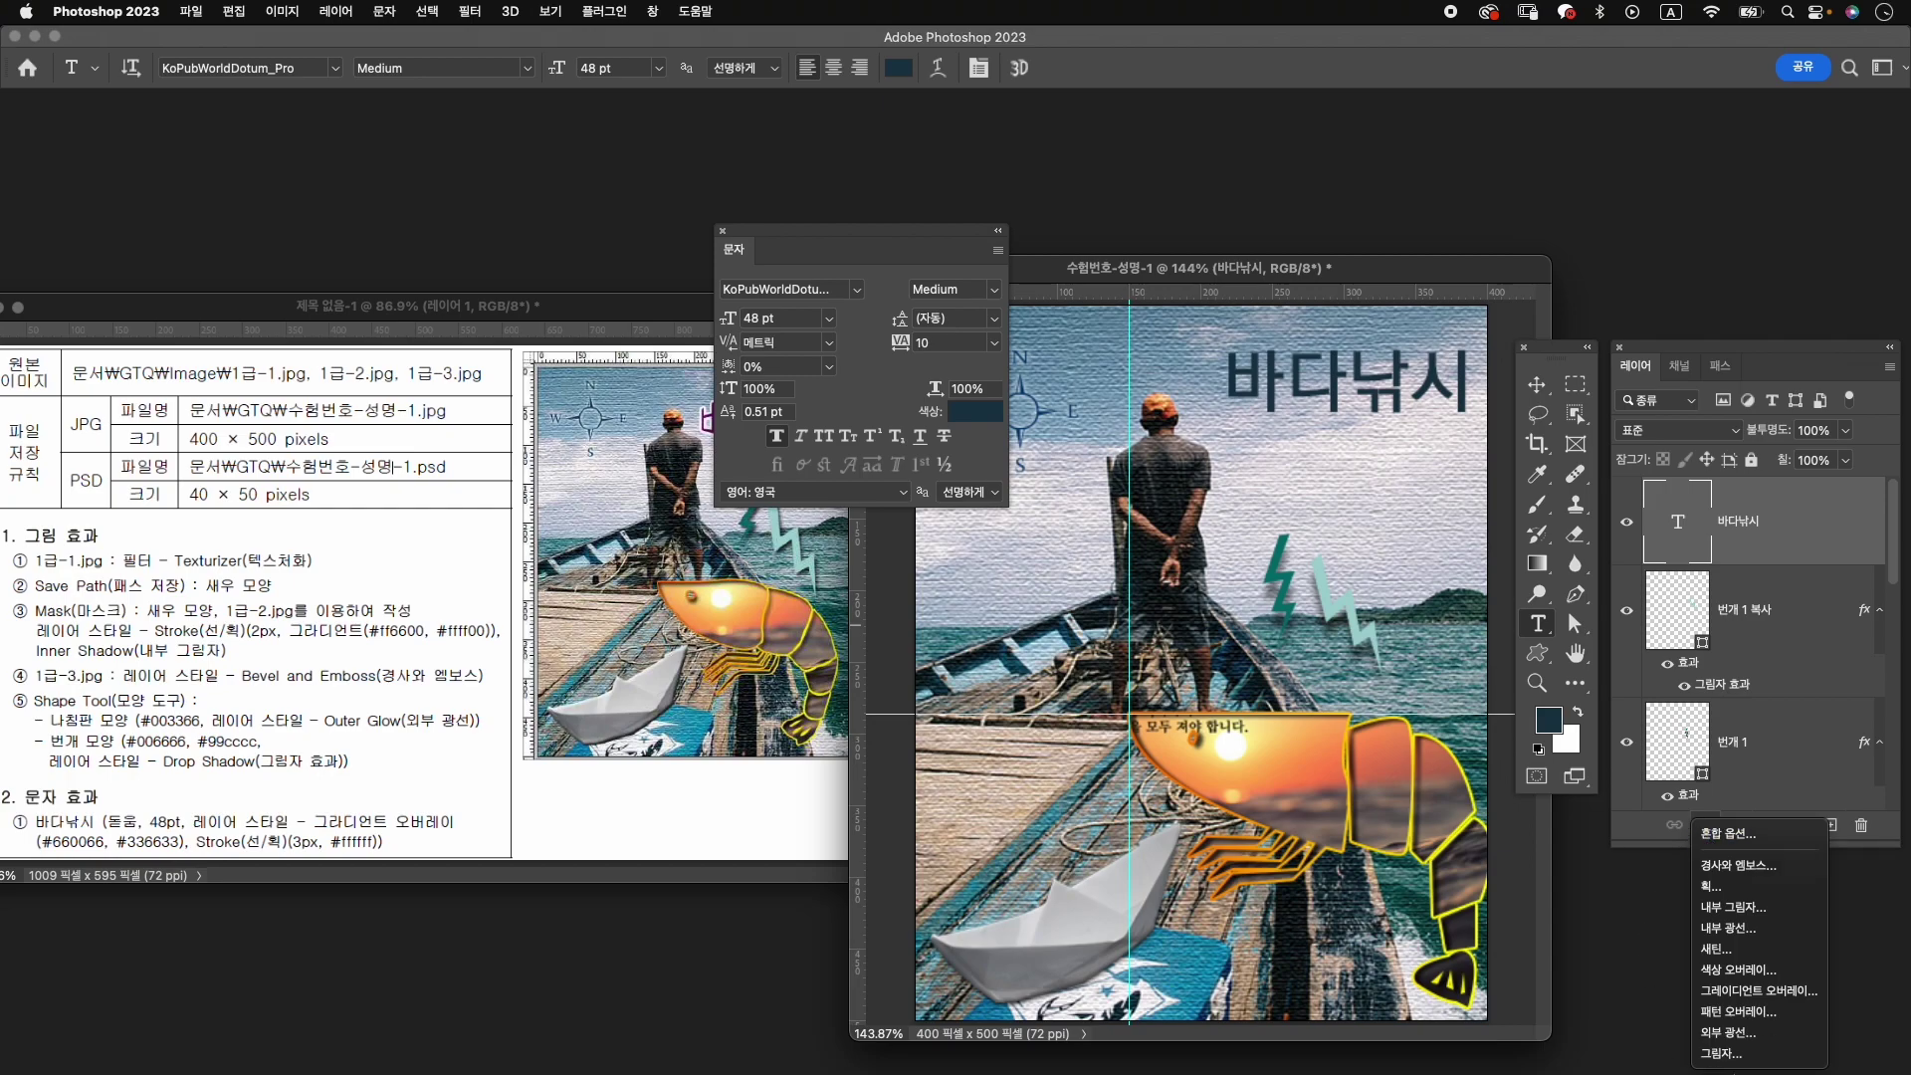
{"action": "left_click", "coordinate": [1757, 1006]}
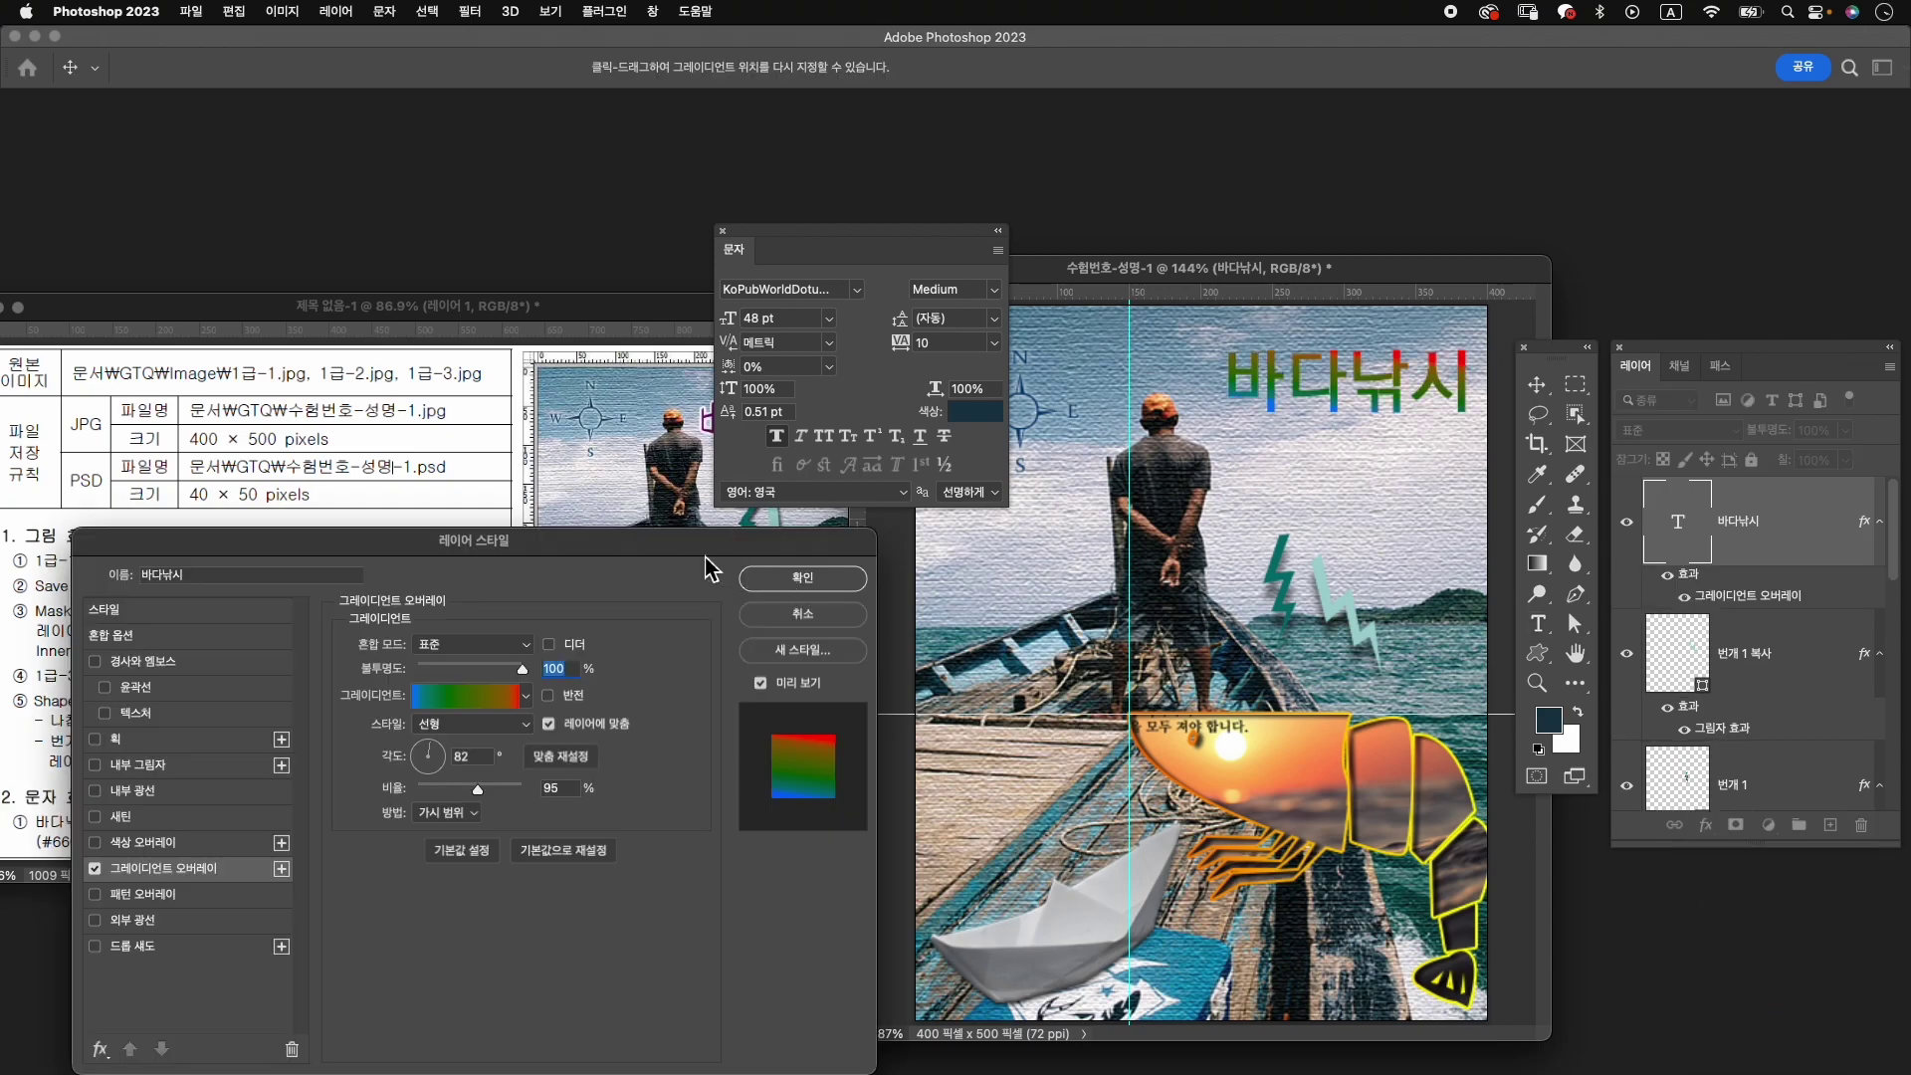
{"action": "left_click_drag", "start_coordinate": [708, 543], "coordinate": [1226, 424]}
{"action": "left_click", "coordinate": [988, 578]}
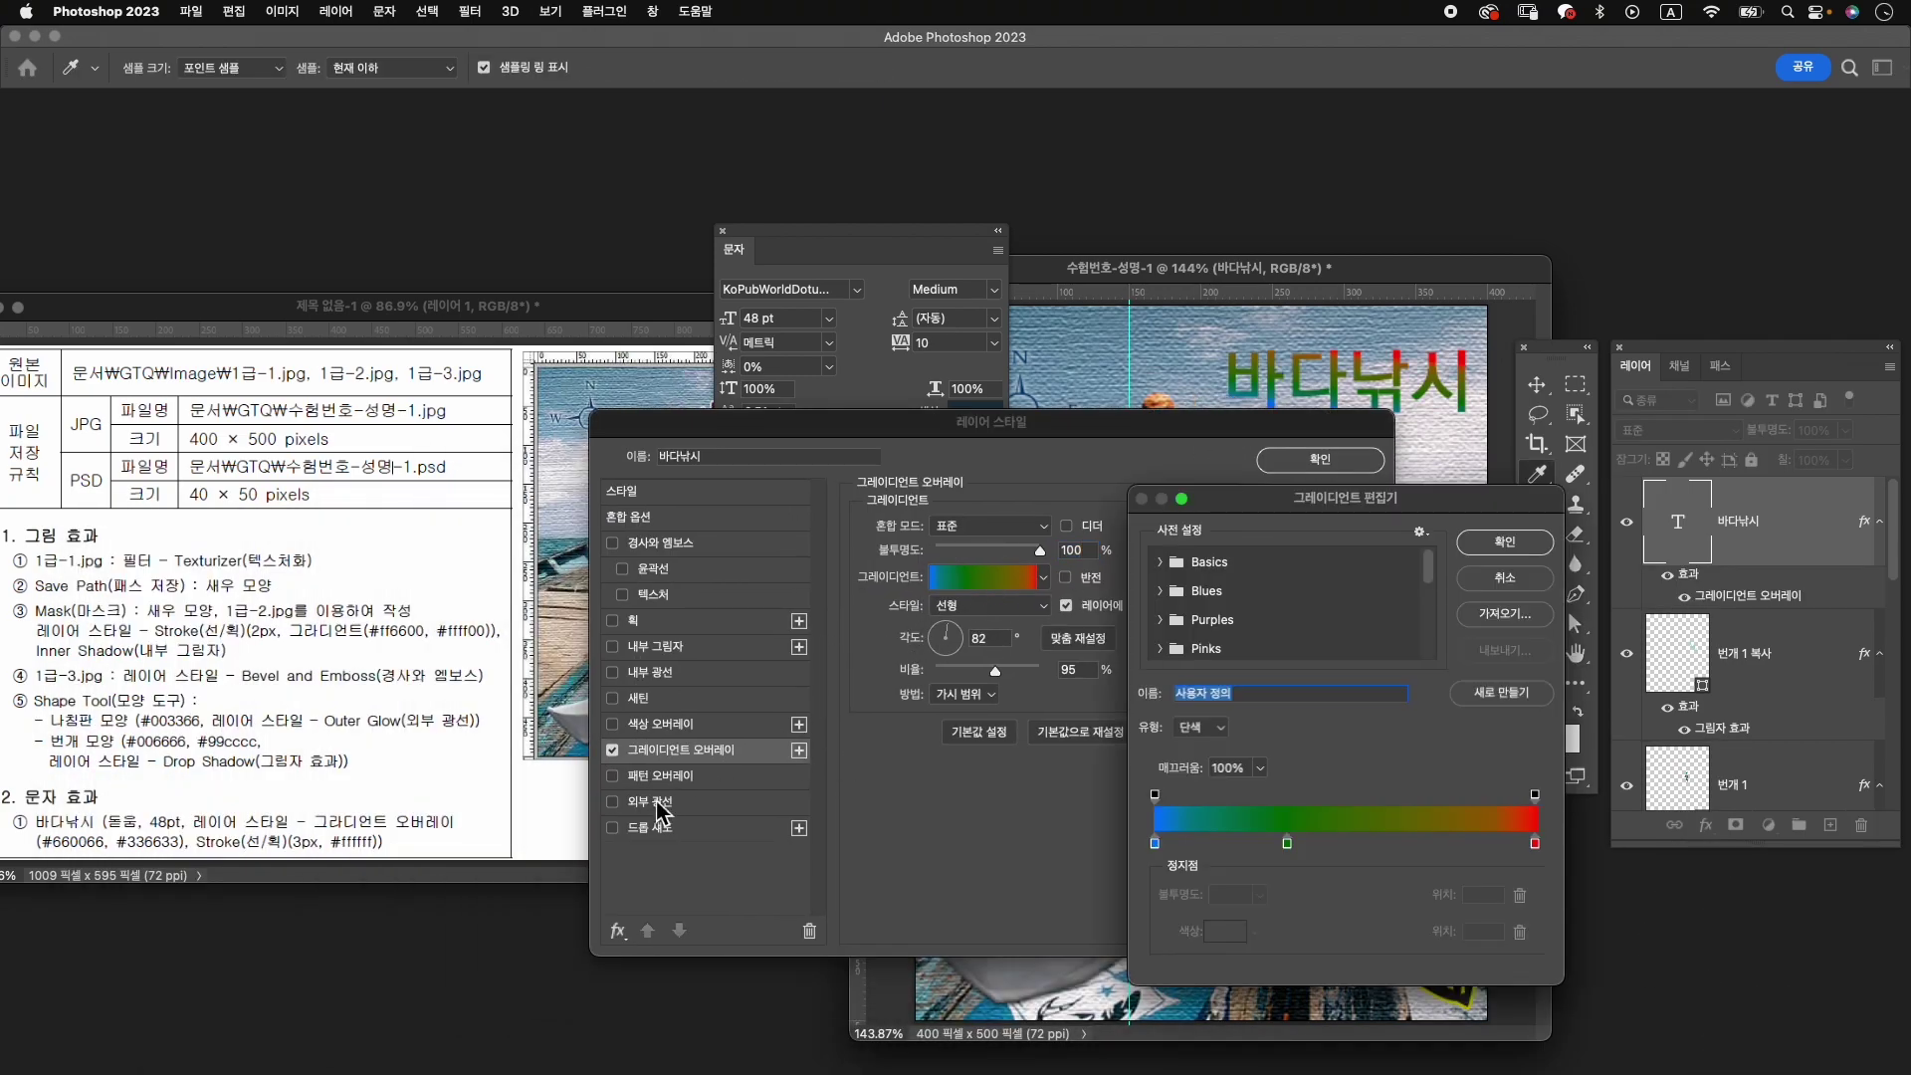
{"action": "left_click_drag", "start_coordinate": [1289, 845], "coordinate": [1294, 926]}
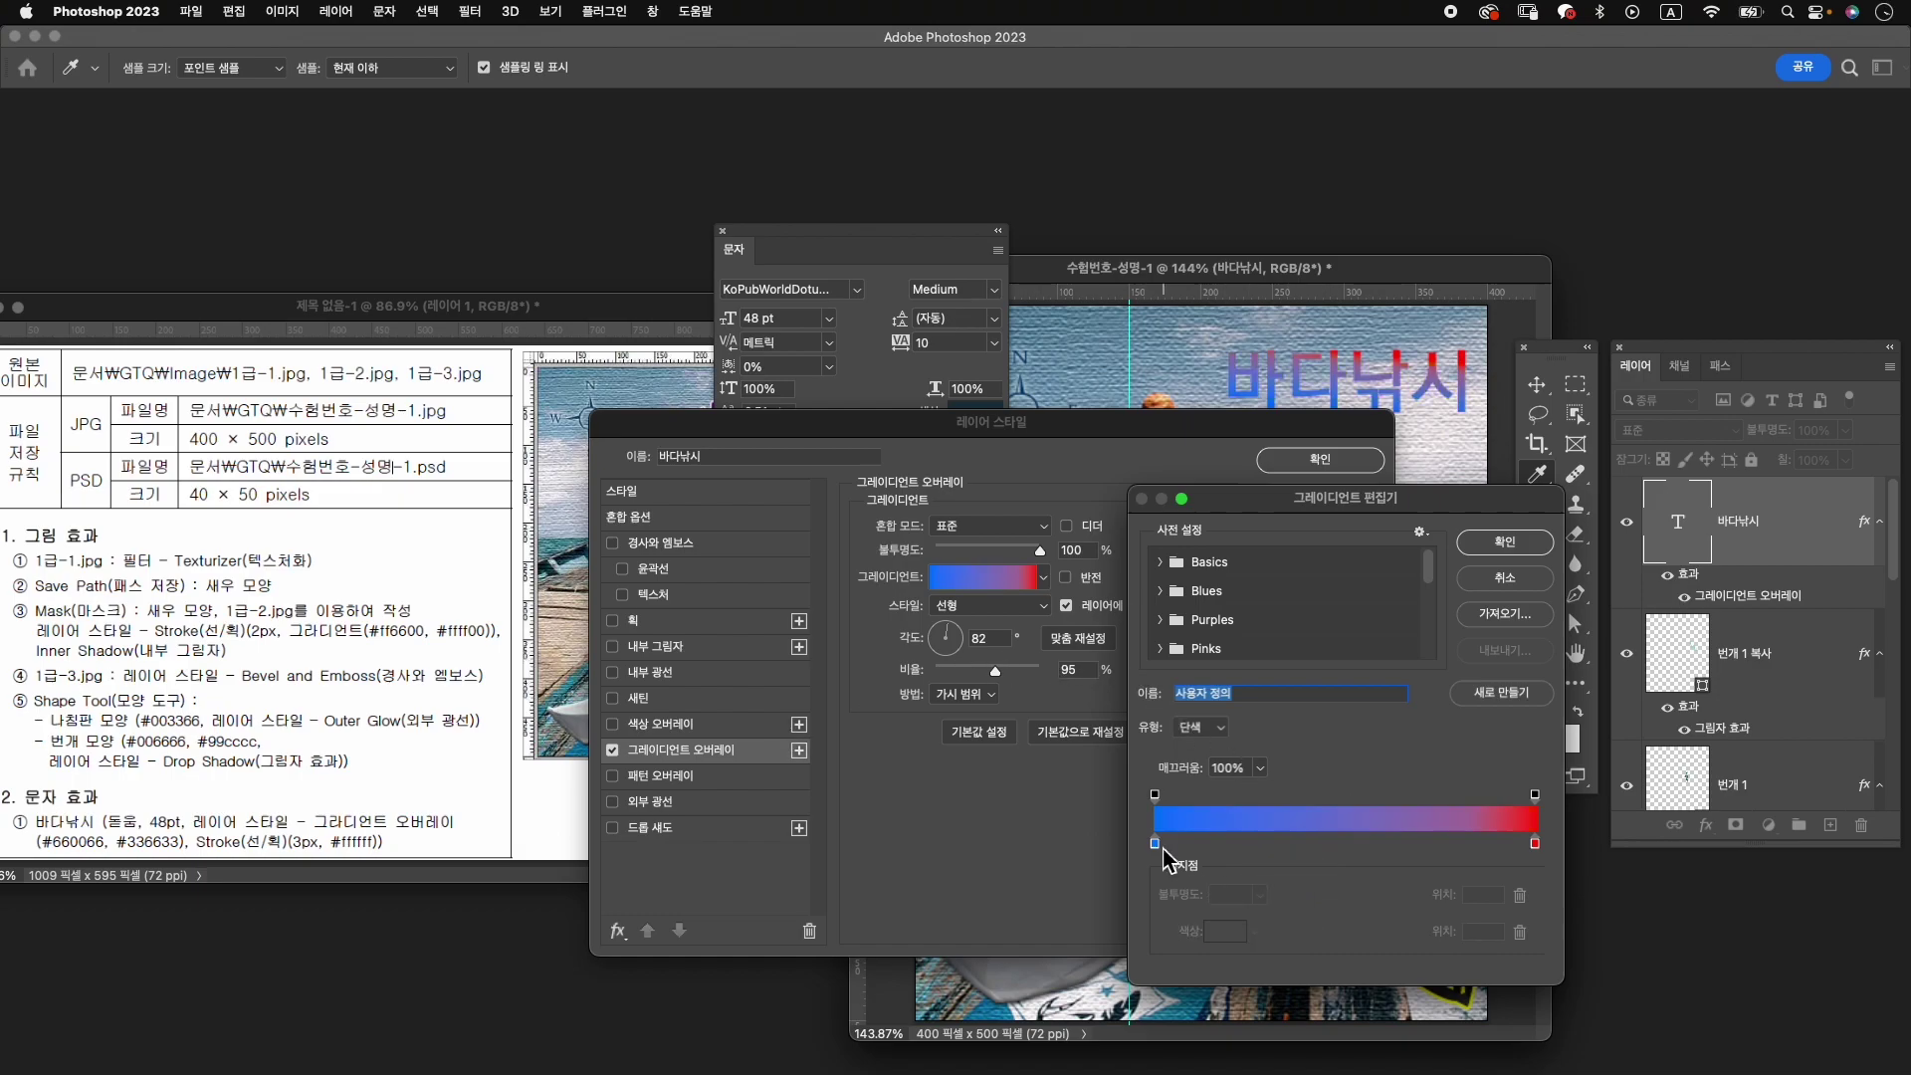
{"action": "double_click", "coordinate": [1155, 845]}
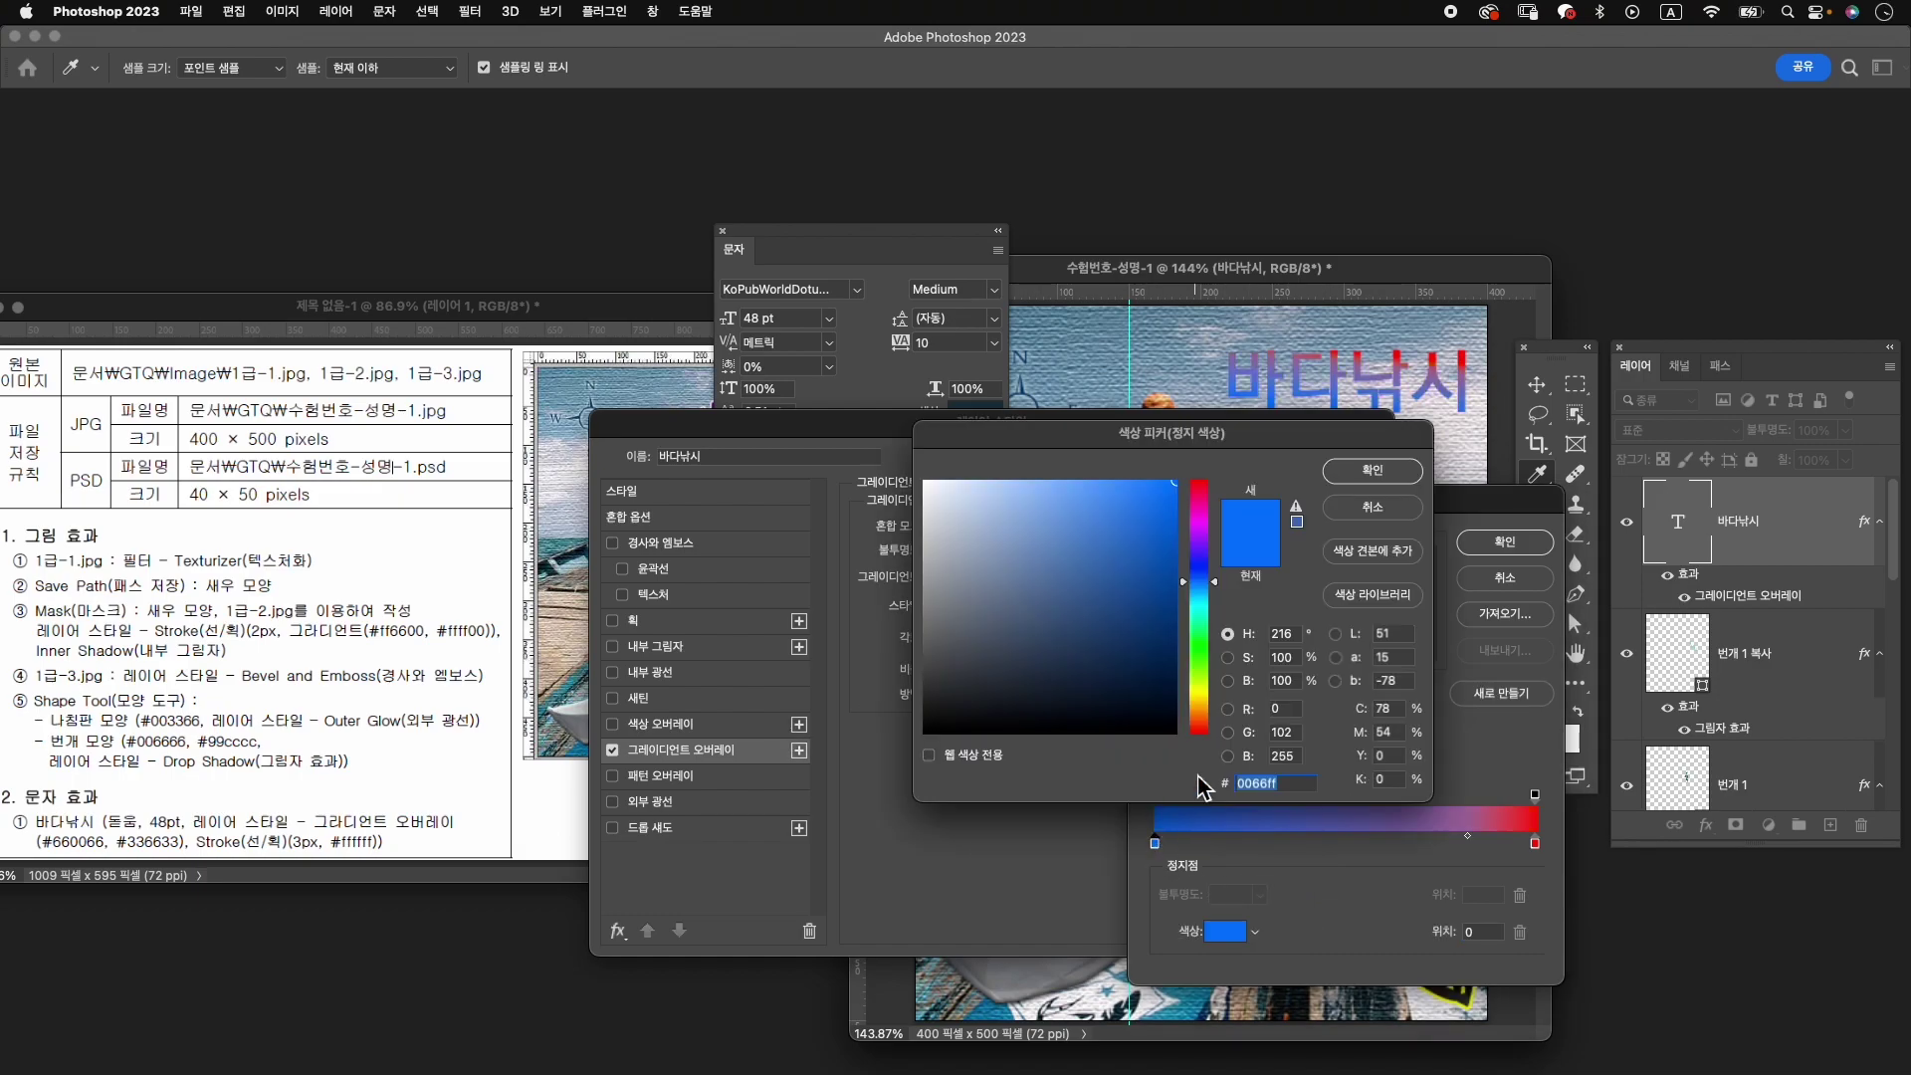
{"action": "type", "text": "66"}
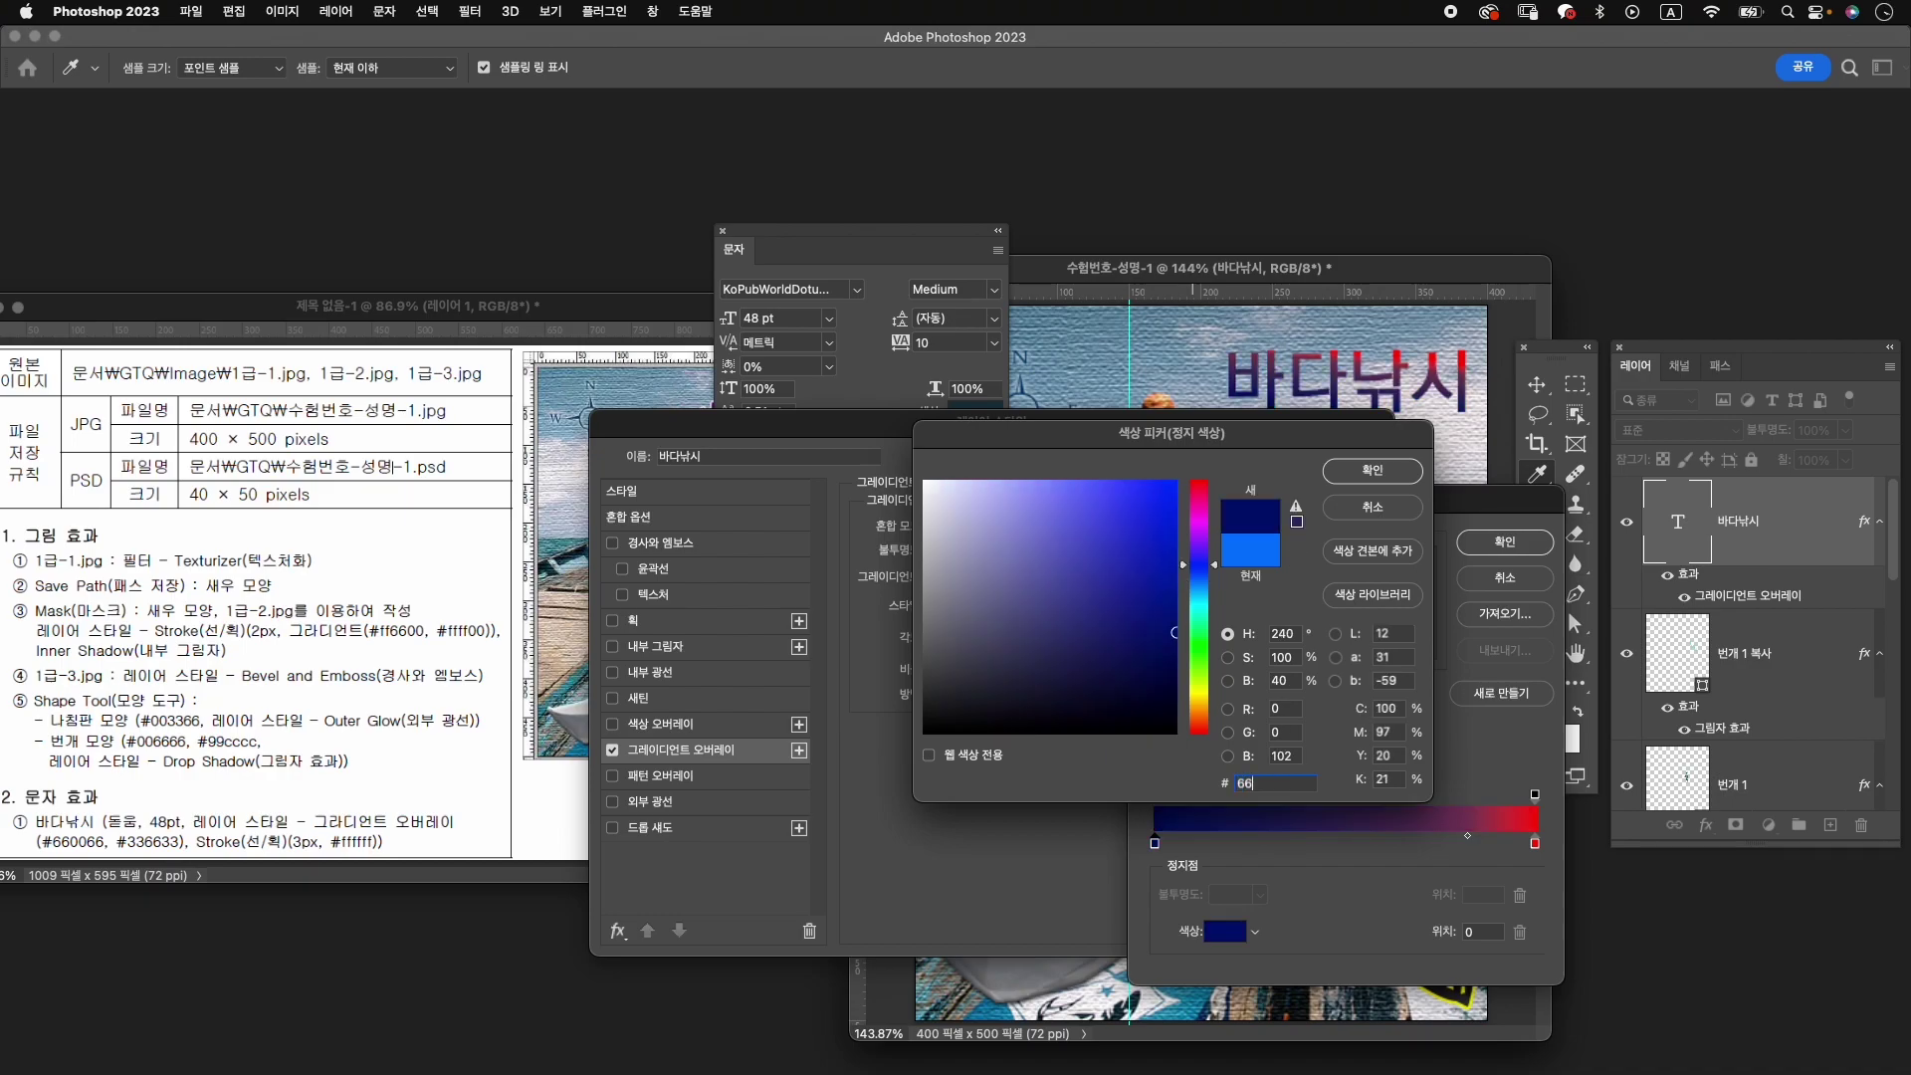
{"action": "type", "text": "0066"}
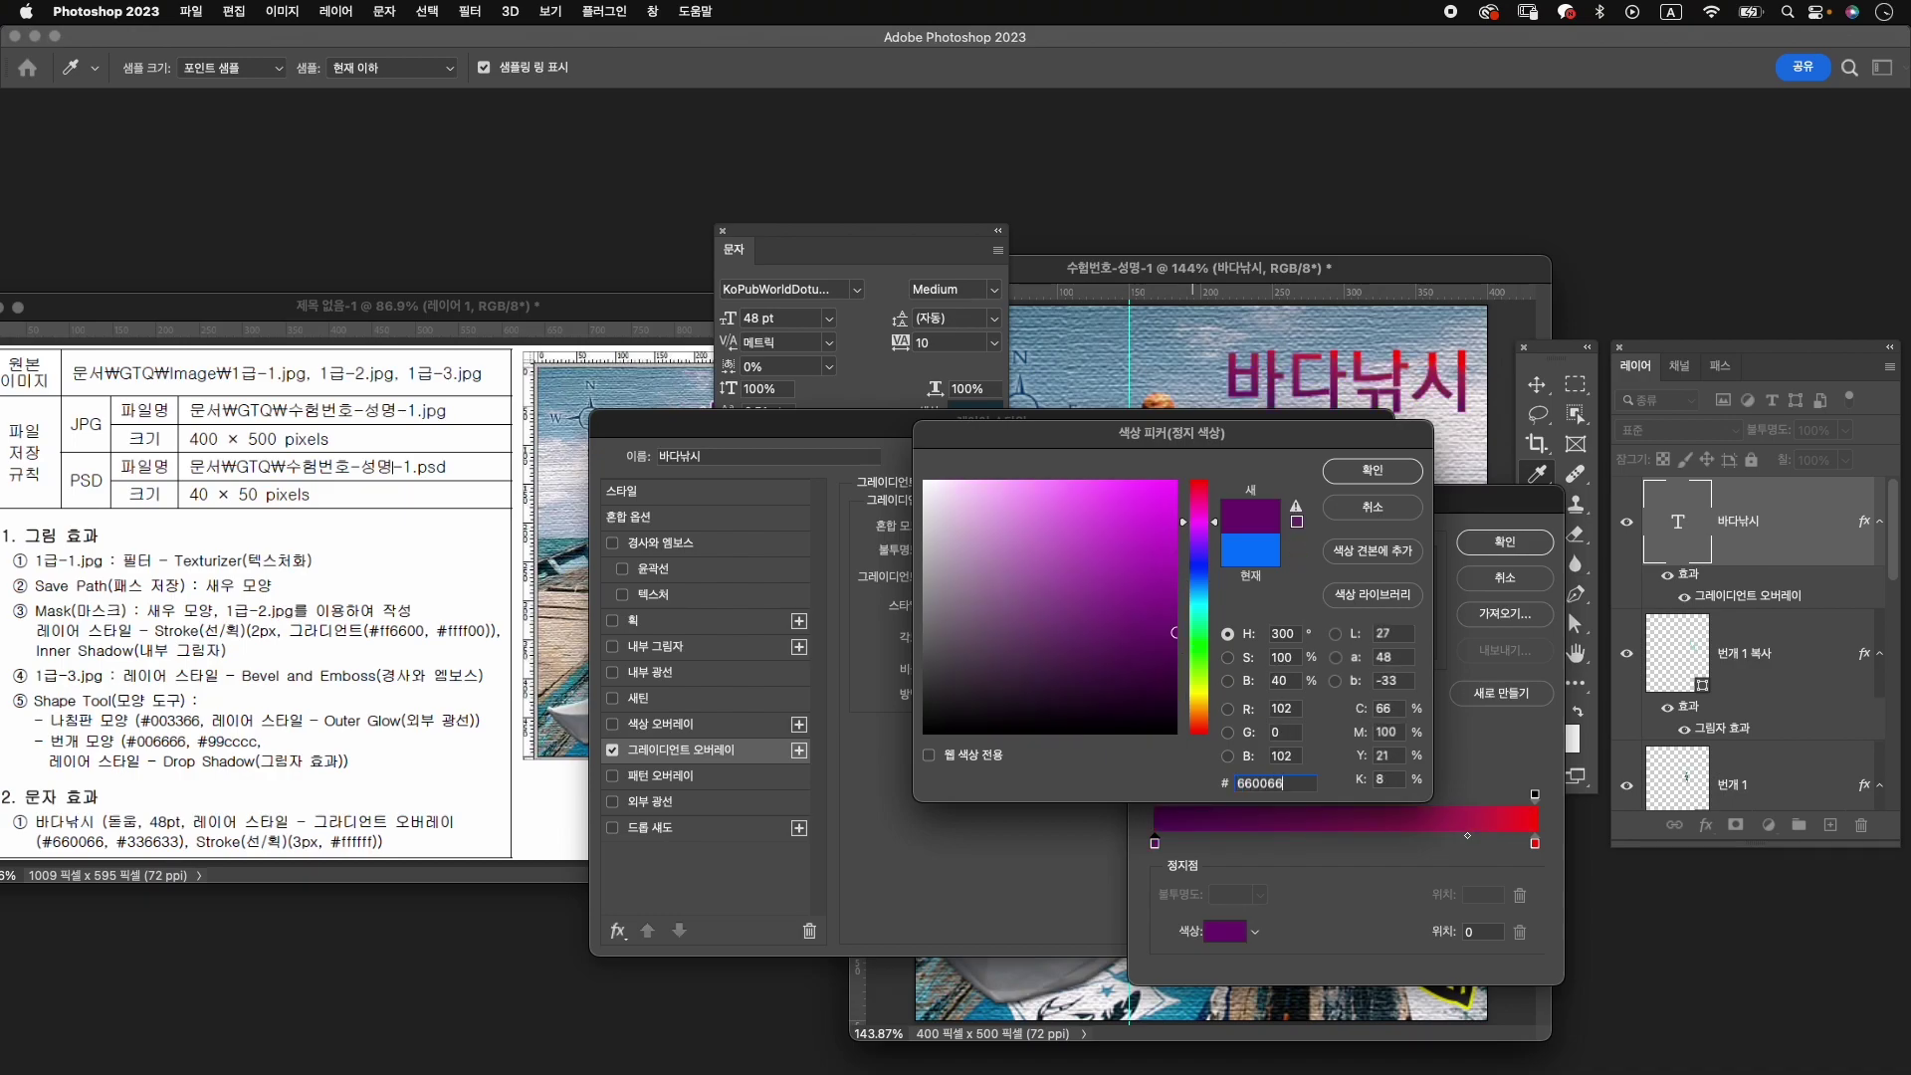
{"action": "key", "text": "Return"}
{"action": "double_click", "coordinate": [1535, 844]}
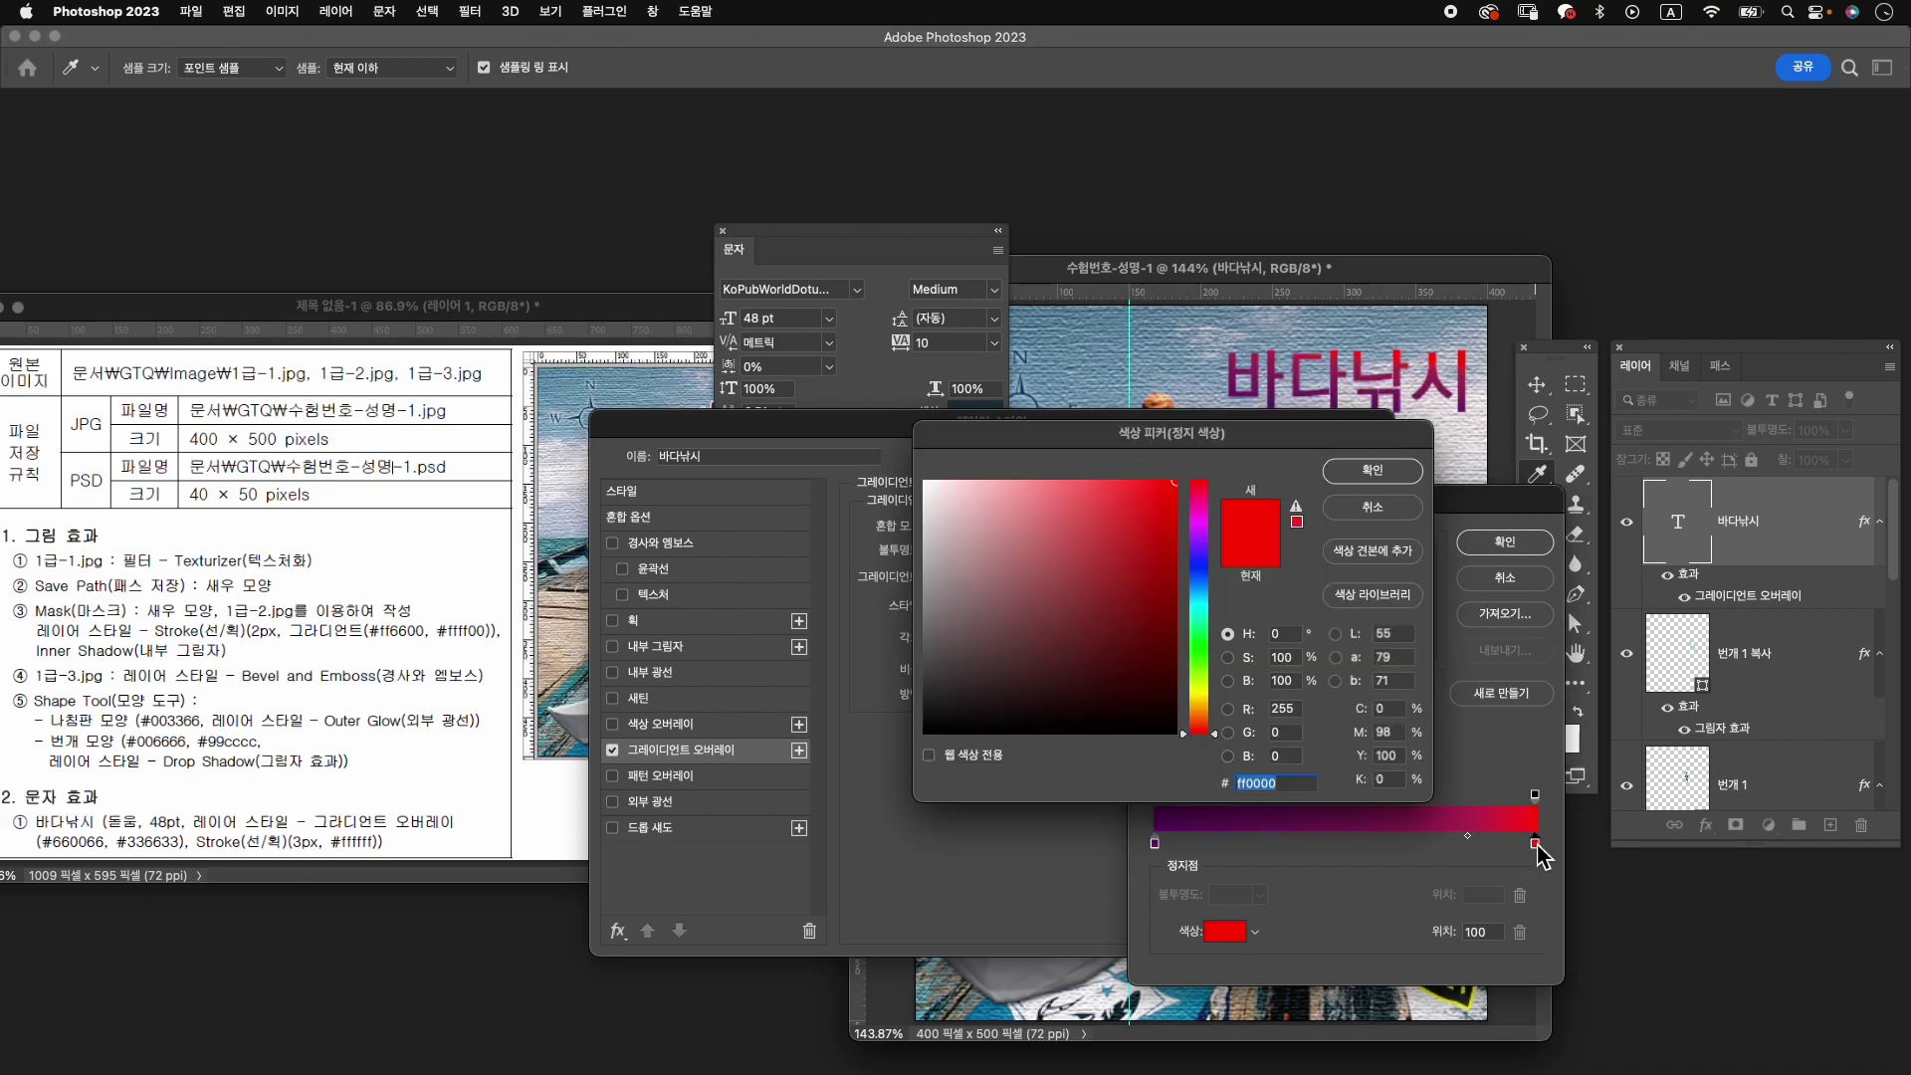
{"action": "type", "text": "33"}
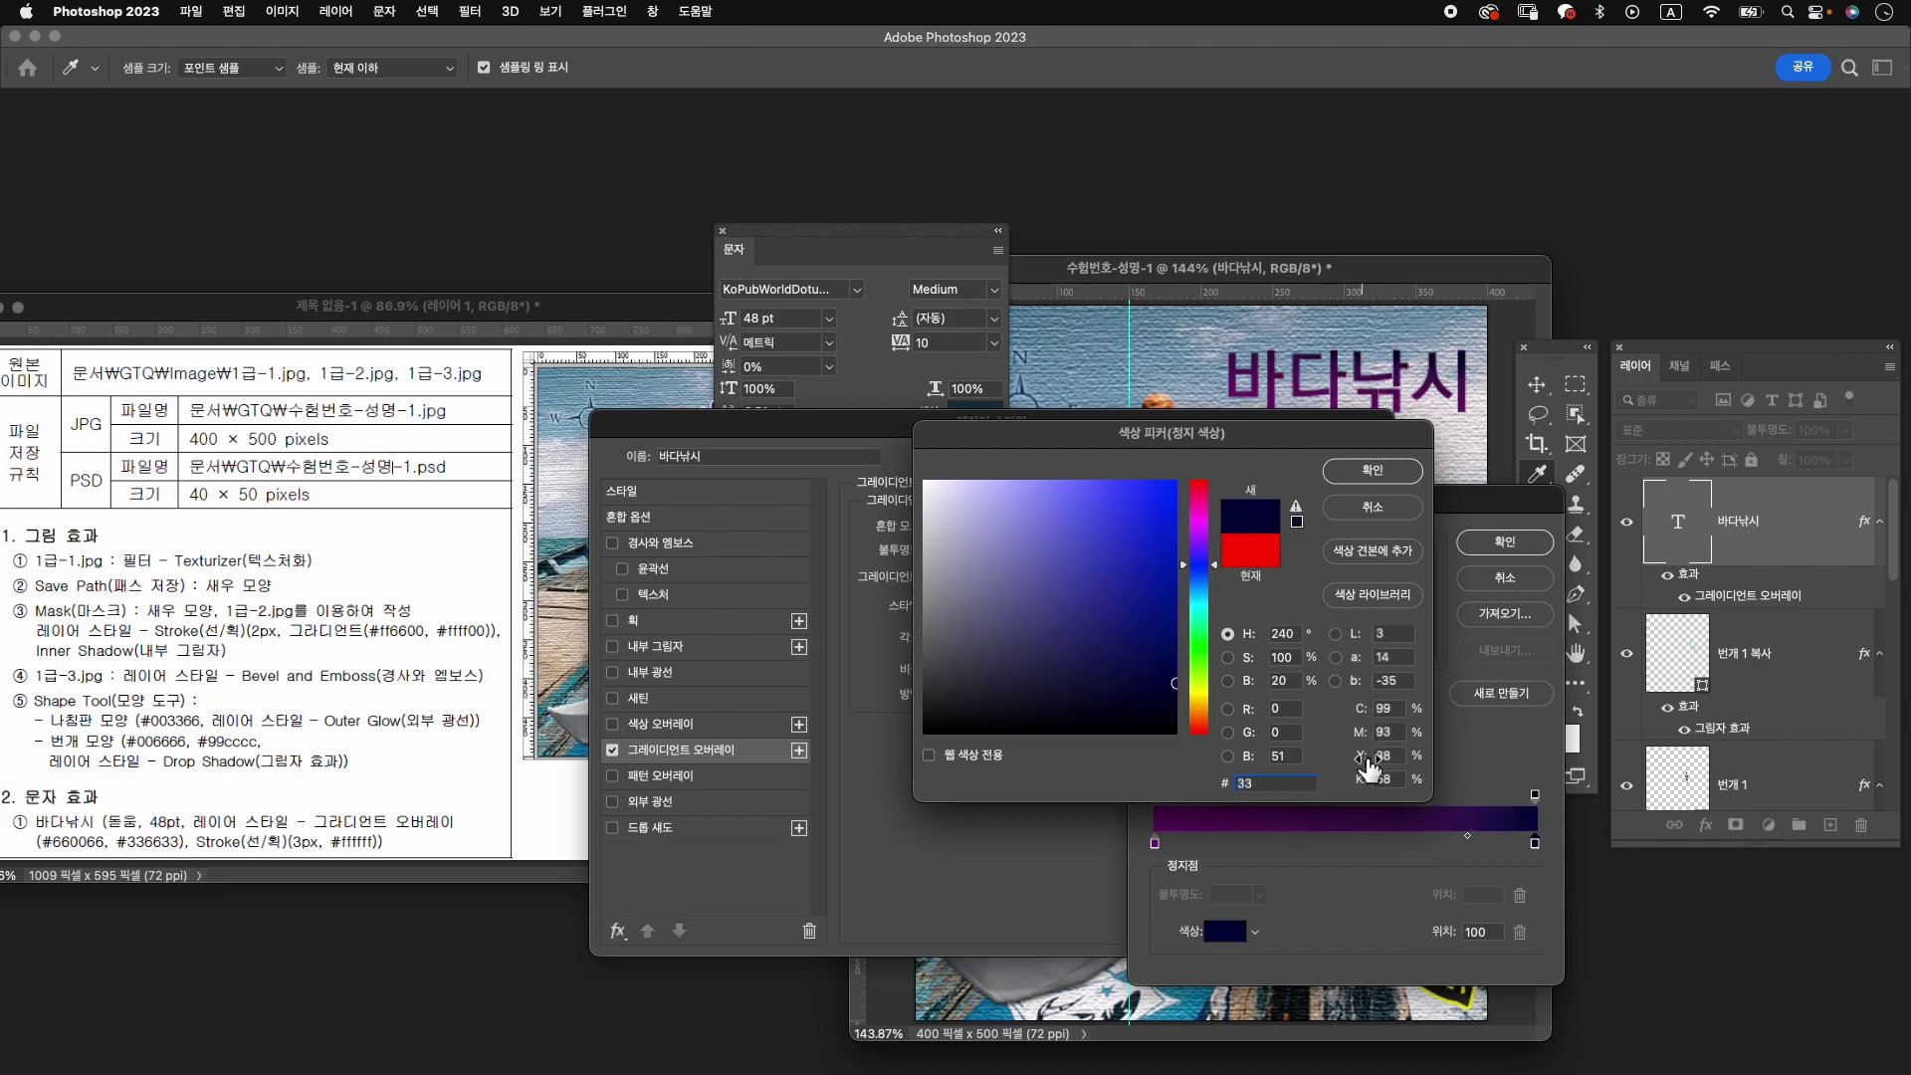
{"action": "type", "text": "6633"}
{"action": "key", "text": "Return"}
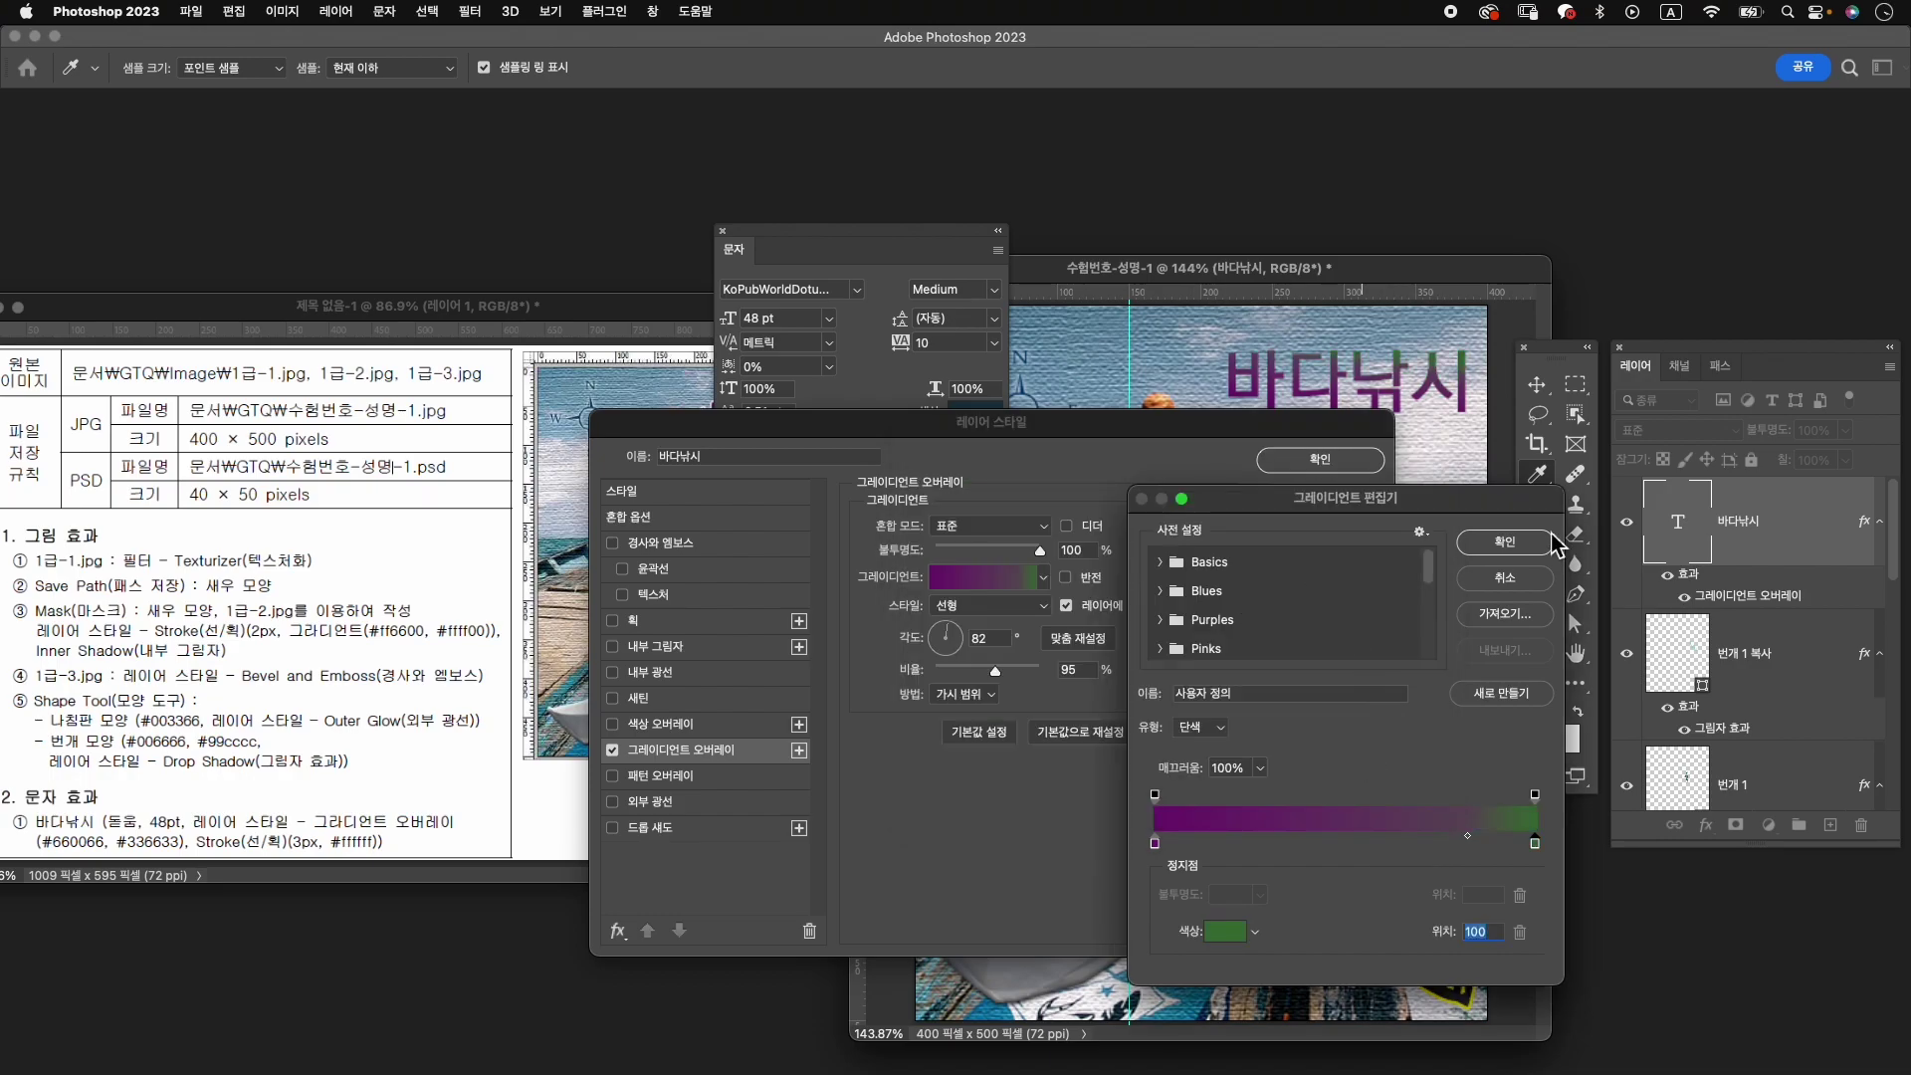
{"action": "left_click", "coordinate": [1550, 540]}
Add a 3 px solid white #ffffff stroke and apply the styles.
{"action": "left_click", "coordinate": [684, 622]}
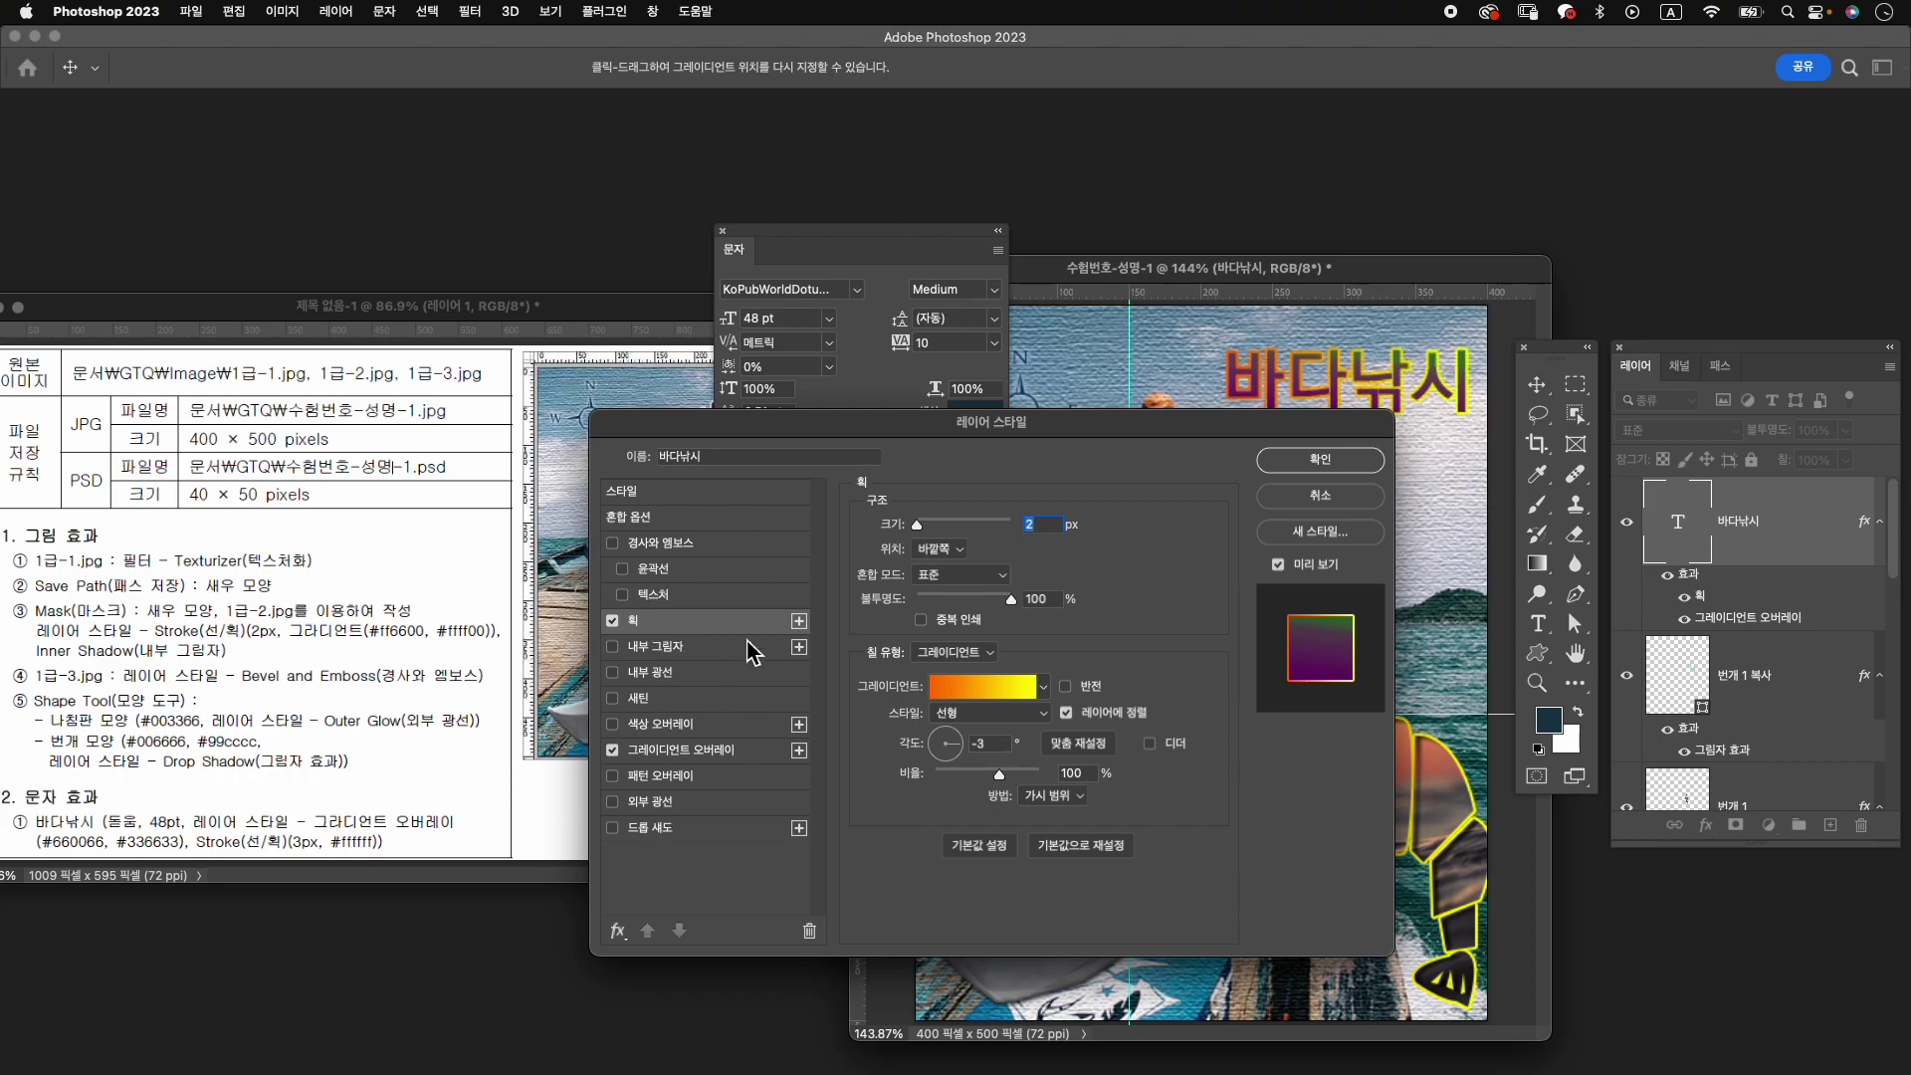
{"action": "double_click", "coordinate": [1040, 523]}
{"action": "type", "text": "3"}
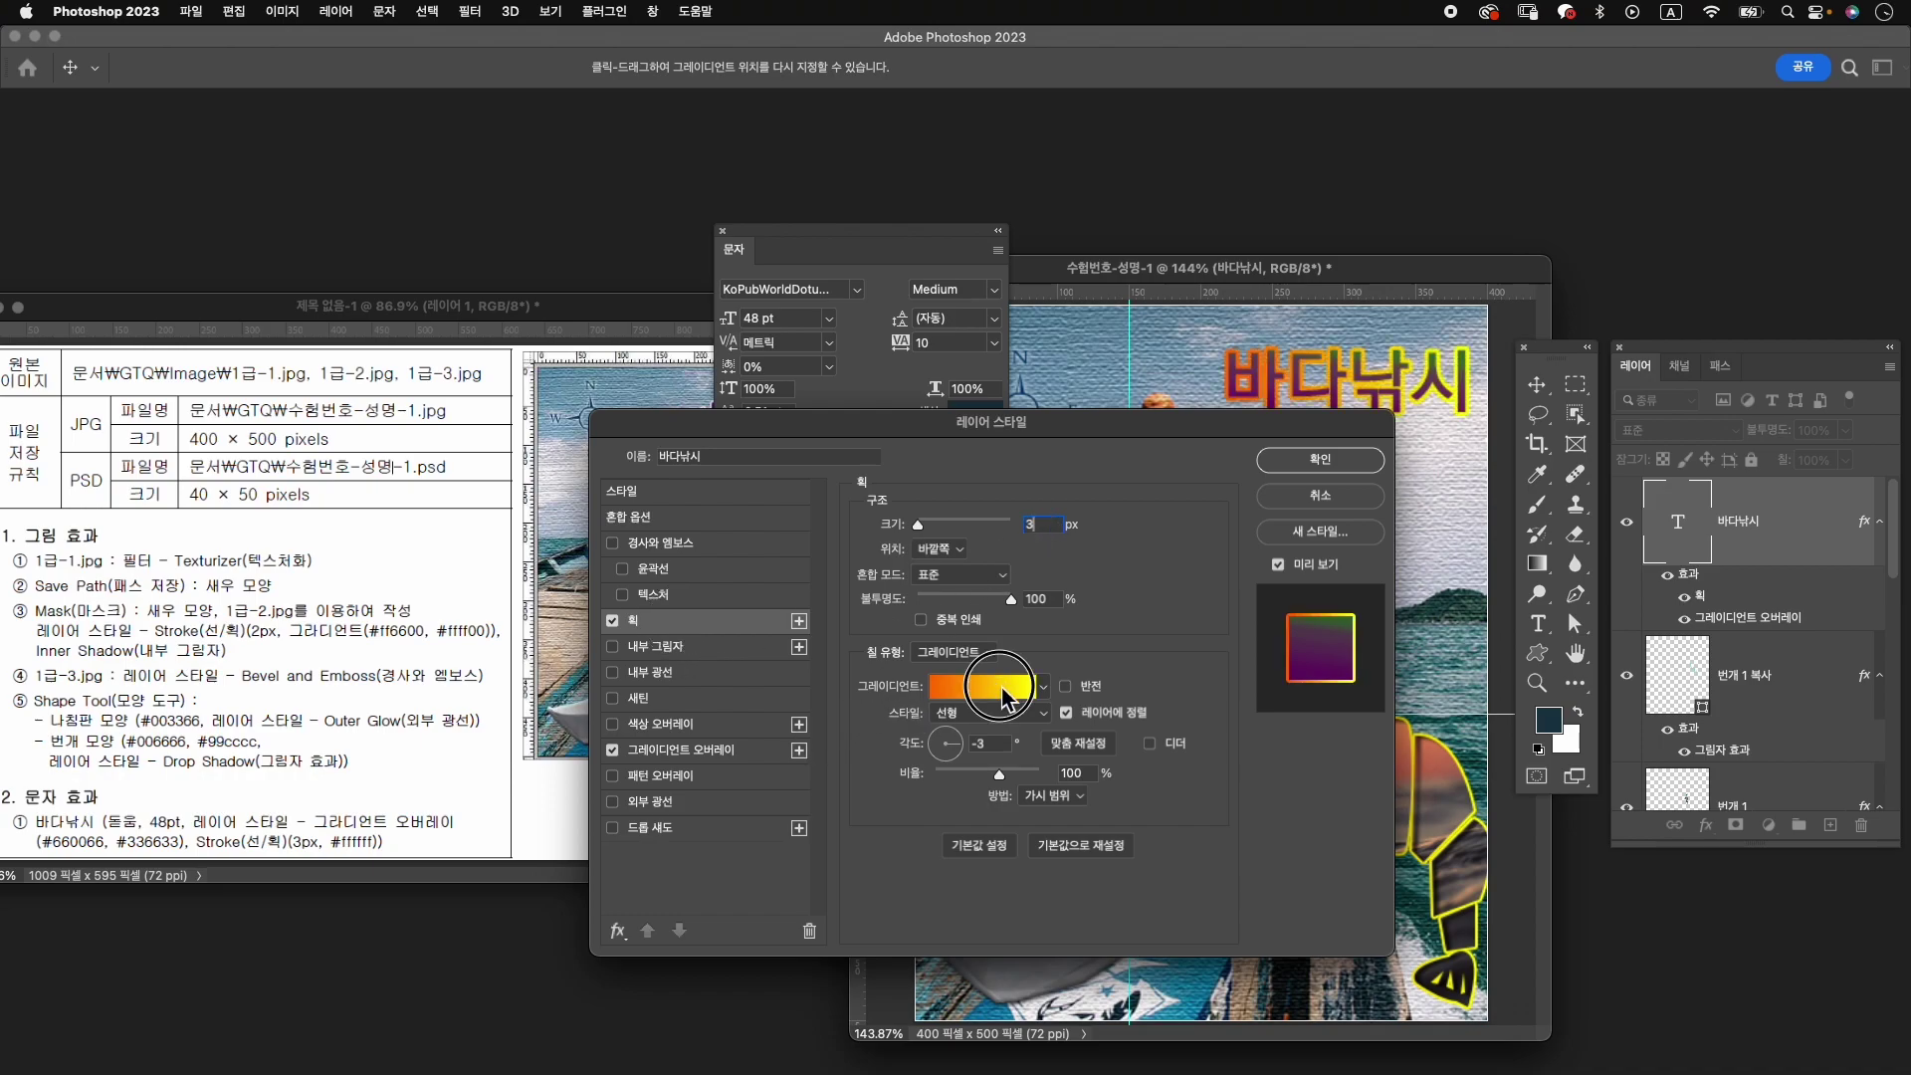
{"action": "left_click", "coordinate": [984, 686]}
{"action": "key", "text": "Escape"}
{"action": "left_click", "coordinate": [956, 652]}
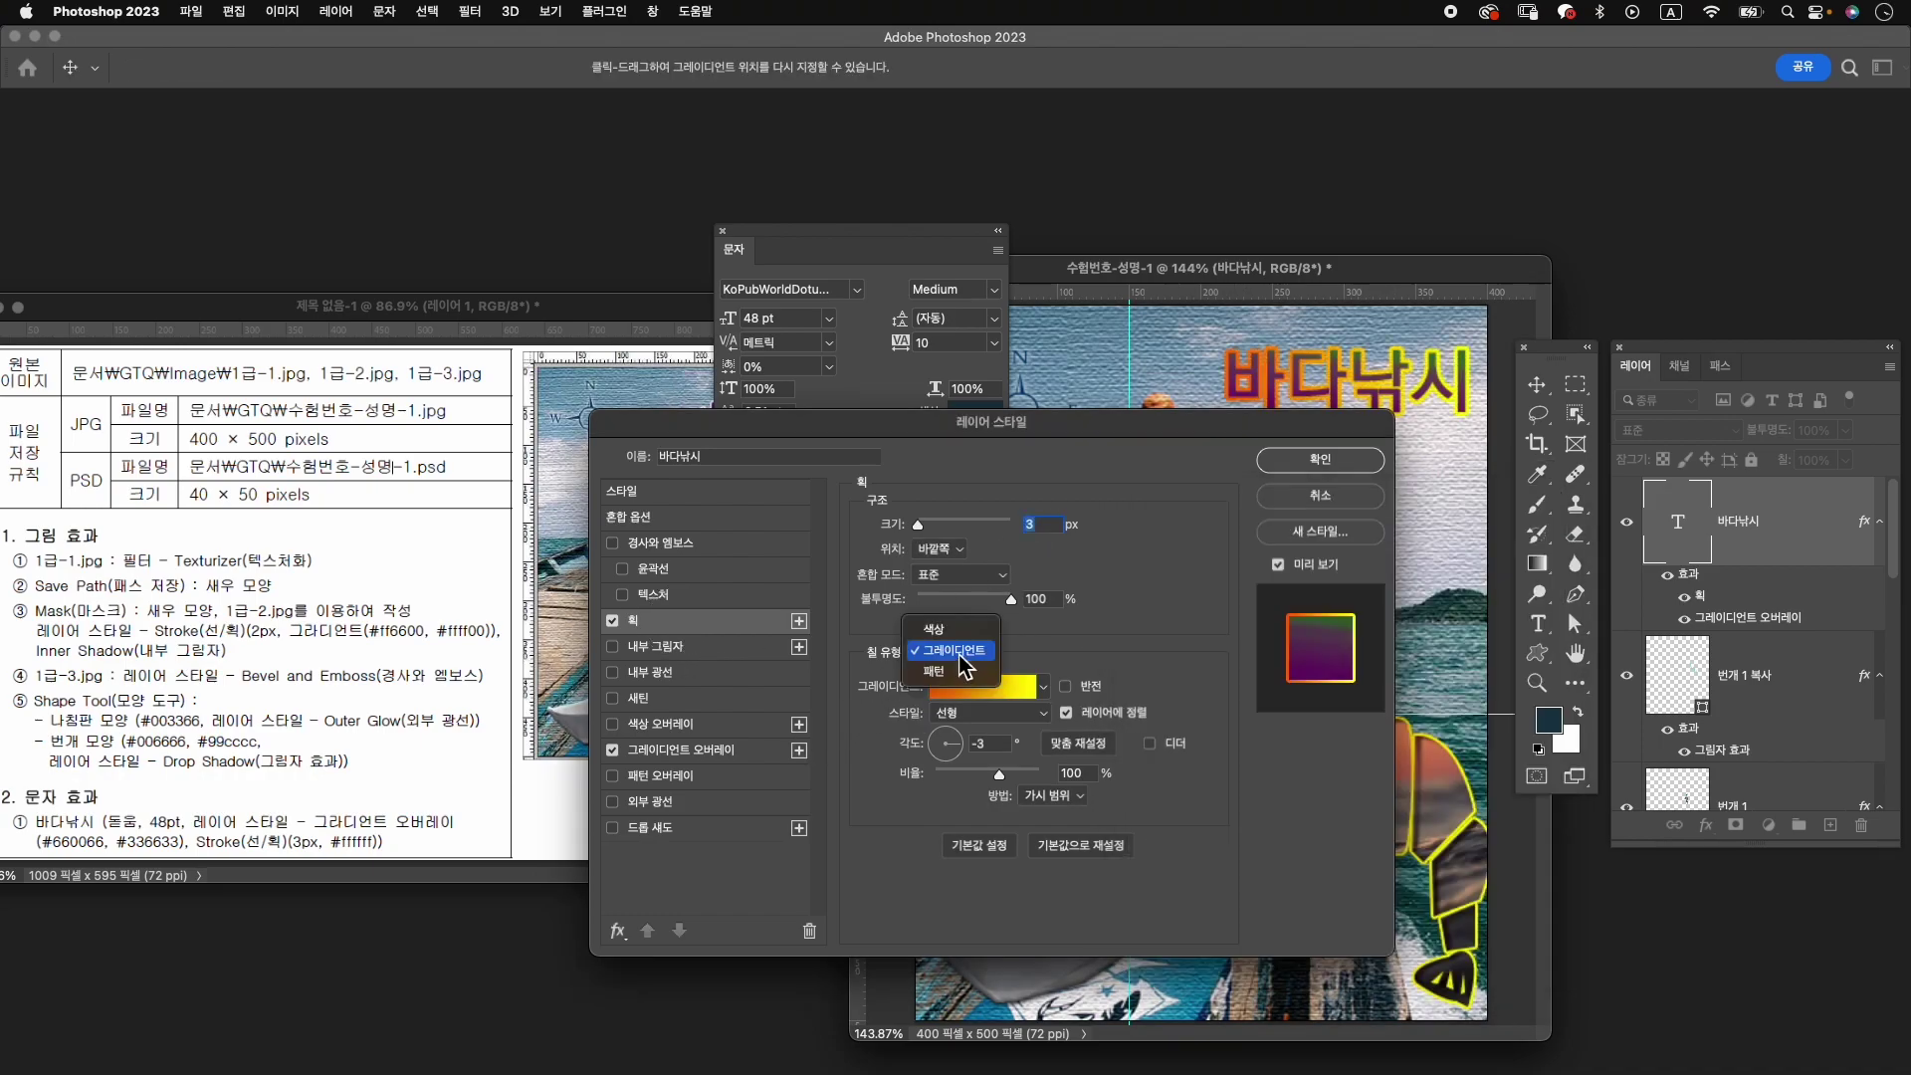
{"action": "left_click", "coordinate": [946, 630]}
{"action": "left_click", "coordinate": [903, 686]}
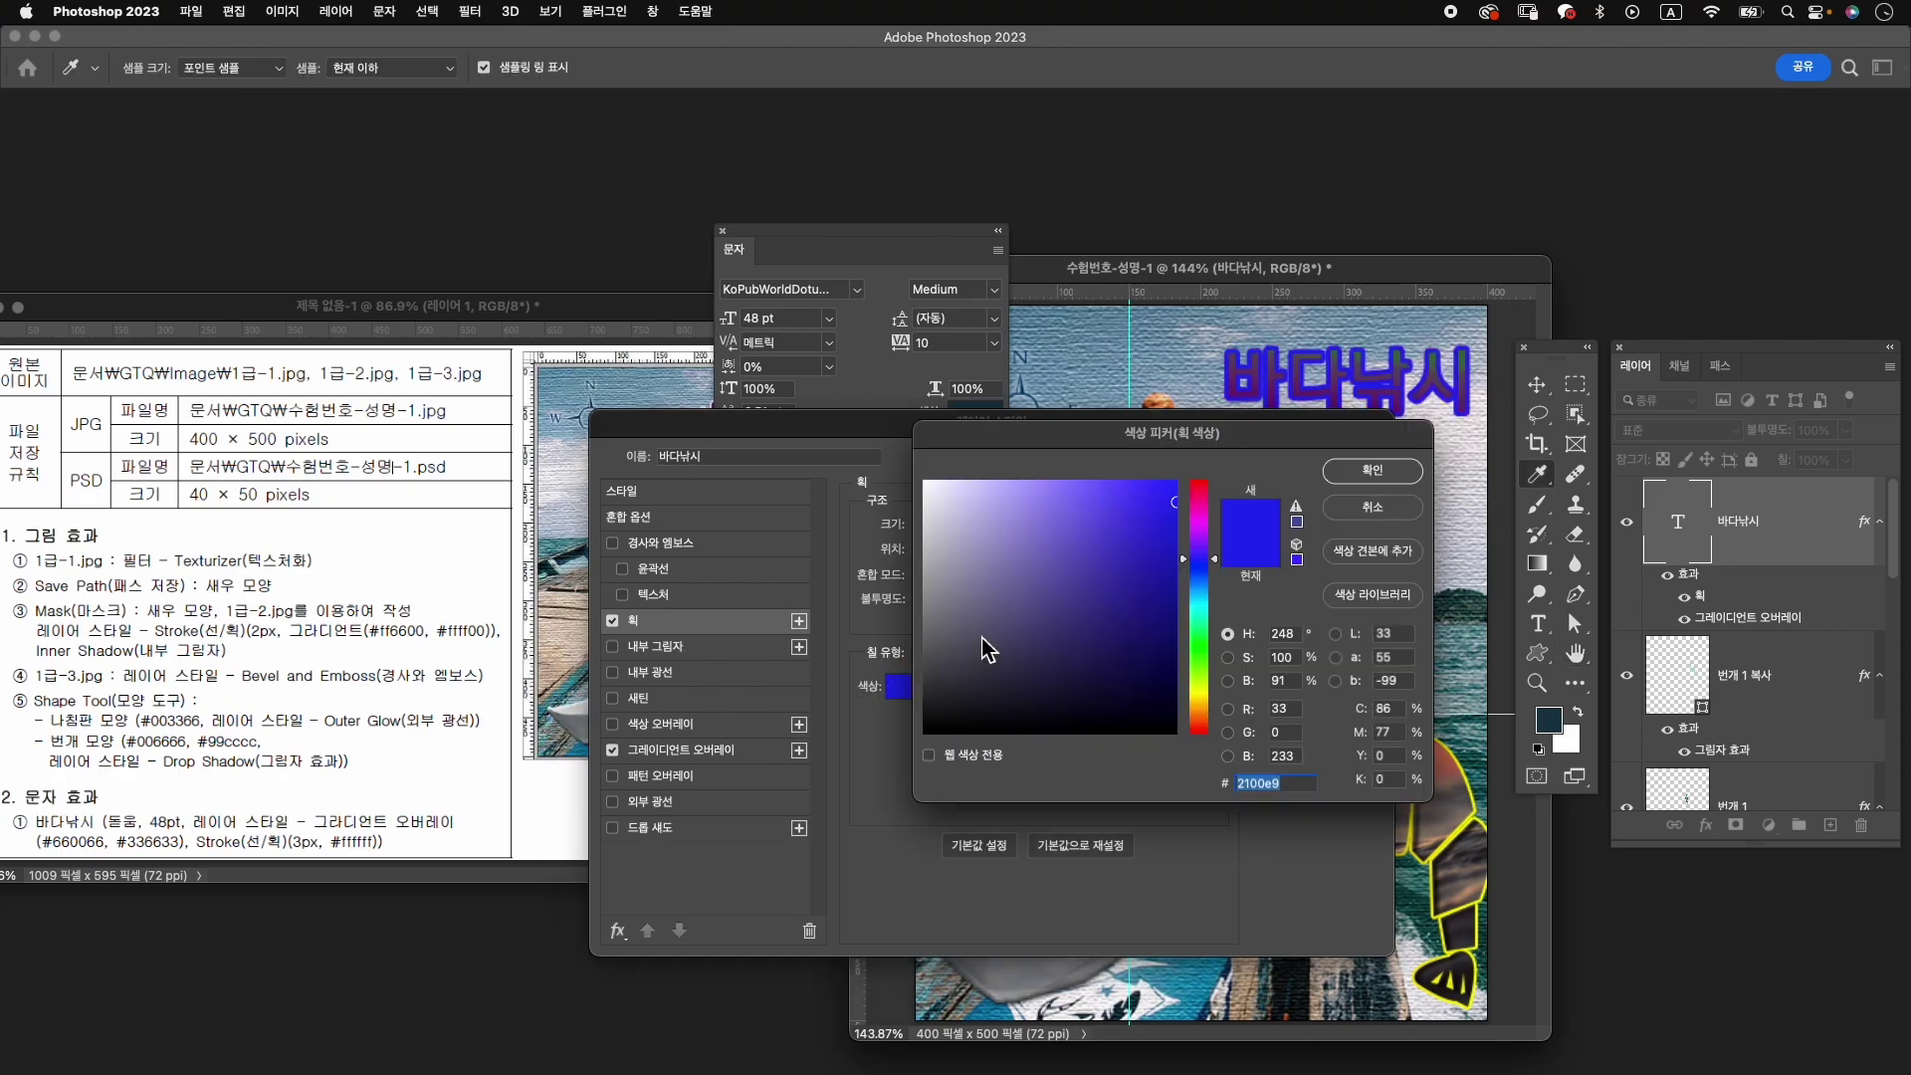
{"action": "type", "text": "ffffff"}
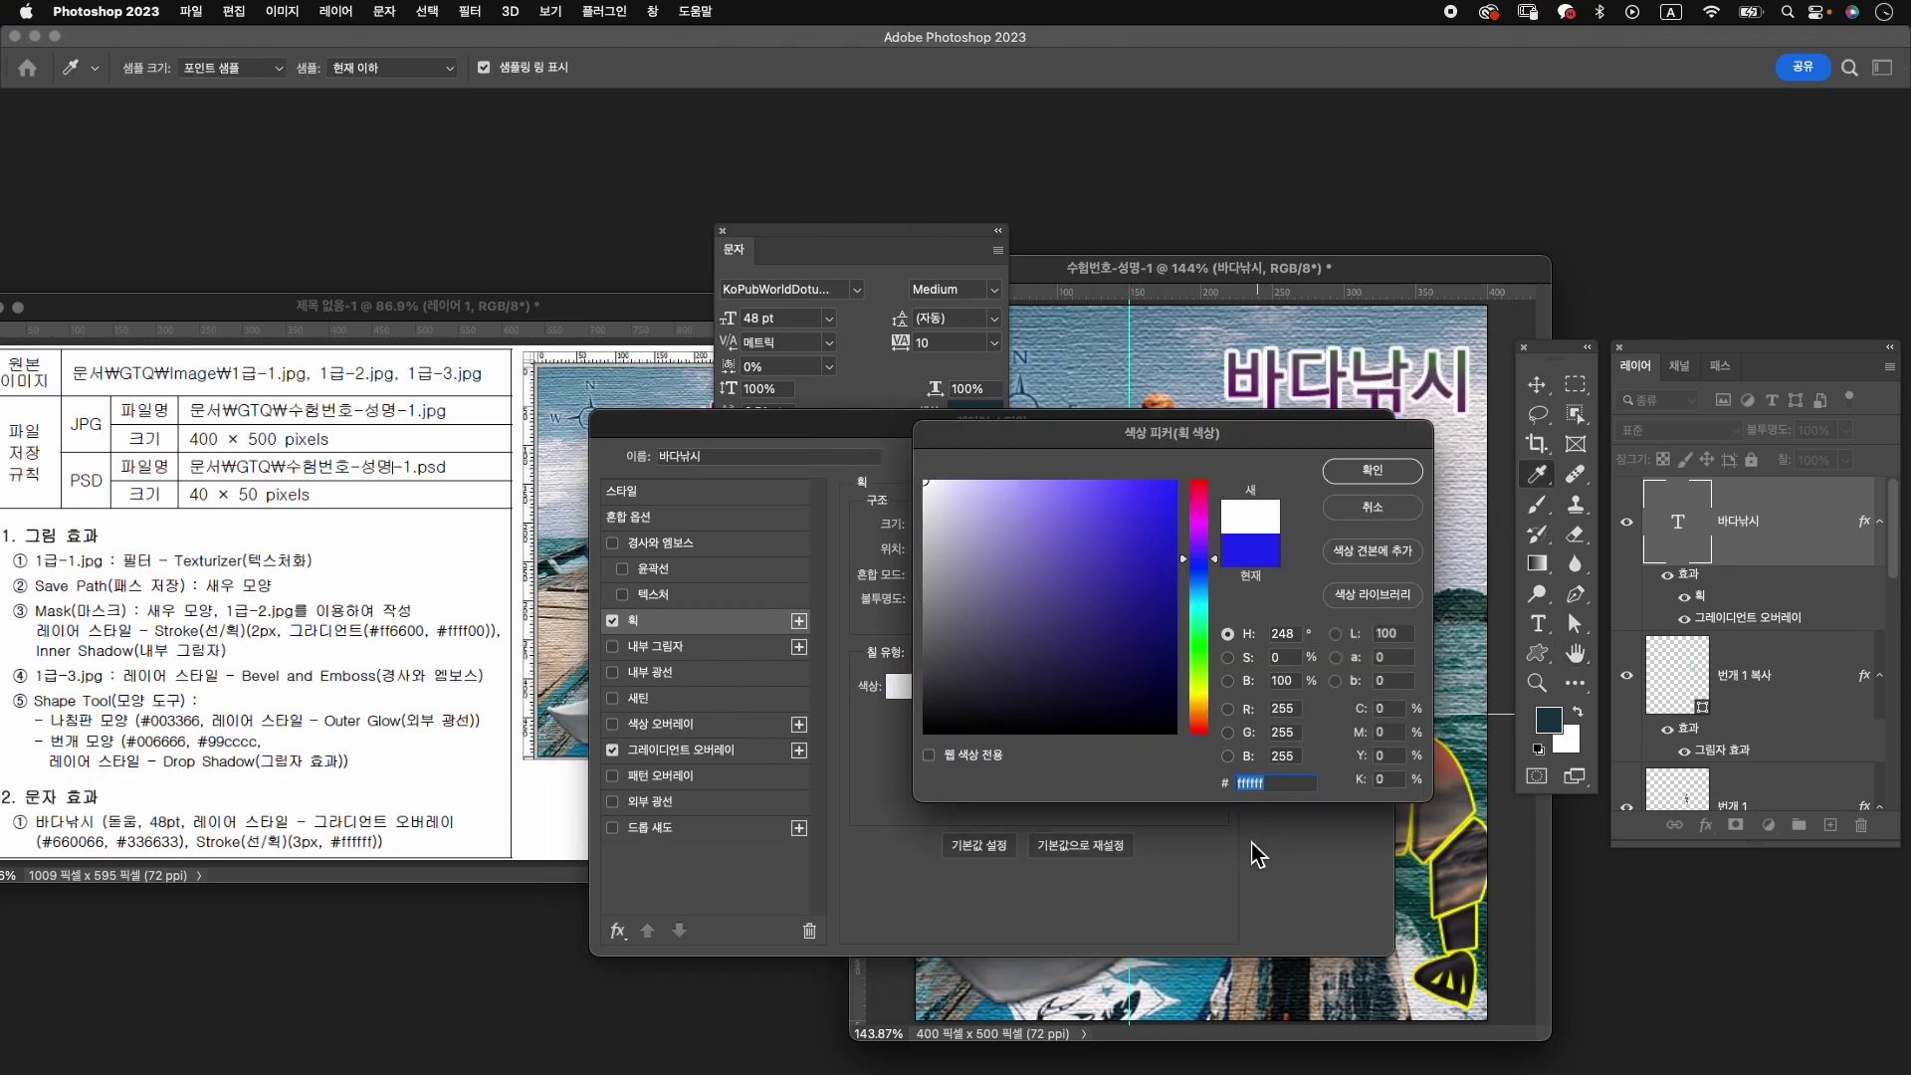
{"action": "left_click", "coordinate": [1364, 483]}
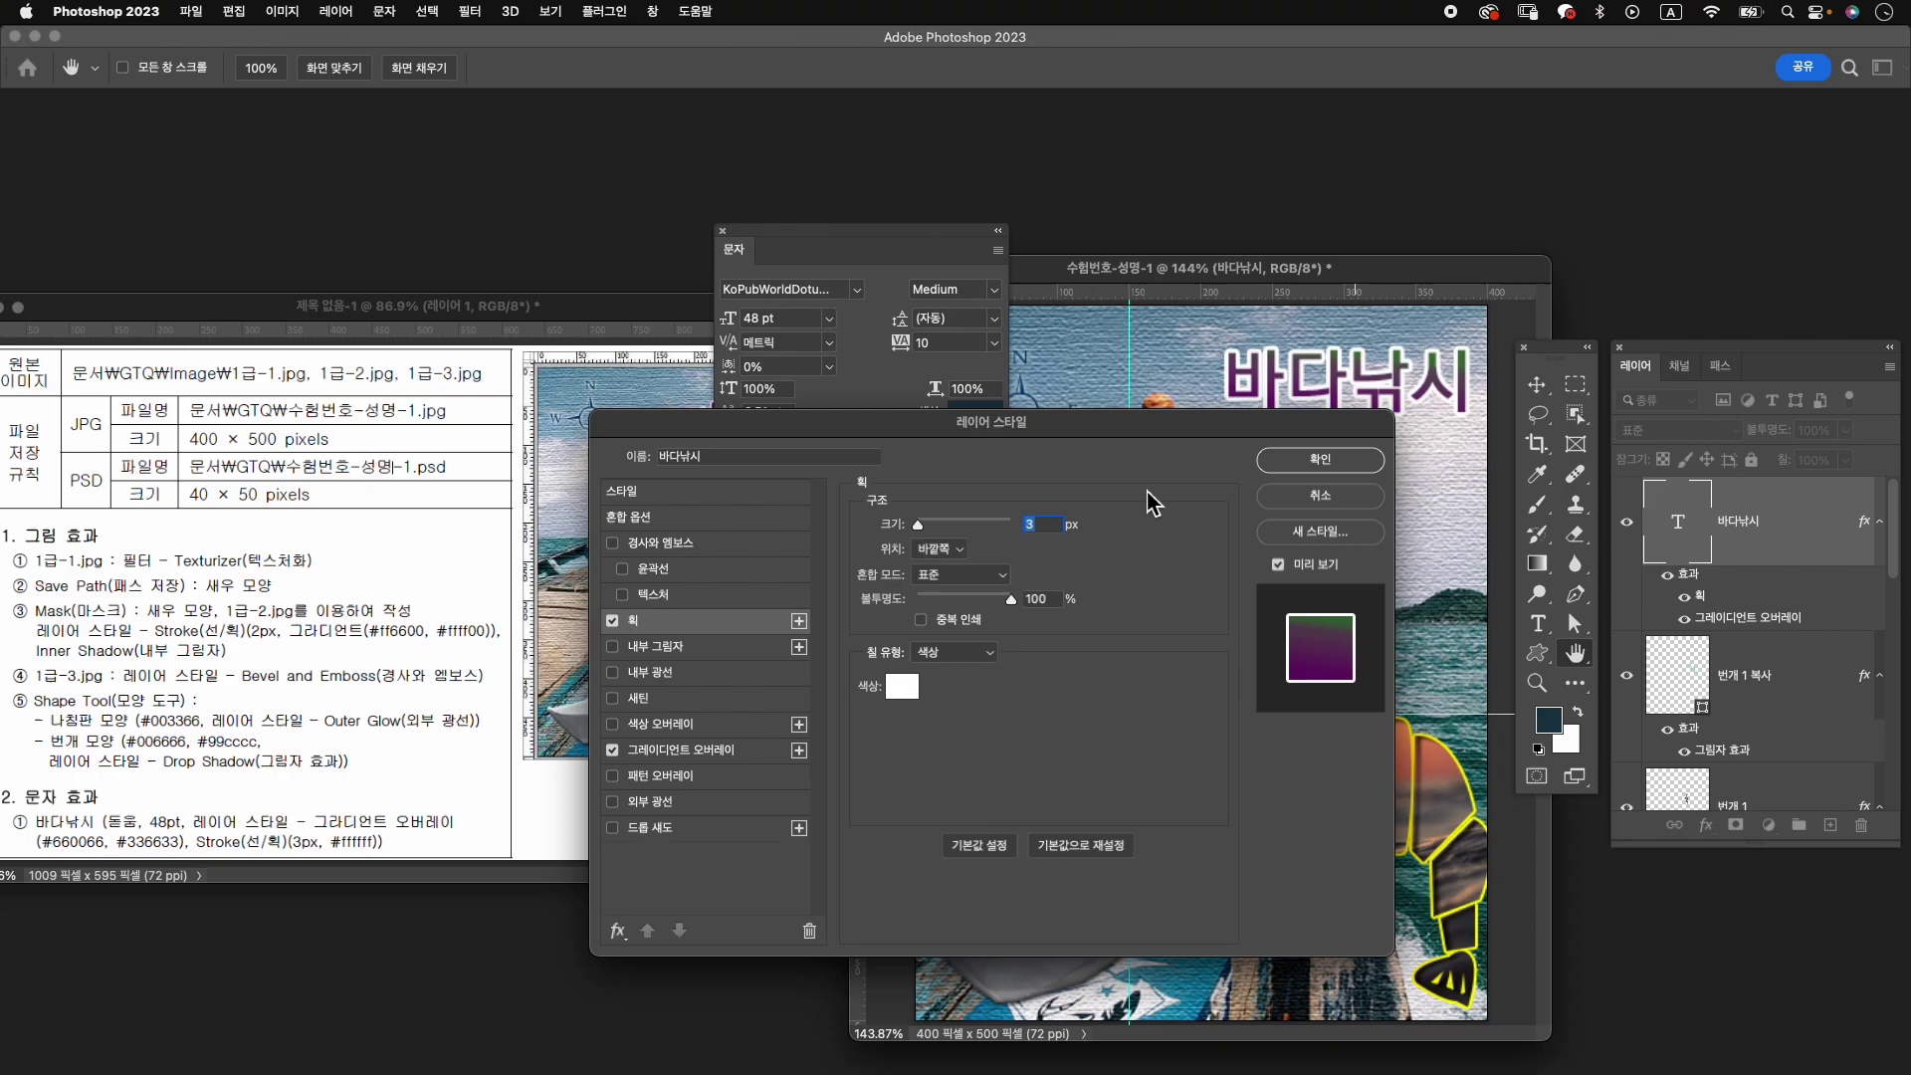
{"action": "left_click", "coordinate": [1299, 464]}
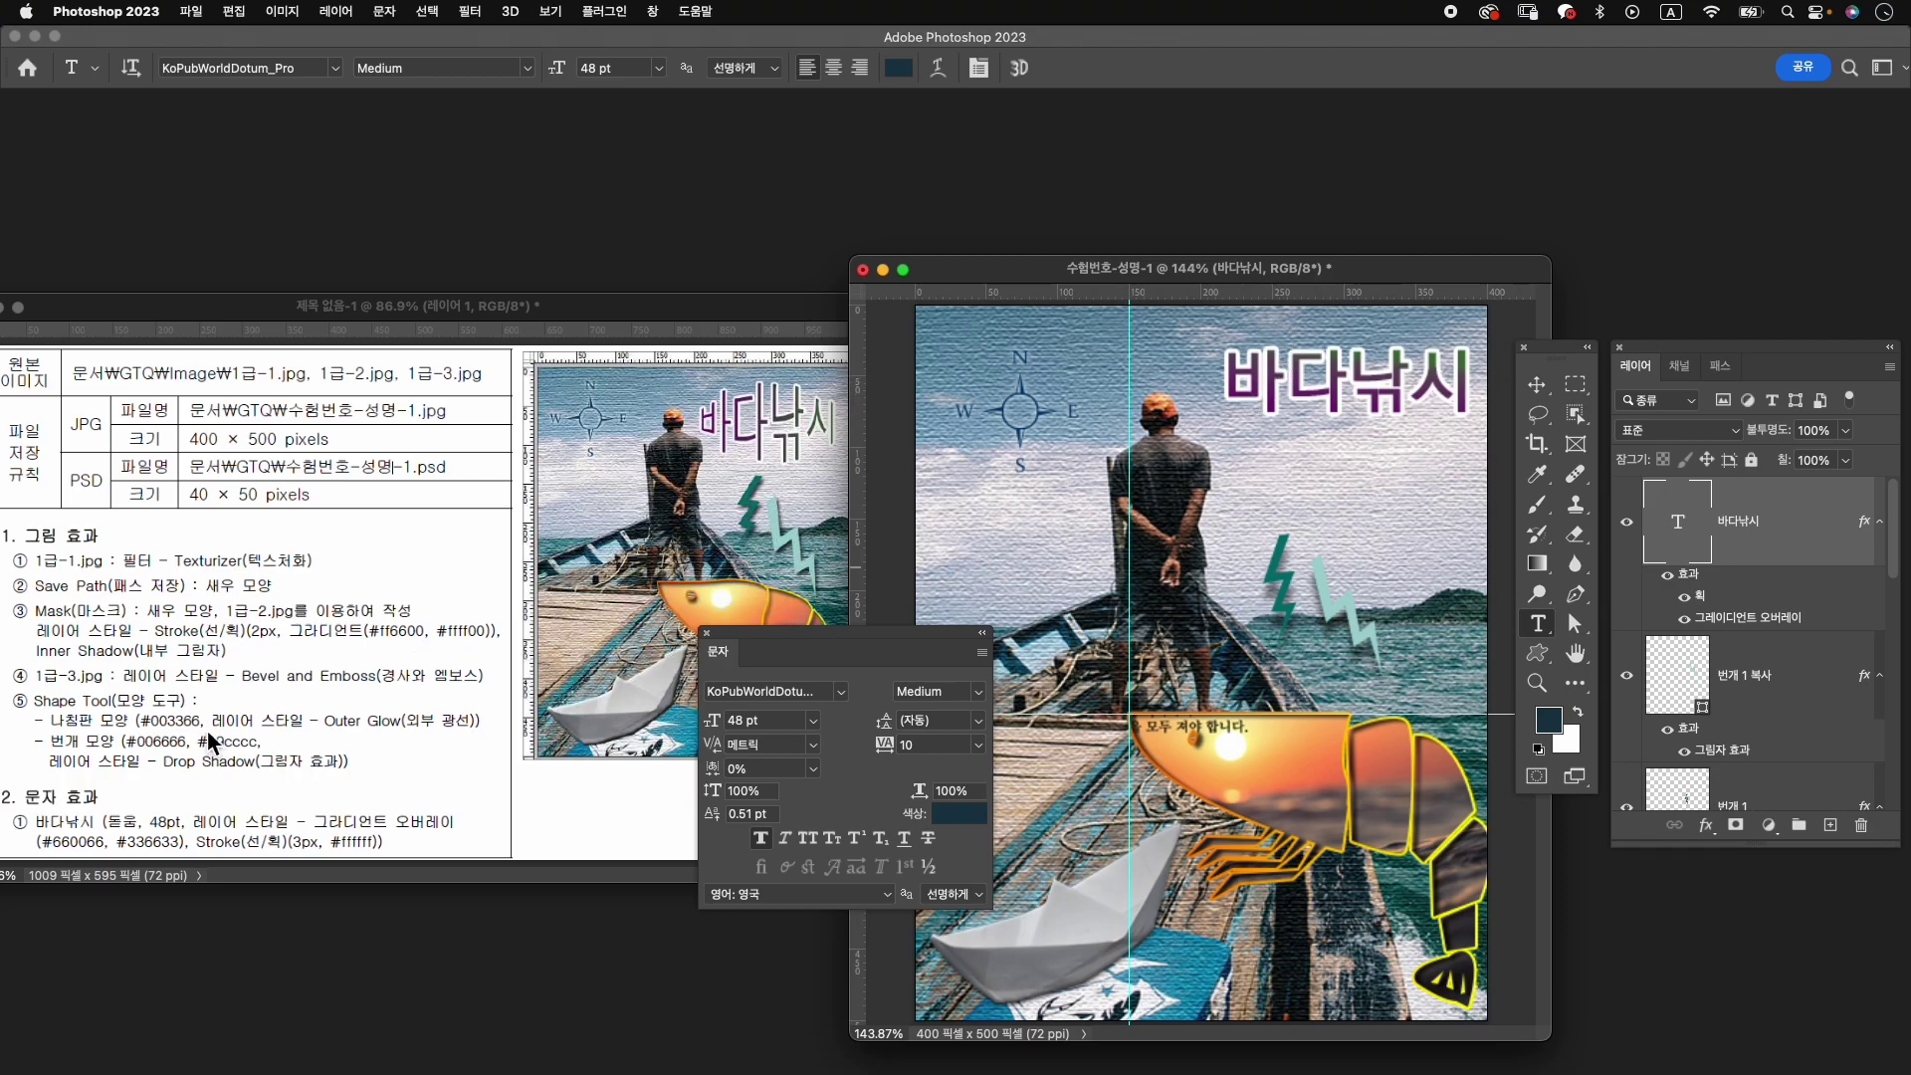
Turn off Faux Bold on the 바다낚시 title so it can be warped.
{"action": "left_click", "coordinate": [937, 68]}
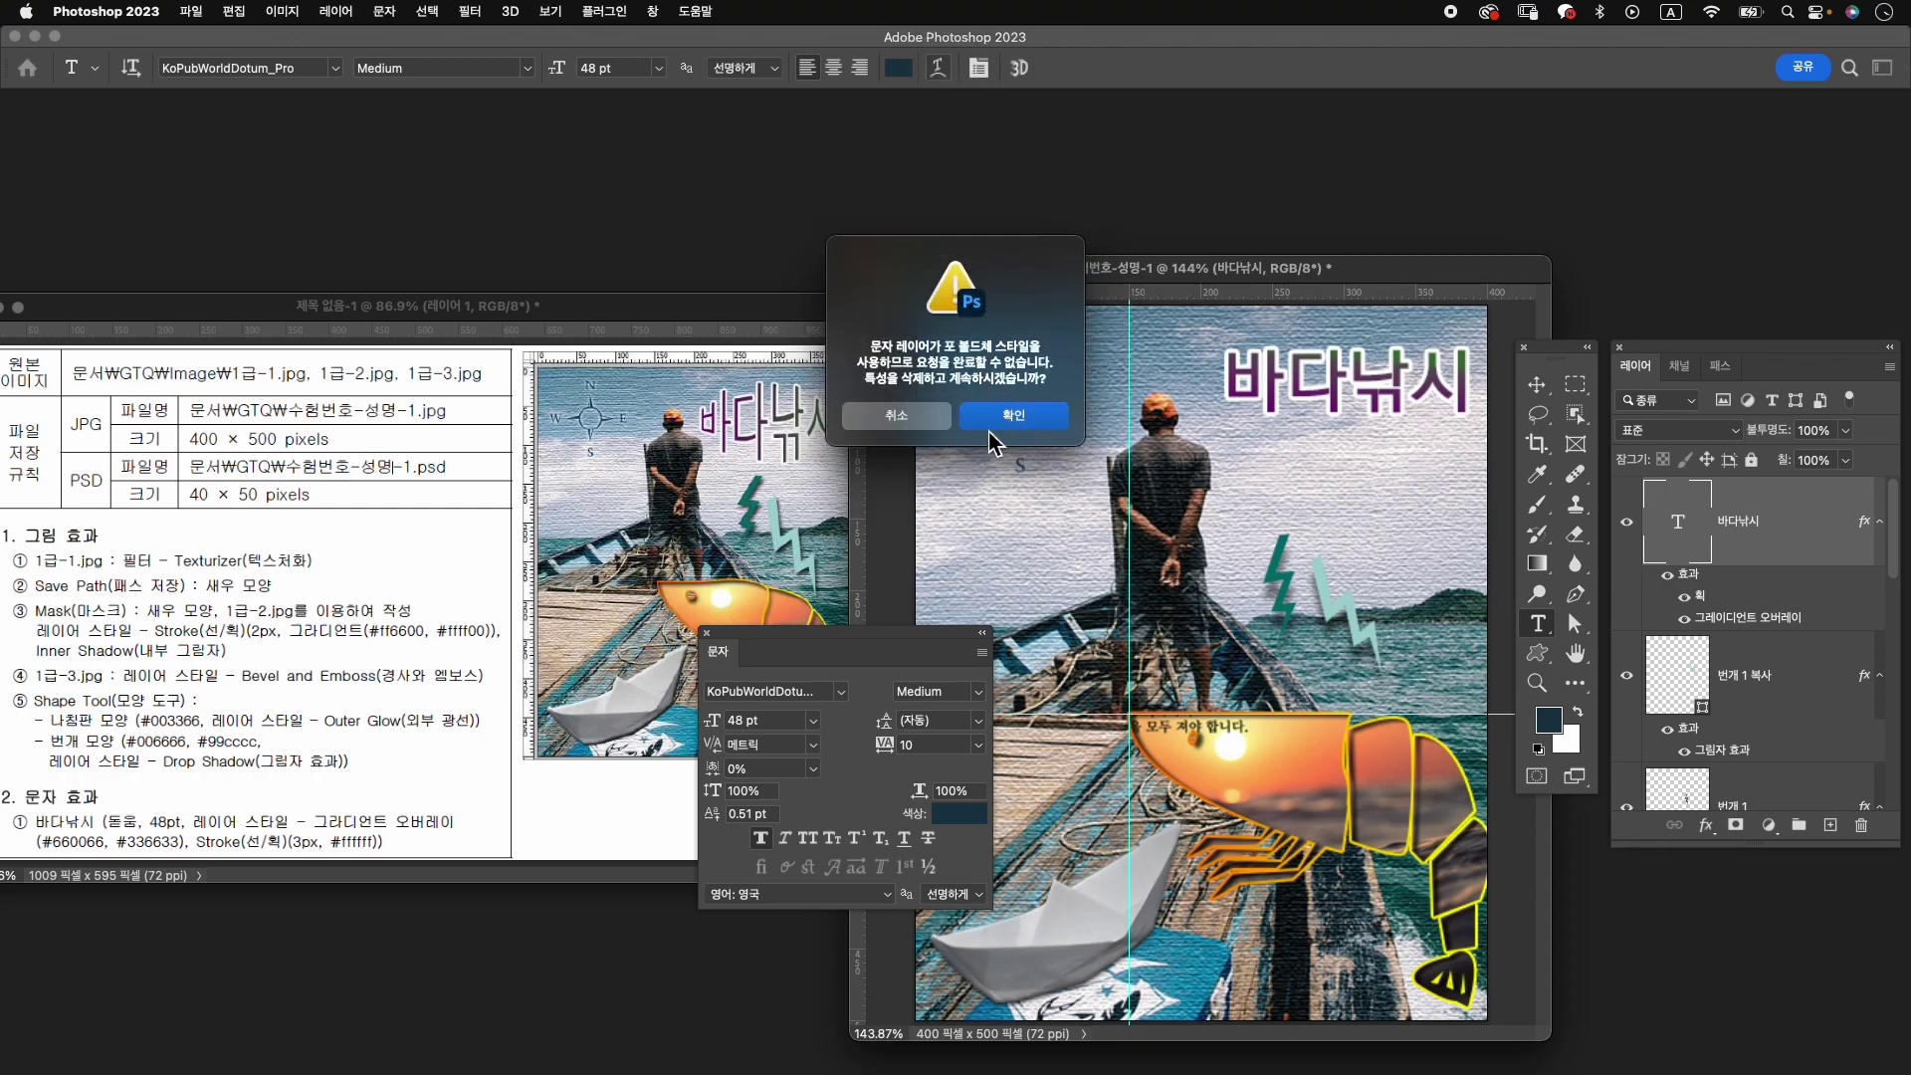
{"action": "left_click", "coordinate": [995, 416]}
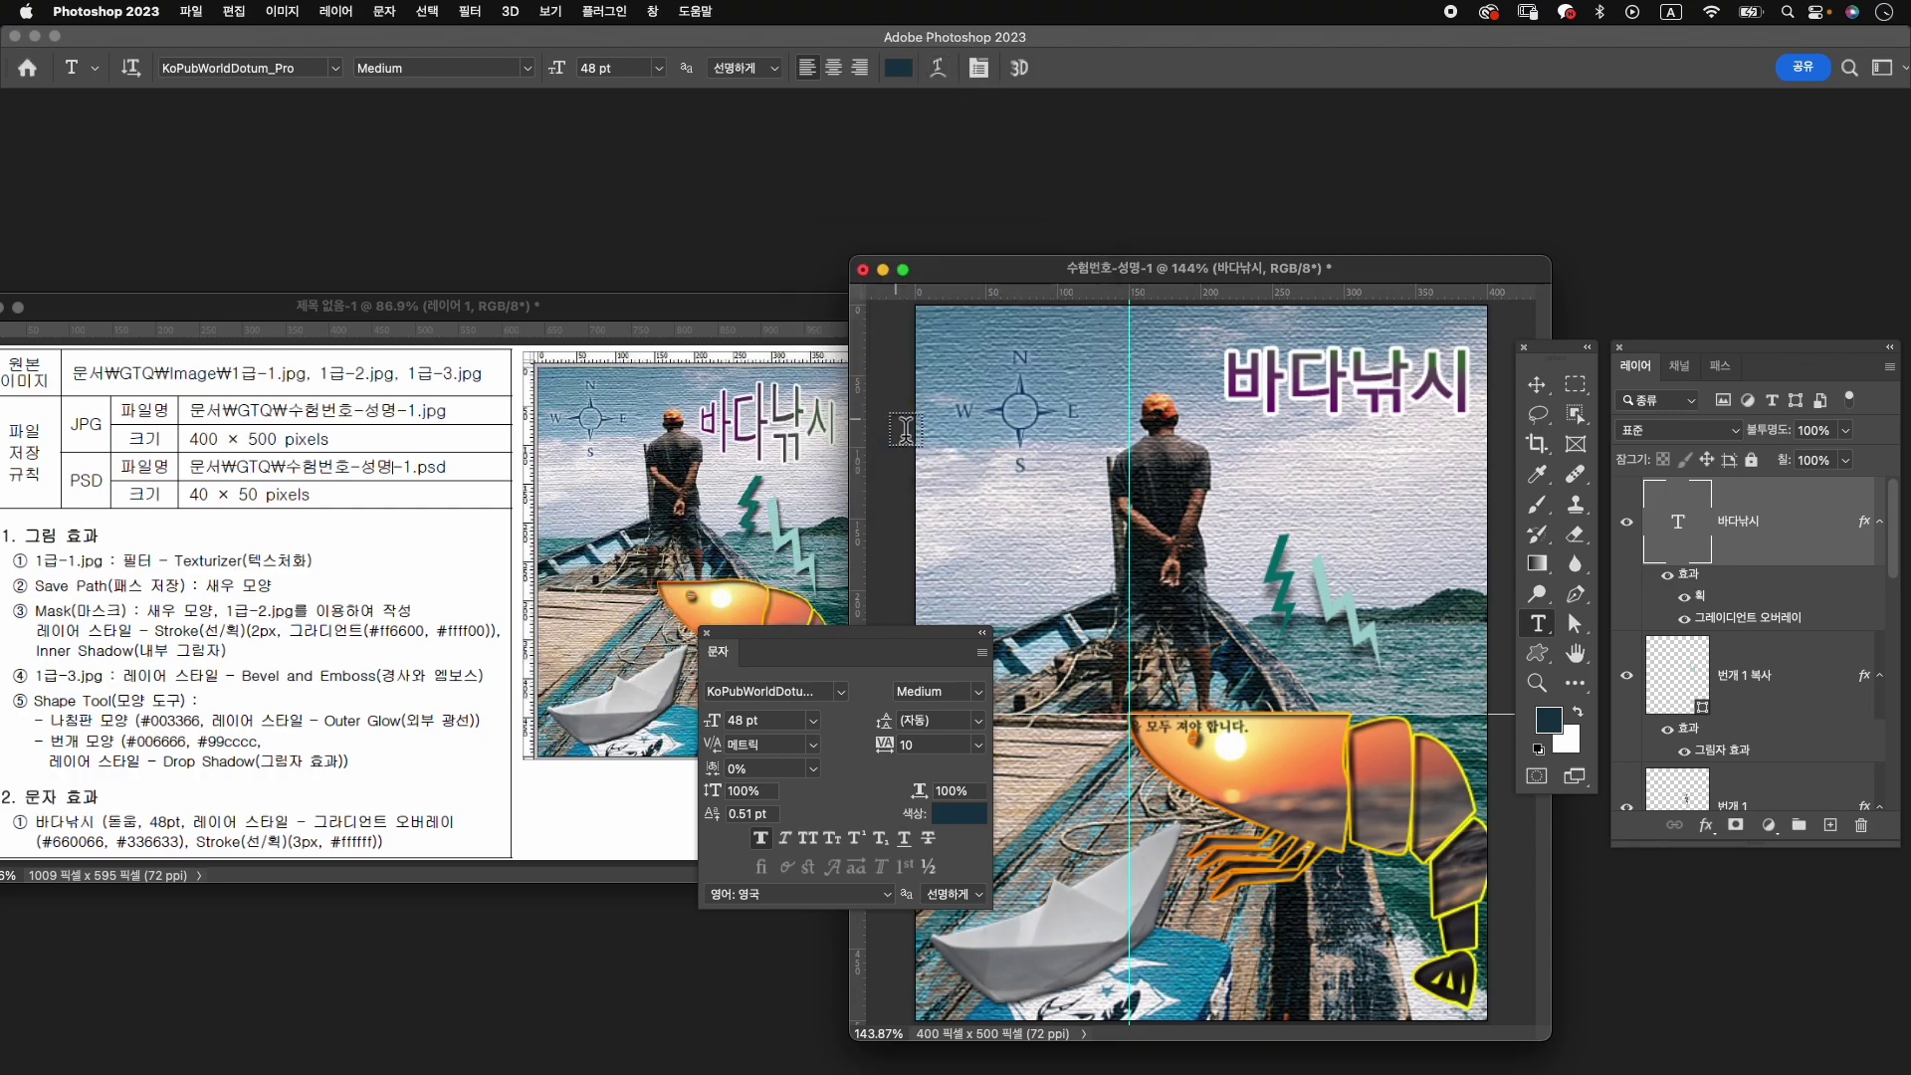
{"action": "left_click", "coordinate": [772, 844]}
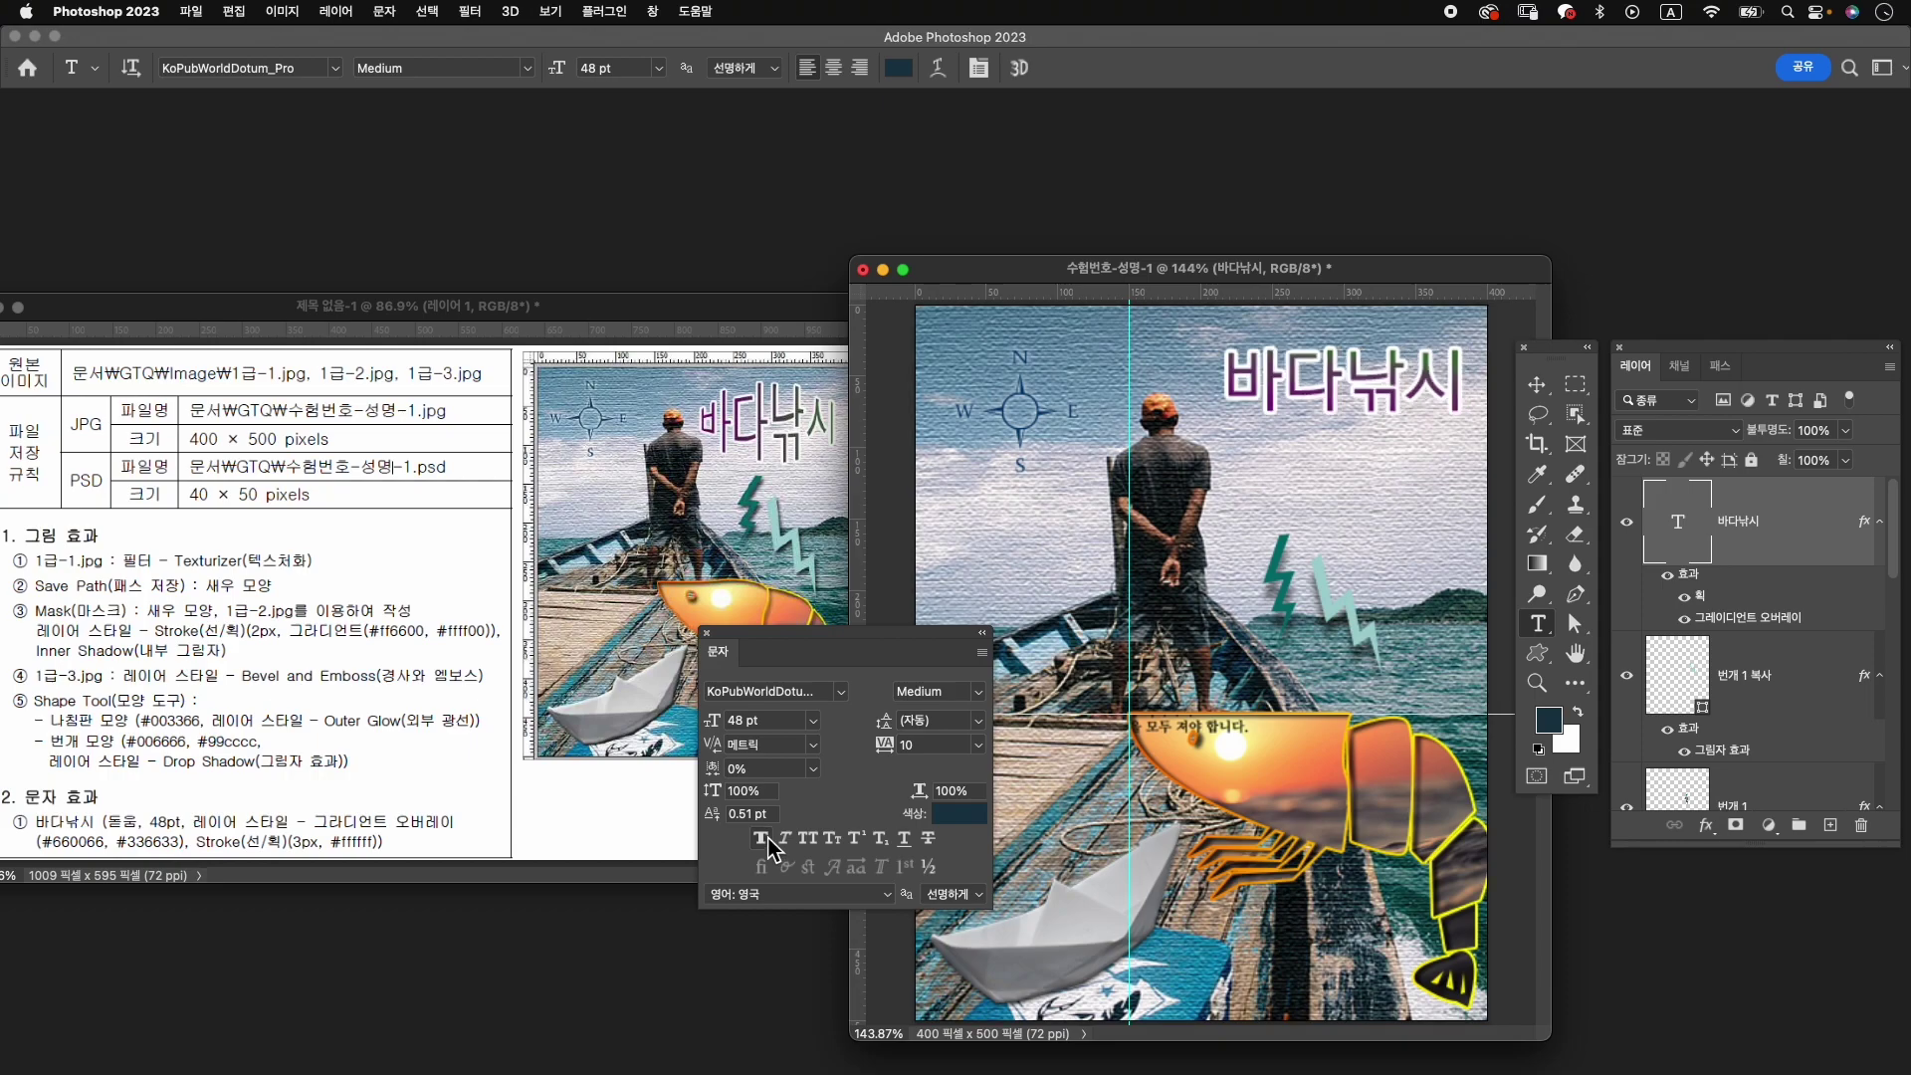
Warp the title with the Bulge style at a +32 bend.
{"action": "left_click", "coordinate": [938, 70]}
{"action": "left_click", "coordinate": [1235, 377]}
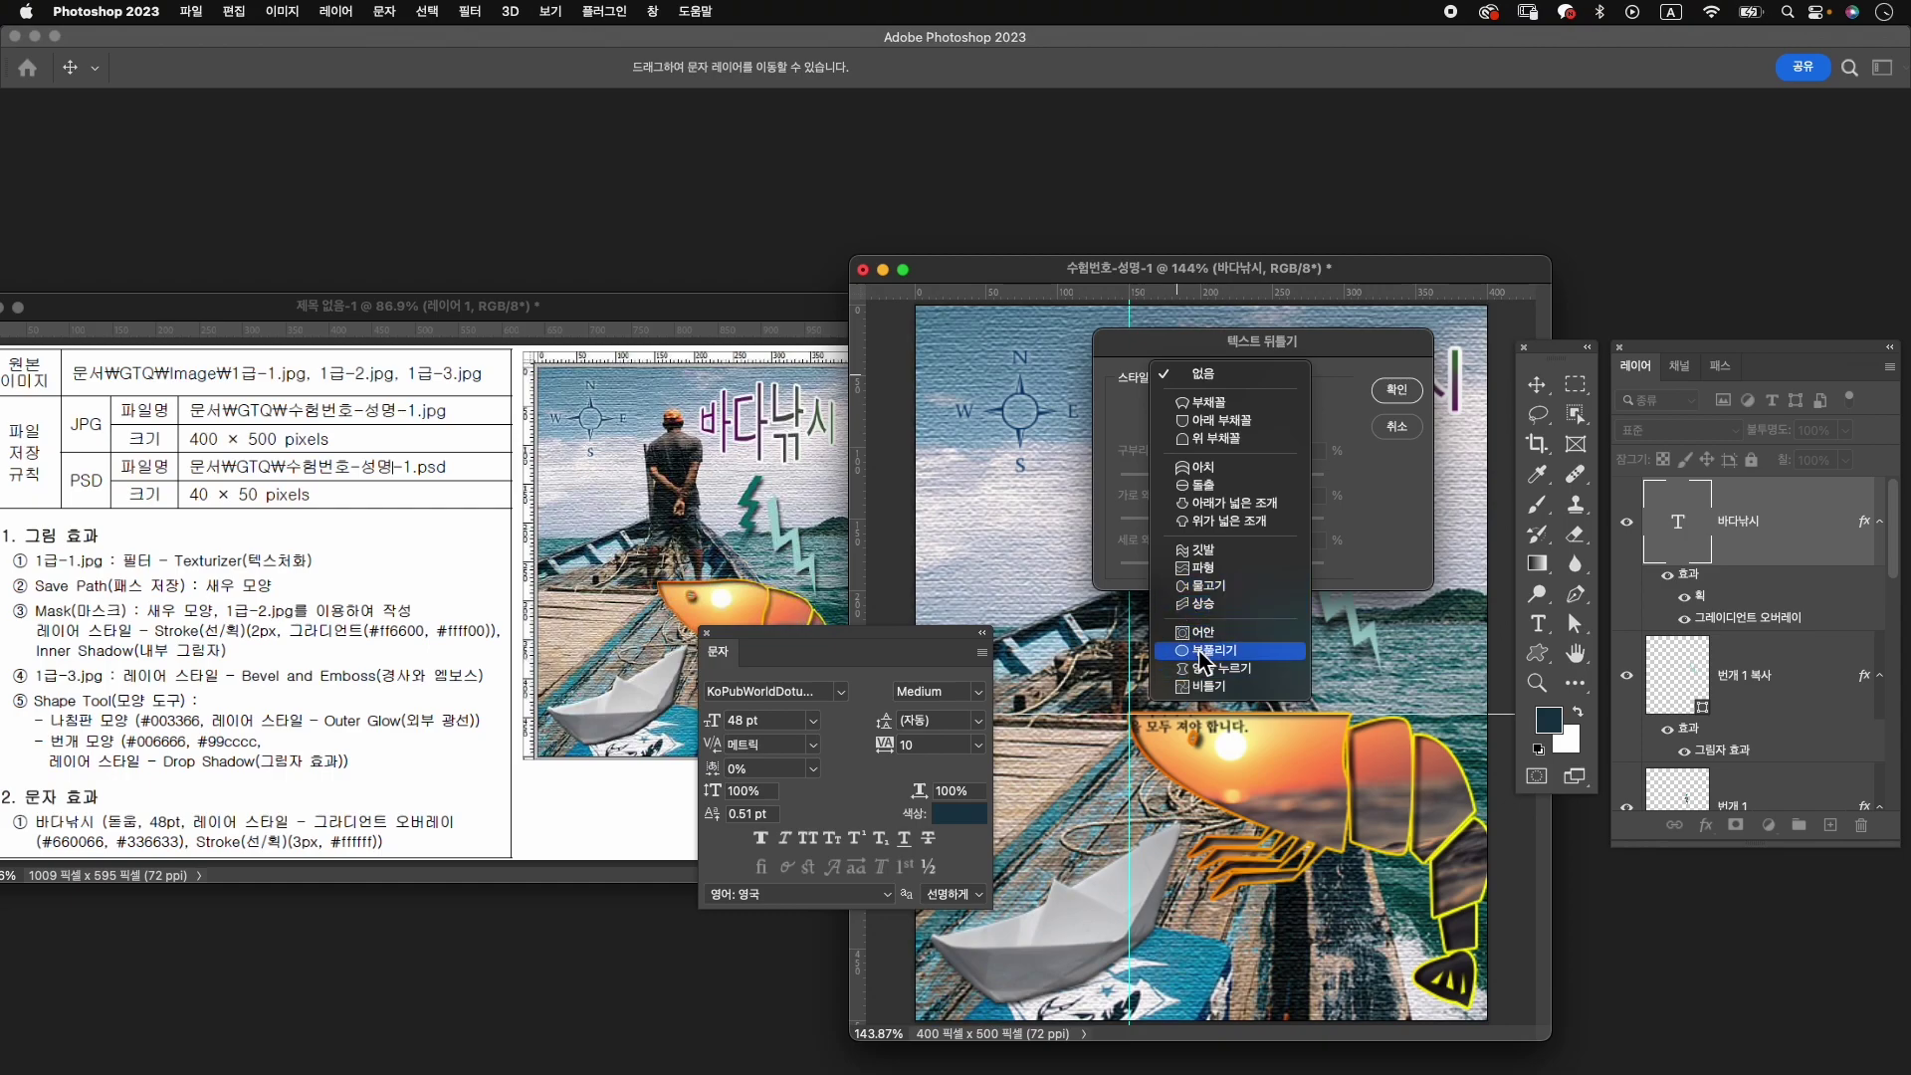
{"action": "left_click", "coordinate": [1226, 486]}
{"action": "left_click_drag", "start_coordinate": [1235, 340], "coordinate": [1150, 537]}
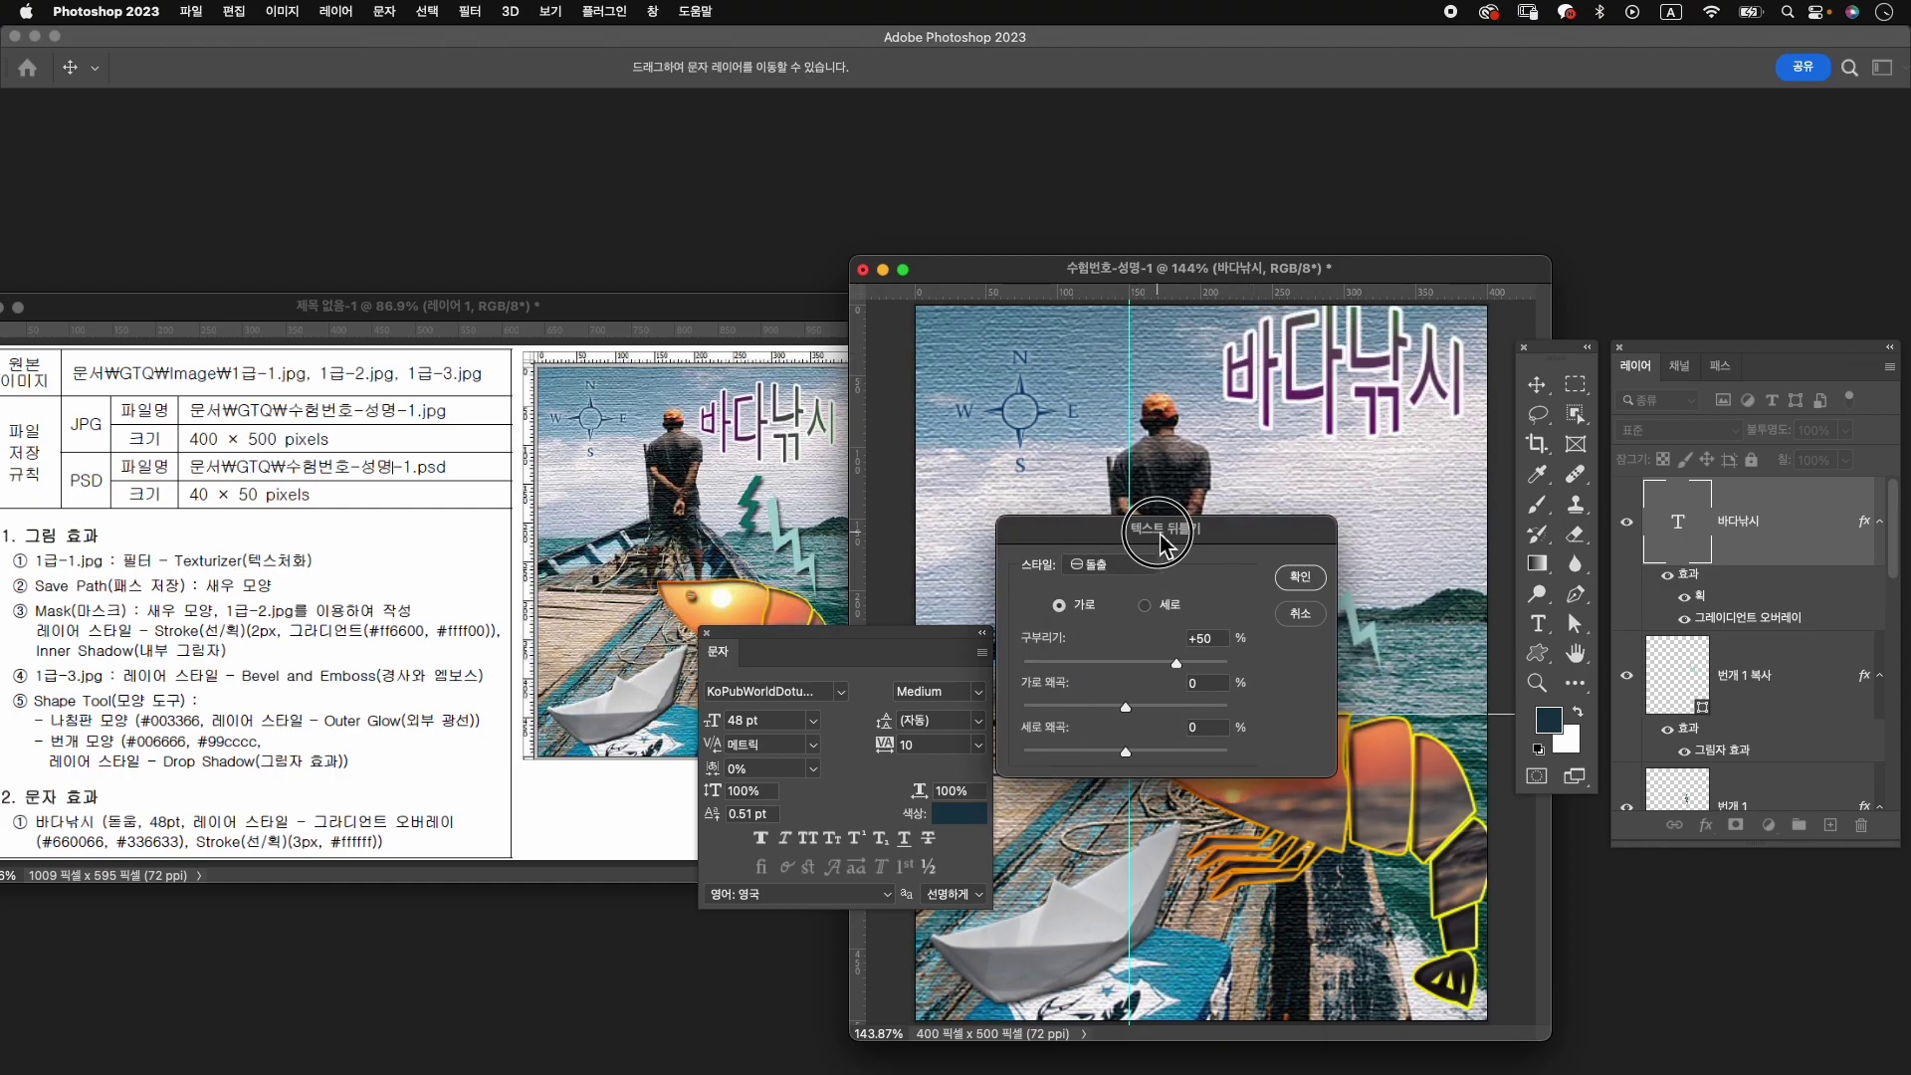
{"action": "left_click_drag", "start_coordinate": [1187, 673], "coordinate": [1171, 674]}
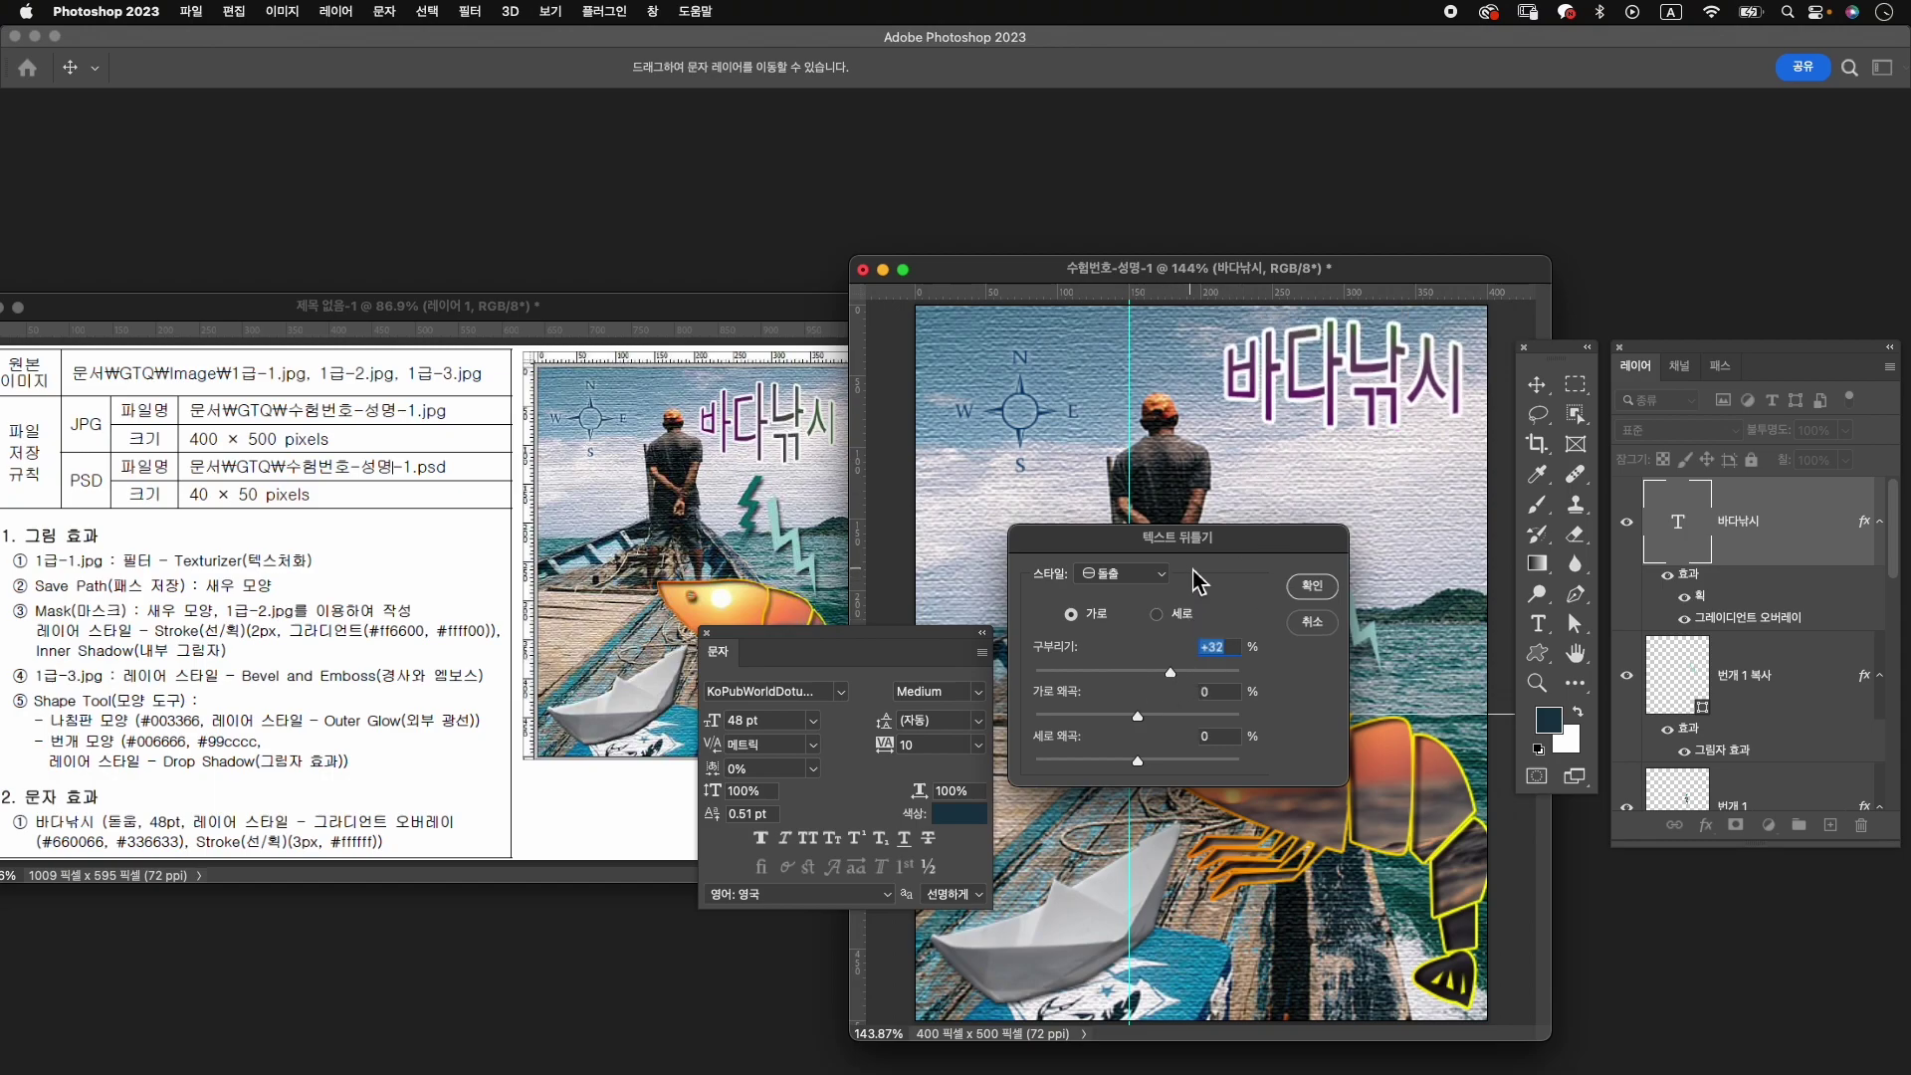
{"action": "left_click", "coordinate": [1322, 587]}
Shift the title slightly lower, then select the 1-1 photo layer.
{"action": "key", "text": "ctrl+t"}
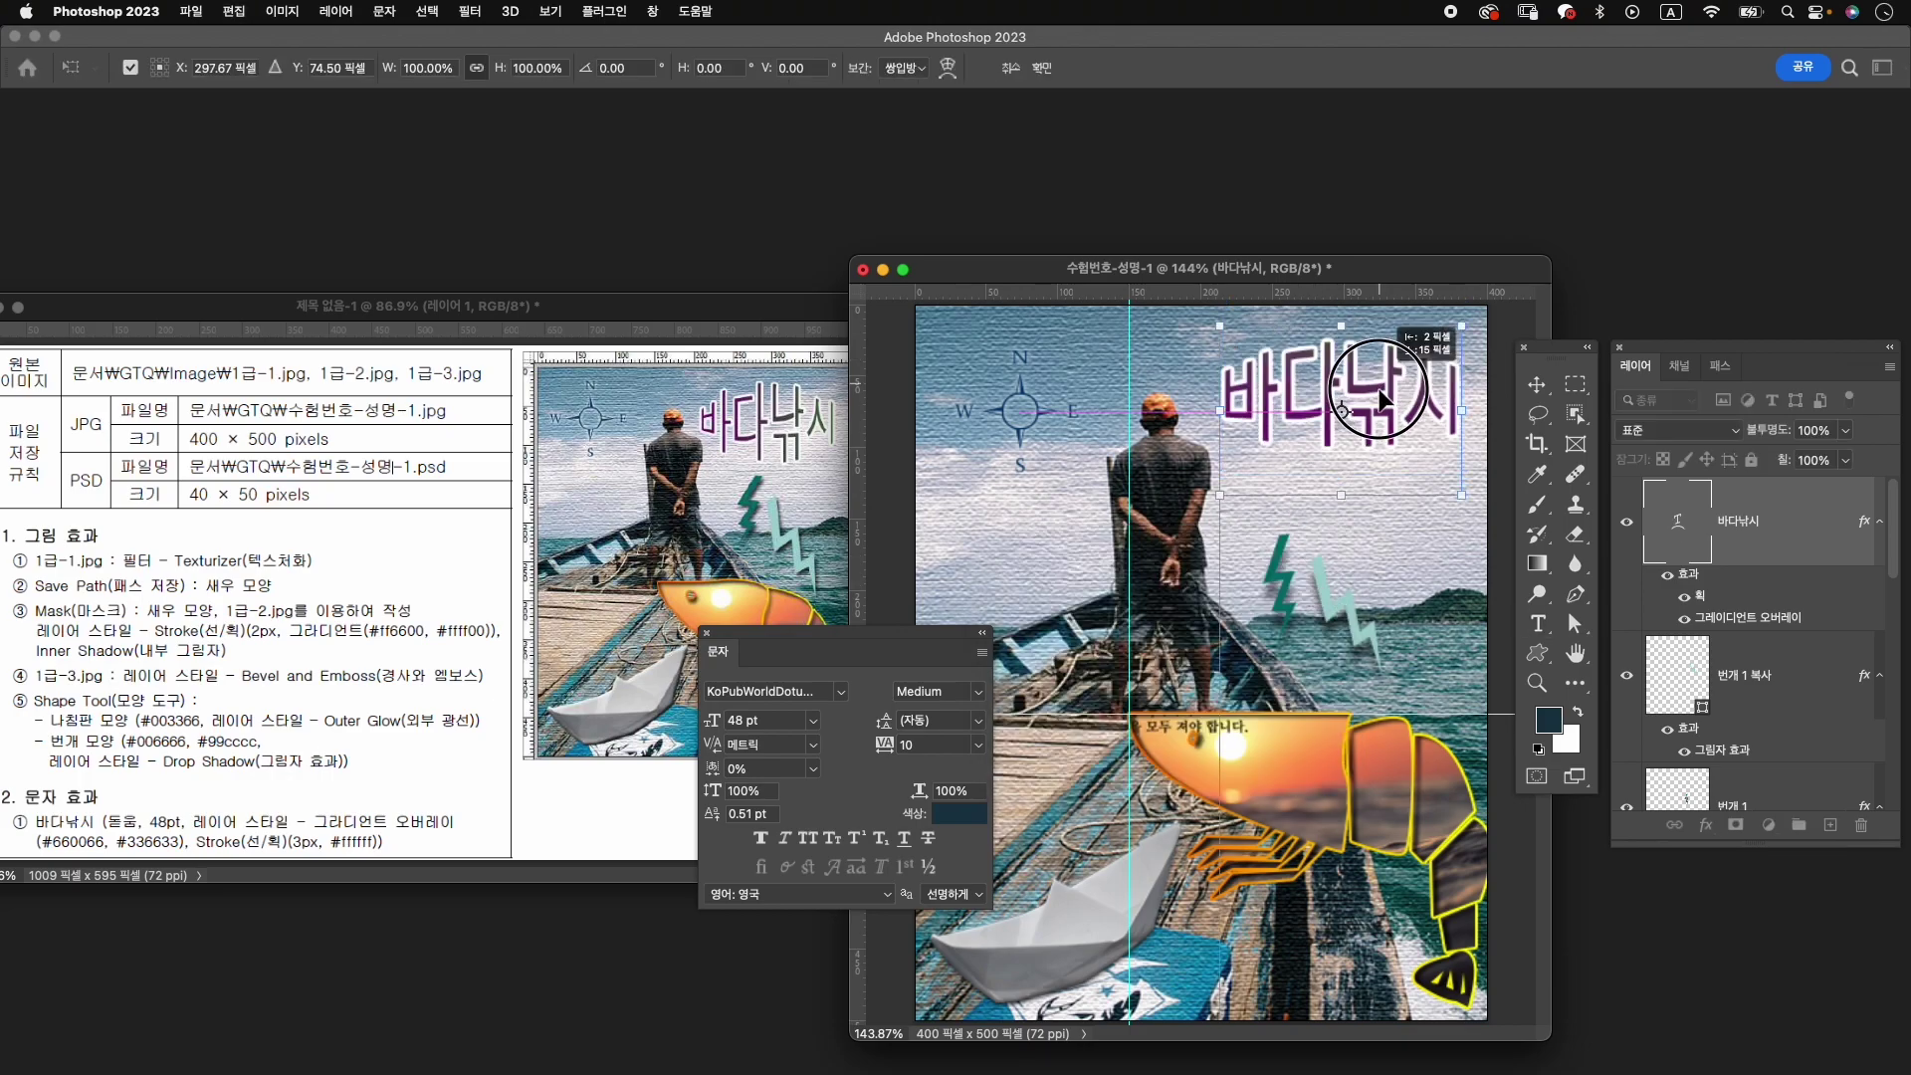
{"action": "left_click_drag", "start_coordinate": [1391, 375], "coordinate": [1386, 415]}
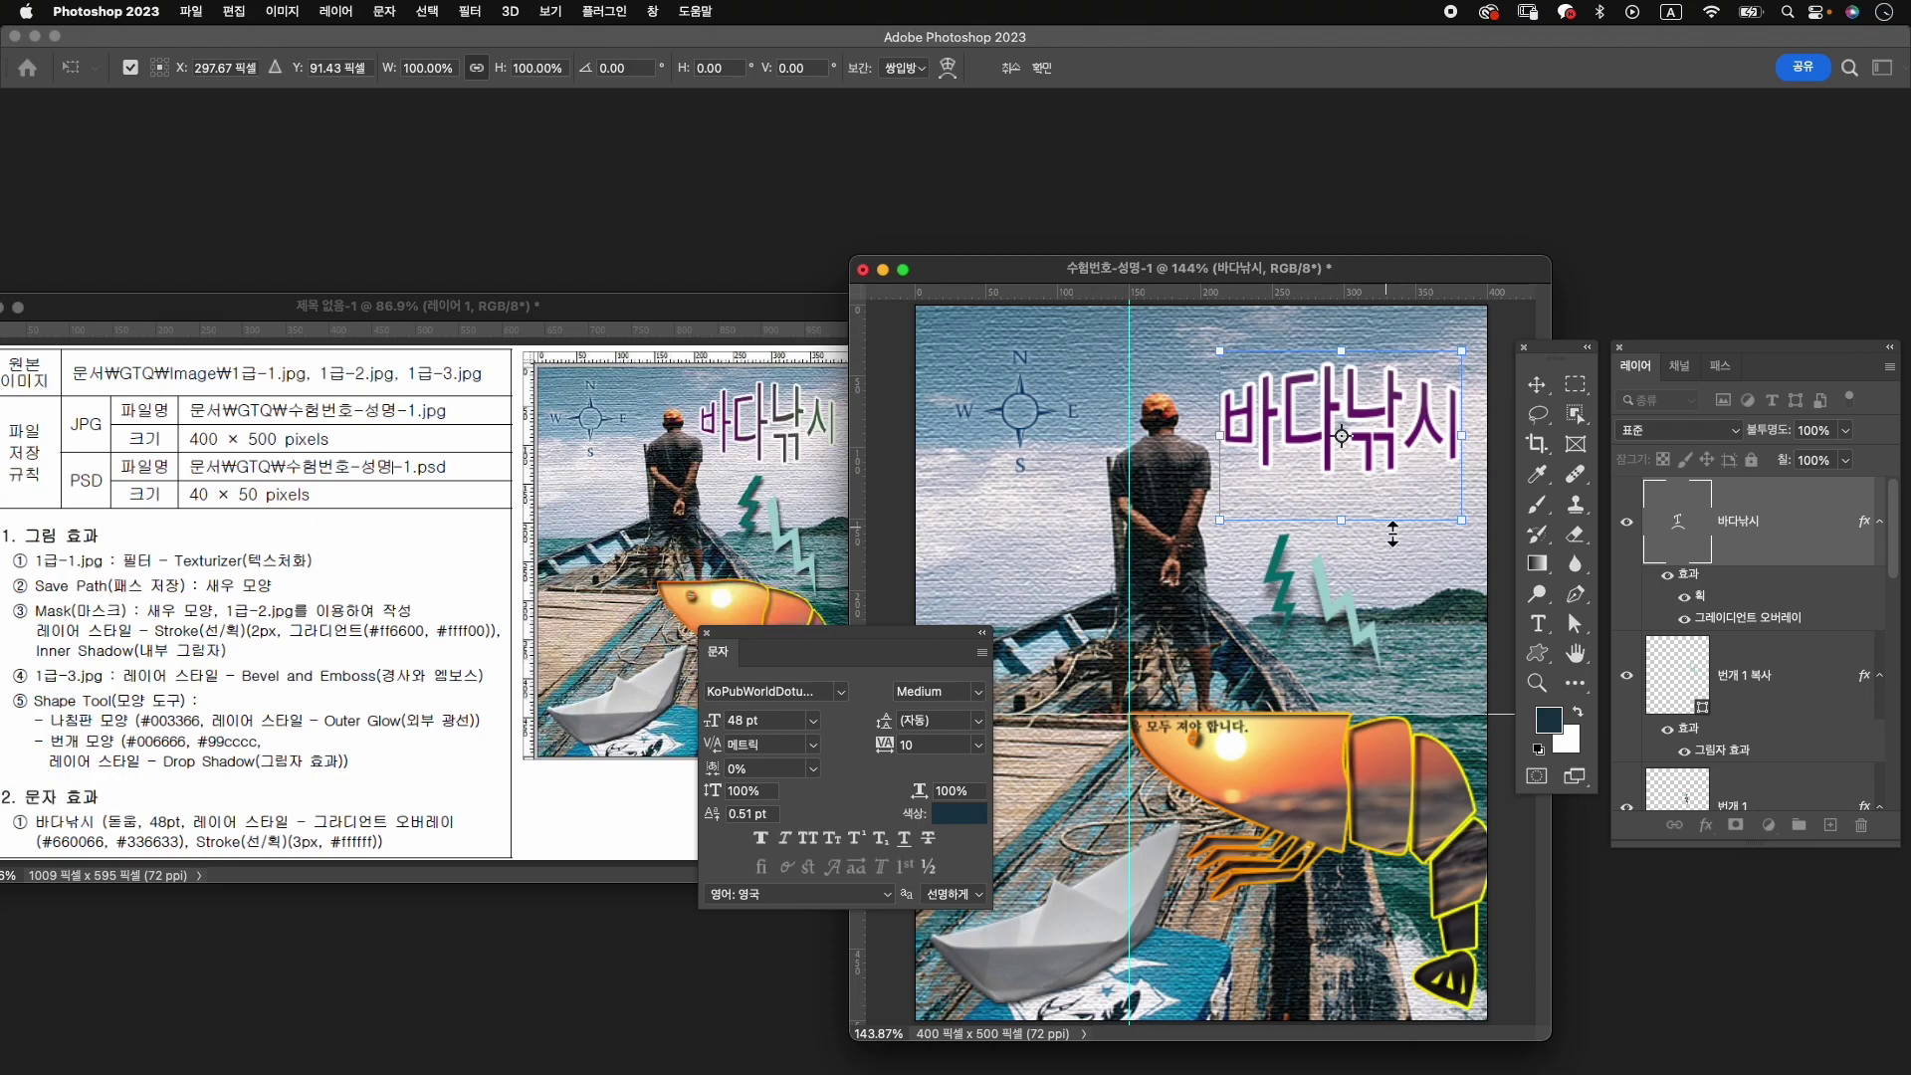
{"action": "key", "text": "Return"}
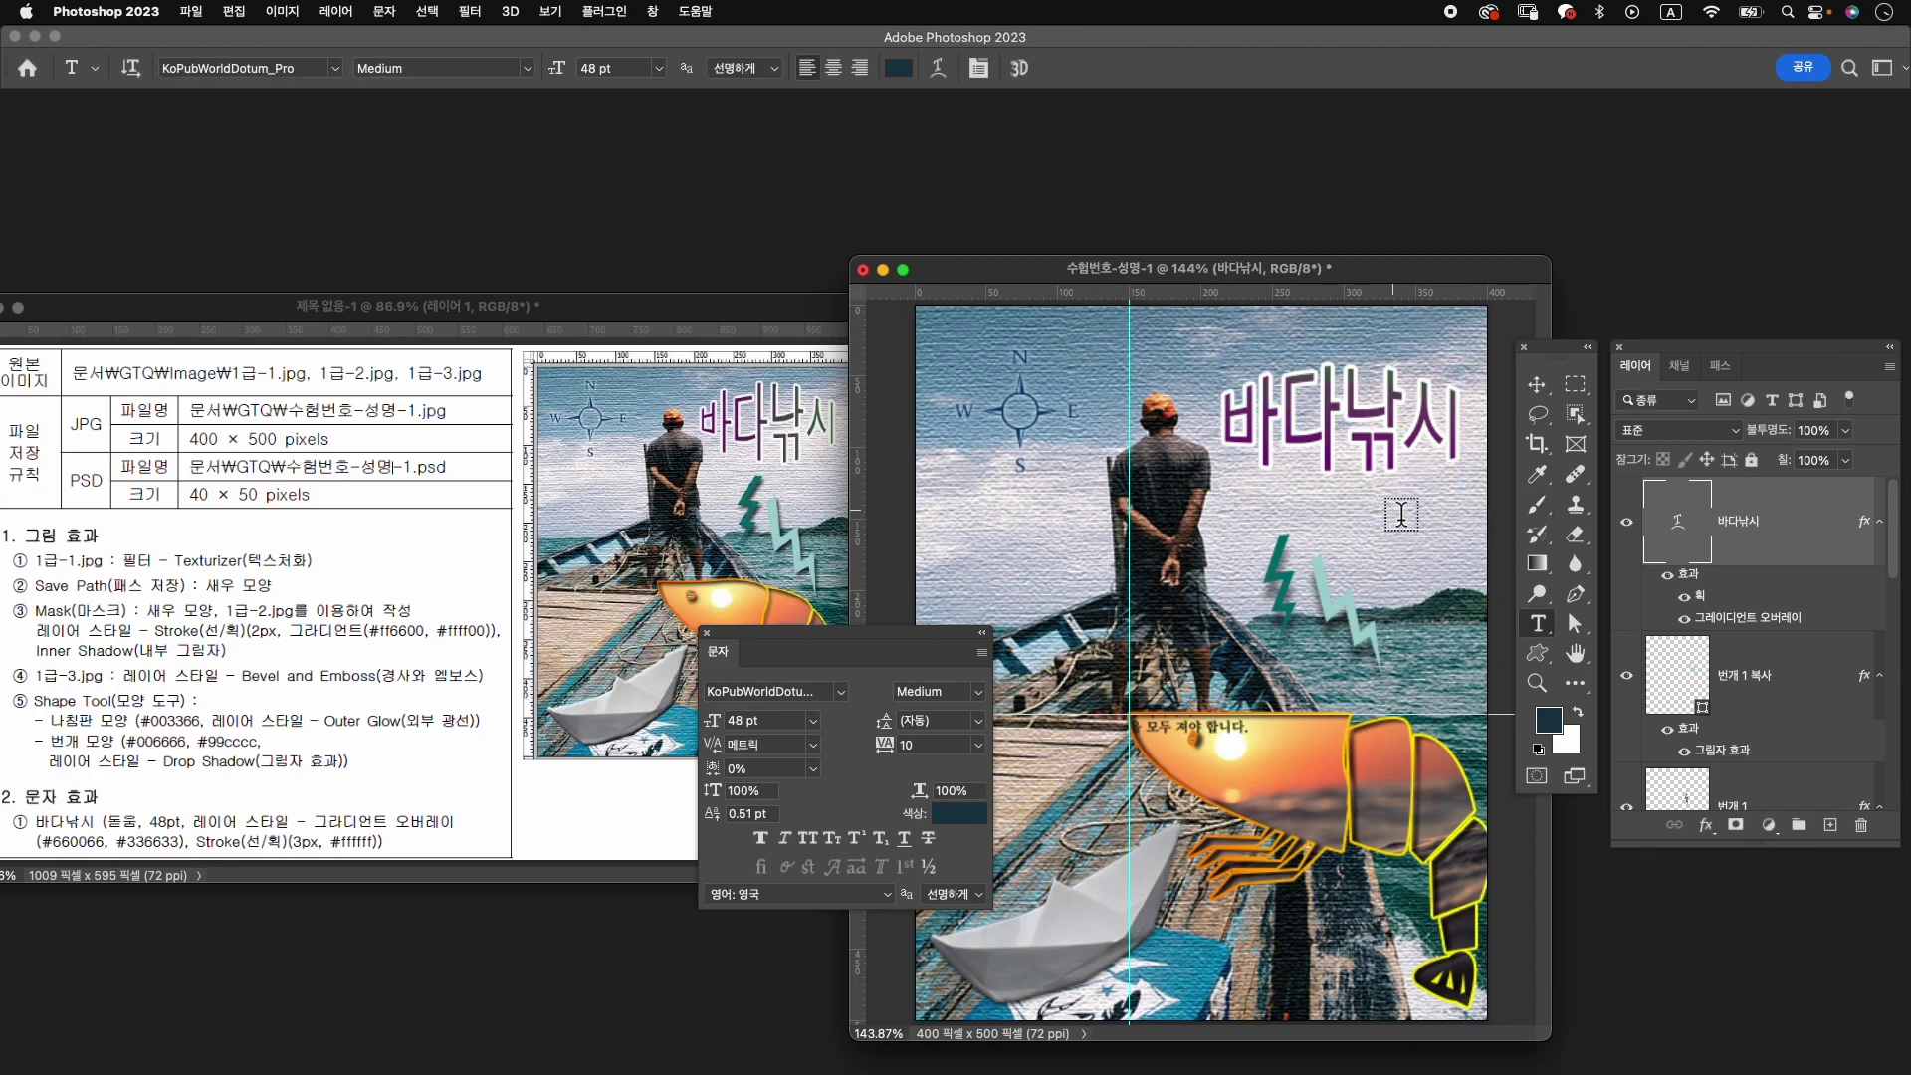
{"action": "key", "text": "v"}
{"action": "left_click", "coordinate": [1402, 514]}
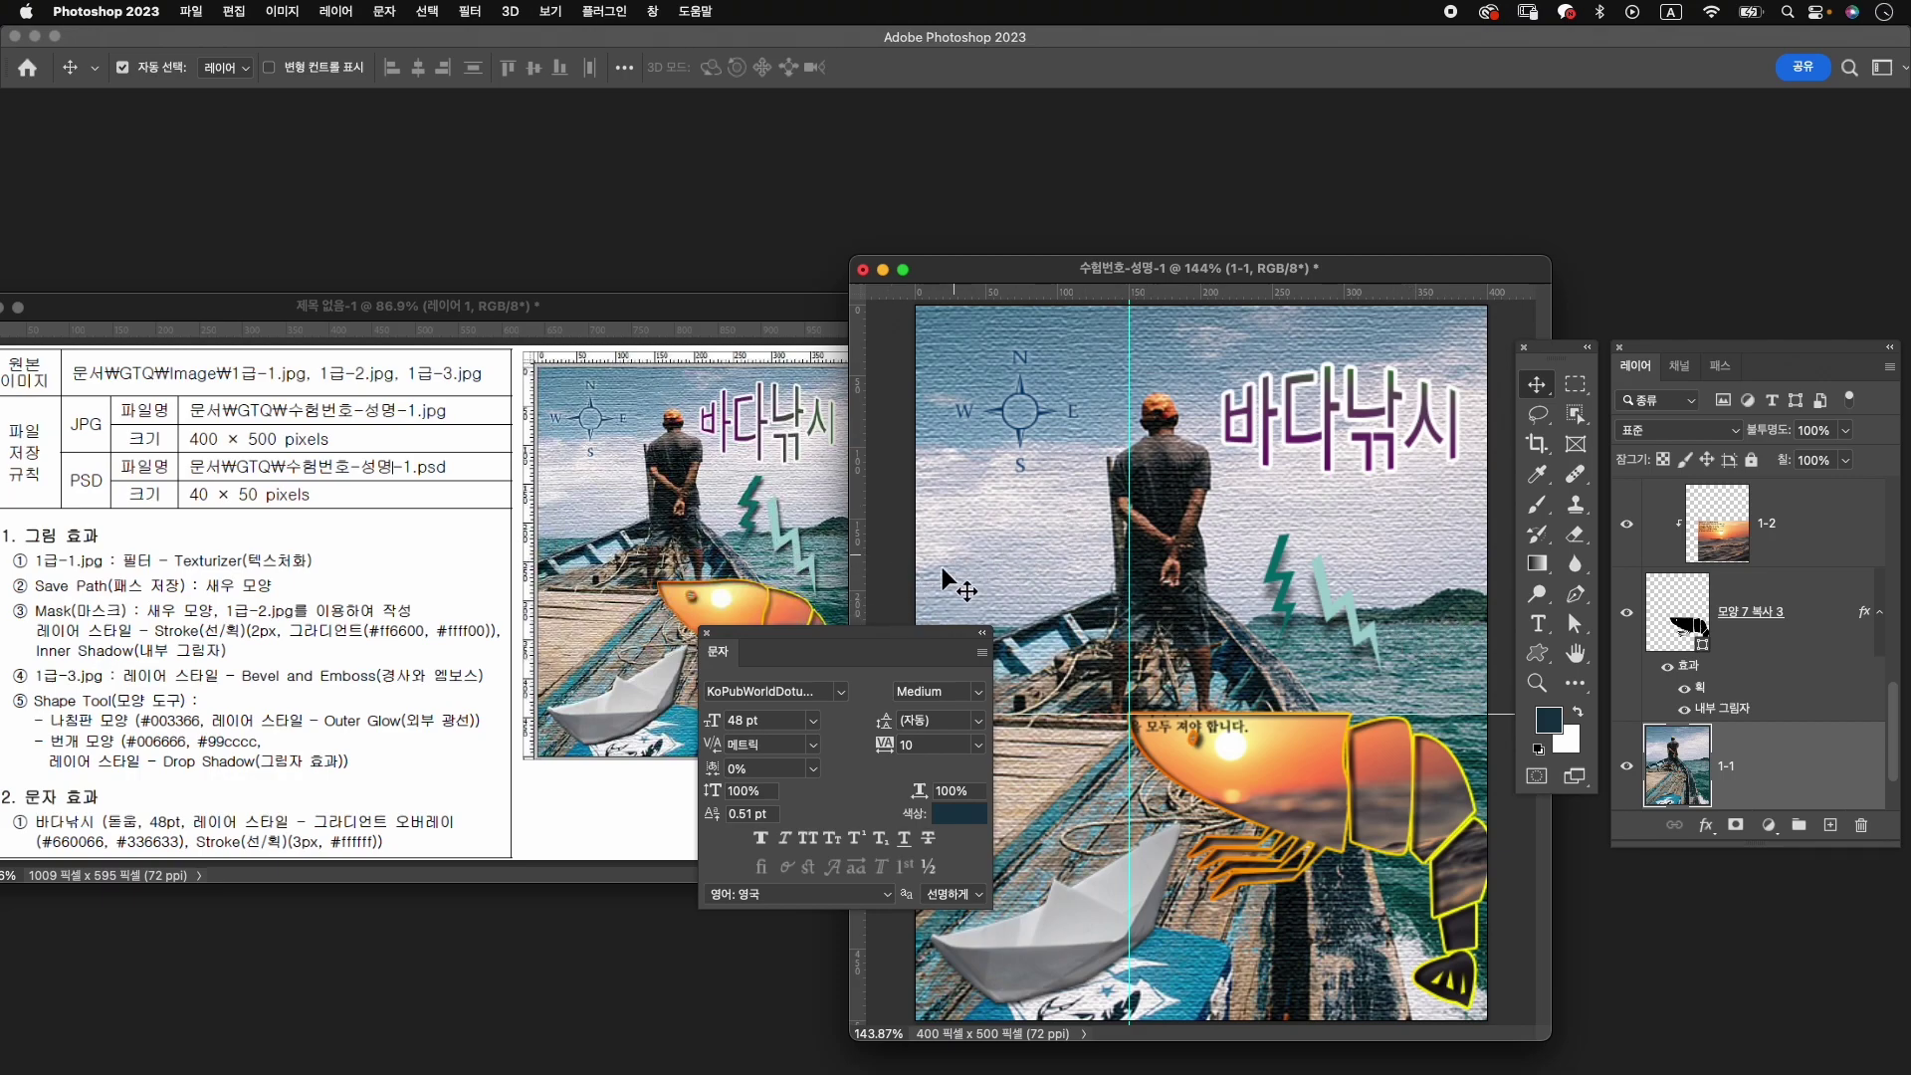
Close the Character panel, then scale the boat photo to about 107.5% and move it up.
{"action": "left_click_drag", "start_coordinate": [910, 633], "coordinate": [864, 682]}
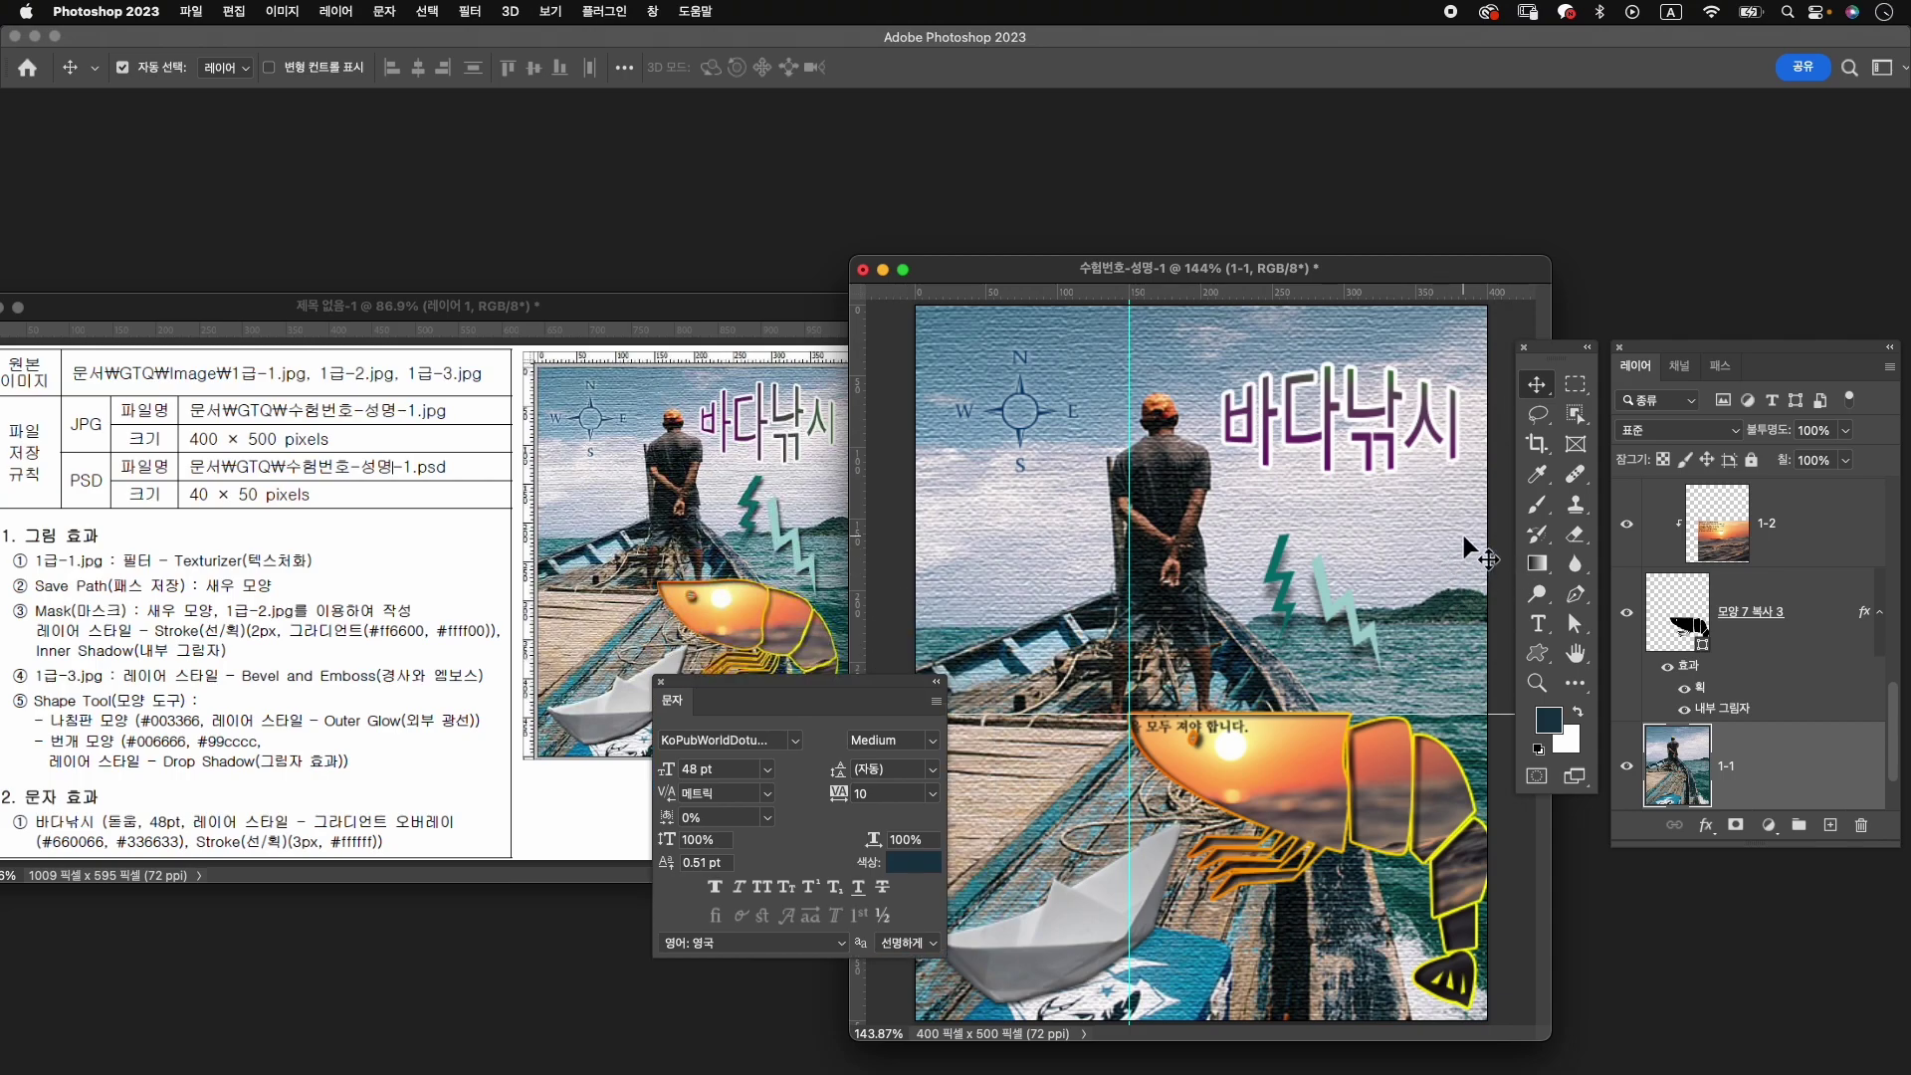
{"action": "scroll", "coordinate": [1788, 802], "scroll_direction": "down", "scroll_amount": 1}
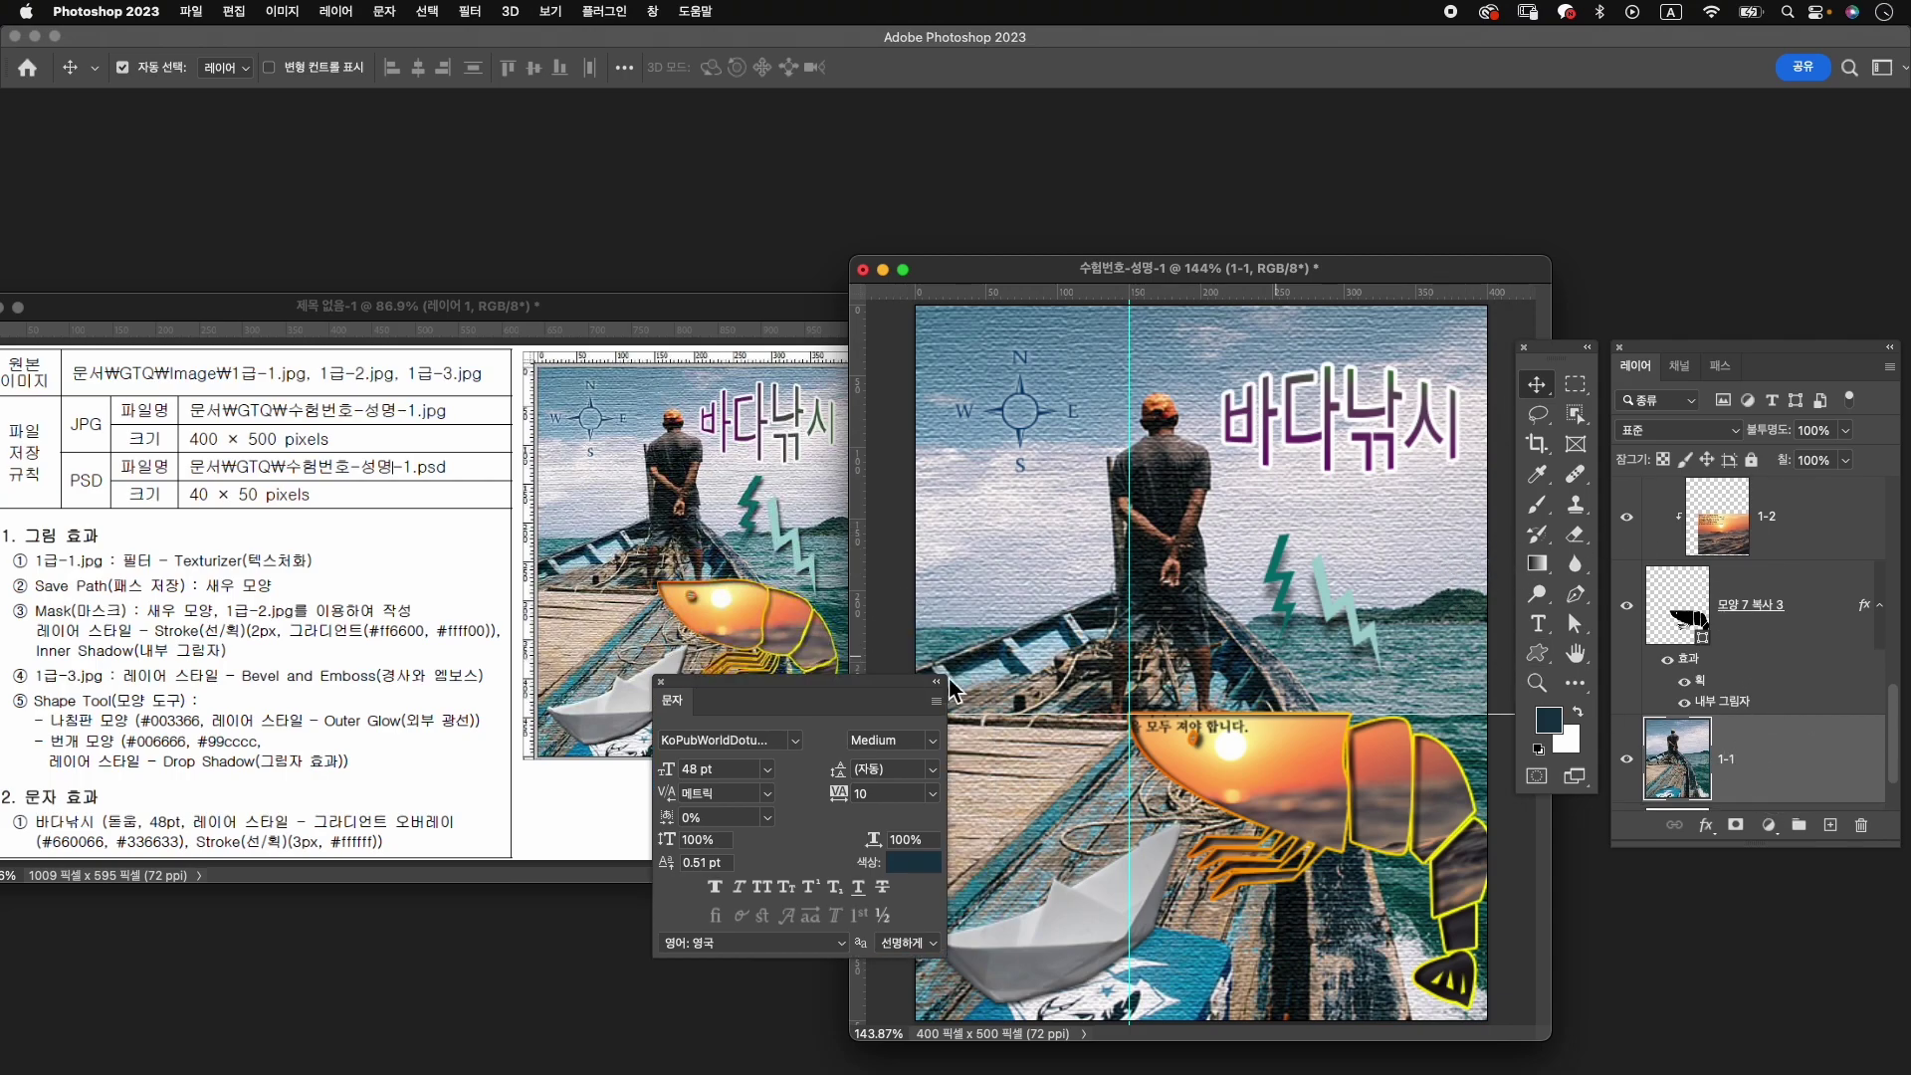
{"action": "left_click", "coordinate": [663, 683]}
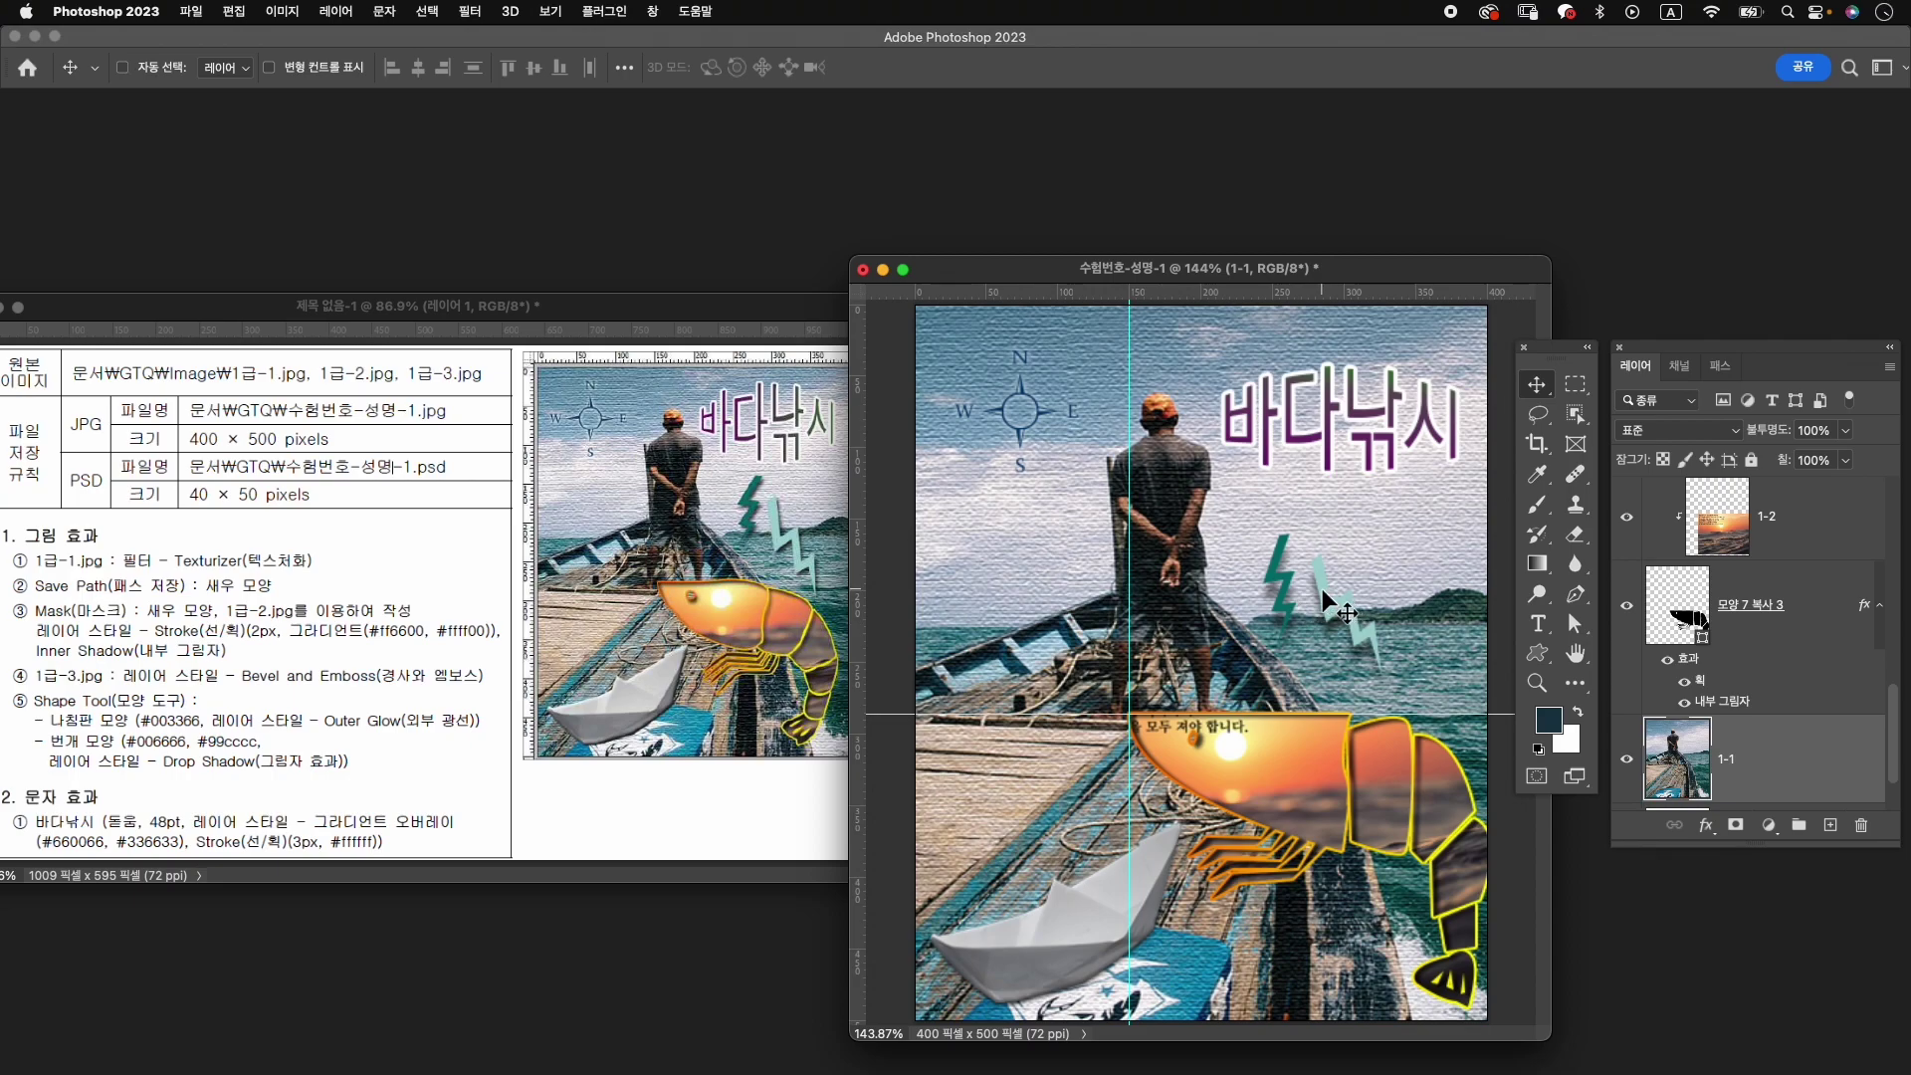
{"action": "key", "text": "ctrl+t"}
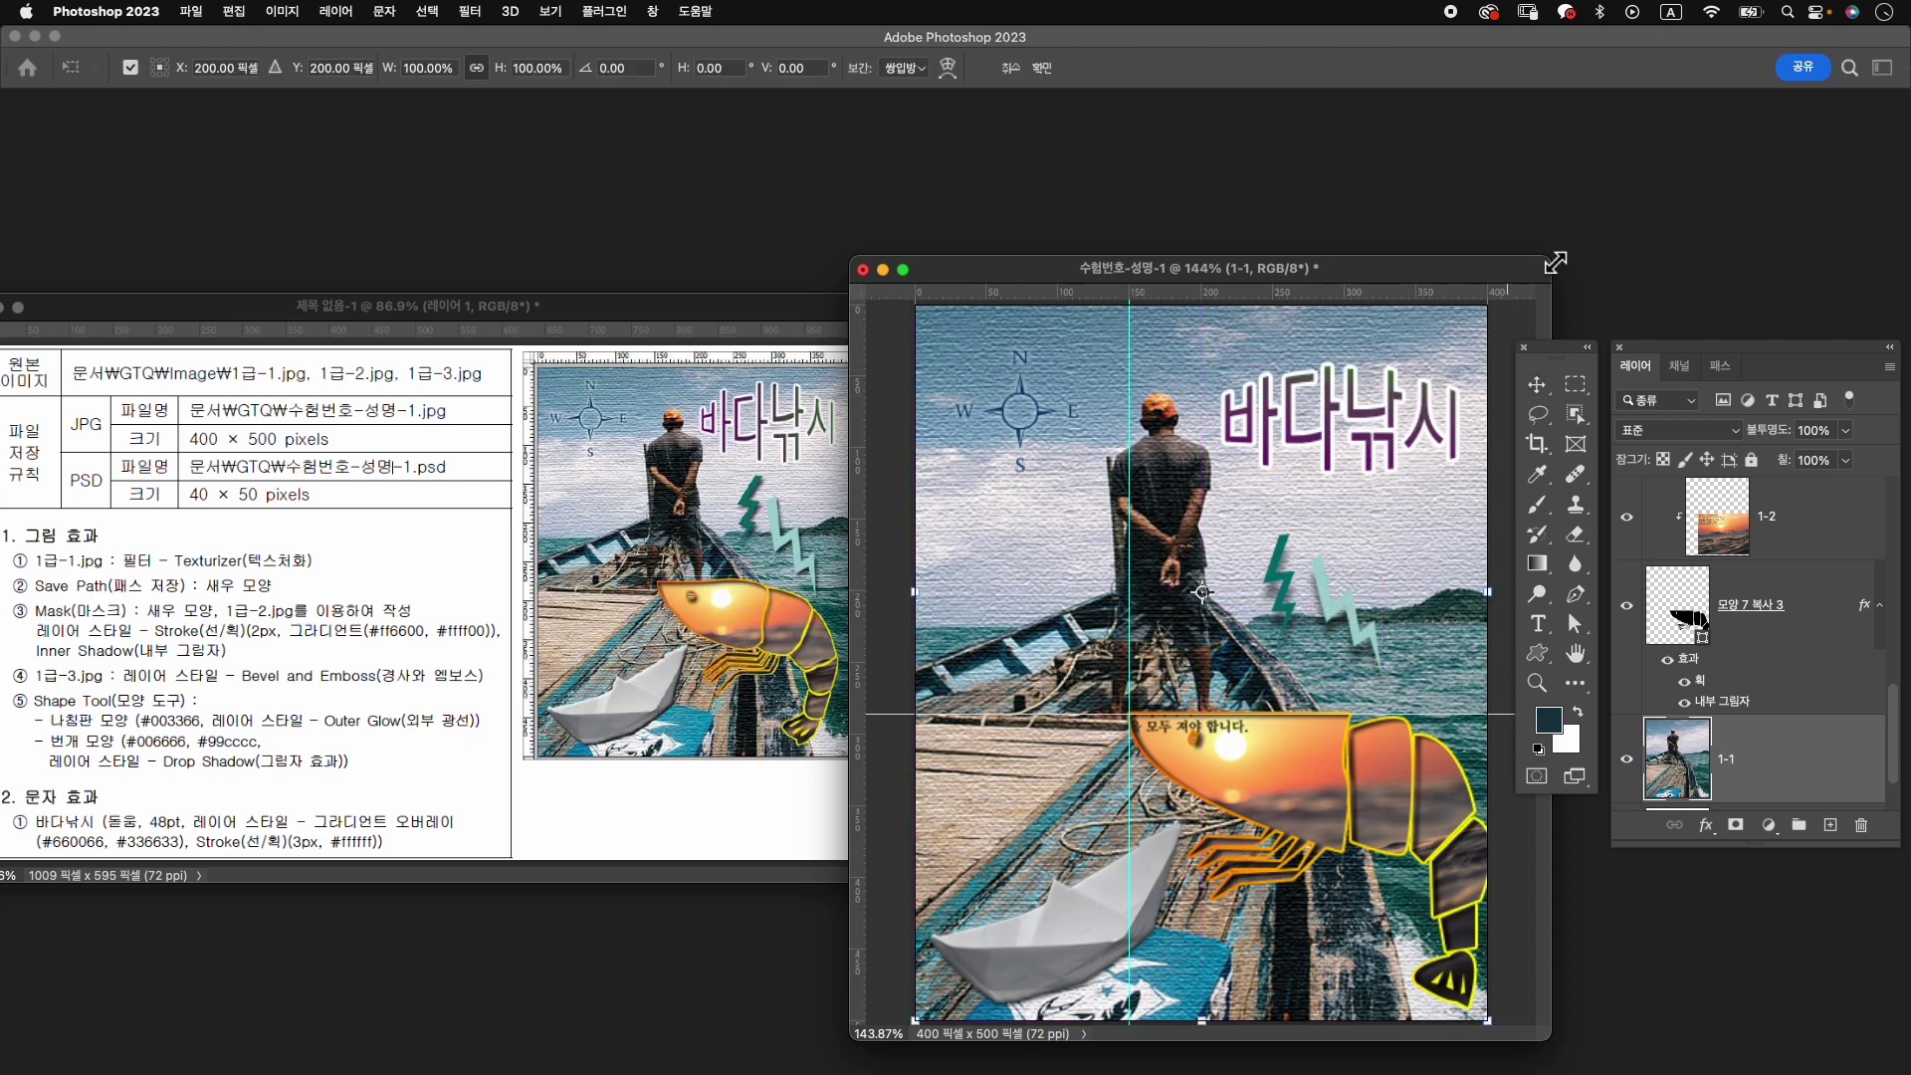
{"action": "mouse_move", "coordinate": [1556, 267]}
{"action": "left_mouse_down"}
{"action": "mouse_move", "coordinate": [1655, 176]}
{"action": "mouse_move", "coordinate": [1842, 67]}
{"action": "left_mouse_up"}
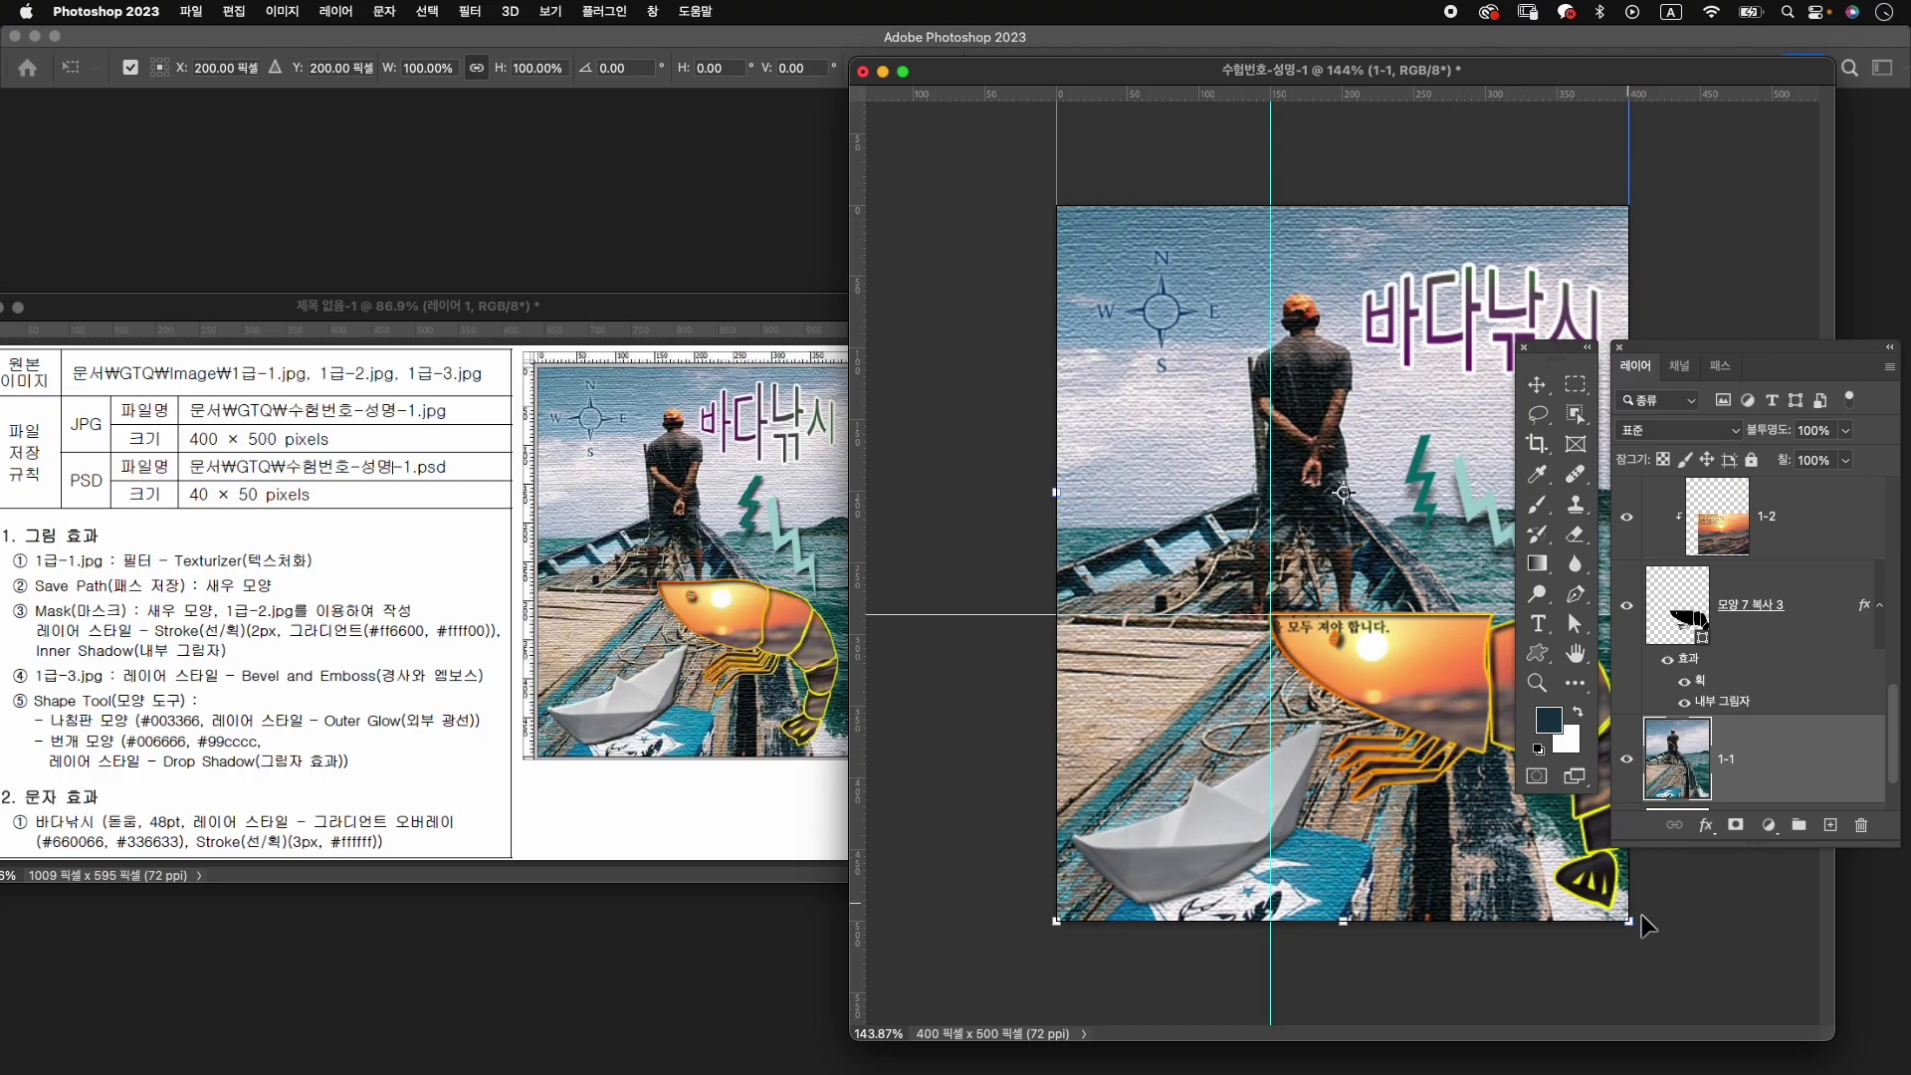
{"action": "left_click_drag", "start_coordinate": [1630, 921], "coordinate": [1671, 985]}
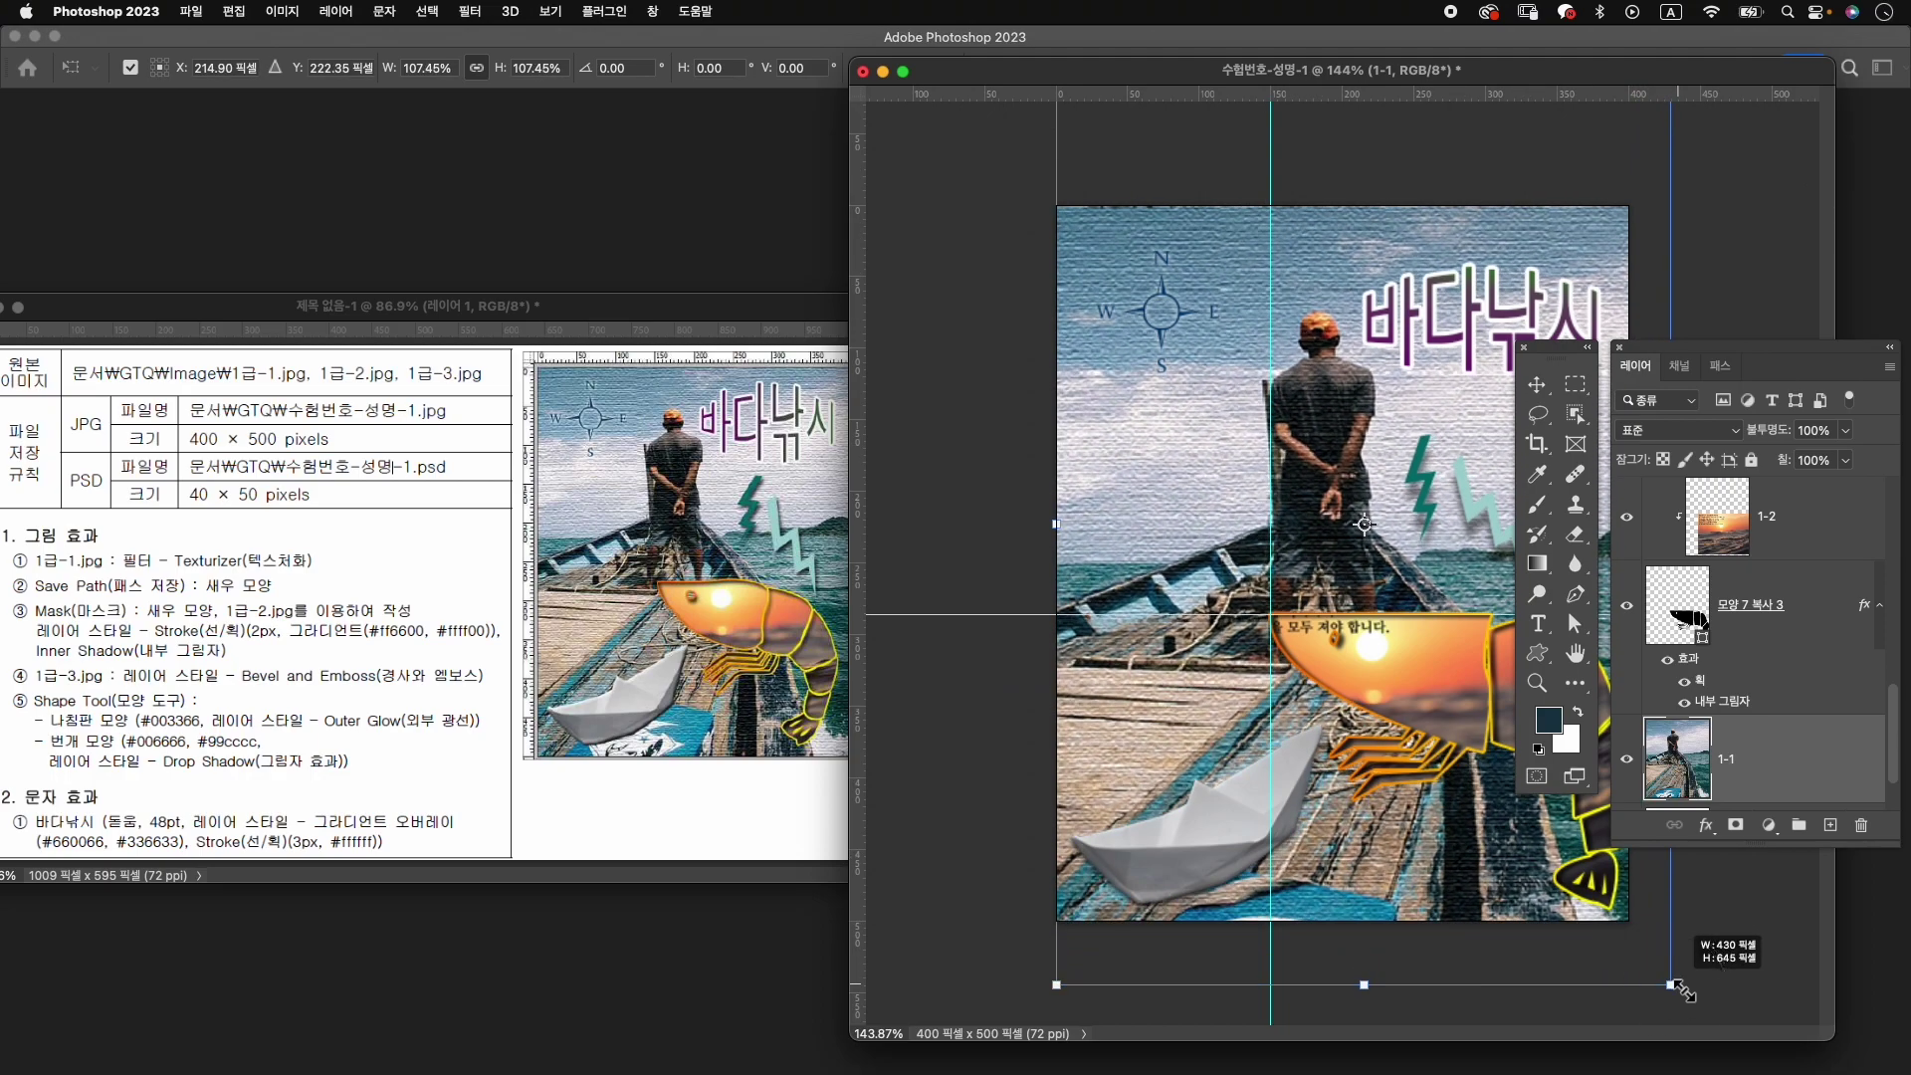
{"action": "left_click_drag", "start_coordinate": [1507, 929], "coordinate": [1507, 885]}
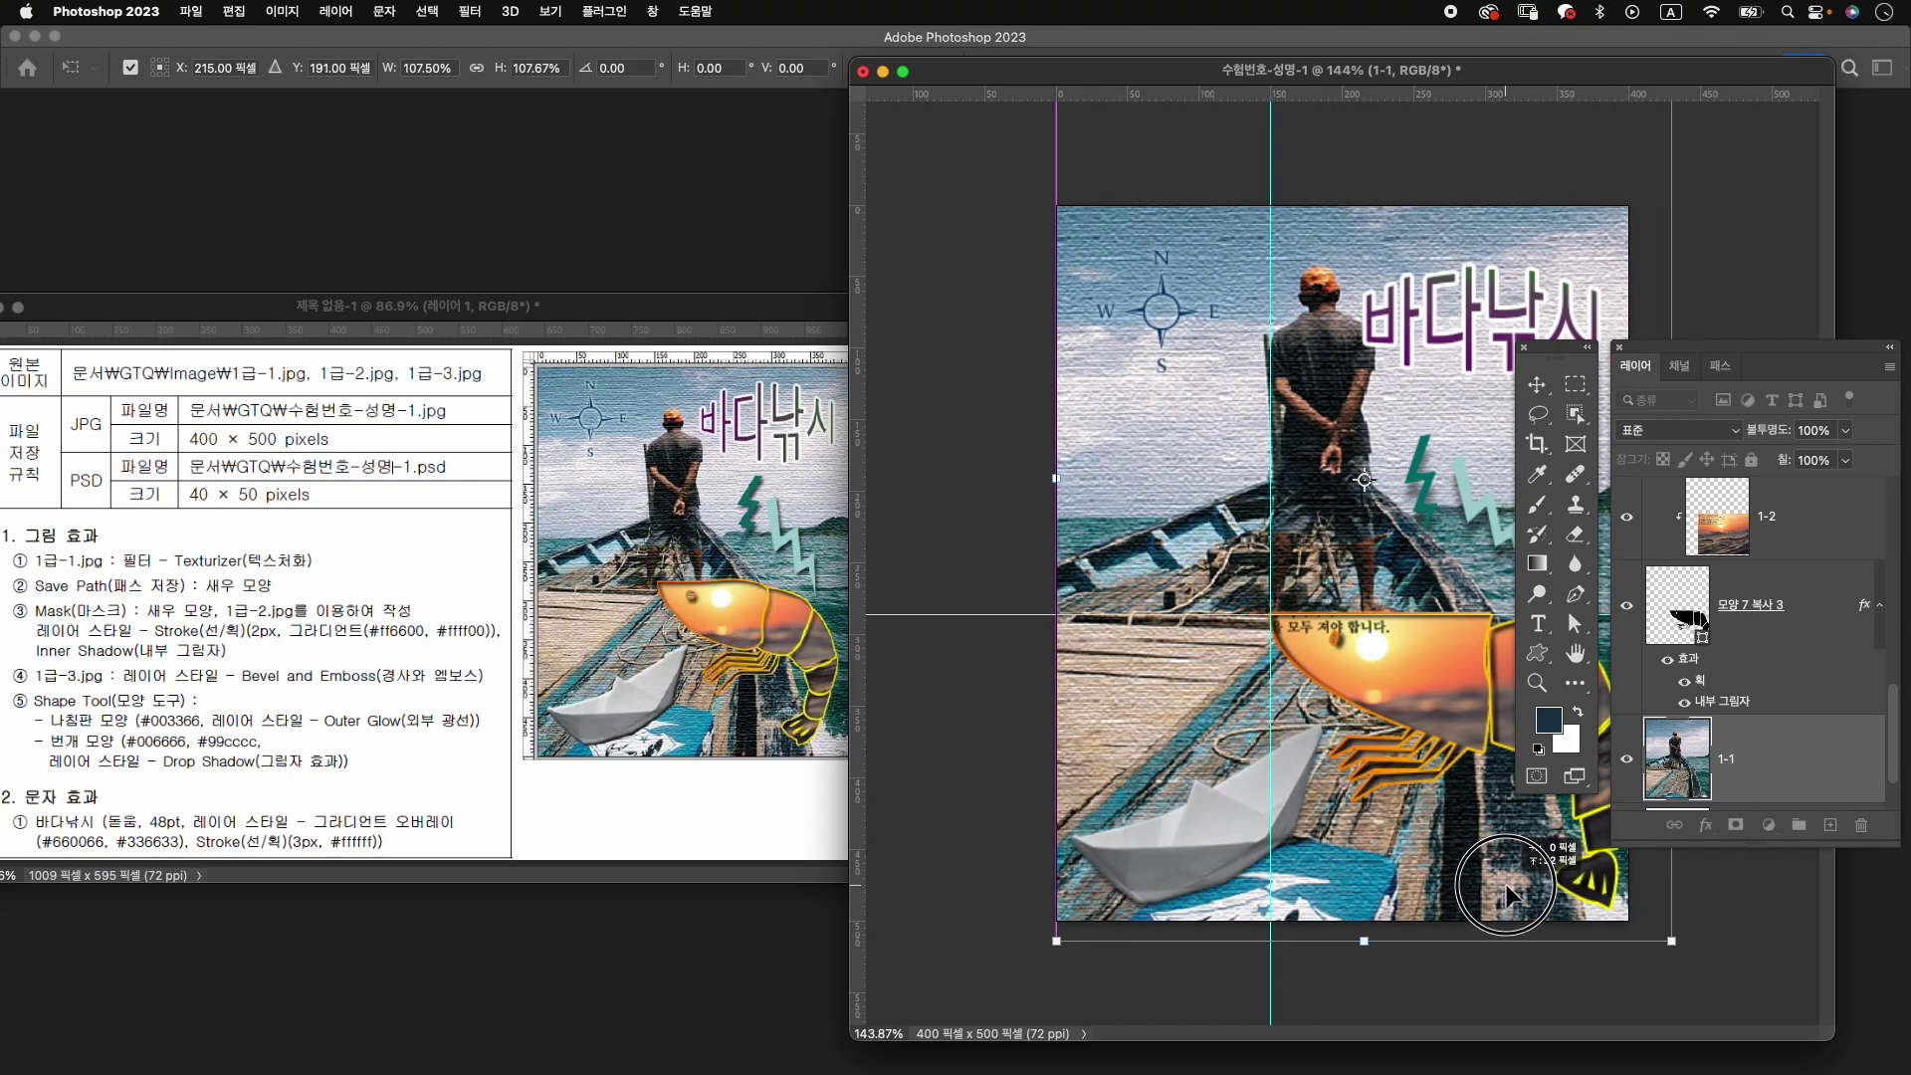
Add a horizontal guide, commit the transform, and nudge the boat photo into final position.
{"action": "left_click_drag", "start_coordinate": [1011, 97], "coordinate": [1036, 495]}
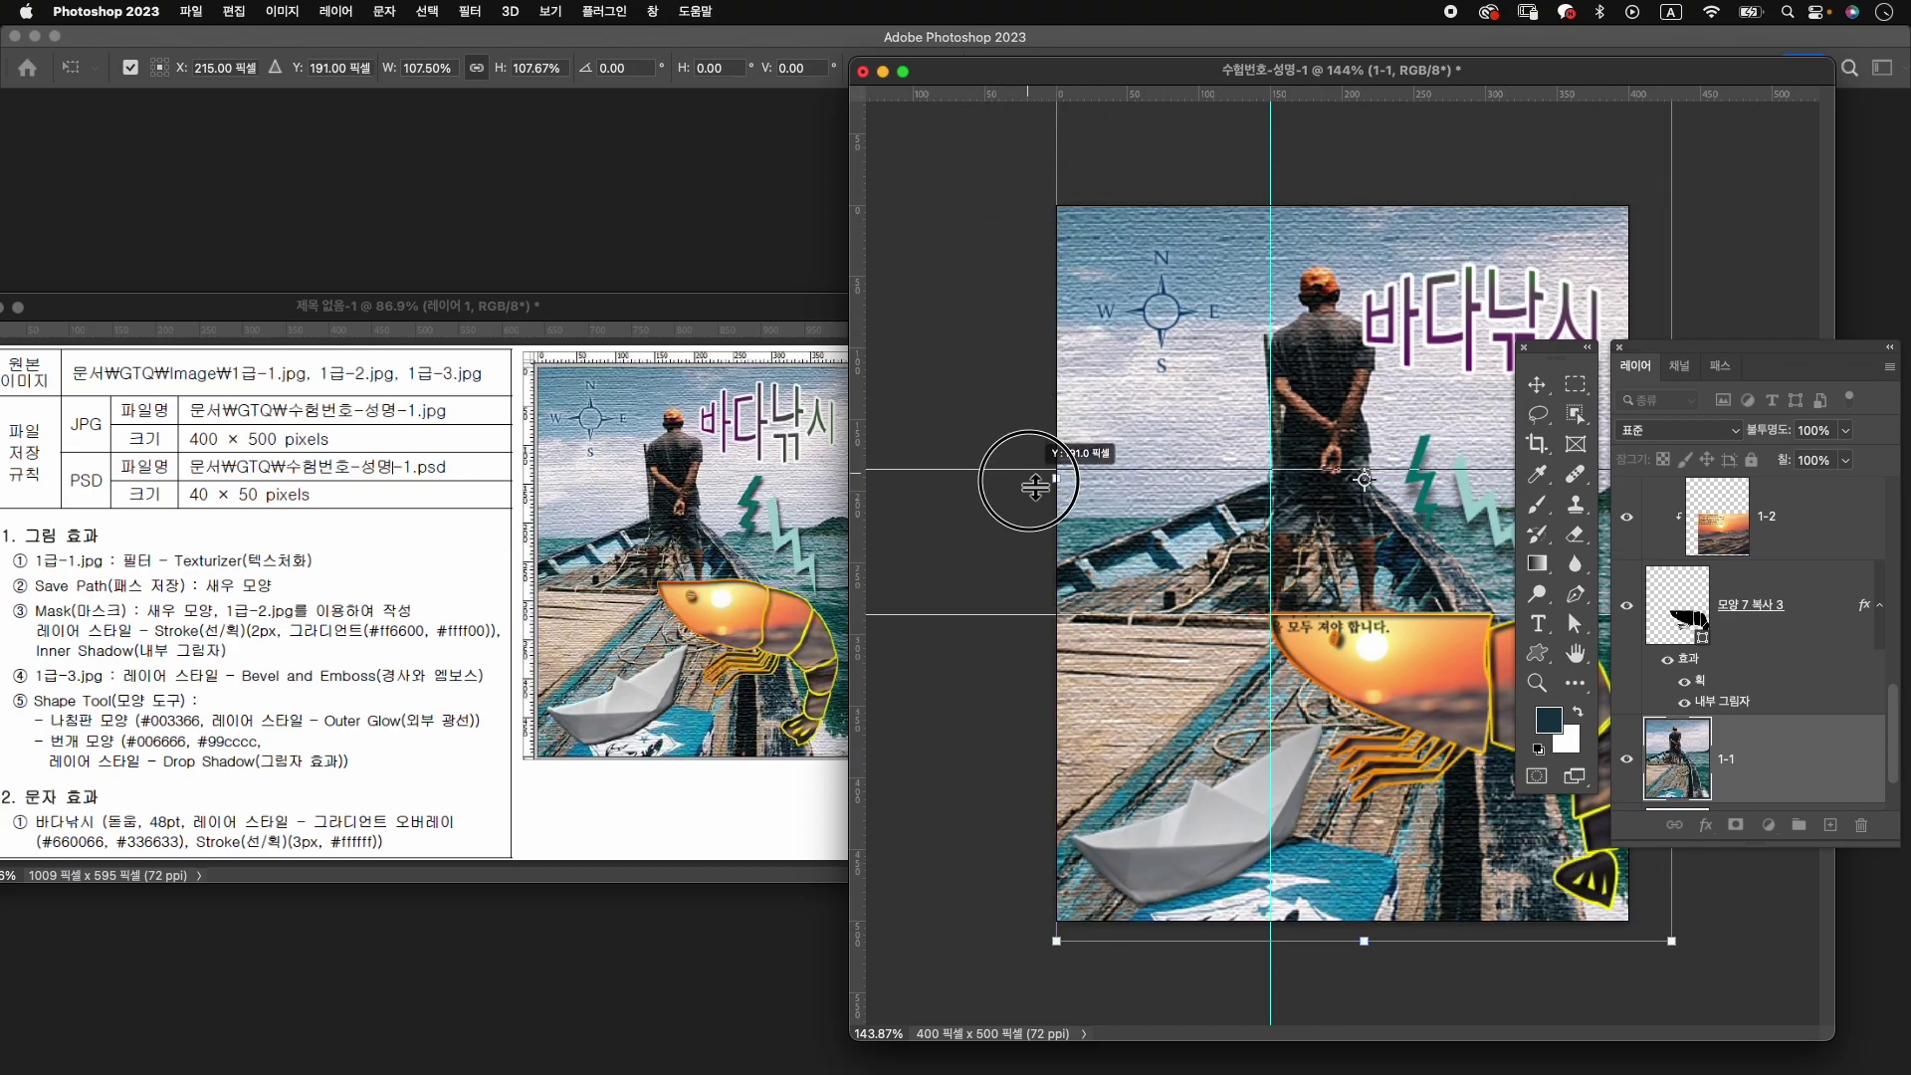
{"action": "left_click", "coordinate": [1214, 410]}
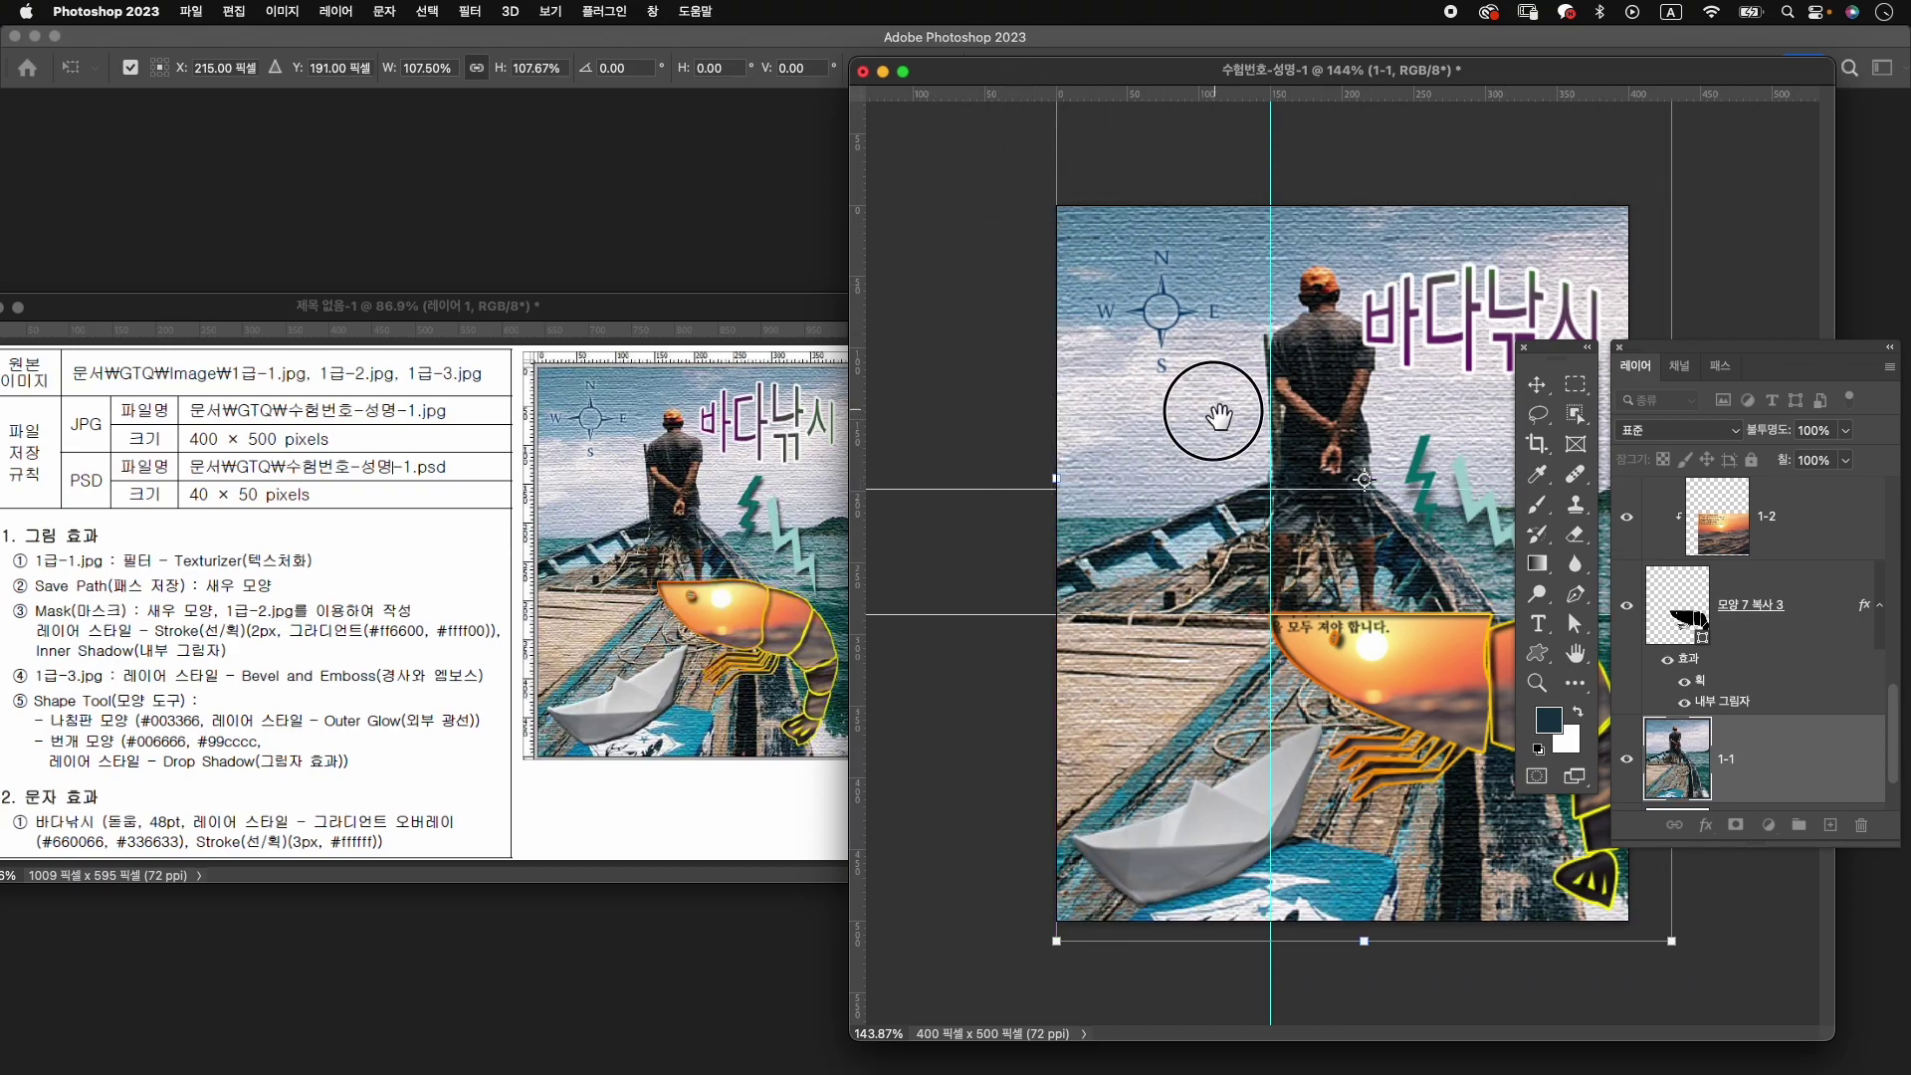
{"action": "left_click", "coordinate": [1115, 502]}
{"action": "key", "text": "Return"}
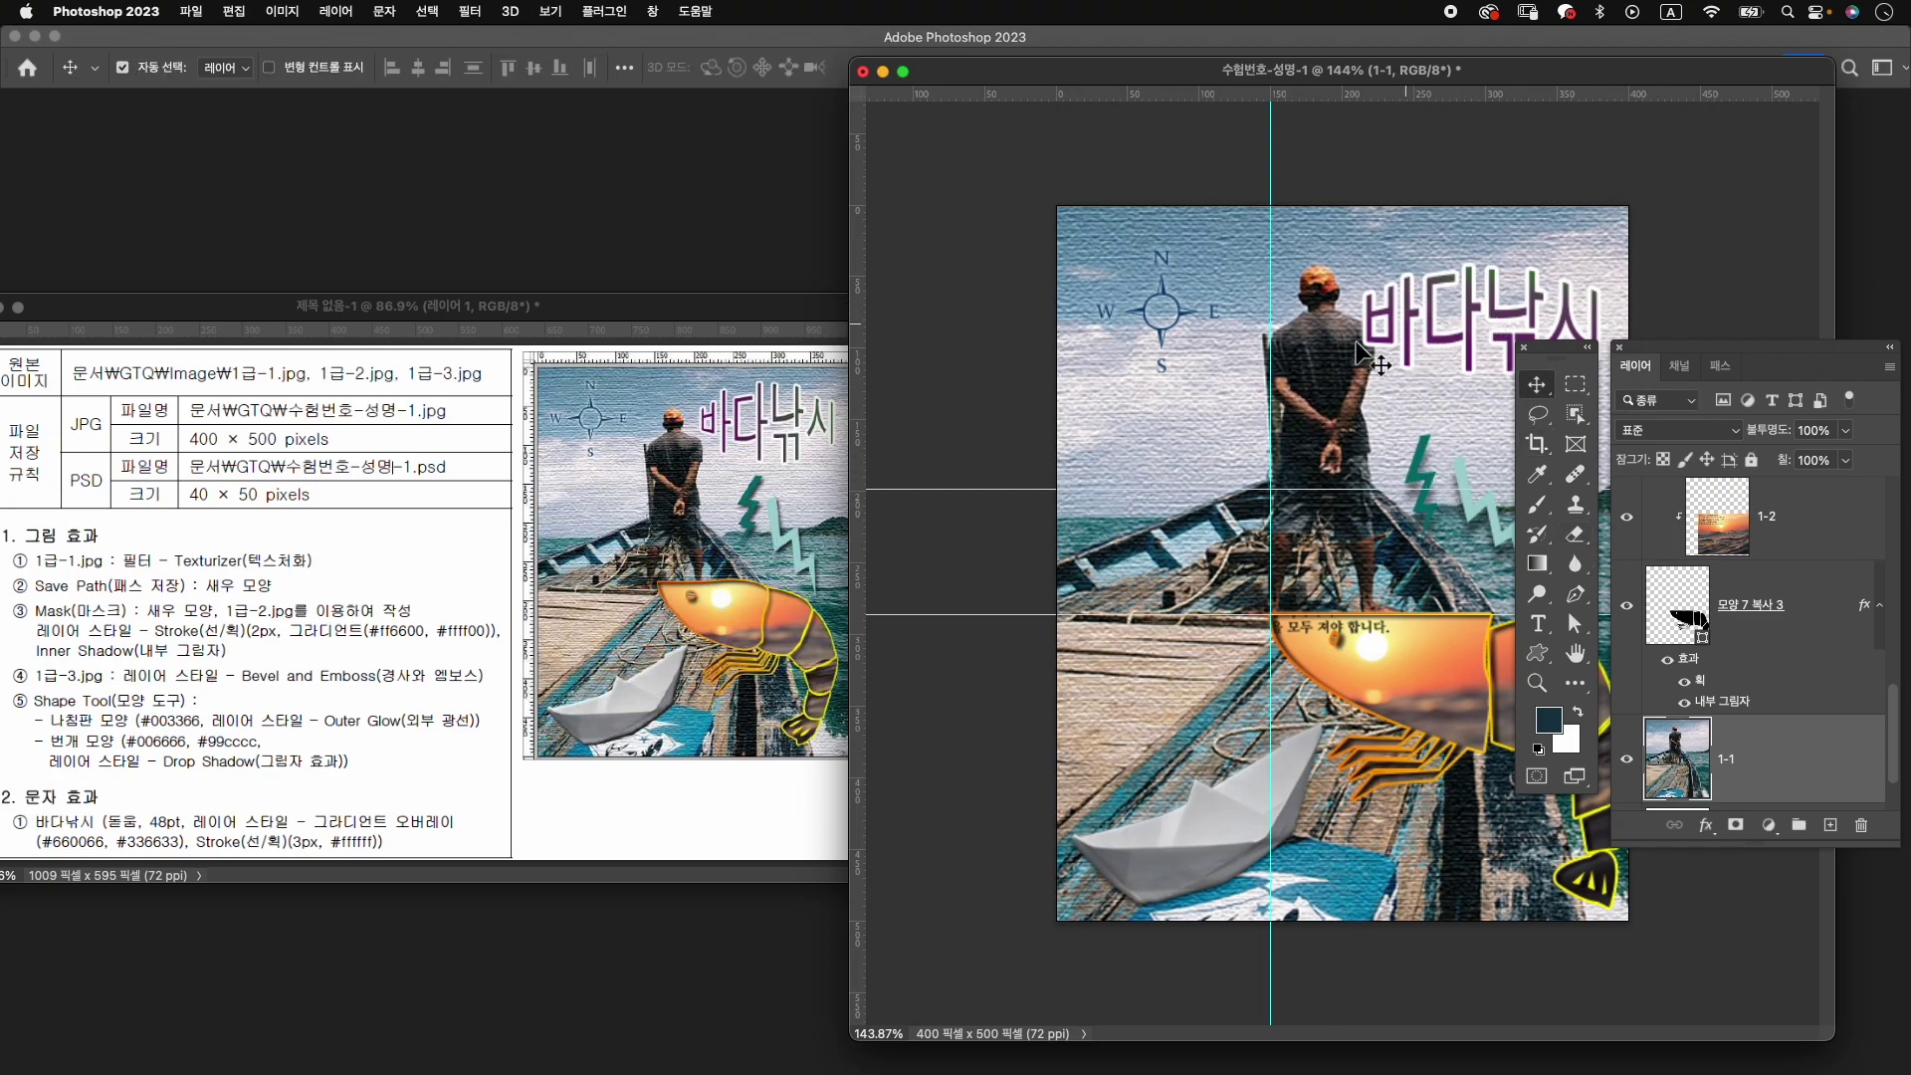
{"action": "left_click", "coordinate": [1342, 384]}
{"action": "left_click_drag", "start_coordinate": [1342, 384], "coordinate": [1317, 391]}
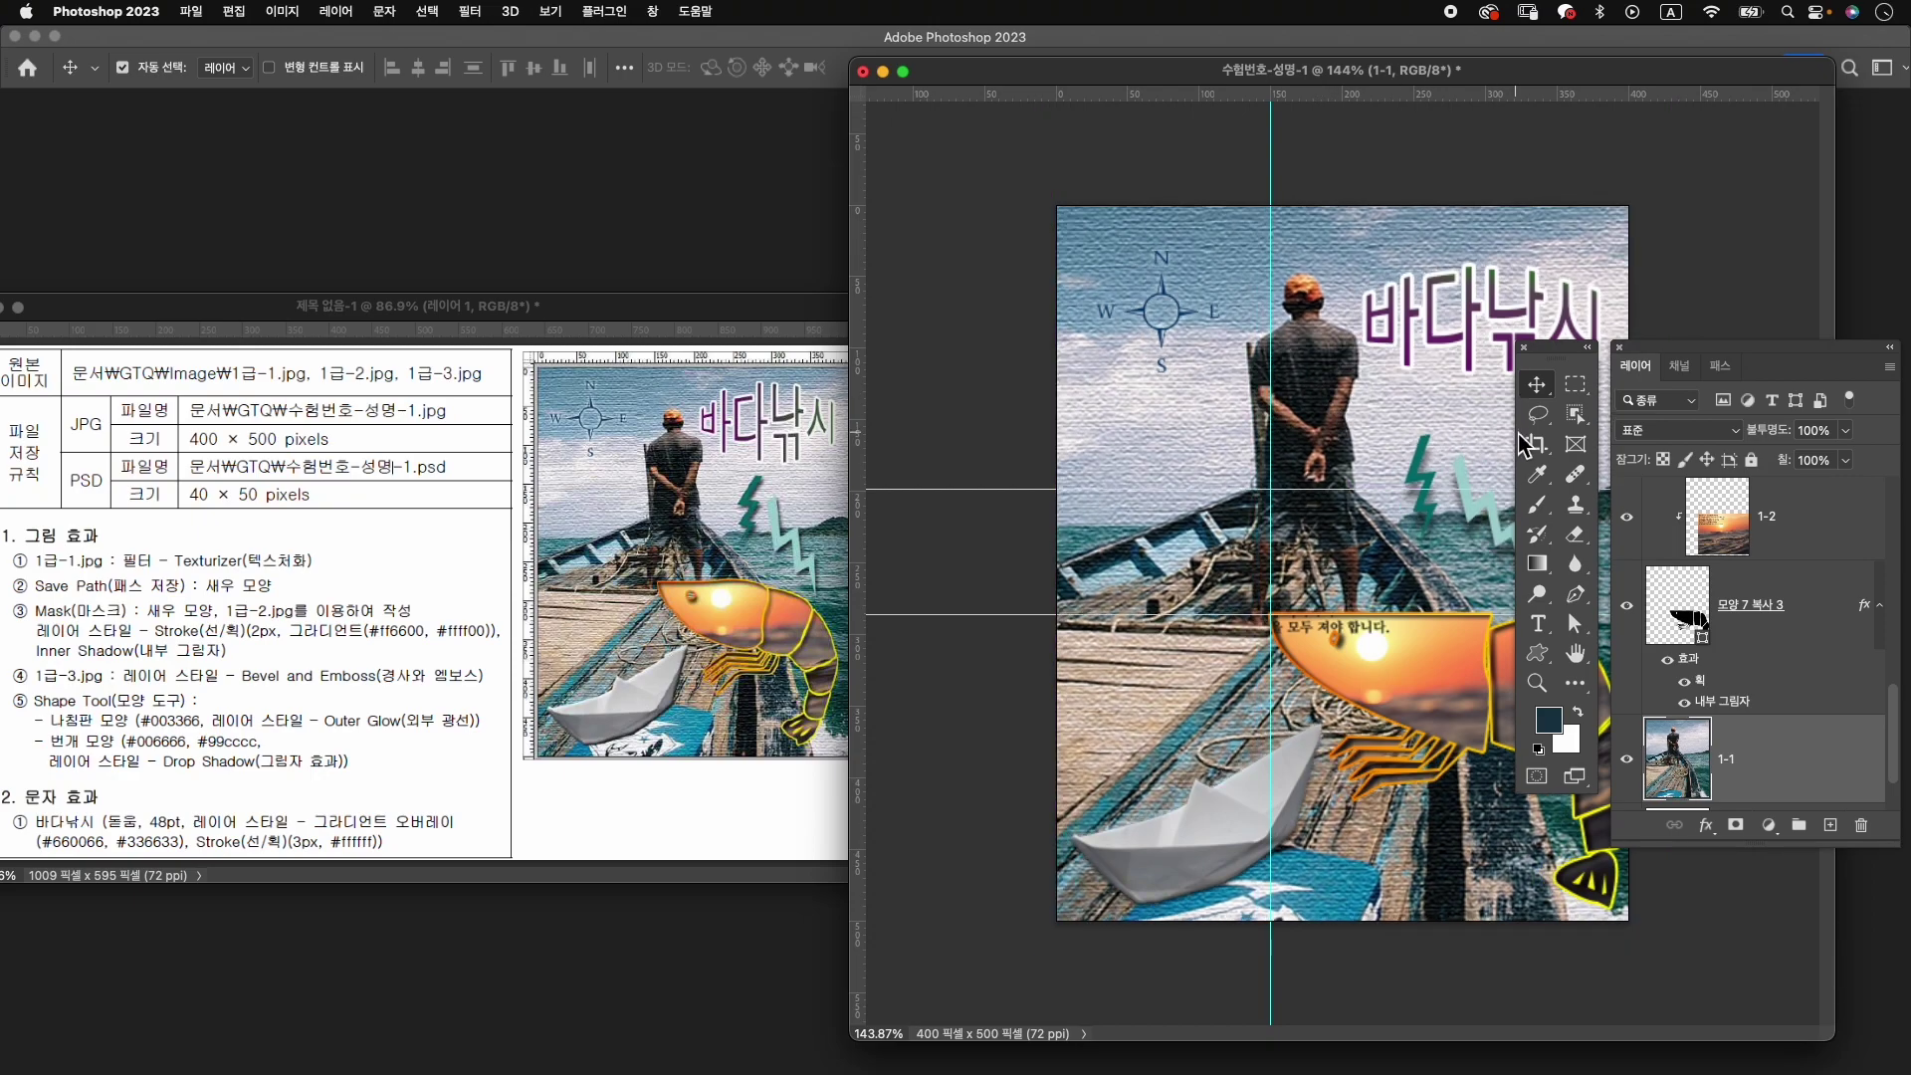
{"action": "left_click_drag", "start_coordinate": [1317, 390], "coordinate": [1319, 392]}
{"action": "key", "text": "Up"}
{"action": "key", "text": "Up"}
{"action": "key", "text": "Up"}
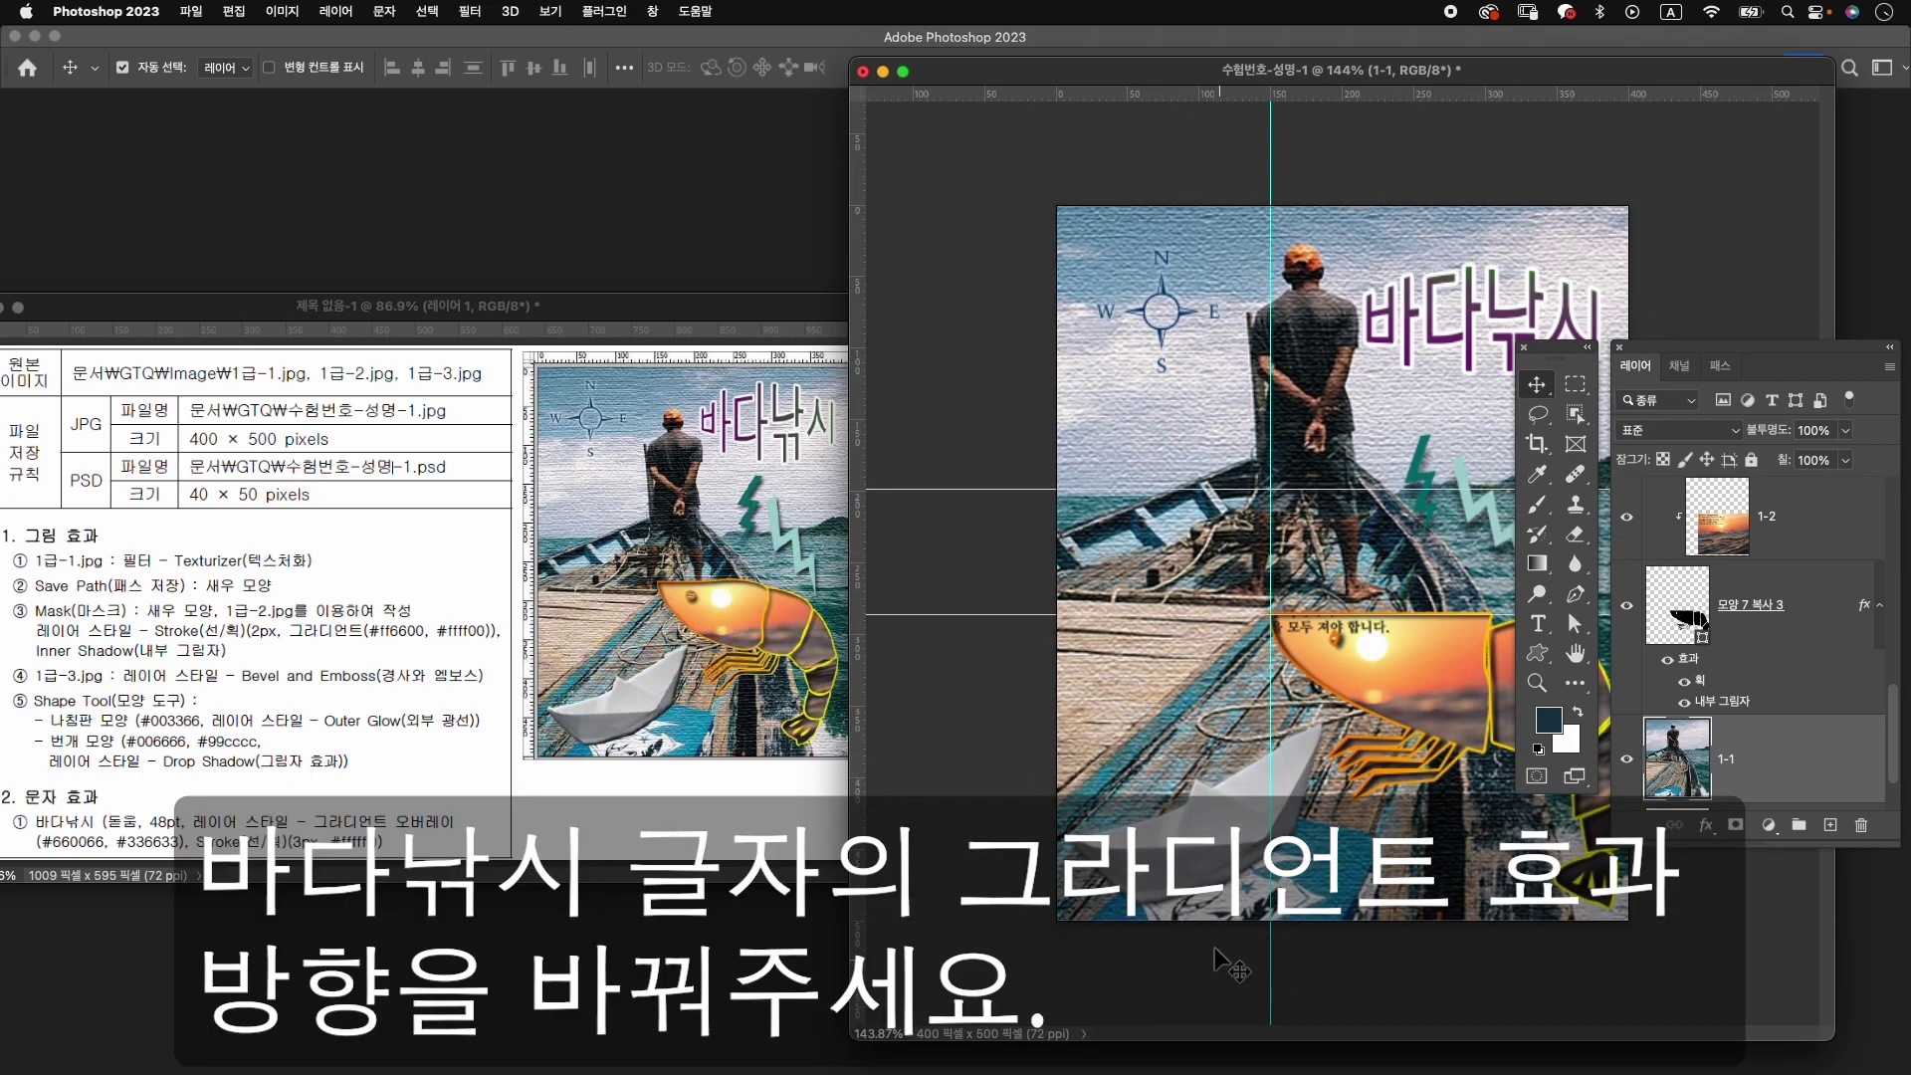
{"action": "key", "text": "Down"}
{"action": "key", "text": "Down"}
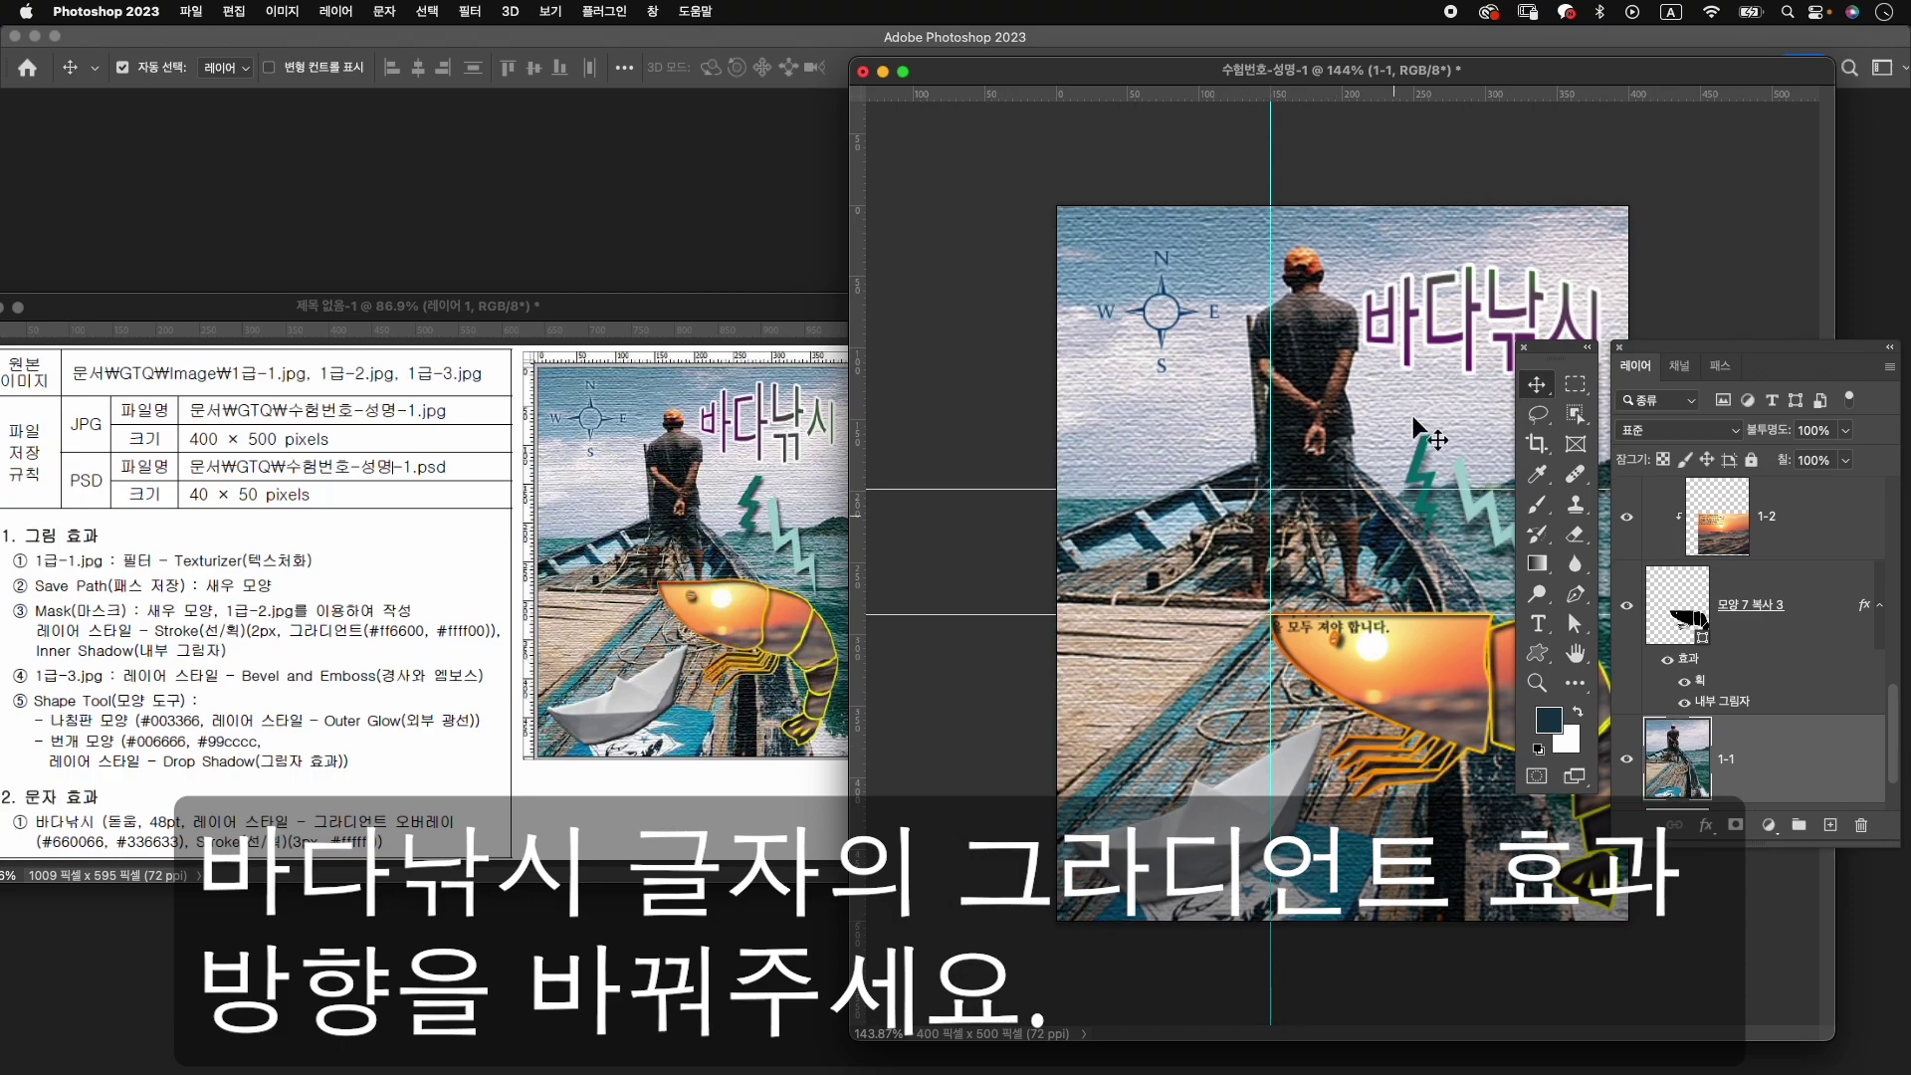
Zoom the exam document to 180% on the shrimp shape.
{"action": "left_click_drag", "start_coordinate": [1833, 59], "coordinate": [1603, 189]}
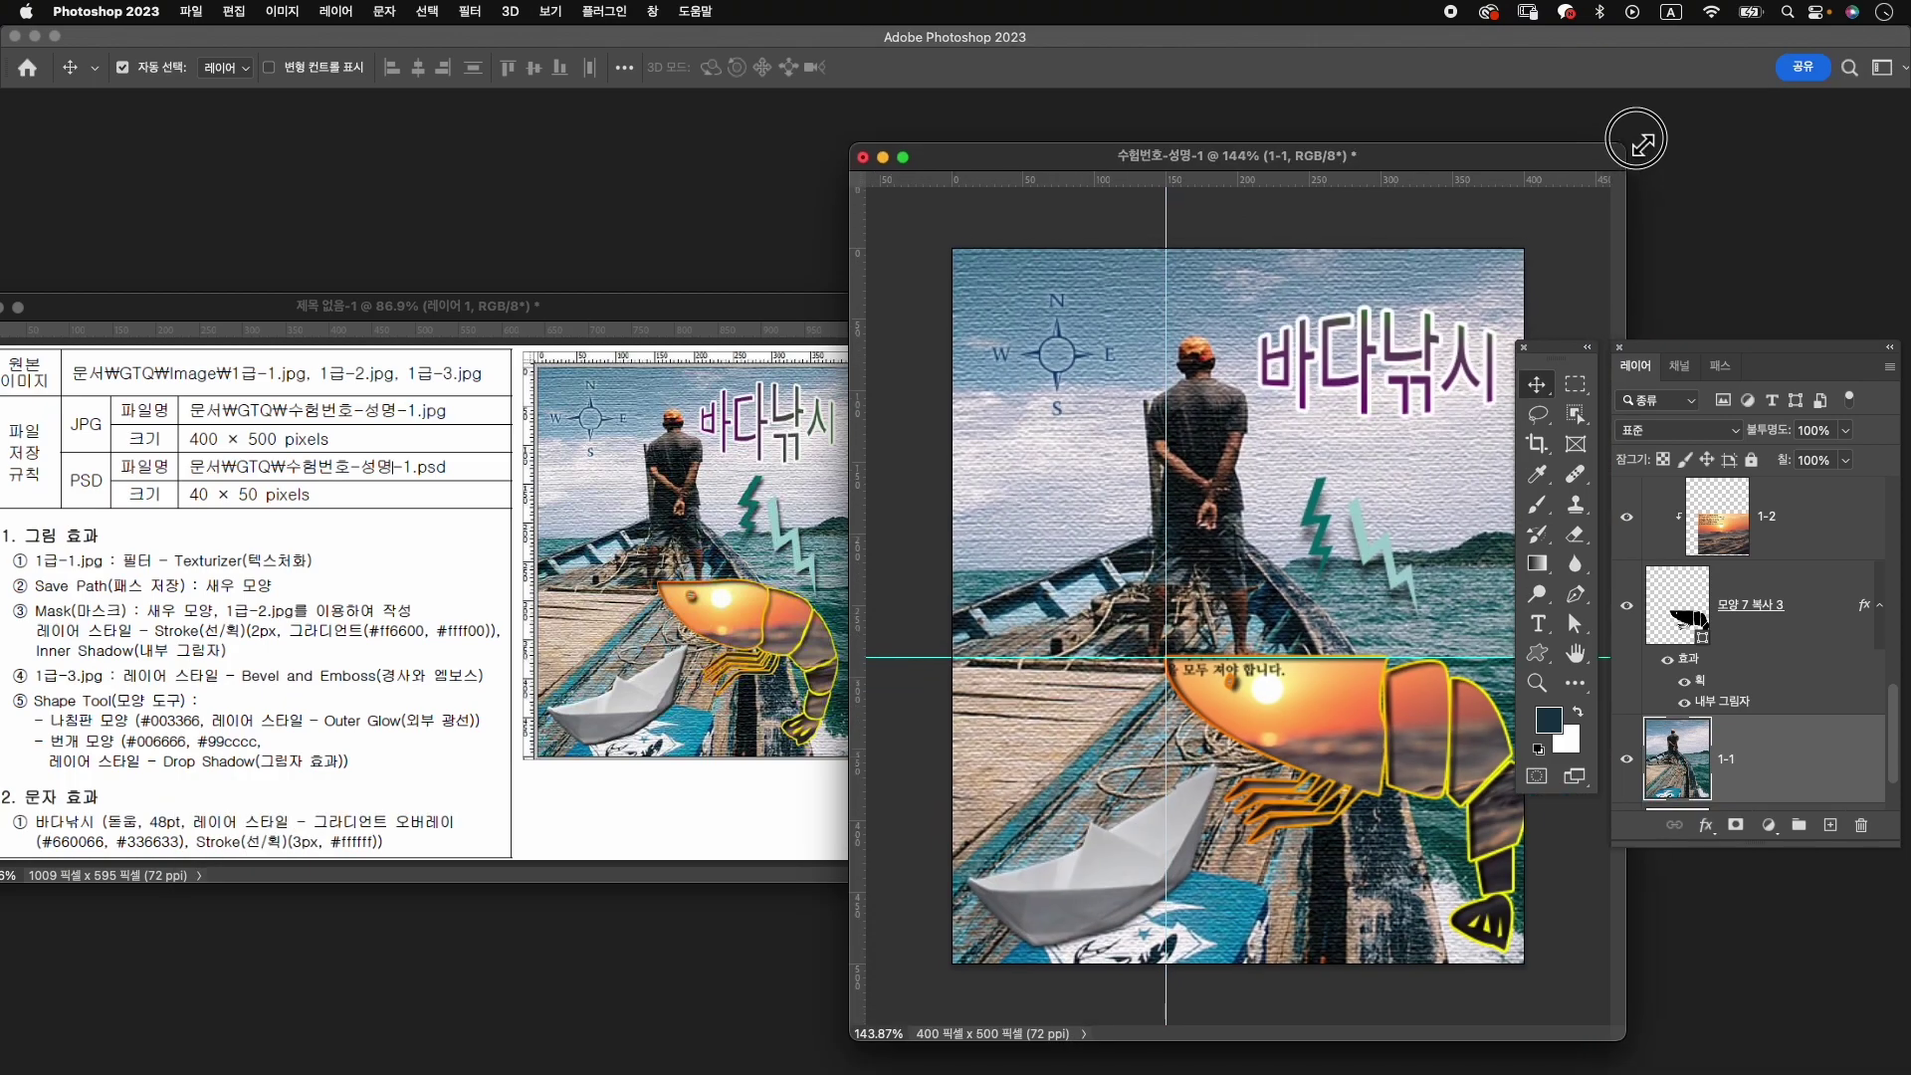
{"action": "left_click_drag", "start_coordinate": [1606, 199], "coordinate": [1607, 202]}
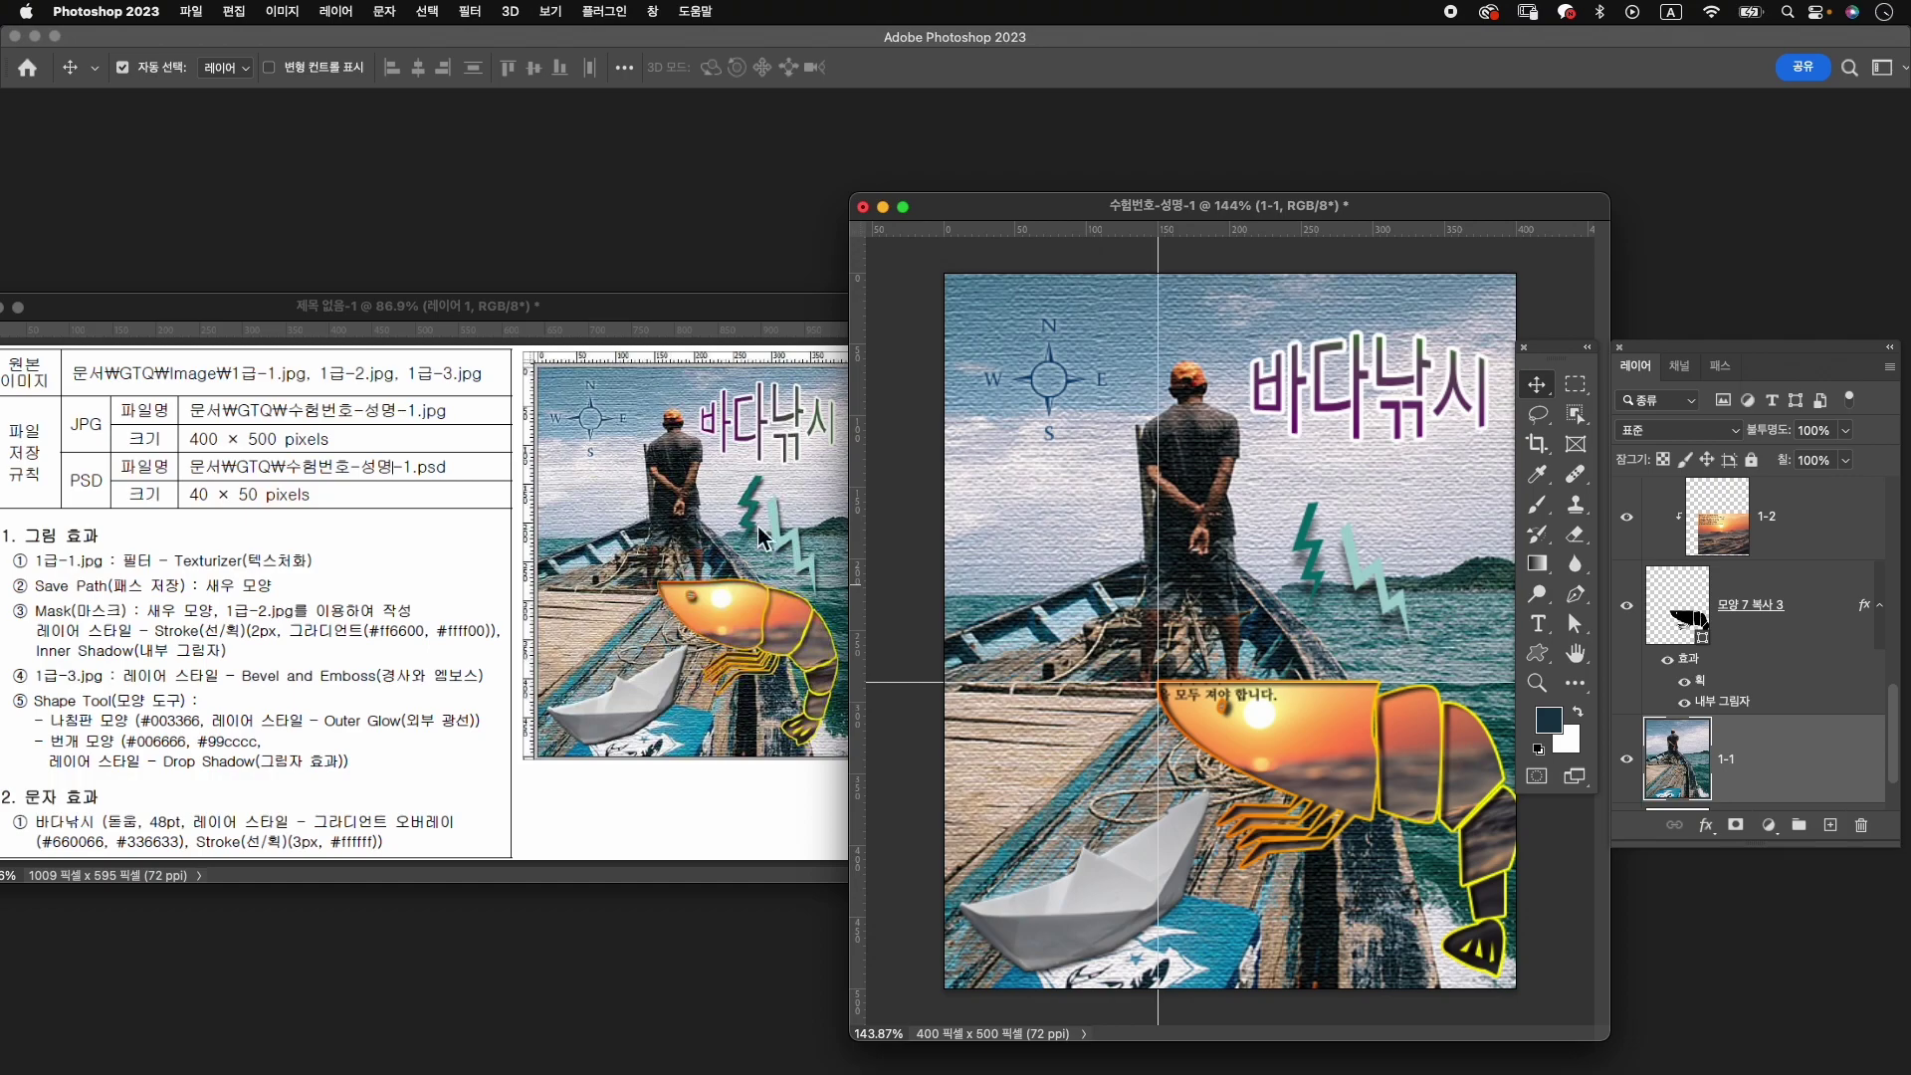
{"action": "left_click_drag", "start_coordinate": [707, 309], "coordinate": [667, 305]}
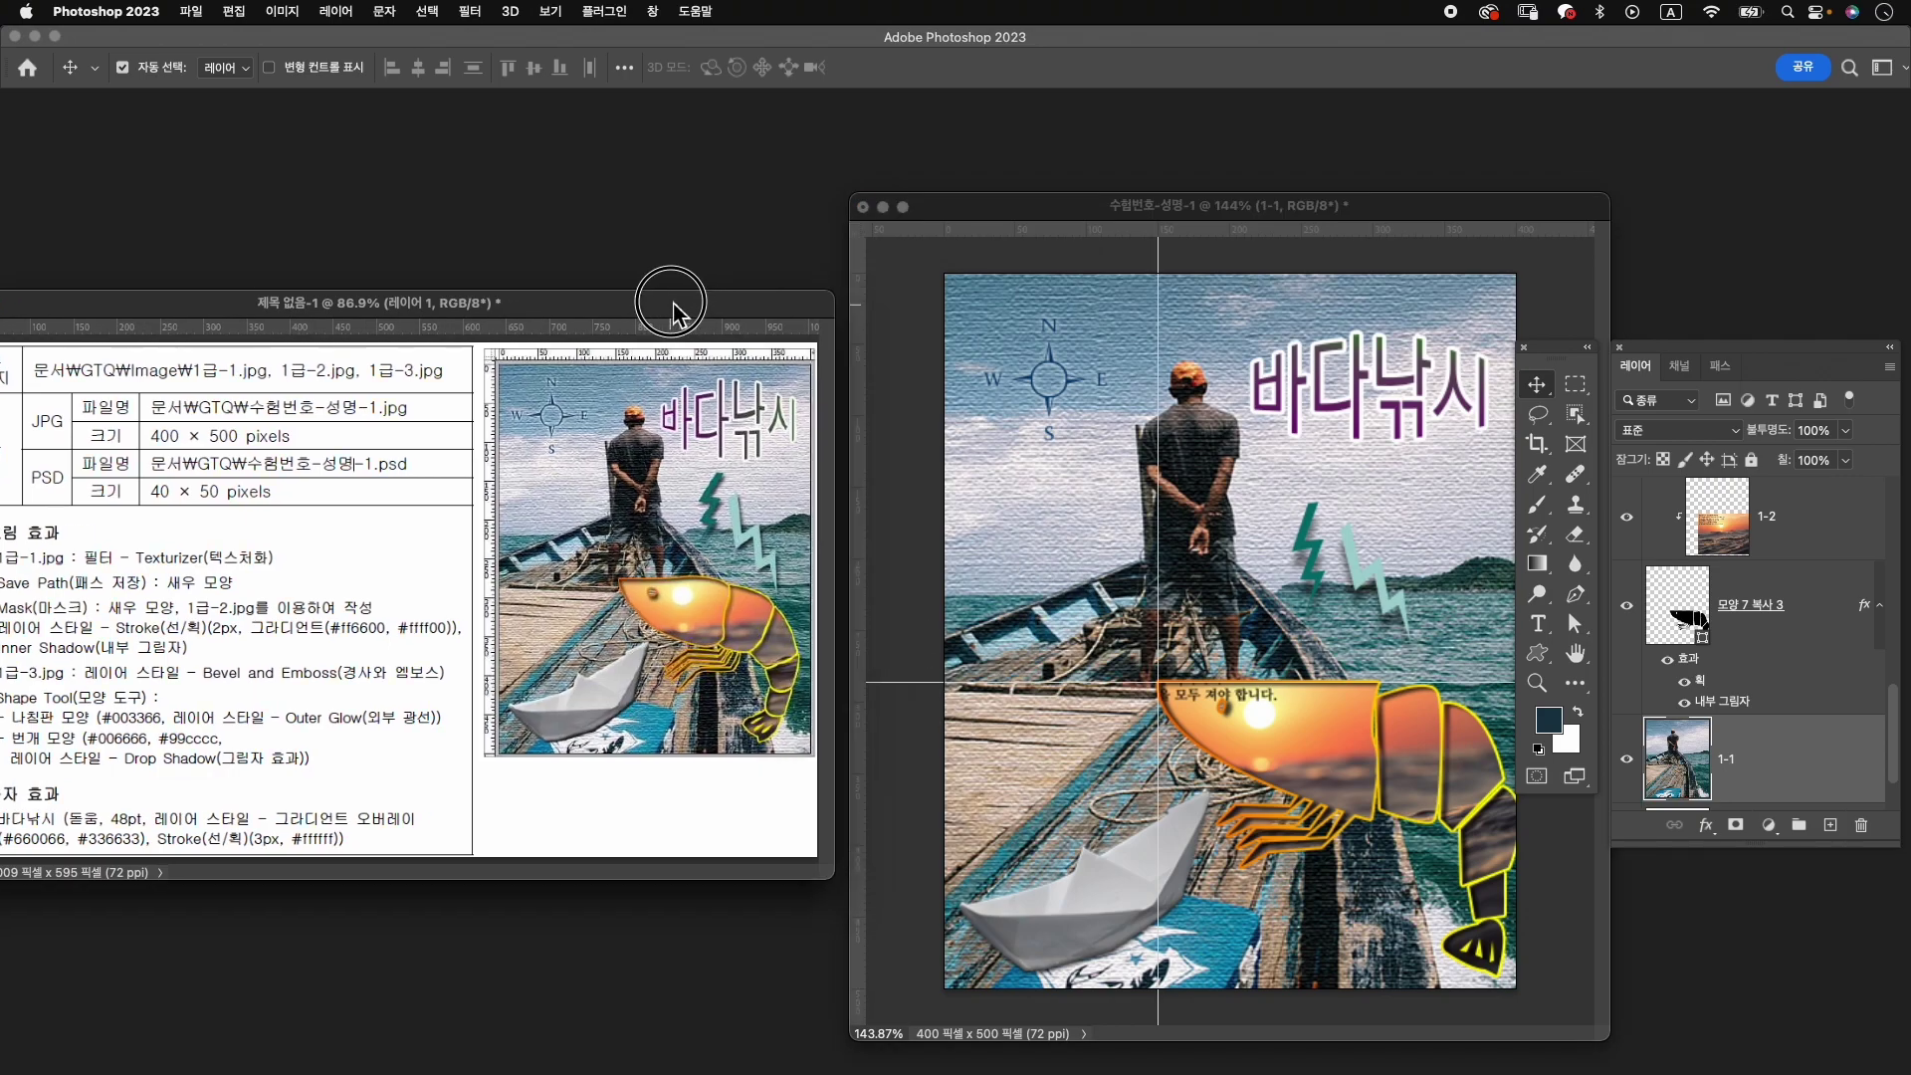
{"action": "key", "text": "z"}
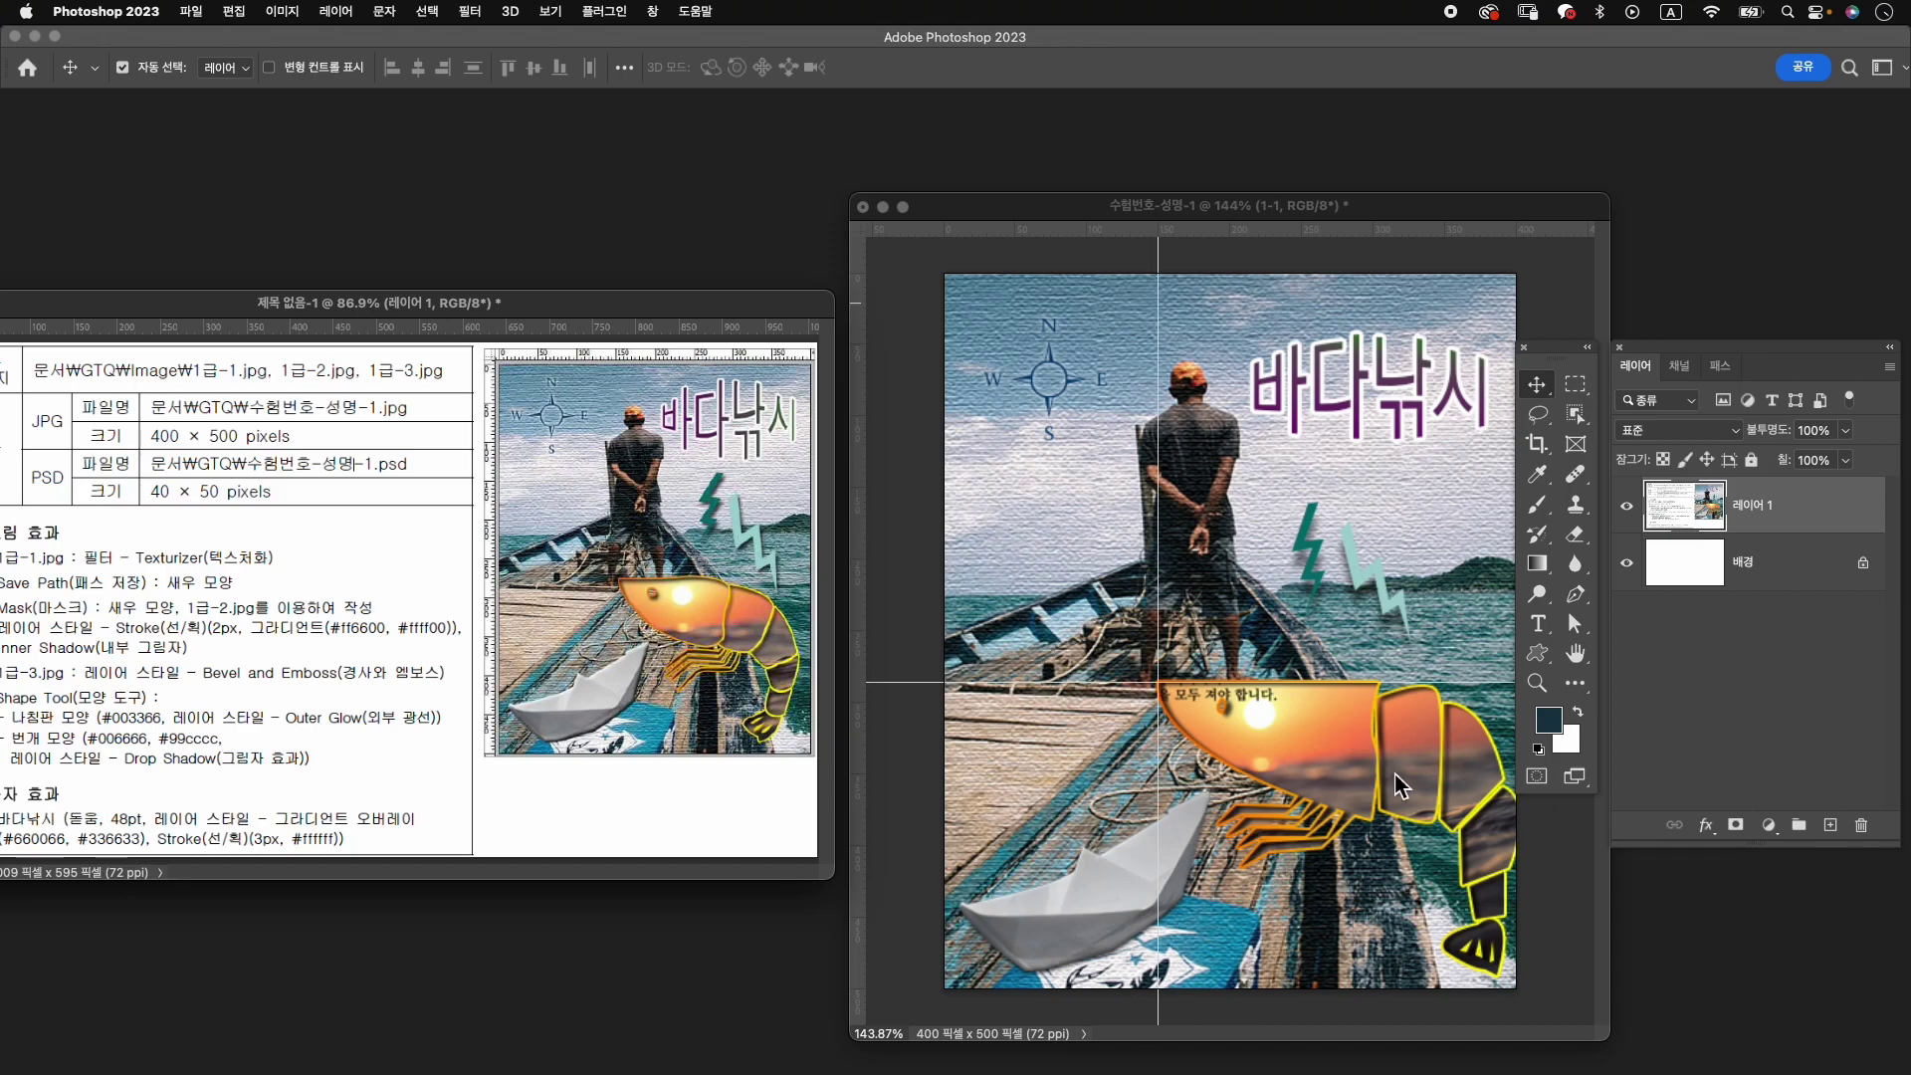
{"action": "left_click", "coordinate": [1399, 761]}
{"action": "left_click", "coordinate": [1399, 761]}
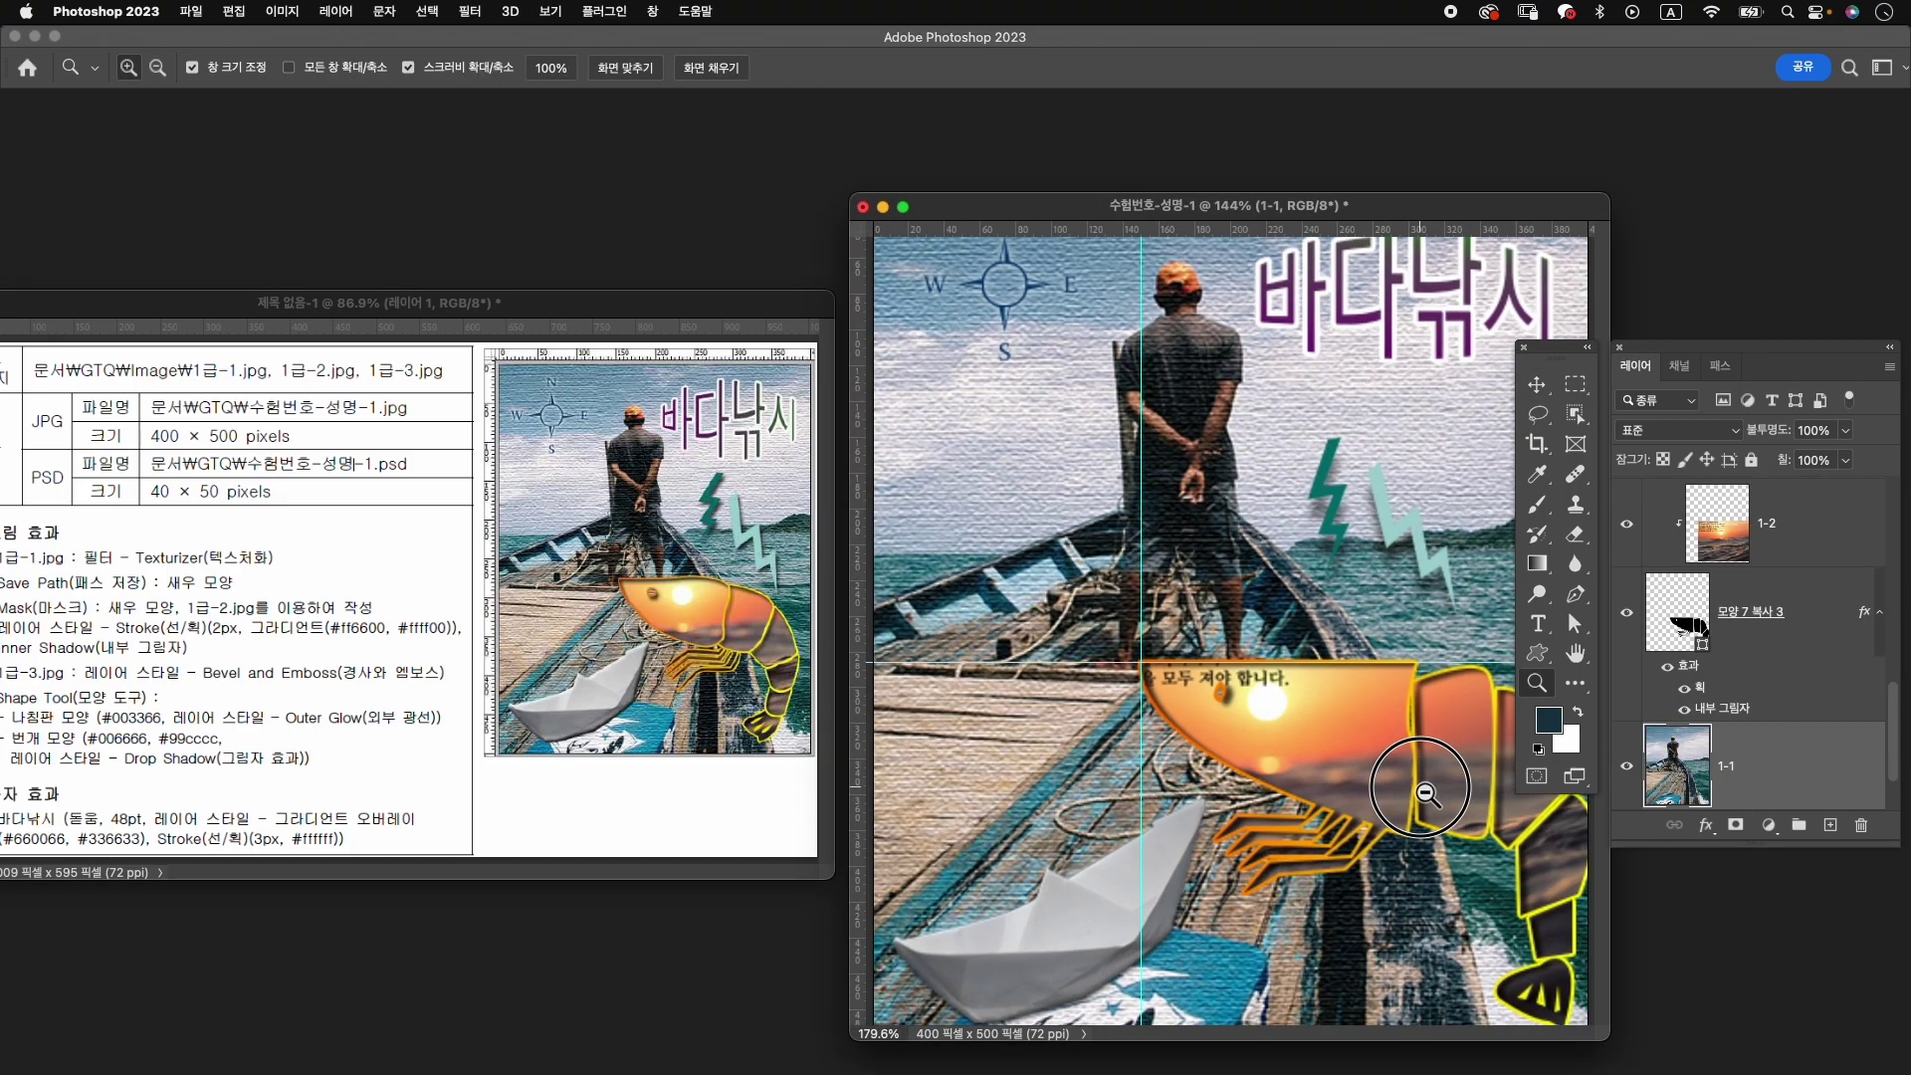
Select layer 모양 7 복사 3 with Direct Selection and pick its right-edge anchors.
{"action": "key", "text": "a"}
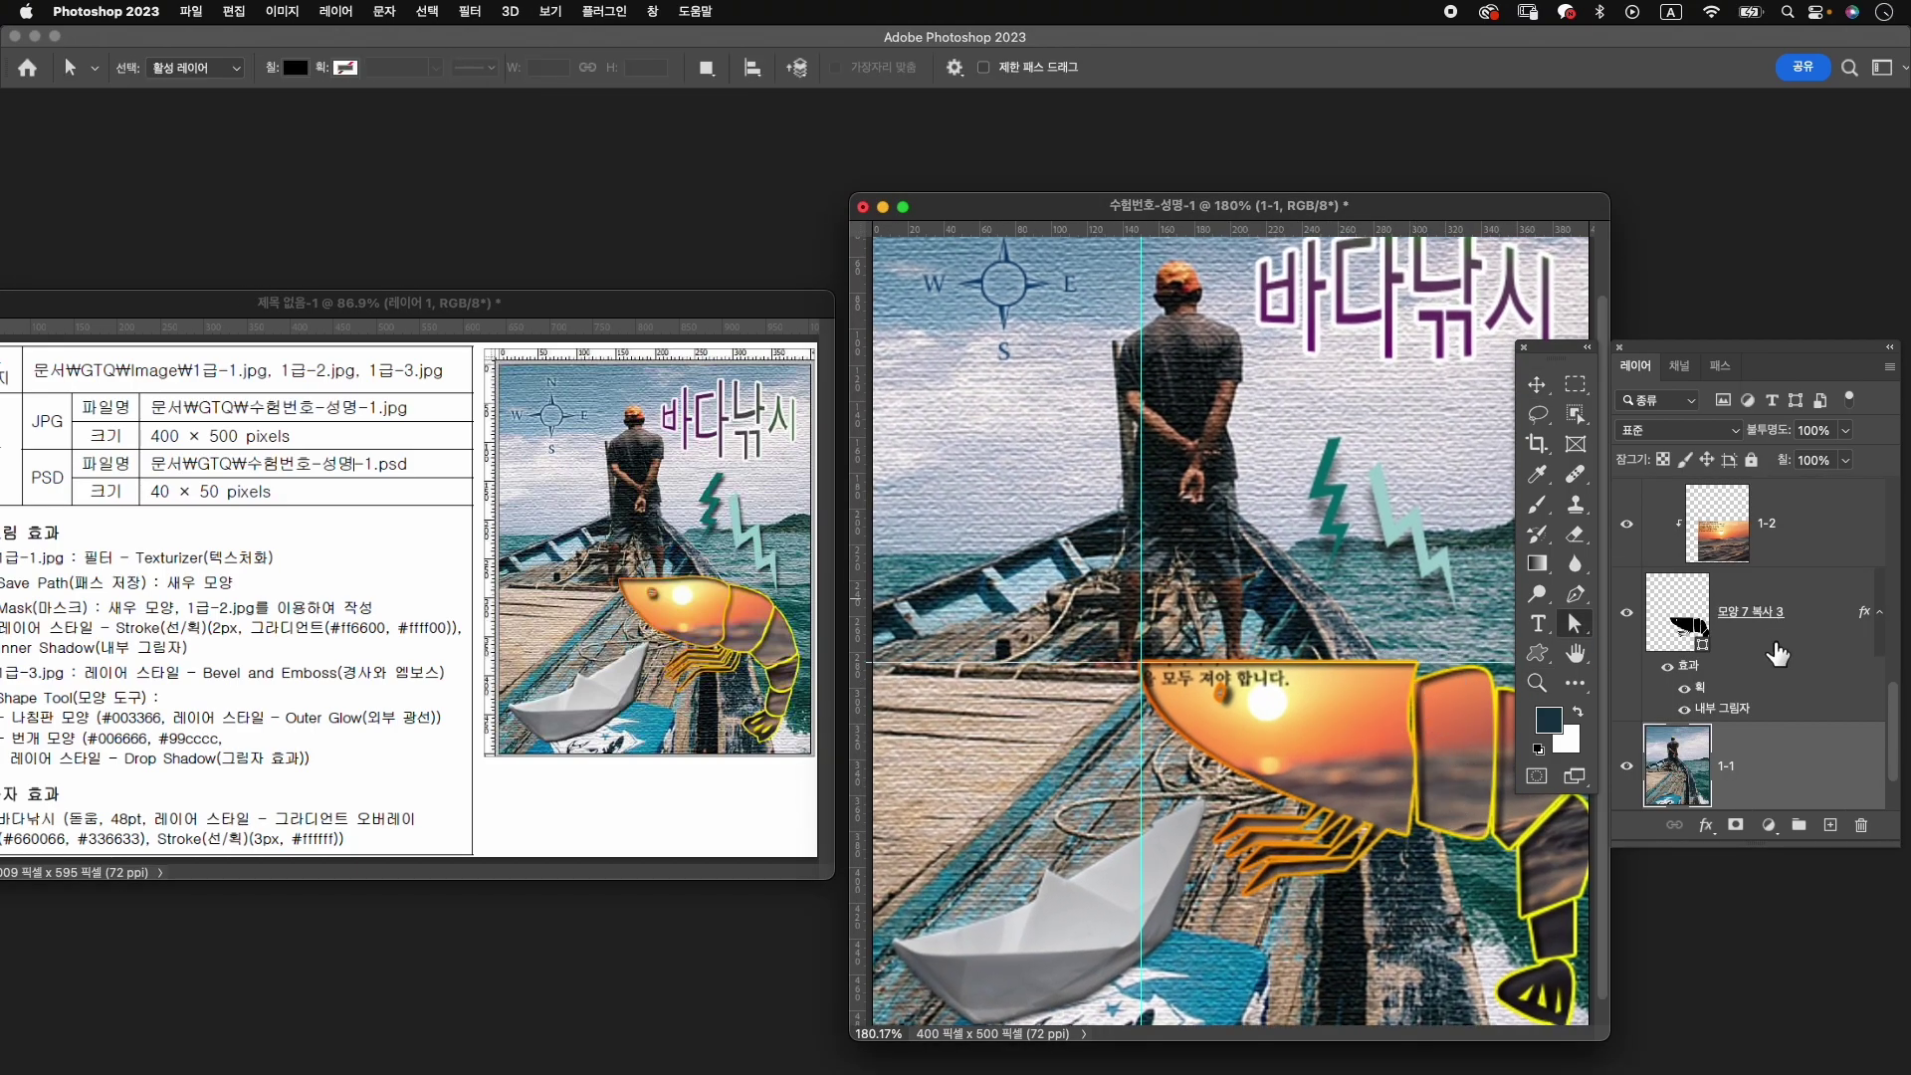
{"action": "left_click", "coordinate": [1806, 612]}
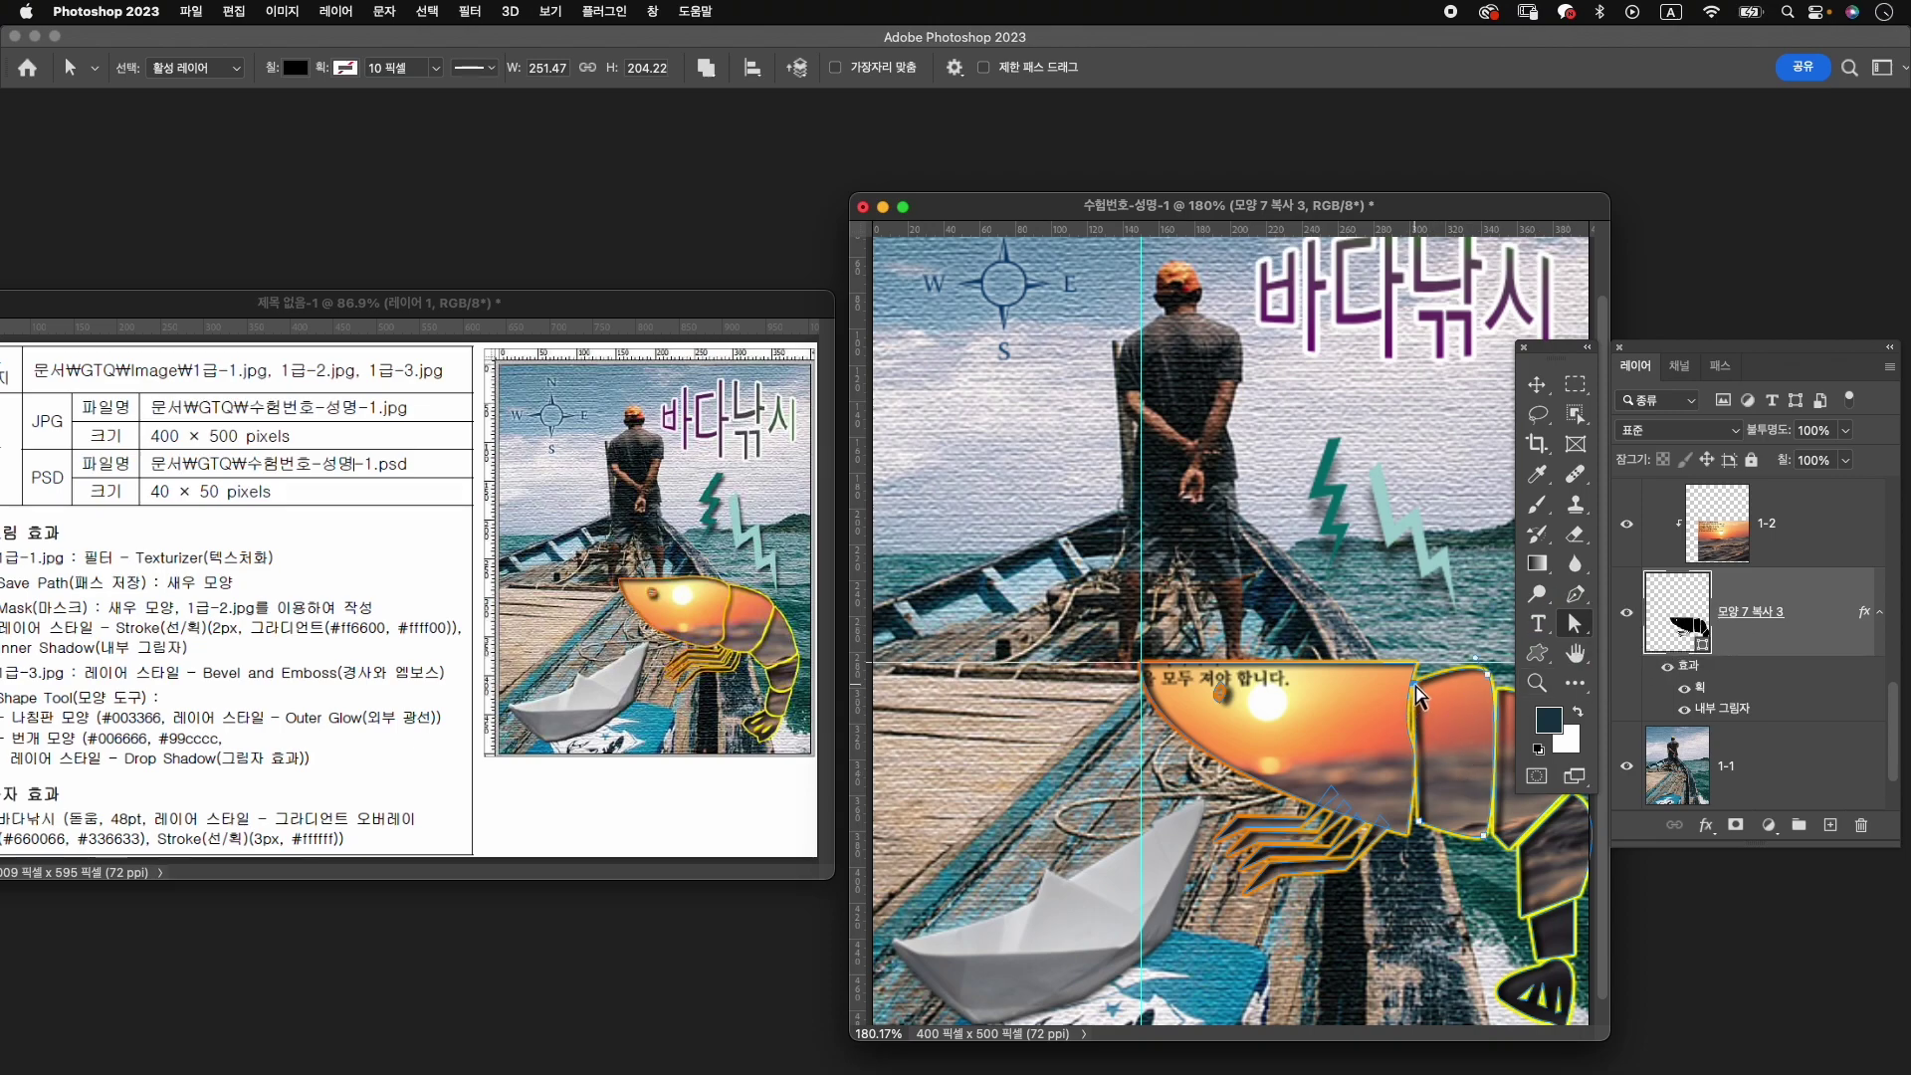
{"action": "left_click", "coordinate": [1417, 694]}
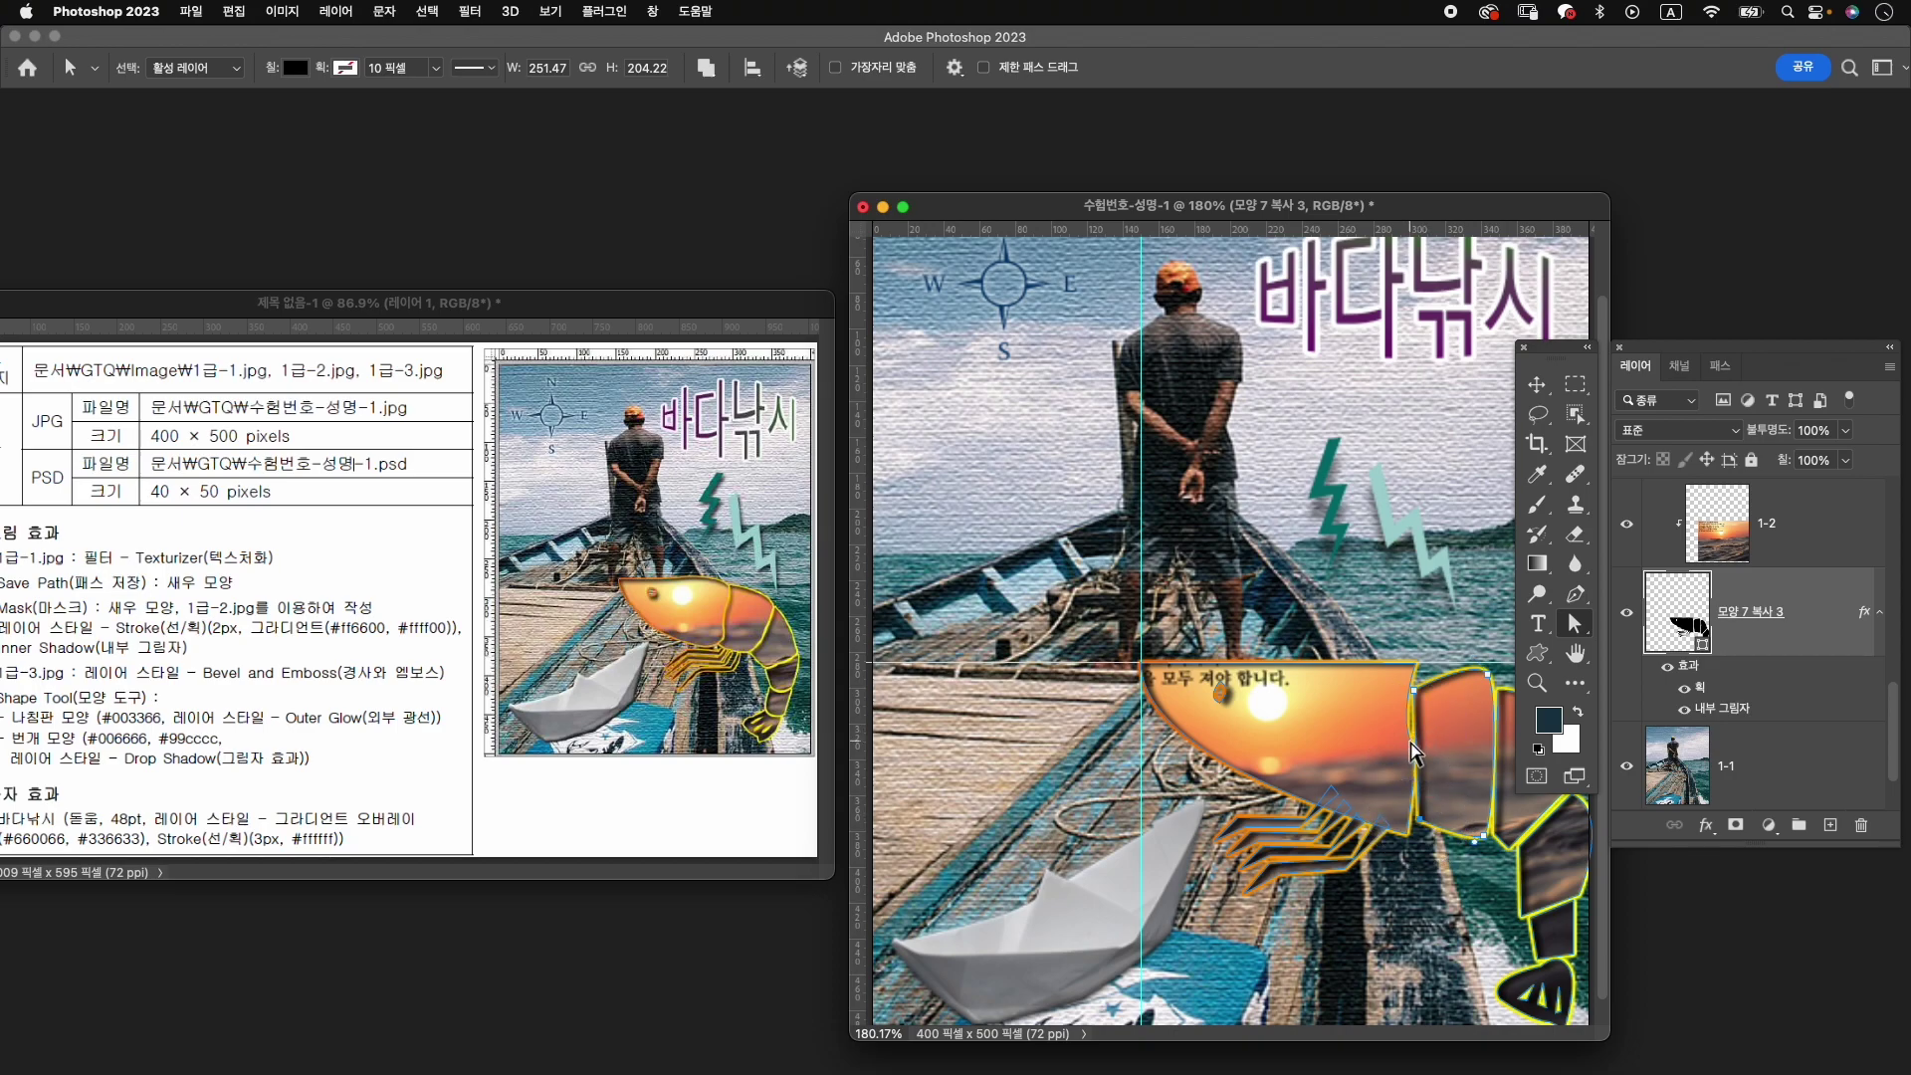
{"action": "left_click", "coordinate": [1403, 721]}
{"action": "left_click", "coordinate": [1415, 830]}
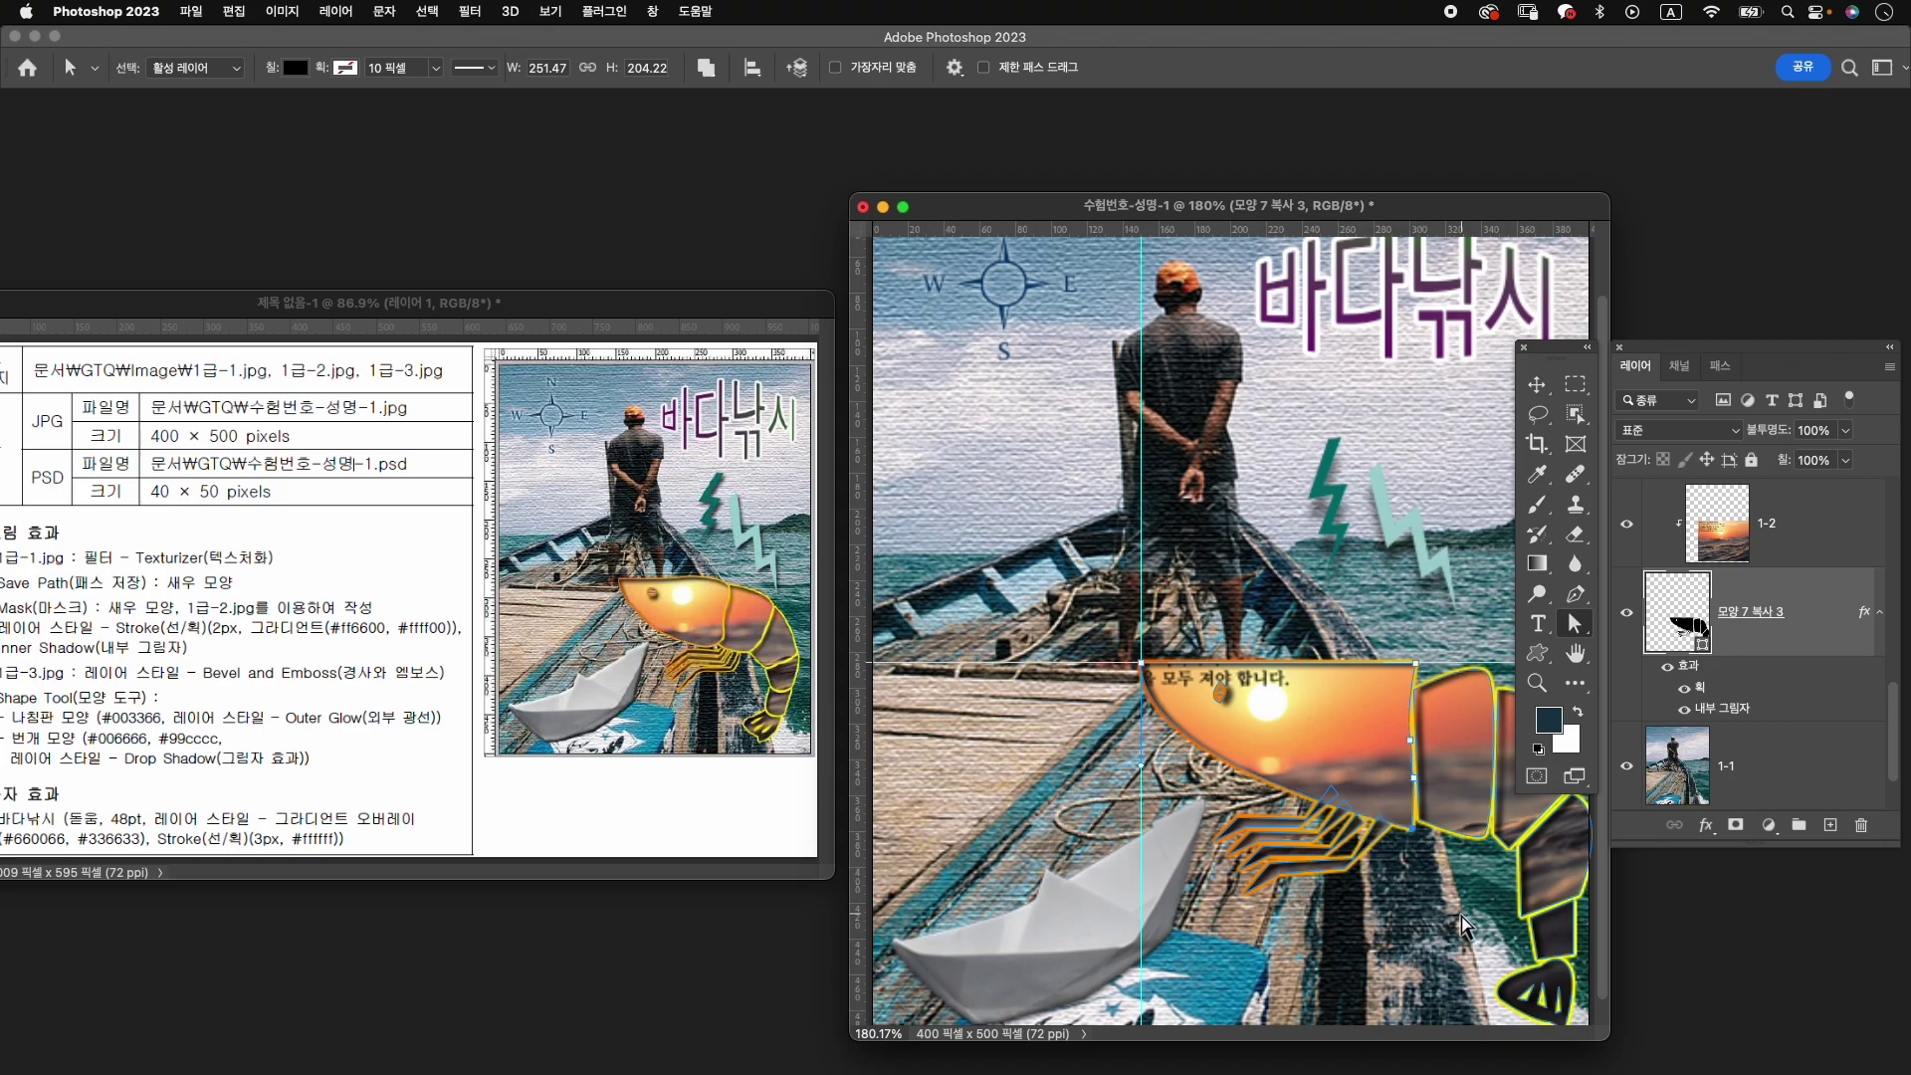
{"action": "left_click", "coordinate": [1415, 835]}
{"action": "left_click", "coordinate": [1415, 834]}
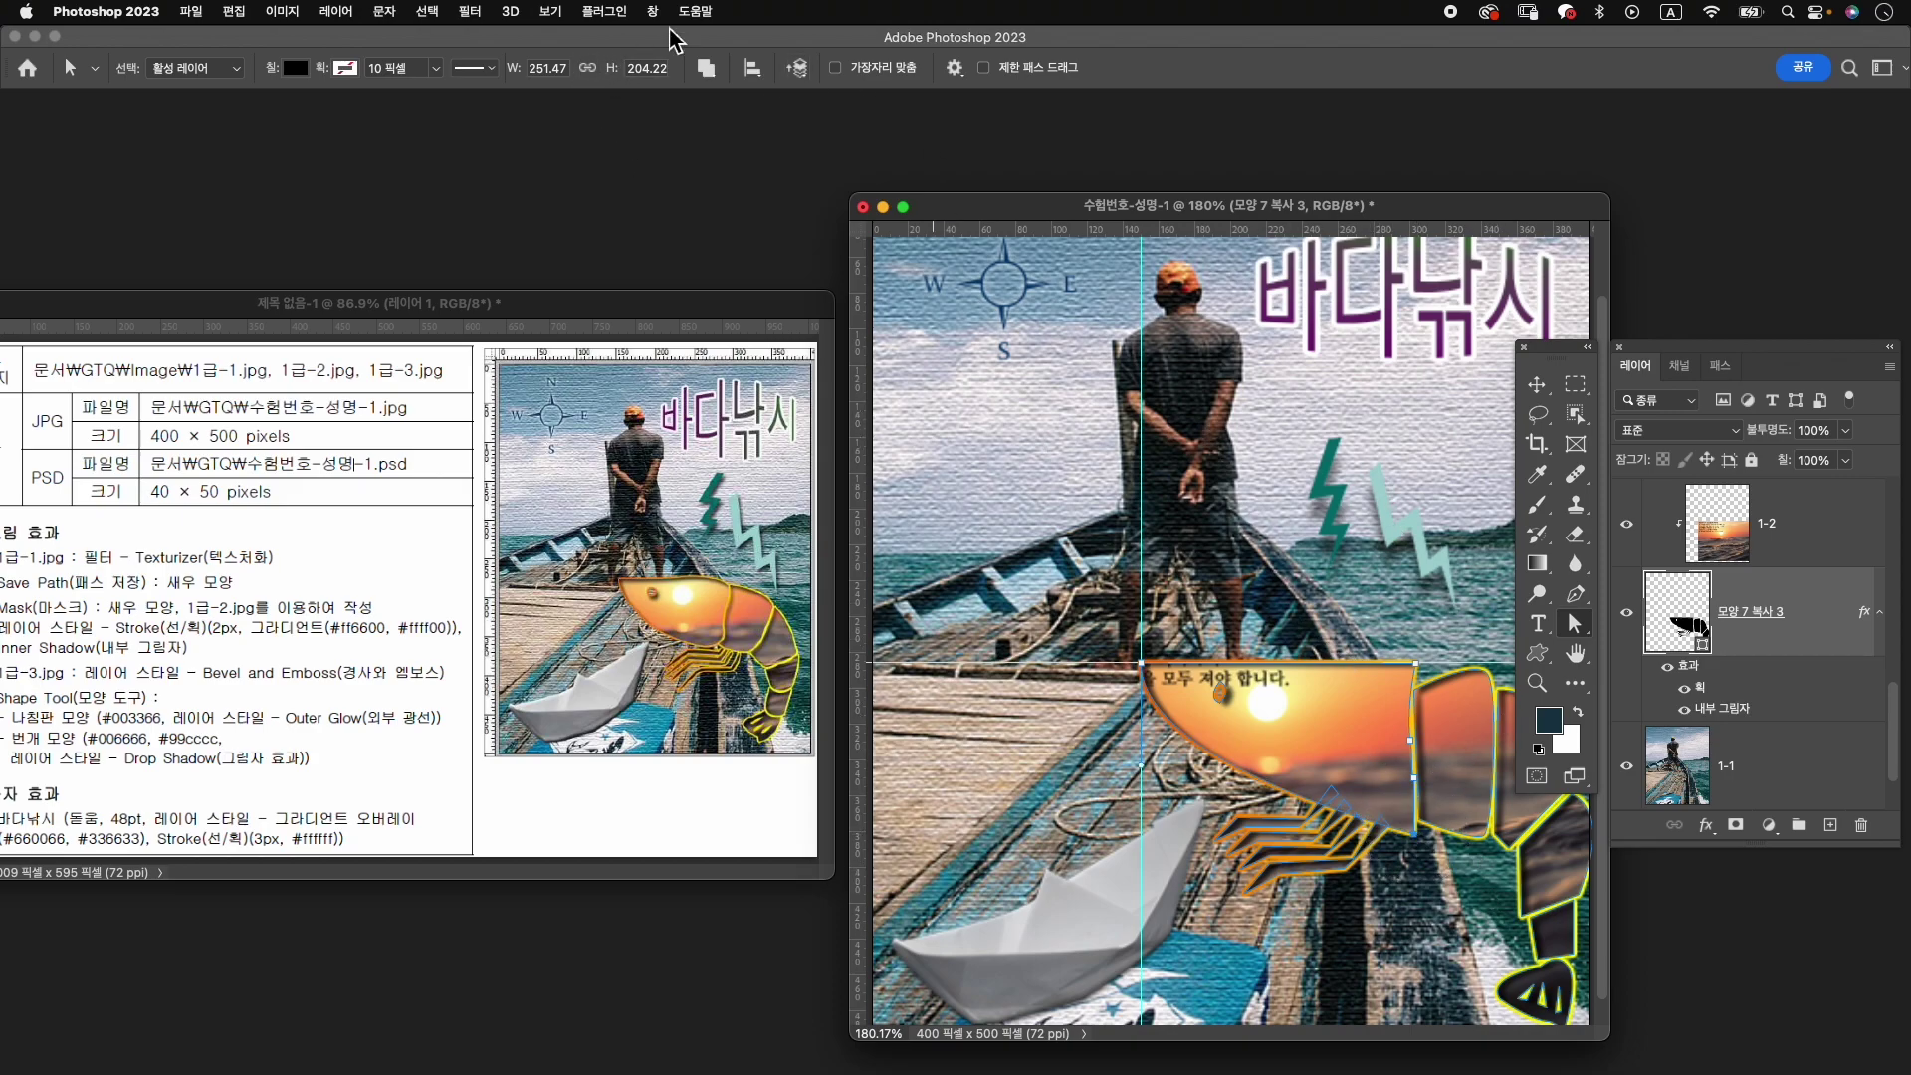
Clear all guides from the canvas.
{"action": "left_click", "coordinate": [551, 10]}
{"action": "mouse_move", "coordinate": [639, 515]}
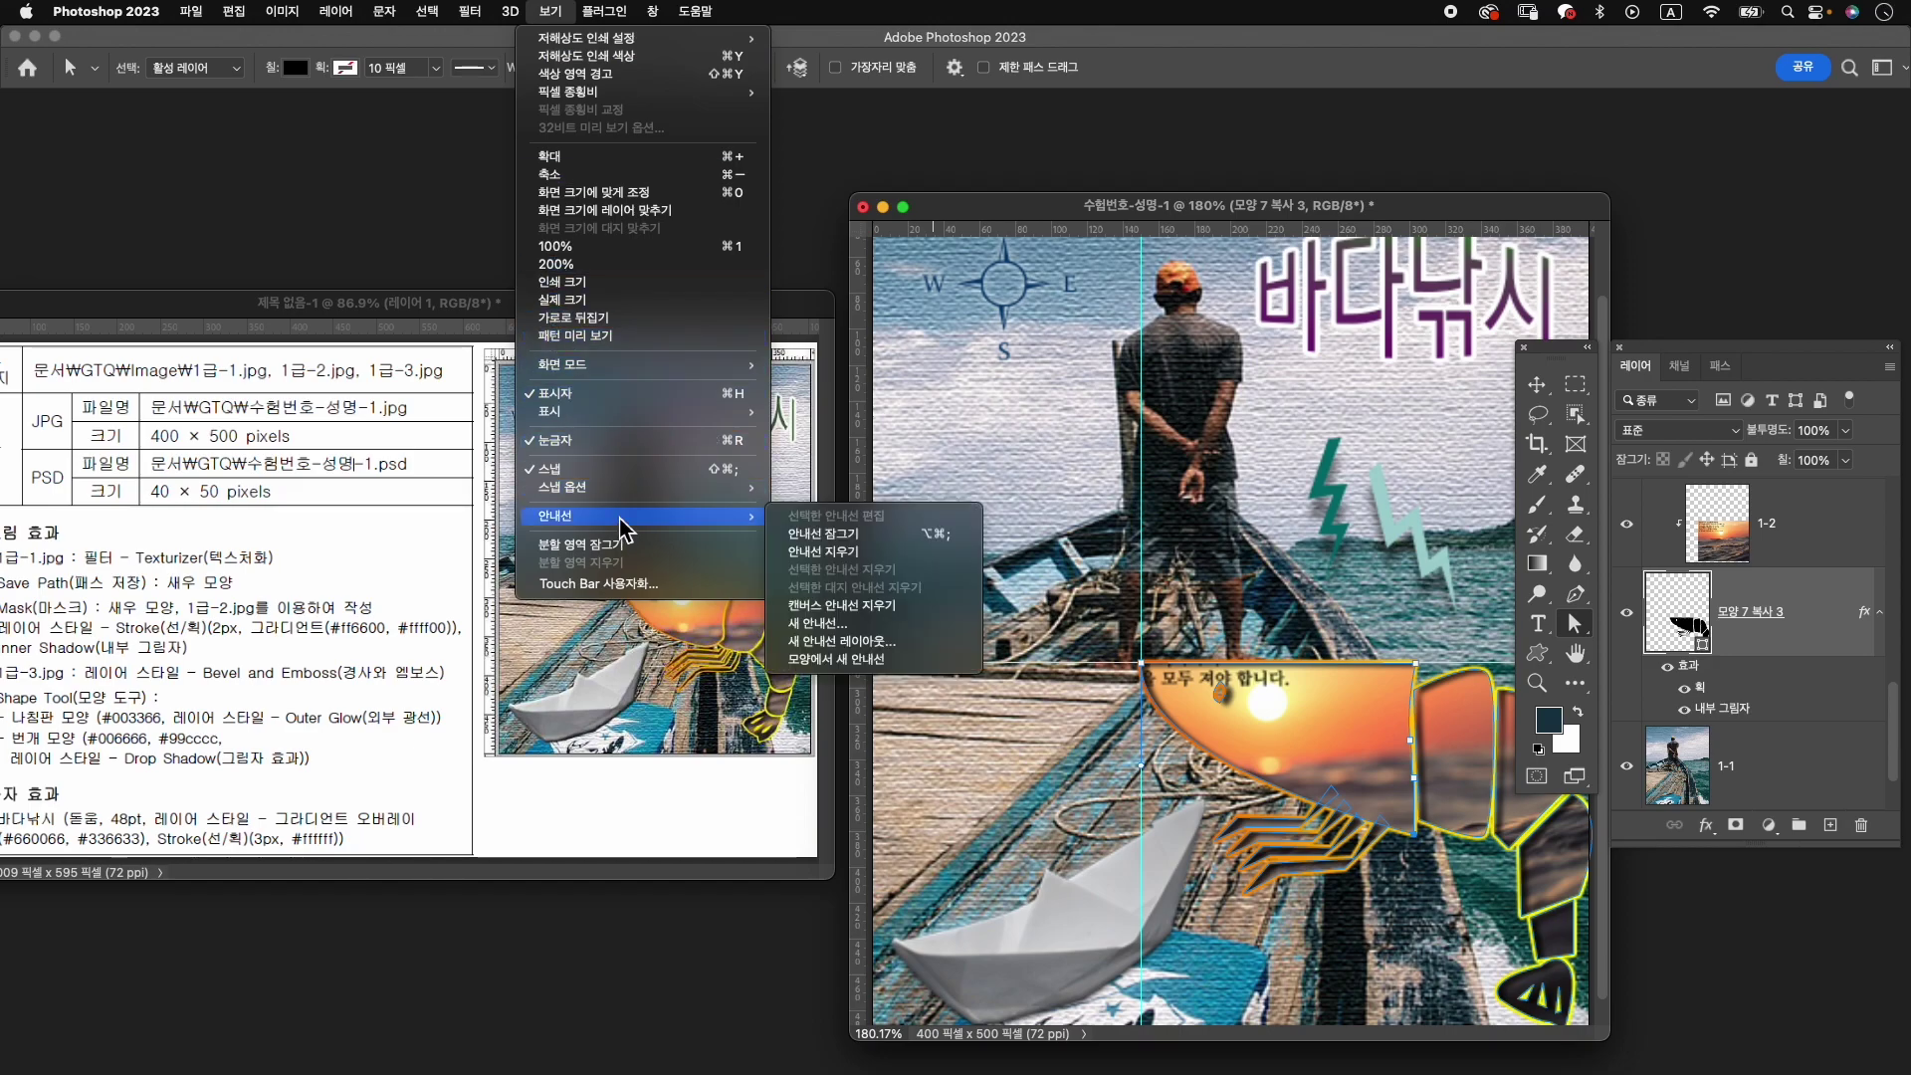
{"action": "left_click", "coordinate": [878, 554]}
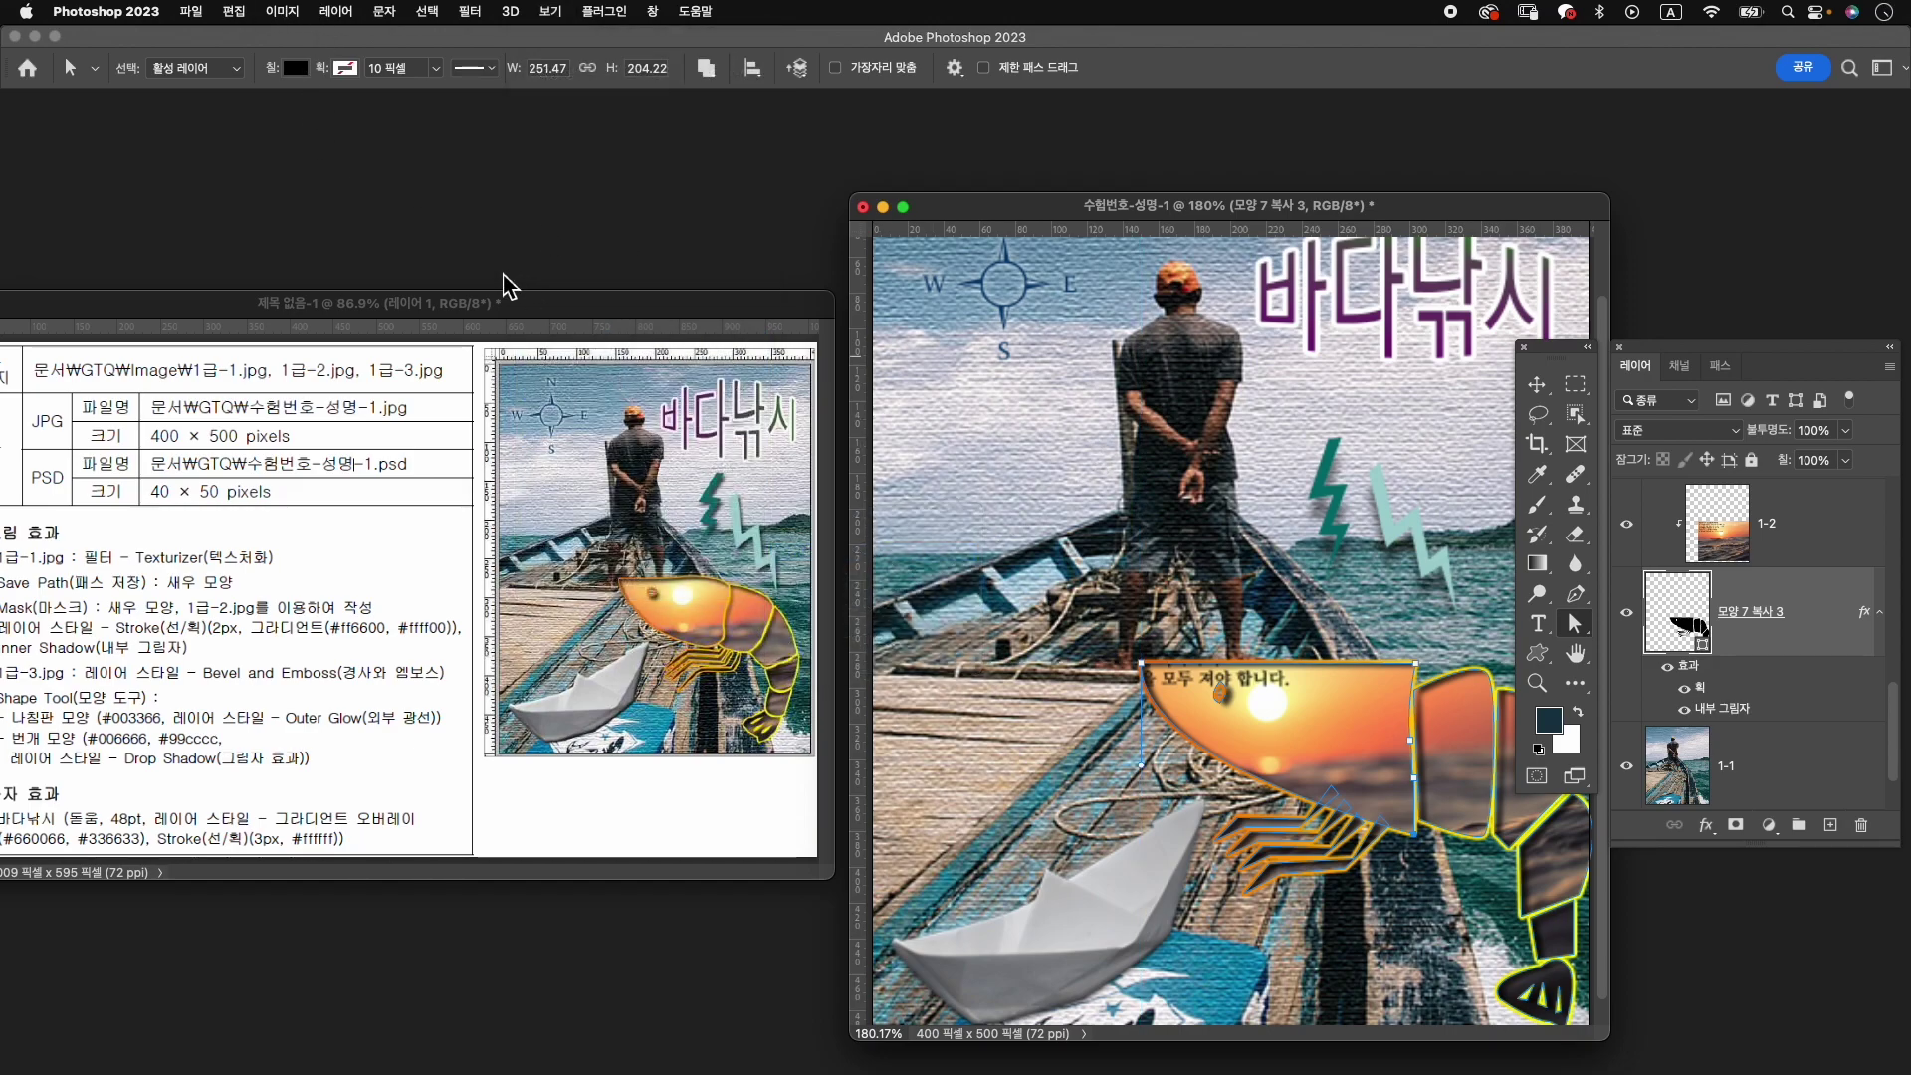
{"action": "left_click", "coordinate": [191, 11]}
{"action": "mouse_move", "coordinate": [212, 329]}
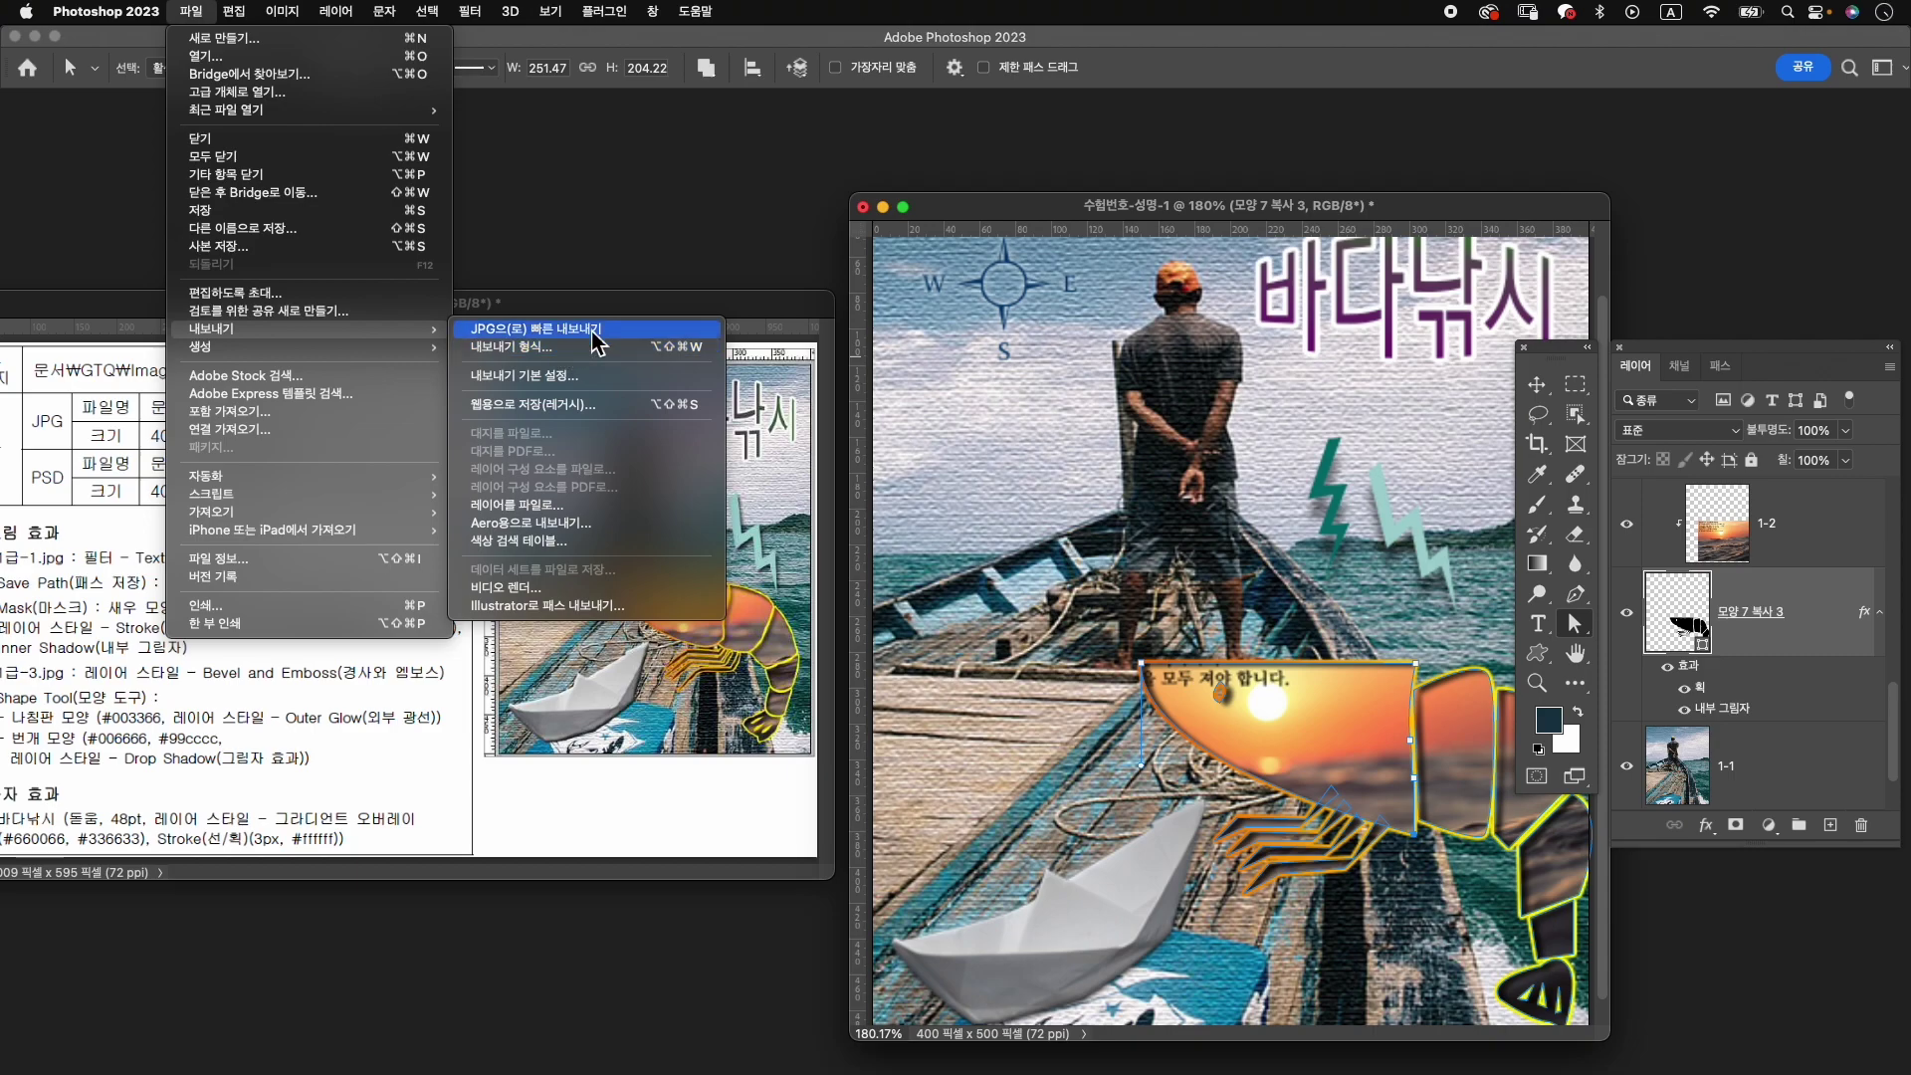
{"action": "left_click", "coordinate": [613, 238]}
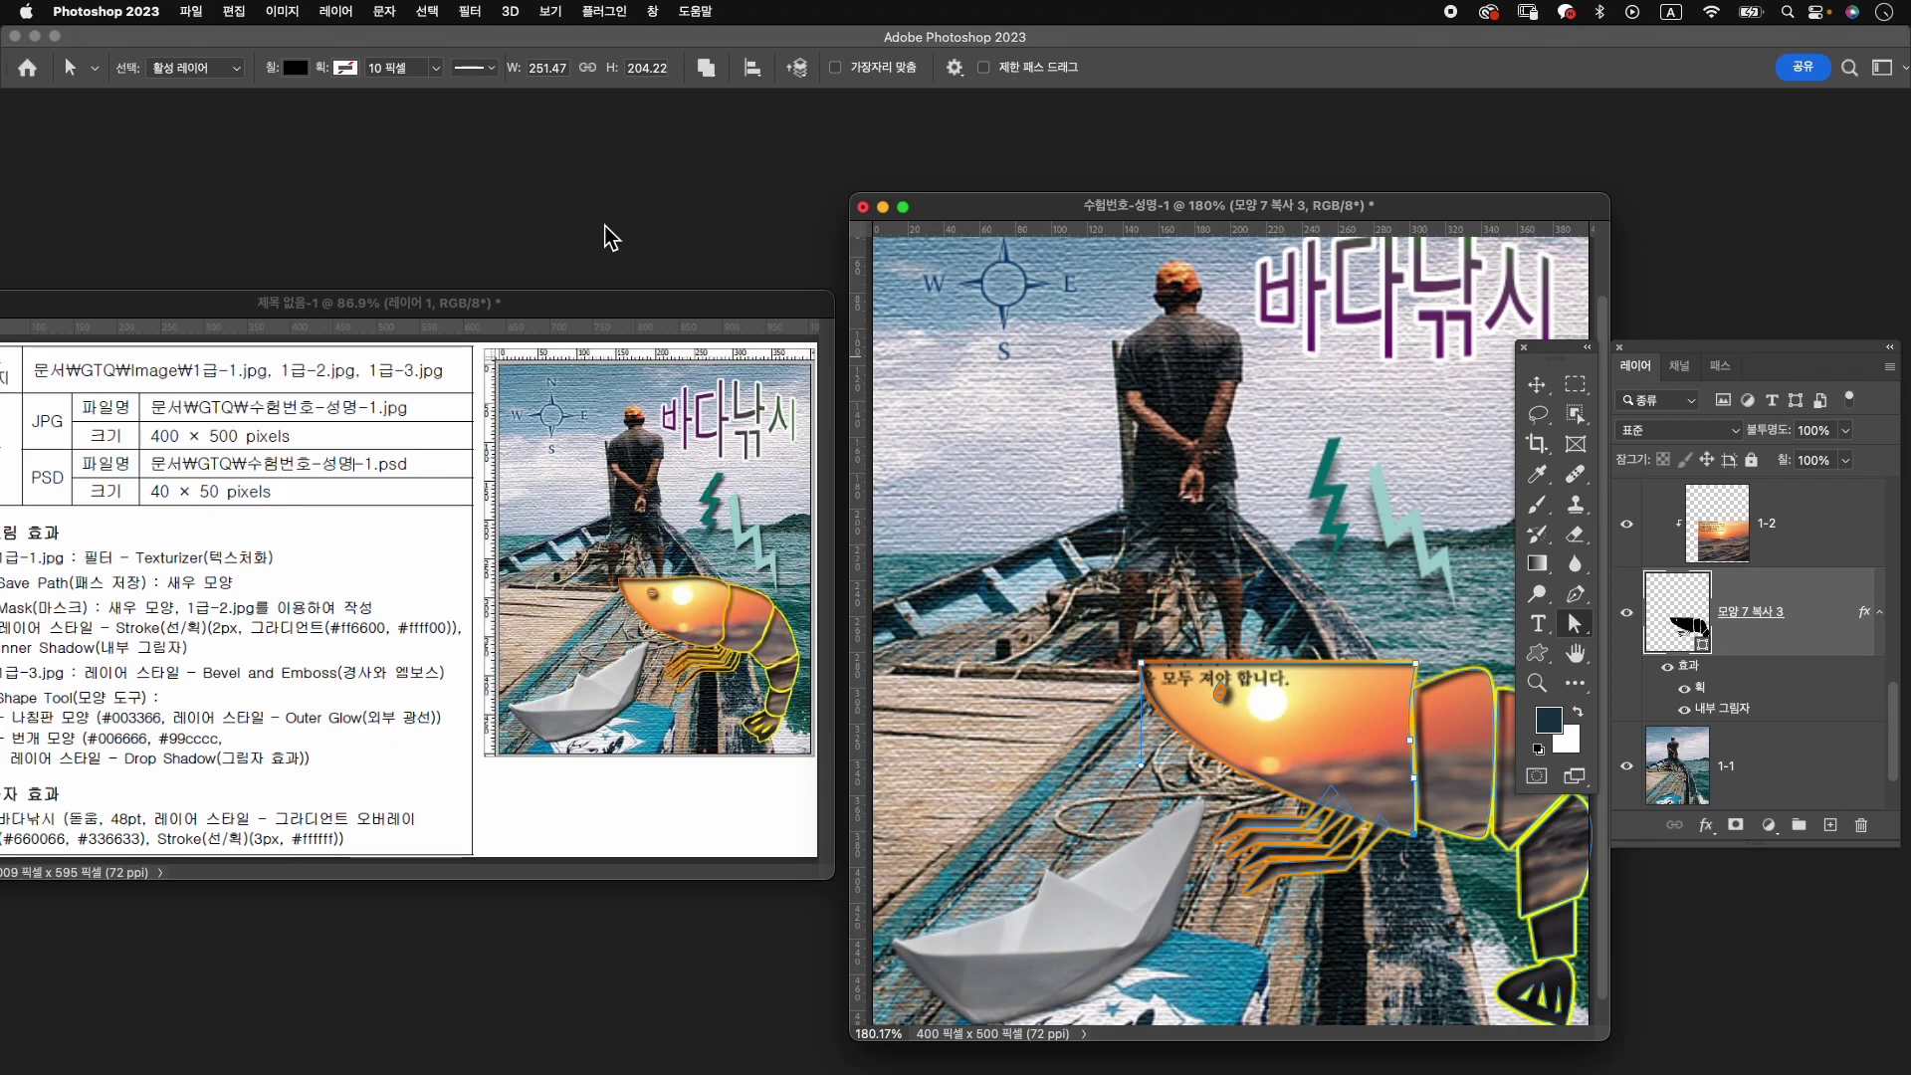
Confirm JPG quality 7 in Export preferences and bring up the File export options.
{"action": "key", "text": "i"}
{"action": "key", "text": "ctrl+k"}
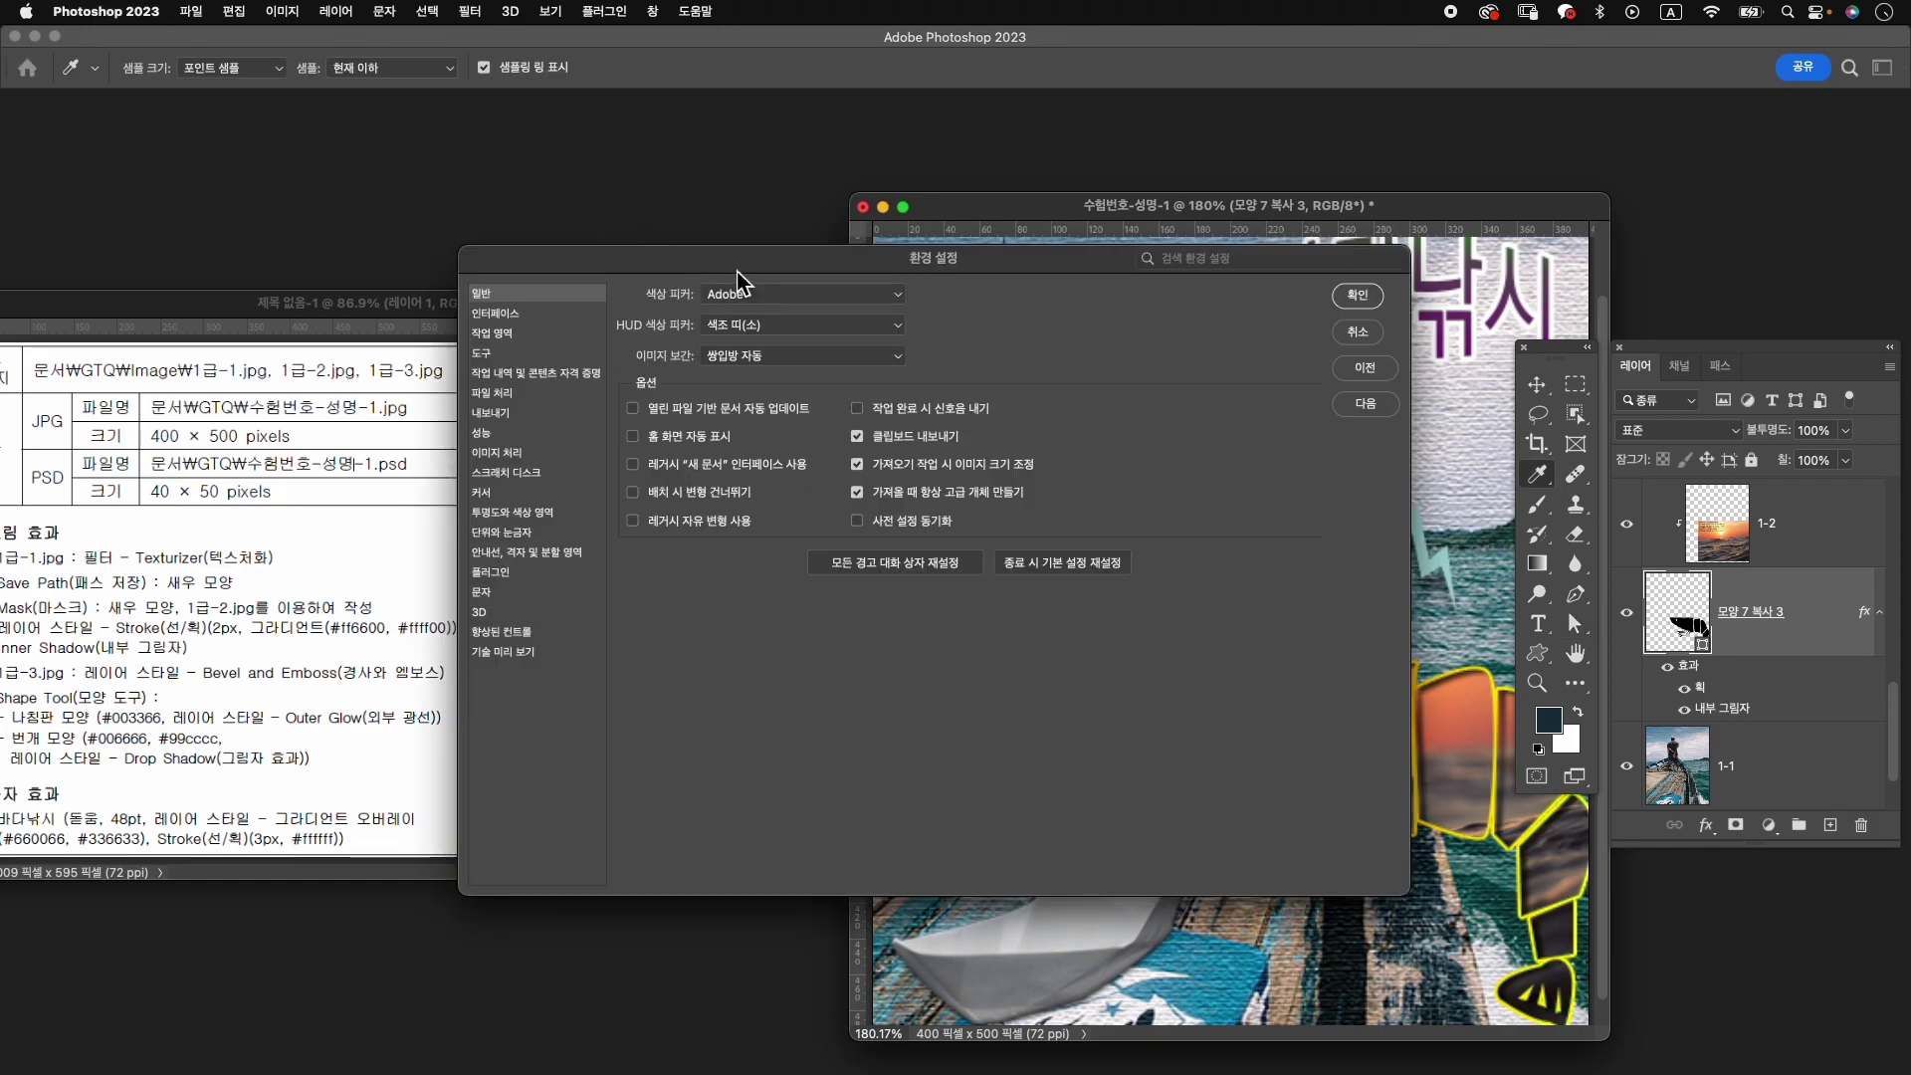
{"action": "left_click", "coordinate": [534, 412]}
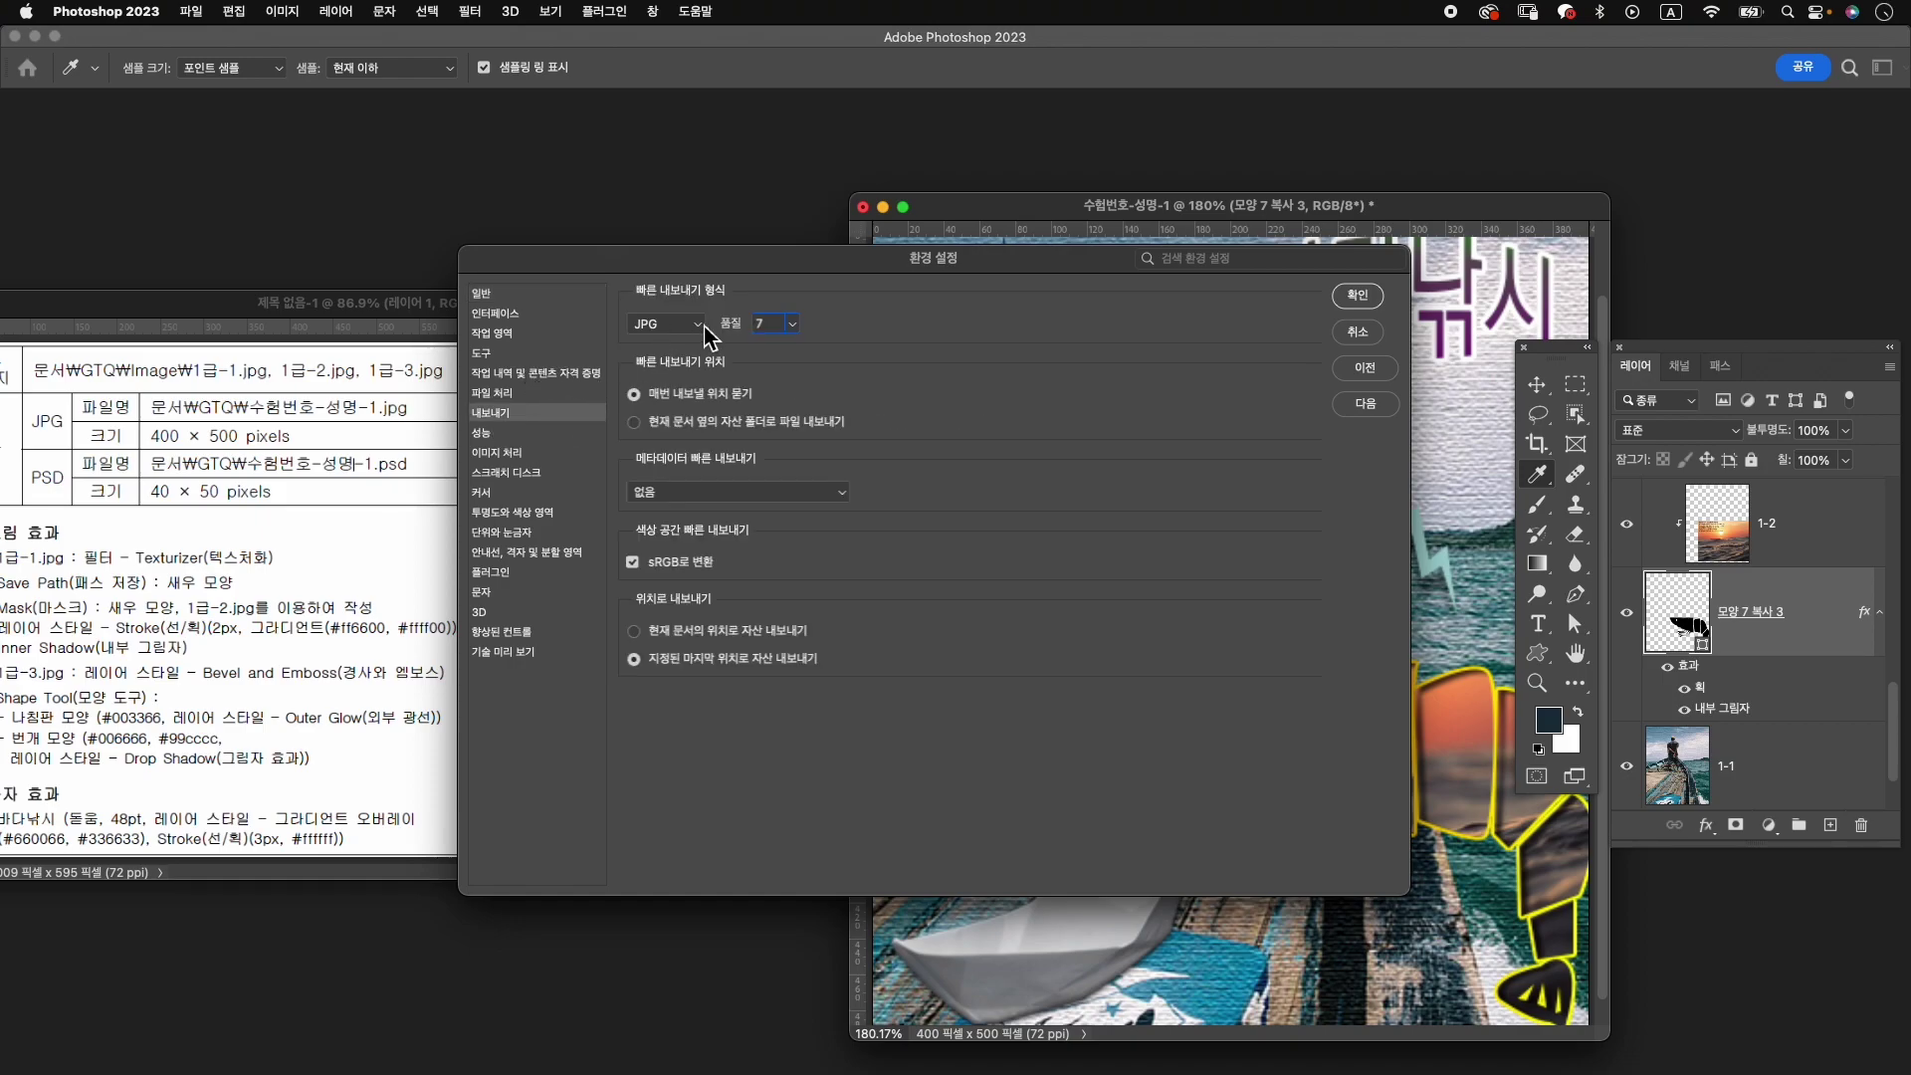
{"action": "left_click", "coordinate": [792, 324]}
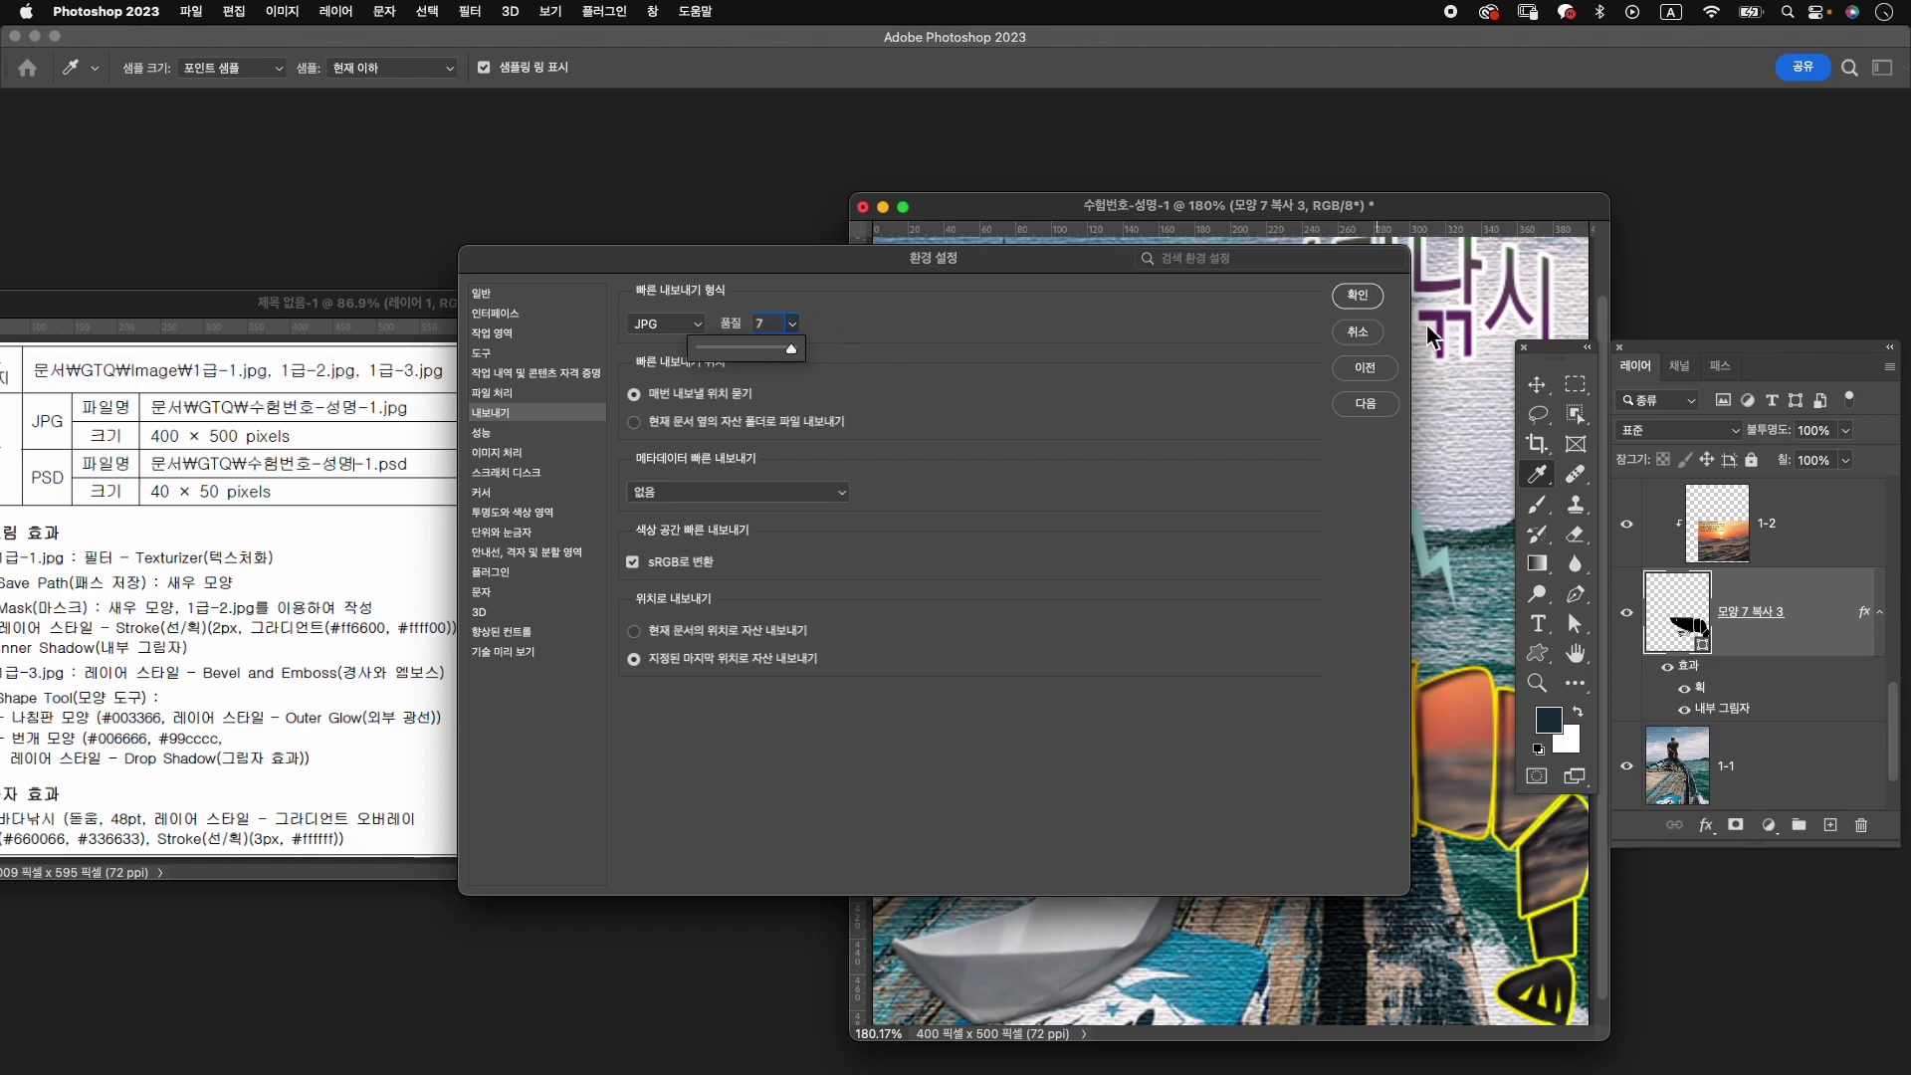
{"action": "left_click", "coordinate": [1358, 294]}
{"action": "left_click", "coordinate": [191, 10]}
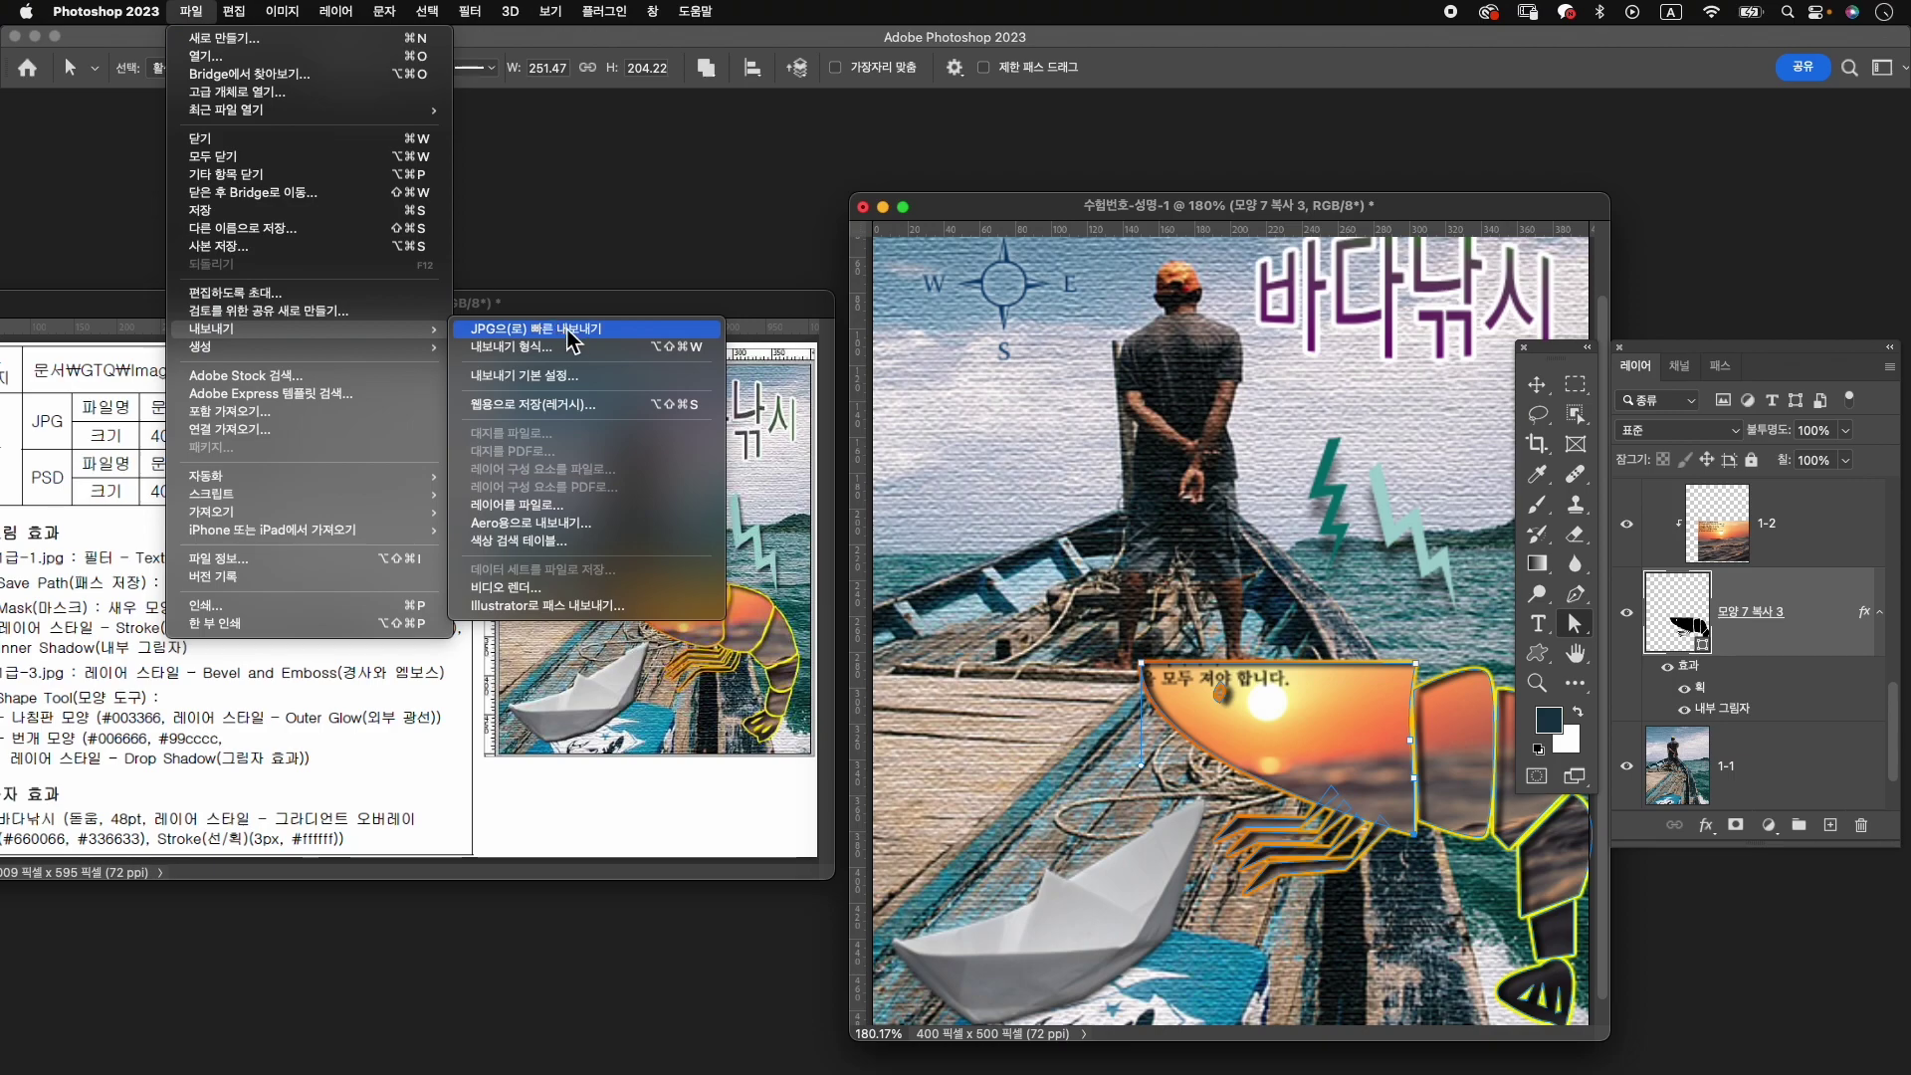
Quick Export as JPG, saving 수험번호-성명-1.jpg in the GTQ folder.
{"action": "left_click", "coordinate": [568, 333]}
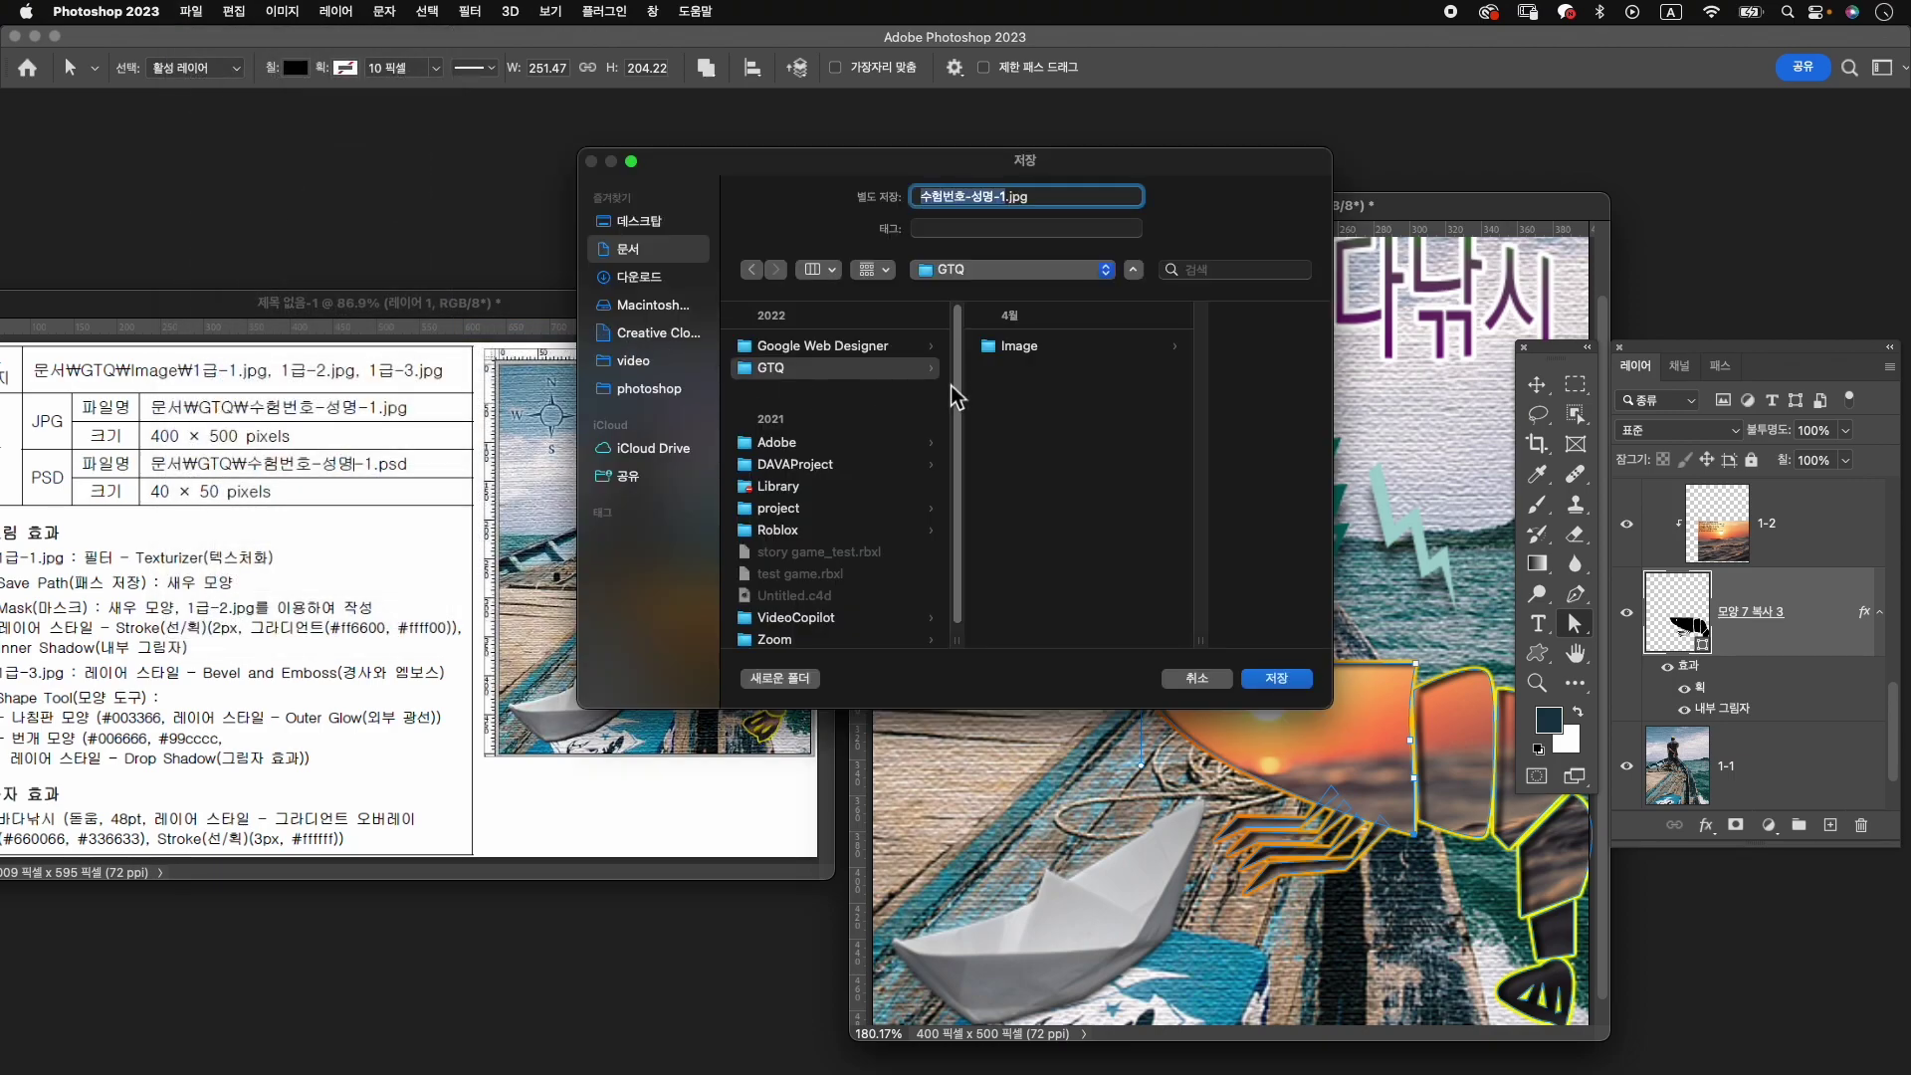
{"action": "left_click", "coordinate": [848, 368]}
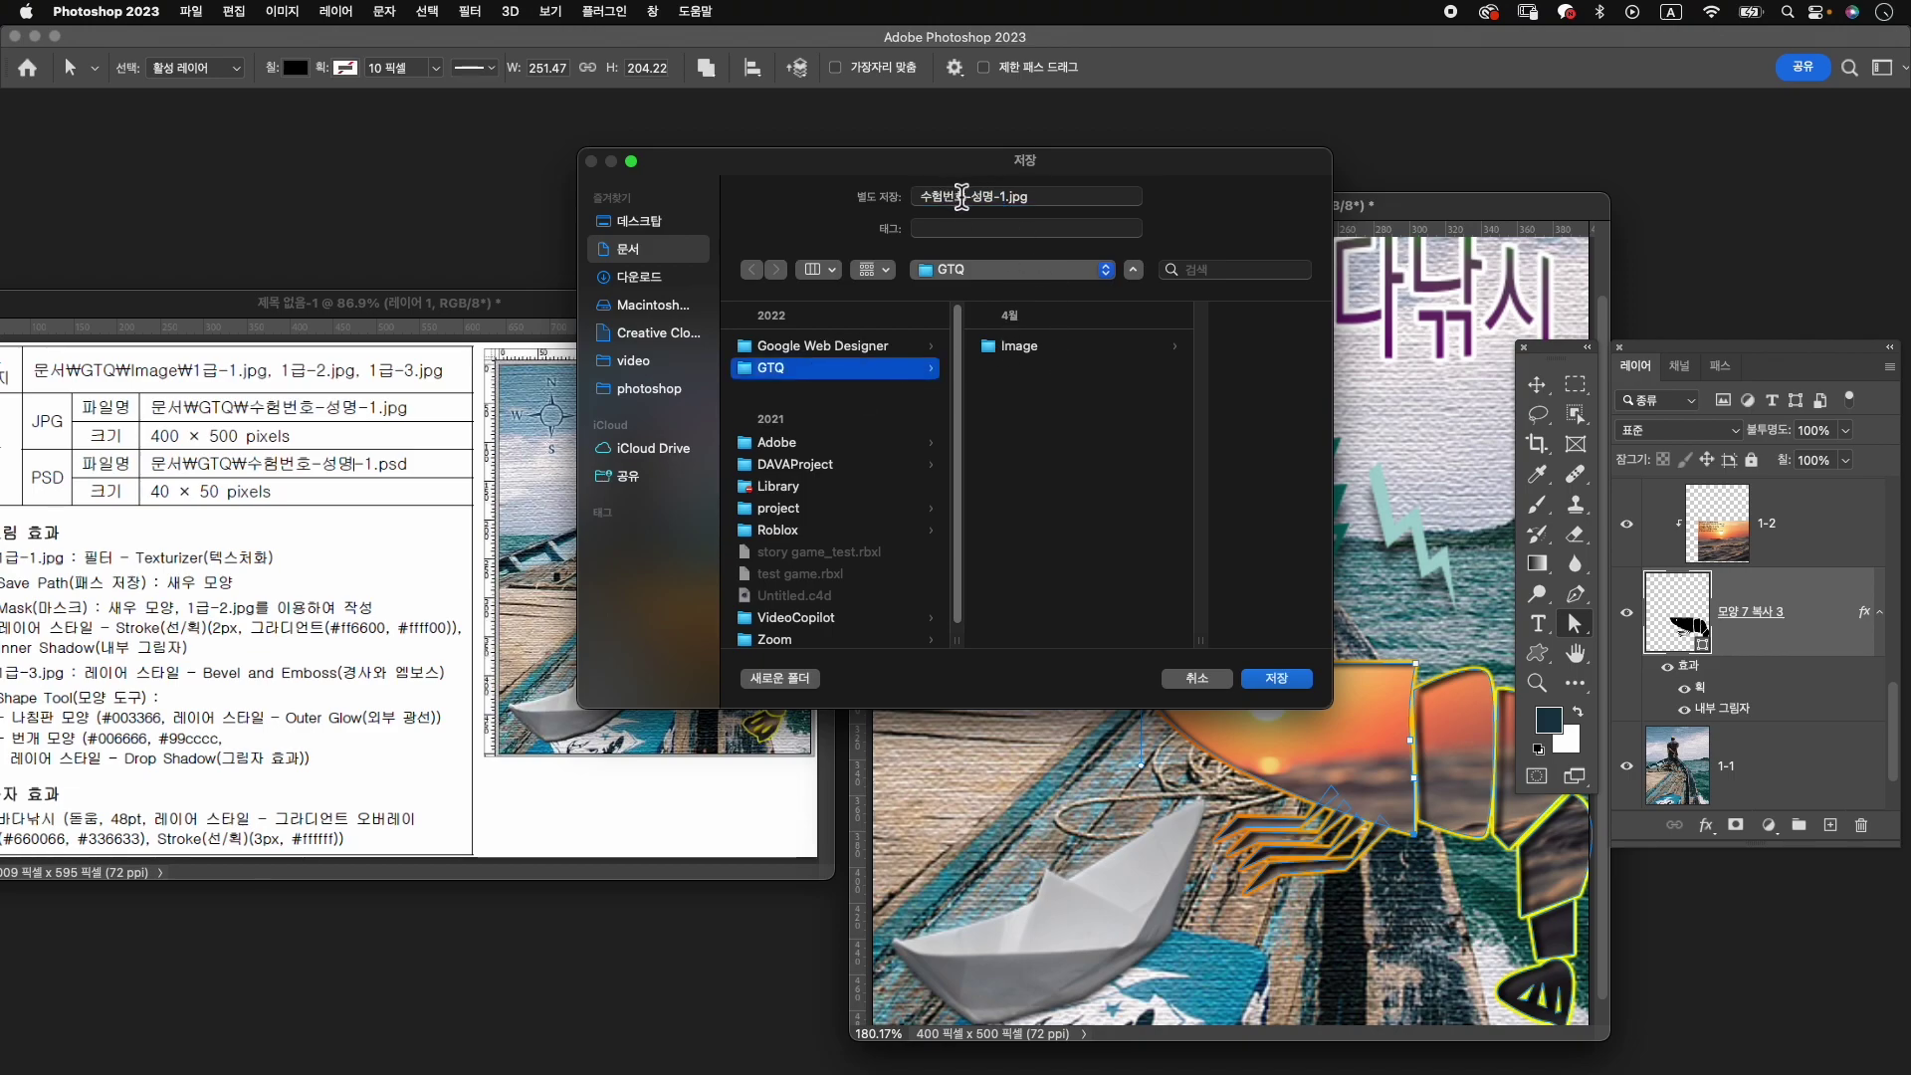
{"action": "left_click", "coordinate": [1285, 683]}
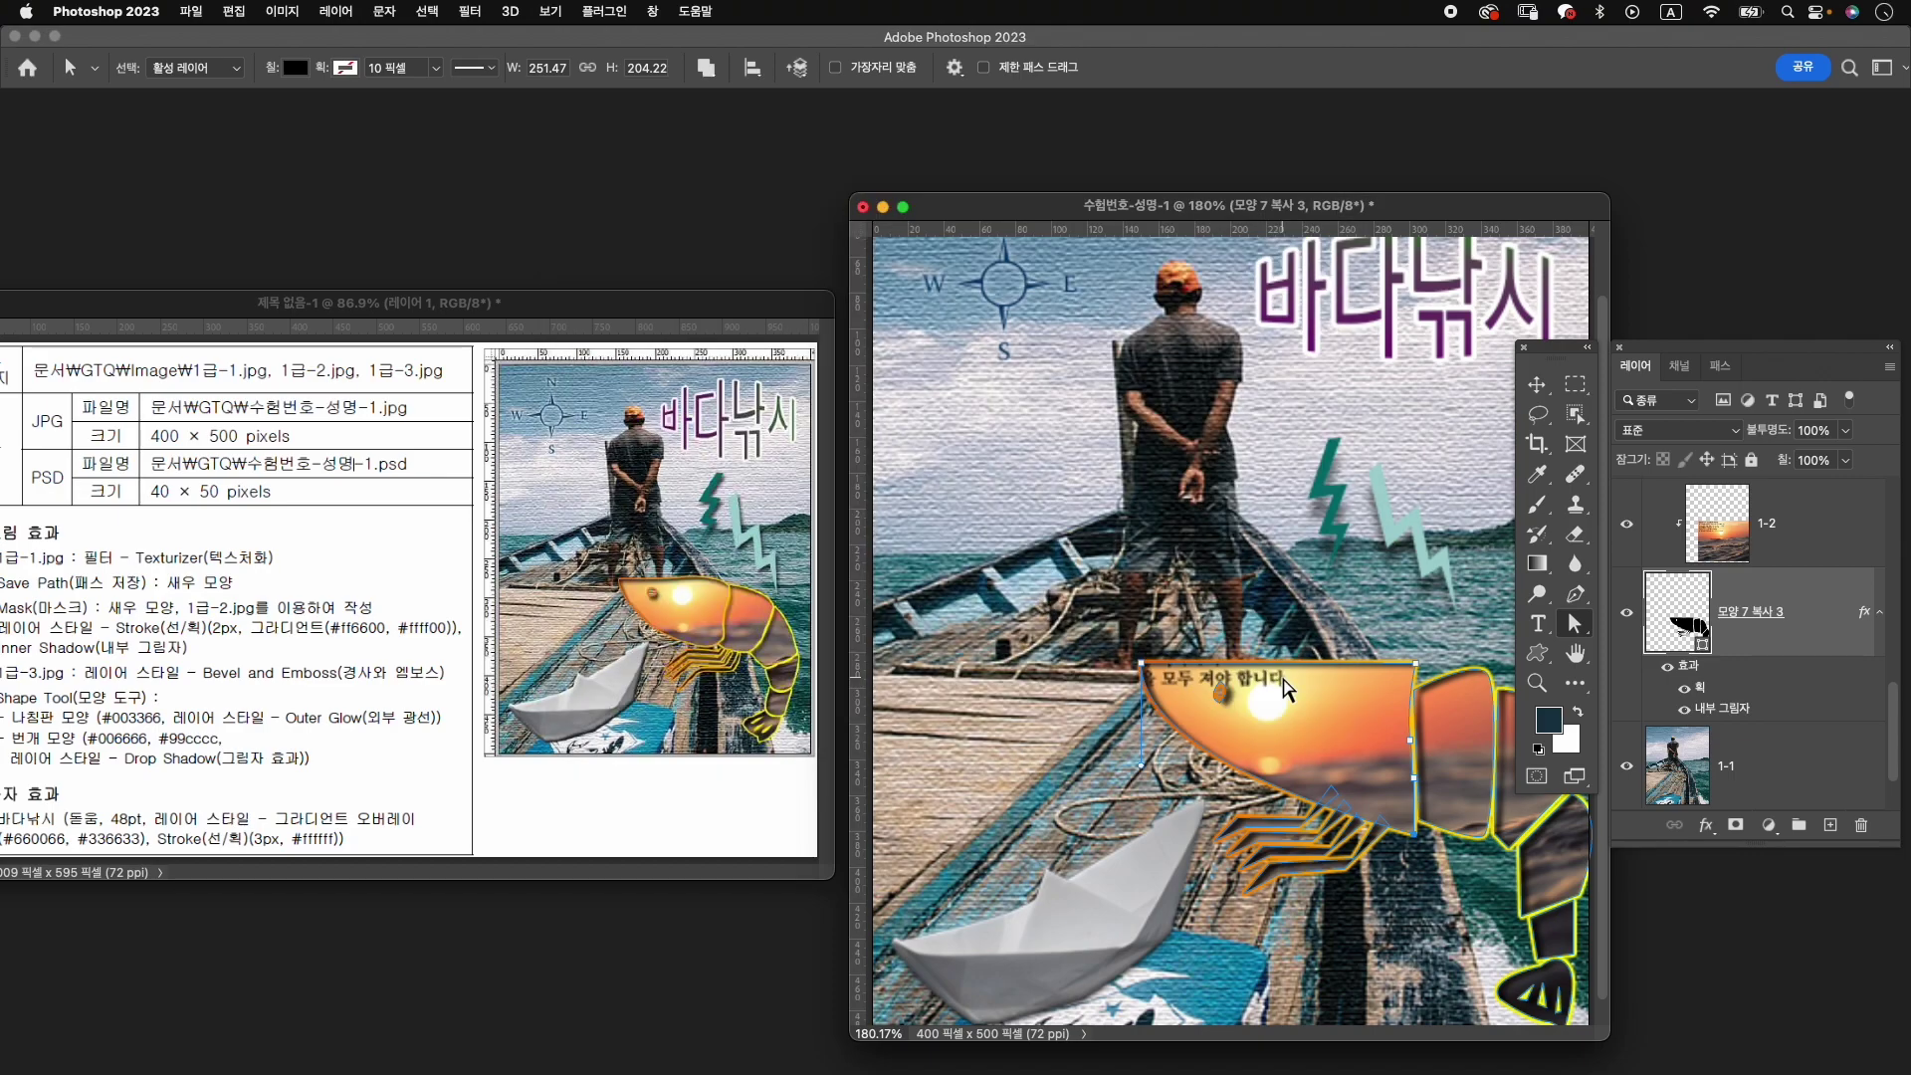
Resize the image to 40×50 pixels.
{"action": "key", "text": "ctrl+alt+i"}
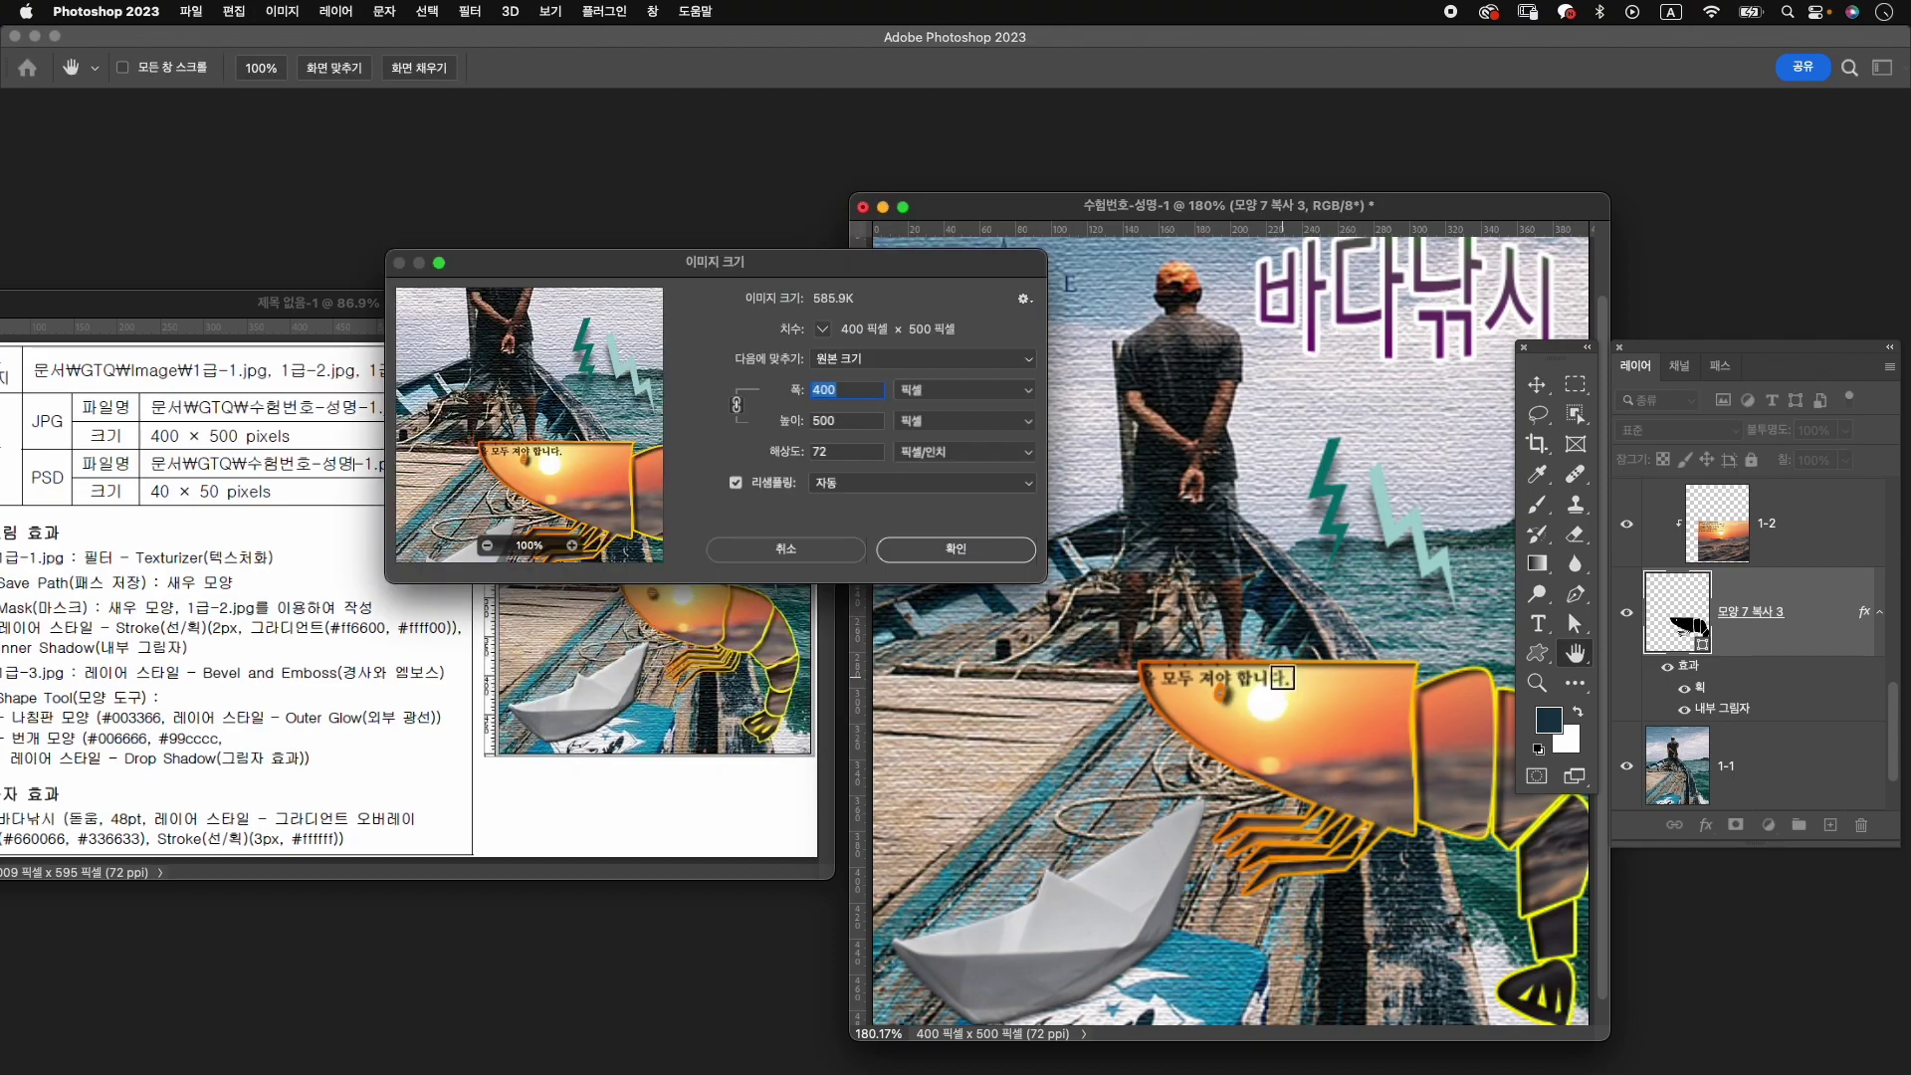
{"action": "type", "text": "40"}
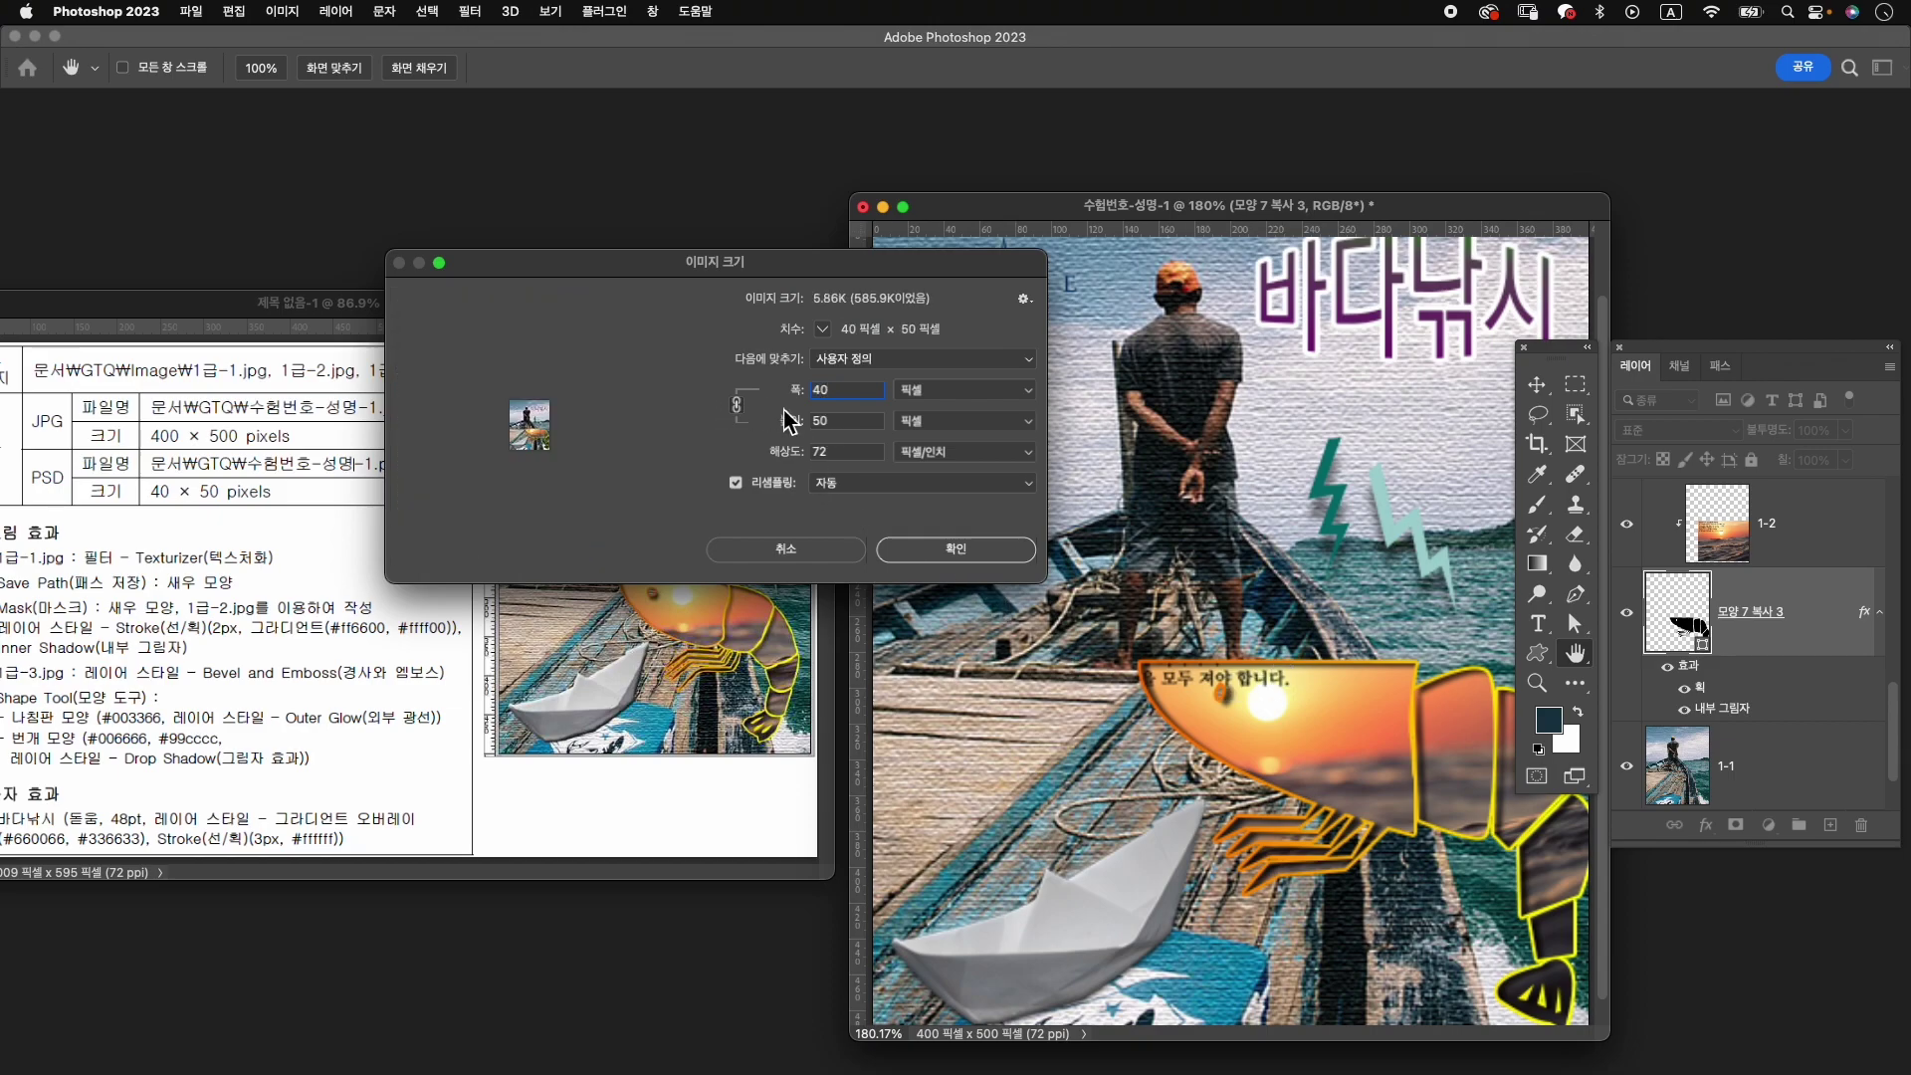
{"action": "left_click", "coordinate": [982, 560]}
{"action": "key", "text": "a"}
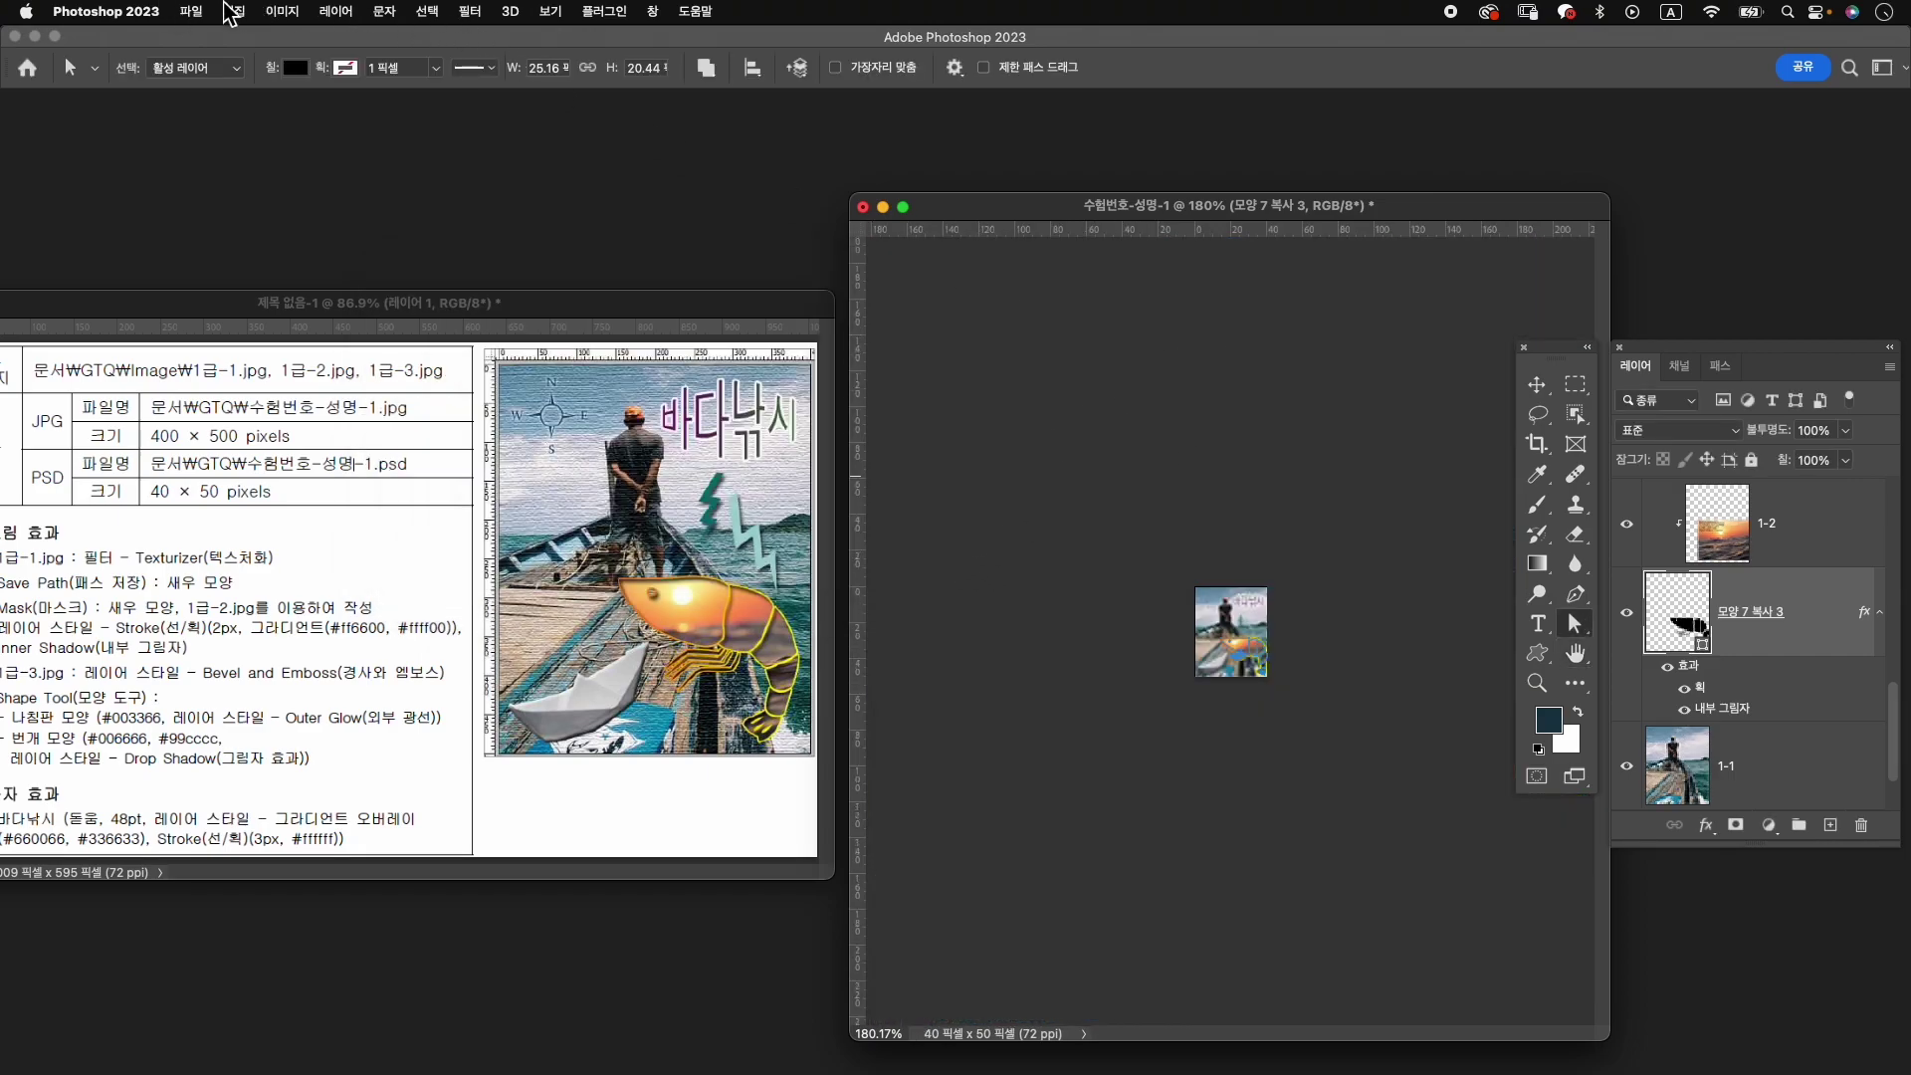
Save As 수험번호-성명-1.psd in the GTQ folder.
{"action": "left_click", "coordinate": [191, 12]}
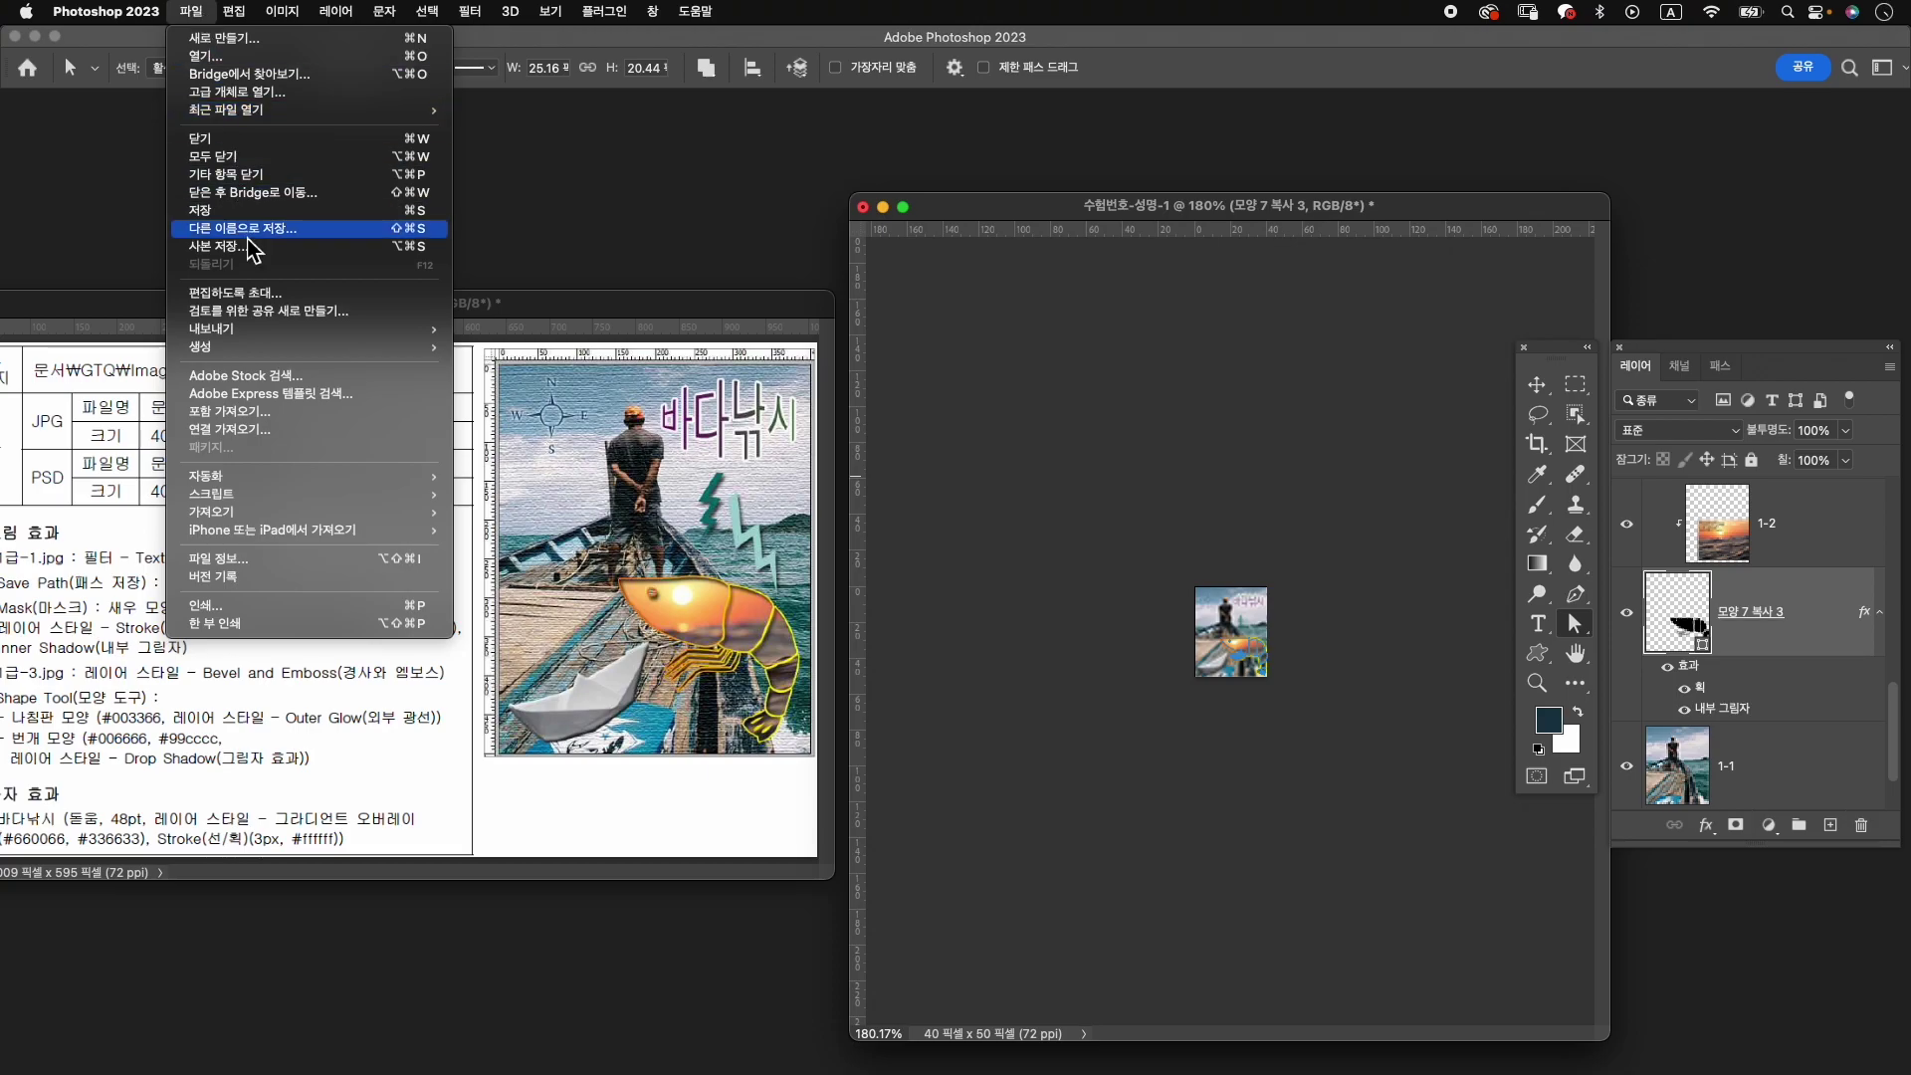
{"action": "left_click", "coordinate": [249, 235]}
{"action": "left_click", "coordinate": [782, 370]}
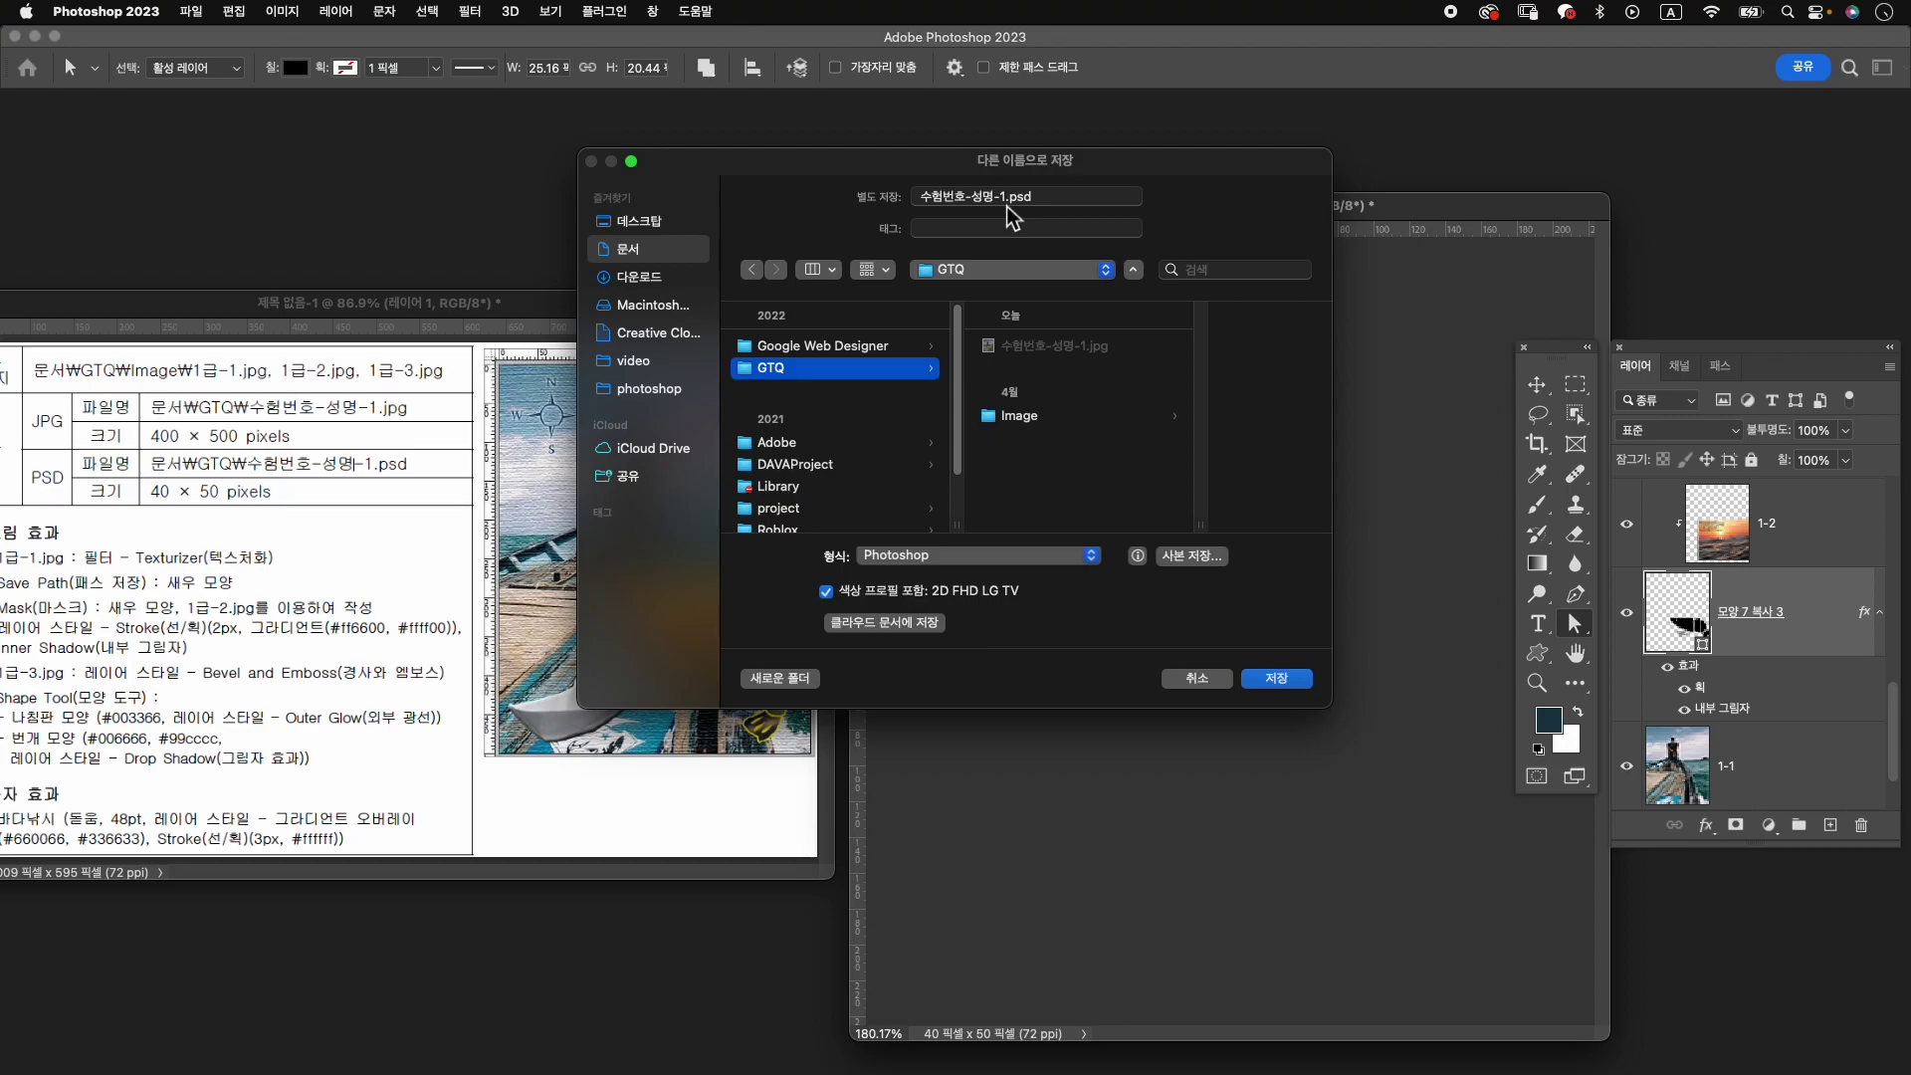
{"action": "left_click", "coordinate": [1283, 679]}
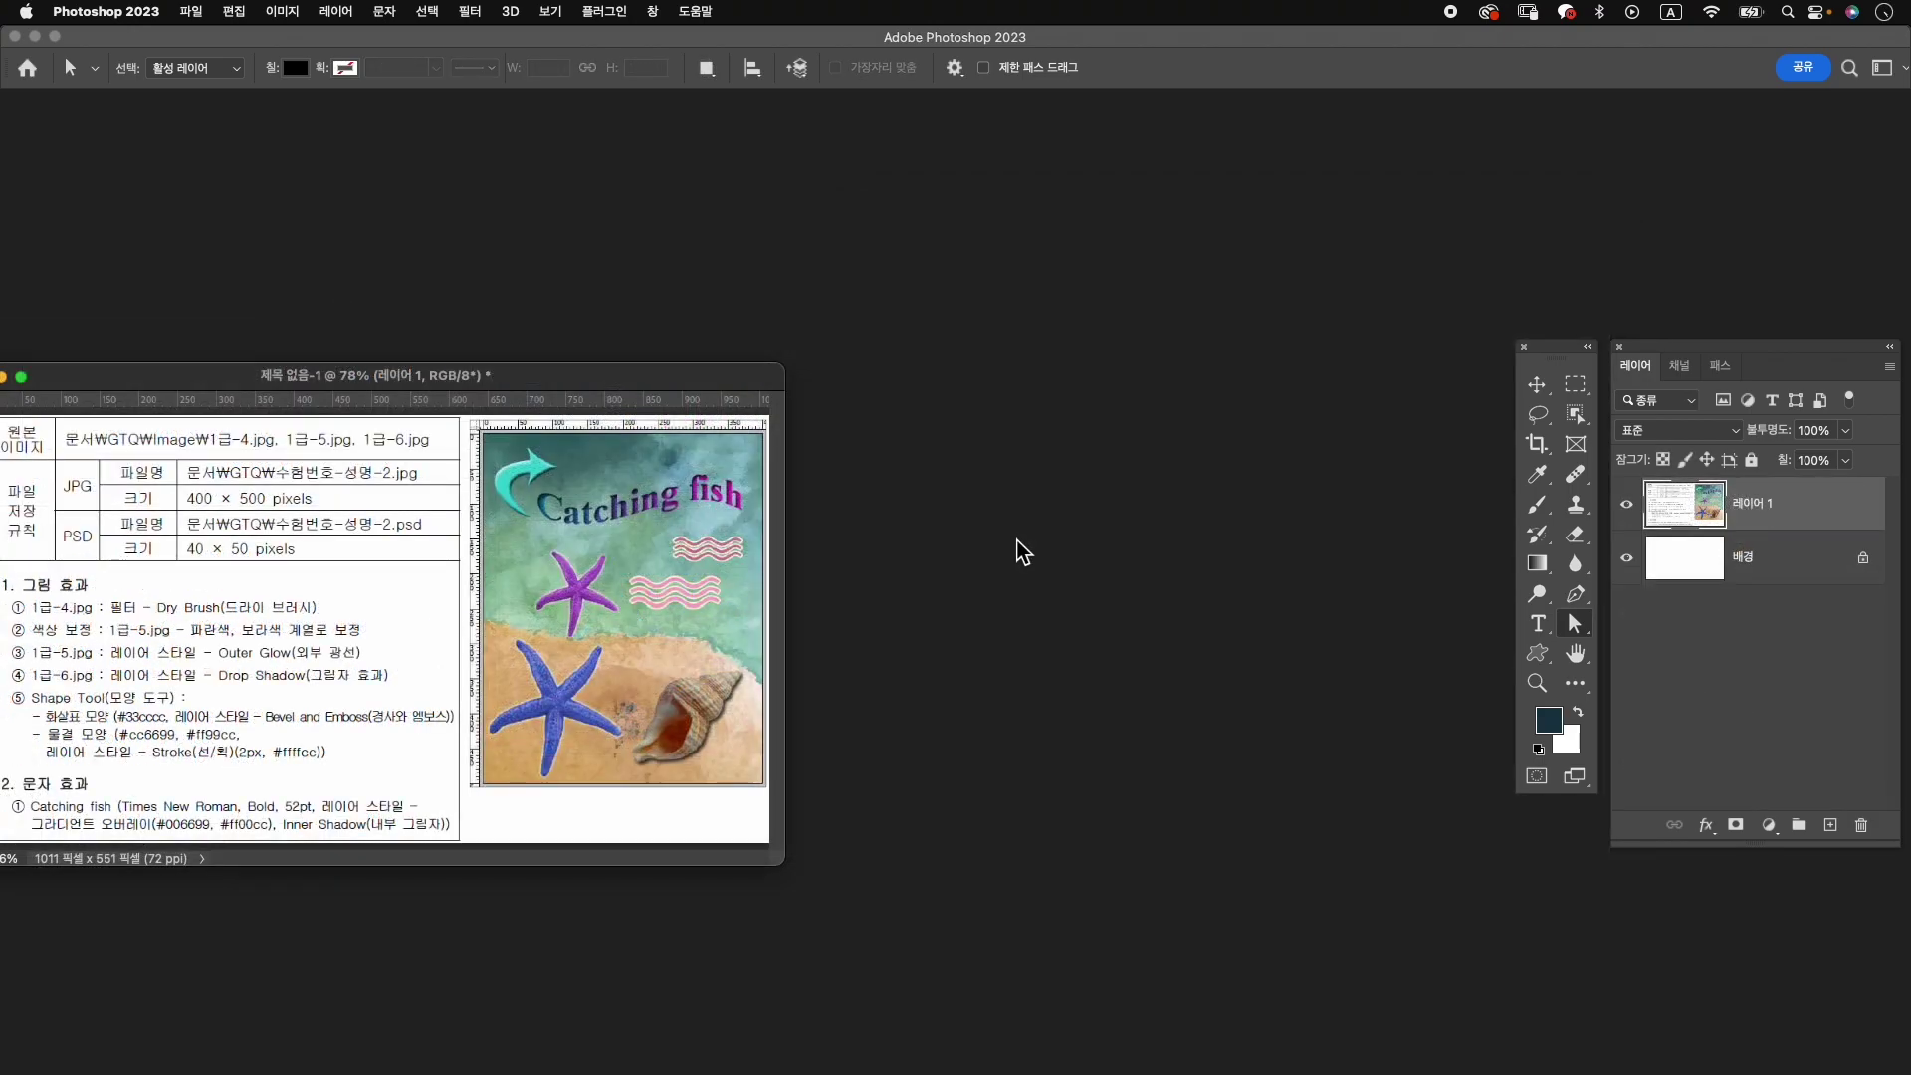
Create a 400×500-pixel document named 수험번호-성명-2 and enlarge its window centrally.
{"action": "key", "text": "super+n"}
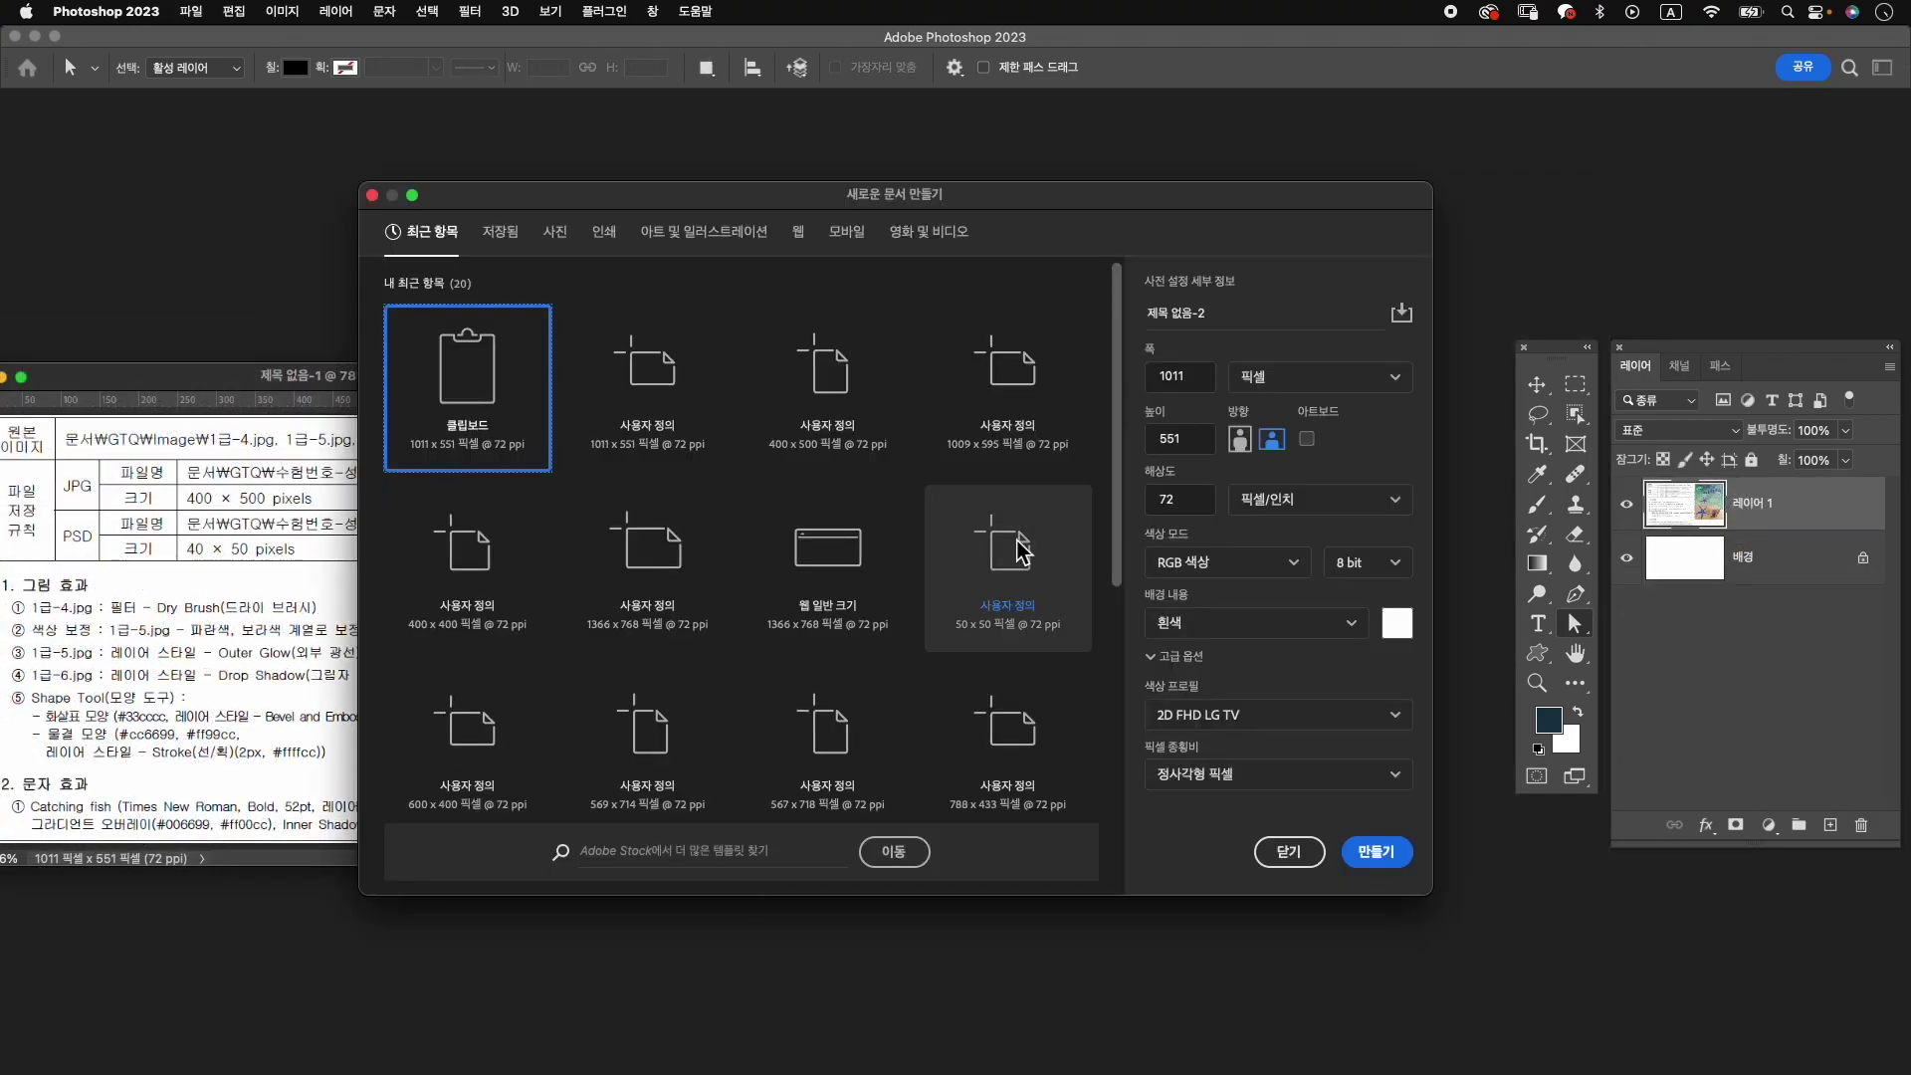
{"action": "type", "text": "쉬"}
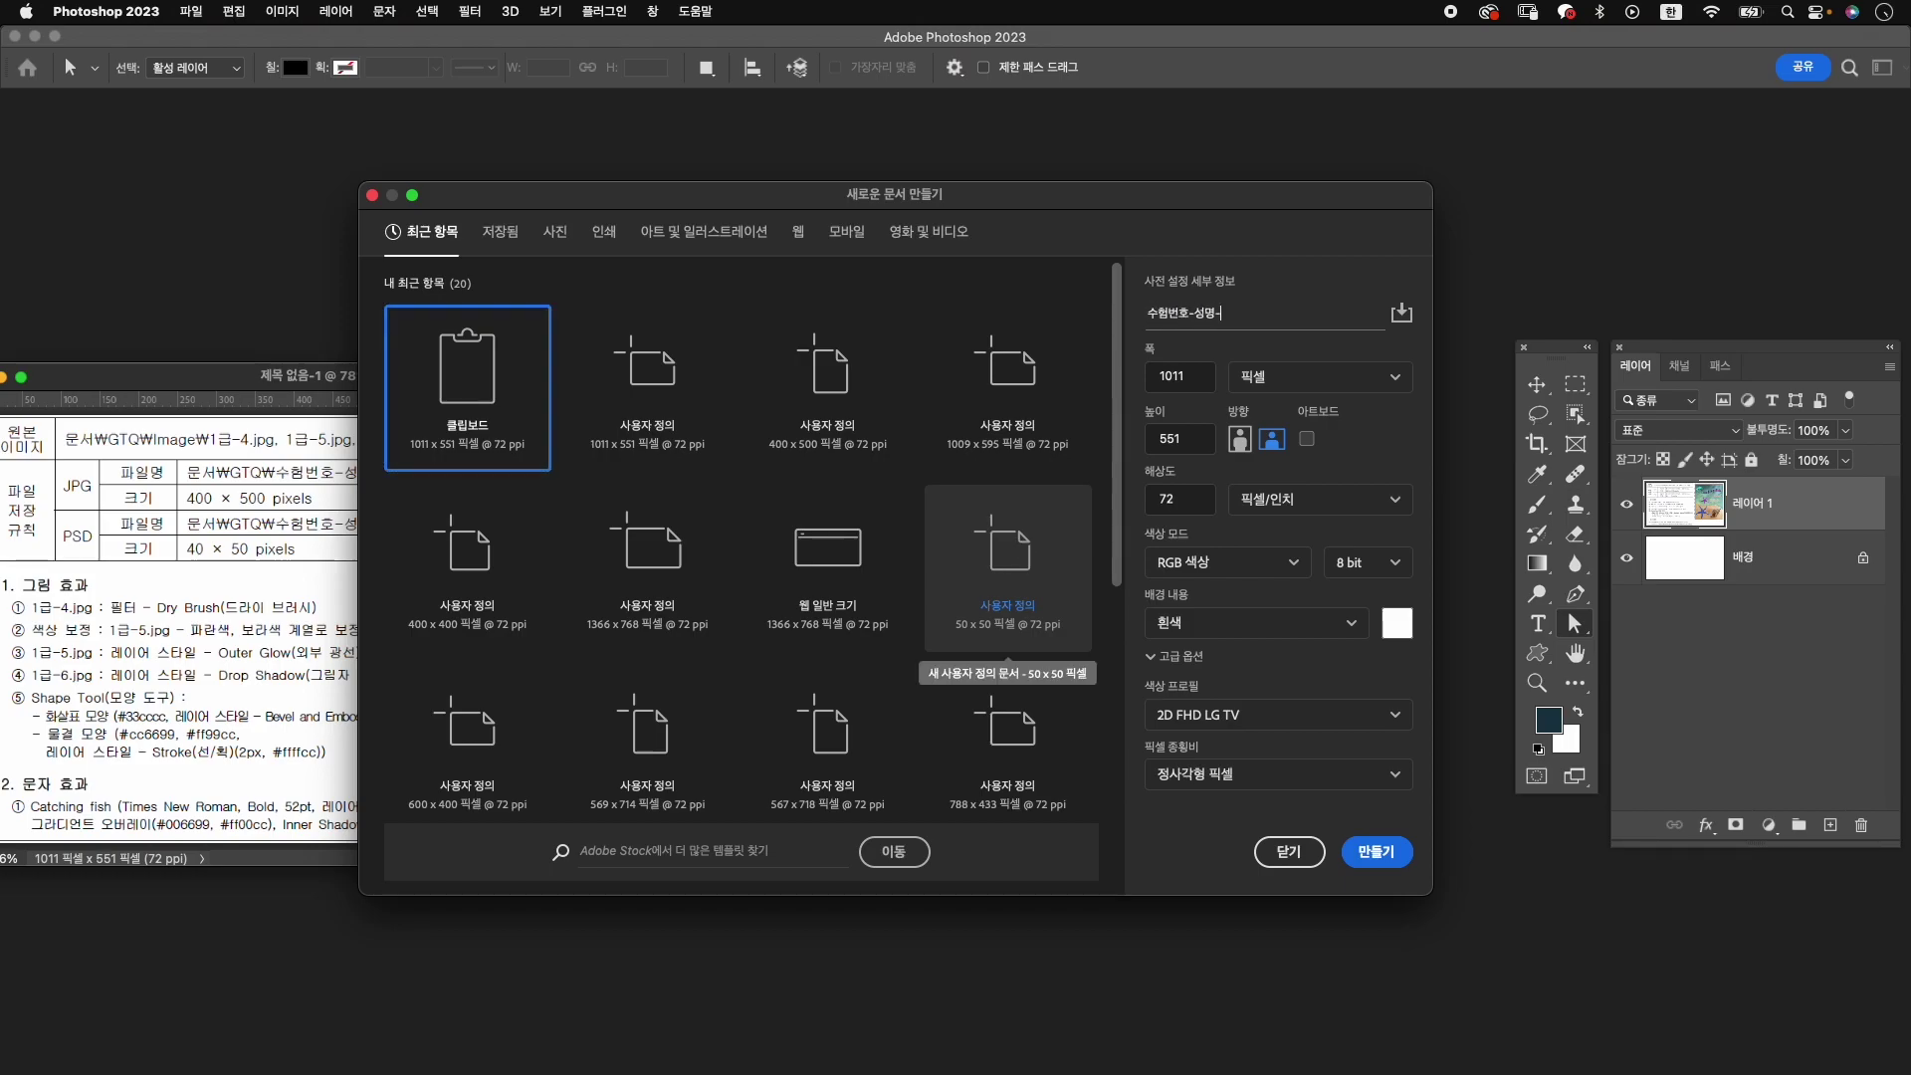
{"action": "type", "text": "2"}
{"action": "key", "text": "Tab"}
{"action": "type", "text": "400"}
{"action": "key", "text": "Tab"}
{"action": "type", "text": "0"}
{"action": "key", "text": "Tab"}
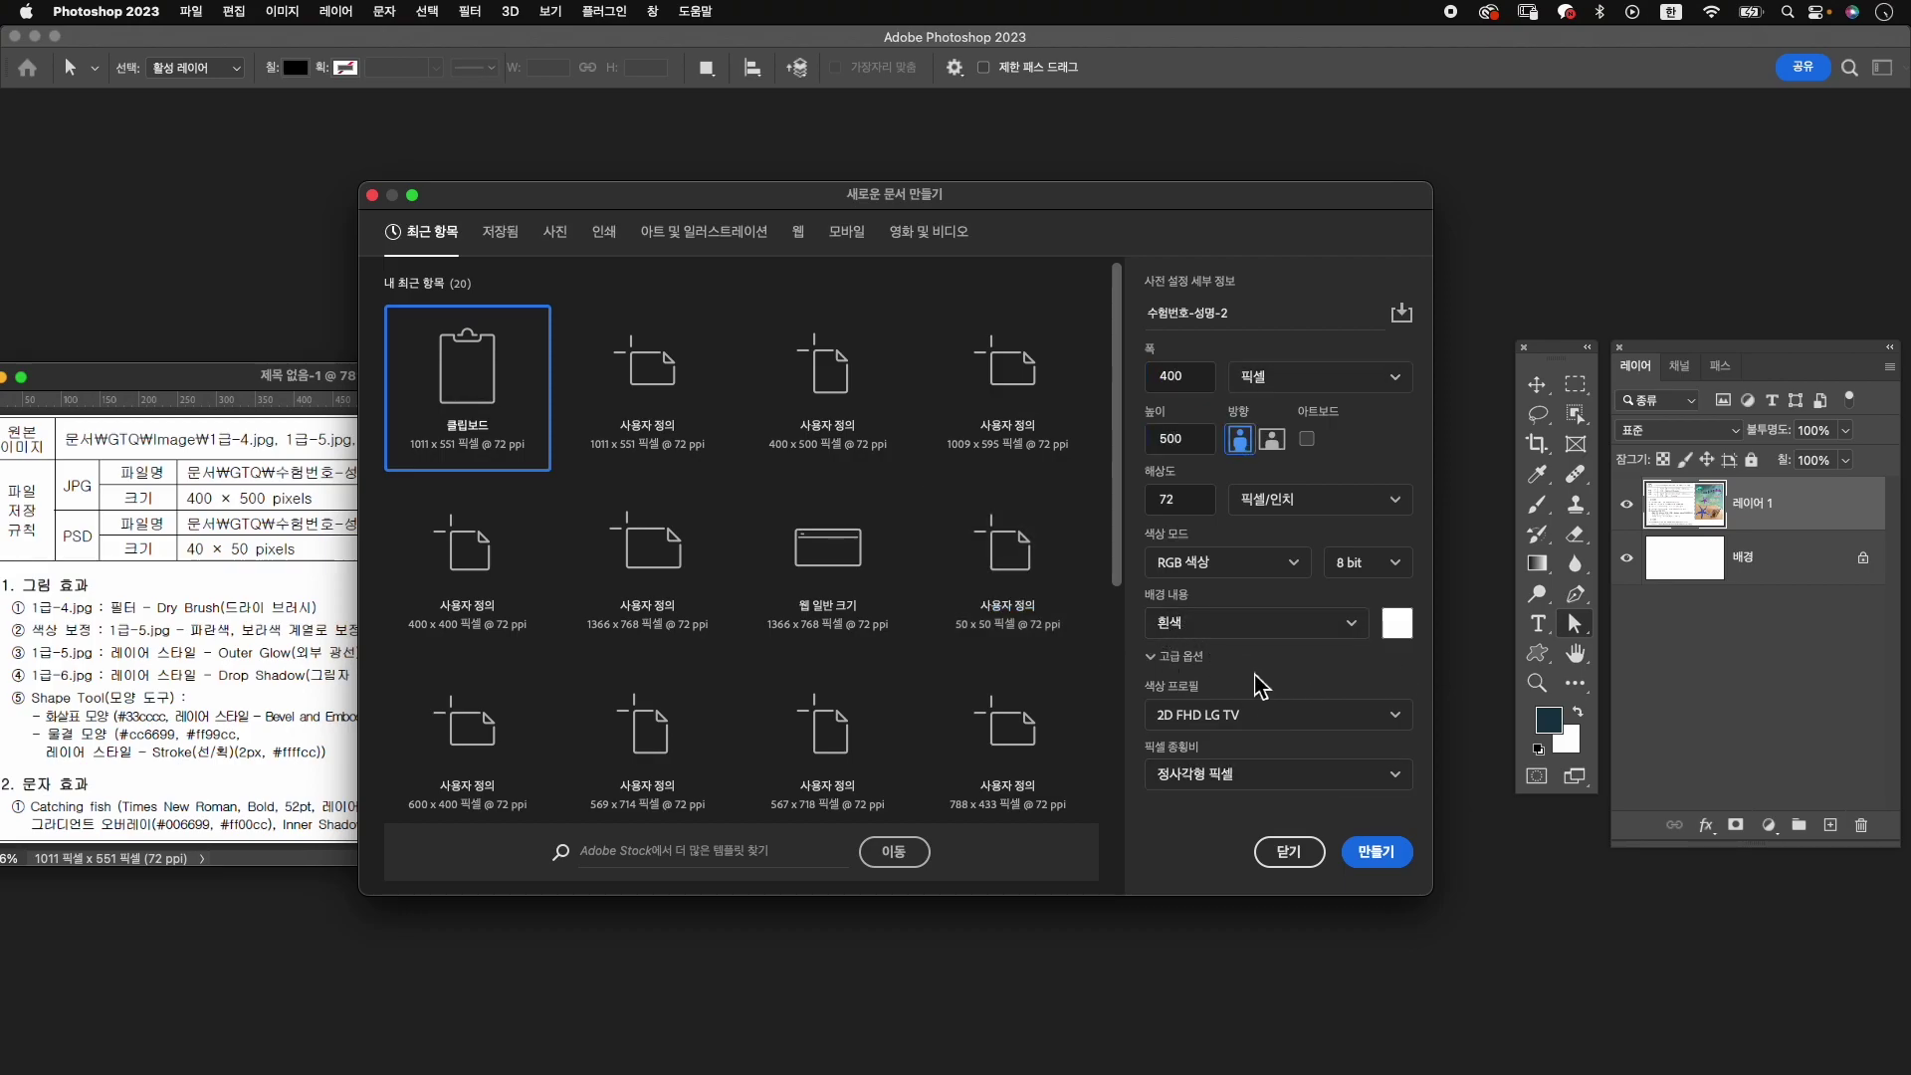
{"action": "left_click", "coordinate": [1377, 852]}
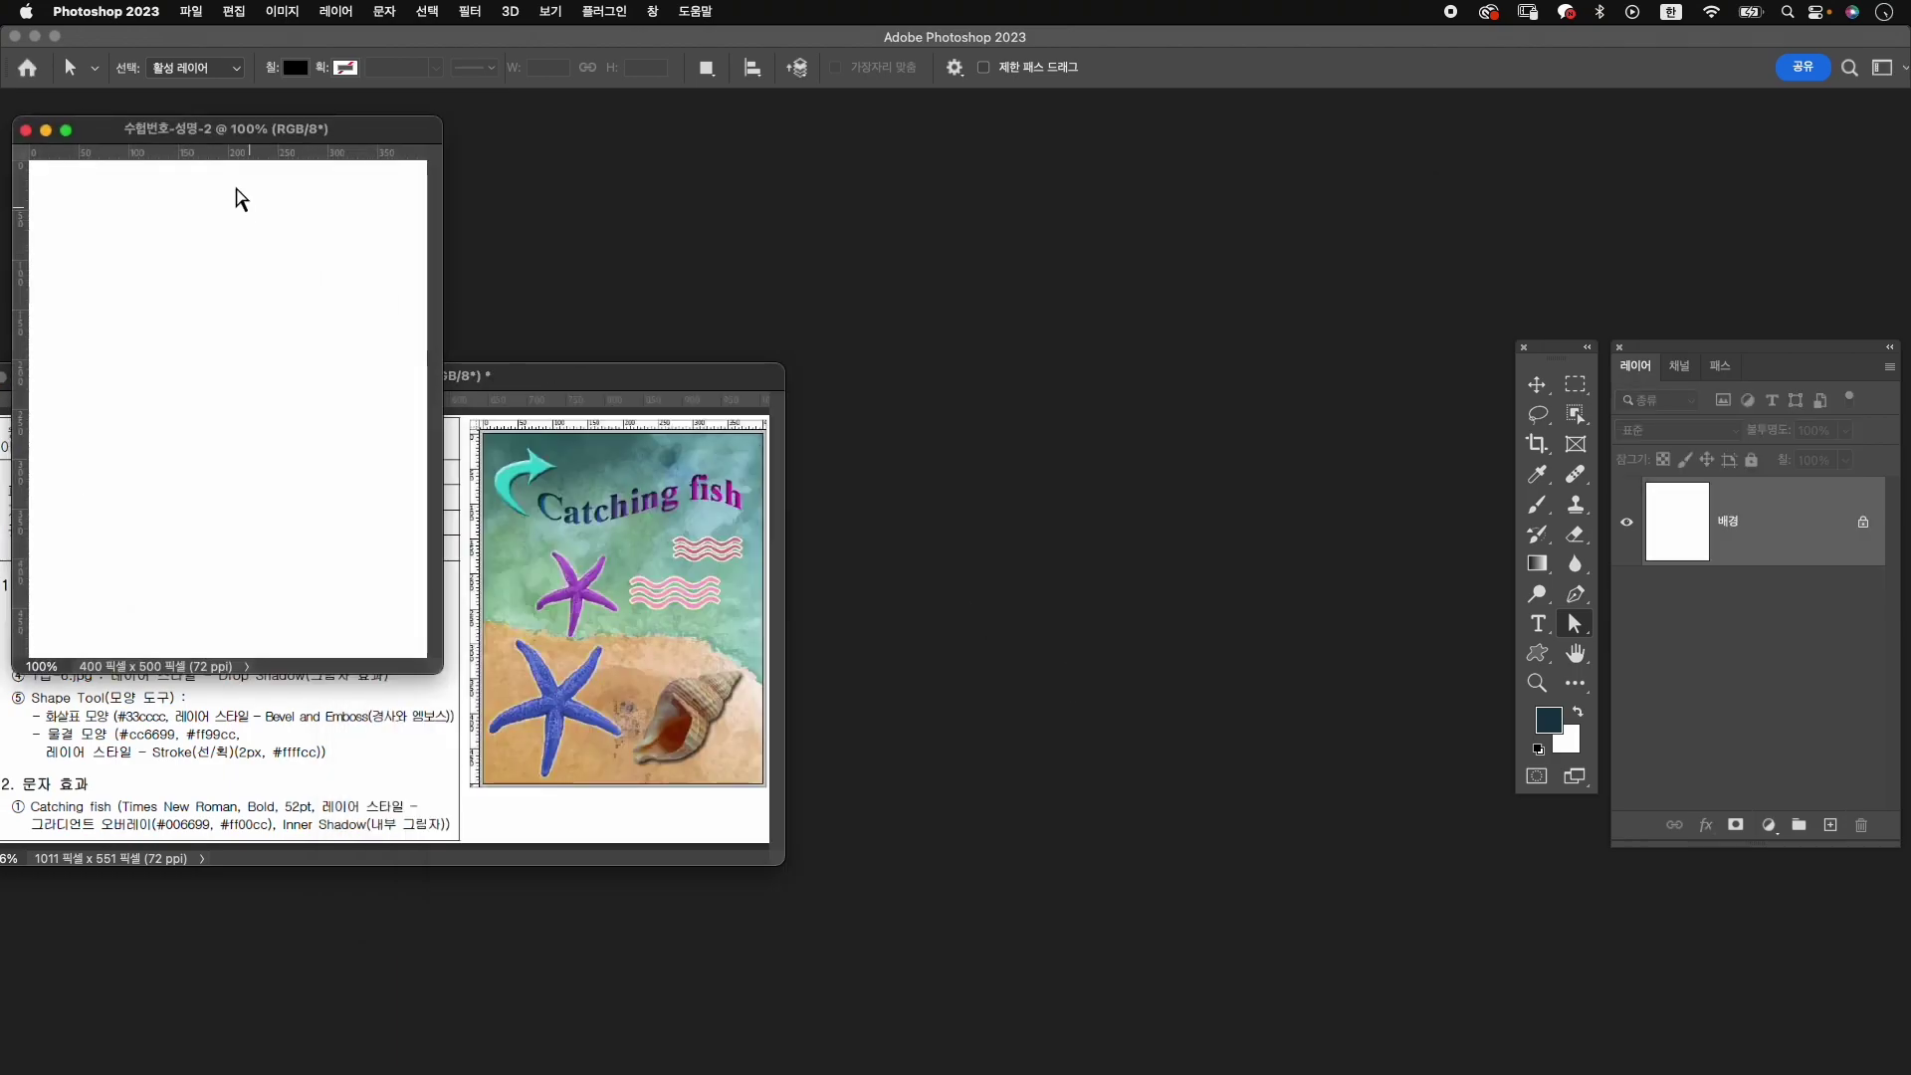
{"action": "left_click_drag", "start_coordinate": [265, 122], "coordinate": [1190, 267]}
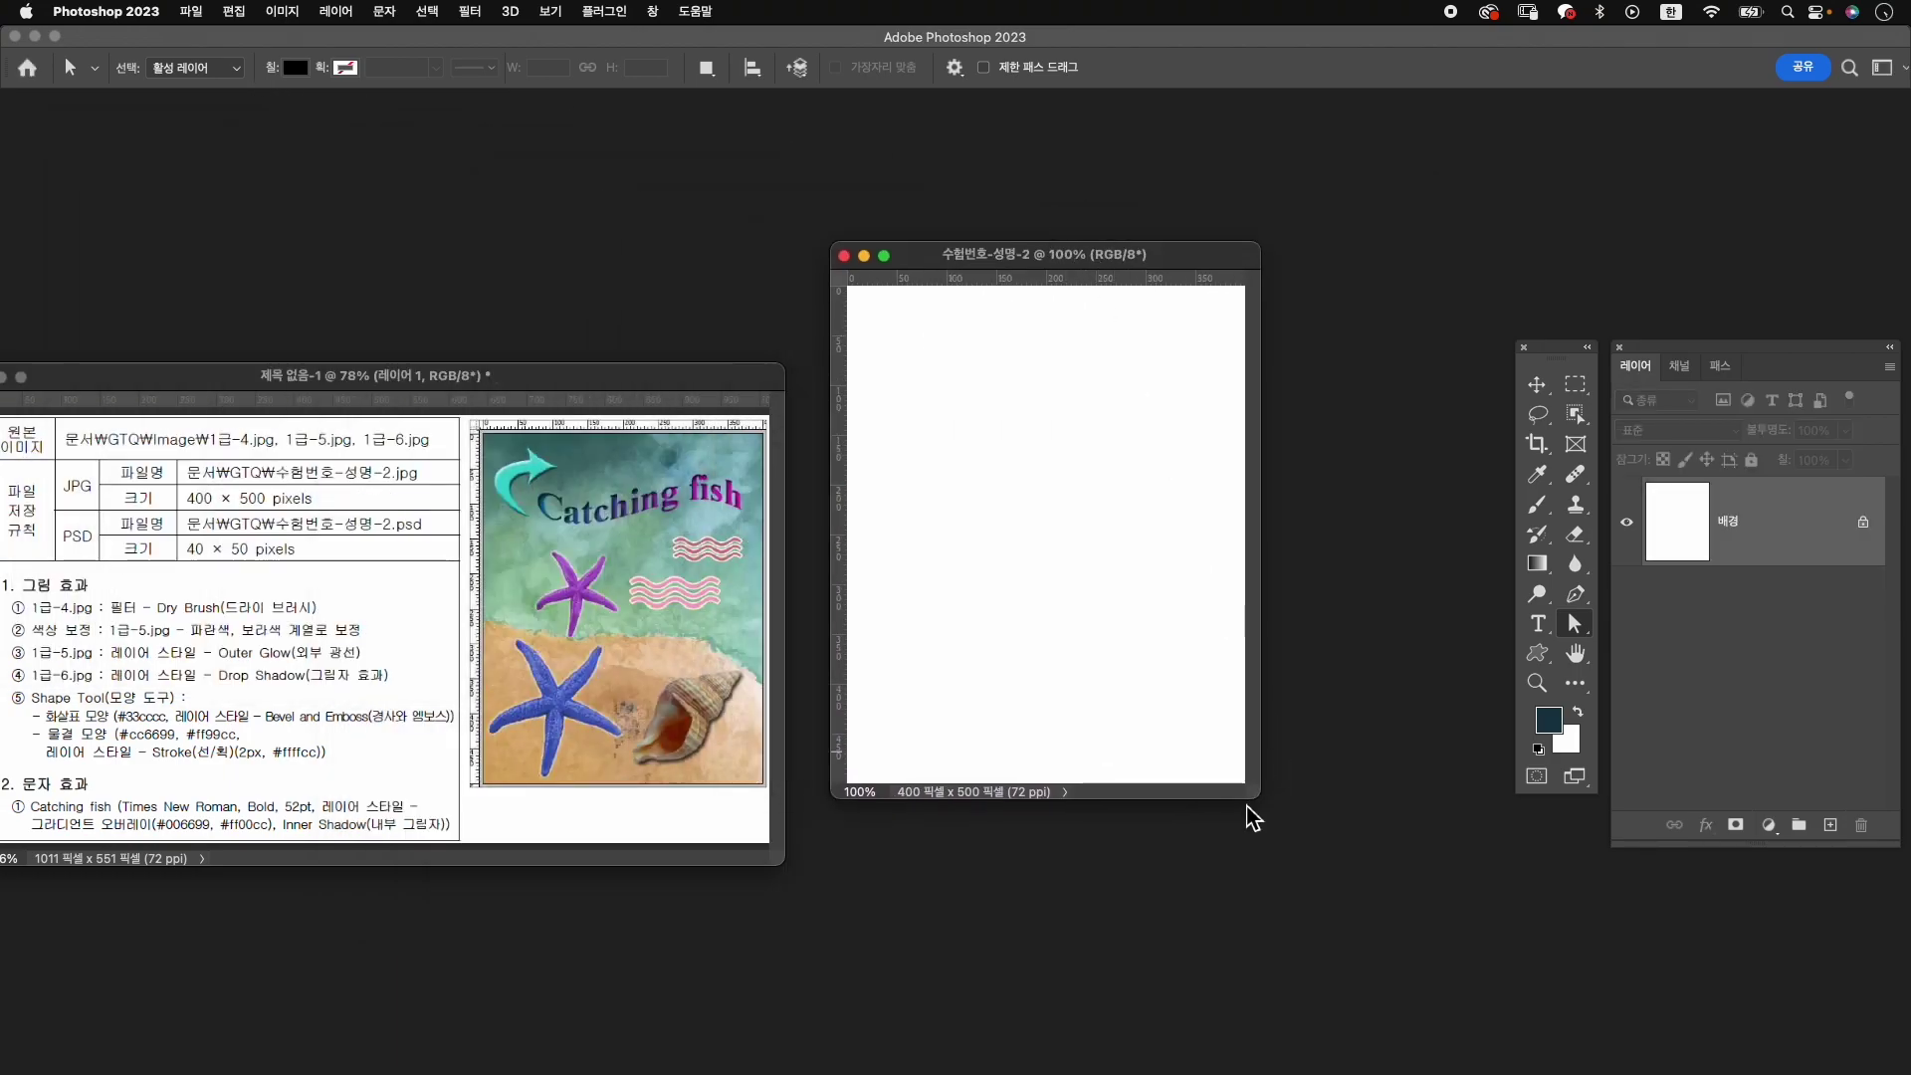
{"action": "left_click_drag", "start_coordinate": [1260, 788], "coordinate": [1453, 898]}
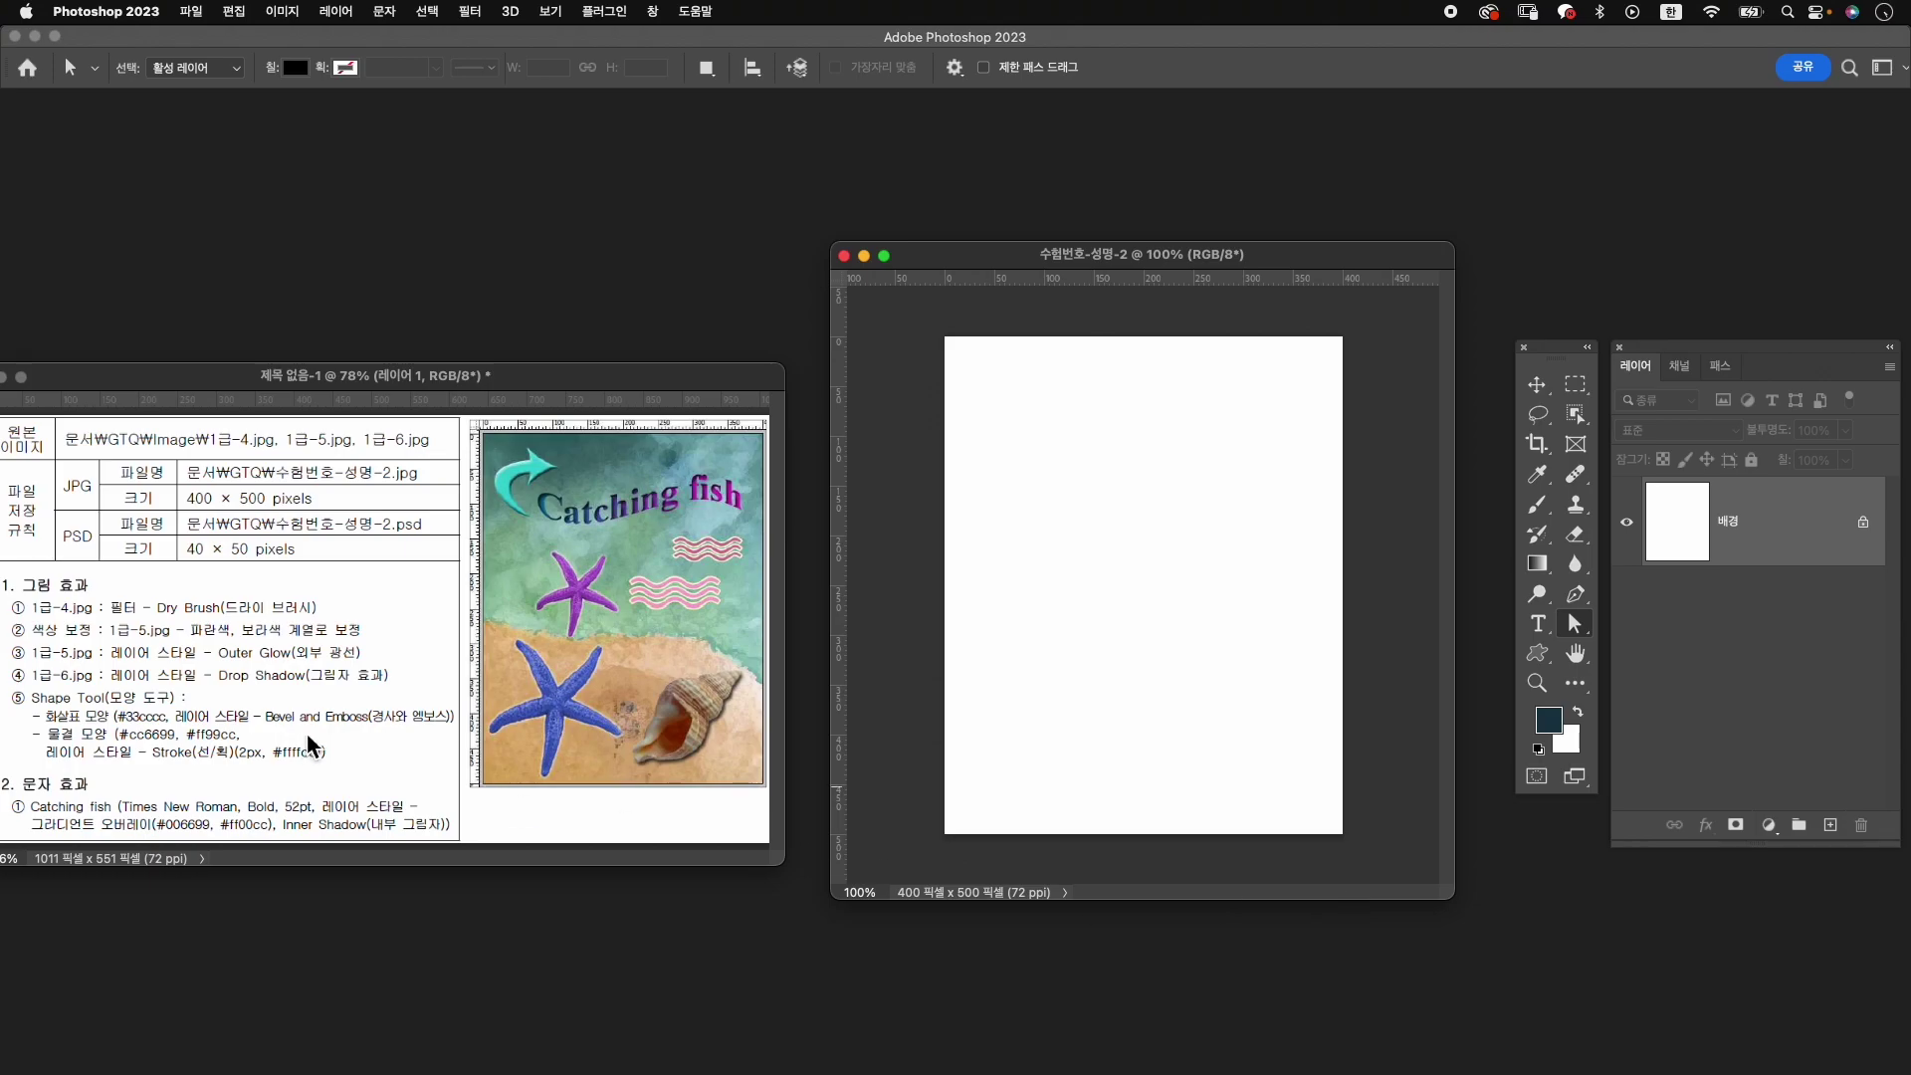
Open GTQ/Image/1급-4.jpg and drag it into 수험번호-성명-2 as a new layer.
{"action": "key", "text": "super+o"}
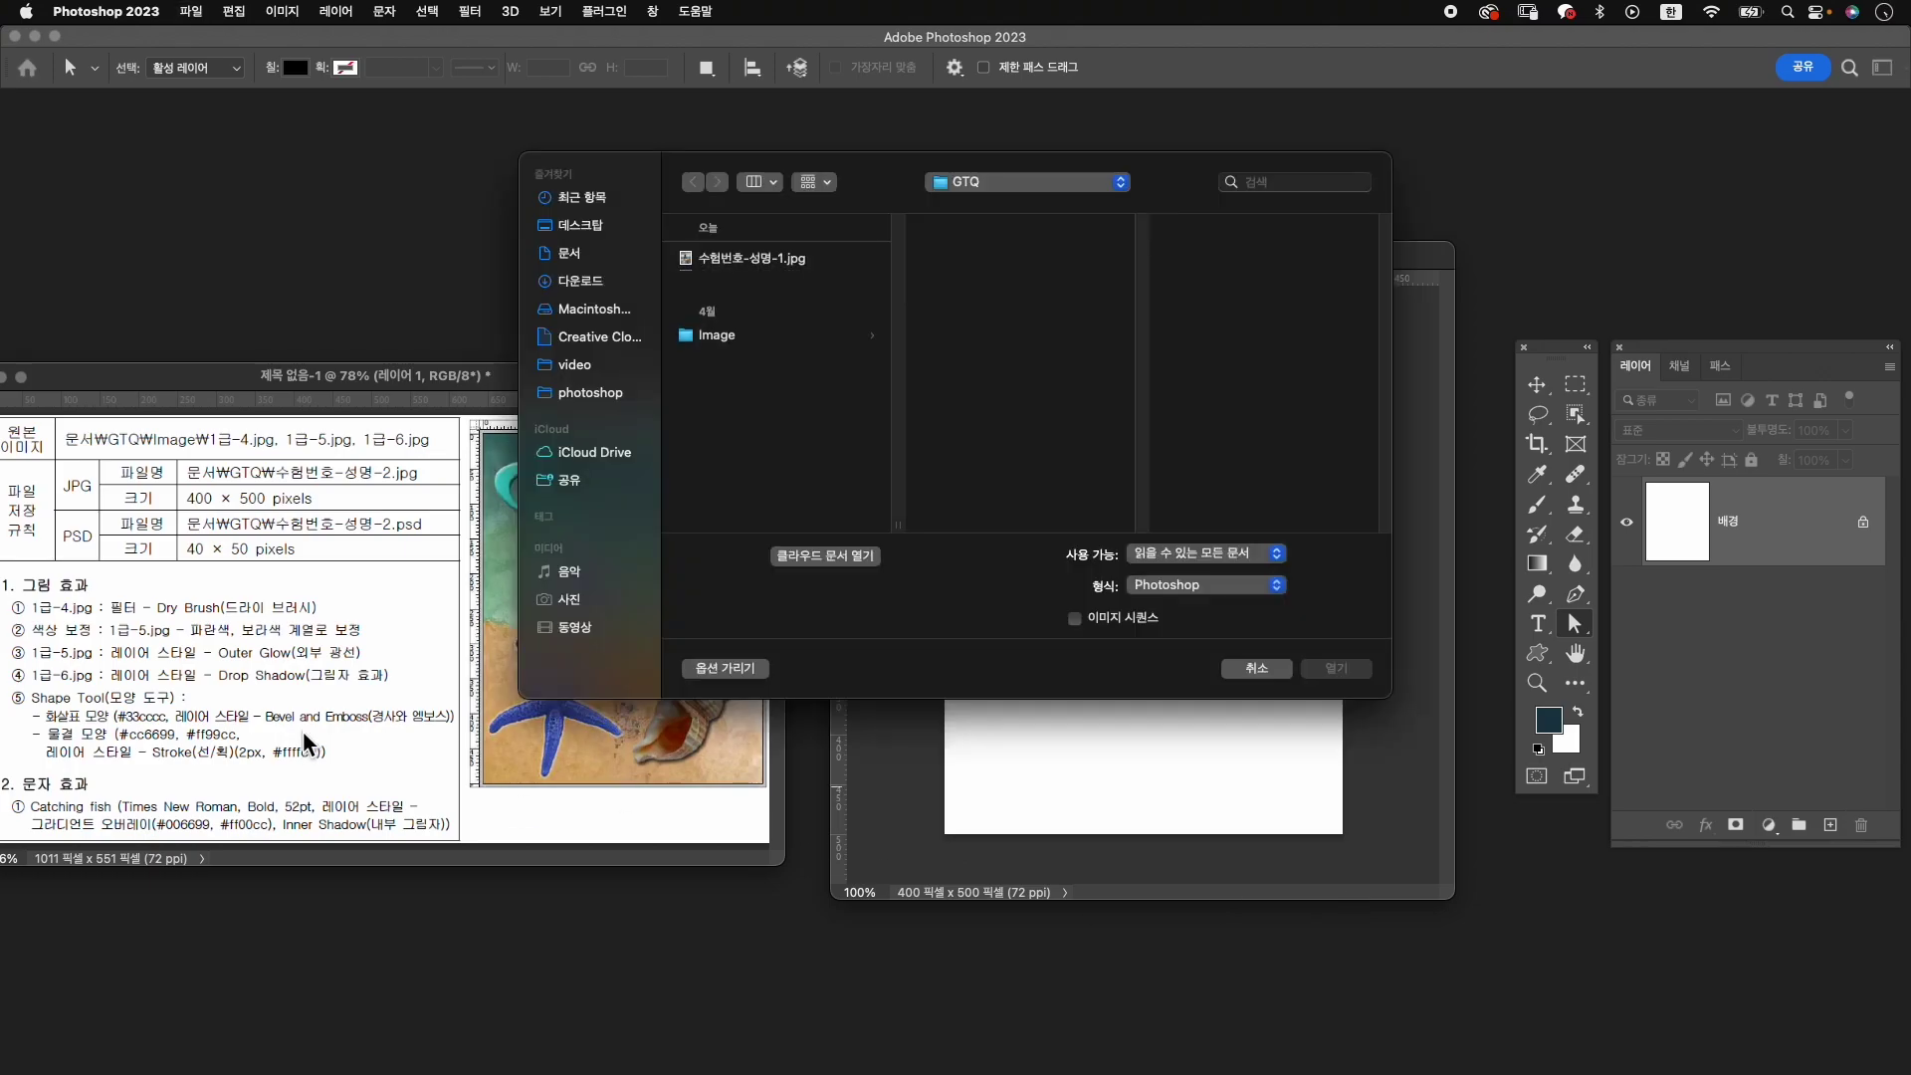
{"action": "left_click", "coordinate": [832, 354]}
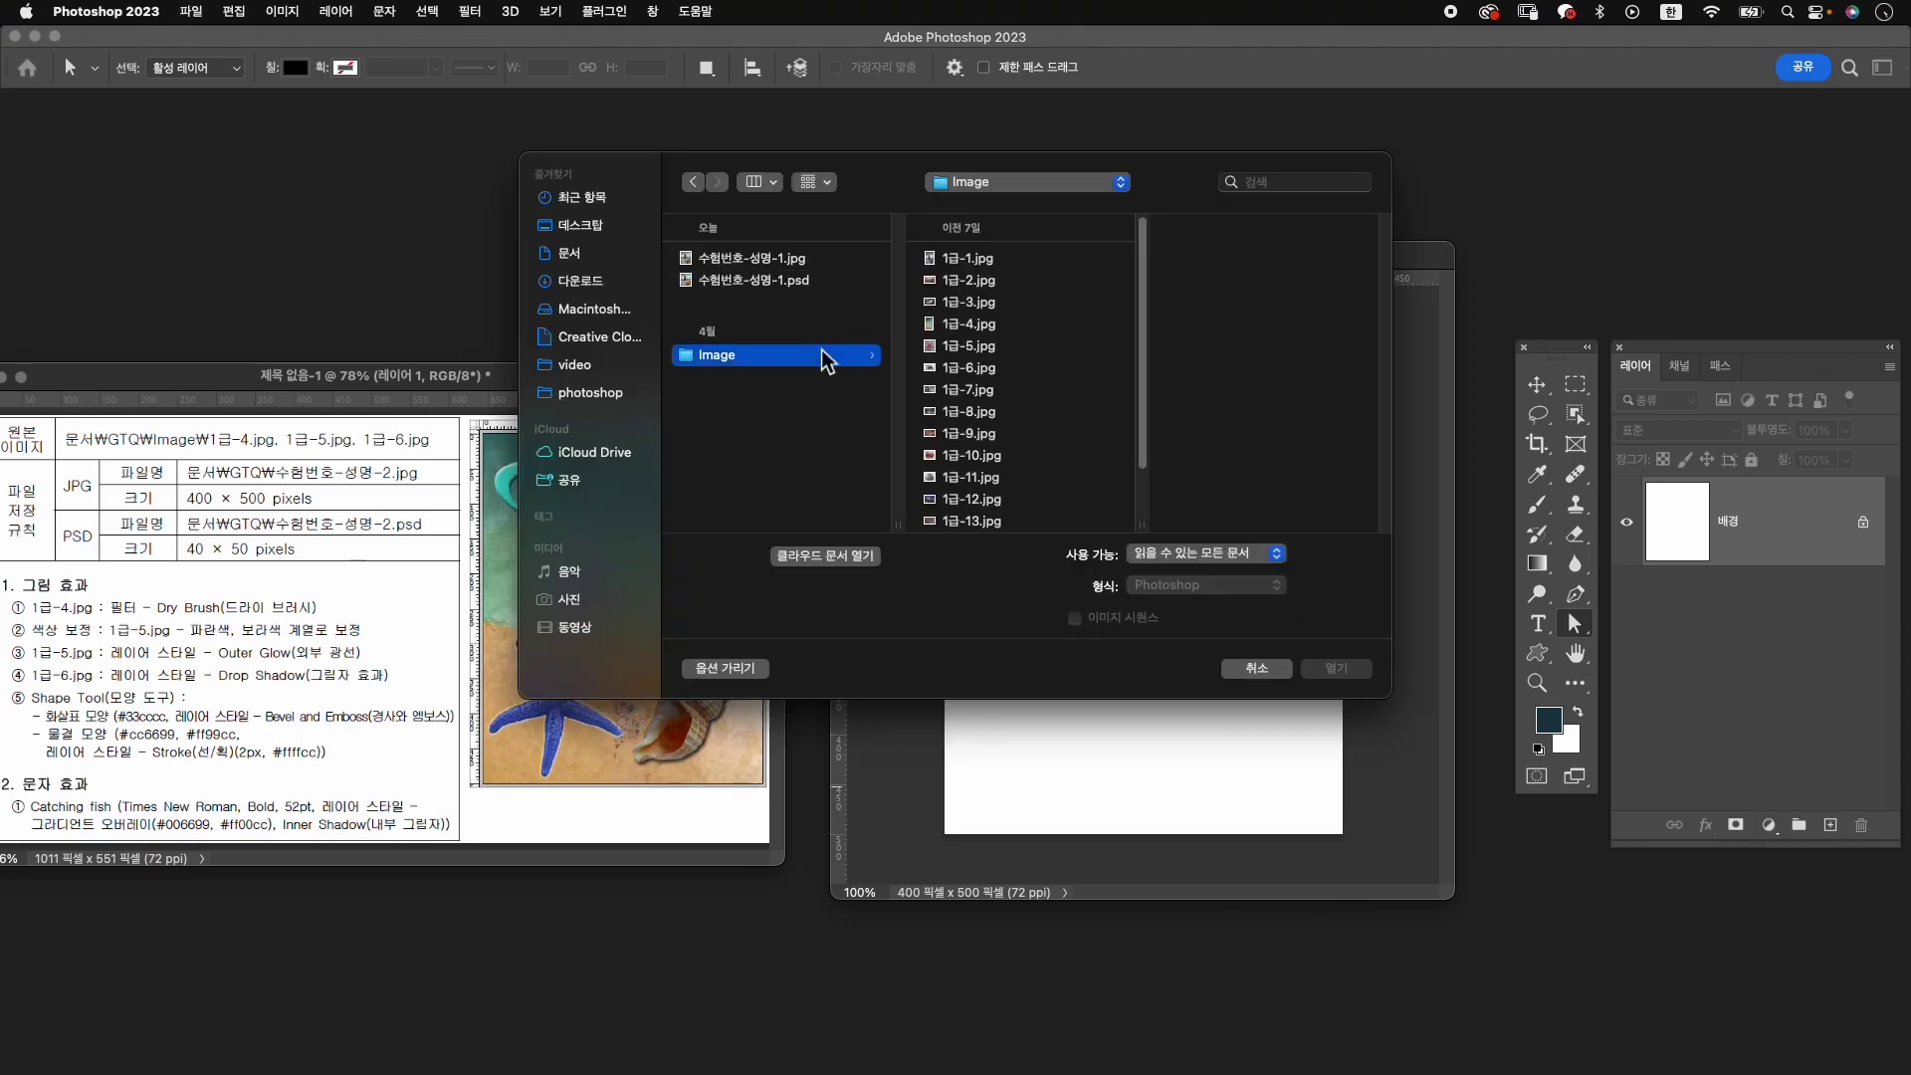
{"action": "left_click", "coordinate": [999, 323]}
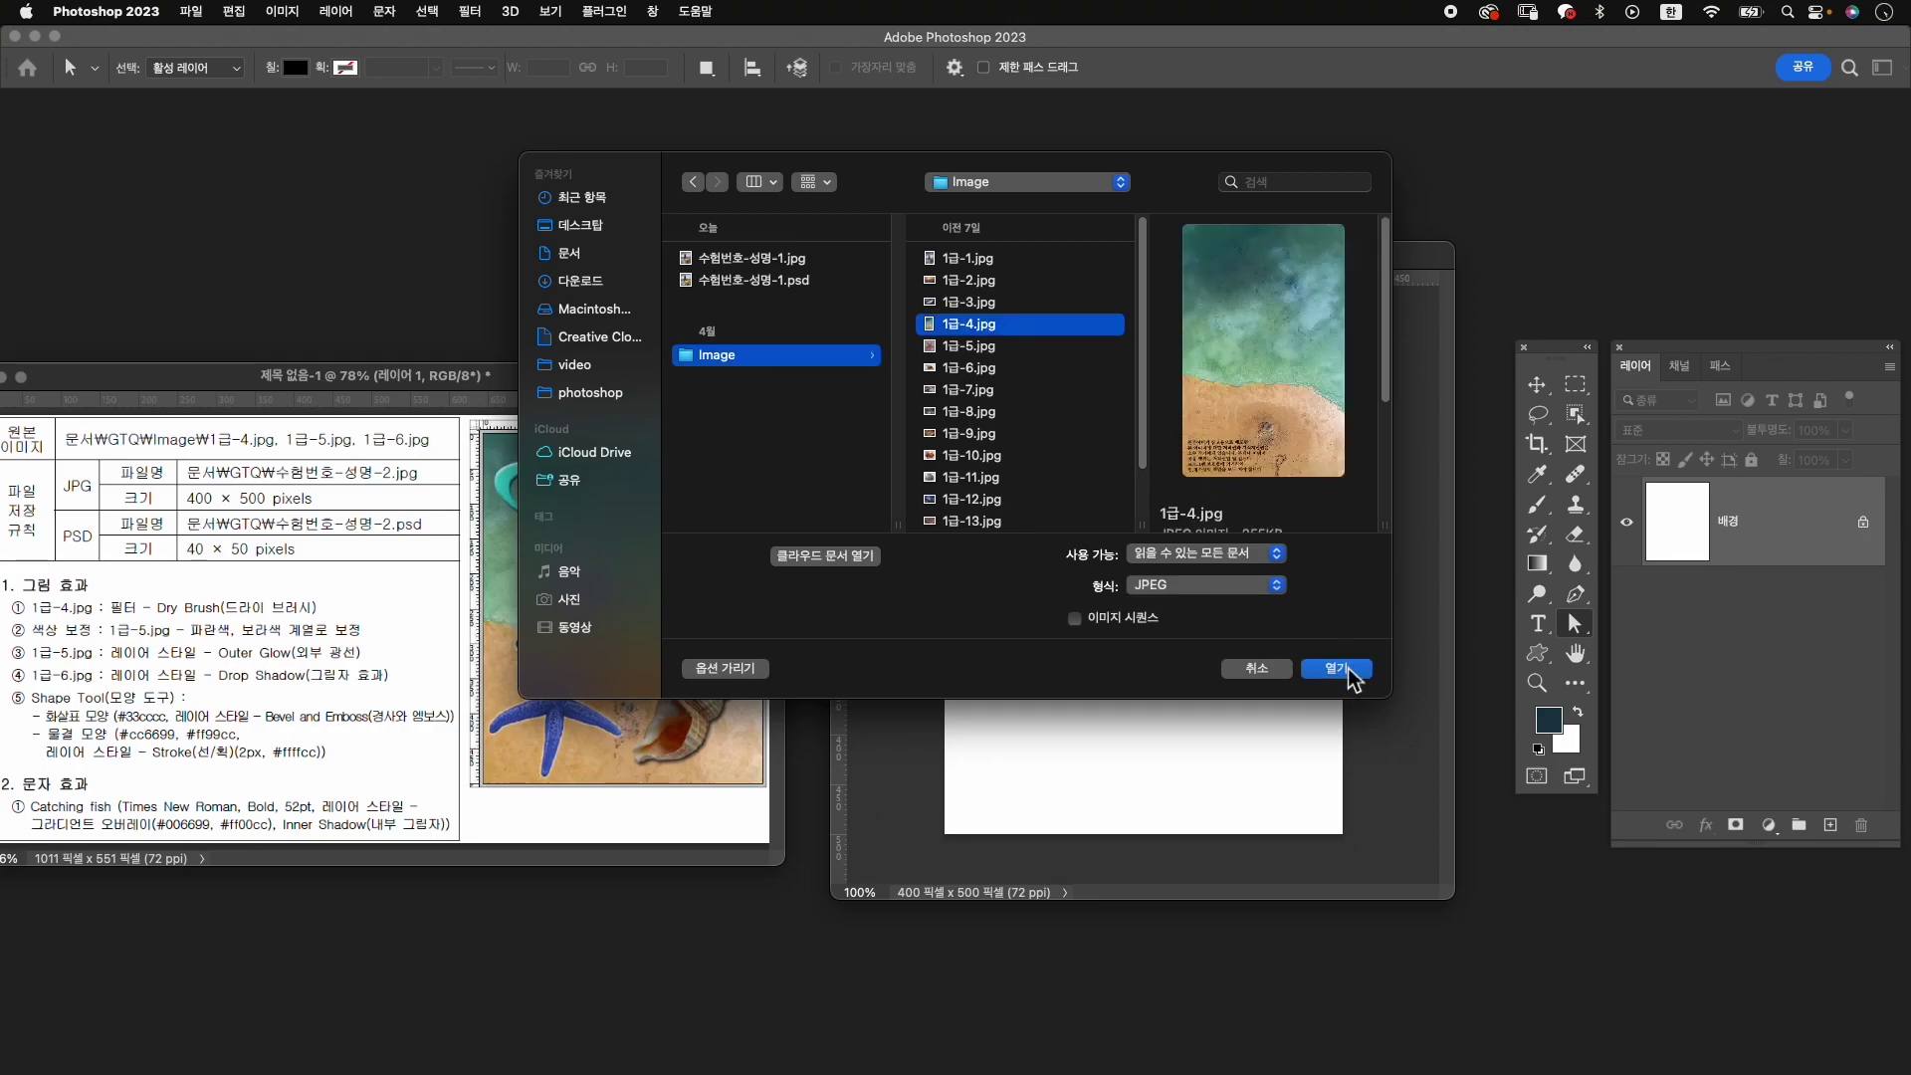
{"action": "left_click", "coordinate": [1370, 665]}
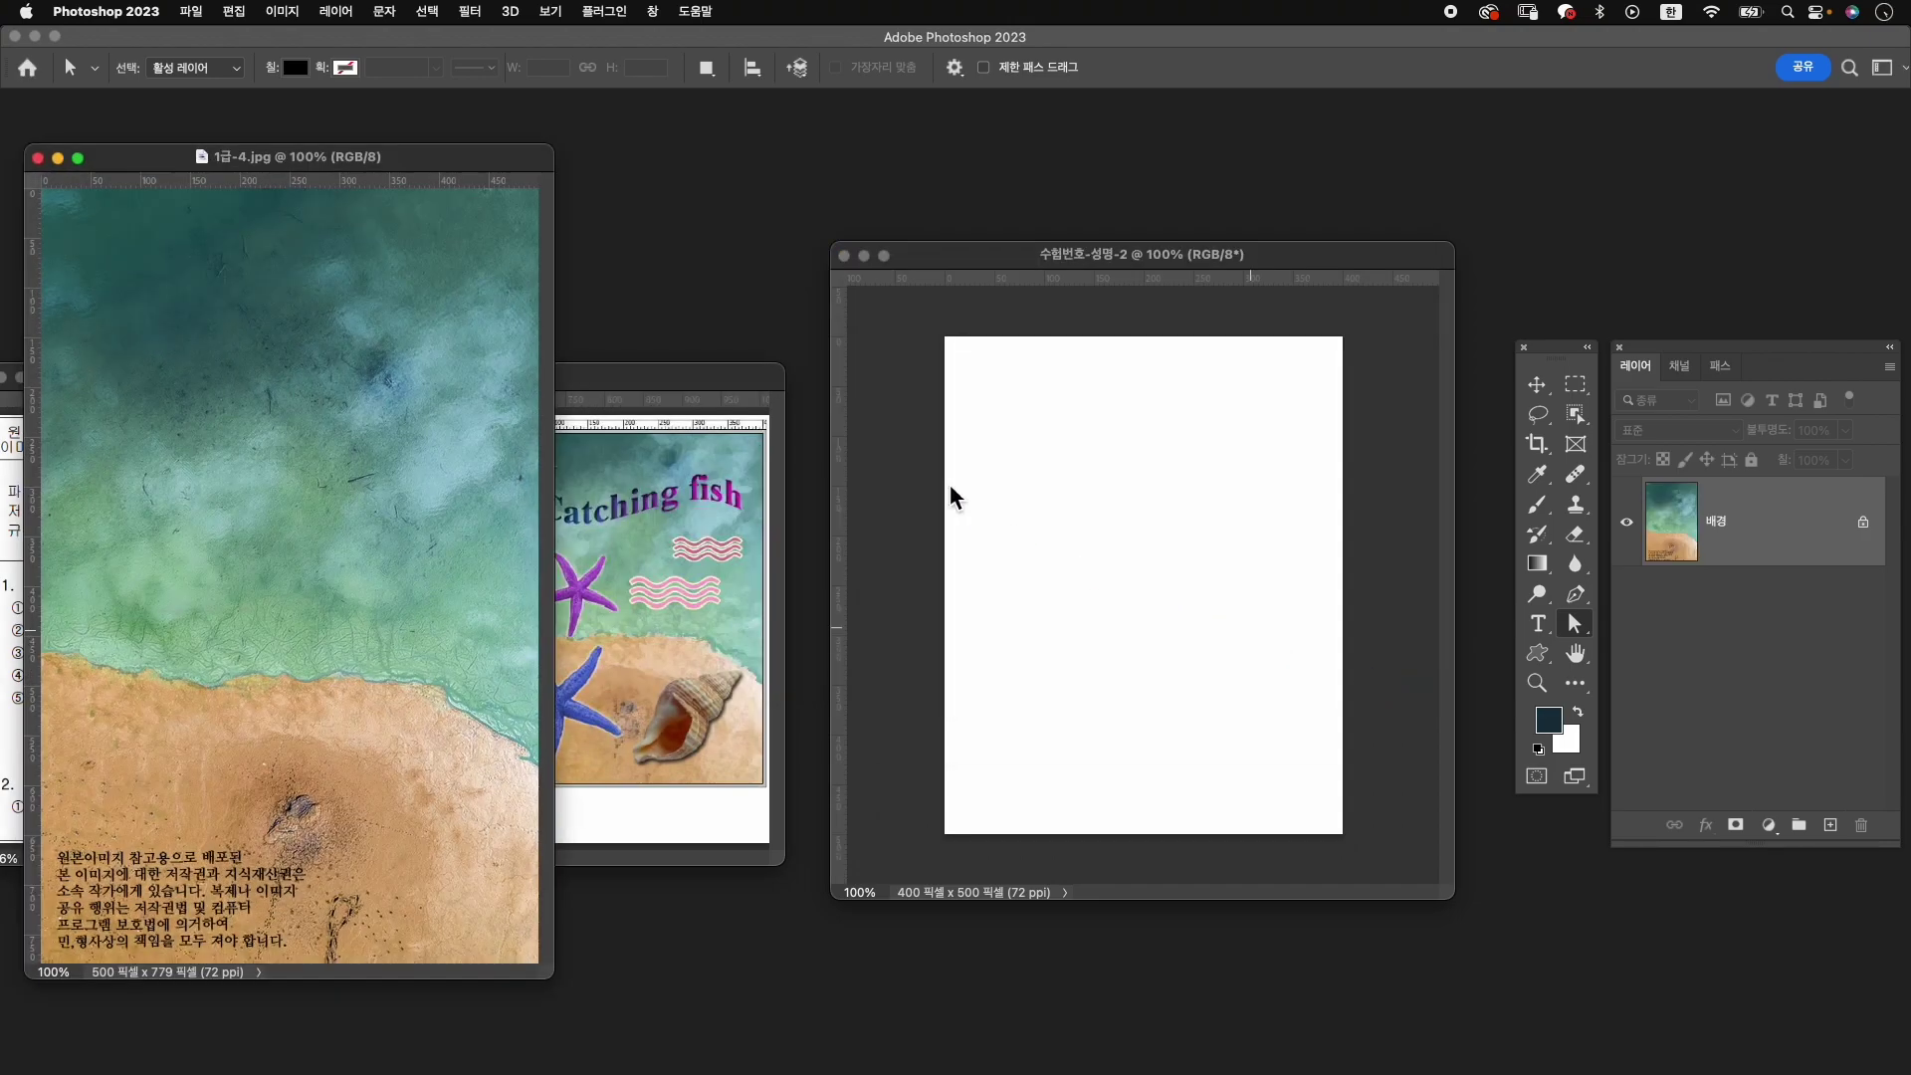
{"action": "left_click_drag", "start_coordinate": [335, 164], "coordinate": [706, 189]}
{"action": "key", "text": "v"}
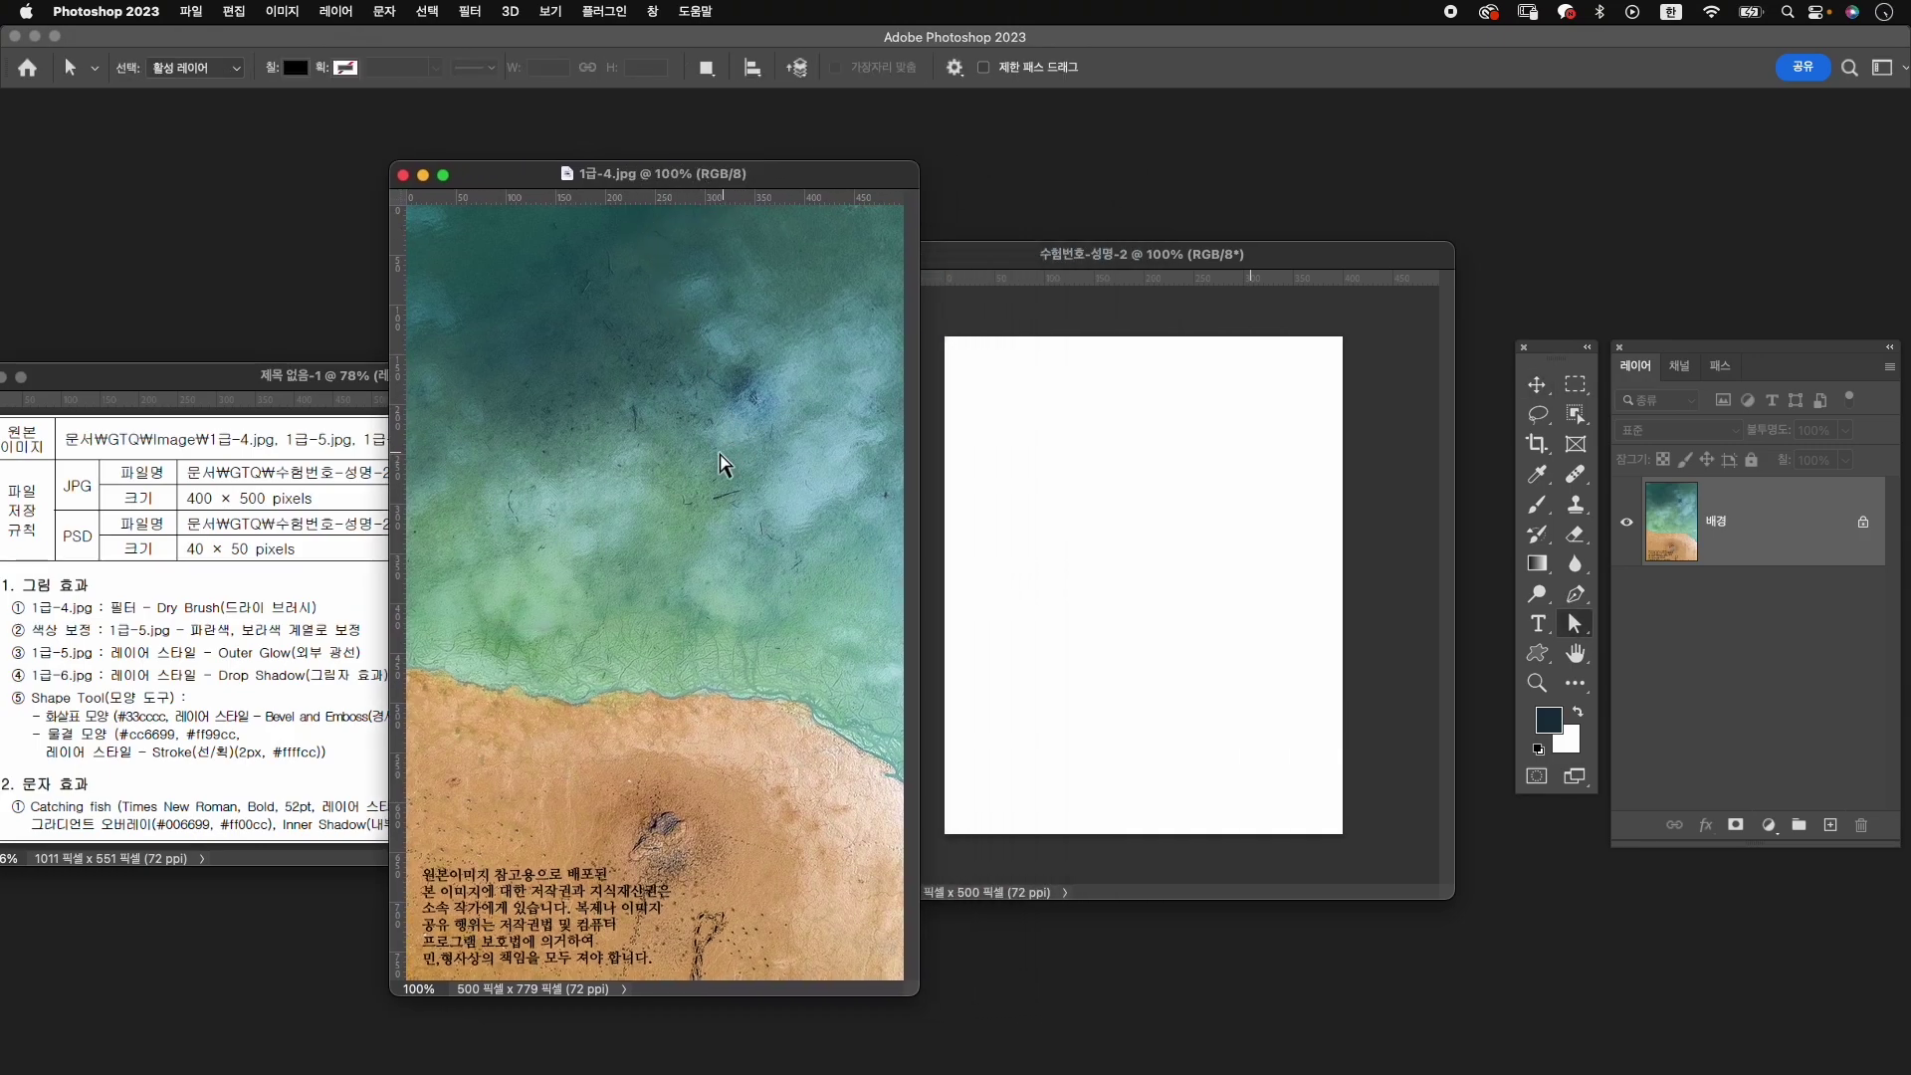
{"action": "left_click_drag", "start_coordinate": [738, 538], "coordinate": [1225, 534]}
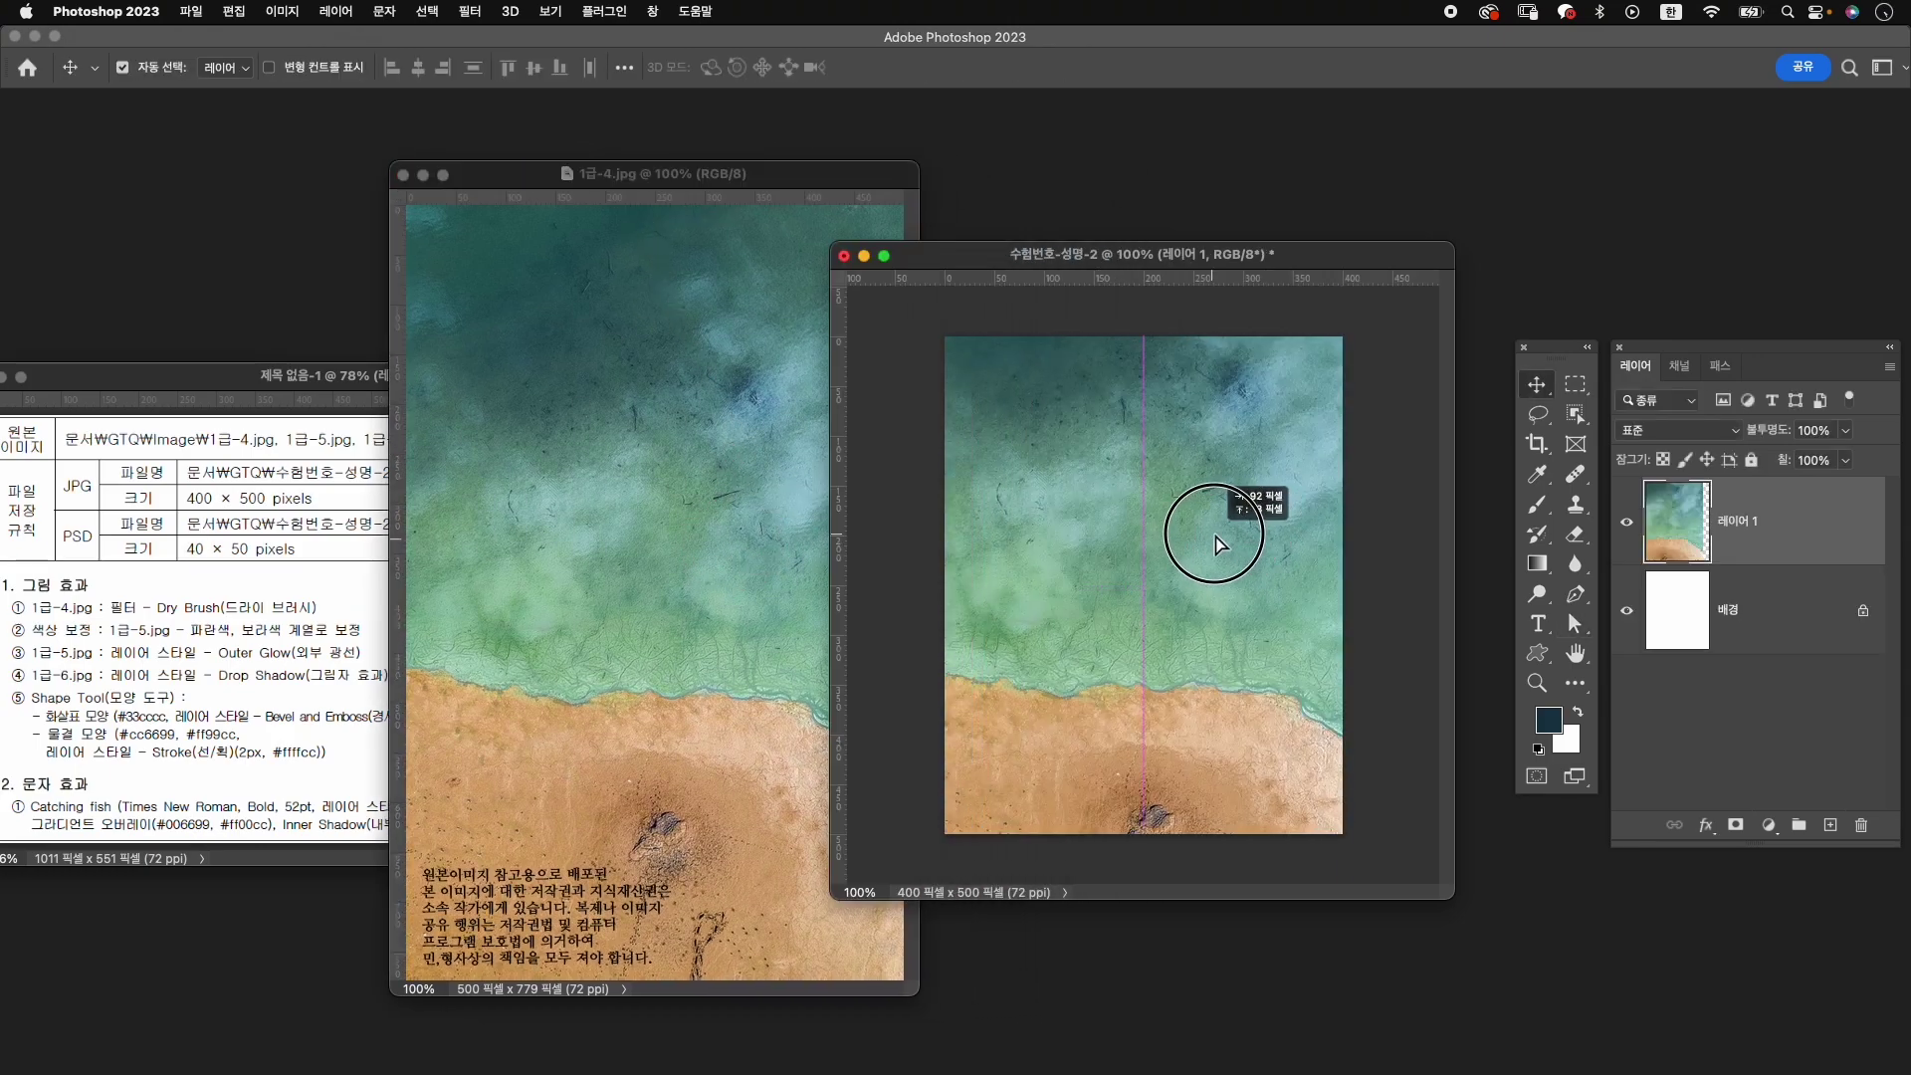
{"action": "left_click", "coordinate": [423, 175]}
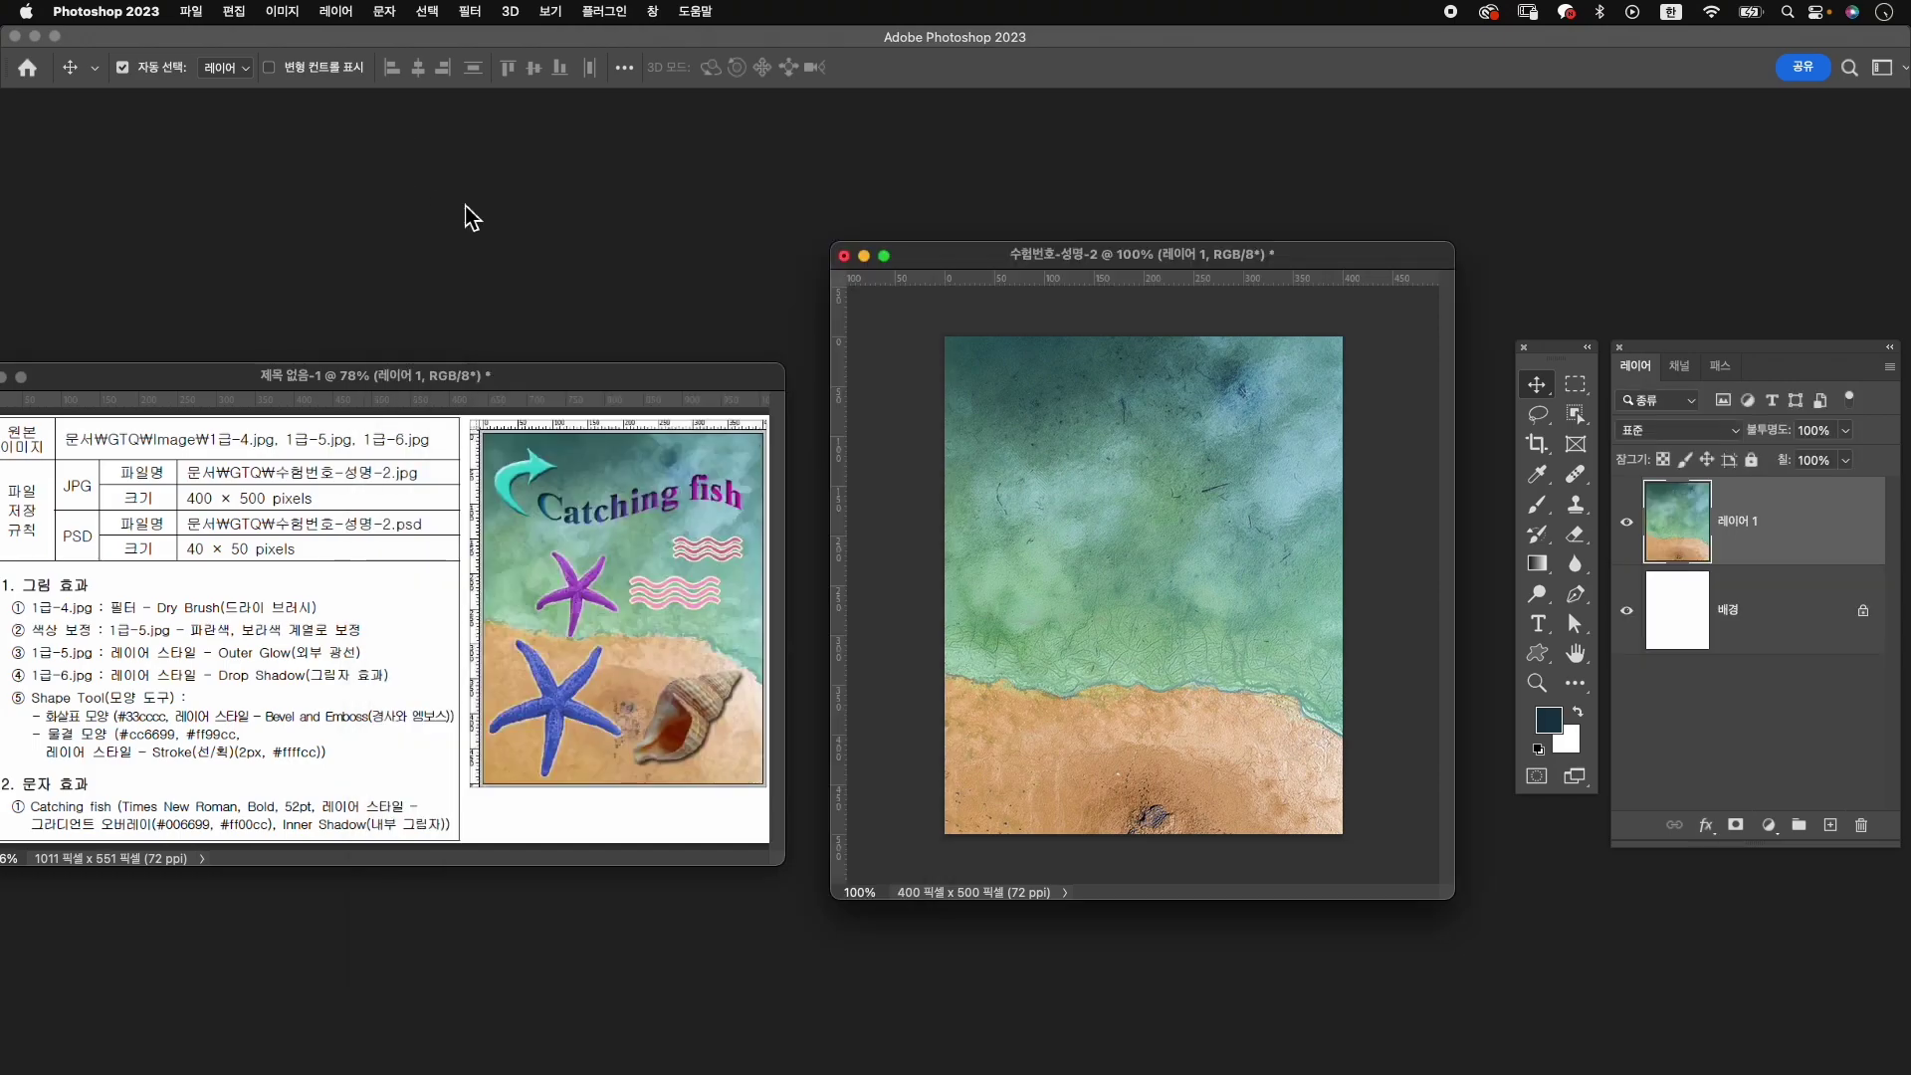
Position the sea-and-sand layer to match the reference, fine-tuning with arrow keys.
{"action": "left_click_drag", "start_coordinate": [1228, 515], "coordinate": [1143, 426]}
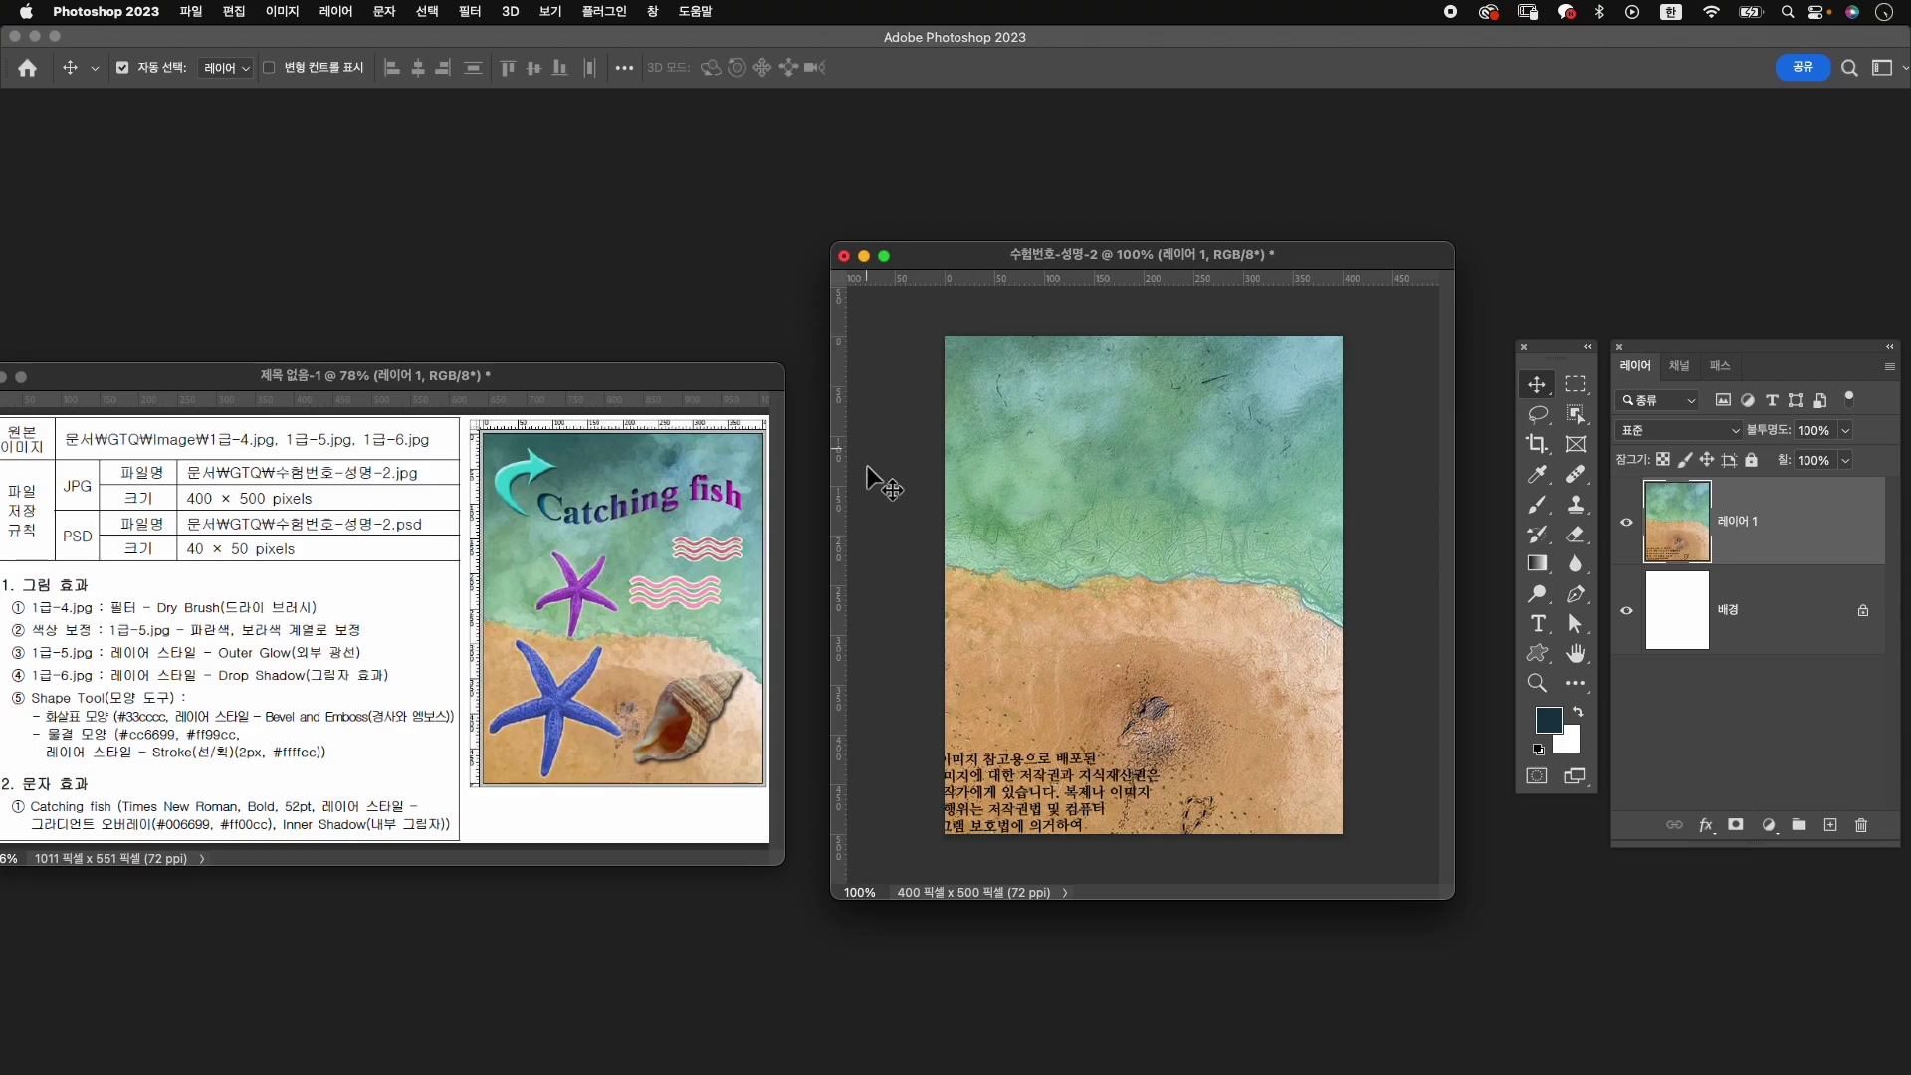
{"action": "left_click_drag", "start_coordinate": [1020, 488], "coordinate": [1055, 552]}
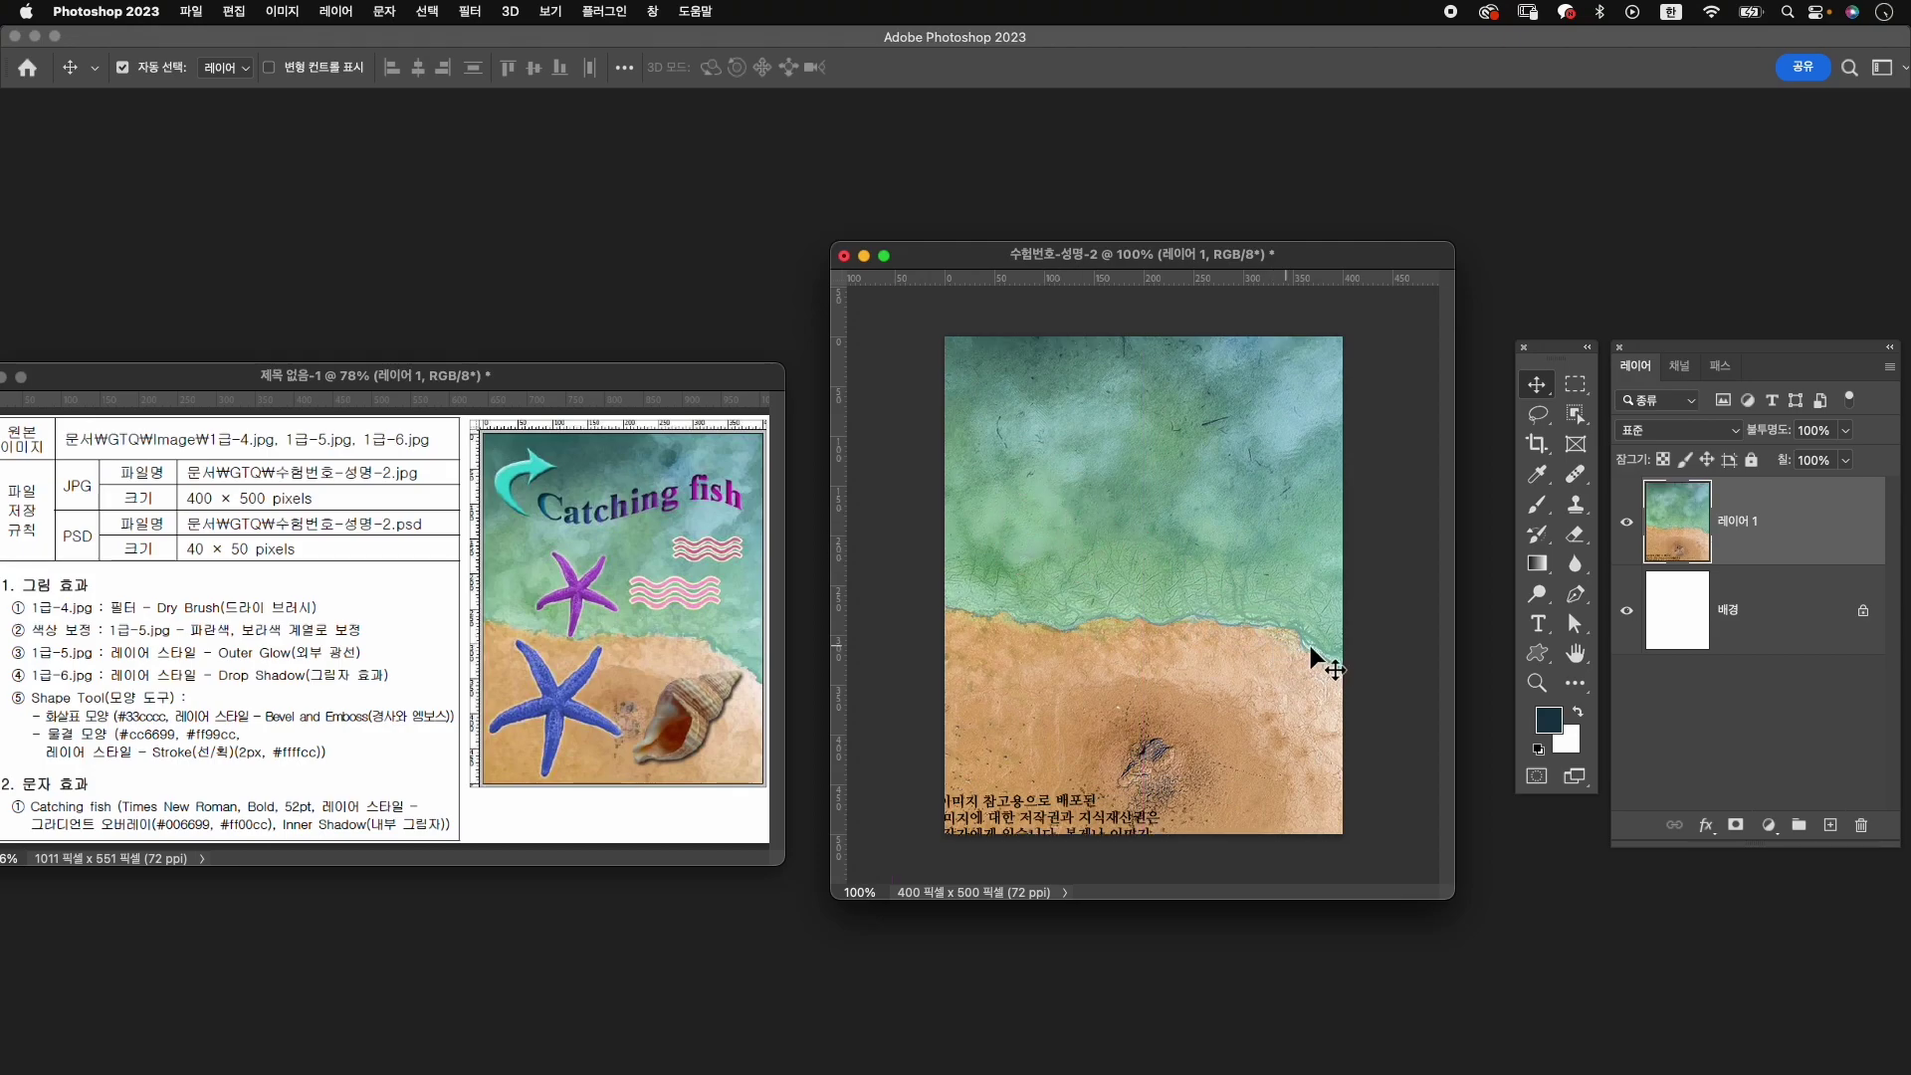
{"action": "left_click_drag", "start_coordinate": [1312, 659], "coordinate": [1283, 654]}
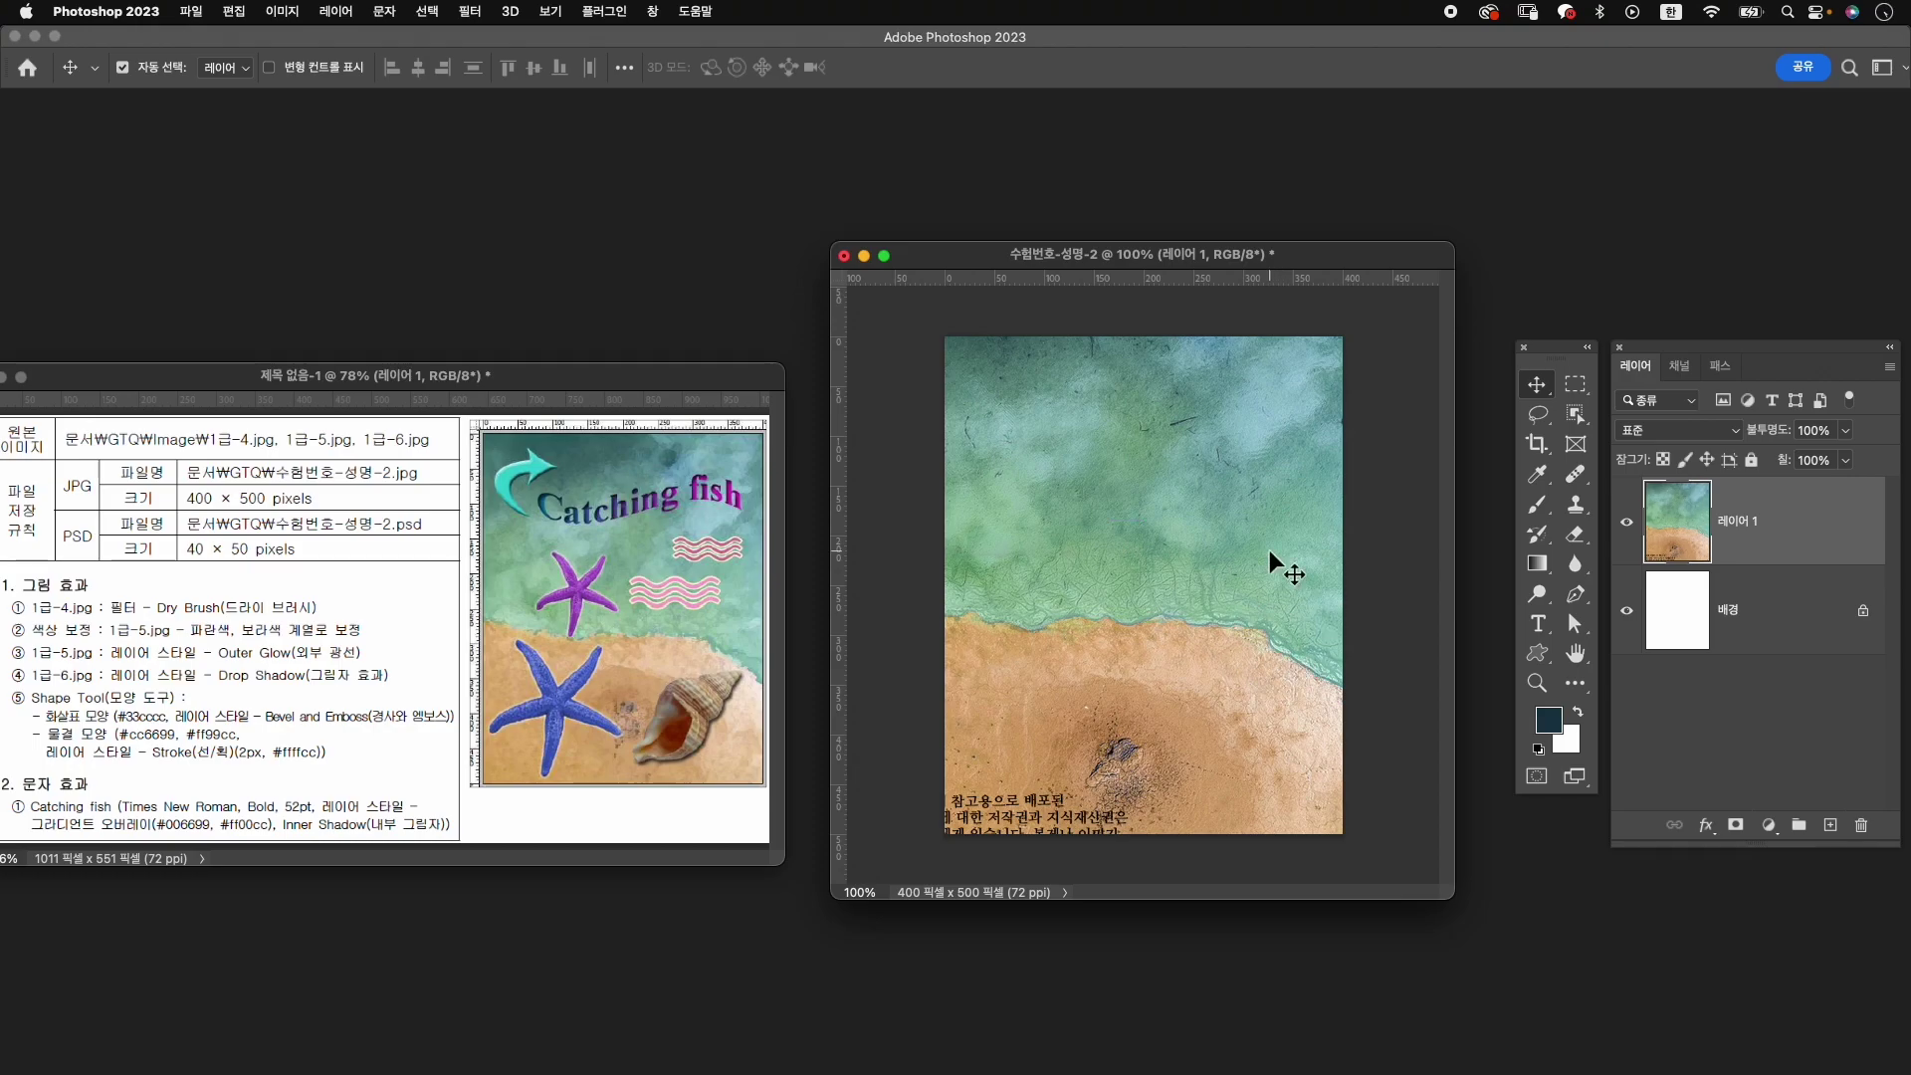
{"action": "left_click_drag", "start_coordinate": [1269, 549], "coordinate": [1270, 541]}
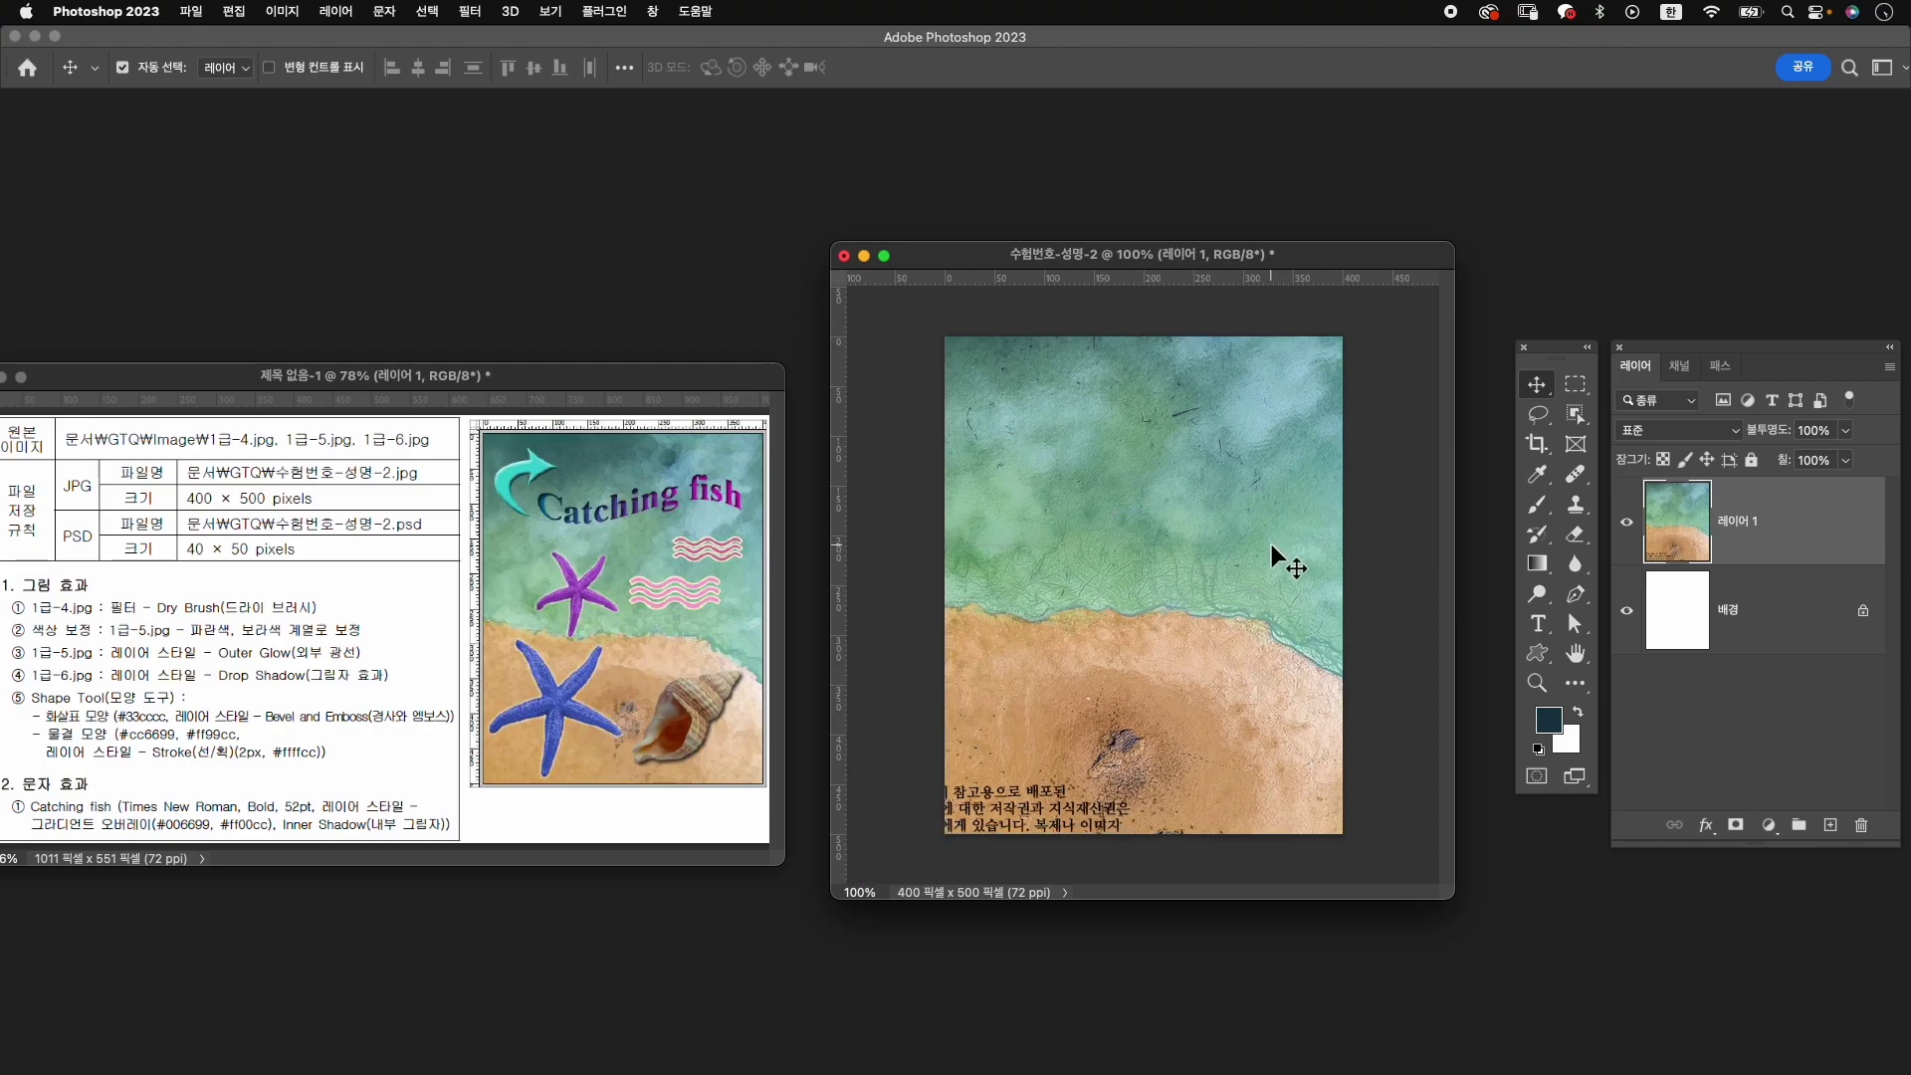
{"action": "key", "text": "Right"}
{"action": "key", "text": "Right"}
{"action": "key", "text": "Right"}
{"action": "key", "text": "Right"}
{"action": "key", "text": "Right"}
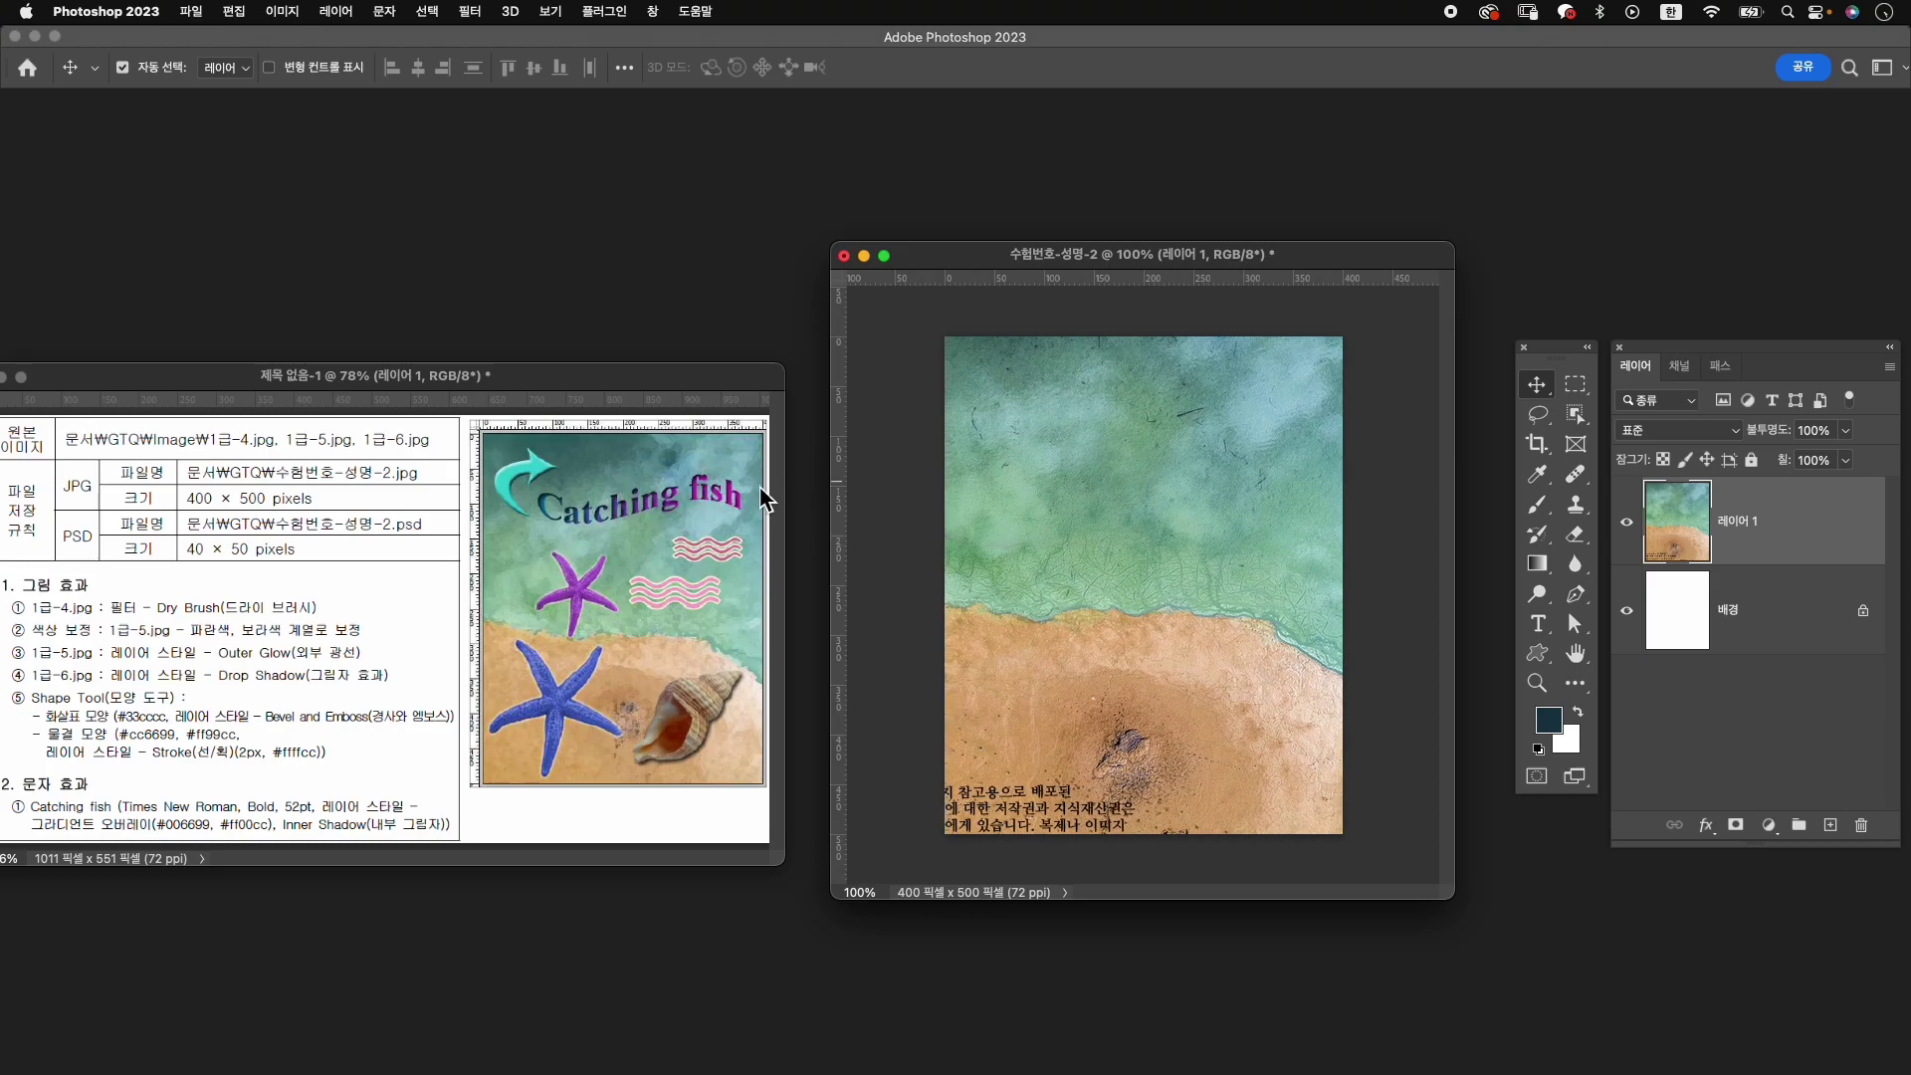
{"action": "key", "text": "Down"}
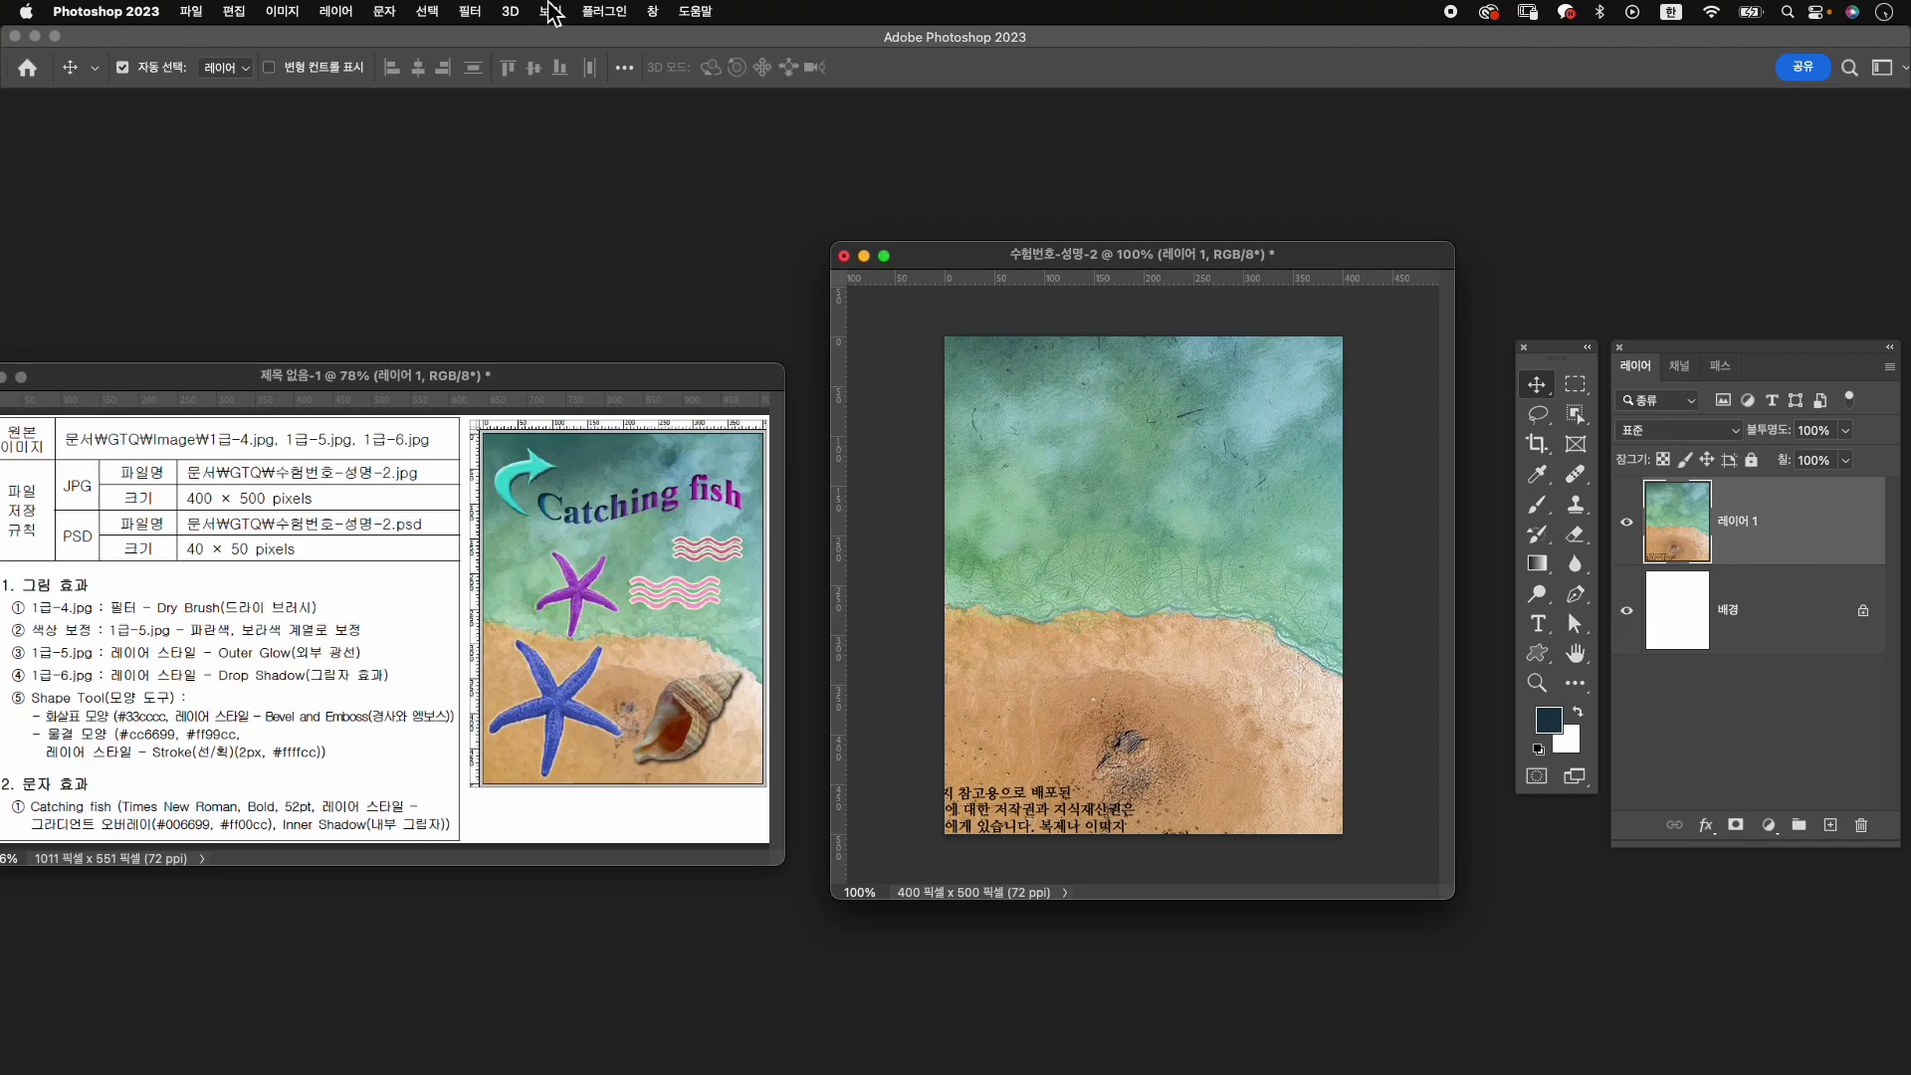
Apply the Filter Gallery's Artistic > Dry Brush filter to the sea-and-sand layer.
{"action": "left_click", "coordinate": [470, 11]}
{"action": "left_click", "coordinate": [509, 126]}
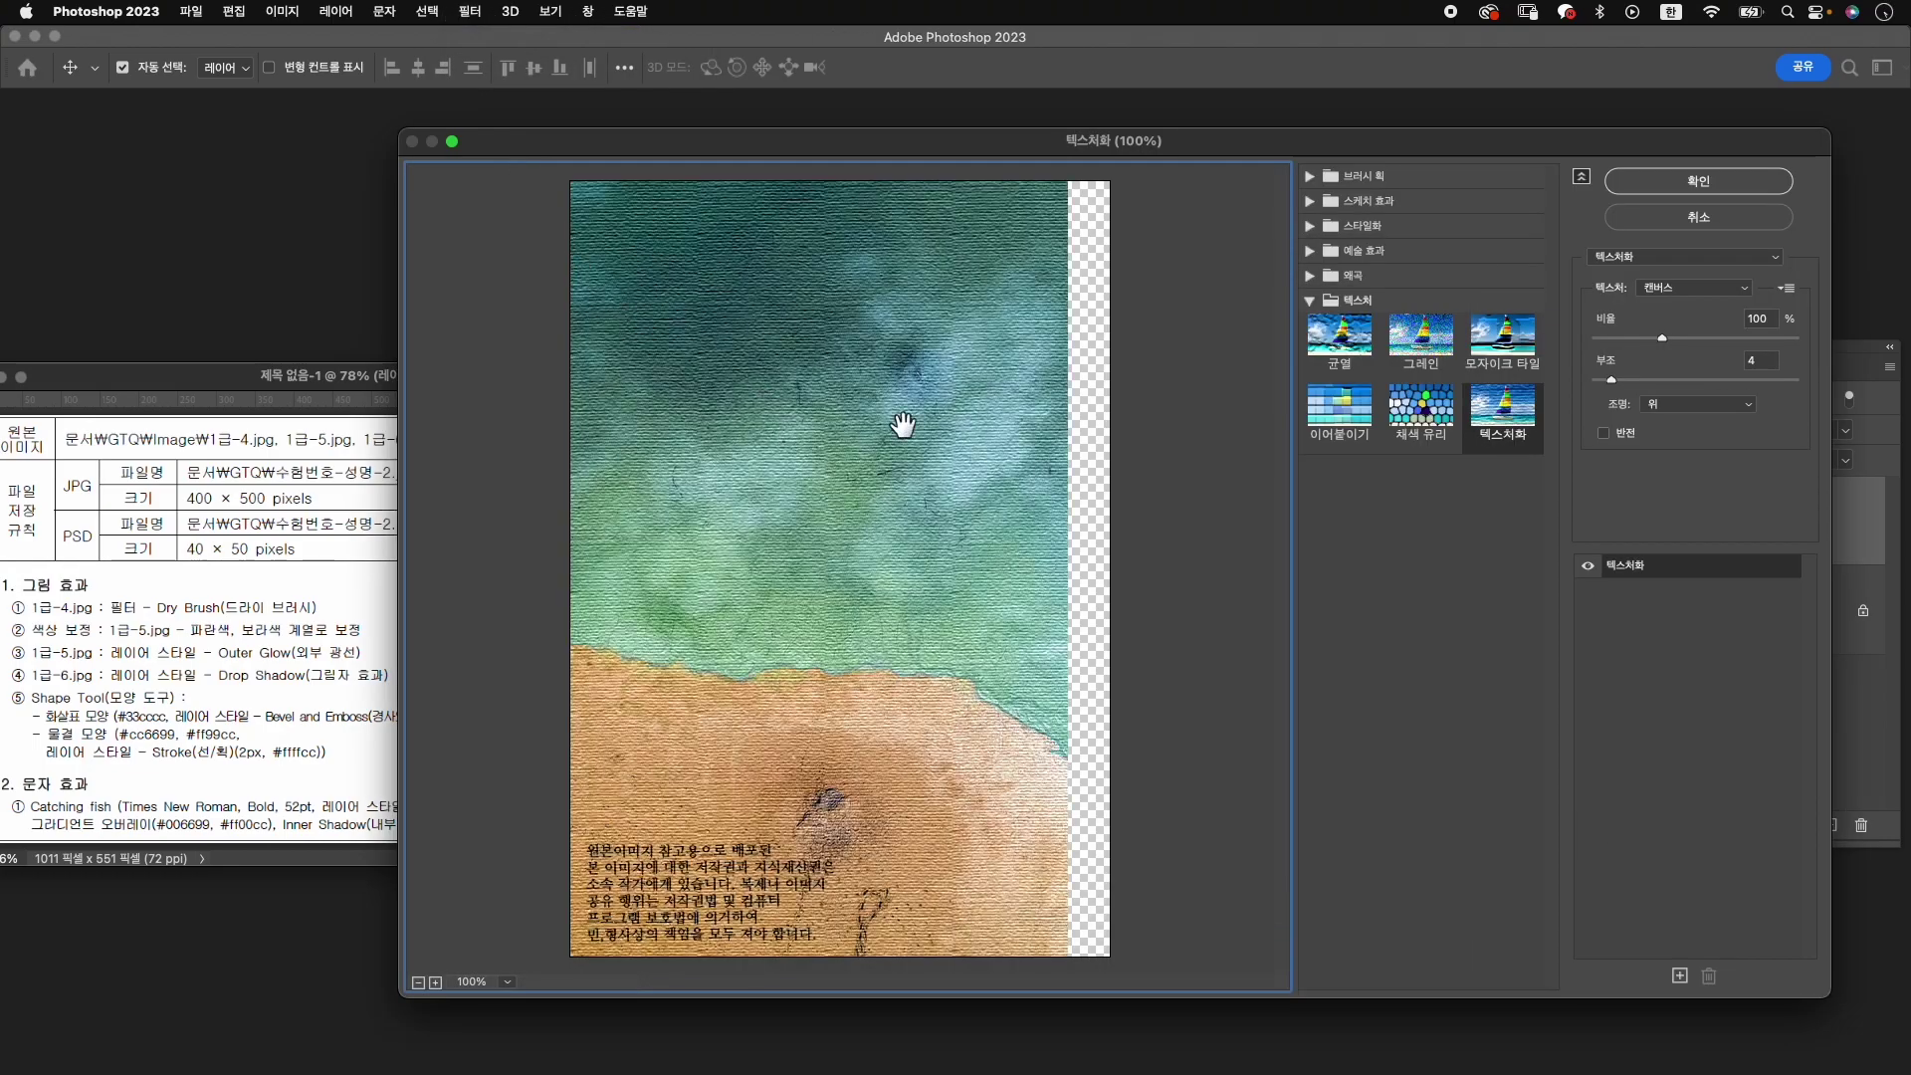
{"action": "left_click", "coordinate": [1310, 176]}
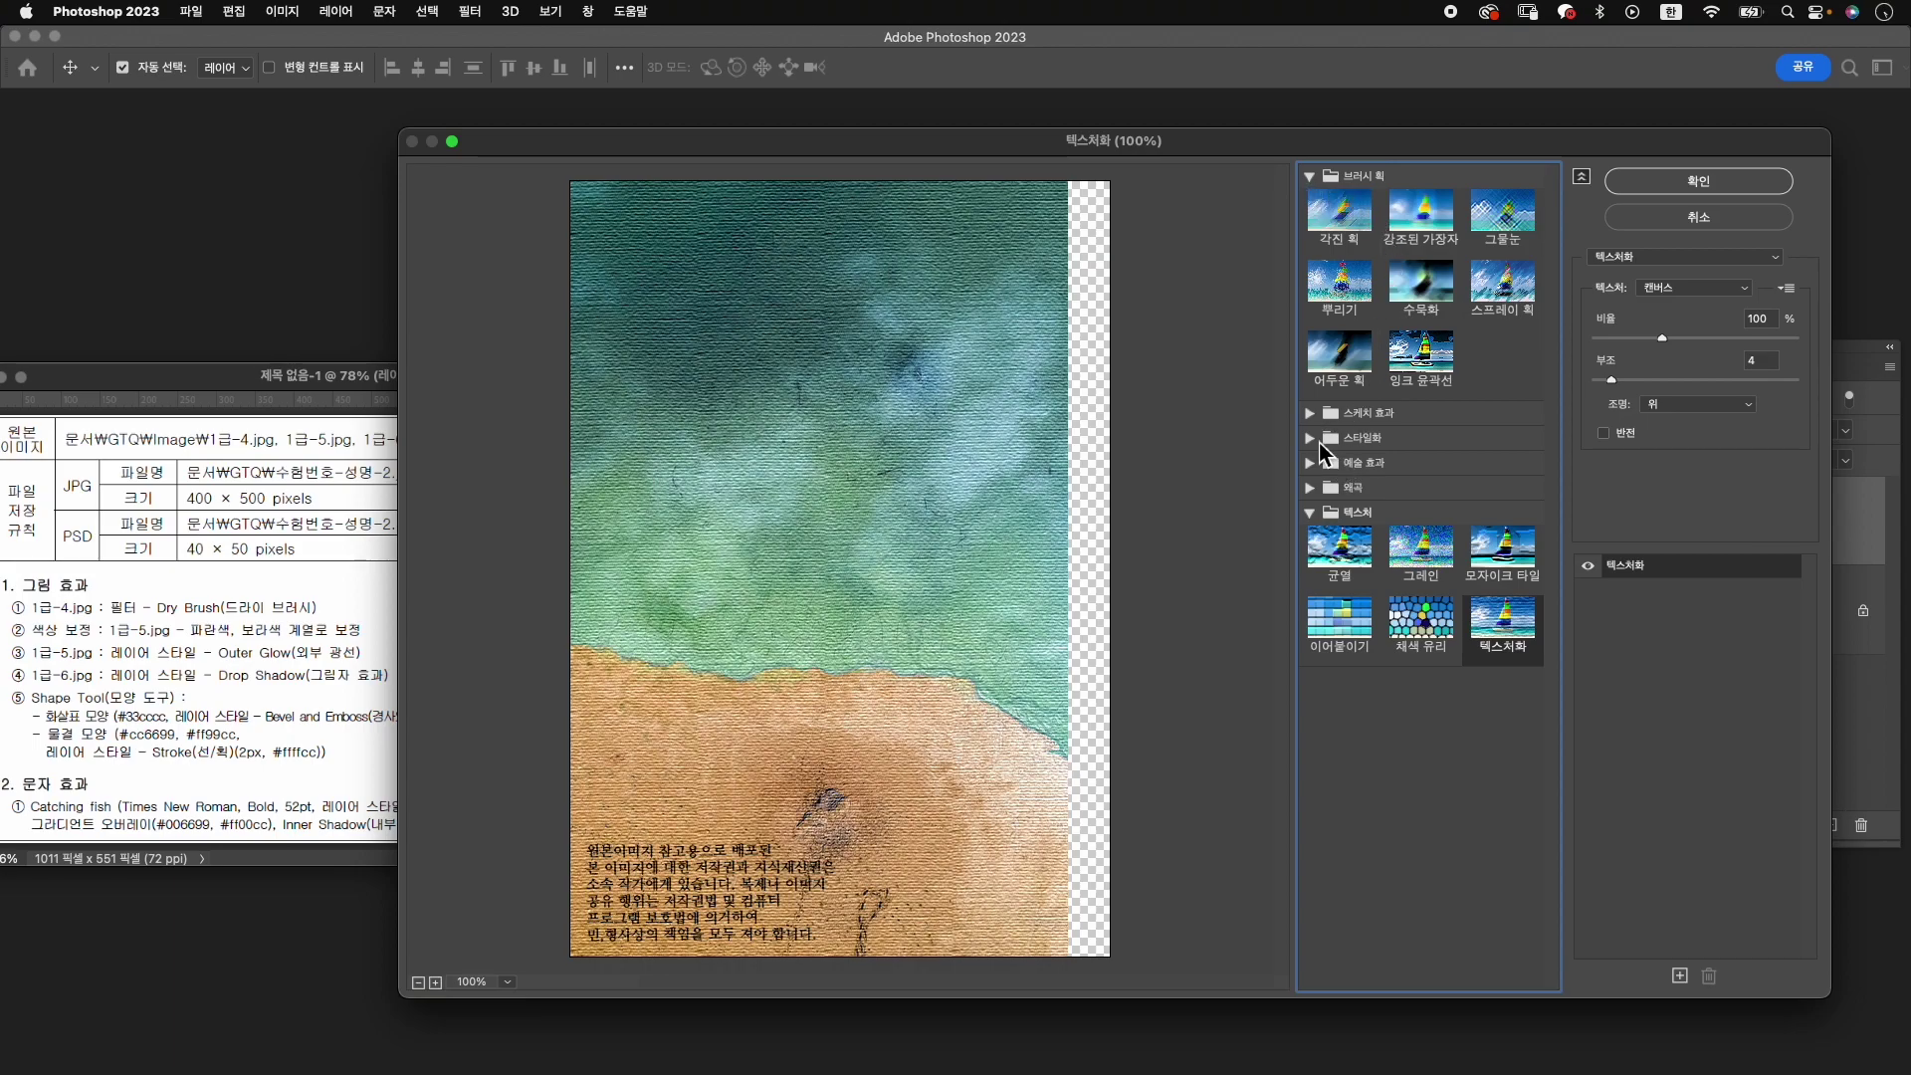
{"action": "left_click", "coordinate": [1311, 438]}
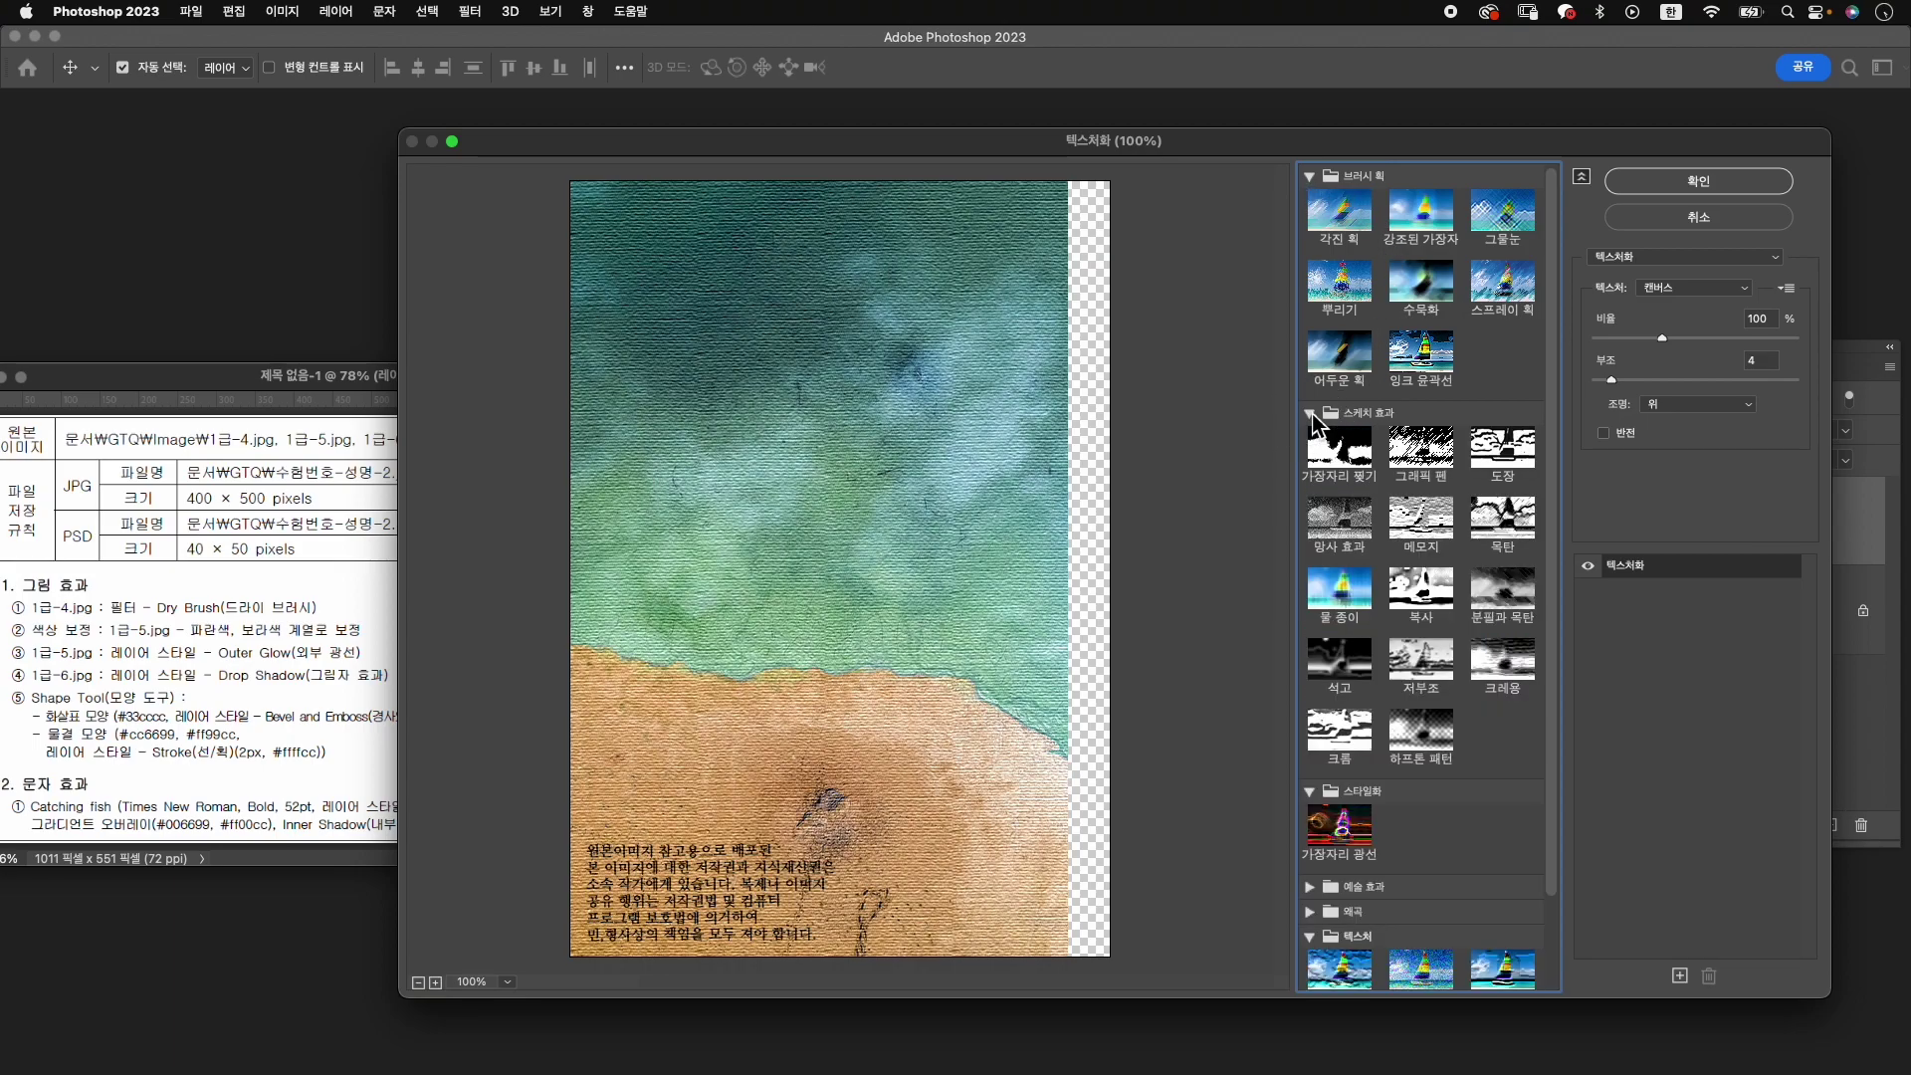
{"action": "scroll", "coordinate": [1316, 423], "scroll_direction": "down", "scroll_amount": 2}
{"action": "left_click", "coordinate": [1312, 787]}
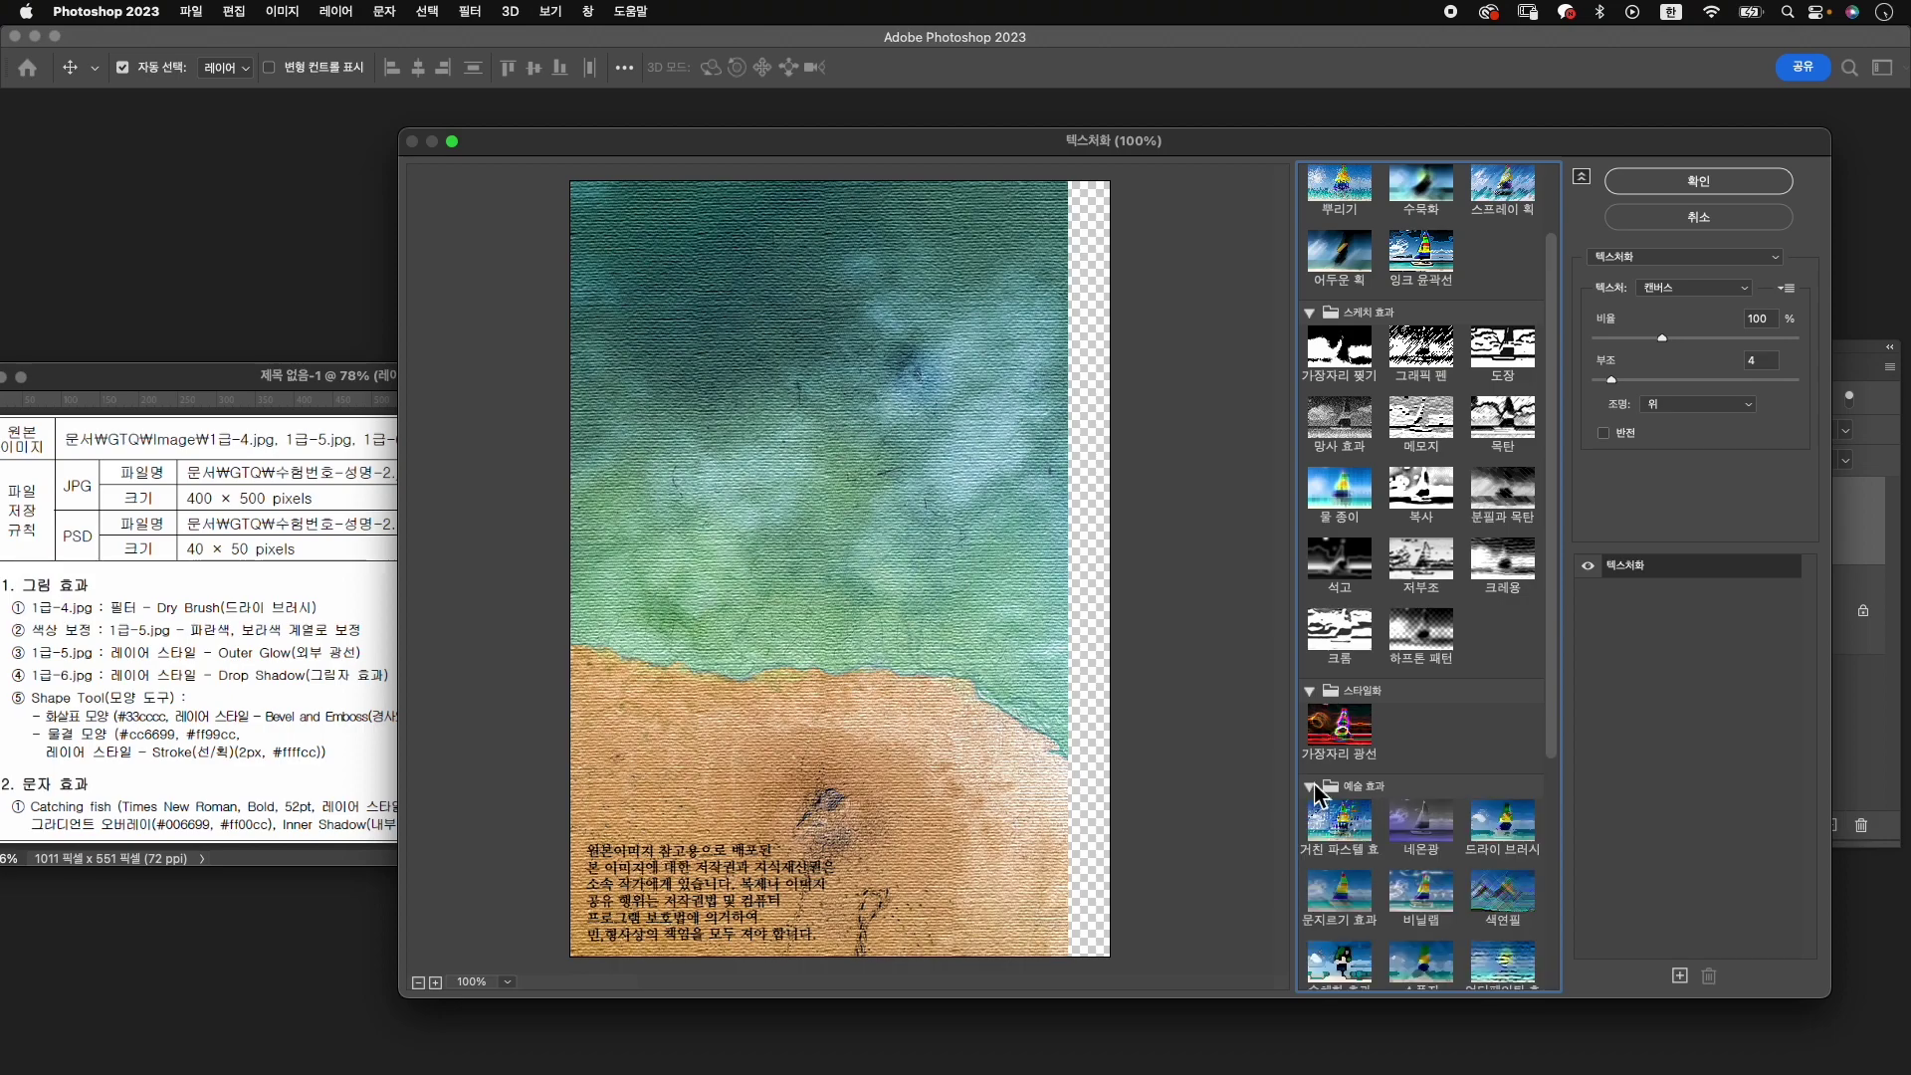
{"action": "scroll", "coordinate": [1473, 796], "scroll_direction": "down", "scroll_amount": 2}
{"action": "left_click", "coordinate": [1518, 686]}
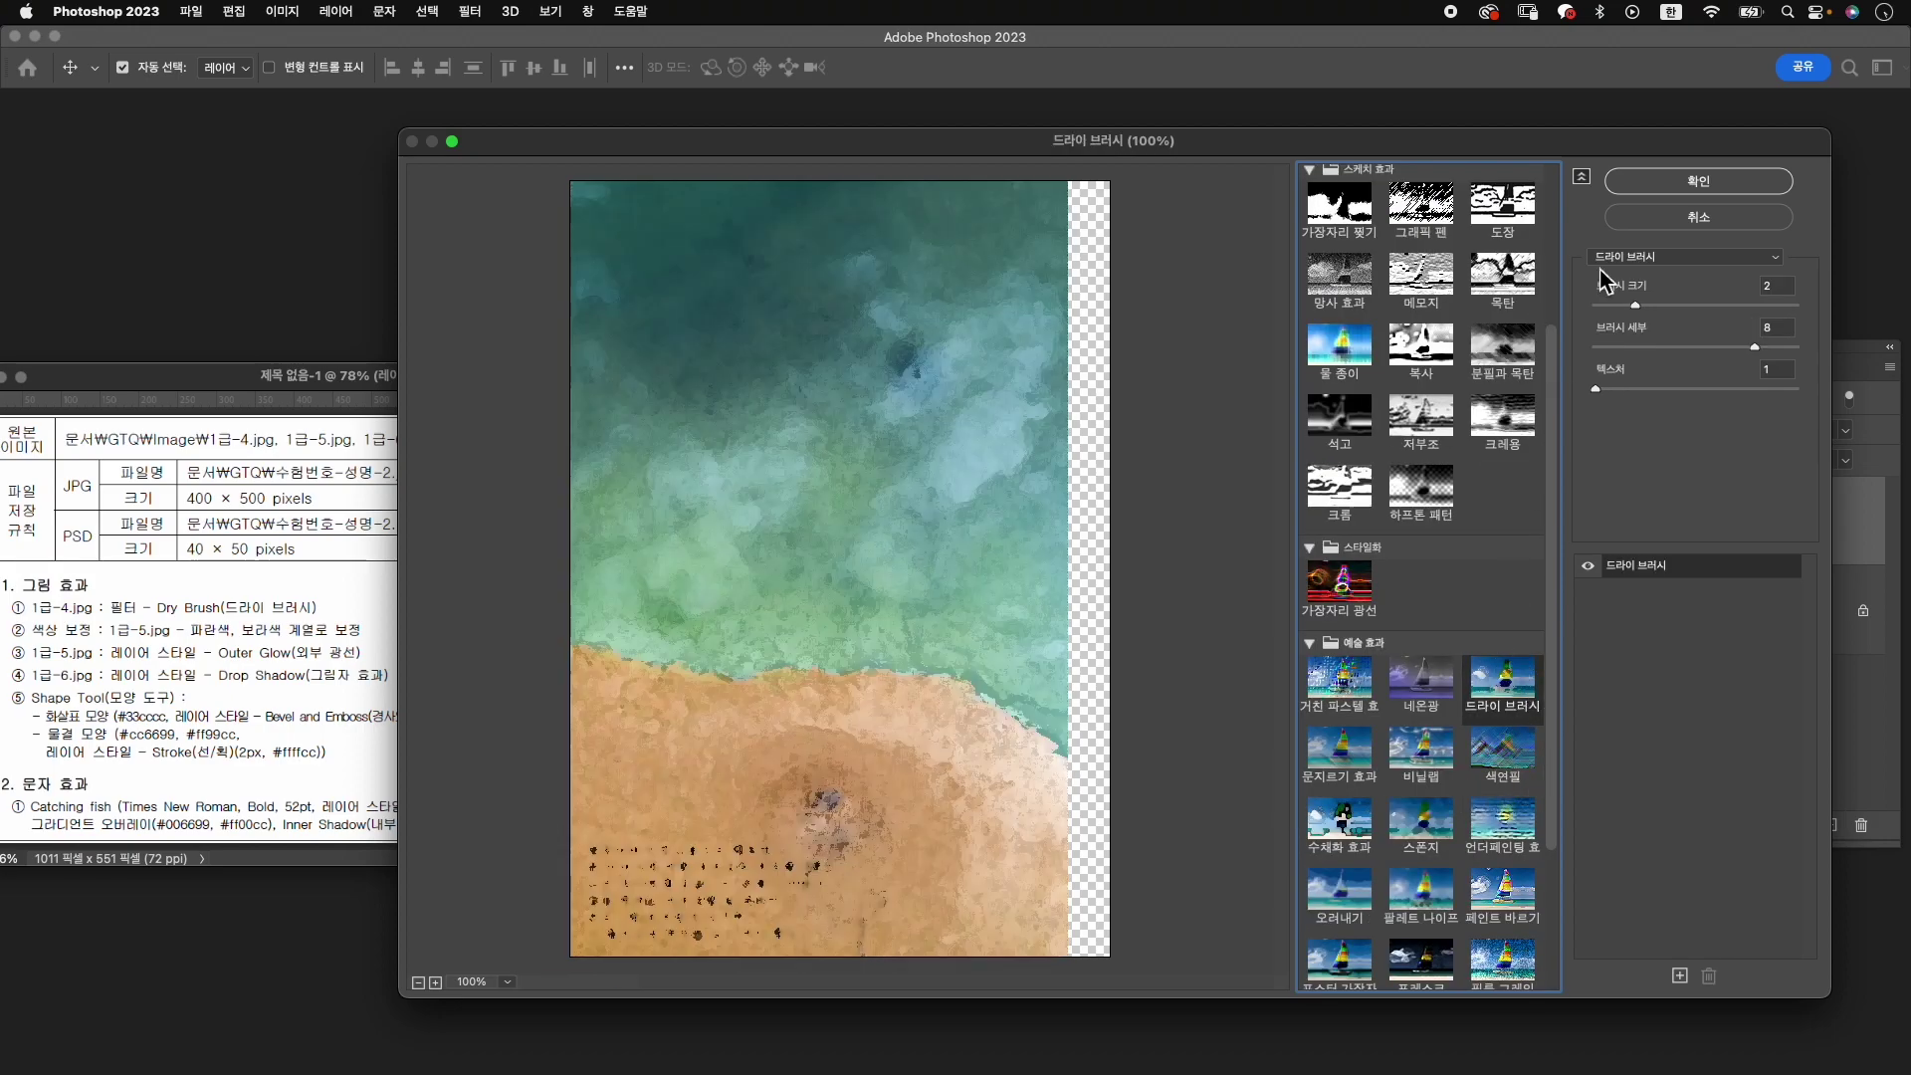
{"action": "left_click", "coordinate": [1702, 184]}
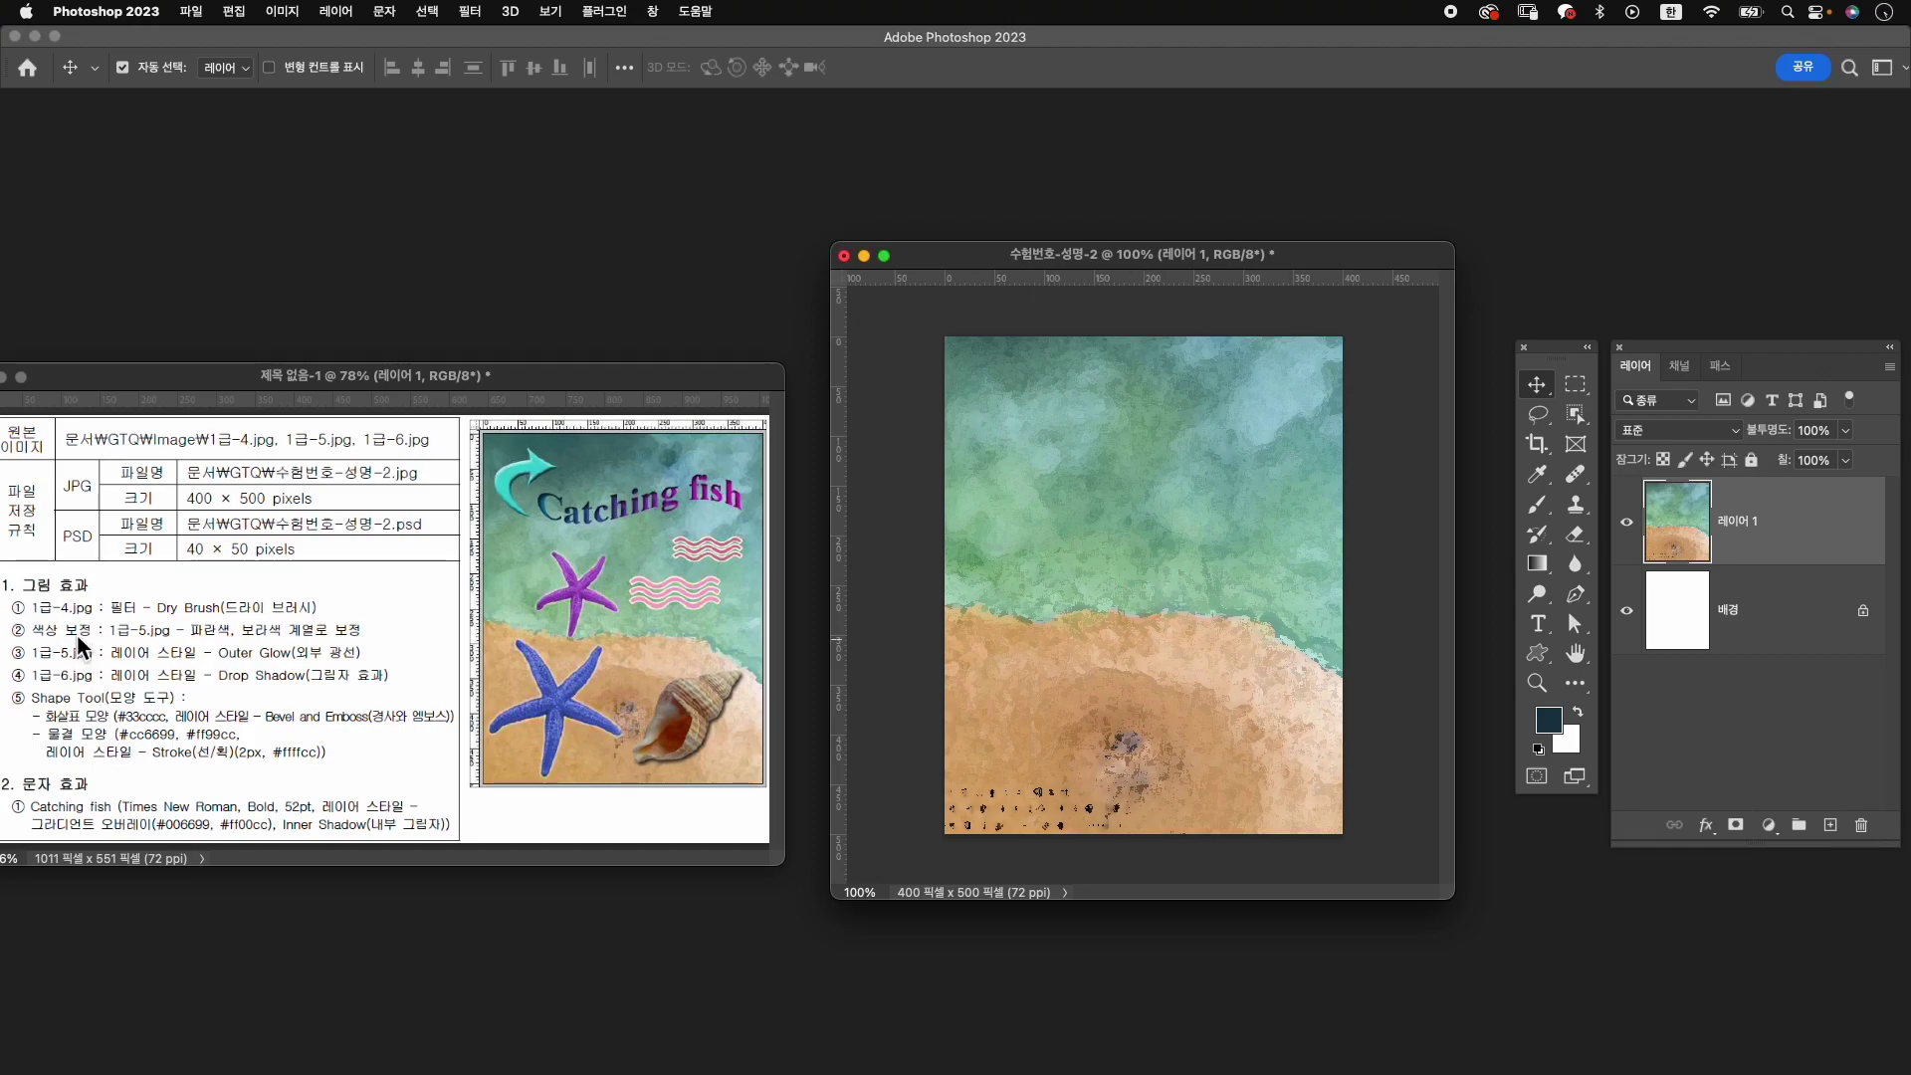
Open the 1급-5.jpg starfish image and place its window over the composite.
{"action": "key", "text": "ctrl+o"}
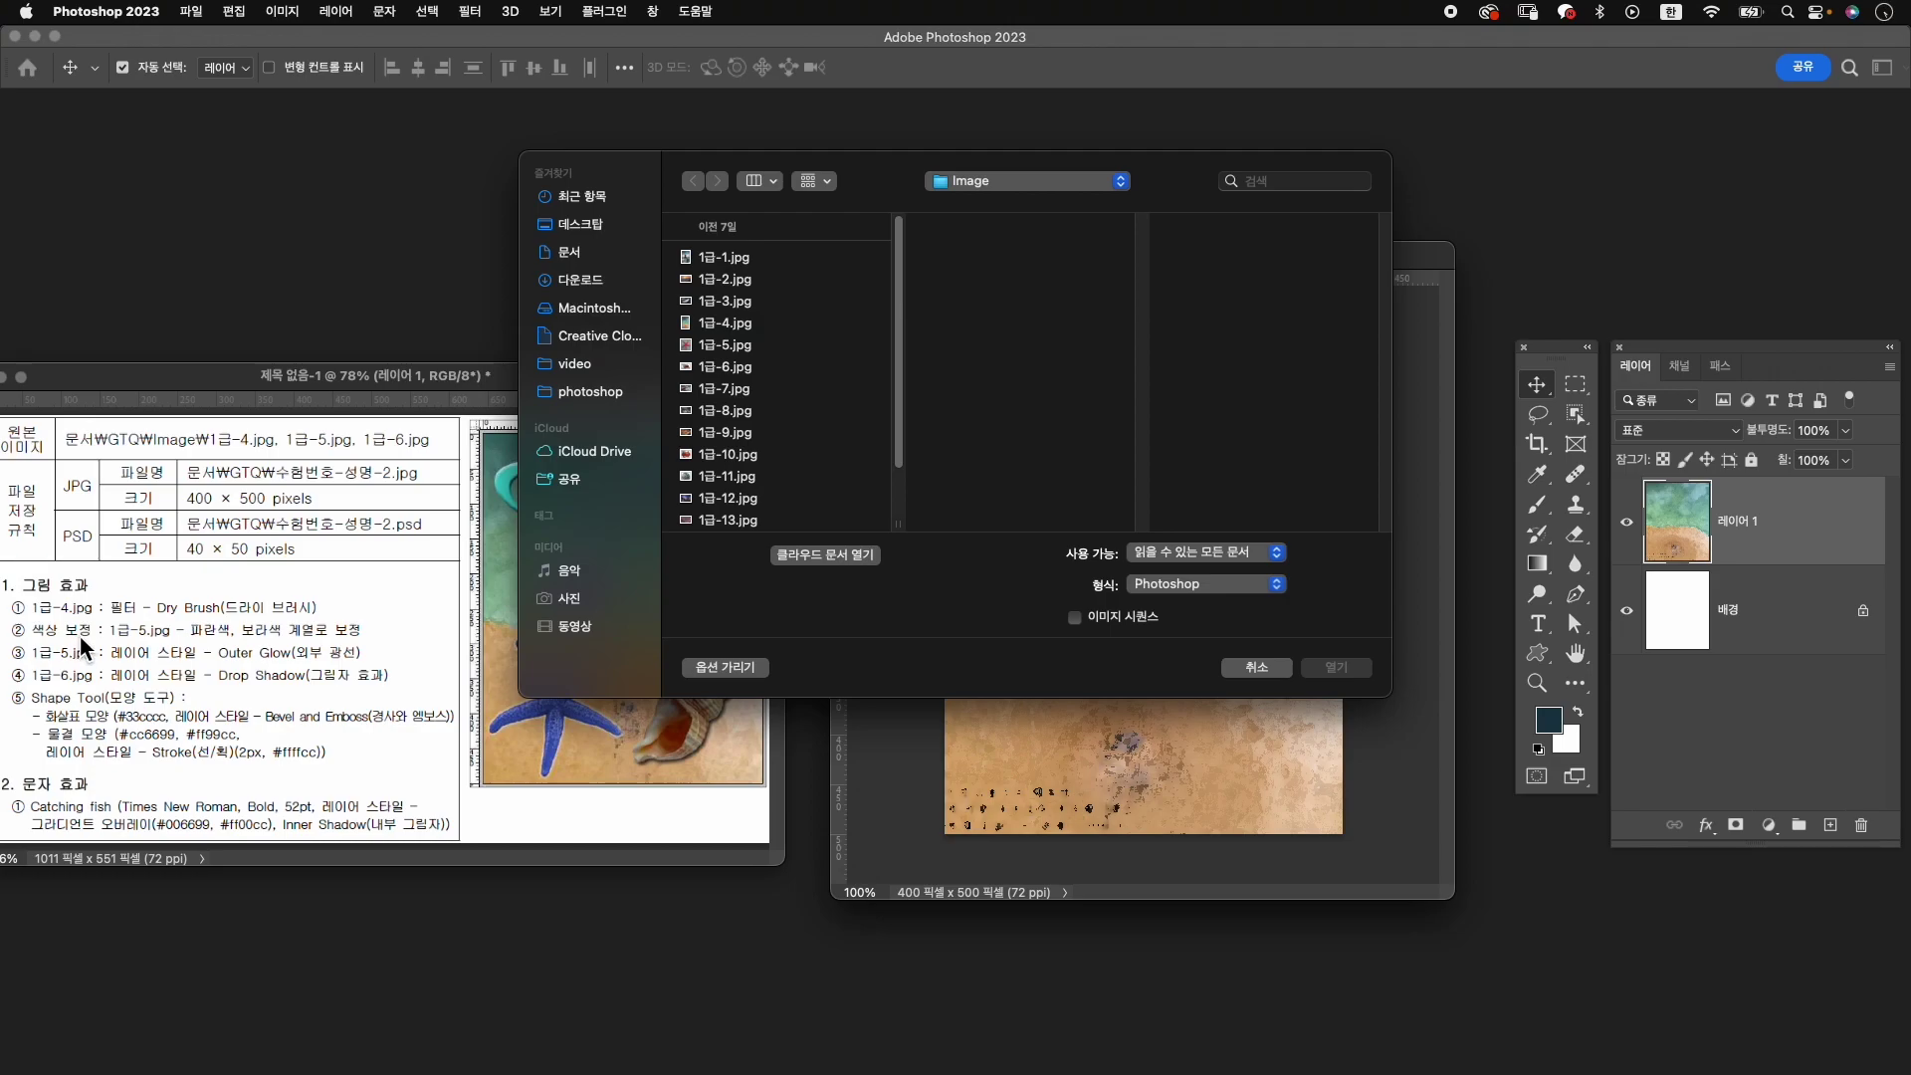
{"action": "left_click", "coordinate": [715, 349]}
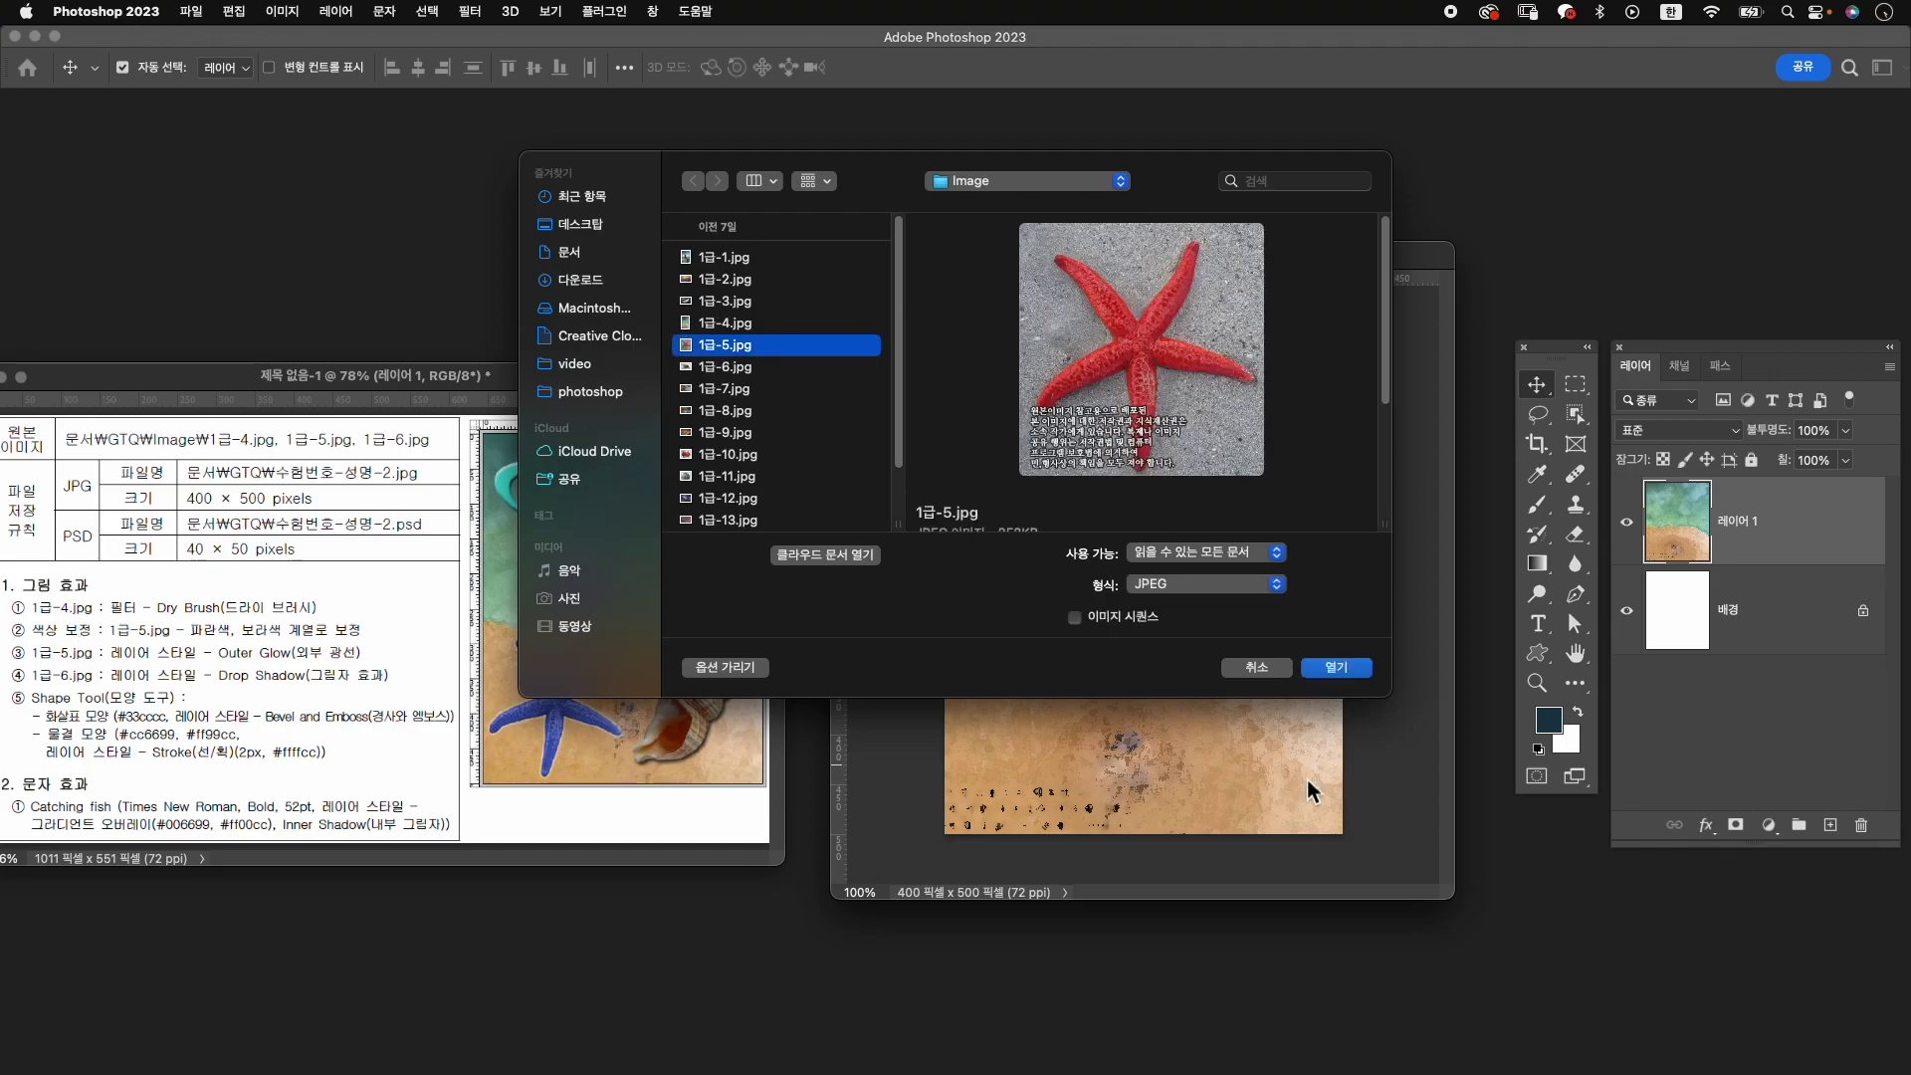
{"action": "left_click", "coordinate": [1349, 668]}
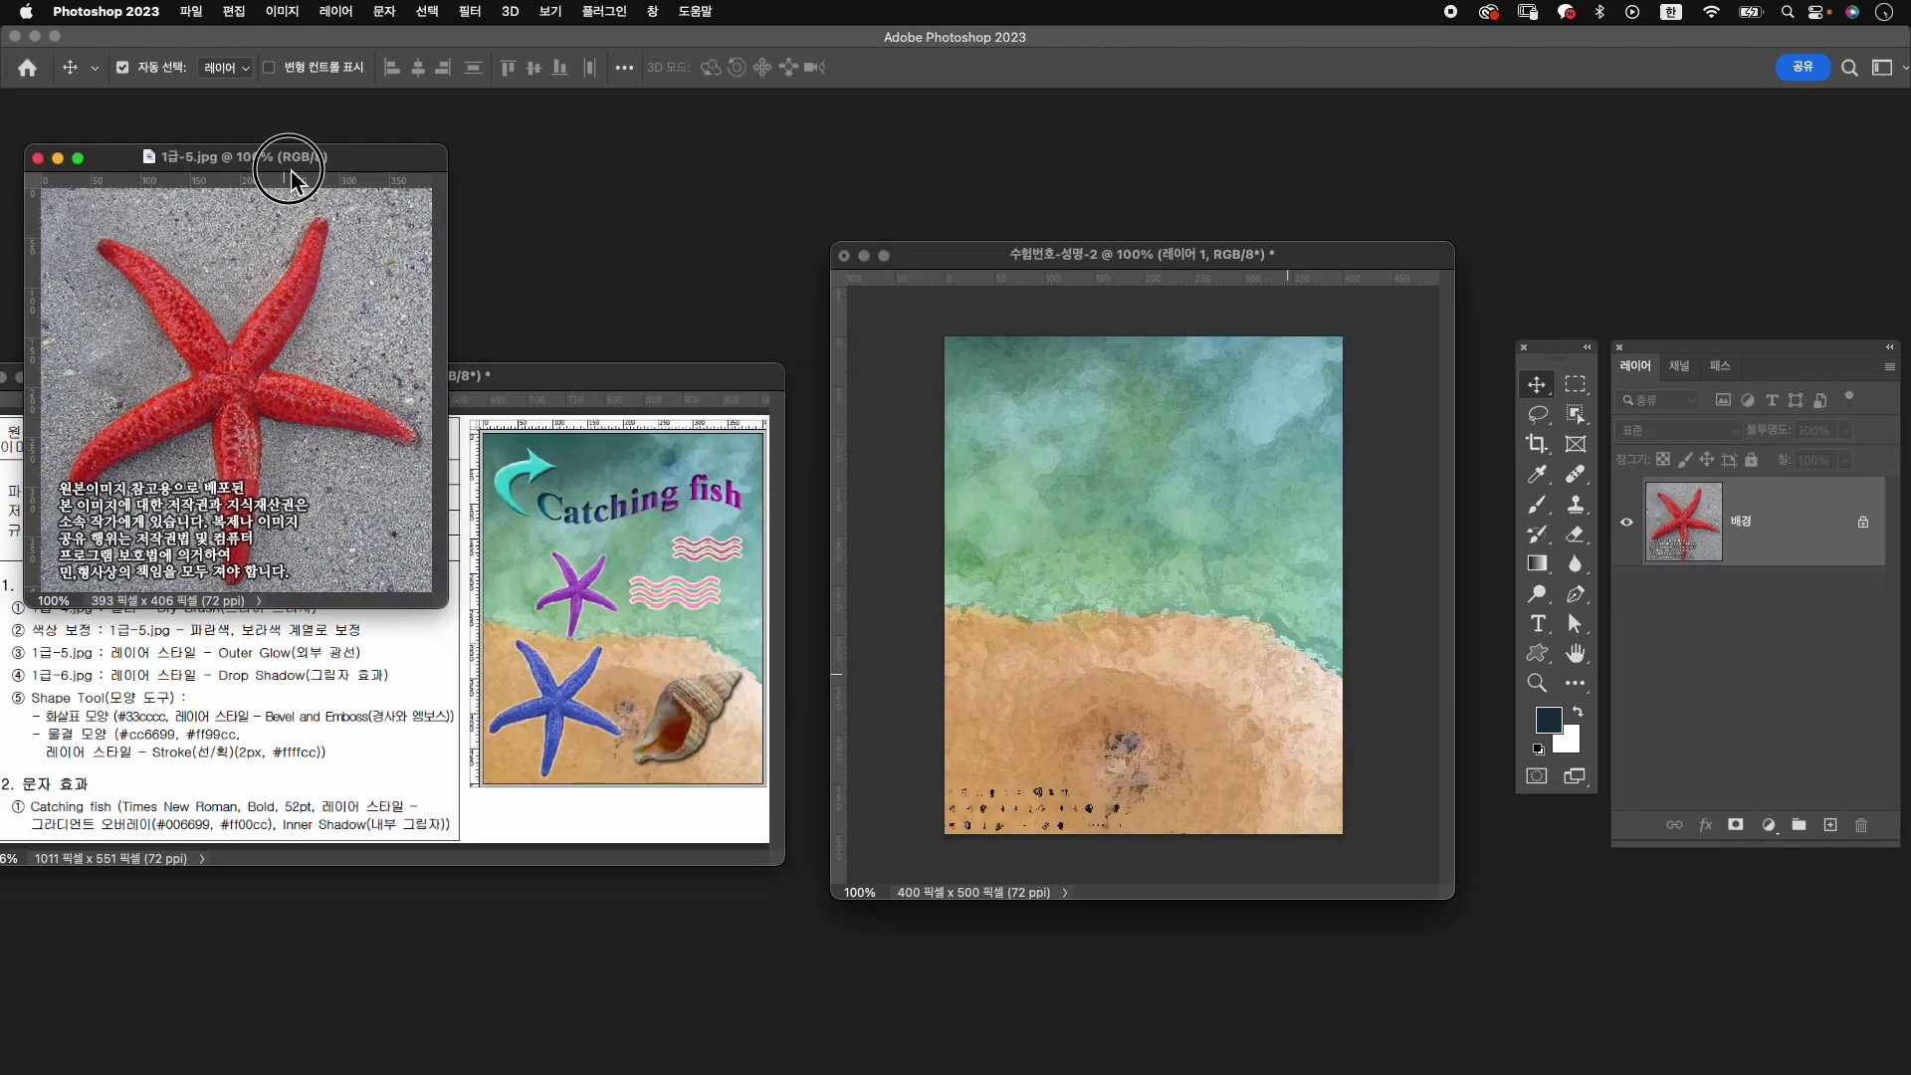
{"action": "left_click_drag", "start_coordinate": [278, 159], "coordinate": [1083, 134]}
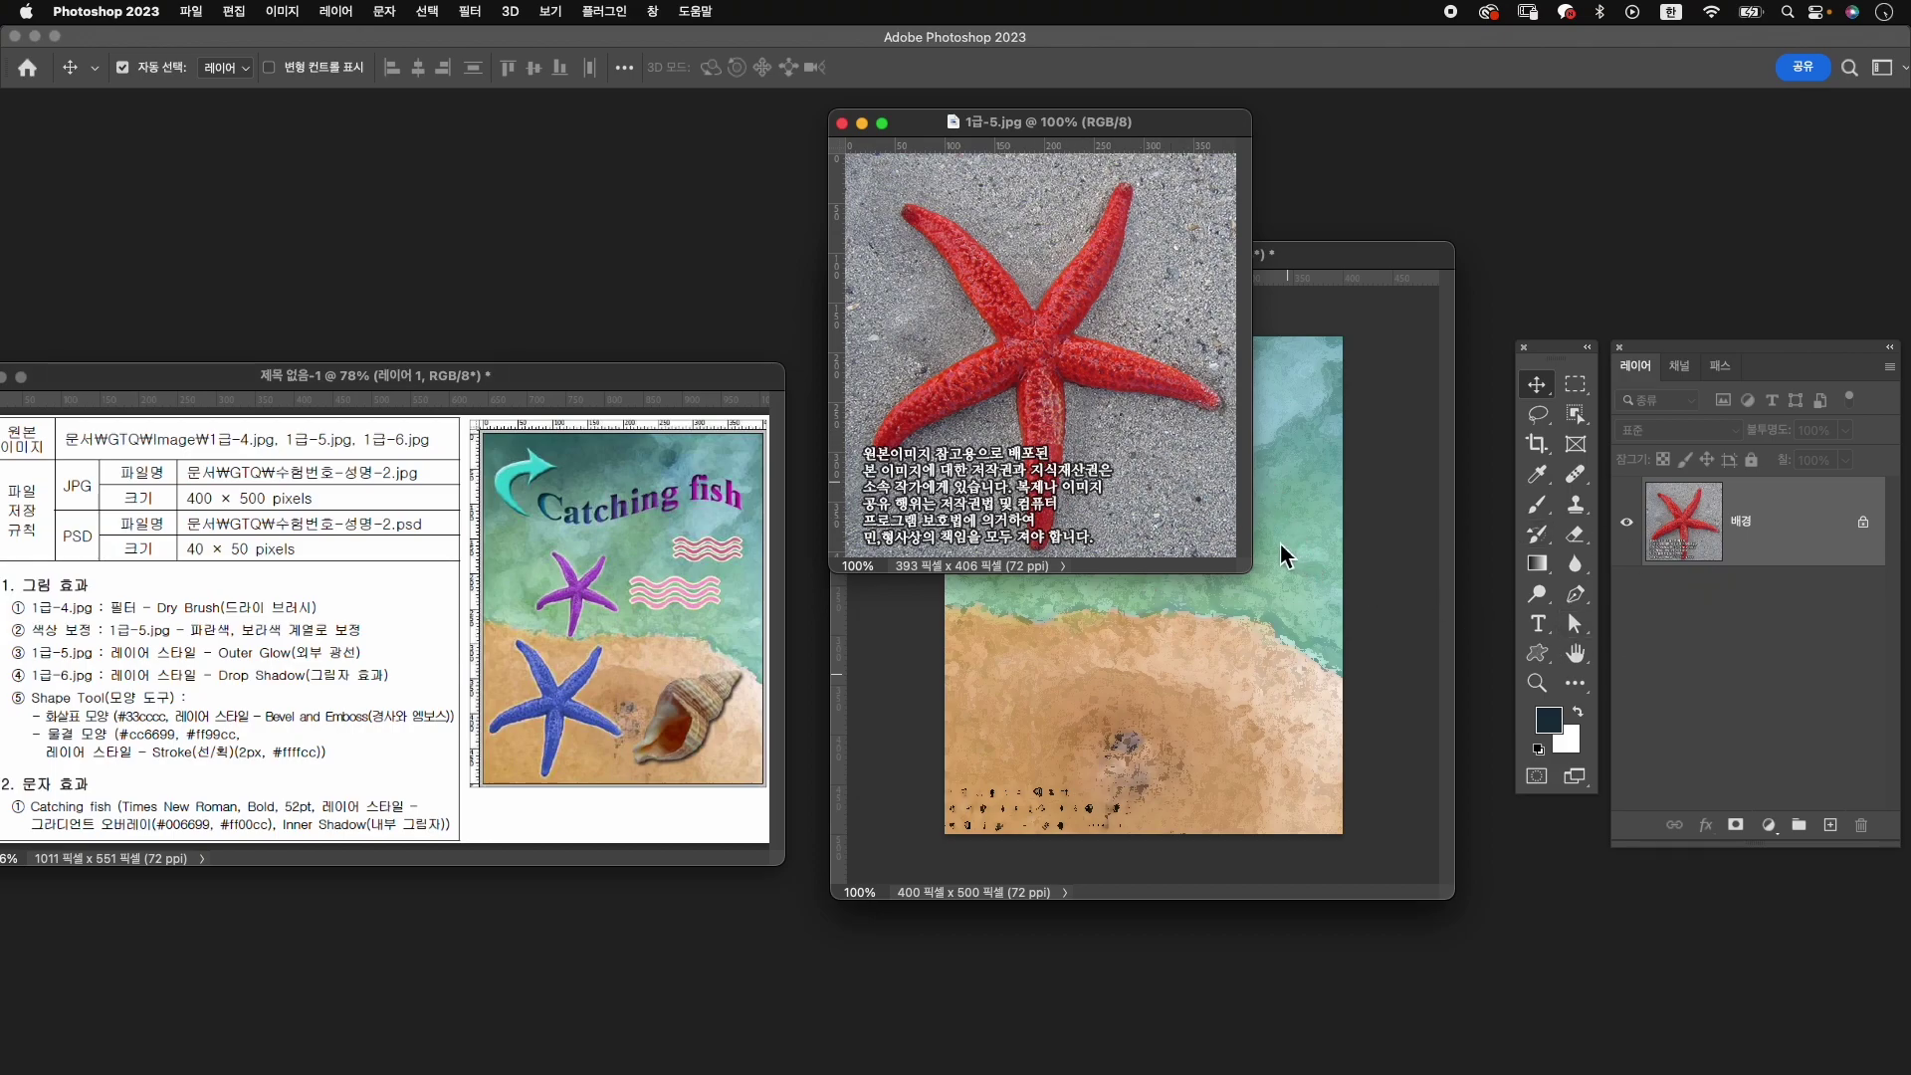
Select the red starfish with Object and Quick Selection, then add a layer mask.
{"action": "left_click", "coordinate": [1576, 413]}
{"action": "left_click", "coordinate": [1652, 396]}
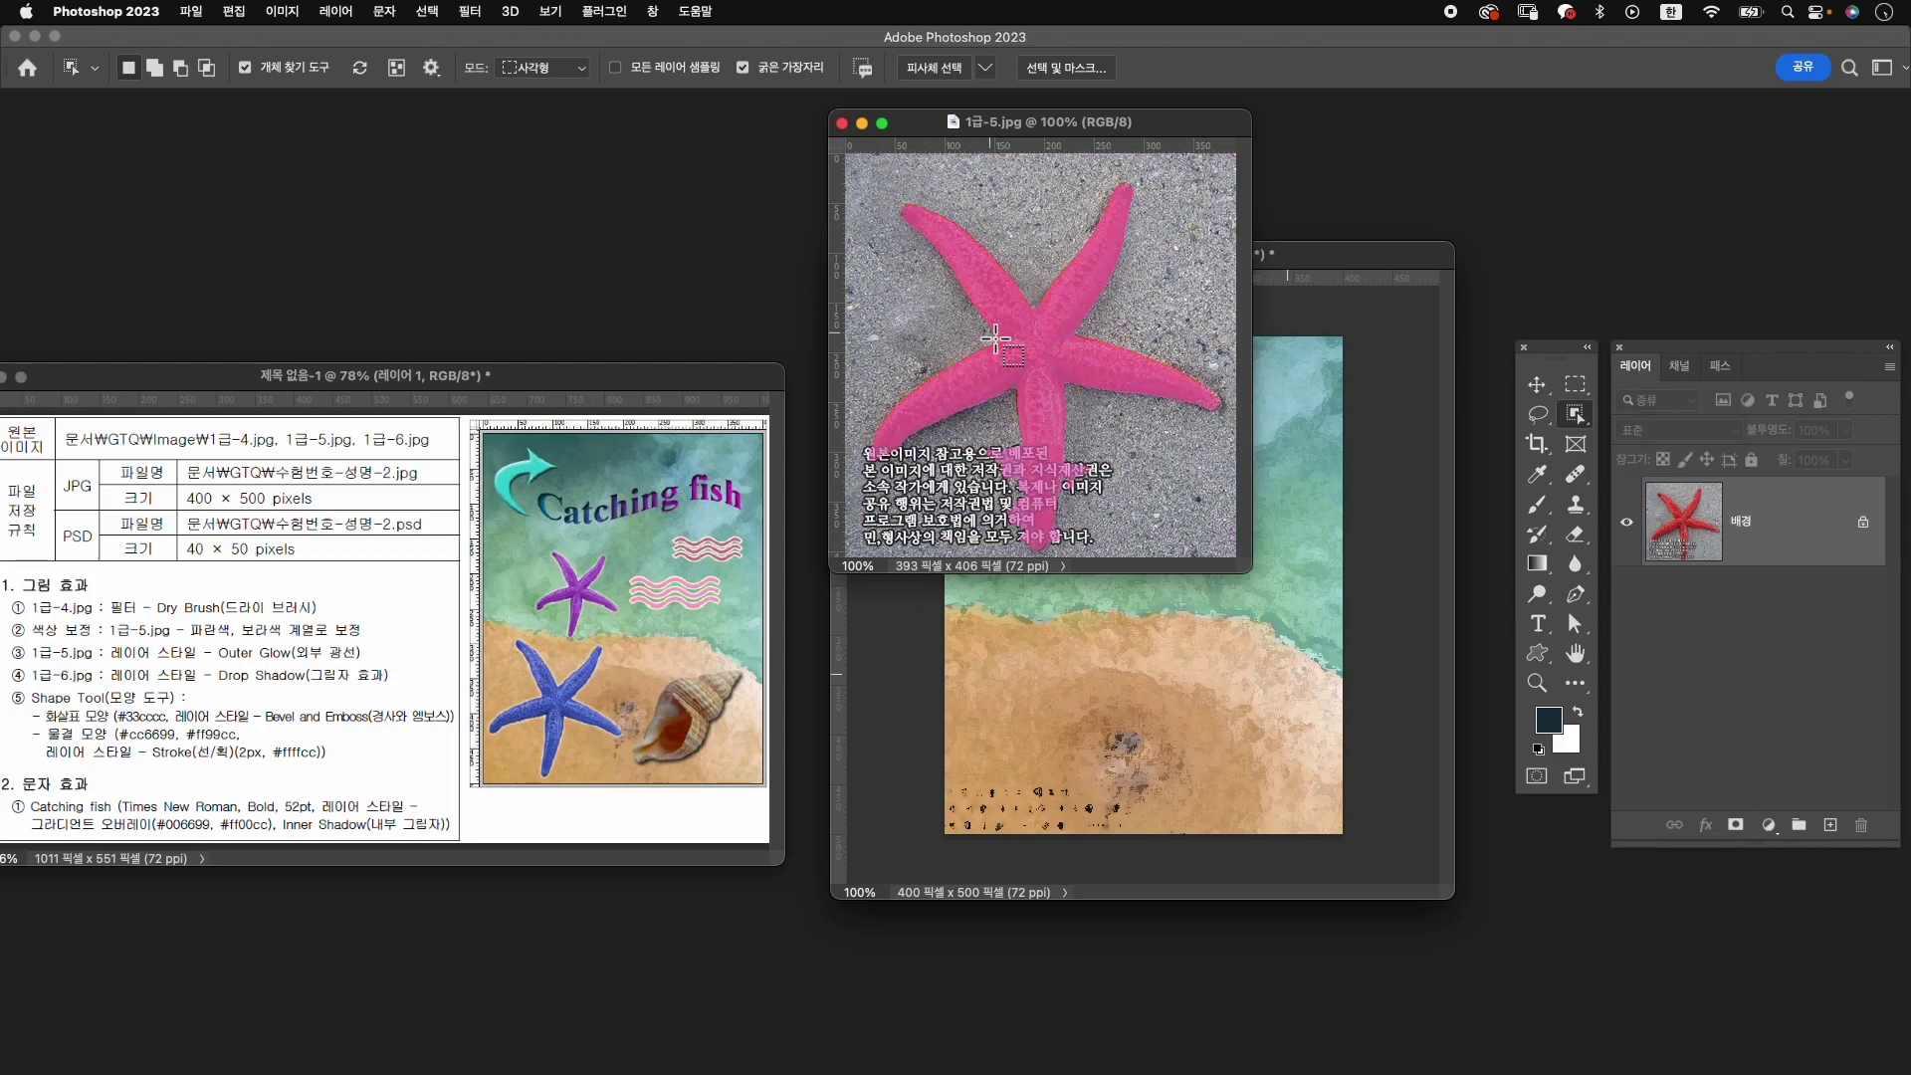
{"action": "left_click", "coordinate": [1035, 355]}
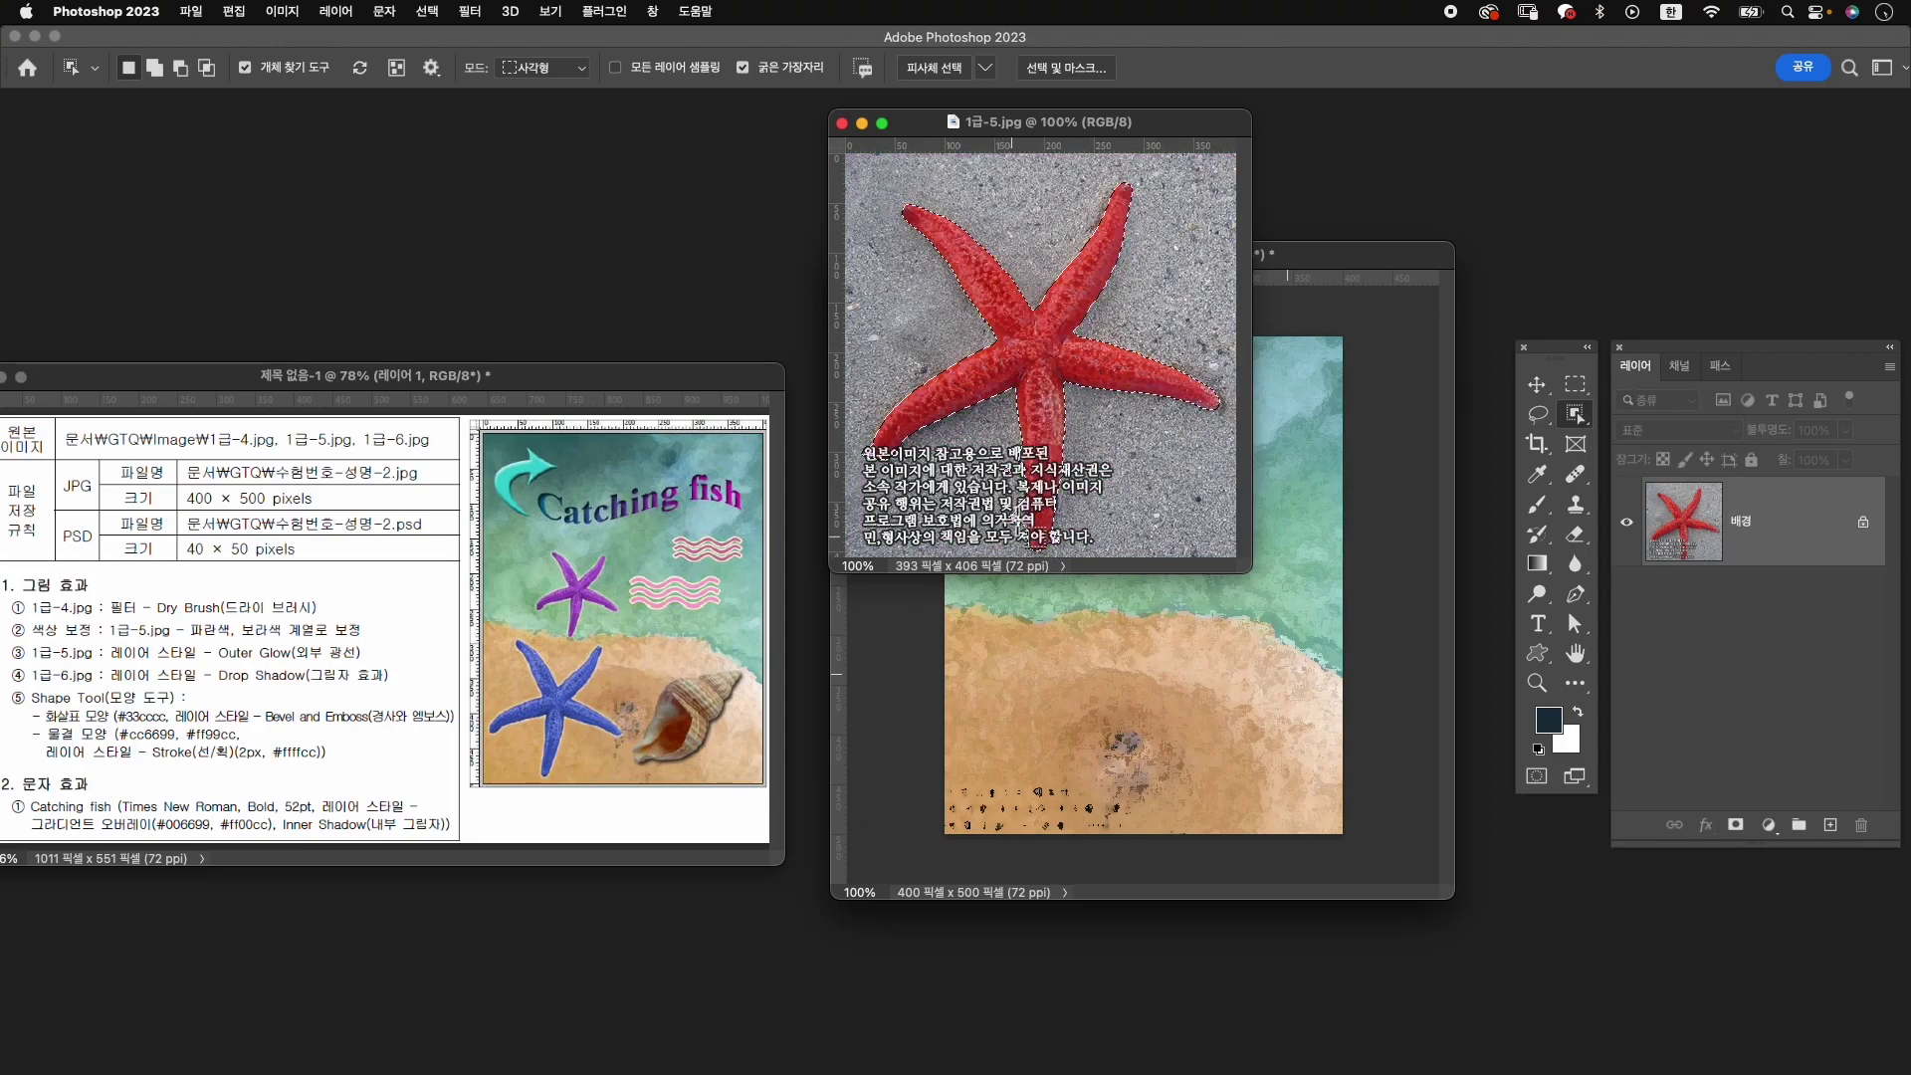
{"action": "right_click", "coordinate": [1574, 414]}
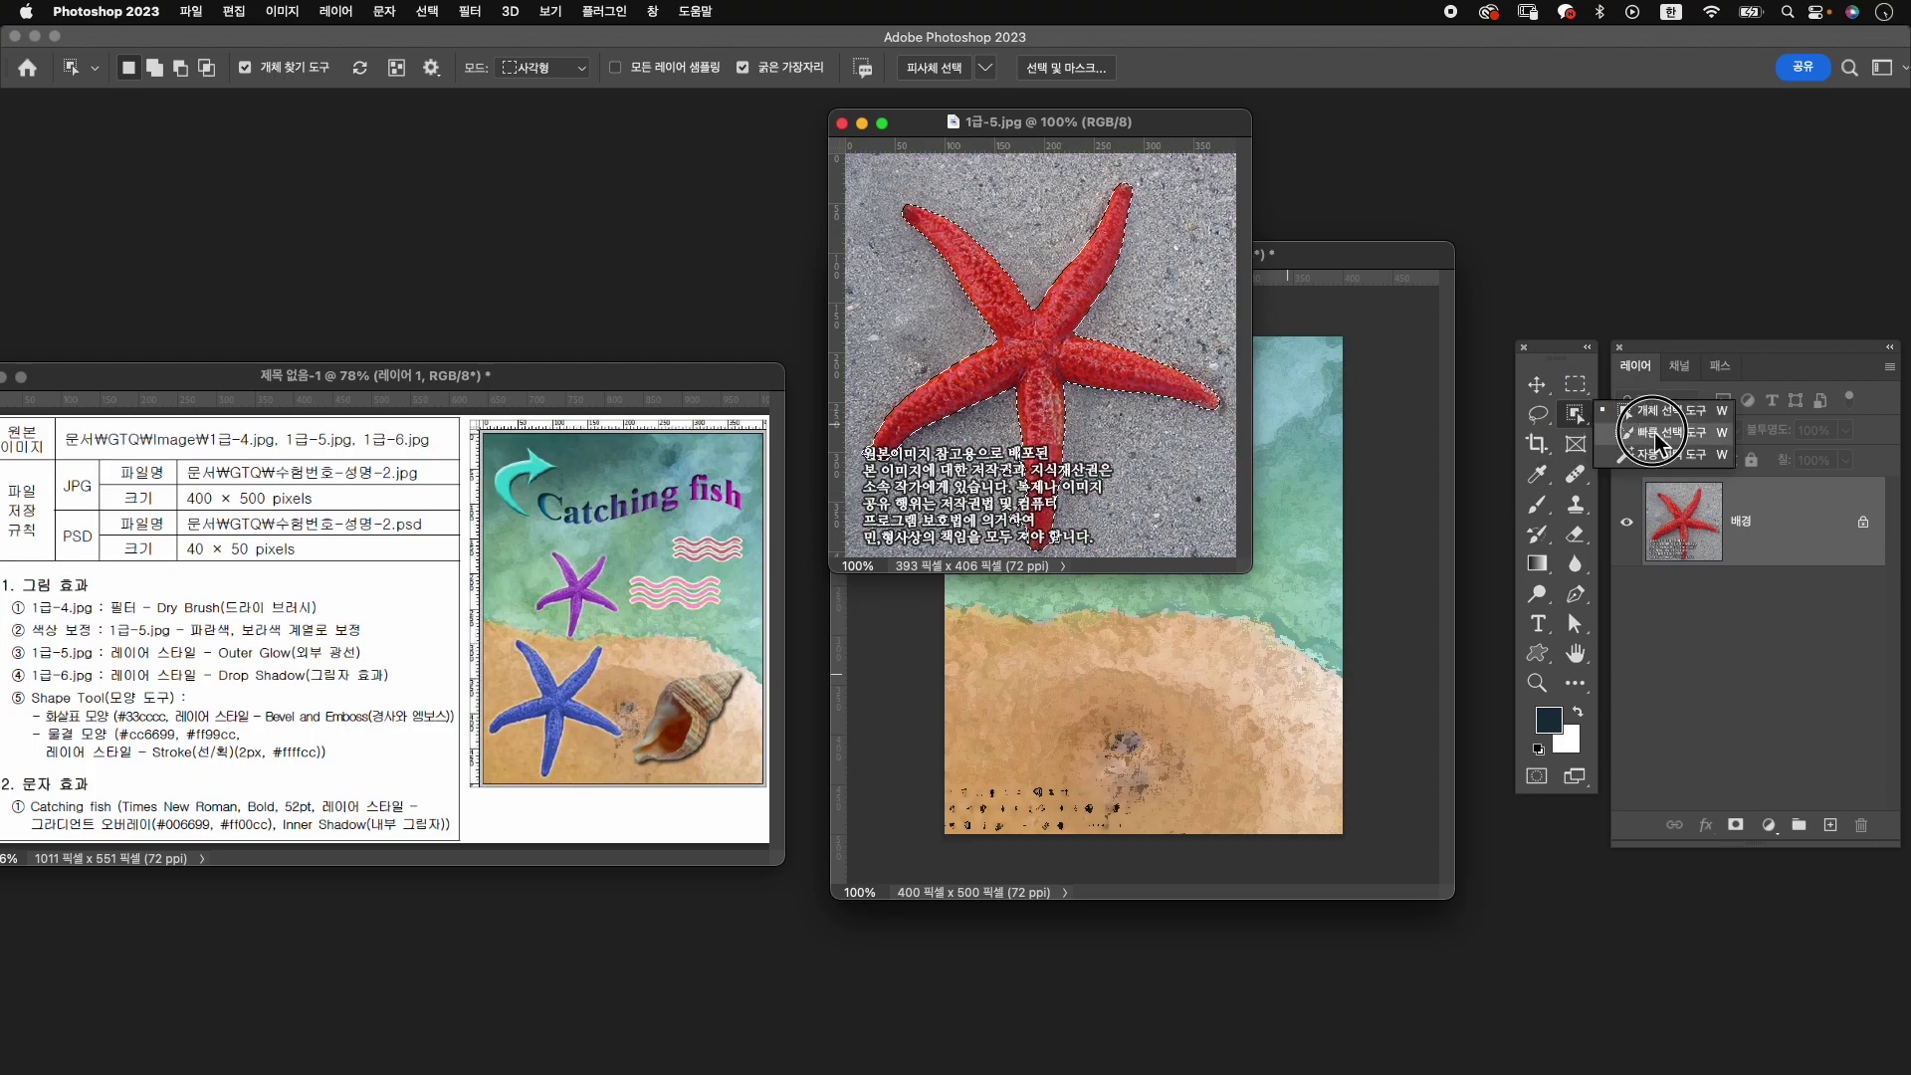
{"action": "left_click", "coordinate": [1647, 438]}
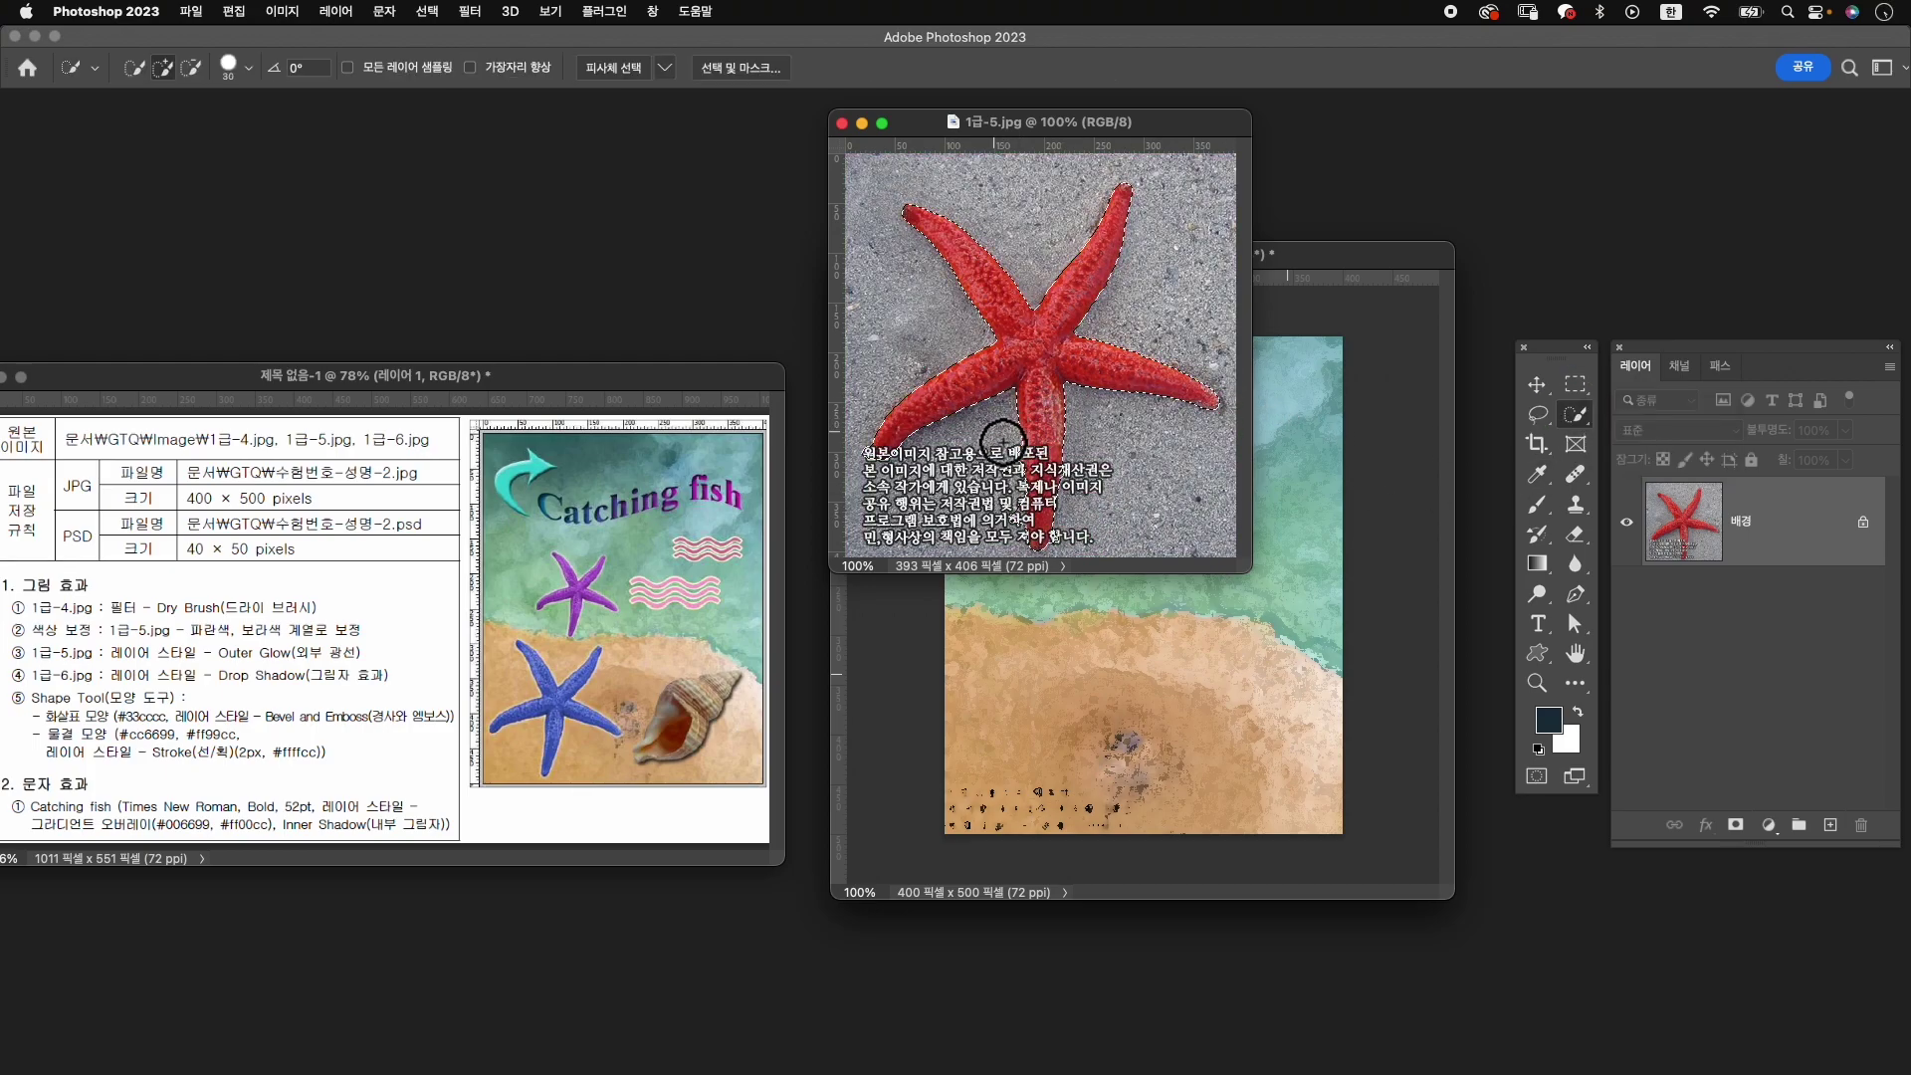
{"action": "key", "text": "bracketleft"}
{"action": "key", "text": "bracketleft"}
{"action": "key", "text": "bracketleft"}
{"action": "key", "text": "bracketleft"}
{"action": "key", "text": "alt"}
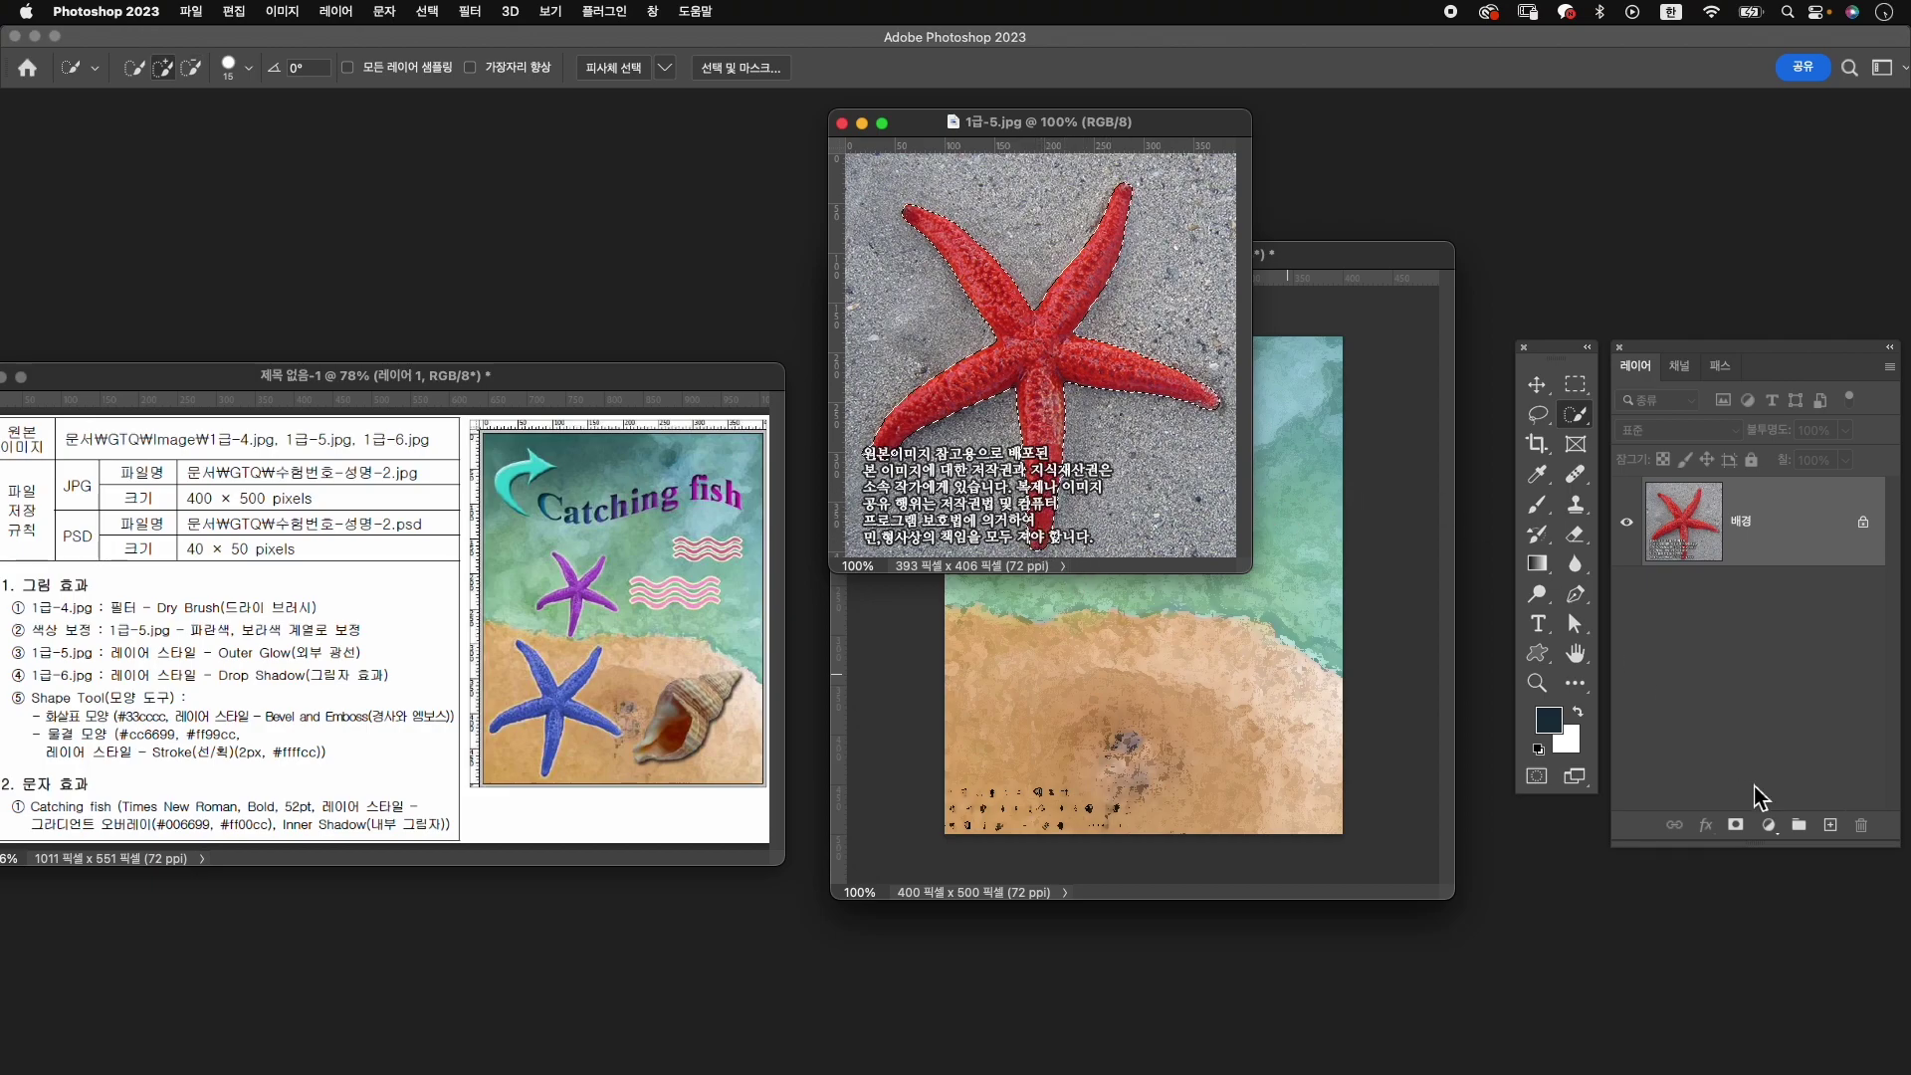
{"action": "left_click", "coordinate": [1735, 825]}
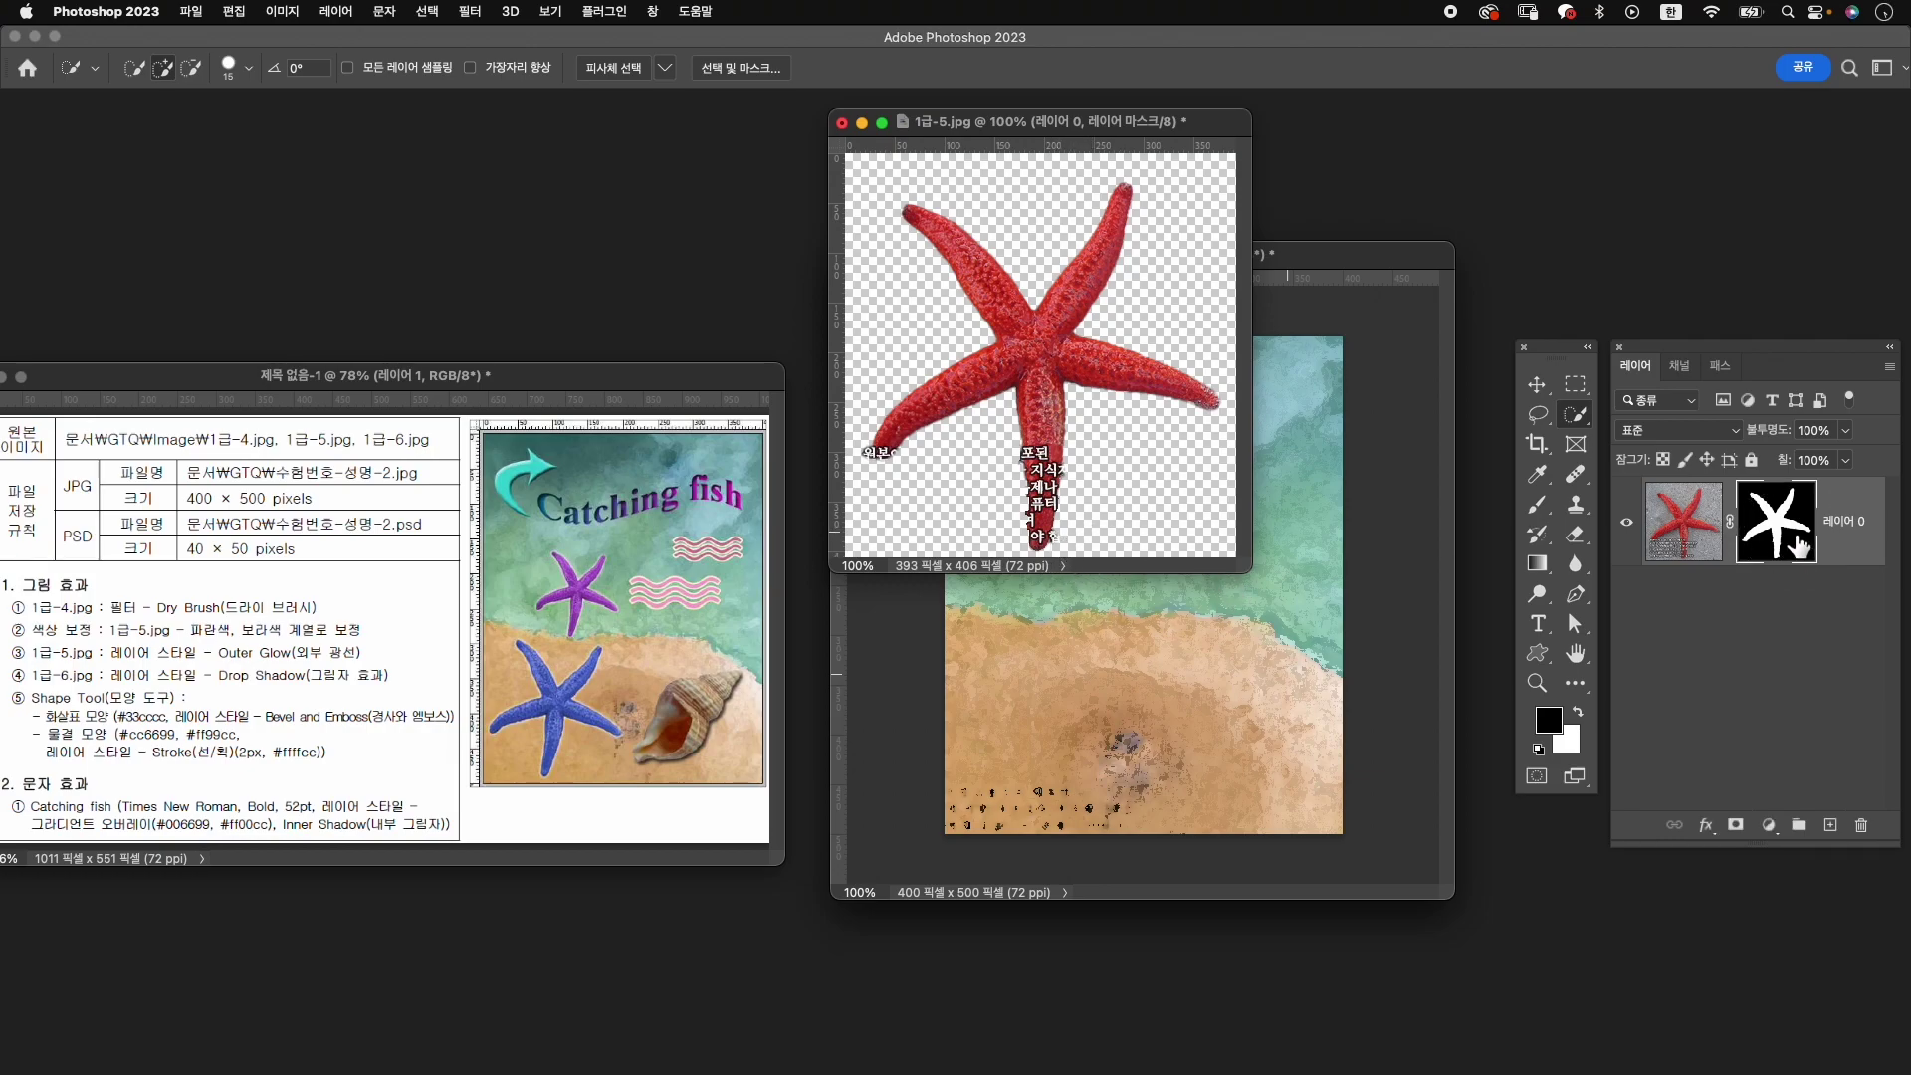
Set up a small Hard Round brush for mask painting.
{"action": "left_click", "coordinate": [1538, 505]}
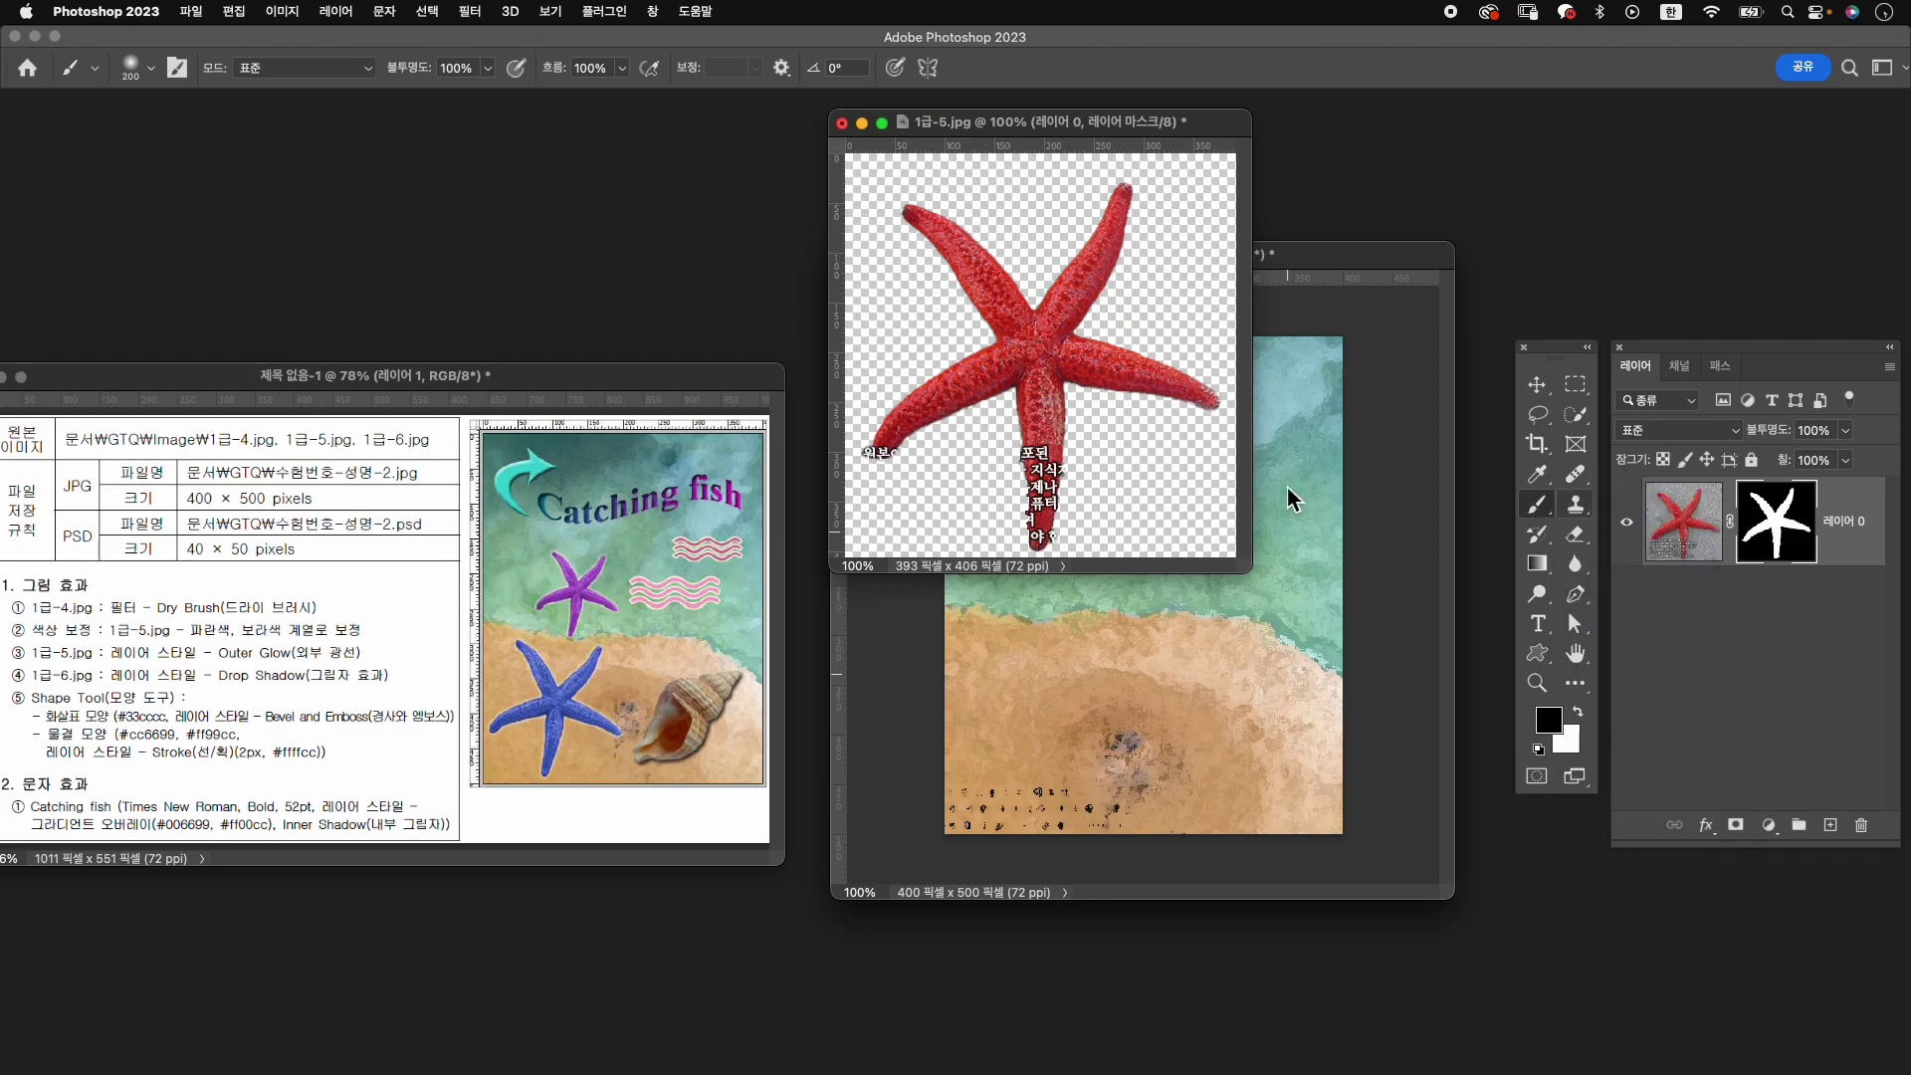
{"action": "key", "text": "bracketleft"}
{"action": "key", "text": "bracketleft"}
{"action": "key", "text": "bracketleft"}
{"action": "key", "text": "bracketleft"}
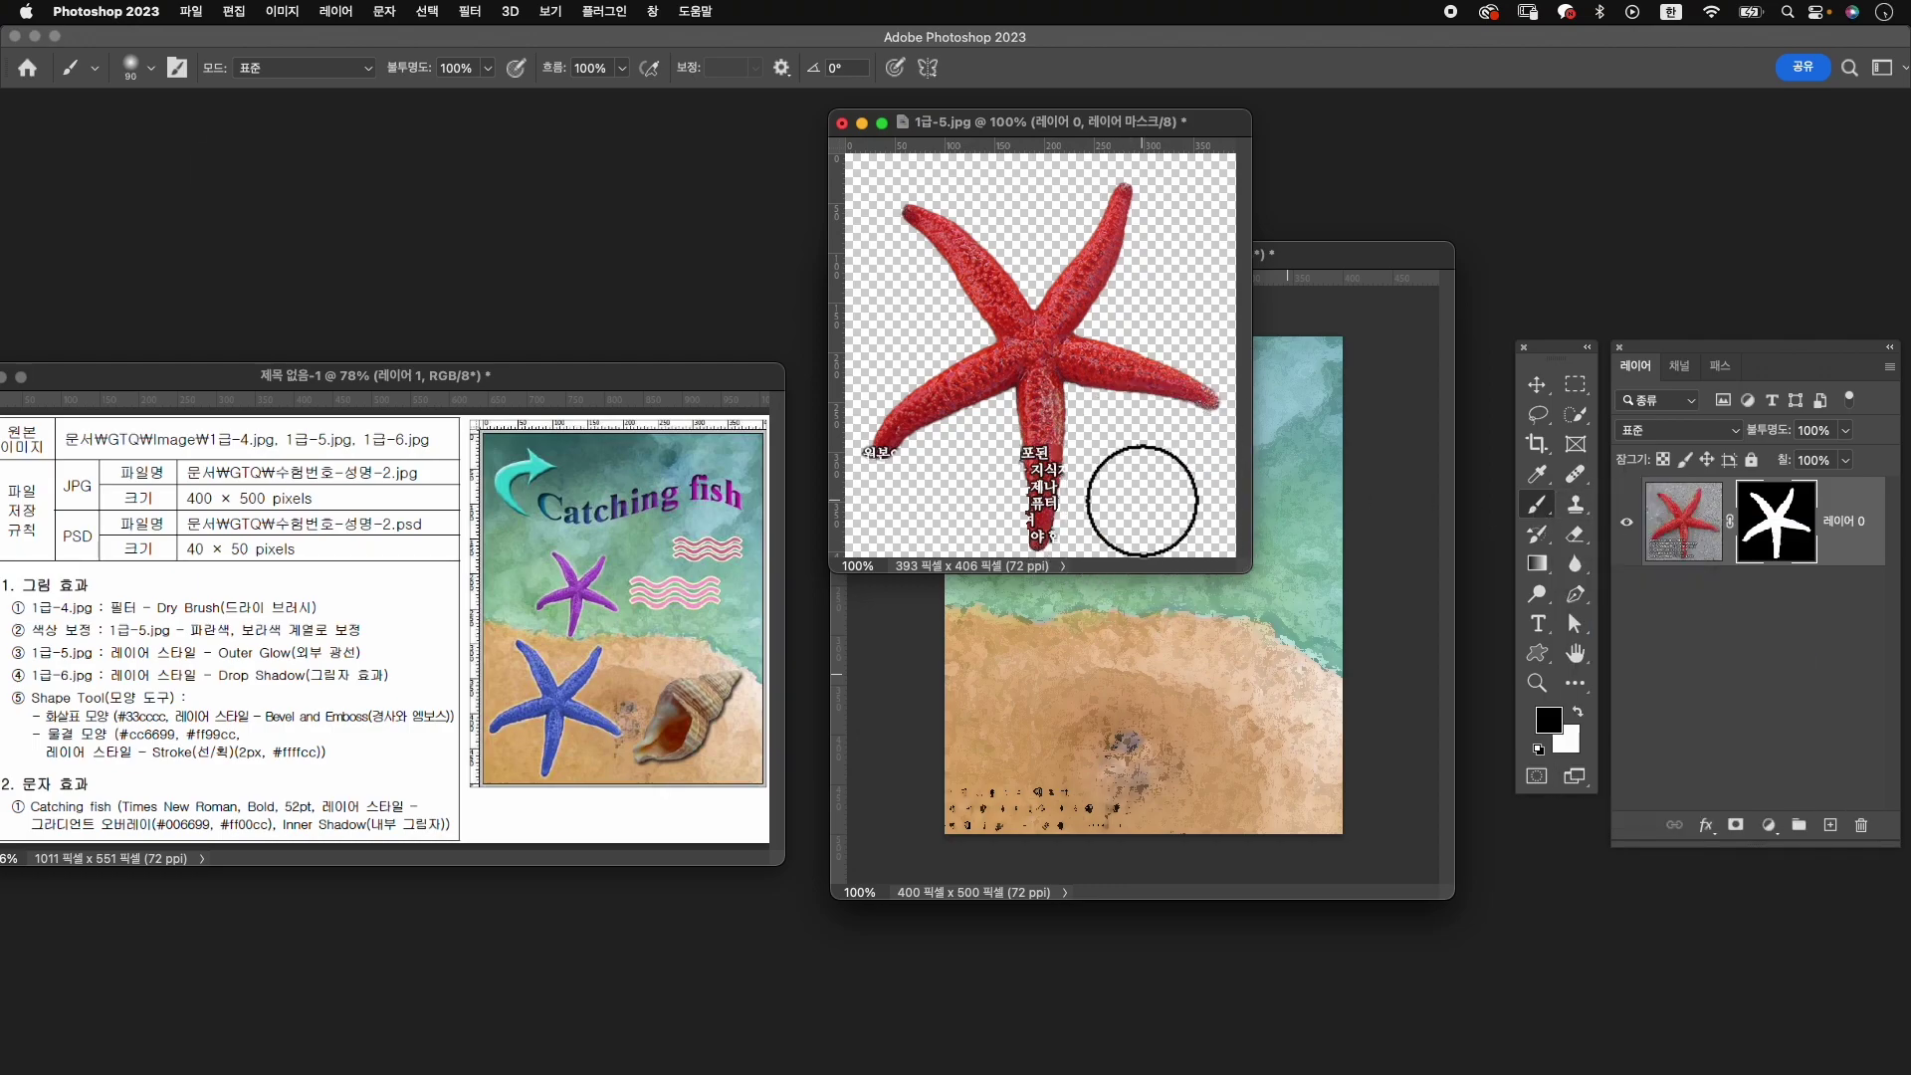
{"action": "key", "text": "bracketleft"}
{"action": "key", "text": "bracketleft"}
{"action": "key", "text": "bracketleft"}
{"action": "key", "text": "bracketleft"}
{"action": "key", "text": "bracketleft"}
{"action": "key", "text": "bracketleft"}
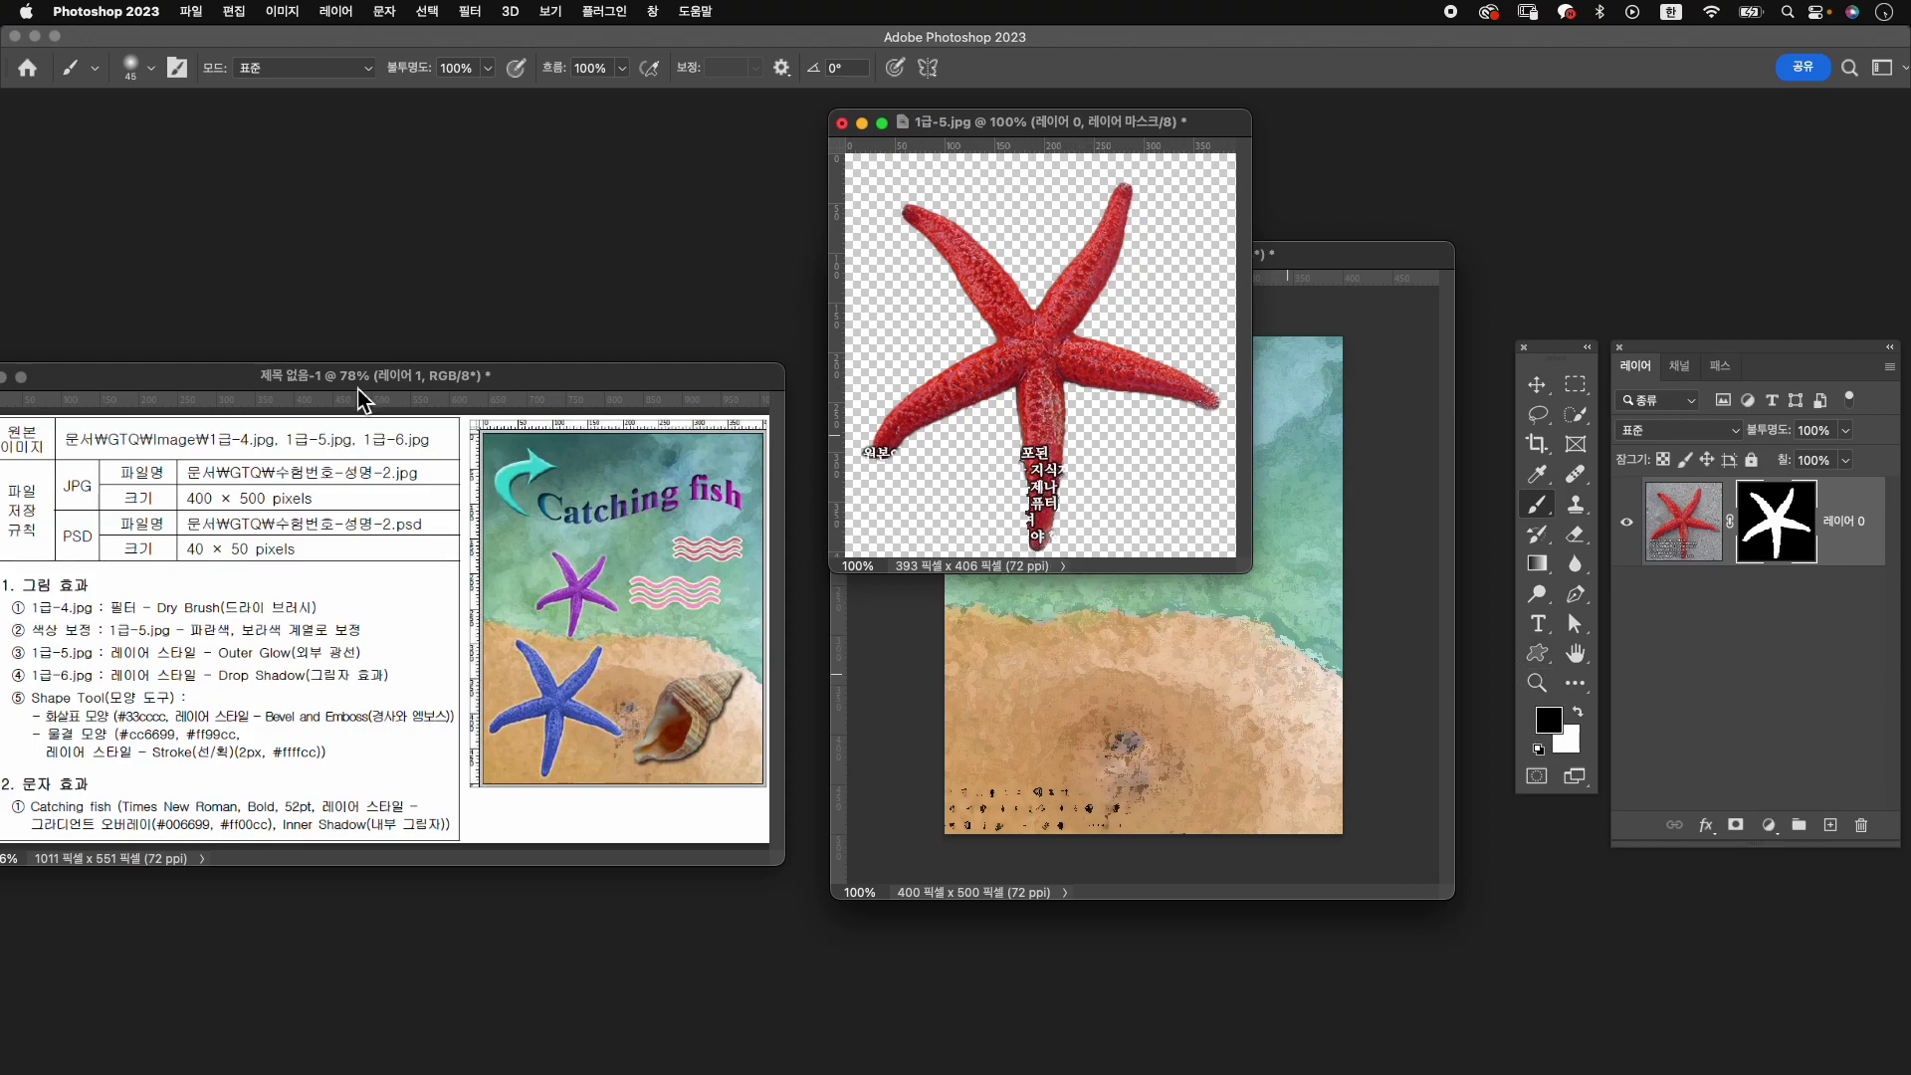
{"action": "left_click", "coordinate": [129, 68]}
{"action": "left_click", "coordinate": [184, 396]}
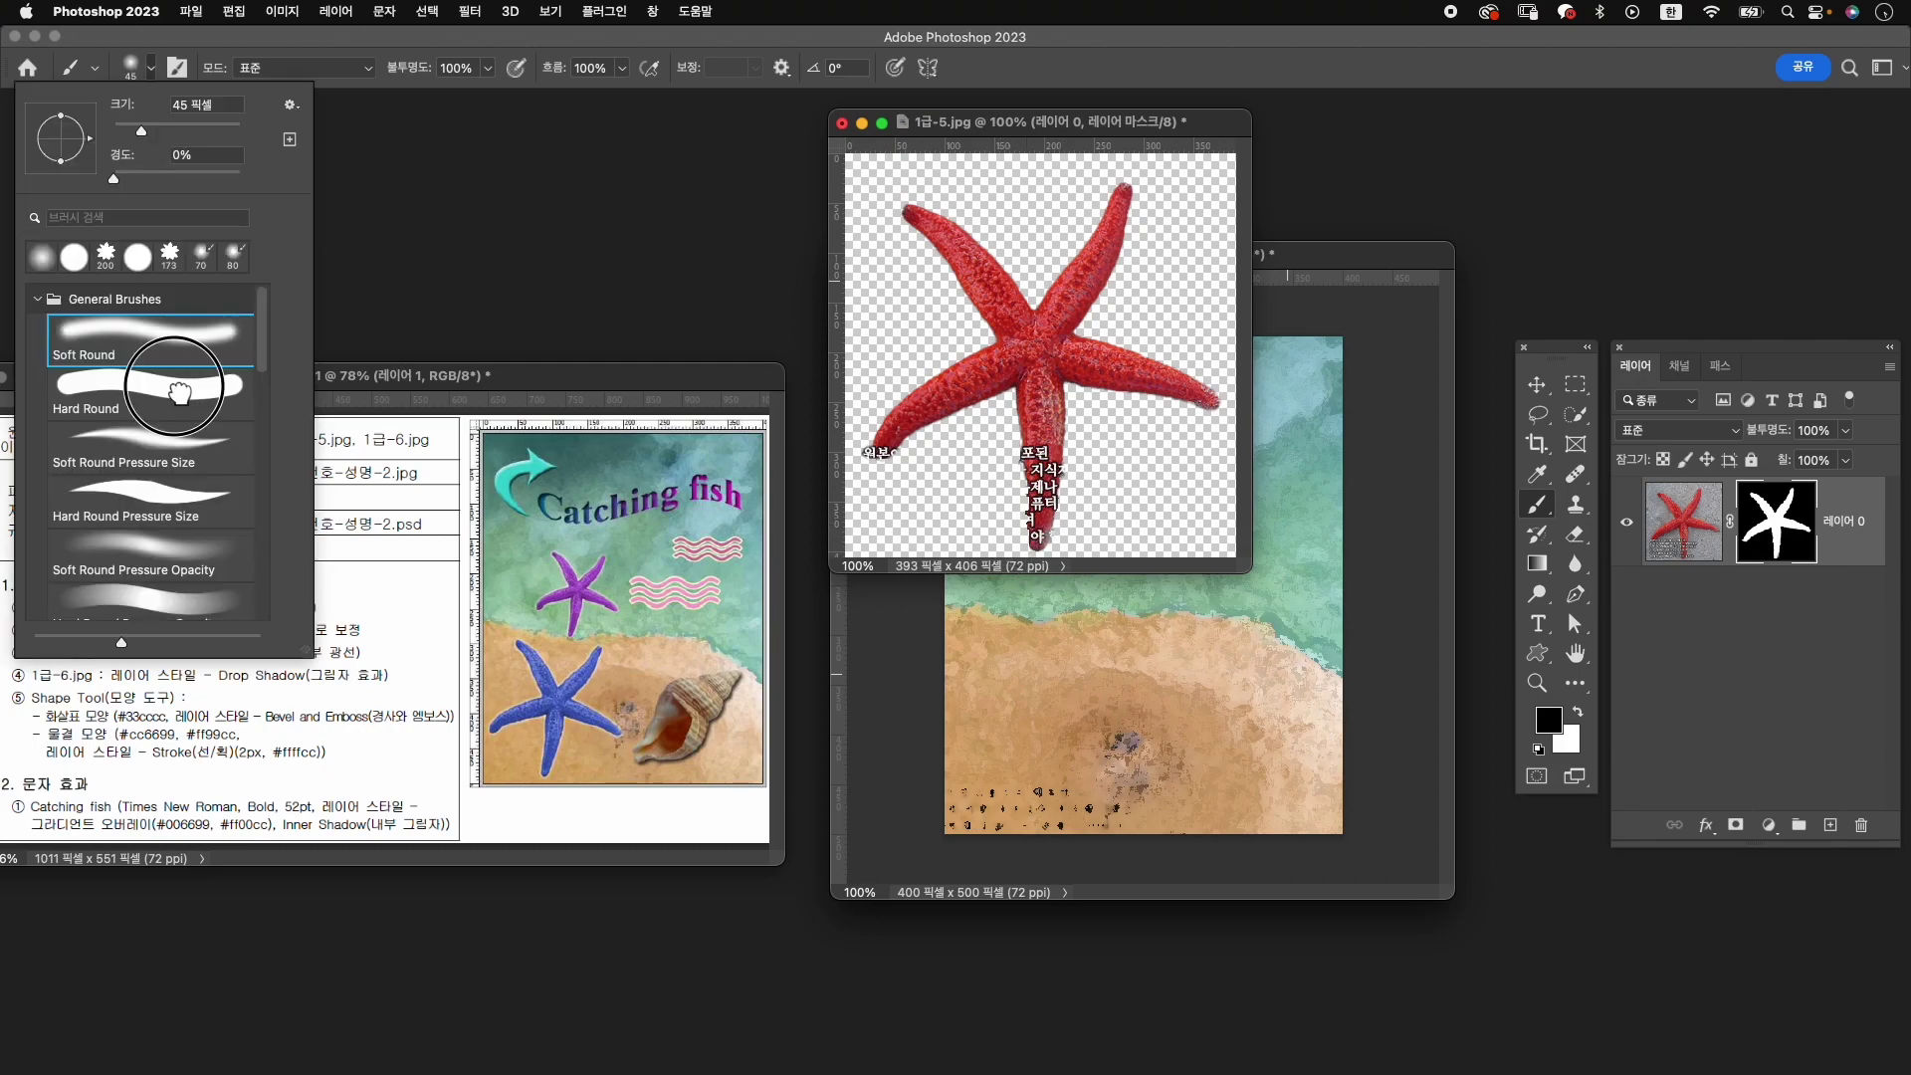
{"action": "left_click", "coordinate": [1080, 554]}
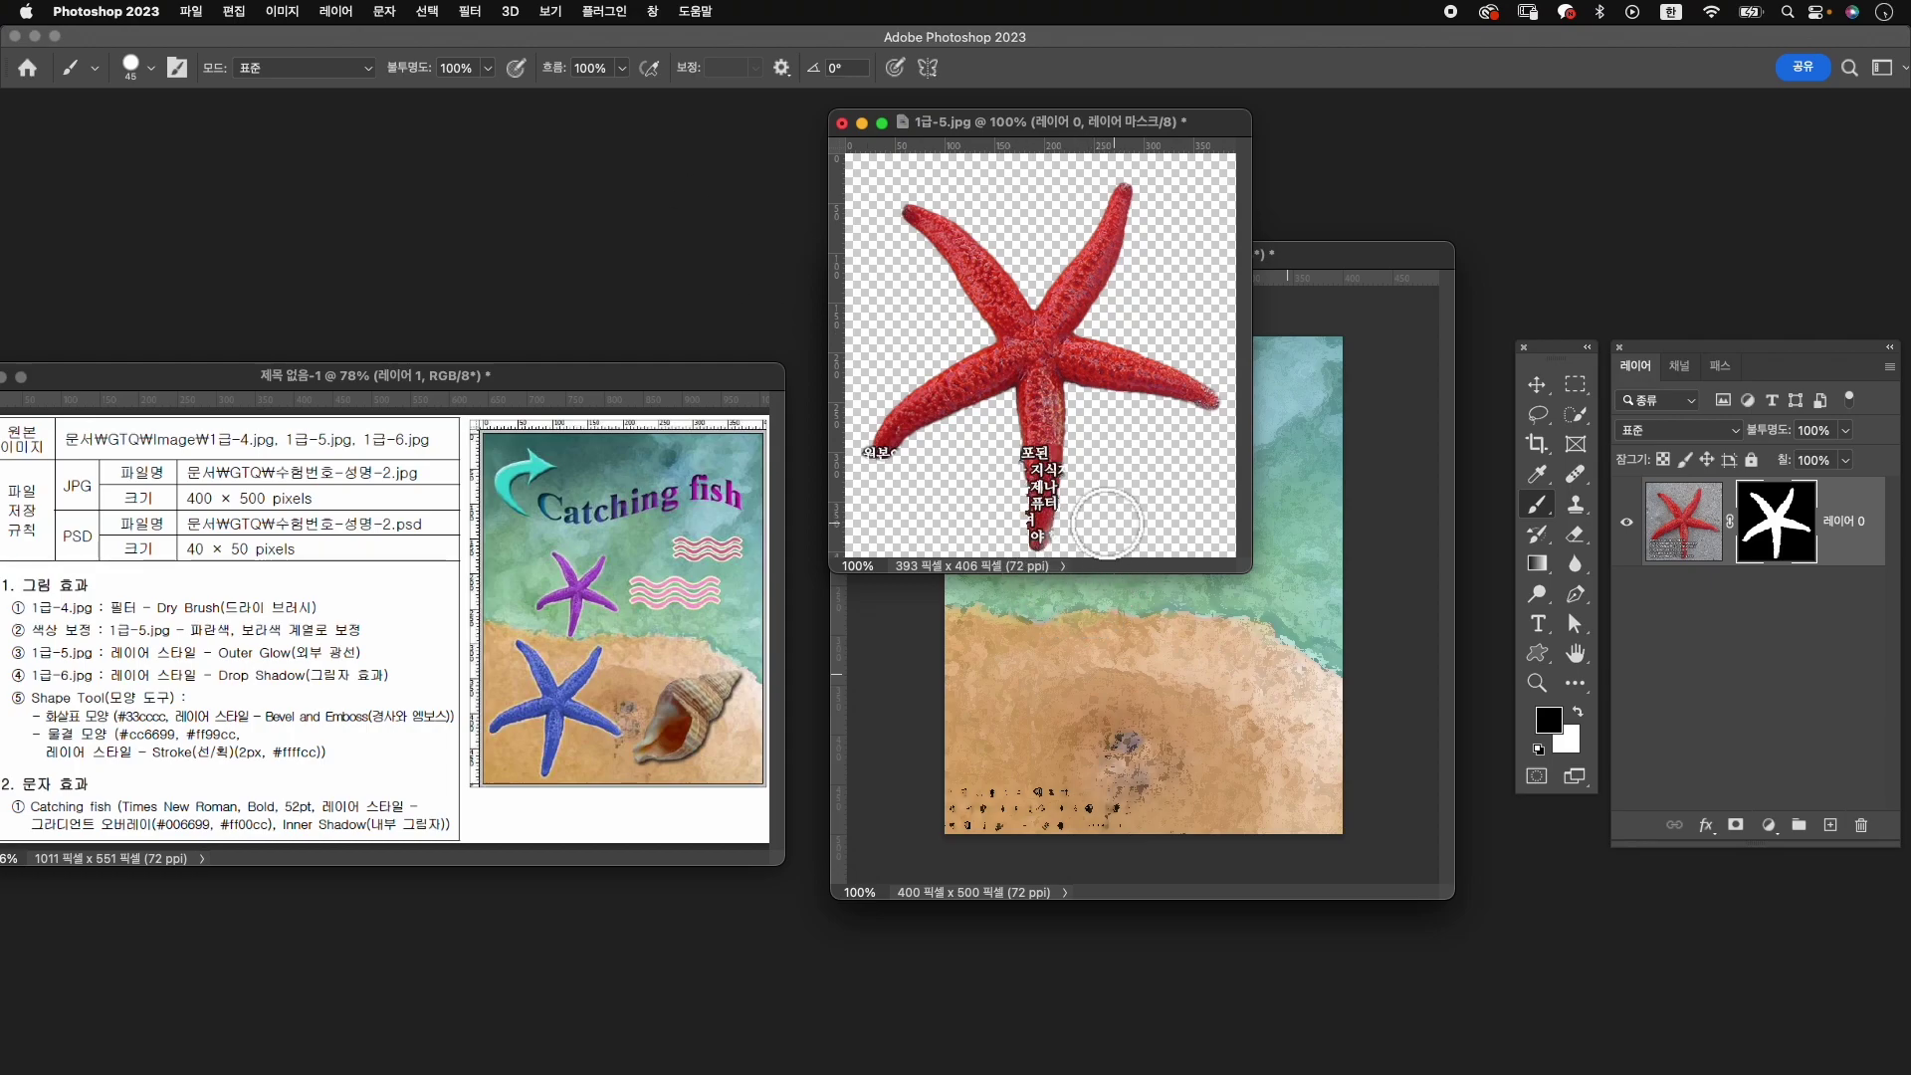
{"action": "key", "text": "bracketleft"}
{"action": "key", "text": "bracketleft"}
{"action": "key", "text": "bracketleft"}
Paint white to restore the lower leg tip, black to hide leftover text.
{"action": "key", "text": "x"}
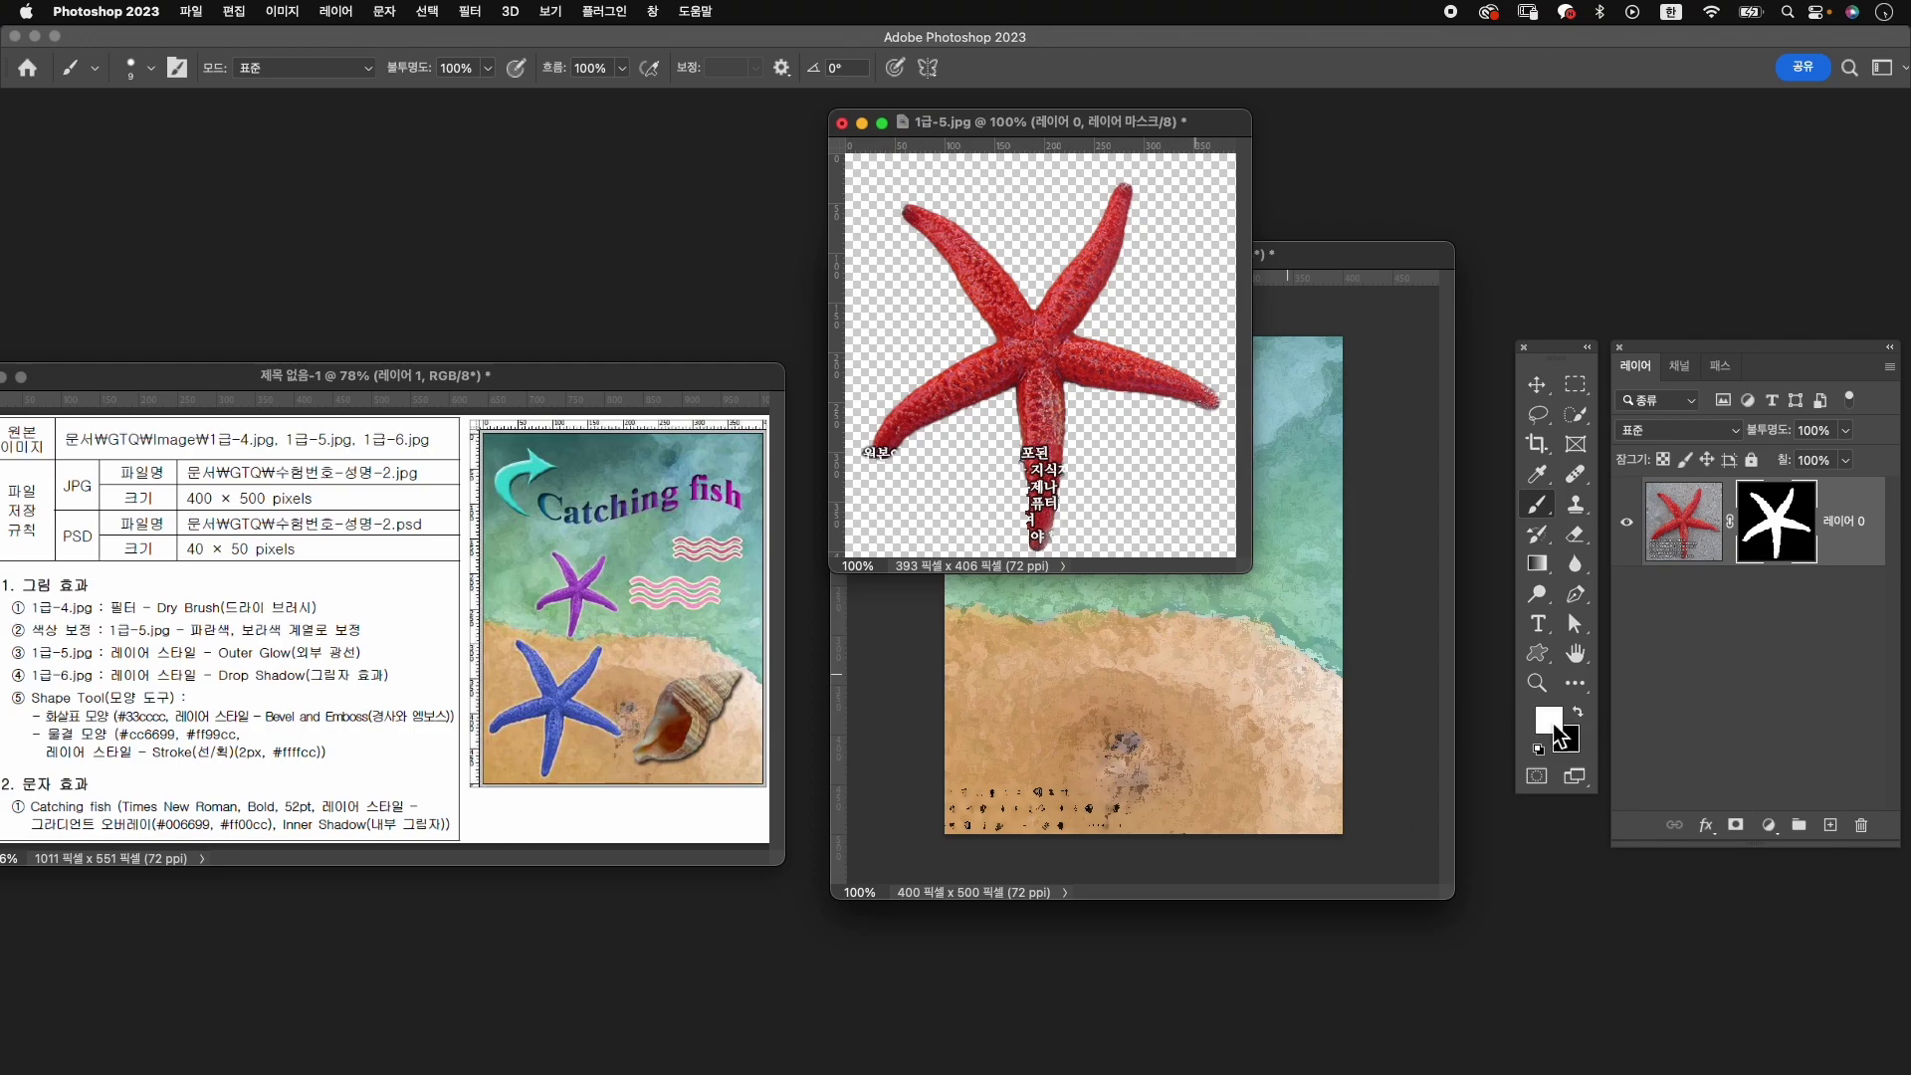
{"action": "mouse_move", "coordinate": [1044, 494]}
{"action": "left_mouse_down"}
{"action": "mouse_move", "coordinate": [1047, 526]}
{"action": "mouse_move", "coordinate": [1046, 503]}
{"action": "left_mouse_up"}
{"action": "key", "text": "x"}
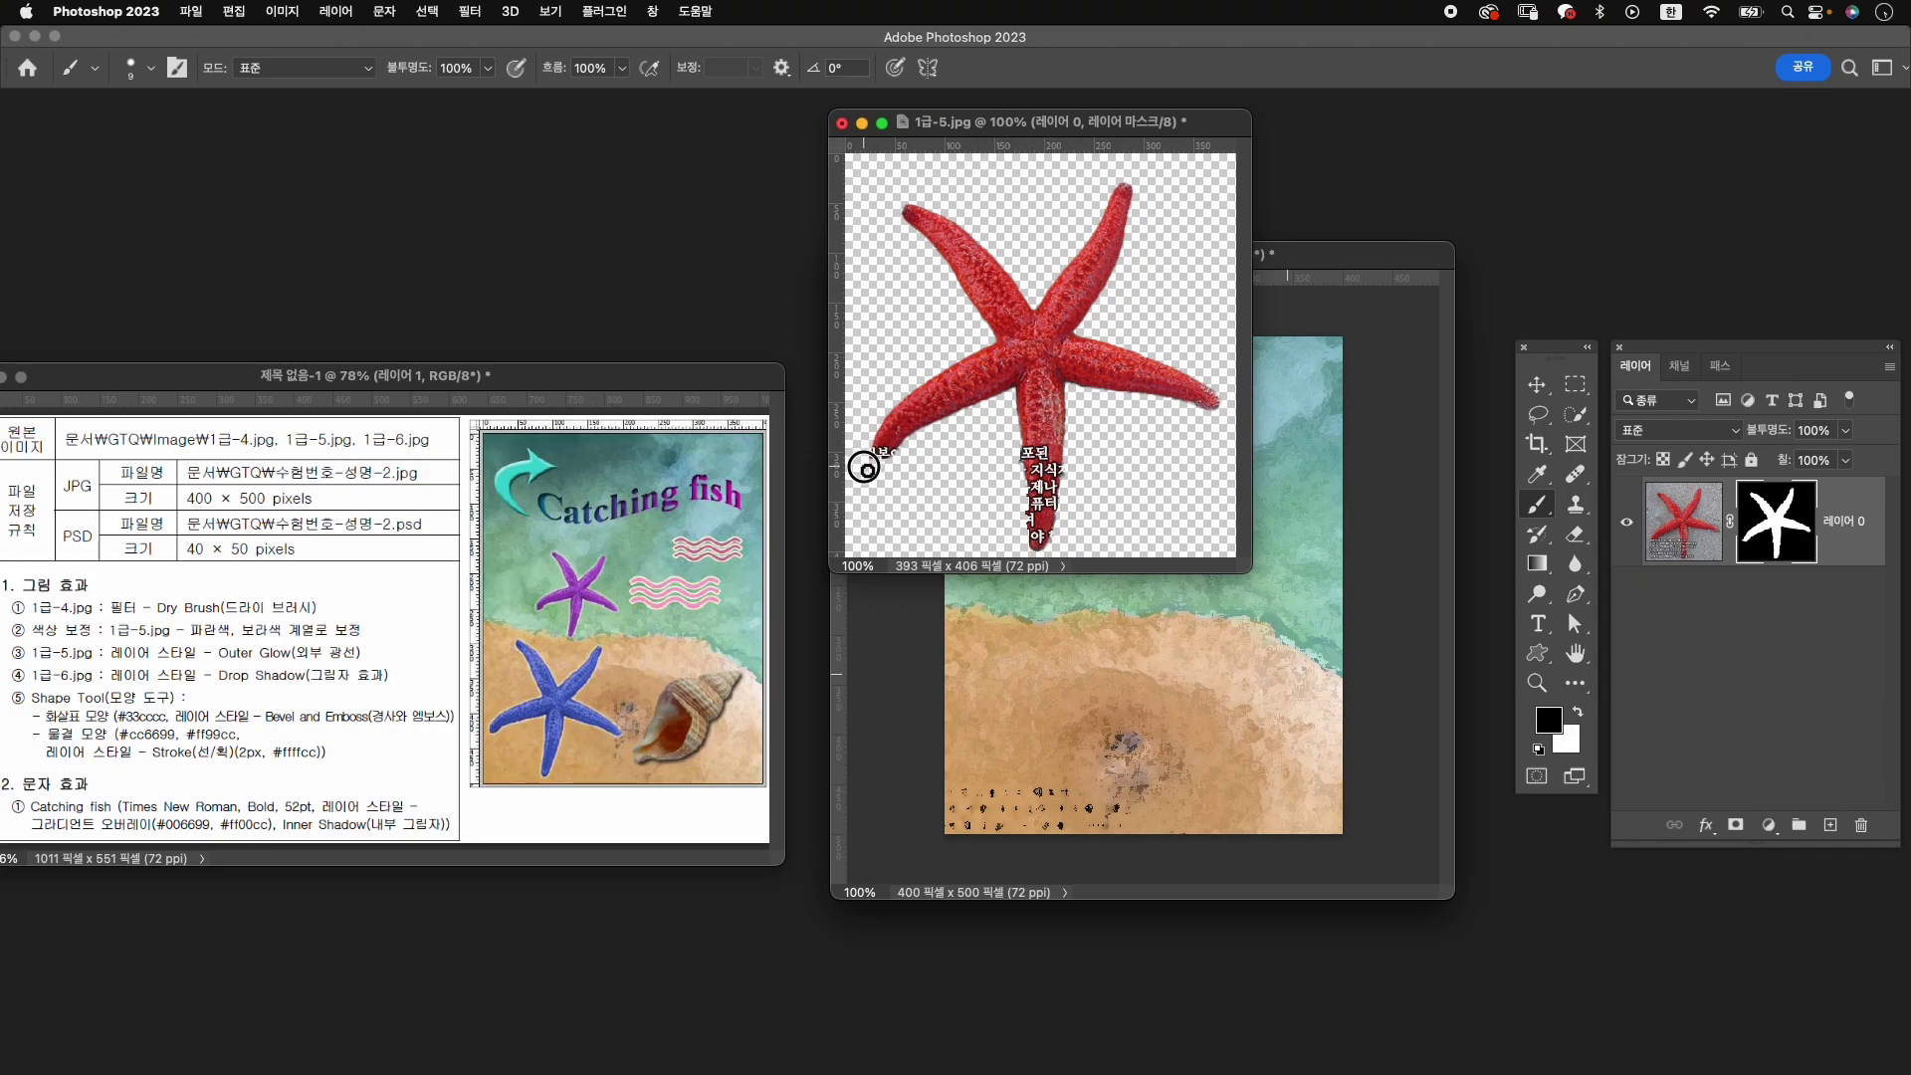
{"action": "left_click_drag", "start_coordinate": [874, 470], "coordinate": [875, 464]}
Move the starfish into the composite and scale it to about half size, tilted slightly on the lower-left sand.
{"action": "key", "text": "v"}
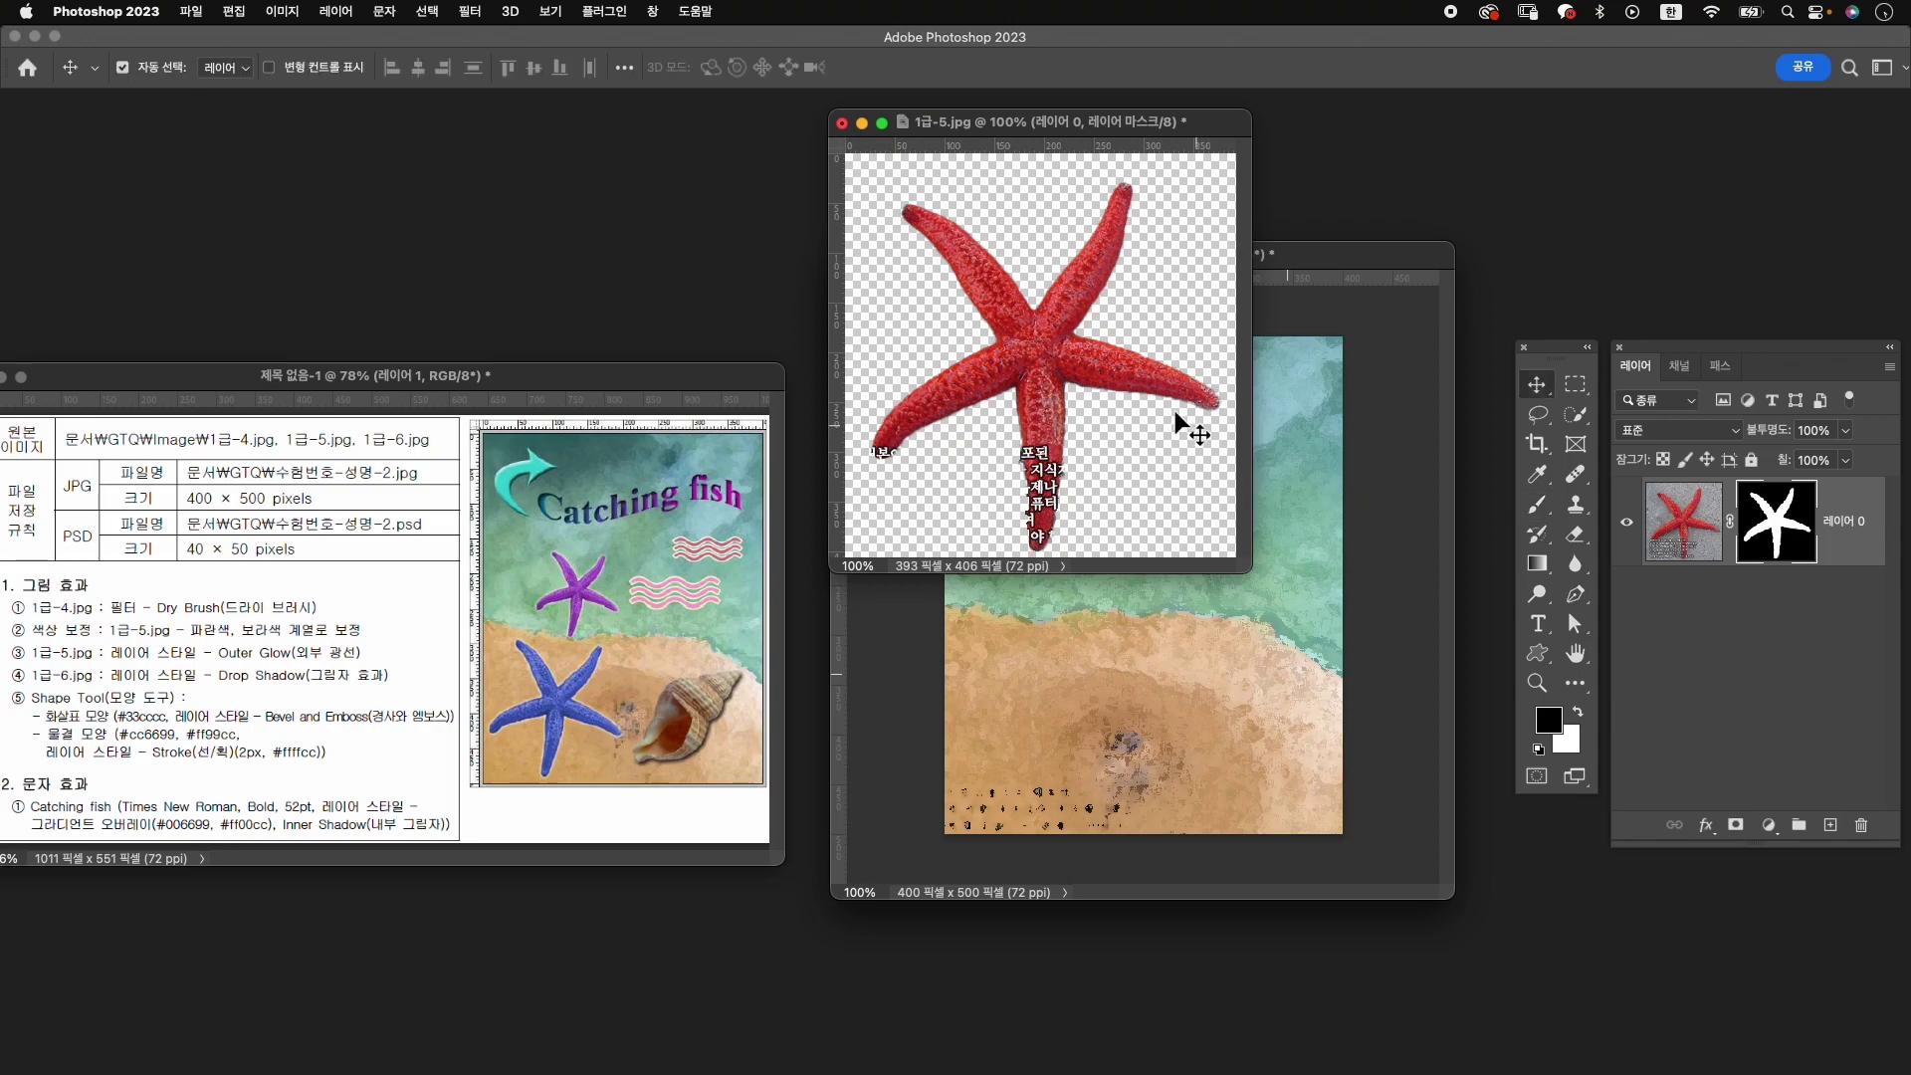
{"action": "mouse_move", "coordinate": [1071, 353]}
{"action": "left_mouse_down"}
{"action": "mouse_move", "coordinate": [1097, 714]}
{"action": "mouse_move", "coordinate": [1089, 626]}
{"action": "left_mouse_up"}
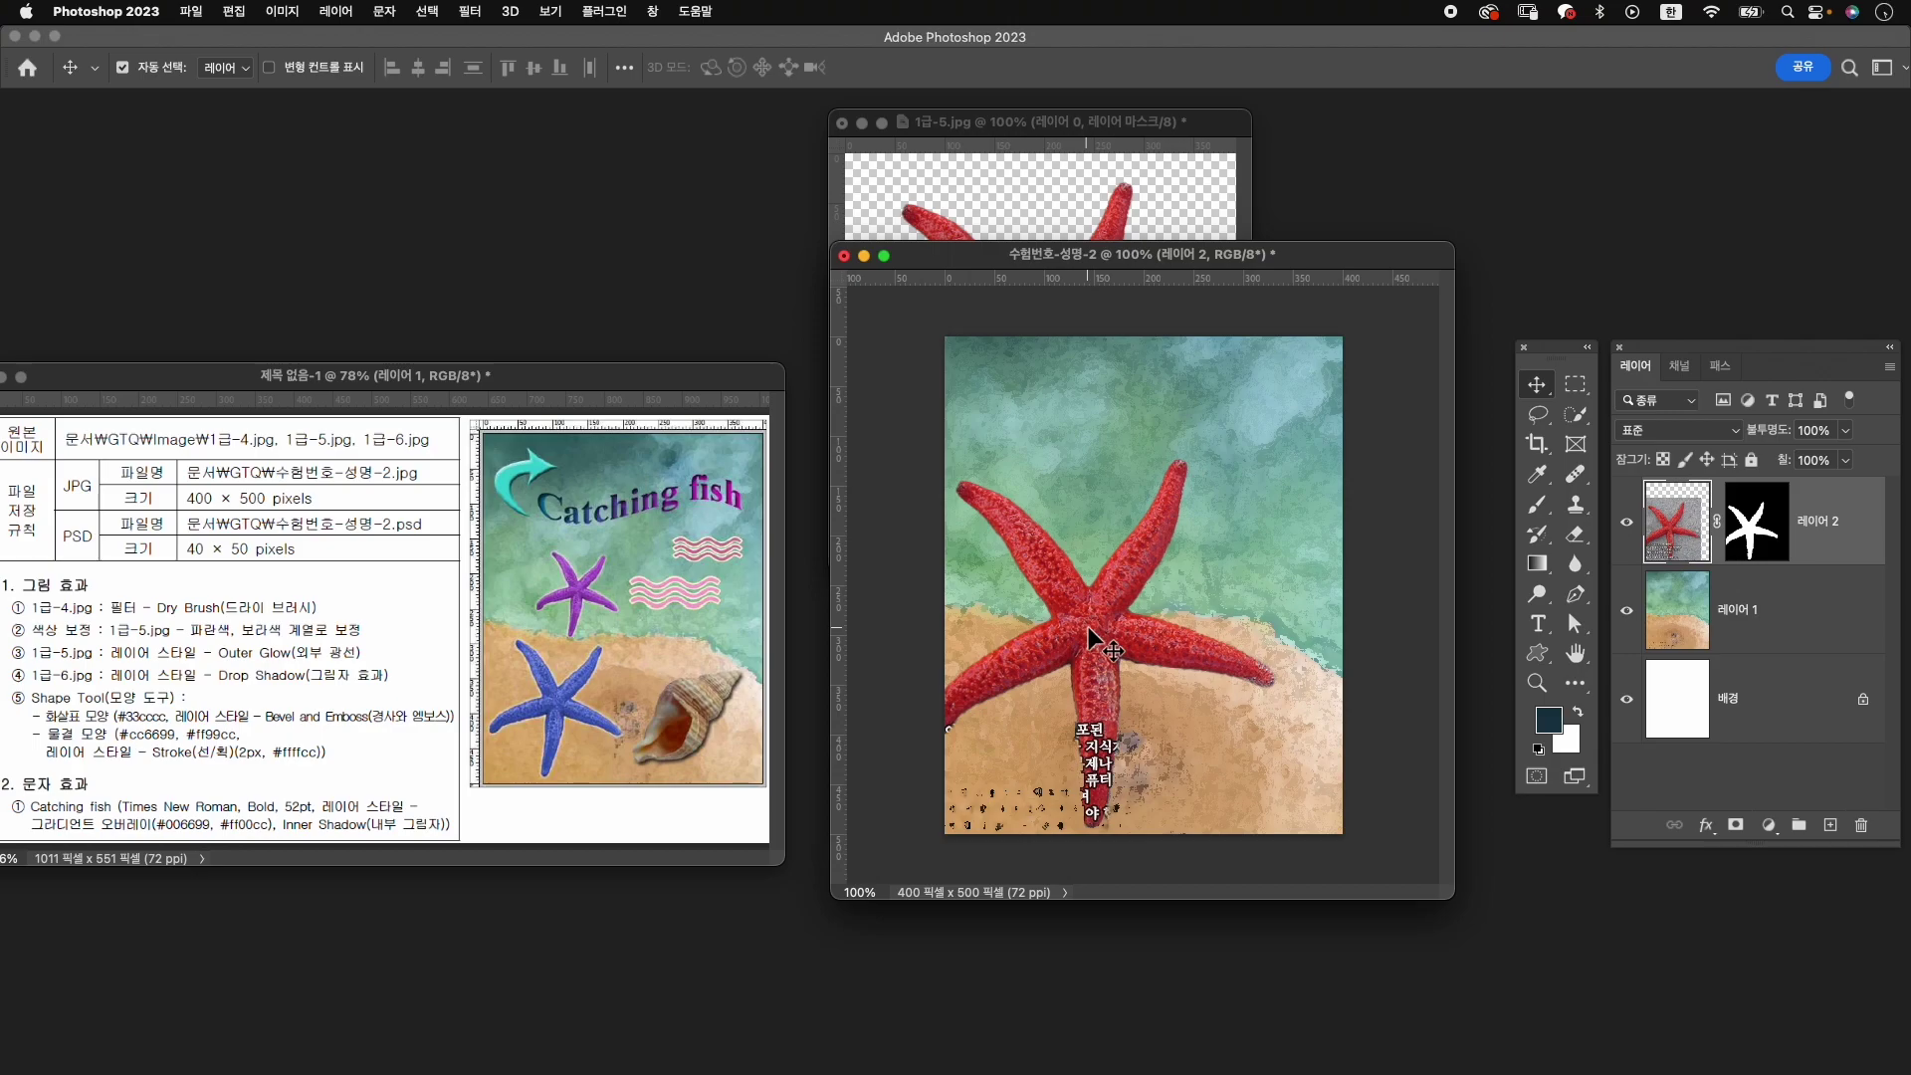
{"action": "key", "text": "ctrl+t"}
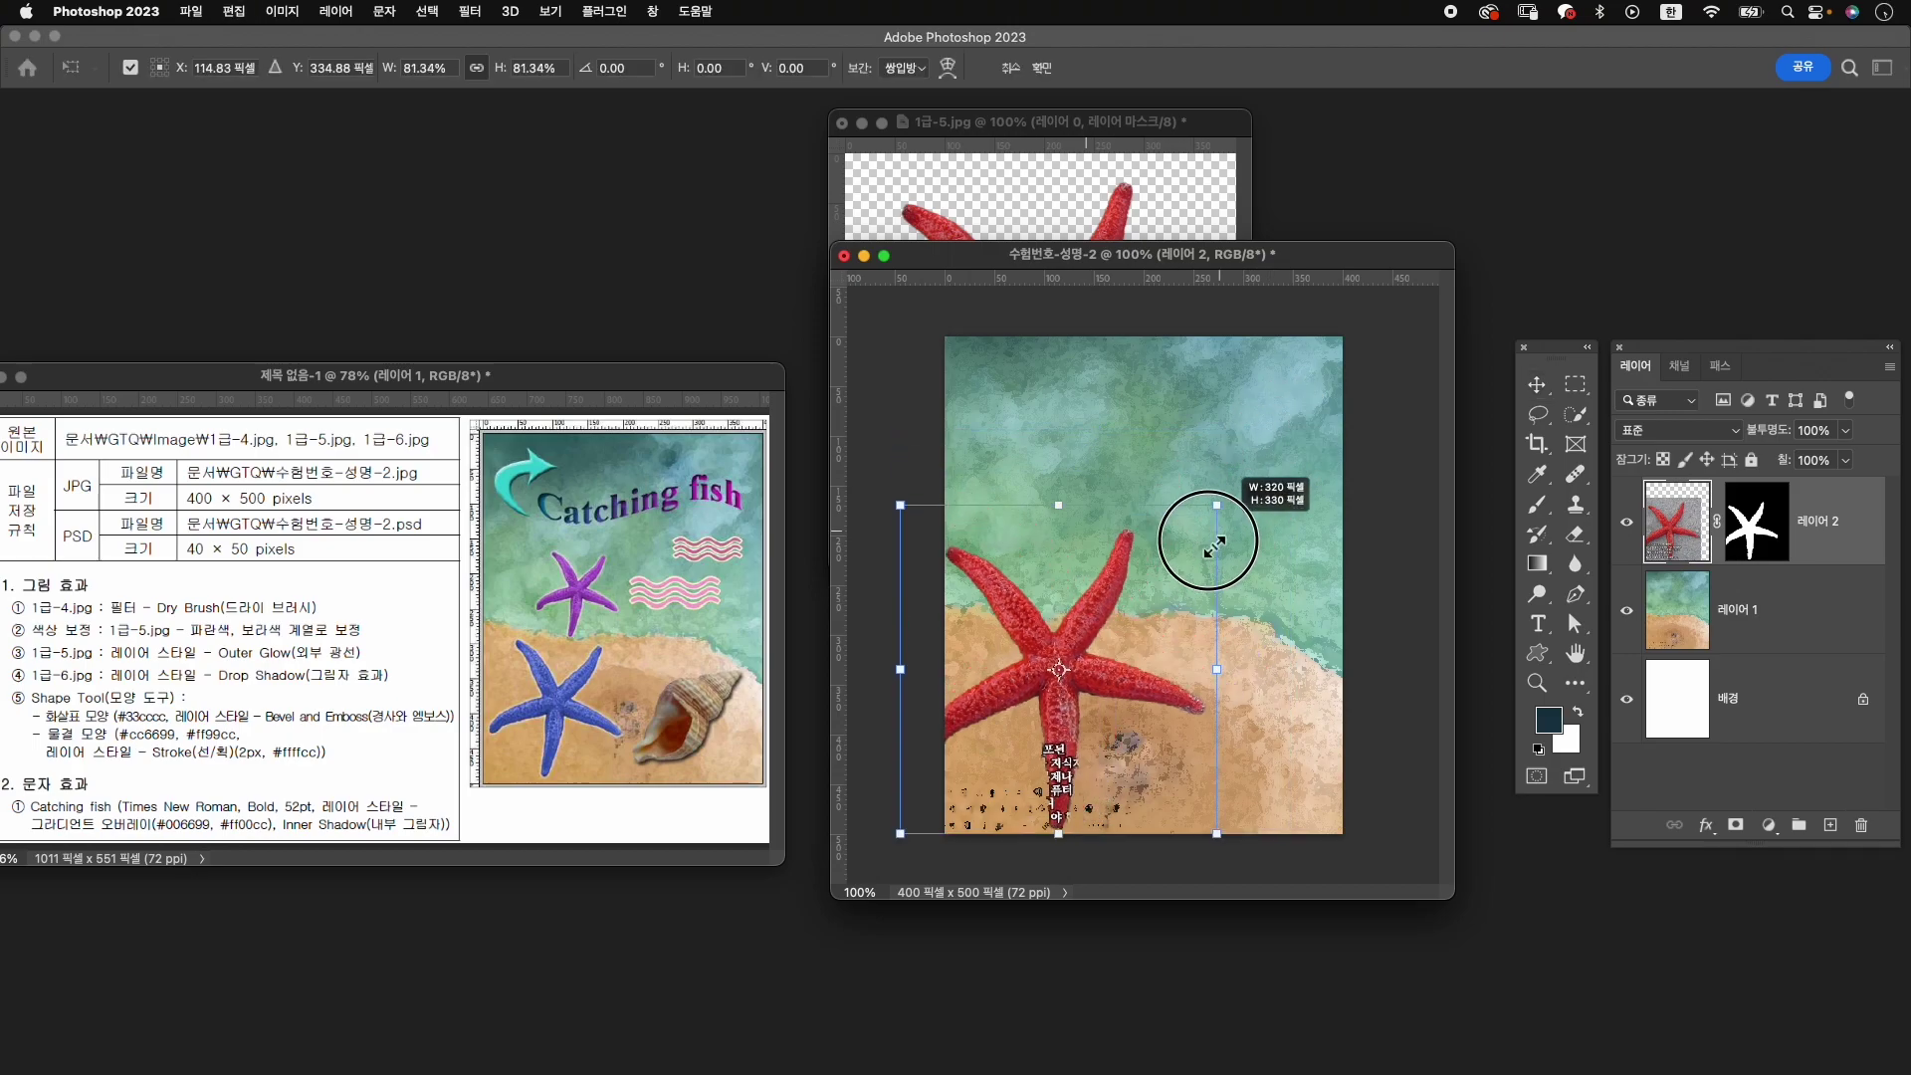
{"action": "left_click_drag", "start_coordinate": [1282, 436], "coordinate": [1116, 610]}
{"action": "left_click_drag", "start_coordinate": [1042, 682], "coordinate": [1100, 666]}
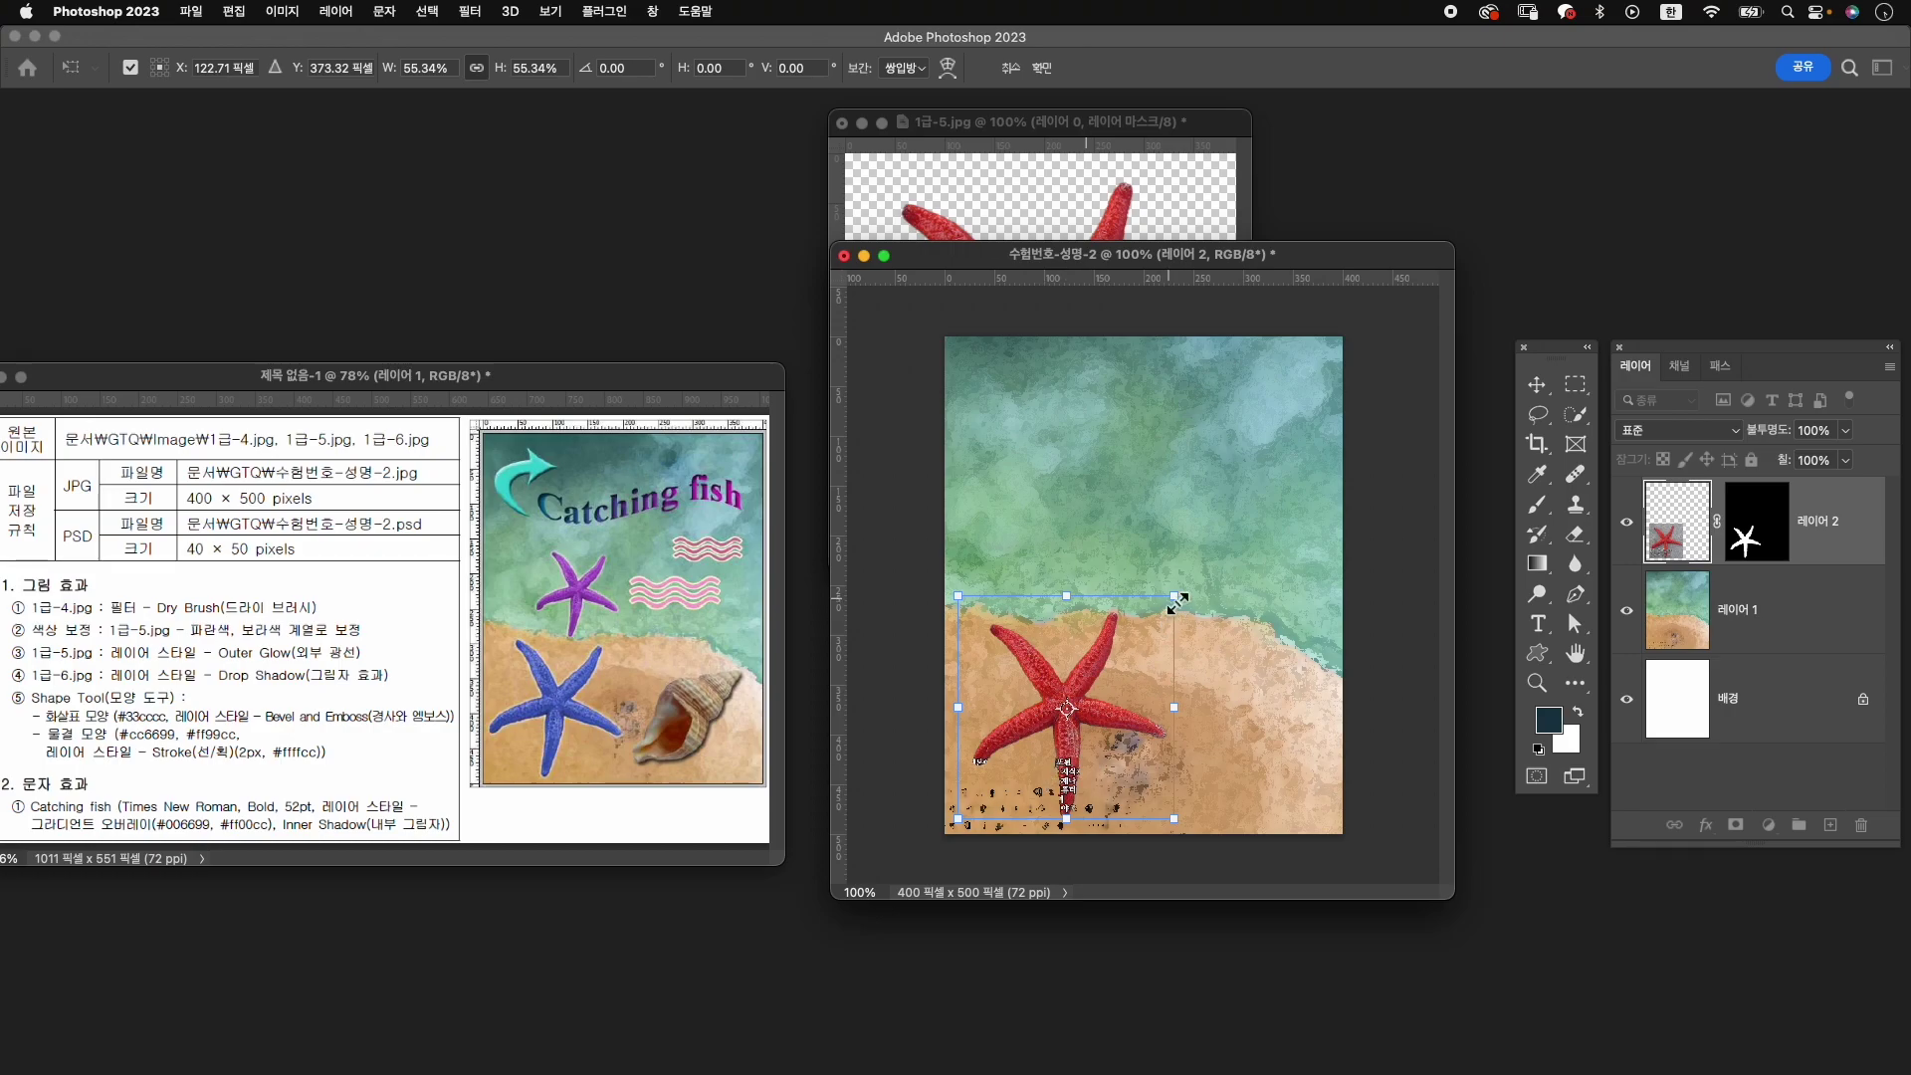
{"action": "left_click_drag", "start_coordinate": [1175, 596], "coordinate": [1156, 630]}
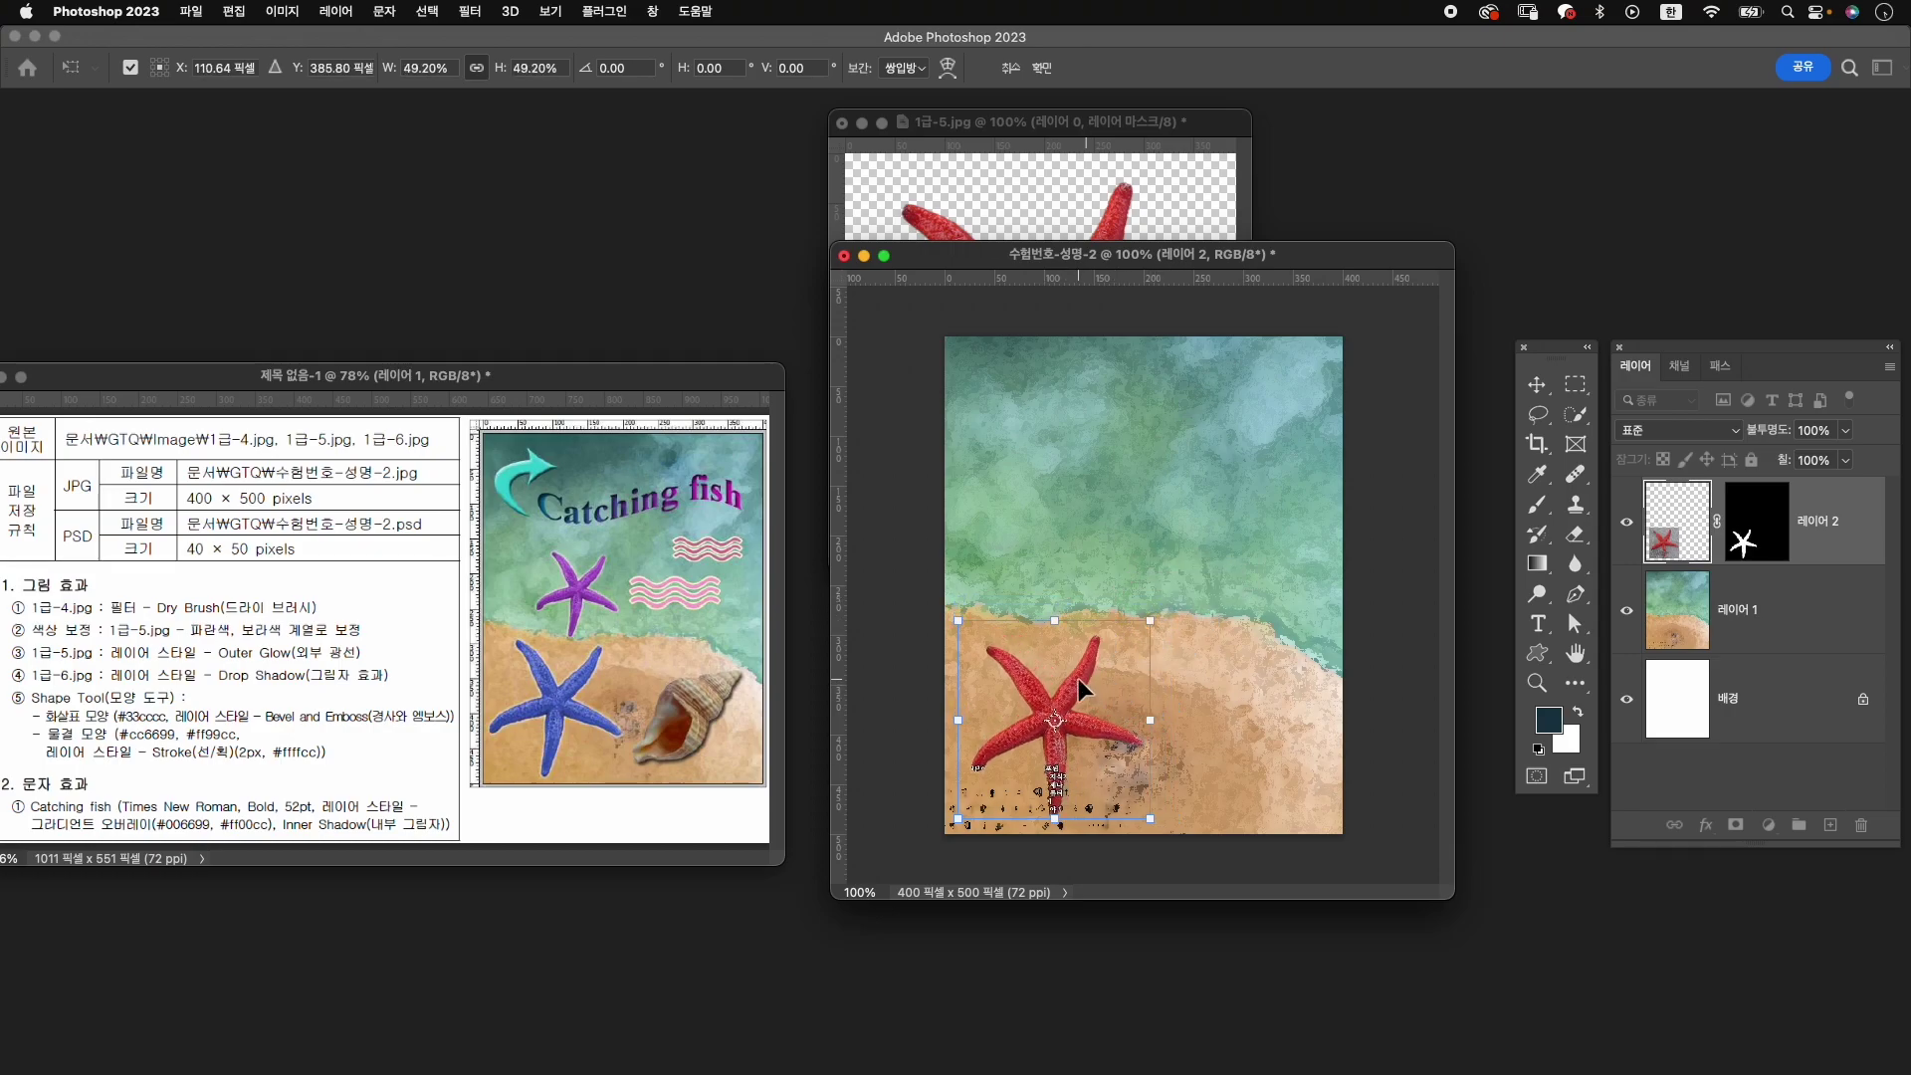
{"action": "left_click_drag", "start_coordinate": [1078, 680], "coordinate": [1072, 673]}
{"action": "left_click_drag", "start_coordinate": [1159, 609], "coordinate": [1192, 669]}
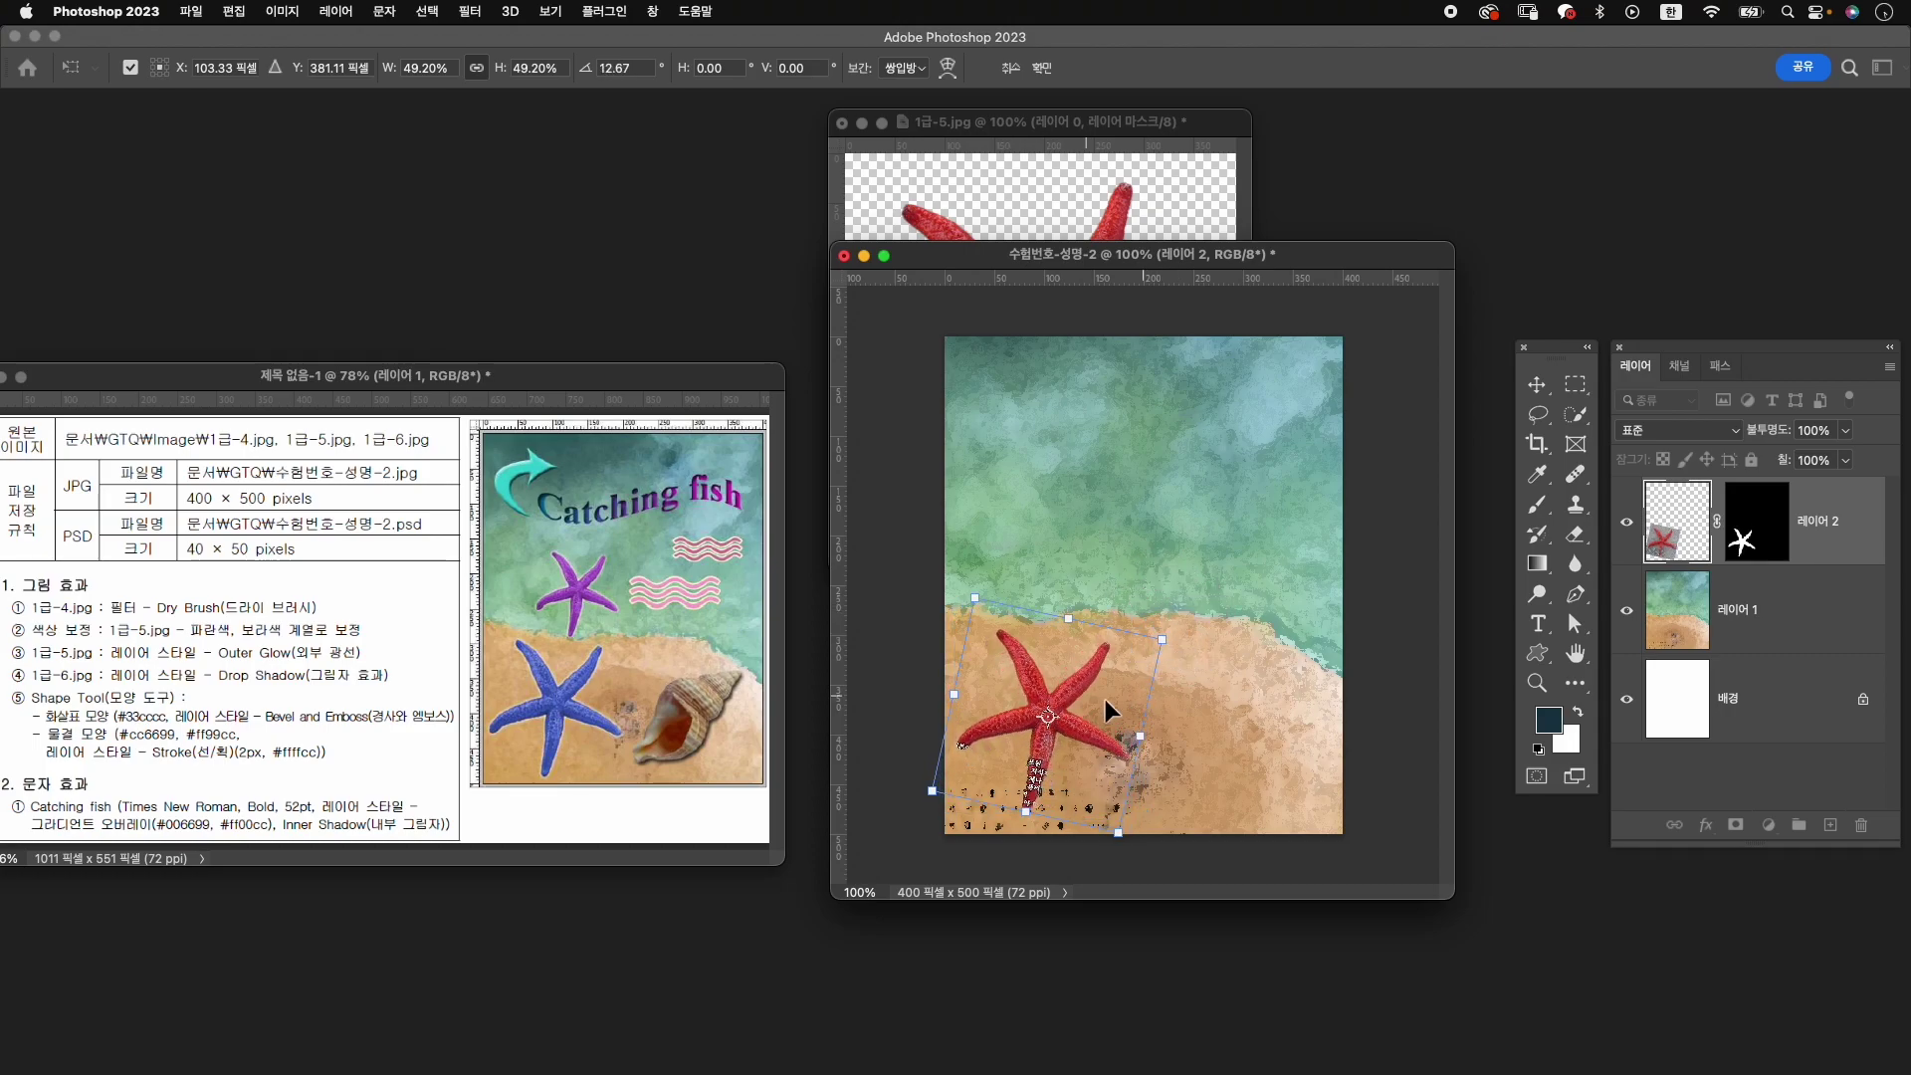
{"action": "key", "text": "Down"}
{"action": "key", "text": "Down"}
{"action": "key", "text": "Down"}
{"action": "key", "text": "Down"}
{"action": "key", "text": "Down"}
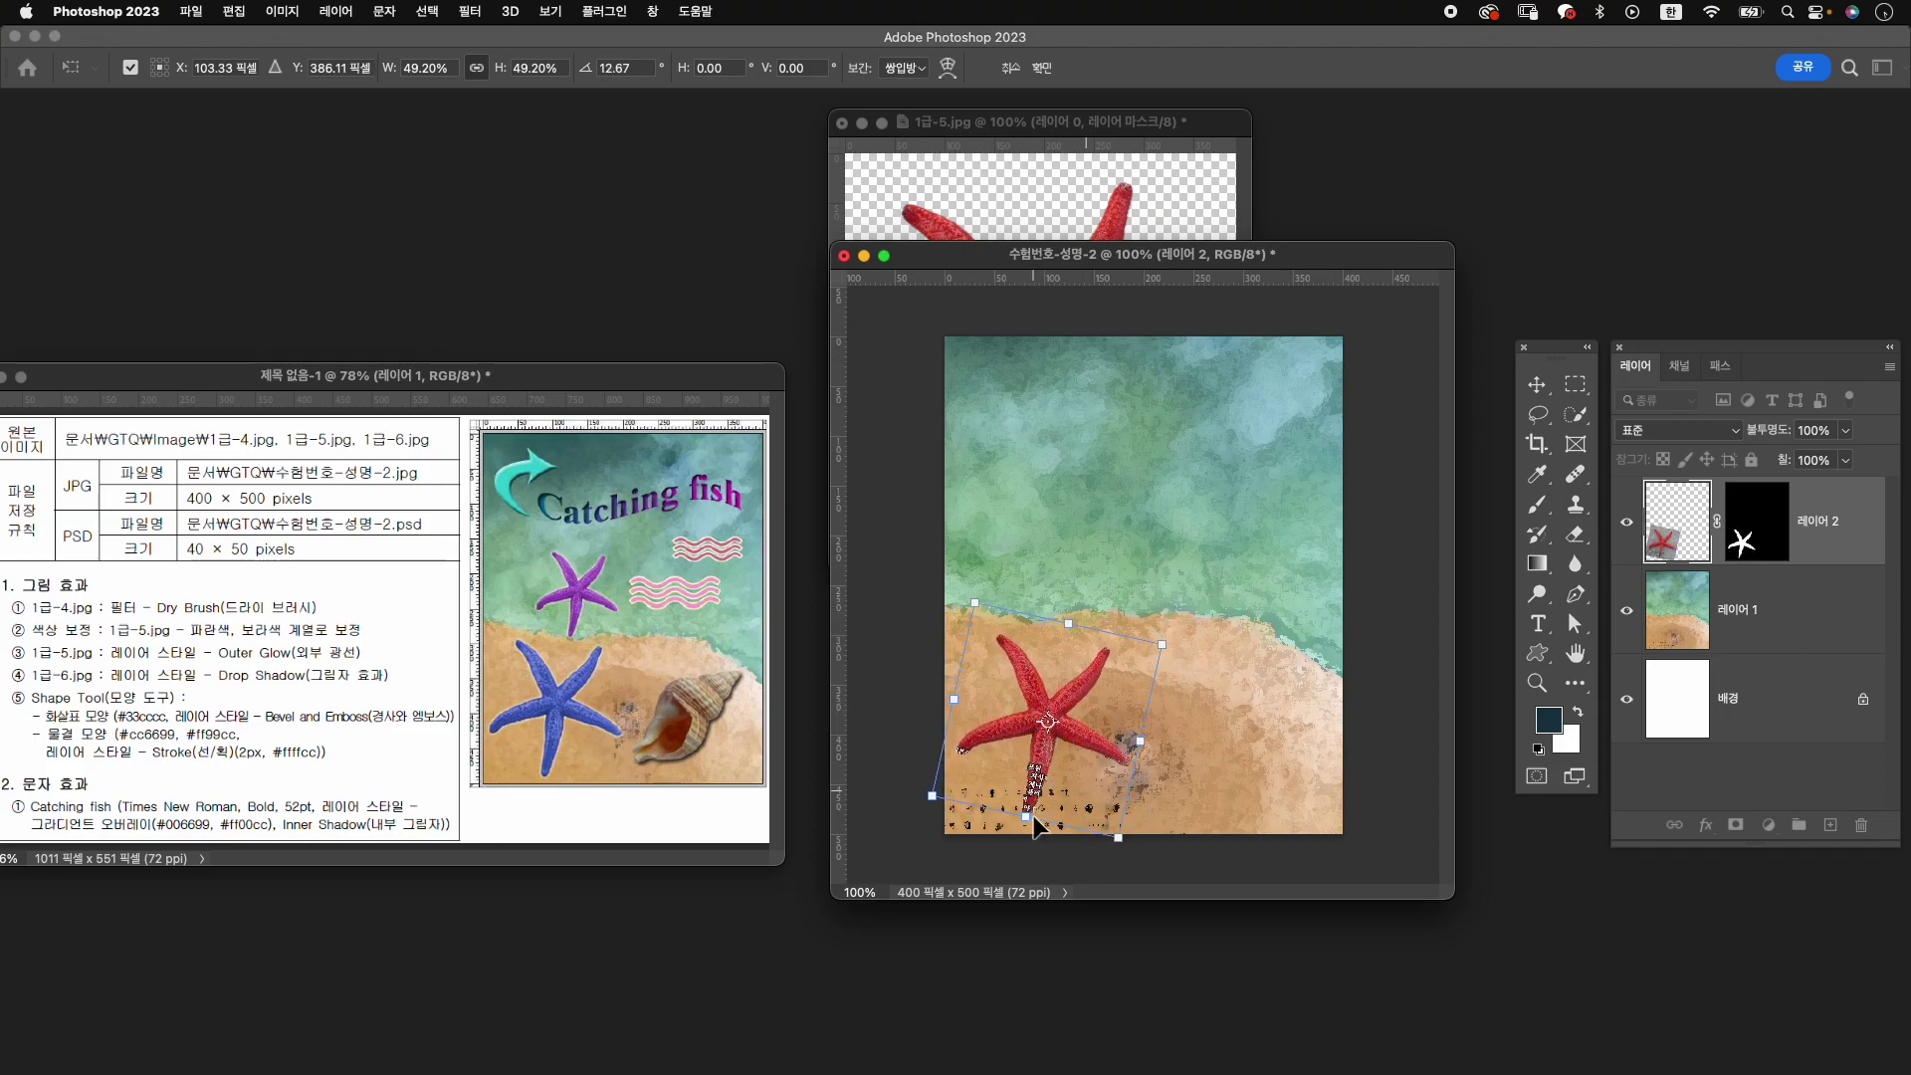
{"action": "left_click_drag", "start_coordinate": [931, 796], "coordinate": [926, 808]}
{"action": "left_click_drag", "start_coordinate": [1214, 652], "coordinate": [1212, 645]}
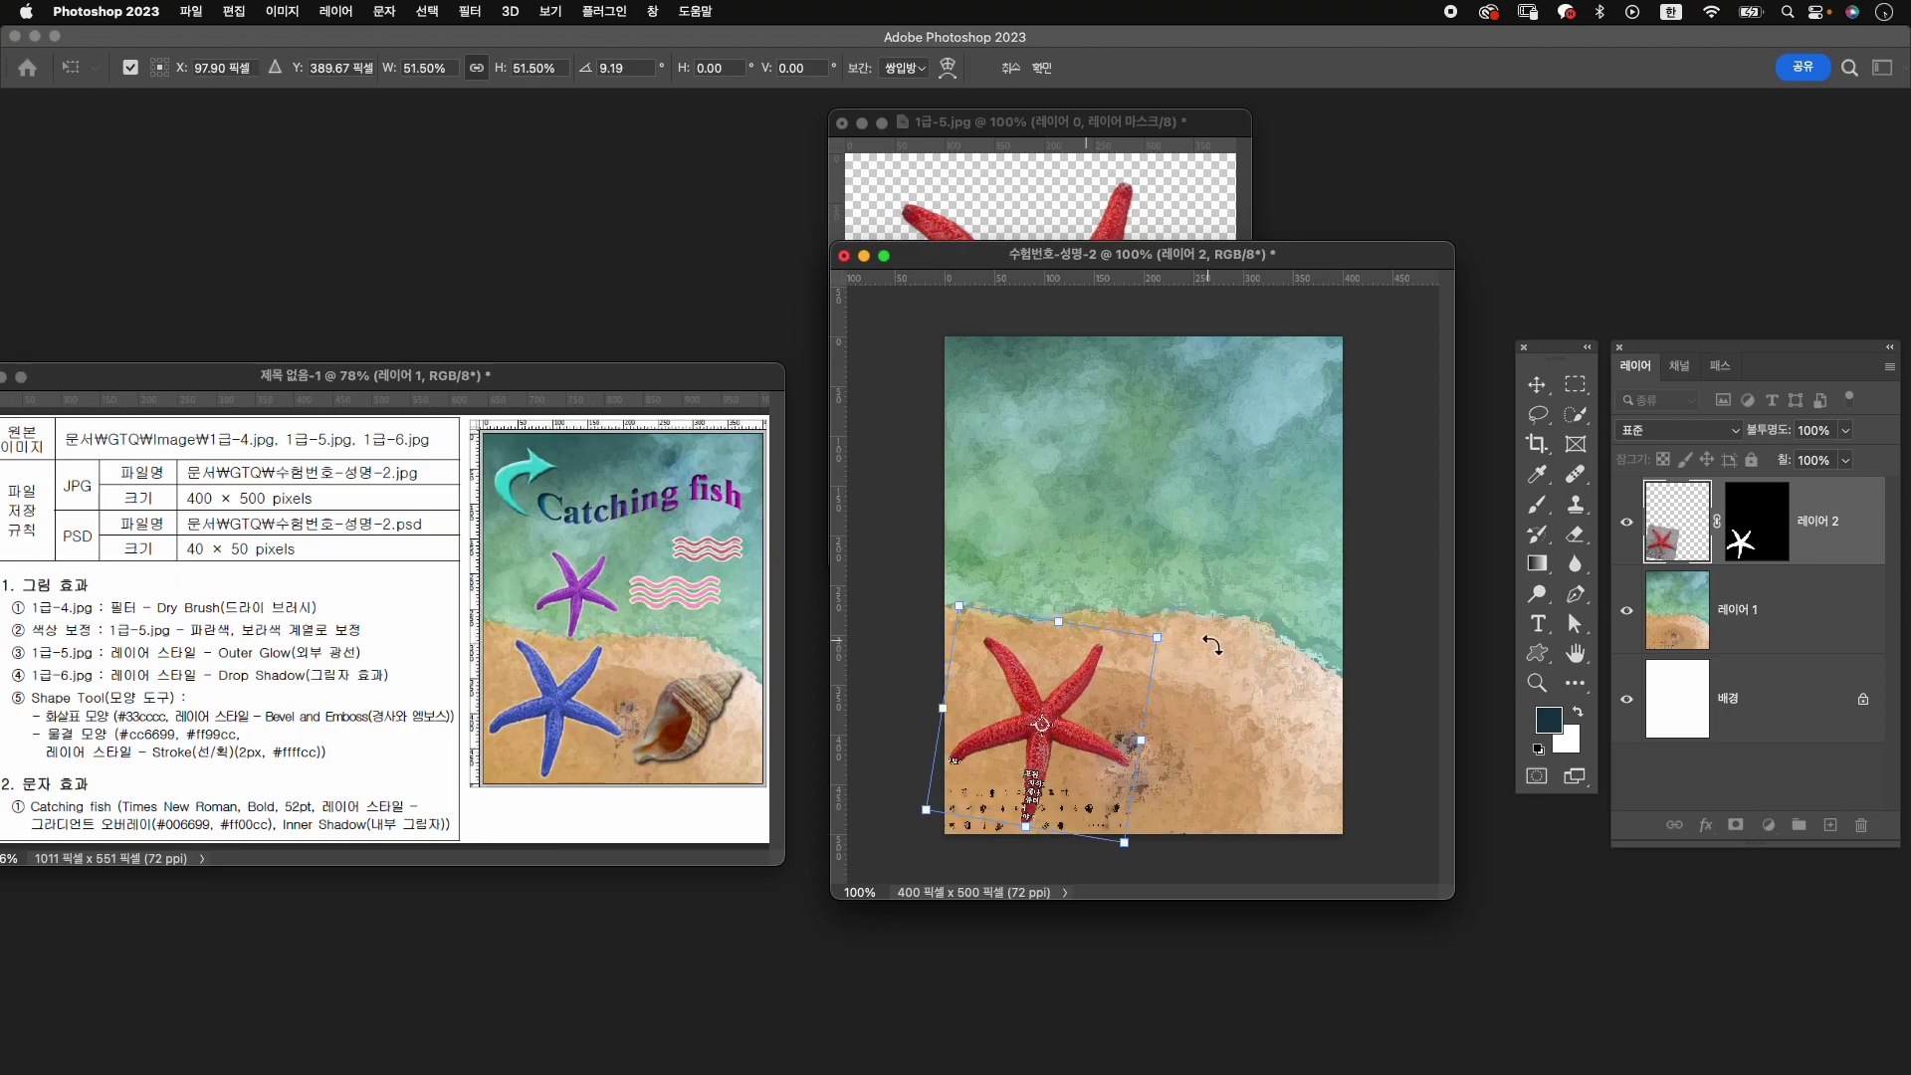
{"action": "key", "text": "Return"}
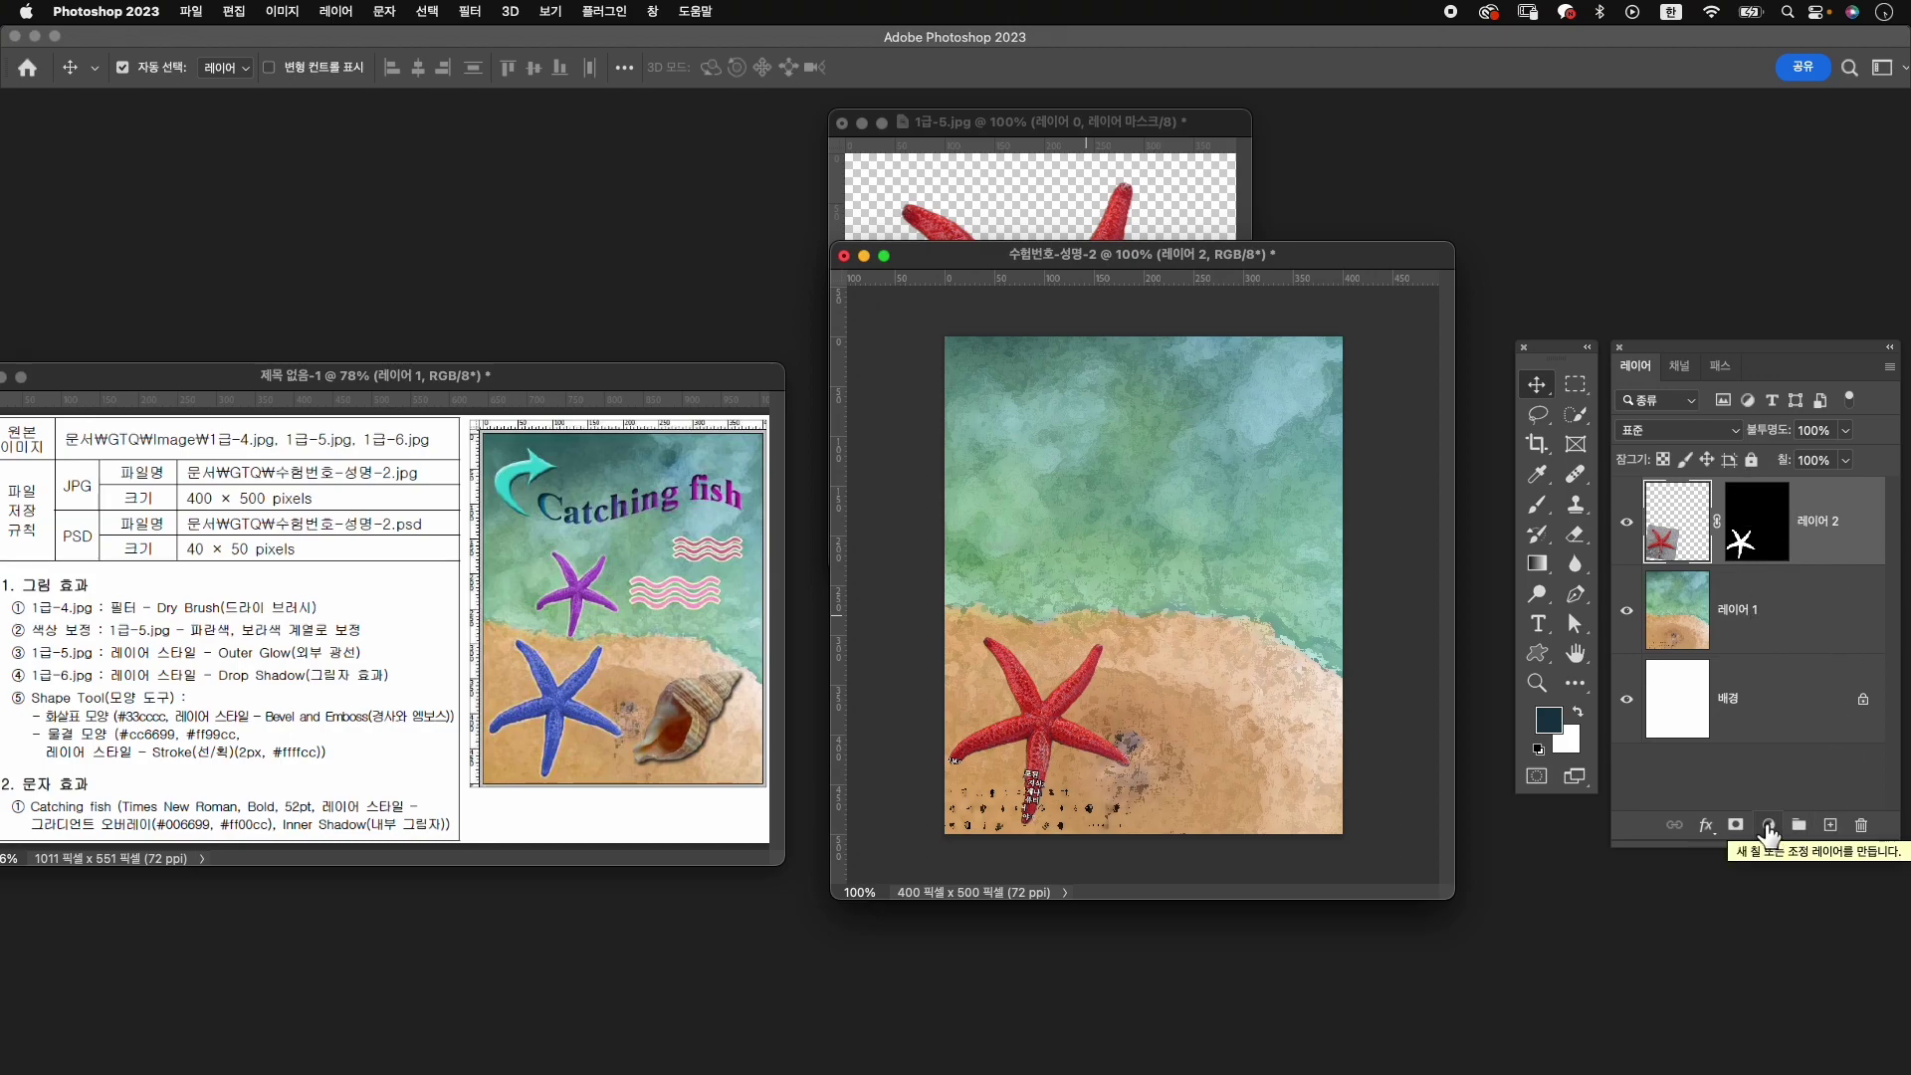
Add a colorized Hue/Saturation adjustment at hue 240, clipped so only the starfish turns blue.
{"action": "left_click", "coordinate": [1769, 828]}
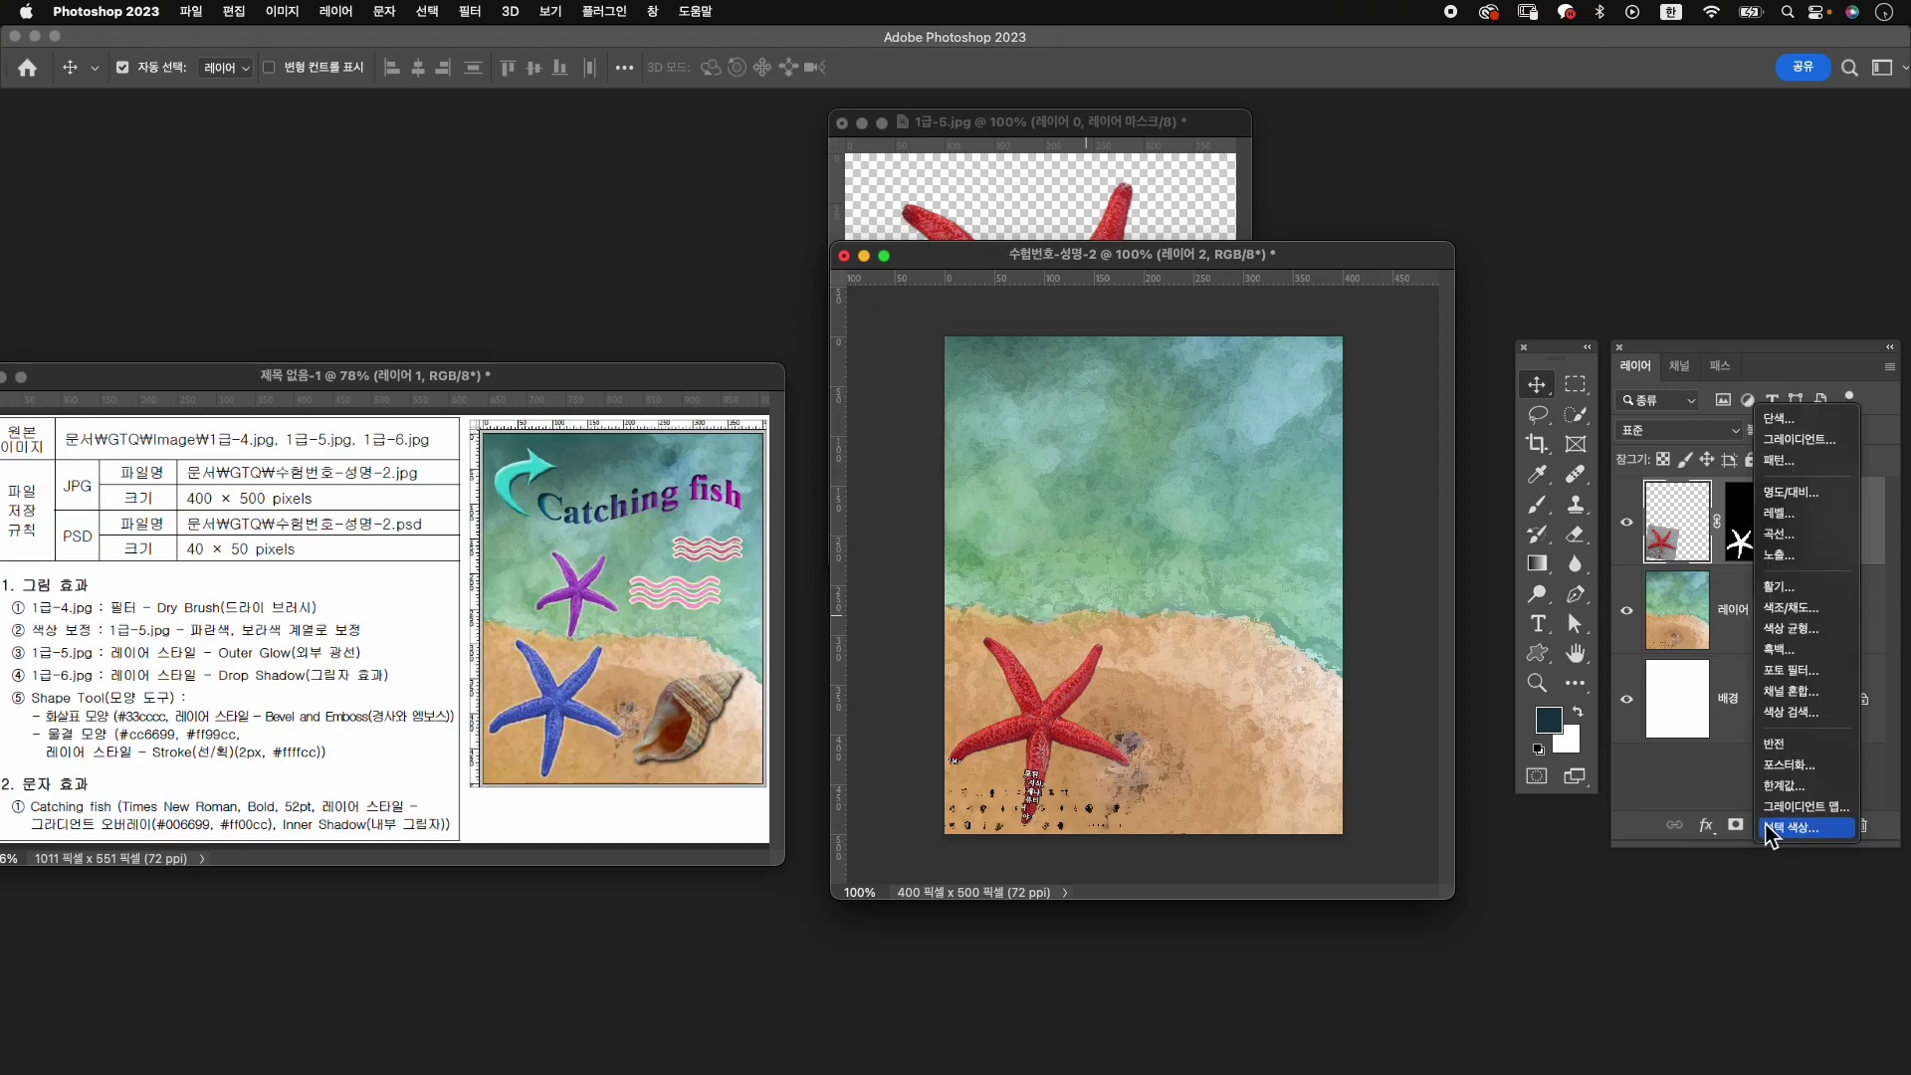
{"action": "left_click", "coordinate": [1825, 614]}
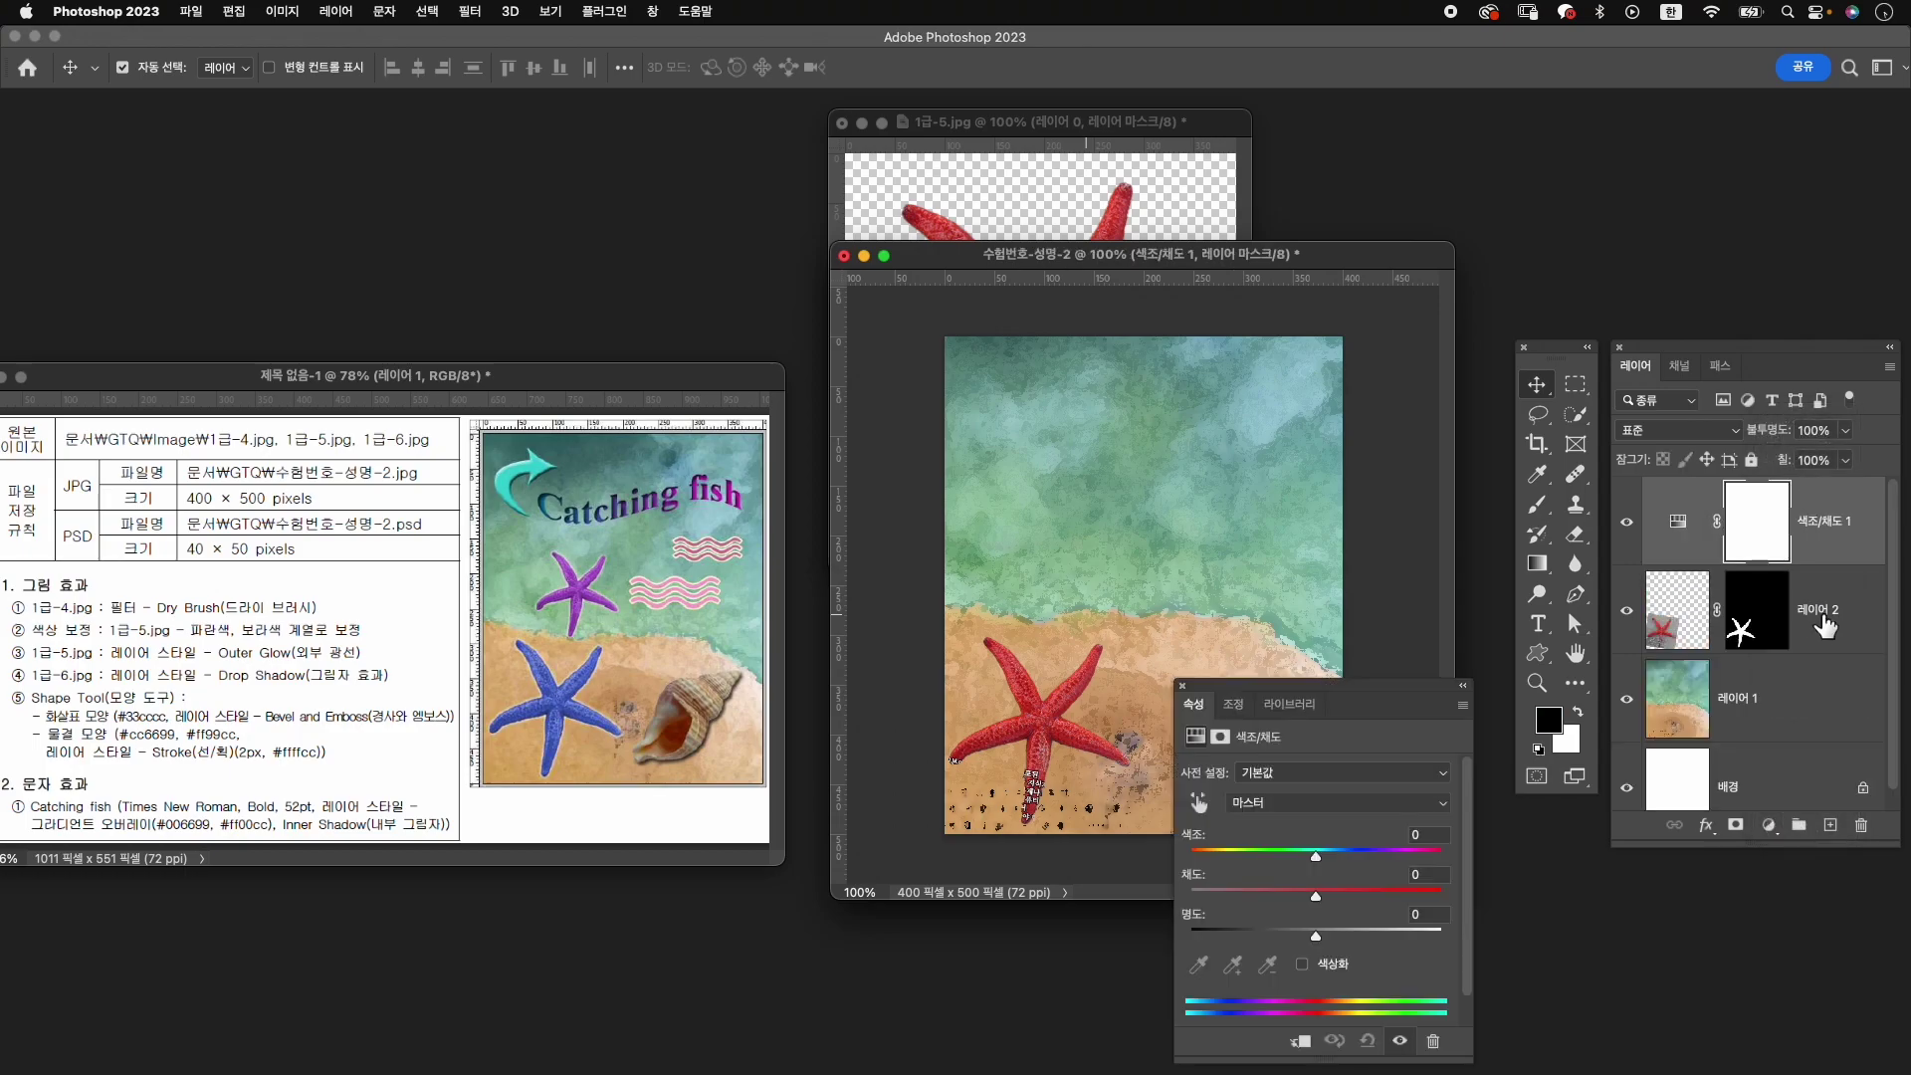
{"action": "left_click", "coordinate": [1344, 967]}
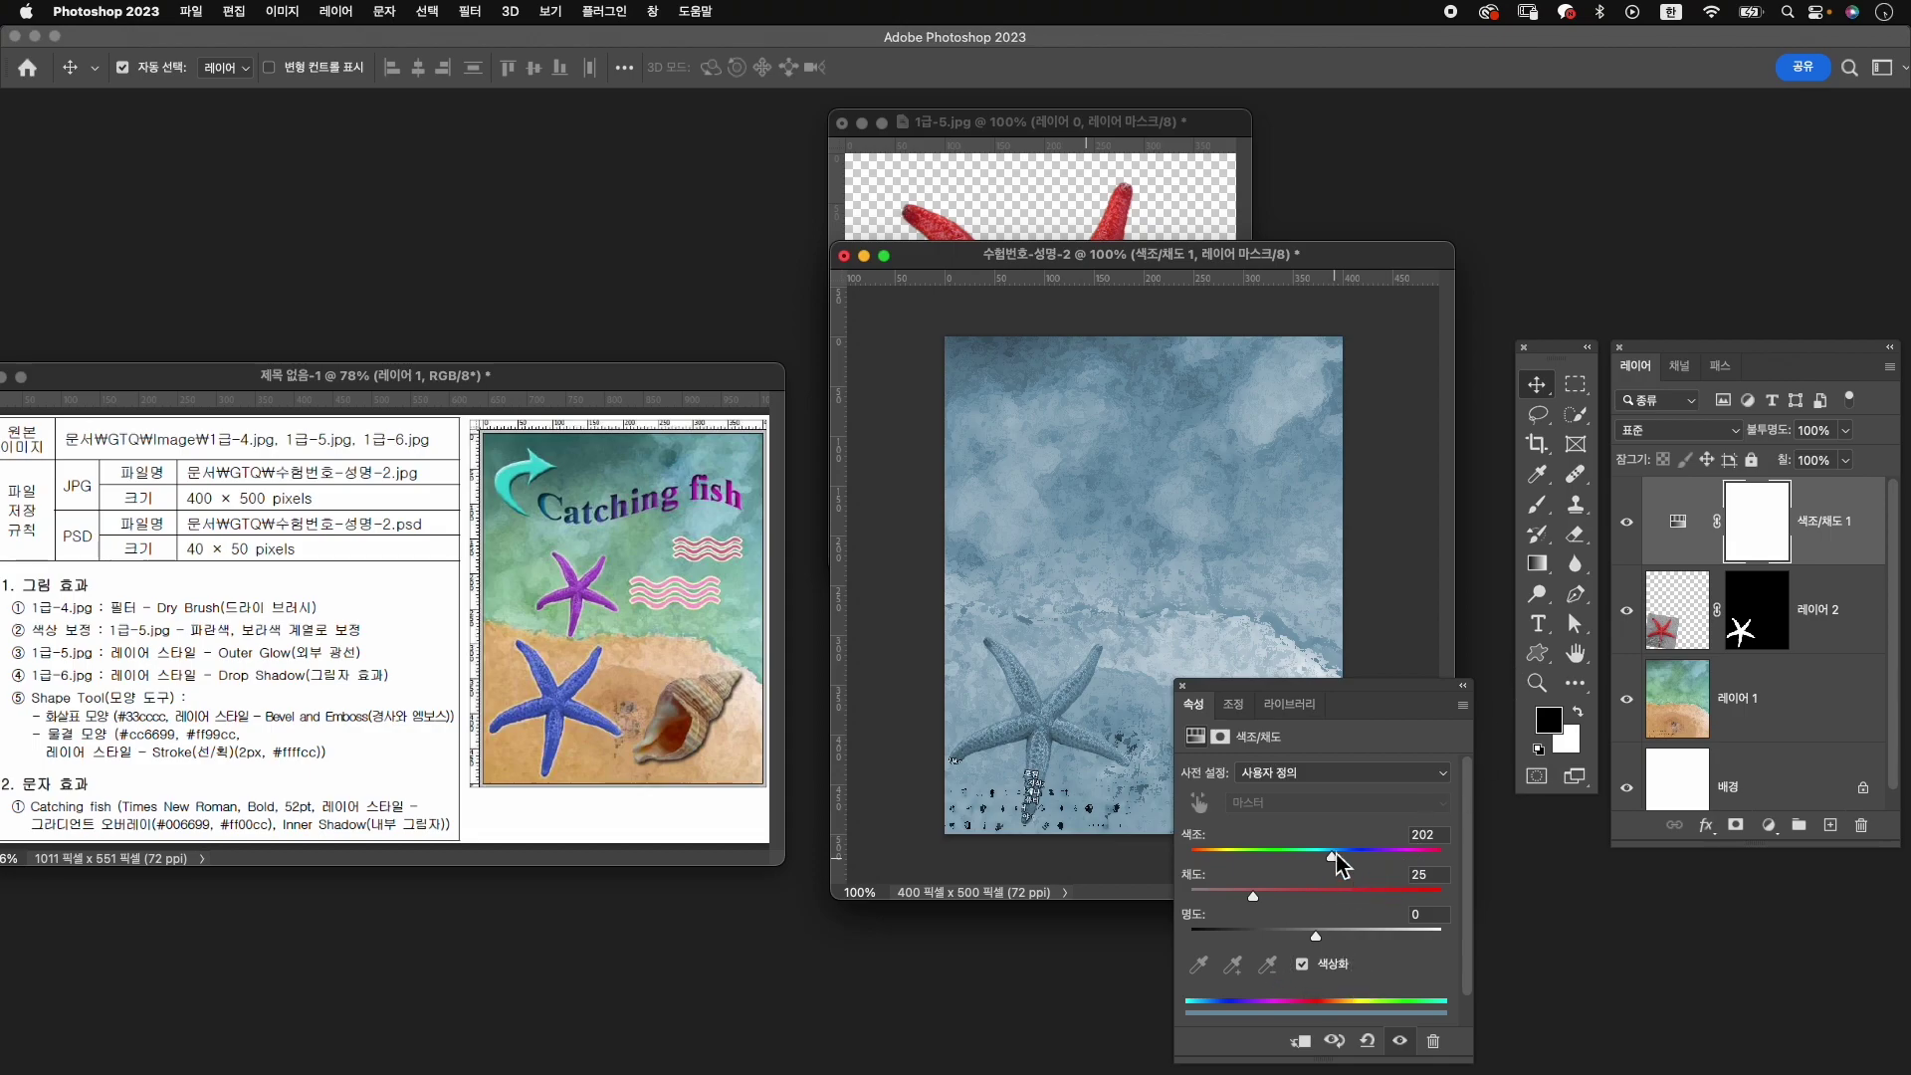
{"action": "mouse_move", "coordinate": [1333, 858]}
{"action": "left_mouse_down"}
{"action": "mouse_move", "coordinate": [1357, 856]}
{"action": "mouse_move", "coordinate": [1321, 896]}
{"action": "left_mouse_up"}
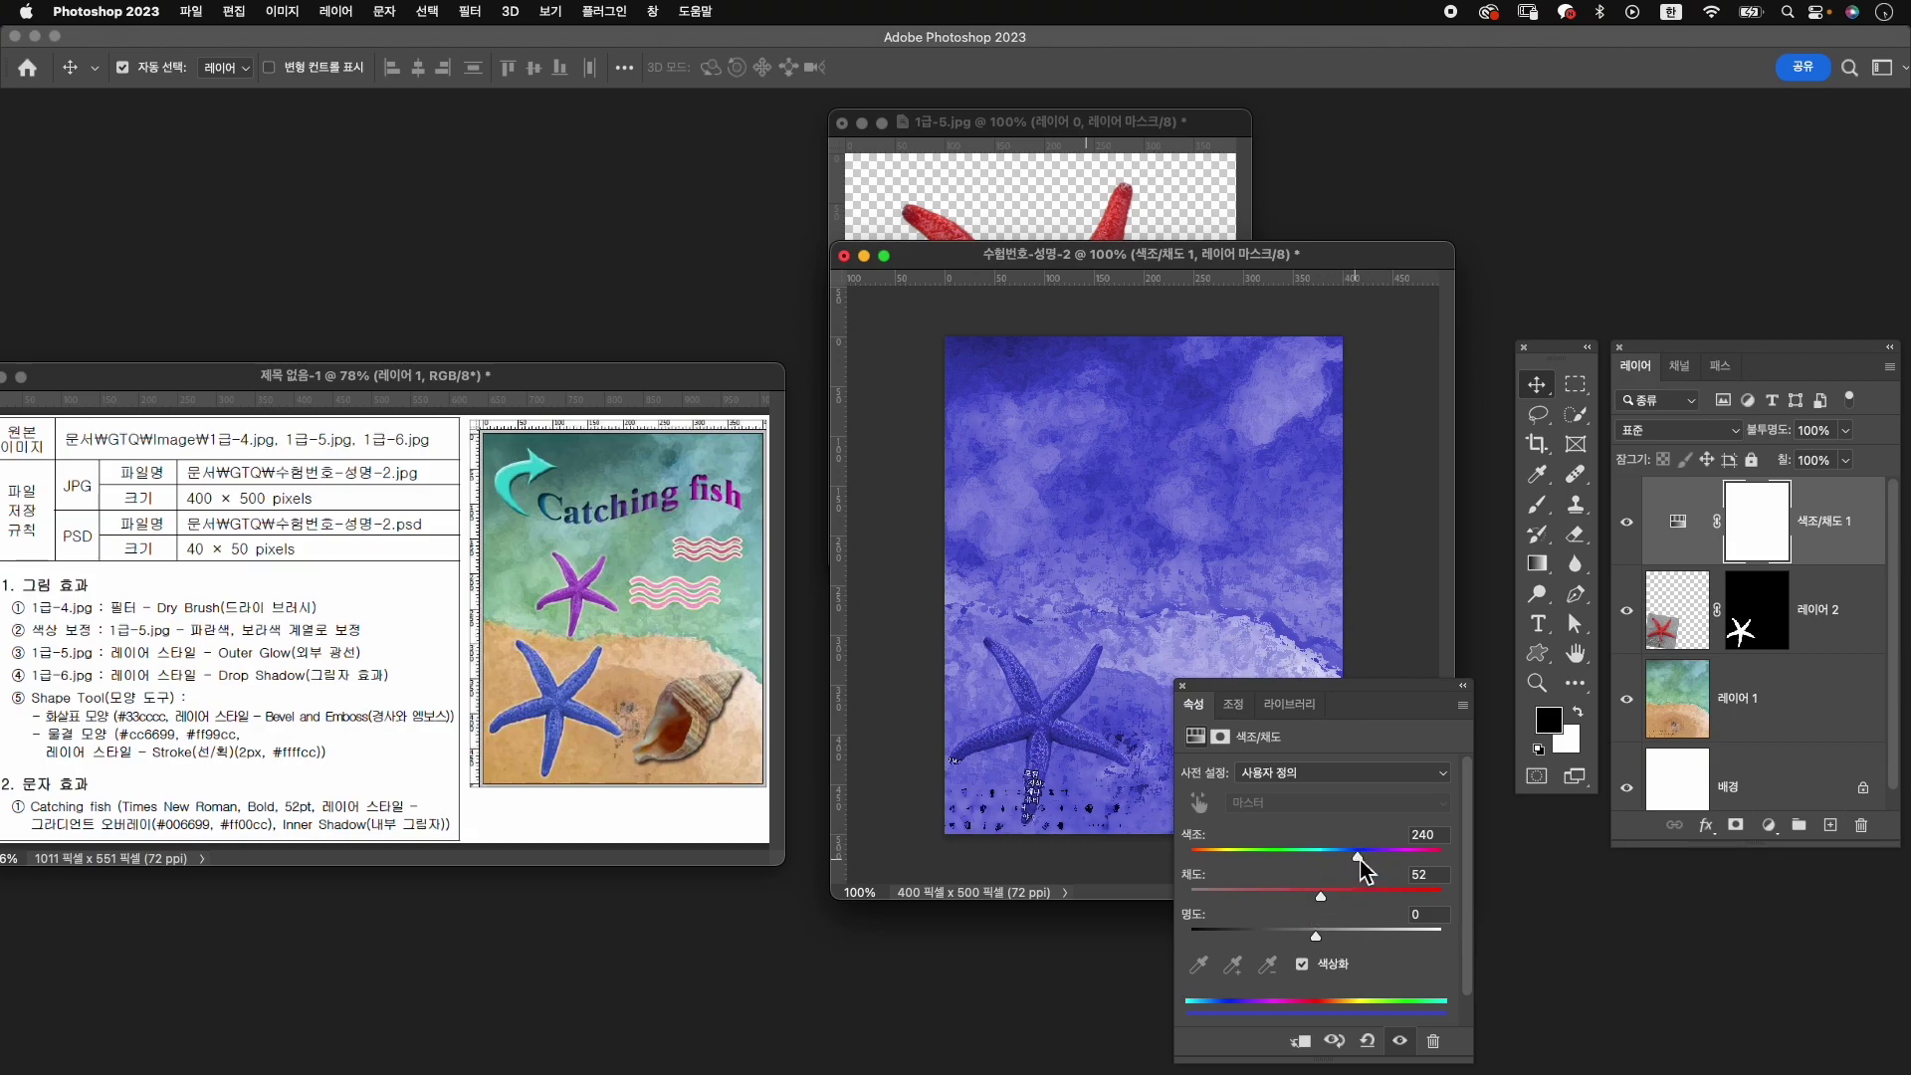
{"action": "left_click", "coordinate": [1184, 686]}
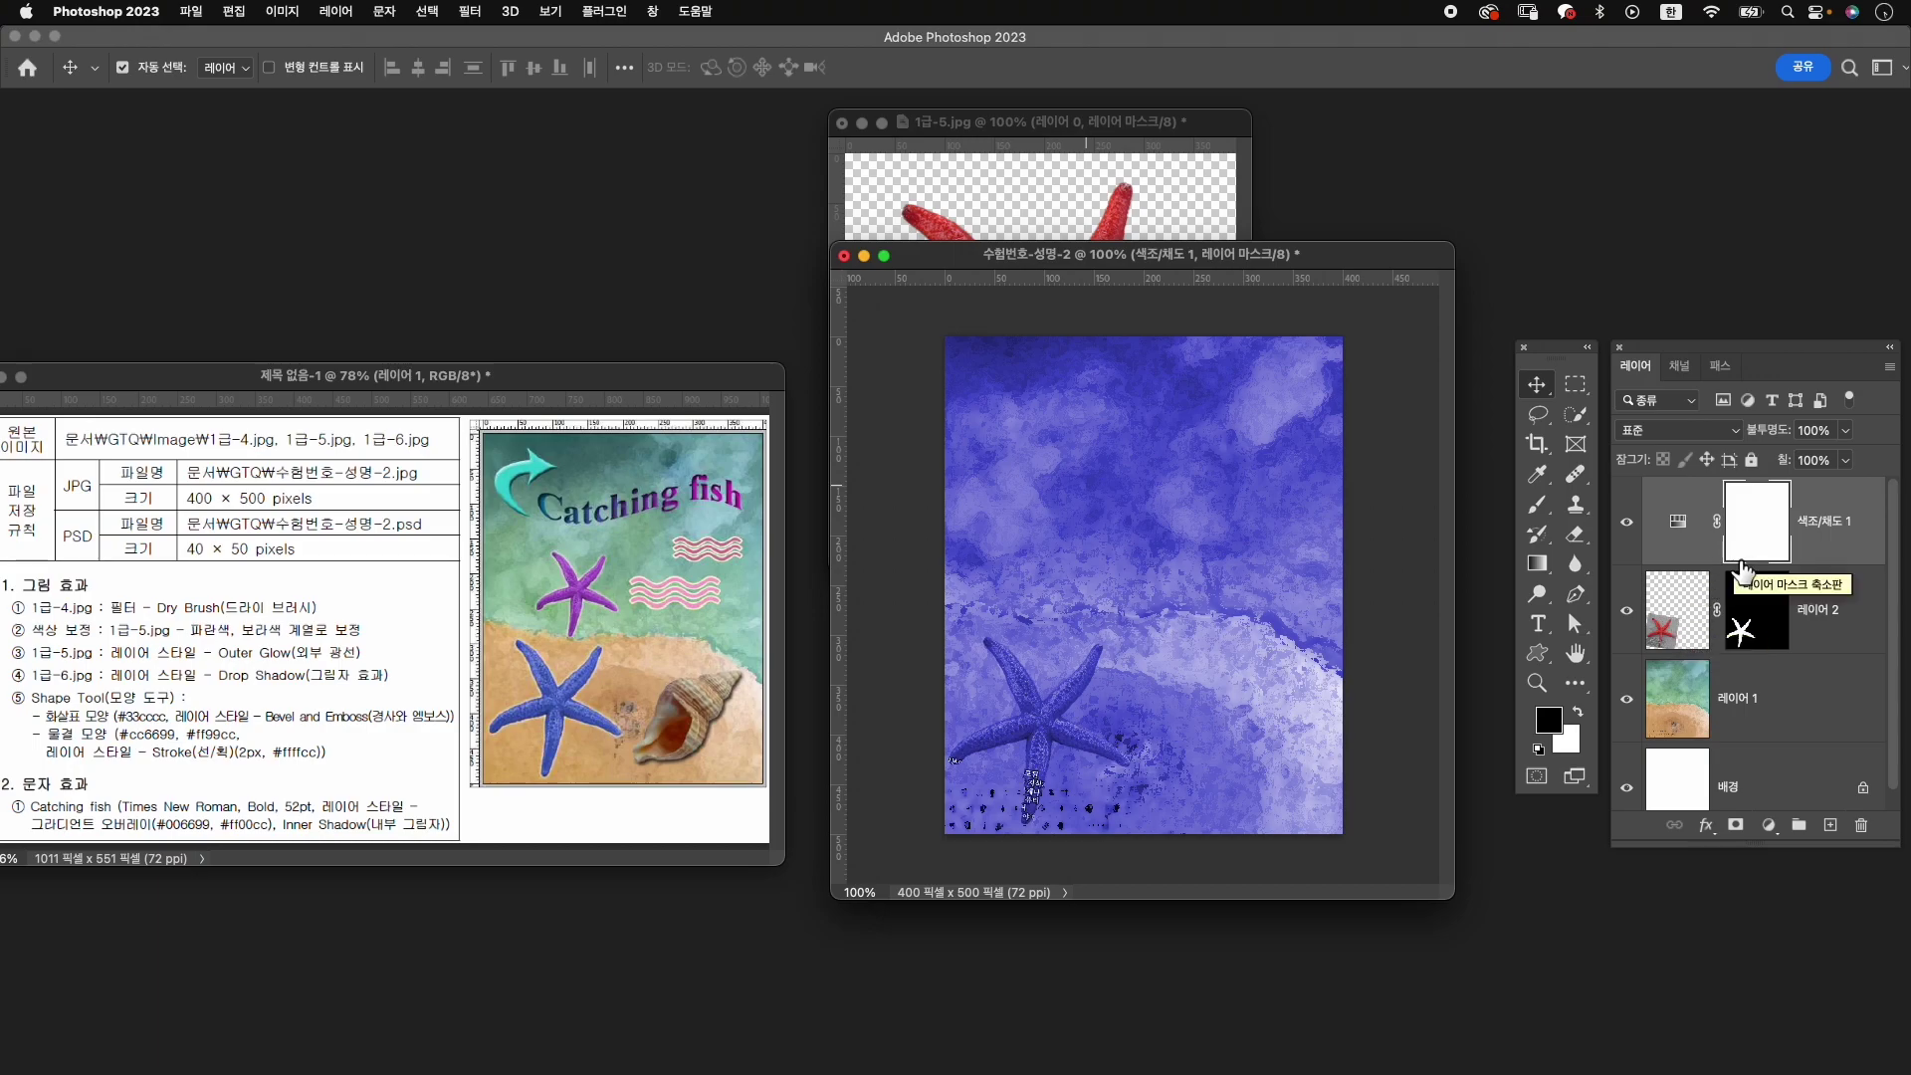
{"action": "right_click", "coordinate": [1844, 519]}
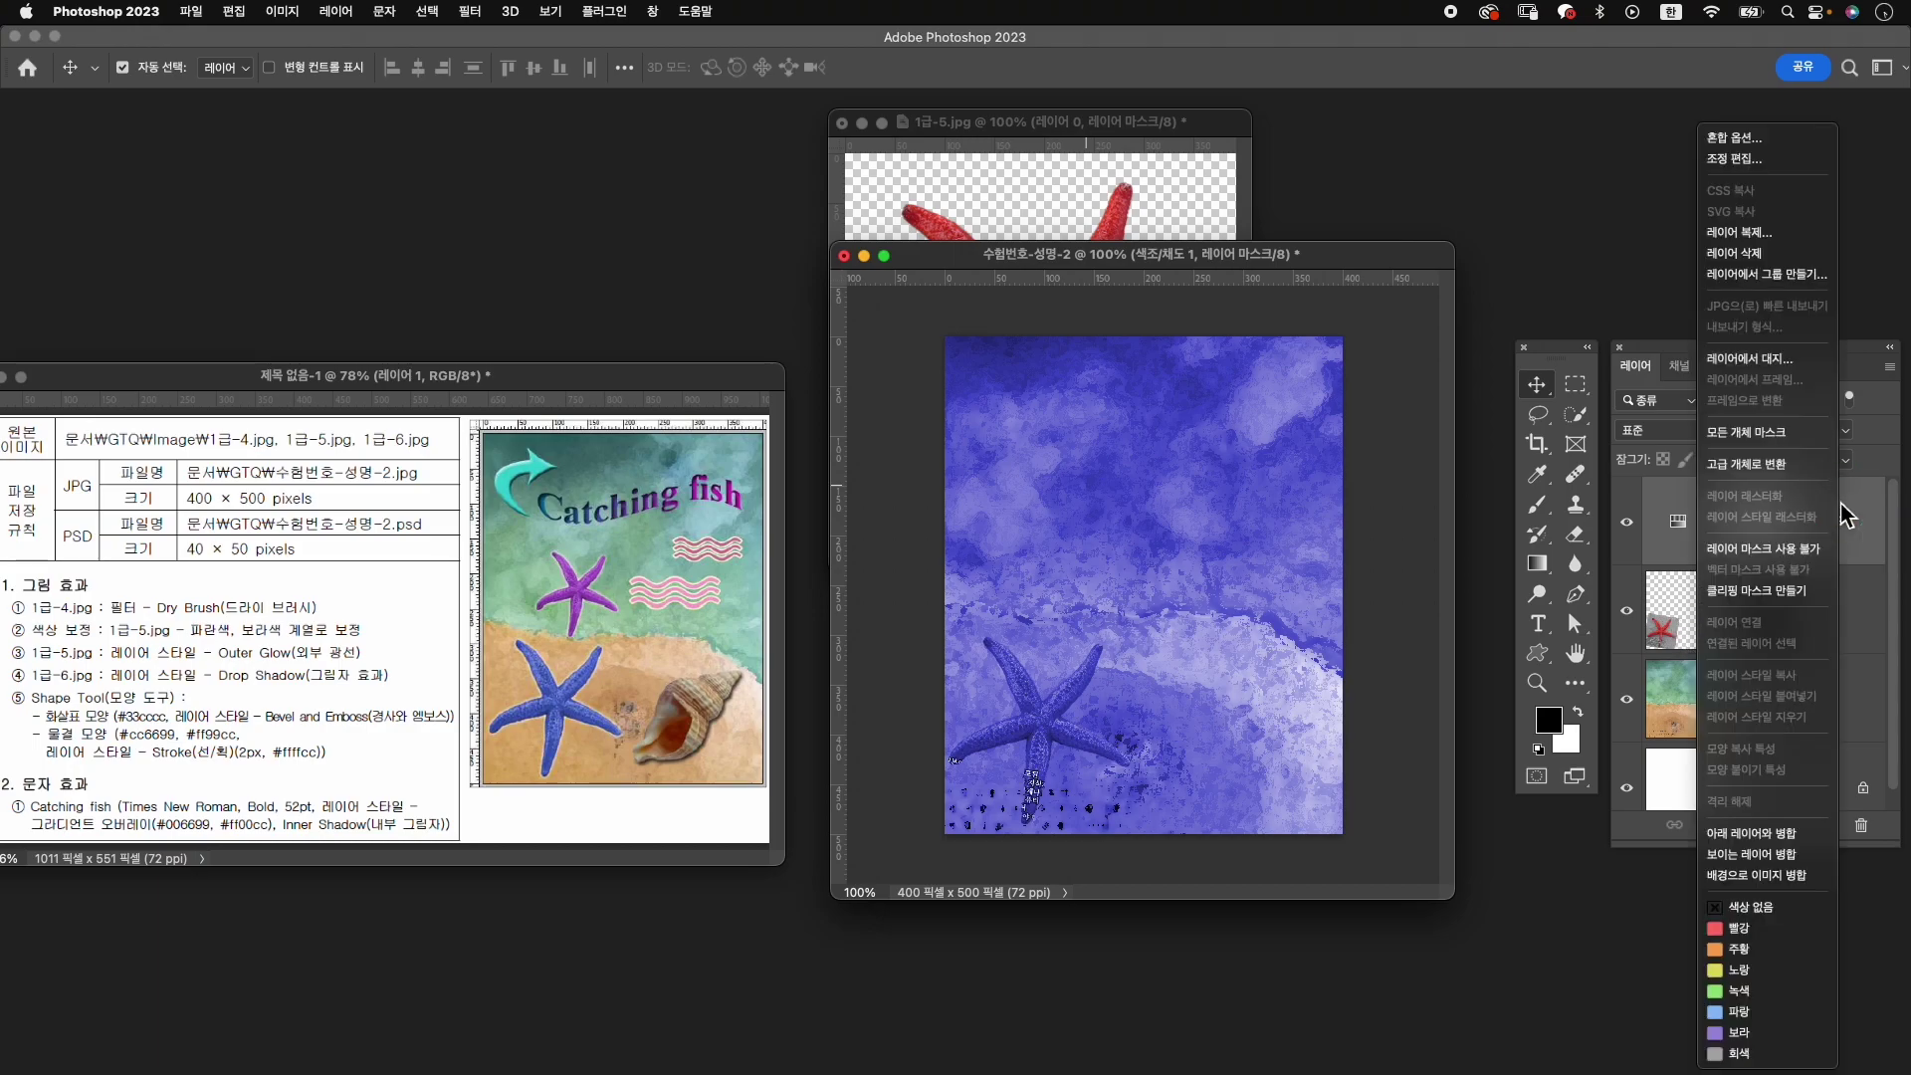
{"action": "left_click", "coordinate": [1817, 592]}
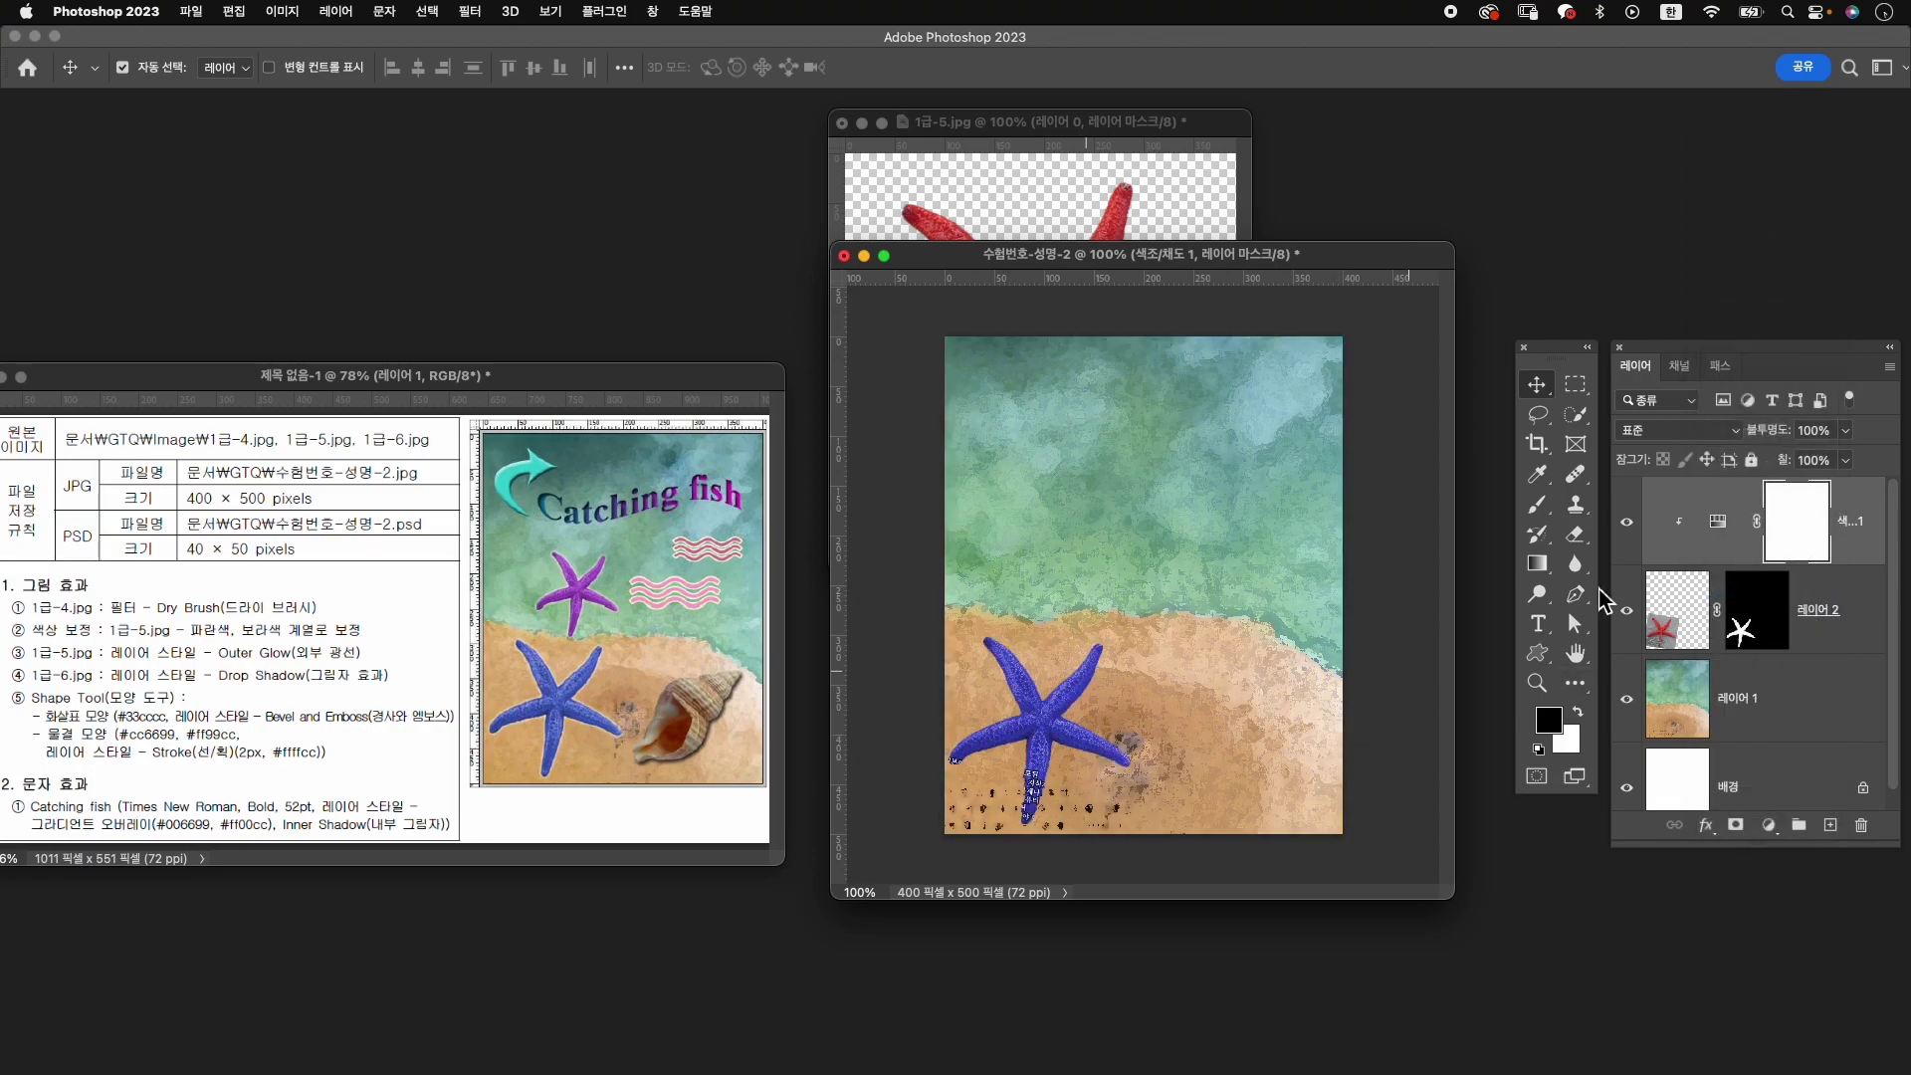
Duplicate the starfish with its tint and move the copy up onto the water, scaled to about 56%.
{"action": "left_click", "coordinate": [1861, 611], "text": "shift"}
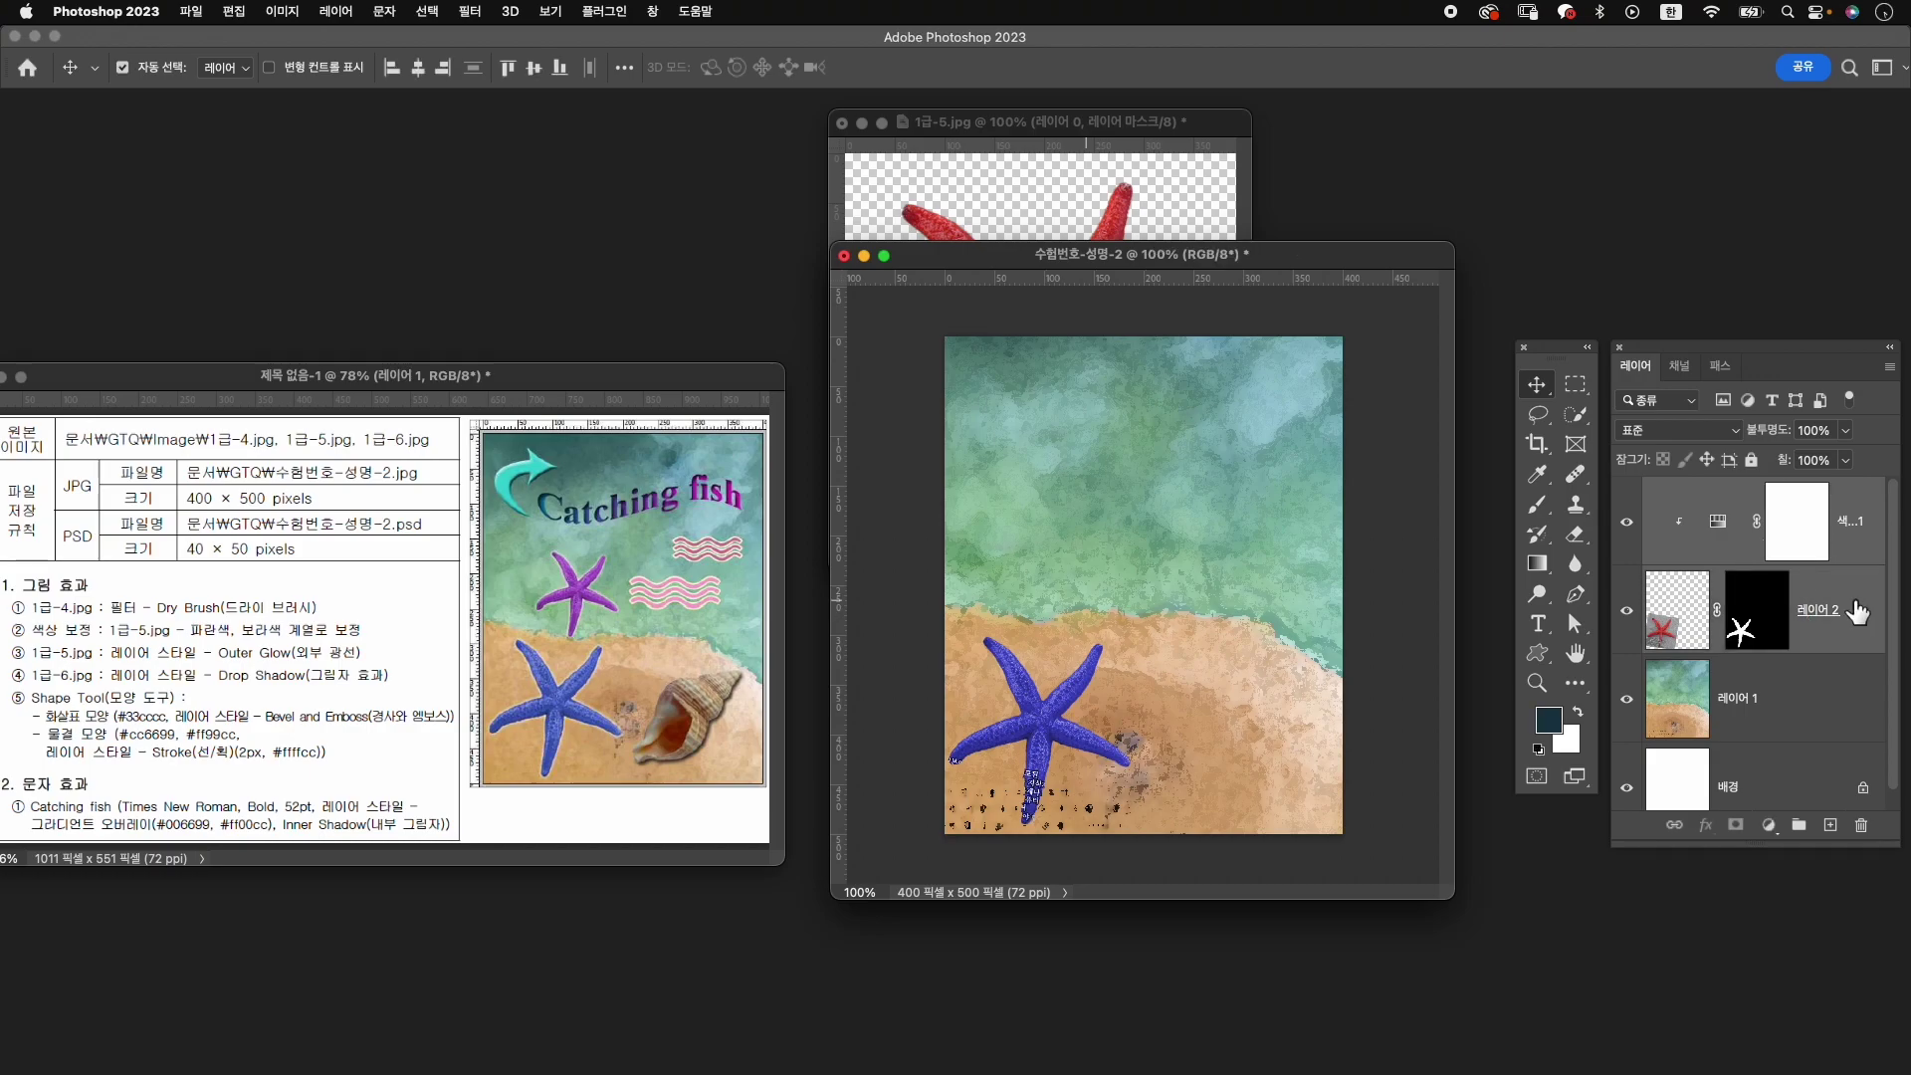
{"action": "key", "text": "super+j"}
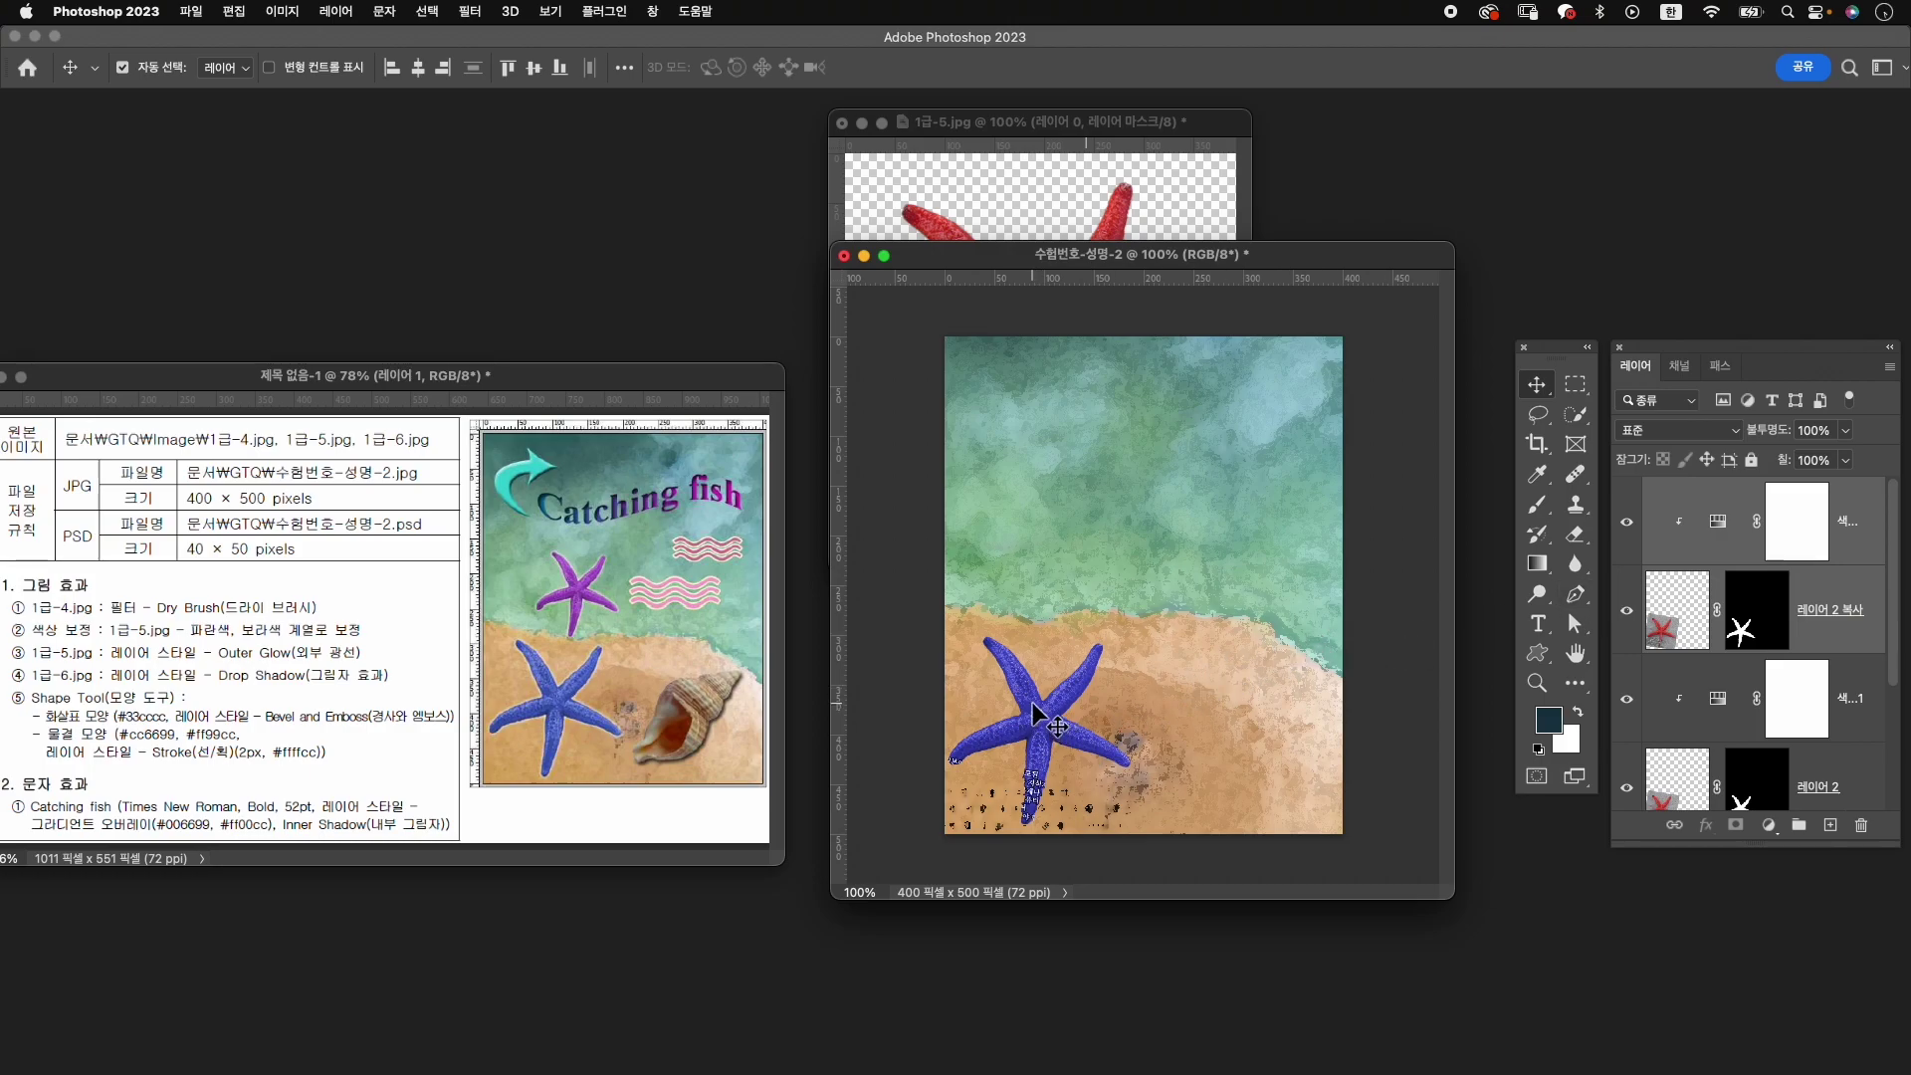
{"action": "key", "text": "super+t"}
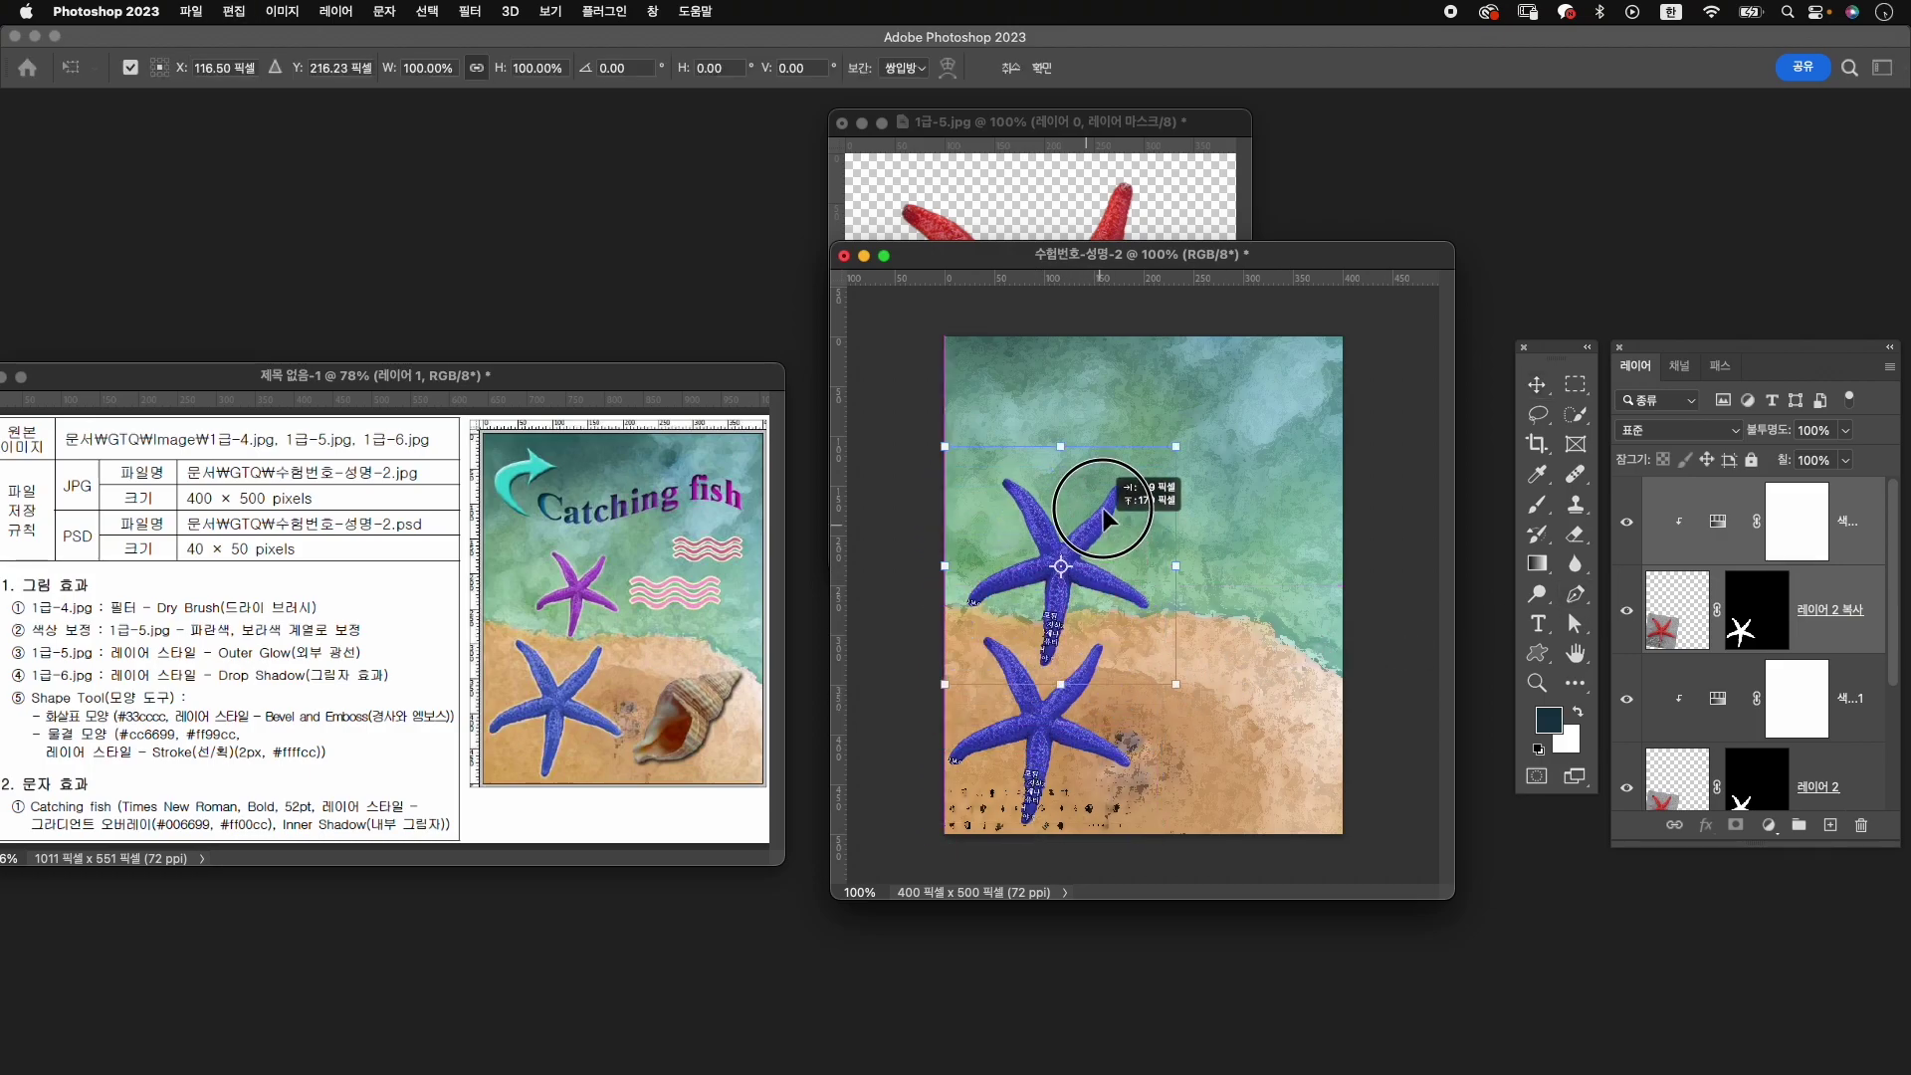
{"action": "left_click_drag", "start_coordinate": [1086, 695], "coordinate": [1116, 507]}
{"action": "left_click_drag", "start_coordinate": [950, 422], "coordinate": [1060, 513]}
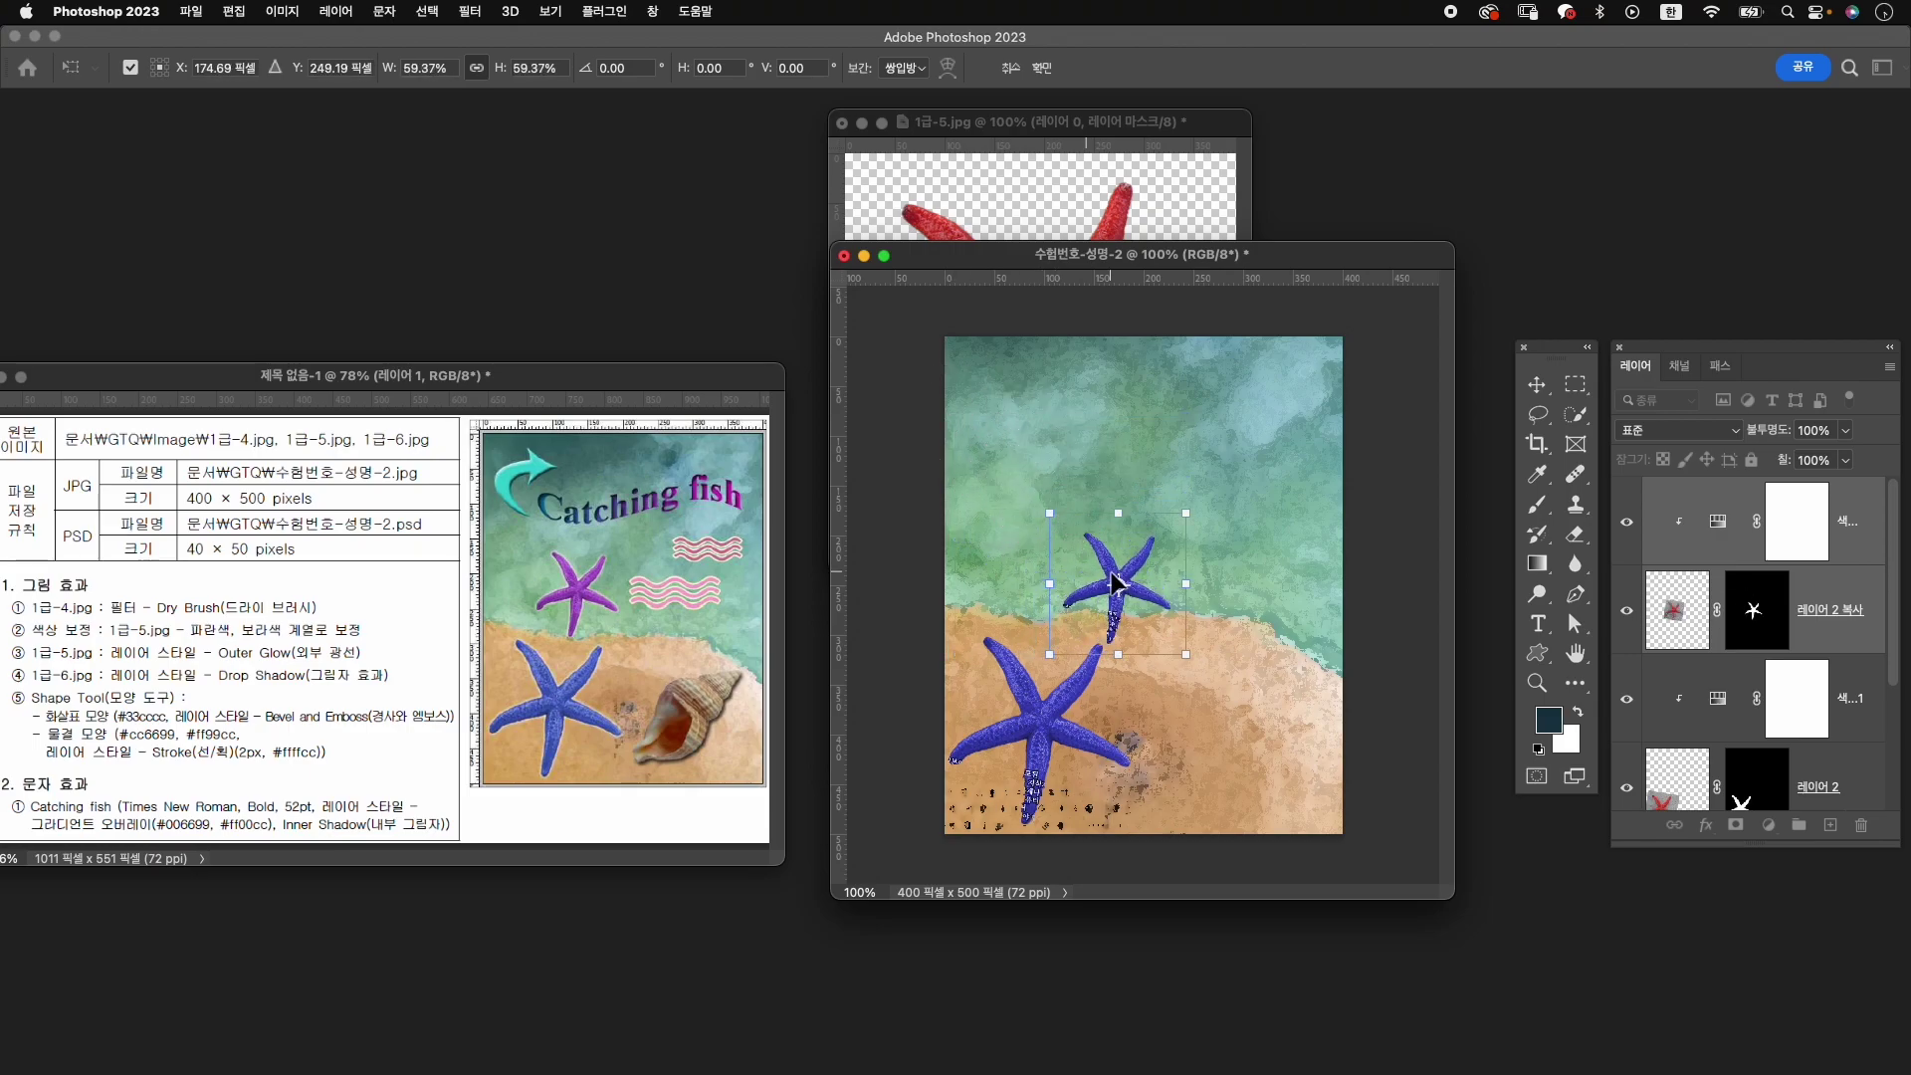
{"action": "mouse_move", "coordinate": [1120, 580]}
{"action": "left_mouse_down"}
{"action": "mouse_move", "coordinate": [1090, 542]}
{"action": "mouse_move", "coordinate": [1061, 545]}
{"action": "left_mouse_up"}
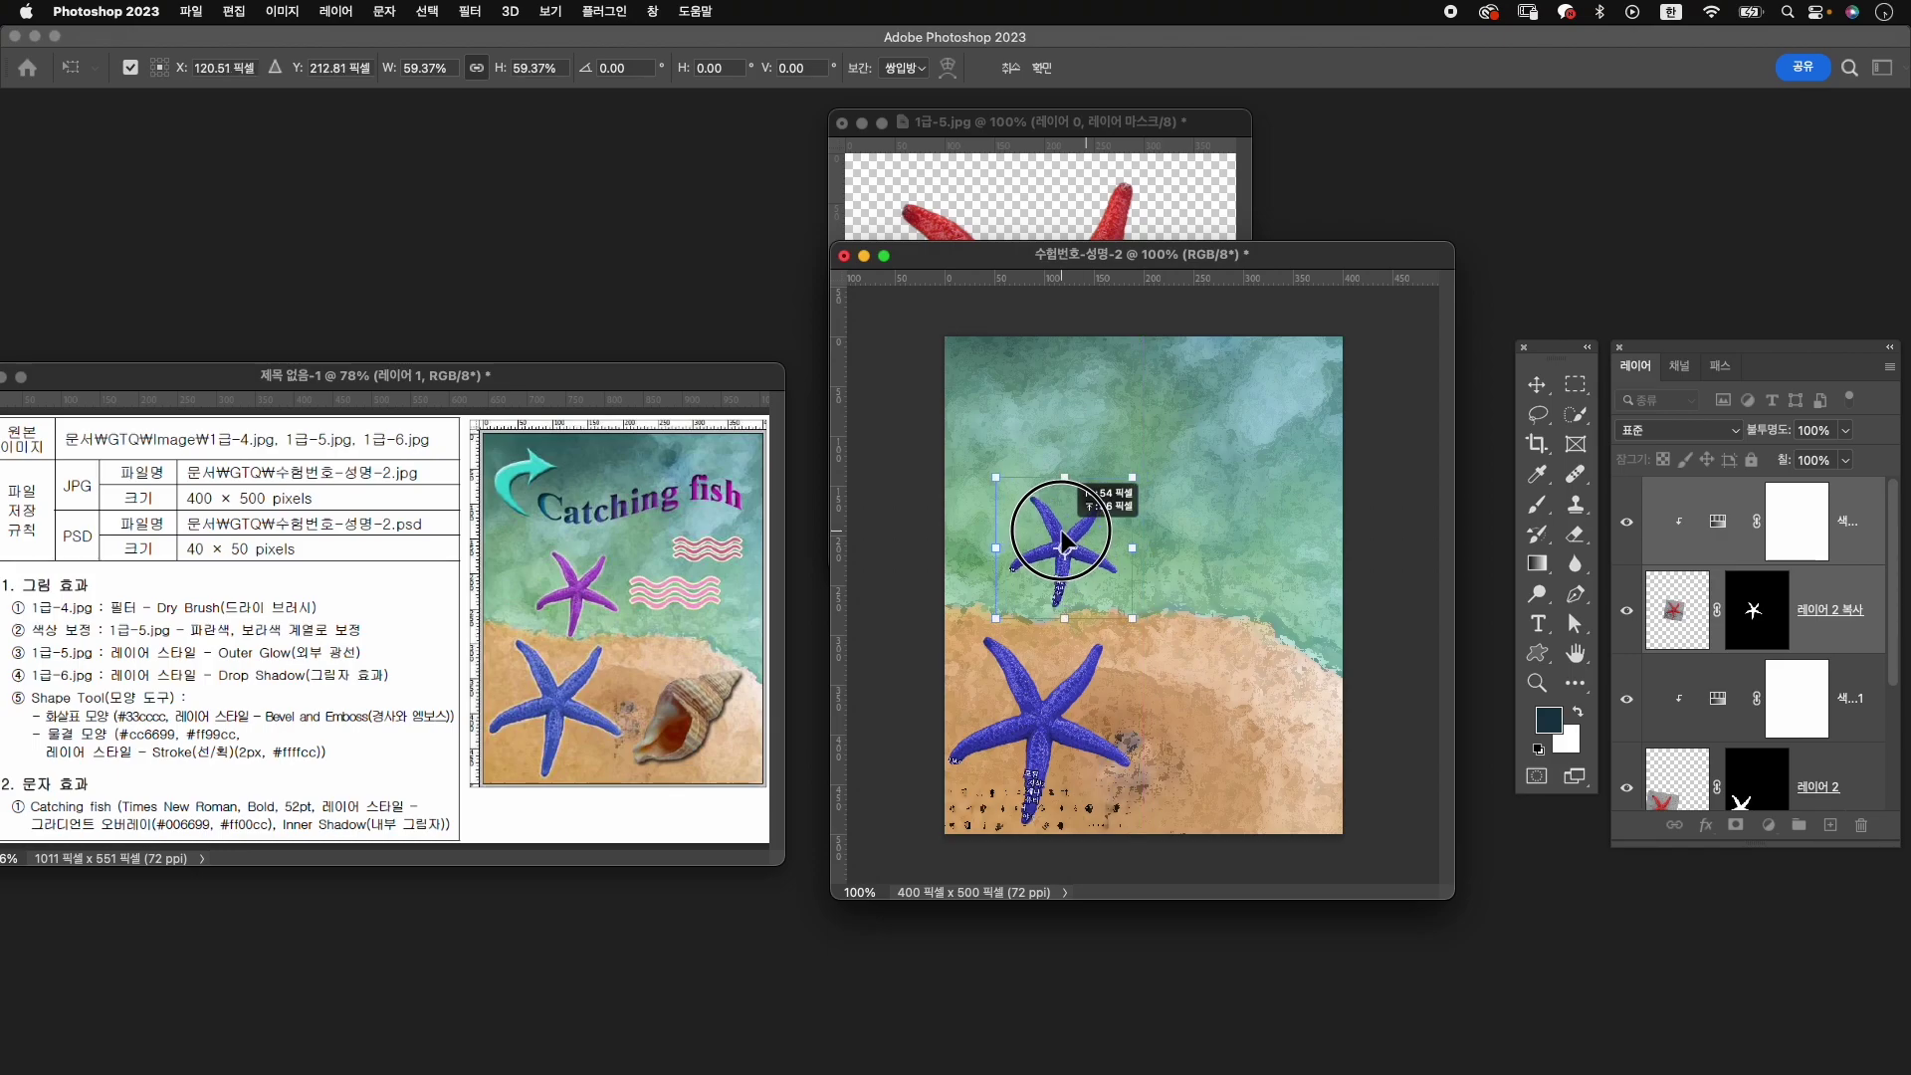
{"action": "left_click_drag", "start_coordinate": [1047, 474], "coordinate": [1031, 488]}
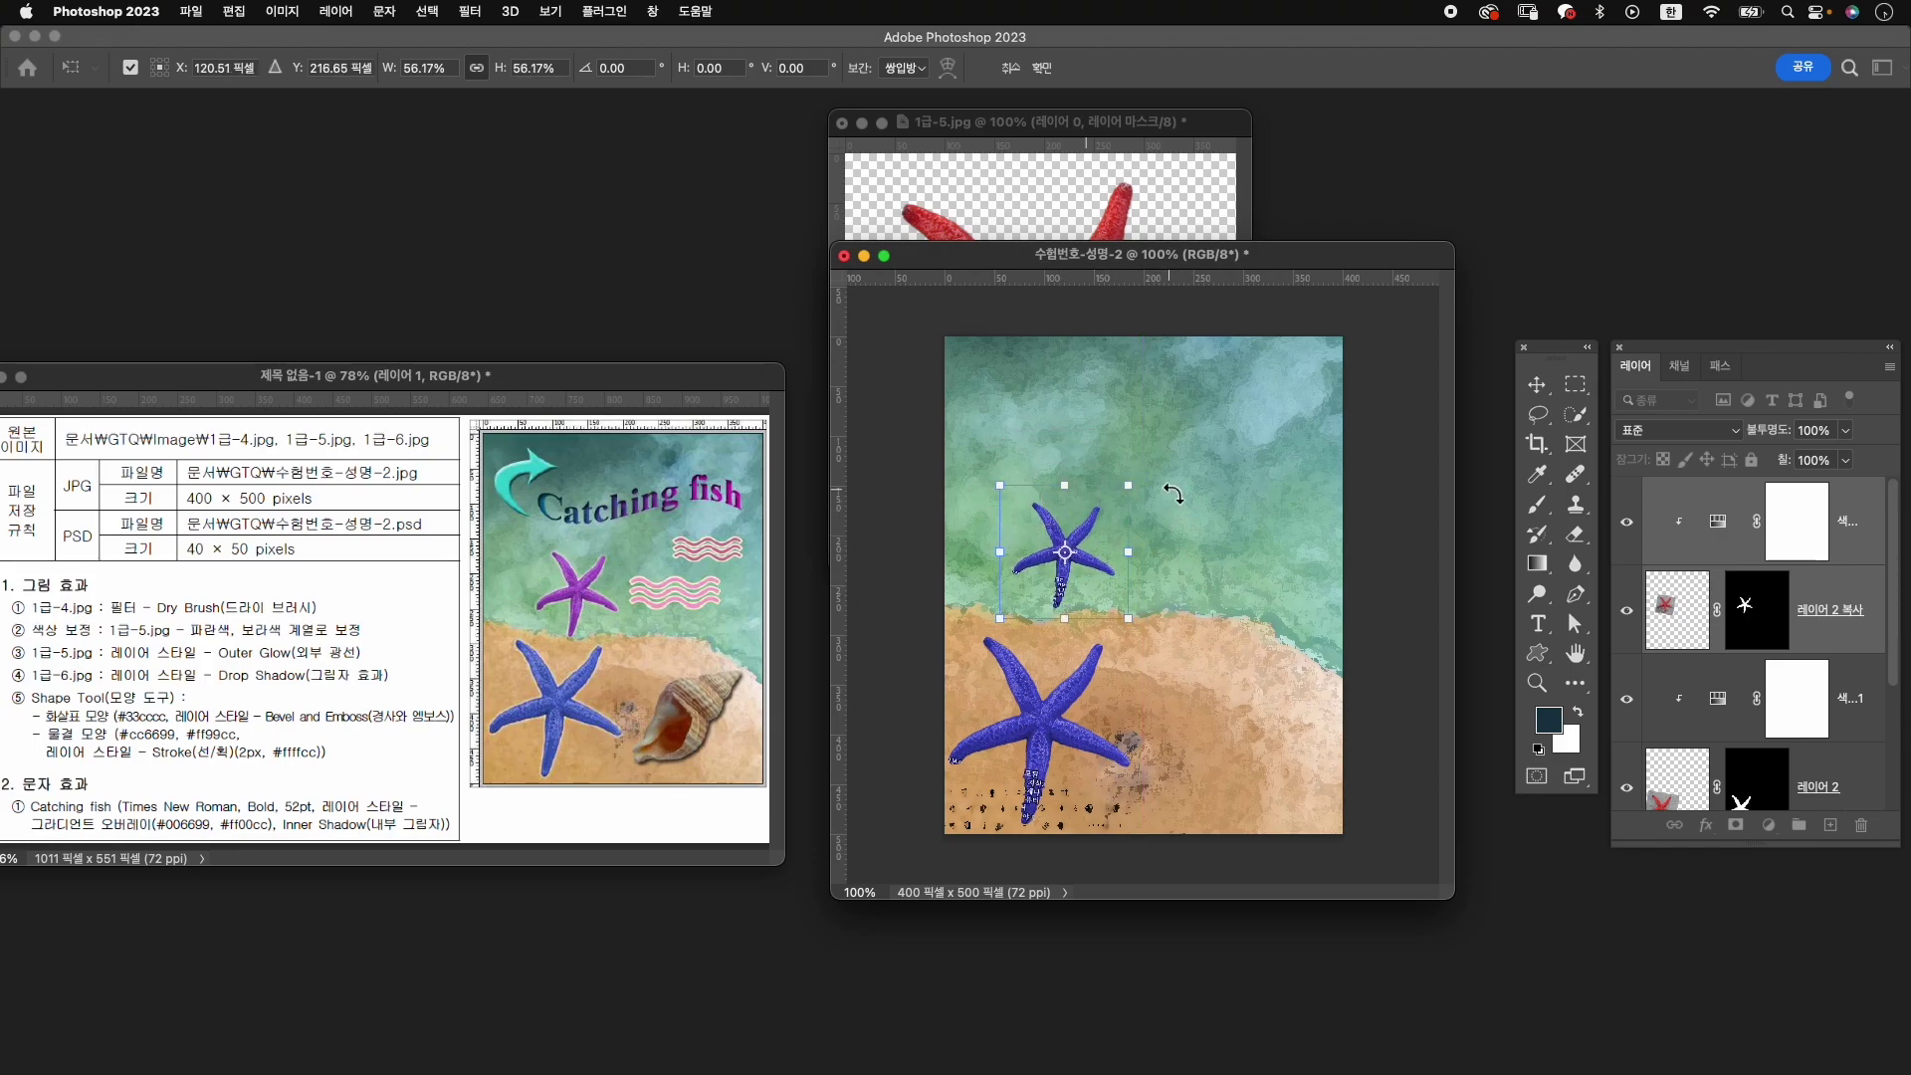
{"action": "key", "text": "Return"}
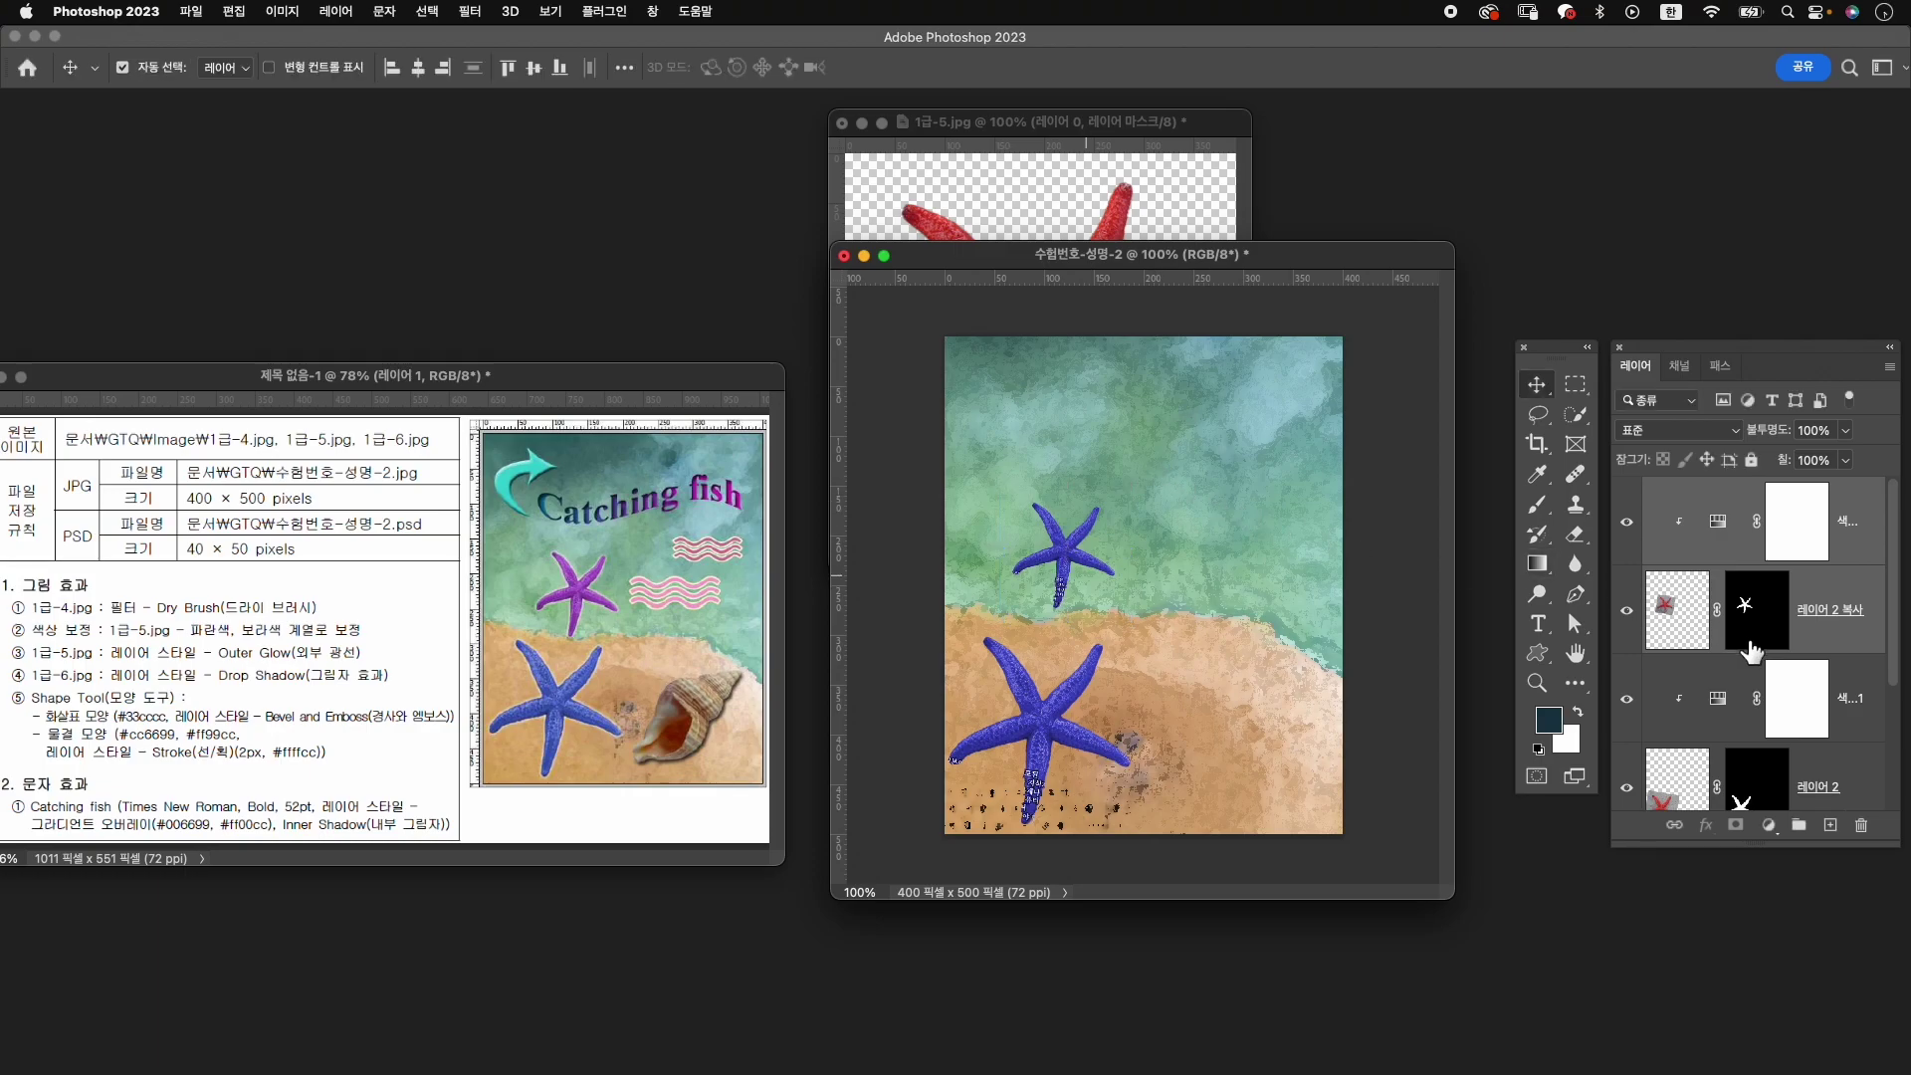
{"action": "left_click", "coordinate": [1854, 520]}
Set the copied Hue/Saturation adjustment's hue to 293 so the small starfish turns purple.
{"action": "left_click", "coordinate": [1712, 540]}
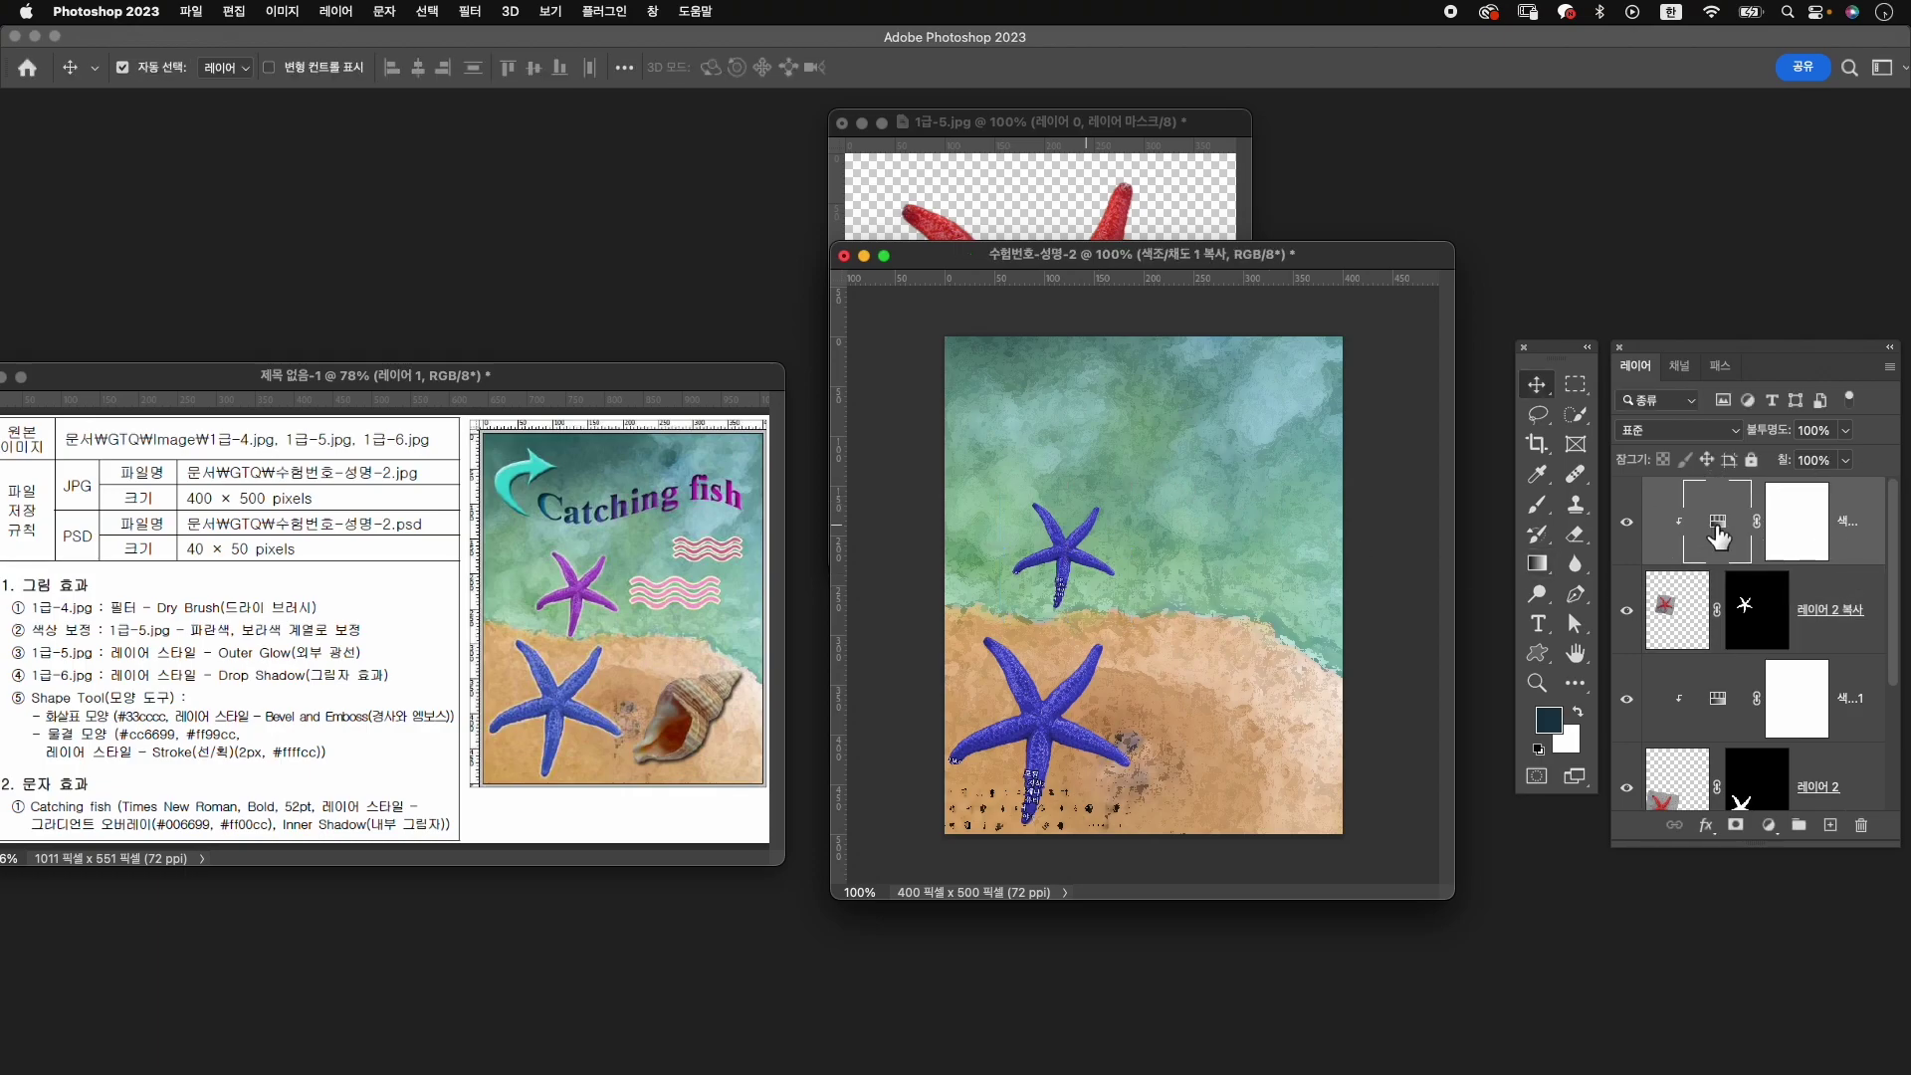
{"action": "double_click", "coordinate": [1714, 534]}
{"action": "left_click_drag", "start_coordinate": [1357, 856], "coordinate": [1396, 856]}
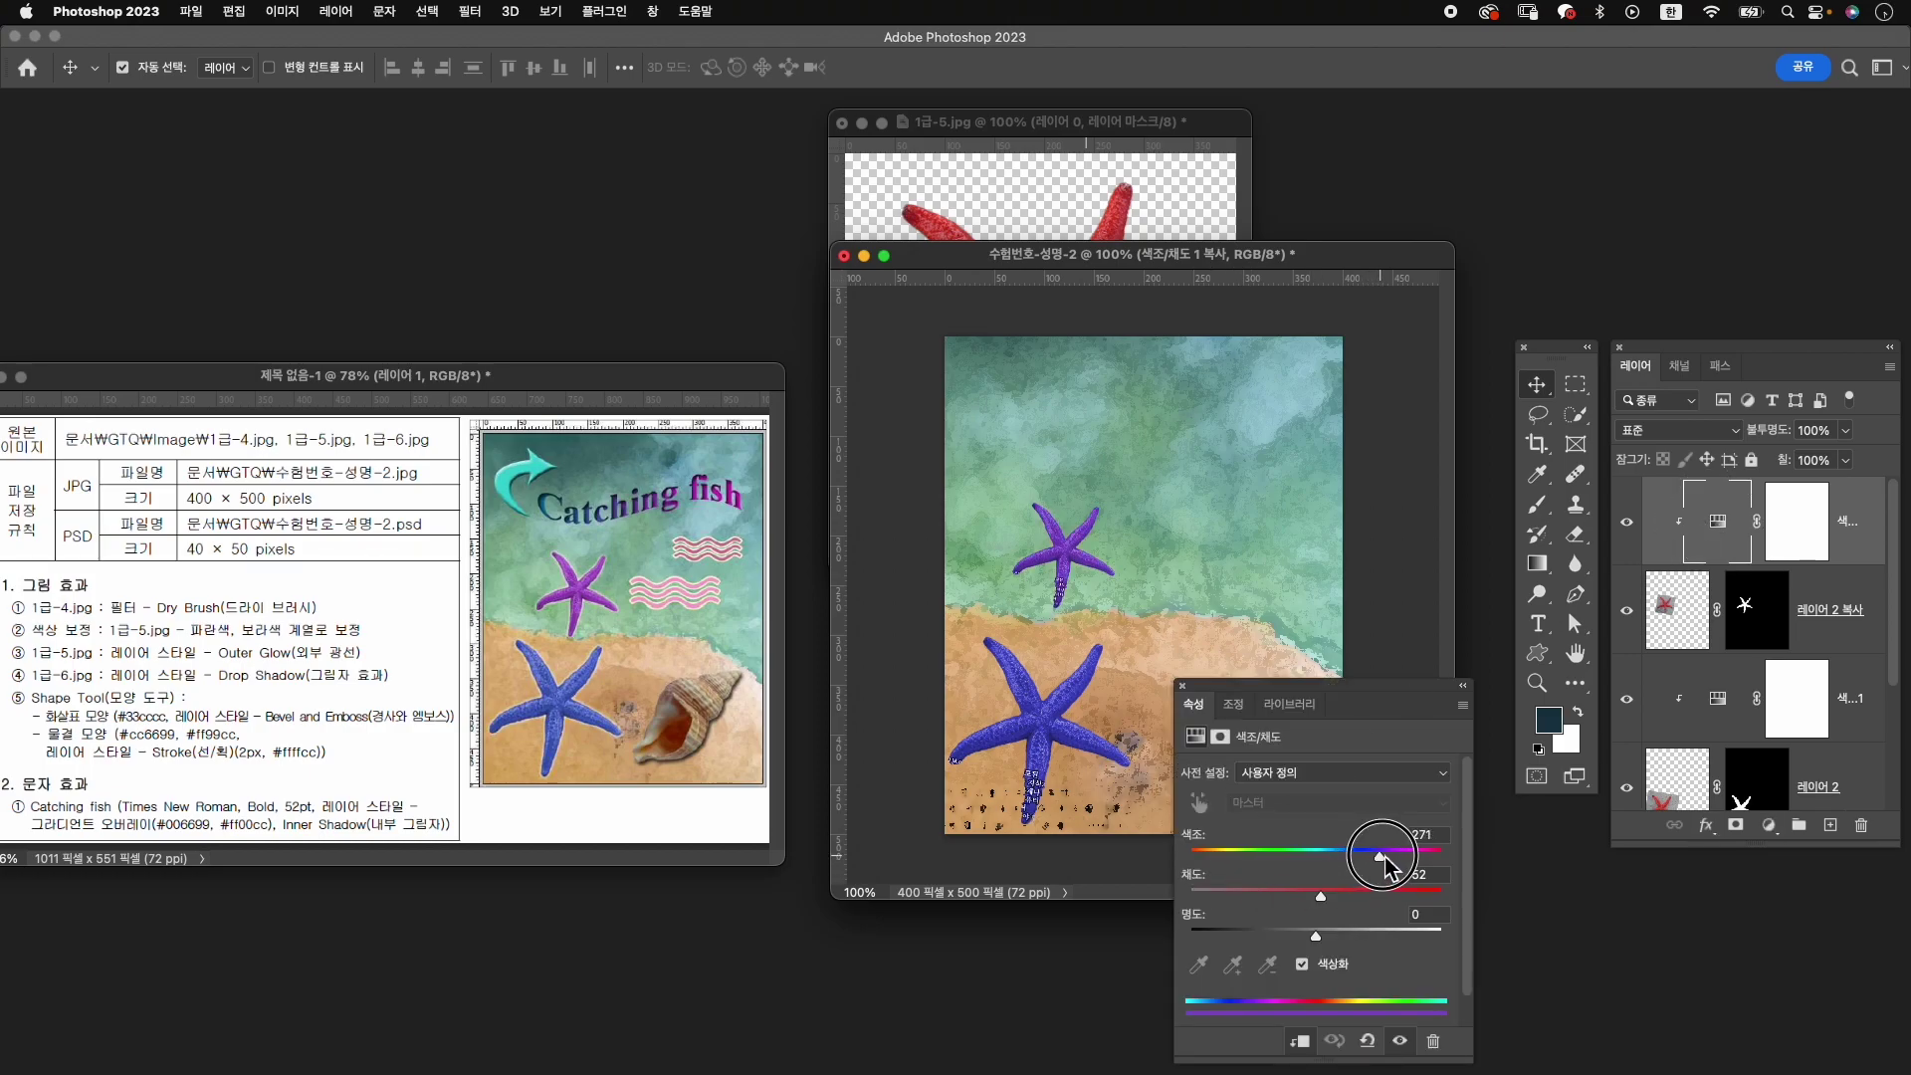
{"action": "left_click", "coordinate": [1183, 687]}
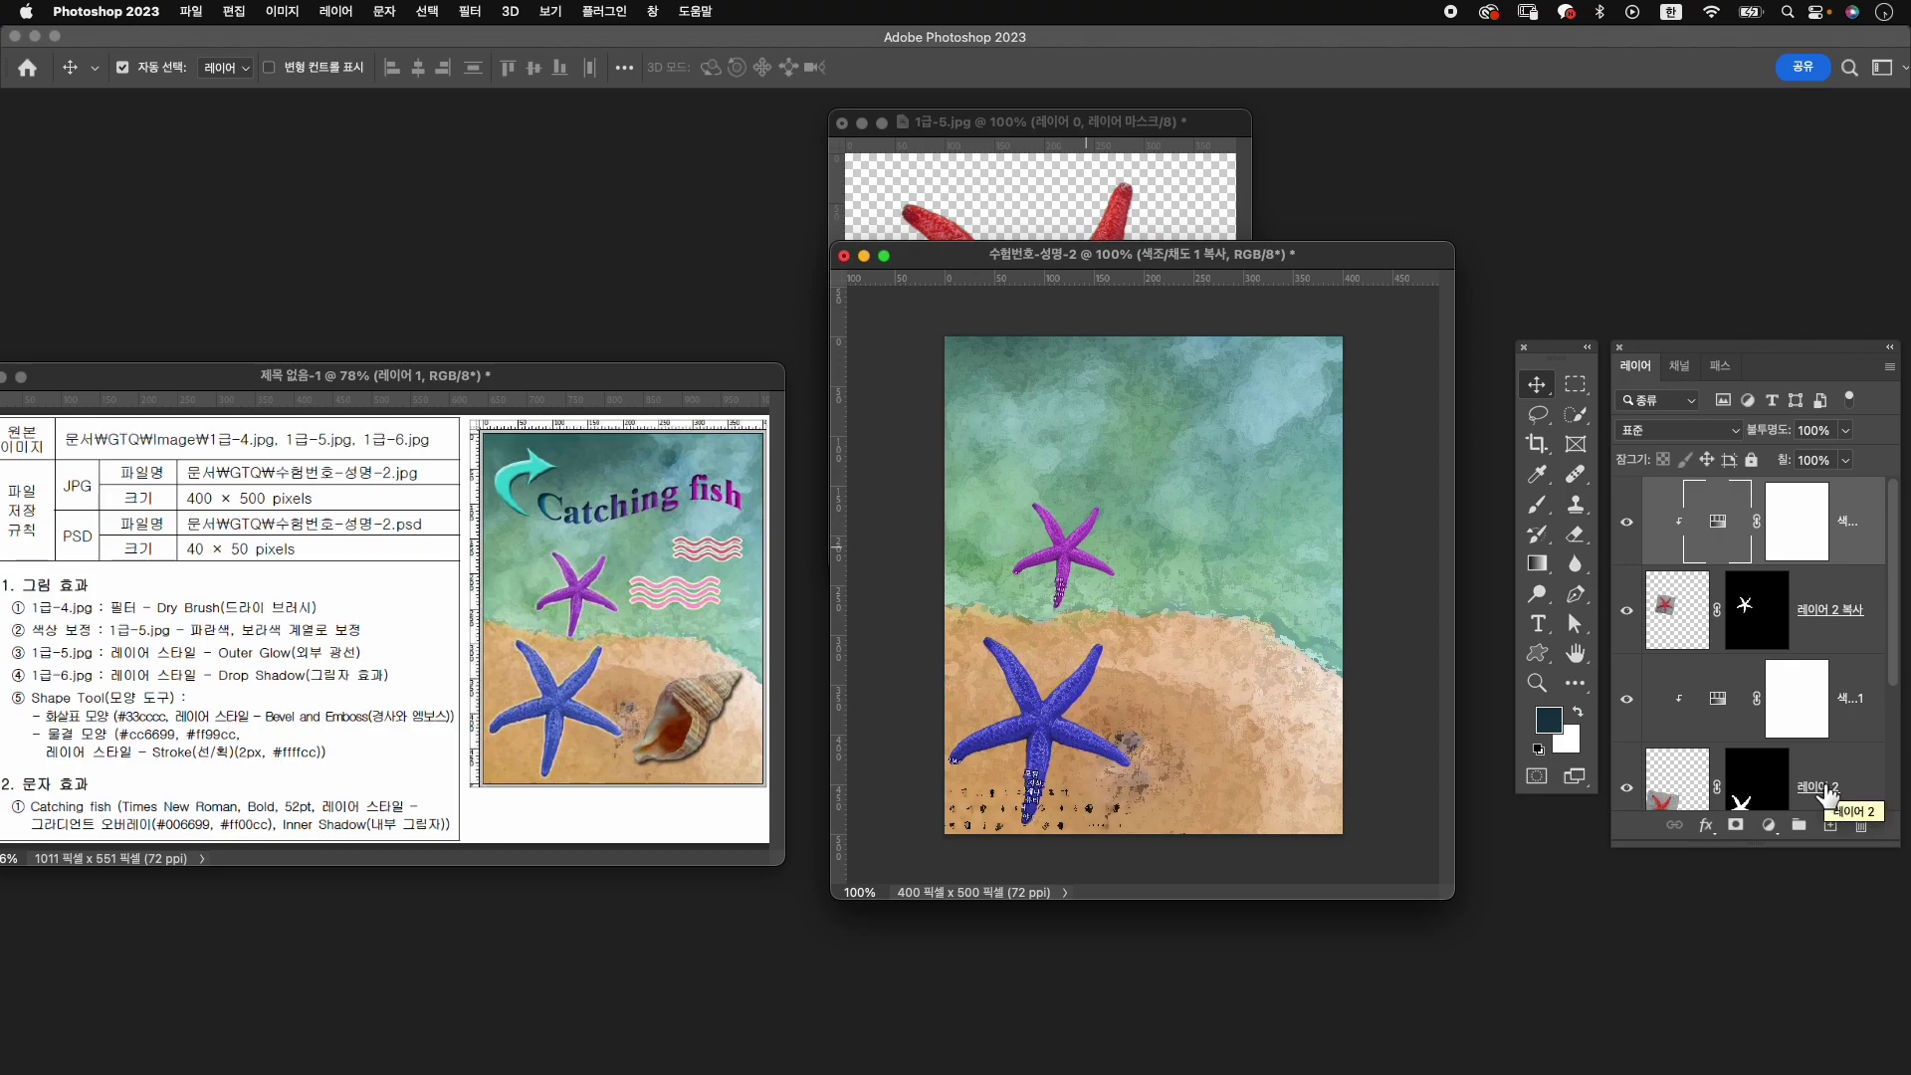
Rename both starfish layers to 1-5.
{"action": "double_click", "coordinate": [1828, 793]}
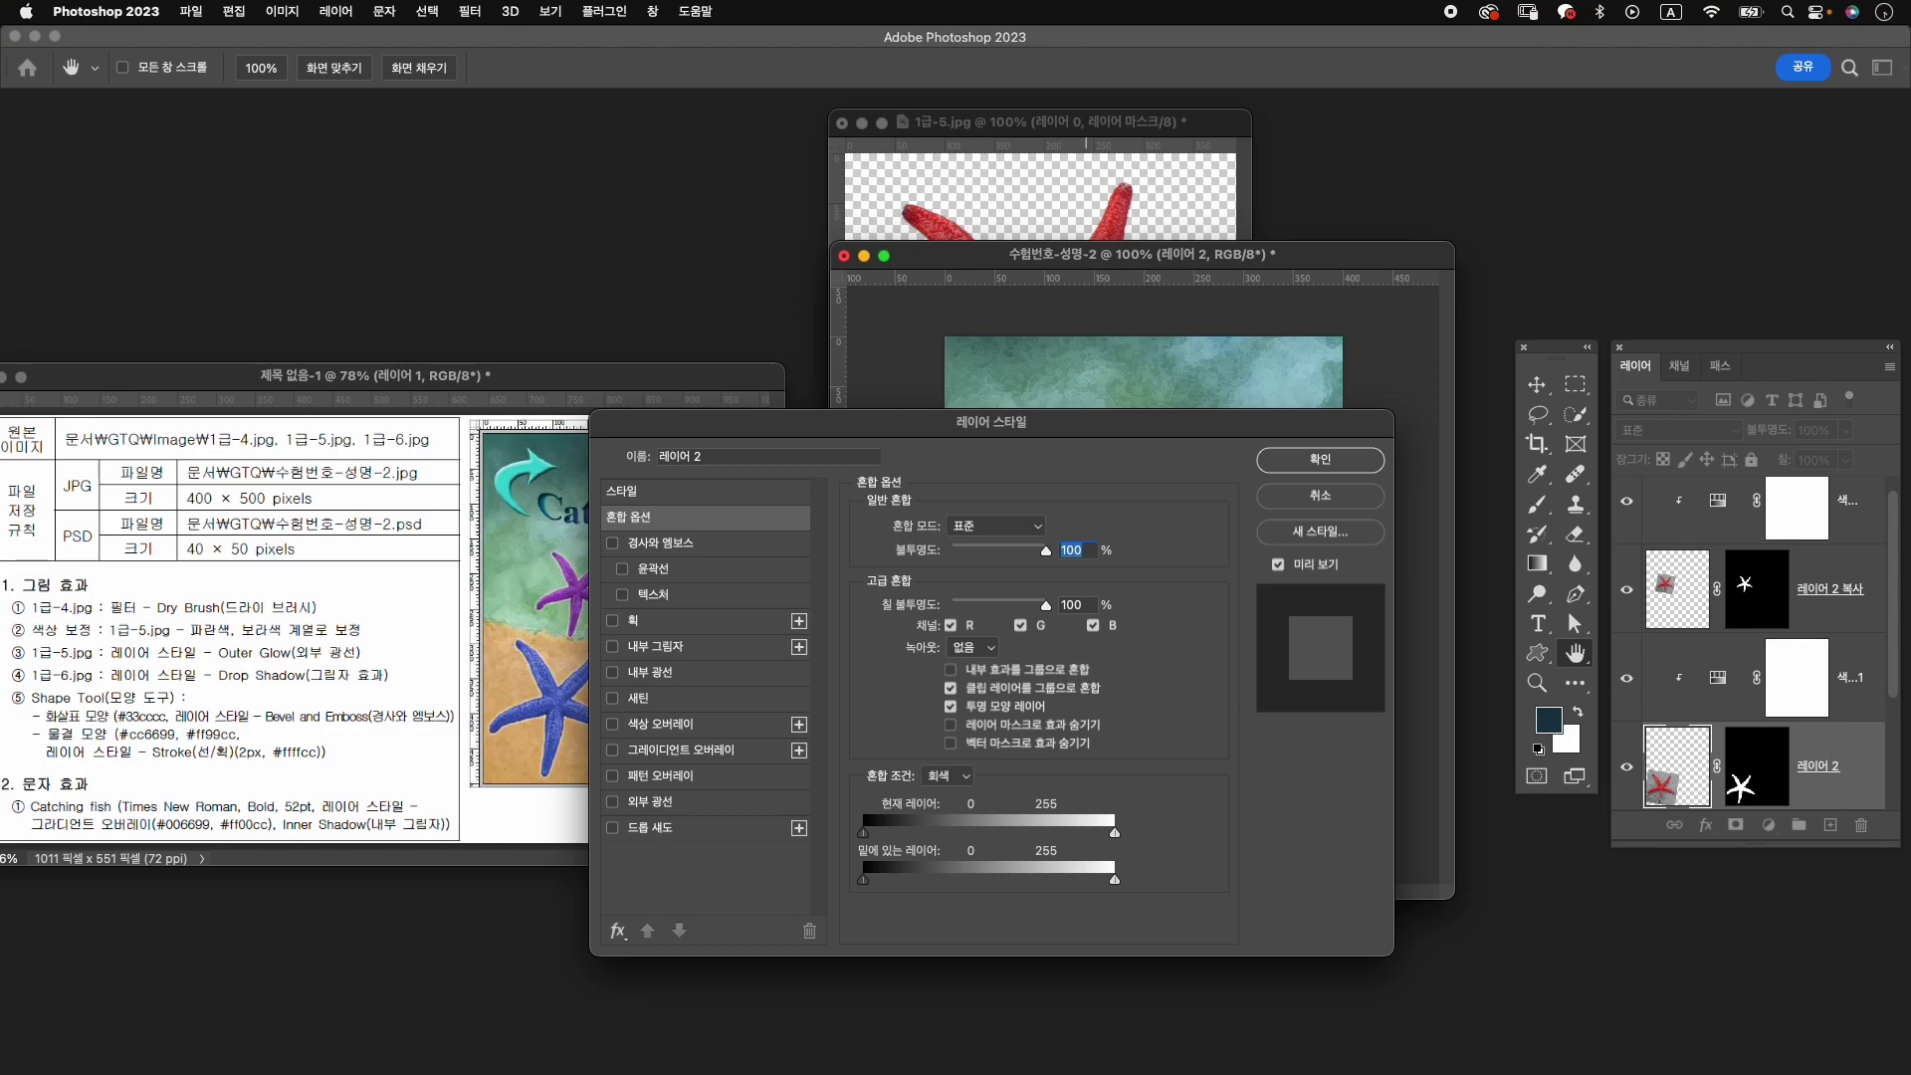
{"action": "key", "text": "Escape"}
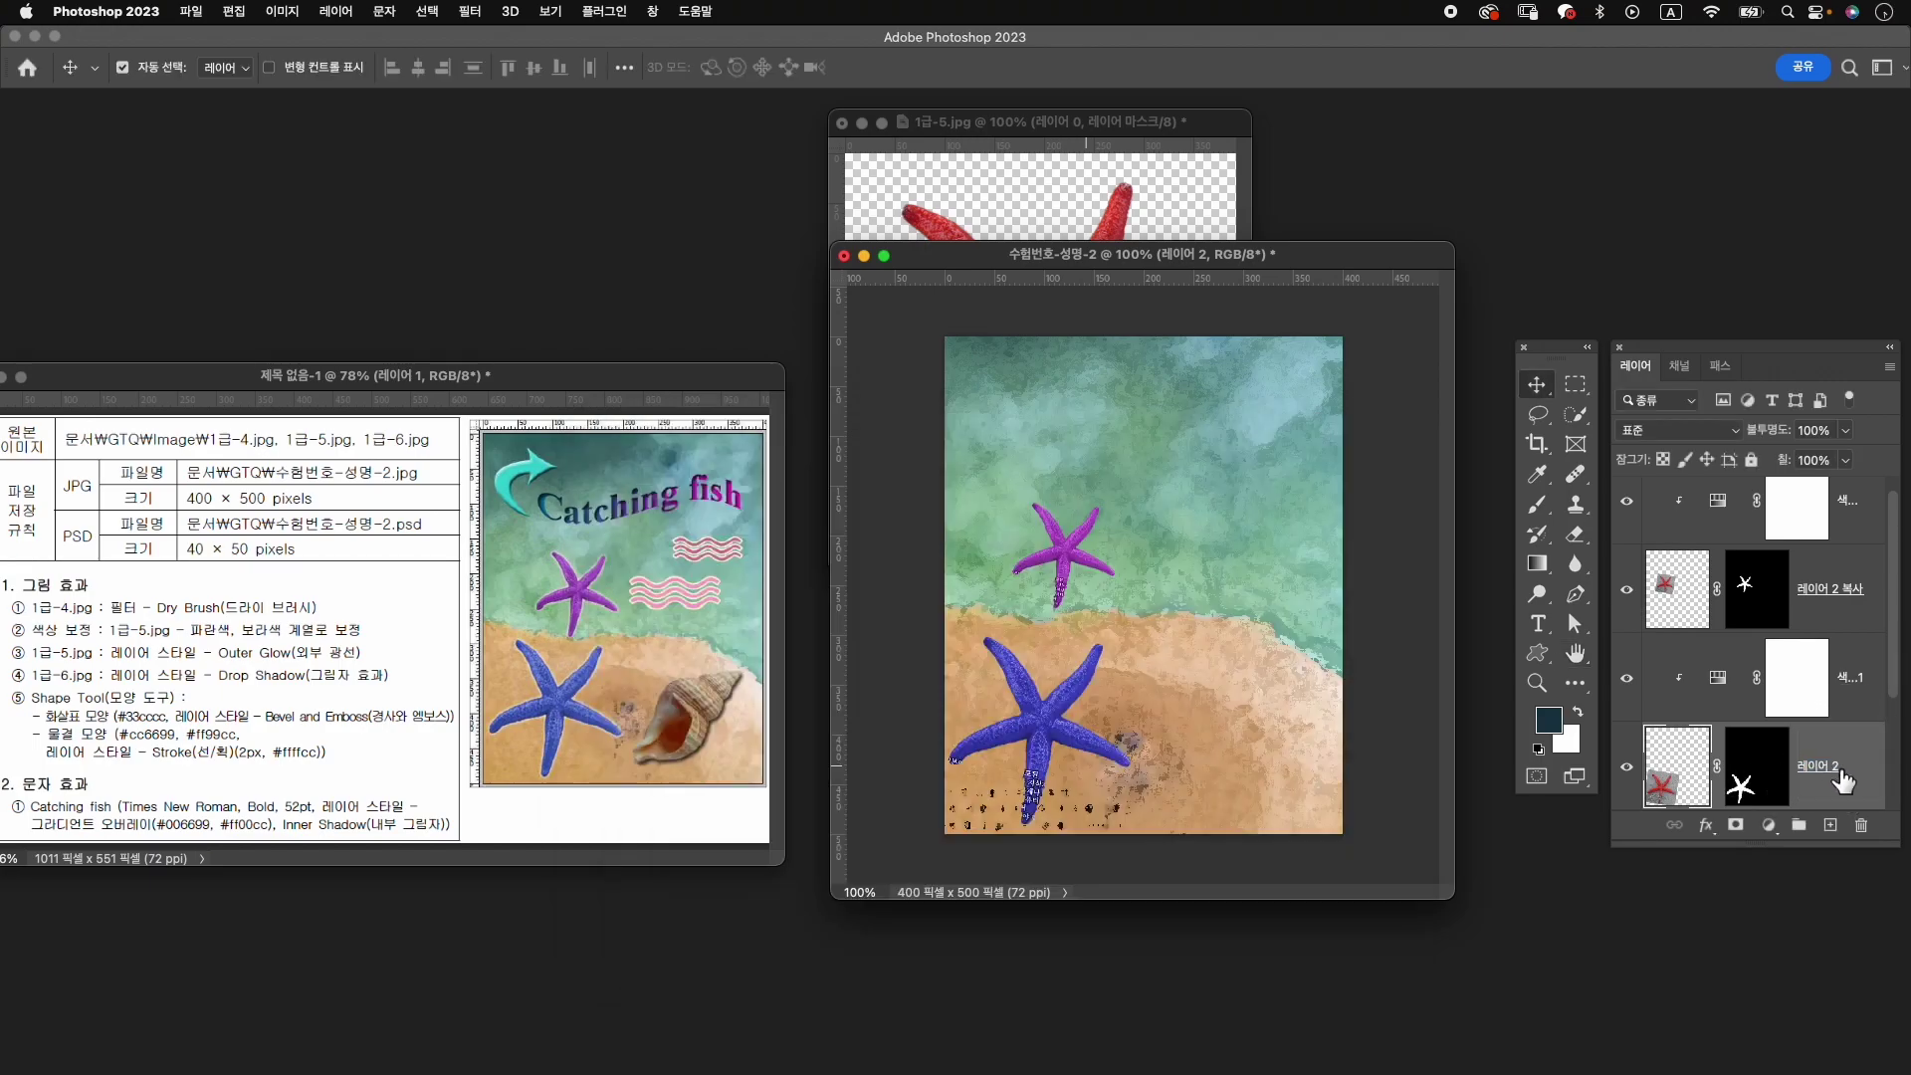
{"action": "double_click", "coordinate": [1834, 773]}
{"action": "type", "text": "1-5"}
{"action": "key", "text": "Return"}
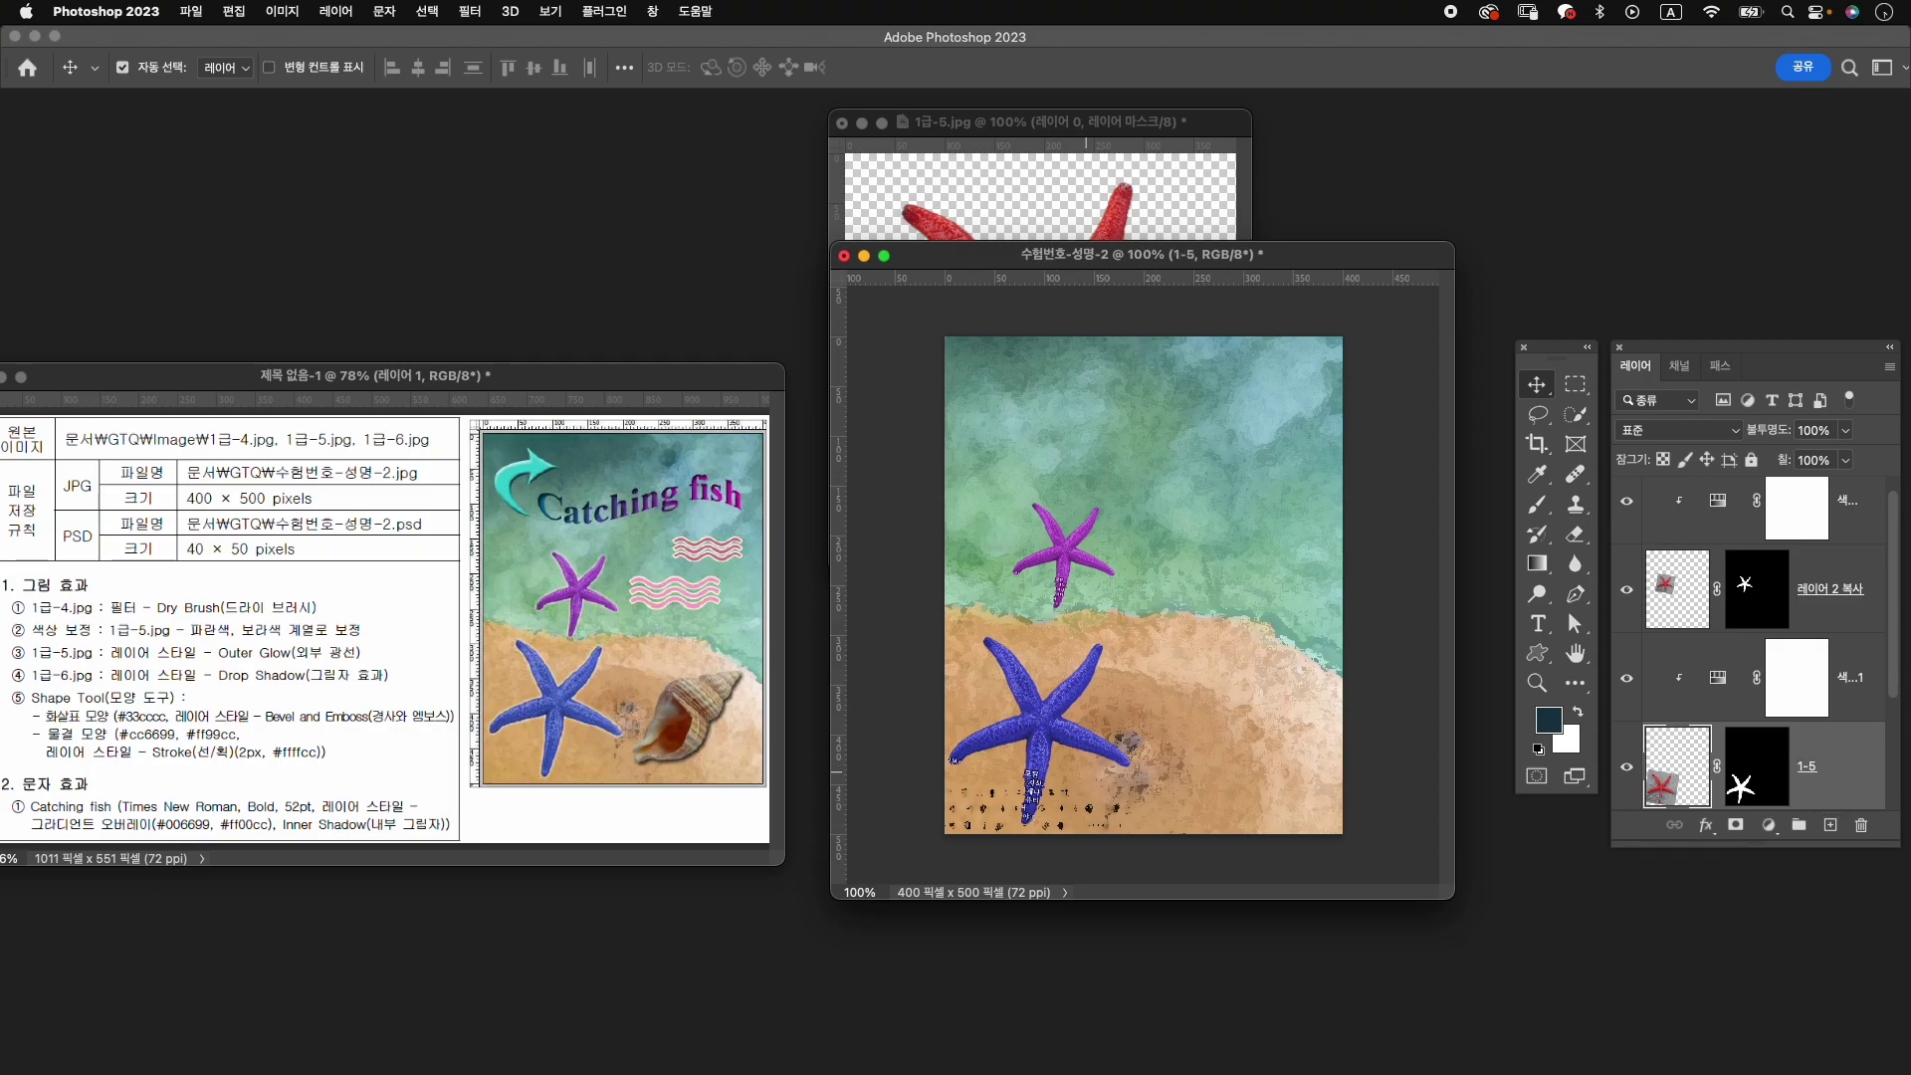
{"action": "double_click", "coordinate": [1831, 591]}
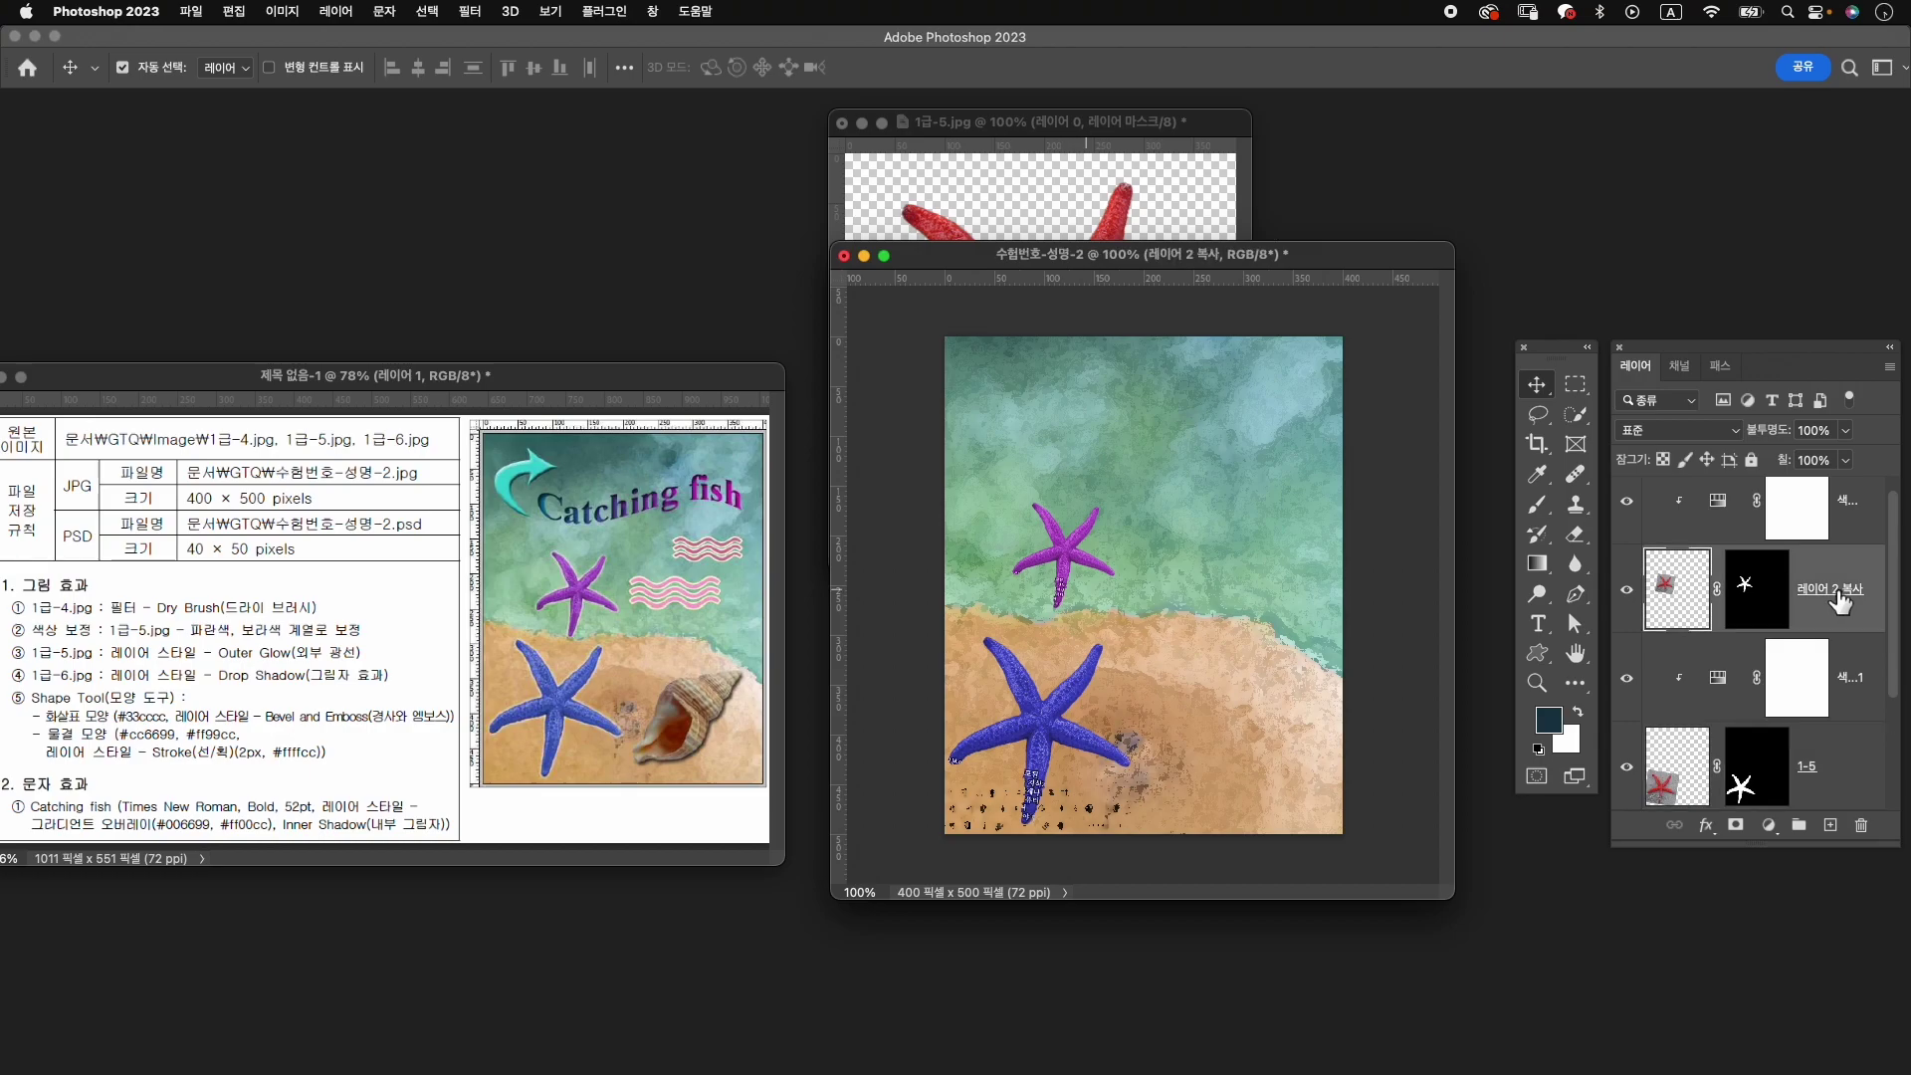
{"action": "type", "text": "1-5"}
{"action": "key", "text": "Return"}
Give the bottom 1-5 starfish an Outer Glow and copy the effect to the top 1-5 layer.
{"action": "left_click", "coordinate": [1855, 761]}
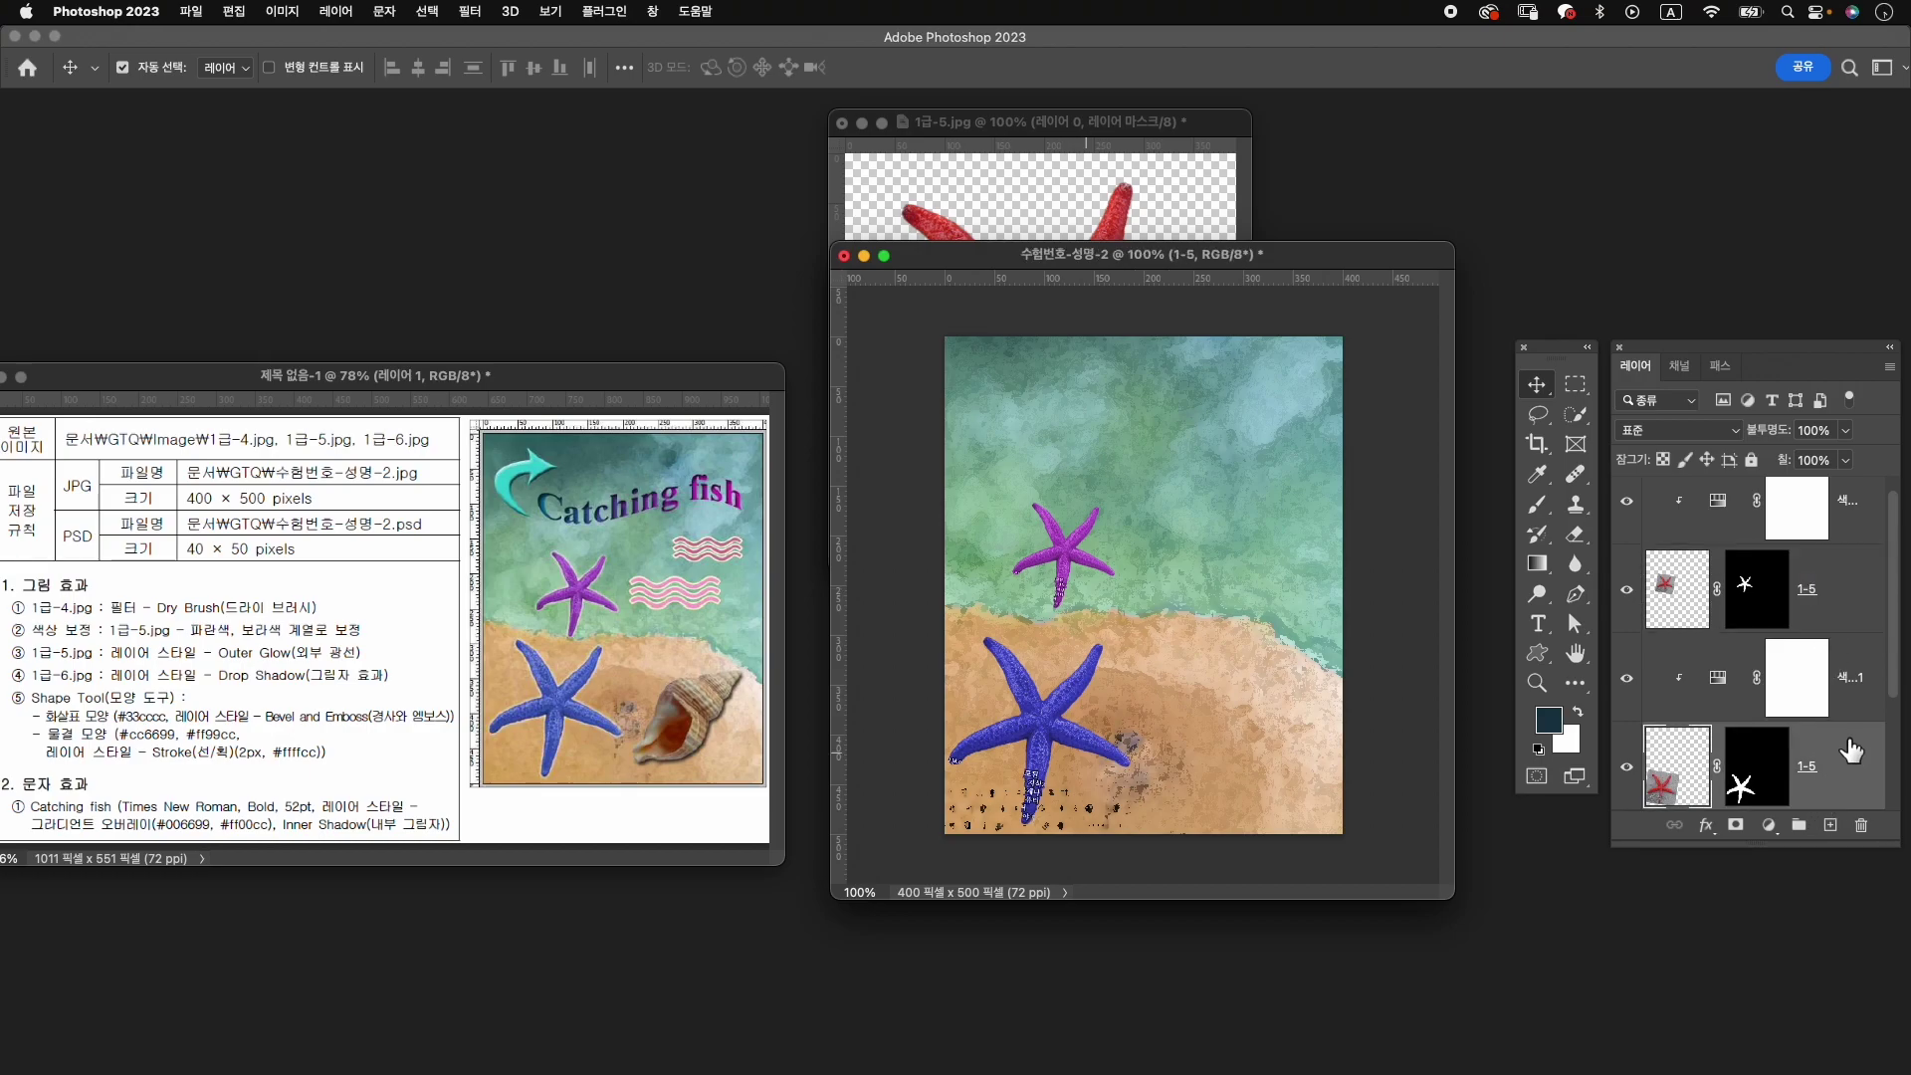
{"action": "left_click", "coordinate": [1705, 826]}
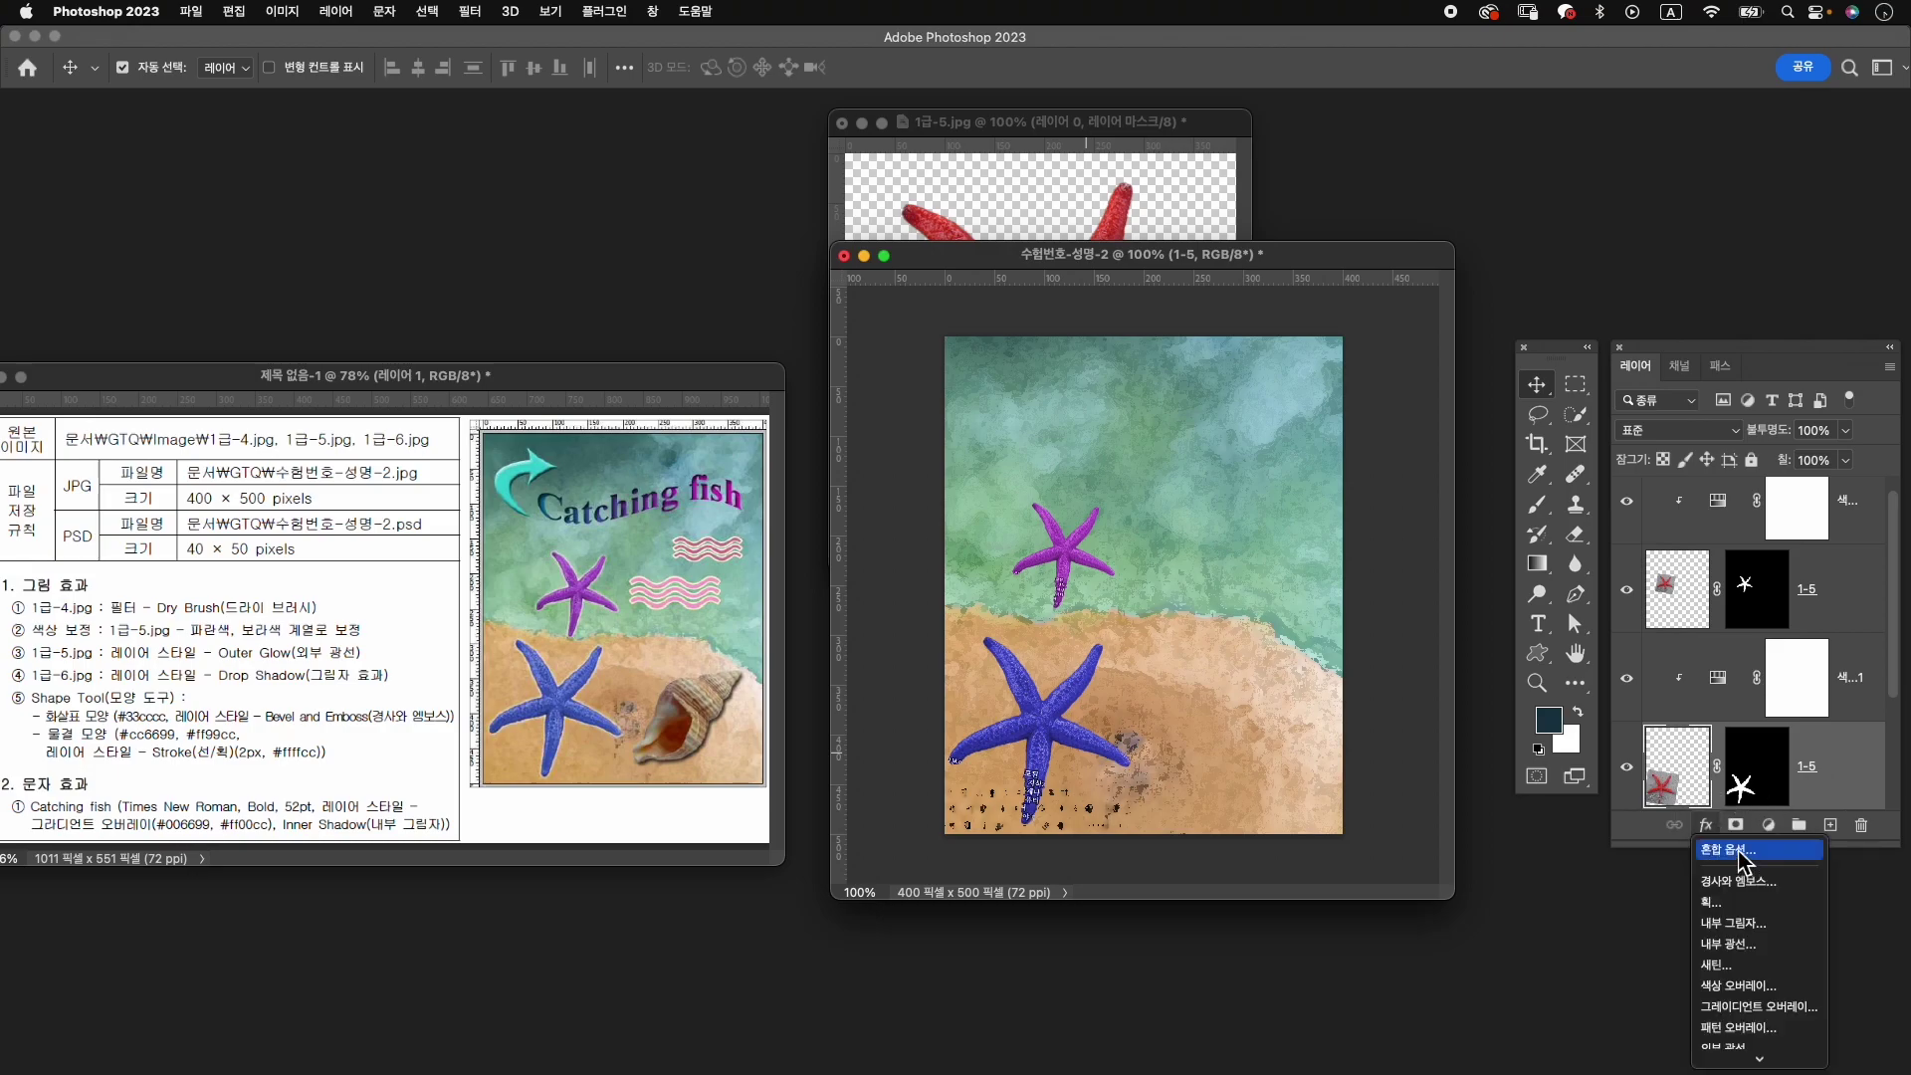
{"action": "left_click", "coordinate": [1740, 854]}
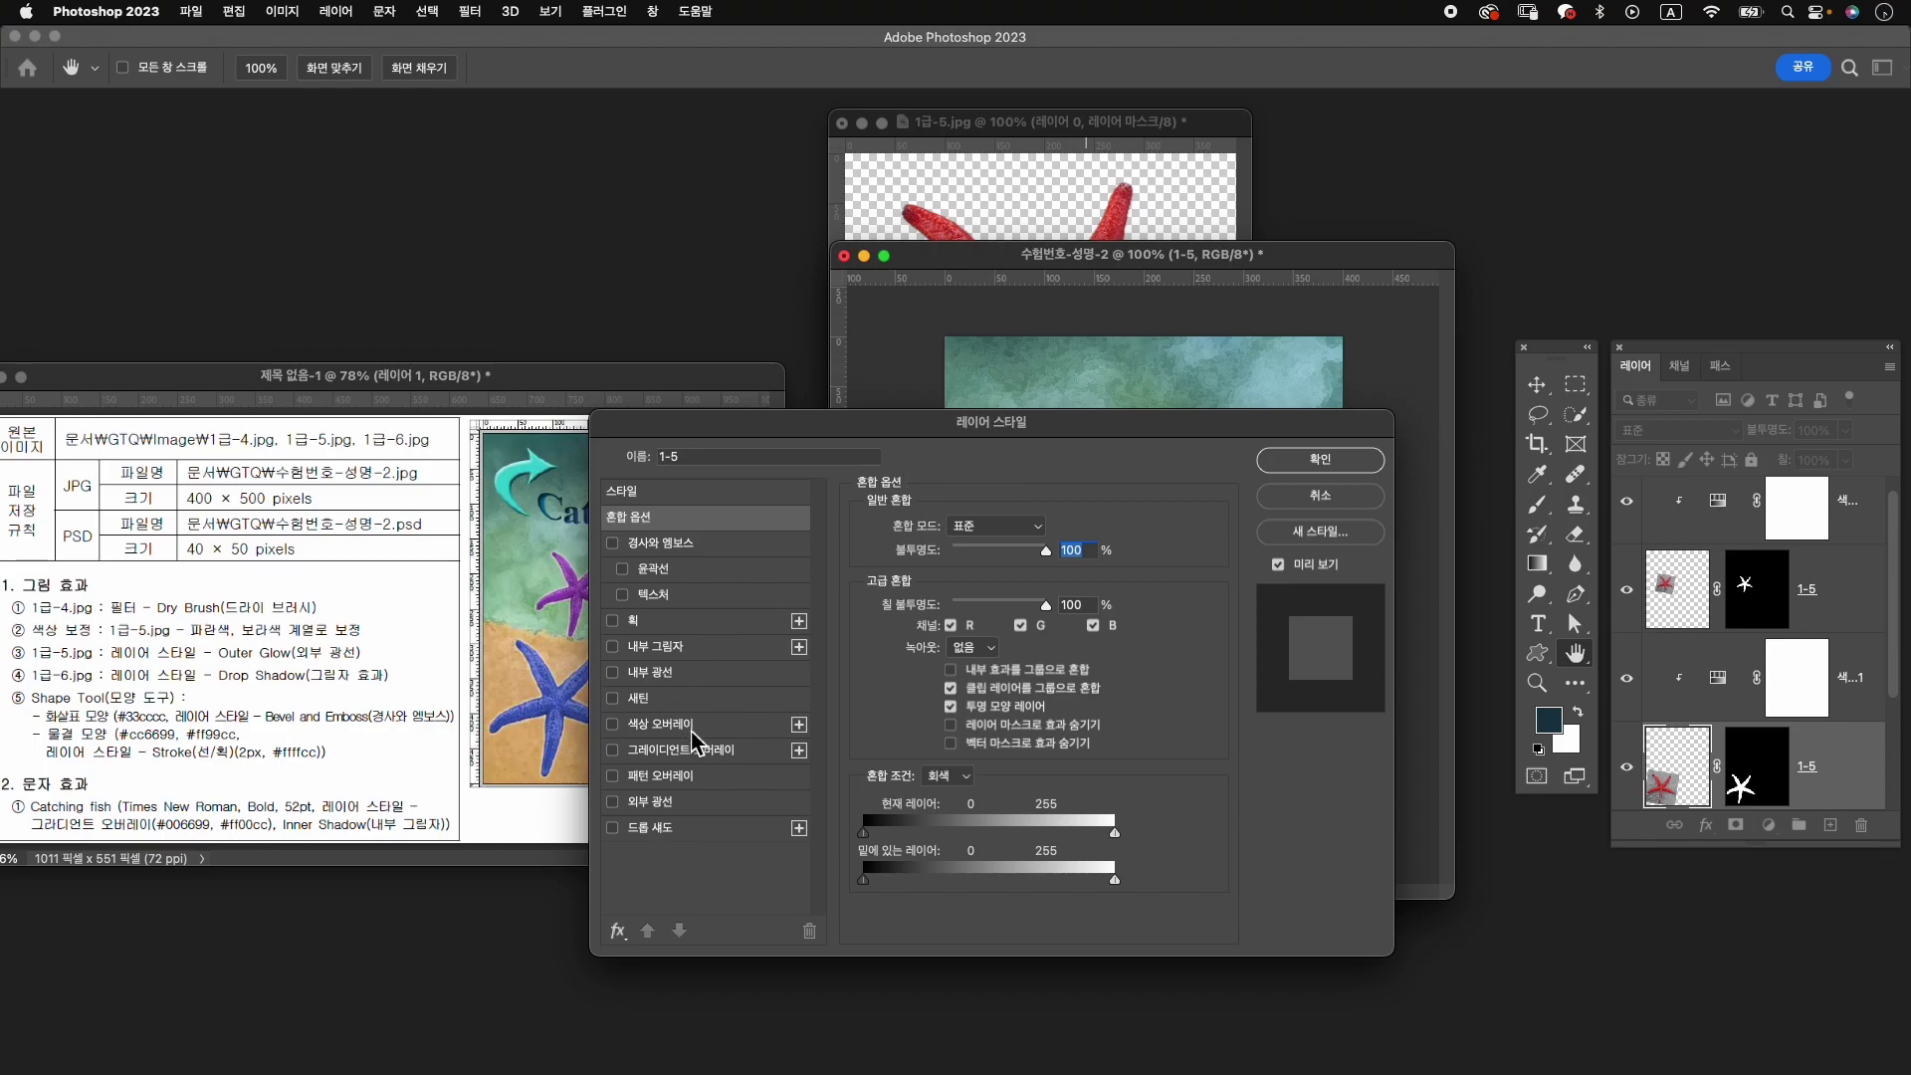
{"action": "left_click", "coordinate": [637, 802]}
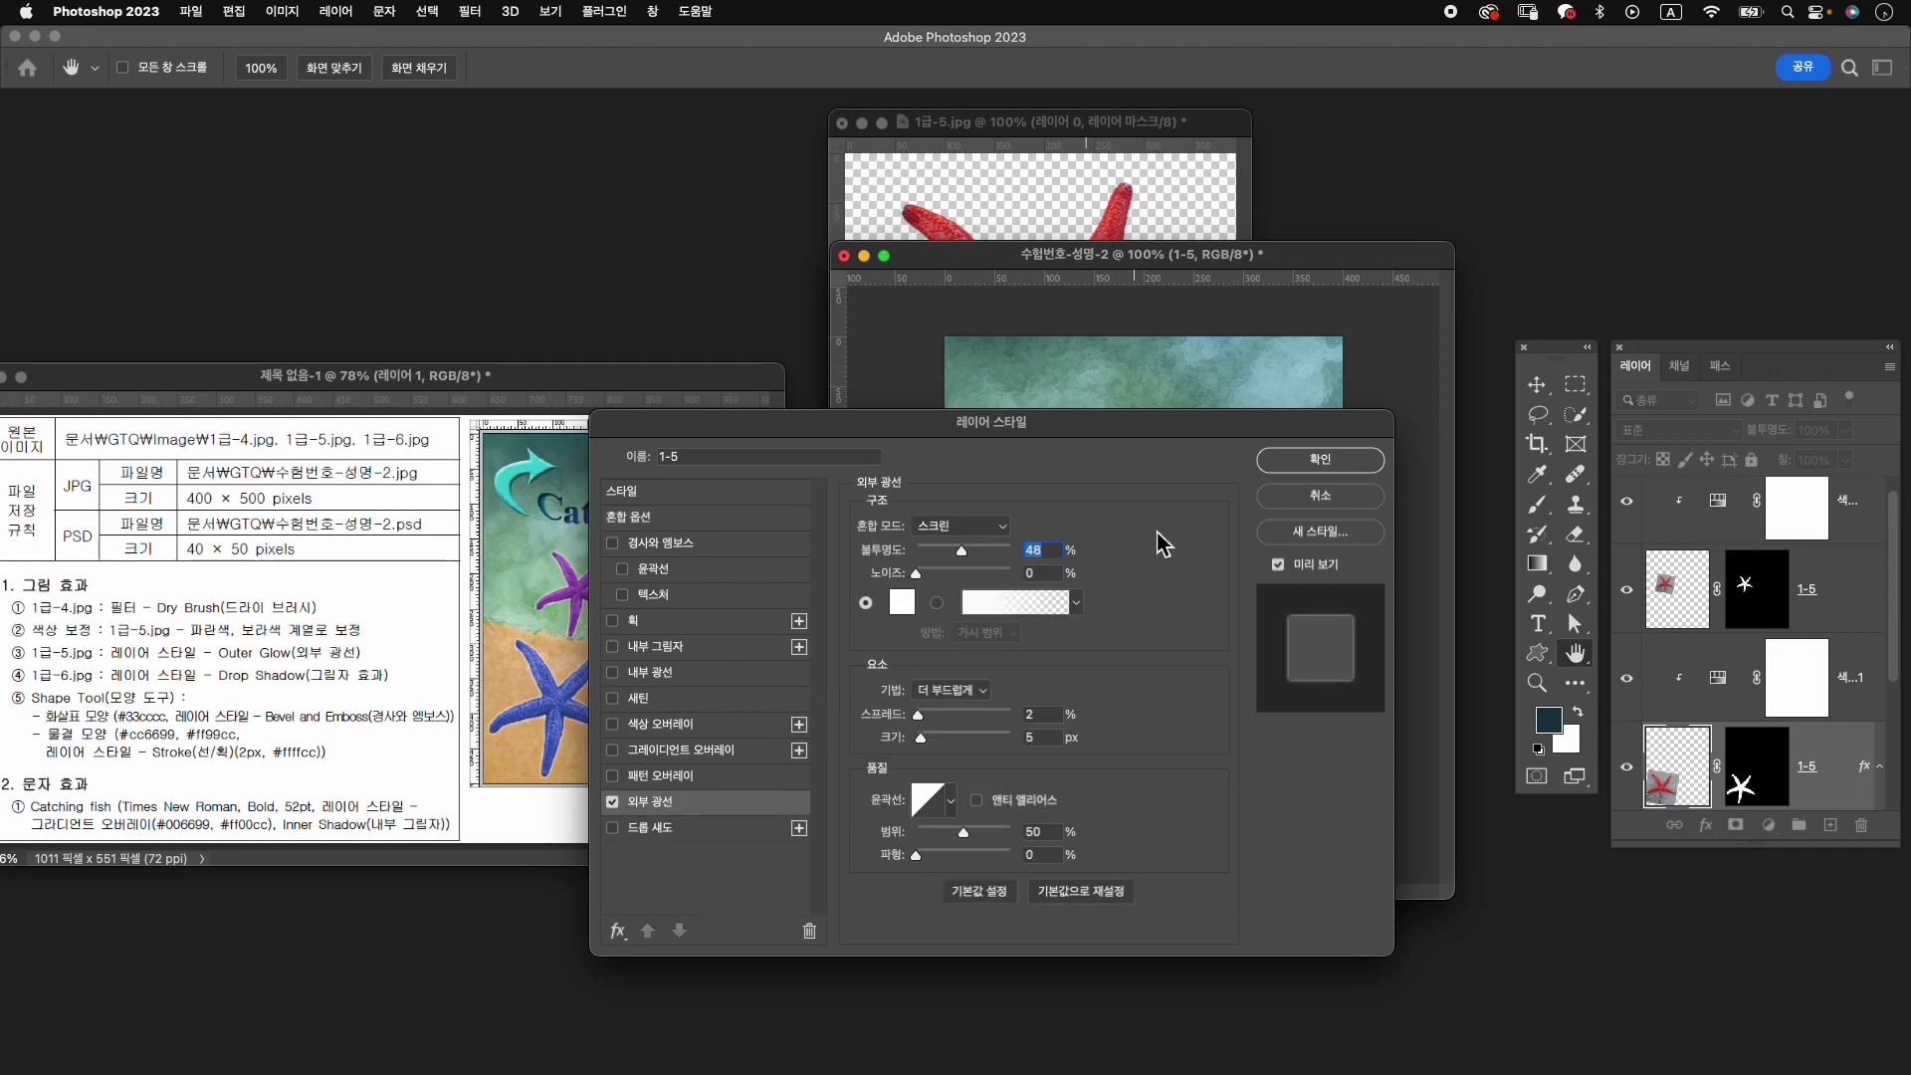
{"action": "left_click", "coordinate": [1324, 460]}
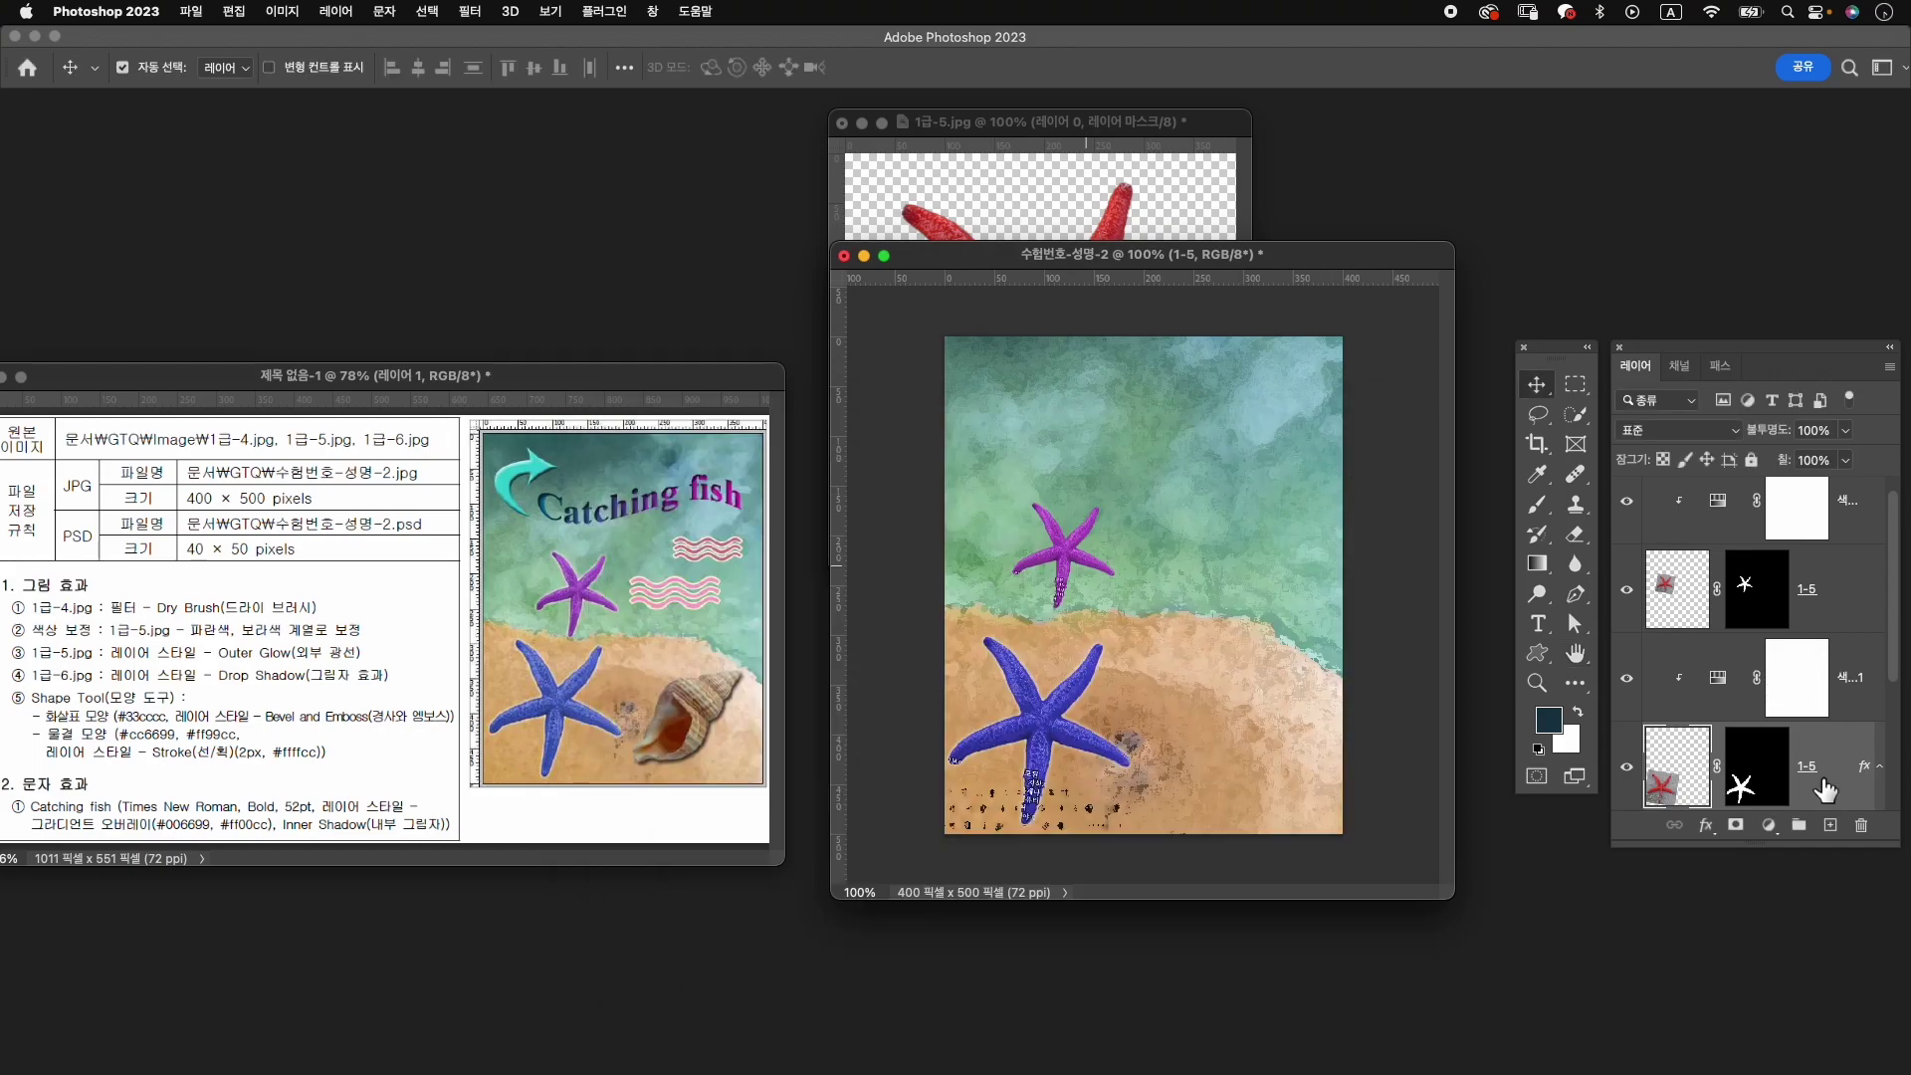
{"action": "left_click", "coordinate": [1879, 766]}
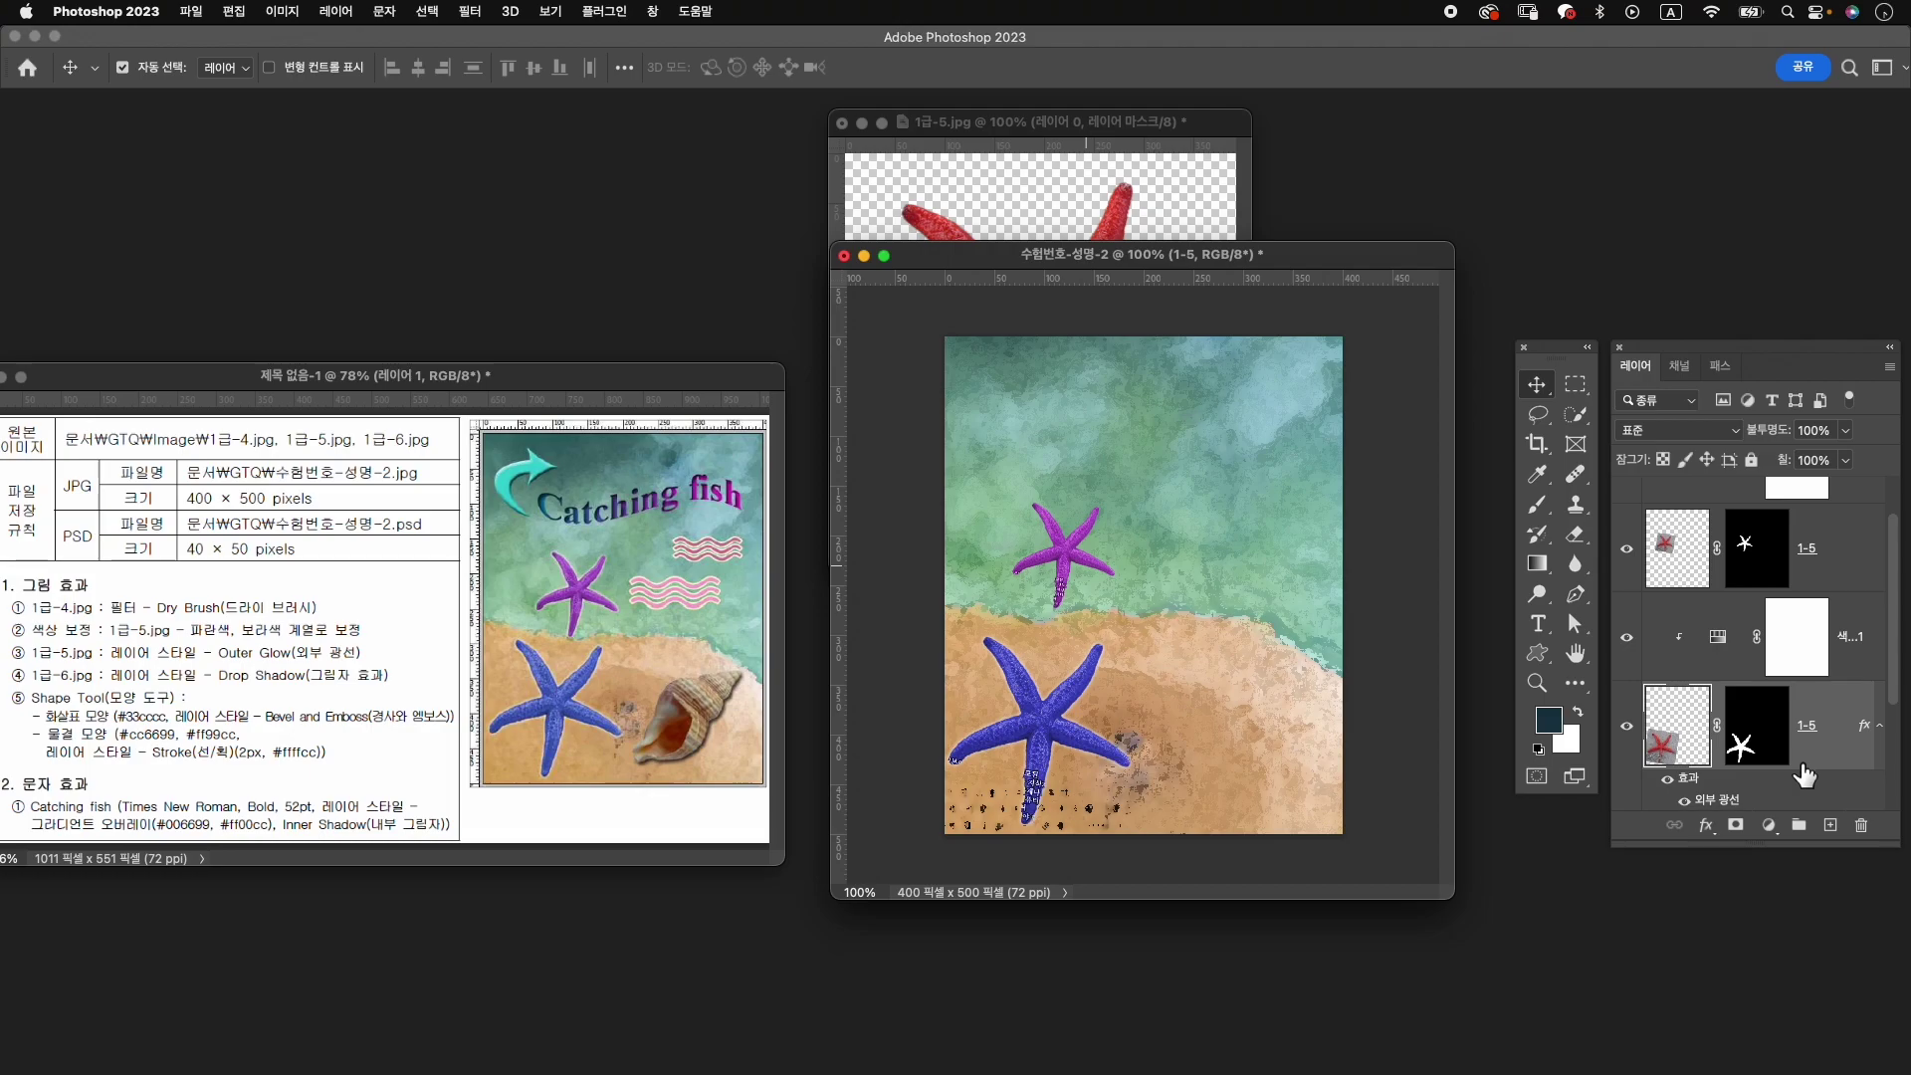
{"action": "scroll", "coordinate": [1772, 776], "scroll_direction": "down", "scroll_amount": 2}
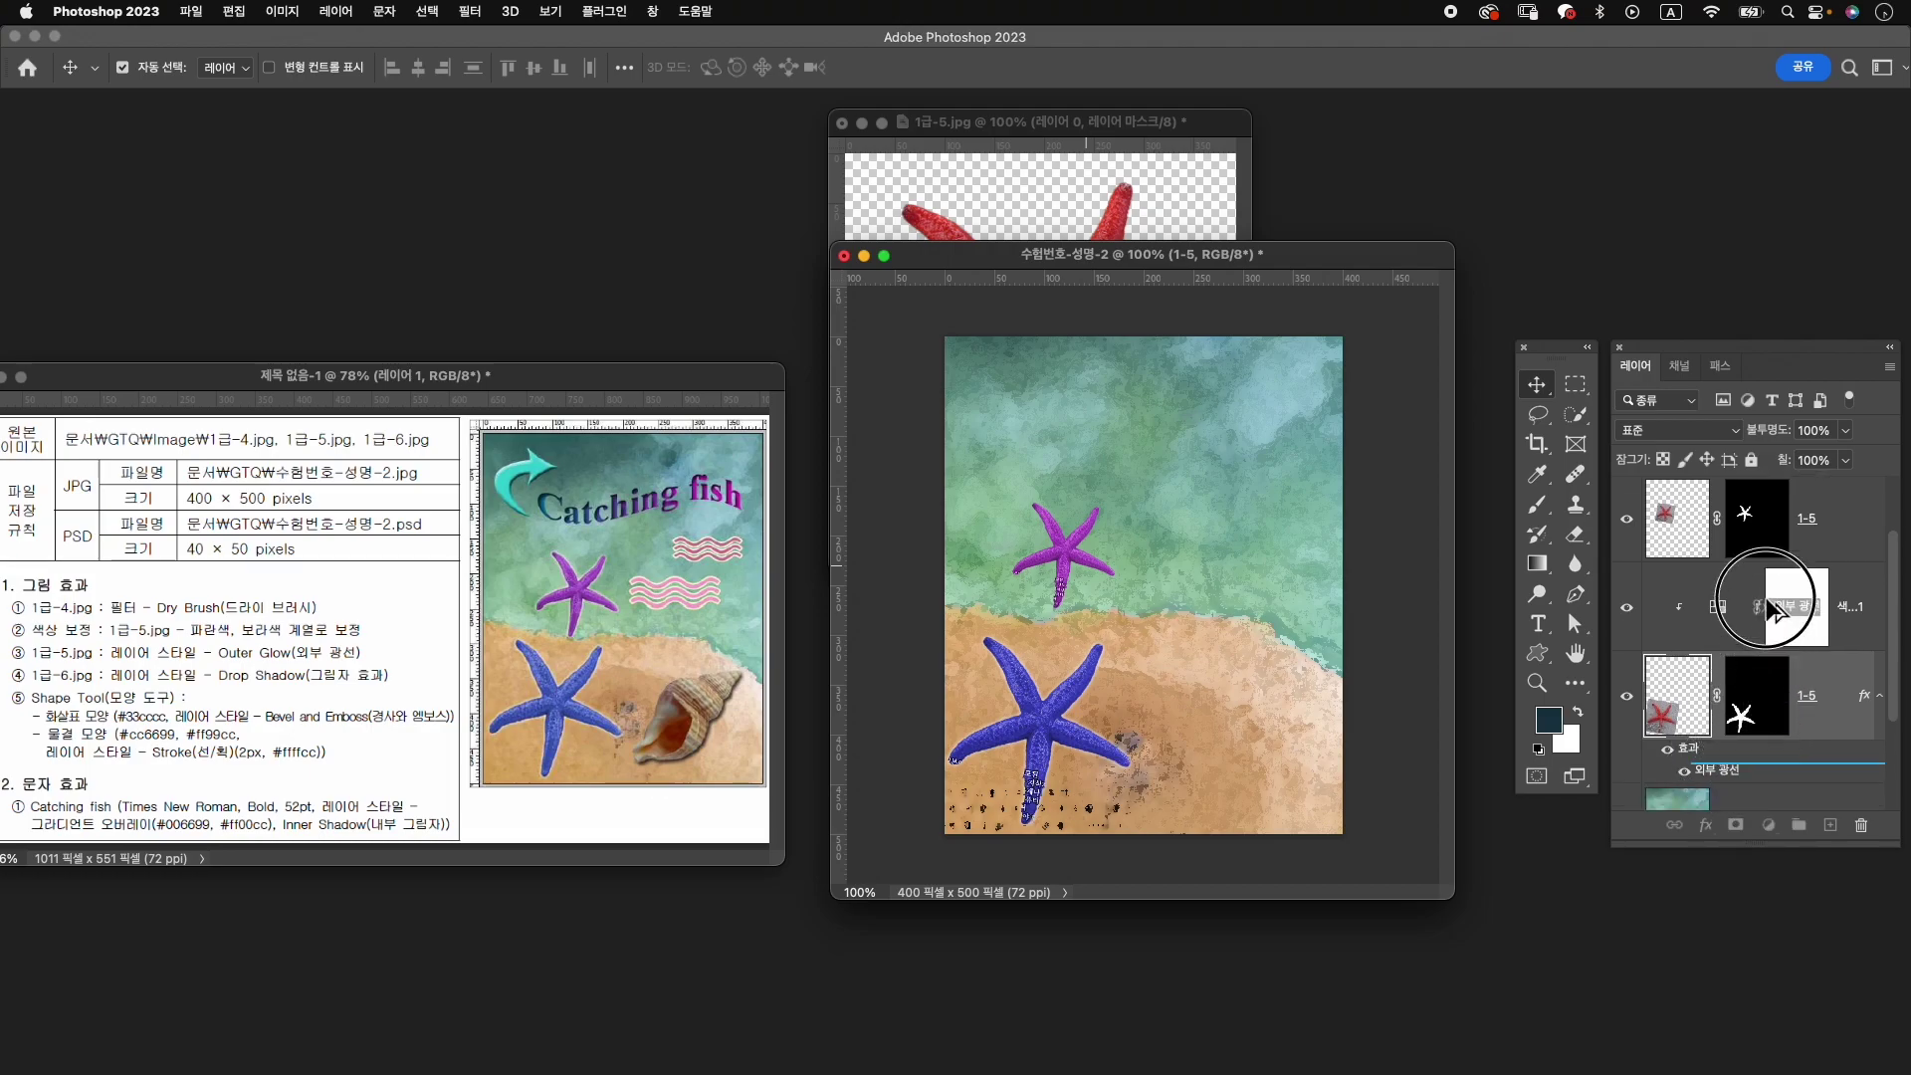
{"action": "left_click_drag", "start_coordinate": [1737, 767], "coordinate": [1782, 523]}
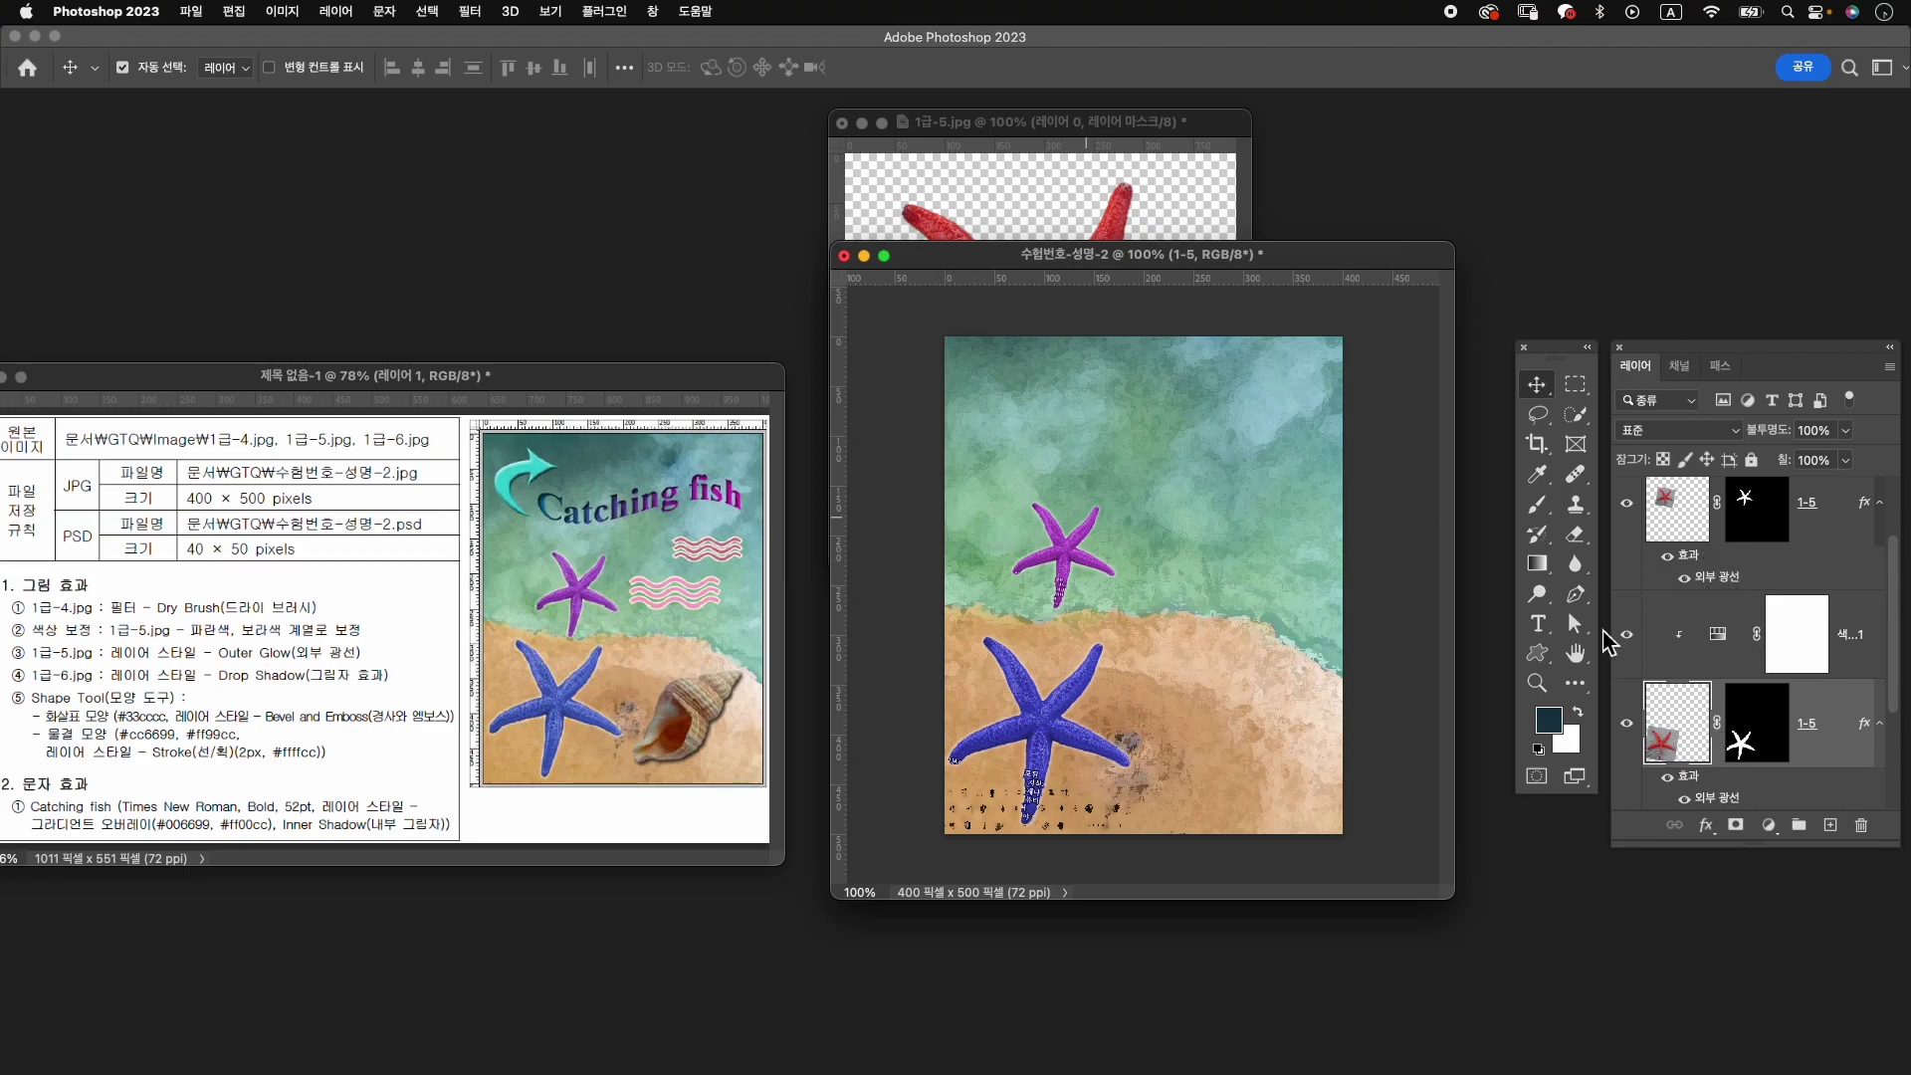
Close the 1급-5.jpg source image without saving.
{"action": "left_click", "coordinate": [841, 122]}
{"action": "left_click", "coordinate": [1035, 434]}
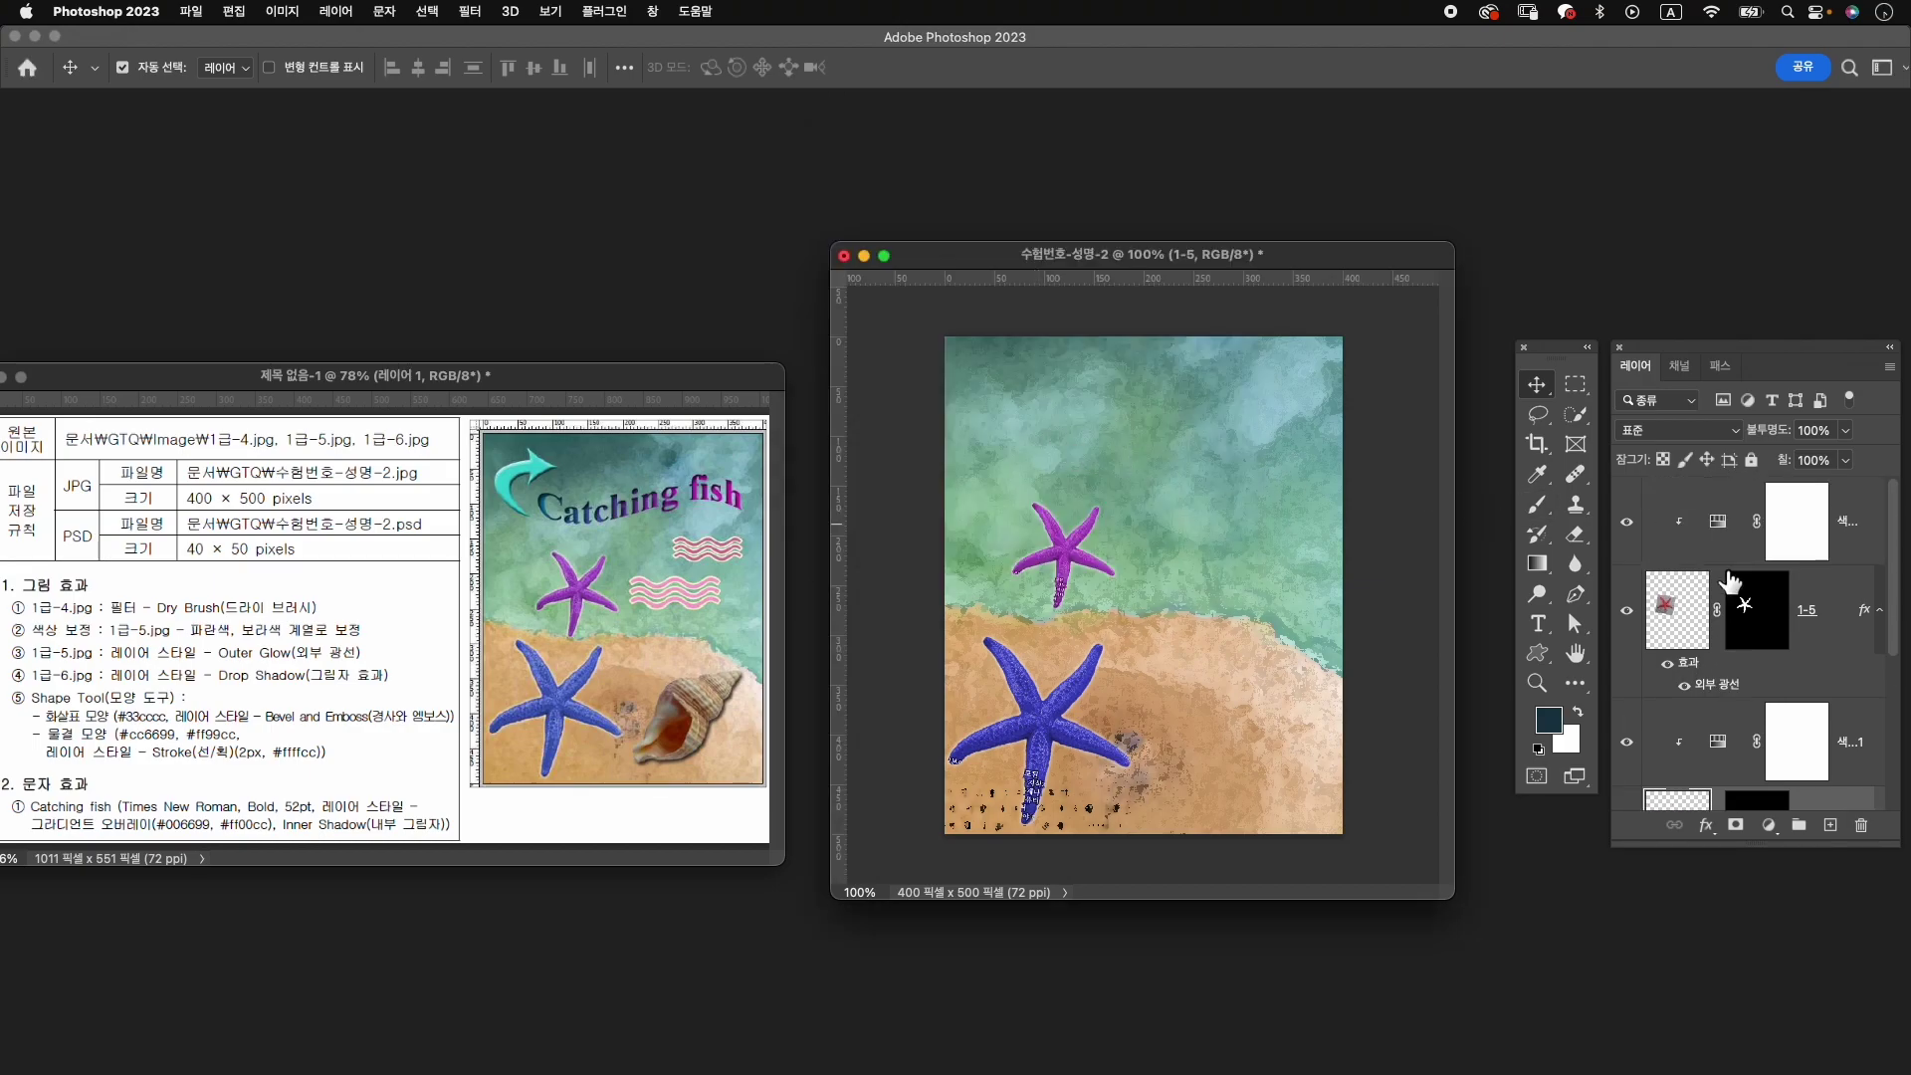
{"action": "left_click", "coordinate": [1817, 549]}
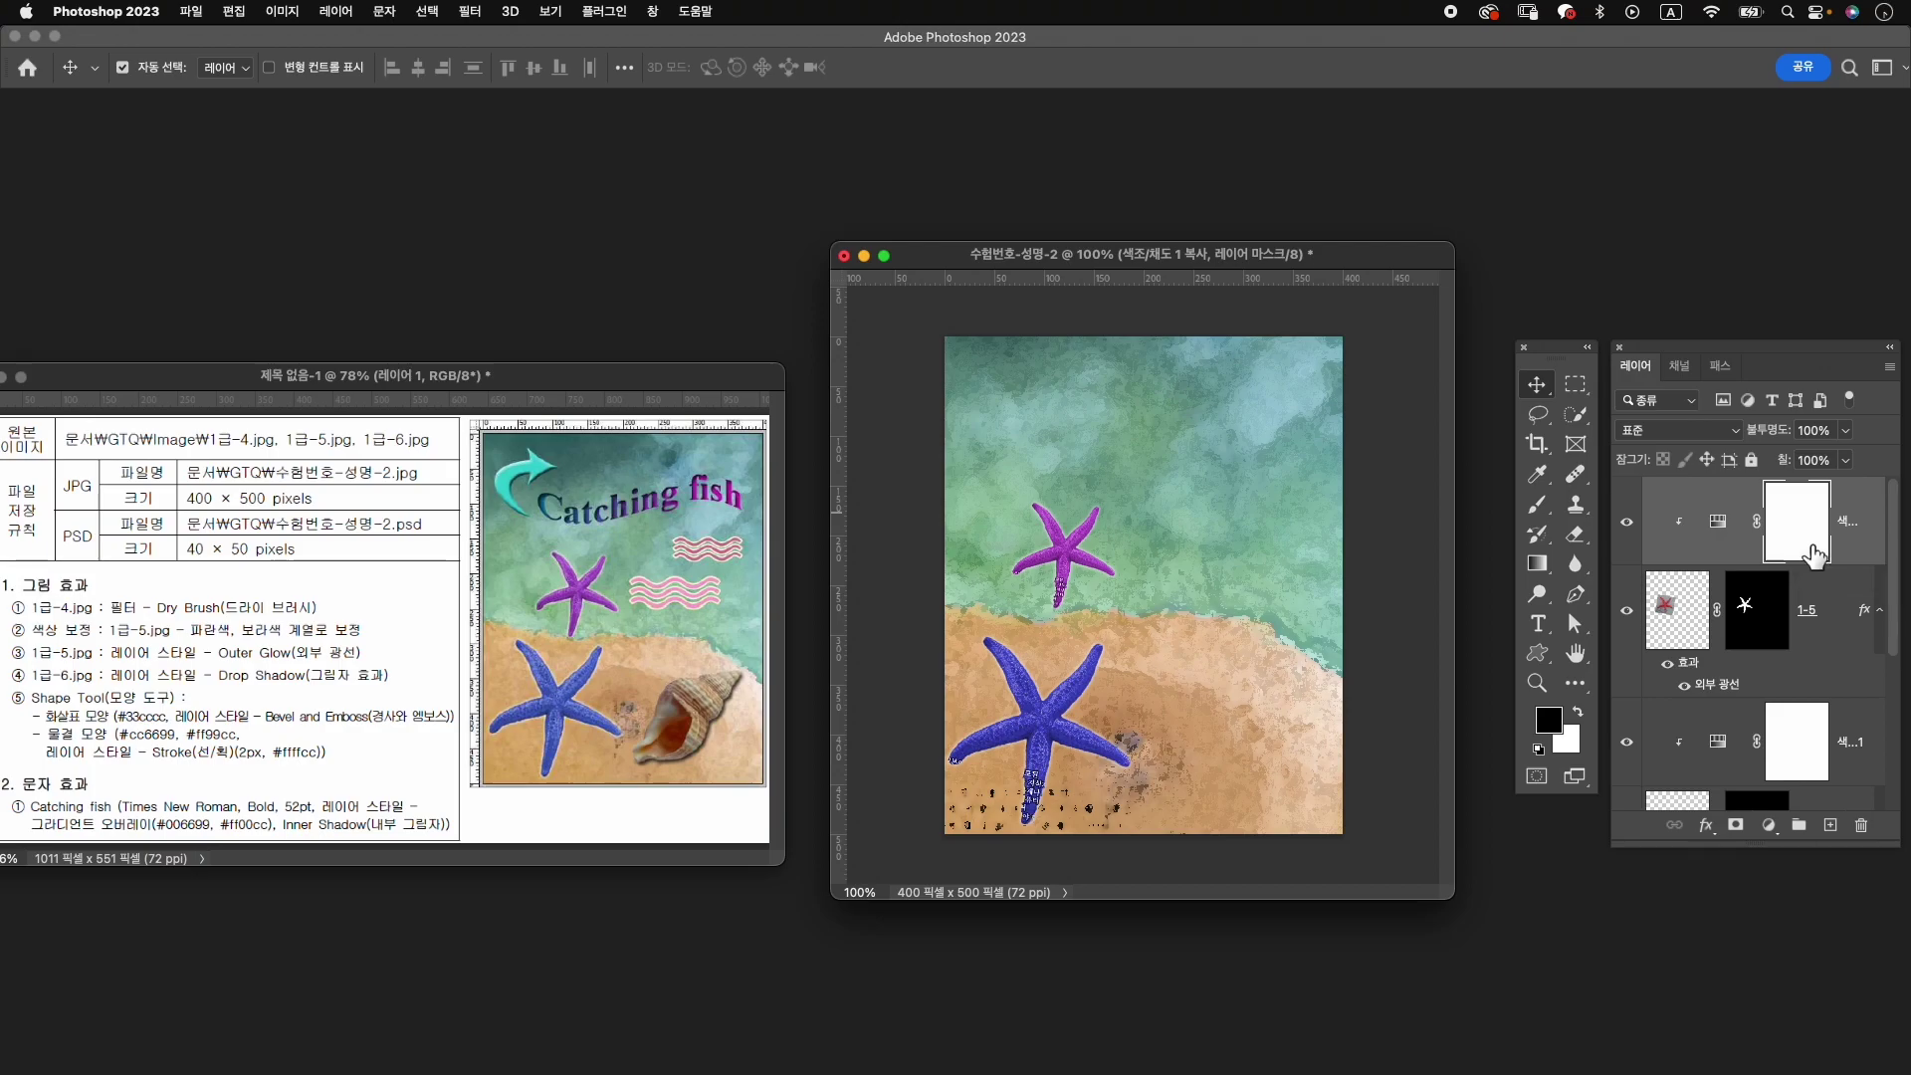
Open the conch shell image 1급-6.jpg.
{"action": "left_click_drag", "start_coordinate": [1814, 553], "coordinate": [1815, 554]}
{"action": "key", "text": "super+o"}
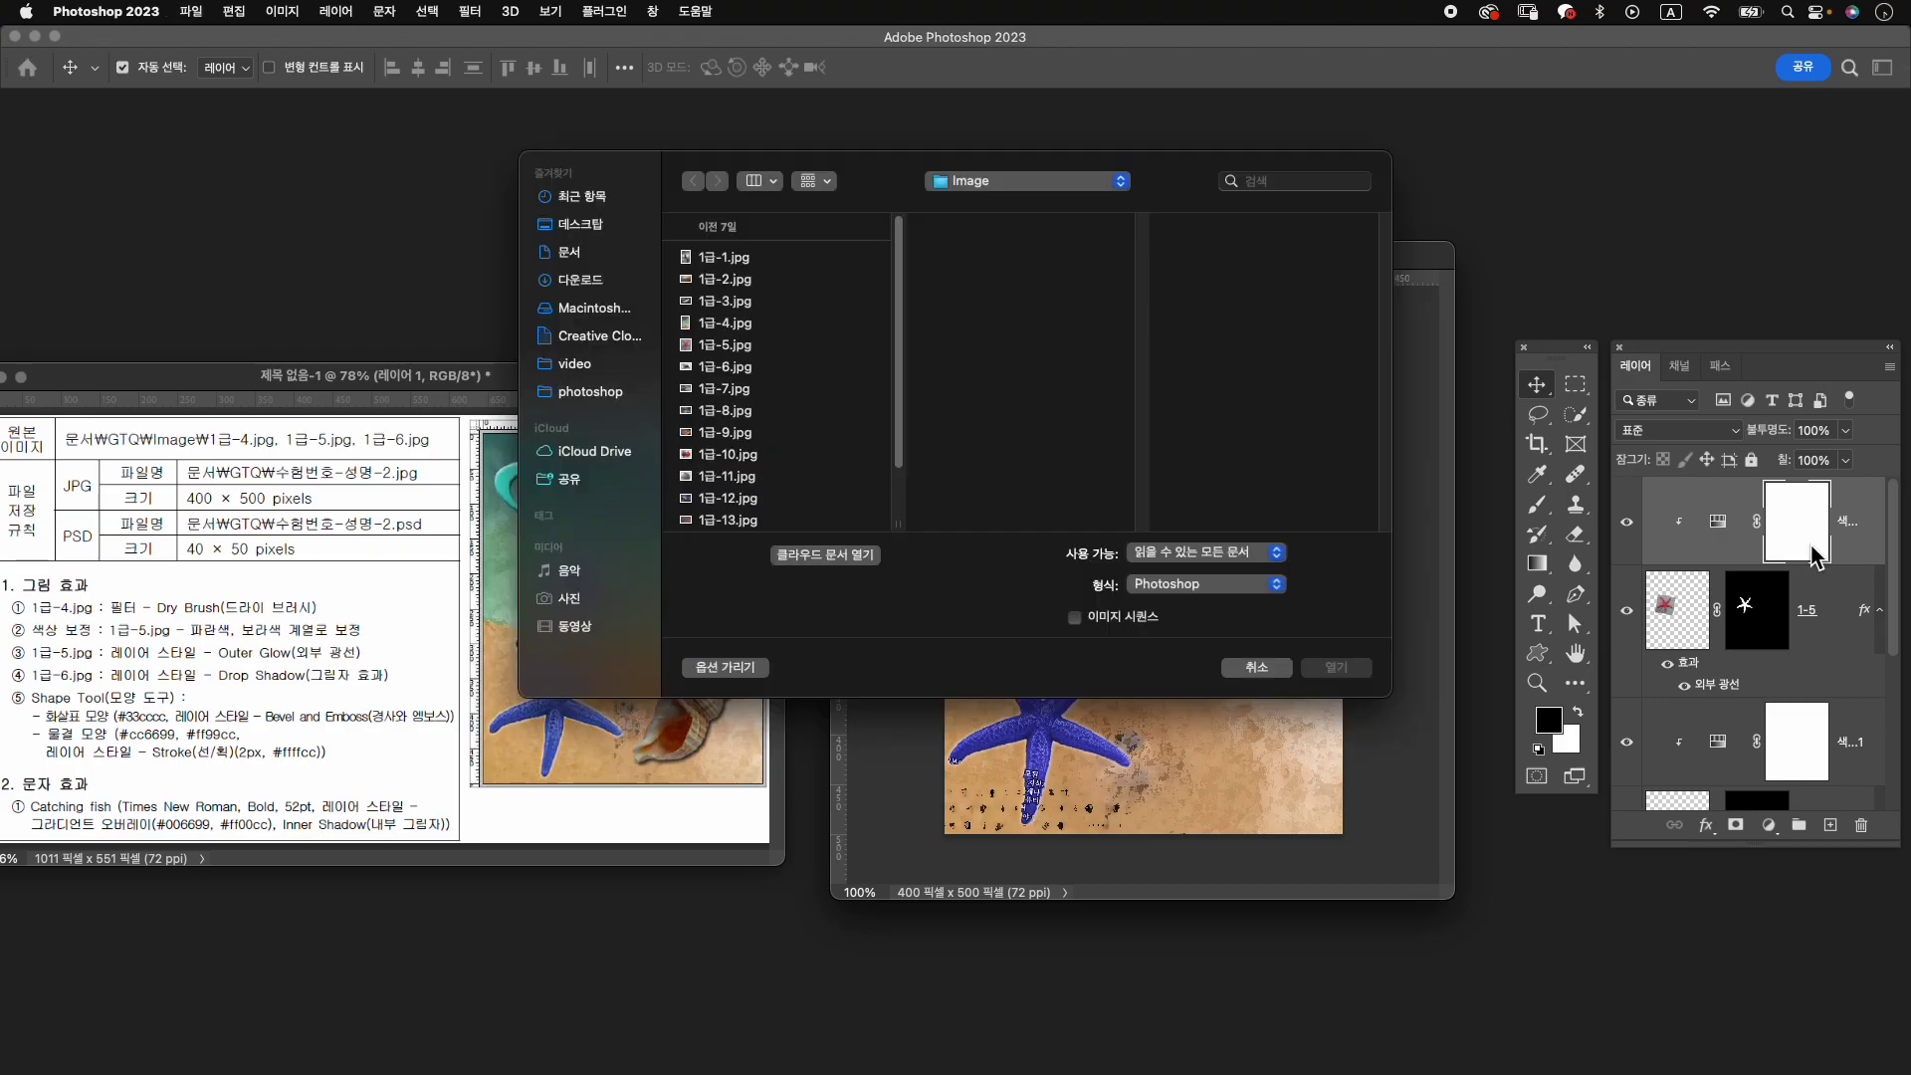
{"action": "left_click", "coordinate": [732, 366]}
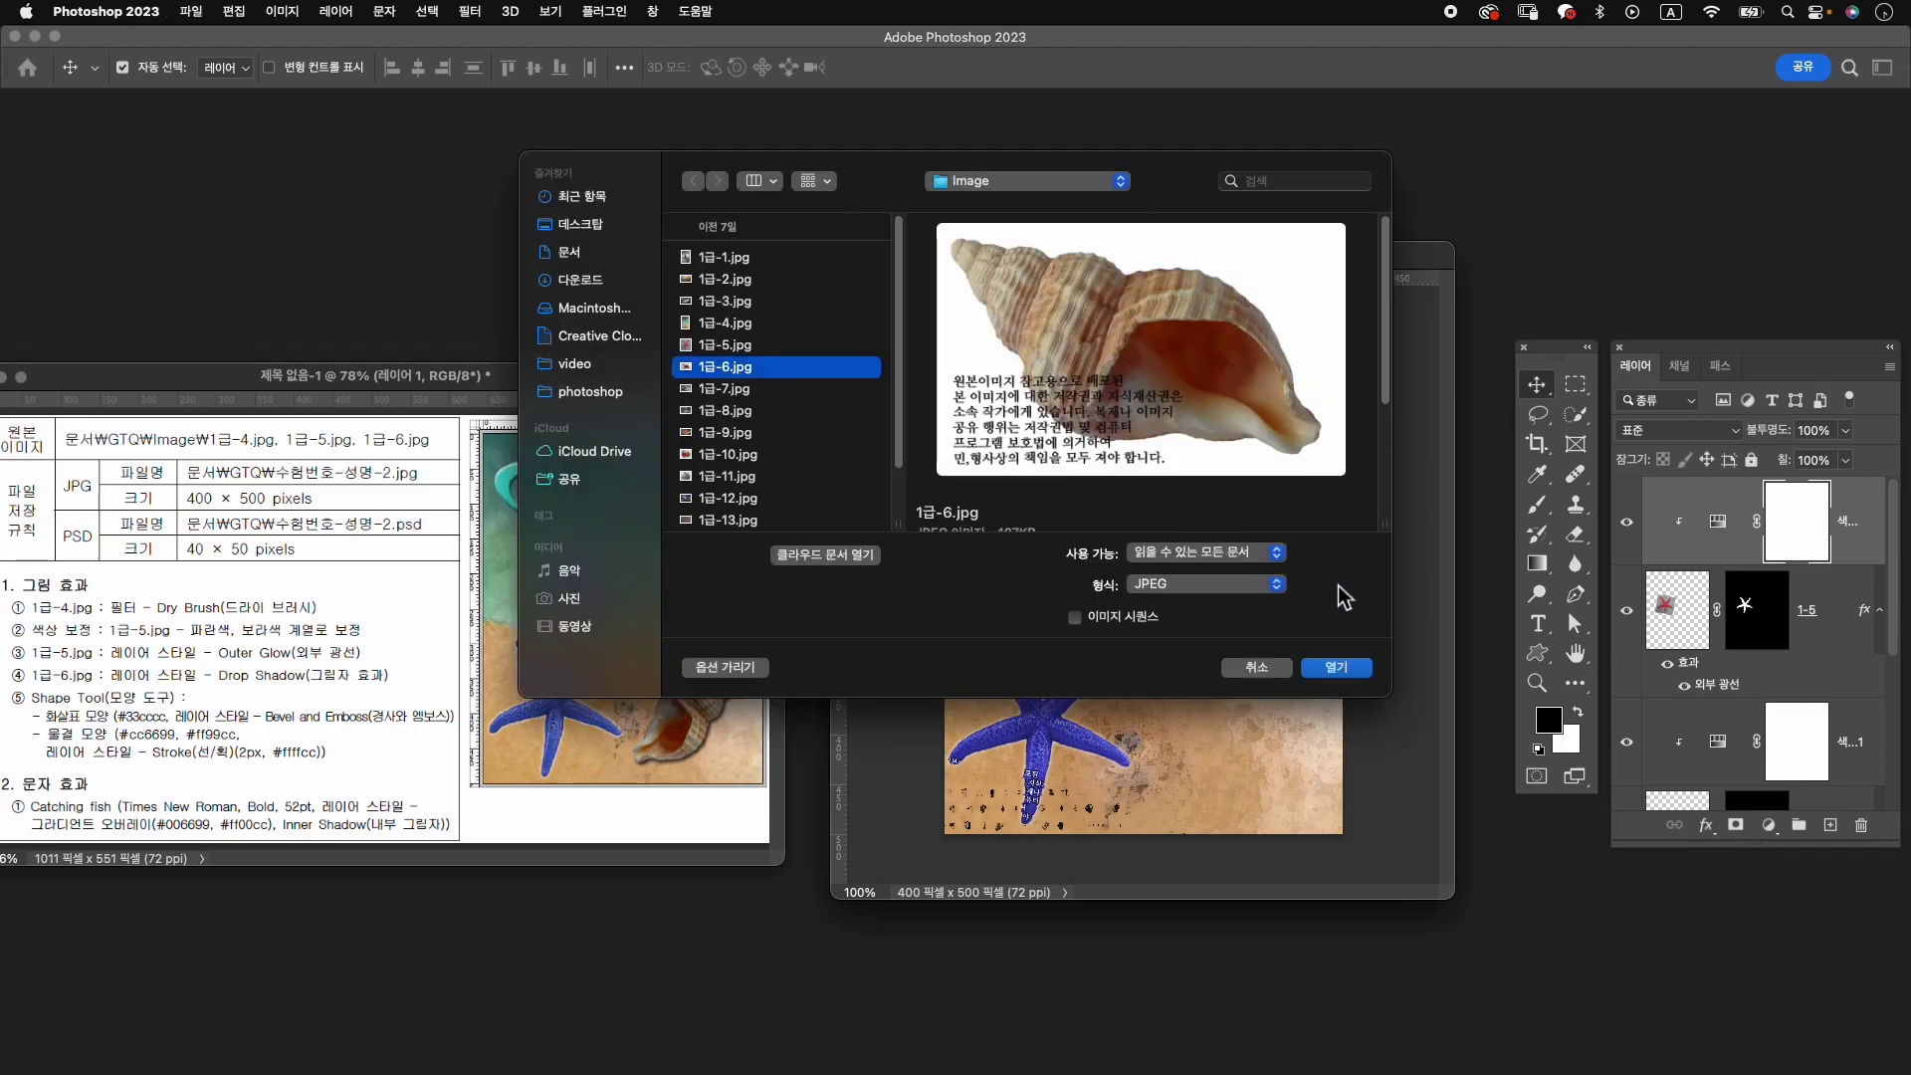
{"action": "left_click", "coordinate": [1339, 667]}
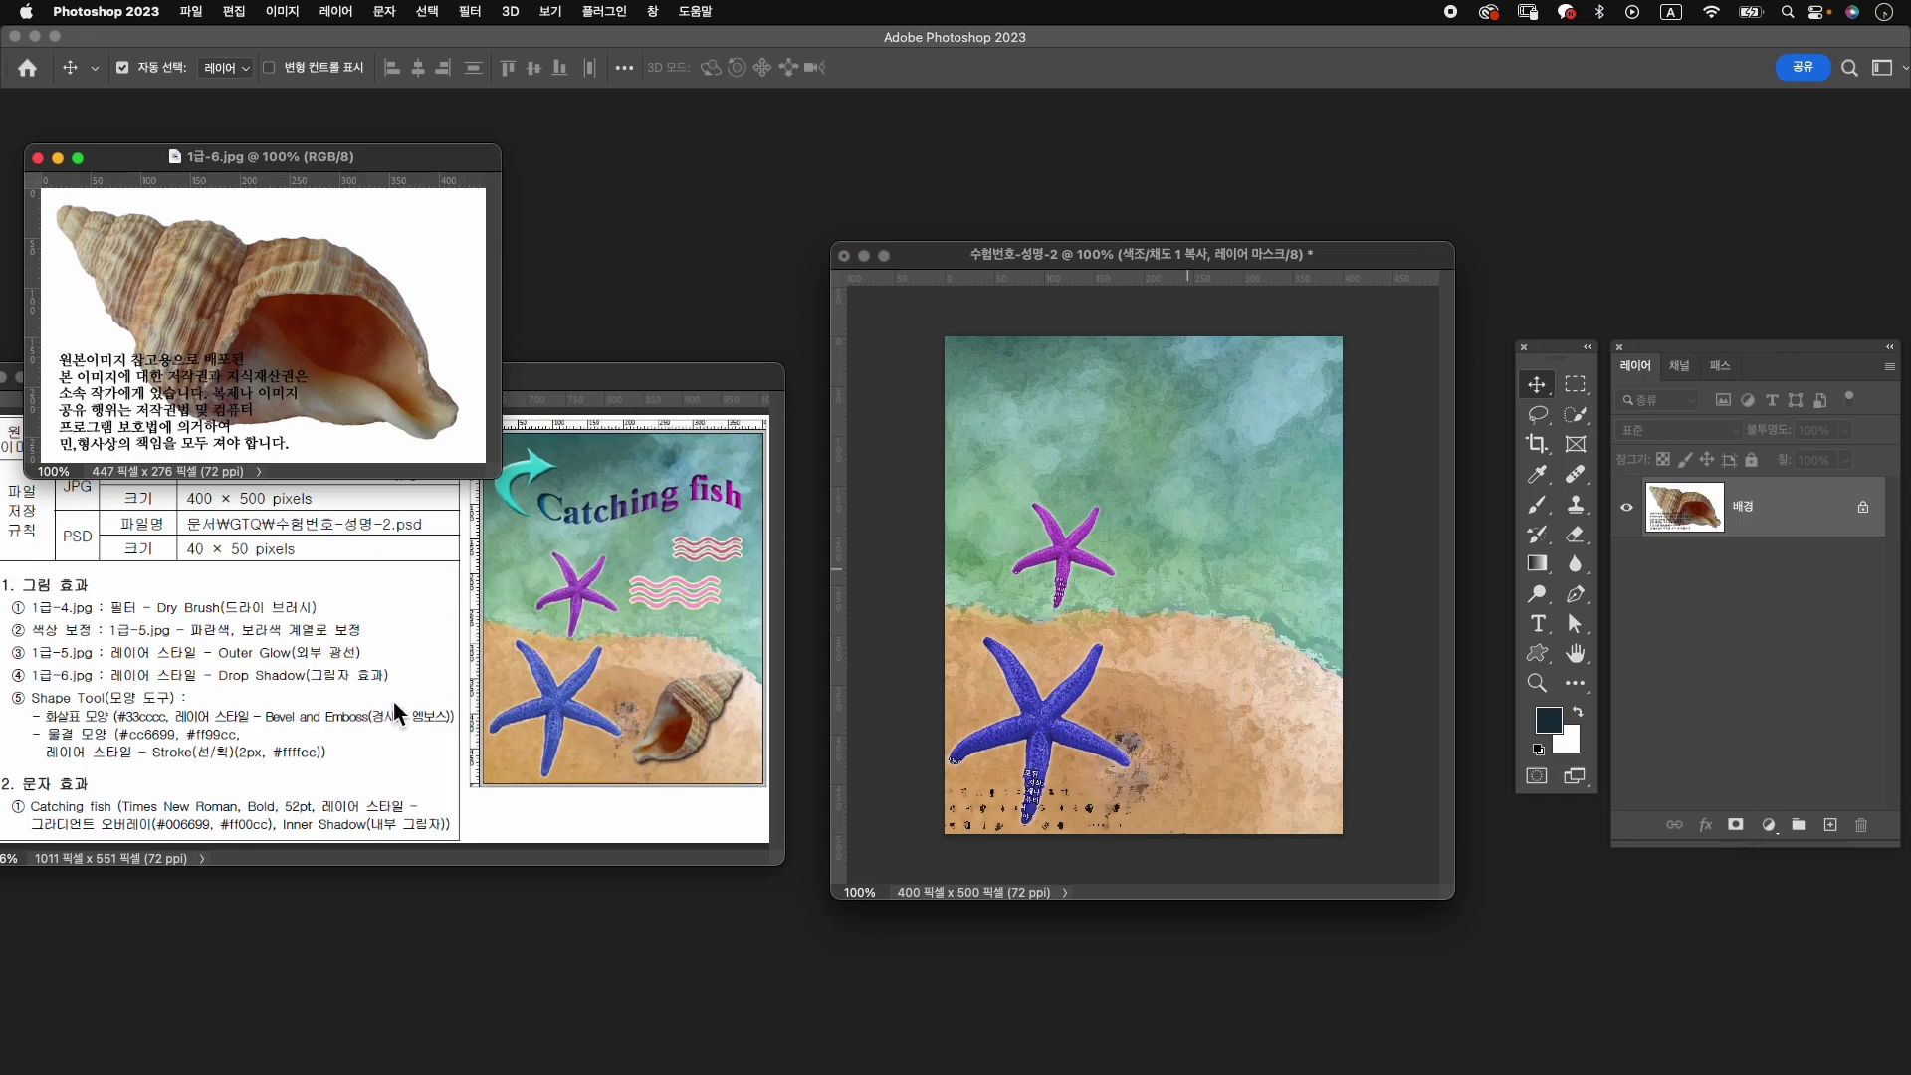
Select the shell with Object Selection and add a layer mask to hide the background.
{"action": "left_click", "coordinate": [1575, 414]}
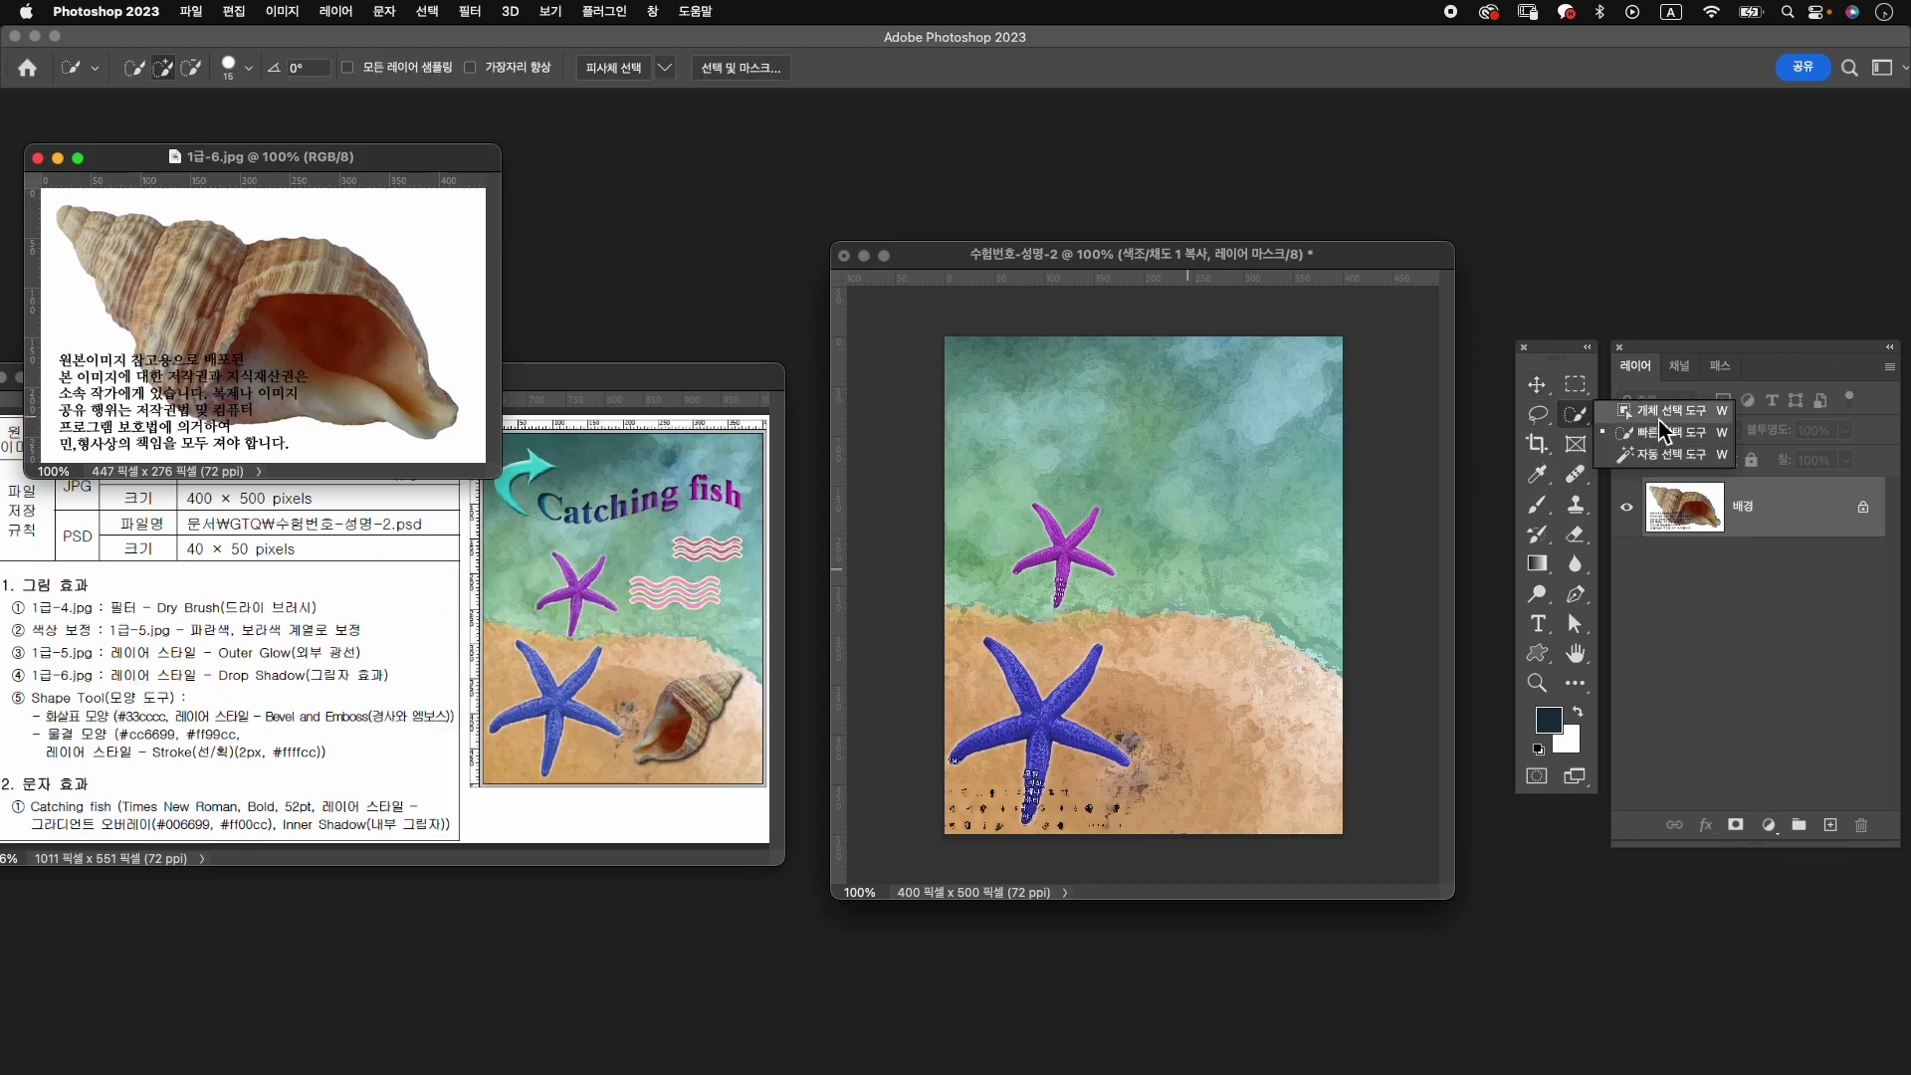
{"action": "left_click", "coordinate": [1652, 410]}
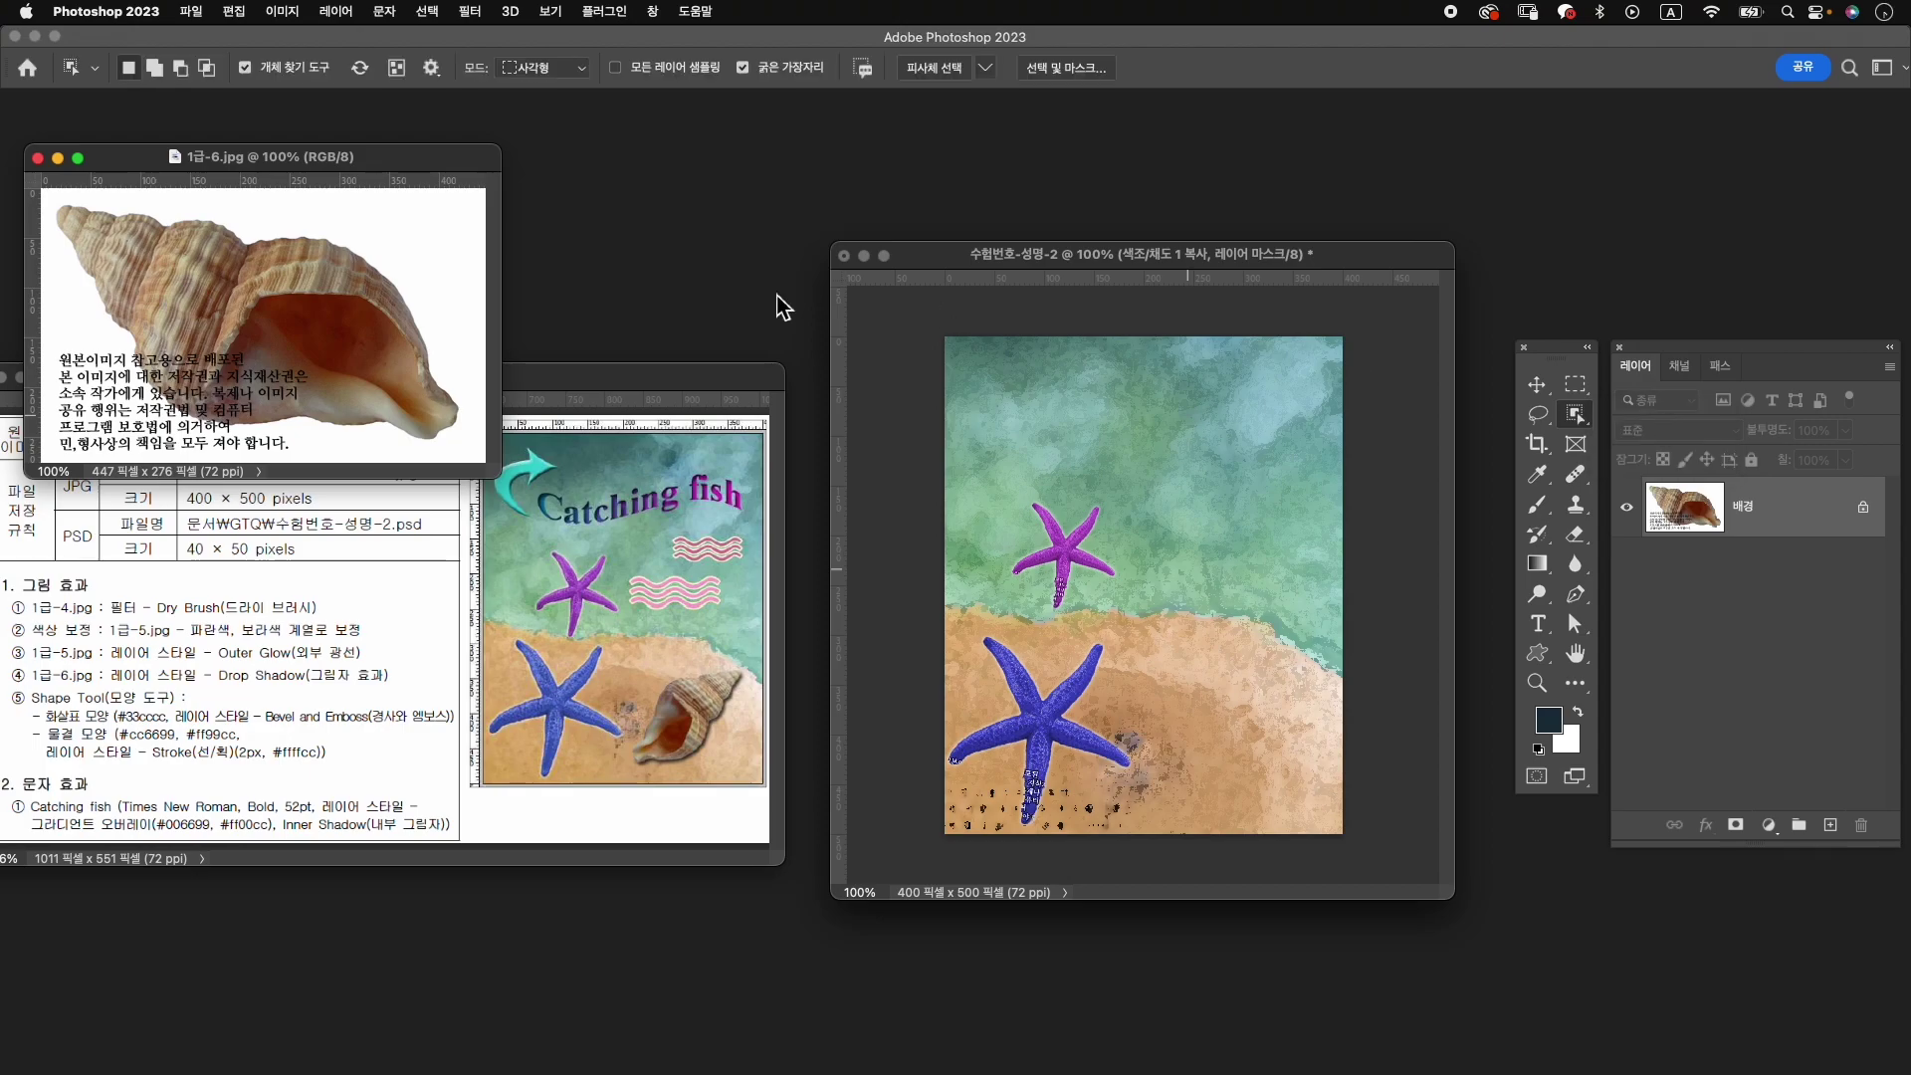
{"action": "left_click", "coordinate": [244, 311]}
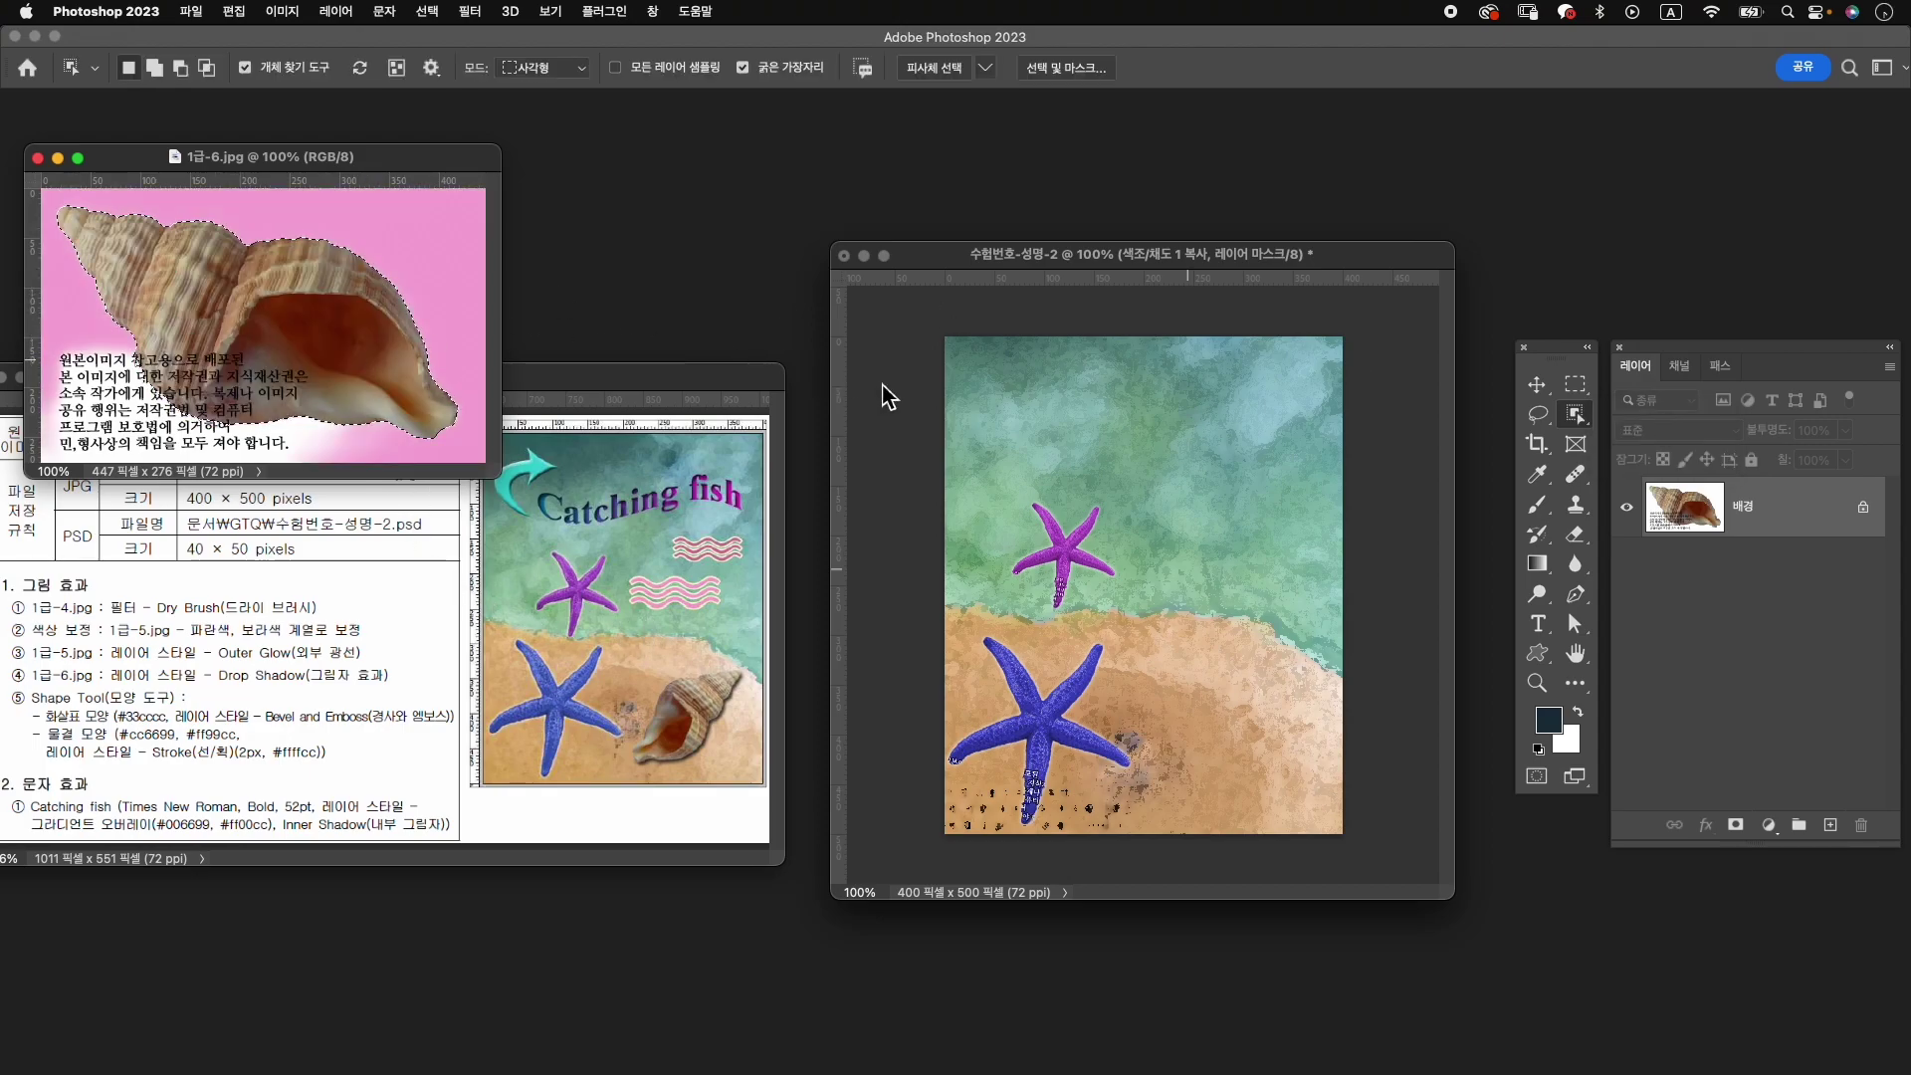
{"action": "left_click", "coordinate": [1736, 825]}
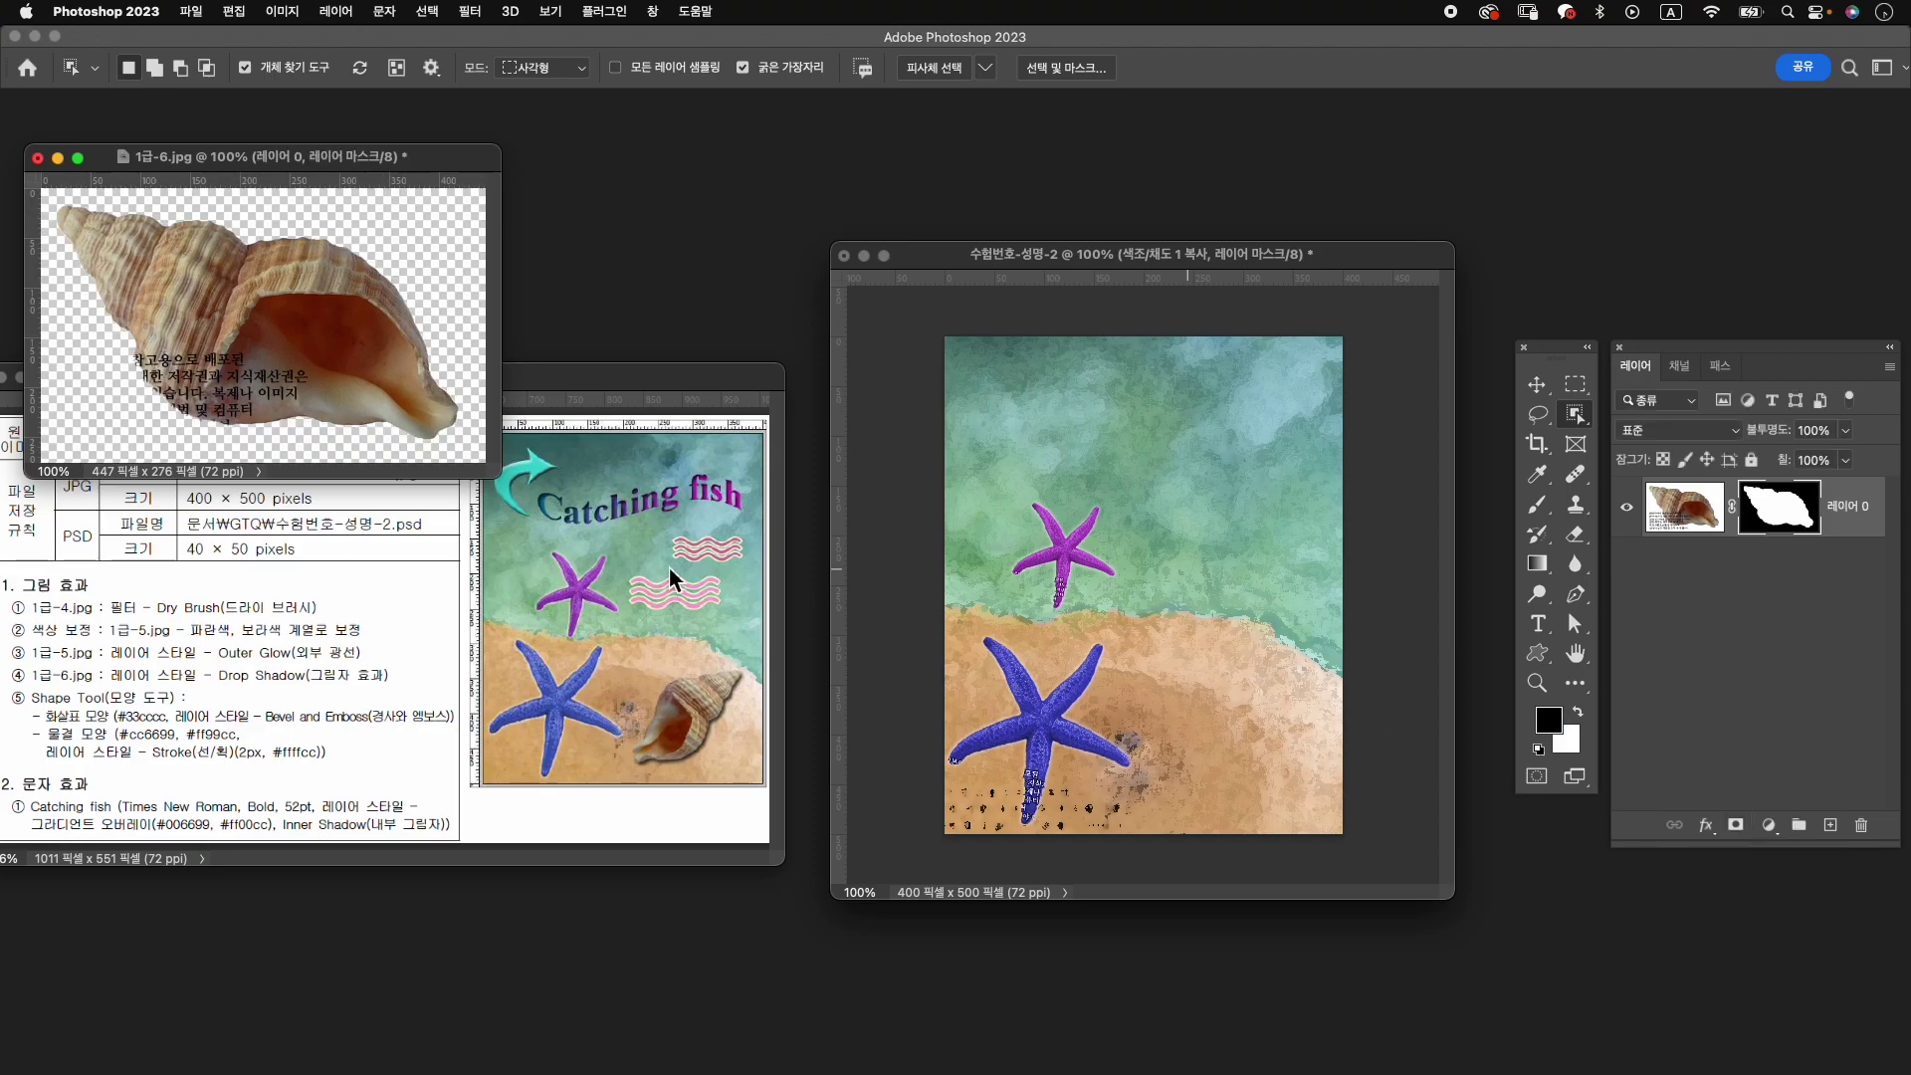
Move the masked shell into the composite, close 1급-6.jpg without saving, and name the layer 1-6.
{"action": "key", "text": "v"}
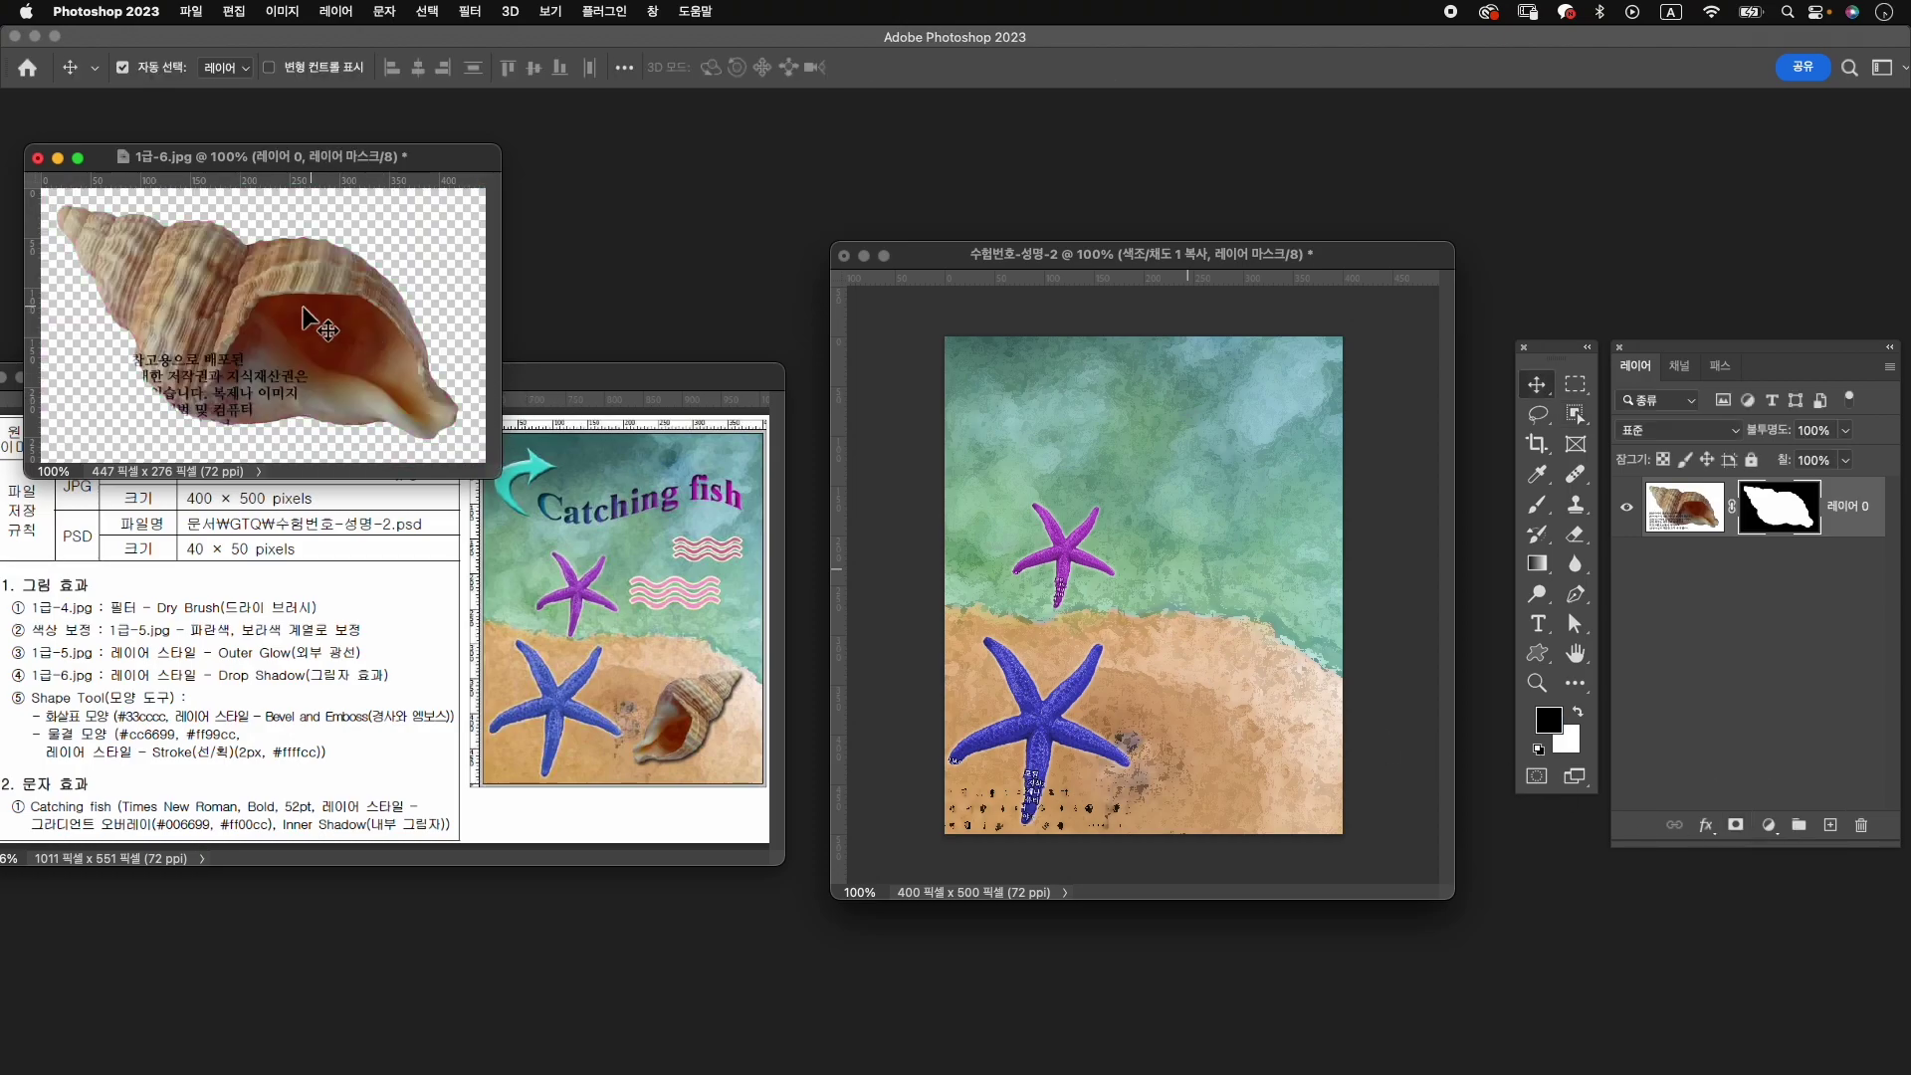
{"action": "mouse_move", "coordinate": [318, 323]}
{"action": "left_mouse_down"}
{"action": "mouse_move", "coordinate": [696, 393]}
{"action": "mouse_move", "coordinate": [1291, 682]}
{"action": "left_mouse_up"}
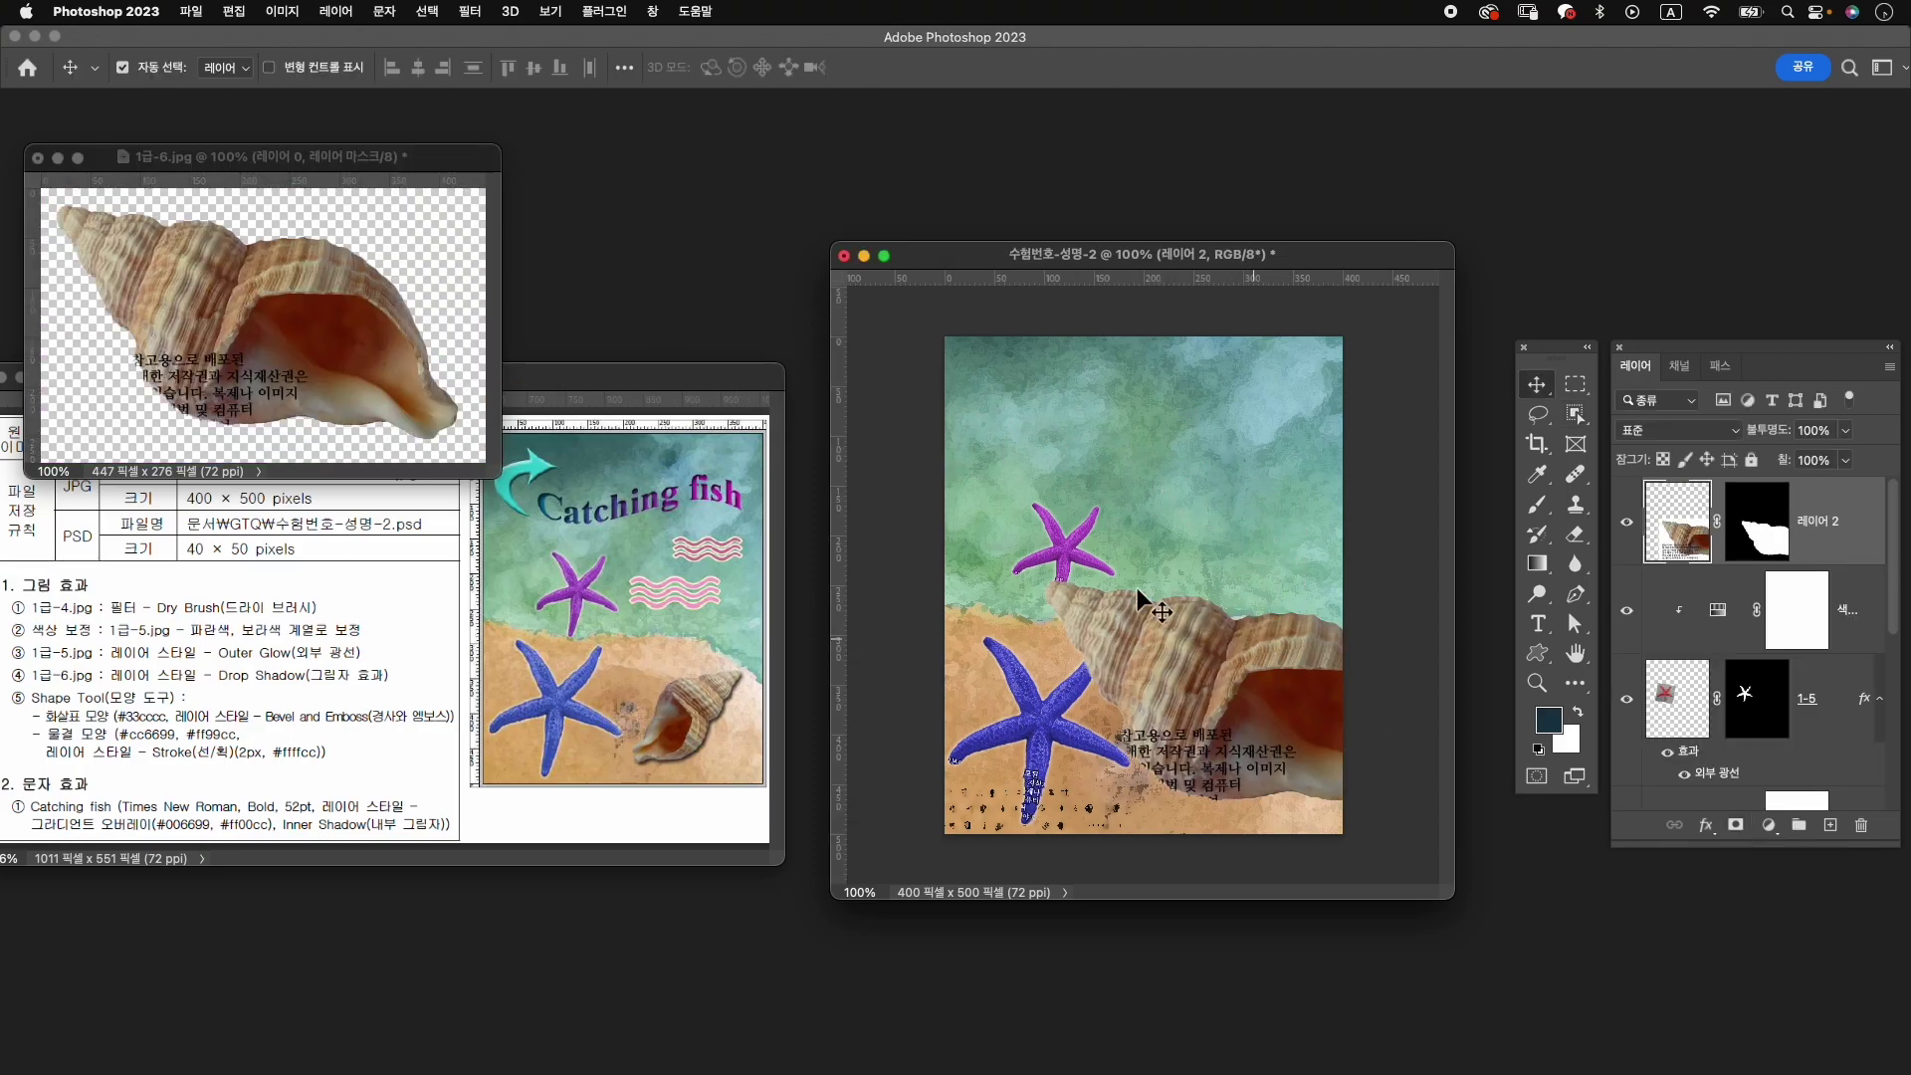
{"action": "left_click", "coordinate": [38, 157]}
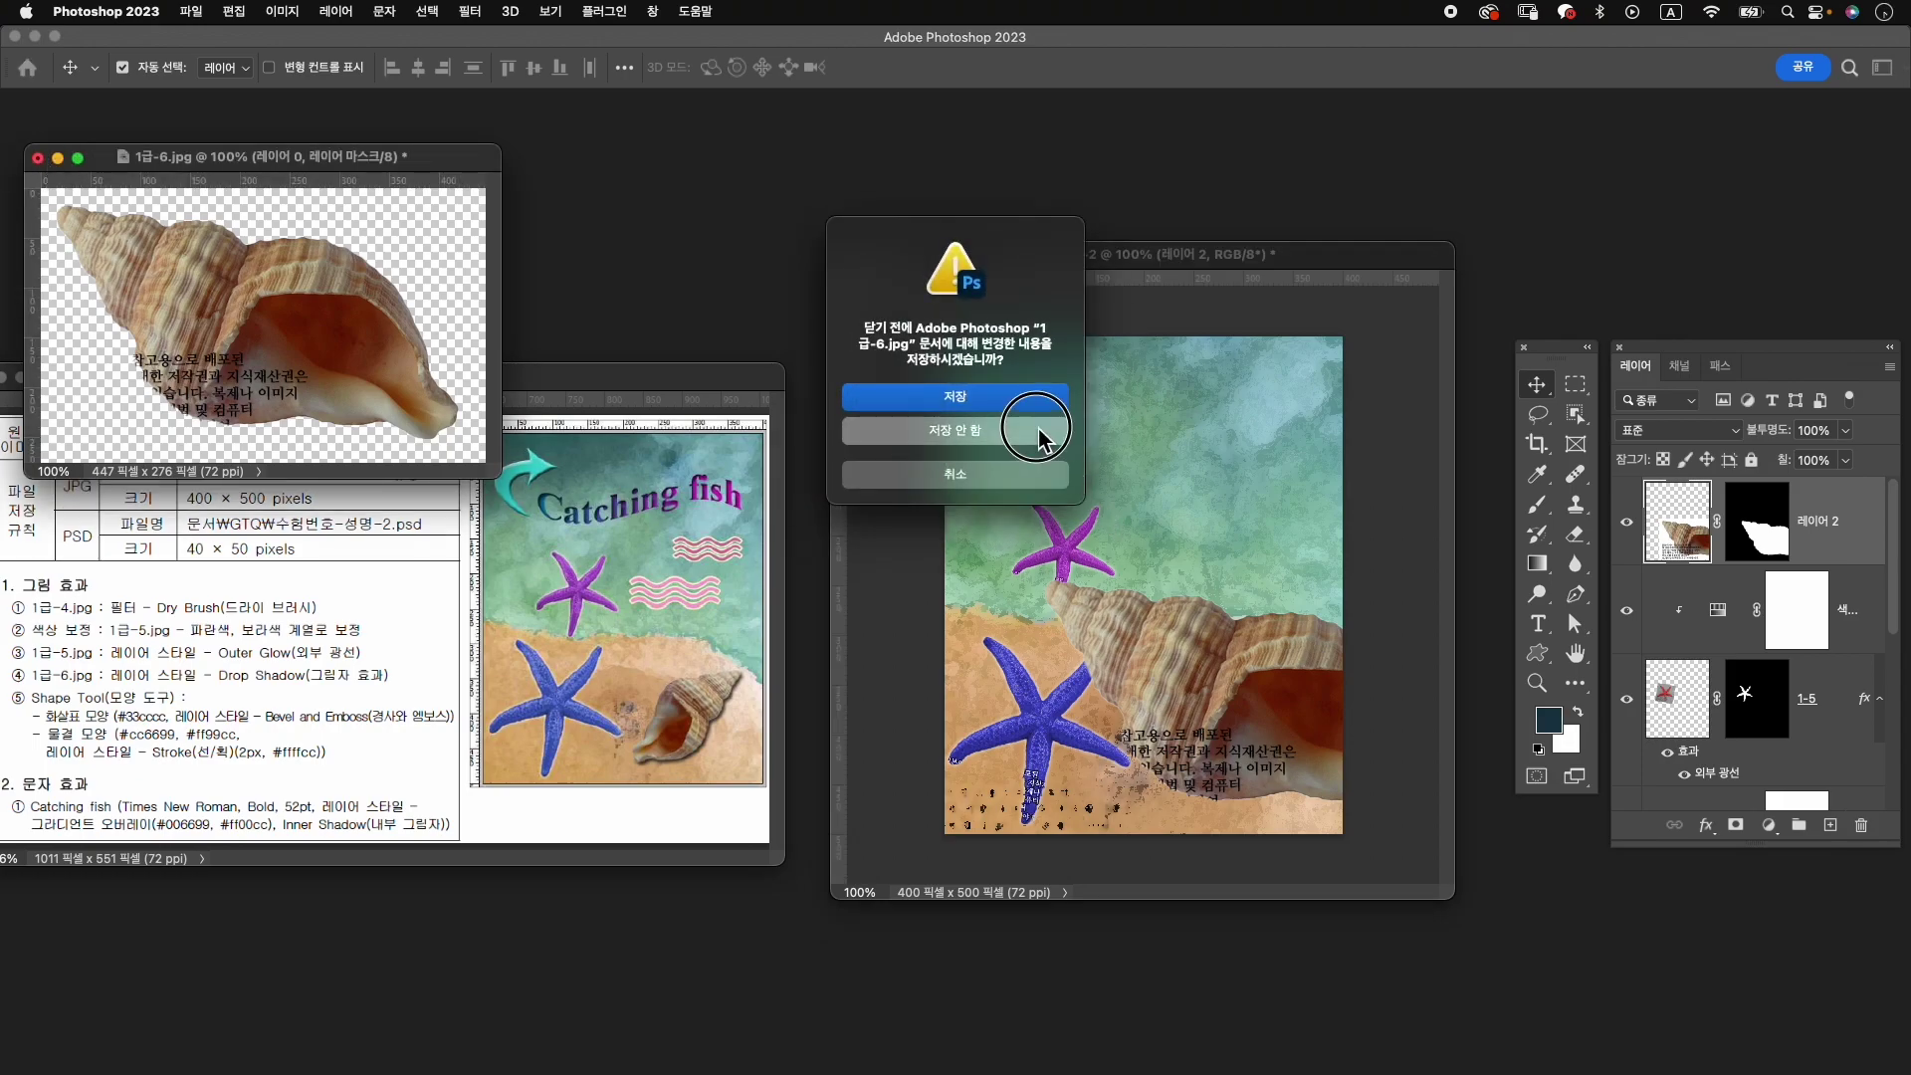
{"action": "left_click", "coordinate": [1063, 434]}
{"action": "double_click", "coordinate": [1818, 520]}
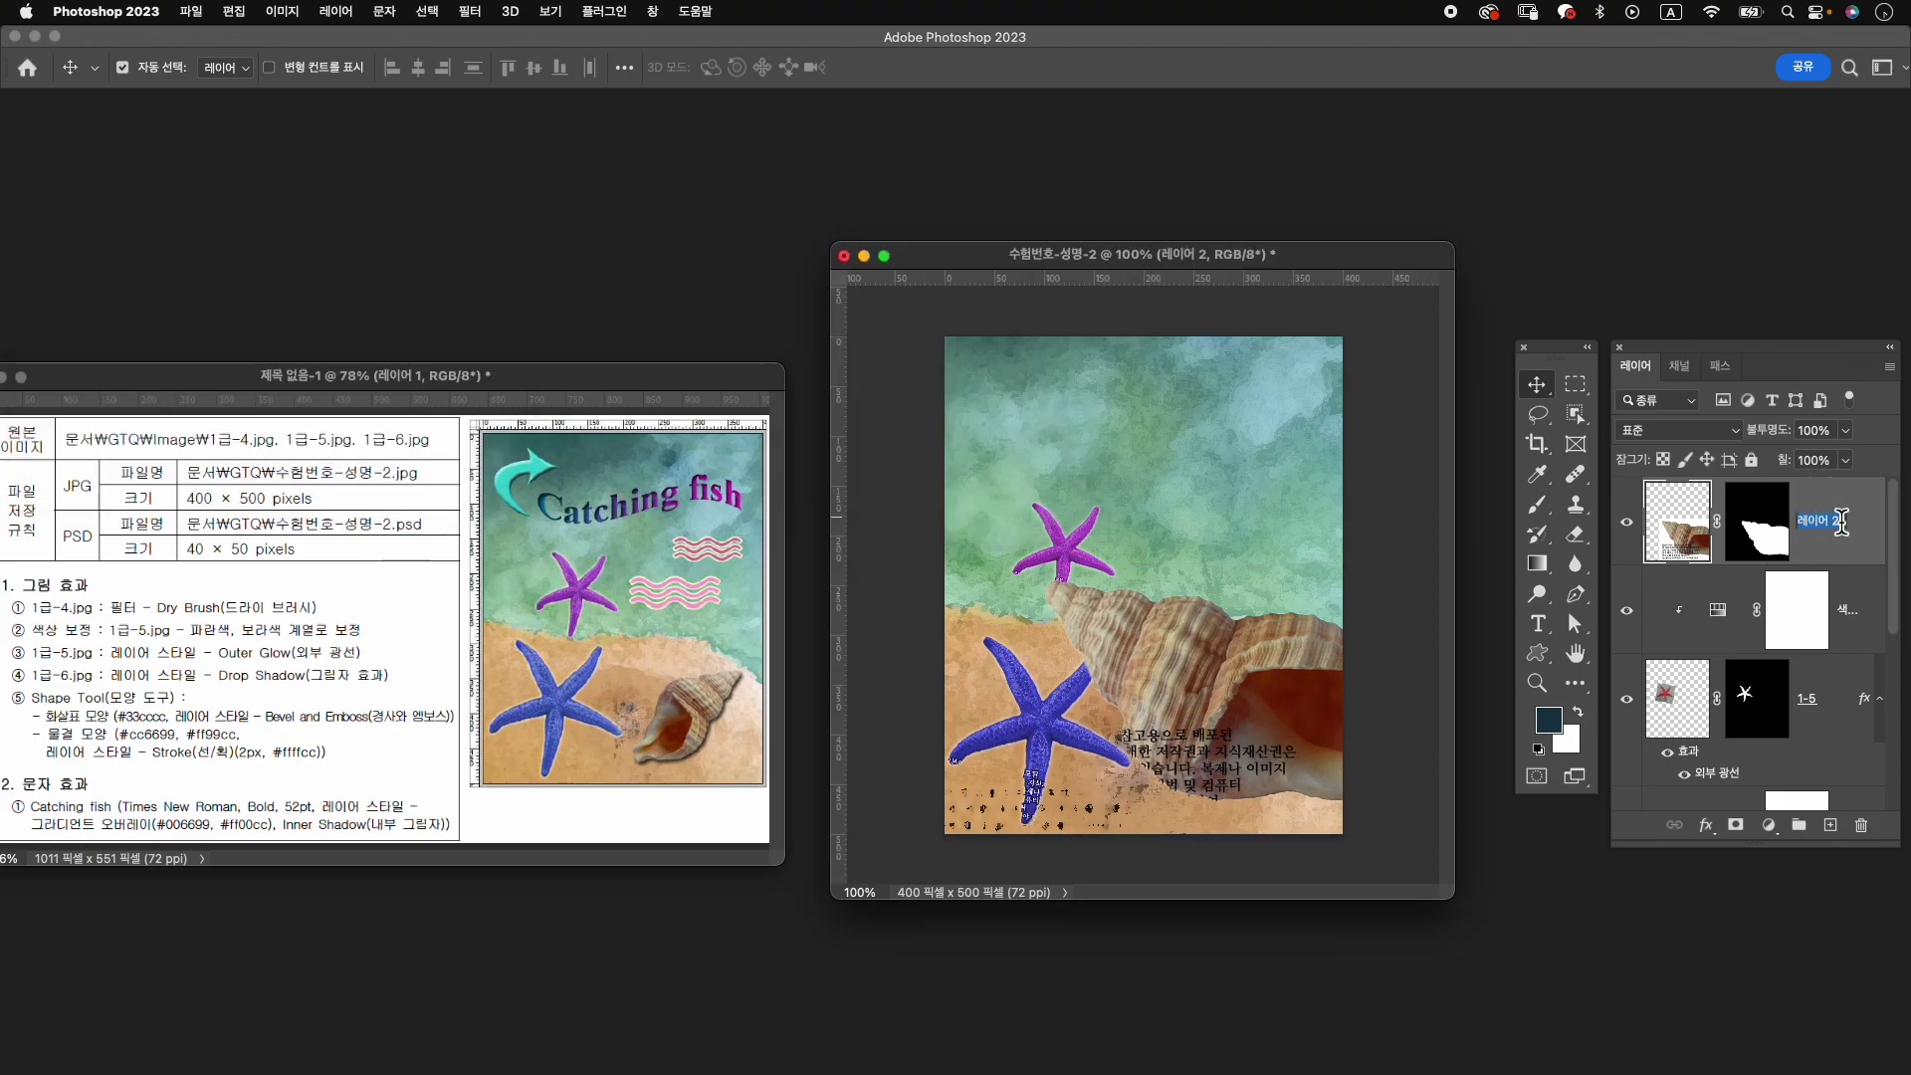
{"action": "type", "text": "1-6"}
{"action": "key", "text": "Return"}
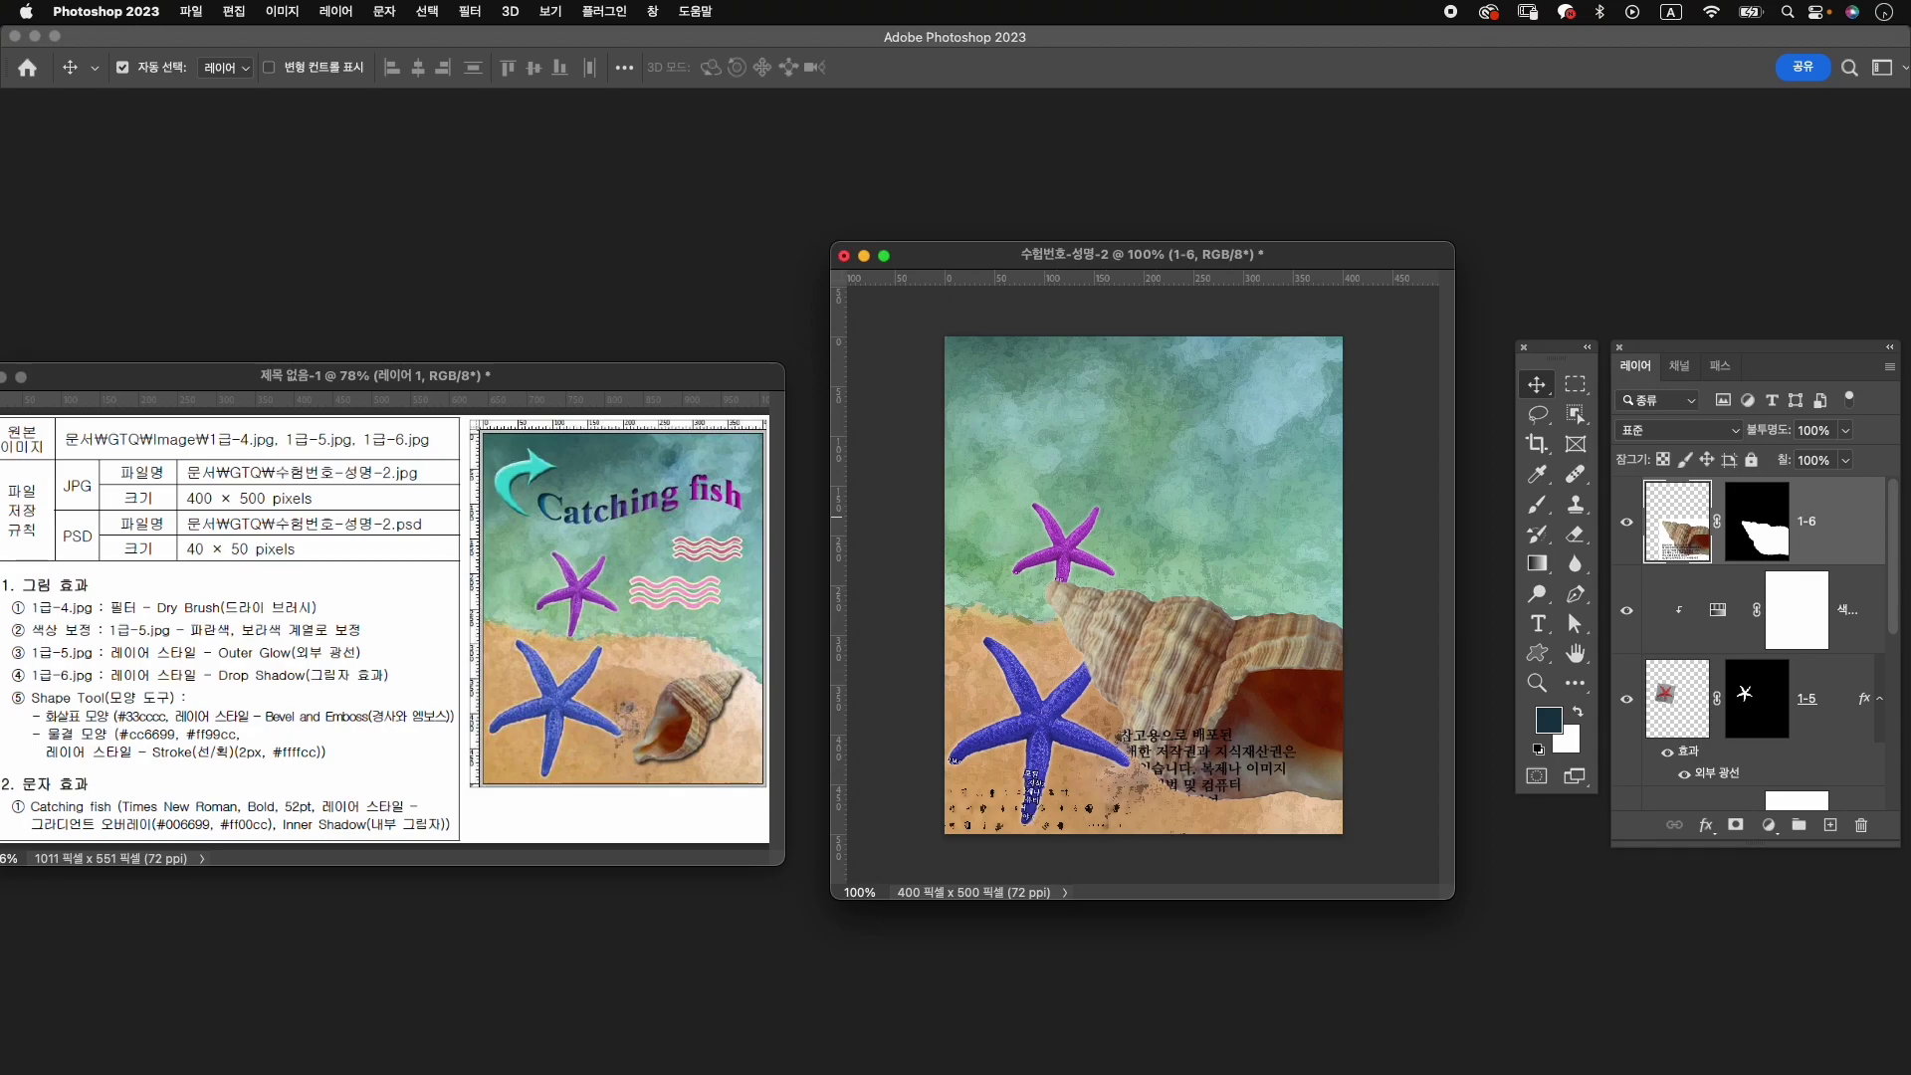
Scale down and rotate the shell onto the lower-right sand.
{"action": "key", "text": "ctrl+t"}
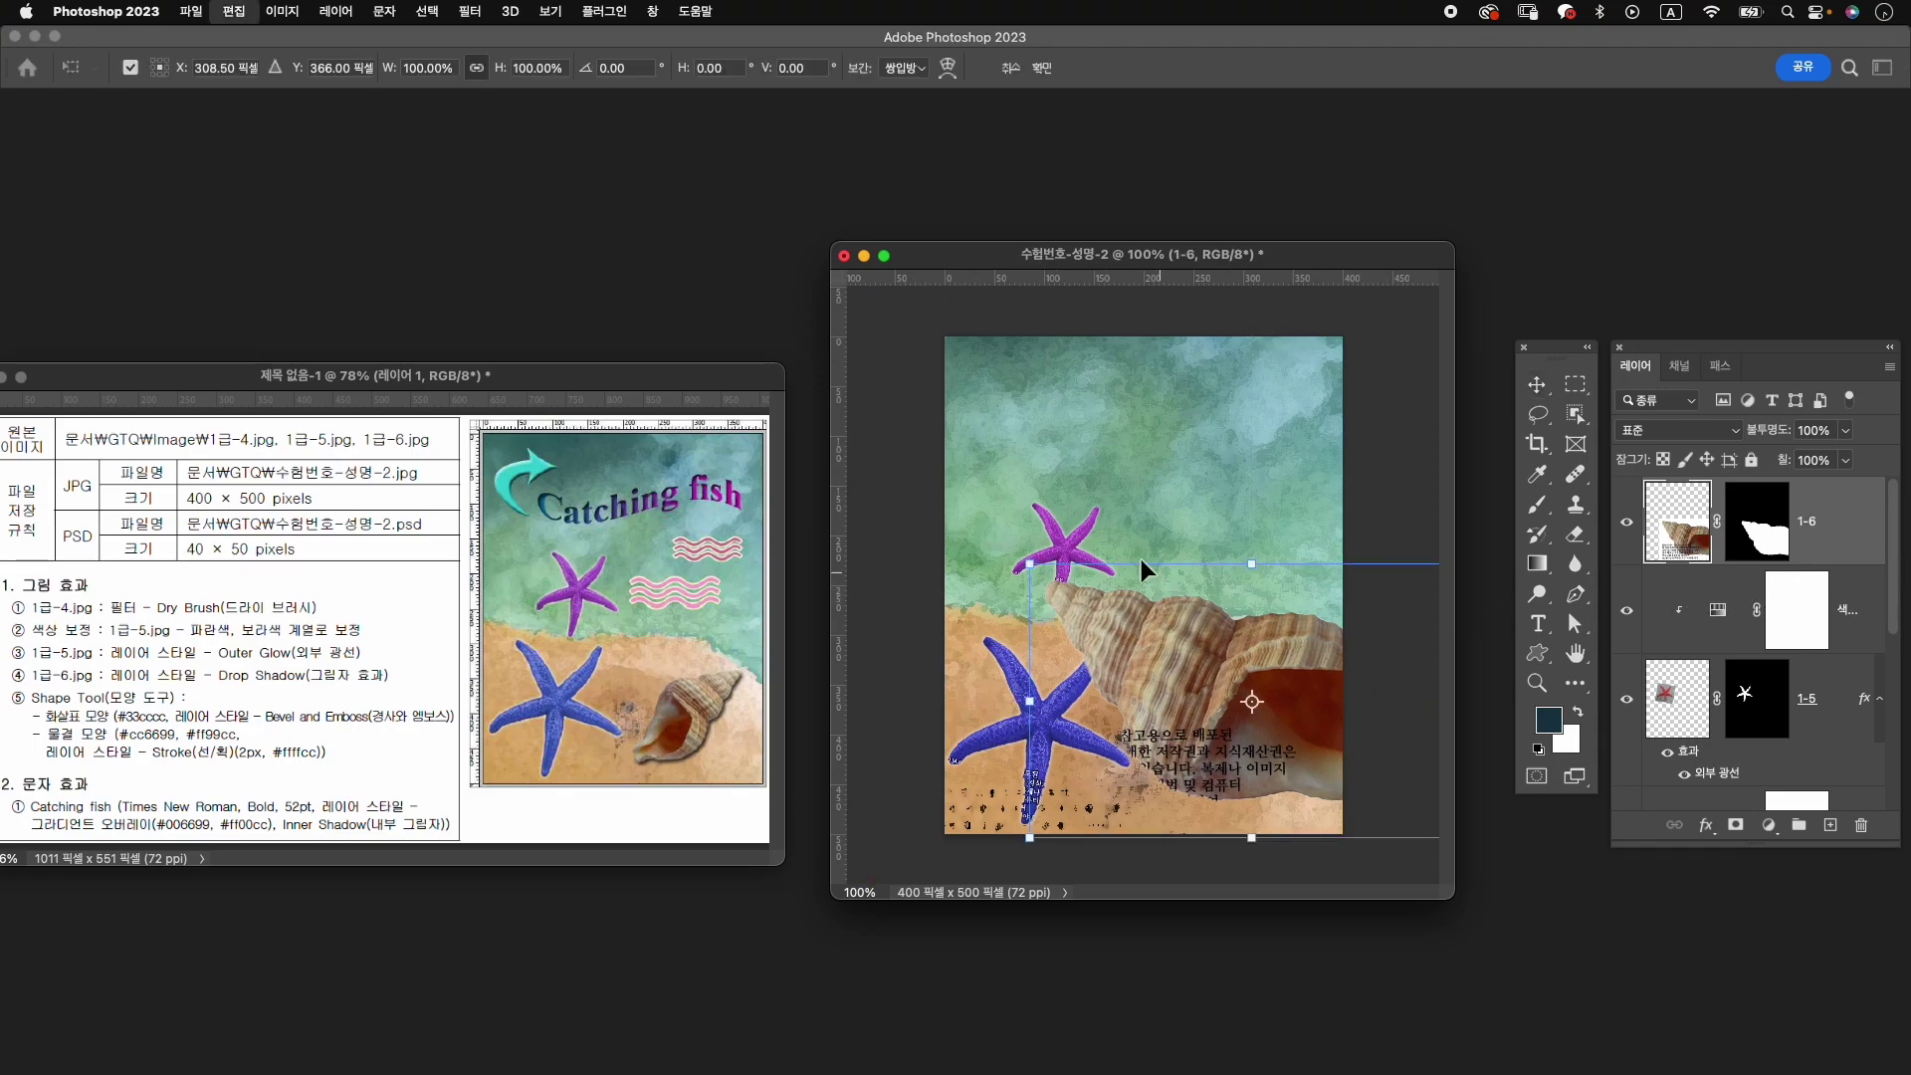
{"action": "mouse_move", "coordinate": [1025, 538]}
{"action": "left_mouse_down"}
{"action": "mouse_move", "coordinate": [1061, 519]}
{"action": "mouse_move", "coordinate": [1489, 667]}
{"action": "left_mouse_up"}
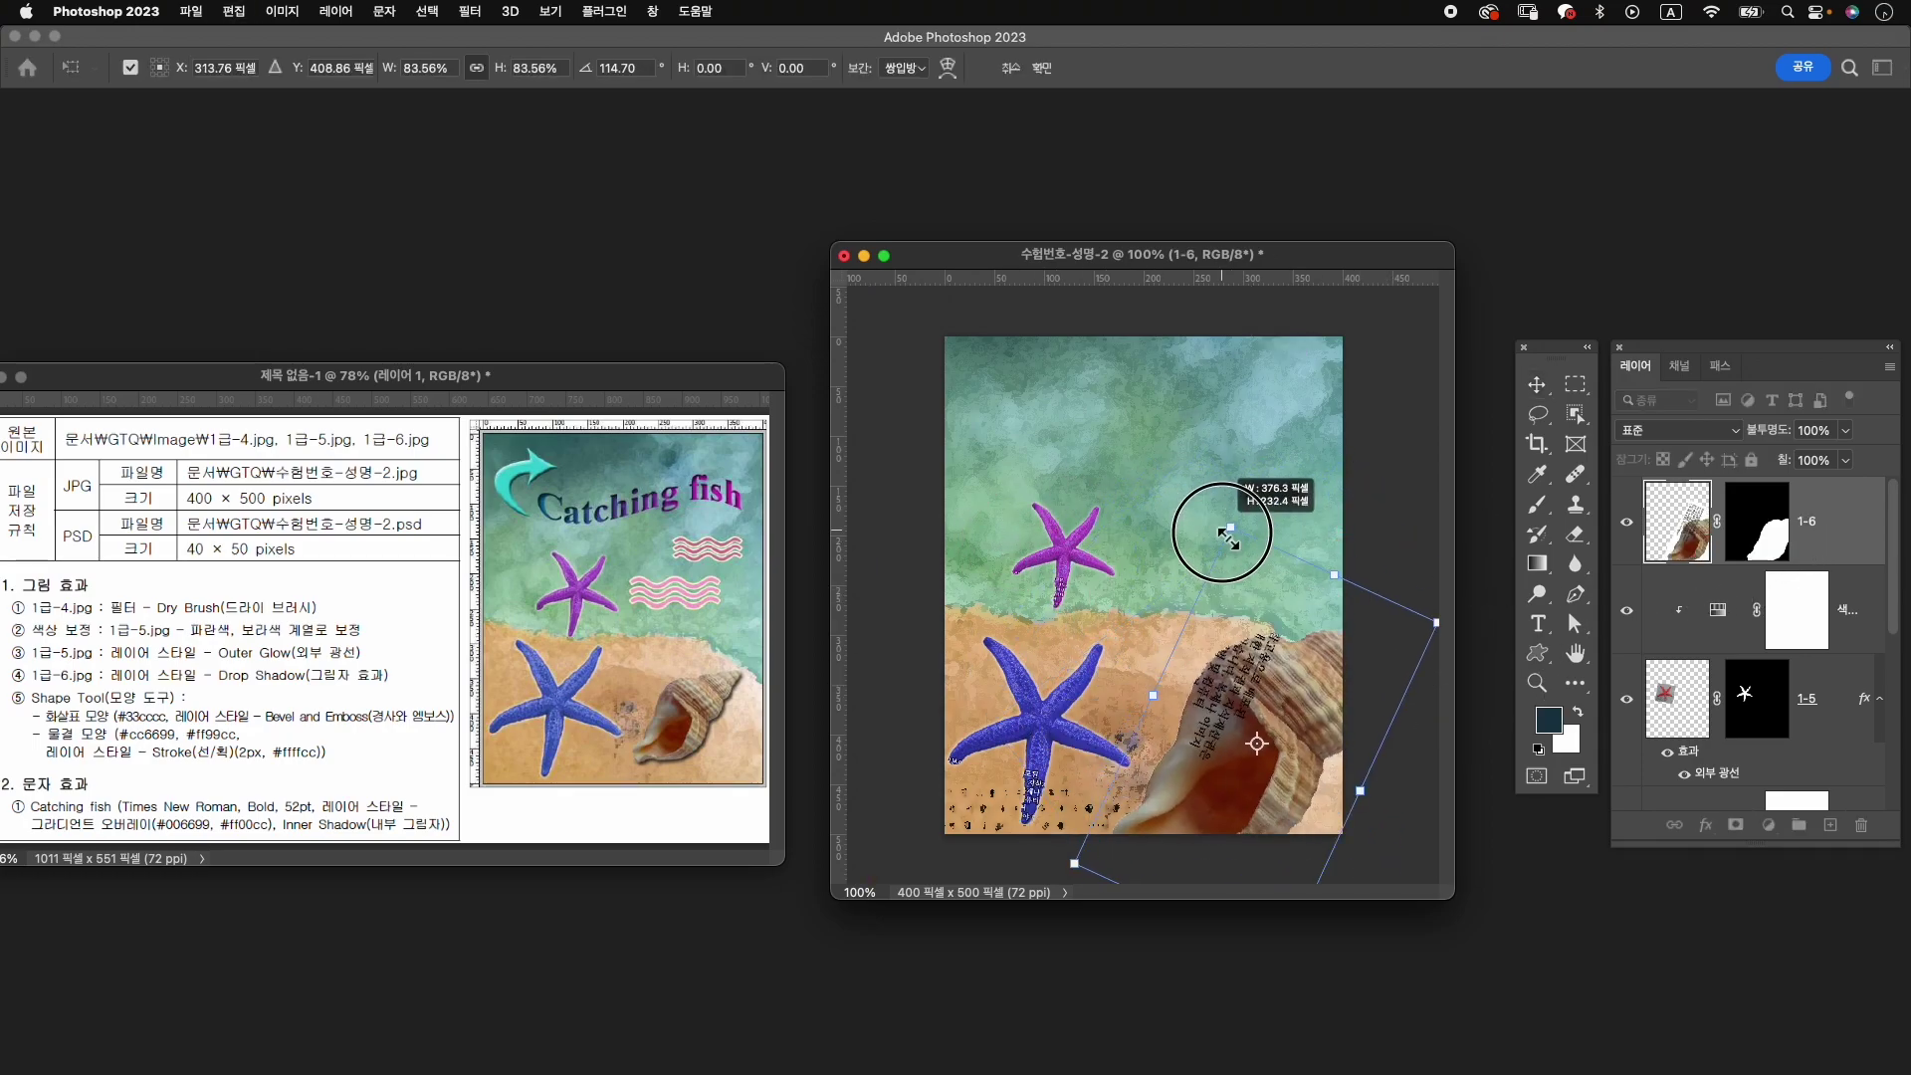
{"action": "mouse_move", "coordinate": [1229, 525]}
{"action": "left_mouse_down"}
{"action": "mouse_move", "coordinate": [1284, 737]}
{"action": "mouse_move", "coordinate": [1257, 694]}
{"action": "left_mouse_up"}
{"action": "mouse_move", "coordinate": [1130, 807]}
{"action": "left_mouse_down"}
{"action": "mouse_move", "coordinate": [1170, 779]}
{"action": "mouse_move", "coordinate": [1144, 797]}
{"action": "left_mouse_up"}
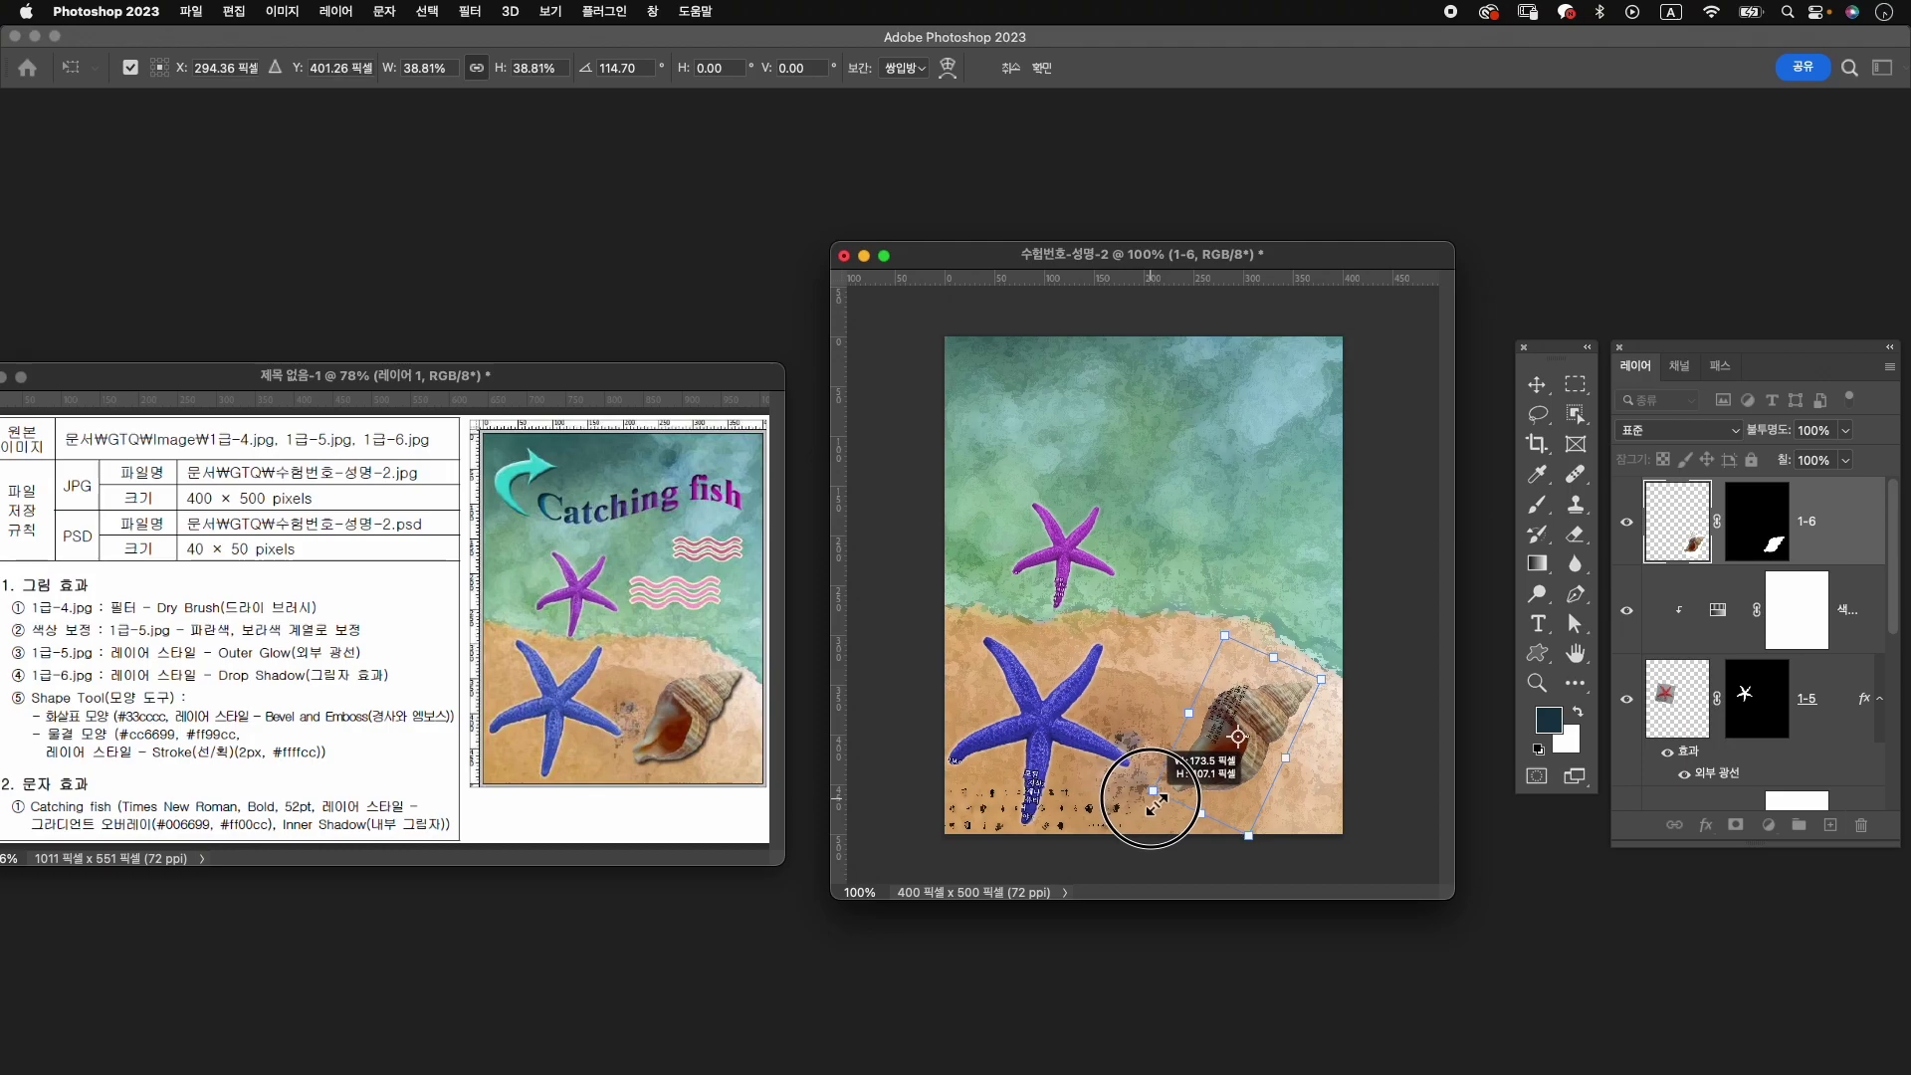
{"action": "mouse_move", "coordinate": [1338, 661]}
{"action": "left_mouse_down"}
{"action": "mouse_move", "coordinate": [1343, 633]}
{"action": "mouse_move", "coordinate": [1362, 677]}
{"action": "left_mouse_up"}
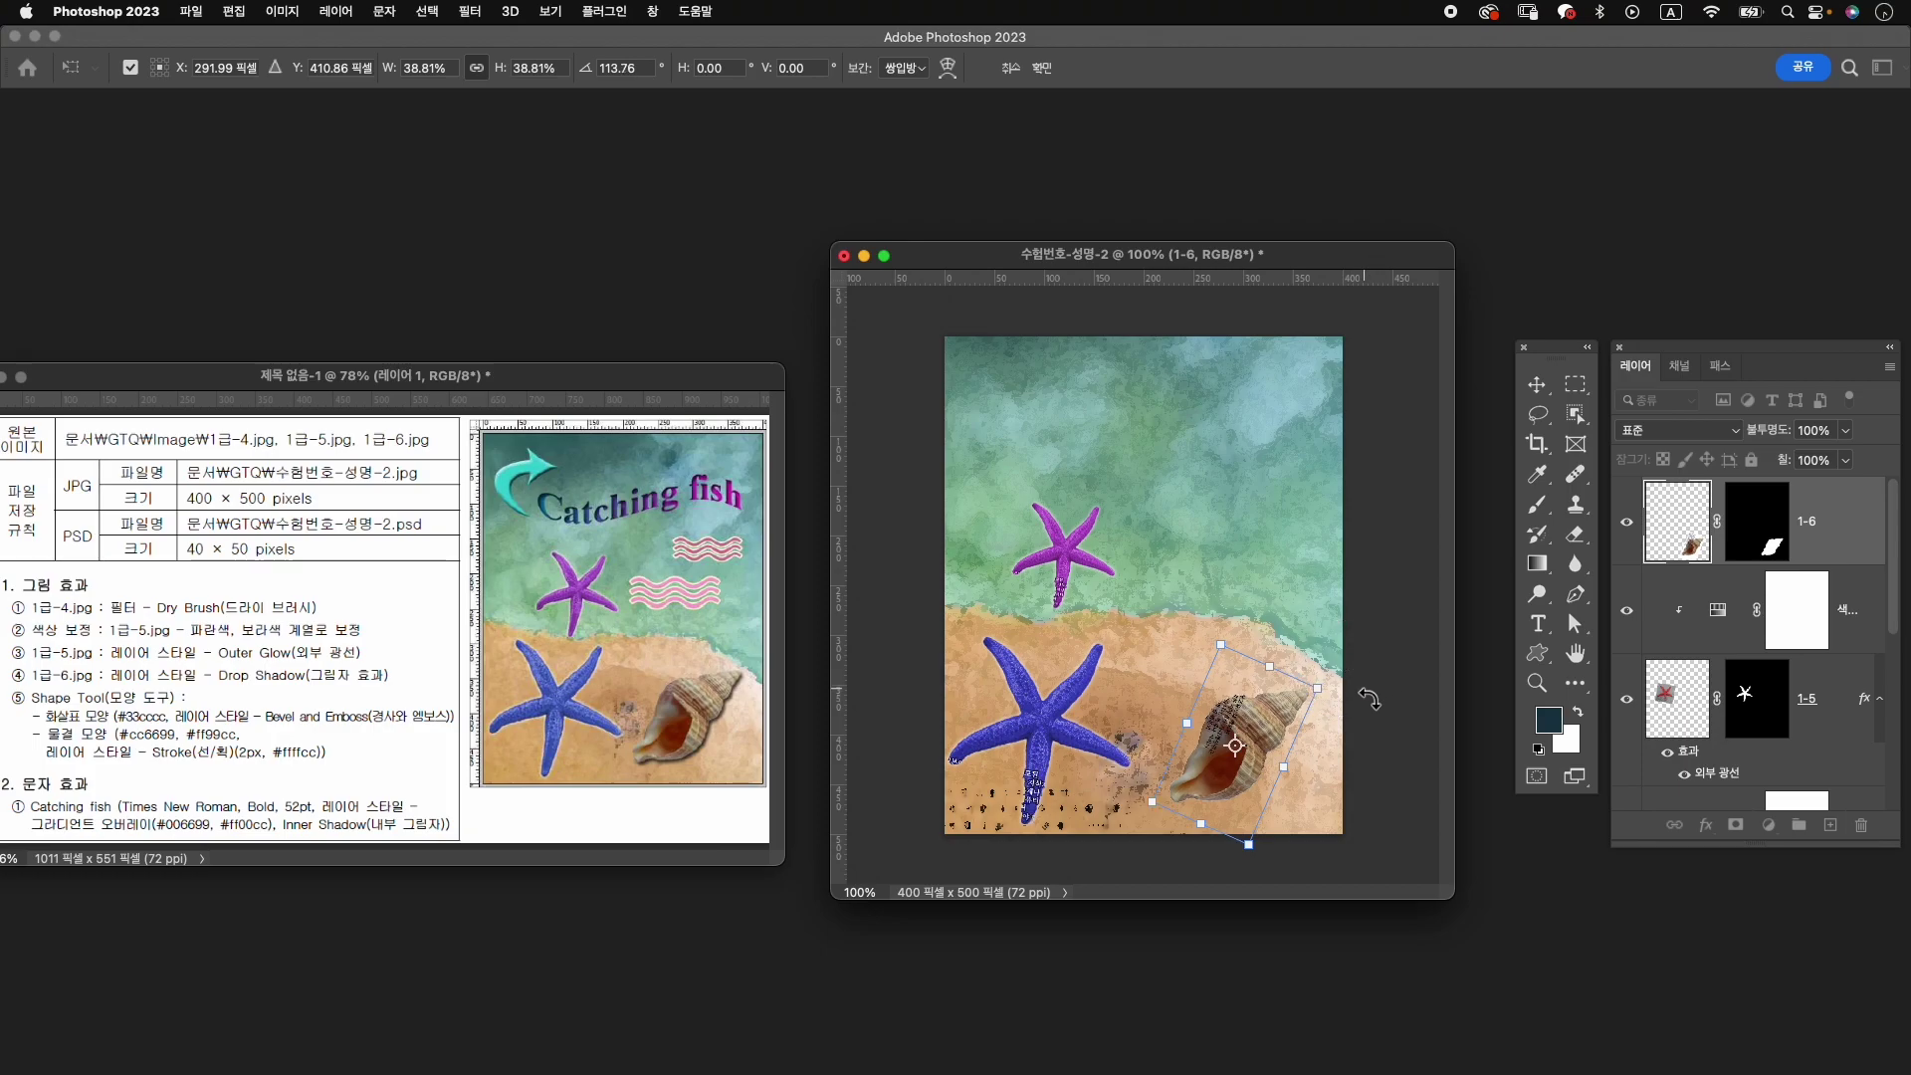
{"action": "left_click_drag", "start_coordinate": [1269, 718], "coordinate": [1274, 707]}
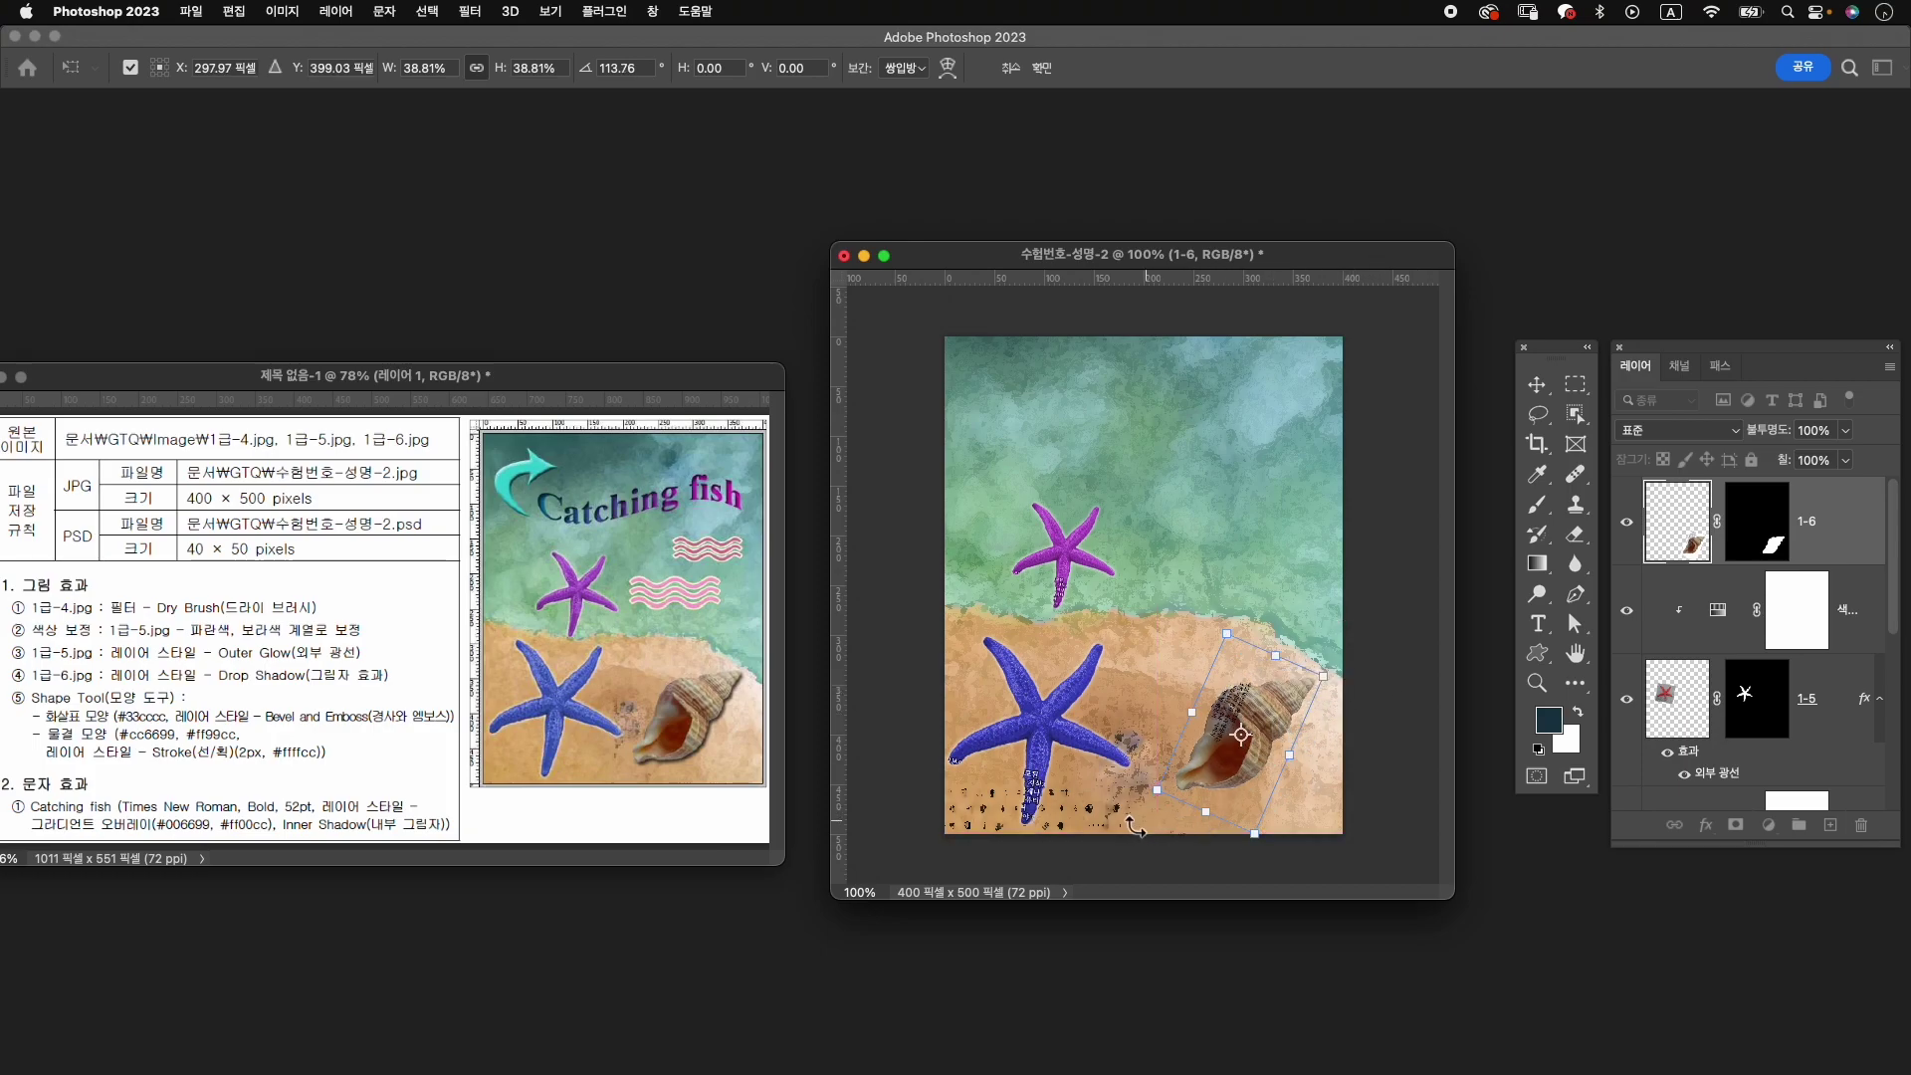
{"action": "key", "text": "Return"}
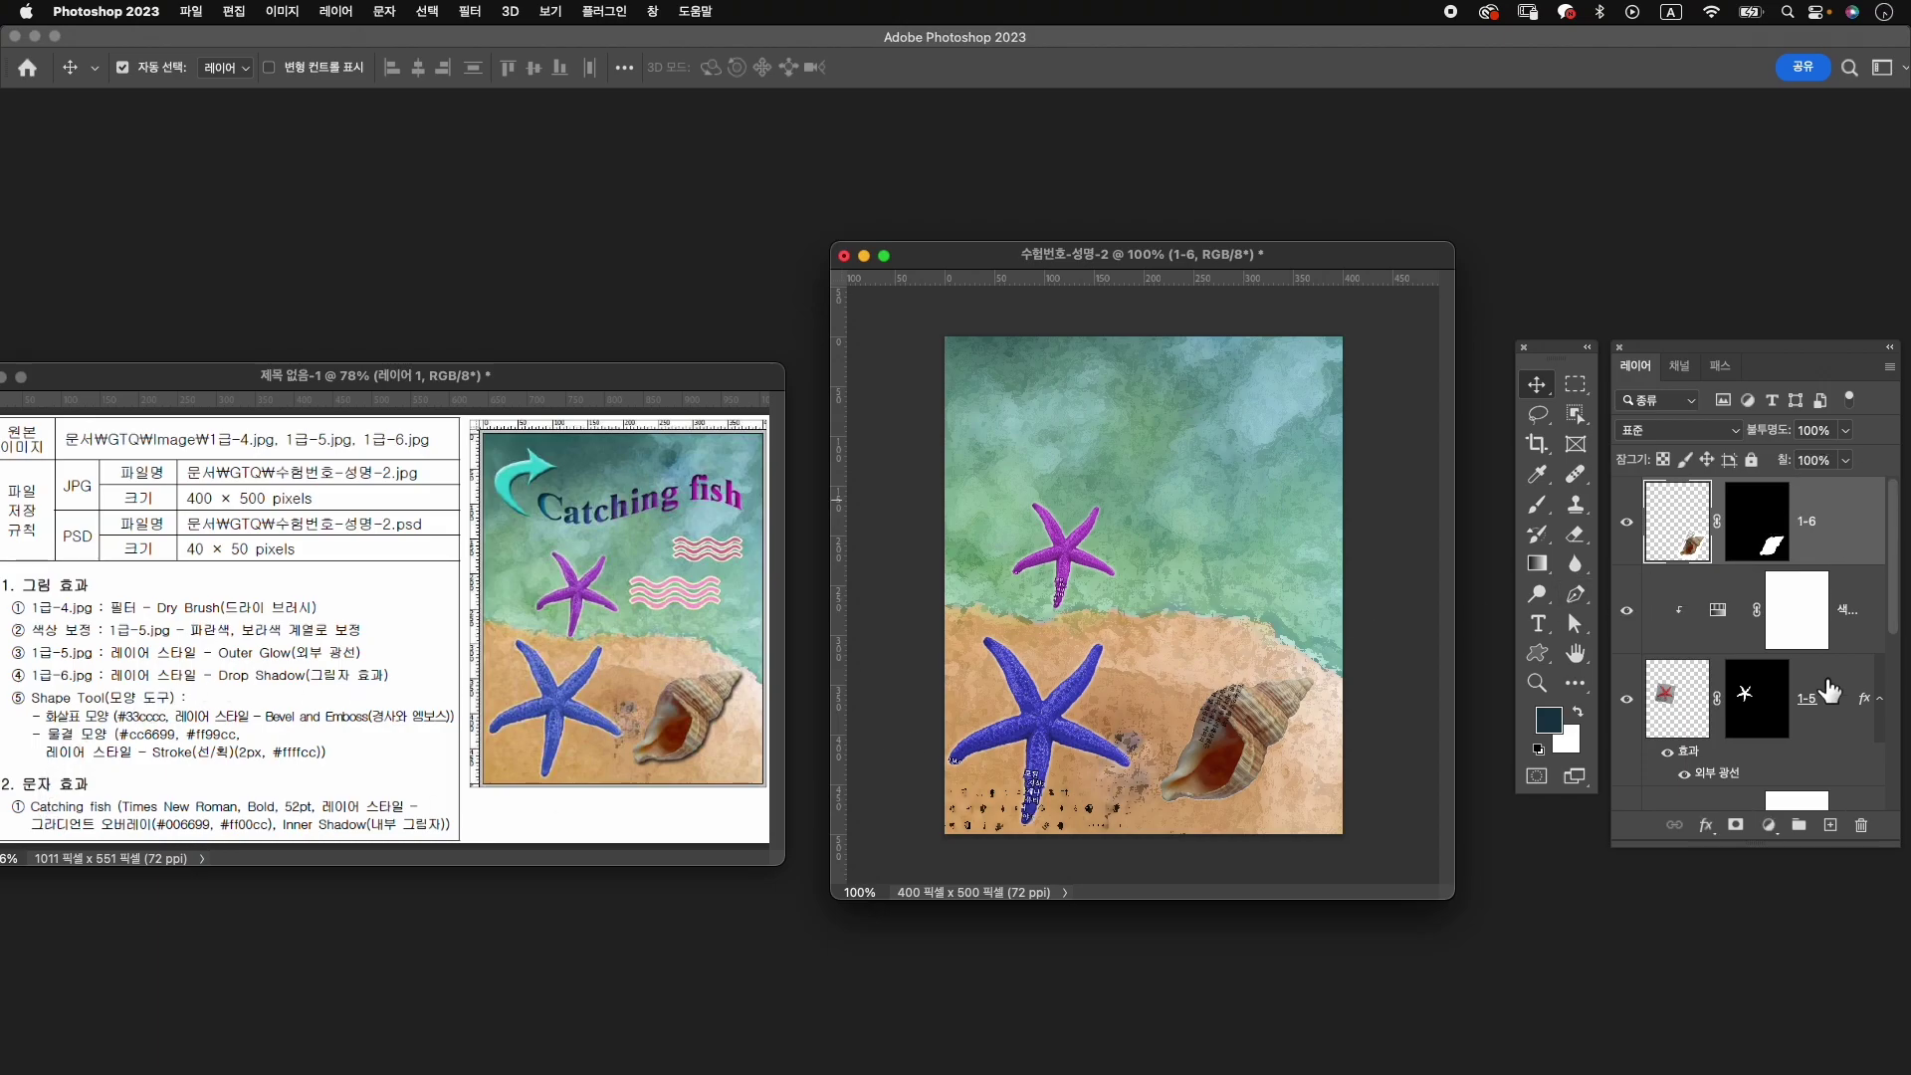
{"action": "left_click", "coordinate": [1706, 828]}
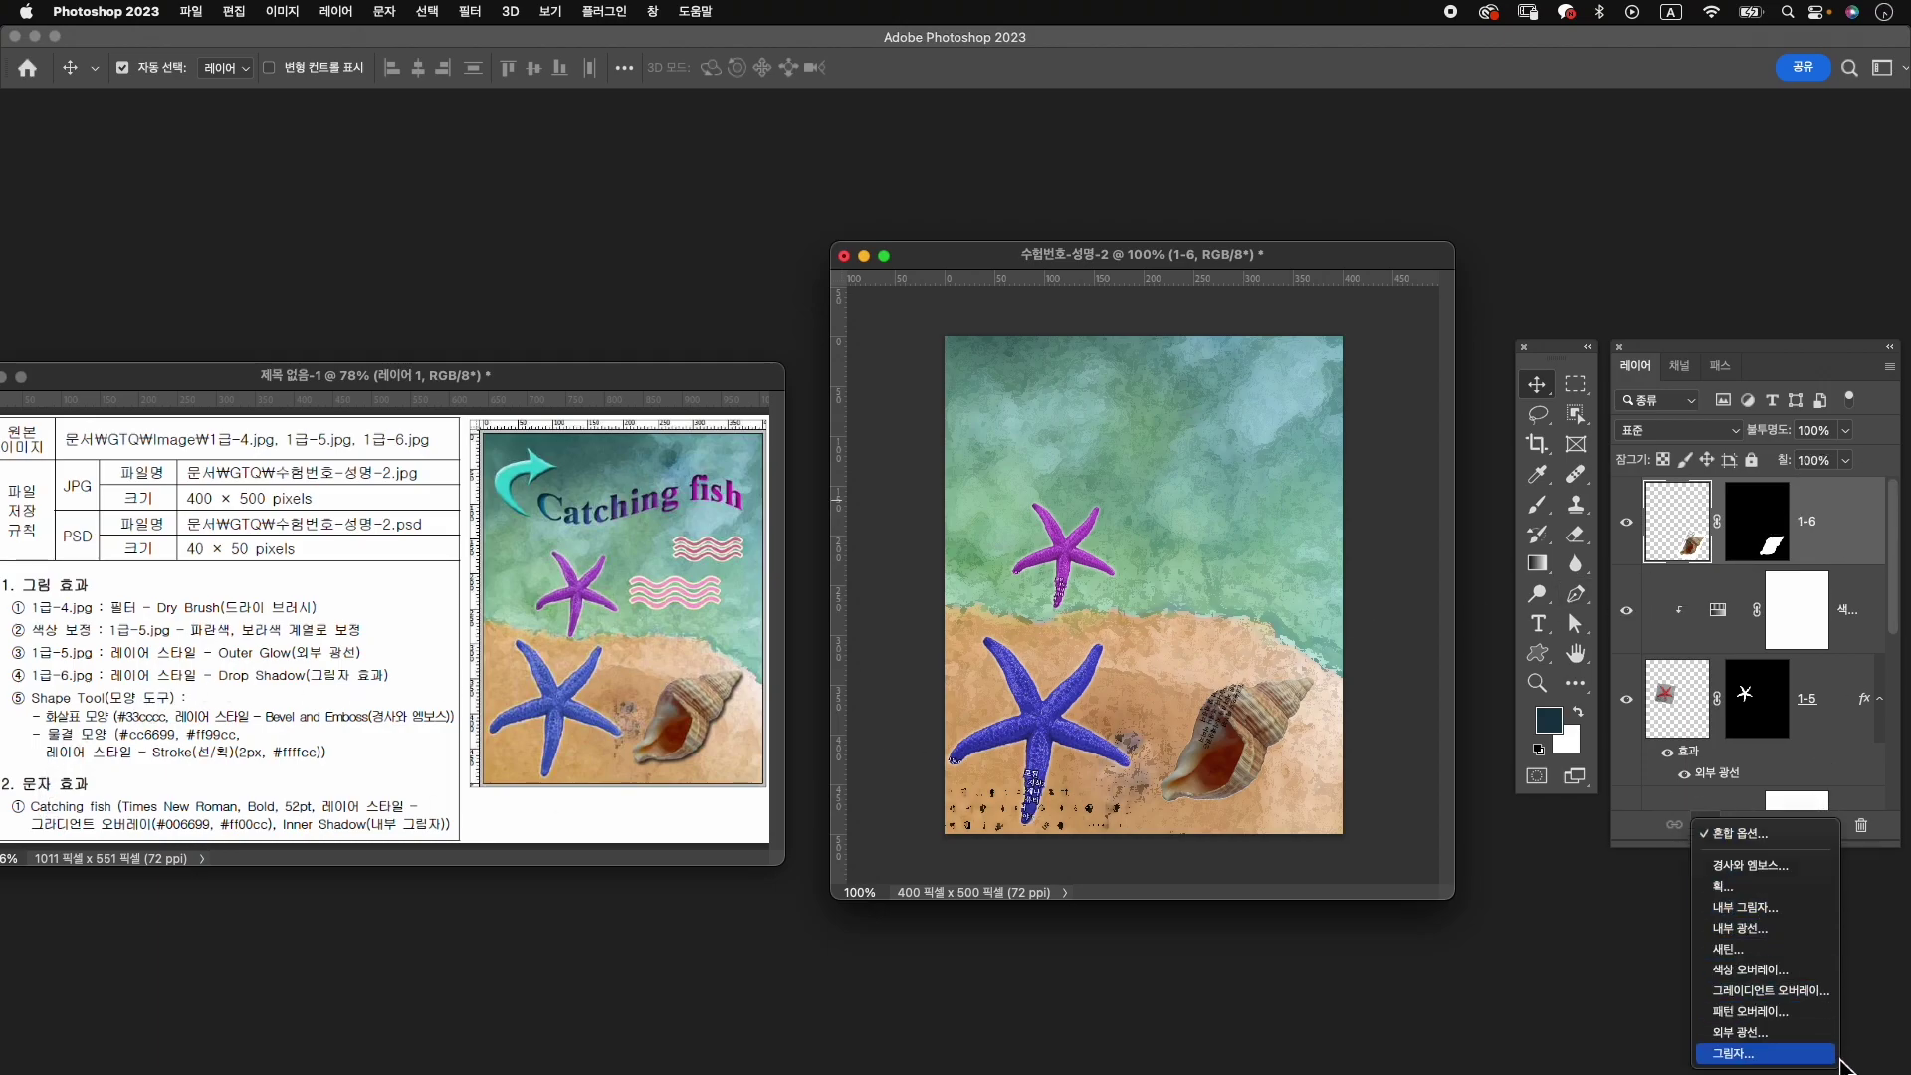
Add a drop shadow to shell layer 1-6, then raise its opacity and shorten its distance.
{"action": "left_click", "coordinate": [1772, 1051]}
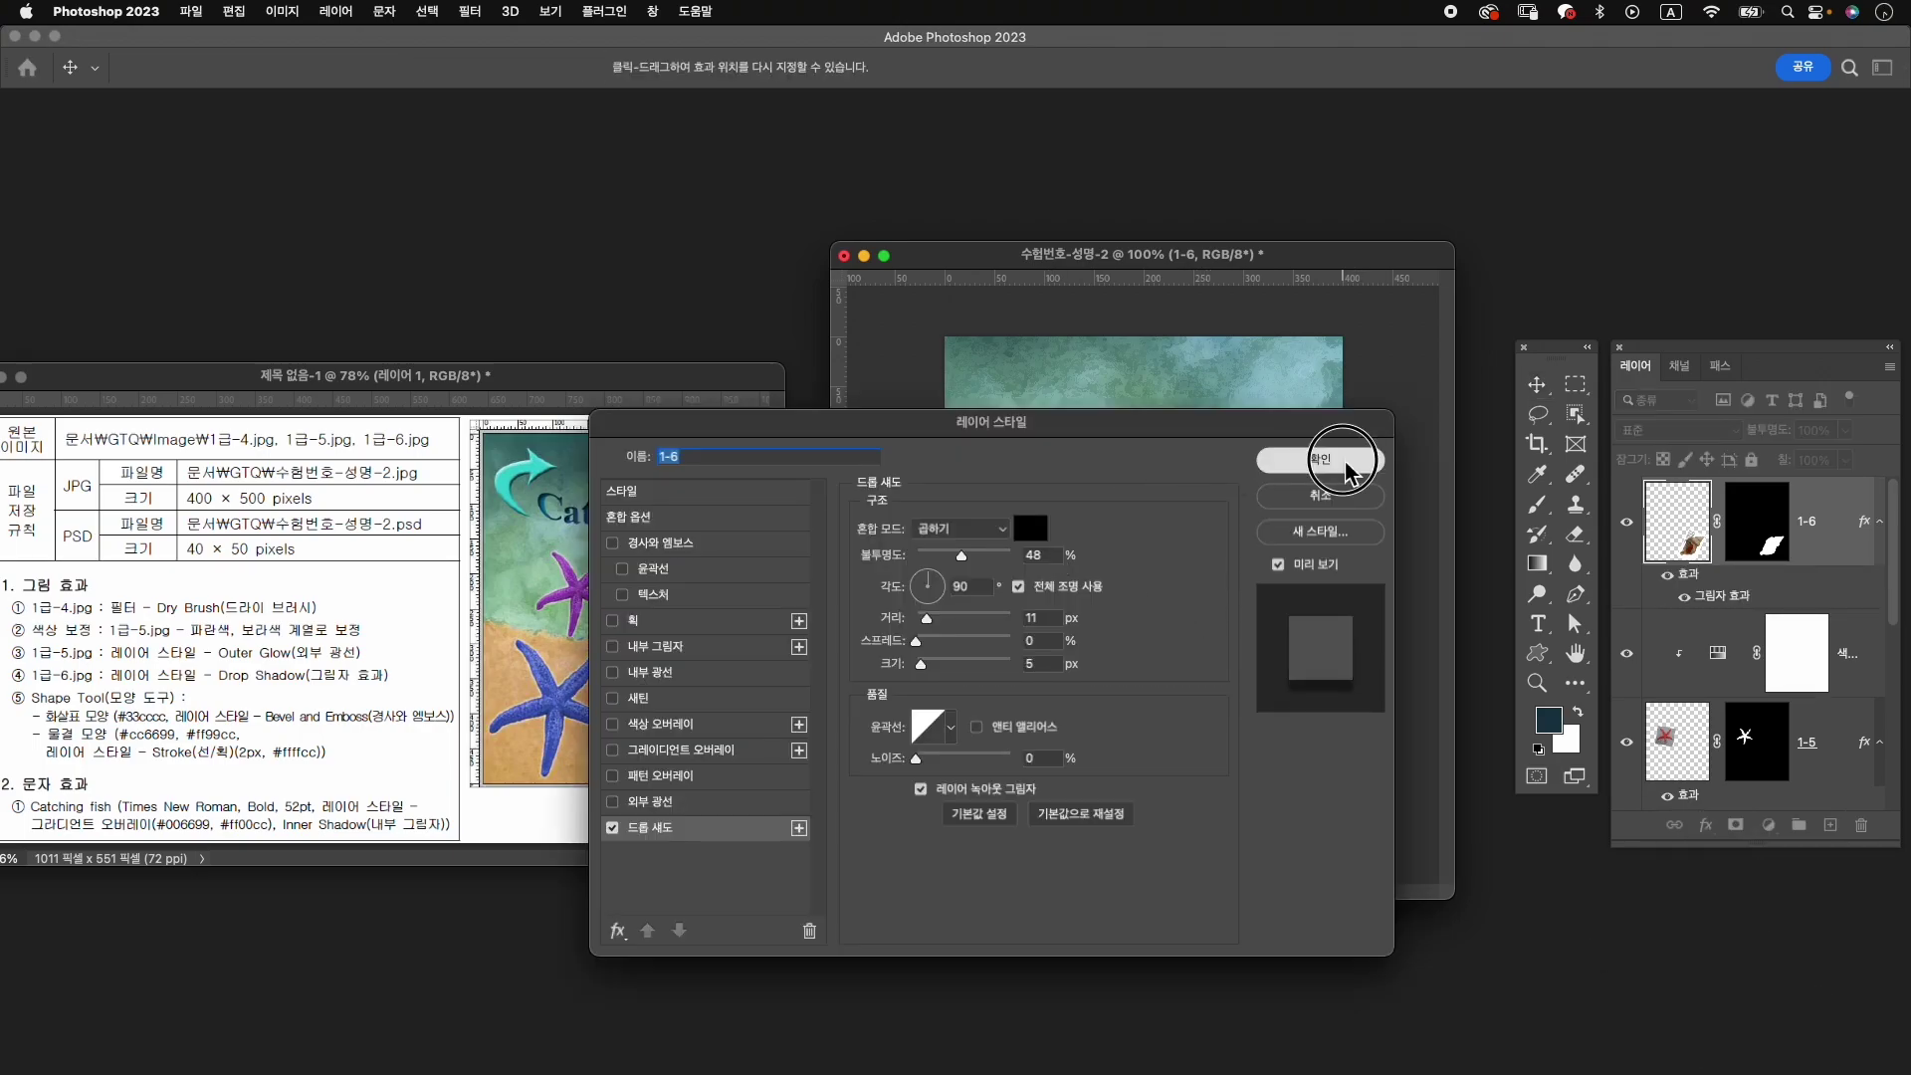
{"action": "left_click", "coordinate": [1346, 463]}
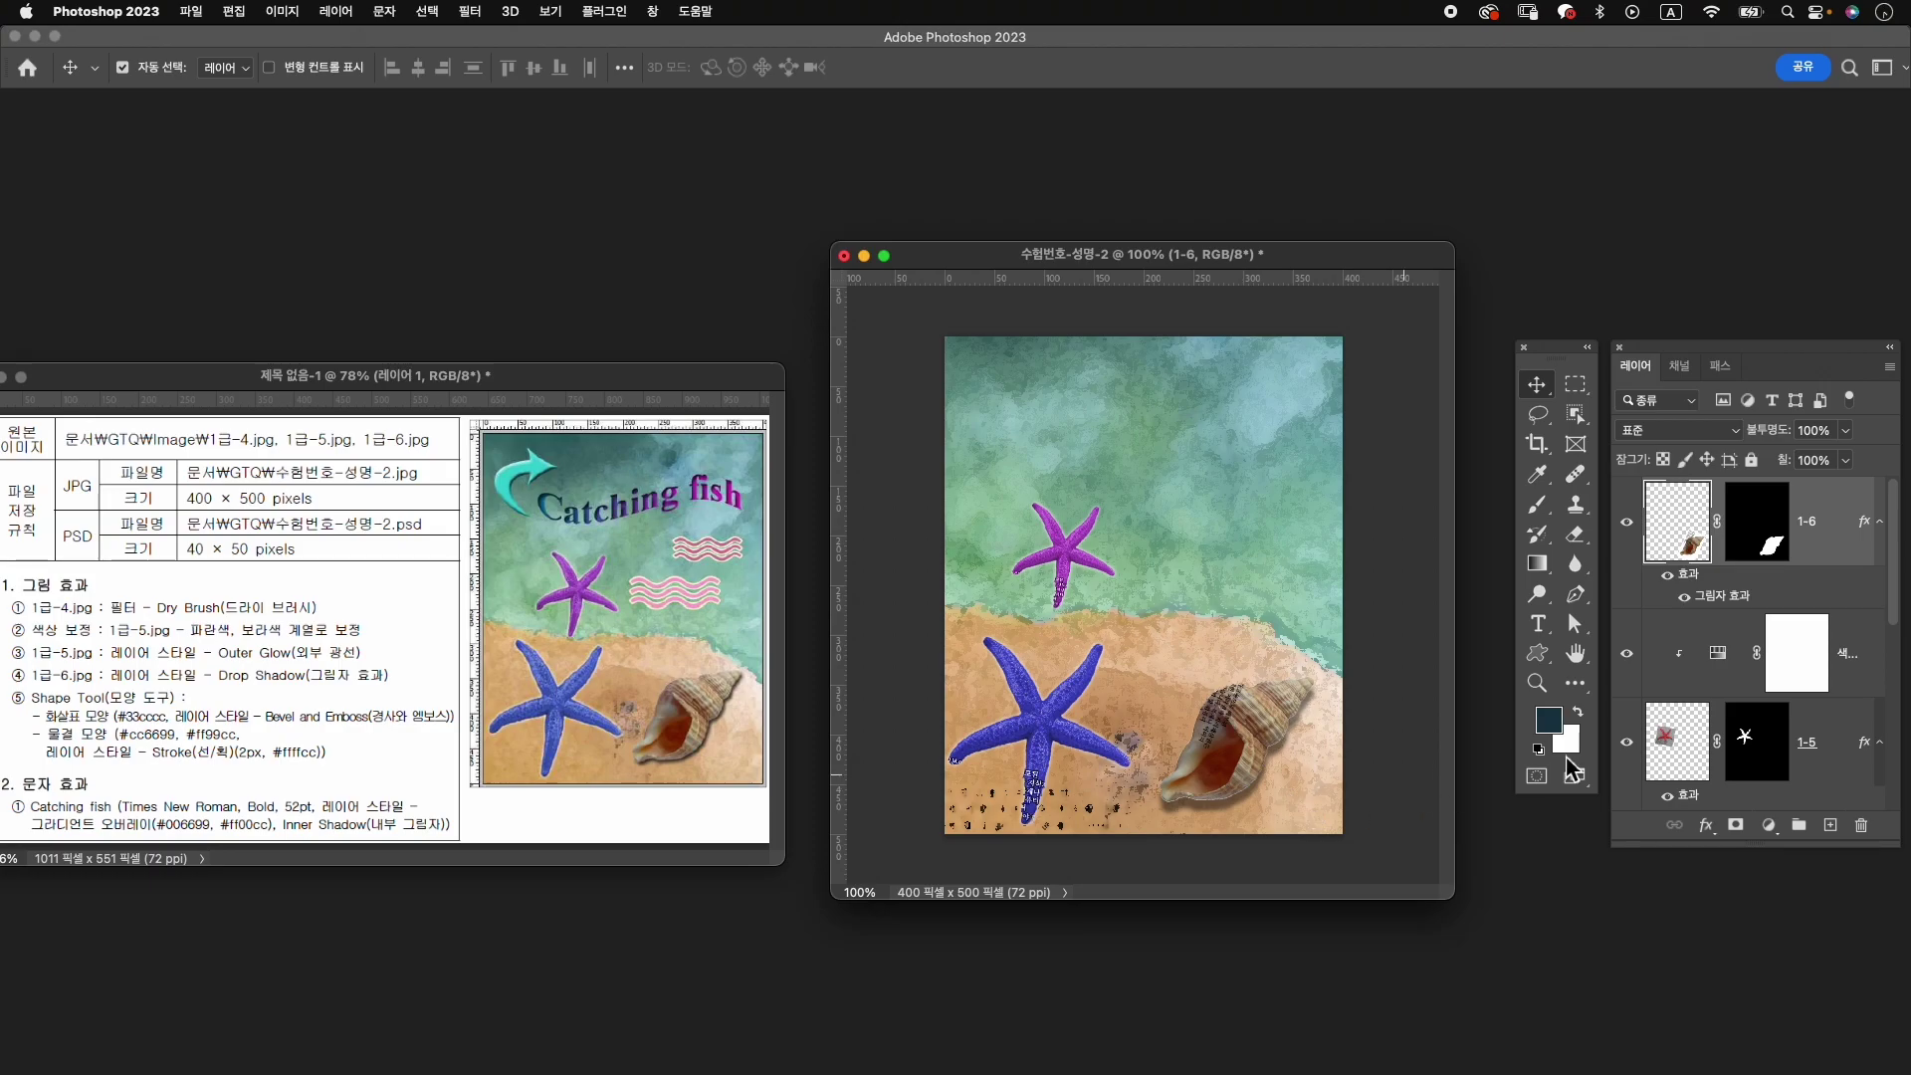
{"action": "left_click", "coordinate": [1732, 602]}
{"action": "double_click", "coordinate": [1732, 602]}
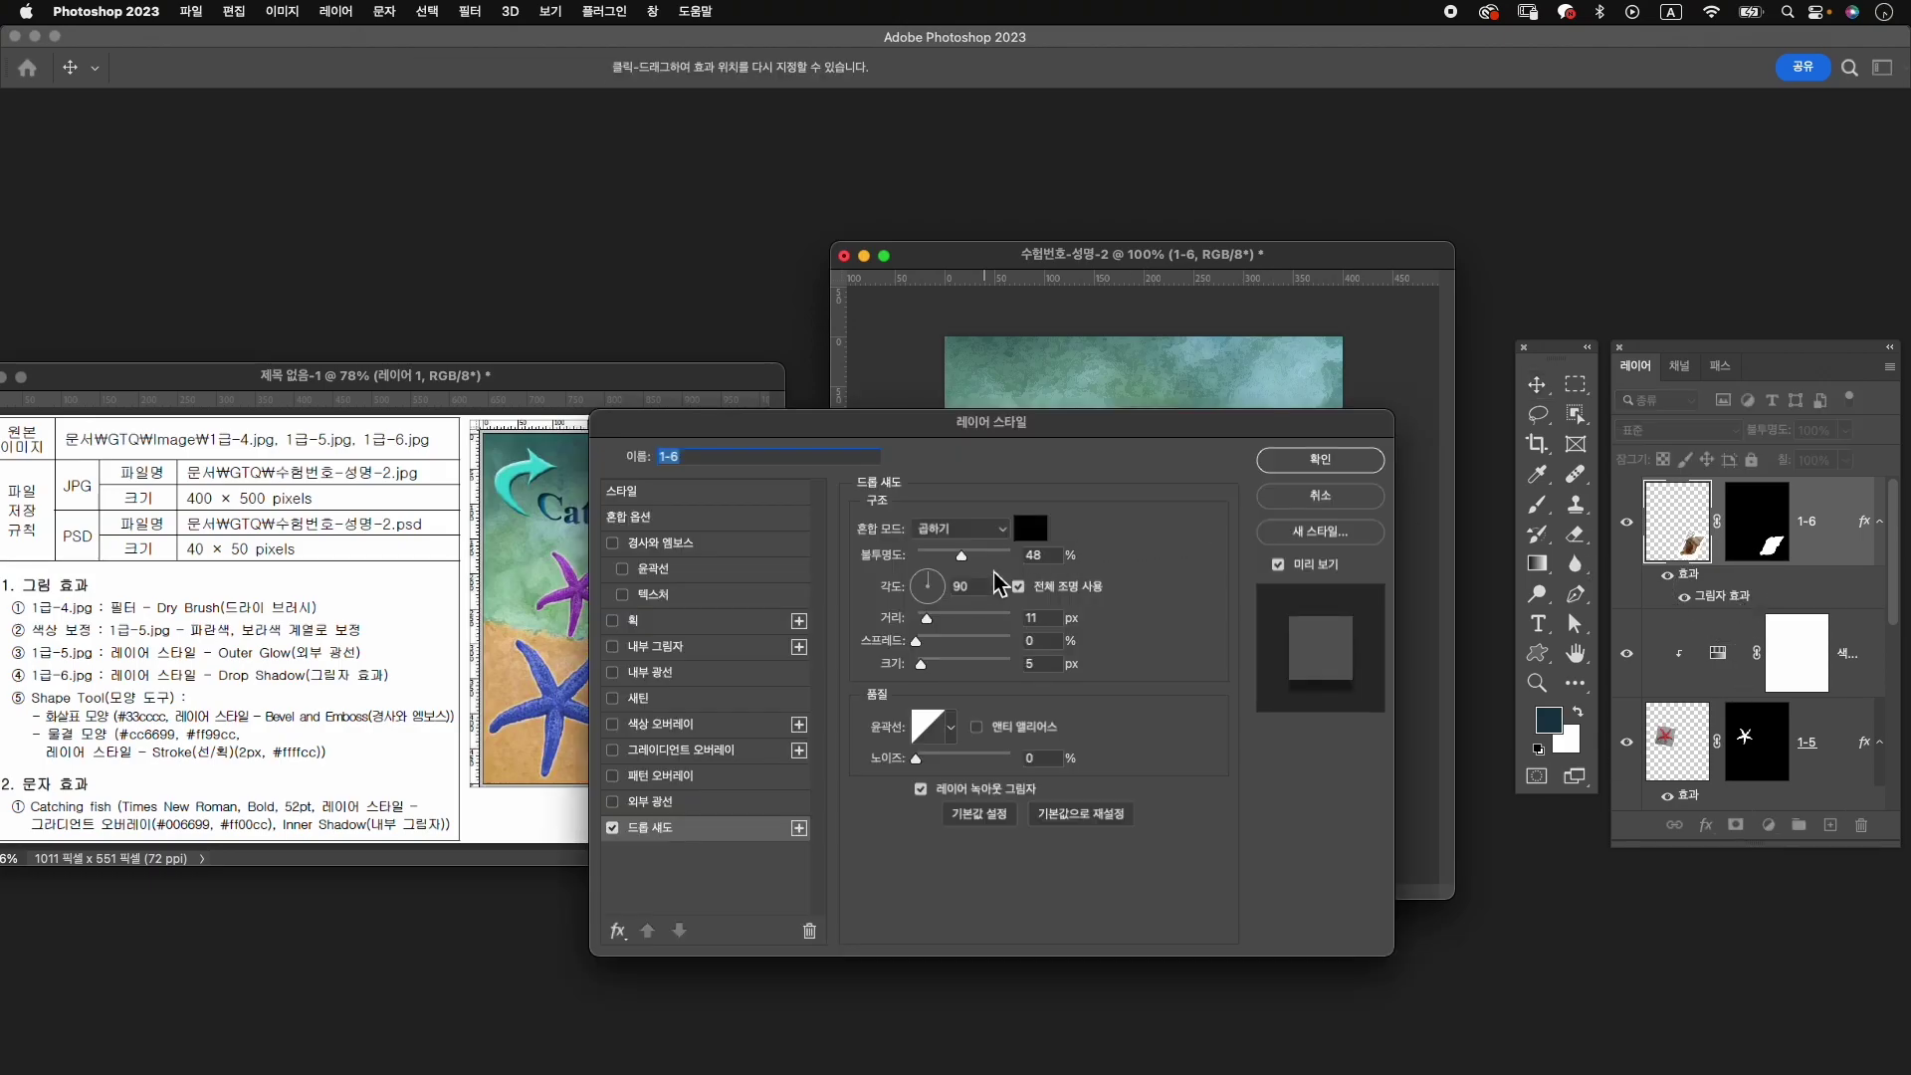
{"action": "left_click_drag", "start_coordinate": [962, 557], "coordinate": [970, 557]}
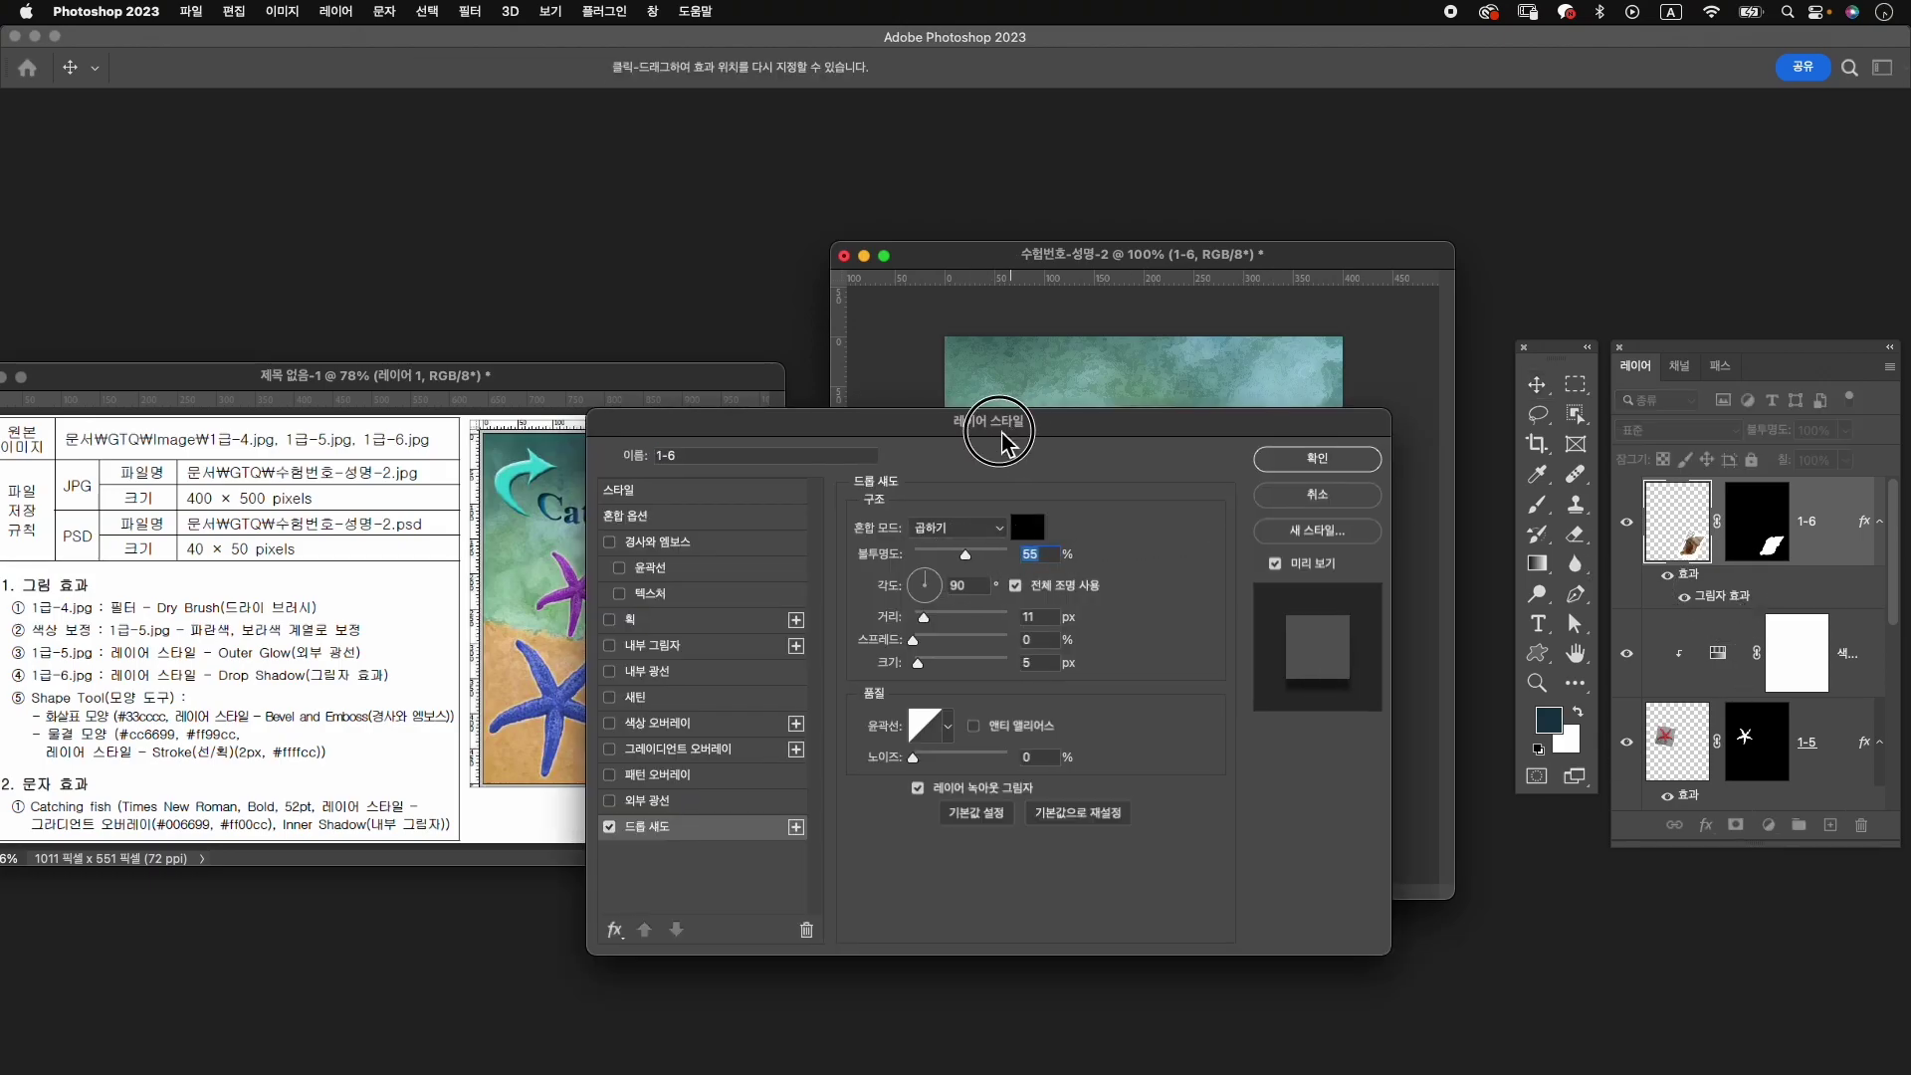
{"action": "left_click_drag", "start_coordinate": [1015, 436], "coordinate": [769, 528]}
{"action": "left_click_drag", "start_coordinate": [680, 708], "coordinate": [681, 713]}
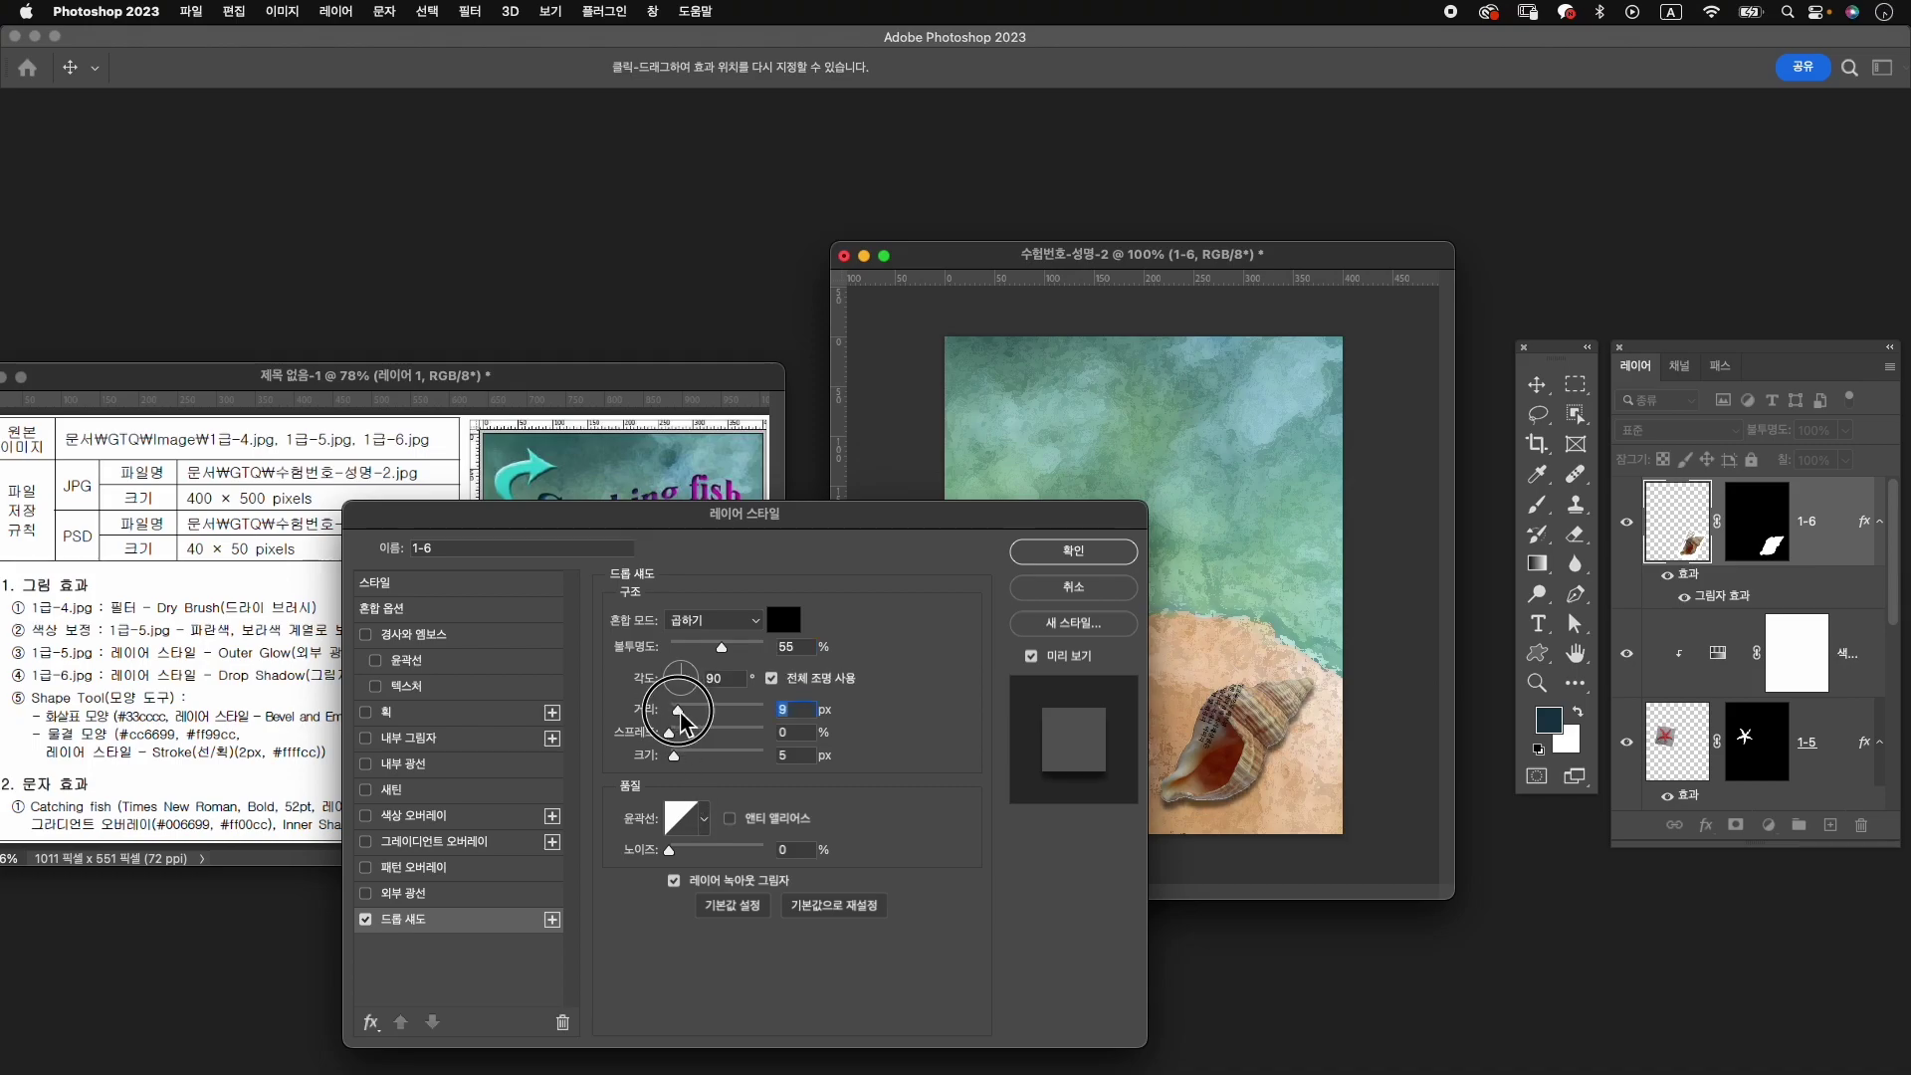
{"action": "left_click", "coordinate": [1073, 551]}
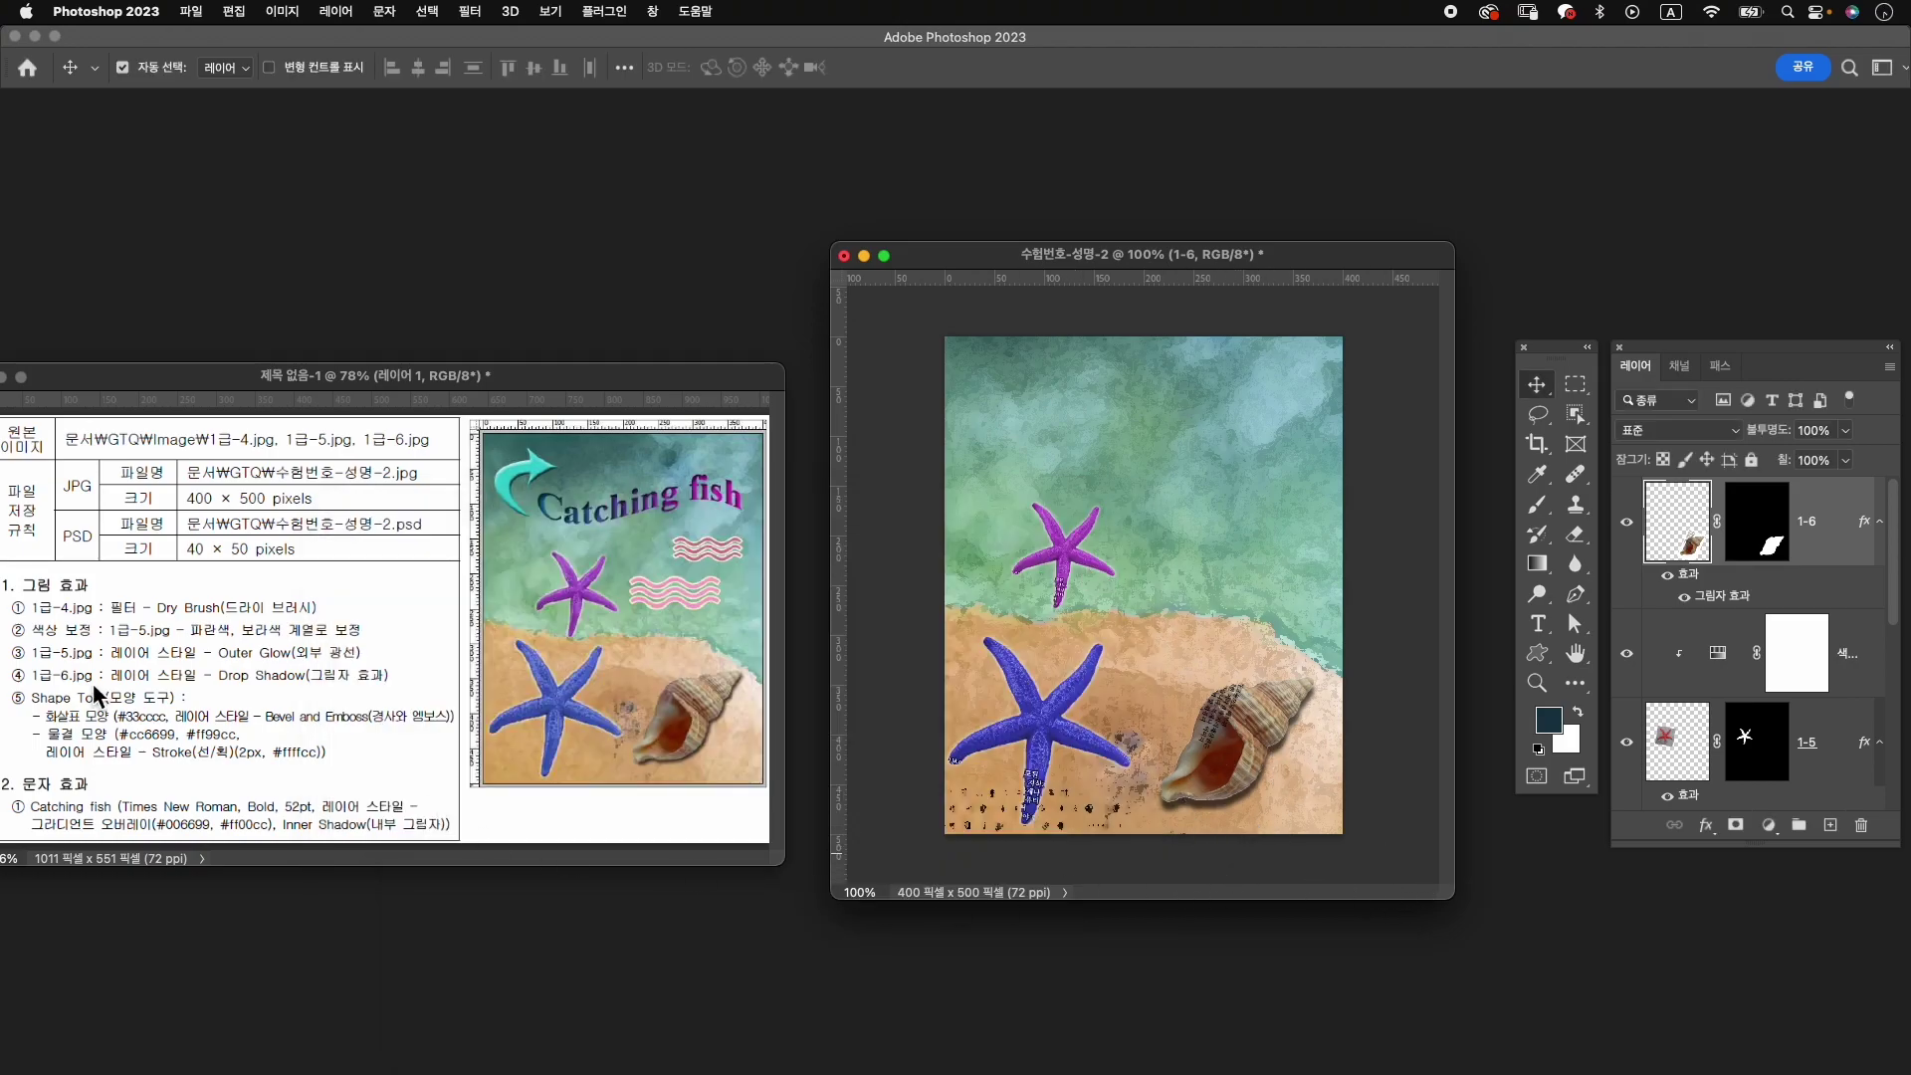
Find the curved arrow in the Shapes panel and set the Custom Shape tool to Shape mode.
{"action": "left_click", "coordinate": [637, 12]}
{"action": "left_click", "coordinate": [689, 303]}
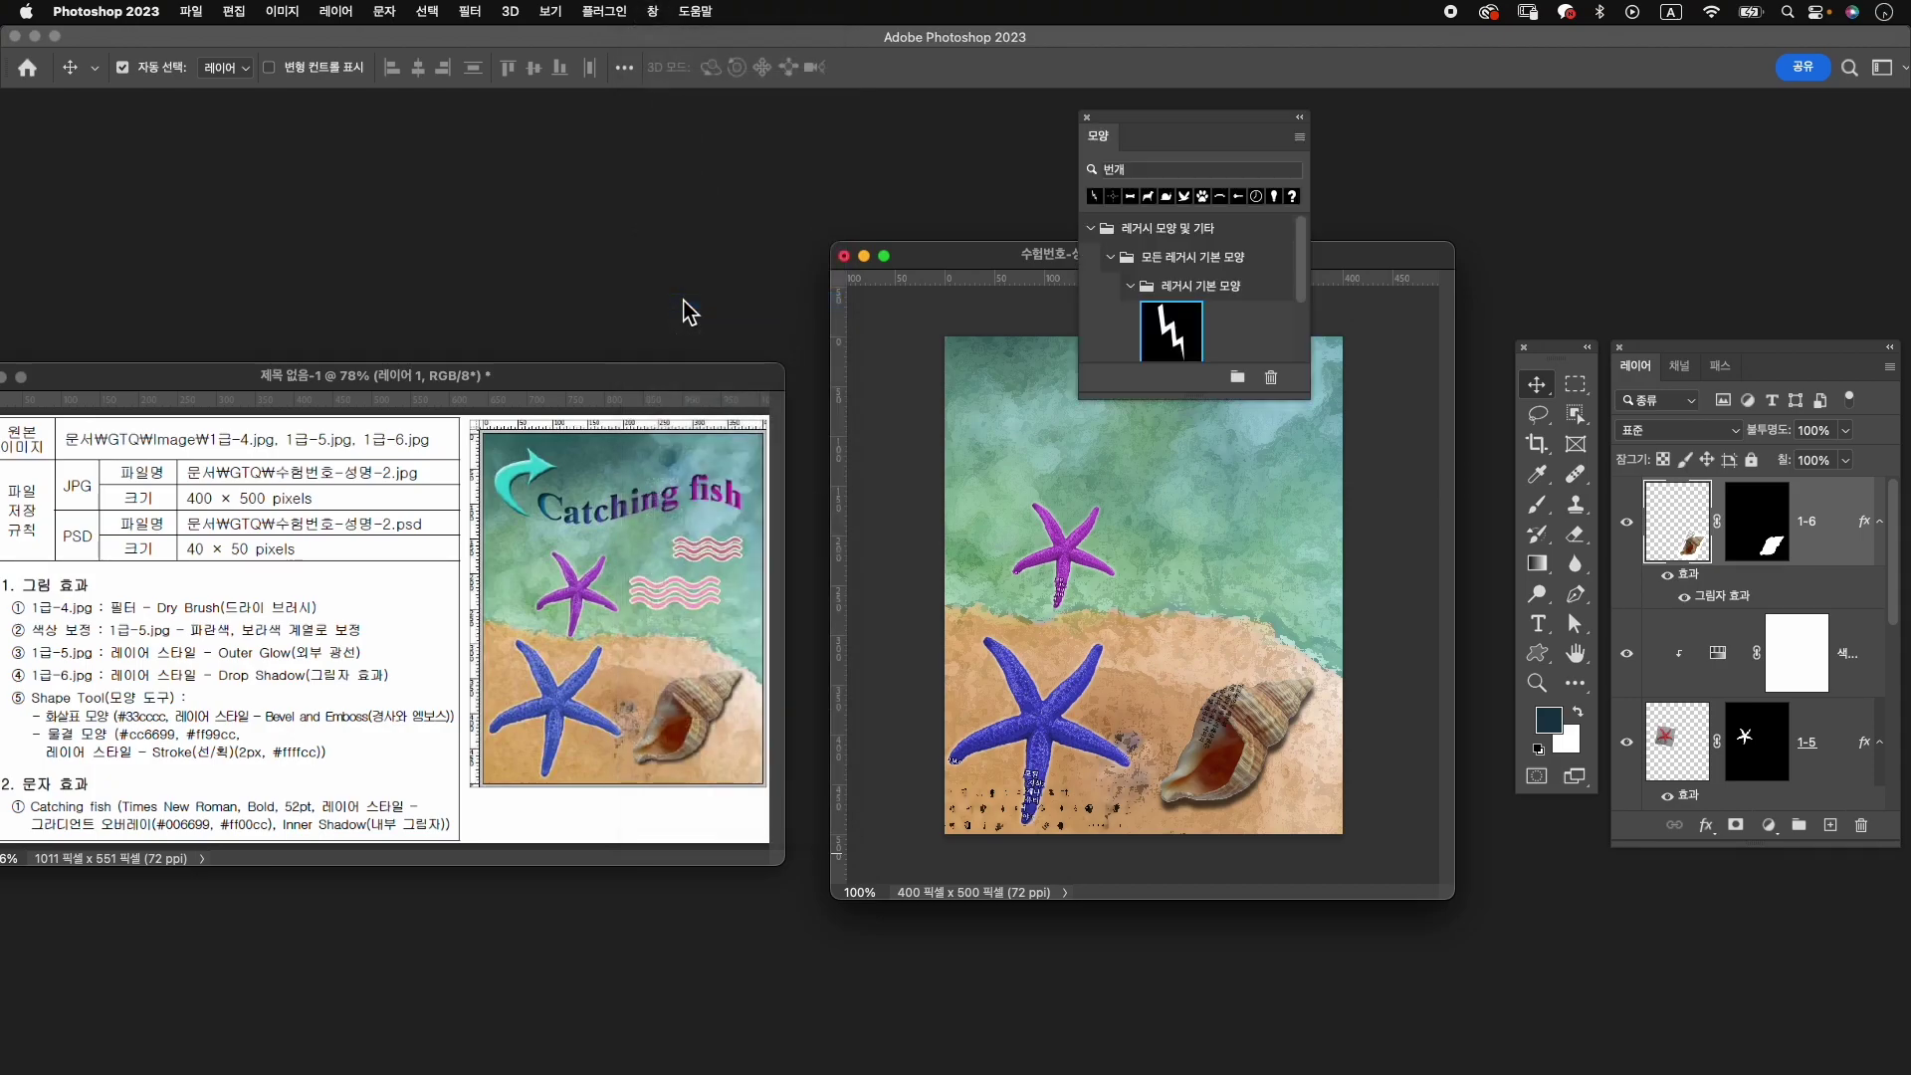
{"action": "left_click", "coordinate": [1207, 172]}
{"action": "key", "text": "BackSpace"}
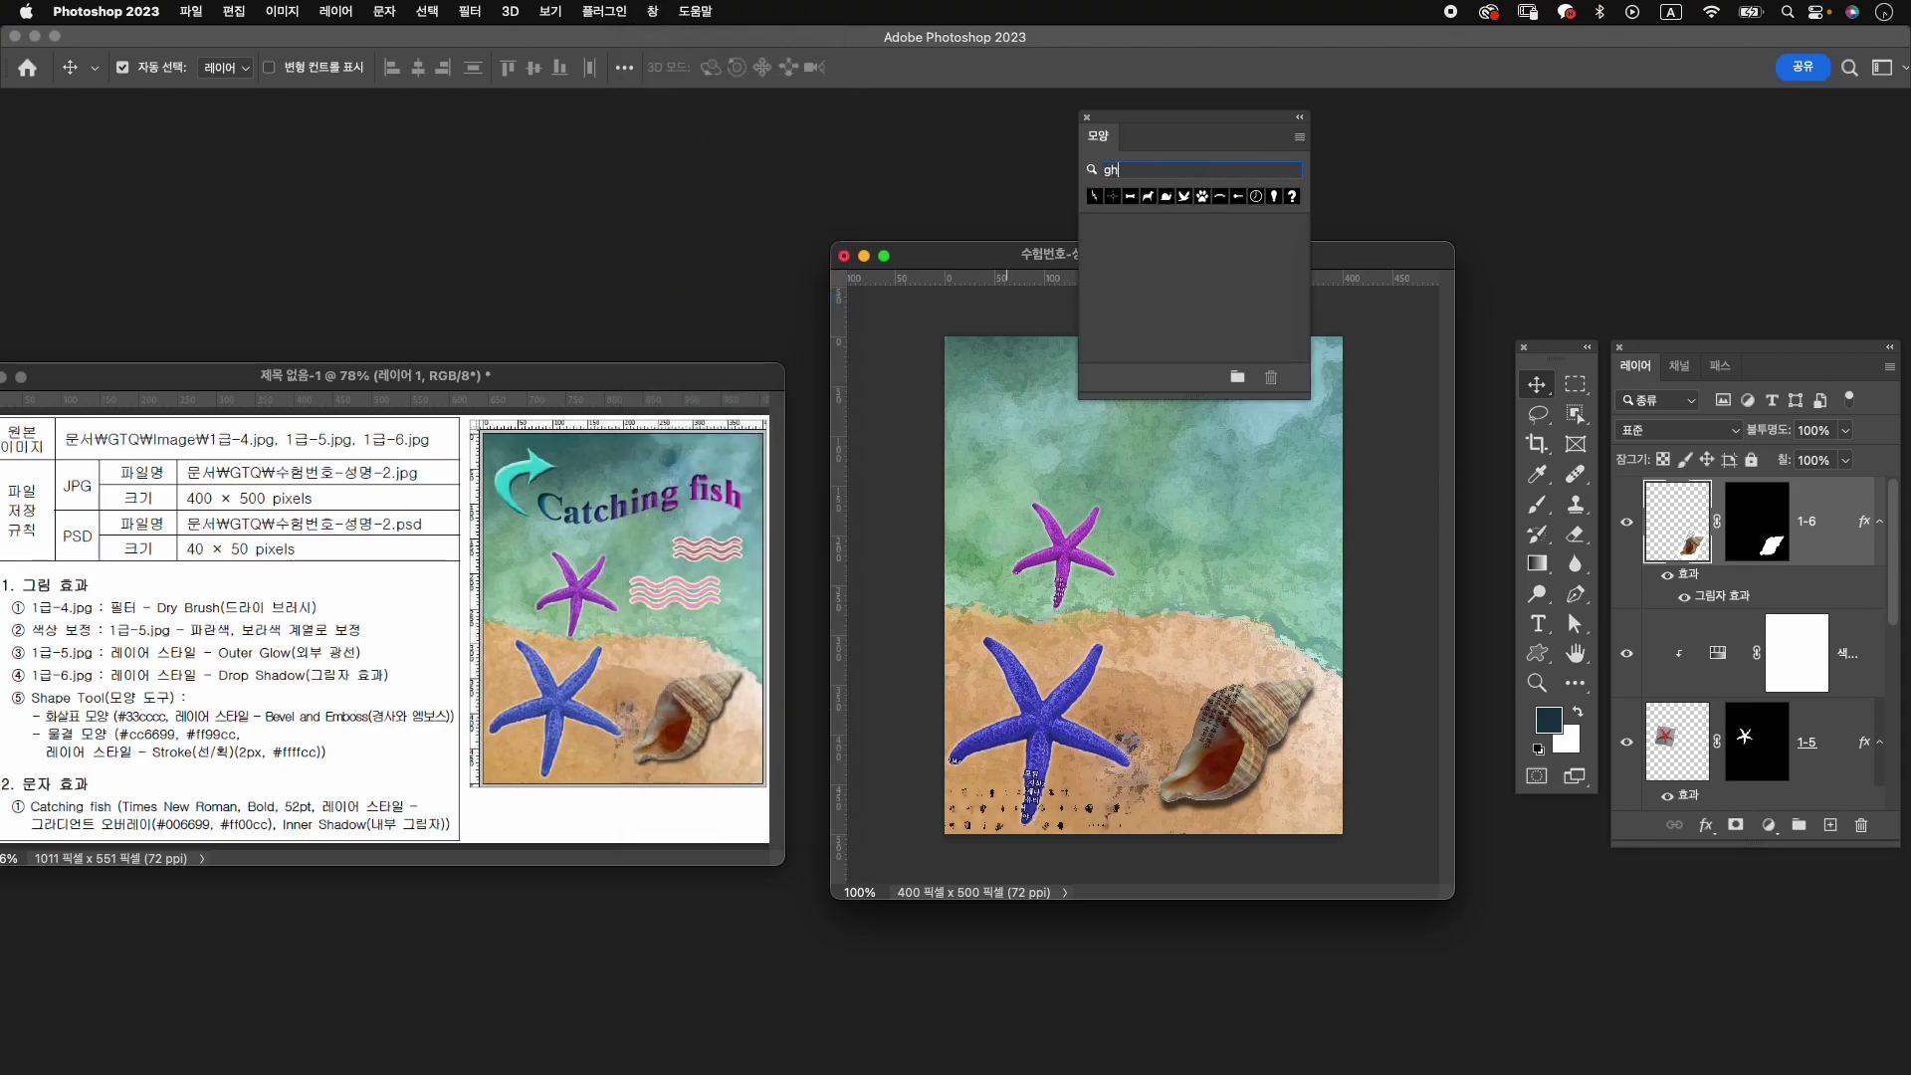
{"action": "type", "text": "살"}
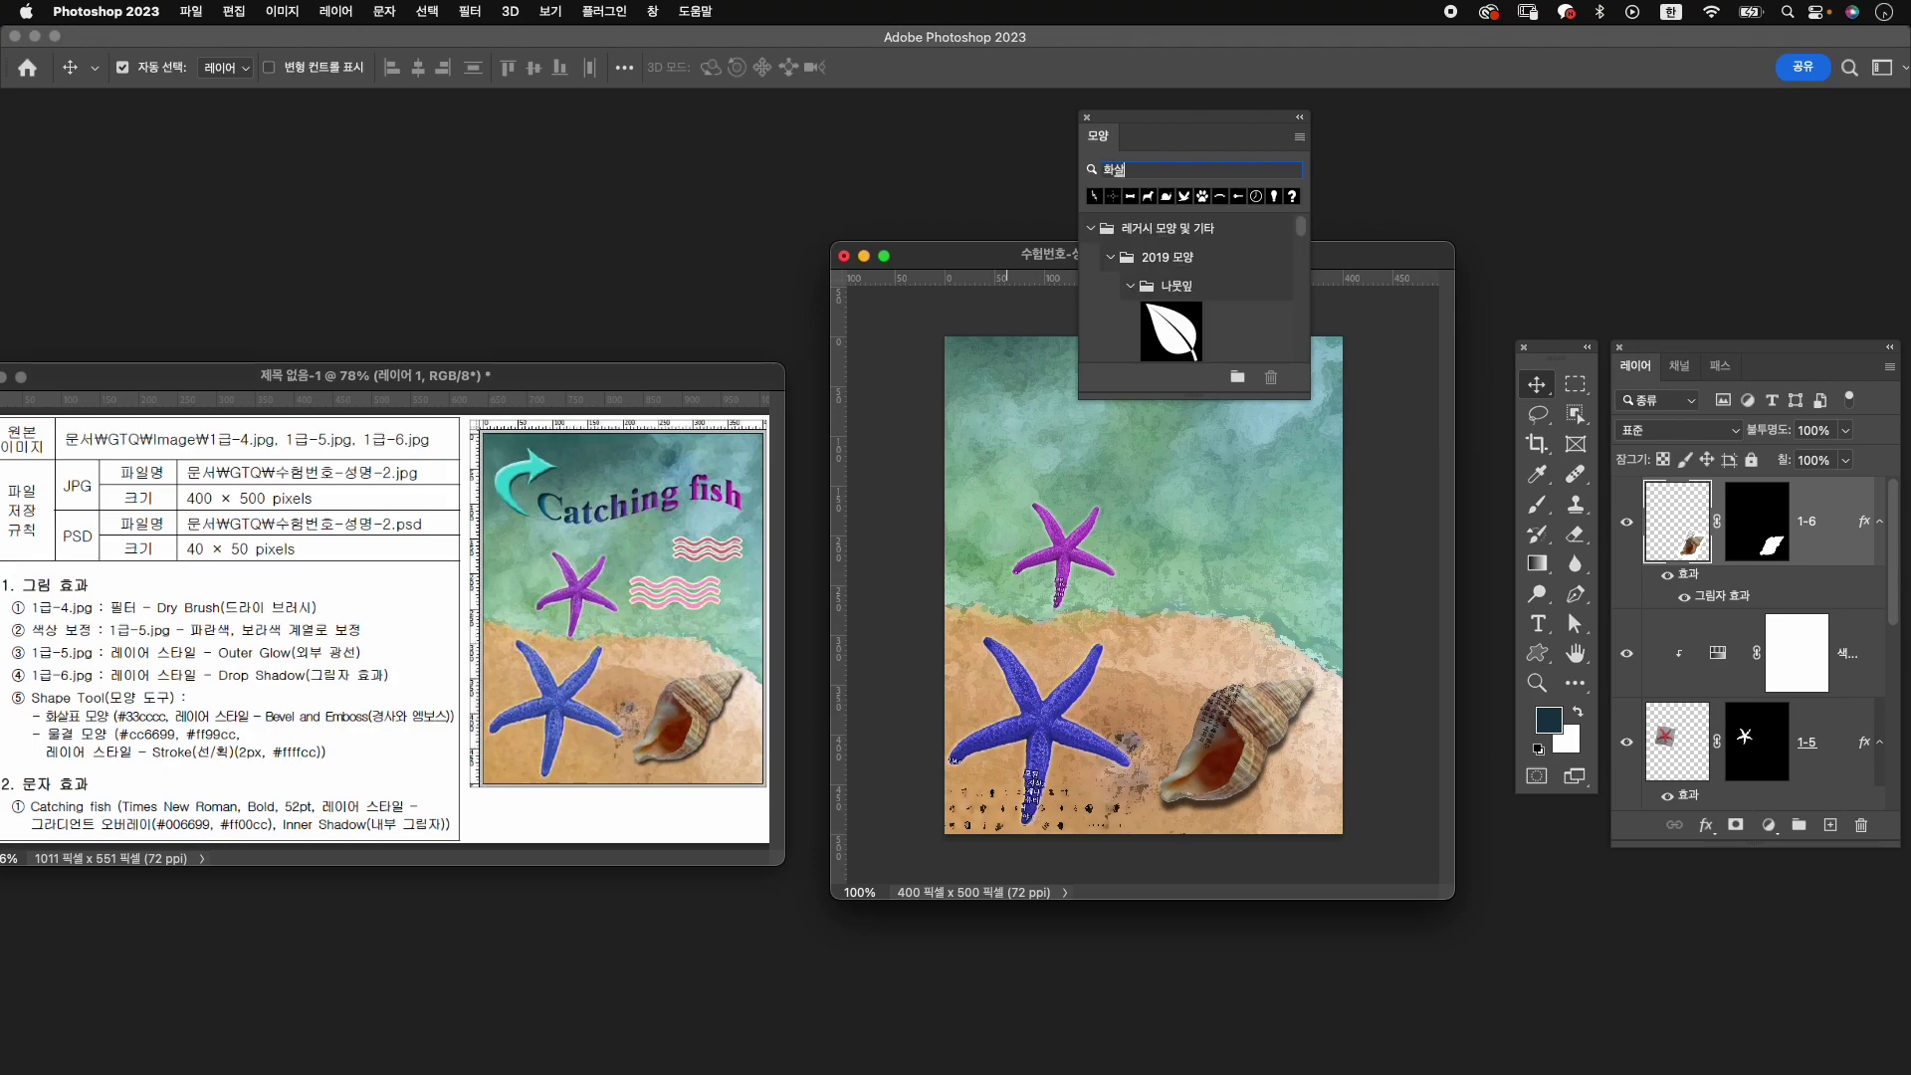
{"action": "type", "text": "표"}
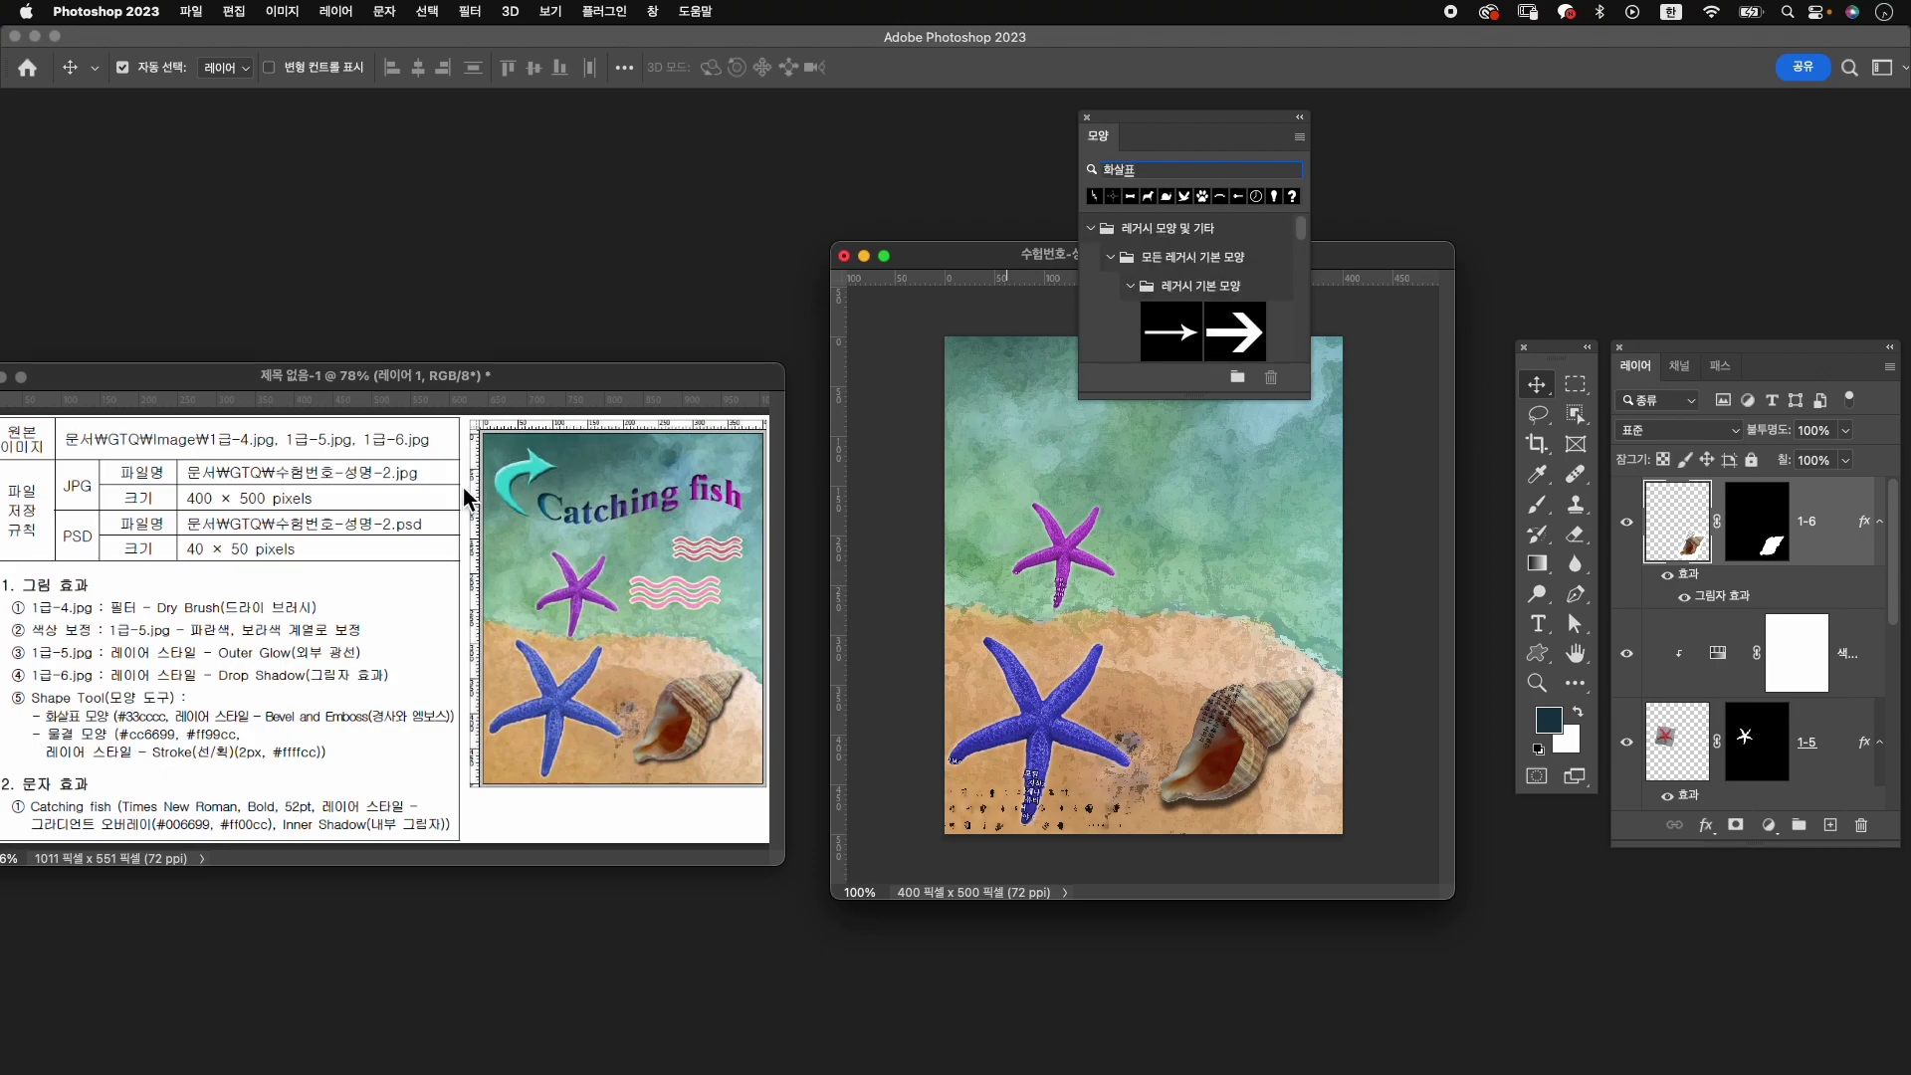
{"action": "left_click_drag", "start_coordinate": [1309, 398], "coordinate": [1469, 617]}
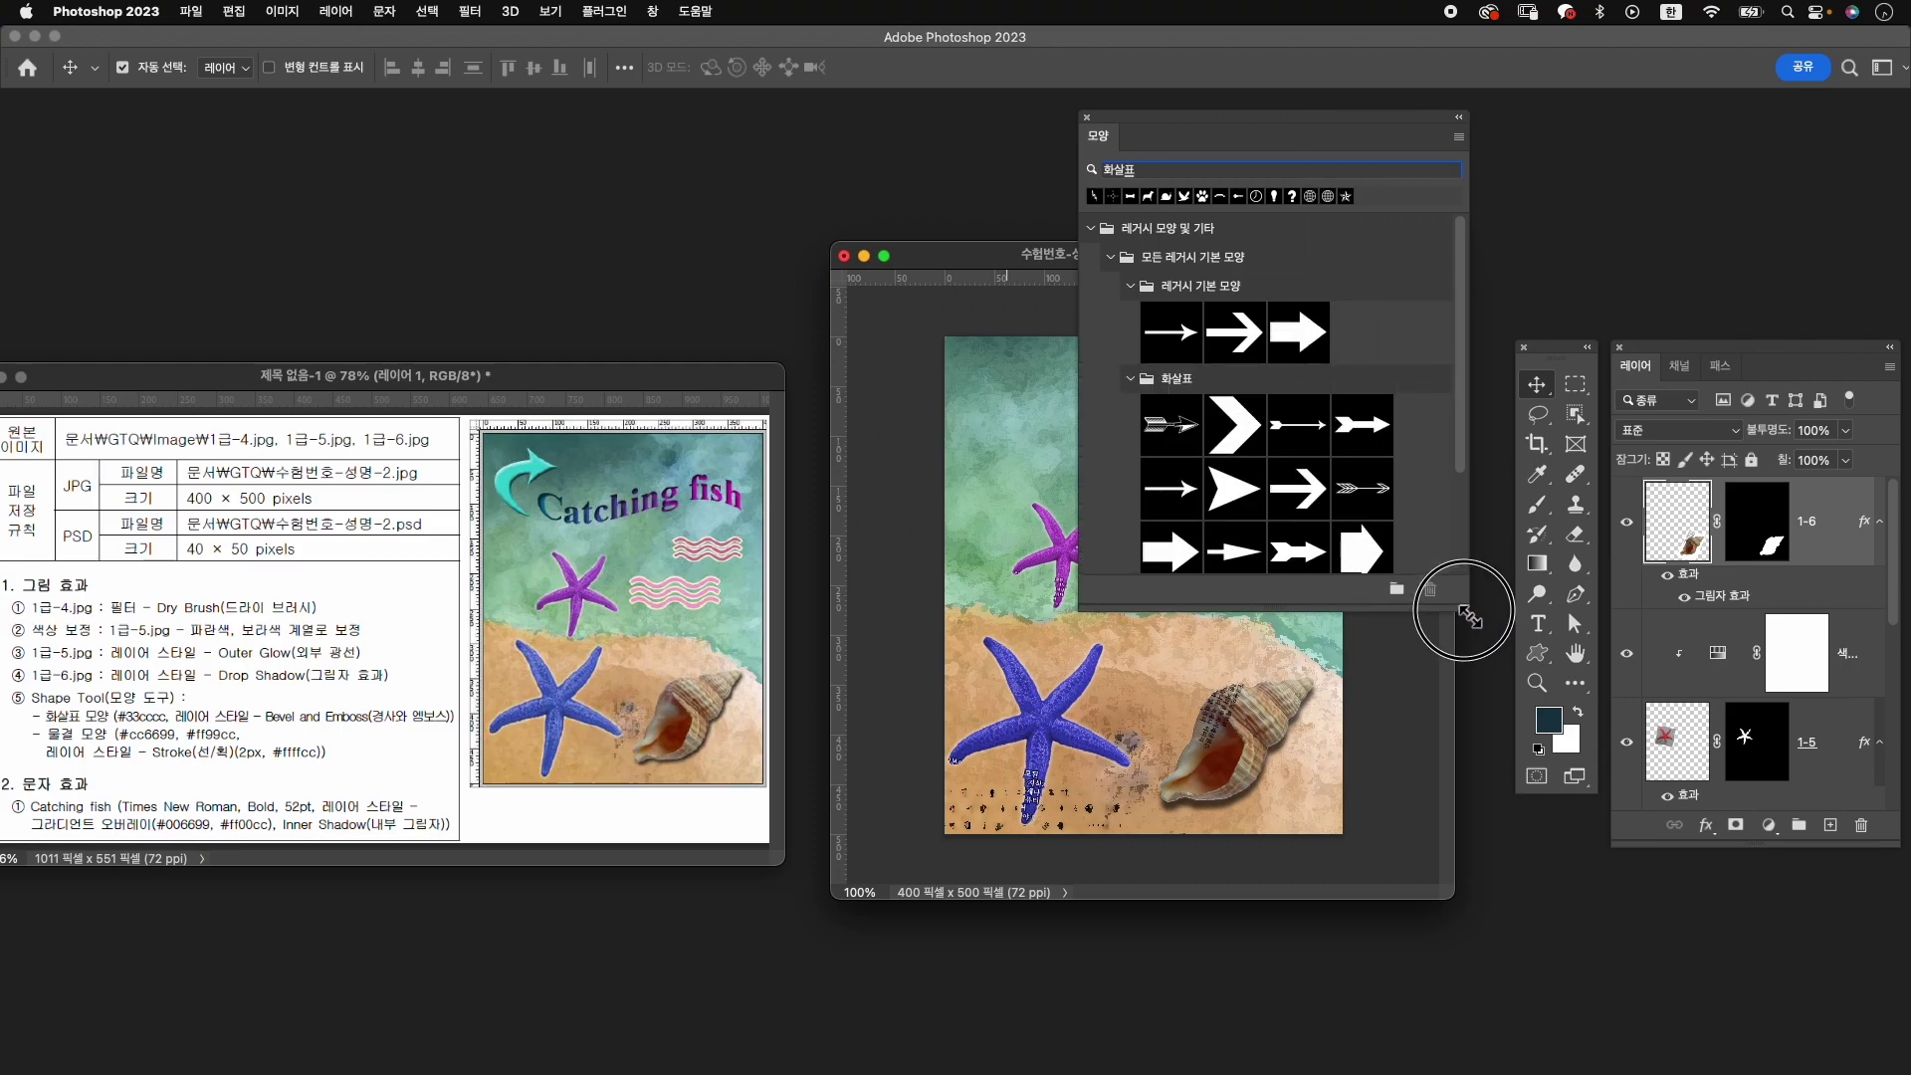
{"action": "scroll", "coordinate": [1174, 490], "scroll_direction": "down", "scroll_amount": 2}
{"action": "scroll", "coordinate": [1175, 490], "scroll_direction": "down", "scroll_amount": 2}
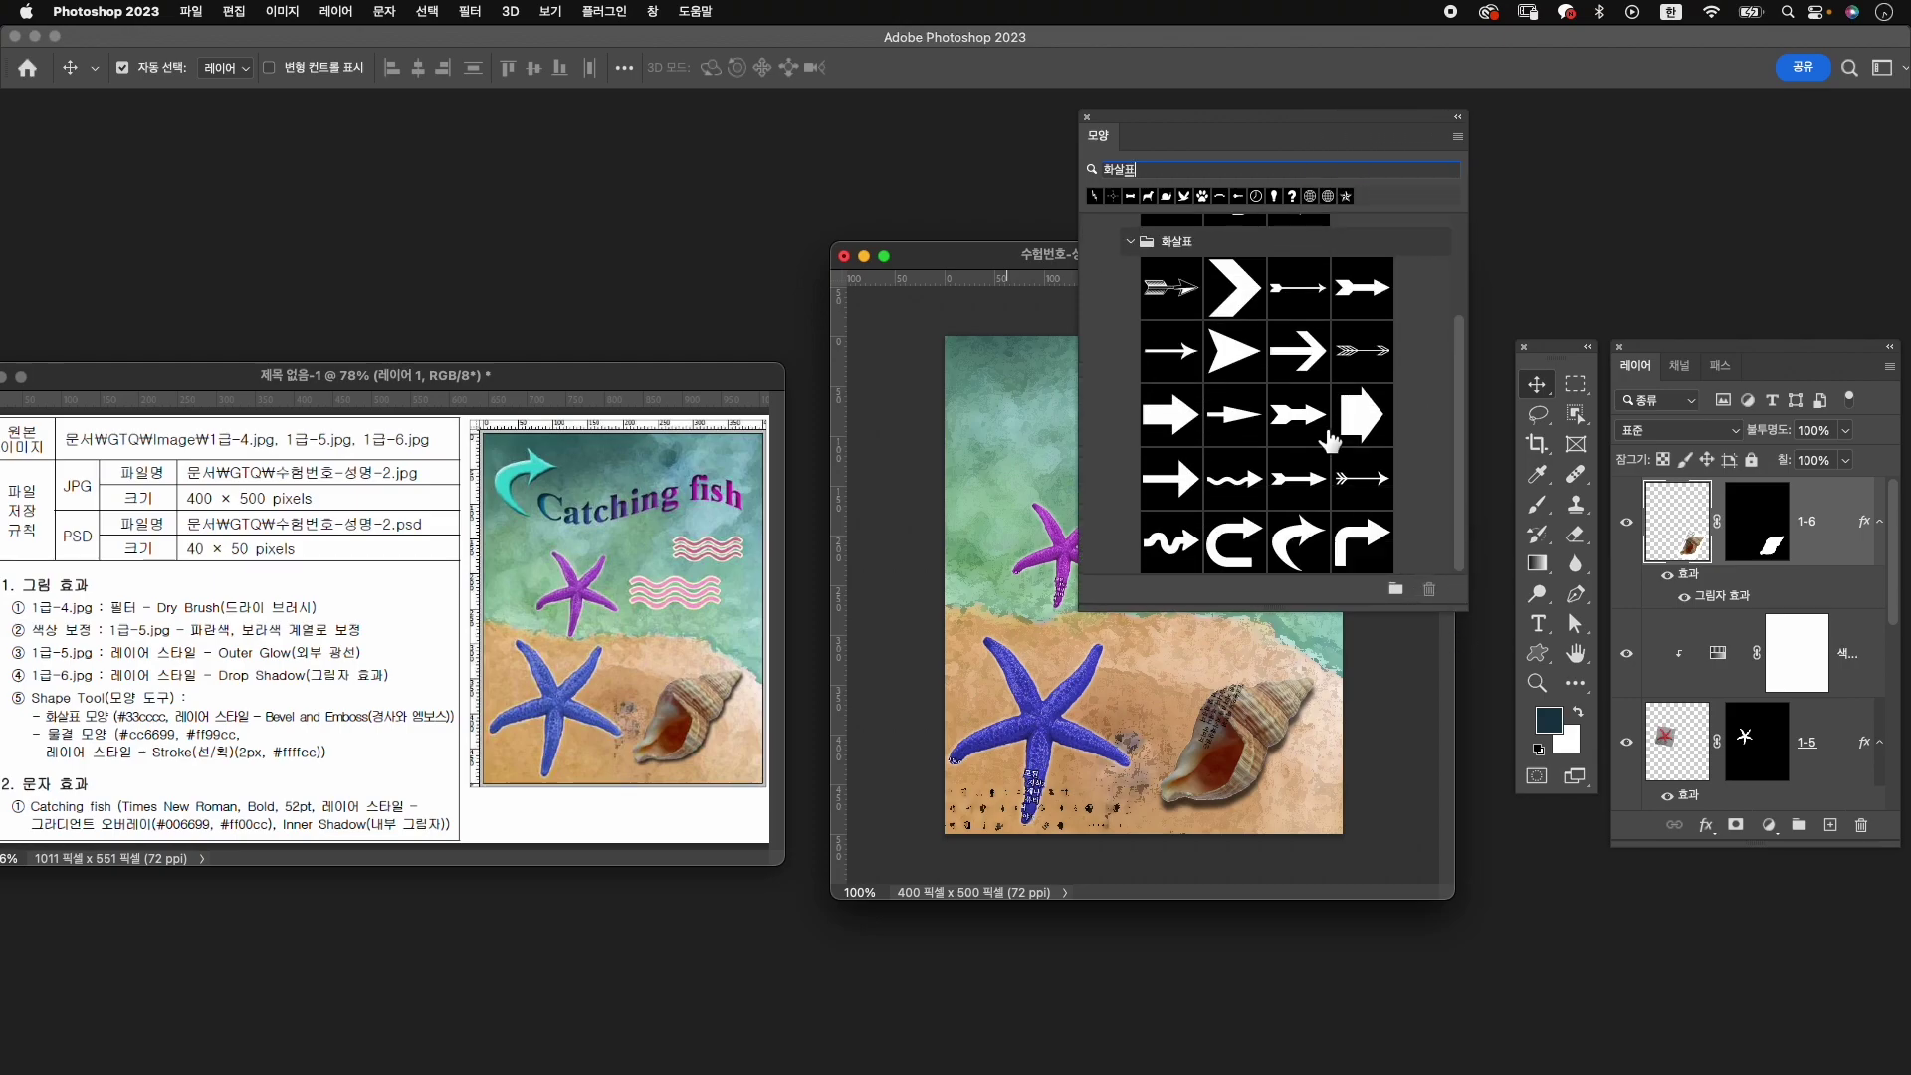
{"action": "left_click", "coordinate": [1317, 550]}
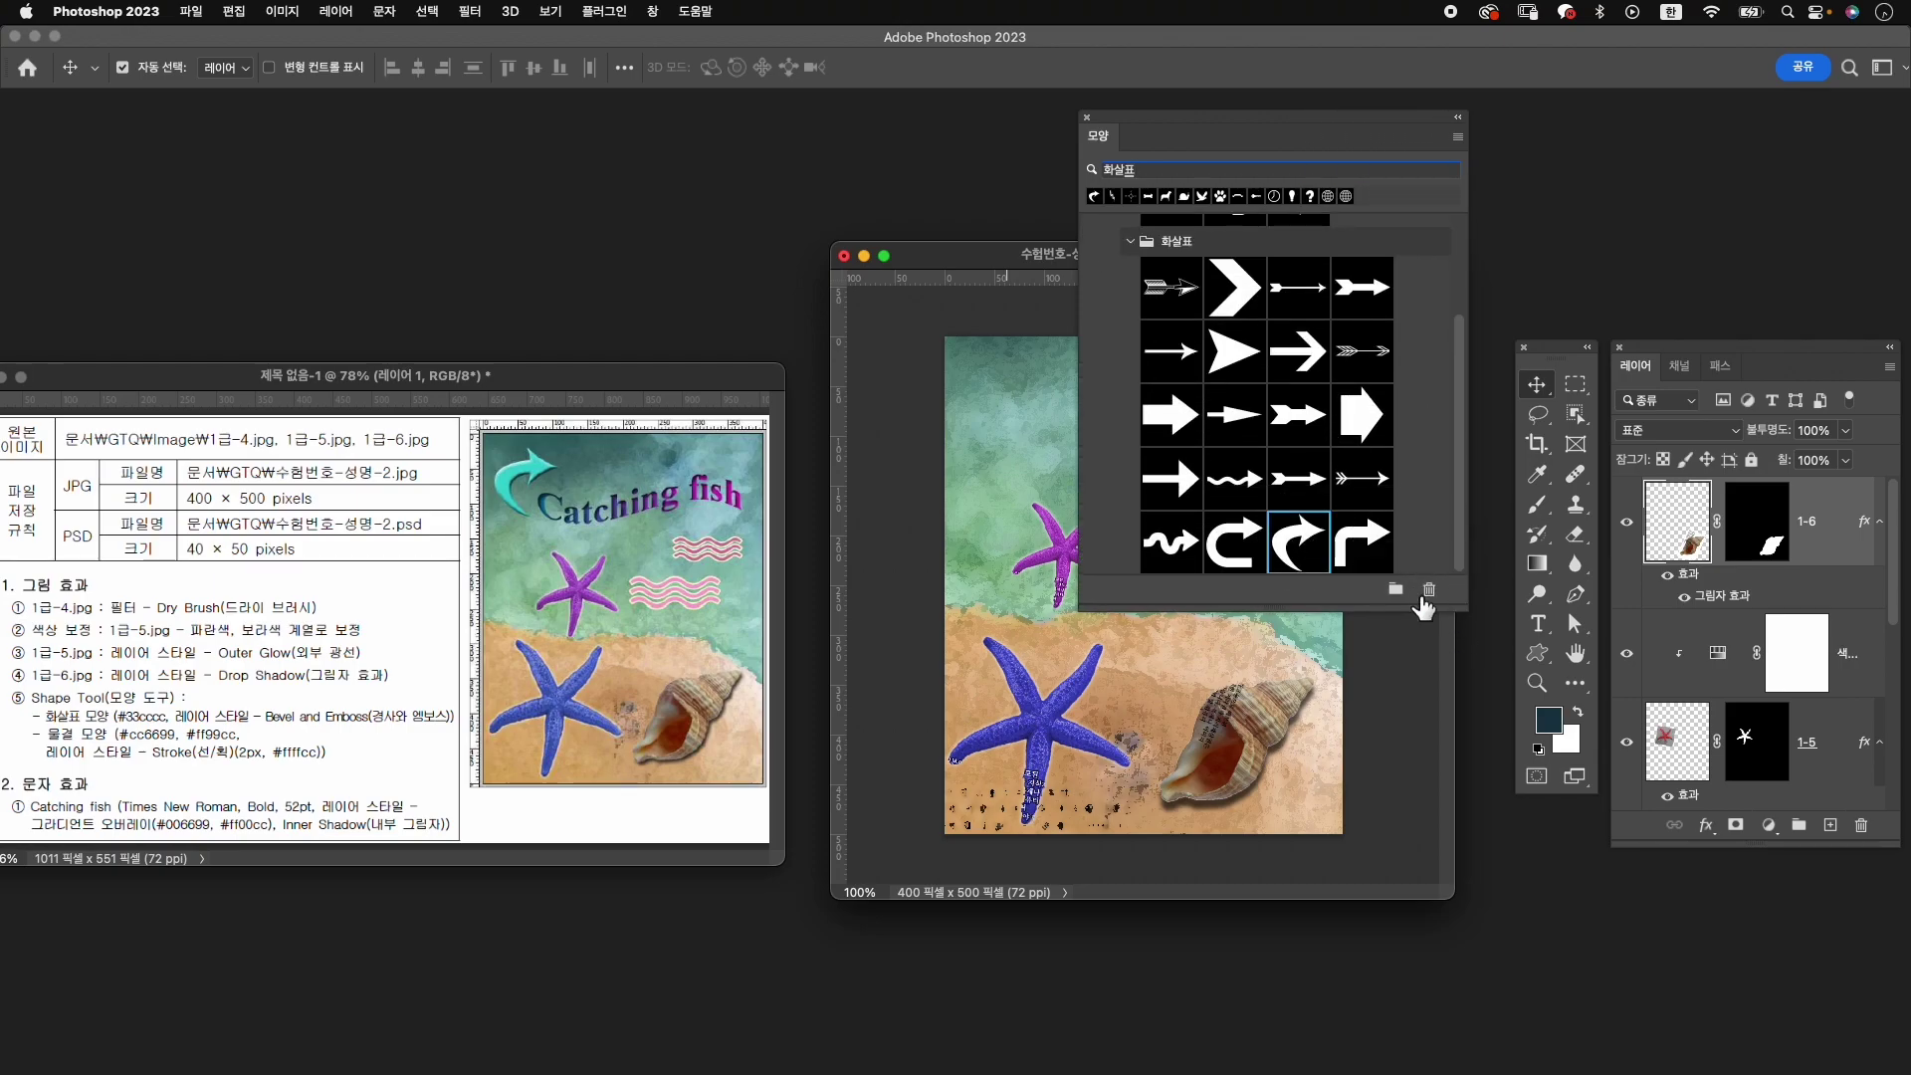
{"action": "left_click", "coordinate": [1538, 652]}
{"action": "left_click", "coordinate": [1644, 764]}
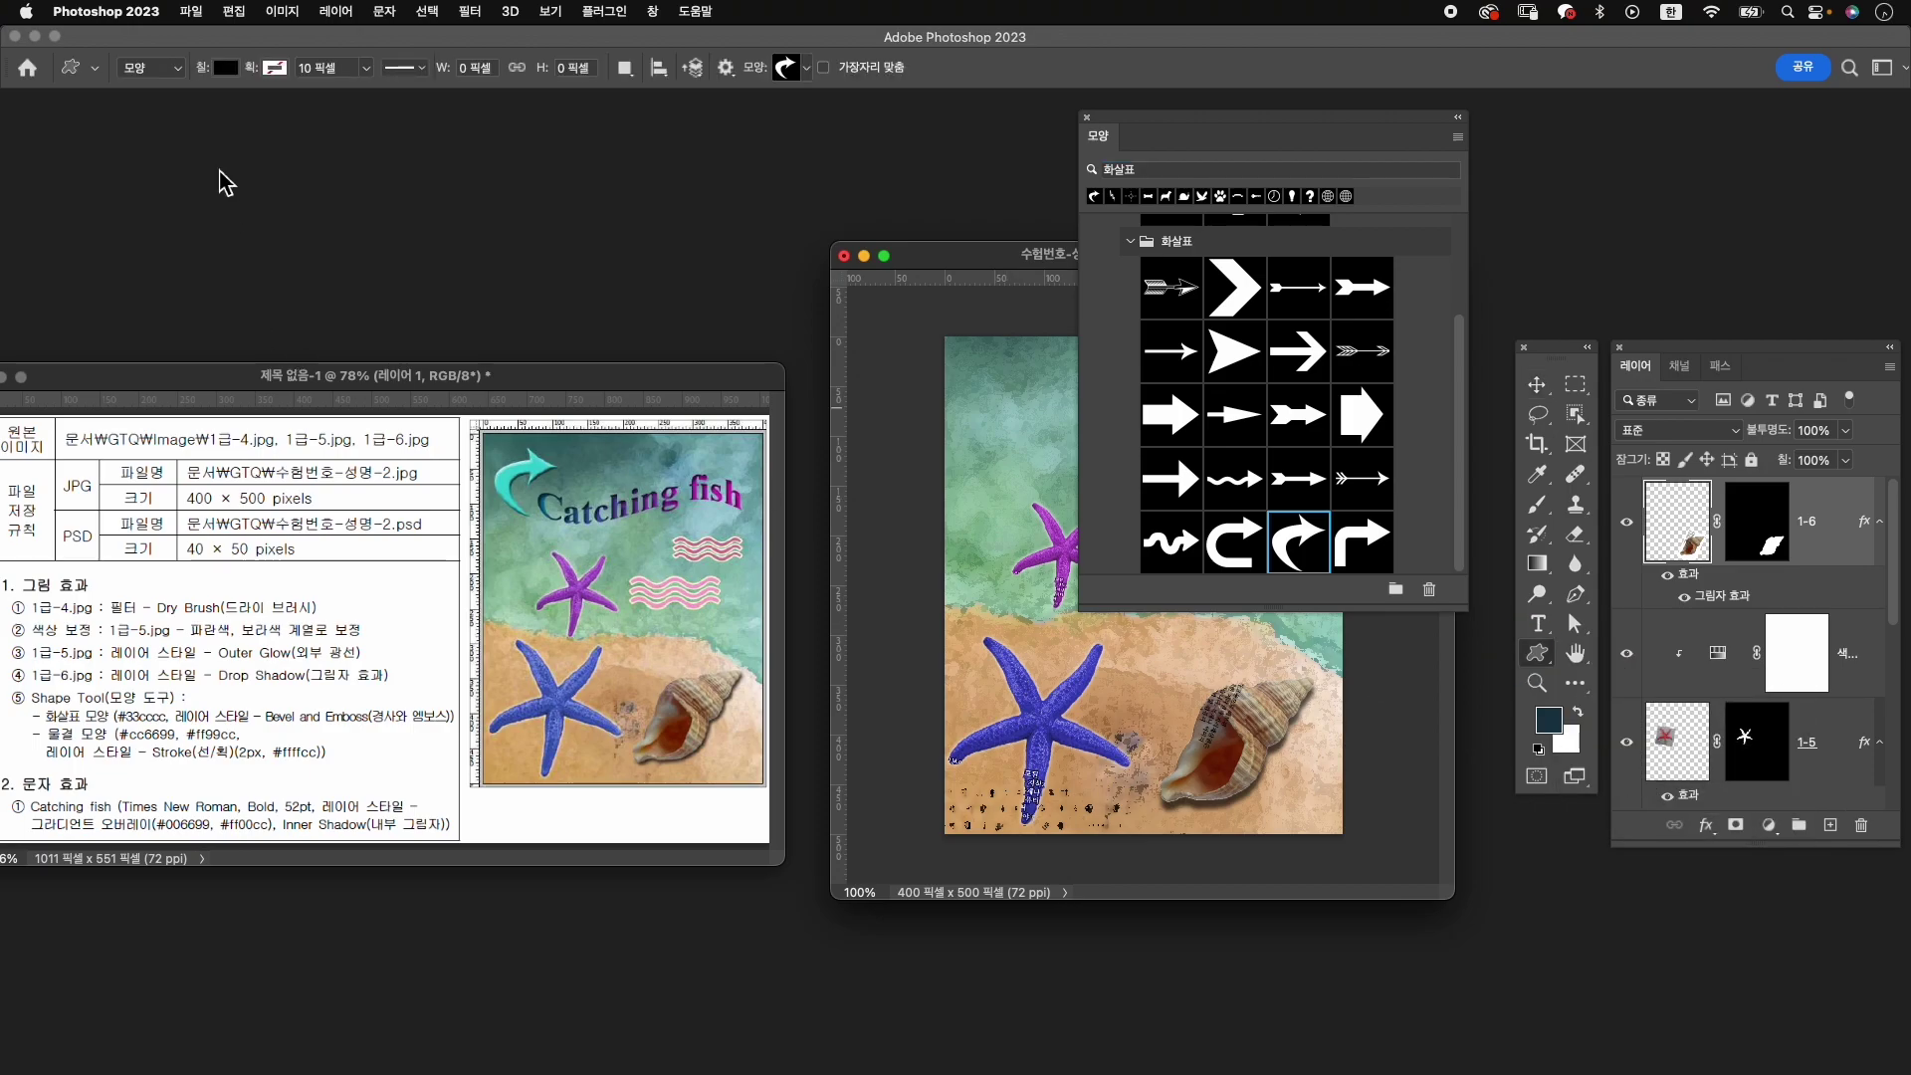
{"action": "left_click", "coordinate": [177, 78]}
{"action": "left_click", "coordinate": [174, 68]}
Draw the curved arrow at the top-left and fill it with teal #33cccc.
{"action": "left_click_drag", "start_coordinate": [964, 370], "coordinate": [1050, 457]}
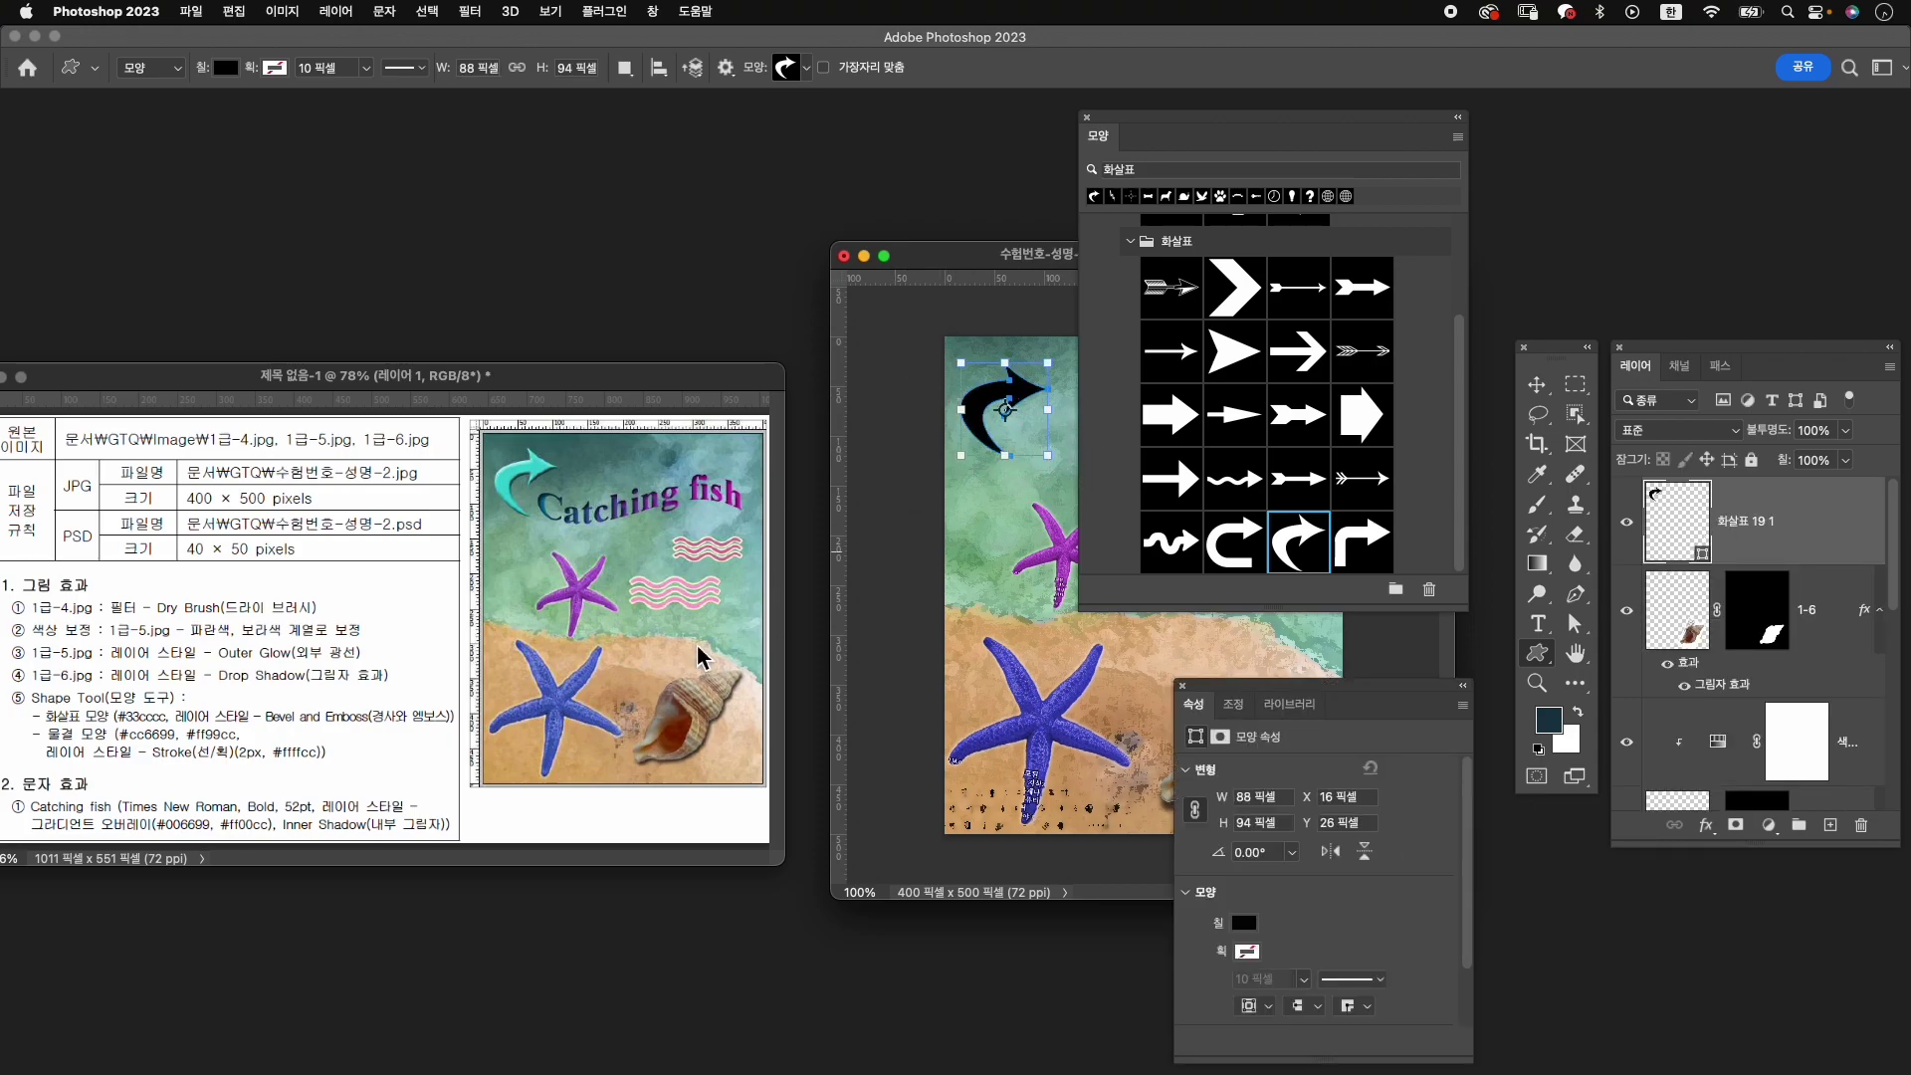
{"action": "left_click", "coordinate": [1244, 922]}
{"action": "left_click", "coordinate": [1446, 713]}
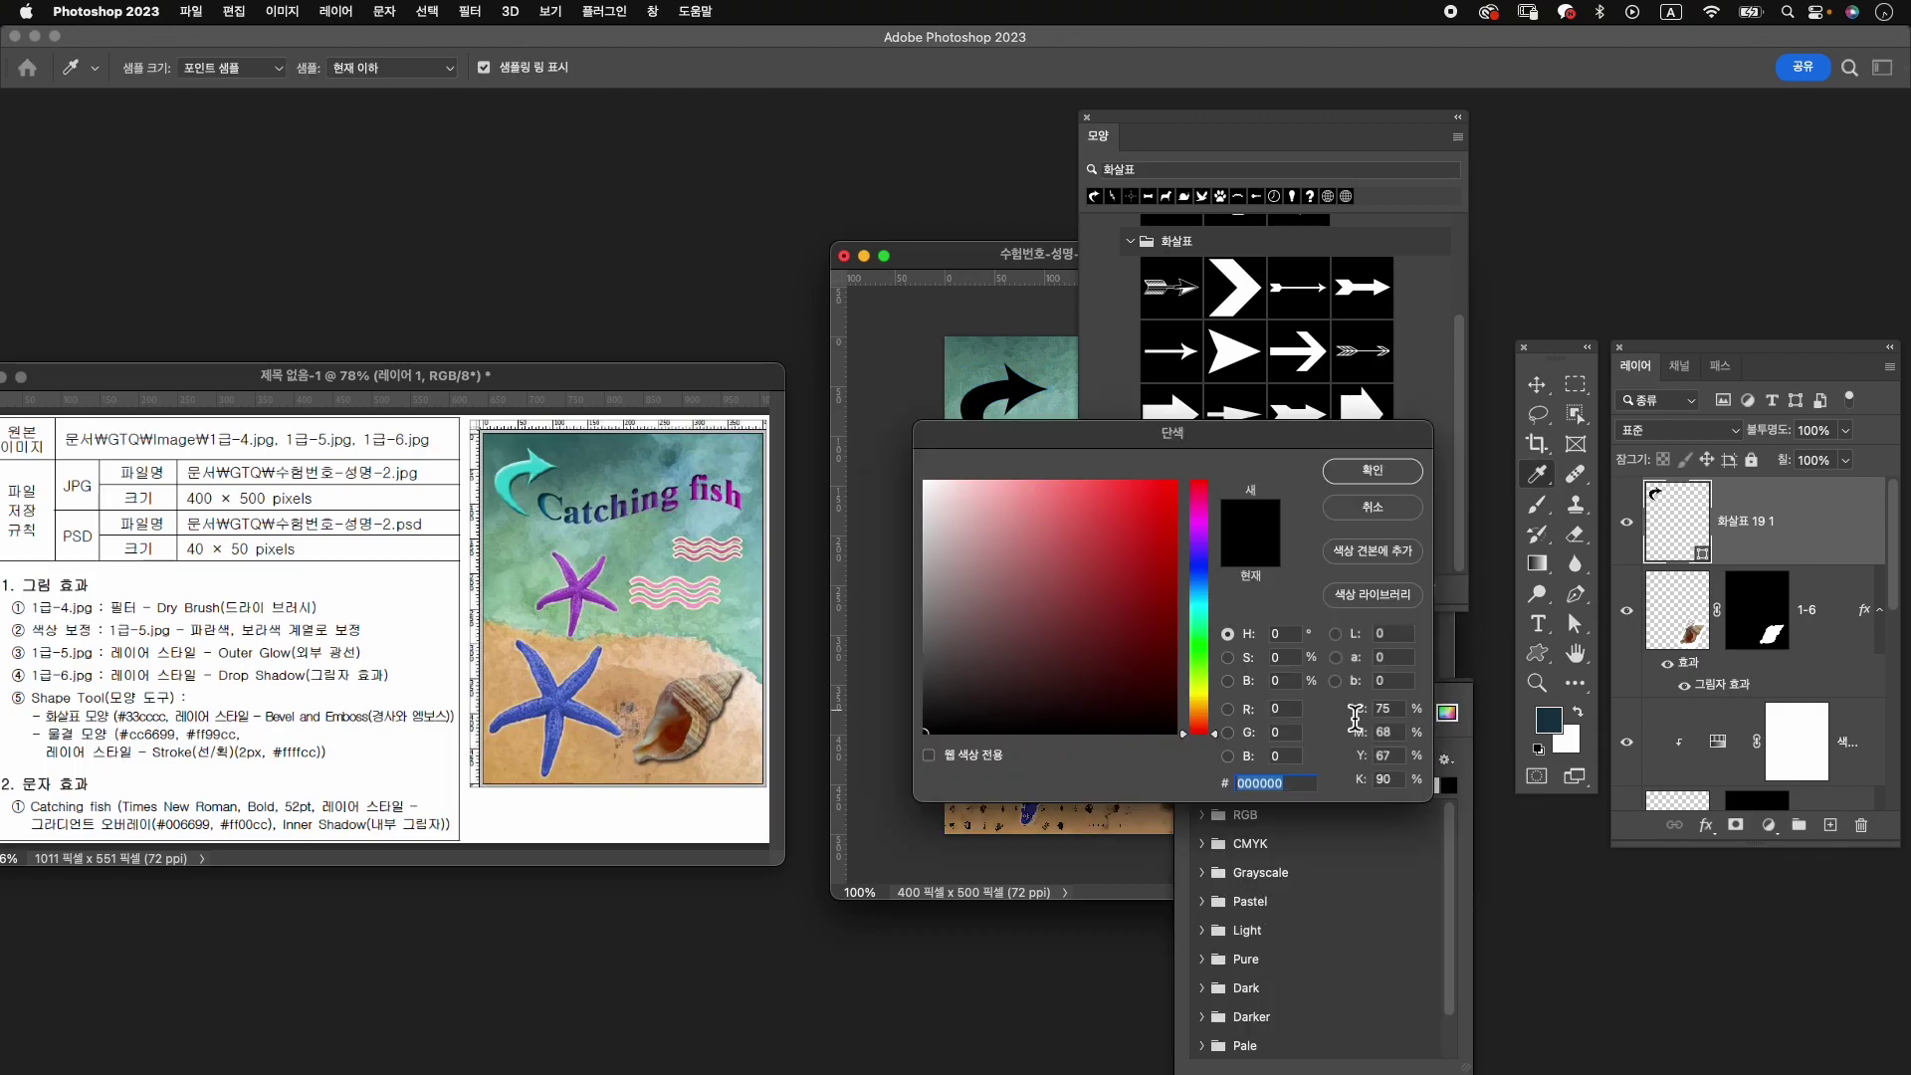
{"action": "type", "text": "33ccc"}
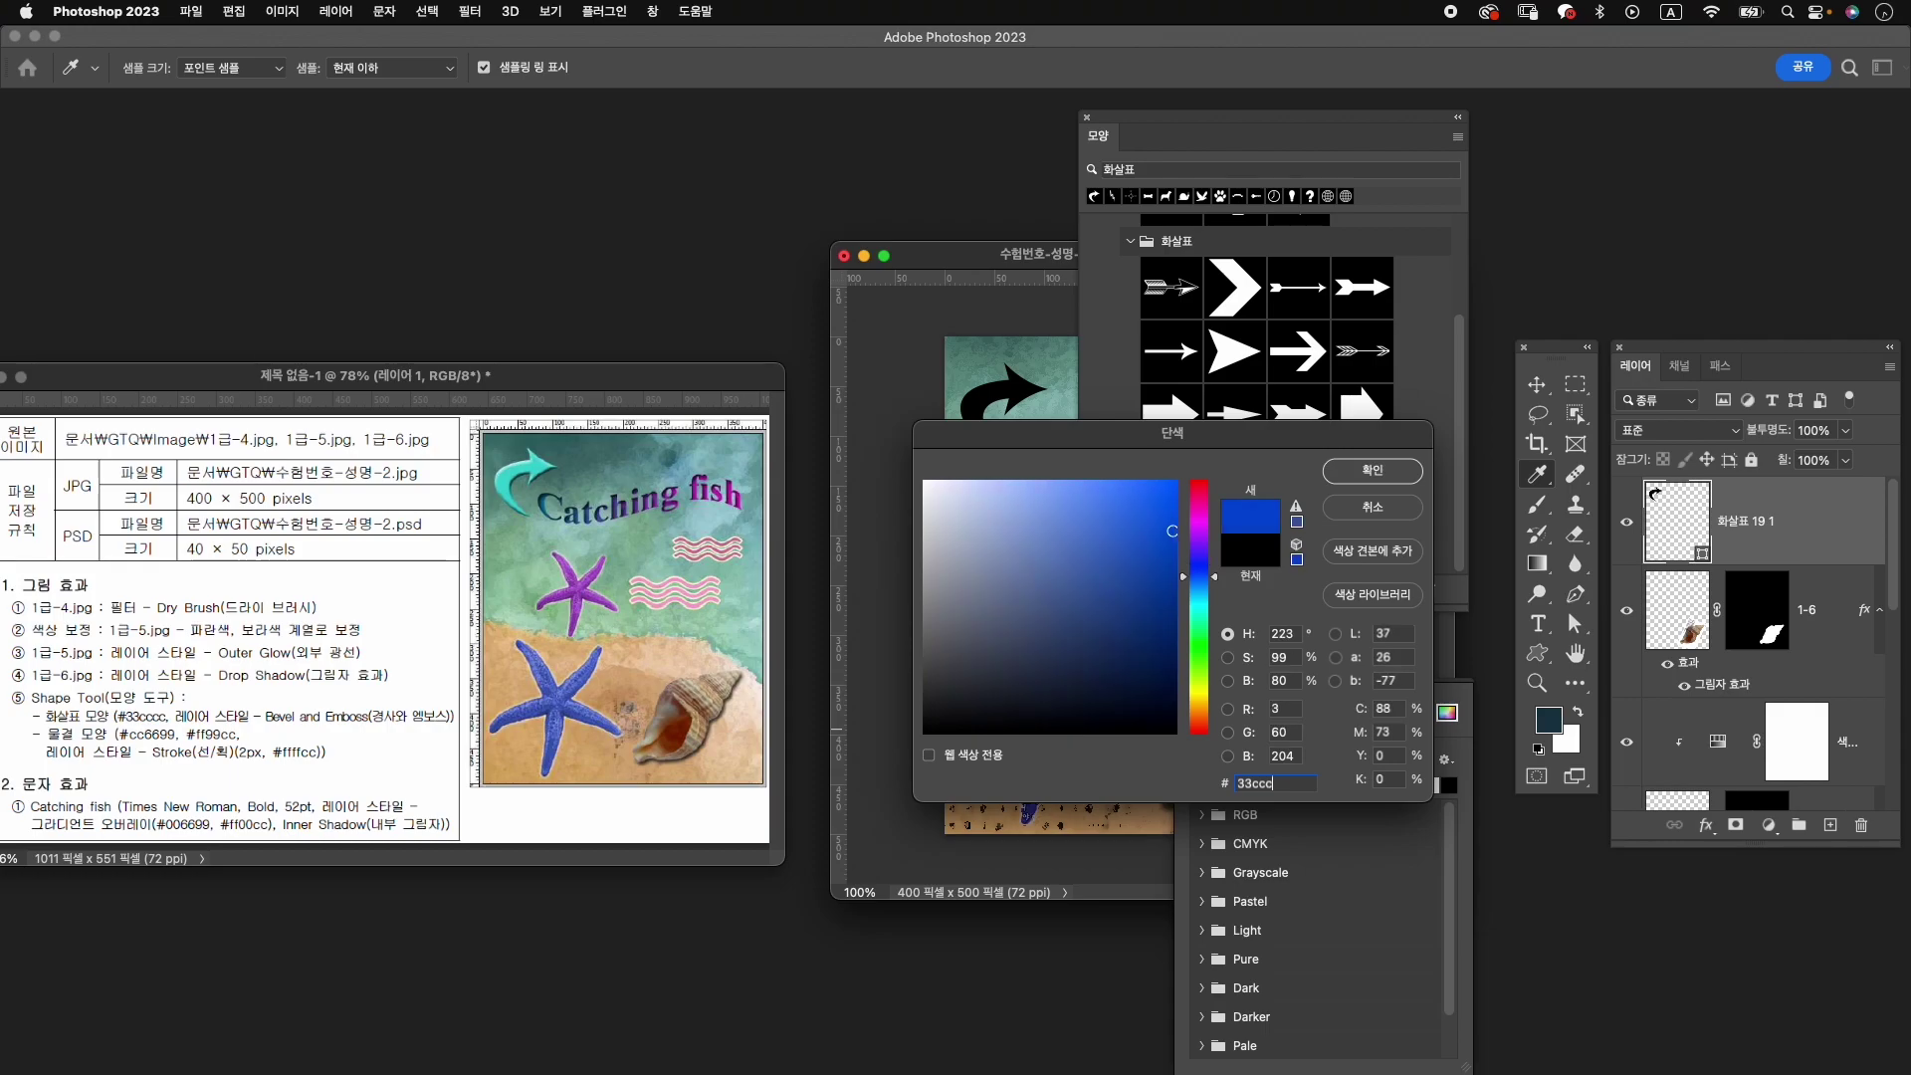
{"action": "type", "text": "c"}
{"action": "key", "text": "Return"}
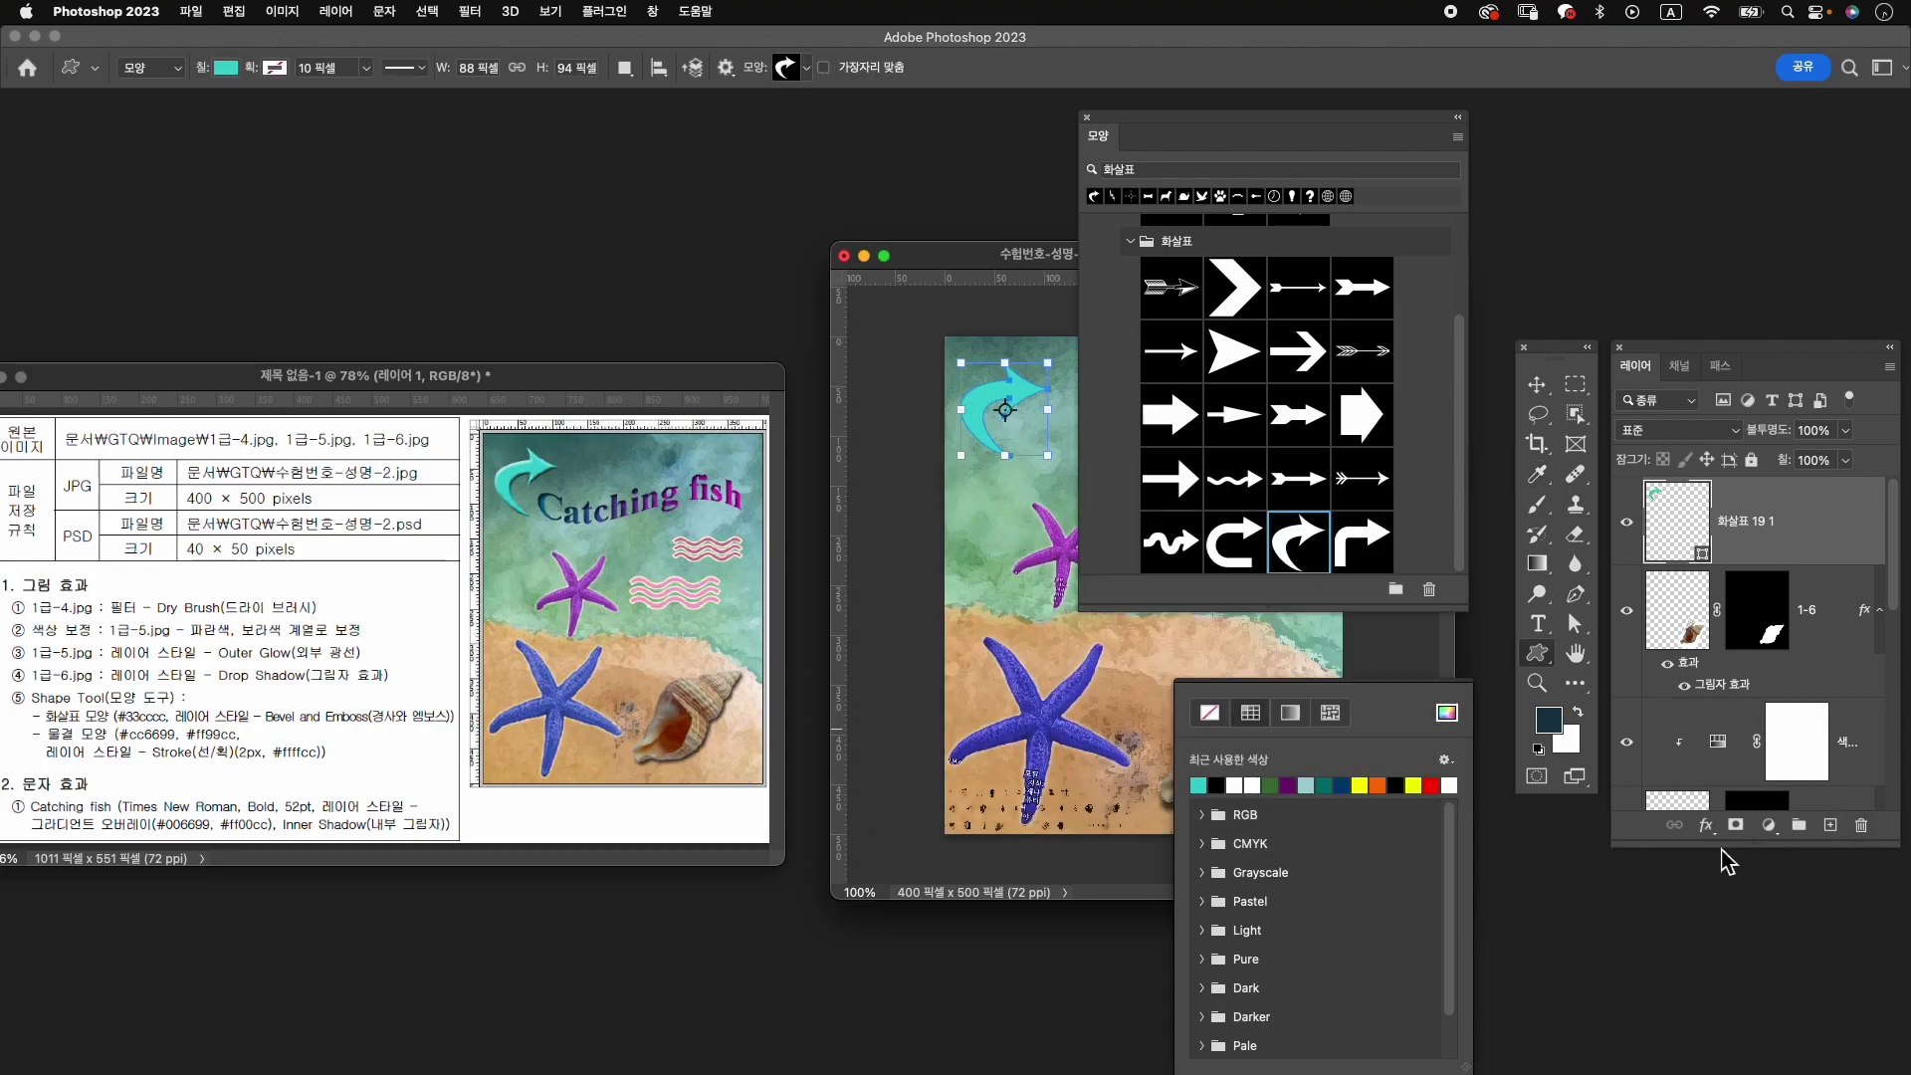
Apply a default Bevel and Emboss effect to the arrow.
{"action": "left_click", "coordinate": [1708, 828]}
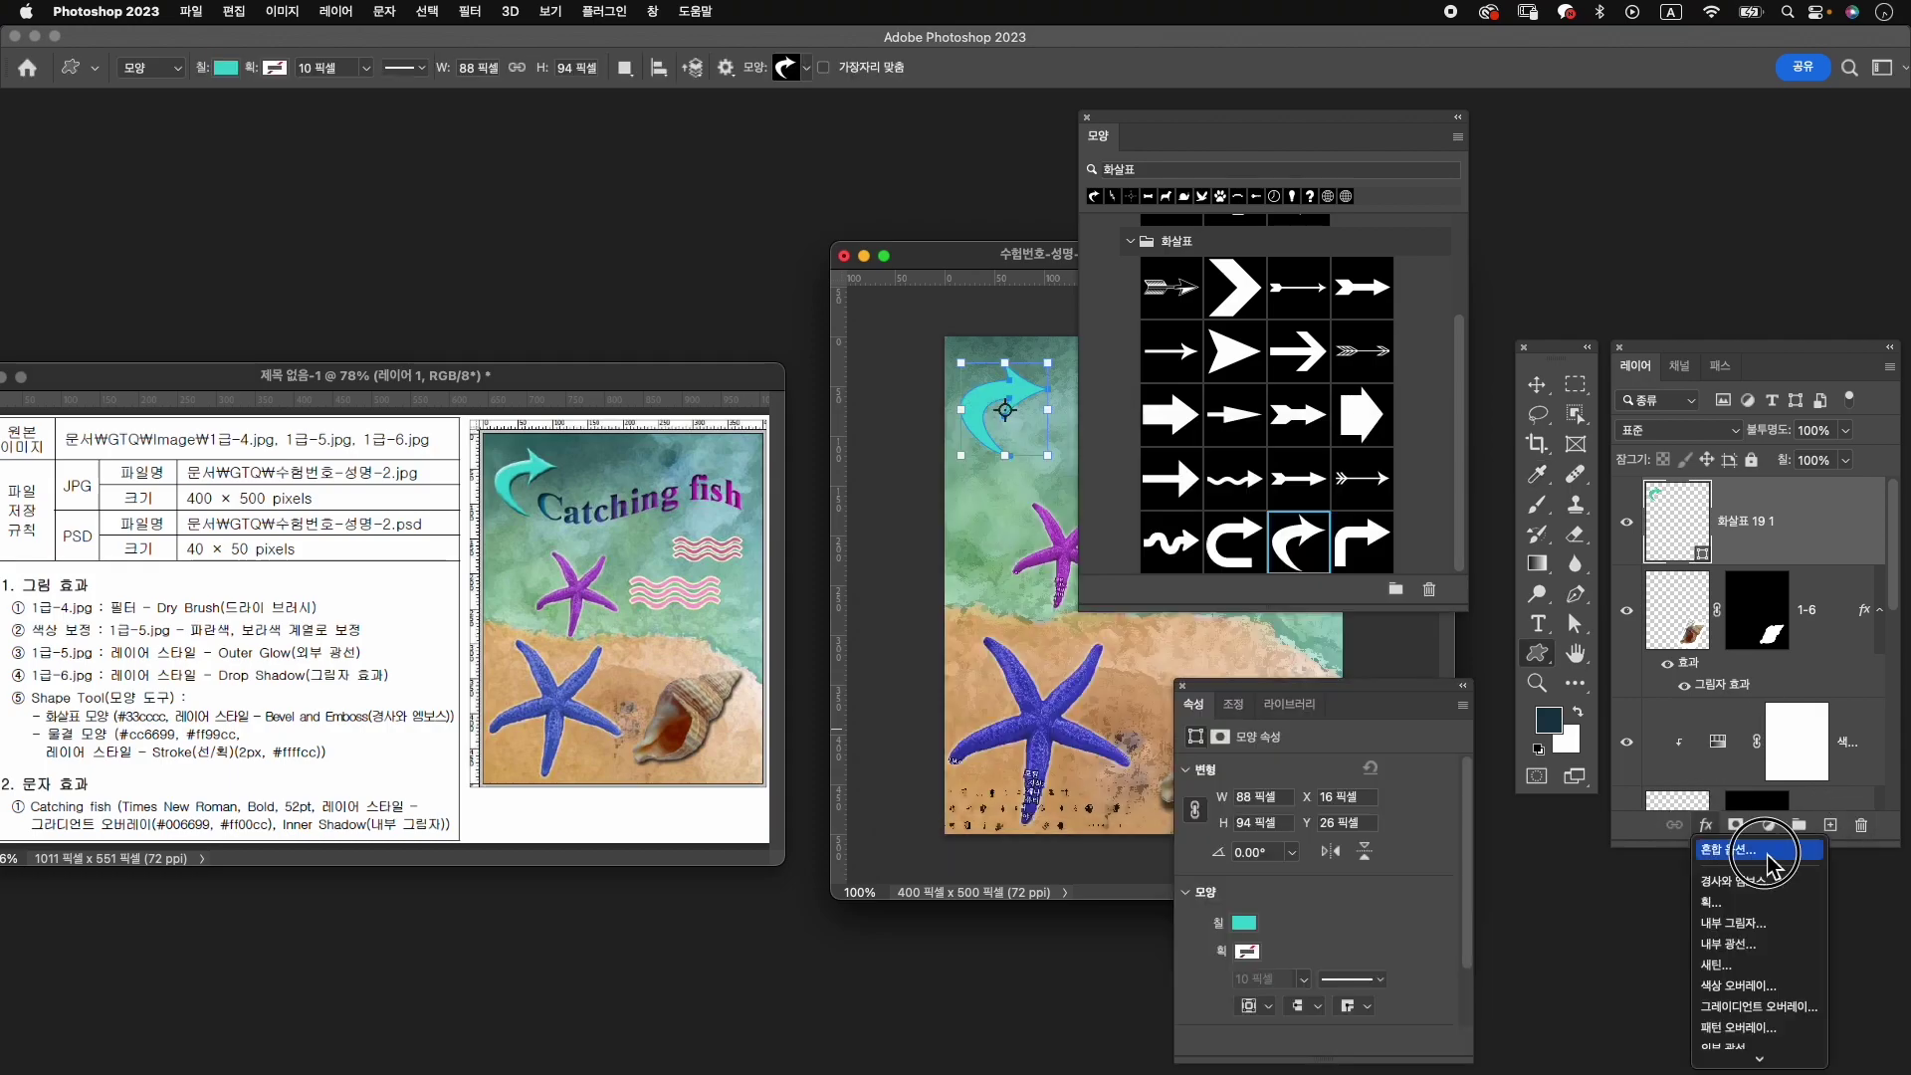
{"action": "left_click", "coordinate": [1775, 883]}
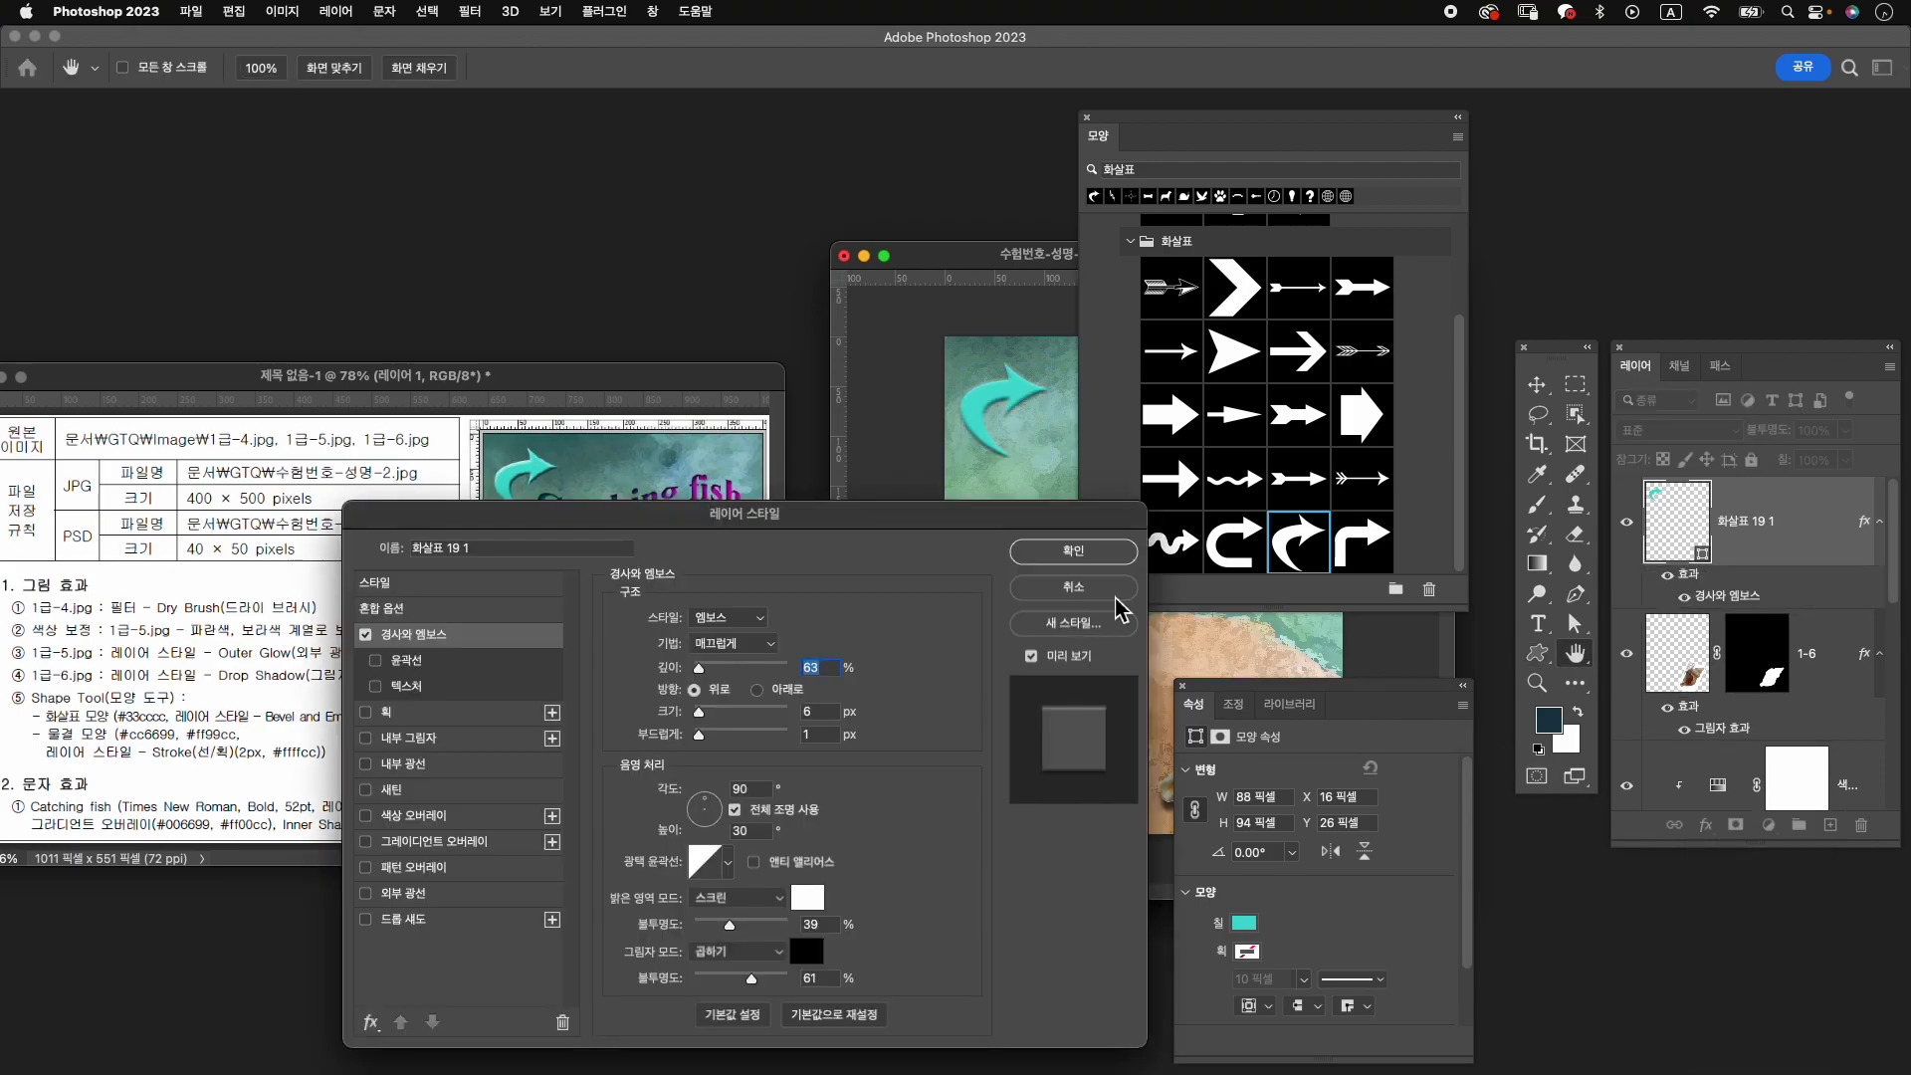
{"action": "left_click", "coordinate": [1123, 549]}
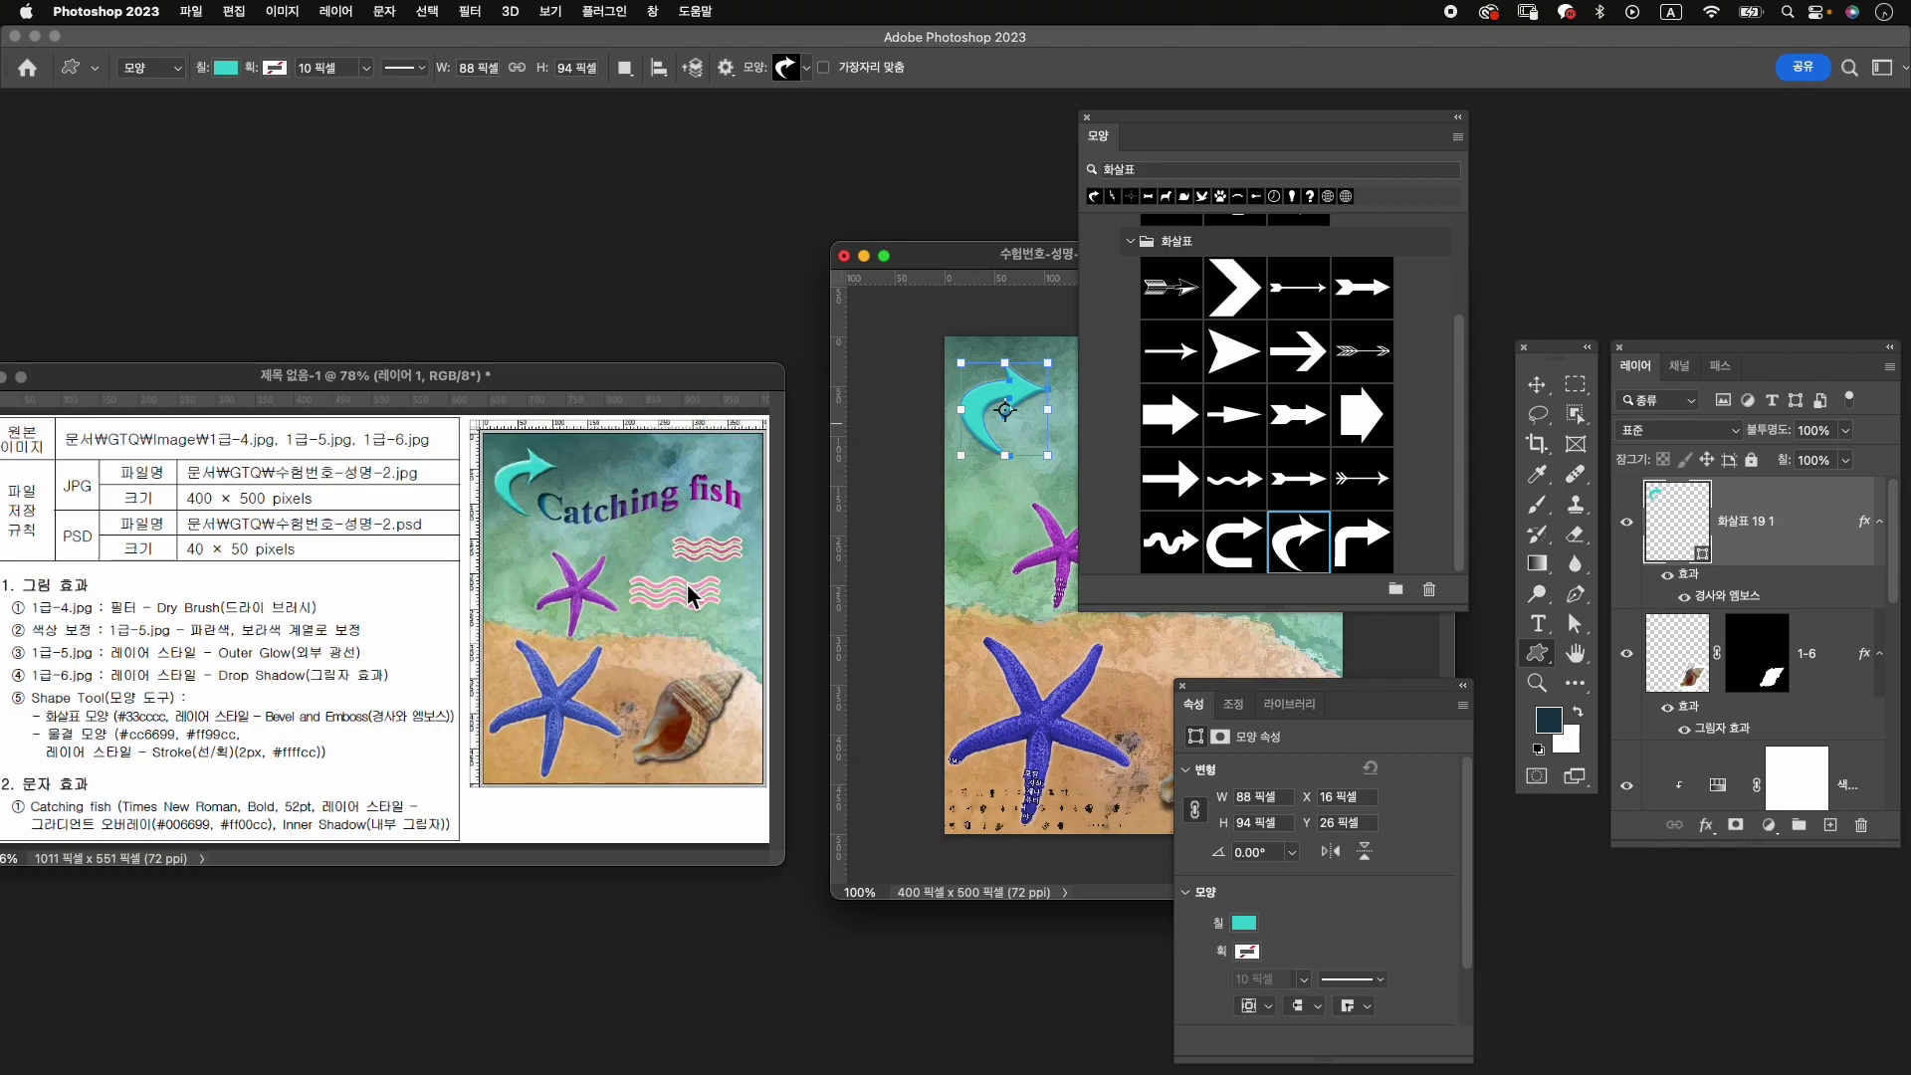
Search the Shapes panel for a wave shape (물결), then clear the search.
{"action": "left_click", "coordinate": [1173, 171]}
{"action": "type", "text": "a"}
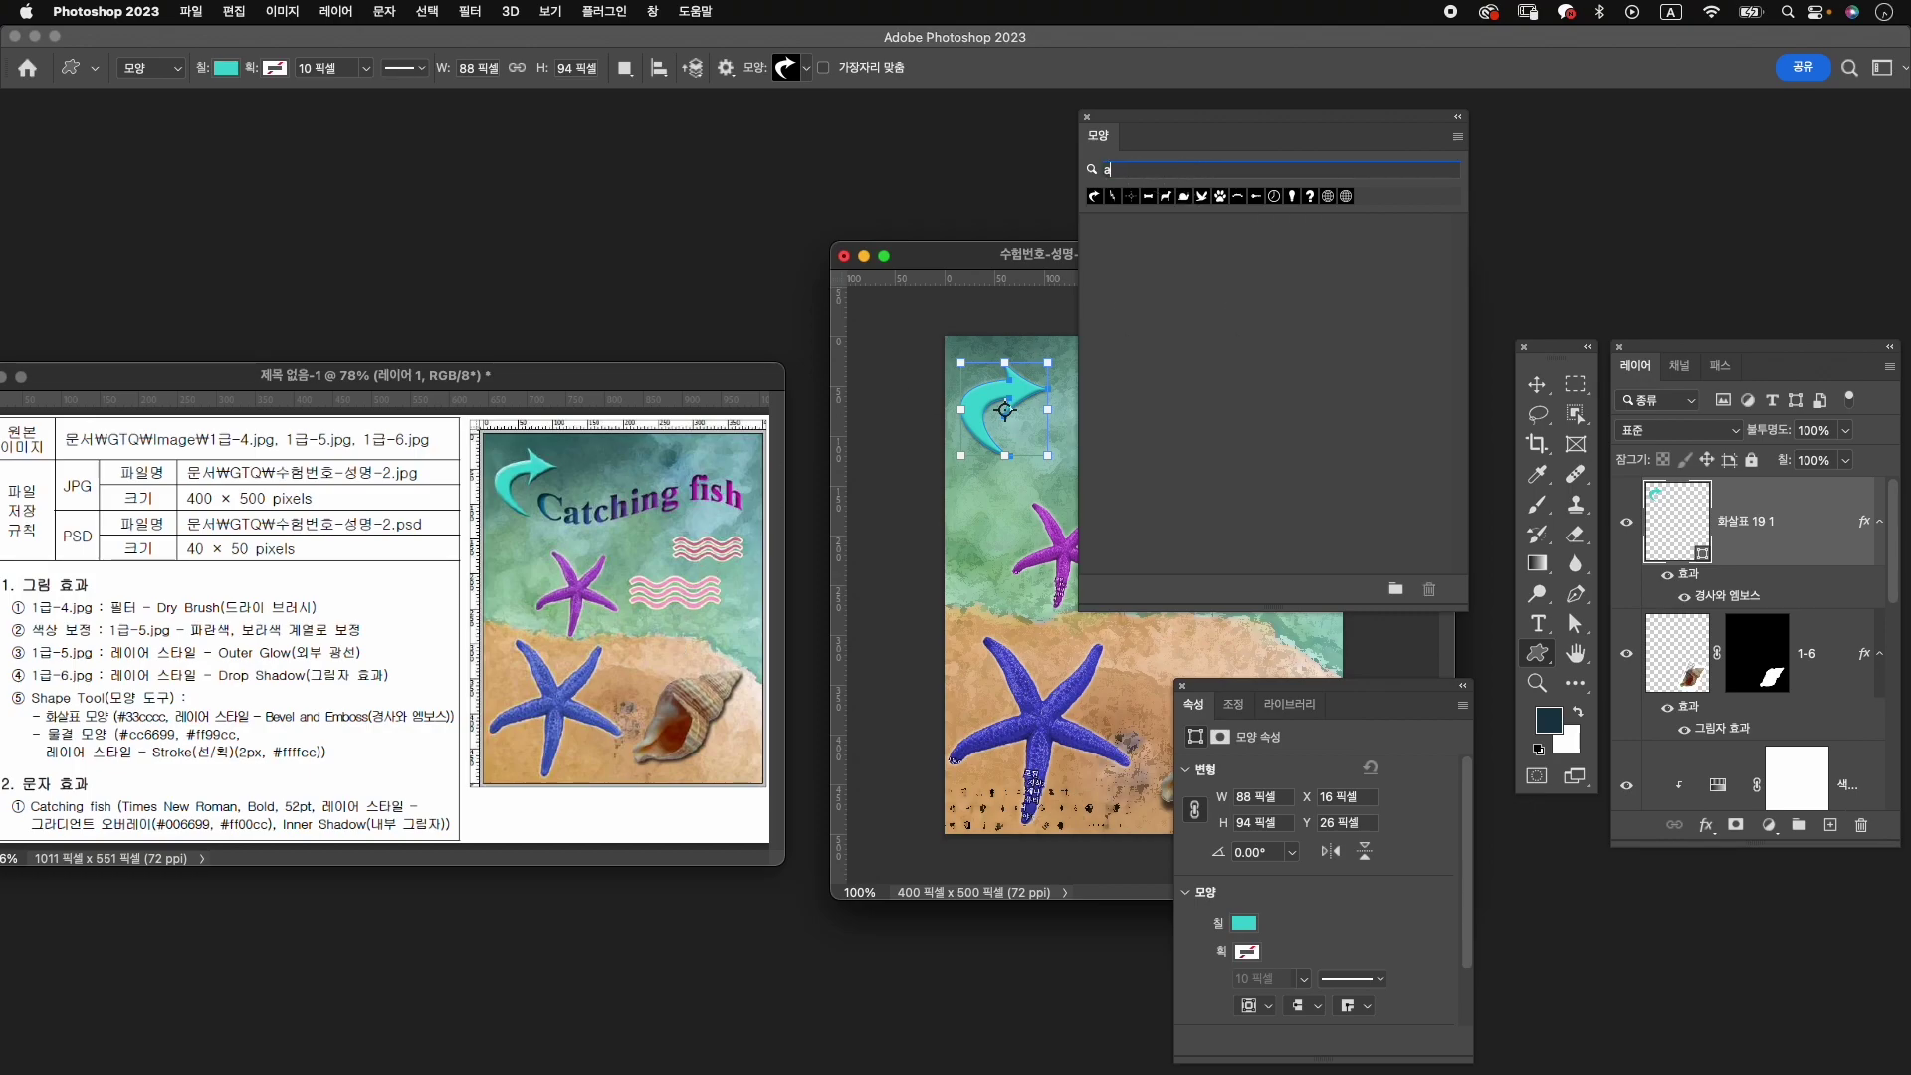
{"action": "type", "text": "nf"}
{"action": "key", "text": "BackSpace"}
{"action": "type", "text": "물결"}
{"action": "key", "text": "BackSpace"}
{"action": "key", "text": "BackSpace"}
{"action": "key", "text": "BackSpace"}
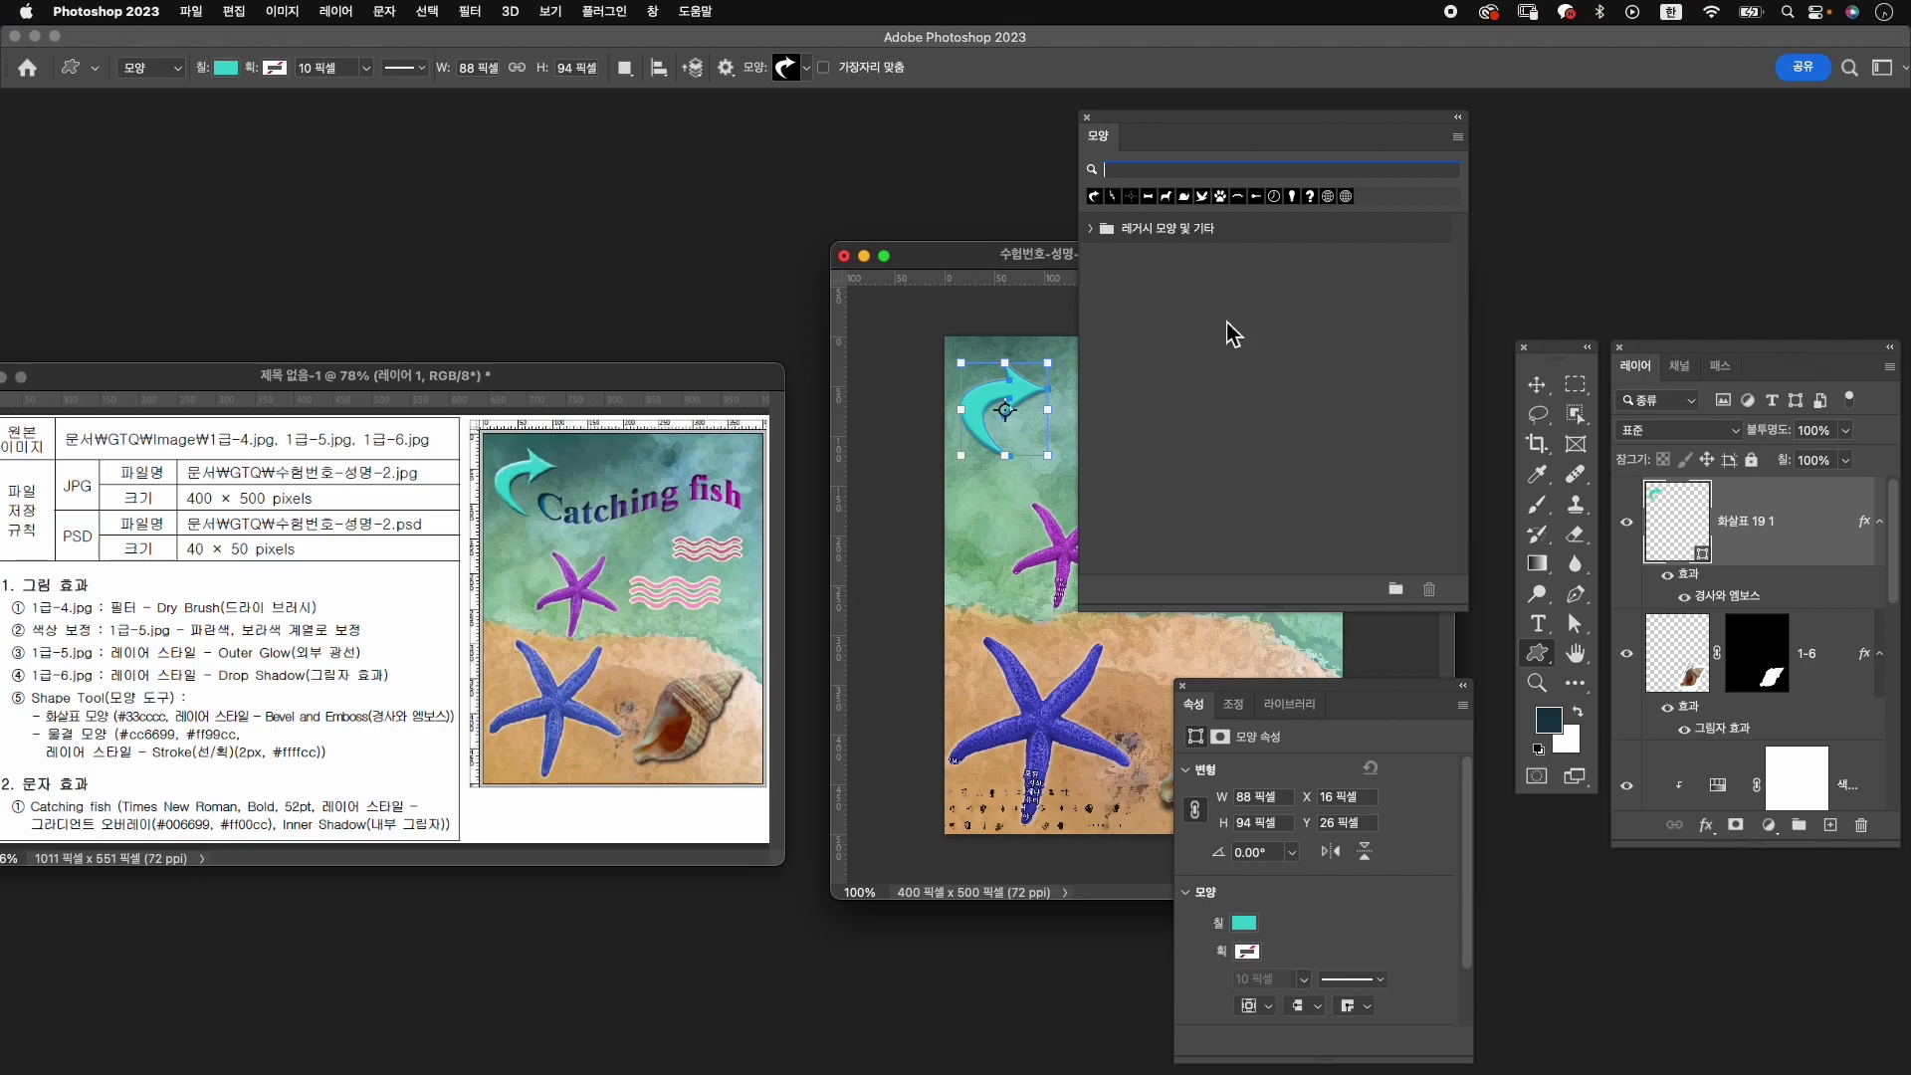
Draw the wavy-lines shape from Legacy Default Shapes > Nature to the right of the purple starfish.
{"action": "left_click", "coordinate": [1094, 230]}
{"action": "left_click", "coordinate": [1114, 287]}
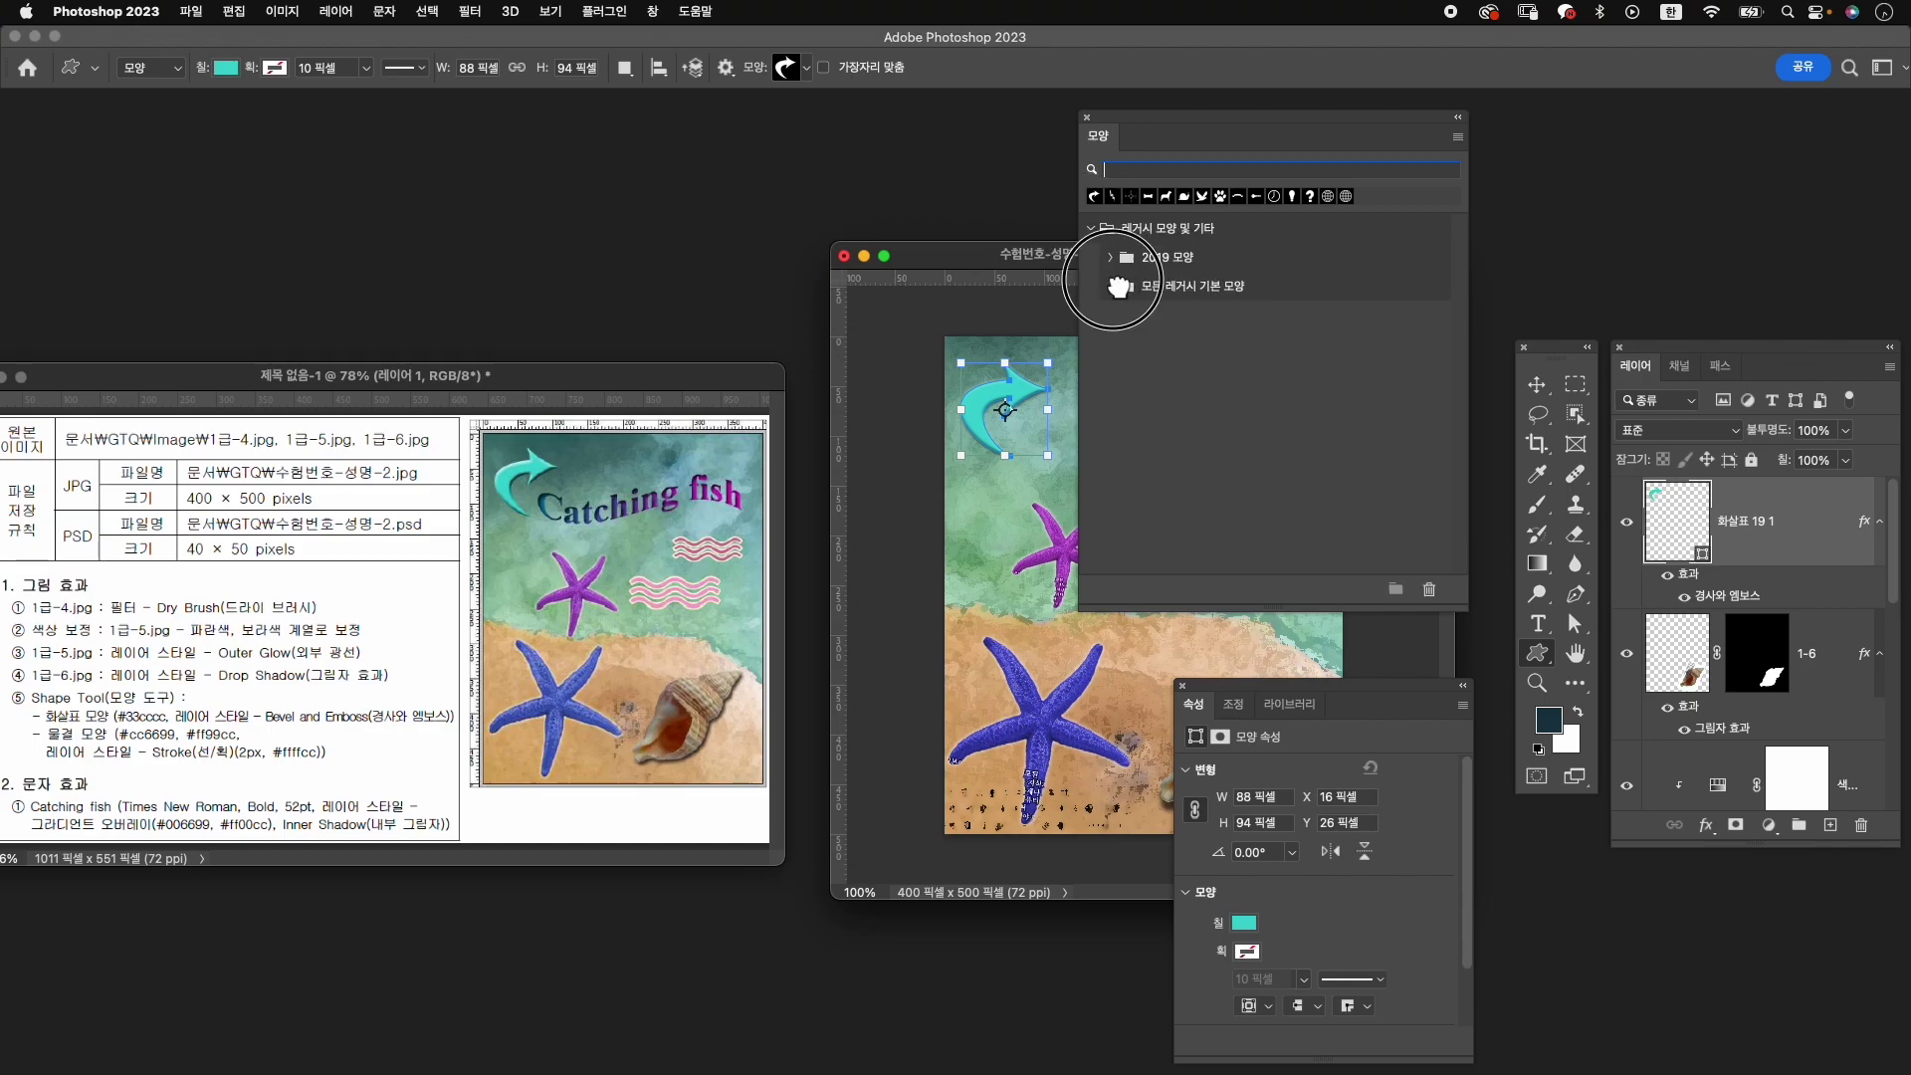
{"action": "scroll", "coordinate": [1180, 356], "scroll_direction": "down", "scroll_amount": 3}
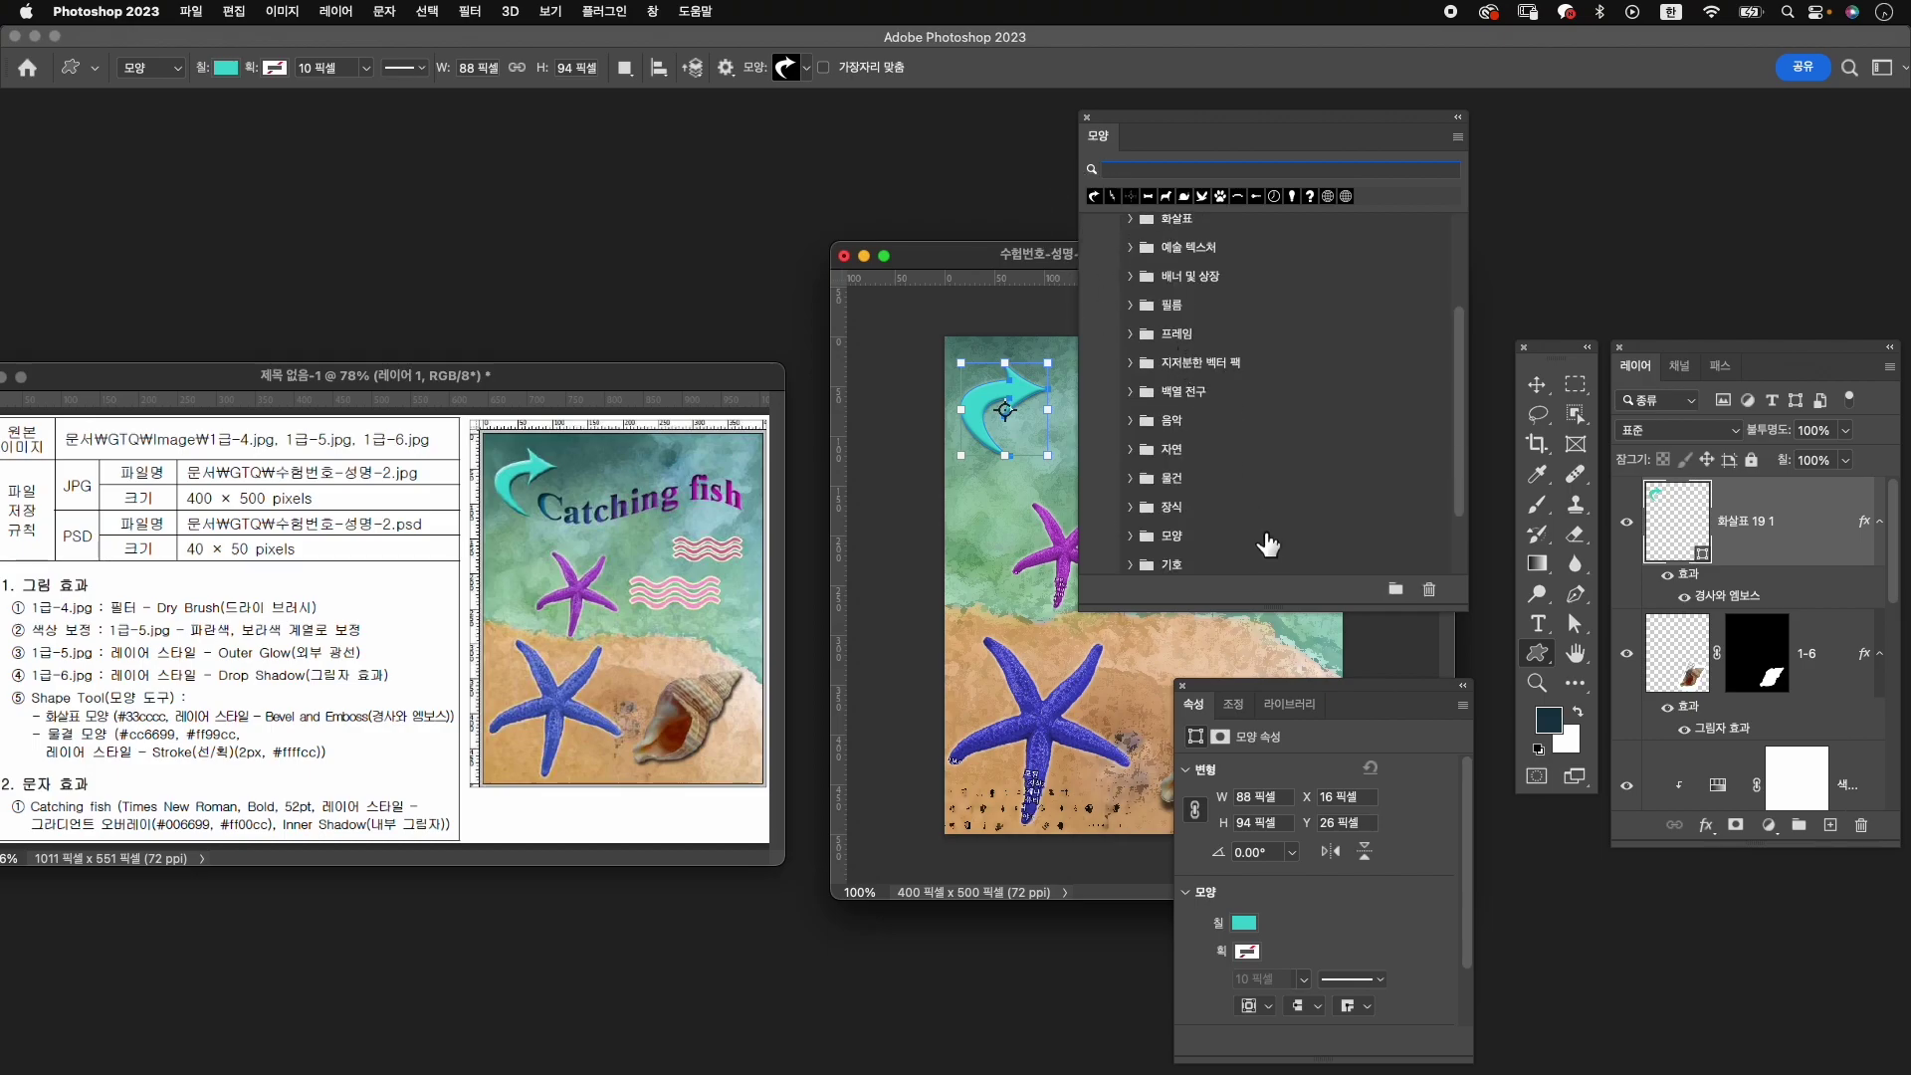
{"action": "left_click", "coordinate": [1132, 450]}
{"action": "scroll", "coordinate": [1289, 517], "scroll_direction": "down", "scroll_amount": 3}
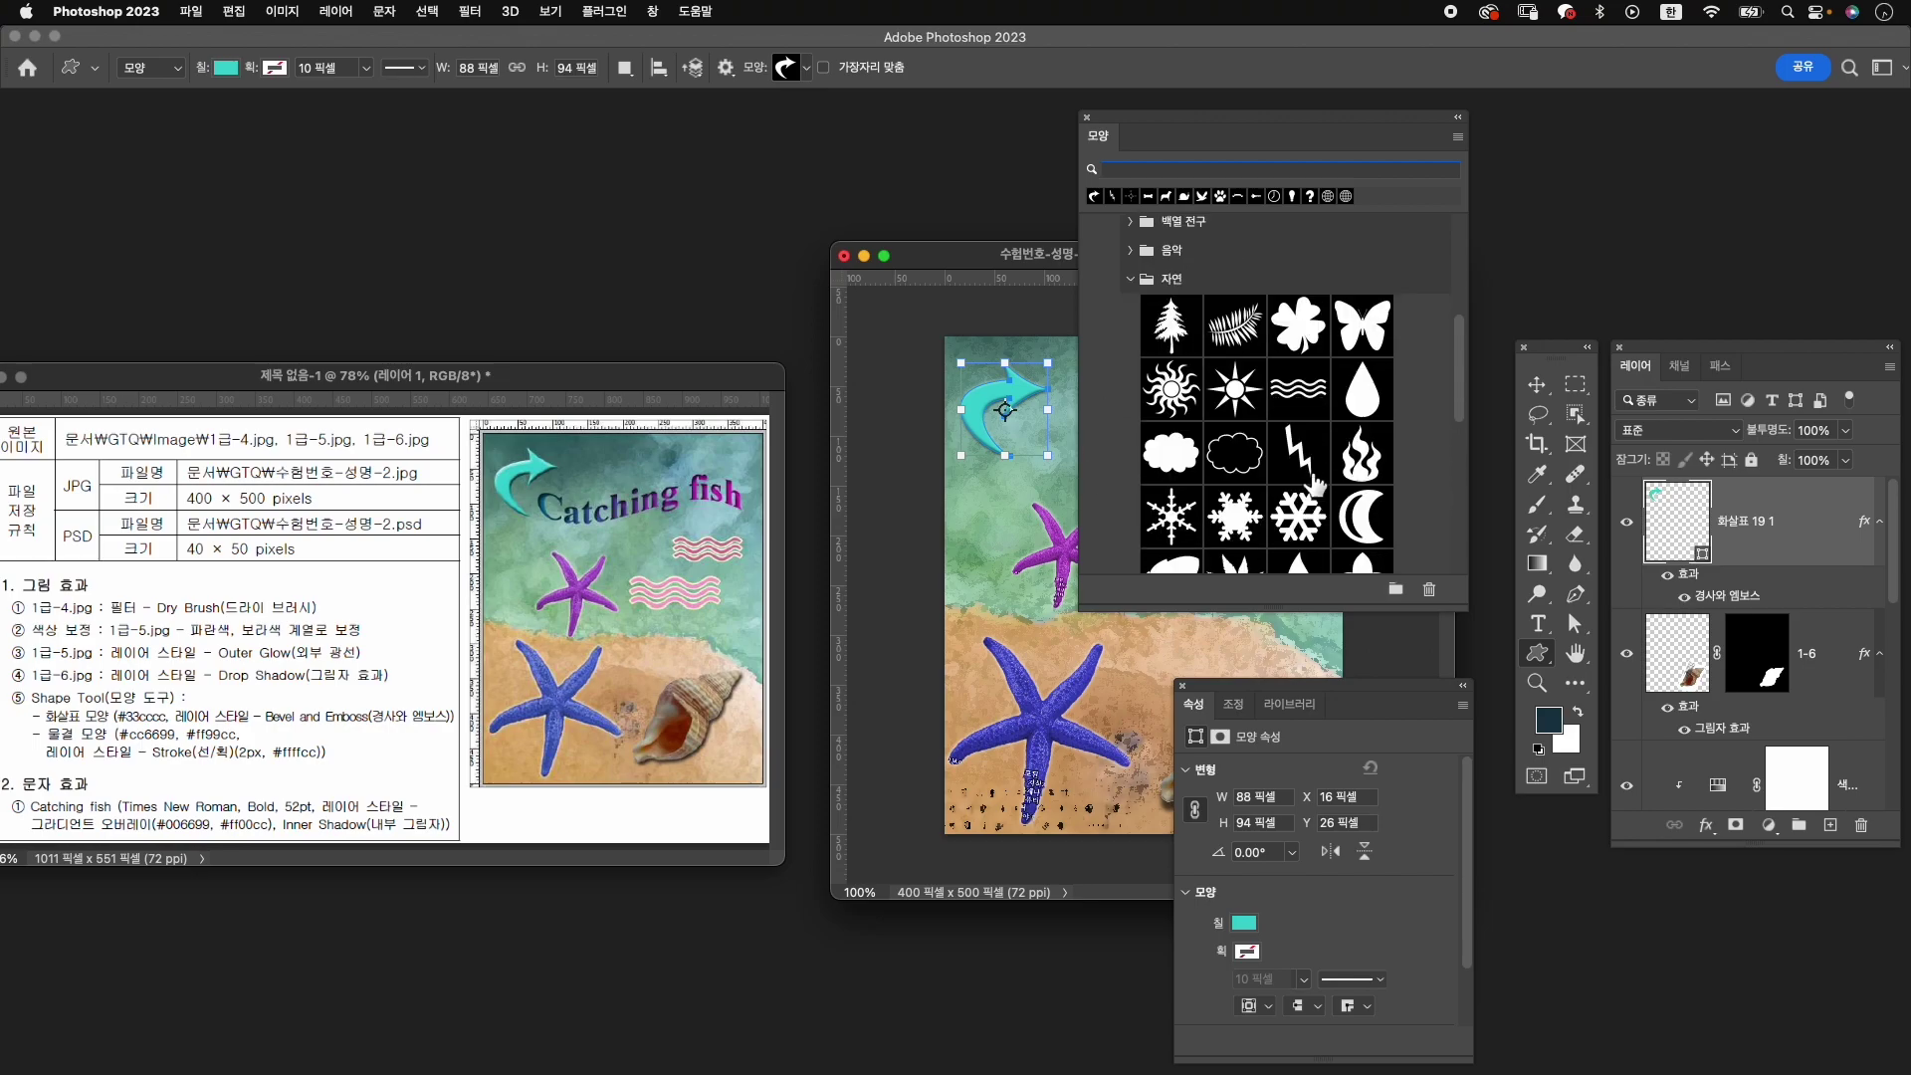
{"action": "left_click", "coordinate": [1319, 403]}
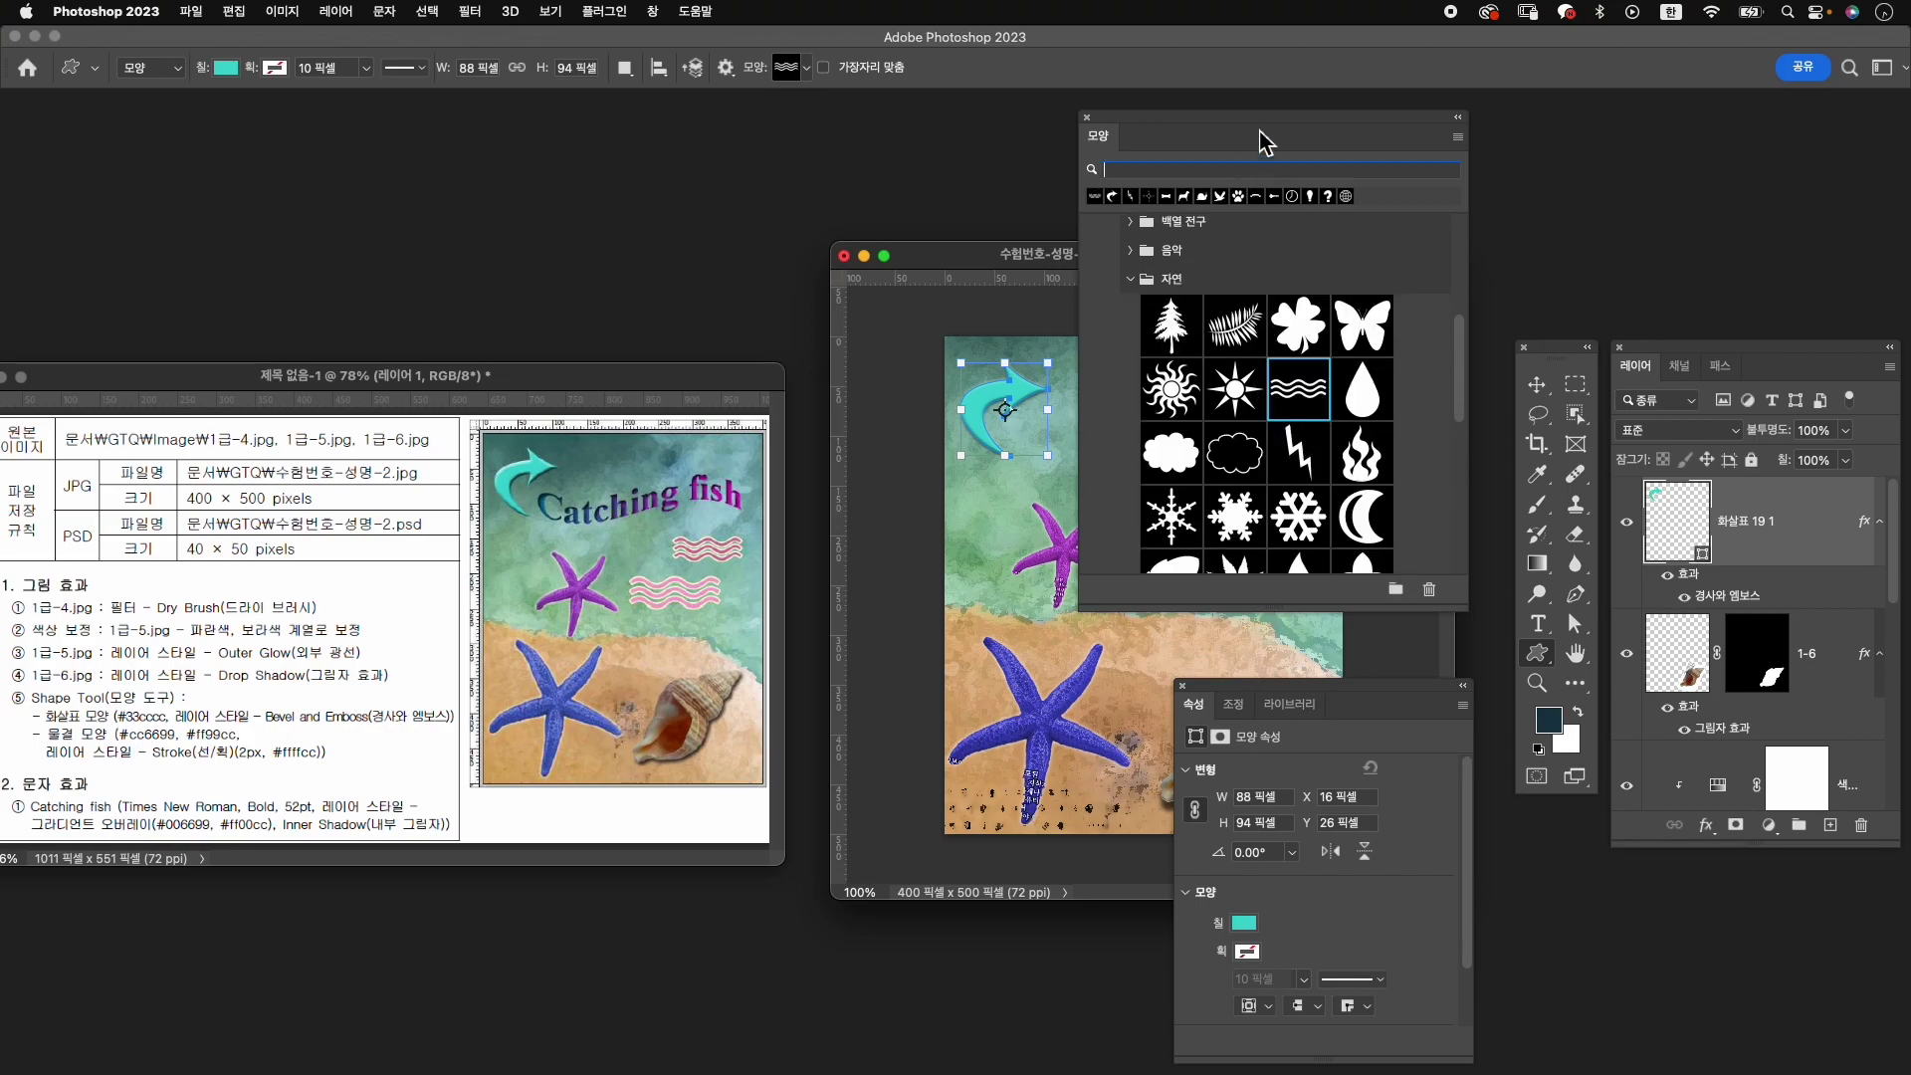
{"action": "left_click_drag", "start_coordinate": [1265, 142], "coordinate": [1737, 155]}
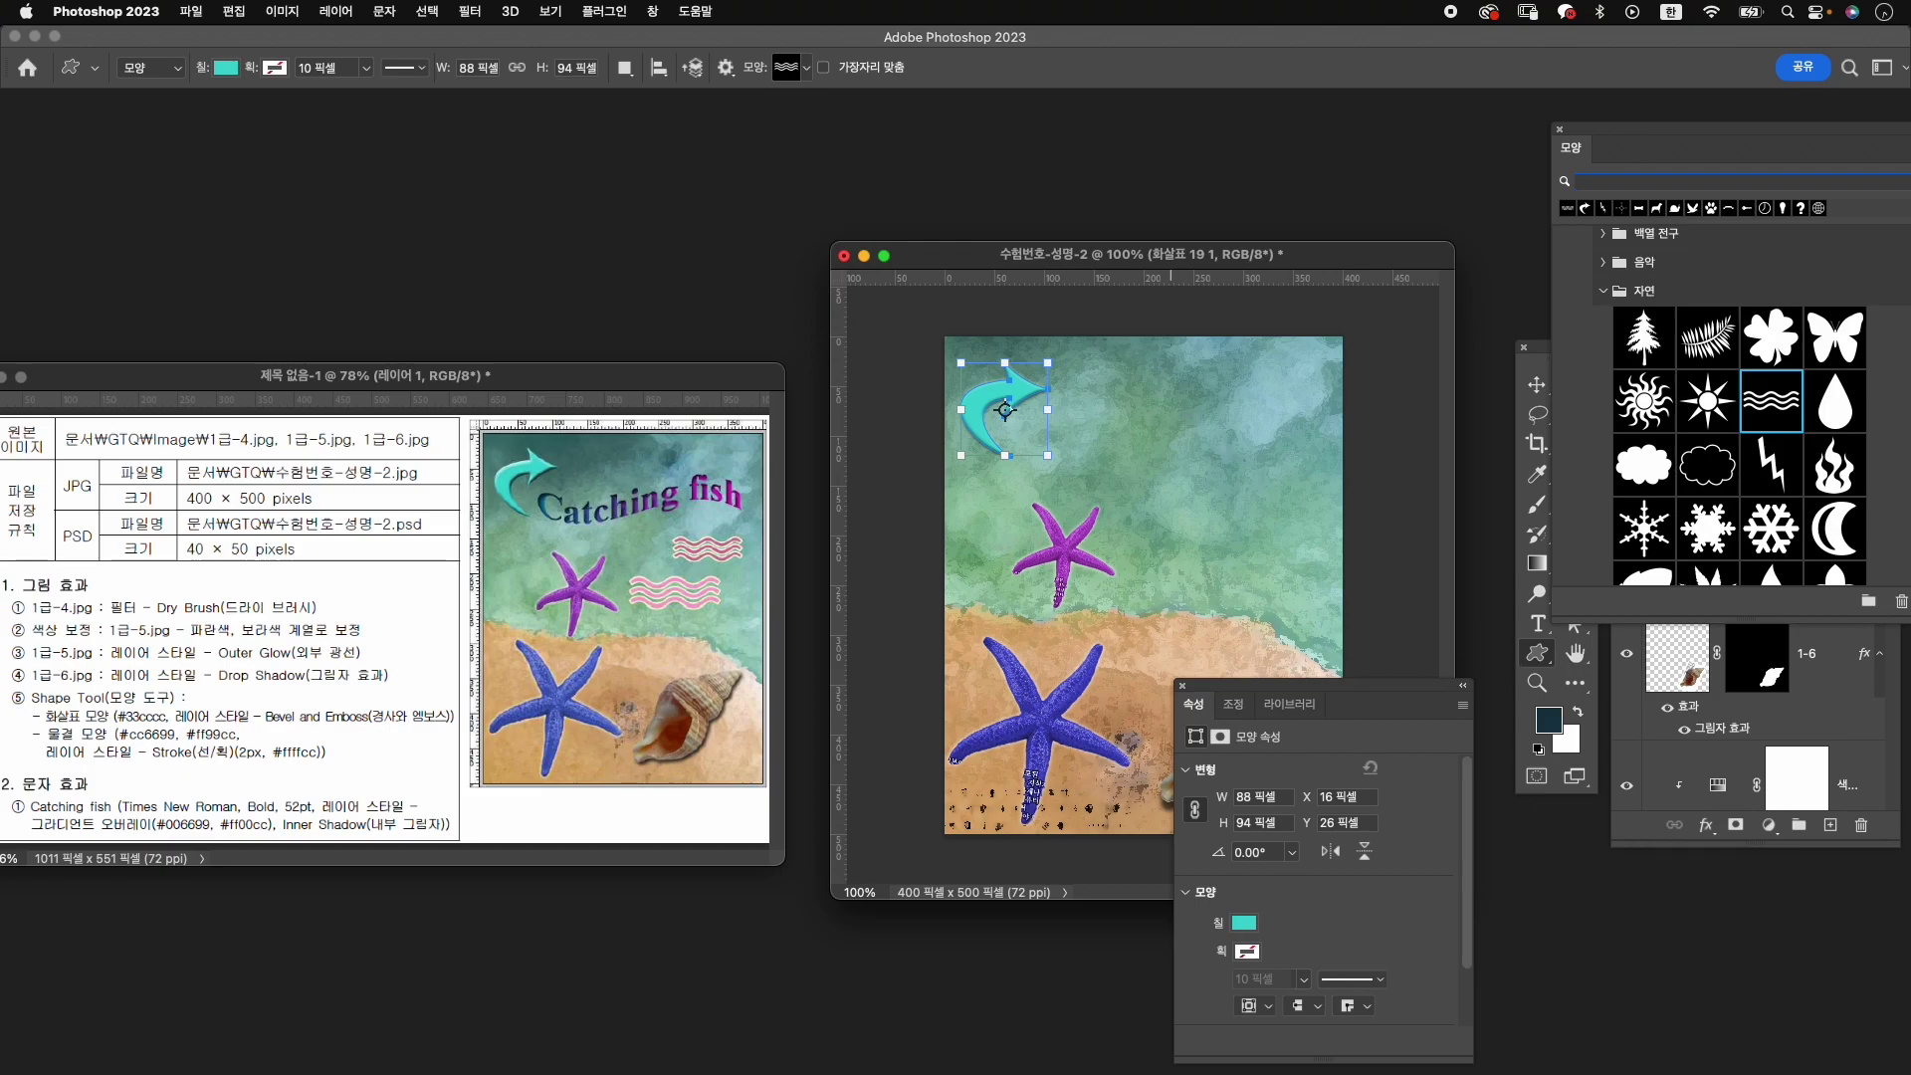
{"action": "left_click_drag", "start_coordinate": [1186, 469], "coordinate": [1318, 524]}
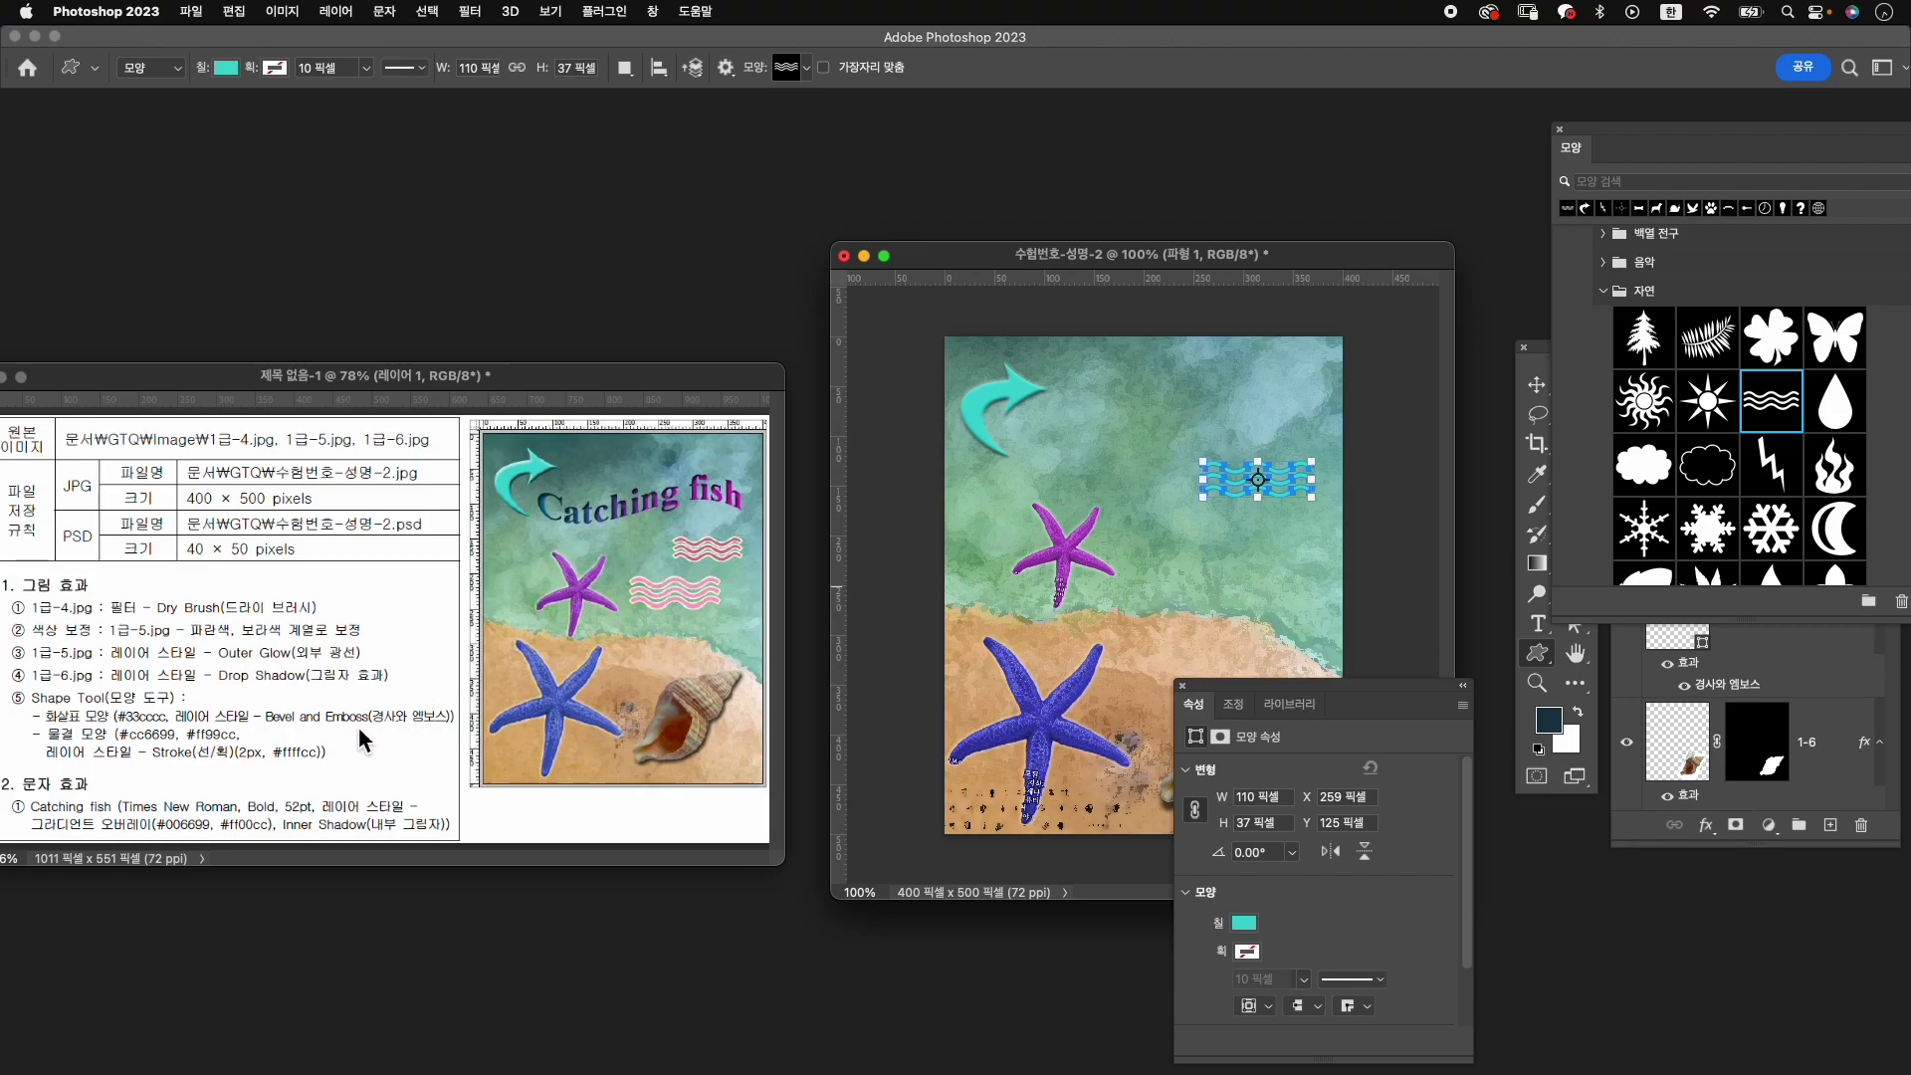
Set the wave shape's fill colour to pink #cc6699.
{"action": "left_click", "coordinate": [1560, 129]}
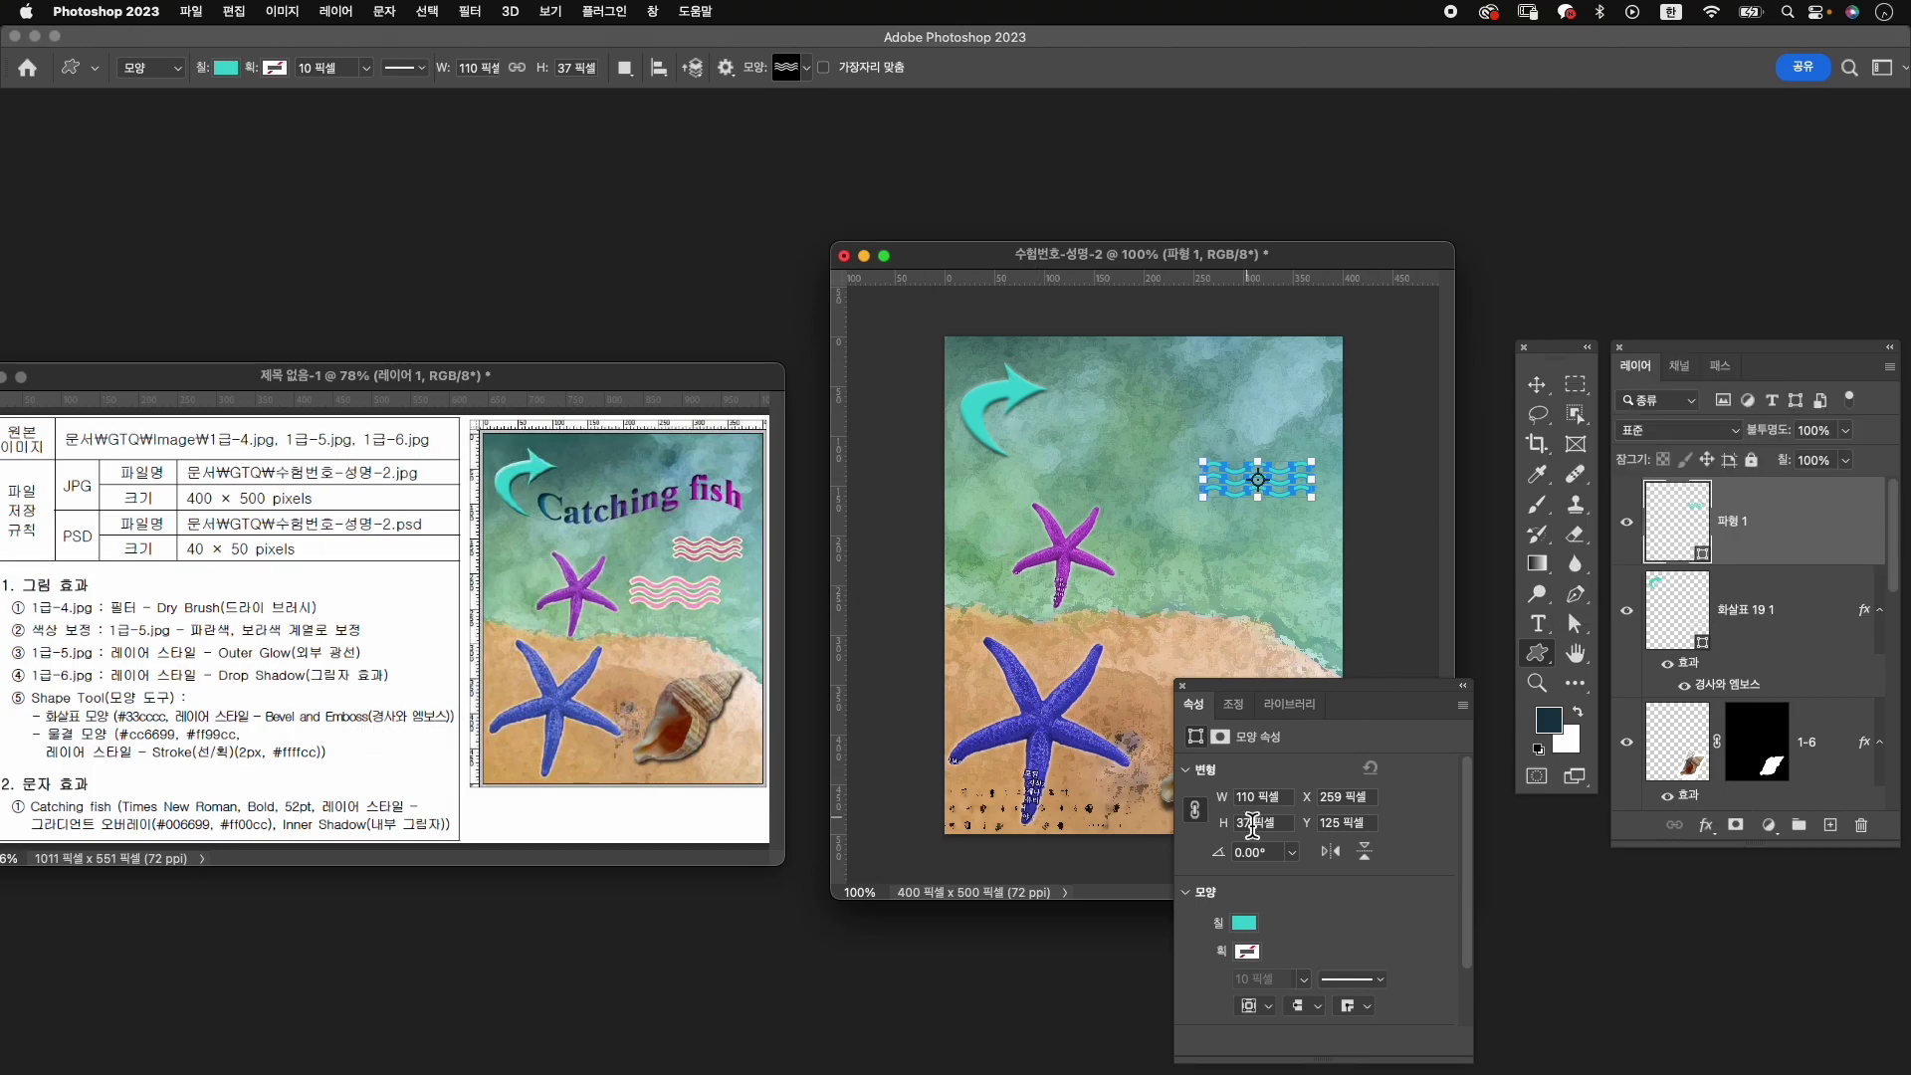
{"action": "left_click", "coordinate": [1246, 924]}
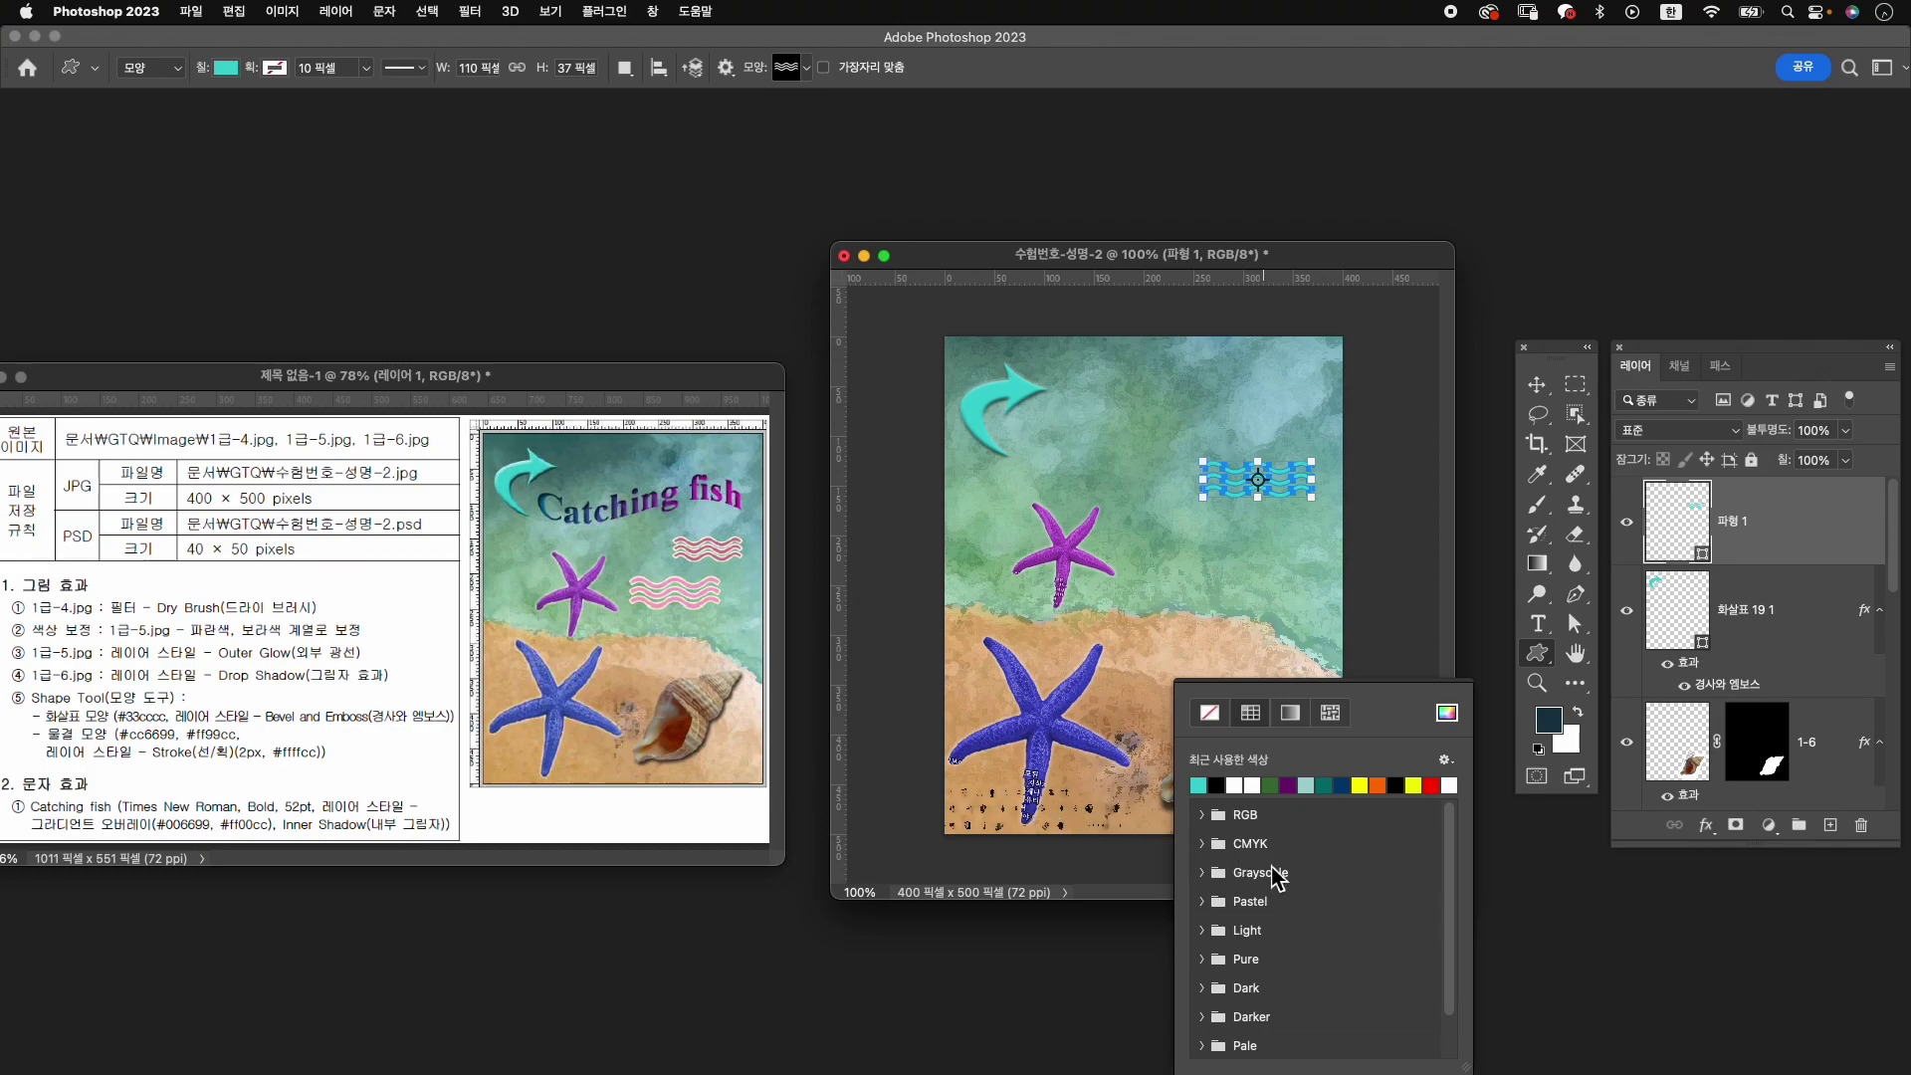
{"action": "left_click", "coordinate": [1447, 714]}
{"action": "type", "text": "cc"}
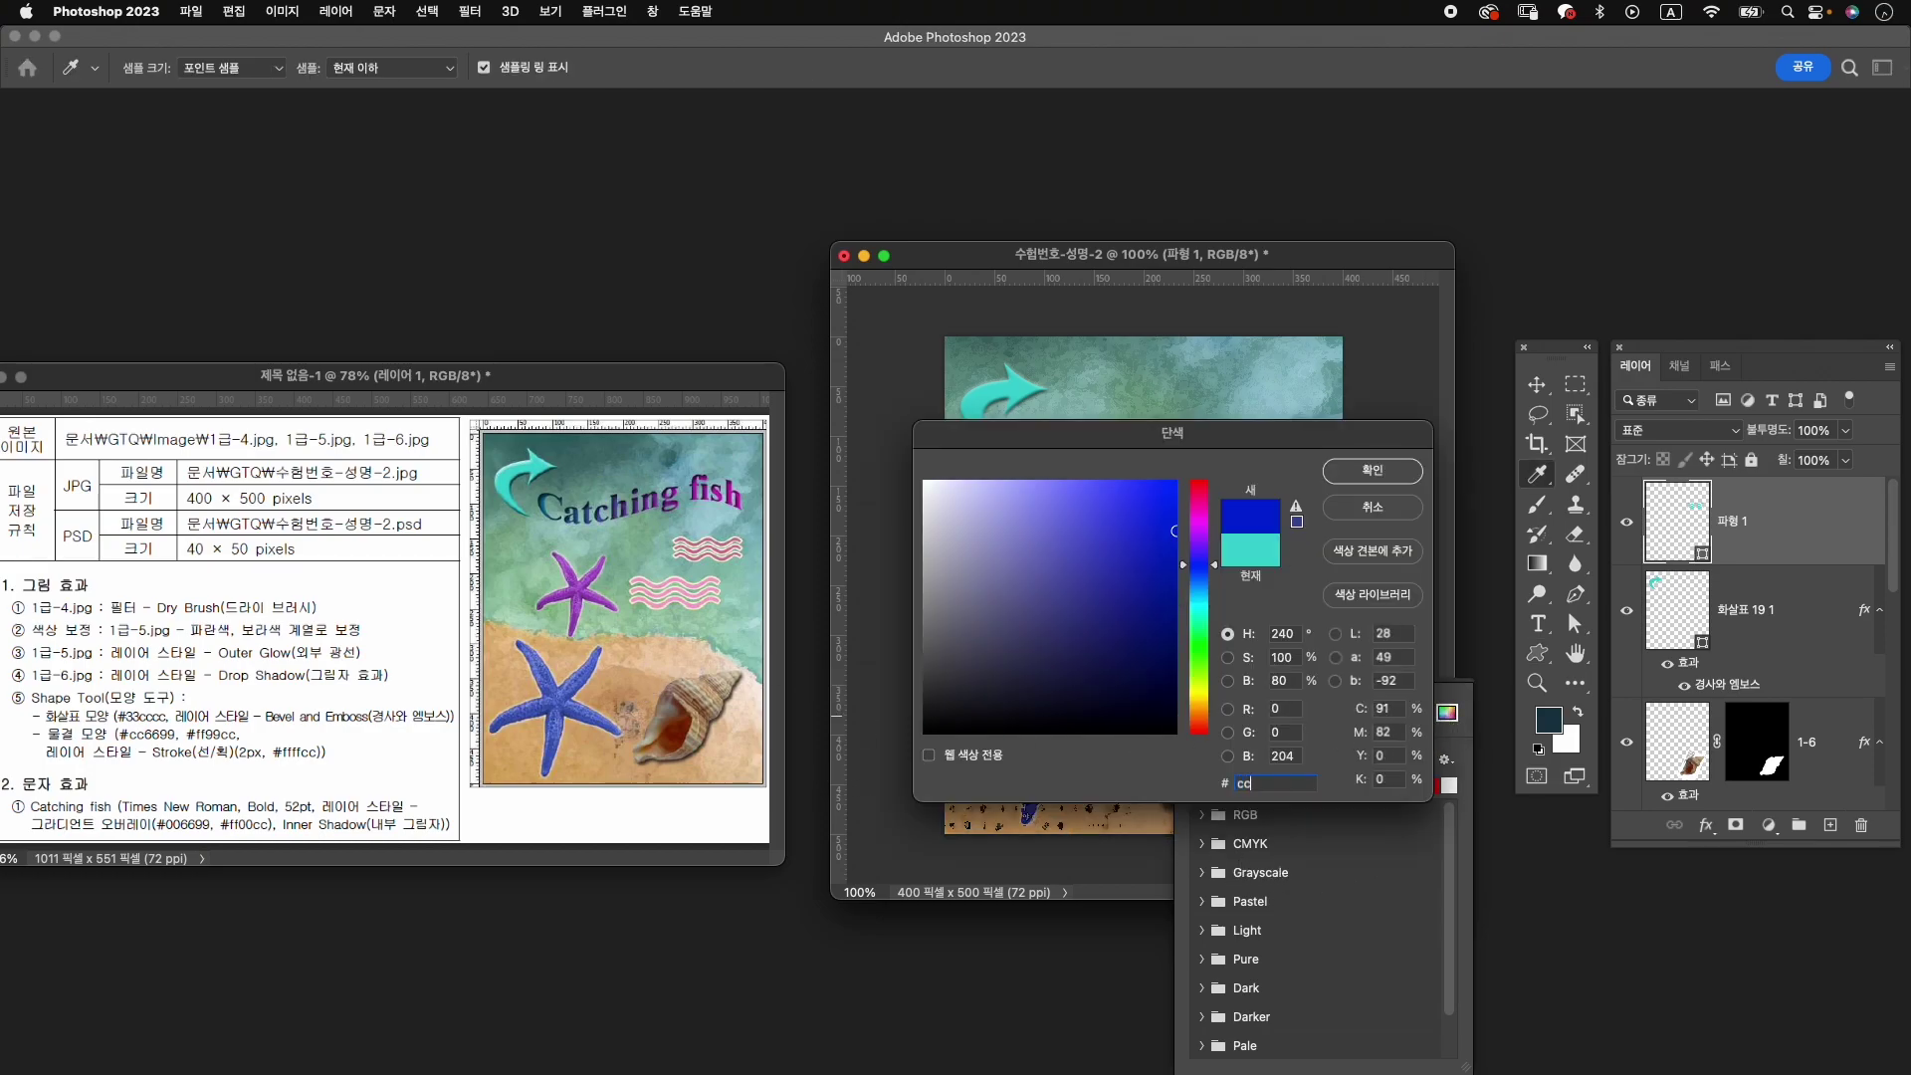
{"action": "type", "text": "6699"}
{"action": "key", "text": "Return"}
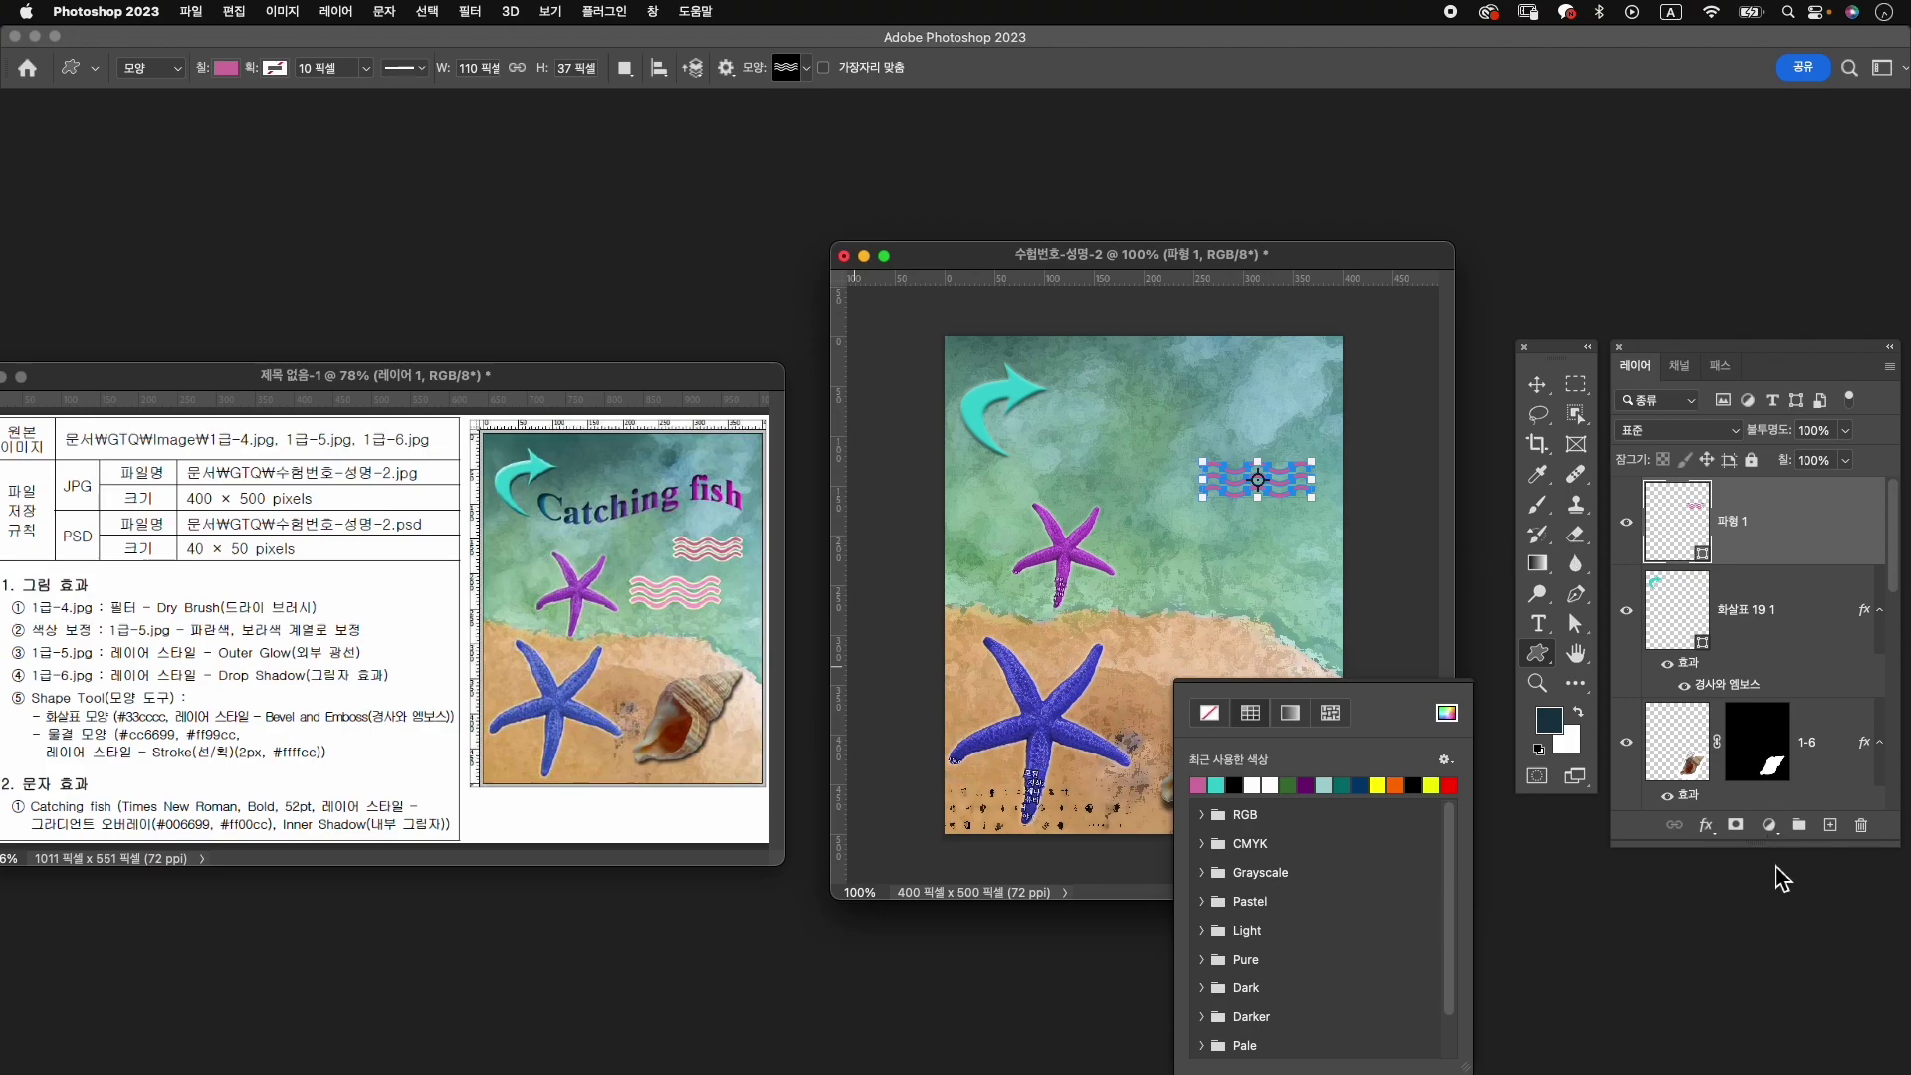
Add a 2 px light-yellow #ffffcc Stroke layer effect to the wave.
{"action": "left_click", "coordinate": [1707, 825]}
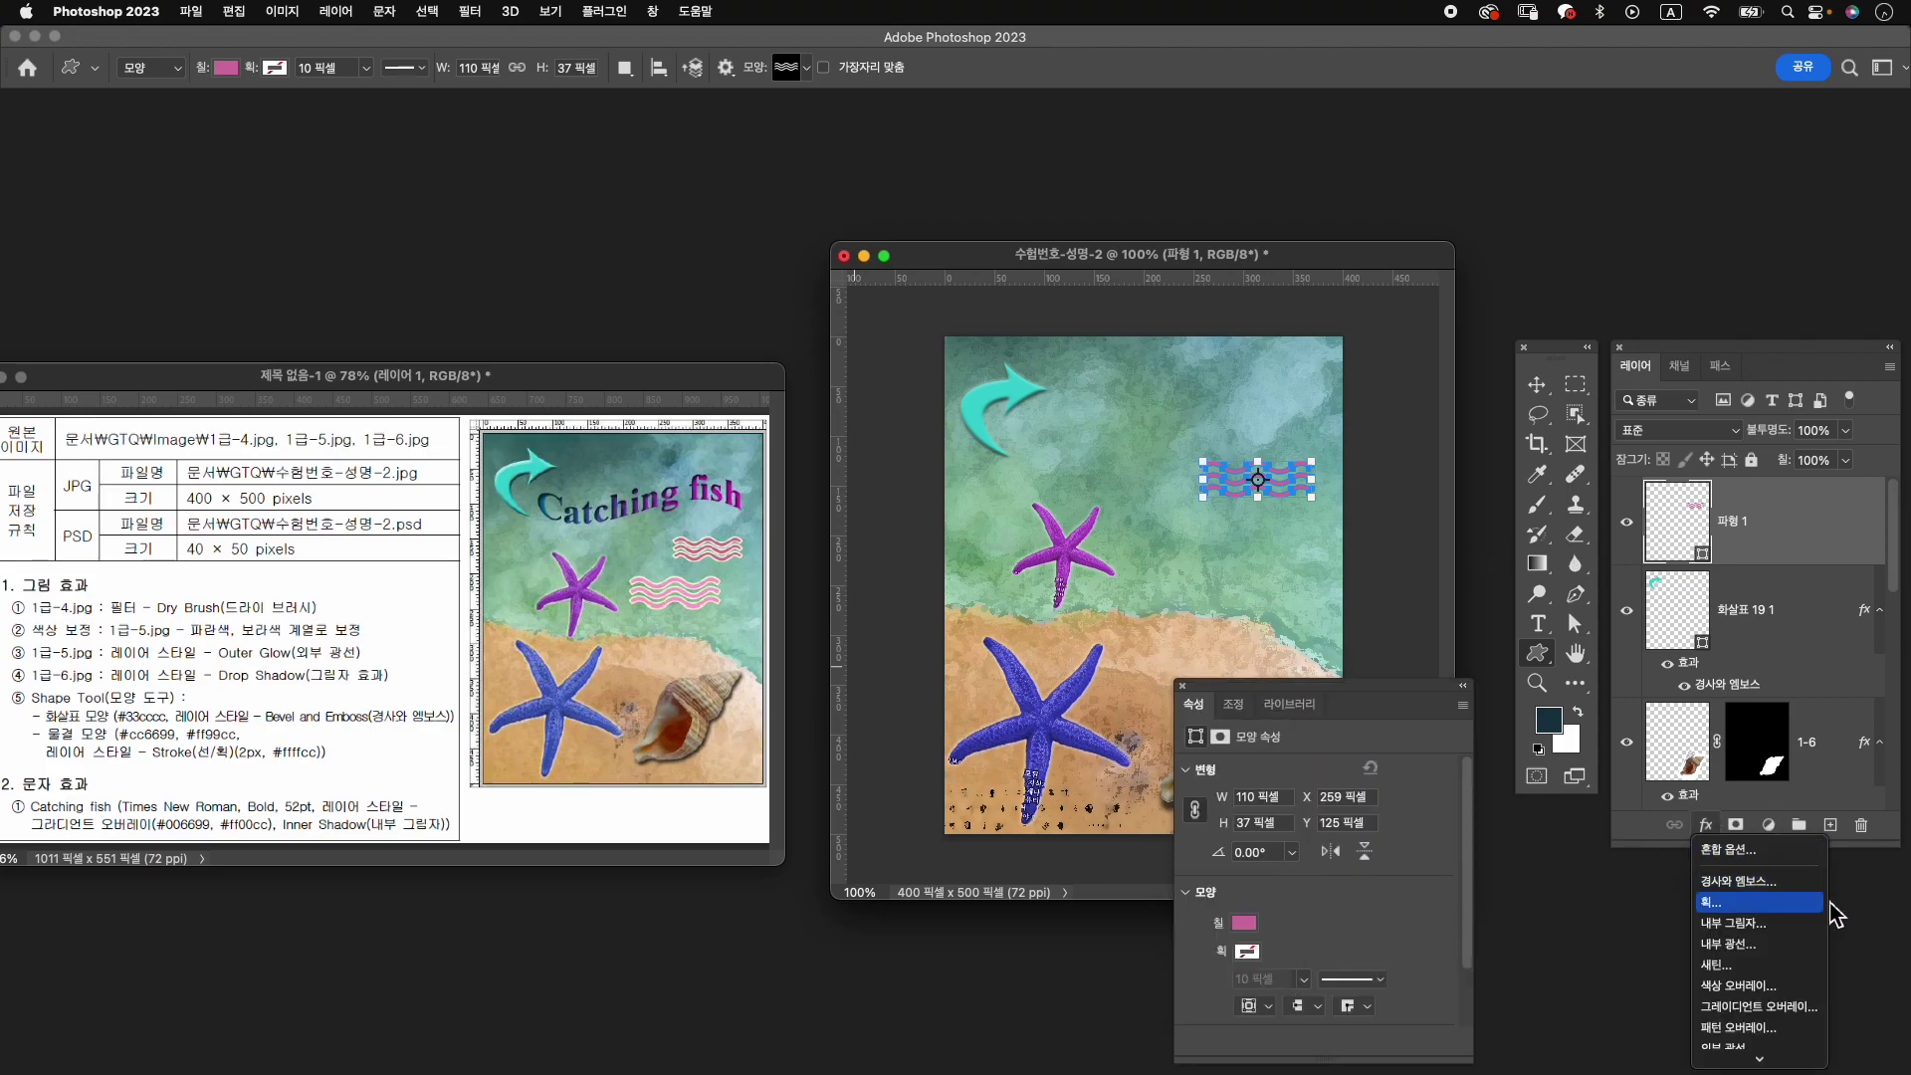
{"action": "left_click", "coordinate": [1710, 902]}
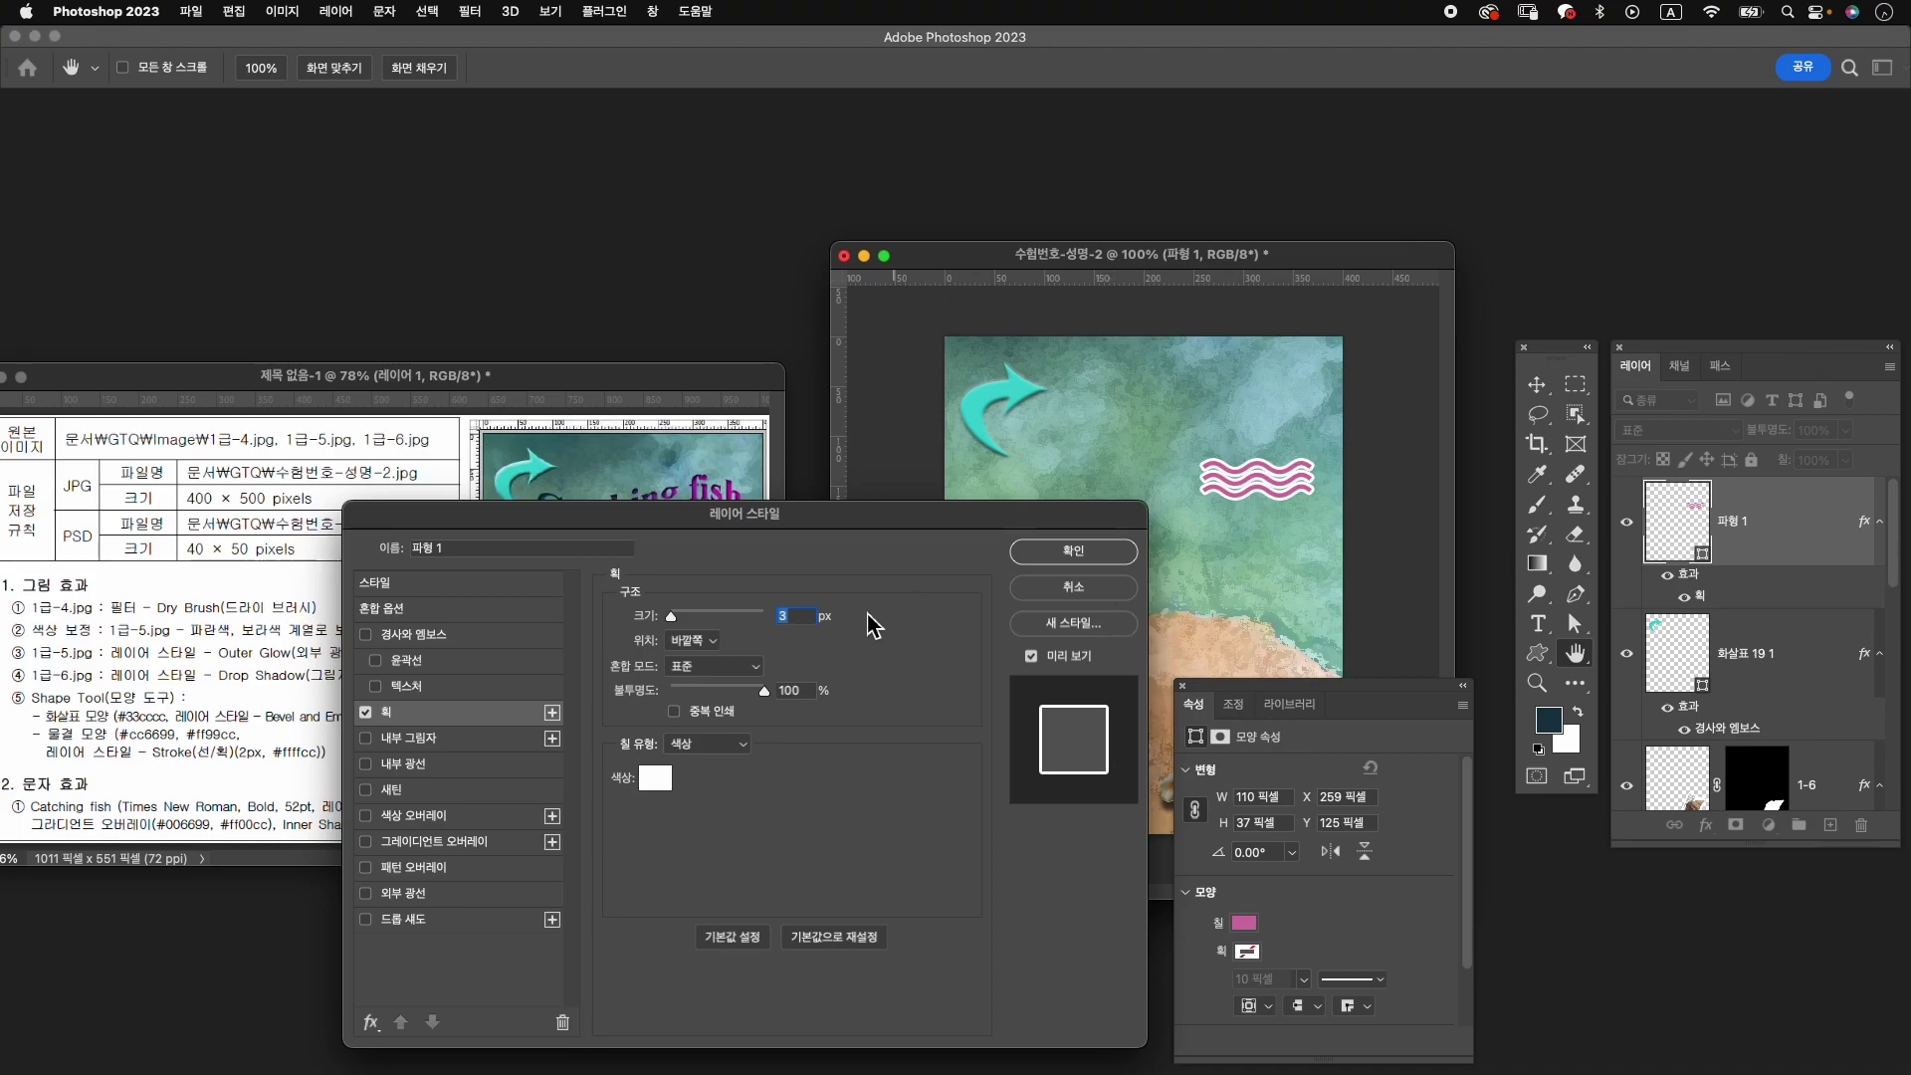
{"action": "type", "text": "2"}
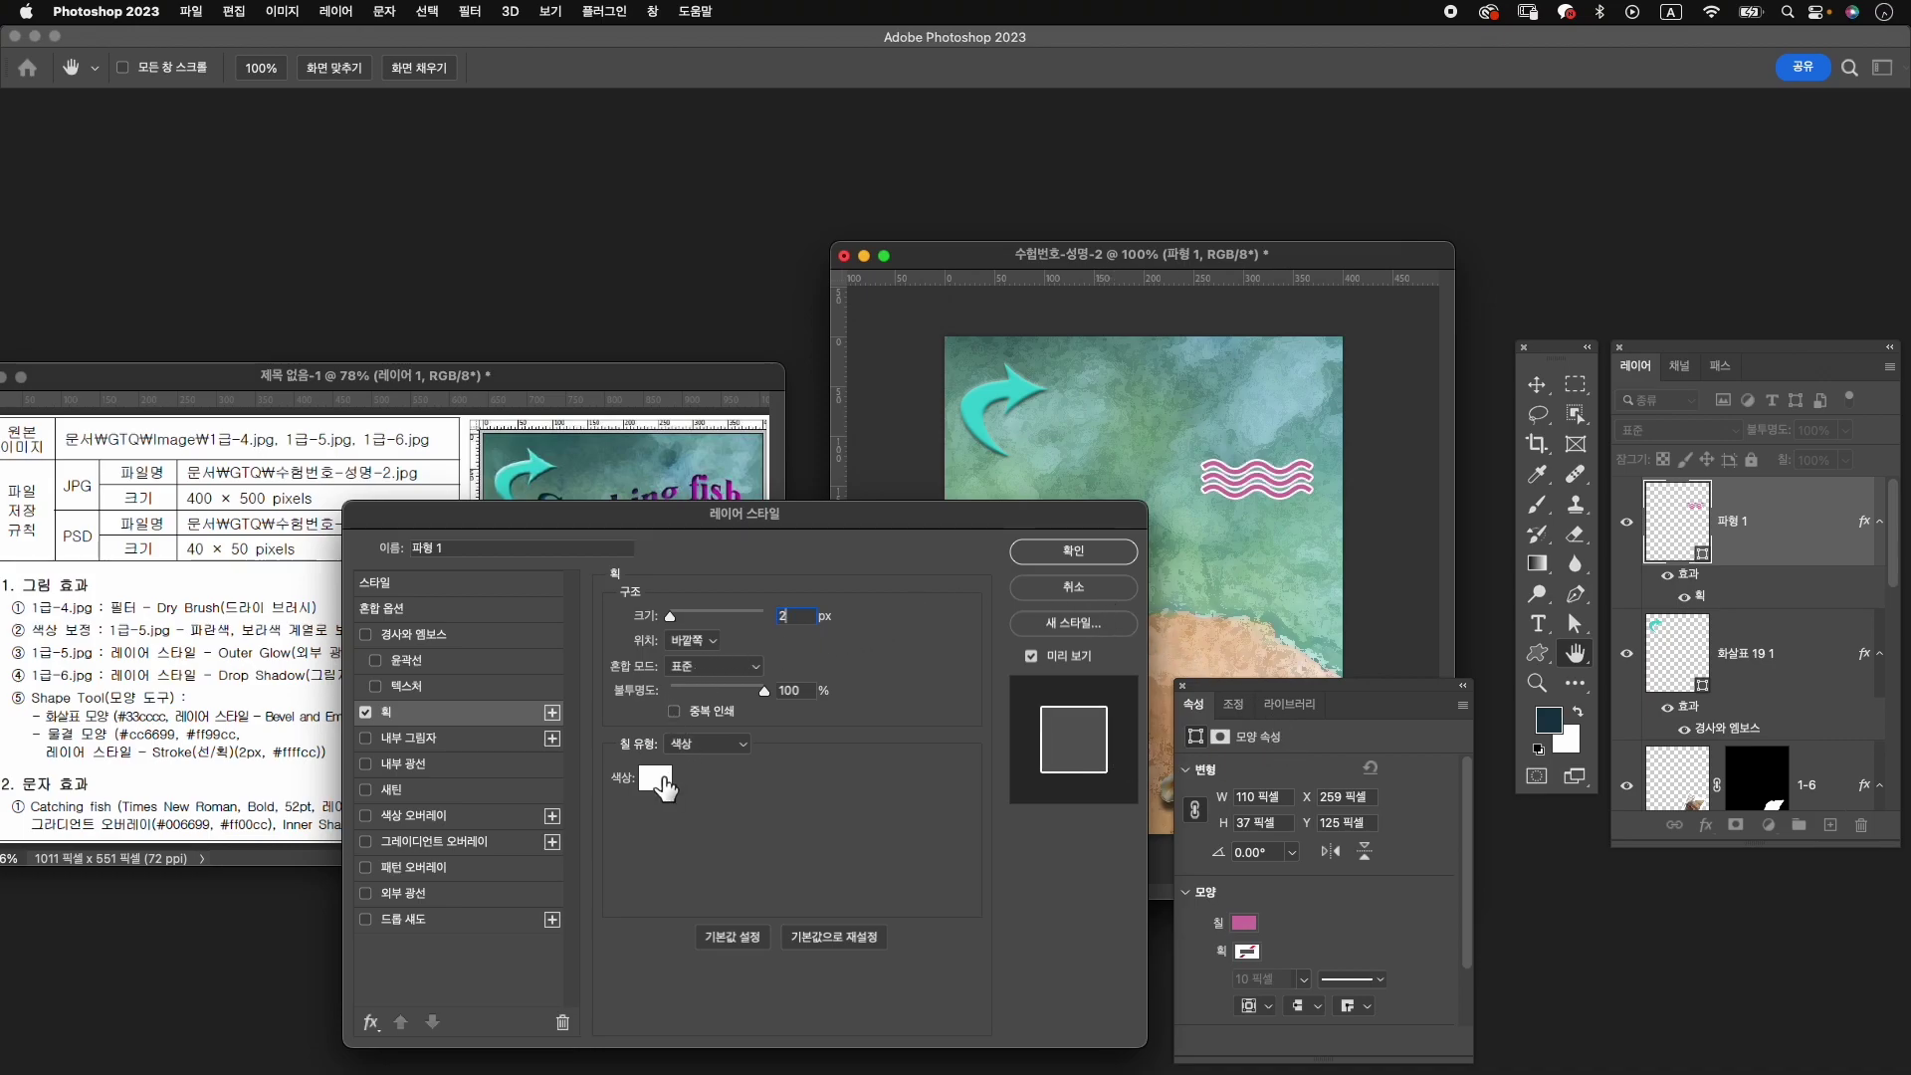
{"action": "left_click", "coordinate": [655, 777]}
{"action": "type", "text": "fff"}
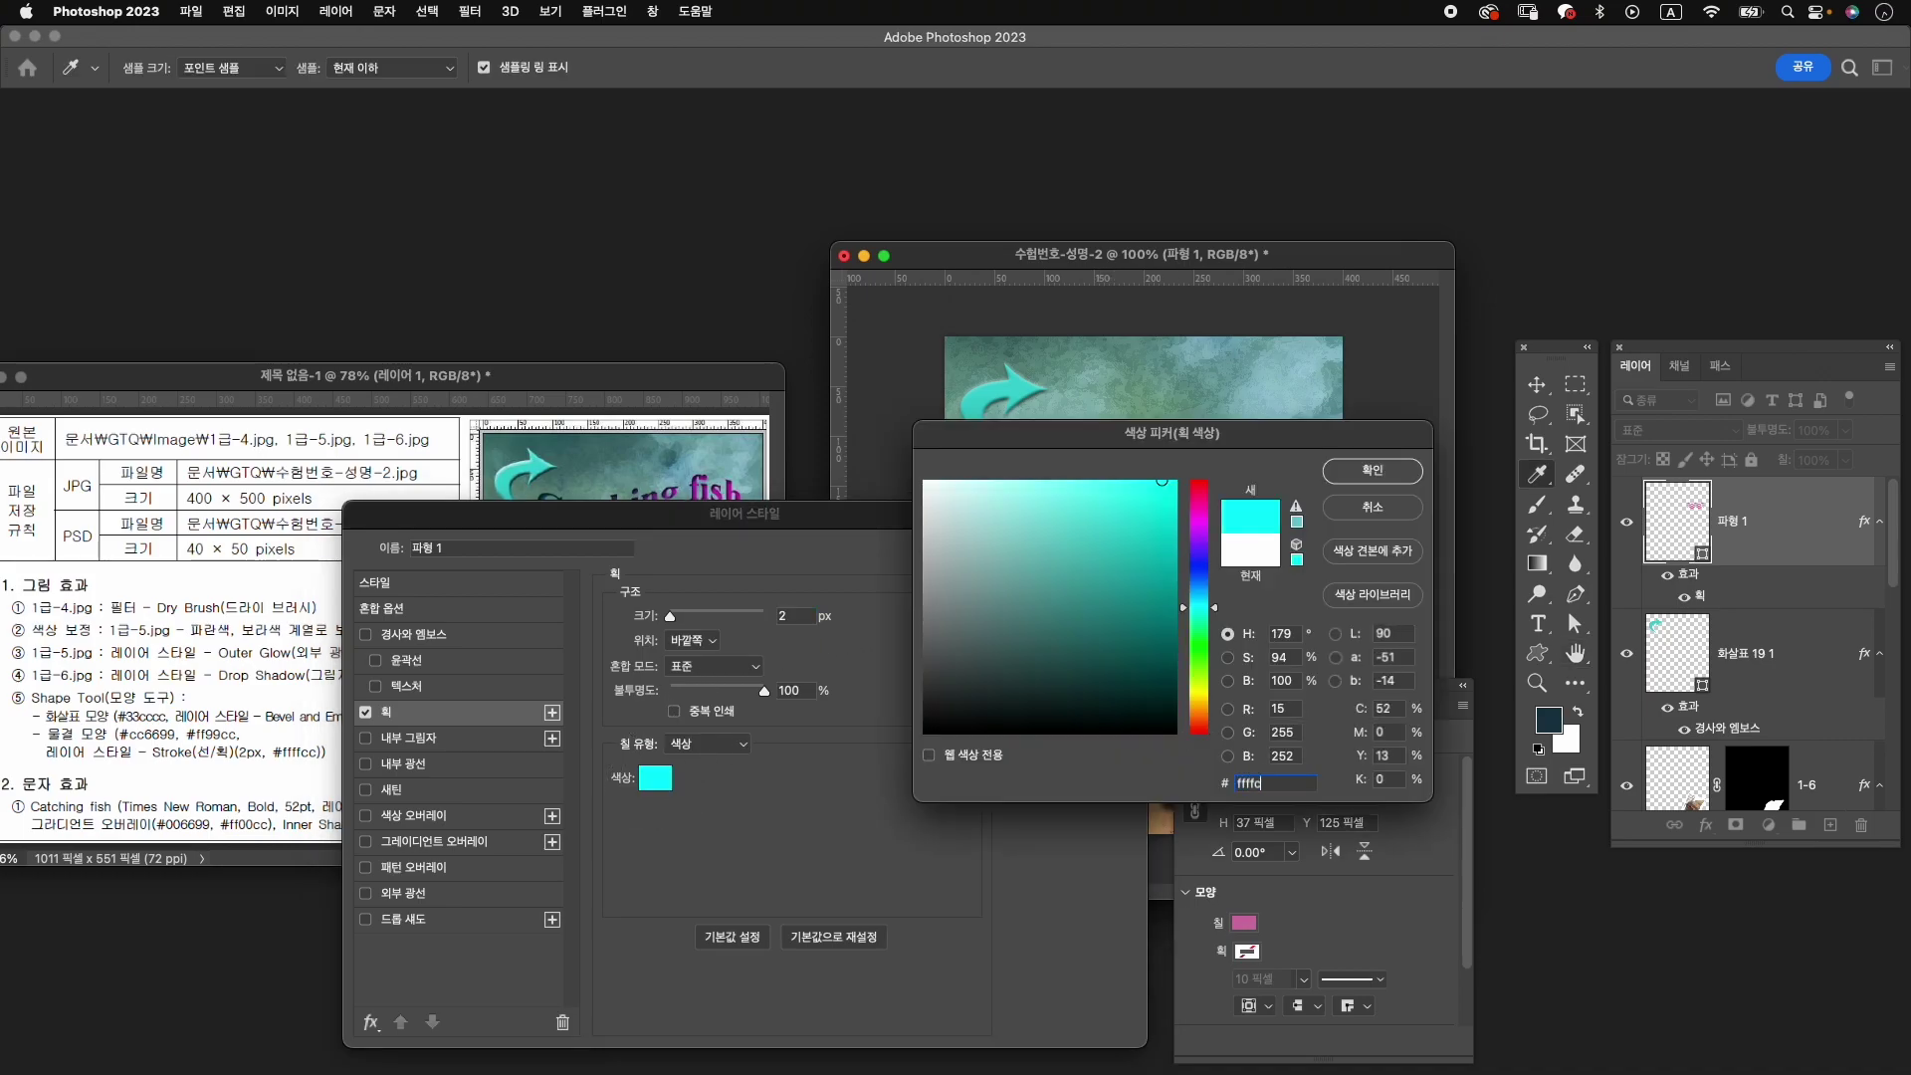
{"action": "type", "text": "fcc"}
{"action": "key", "text": "Return"}
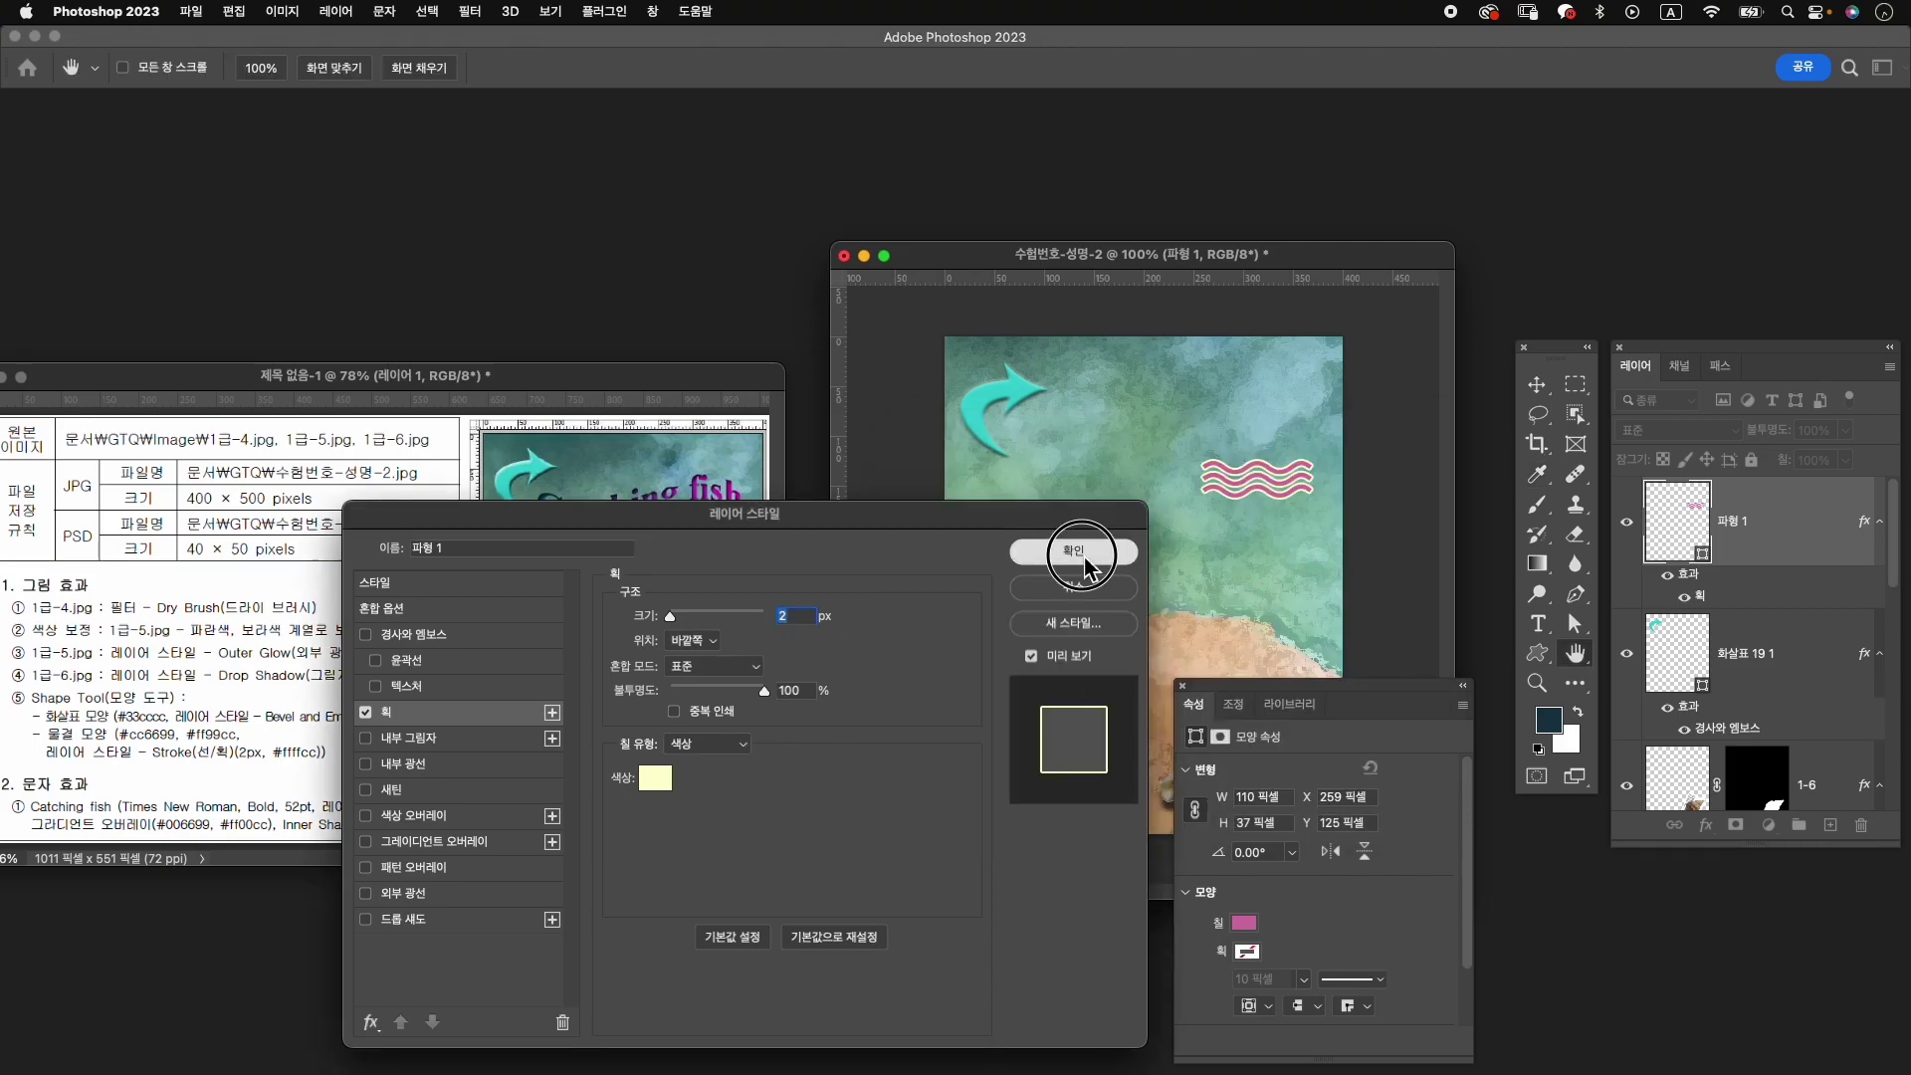
{"action": "left_click", "coordinate": [1075, 550]}
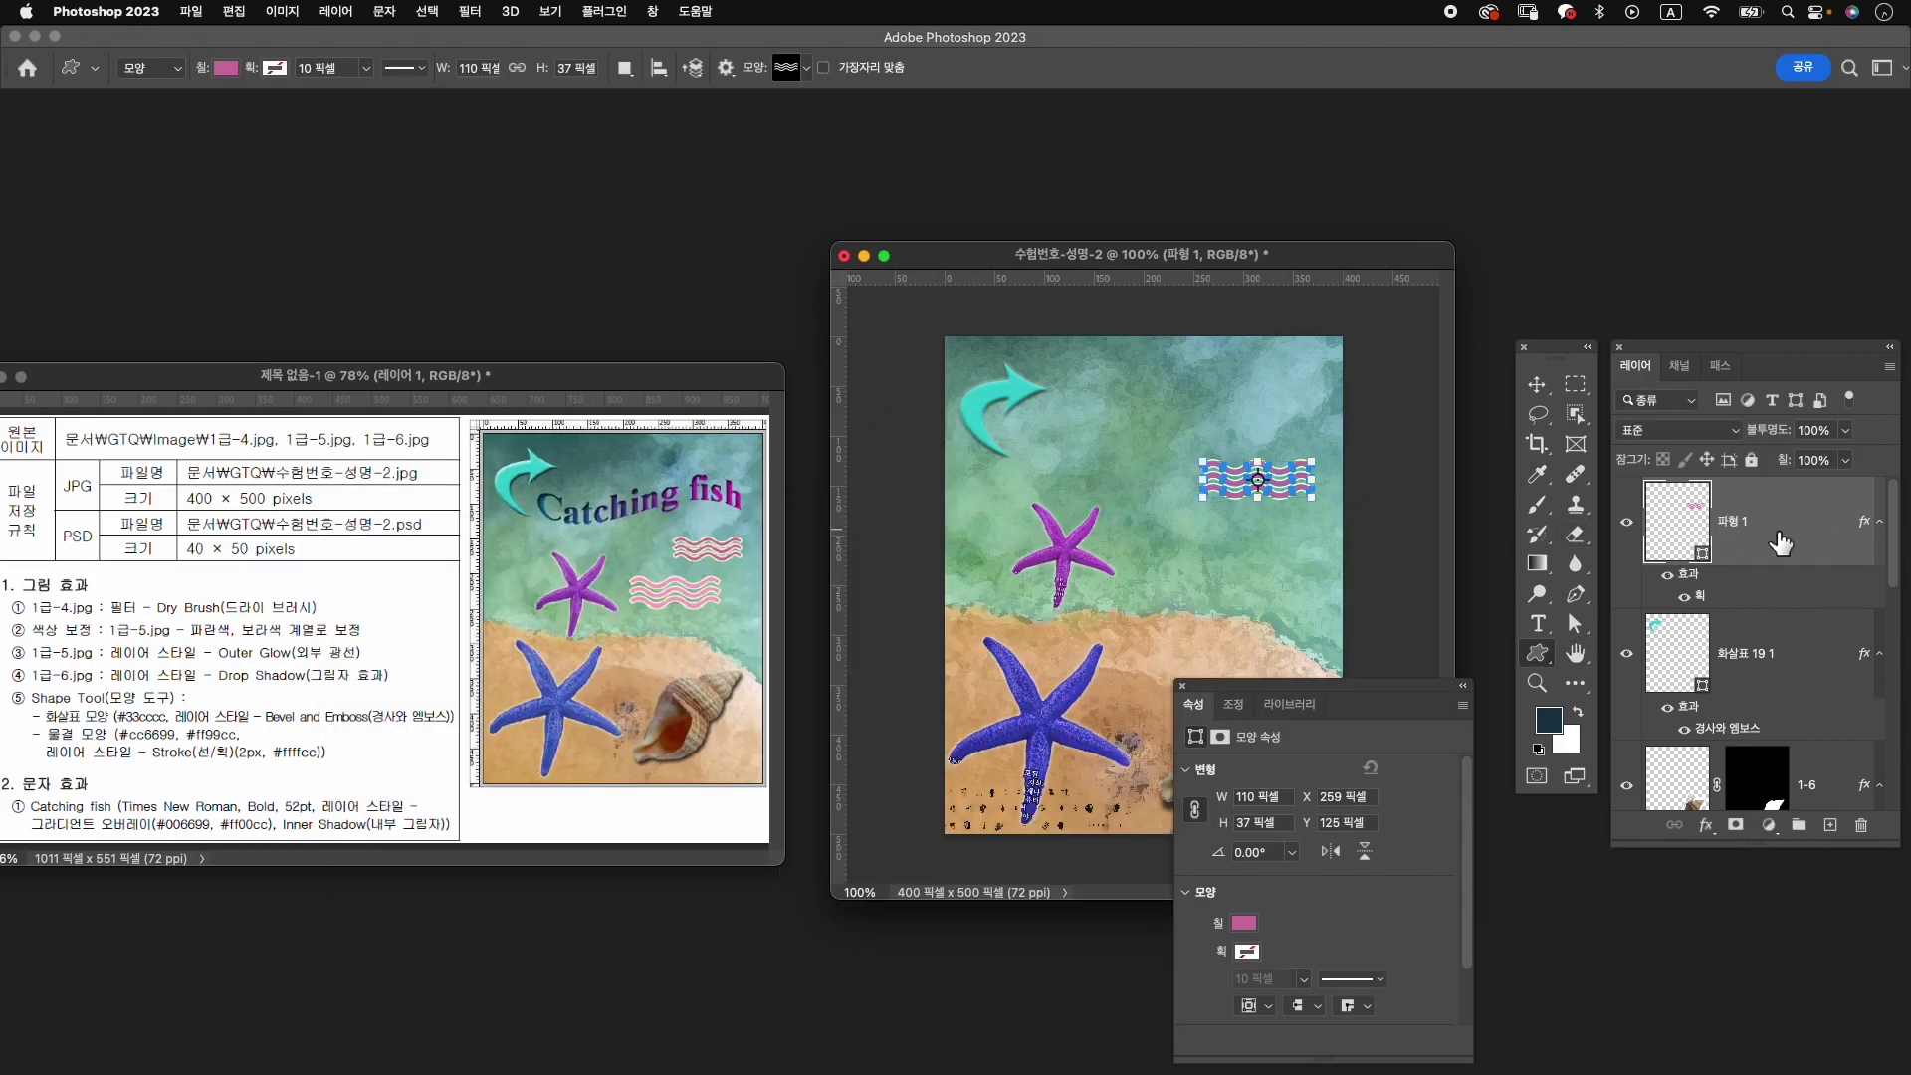
Duplicate the wave layer and move the copy down, slightly left, near the purple starfish.
{"action": "key", "text": "super+j"}
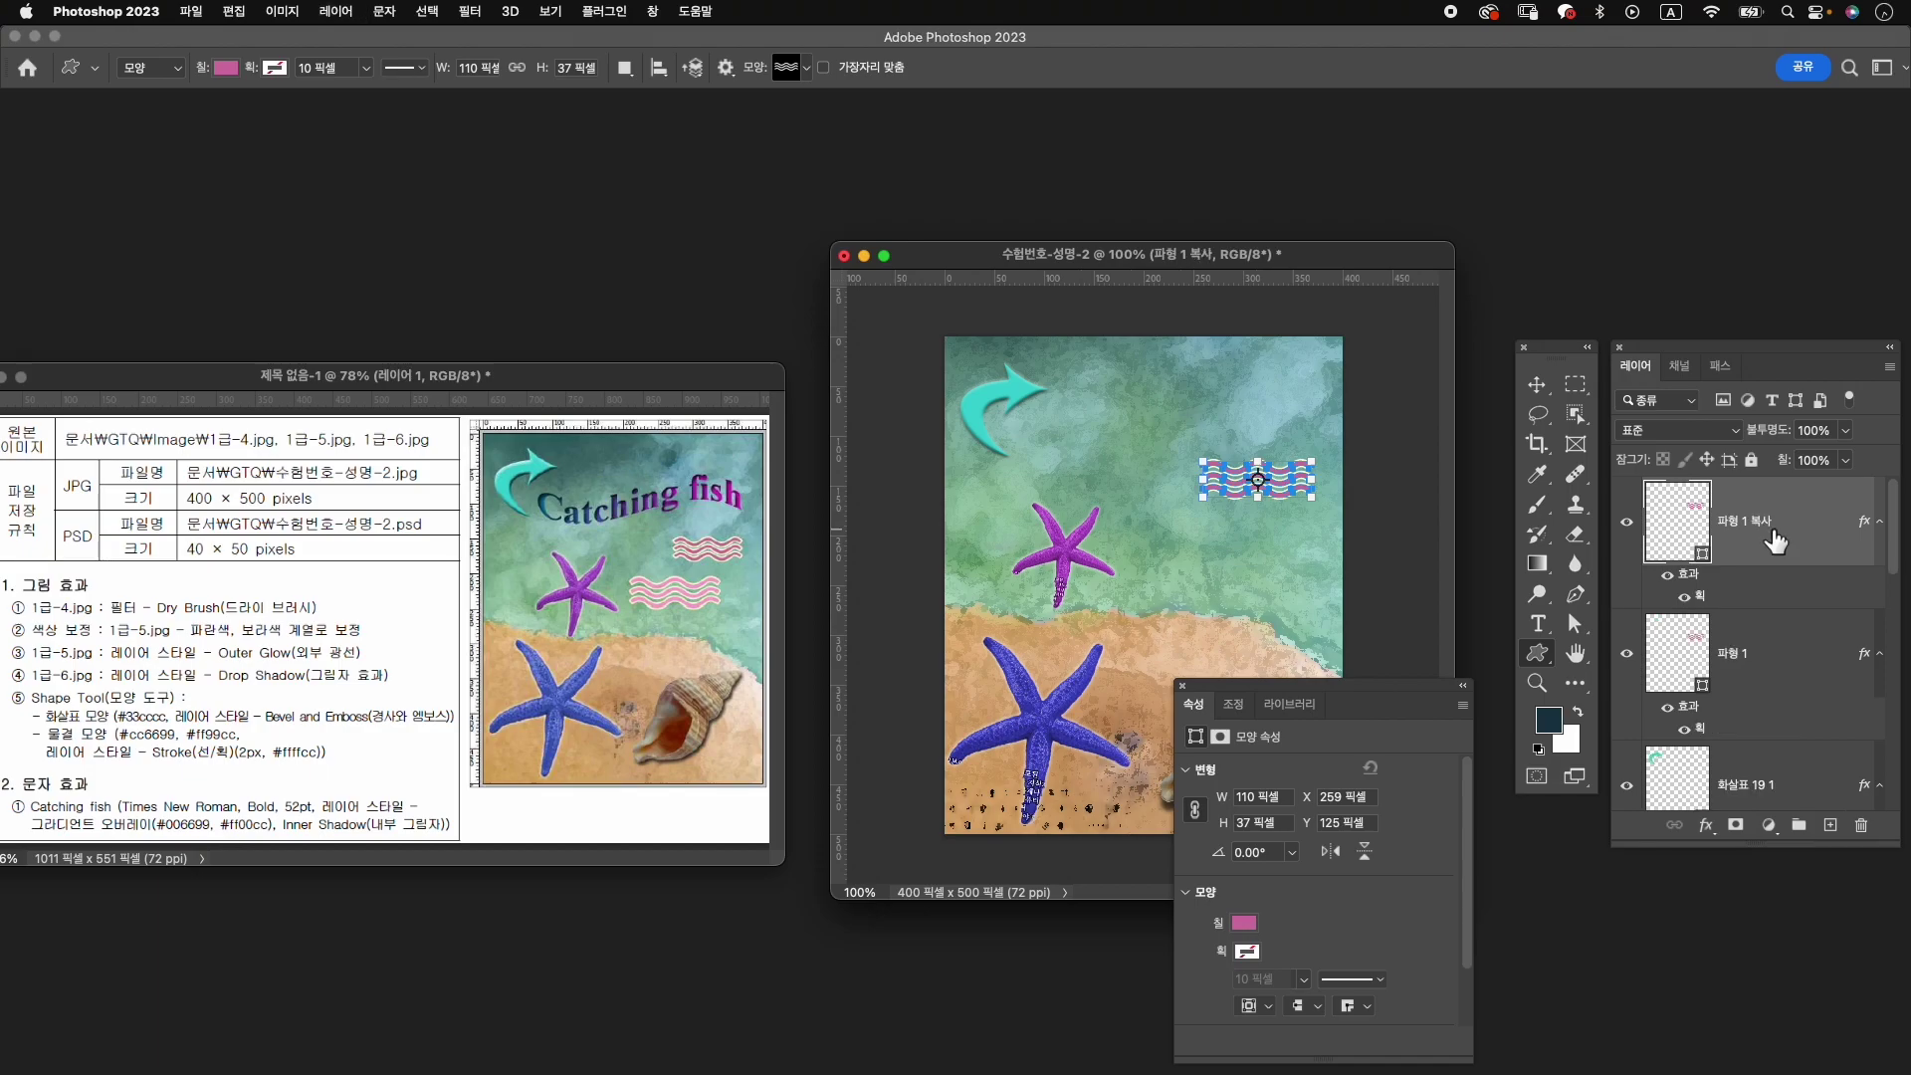
{"action": "key", "text": "super+t"}
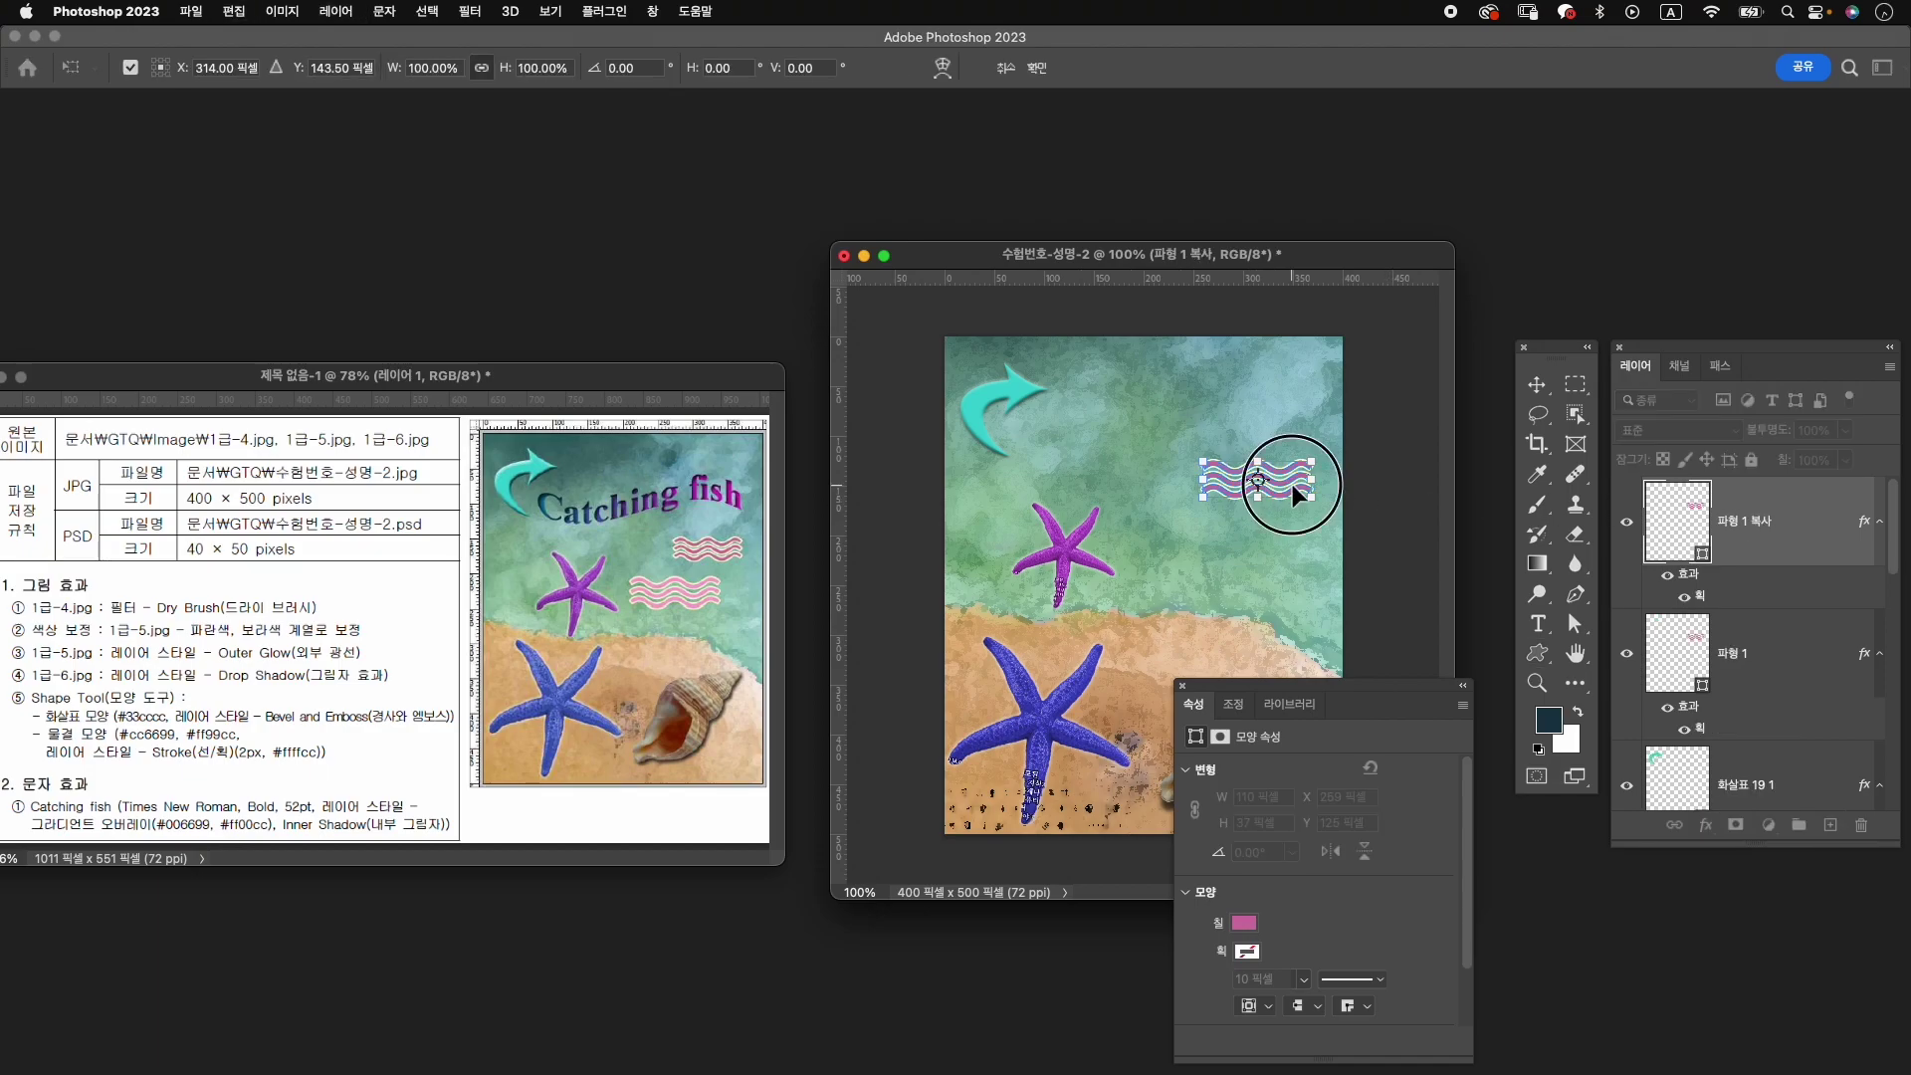
{"action": "mouse_move", "coordinate": [1256, 483]}
{"action": "left_mouse_down"}
{"action": "mouse_move", "coordinate": [1211, 538]}
{"action": "mouse_move", "coordinate": [1292, 575]}
{"action": "mouse_move", "coordinate": [1254, 546]}
{"action": "left_mouse_up"}
{"action": "key", "text": "Left"}
{"action": "key", "text": "Left"}
{"action": "key", "text": "Left"}
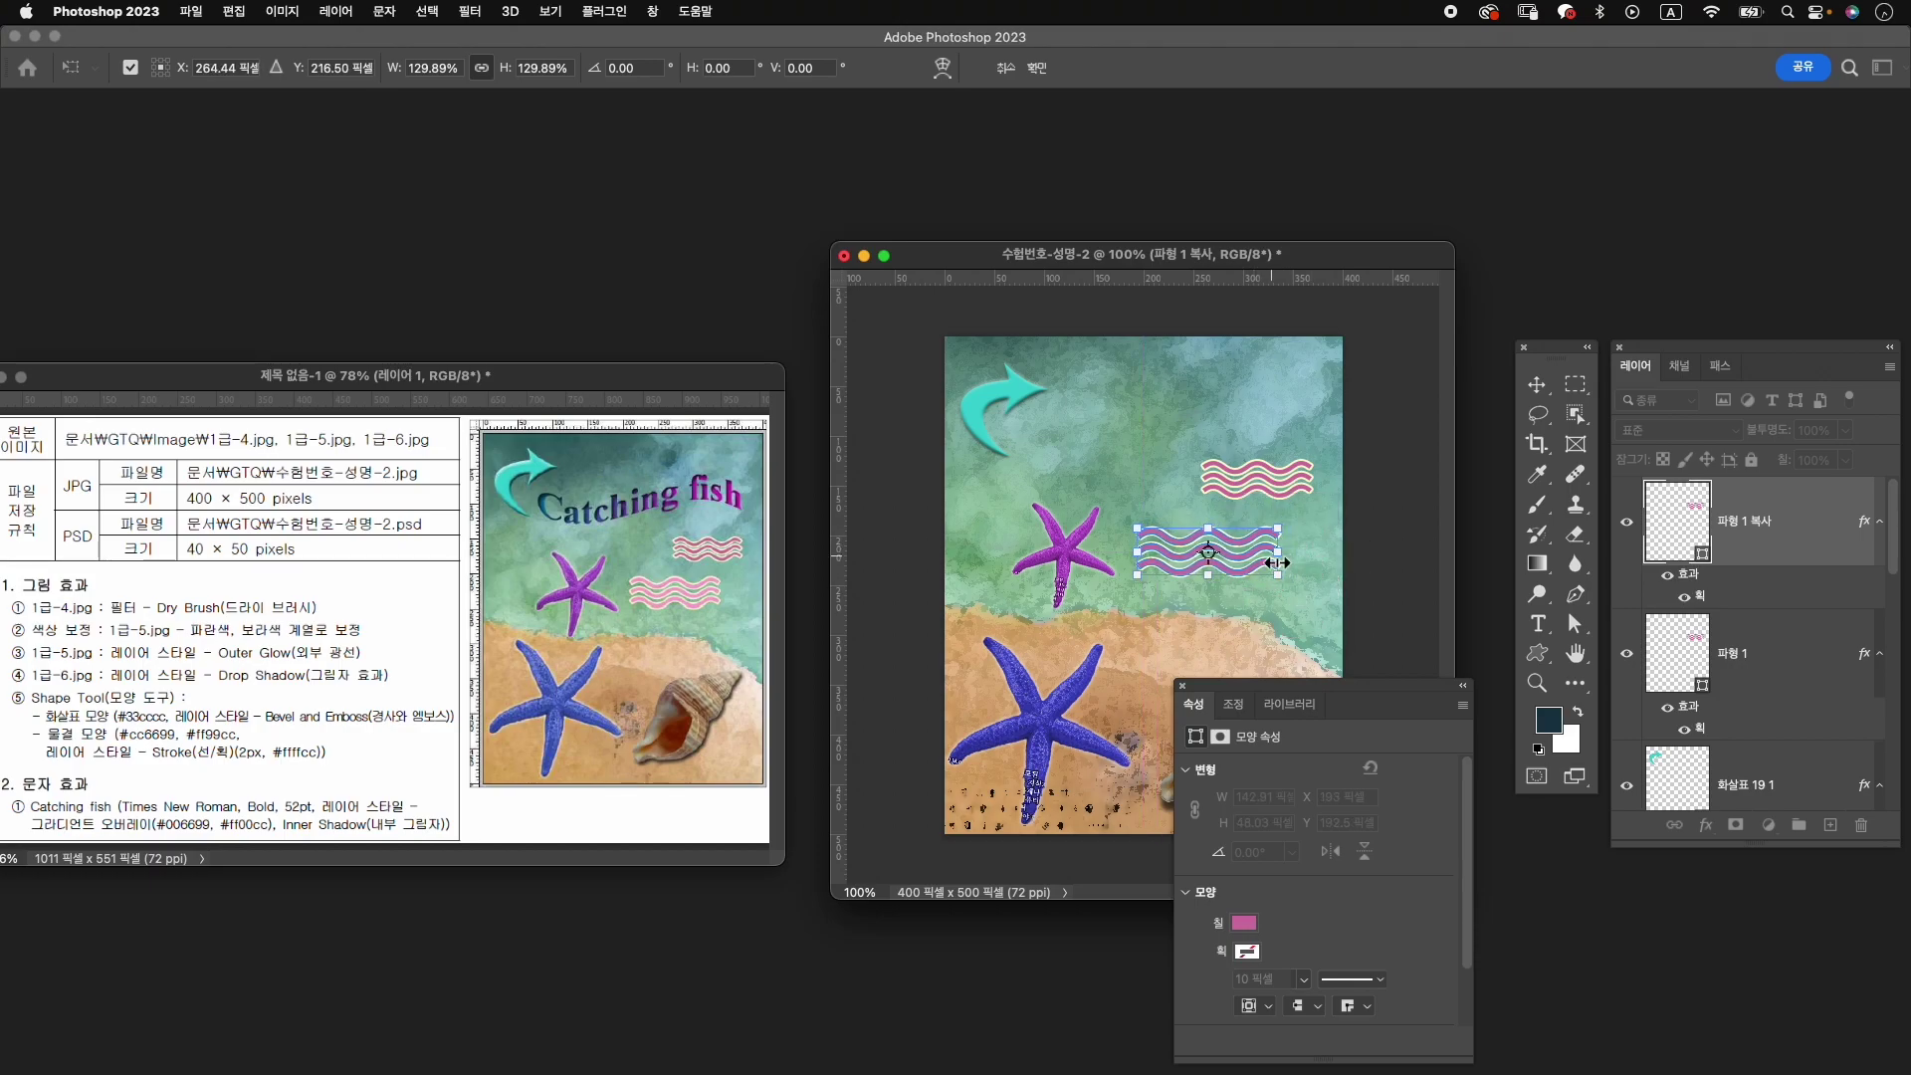
{"action": "key", "text": "Left"}
{"action": "key", "text": "Left"}
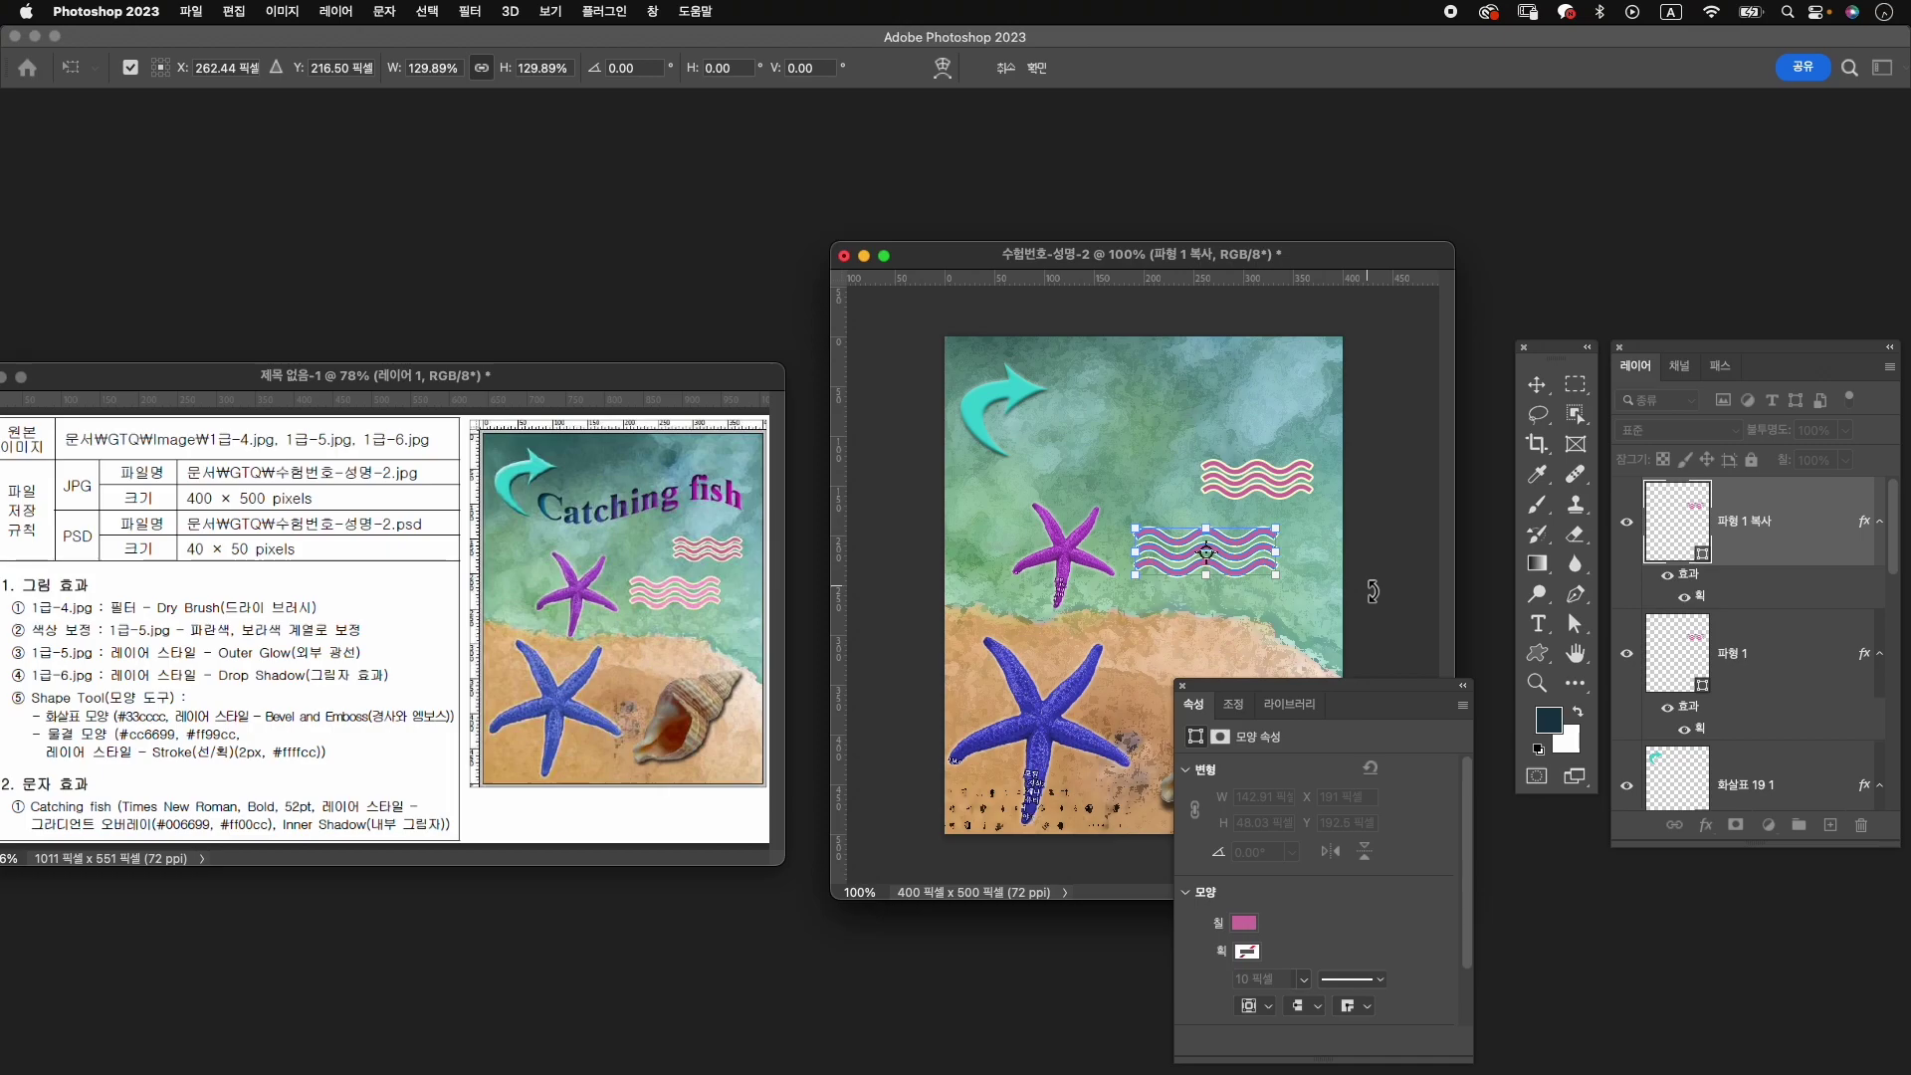
{"action": "key", "text": "Return"}
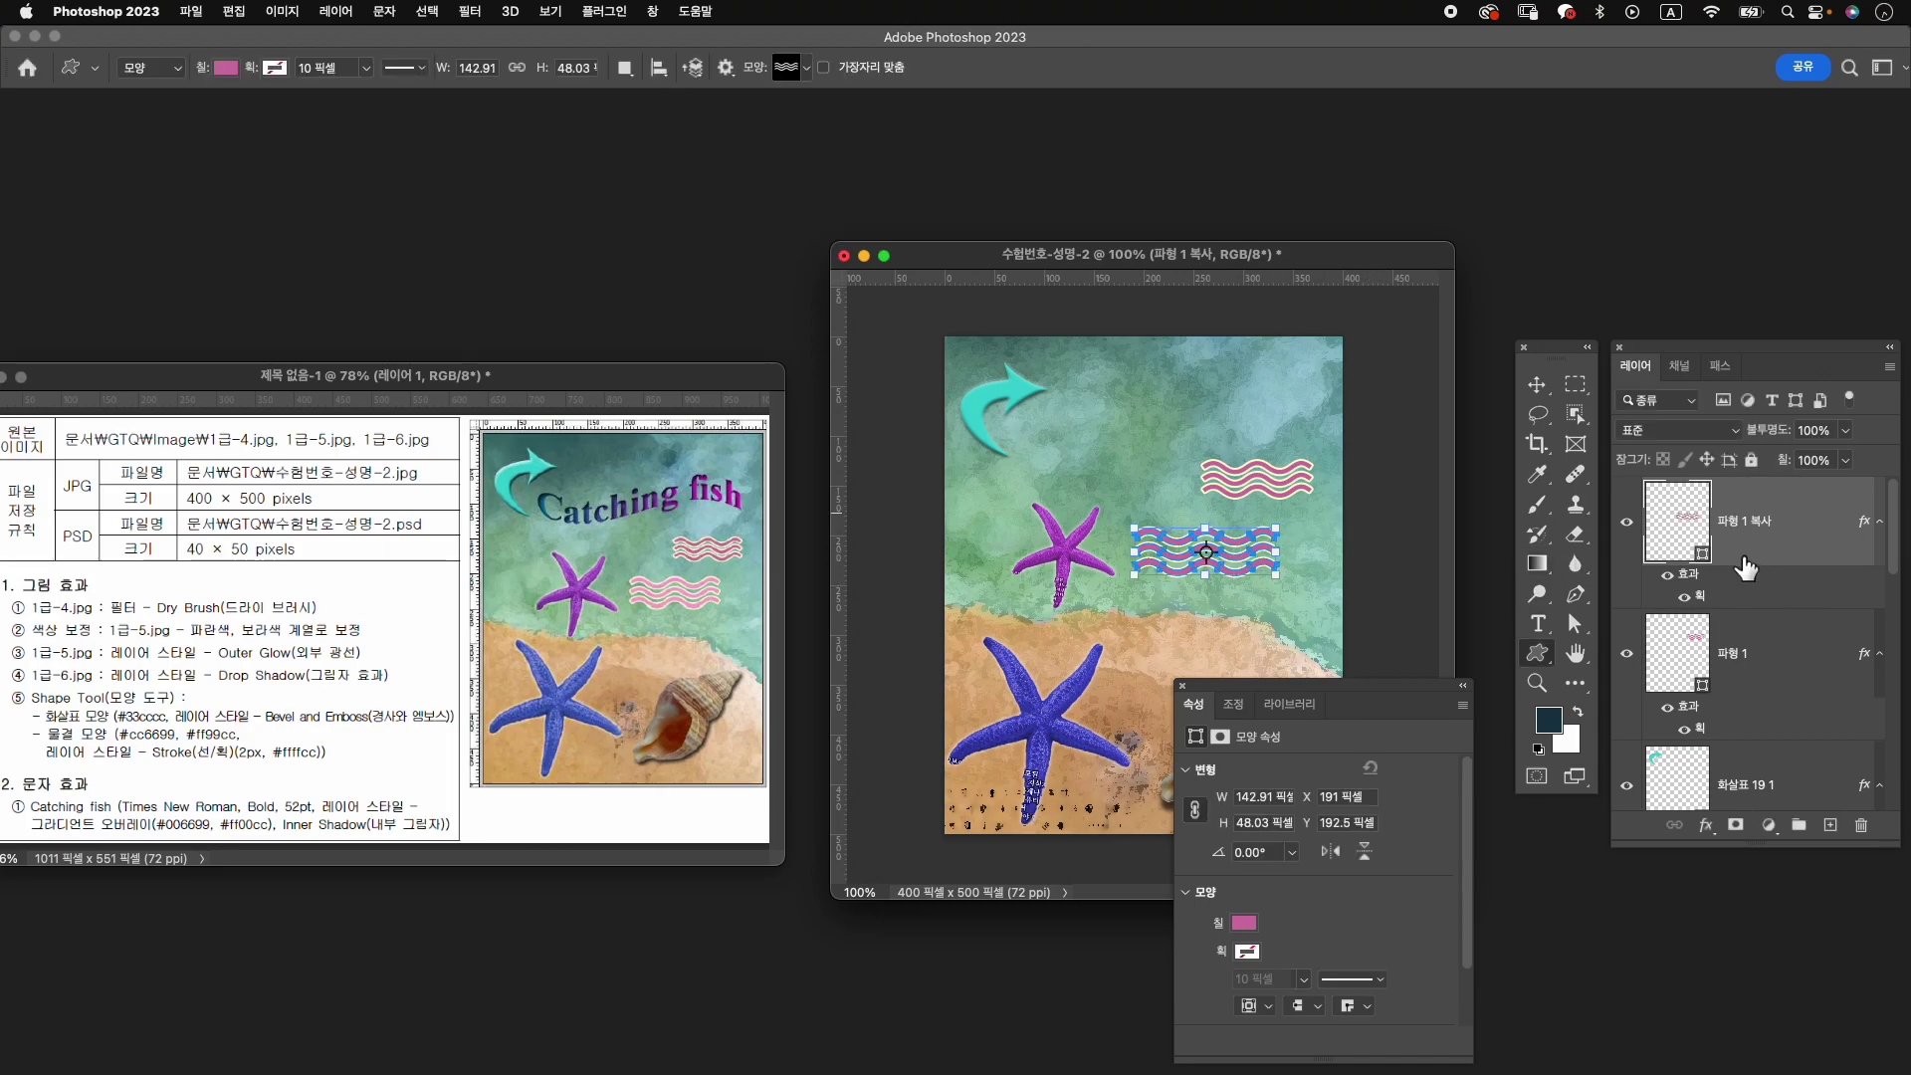
Give the copied wave a light pink #ff99dc fill.
{"action": "left_click", "coordinate": [1244, 924]}
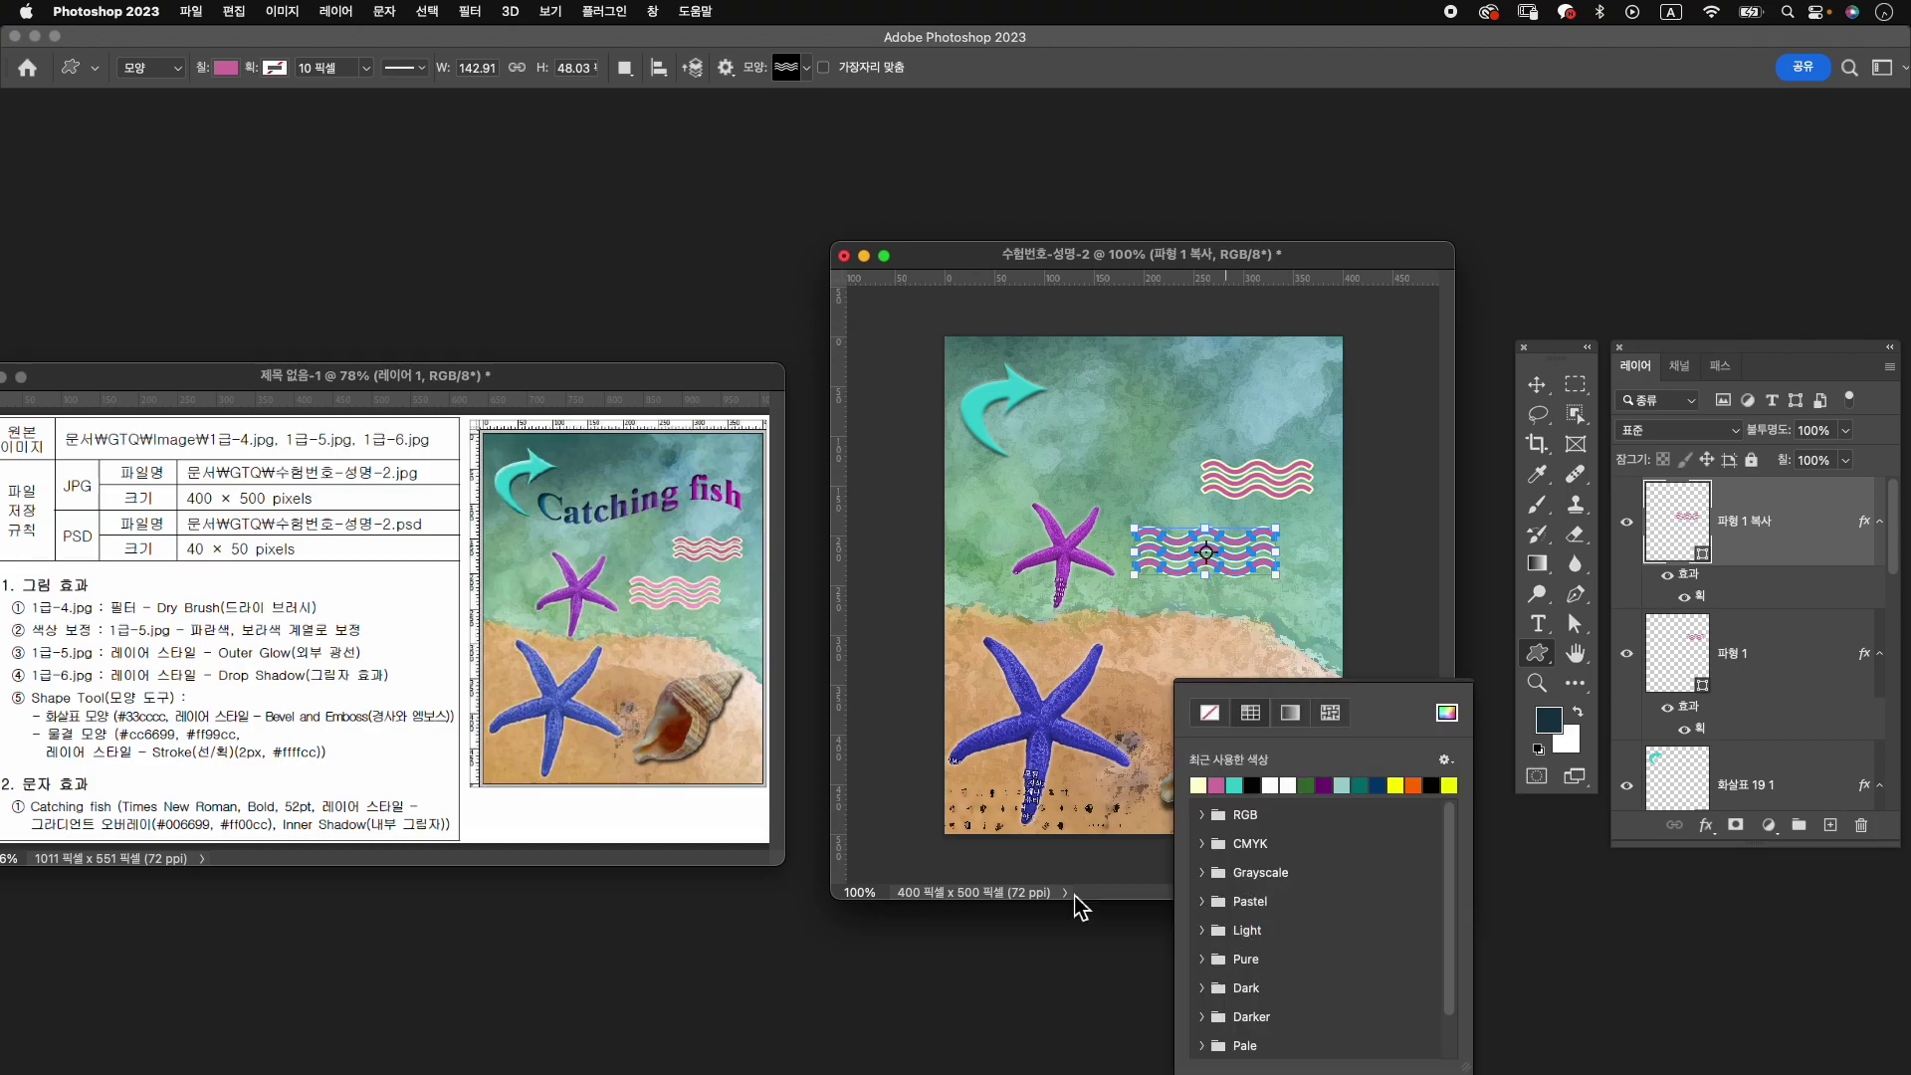
{"action": "left_click", "coordinate": [1448, 715]}
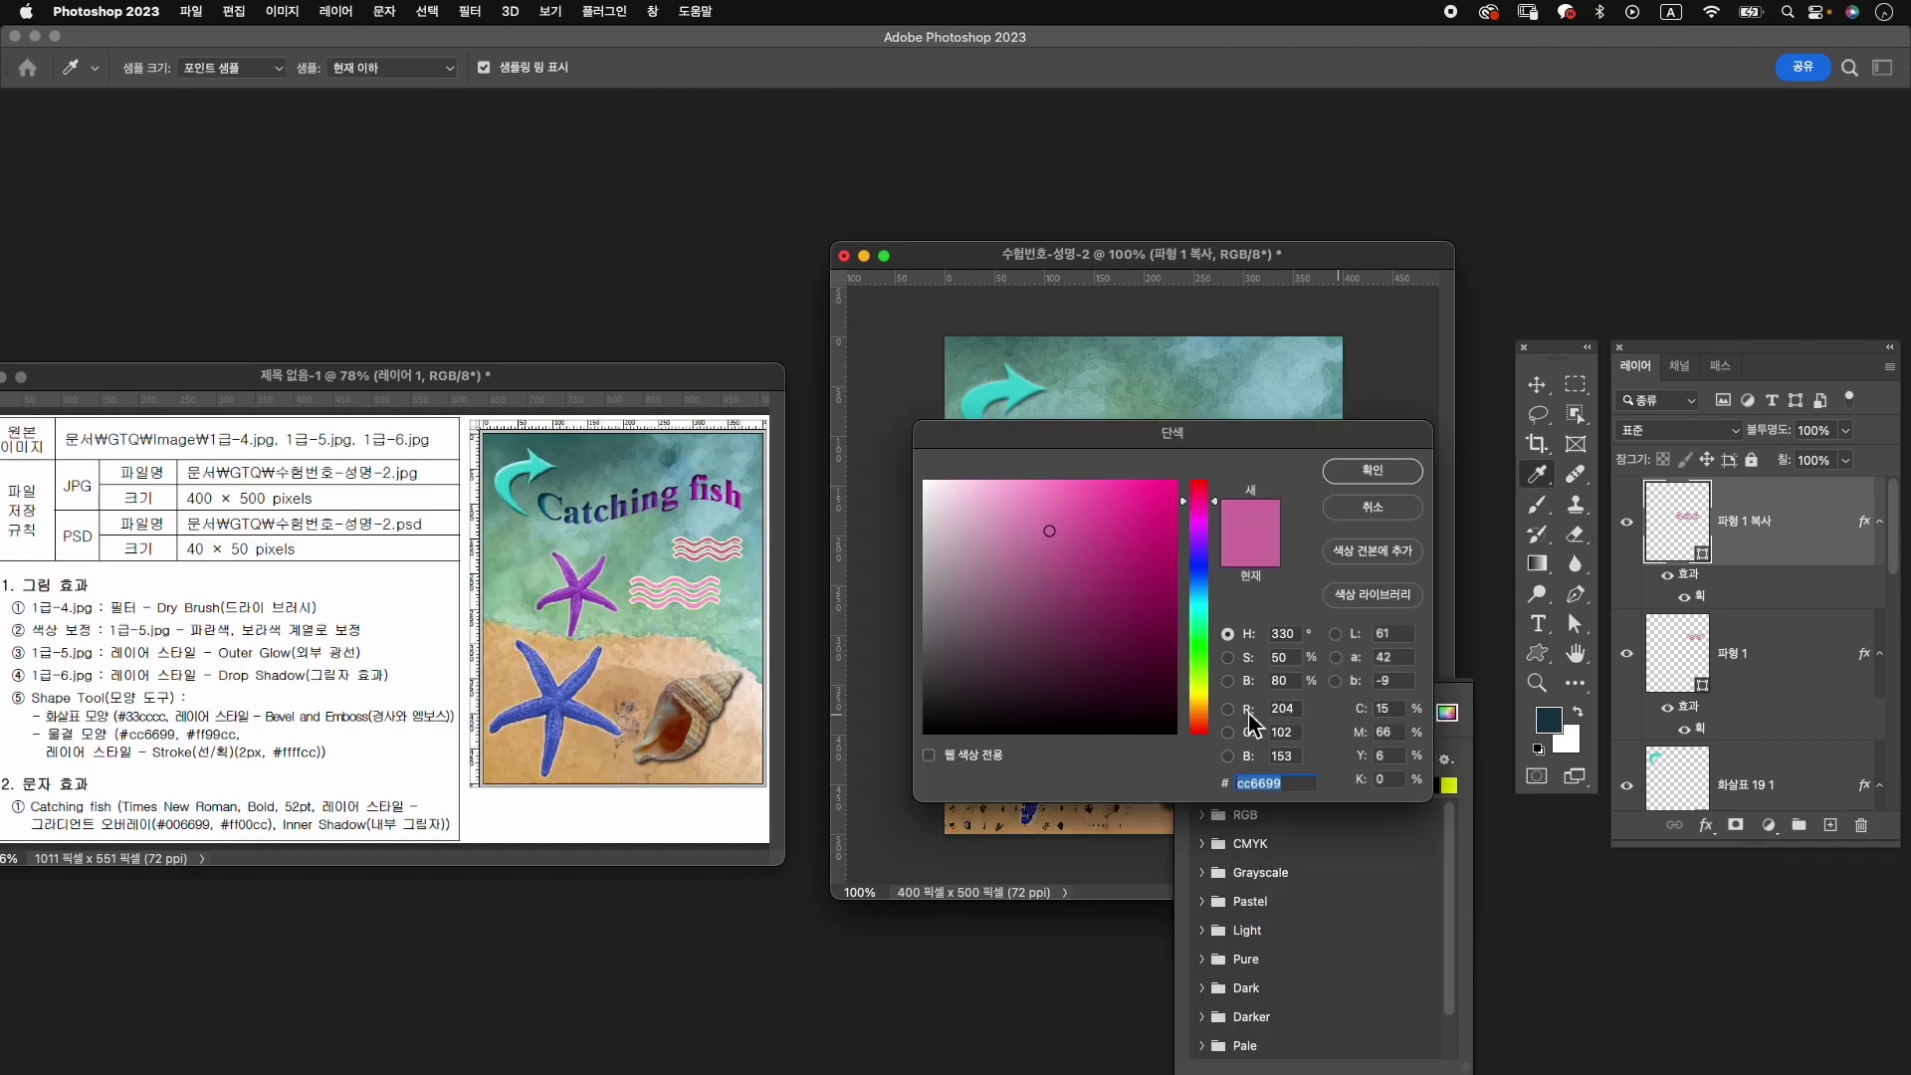
{"action": "type", "text": "ff99d"}
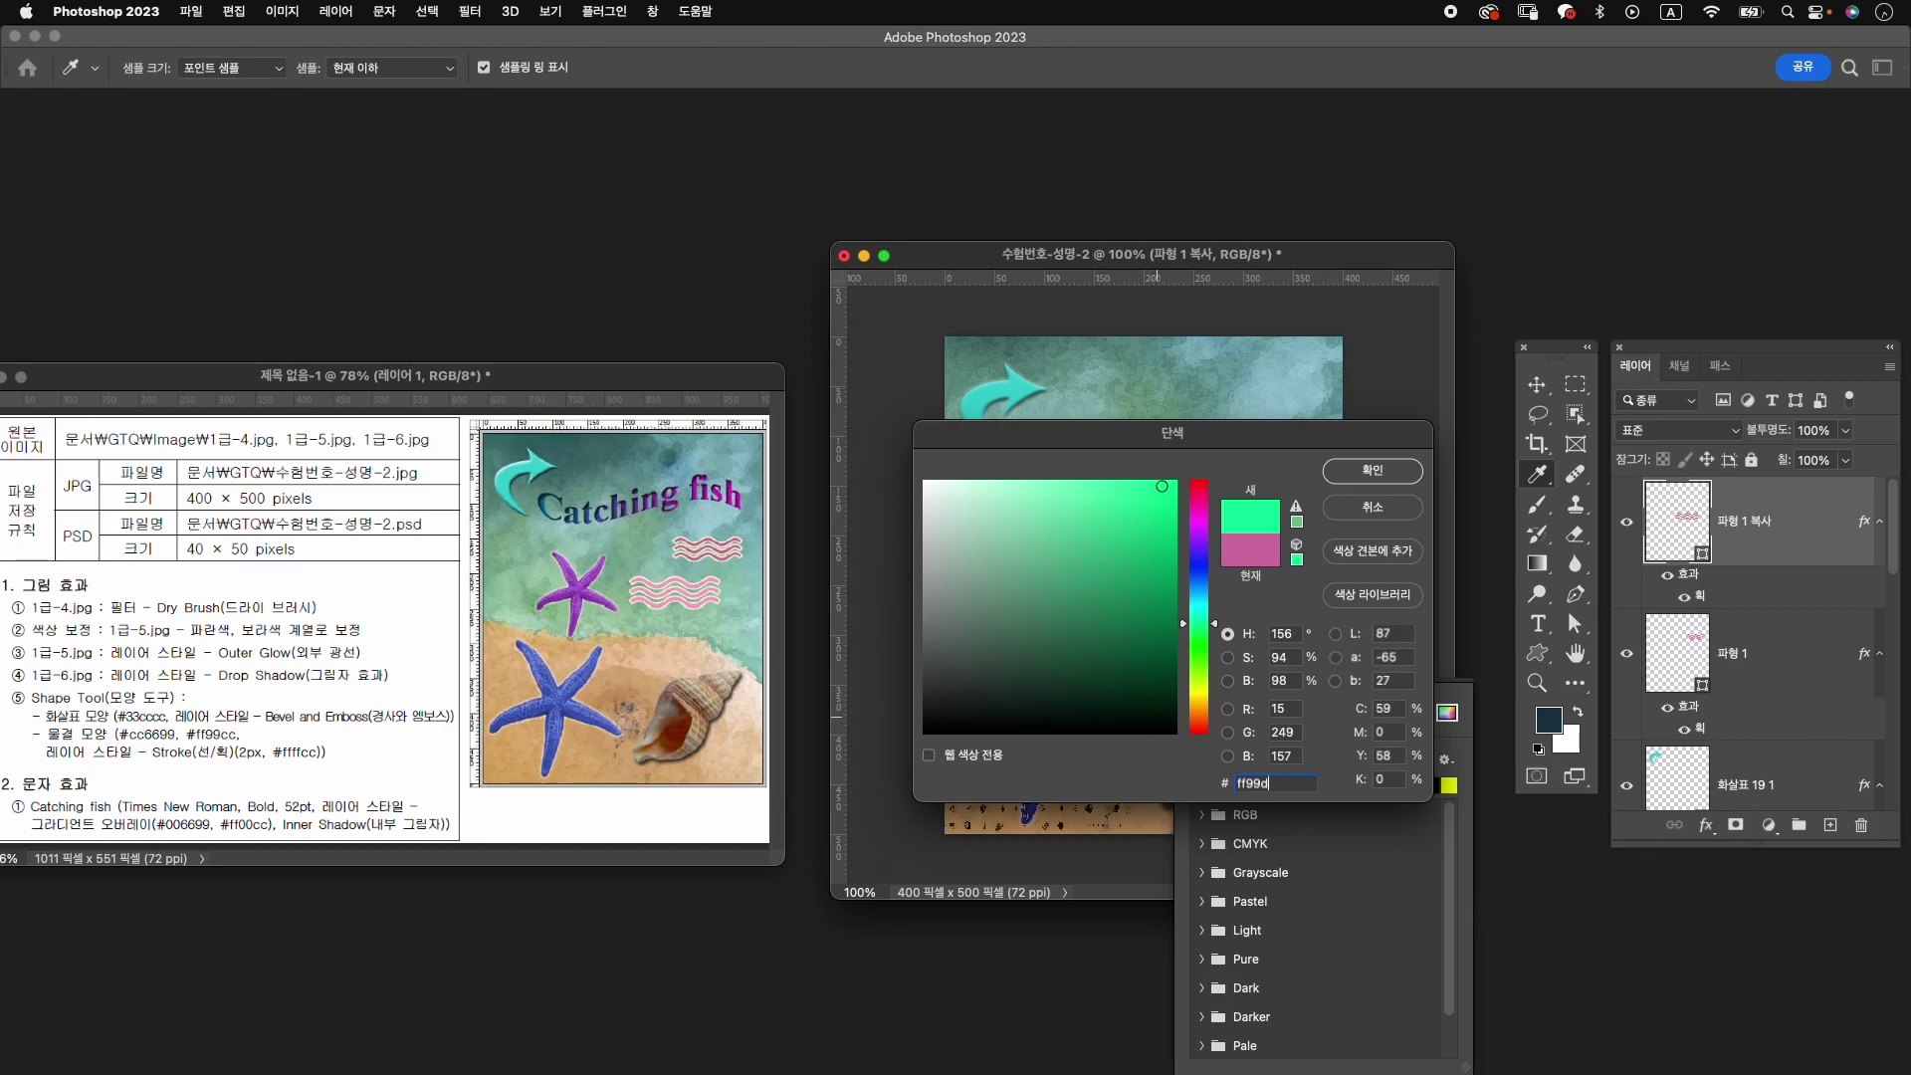
{"action": "key", "text": "BackSpace"}
{"action": "type", "text": "cc"}
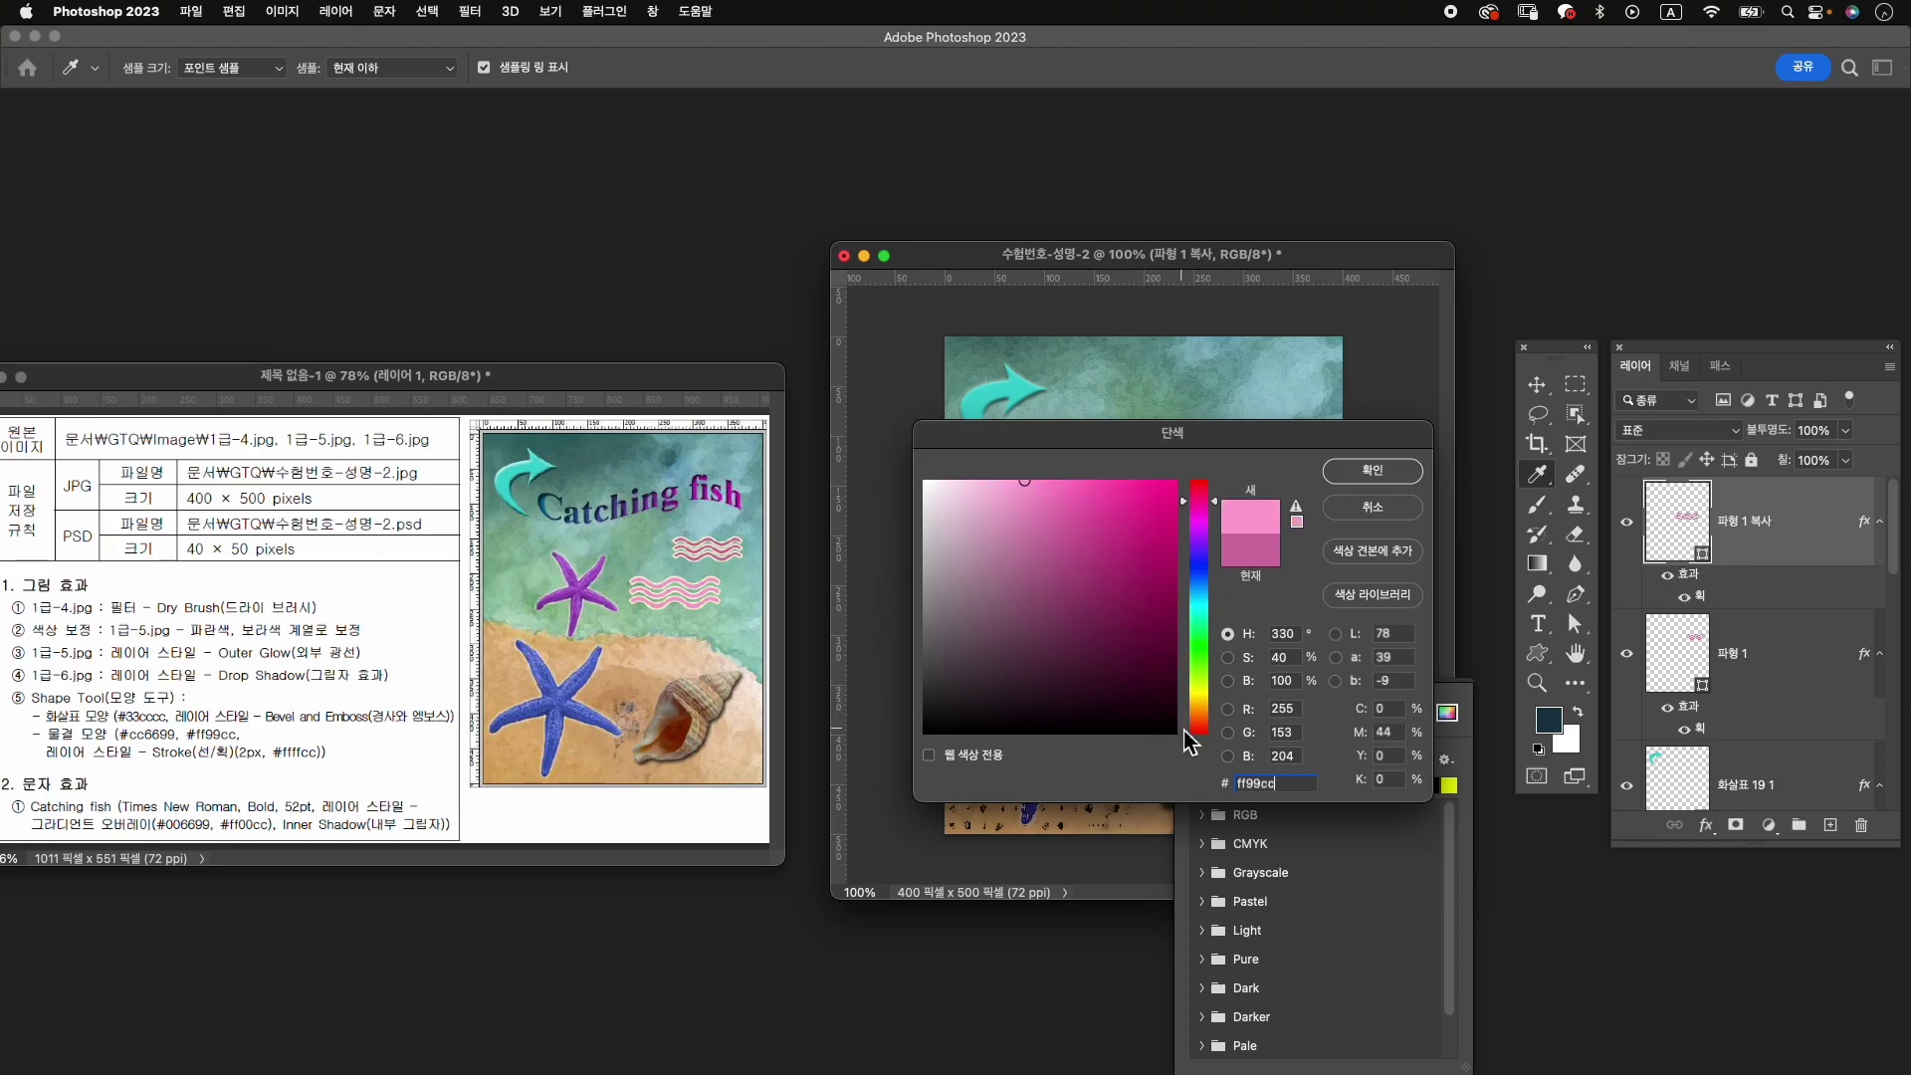
{"action": "key", "text": "Return"}
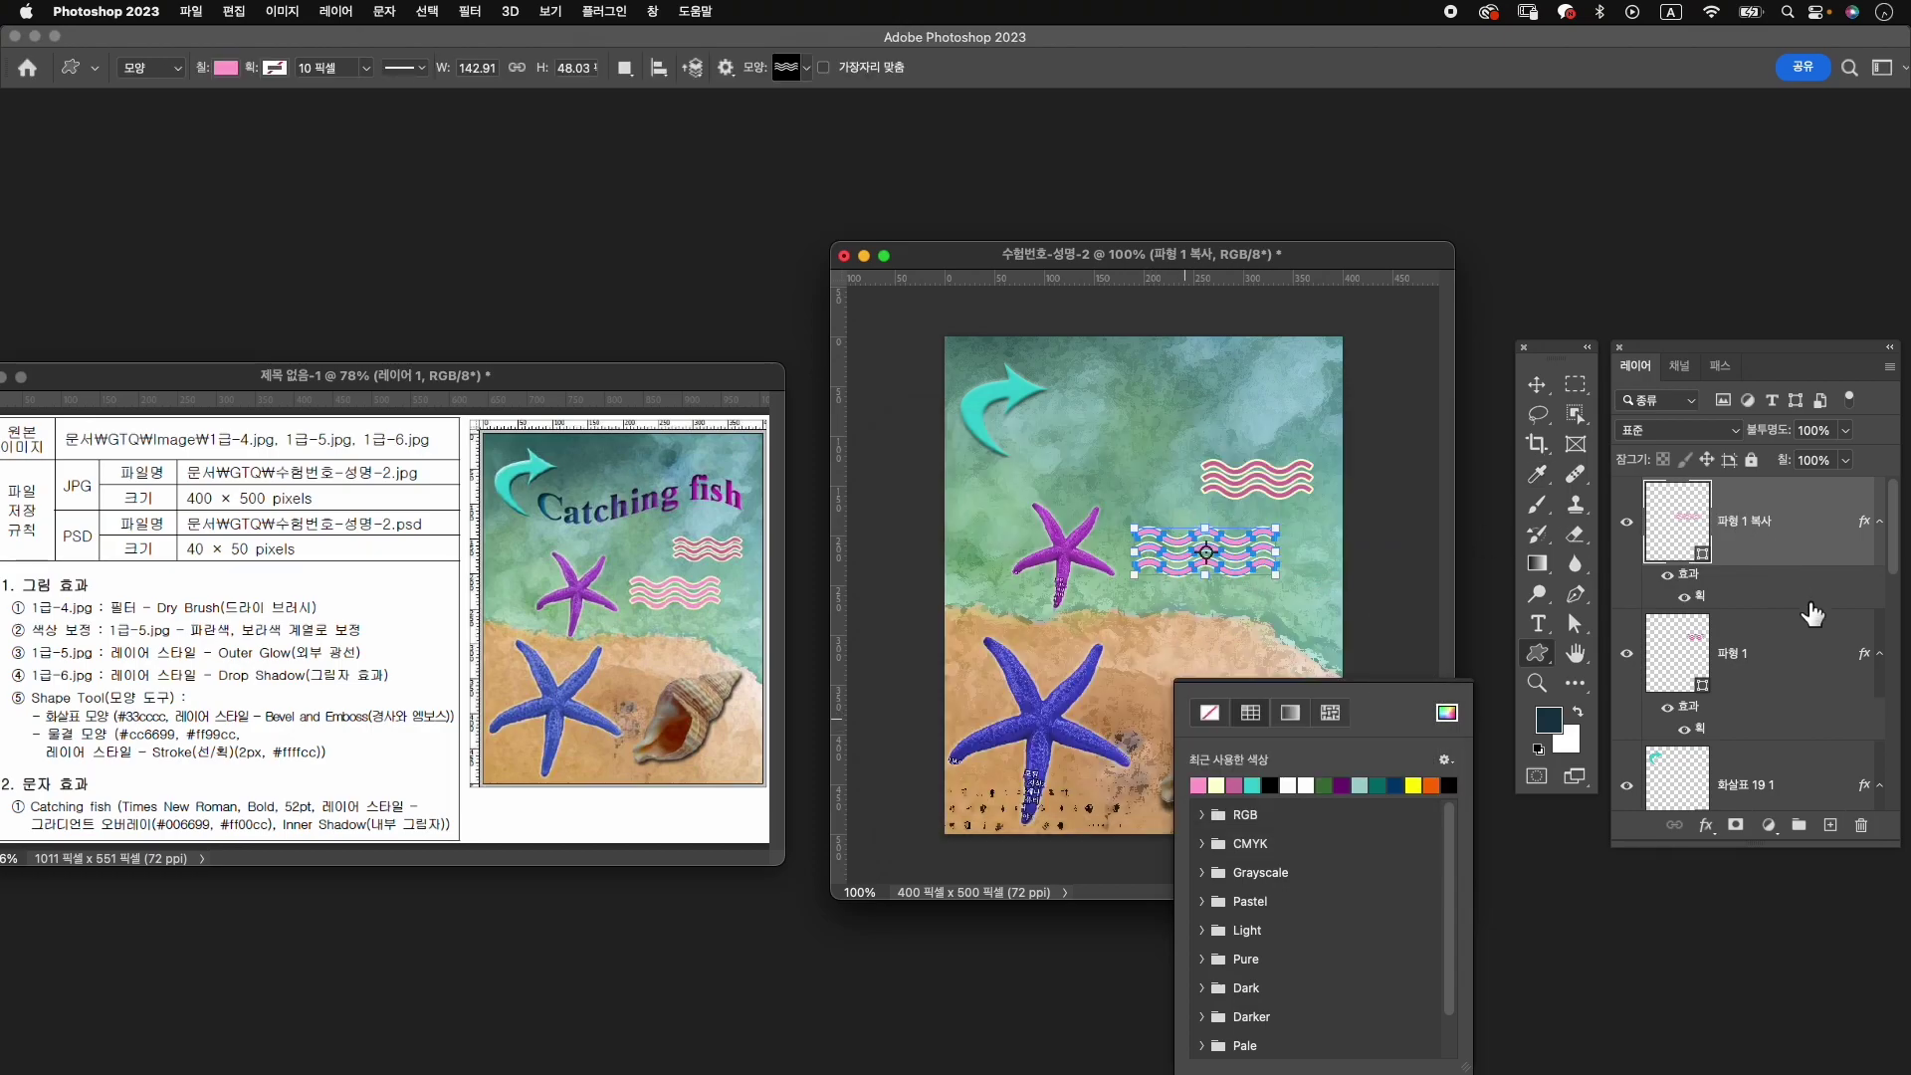
Shrink the upper wave layer 파형 1 to about 91%.
{"action": "left_click", "coordinate": [1817, 660]}
{"action": "key", "text": "ctrl+t"}
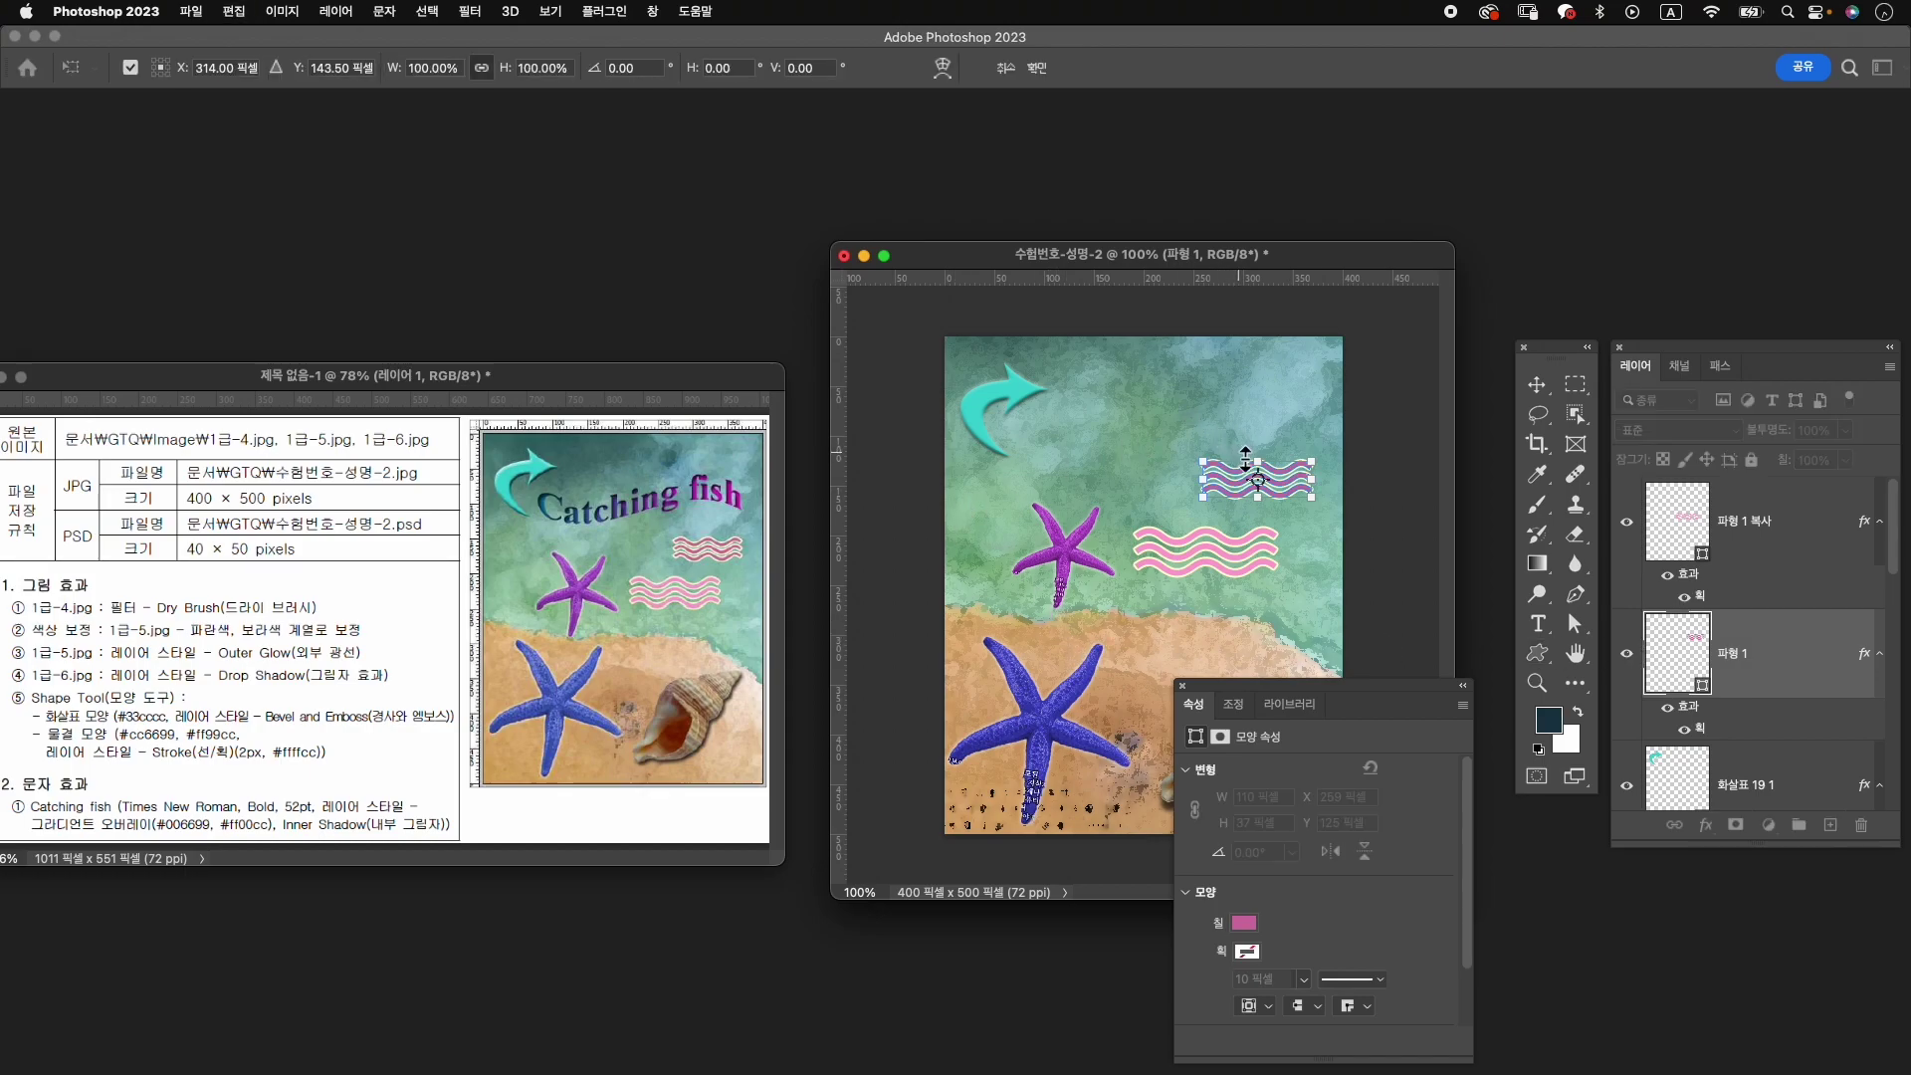
{"action": "left_click_drag", "start_coordinate": [1201, 460], "coordinate": [1215, 463]}
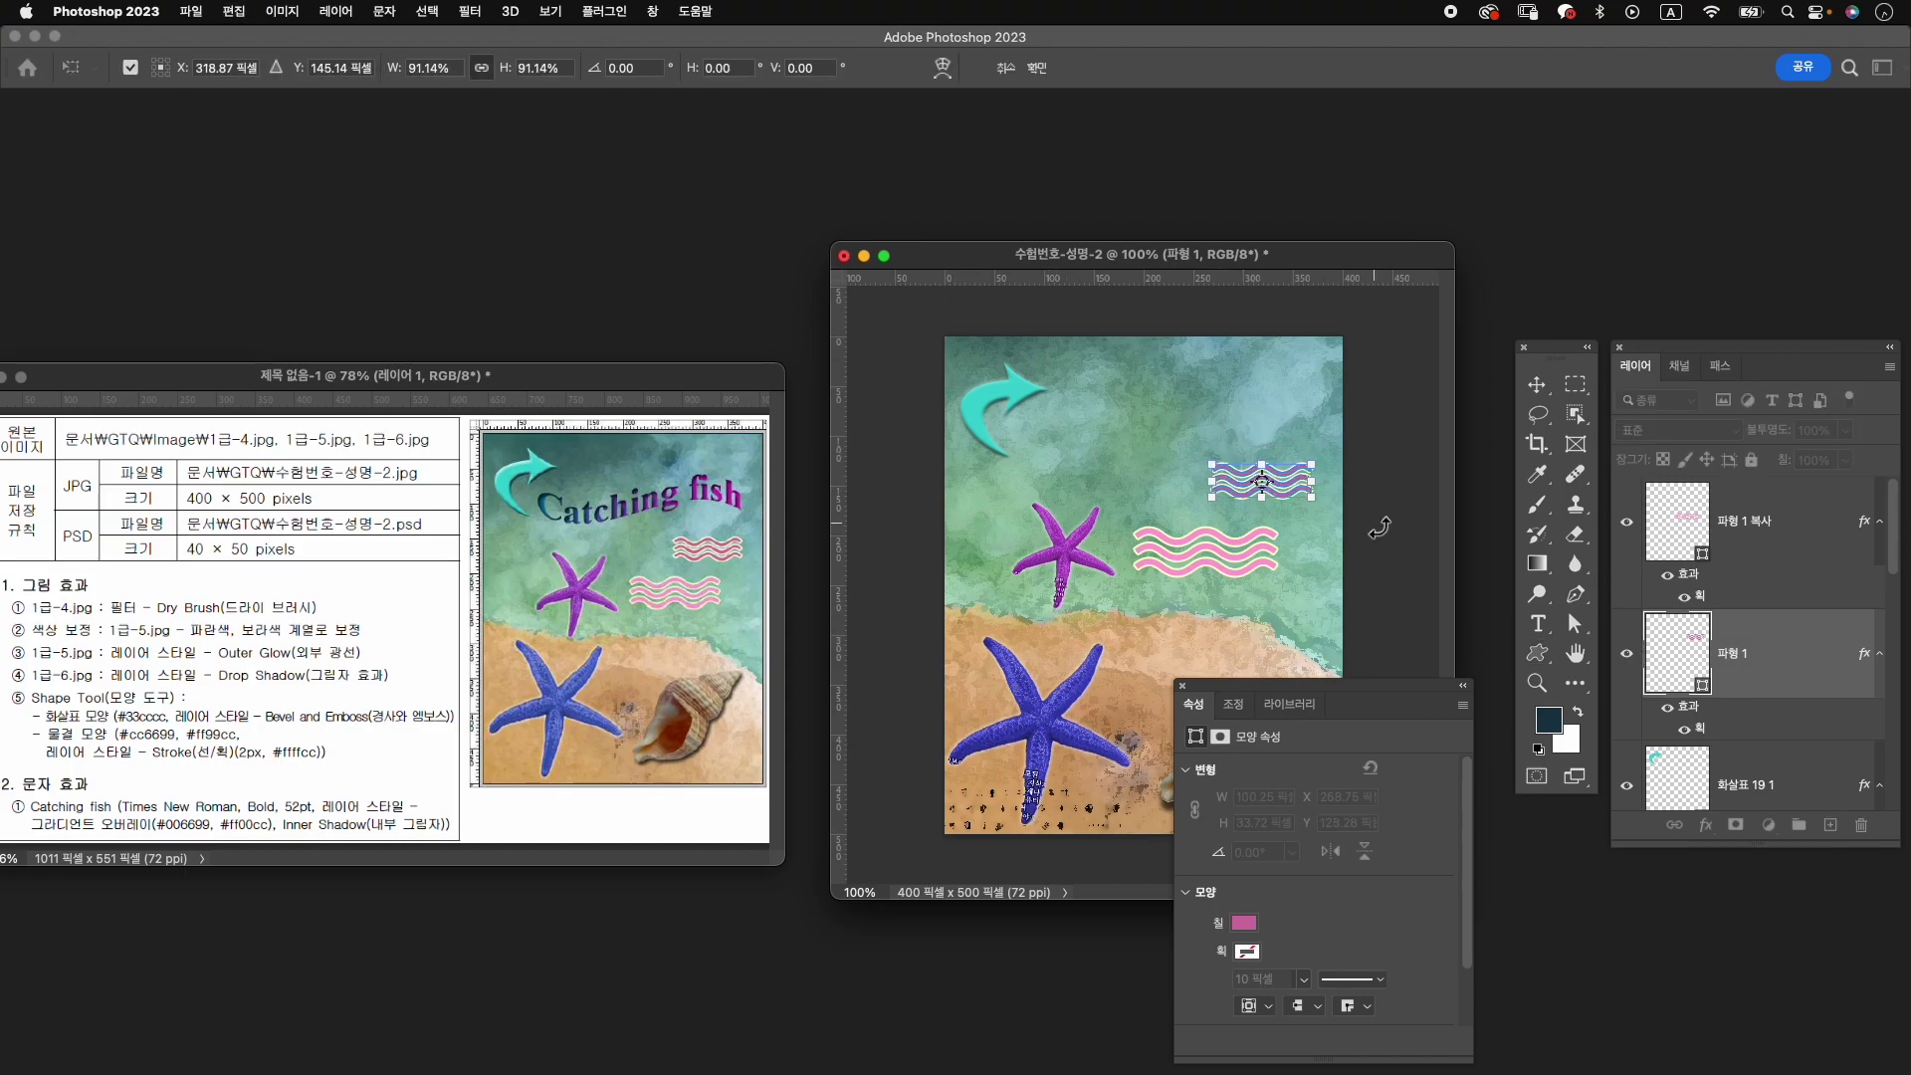
{"action": "key", "text": "Return"}
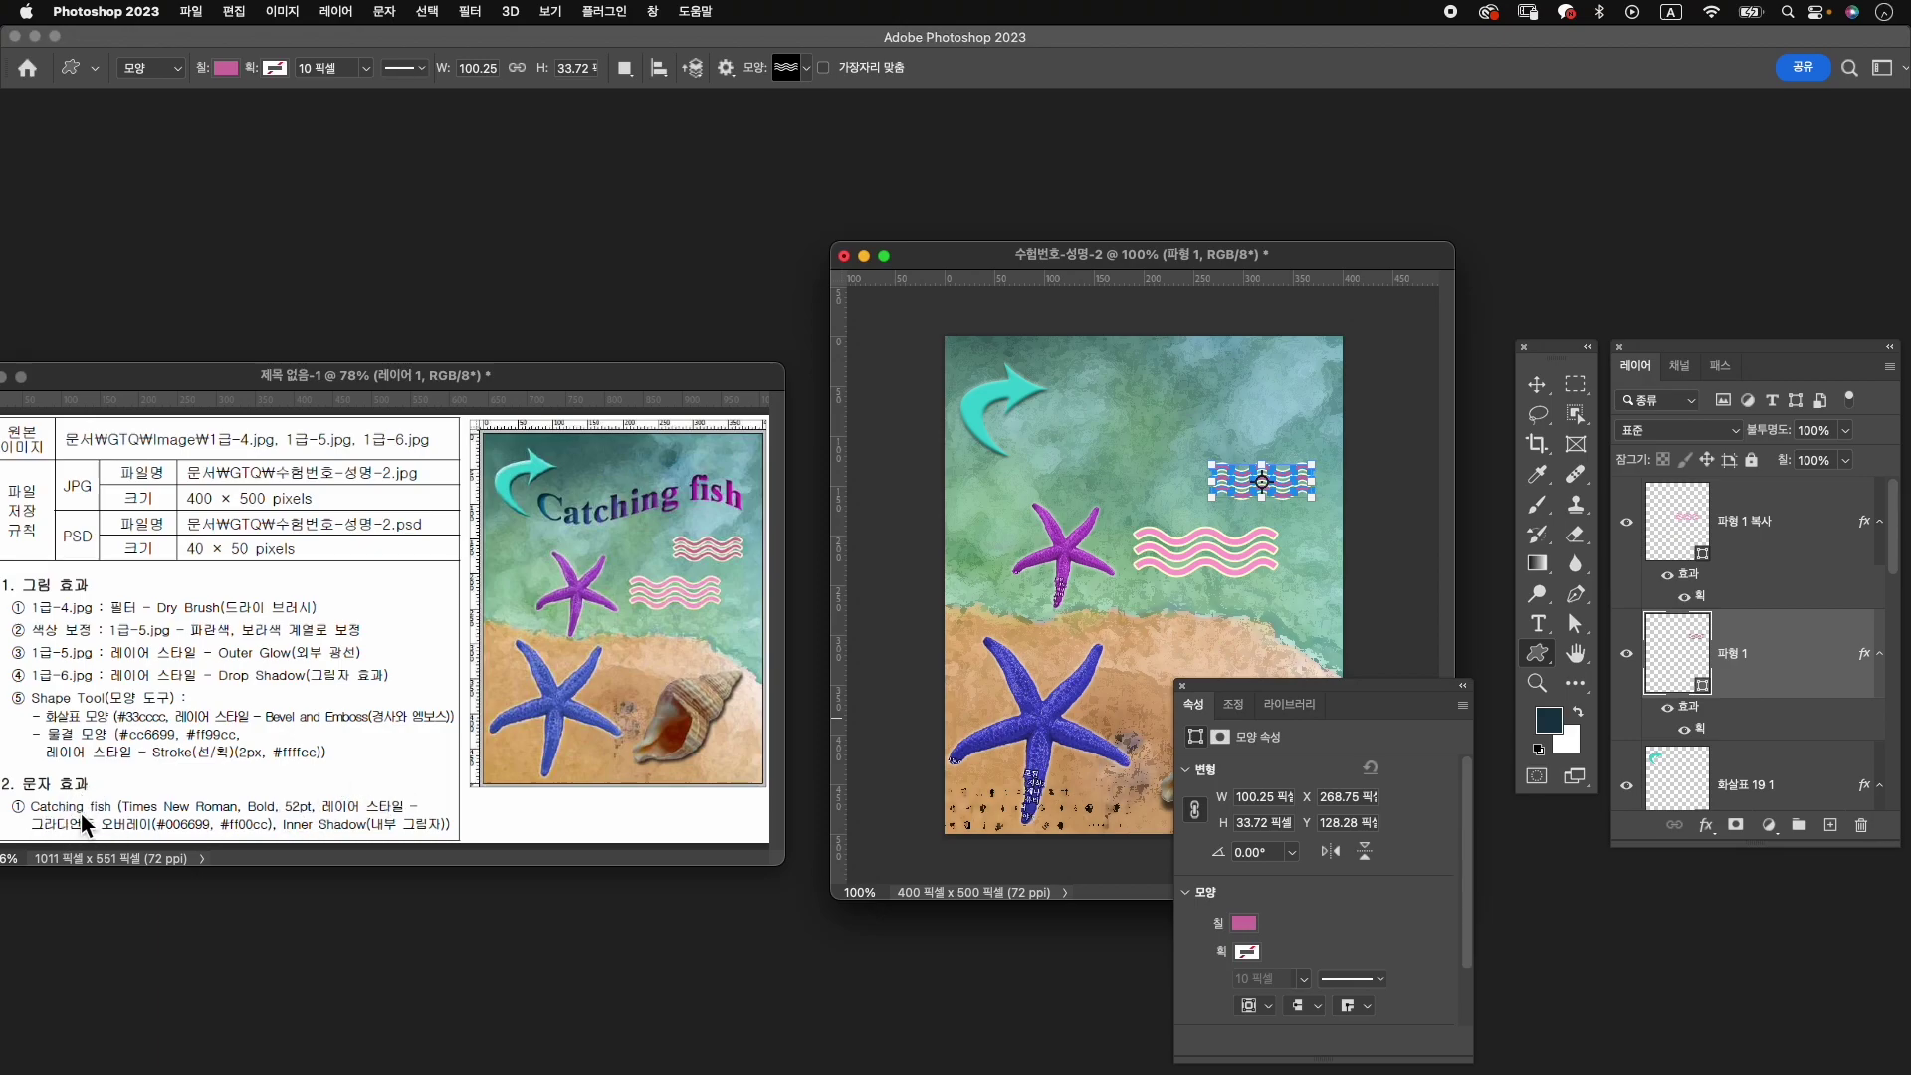
{"action": "left_click", "coordinate": [1797, 528]}
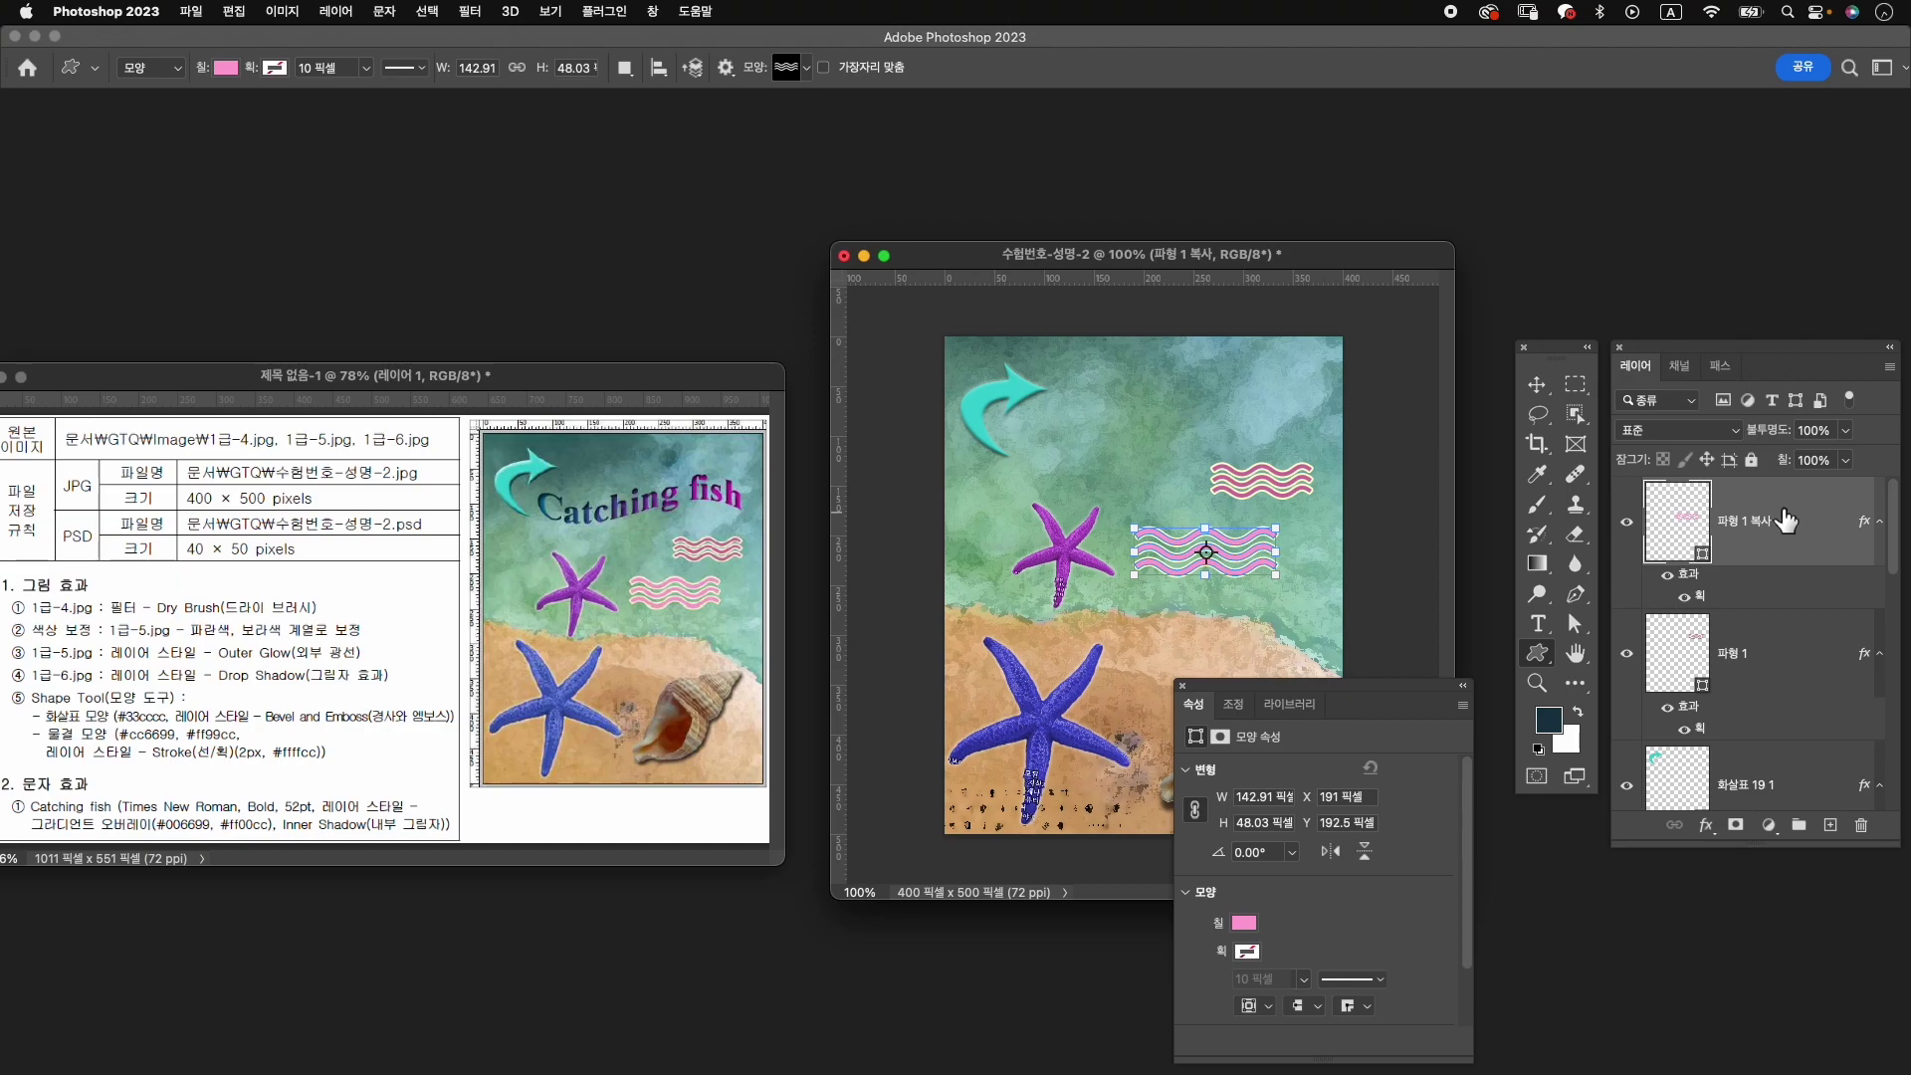
Set the Type tool to Times New Roman Bold at 52 pt.
{"action": "left_click", "coordinate": [1538, 625]}
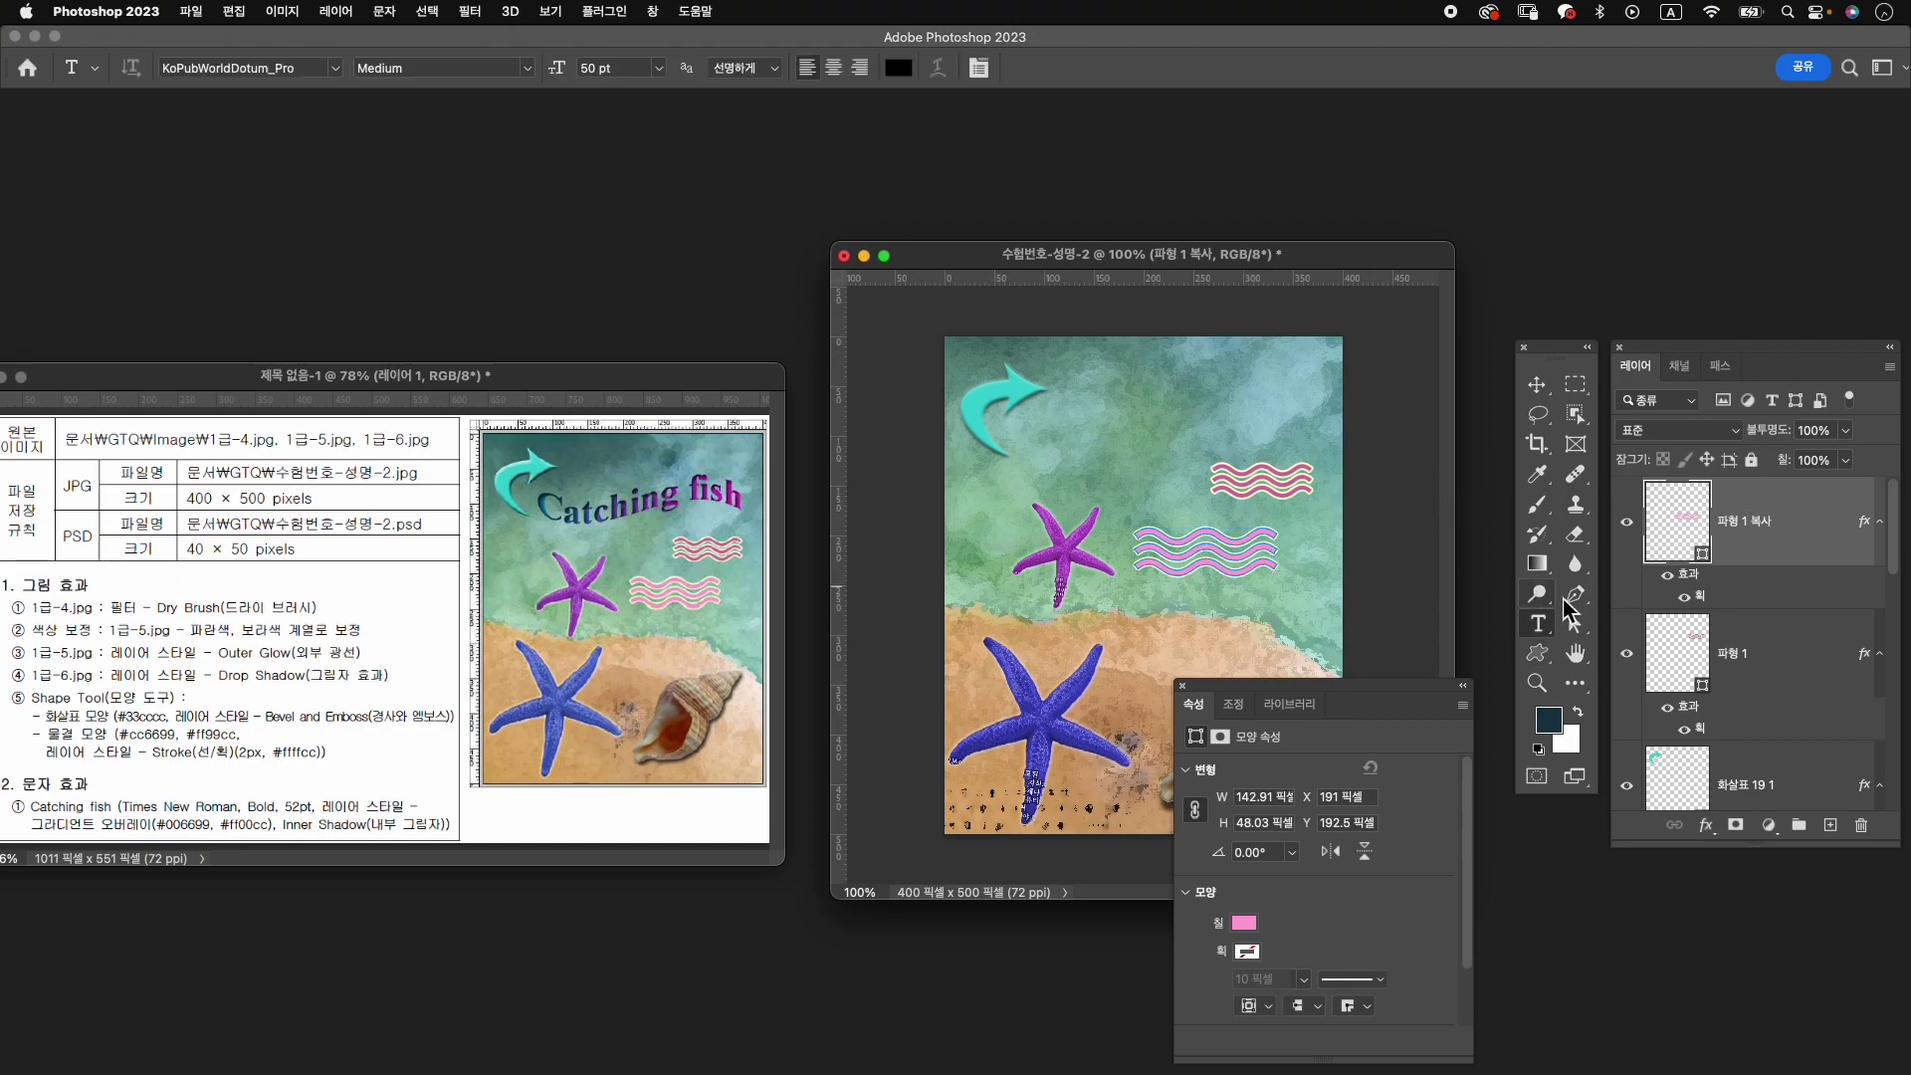
{"action": "right_click", "coordinate": [1538, 624]}
{"action": "left_click", "coordinate": [1613, 628]}
{"action": "left_click", "coordinate": [1183, 686]}
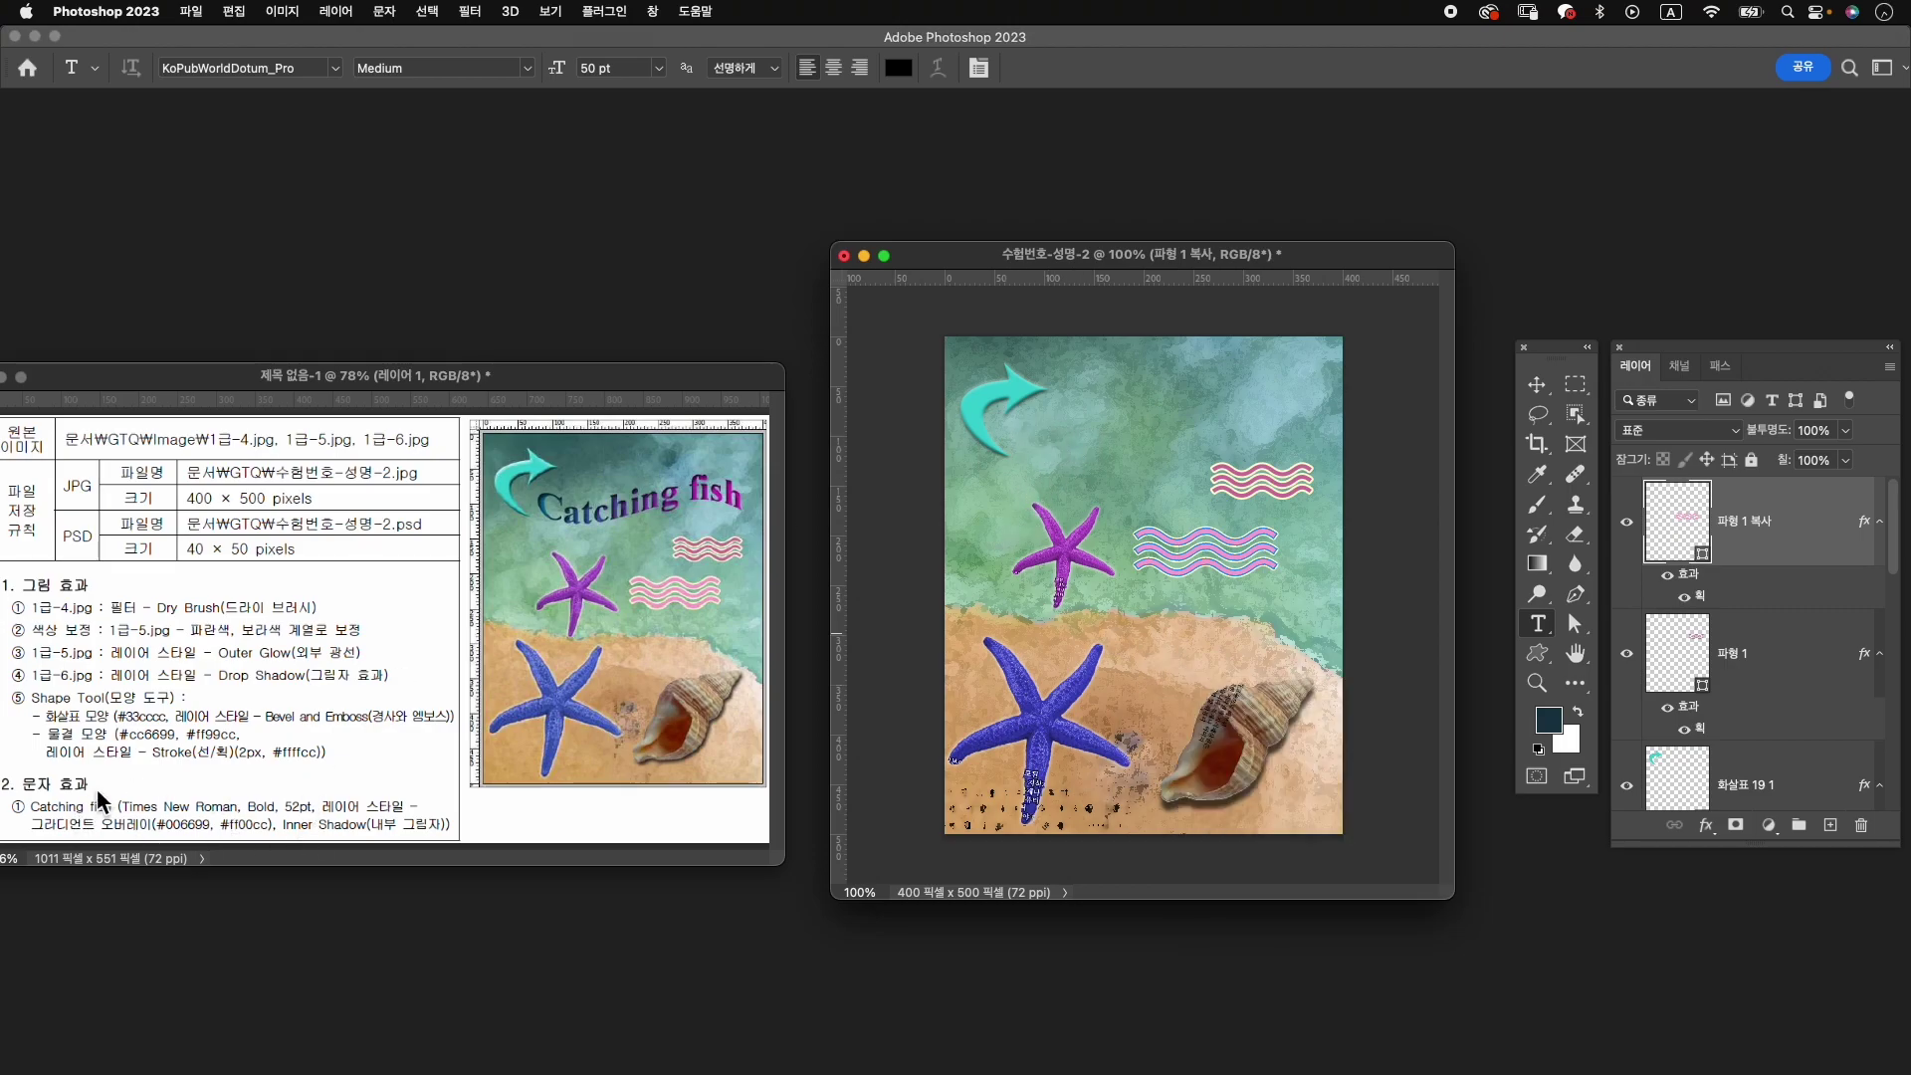
{"action": "left_click", "coordinate": [236, 66]}
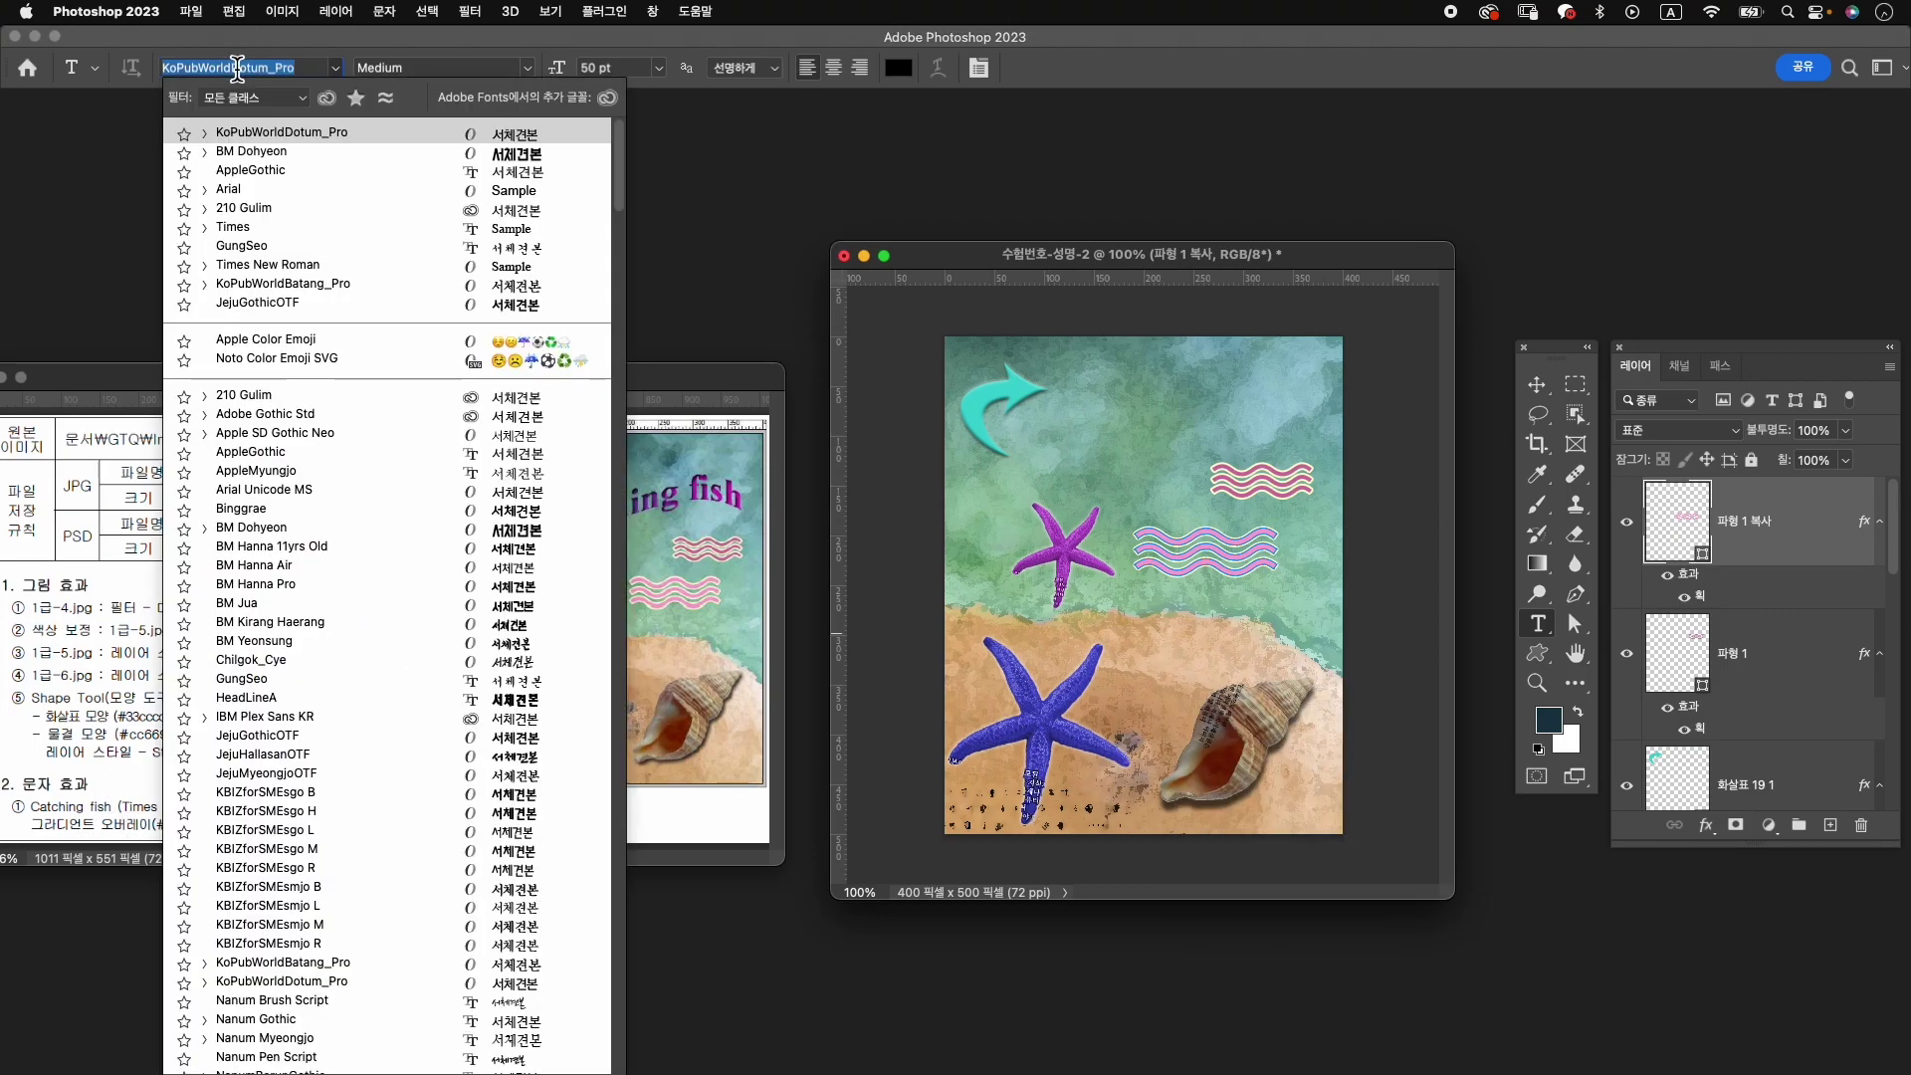
{"action": "type", "text": "times"}
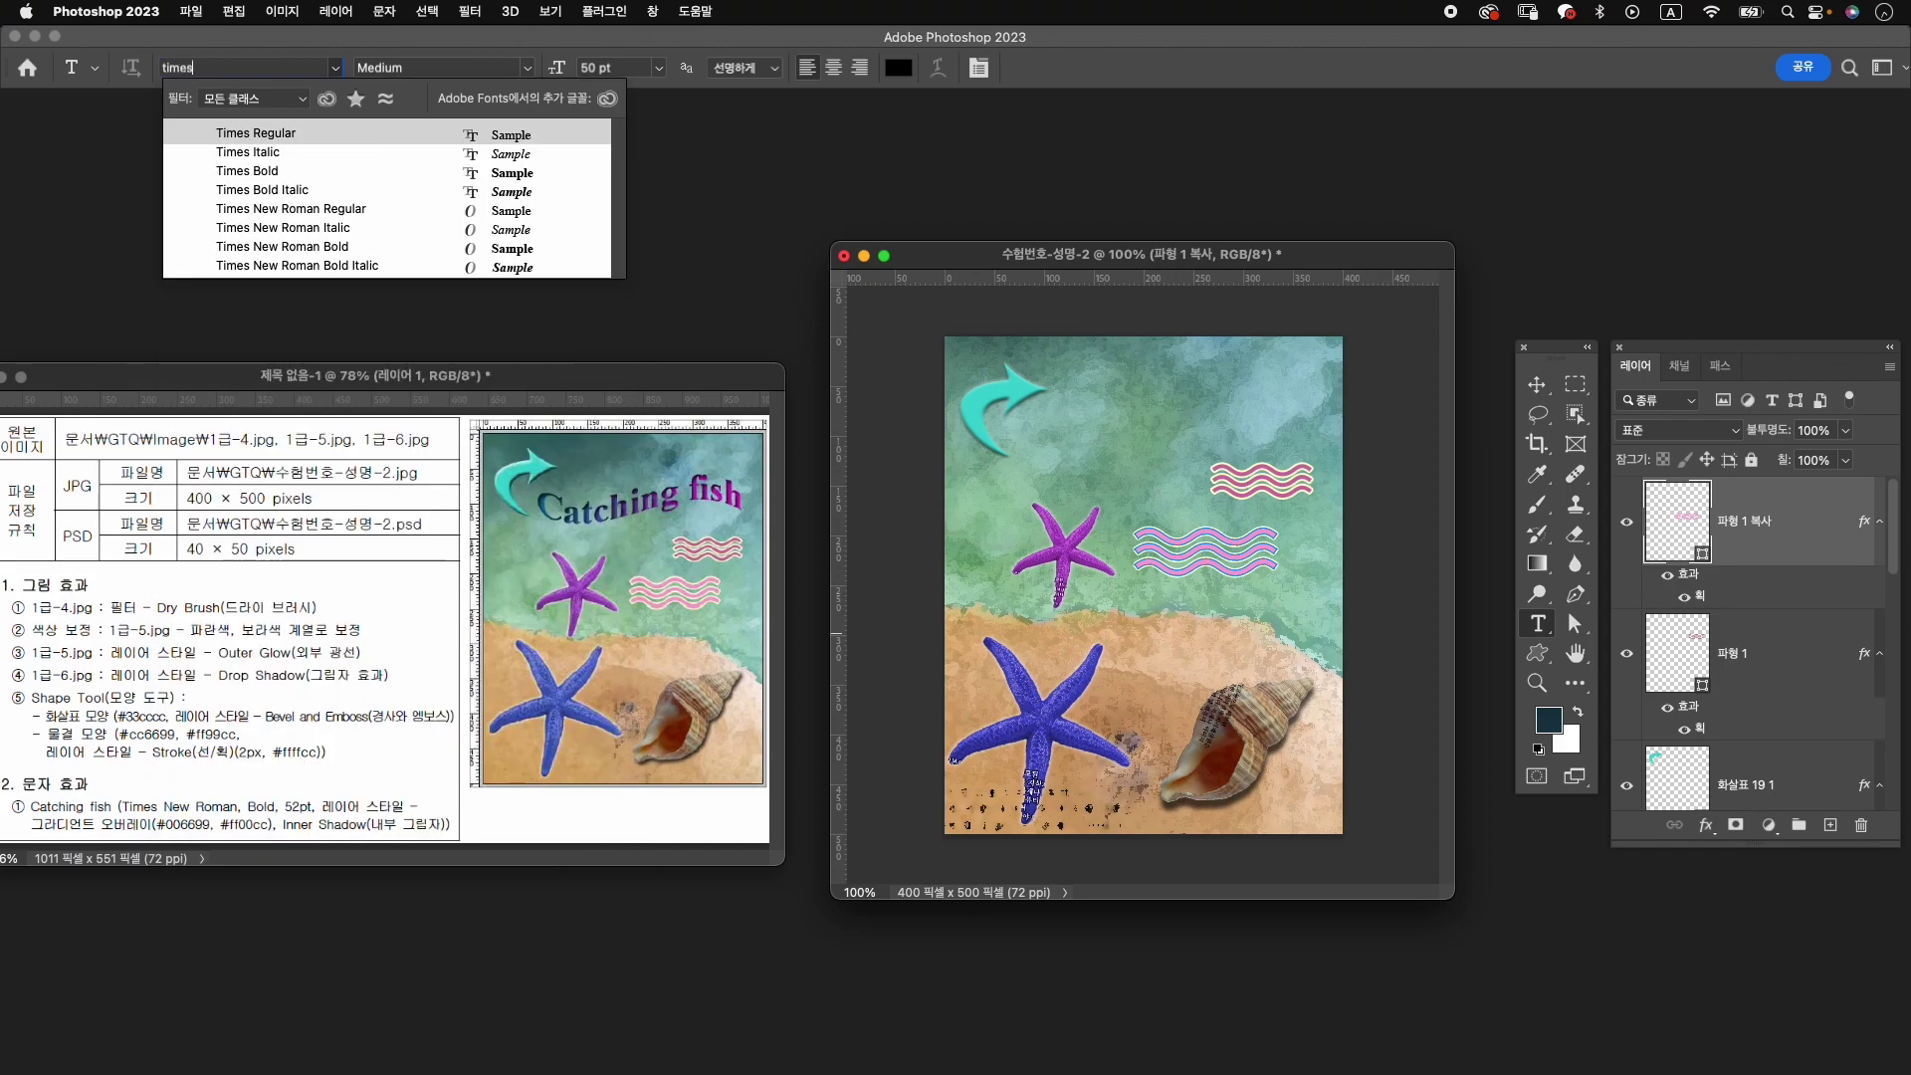
{"action": "left_click", "coordinate": [433, 247]}
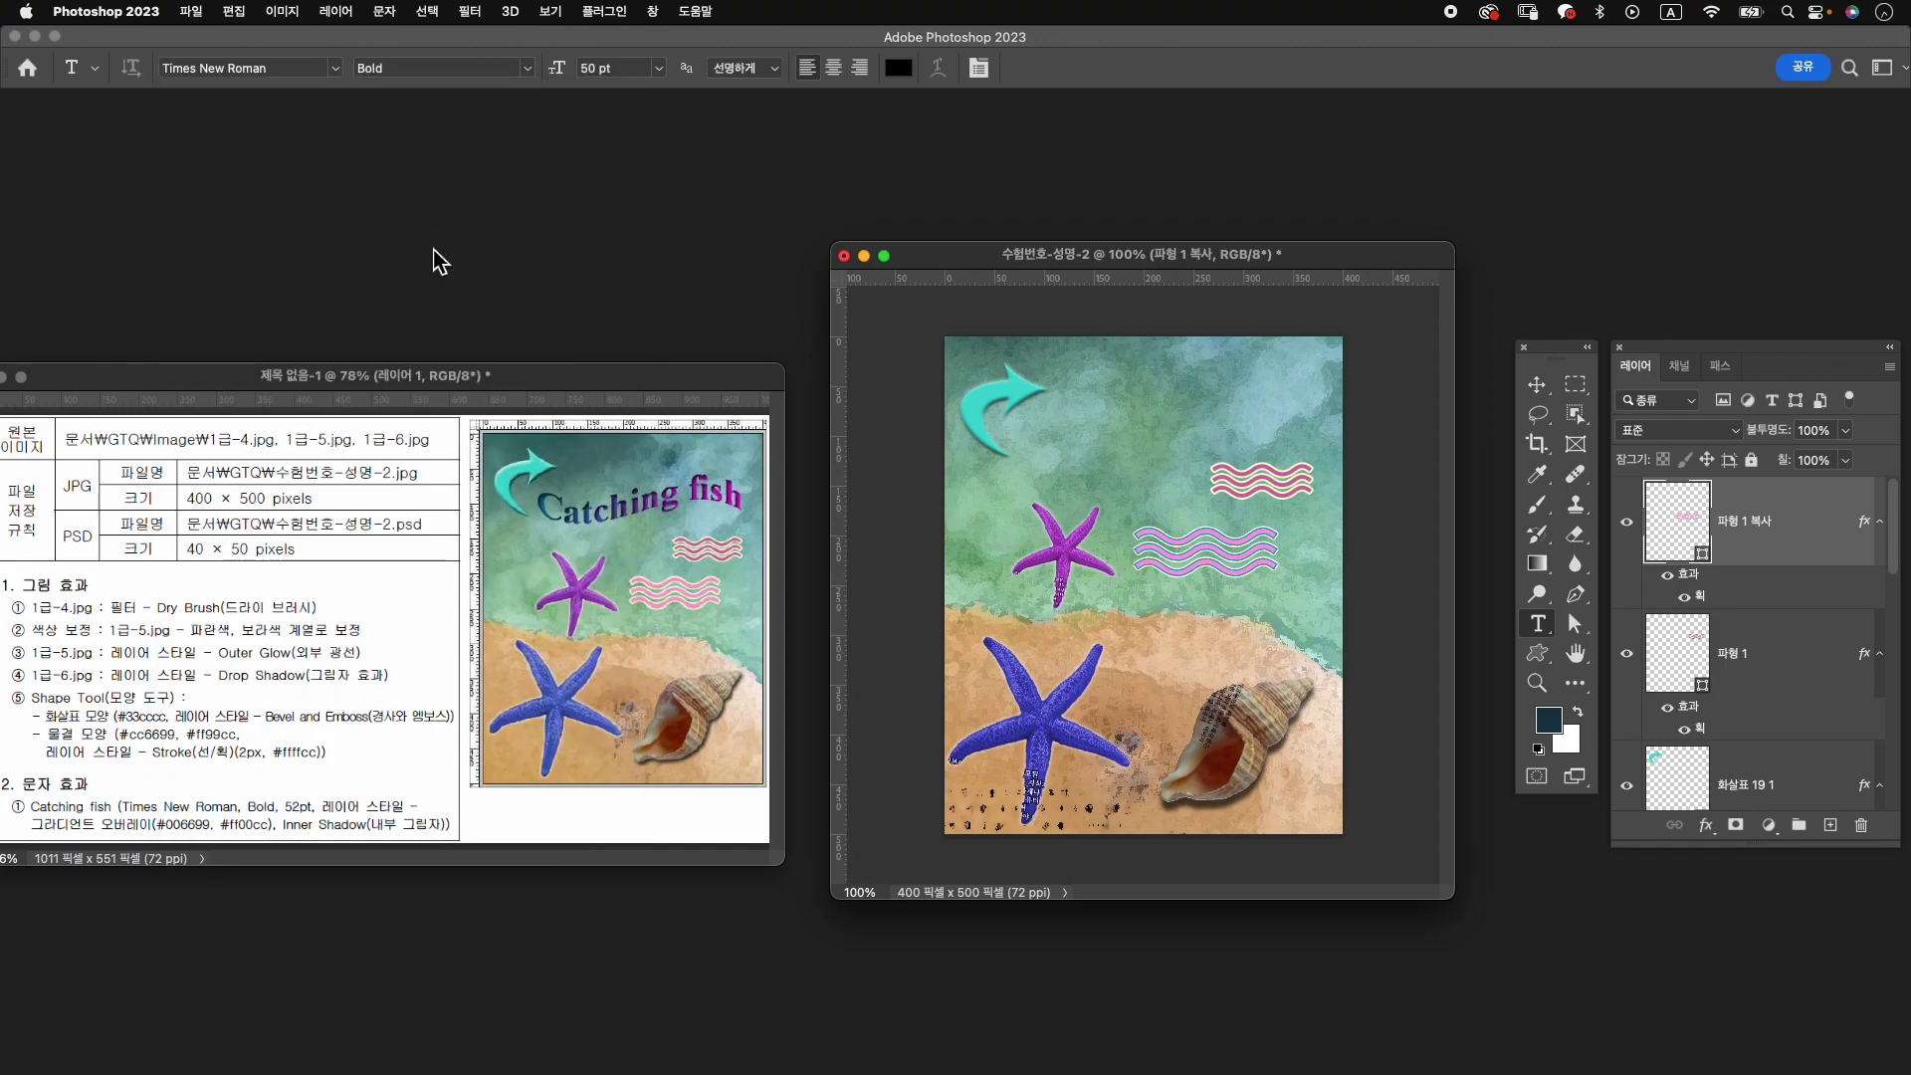
{"action": "left_click", "coordinate": [597, 68]}
{"action": "type", "text": "52"}
{"action": "key", "text": "Return"}
Type the title 'Catching fish' beside the arrow, adjust its letter spacing, and commit it.
{"action": "left_click", "coordinate": [1036, 433]}
{"action": "type", "text": "Cat"}
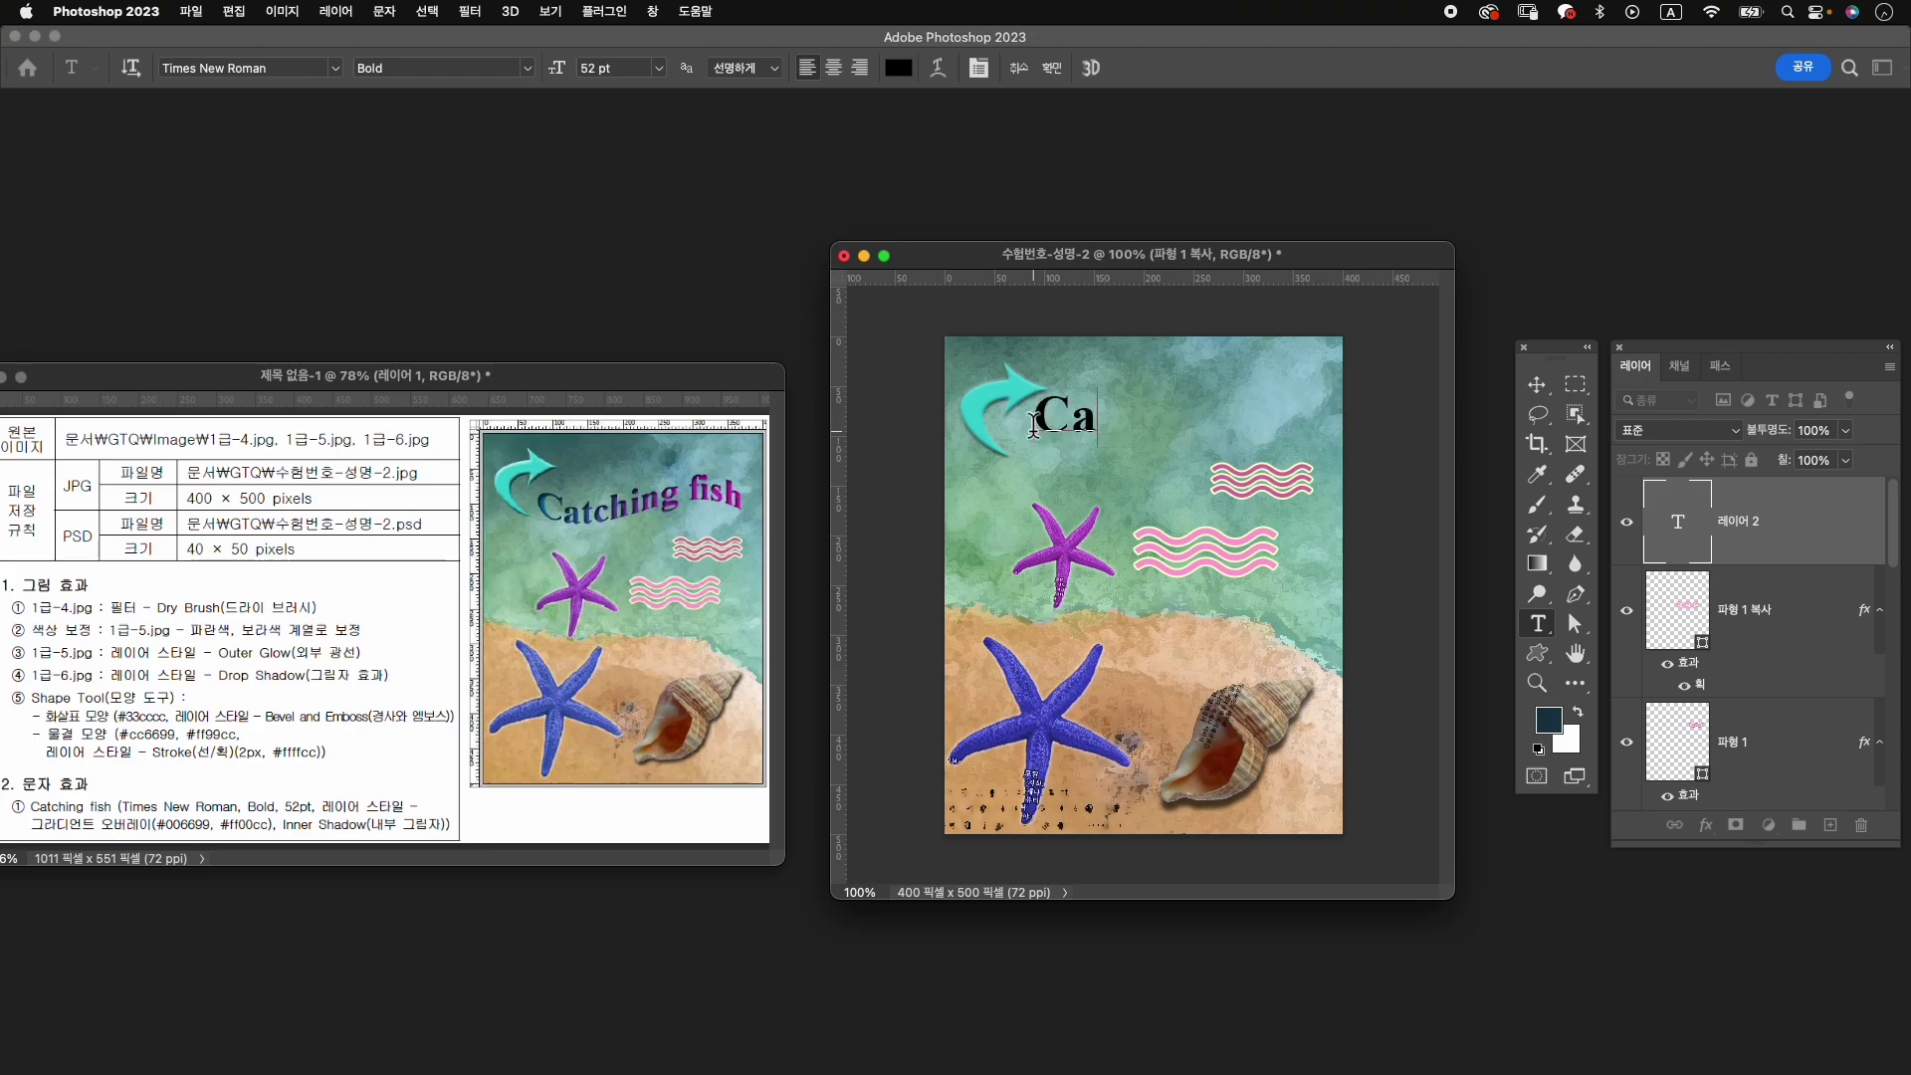
{"action": "type", "text": "ching"}
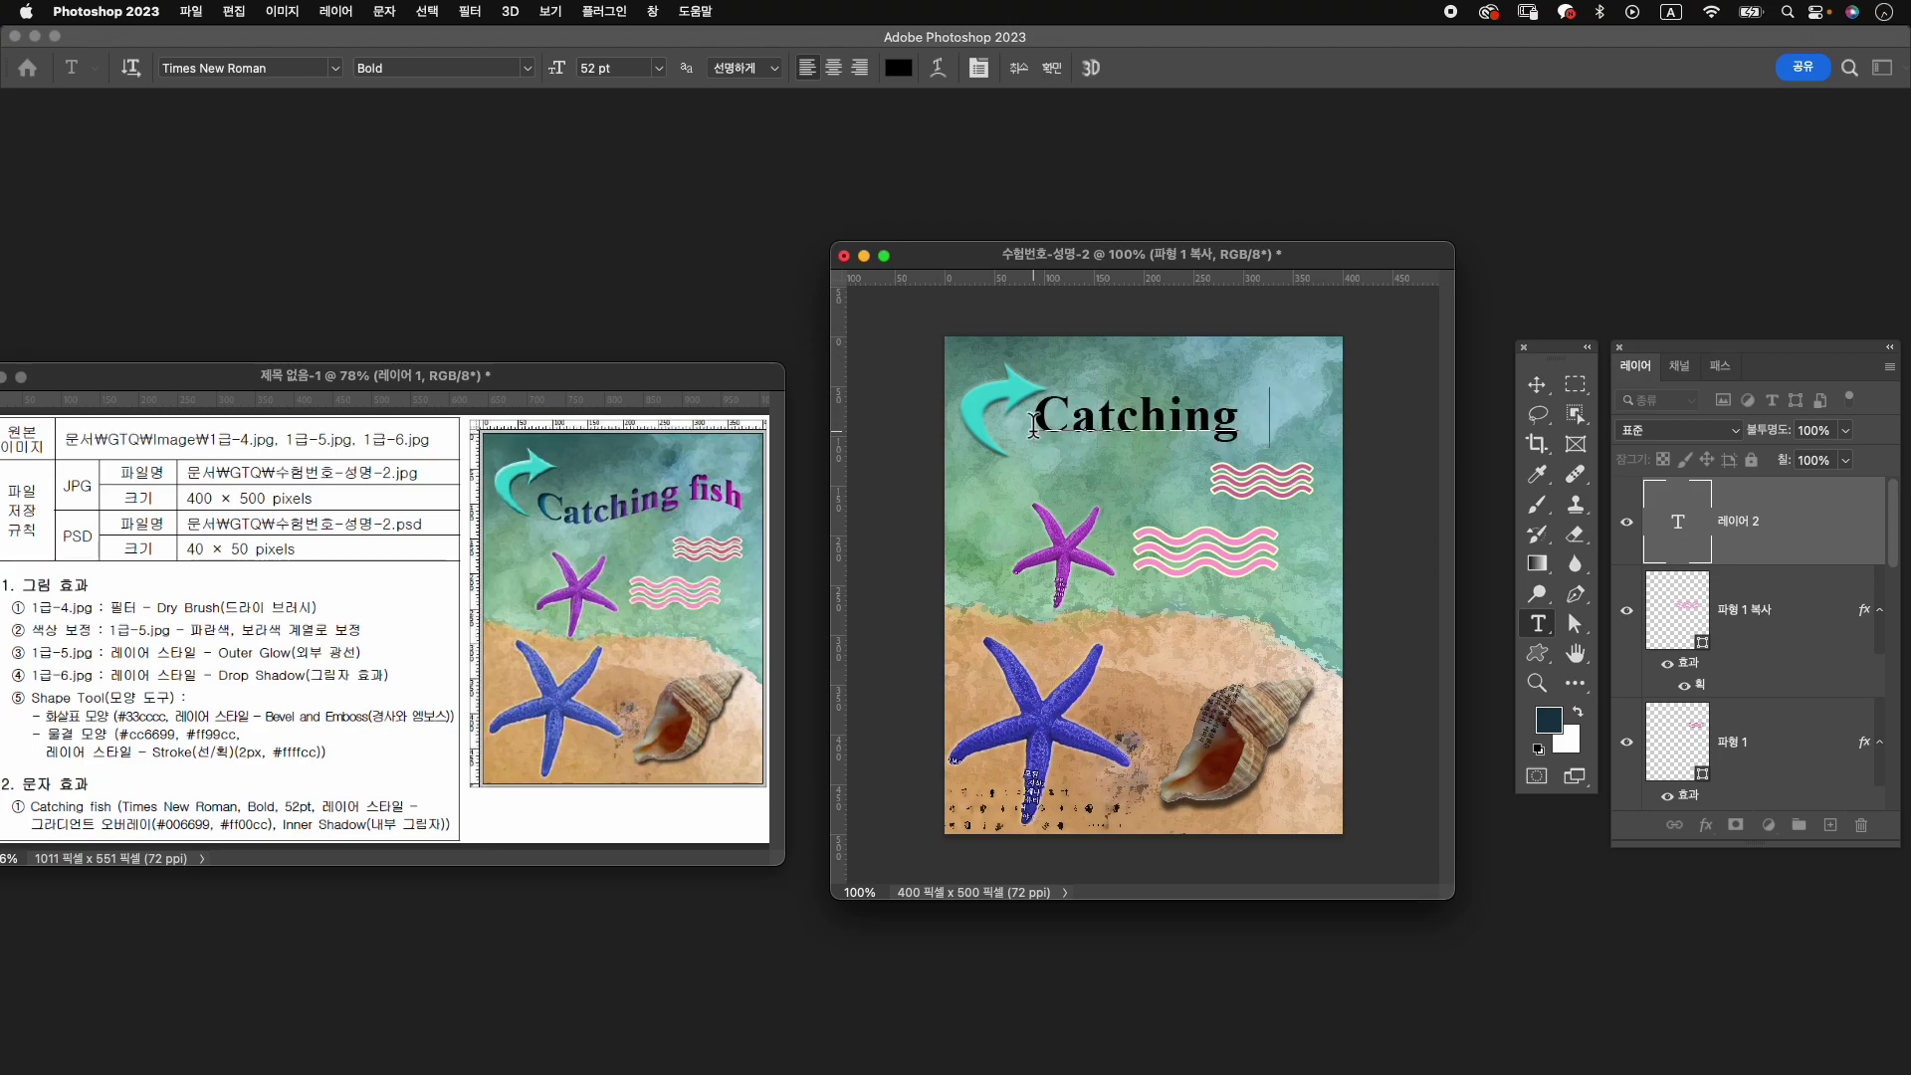
{"action": "type", "text": " fish"}
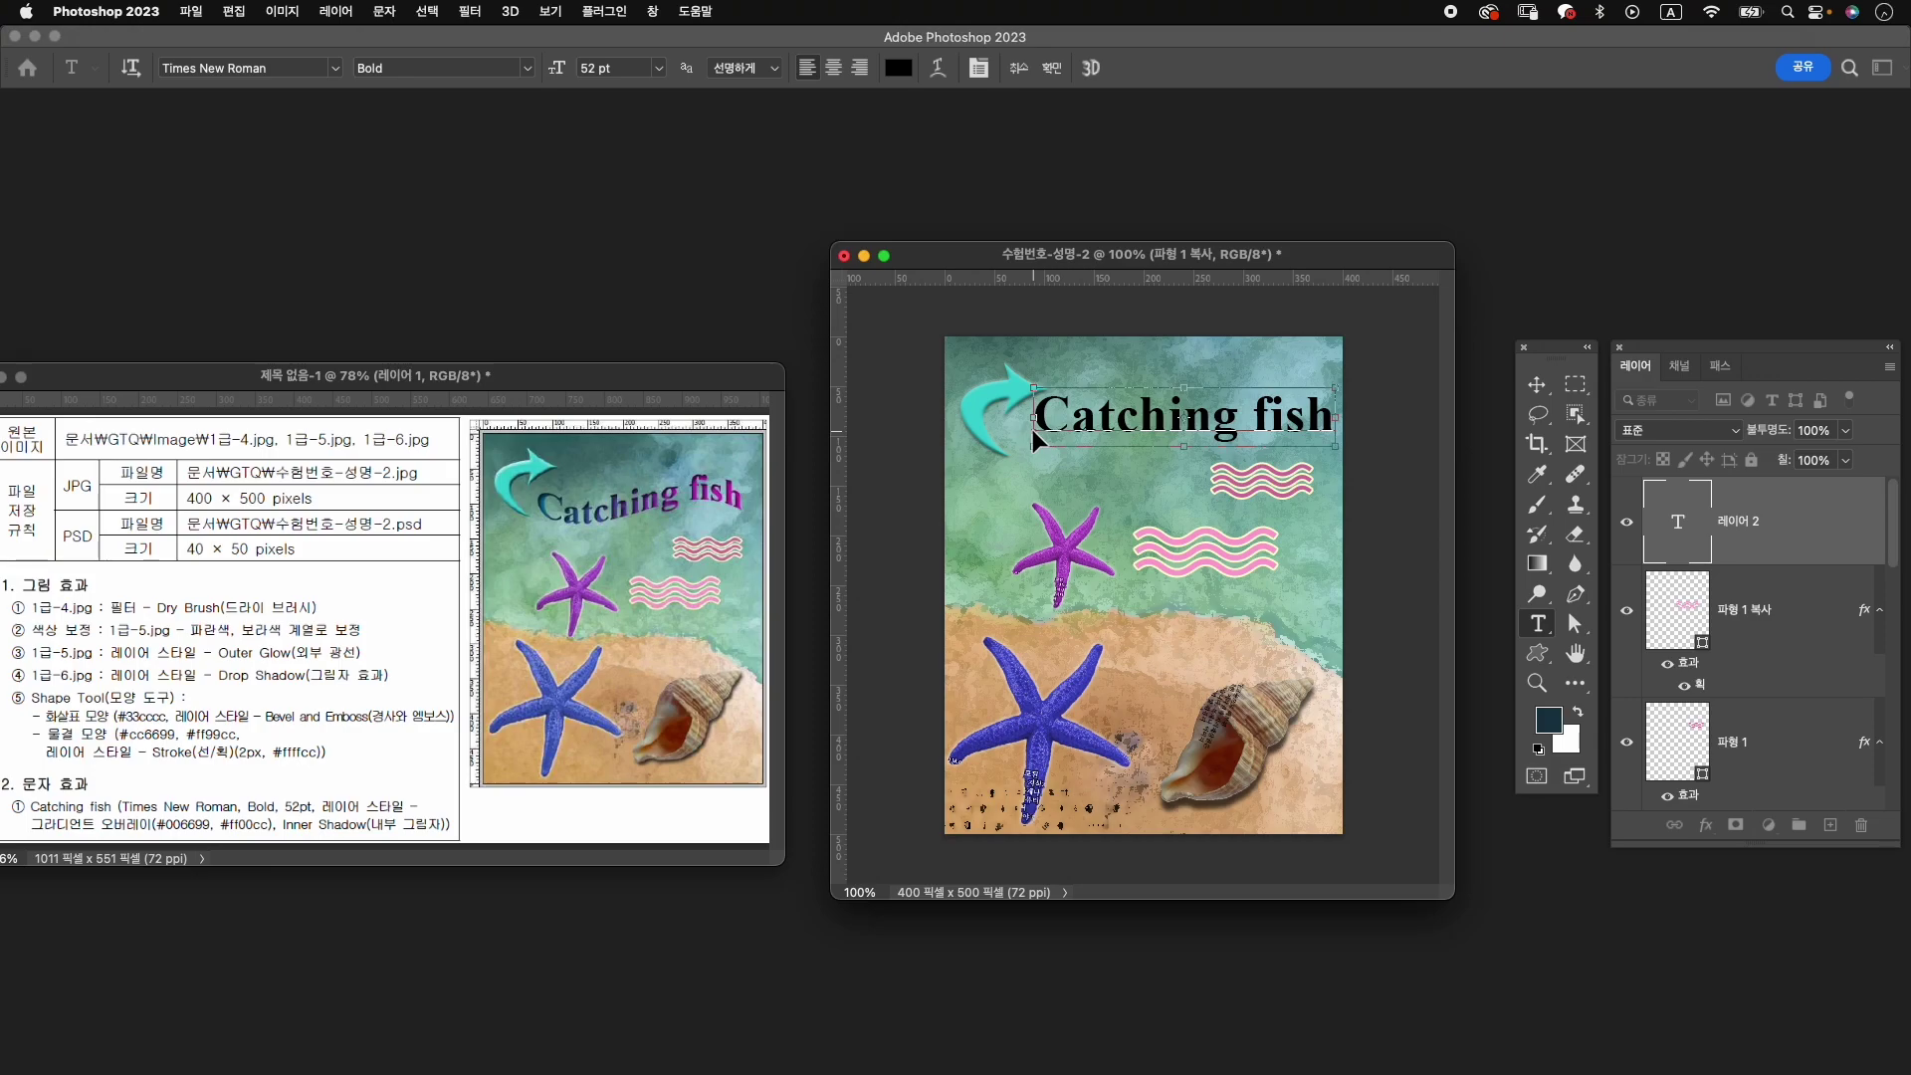
{"action": "key", "text": "ctrl+a"}
{"action": "key", "text": "ctrl+t"}
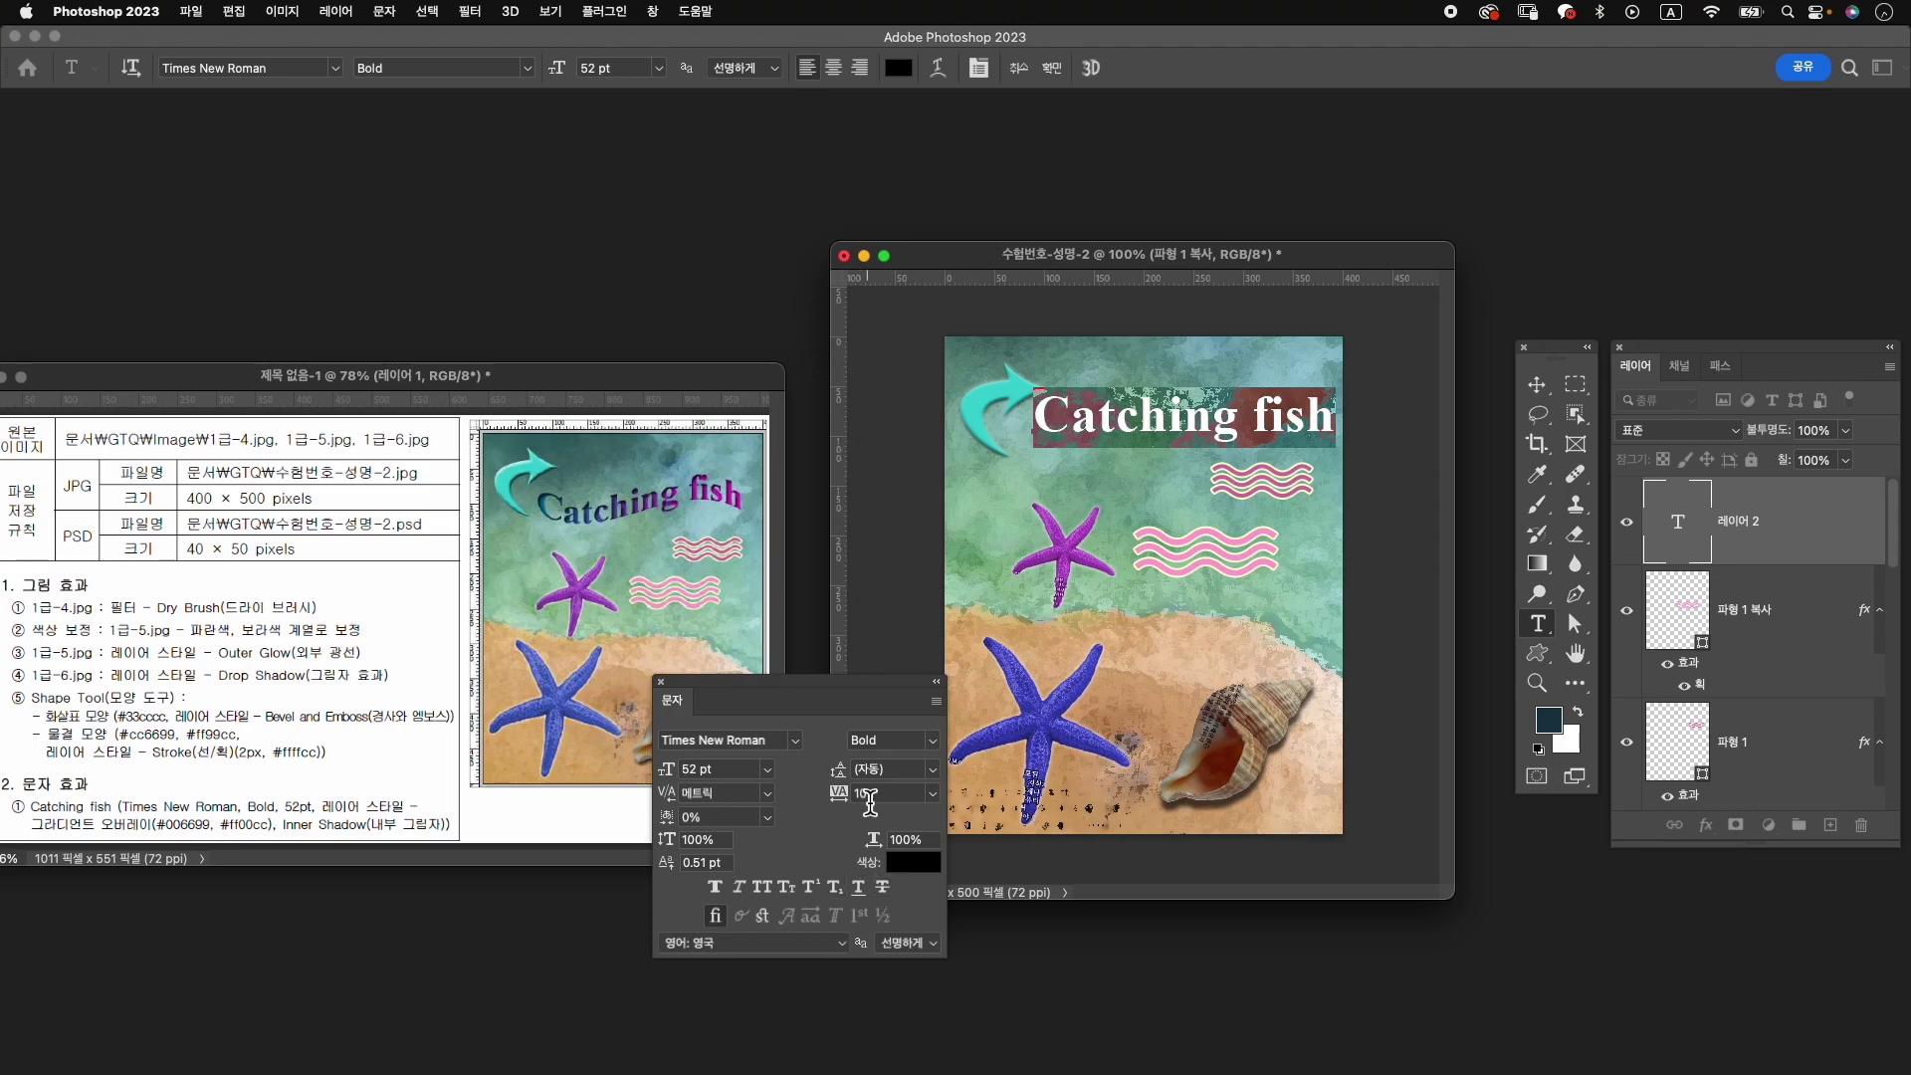
{"action": "left_click", "coordinate": [908, 798]}
{"action": "key", "text": "Return"}
{"action": "type", "text": "0"}
{"action": "key", "text": "Return"}
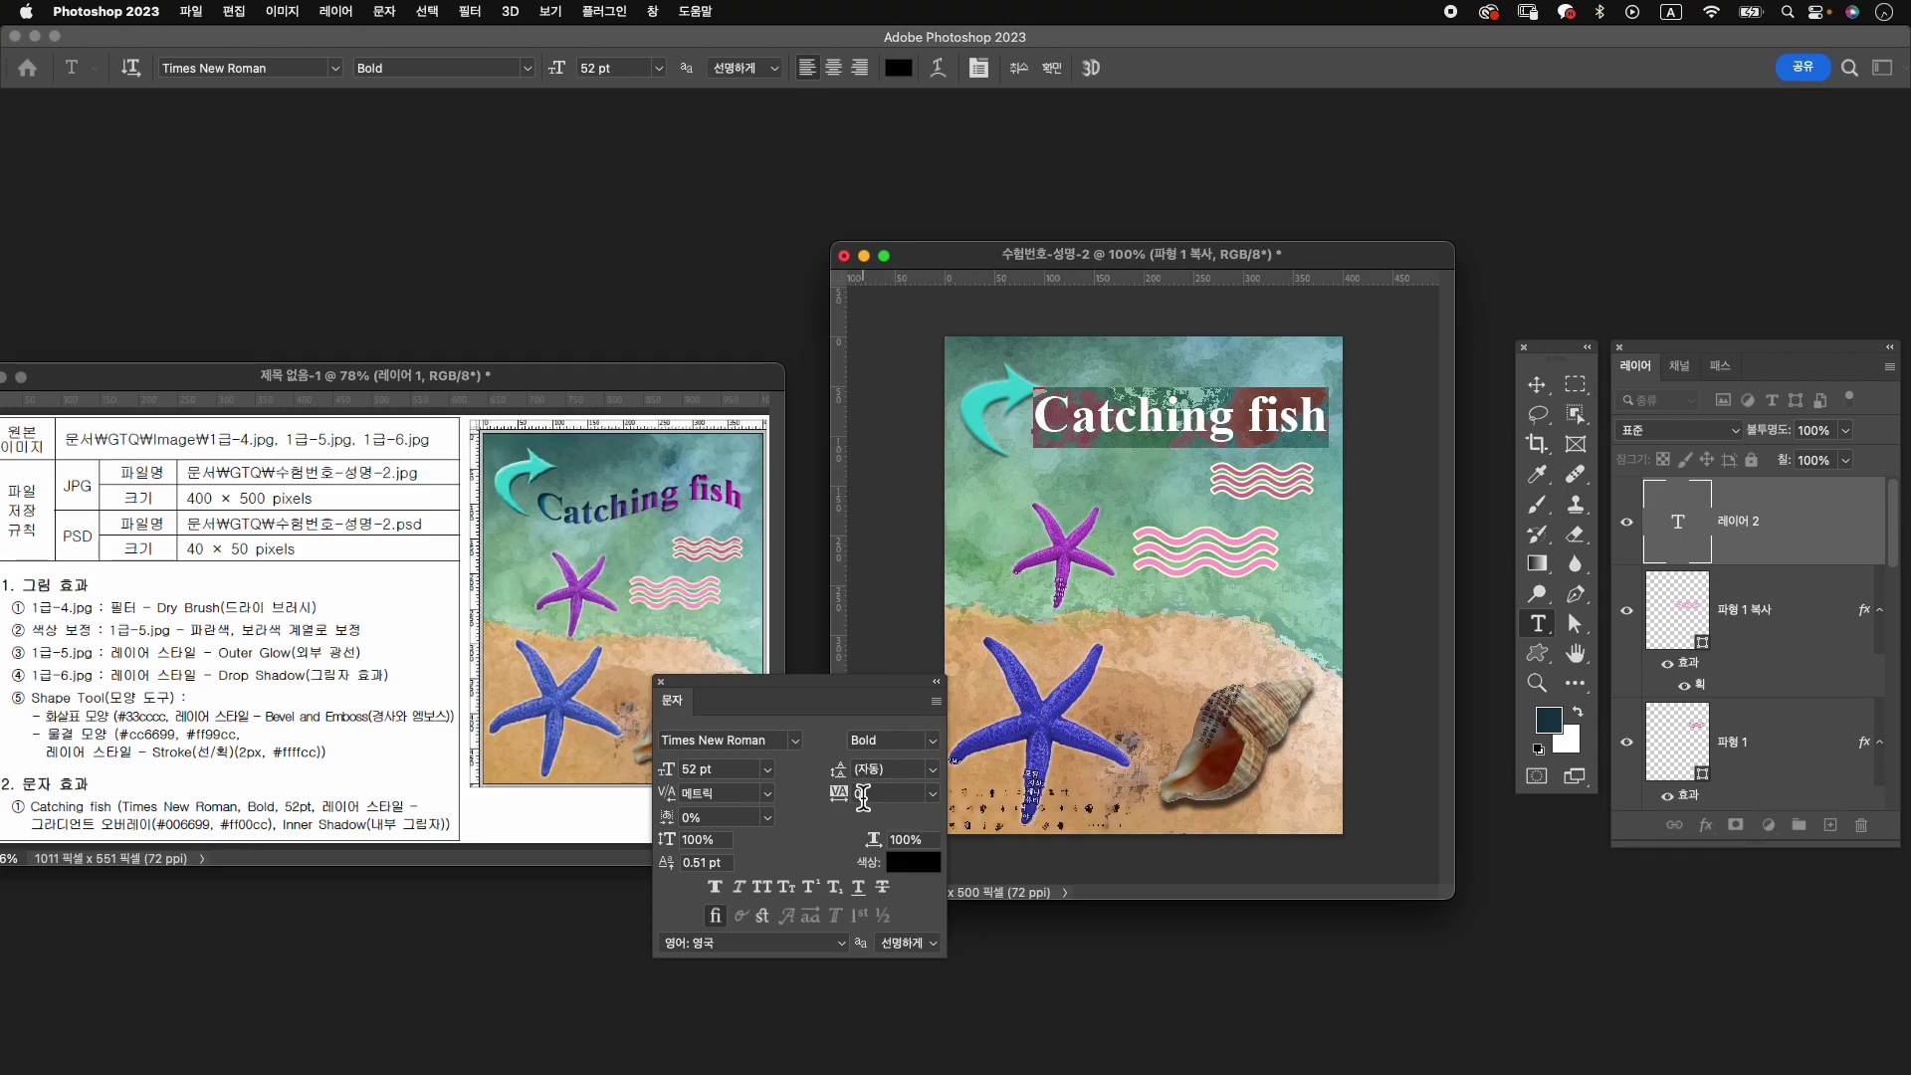
{"action": "left_click", "coordinate": [661, 682]}
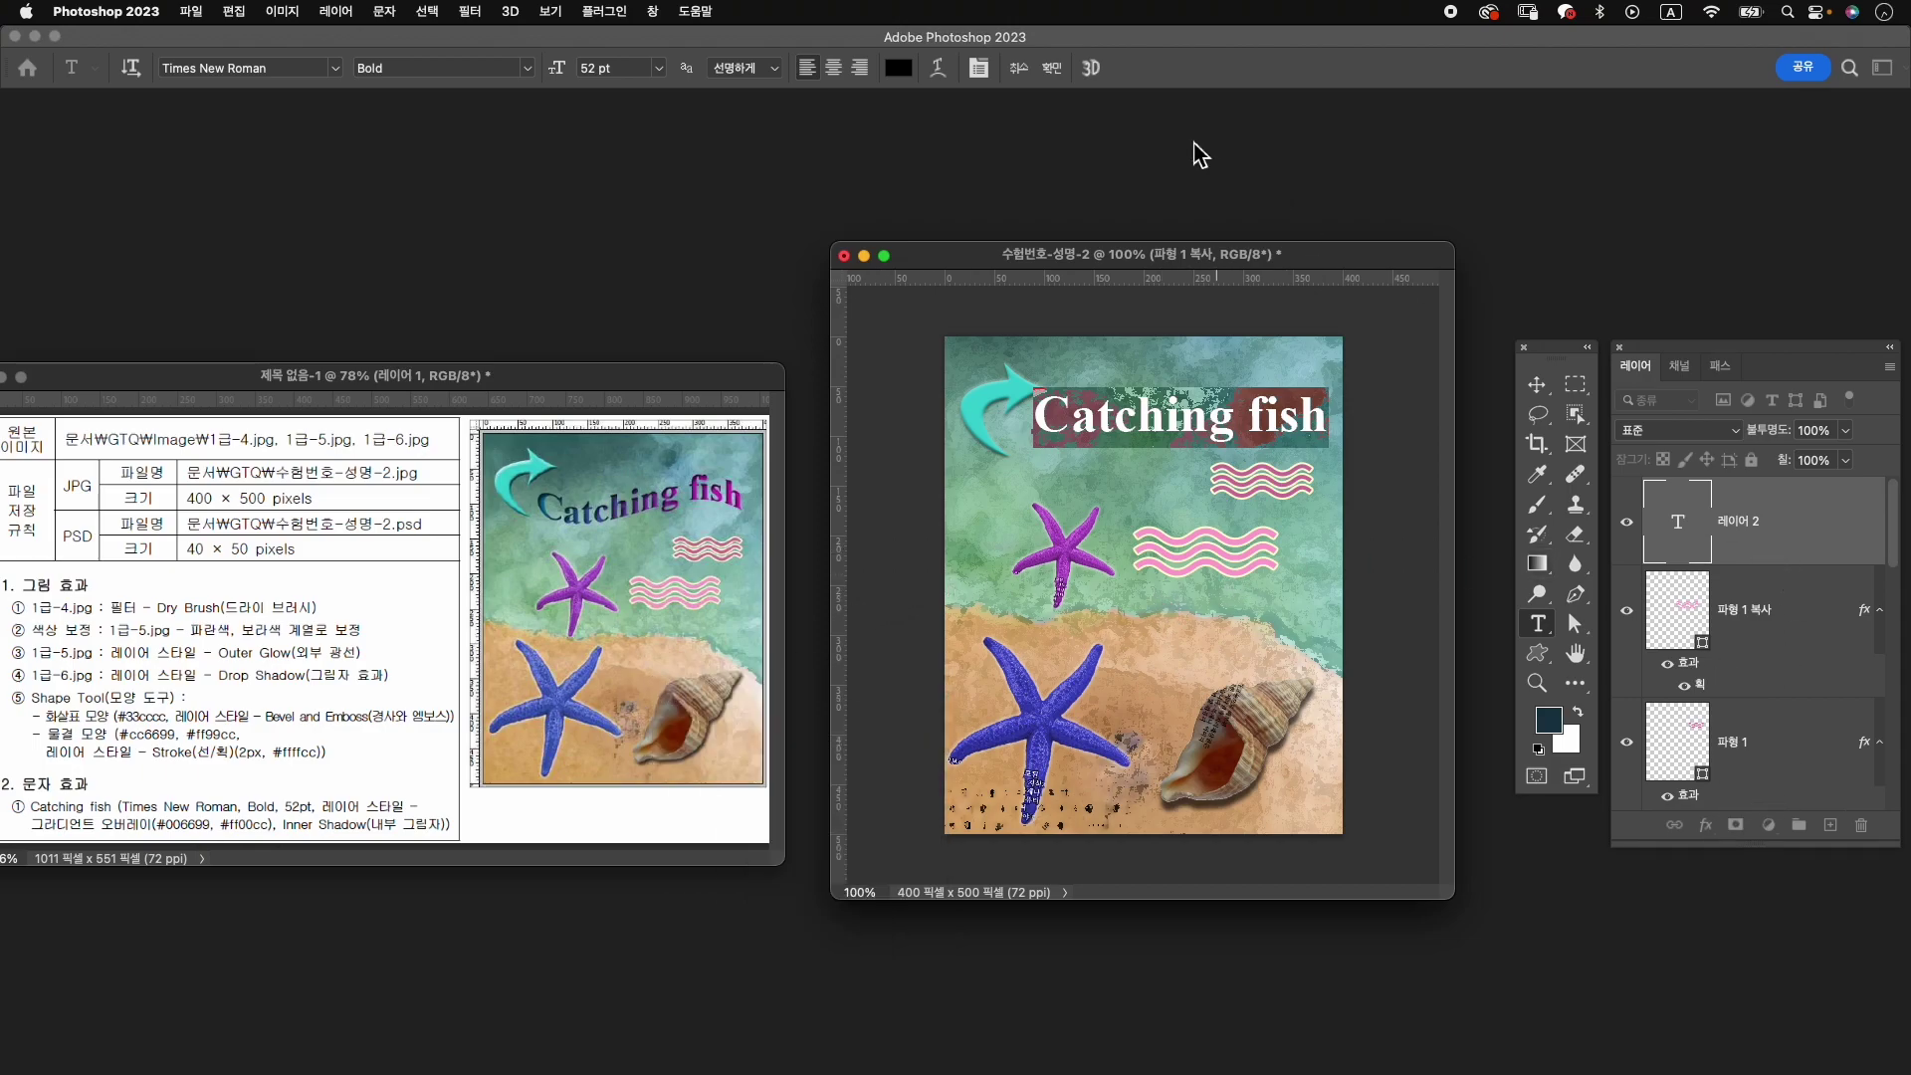
{"action": "left_click", "coordinate": [1052, 68]}
{"action": "left_click", "coordinate": [1706, 825]}
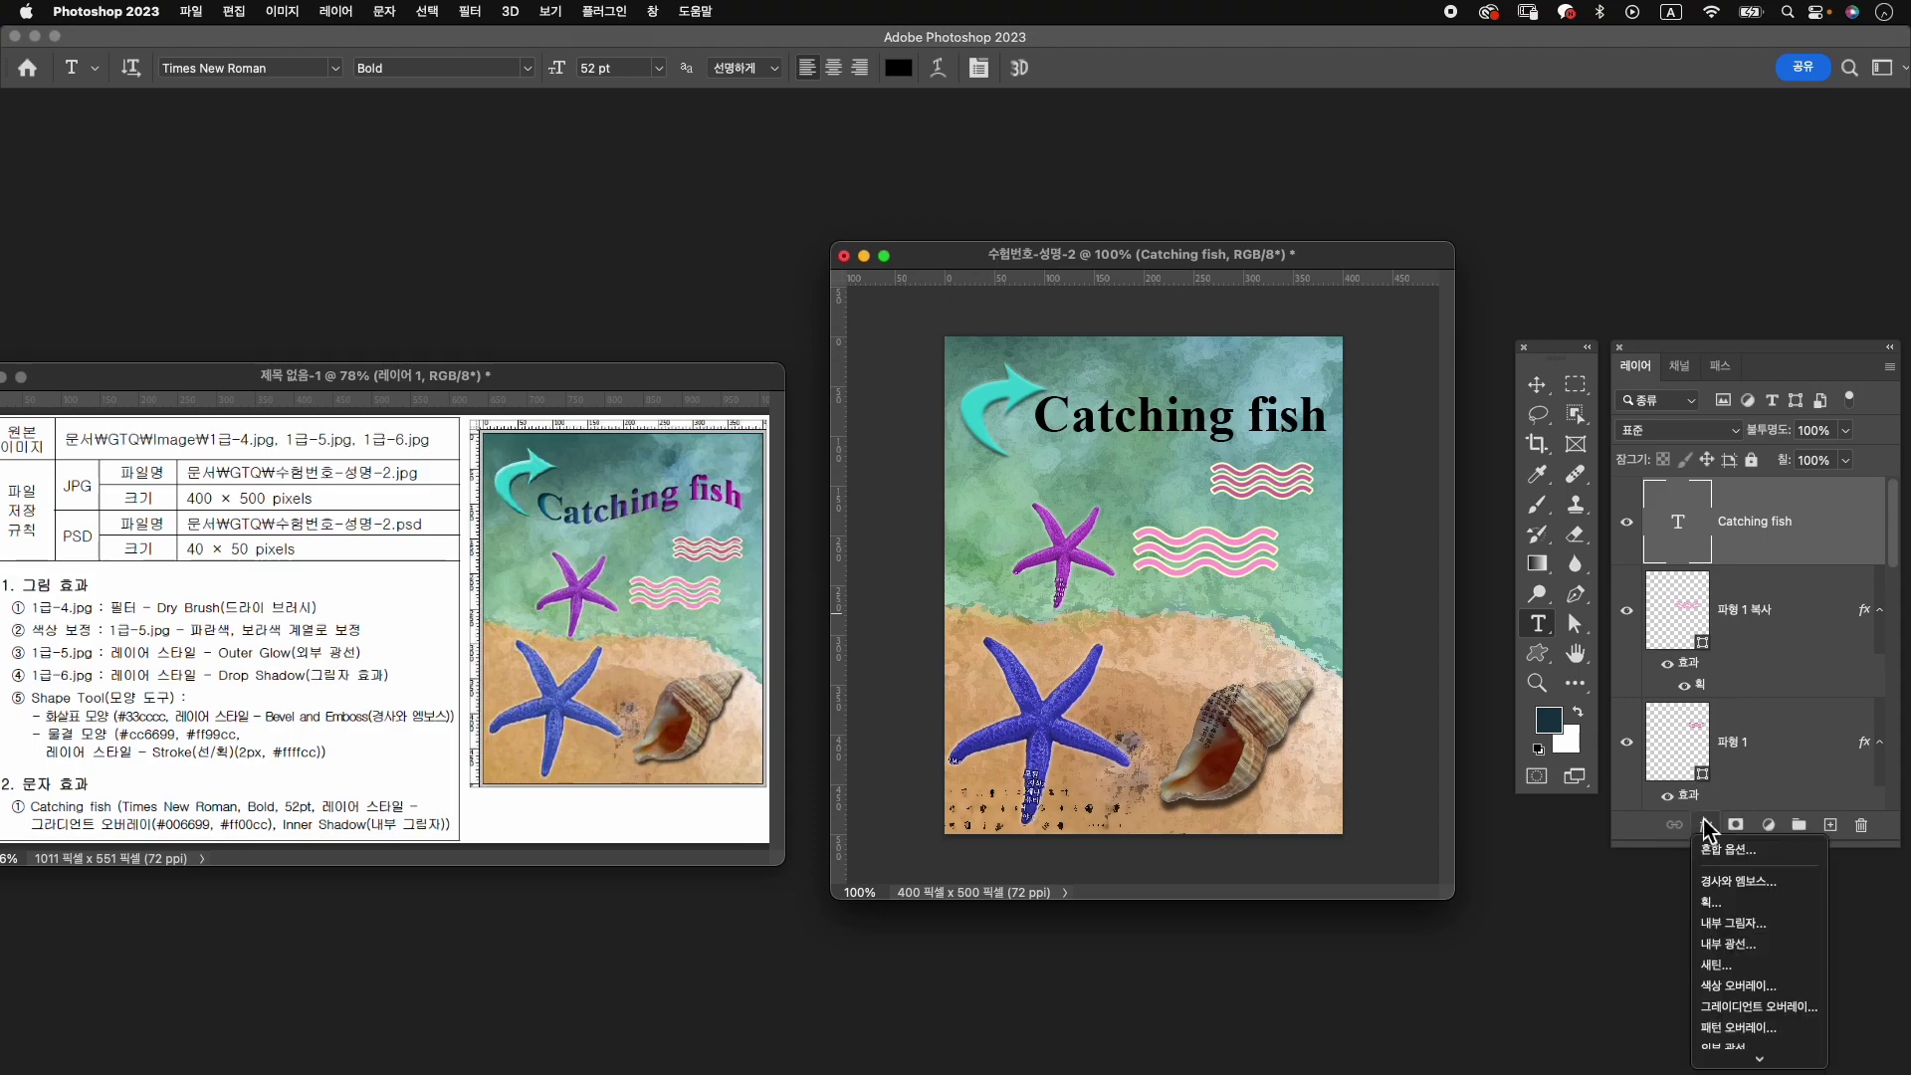
Give the title a #006699-to-#ff00cc gradient overlay plus an inner shadow.
{"action": "left_click", "coordinate": [1758, 1007]}
{"action": "left_click_drag", "start_coordinate": [824, 520], "coordinate": [1026, 486]}
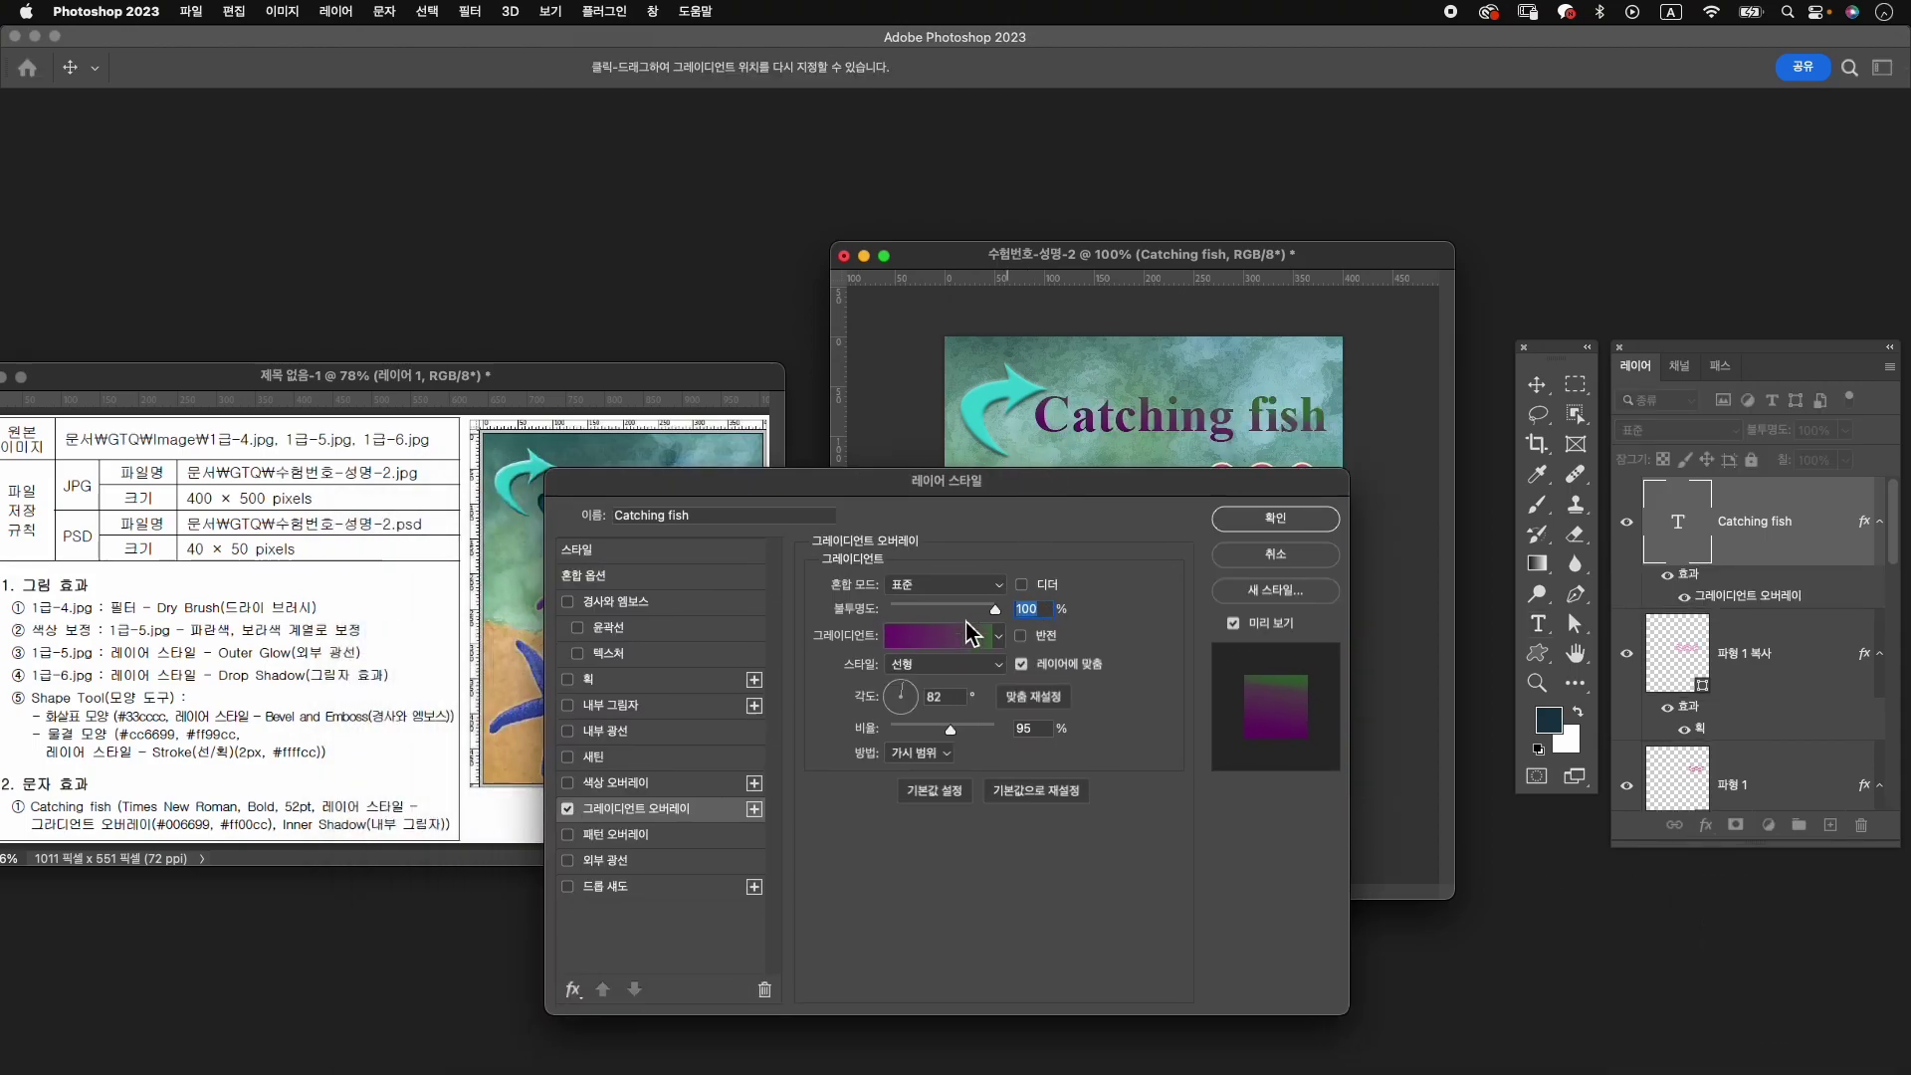
{"action": "left_click", "coordinate": [944, 637]}
{"action": "double_click", "coordinate": [1155, 843]}
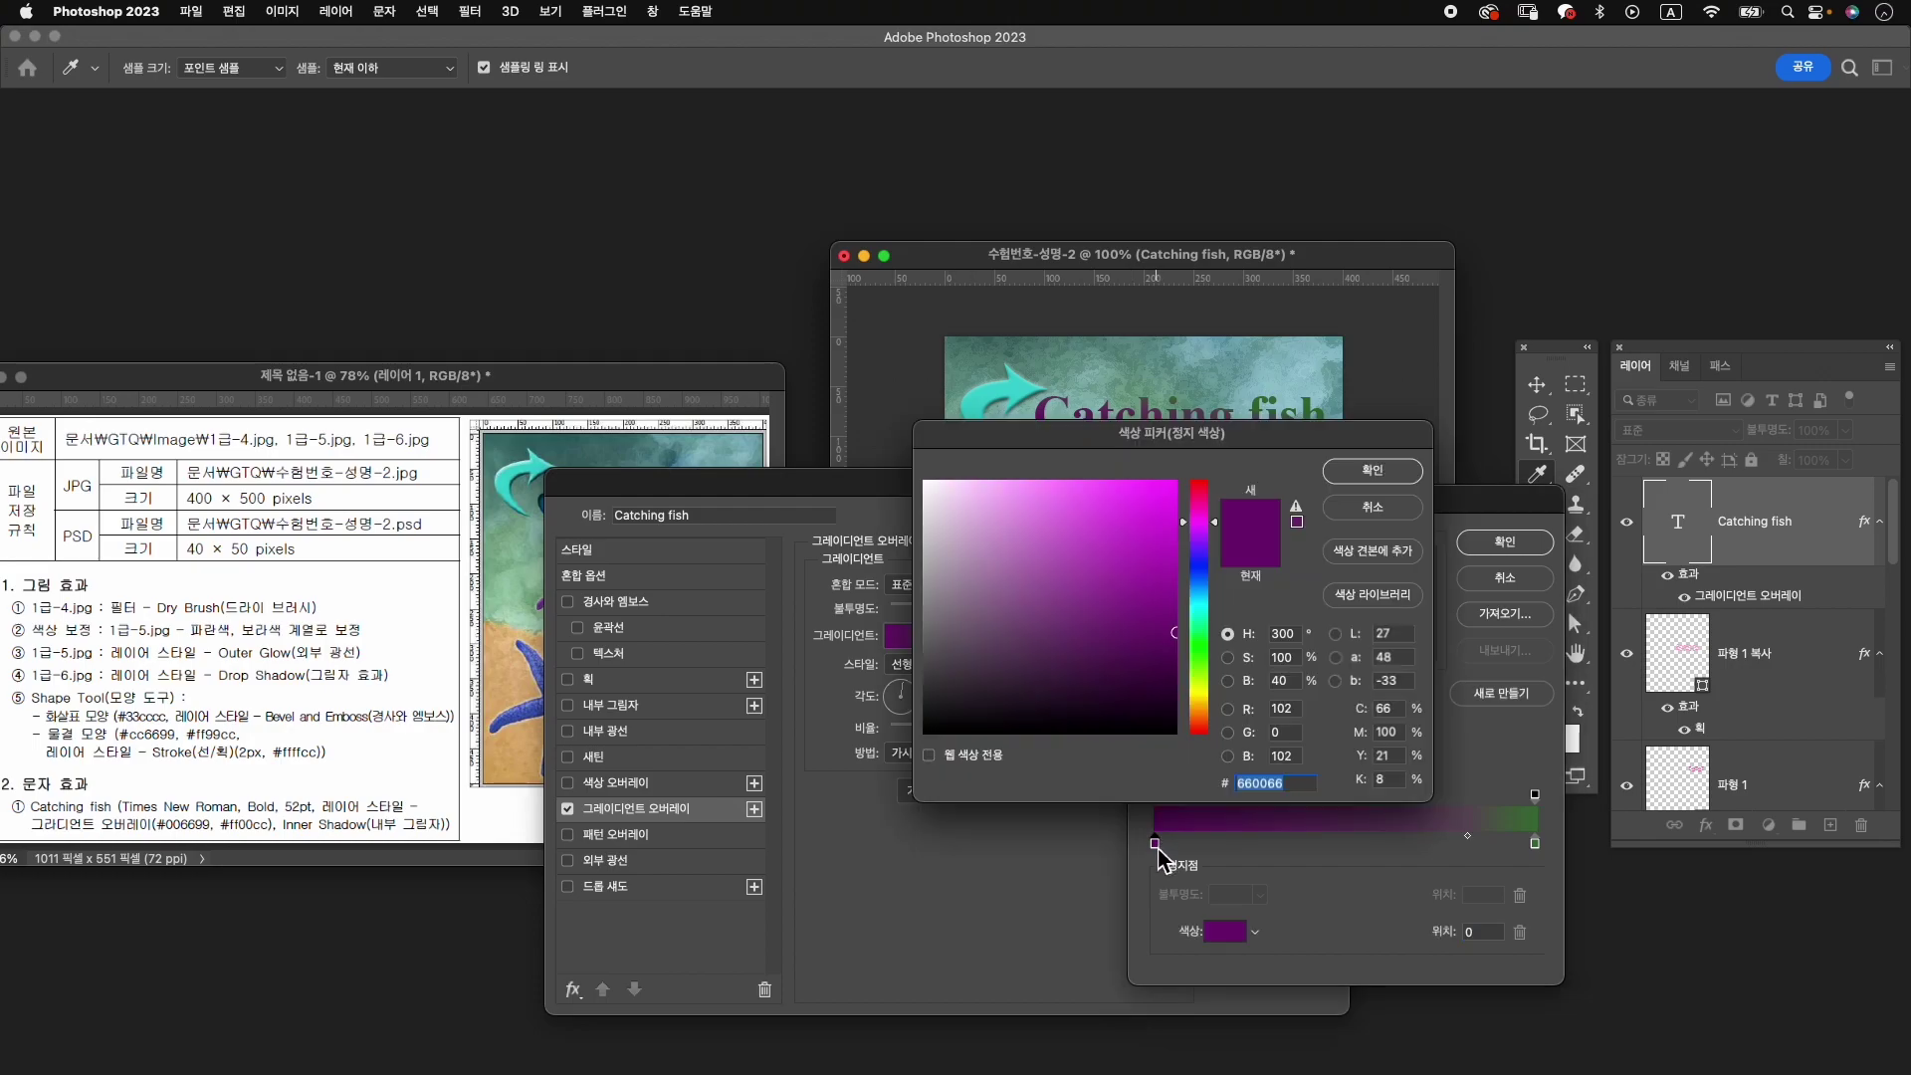
{"action": "type", "text": "00"}
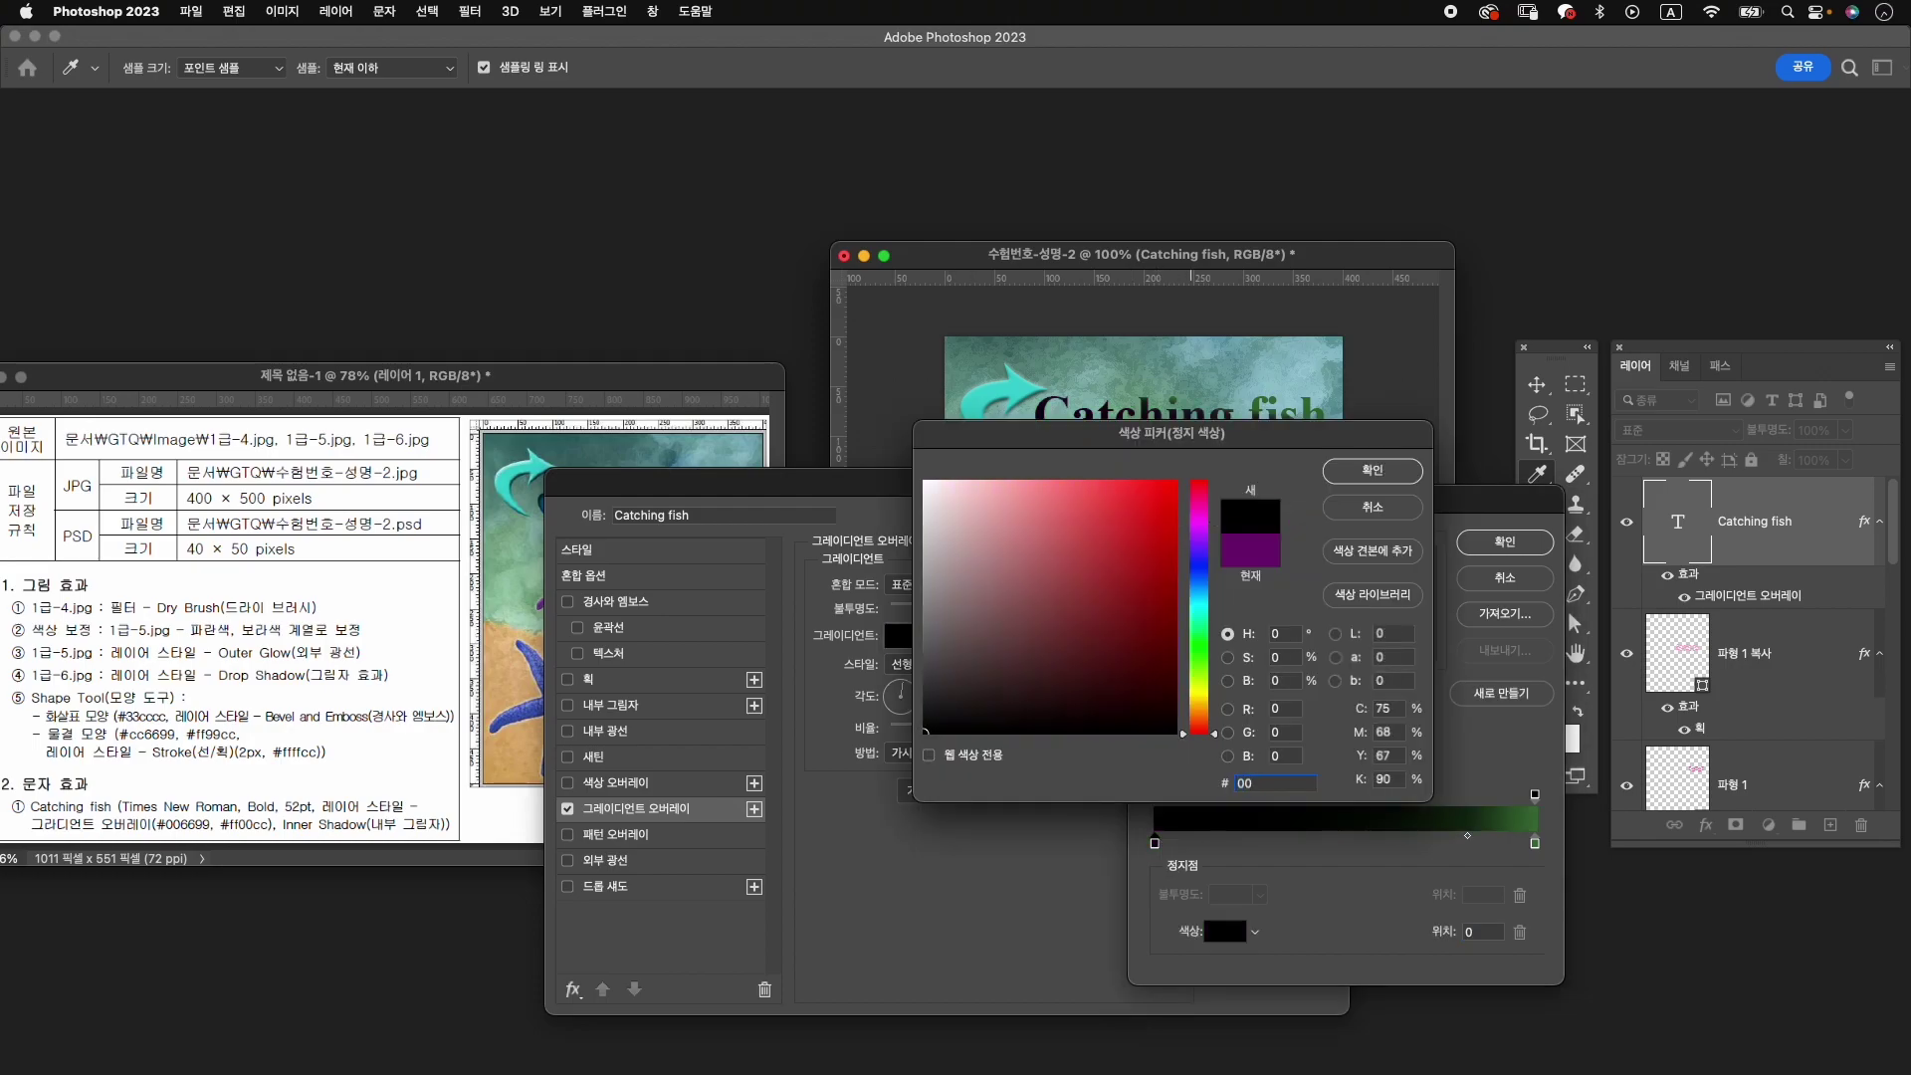
{"action": "type", "text": "6699"}
{"action": "key", "text": "Return"}
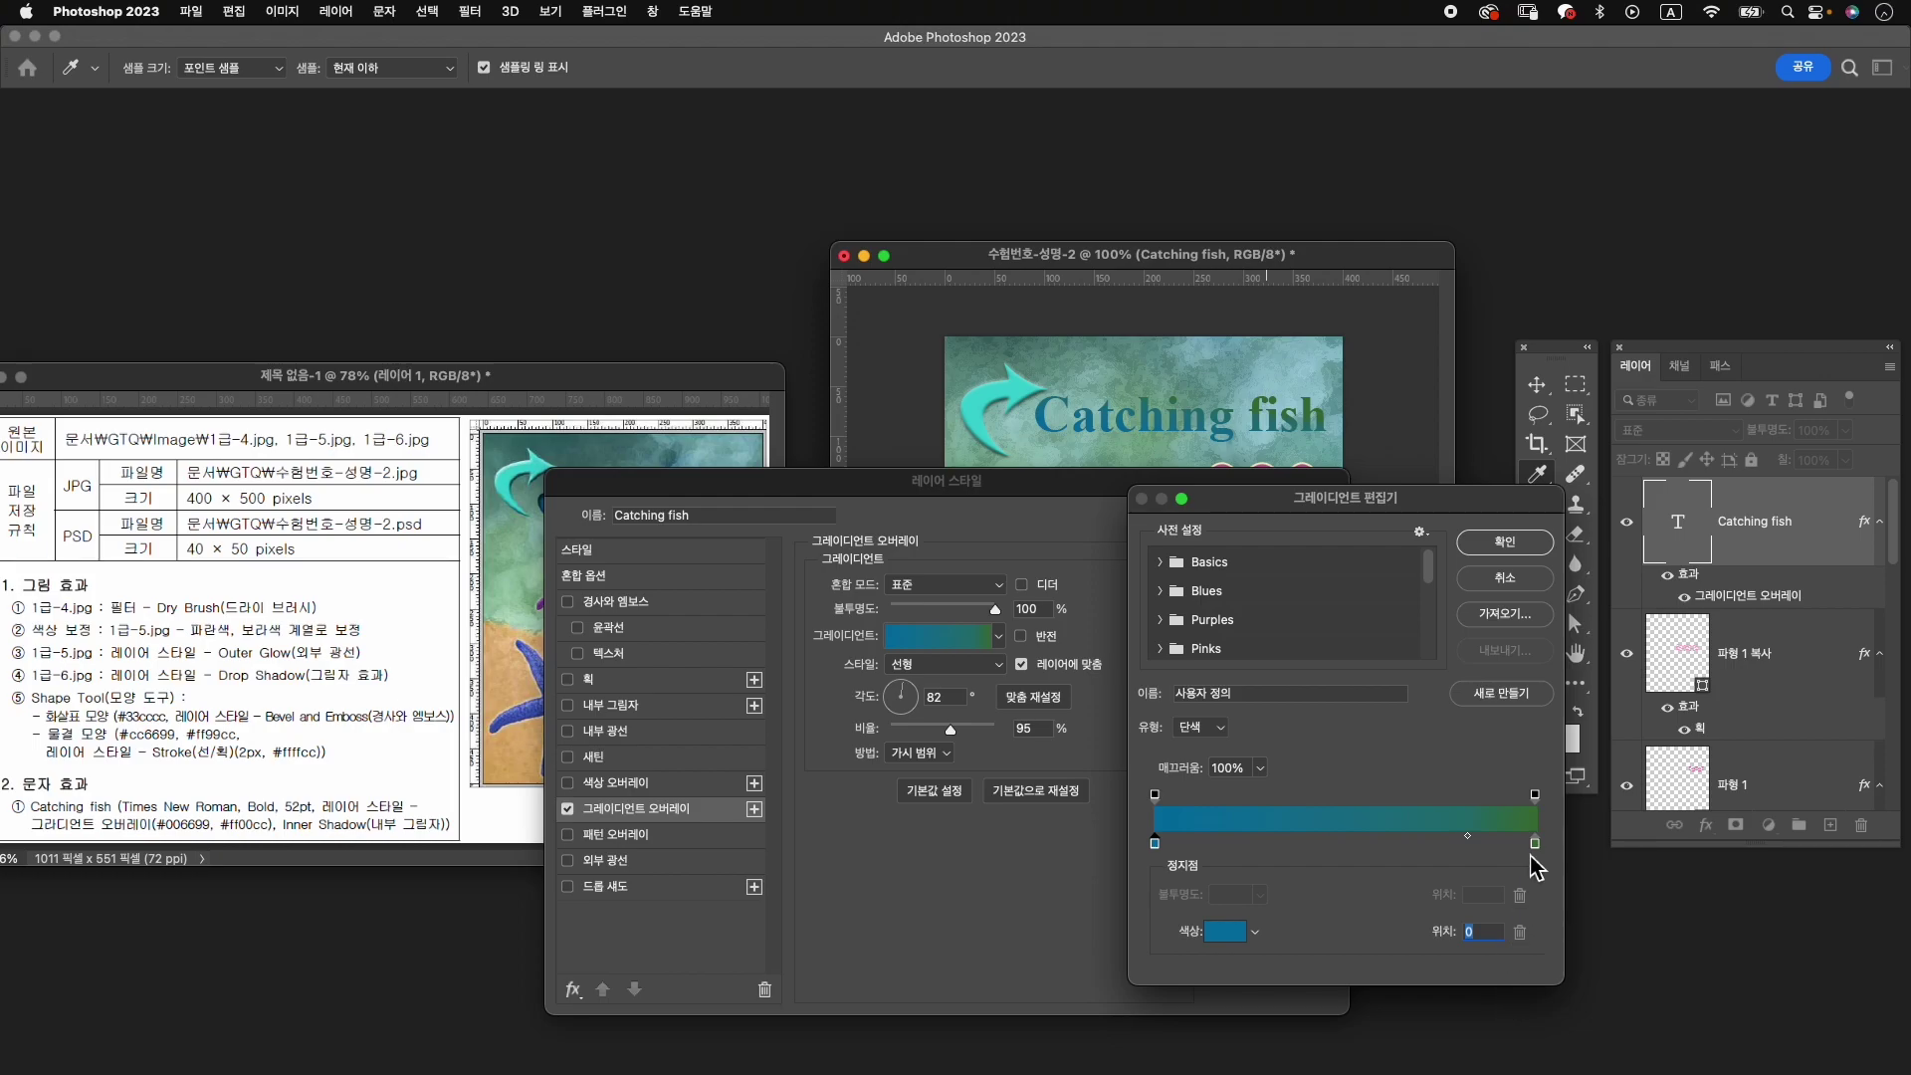
{"action": "double_click", "coordinate": [1535, 845]}
{"action": "type", "text": "ff"}
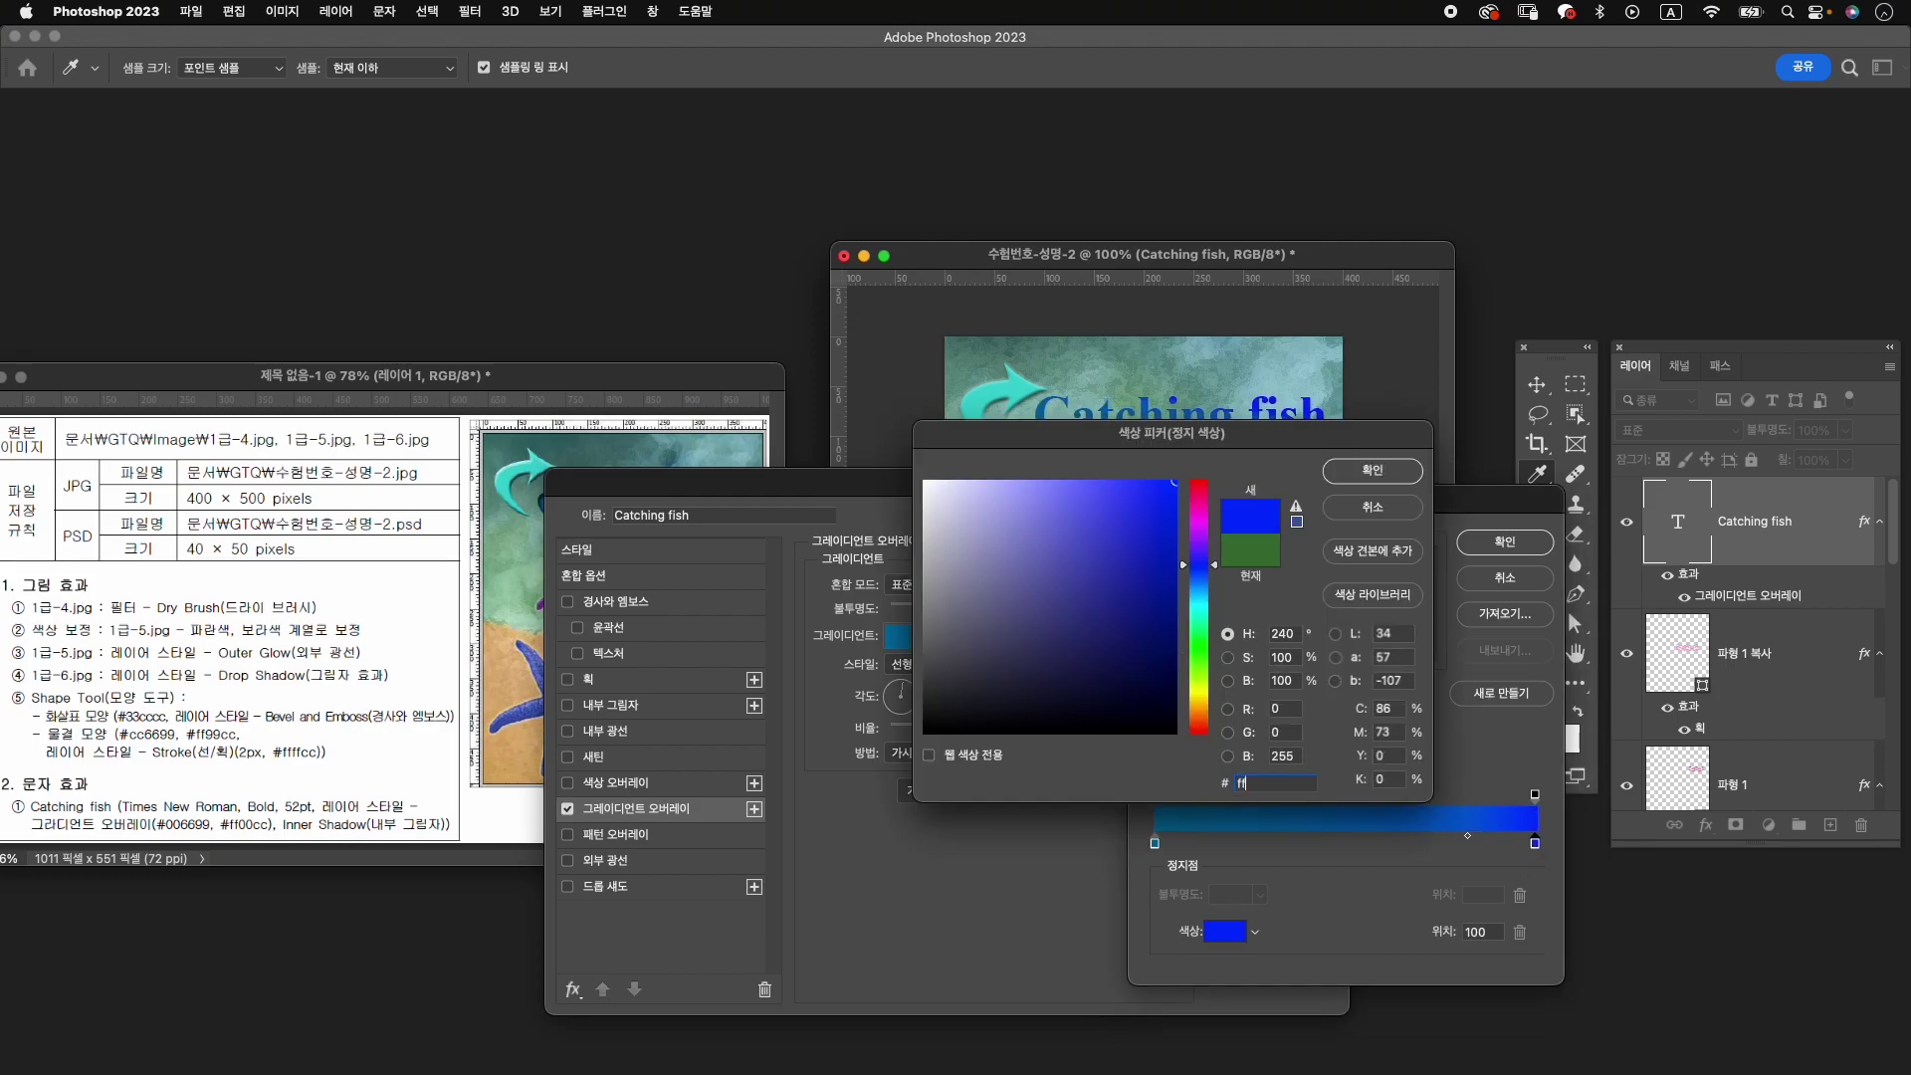
{"action": "type", "text": "00cc"}
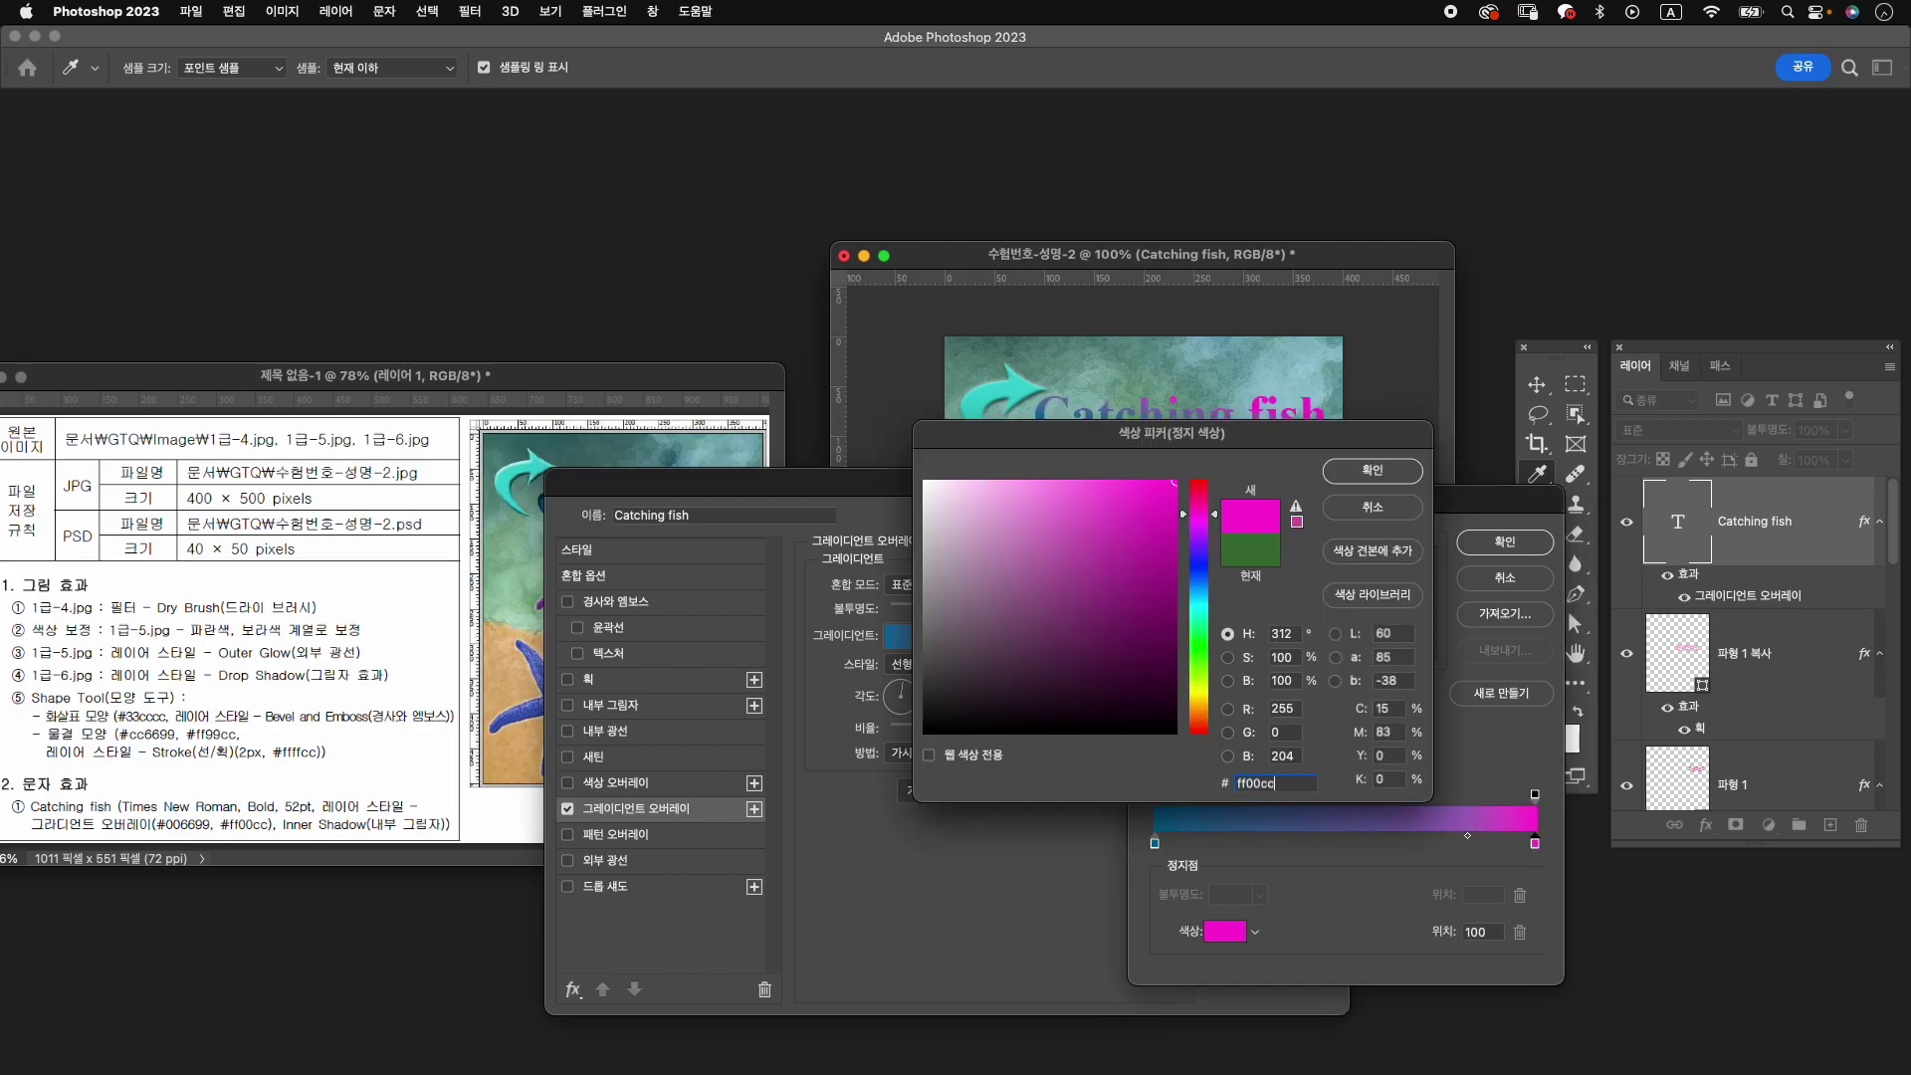
{"action": "key", "text": "Return"}
{"action": "left_click", "coordinate": [1513, 548]}
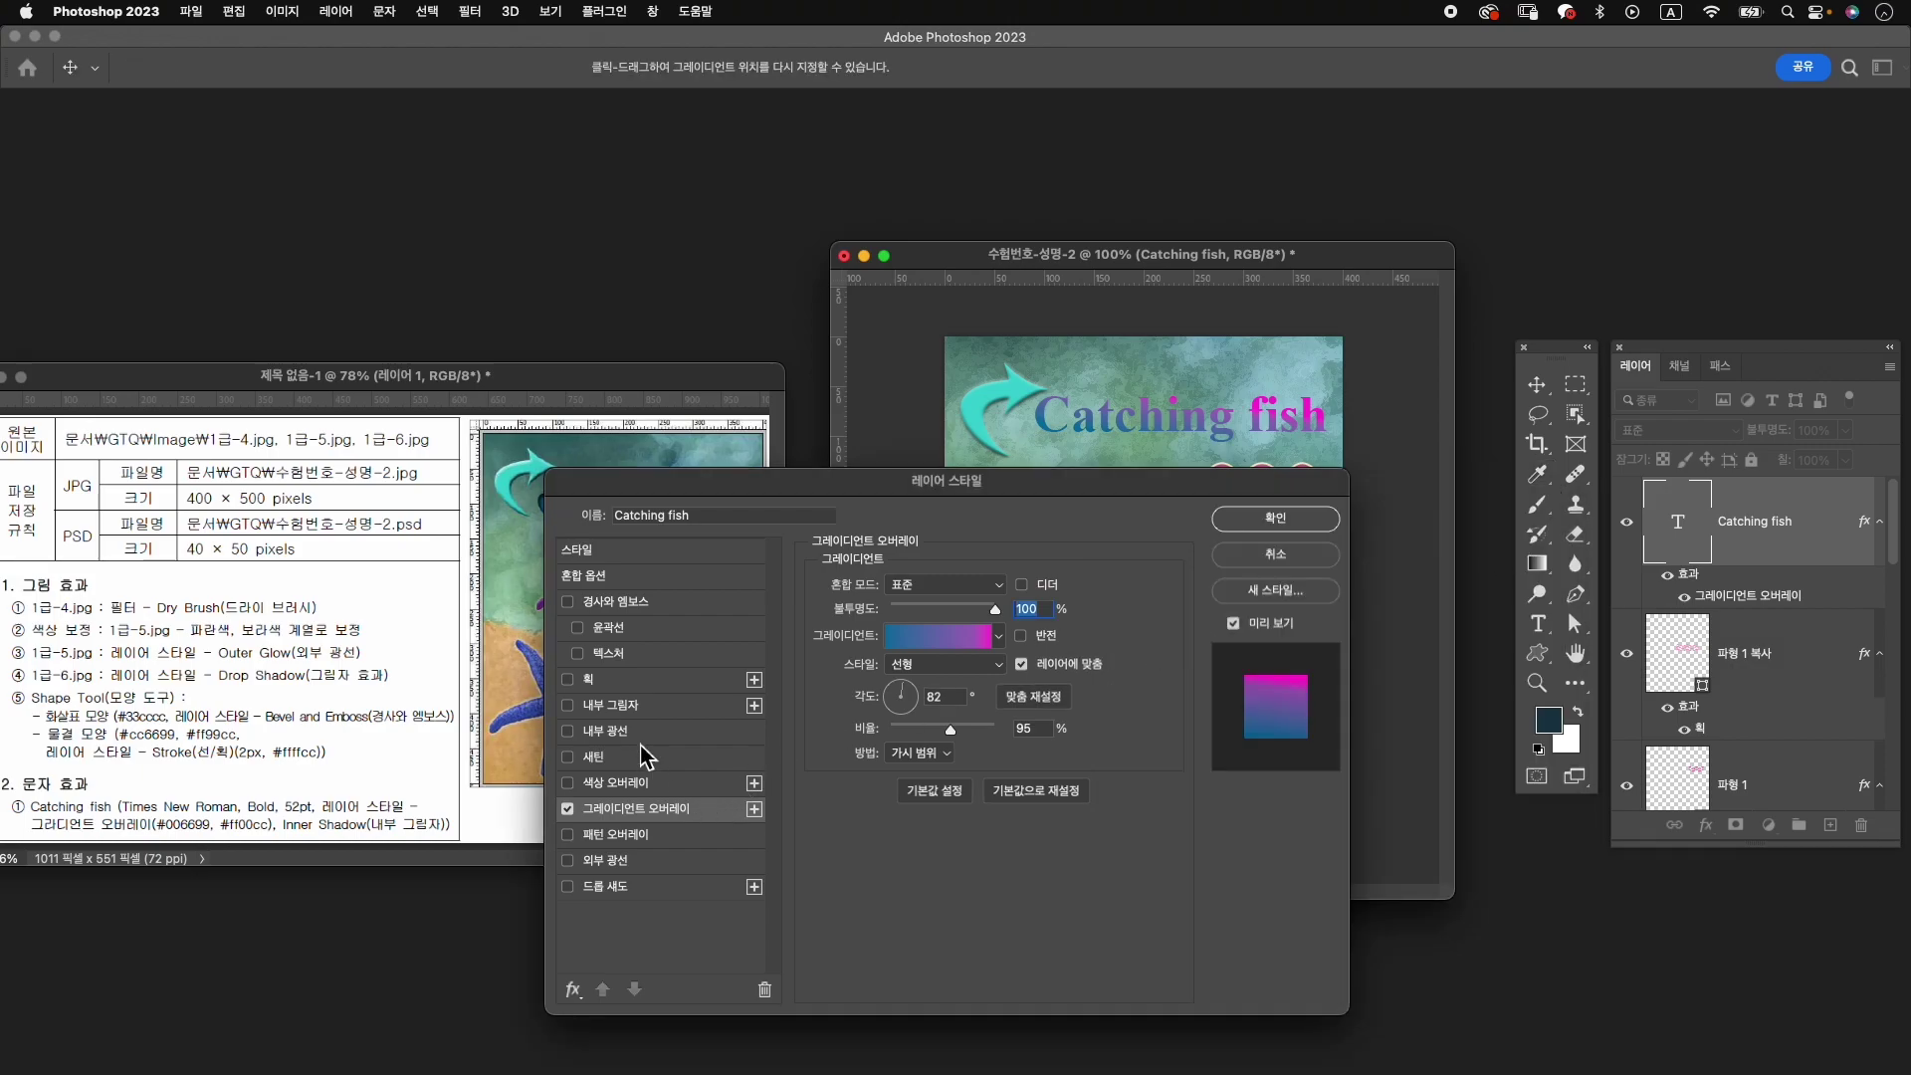
{"action": "left_click", "coordinate": [615, 705]}
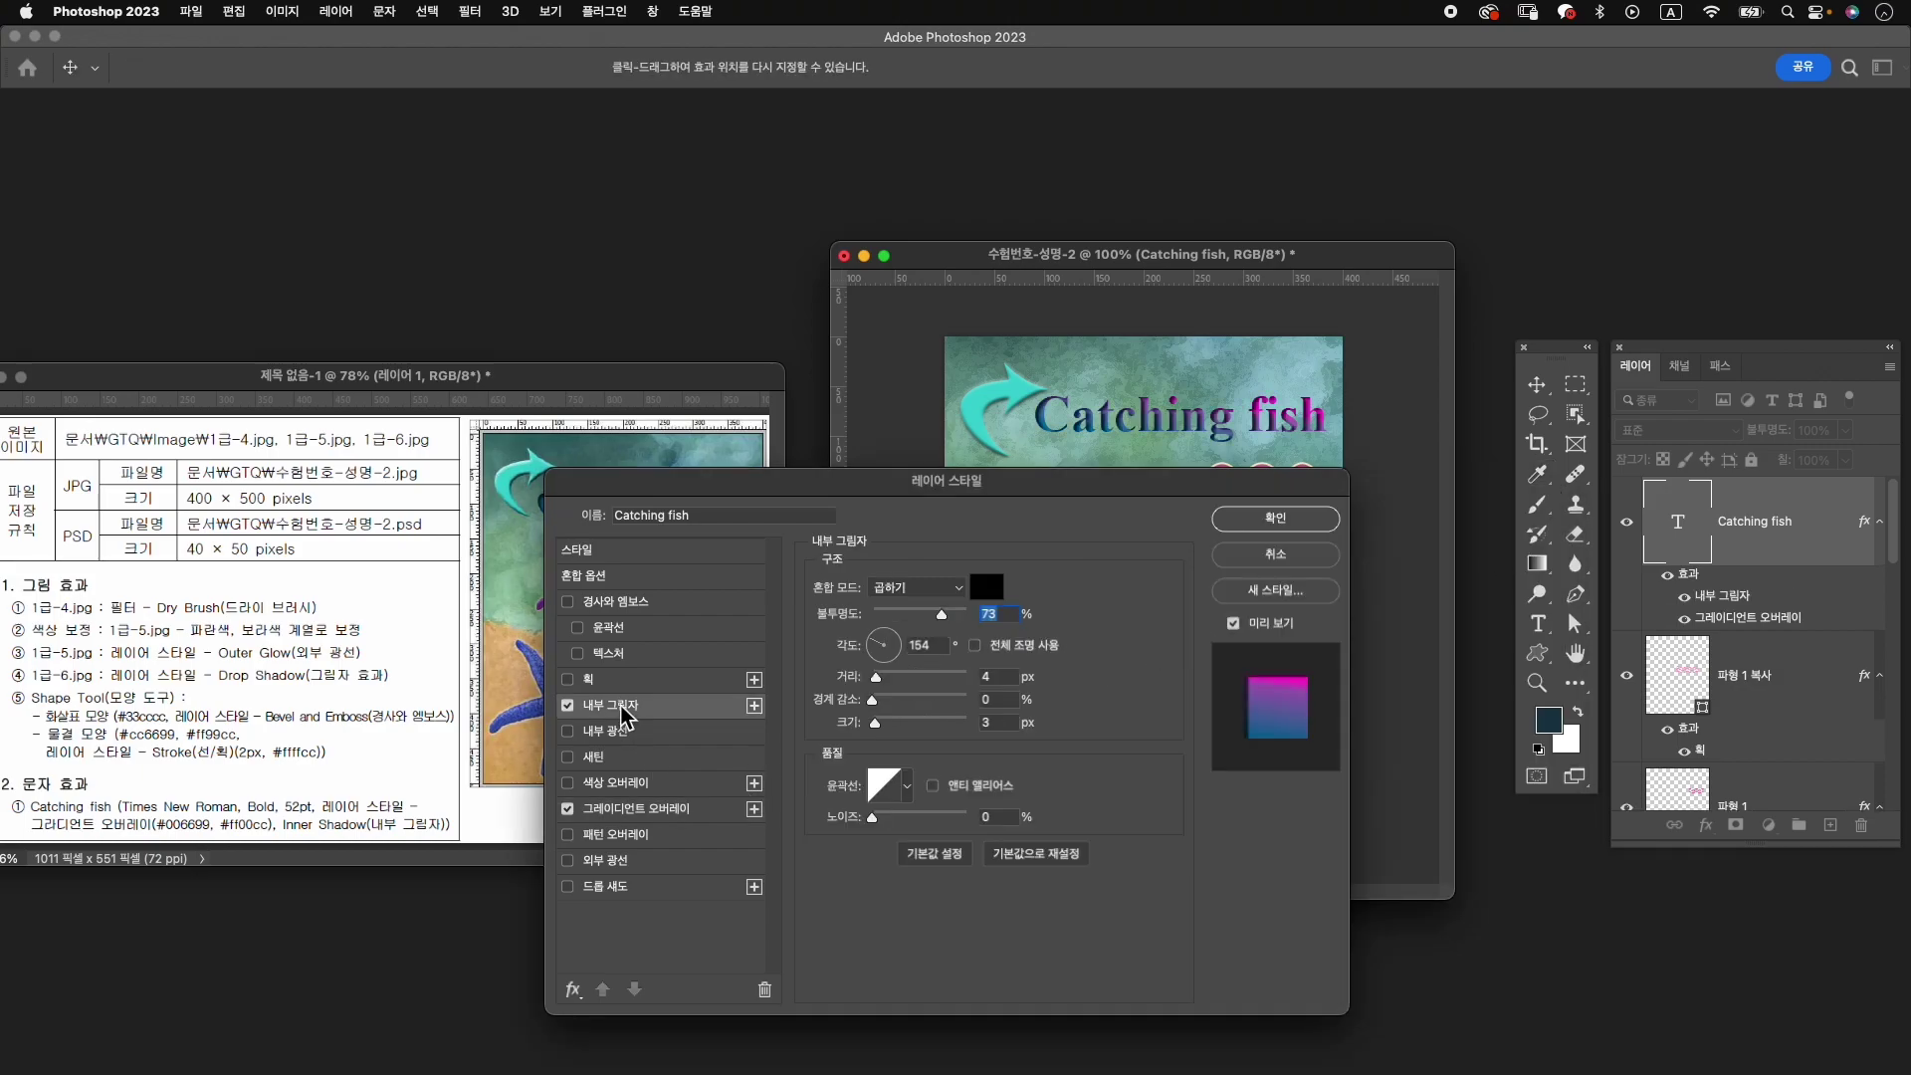
{"action": "left_click", "coordinate": [1275, 518]}
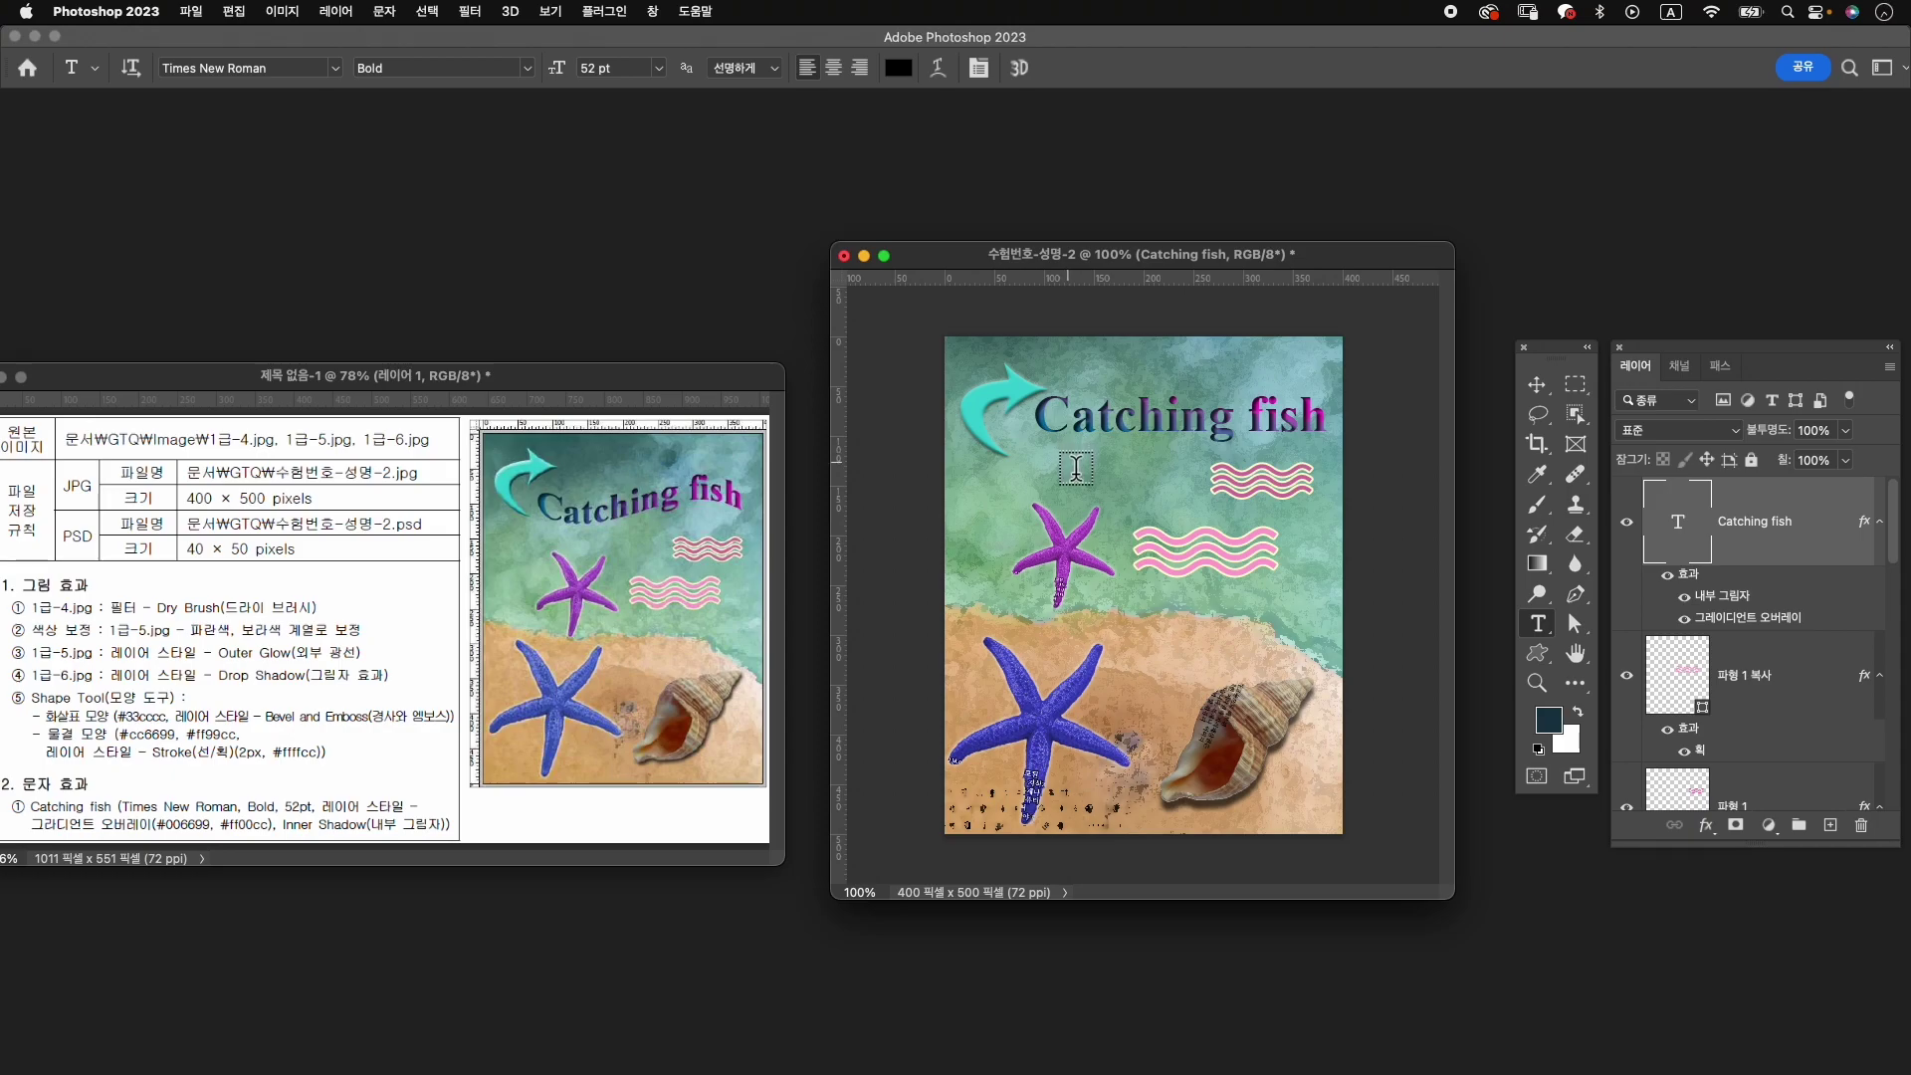
Warp the title with the Flag style, bent to about -56%.
{"action": "left_click_drag", "start_coordinate": [1538, 623], "coordinate": [1597, 630]}
{"action": "left_click", "coordinate": [940, 68]}
{"action": "left_click", "coordinate": [1143, 575]}
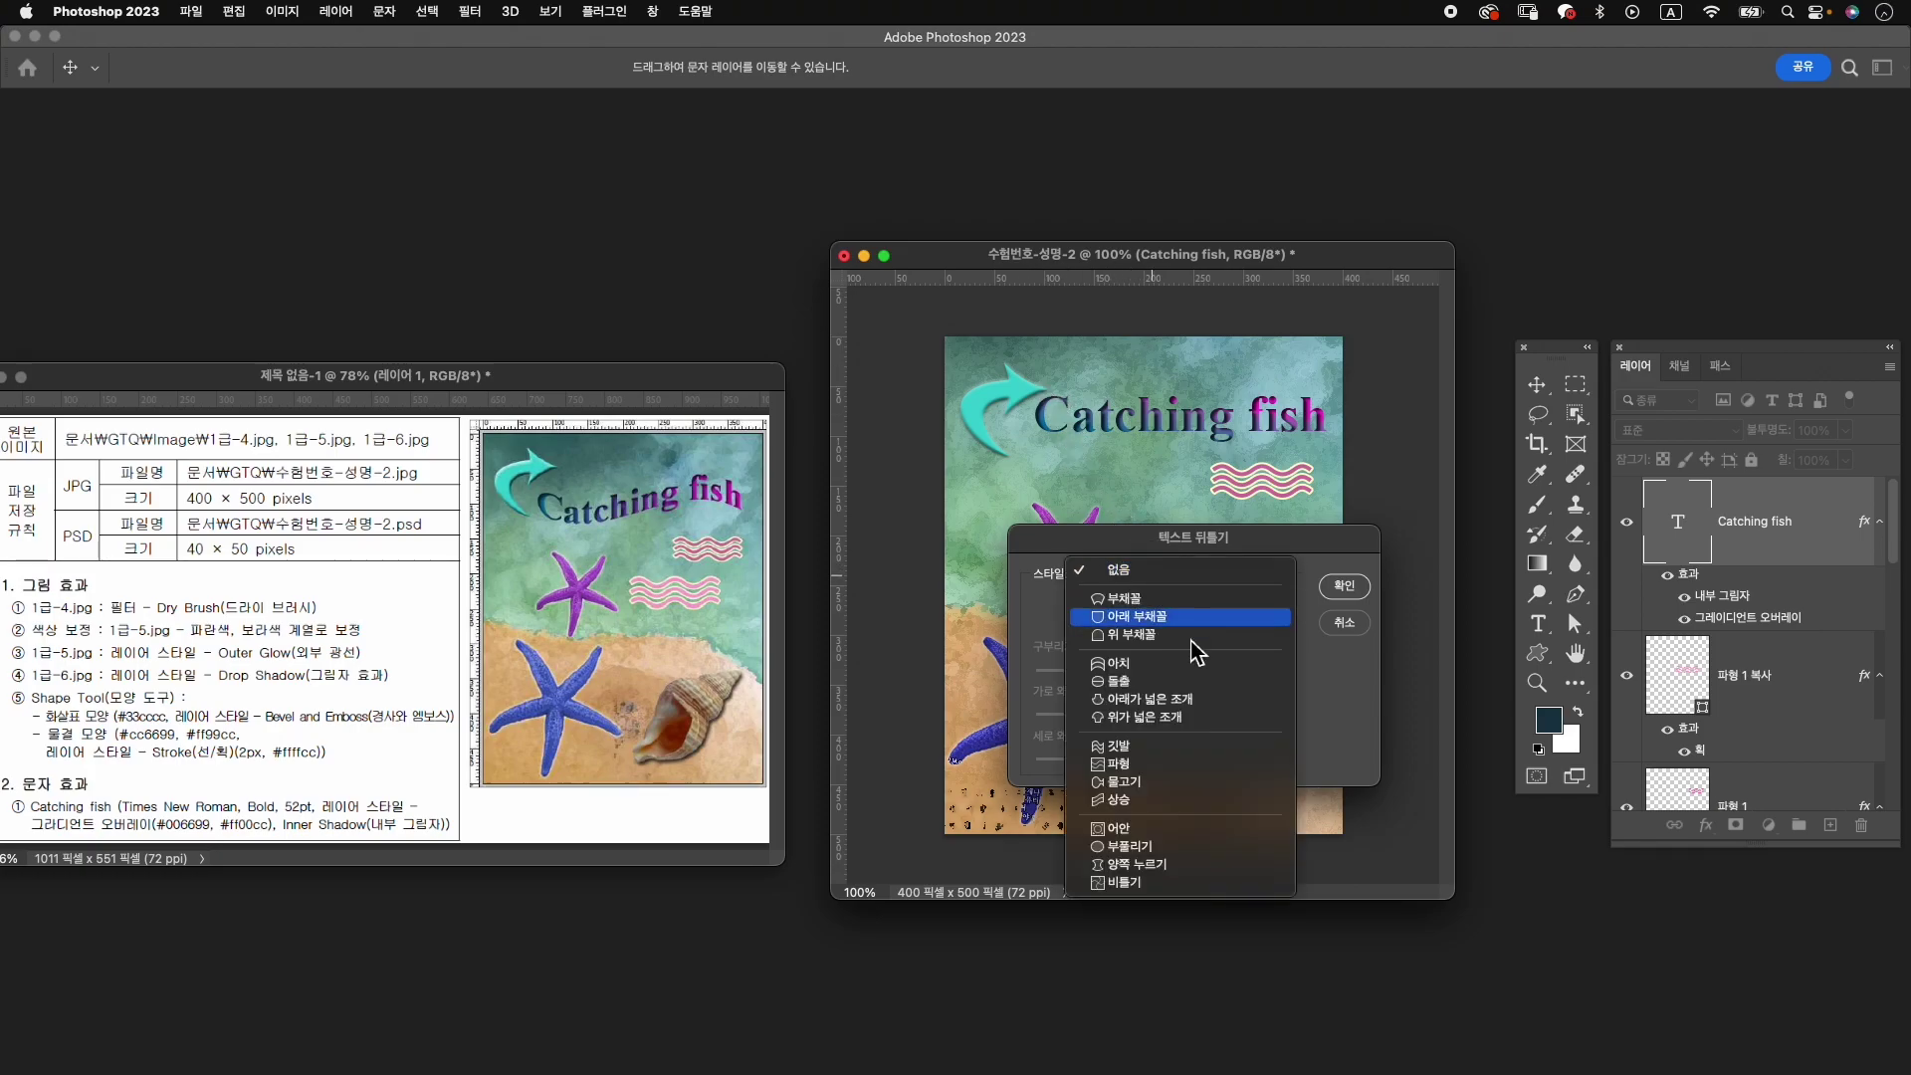
{"action": "left_click", "coordinate": [1216, 747]}
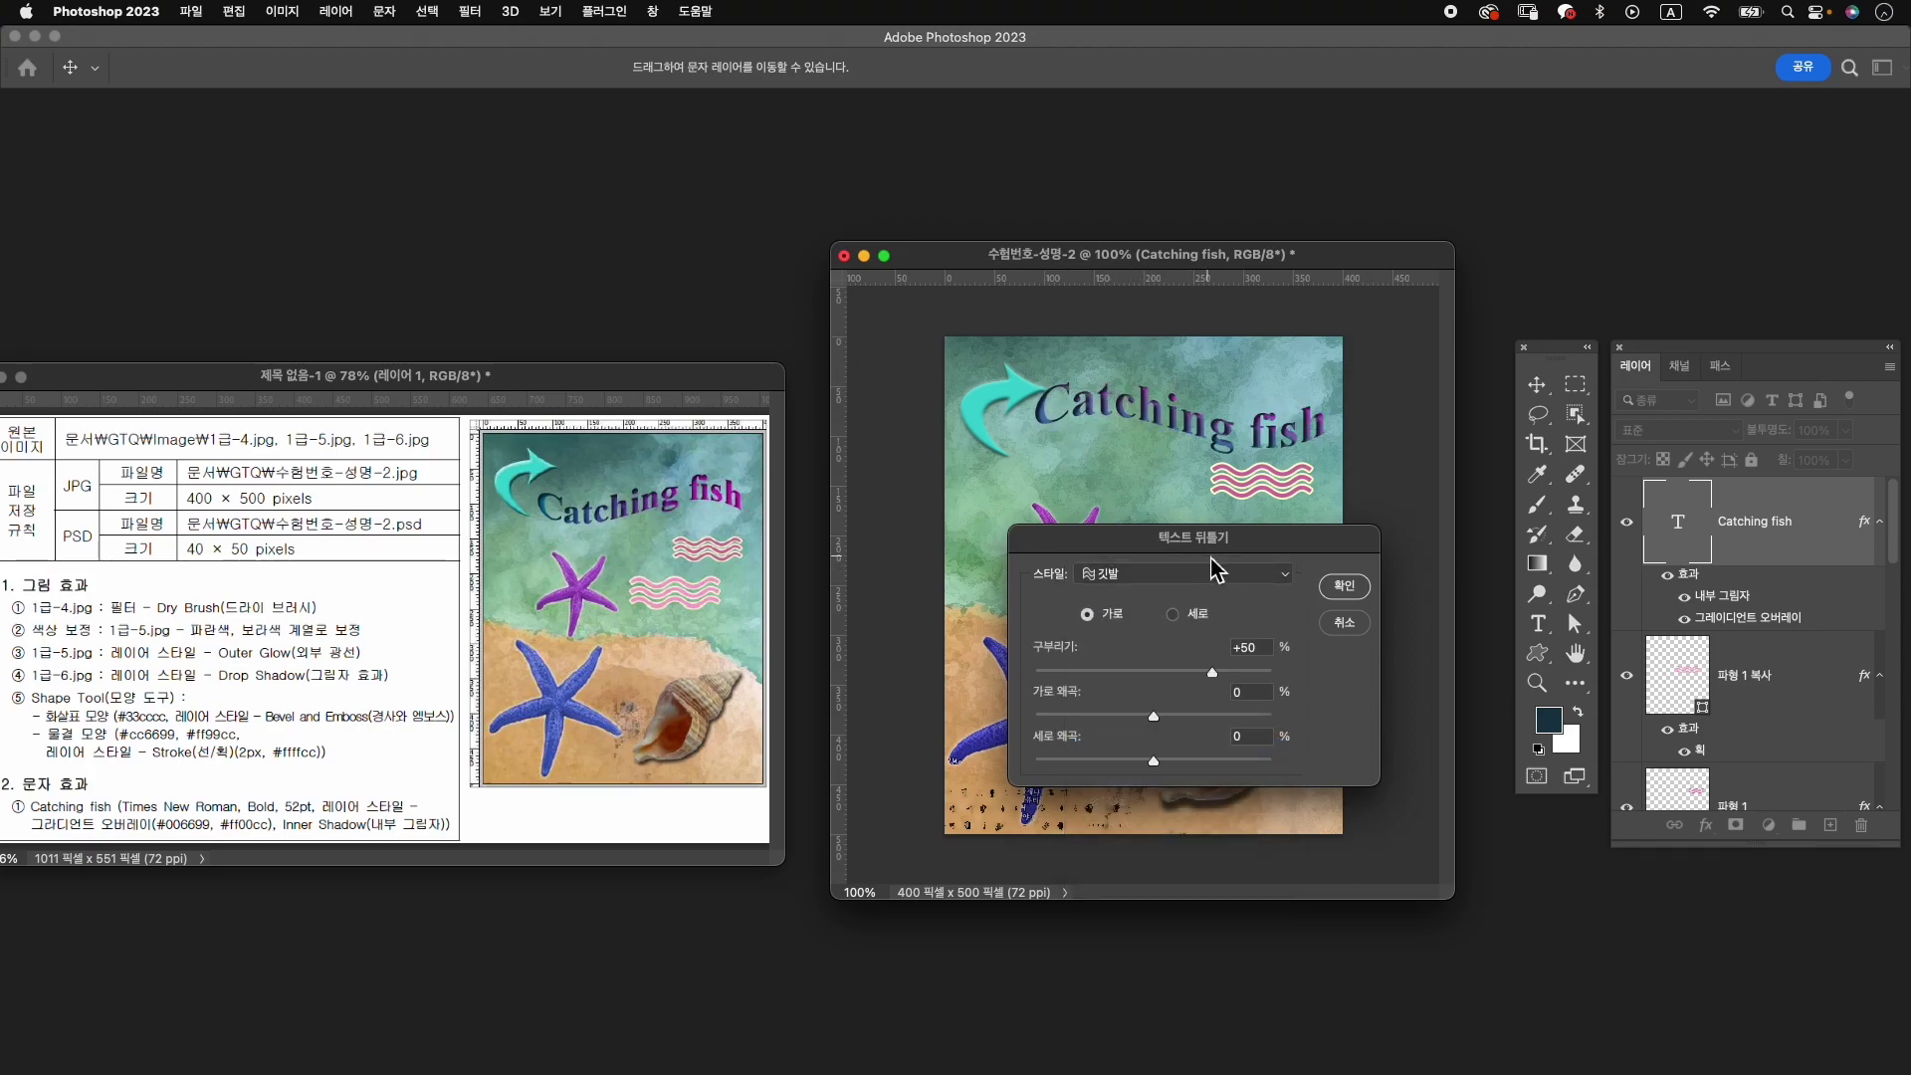
{"action": "left_click_drag", "start_coordinate": [1144, 675], "coordinate": [1089, 685]}
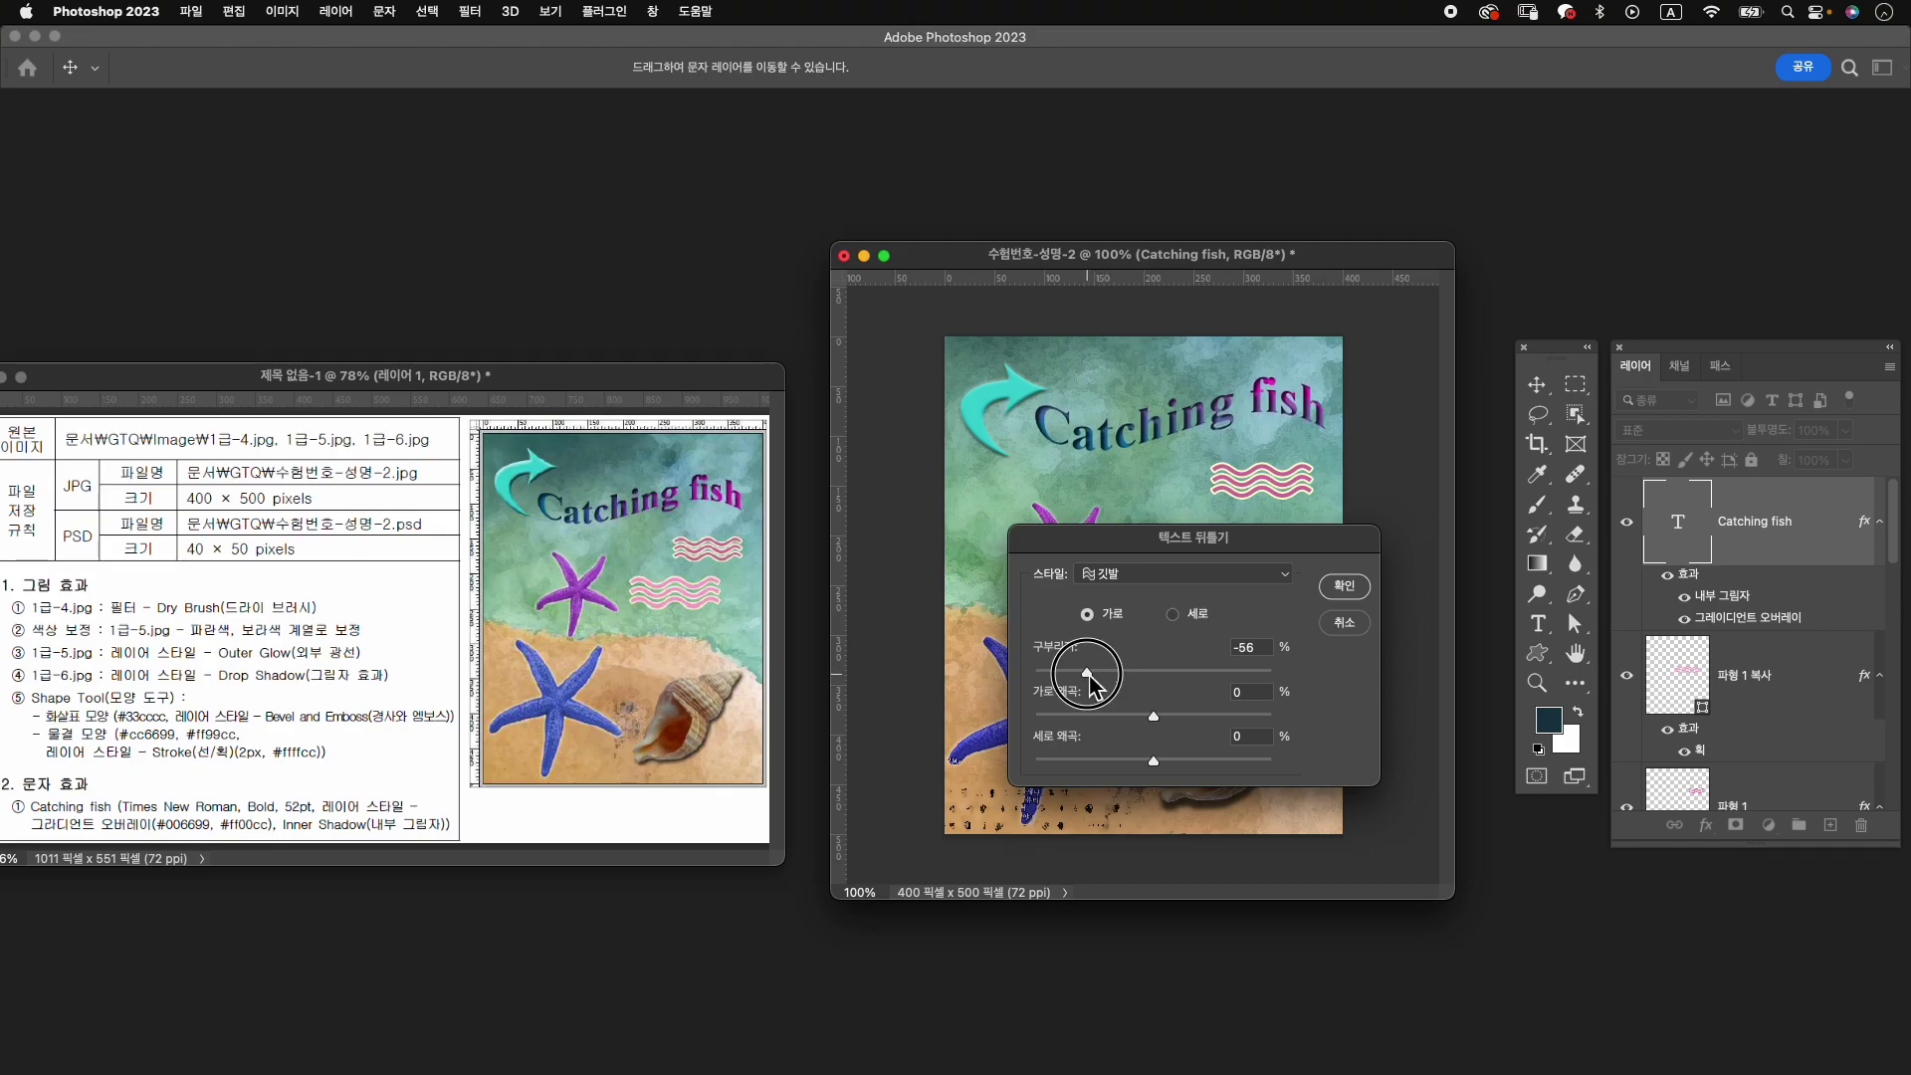
{"action": "left_click", "coordinate": [1345, 586]}
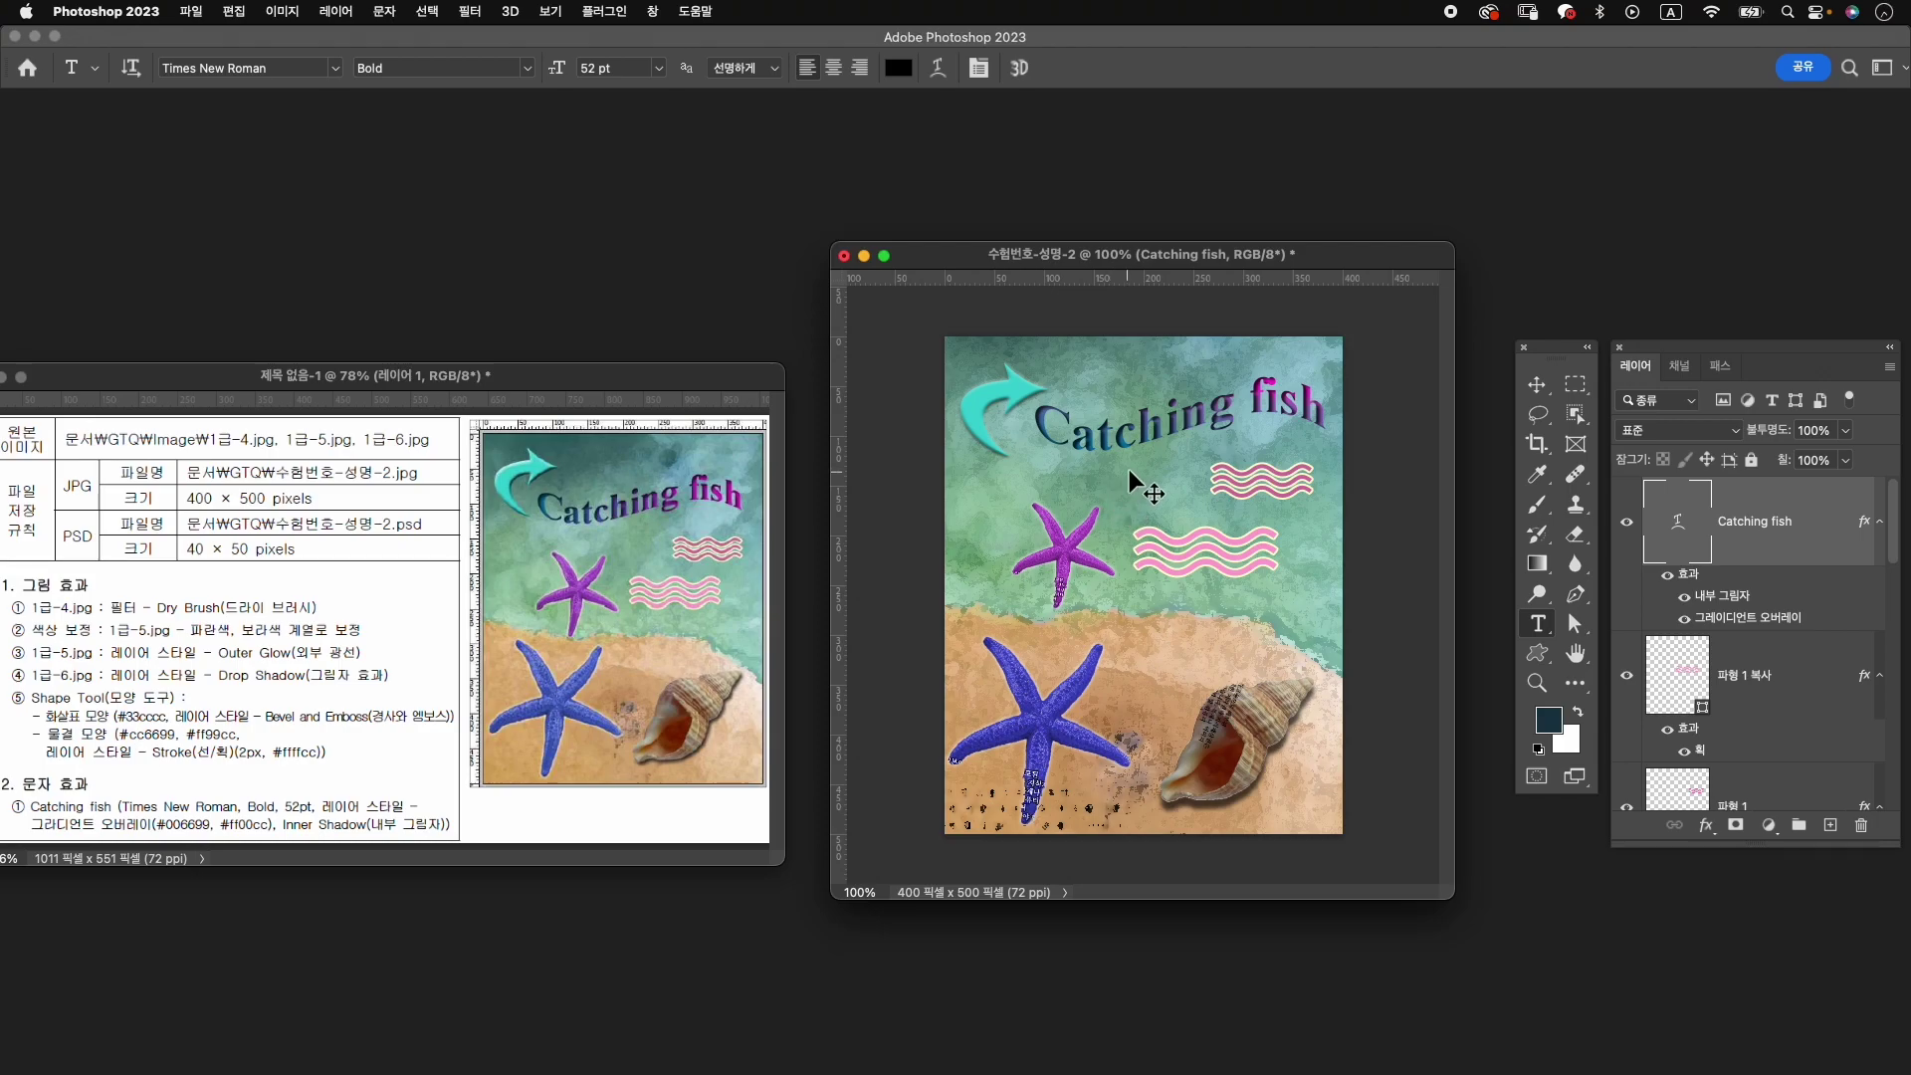
Reposition the warped title beside the arrow, nudging it right and up.
{"action": "key", "text": "super+t"}
{"action": "left_click_drag", "start_coordinate": [1246, 404], "coordinate": [1227, 417]}
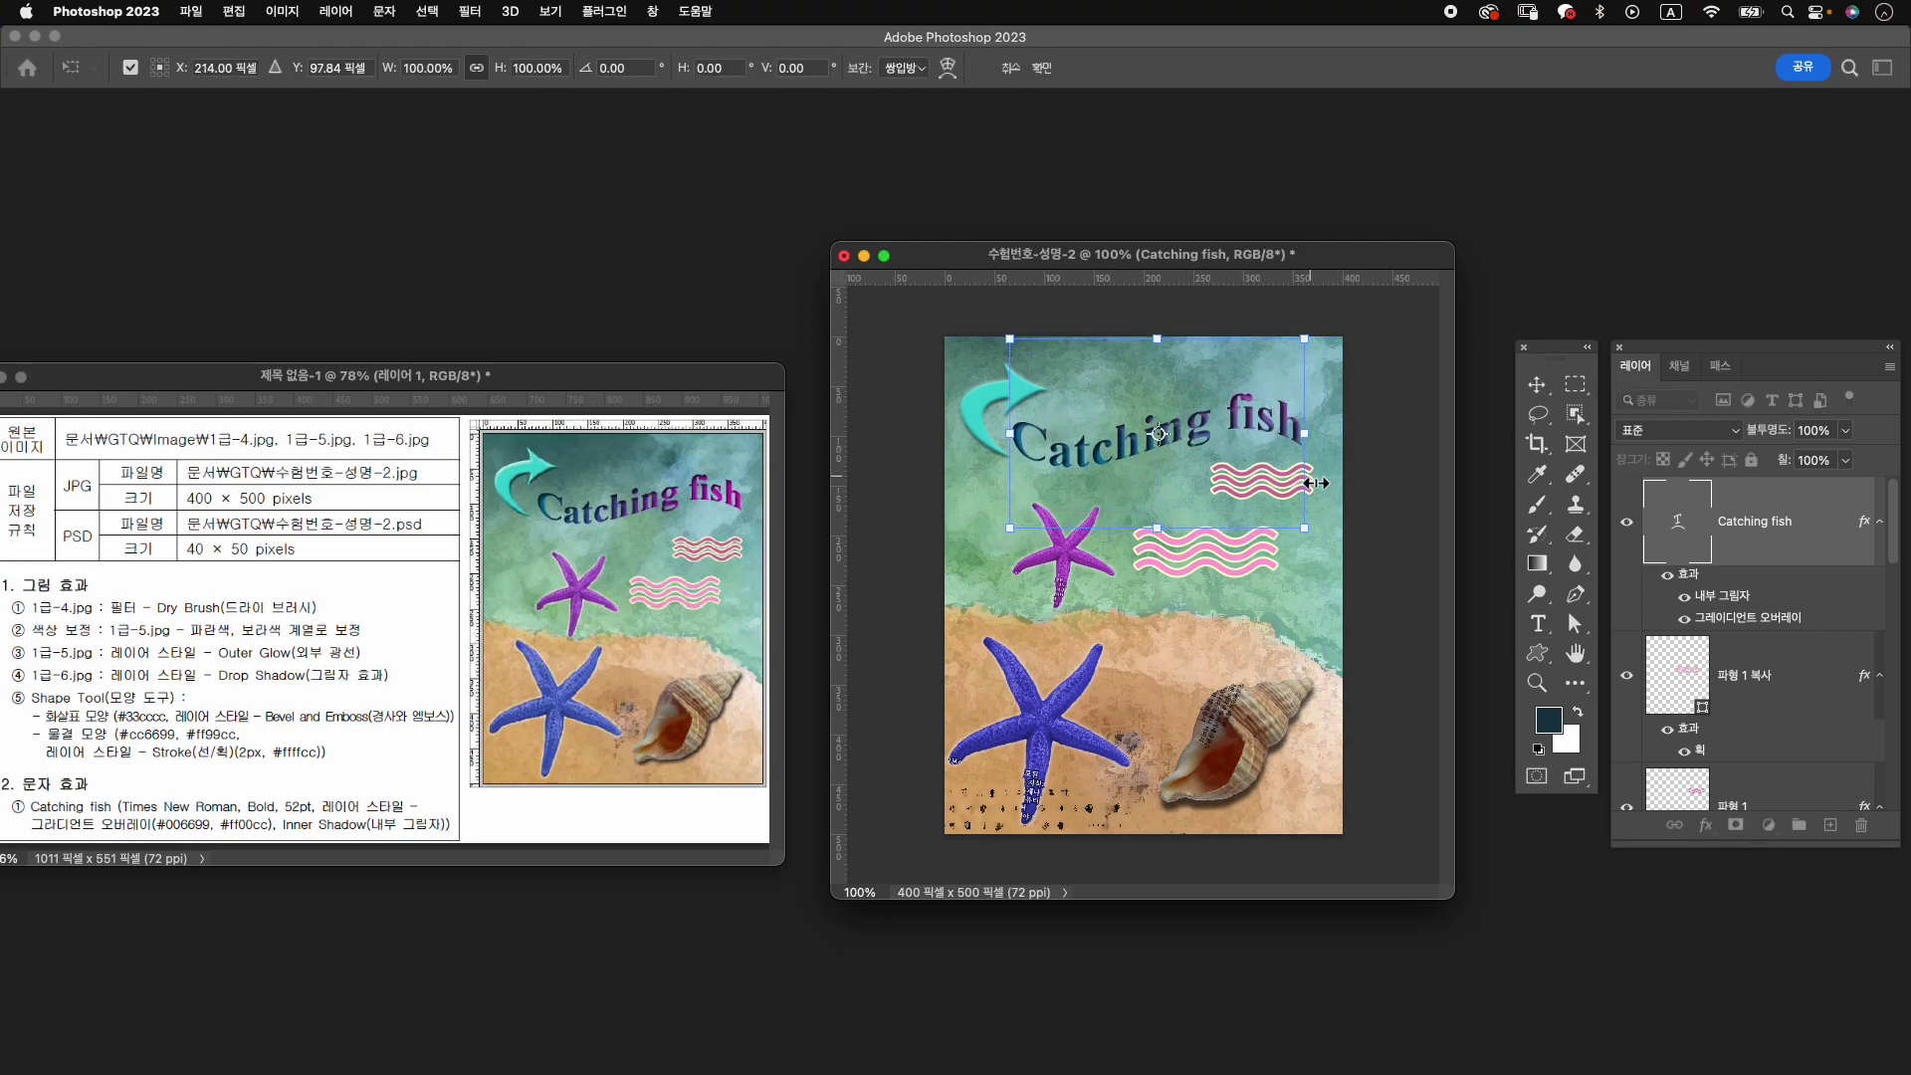
{"action": "key", "text": "Right"}
{"action": "key", "text": "Right"}
{"action": "key", "text": "Right"}
{"action": "key", "text": "Right"}
{"action": "key", "text": "Right"}
{"action": "key", "text": "Right"}
{"action": "key", "text": "Right"}
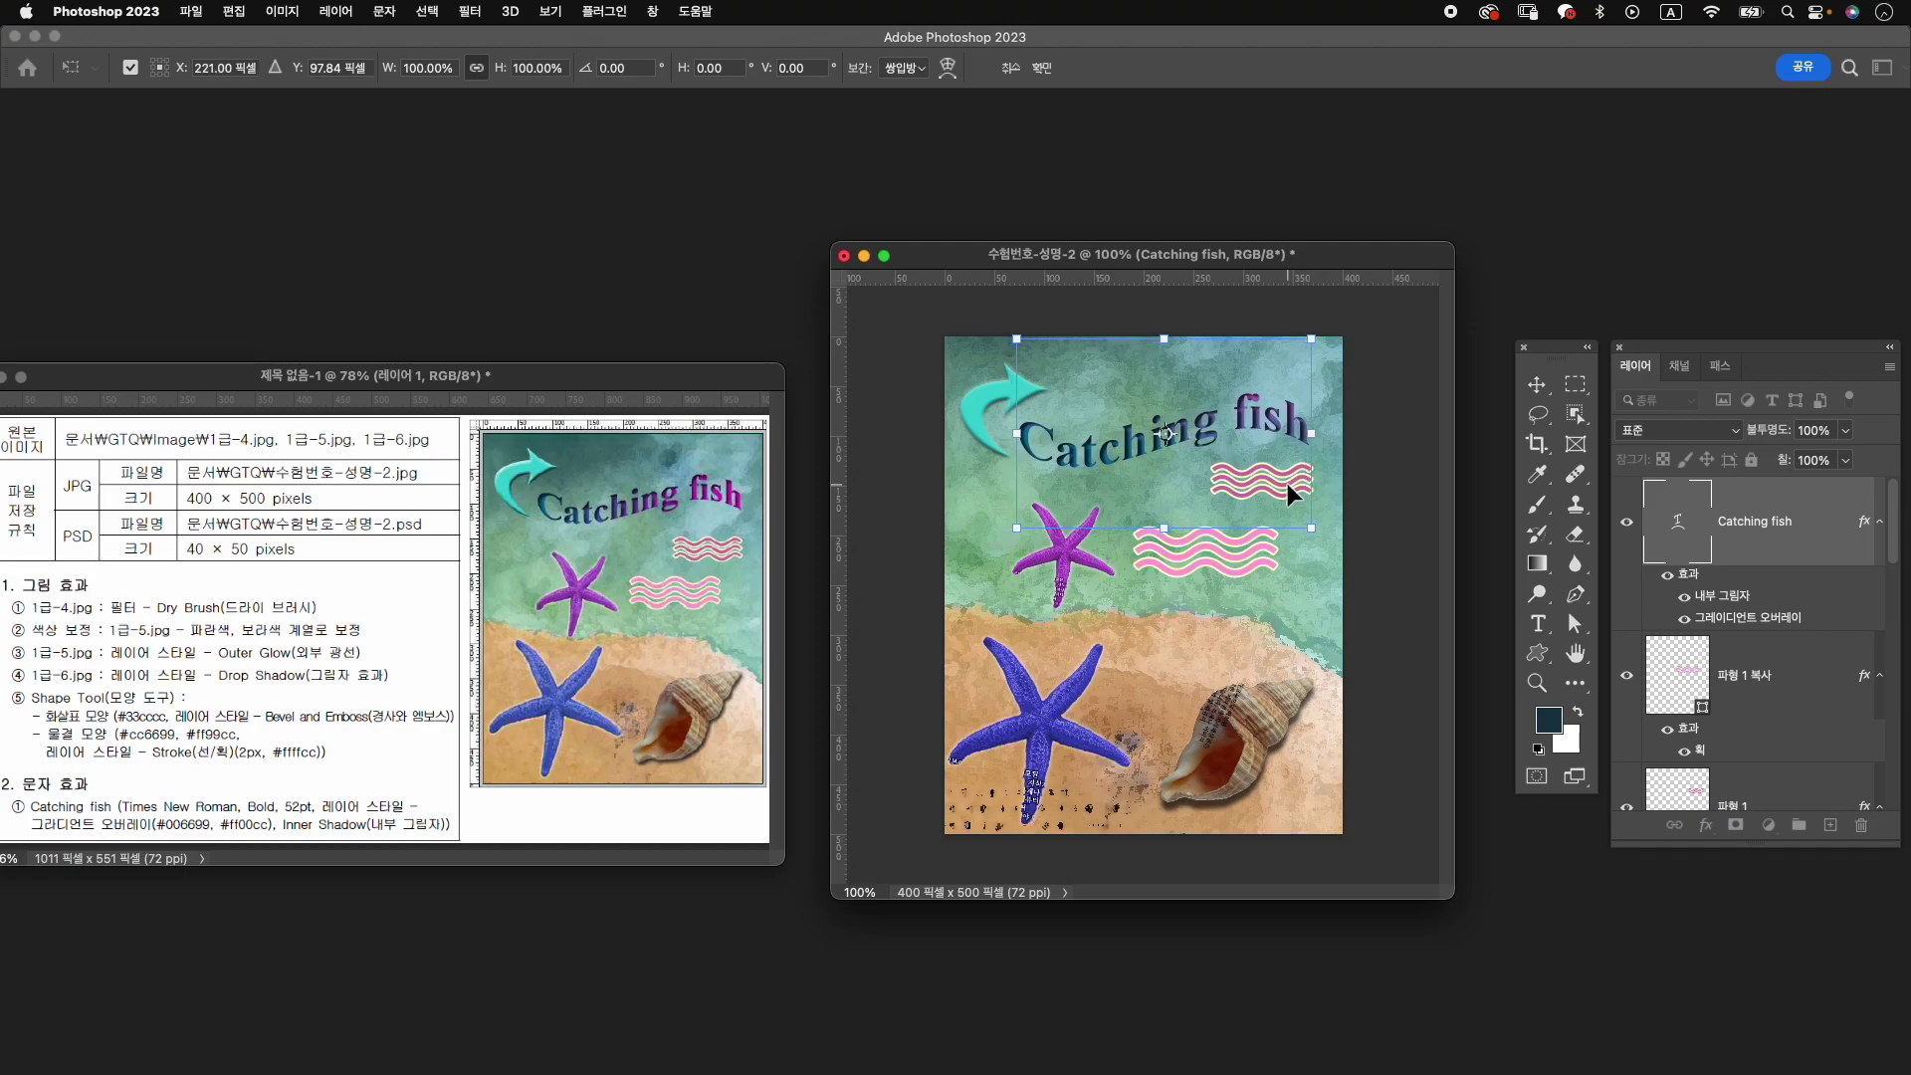
{"action": "key", "text": "Up"}
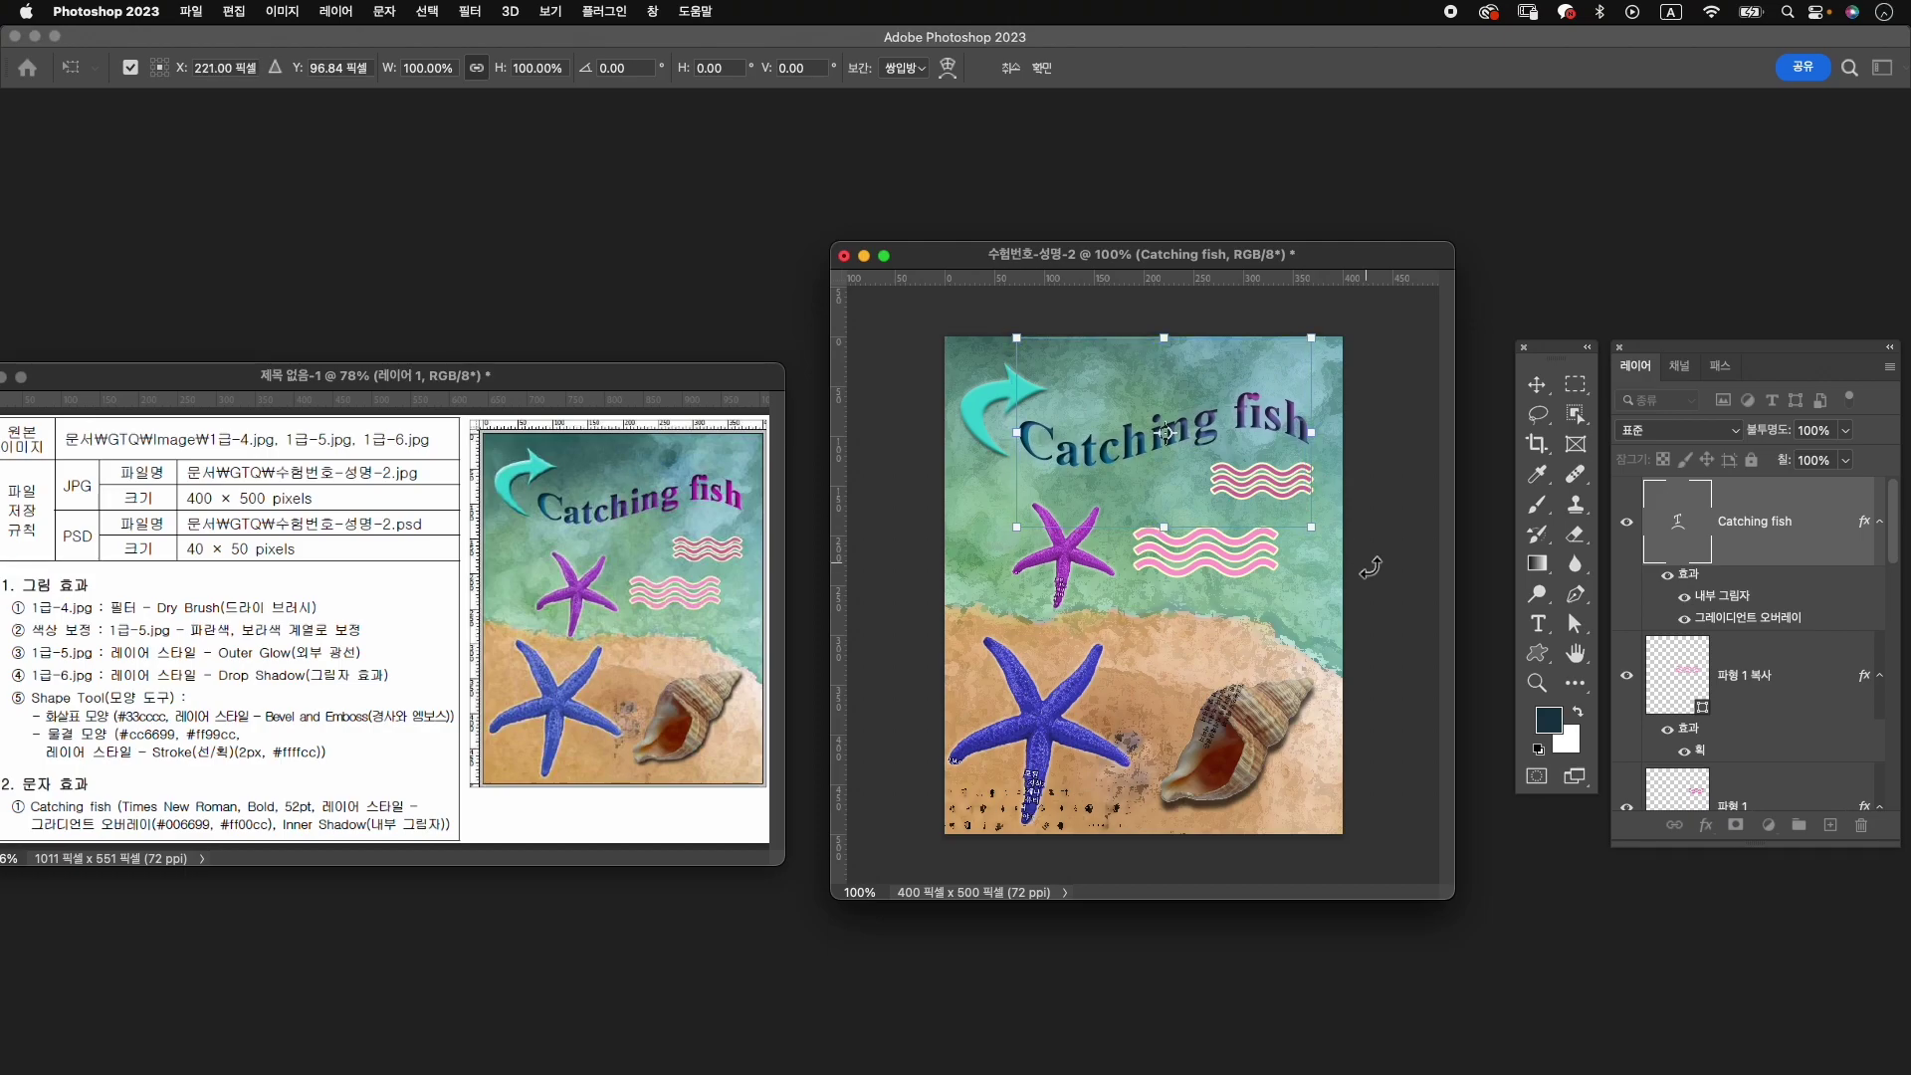
{"action": "key", "text": "Return"}
{"action": "key", "text": "t"}
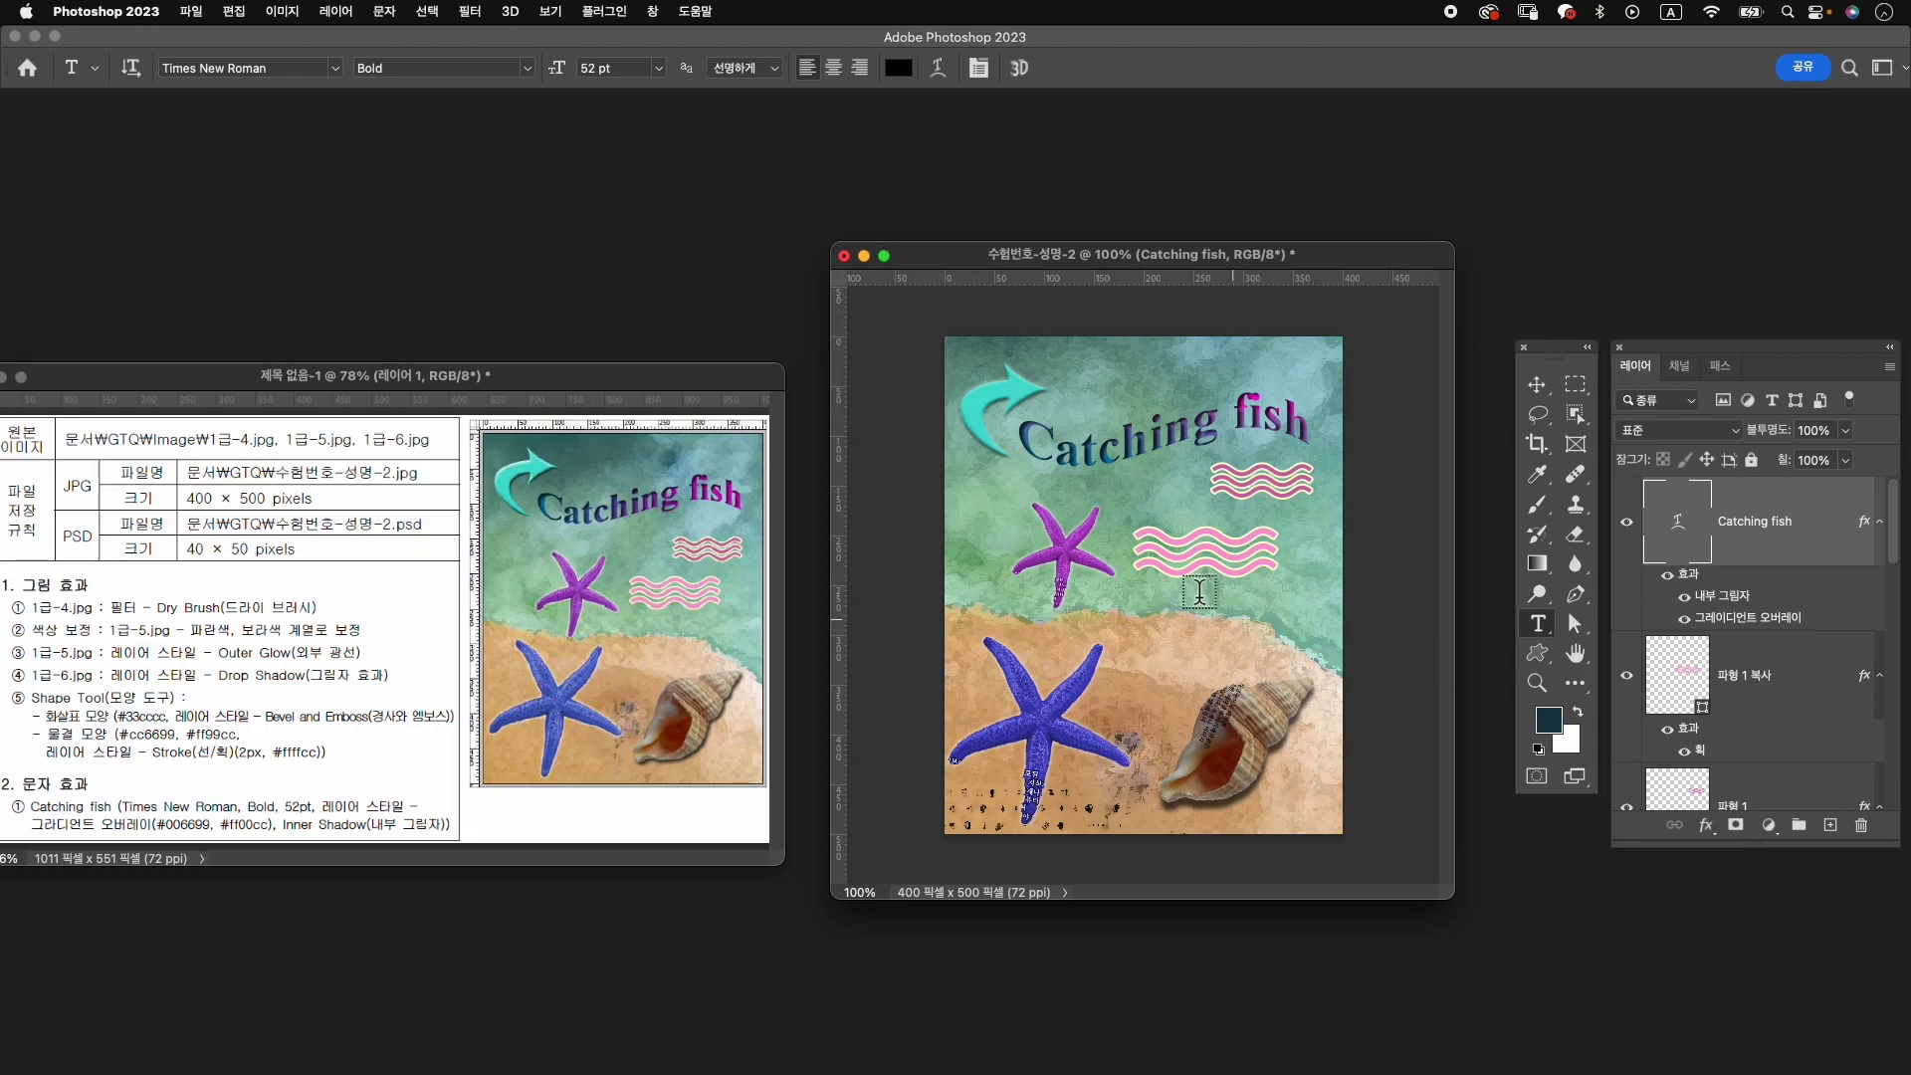
Change the title's gradient overlay to a -17° angle and 58% scale.
{"action": "double_click", "coordinate": [1752, 618]}
{"action": "left_click_drag", "start_coordinate": [1035, 481], "coordinate": [1218, 621]}
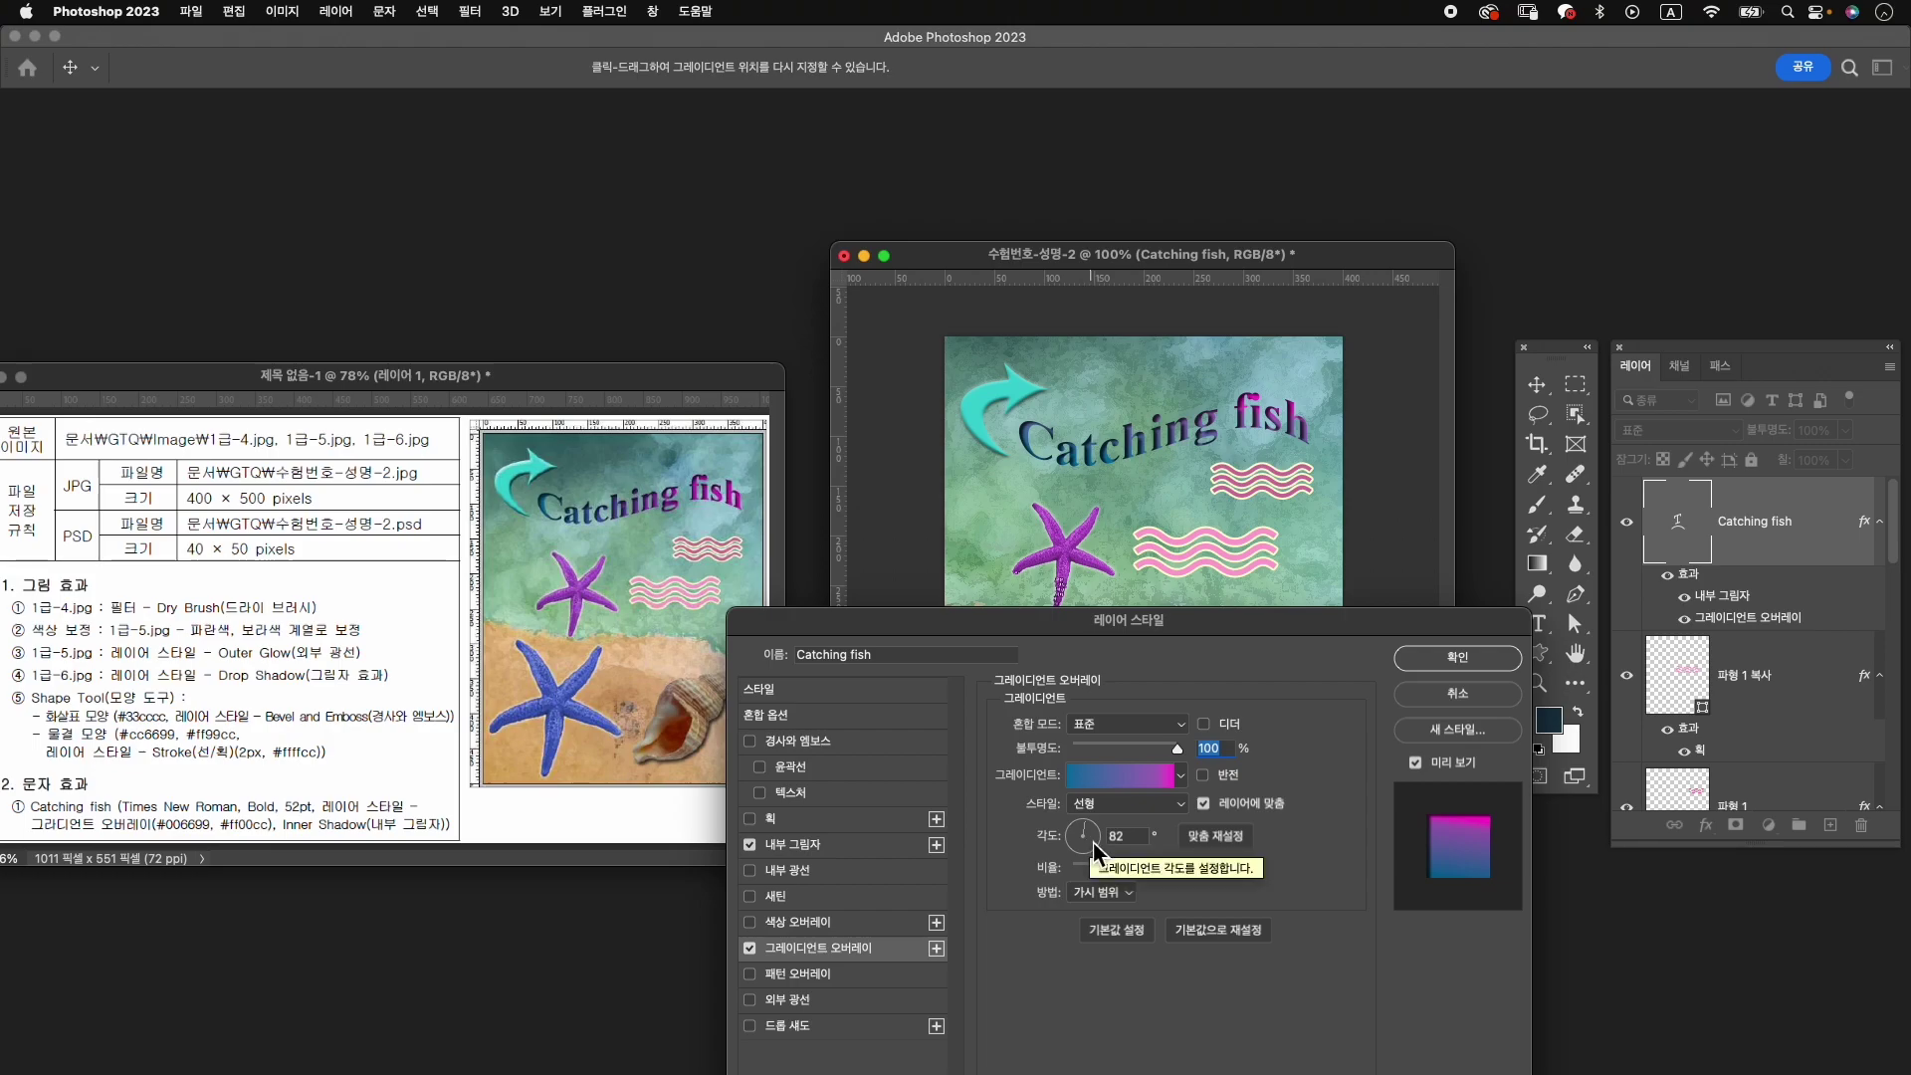
{"action": "left_click", "coordinate": [1091, 842]}
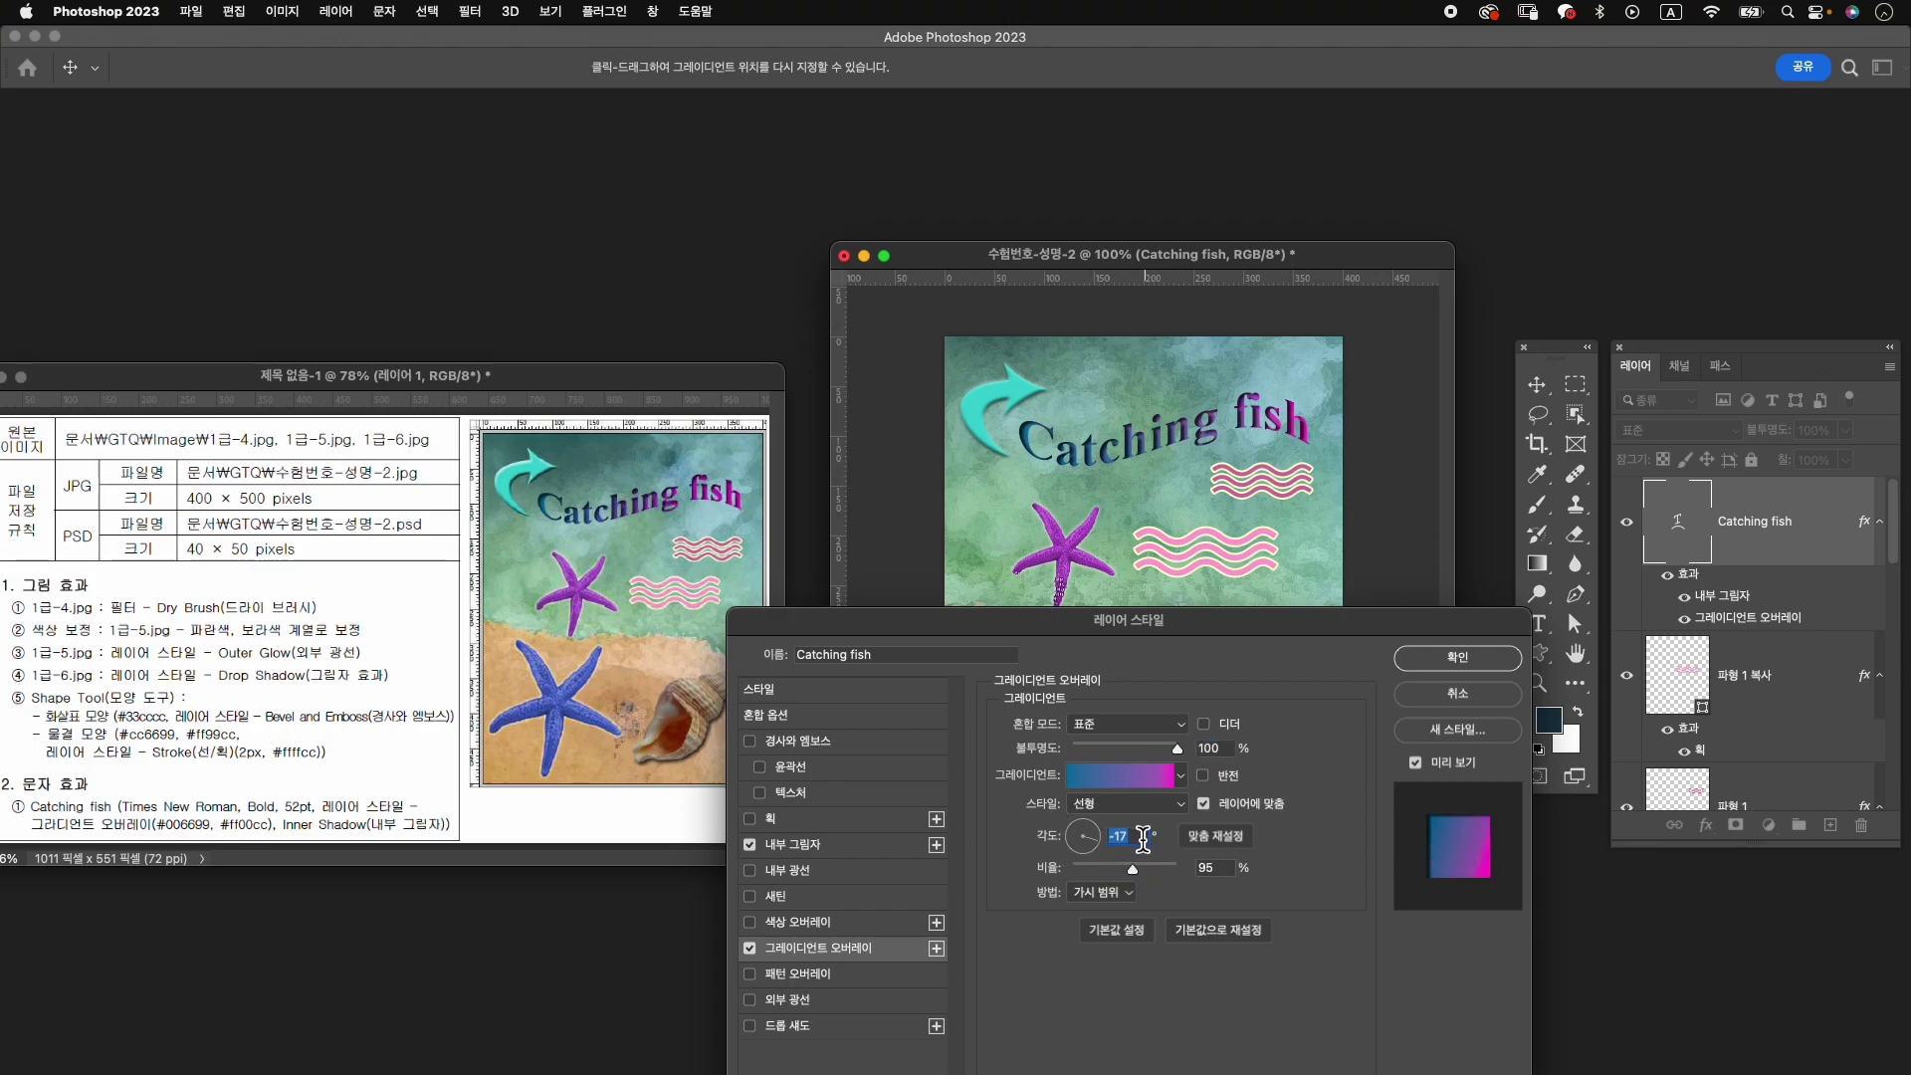
{"action": "left_click", "coordinate": [1135, 870]}
{"action": "left_click_drag", "start_coordinate": [1136, 870], "coordinate": [1101, 870]}
{"action": "left_click", "coordinate": [1461, 669]}
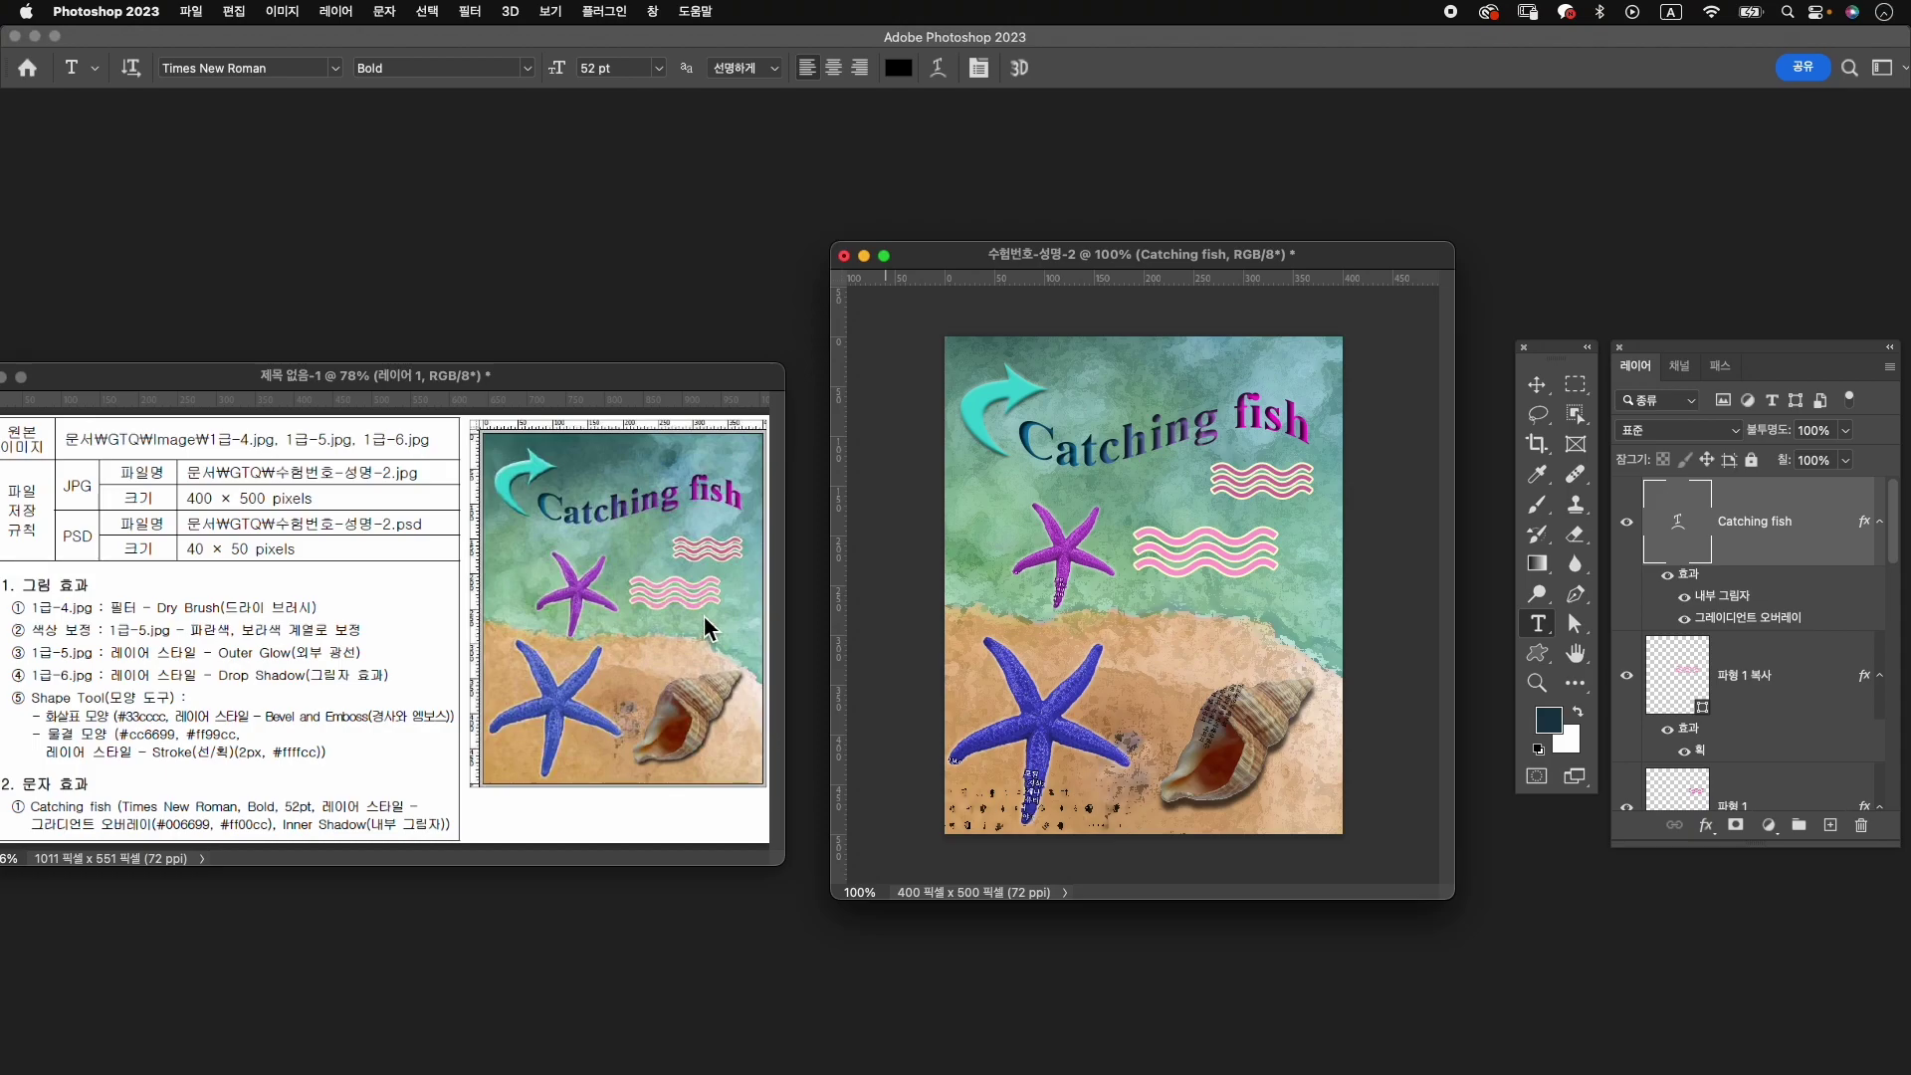
Quick-export the composite as 수험번호-성명-2.jpg into the GTQ folder.
{"action": "left_click", "coordinate": [192, 12]}
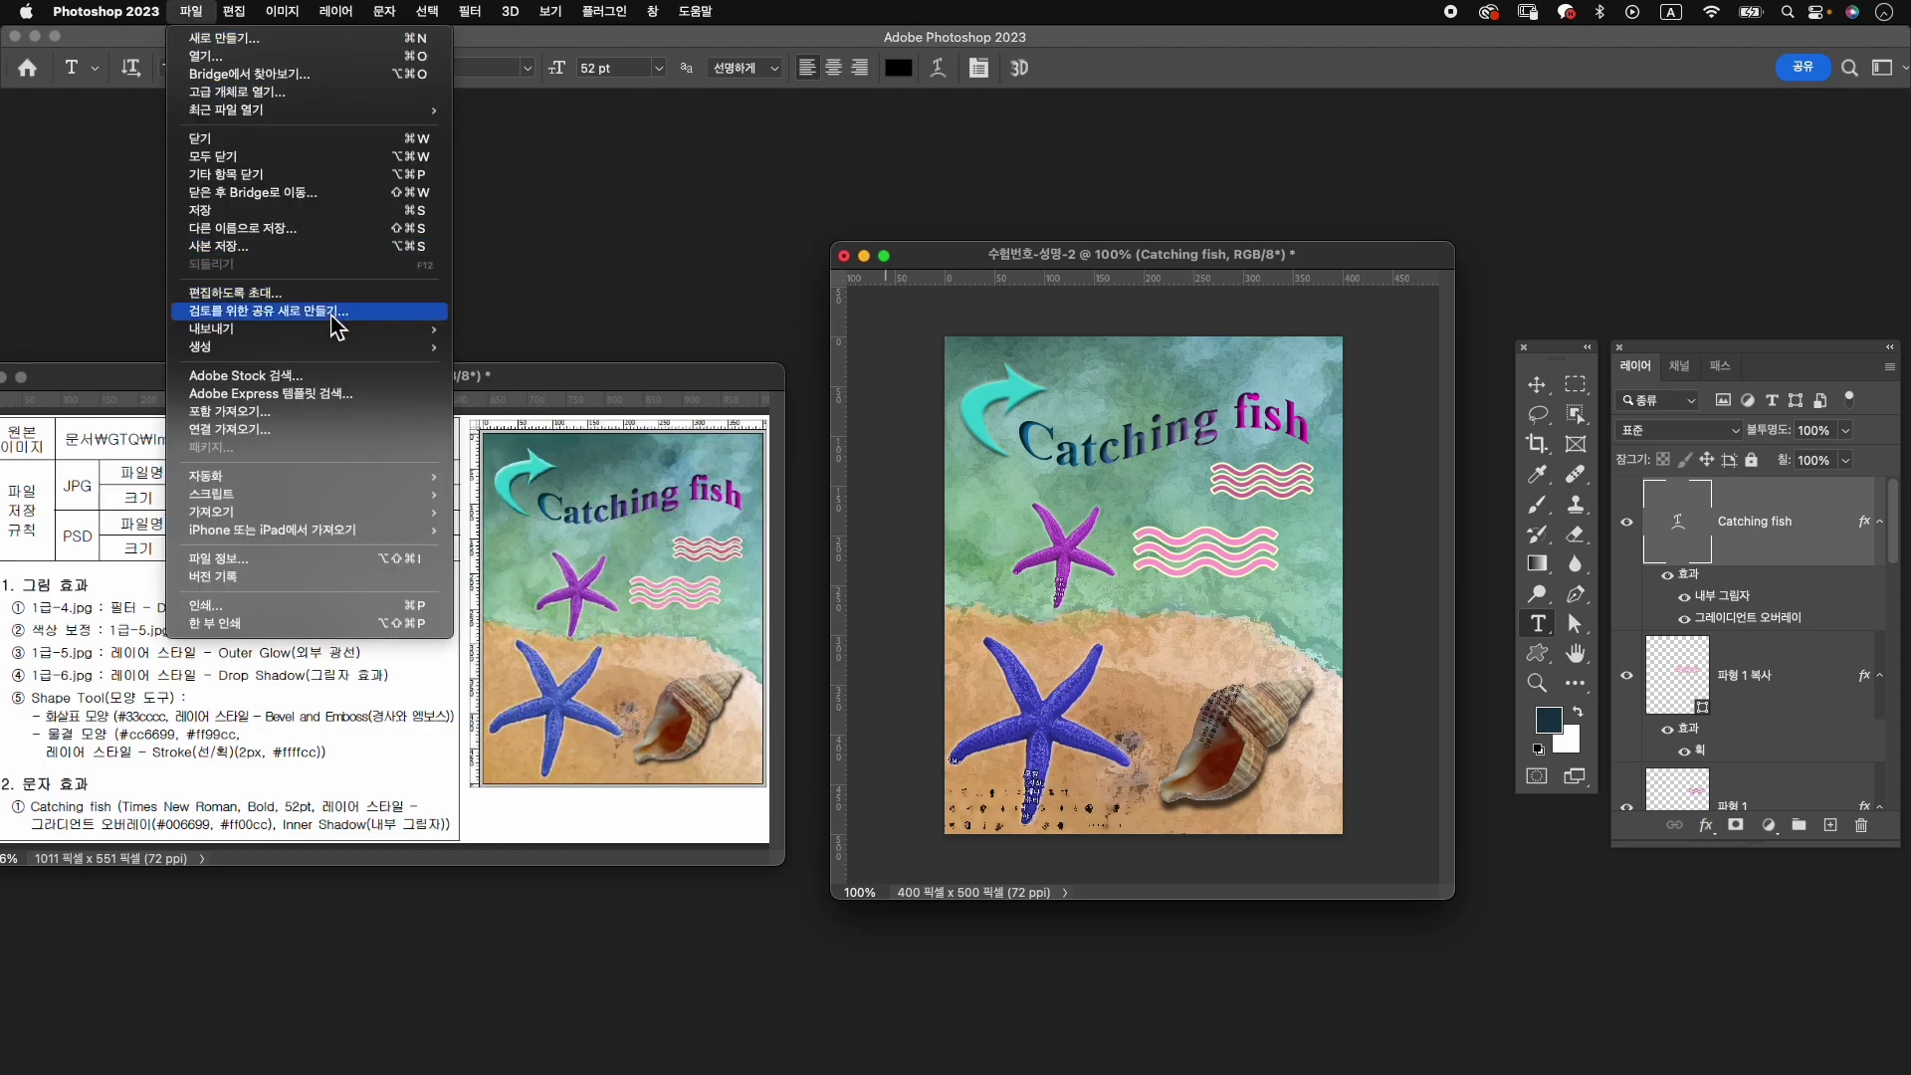
{"action": "mouse_move", "coordinate": [212, 328]}
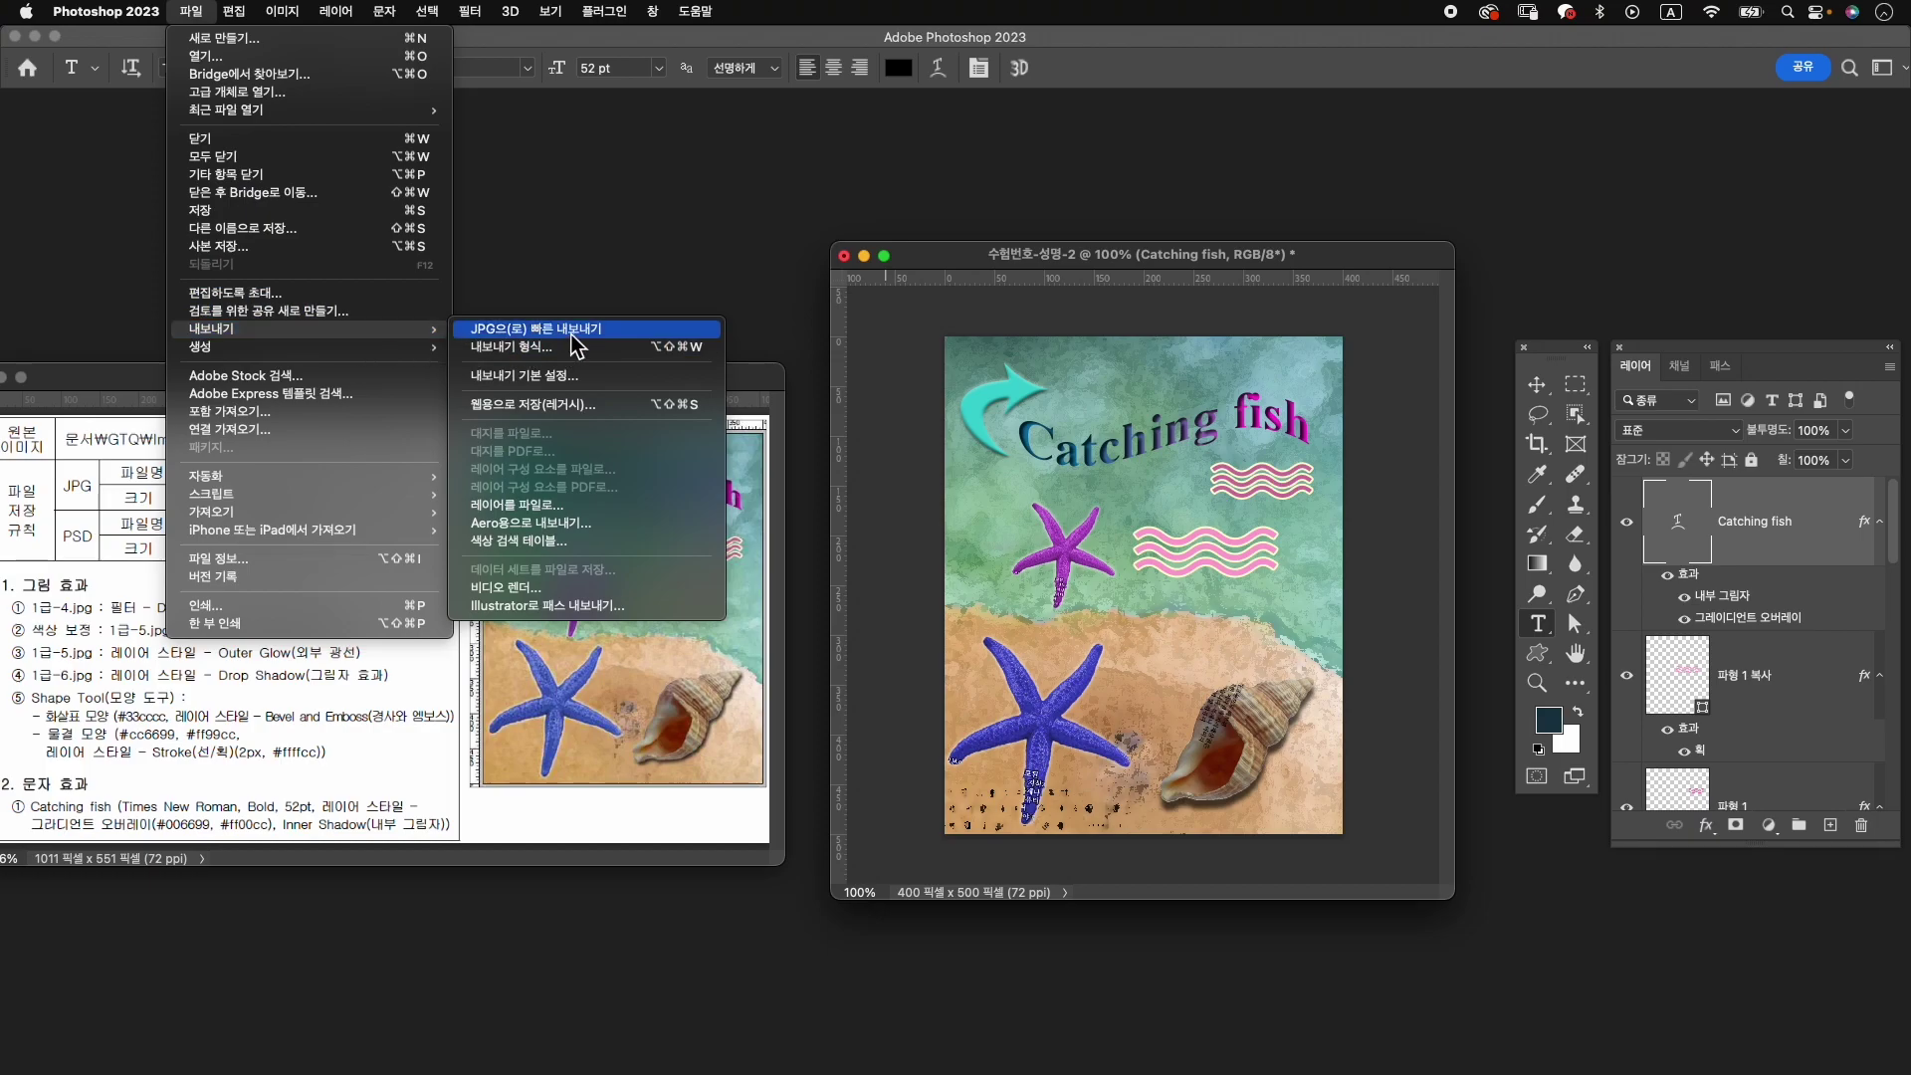
{"action": "left_click", "coordinate": [573, 335]}
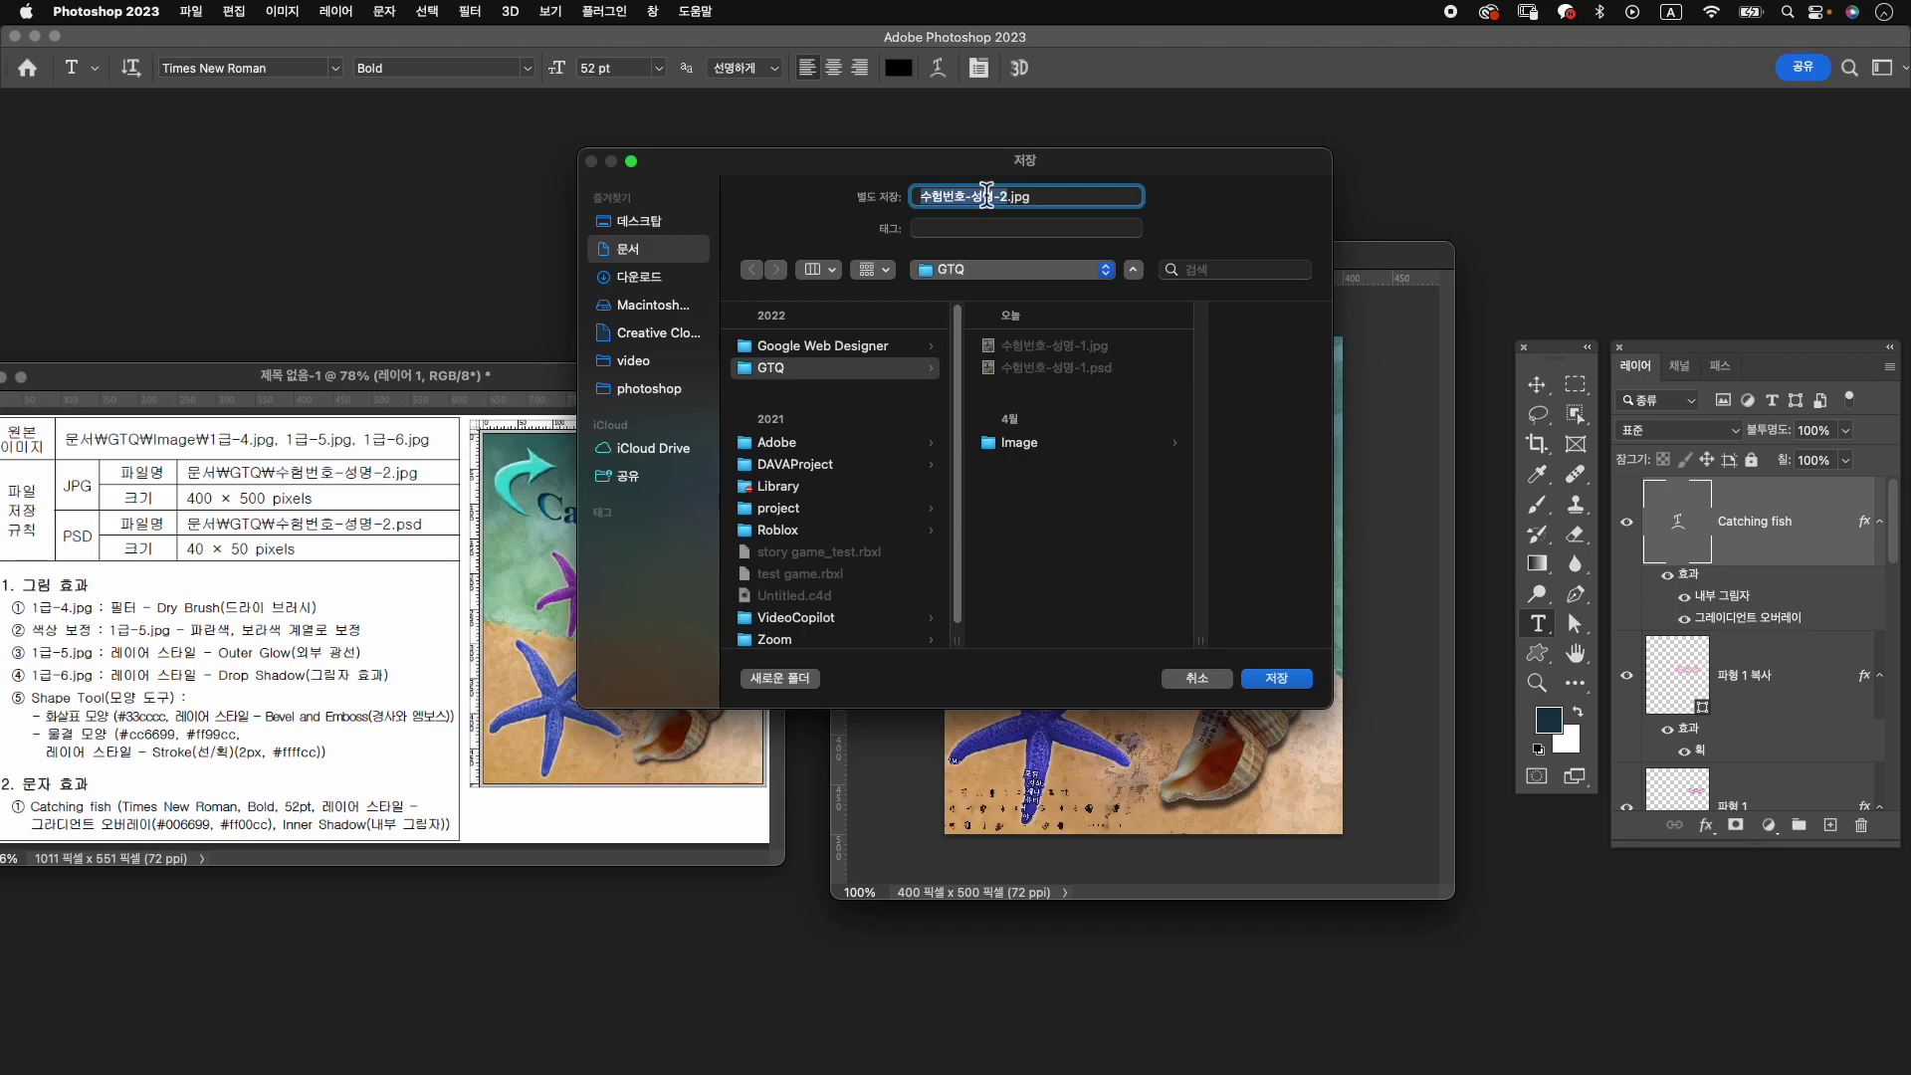
{"action": "left_click", "coordinate": [1290, 679]}
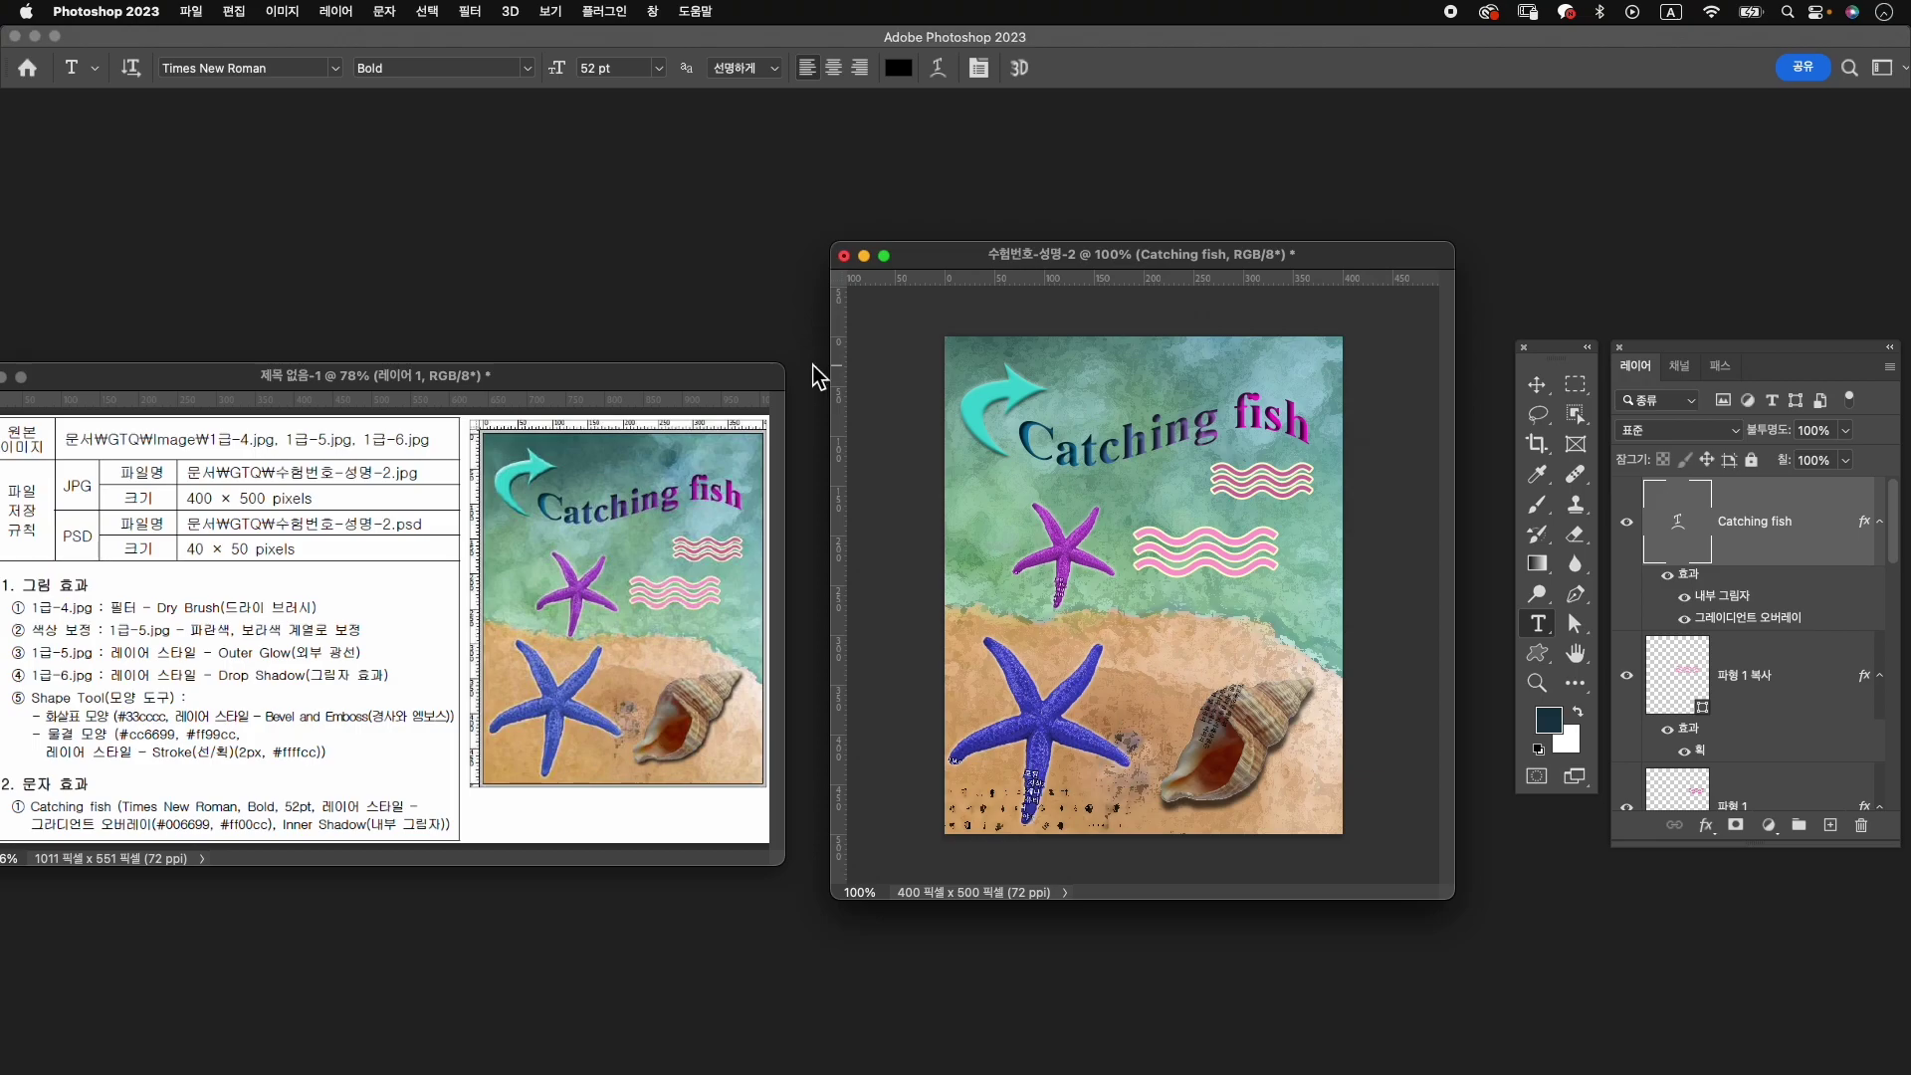
{"action": "key", "text": "super+alt+i"}
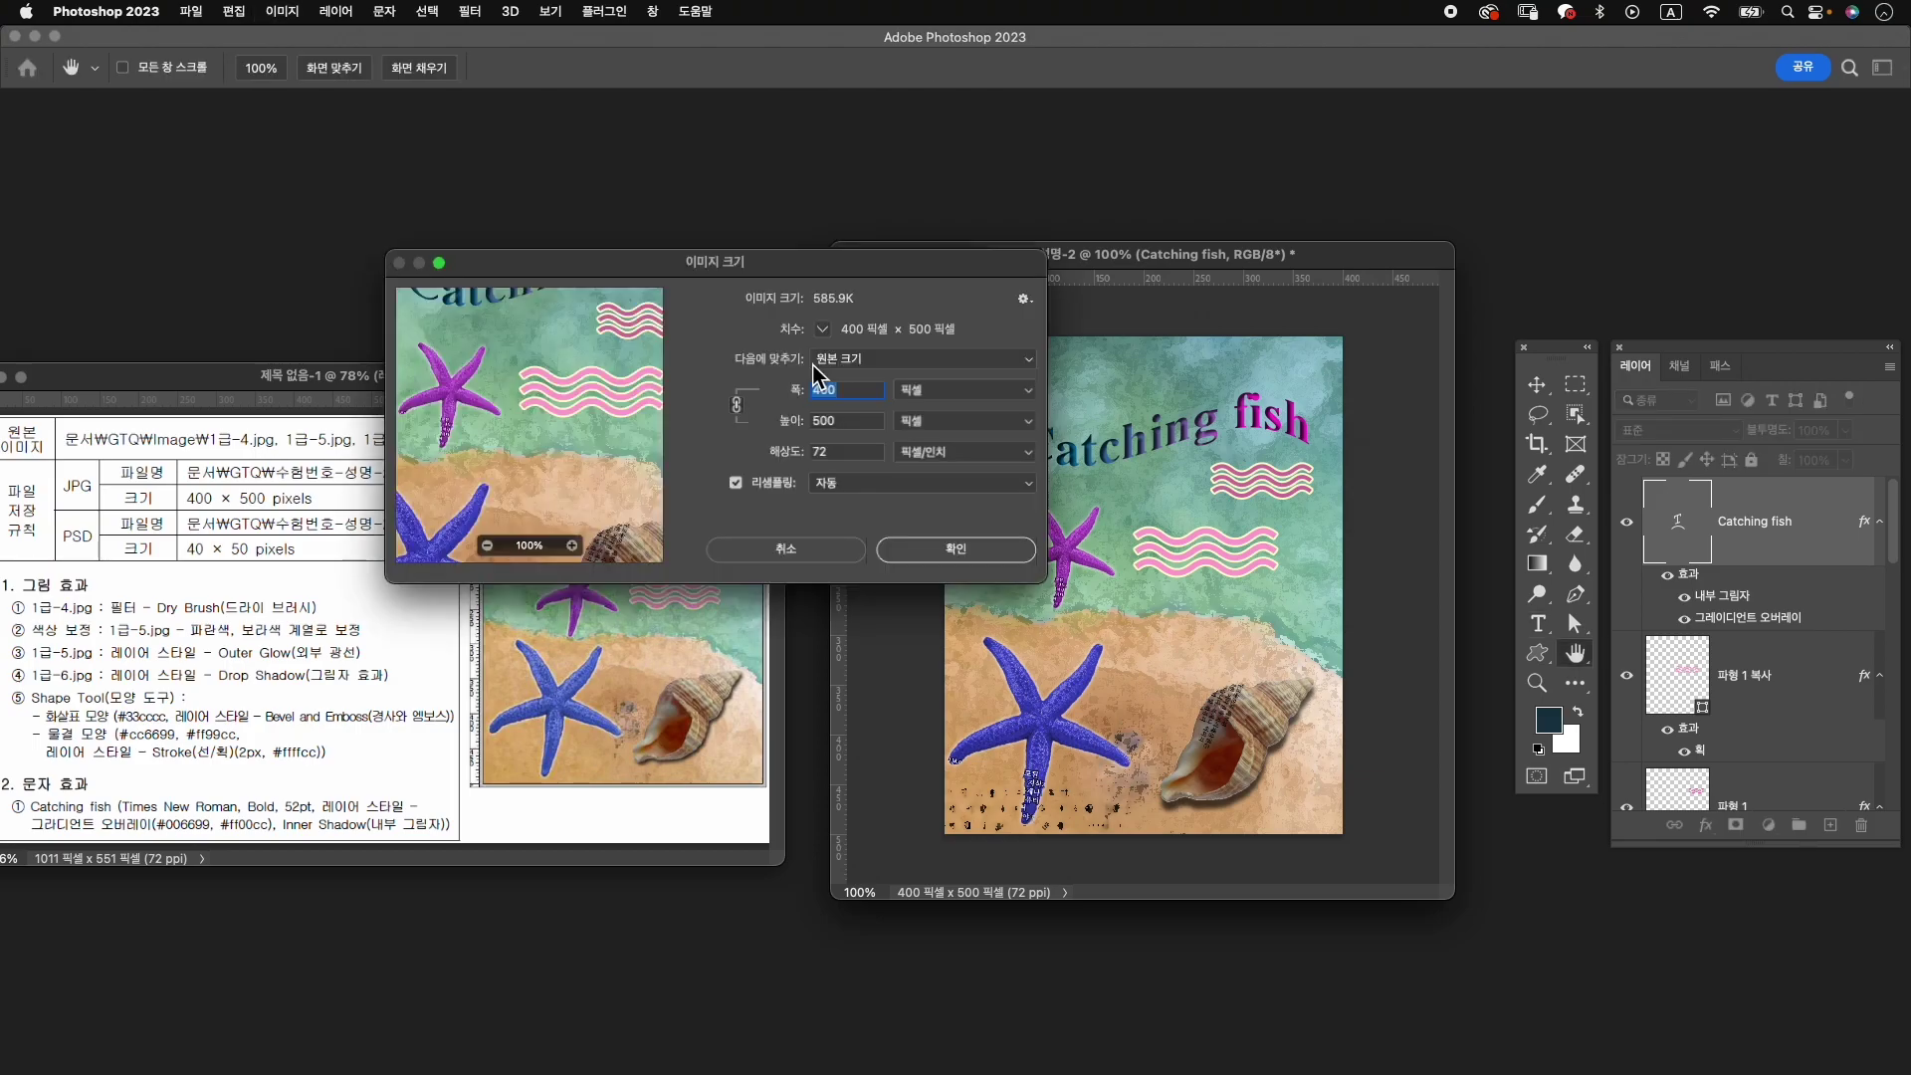
Resize the image to 40×50 px, save it as 수험번호-성명-2.psd in GTQ, and start a new document.
{"action": "type", "text": "40"}
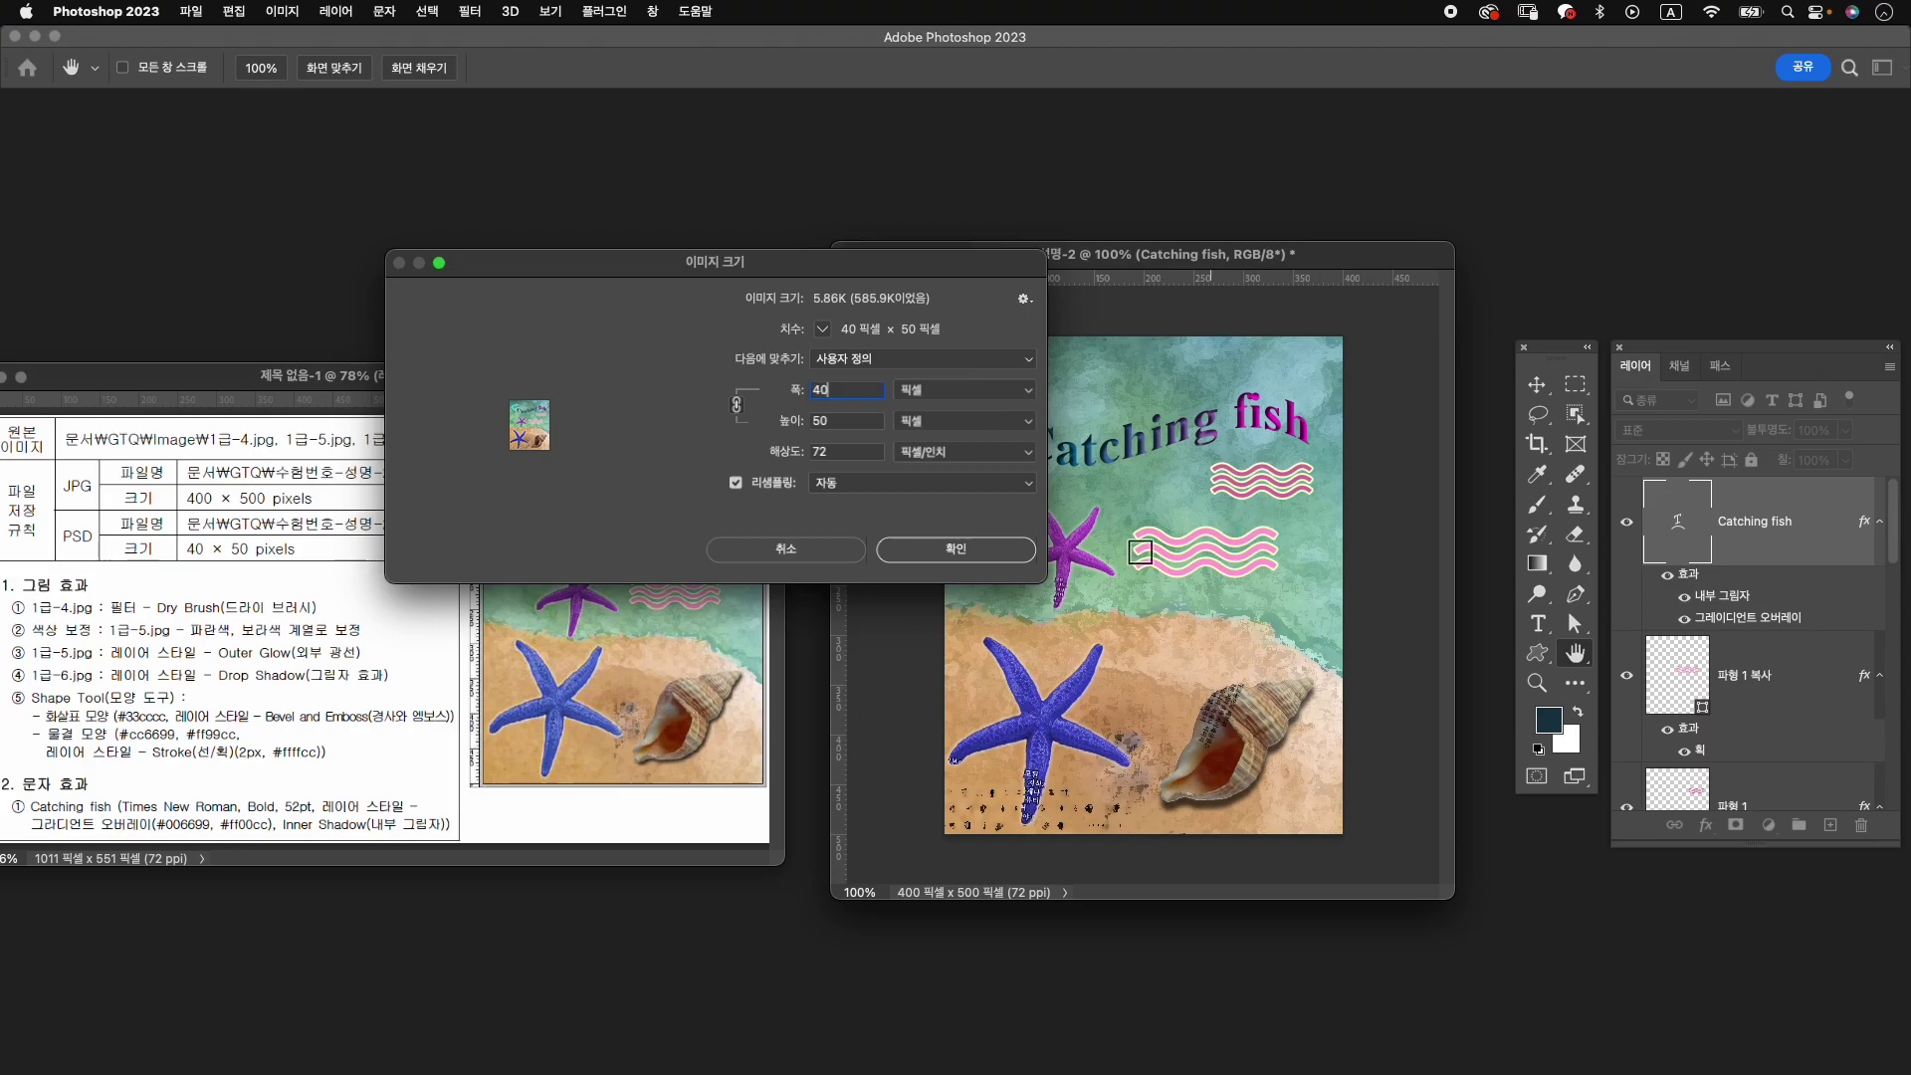
{"action": "left_click", "coordinate": [990, 549]}
{"action": "left_click", "coordinate": [191, 12]}
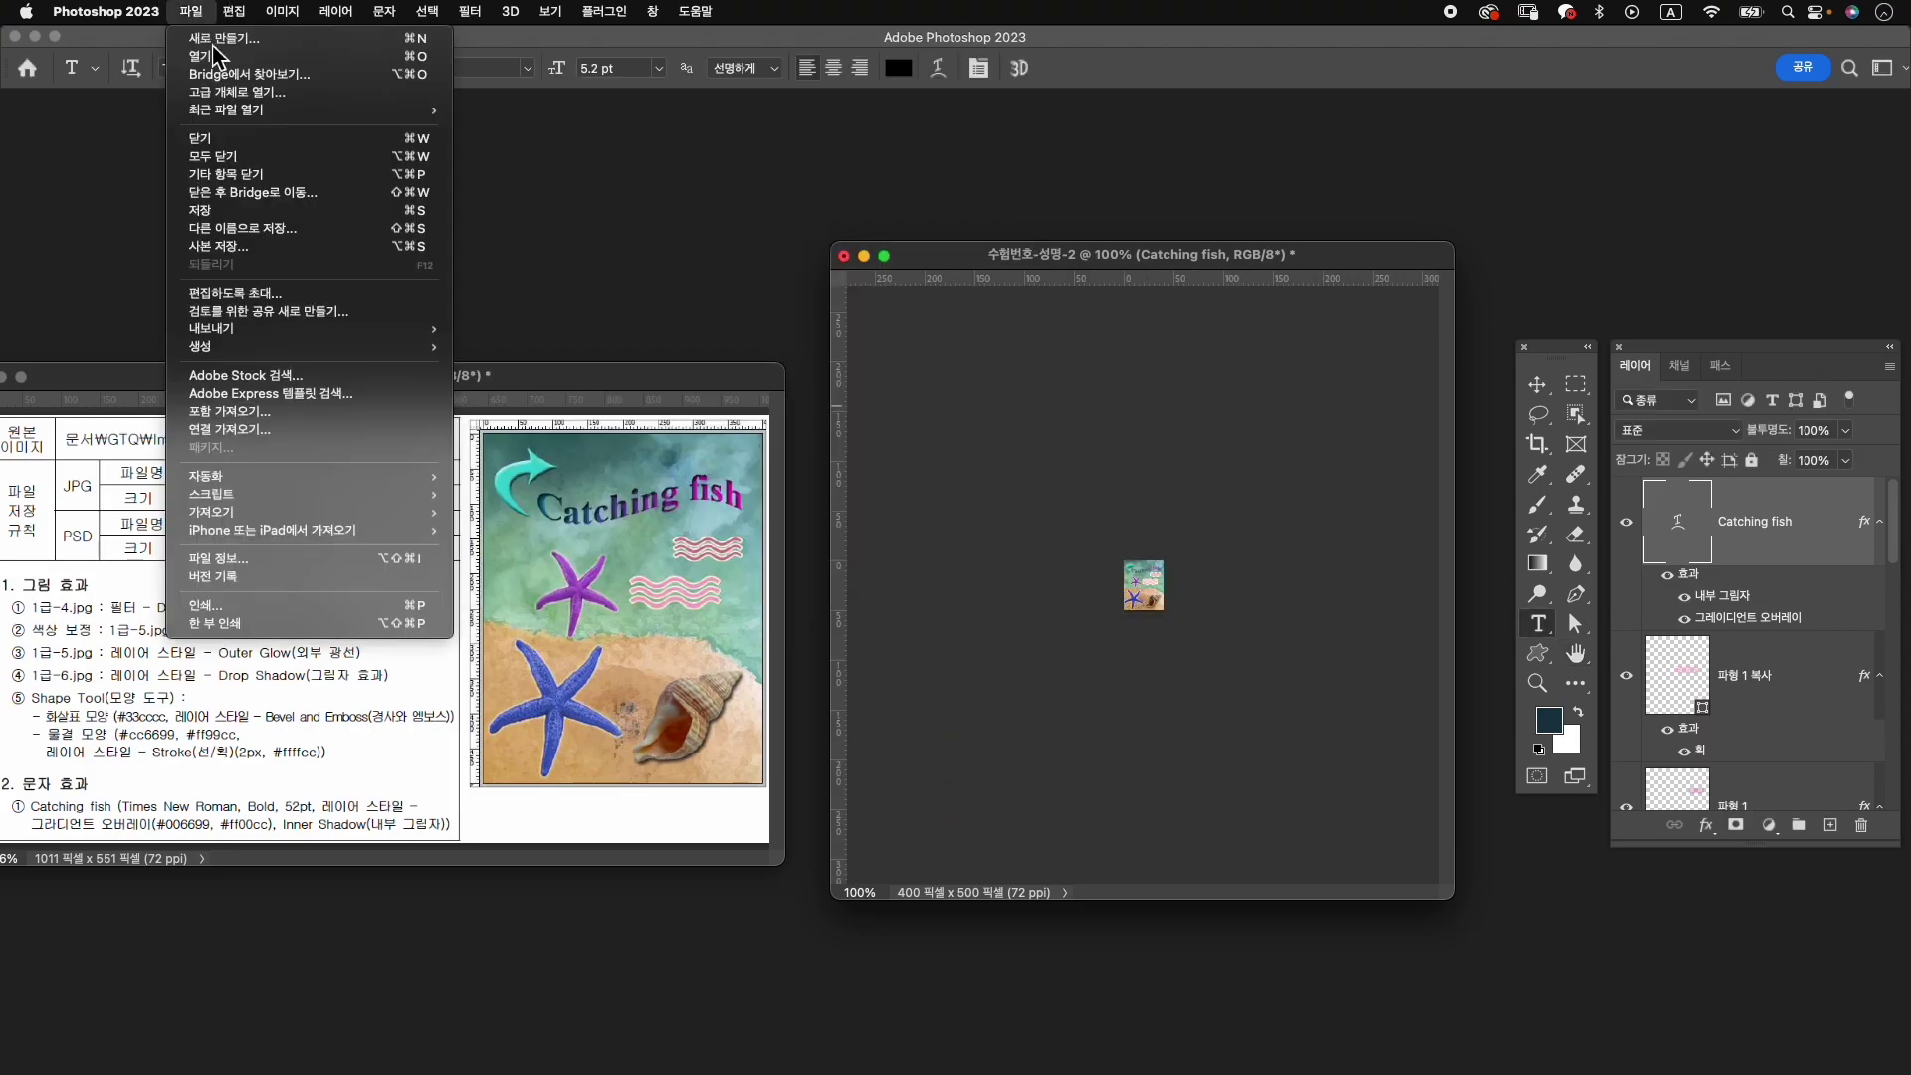
{"action": "left_click", "coordinate": [263, 231]}
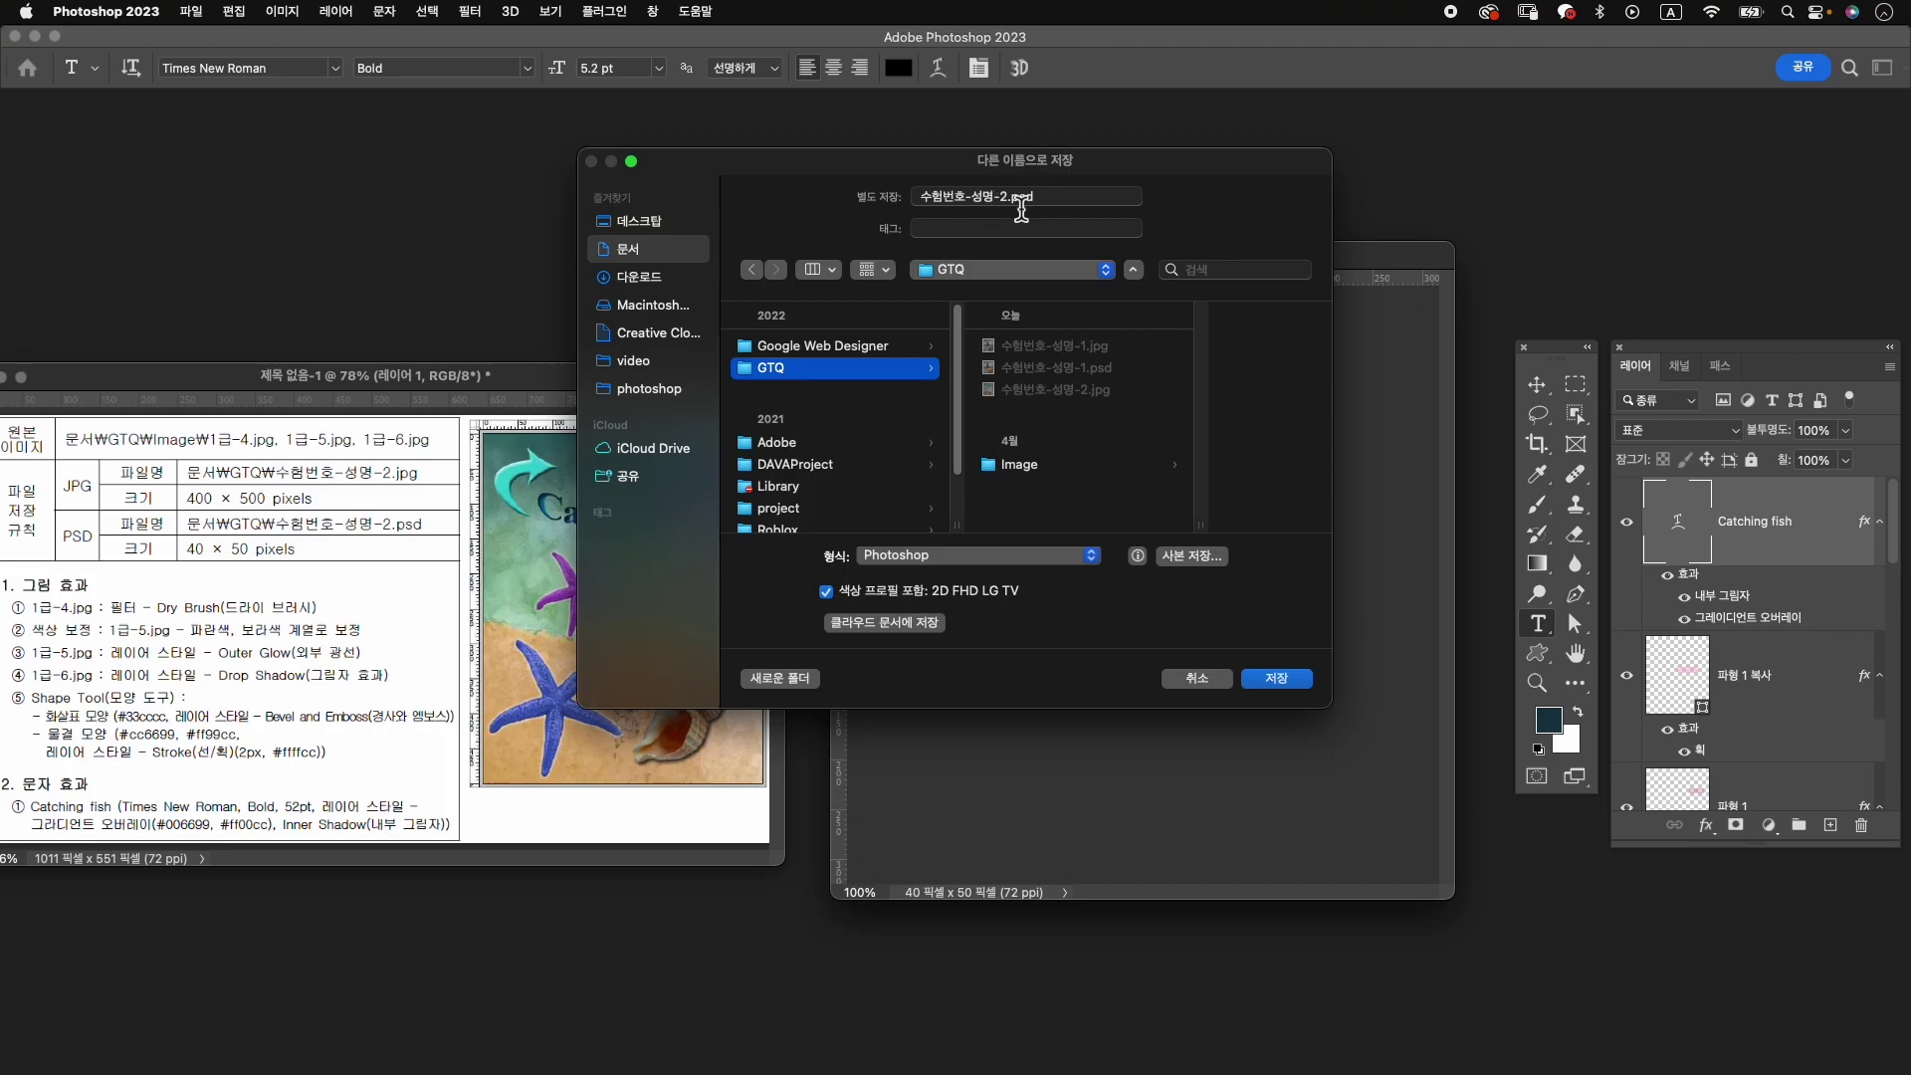
{"action": "left_click", "coordinate": [1277, 678]}
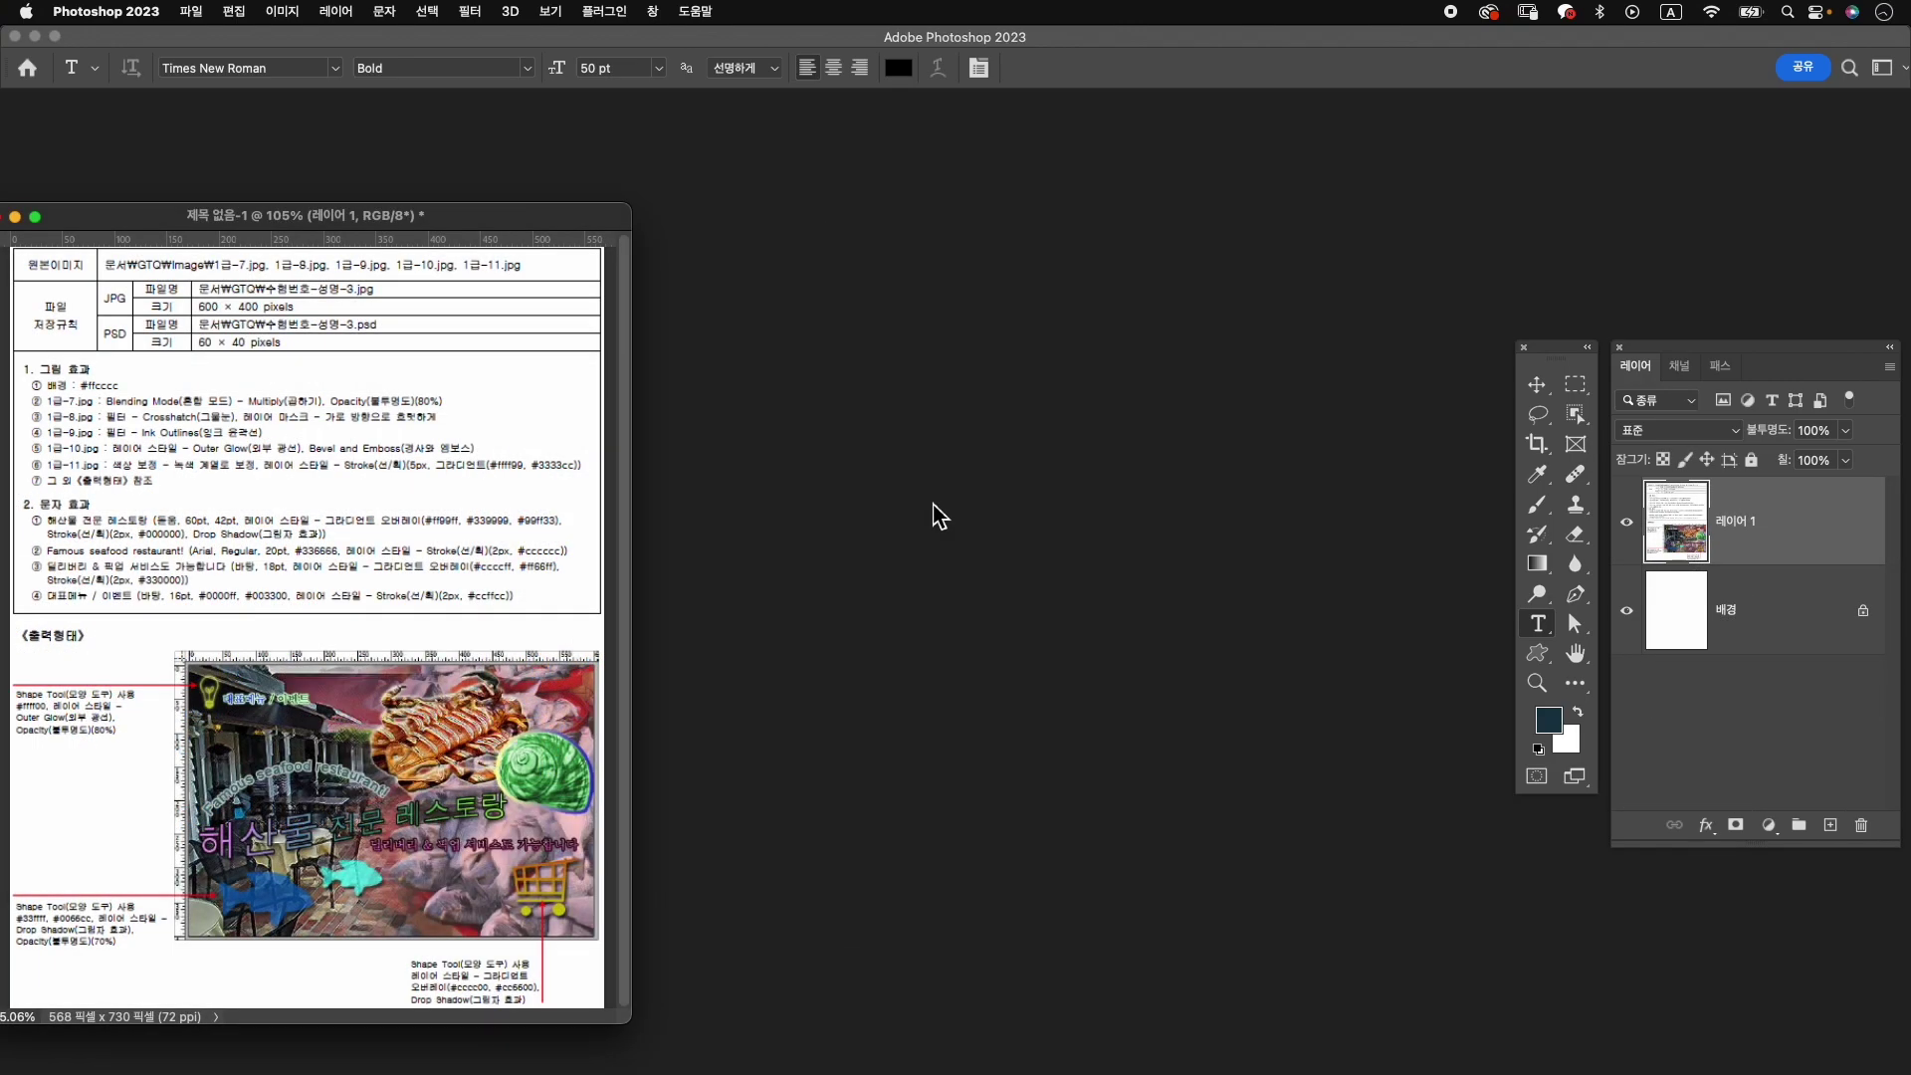
{"action": "key", "text": "super+n"}
{"action": "type", "text": "ㅅ"}
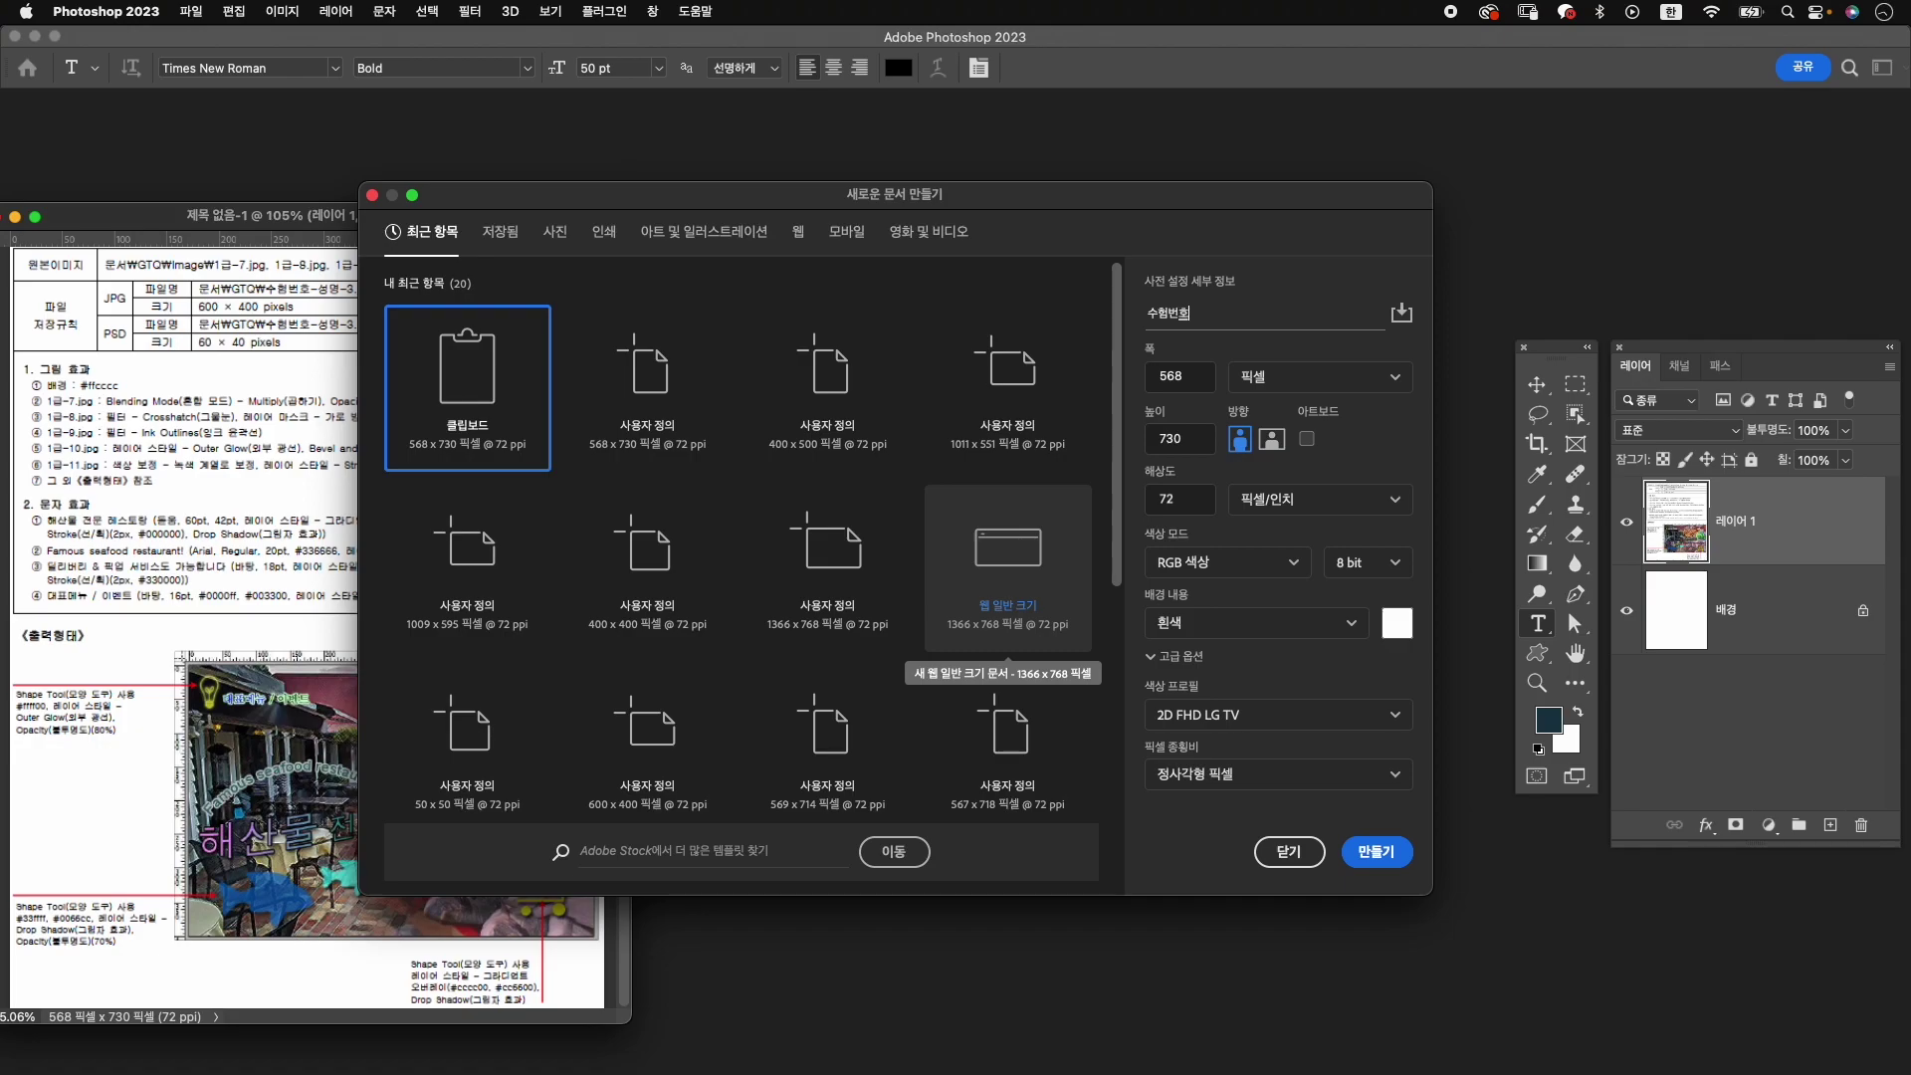
Create the 600×400 px document 수험번호-성명-3 and enlarge its window.
{"action": "key", "text": "Tab"}
{"action": "key", "text": "Tab"}
{"action": "type", "text": "4"}
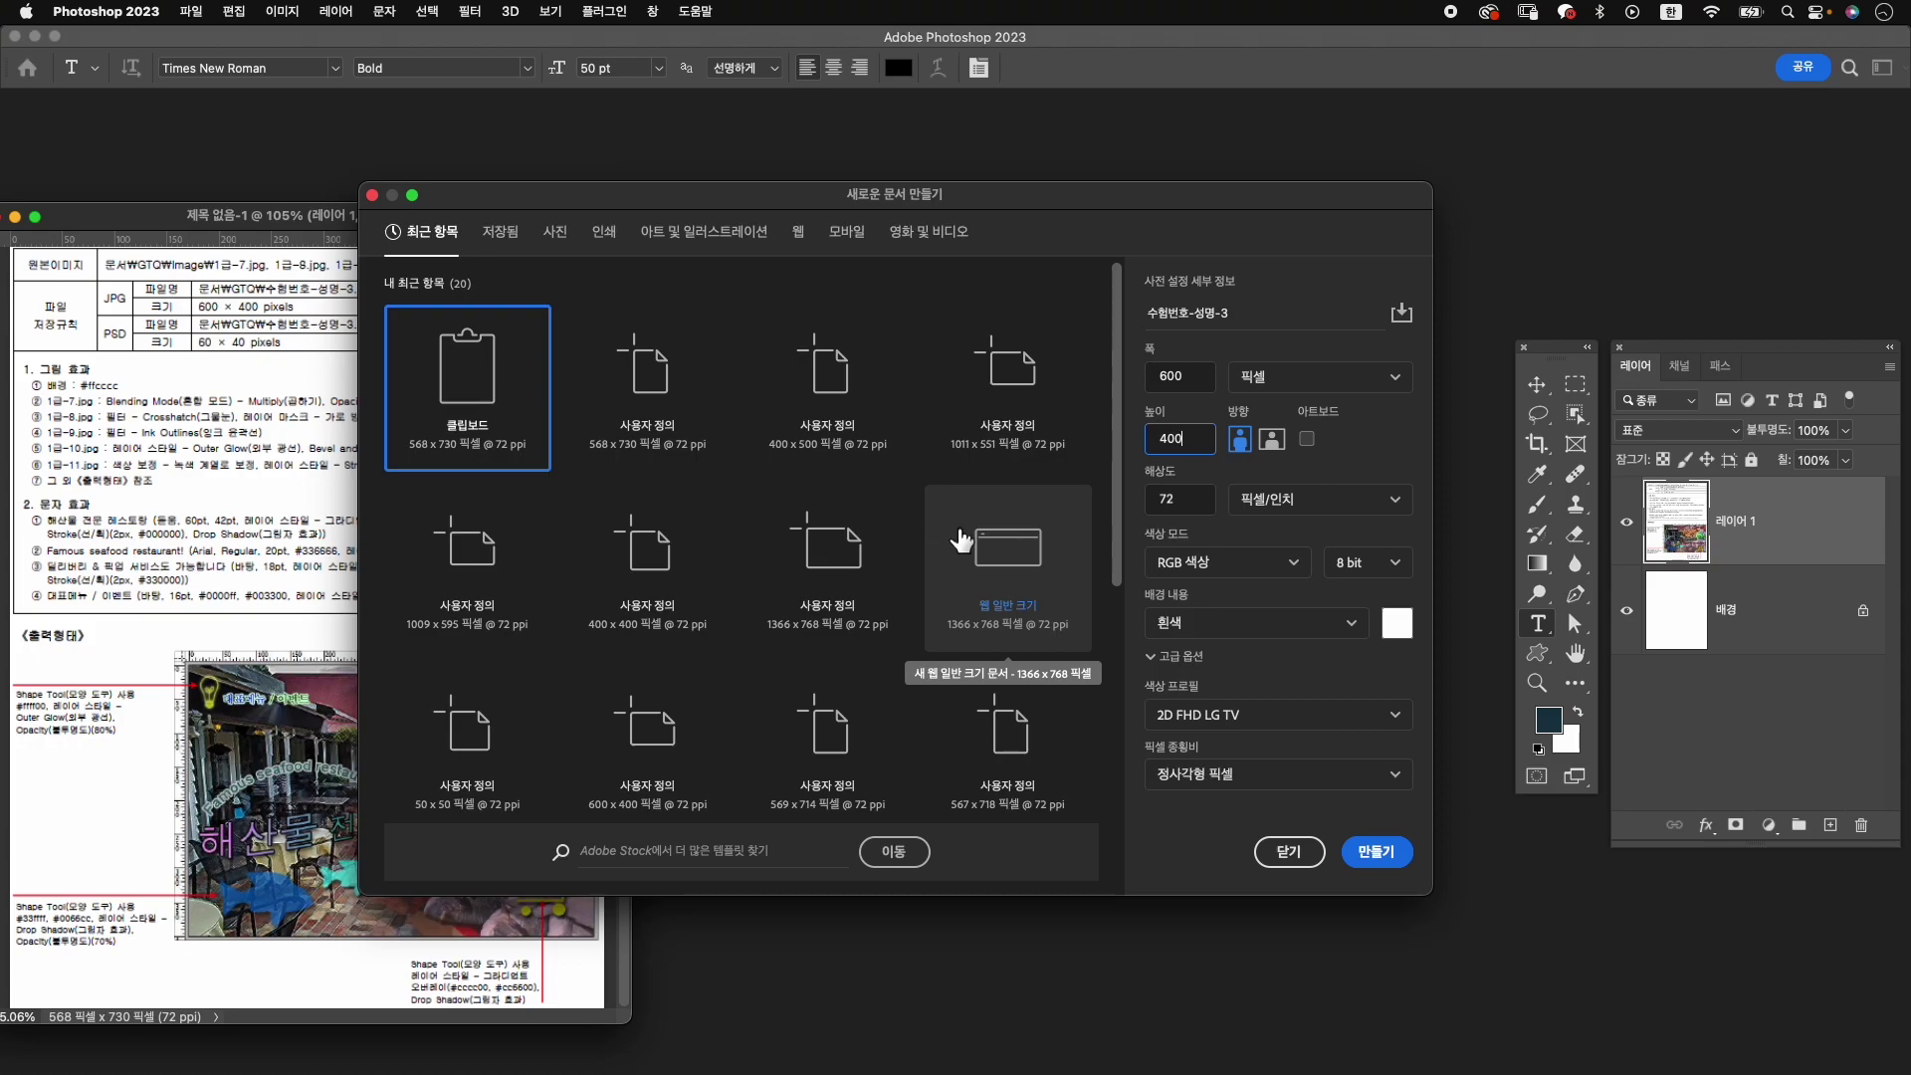
{"action": "left_click", "coordinate": [1390, 852]}
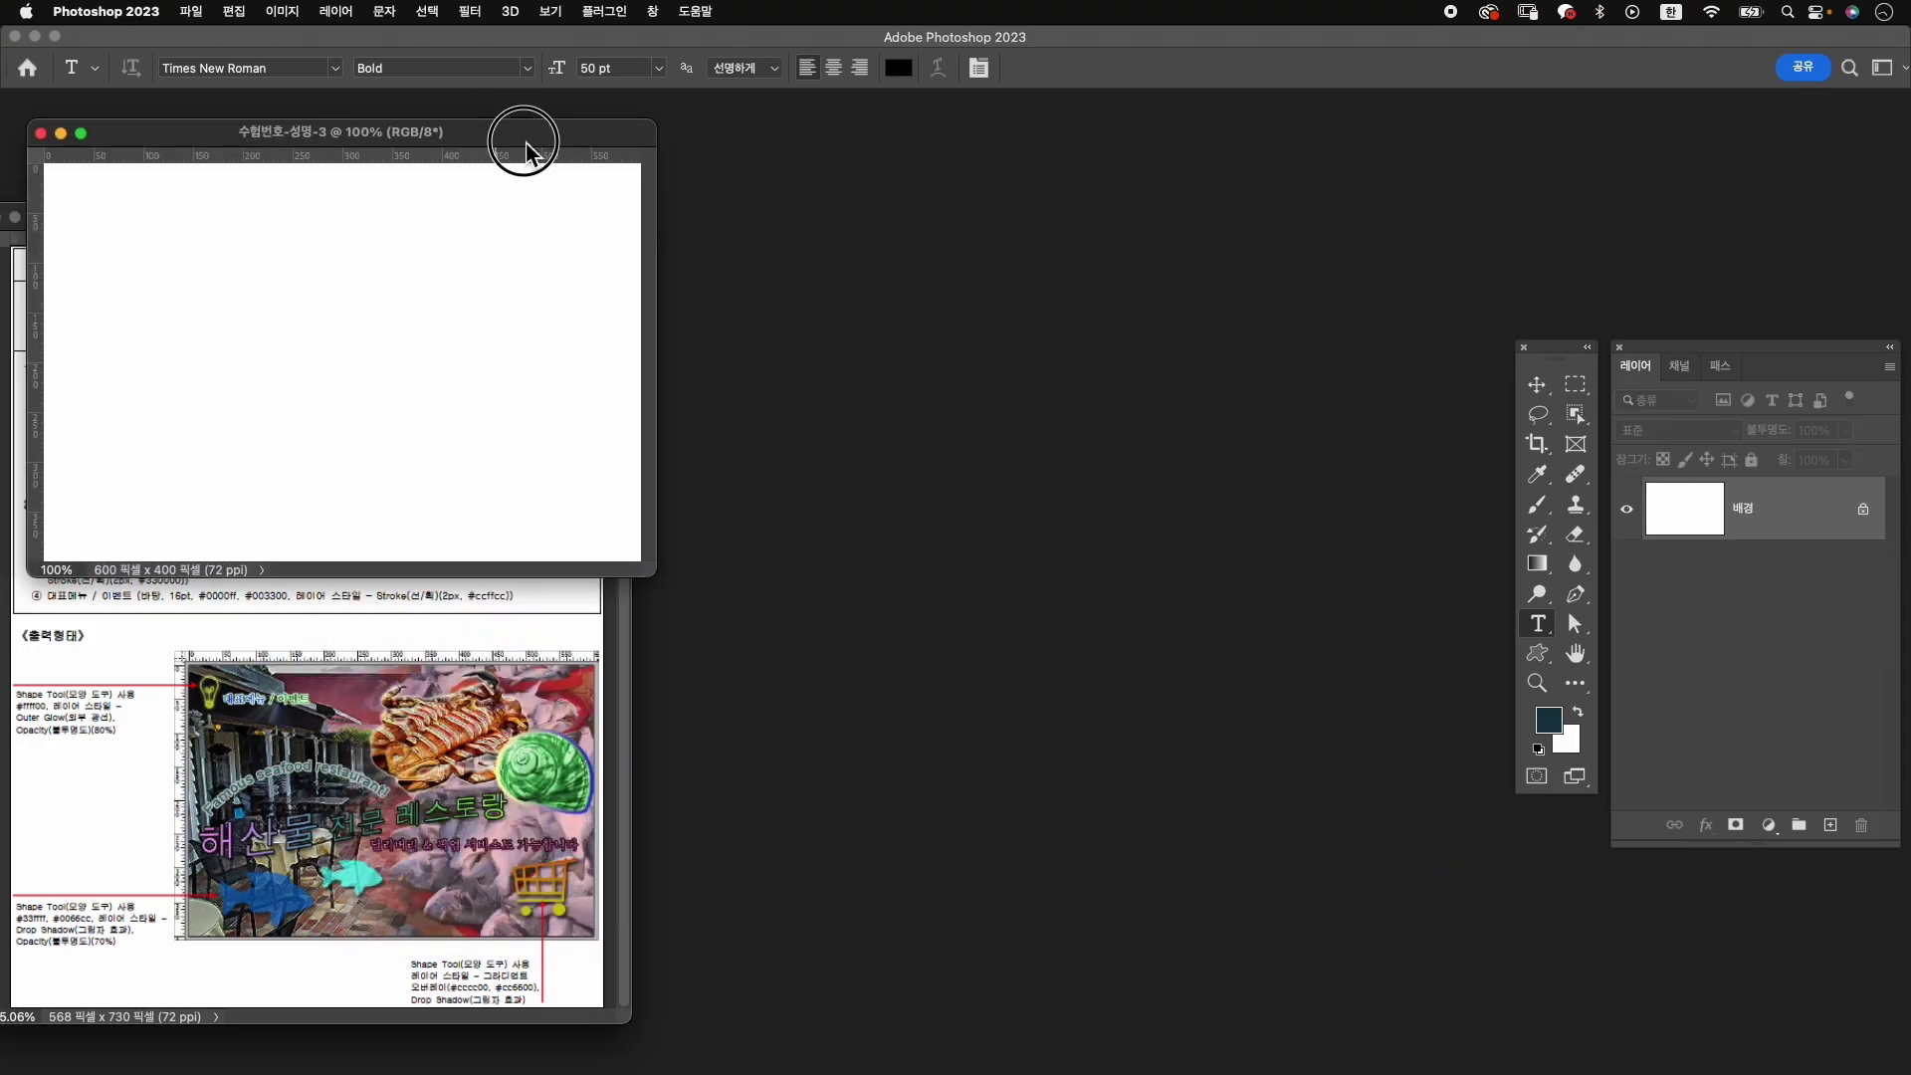
{"action": "left_click_drag", "start_coordinate": [482, 144], "coordinate": [1131, 335]}
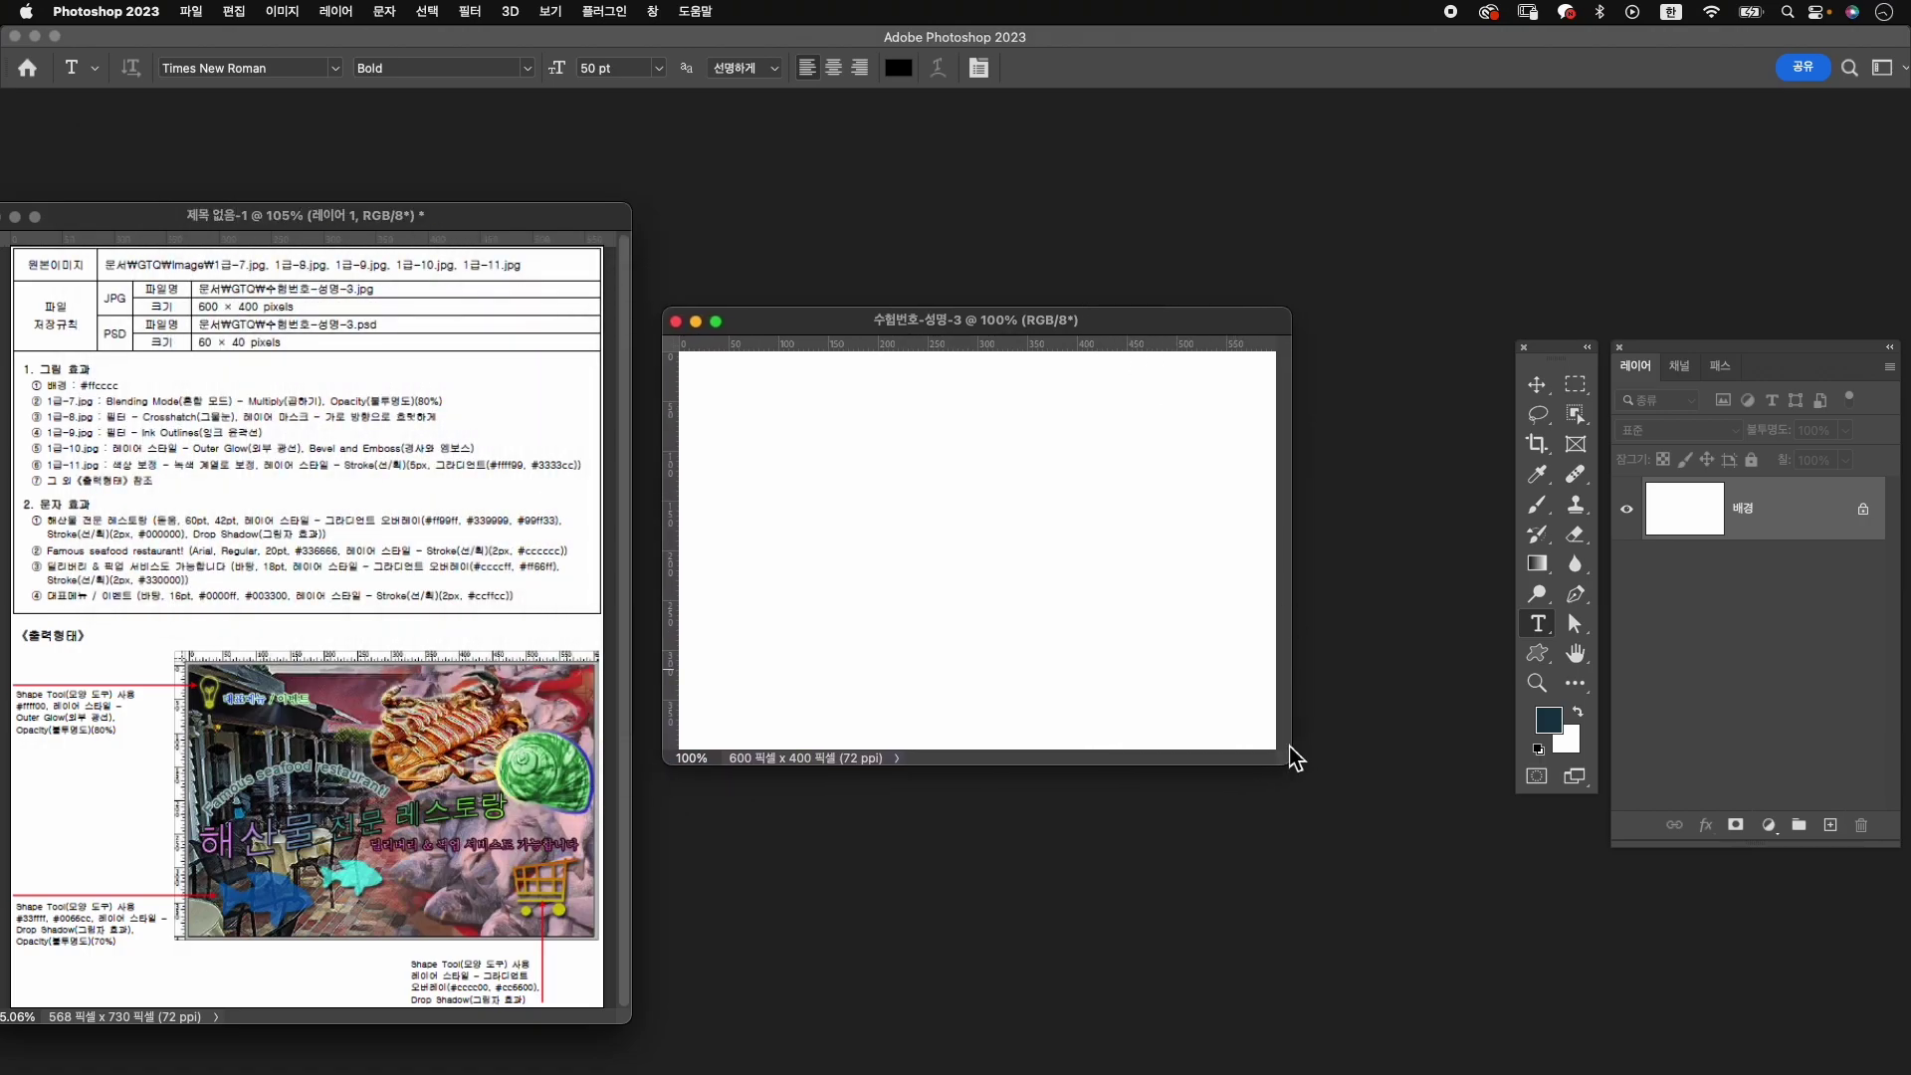
{"action": "left_click_drag", "start_coordinate": [1291, 763], "coordinate": [1404, 844]}
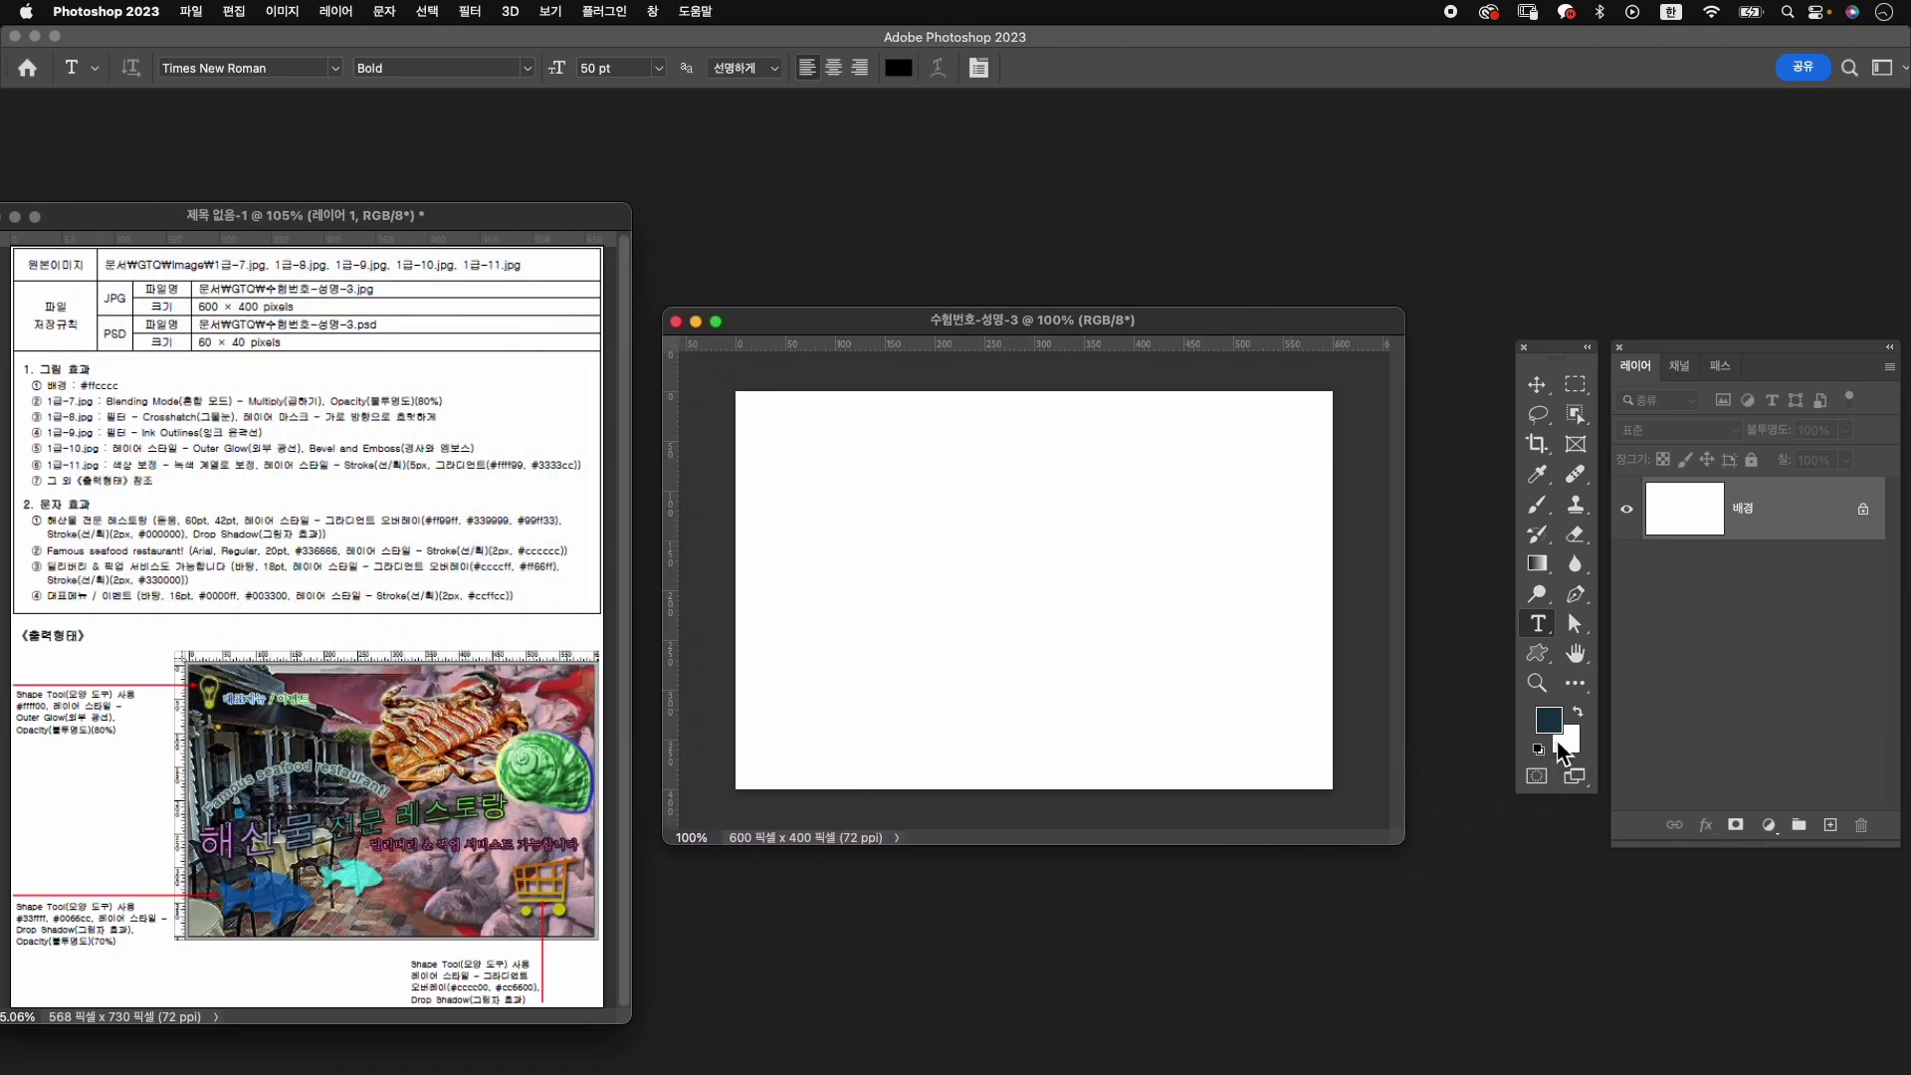
Fill the canvas with the pink #ffcccc background colour.
{"action": "left_click", "coordinate": [1569, 742]}
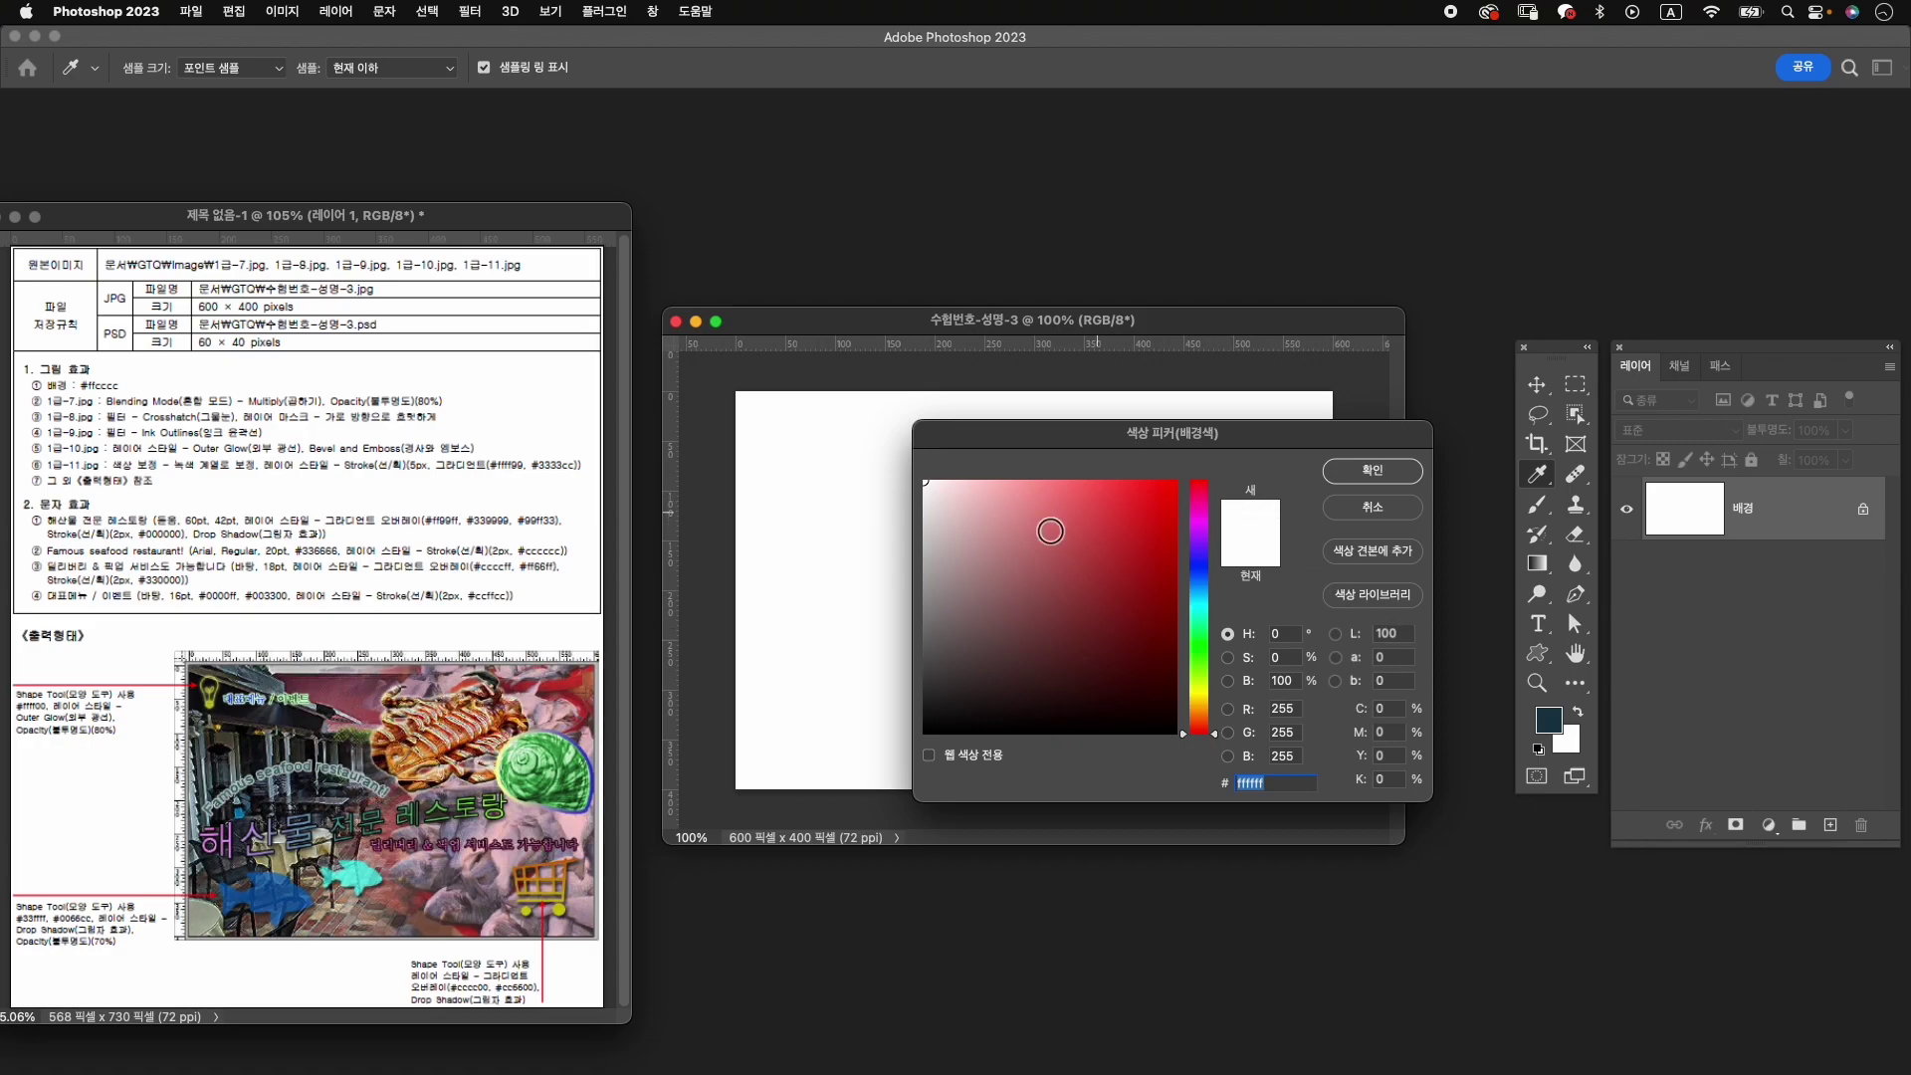
{"action": "type", "text": "ffccc"}
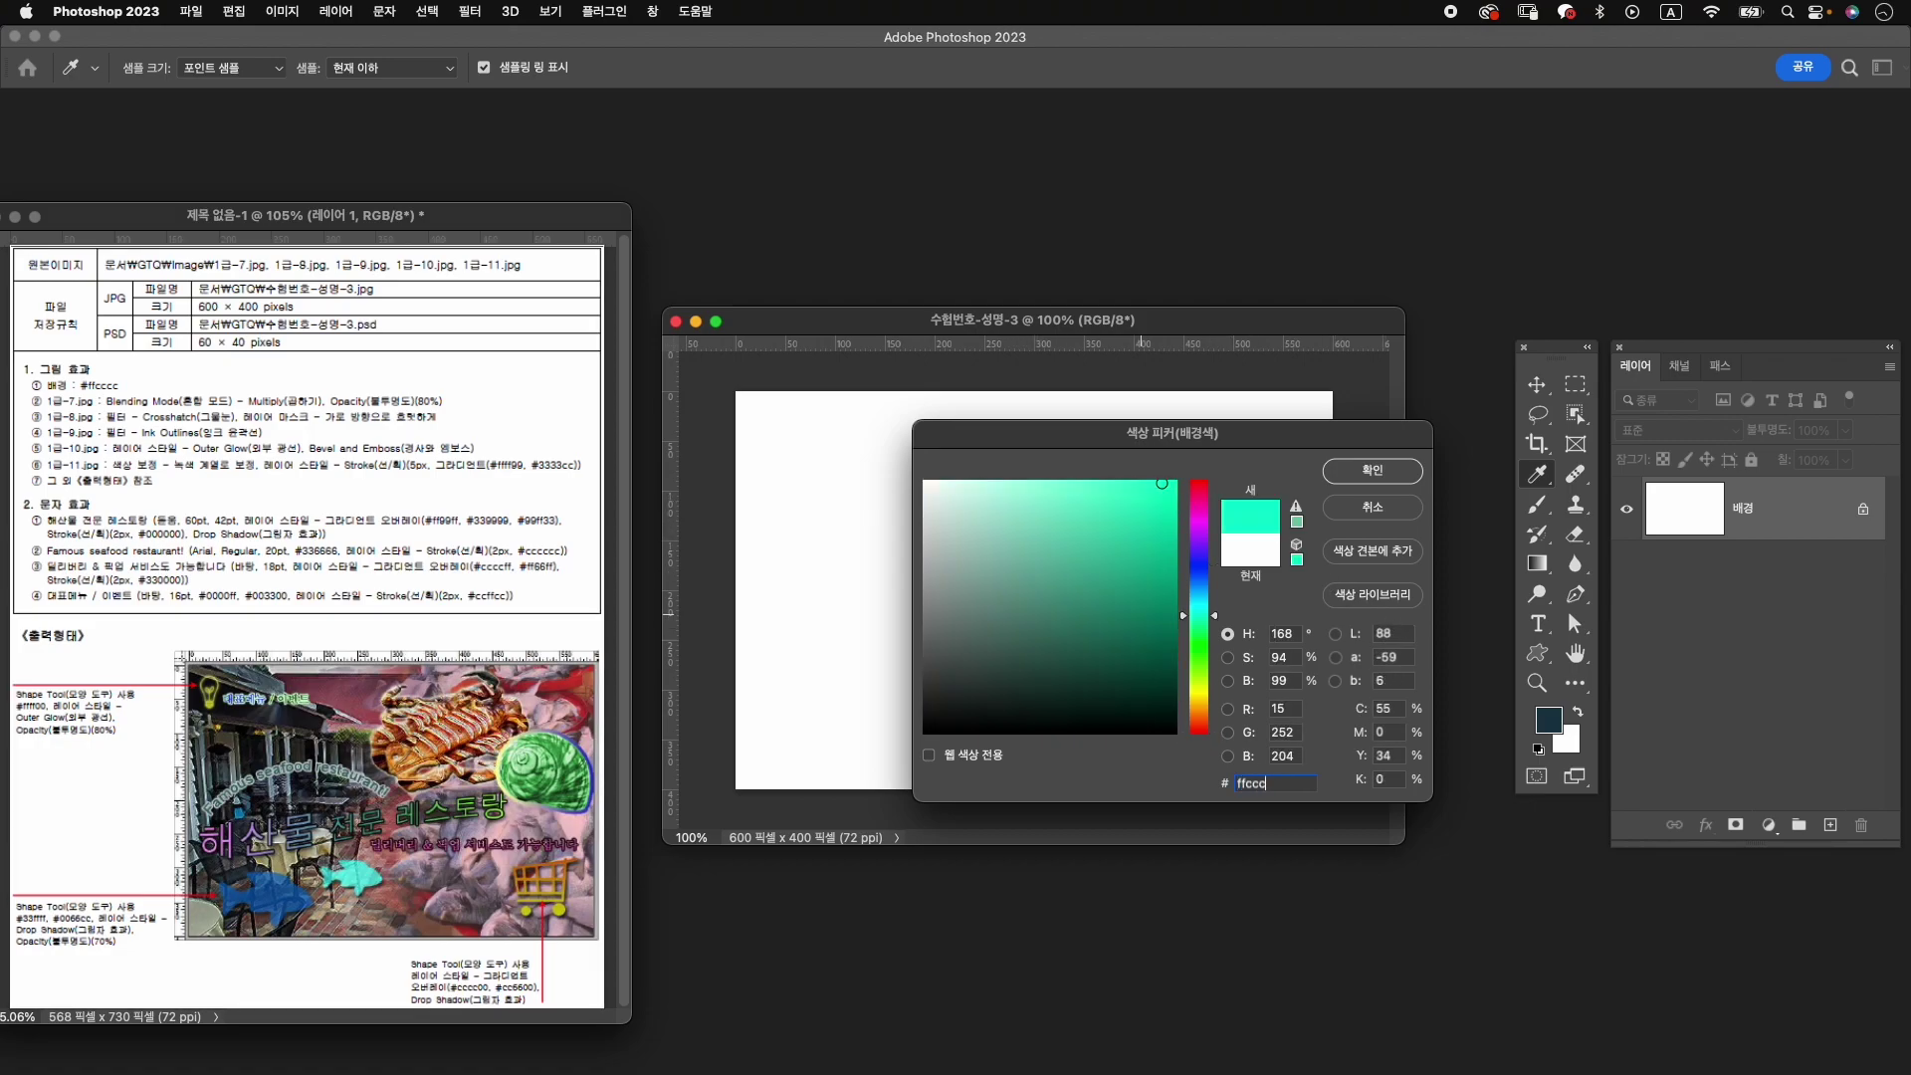
{"action": "type", "text": "c"}
{"action": "key", "text": "Return"}
{"action": "key", "text": "t"}
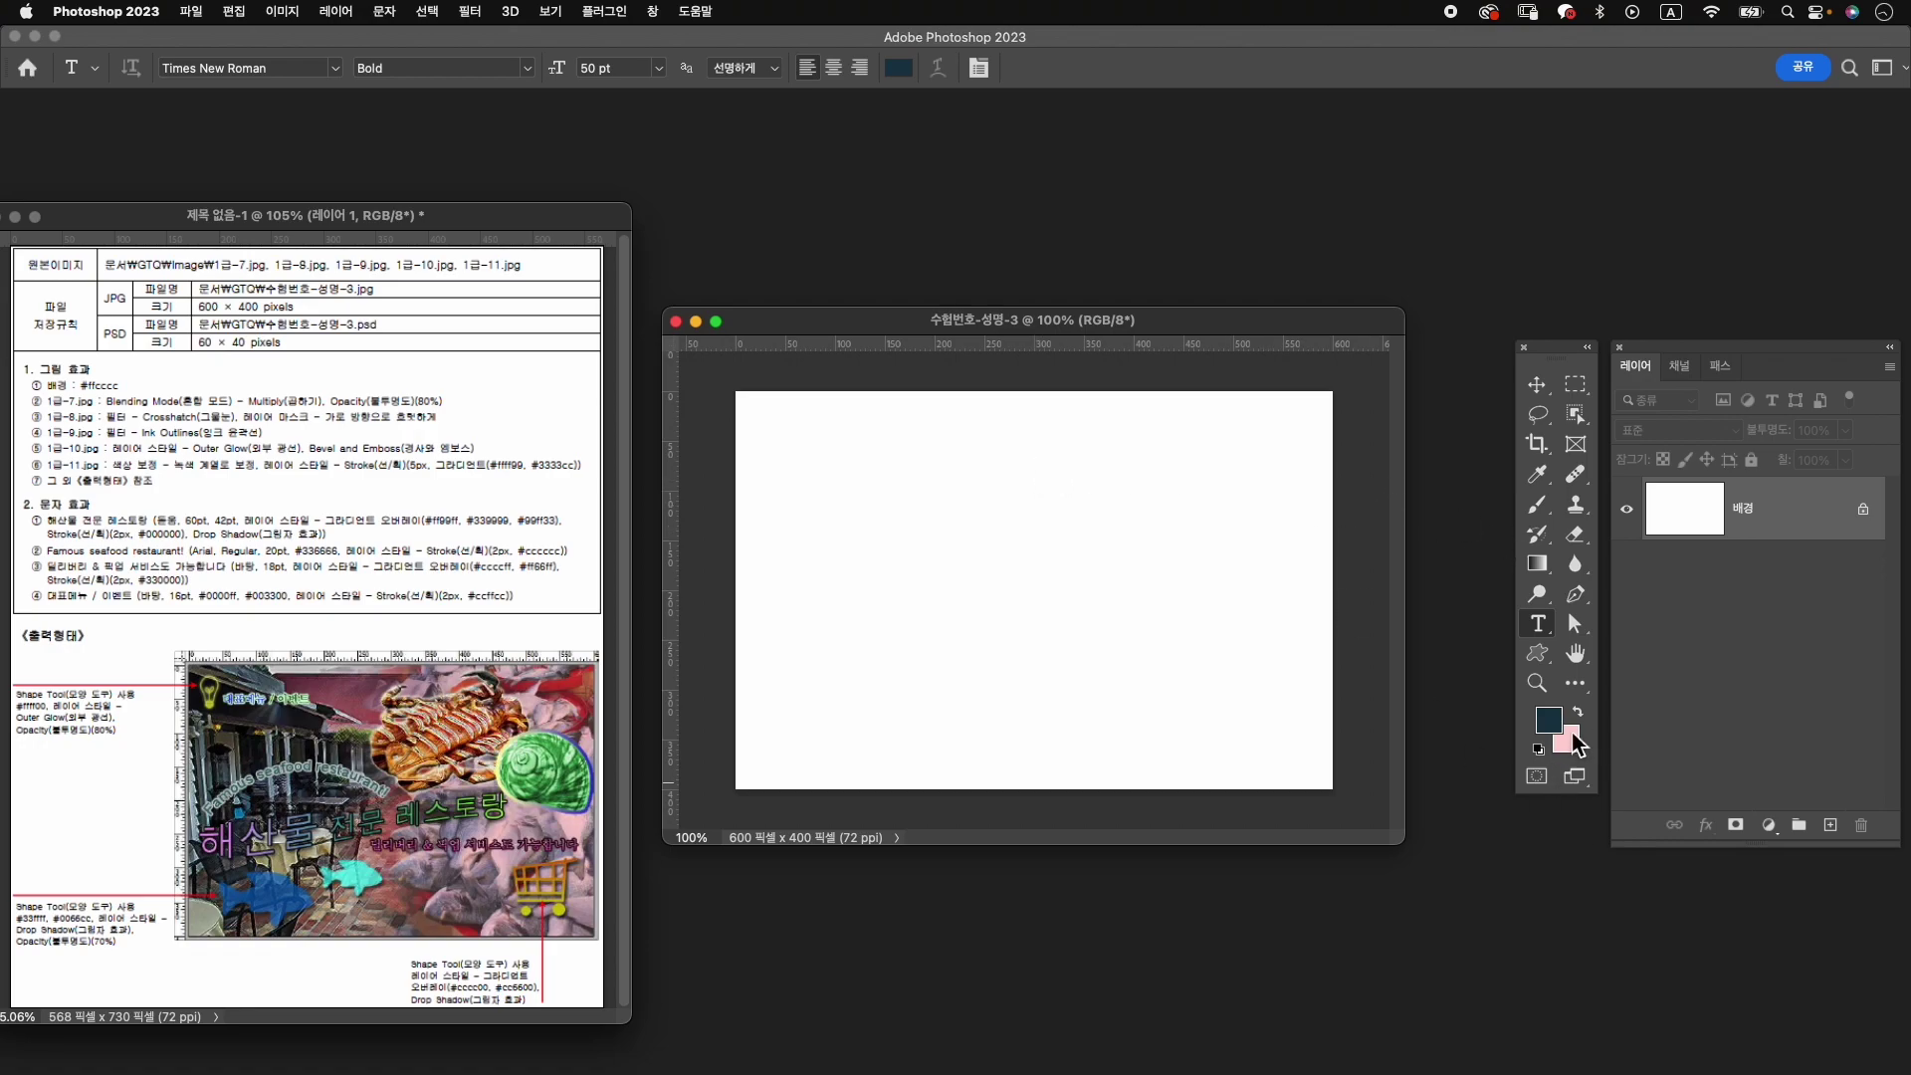
{"action": "left_click", "coordinate": [234, 10]}
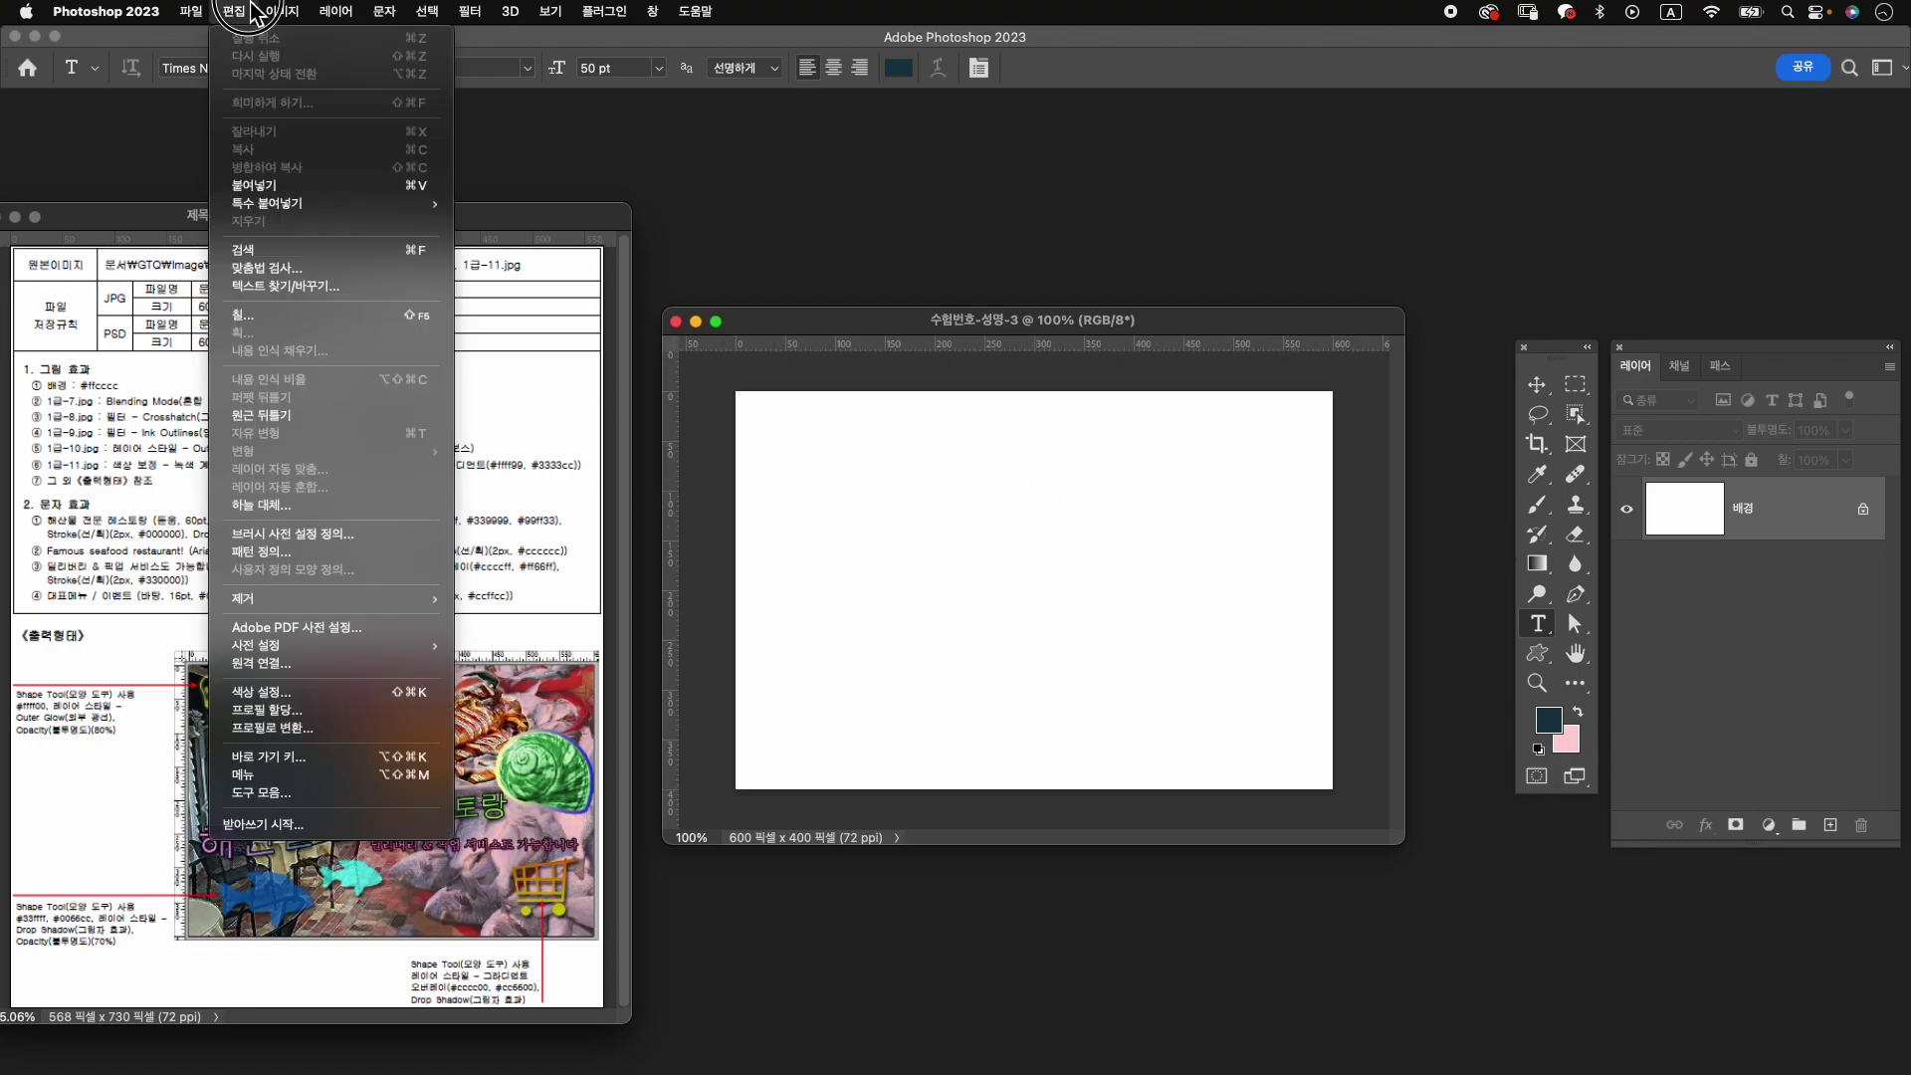
{"action": "left_click", "coordinate": [242, 317]}
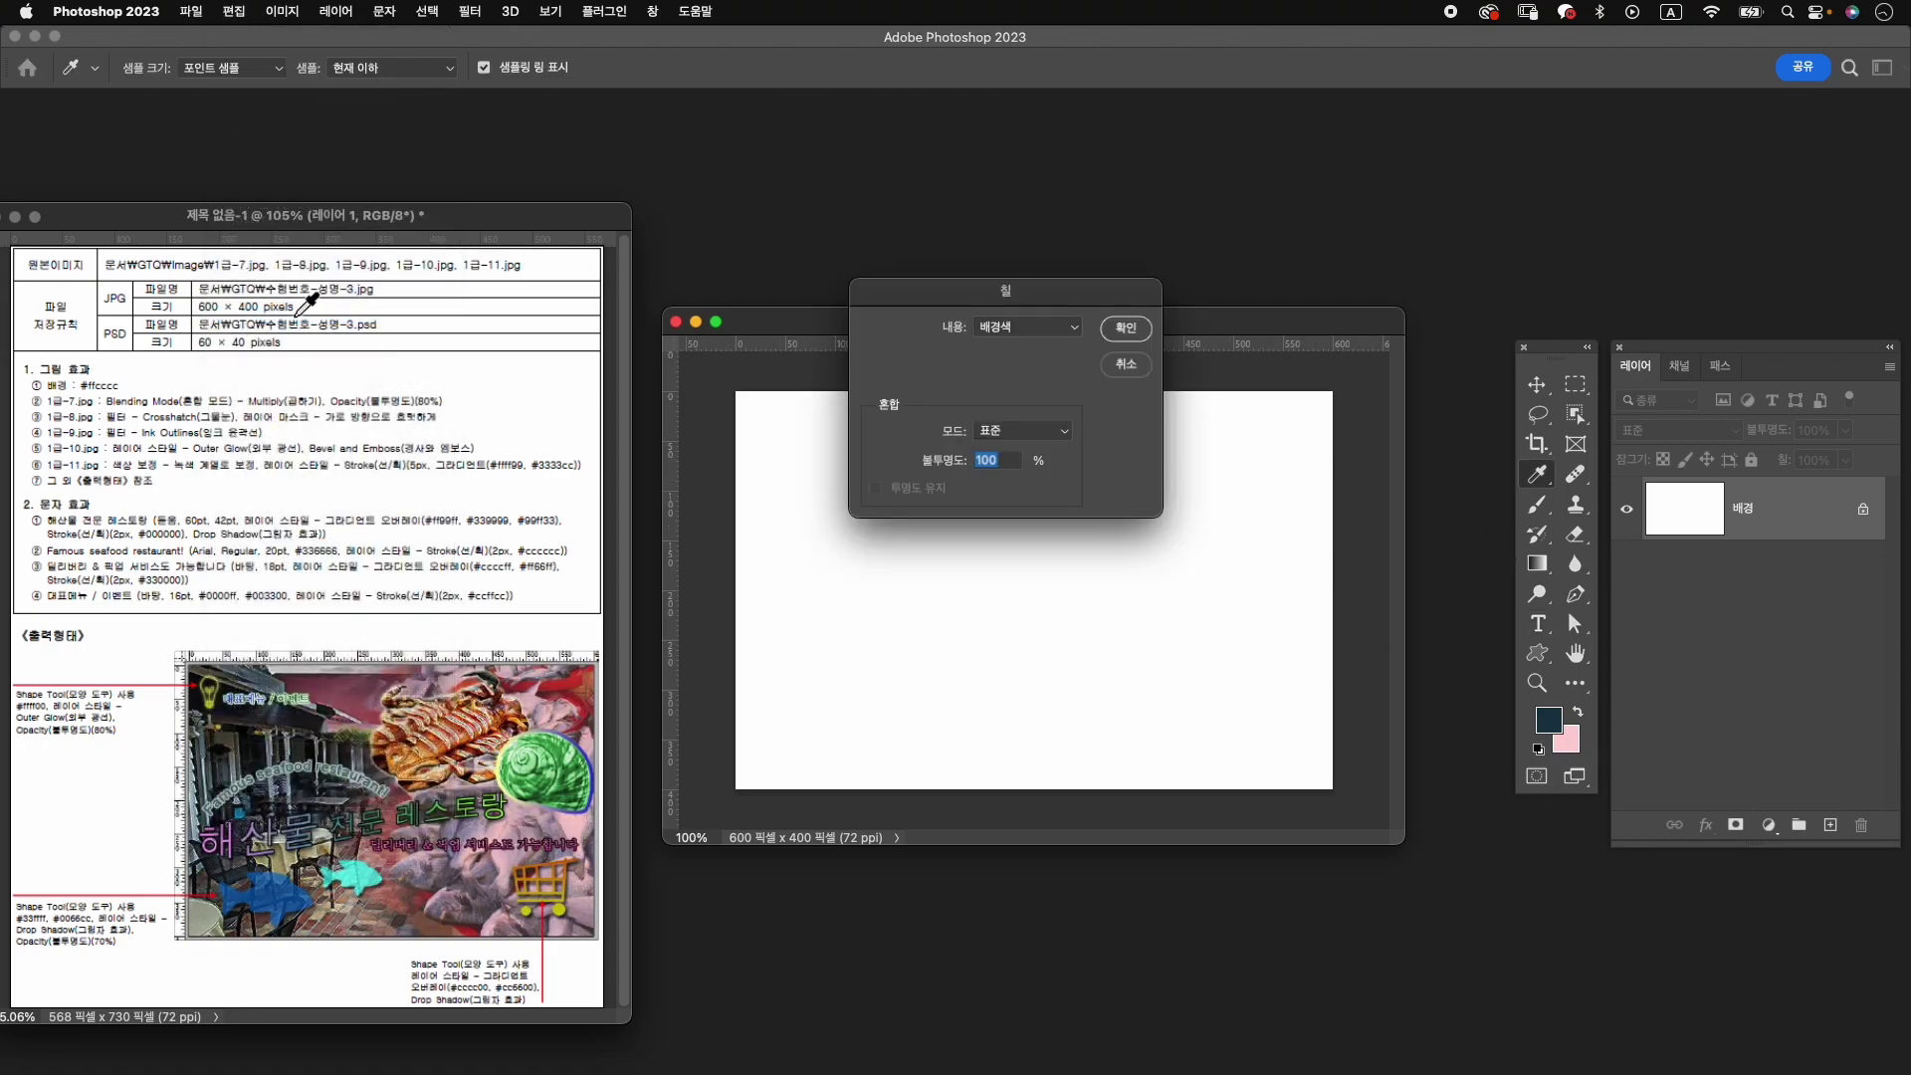
{"action": "left_click", "coordinate": [1126, 328]}
{"action": "key", "text": "t"}
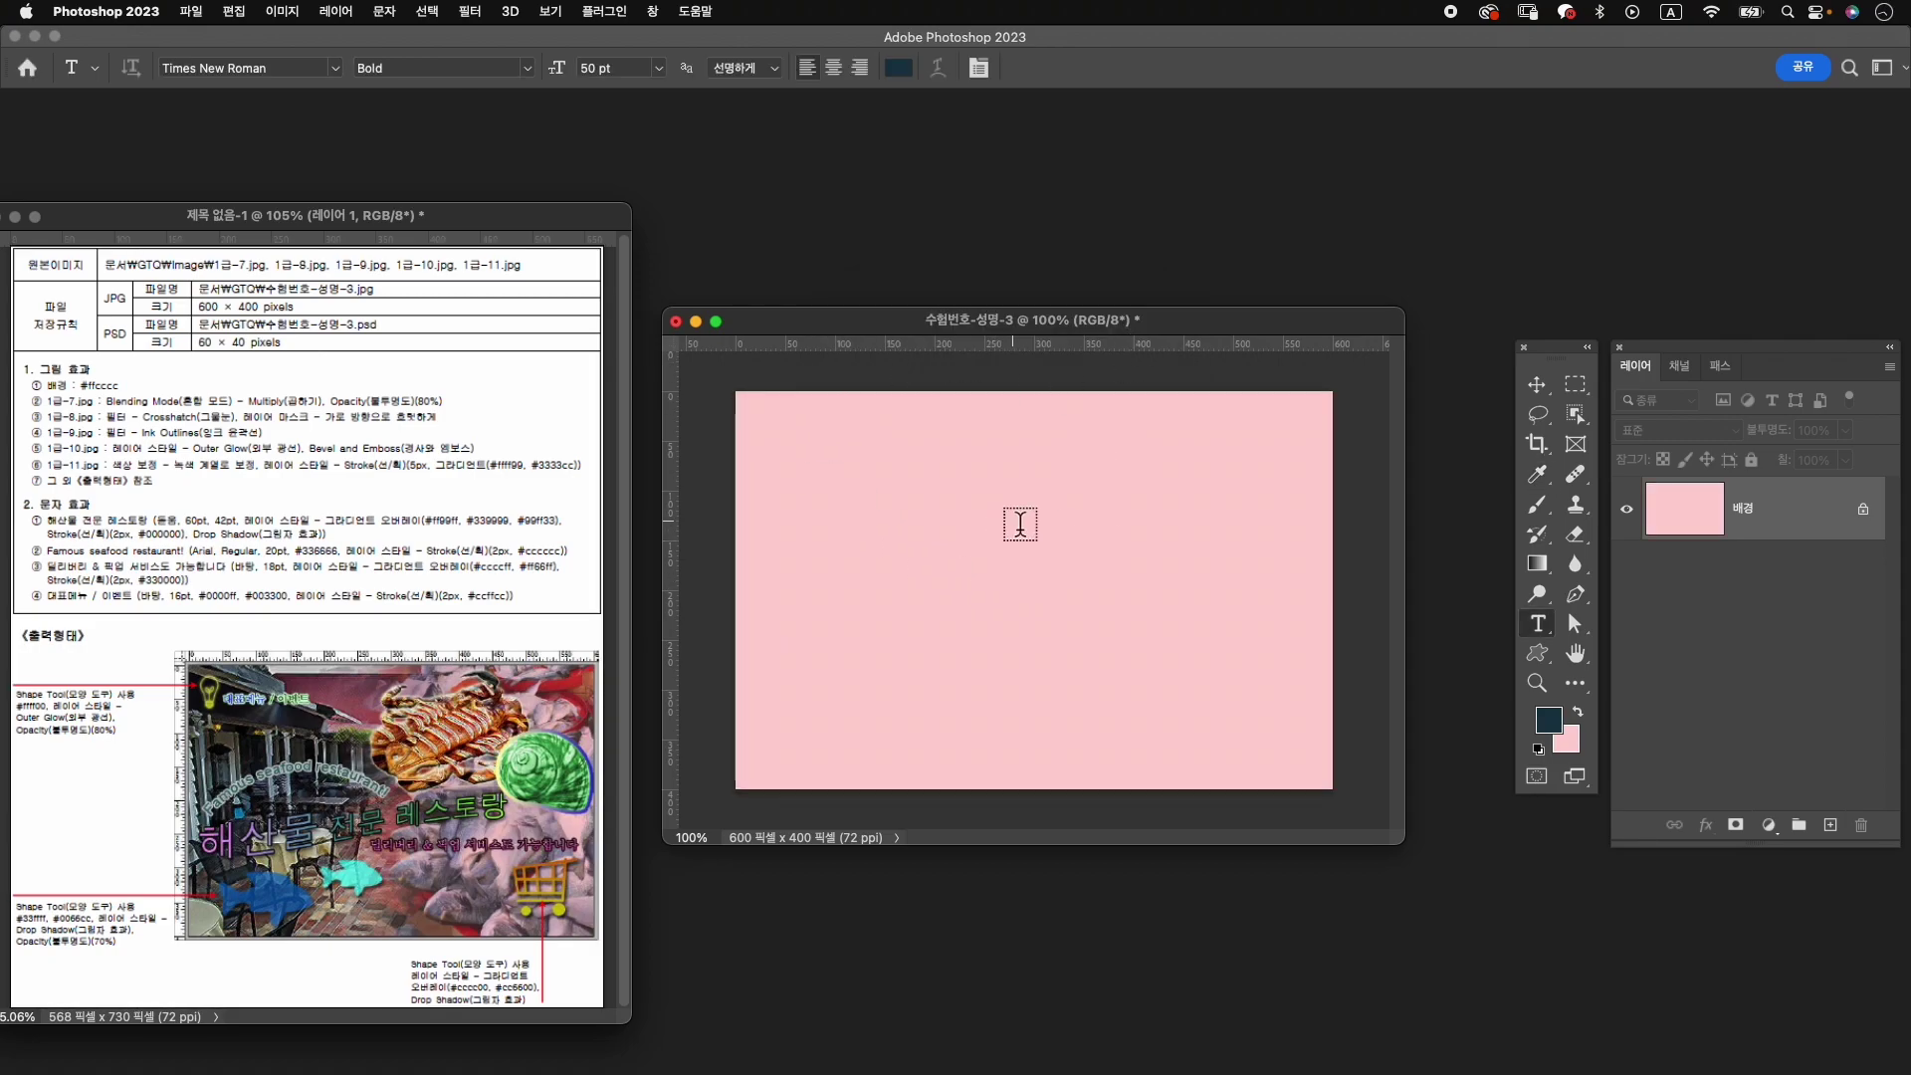
{"action": "key", "text": "super+o"}
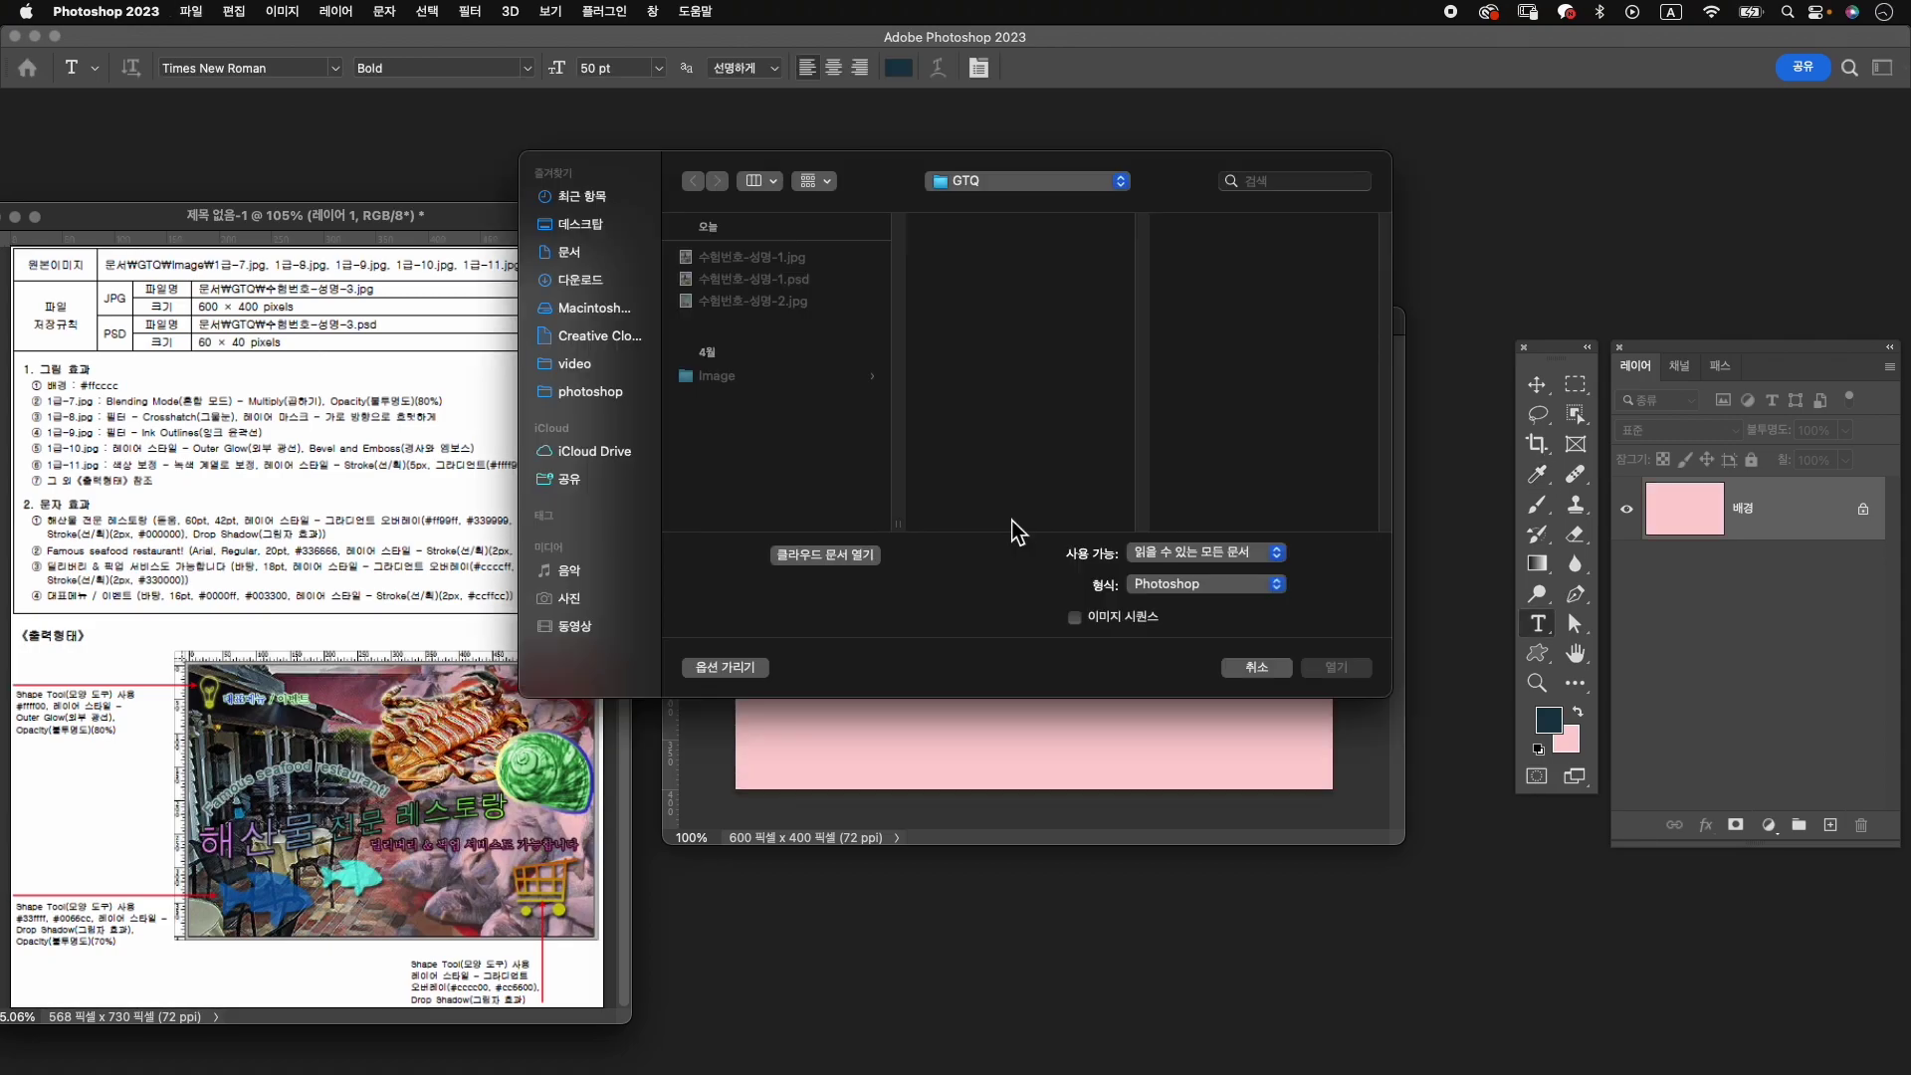
Open 1급-7.jpg from the Image folder, copy it into the pink document, and close the original.
{"action": "left_click", "coordinate": [767, 377]}
{"action": "left_click", "coordinate": [986, 389]}
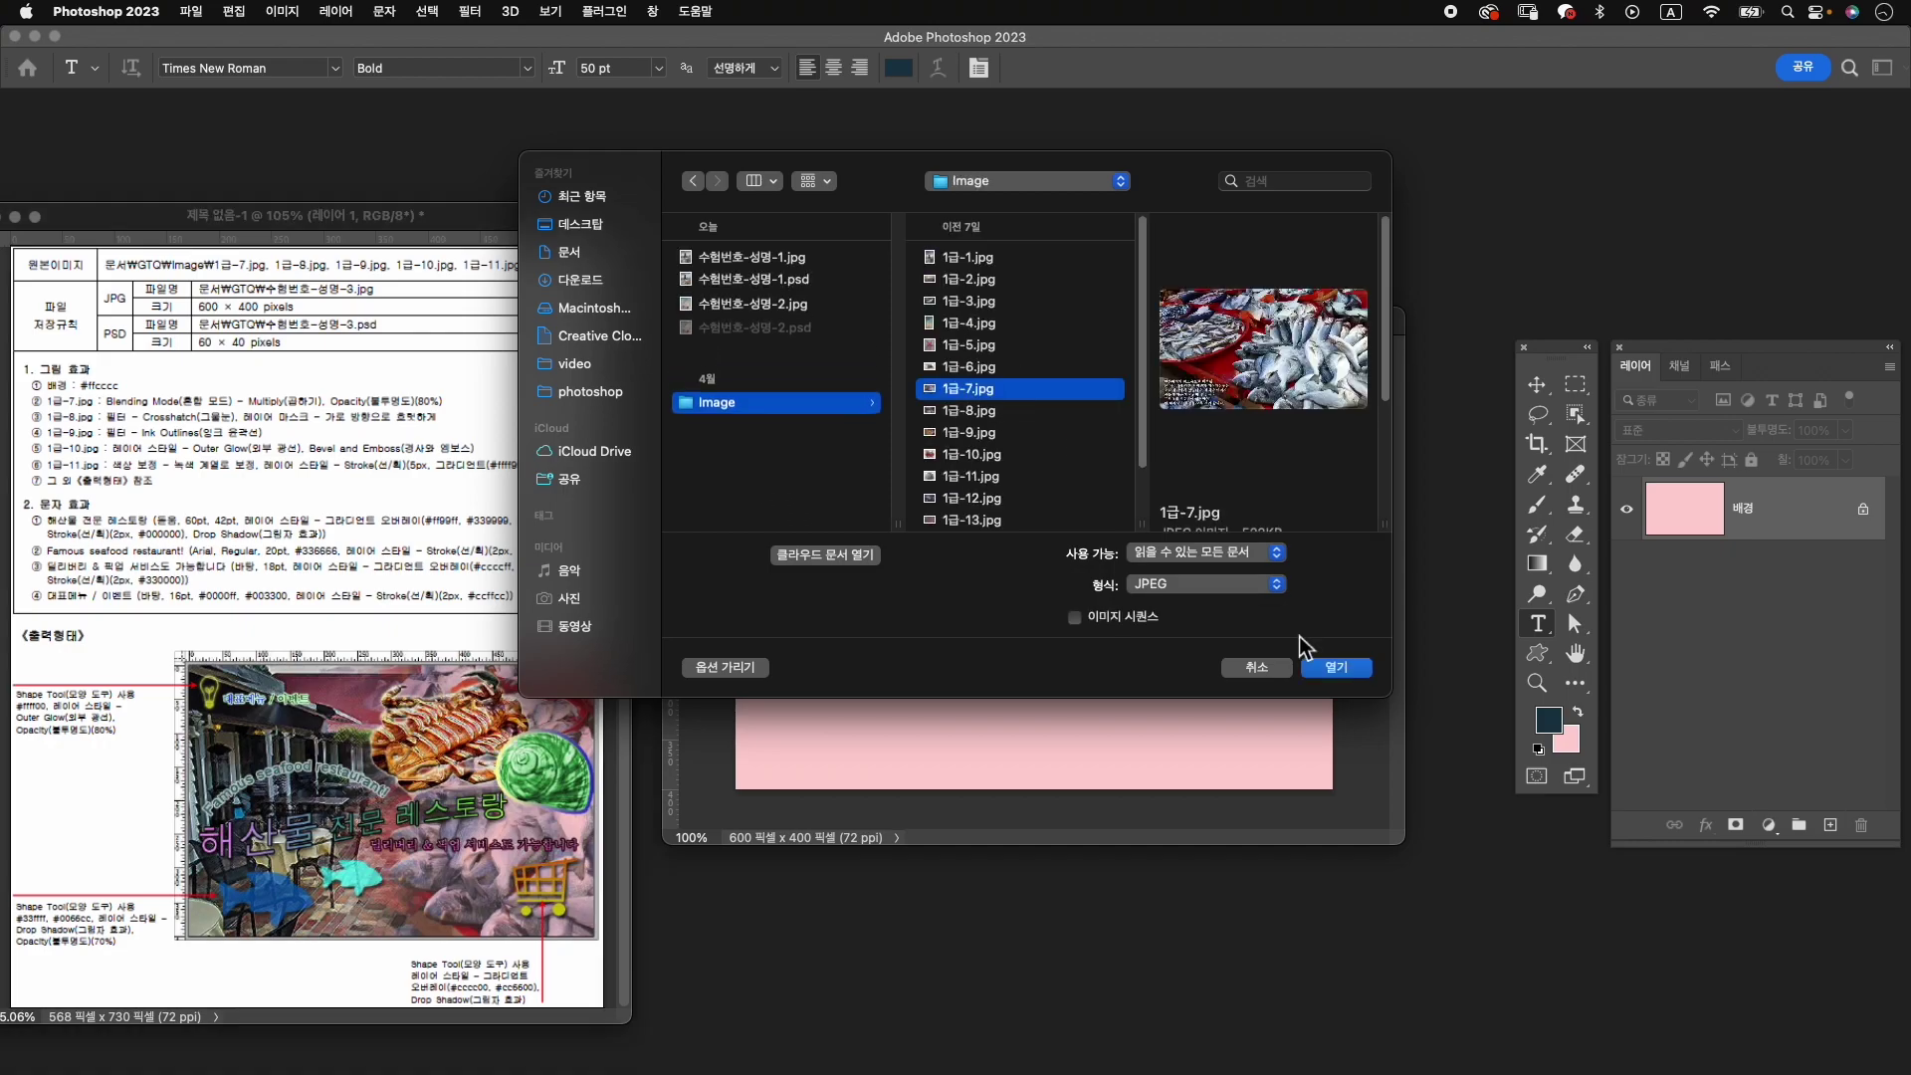
{"action": "left_click", "coordinate": [1334, 666]}
{"action": "left_click_drag", "start_coordinate": [435, 159], "coordinate": [1090, 167]}
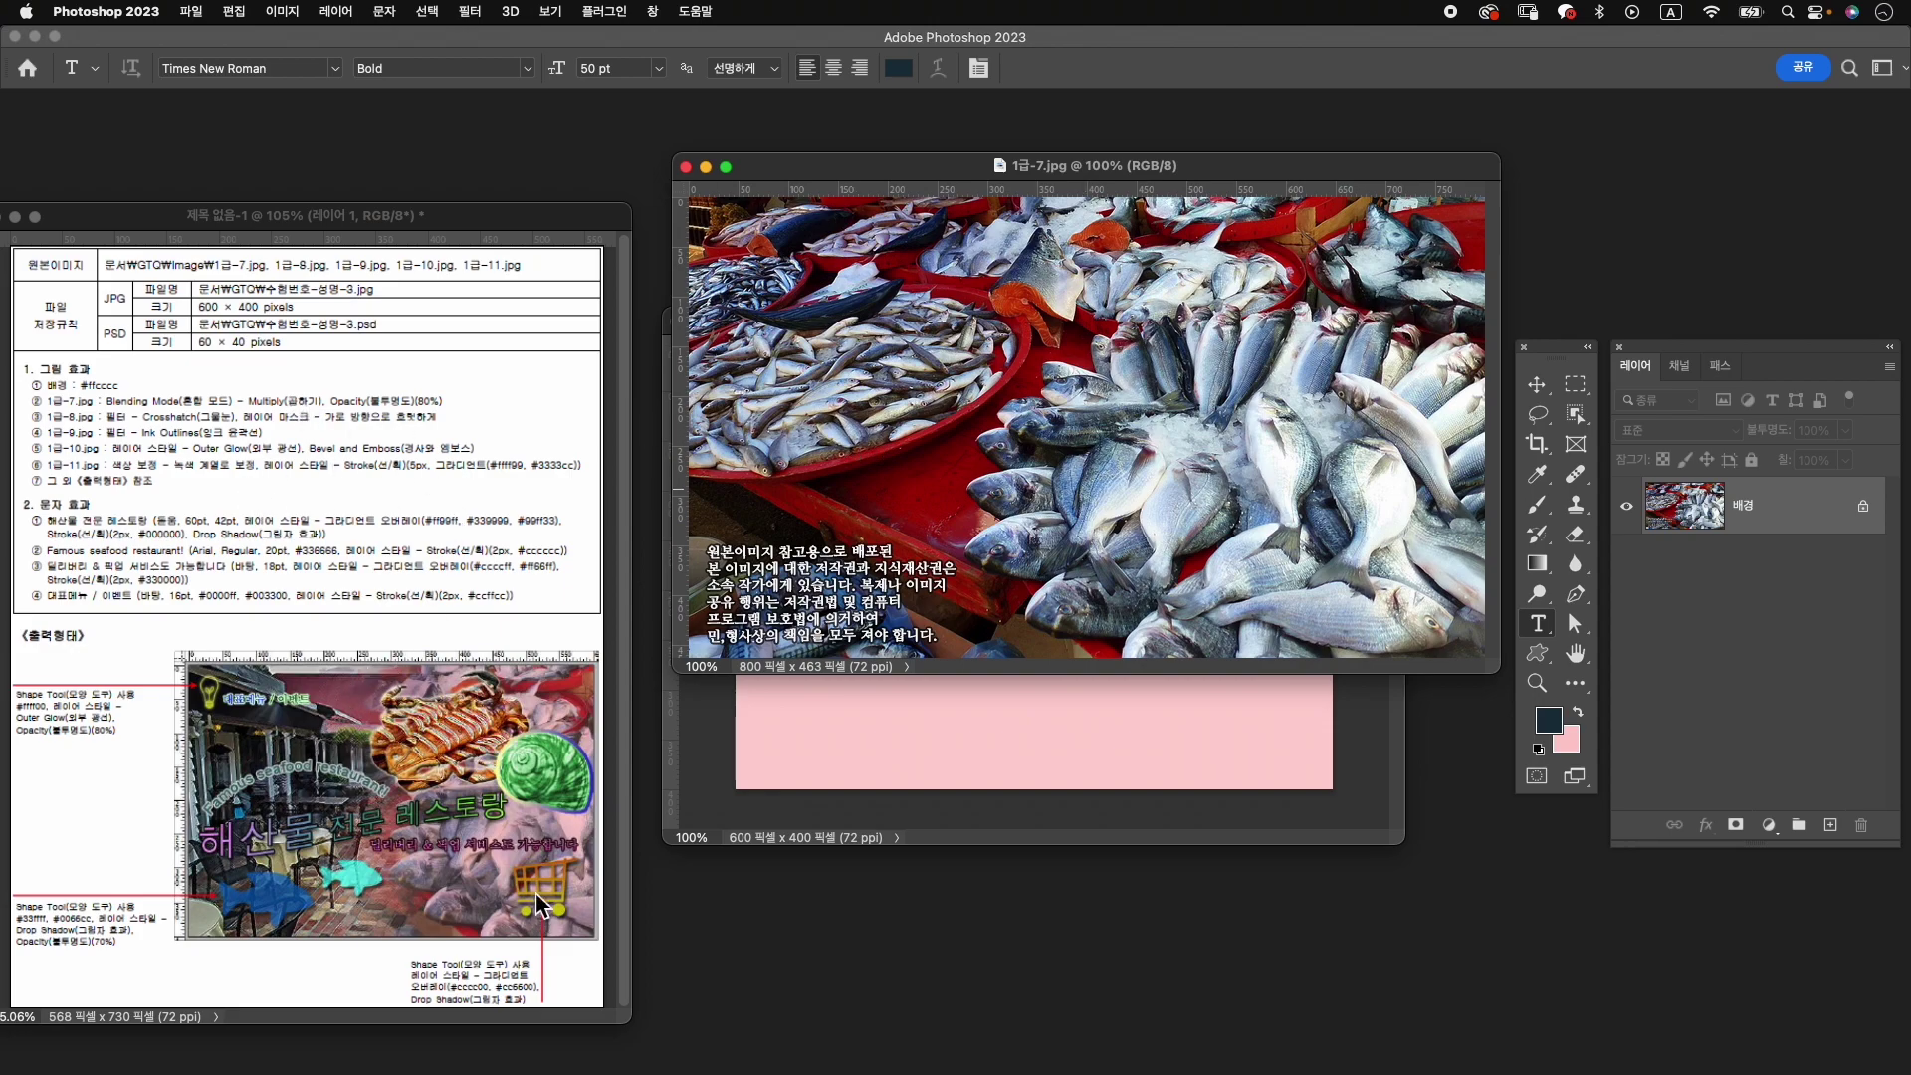
{"action": "left_click", "coordinate": [1110, 179]}
{"action": "left_click_drag", "start_coordinate": [1110, 169], "coordinate": [742, 148]}
{"action": "key", "text": "v"}
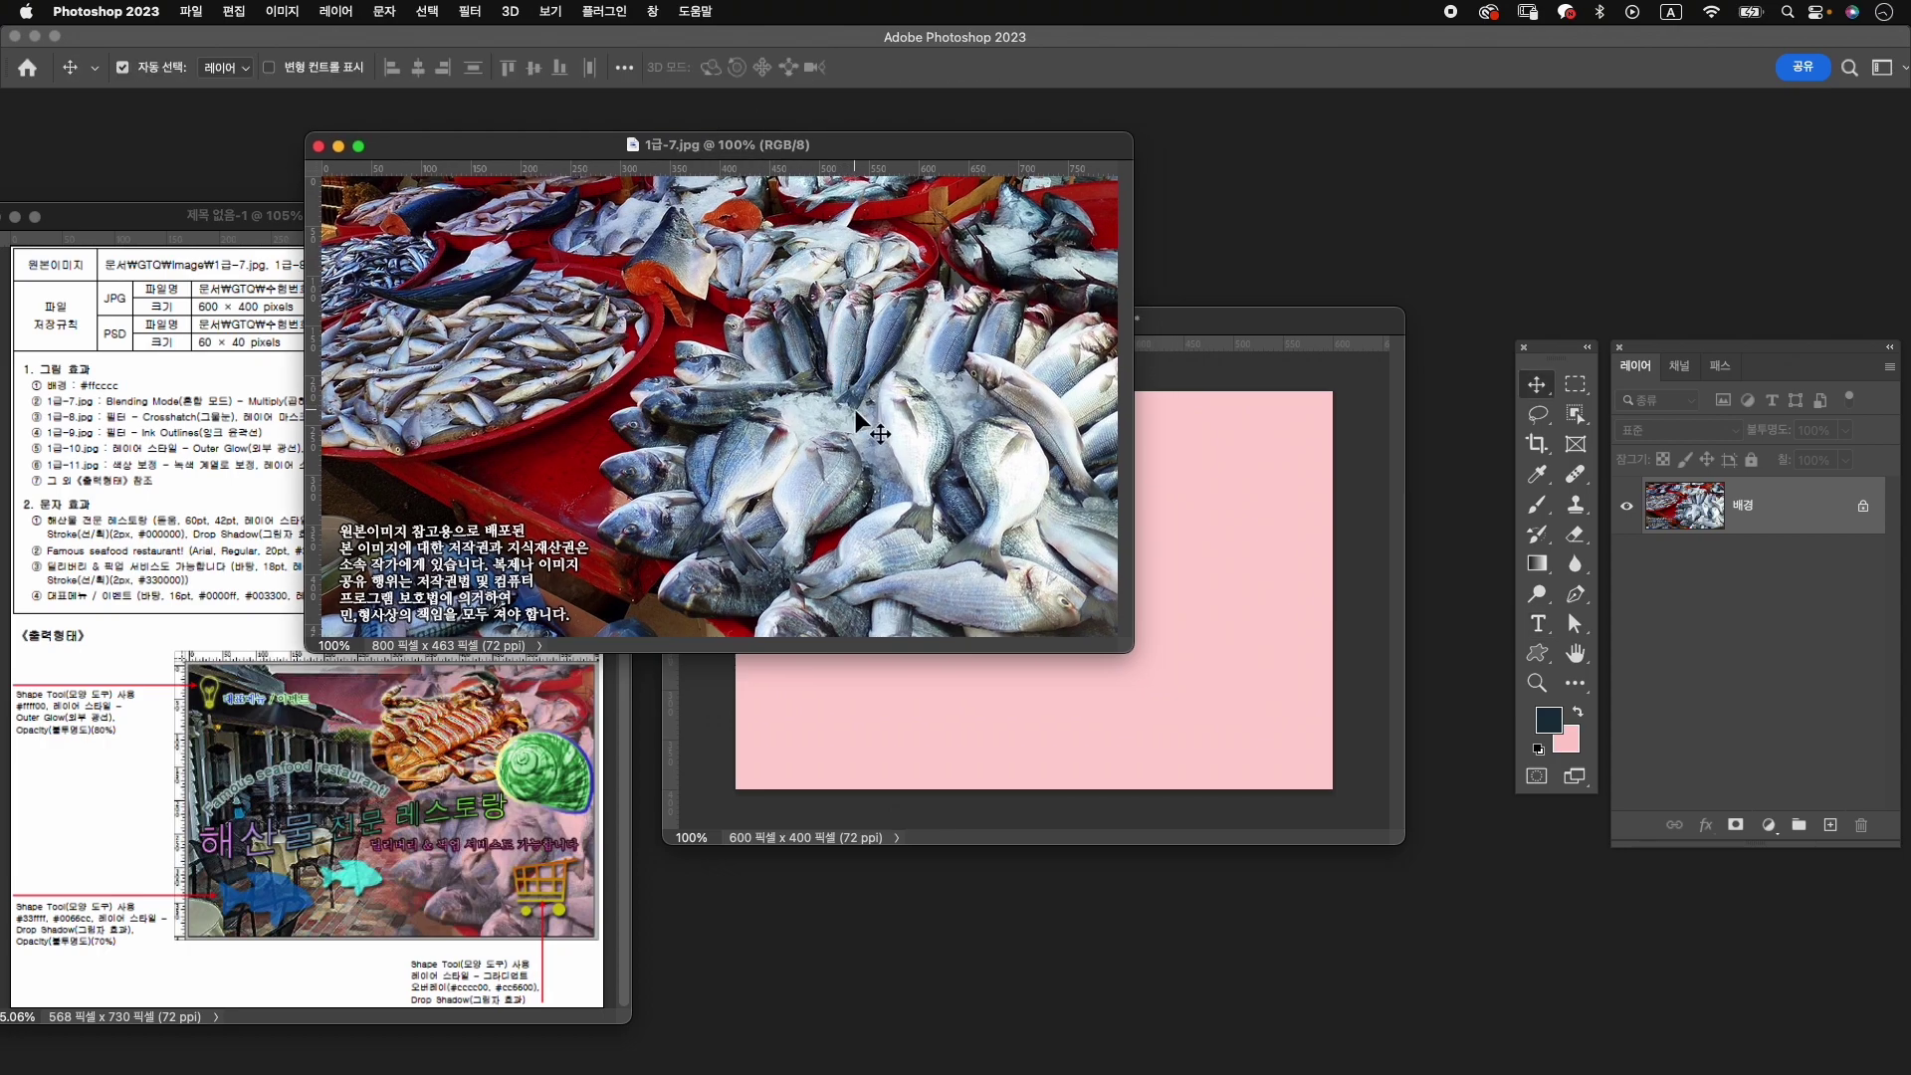
{"action": "left_click_drag", "start_coordinate": [856, 409], "coordinate": [1220, 609]}
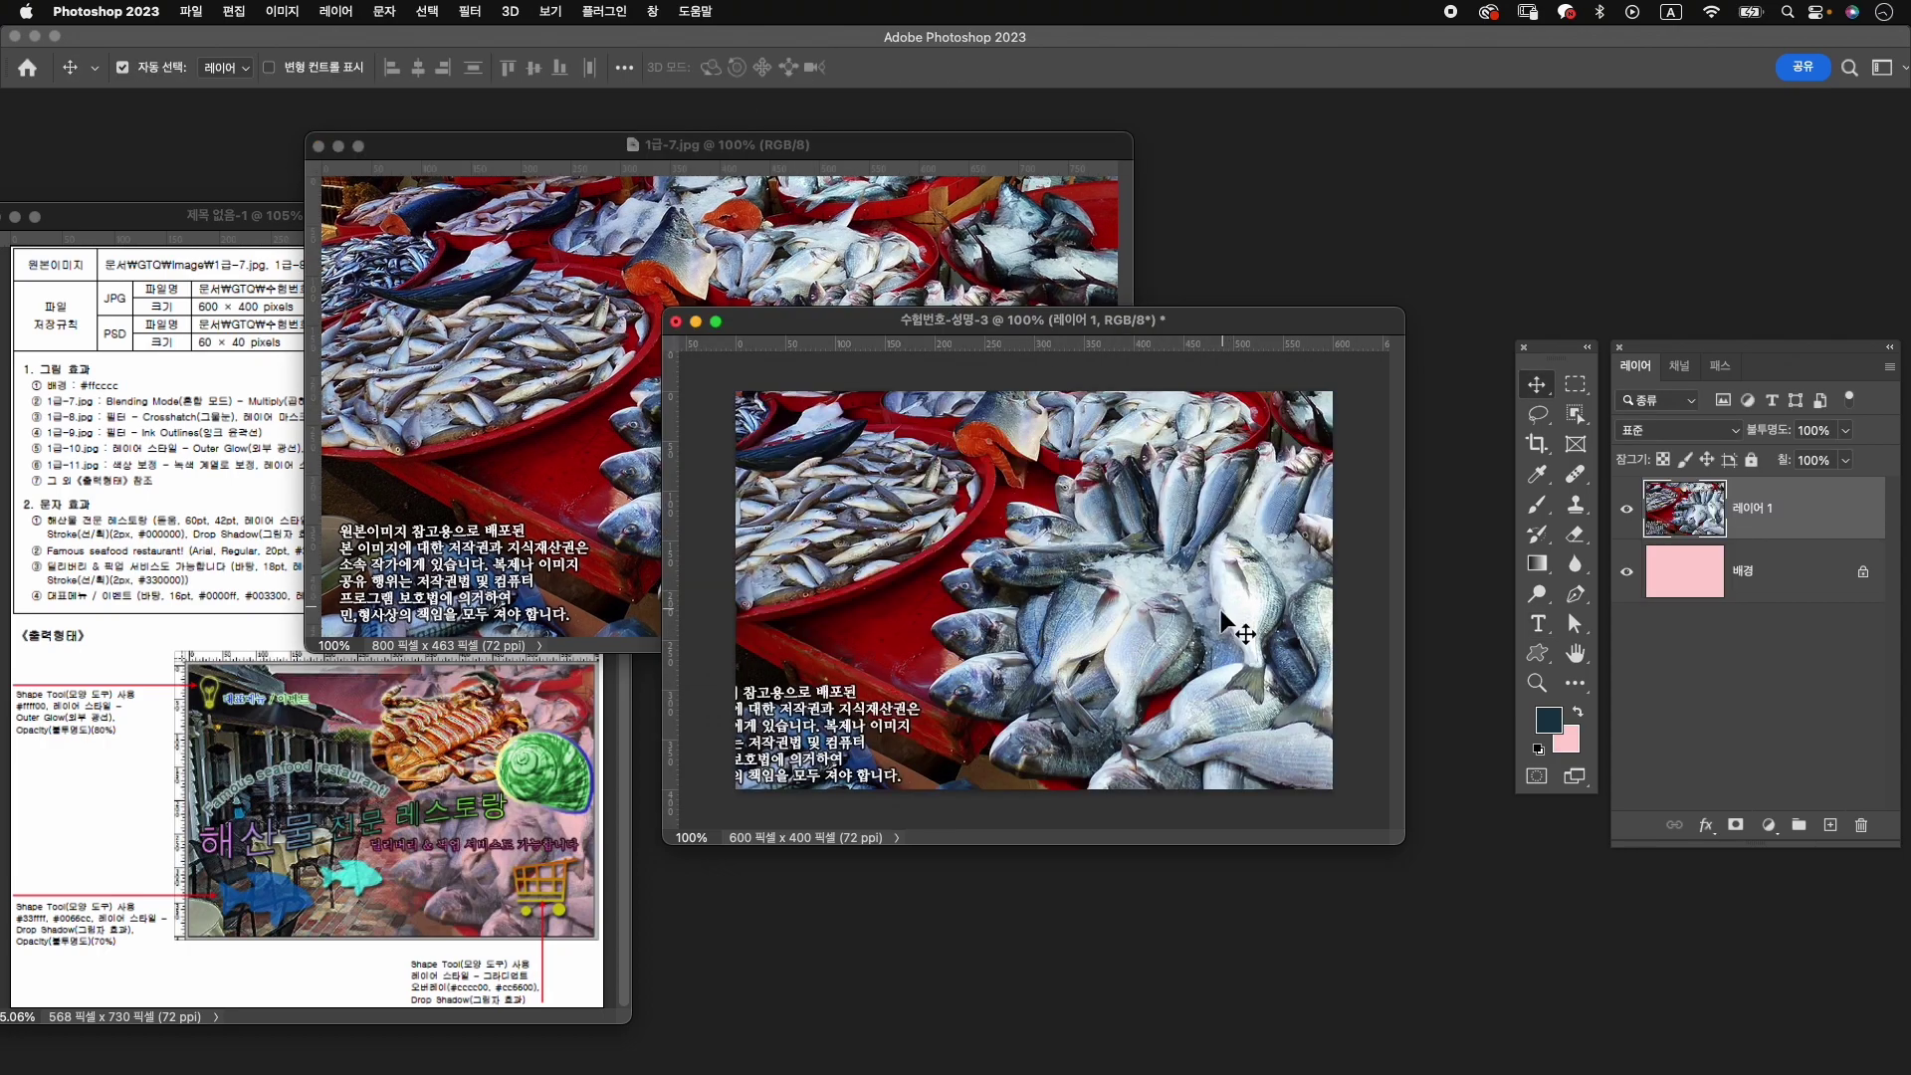
{"action": "left_click", "coordinate": [319, 146]}
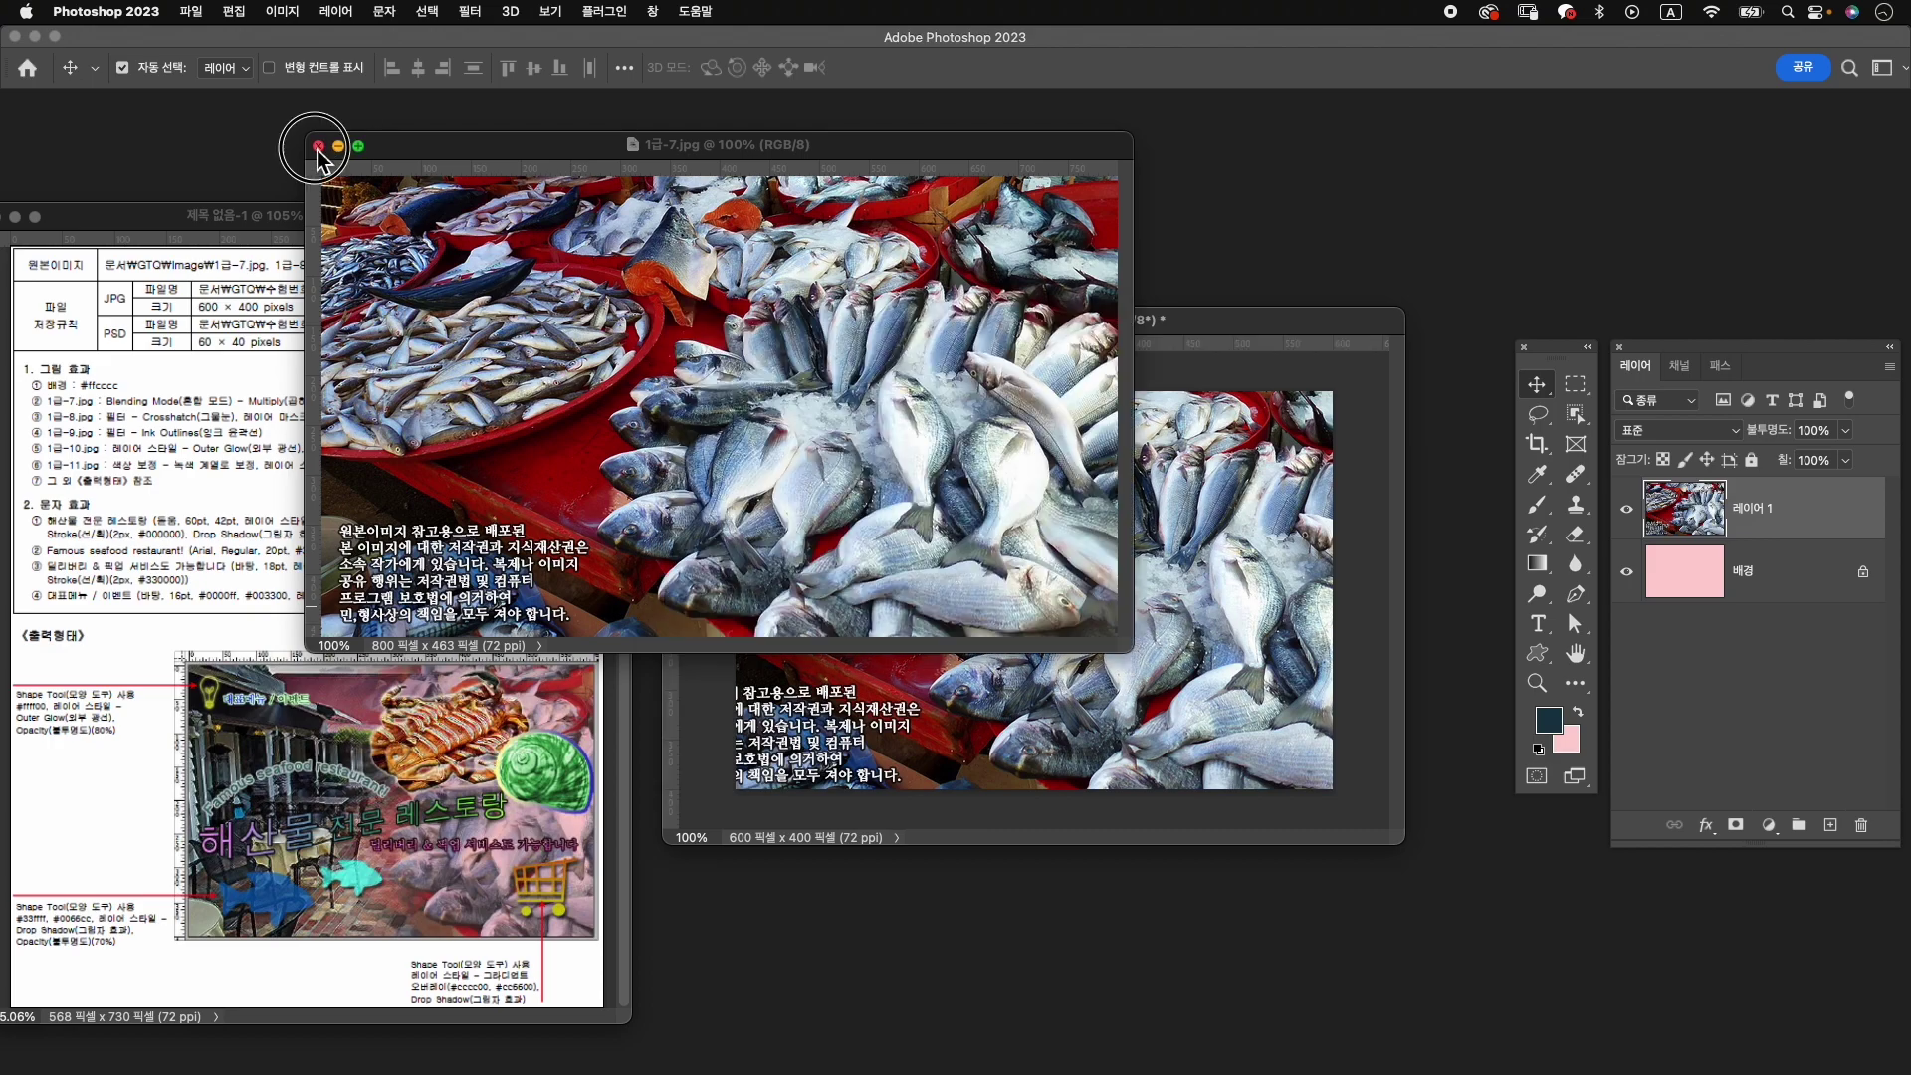
Rename the fish layer to 1-7, set it to Multiply at 80% opacity, and reposition it.
{"action": "double_click", "coordinate": [1758, 520]}
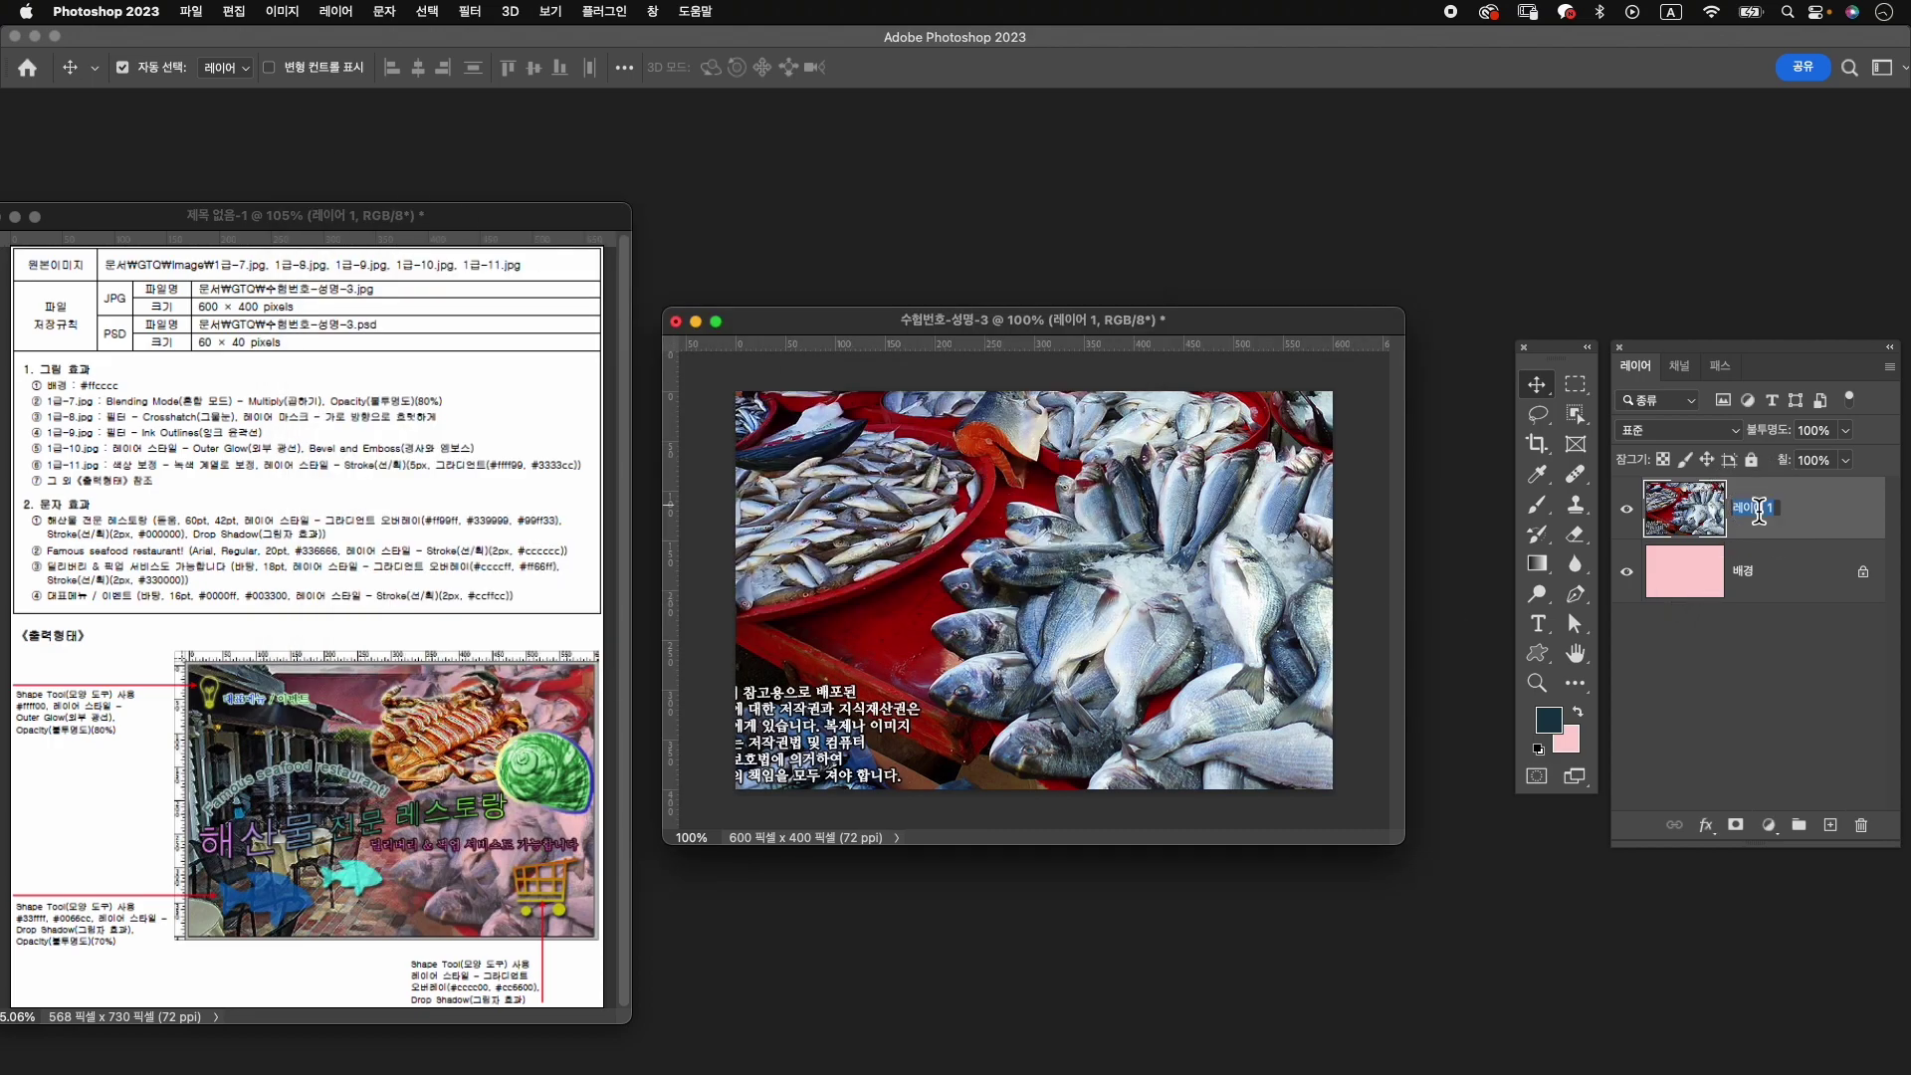
{"action": "type", "text": "1-7"}
{"action": "key", "text": "Return"}
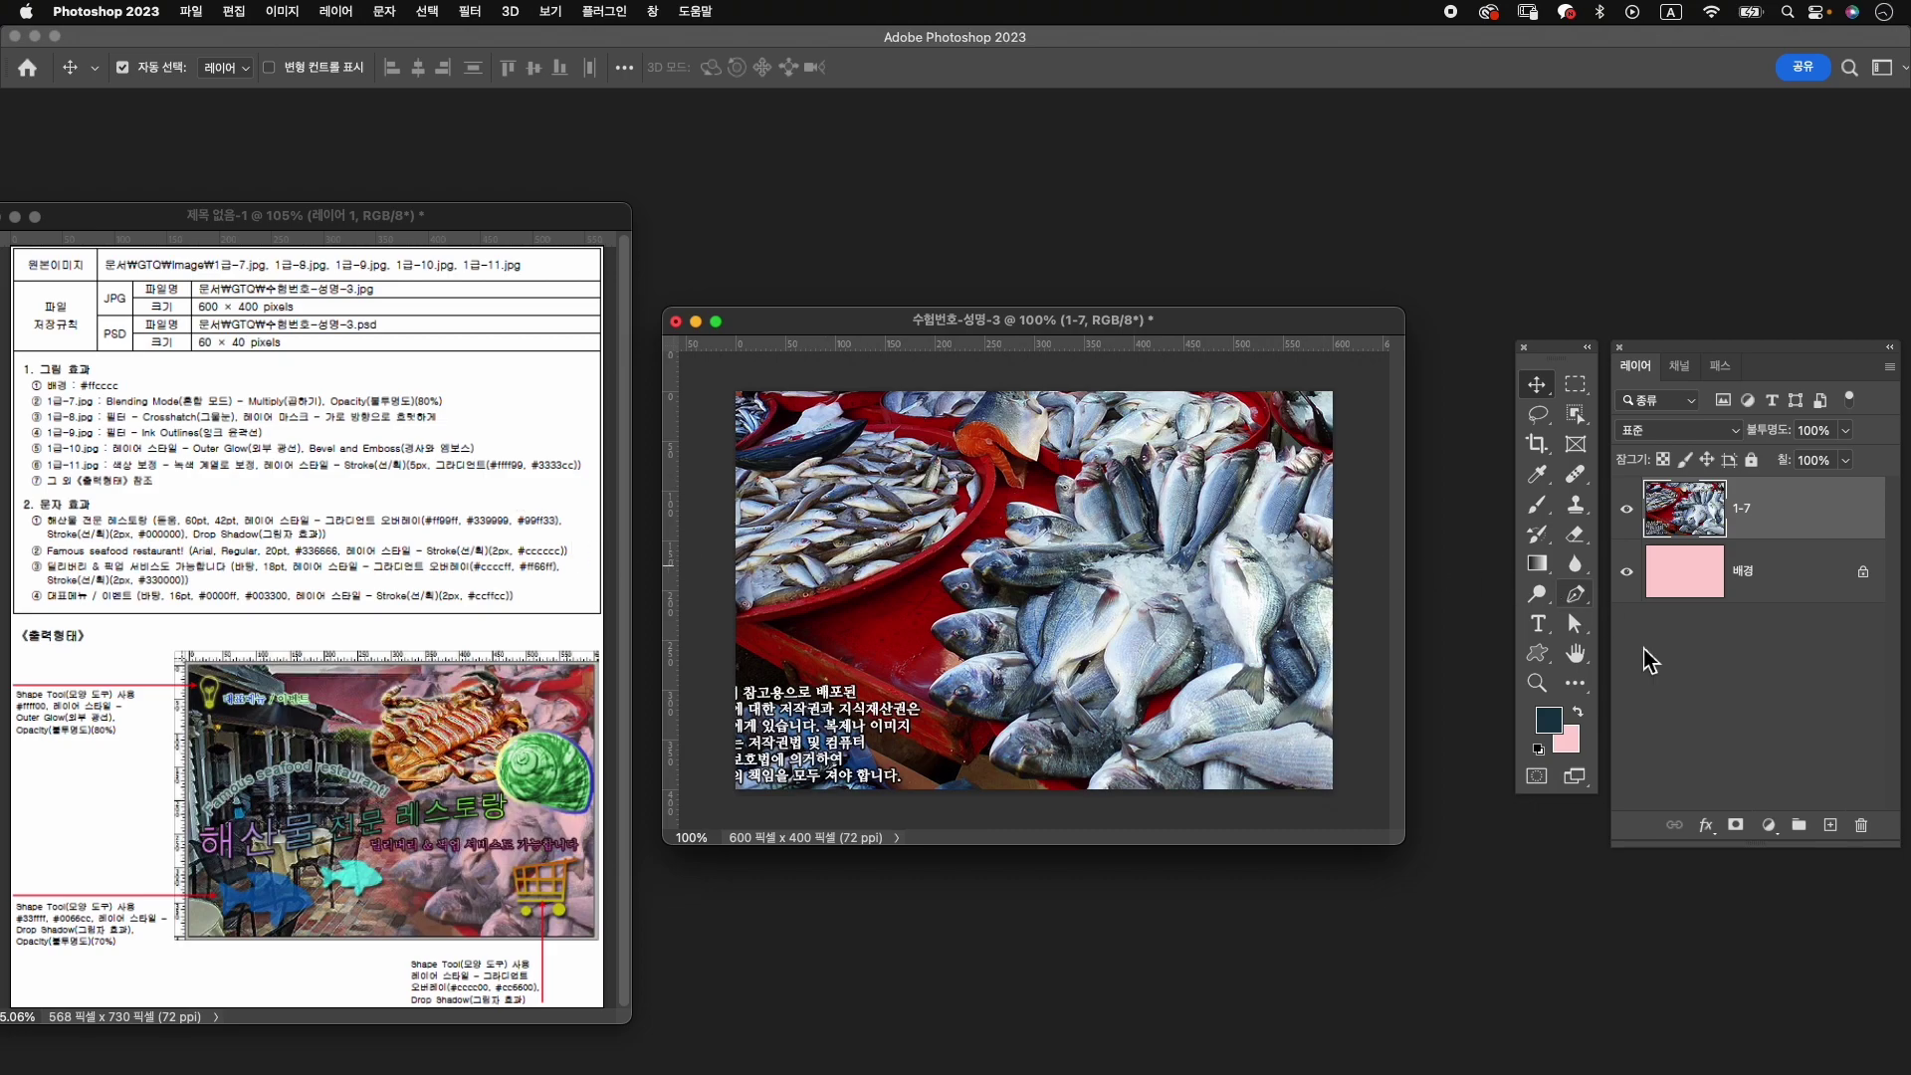
{"action": "left_click", "coordinate": [1682, 430]}
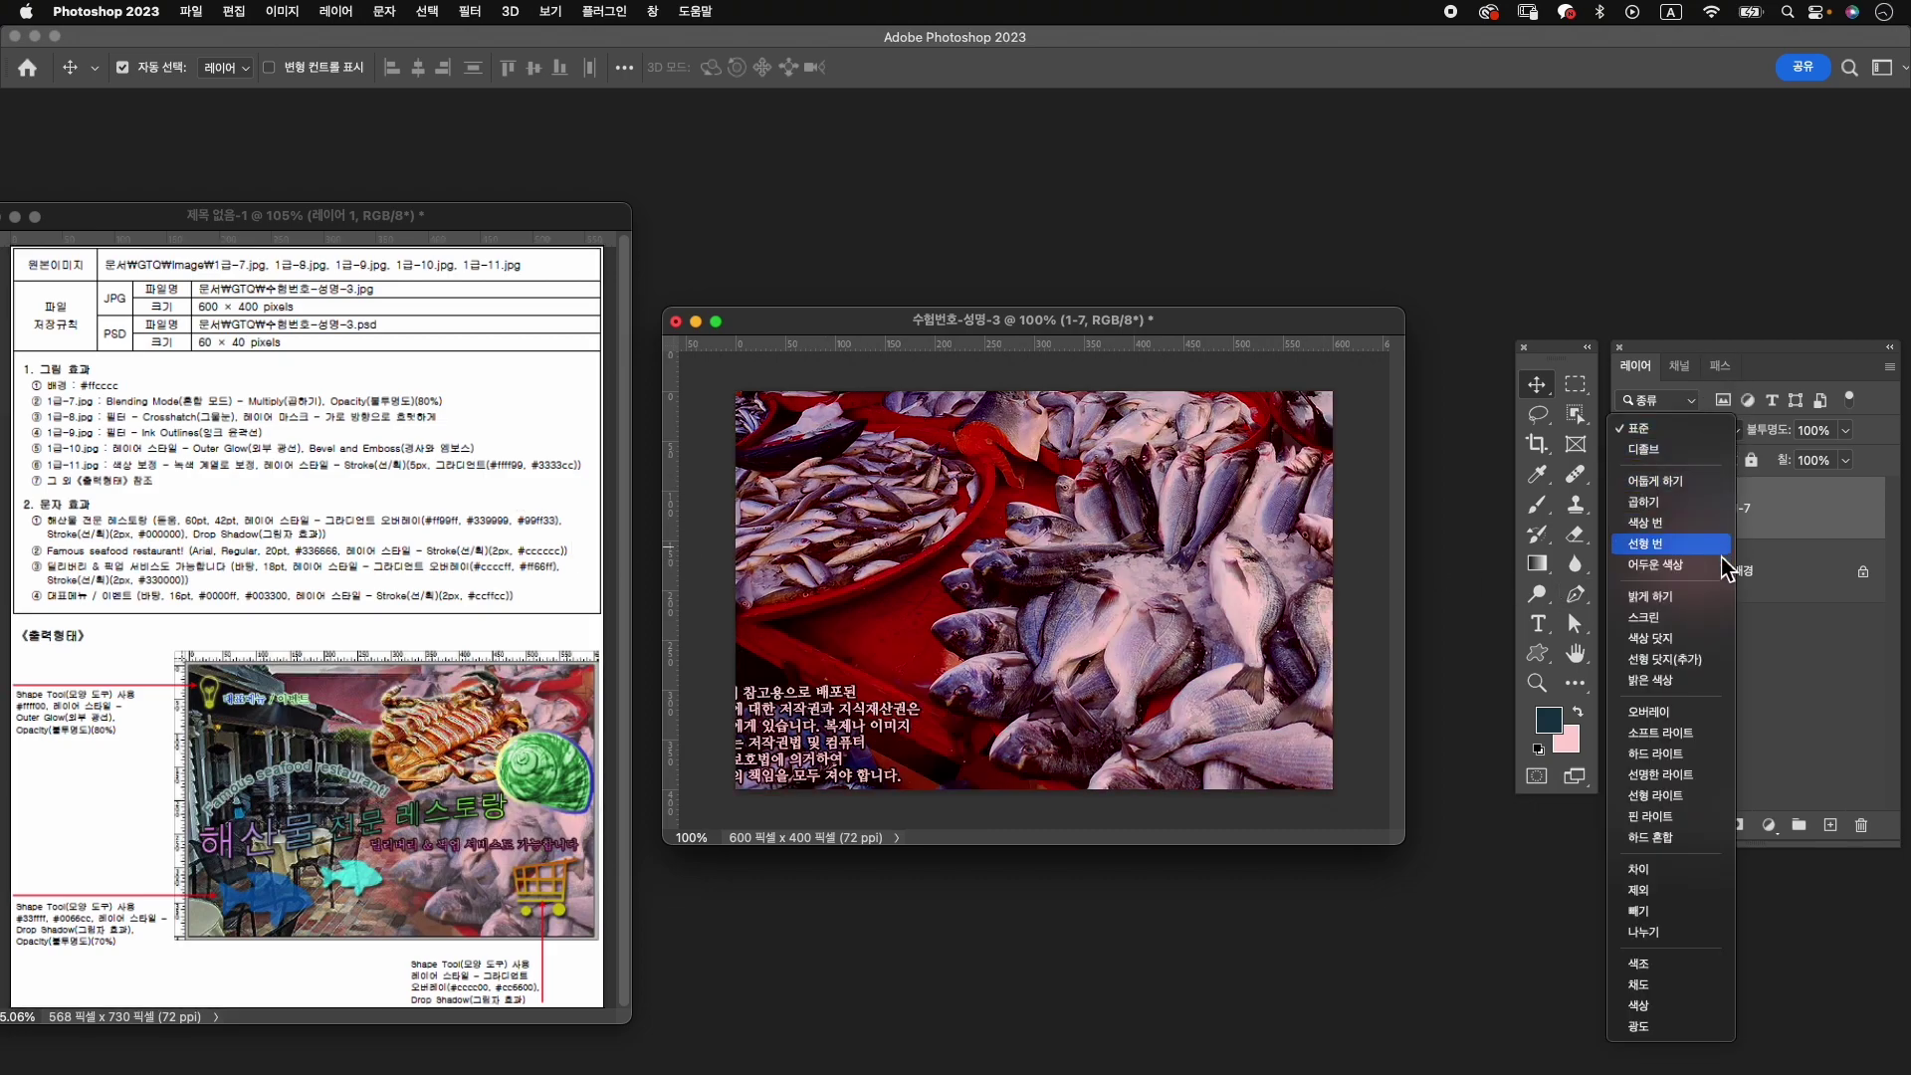
{"action": "left_click", "coordinate": [1690, 503]}
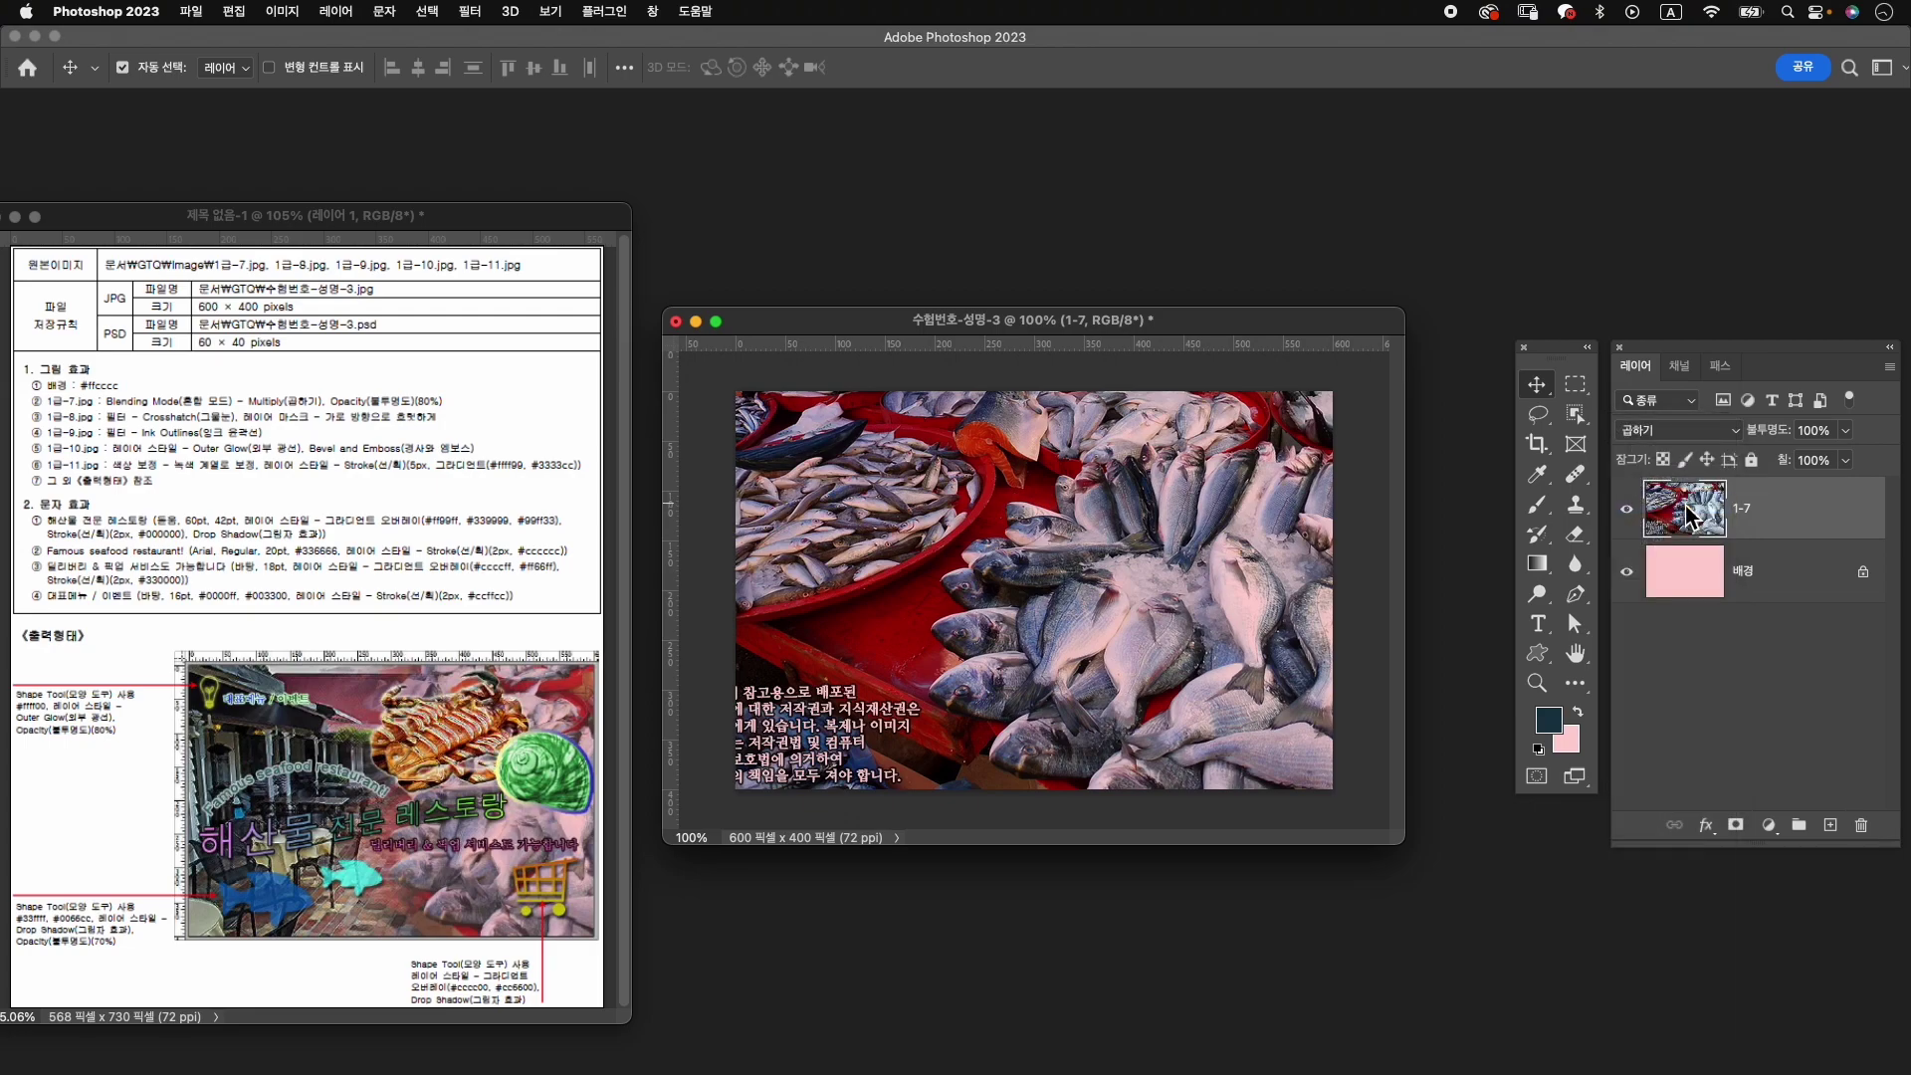
{"action": "left_click", "coordinate": [1812, 430]}
{"action": "type", "text": "80"}
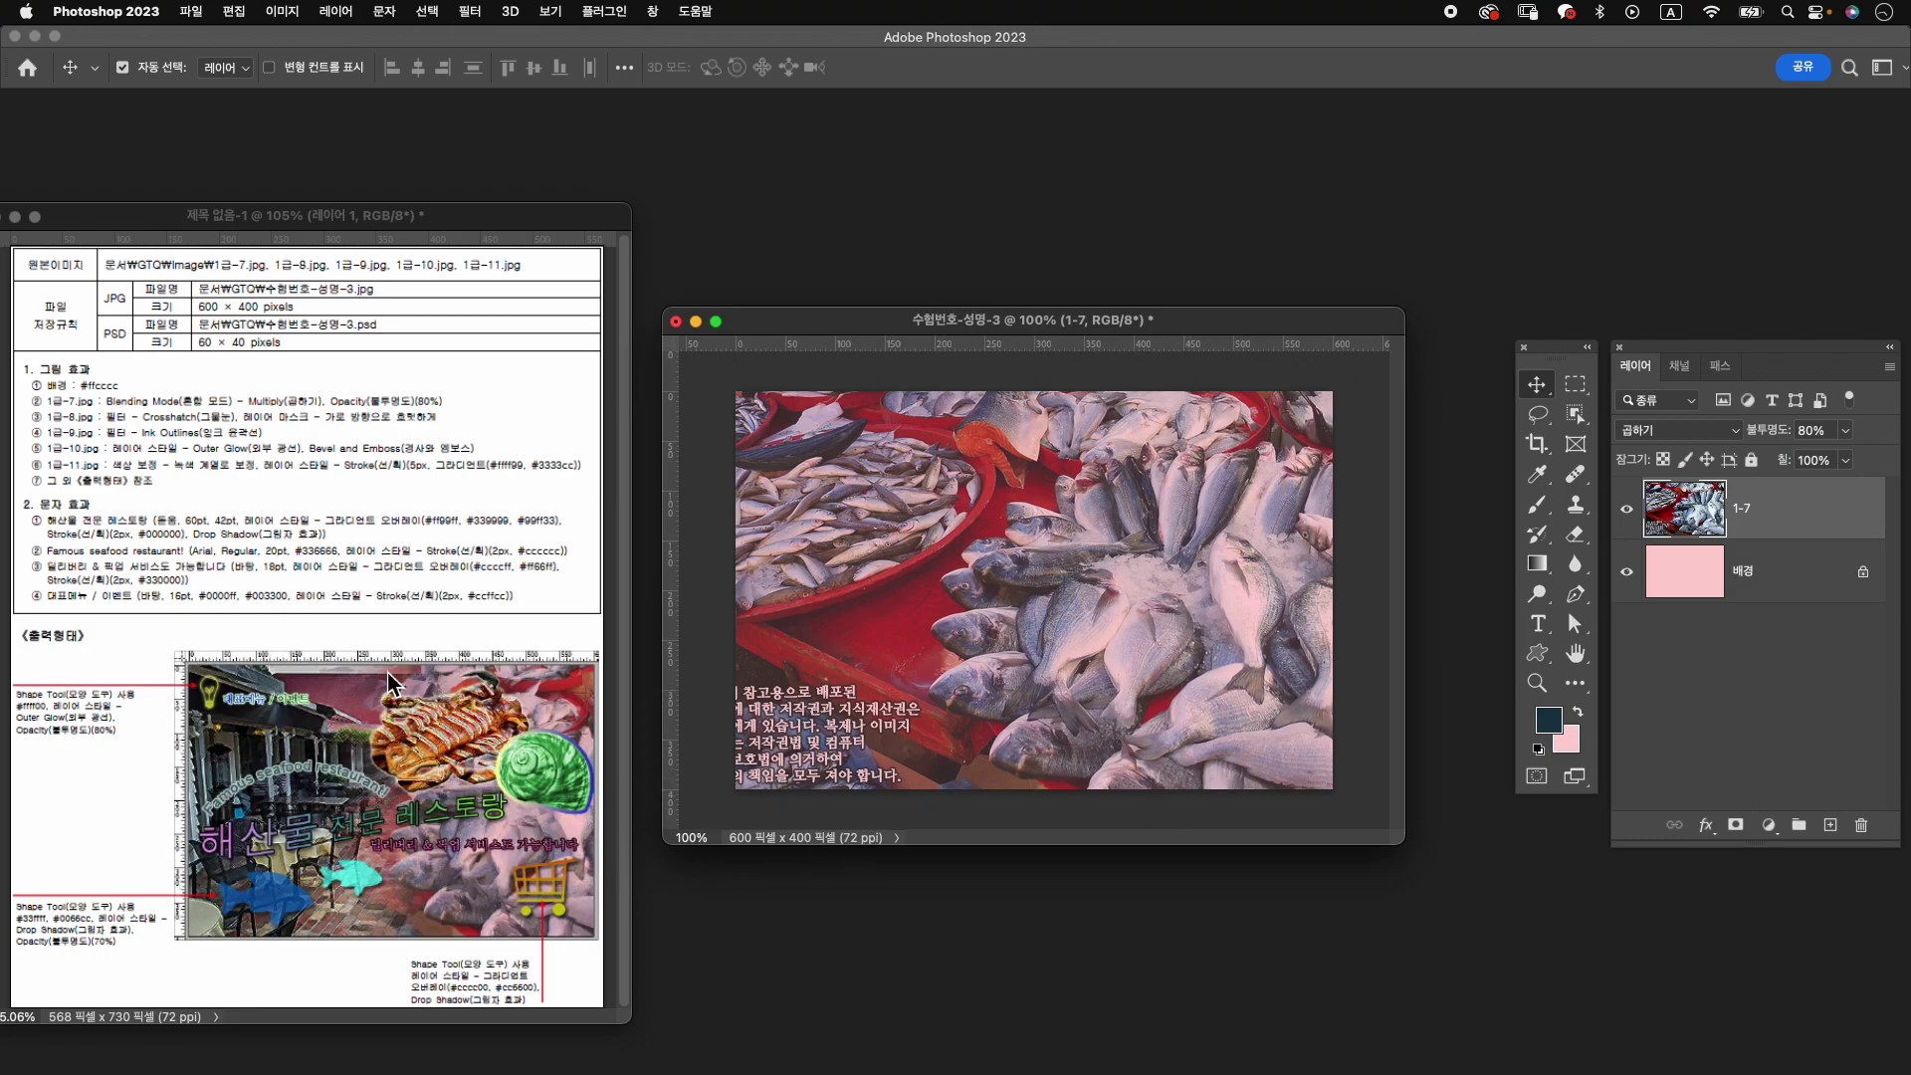
{"action": "left_click_drag", "start_coordinate": [989, 639], "coordinate": [1074, 649]}
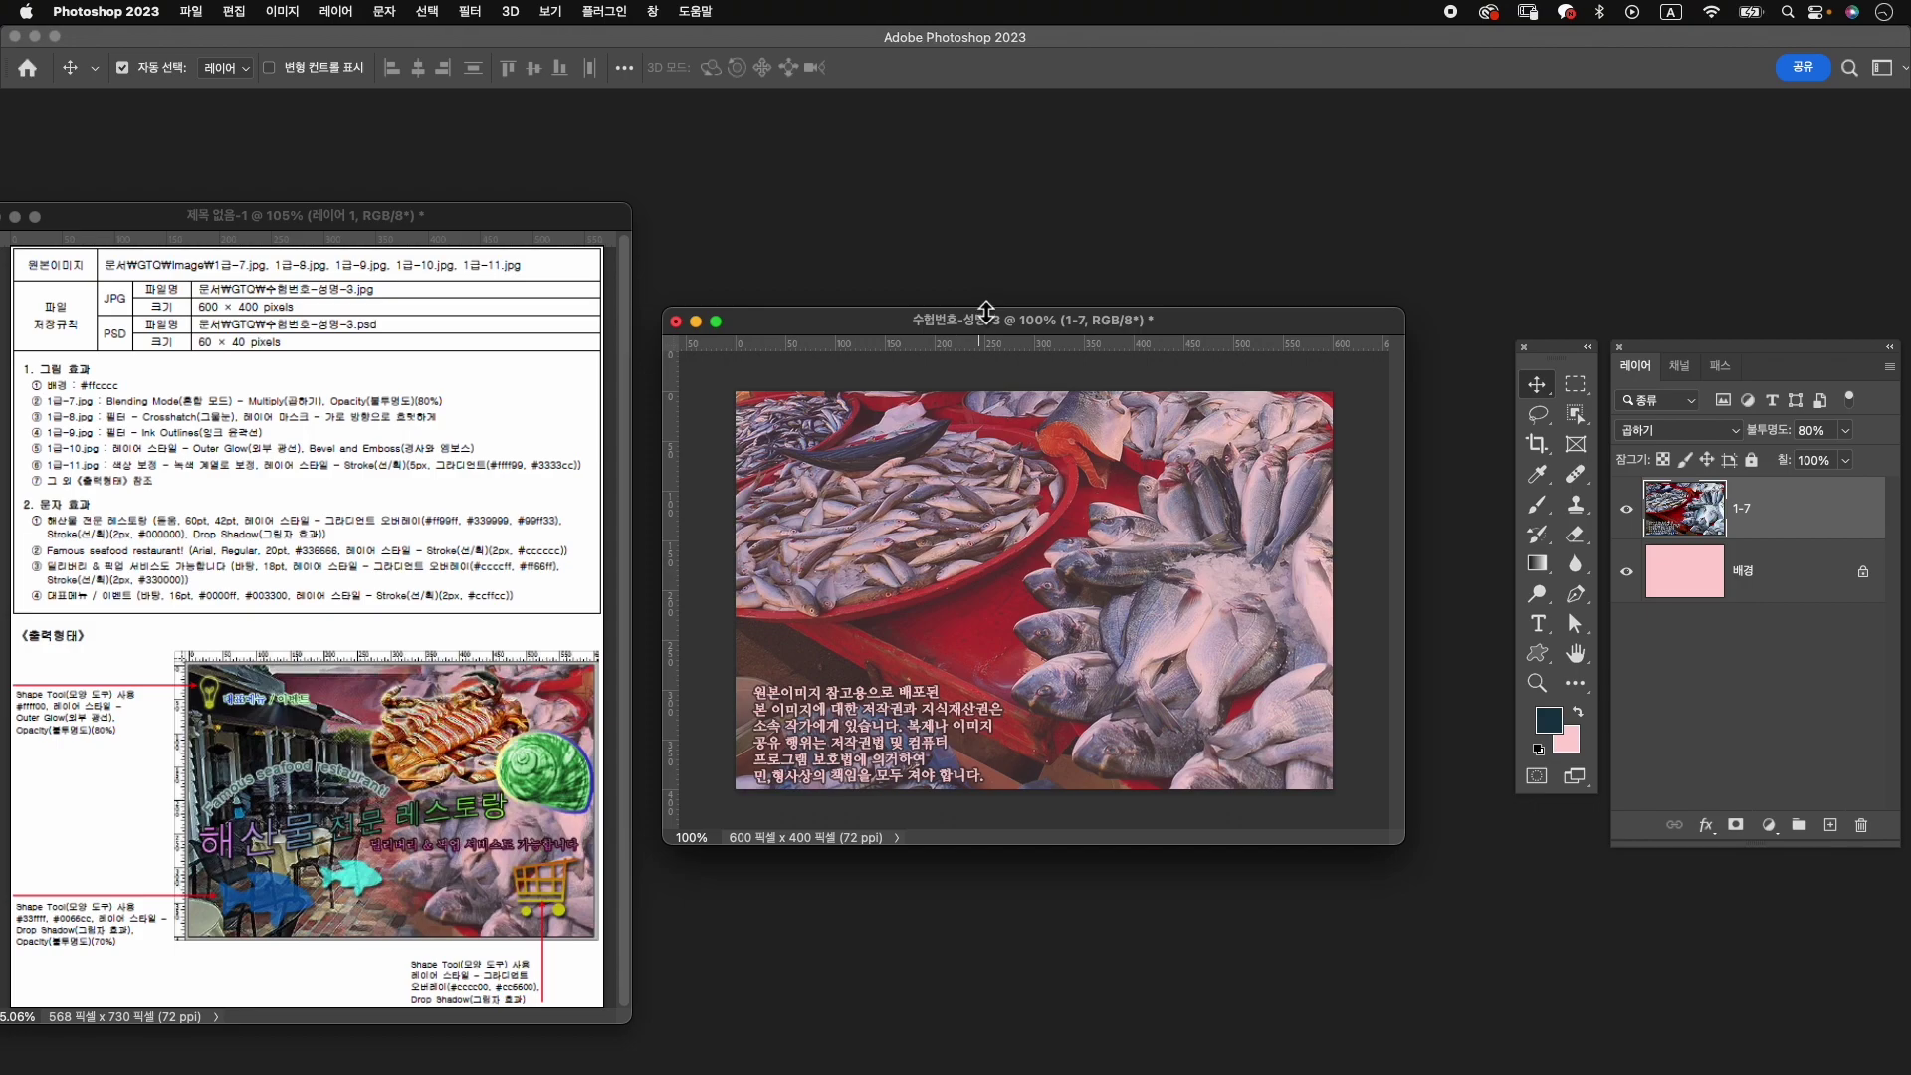
{"action": "key", "text": "super+o"}
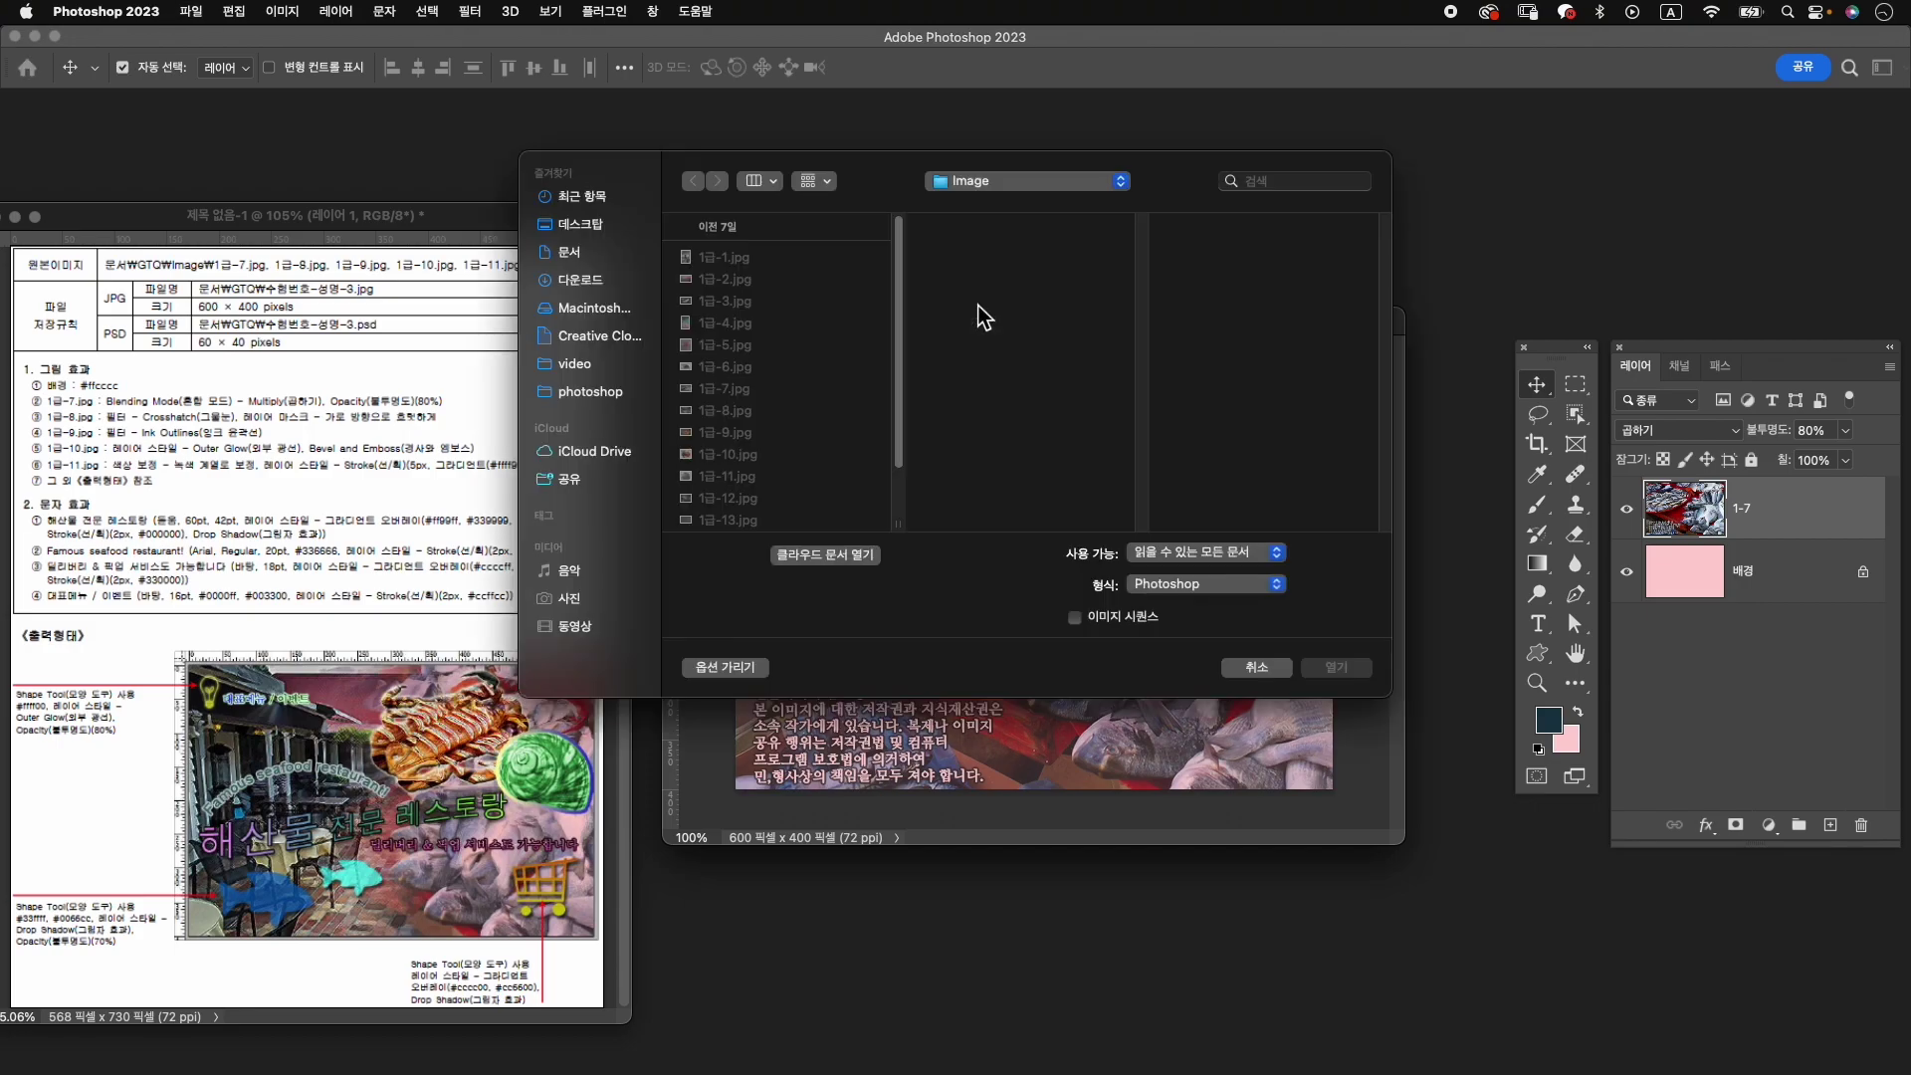
Open the café courtyard photo 1급-8.jpg and move its window aside.
{"action": "left_click", "coordinate": [757, 410]}
{"action": "left_click", "coordinate": [1363, 677]}
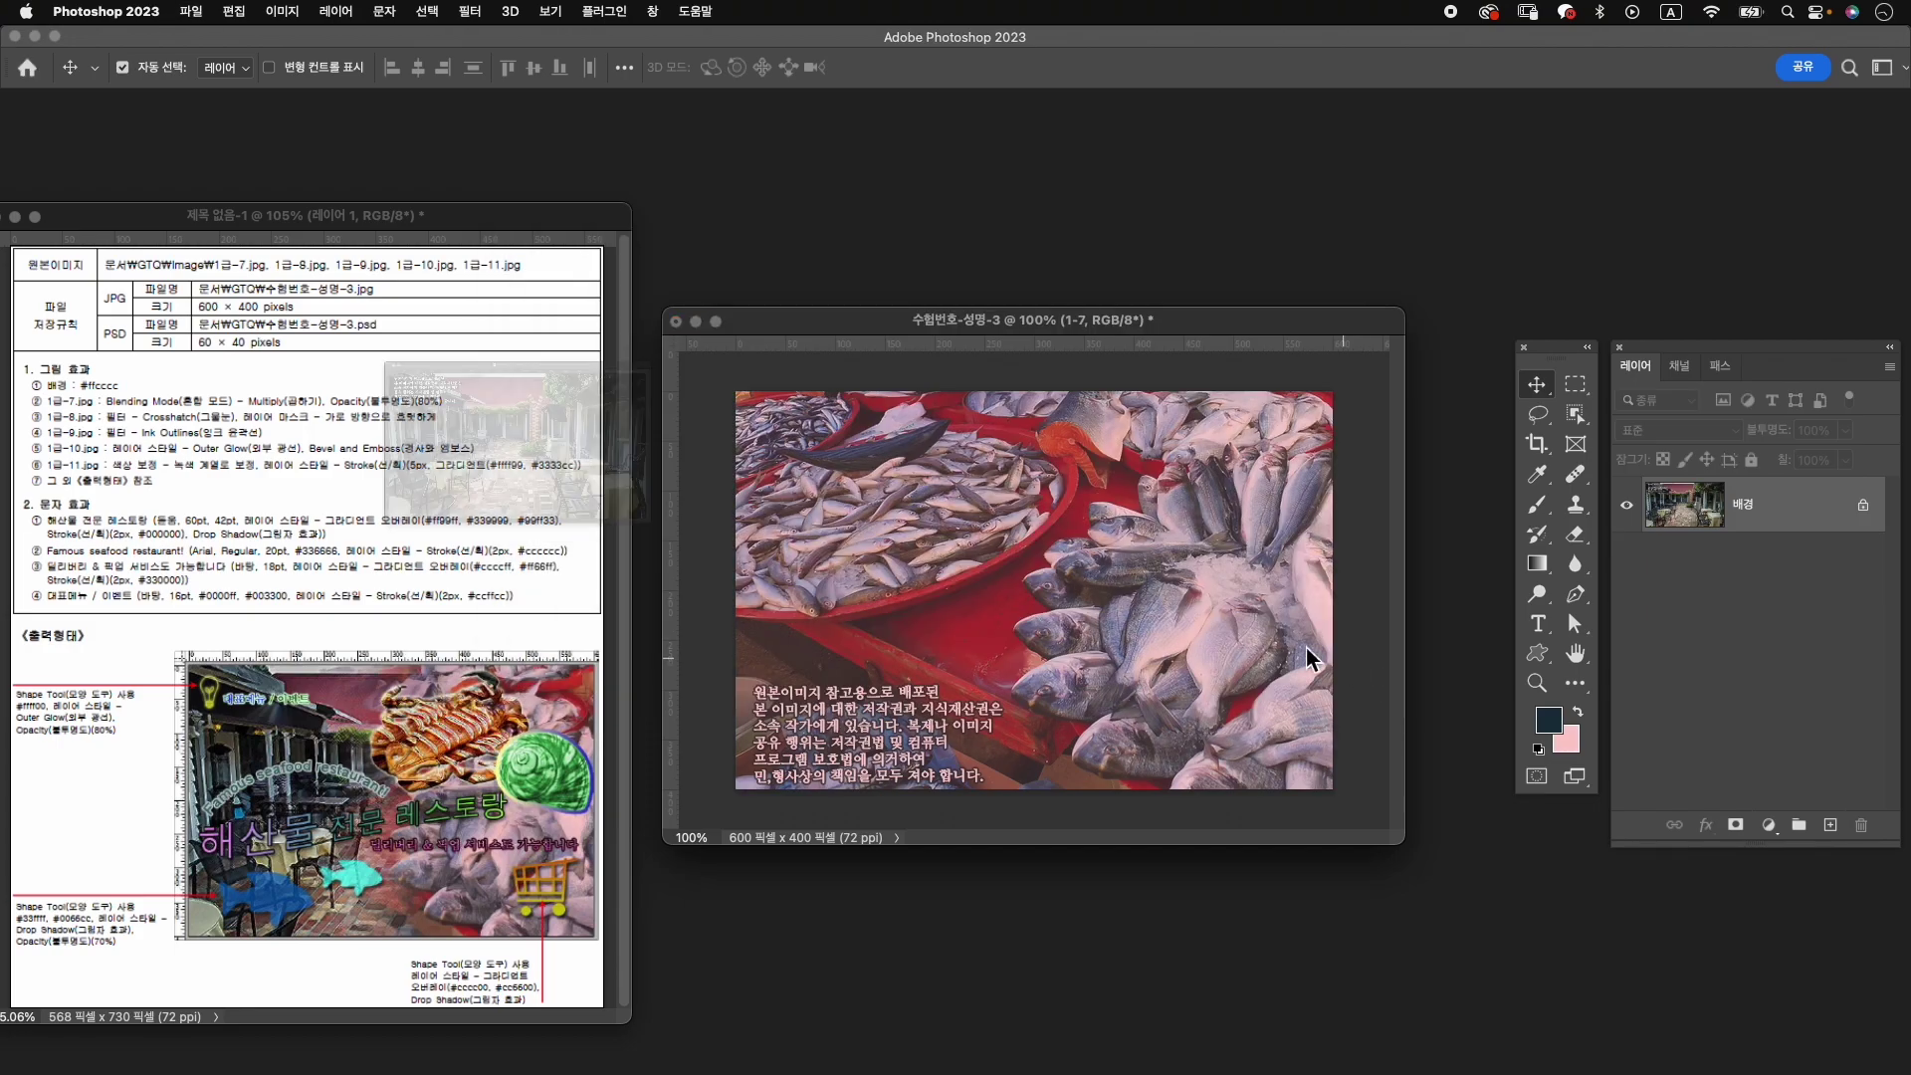
{"action": "mouse_move", "coordinate": [565, 159]}
{"action": "left_mouse_down"}
{"action": "mouse_move", "coordinate": [1201, 161]}
{"action": "mouse_move", "coordinate": [1181, 165]}
{"action": "left_mouse_up"}
Apply the Brush Strokes > Crosshatch filter from the Filter Gallery to the courtyard photo.
{"action": "left_click", "coordinate": [469, 12]}
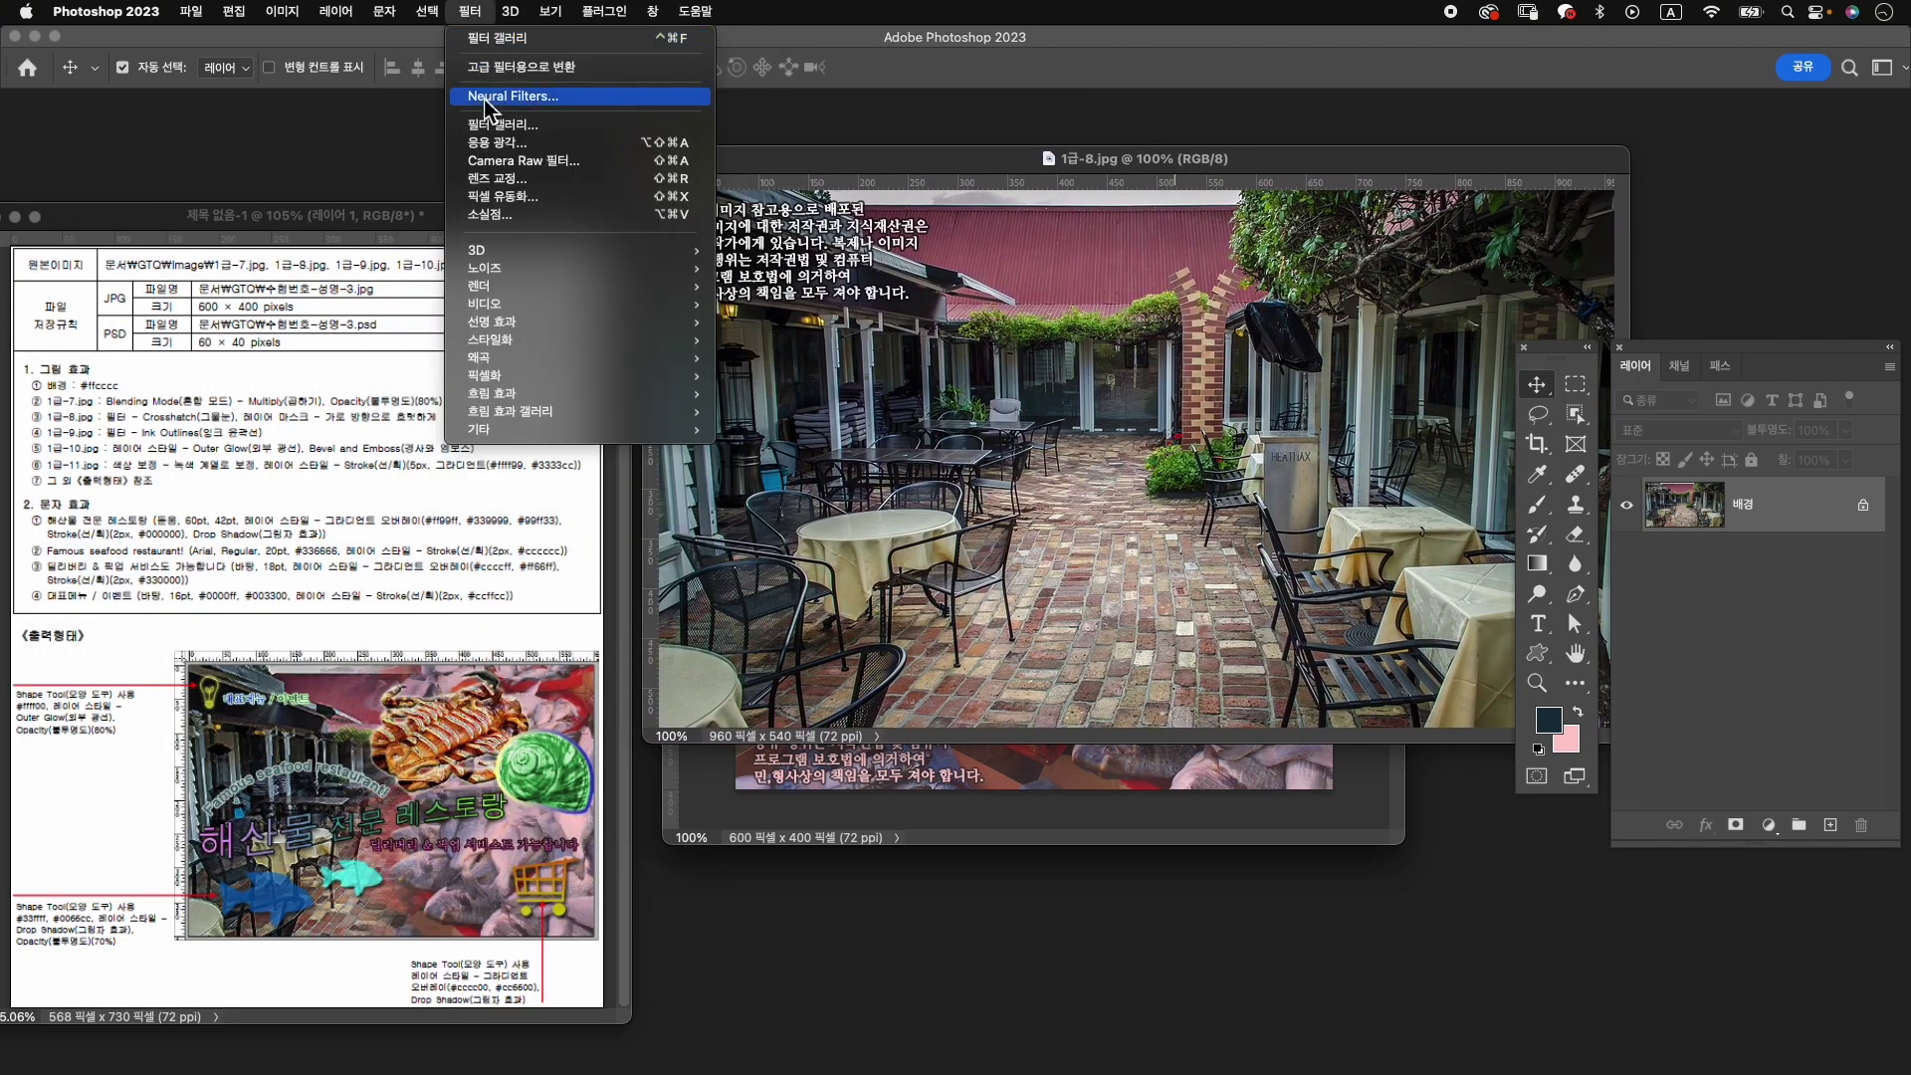
{"action": "left_click", "coordinate": [501, 127]}
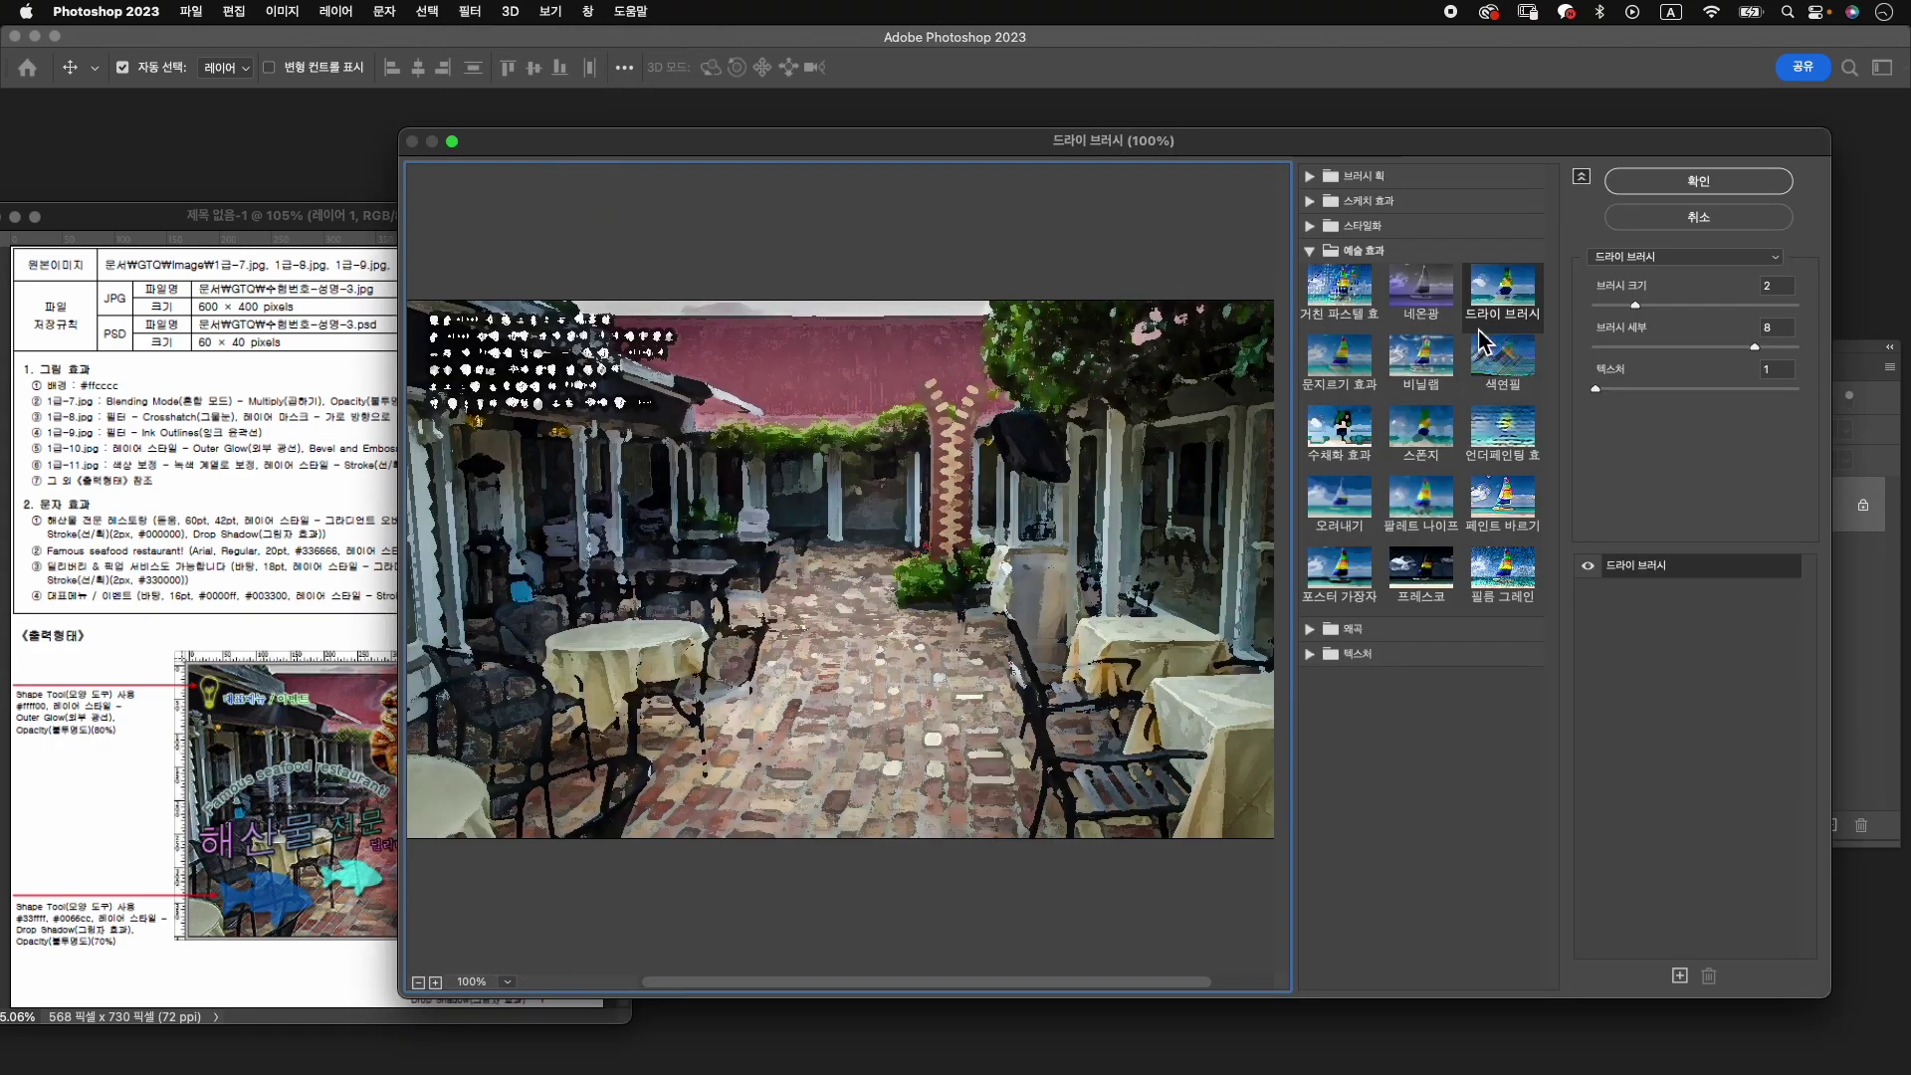
{"action": "left_click", "coordinate": [1312, 177]}
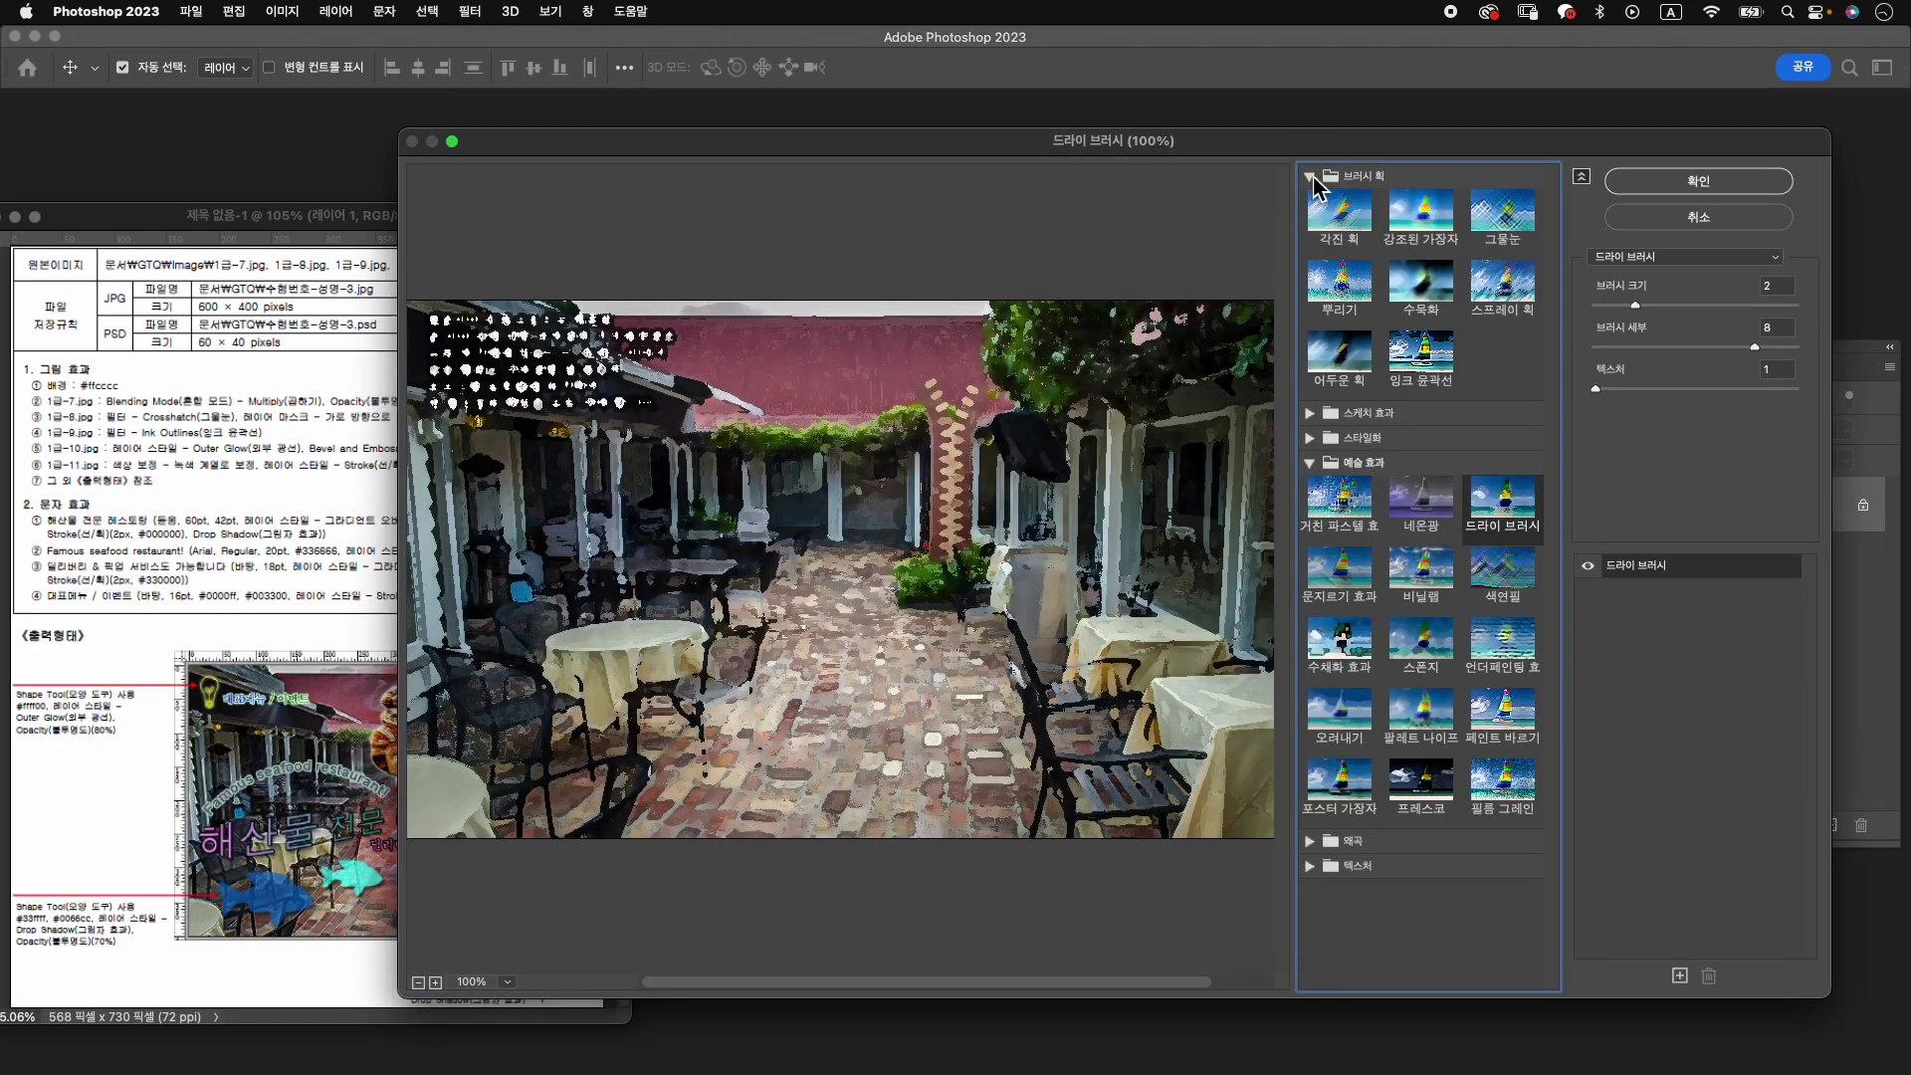
{"action": "left_click", "coordinate": [1503, 211]}
{"action": "left_click", "coordinate": [1699, 181]}
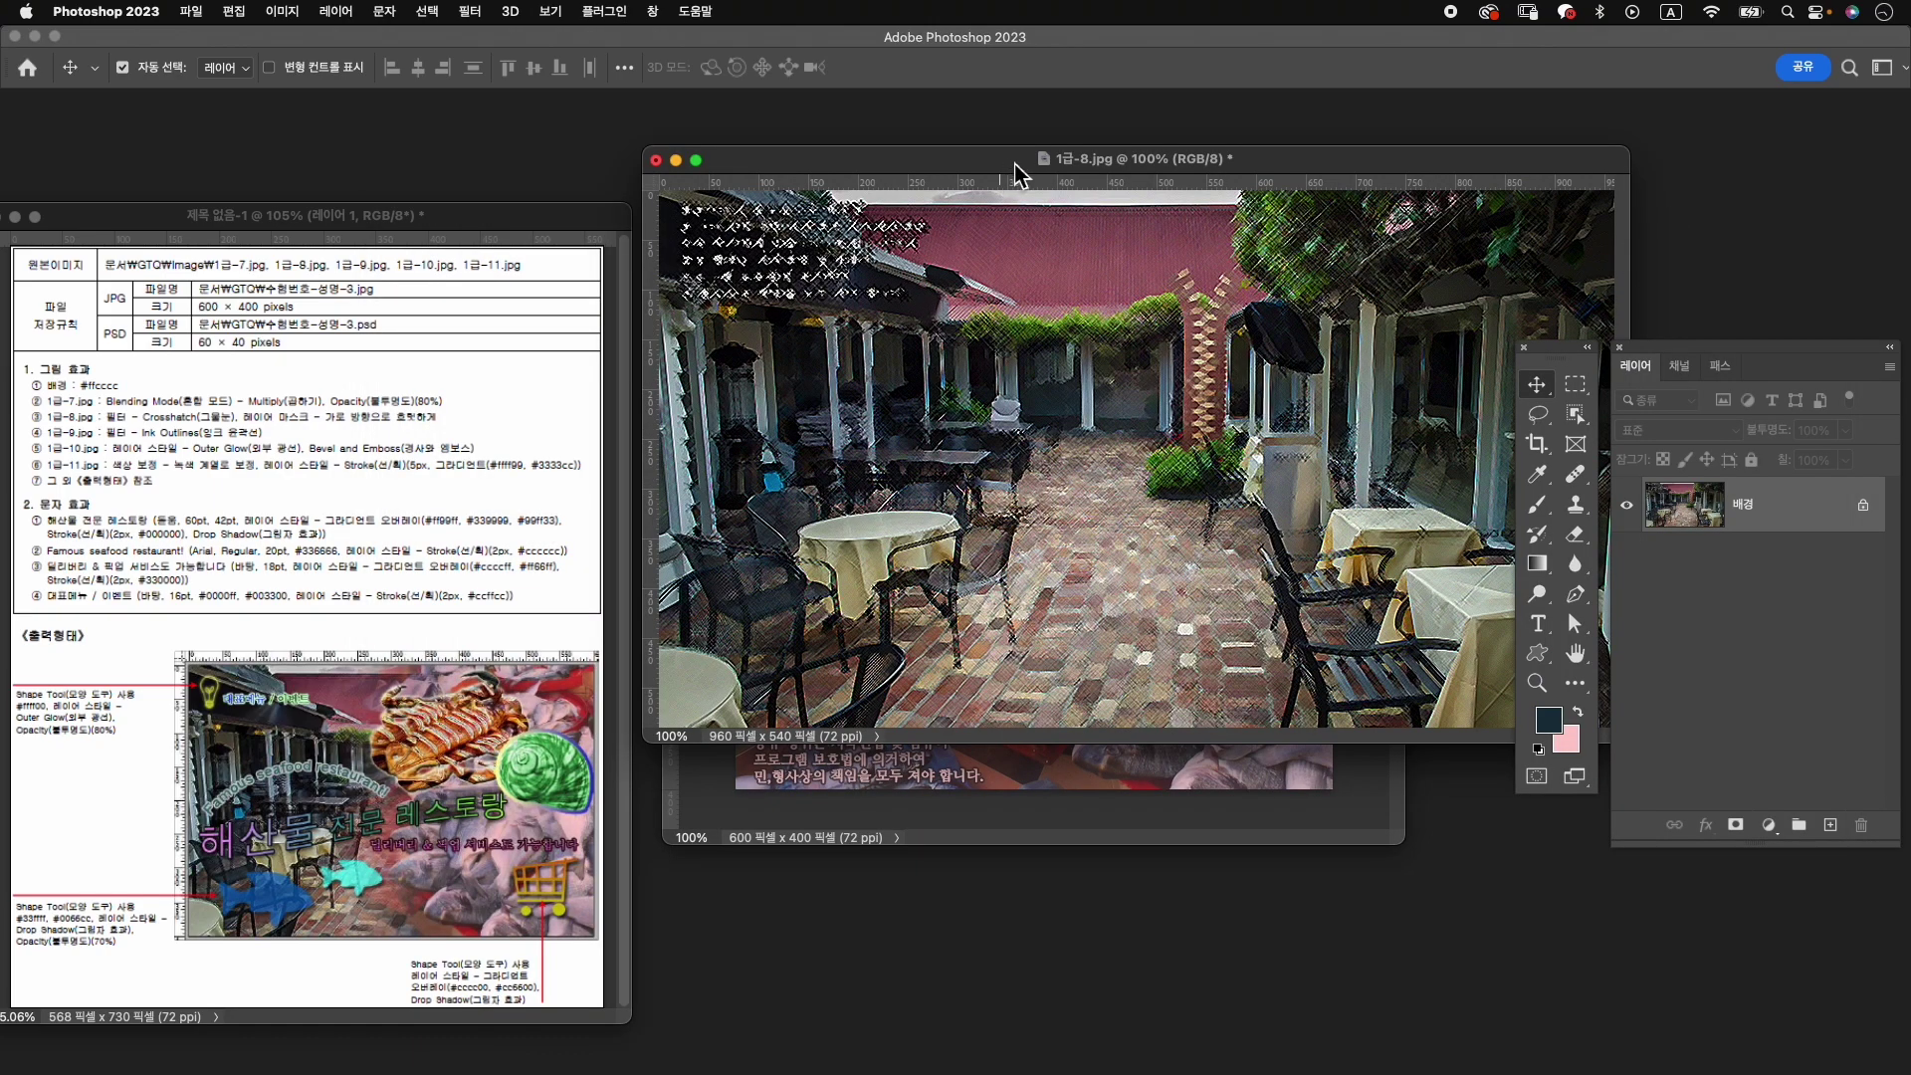
{"action": "left_click_drag", "start_coordinate": [1016, 166], "coordinate": [905, 169]}
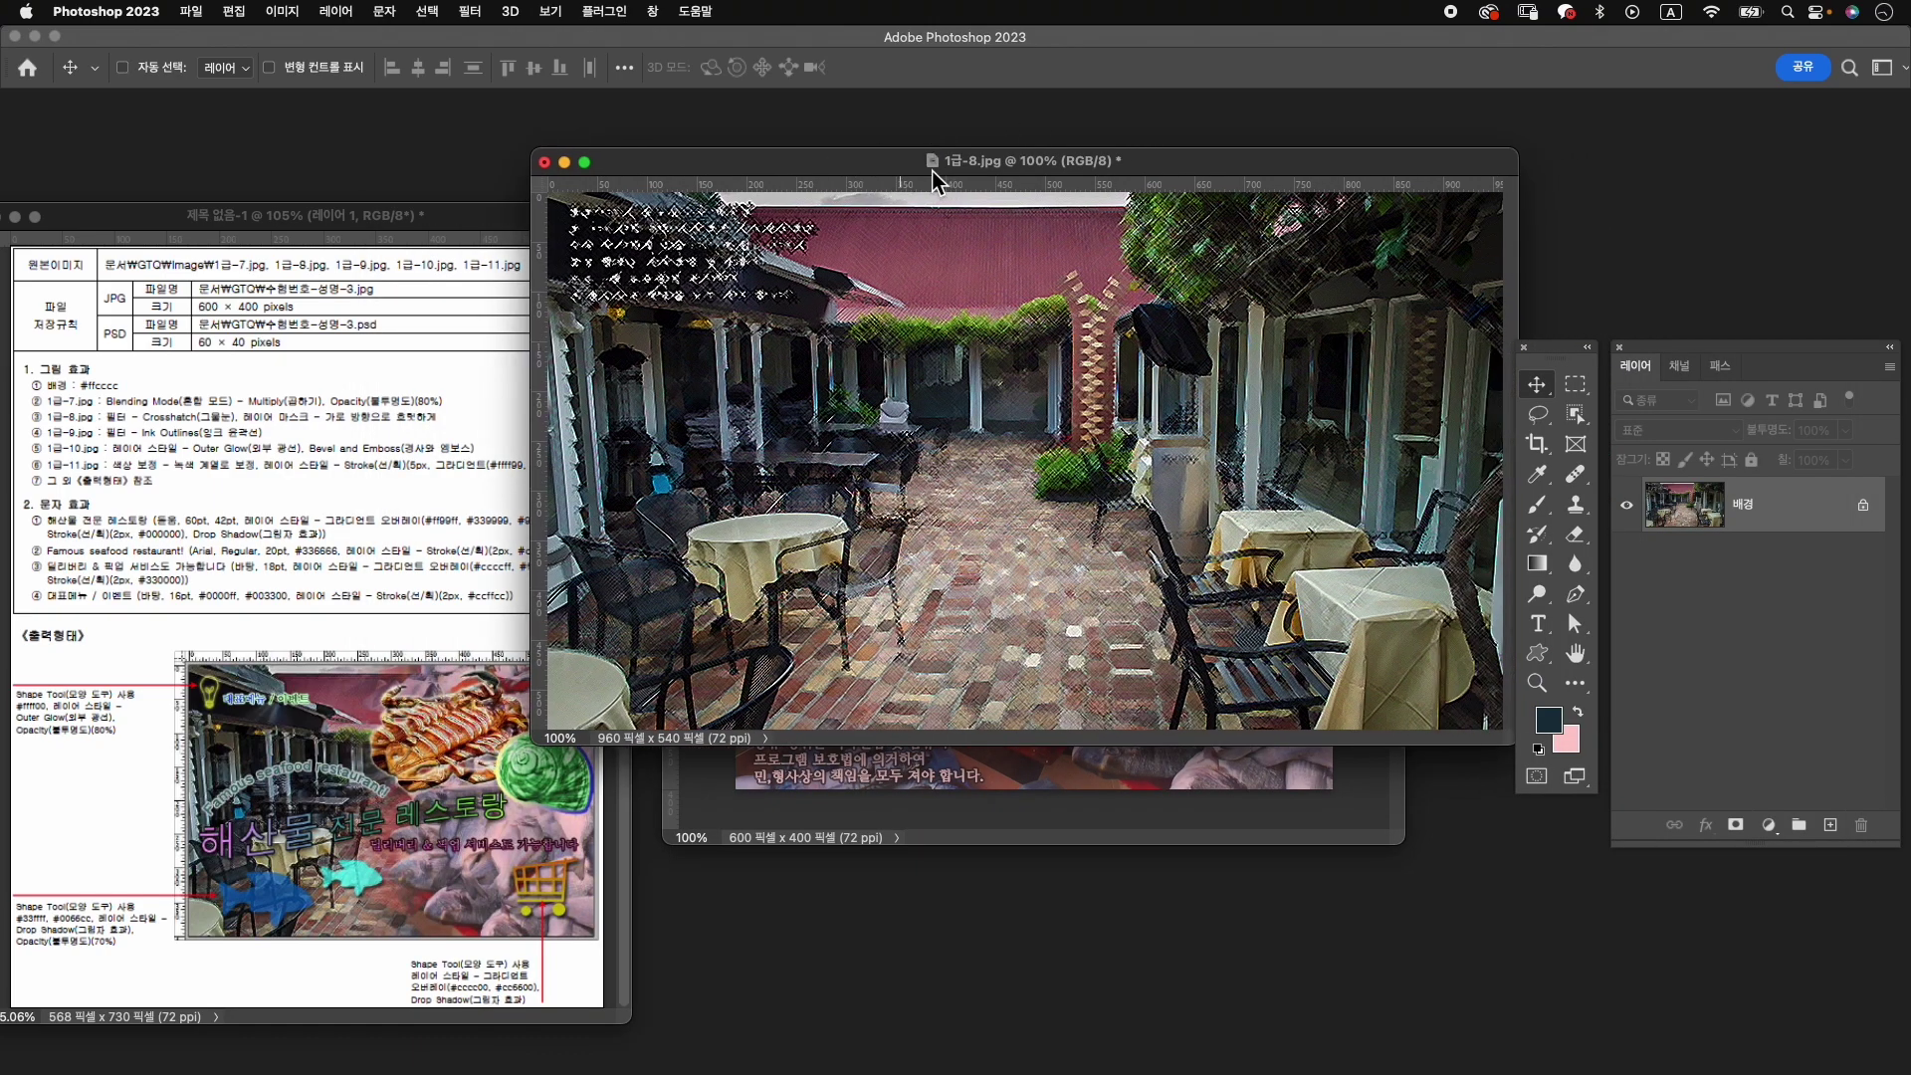
Resize the courtyard photo to 711×400 and drag it into the pink composite.
{"action": "key", "text": "ctrl+alt+i"}
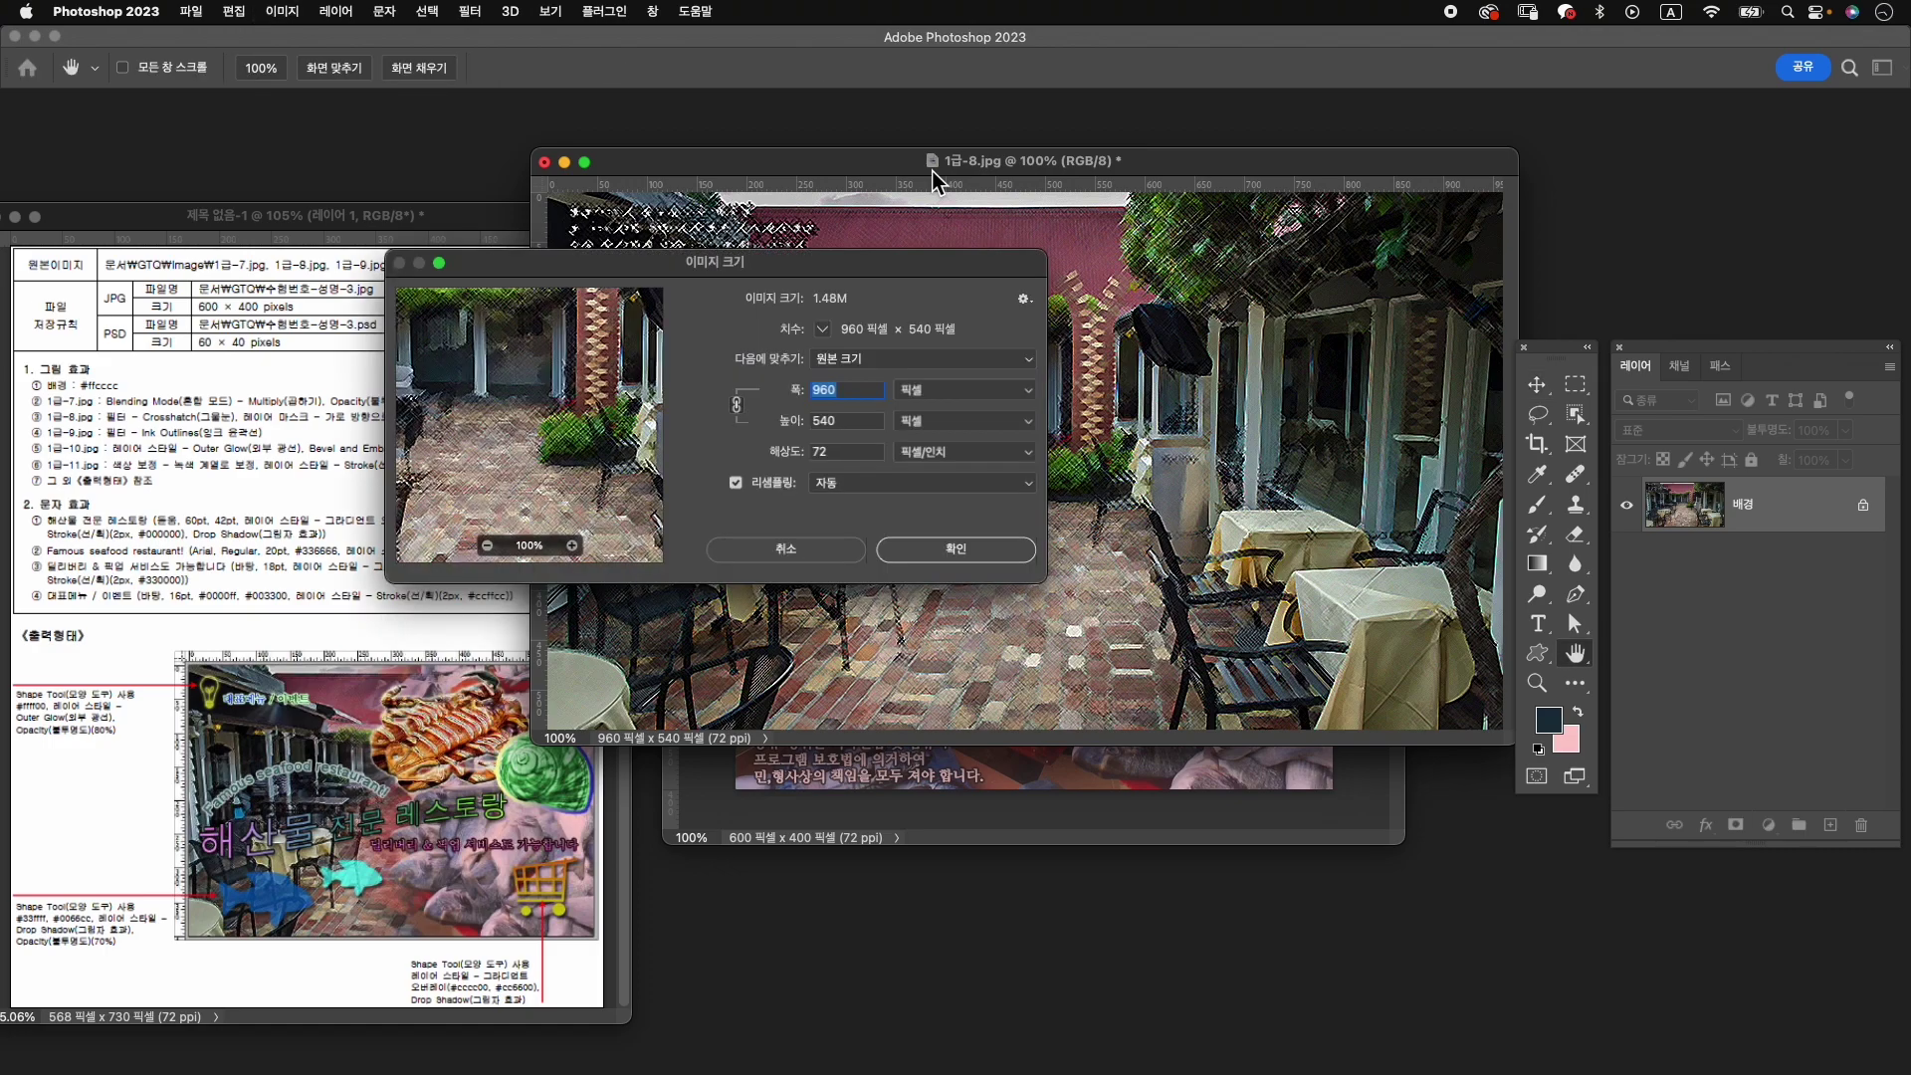
{"action": "type", "text": "600"}
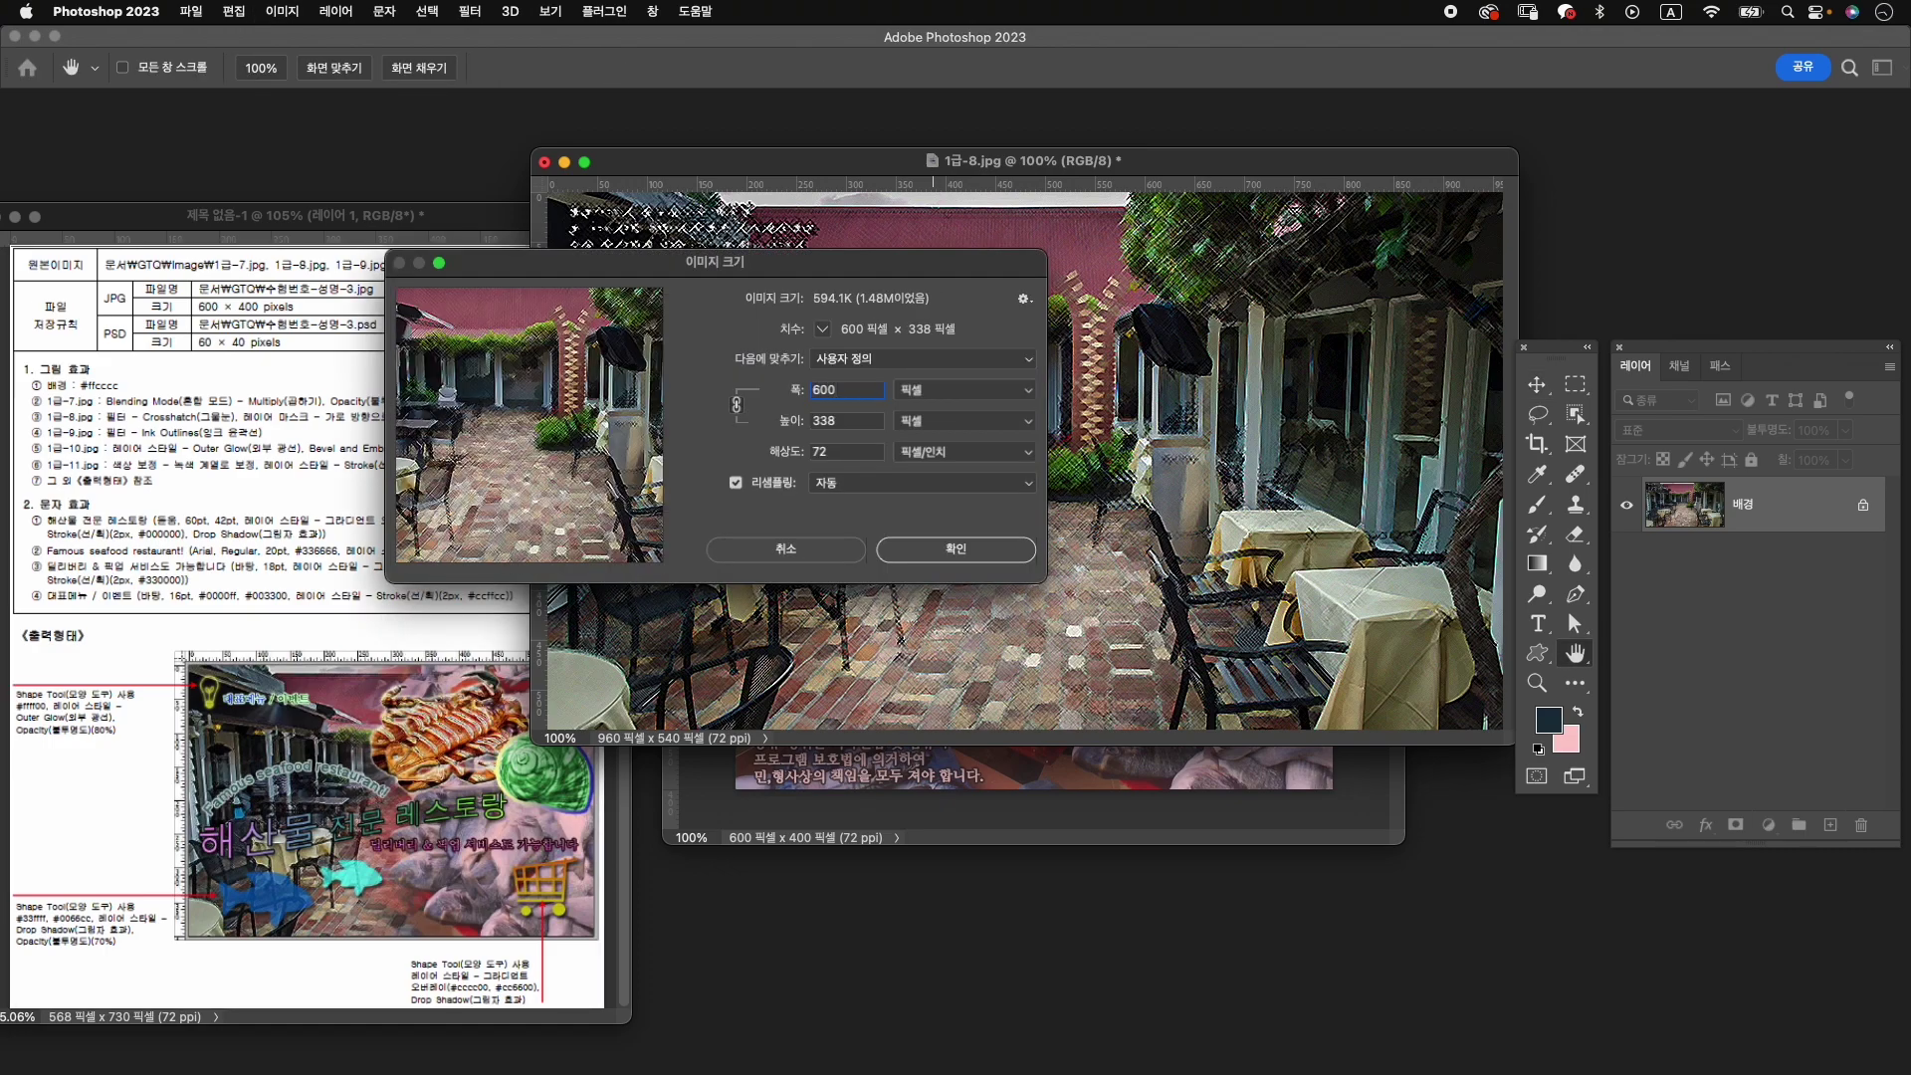
{"action": "type", "text": "400"}
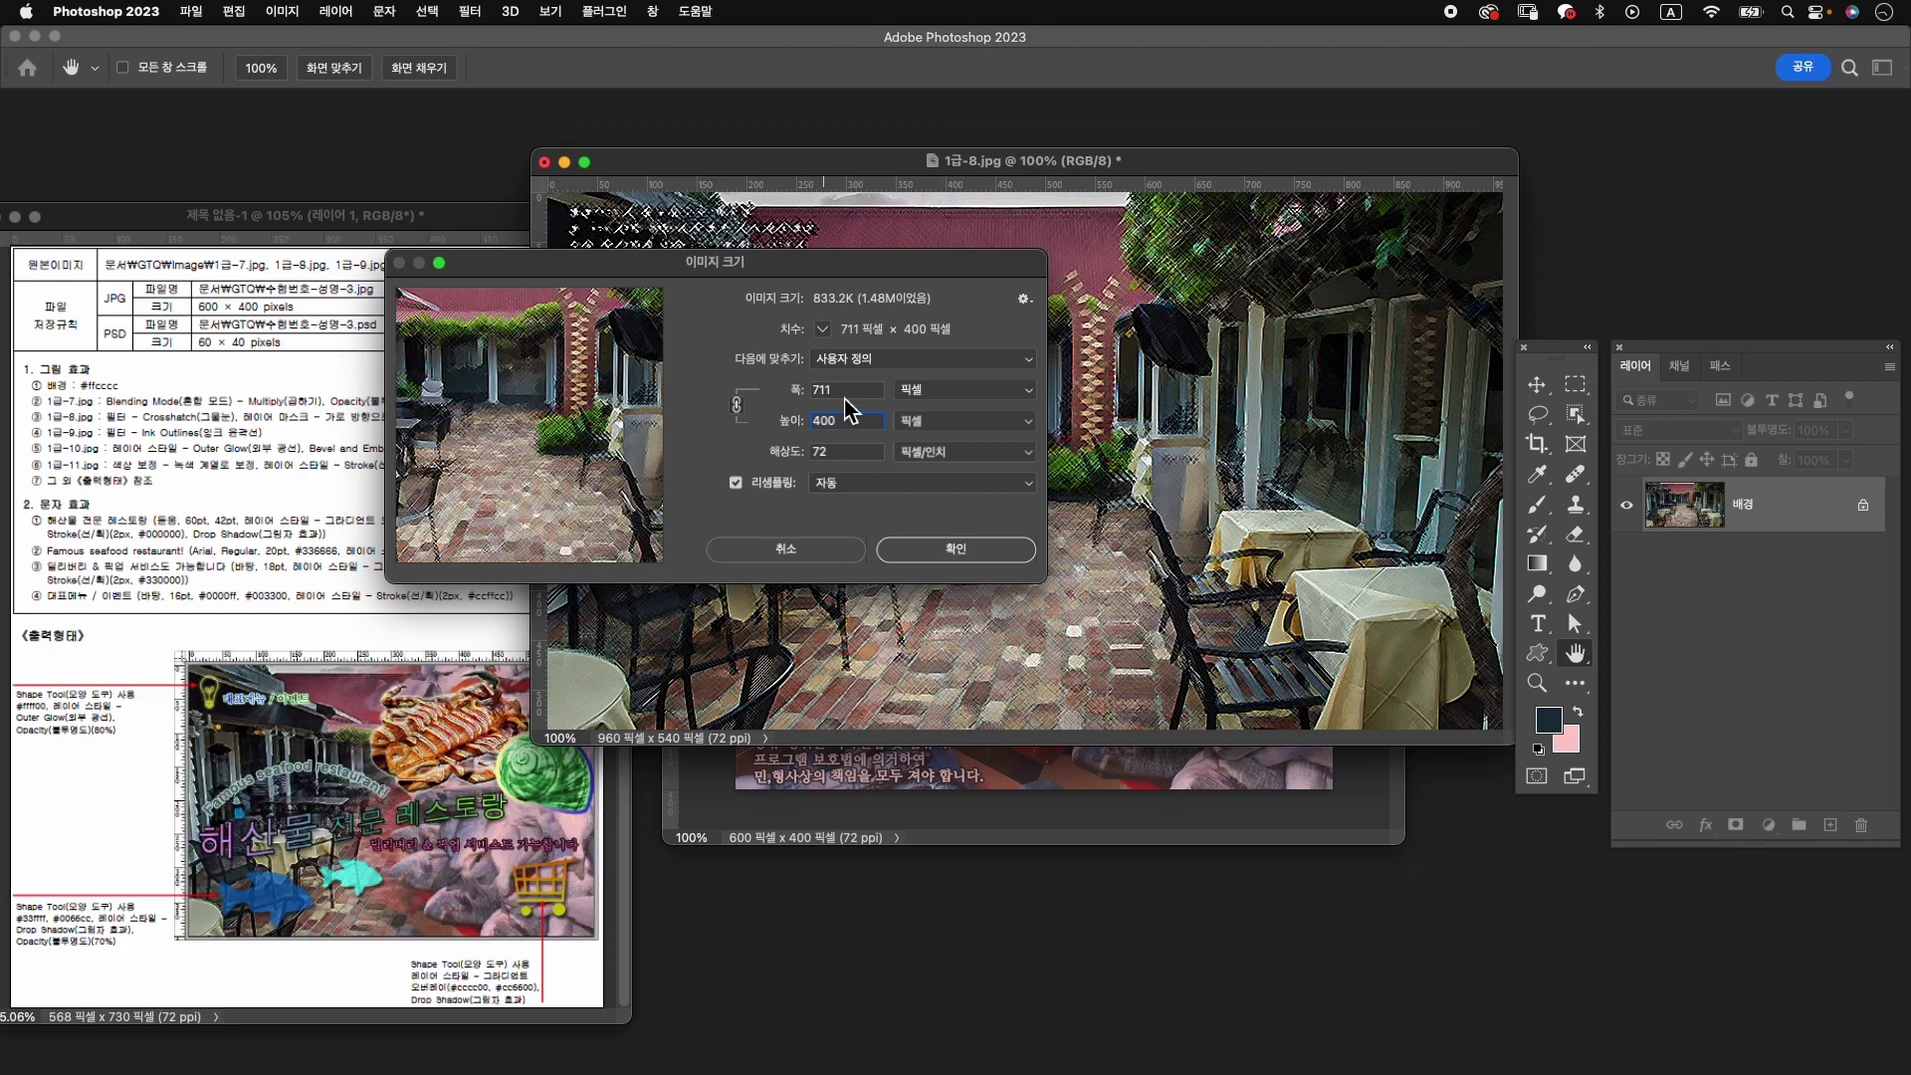
{"action": "left_click", "coordinate": [954, 549]}
{"action": "key", "text": "v"}
{"action": "mouse_move", "coordinate": [892, 349]}
{"action": "left_mouse_down"}
{"action": "mouse_move", "coordinate": [1078, 669]}
{"action": "mouse_move", "coordinate": [1057, 599]}
{"action": "left_mouse_up"}
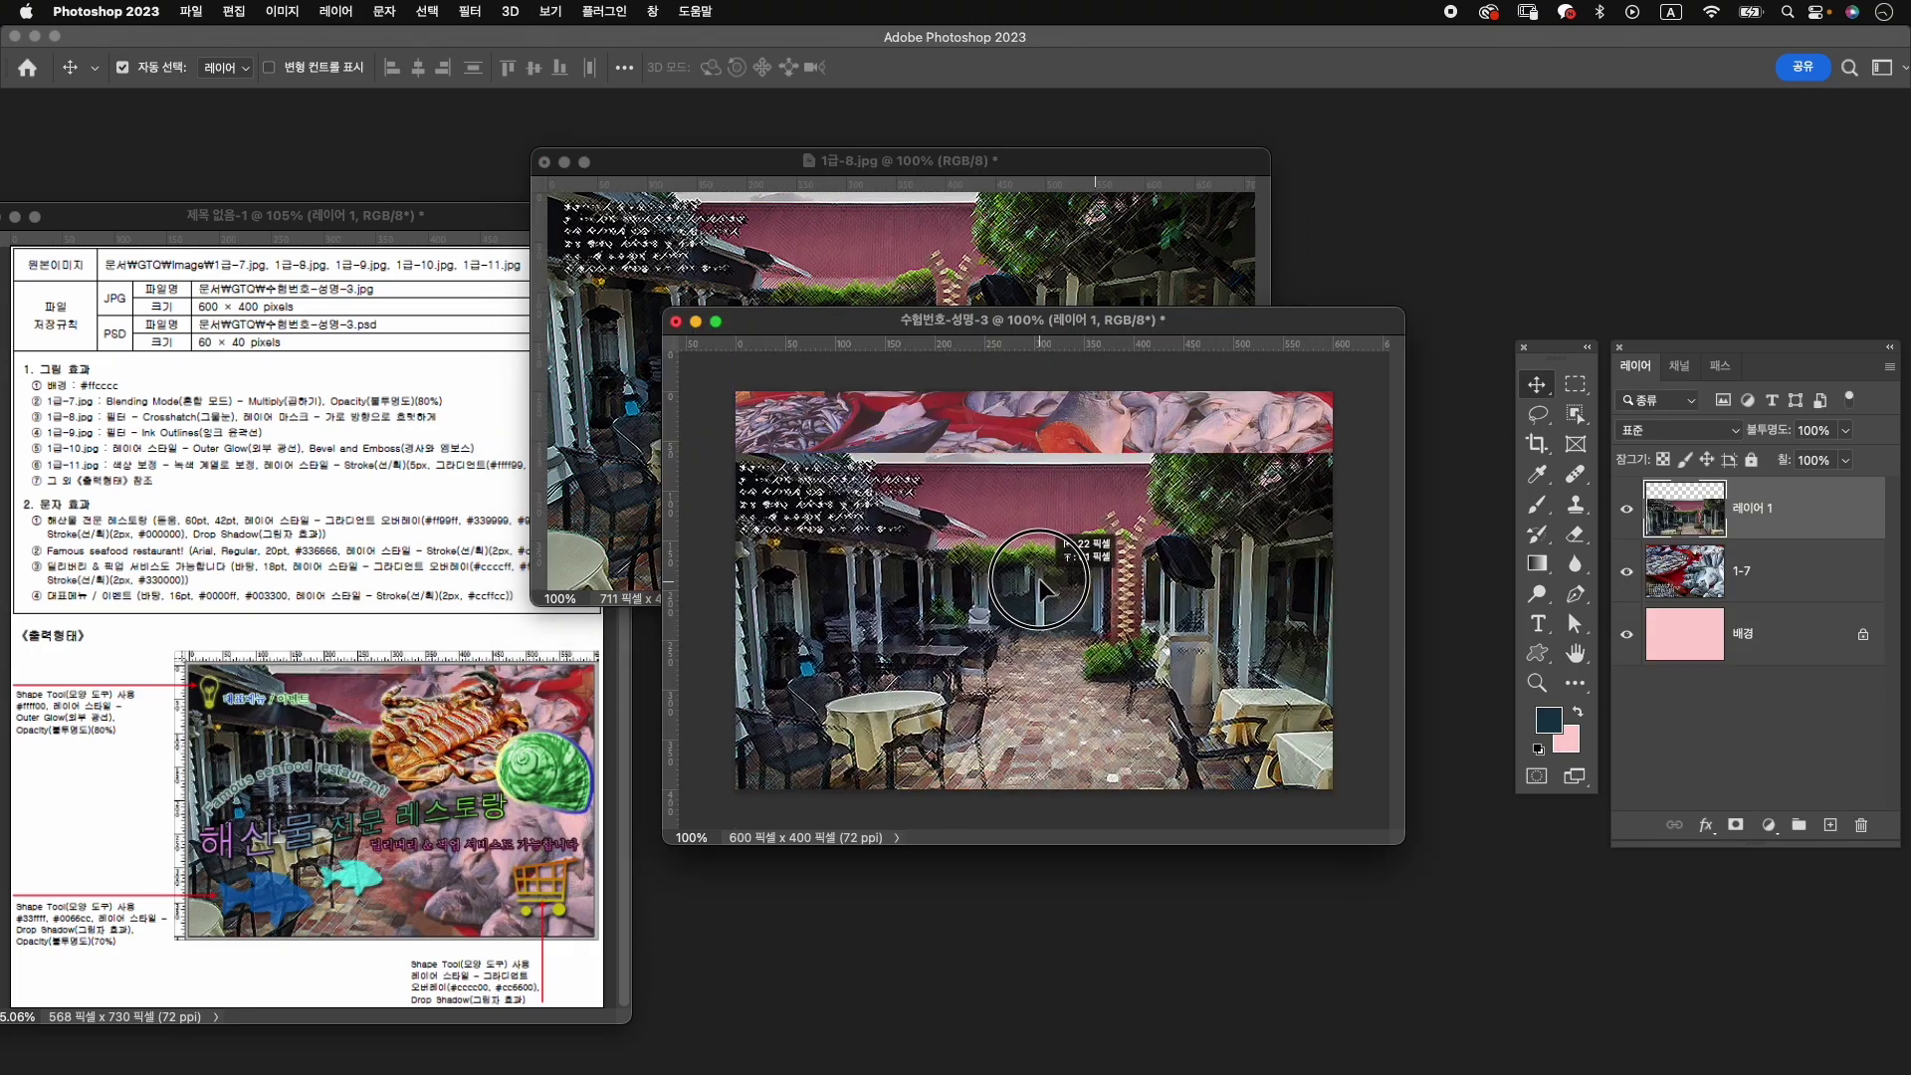
Rename the courtyard layer to 1-8 and close 1급-8.jpg without saving.
{"action": "double_click", "coordinate": [1771, 506]}
{"action": "type", "text": "1-8"}
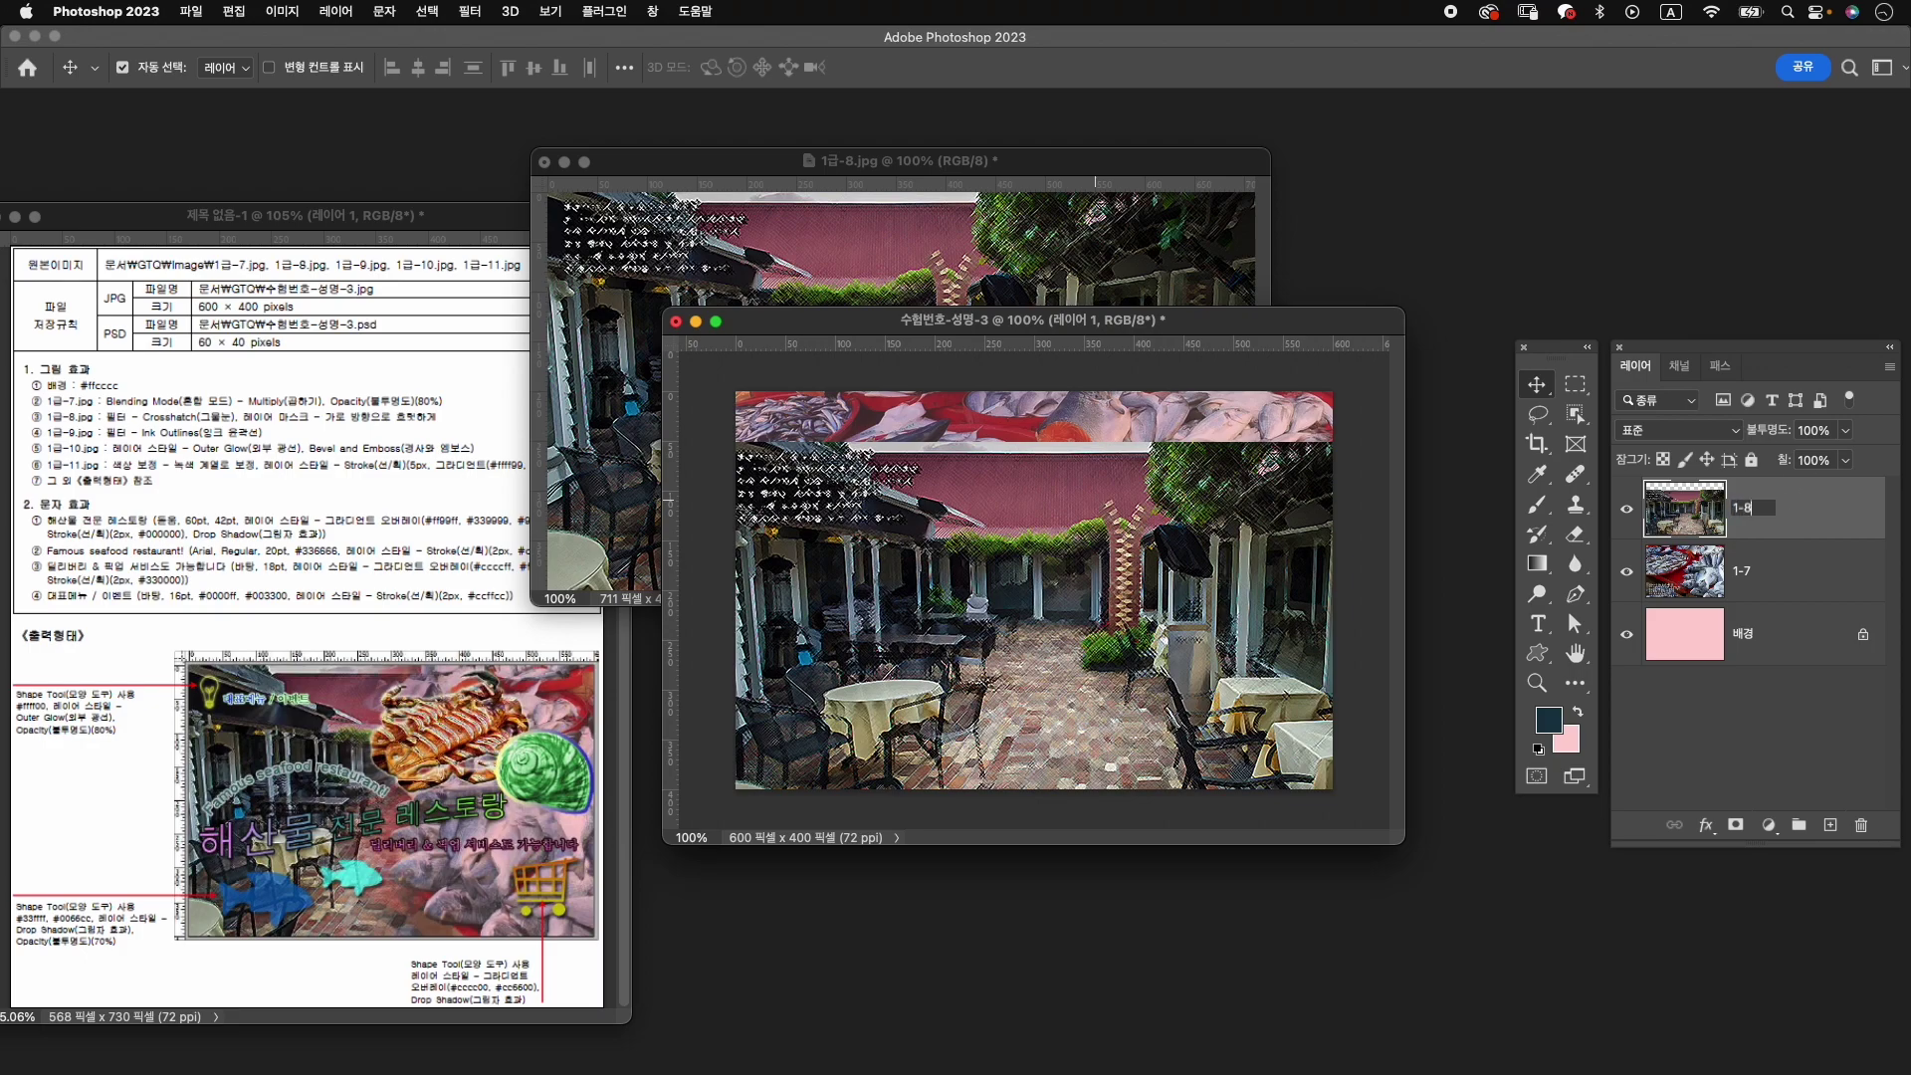
{"action": "key", "text": "Return"}
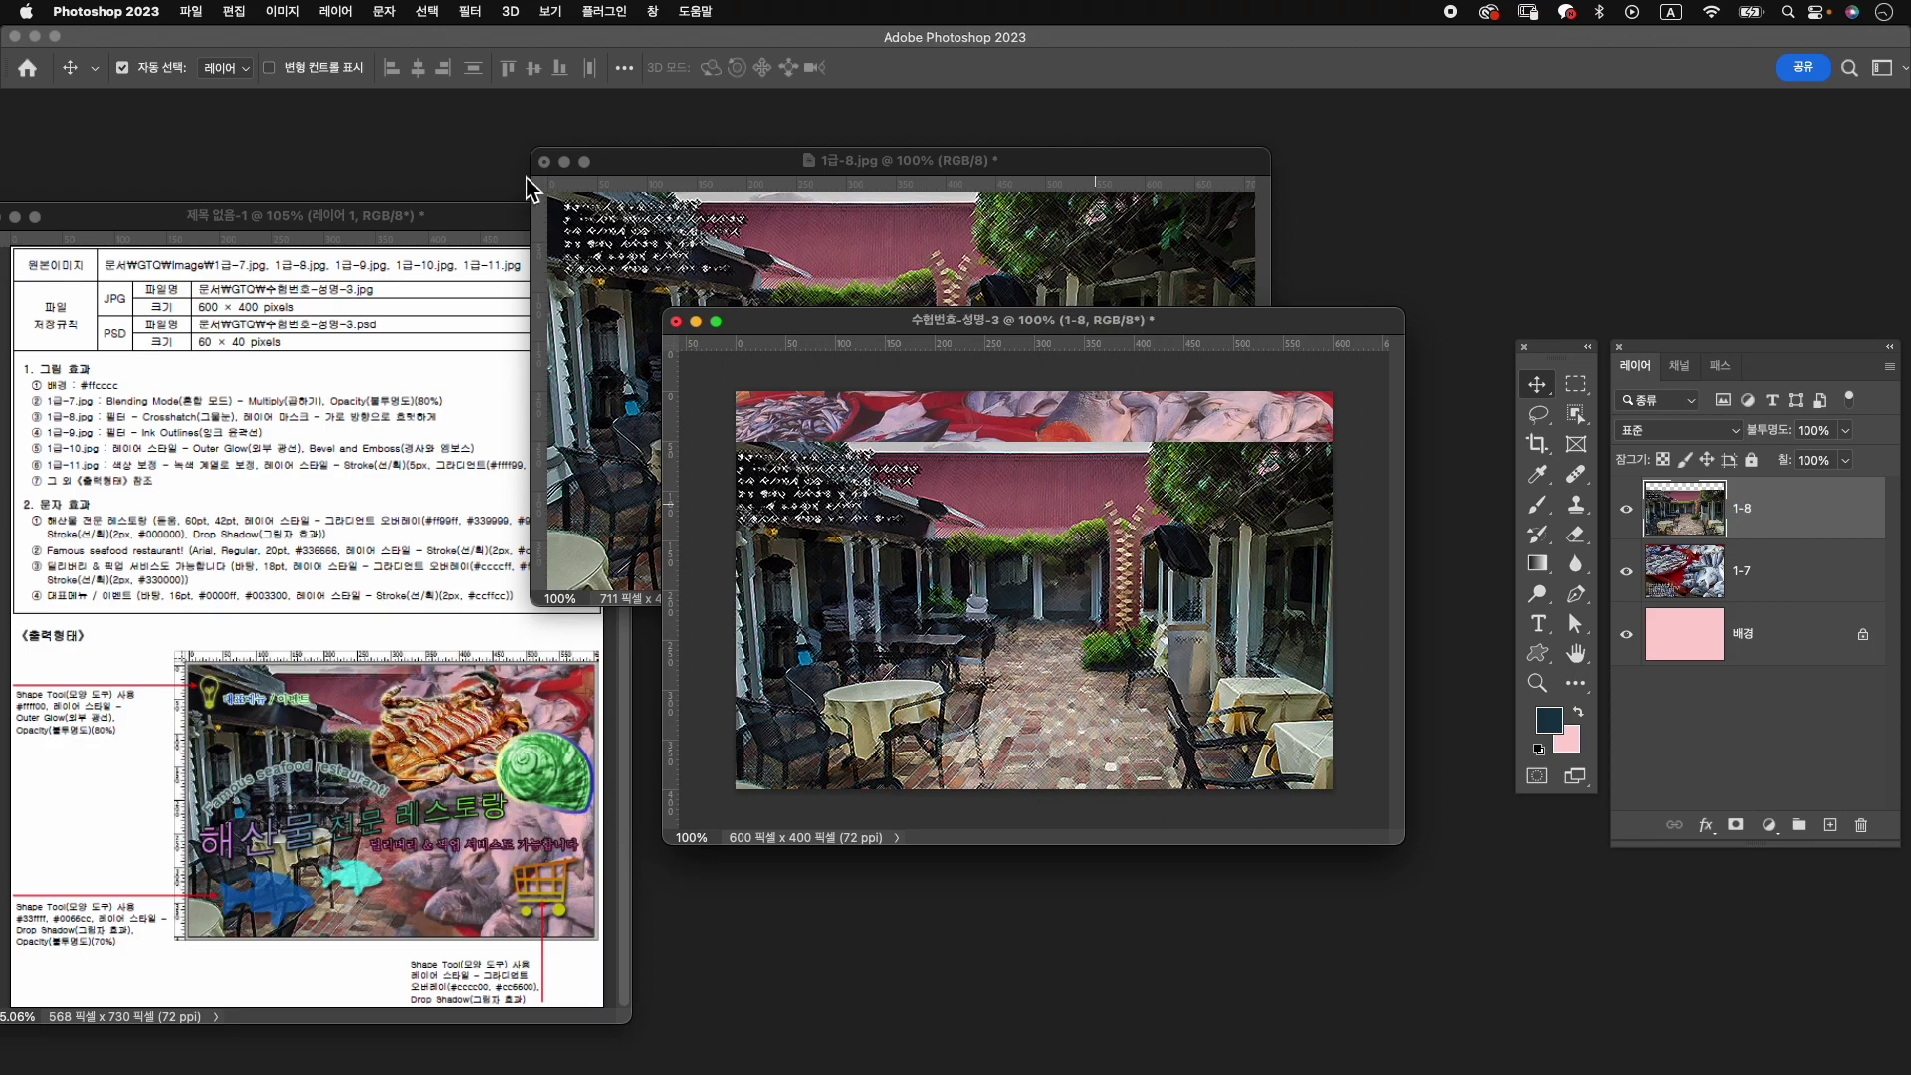
{"action": "left_click", "coordinate": [544, 162]}
{"action": "left_click", "coordinate": [956, 372]}
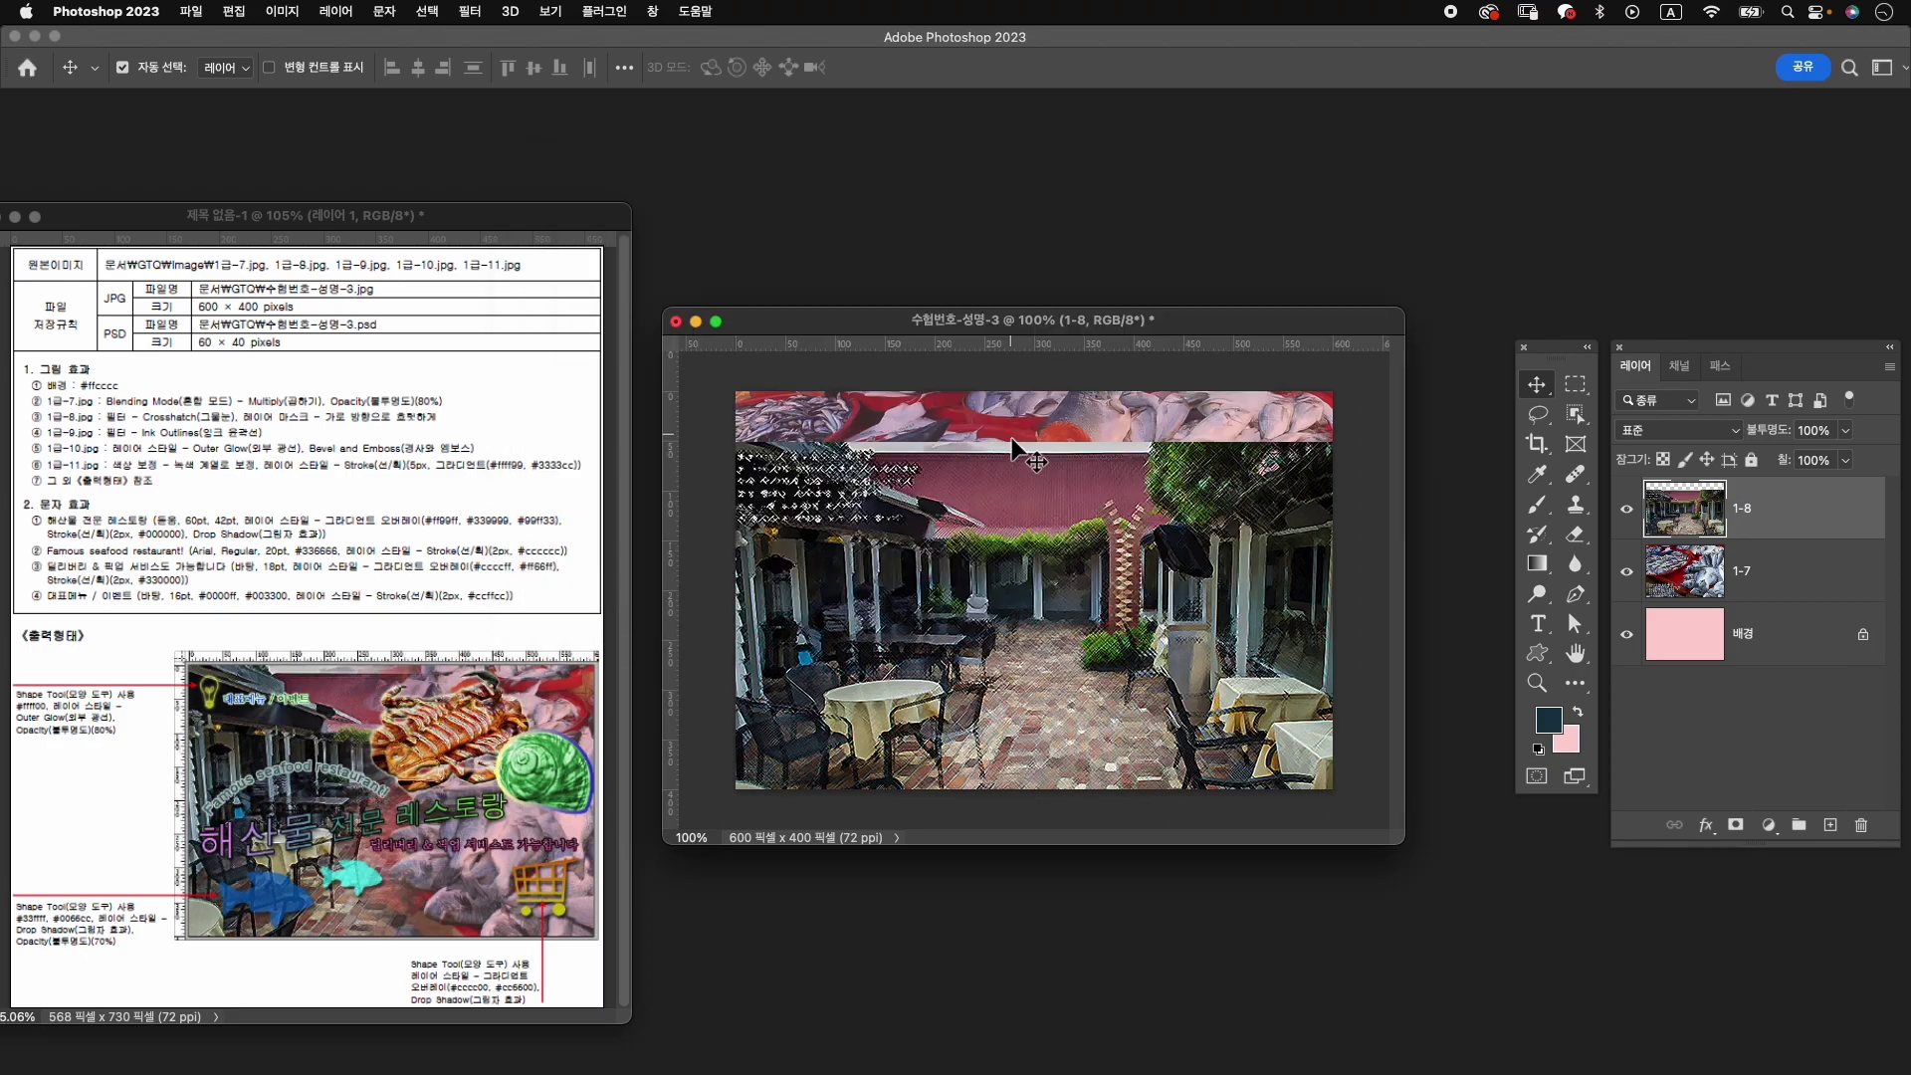
Align the 1-8 layer to the canvas, add a white layer mask, and select the Gradient tool.
{"action": "left_click_drag", "start_coordinate": [1029, 501], "coordinate": [1029, 451]}
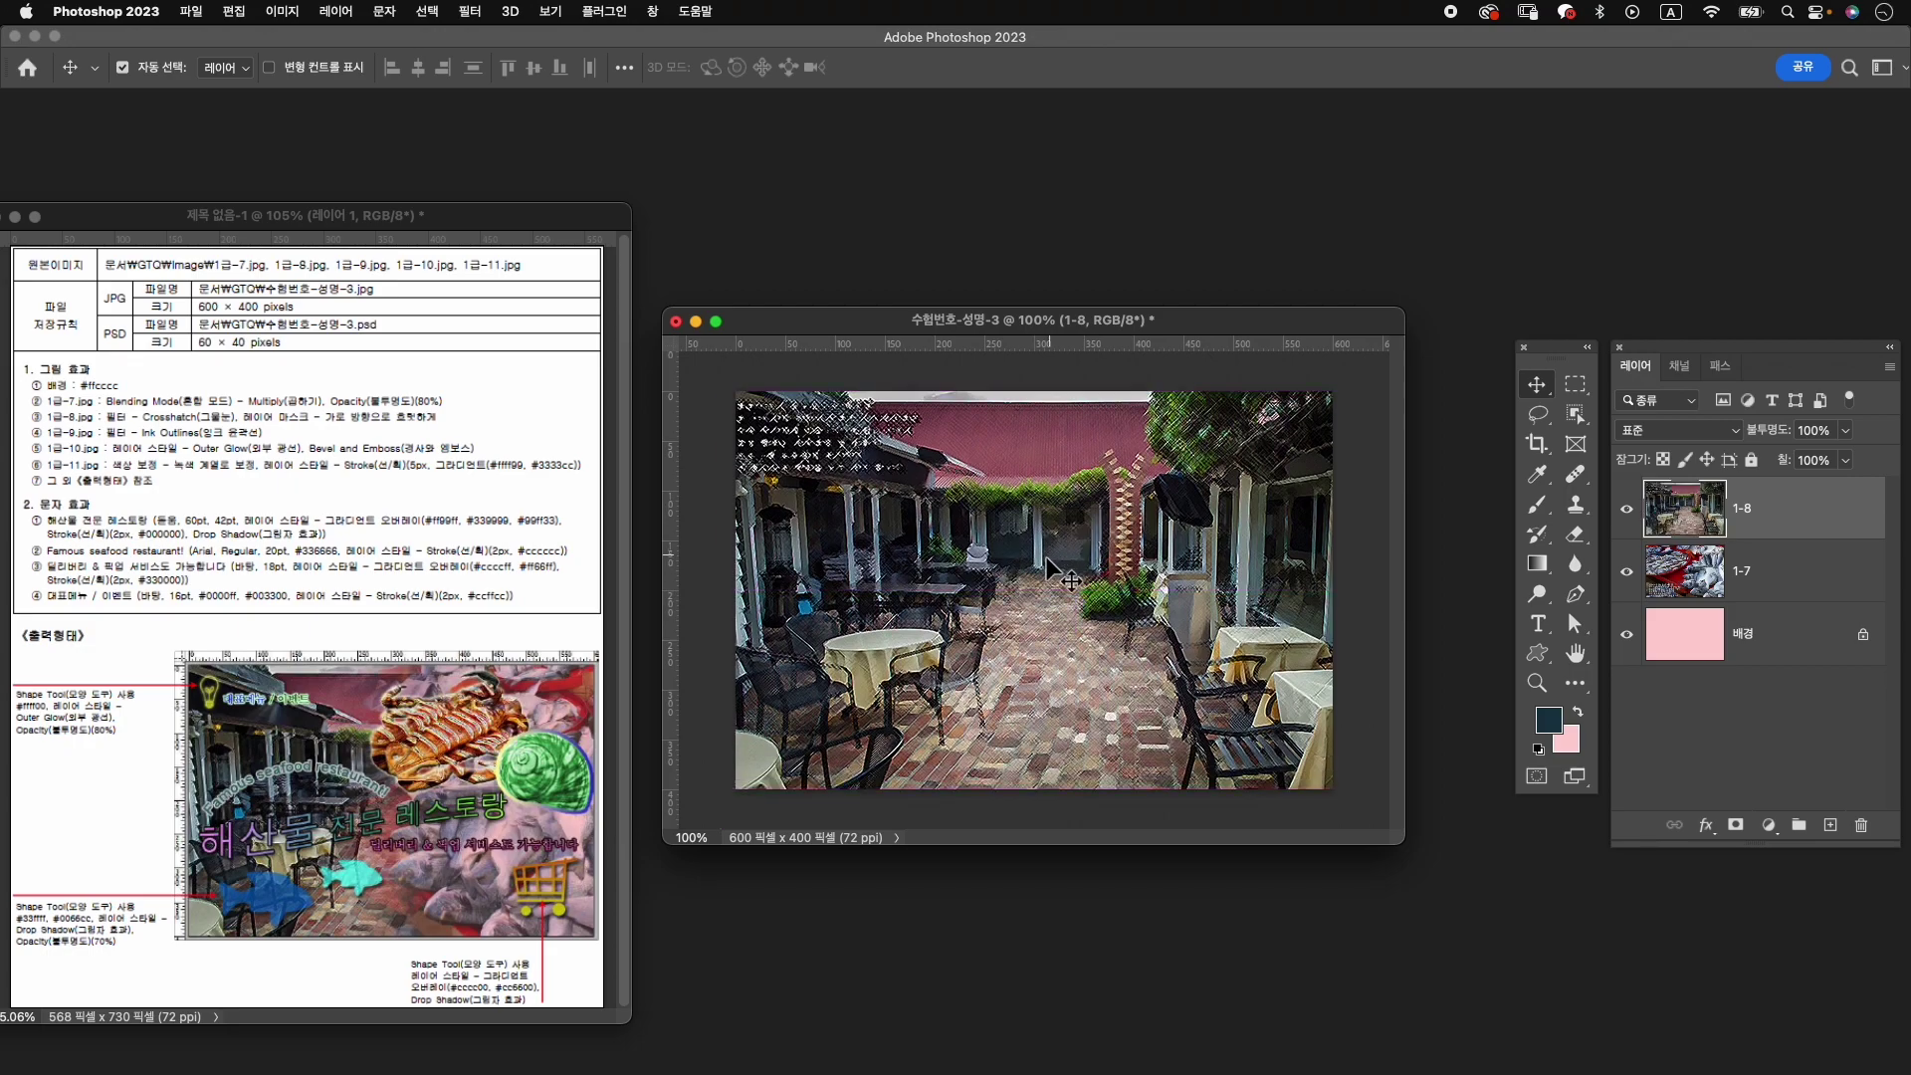
{"action": "left_click_drag", "start_coordinate": [1132, 557], "coordinate": [1132, 545]}
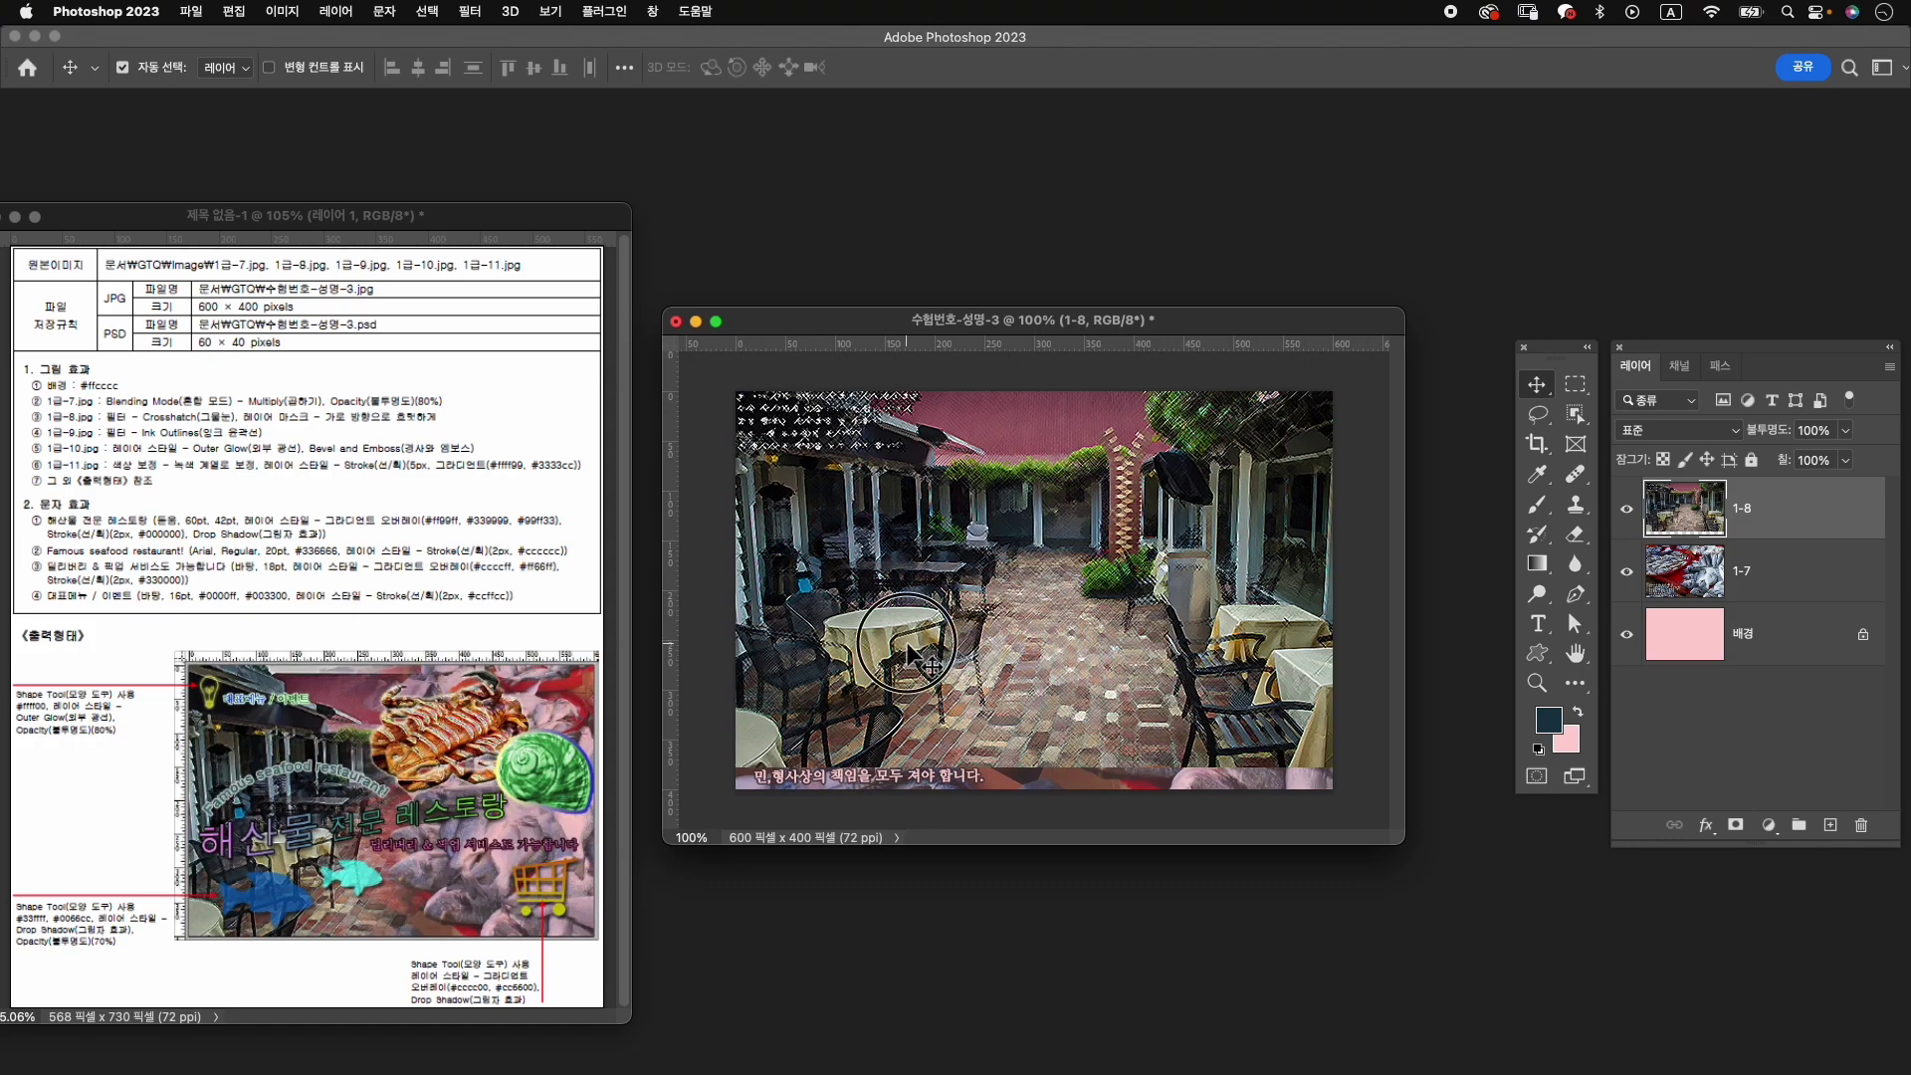
{"action": "left_click_drag", "start_coordinate": [906, 649], "coordinate": [906, 670]}
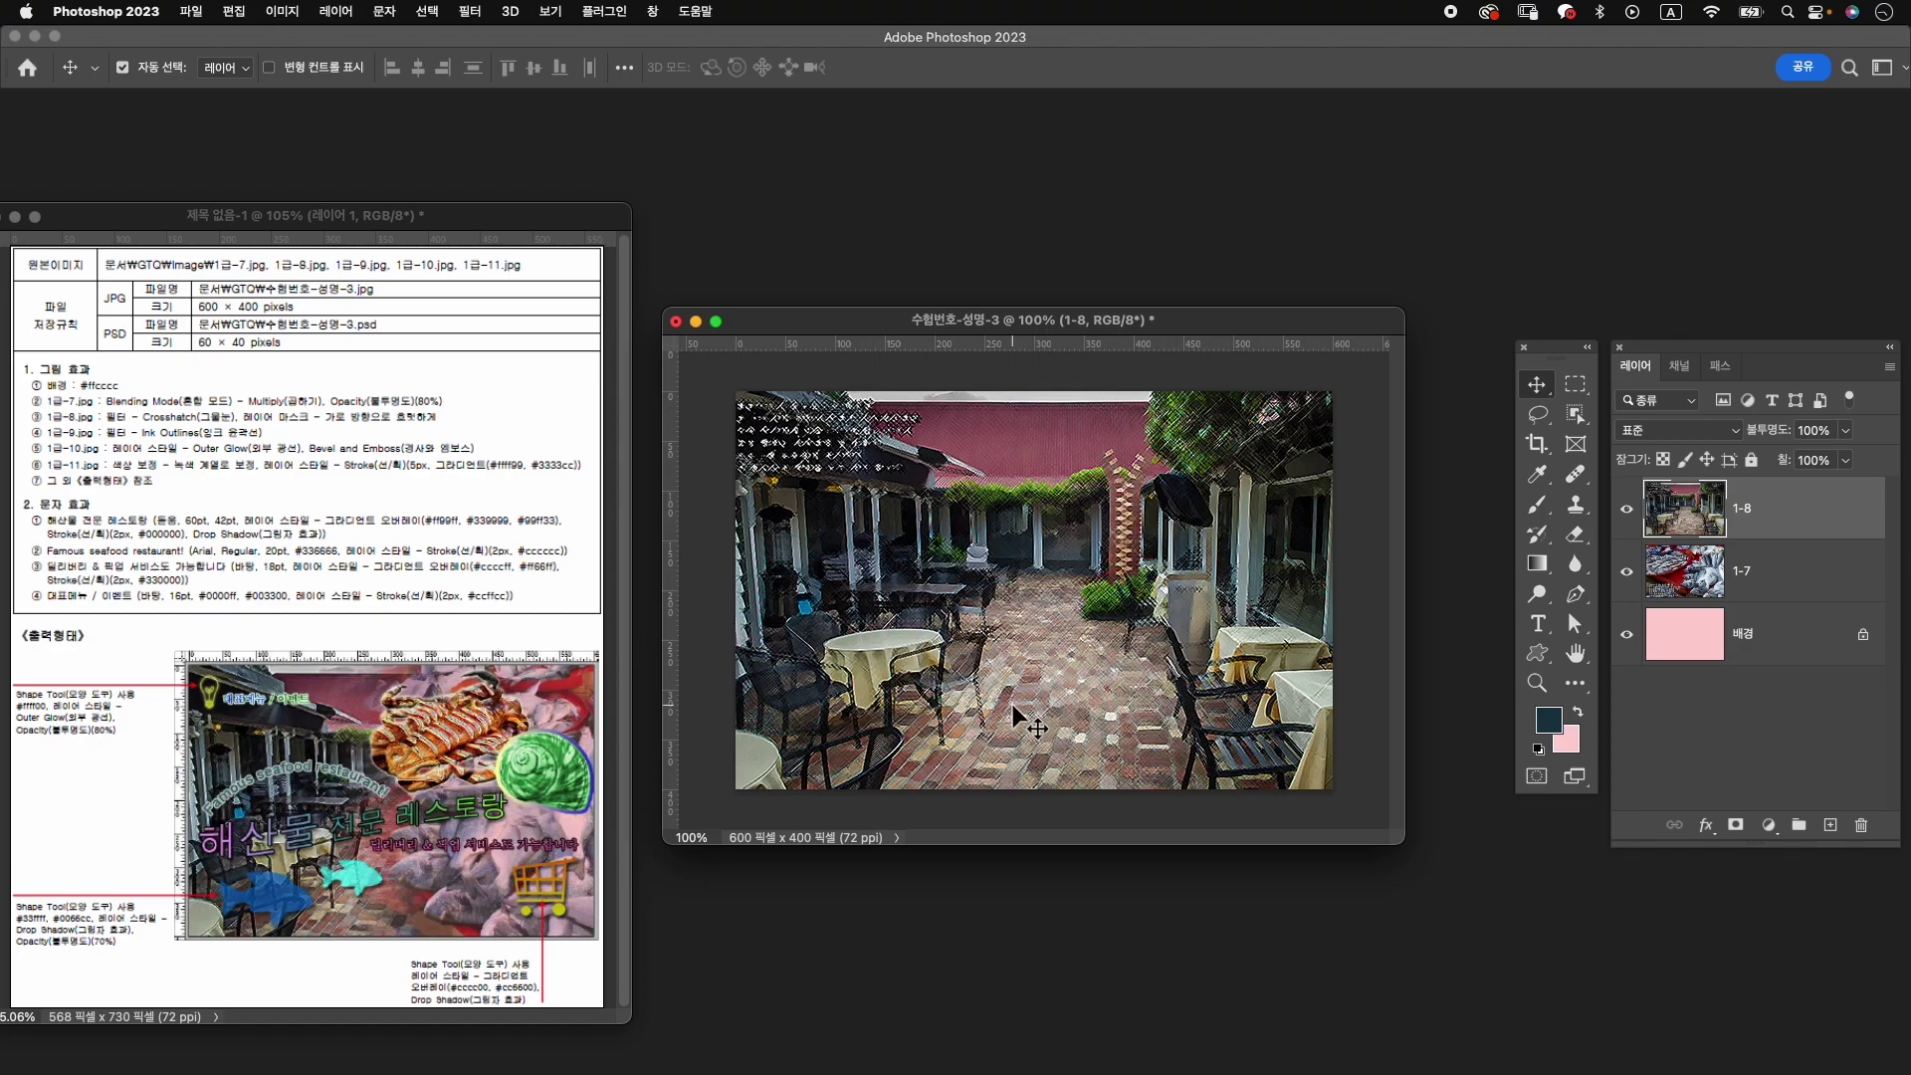
{"action": "left_click", "coordinate": [1736, 825]}
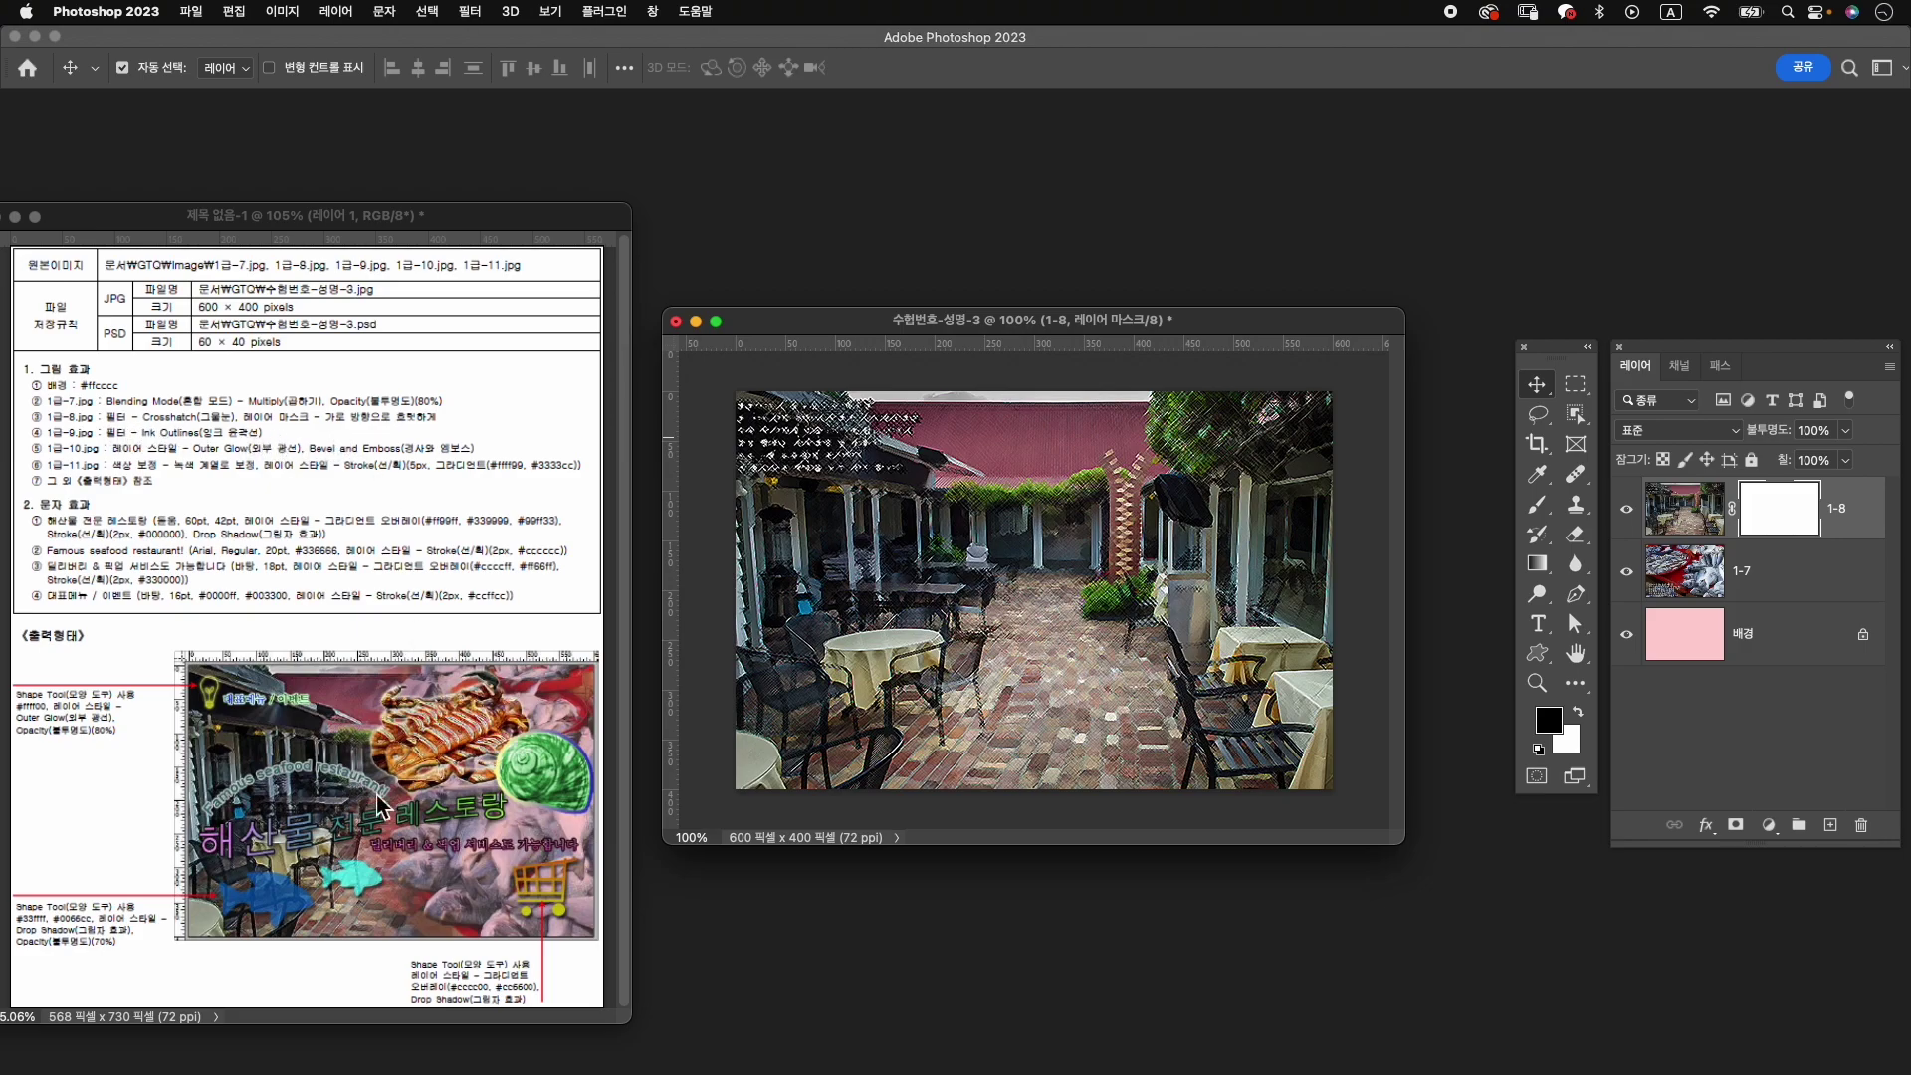
{"action": "left_click", "coordinate": [1540, 568]}
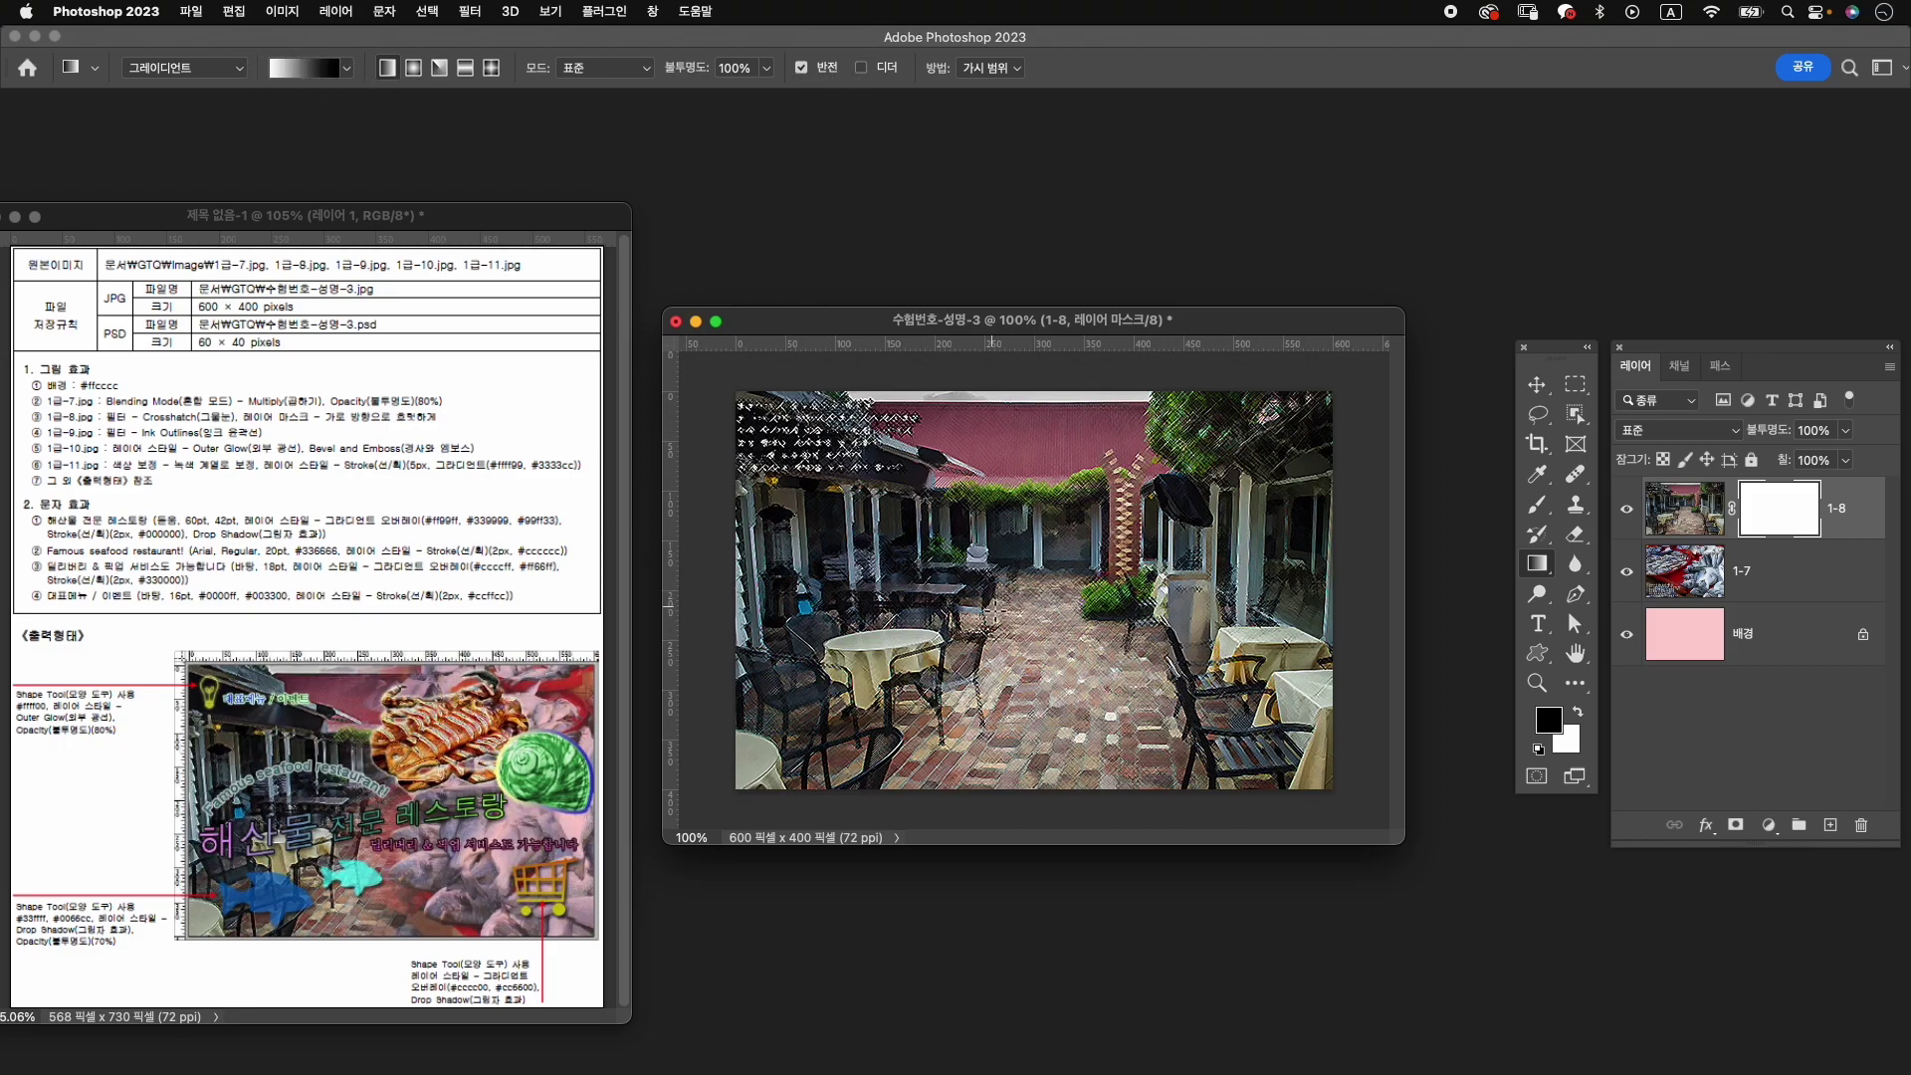
Fade the 1-8 restaurant layer into the fish image with a gradient on its mask.
{"action": "mouse_move", "coordinate": [936, 600]}
{"action": "left_mouse_down"}
{"action": "mouse_move", "coordinate": [1201, 603]}
{"action": "mouse_move", "coordinate": [1182, 604]}
{"action": "left_mouse_up"}
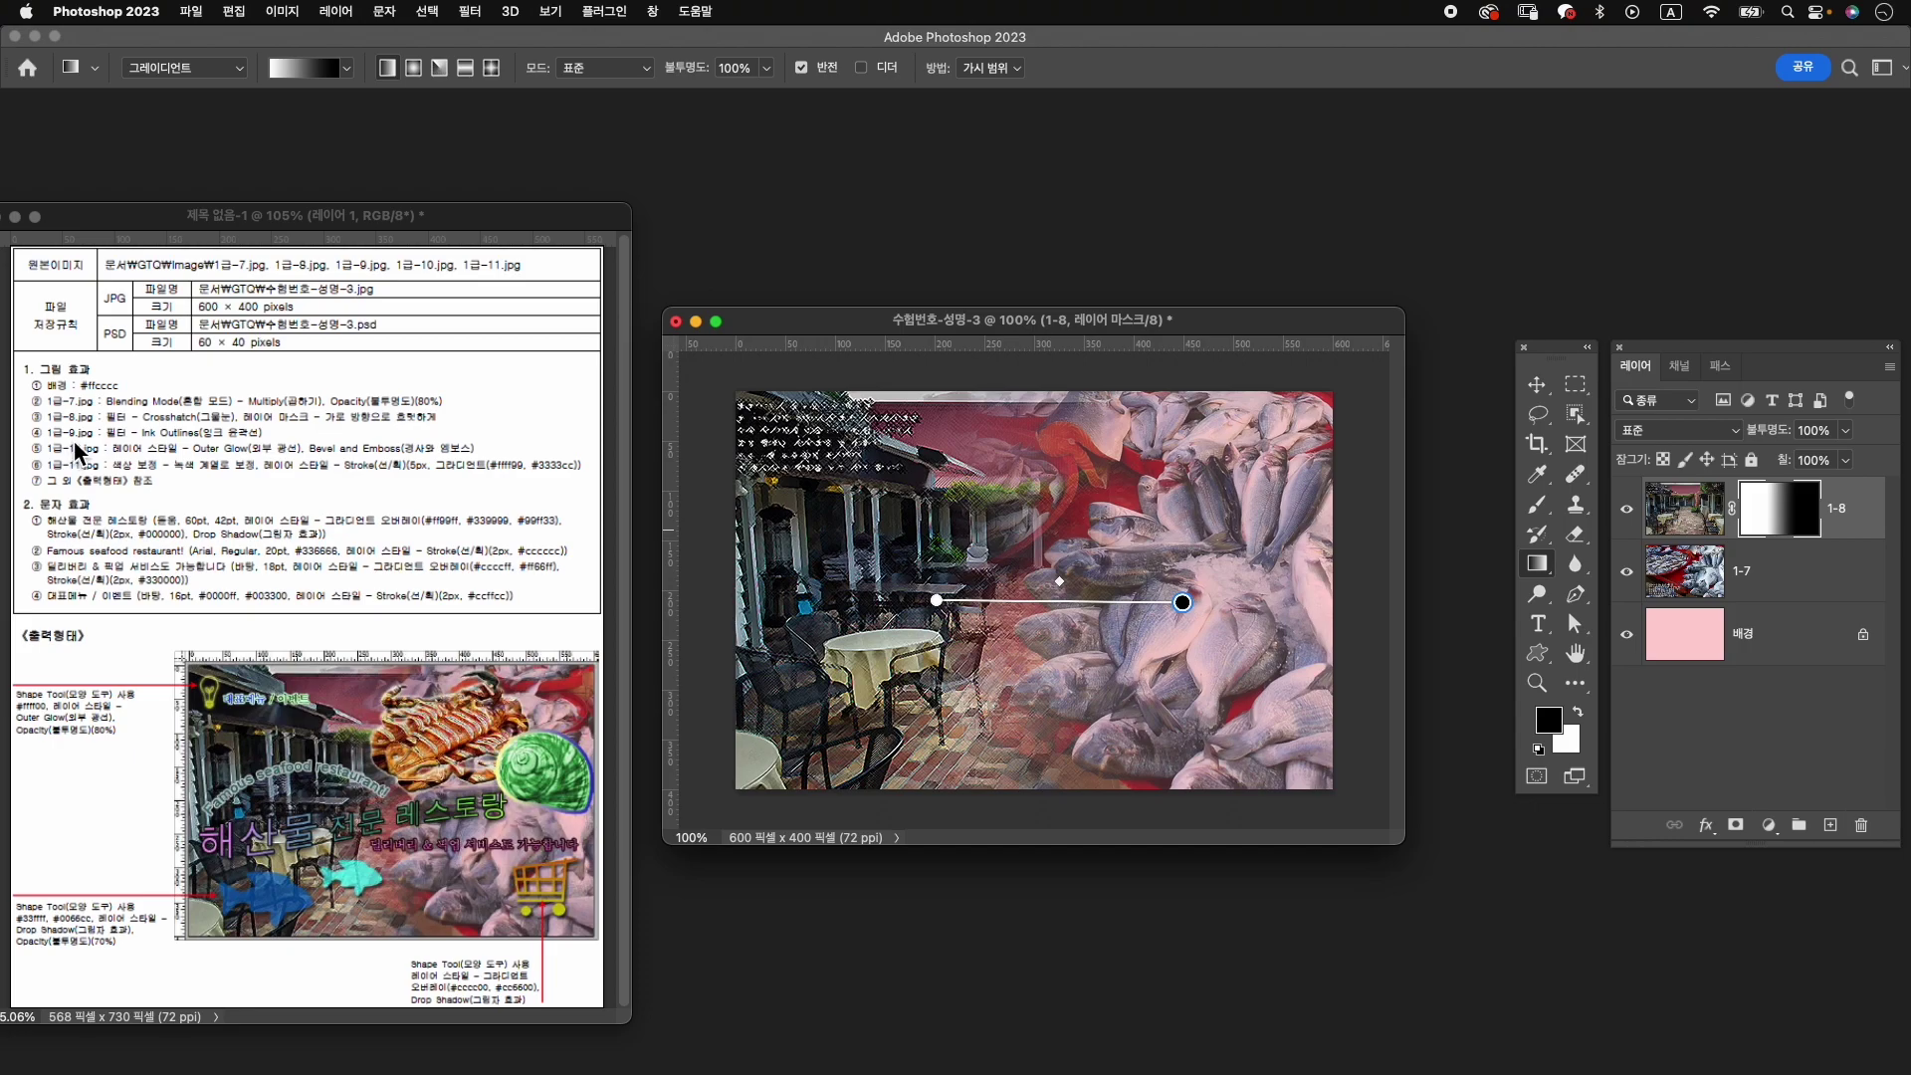
Bring up the Open dialog to pick the next image, 1급-9.jpg.
{"action": "key", "text": "super+o"}
Open the grilled squid photo 1급-9.jpg and move its window beside the composite.
{"action": "left_click", "coordinate": [727, 432]}
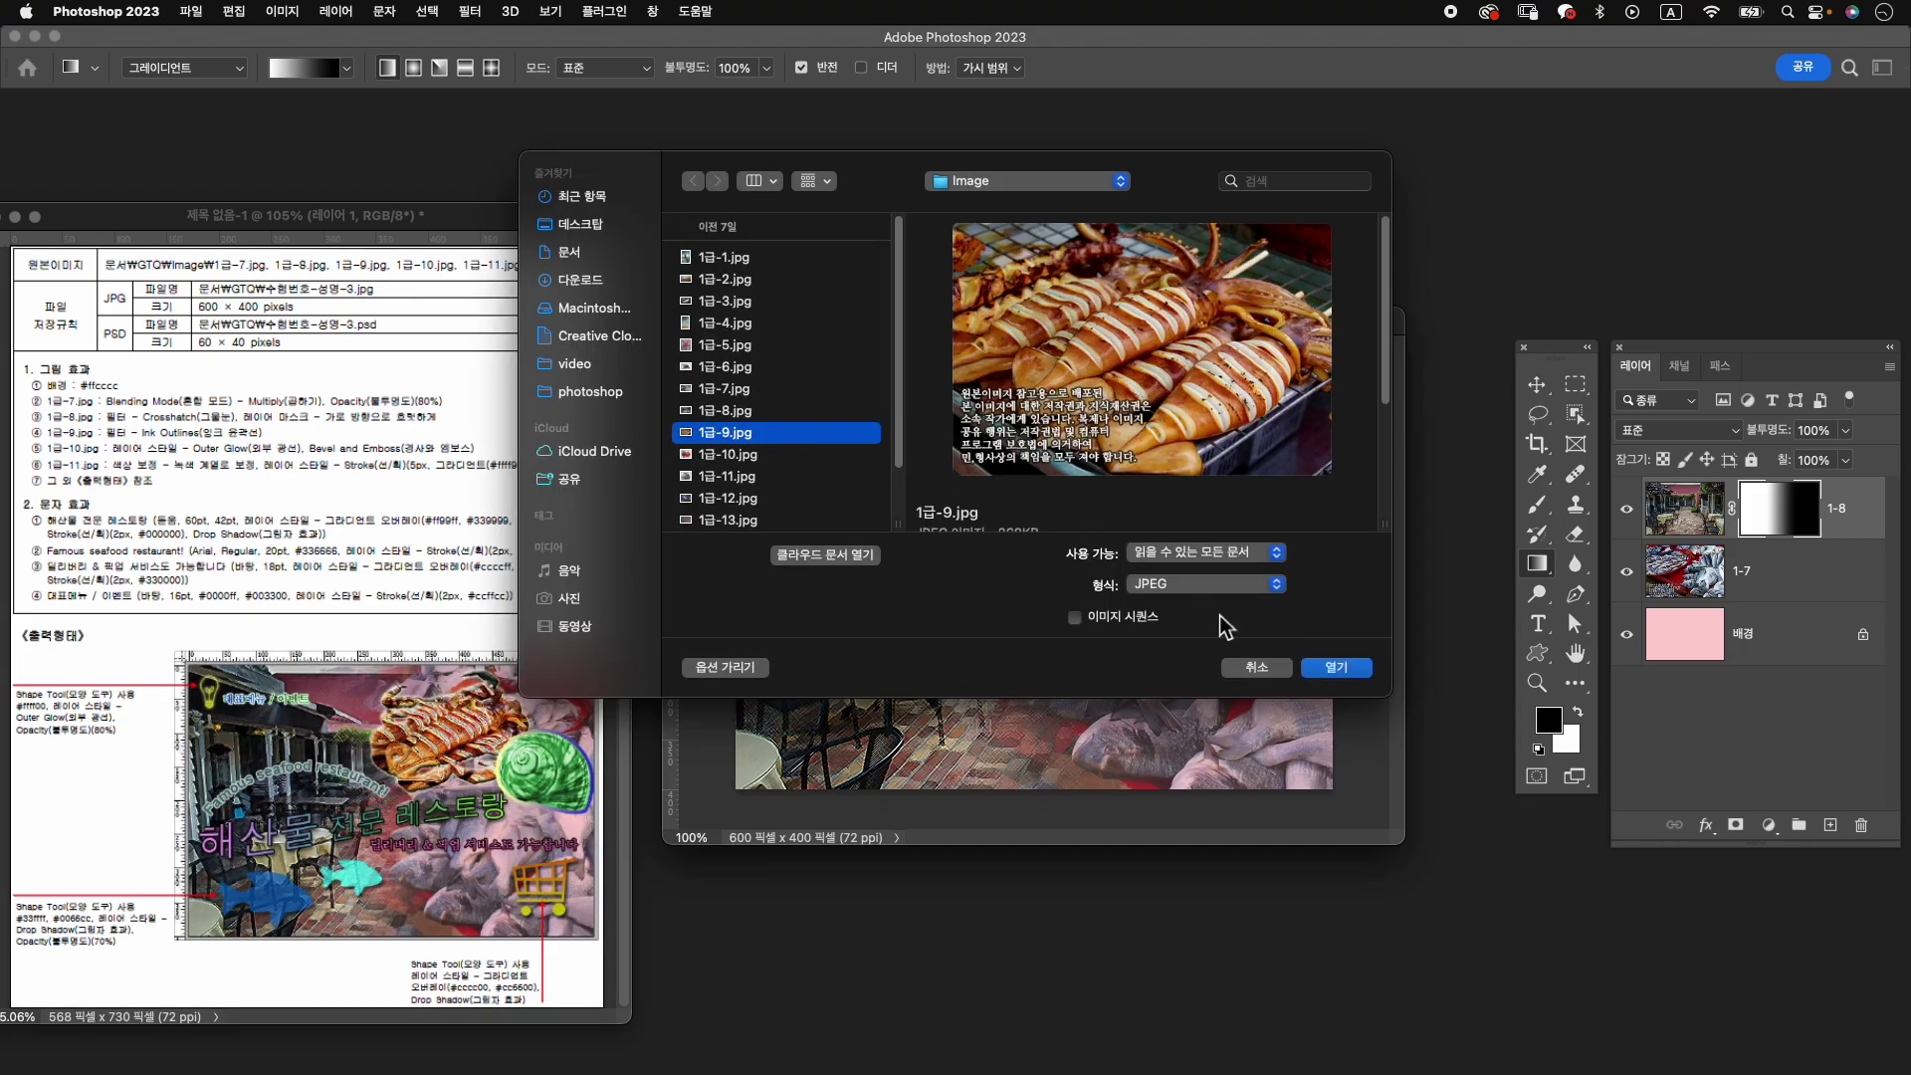
{"action": "left_click", "coordinate": [1336, 667]}
{"action": "mouse_move", "coordinate": [508, 184]}
{"action": "left_mouse_down"}
{"action": "mouse_move", "coordinate": [448, 149]}
{"action": "mouse_move", "coordinate": [1168, 183]}
{"action": "left_mouse_up"}
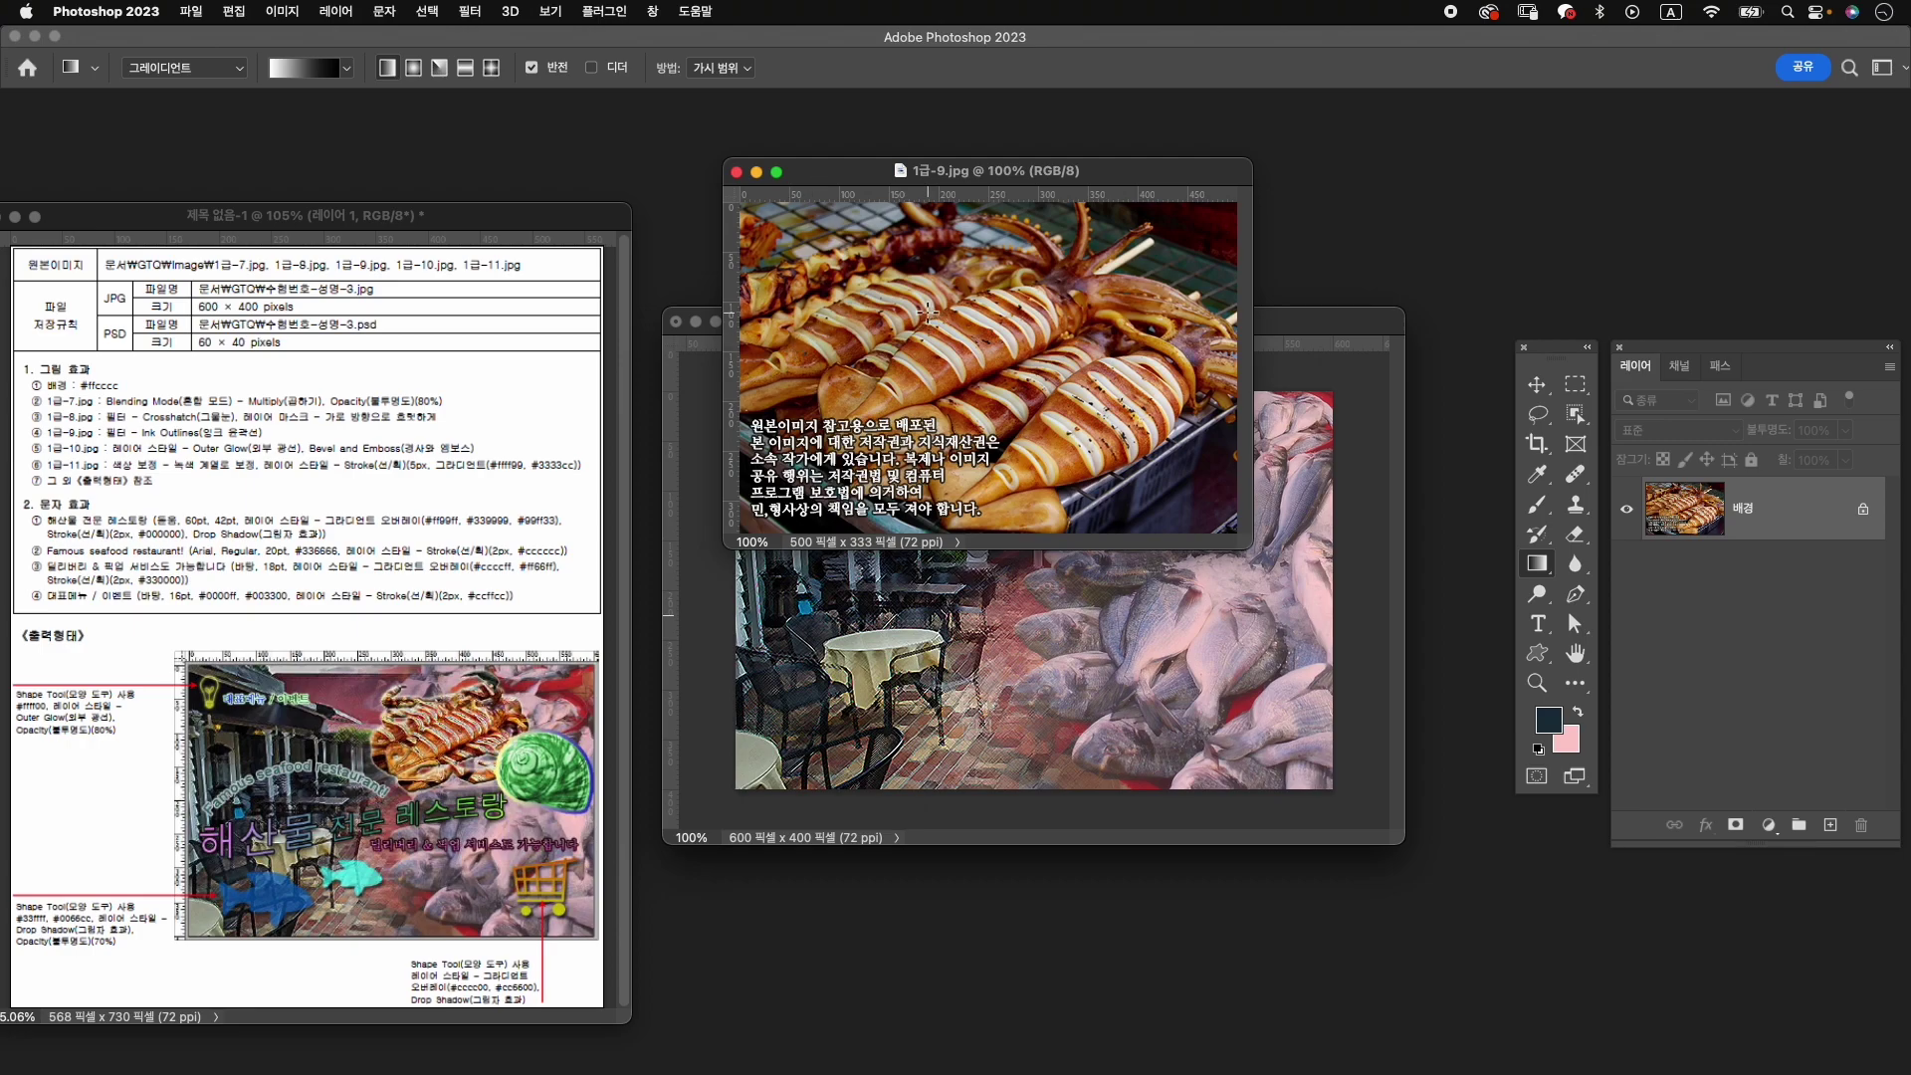
Apply the Brush Strokes Ink Outlines effect from the Filter Gallery to the squid photo.
{"action": "left_click", "coordinate": [470, 11]}
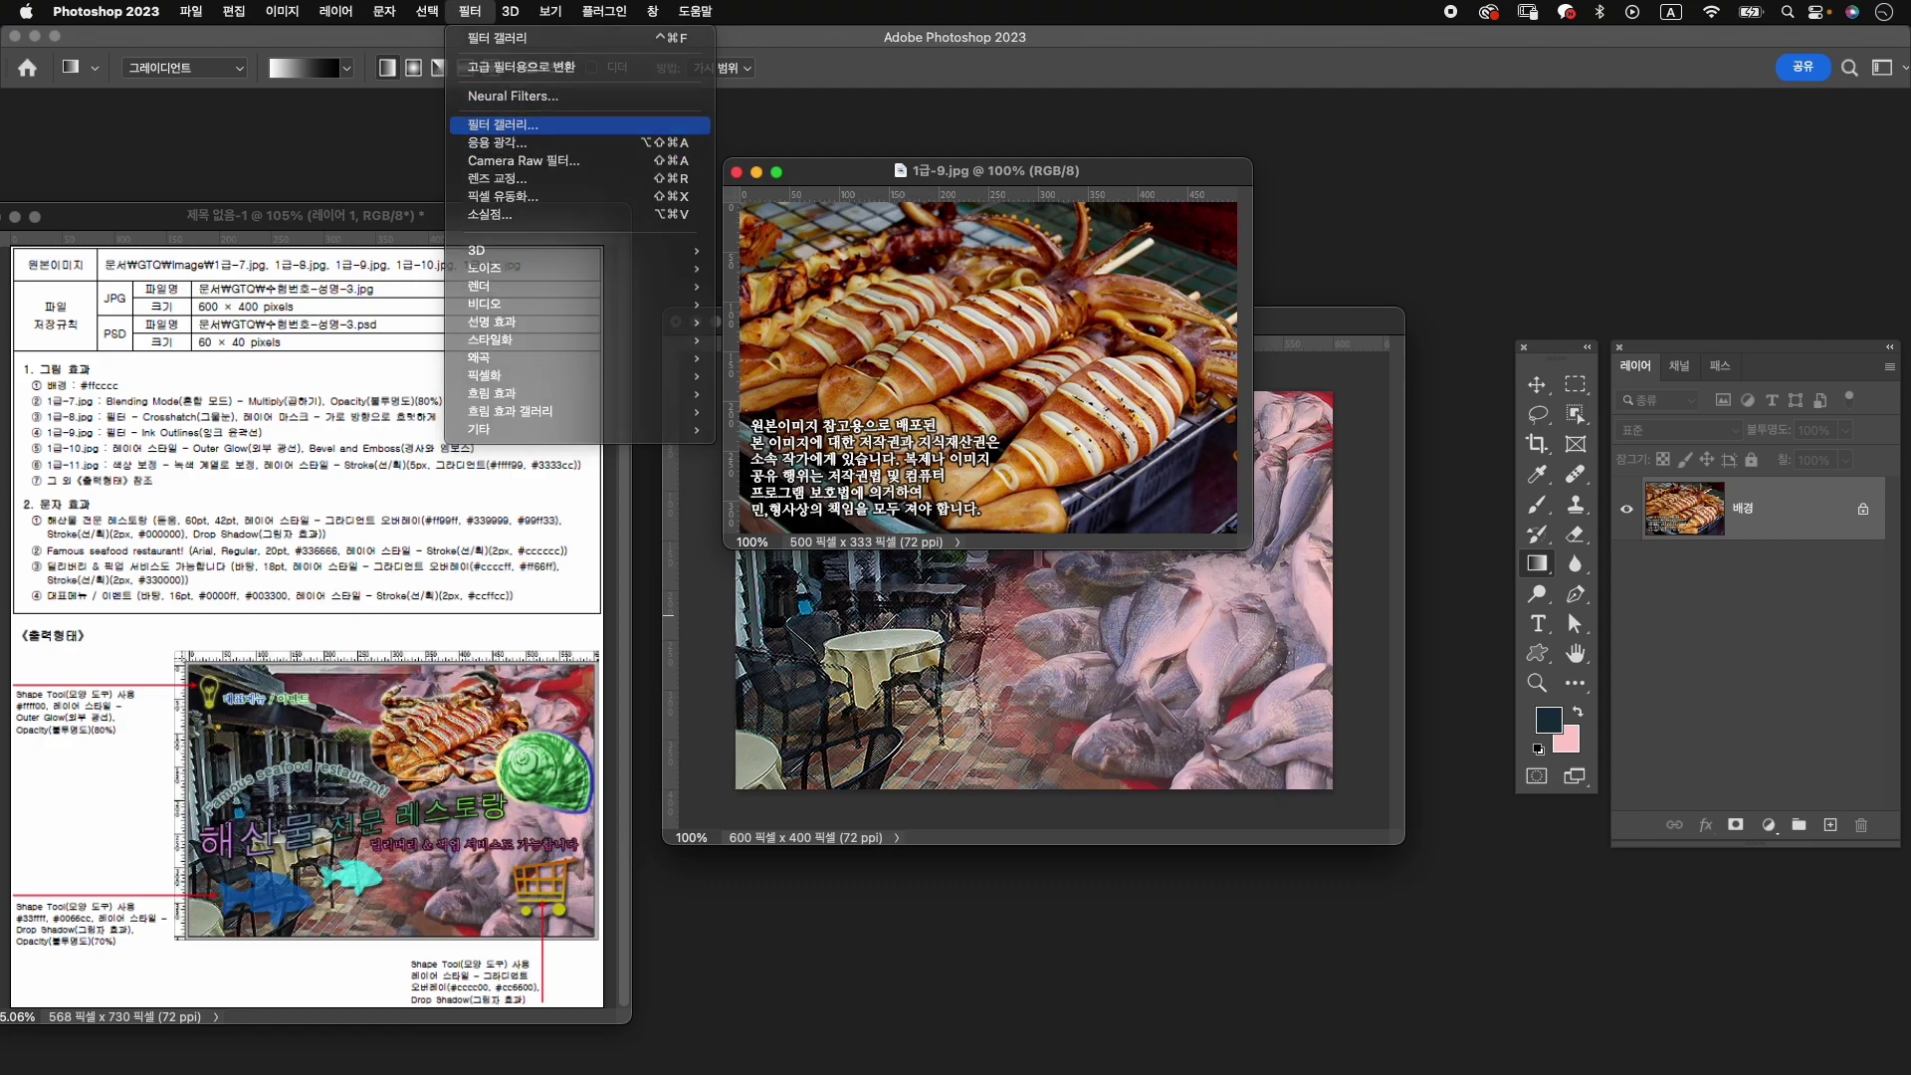
{"action": "left_click", "coordinate": [527, 124]}
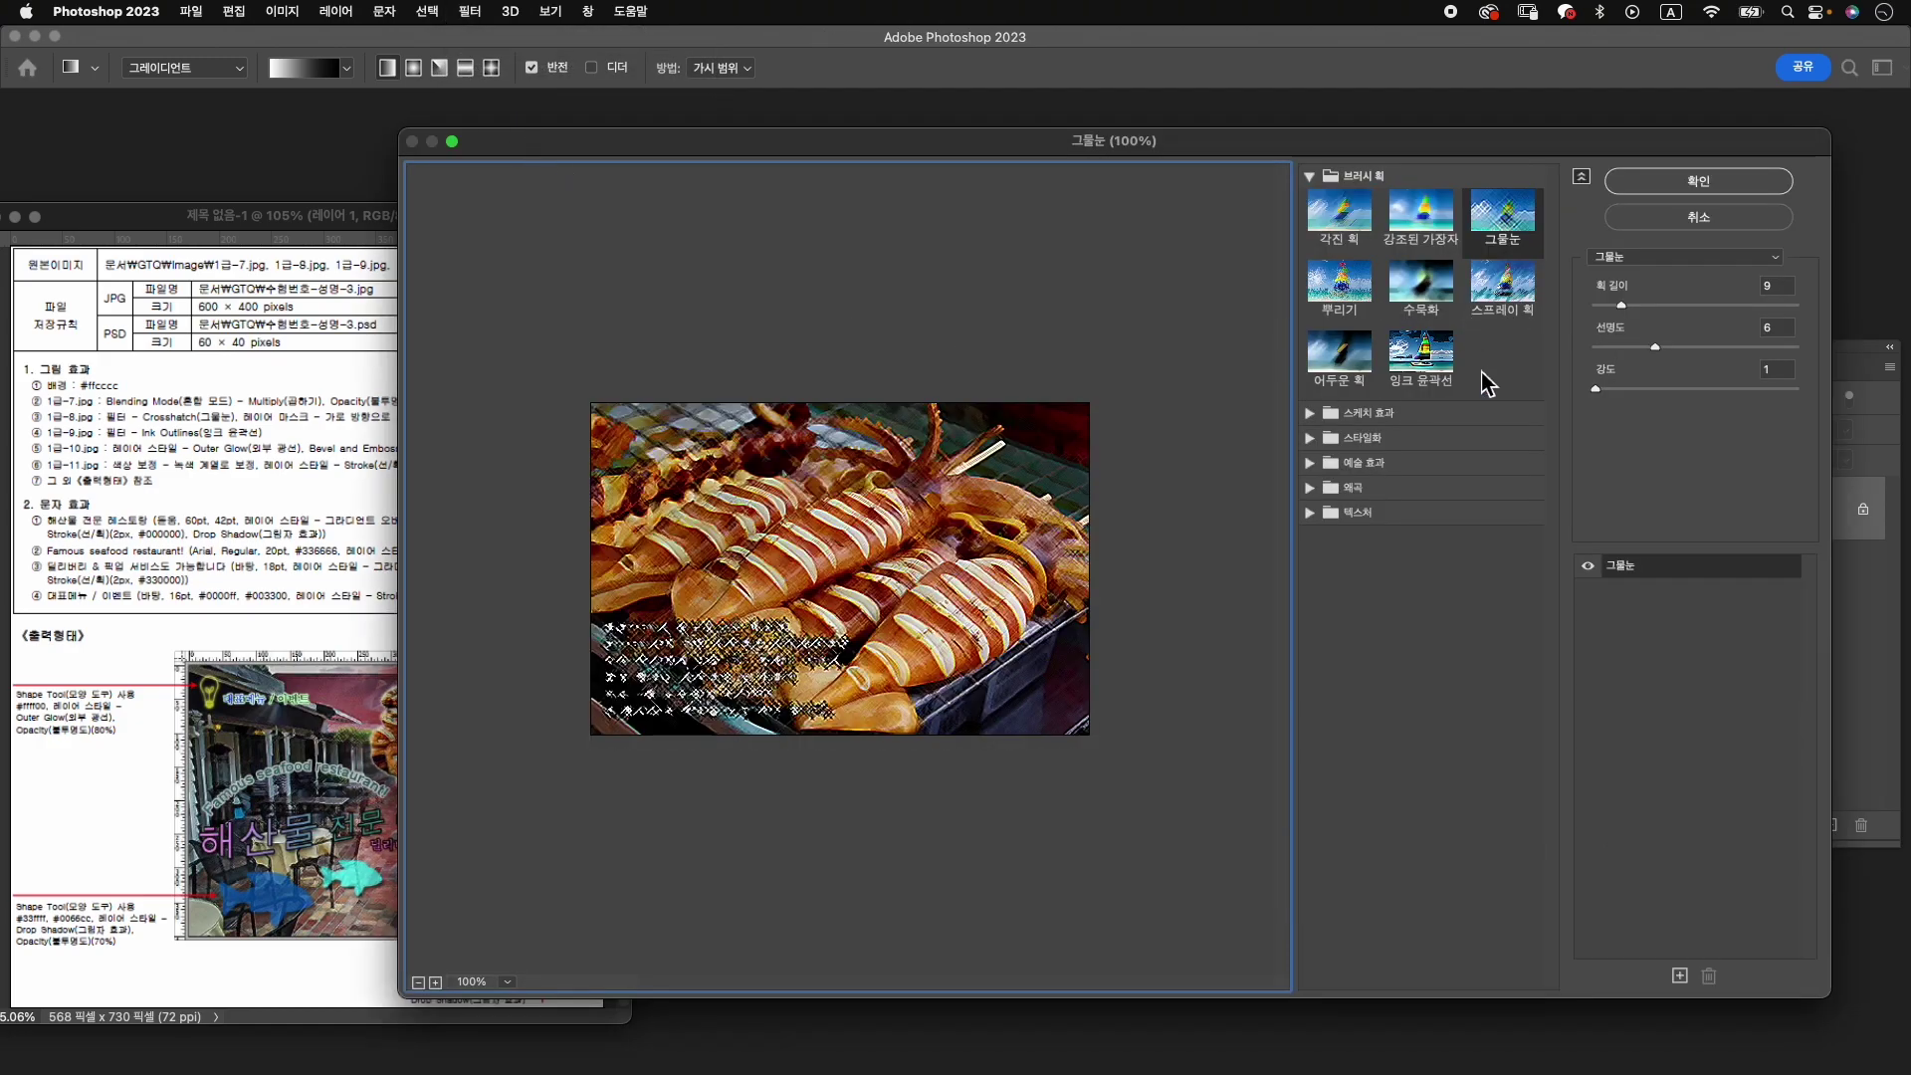
{"action": "left_click", "coordinate": [1419, 360]}
{"action": "left_click", "coordinate": [1682, 184]}
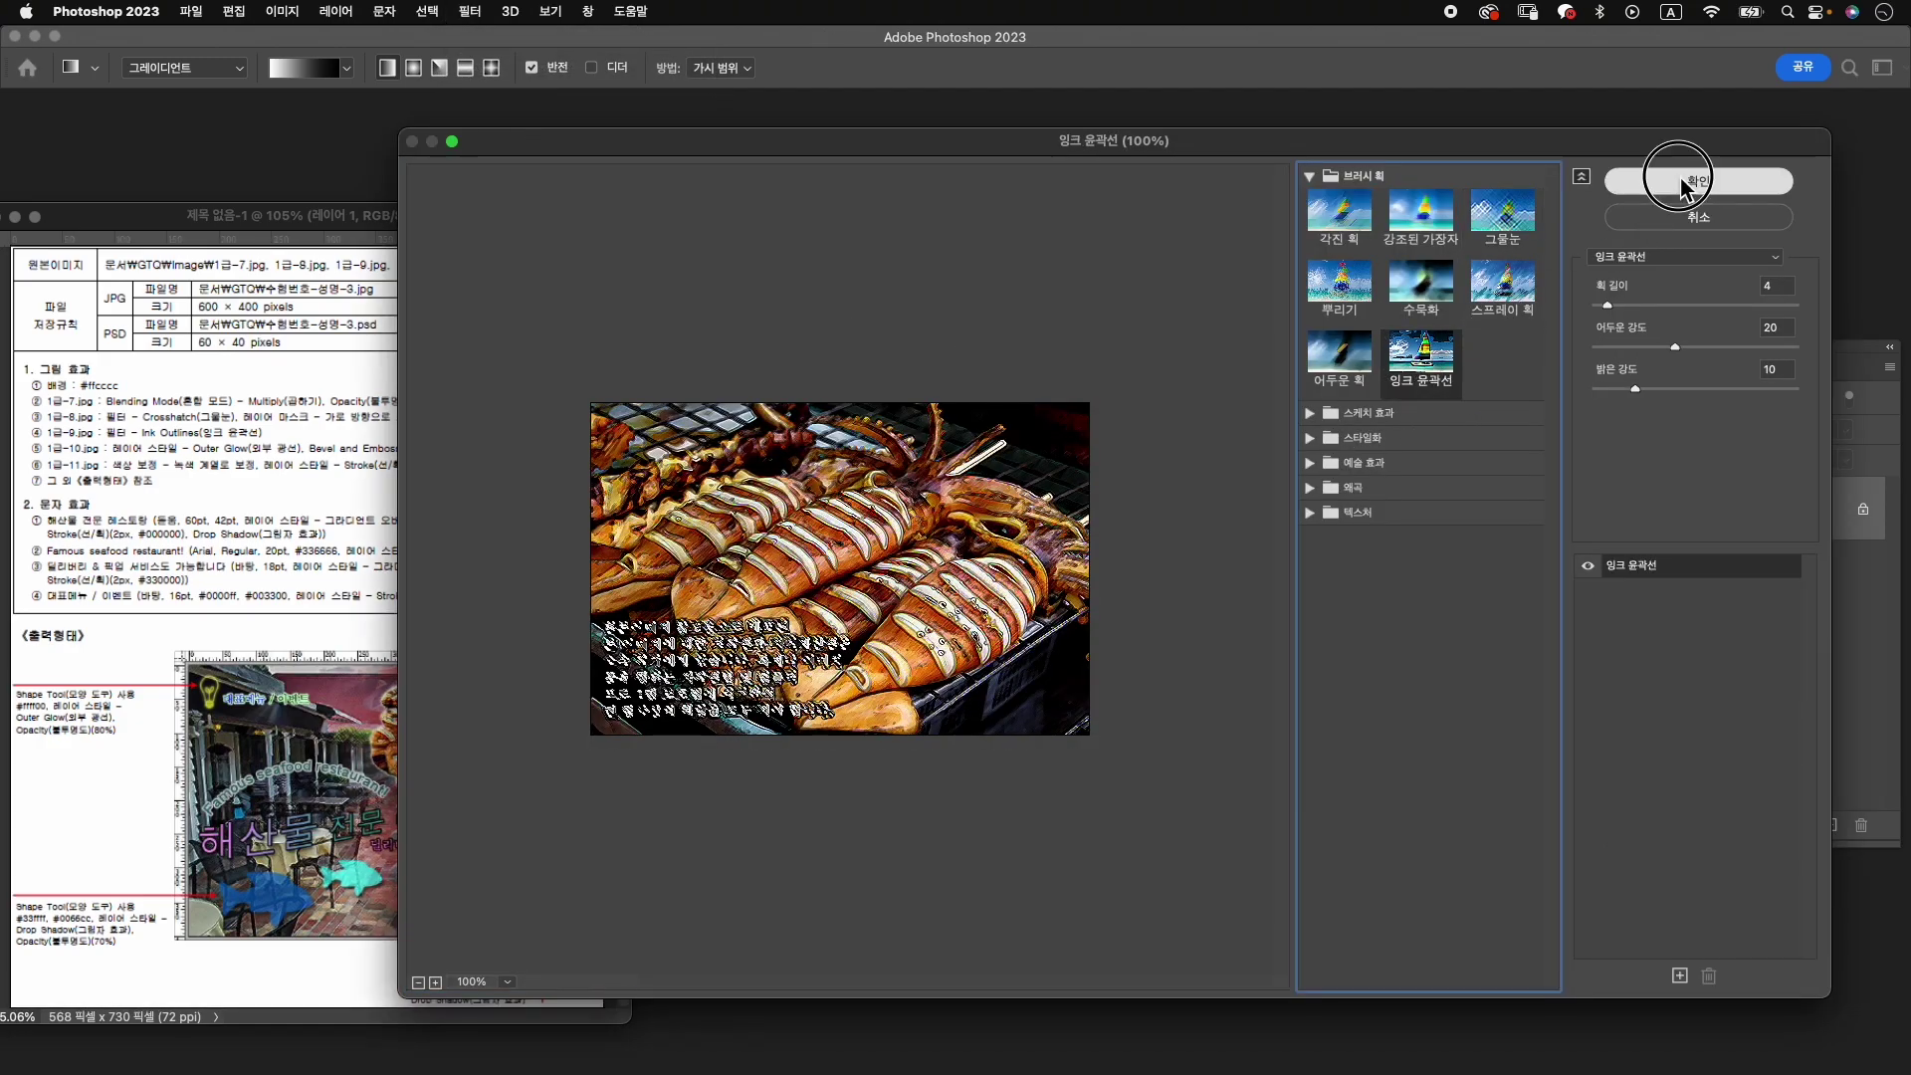
{"action": "left_click", "coordinate": [1576, 413]}
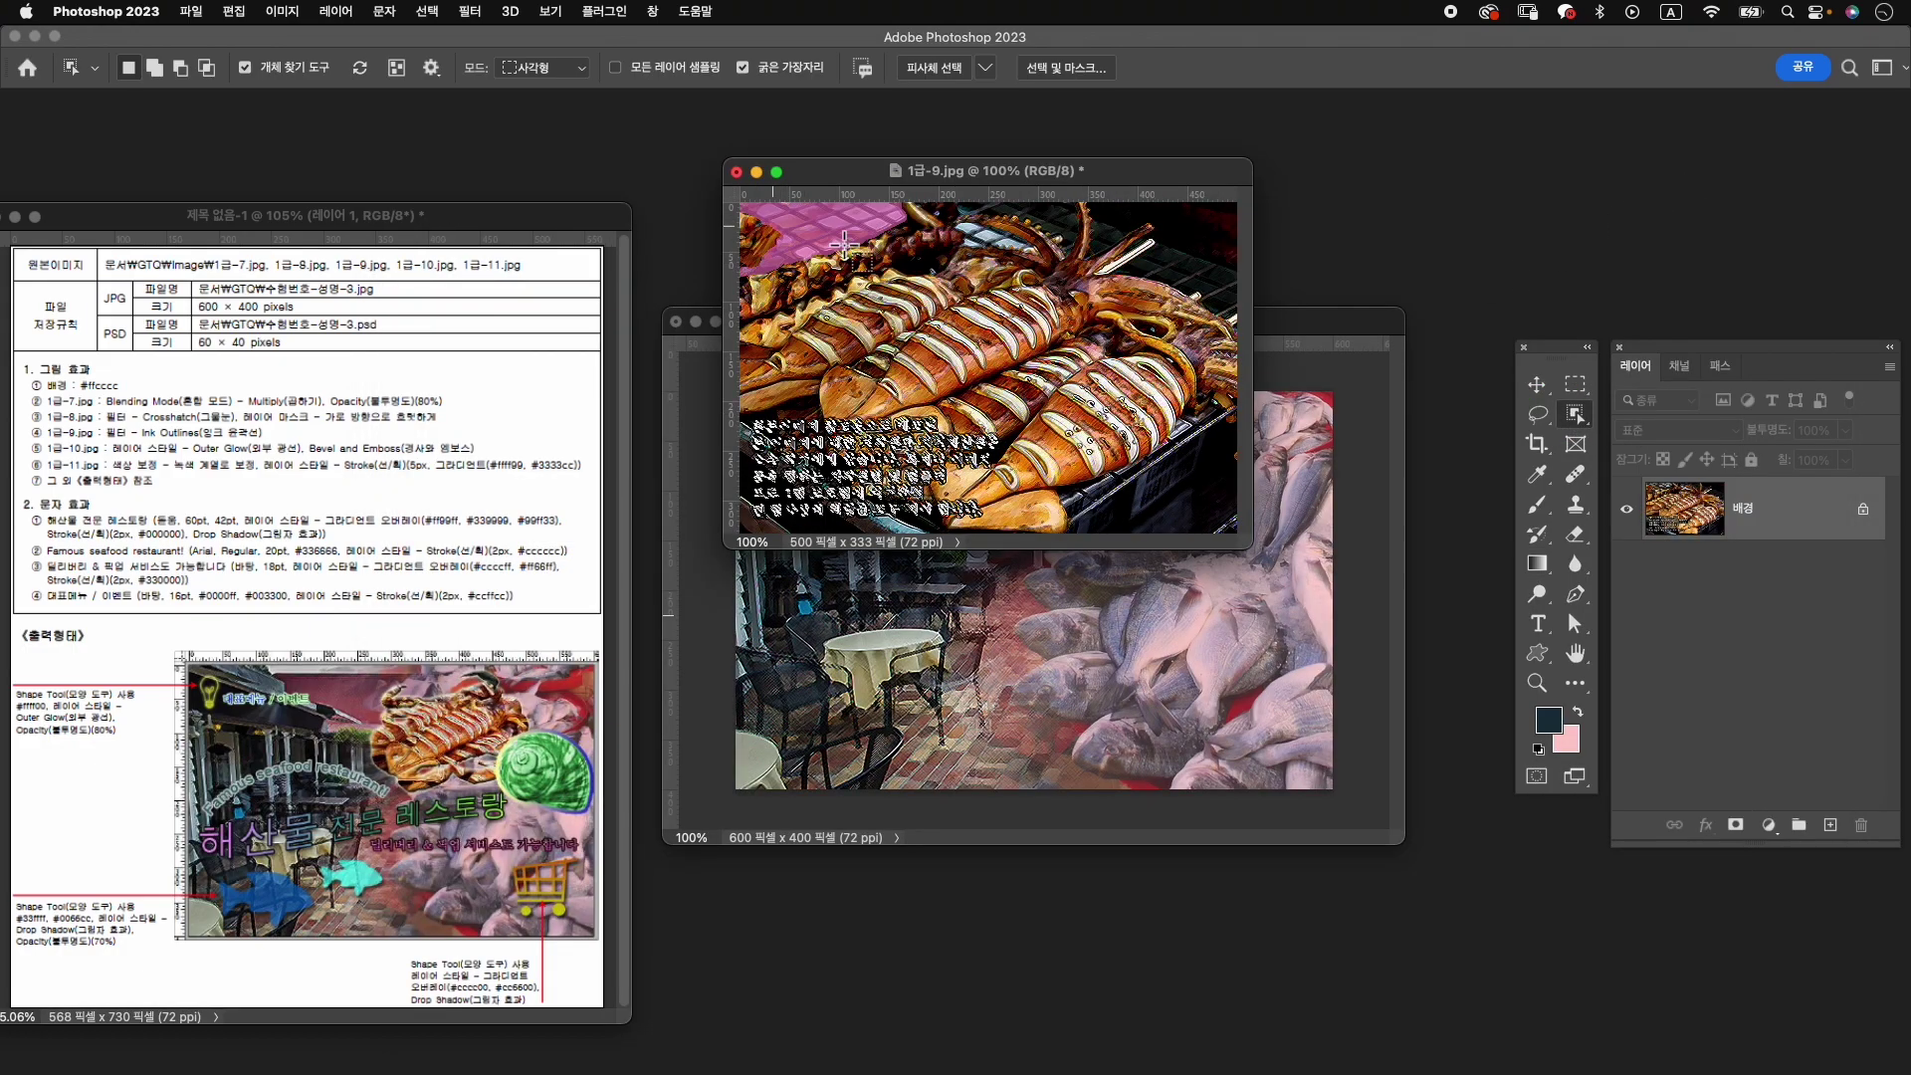
Select the squid with Object and Quick Selection, trim the caption and right edge, then mask.
{"action": "mouse_move", "coordinate": [1225, 221]}
{"action": "left_mouse_down"}
{"action": "mouse_move", "coordinate": [963, 434]}
{"action": "mouse_move", "coordinate": [742, 499]}
{"action": "left_mouse_up"}
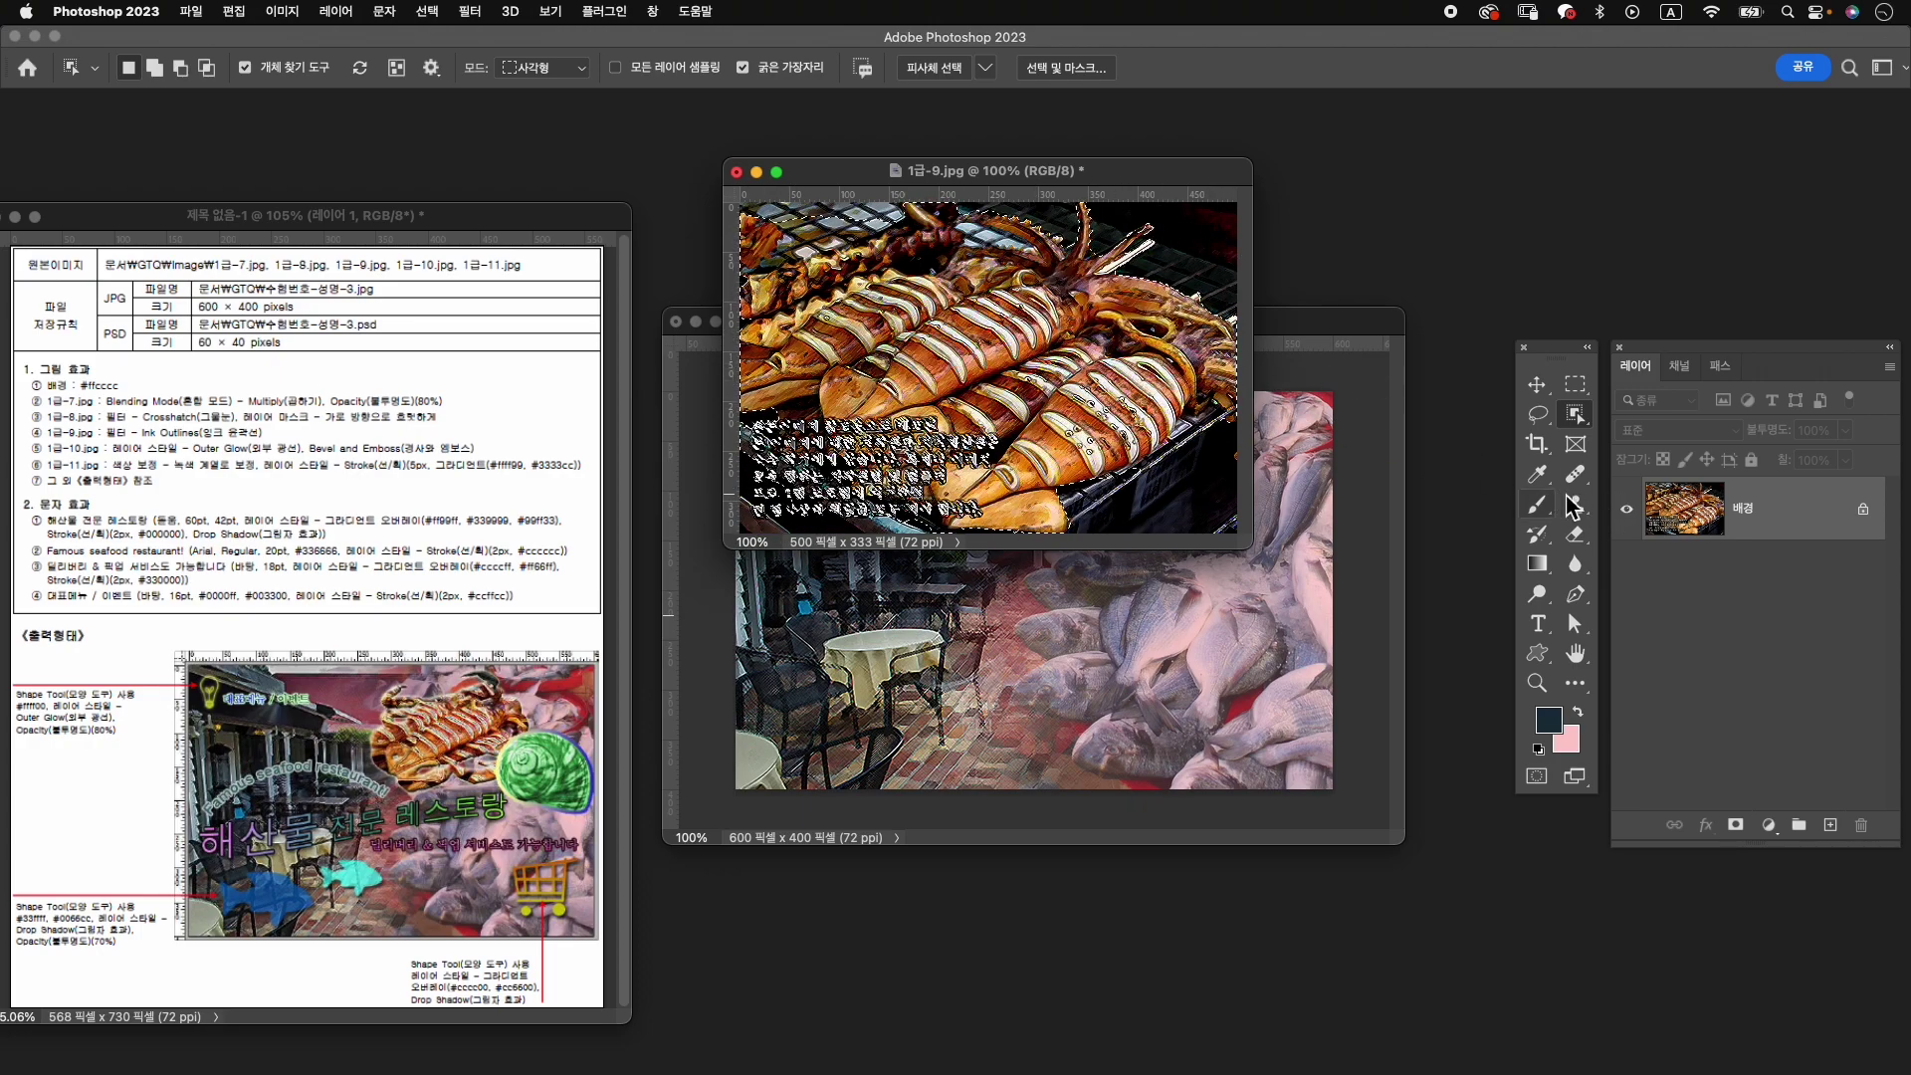
{"action": "right_click", "coordinate": [1576, 414]}
{"action": "left_click", "coordinate": [1640, 434]}
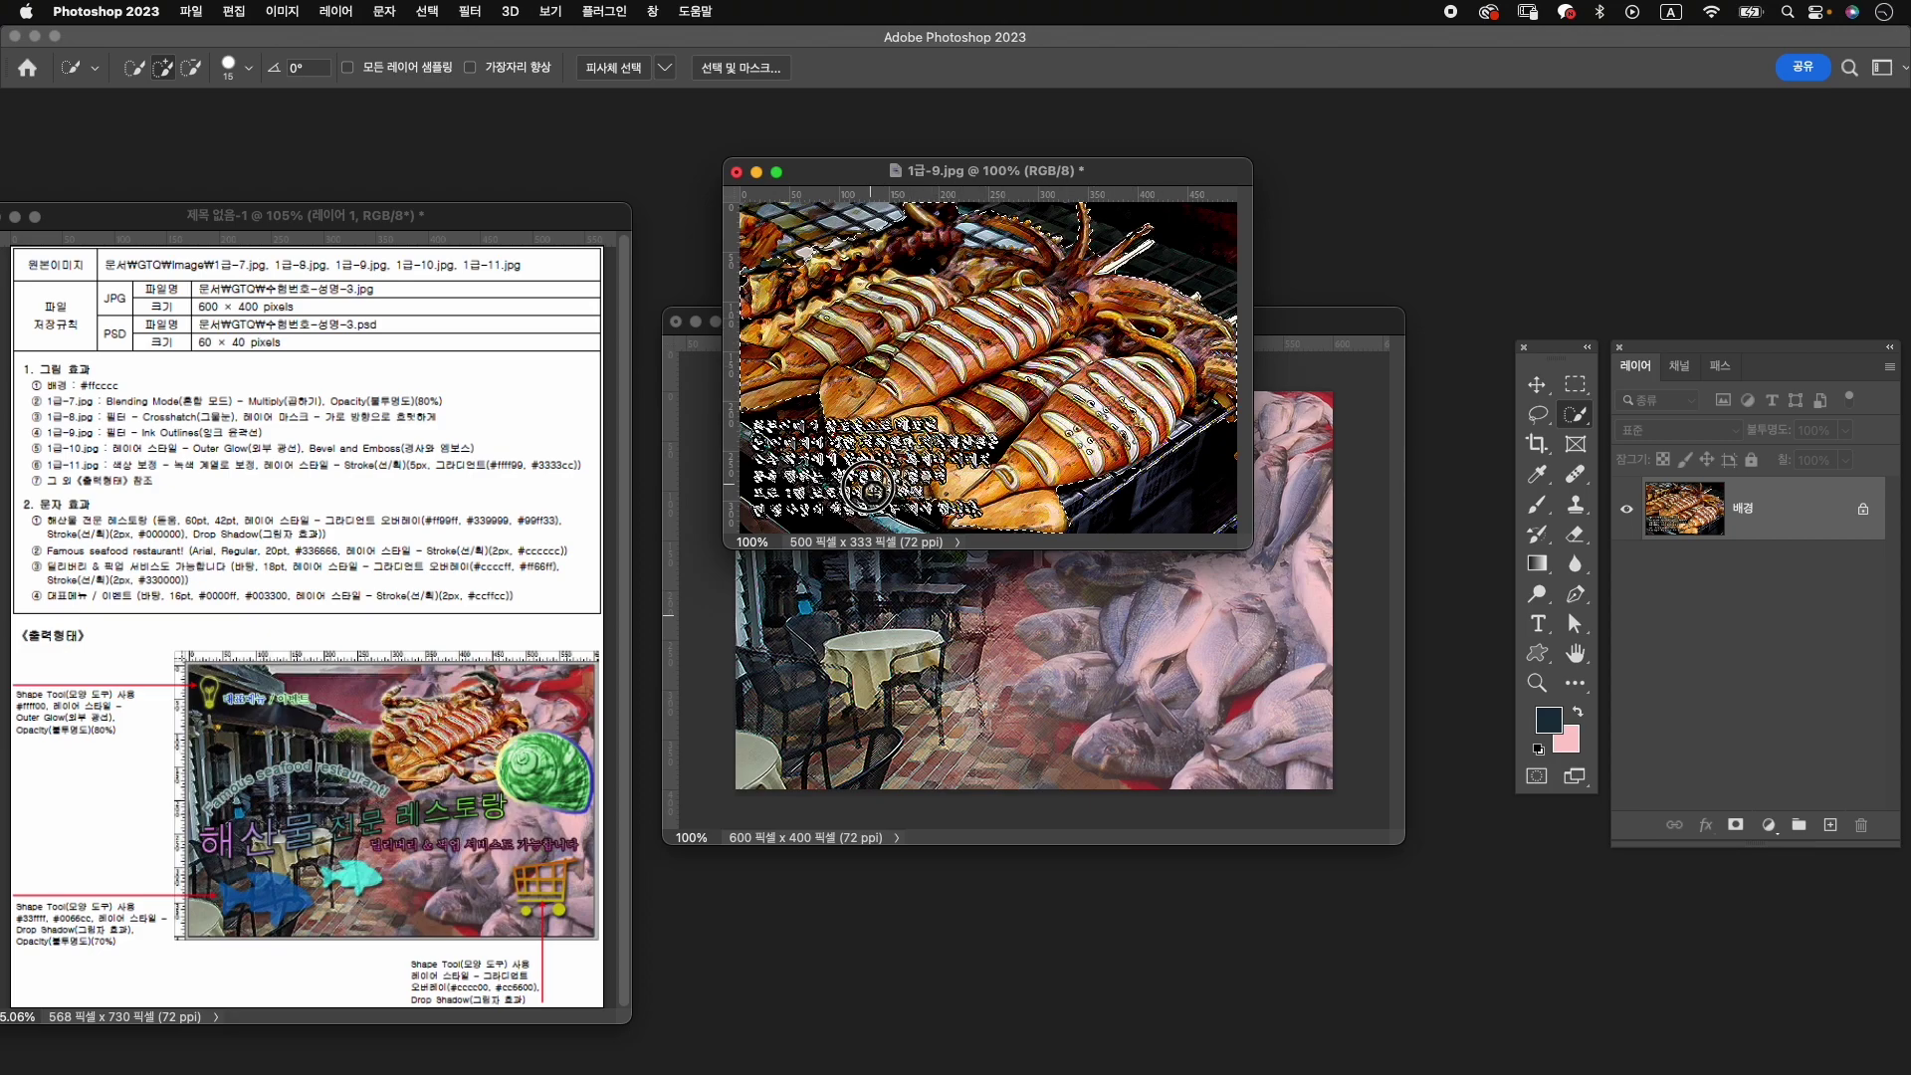
{"action": "left_click_drag", "start_coordinate": [853, 517], "coordinate": [1188, 531]}
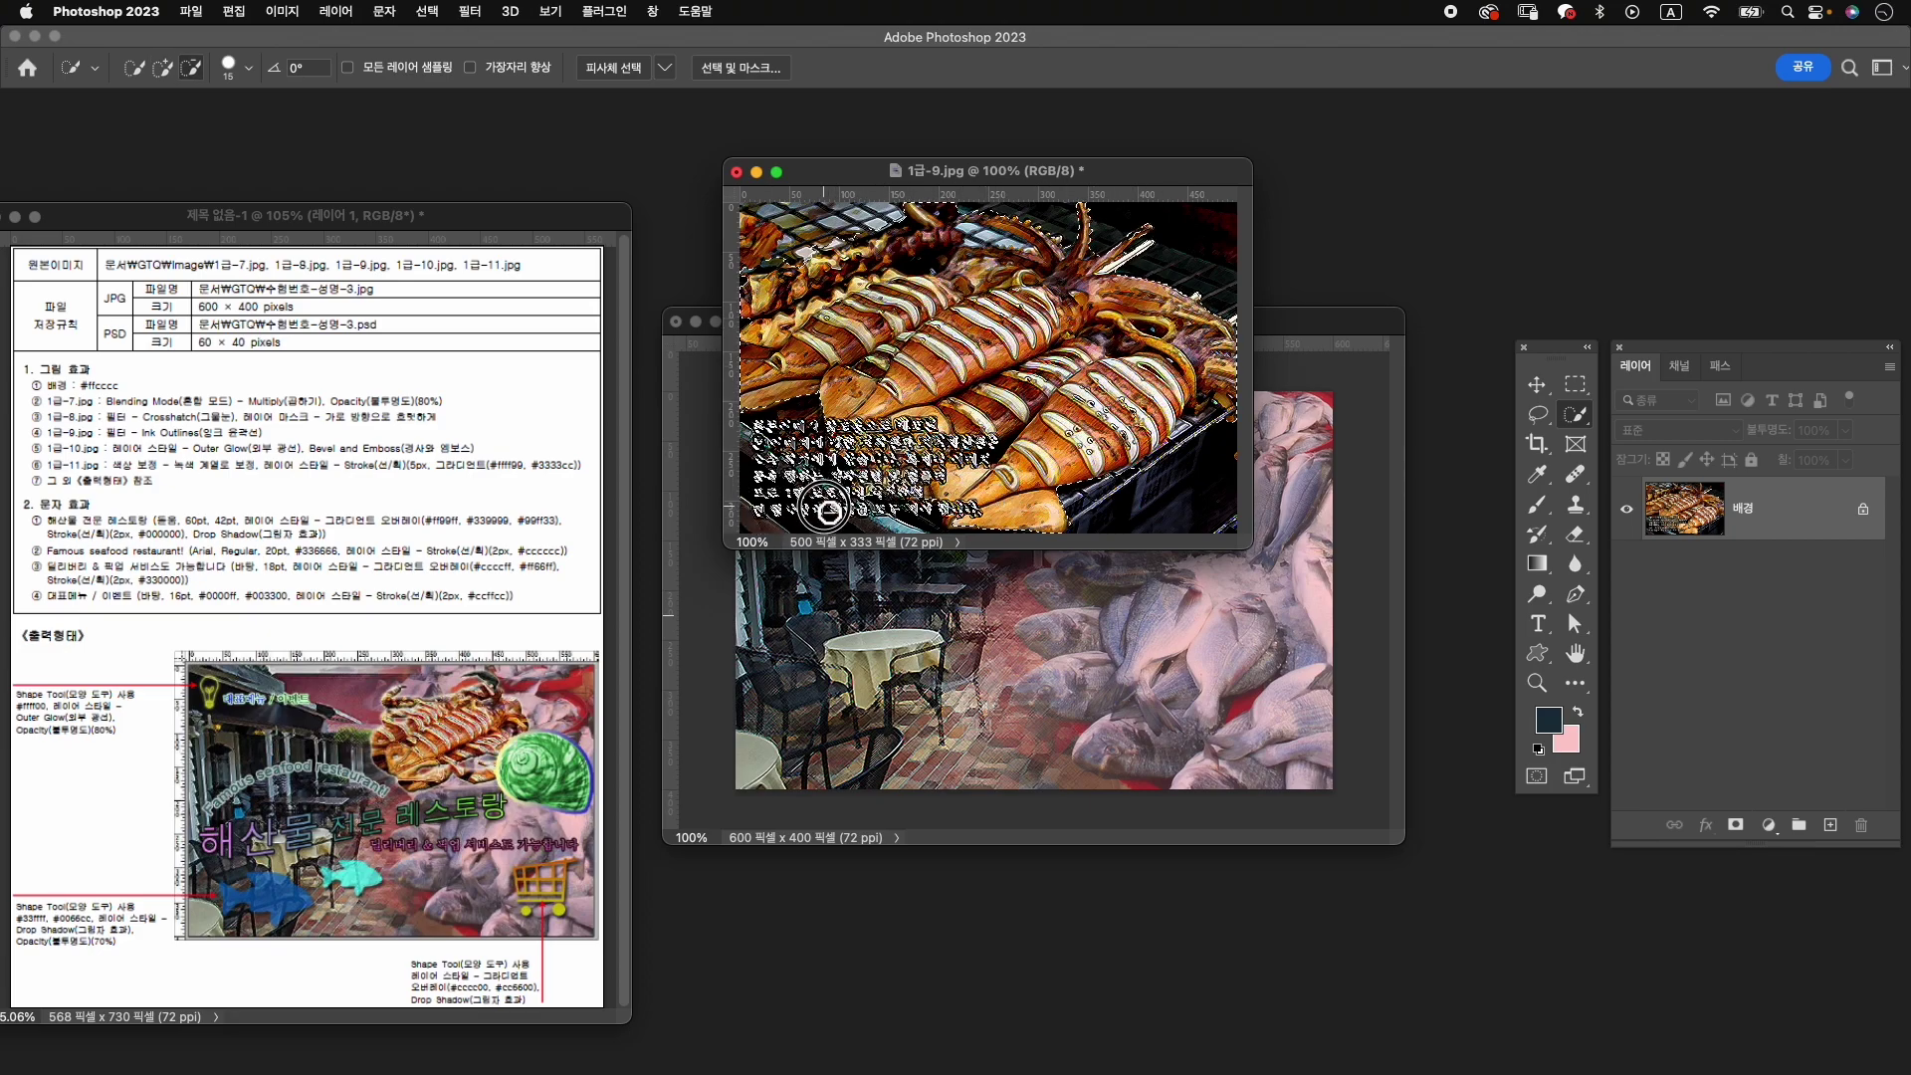
{"action": "key", "text": "alt"}
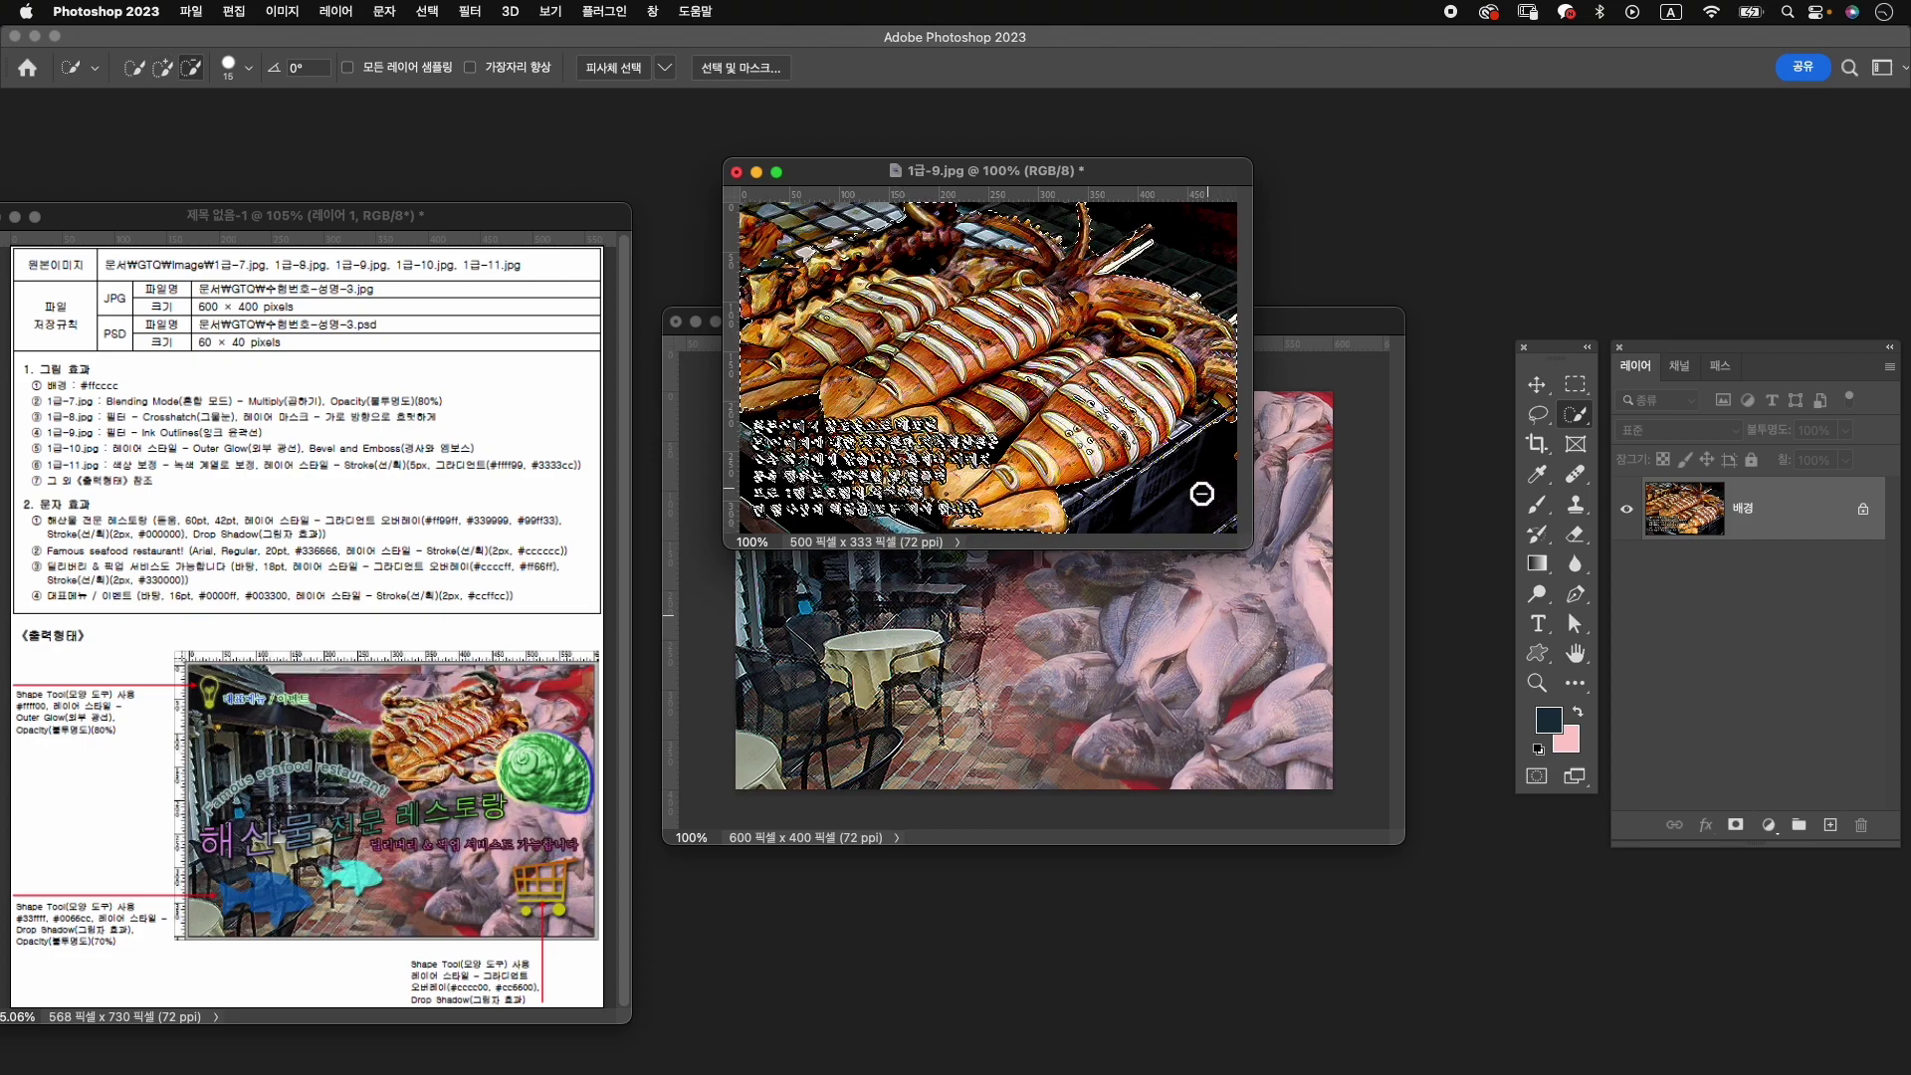
{"action": "left_click", "coordinate": [1201, 430], "text": "alt"}
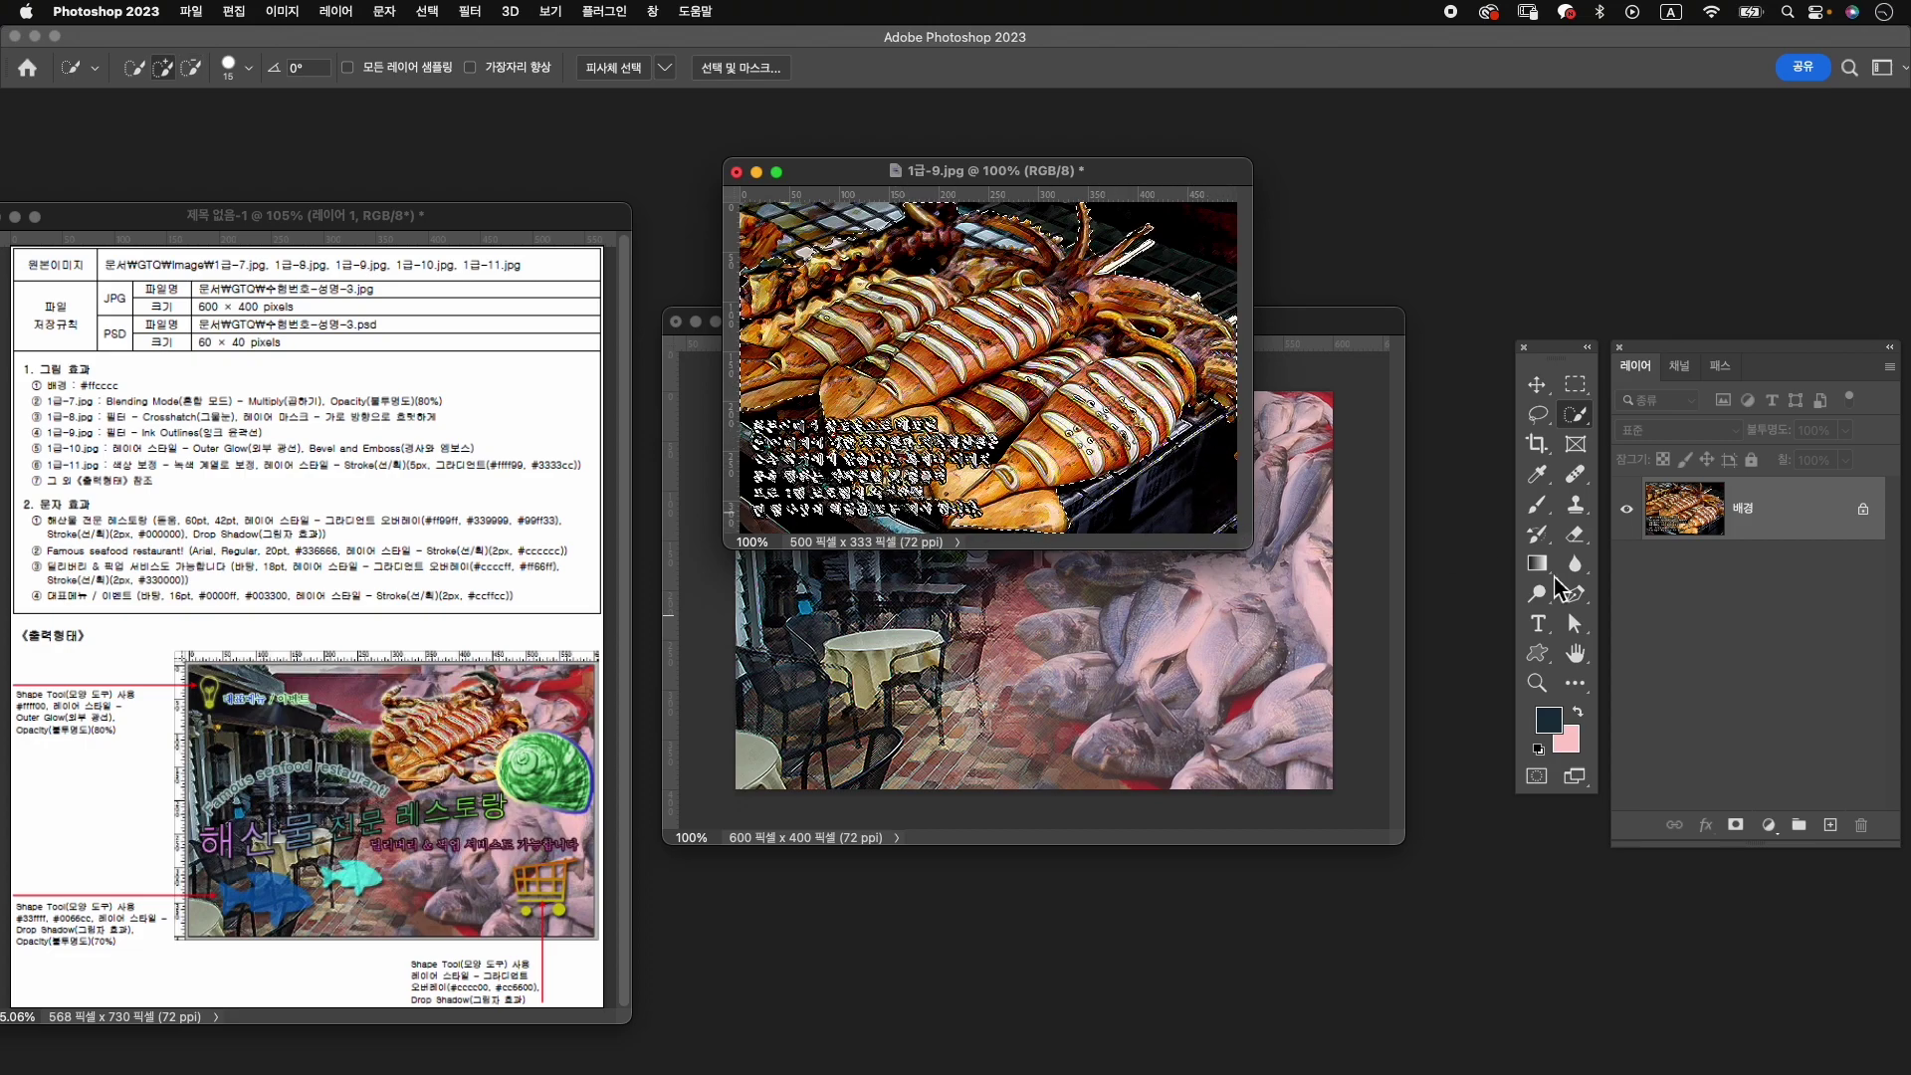
{"action": "left_click", "coordinate": [1737, 825]}
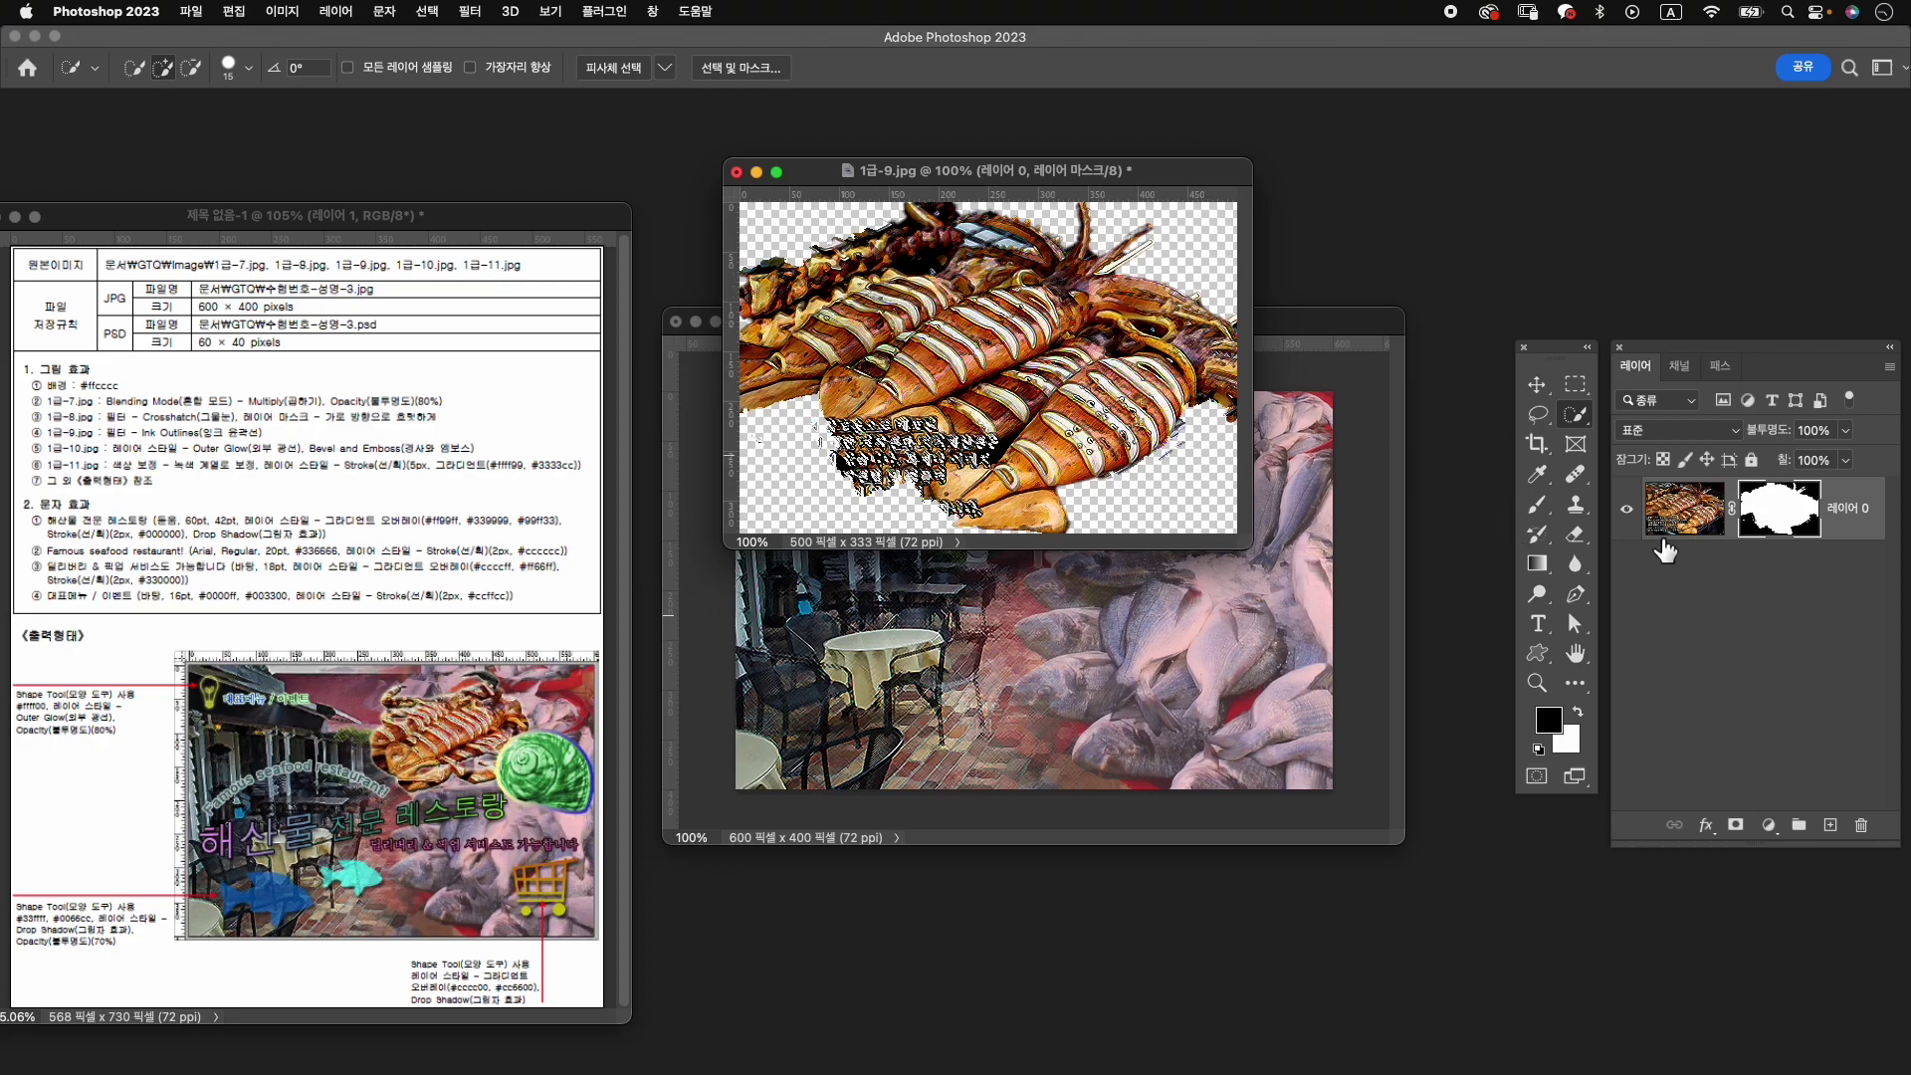
Undo the mask, subtract the top grill area, and re-mask so only the squid remains.
{"action": "key", "text": "ctrl+z"}
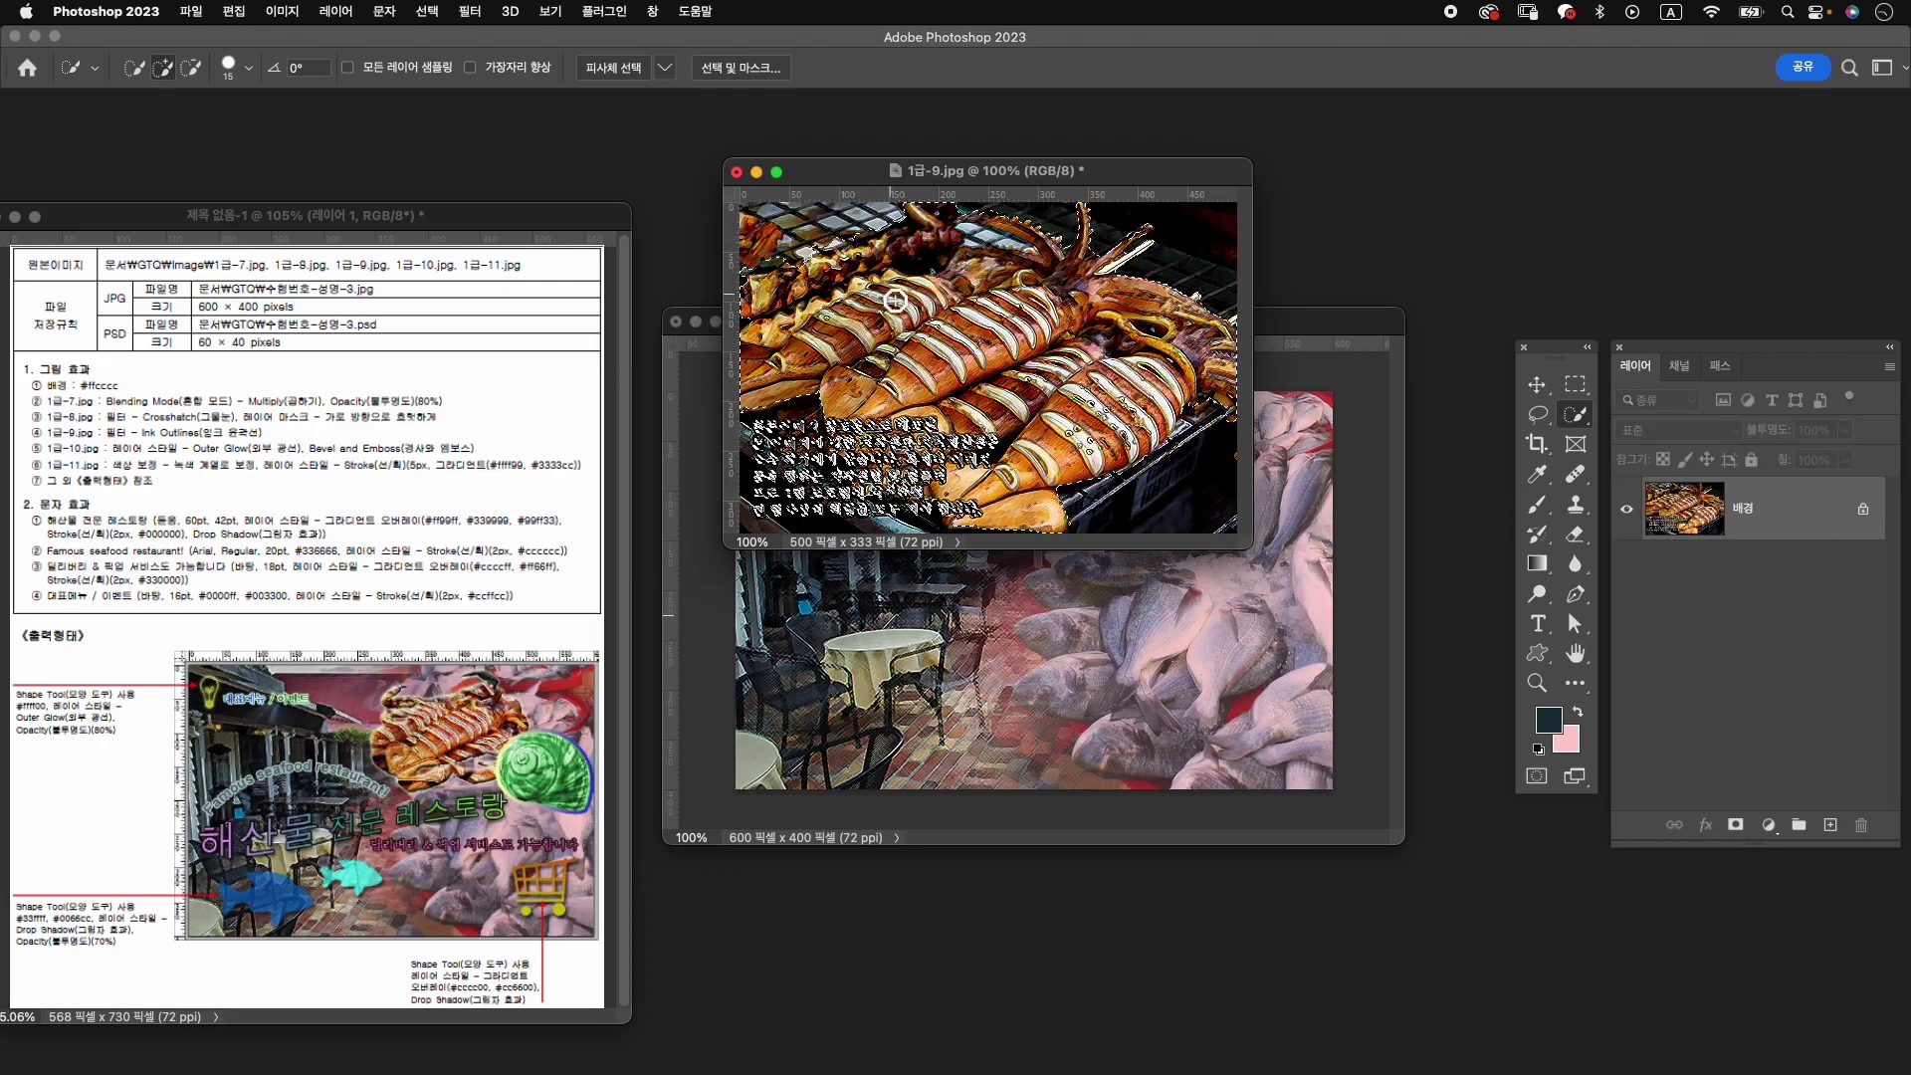
{"action": "key", "text": "alt"}
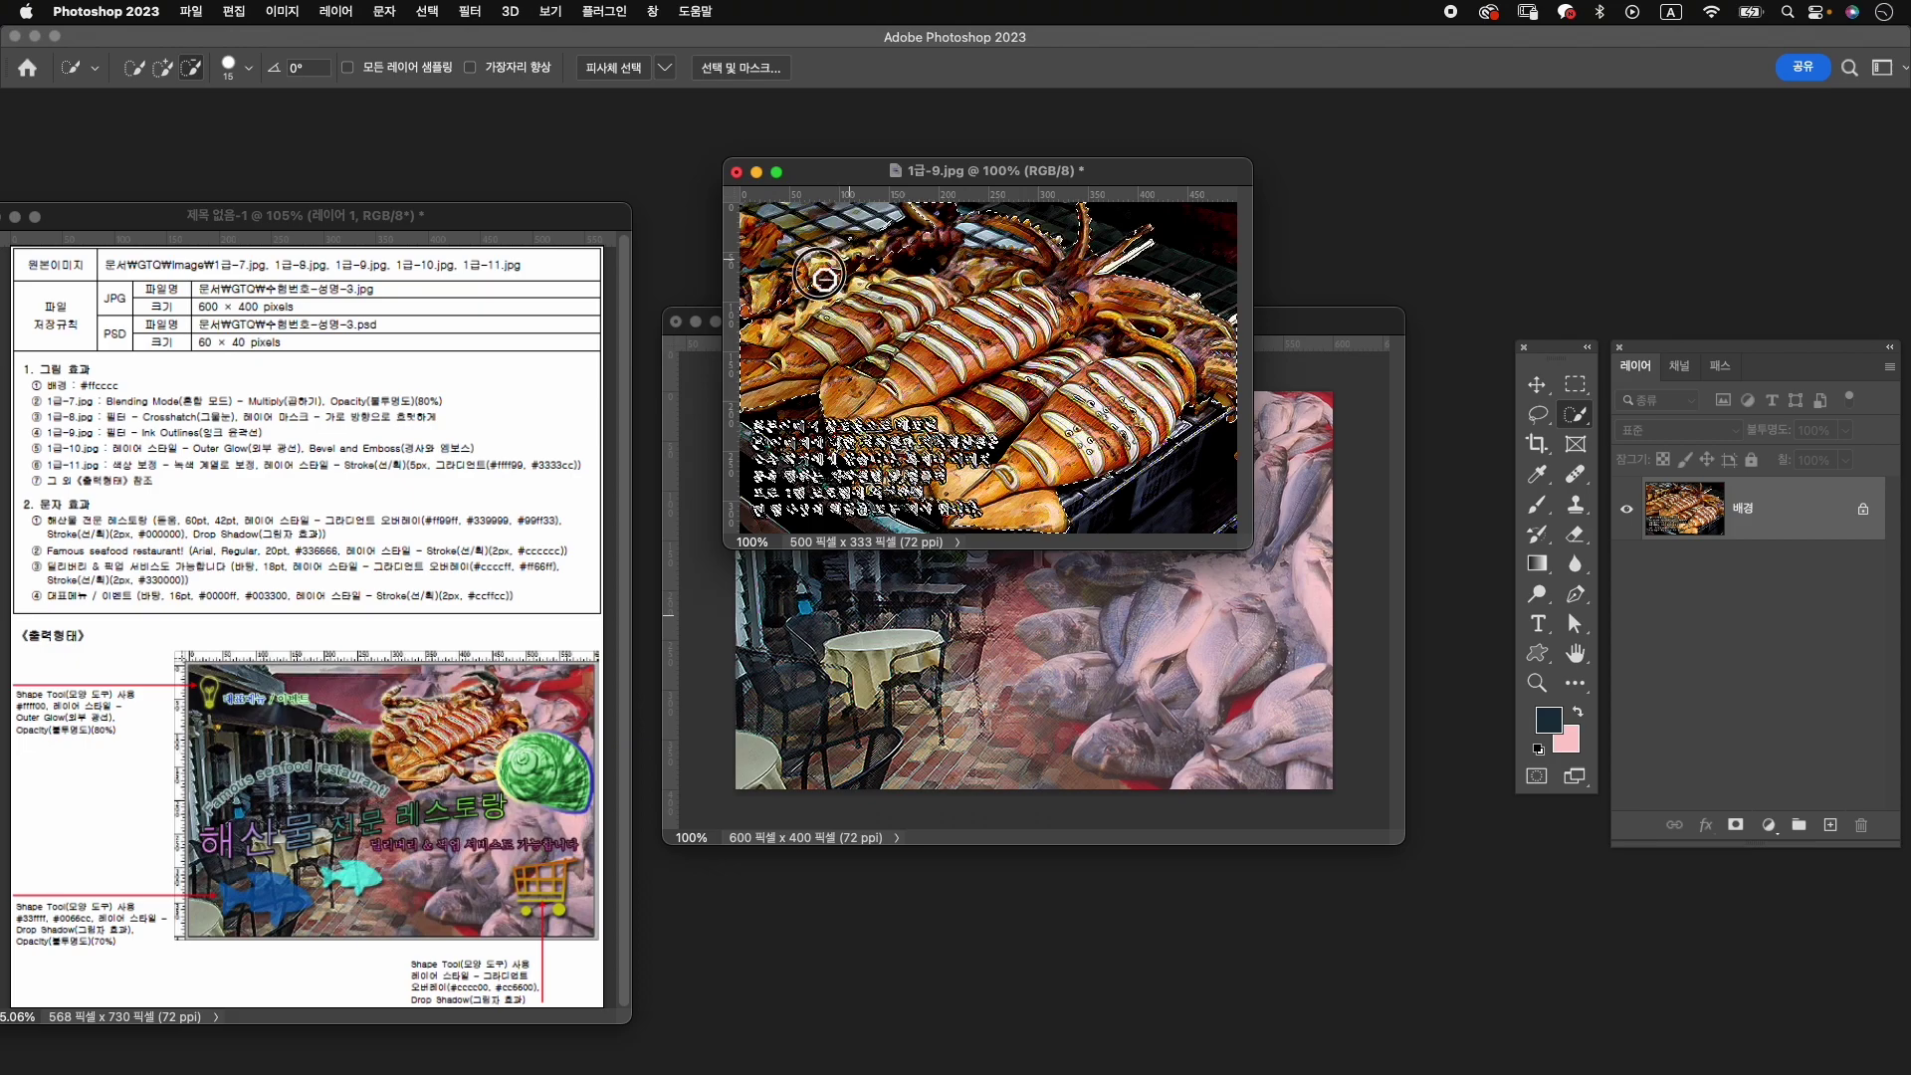
{"action": "mouse_move", "coordinate": [822, 278]}
{"action": "left_mouse_down"}
{"action": "mouse_move", "coordinate": [978, 237]}
{"action": "mouse_move", "coordinate": [1040, 251]}
{"action": "left_mouse_up"}
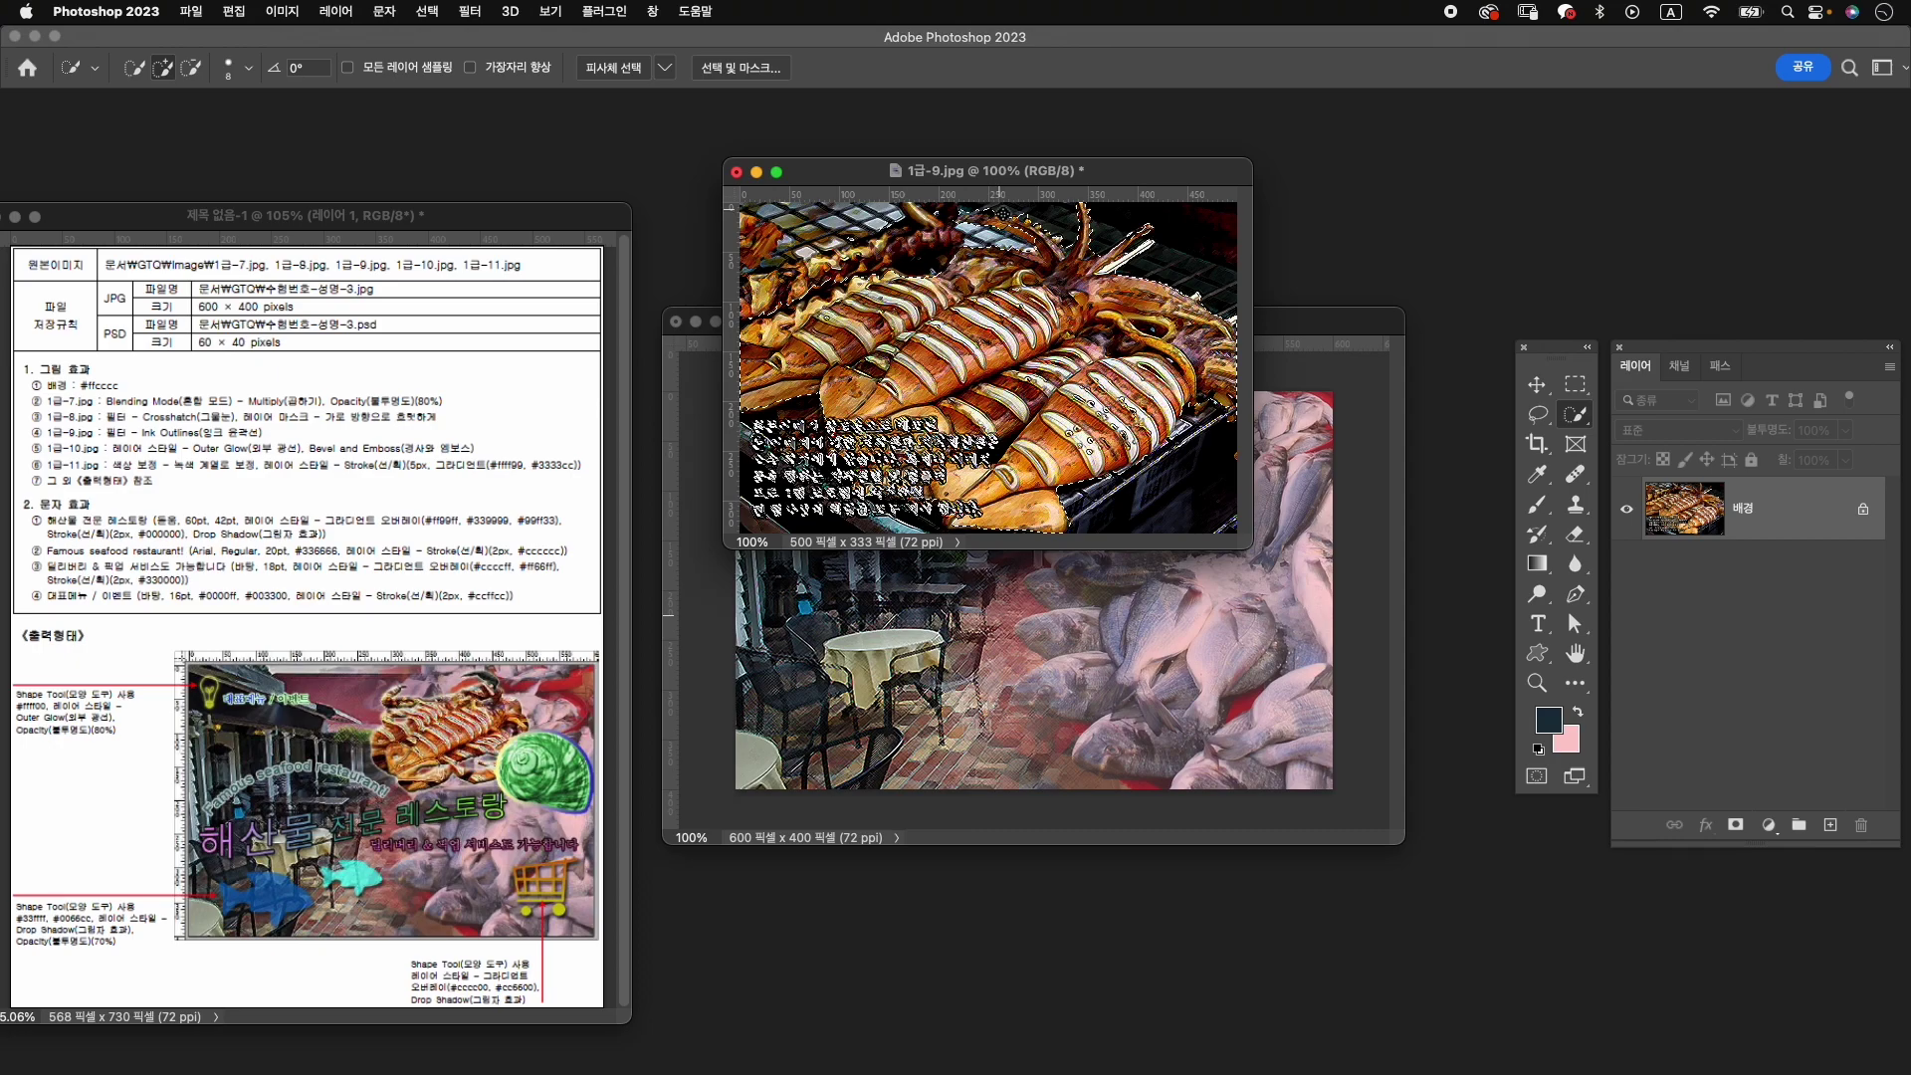
{"action": "key", "text": "alt"}
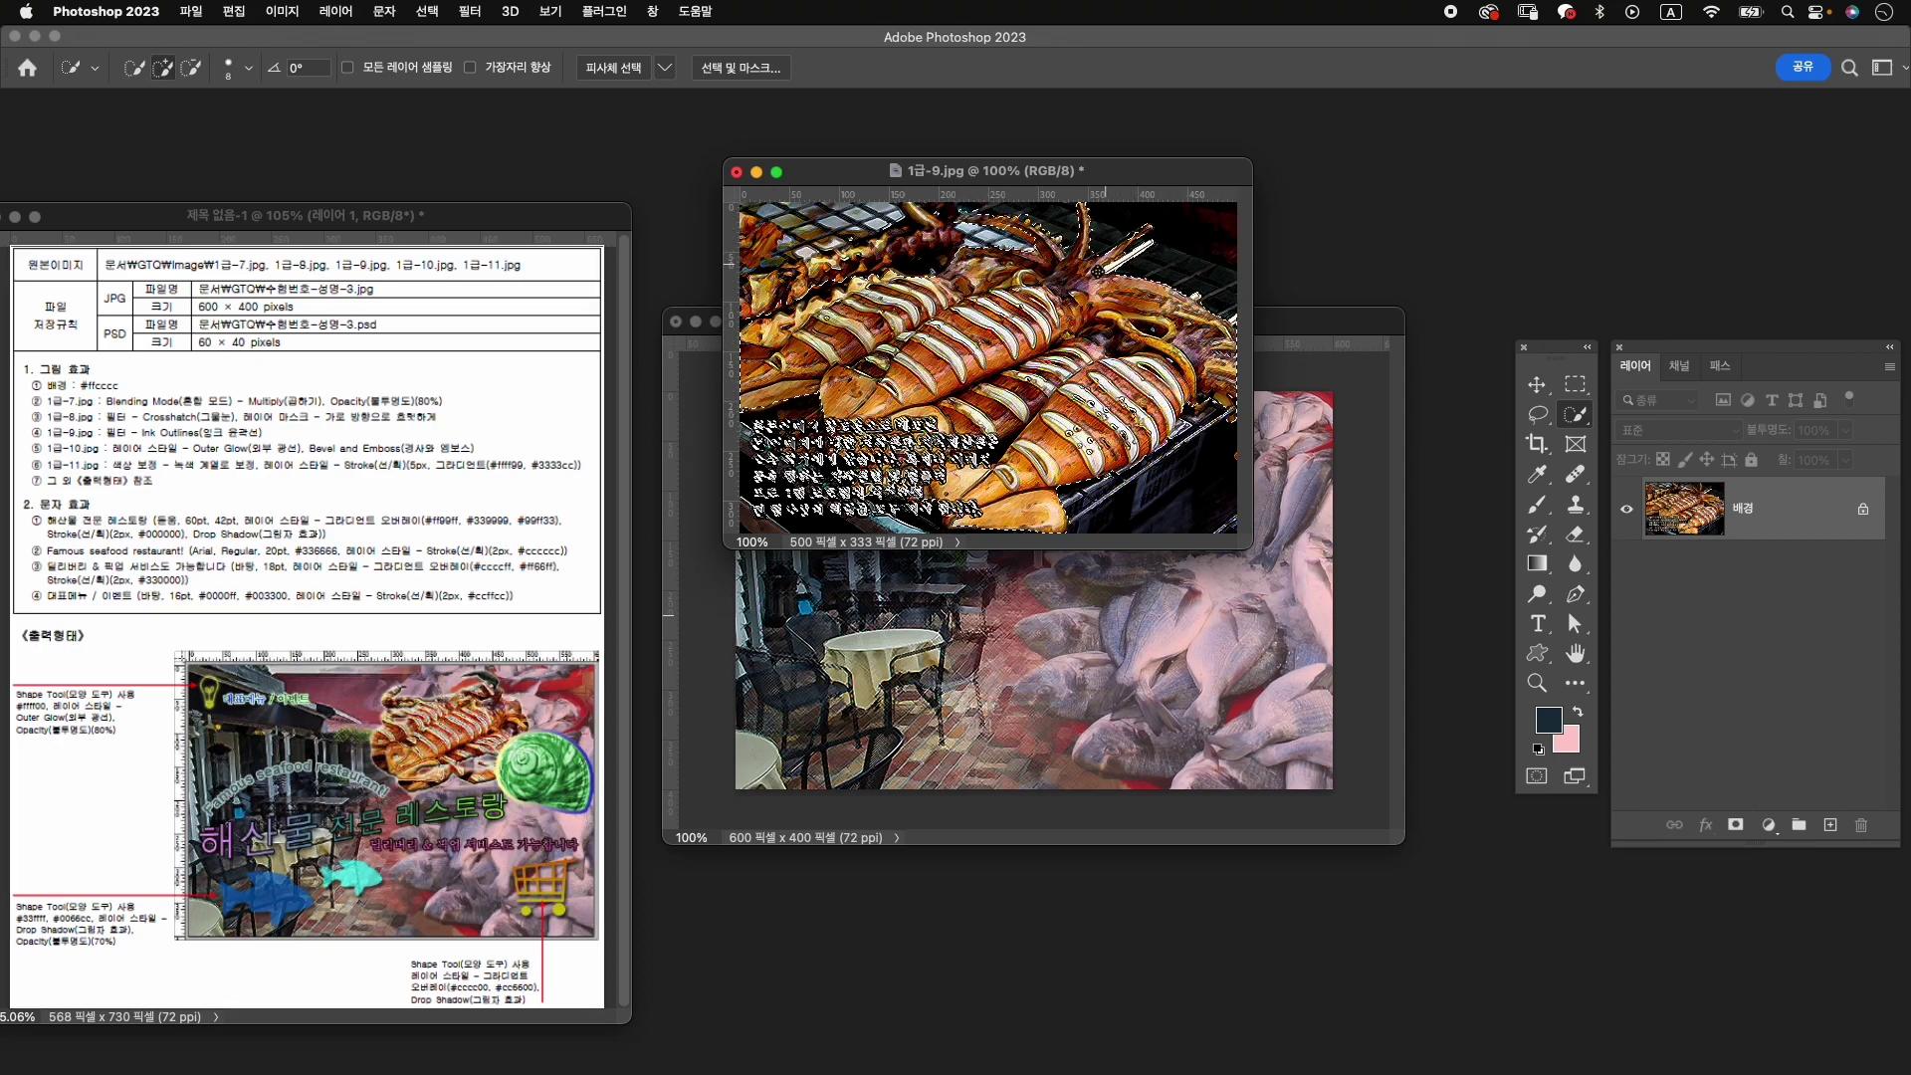
{"action": "key", "text": "alt"}
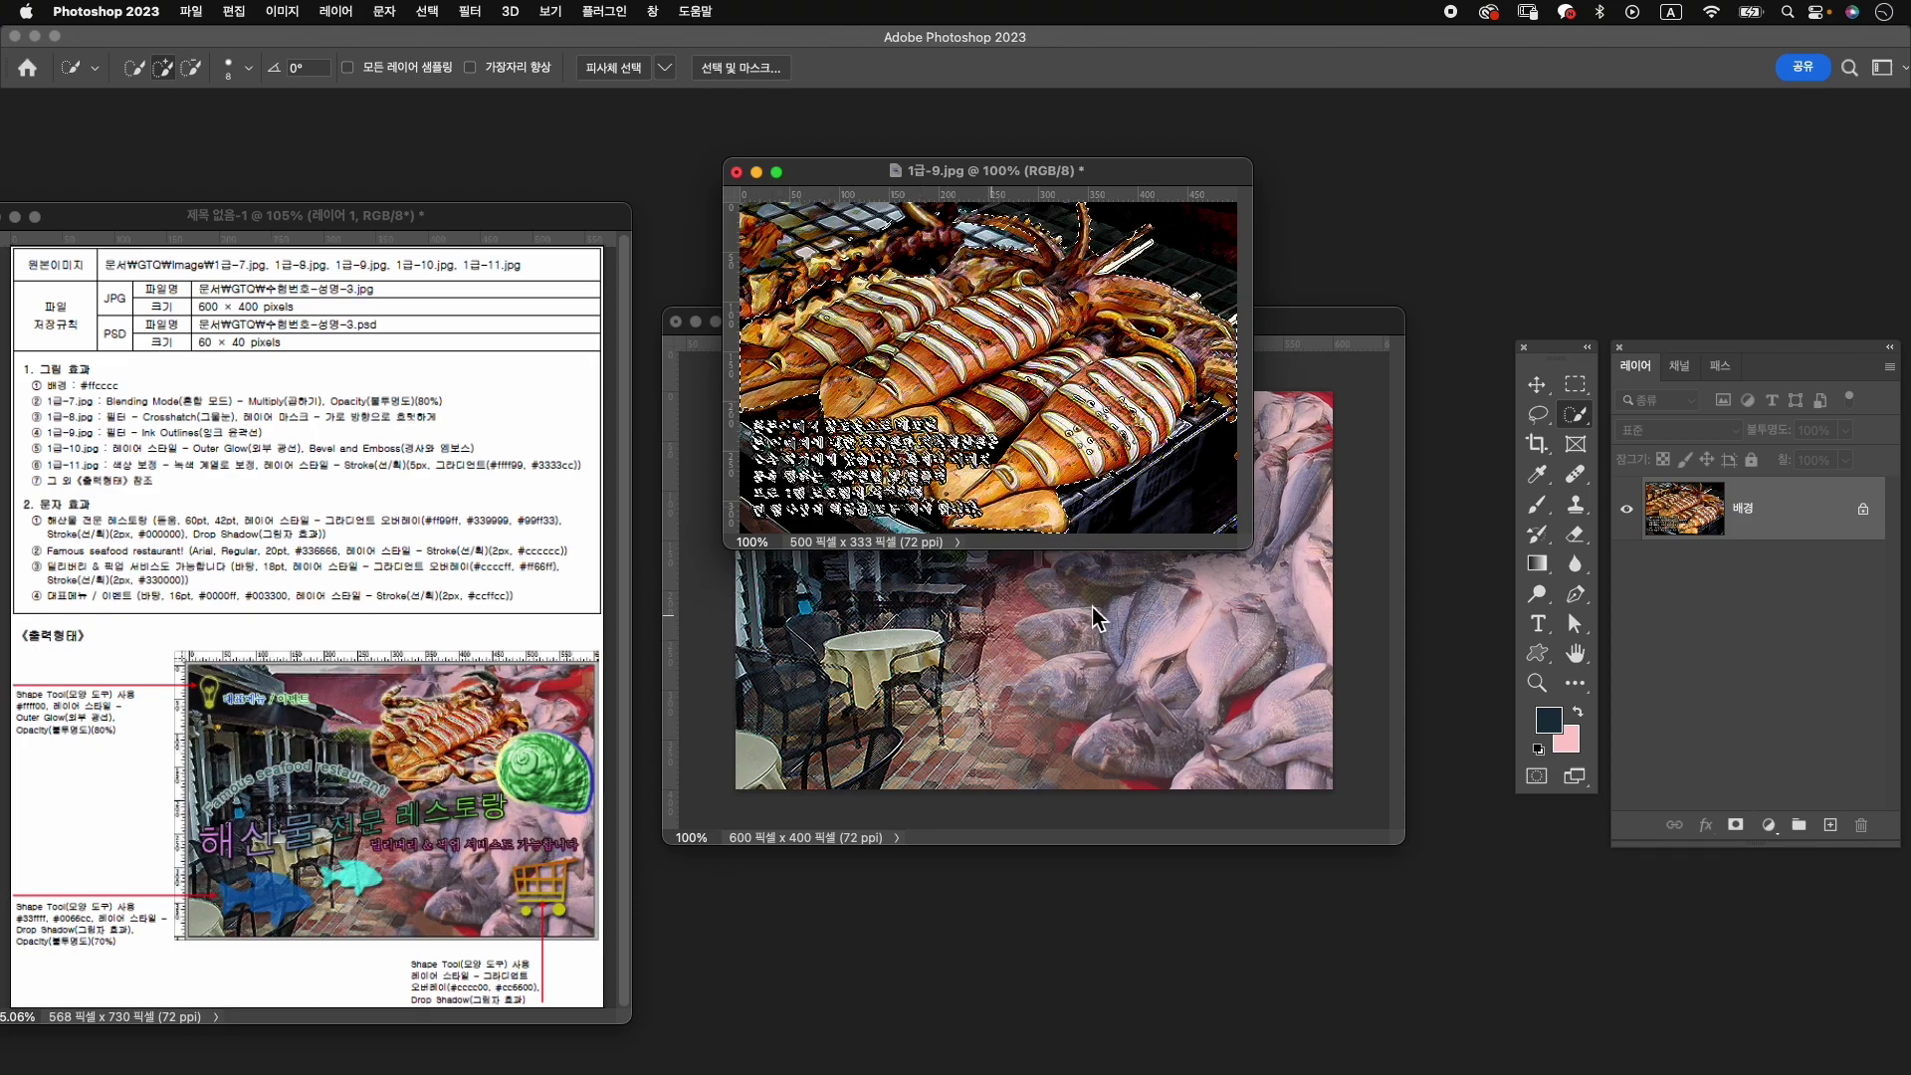
{"action": "left_click", "coordinate": [1736, 825]}
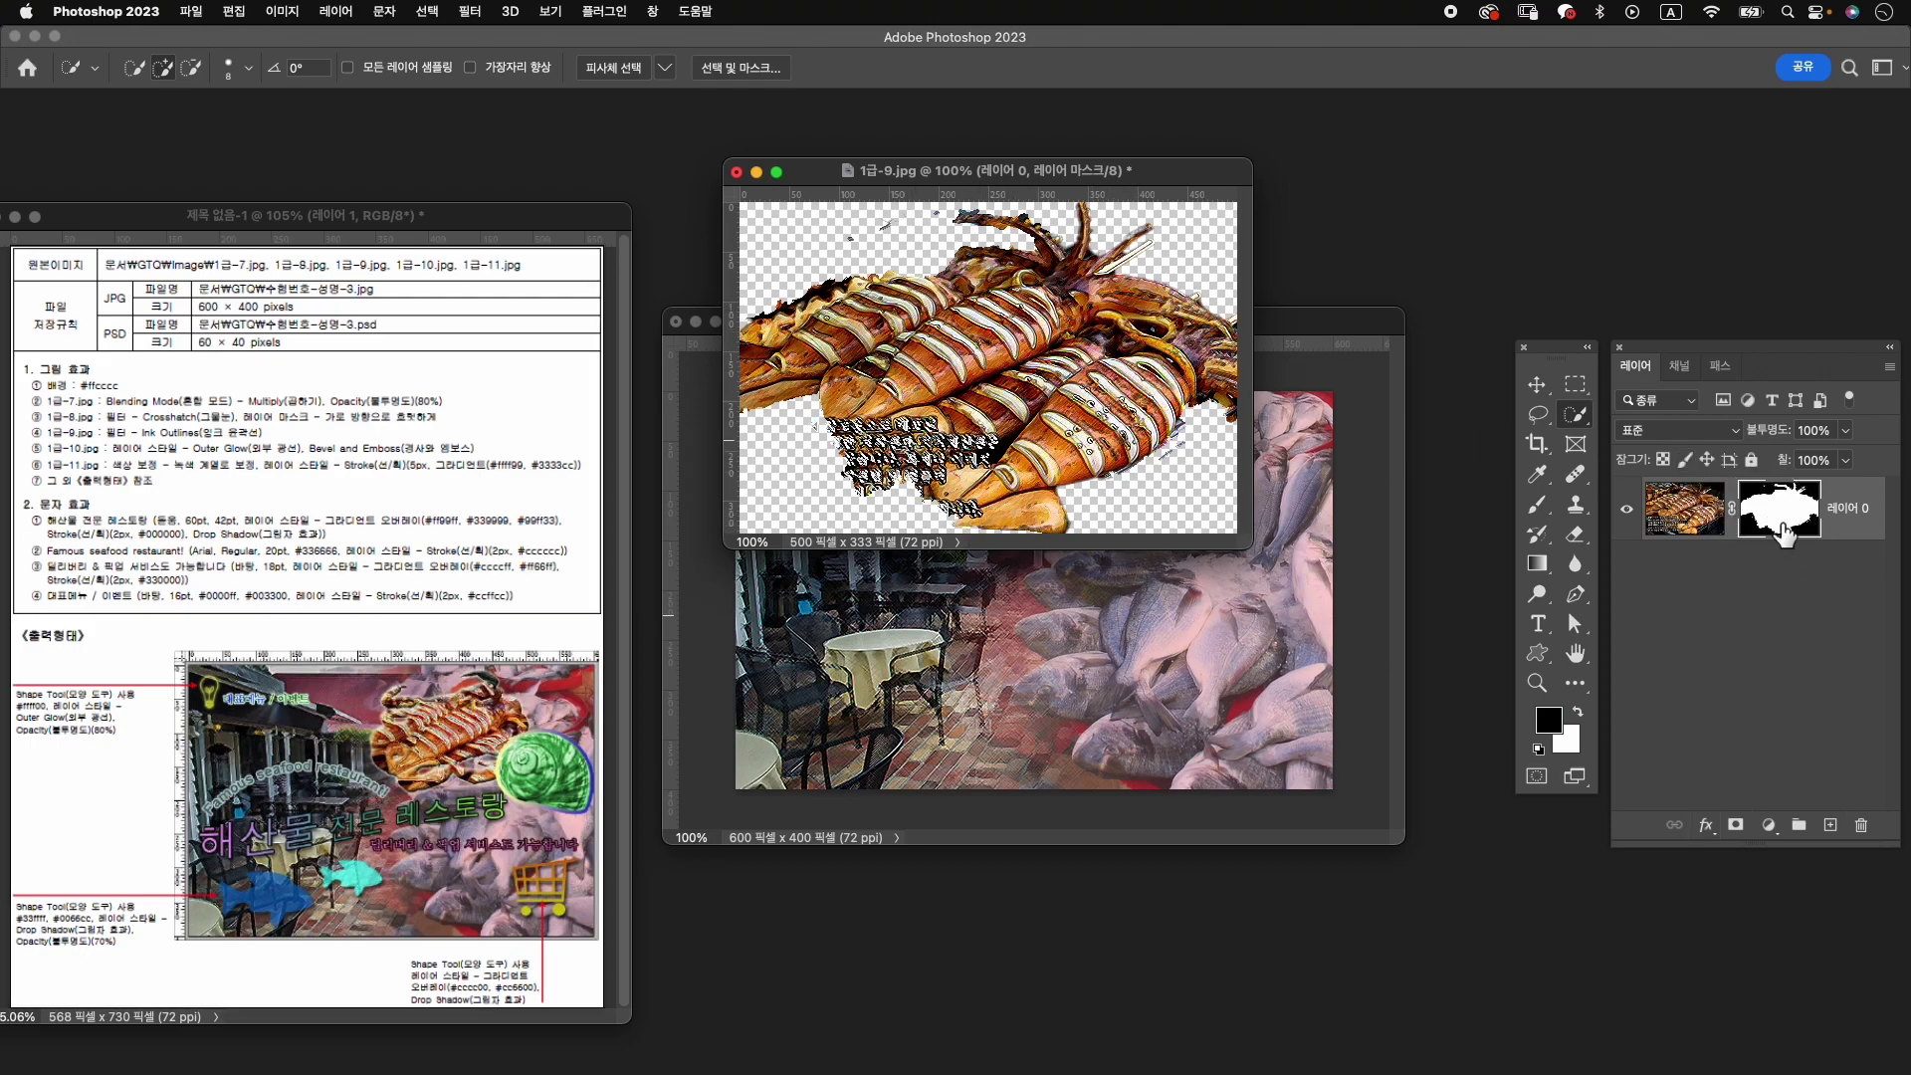
Paint black with a 35 px brush on the mask over stray bits at the squid's left and top edges.
{"action": "left_click", "coordinate": [1540, 505]}
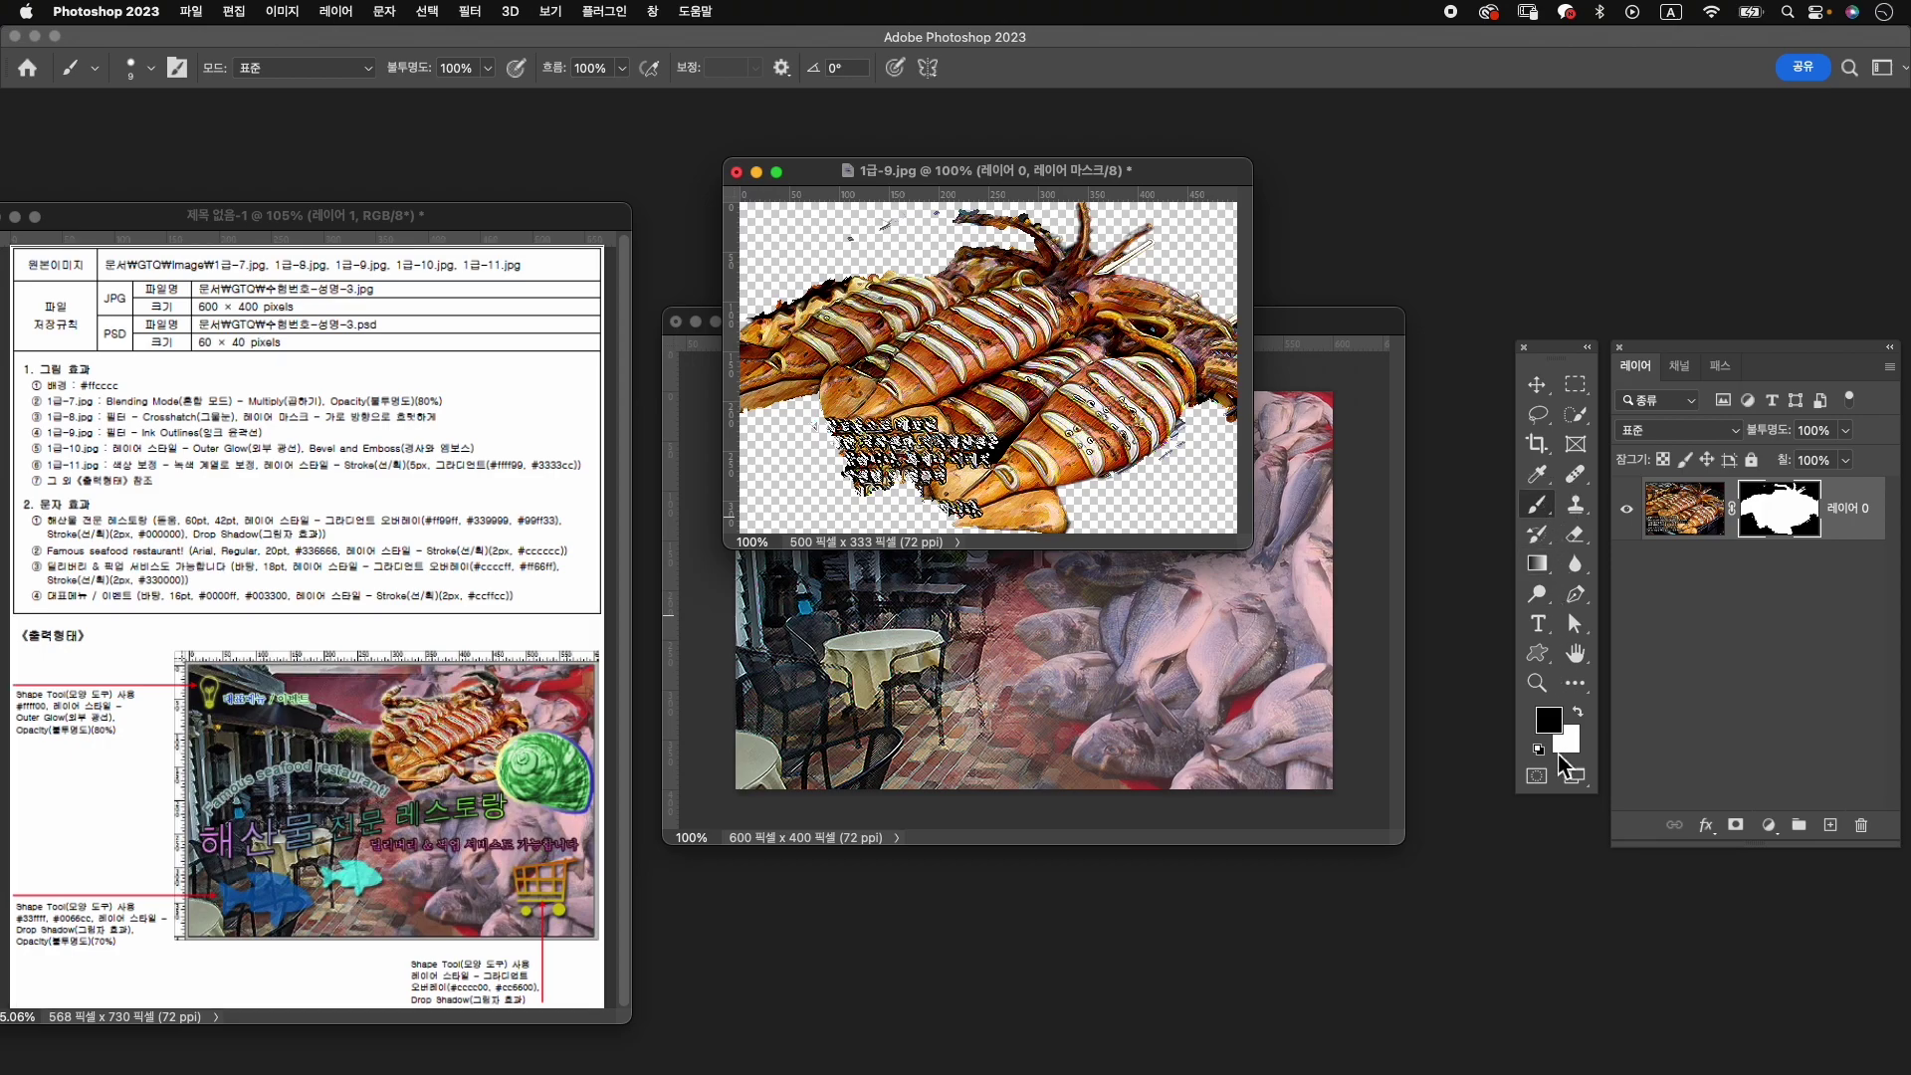
{"action": "key", "text": "bracketright"}
{"action": "key", "text": "bracketright"}
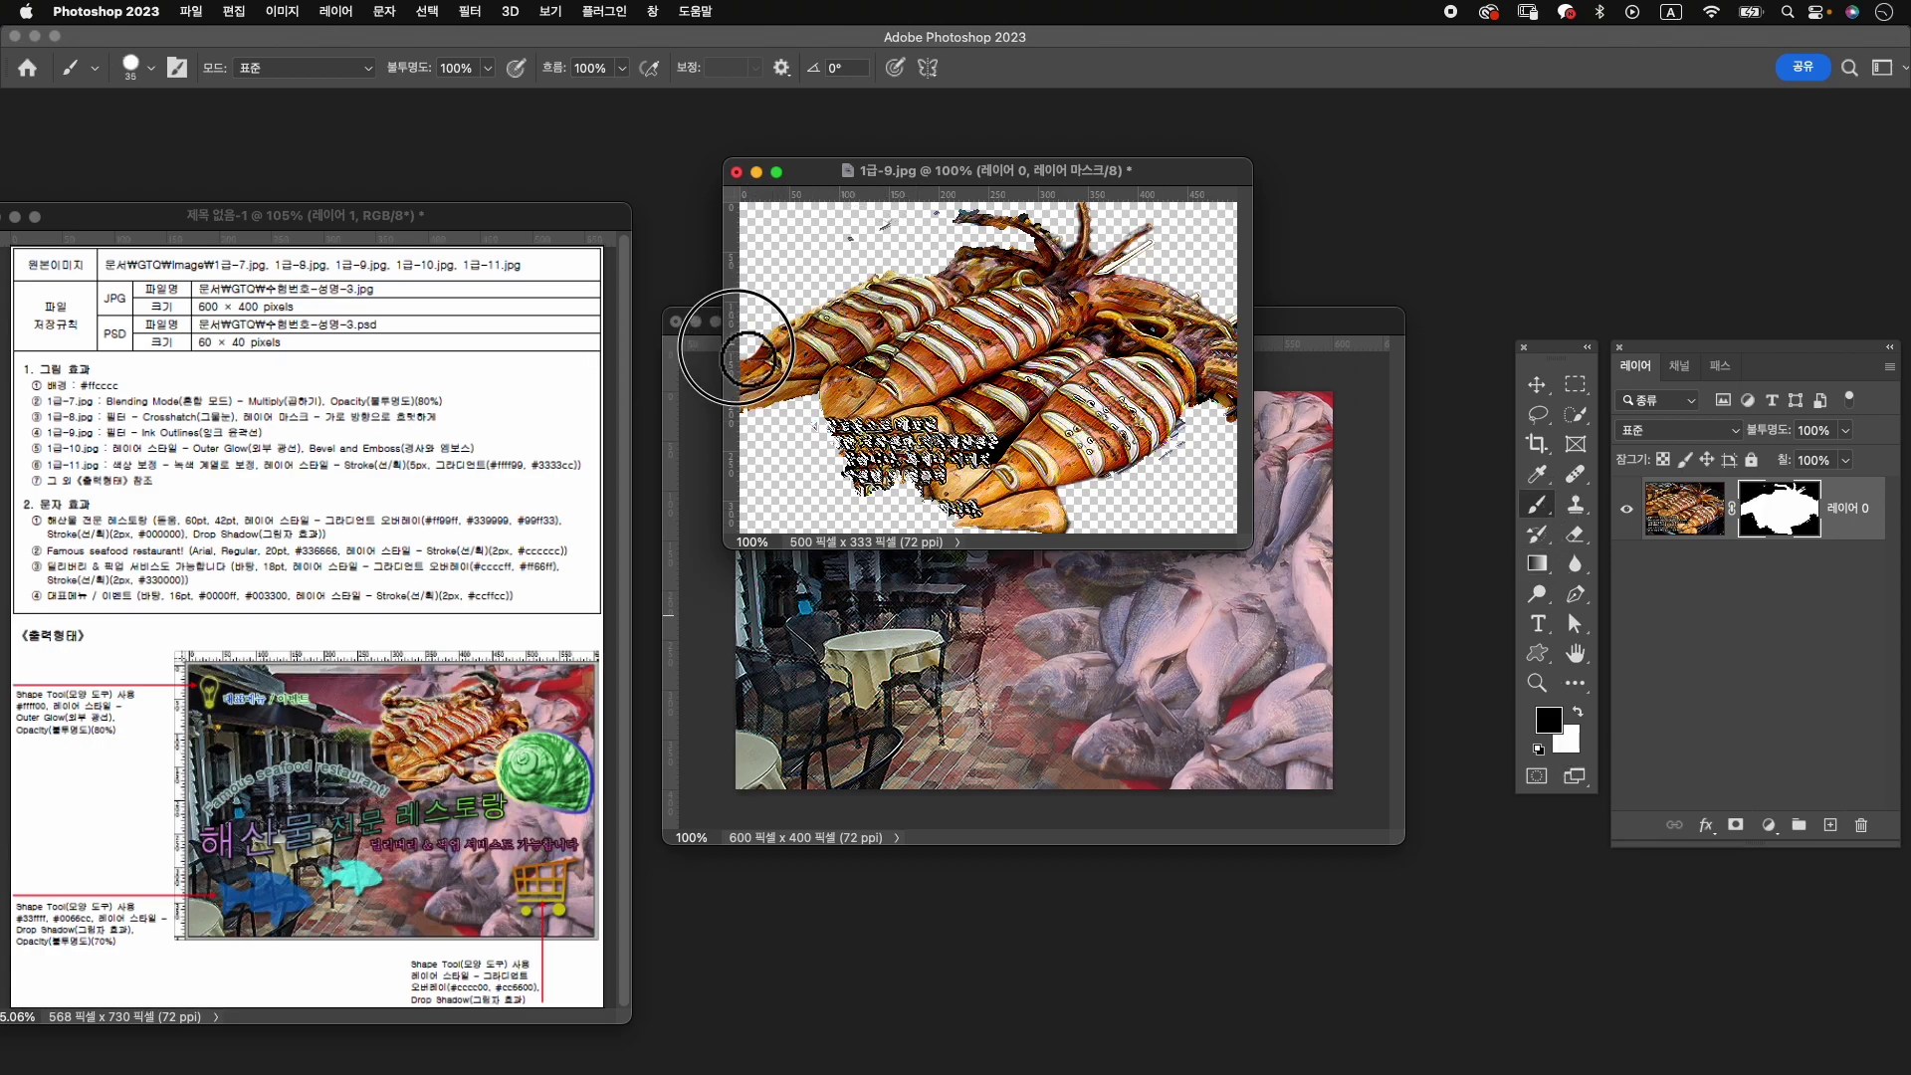
{"action": "mouse_move", "coordinate": [732, 318]}
{"action": "left_mouse_down"}
{"action": "mouse_move", "coordinate": [795, 321]}
{"action": "mouse_move", "coordinate": [732, 319]}
{"action": "left_mouse_up"}
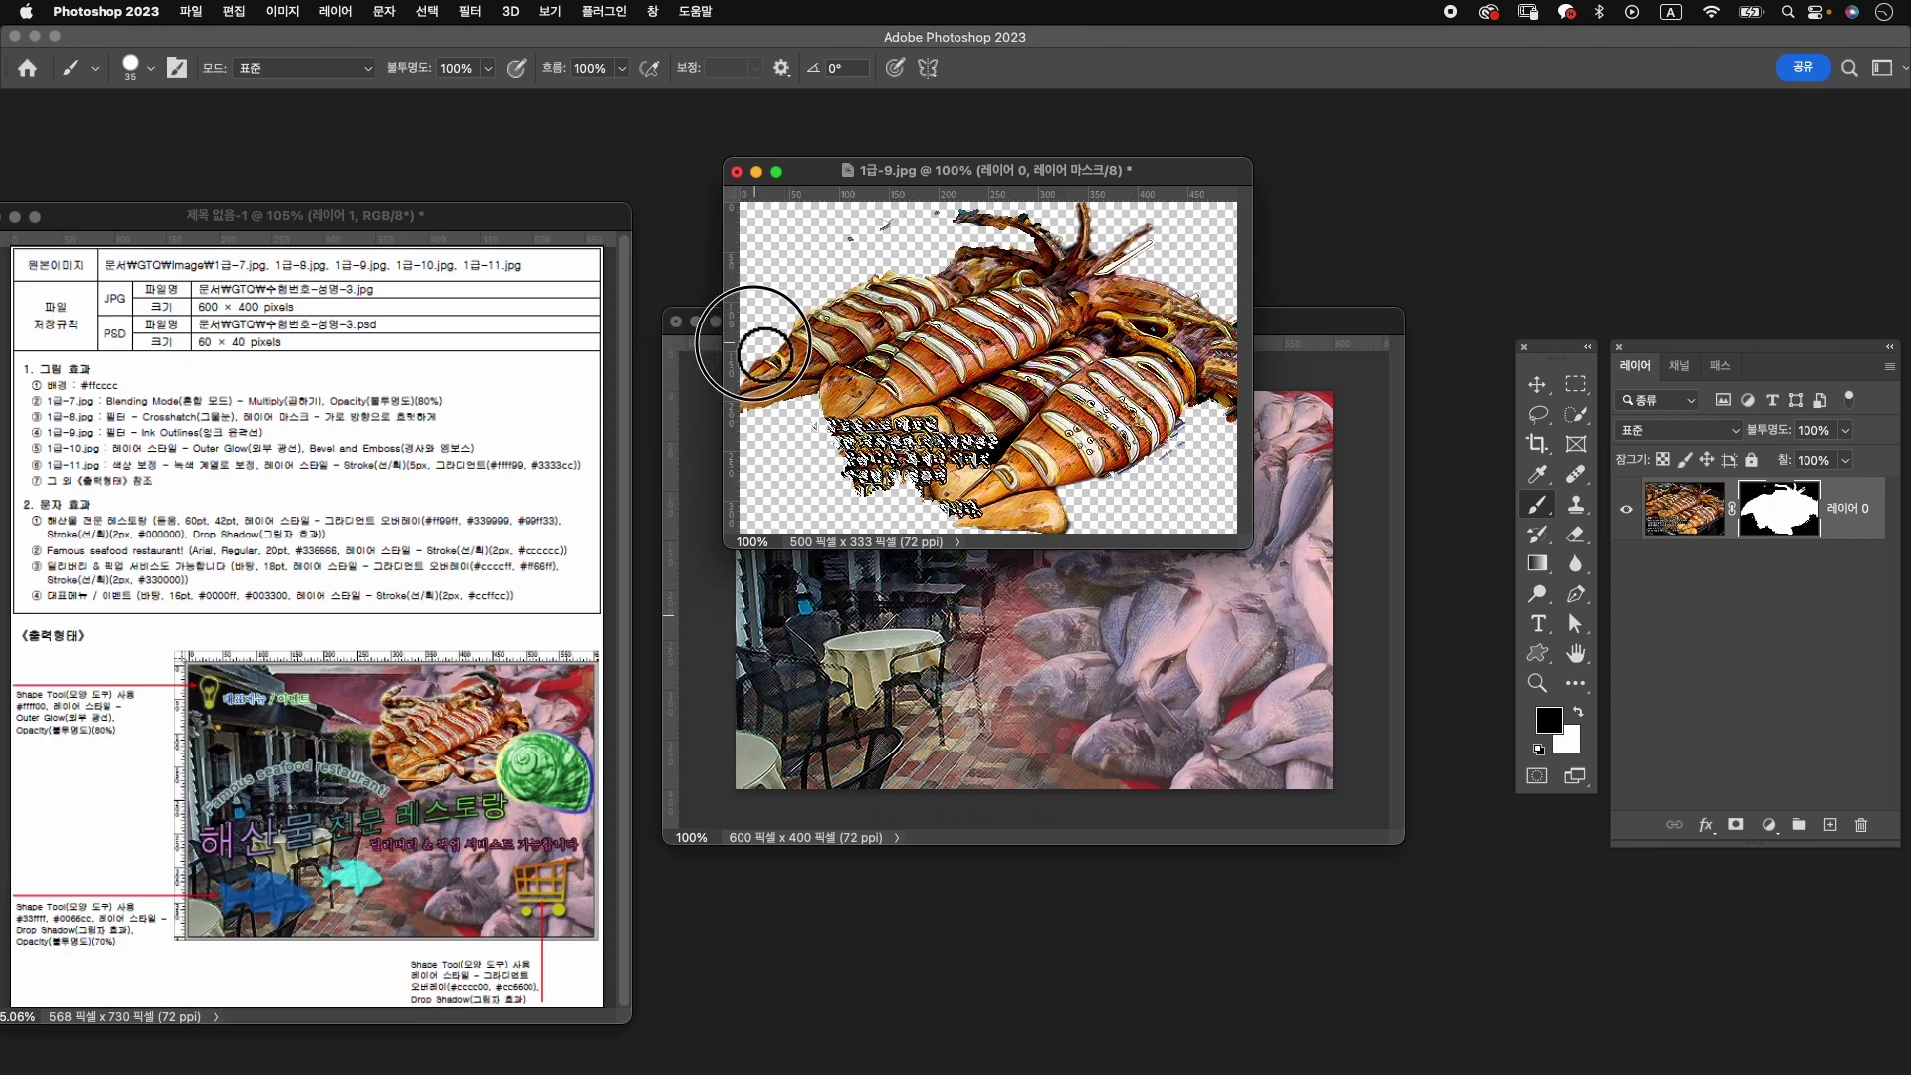
{"action": "left_click_drag", "start_coordinate": [777, 318], "coordinate": [928, 221]}
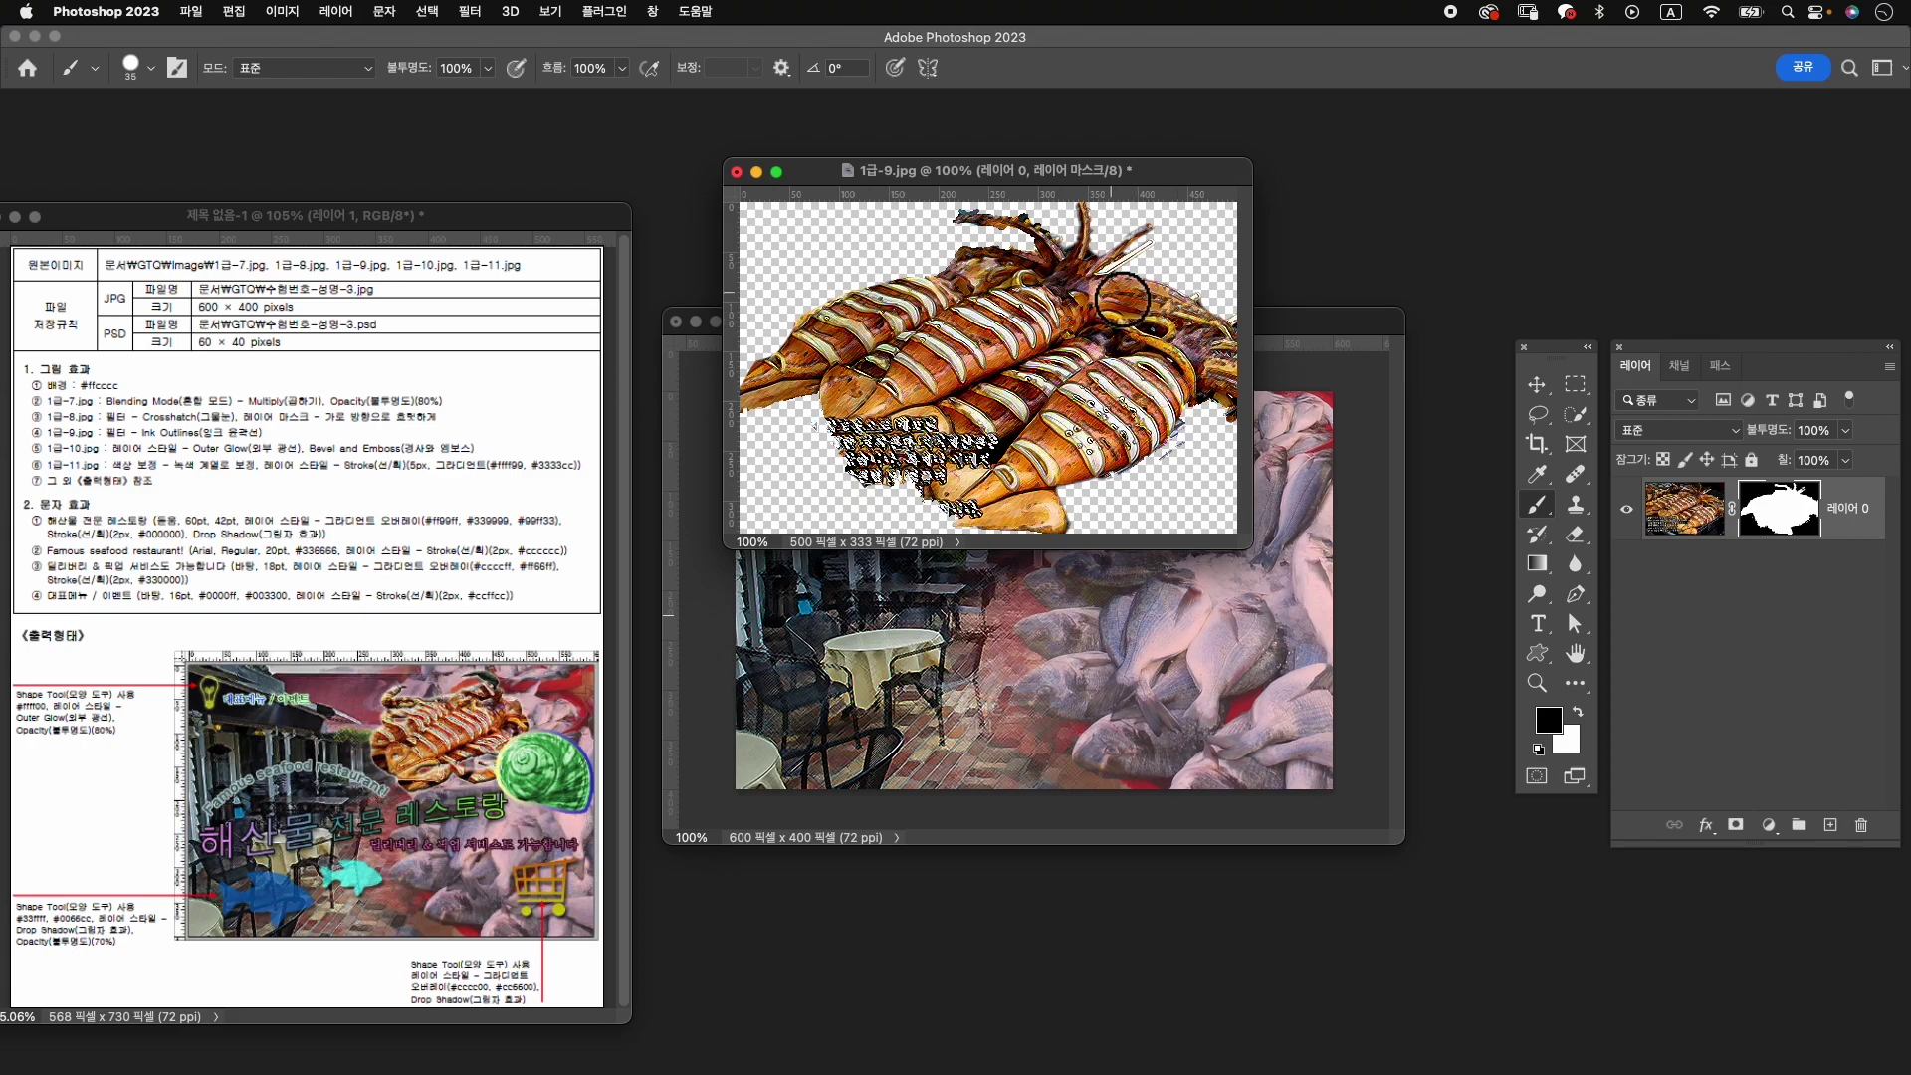
Drag the masked squid into the restaurant composite and close its source image without saving.
{"action": "key", "text": "v"}
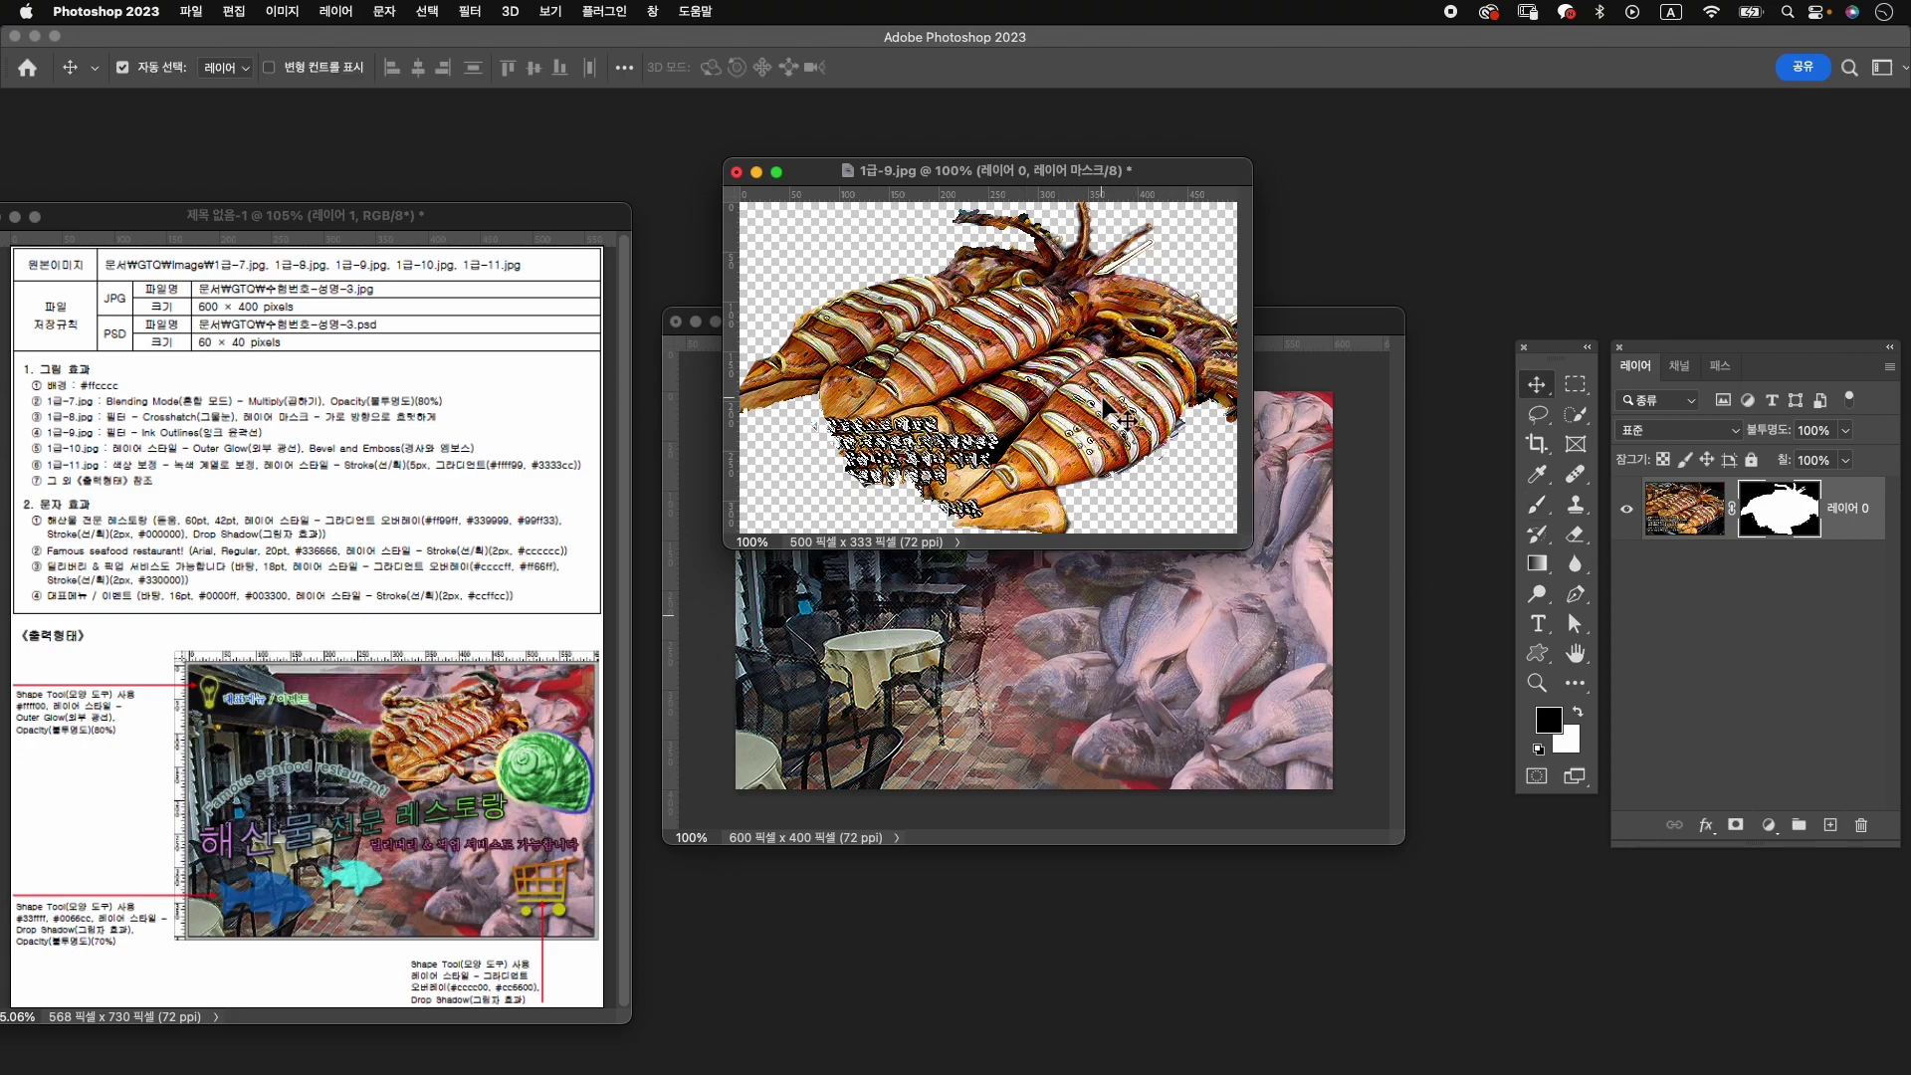
{"action": "mouse_move", "coordinate": [1129, 410]}
{"action": "left_mouse_down"}
{"action": "mouse_move", "coordinate": [1075, 627]}
{"action": "mouse_move", "coordinate": [1134, 604]}
{"action": "left_mouse_up"}
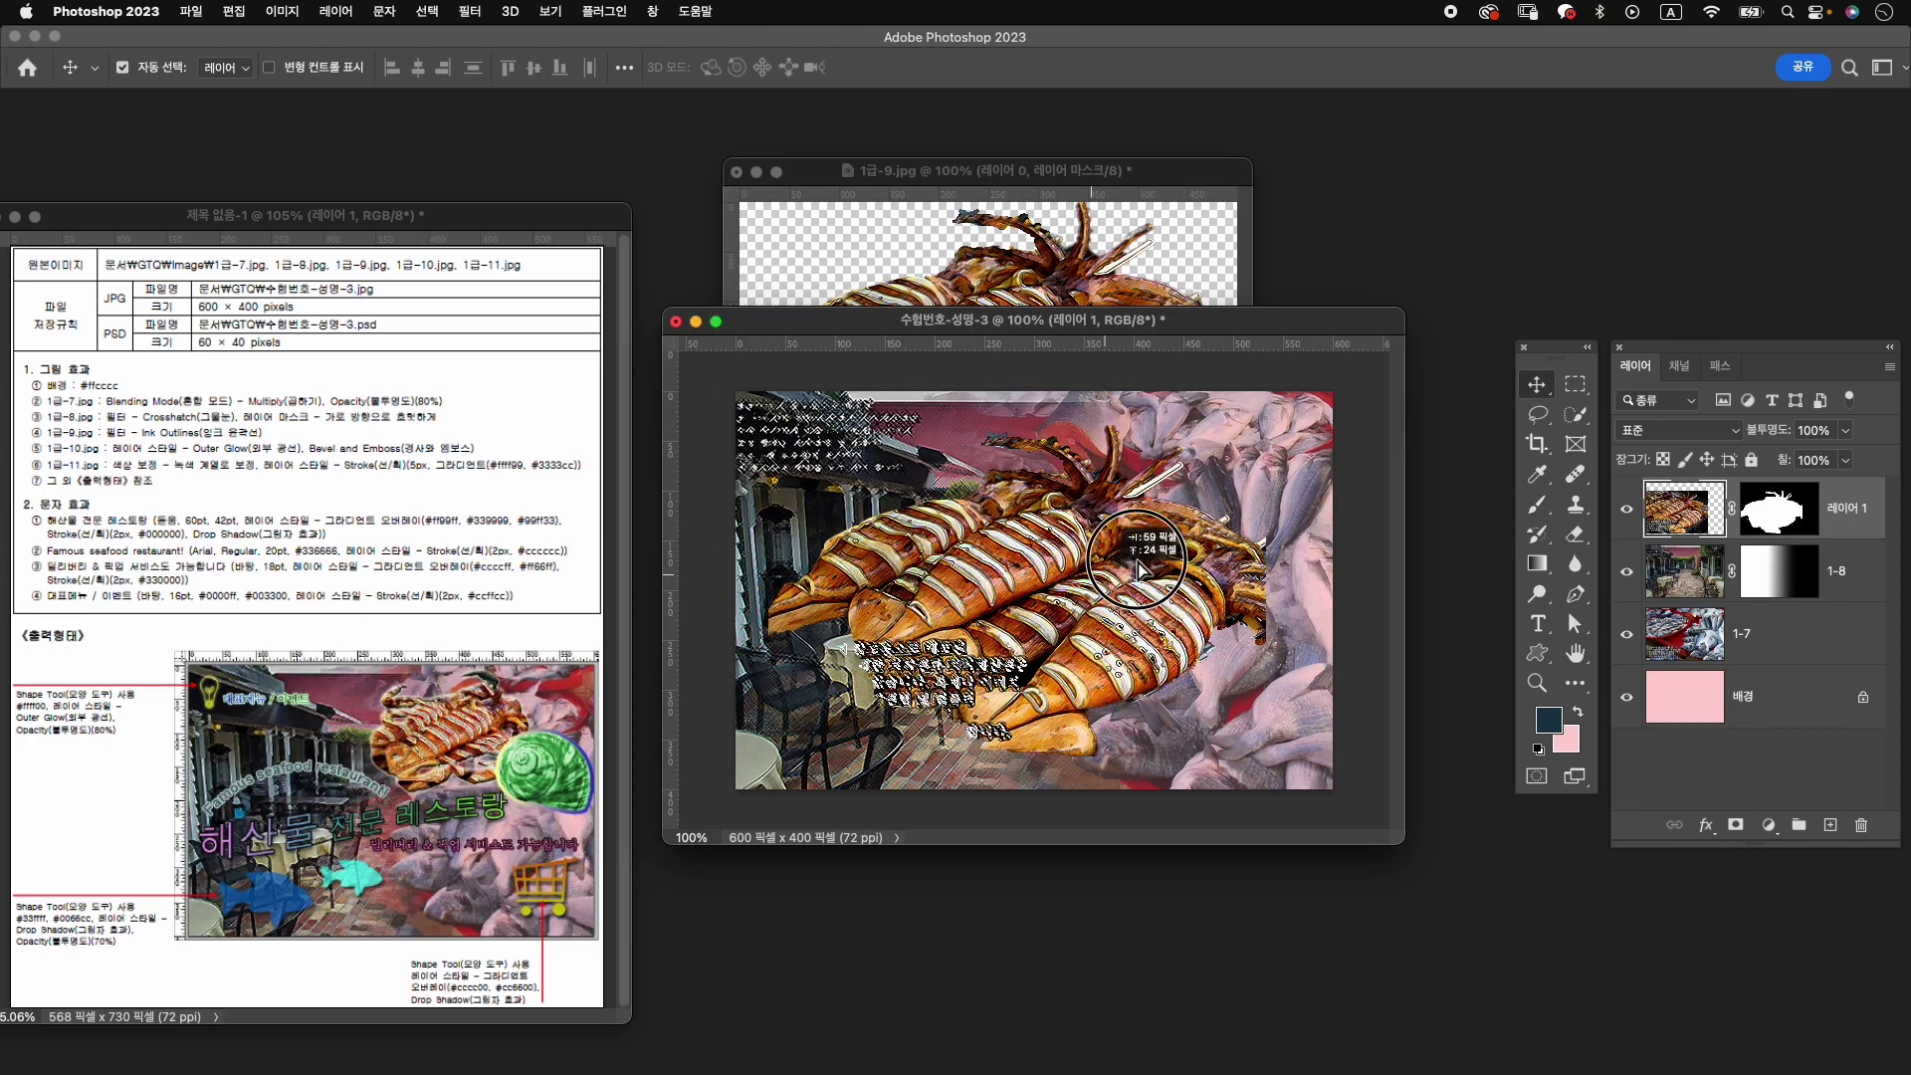
{"action": "left_click", "coordinate": [737, 172]}
{"action": "left_click", "coordinate": [980, 426]}
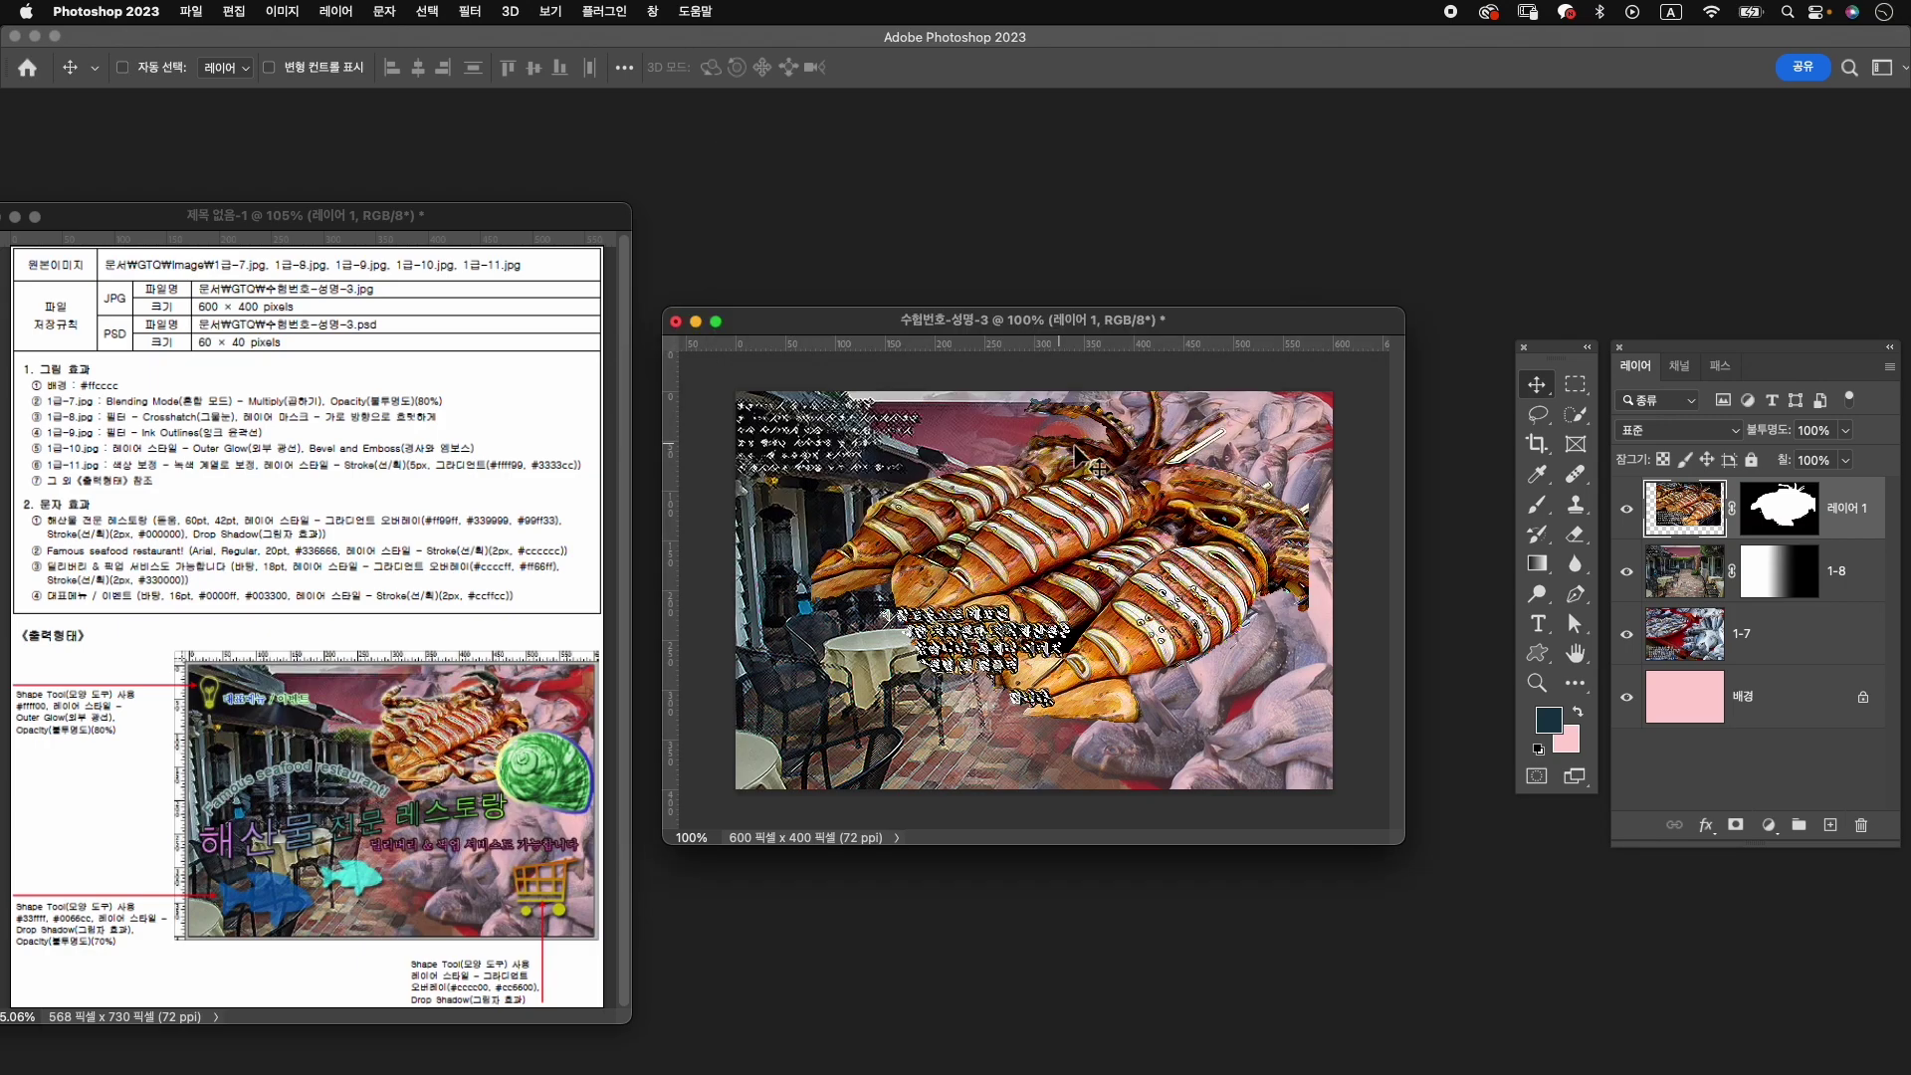
Scale the squid to about half size, place it near the top, and name the layer 1-9.
{"action": "key", "text": "ctrl+t"}
{"action": "left_click_drag", "start_coordinate": [814, 725], "coordinate": [1085, 539]}
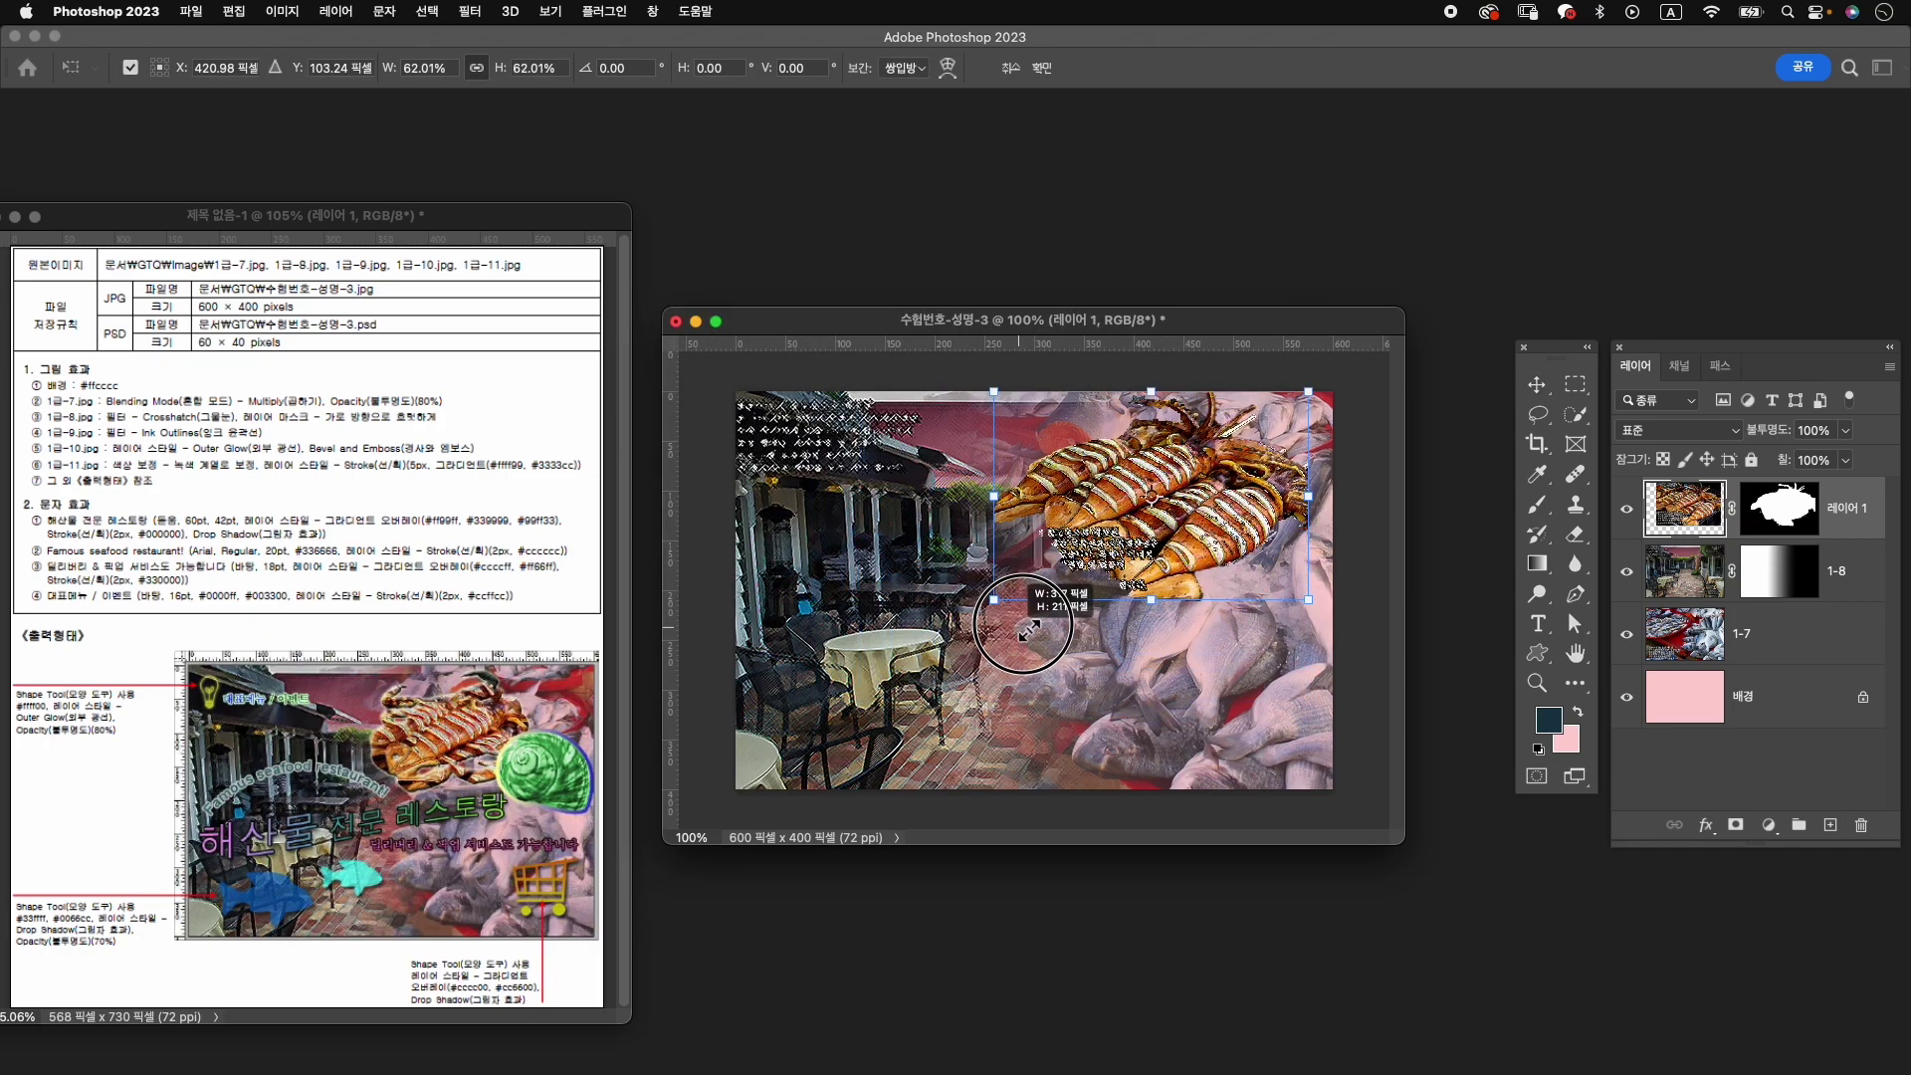
{"action": "left_click_drag", "start_coordinate": [1226, 498], "coordinate": [1175, 517]}
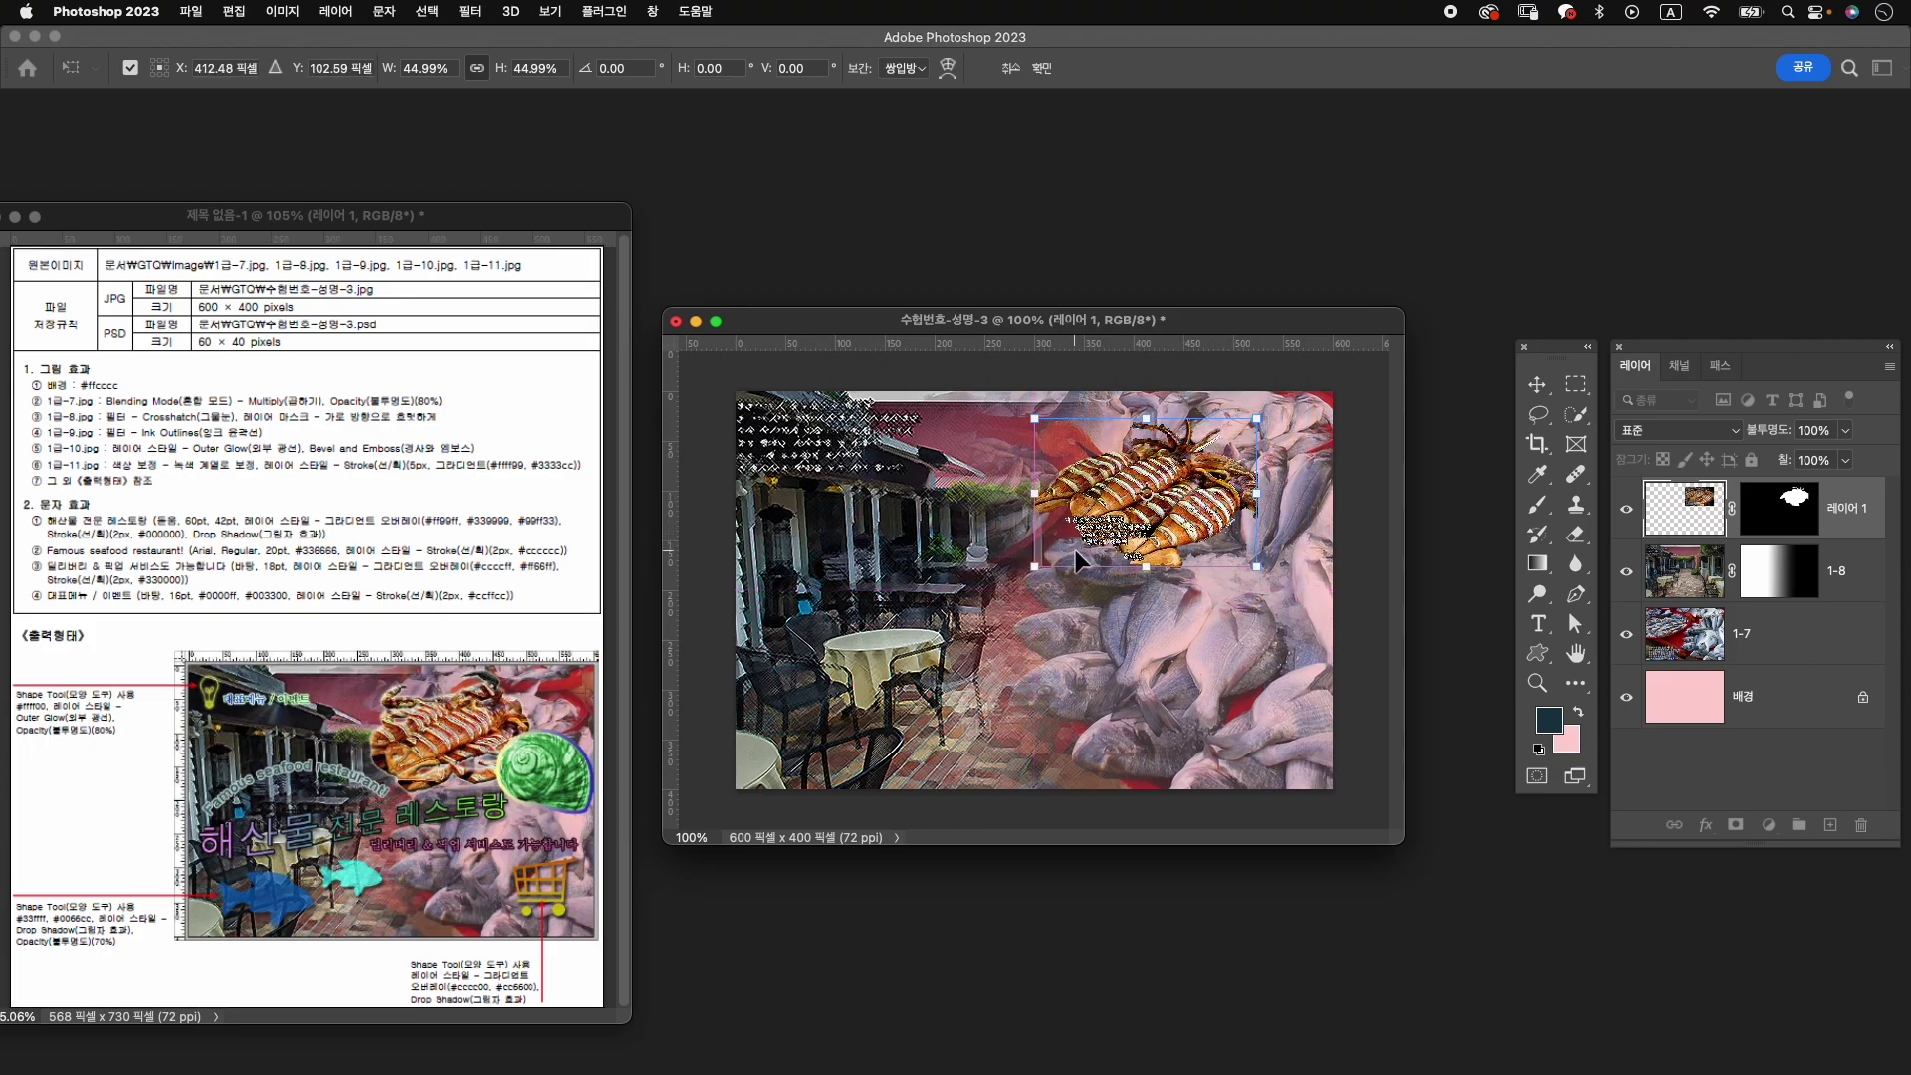
{"action": "left_click_drag", "start_coordinate": [1035, 567], "coordinate": [1012, 581]}
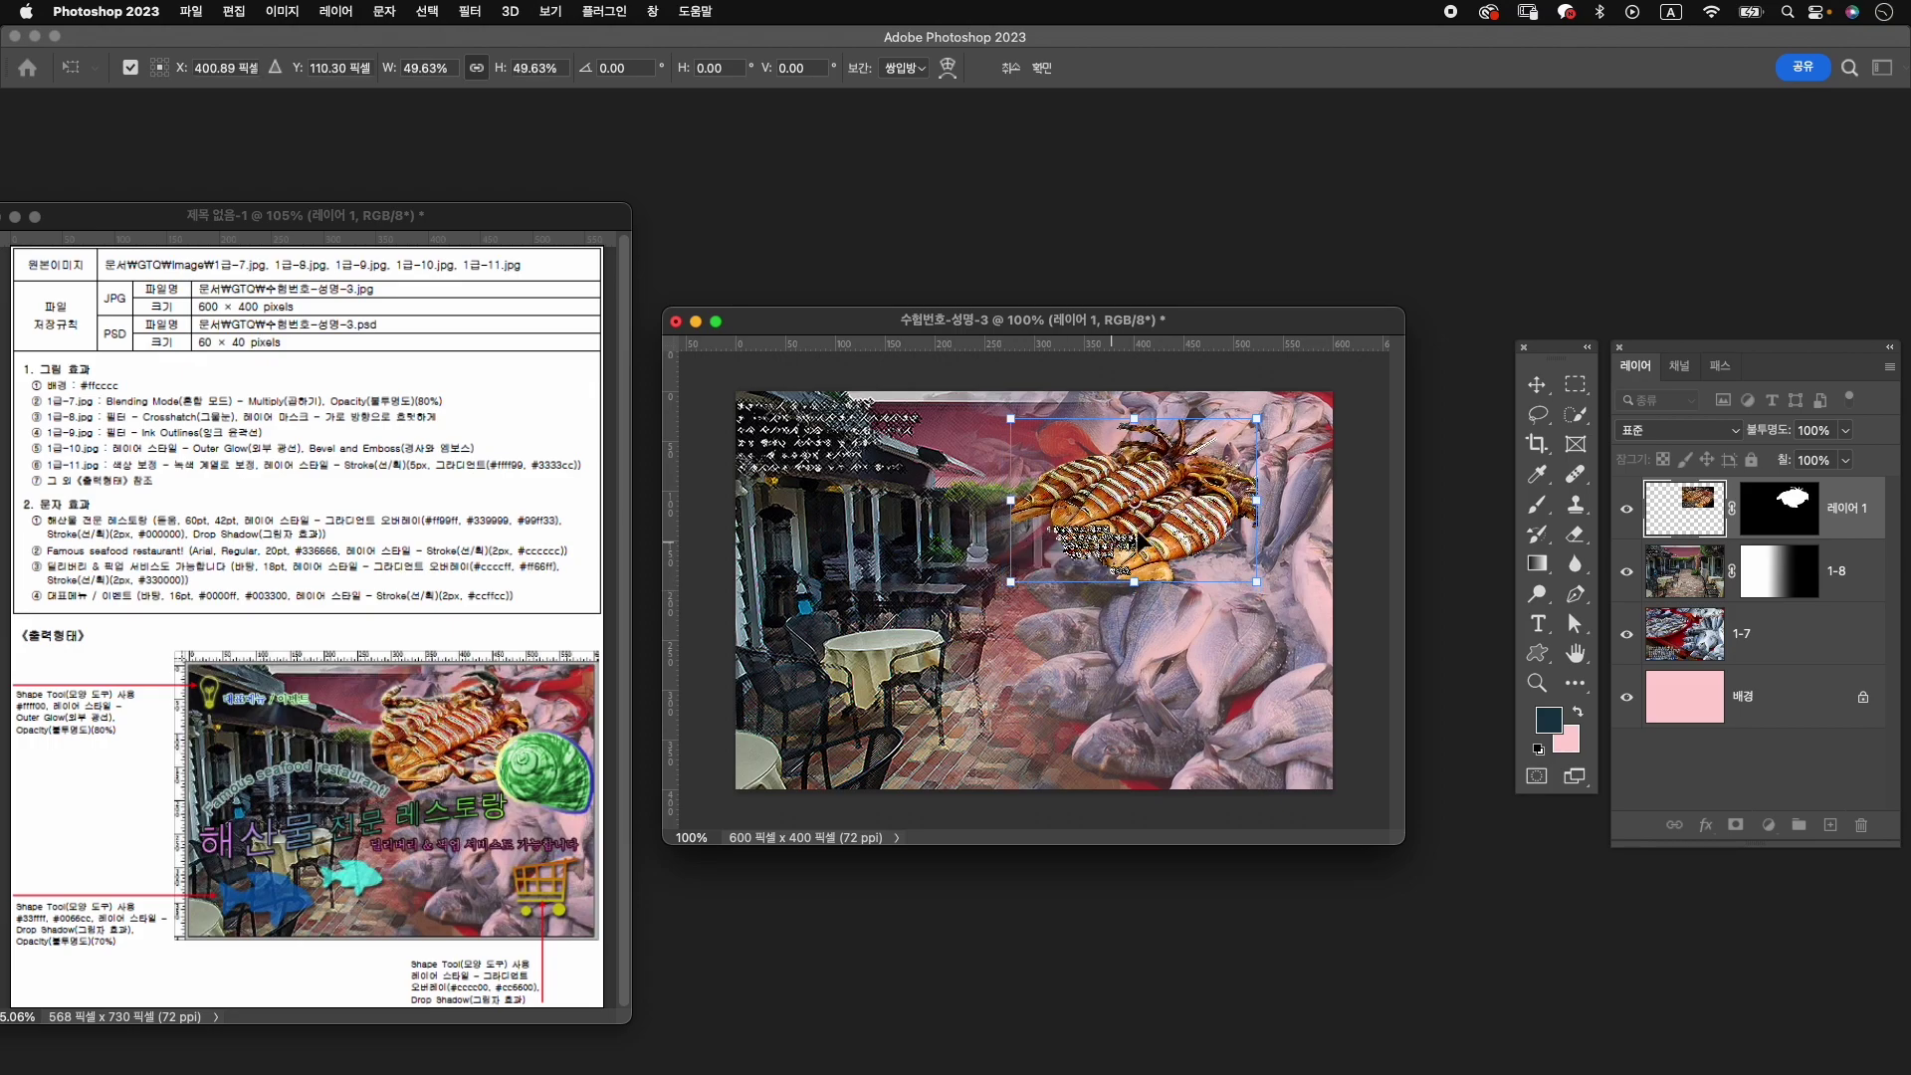
{"action": "left_click_drag", "start_coordinate": [1152, 498], "coordinate": [1152, 483]}
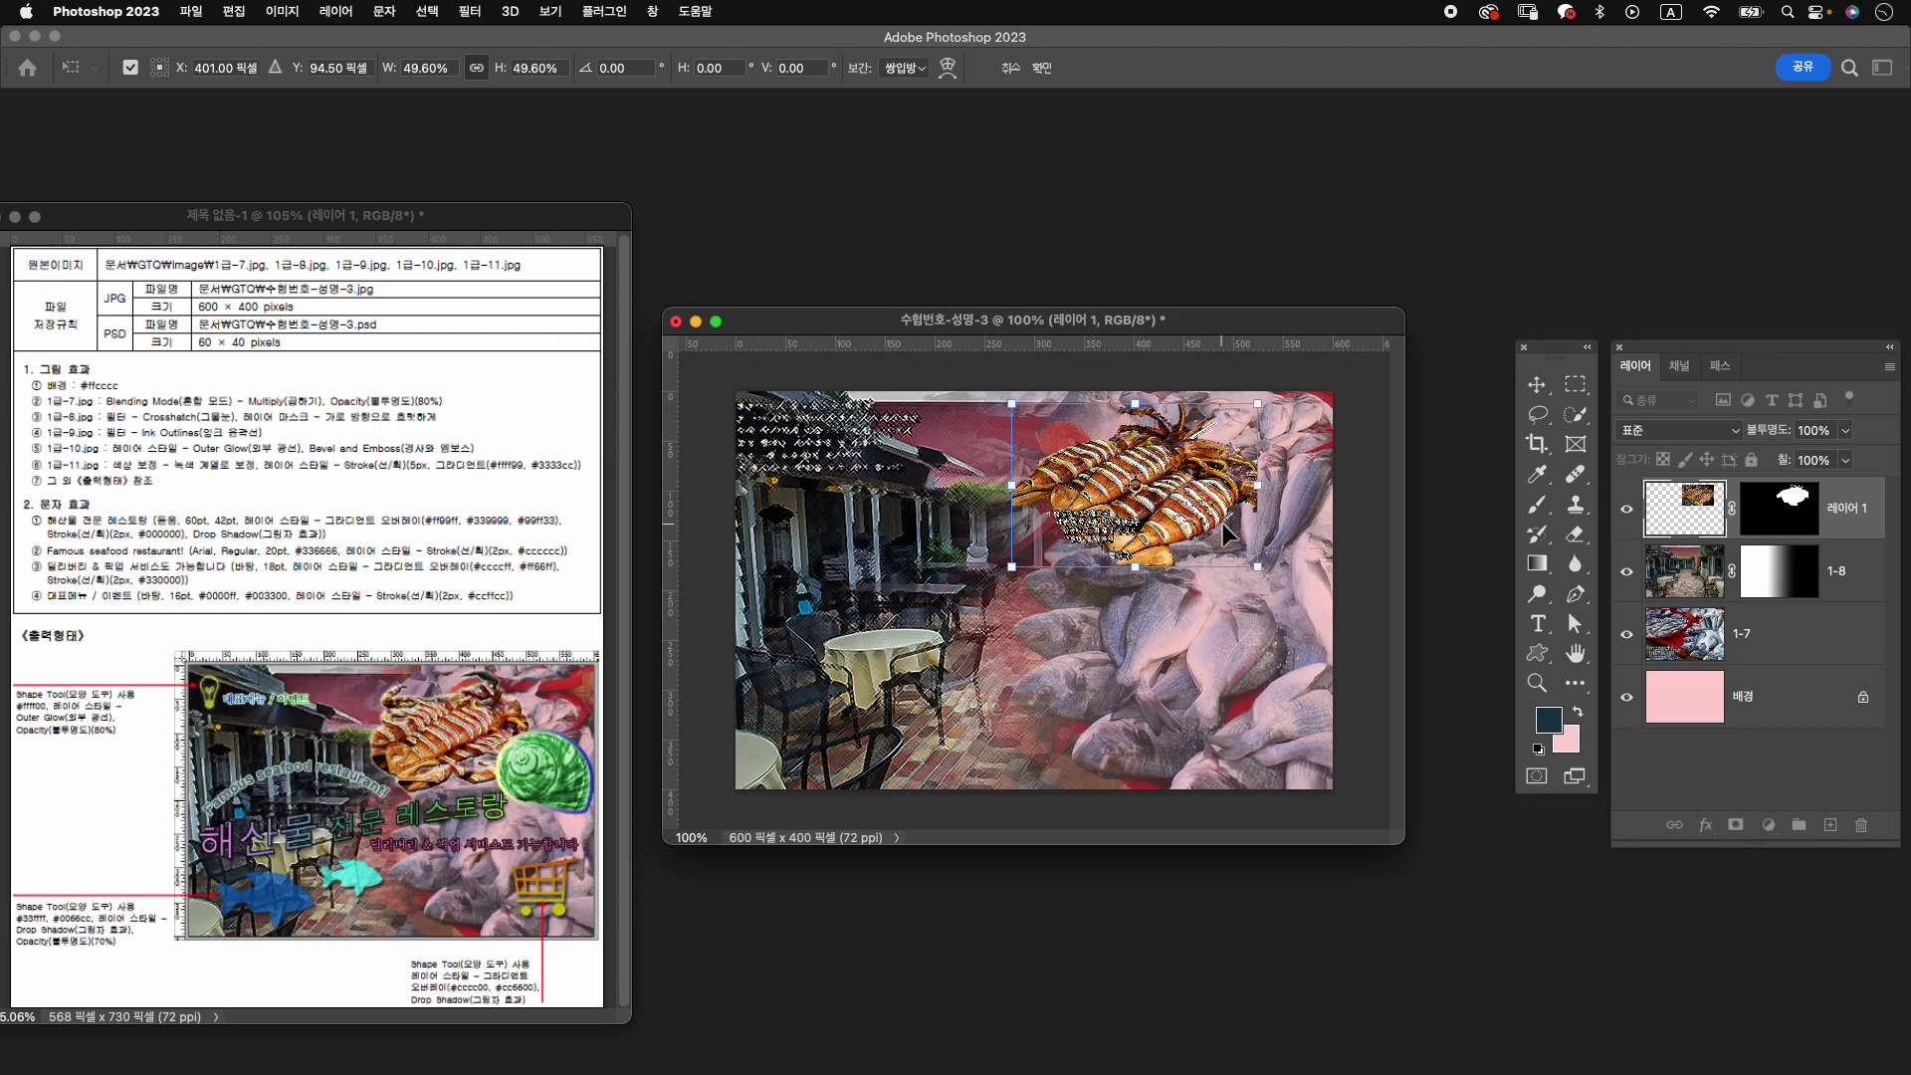
{"action": "key", "text": "Return"}
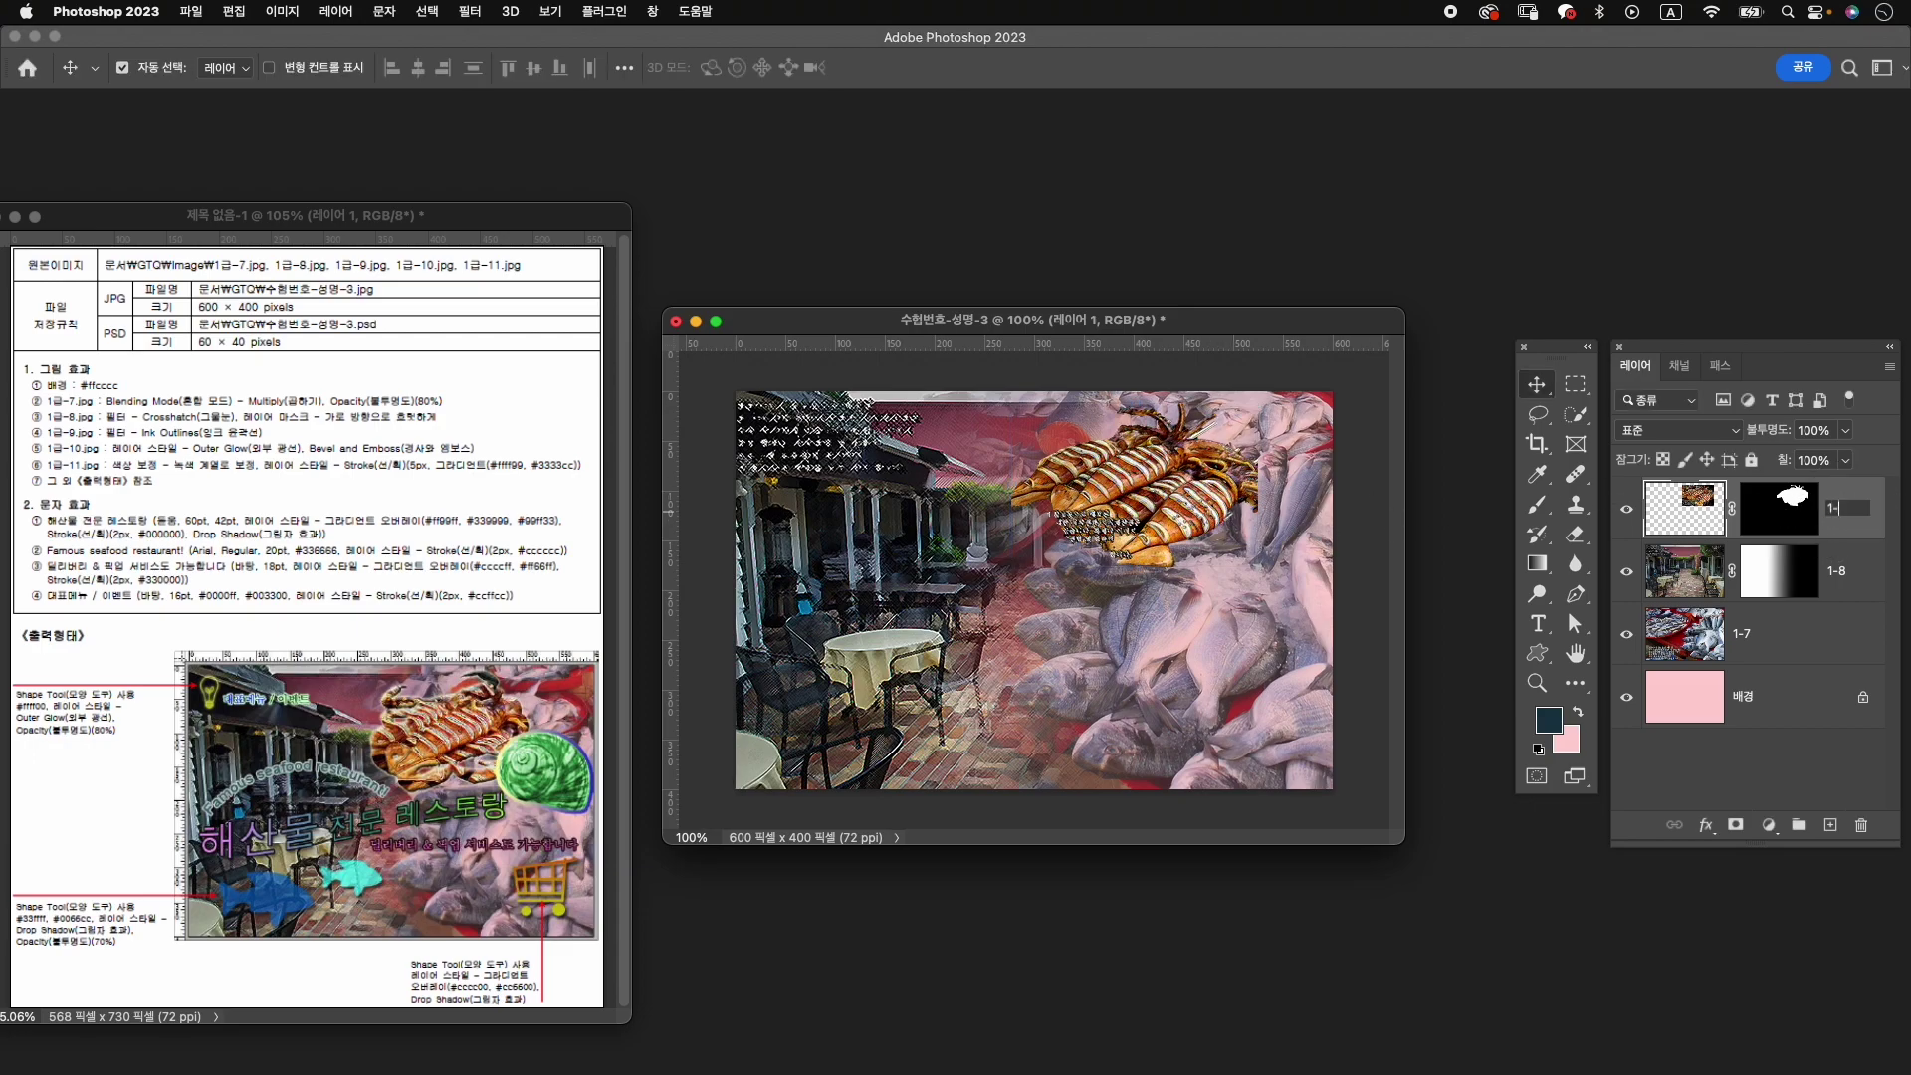
{"action": "key", "text": "Return"}
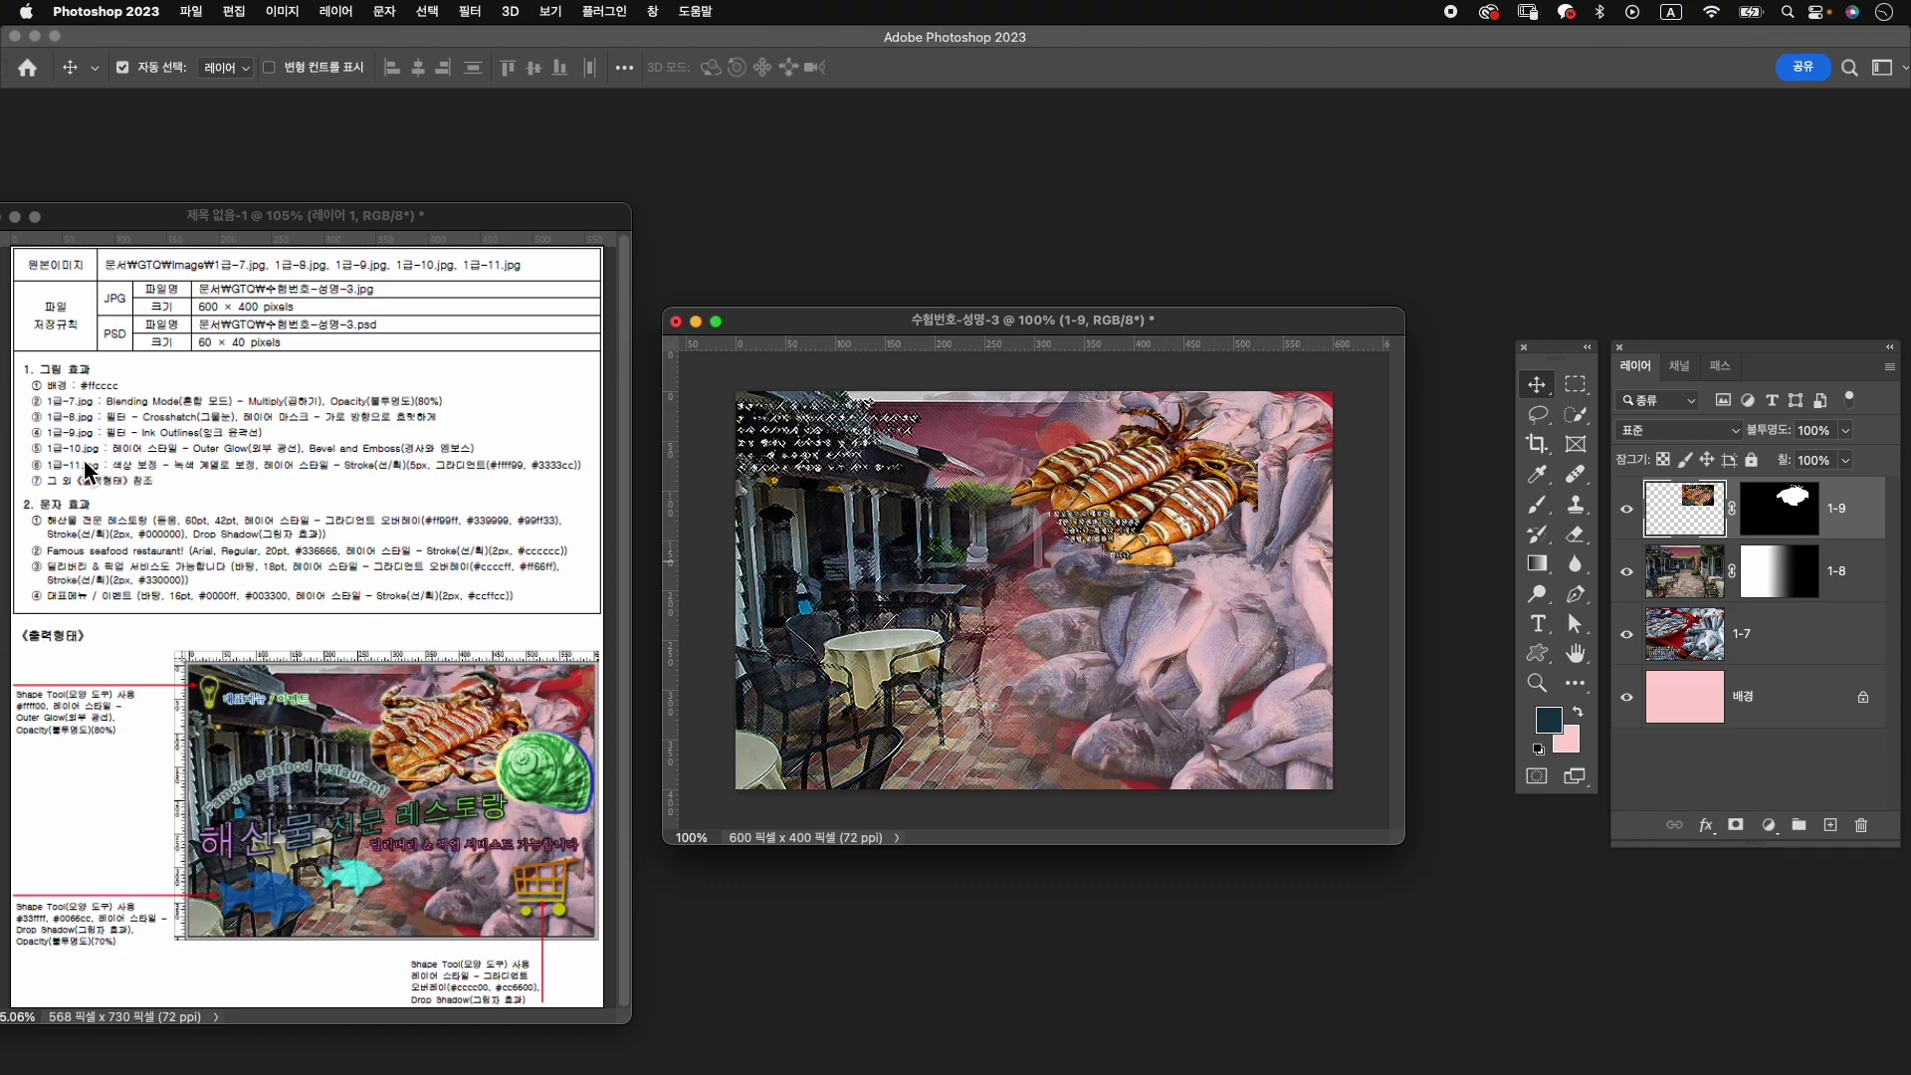
{"action": "key", "text": "super+o"}
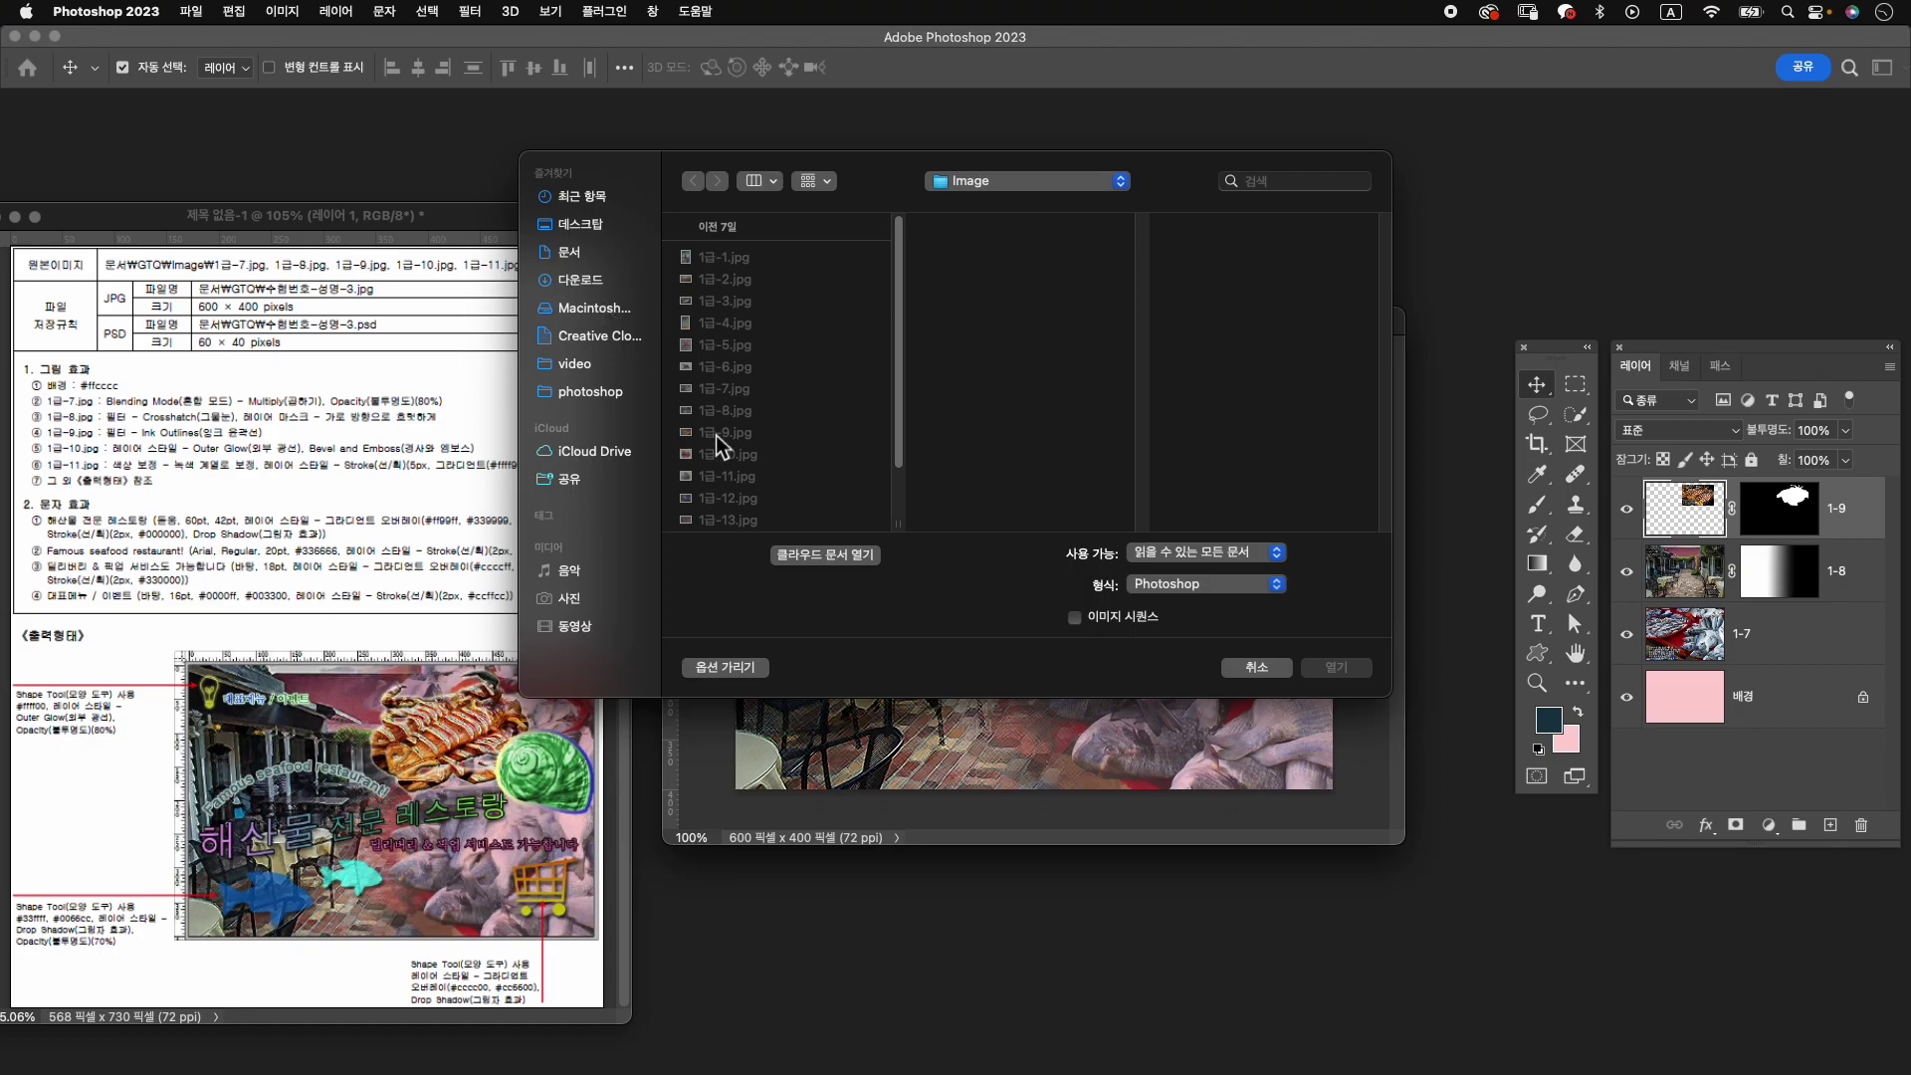
Open the crab photo 1급-10.jpg and move its window toward the centre.
{"action": "left_click", "coordinate": [732, 476]}
{"action": "key", "text": "Up"}
{"action": "left_click", "coordinate": [1339, 667]}
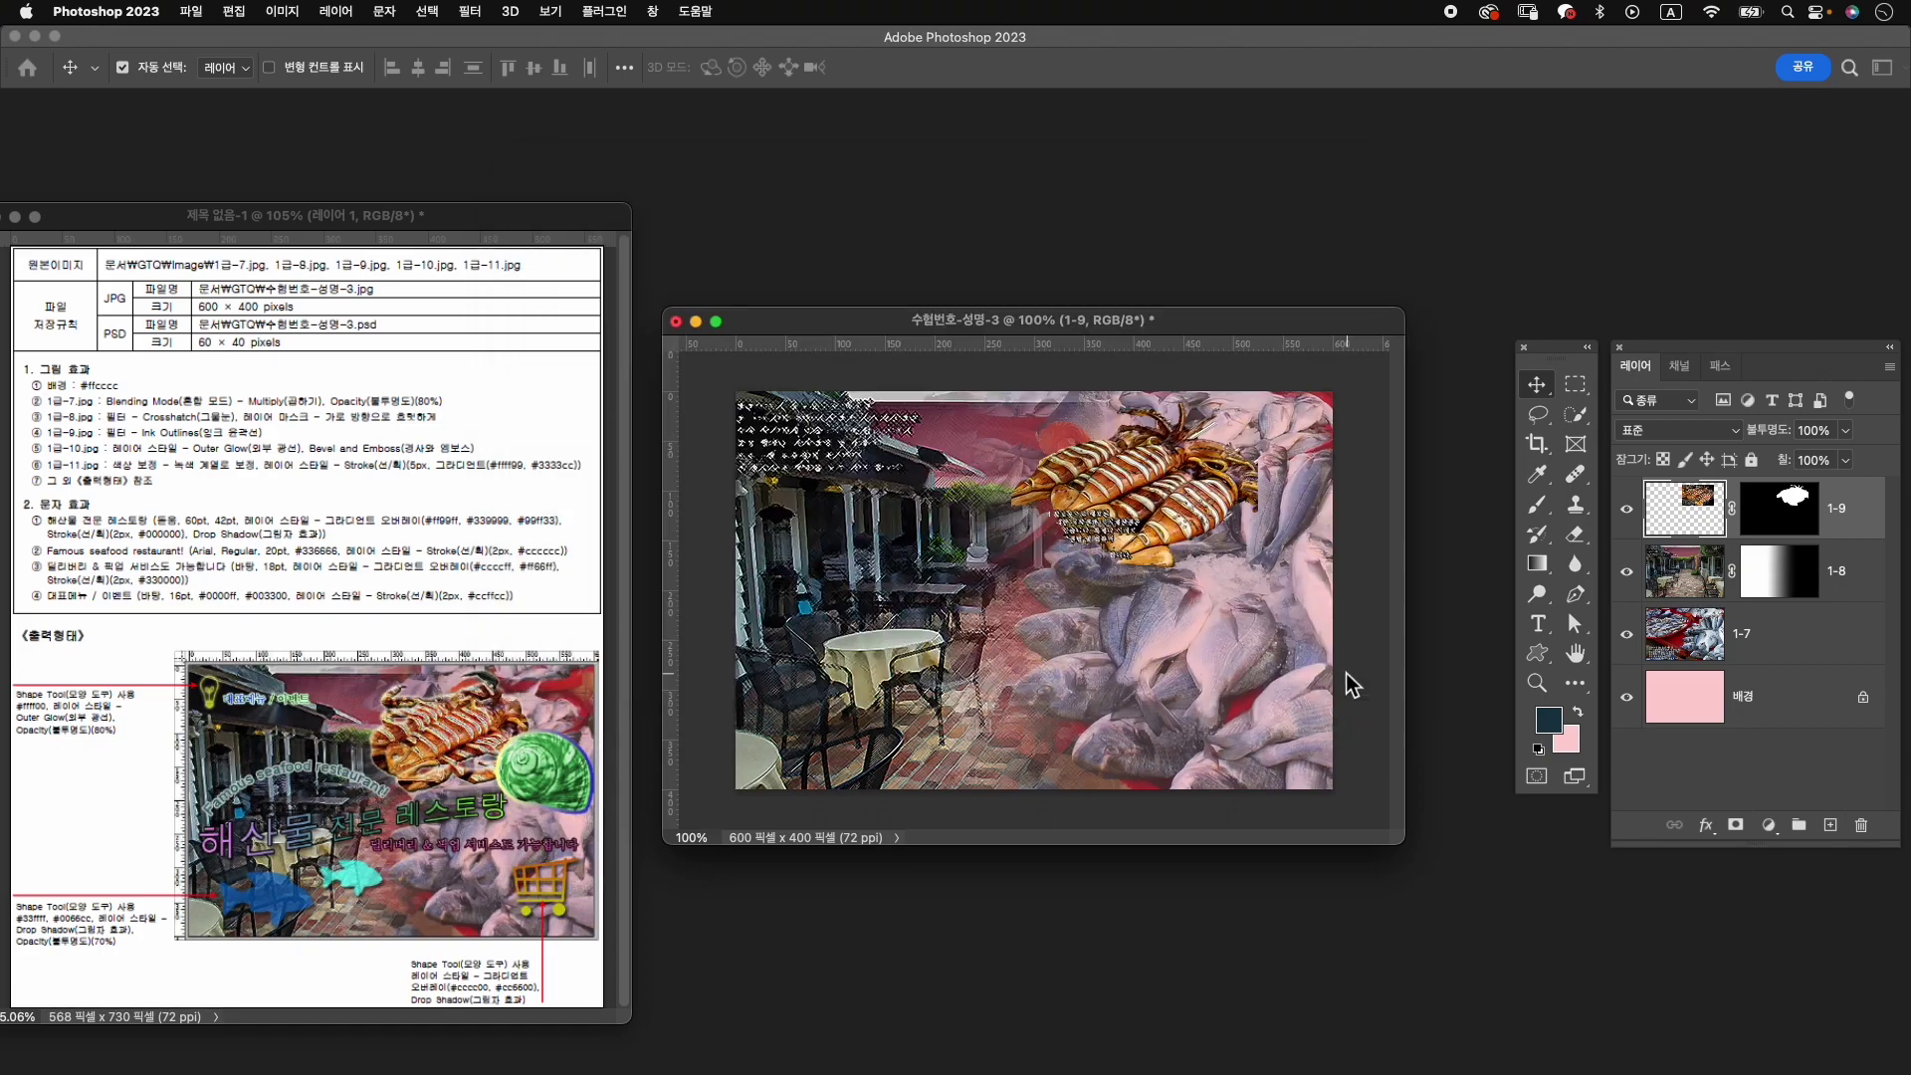
{"action": "left_click_drag", "start_coordinate": [384, 159], "coordinate": [1136, 166]}
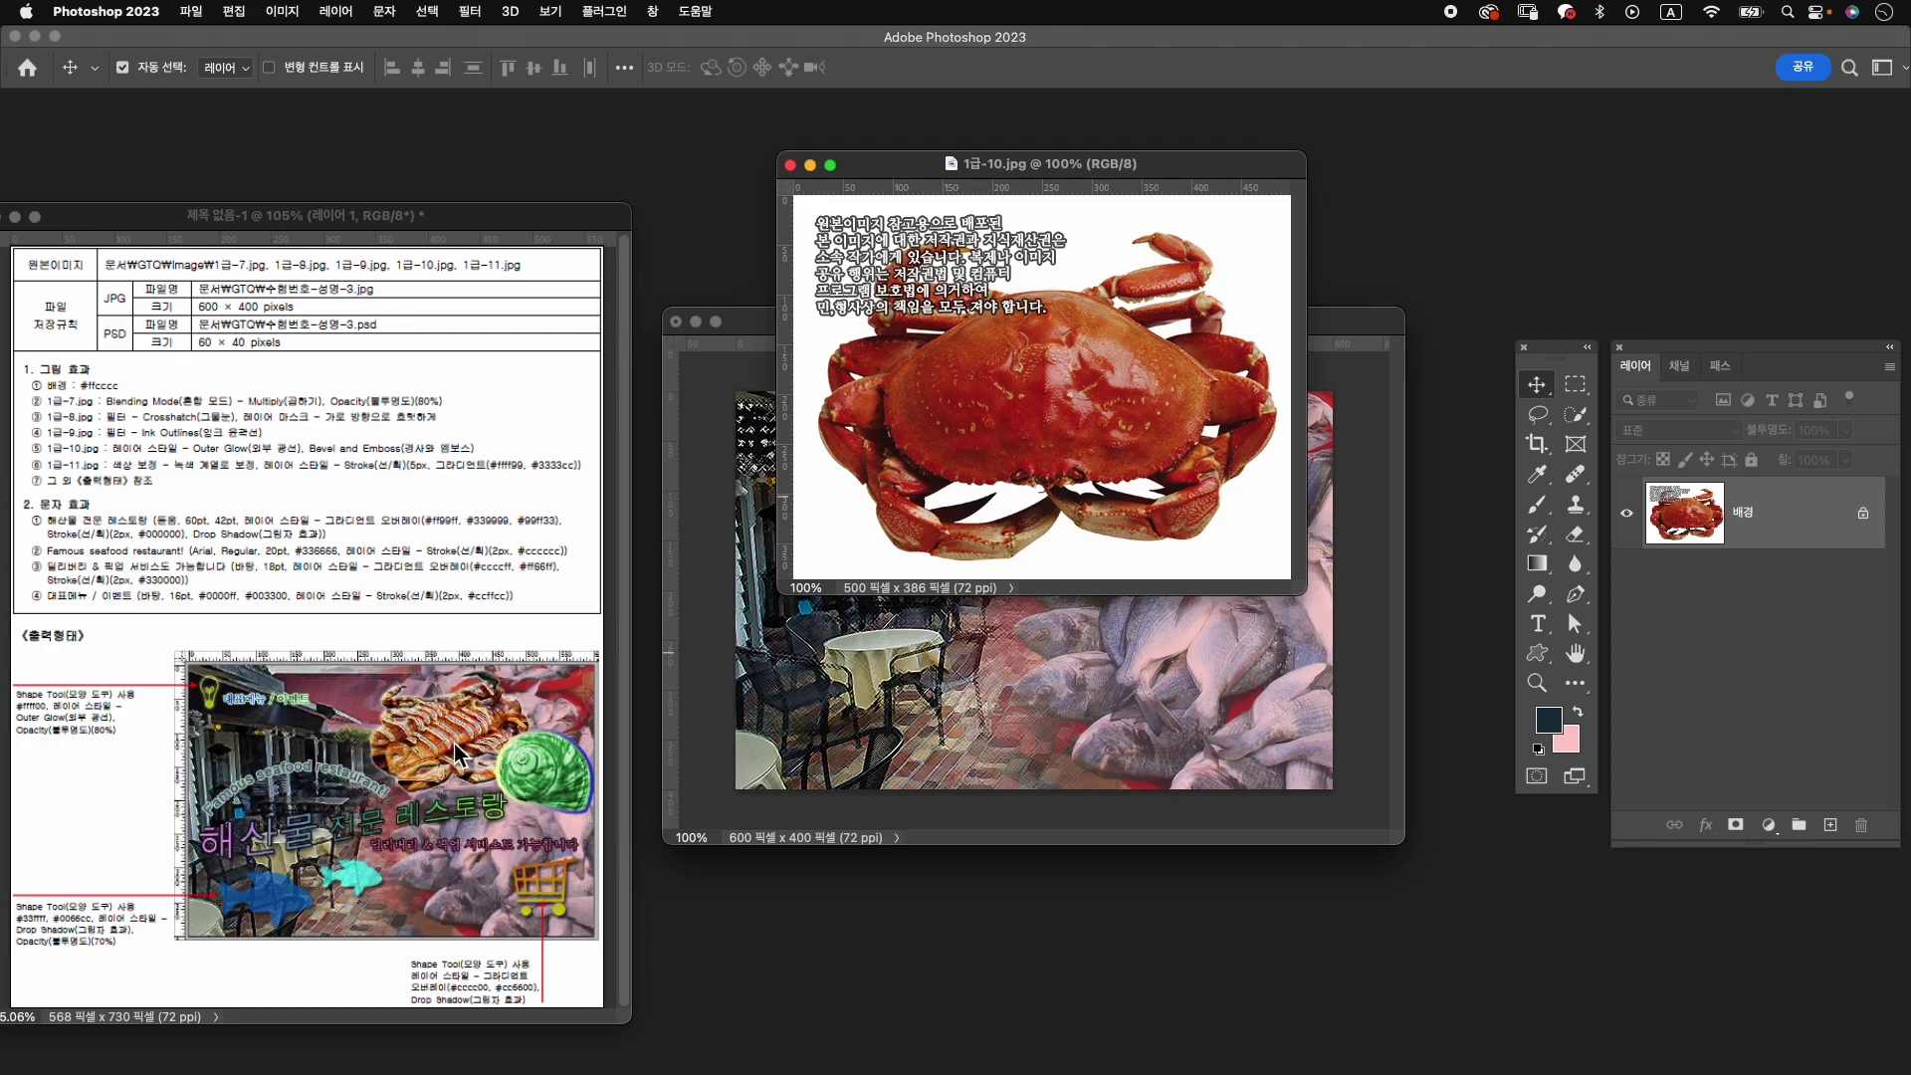
{"action": "left_click_drag", "start_coordinate": [1118, 162], "coordinate": [912, 187]}
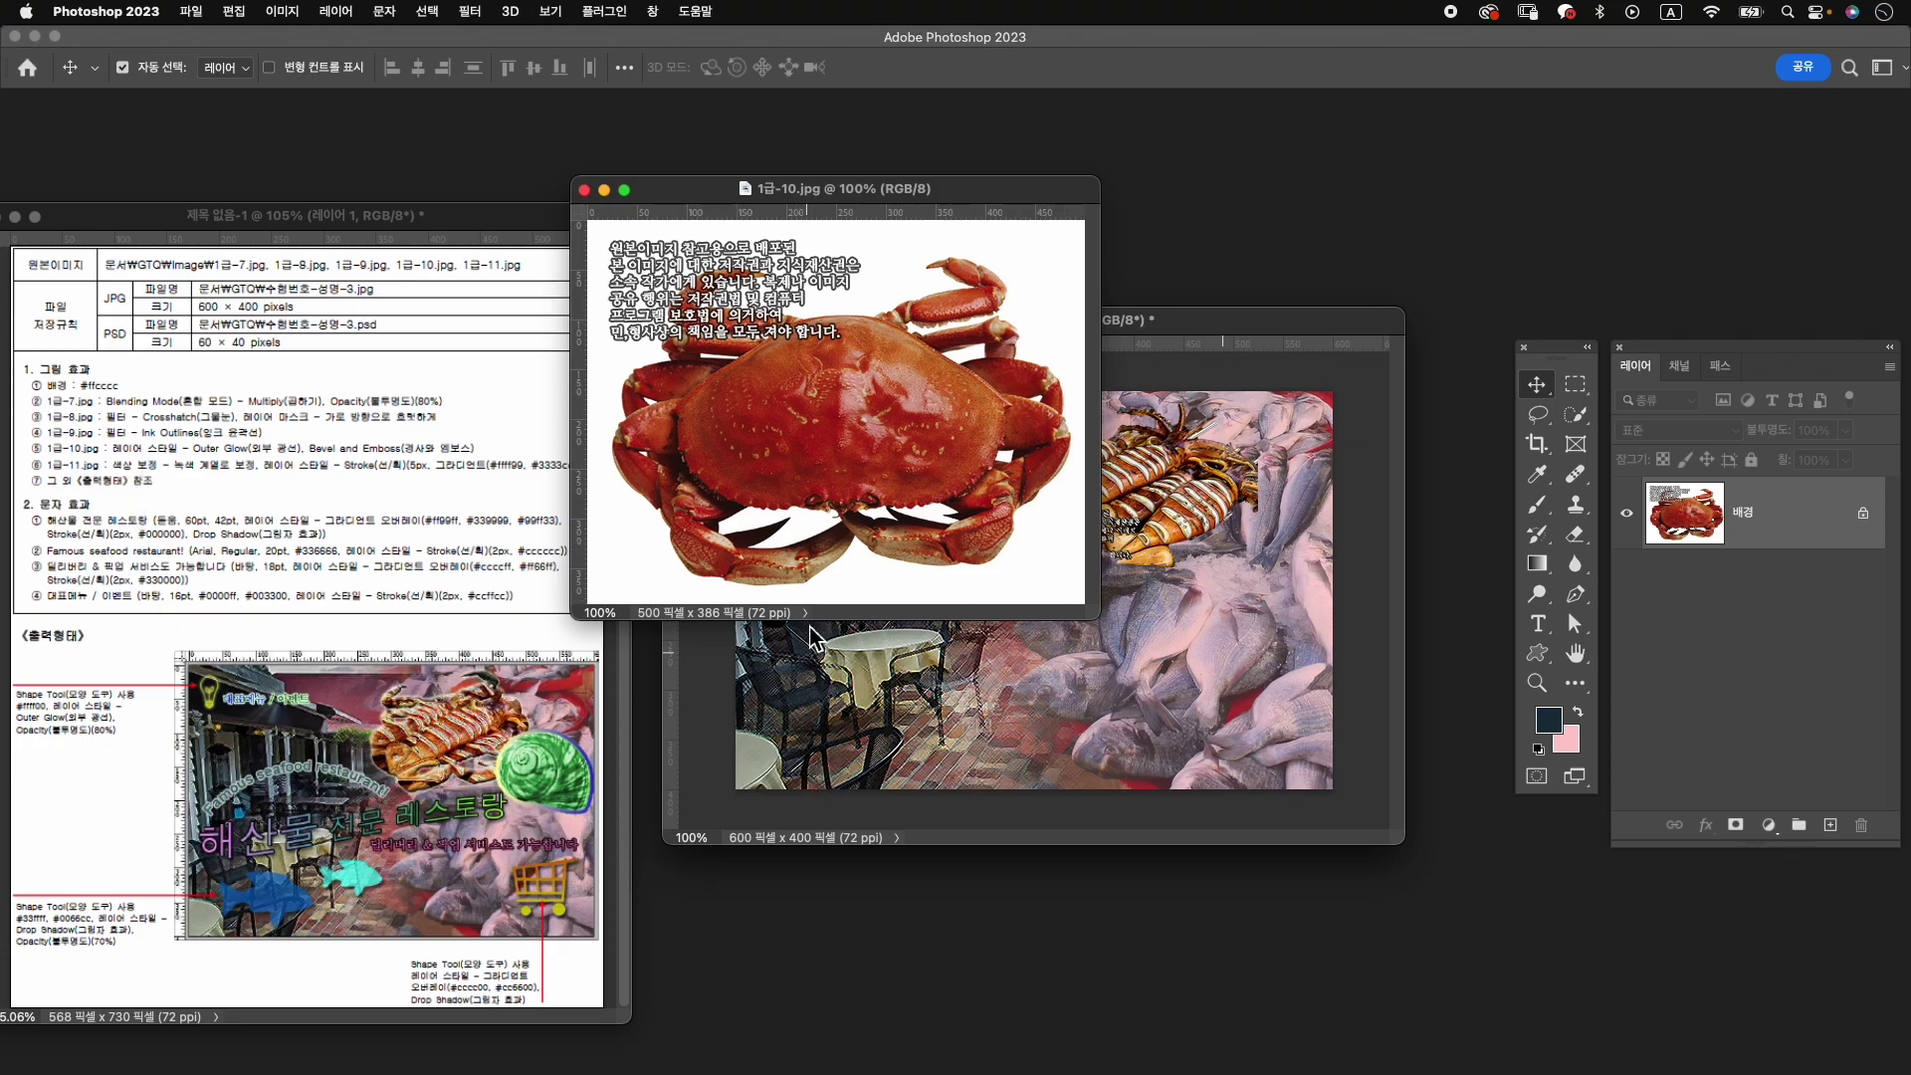
Select the crab by boxing it with the Object Selection tool.
{"action": "left_click", "coordinate": [1575, 414]}
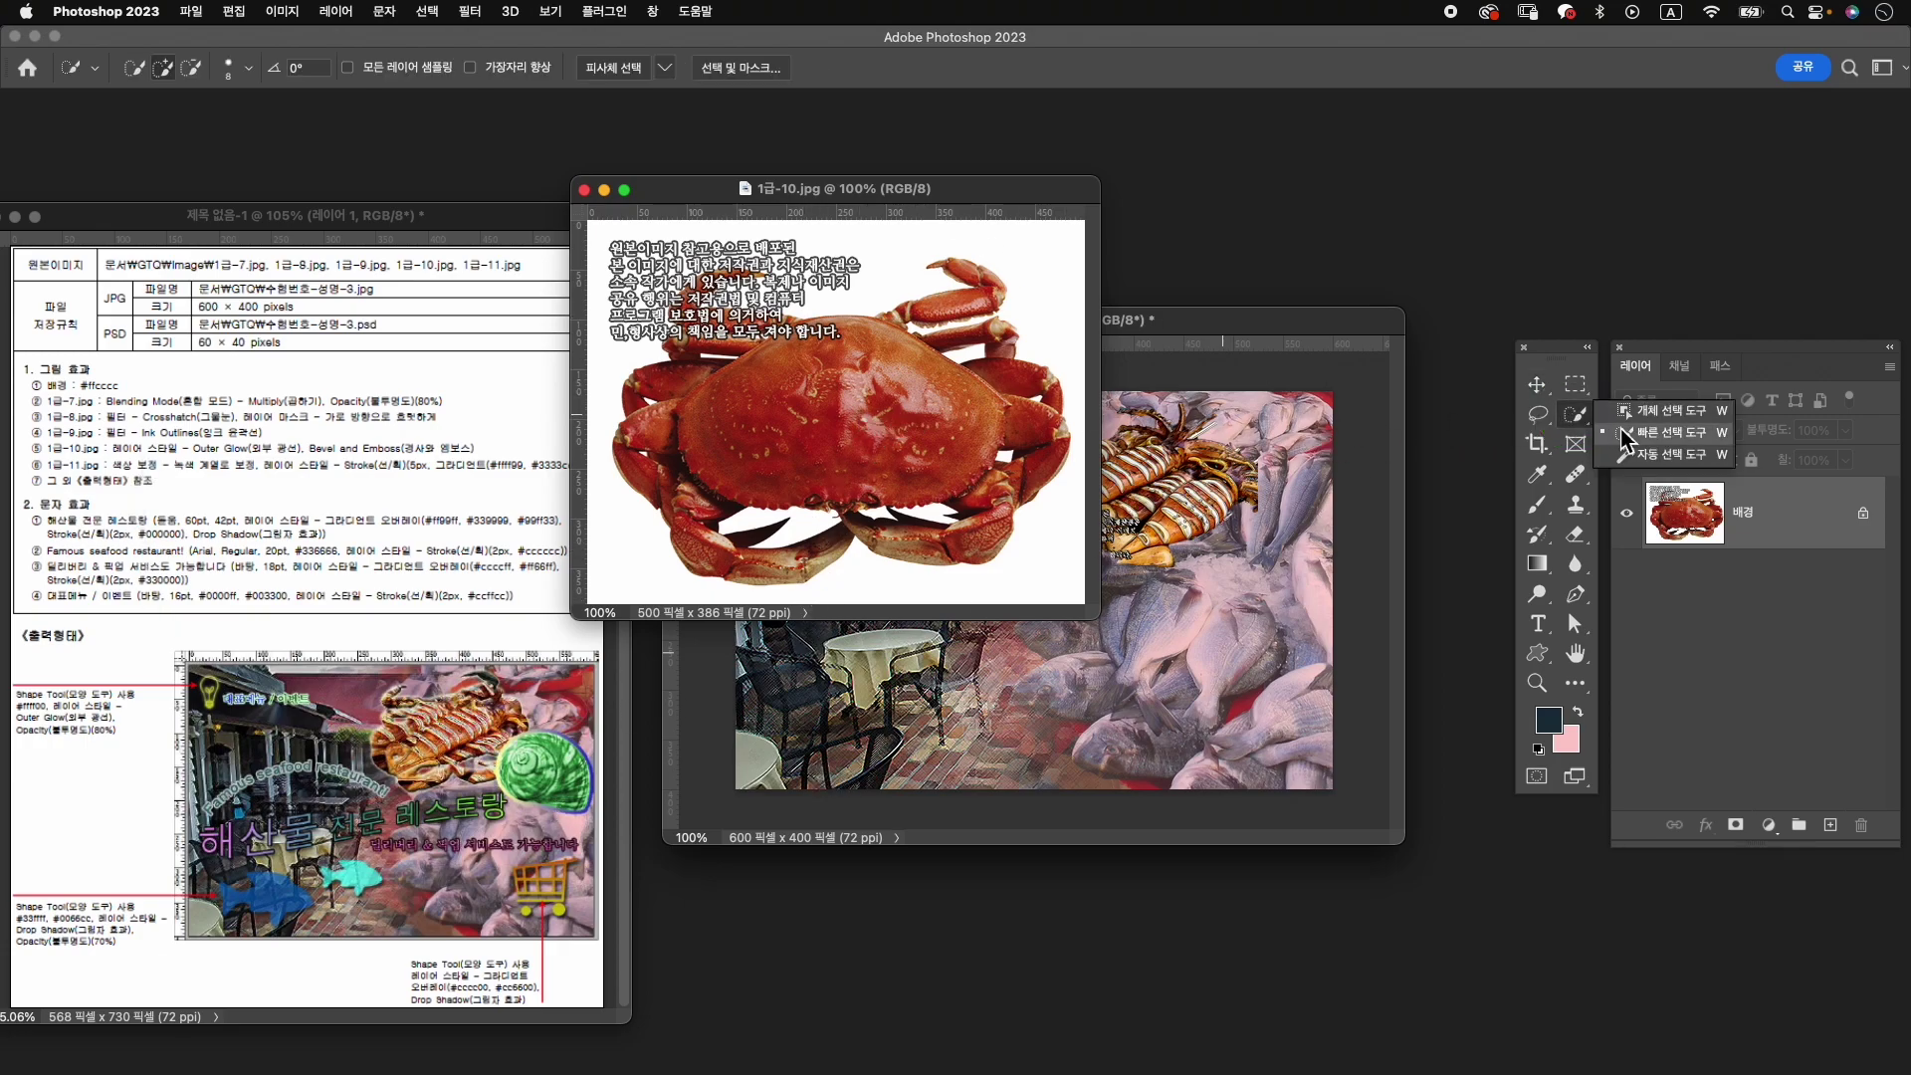
{"action": "left_click", "coordinate": [1632, 415]}
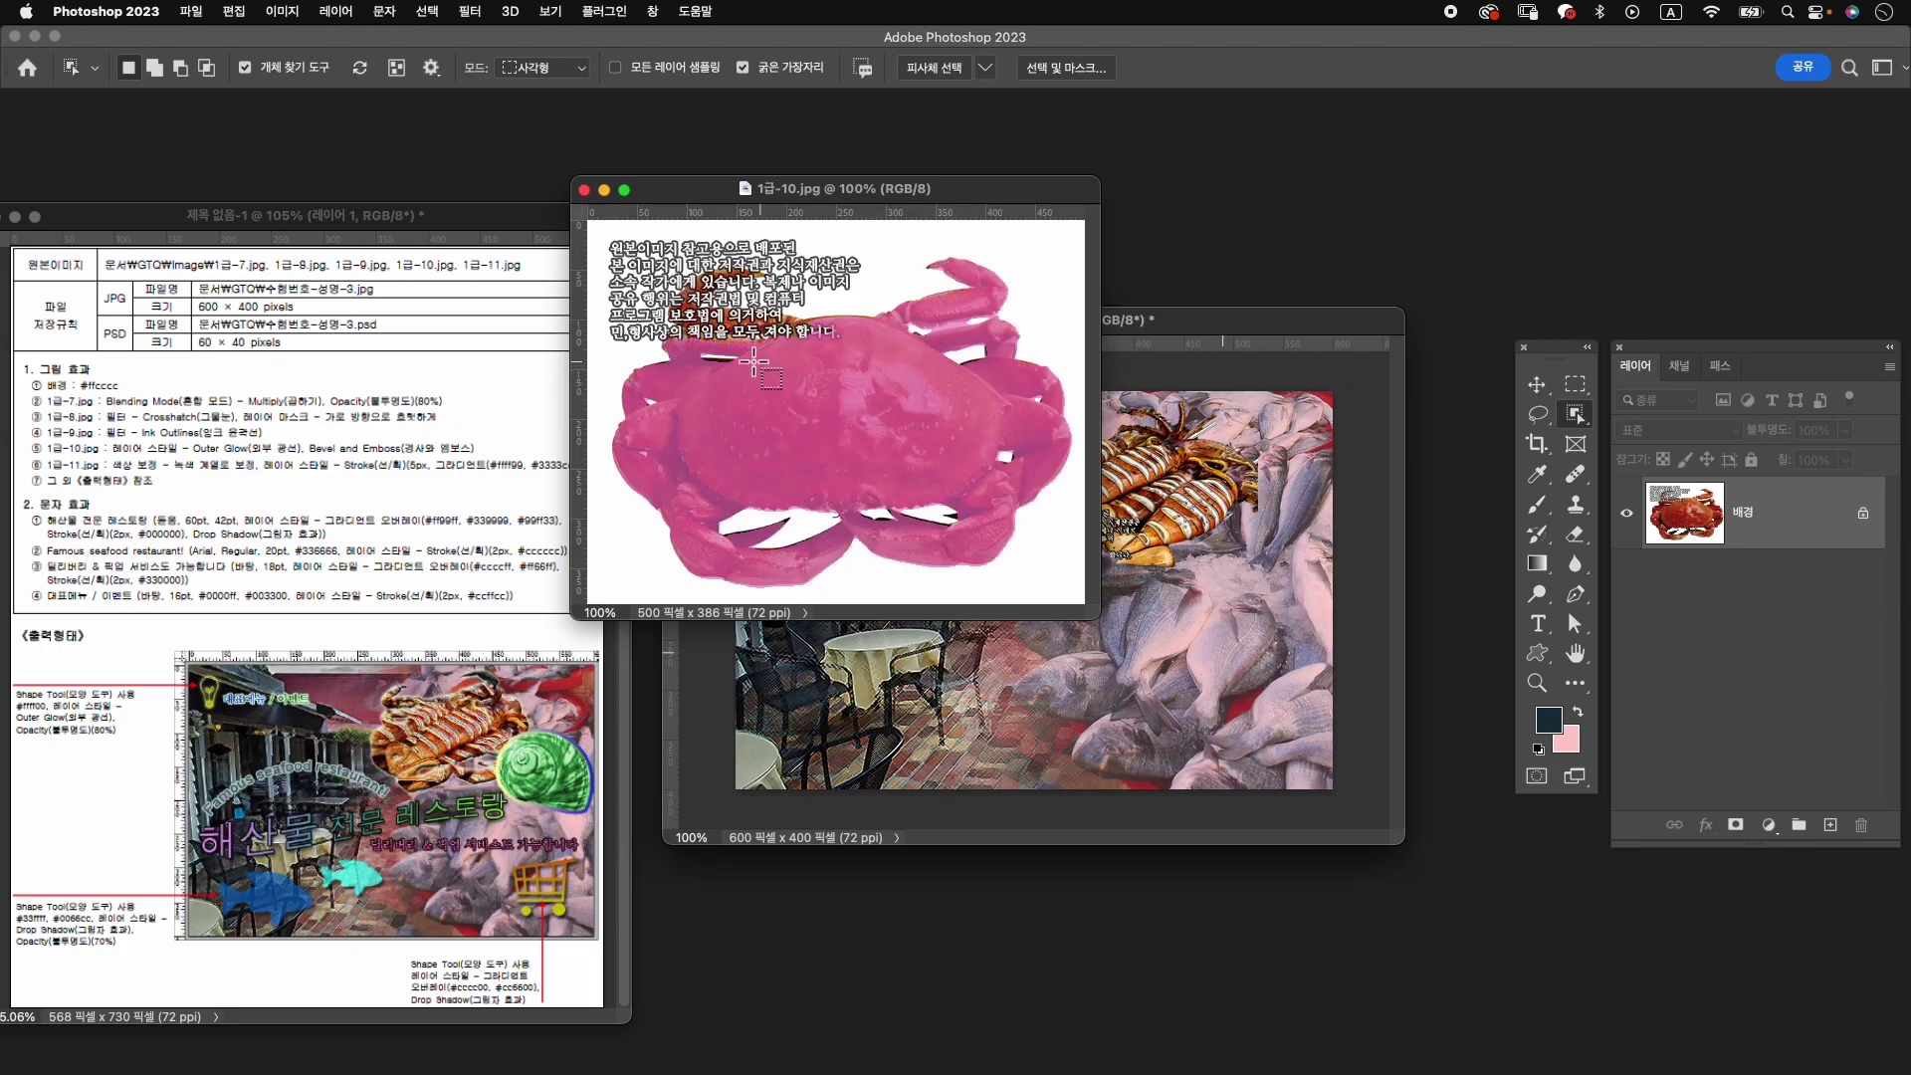
{"action": "mouse_move", "coordinate": [611, 260]}
{"action": "left_mouse_down"}
{"action": "mouse_move", "coordinate": [1033, 583]}
{"action": "mouse_move", "coordinate": [1070, 587]}
{"action": "left_mouse_up"}
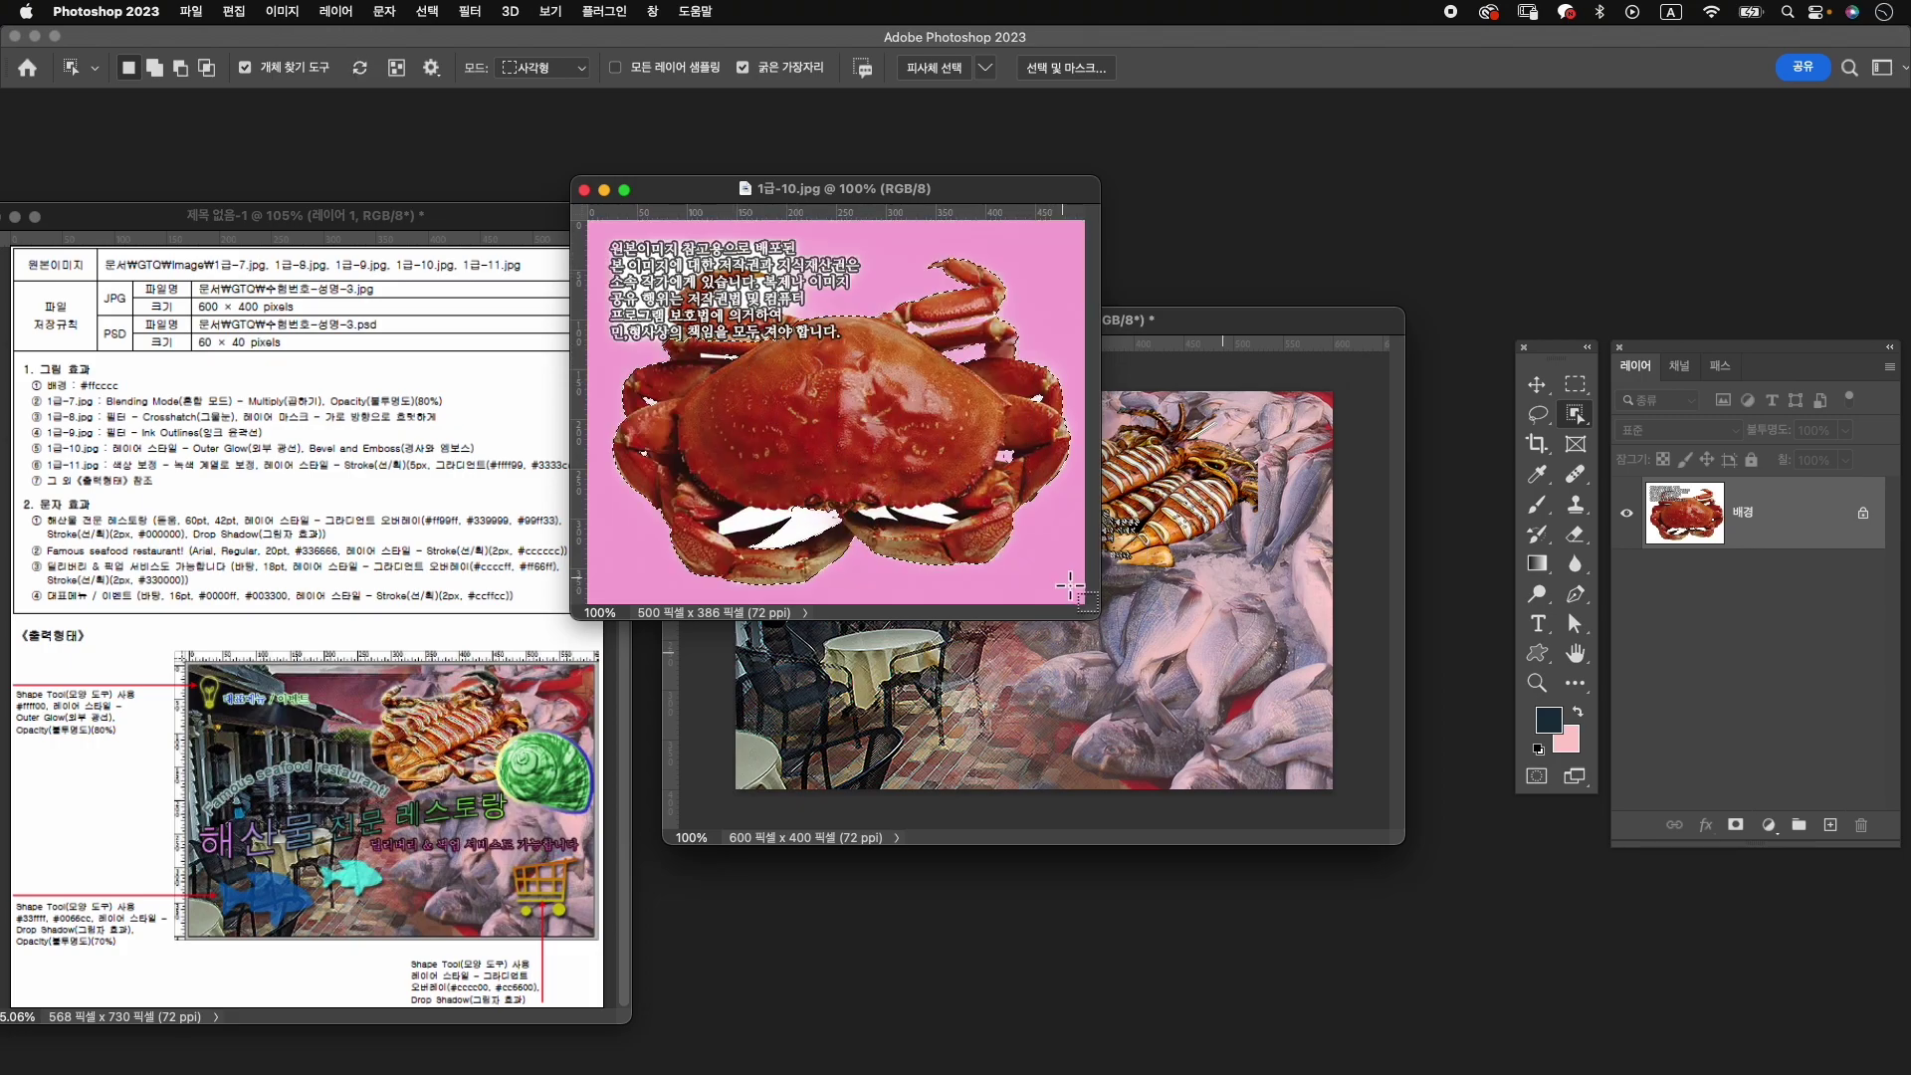
{"action": "right_click", "coordinate": [1576, 413]}
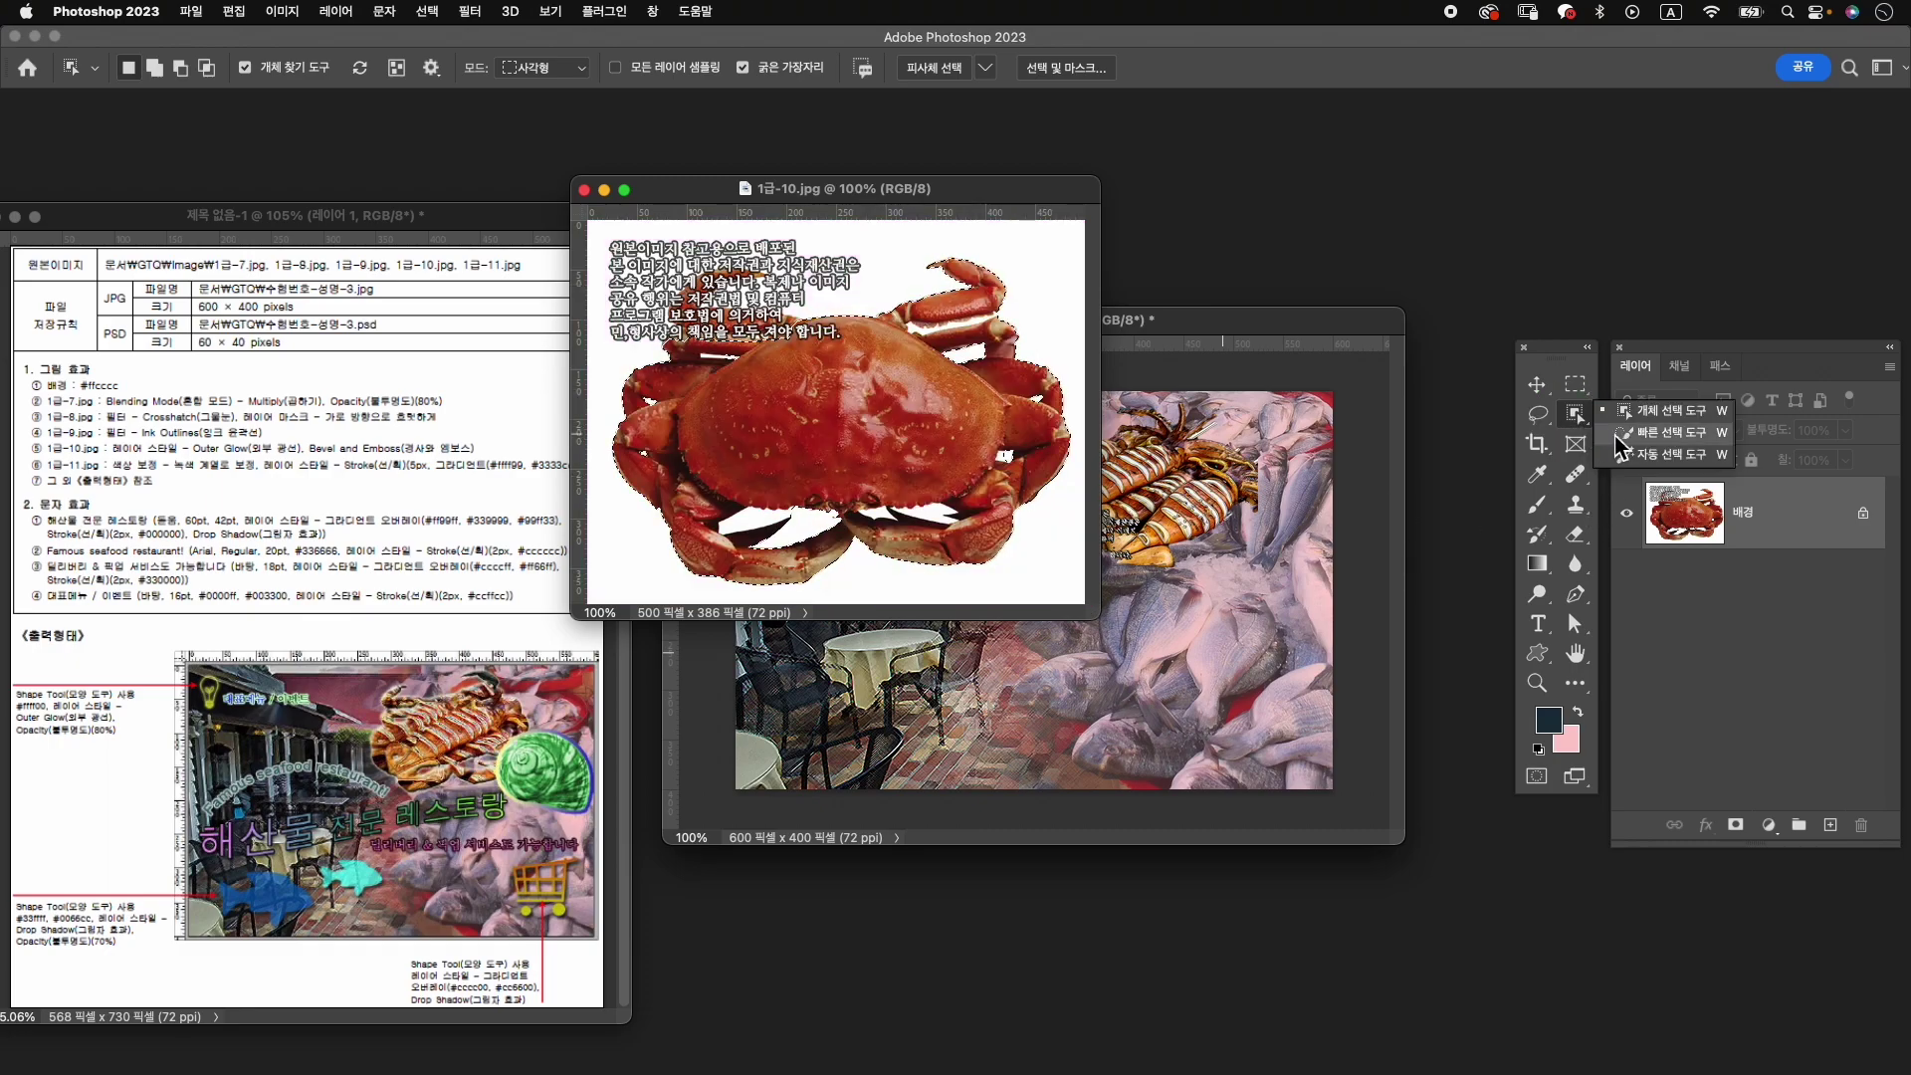
{"action": "left_click", "coordinate": [1653, 433]}
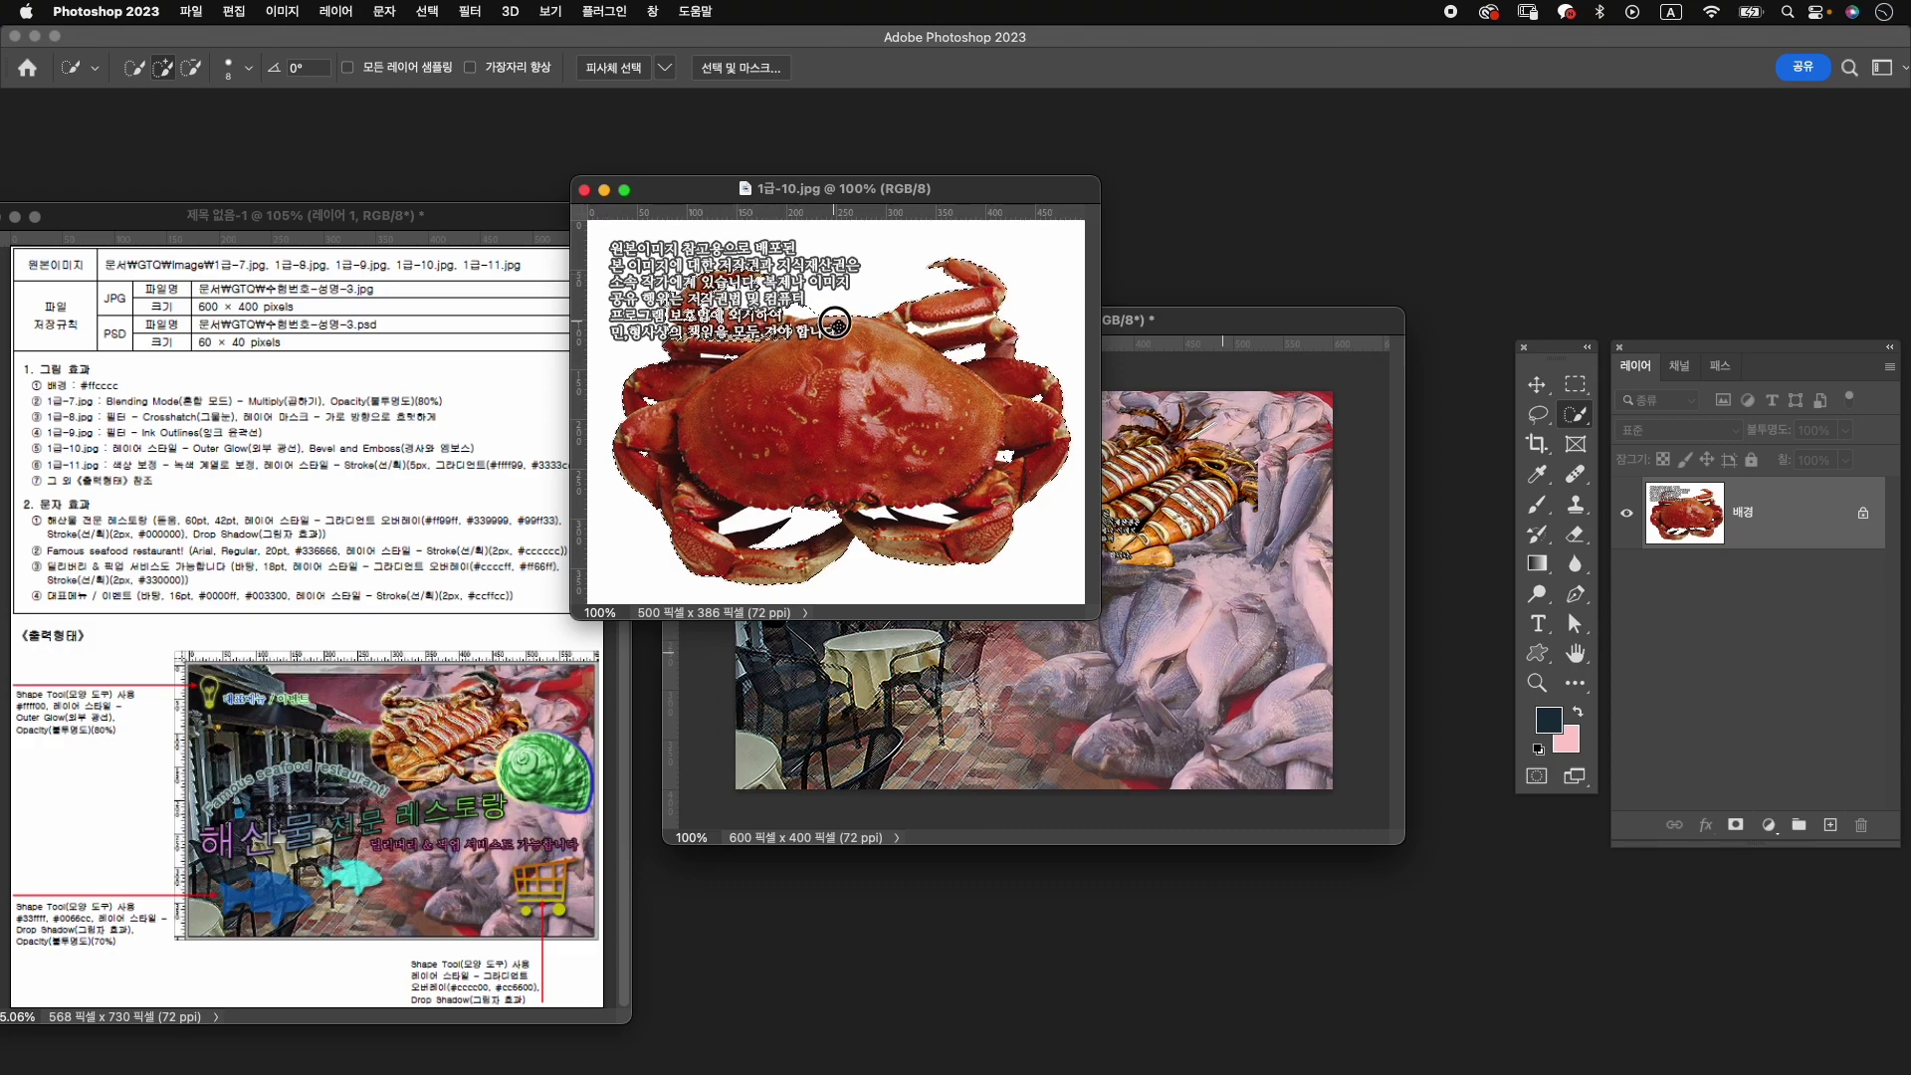
Remove the caption and leg gaps, add the claw tip, mask the crab, and drag it into the composite.
{"action": "key", "text": "alt"}
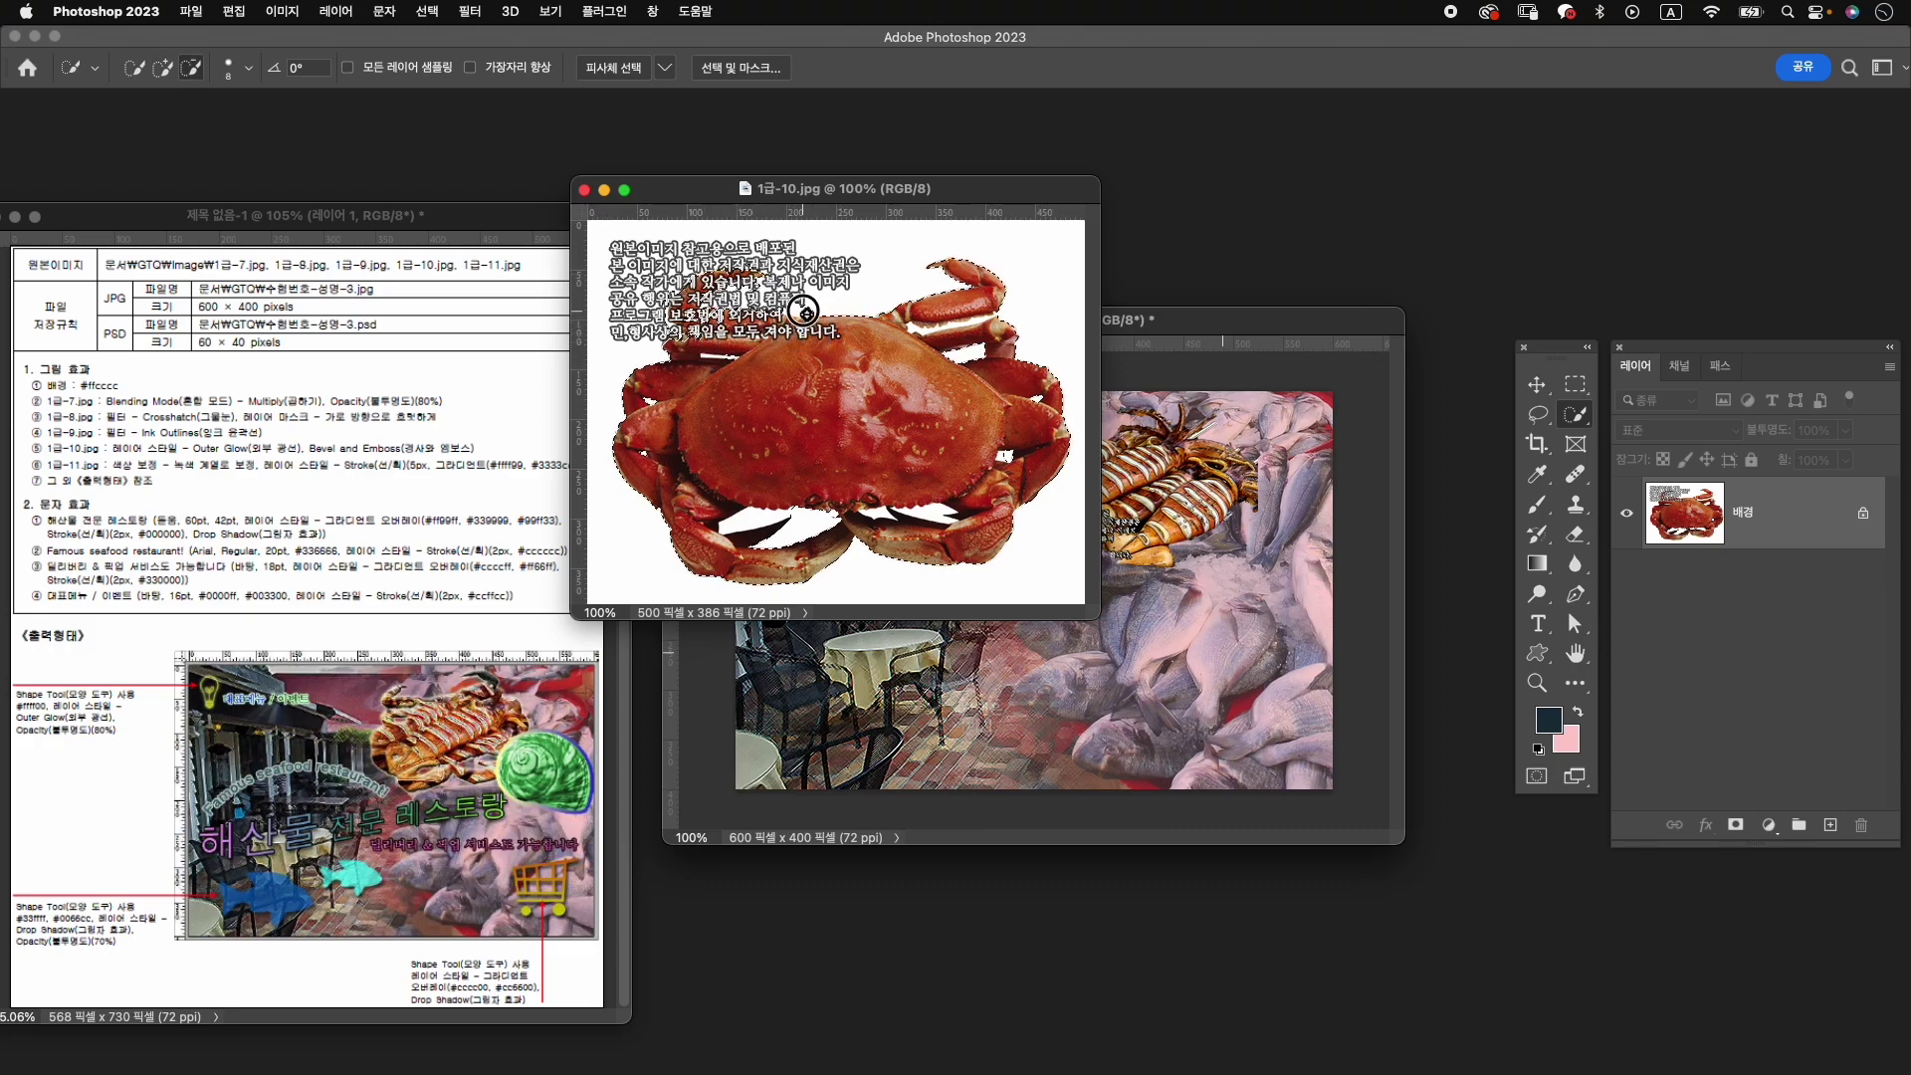
{"action": "left_click_drag", "start_coordinate": [776, 308], "coordinate": [750, 321]}
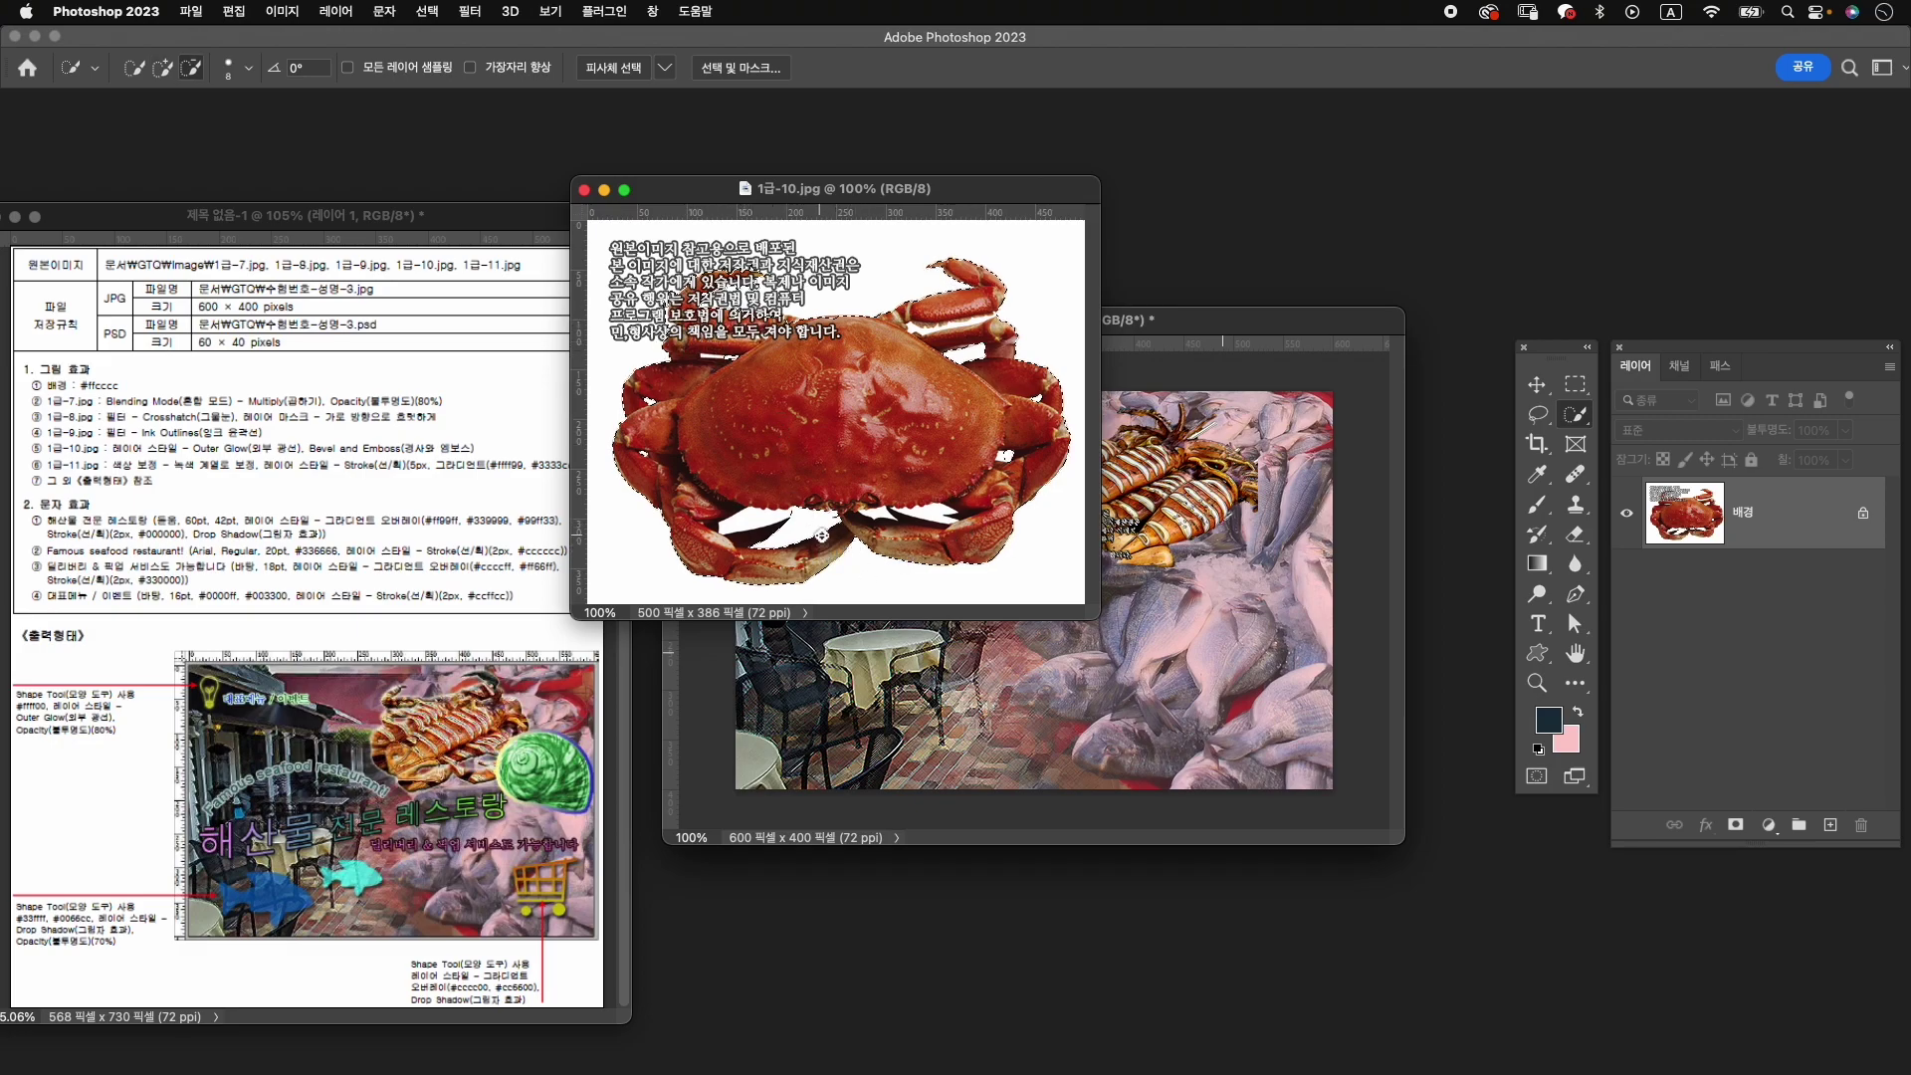
{"action": "left_click_drag", "start_coordinate": [821, 536], "coordinate": [937, 514]}
{"action": "key", "text": "alt"}
{"action": "left_click", "coordinate": [1002, 328]}
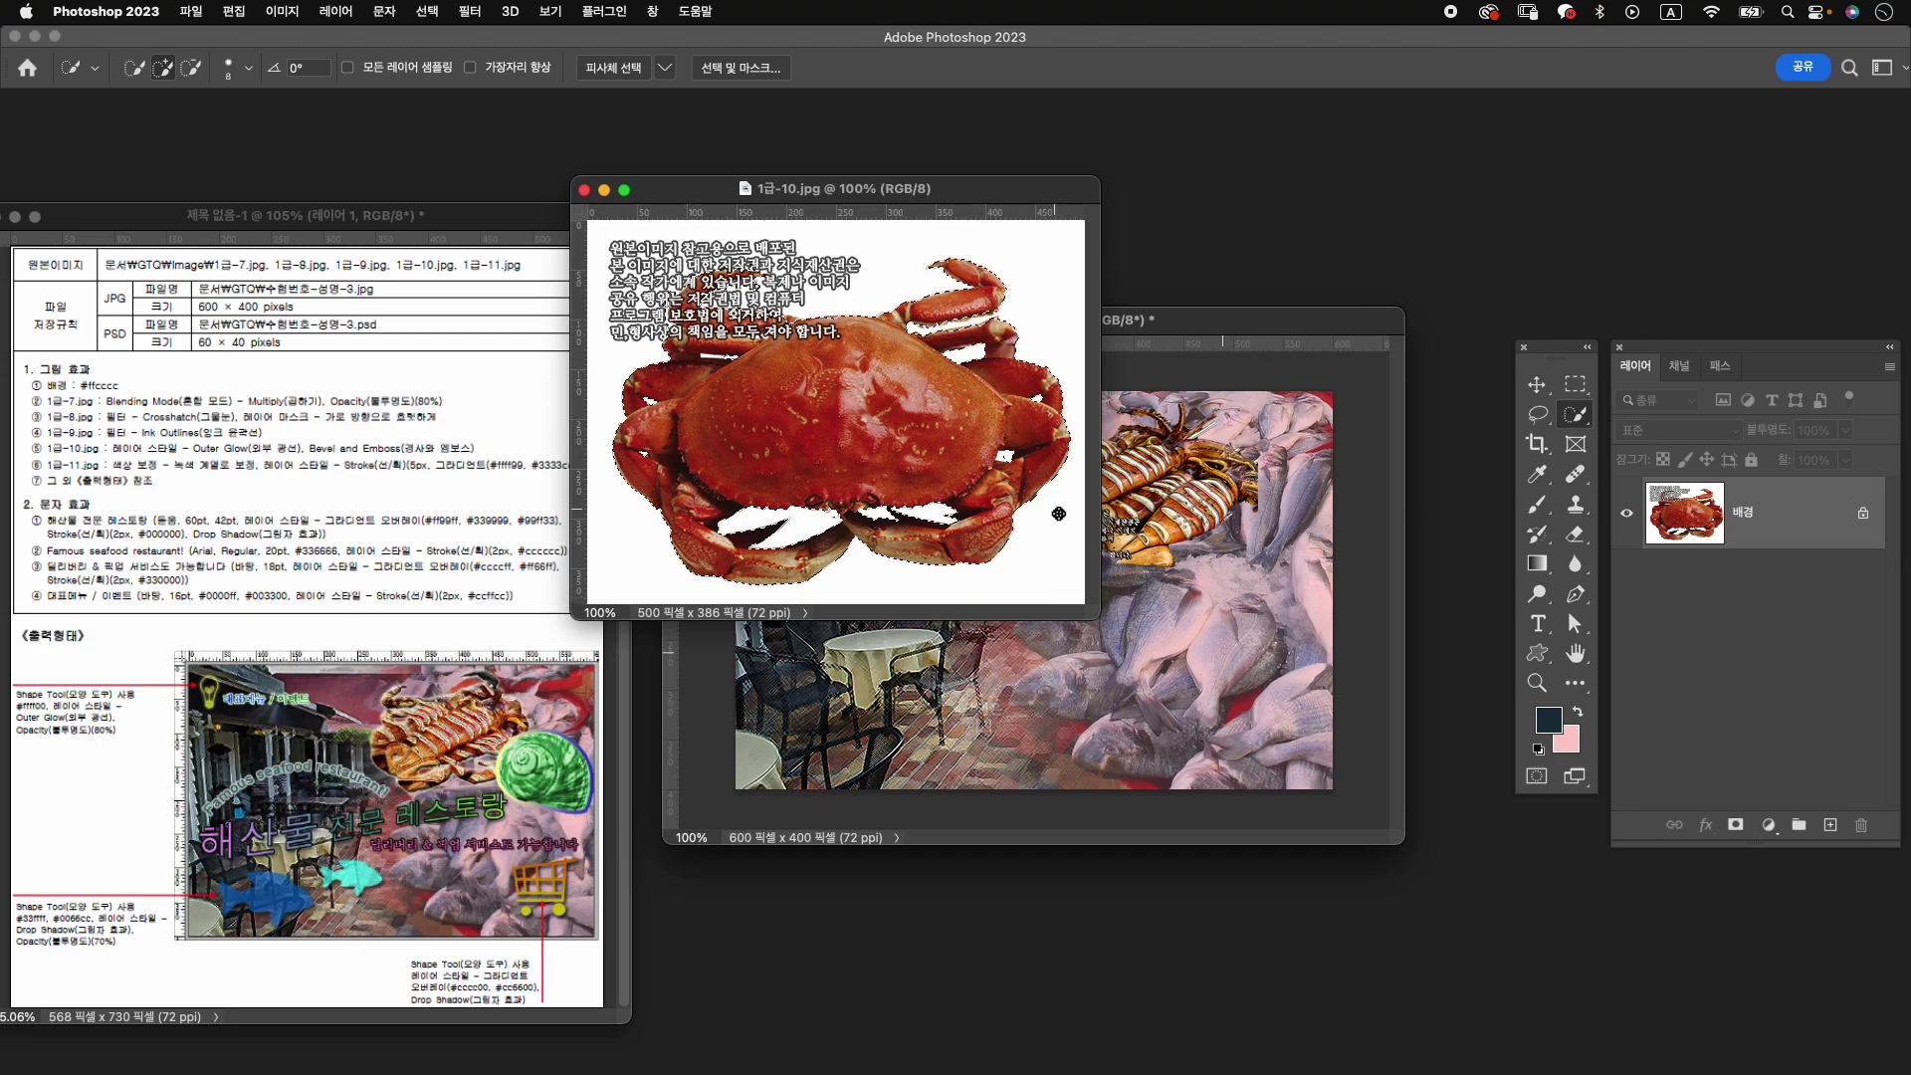
{"action": "left_click", "coordinate": [1742, 824]}
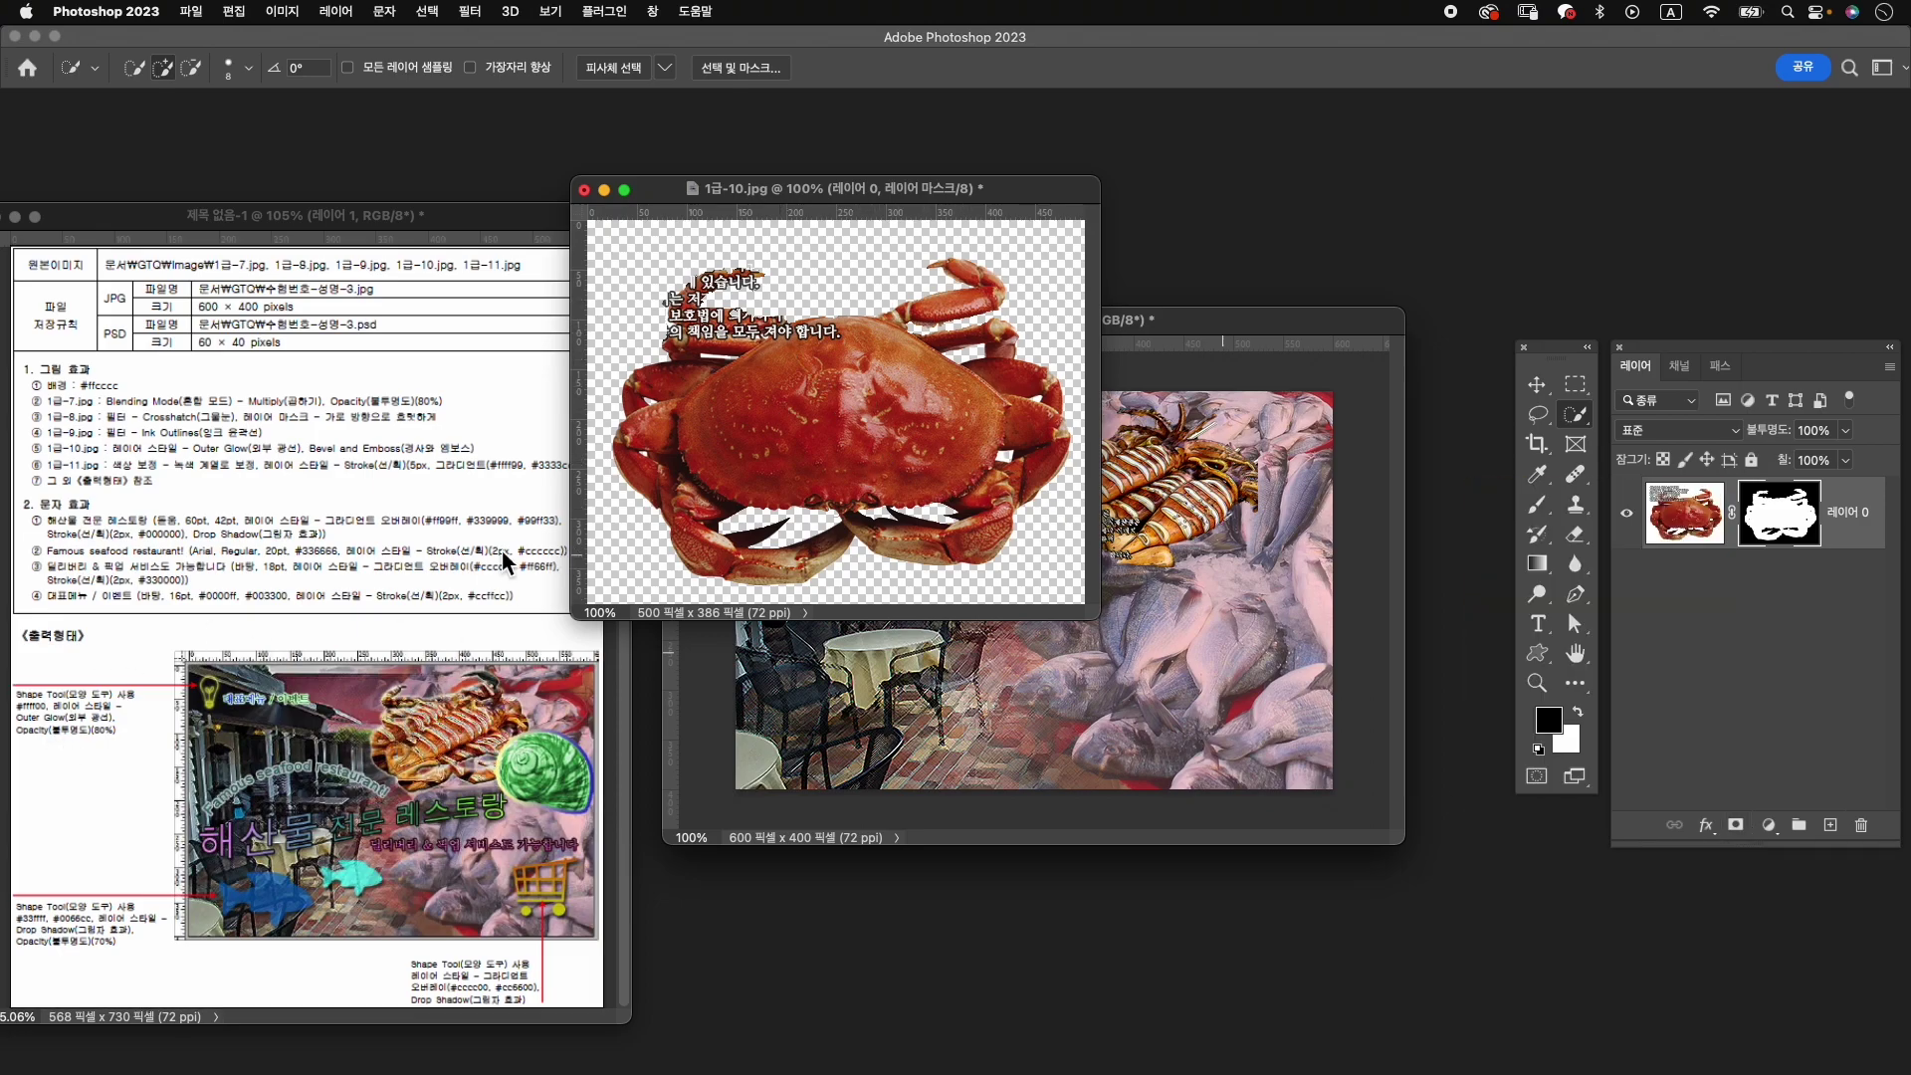
{"action": "key", "text": "v"}
{"action": "mouse_move", "coordinate": [908, 395]}
{"action": "left_mouse_down"}
{"action": "mouse_move", "coordinate": [1215, 593]}
{"action": "mouse_move", "coordinate": [1165, 548]}
{"action": "left_mouse_up"}
Close the crab picture without saving and rename the new crab layer 1-10.
{"action": "left_click", "coordinate": [585, 189]}
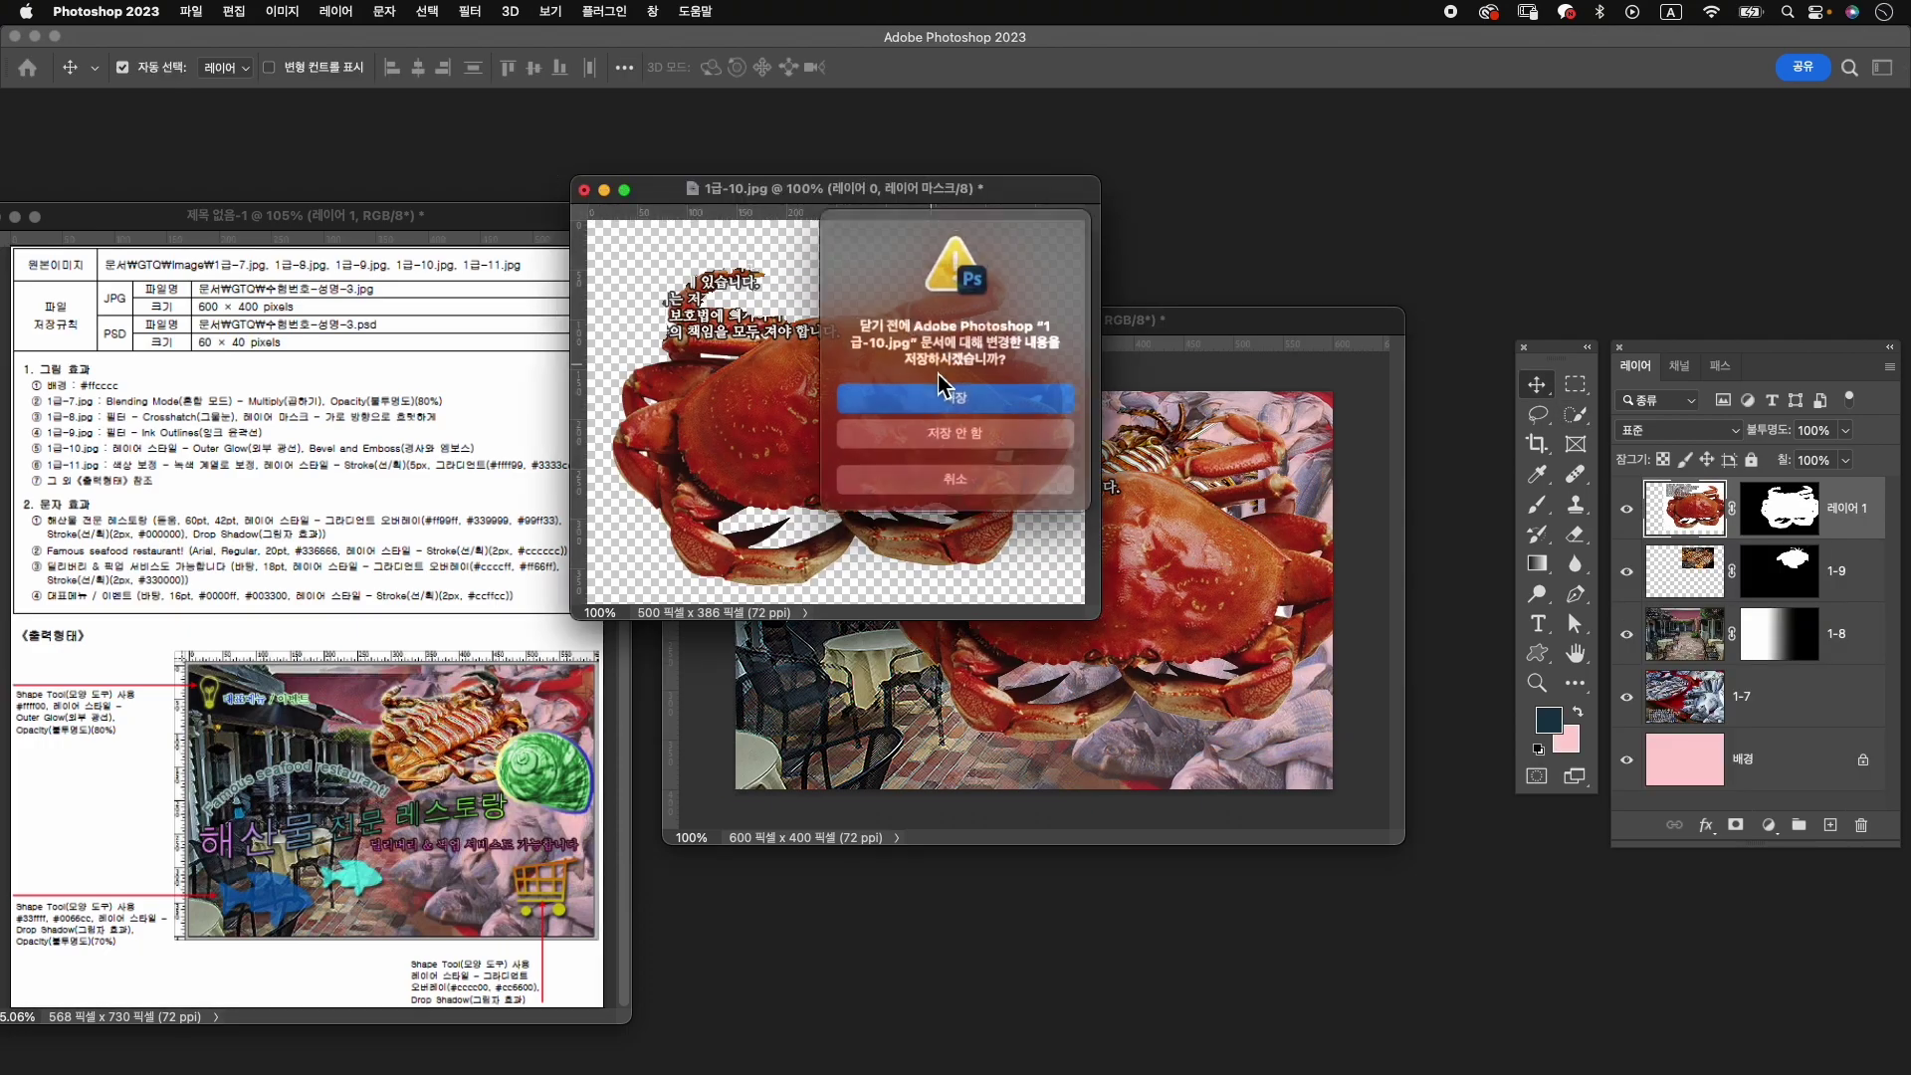
{"action": "left_click", "coordinate": [968, 431]}
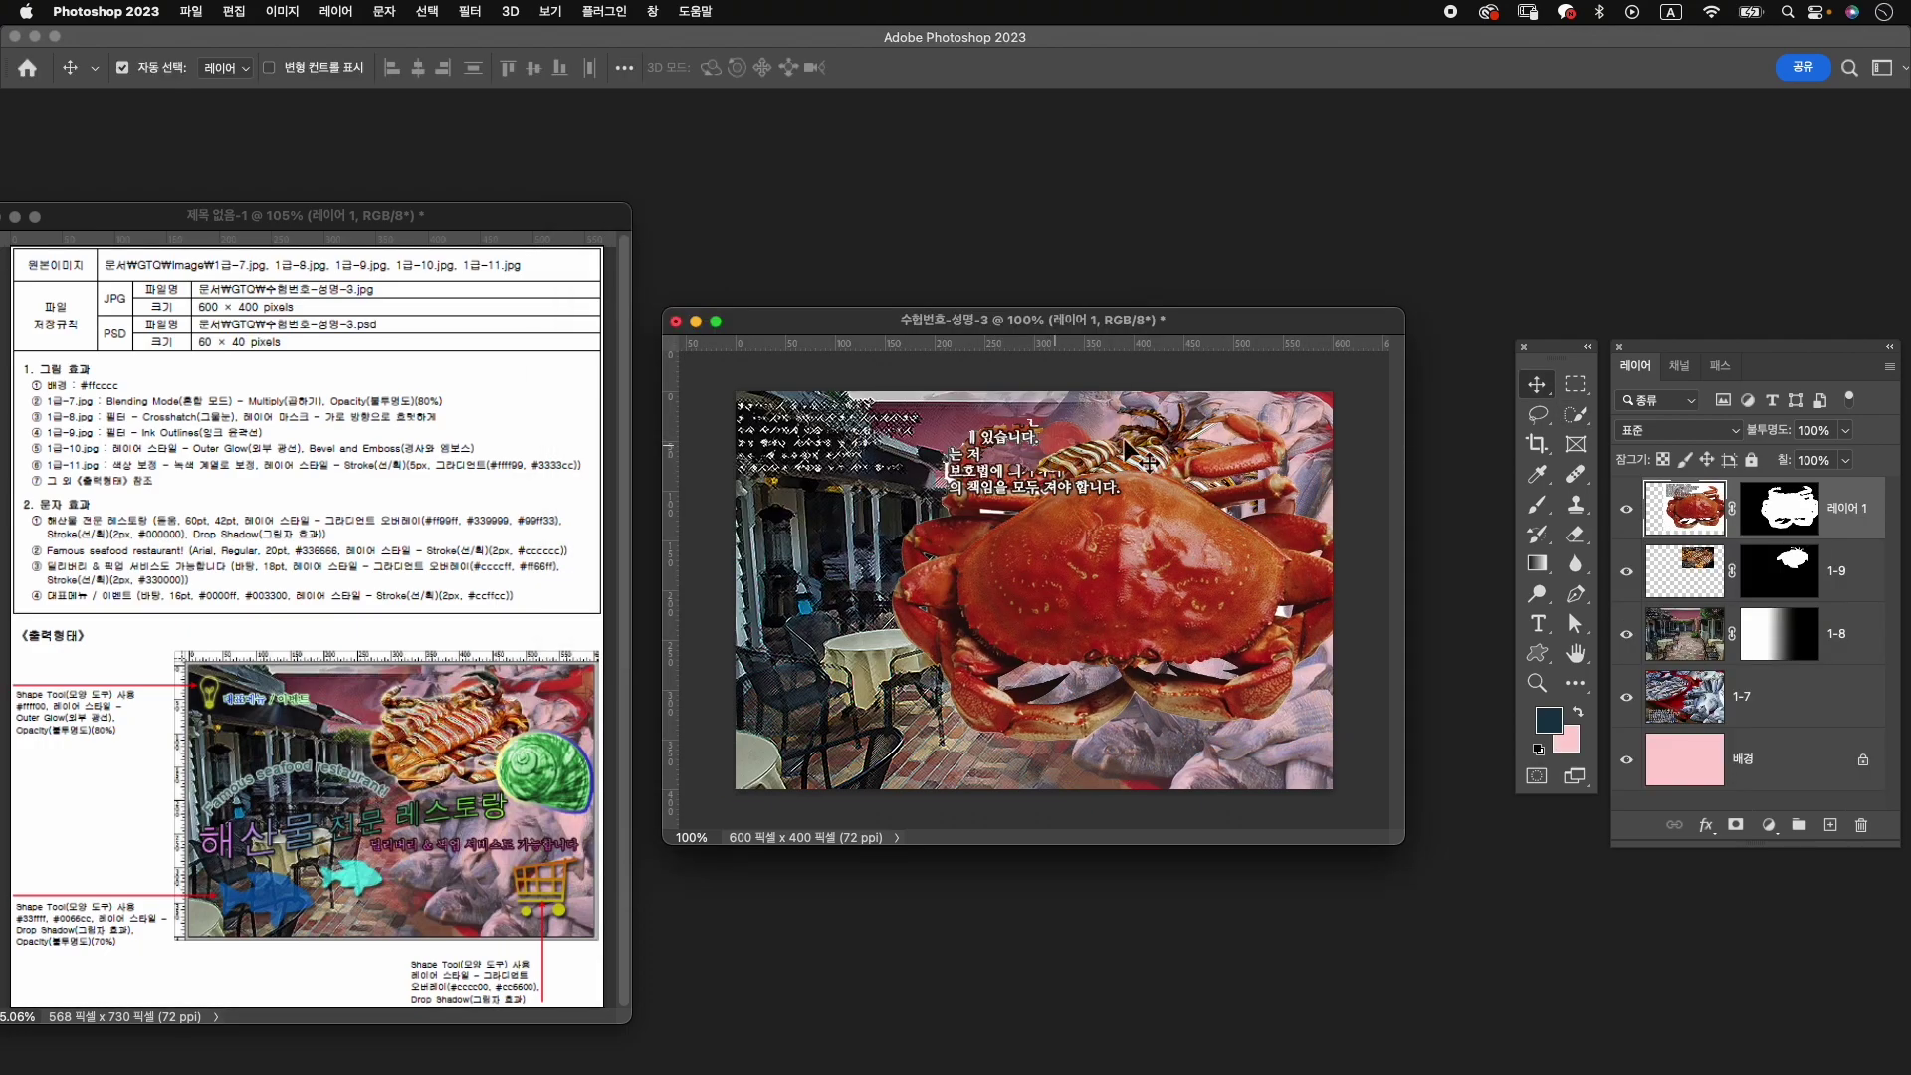
{"action": "double_click", "coordinate": [1847, 508]}
{"action": "type", "text": "1-10"}
{"action": "key", "text": "Return"}
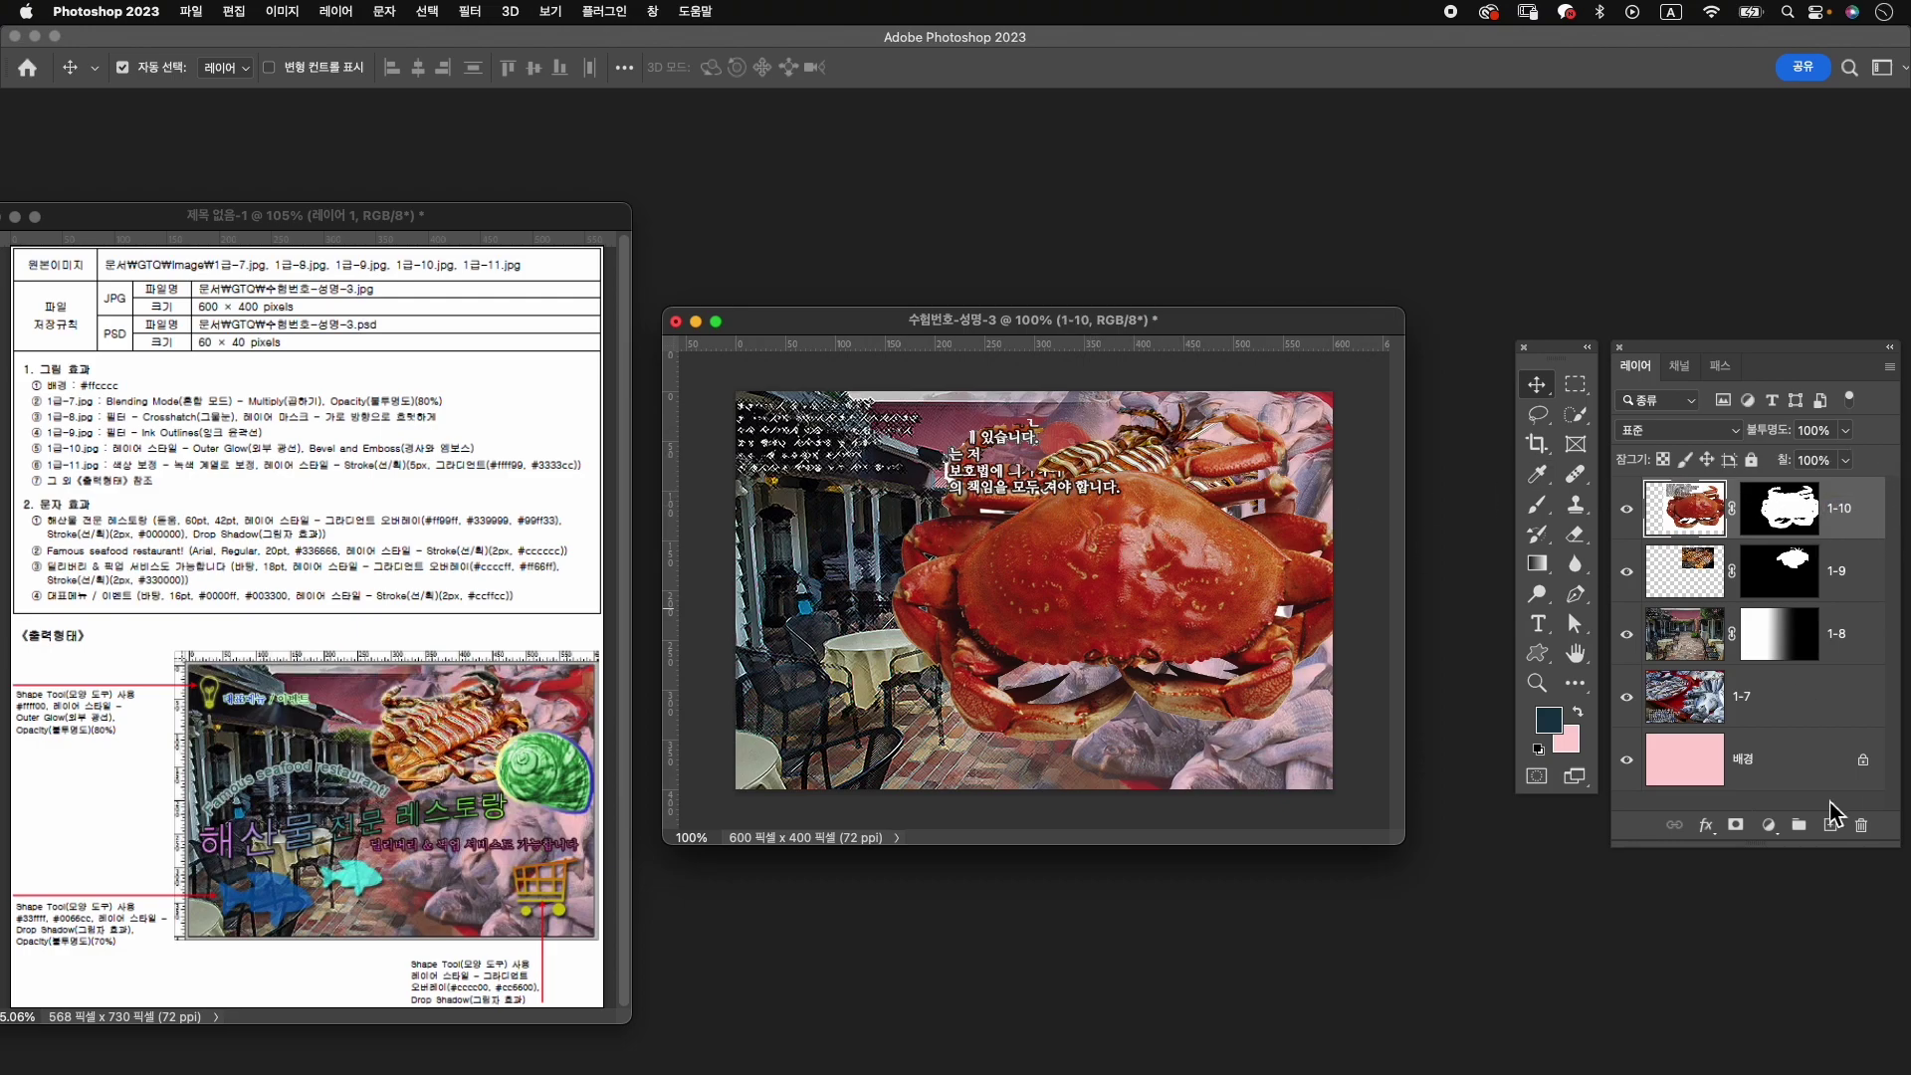
Add Outer Glow and Bevel and Emboss effects to the crab layer.
{"action": "left_click", "coordinate": [1706, 825]}
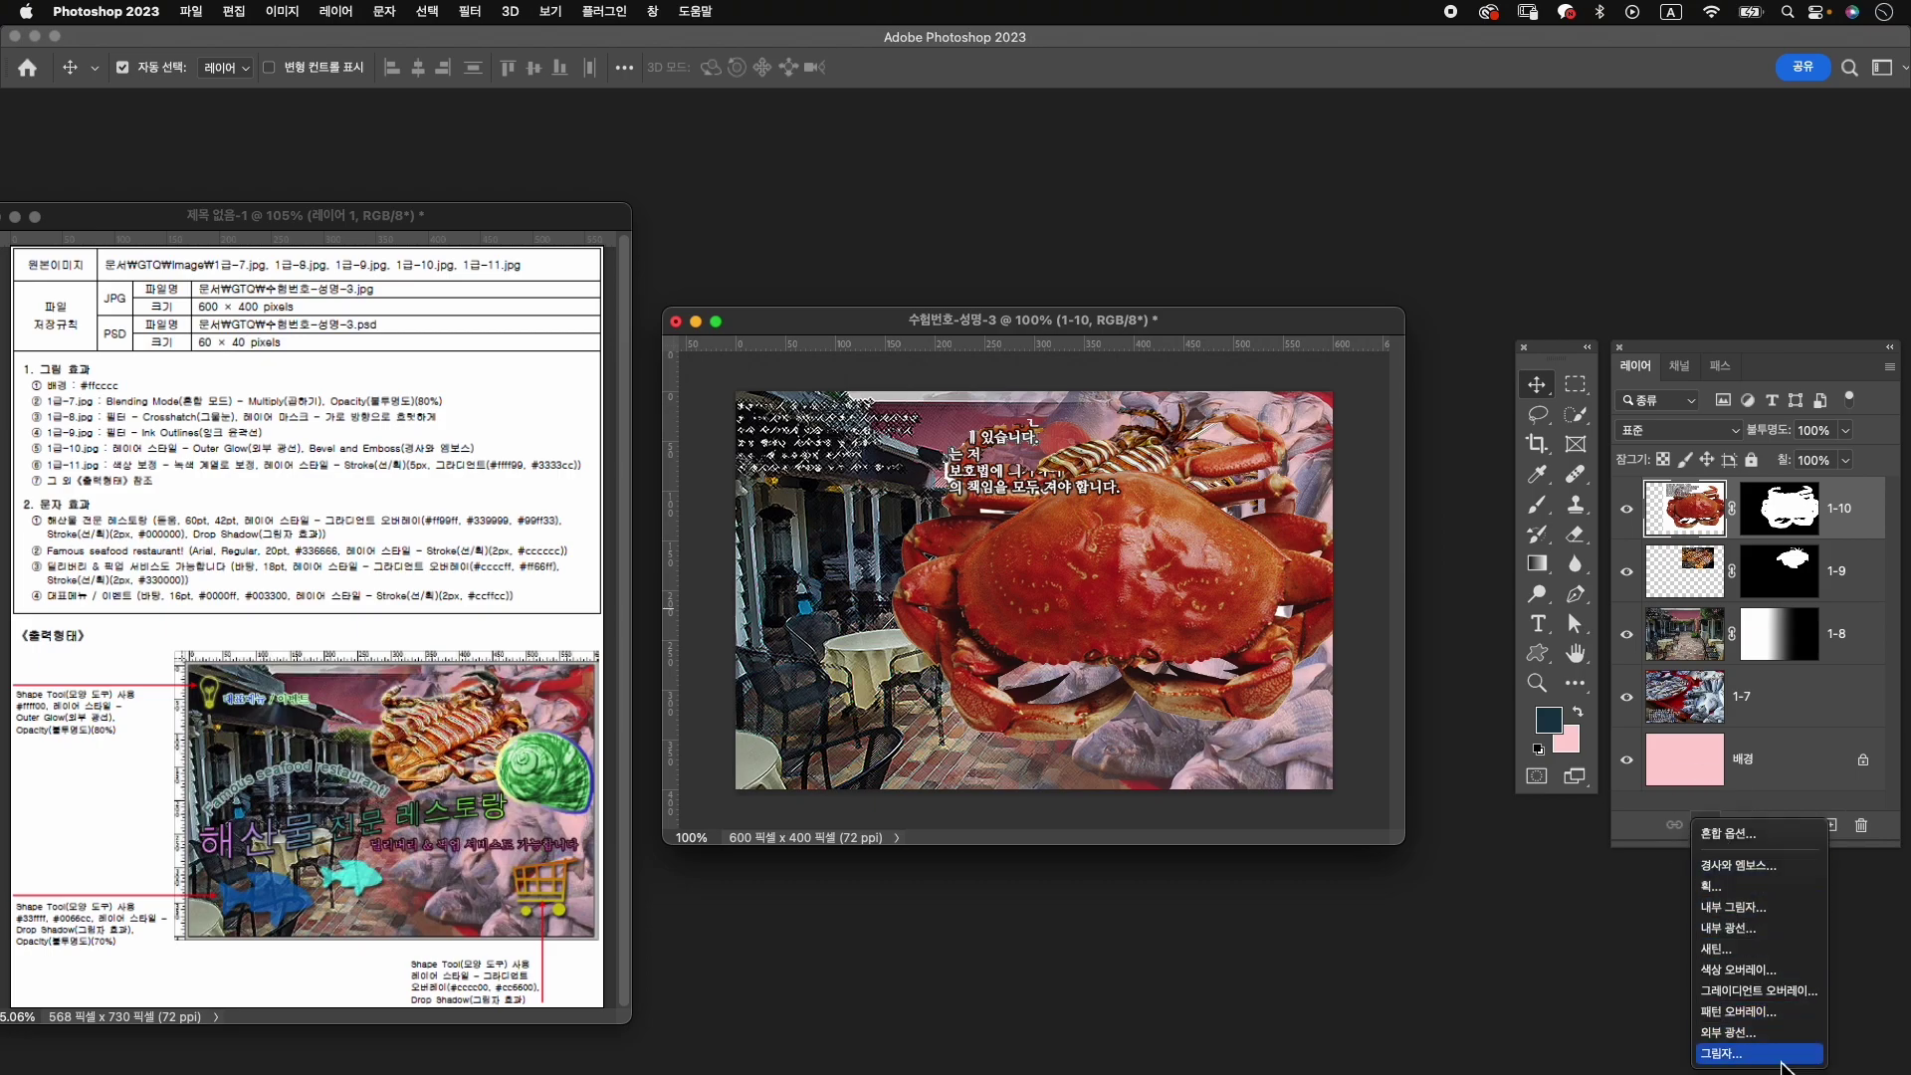
{"action": "left_click", "coordinate": [1770, 1033]}
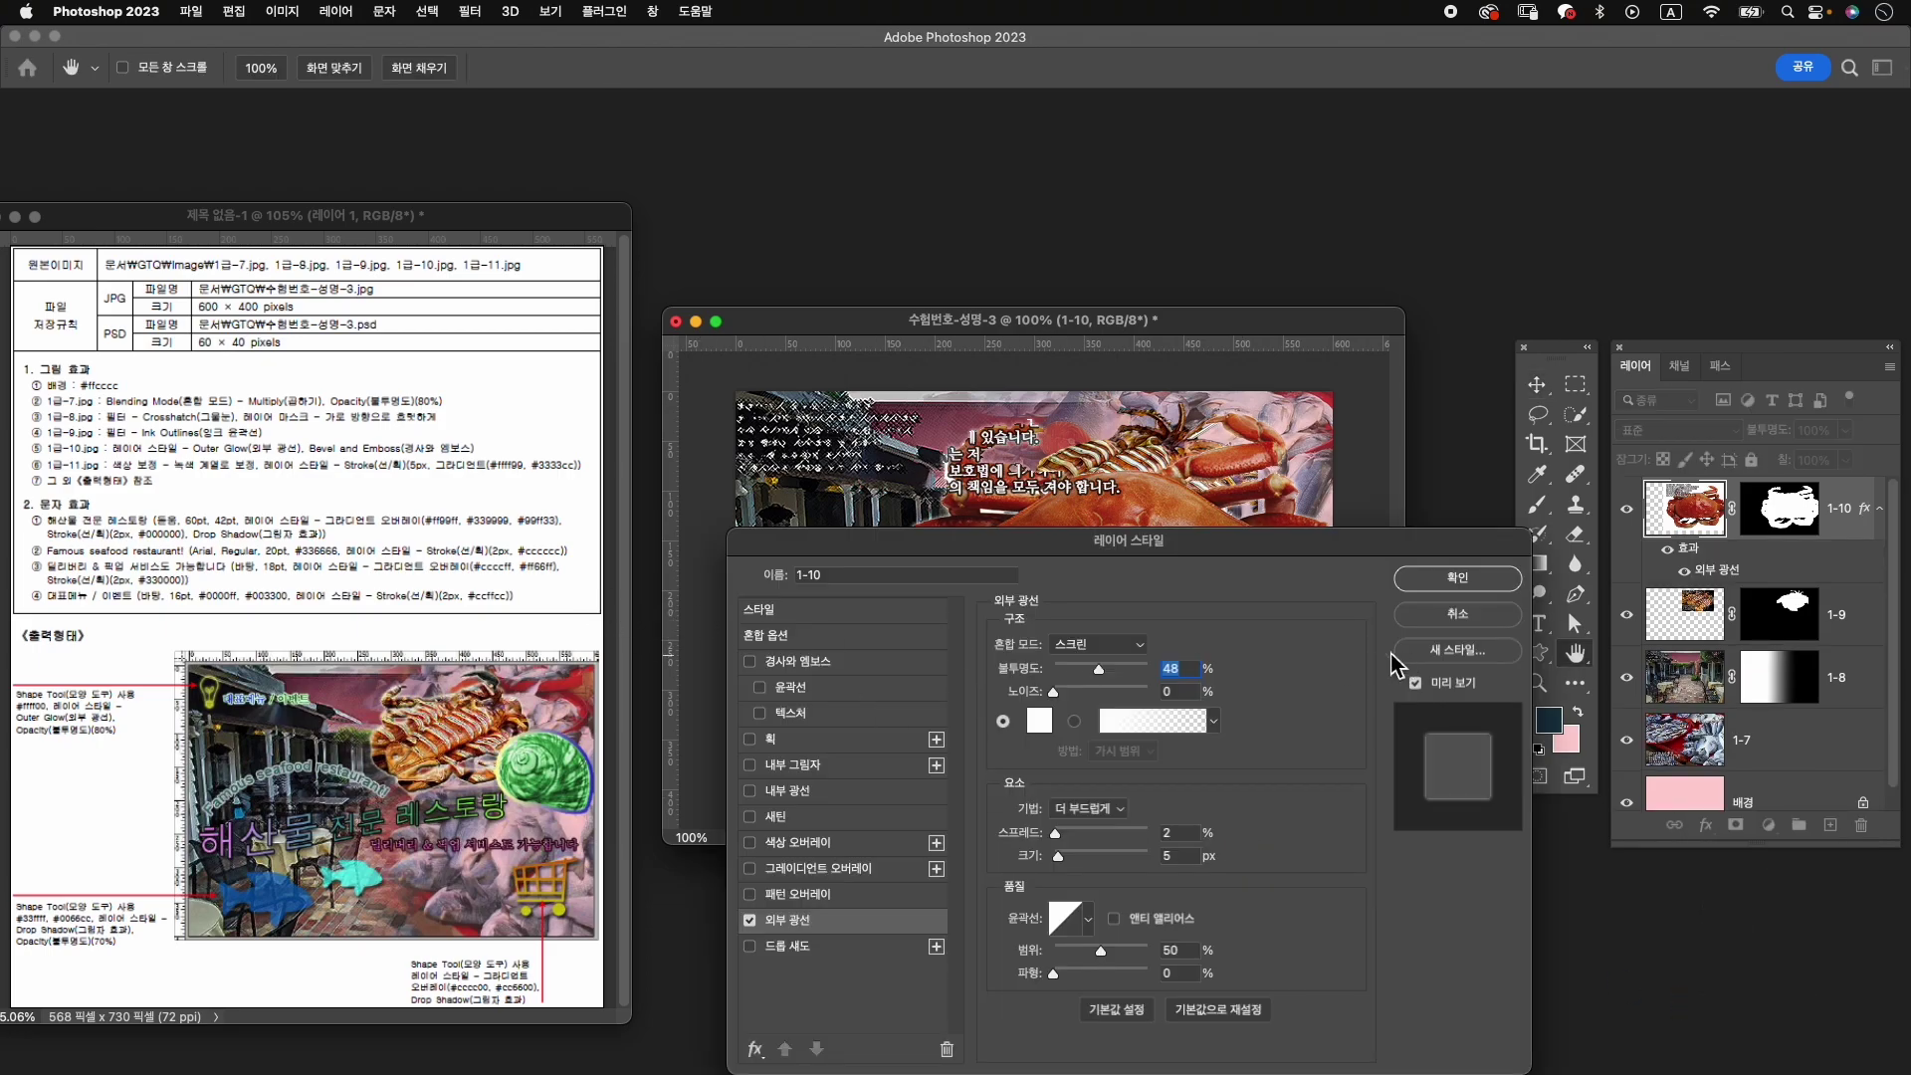
{"action": "left_click", "coordinate": [811, 661]}
{"action": "left_click", "coordinate": [1460, 580]}
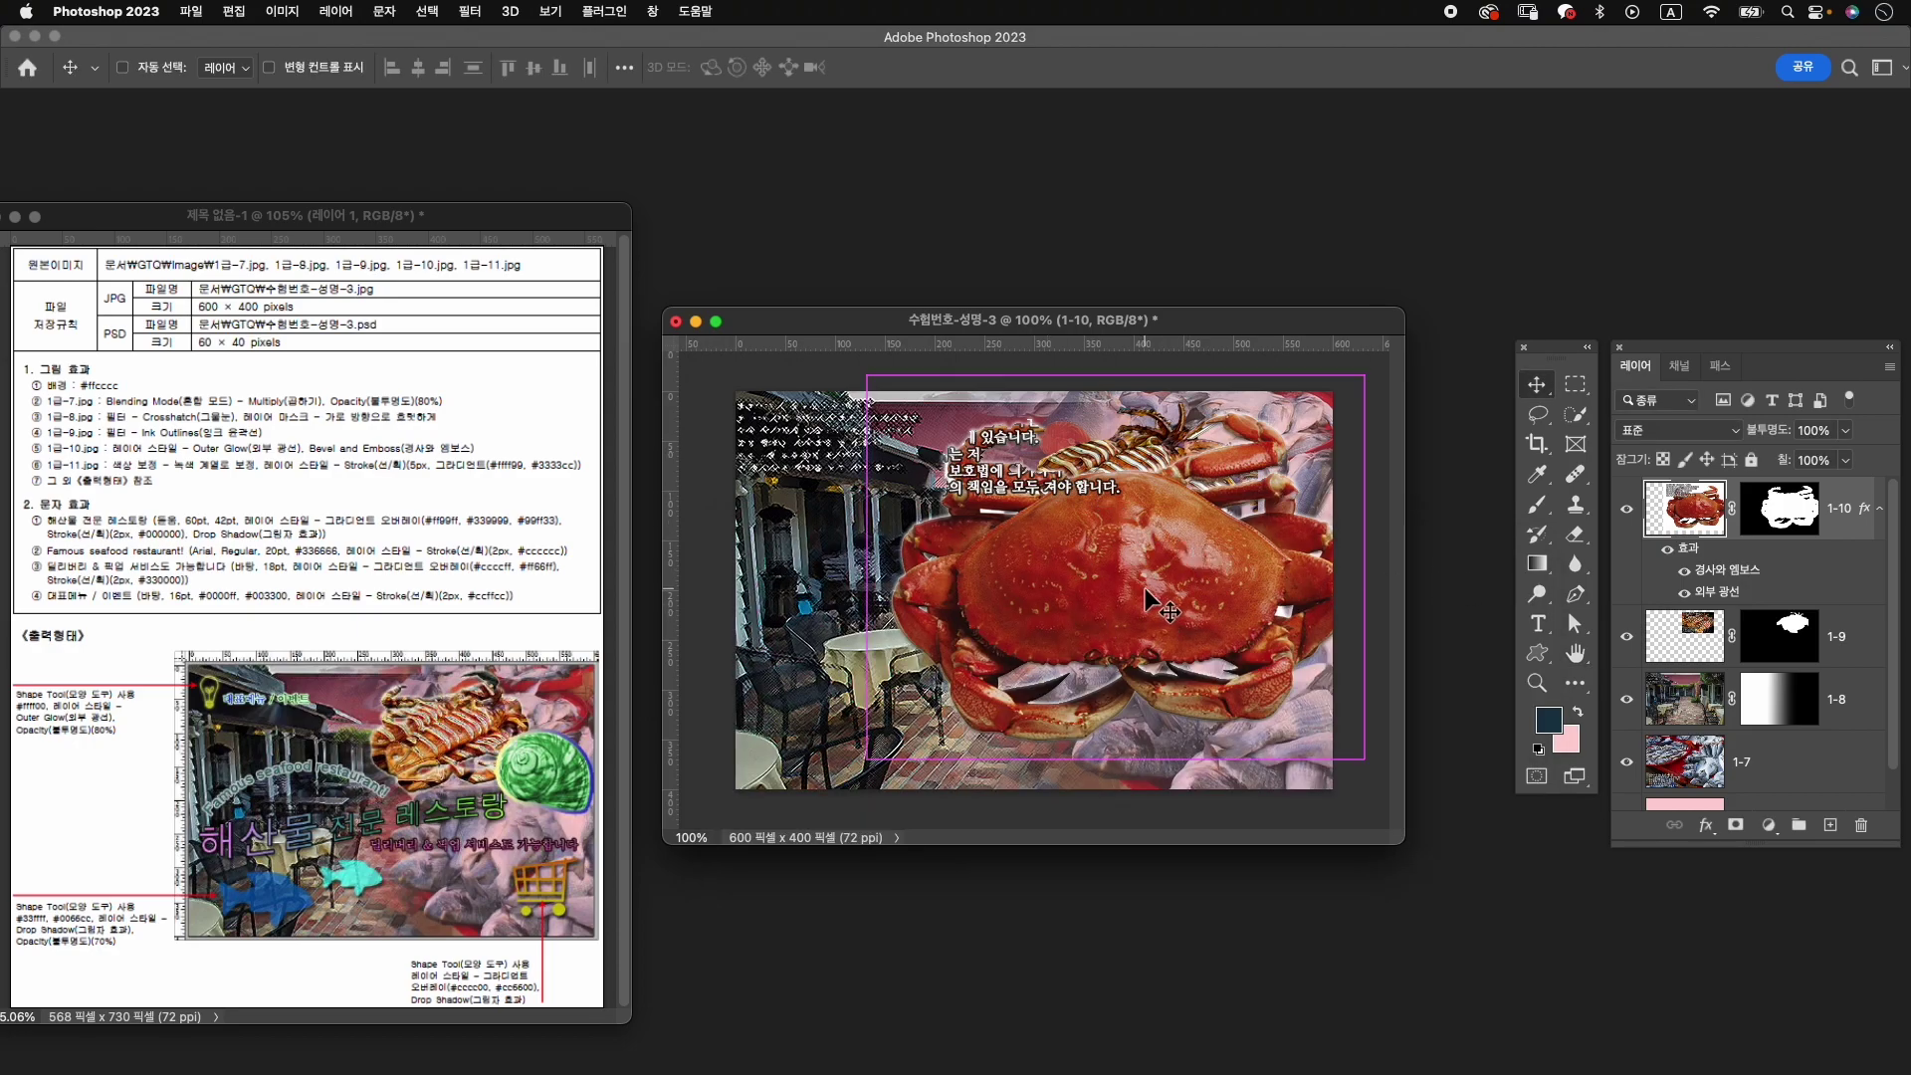
Shrink the crab to about 69% and move it right and down.
{"action": "key", "text": "ctrl+t"}
{"action": "left_click_drag", "start_coordinate": [1364, 759], "coordinate": [1210, 638]}
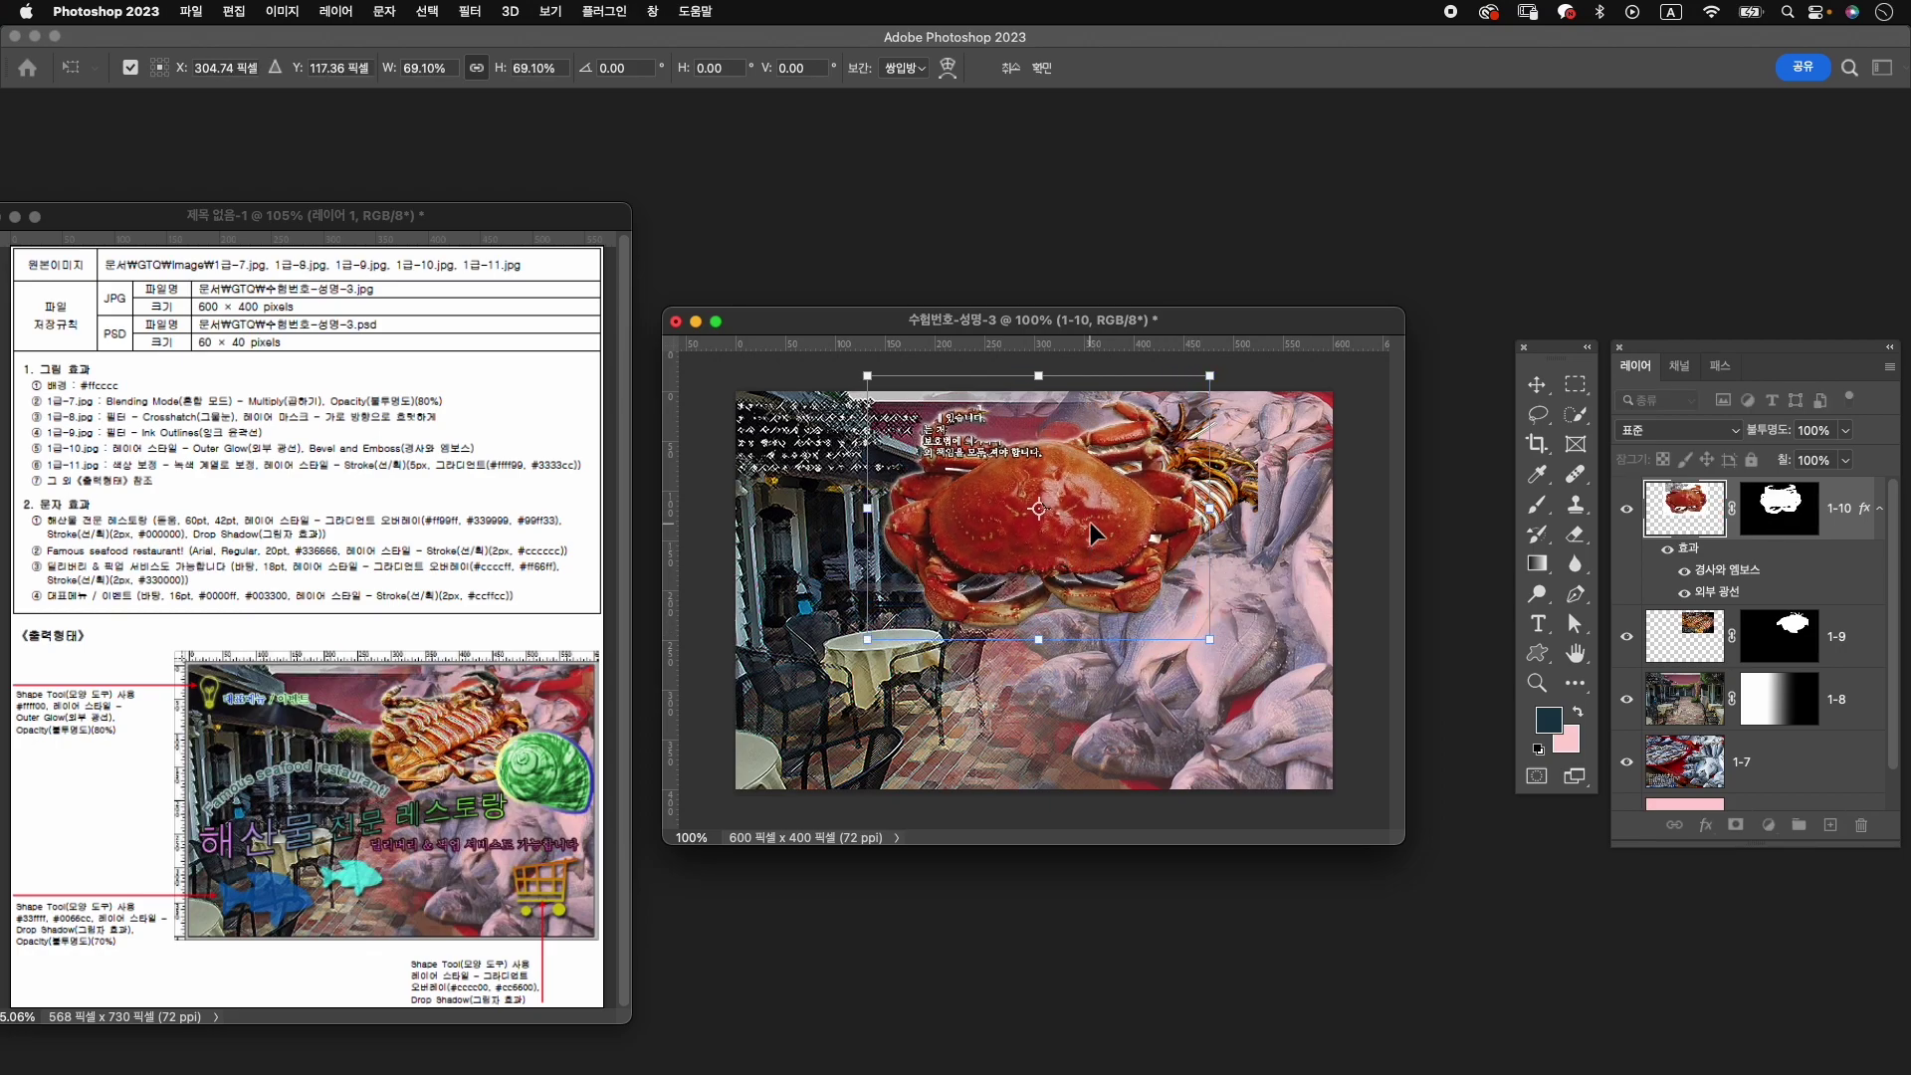
{"action": "mouse_move", "coordinate": [1090, 524]}
{"action": "left_mouse_down"}
{"action": "mouse_move", "coordinate": [1143, 530]}
{"action": "mouse_move", "coordinate": [1153, 510]}
{"action": "left_mouse_up"}
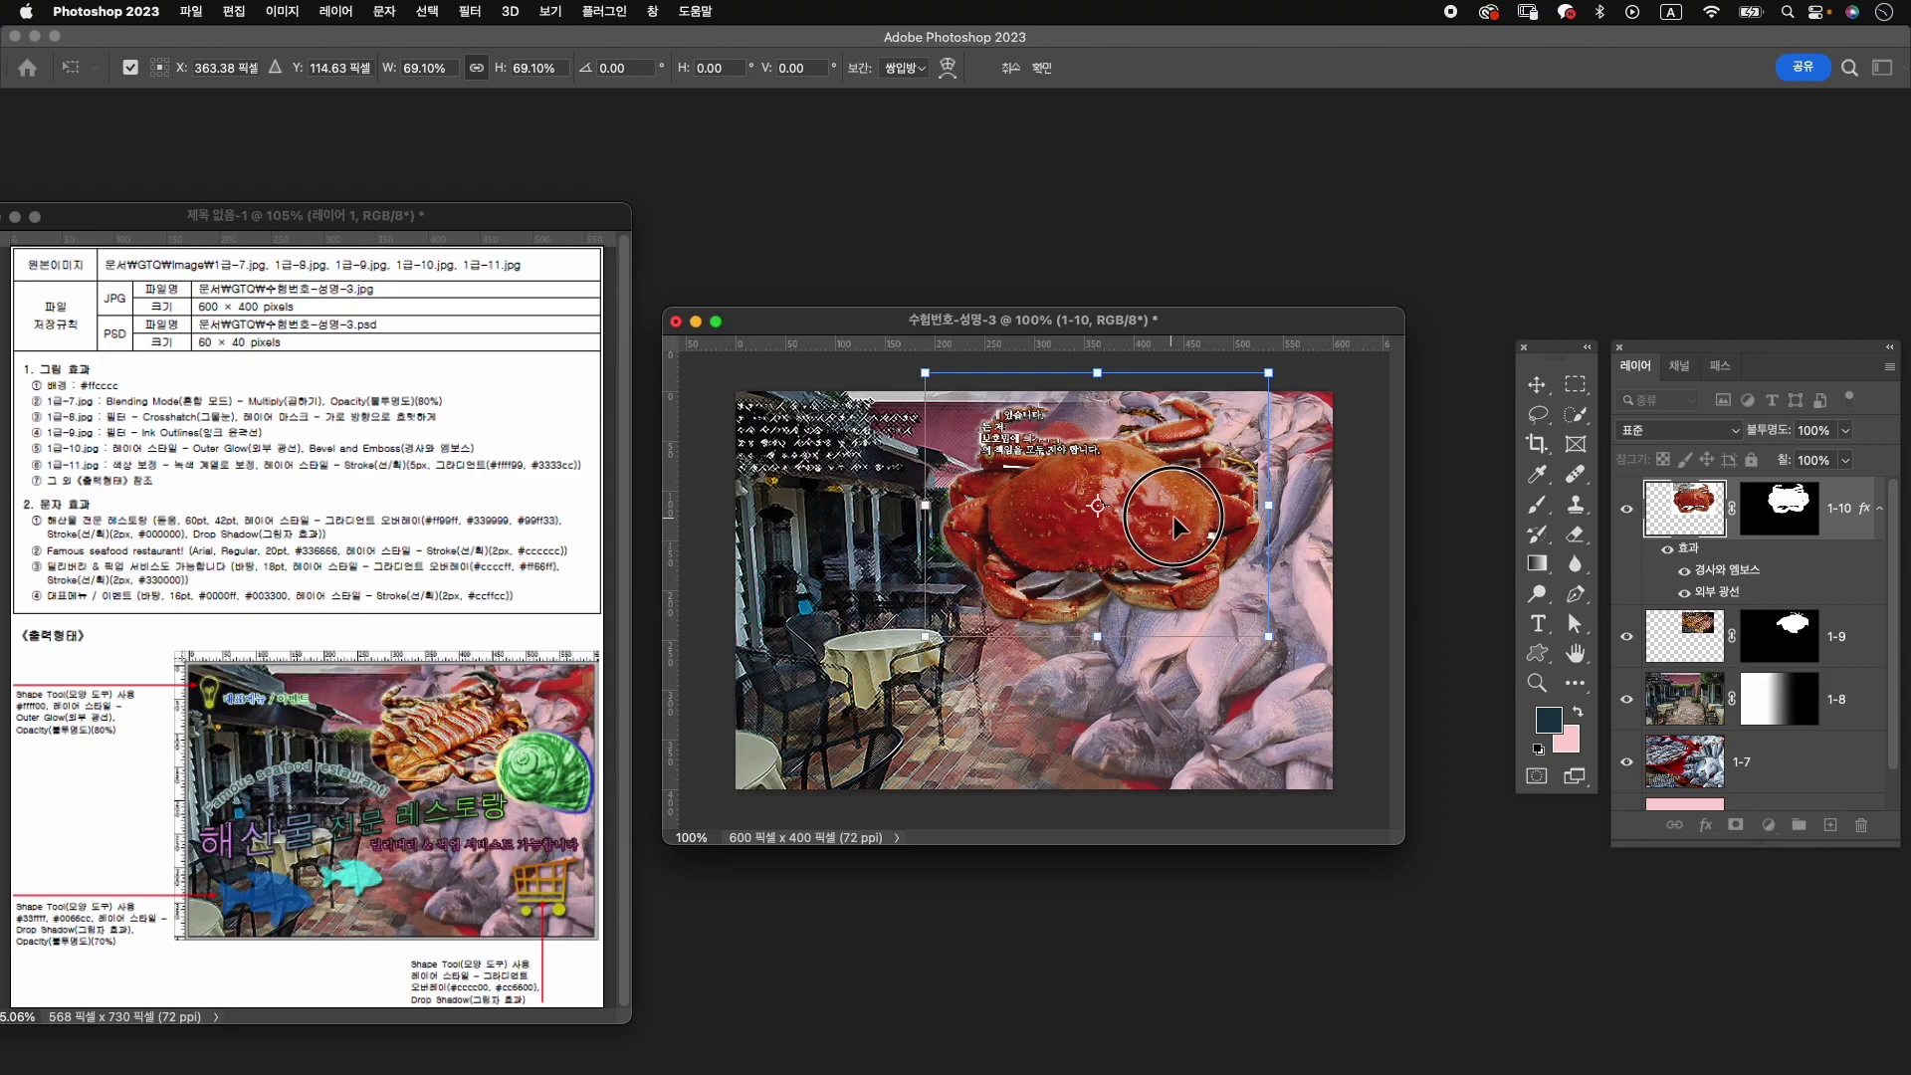
{"action": "key", "text": "Return"}
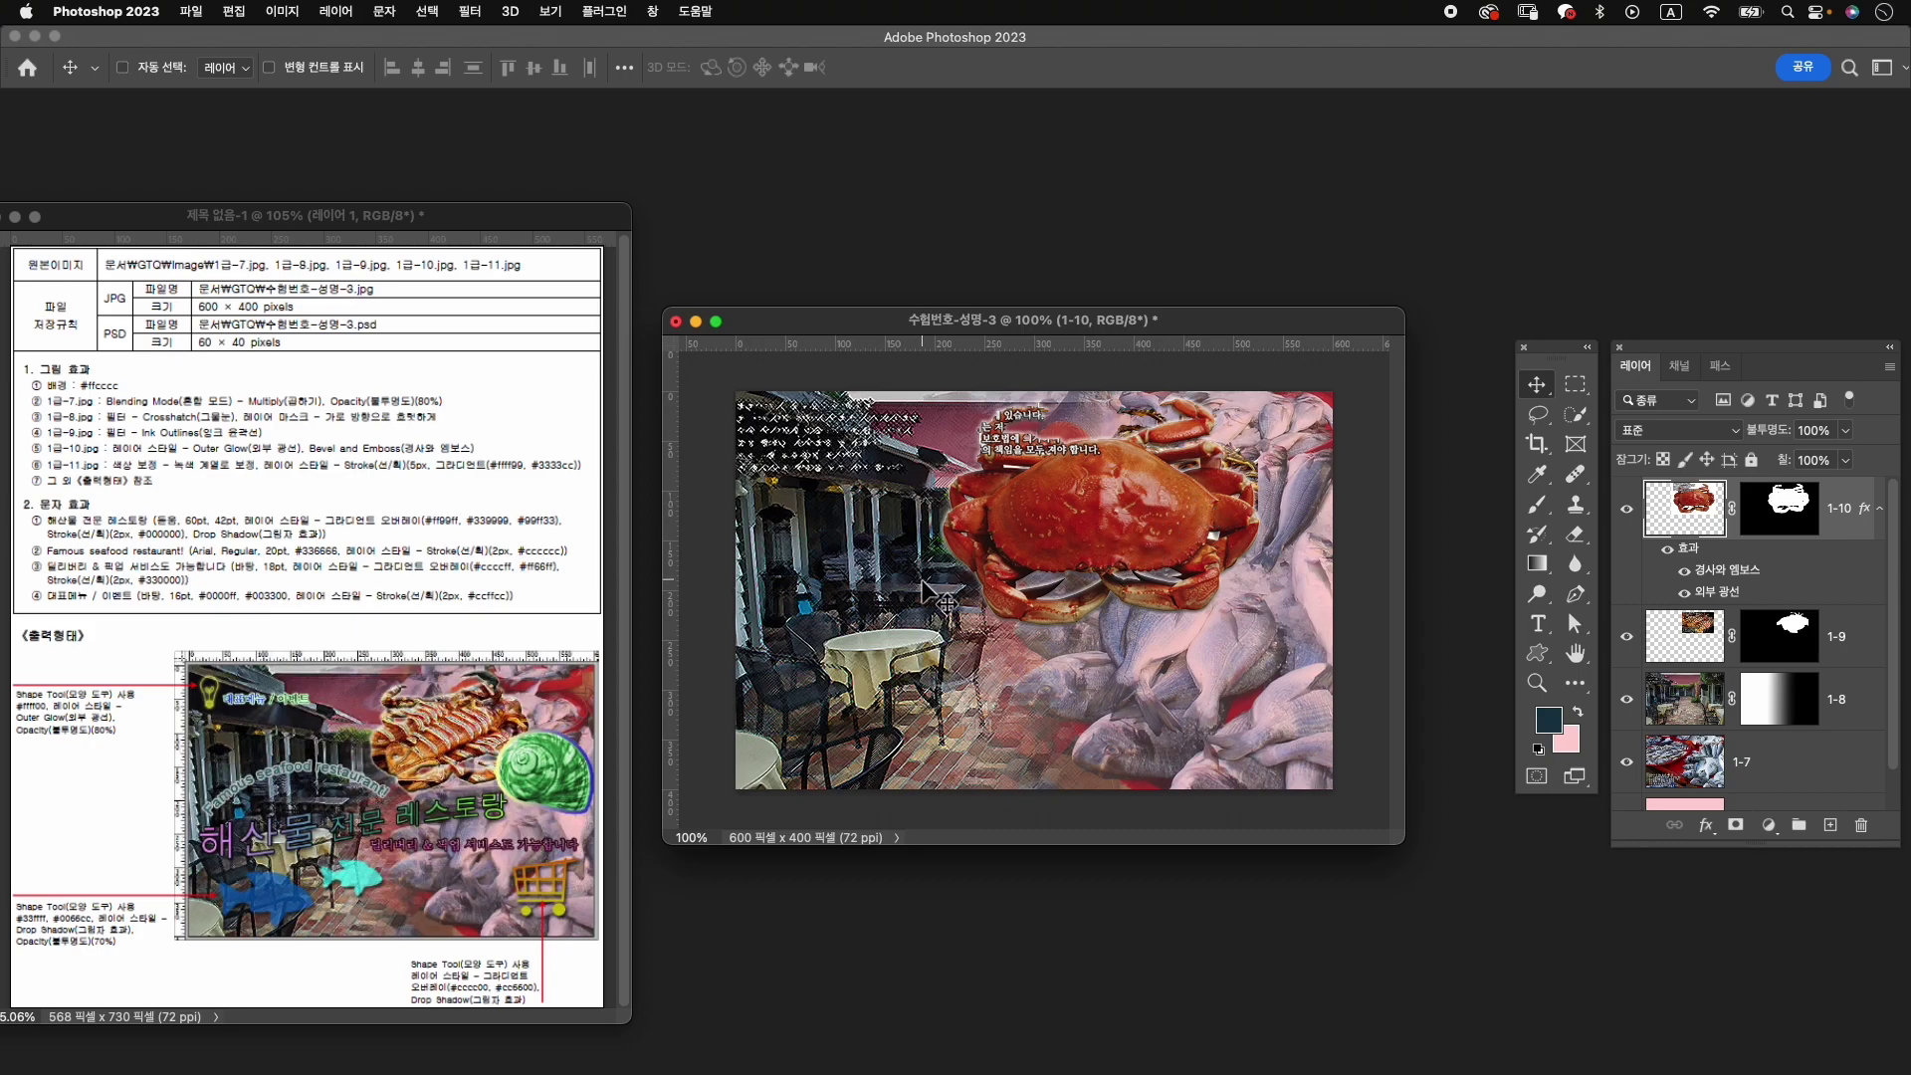
Shrink the crab slightly more and nudge it into place over the fish in the upper right.
{"action": "key", "text": "ctrl+t"}
{"action": "left_click_drag", "start_coordinate": [925, 639], "coordinate": [1007, 629]}
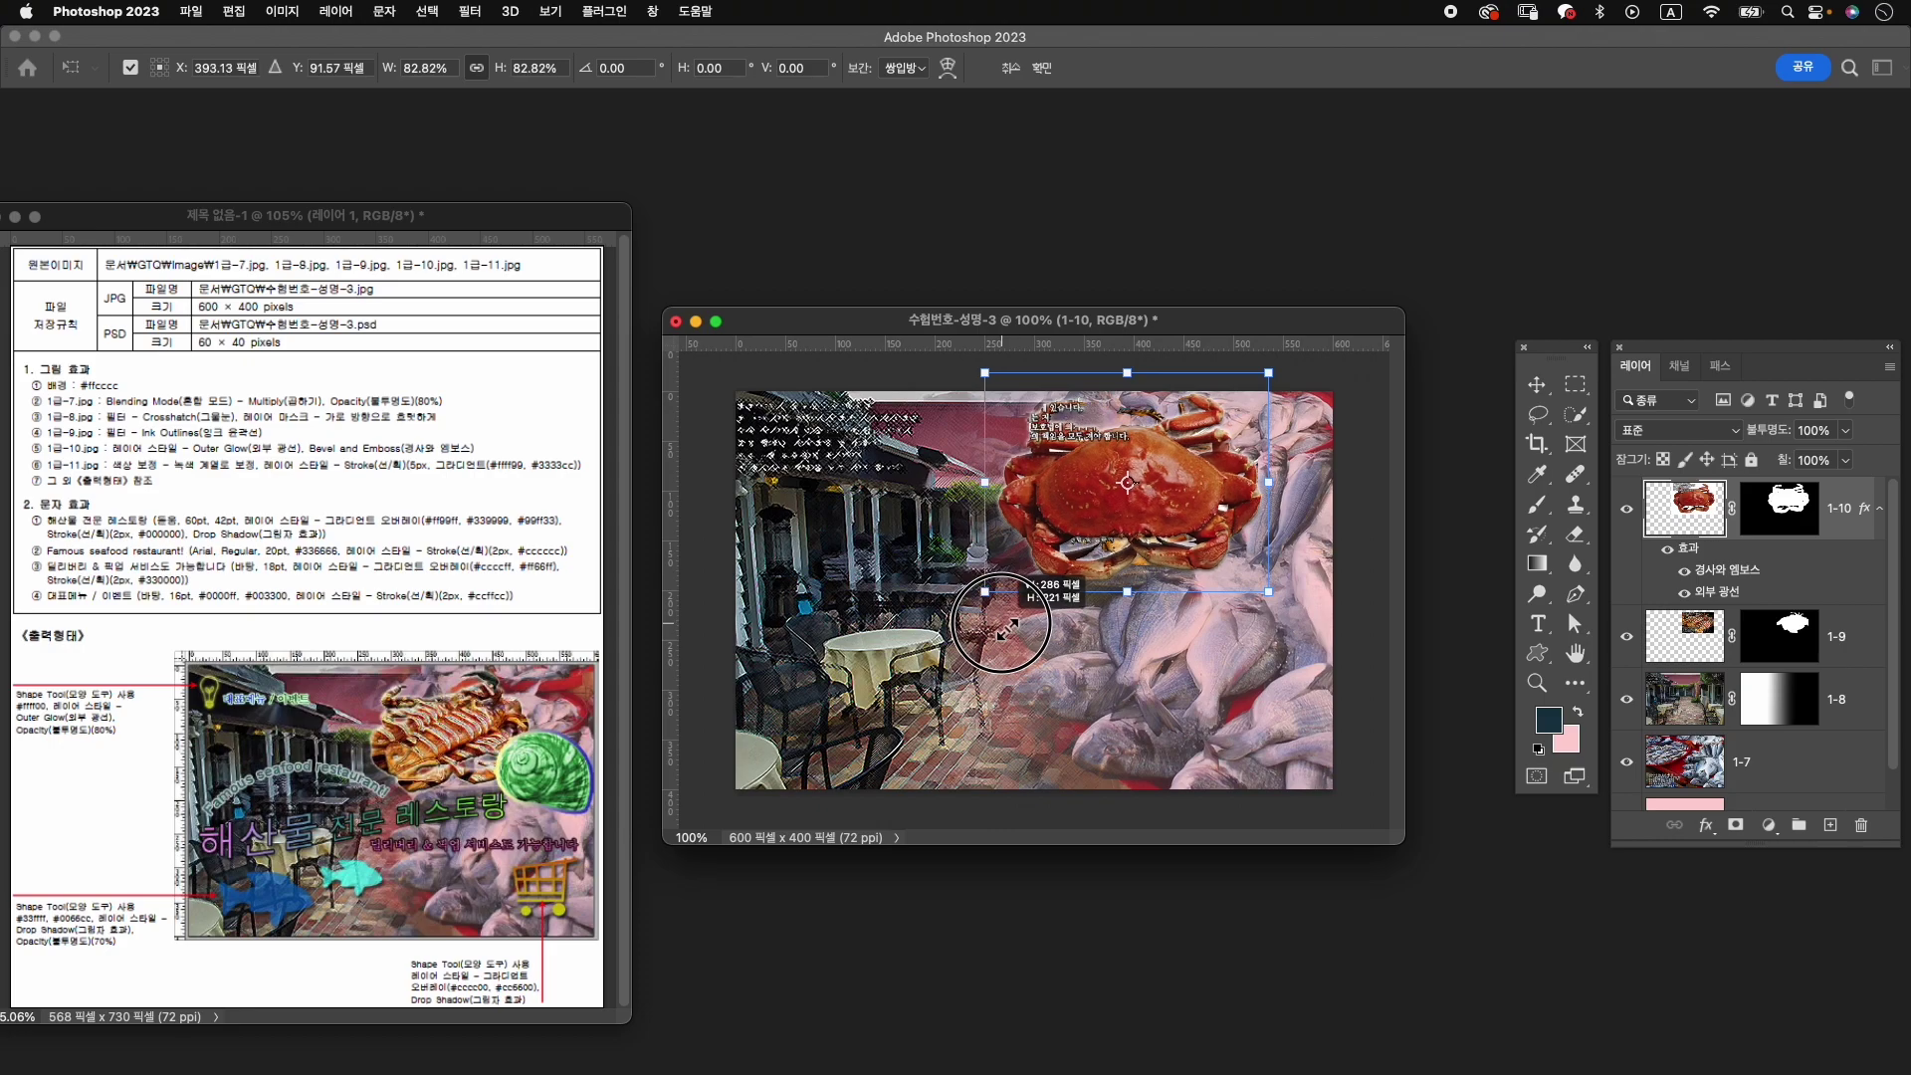
{"action": "left_click_drag", "start_coordinate": [1132, 558], "coordinate": [1132, 576]}
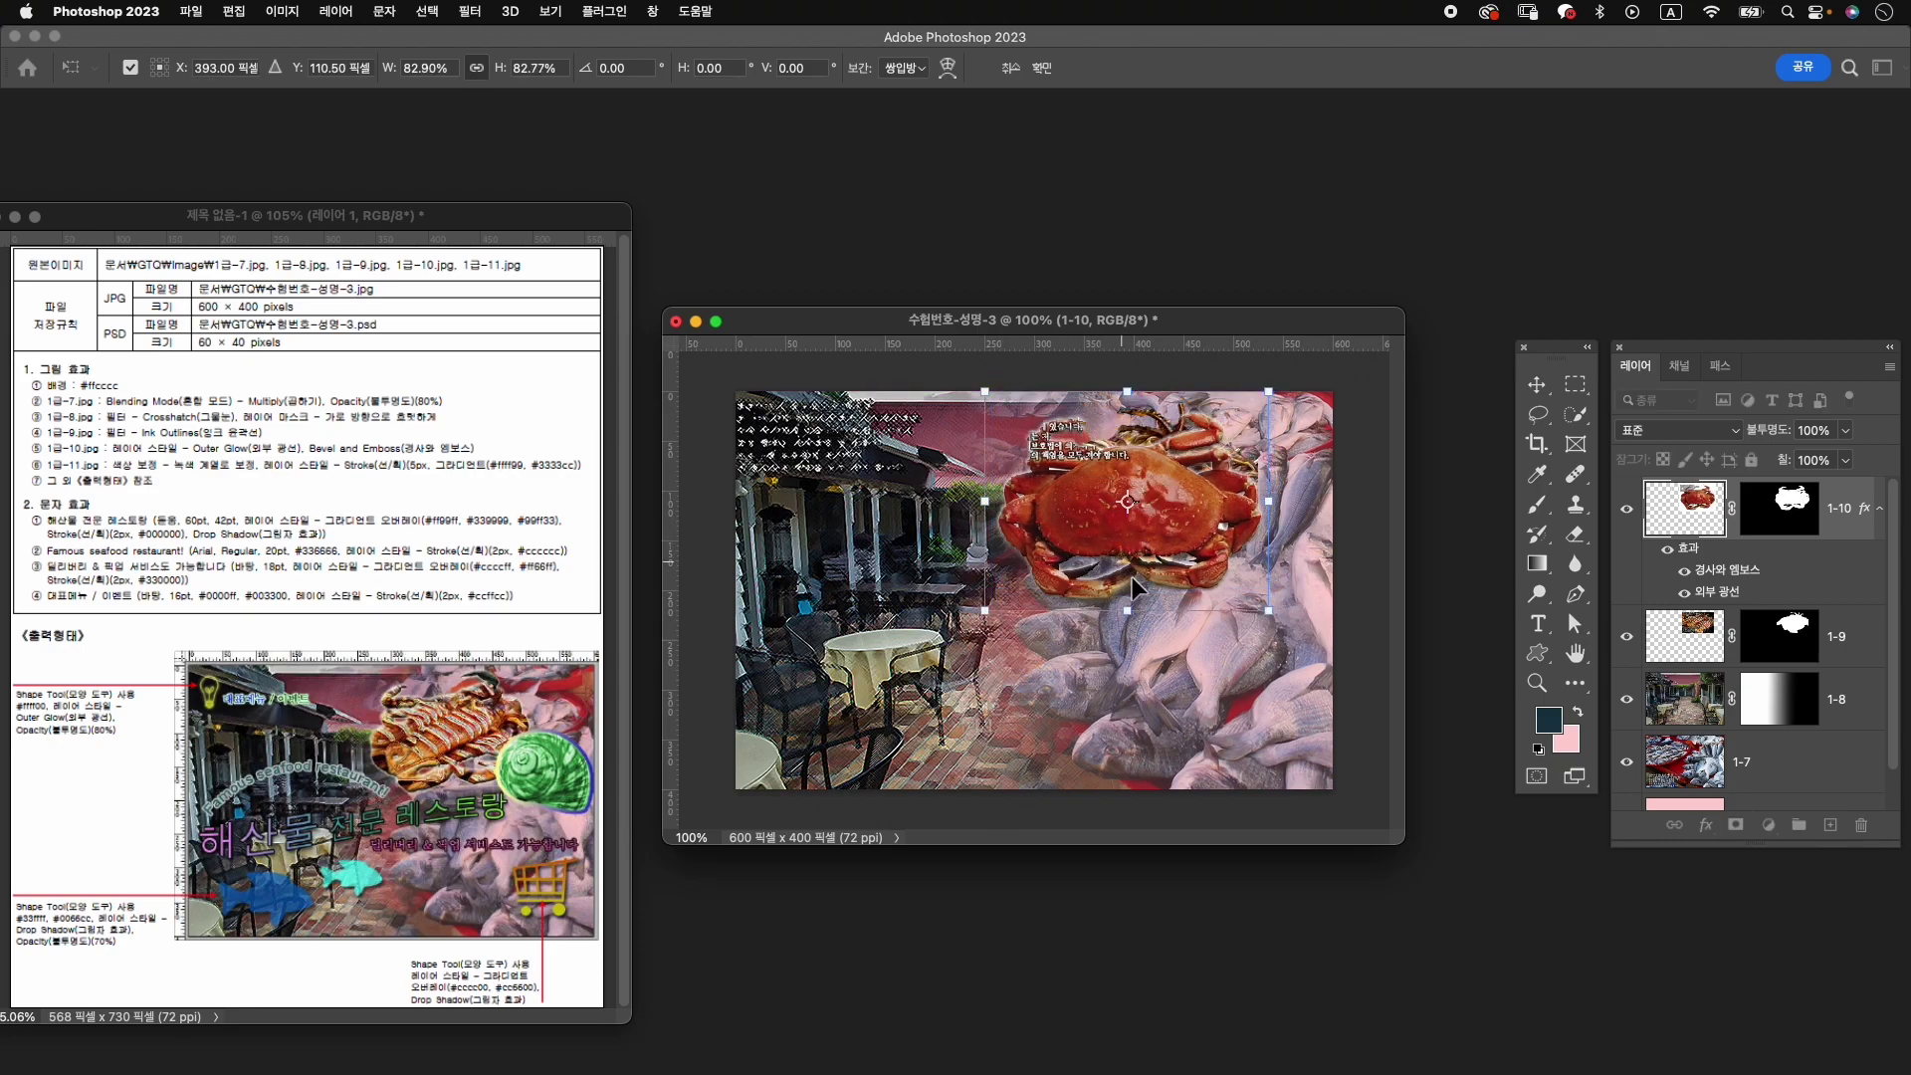
{"action": "key", "text": "Up"}
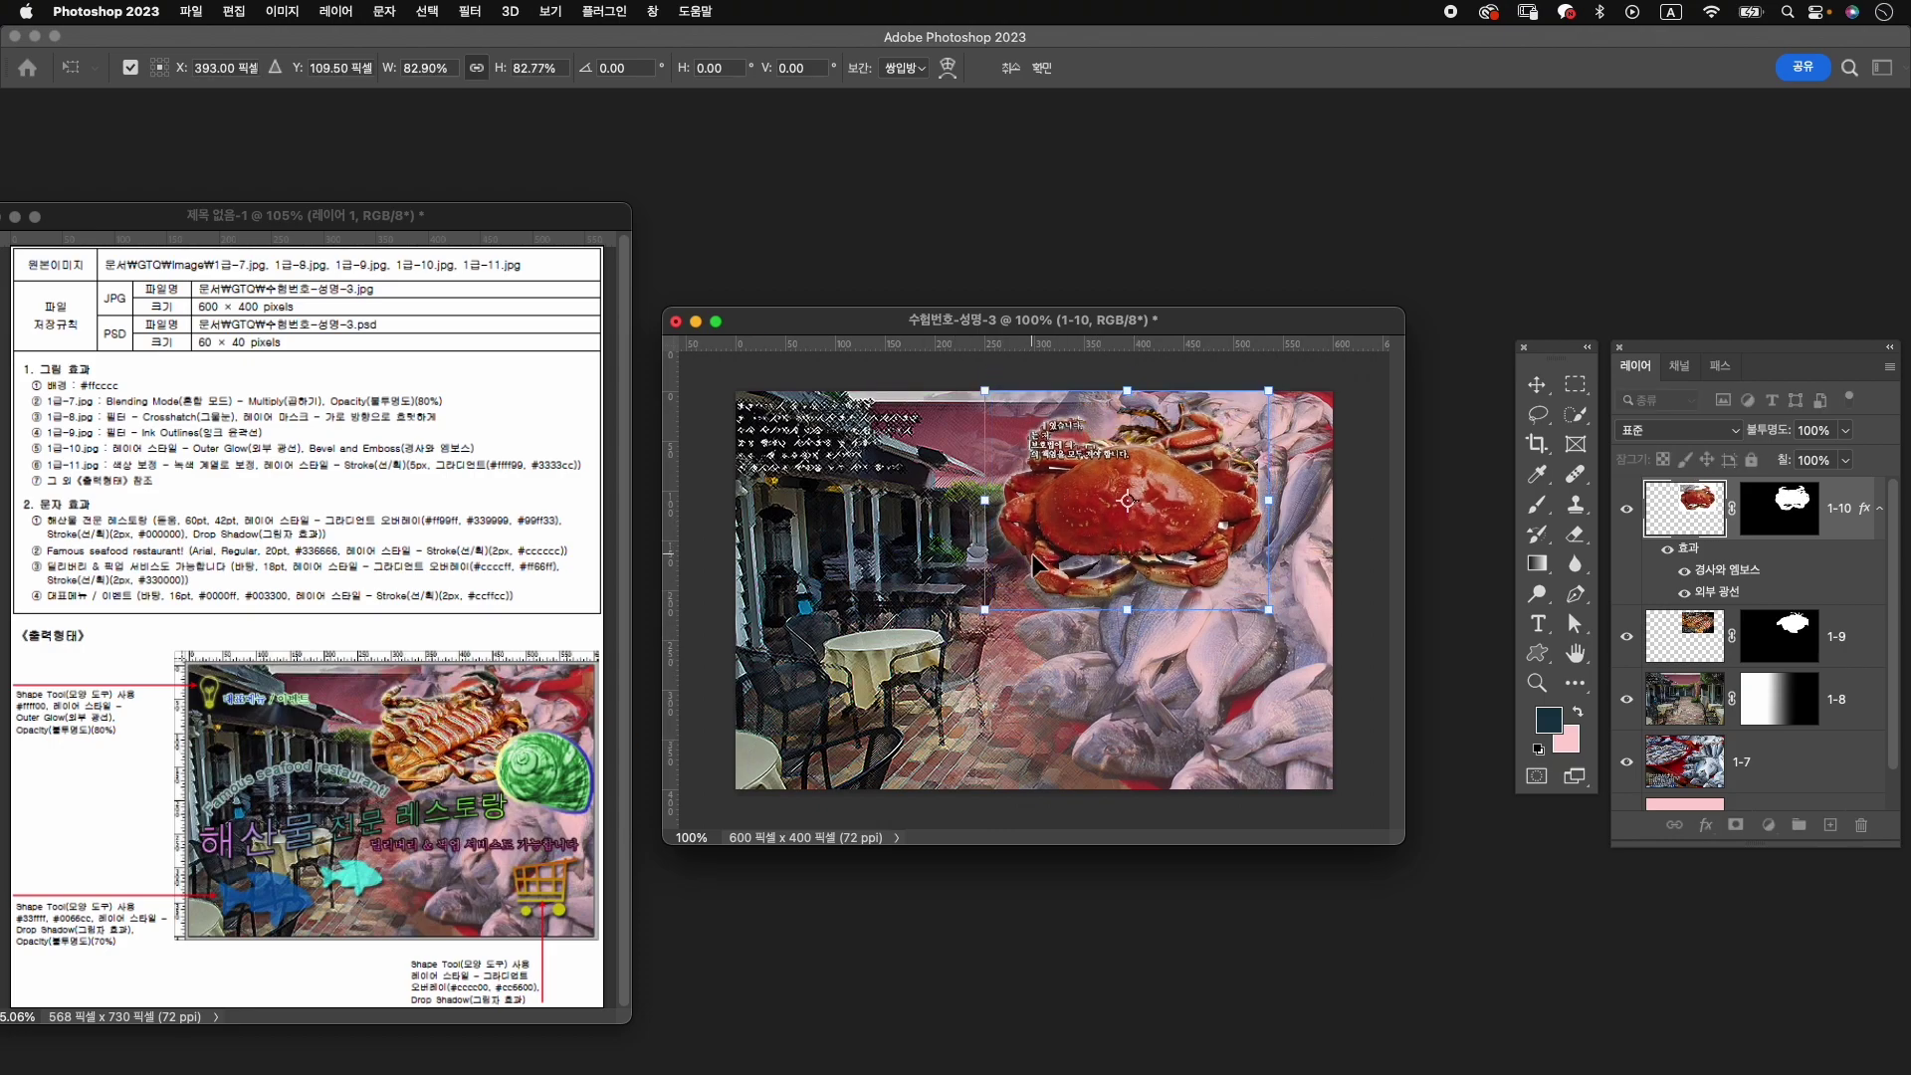
{"action": "key", "text": "Left"}
{"action": "key", "text": "Up"}
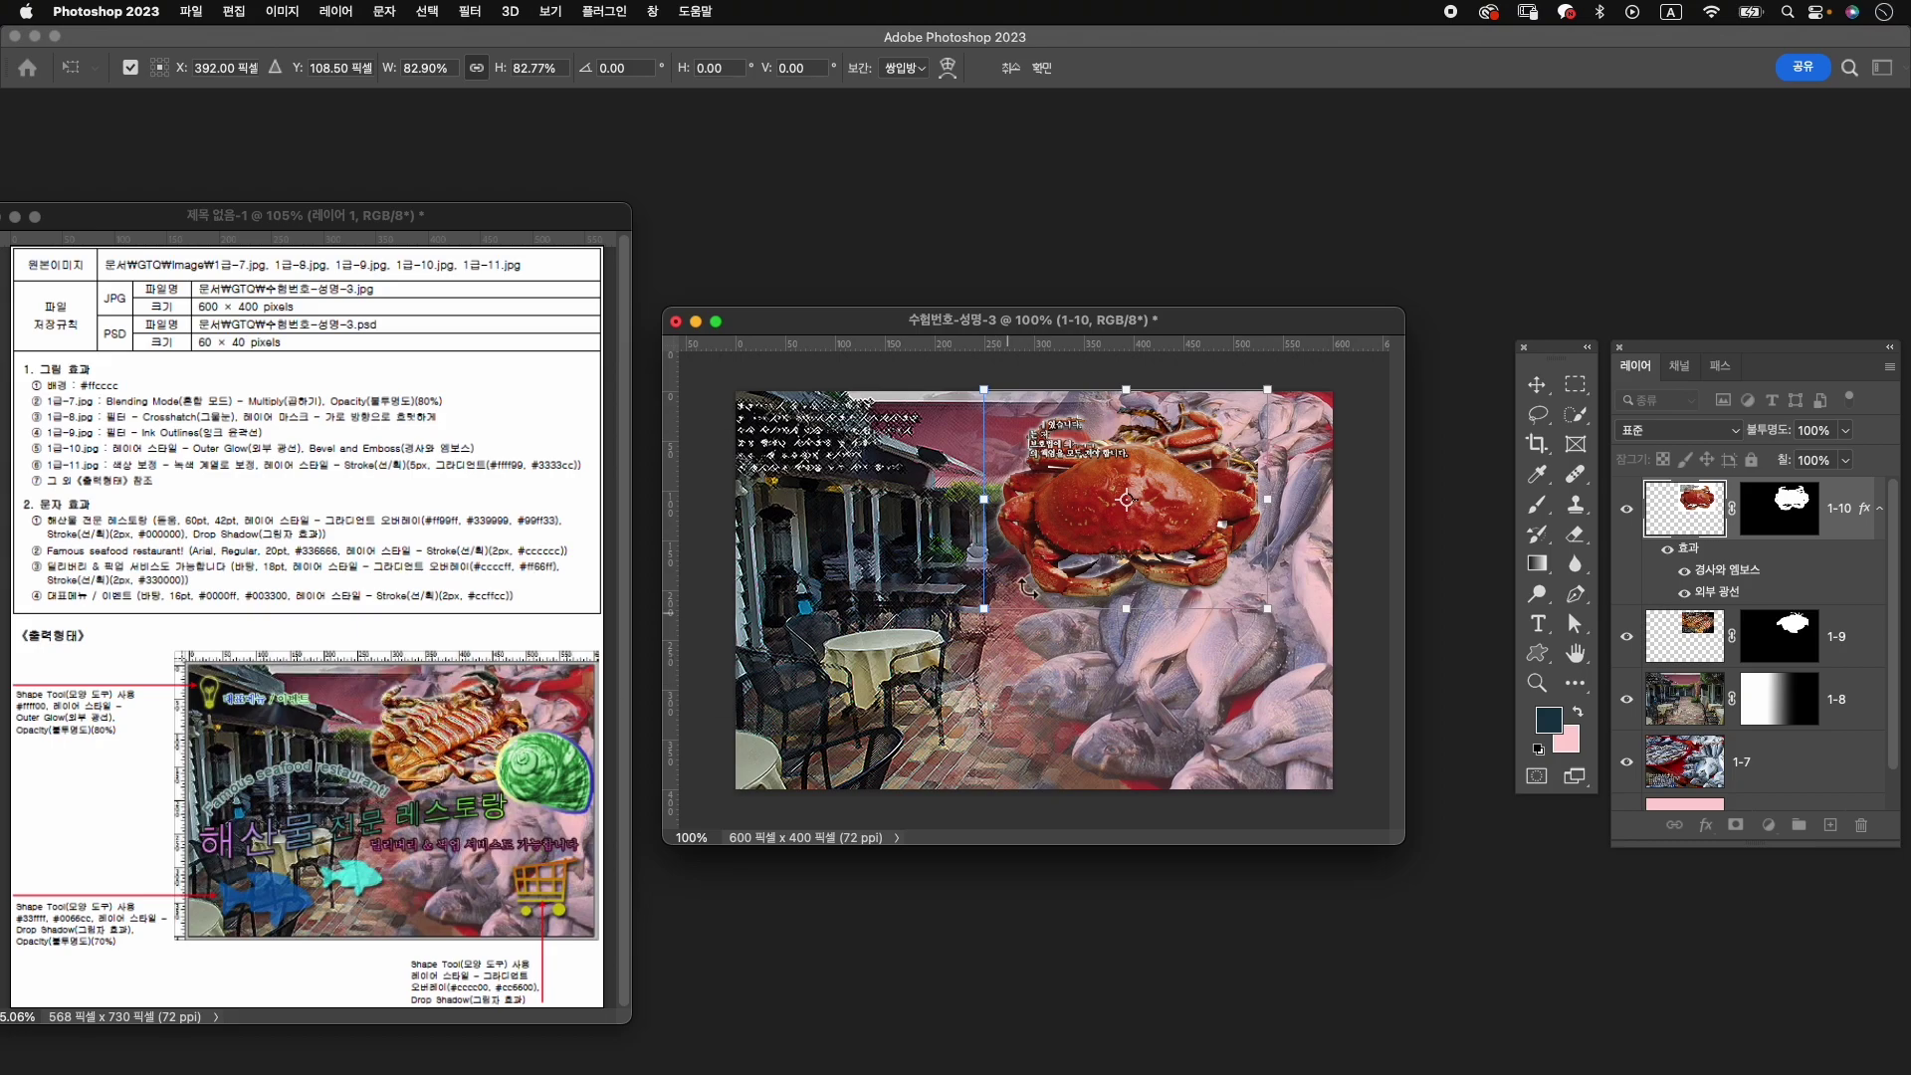
{"action": "key", "text": "Up"}
{"action": "key", "text": "Up"}
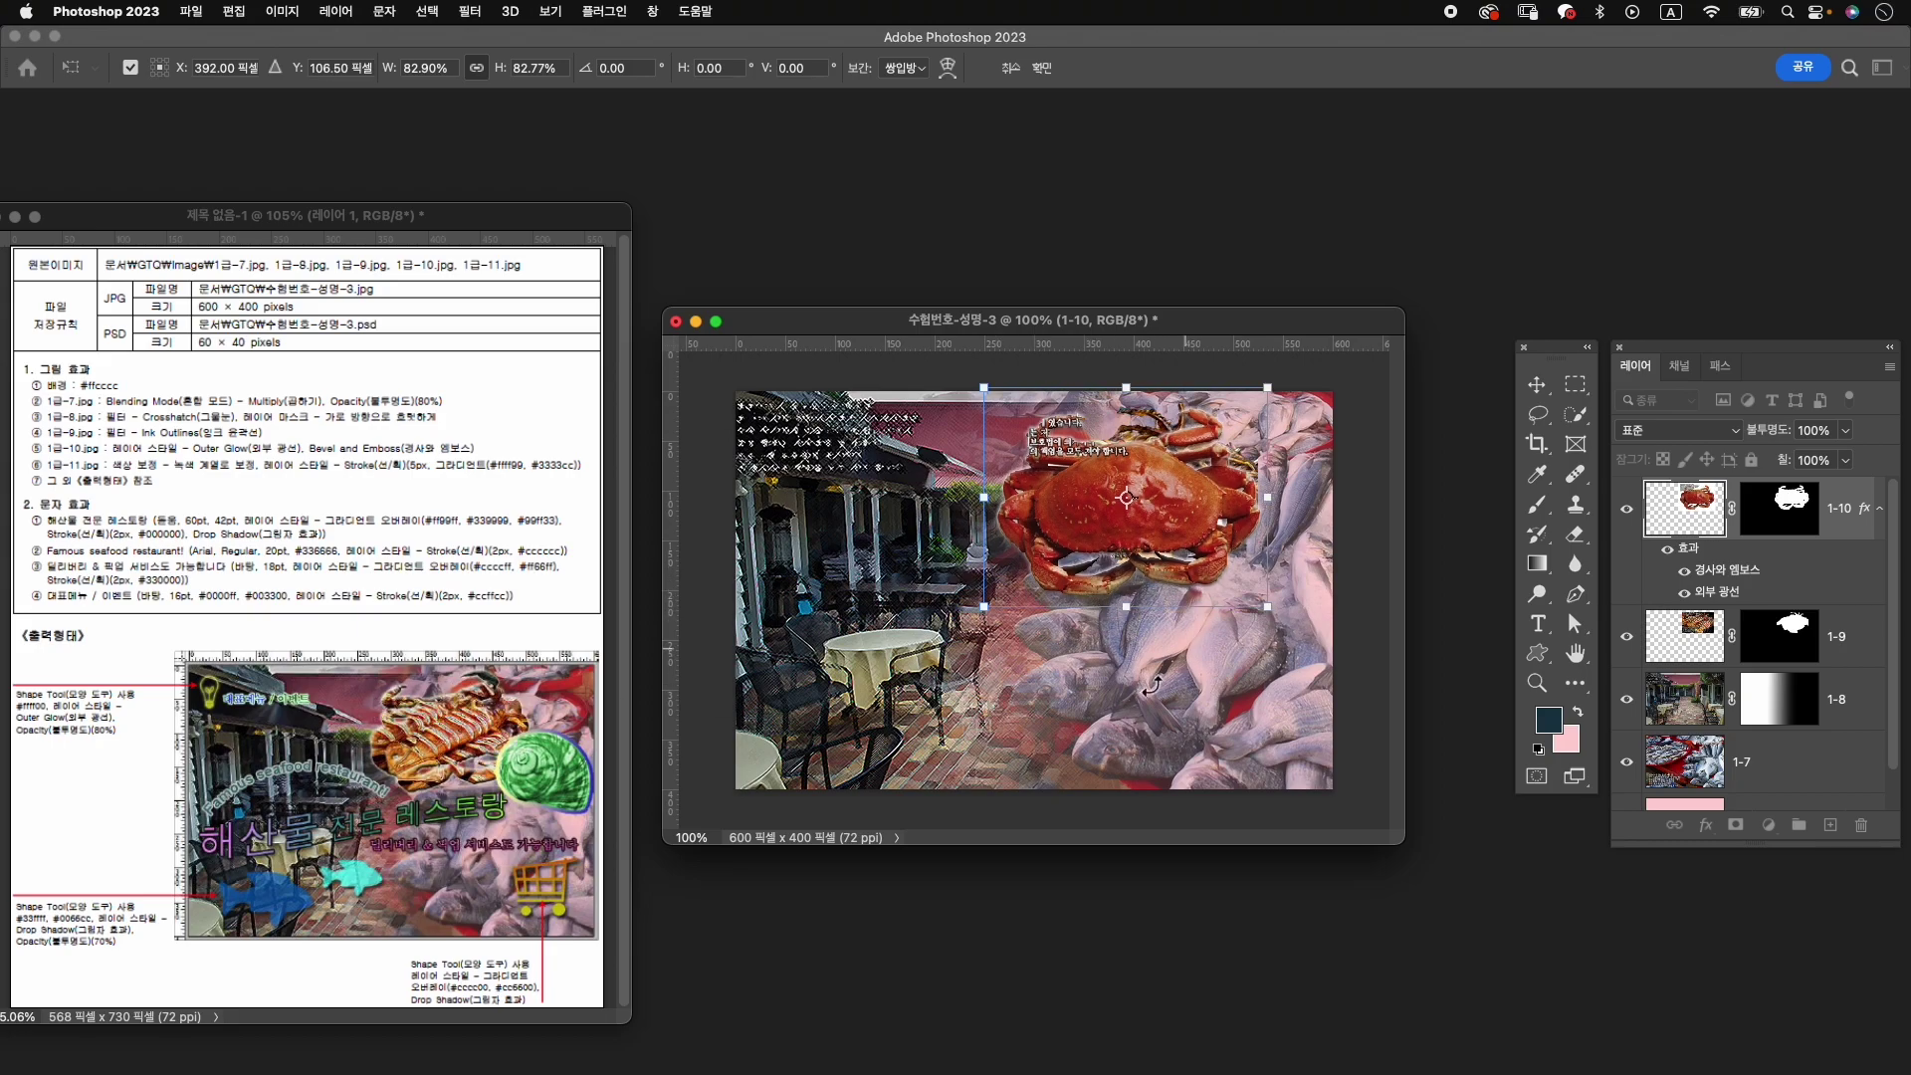
{"action": "key", "text": "Return"}
Move the squid layer 1-9 above the crab and clip it to the crab layer.
{"action": "left_click_drag", "start_coordinate": [1821, 640], "coordinate": [1846, 516]}
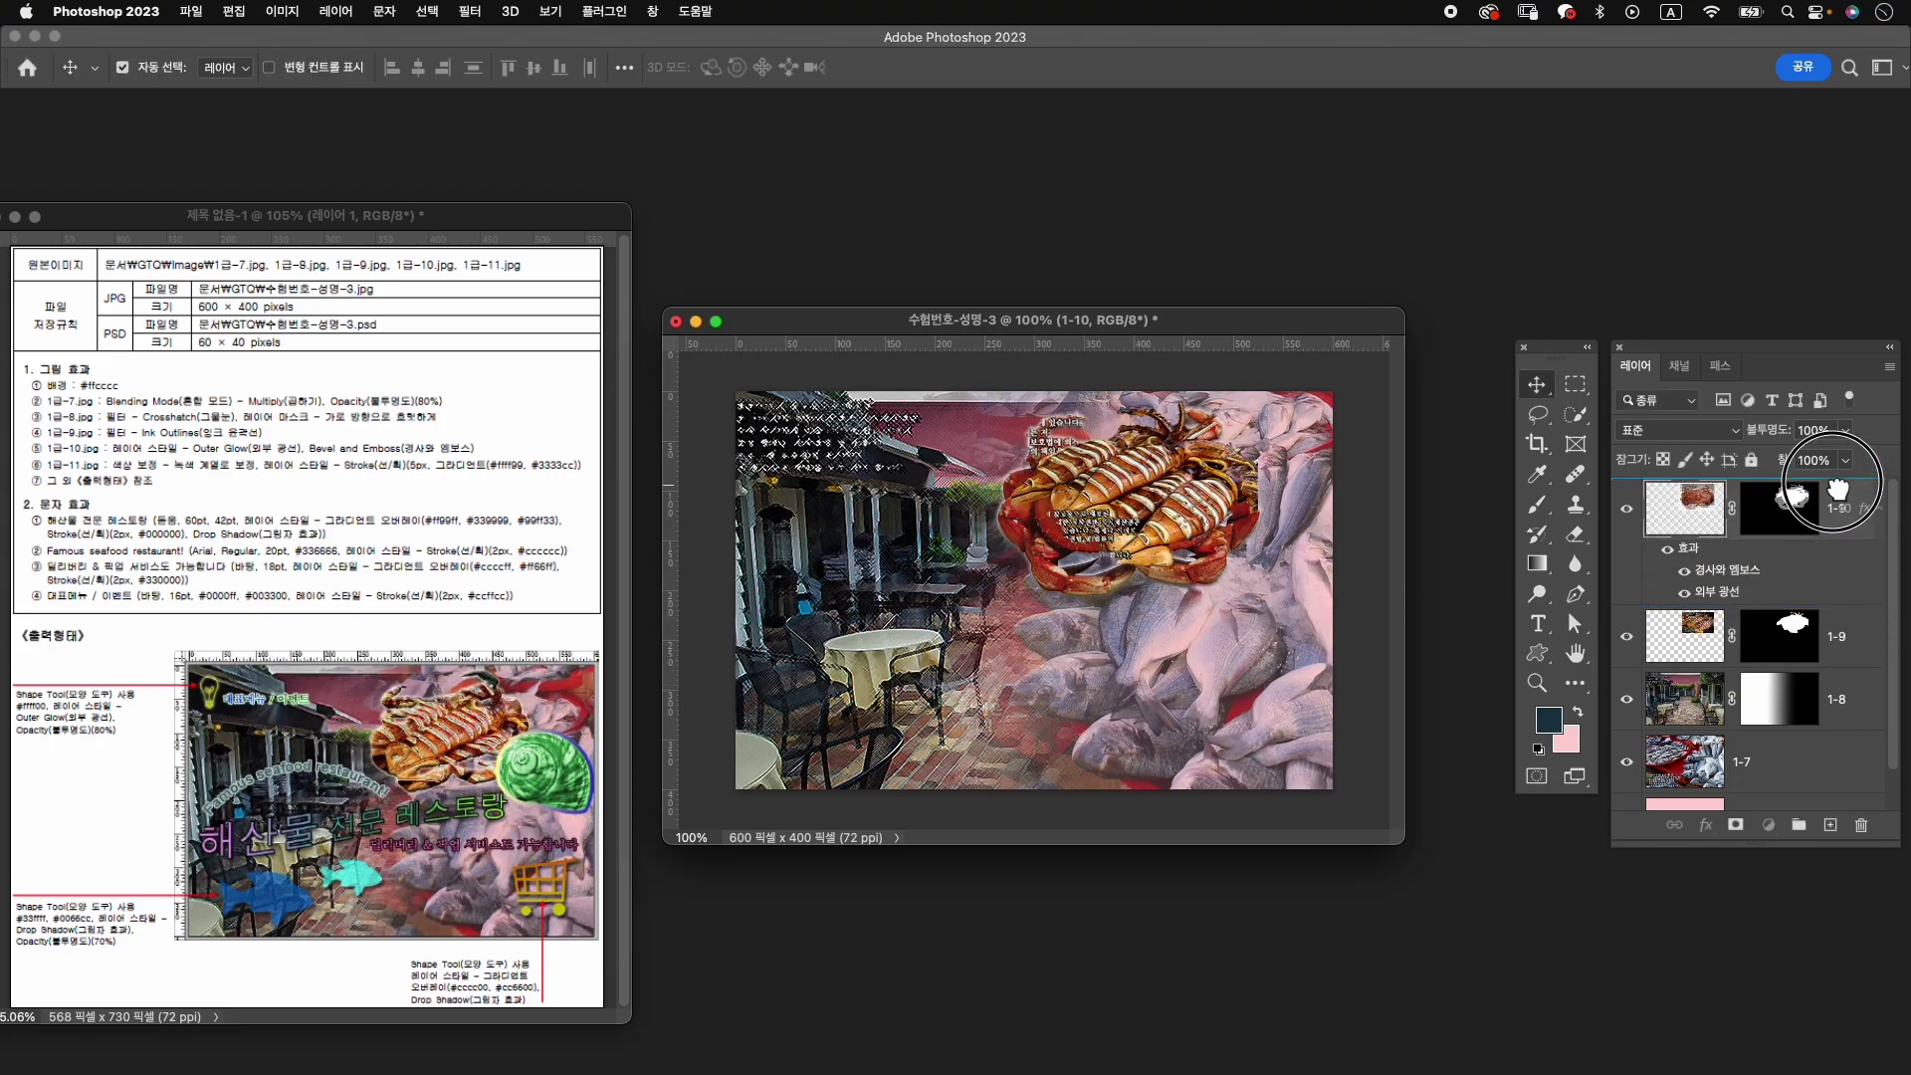
{"action": "right_click", "coordinate": [1878, 514]}
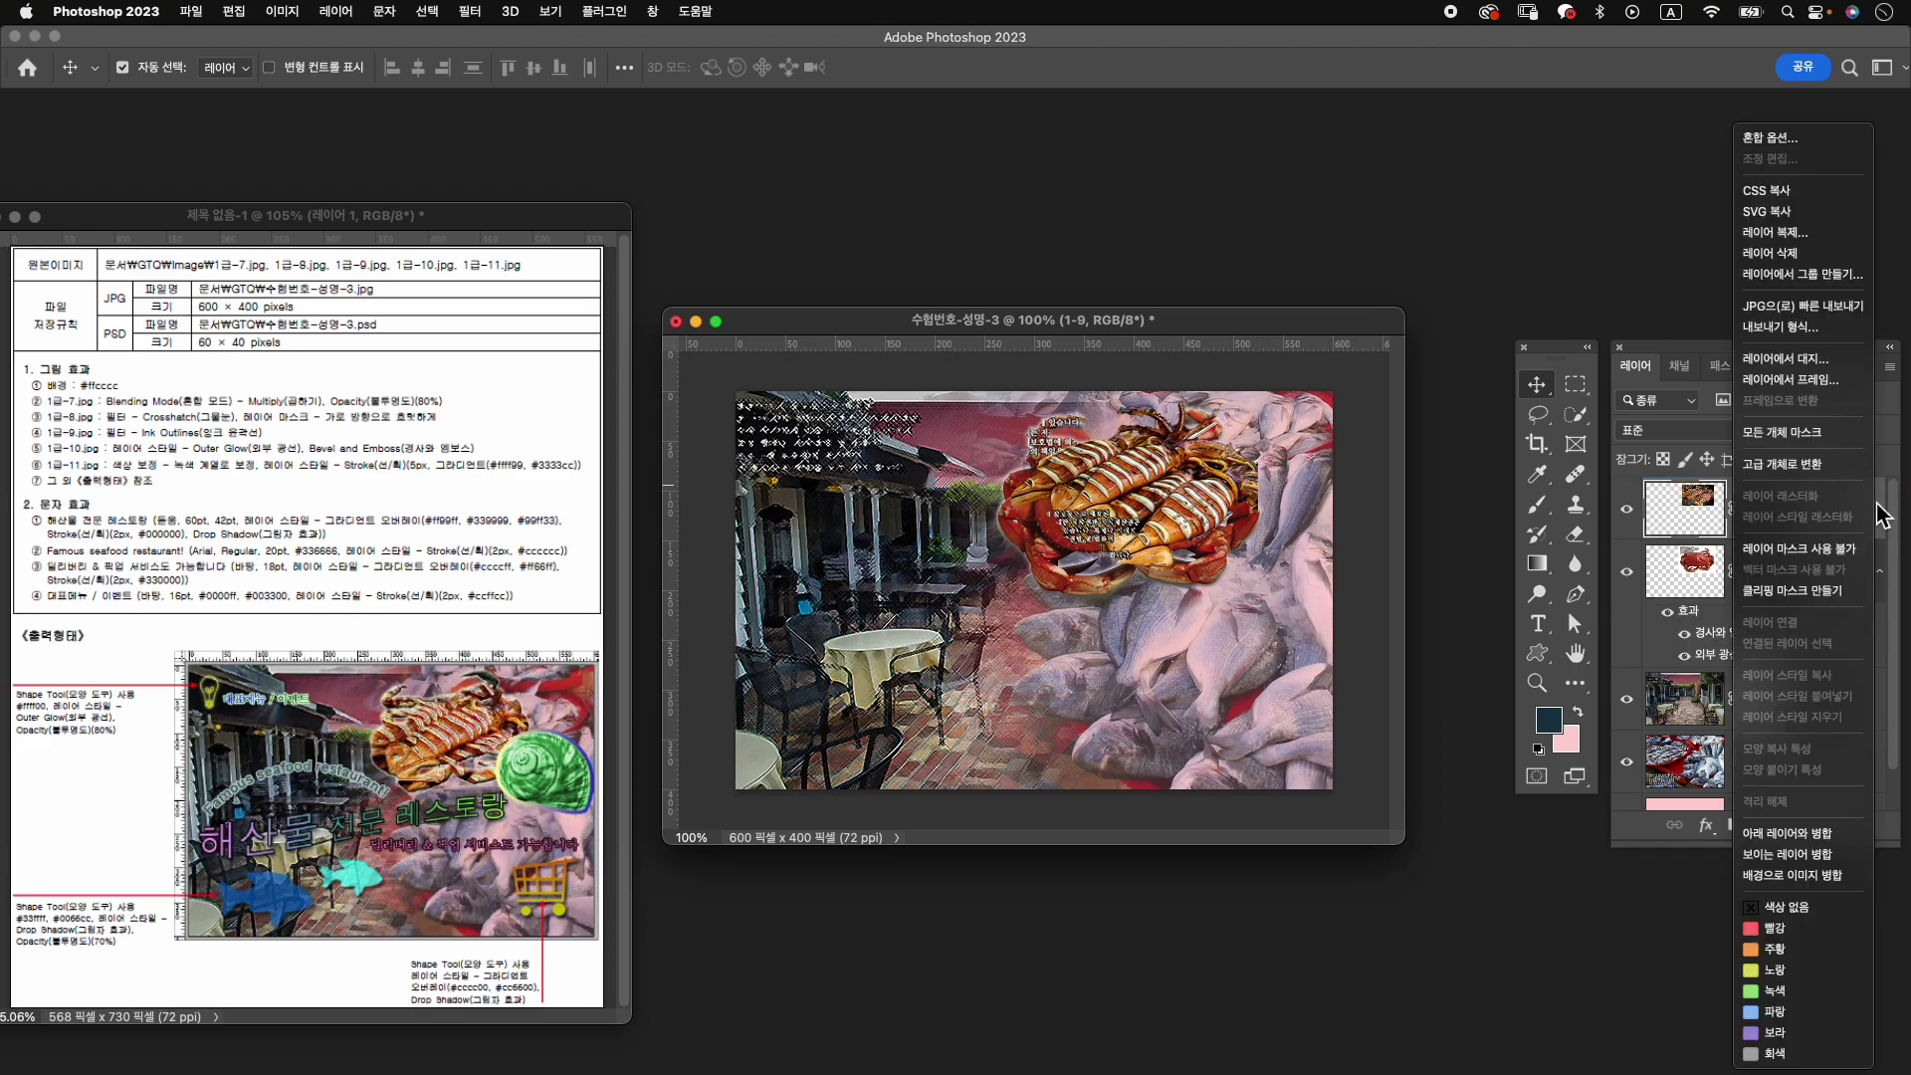
{"action": "left_click", "coordinate": [1800, 590]}
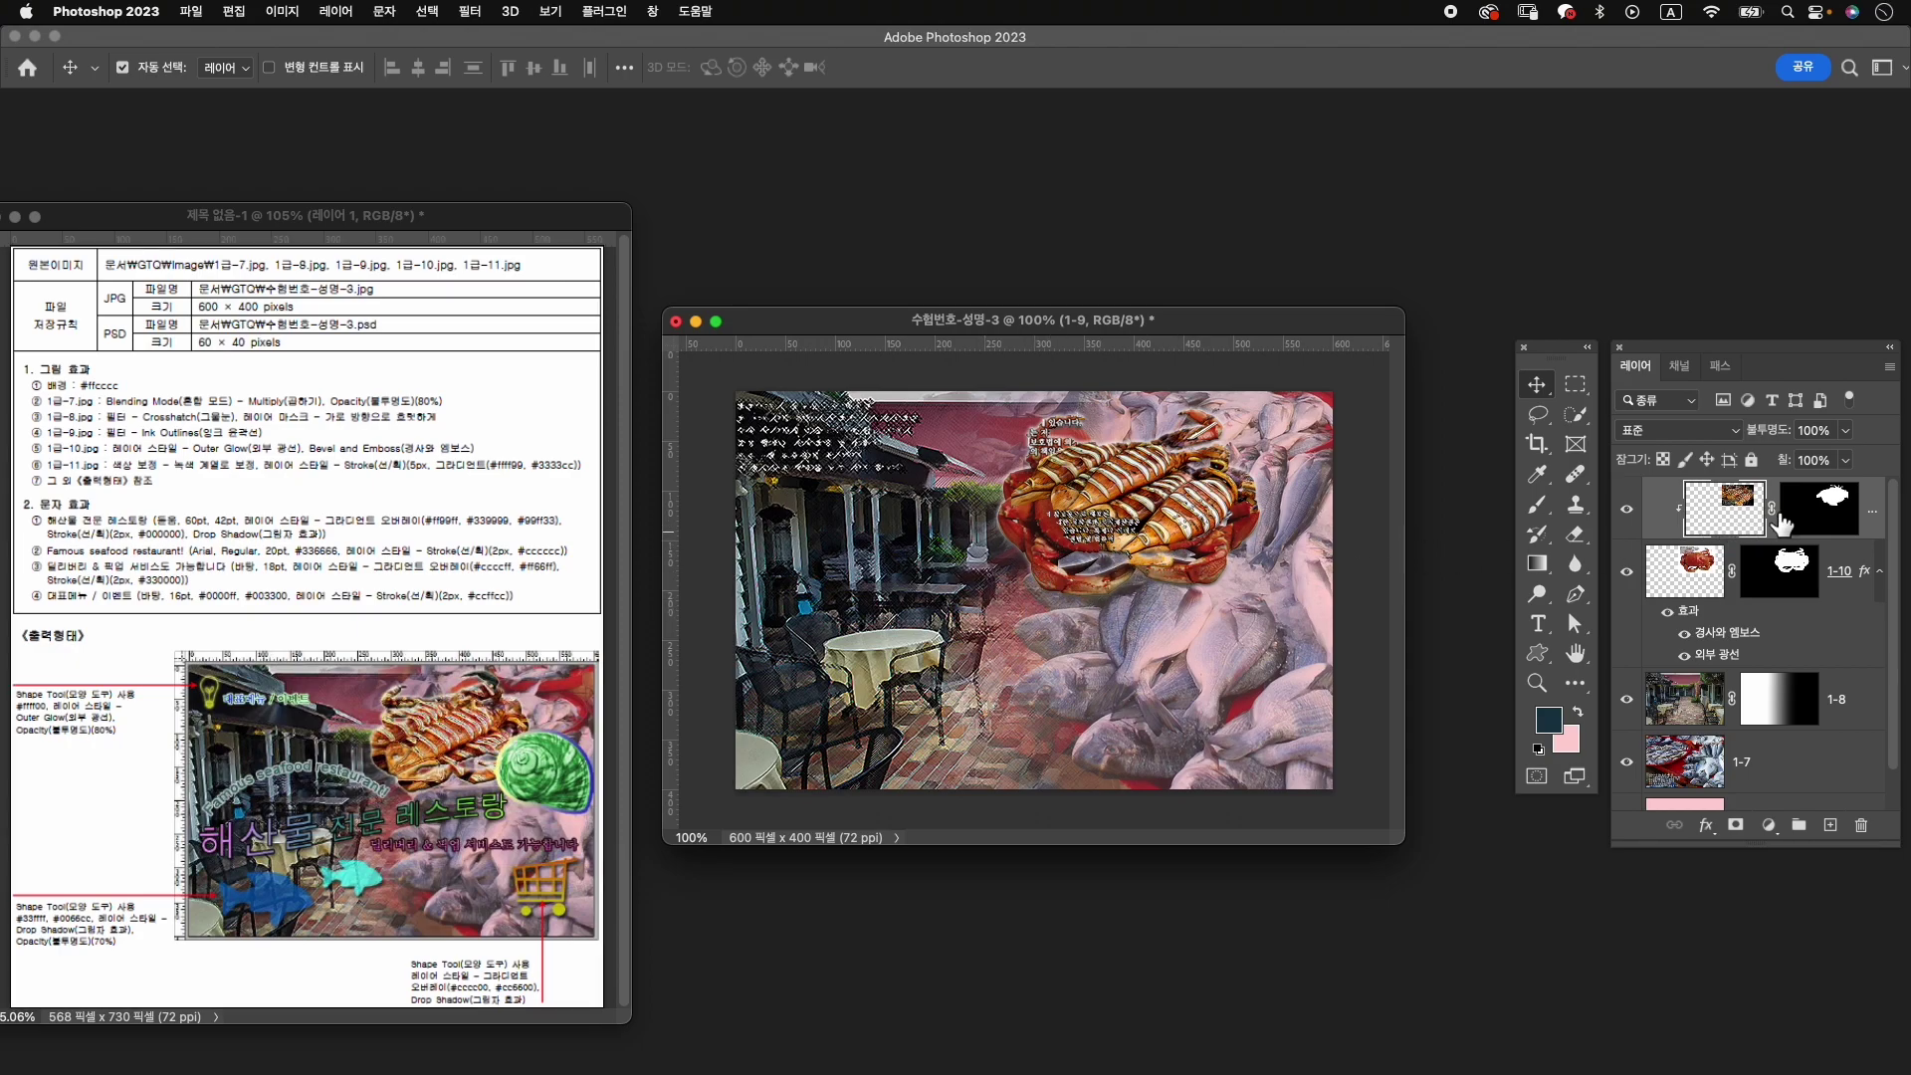
Enlarge the crab to about 130% and shift it slightly right.
{"action": "key", "text": "ctrl+t"}
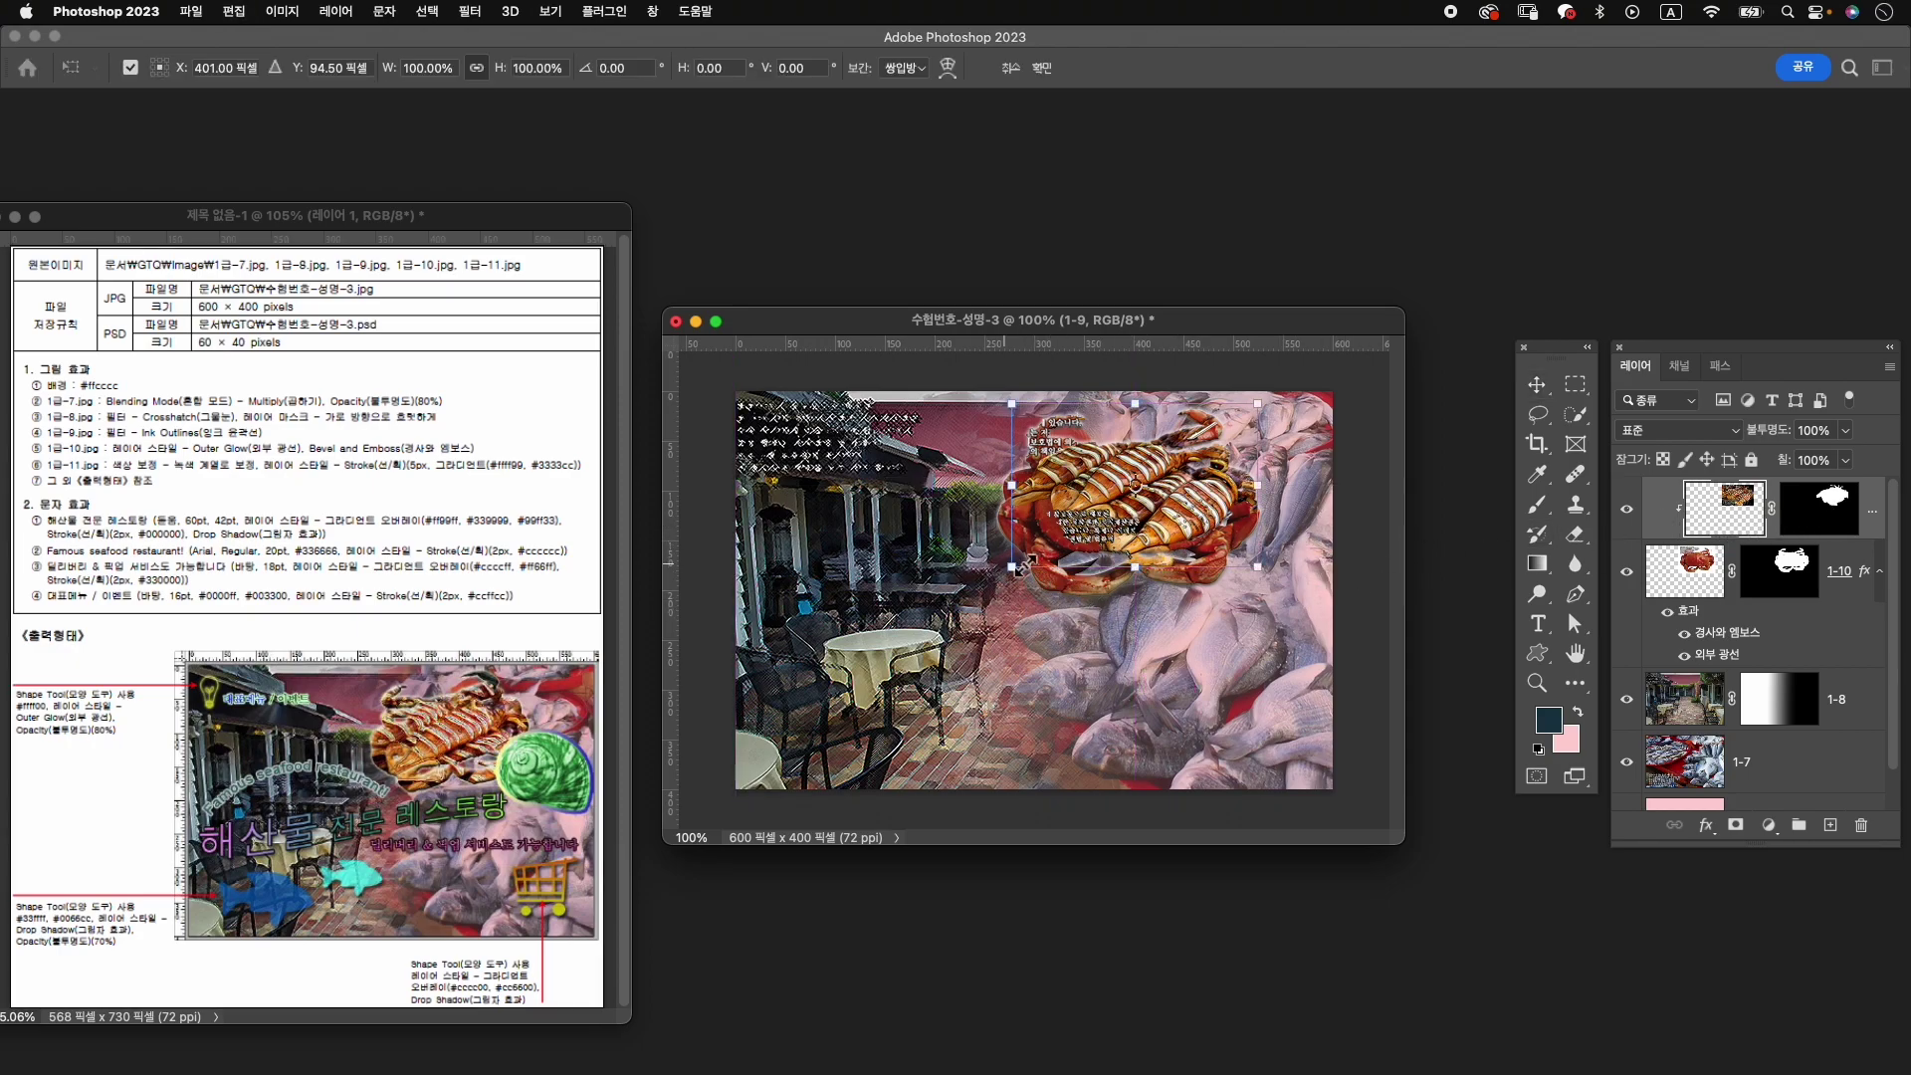
{"action": "left_click_drag", "start_coordinate": [1011, 567], "coordinate": [963, 645]}
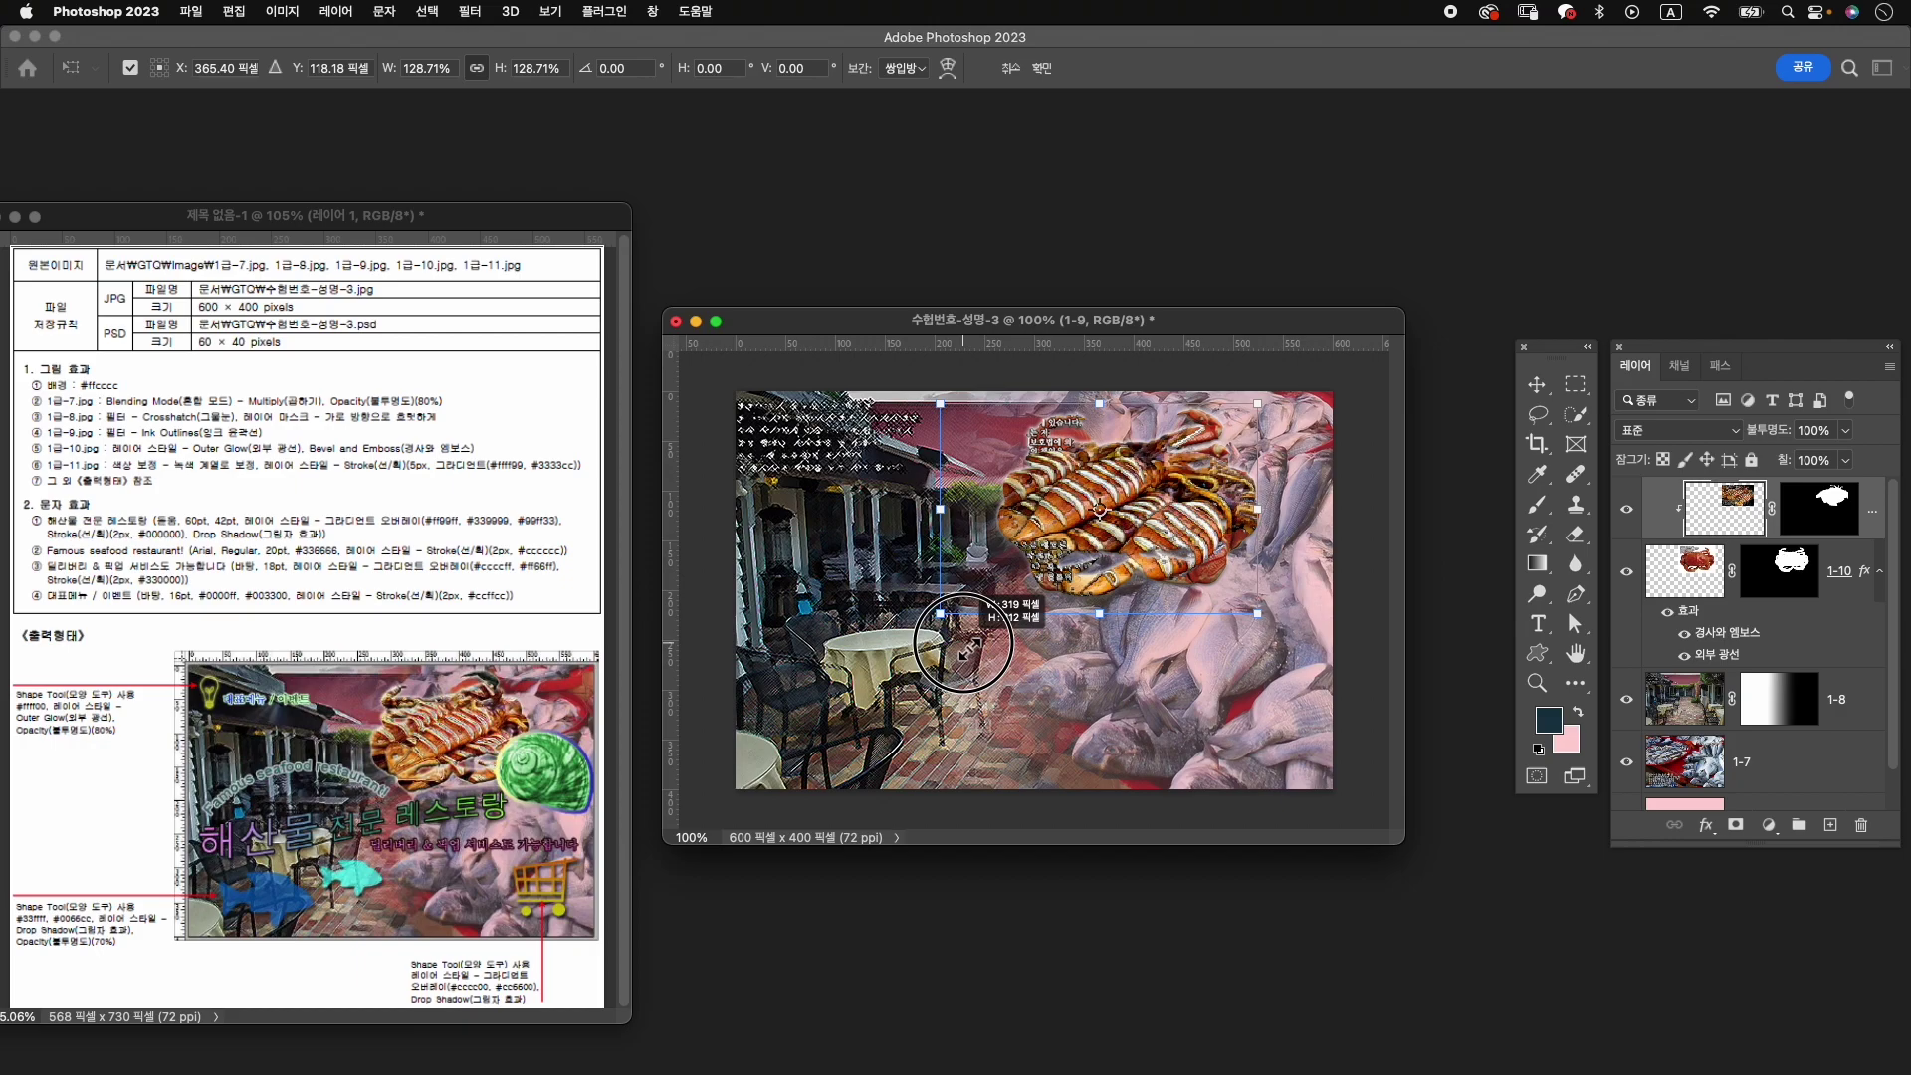
{"action": "left_click_drag", "start_coordinate": [1157, 555], "coordinate": [1183, 557]}
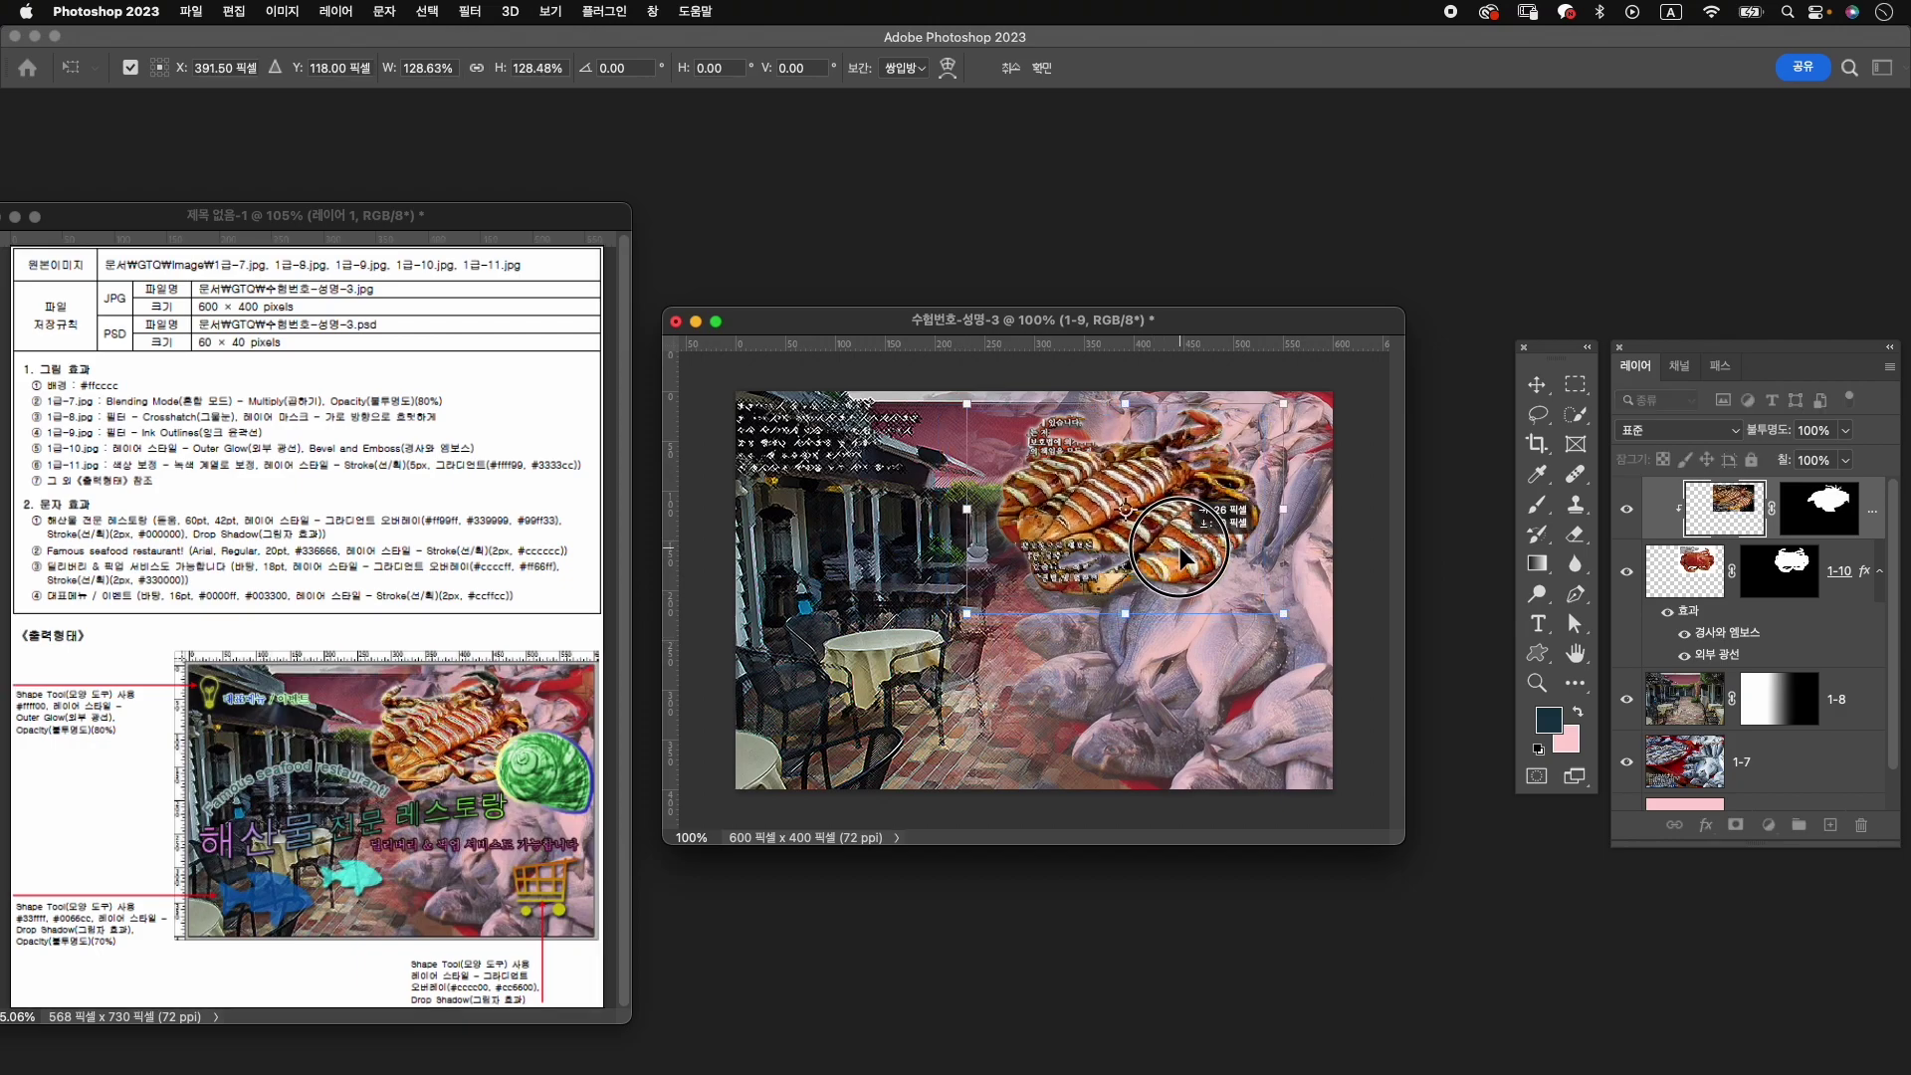
{"action": "key", "text": "Return"}
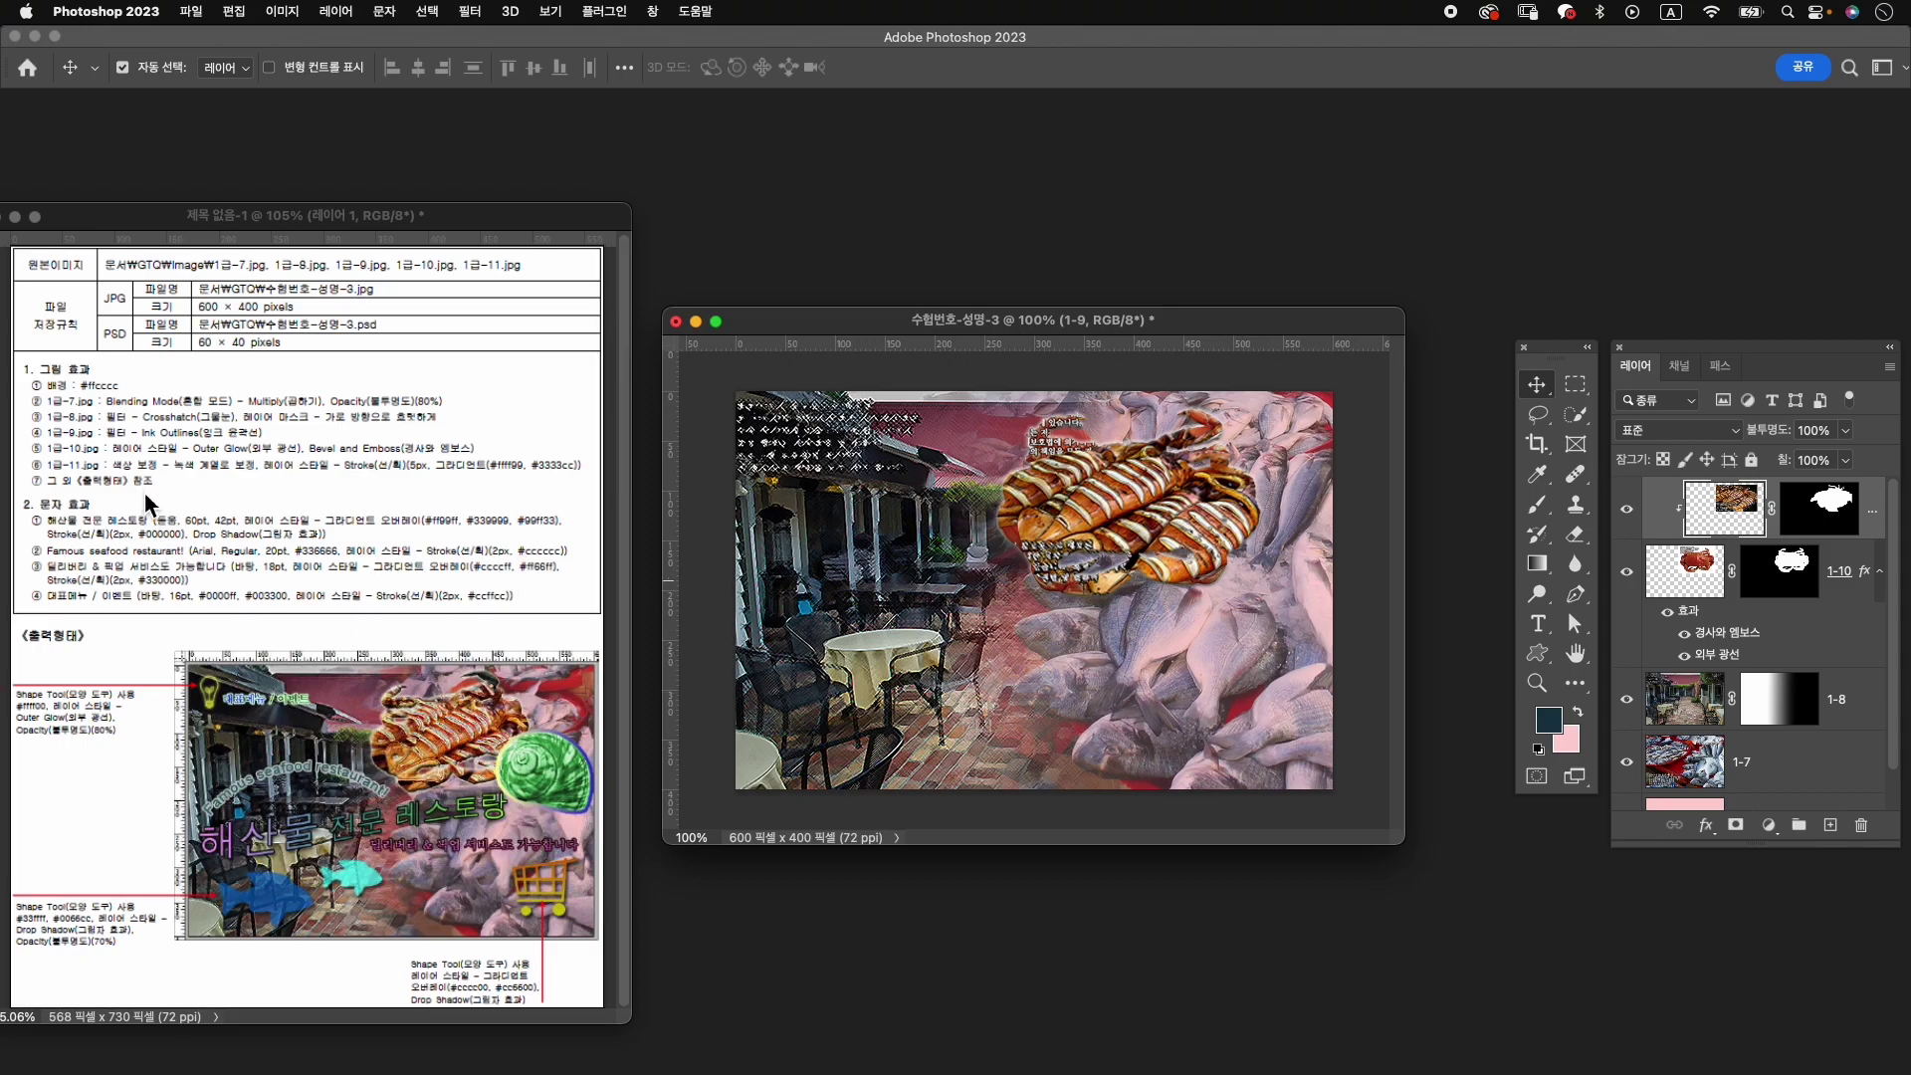
Open the shell photo 1급-11.jpg and move its window beside the composite.
{"action": "key", "text": "super+o"}
{"action": "left_click", "coordinate": [754, 477]}
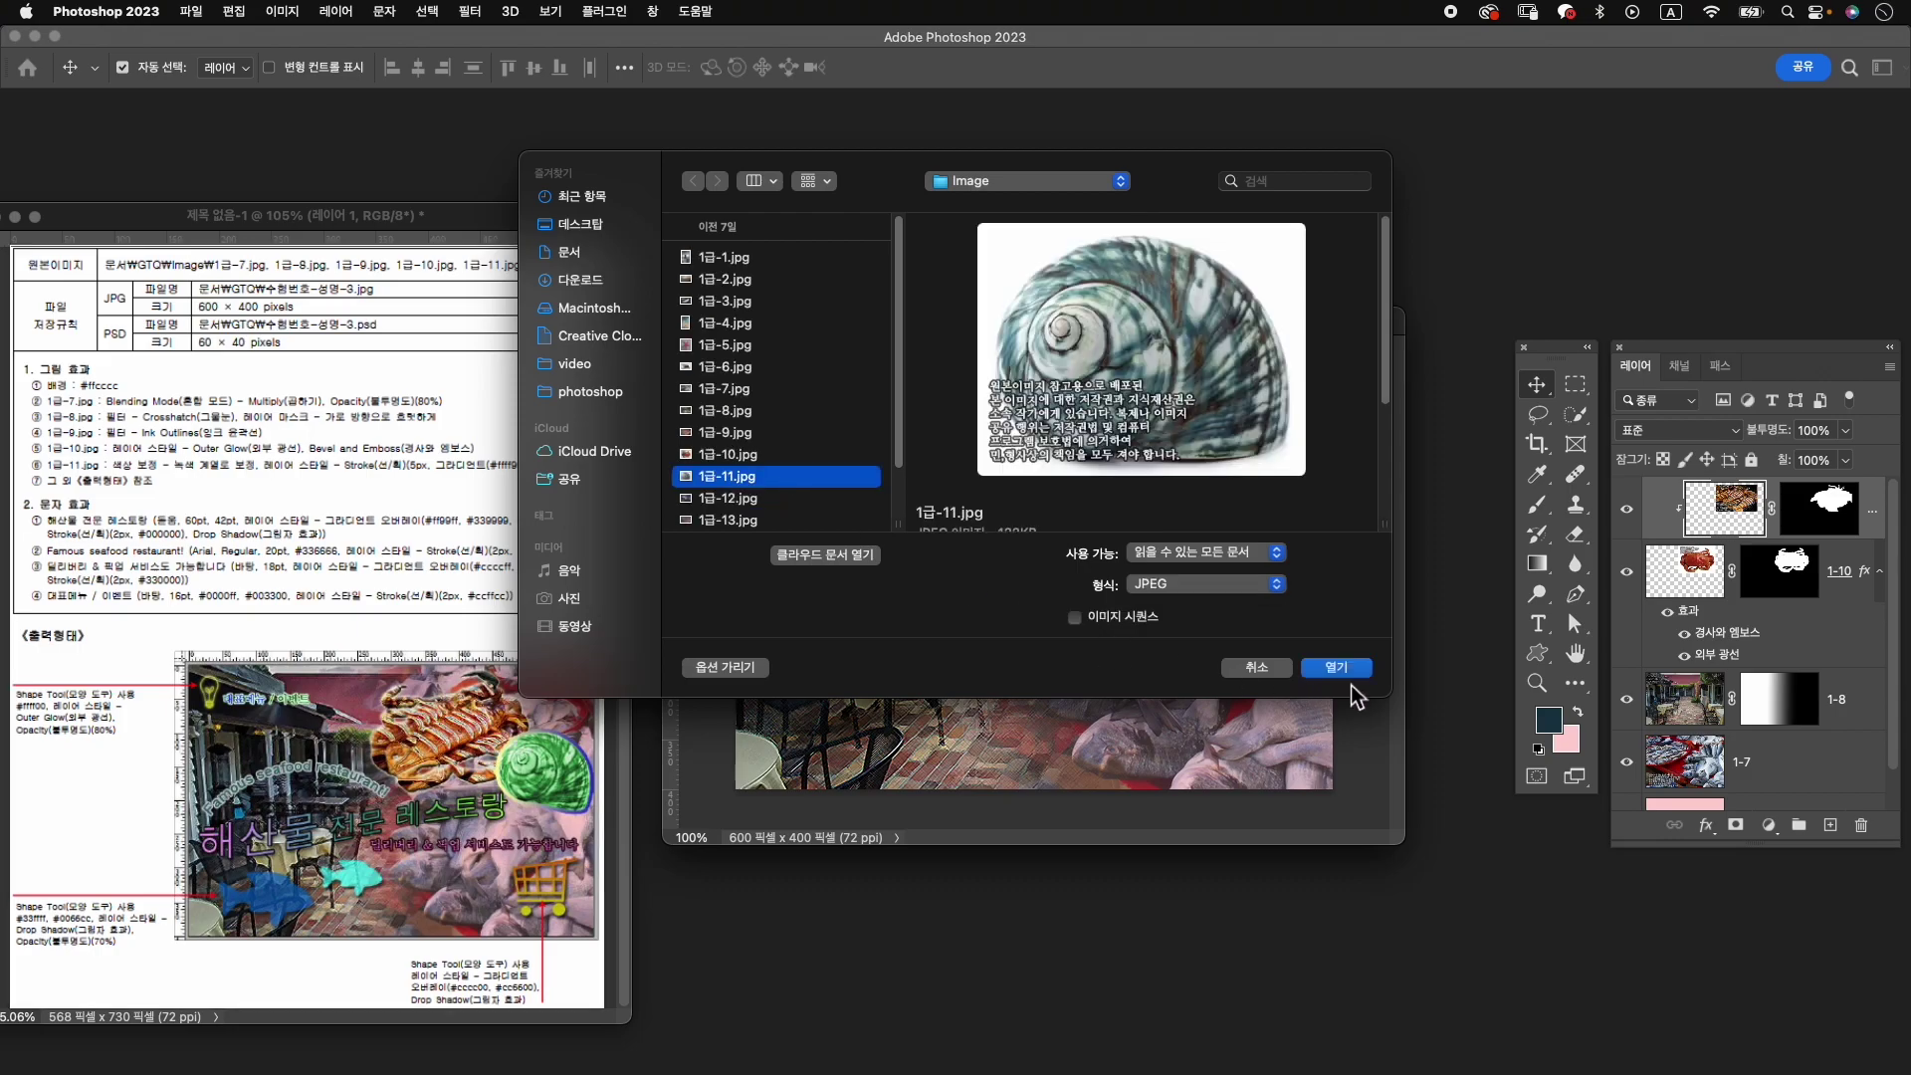
{"action": "left_click", "coordinate": [1337, 667]}
{"action": "left_click_drag", "start_coordinate": [298, 158], "coordinate": [1244, 183]}
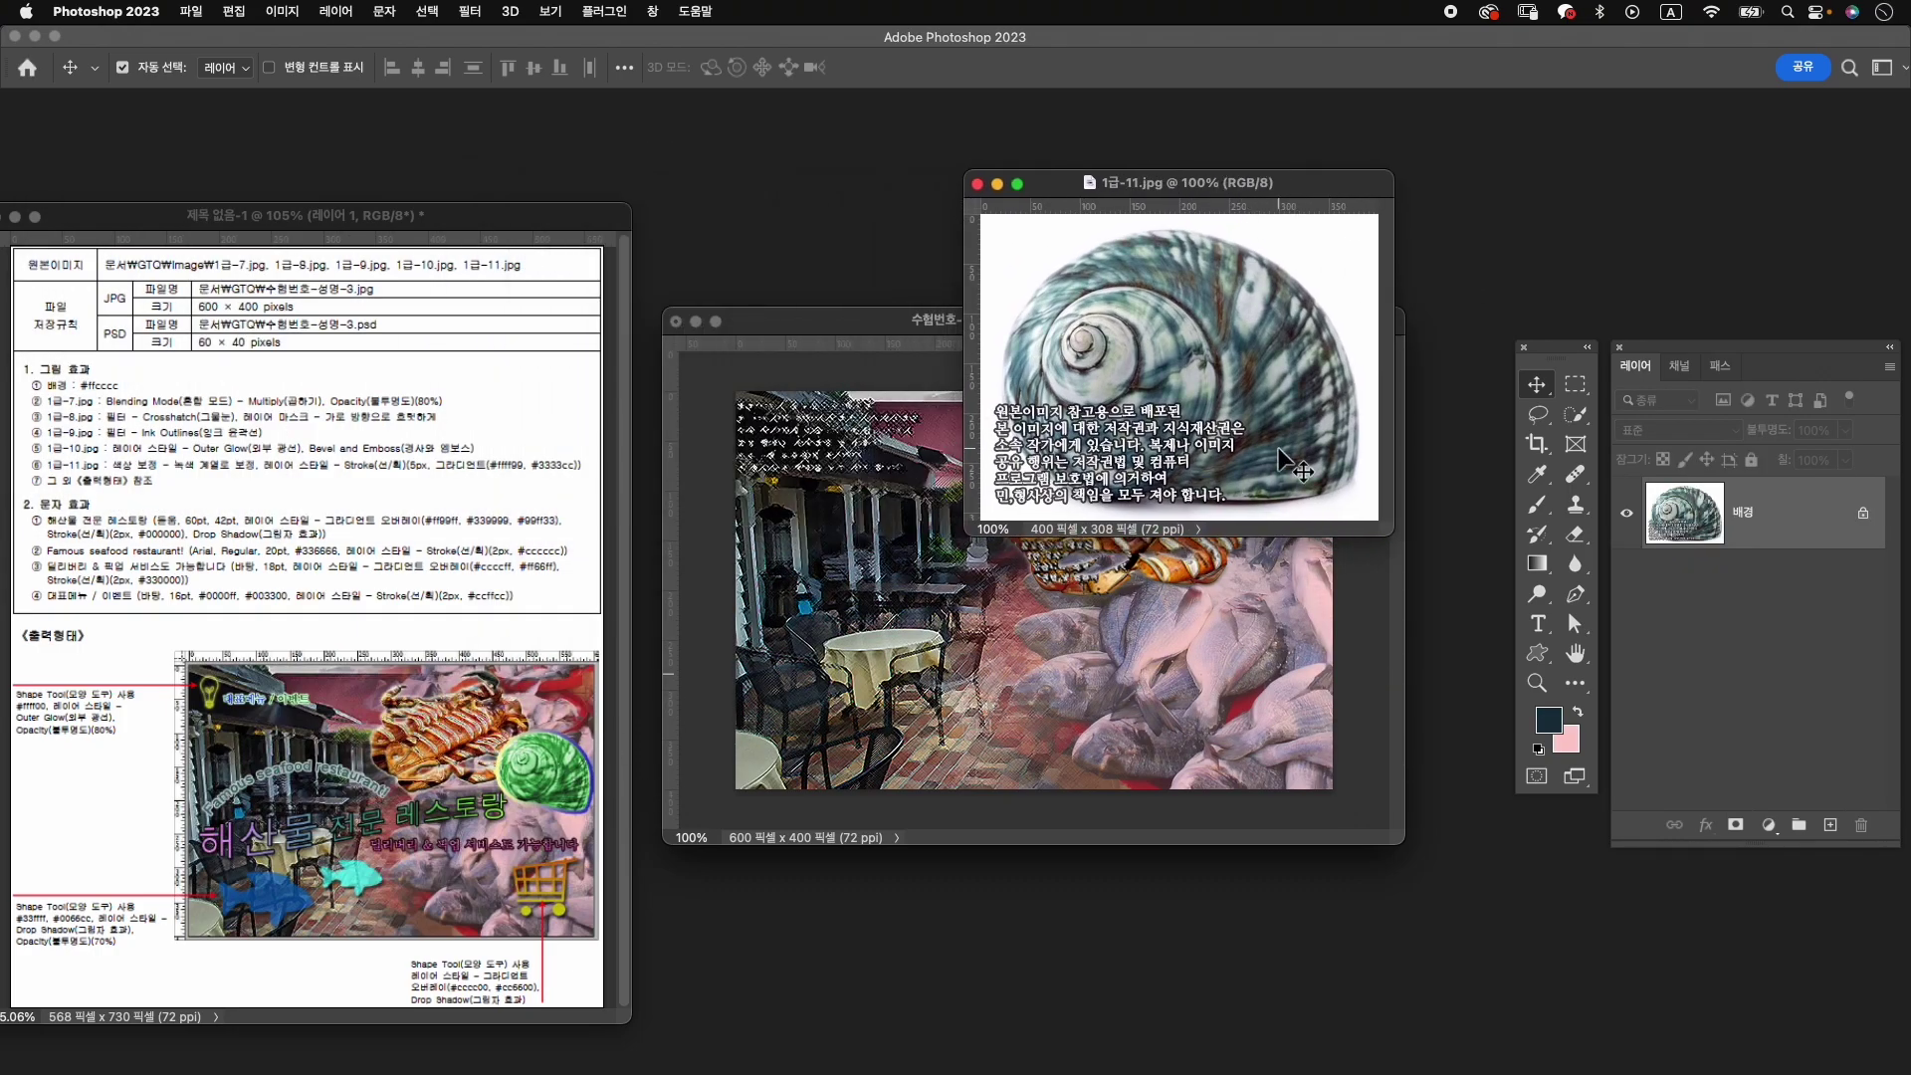
Select the shell with Object Selection, refine with Quick Selection, and mask away the white background.
{"action": "right_click", "coordinate": [1593, 418]}
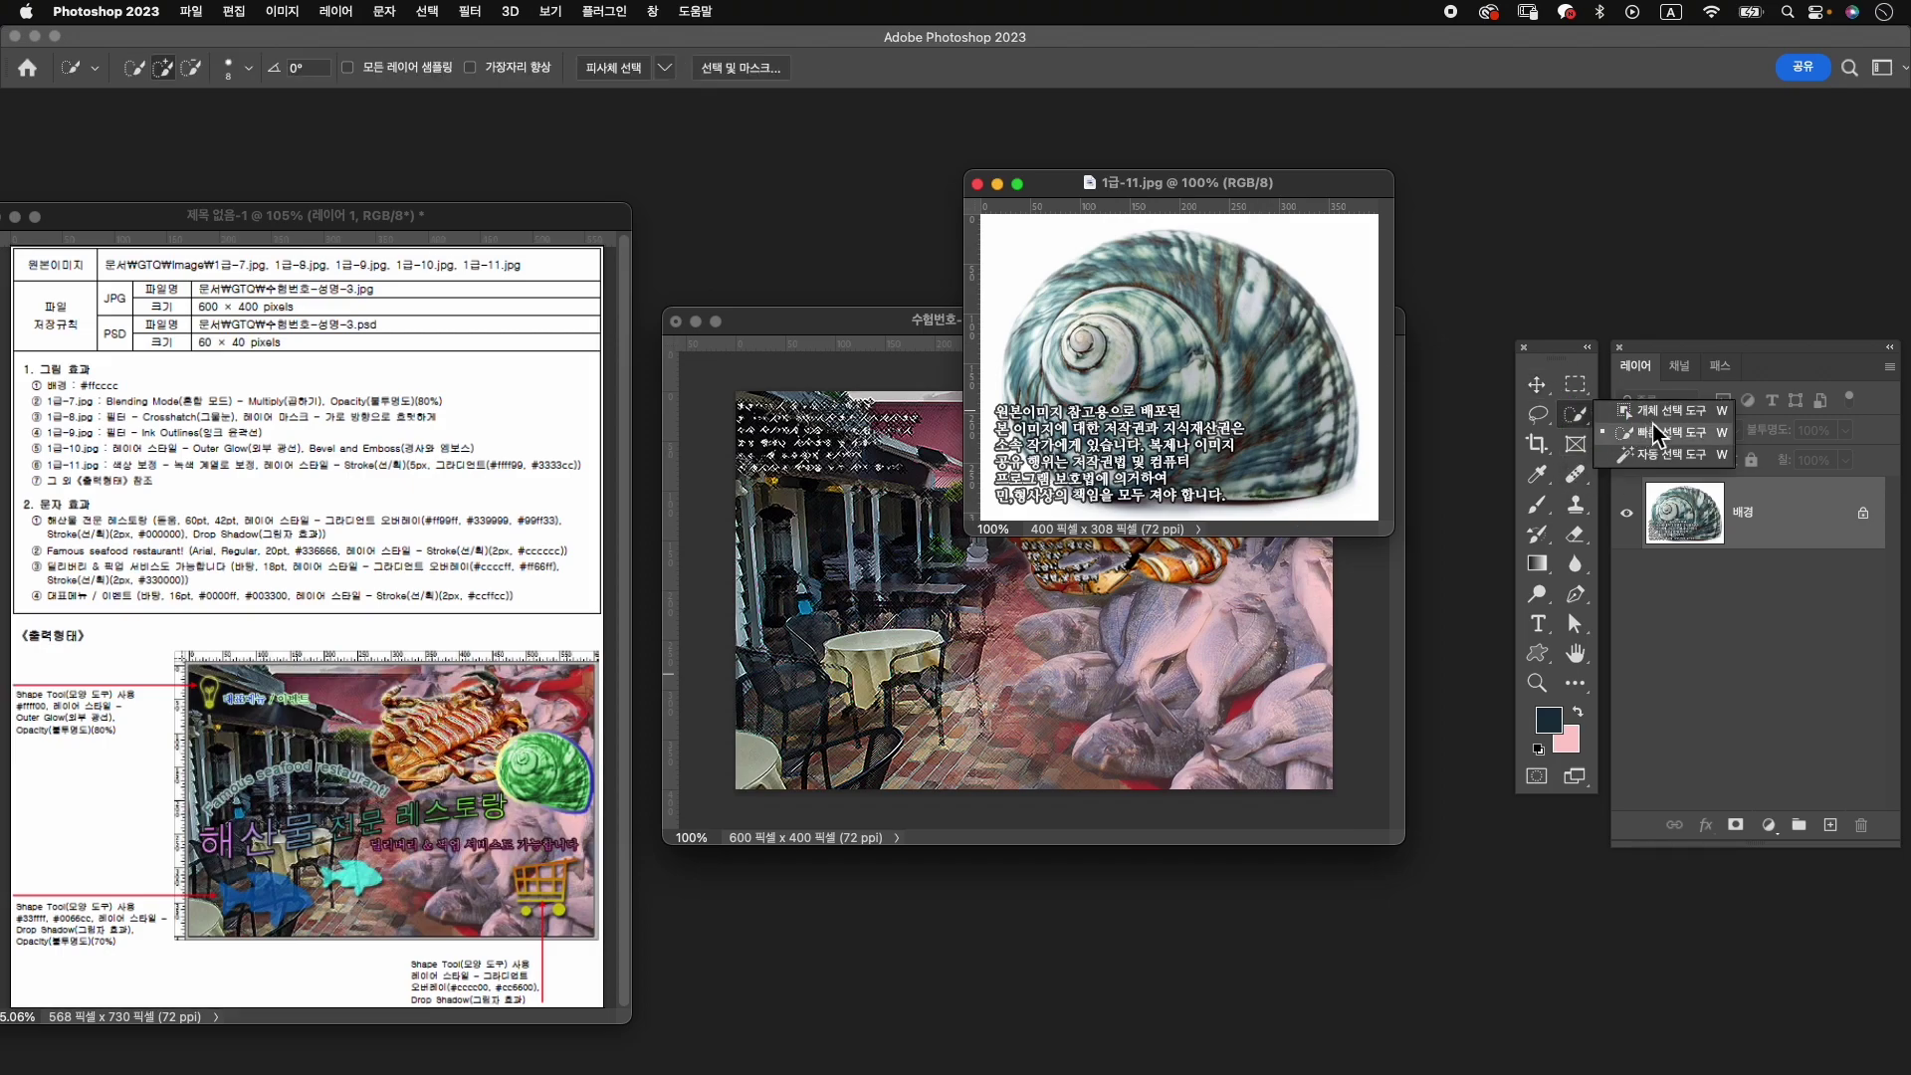
{"action": "left_click", "coordinate": [1652, 419]}
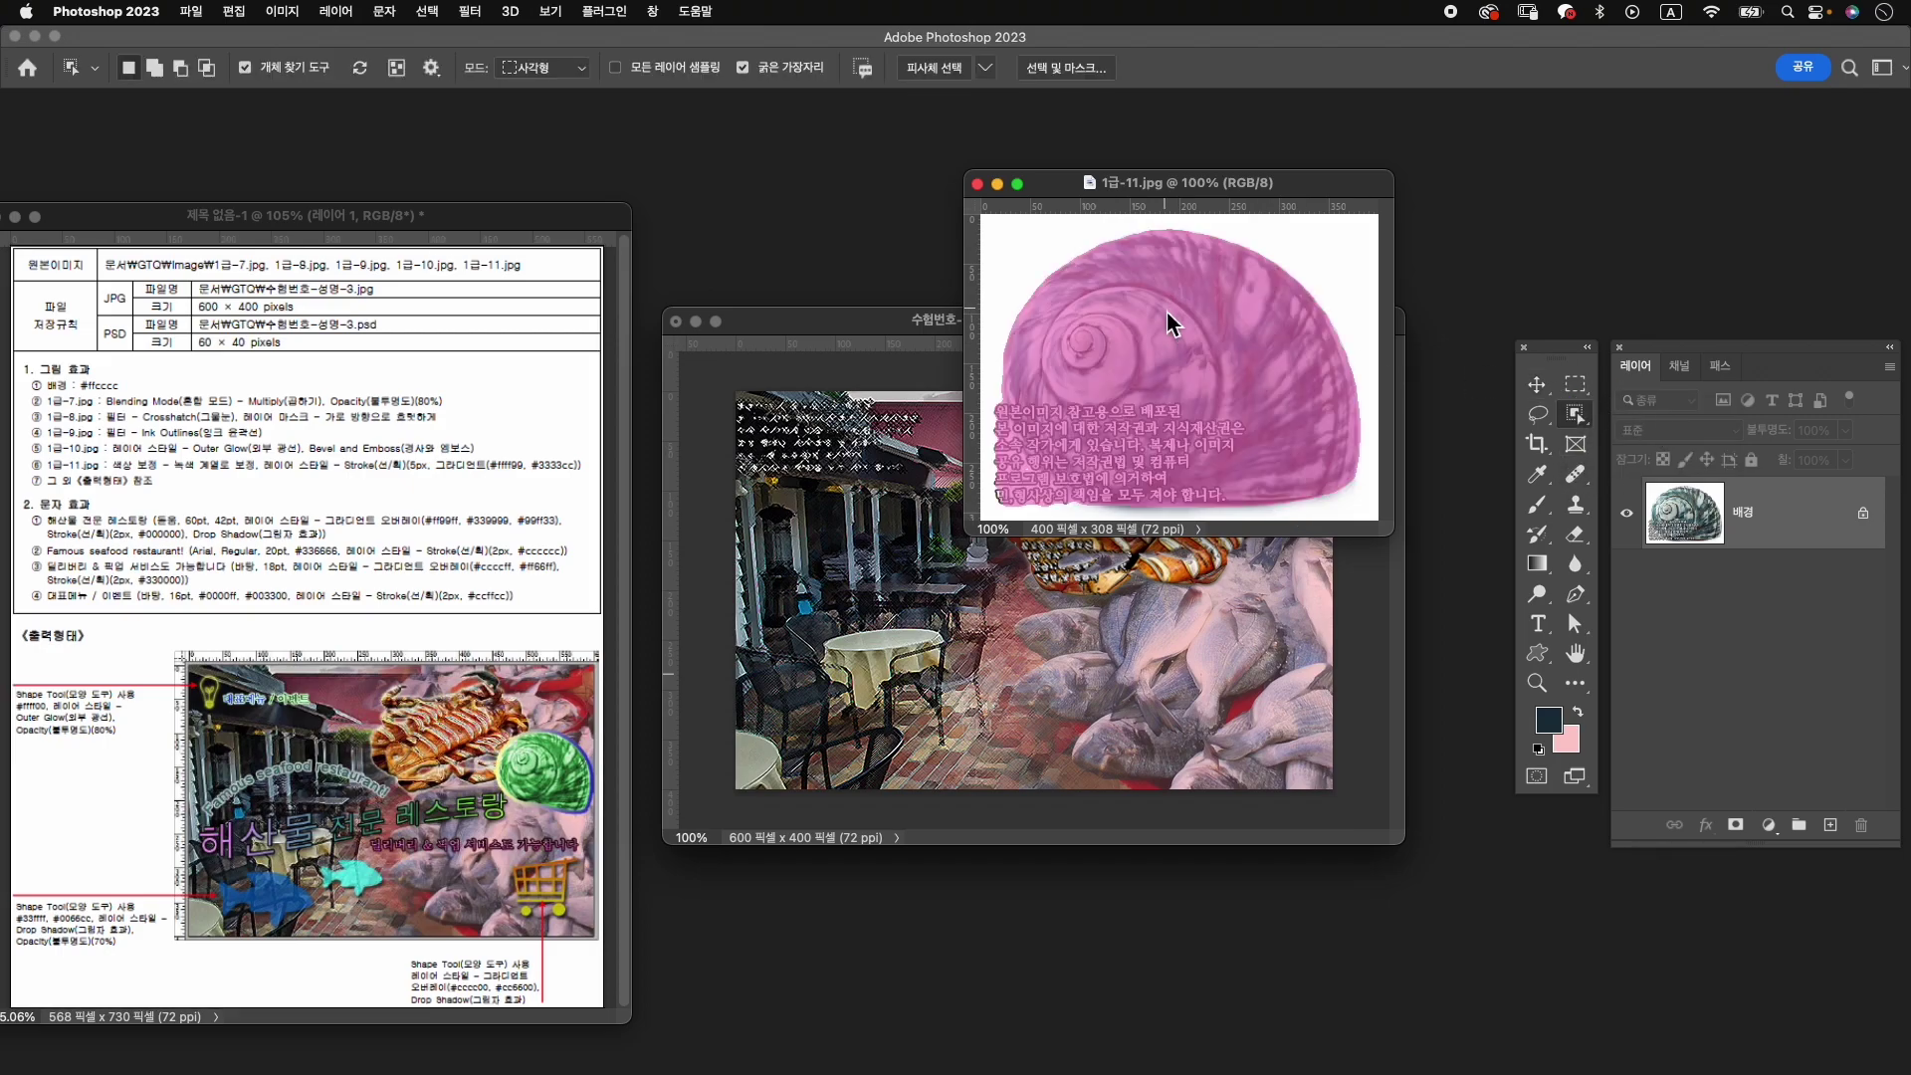
{"action": "left_click", "coordinate": [1207, 423]}
{"action": "right_click", "coordinate": [1592, 420]}
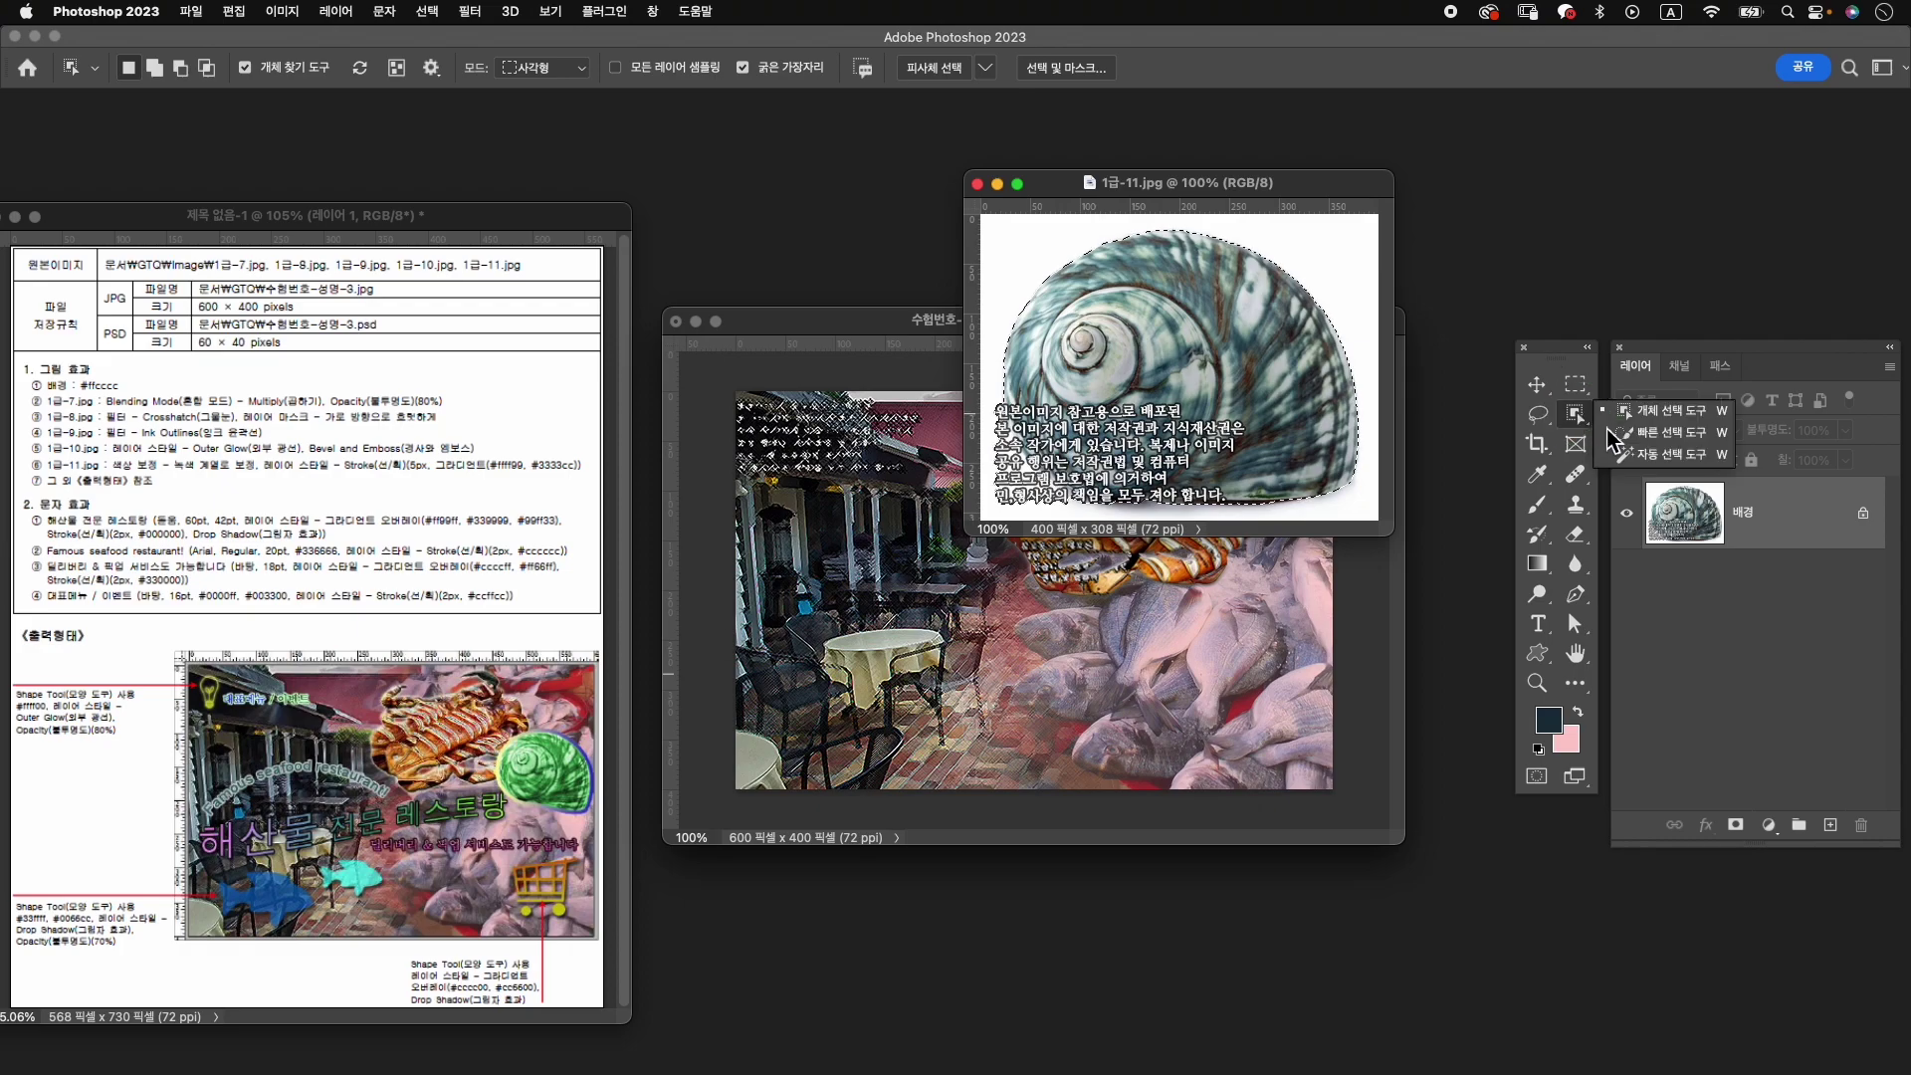
{"action": "left_click", "coordinate": [1657, 432]}
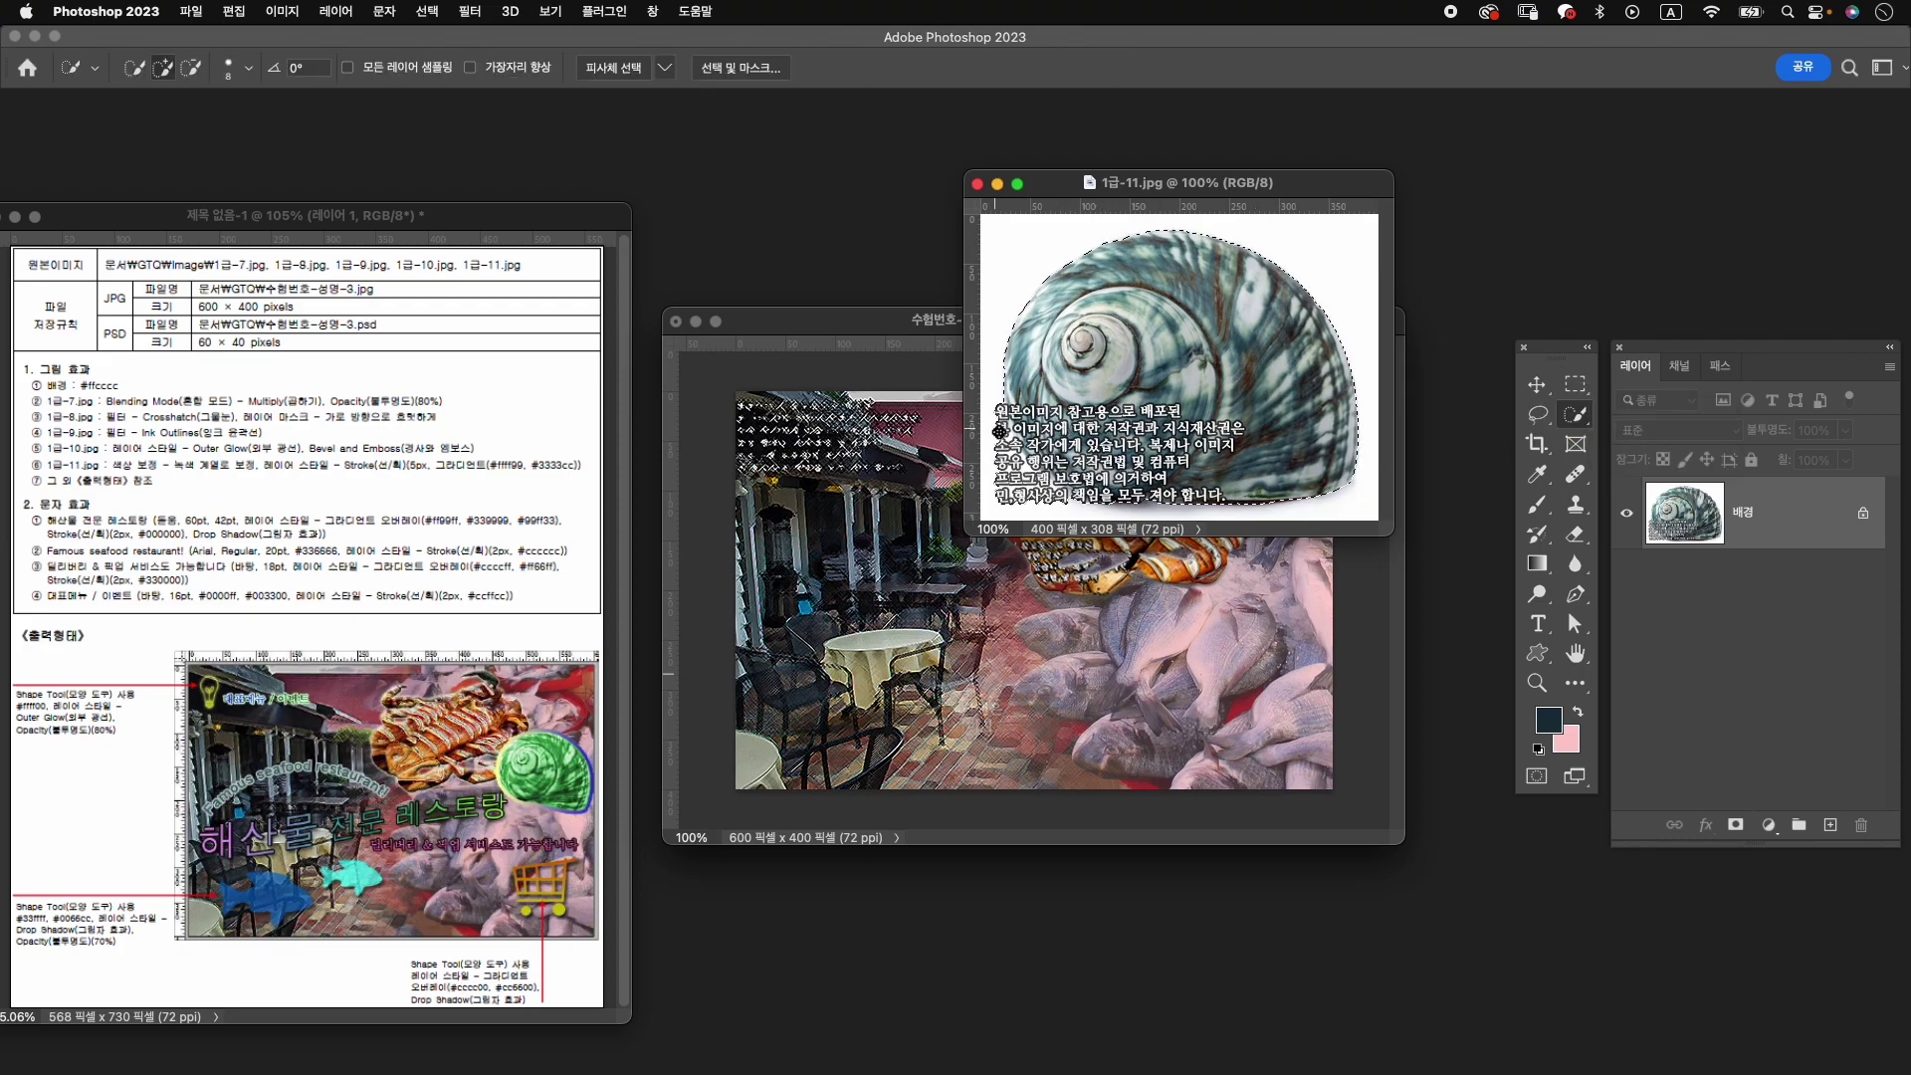
{"action": "key", "text": "alt"}
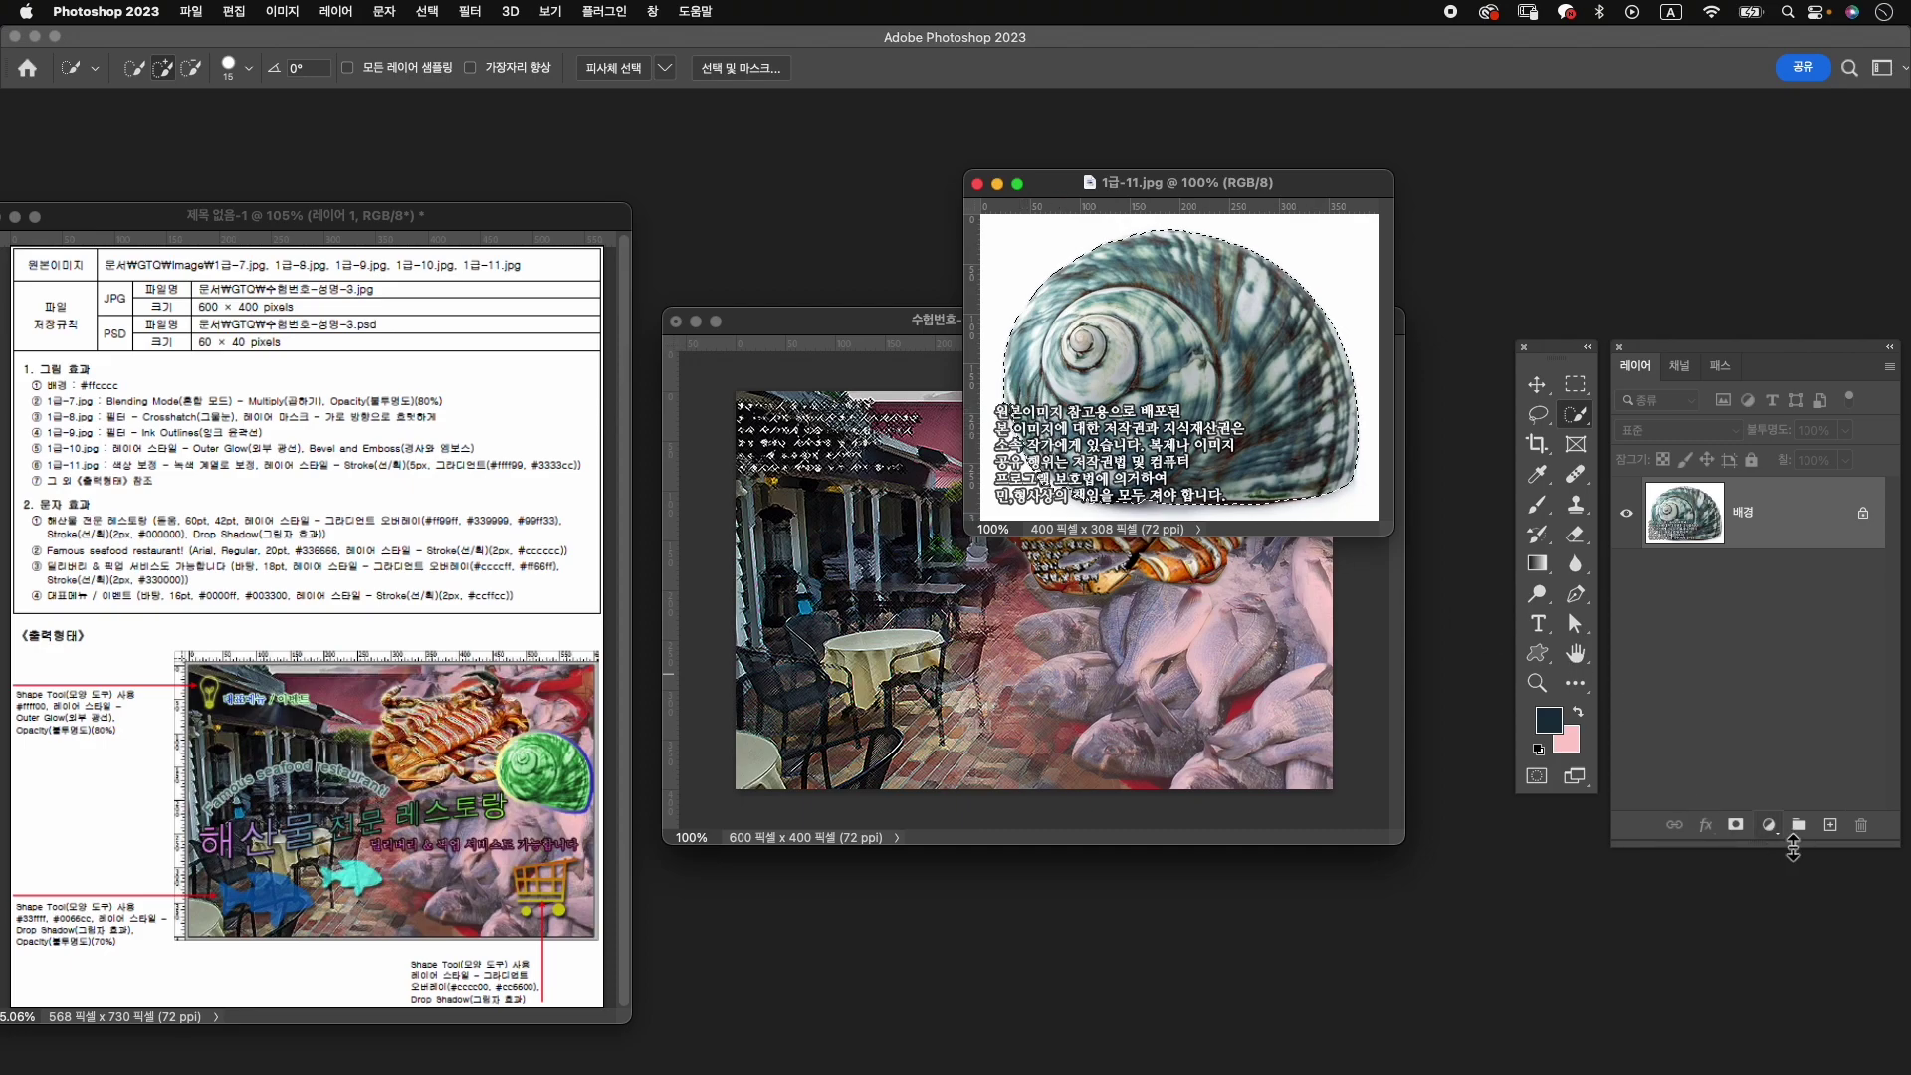
{"action": "left_click", "coordinate": [1737, 826]}
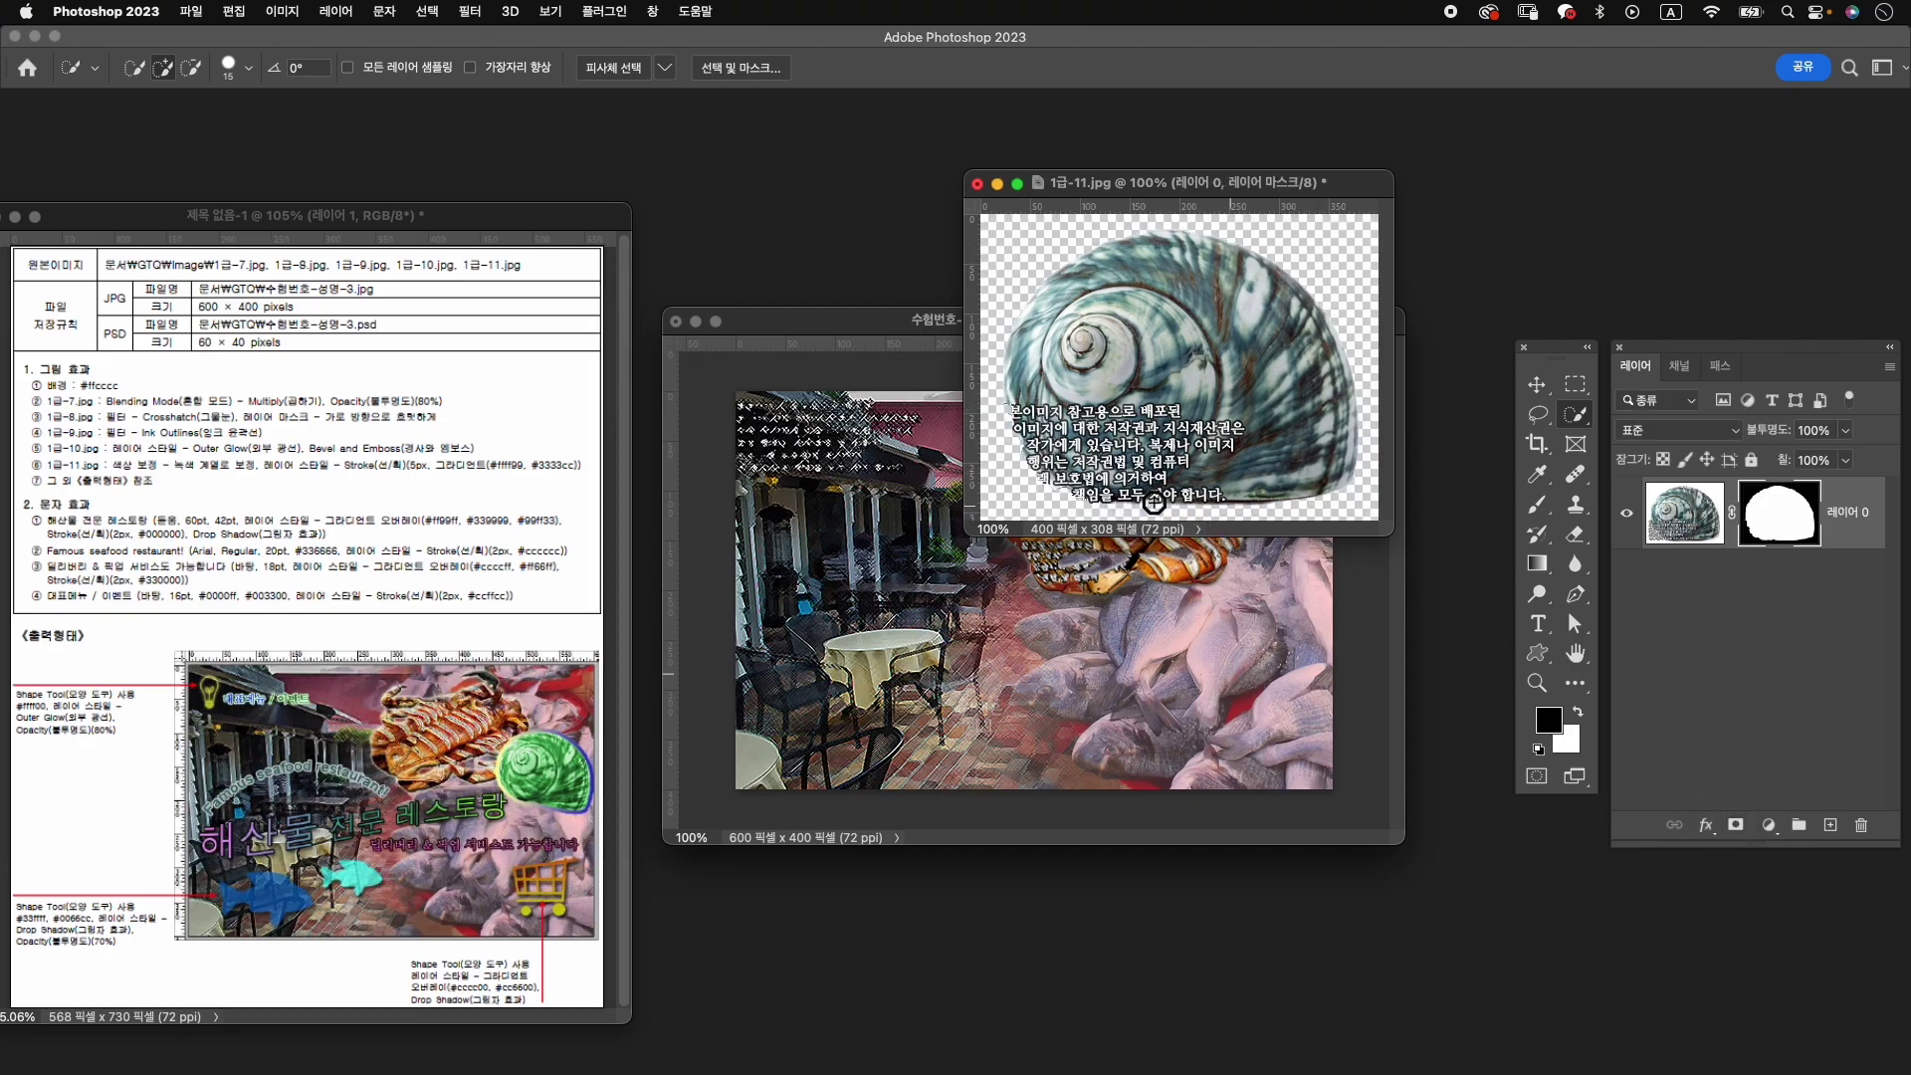
Bring the shell into the composite, scaled to about 39% and tilted ~9.6° beside the crab.
{"action": "key", "text": "v"}
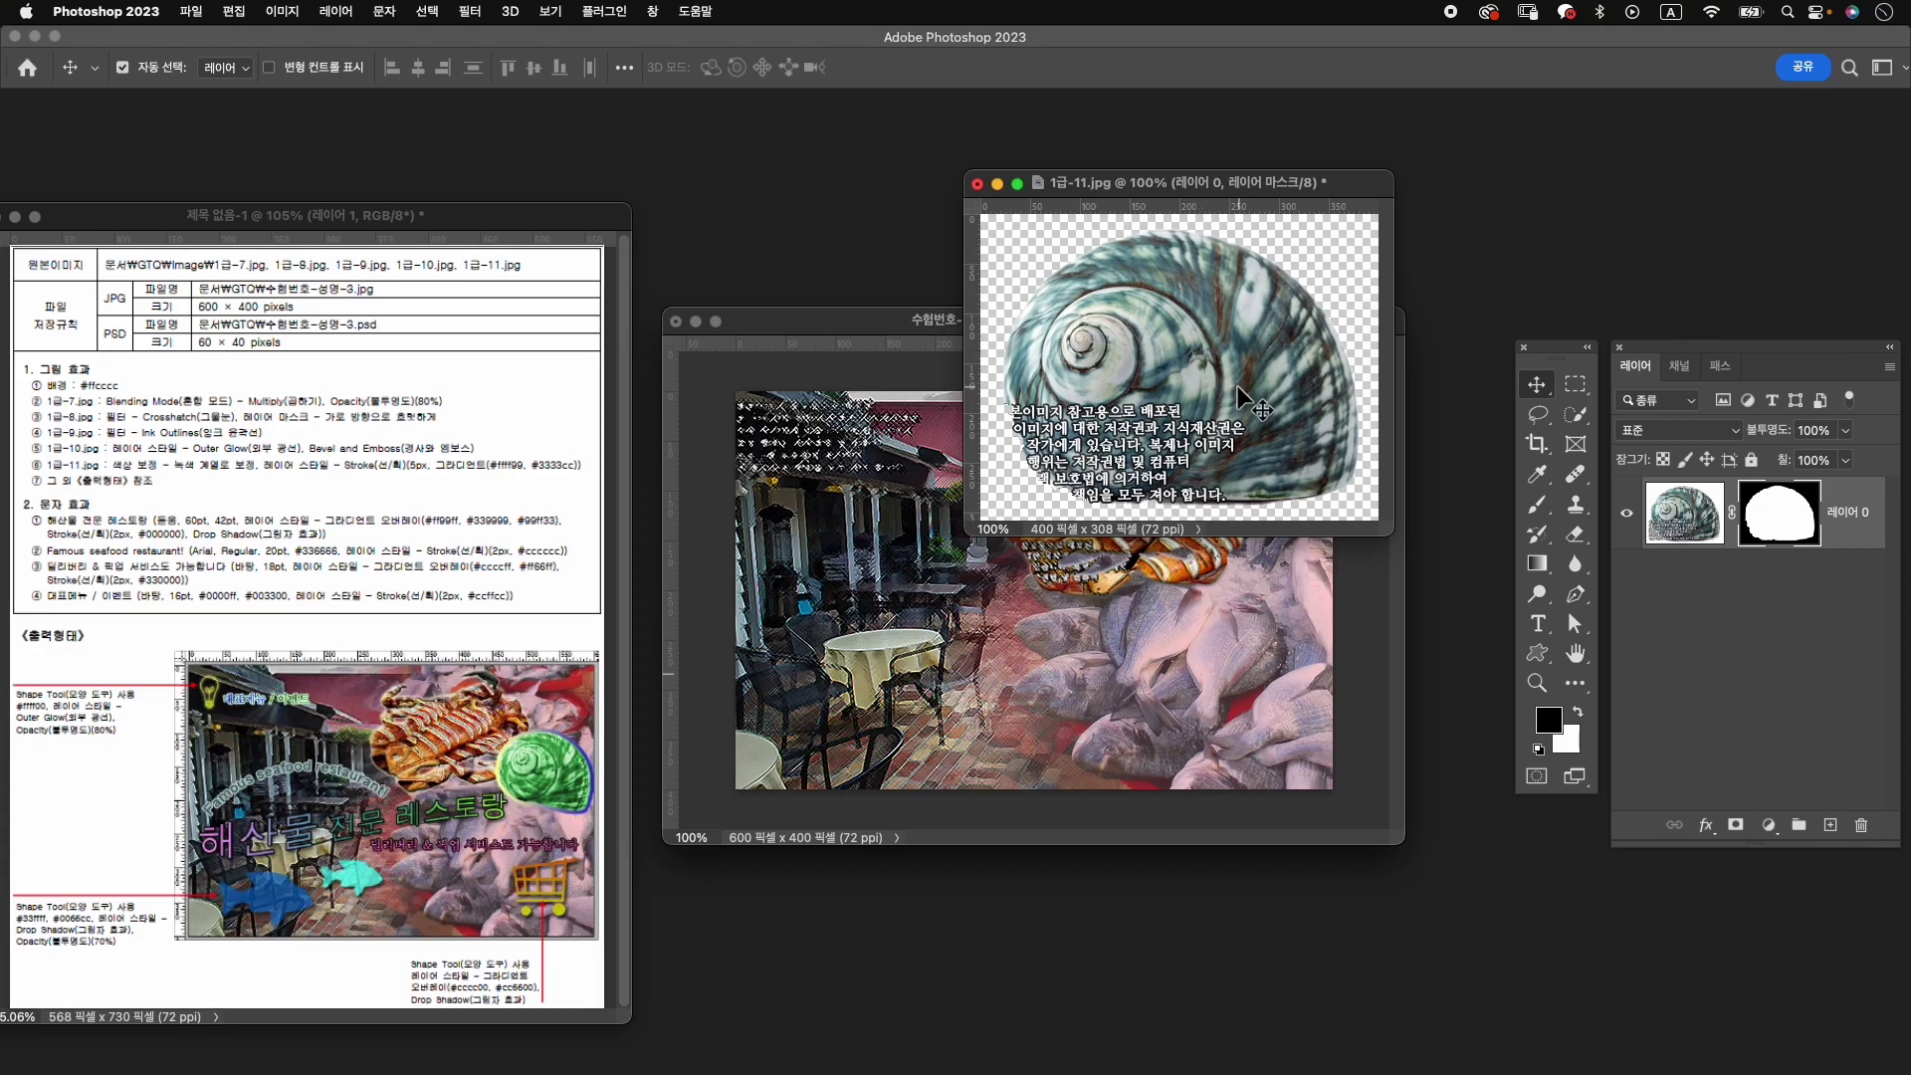
{"action": "mouse_move", "coordinate": [1238, 386]}
{"action": "left_mouse_down"}
{"action": "mouse_move", "coordinate": [893, 546]}
{"action": "mouse_move", "coordinate": [884, 529]}
{"action": "mouse_move", "coordinate": [1125, 542]}
{"action": "left_mouse_up"}
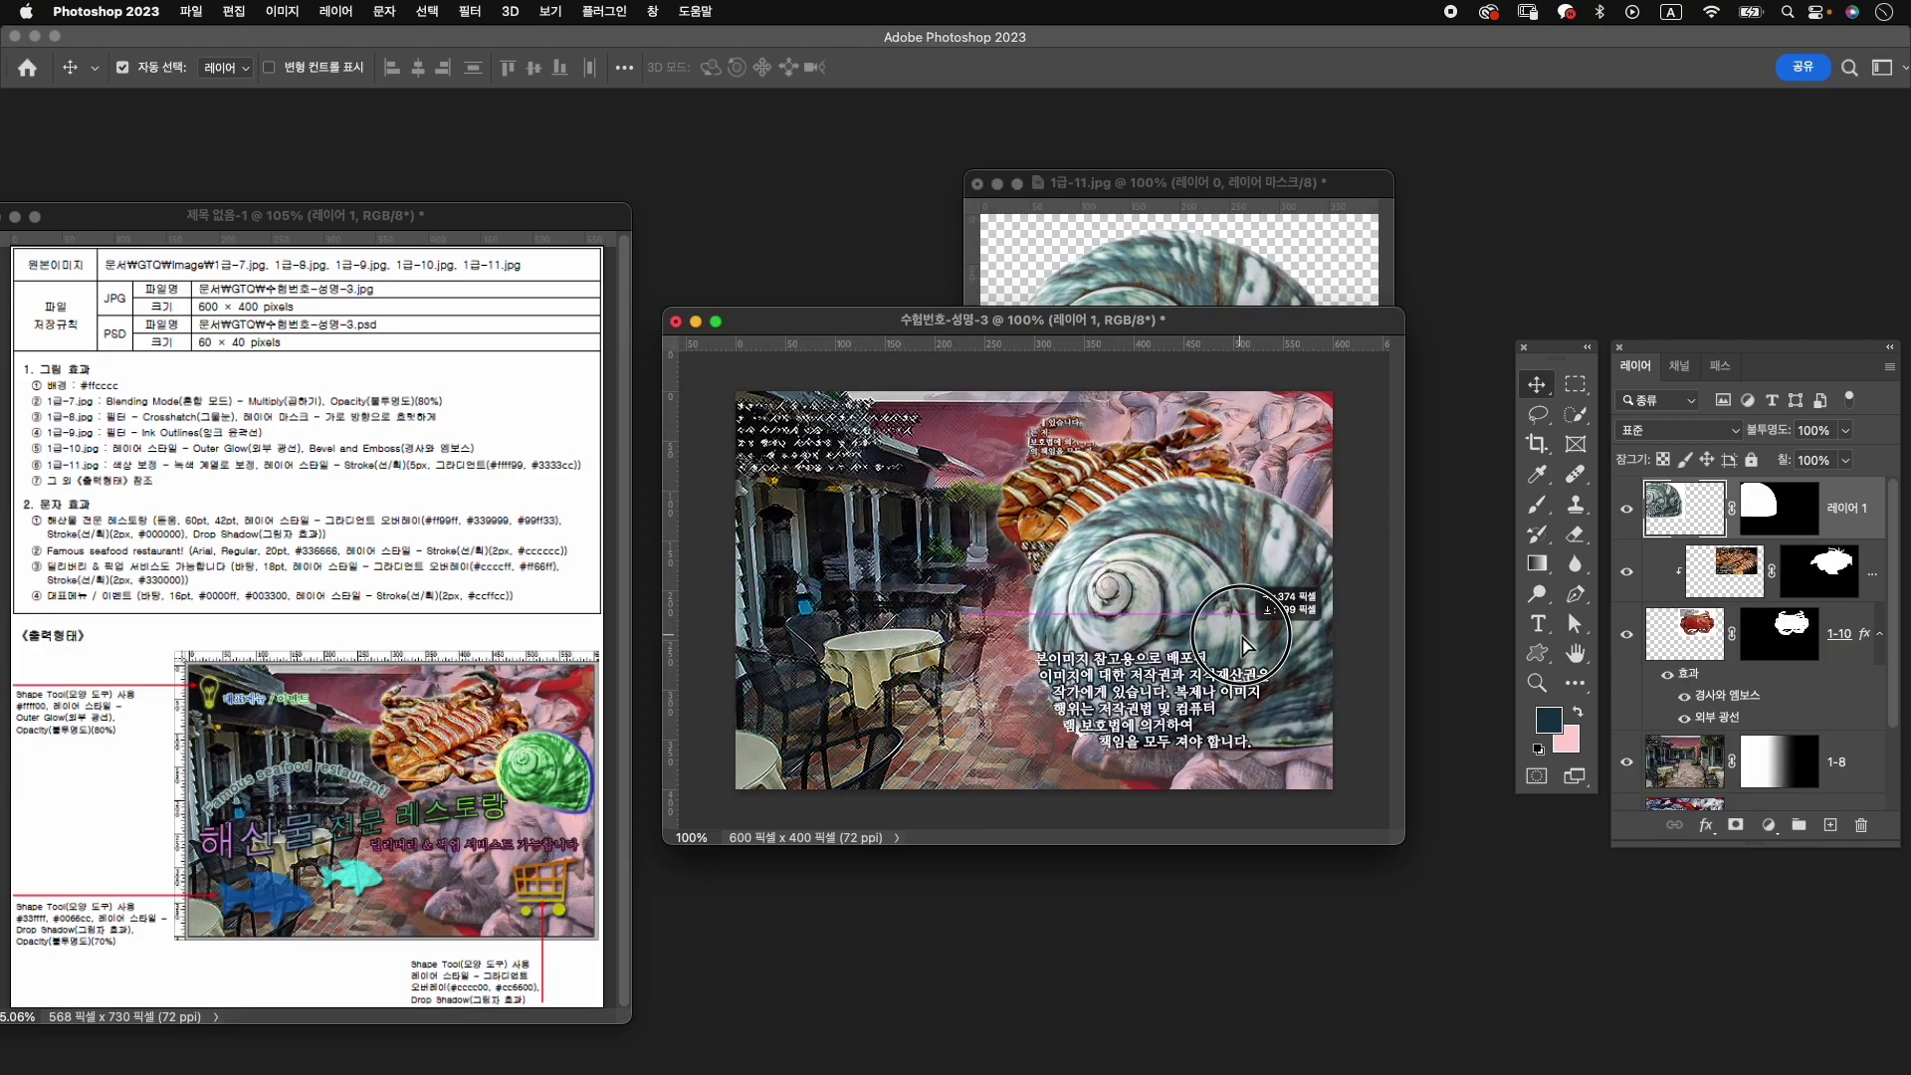
{"action": "key", "text": "ctrl+t"}
{"action": "left_click_drag", "start_coordinate": [1014, 460], "coordinate": [1213, 614]}
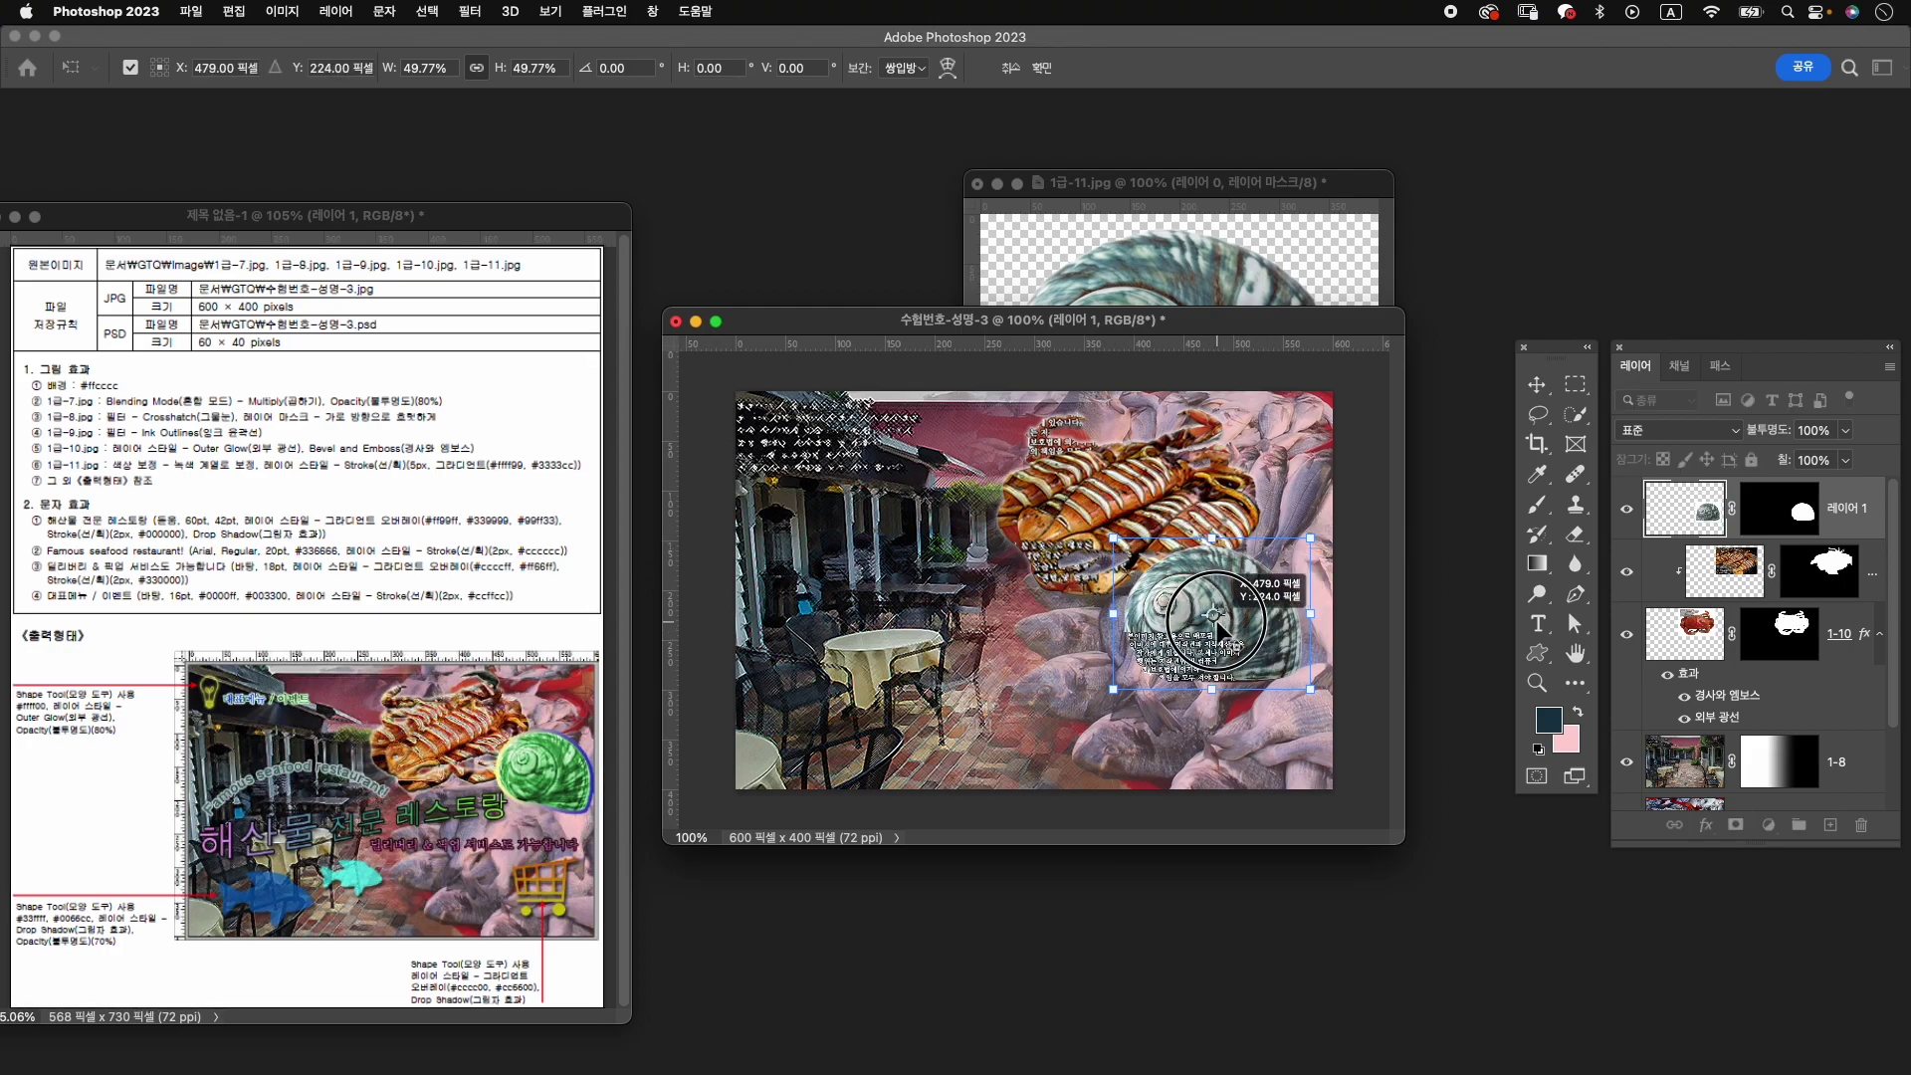
{"action": "left_click_drag", "start_coordinate": [1116, 543], "coordinate": [1135, 553]}
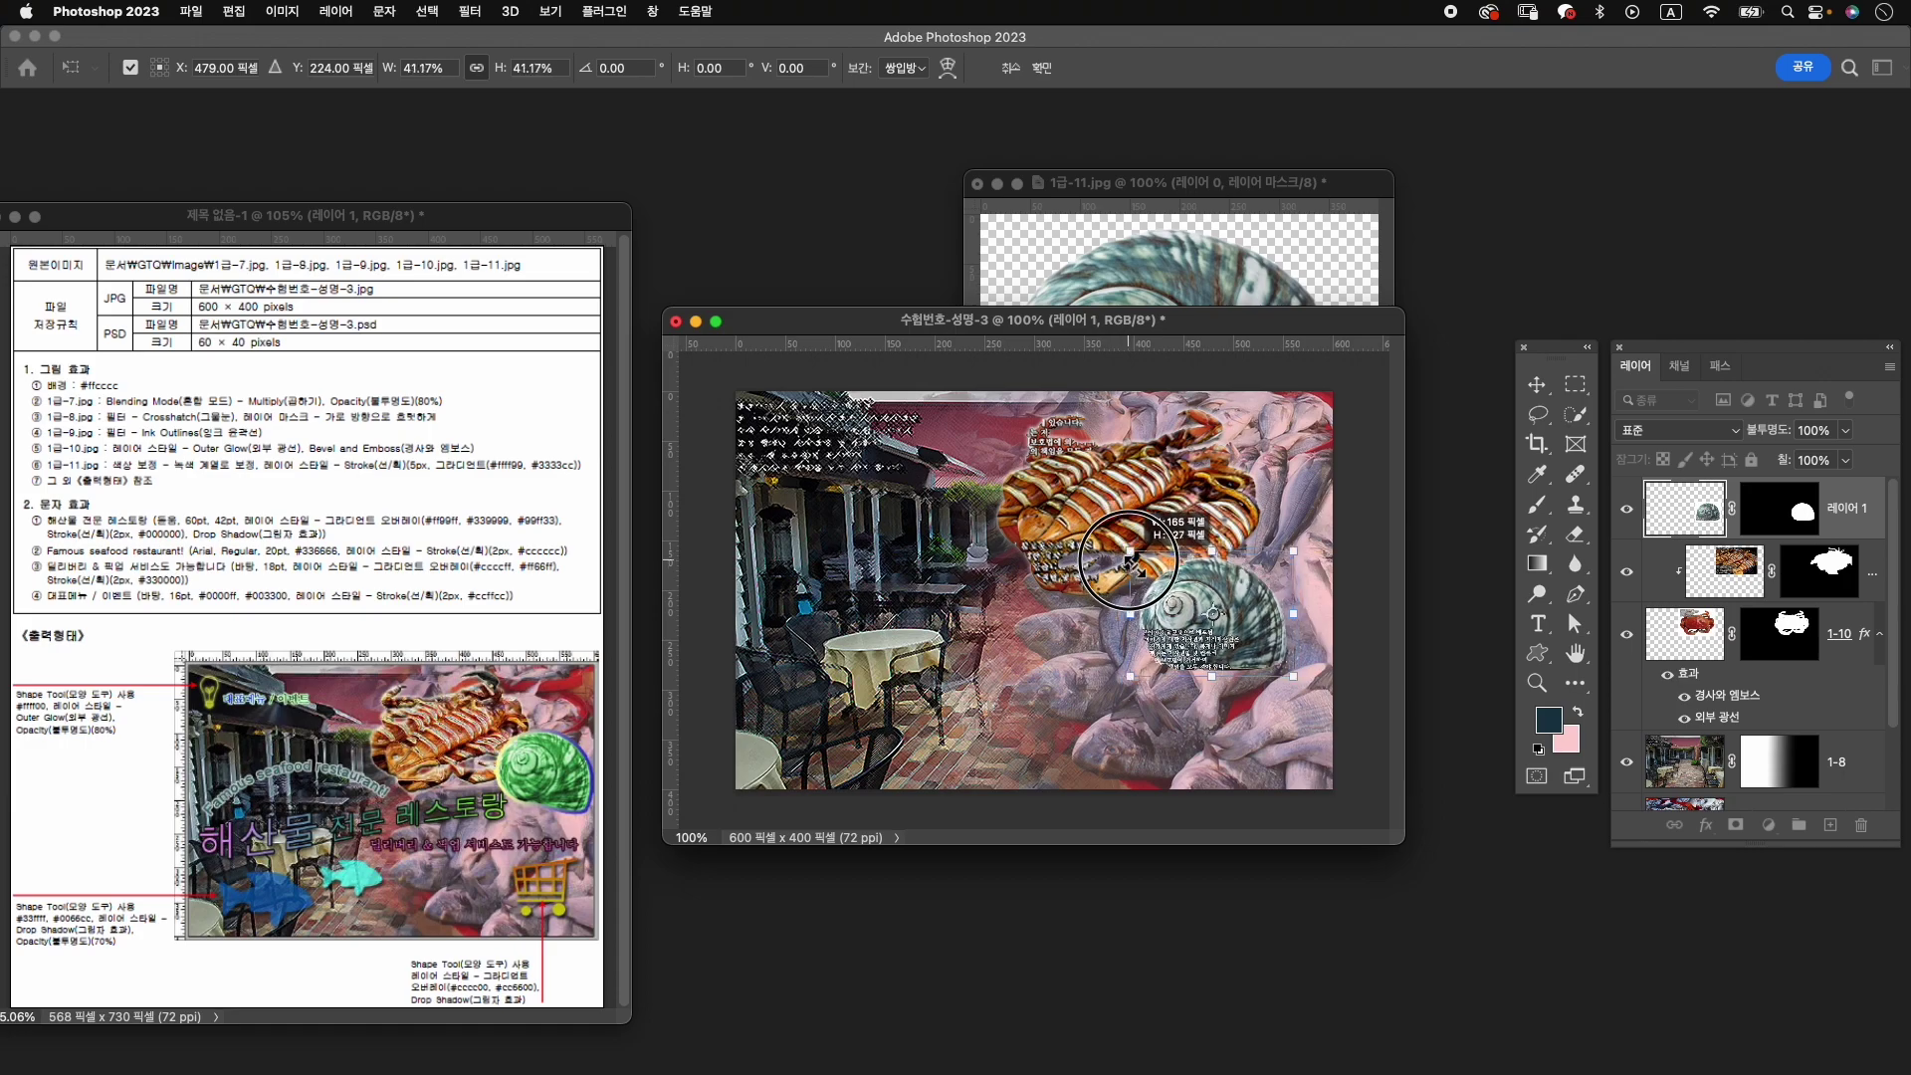
{"action": "left_click_drag", "start_coordinate": [1260, 587], "coordinate": [1287, 524]}
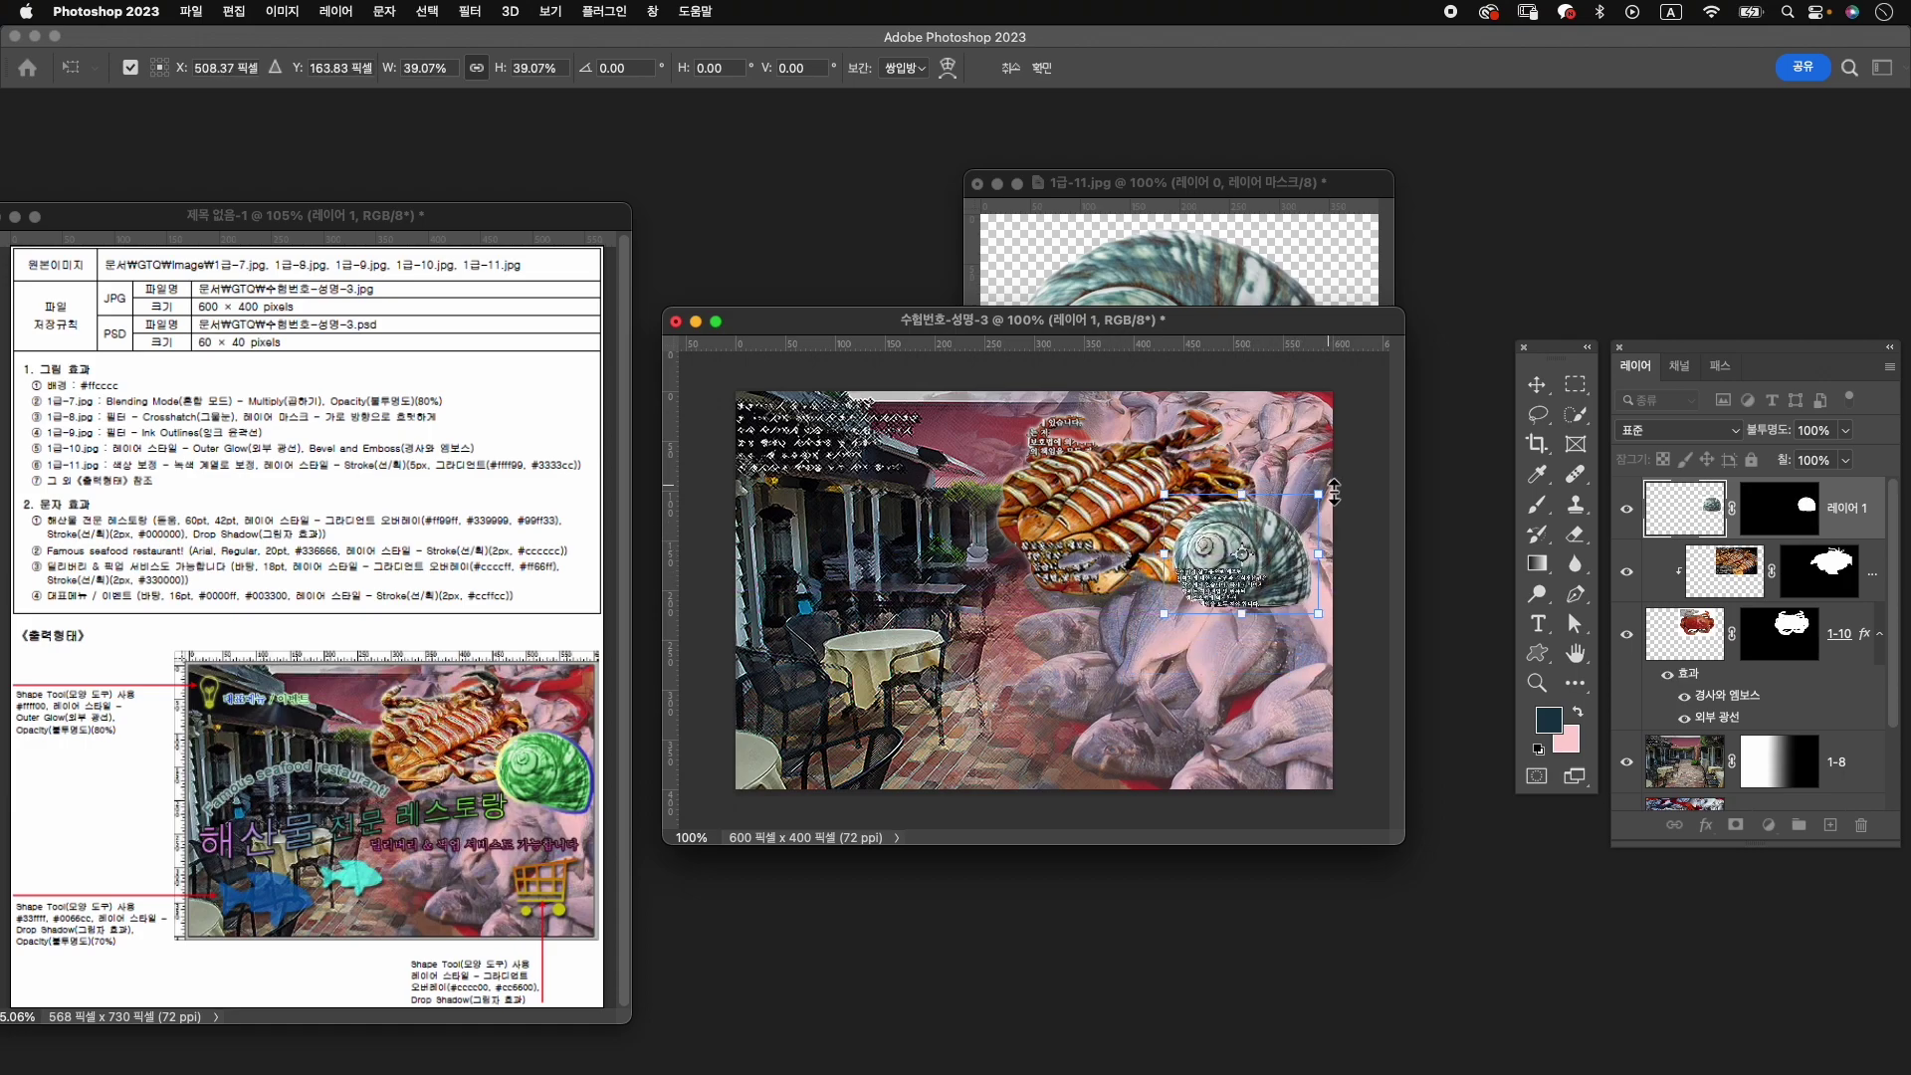
{"action": "left_click_drag", "start_coordinate": [1340, 484], "coordinate": [1349, 501]}
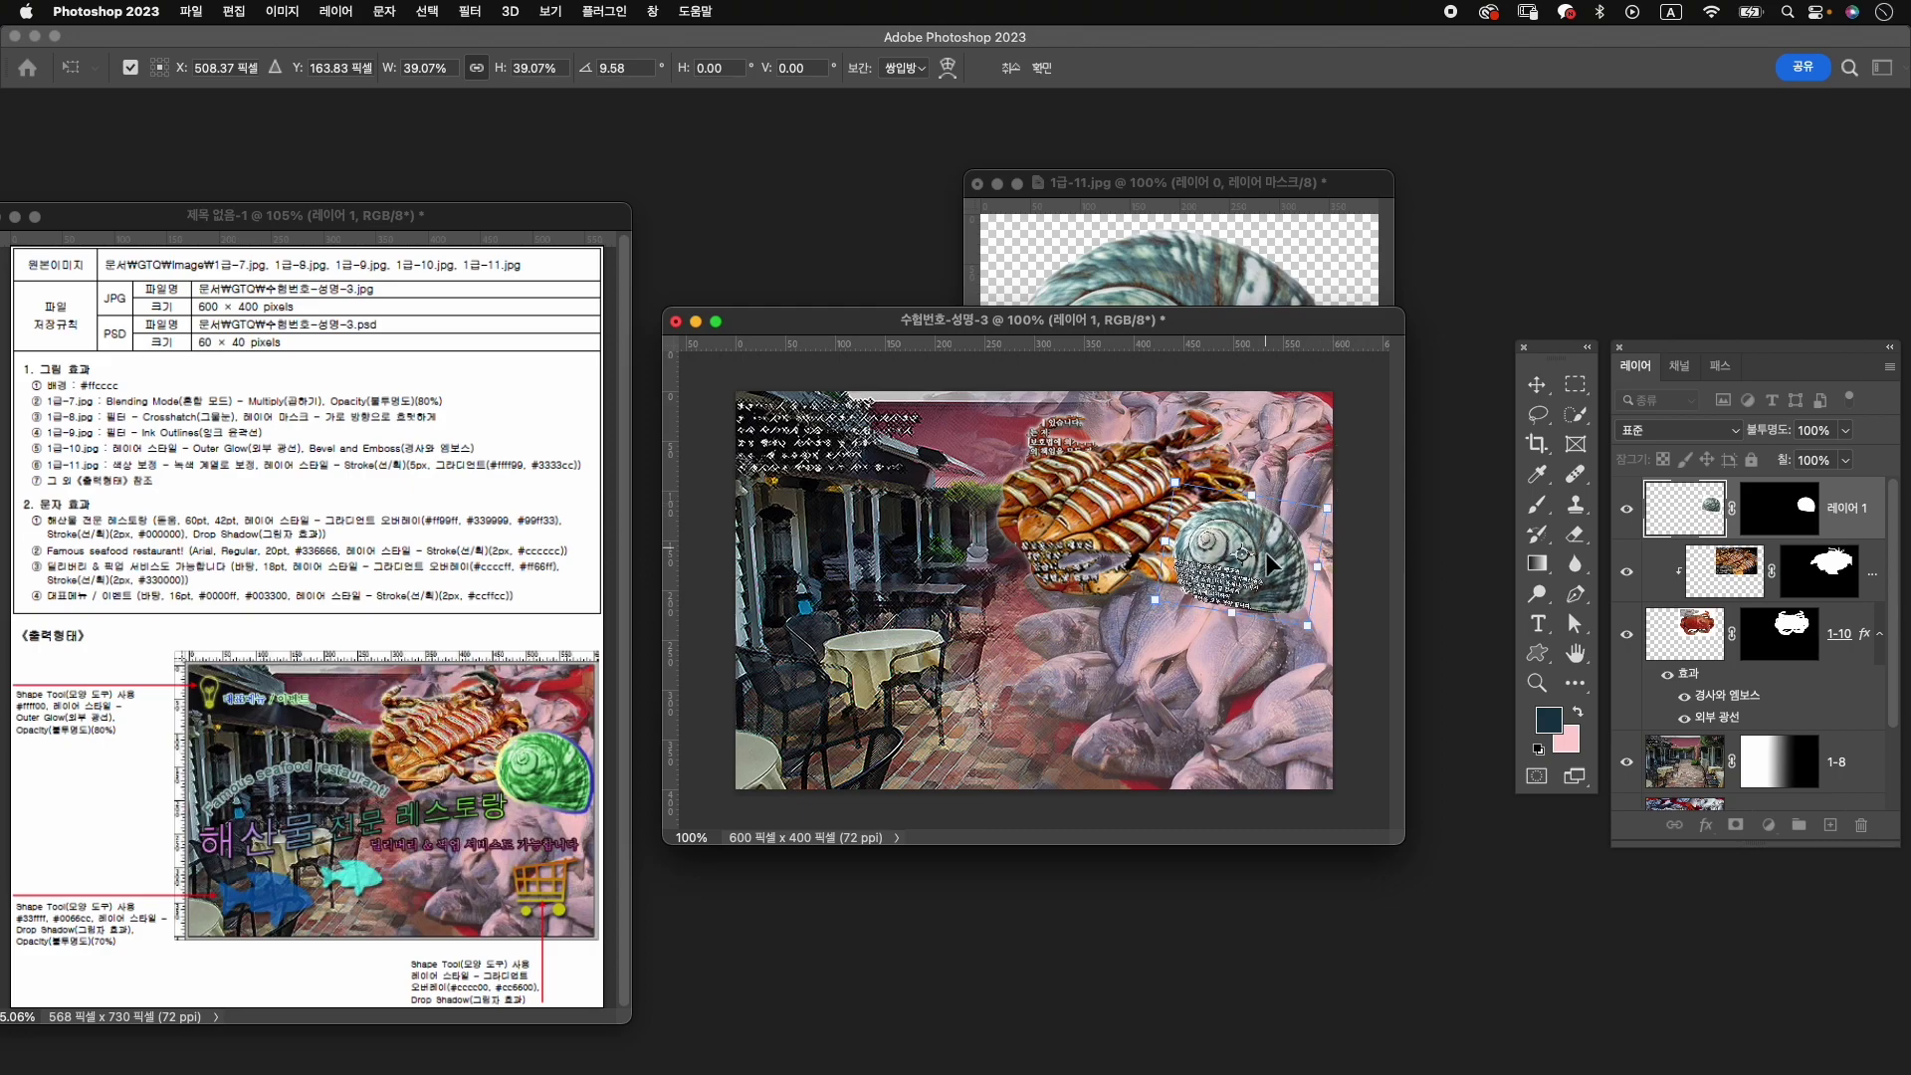
{"action": "left_click_drag", "start_coordinate": [1269, 554], "coordinate": [1262, 523]}
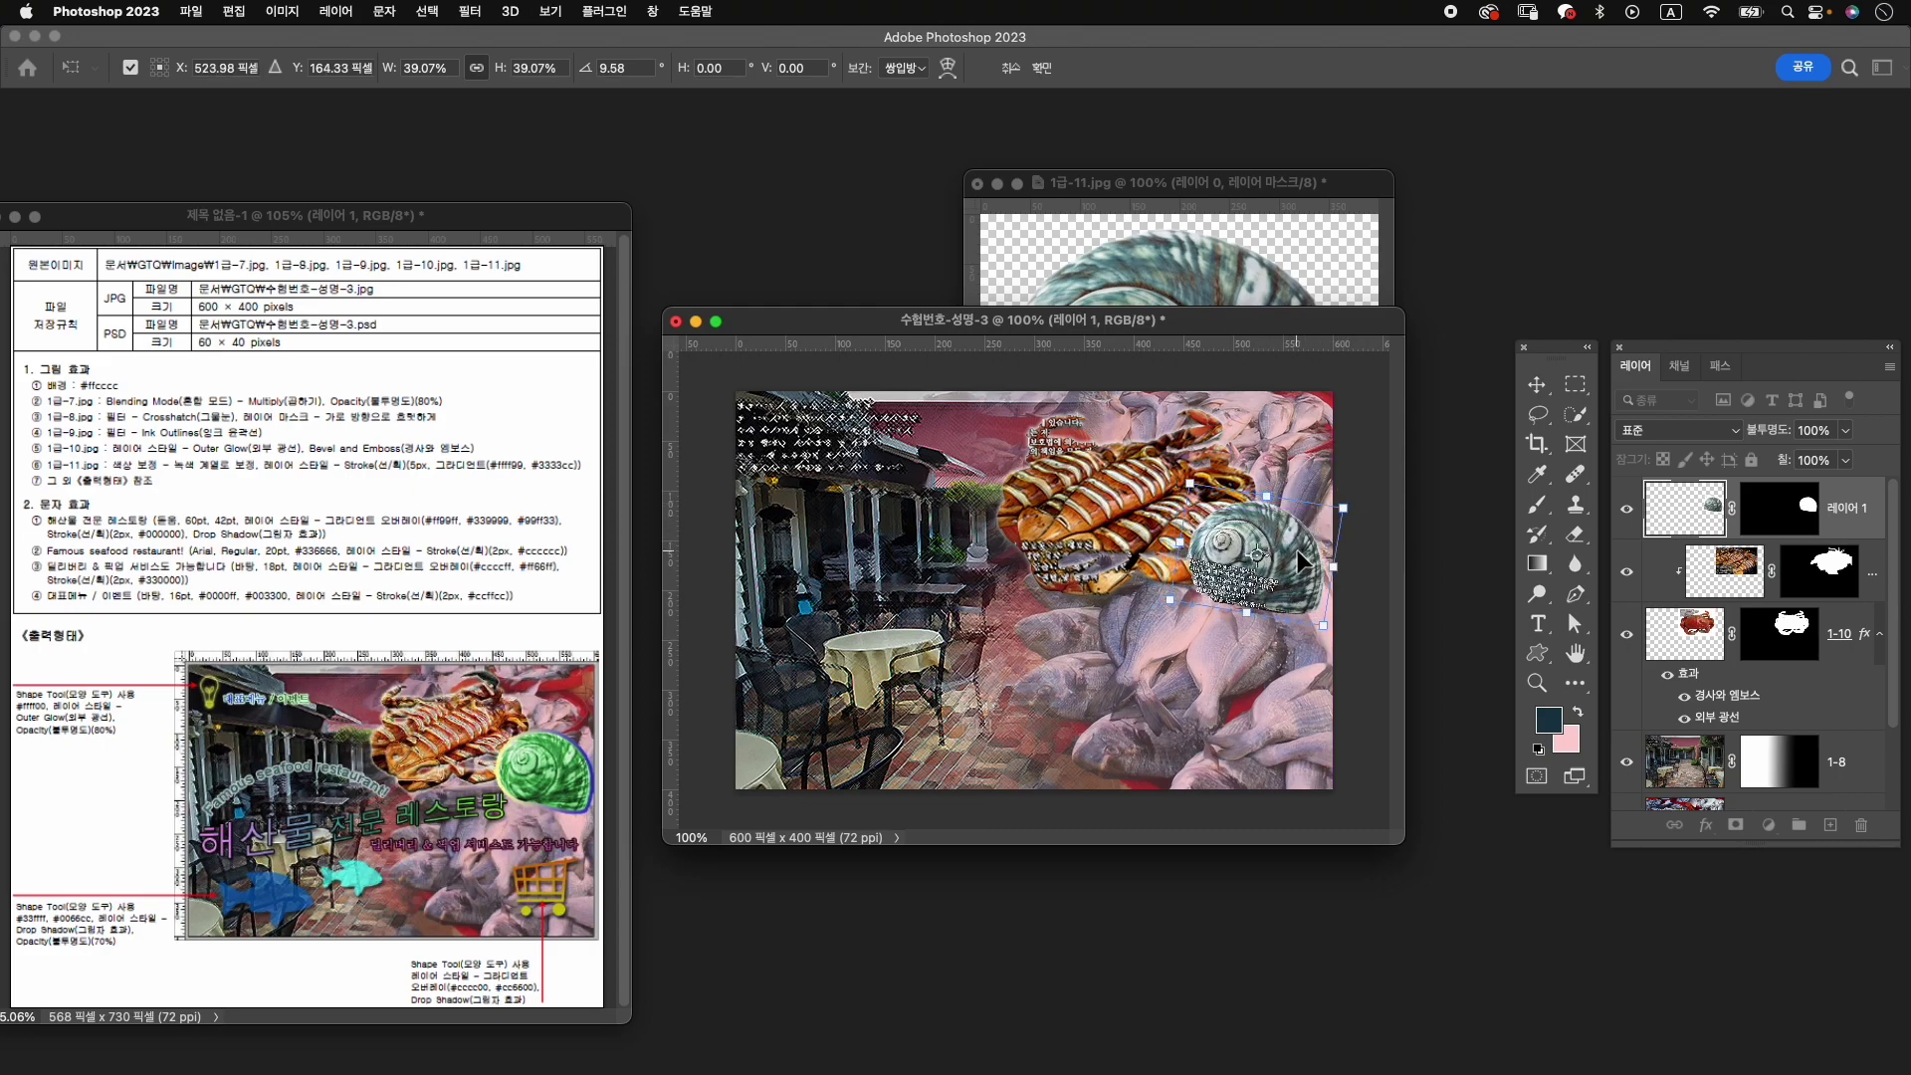
{"action": "key", "text": "Return"}
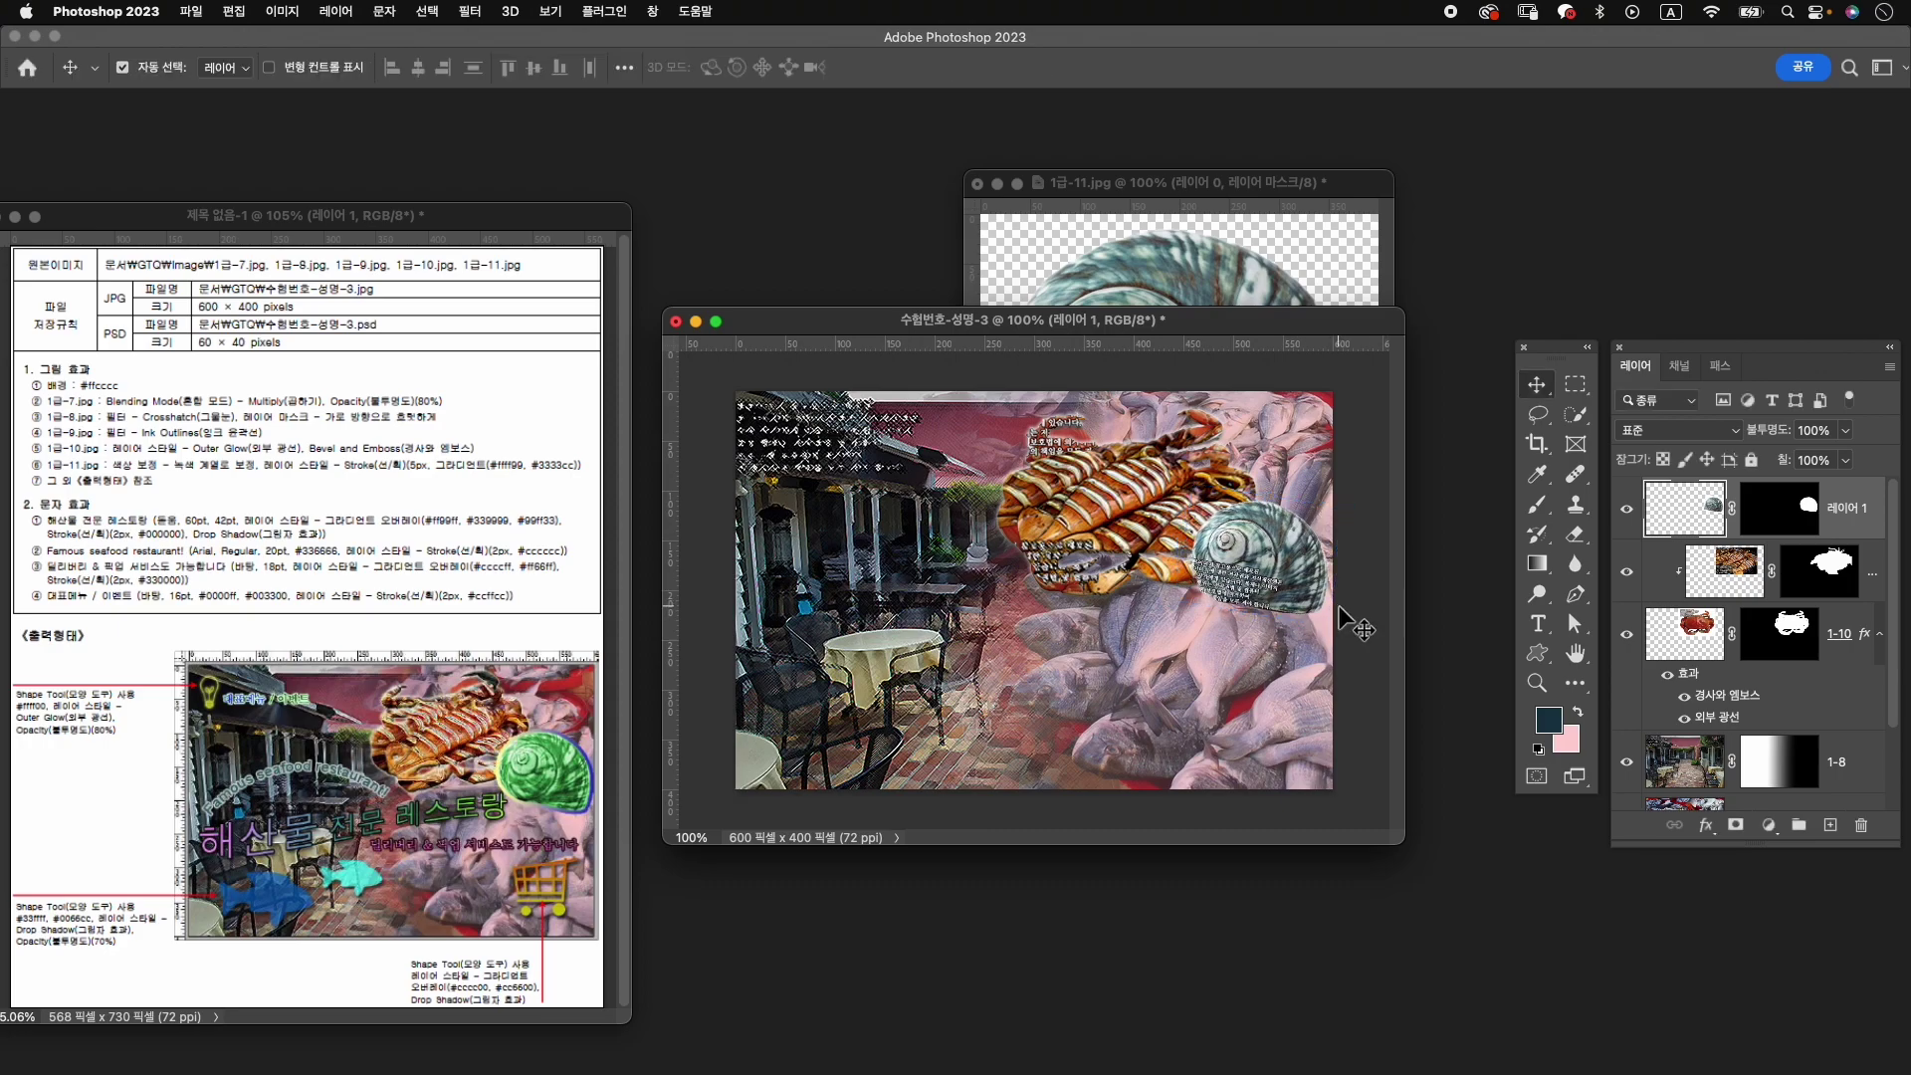
Rename the shell layer to 1-11.
{"action": "type", "text": "1-11"}
{"action": "key", "text": "Return"}
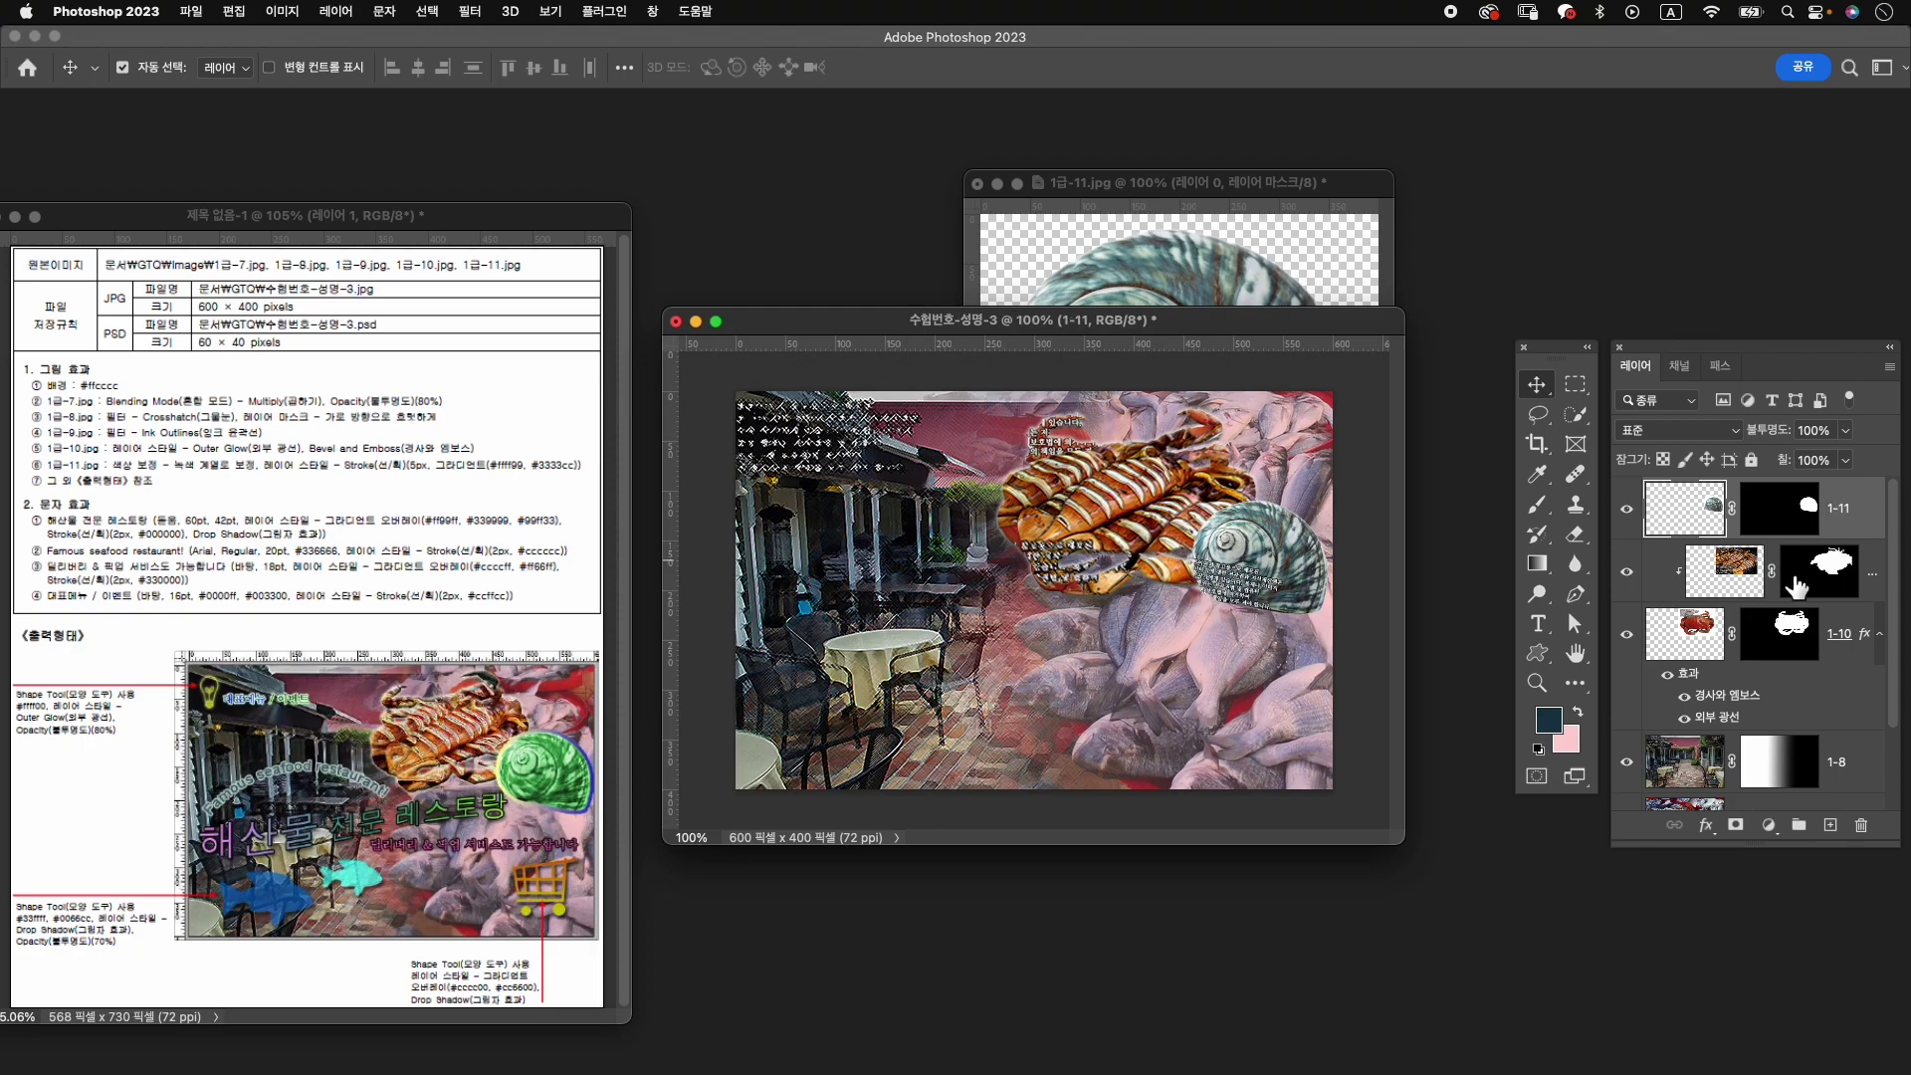
{"action": "left_click", "coordinate": [1706, 826]}
Add a Colorize Hue/Saturation adjustment layer with Hue 120 and Saturation 42.
{"action": "left_click", "coordinate": [1769, 826]}
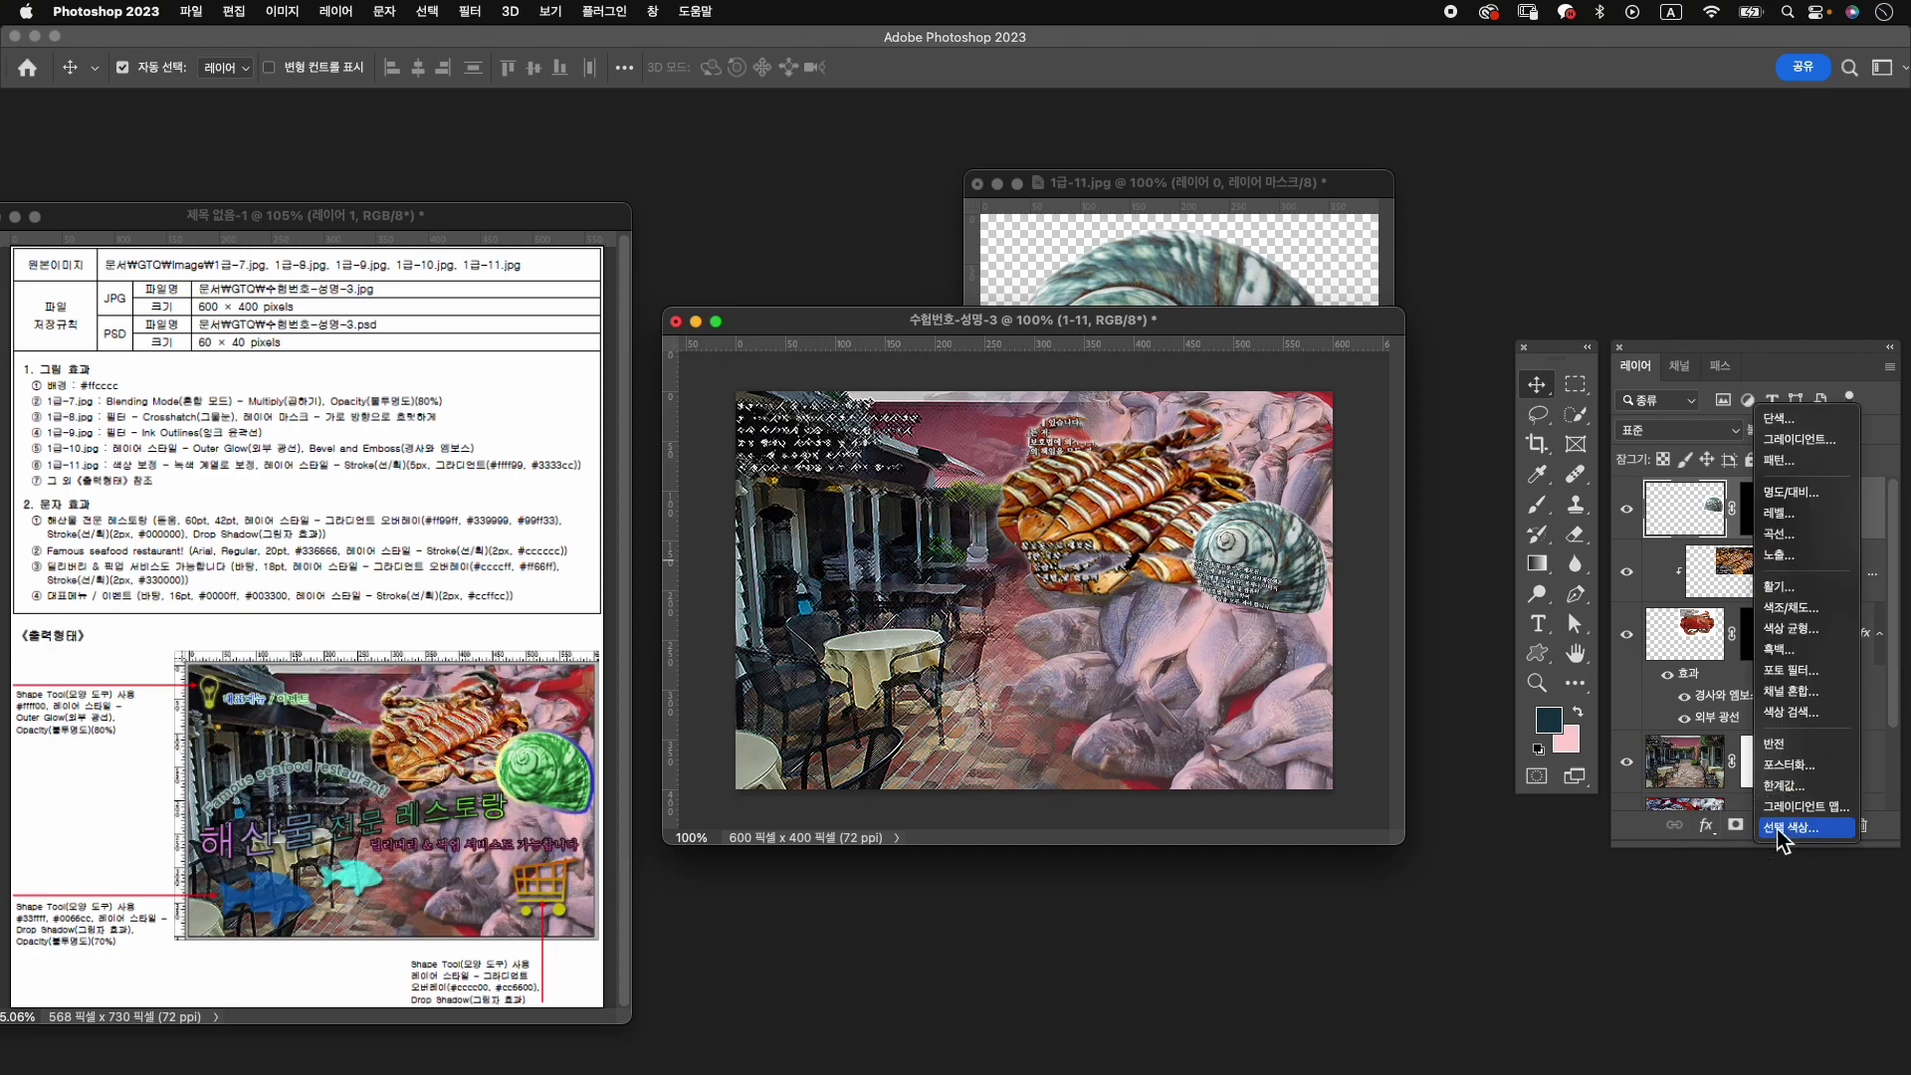
{"action": "left_click", "coordinate": [1791, 607]}
{"action": "left_click", "coordinate": [1331, 965]}
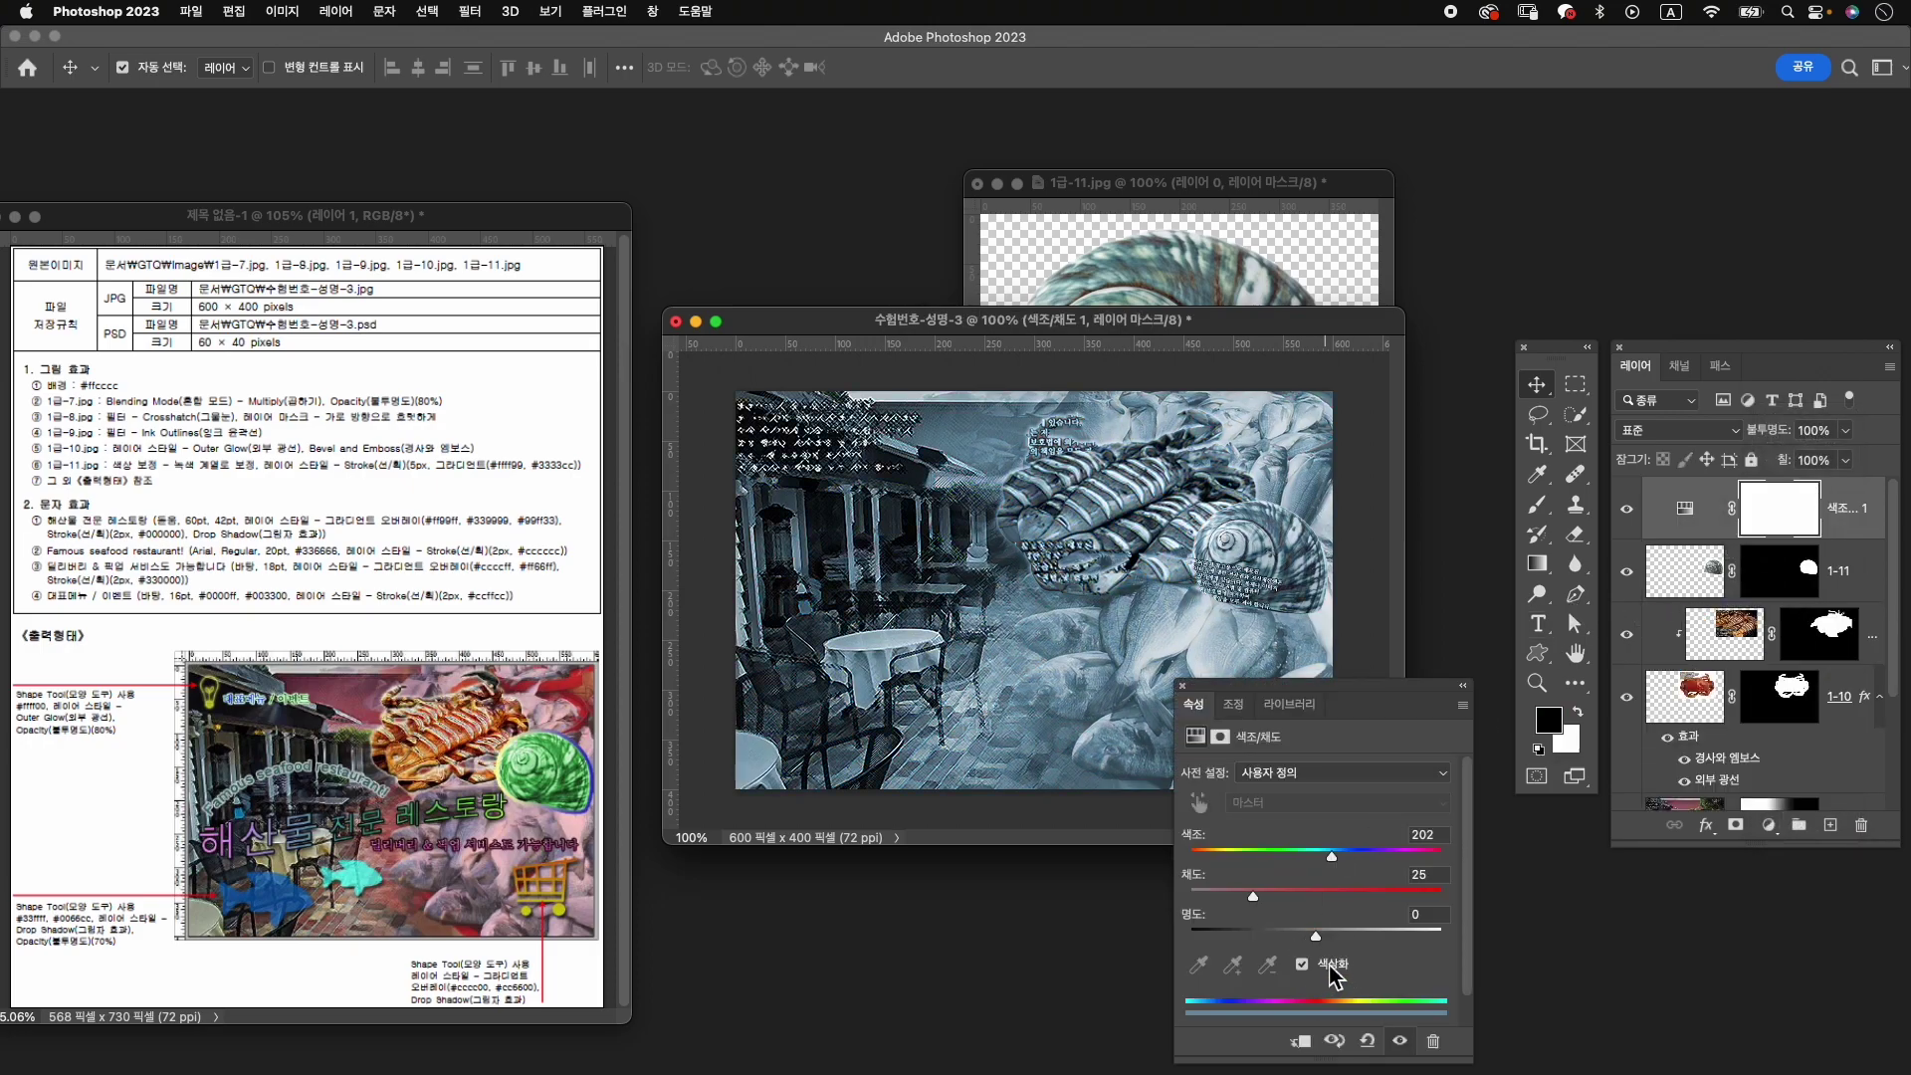
{"action": "left_click_drag", "start_coordinate": [1339, 856], "coordinate": [1279, 864]}
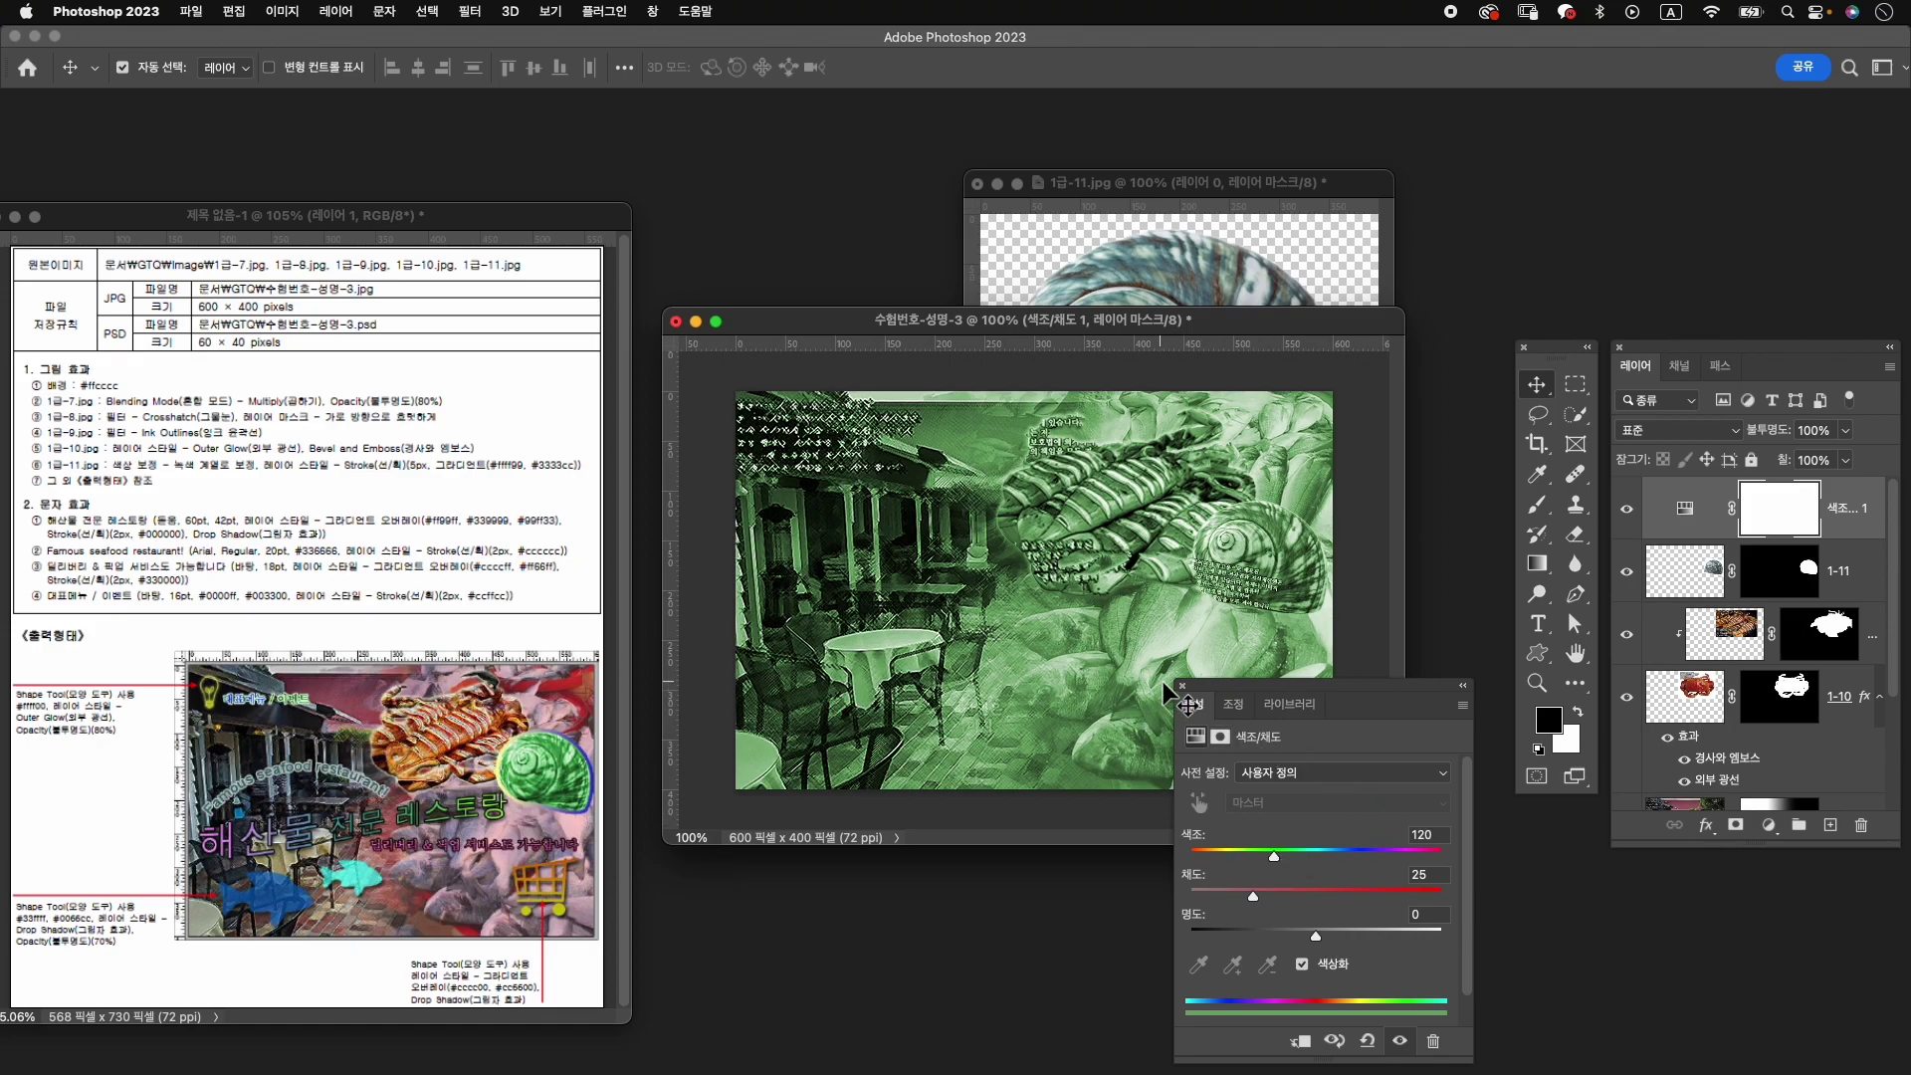
{"action": "left_click_drag", "start_coordinate": [1254, 896], "coordinate": [1296, 896]}
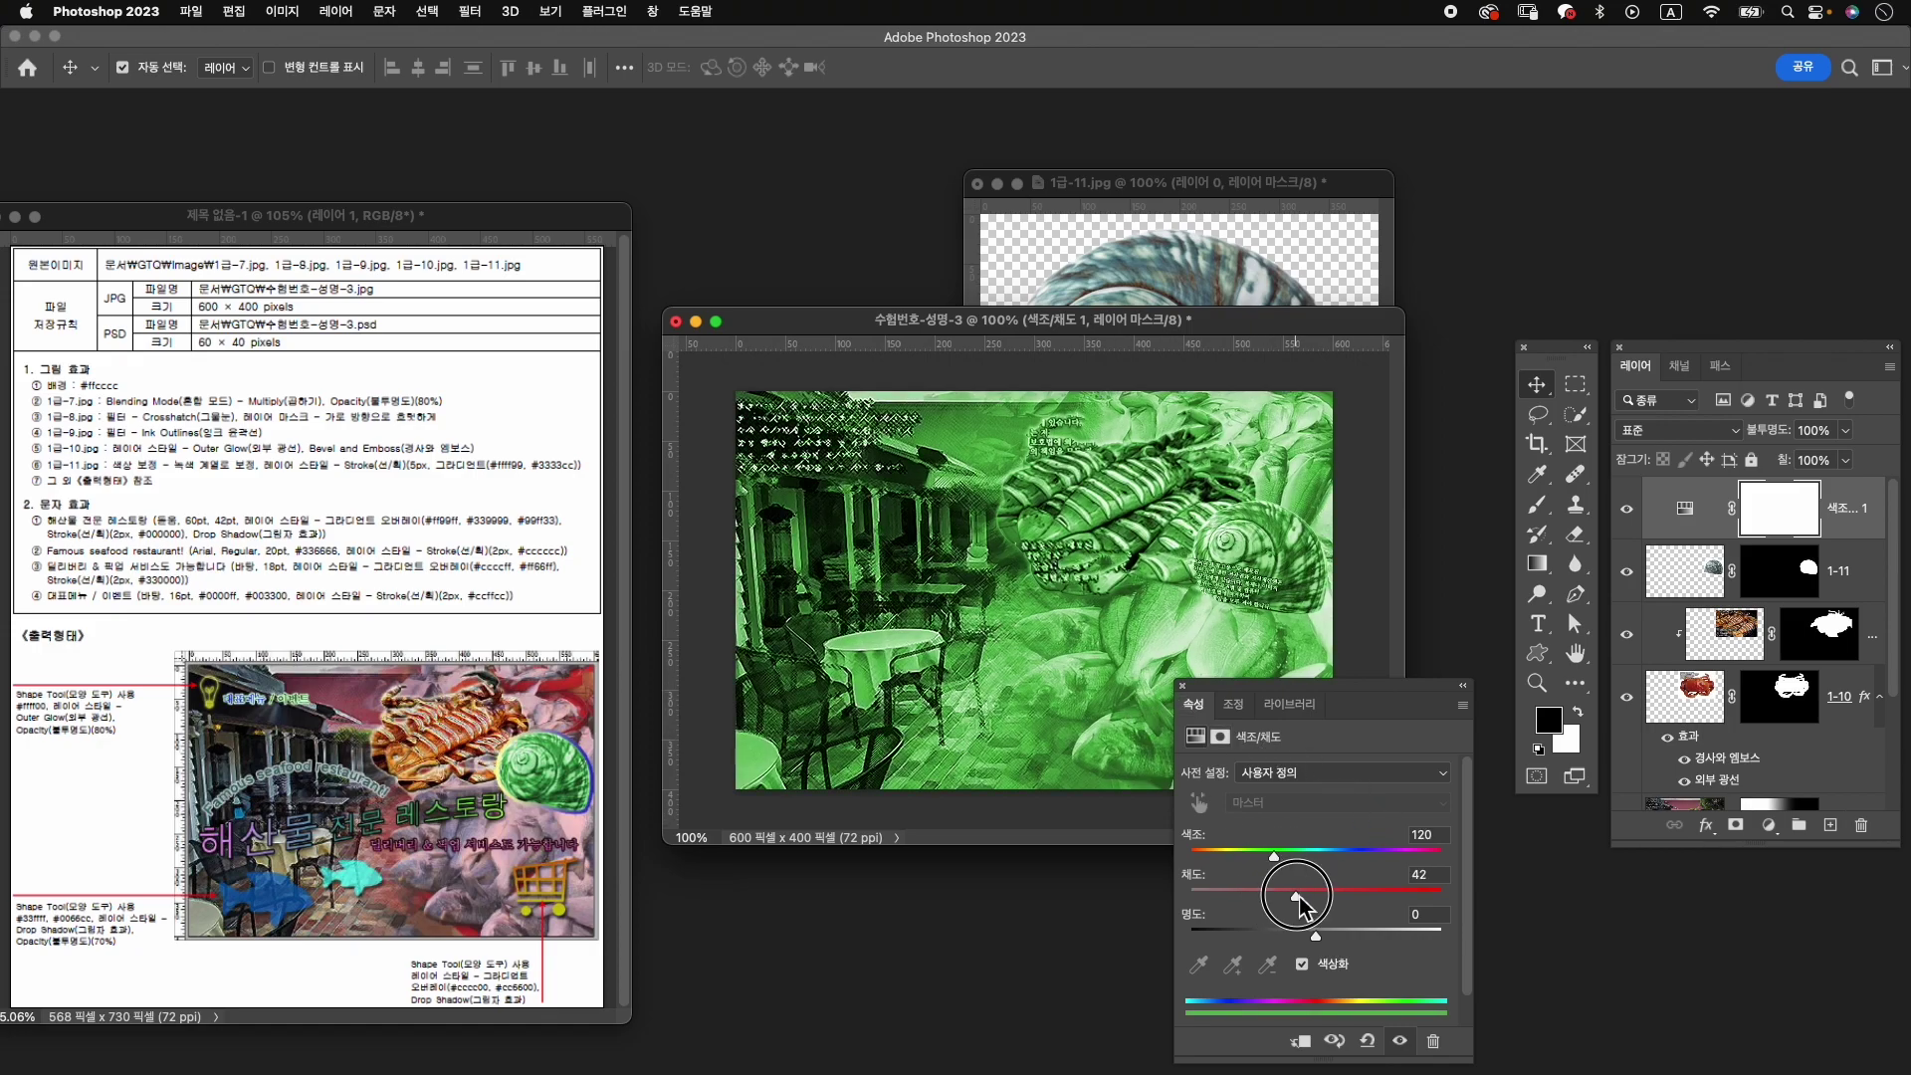
{"action": "left_click", "coordinate": [1184, 687]}
Clip the green Hue/Saturation adjustment to shell layer 1-11.
{"action": "right_click", "coordinate": [1857, 516]}
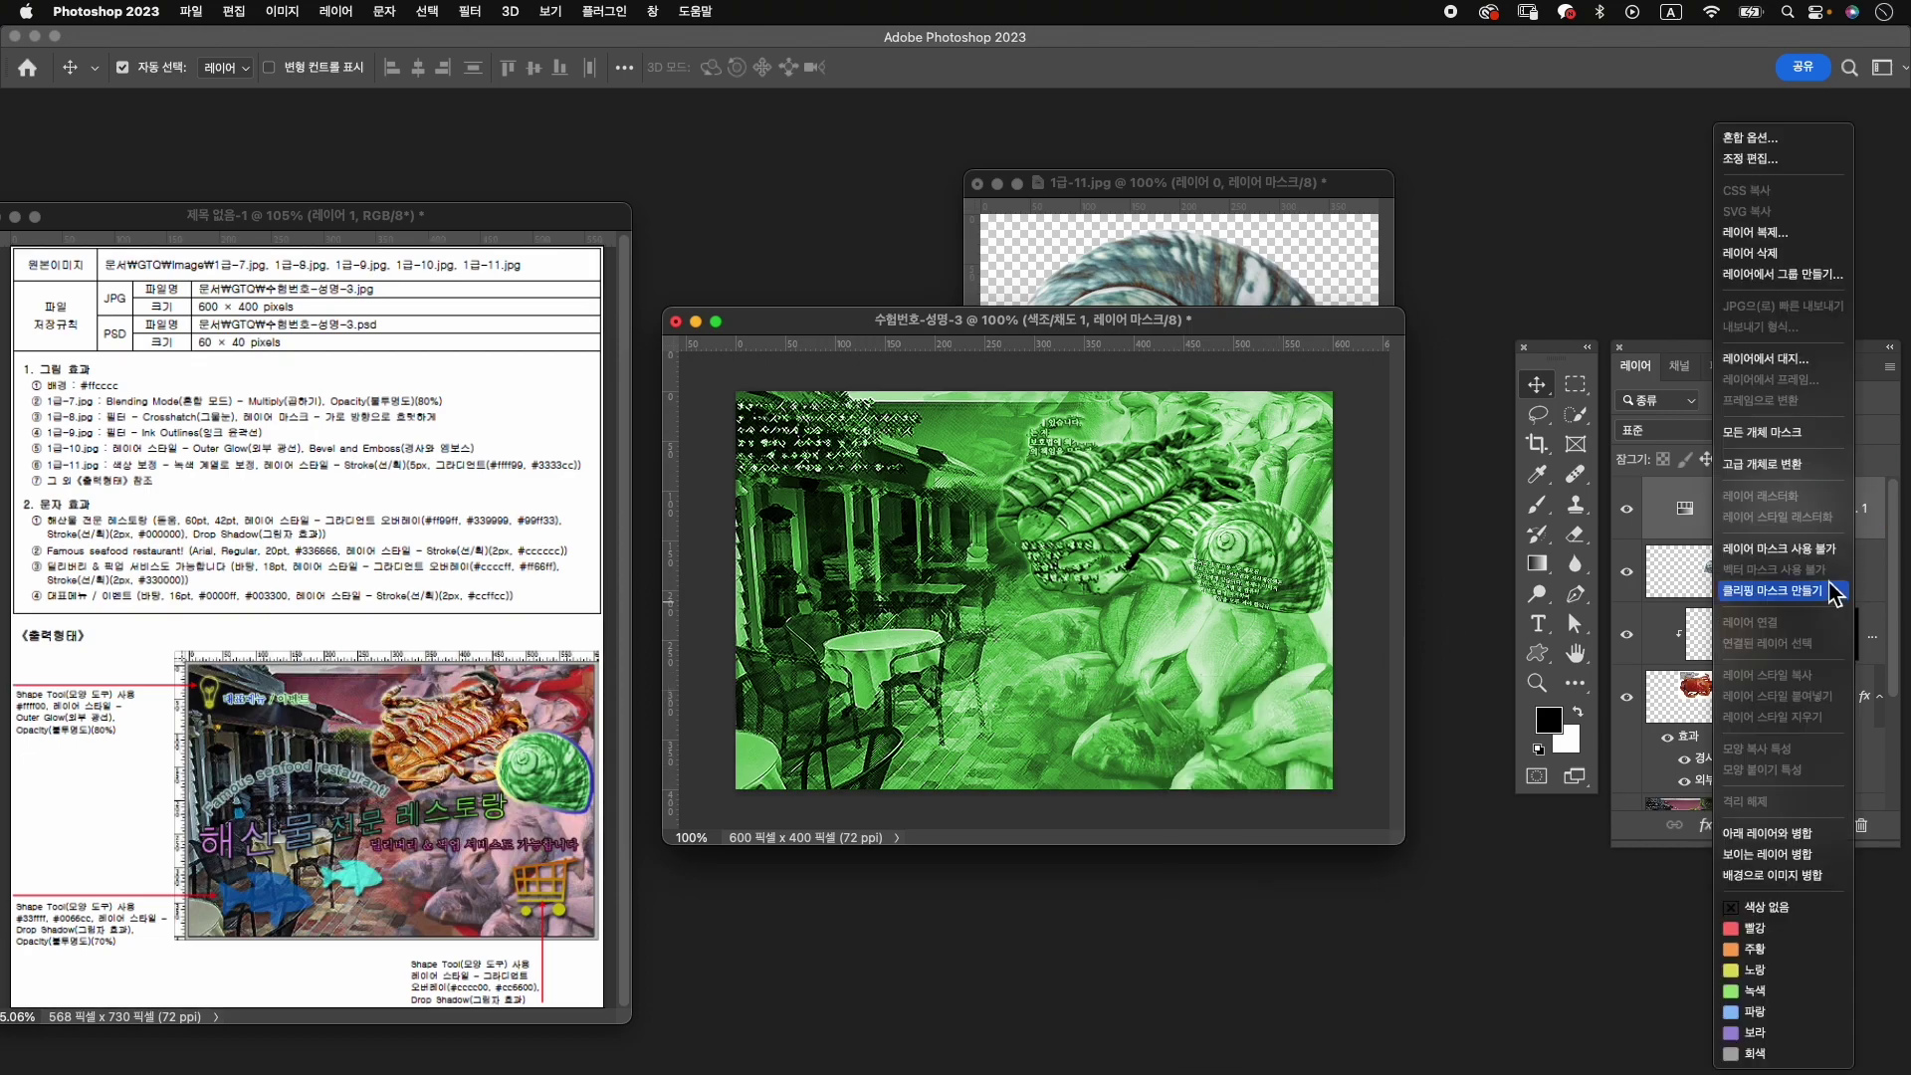
{"action": "left_click", "coordinate": [1830, 595]}
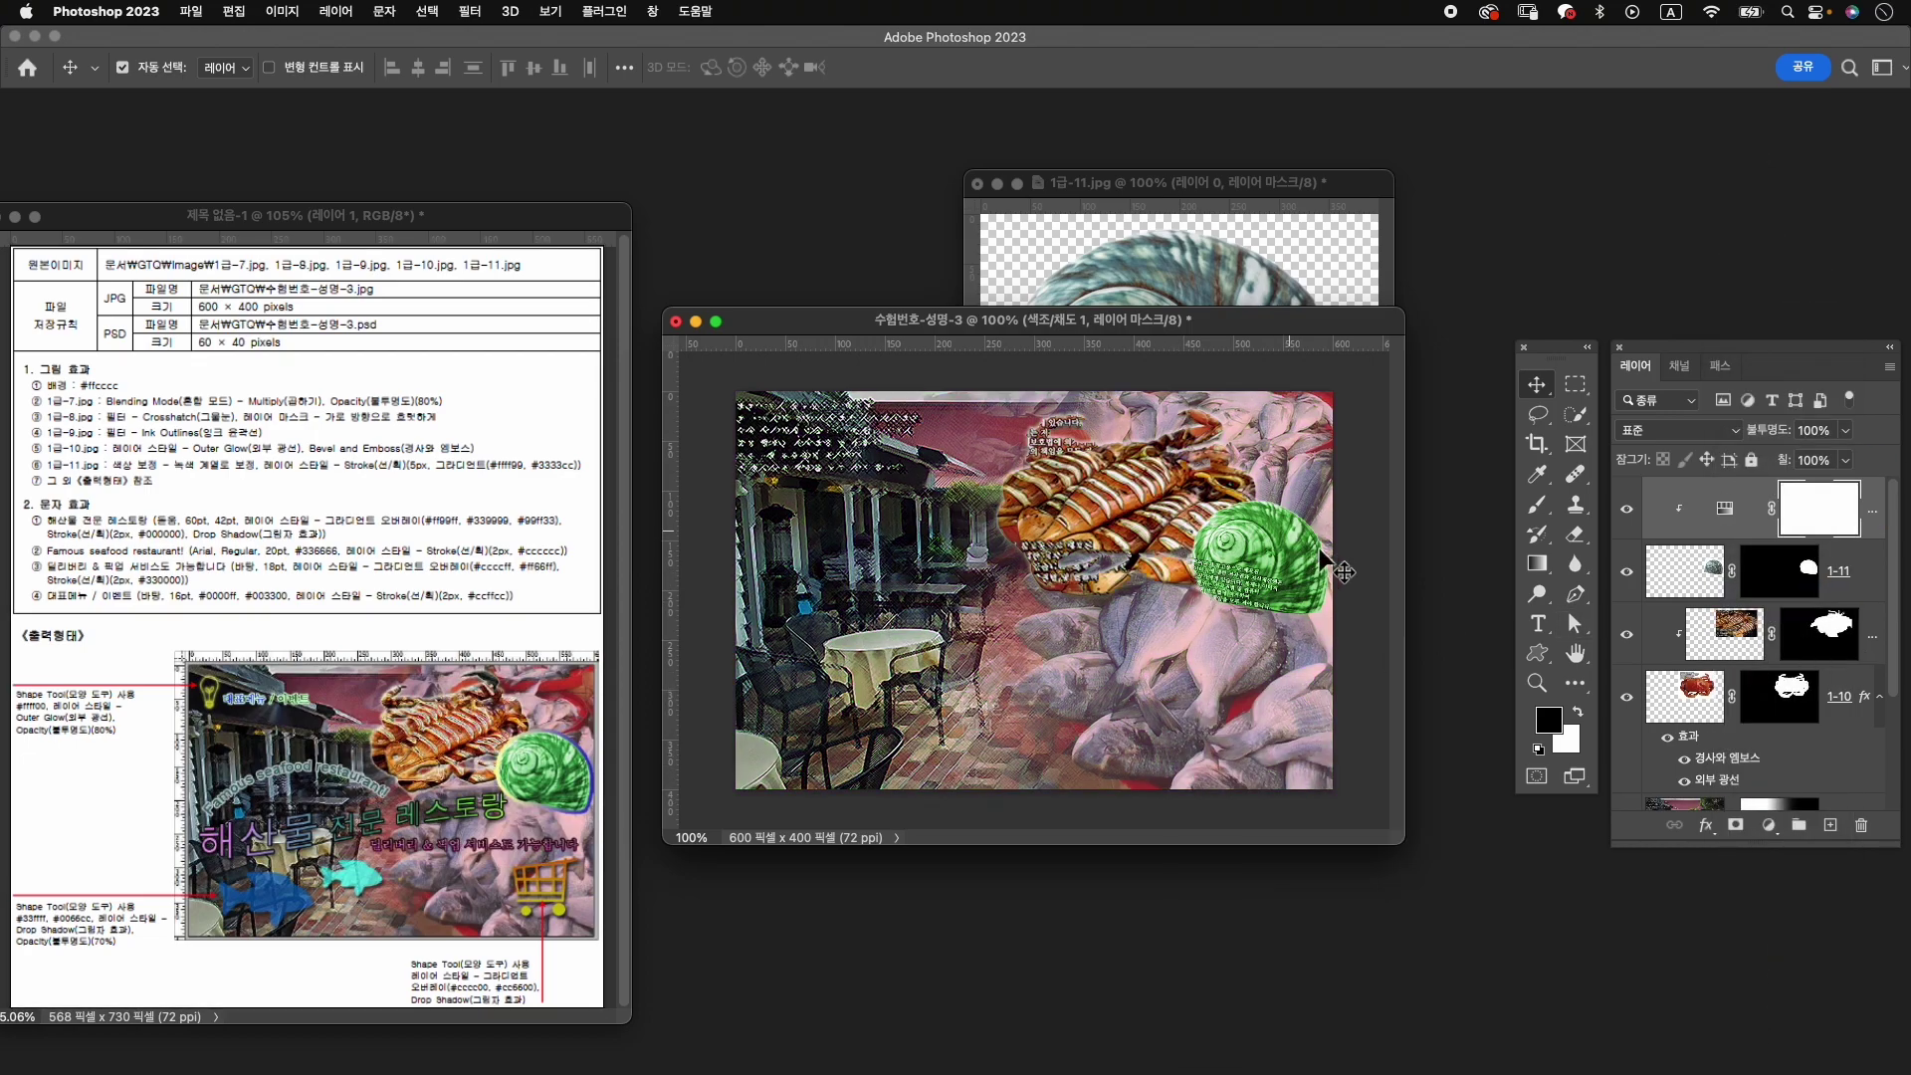
{"action": "left_click", "coordinate": [1864, 586]}
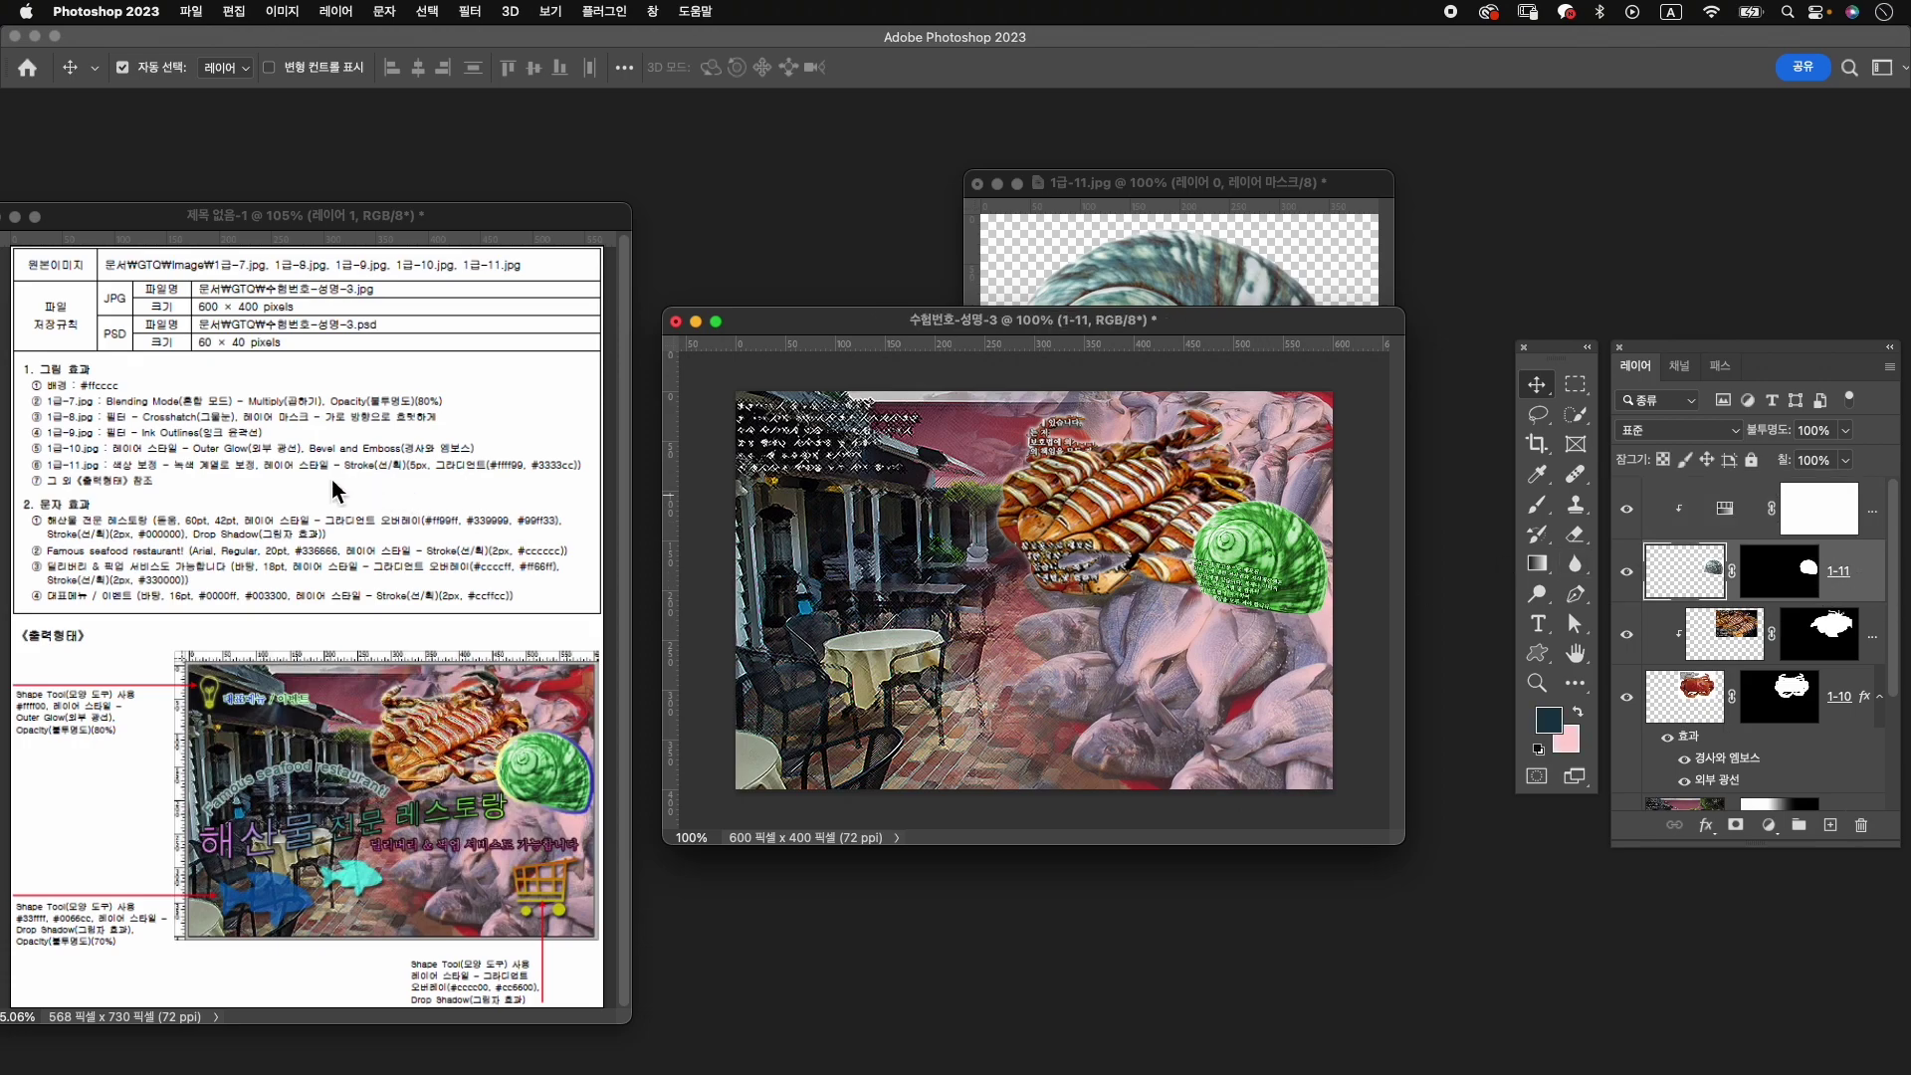
Add a Stroke effect of size 5 to the shell with a Gradient fill type.
{"action": "left_click", "coordinate": [1706, 825]}
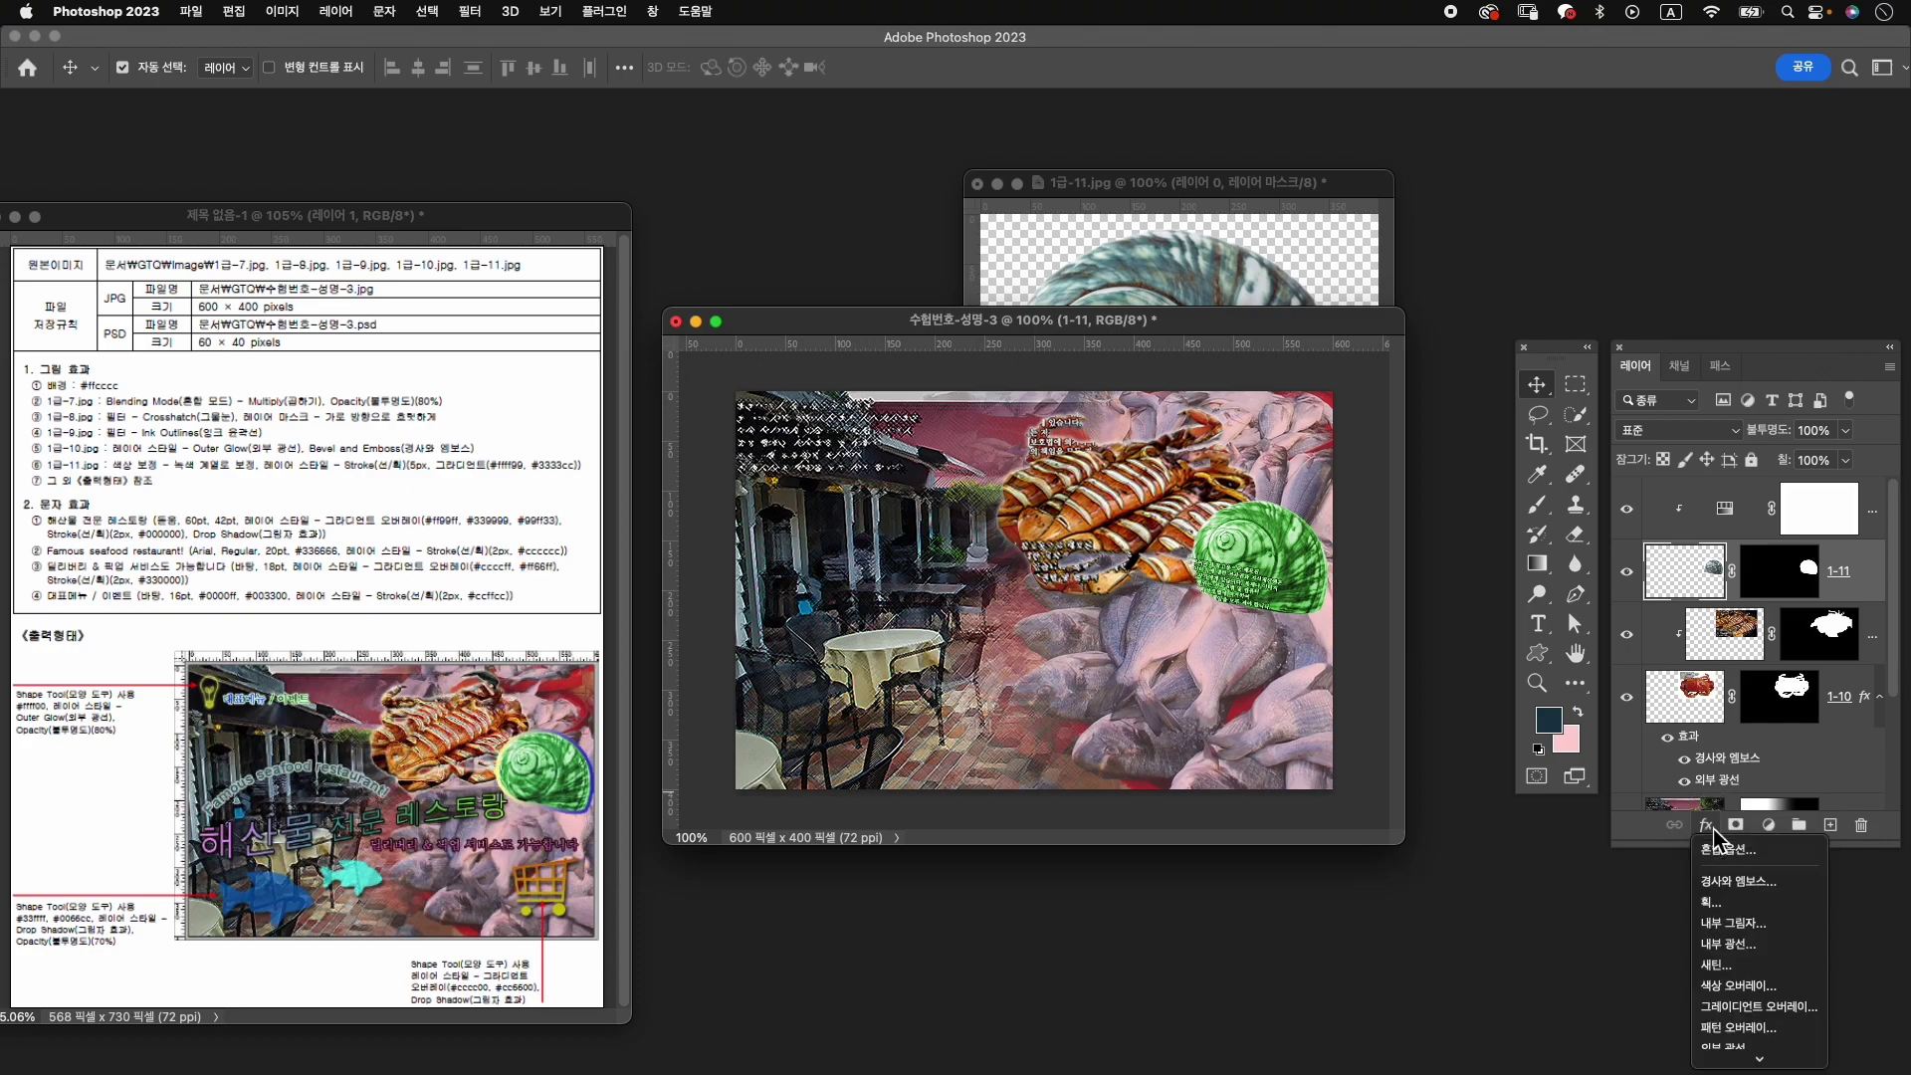
{"action": "left_click", "coordinate": [1738, 903]}
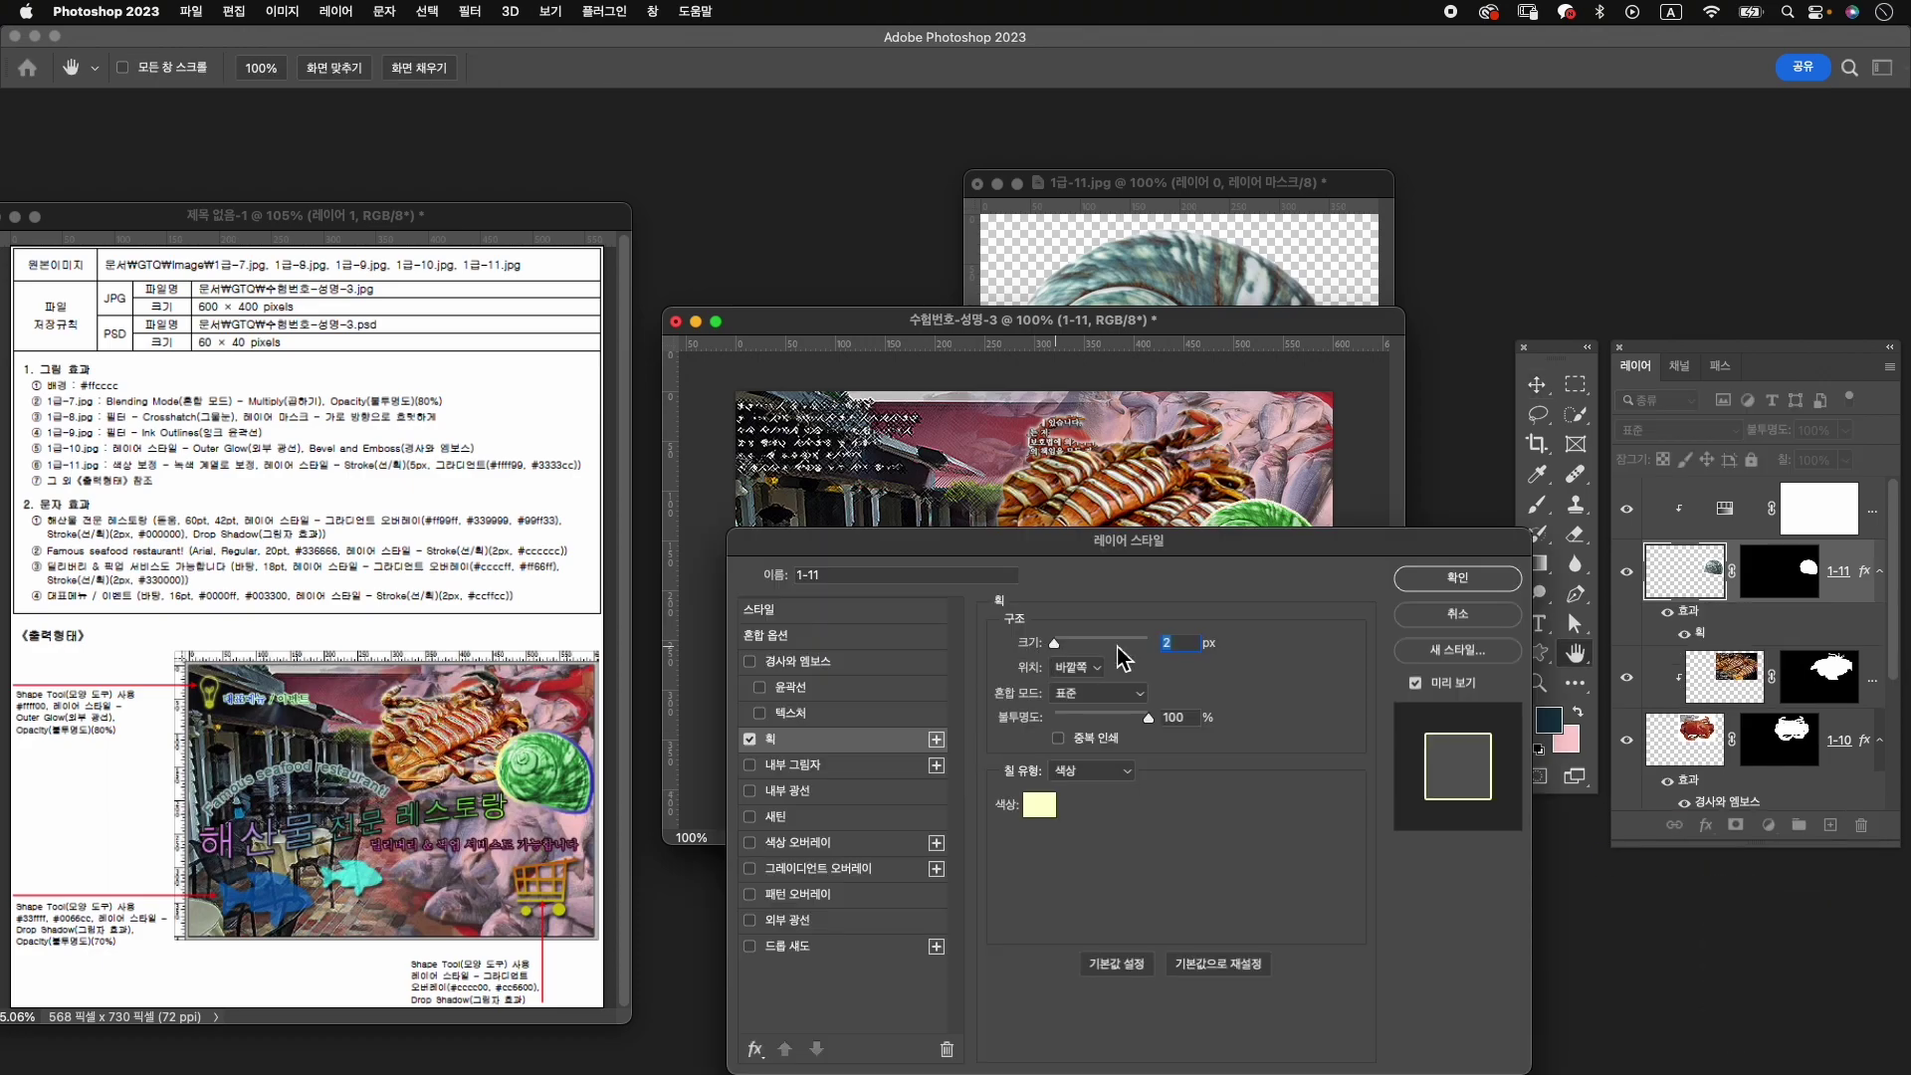
{"action": "type", "text": "5"}
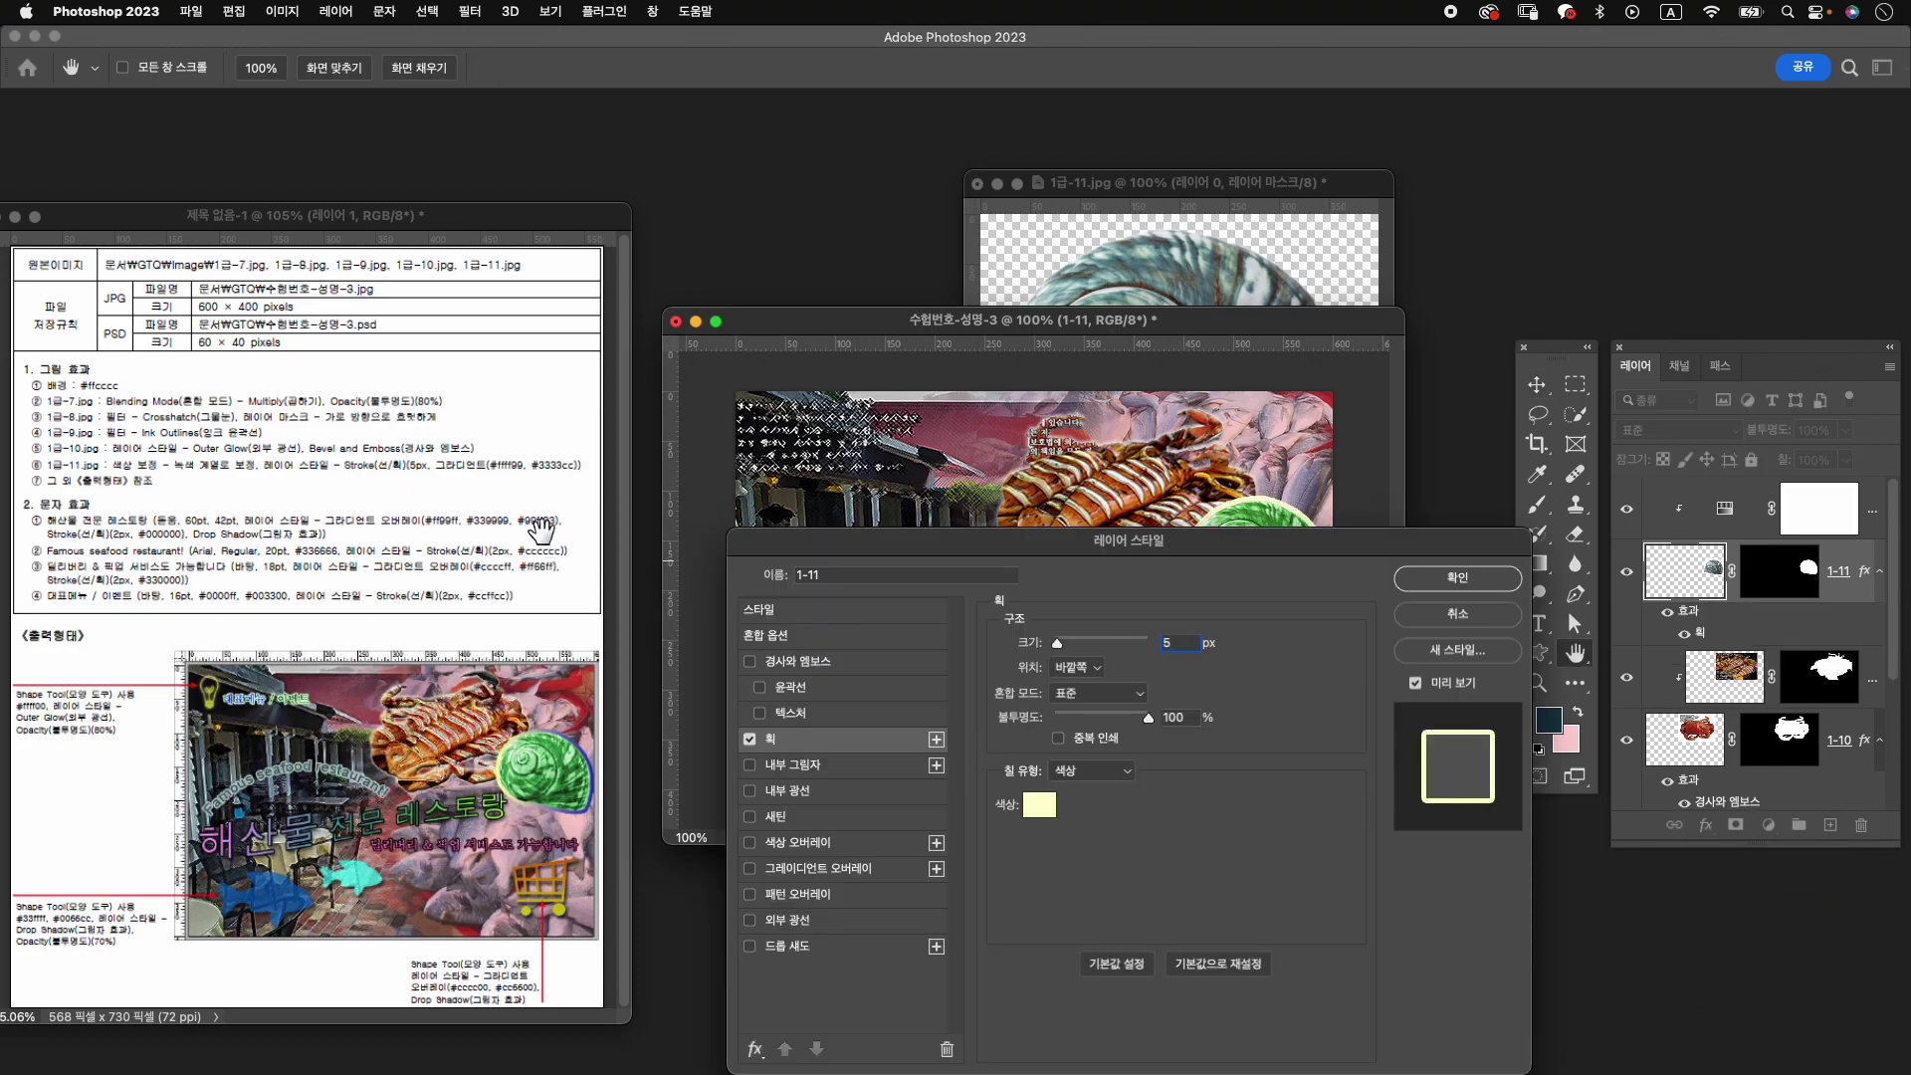
{"action": "left_click", "coordinate": [1091, 770]}
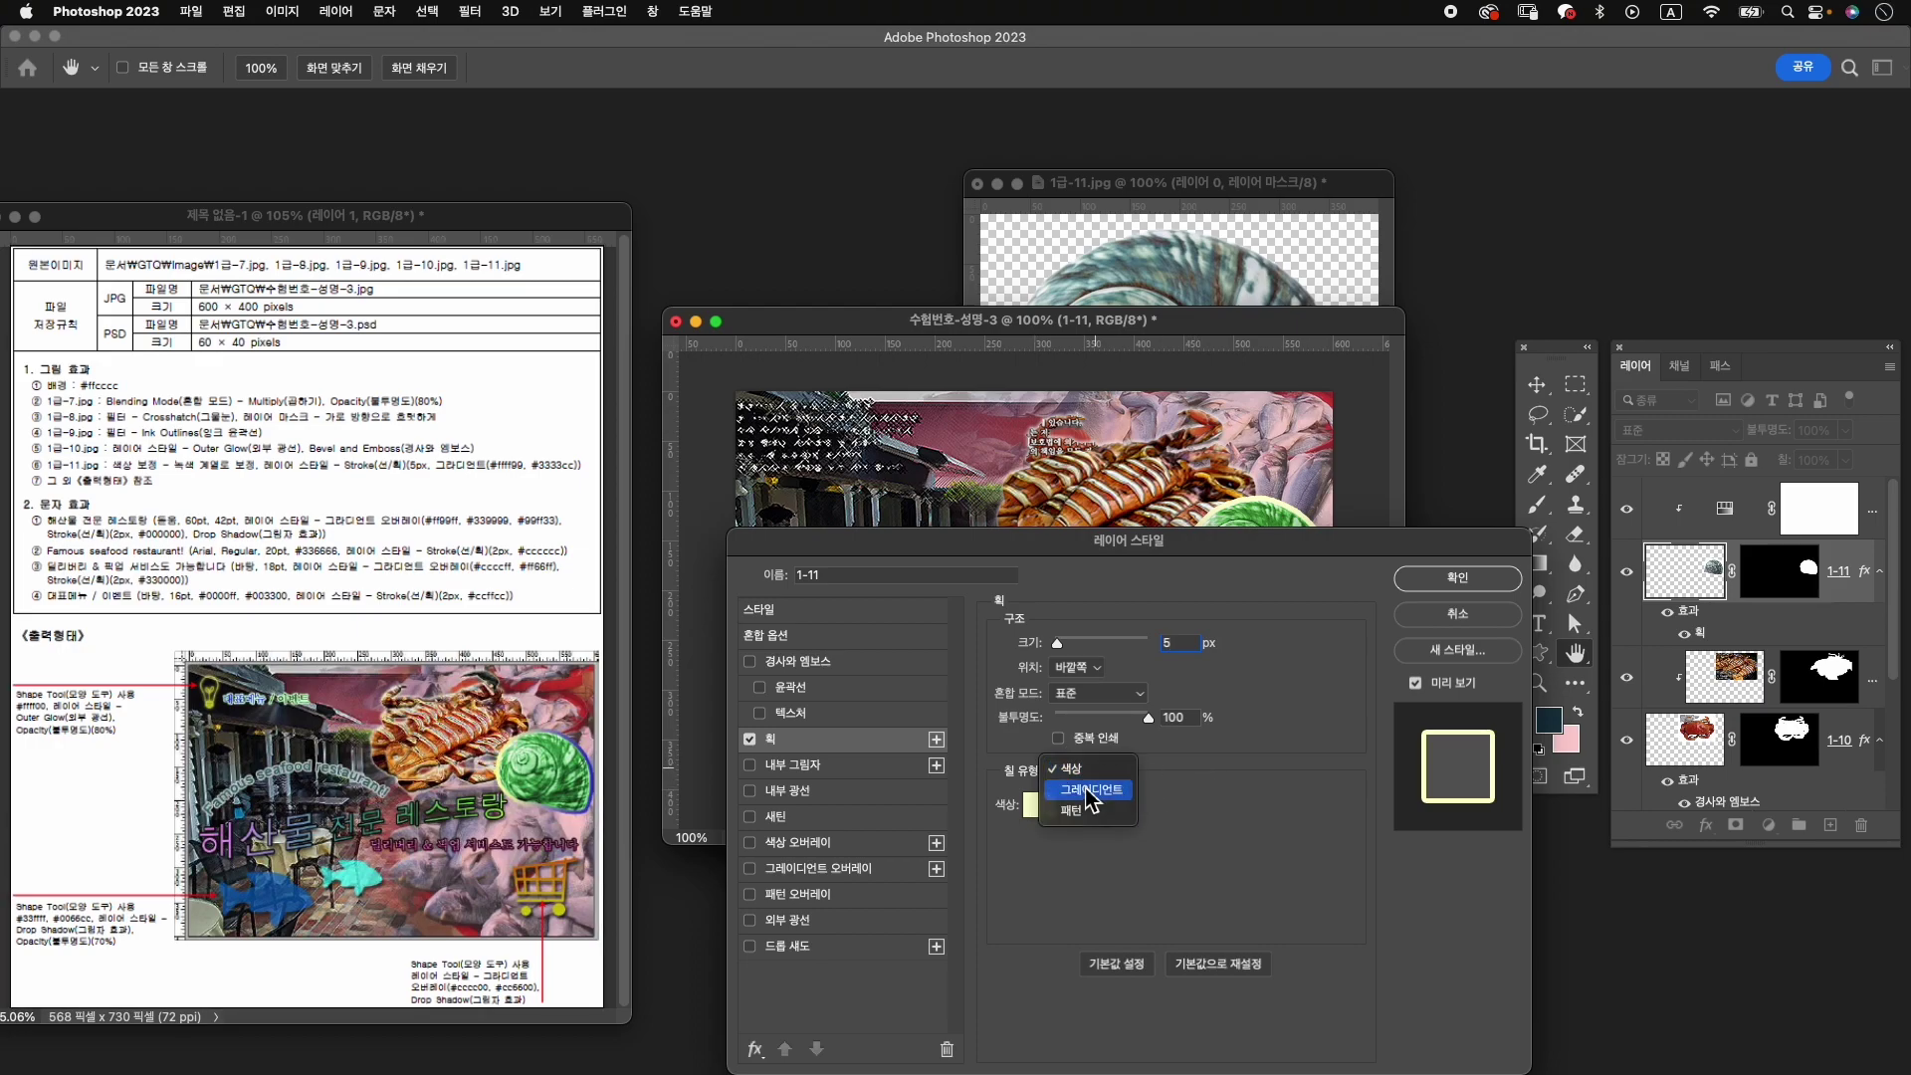
{"action": "left_click", "coordinate": [1087, 793]}
{"action": "left_click", "coordinate": [1123, 819]}
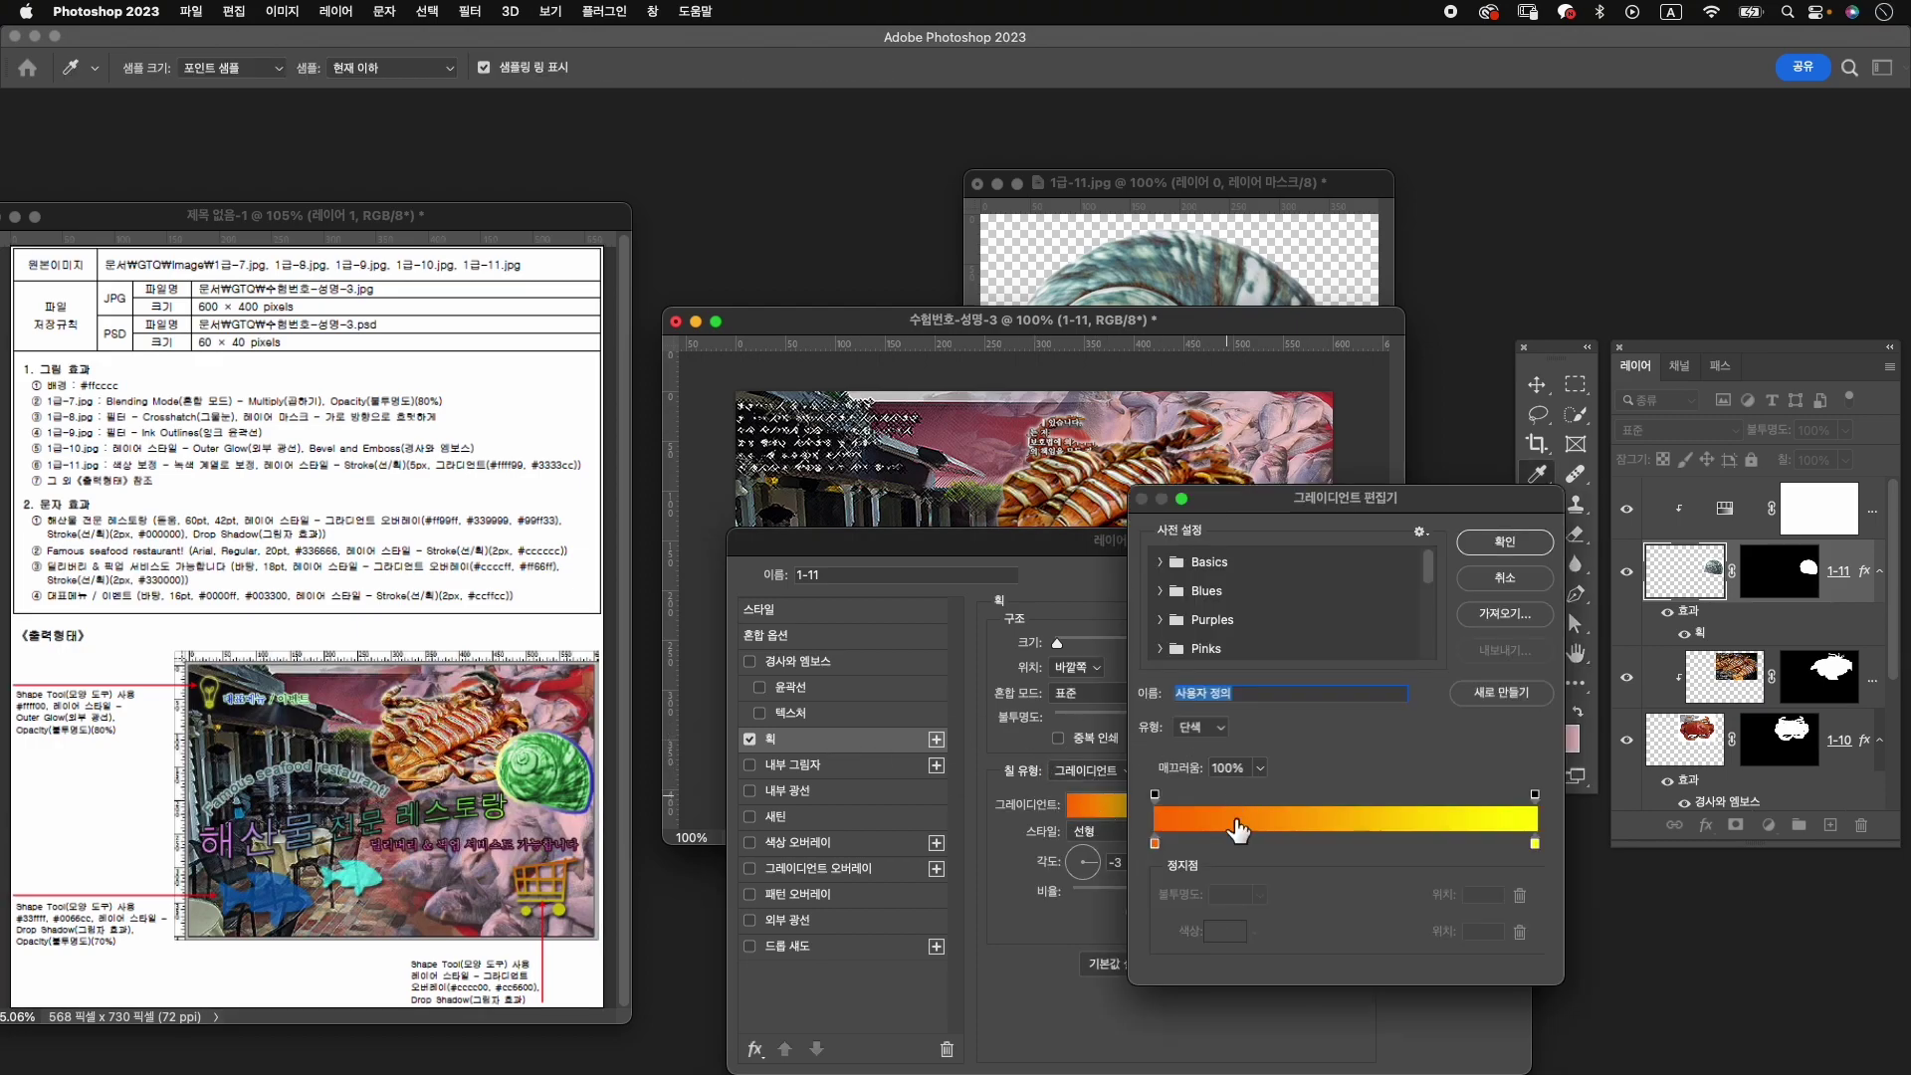
Set the stroke gradient from light yellow ffff99 to blue 3333cc and apply it.
{"action": "left_click", "coordinate": [1155, 843]}
{"action": "double_click", "coordinate": [1156, 844]}
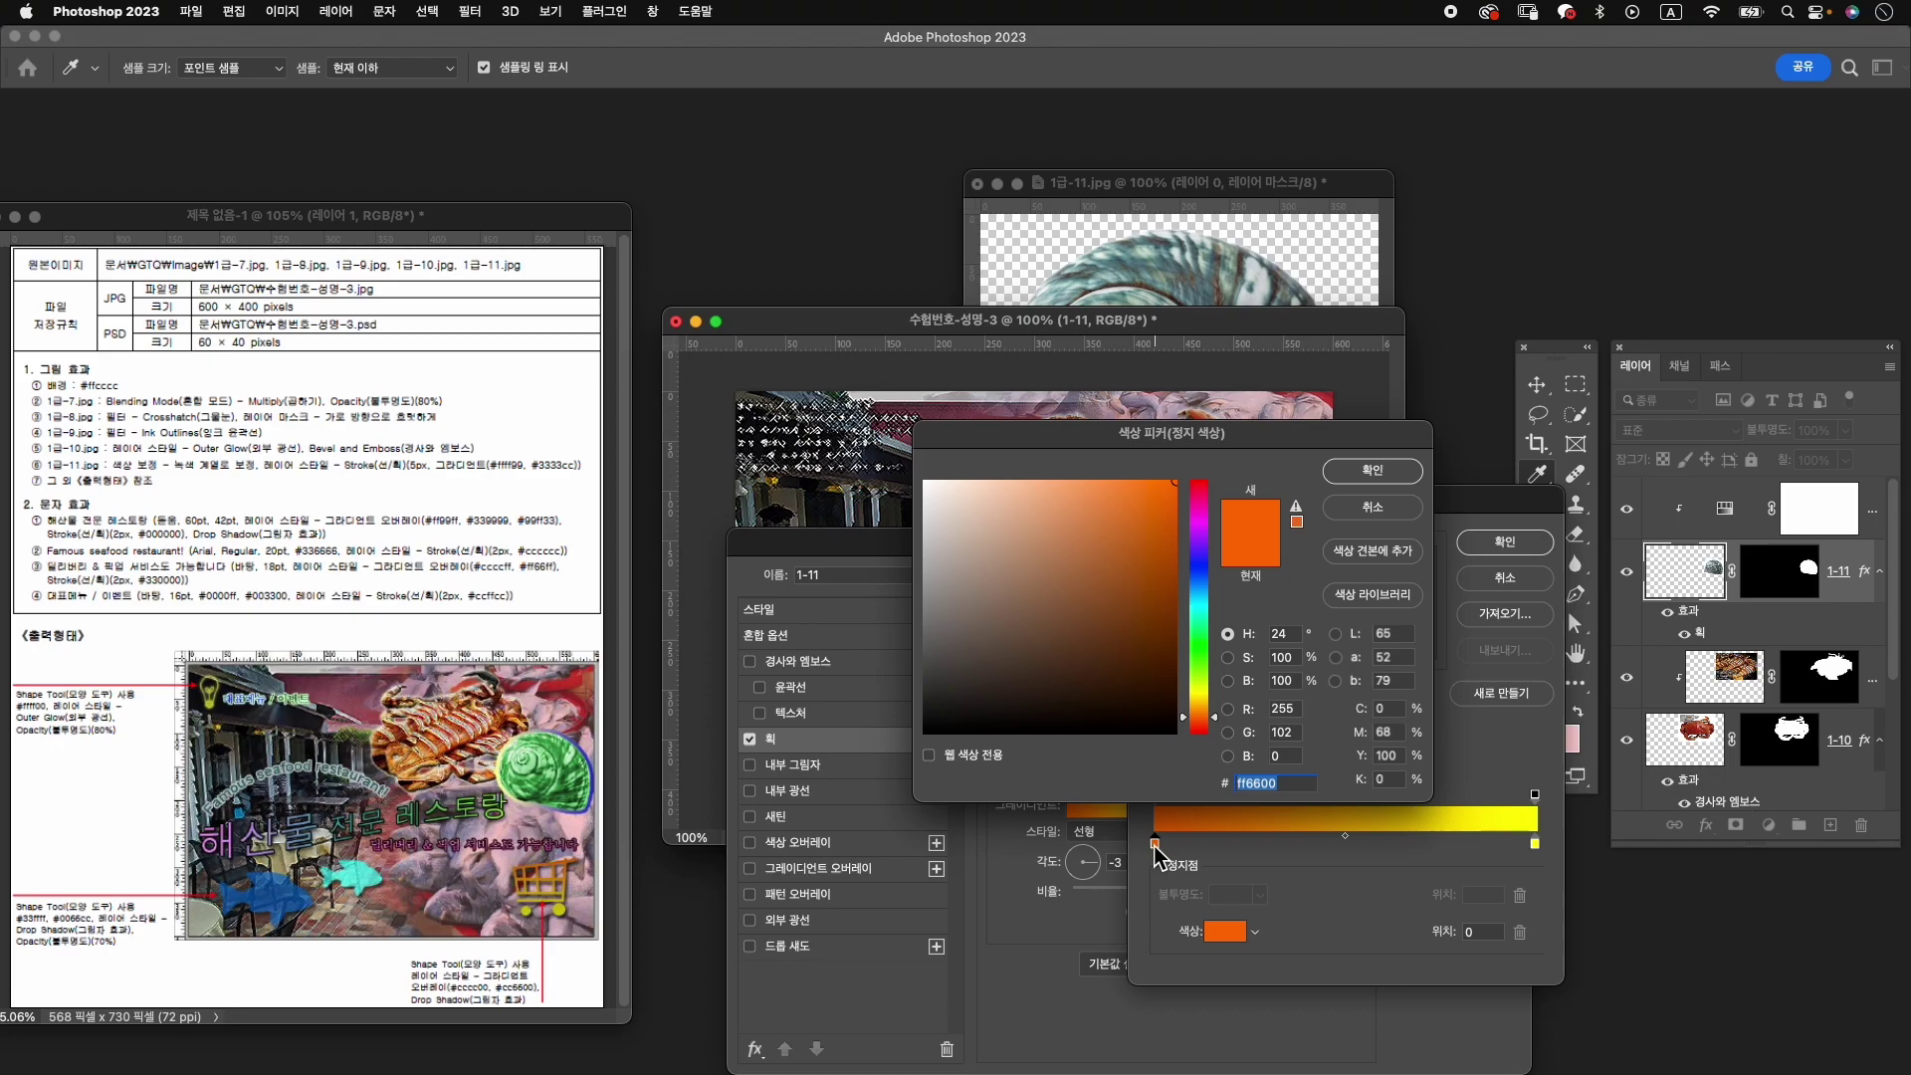
{"action": "type", "text": "ffff99"}
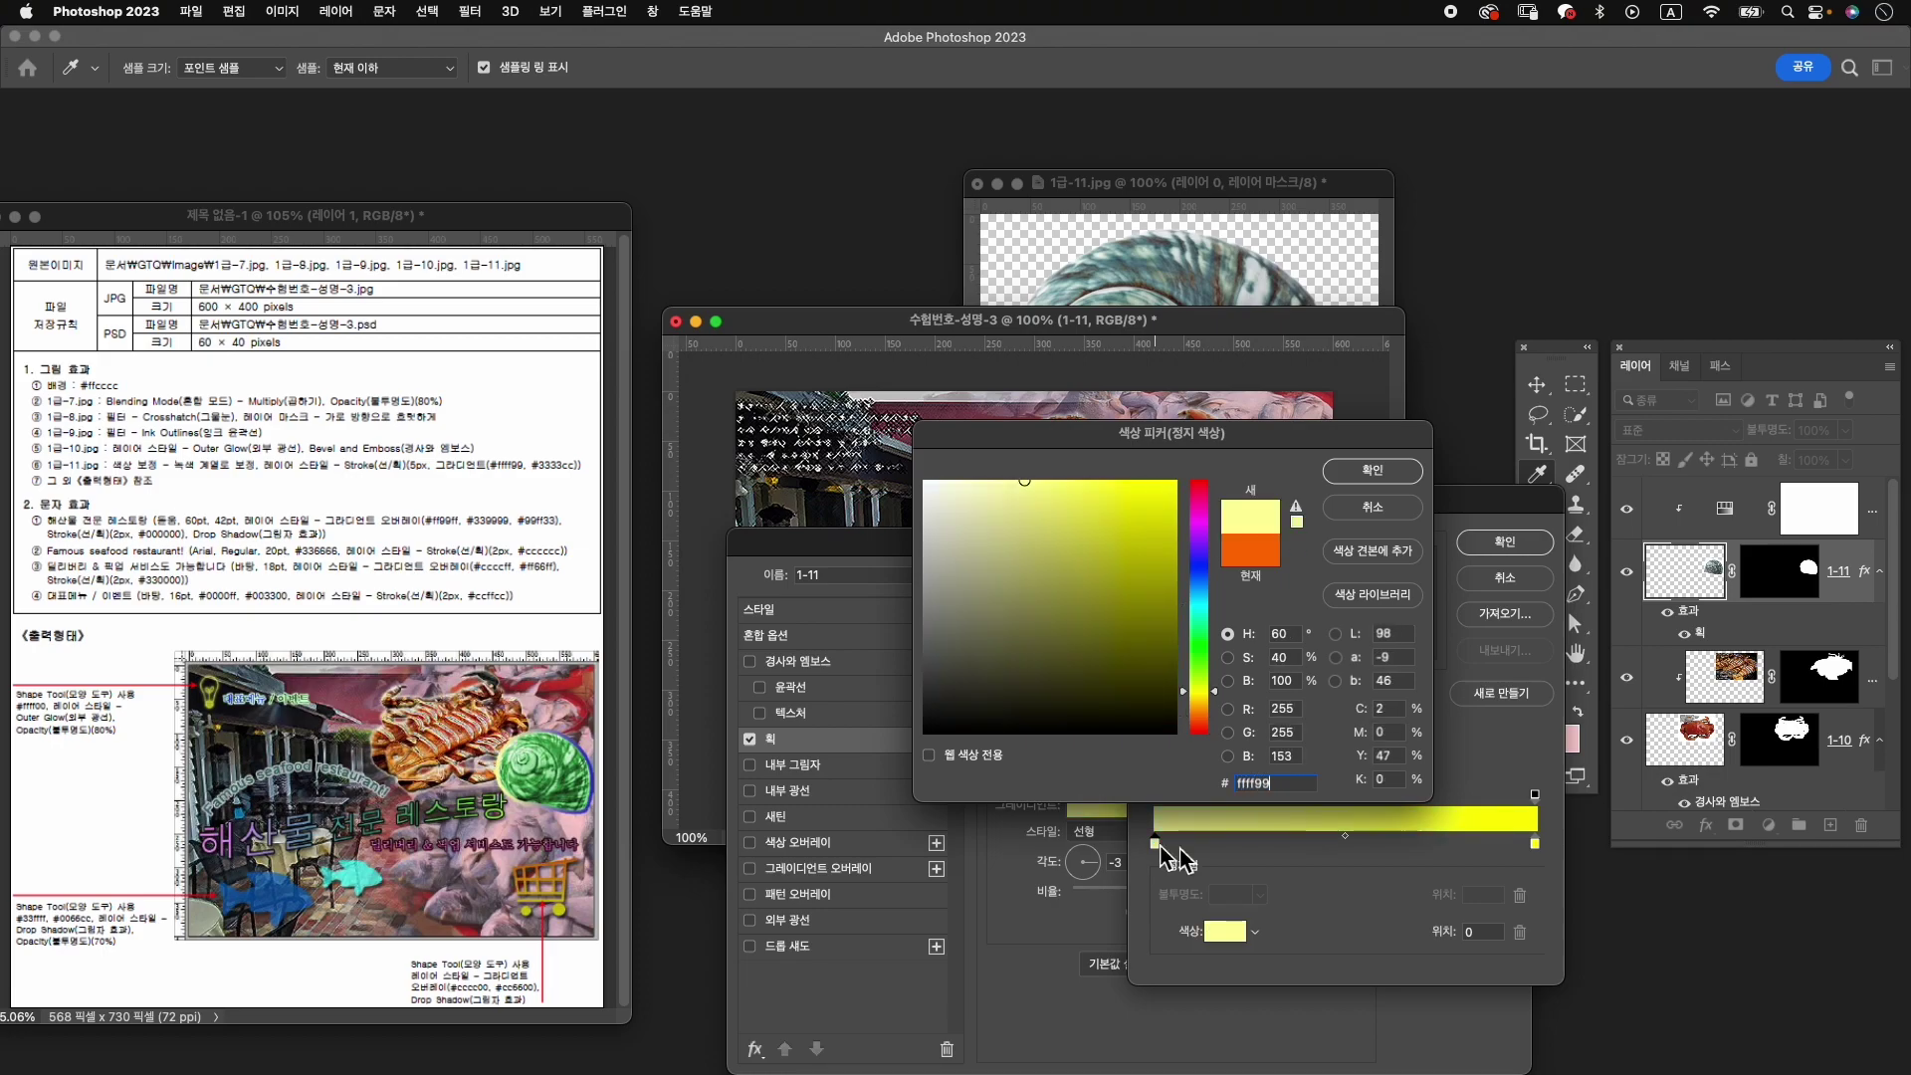
{"action": "key", "text": "Return"}
{"action": "double_click", "coordinate": [1537, 845]}
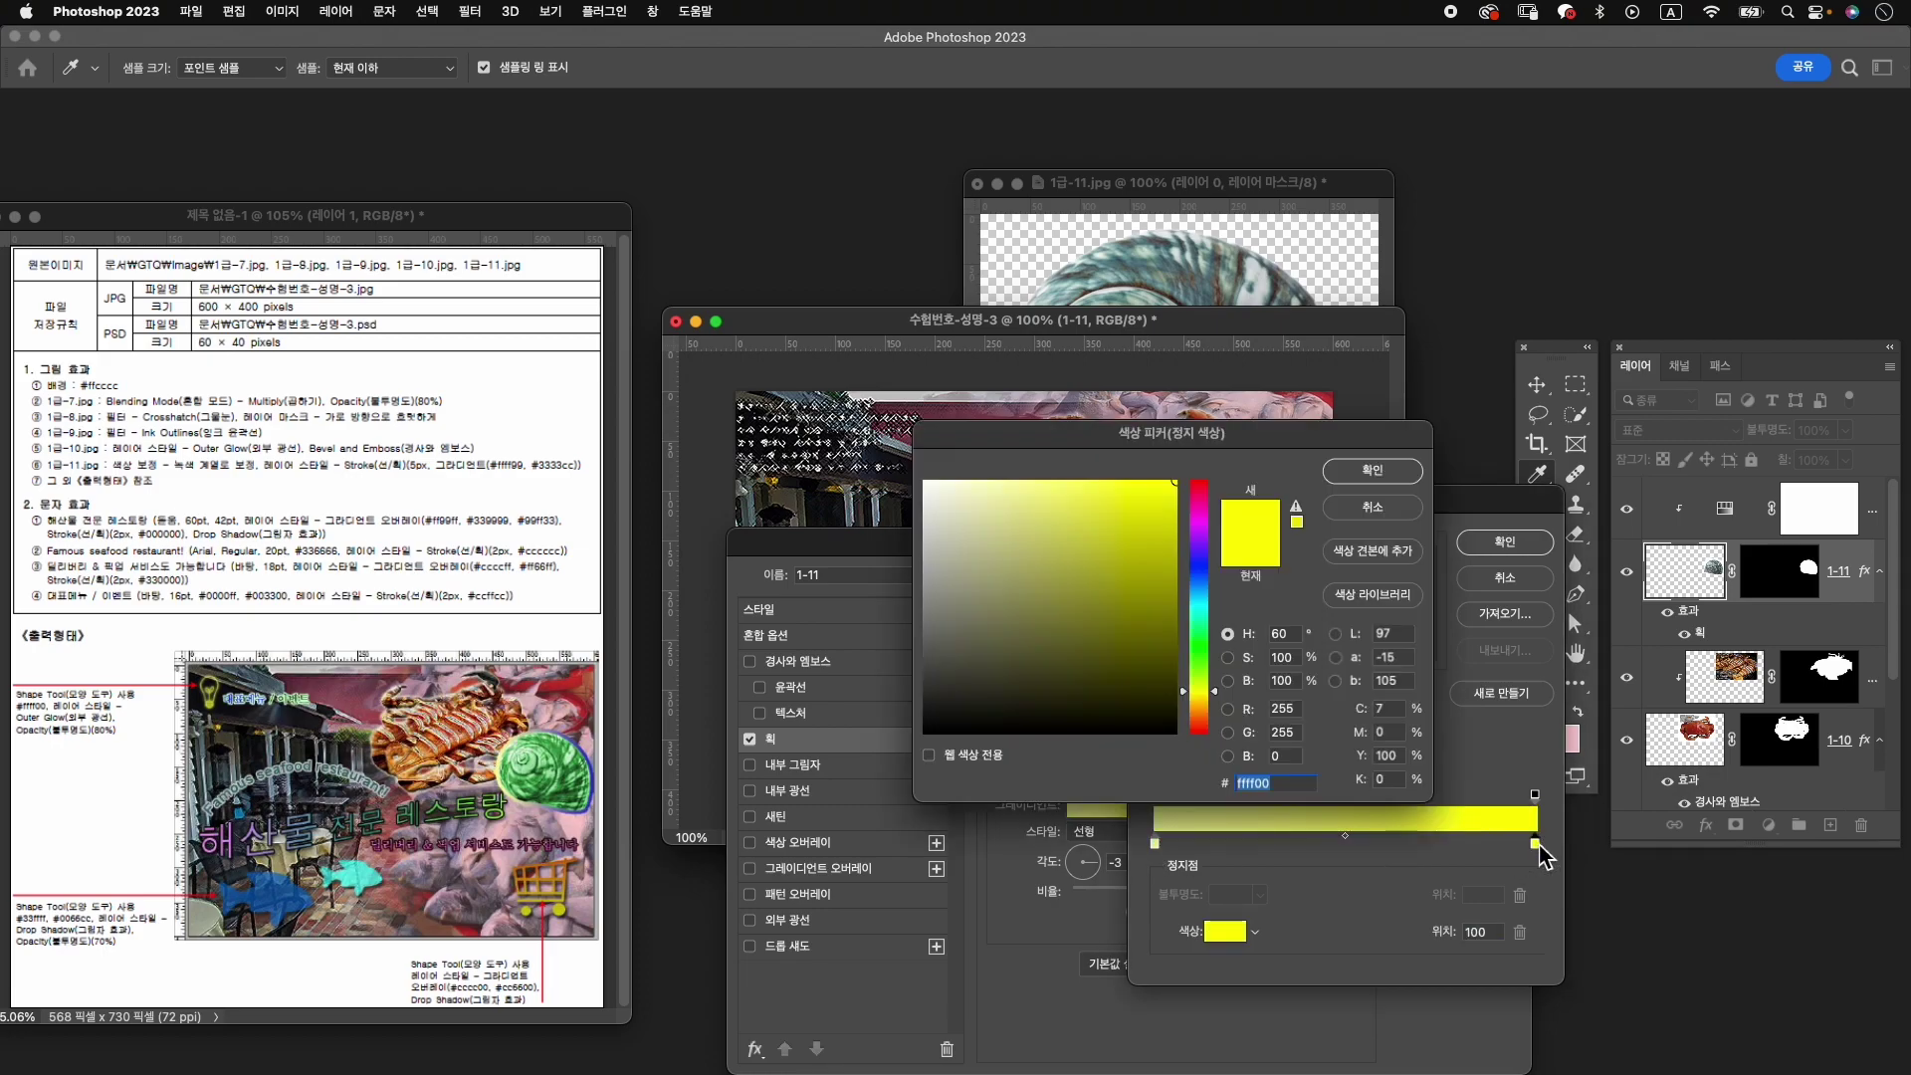
{"action": "type", "text": "f"}
{"action": "key", "text": "BackSpace"}
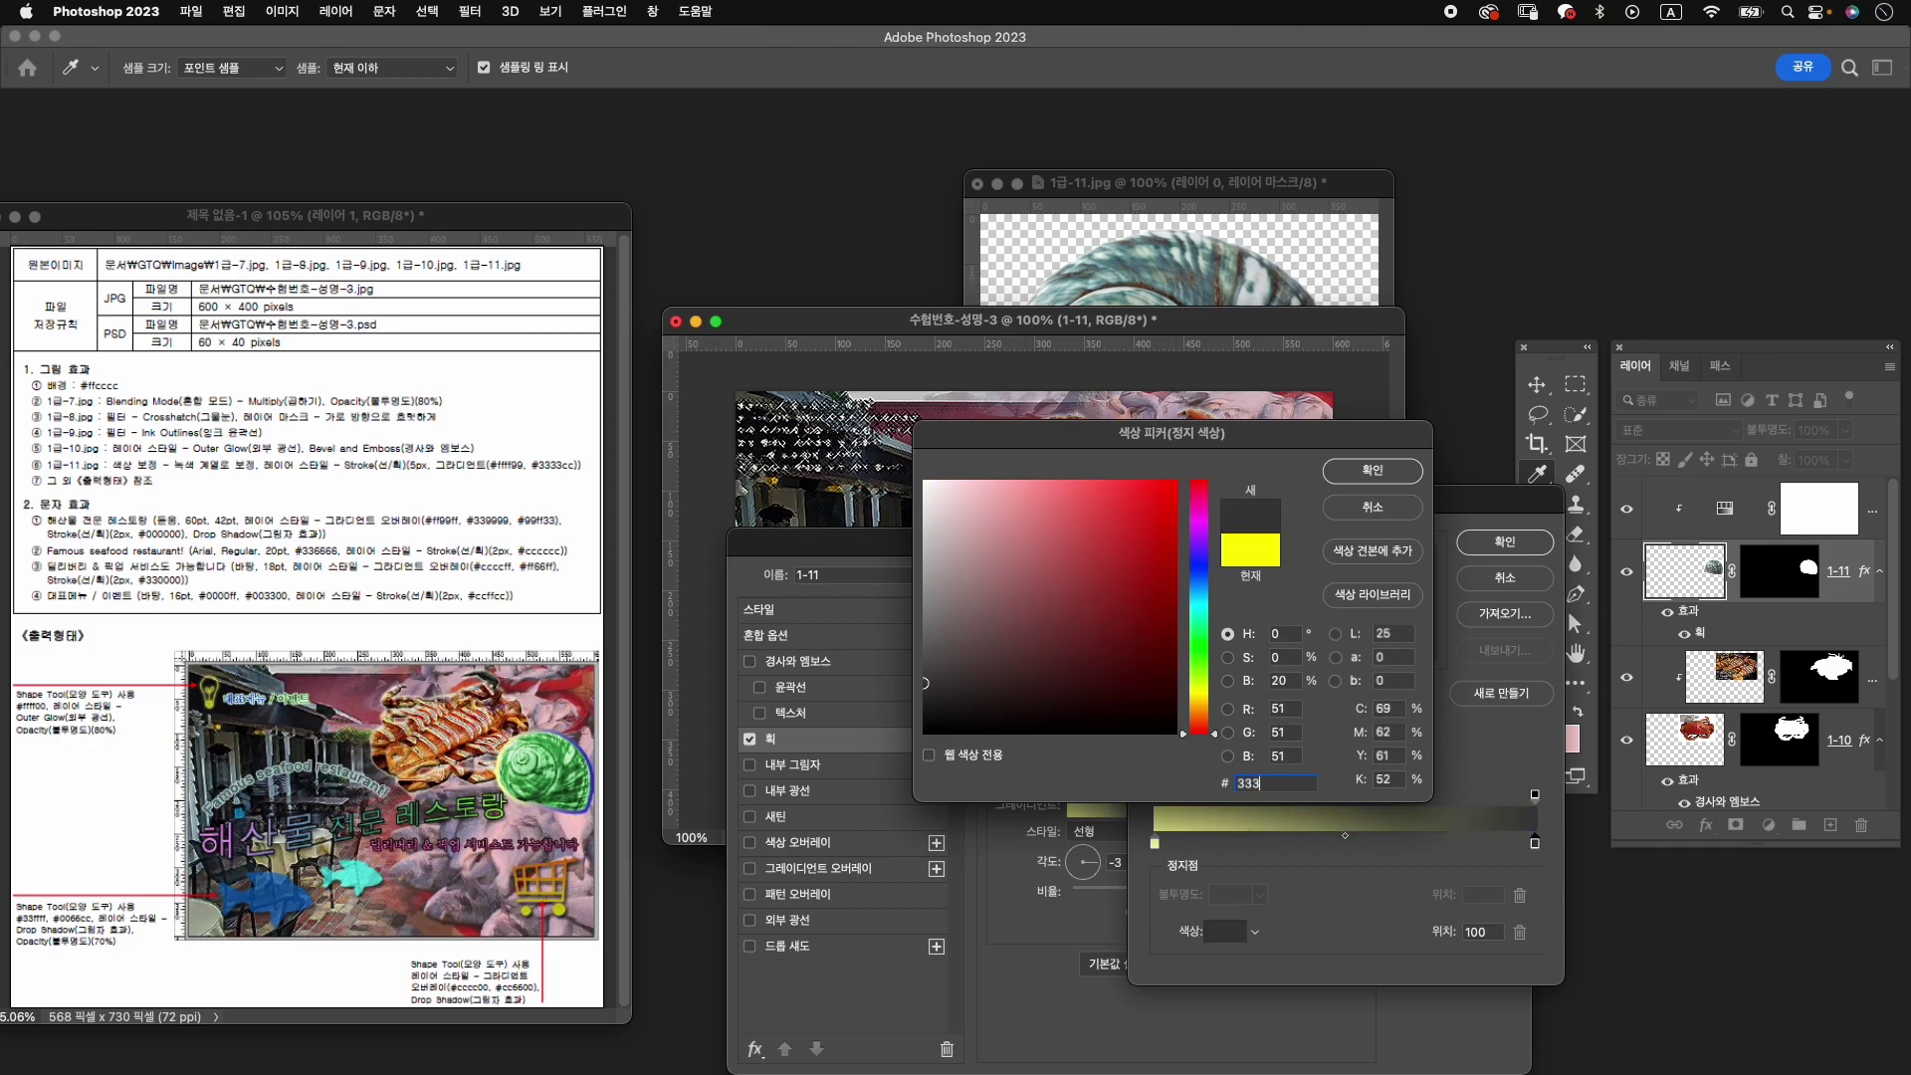
{"action": "type", "text": "3333cc"}
{"action": "key", "text": "Return"}
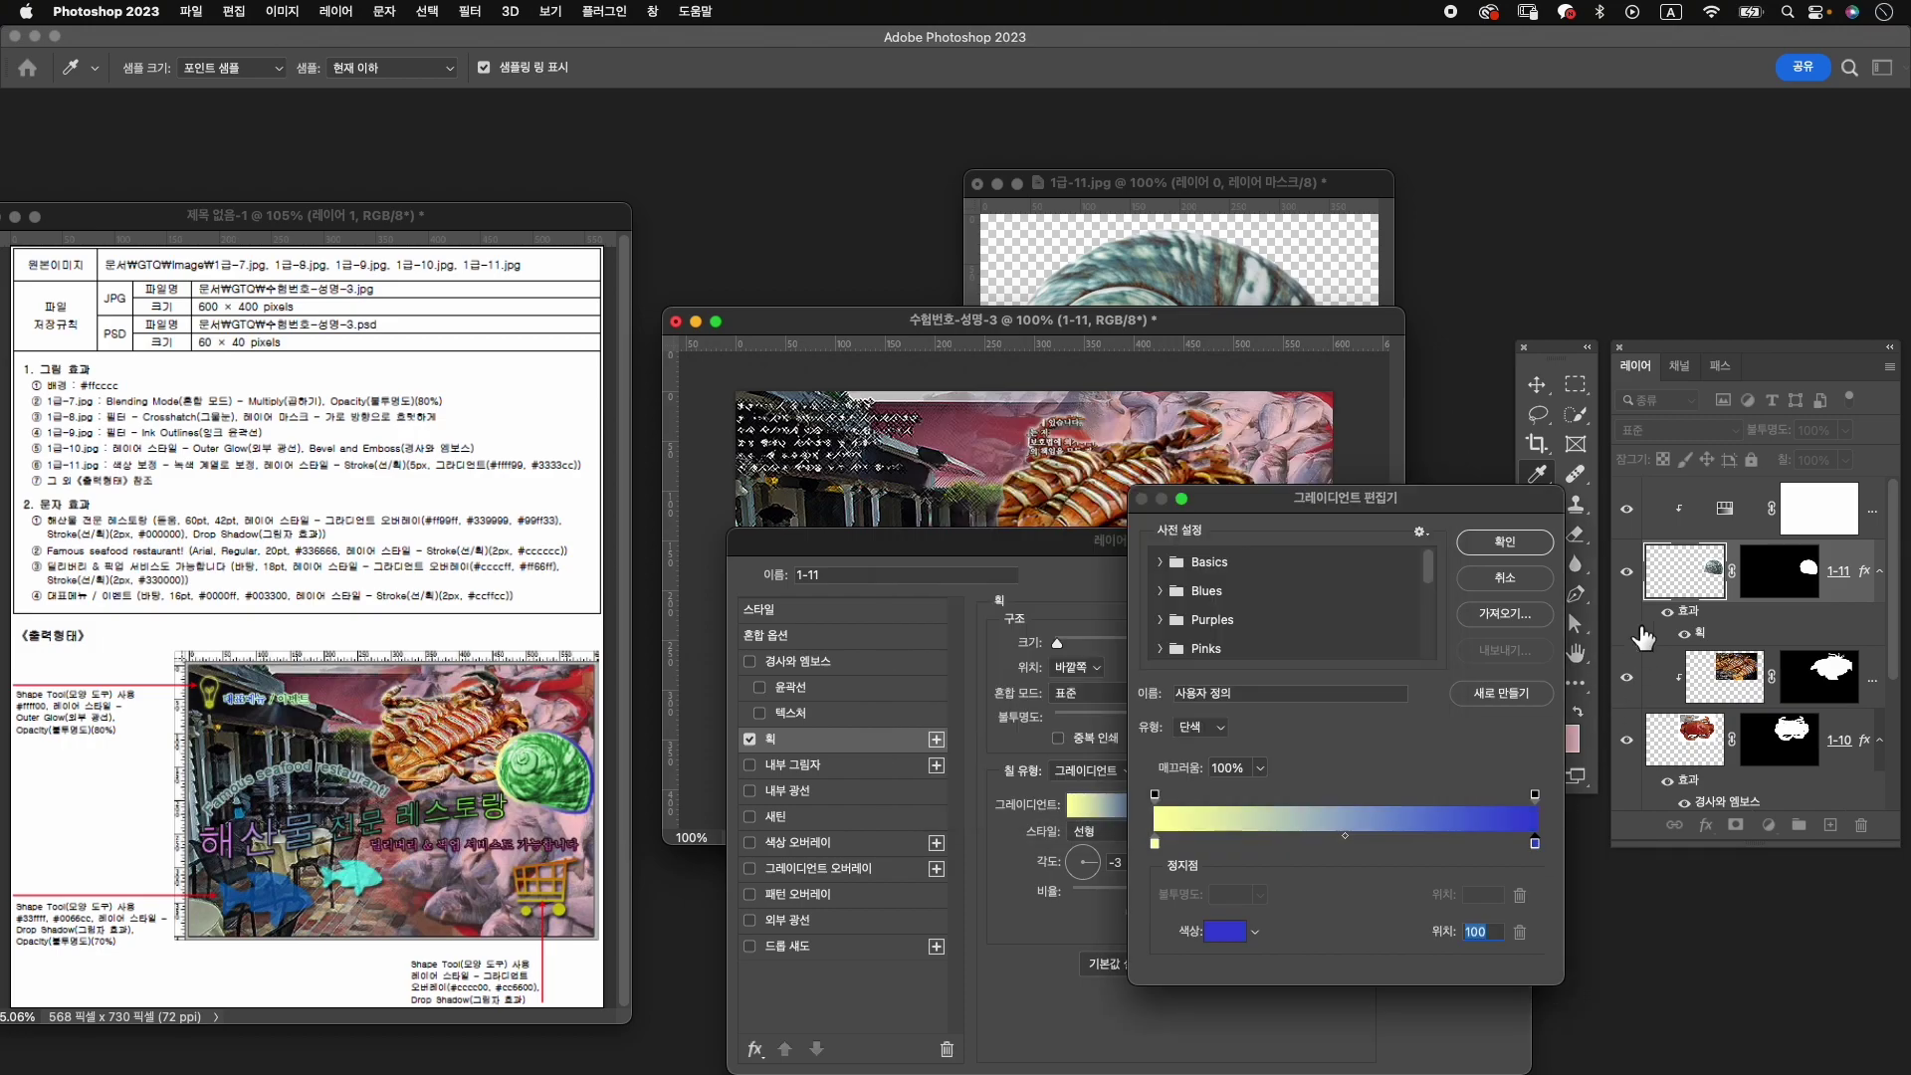
{"action": "left_click", "coordinate": [1505, 542]}
{"action": "left_click", "coordinate": [1461, 577]}
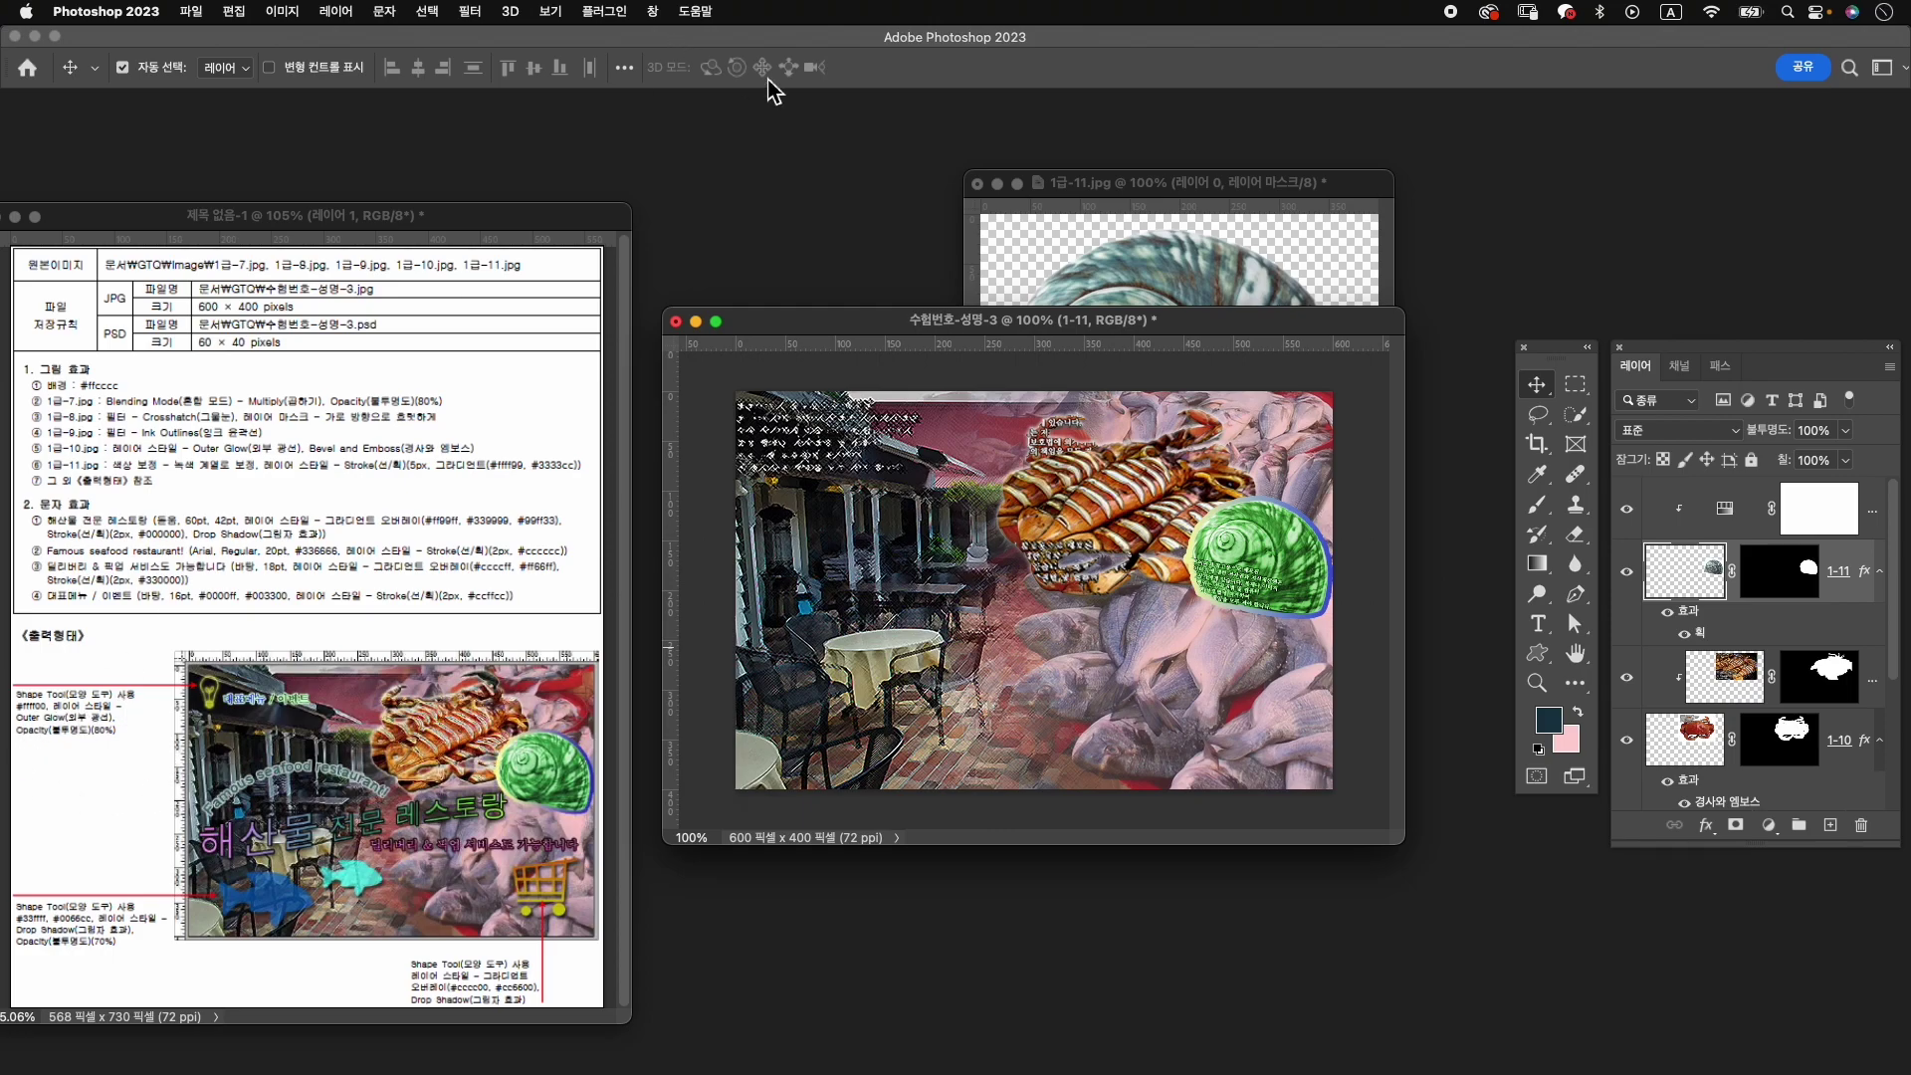
Close 1급-11.jpg without saving and show the Shapes panel.
{"action": "left_click", "coordinate": [976, 183]}
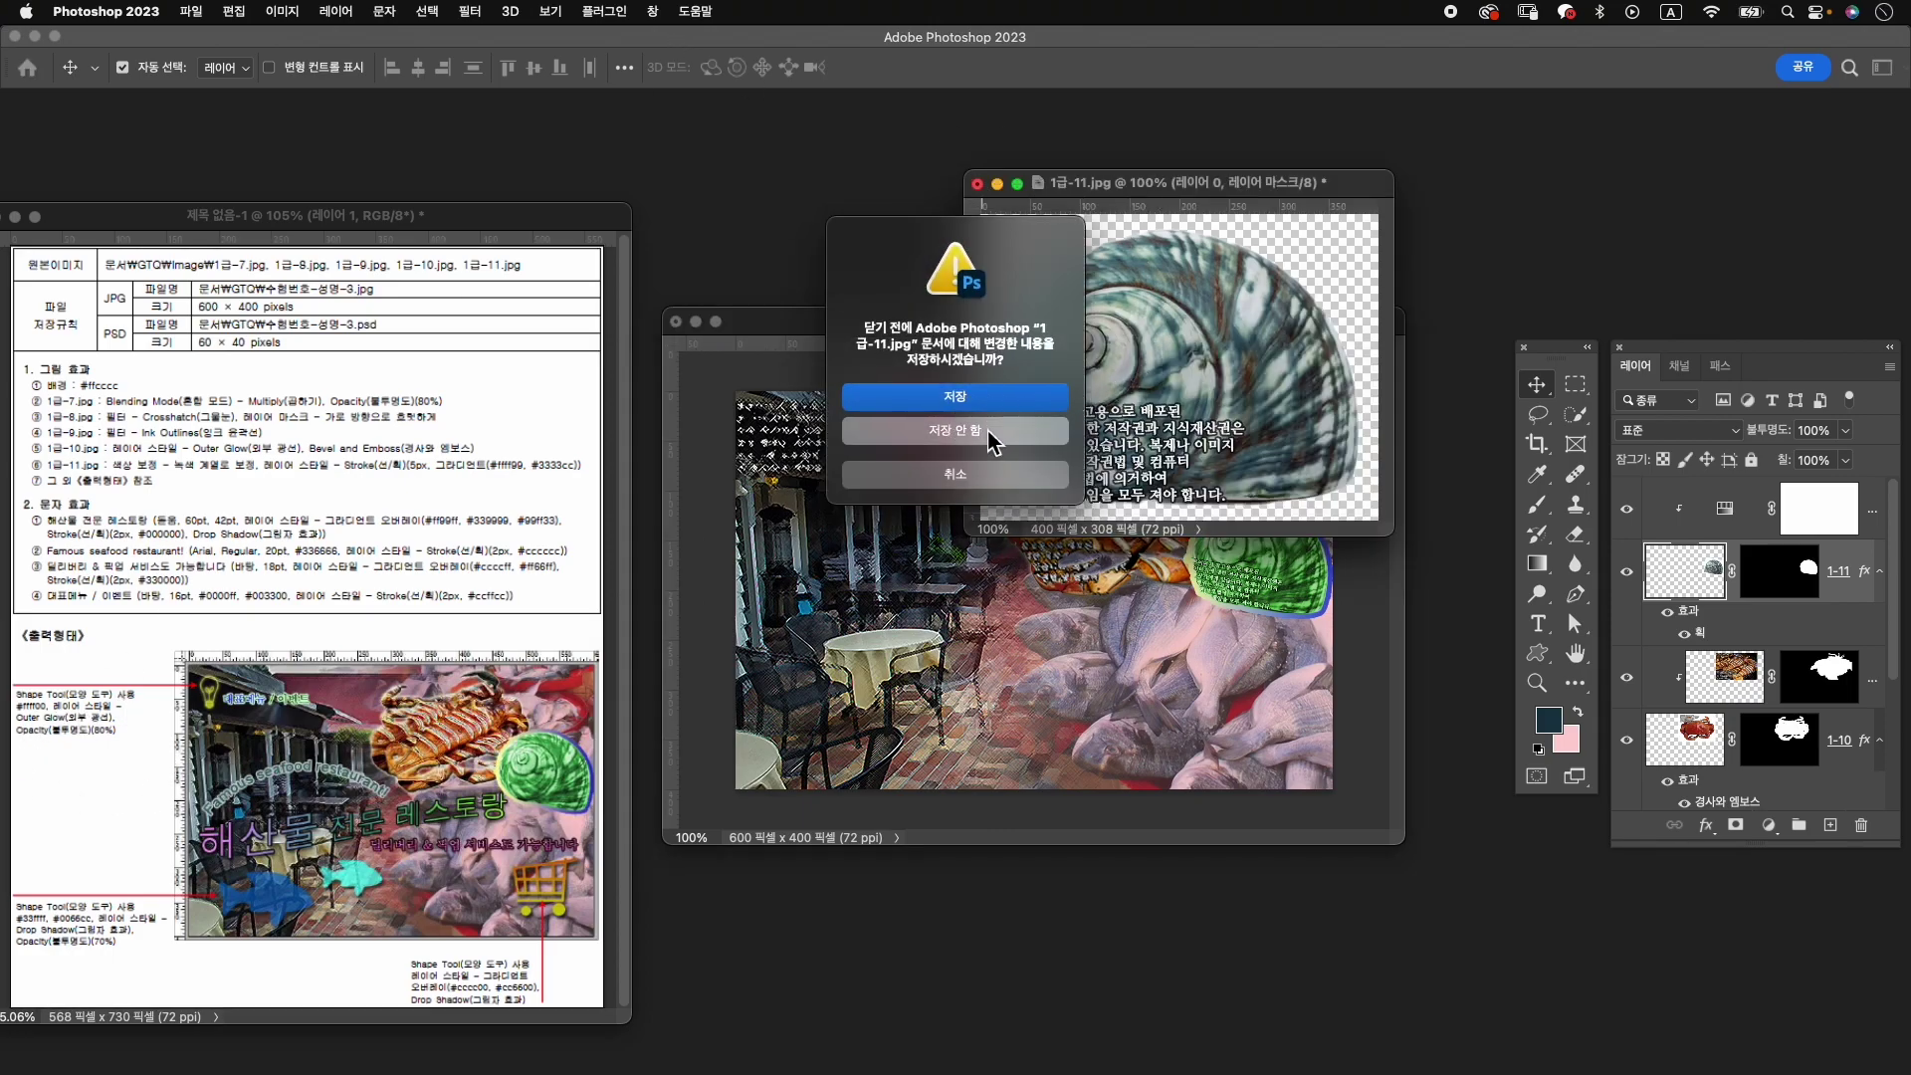
{"action": "left_click", "coordinate": [955, 431]}
{"action": "left_click", "coordinate": [654, 11]}
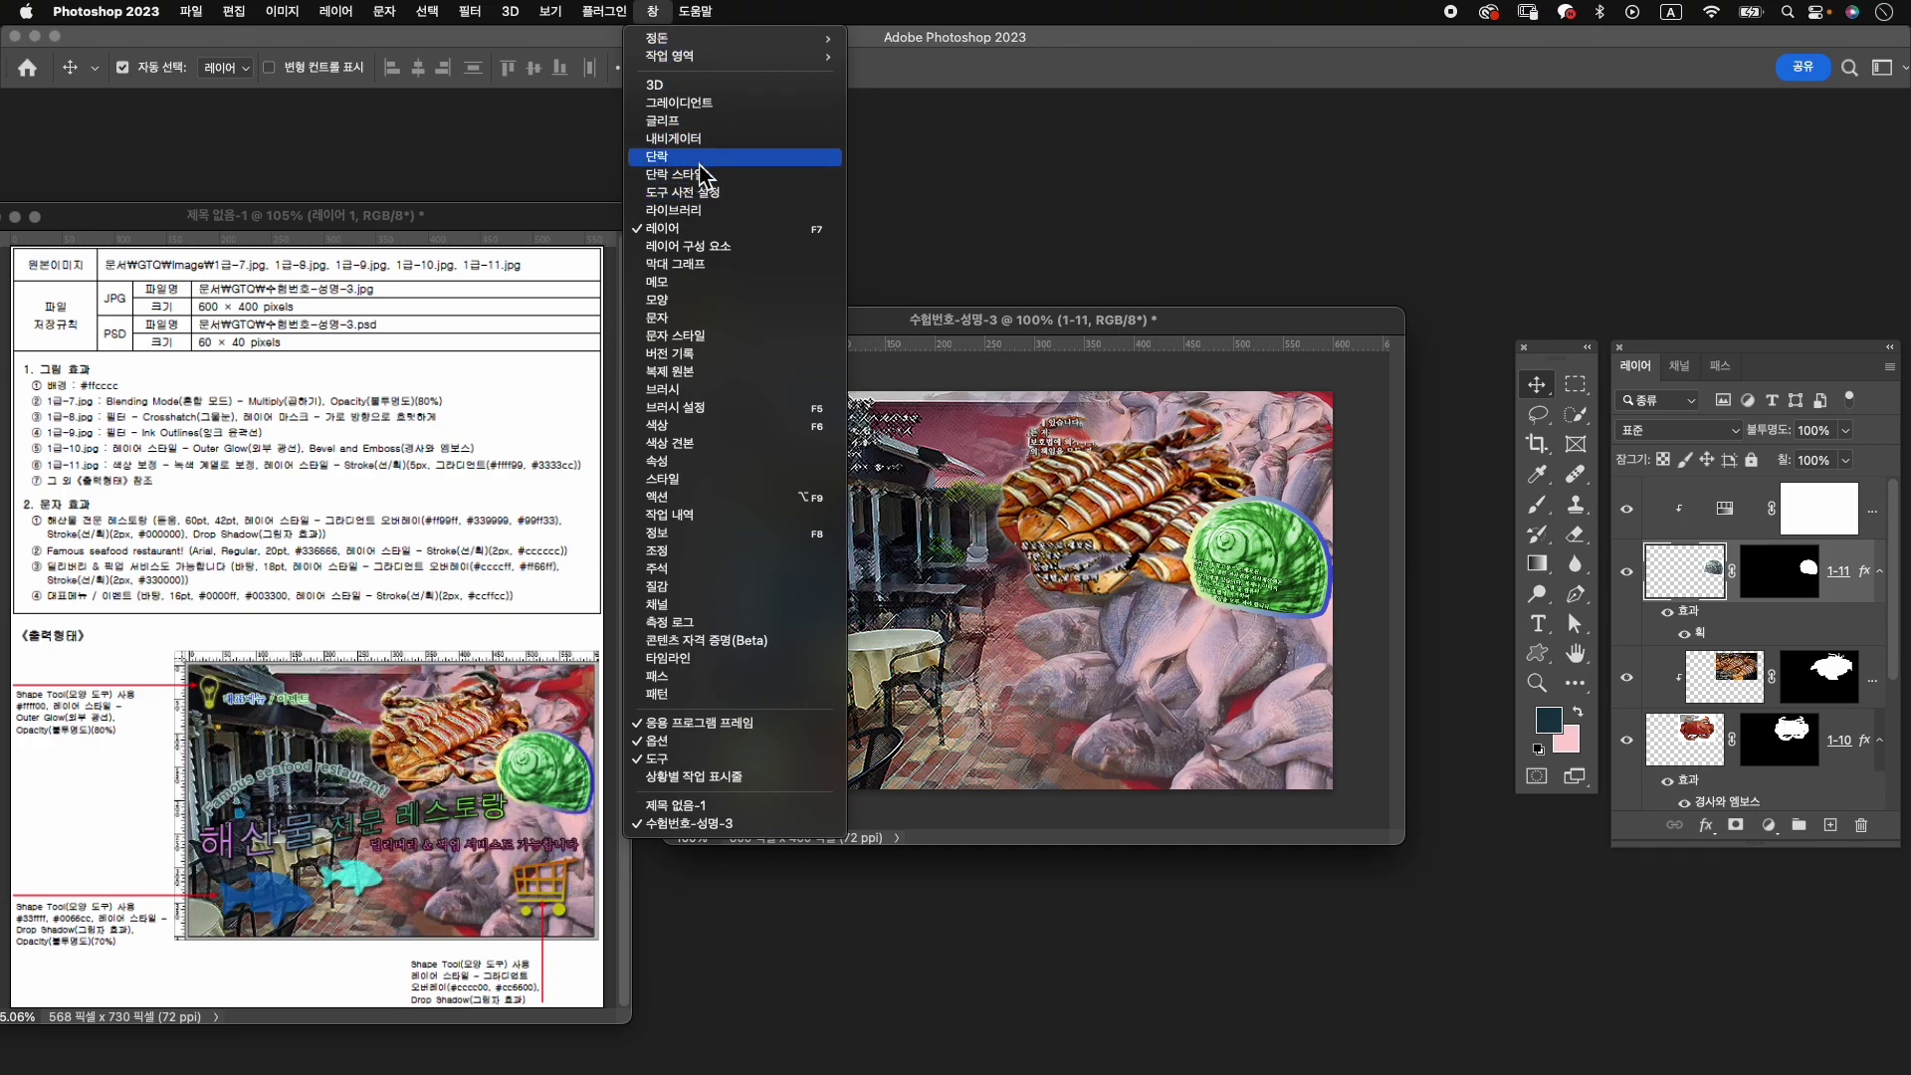
{"action": "left_click", "coordinate": [723, 302]}
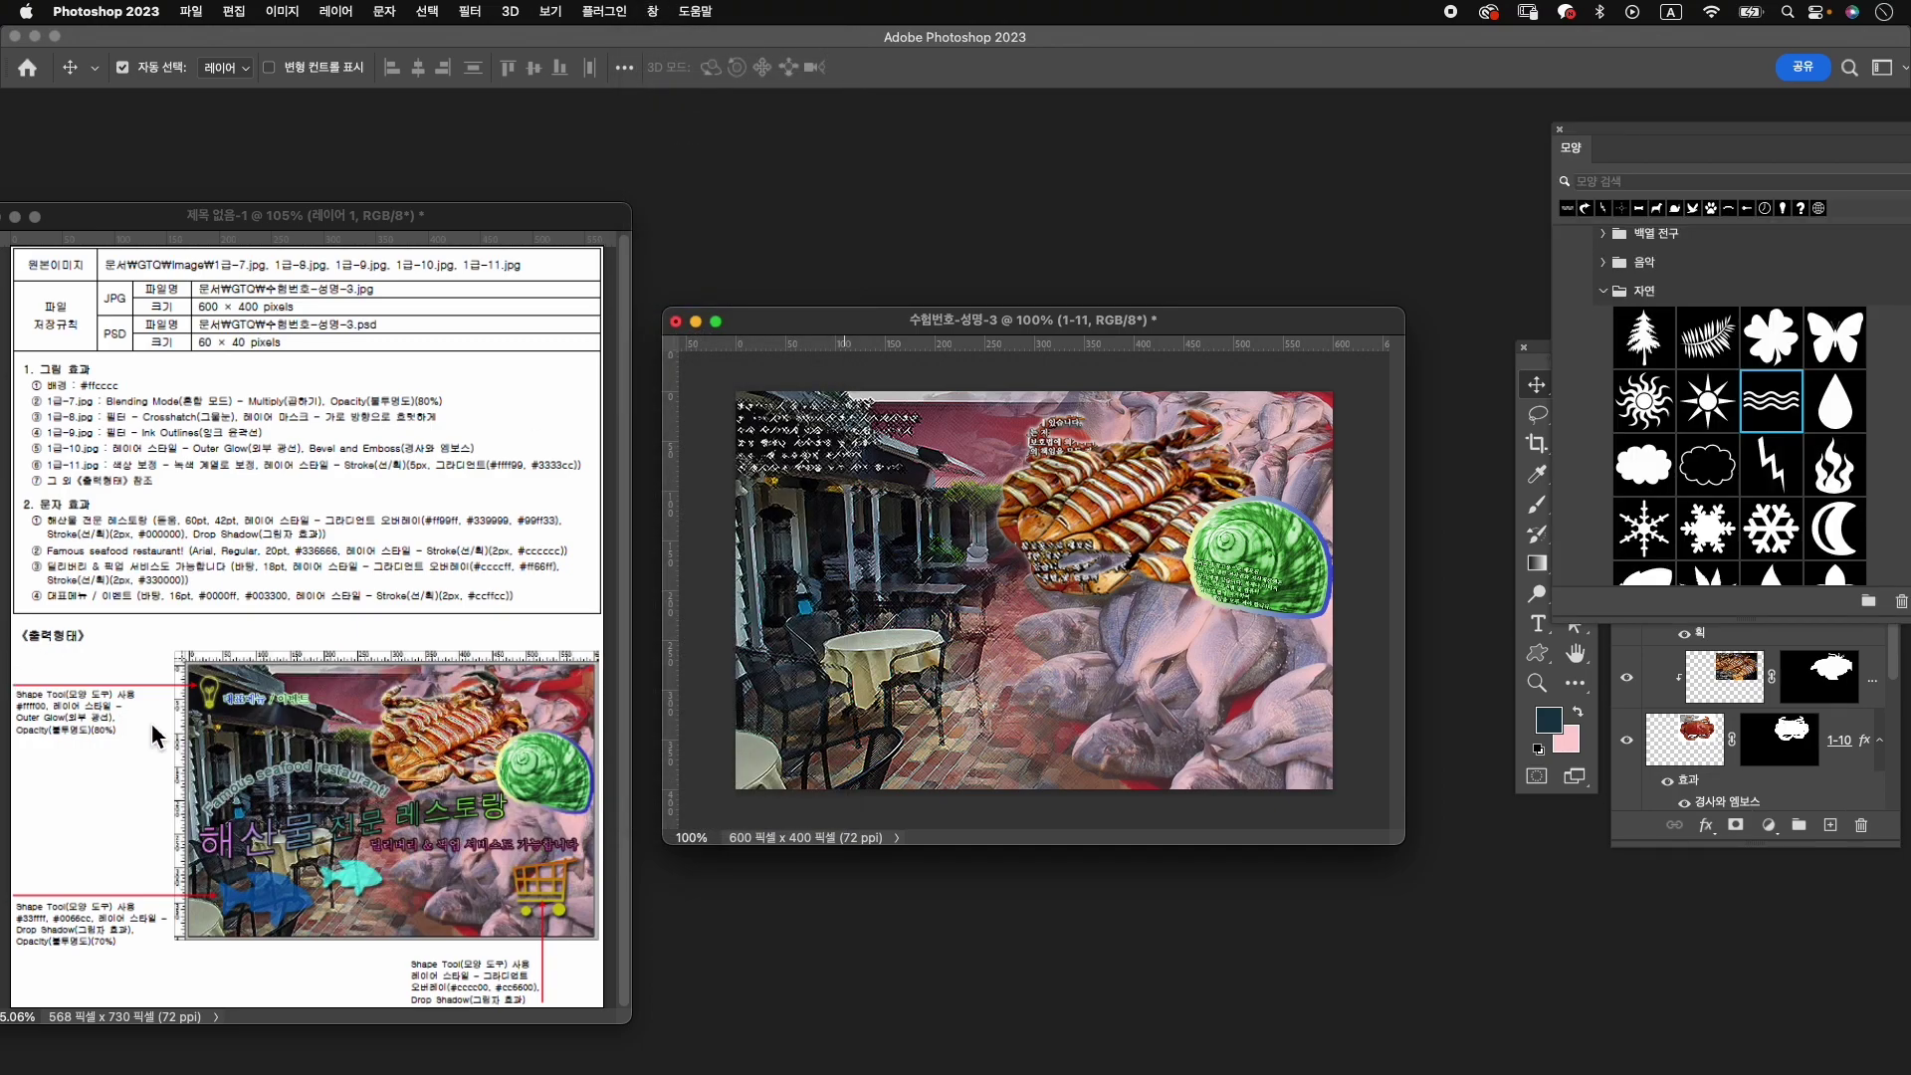
{"action": "left_click_drag", "start_coordinate": [1672, 139], "coordinate": [1559, 151]}
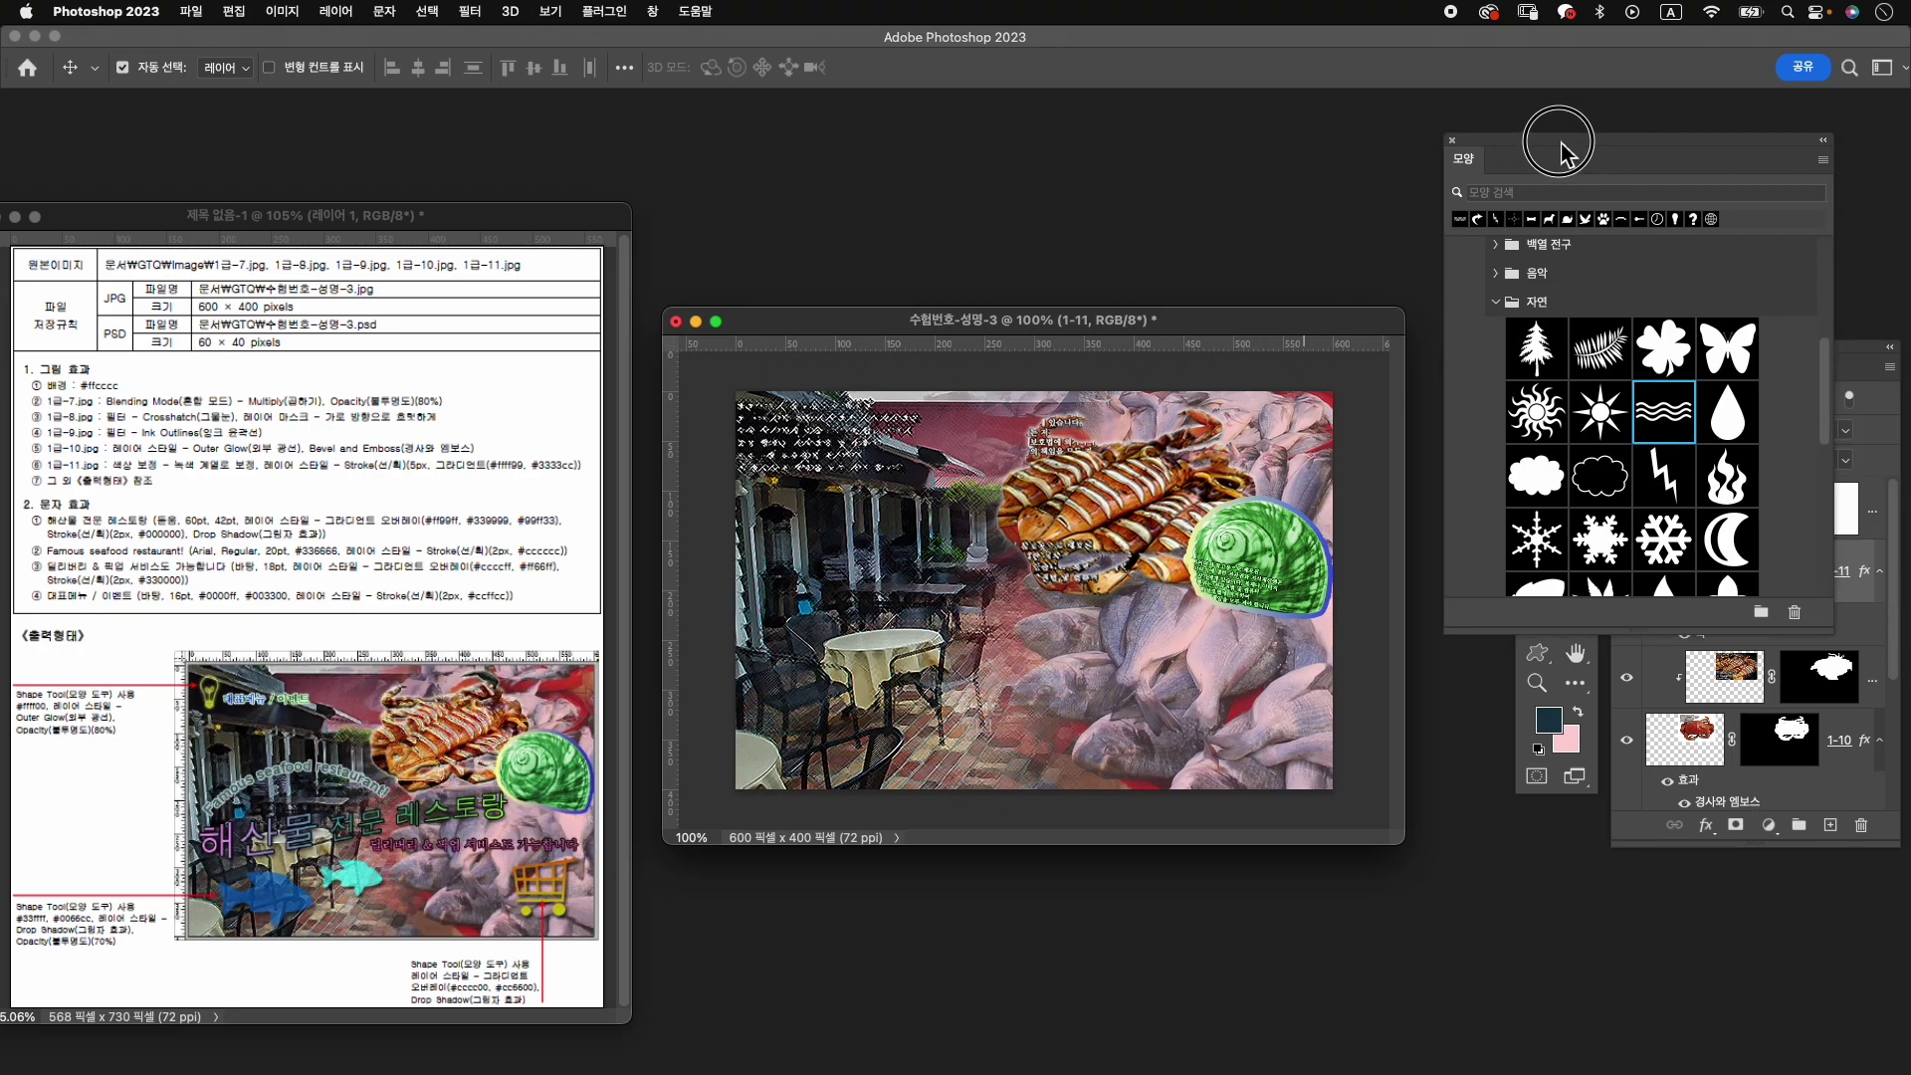
Search the shape library for 전구 and choose the lightbulb with the Custom Shape tool.
{"action": "left_click", "coordinate": [1559, 194]}
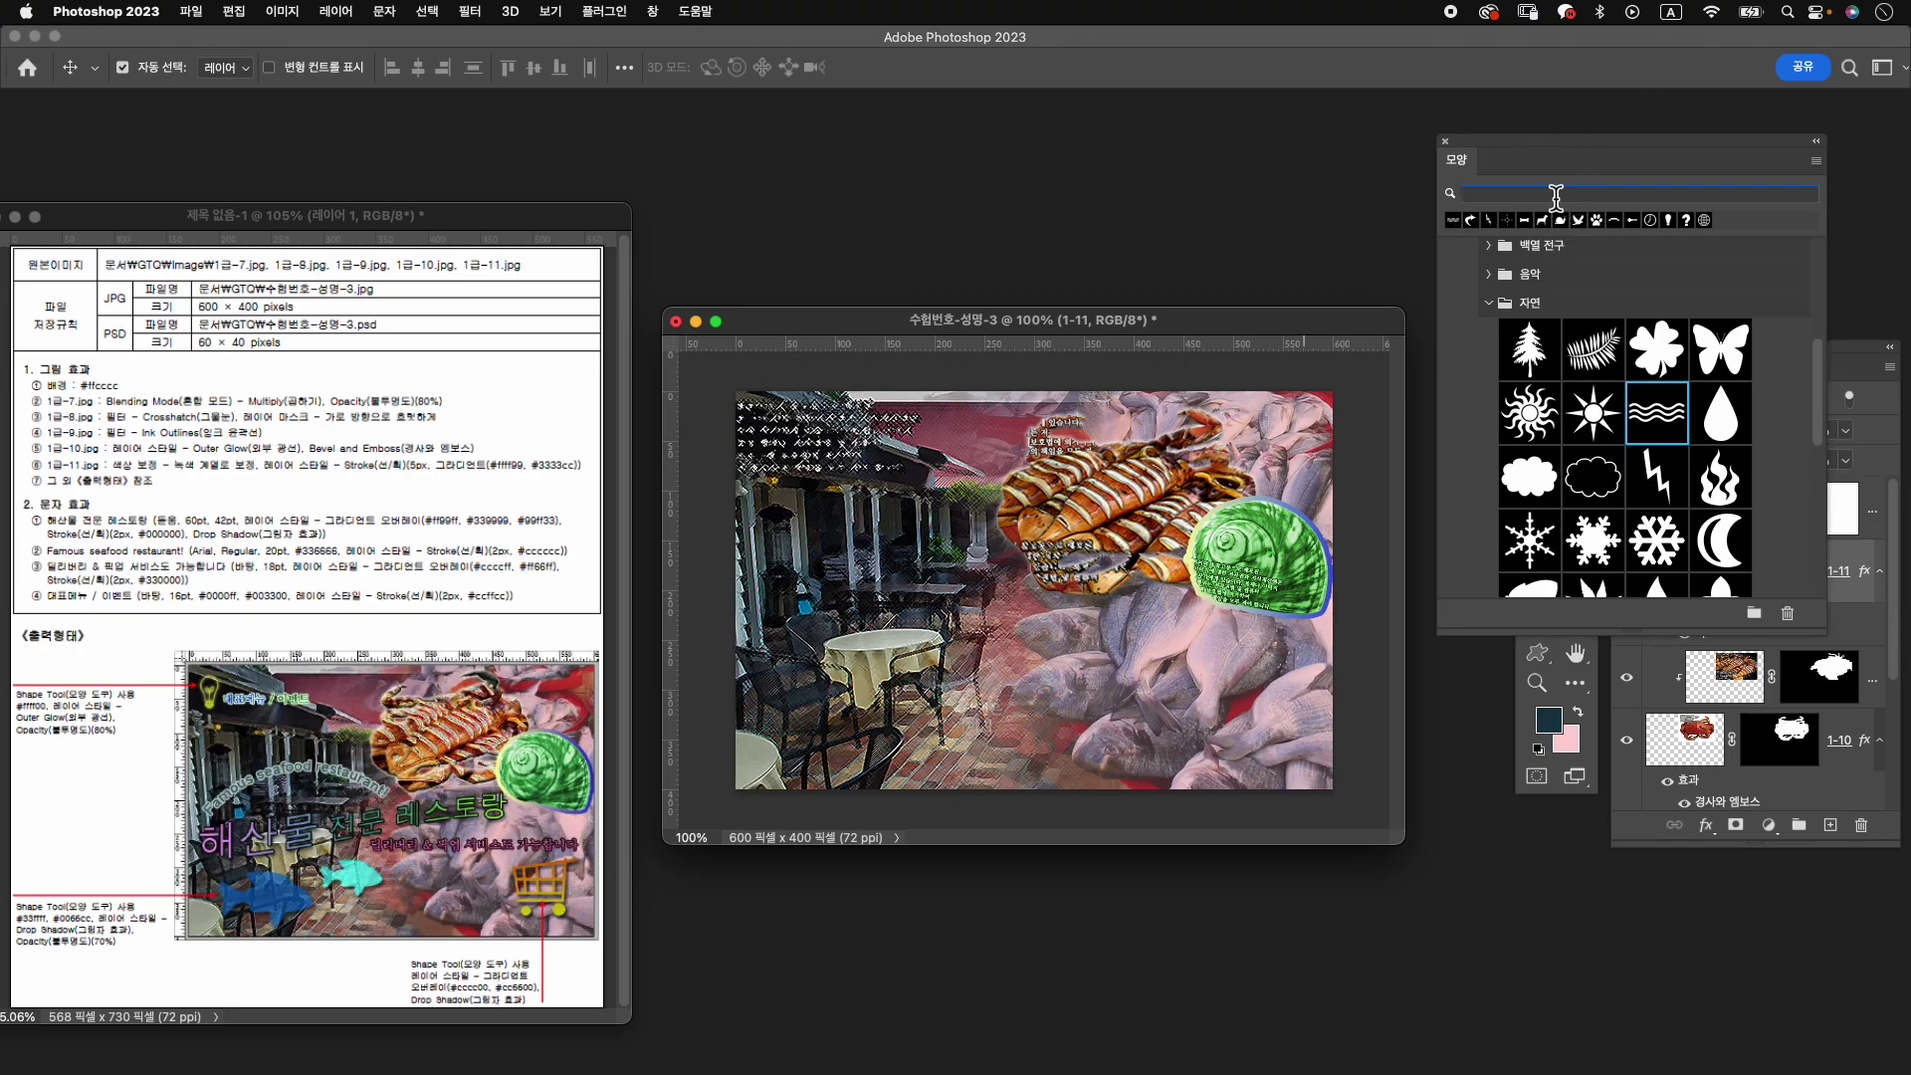
{"action": "scroll", "coordinate": [1633, 419], "scroll_direction": "up", "scroll_amount": 5}
{"action": "scroll", "coordinate": [1632, 418], "scroll_direction": "up", "scroll_amount": 5}
{"action": "type", "text": "ㄴ구"}
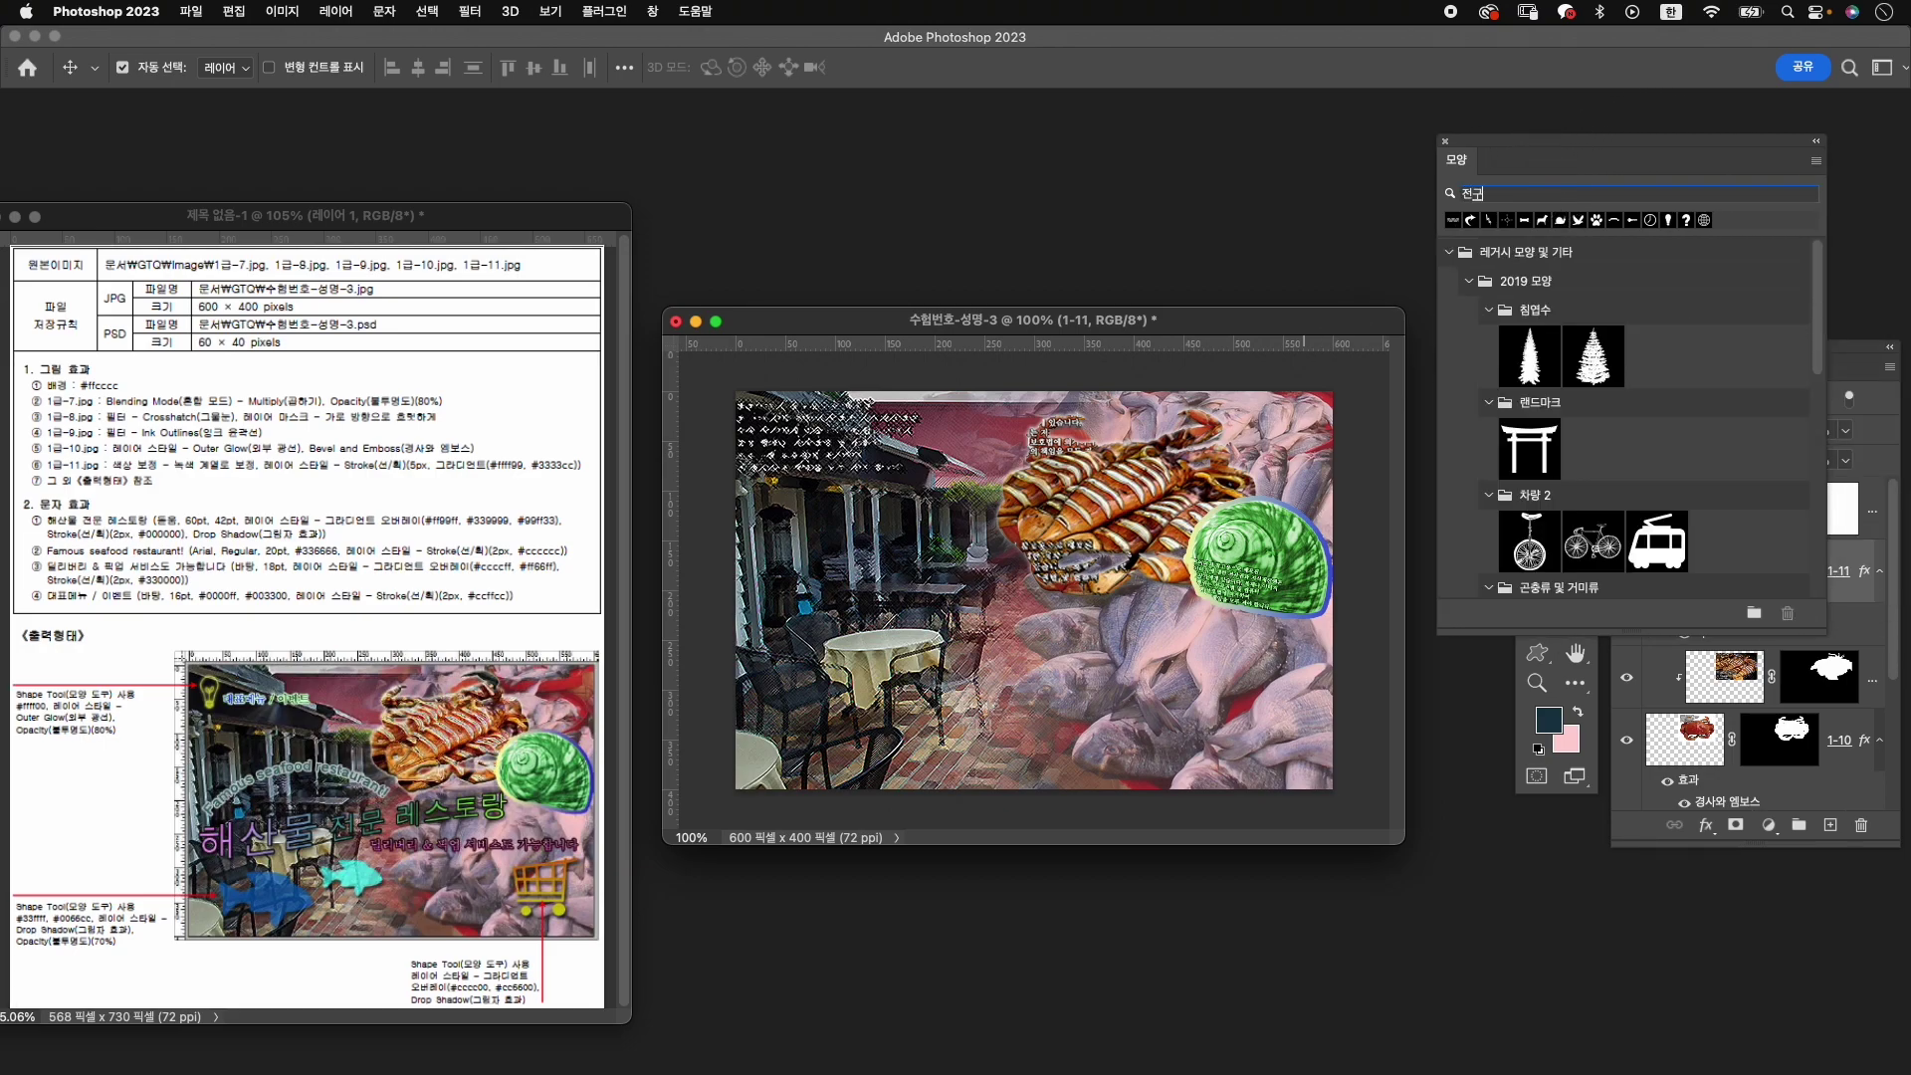
{"action": "scroll", "coordinate": [1736, 456], "scroll_direction": "down", "scroll_amount": 3}
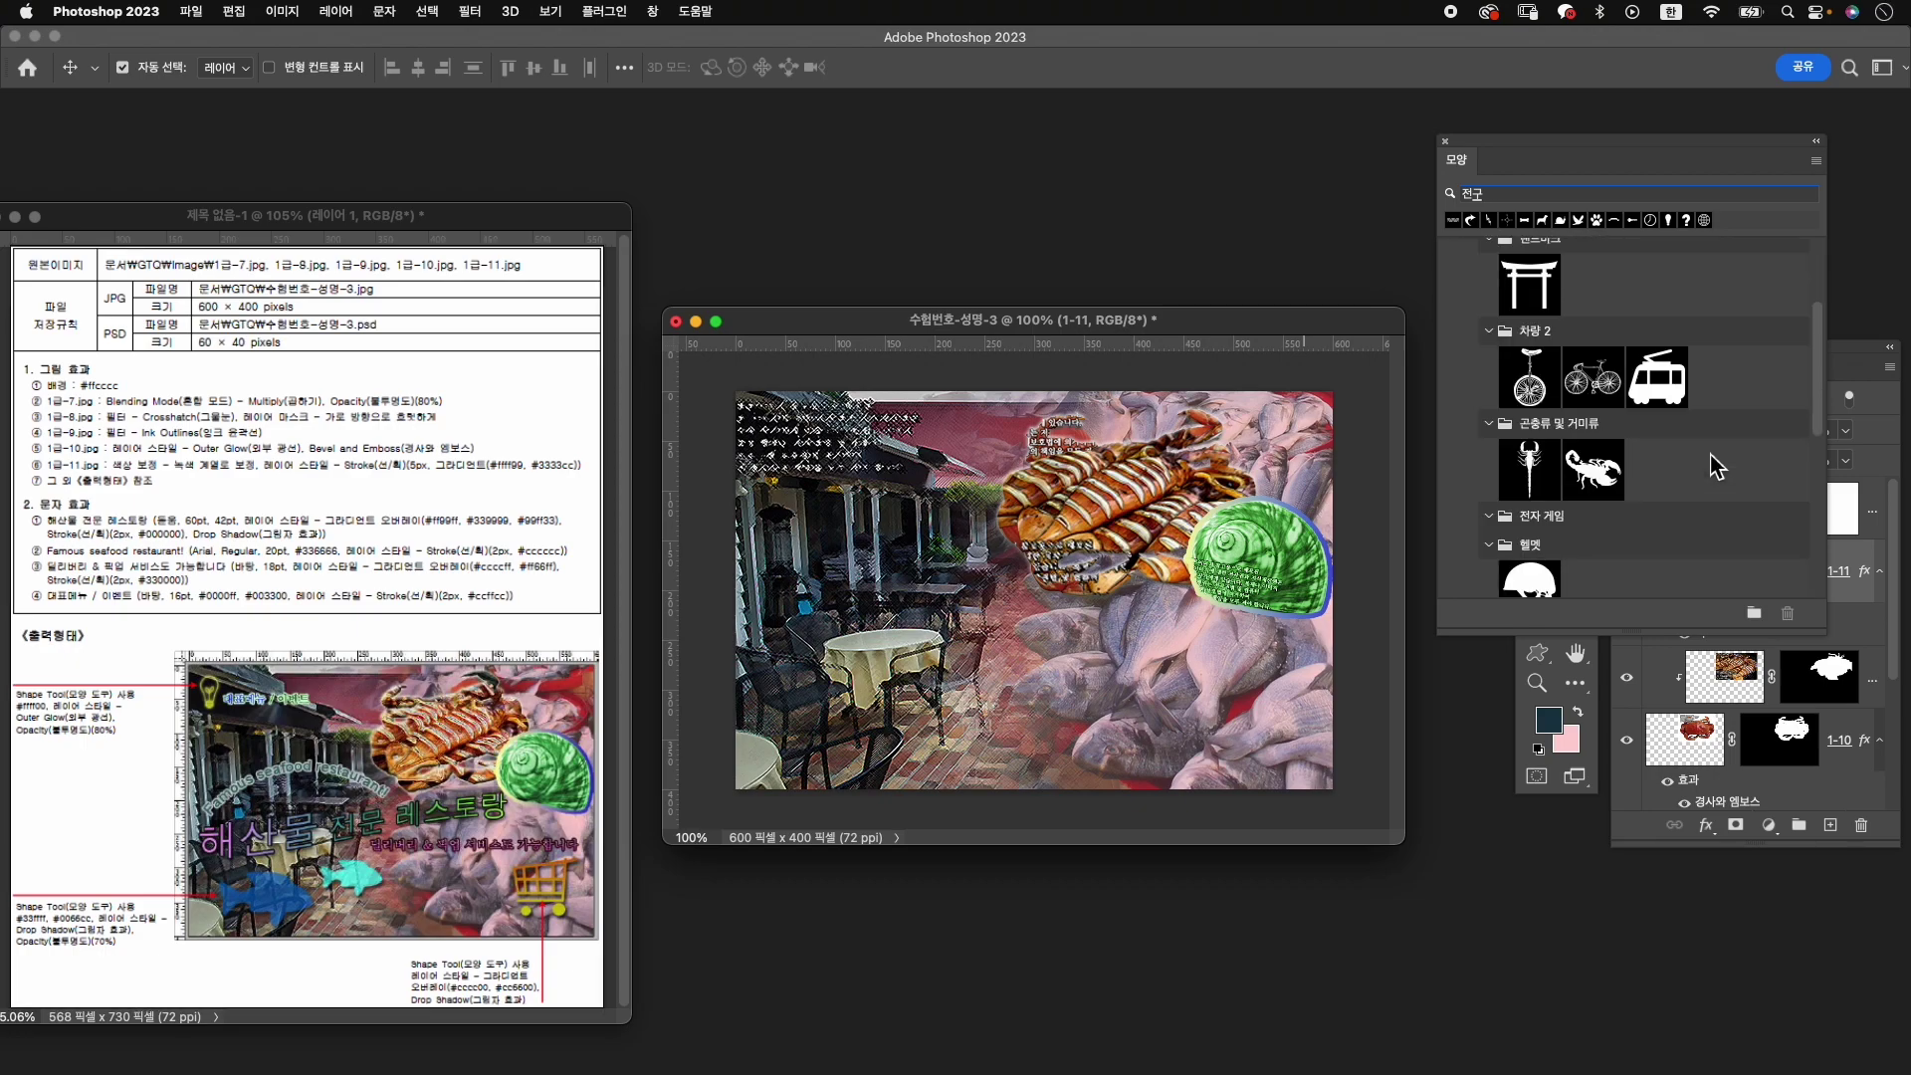
{"action": "scroll", "coordinate": [1706, 461], "scroll_direction": "down", "scroll_amount": 3}
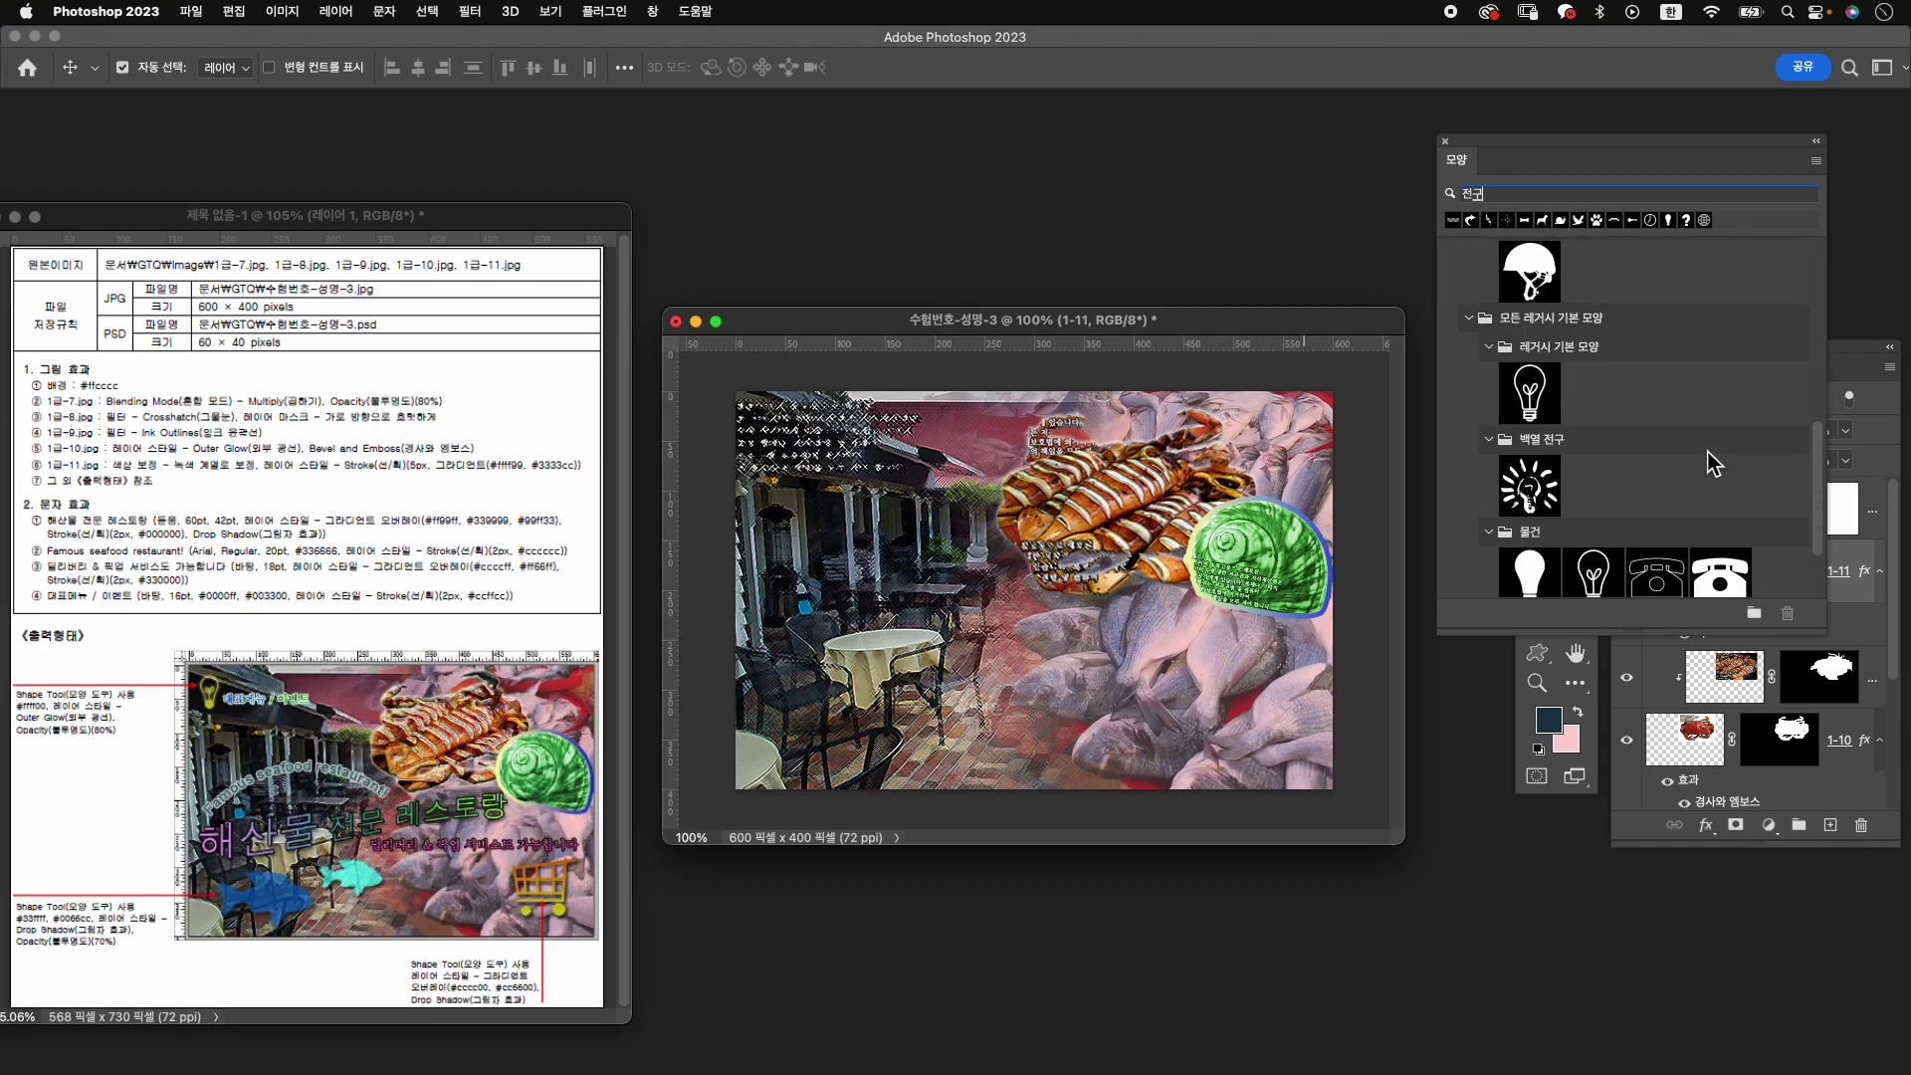
{"action": "left_click", "coordinate": [1543, 408]}
{"action": "left_click", "coordinate": [1540, 655]}
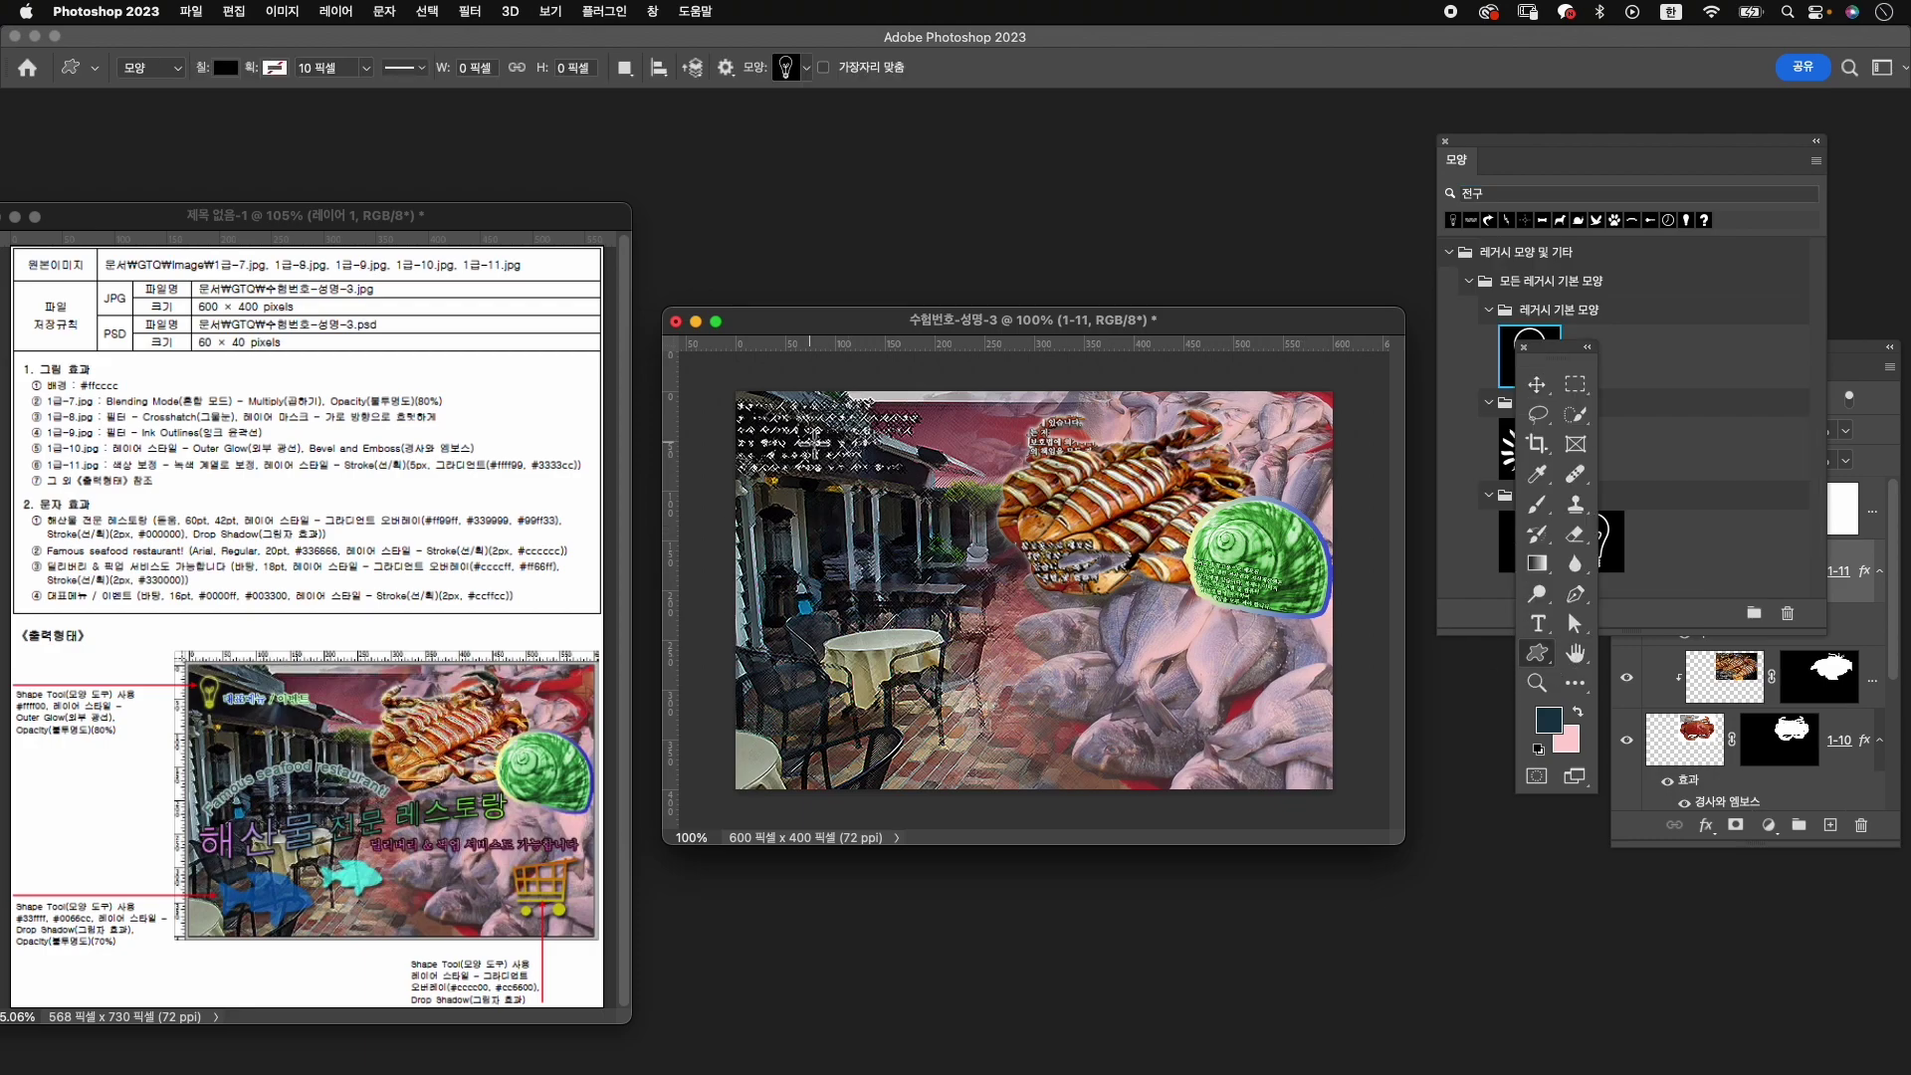
Draw a 35×61-pixel lightbulb near the top-left corner and fill it #ffff00.
{"action": "left_click_drag", "start_coordinate": [751, 413], "coordinate": [786, 474]}
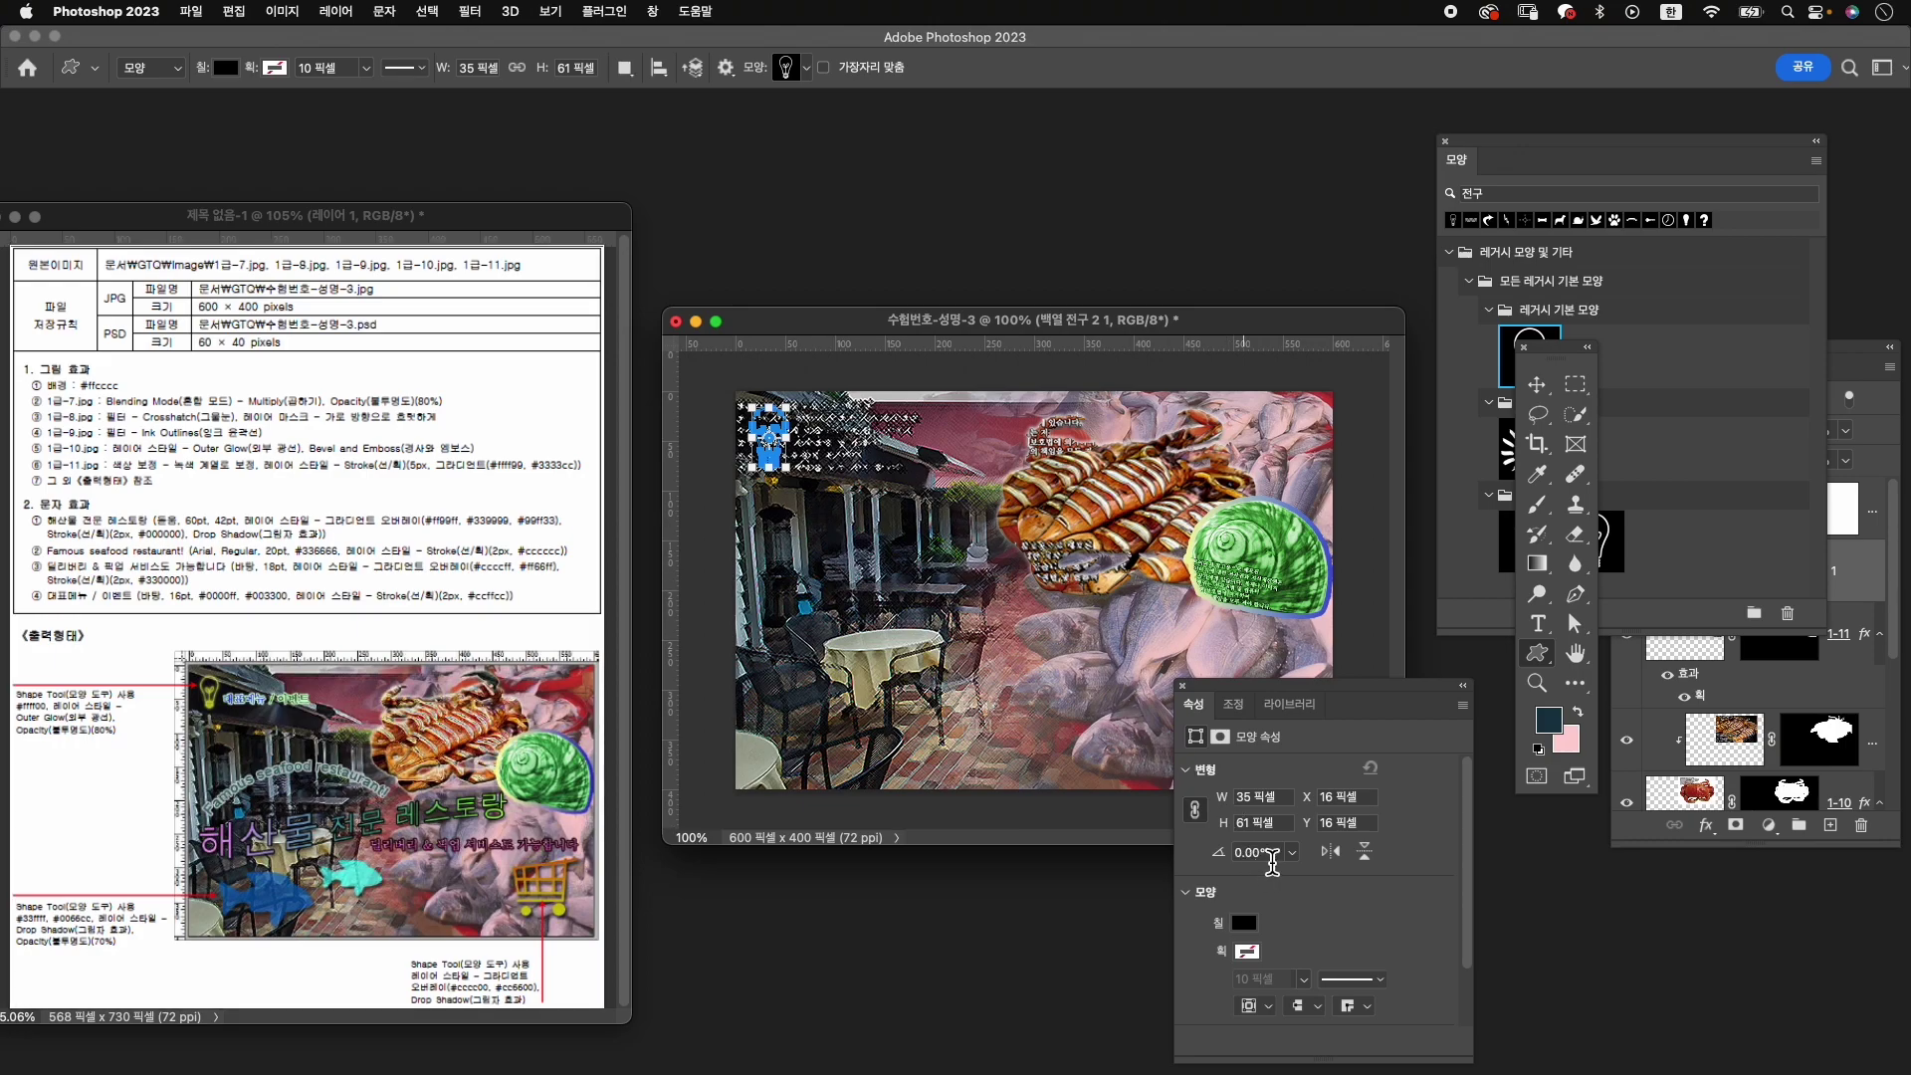
{"action": "left_click", "coordinate": [1248, 951]}
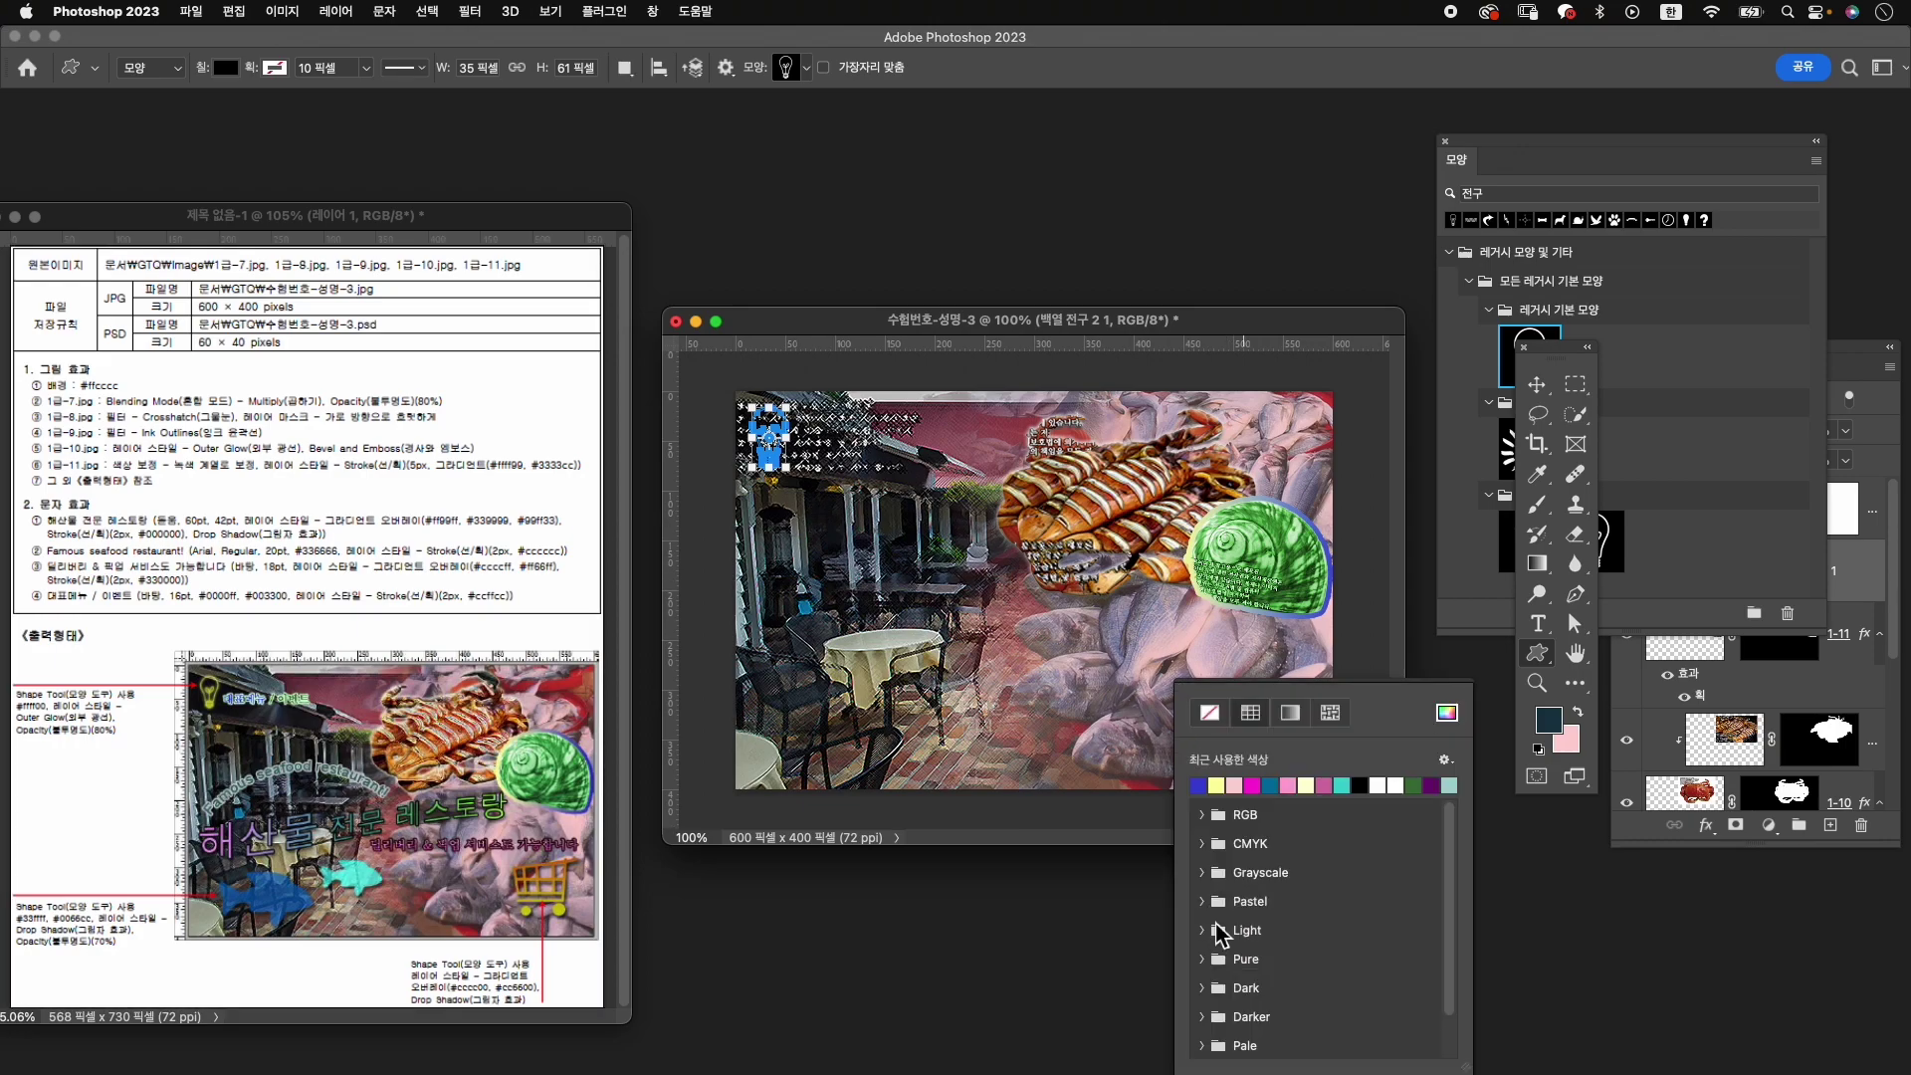
{"action": "left_click", "coordinate": [1446, 713]}
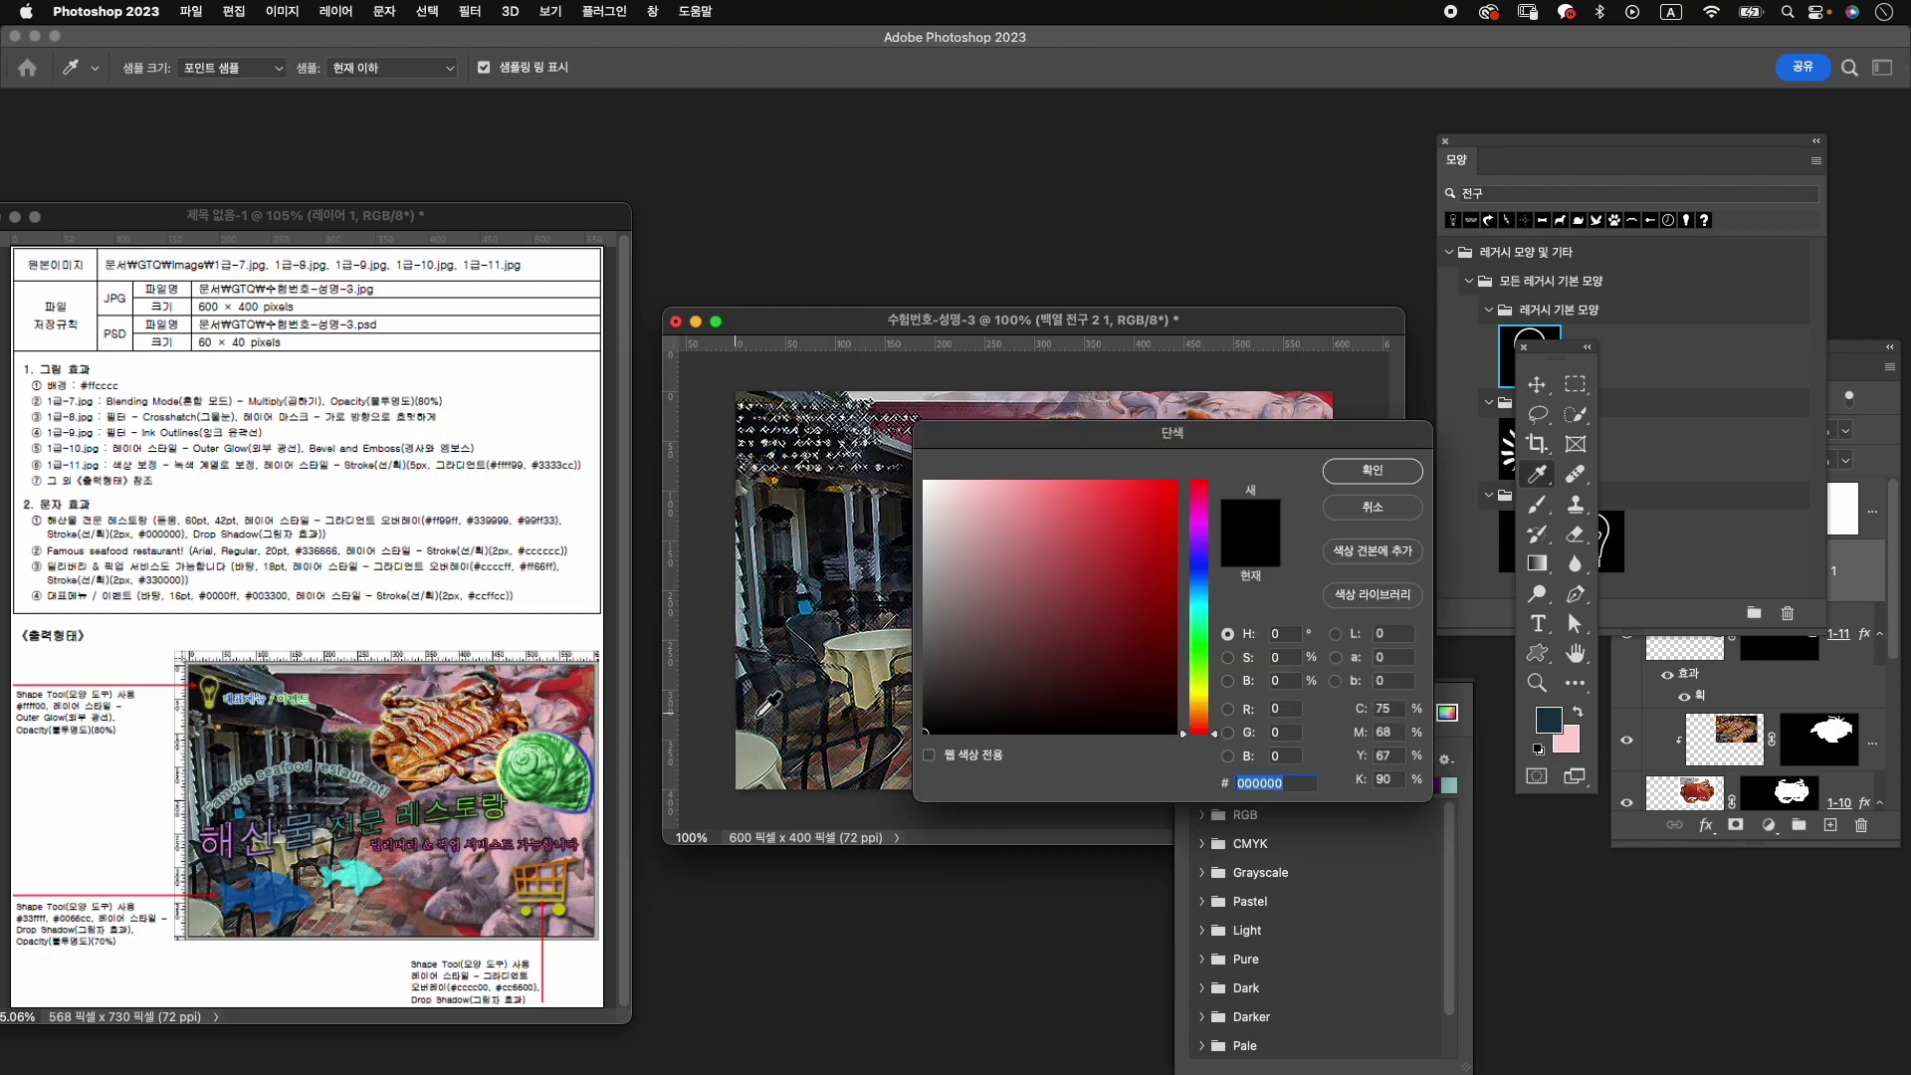
{"action": "type", "text": "ffff00"}
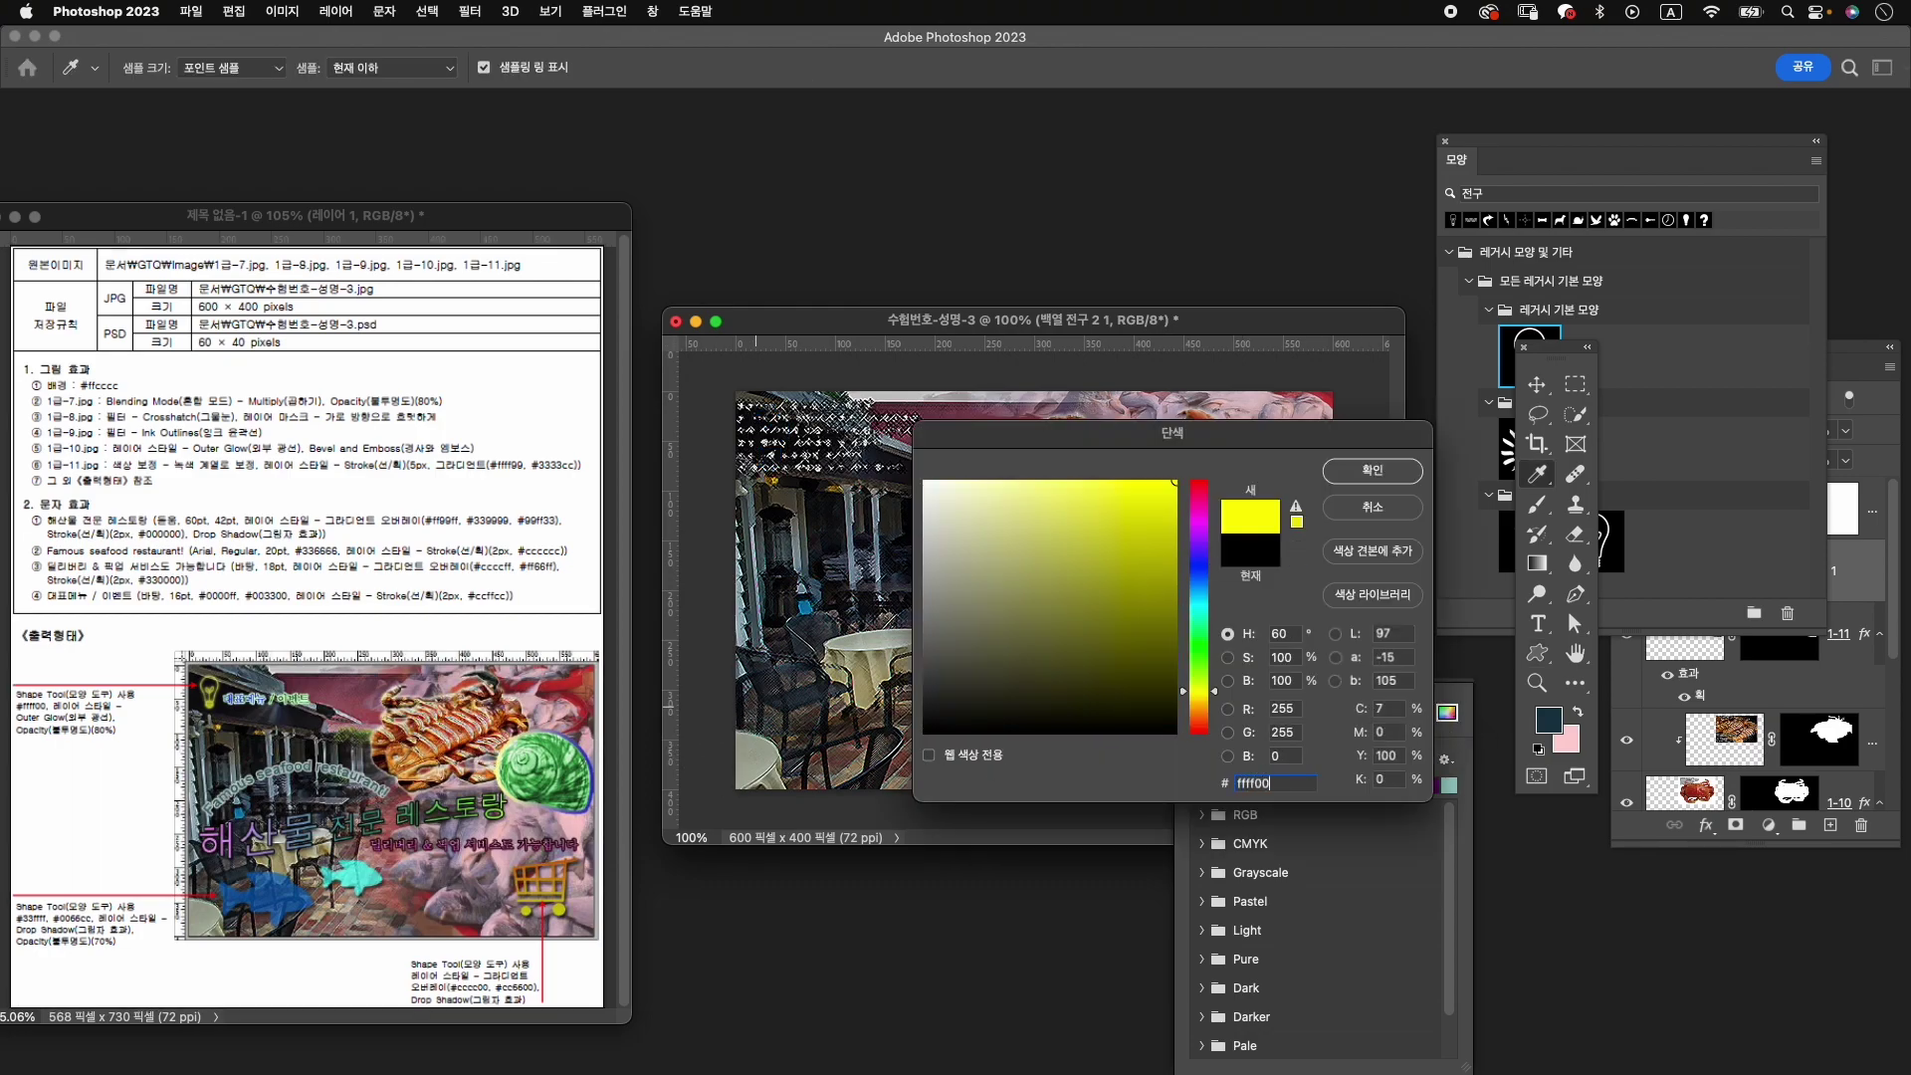
{"action": "key", "text": "Return"}
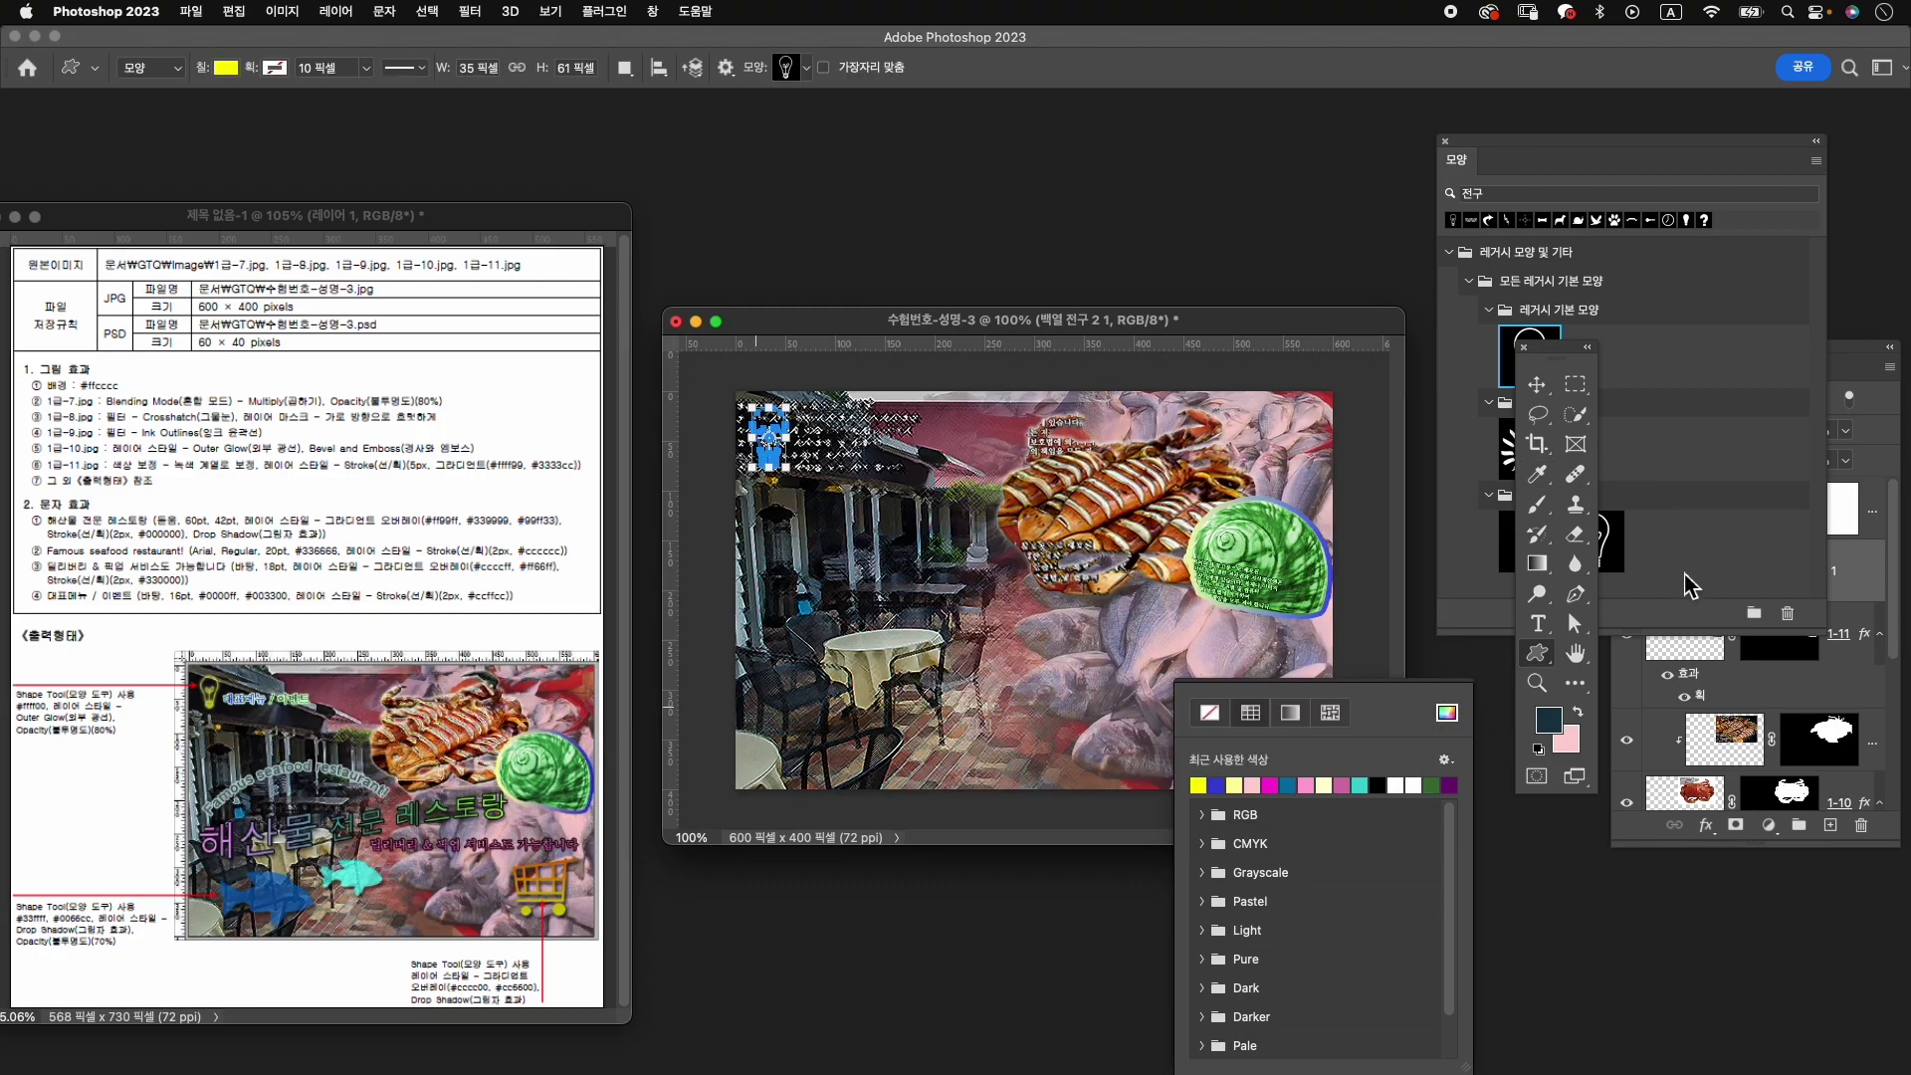
{"action": "left_click", "coordinate": [1871, 393]}
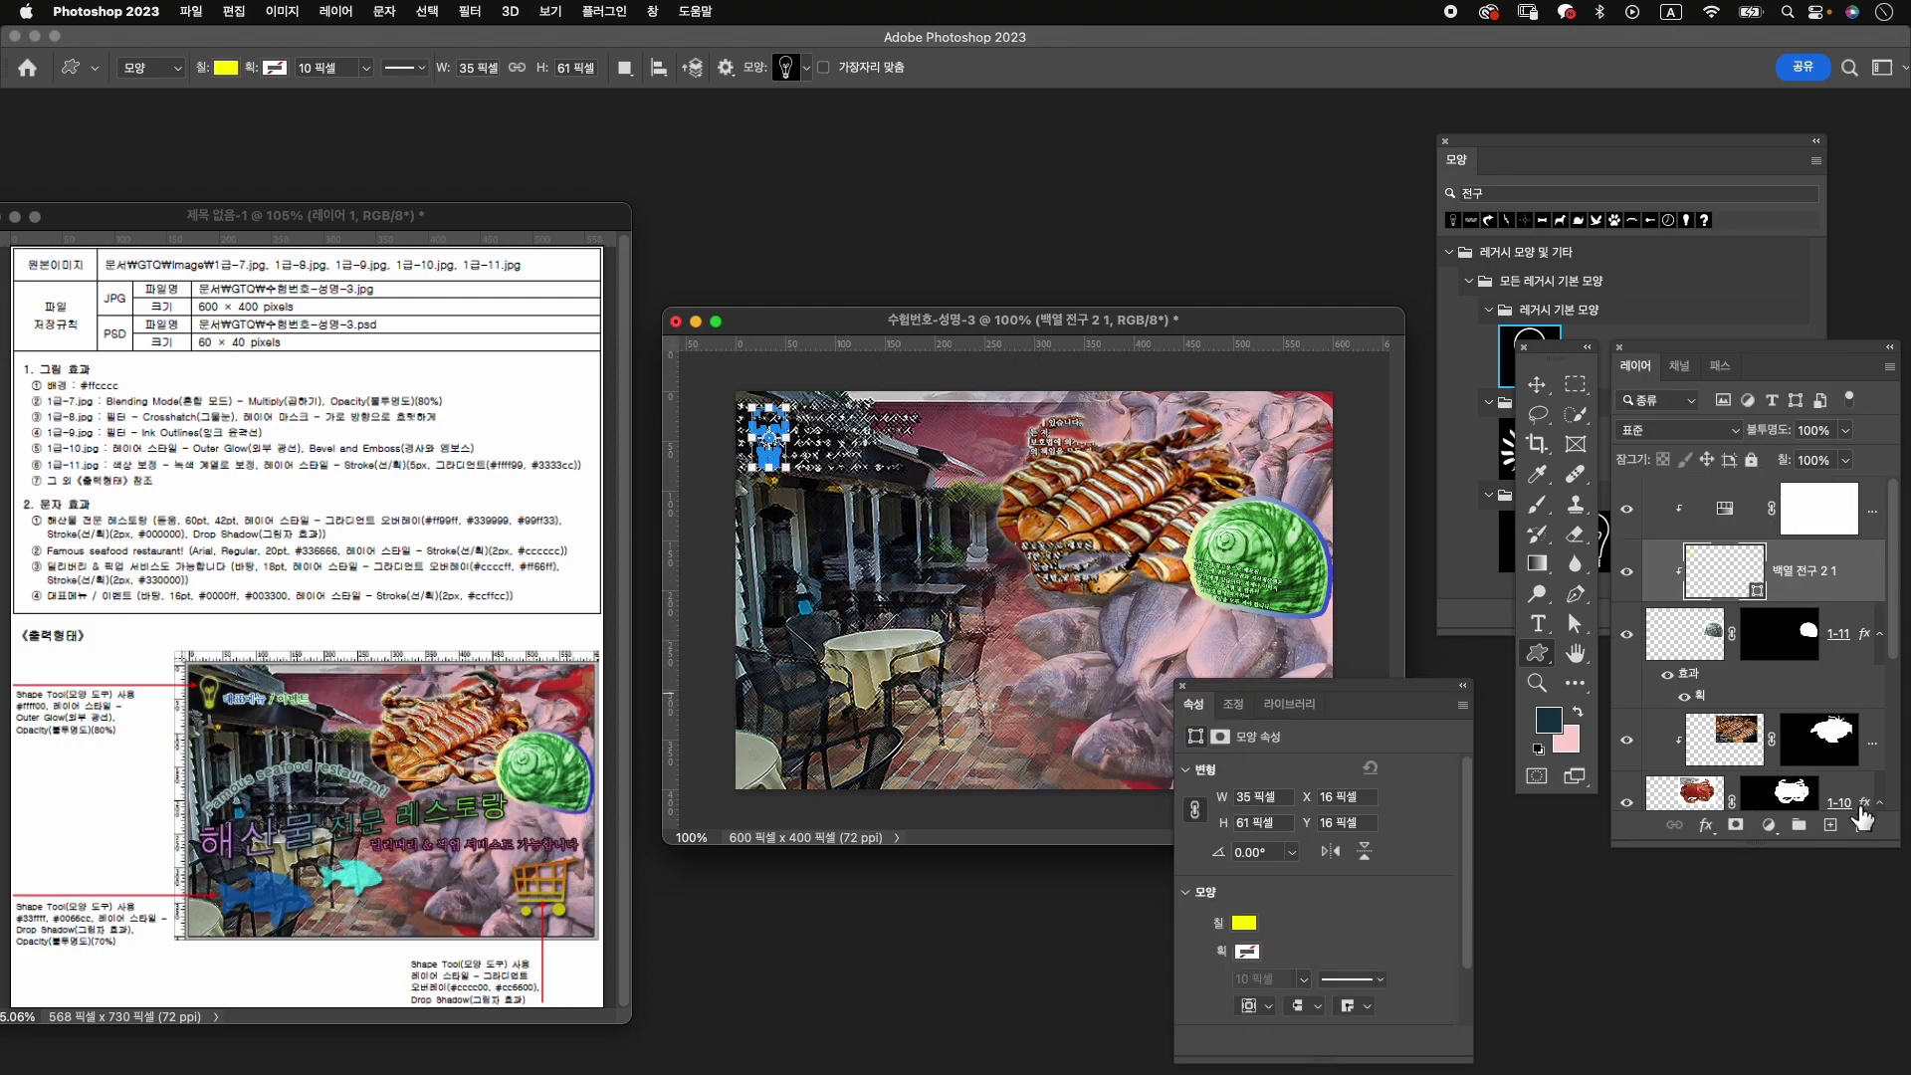
Add an Outer Glow effect to the lightbulb layer.
{"action": "left_click", "coordinate": [1706, 825]}
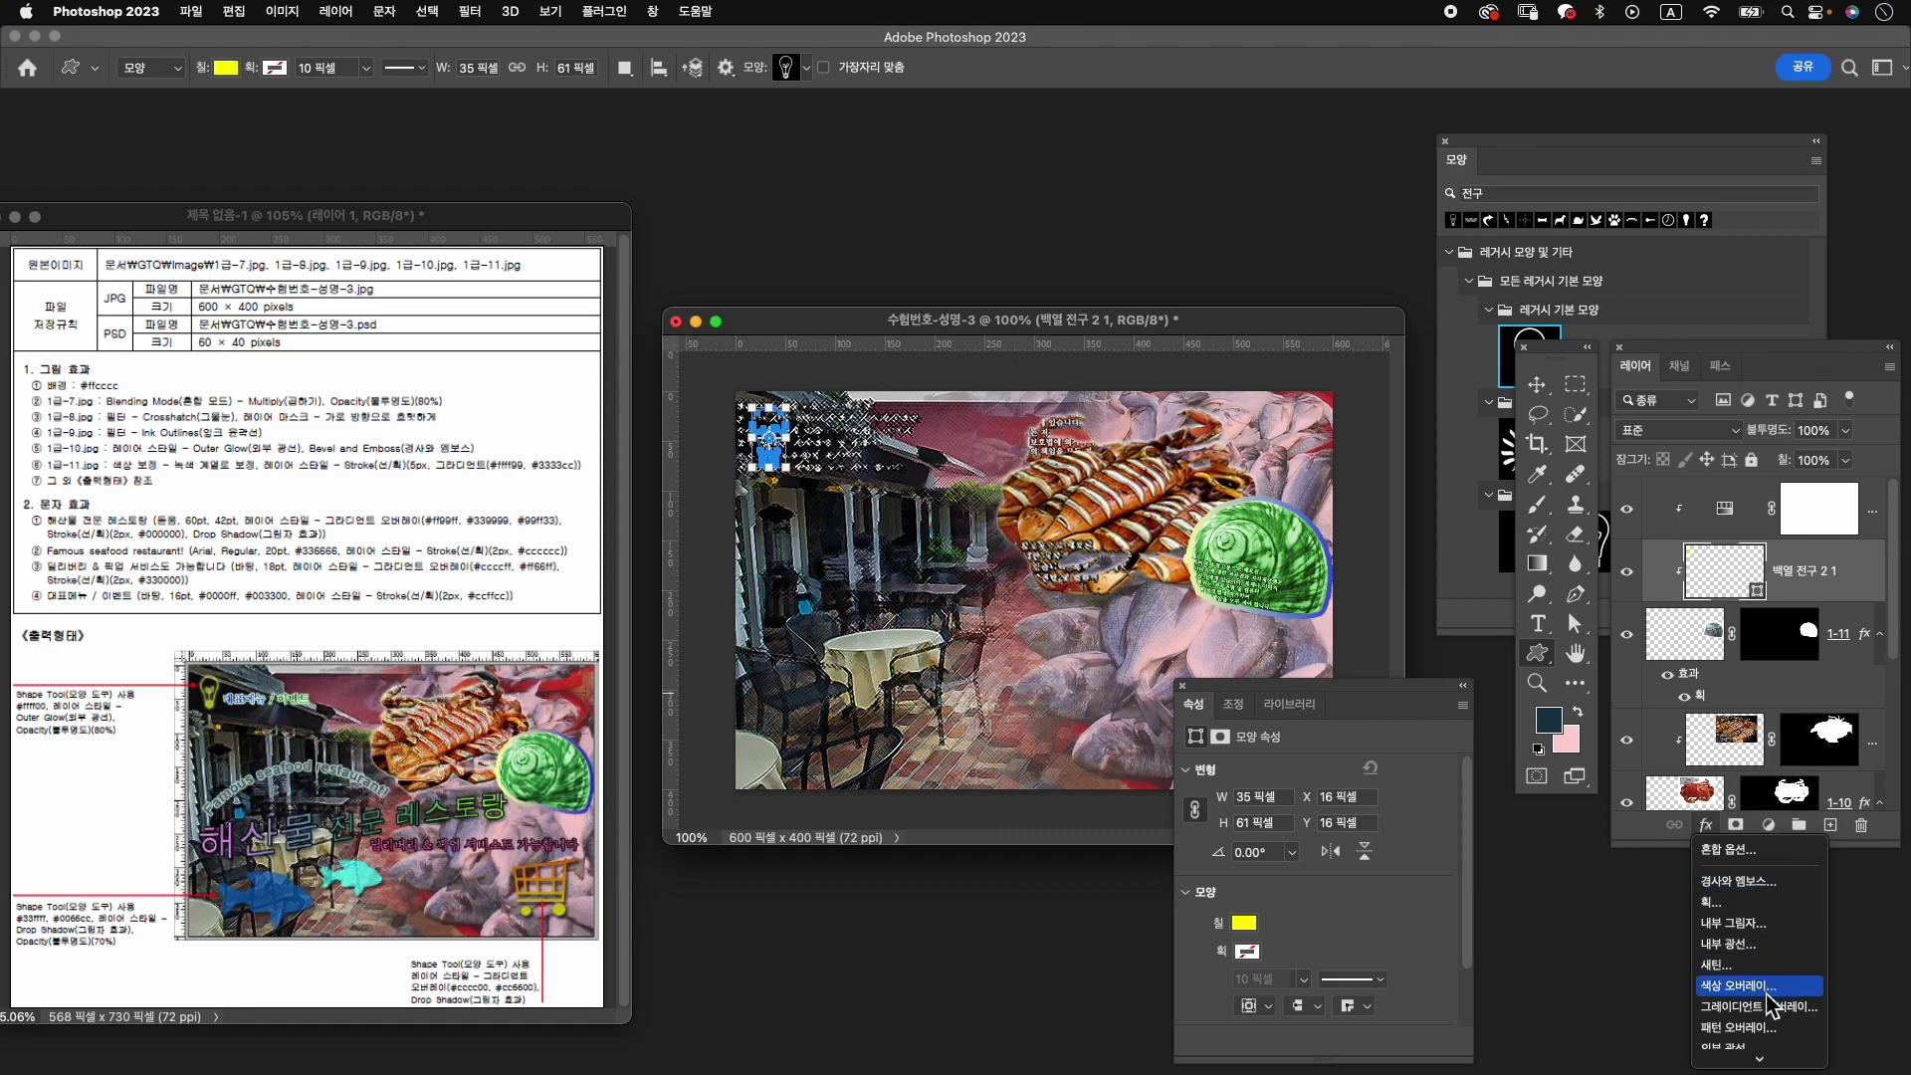
{"action": "left_click", "coordinate": [1762, 1035]}
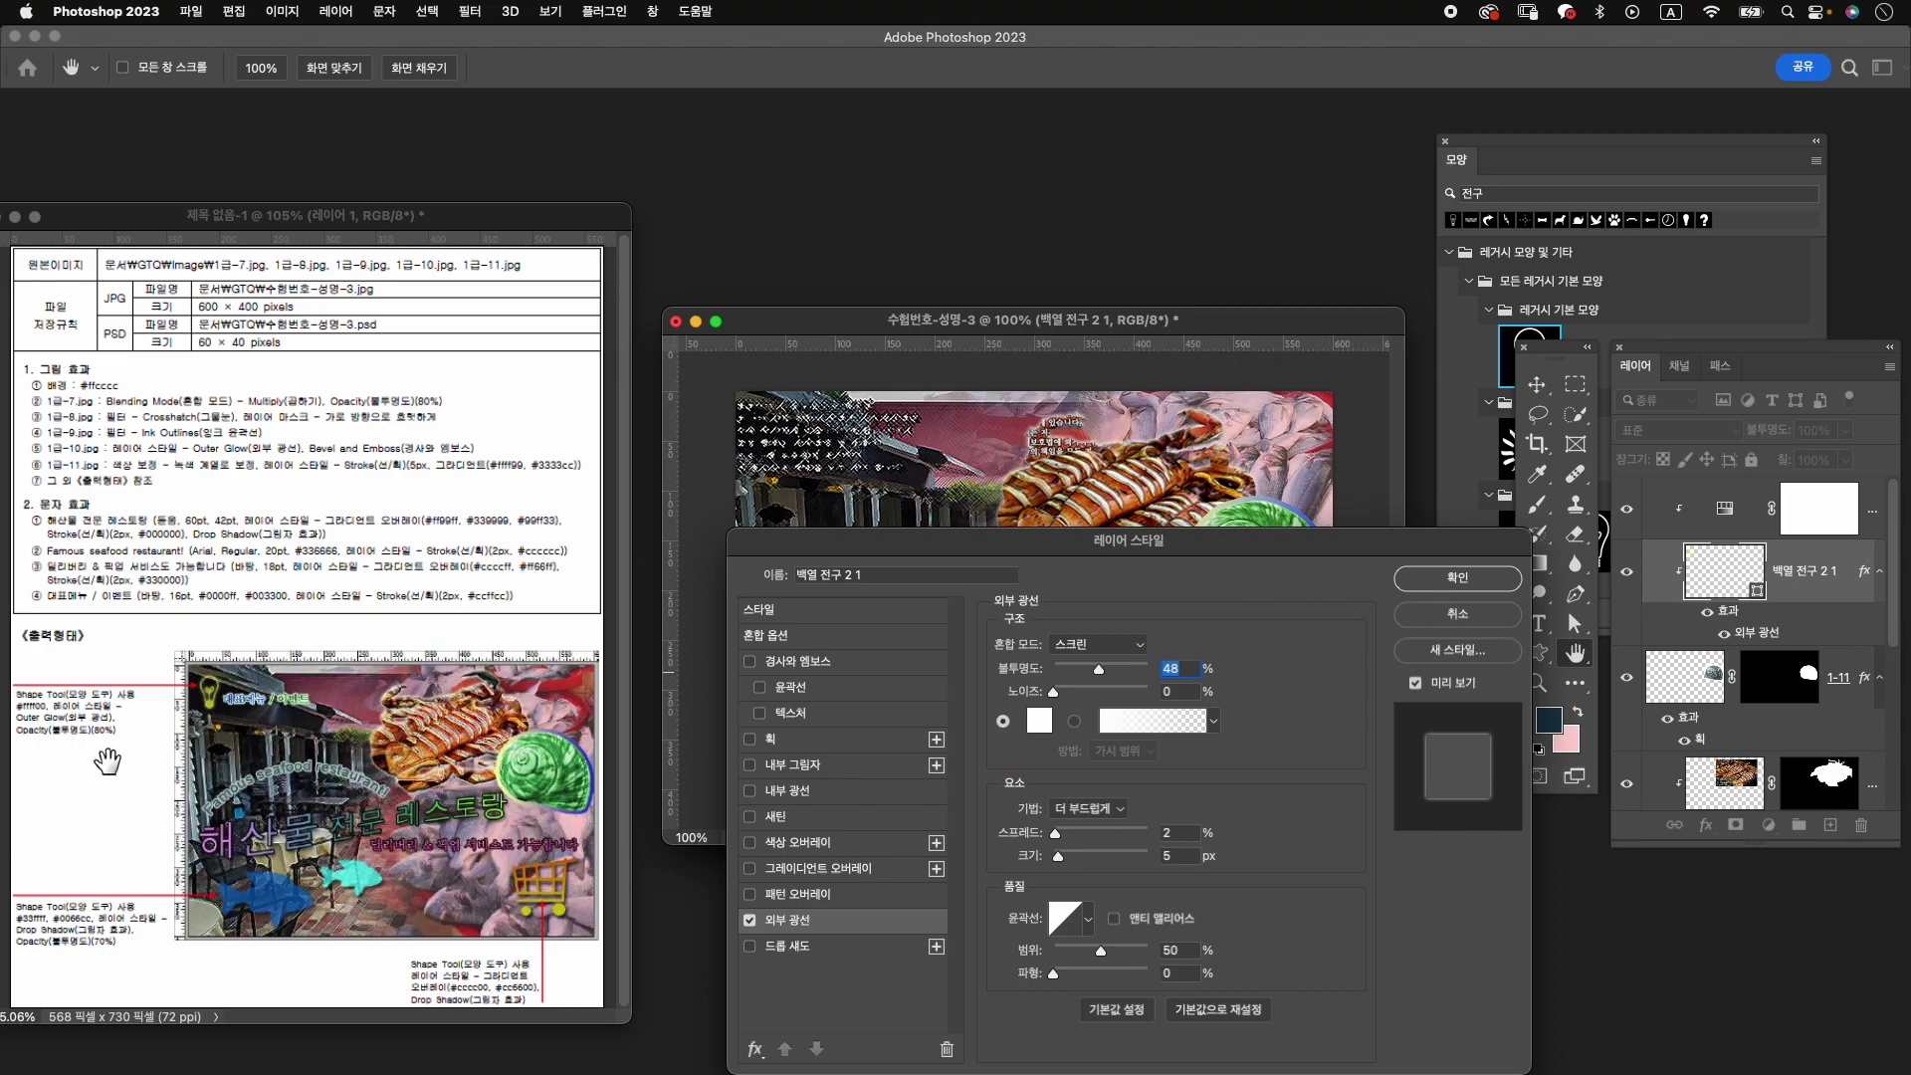
{"action": "left_click", "coordinate": [1452, 586]}
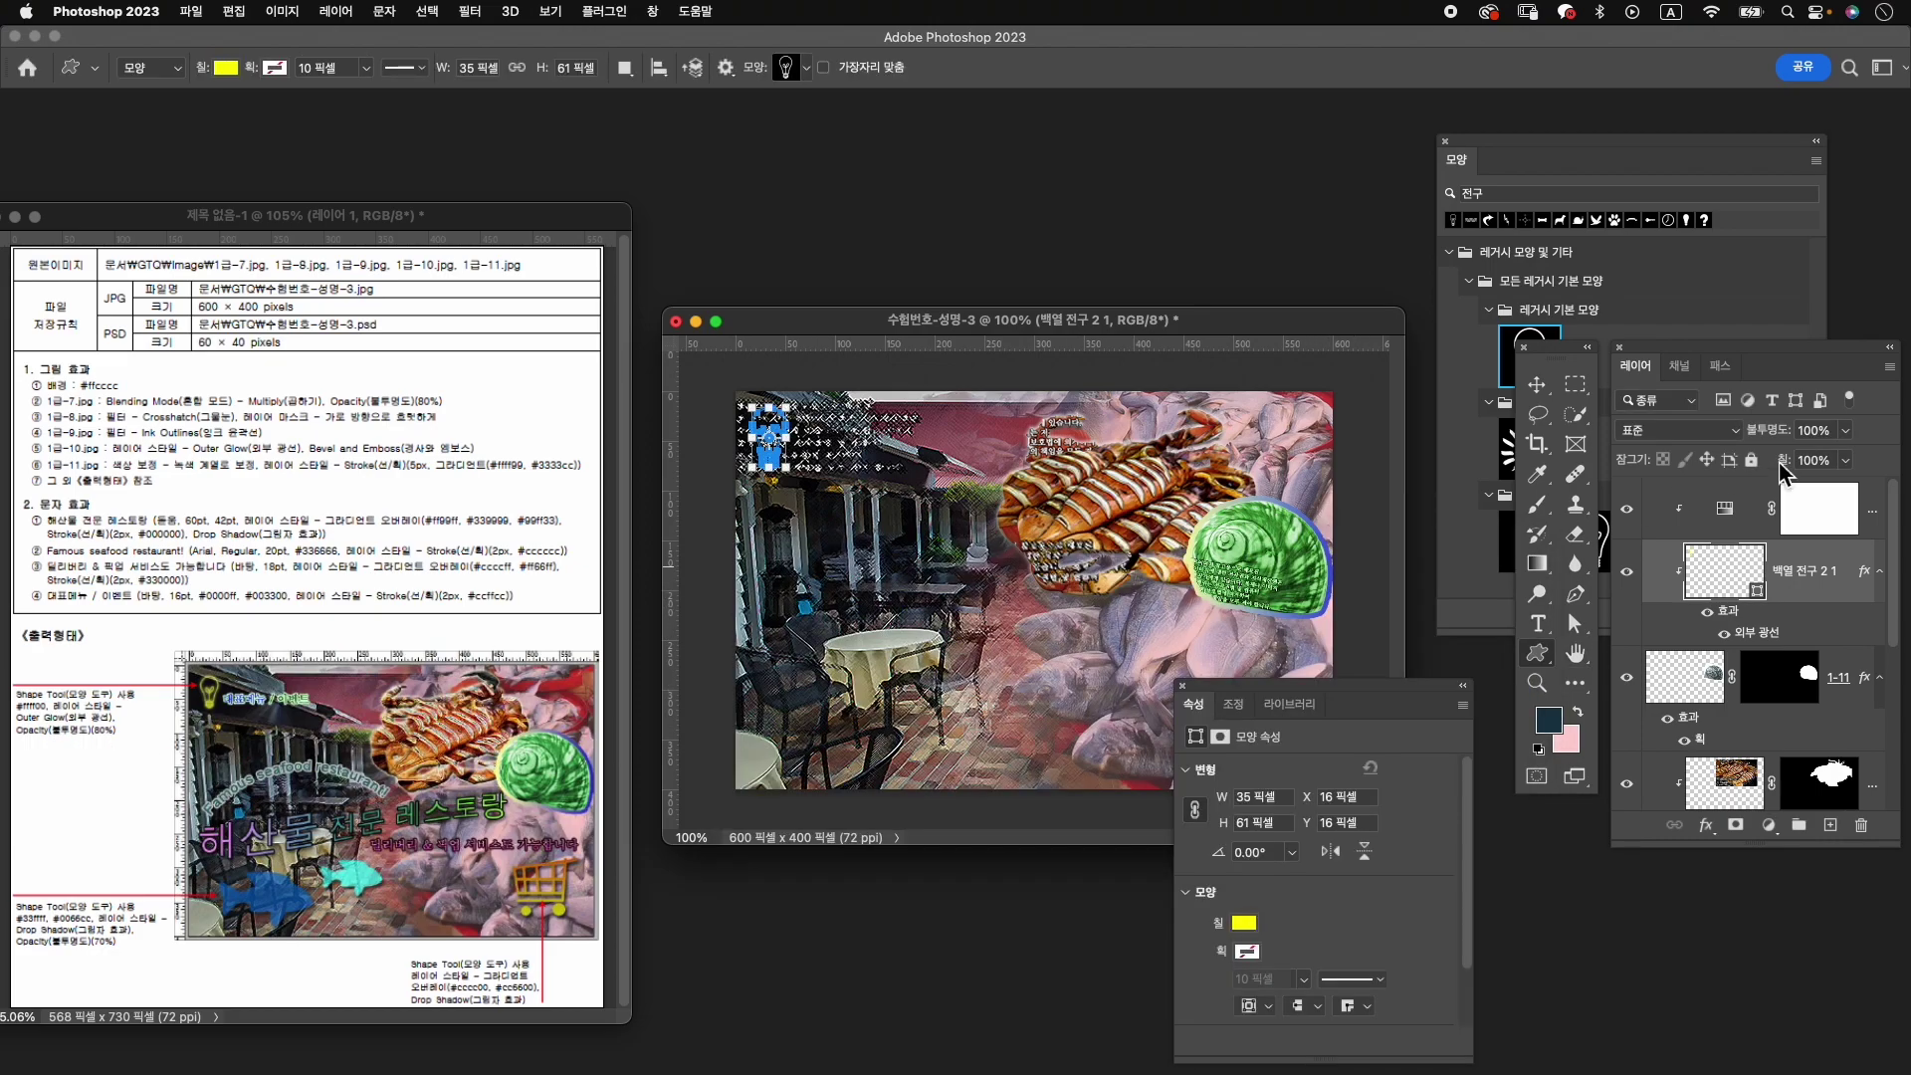
Move the lightbulb layer to the top of the stack and set its opacity to 80%.
{"action": "left_click_drag", "start_coordinate": [1842, 582], "coordinate": [1779, 520]}
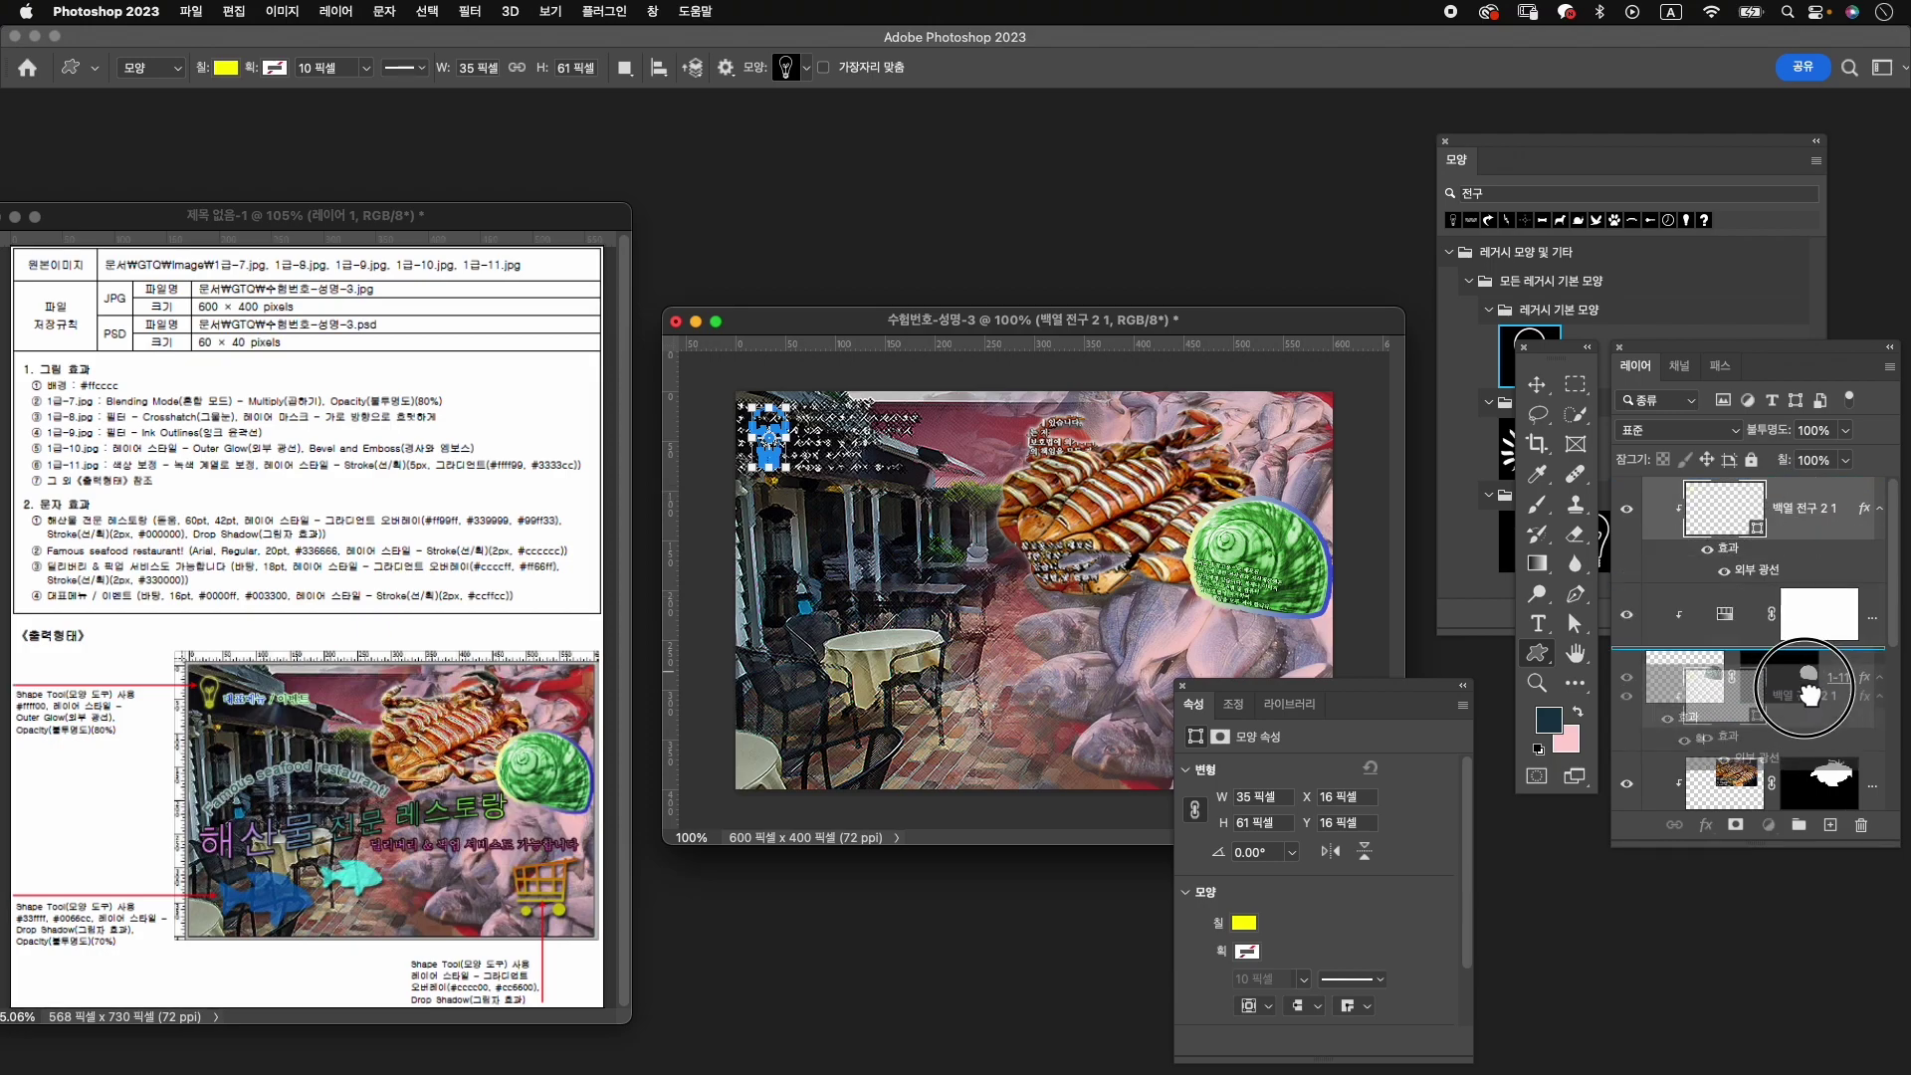
{"action": "left_click_drag", "start_coordinate": [1818, 514], "coordinate": [1806, 657]}
{"action": "mouse_move", "coordinate": [1800, 575]}
{"action": "left_mouse_down"}
{"action": "mouse_move", "coordinate": [1792, 697]}
{"action": "mouse_move", "coordinate": [1702, 460]}
{"action": "mouse_move", "coordinate": [1695, 503]}
{"action": "left_mouse_up"}
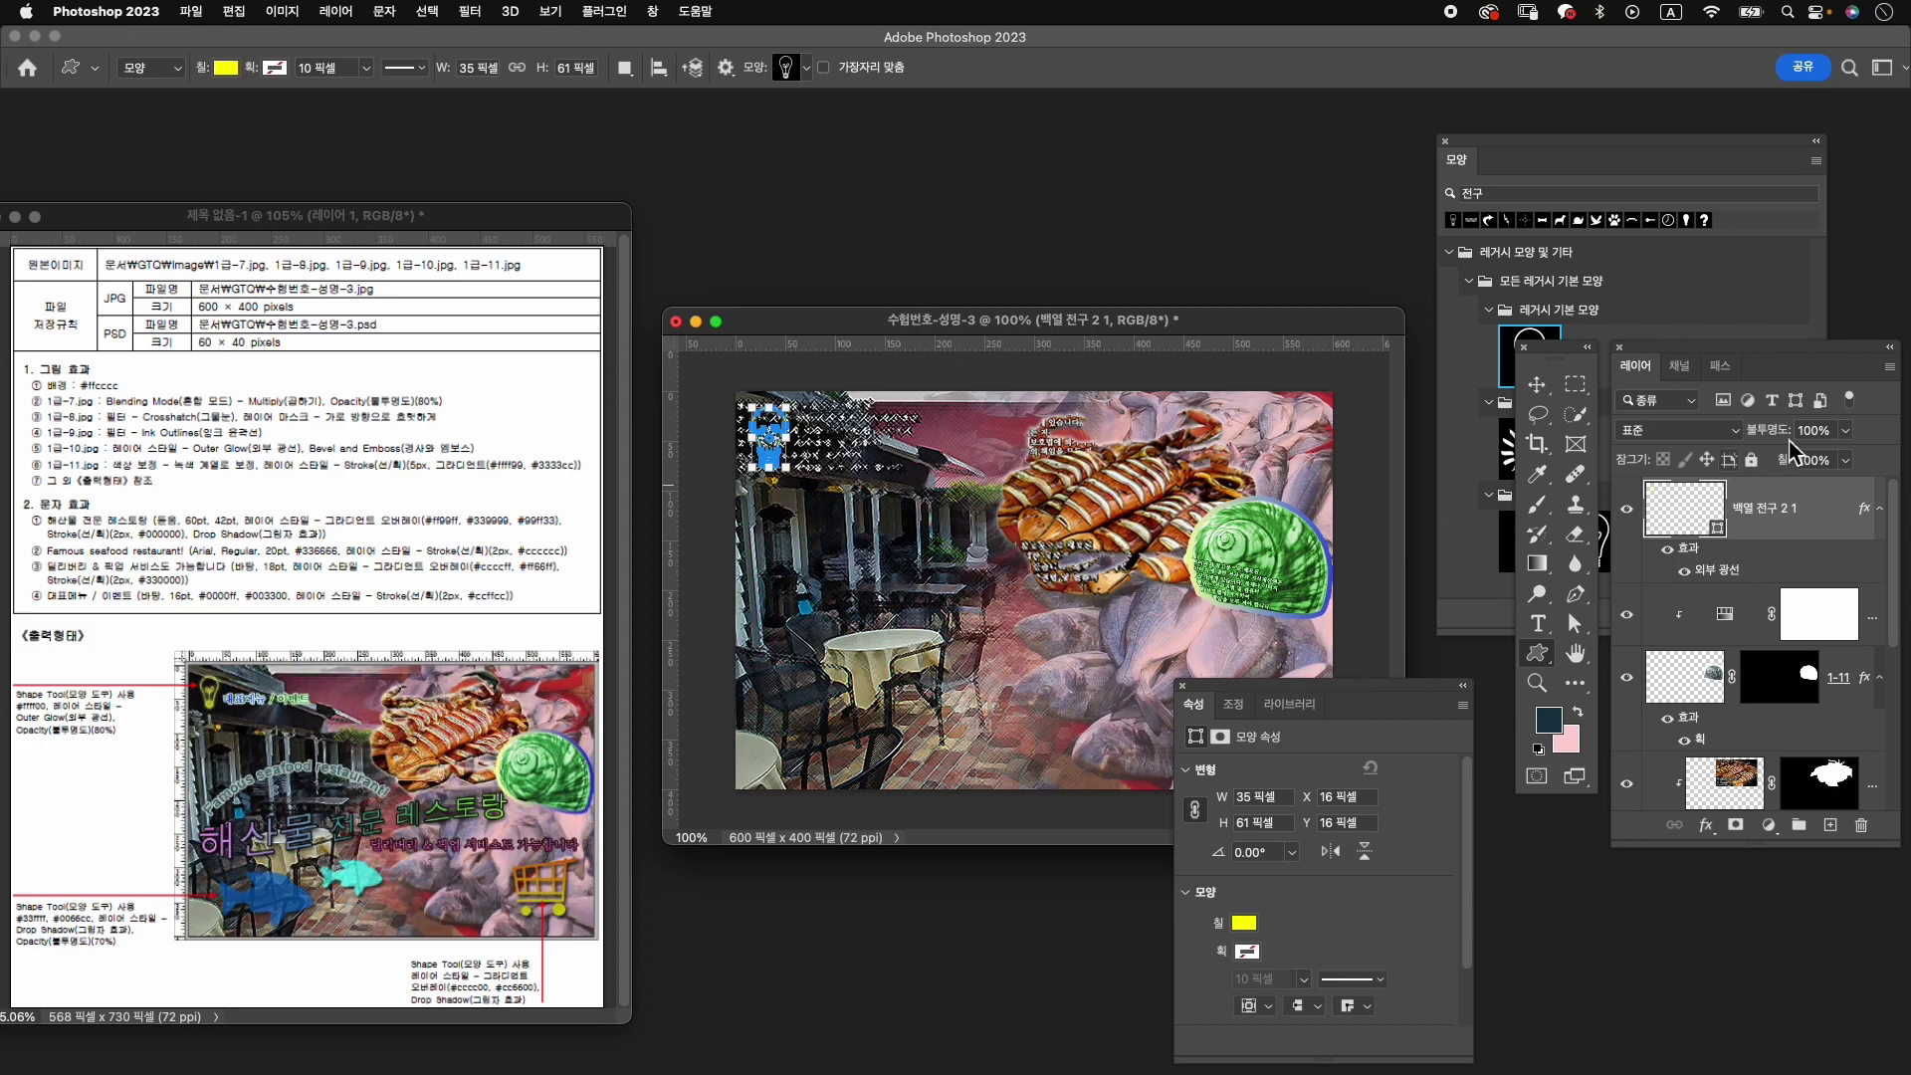
{"action": "left_click", "coordinate": [1814, 430]}
{"action": "type", "text": "80"}
Search the shapes for 물고기 and draw a fish near the bottom-left of the image.
{"action": "left_click", "coordinate": [1524, 194]}
{"action": "type", "text": "a"}
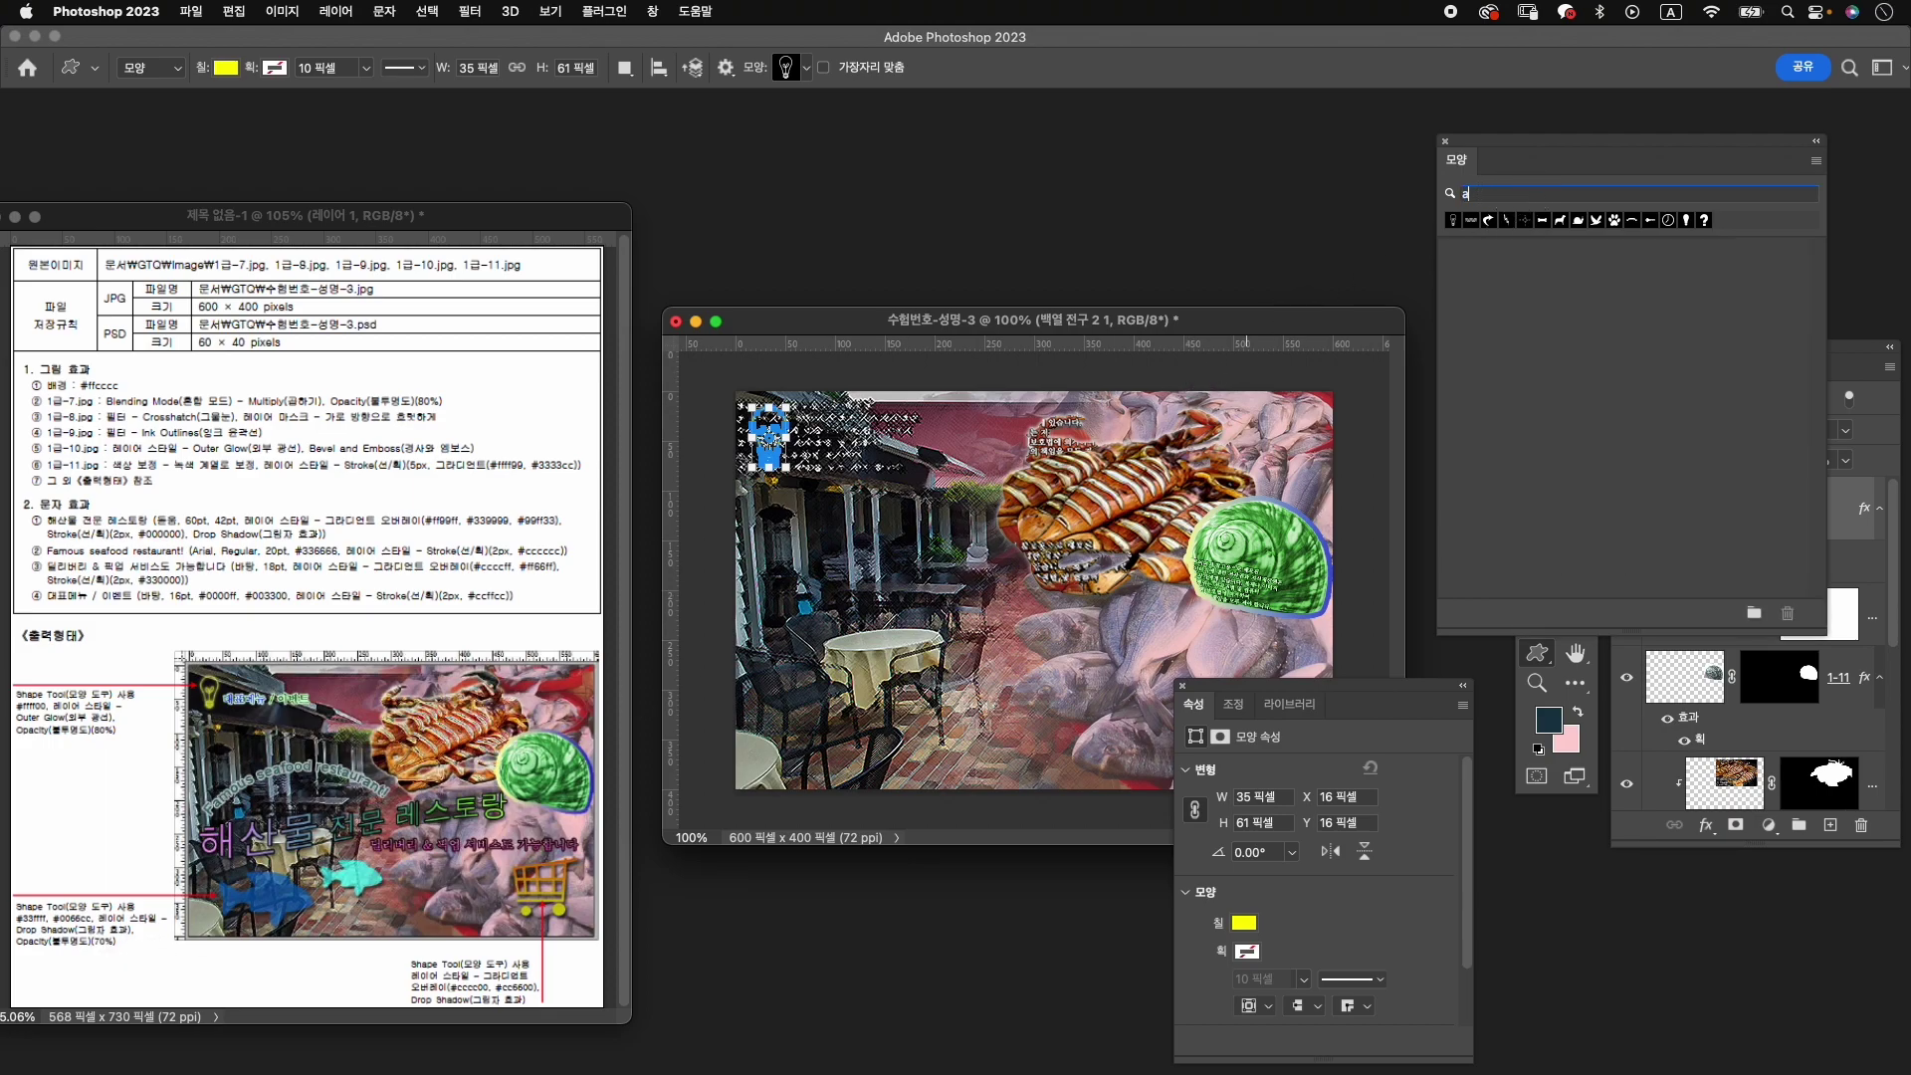
{"action": "key", "text": "BackSpace"}
{"action": "key", "text": "BackSpace"}
{"action": "key", "text": "ctrl+space"}
{"action": "type", "text": "물고기"}
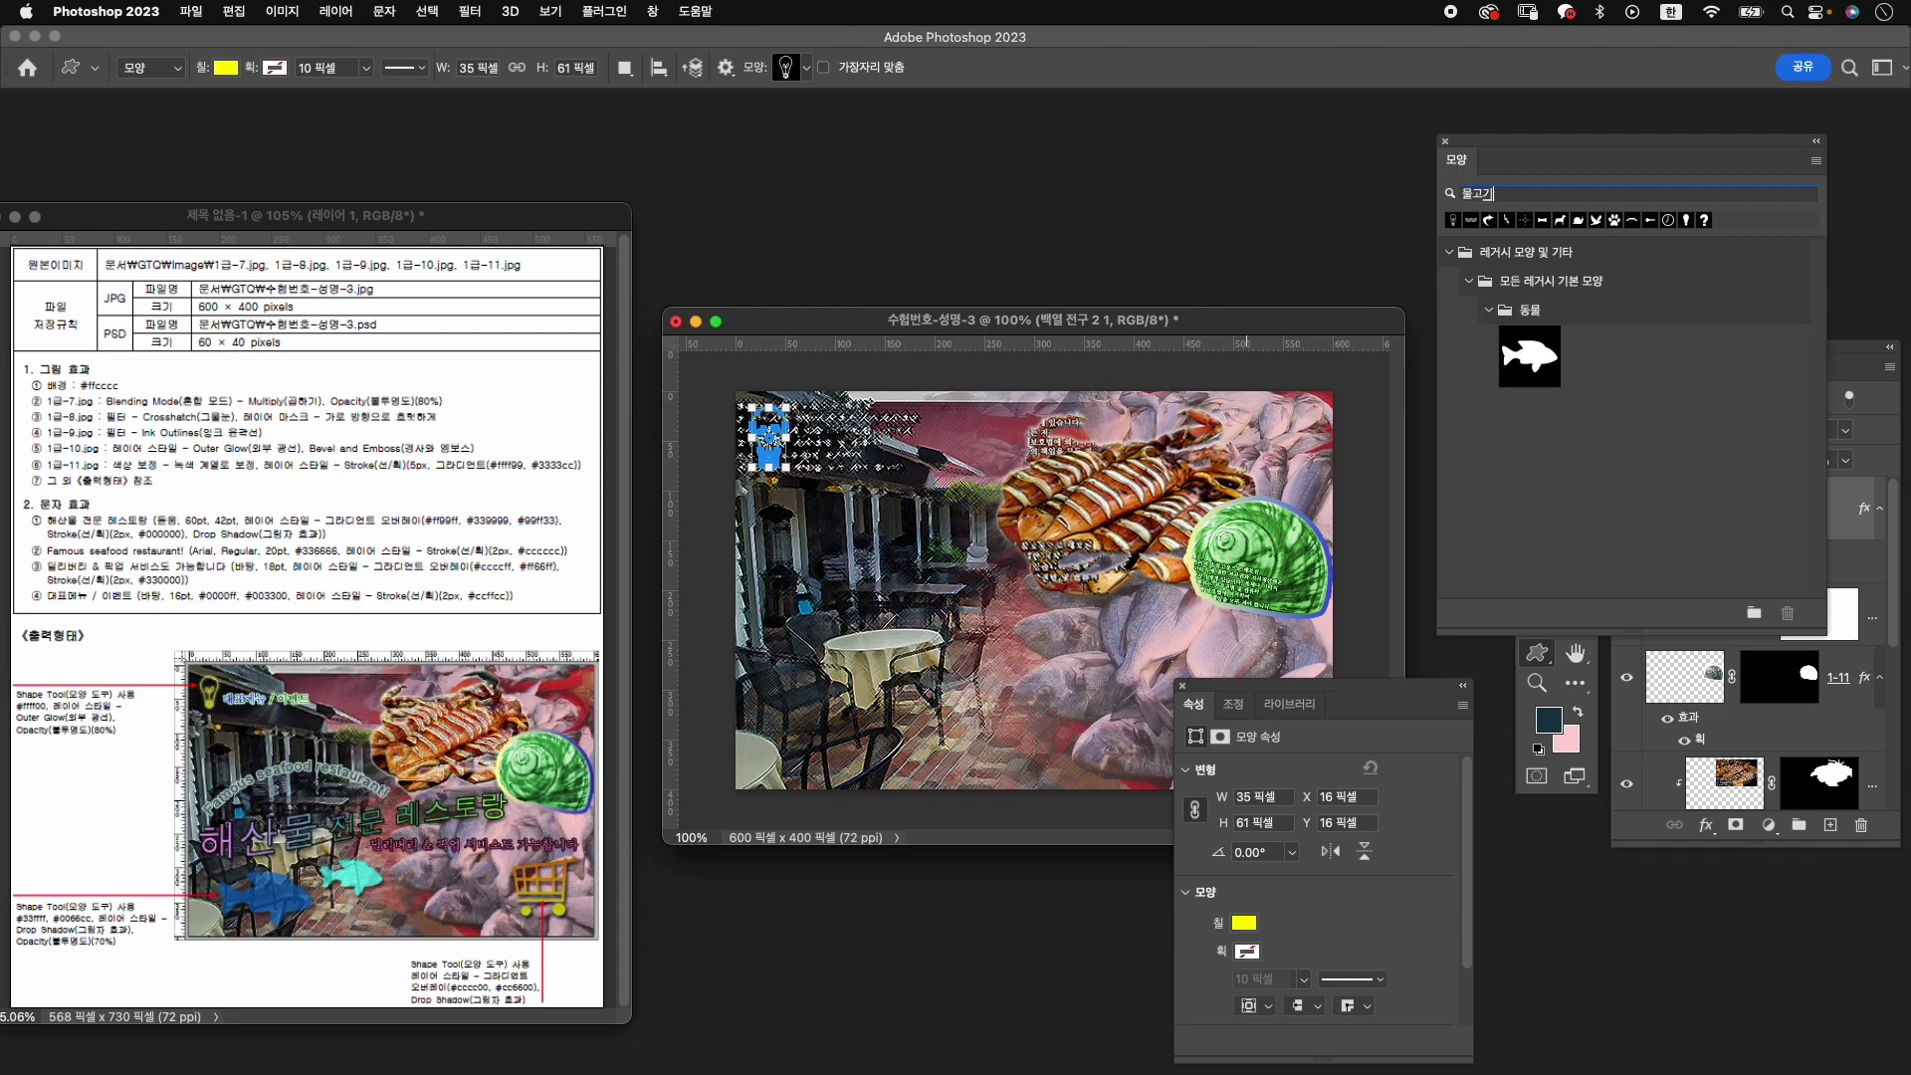
{"action": "left_click", "coordinate": [1533, 358]}
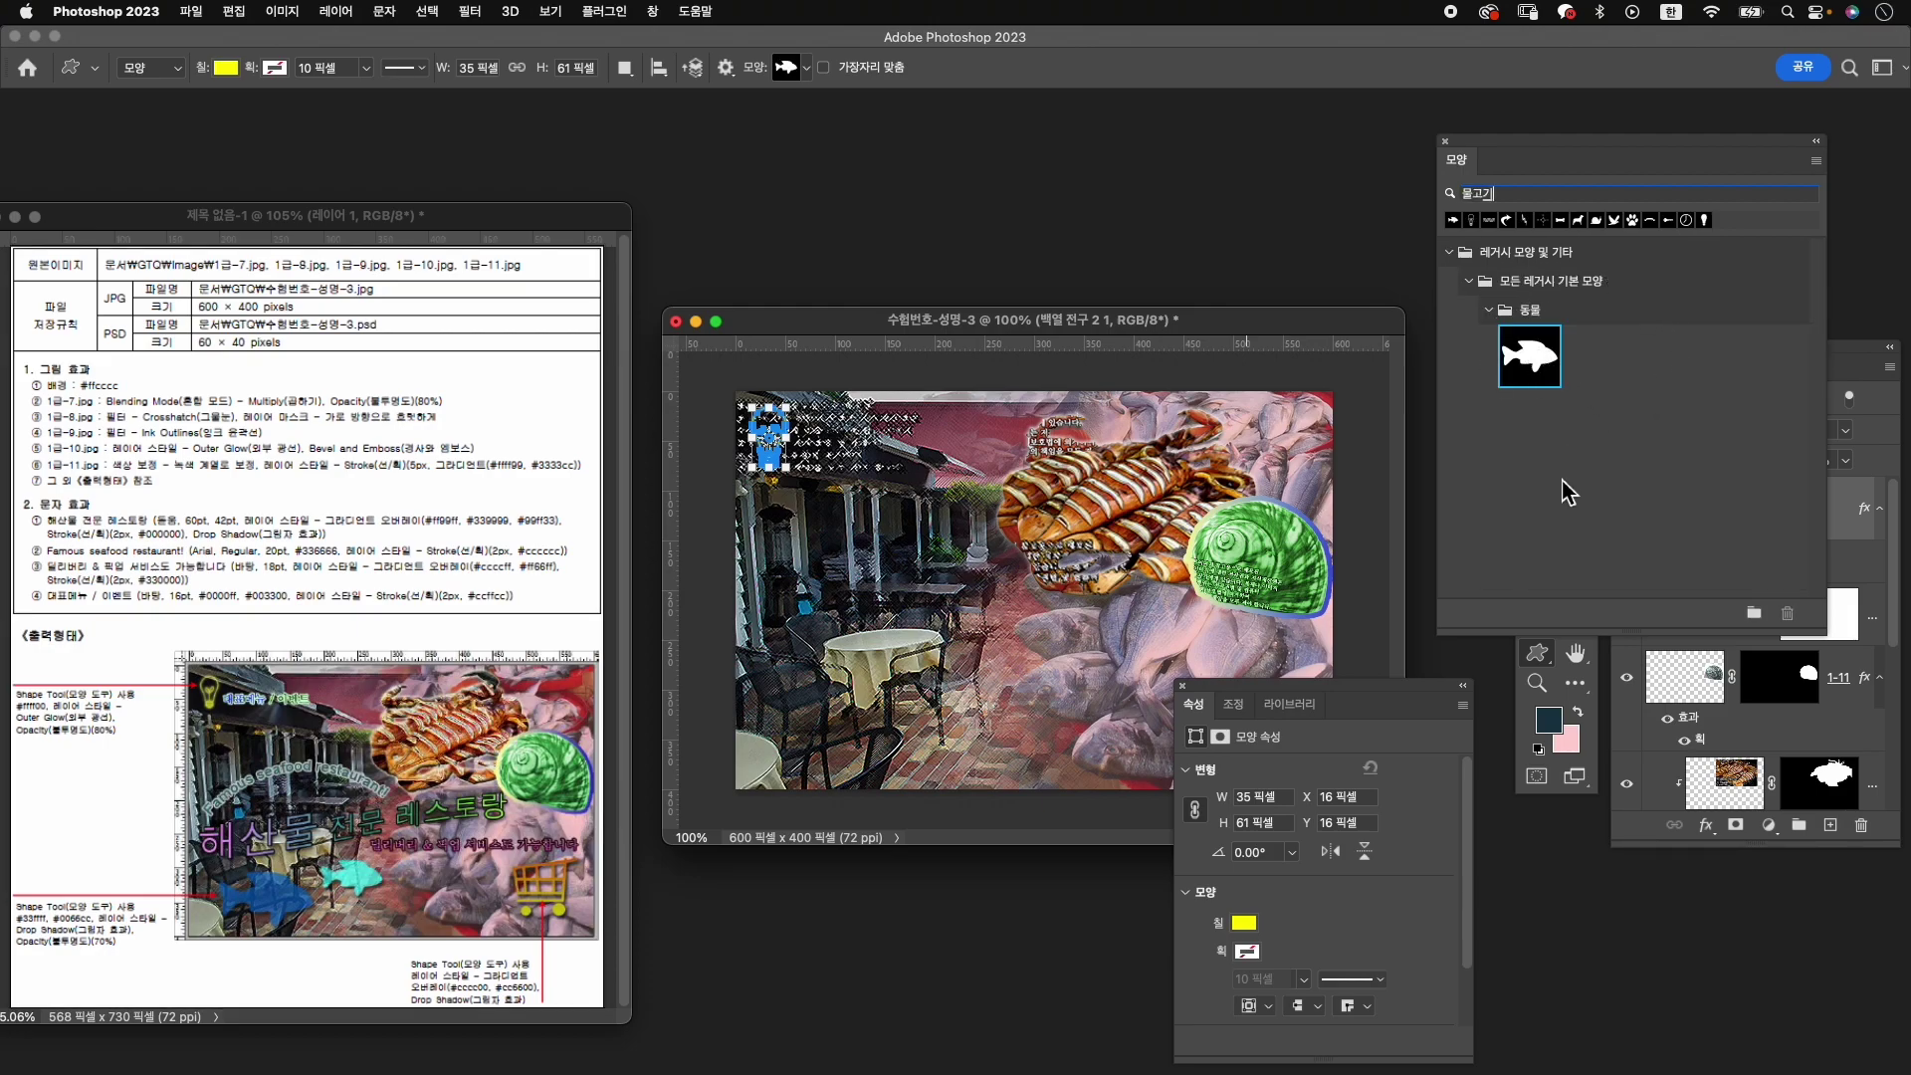
{"action": "left_click", "coordinate": [1542, 664]}
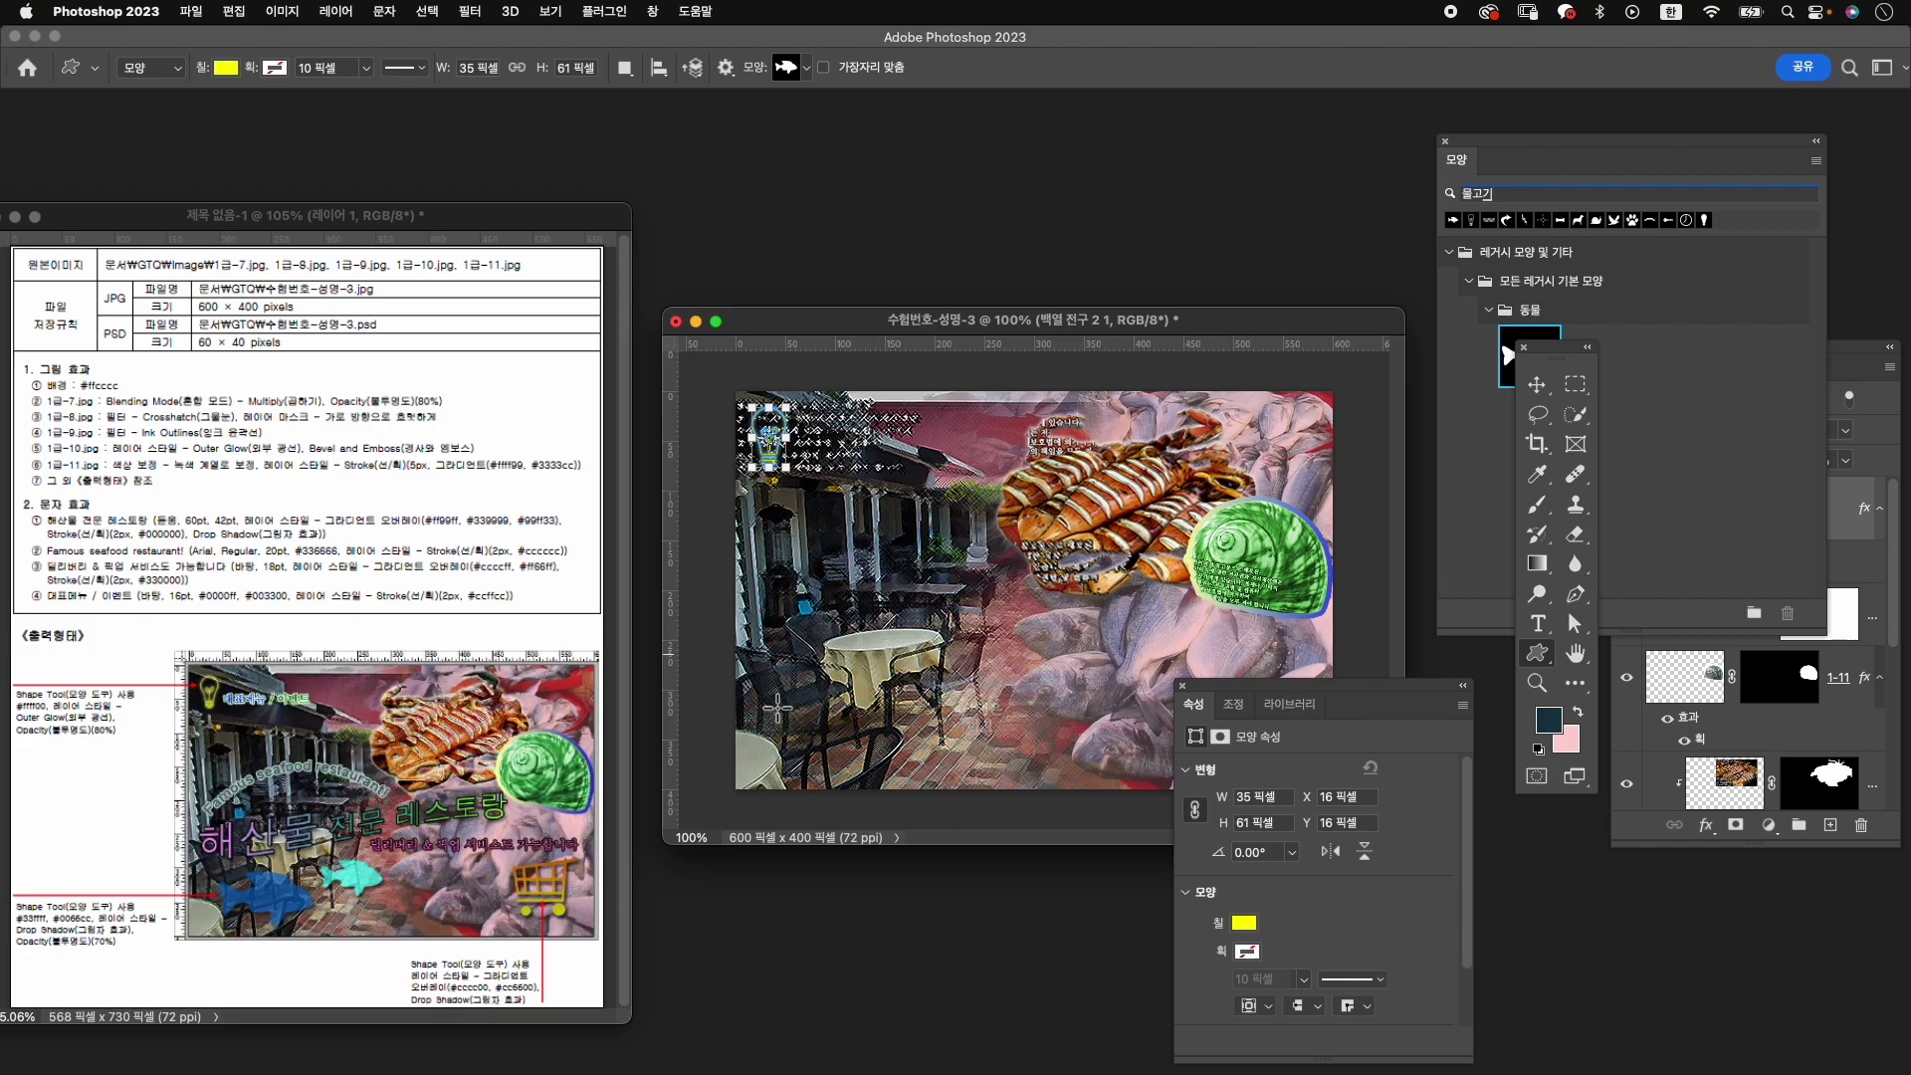
{"action": "left_click_drag", "start_coordinate": [778, 708], "coordinate": [906, 773]}
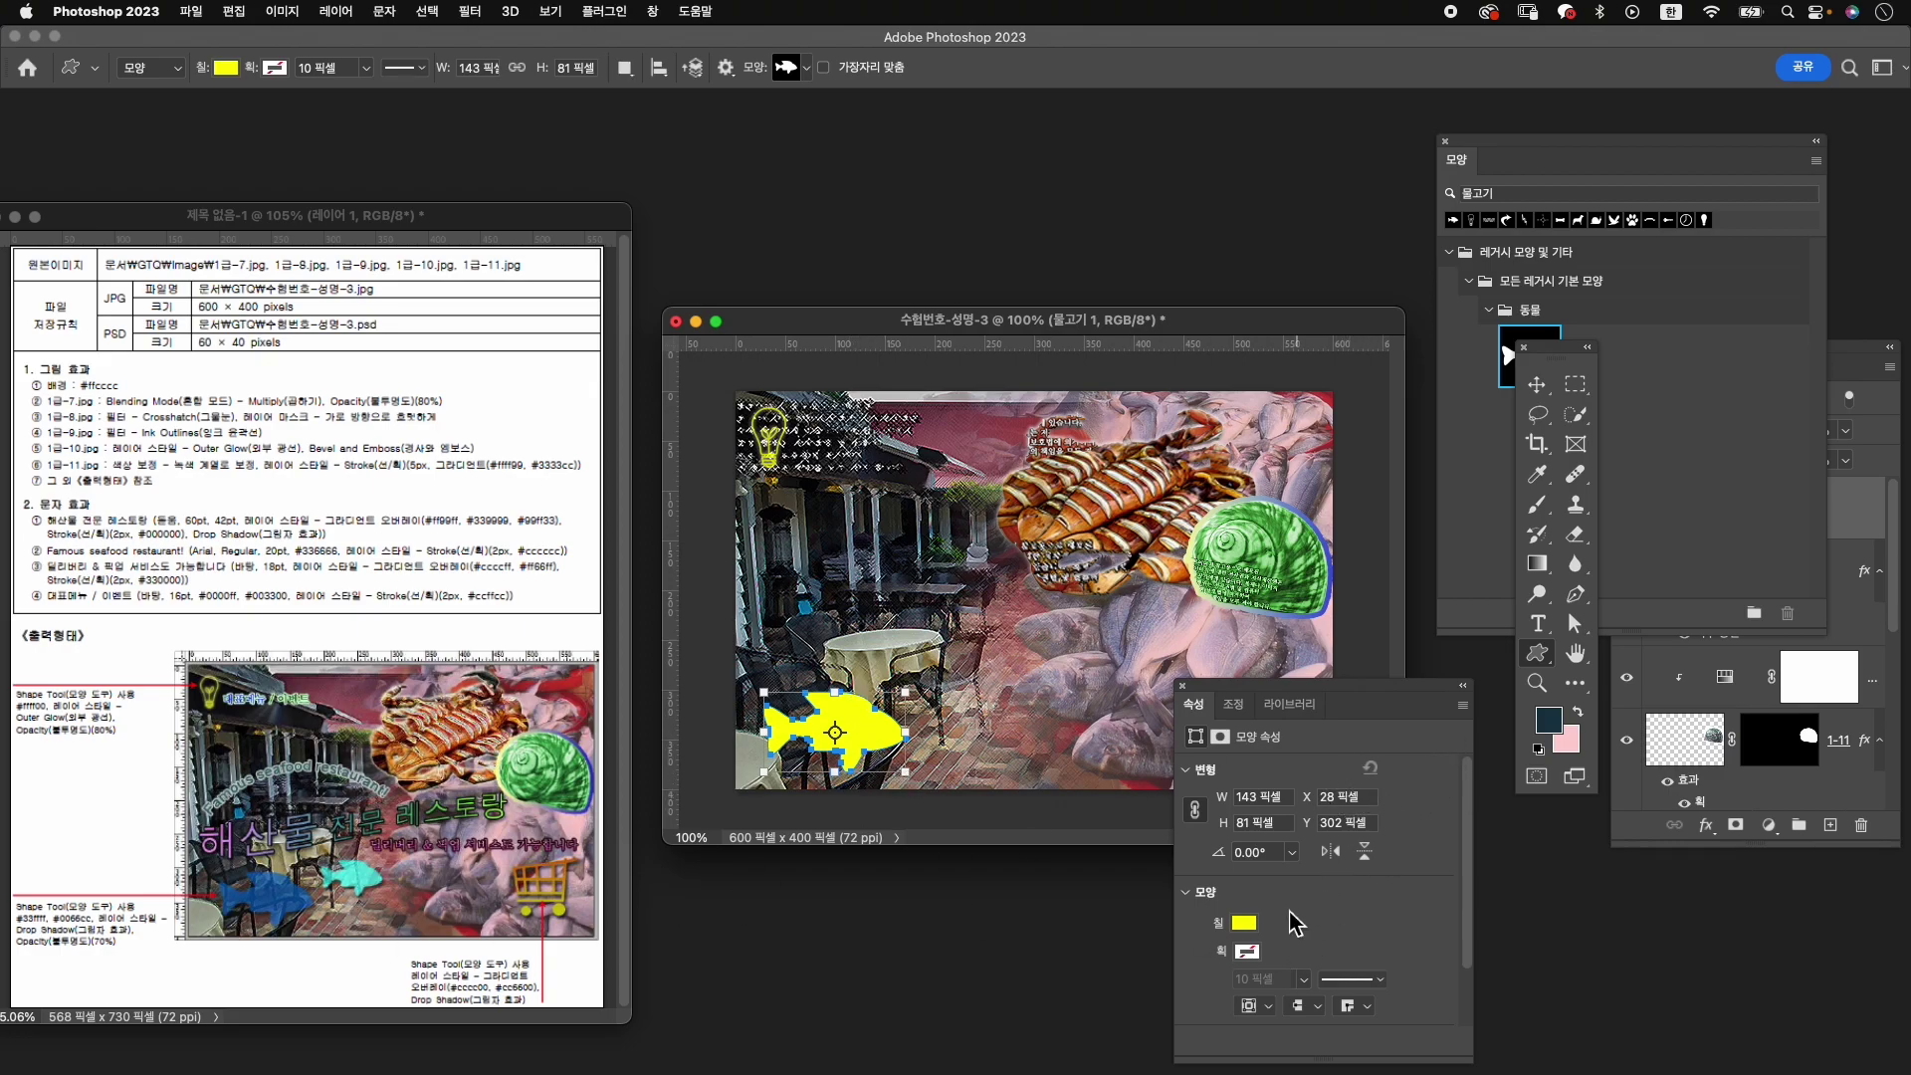
Fill the fish with cyan #33ffff.
{"action": "left_click", "coordinate": [1246, 925]}
{"action": "left_click", "coordinate": [1447, 711]}
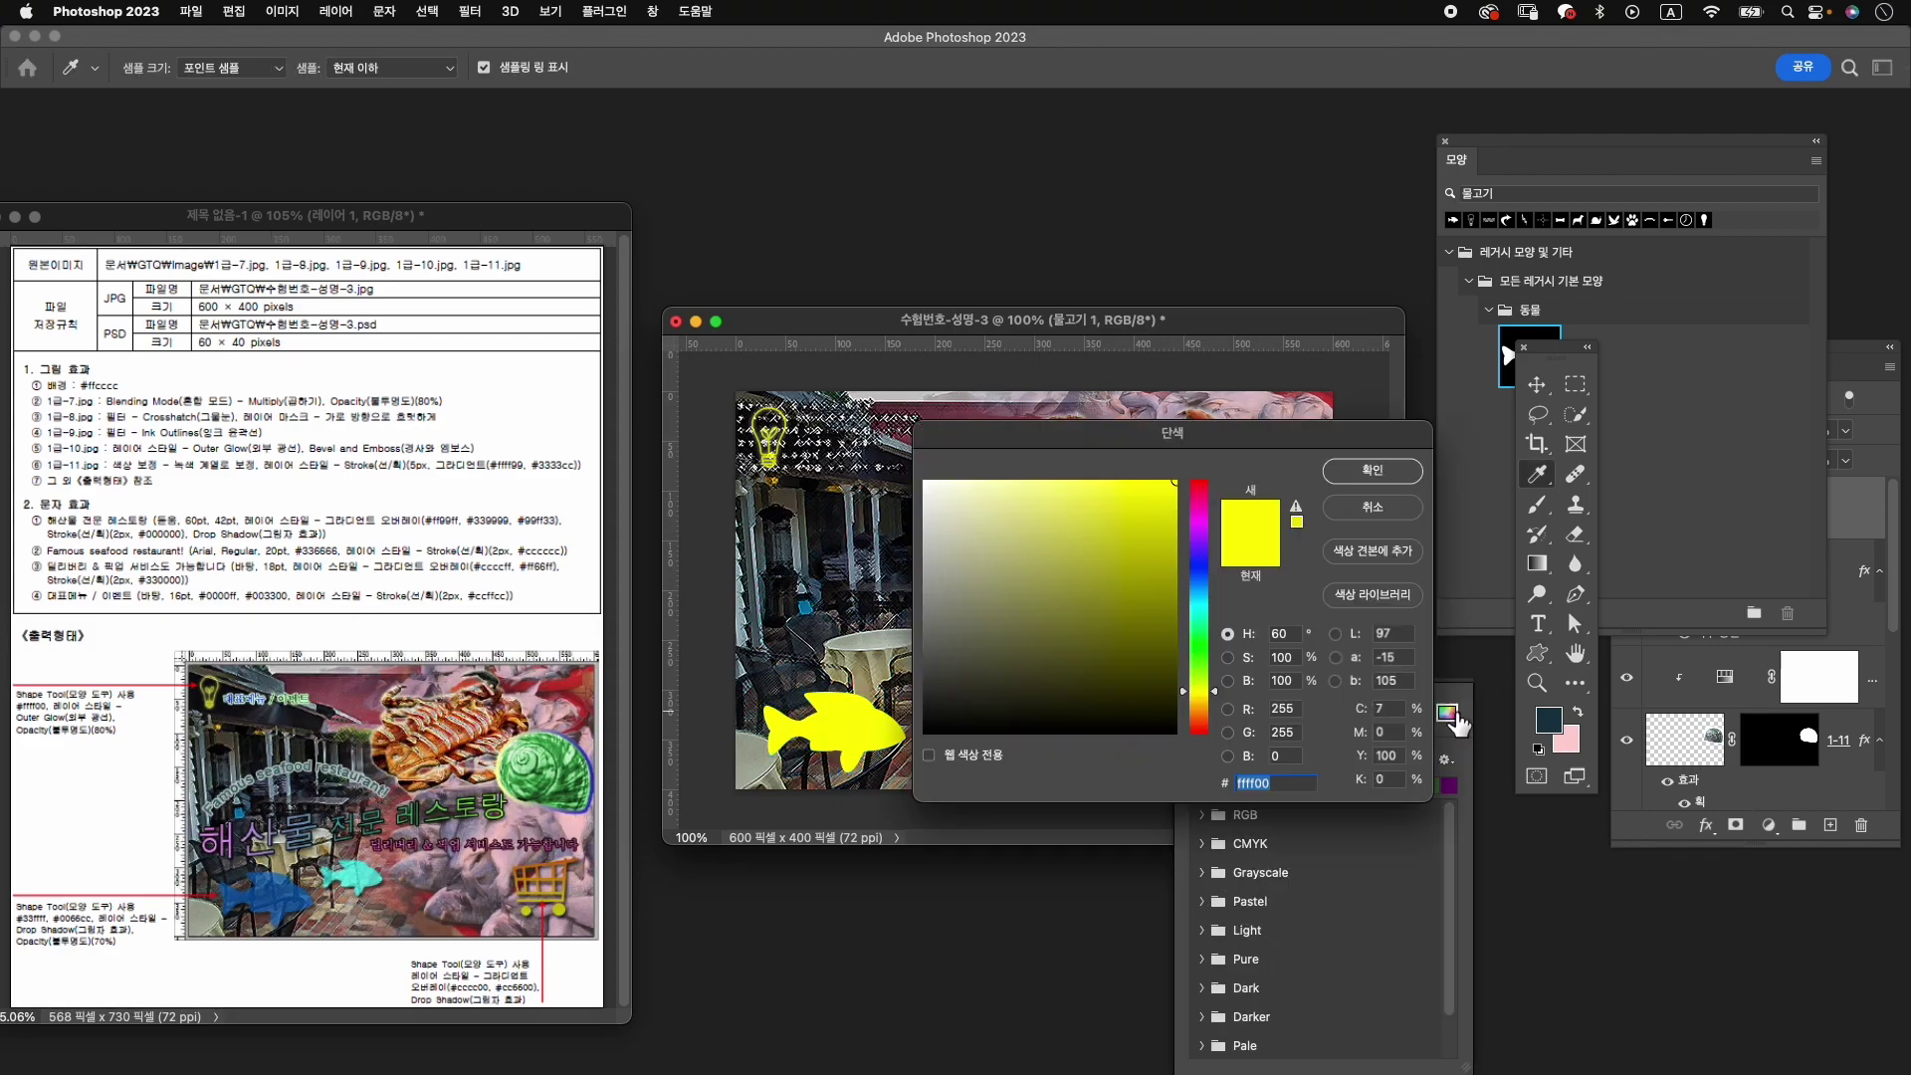
{"action": "type", "text": "33"}
{"action": "type", "text": "ff"}
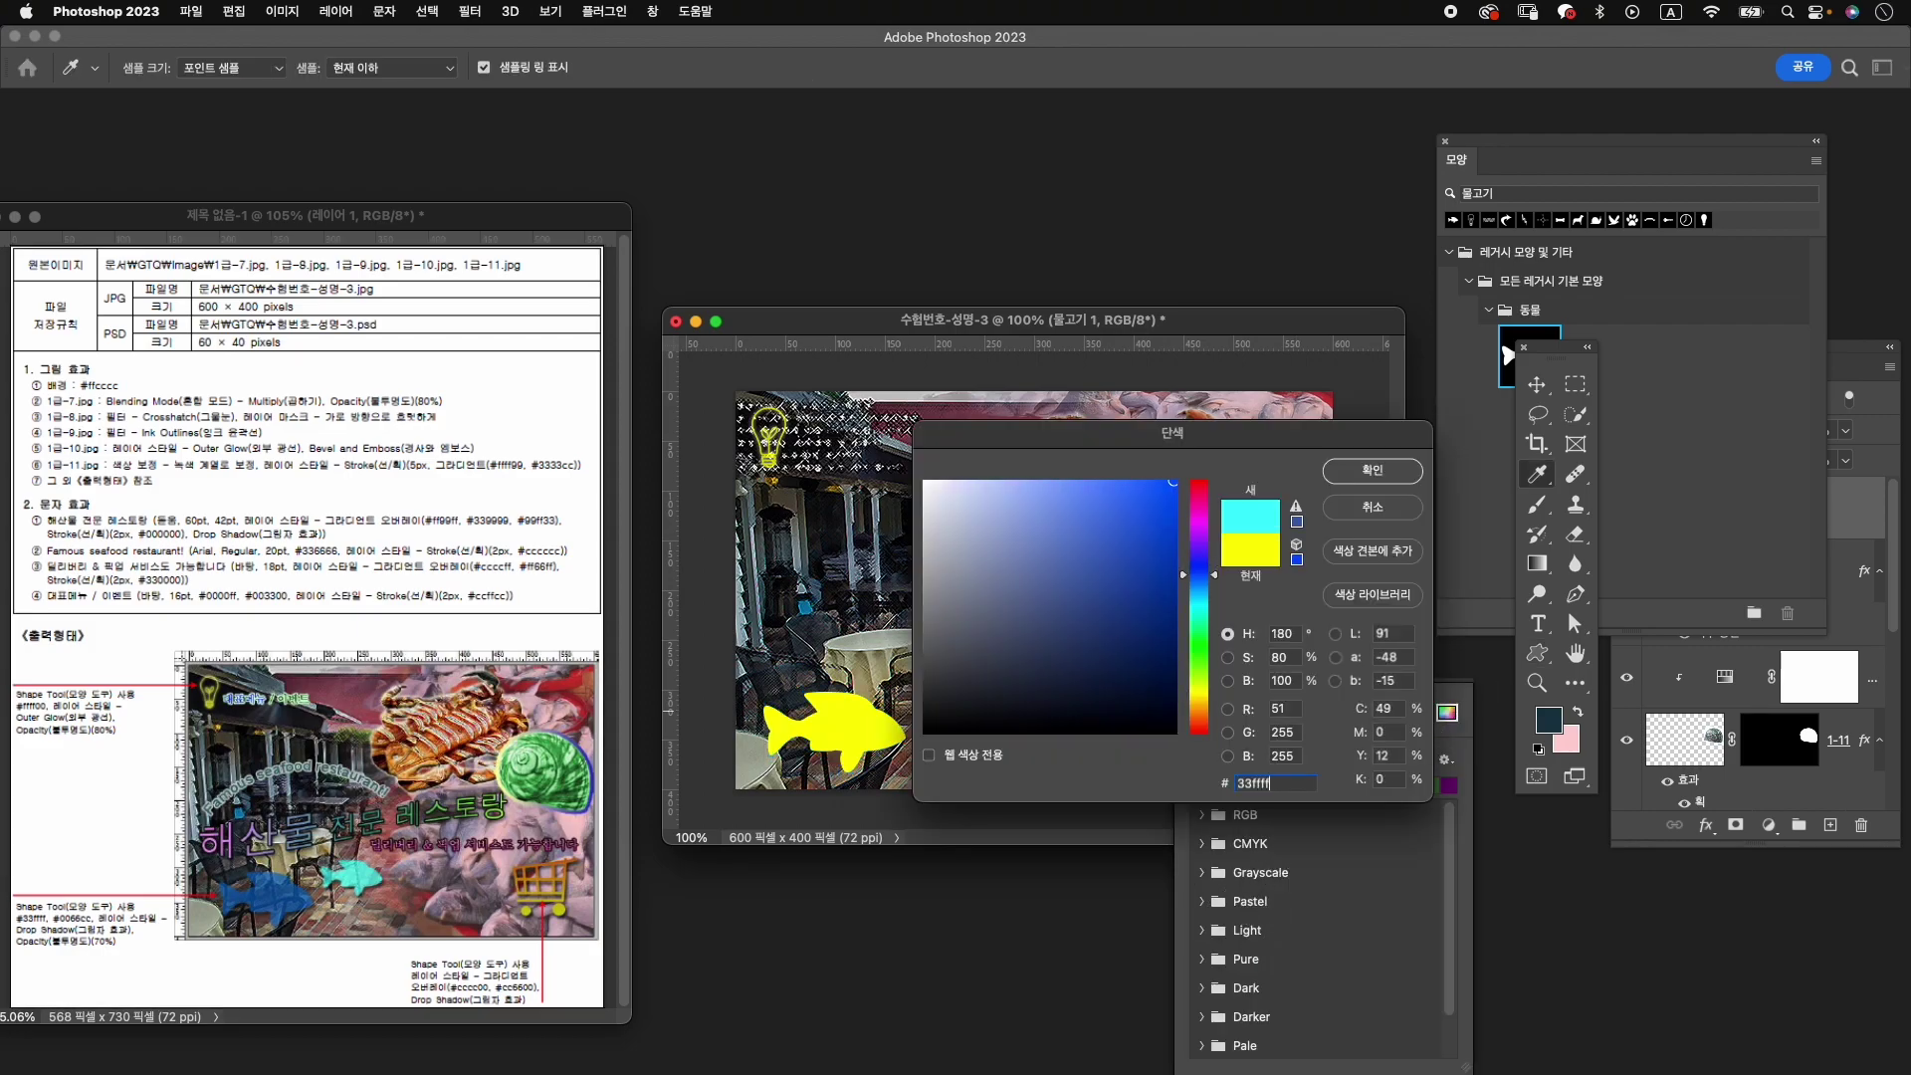
{"action": "key", "text": "Return"}
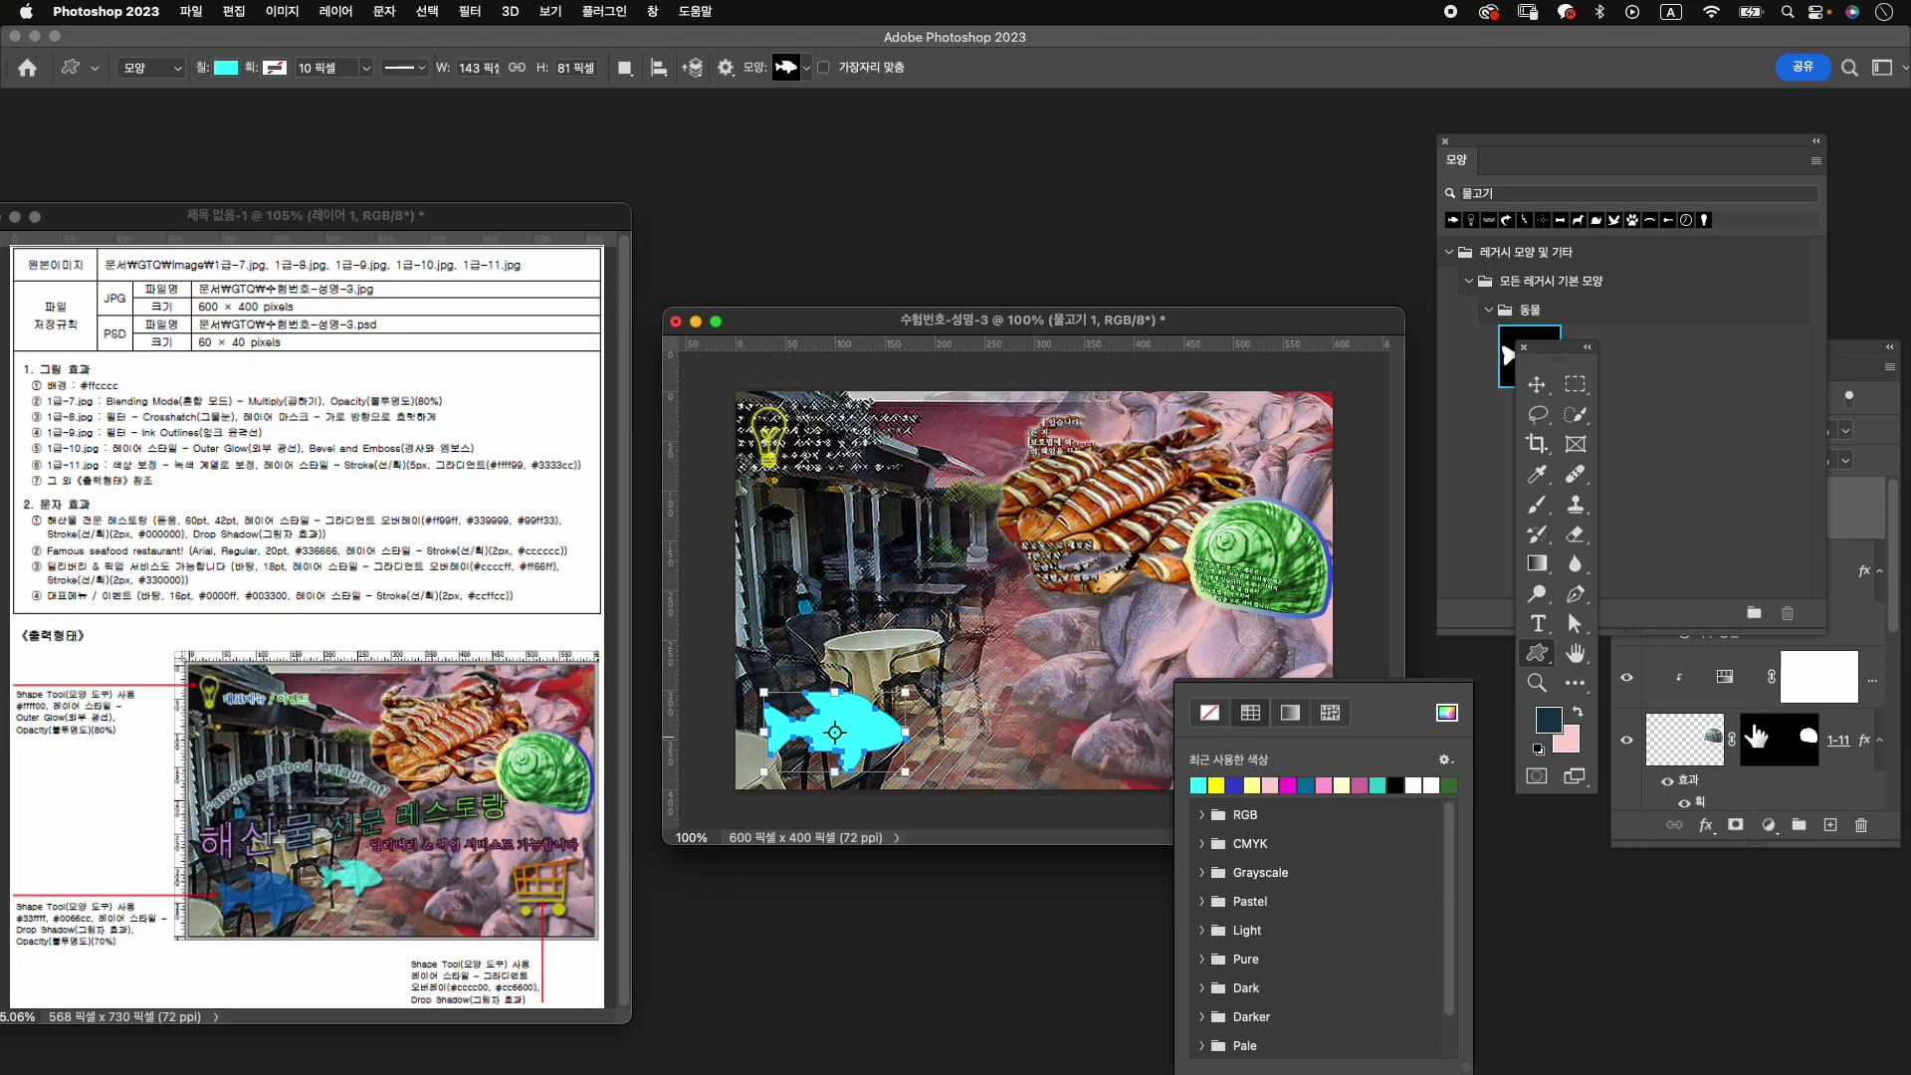
Give the fish a Drop Shadow and 70% opacity, then duplicate its layer.
{"action": "left_click", "coordinate": [1706, 825]}
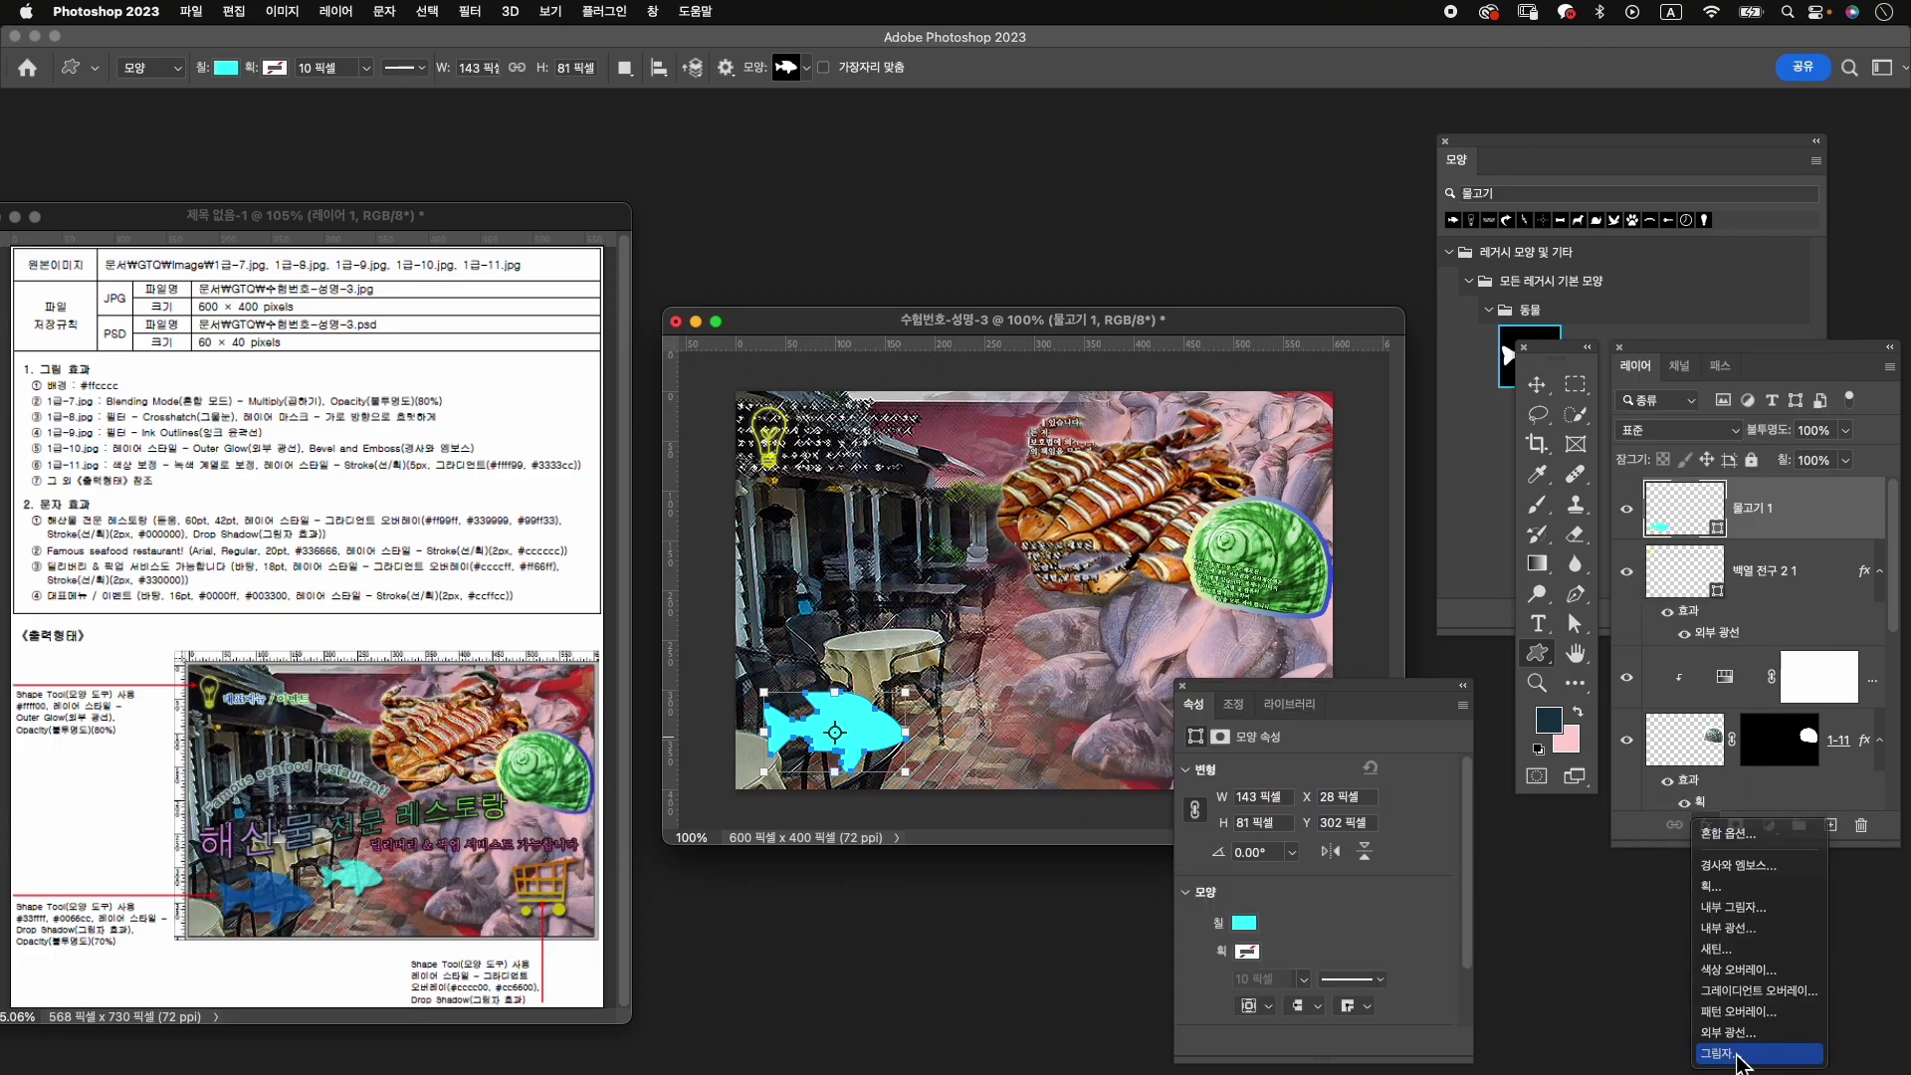
{"action": "left_click", "coordinate": [1722, 1053]}
{"action": "left_click", "coordinate": [1479, 585]}
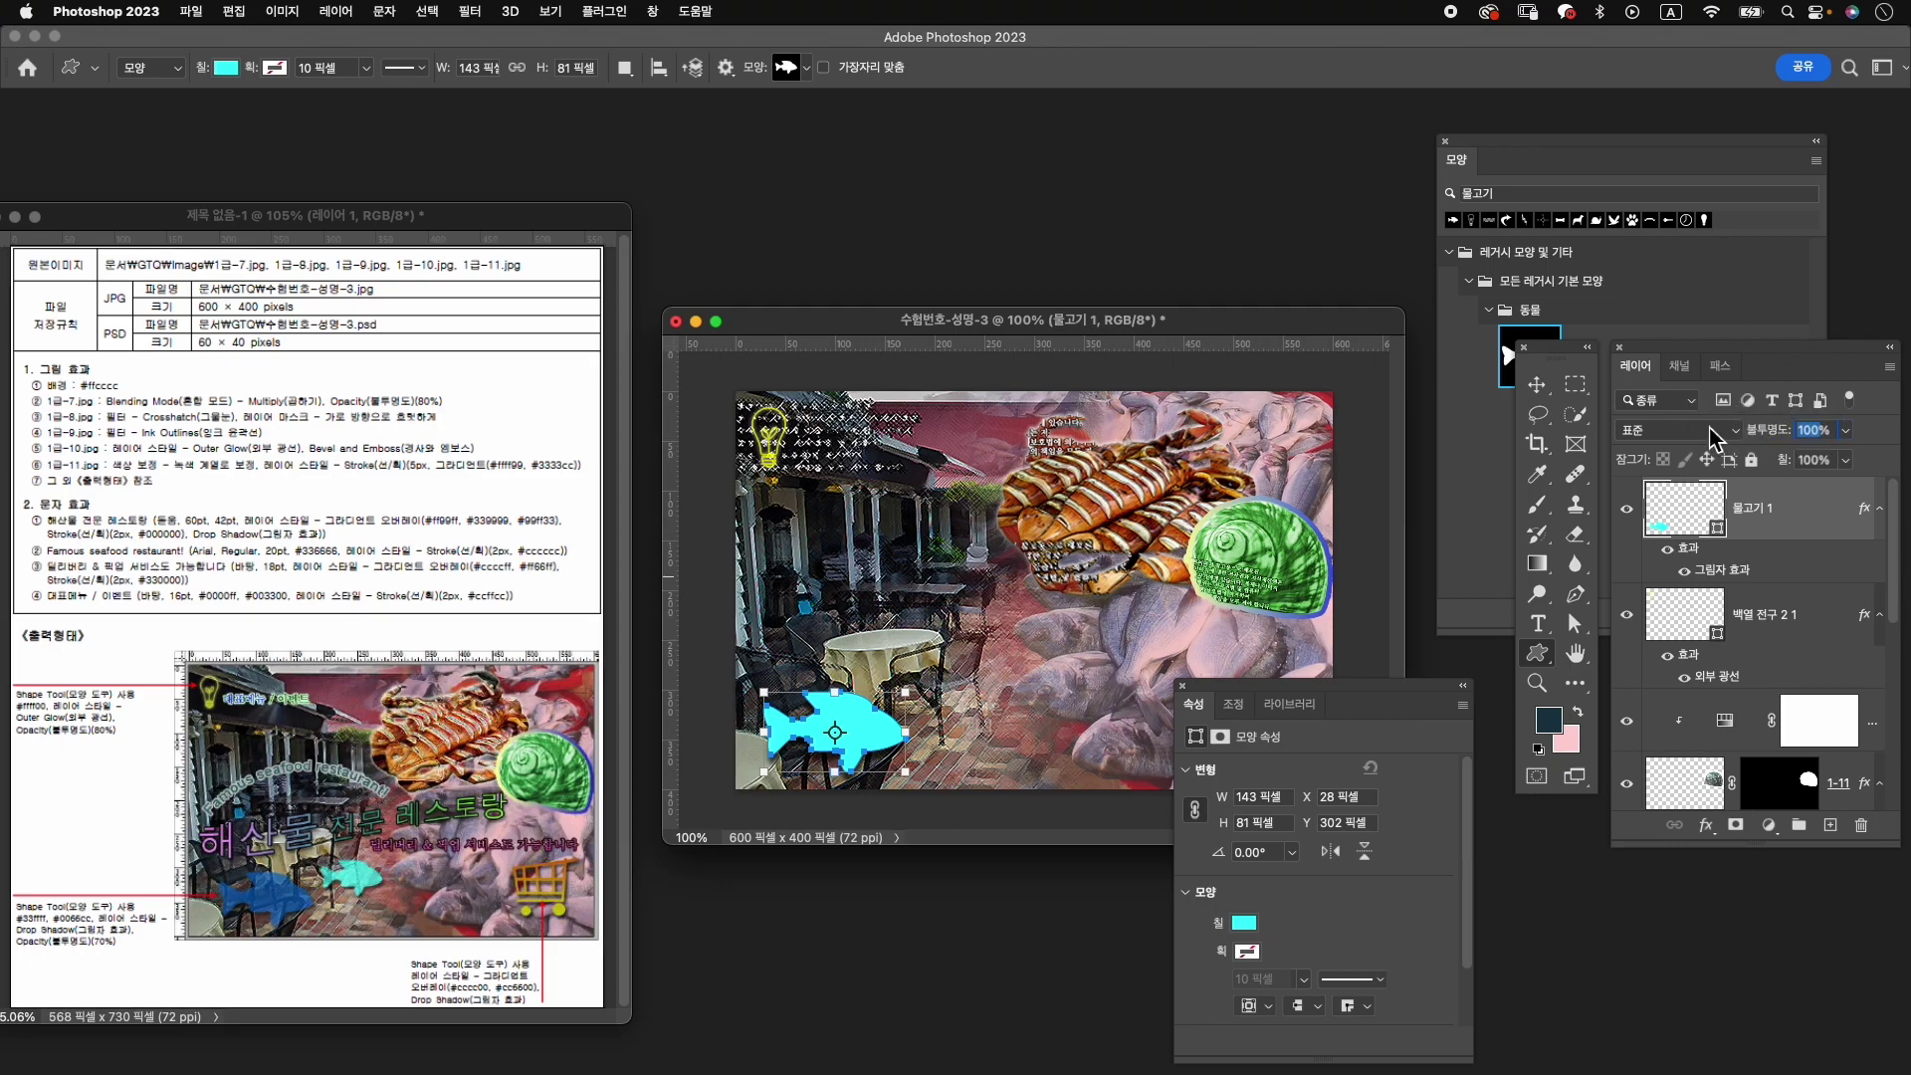
{"action": "type", "text": "70"}
{"action": "key", "text": "Return"}
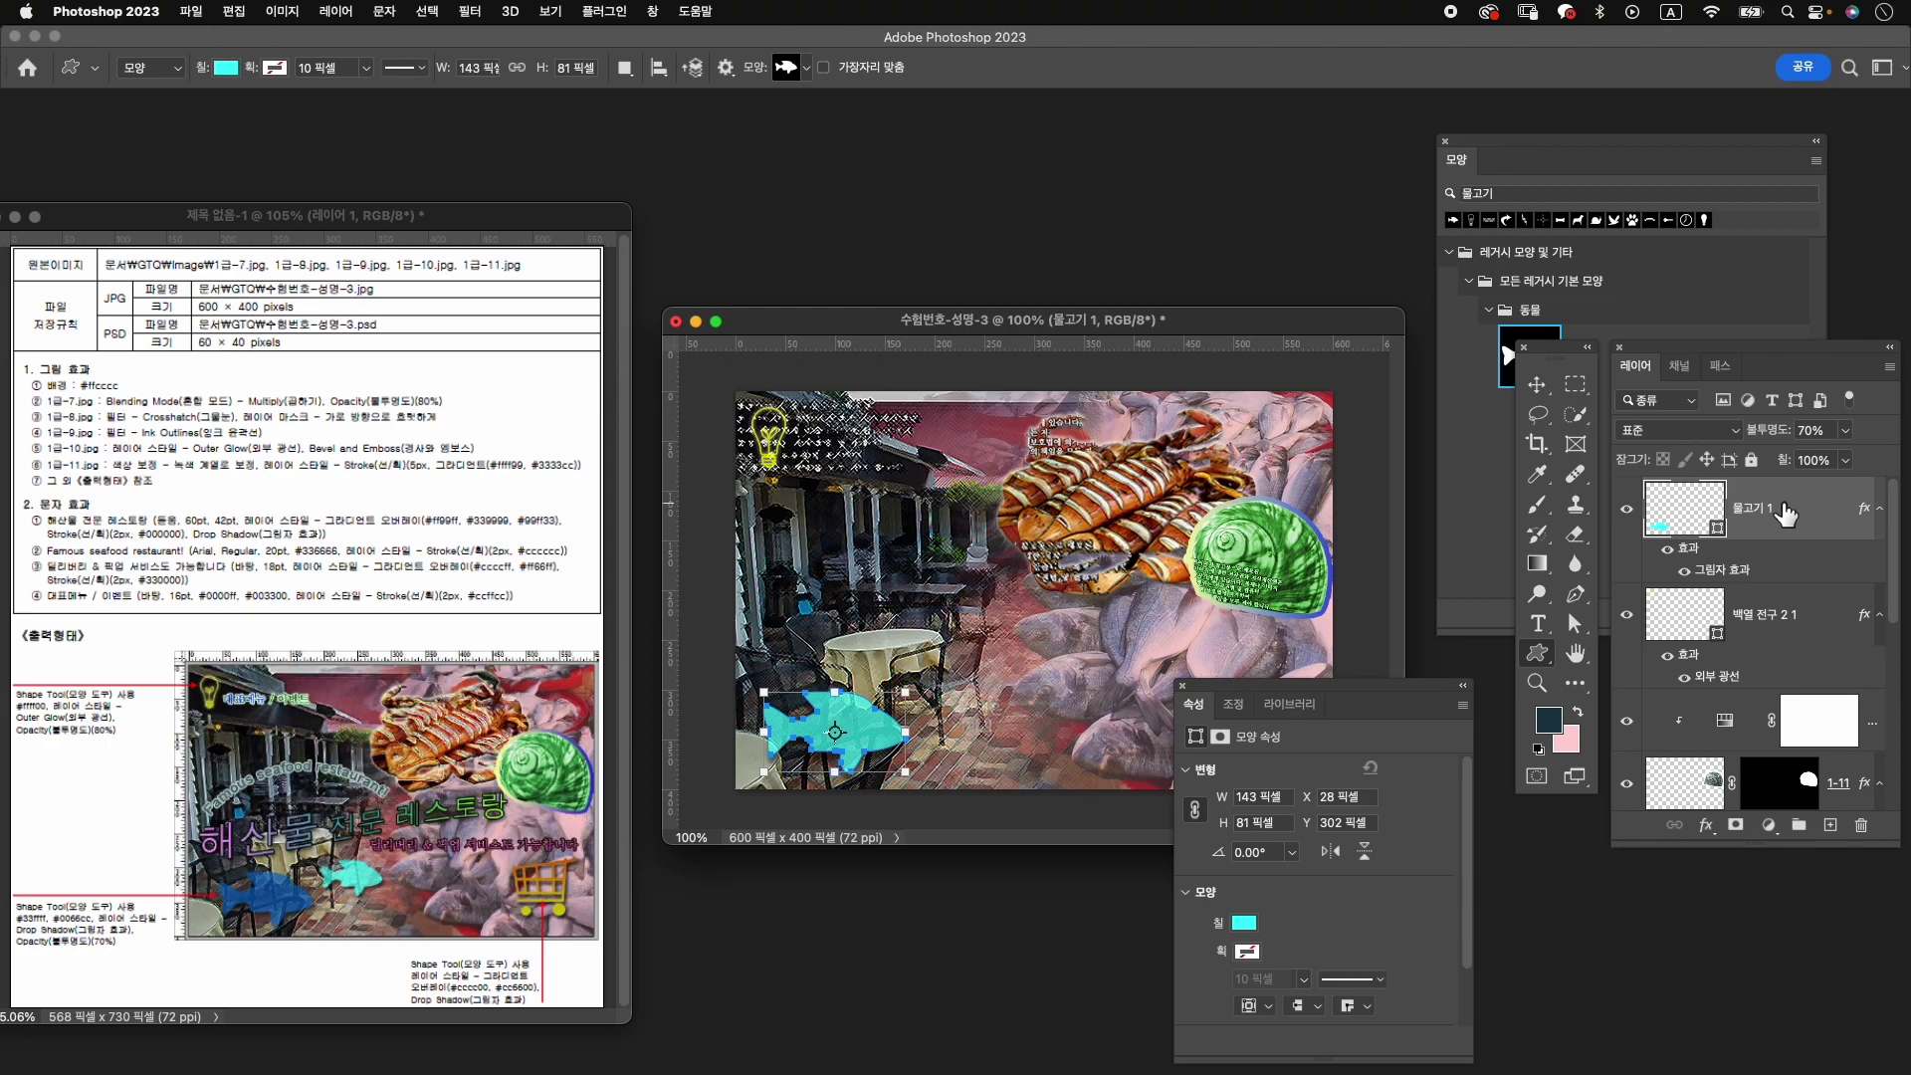
{"action": "key", "text": "super+j"}
Shrink the copied fish to about 63% beside the original, keeping its cyan fill.
{"action": "key", "text": "super+t"}
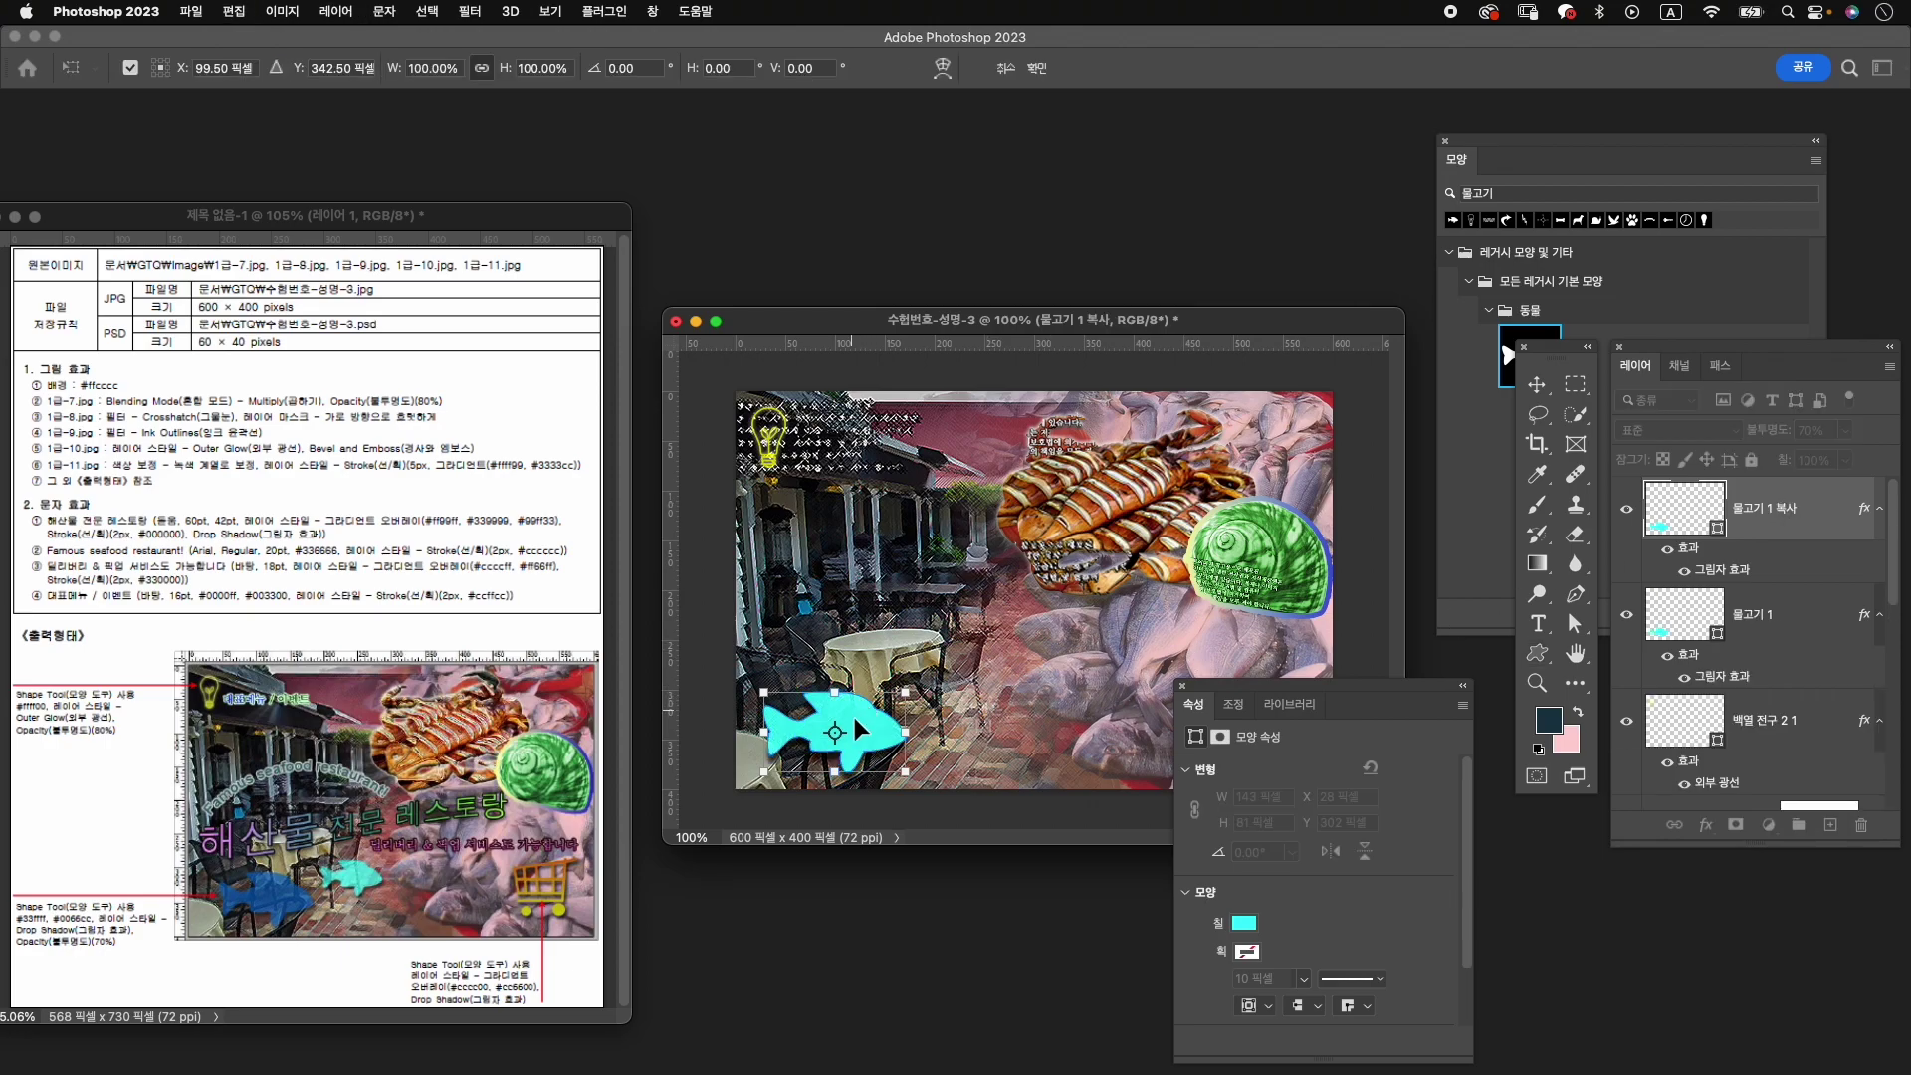
{"action": "left_click_drag", "start_coordinate": [785, 707], "coordinate": [982, 694]}
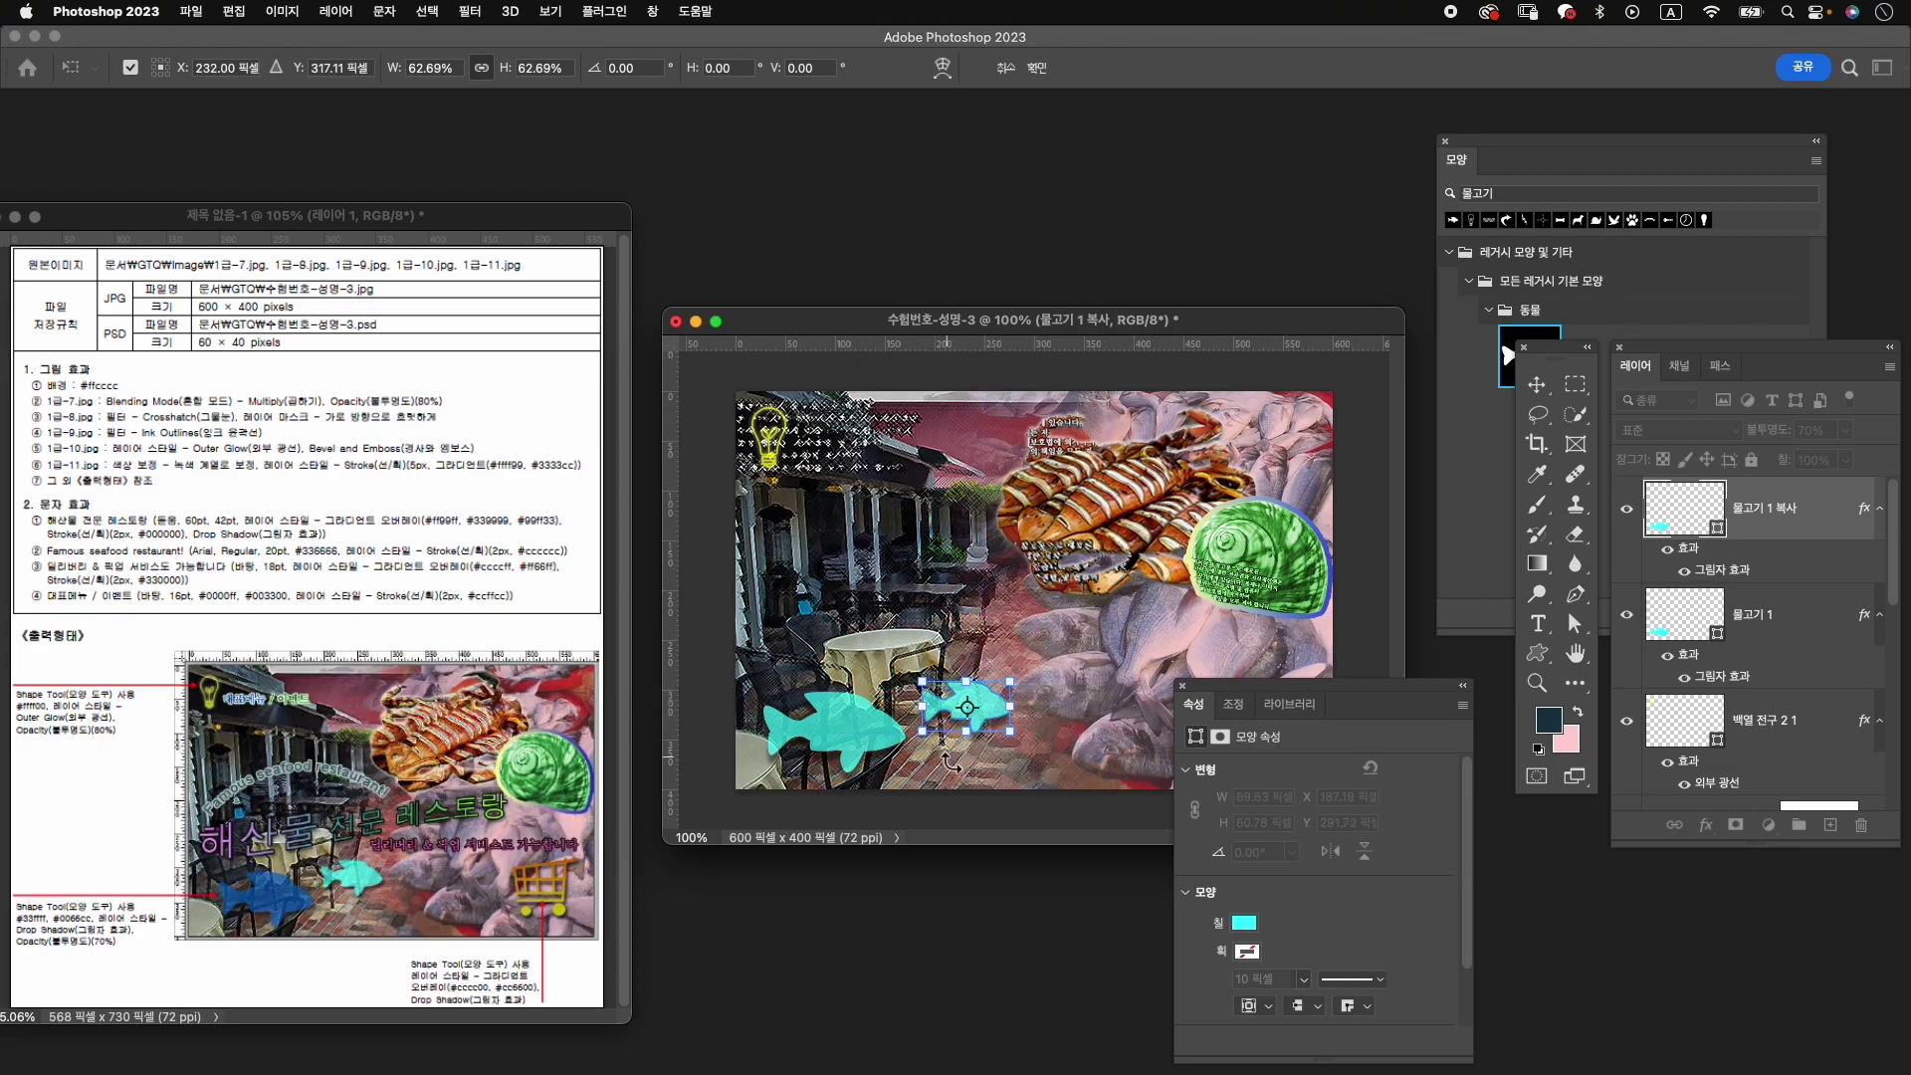
{"action": "key", "text": "Return"}
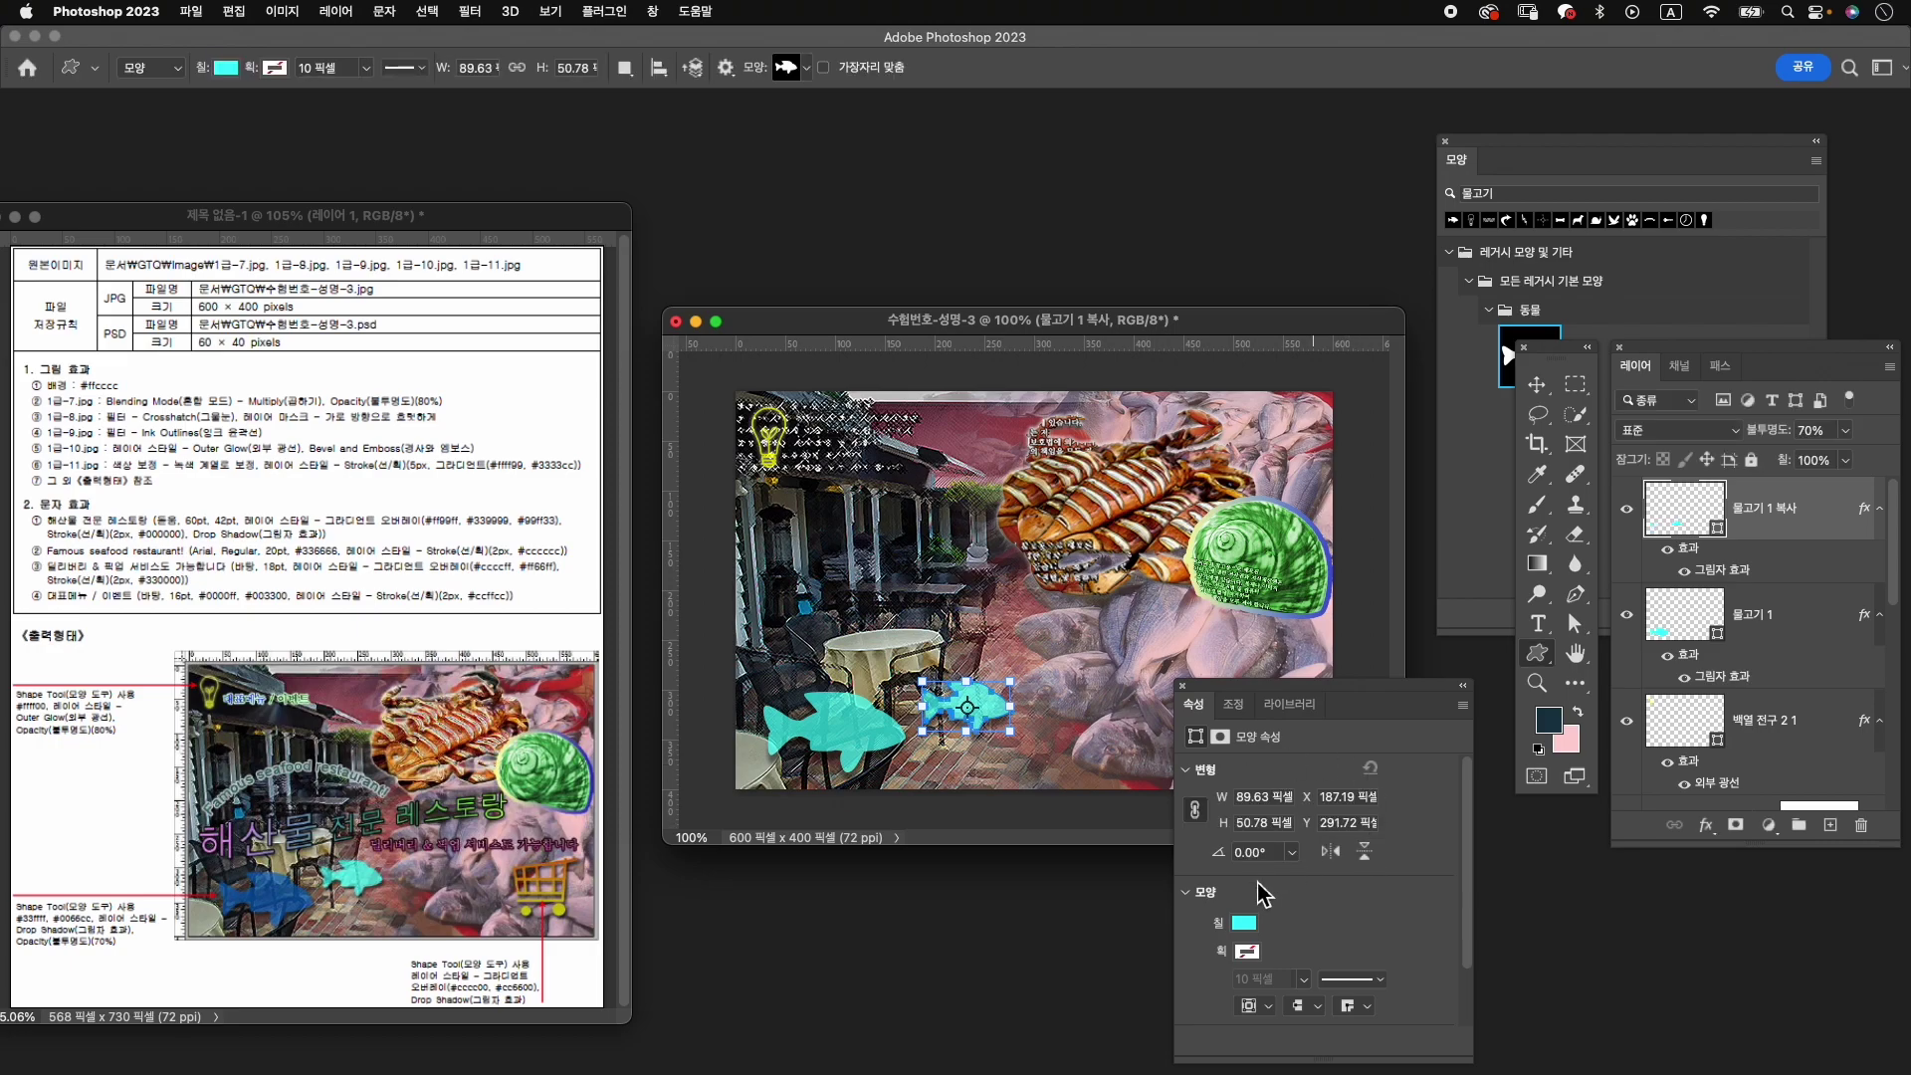
{"action": "left_click", "coordinate": [1244, 925]}
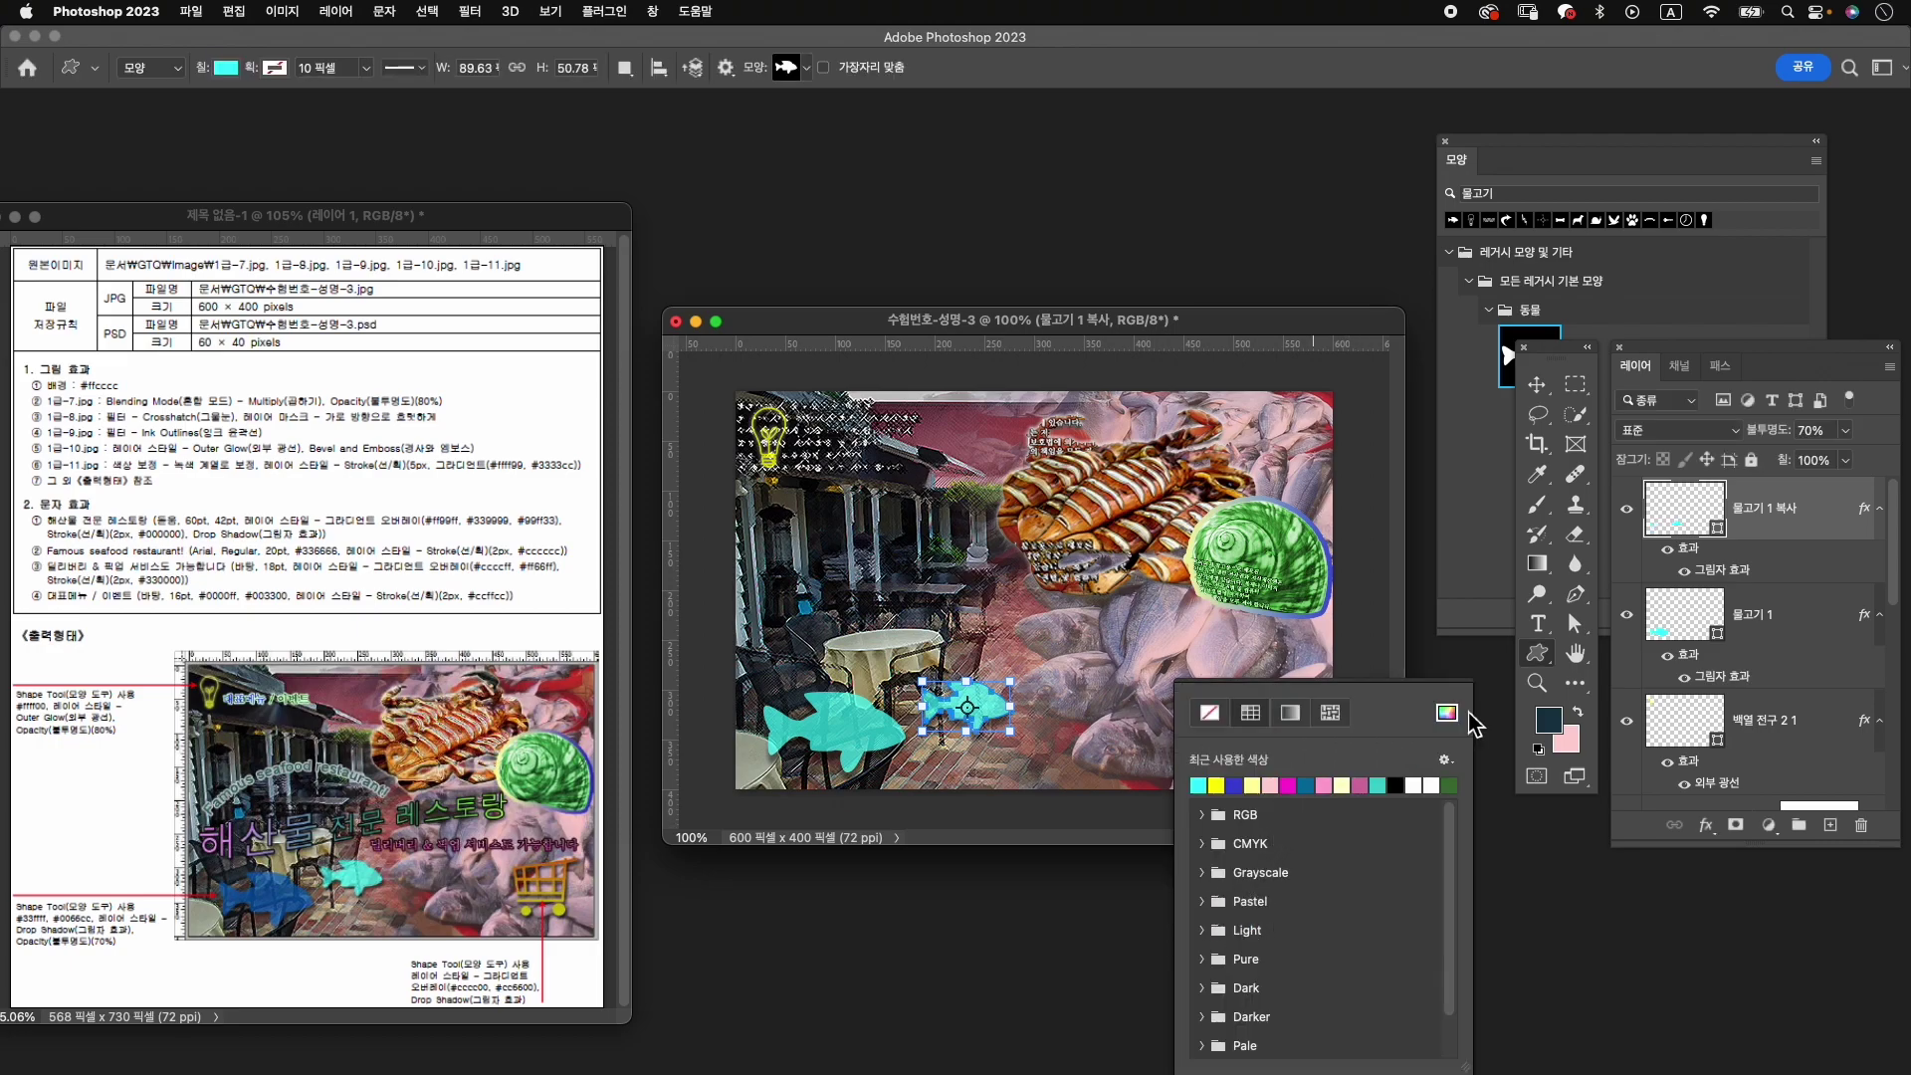
{"action": "left_click", "coordinate": [1449, 716]}
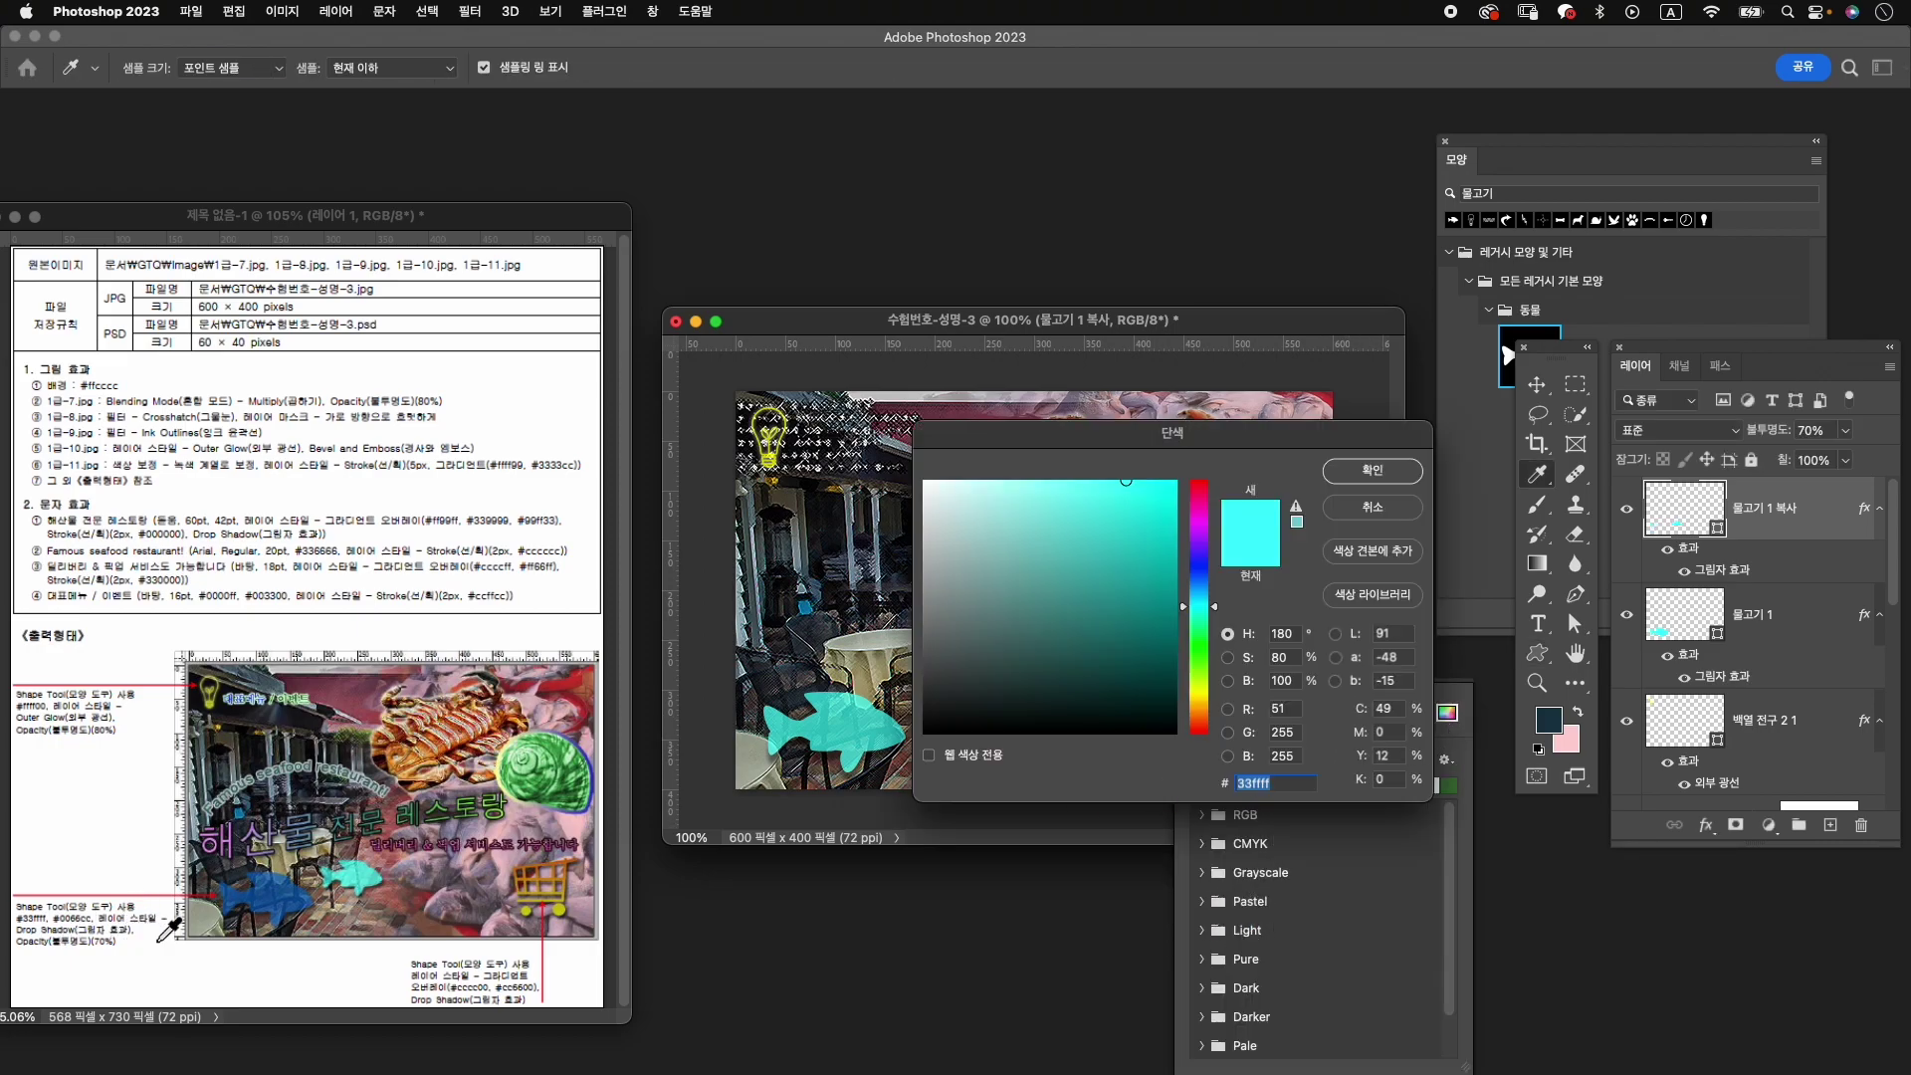
{"action": "type", "text": "0066cc"}
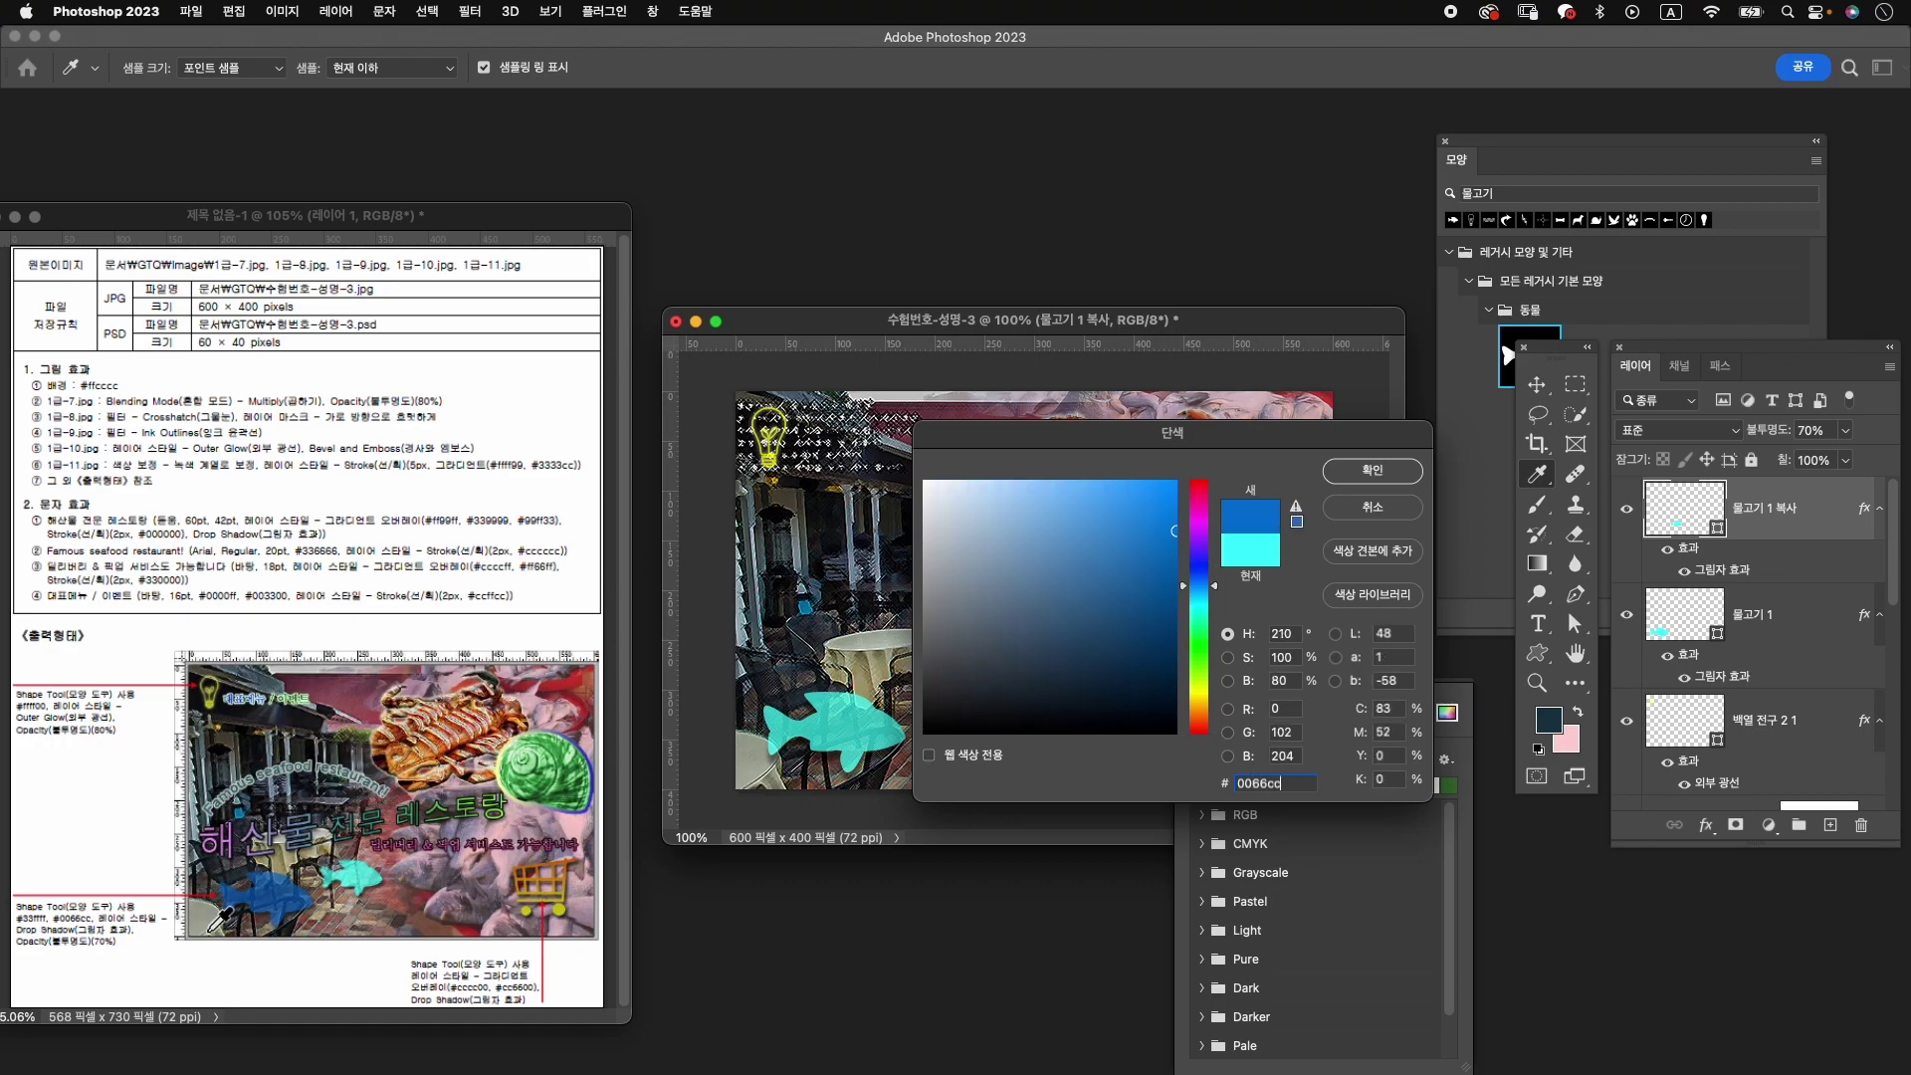
{"action": "key", "text": "Return"}
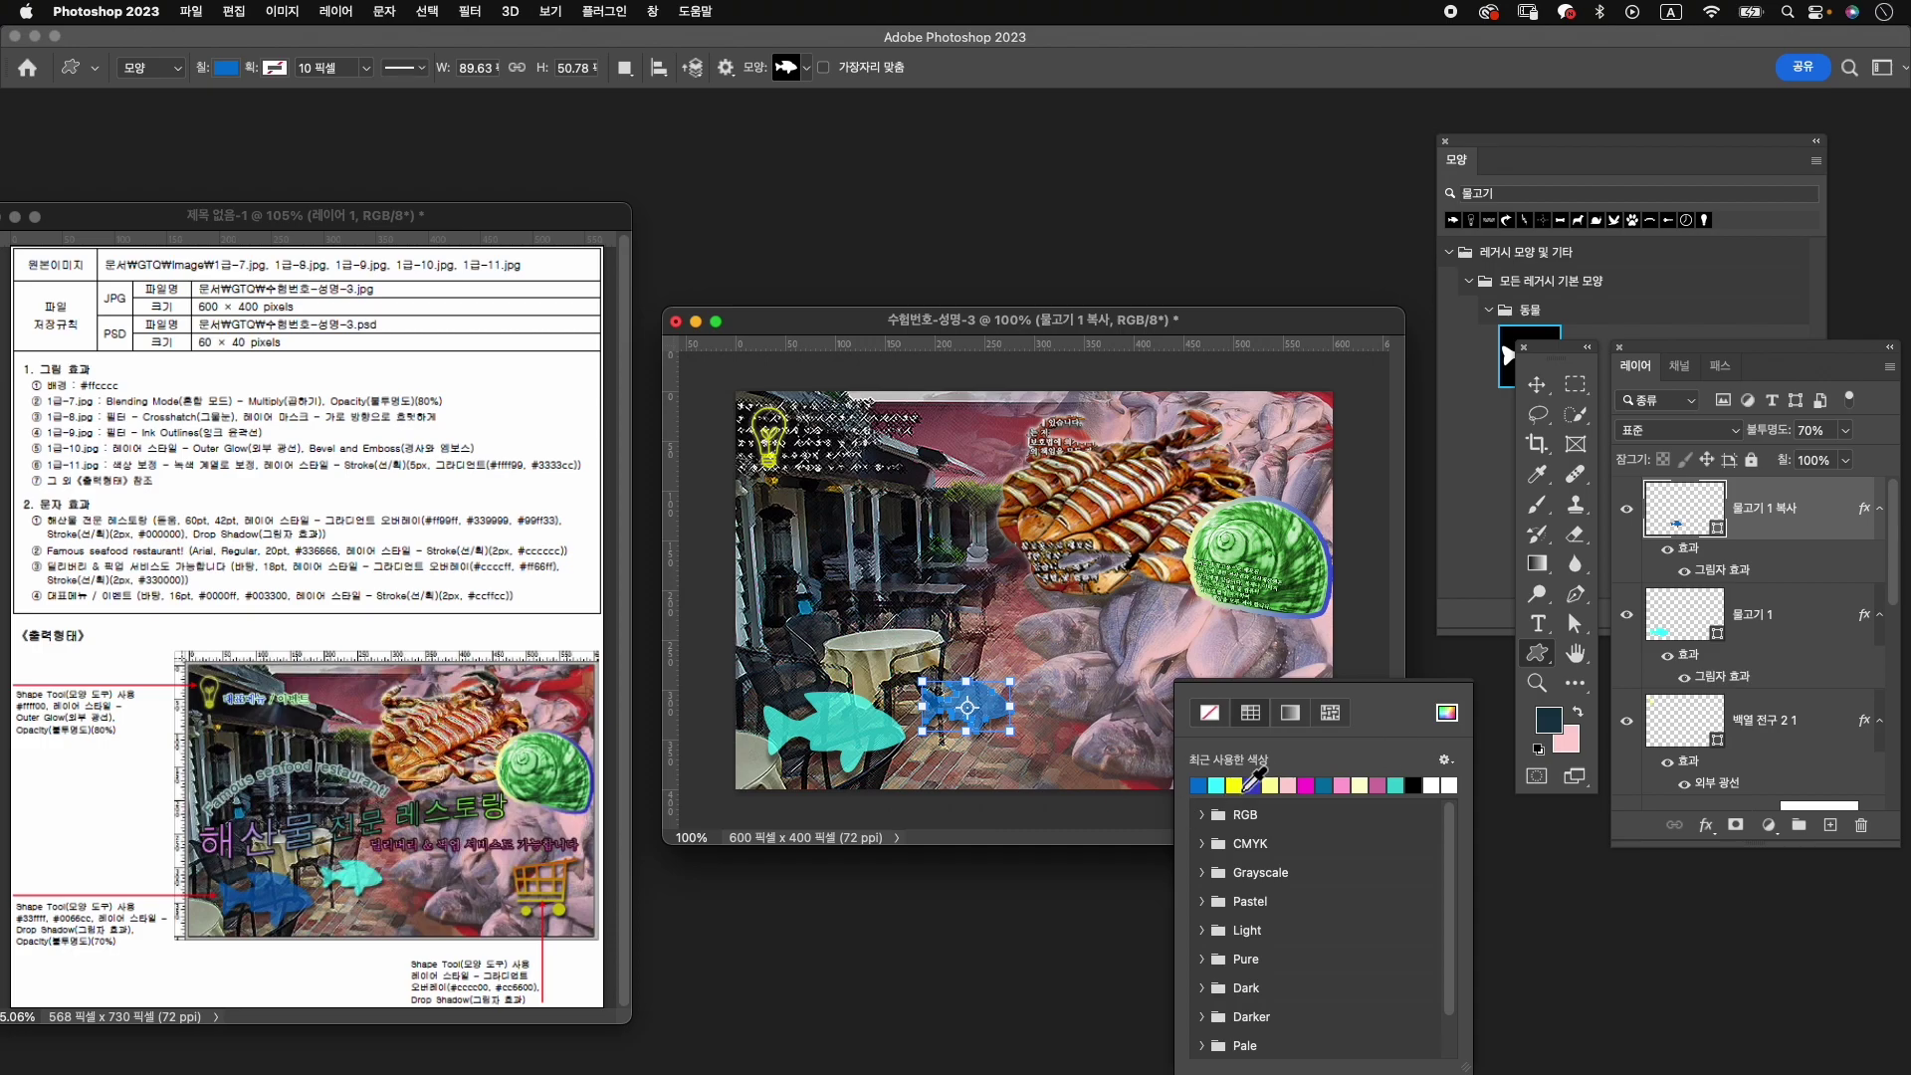
{"action": "left_click", "coordinate": [1224, 792]}
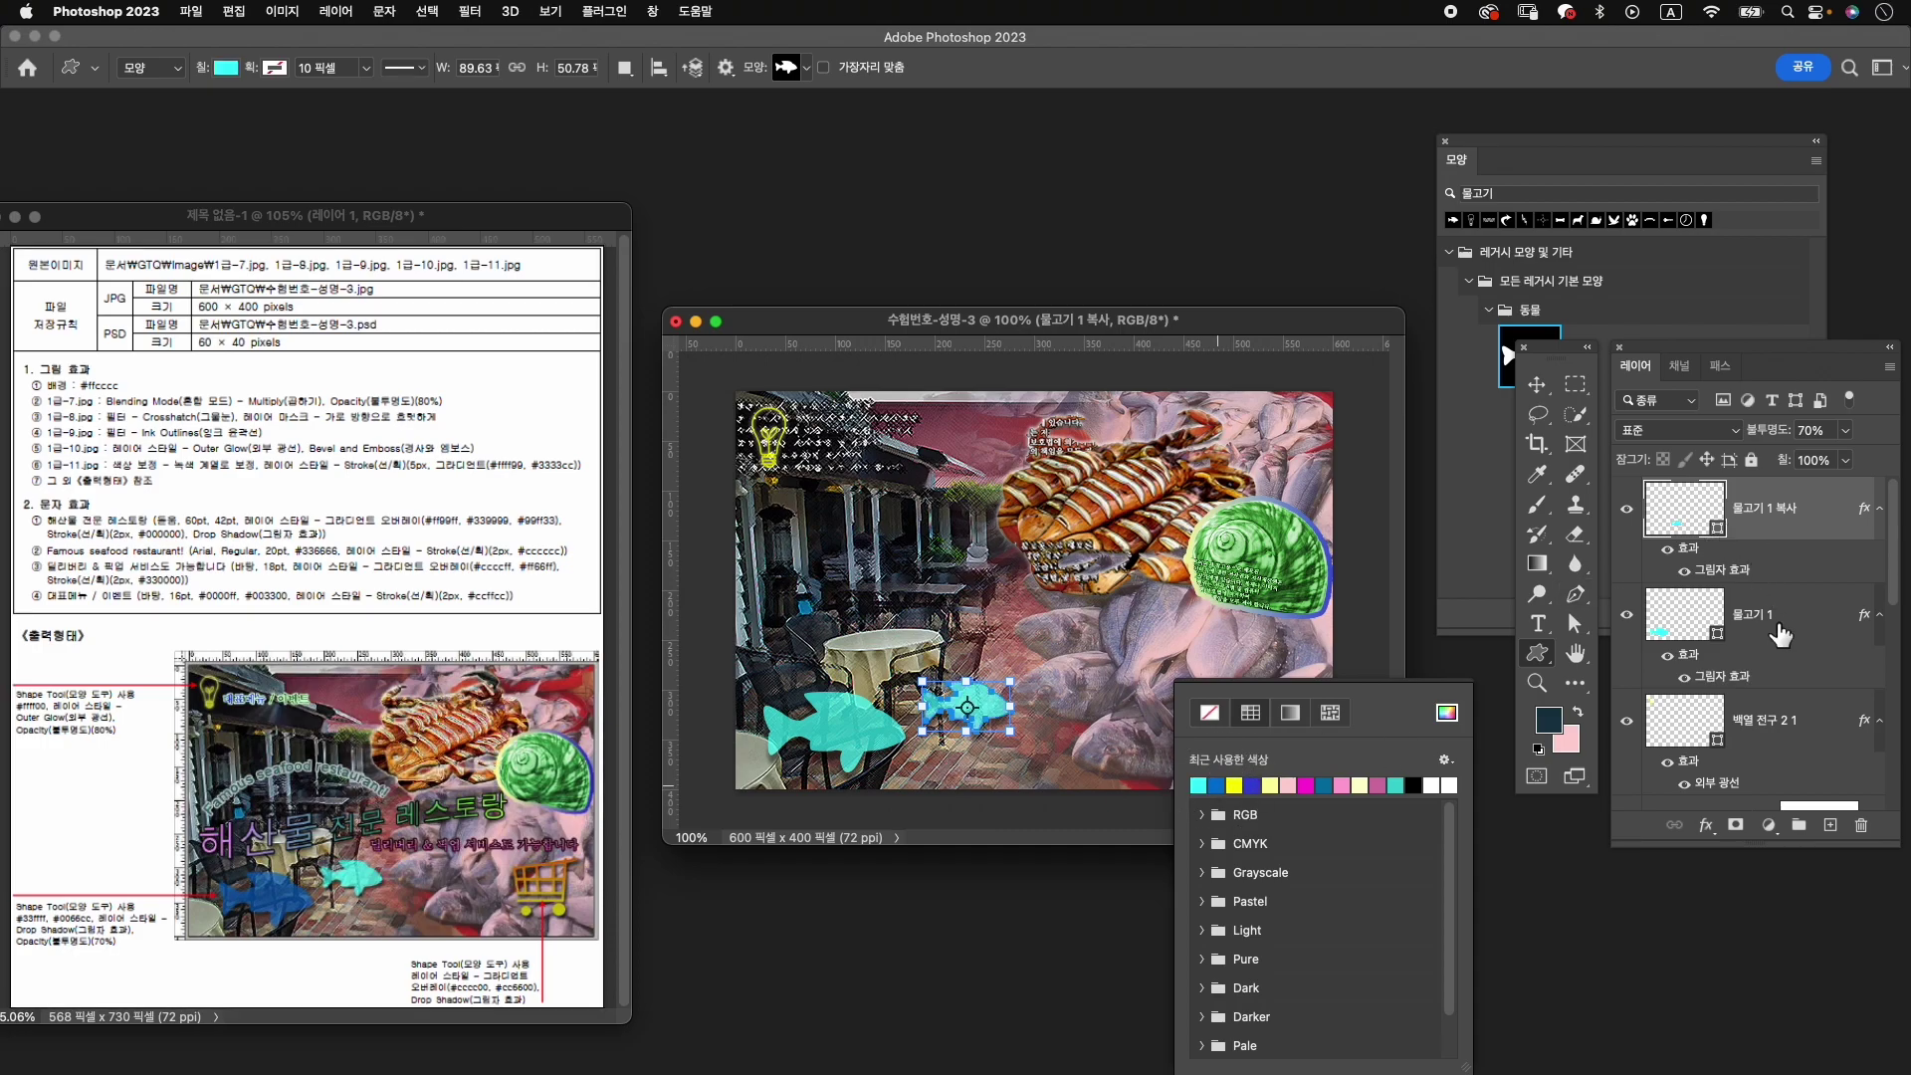
Turn the original fish 물고기 1 blue #0066cc and nudge it slightly right.
{"action": "left_click", "coordinate": [1841, 632]}
{"action": "left_click", "coordinate": [1244, 923]}
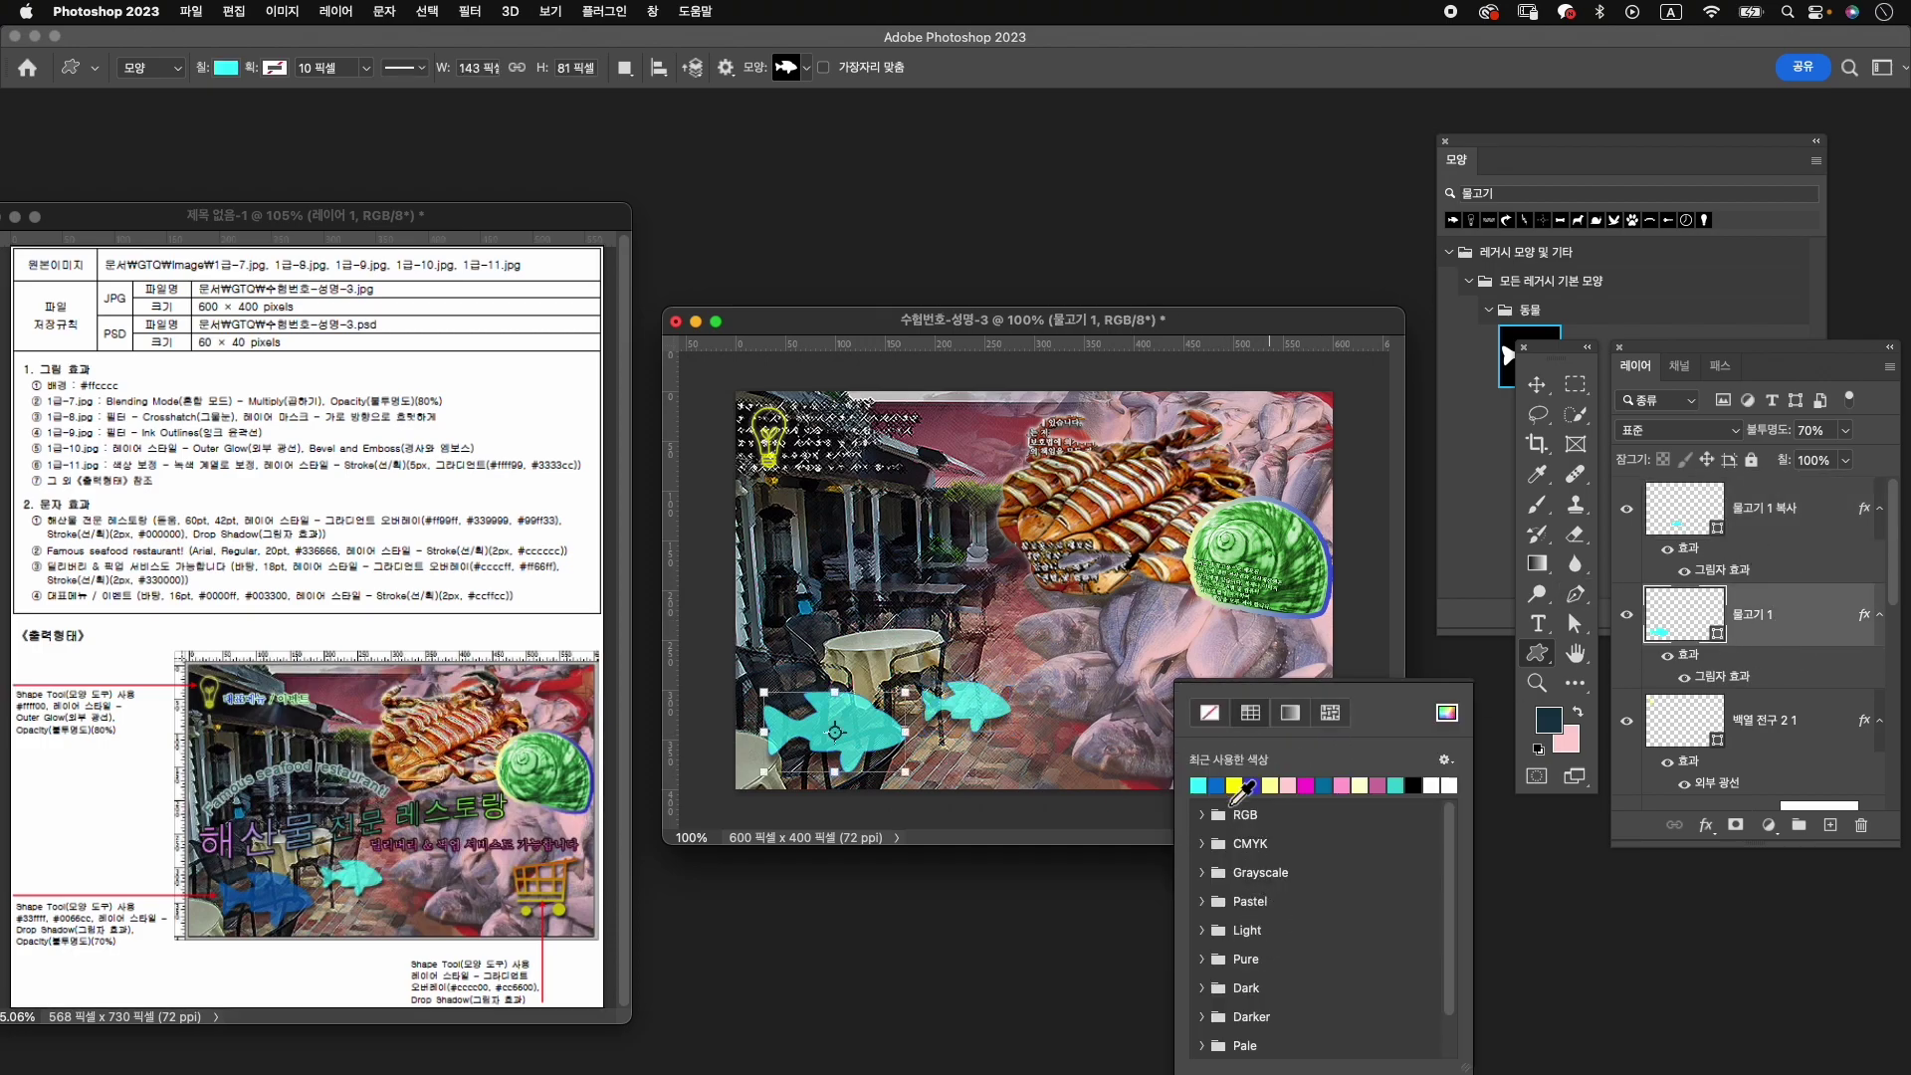
{"action": "left_click", "coordinate": [1216, 787]}
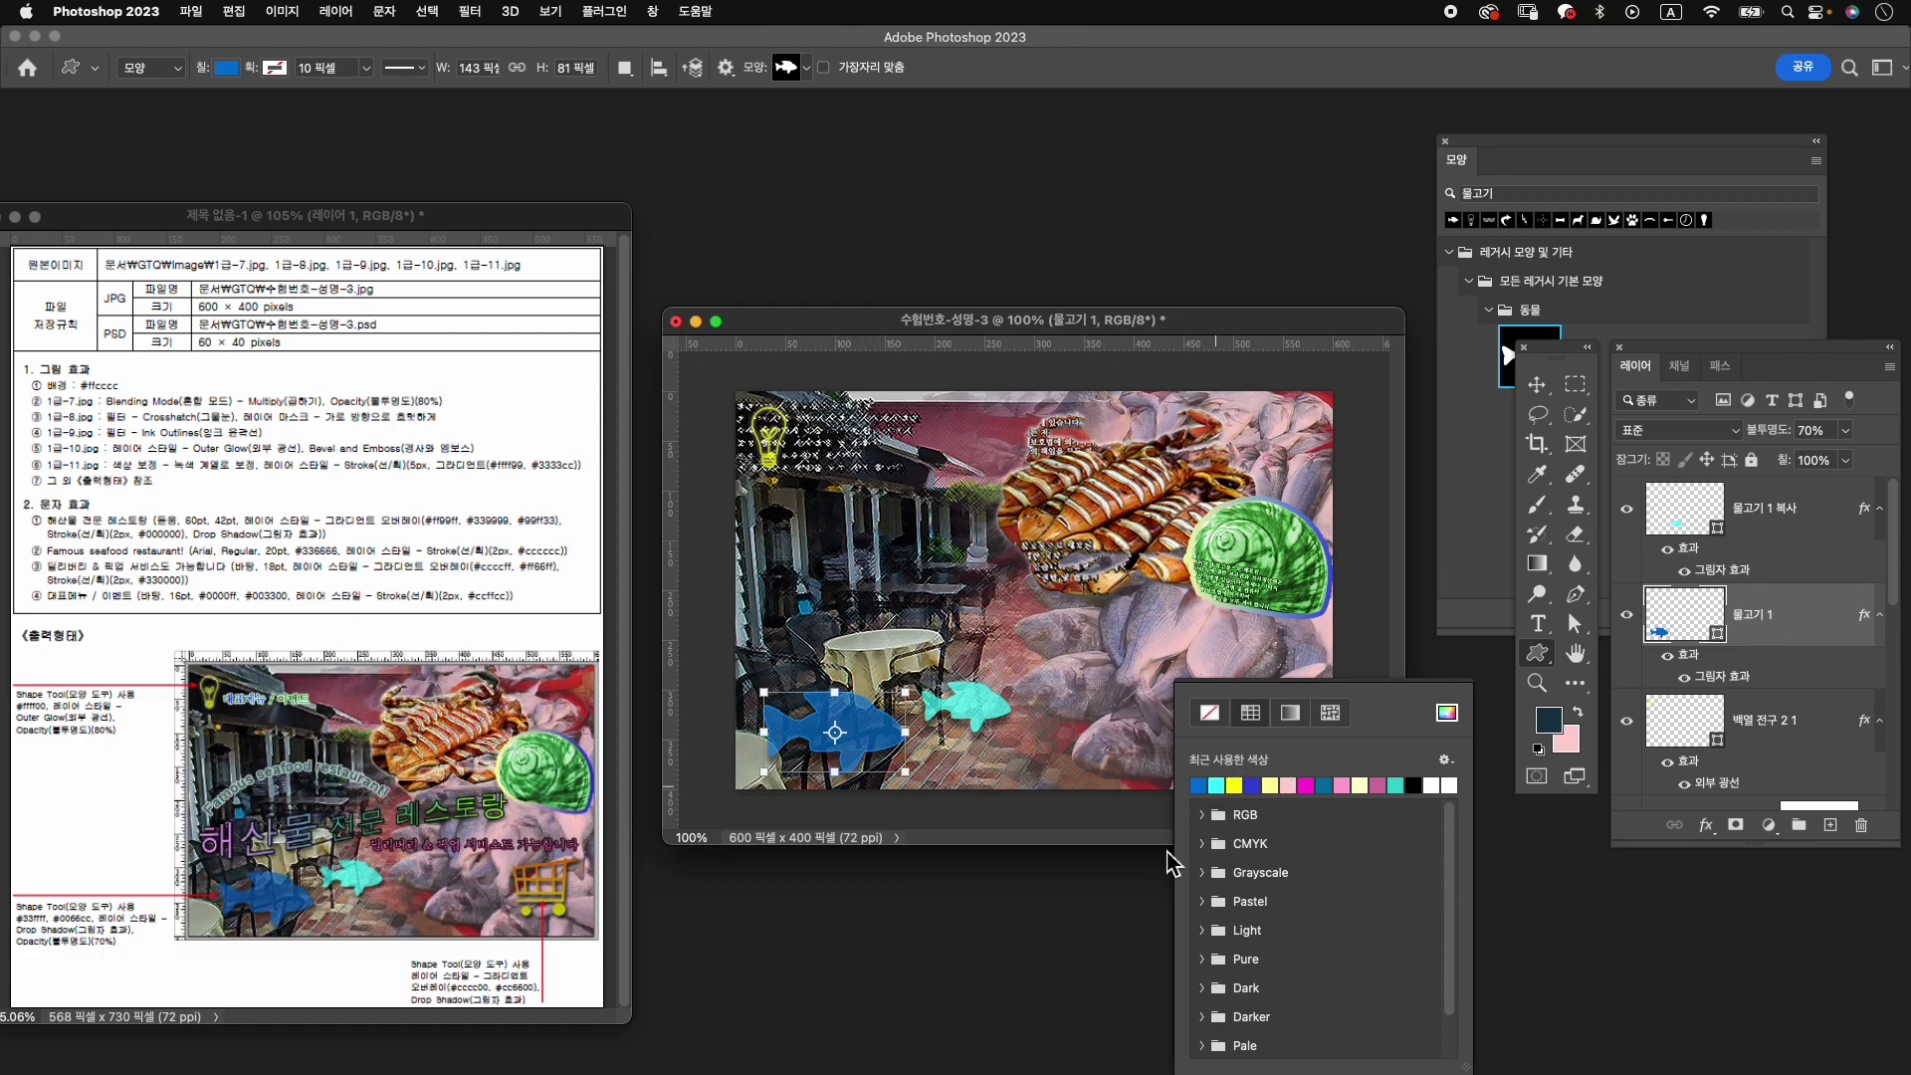
{"action": "key", "text": "Escape"}
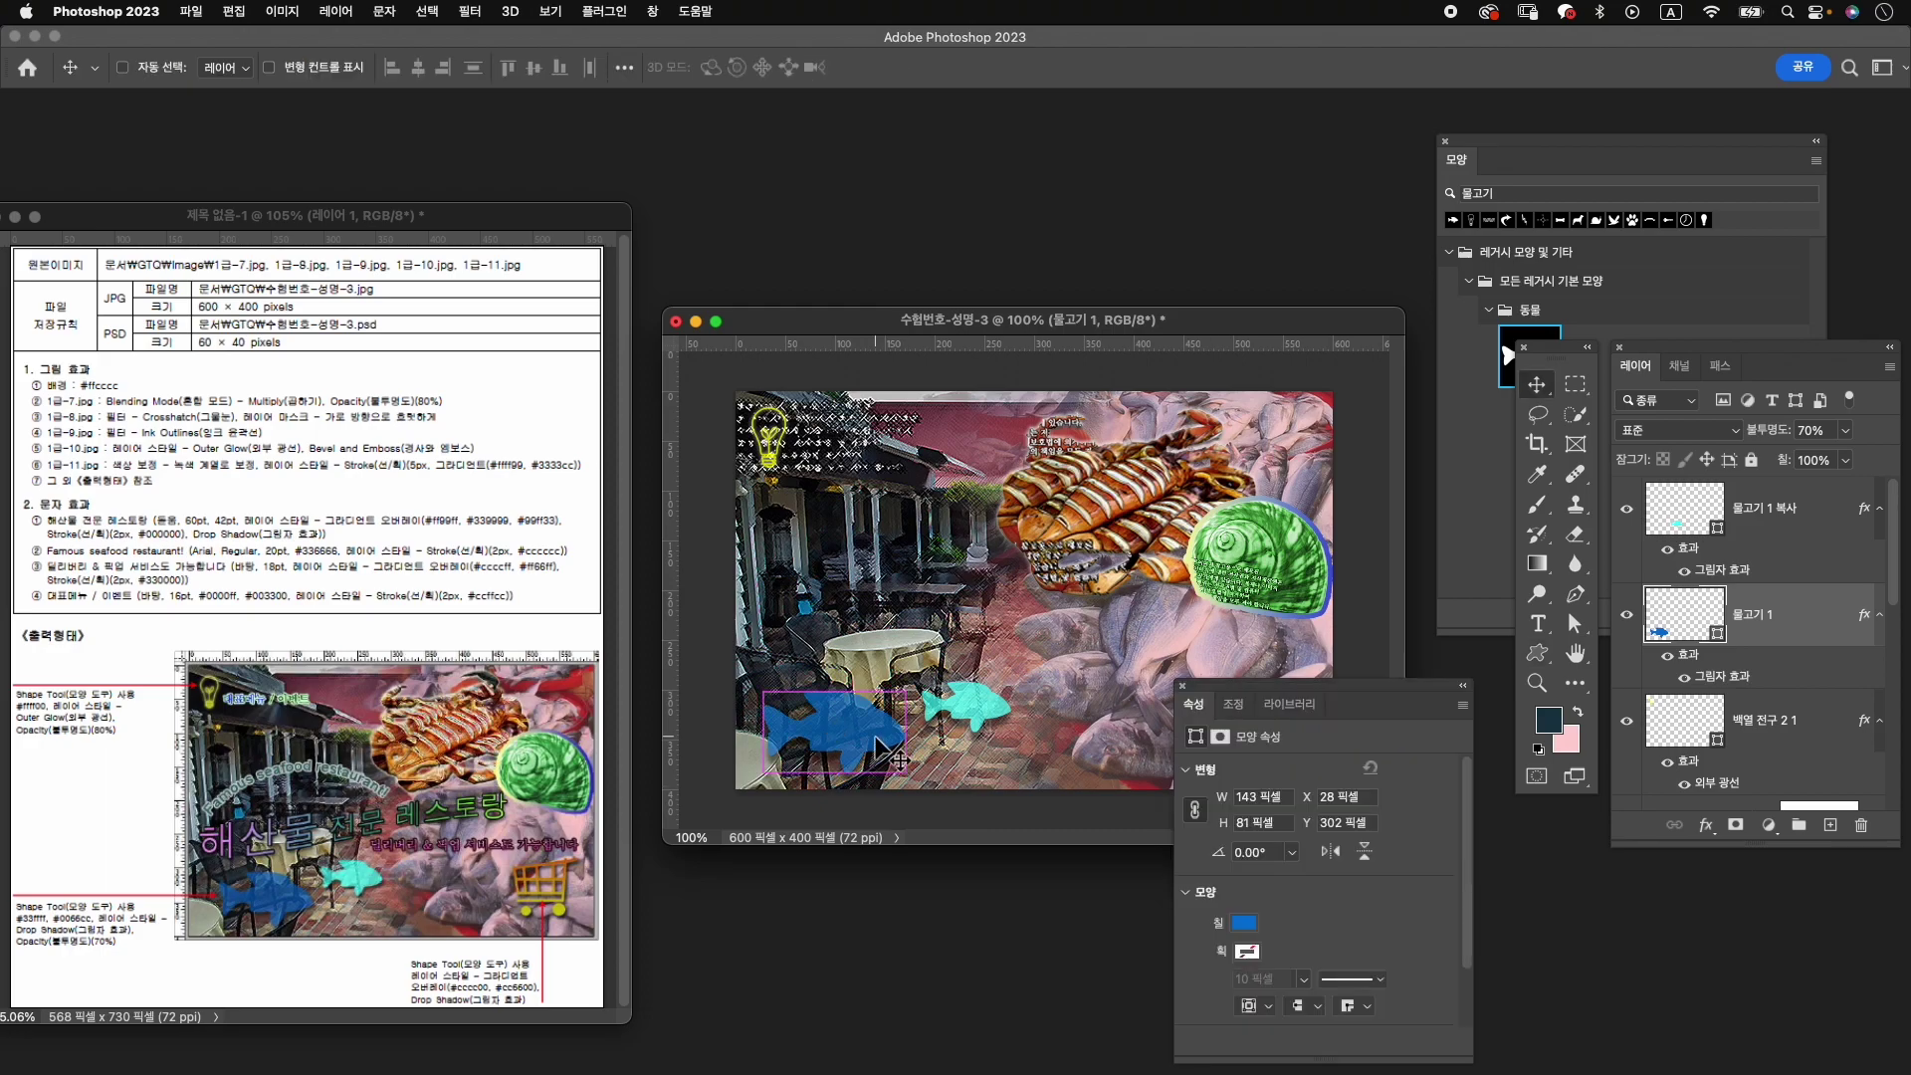
{"action": "key", "text": "ctrl+t"}
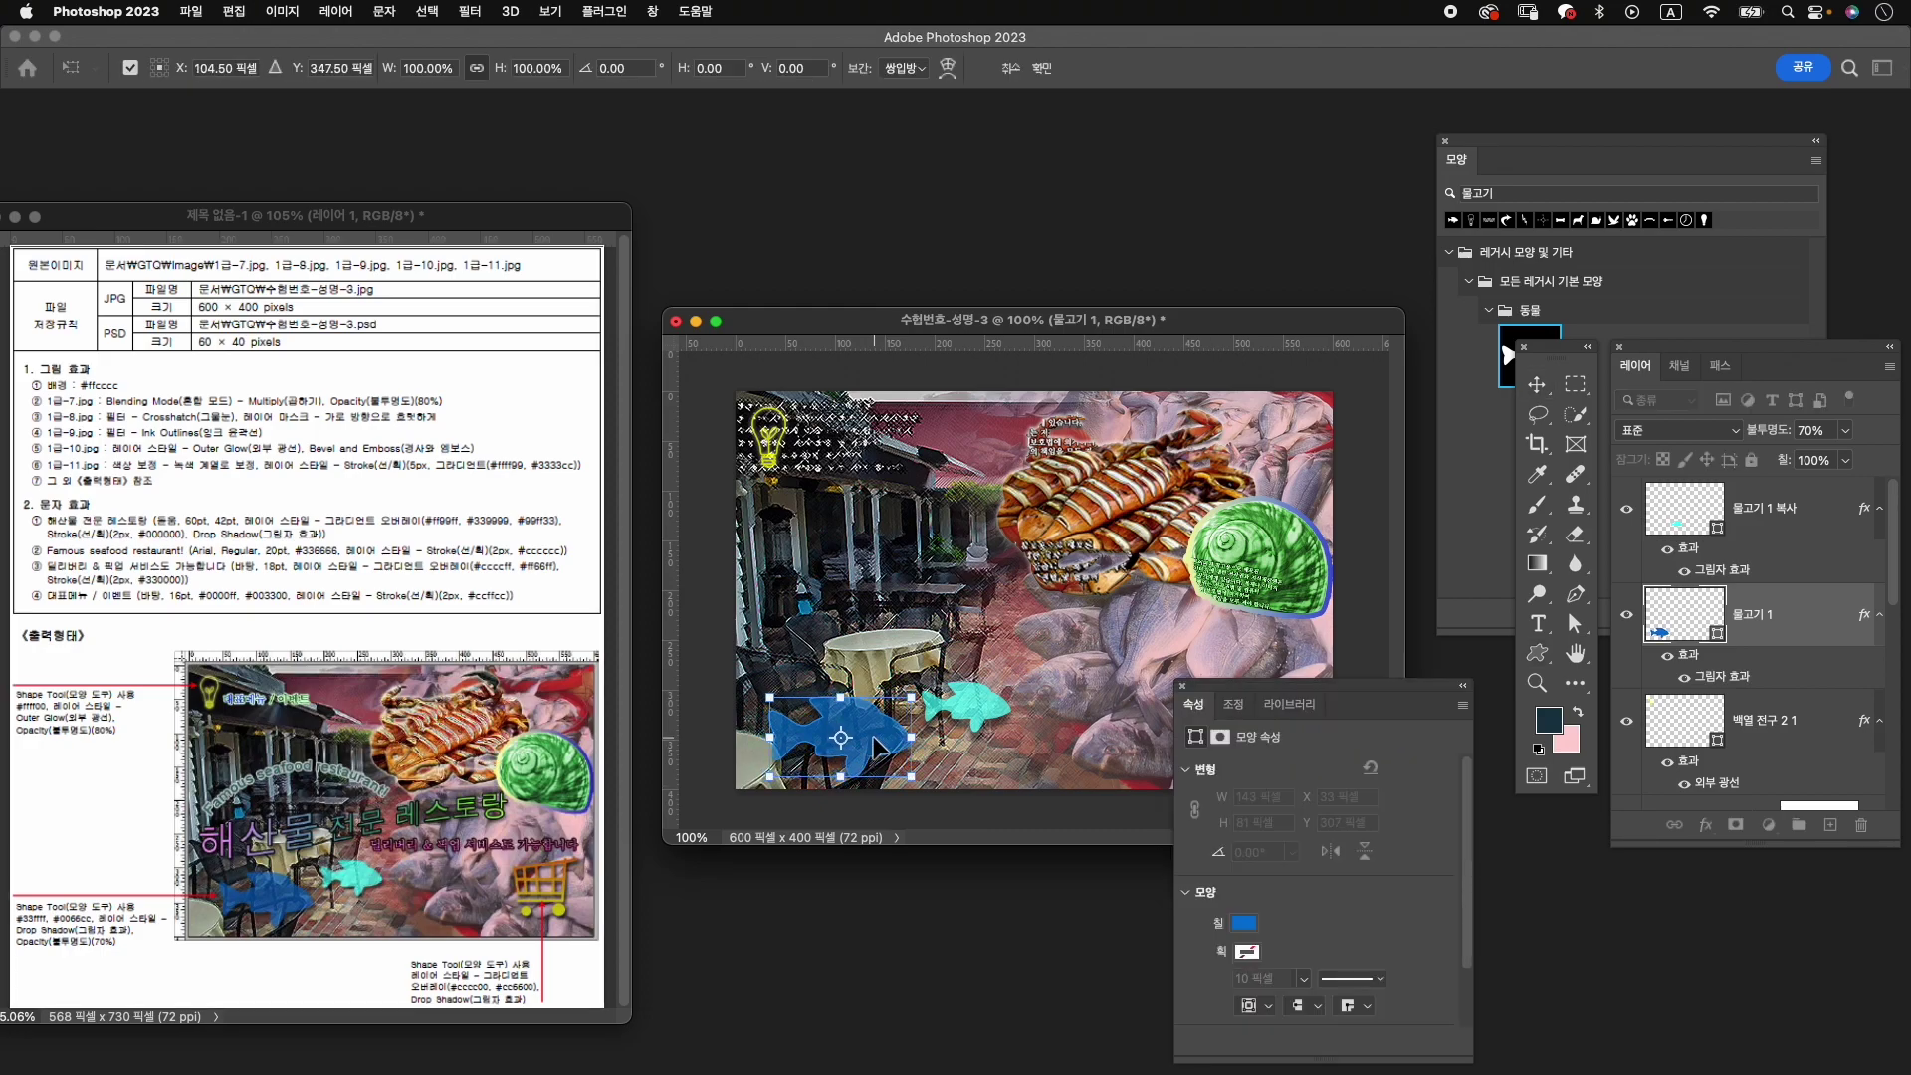
{"action": "left_click_drag", "start_coordinate": [873, 748], "coordinate": [882, 754]}
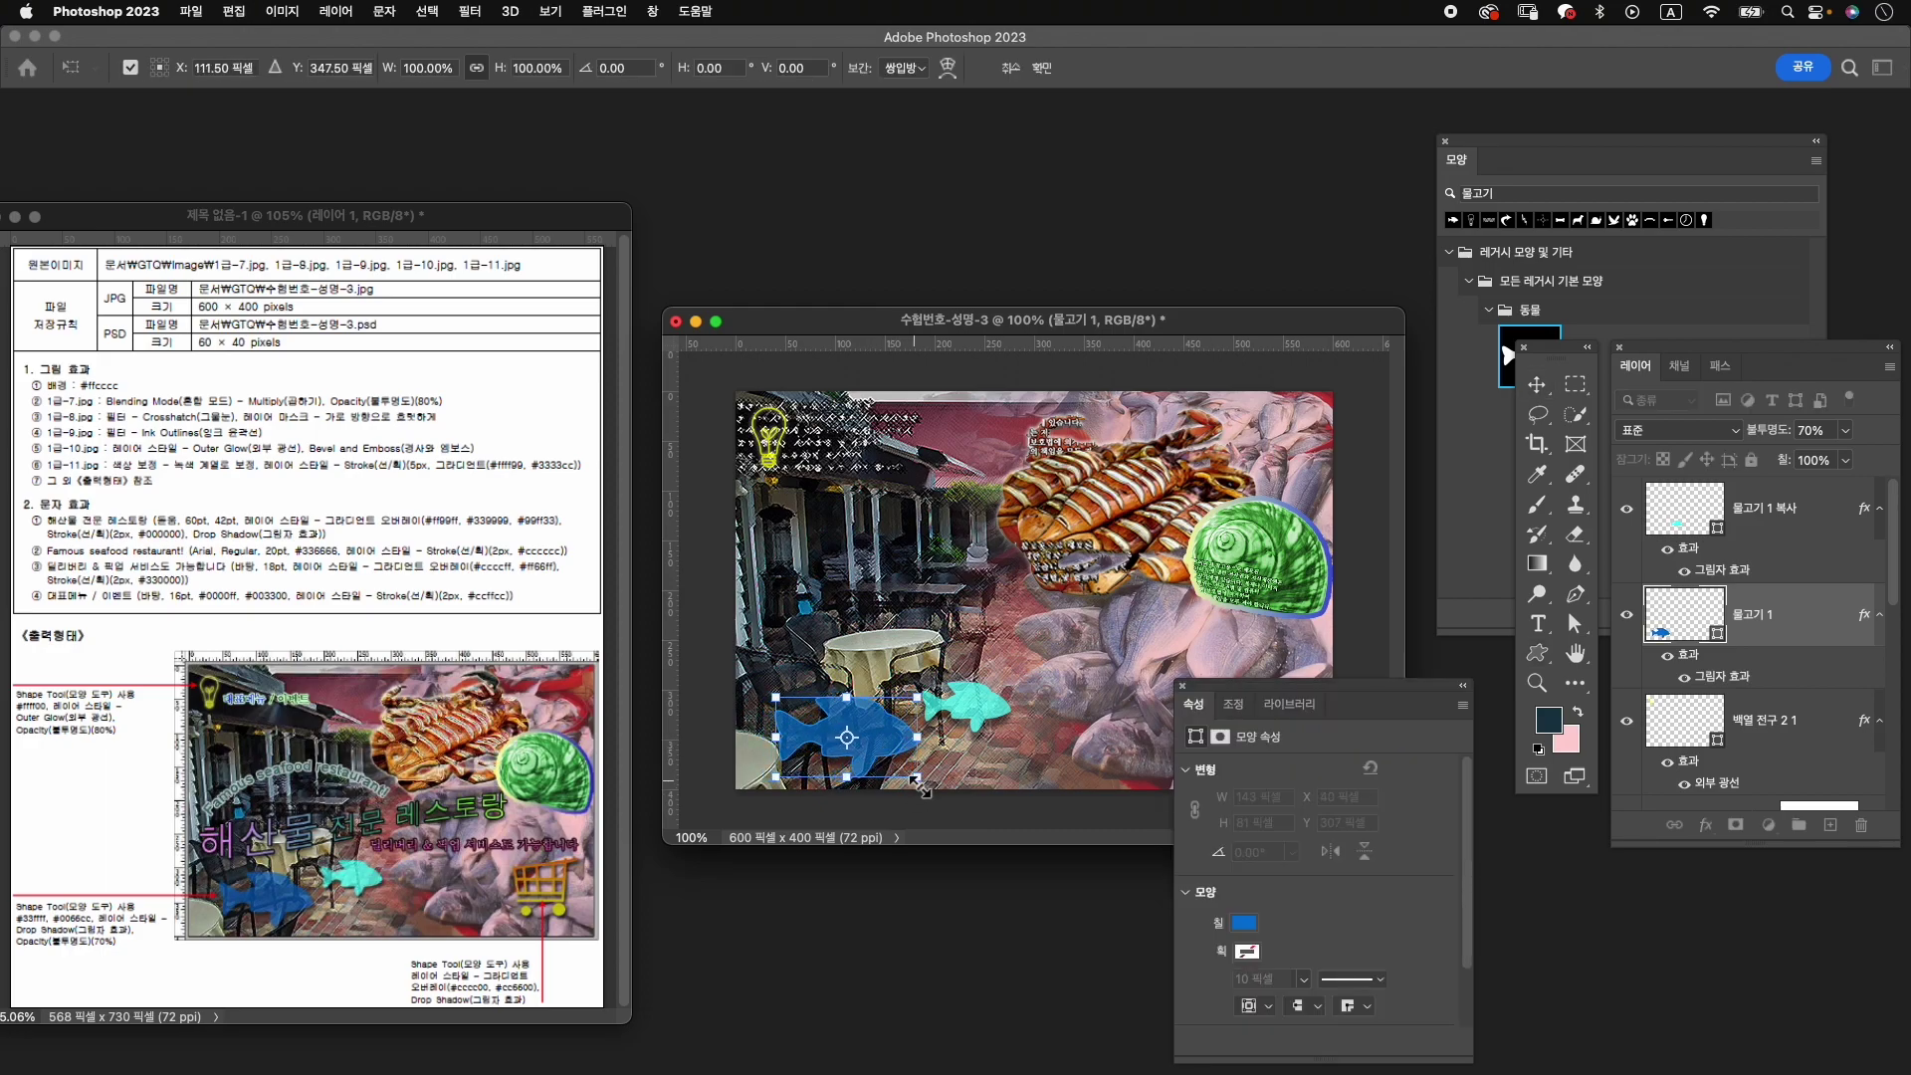
{"action": "key", "text": "Return"}
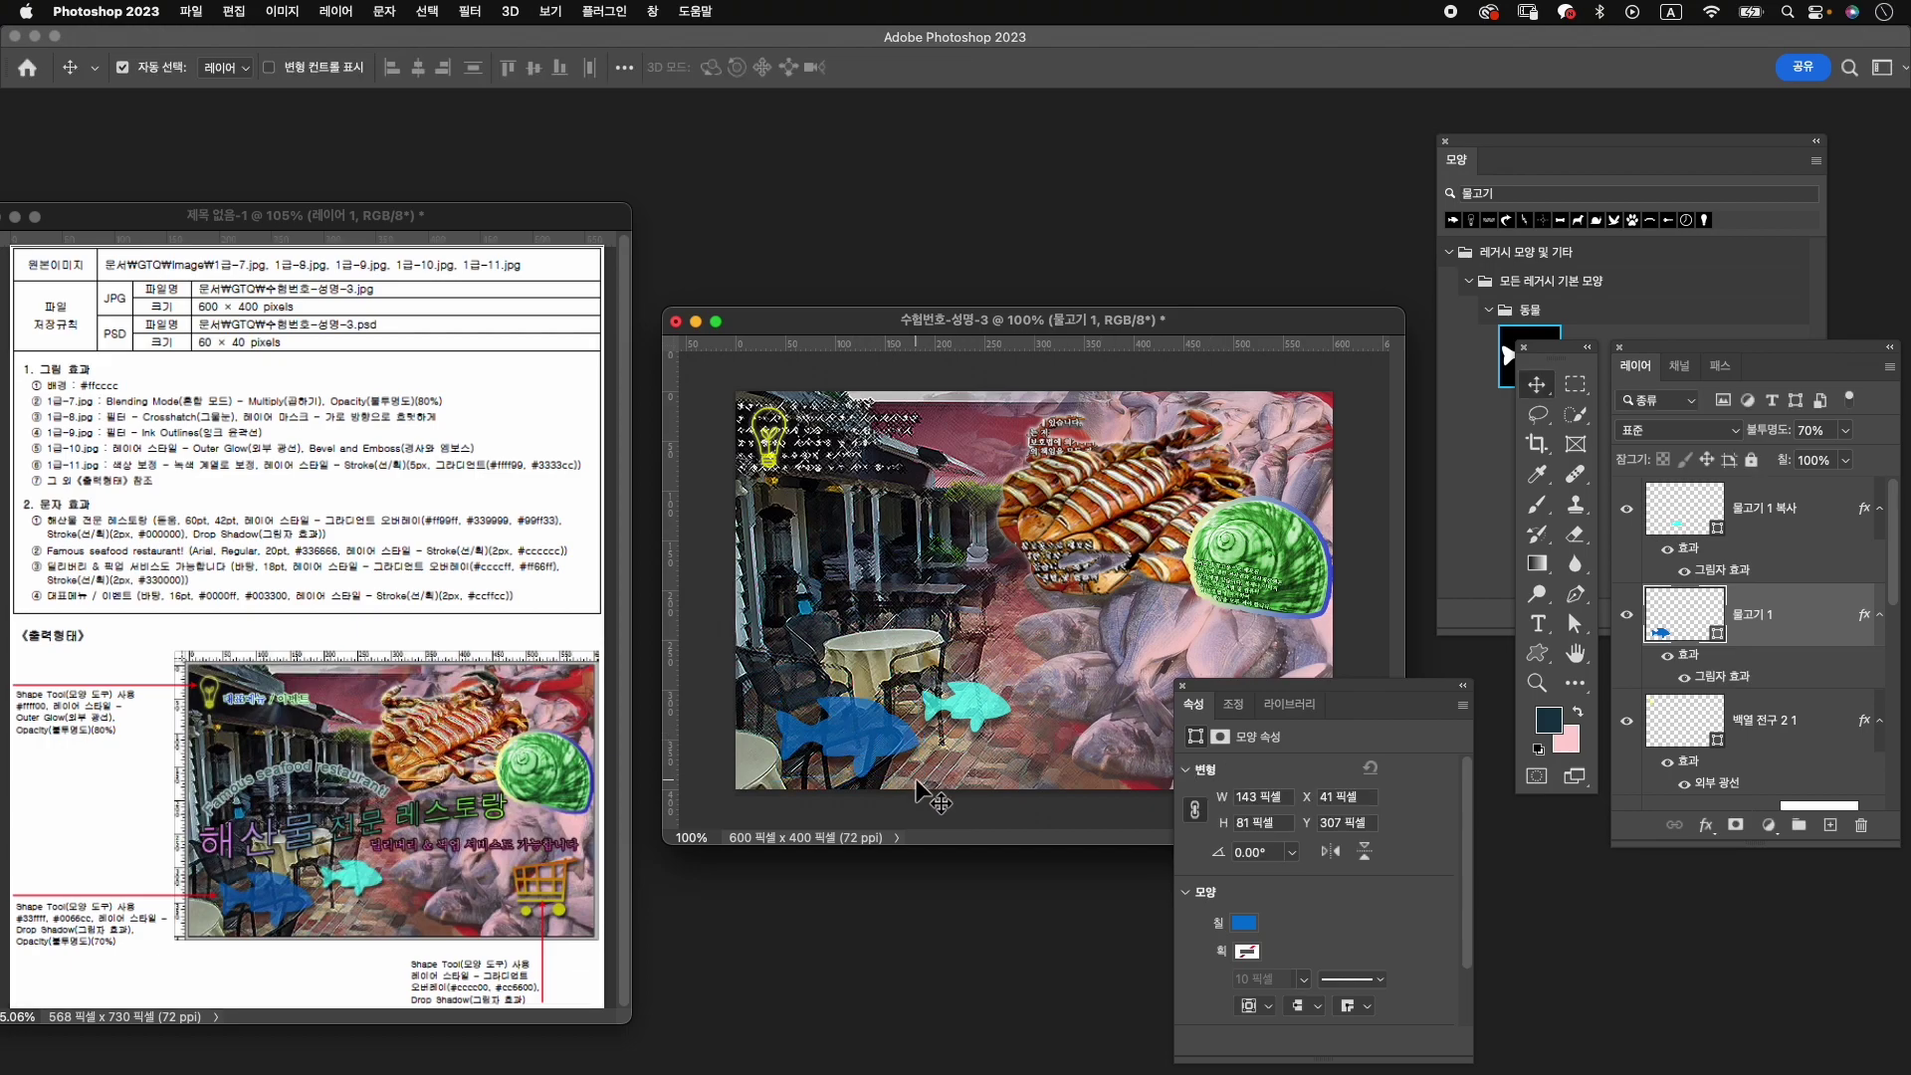
{"action": "key", "text": "alt+bracketright"}
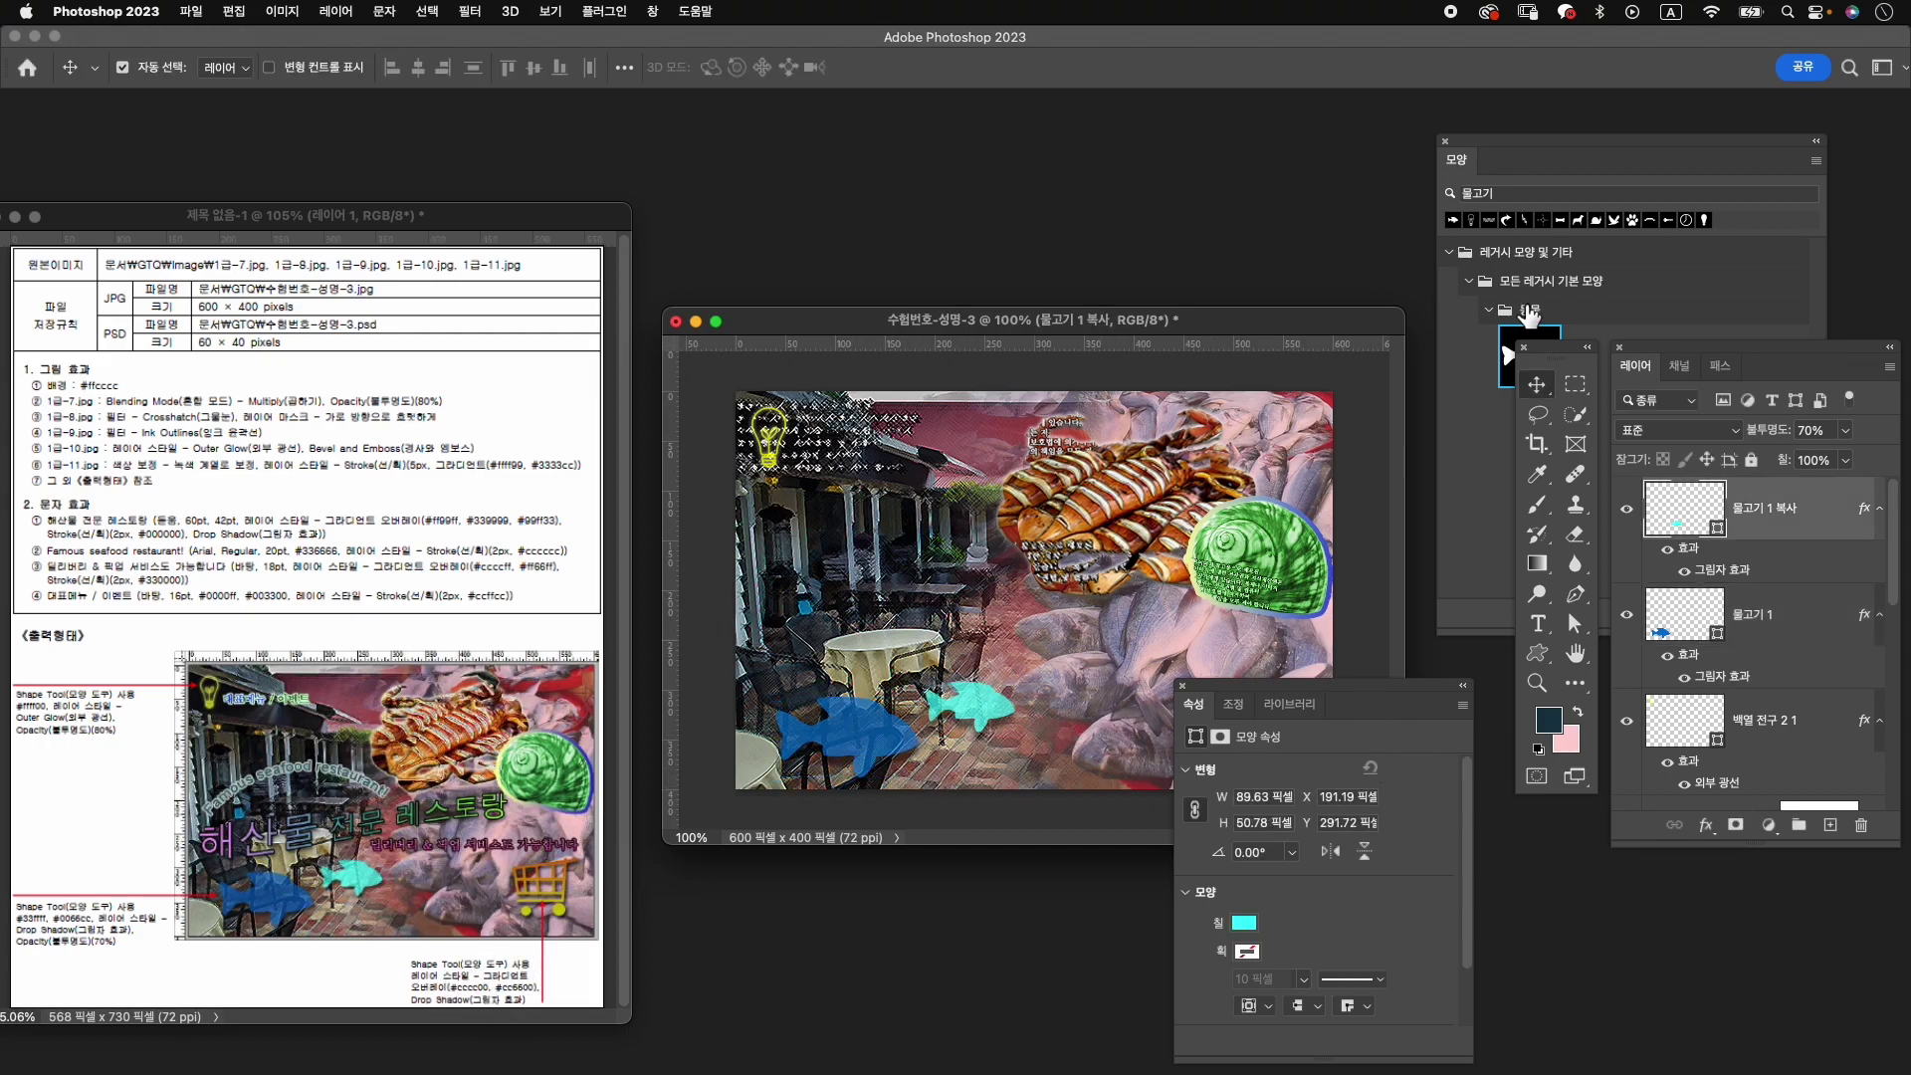
Try searching the shape library for 카트, then clear the search.
{"action": "left_click", "coordinate": [1507, 196]}
{"action": "double_click", "coordinate": [1507, 196]}
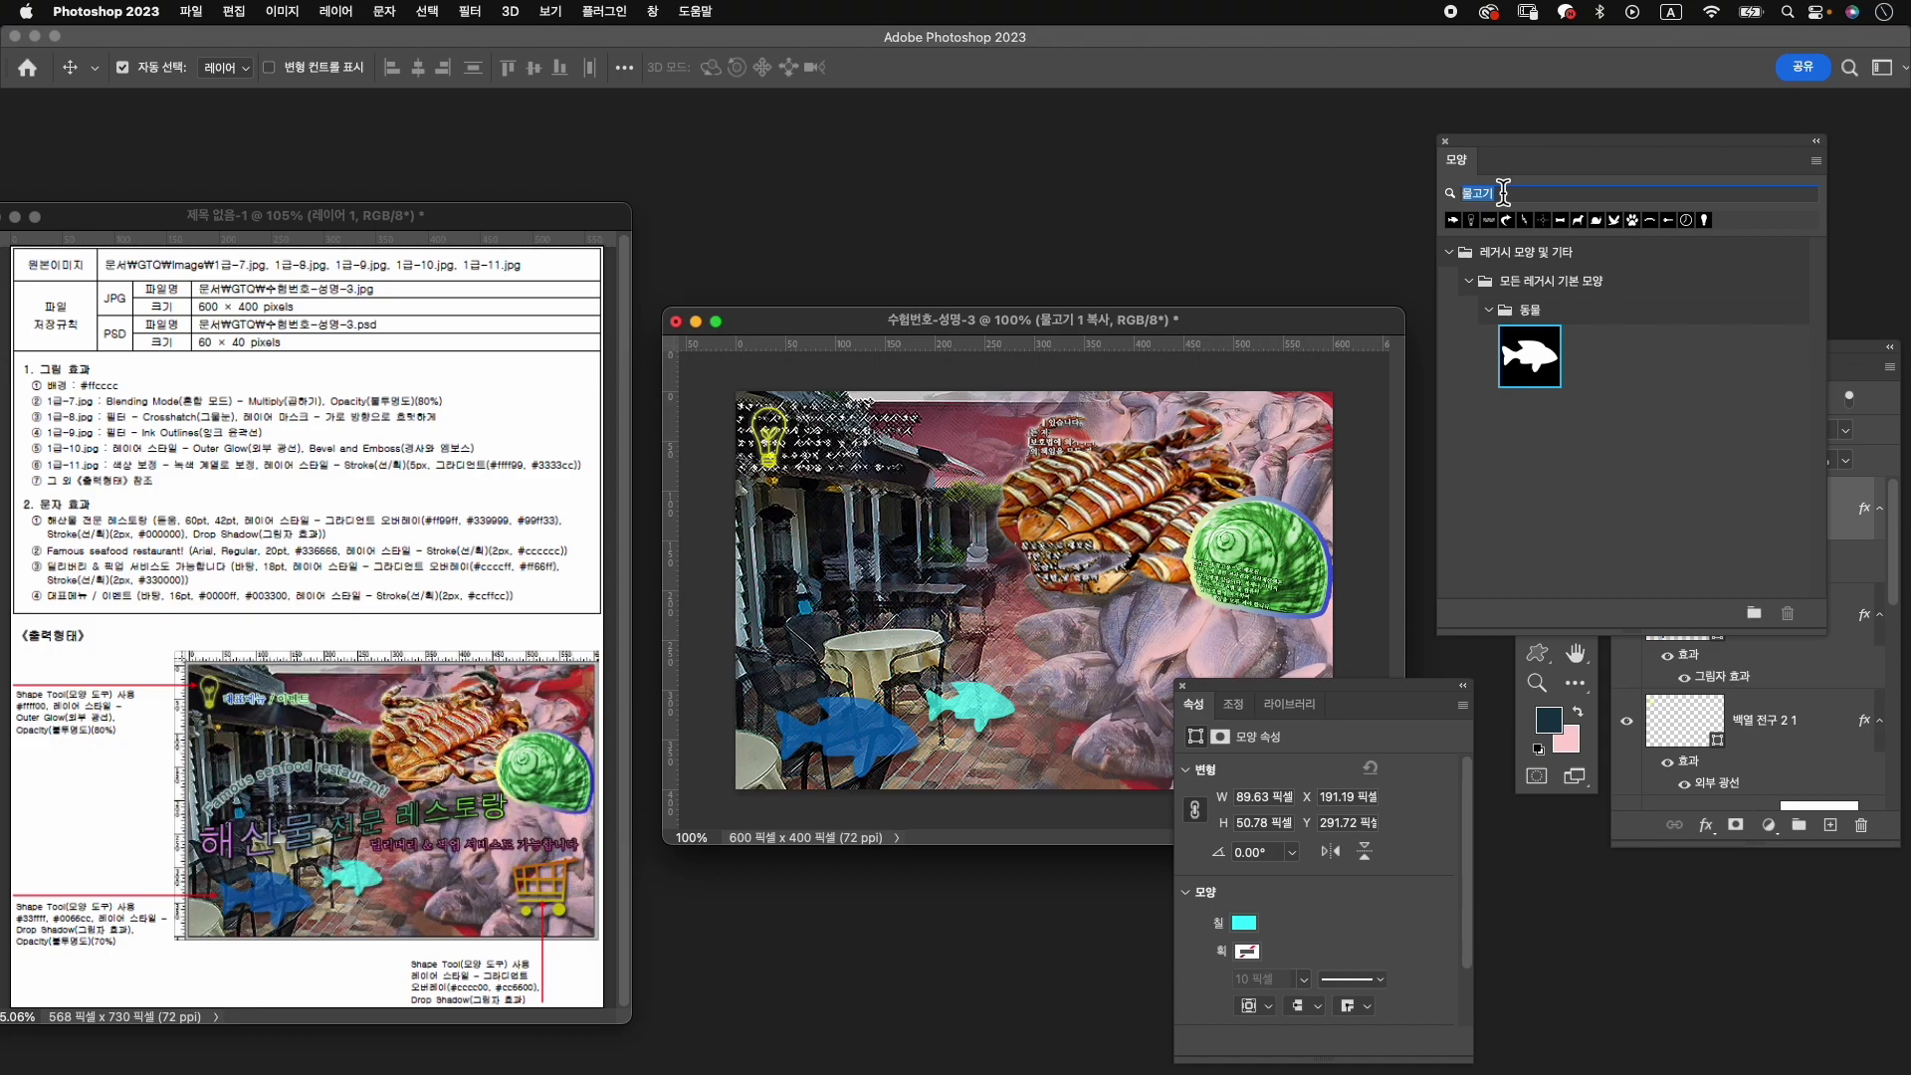
{"action": "type", "text": "zk"}
{"action": "key", "text": "BackSpace"}
{"action": "key", "text": "BackSpace"}
{"action": "key", "text": "Caps_Lock"}
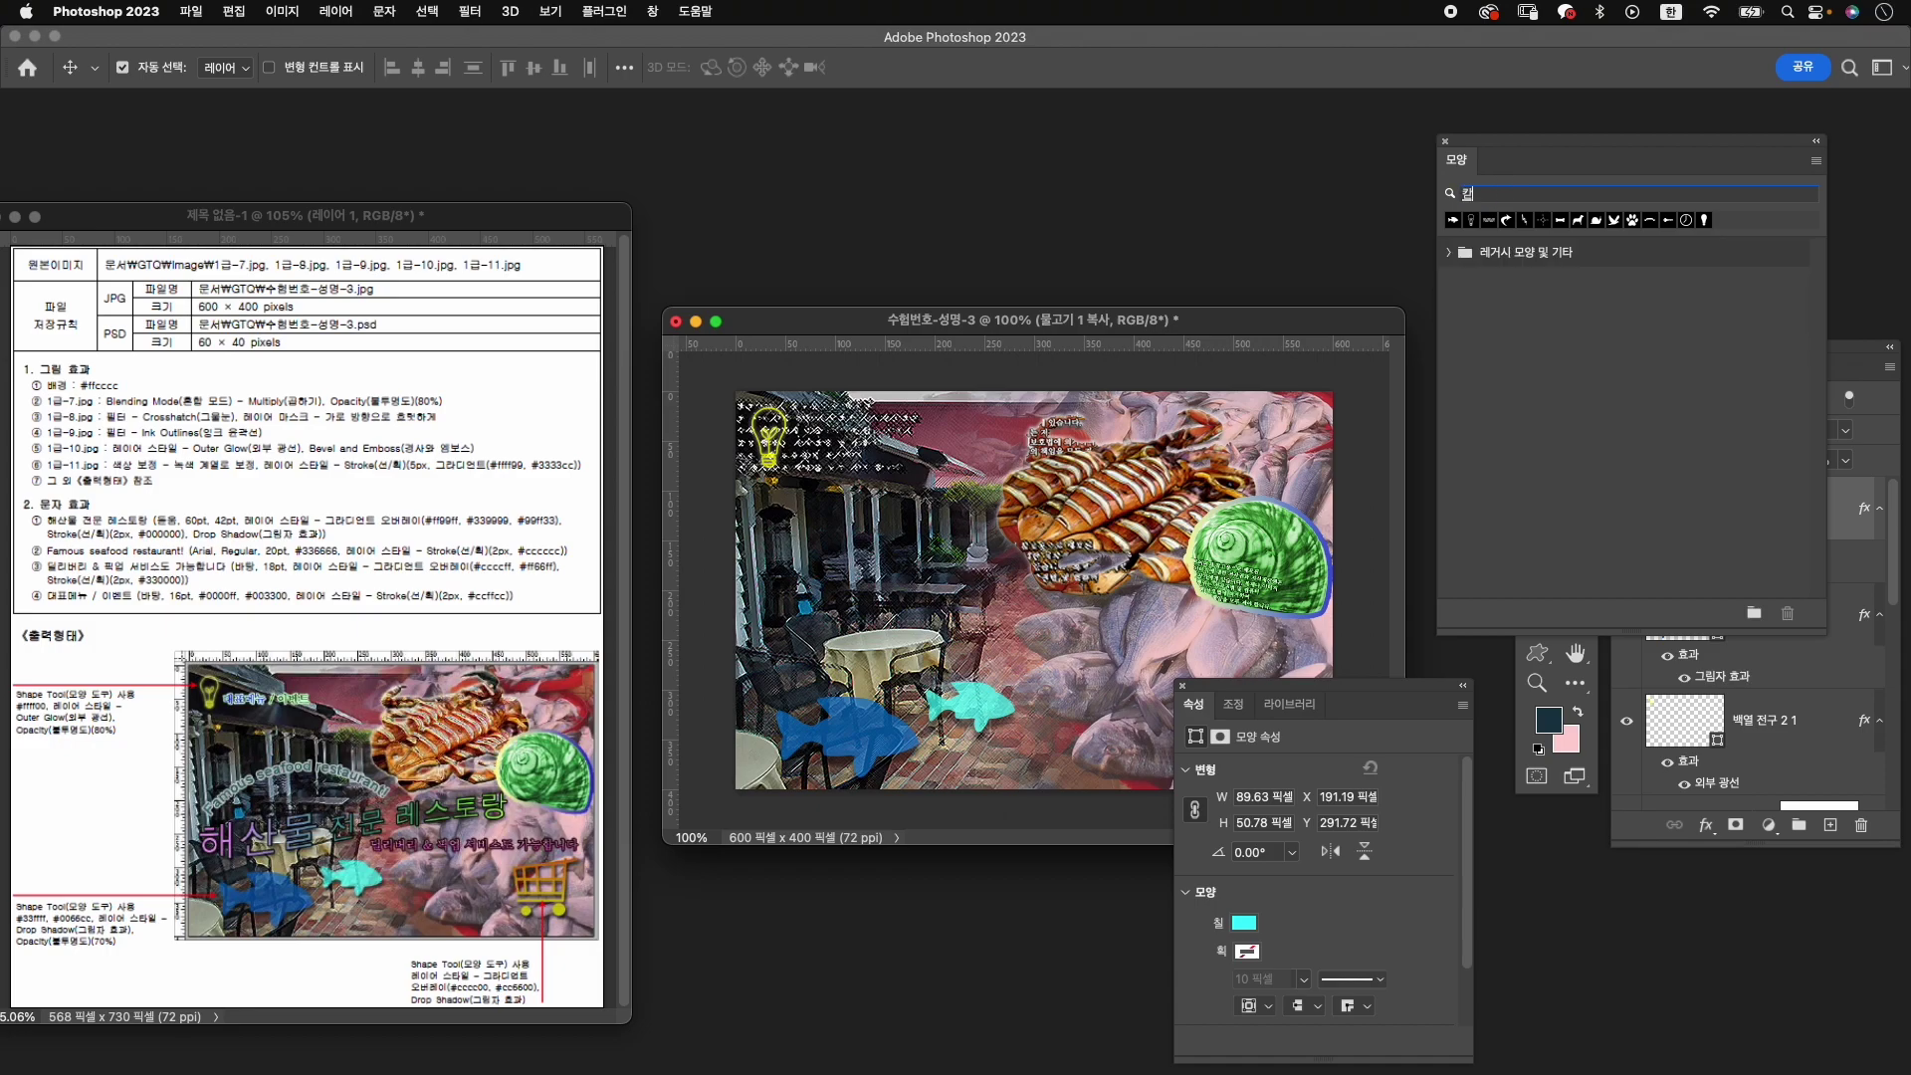
{"action": "type", "text": "트"}
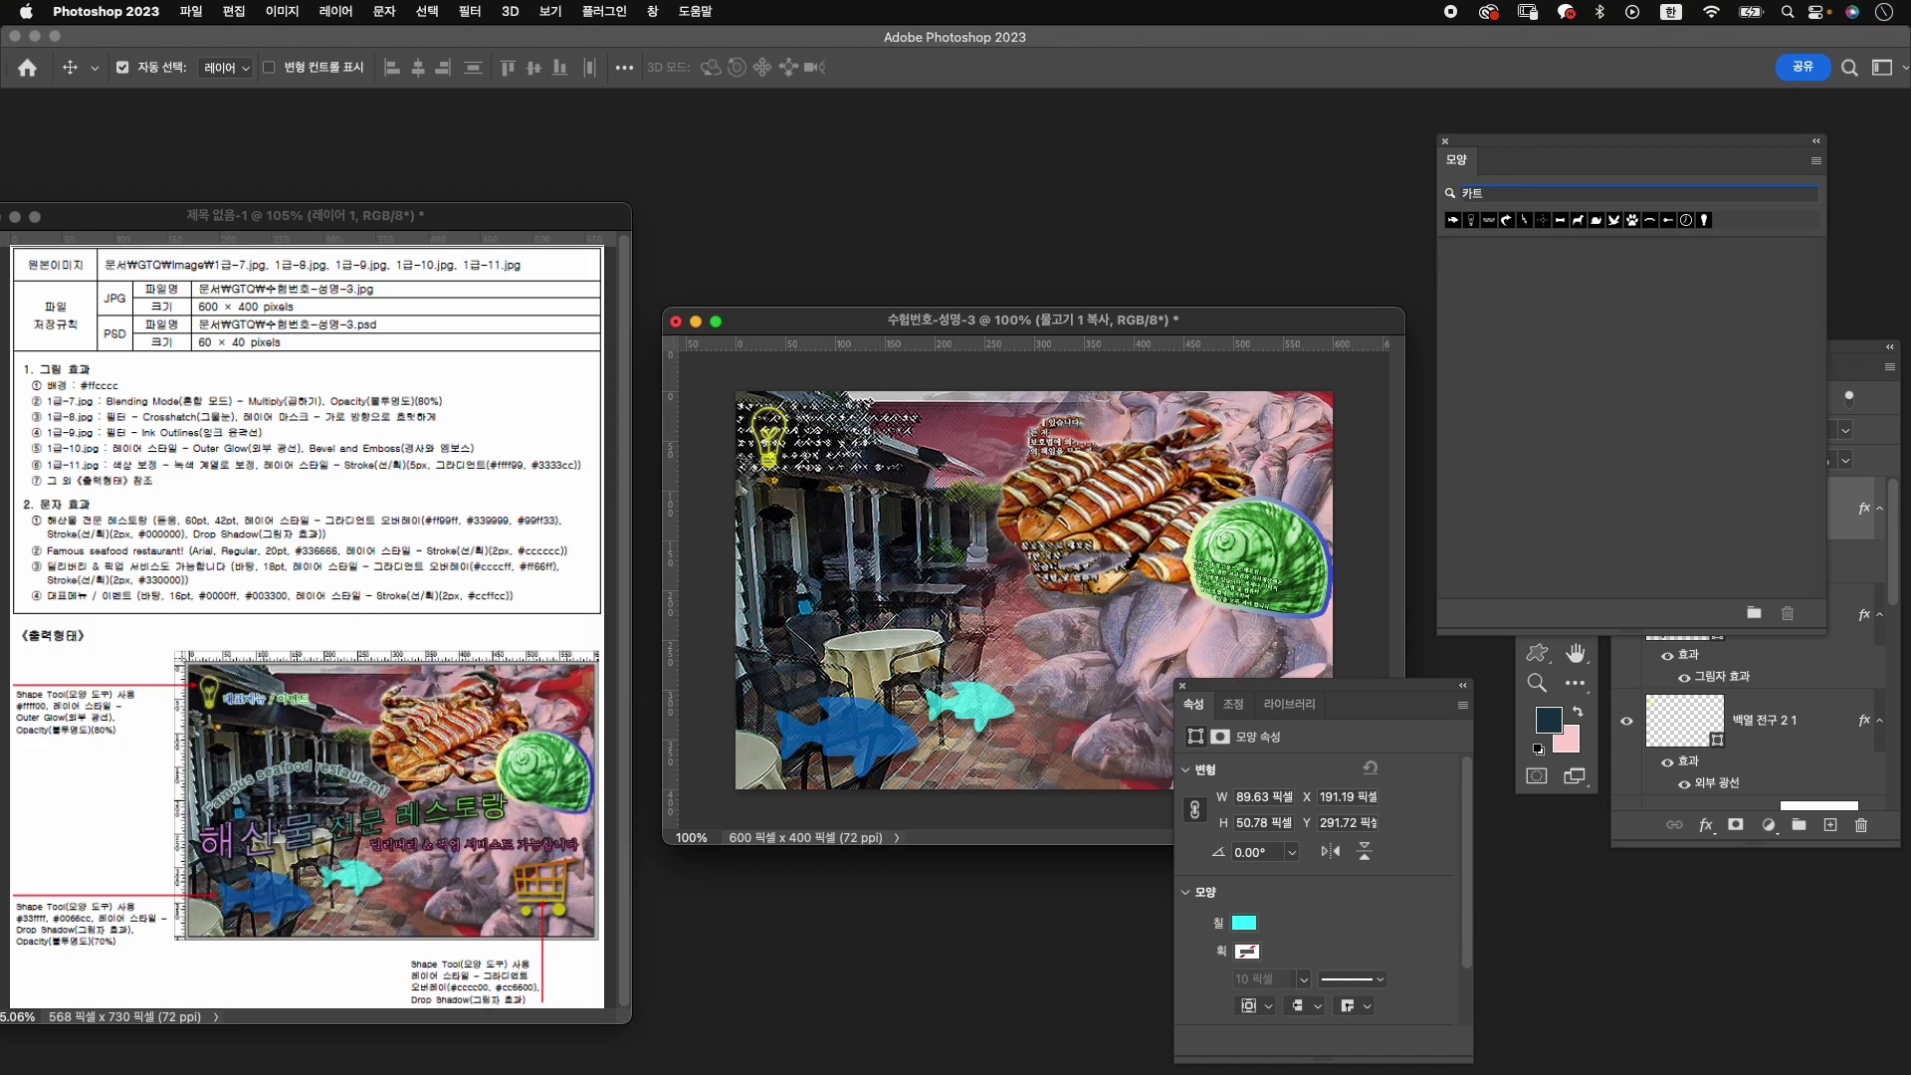
{"action": "double_click", "coordinate": [1526, 196]}
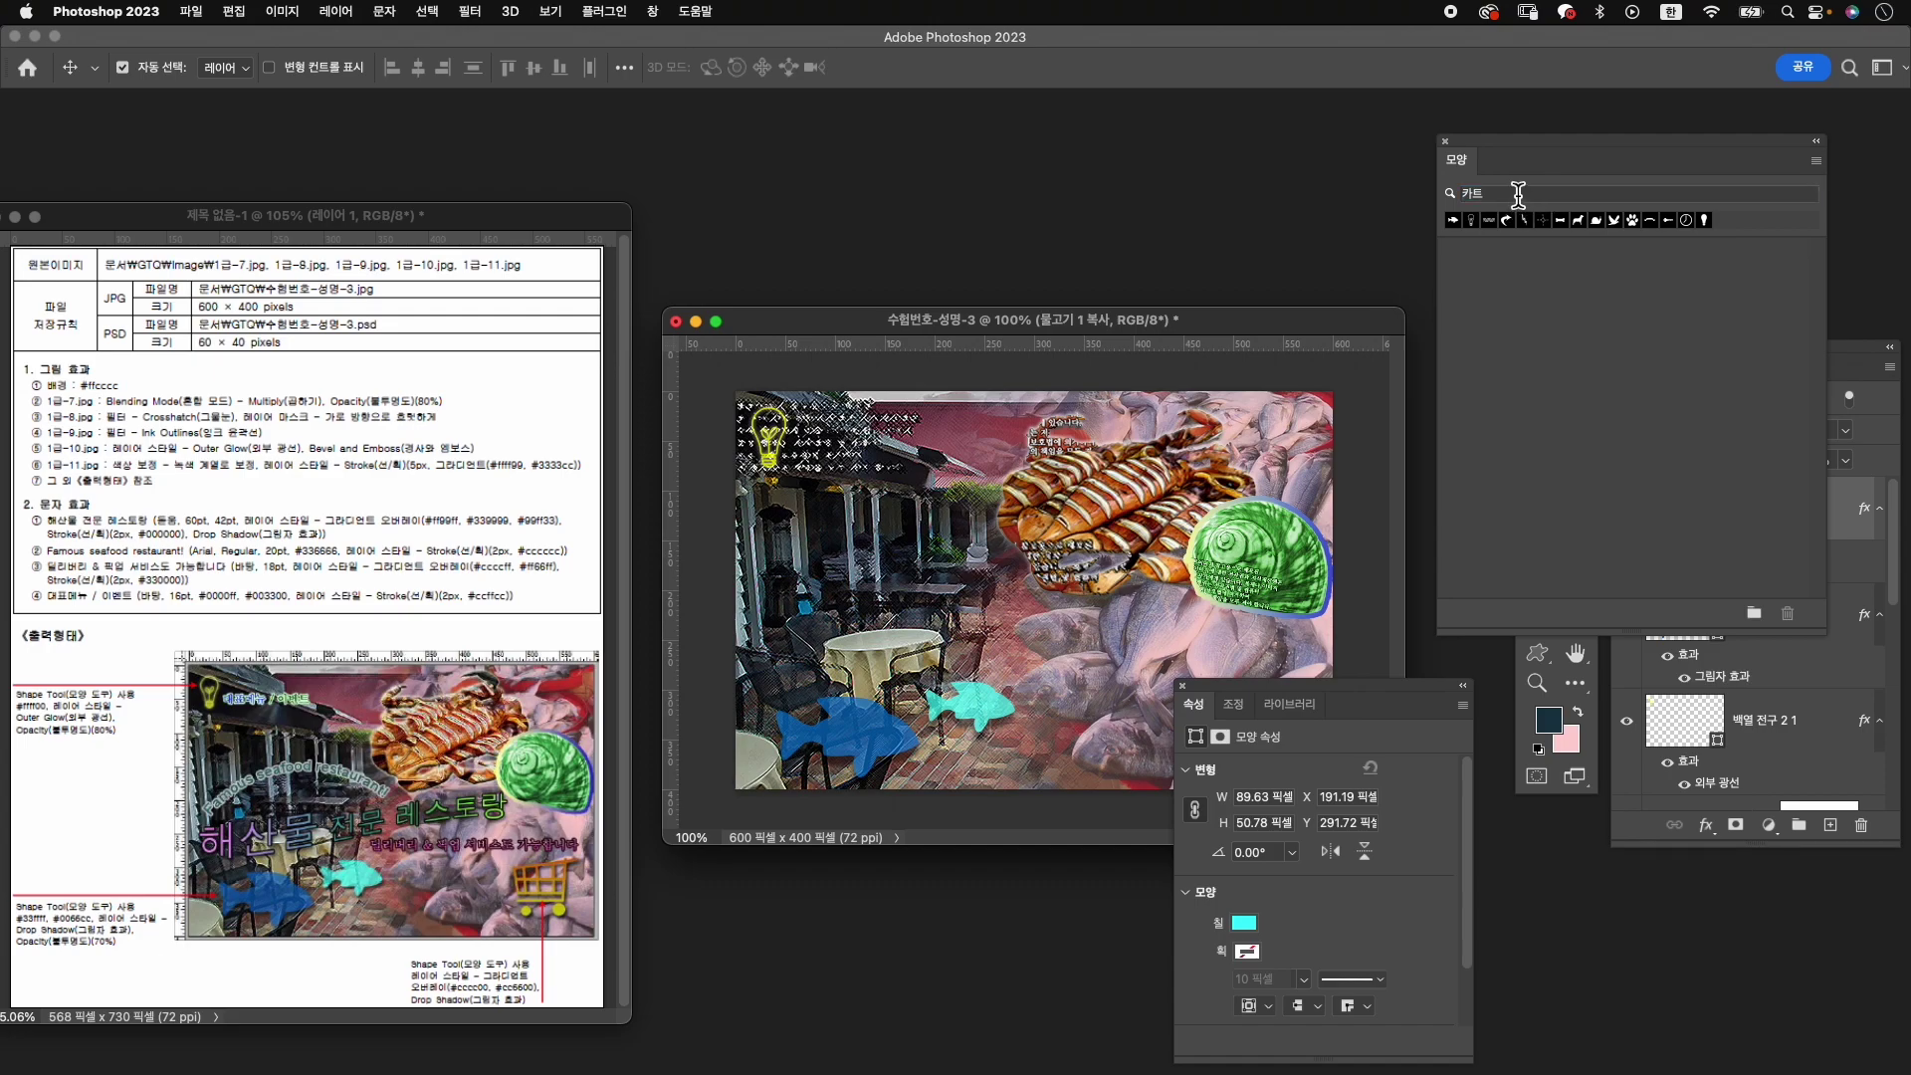
{"action": "key", "text": "BackSpace"}
Draw a 97×85 shopping cart from Legacy Shapes > All Legacy Default Shapes > Web near the bottom-right.
{"action": "left_click", "coordinate": [1450, 253]}
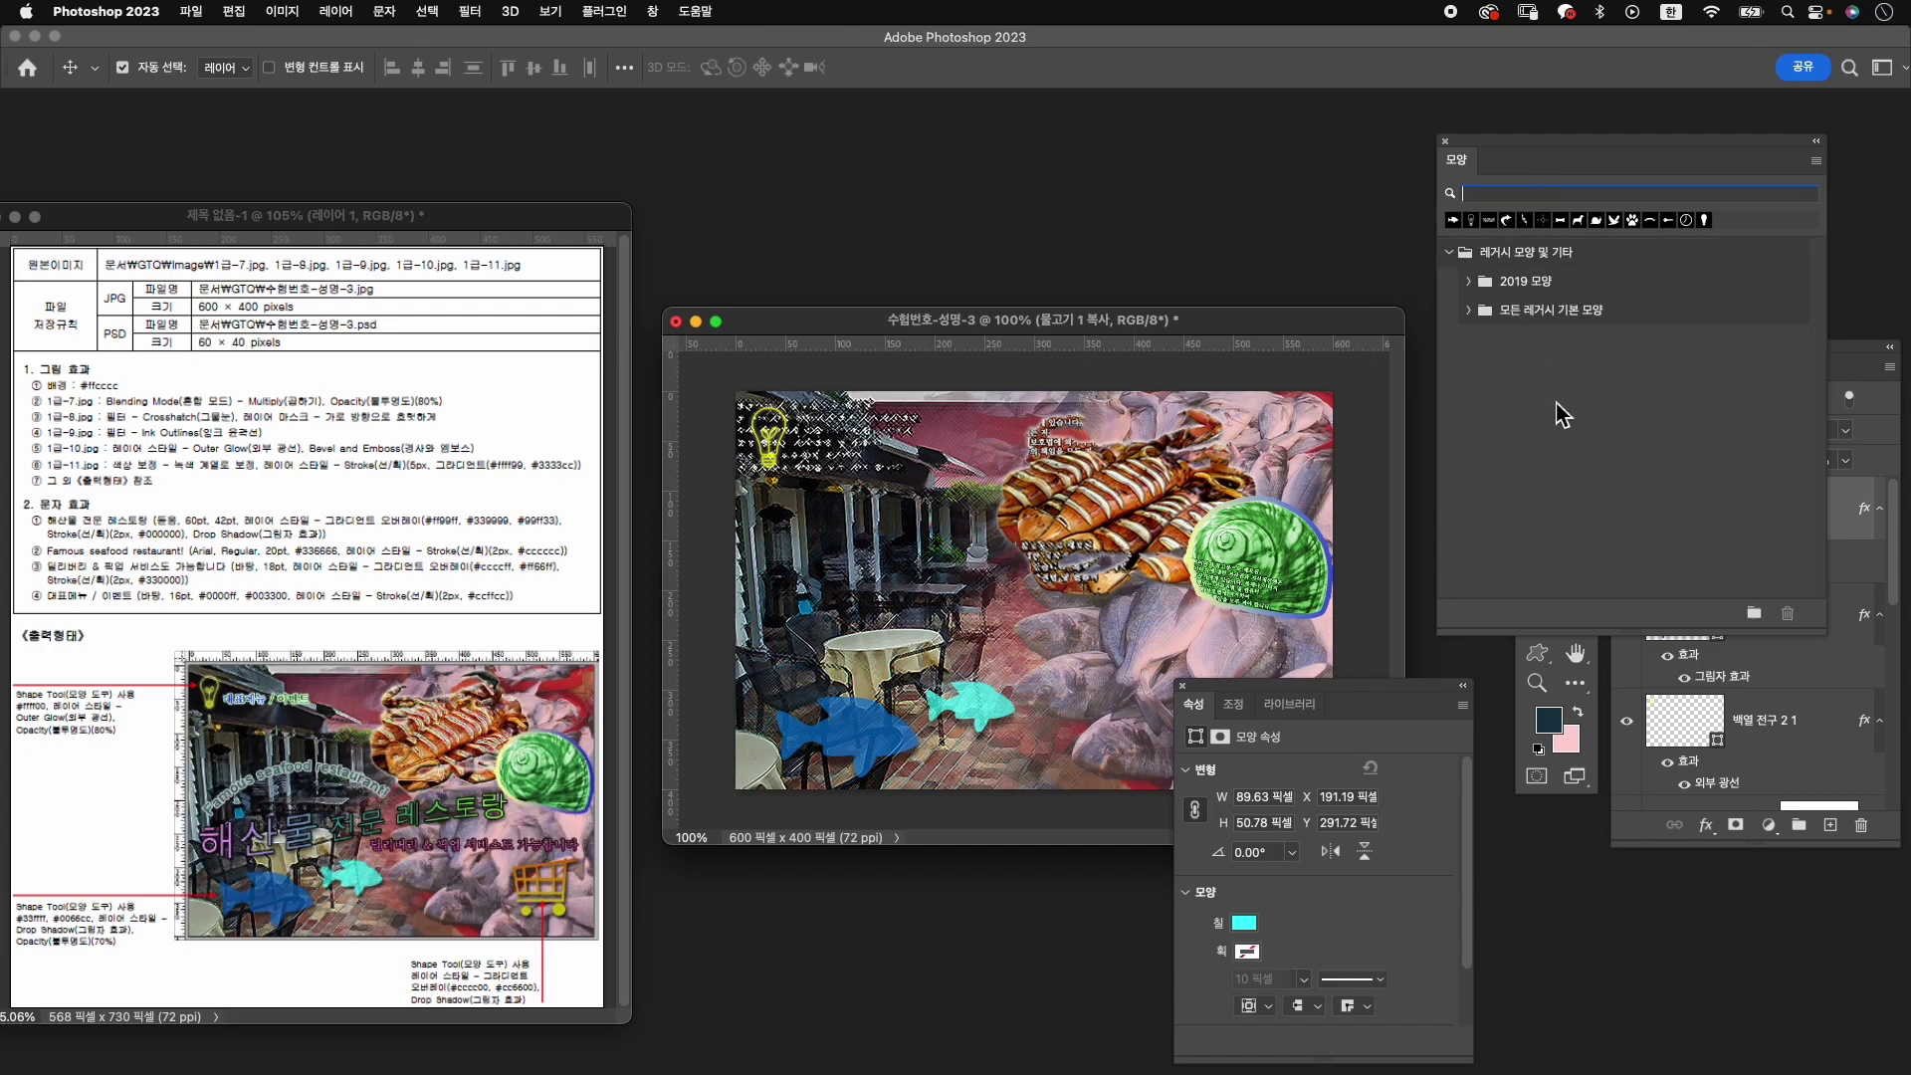
{"action": "left_click", "coordinate": [1468, 310]}
{"action": "scroll", "coordinate": [1563, 438], "scroll_direction": "down", "scroll_amount": 5}
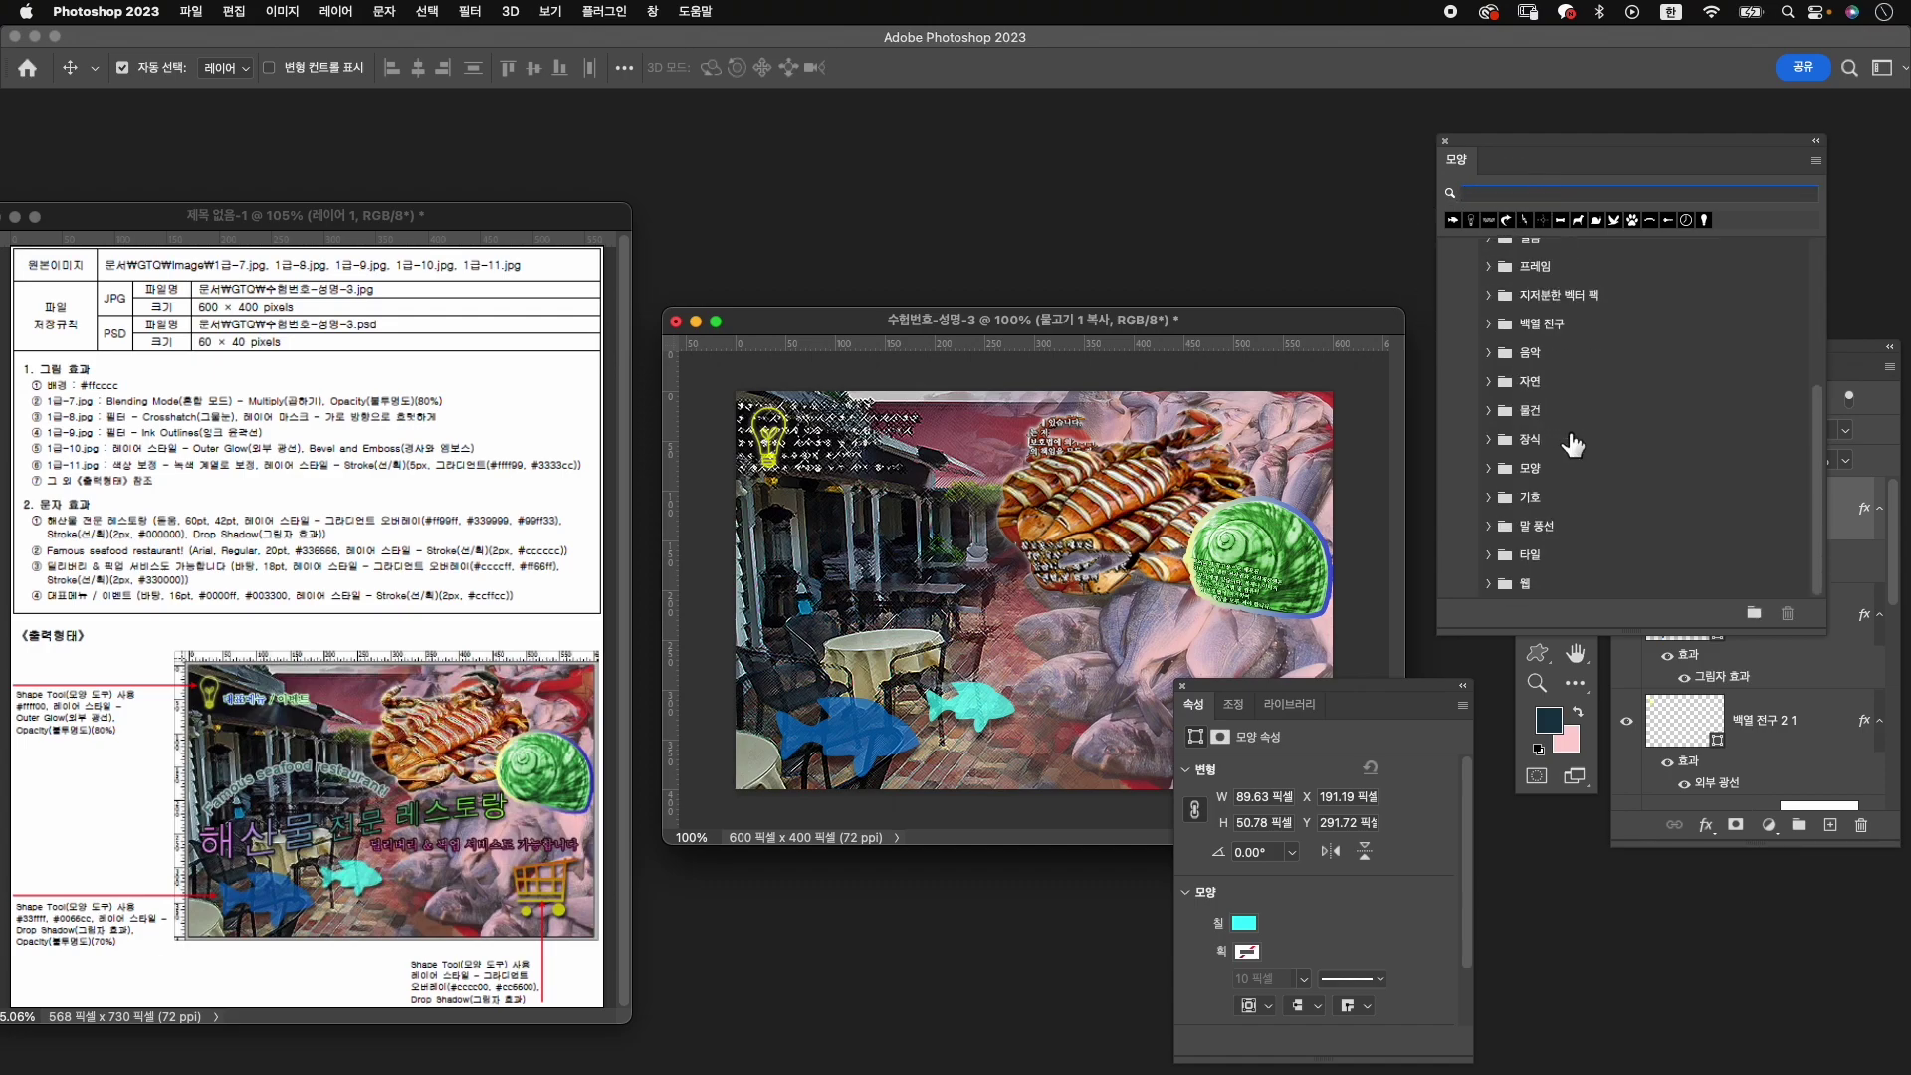
{"action": "left_click", "coordinate": [1490, 583]}
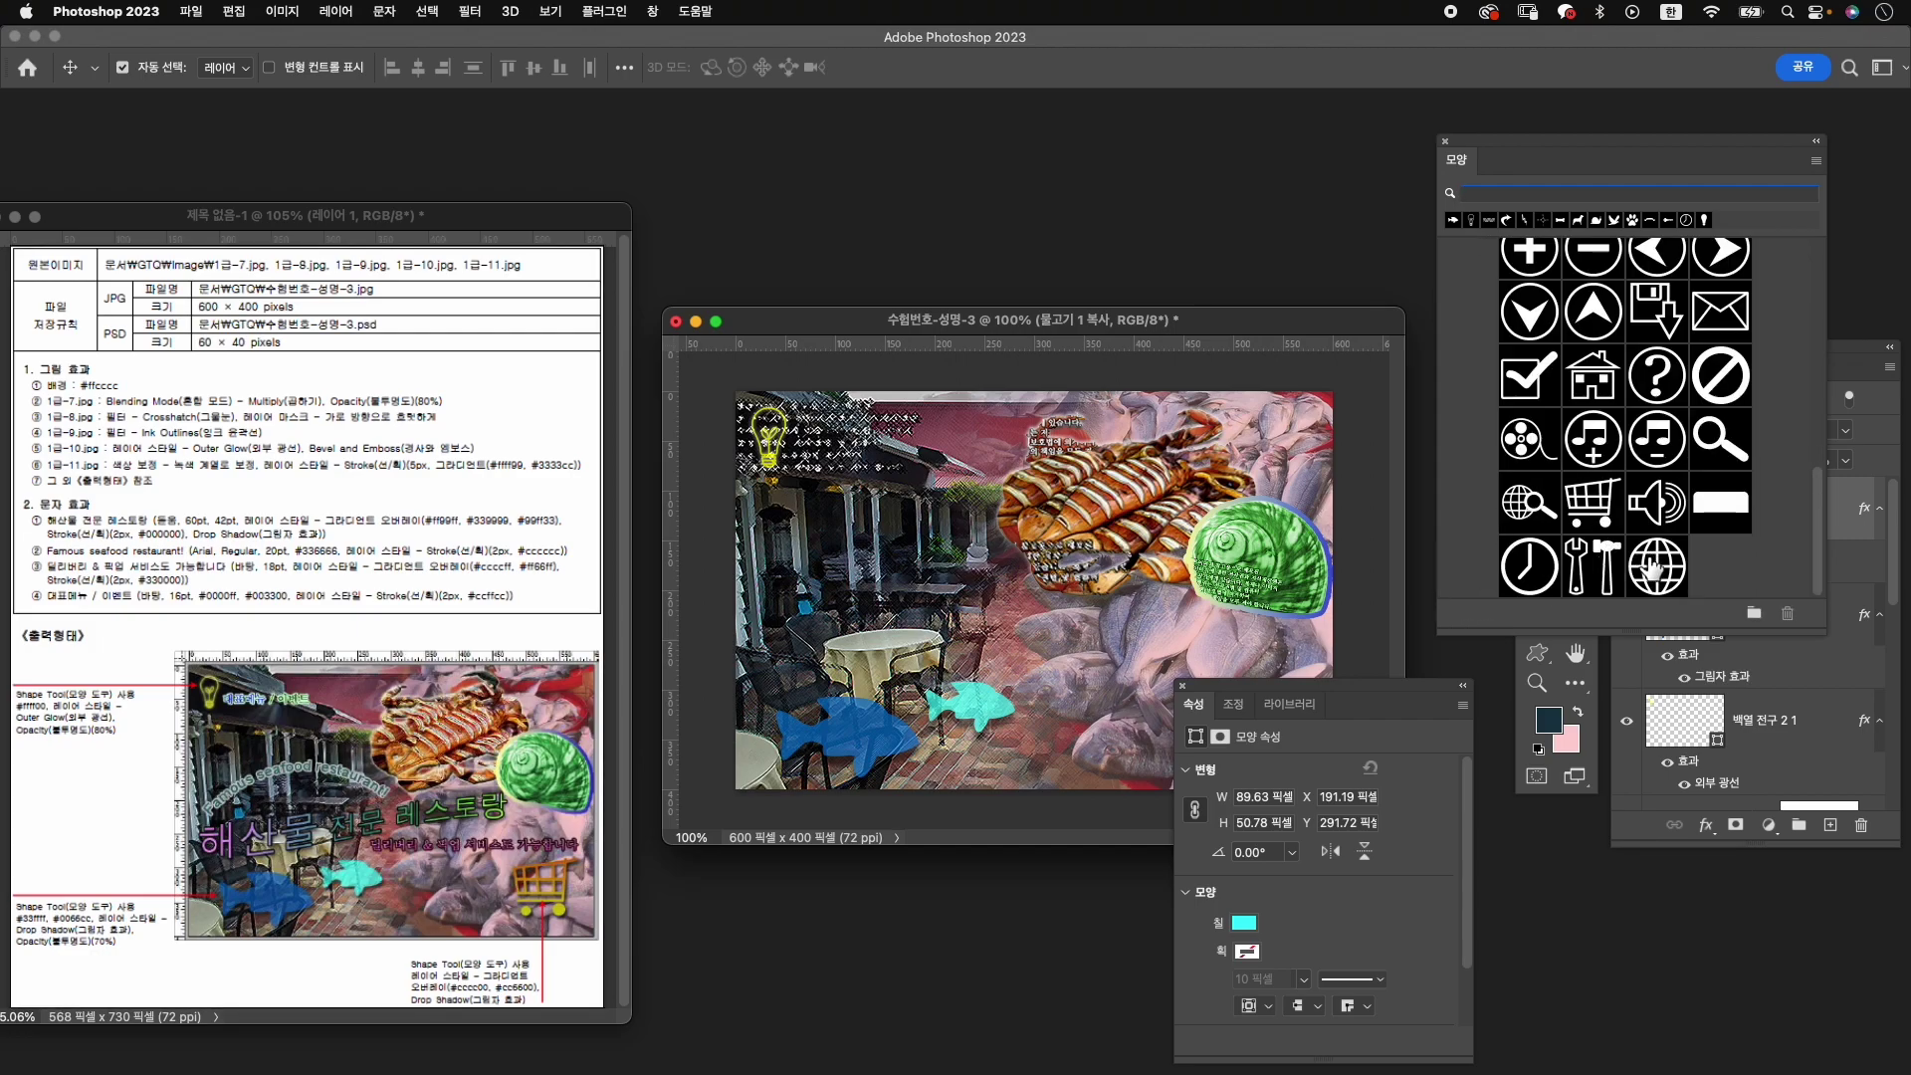
{"action": "left_click", "coordinate": [1592, 503]}
{"action": "left_click", "coordinate": [1539, 654]}
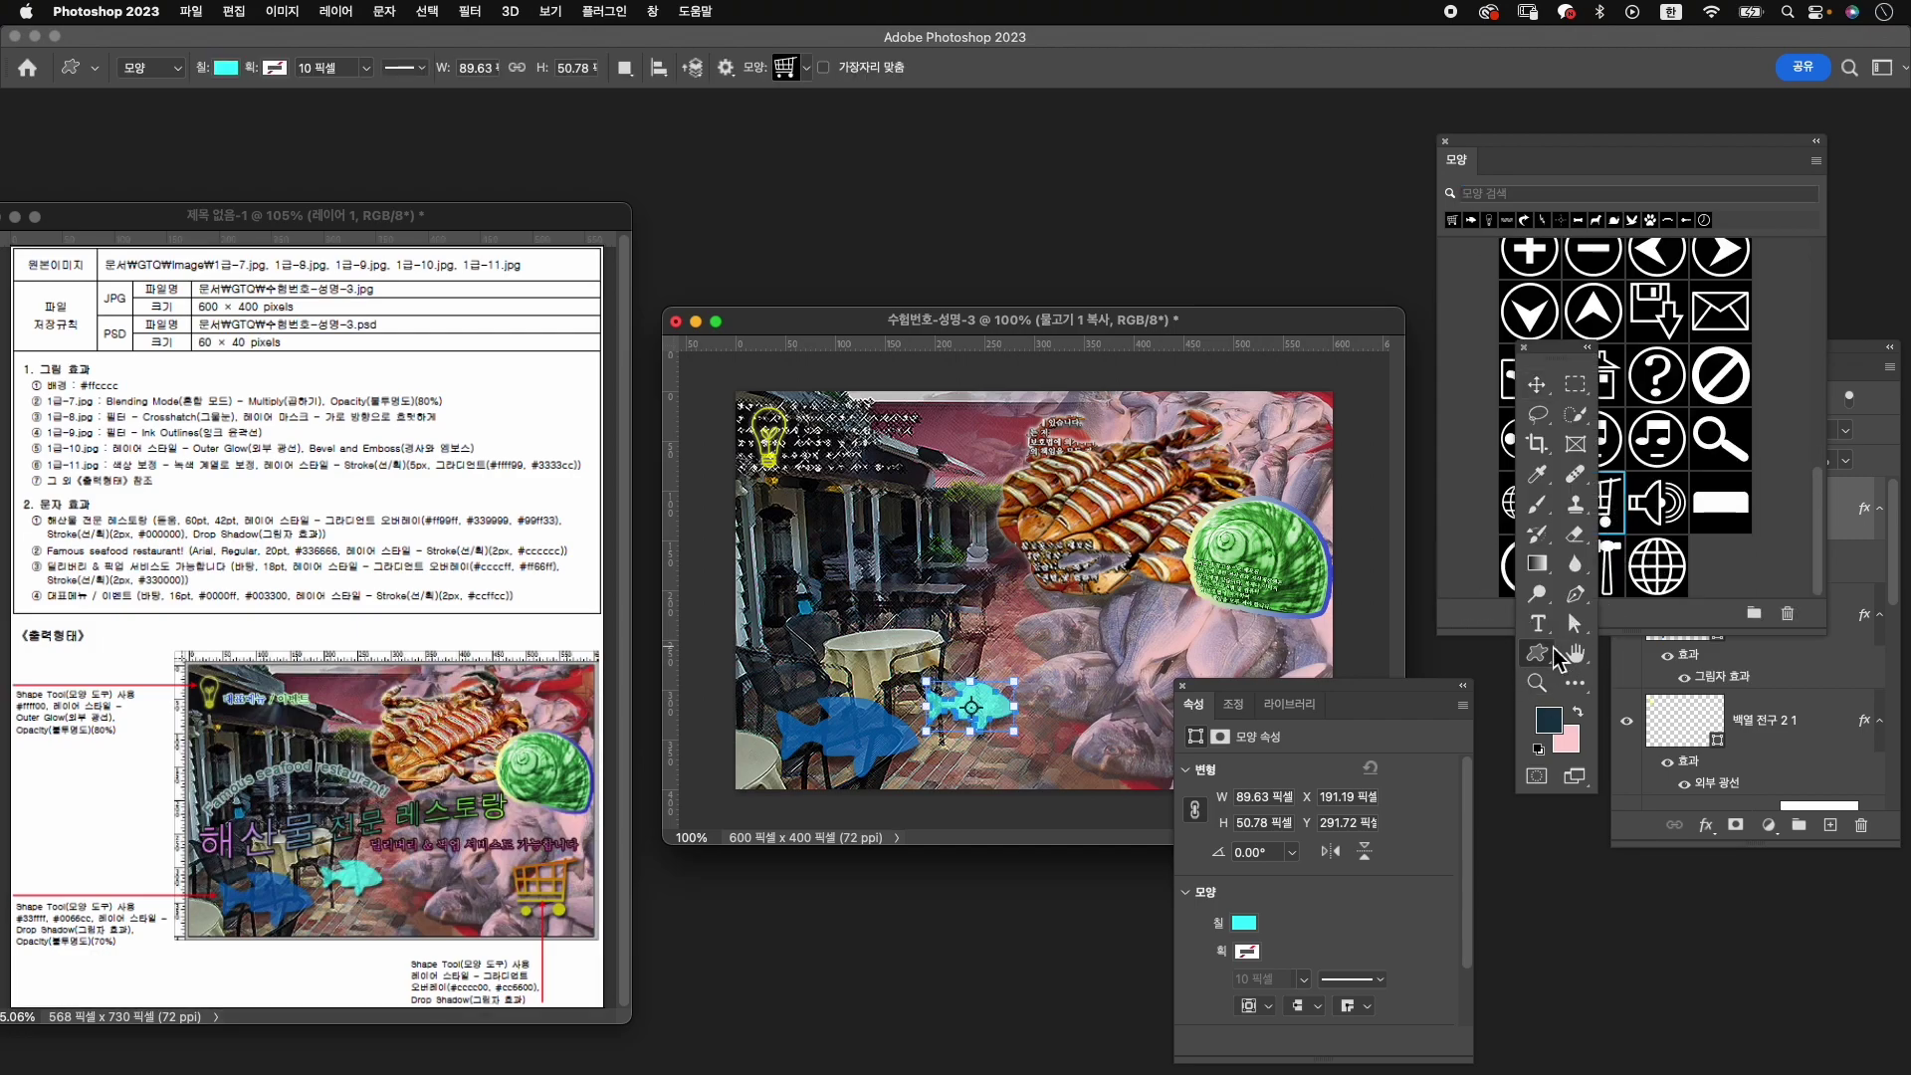
{"action": "left_click_drag", "start_coordinate": [1282, 695], "coordinate": [1513, 795]}
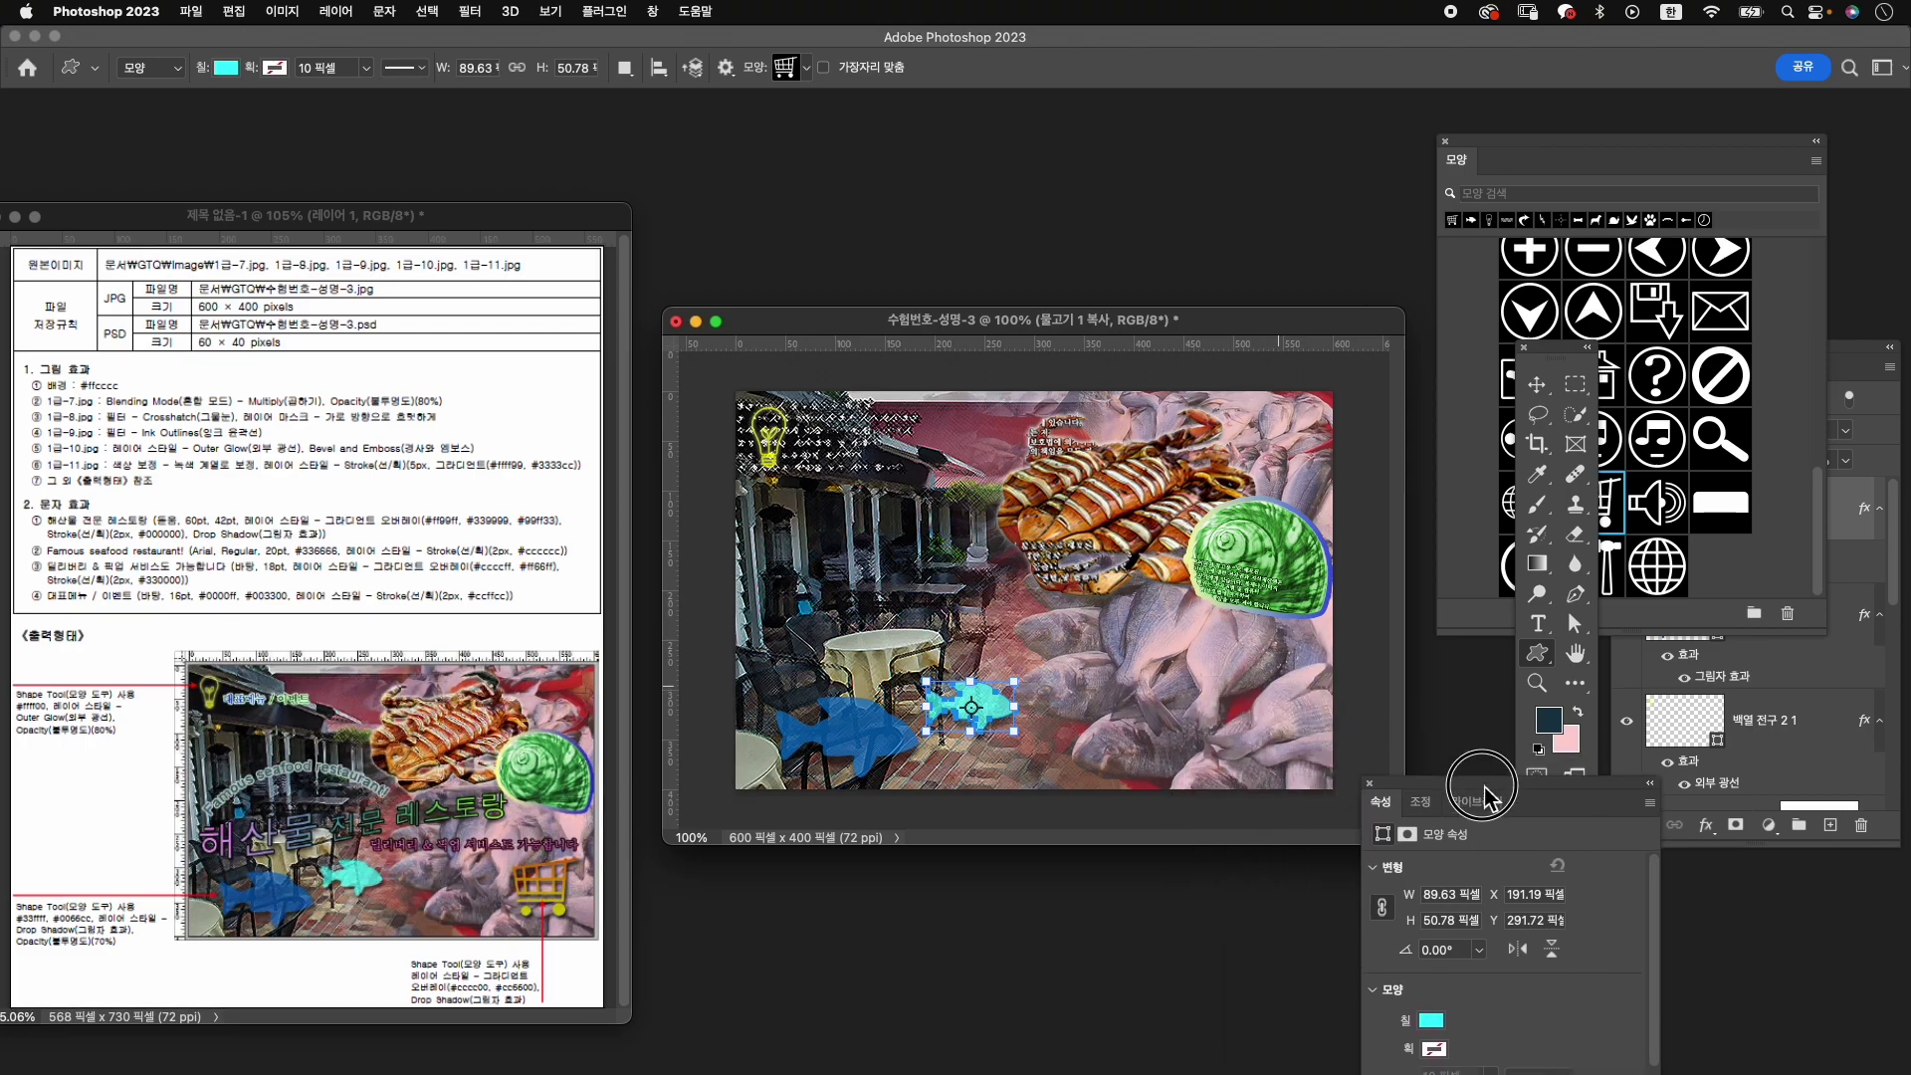
{"action": "left_click_drag", "start_coordinate": [1252, 713], "coordinate": [1353, 787]}
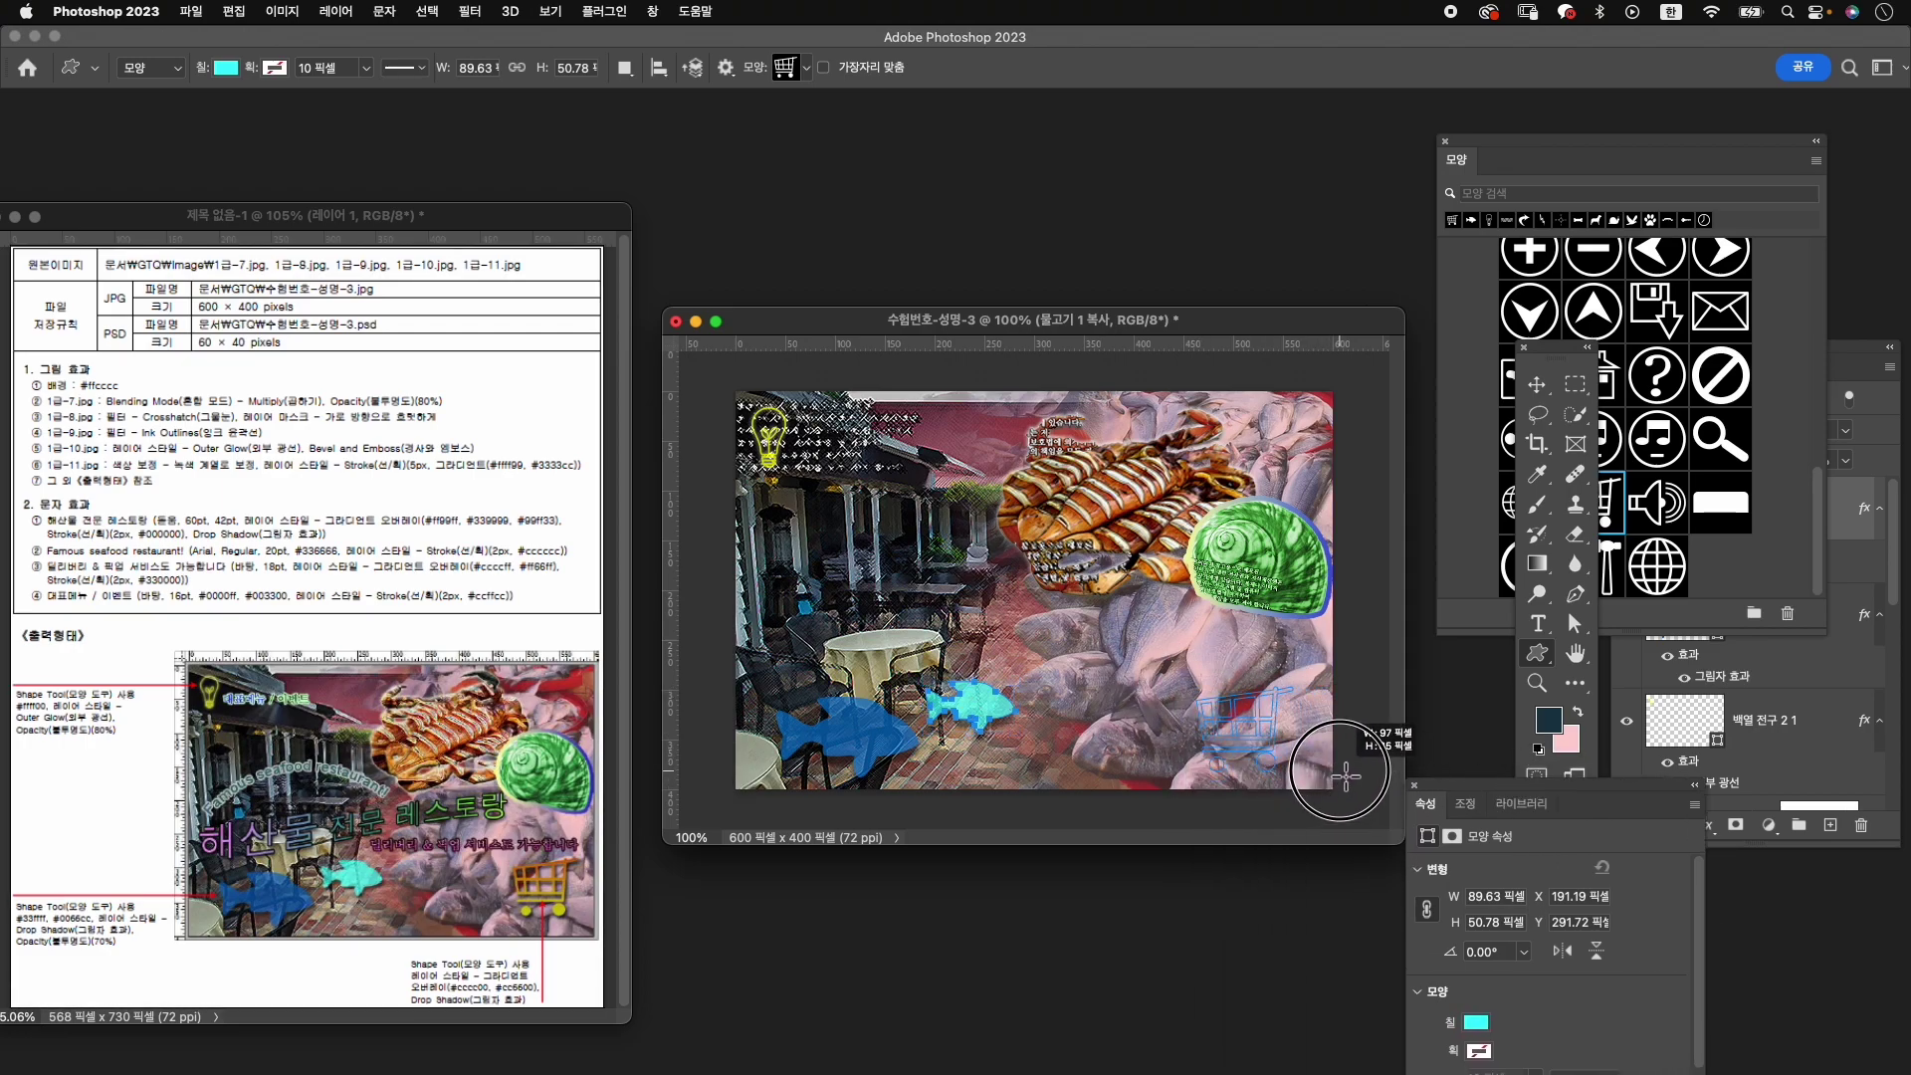
{"action": "left_click_drag", "start_coordinate": [1353, 788], "coordinate": [1346, 781]}
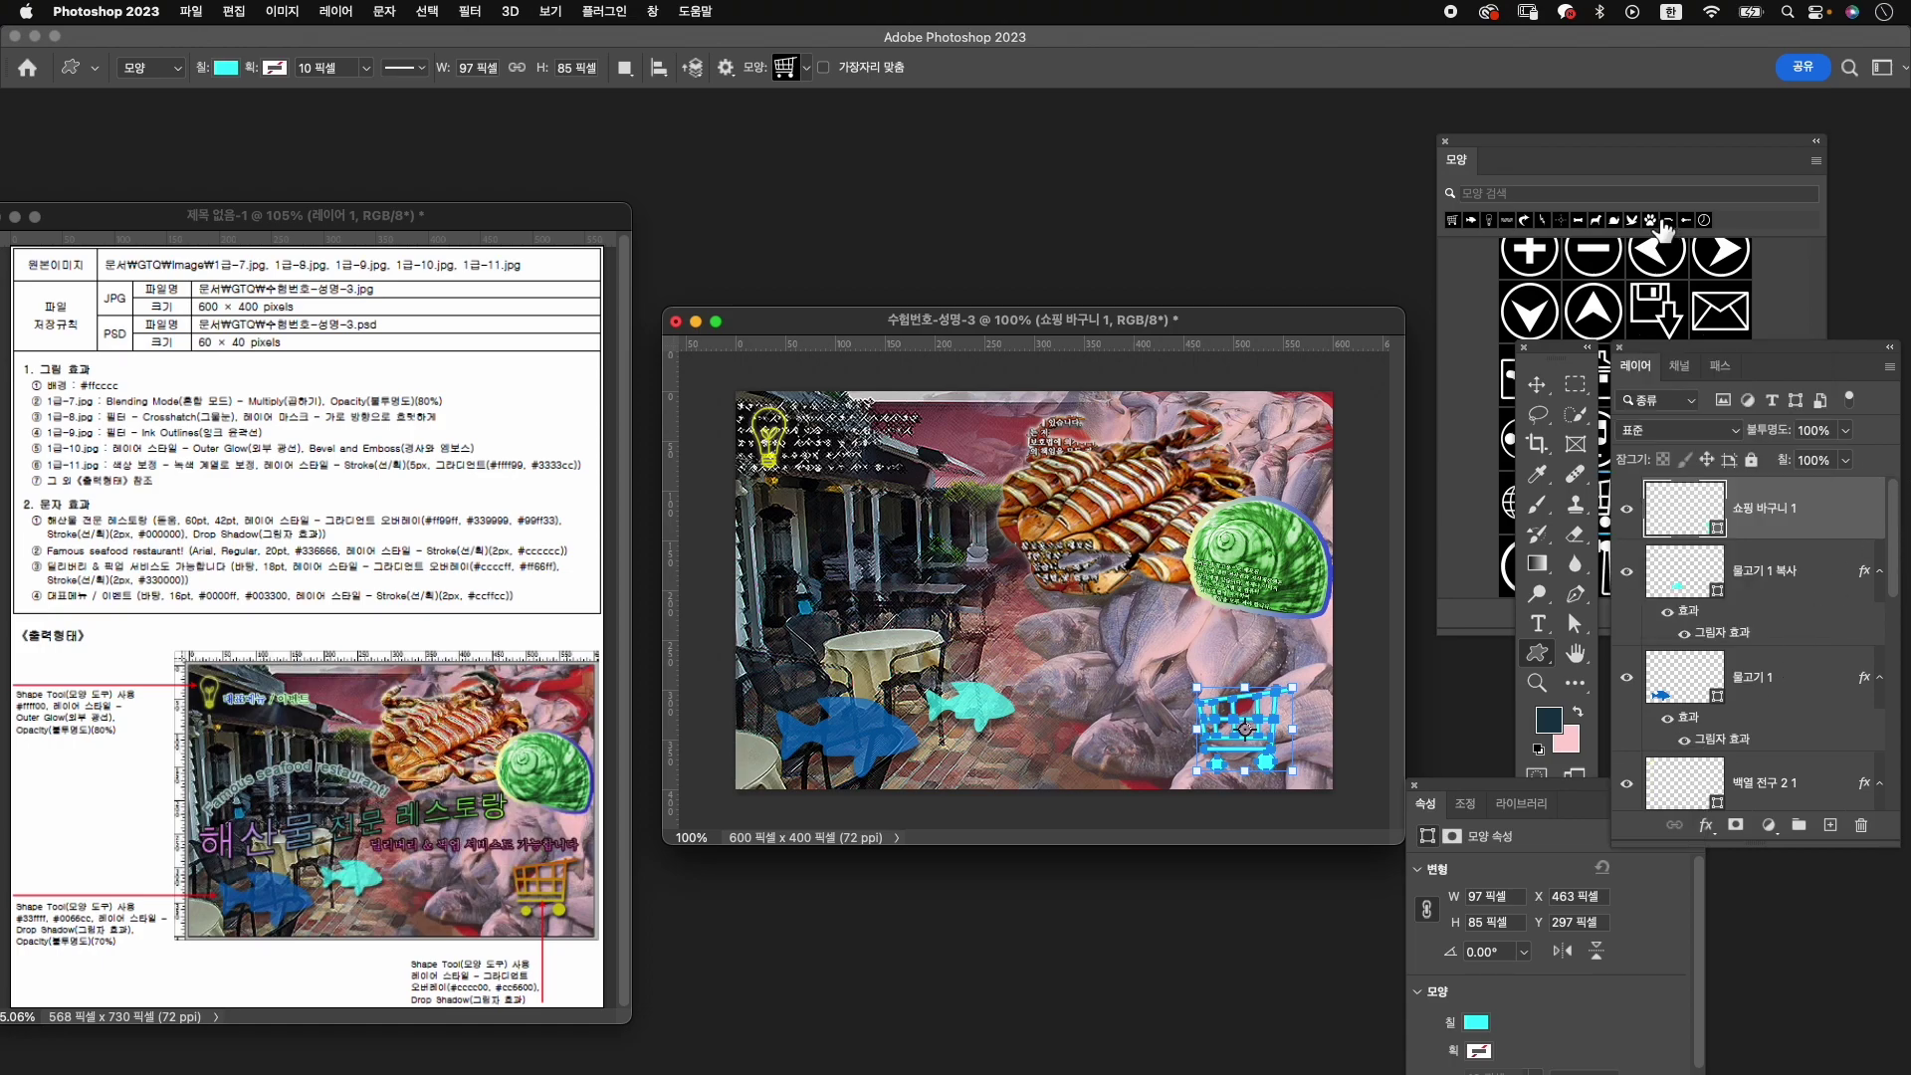
Add a Gradient Overlay effect to the shopping-cart layer.
{"action": "left_click", "coordinate": [1446, 142]}
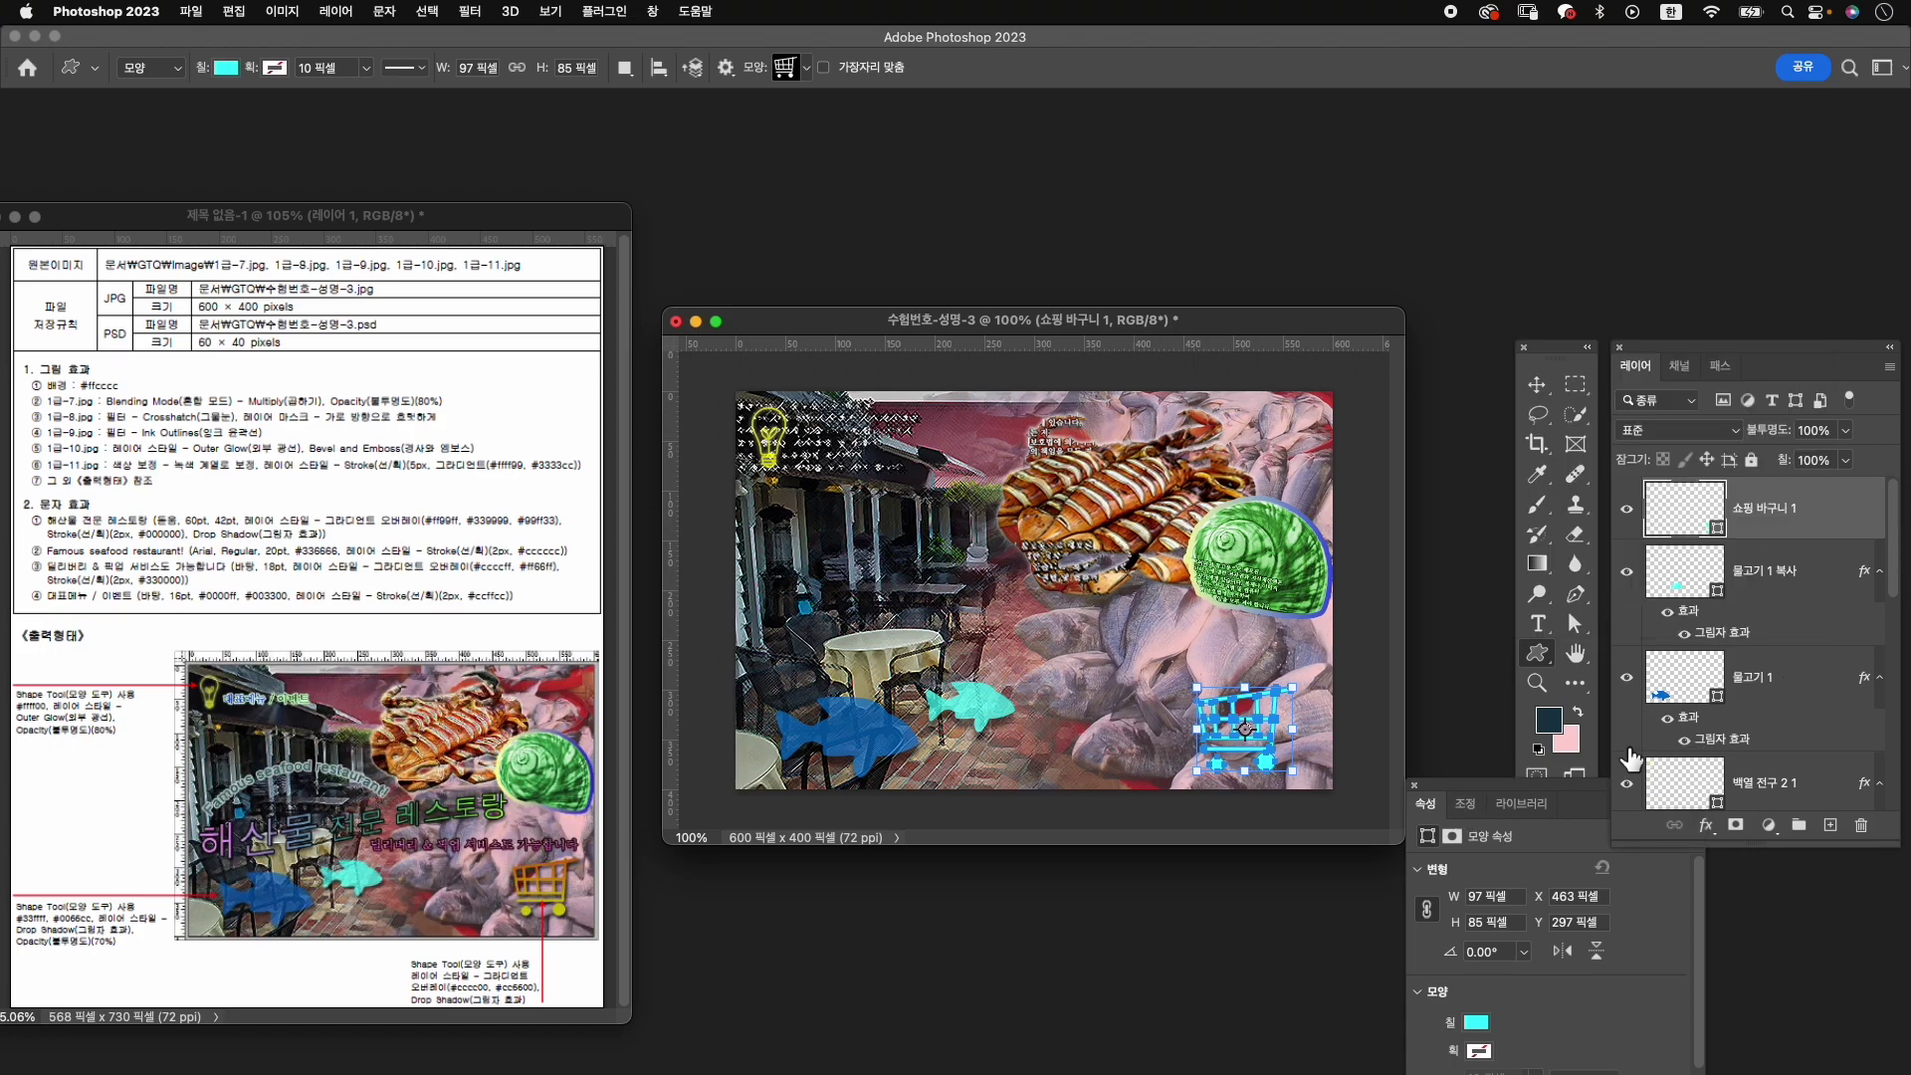
{"action": "left_click", "coordinate": [1708, 827]}
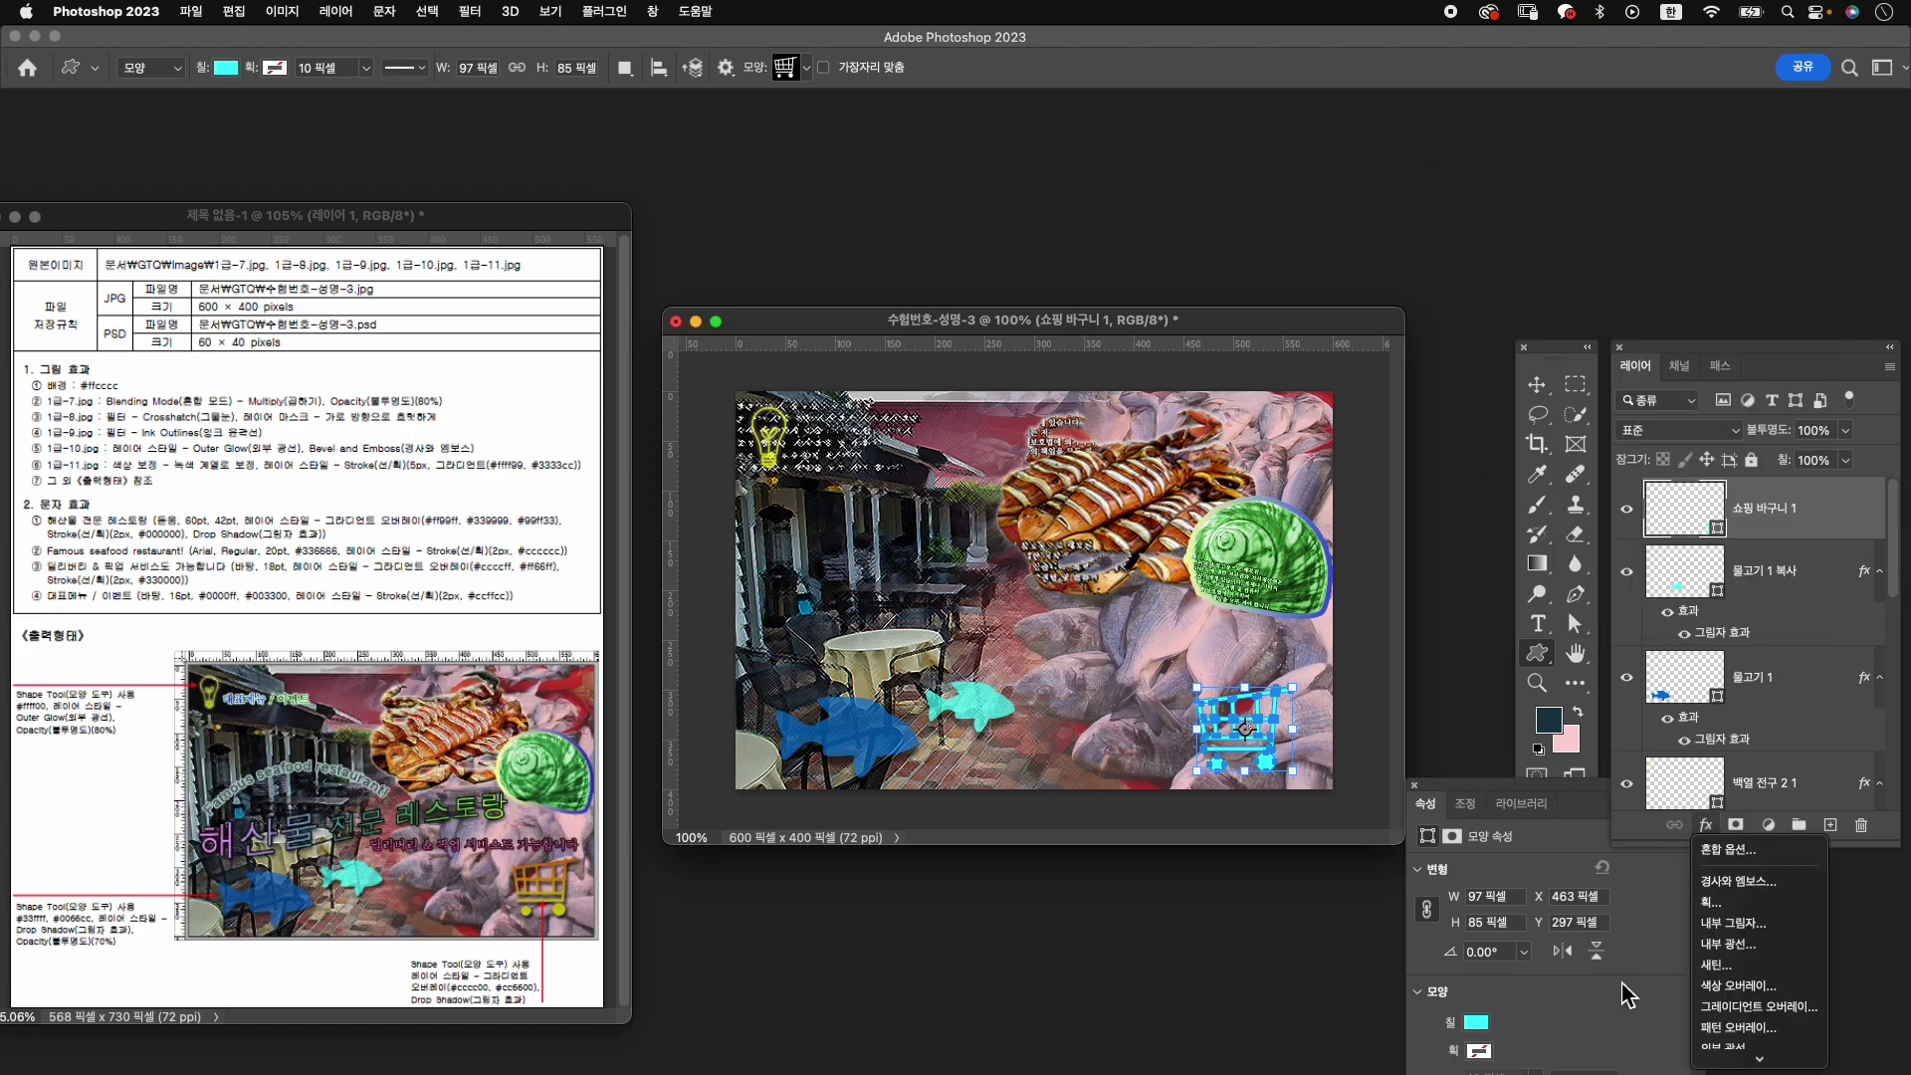
{"action": "left_click", "coordinate": [1742, 1008]}
{"action": "left_click", "coordinate": [1100, 696]}
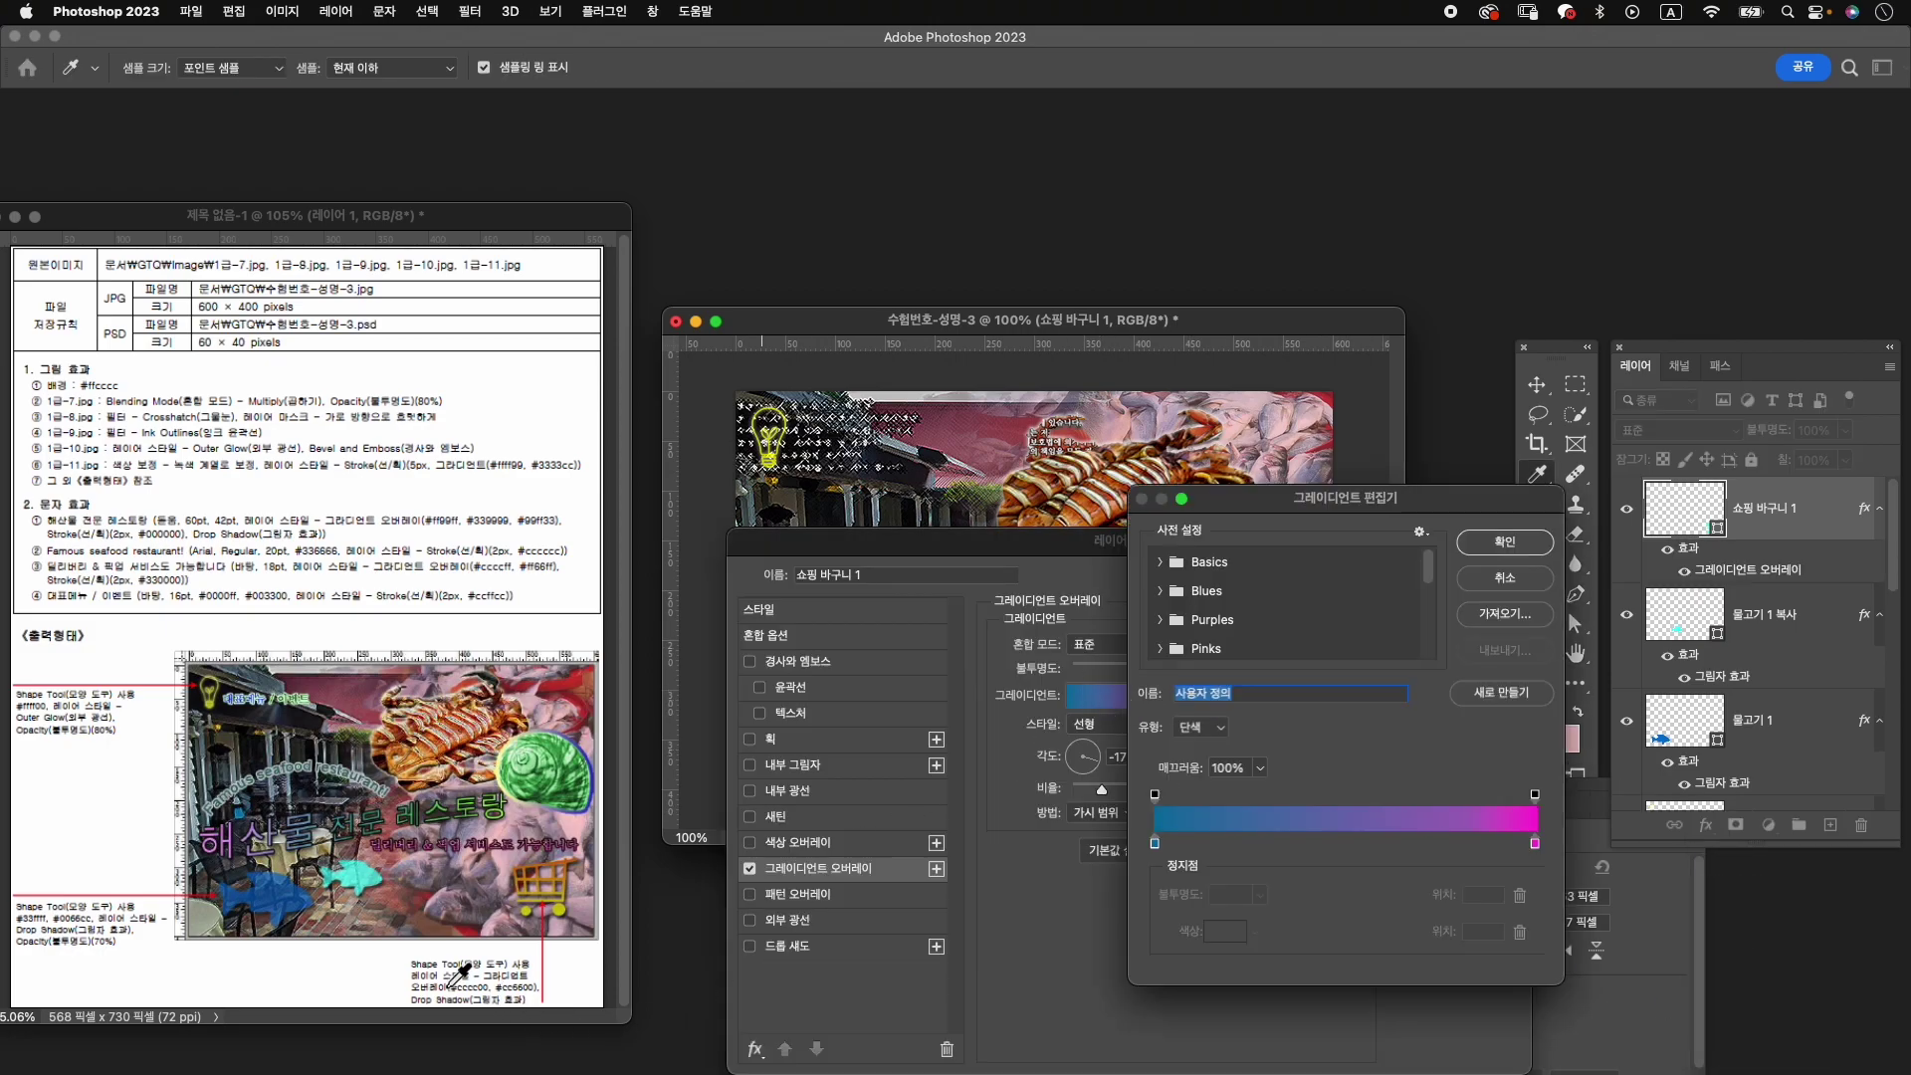
Set the overlay gradient from #cccc00 to #cc6600 and add a Drop Shadow.
{"action": "left_click", "coordinate": [1156, 845]}
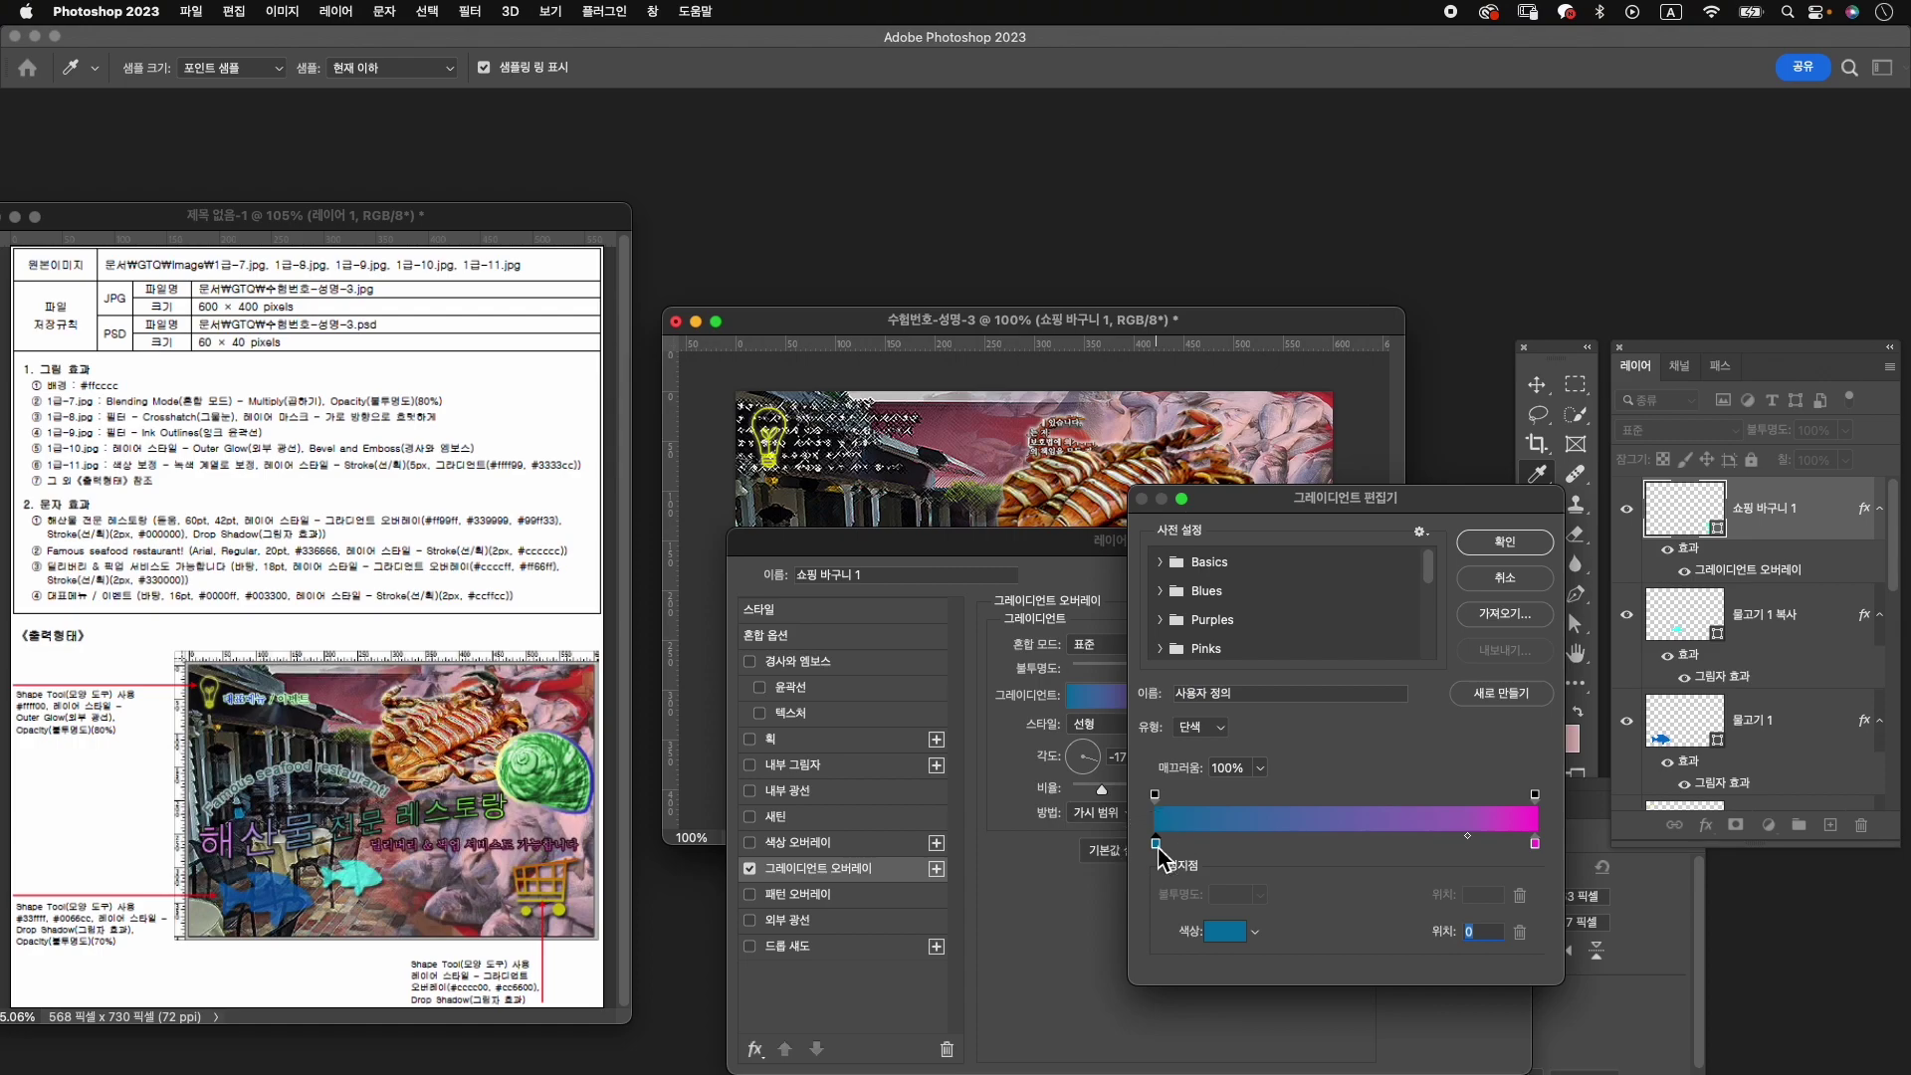
{"action": "double_click", "coordinate": [1155, 845]}
{"action": "type", "text": "cccc"}
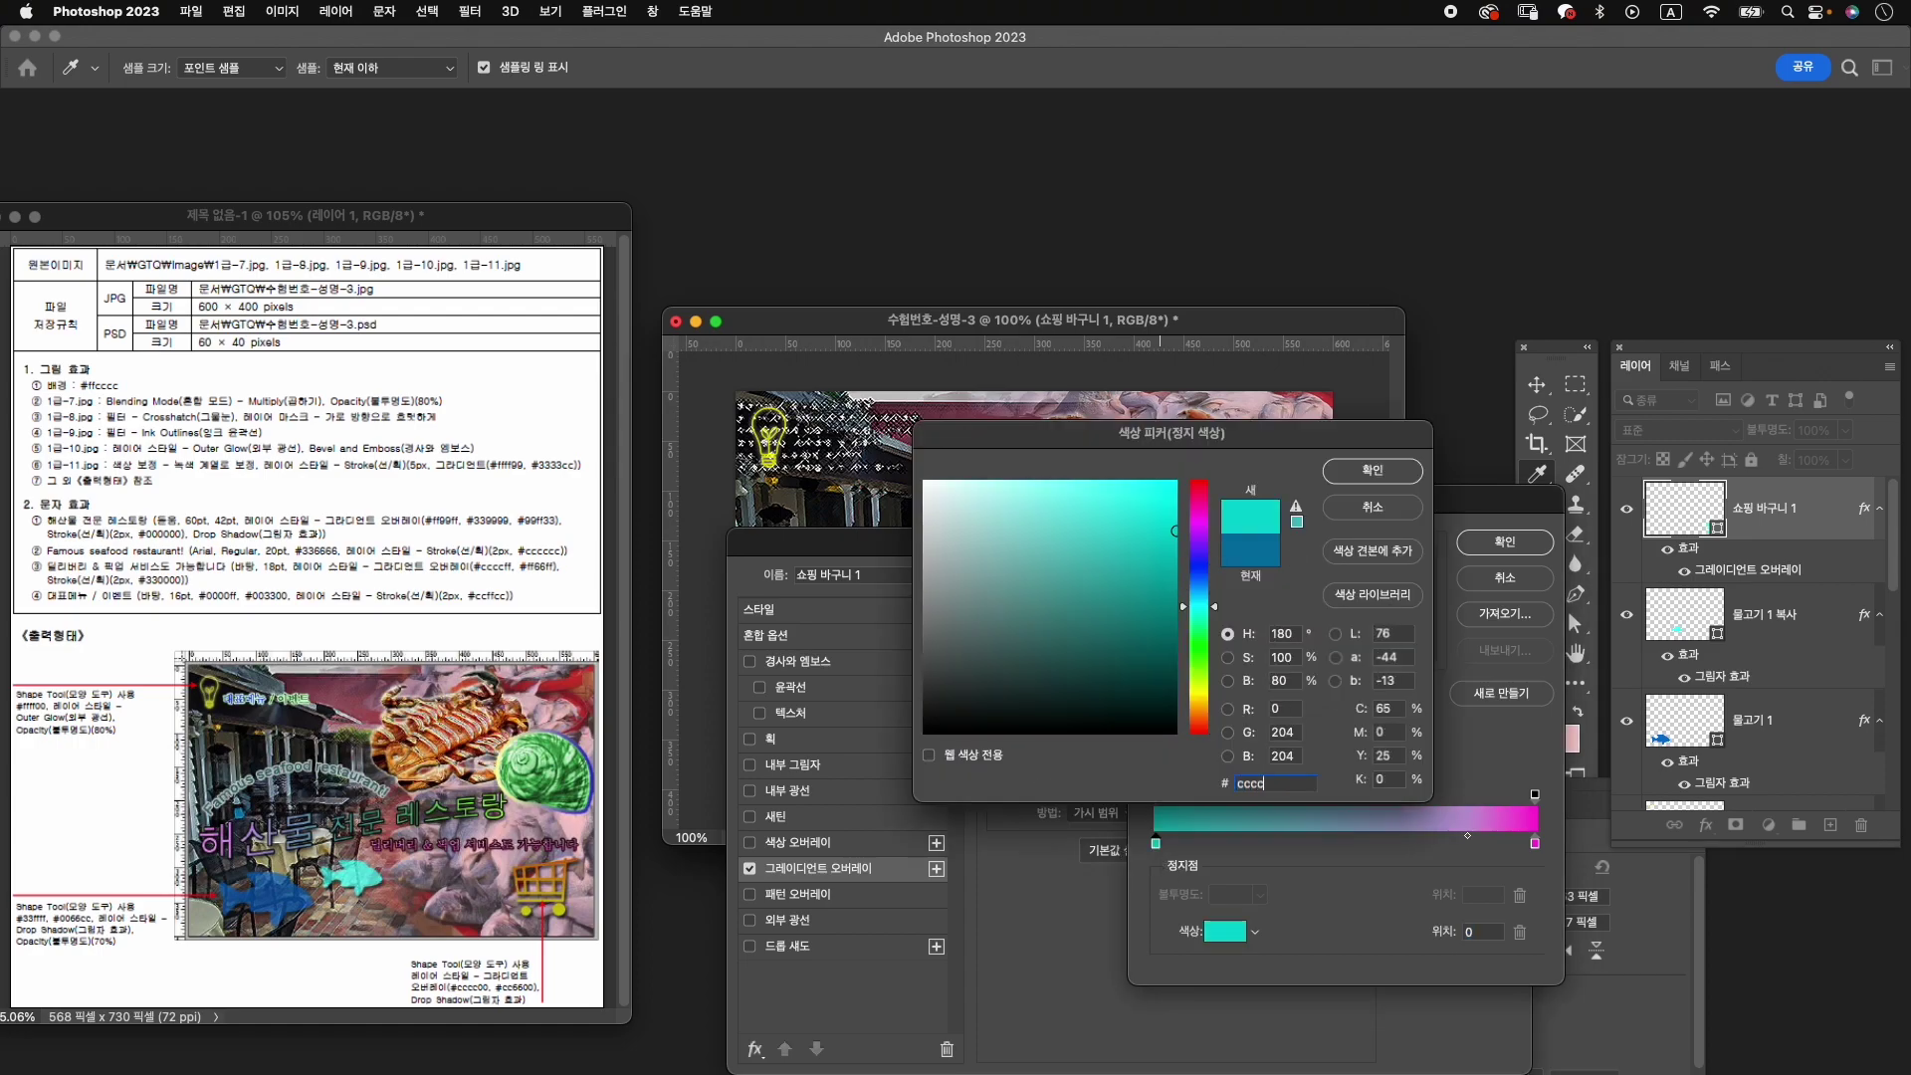
{"action": "type", "text": "00"}
{"action": "key", "text": "Return"}
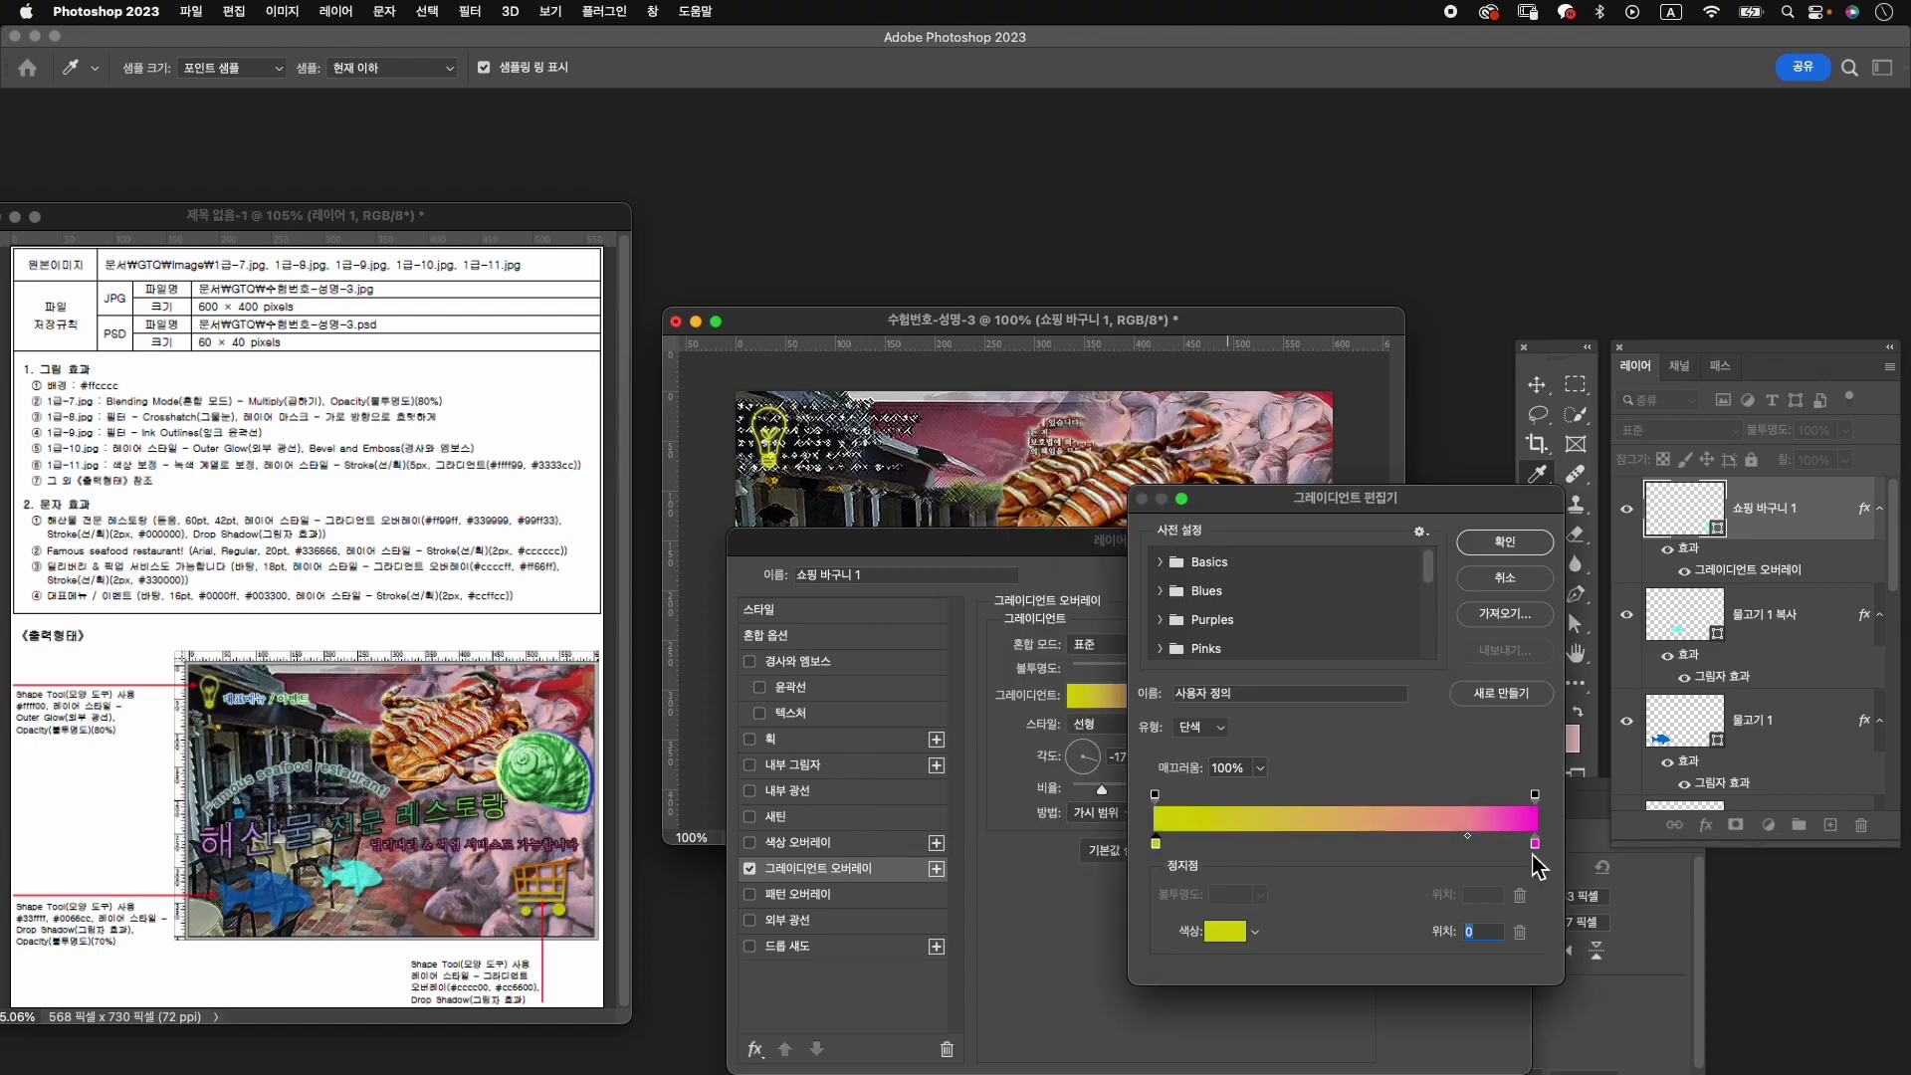
{"action": "double_click", "coordinate": [1535, 844]}
{"action": "type", "text": "cc"}
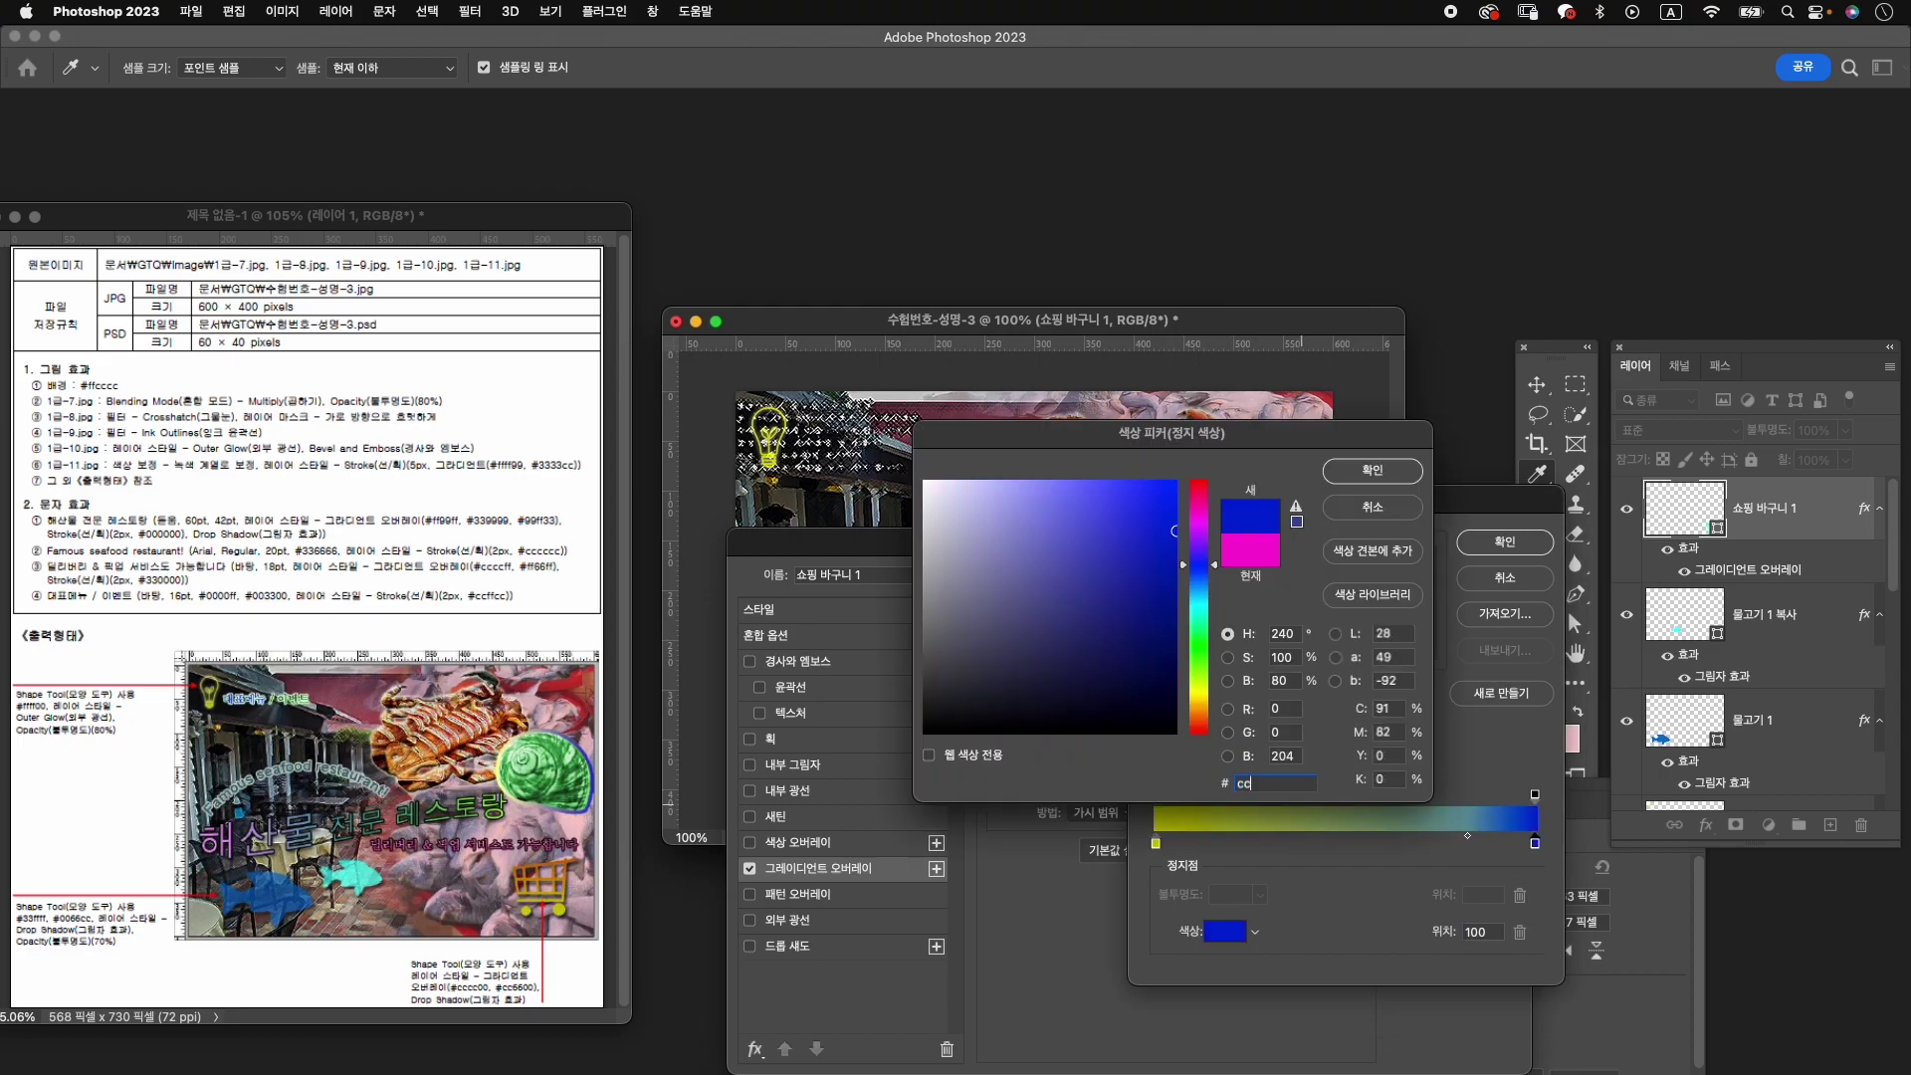
{"action": "type", "text": "6600"}
{"action": "key", "text": "Return"}
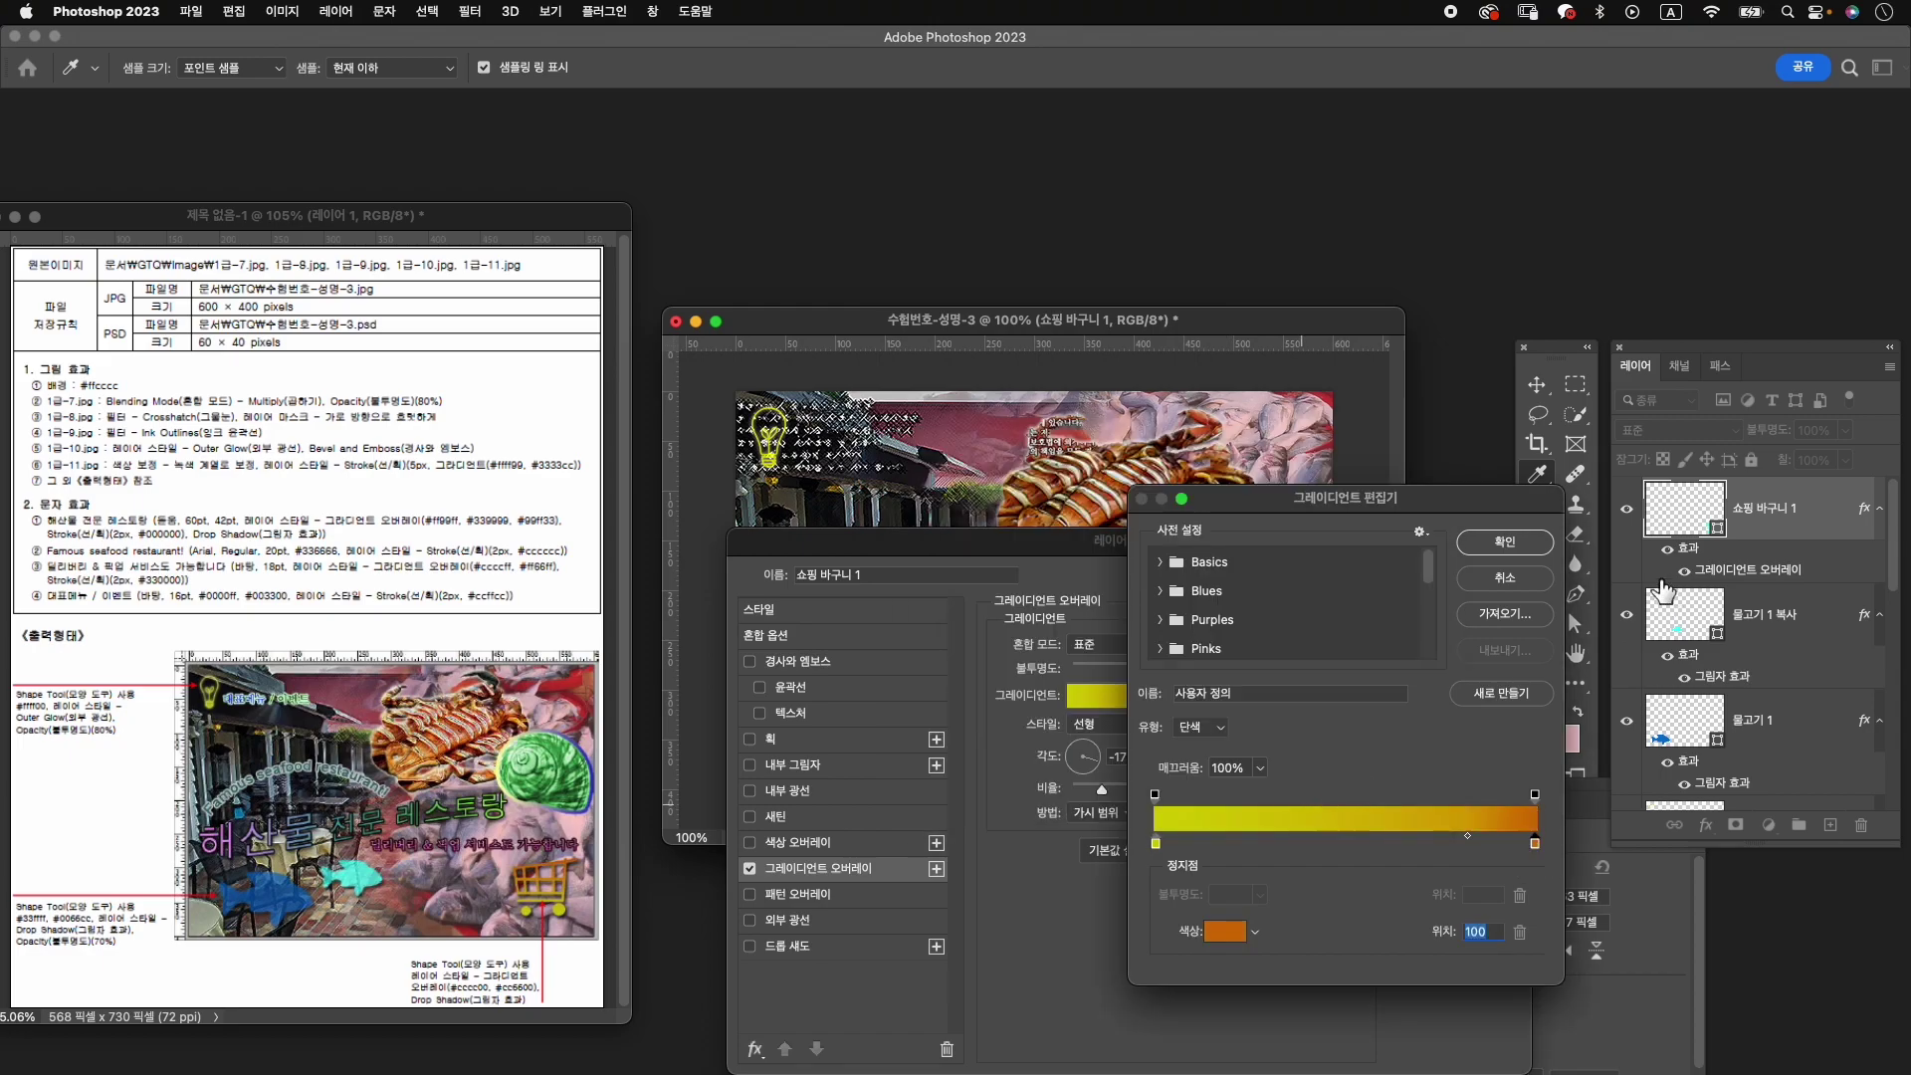
{"action": "left_click", "coordinate": [1505, 542]}
{"action": "left_click", "coordinate": [821, 950]}
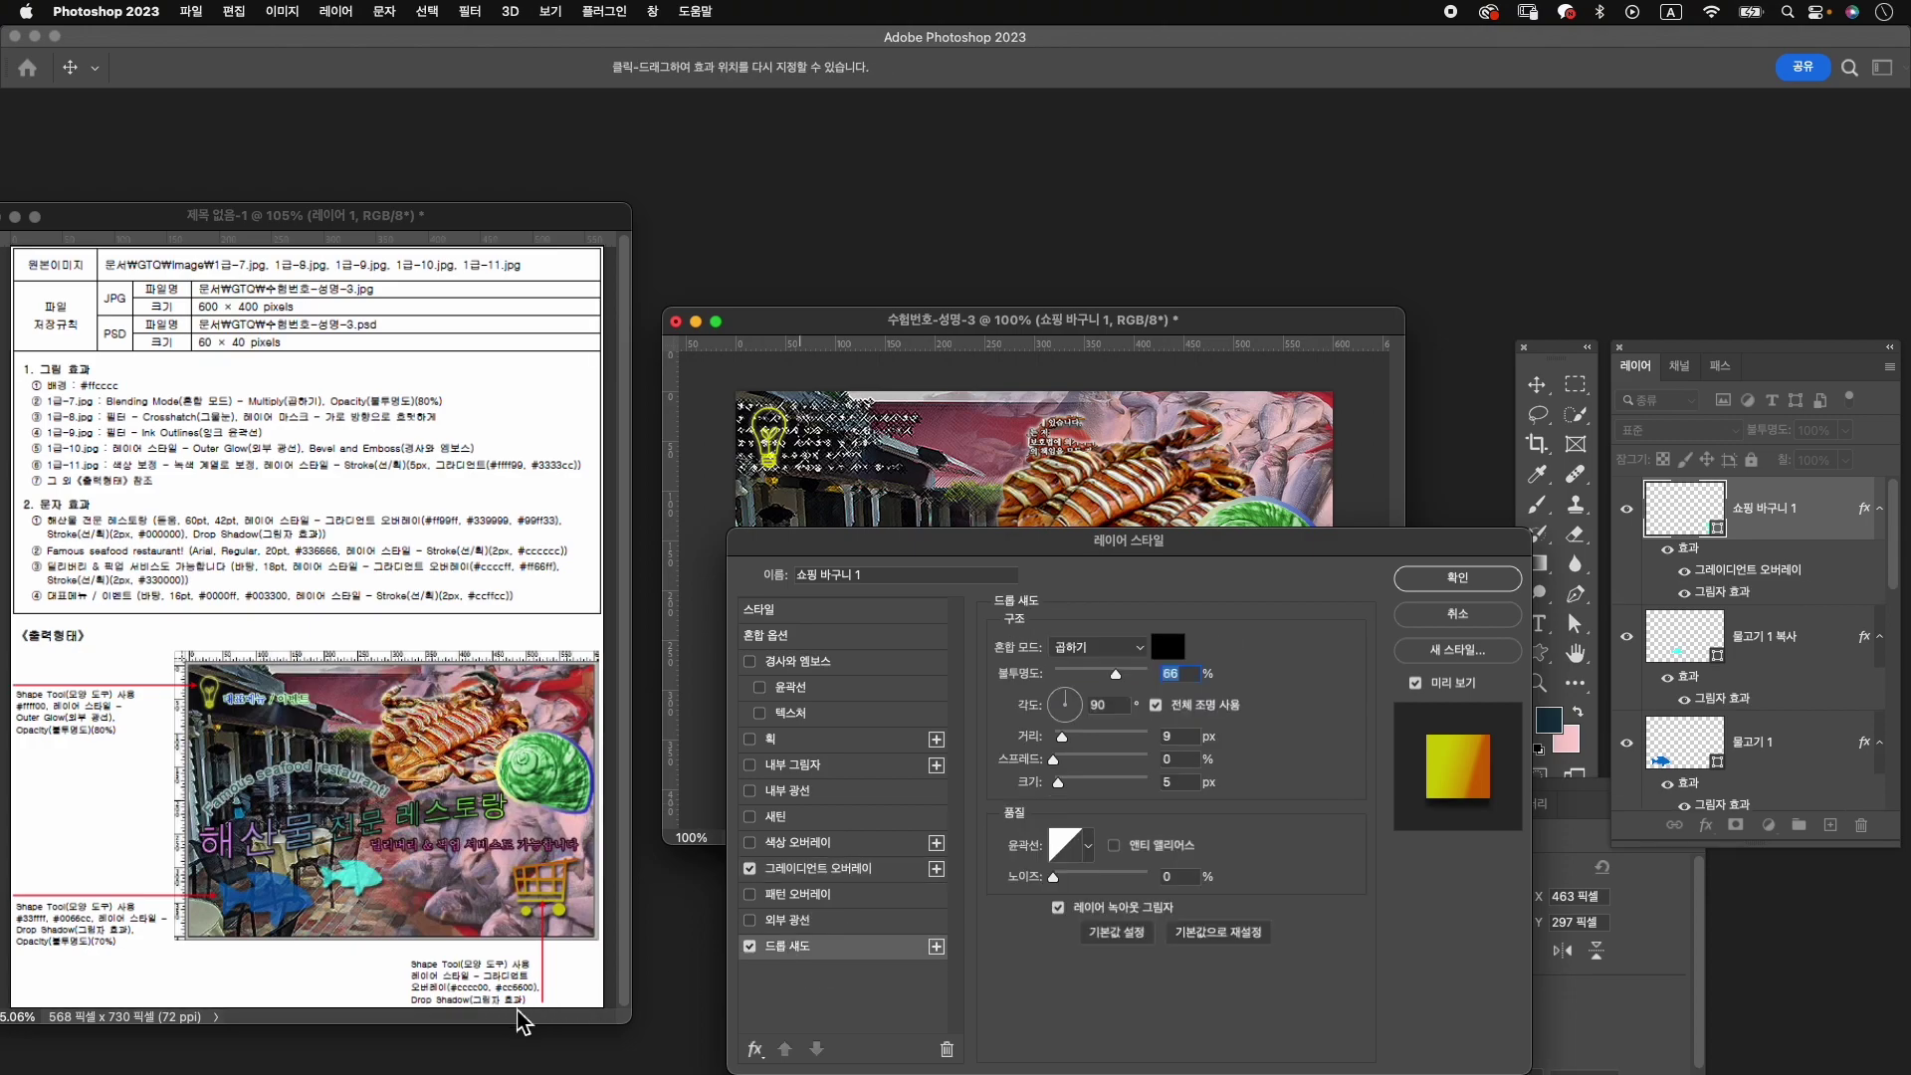
{"action": "left_click", "coordinate": [1484, 578]}
Shift the cart shape slightly to the right and commit its position.
{"action": "key", "text": "ctrl+t"}
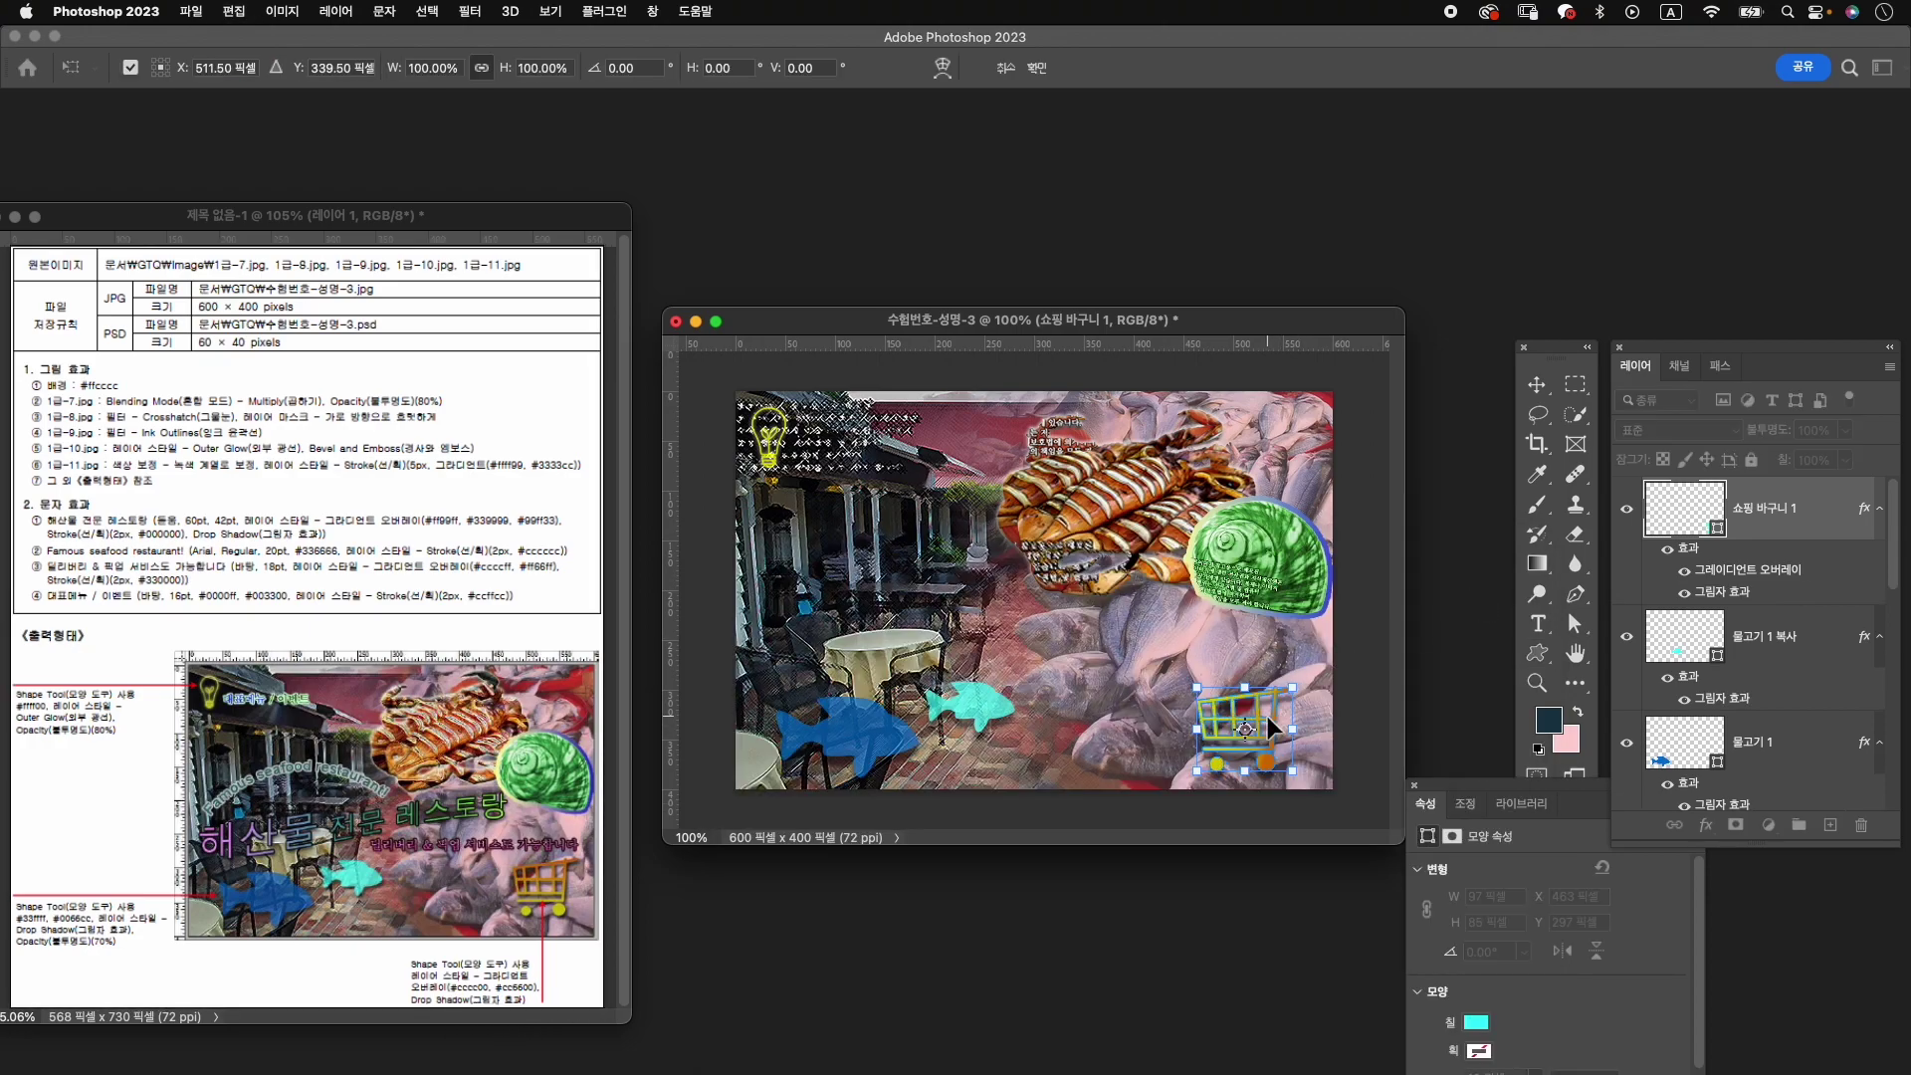
{"action": "left_click_drag", "start_coordinate": [1268, 715], "coordinate": [1292, 703]}
{"action": "key", "text": "Right"}
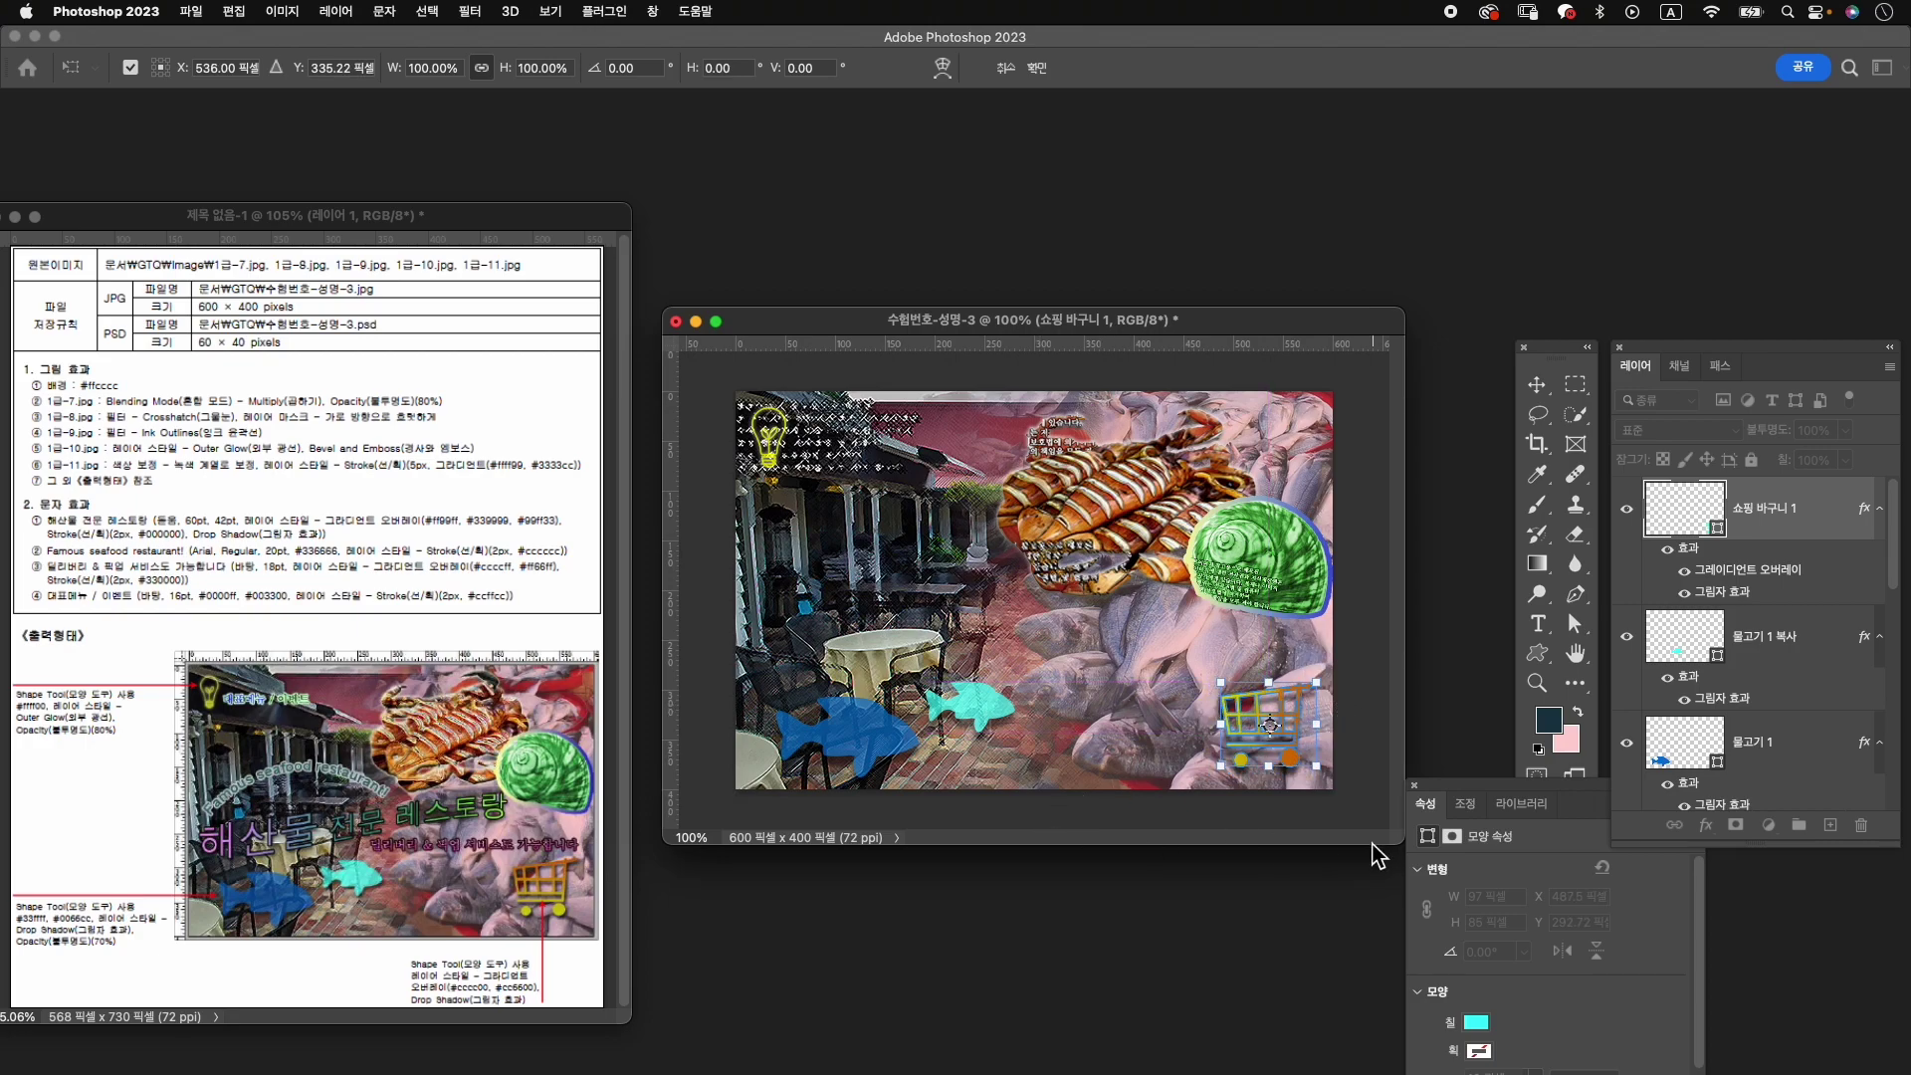
{"action": "key", "text": "Return"}
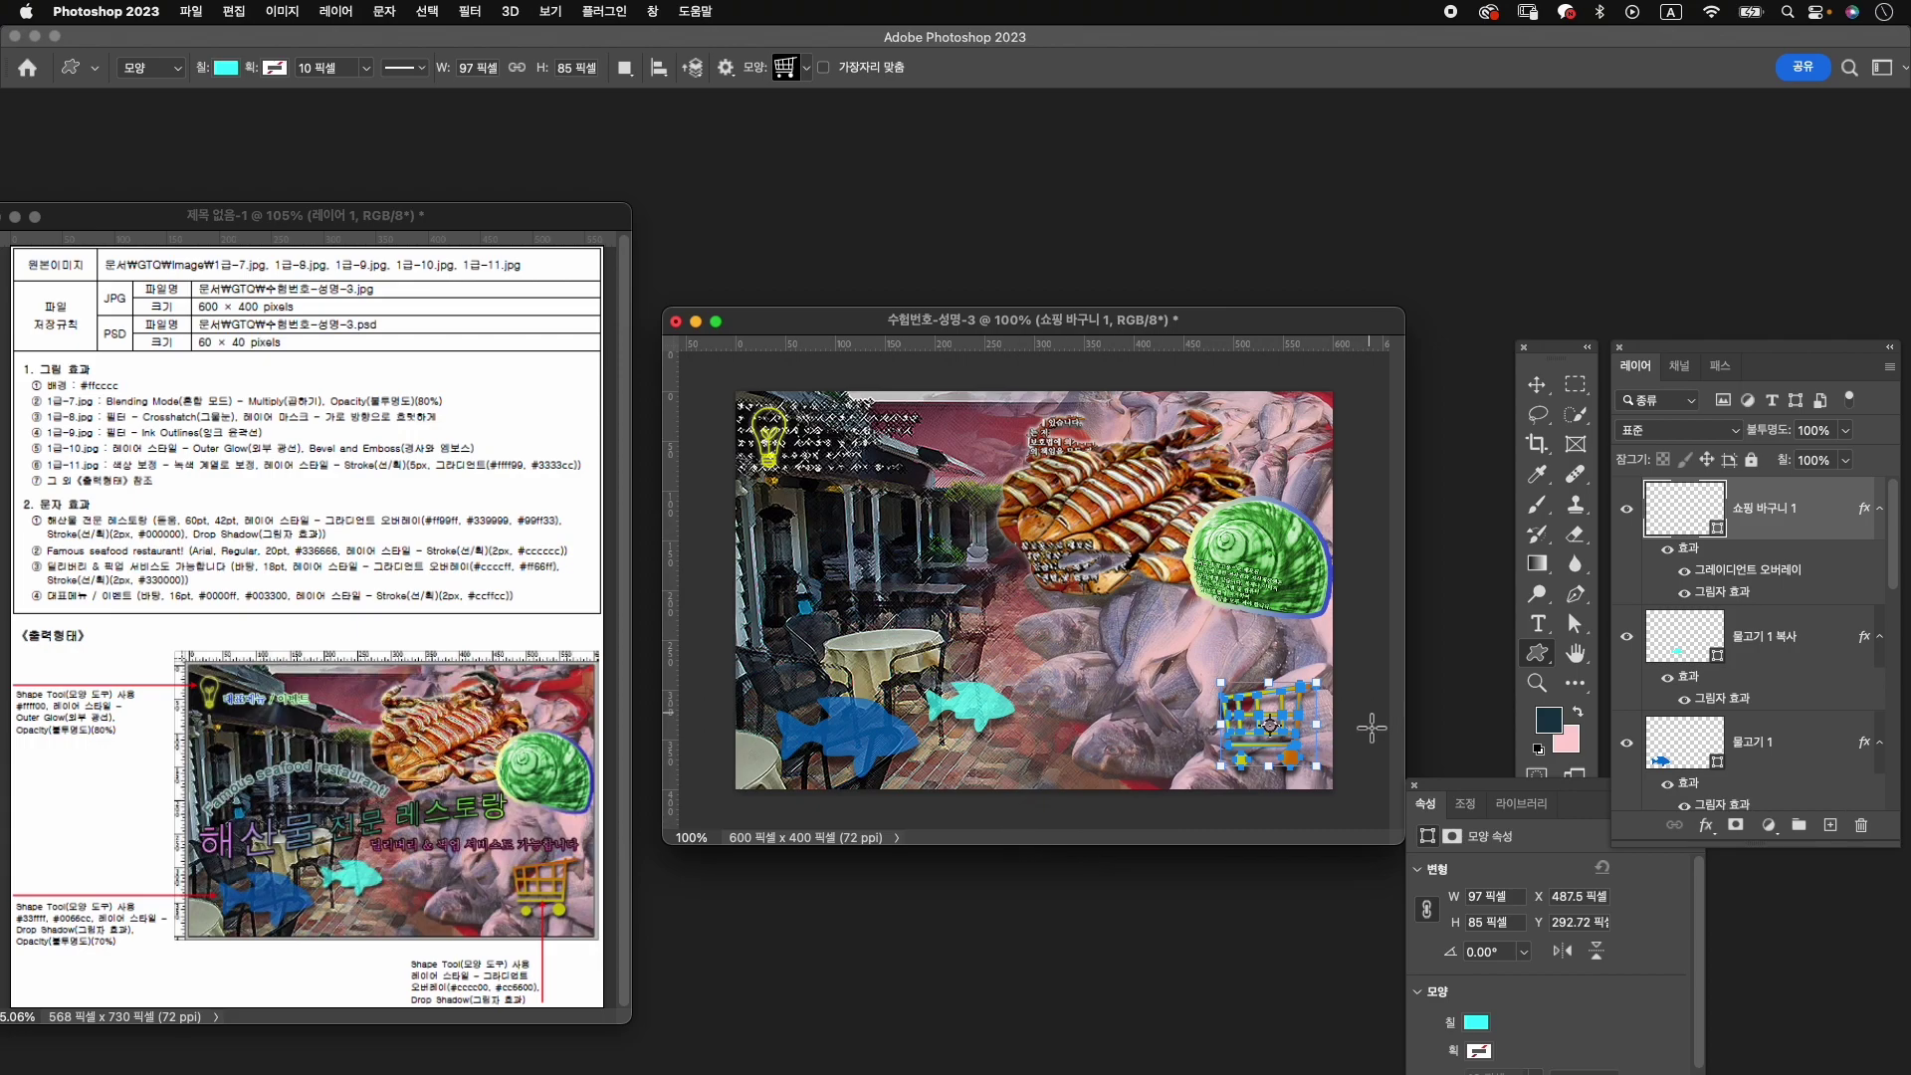
Retune the cart's Gradient Overlay to an 88° angle and 42% scale.
{"action": "double_click", "coordinate": [1775, 571]}
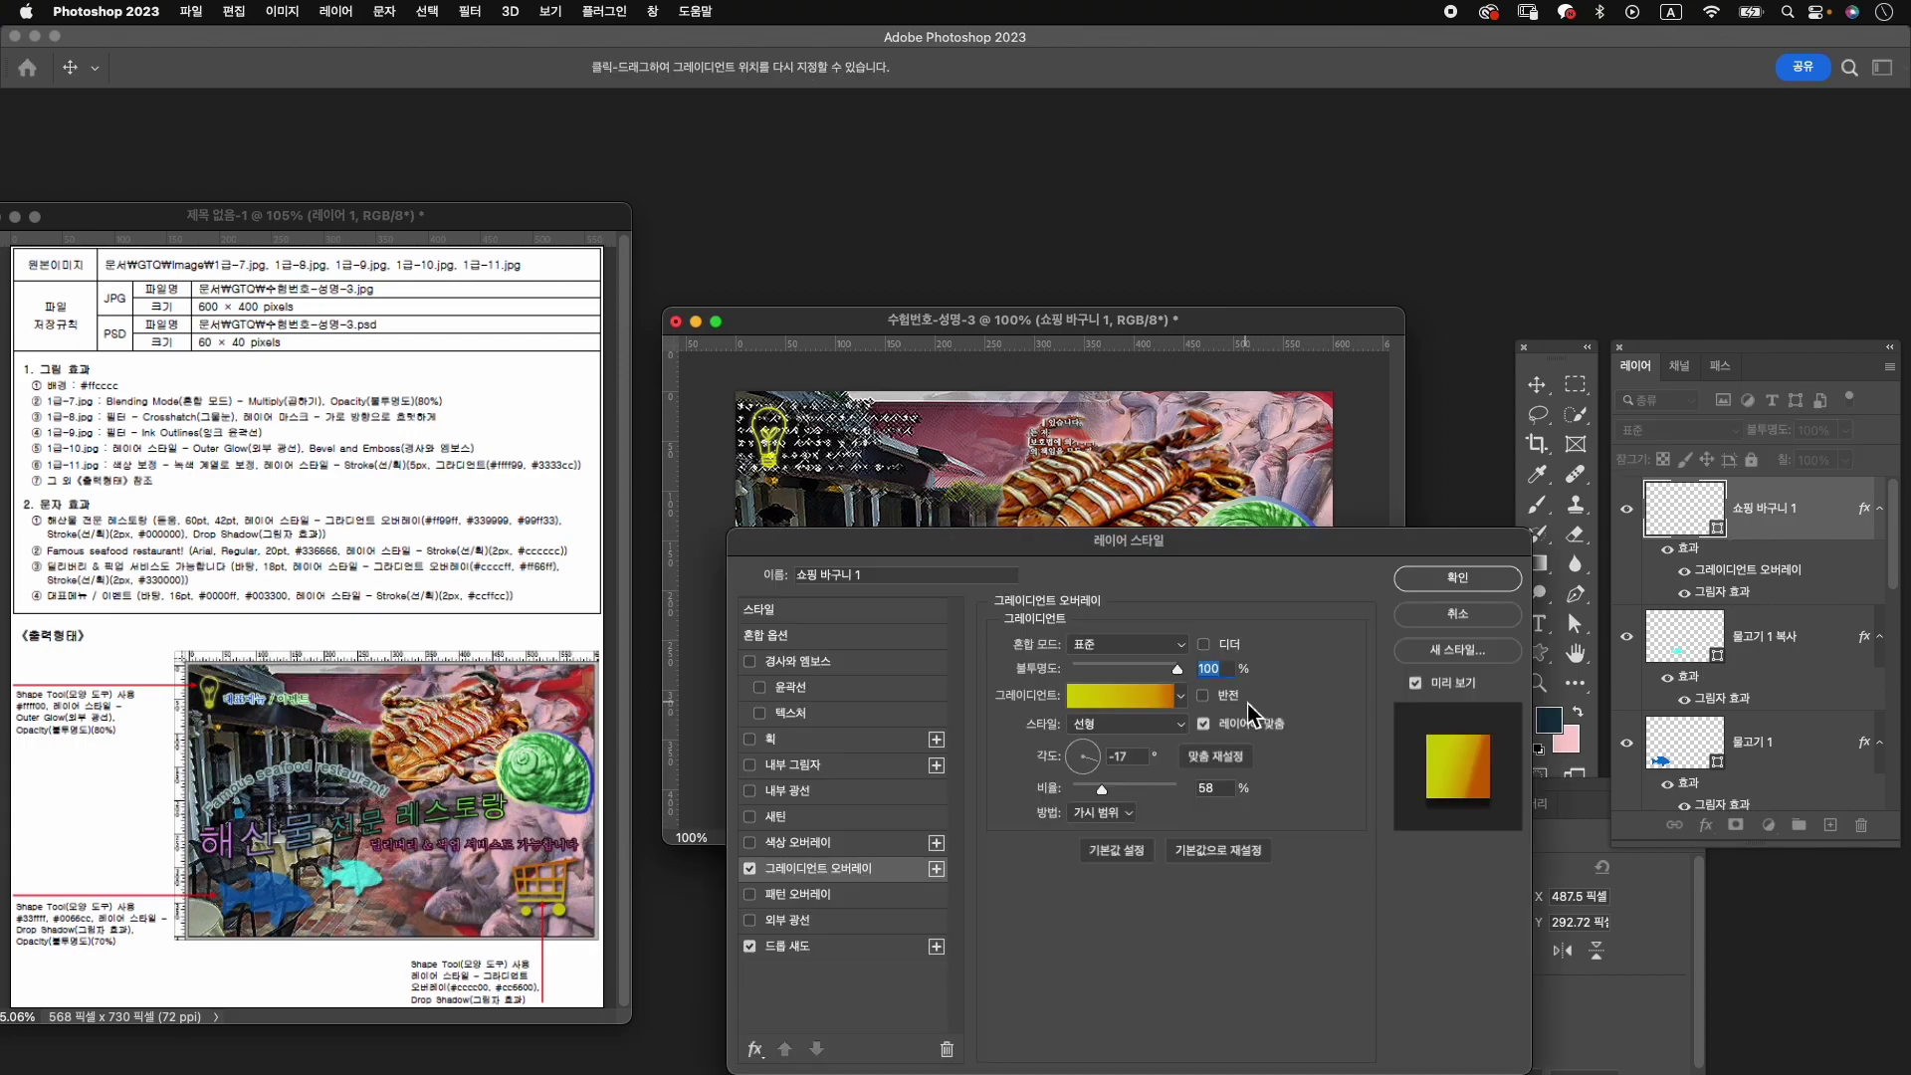
{"action": "left_click", "coordinate": [1087, 758]}
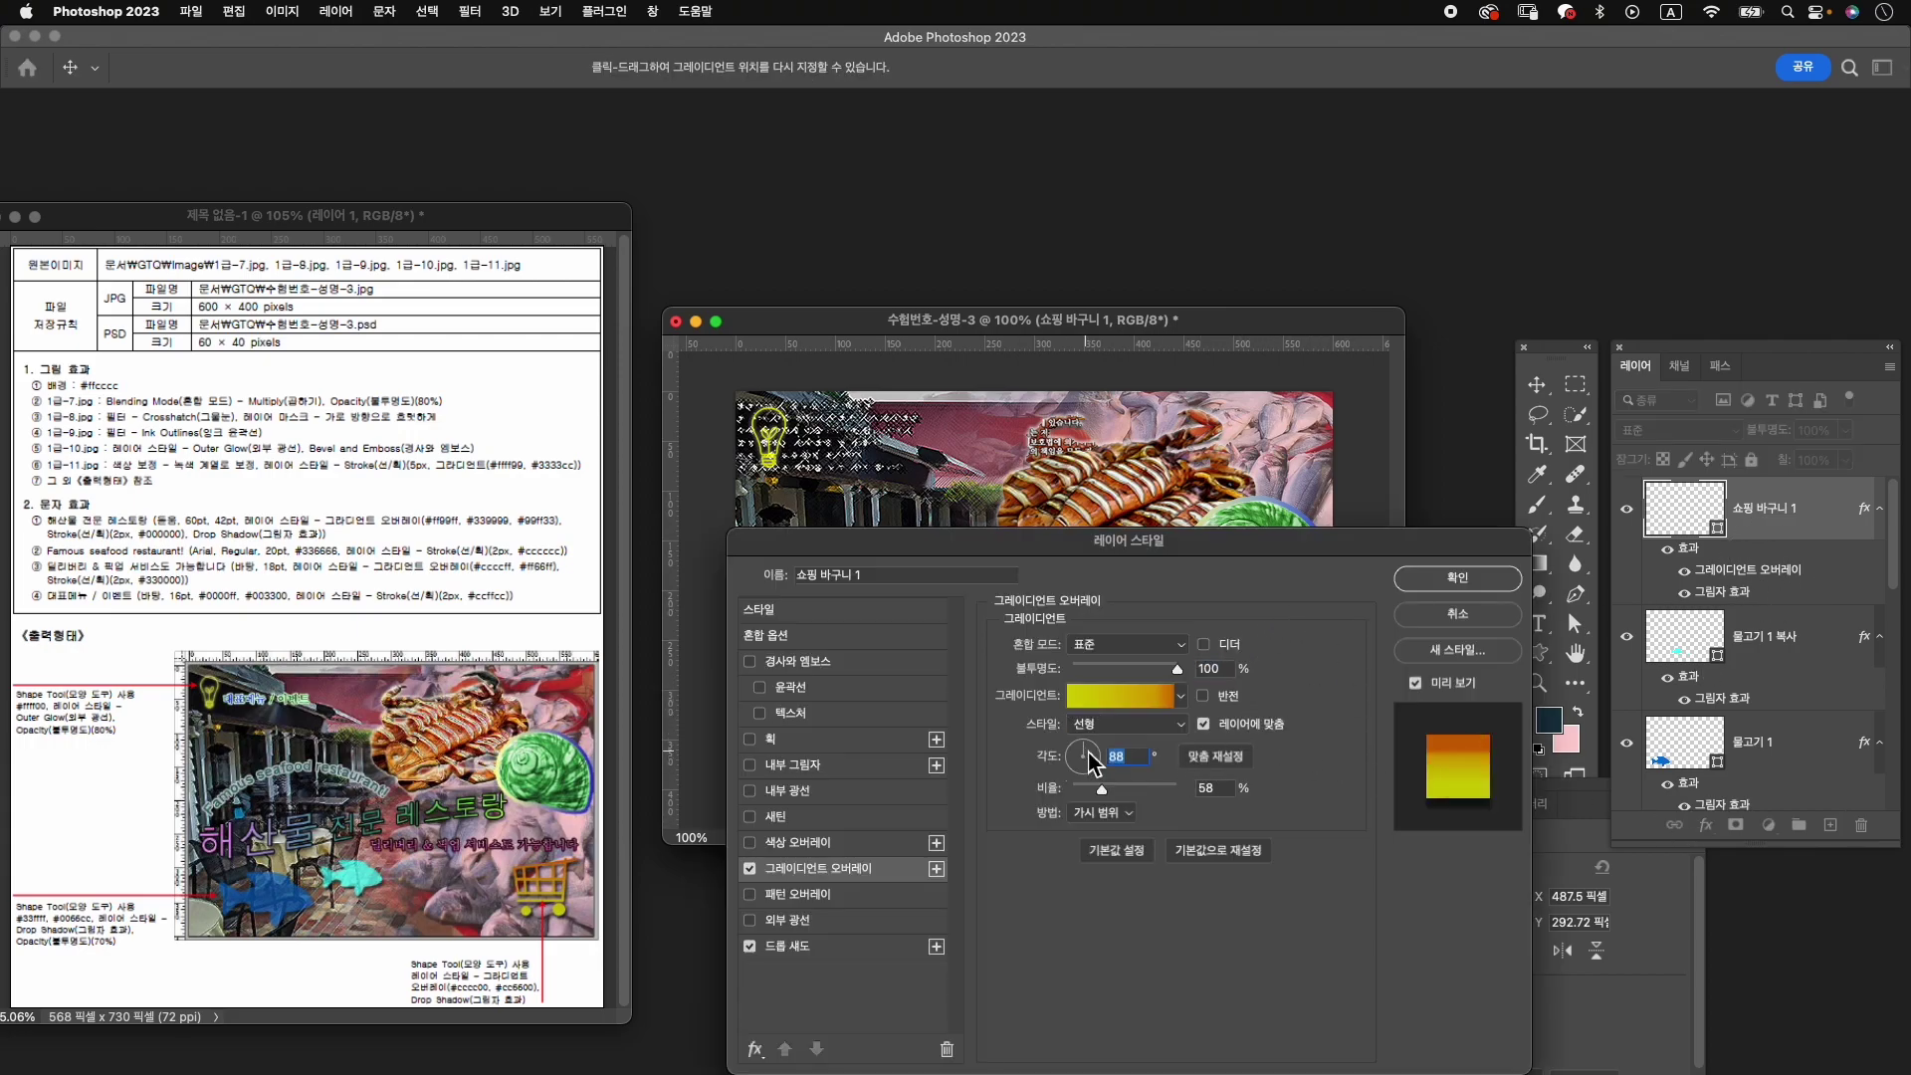
{"action": "left_click_drag", "start_coordinate": [1102, 790], "coordinate": [1092, 790]}
{"action": "mouse_move", "coordinate": [1130, 552]}
{"action": "left_mouse_down"}
{"action": "mouse_move", "coordinate": [893, 816]}
{"action": "mouse_move", "coordinate": [1250, 721]}
{"action": "left_mouse_up"}
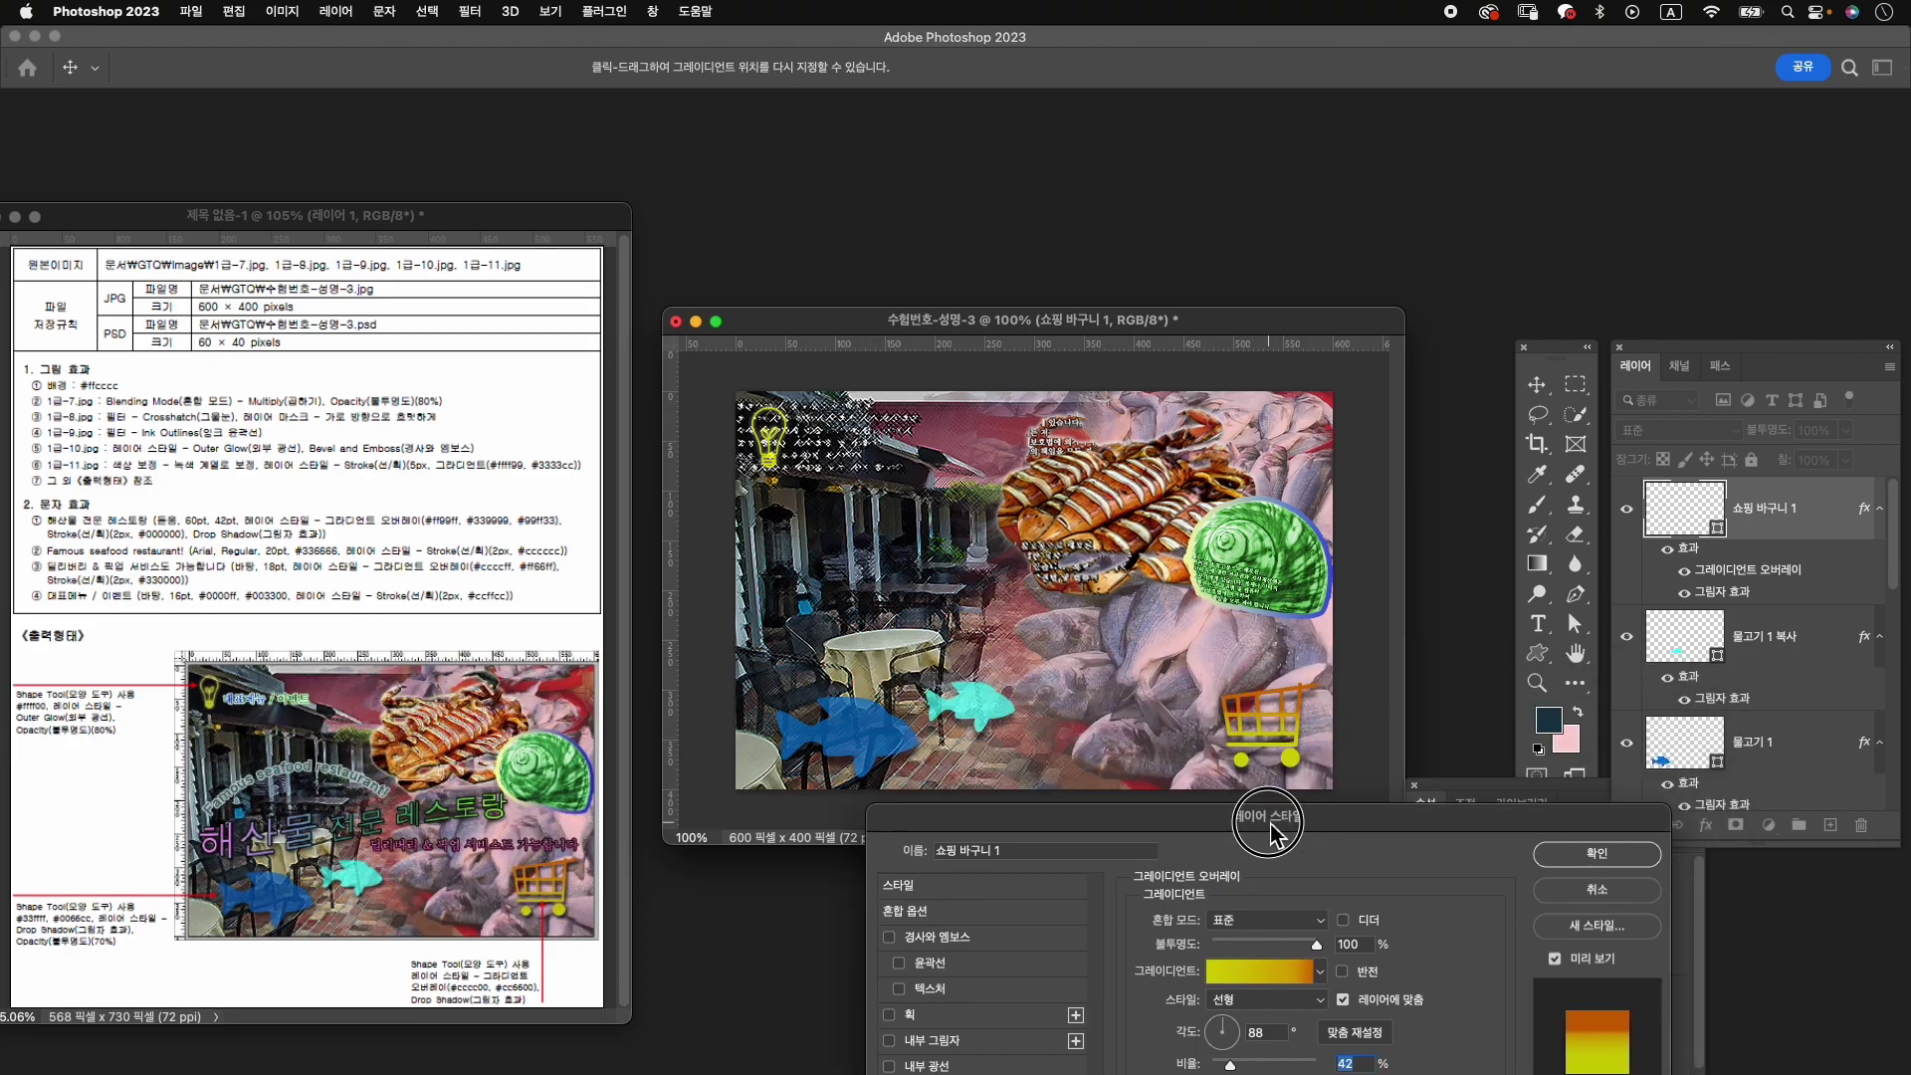
{"action": "left_click", "coordinate": [1558, 749]}
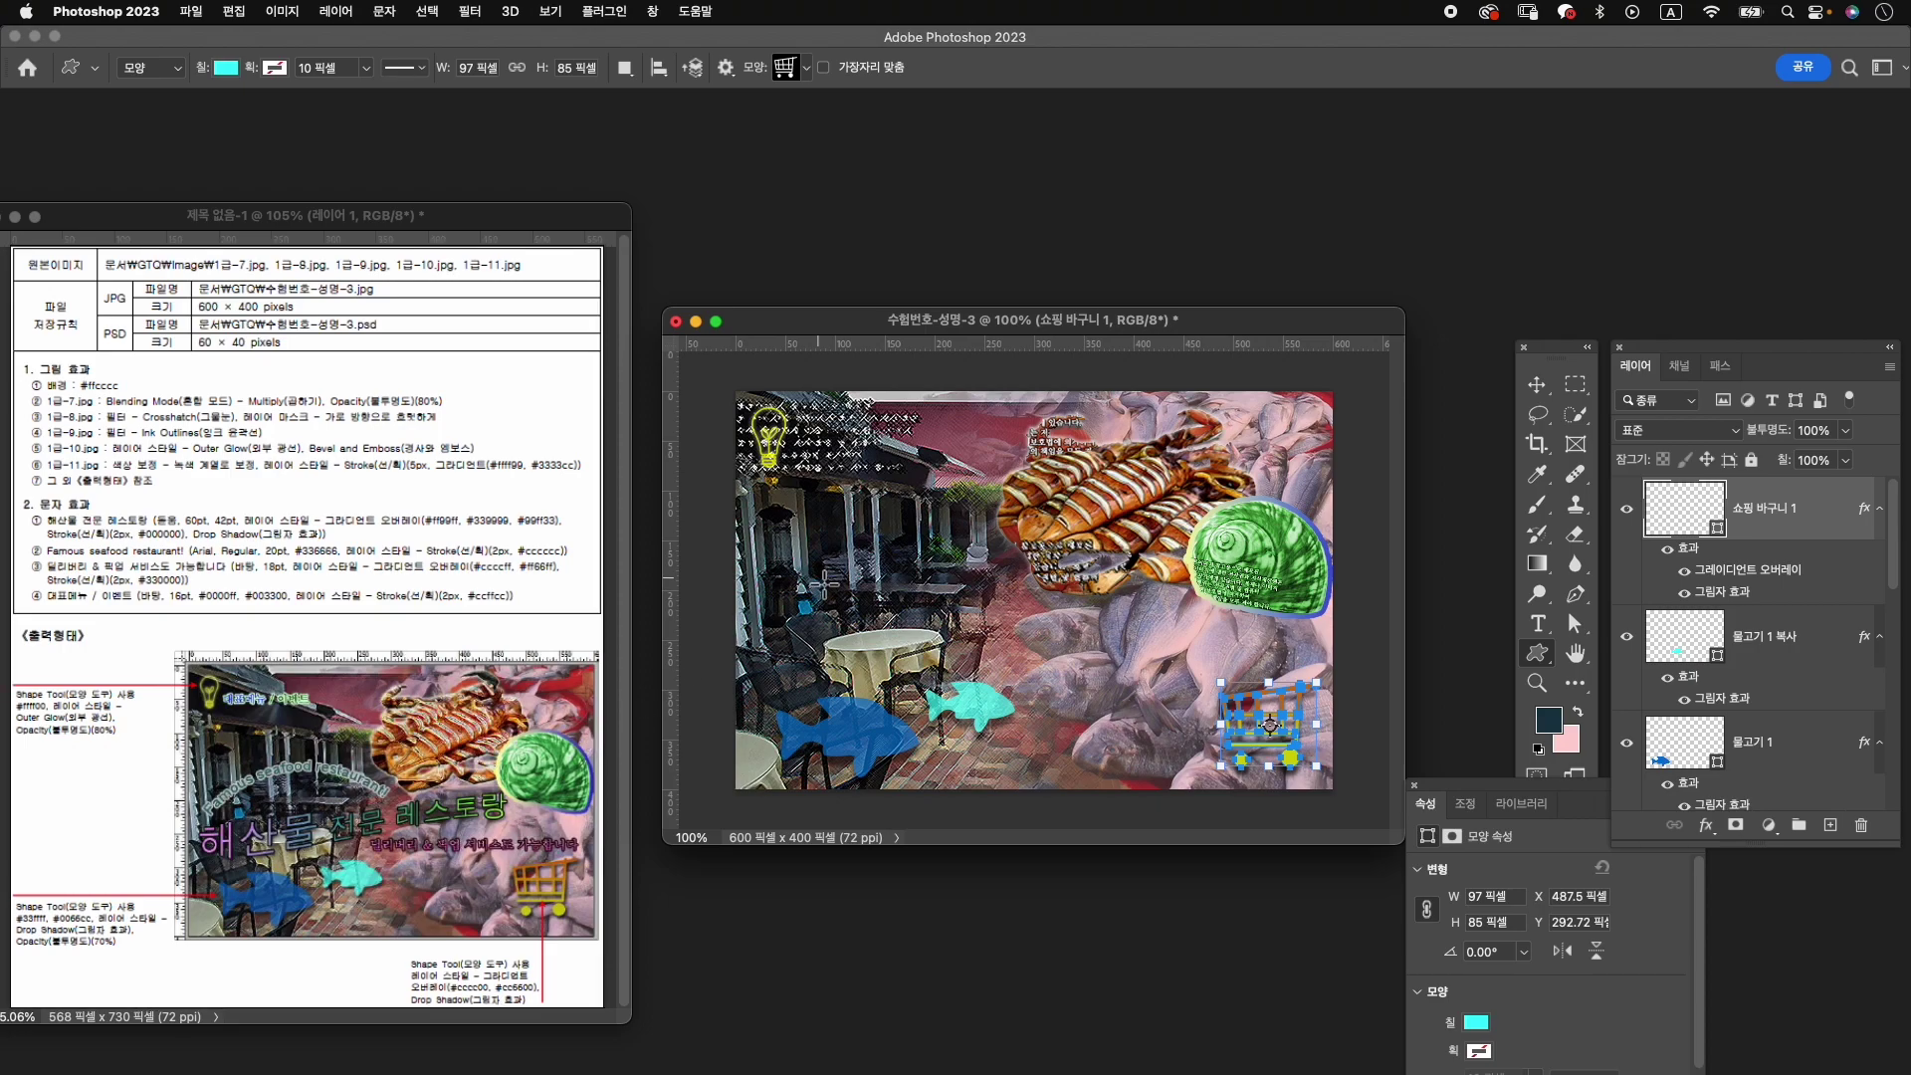
{"action": "key", "text": "t"}
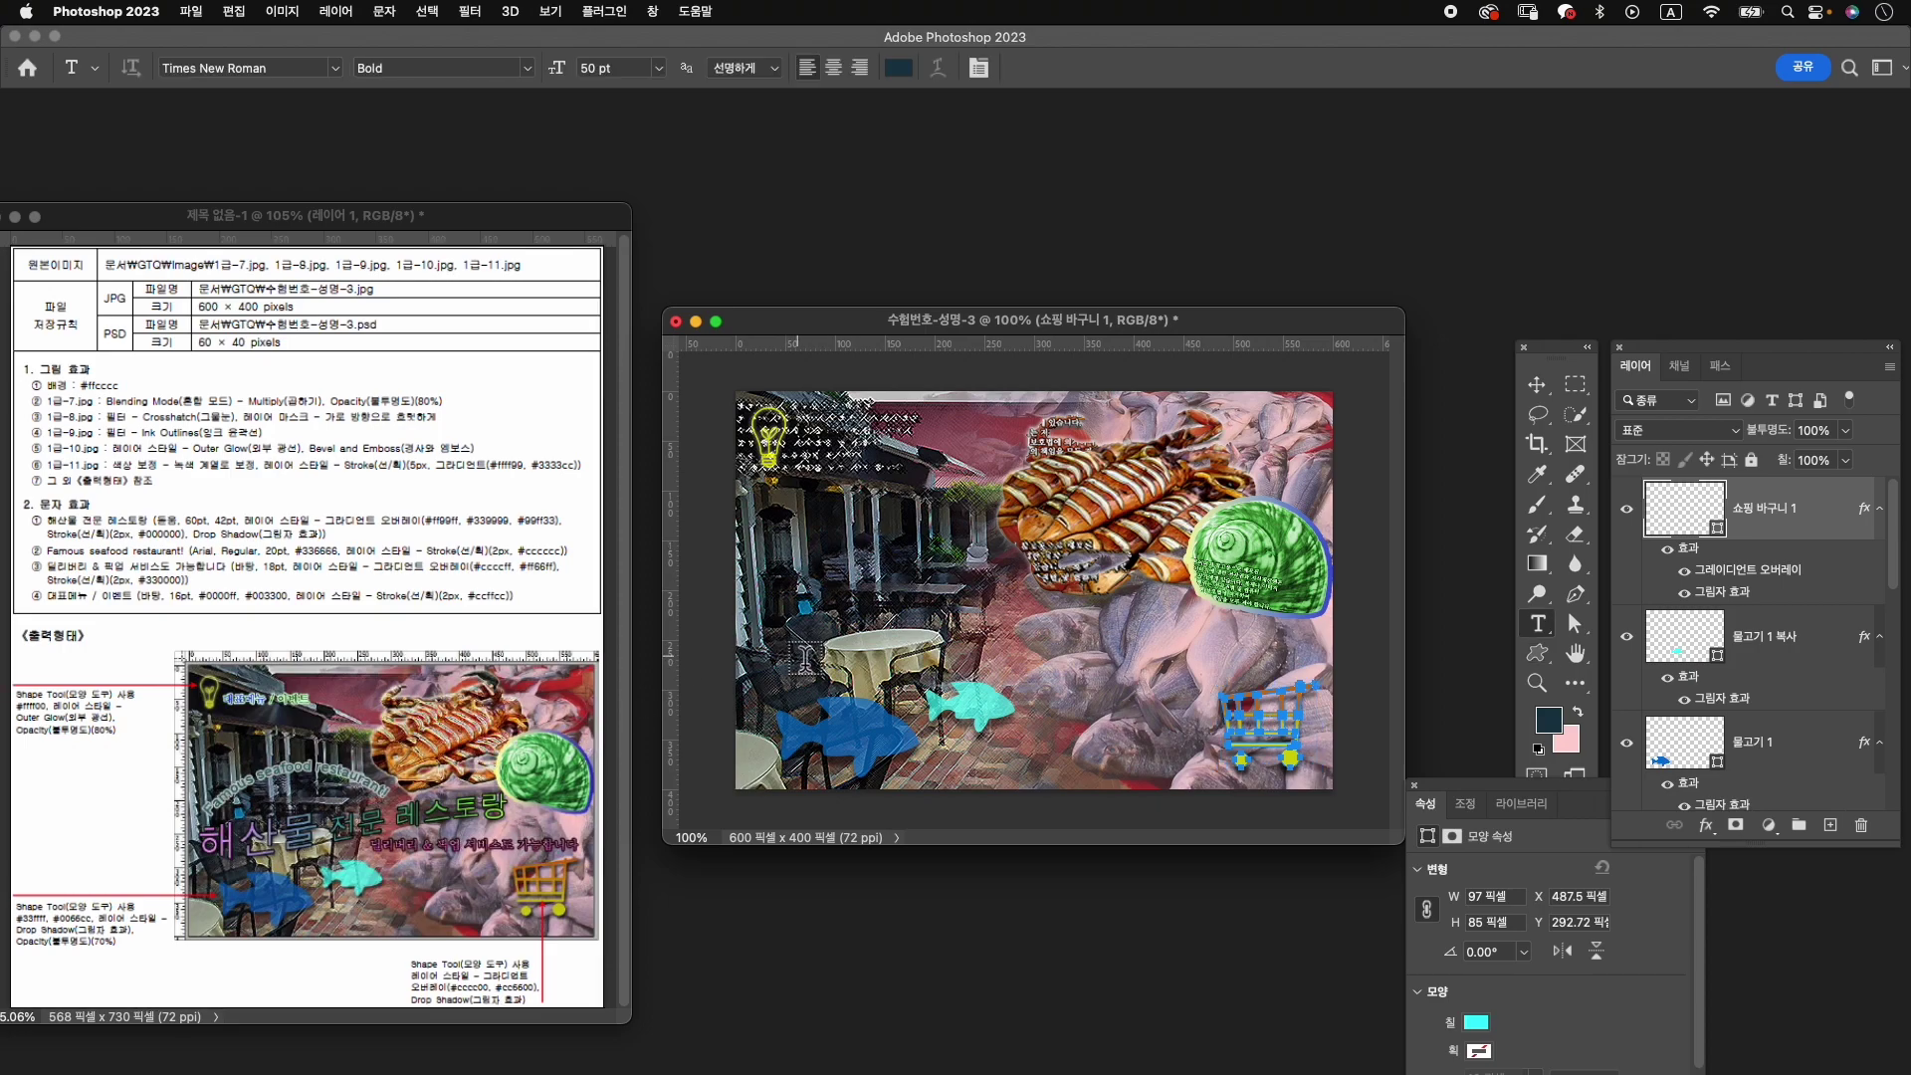
Type the headline 해산물 전문 레스토랑 on the canvas and set it to 42 pt.
{"action": "left_click", "coordinate": [785, 660]}
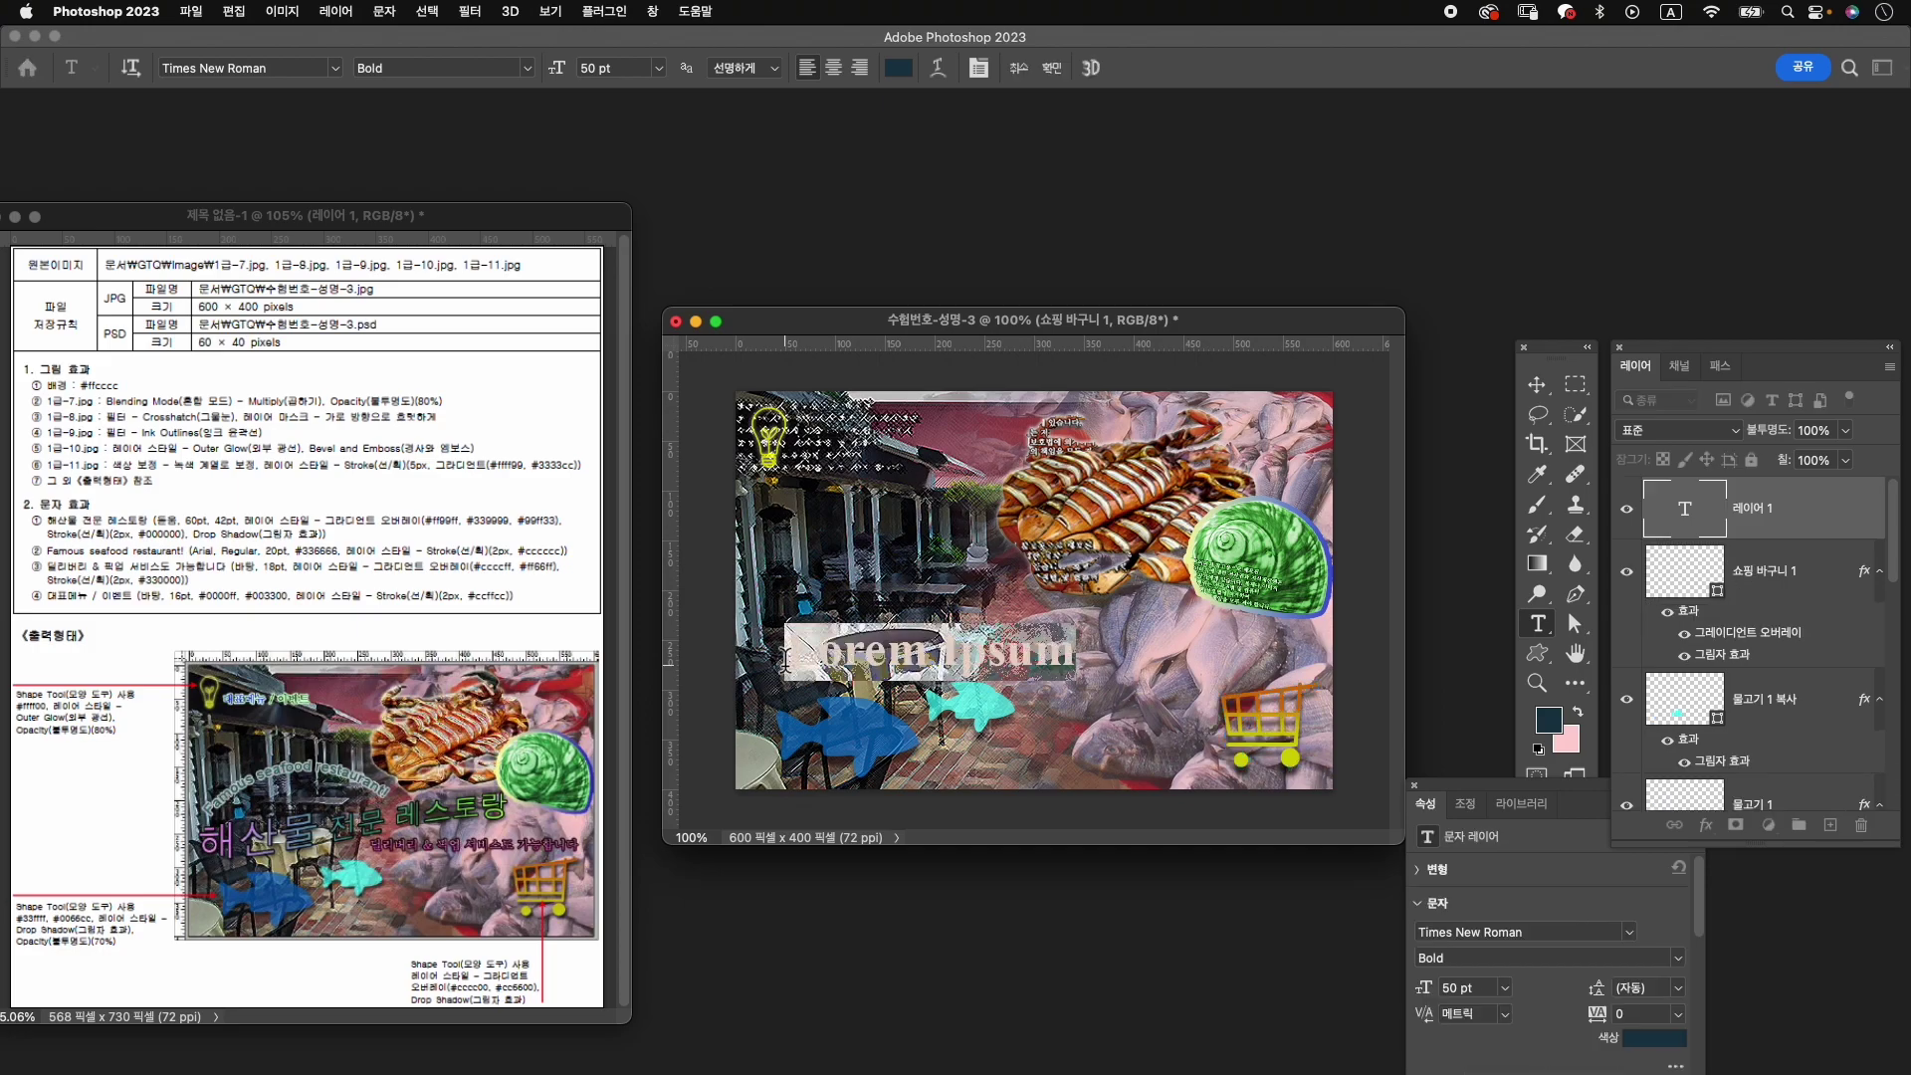
{"action": "key", "text": "ctrl+space"}
{"action": "type", "text": "해산물 전"}
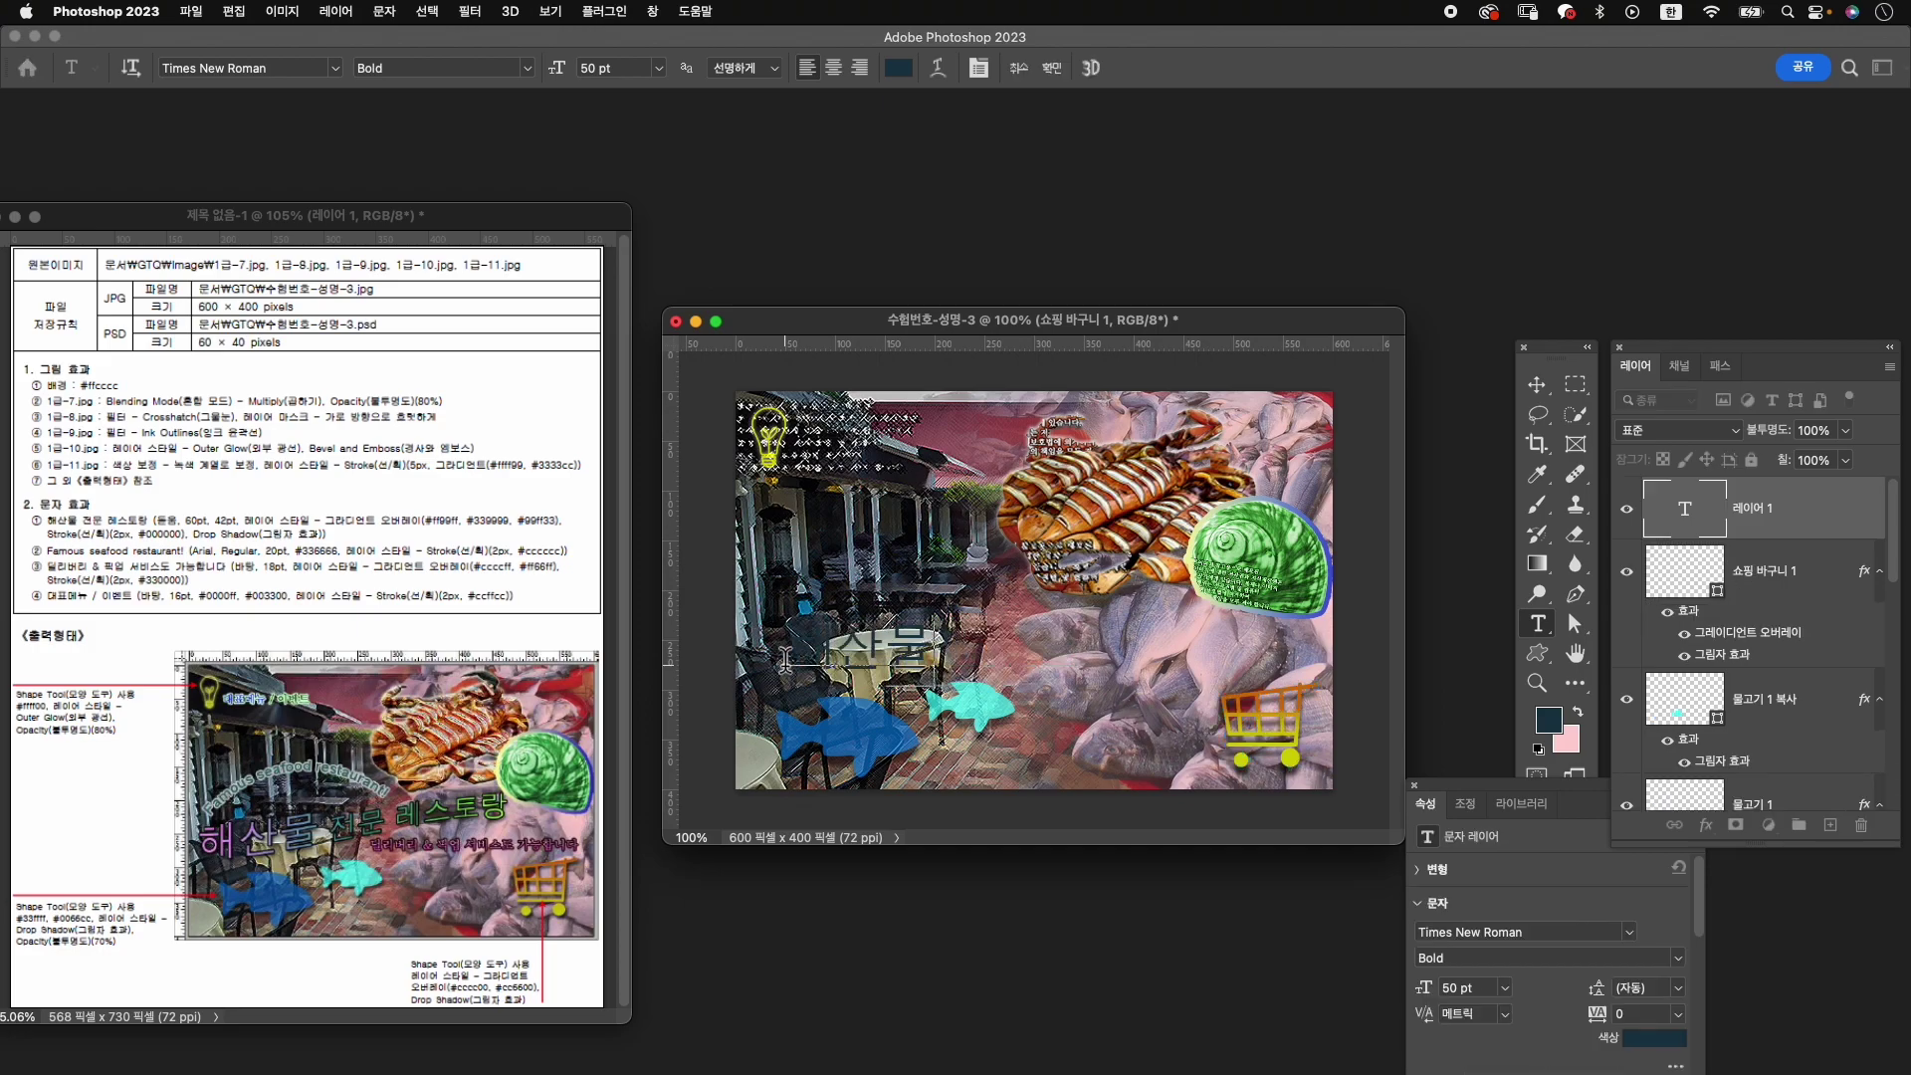
{"action": "type", "text": "문 레스토"}
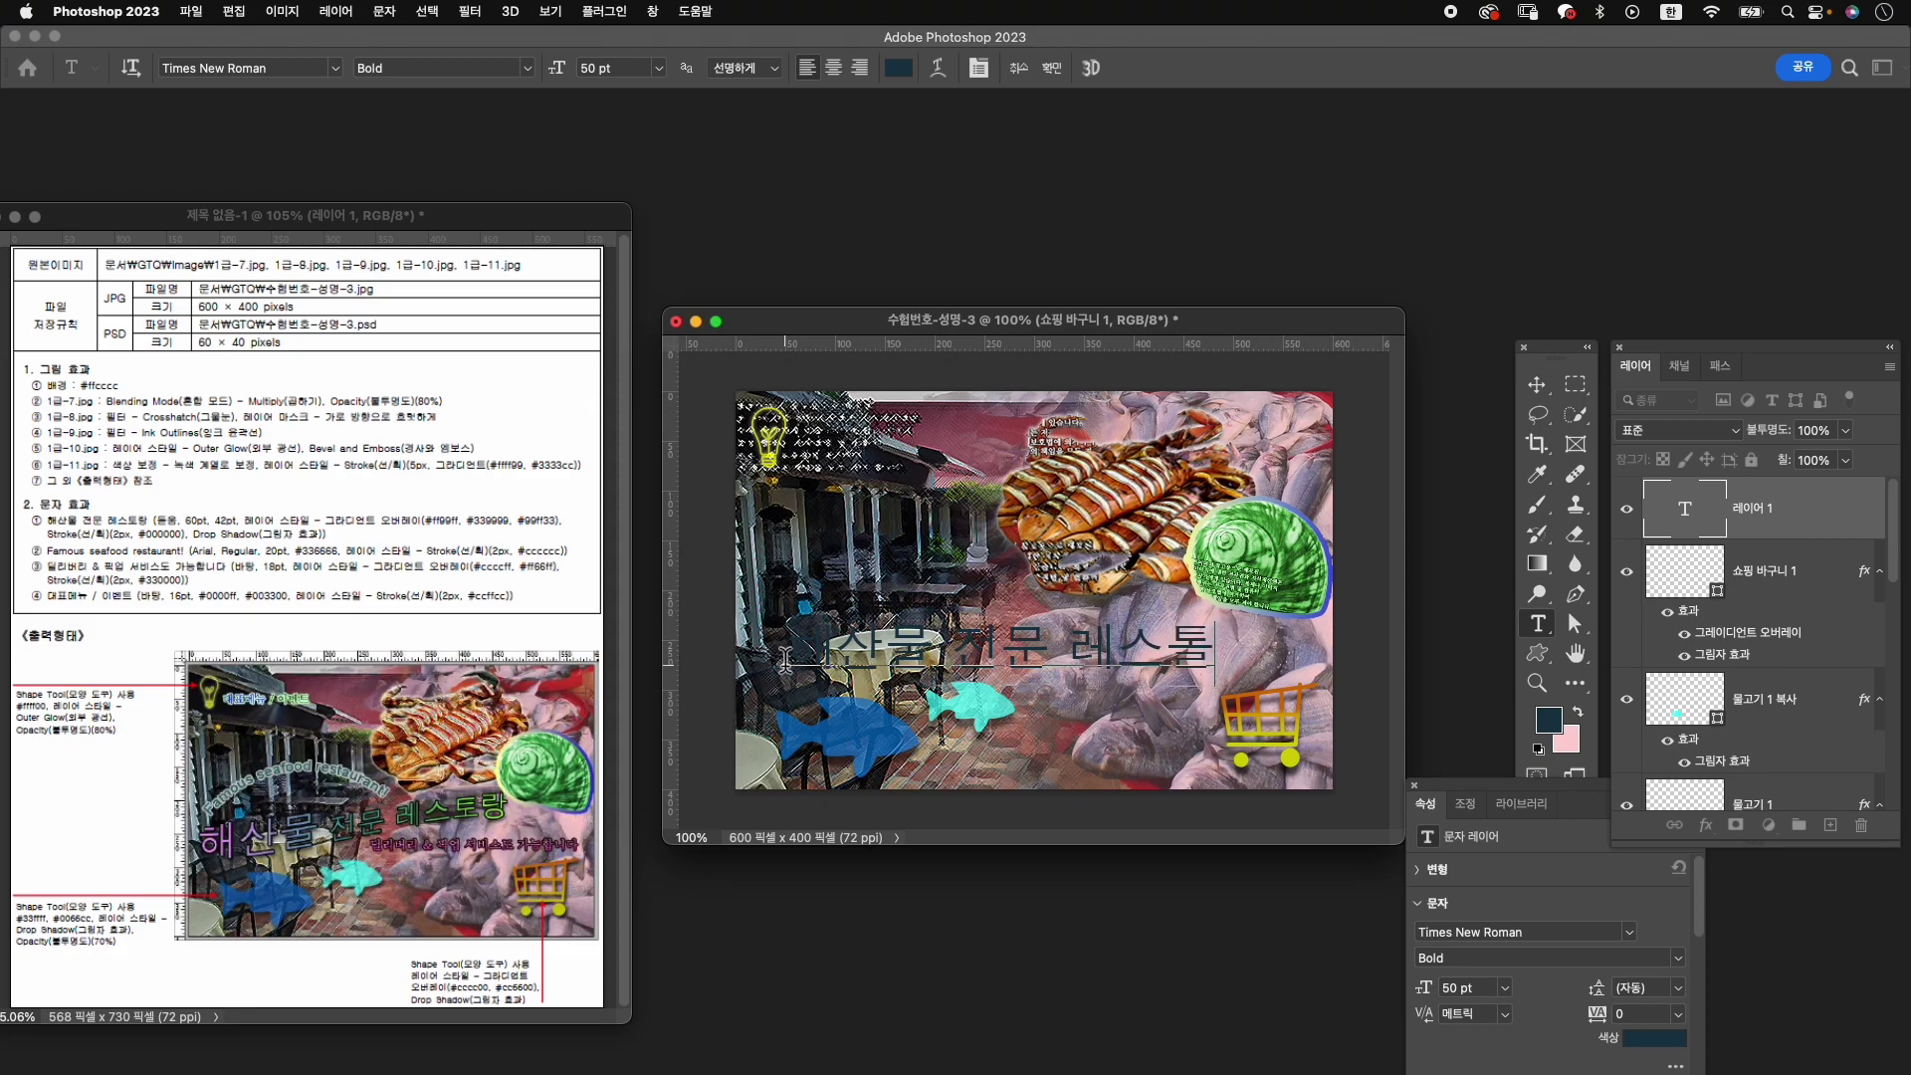
{"action": "type", "text": "랑"}
{"action": "key", "text": "ctrl+a"}
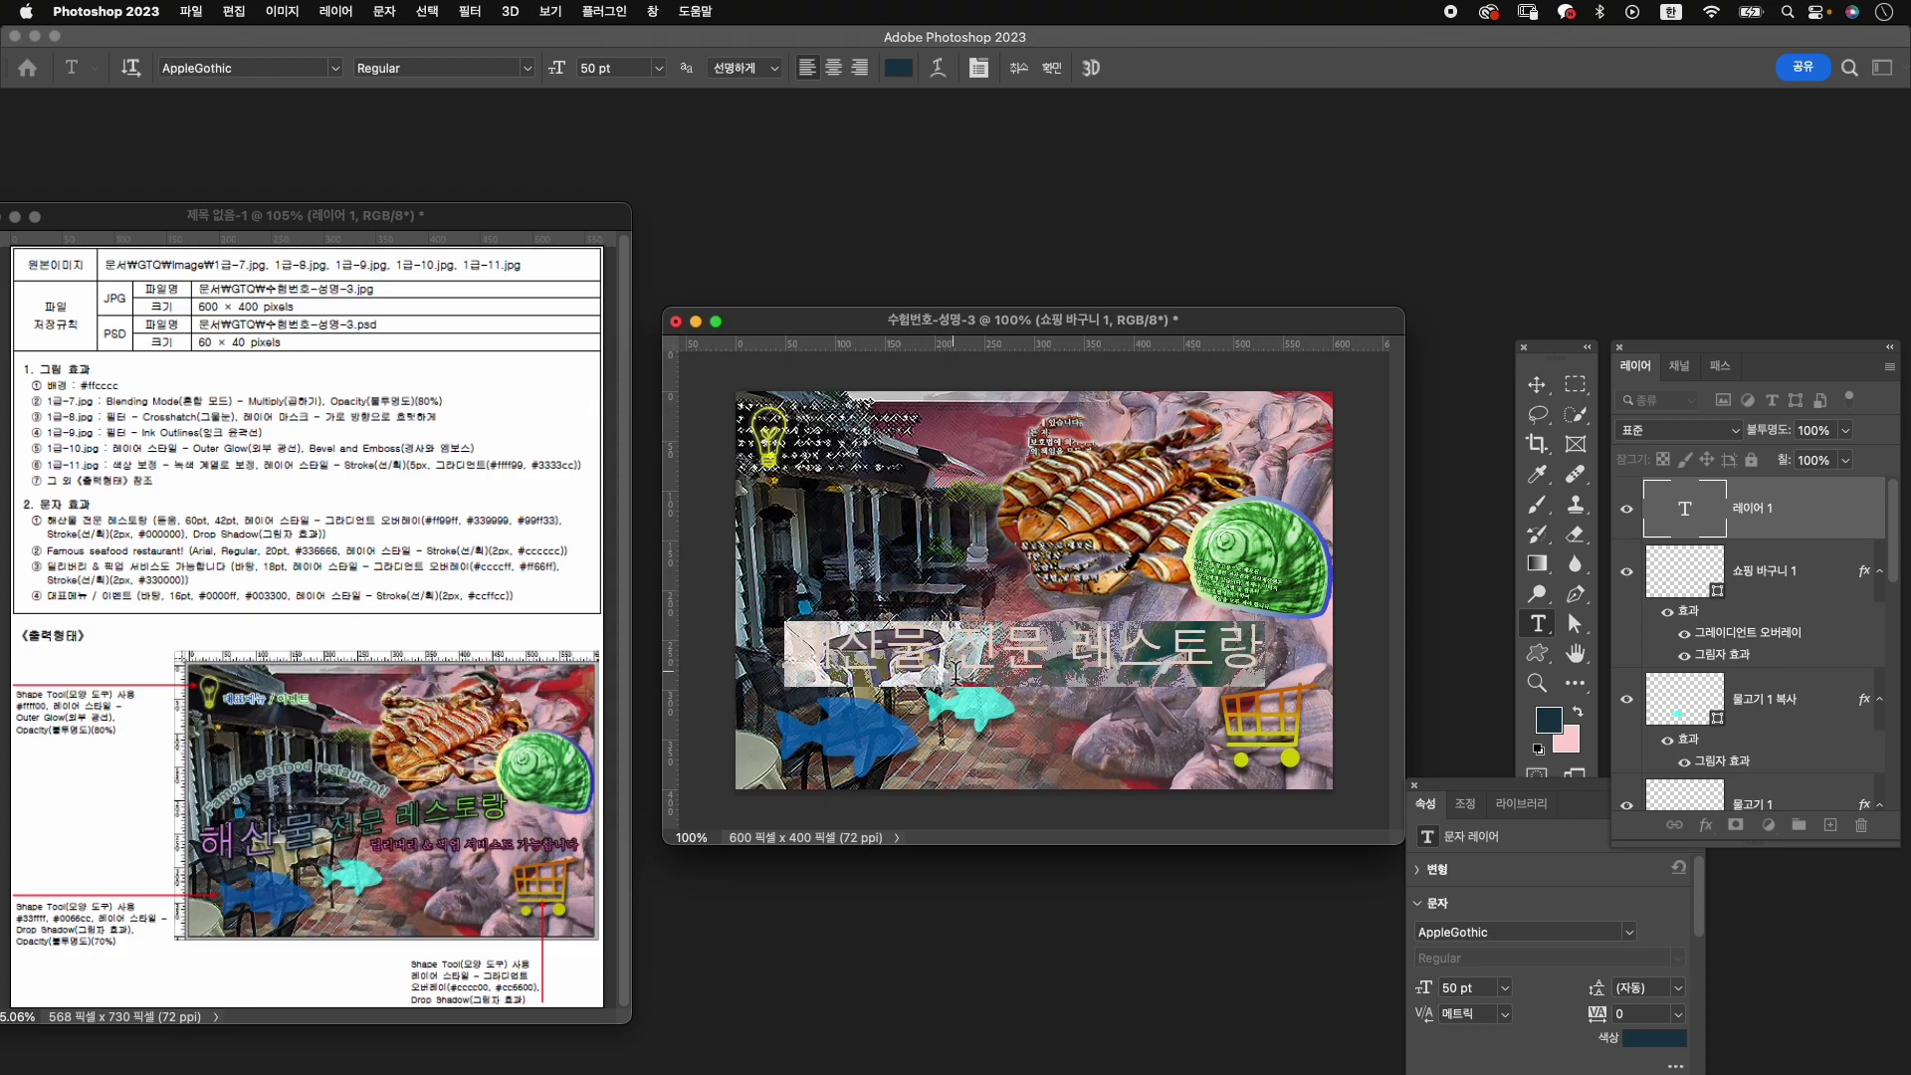
{"action": "key", "text": "ctrl+t"}
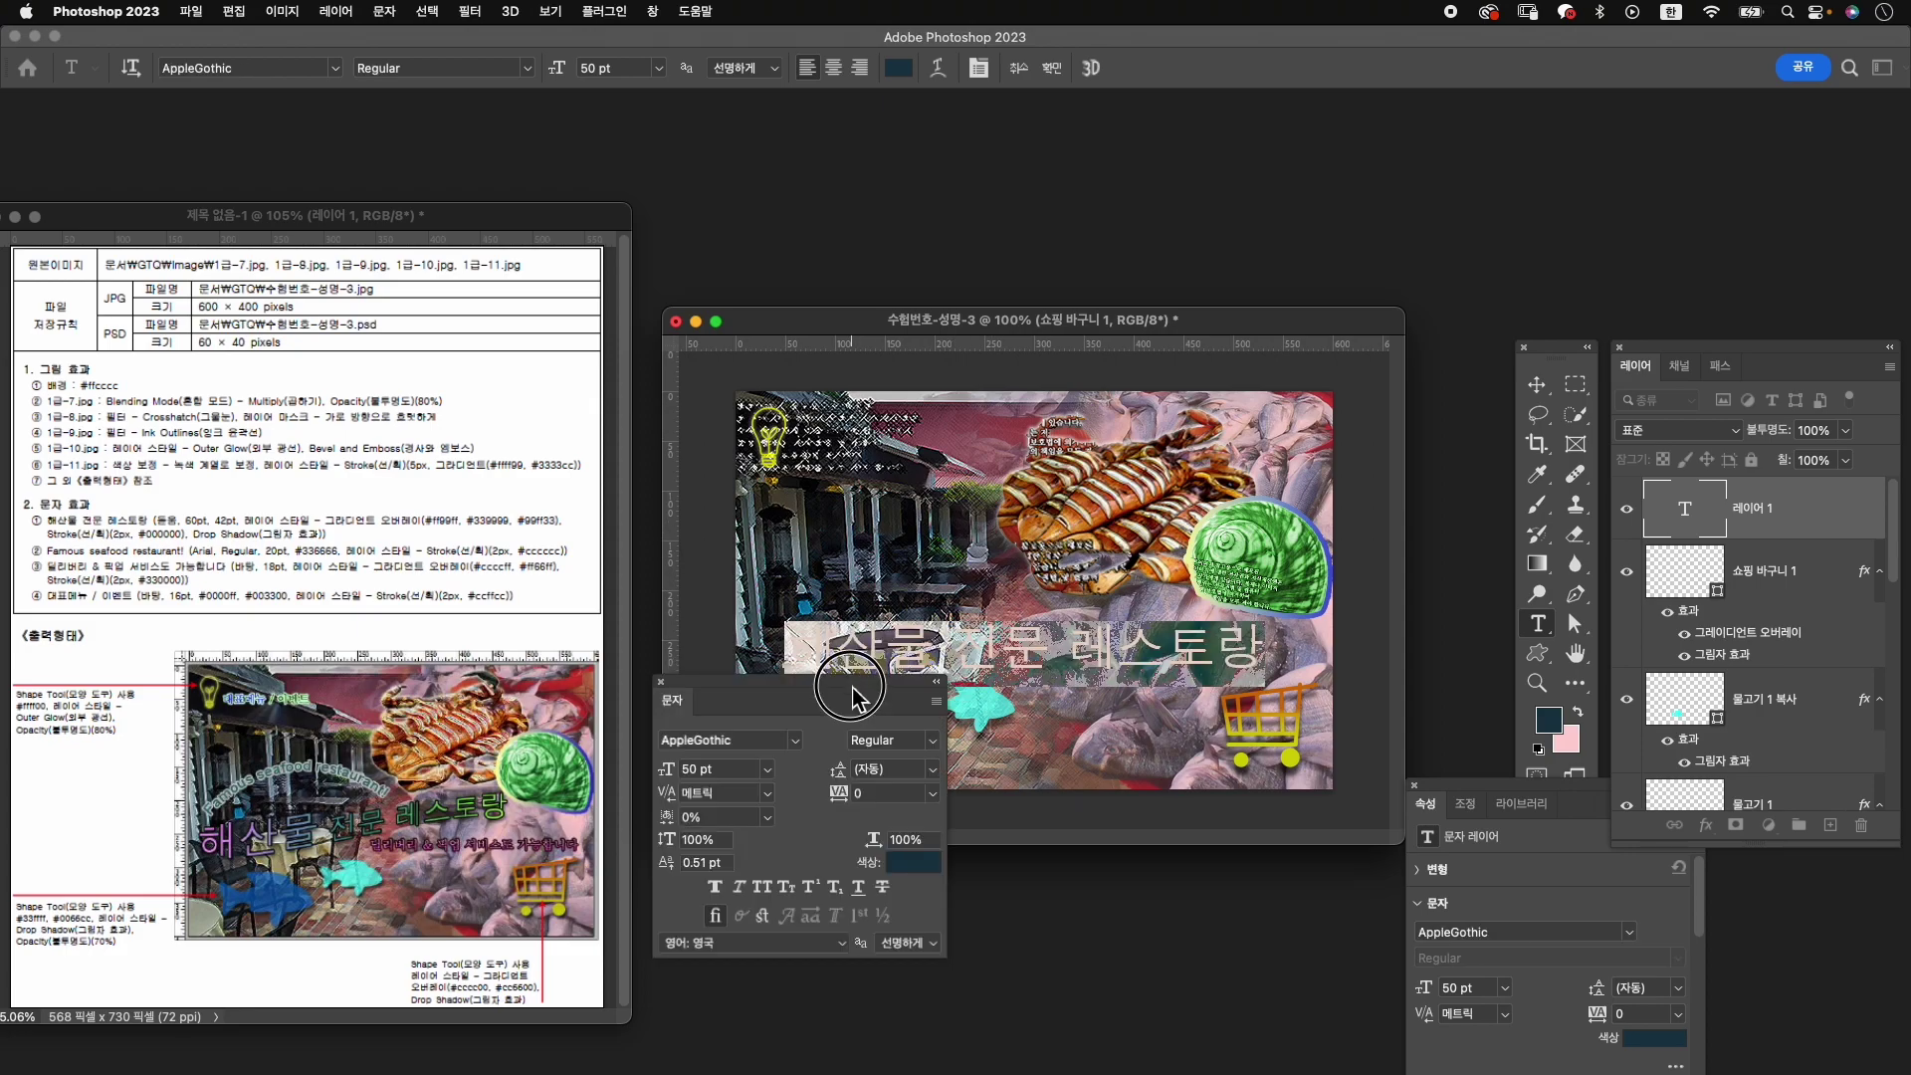
{"action": "left_click", "coordinate": [698, 770]}
{"action": "type", "text": "42"}
{"action": "key", "text": "Return"}
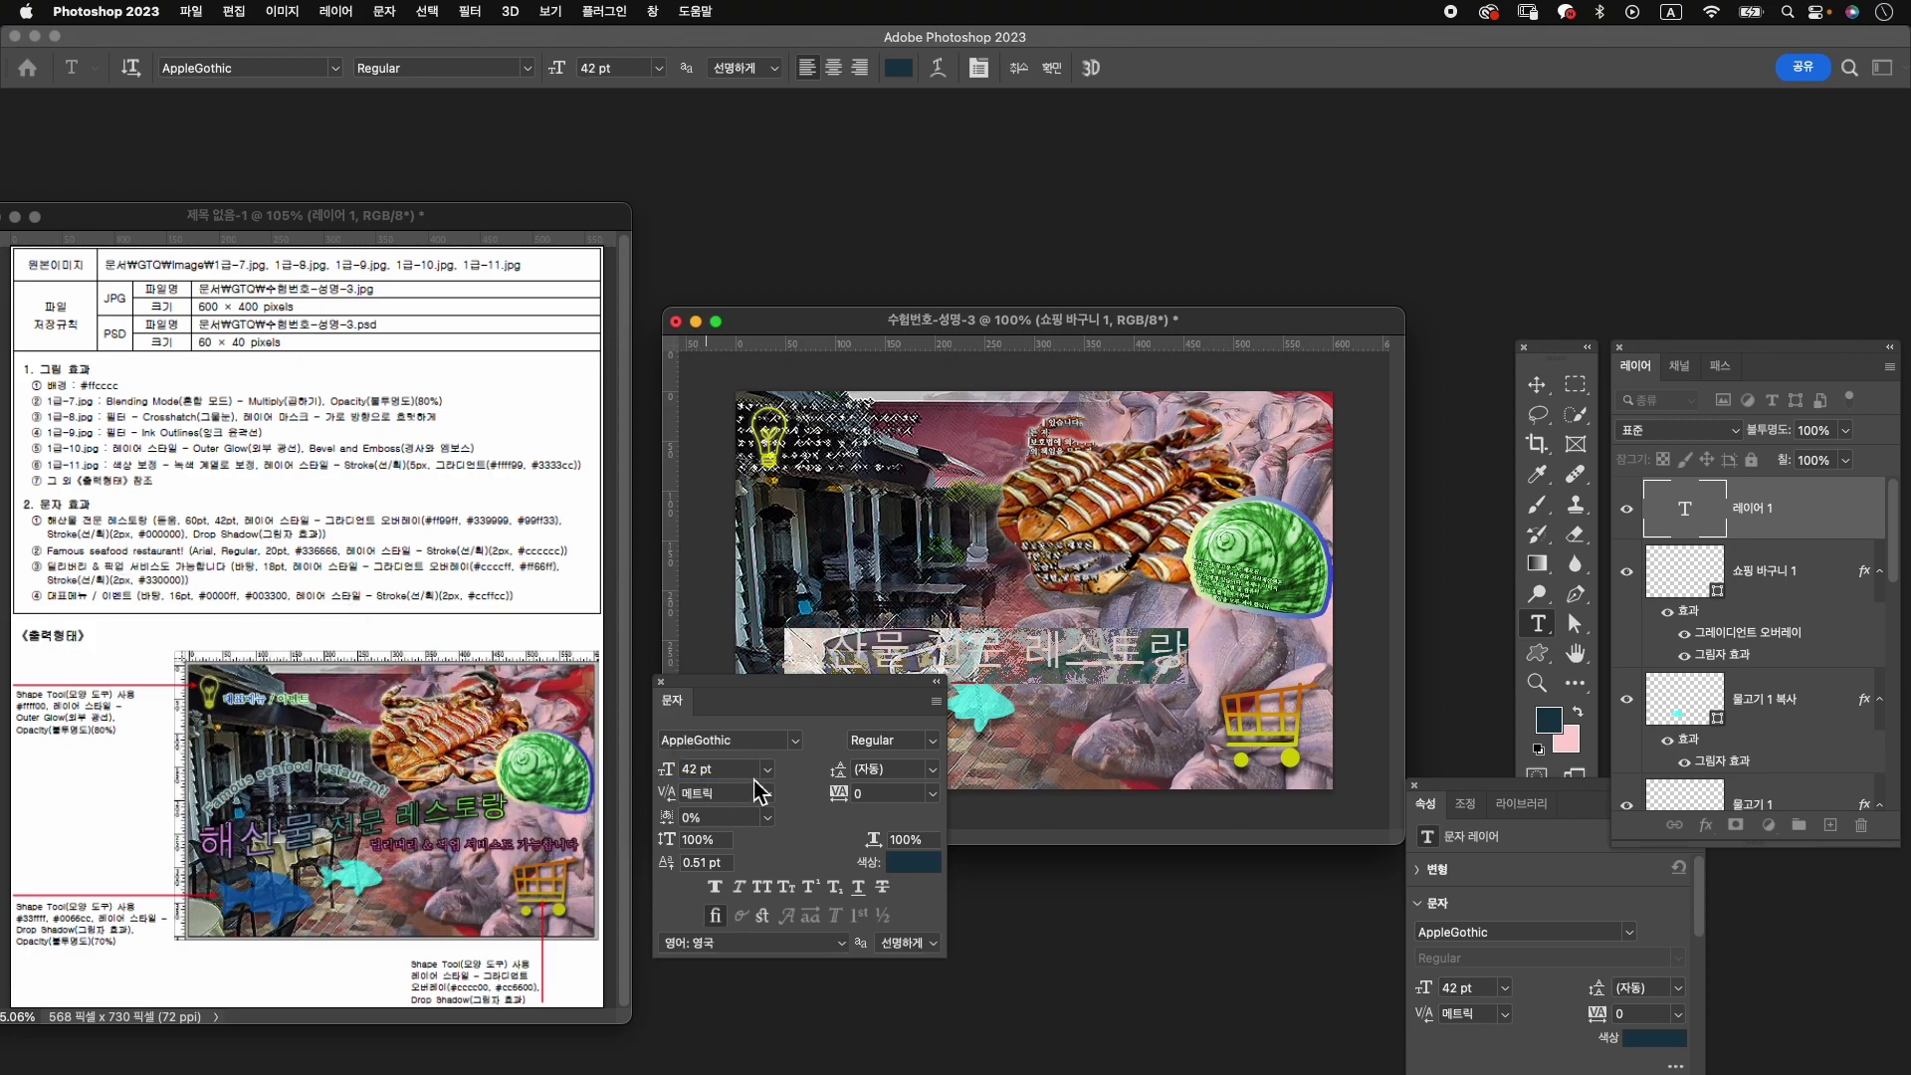
Enlarge 산물 to 60 pt, set the headline font to KoPubWorldDotum_Pro, and commit.
{"action": "left_click_drag", "start_coordinate": [912, 652], "coordinate": [786, 652]}
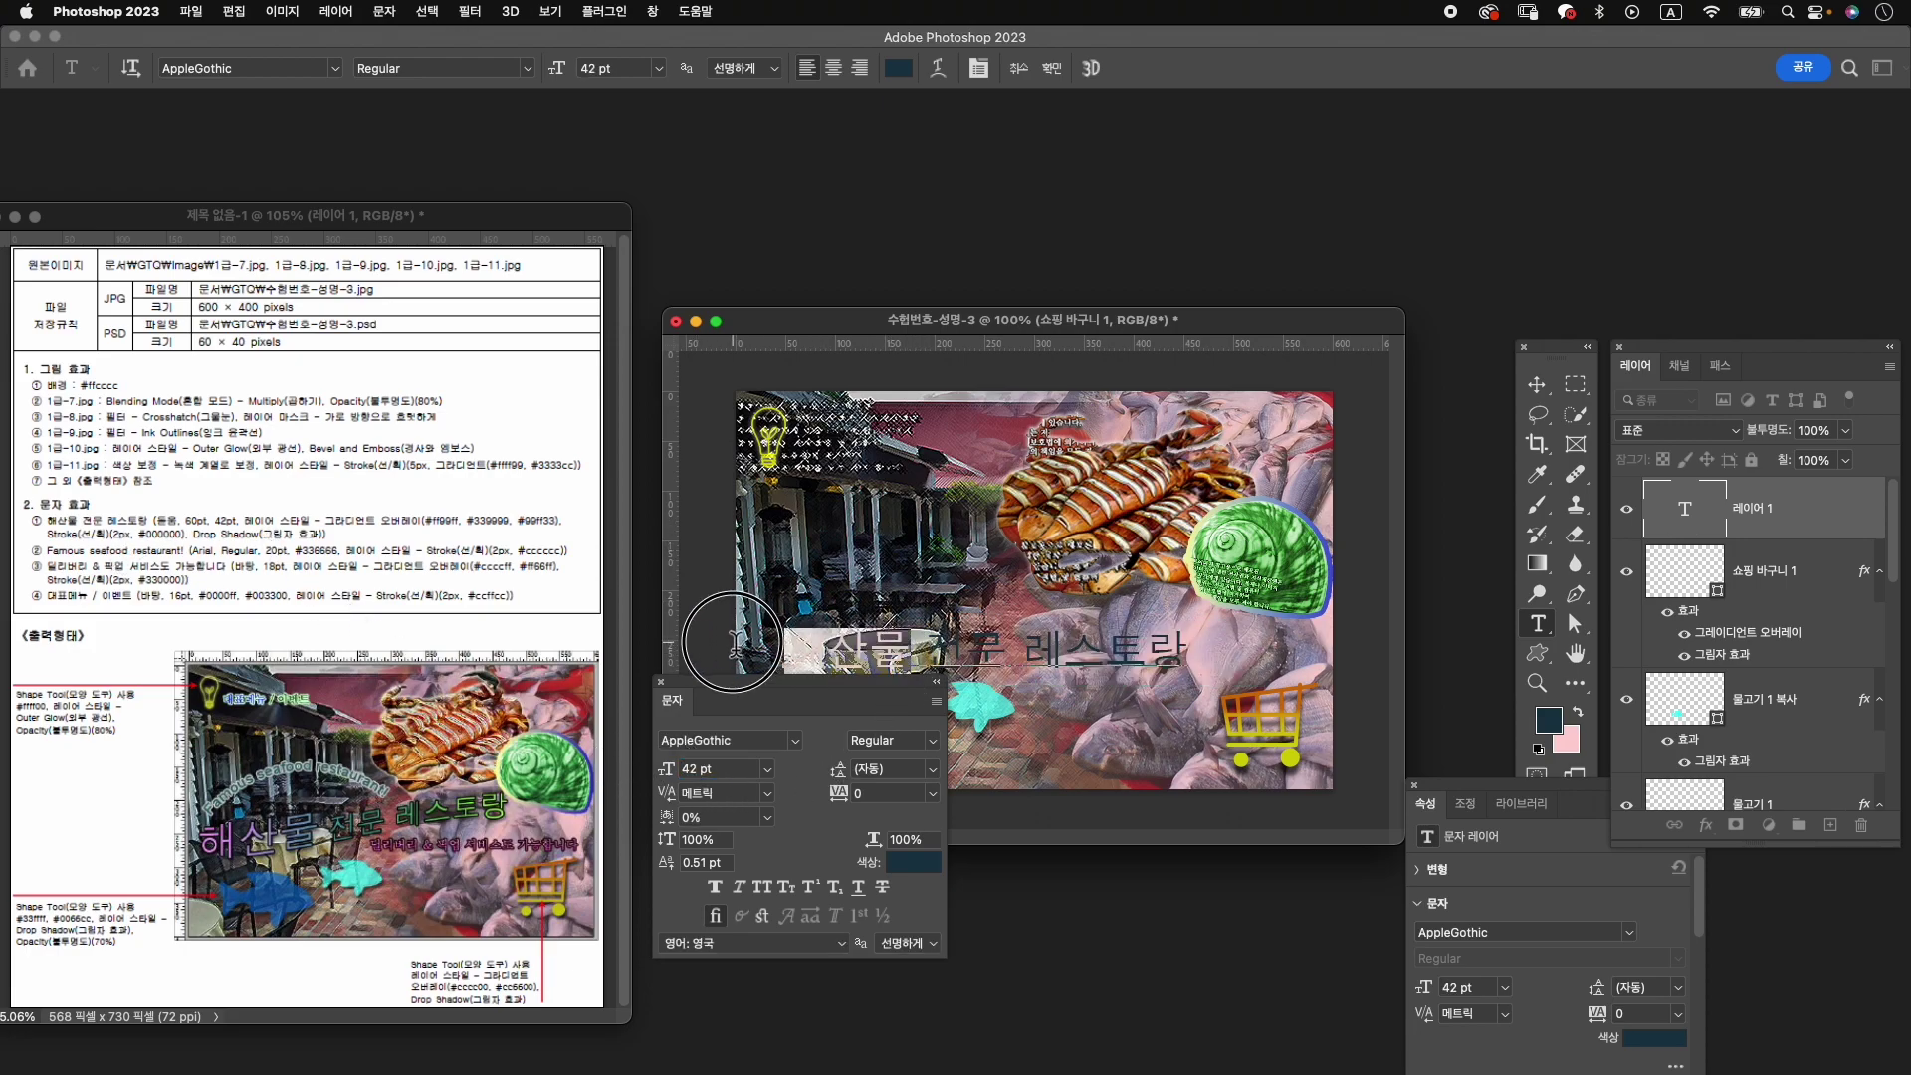
{"action": "left_click", "coordinate": [704, 769]}
{"action": "type", "text": "60"}
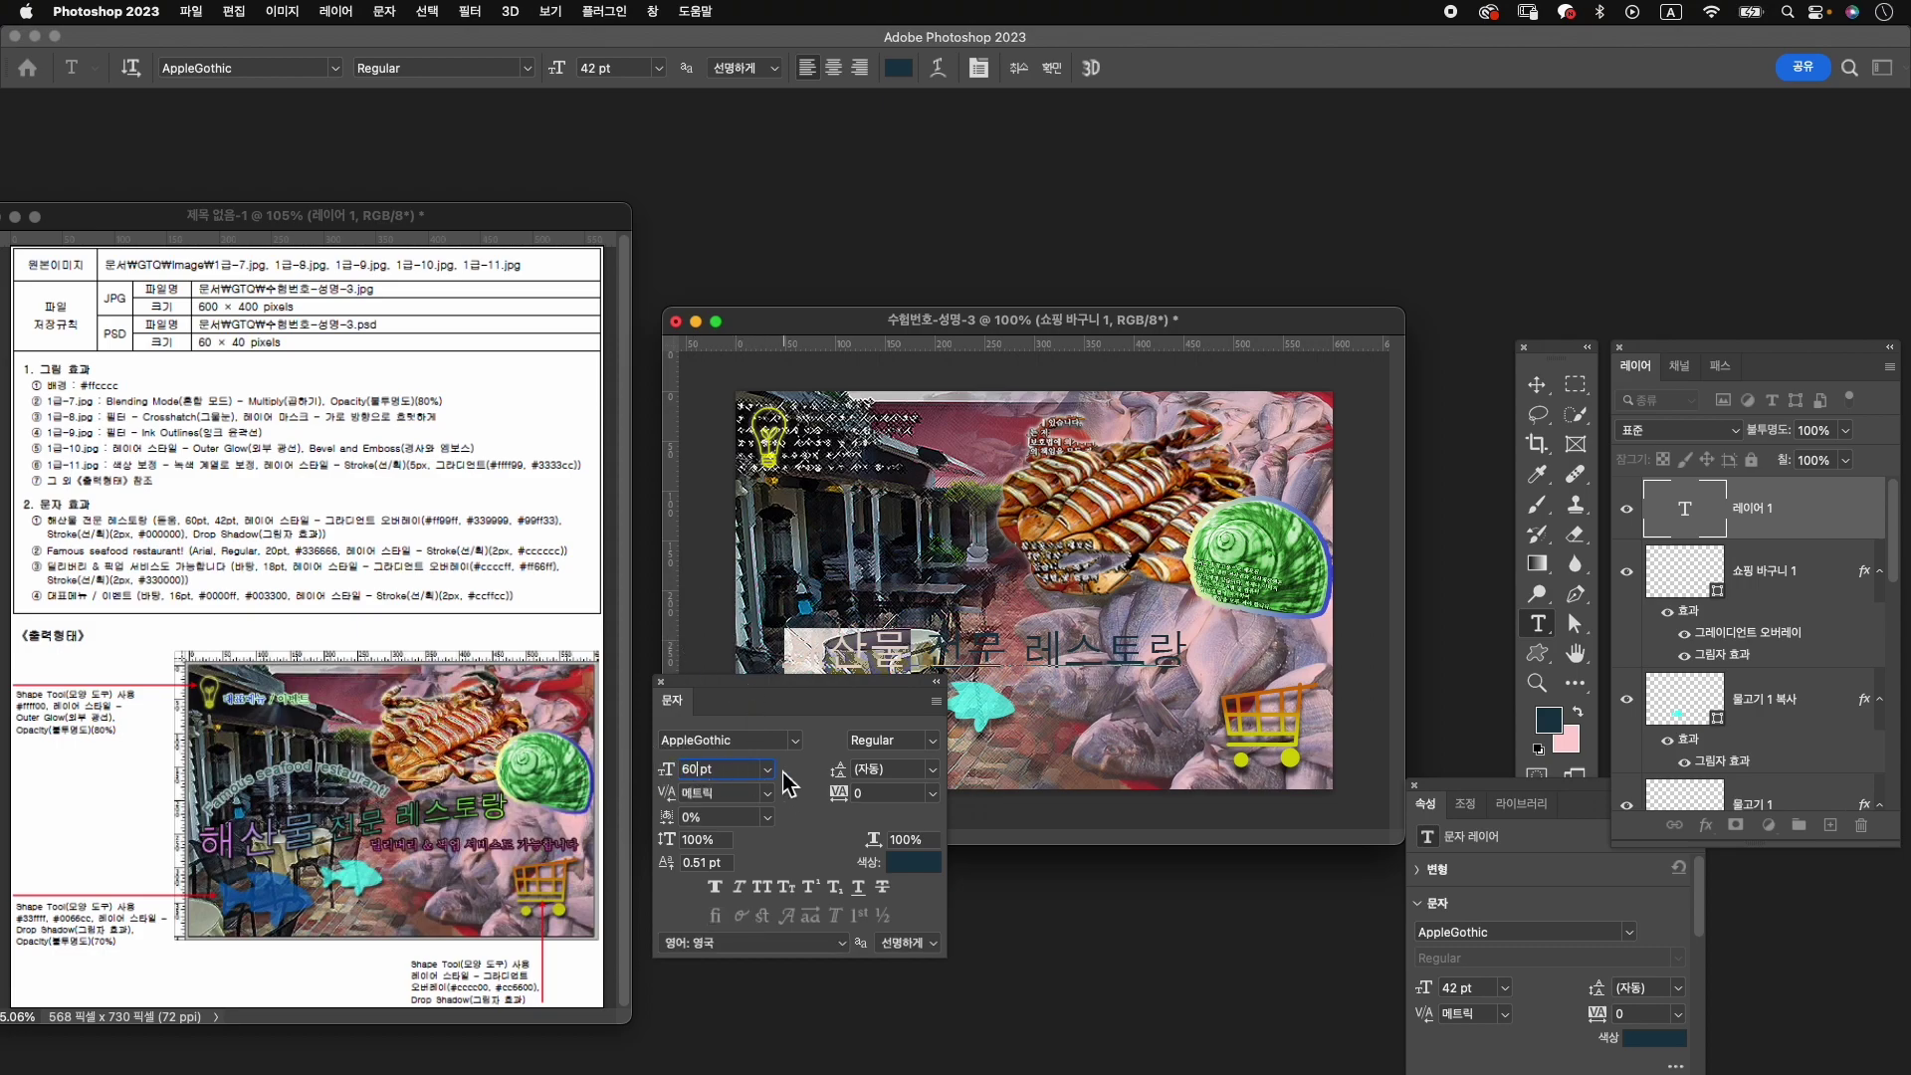
{"action": "key", "text": "Return"}
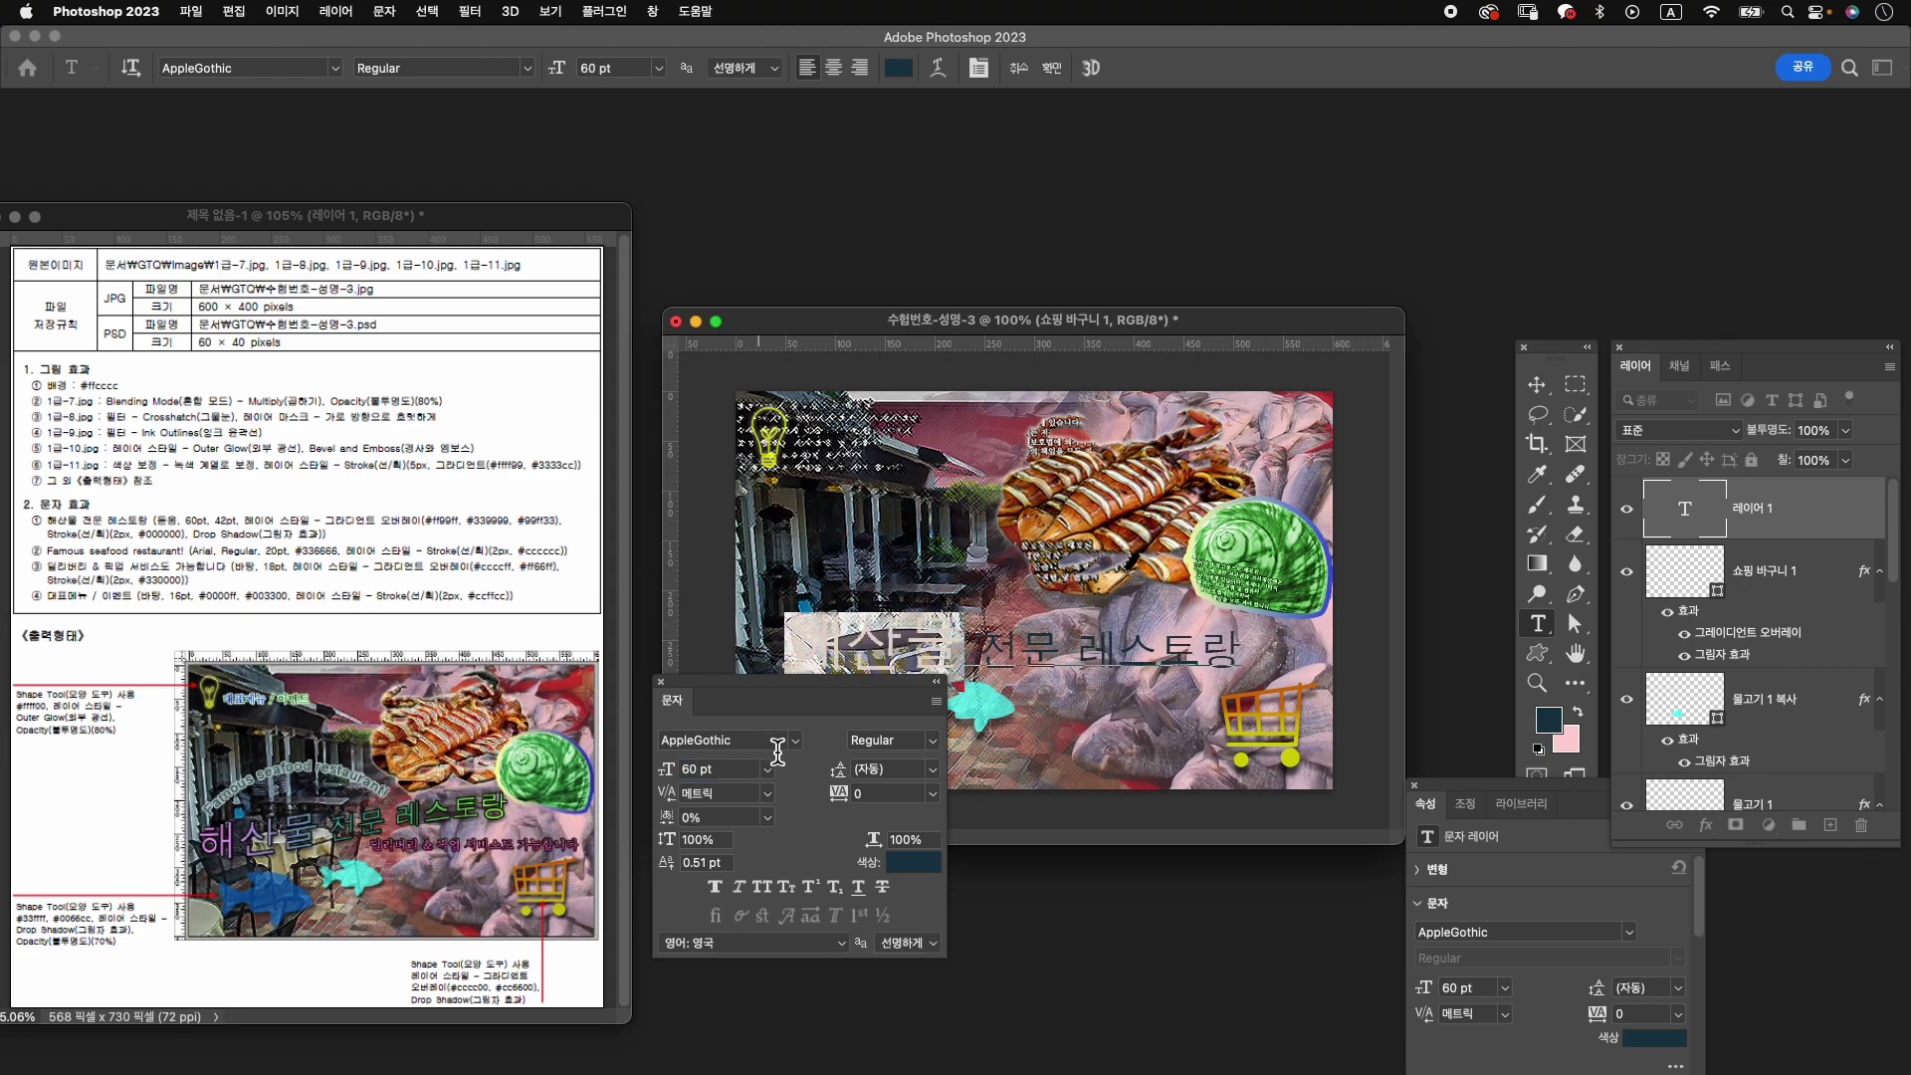
{"action": "triple_click", "coordinate": [985, 651]}
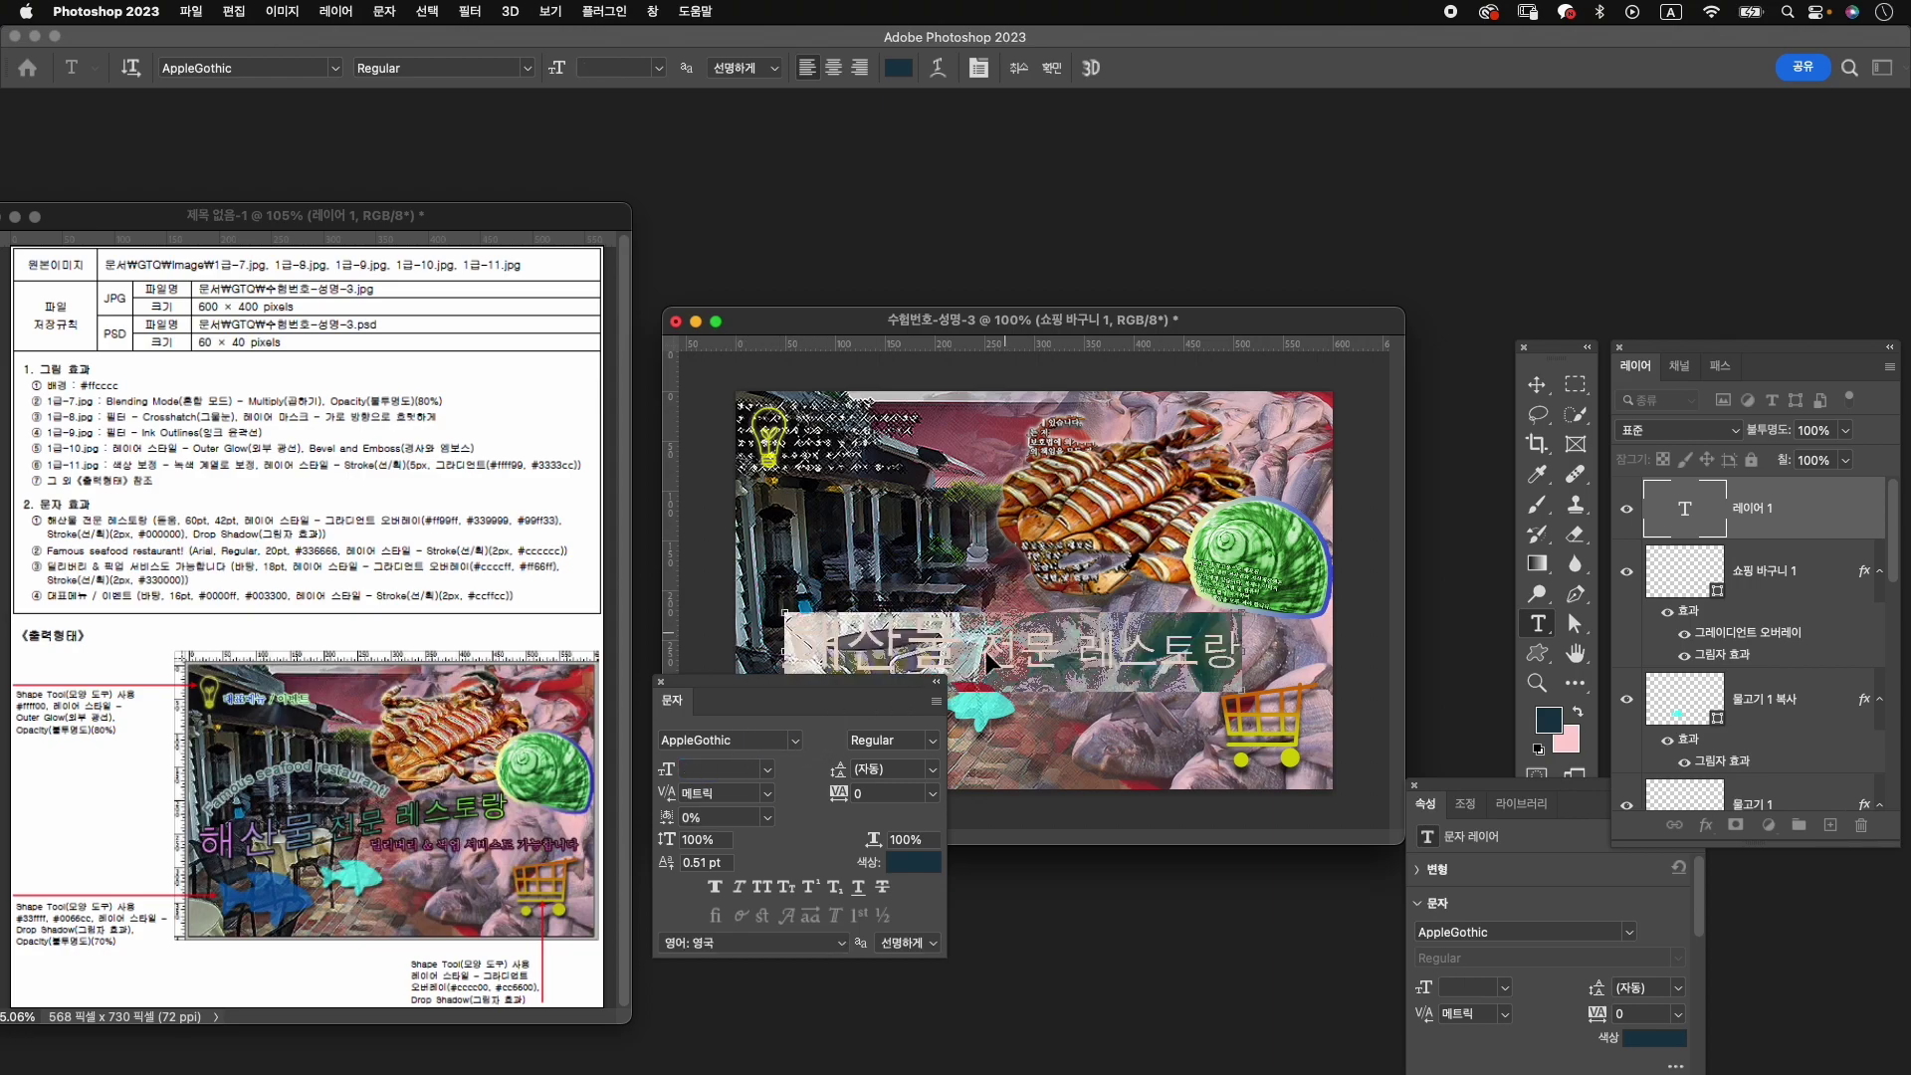
{"action": "left_click", "coordinate": [796, 741]}
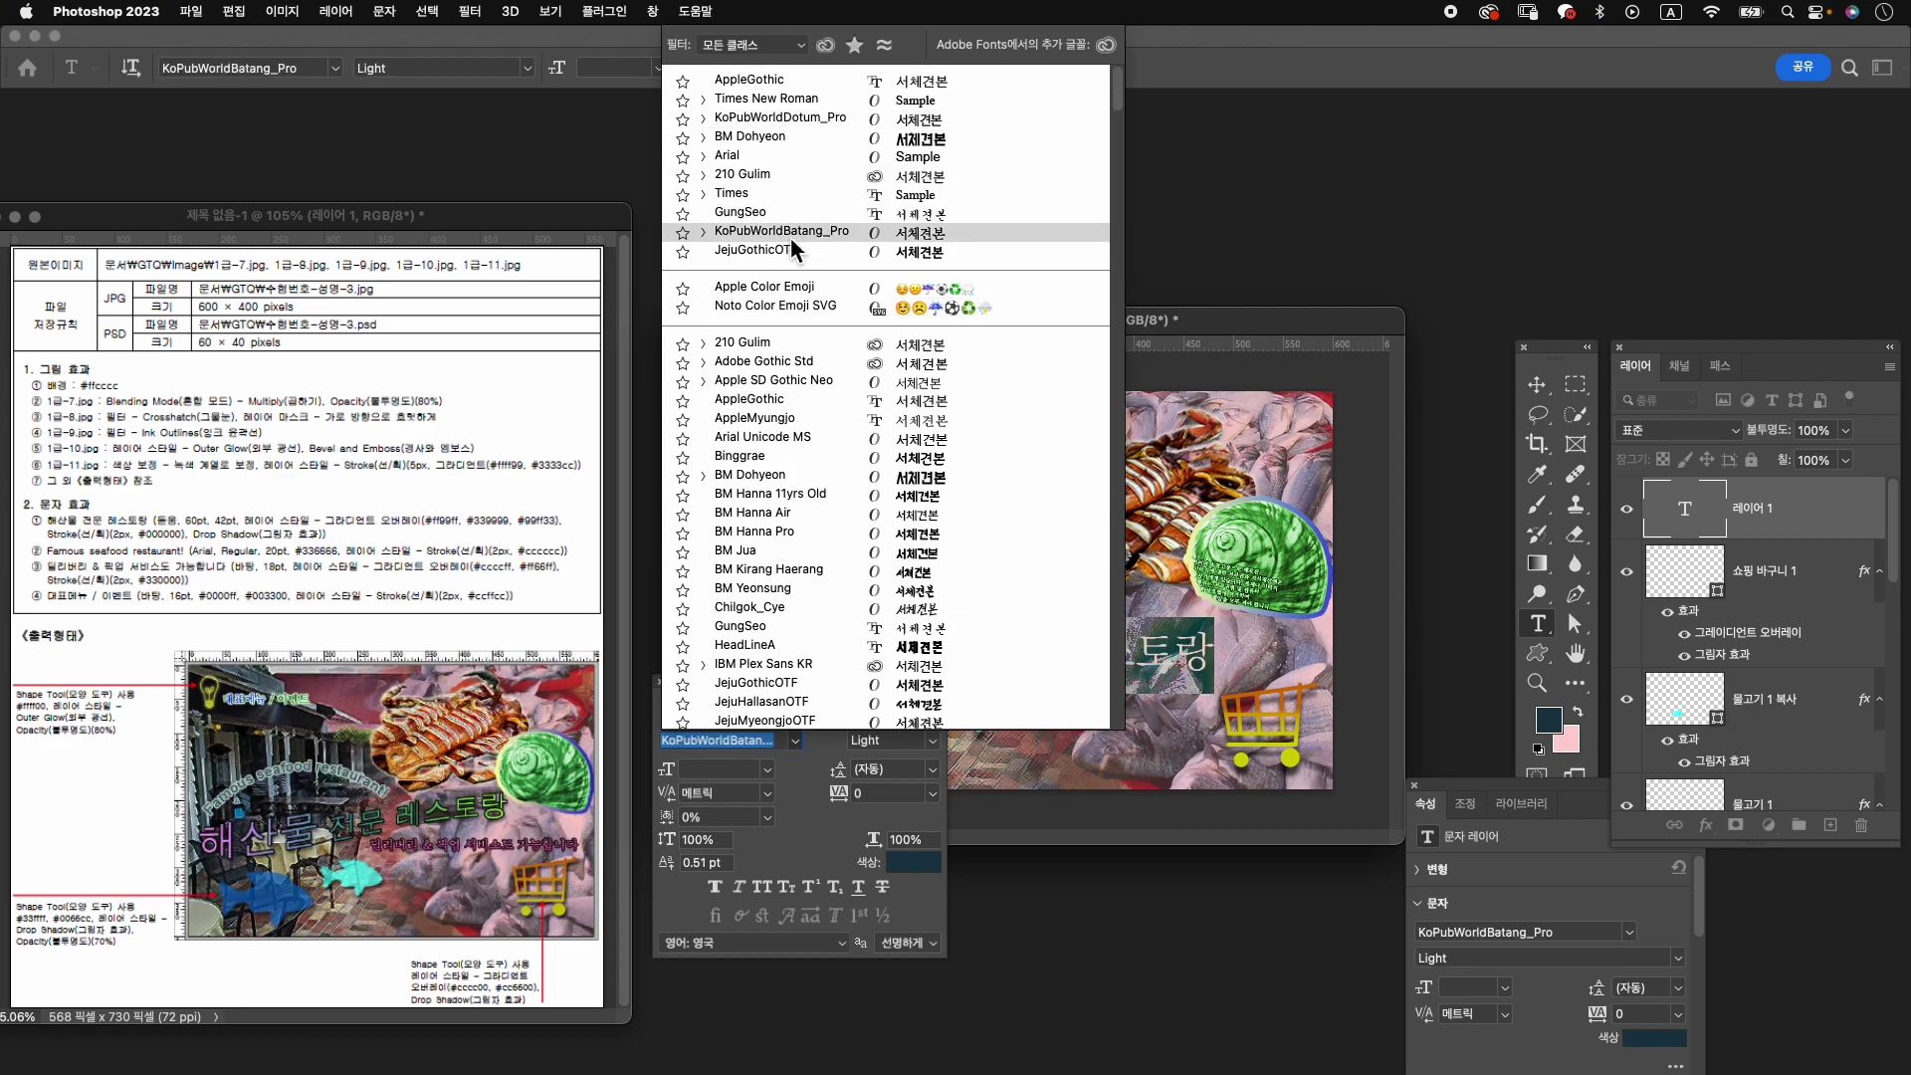
{"action": "left_click", "coordinate": [796, 116]}
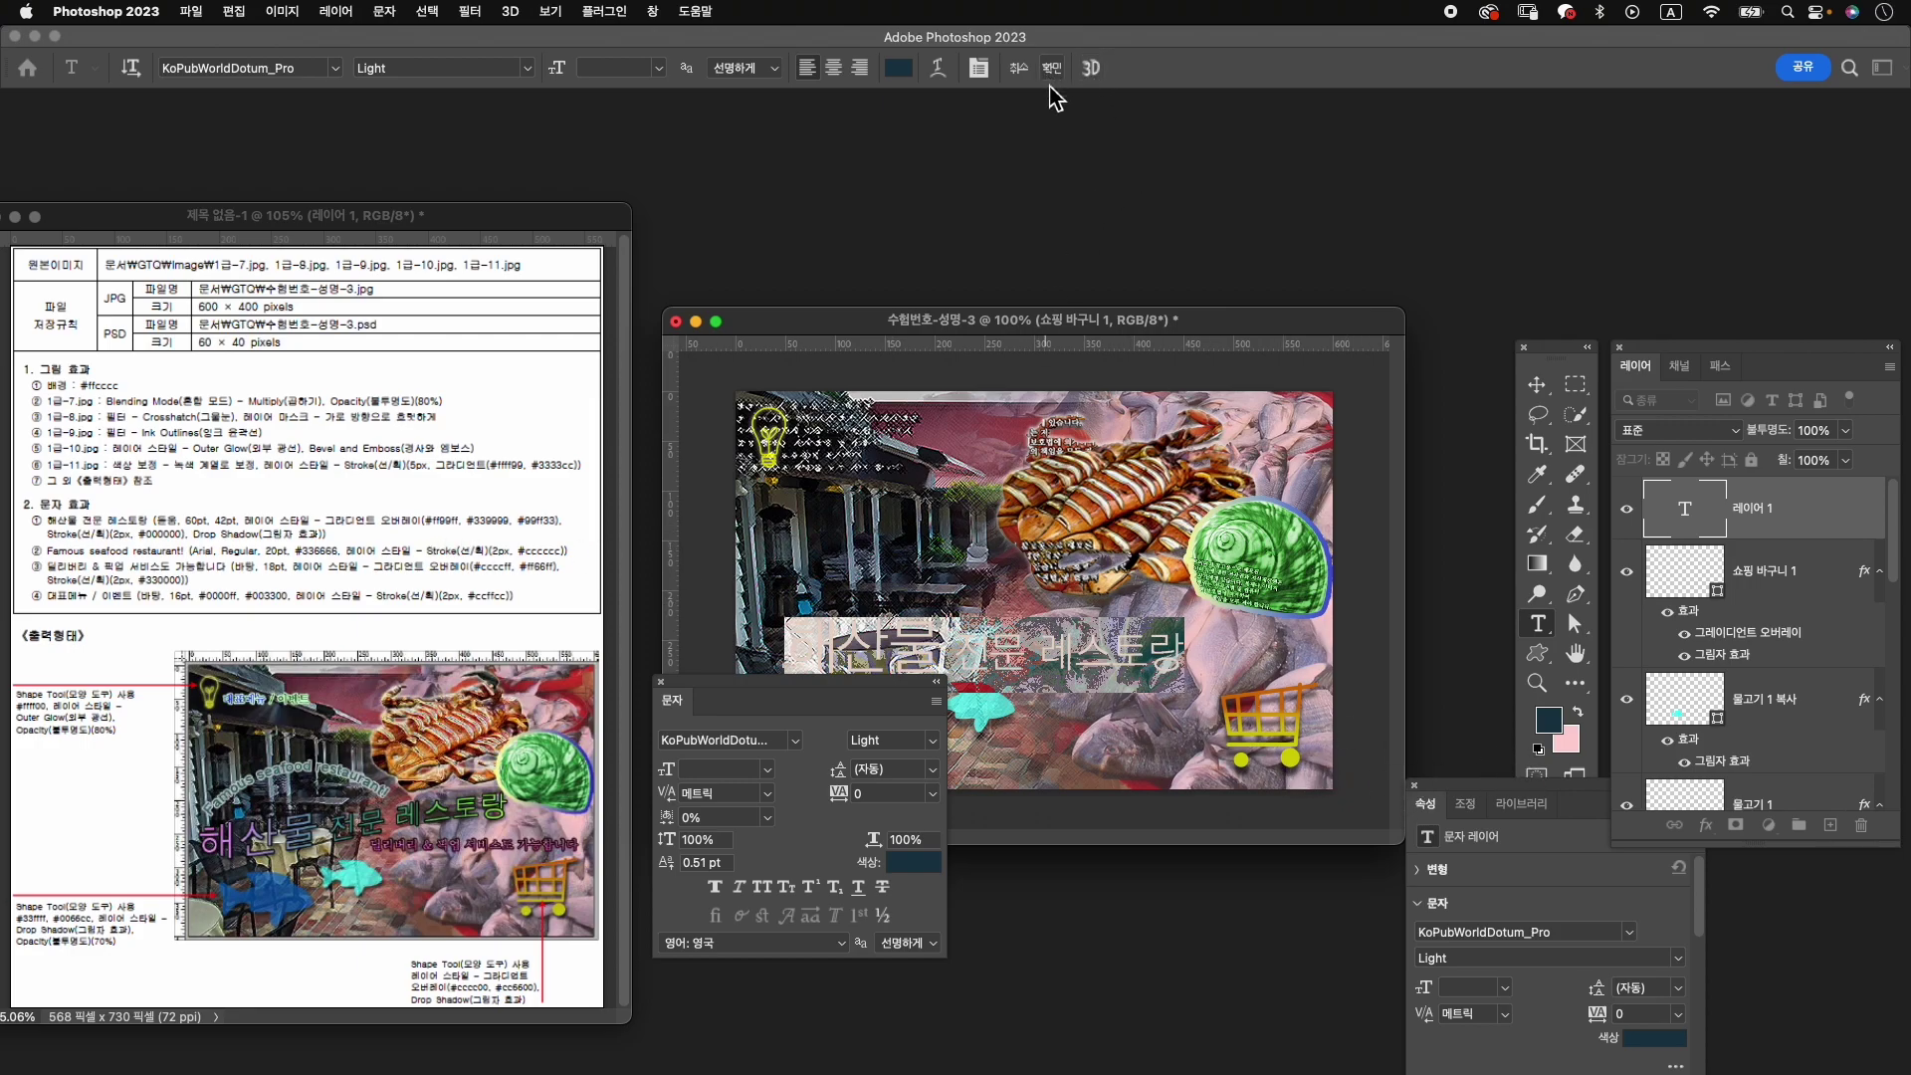
{"action": "left_click_drag", "start_coordinate": [877, 712], "coordinate": [887, 768]}
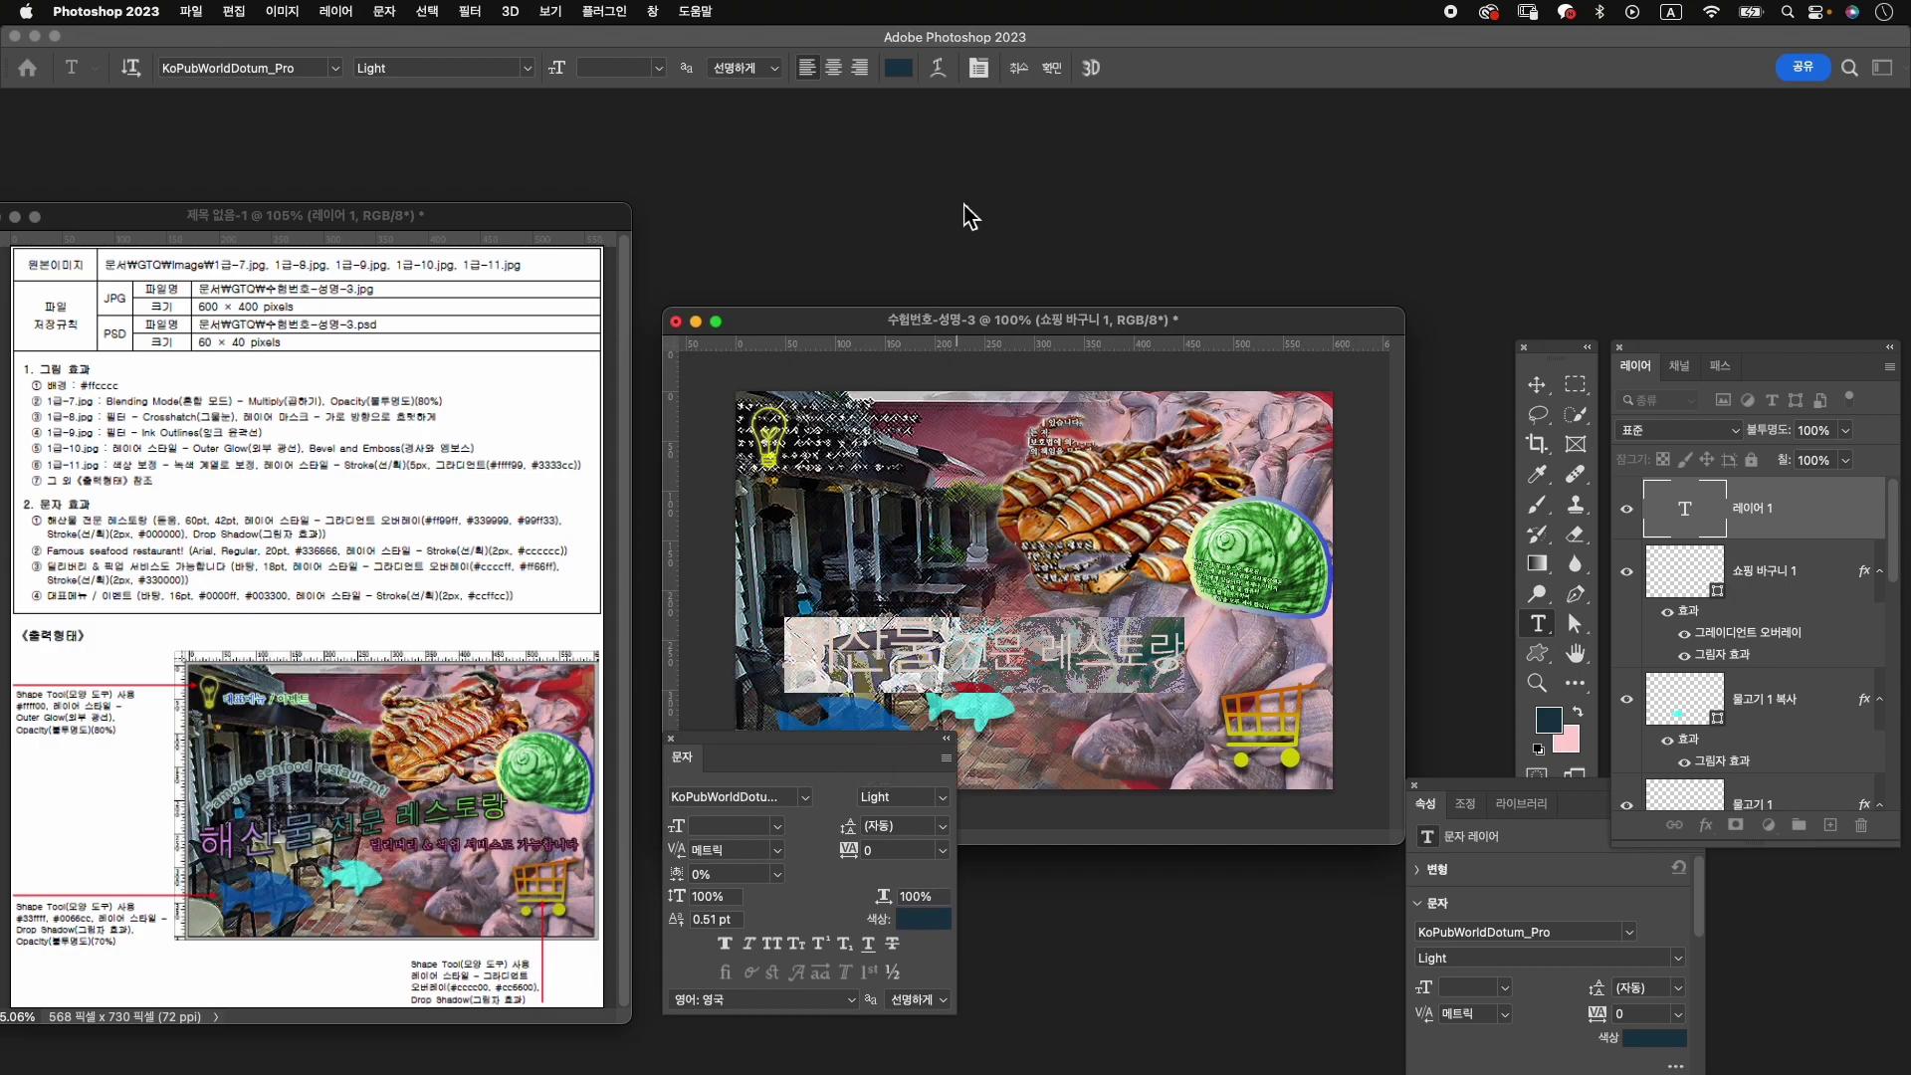
{"action": "left_click", "coordinate": [1053, 68]}
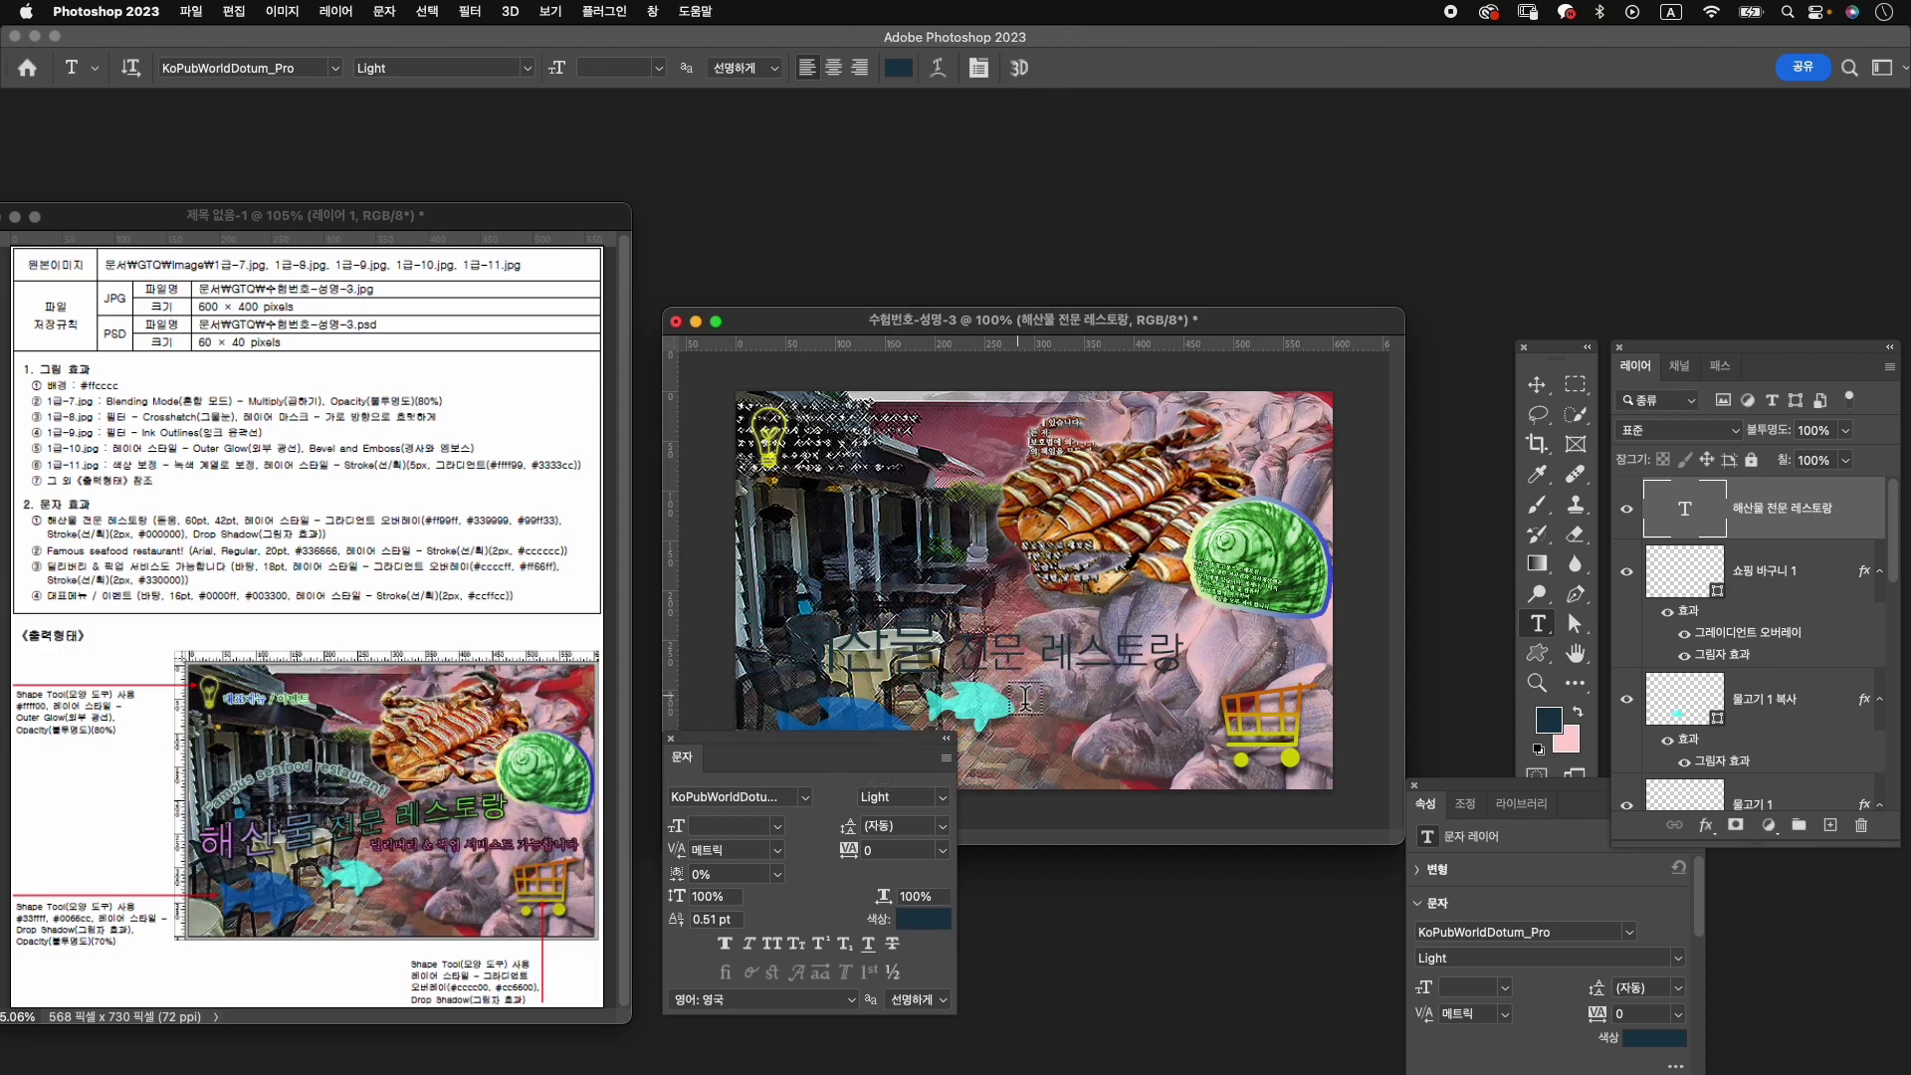
Set the title's Gradient Overlay to a three-stop ff99ff, 339999, 99ff33 gradient.
{"action": "left_click", "coordinate": [1706, 825]}
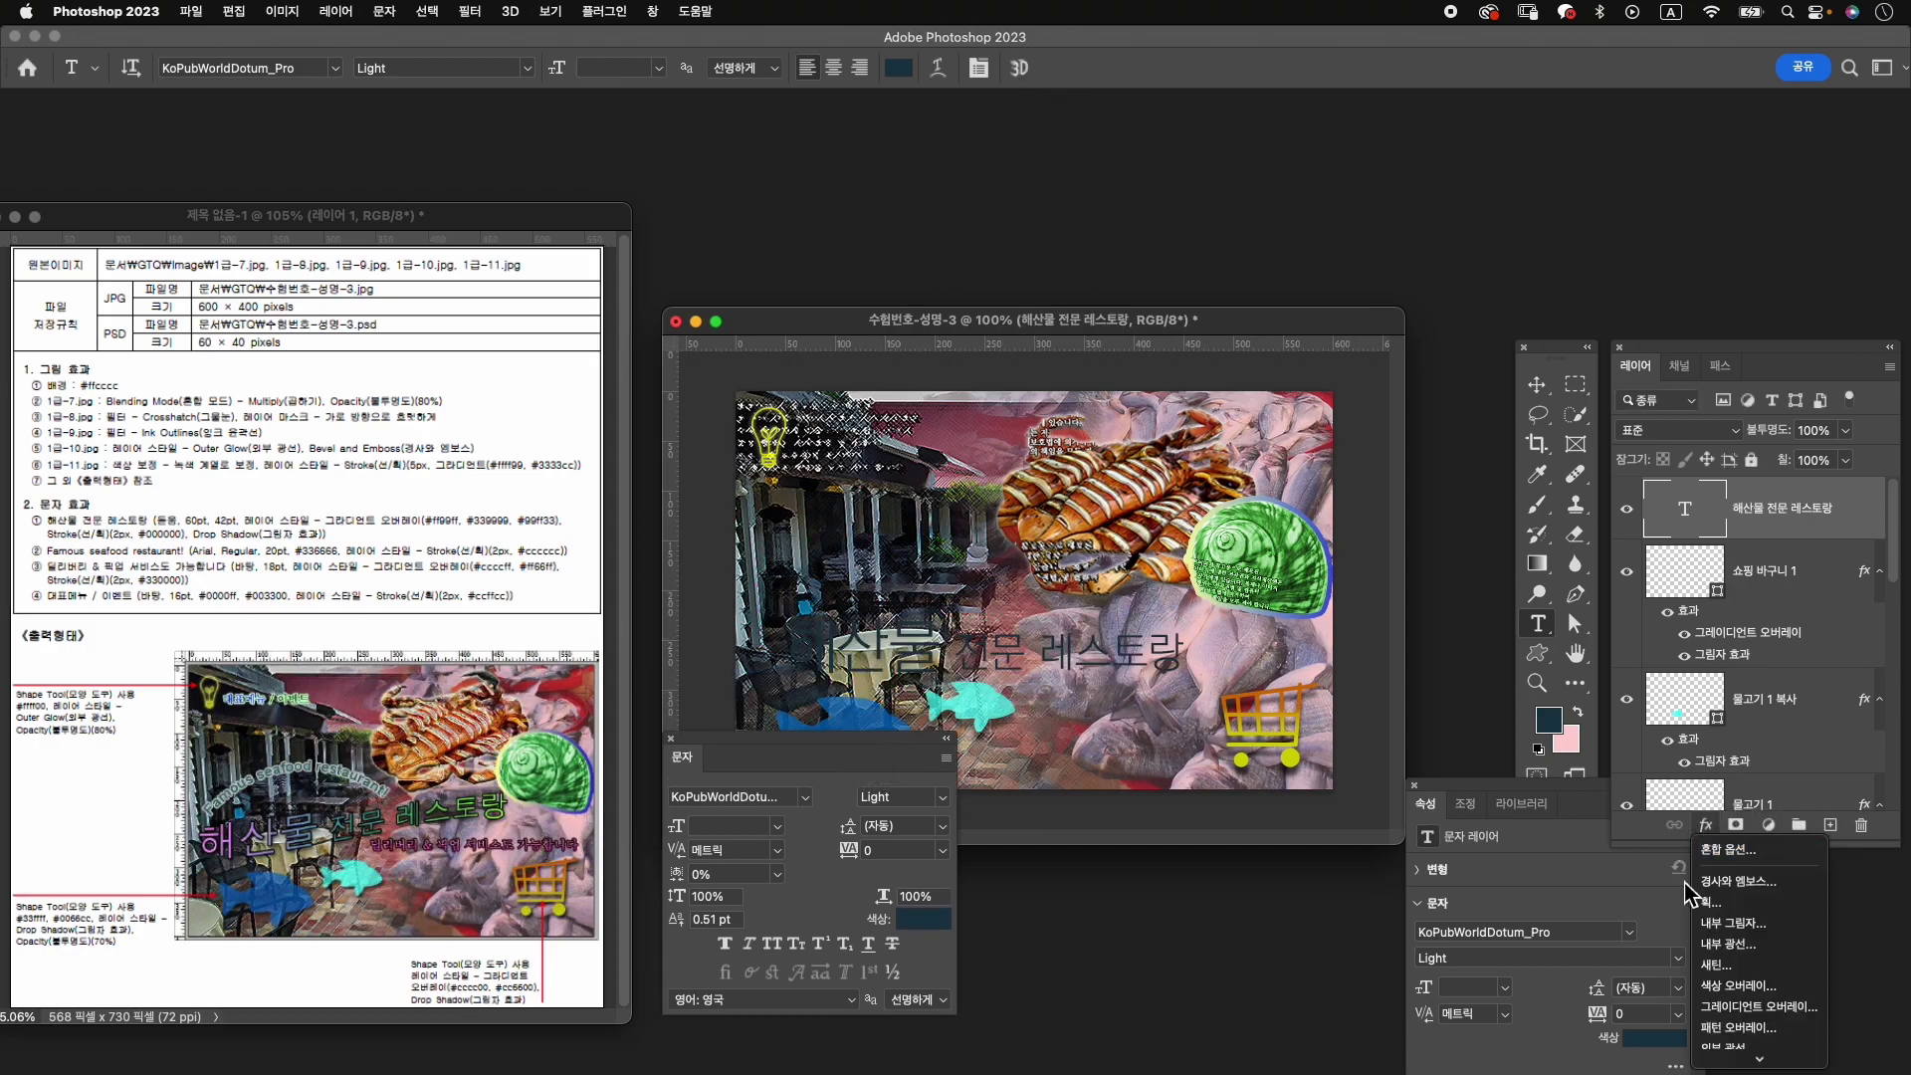
{"action": "left_click", "coordinate": [1769, 1008]}
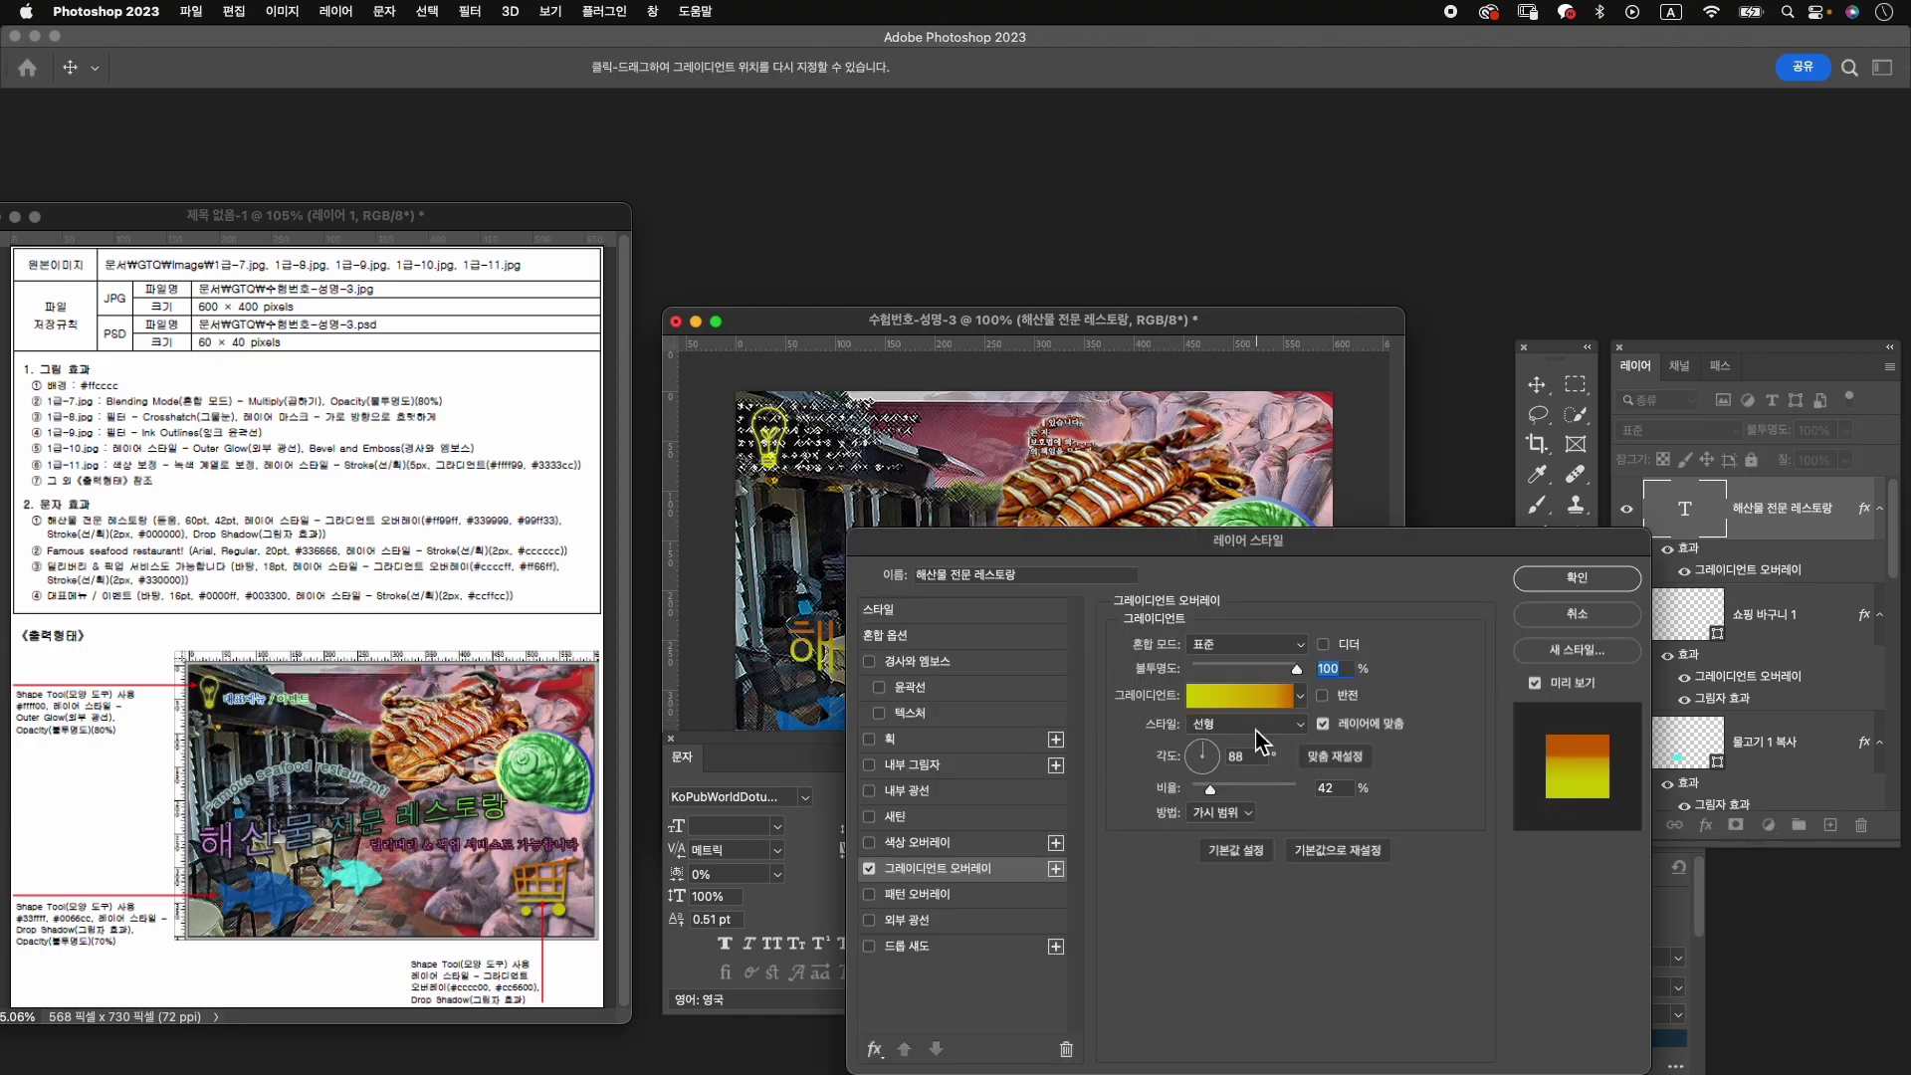
{"action": "left_click", "coordinate": [1252, 697]}
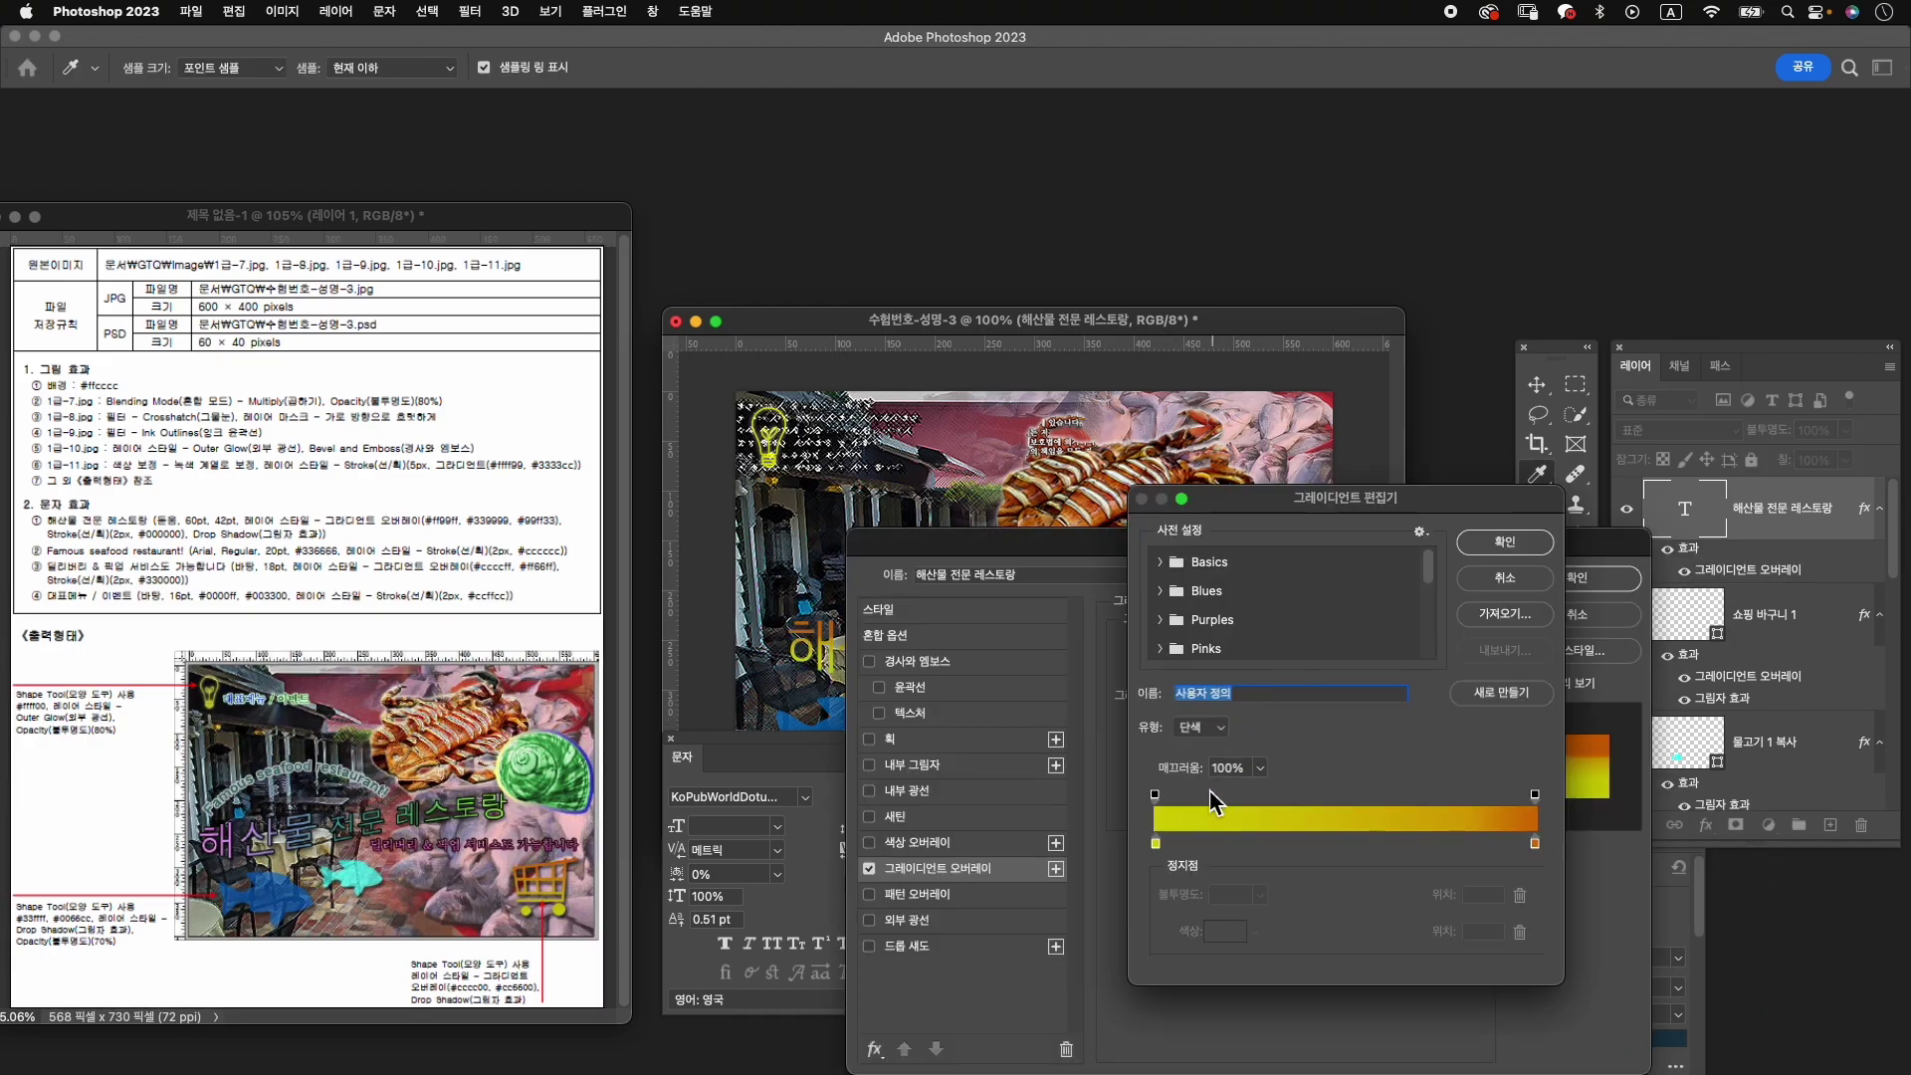
{"action": "left_click", "coordinate": [1350, 844]}
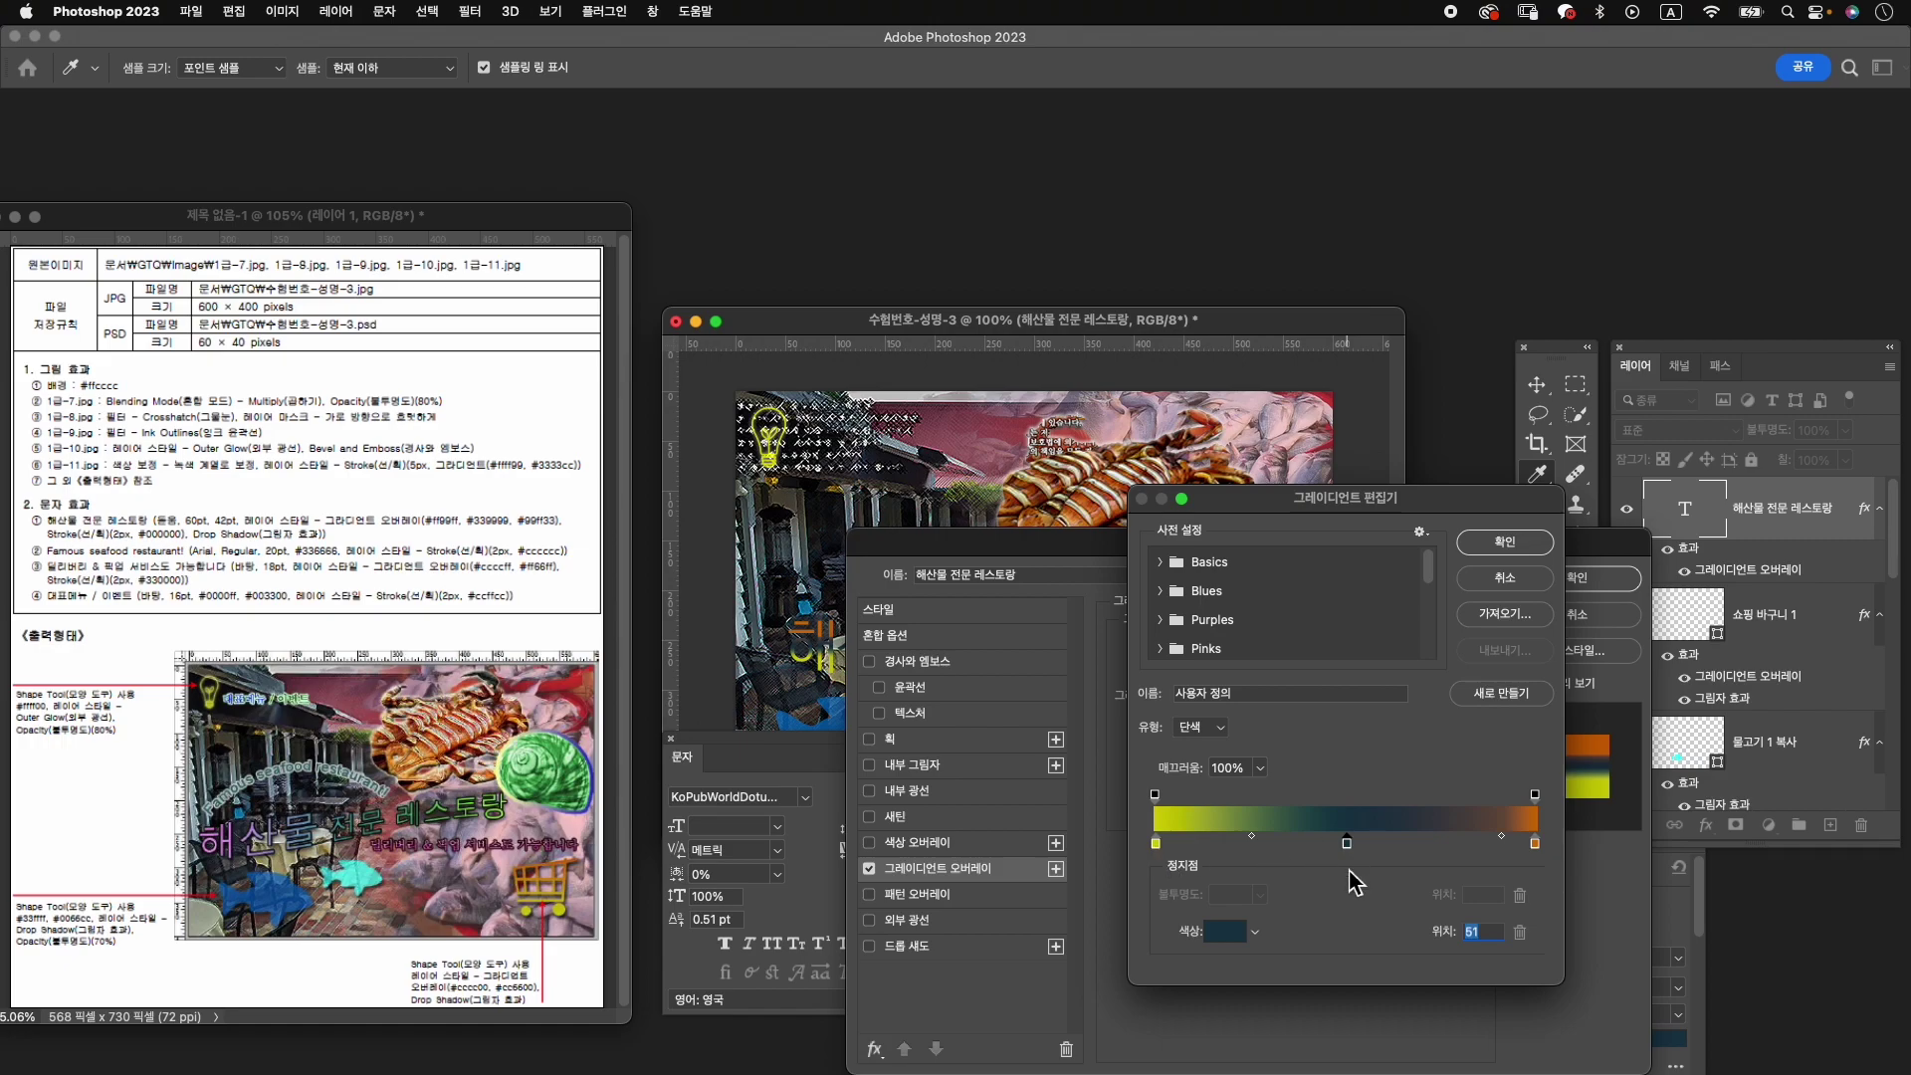
{"action": "left_click", "coordinate": [1156, 846]}
{"action": "double_click", "coordinate": [1156, 846]}
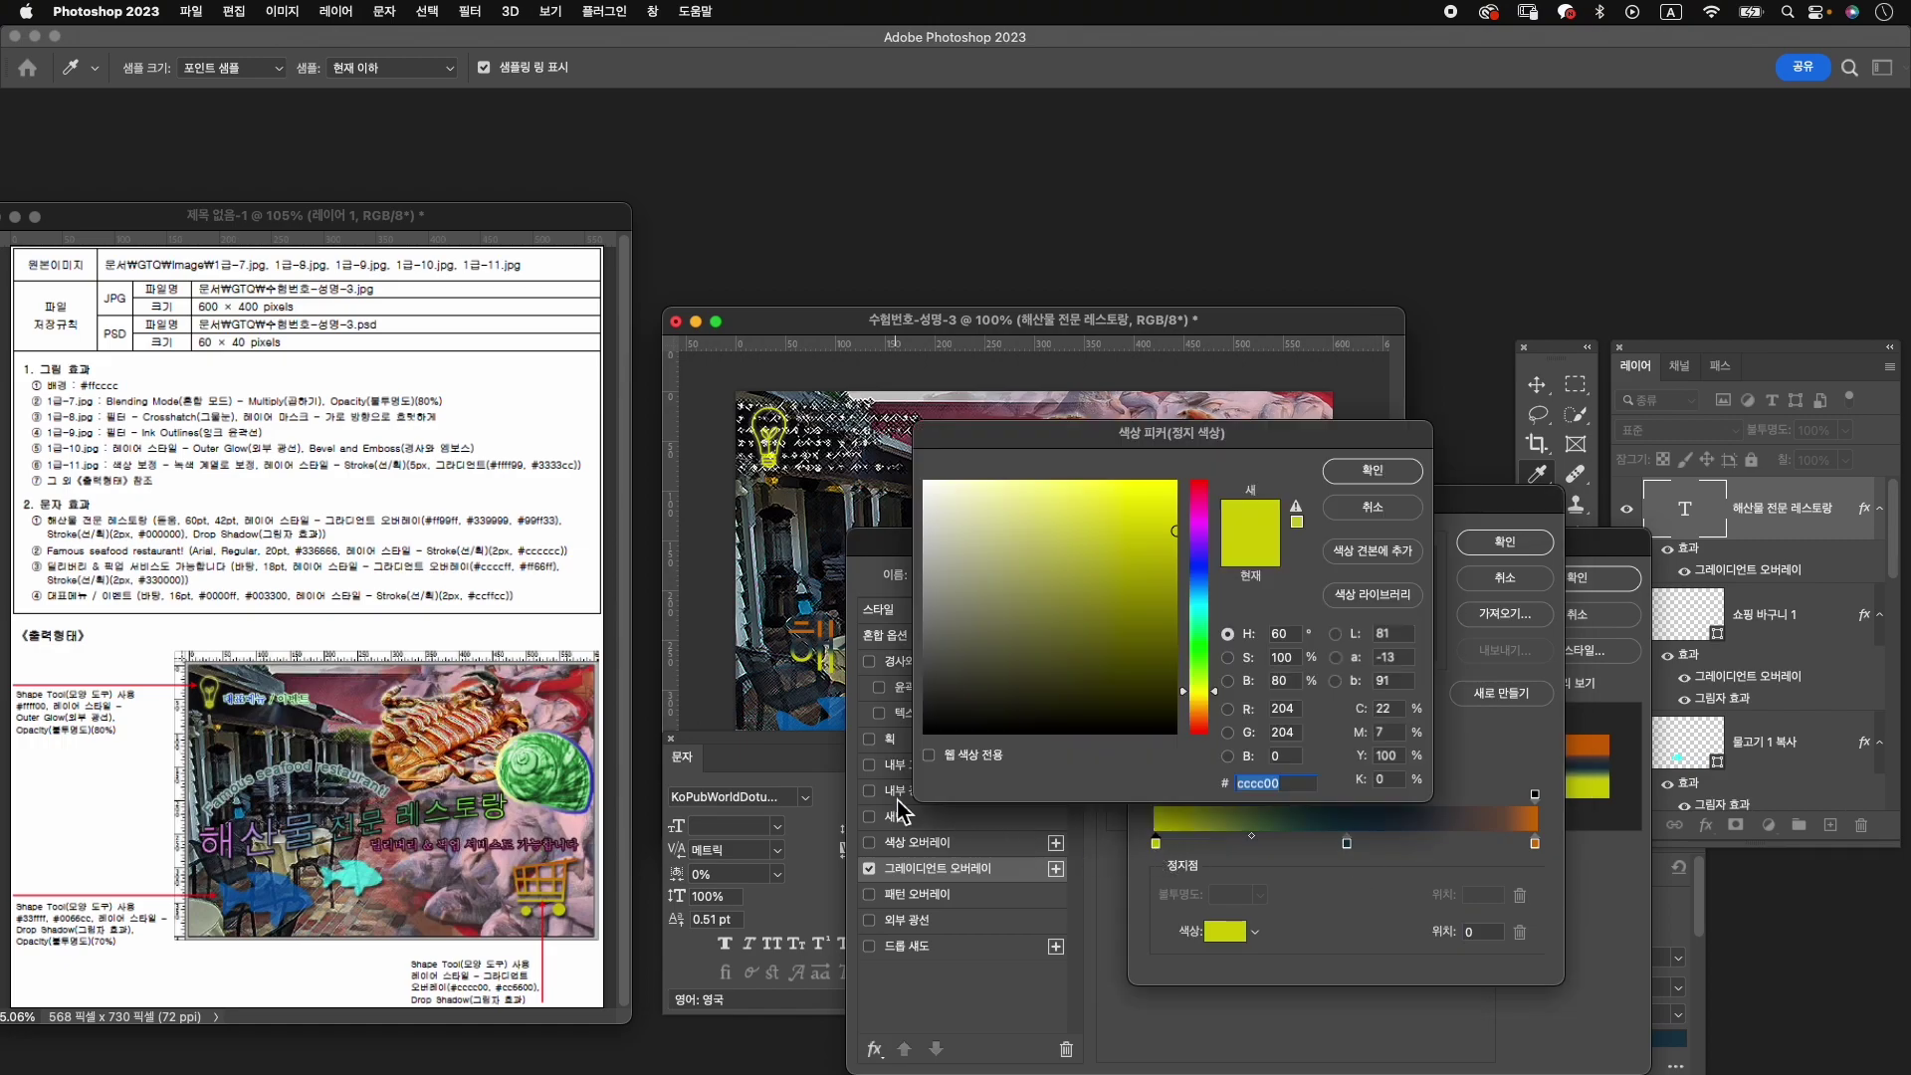
{"action": "type", "text": "ff99f"}
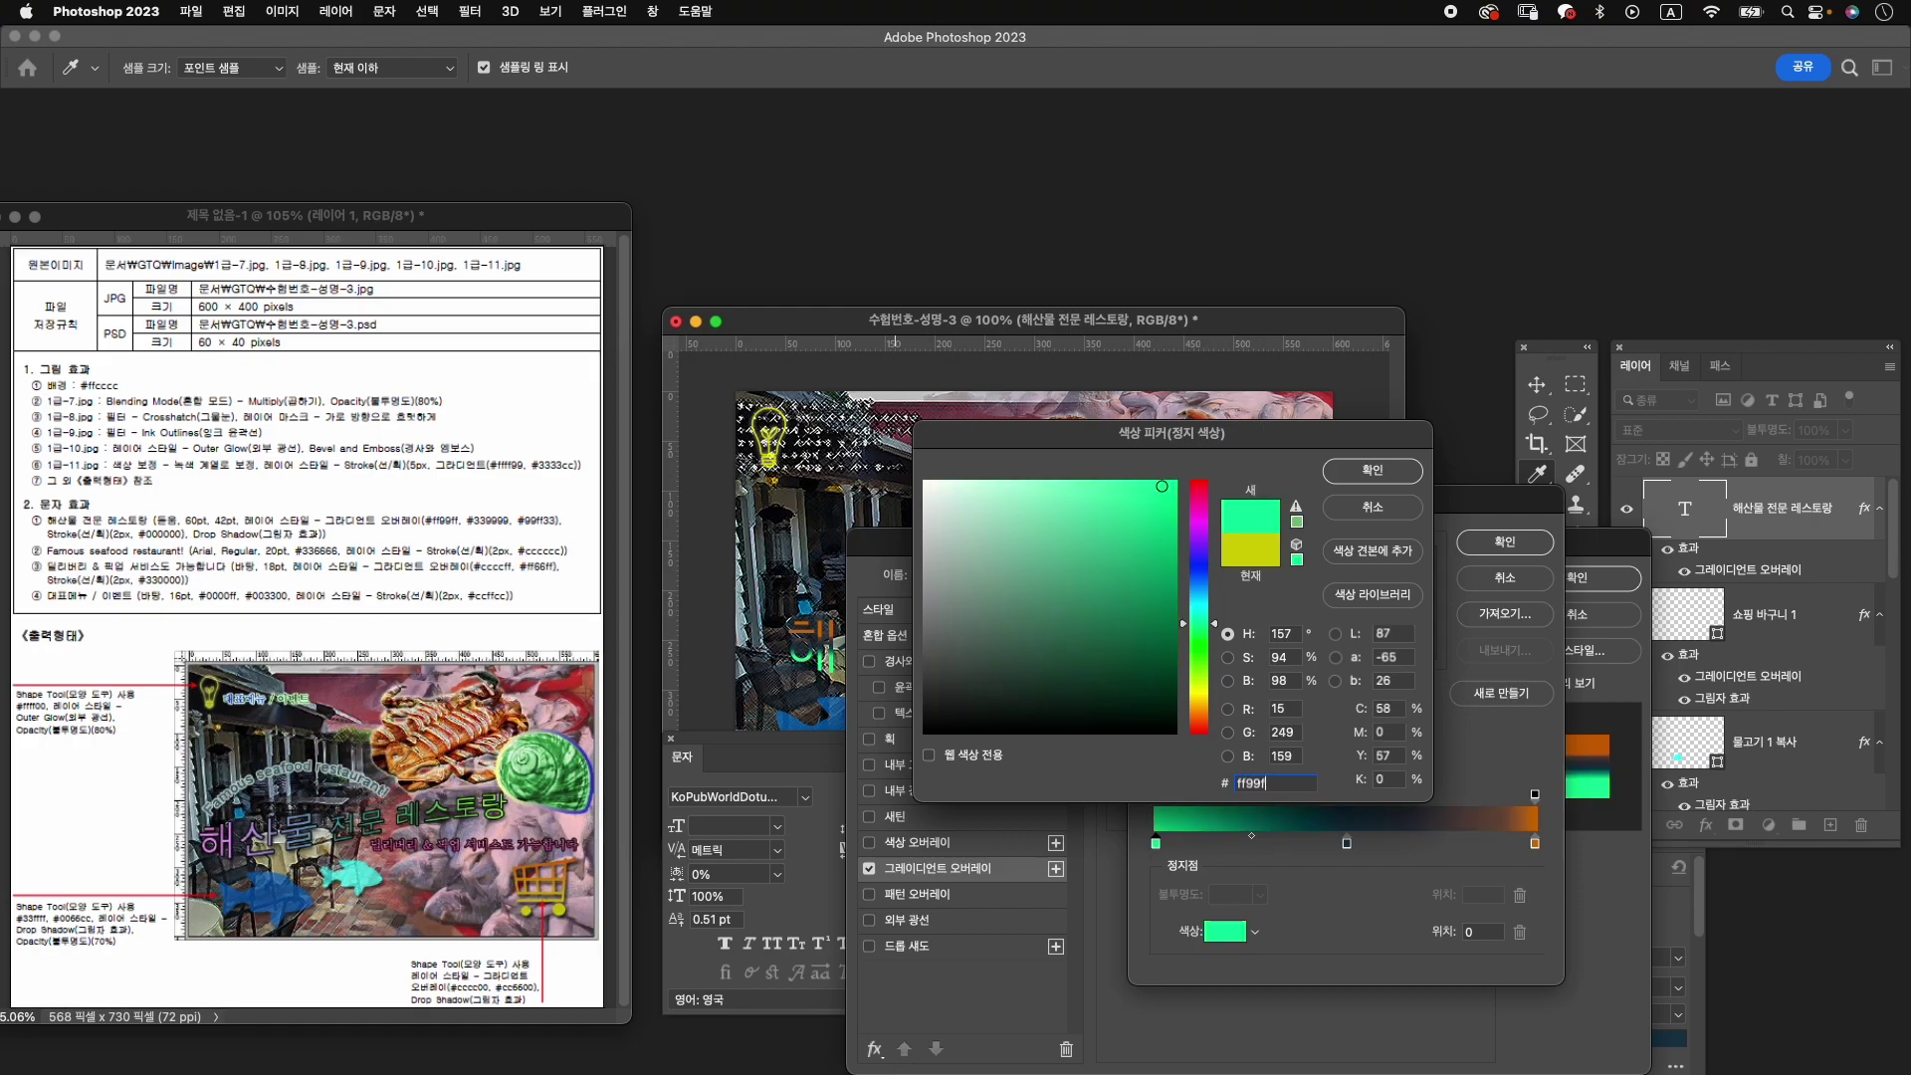
{"action": "type", "text": "f"}
{"action": "key", "text": "Return"}
{"action": "double_click", "coordinate": [1348, 846]}
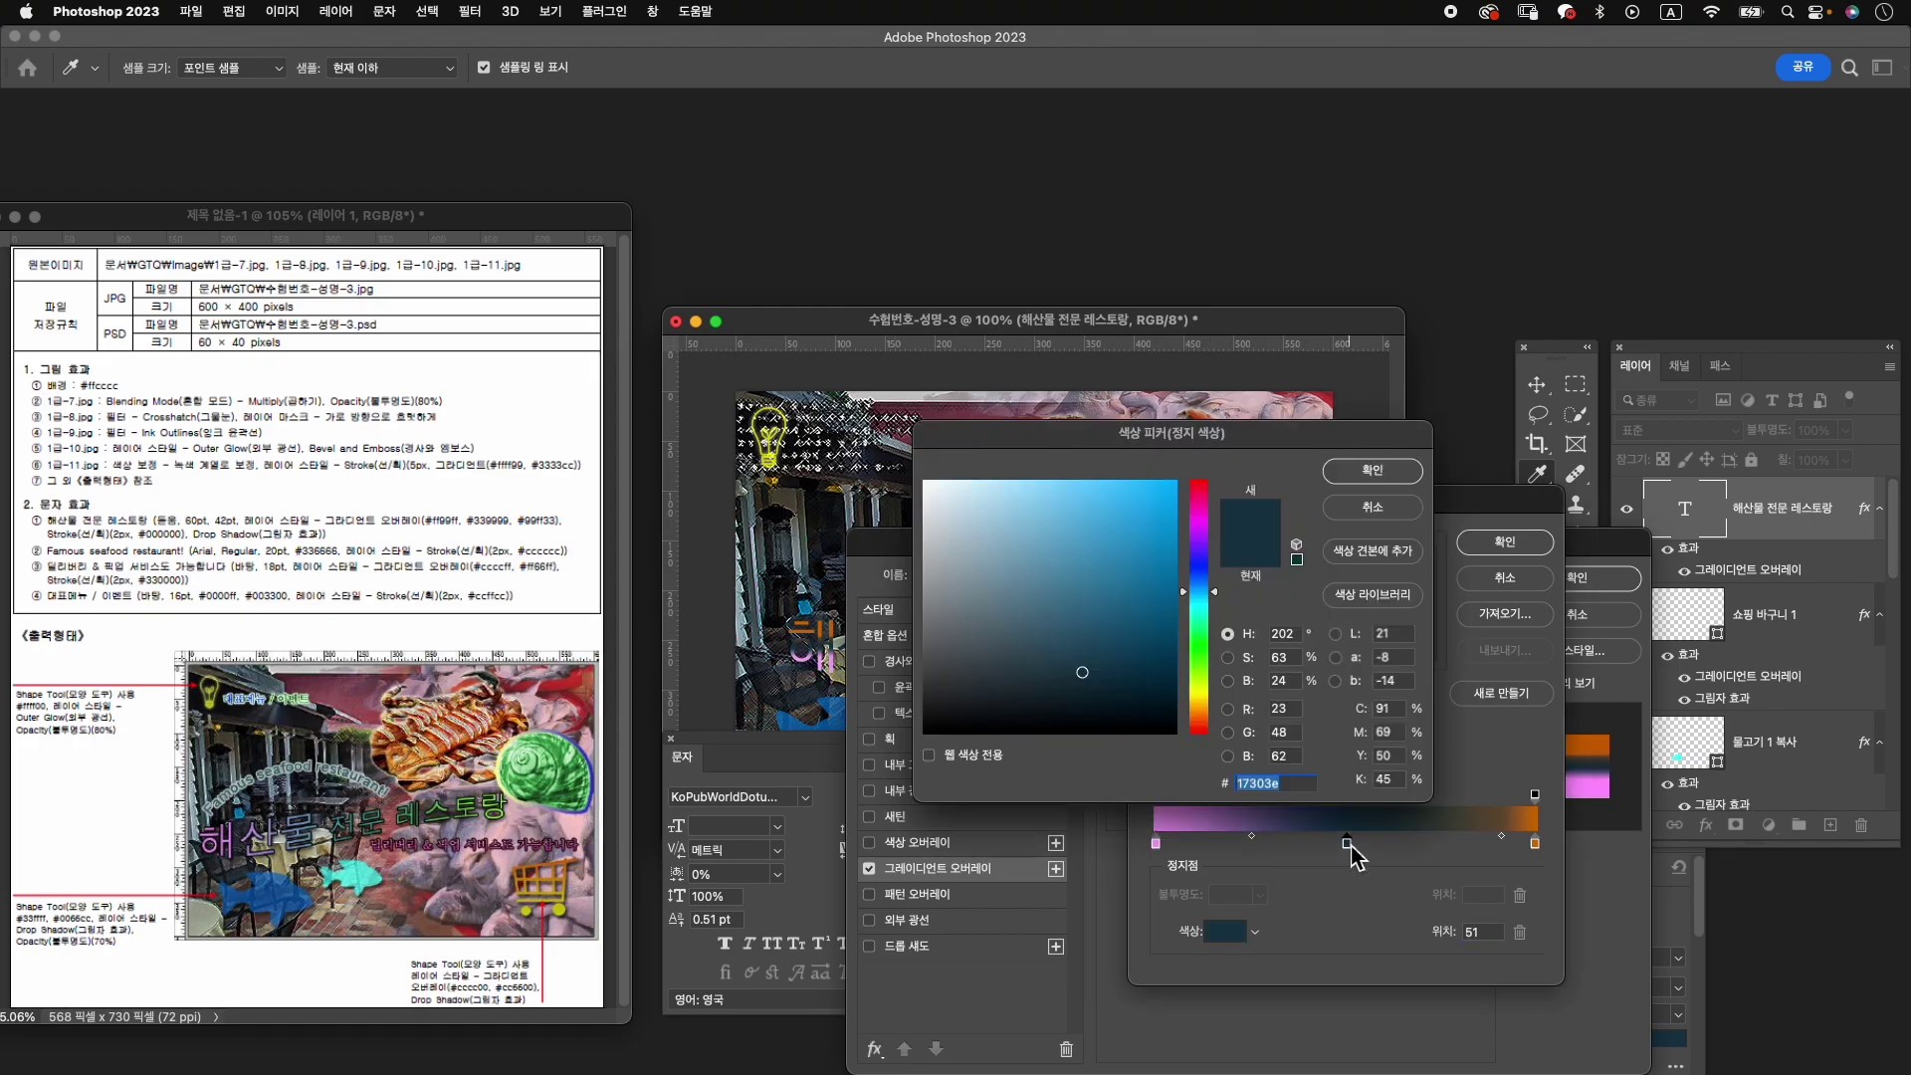
{"action": "type", "text": "339999"}
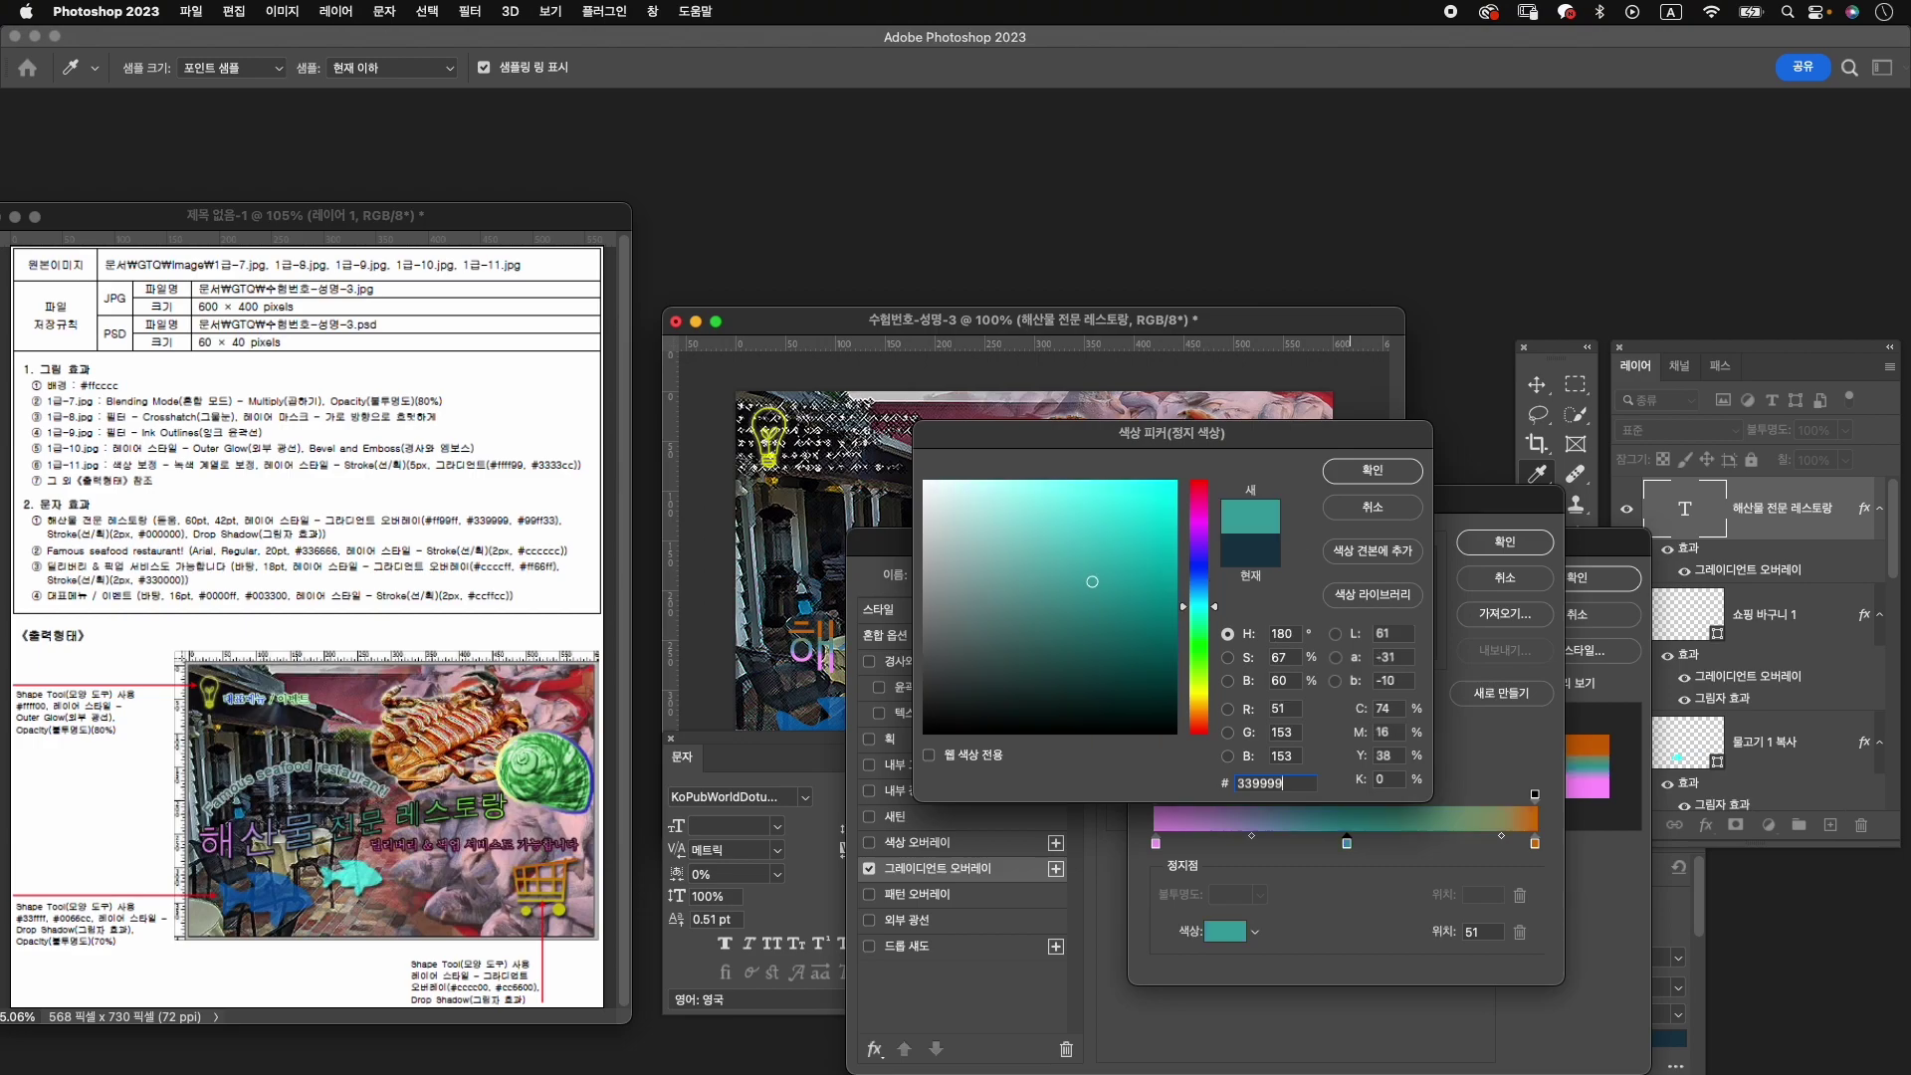
{"action": "key", "text": "Return"}
{"action": "double_click", "coordinate": [1535, 846]}
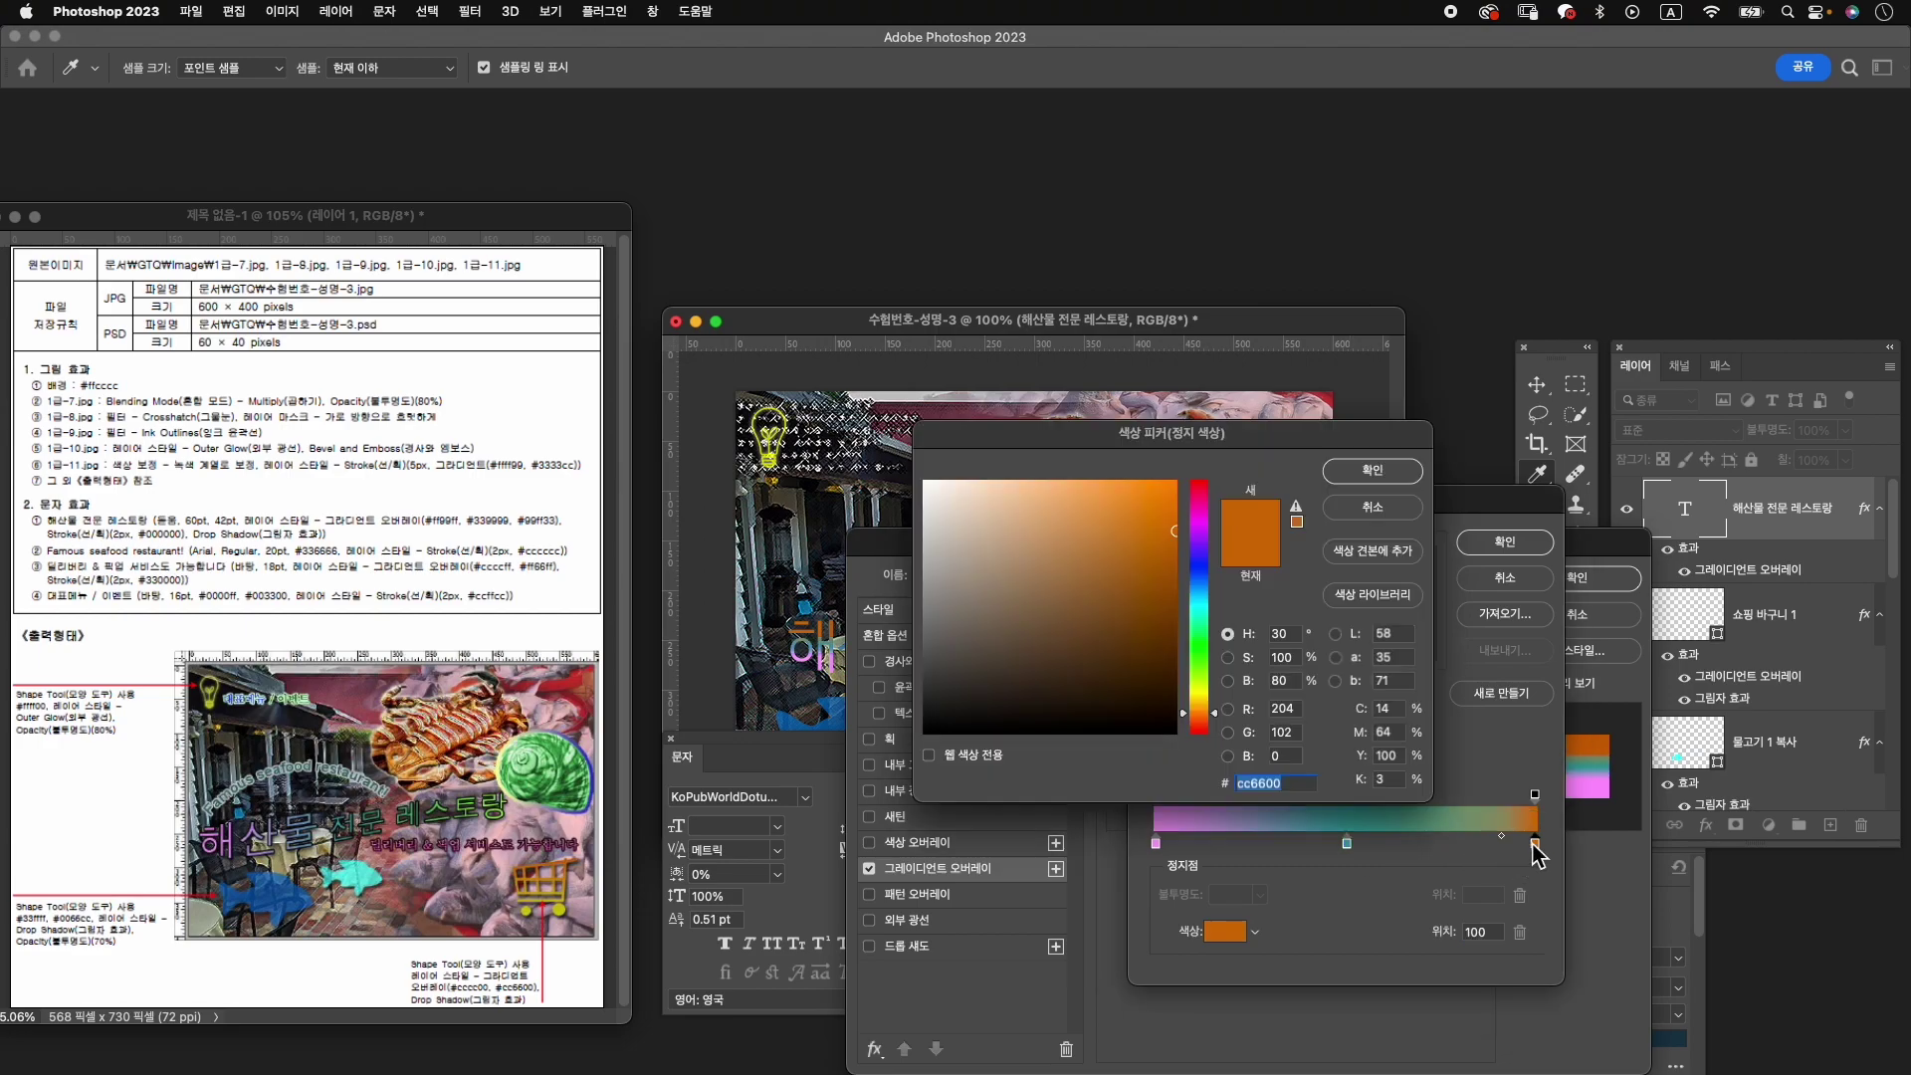
{"action": "type", "text": "99ff"}
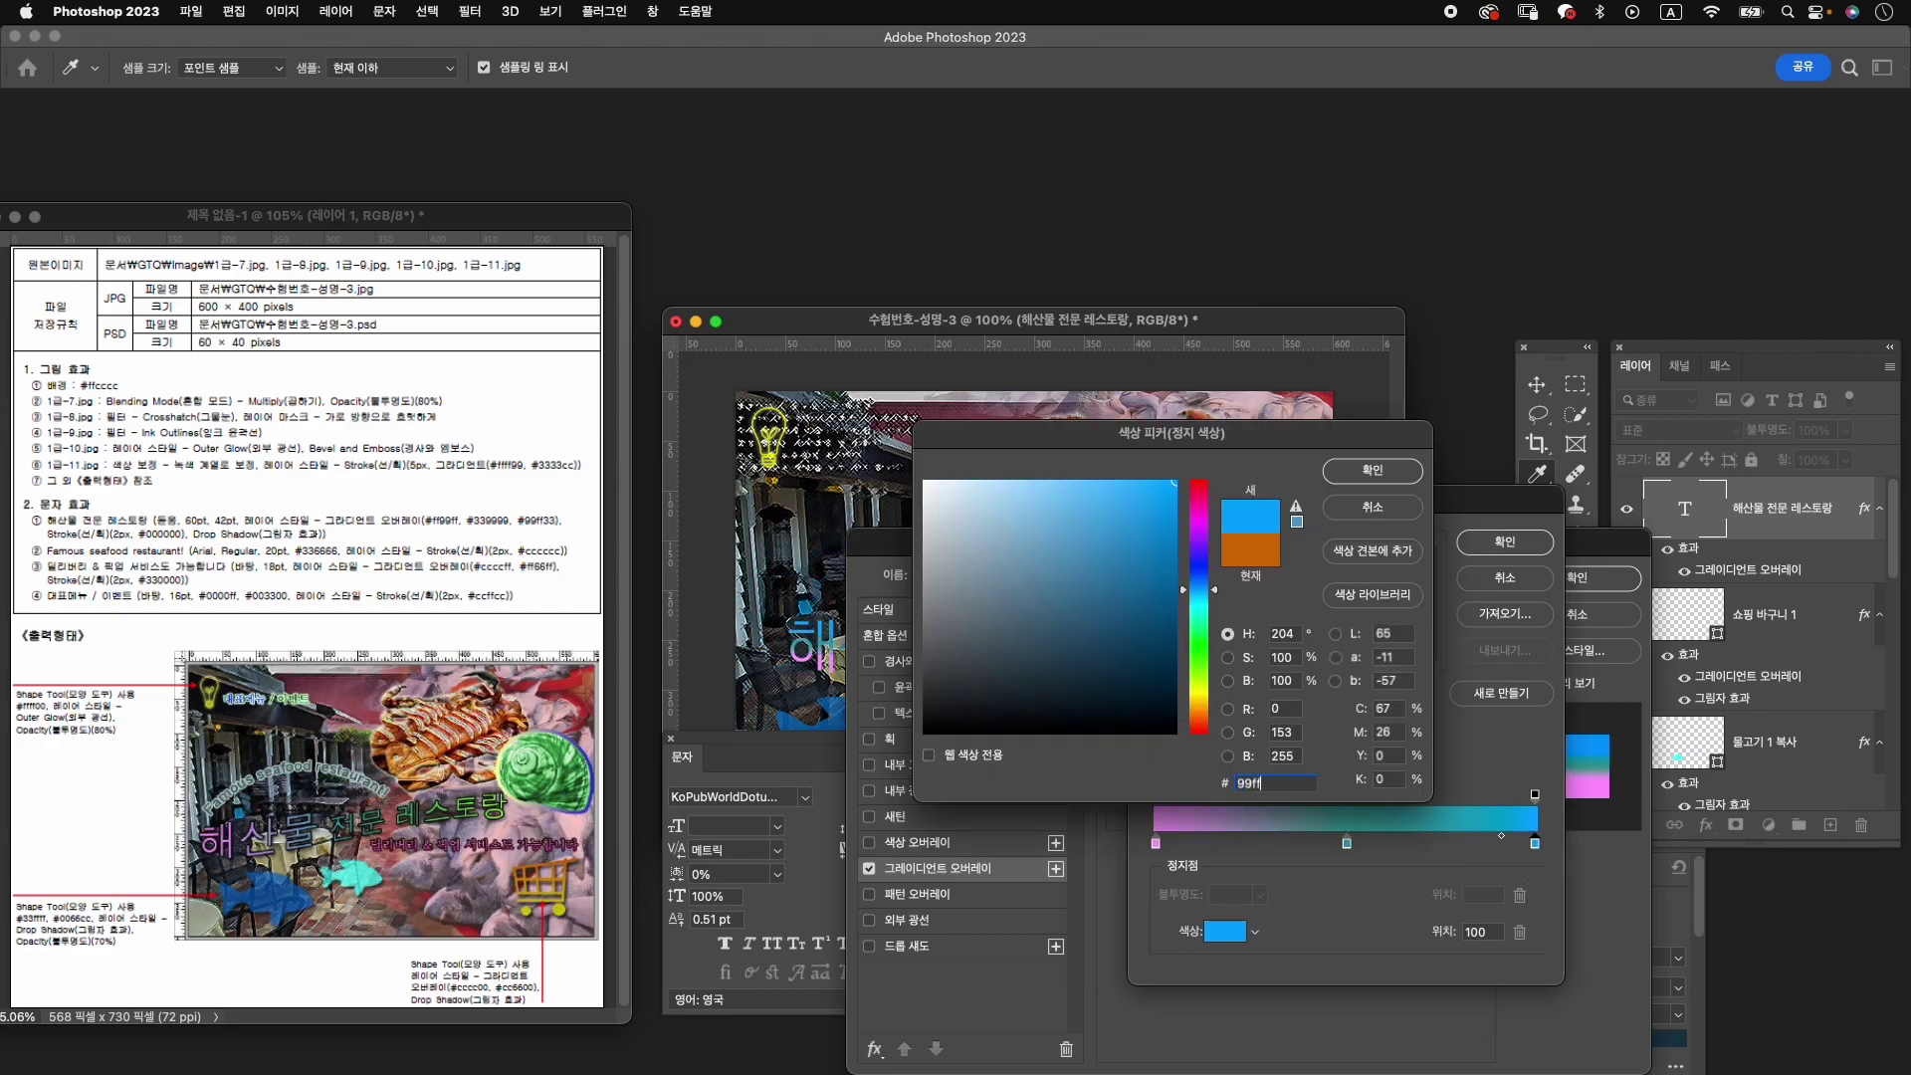
{"action": "type", "text": "33"}
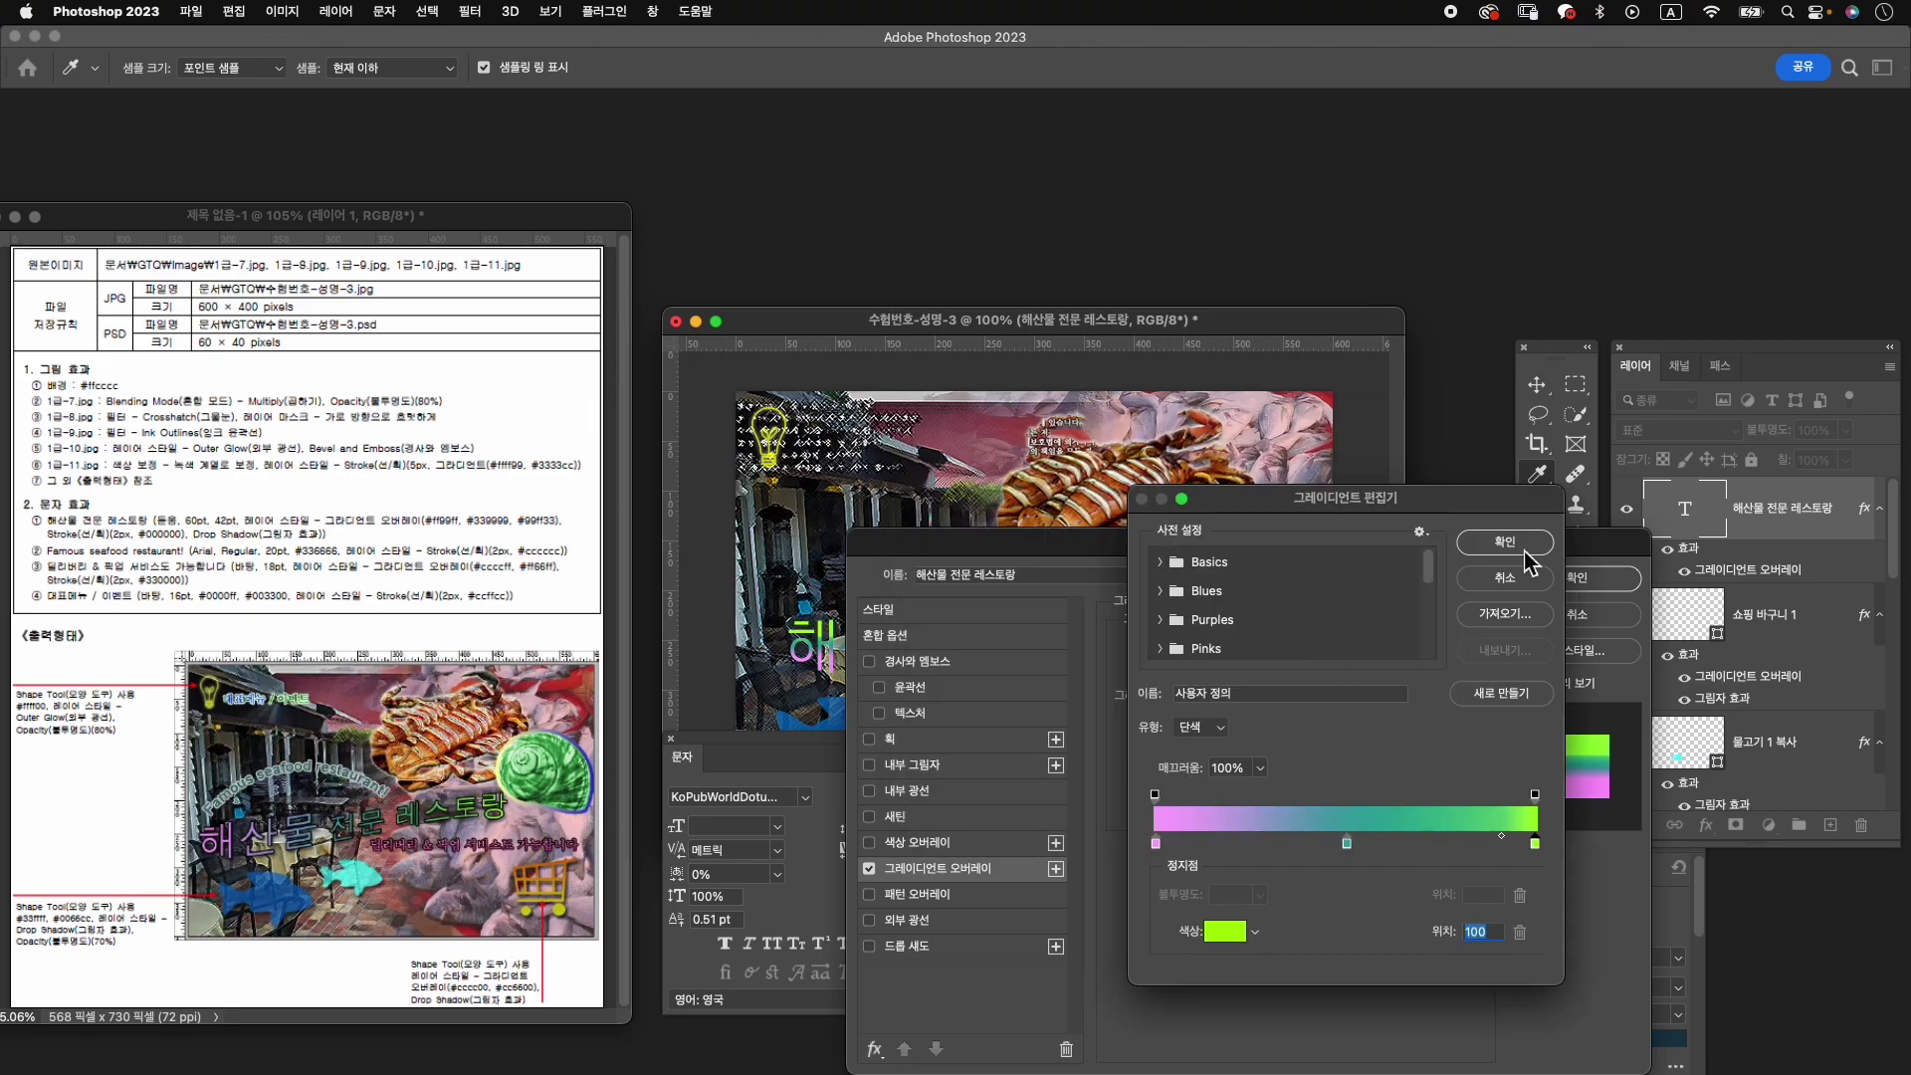
{"action": "left_click", "coordinate": [1508, 542]}
Add a solid black 2px Stroke outline to the title.
{"action": "left_click", "coordinate": [901, 741]}
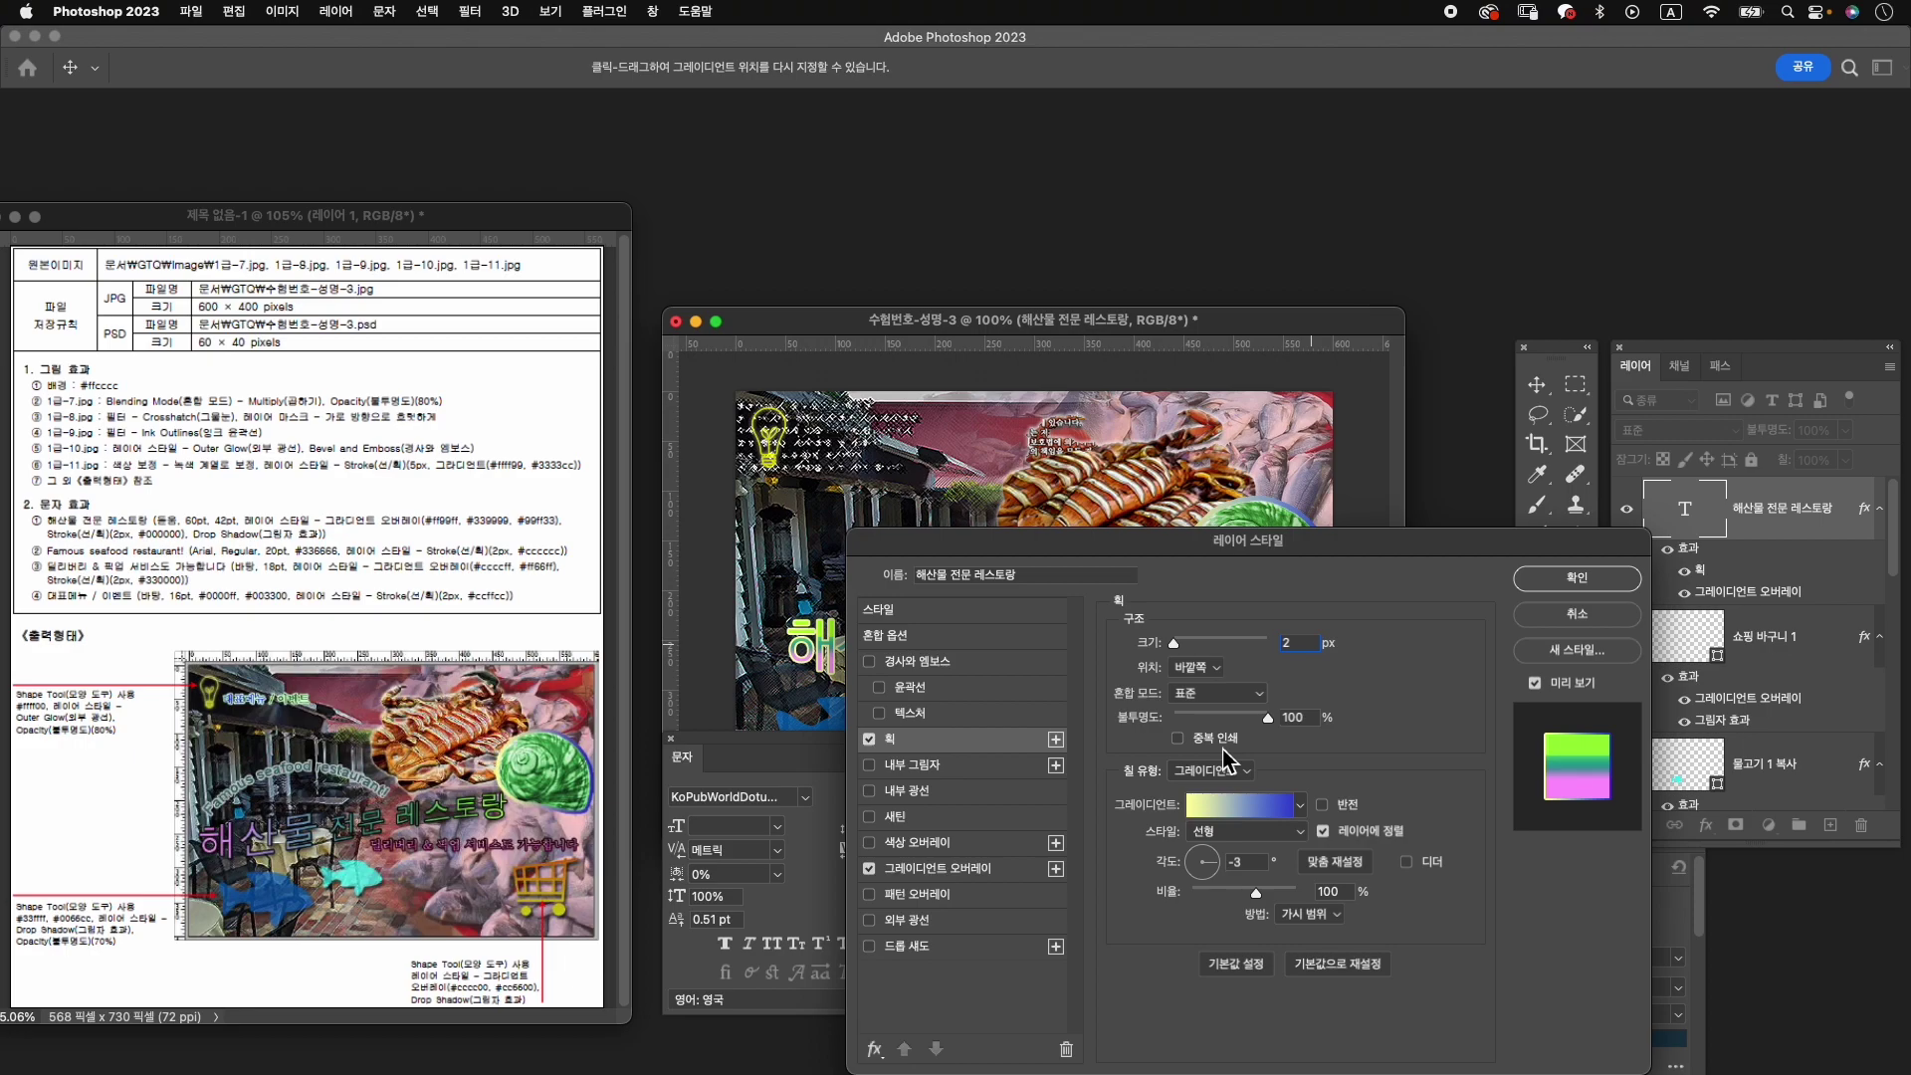
{"action": "left_click", "coordinate": [1227, 770]}
{"action": "left_click", "coordinate": [1209, 746]}
{"action": "left_click", "coordinate": [1155, 807]}
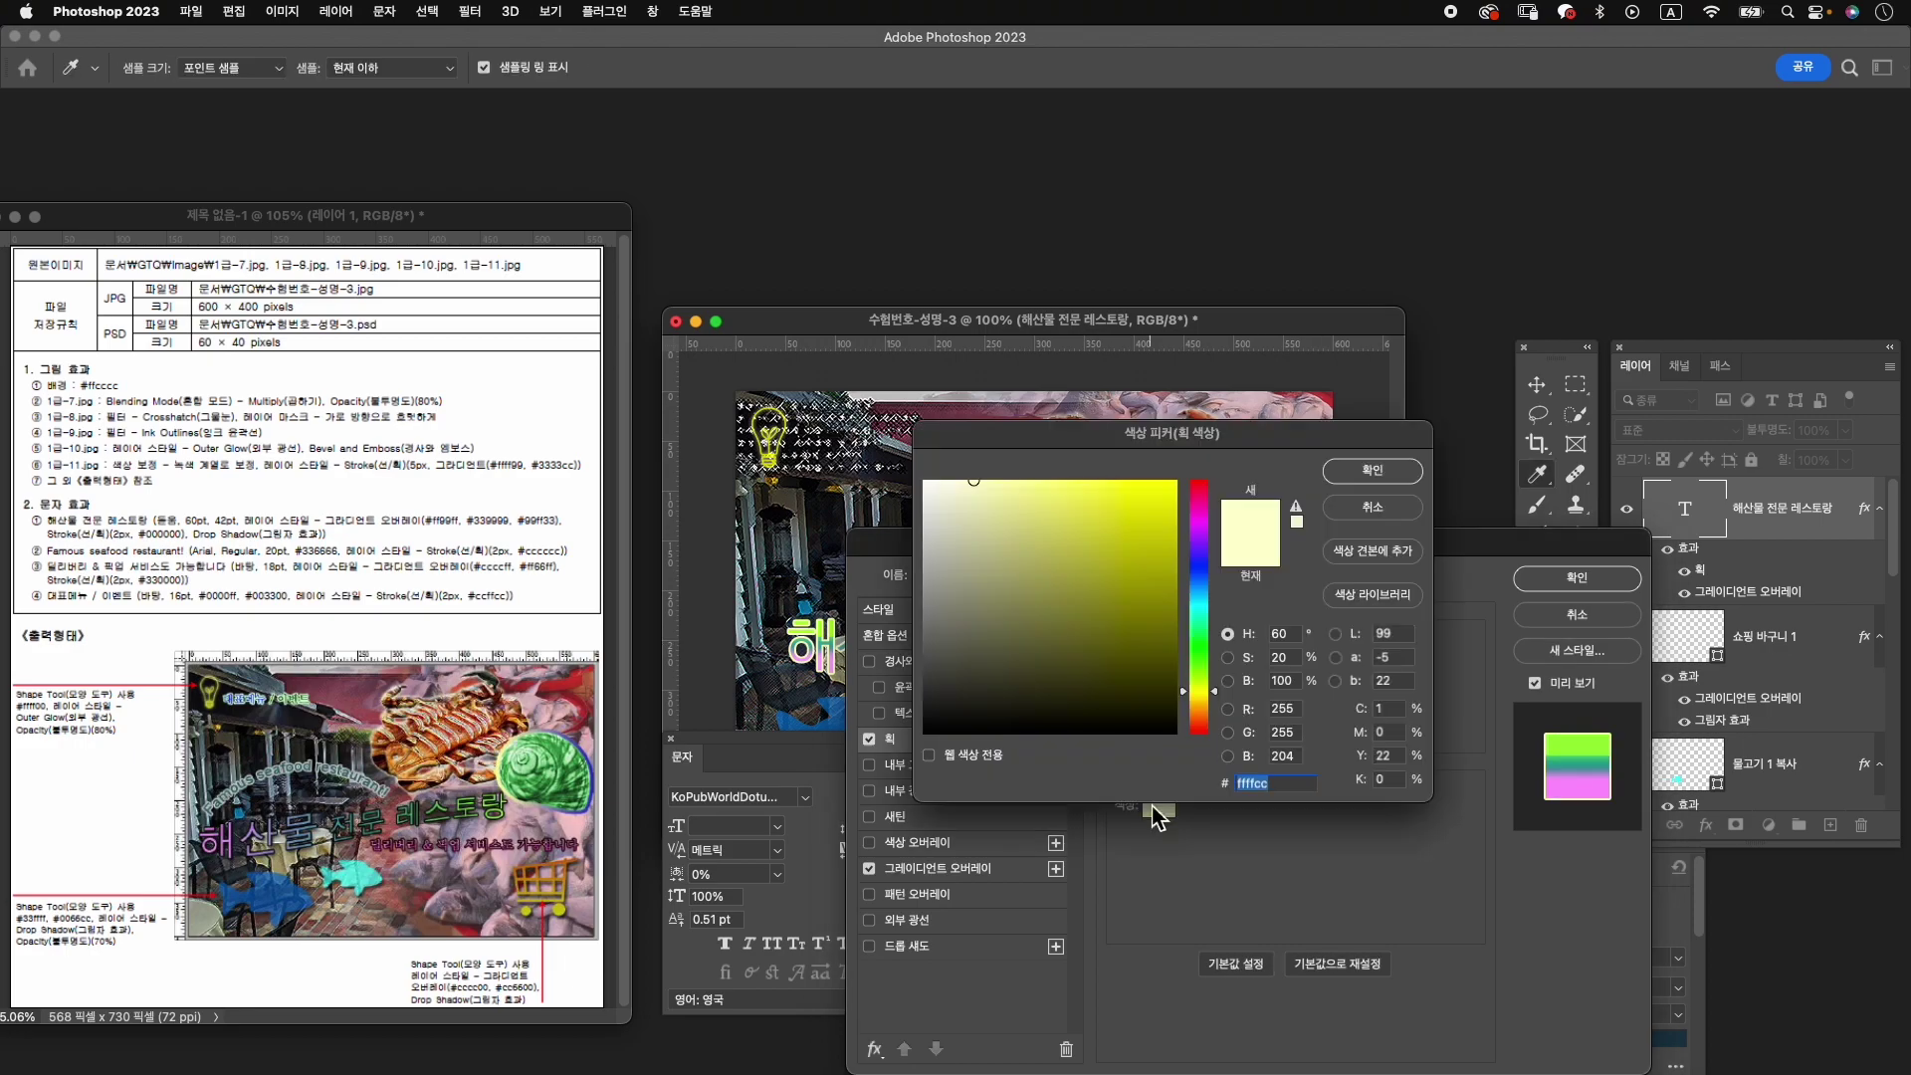
{"action": "left_click", "coordinate": [928, 731]}
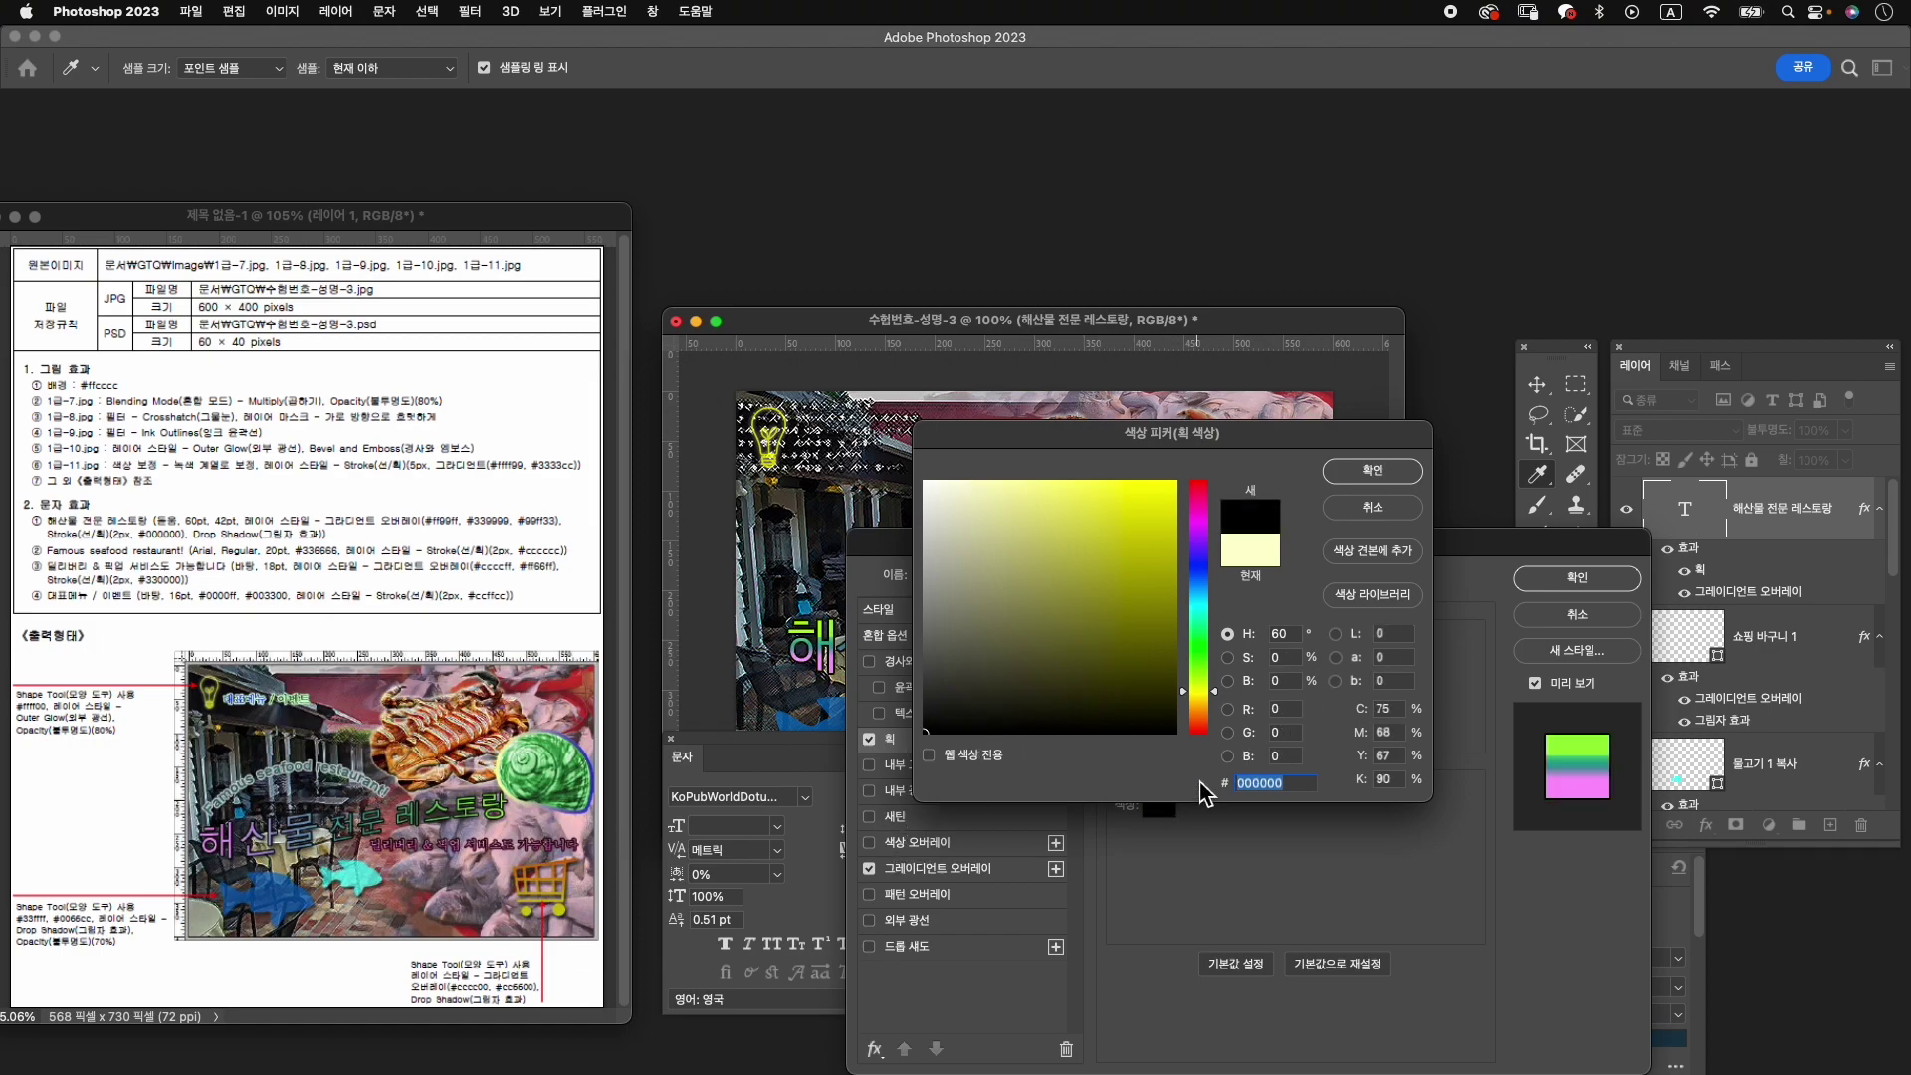
{"action": "left_click", "coordinate": [1373, 470]}
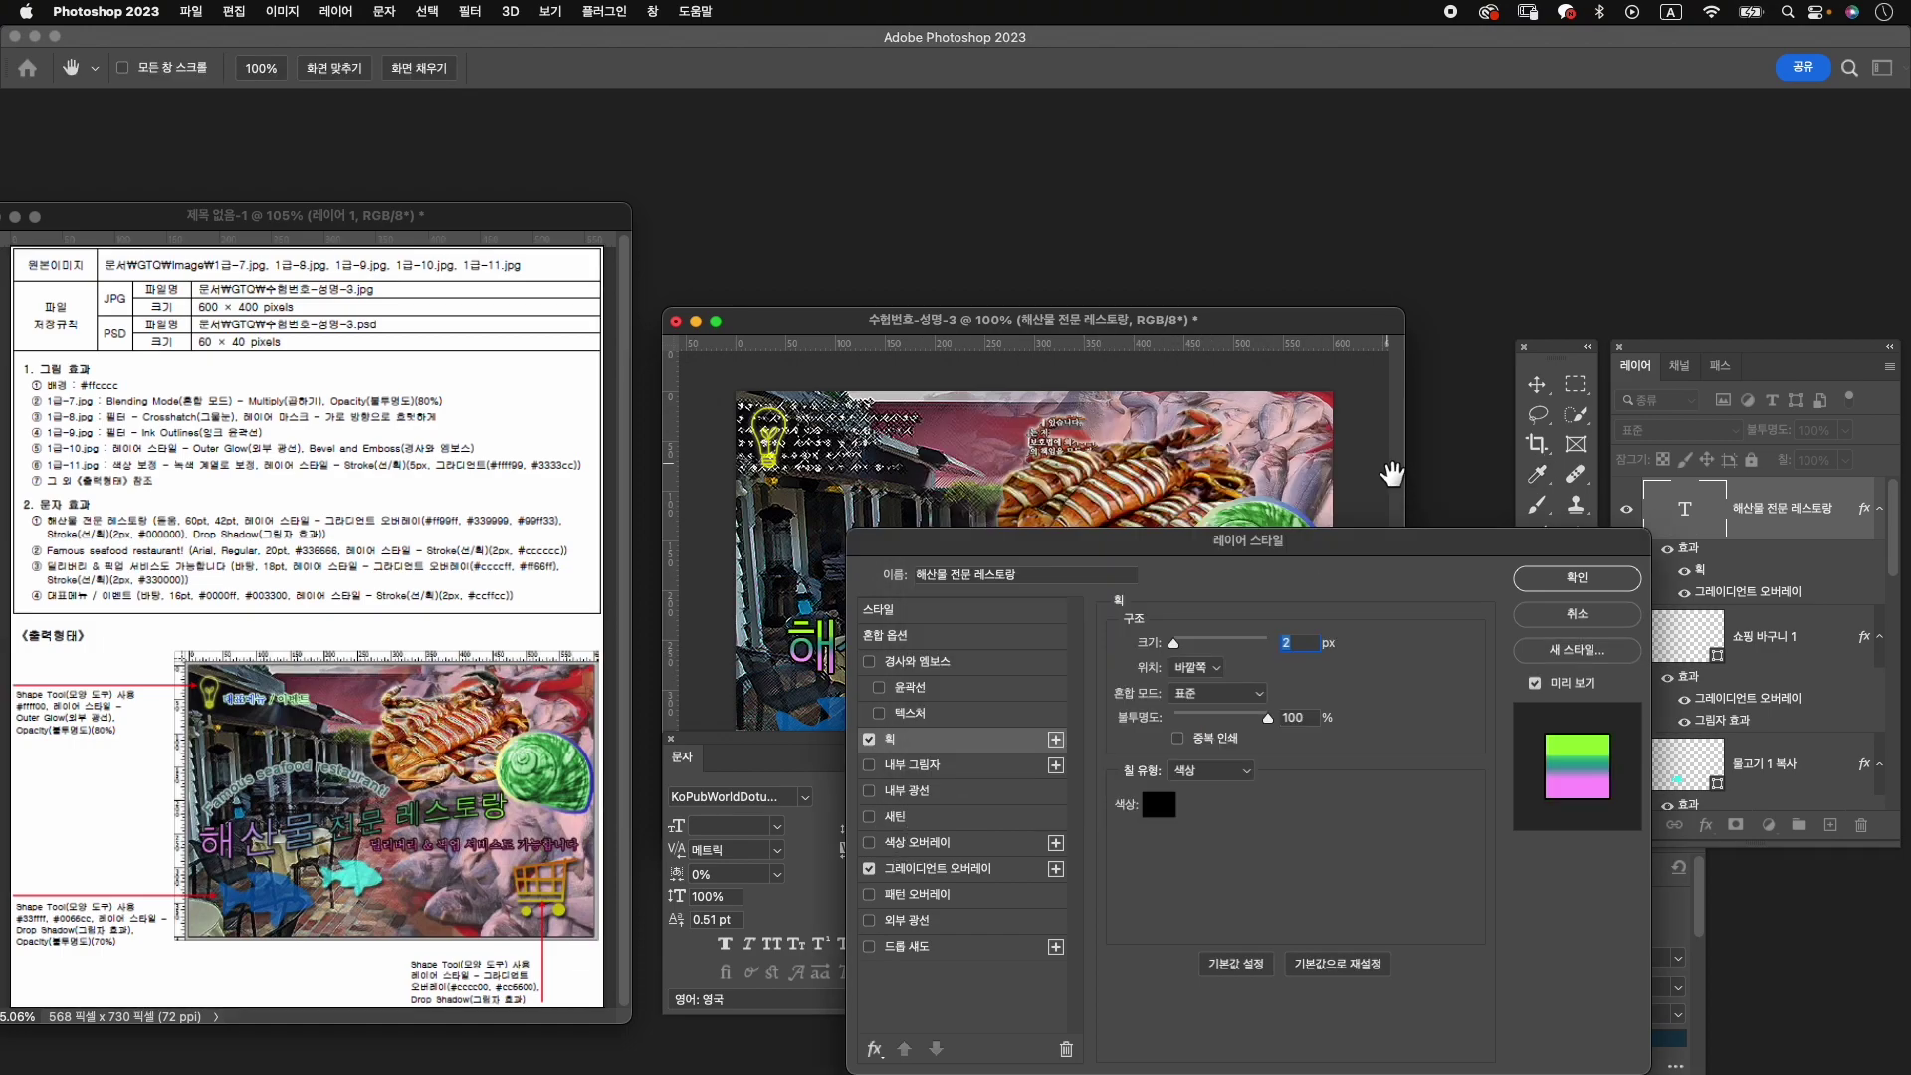
Add a Drop Shadow, set the gradient angle to 0°, and apply the effects.
{"action": "left_click", "coordinate": [921, 949]}
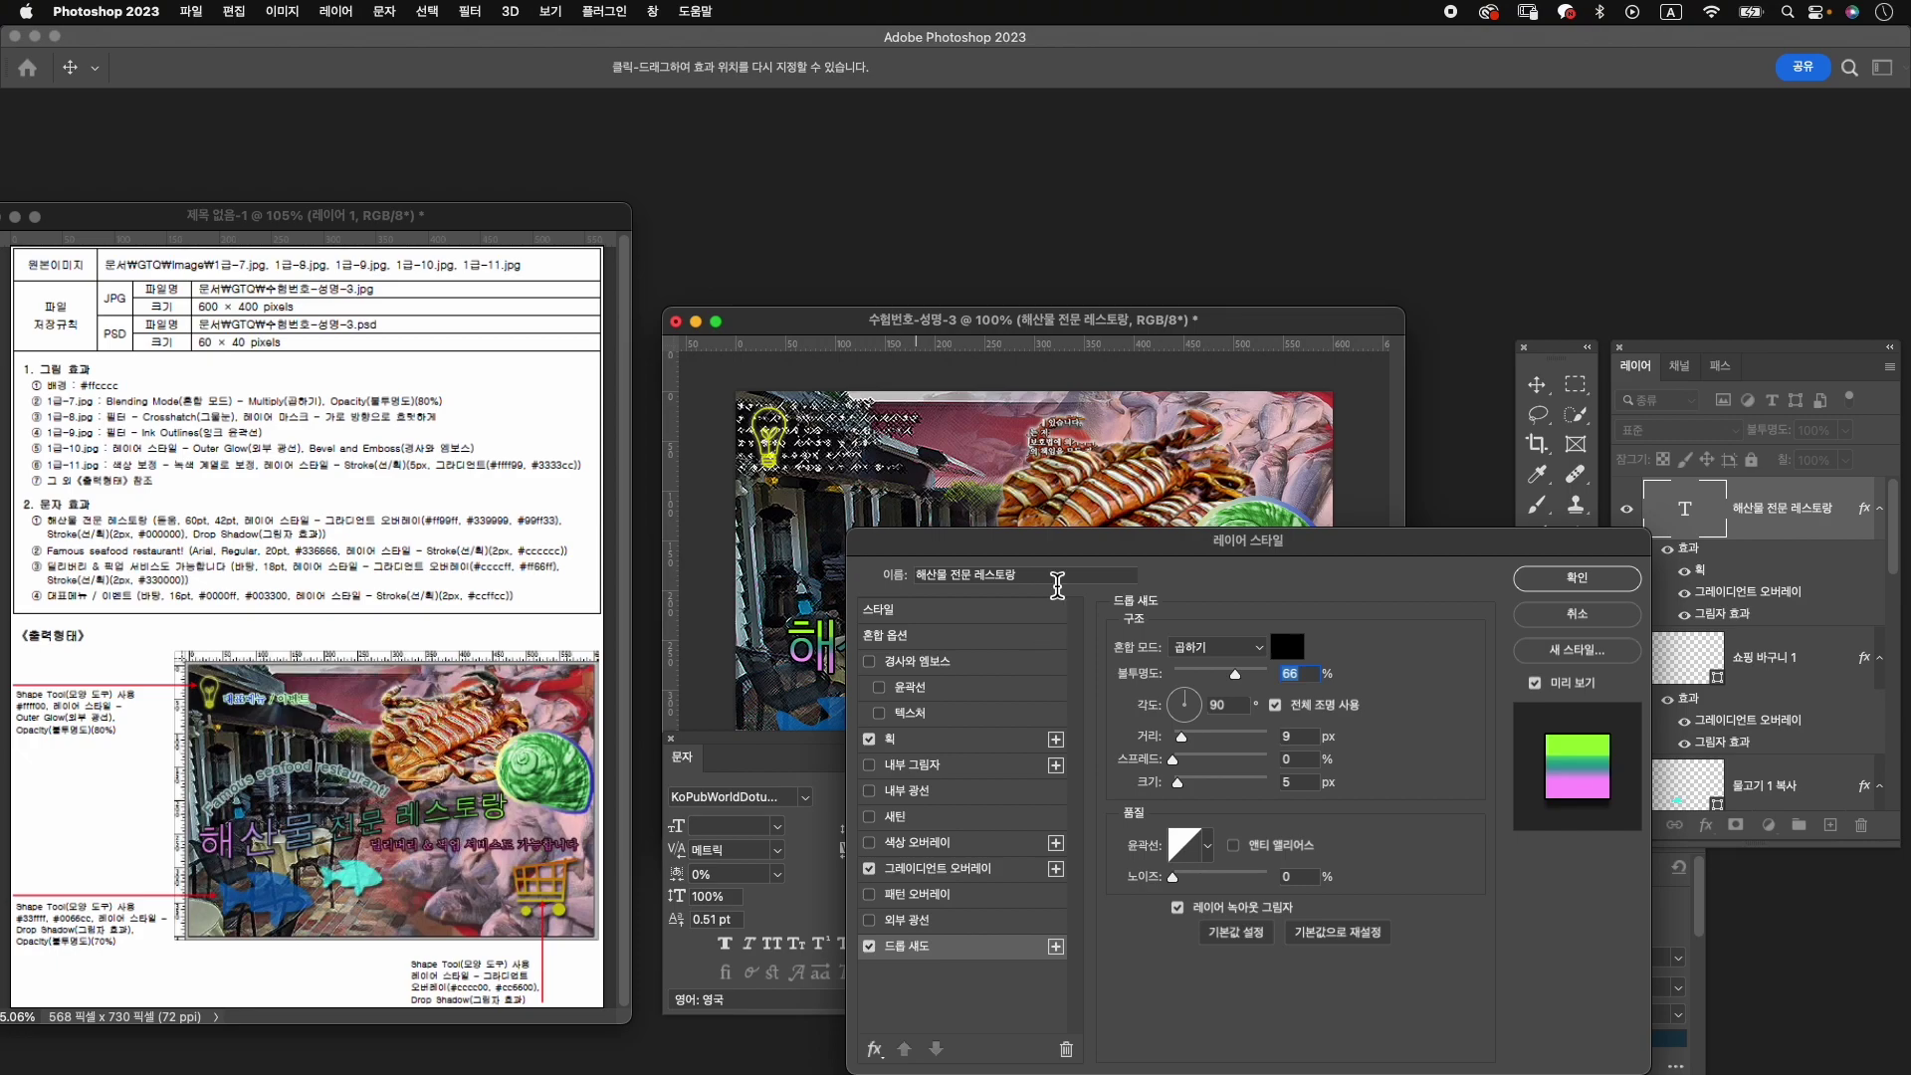
{"action": "left_click_drag", "start_coordinate": [1090, 542], "coordinate": [1266, 608]}
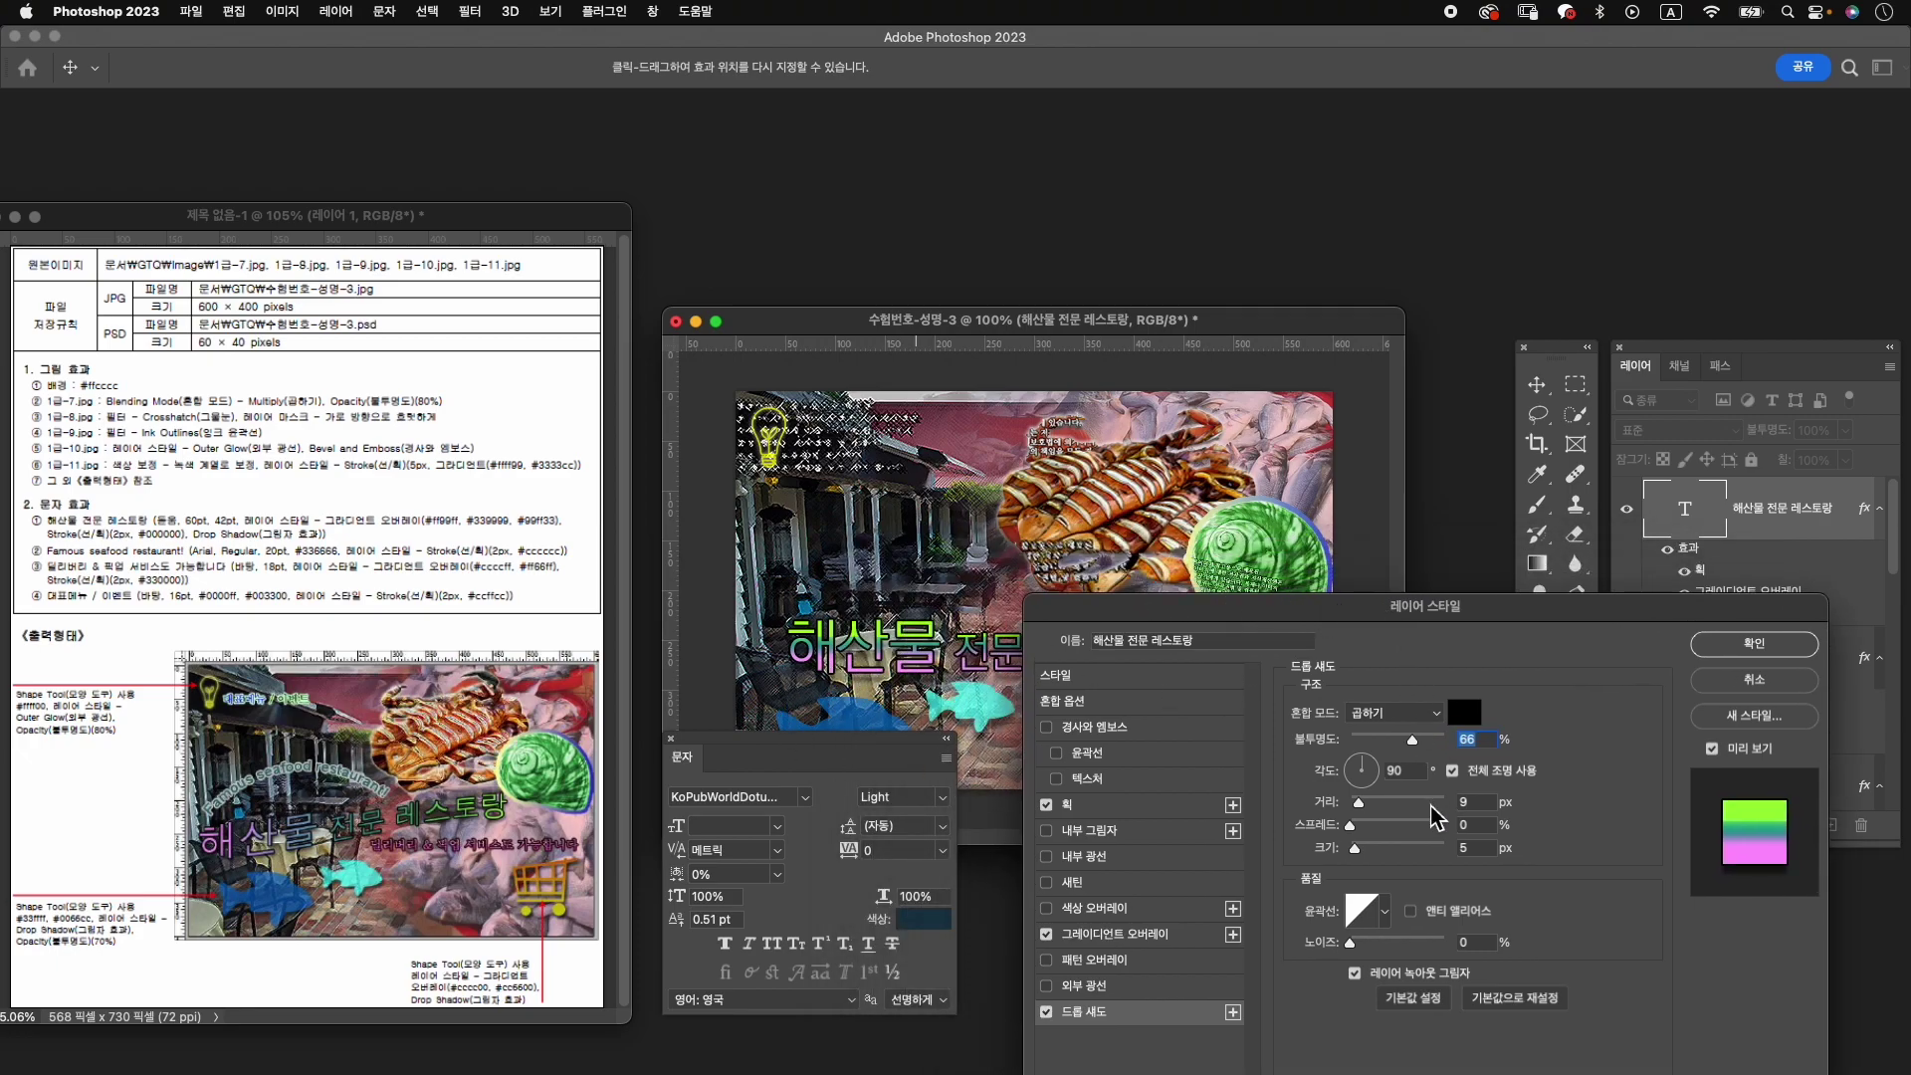
{"action": "left_click", "coordinate": [1145, 935]}
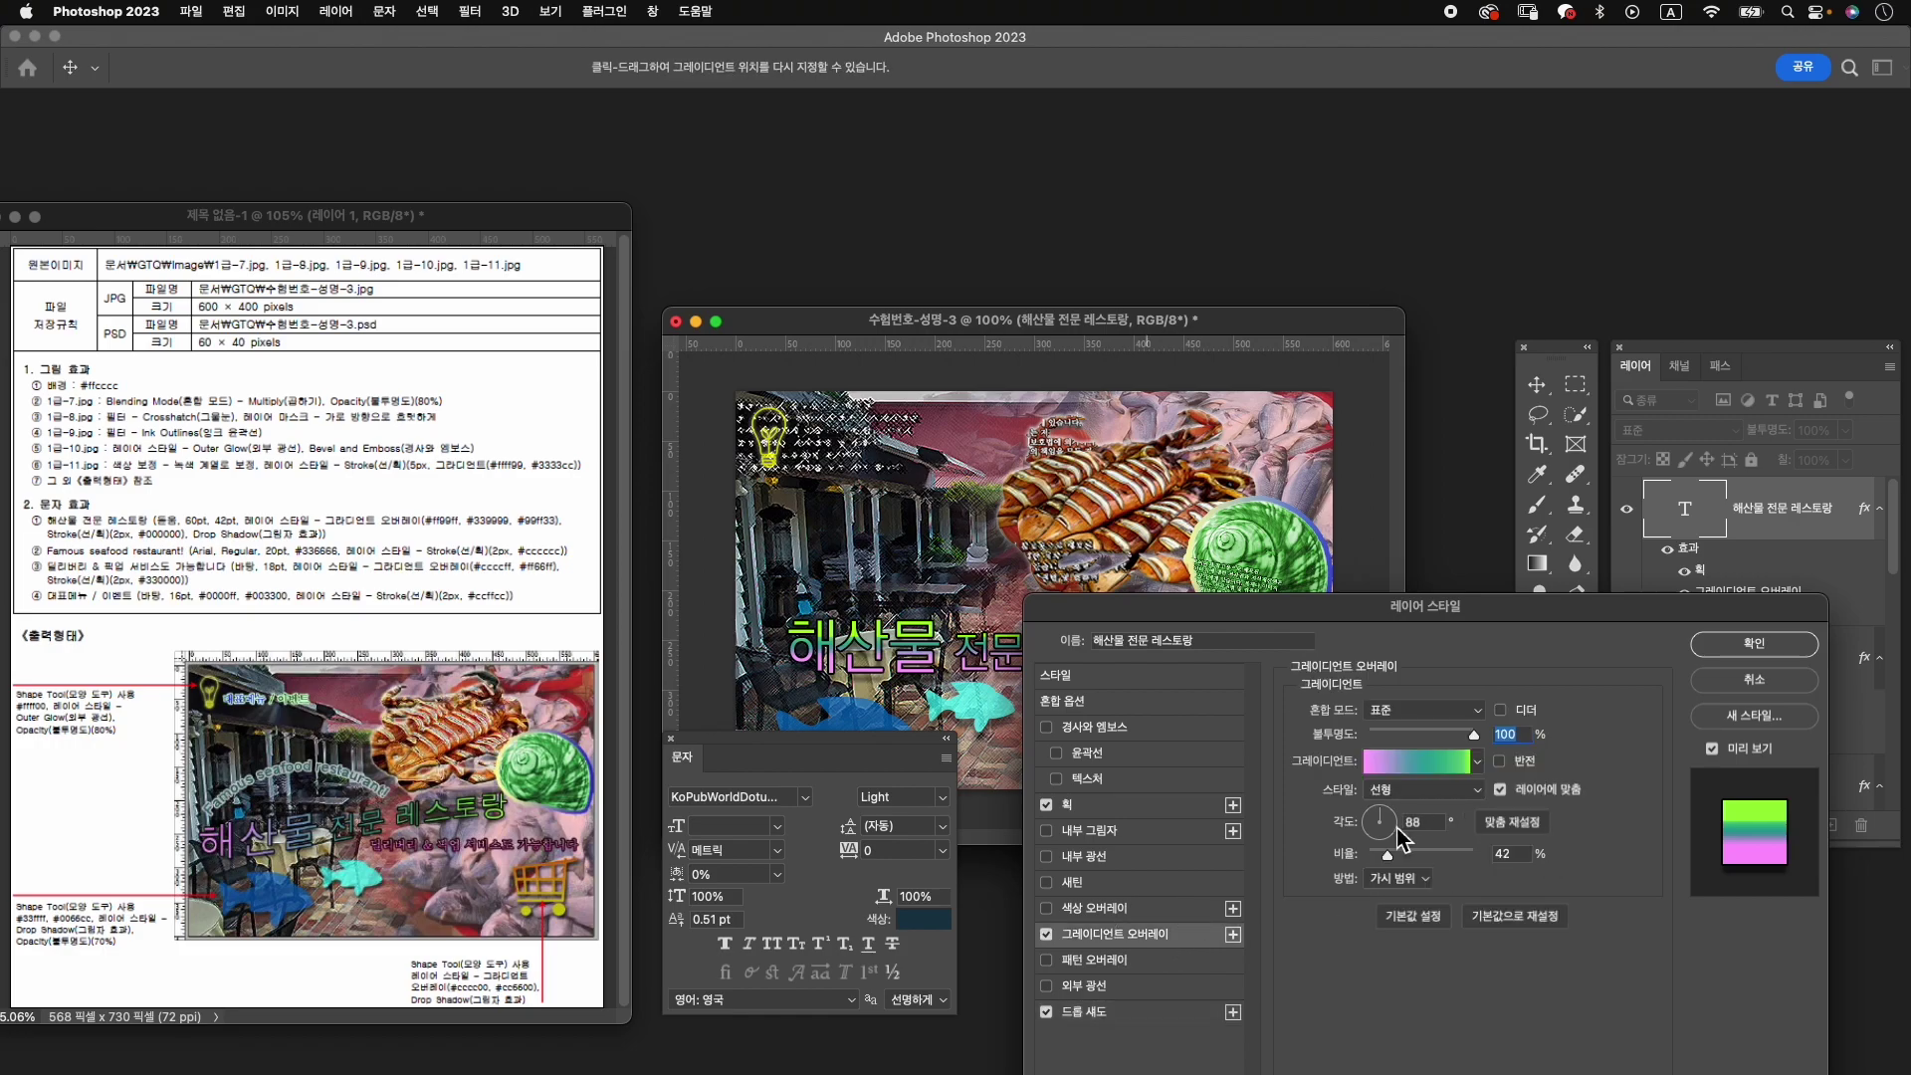
{"action": "left_click_drag", "start_coordinate": [1399, 832], "coordinate": [1401, 826]}
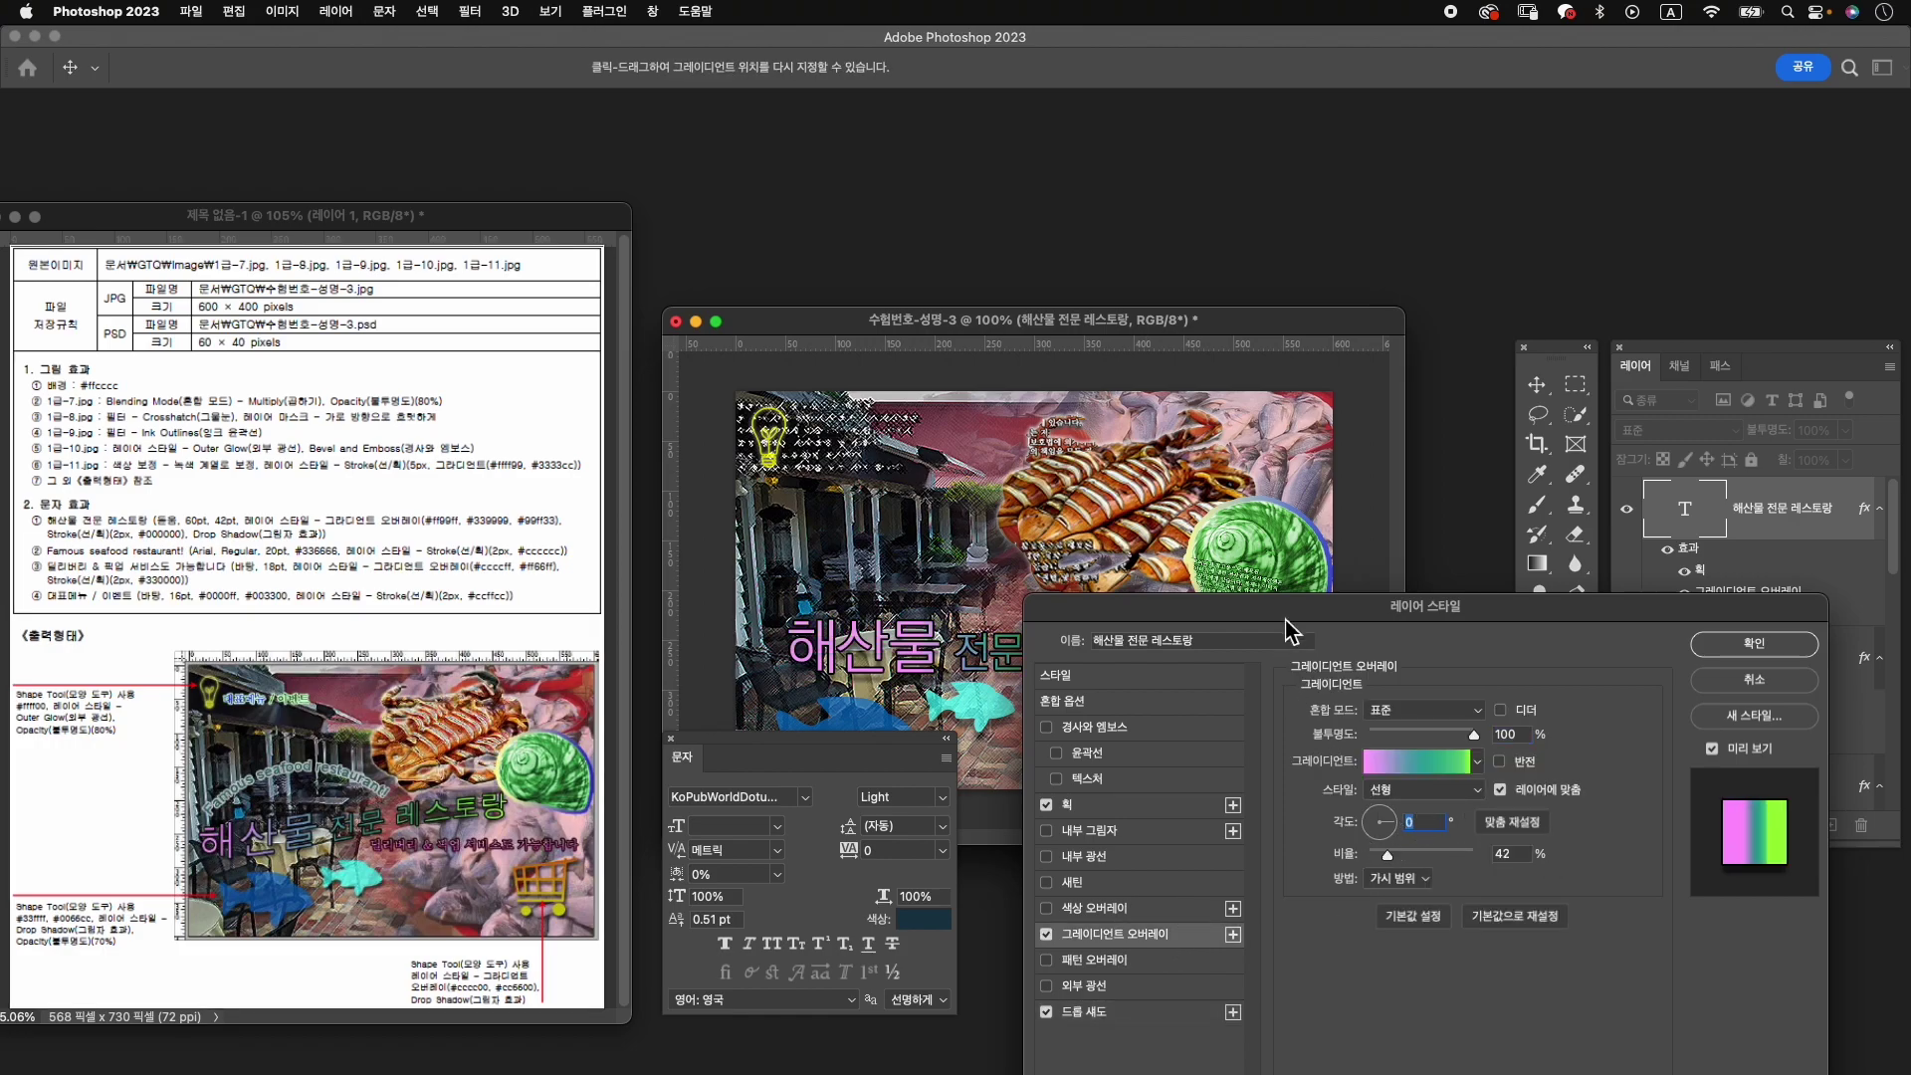
{"action": "left_click_drag", "start_coordinate": [1292, 630], "coordinate": [1154, 642]}
{"action": "left_click", "coordinate": [1612, 652]}
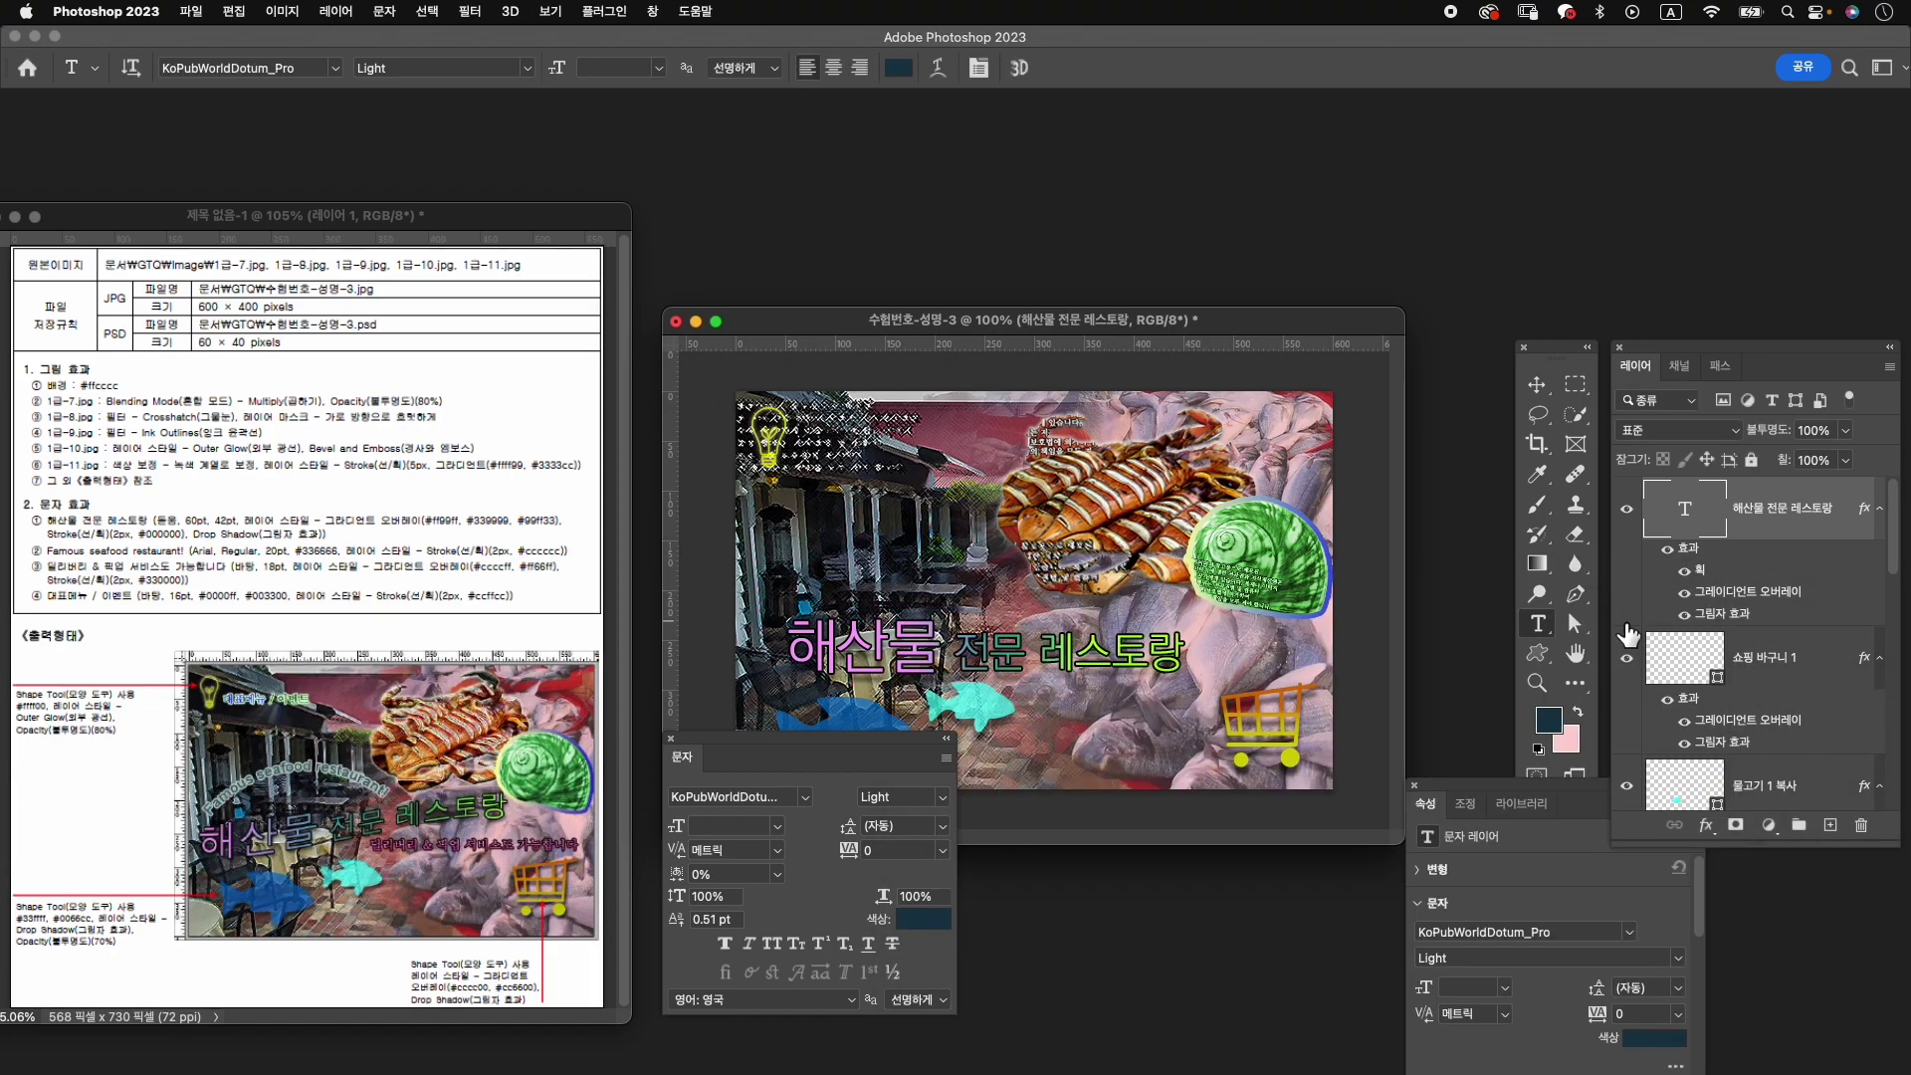
Warp the title with the Rise style at a Bend of +24.
{"action": "left_click", "coordinate": [940, 68]}
{"action": "left_click_drag", "start_coordinate": [1149, 536], "coordinate": [1399, 607]}
{"action": "left_click", "coordinate": [1385, 631]}
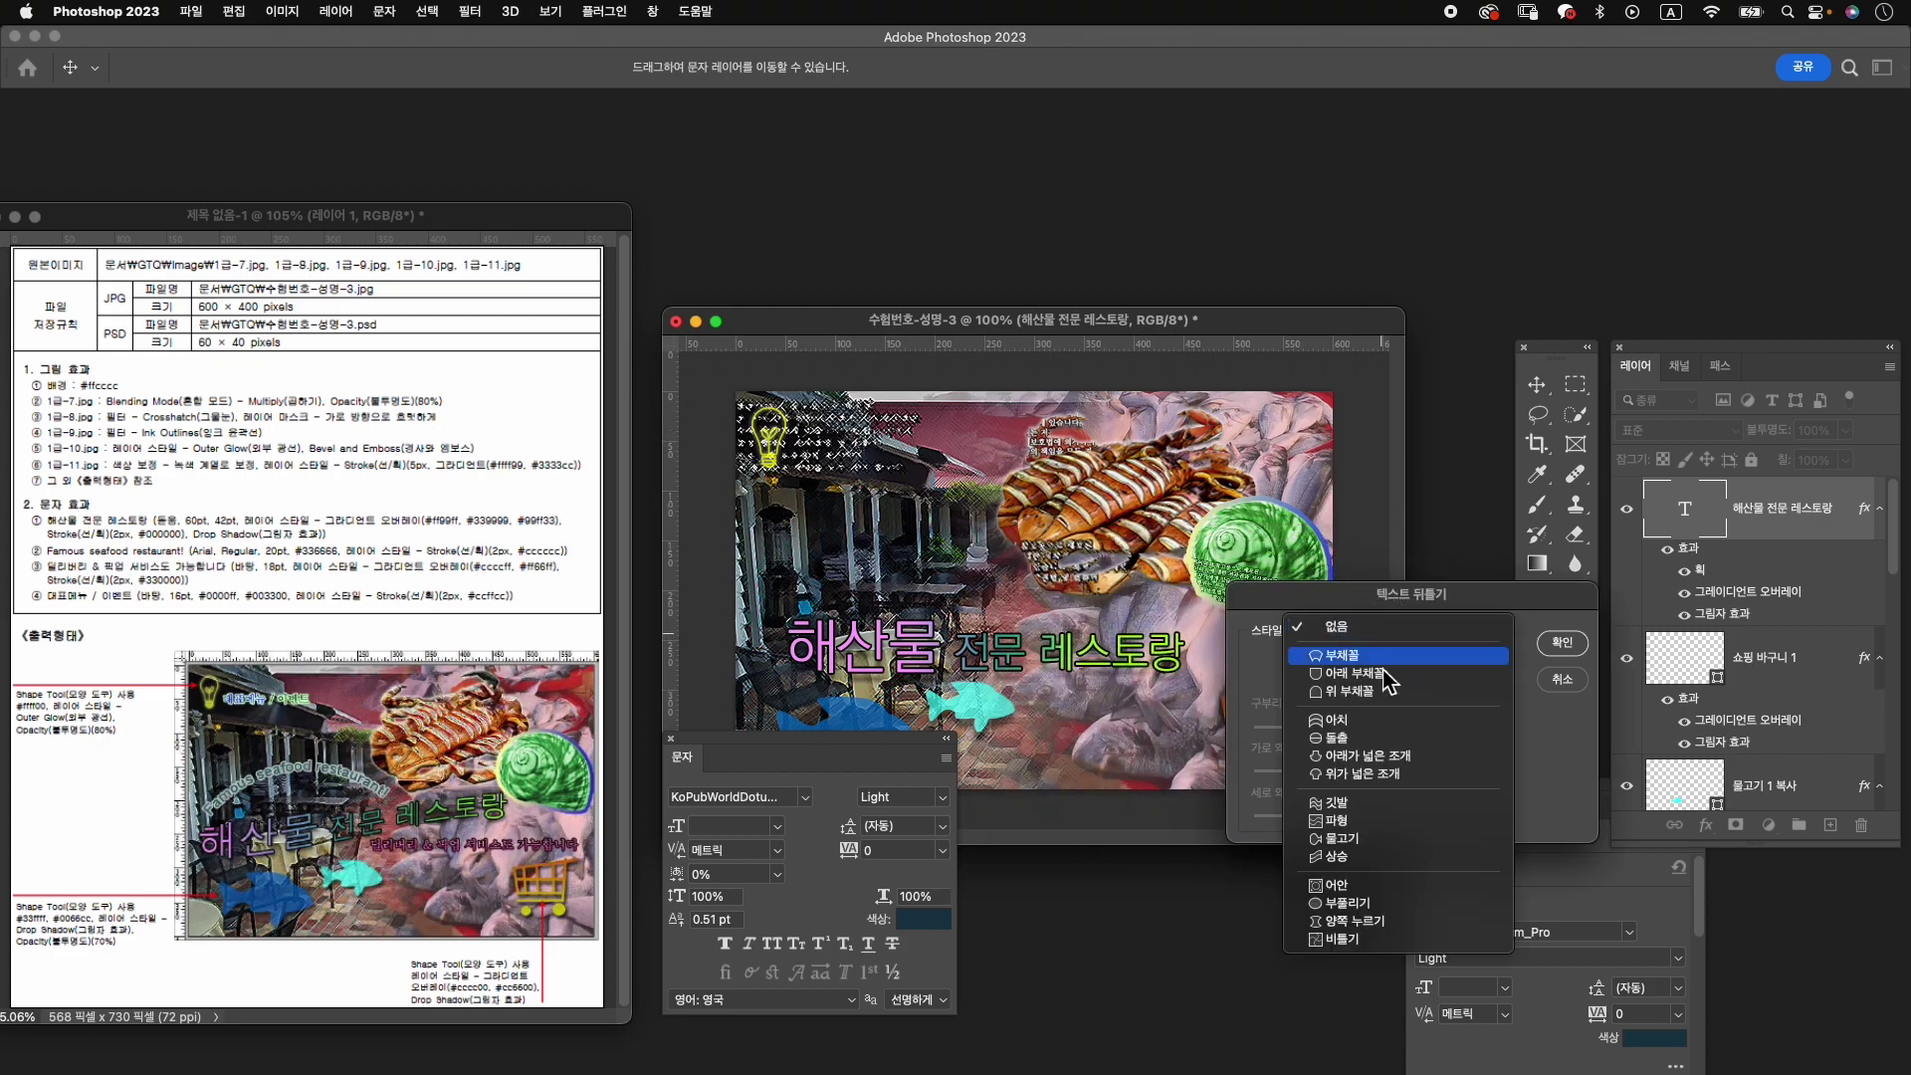
{"action": "left_click", "coordinate": [1407, 858]}
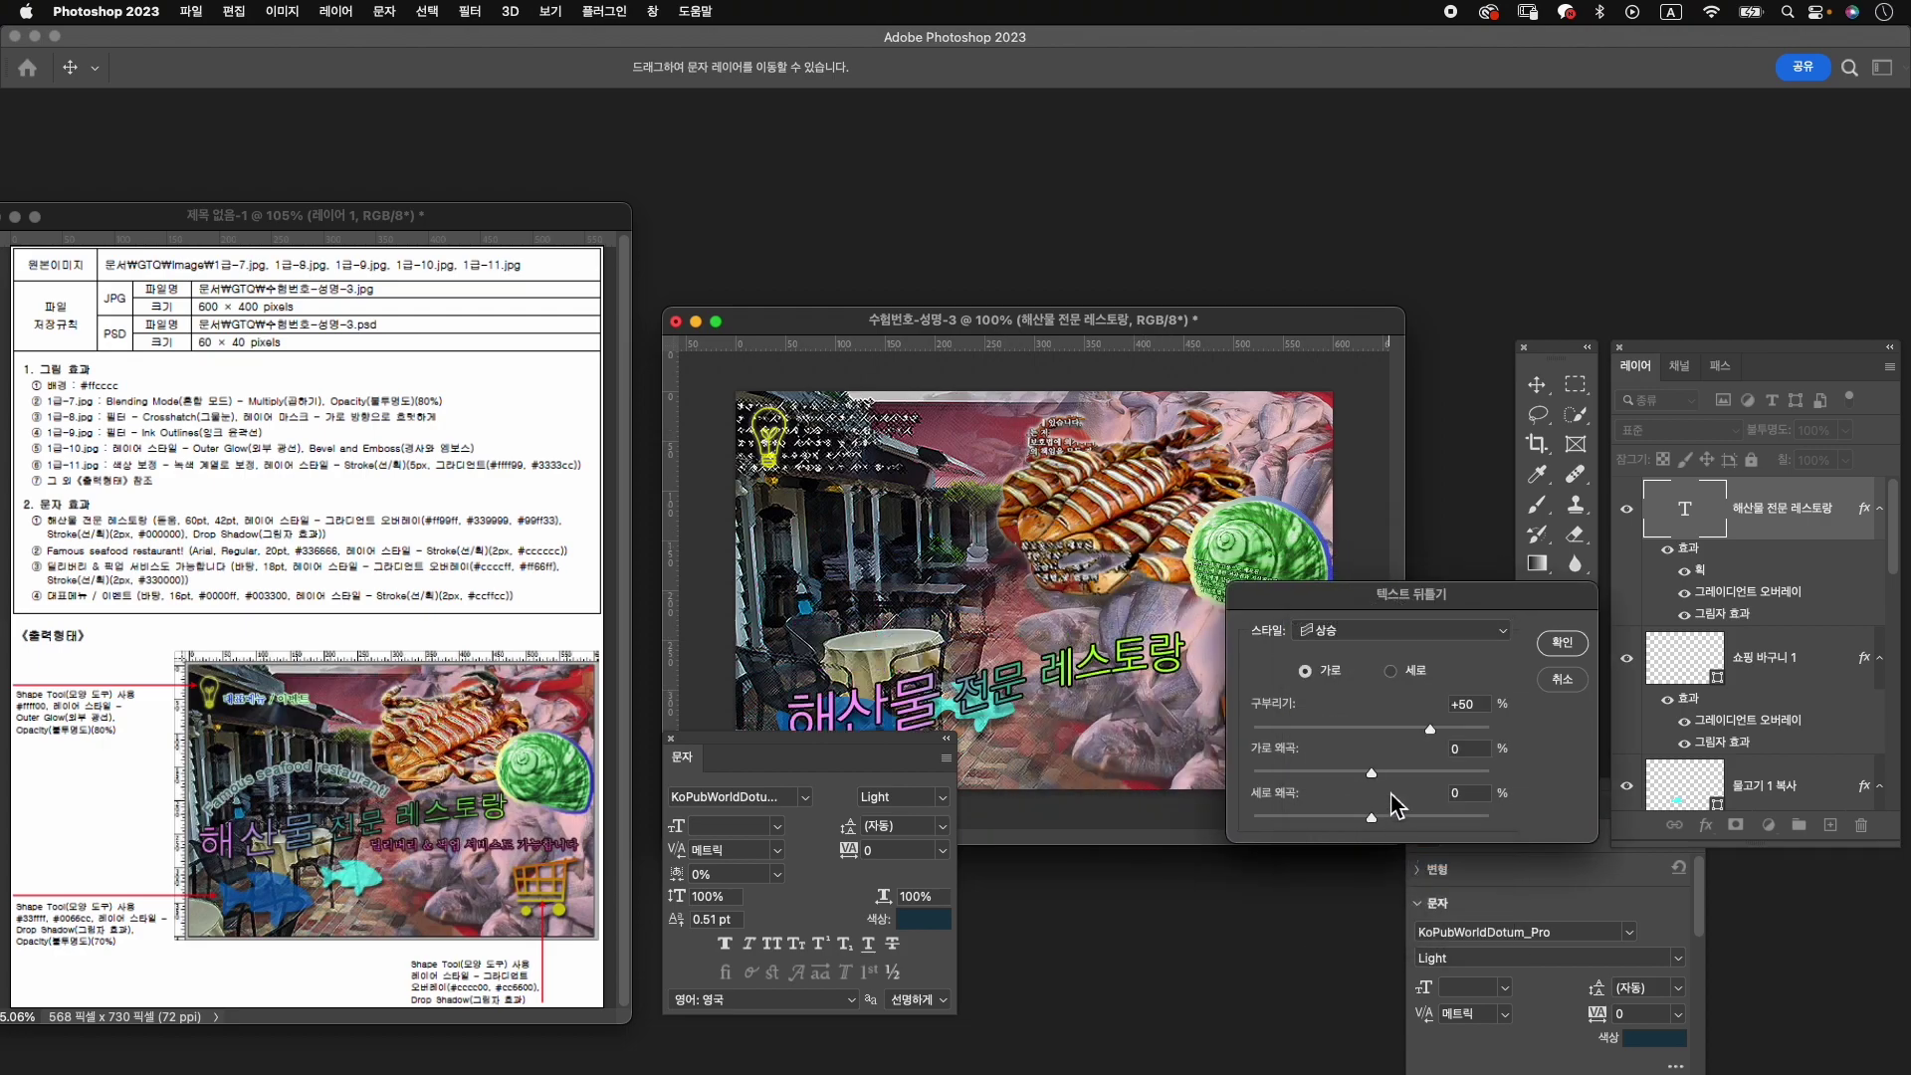
{"action": "left_click_drag", "start_coordinate": [1431, 730], "coordinate": [1402, 733]}
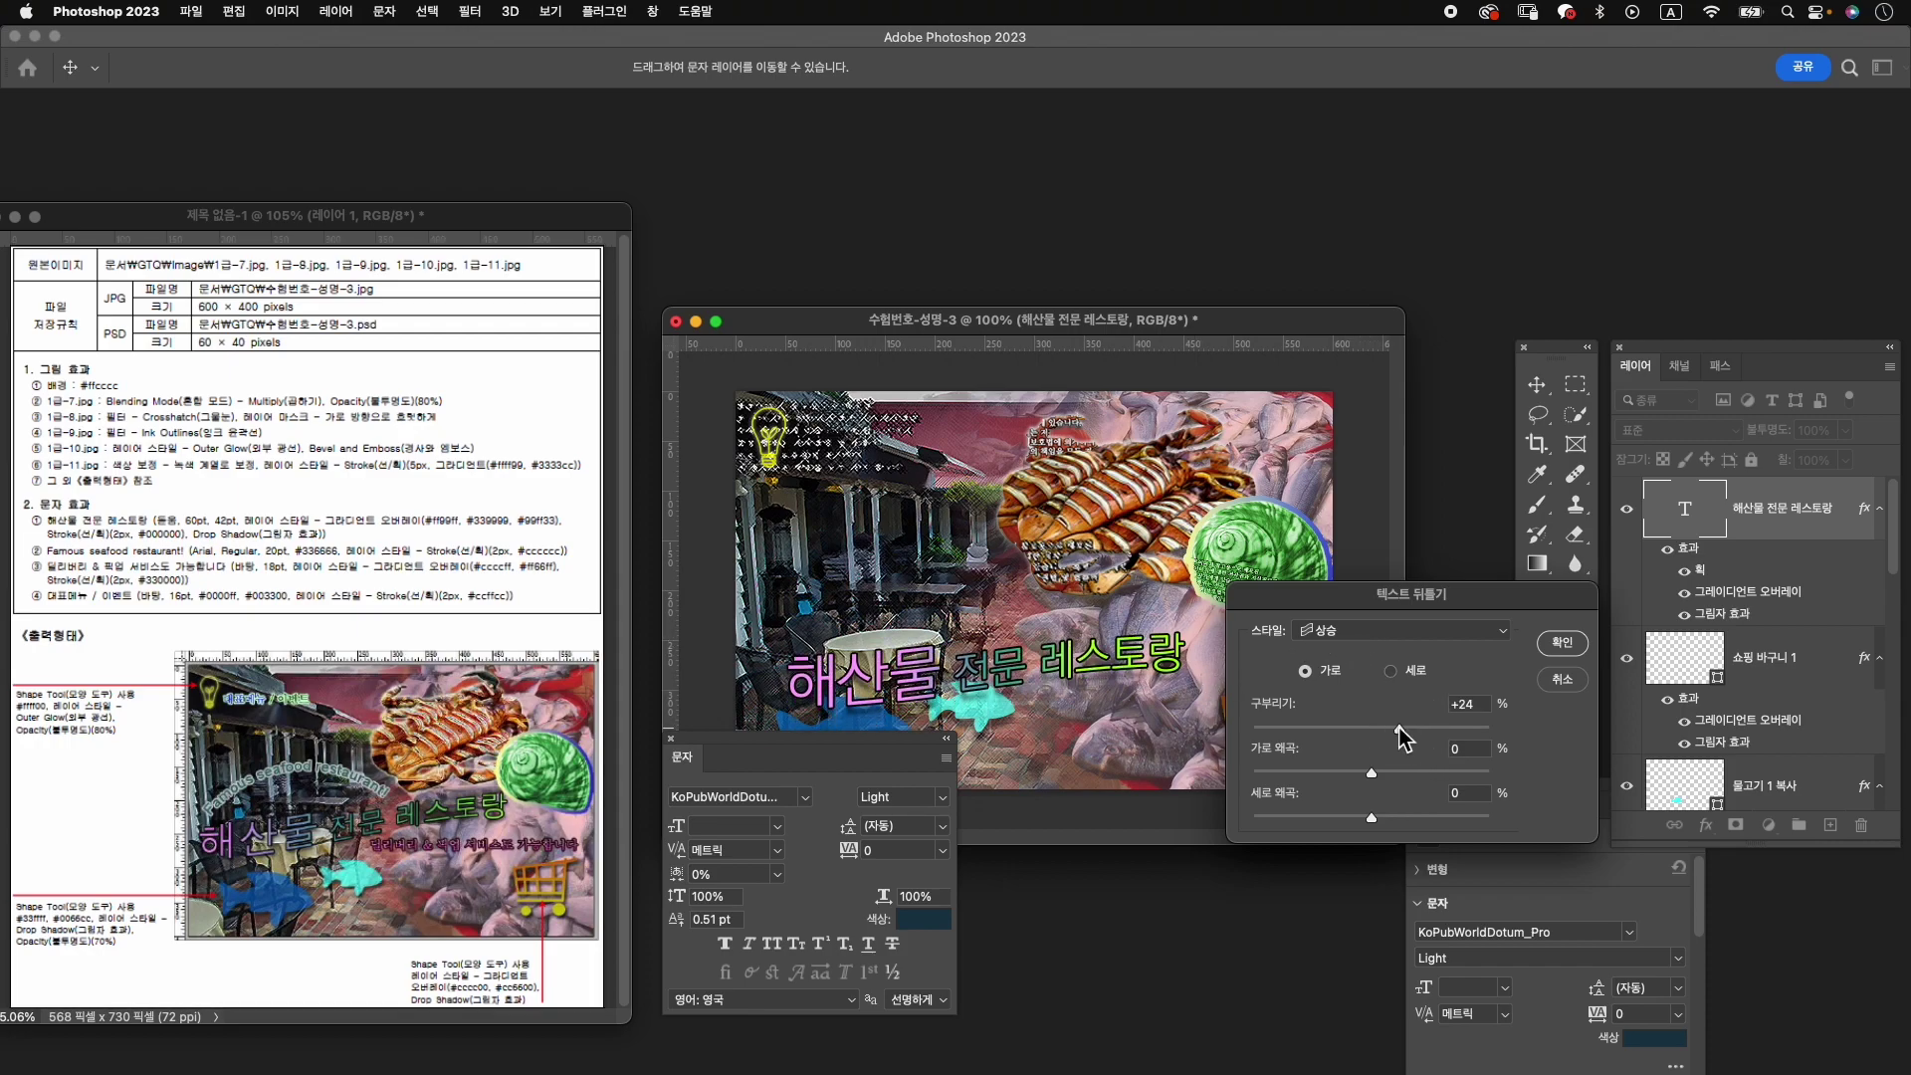
{"action": "left_click", "coordinate": [1562, 642]}
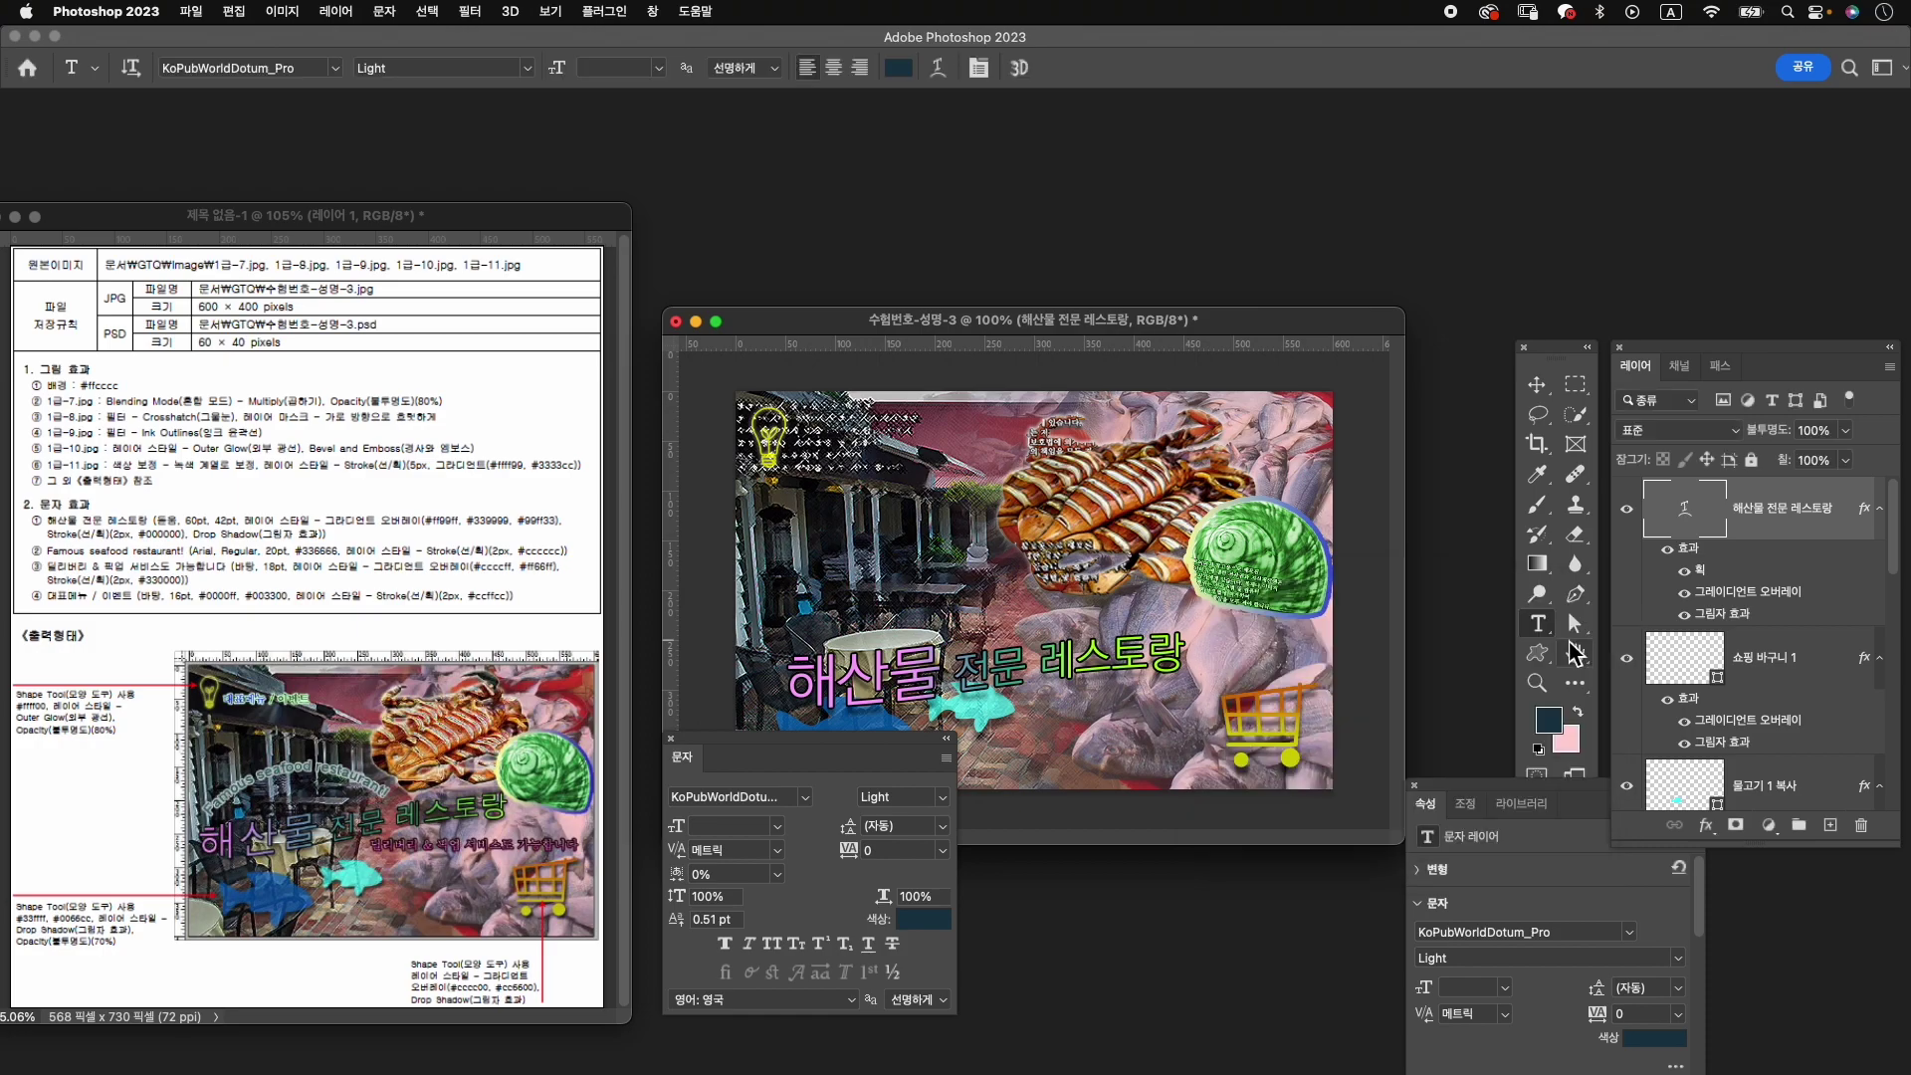
Move the warped title up and slightly left, and commit its position.
{"action": "key", "text": "ctrl+t"}
{"action": "left_click_drag", "start_coordinate": [1030, 674], "coordinate": [993, 645]}
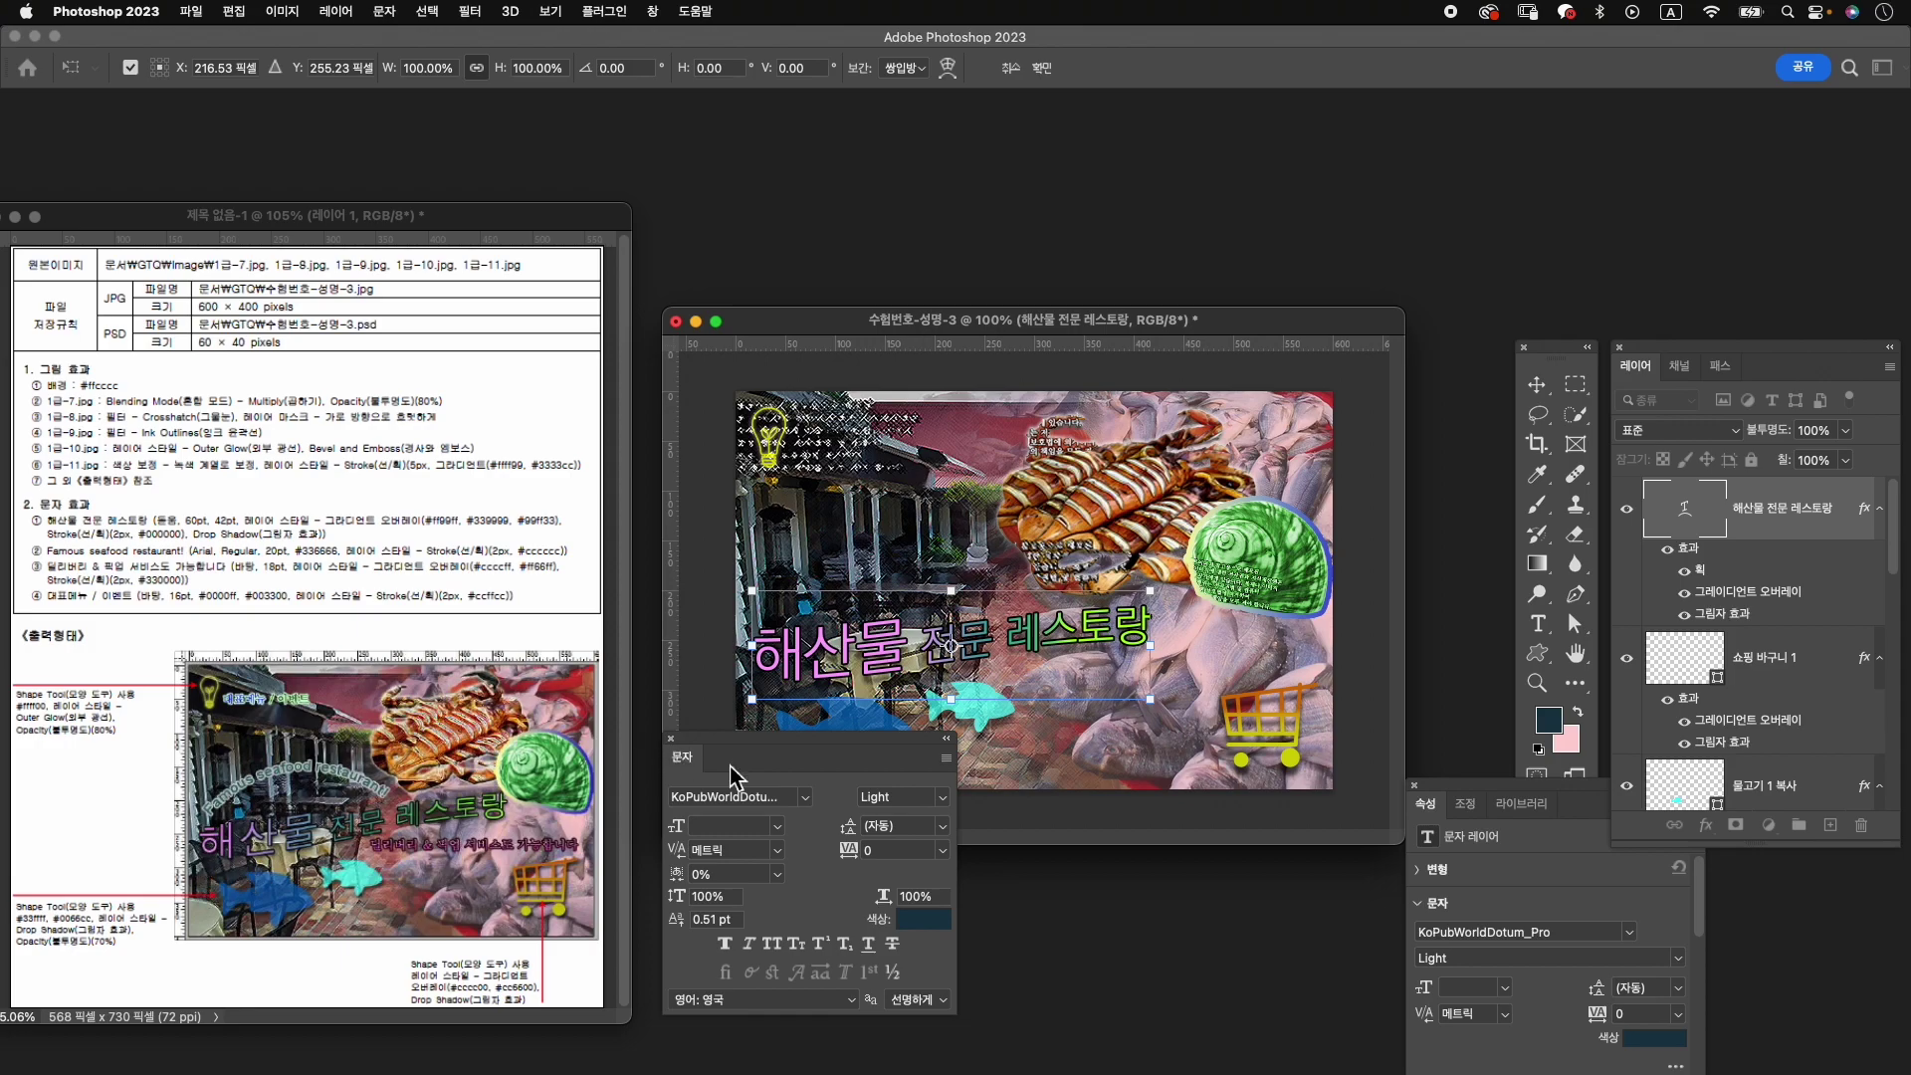
{"action": "left_click_drag", "start_coordinate": [817, 759], "coordinate": [861, 854]}
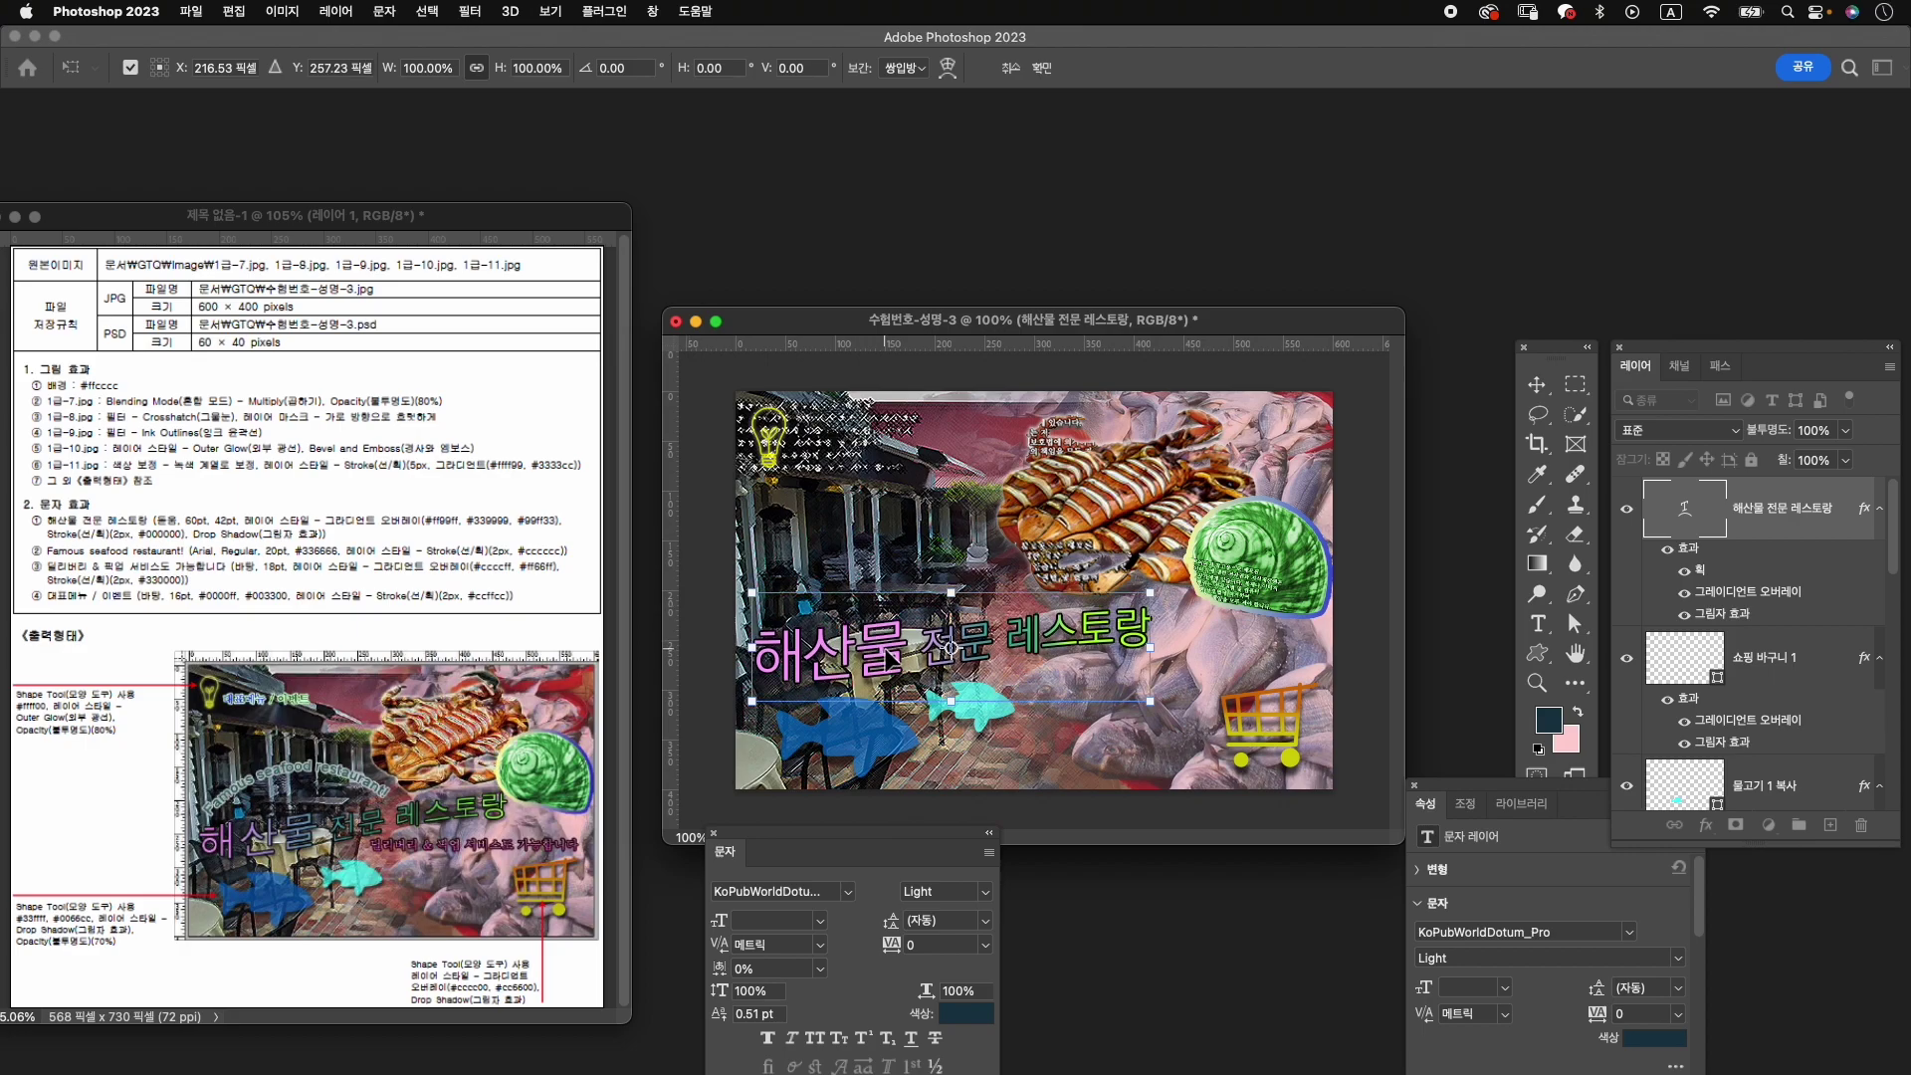
{"action": "key", "text": "Return"}
{"action": "key", "text": "t"}
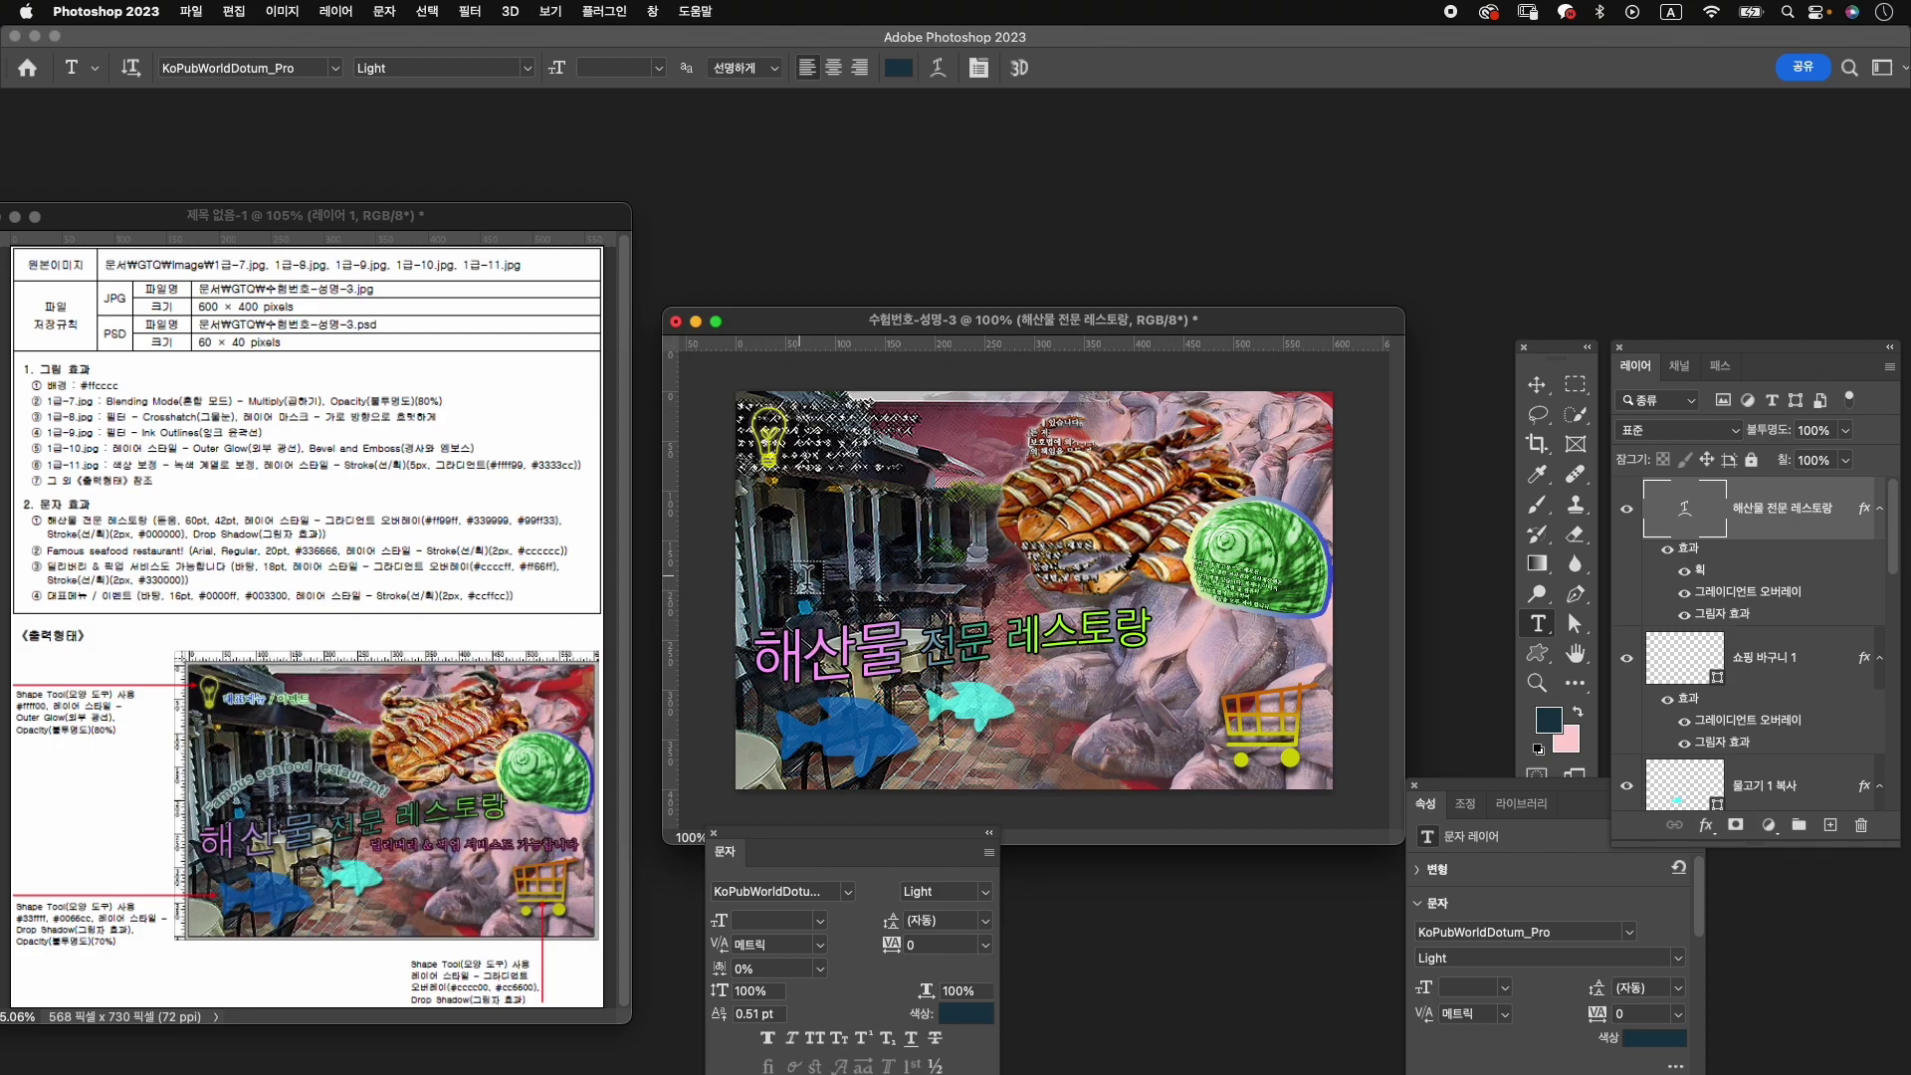
Start a text layer on the canvas and type 'Famous seafood restarant!'.
{"action": "left_click", "coordinate": [799, 582]}
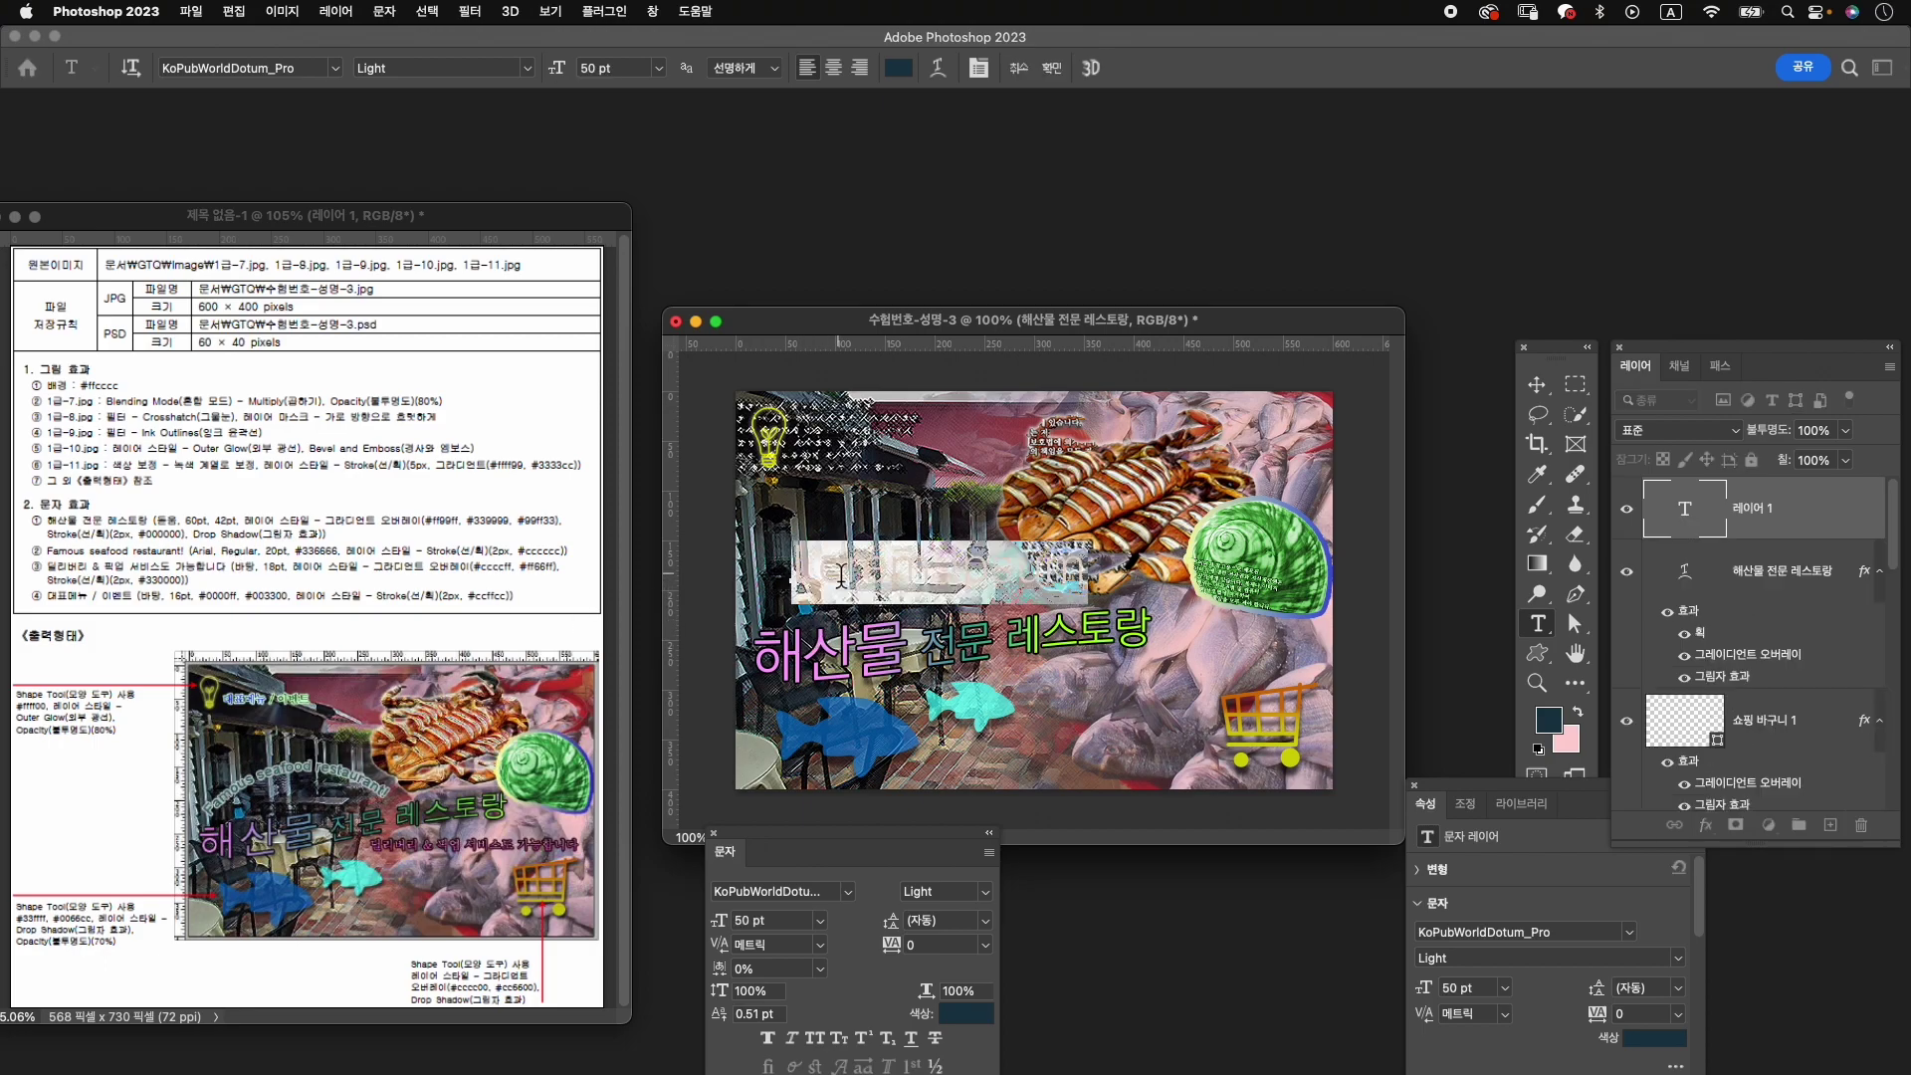
{"action": "key", "text": "BackSpace"}
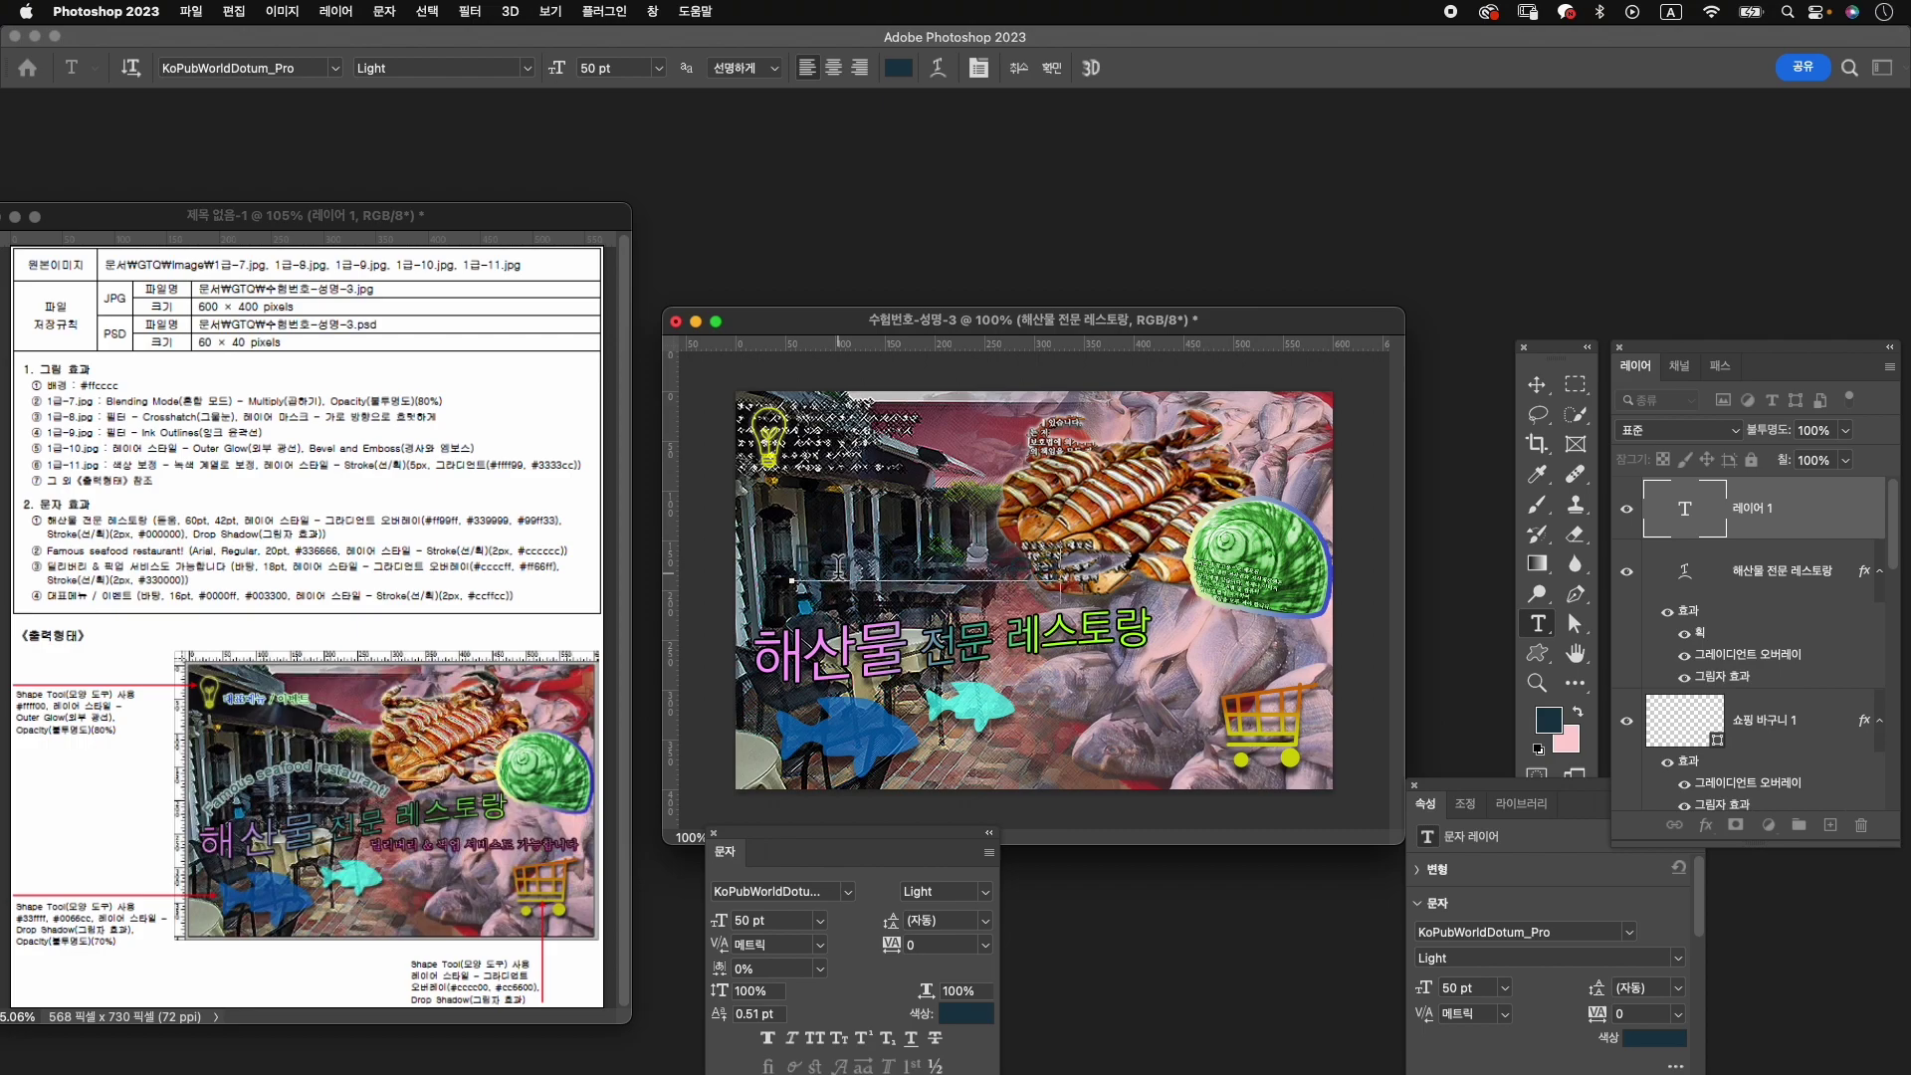
{"action": "type", "text": "food resta"}
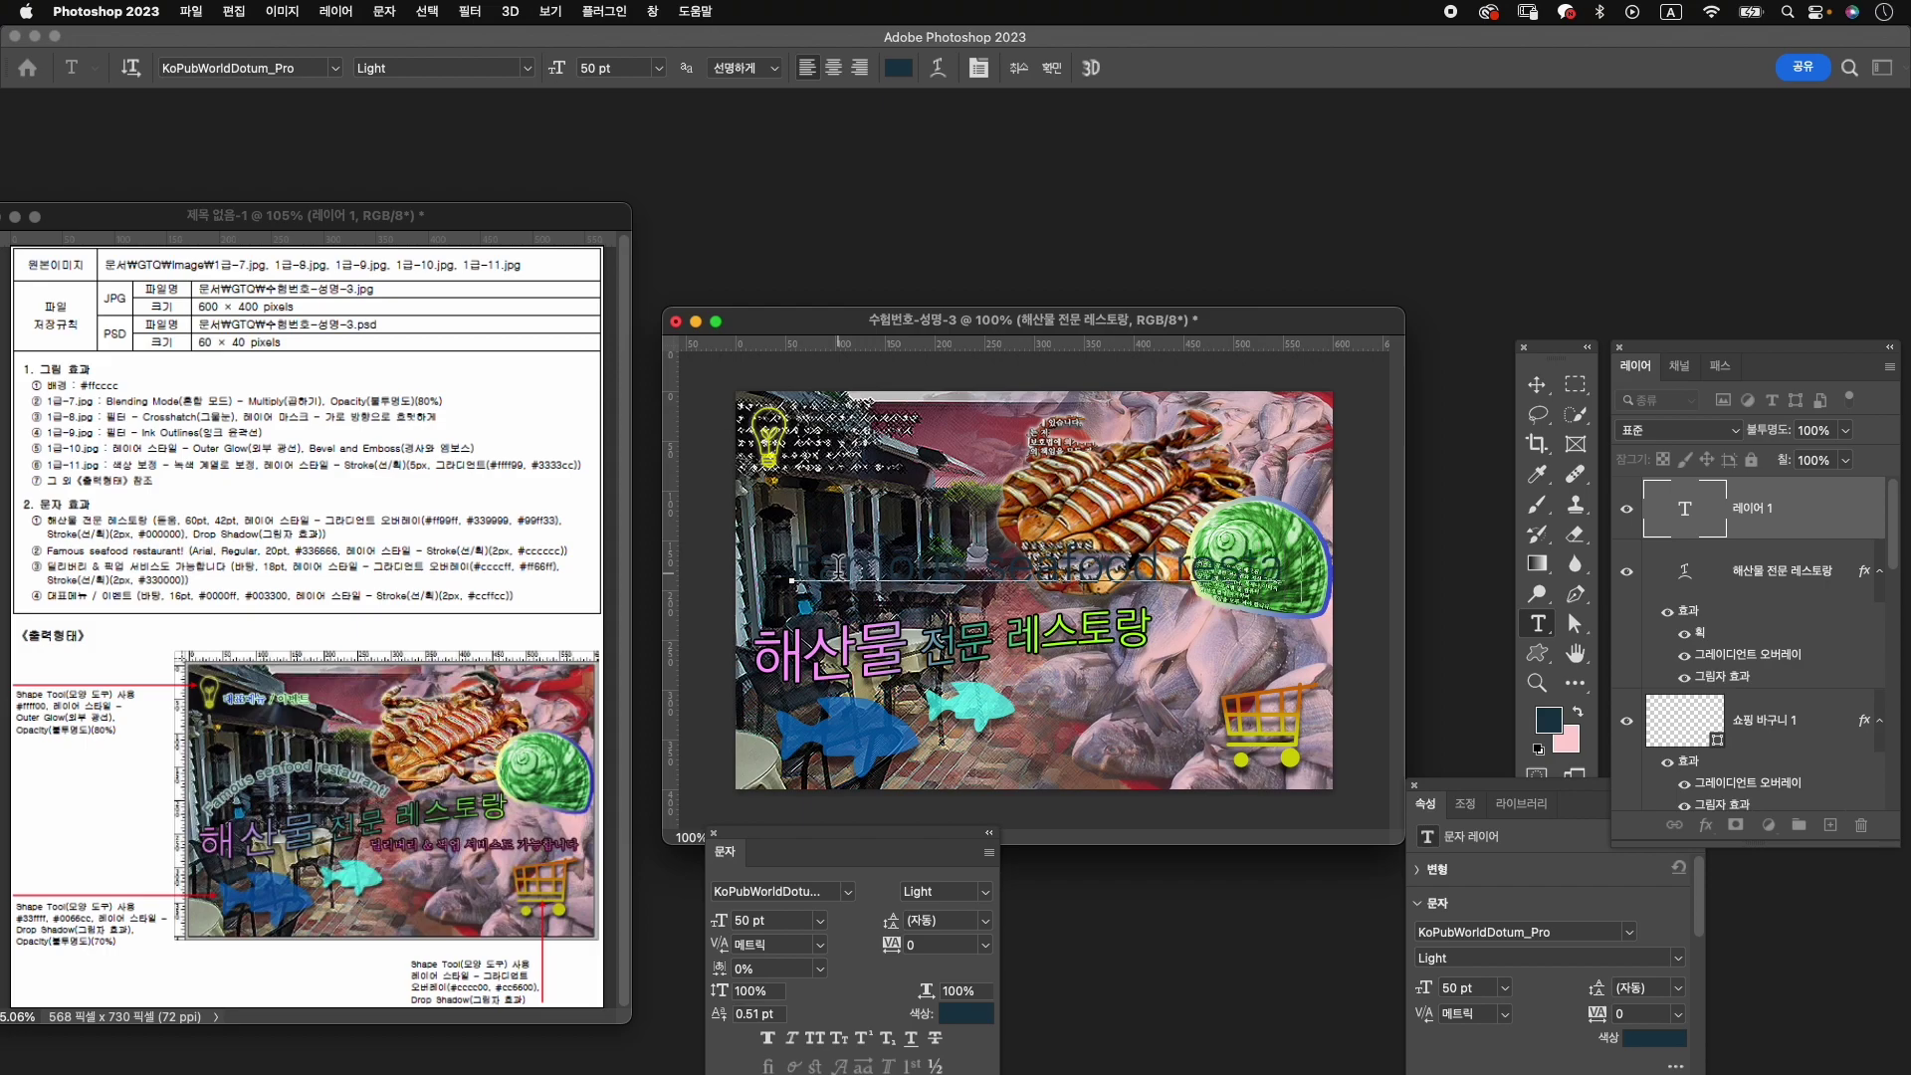
{"action": "type", "text": "uran"}
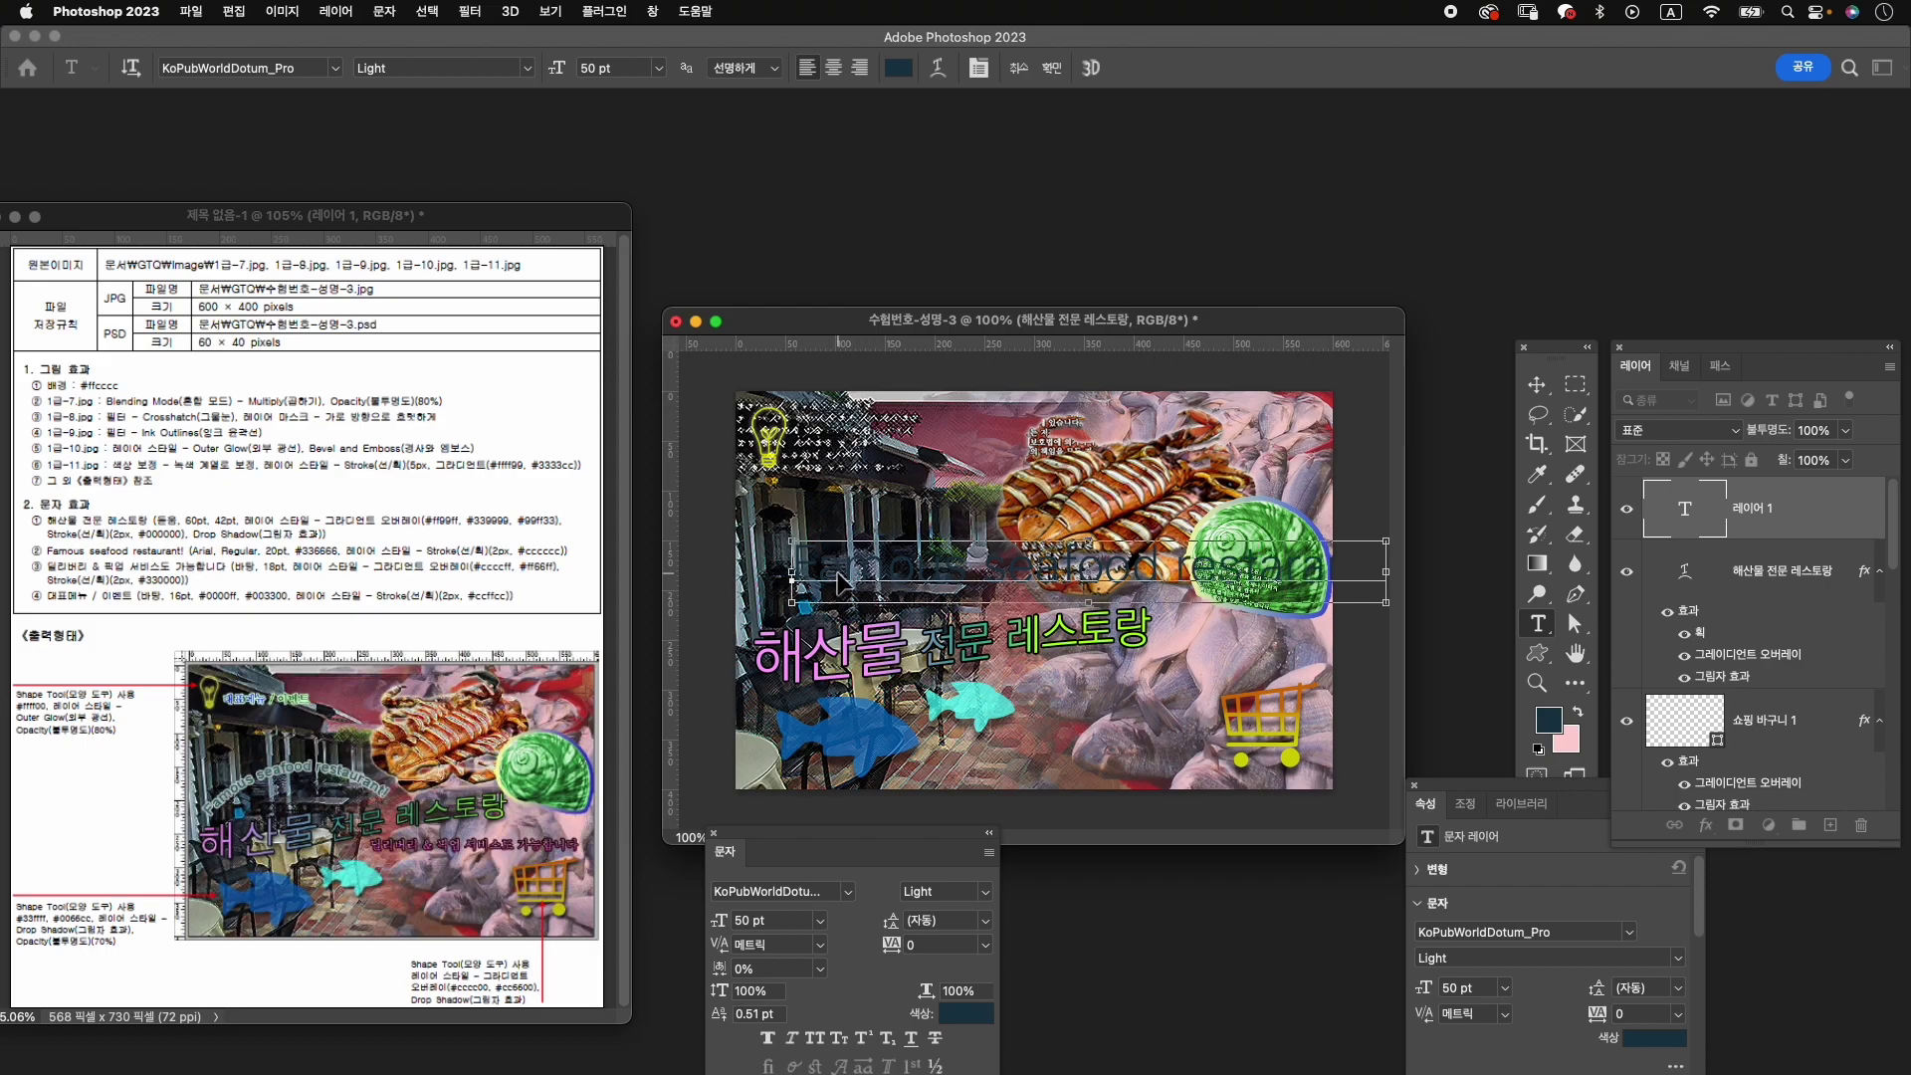
Set the whole line to Arial Regular at 20 pt.
{"action": "triple_click", "coordinate": [838, 567]}
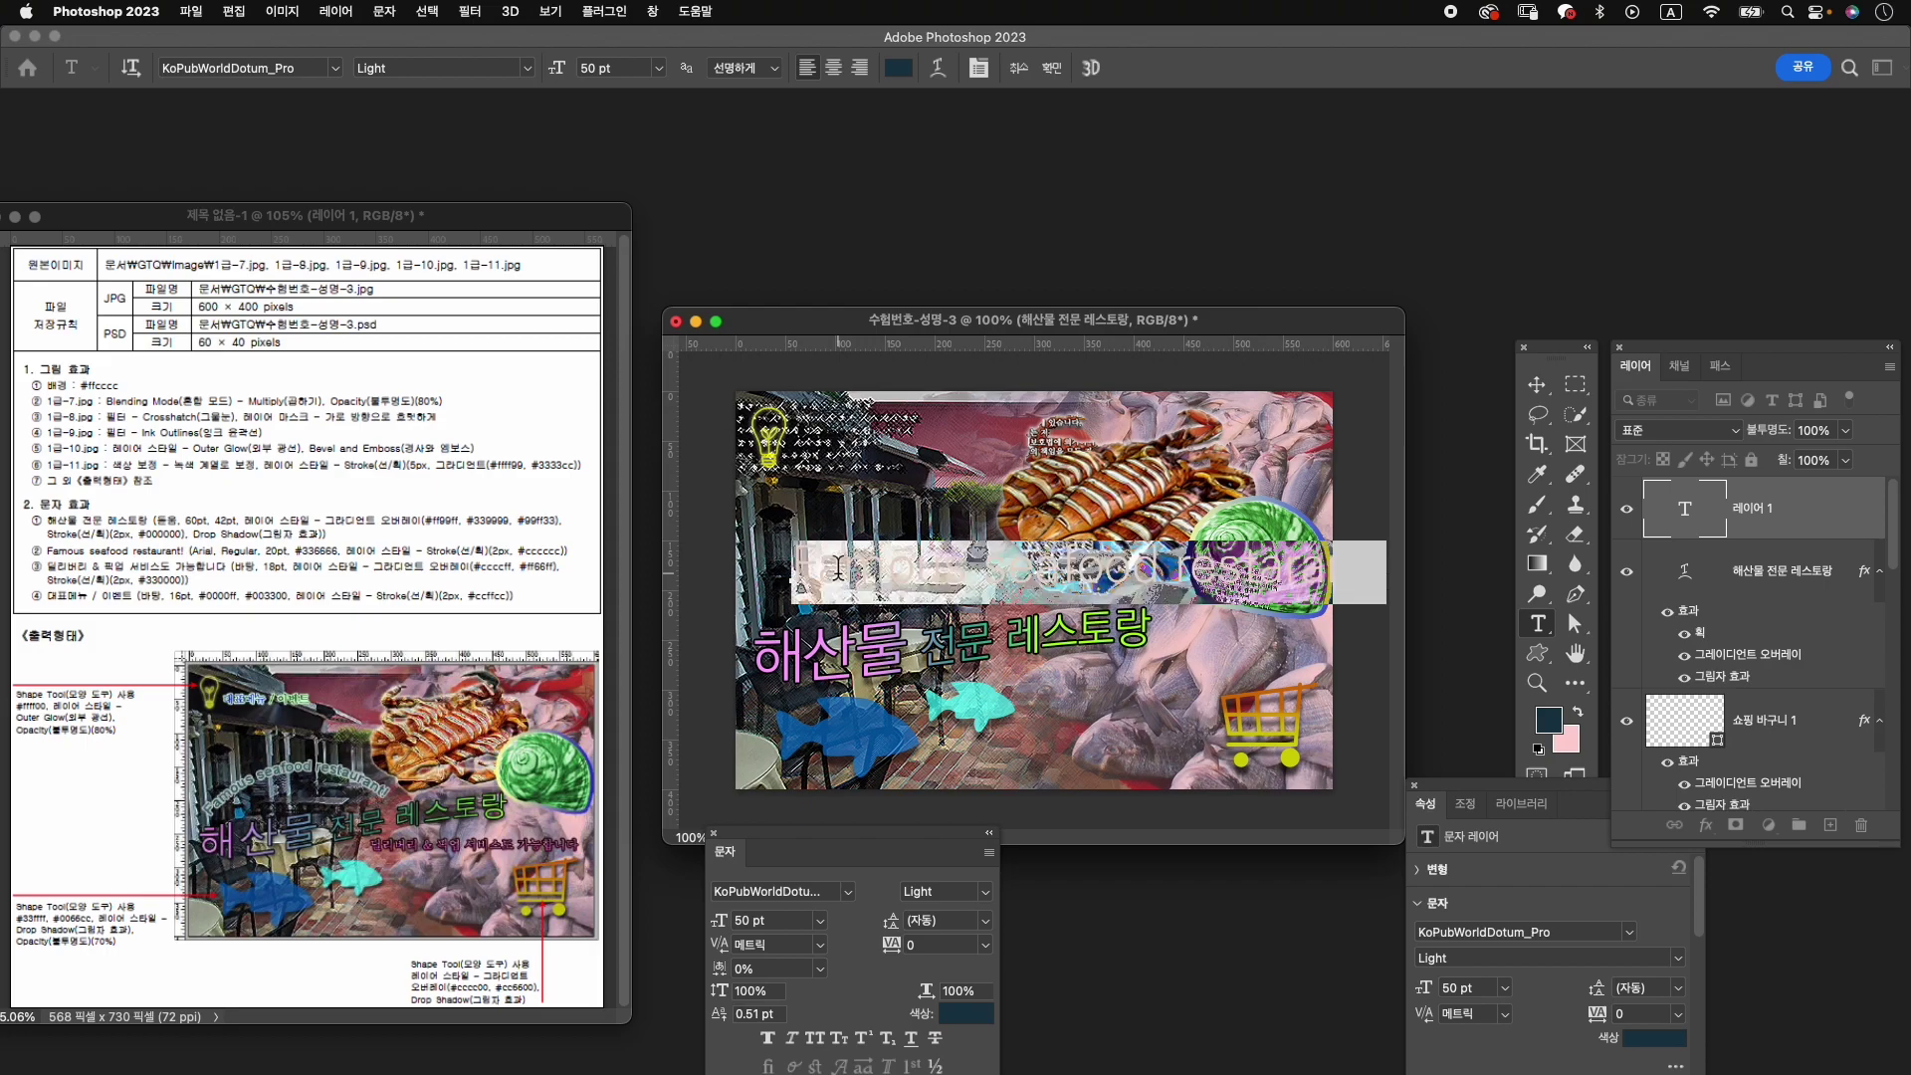
{"action": "left_click", "coordinate": [777, 891]}
{"action": "left_click", "coordinate": [847, 891]}
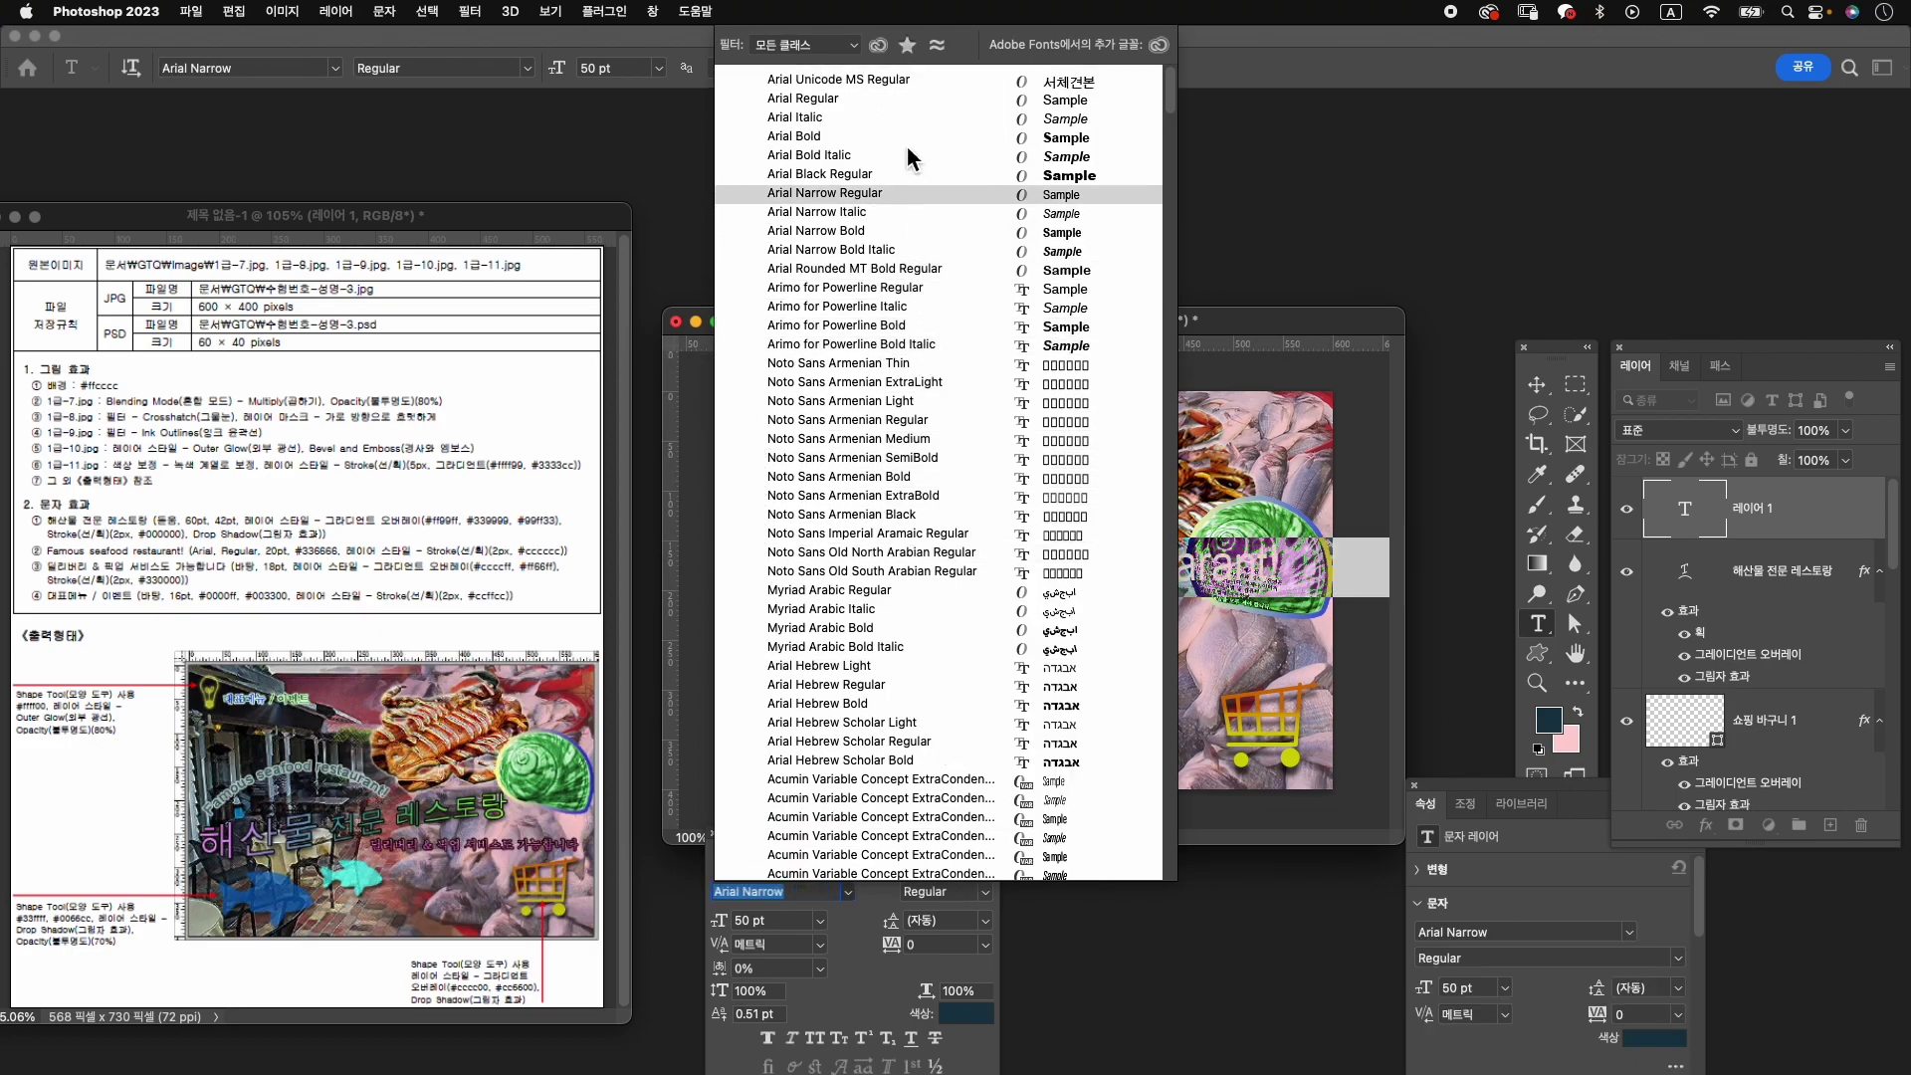
{"action": "left_click", "coordinate": [893, 100]}
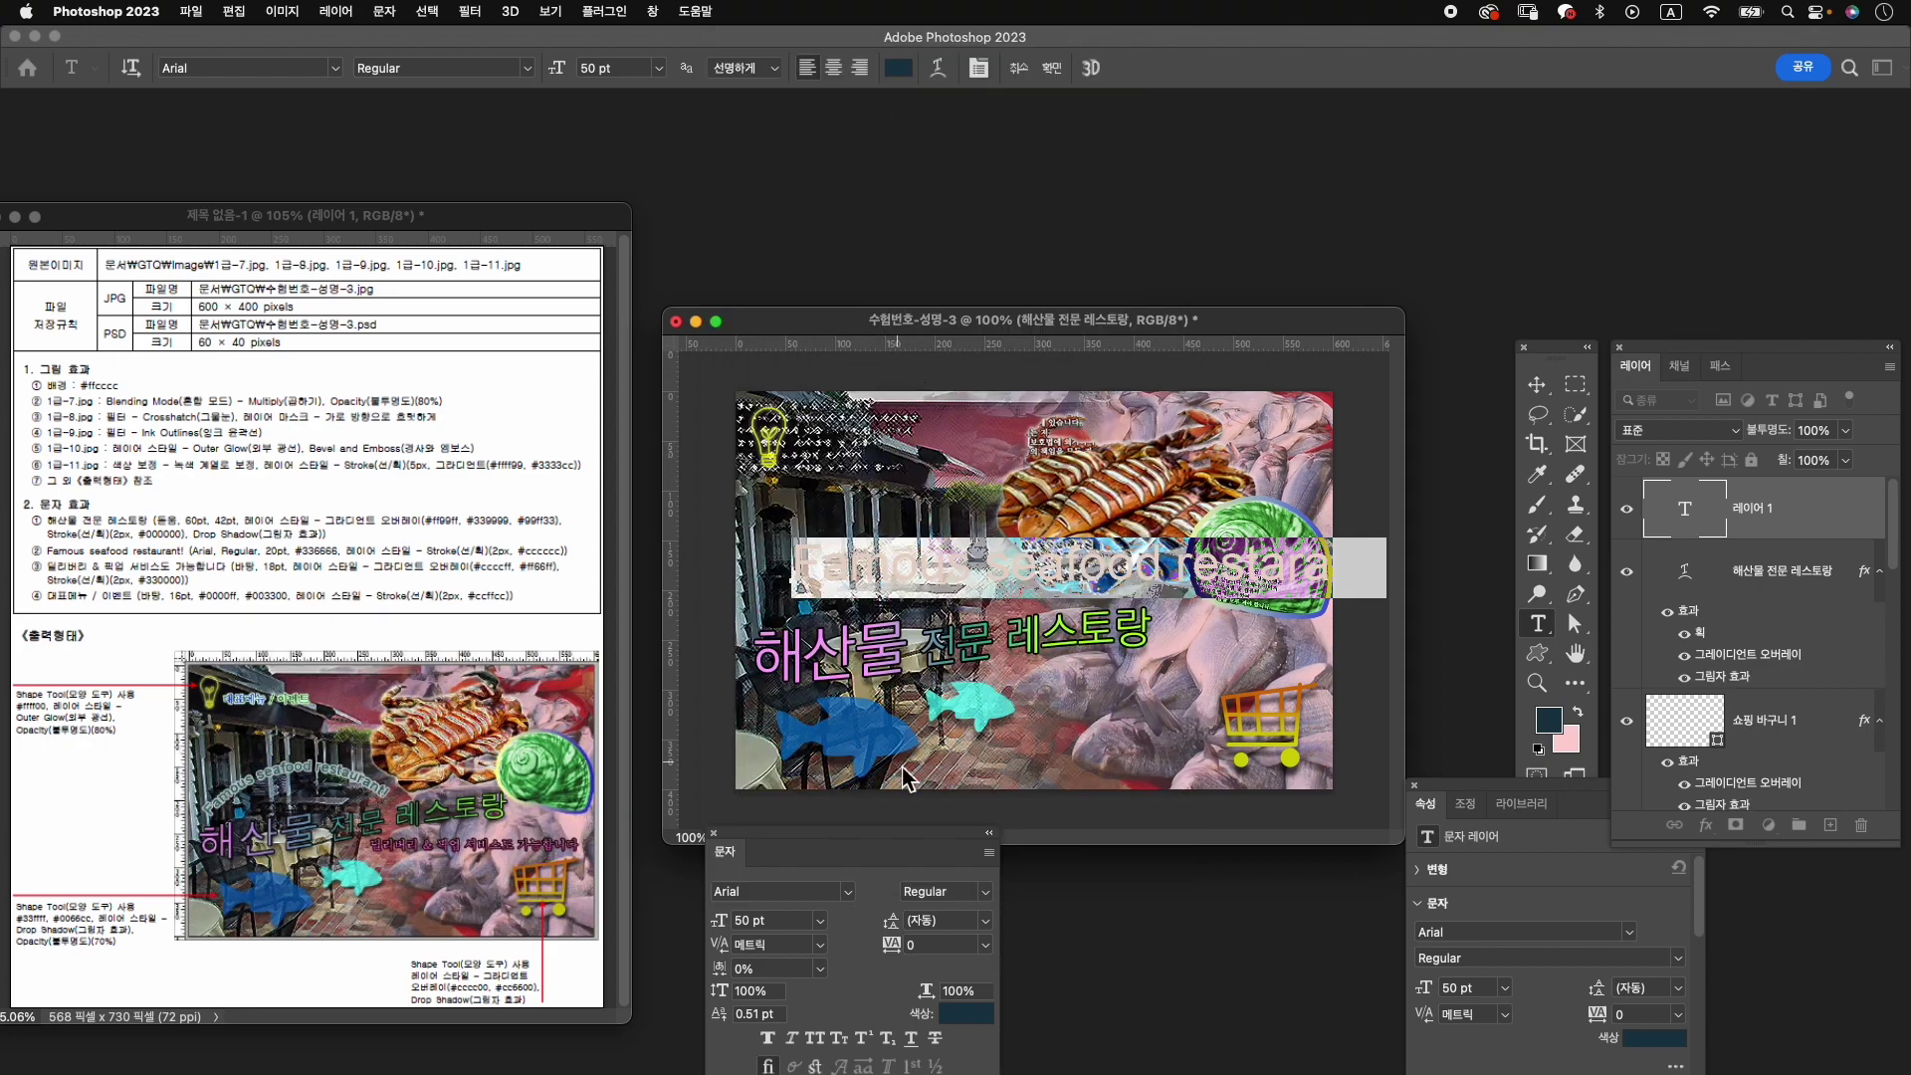
{"action": "left_click", "coordinate": [756, 921]}
{"action": "type", "text": "20"}
{"action": "key", "text": "Return"}
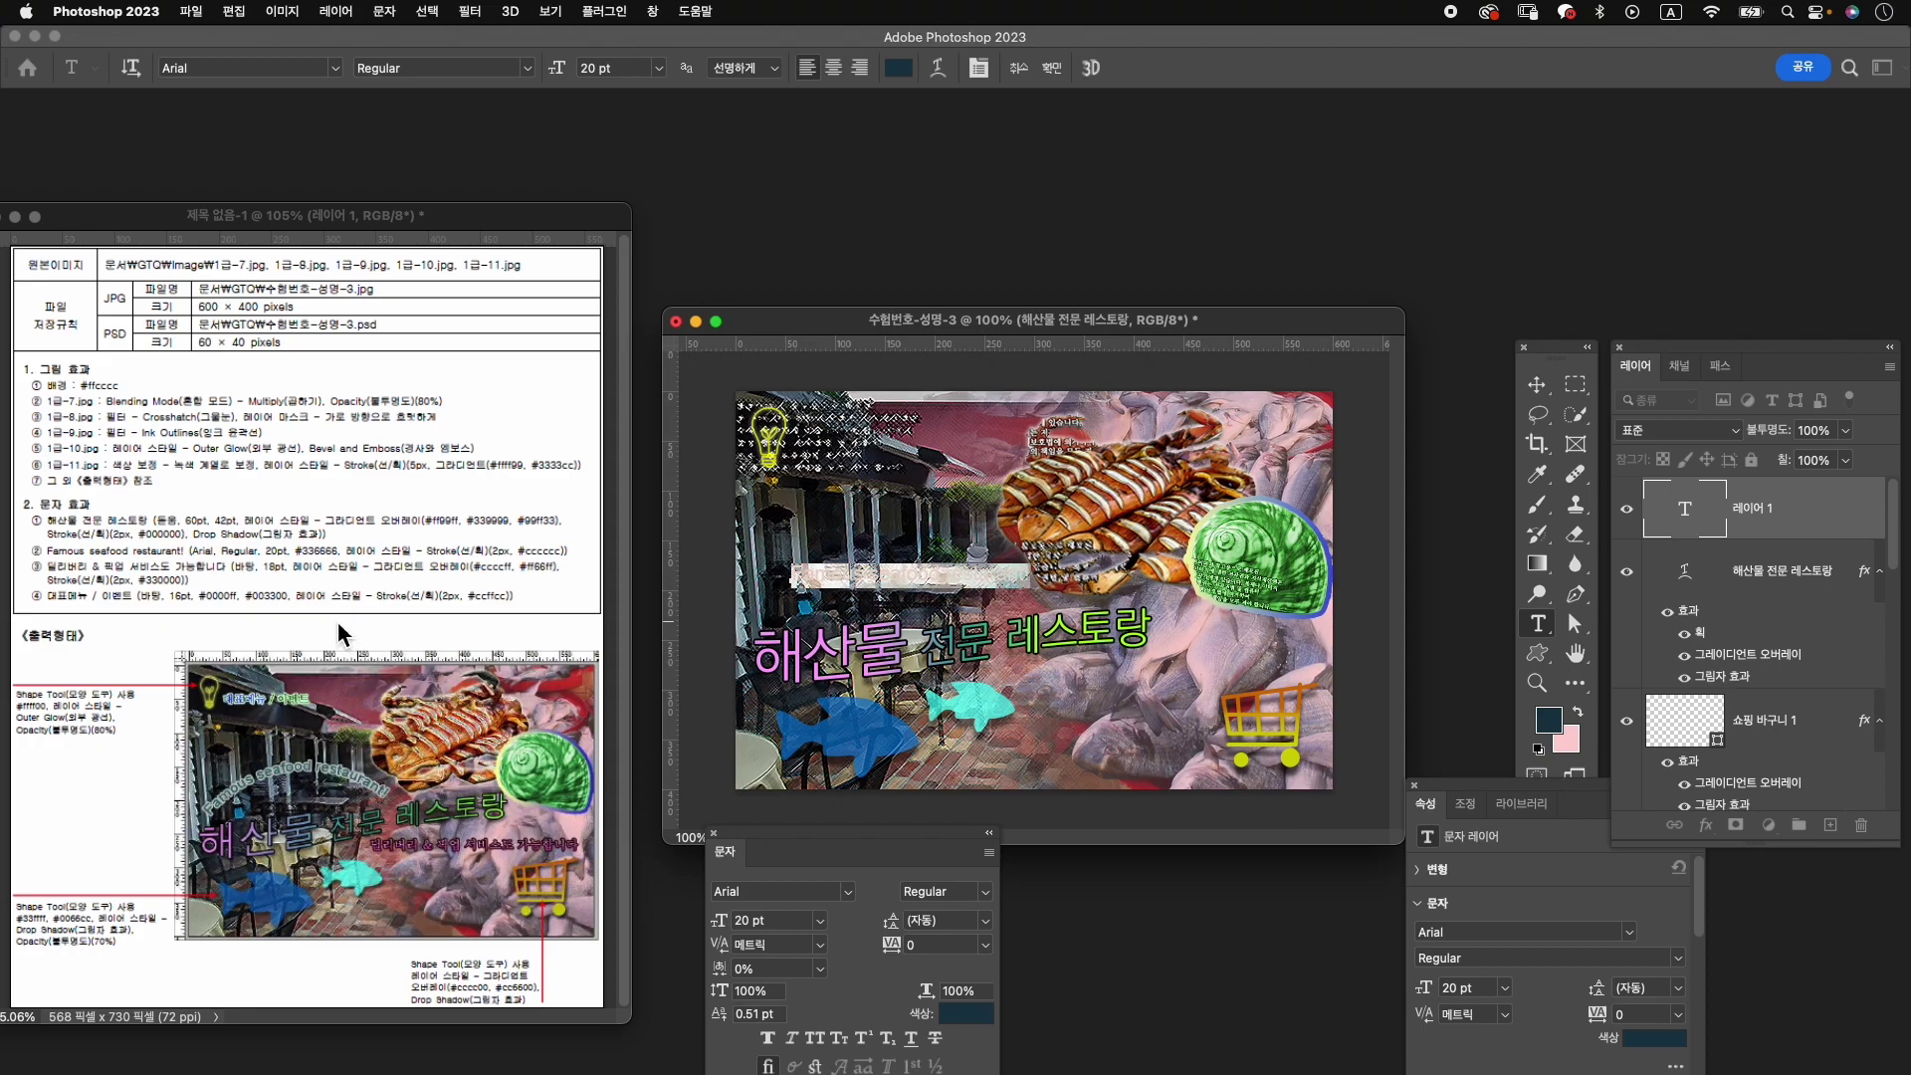
Colour the text teal #336666 and commit the text layer.
{"action": "left_click", "coordinate": [968, 1013]}
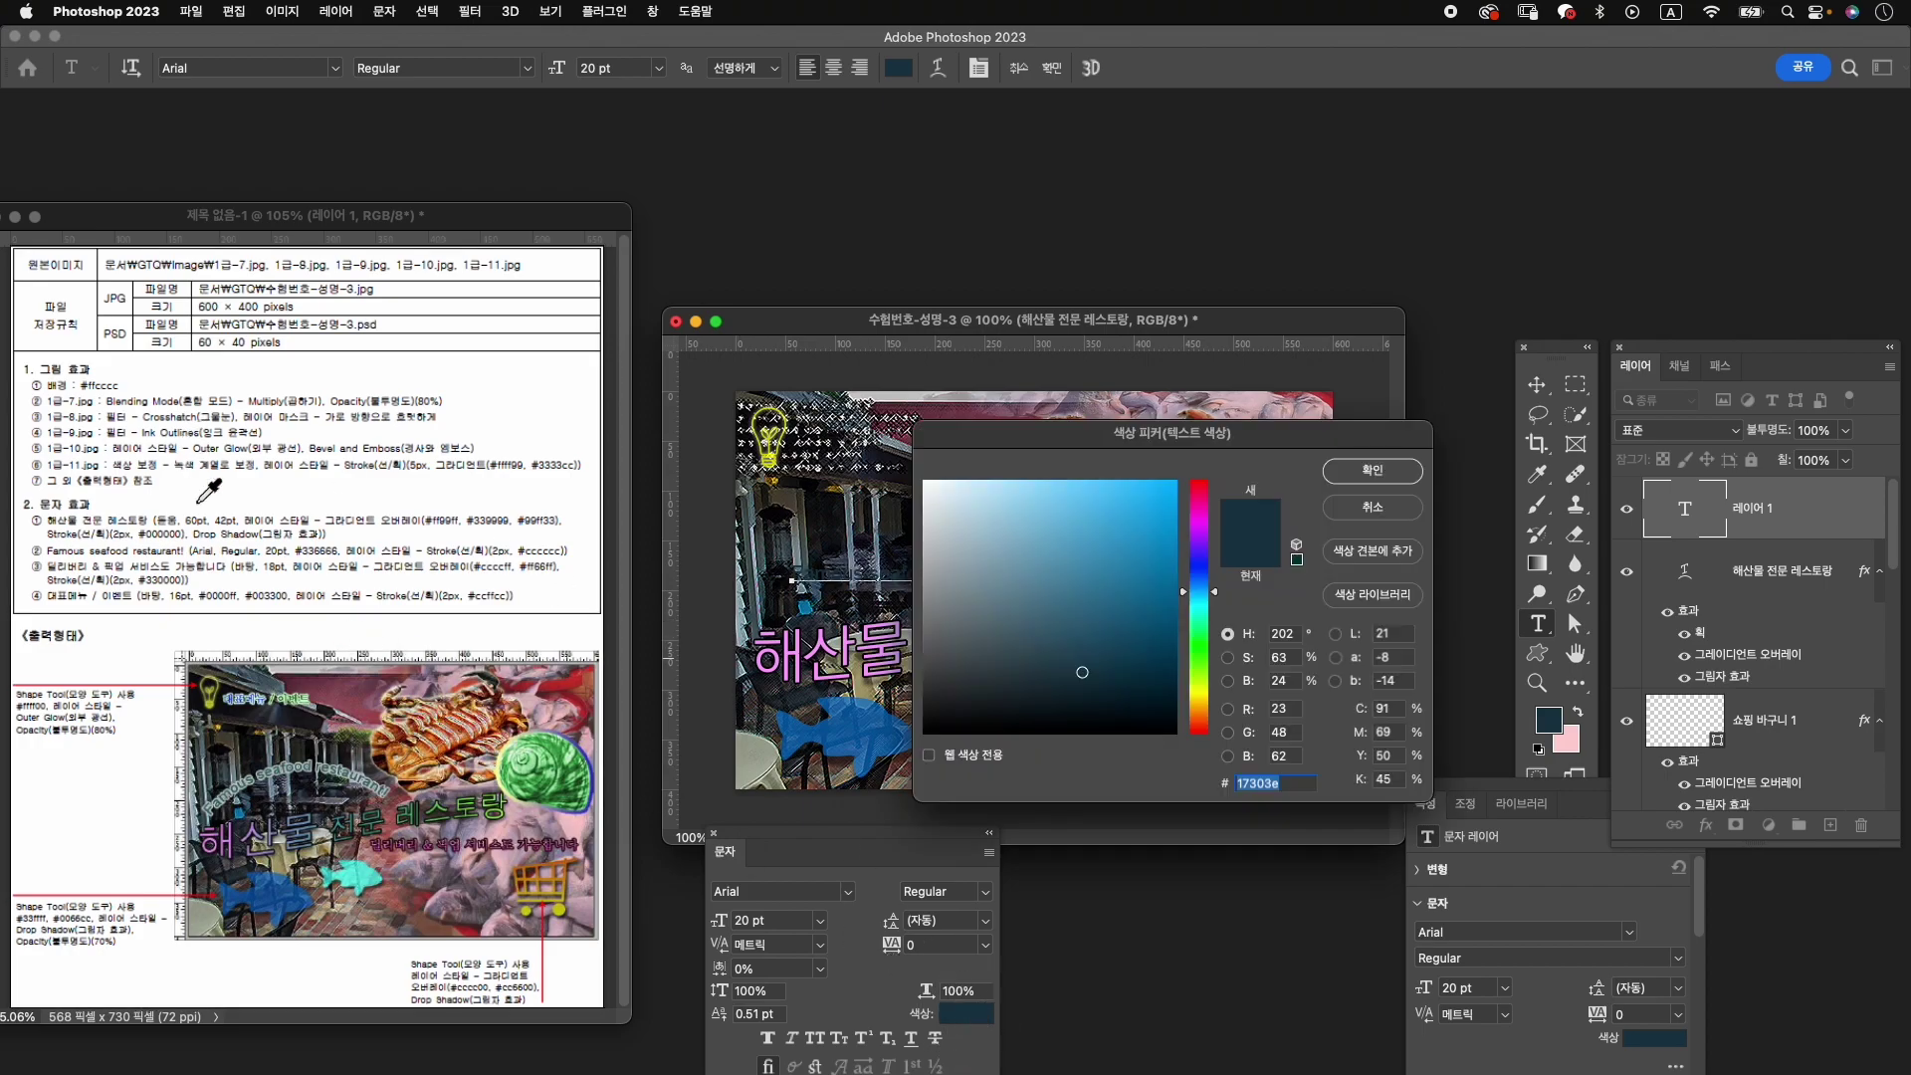
{"action": "type", "text": "3366"}
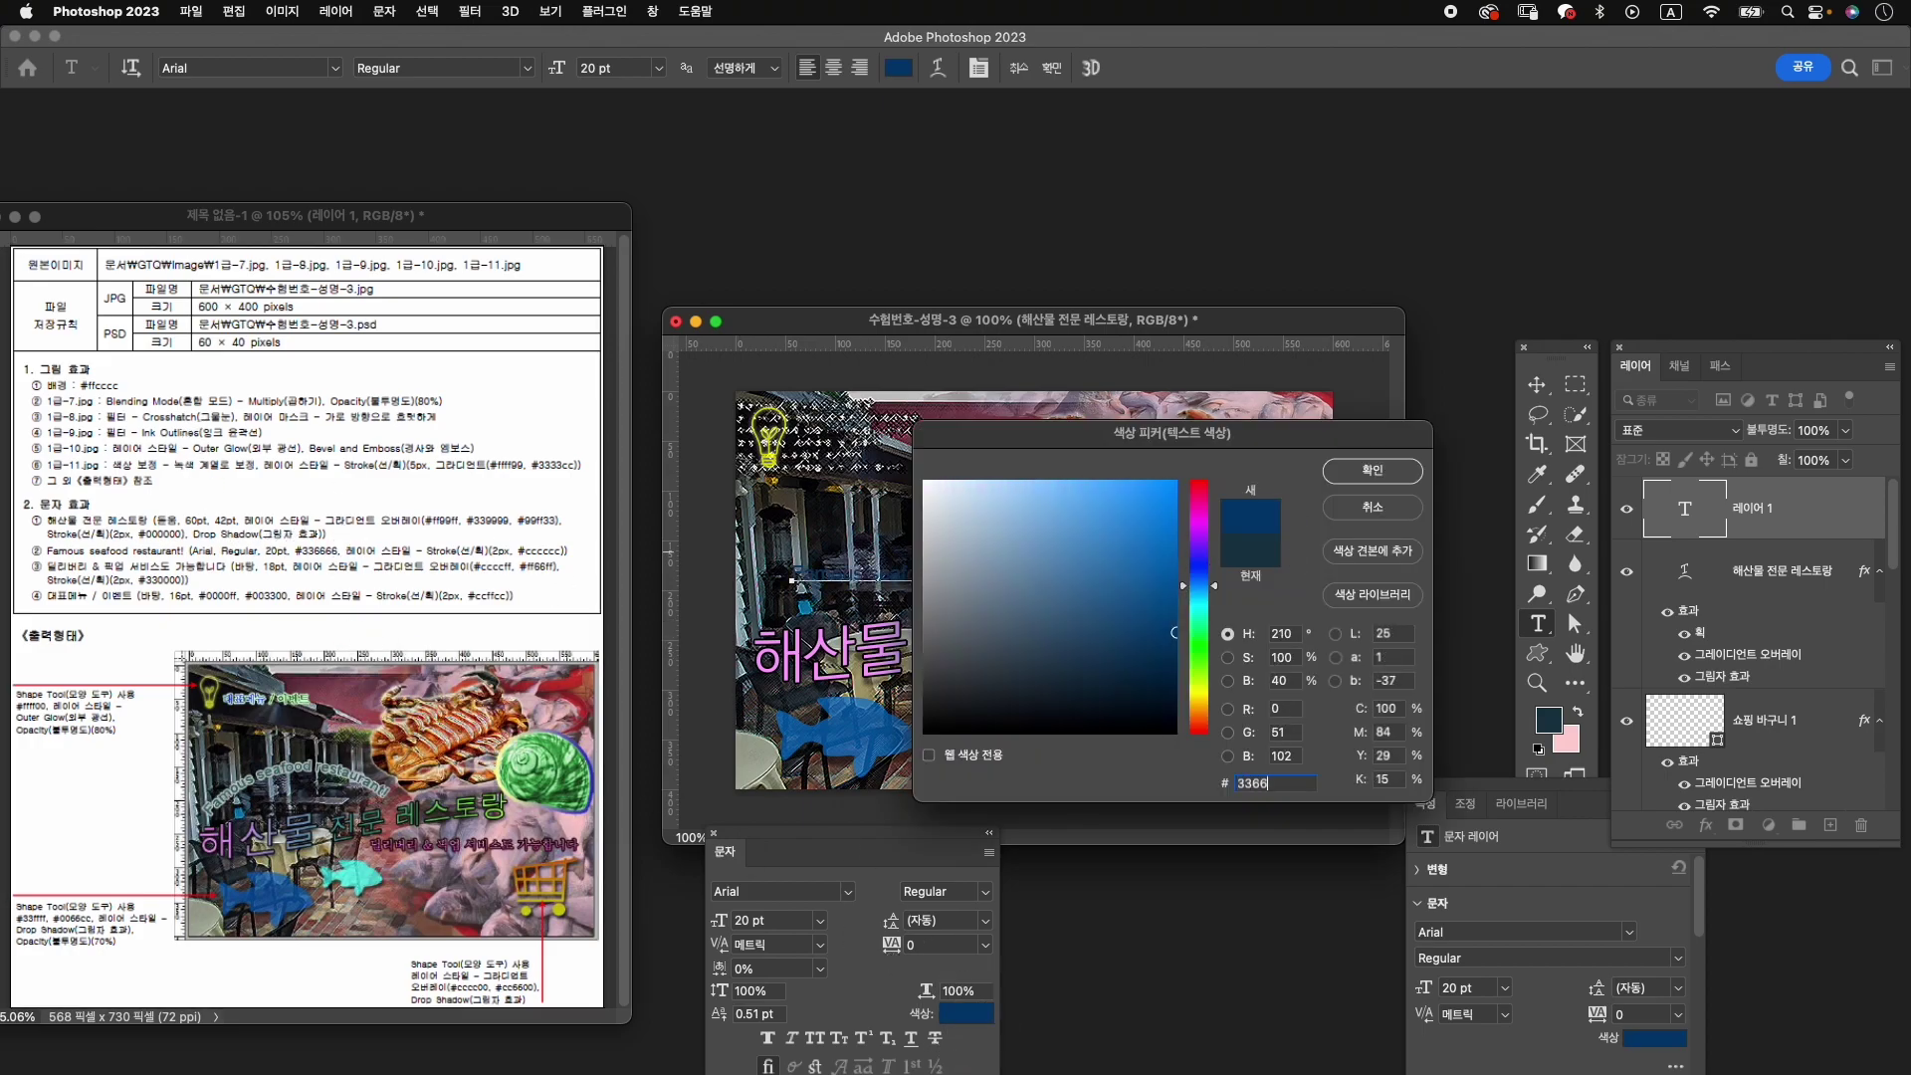
{"action": "type", "text": "66"}
{"action": "key", "text": "Return"}
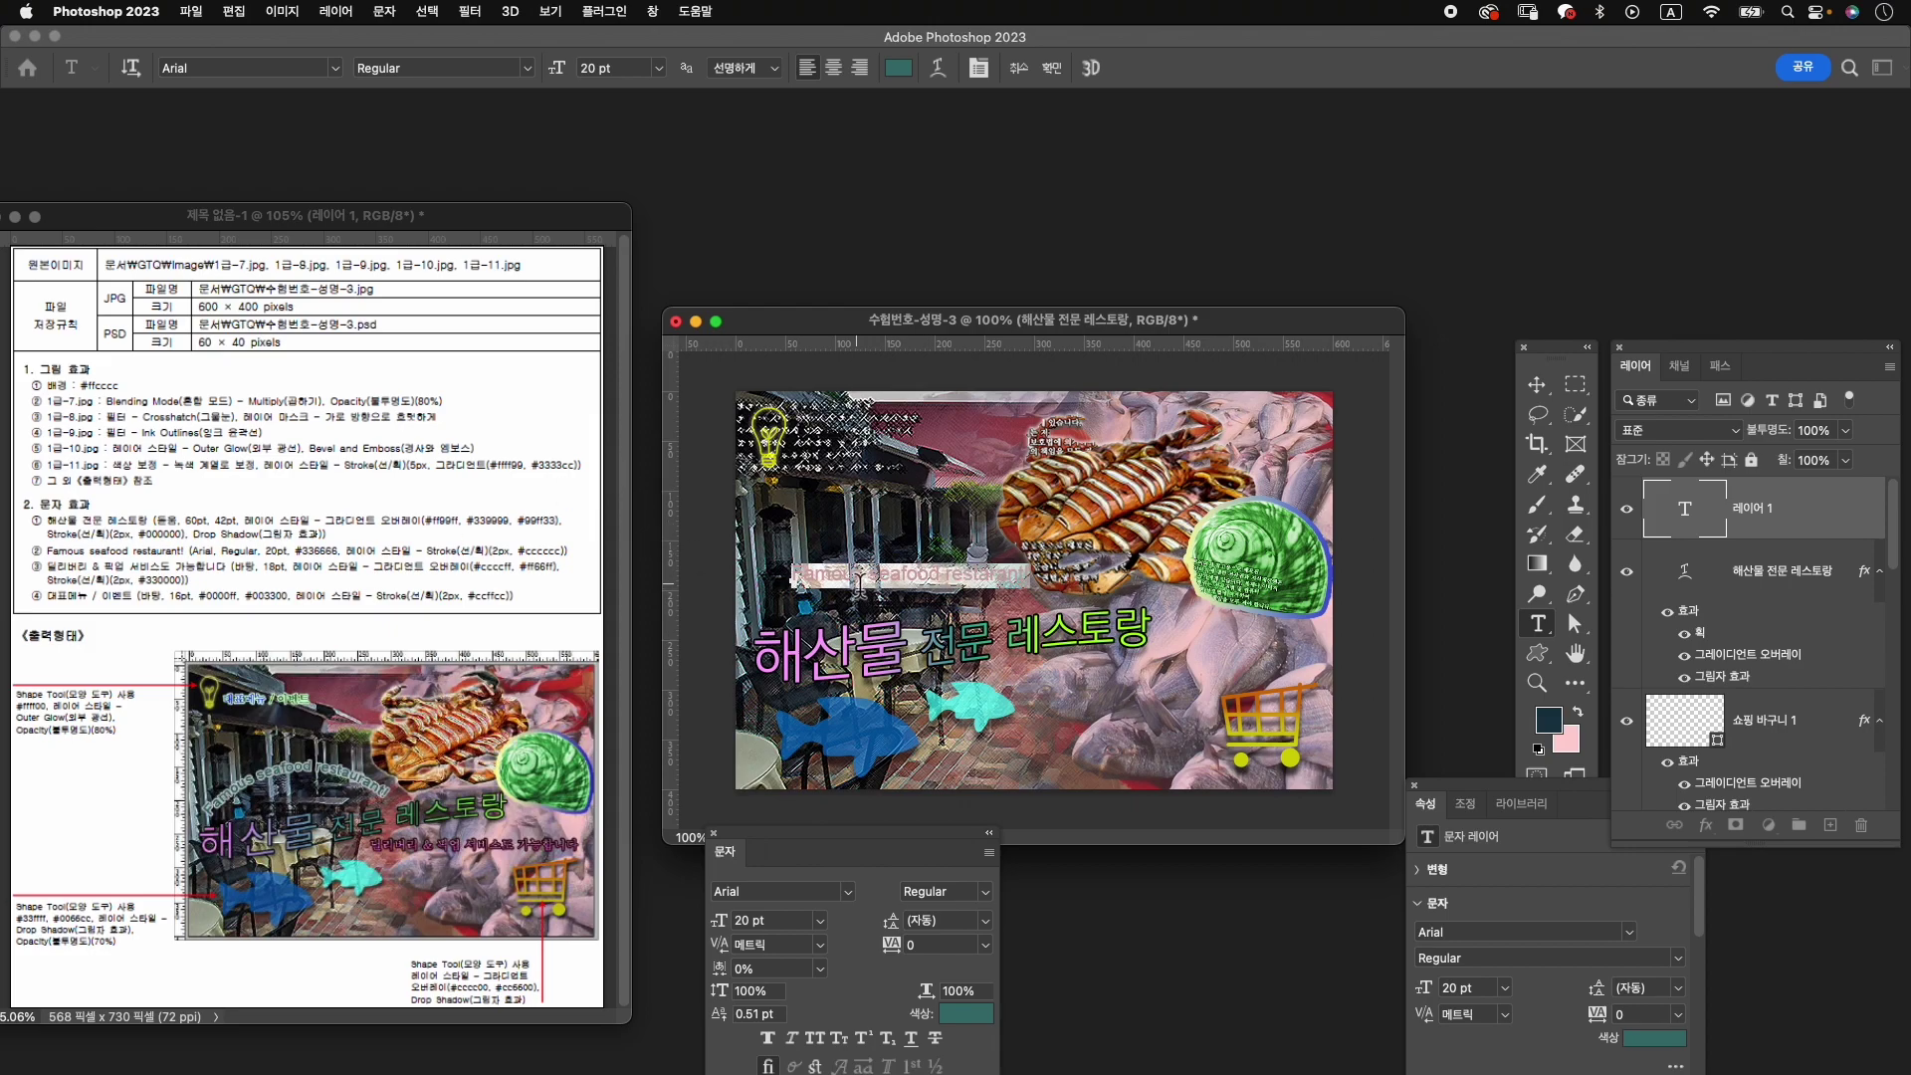
{"action": "left_click", "coordinate": [1052, 68]}
{"action": "left_click", "coordinate": [1706, 827]}
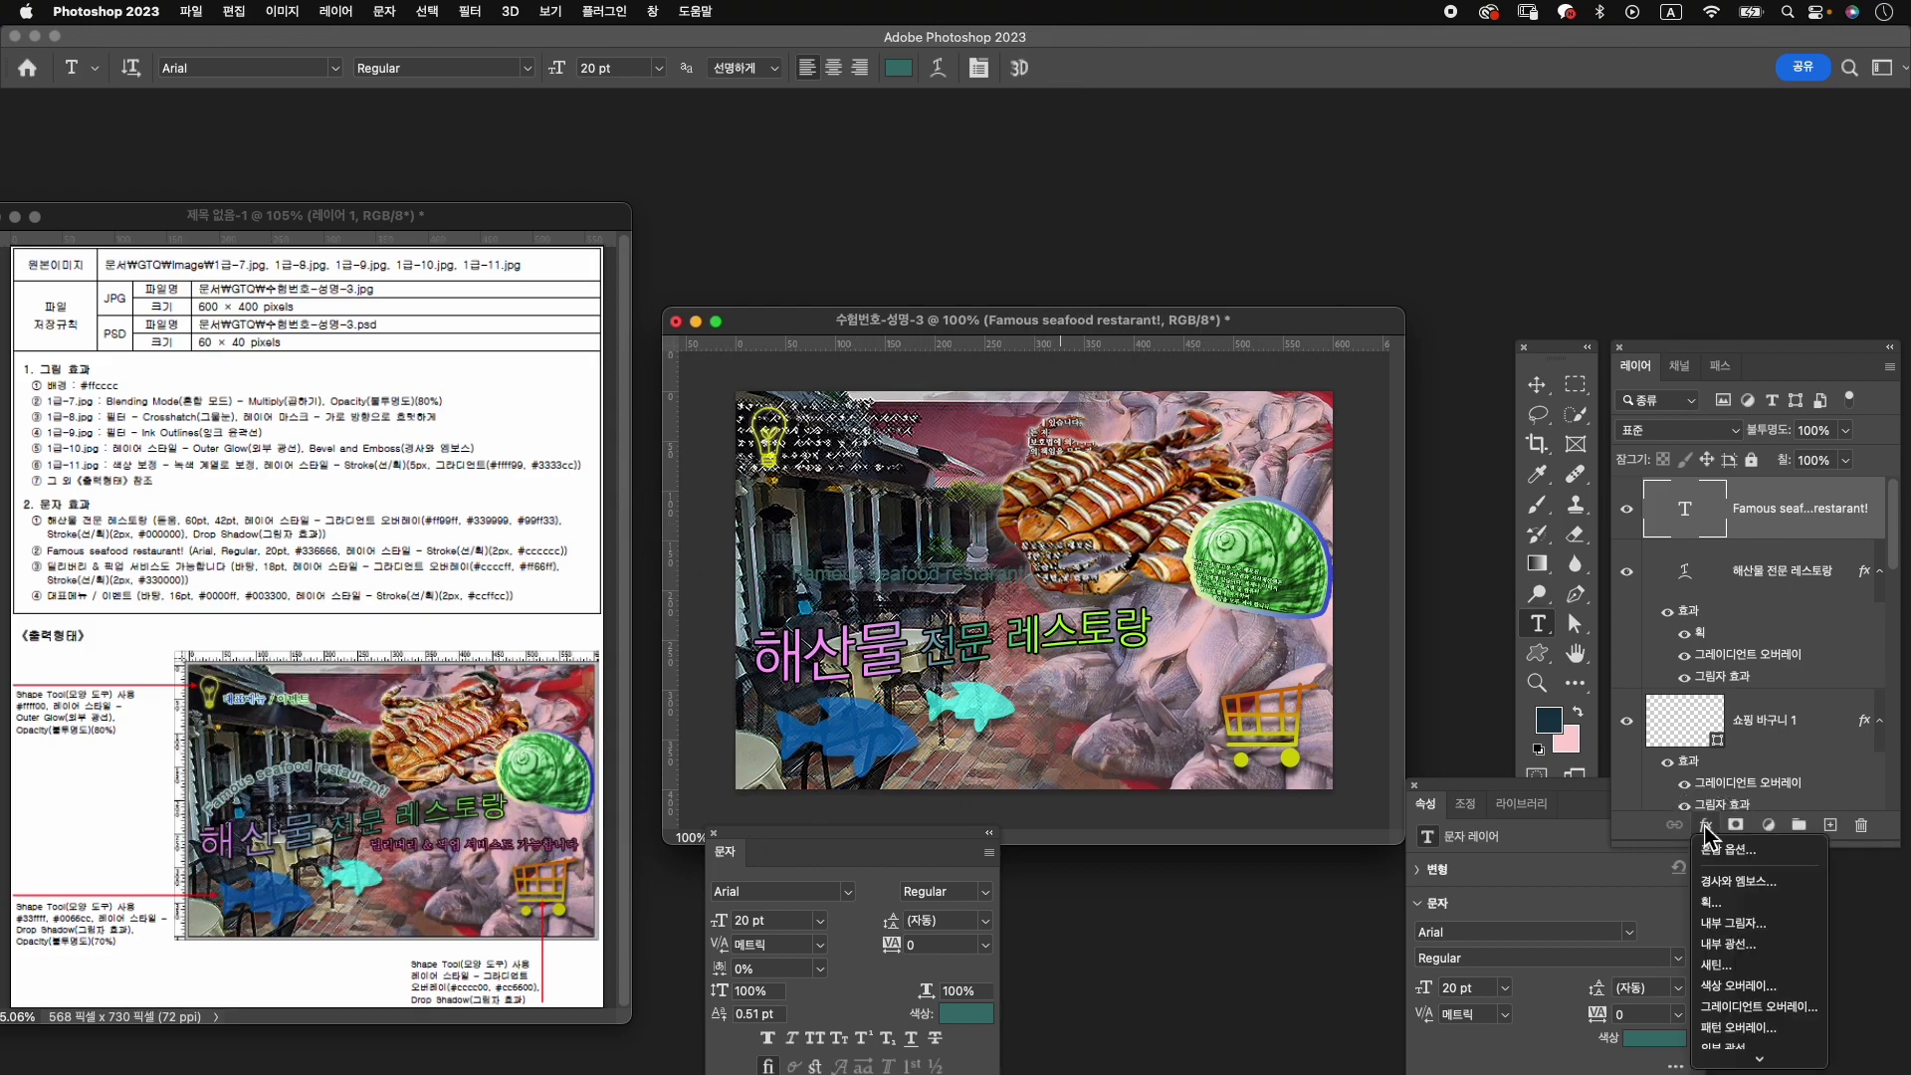
Add a light grey #cccccc stroke effect to the text.
{"action": "left_click", "coordinate": [1758, 902]}
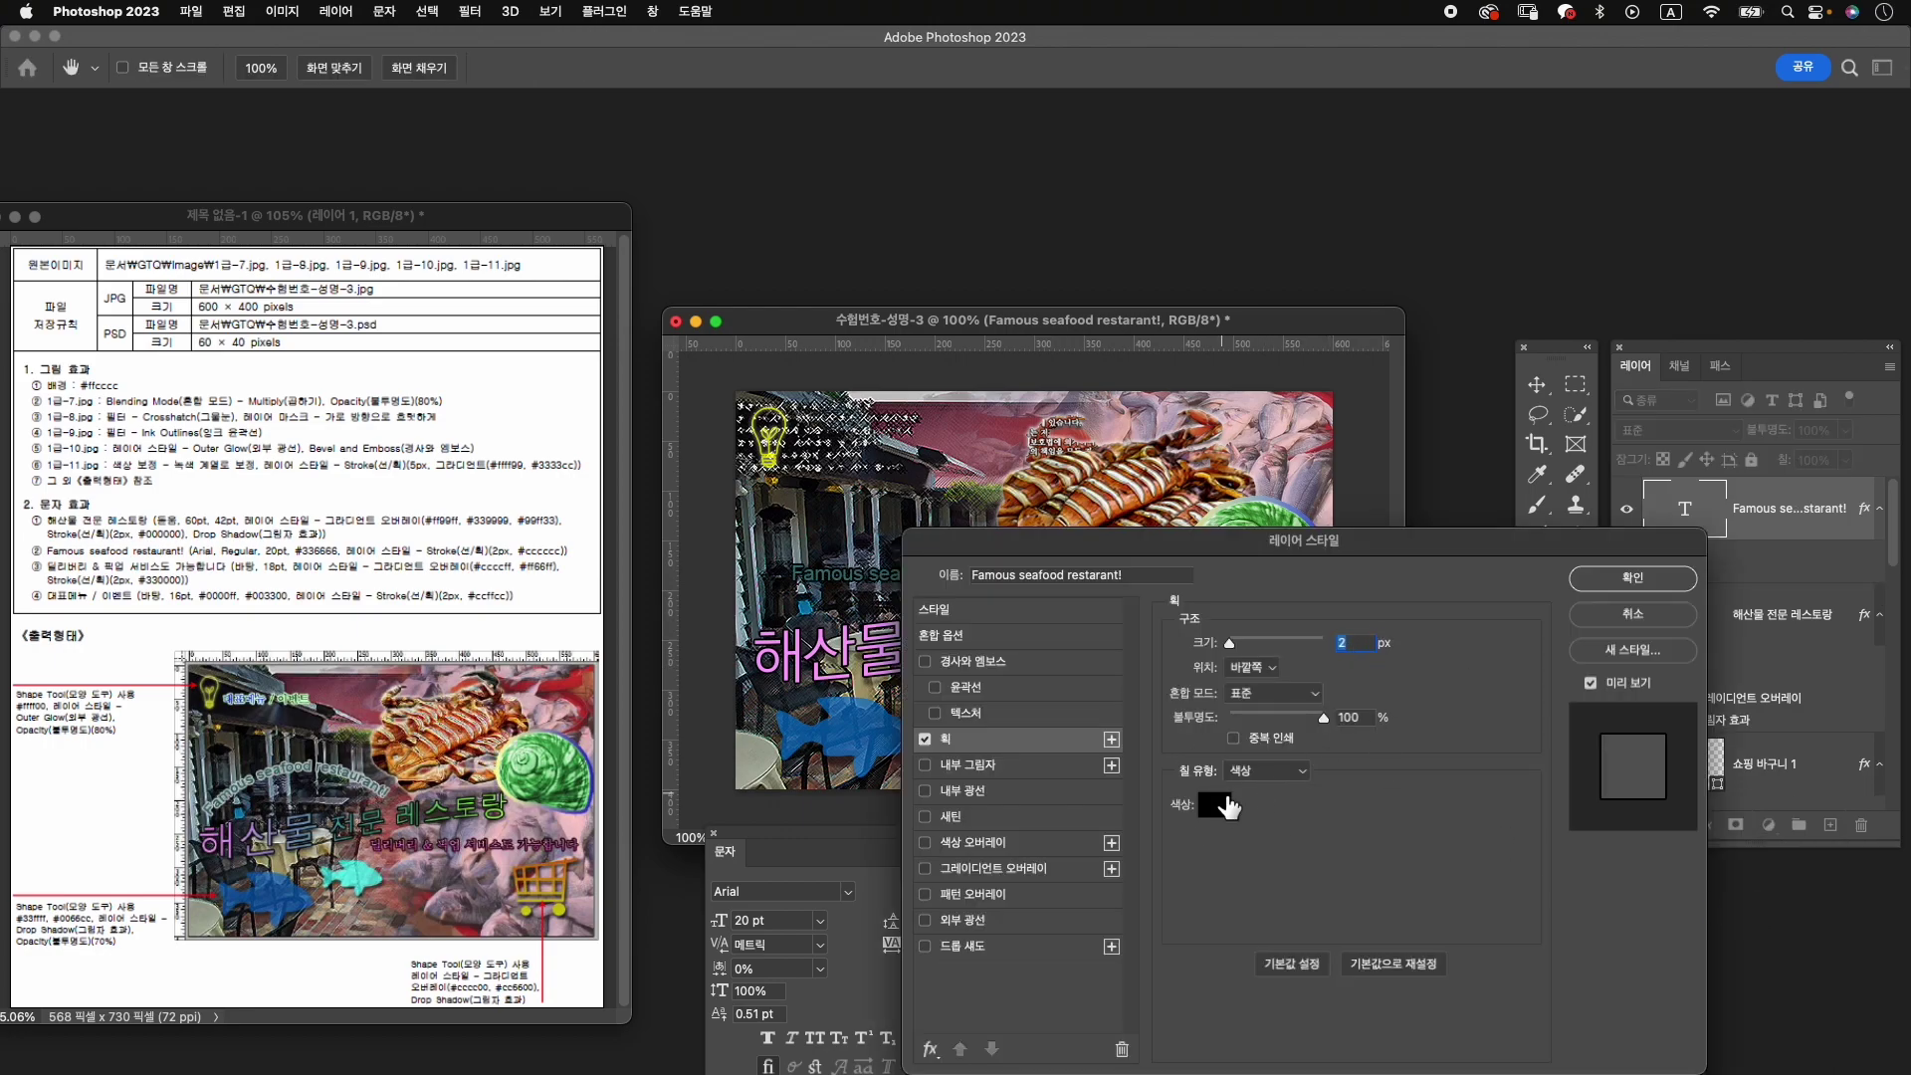
{"action": "left_click", "coordinate": [1214, 804]}
{"action": "type", "text": "cccccc"}
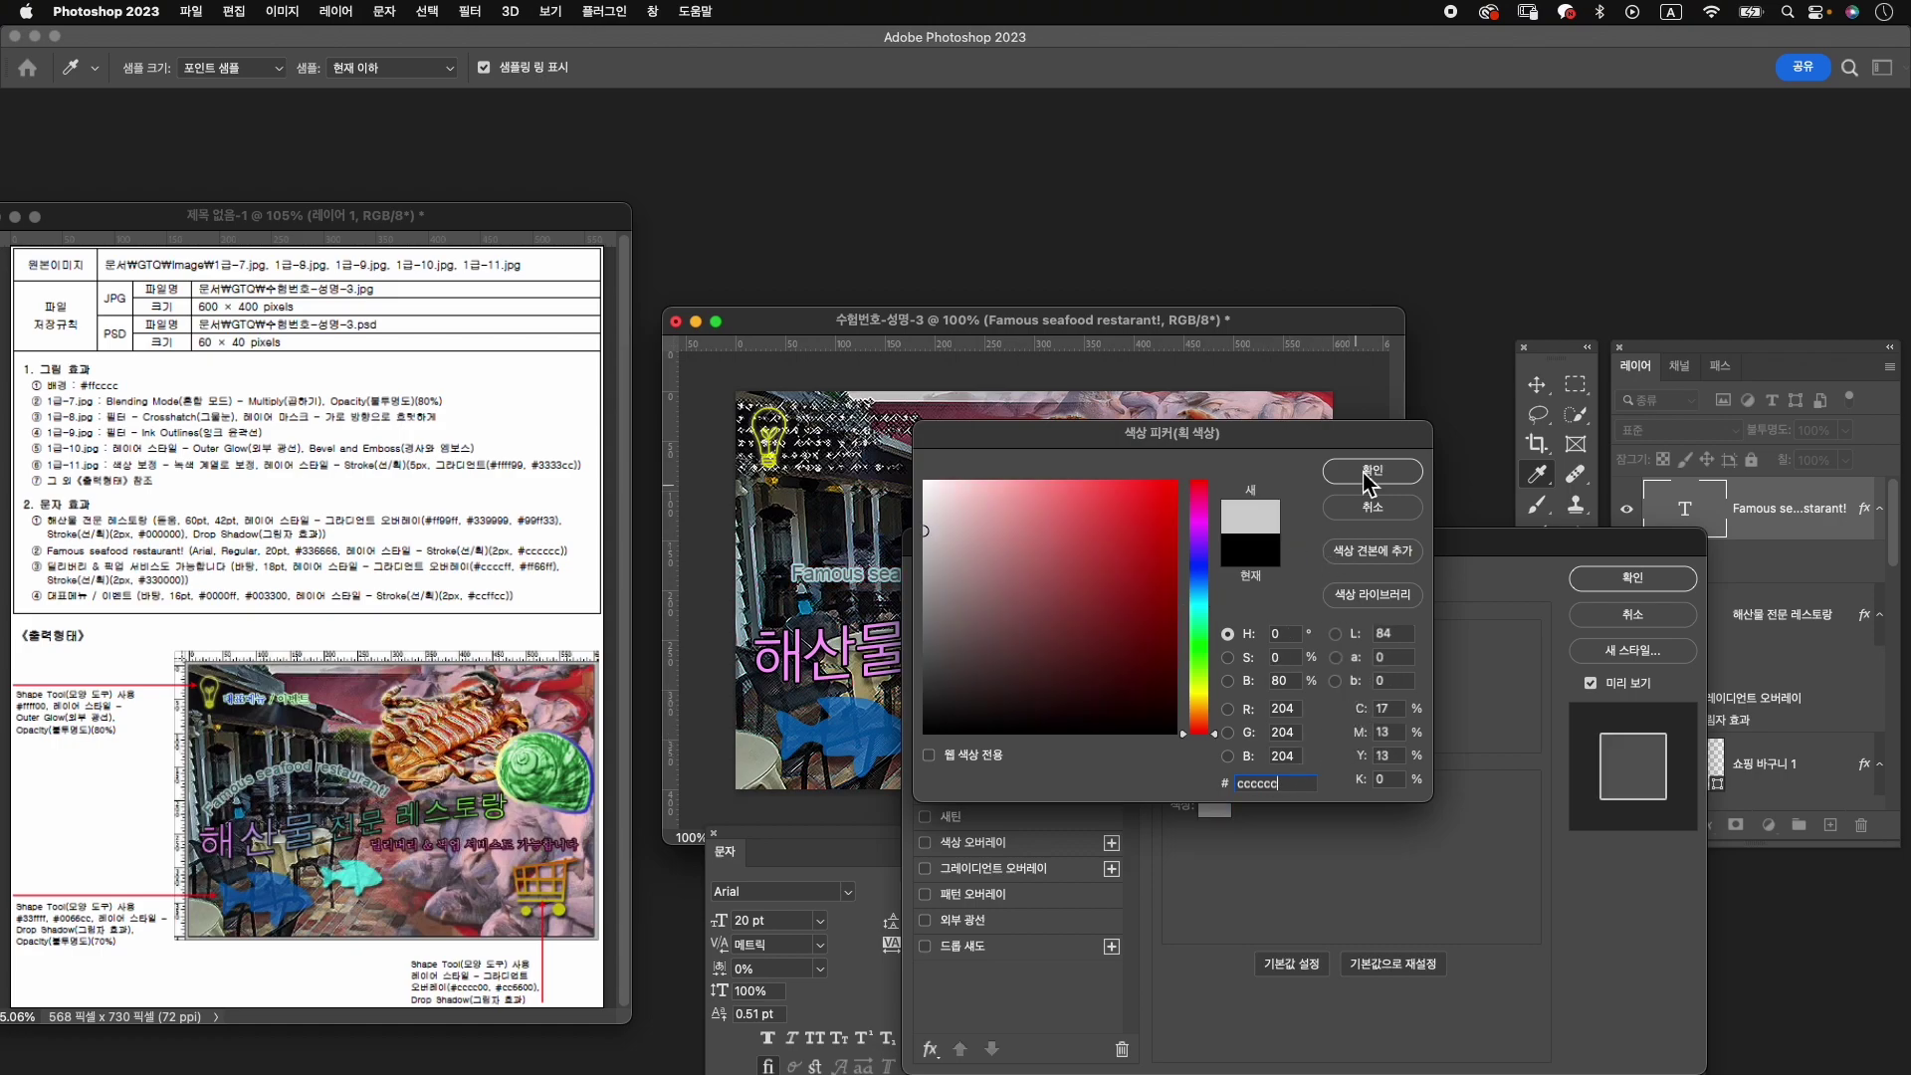
{"action": "left_click", "coordinate": [1372, 474]}
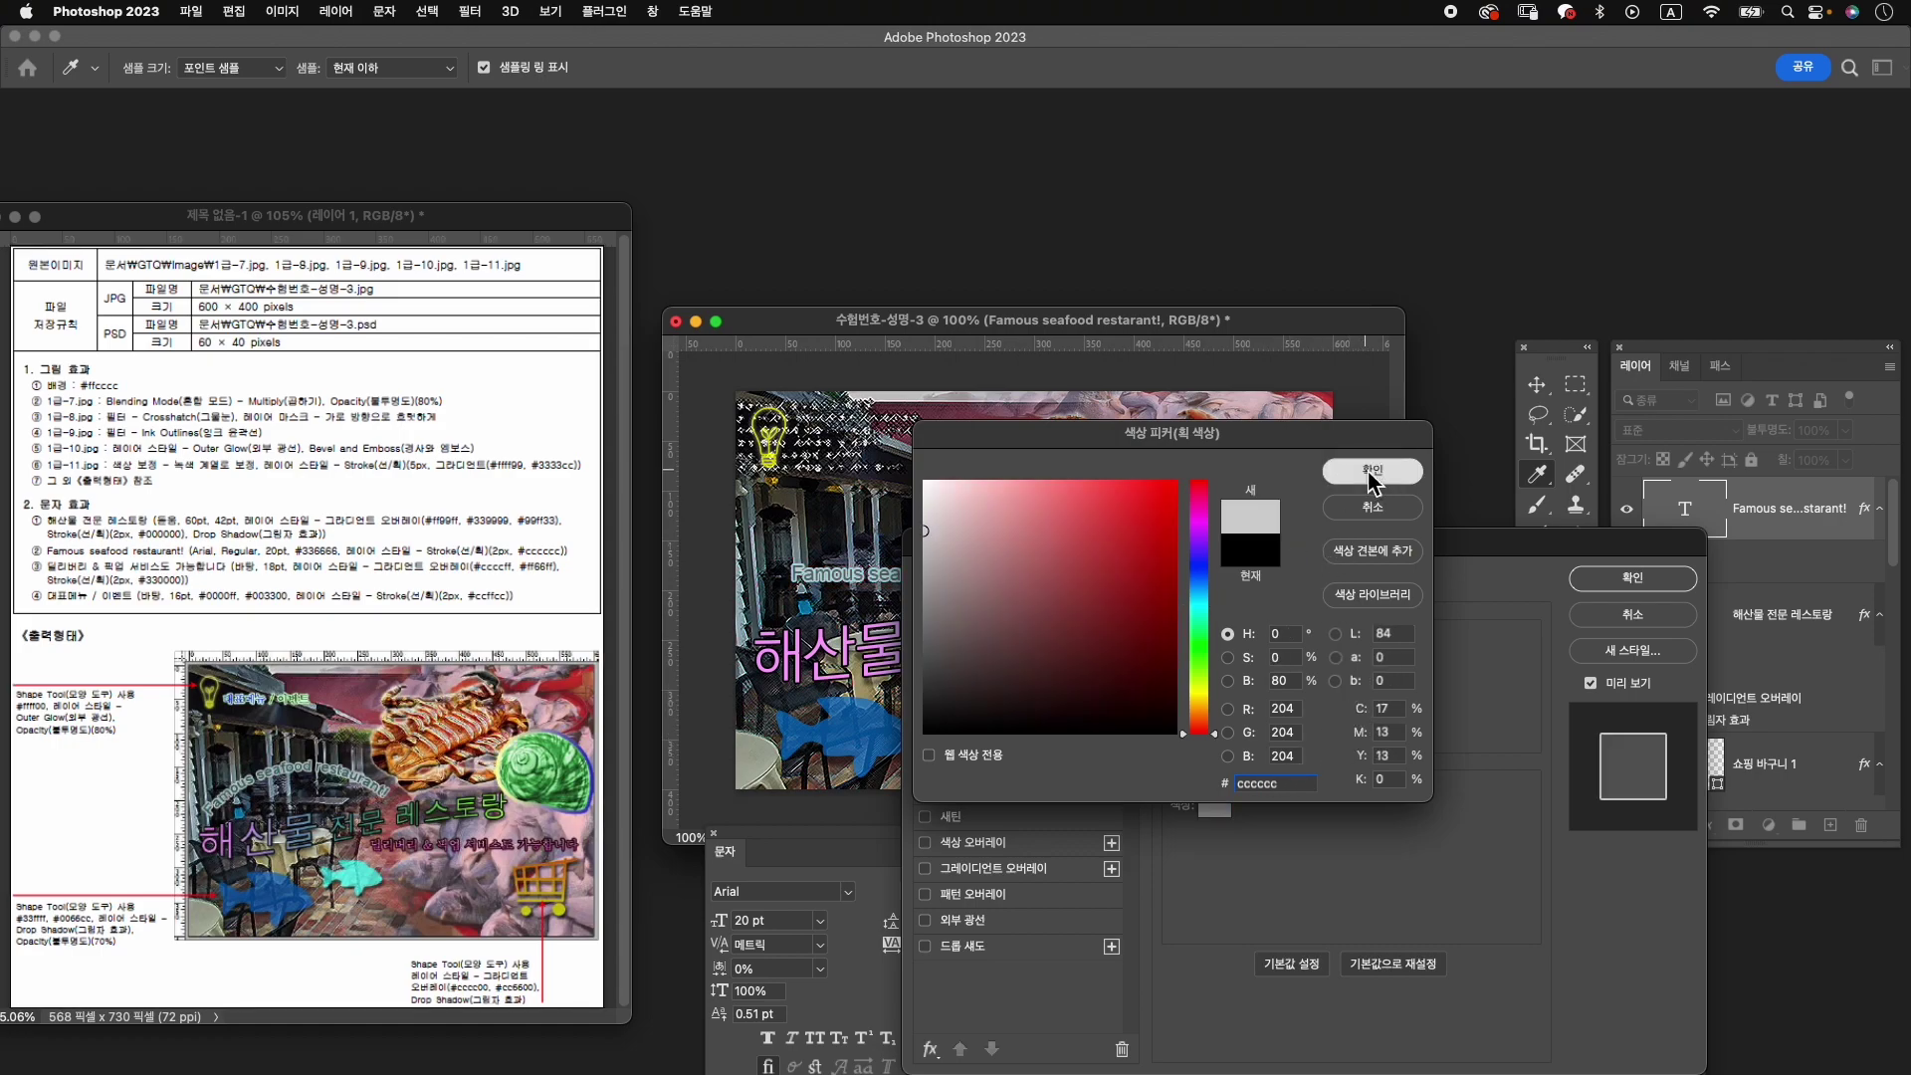
{"action": "left_click", "coordinate": [1632, 579]}
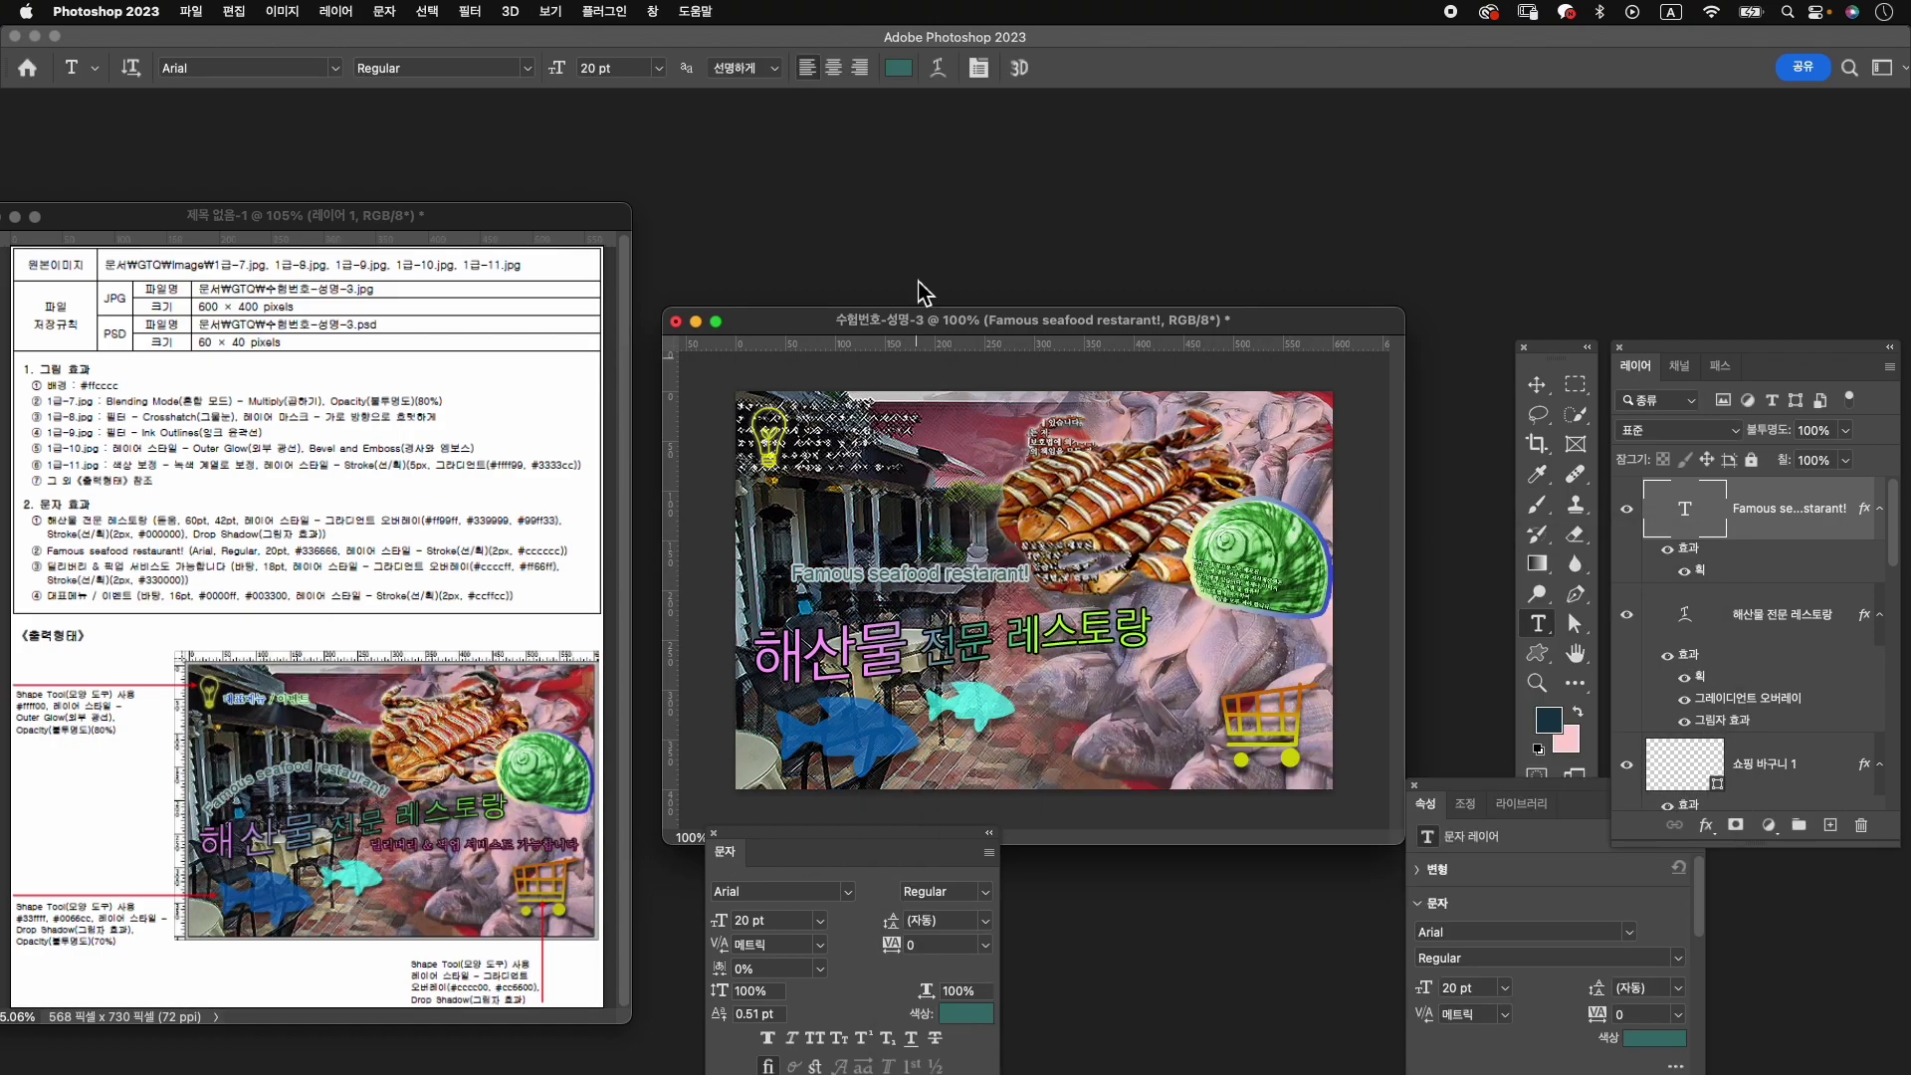
Warp the text with the Arc style at +50 bend.
{"action": "left_click", "coordinate": [941, 69]}
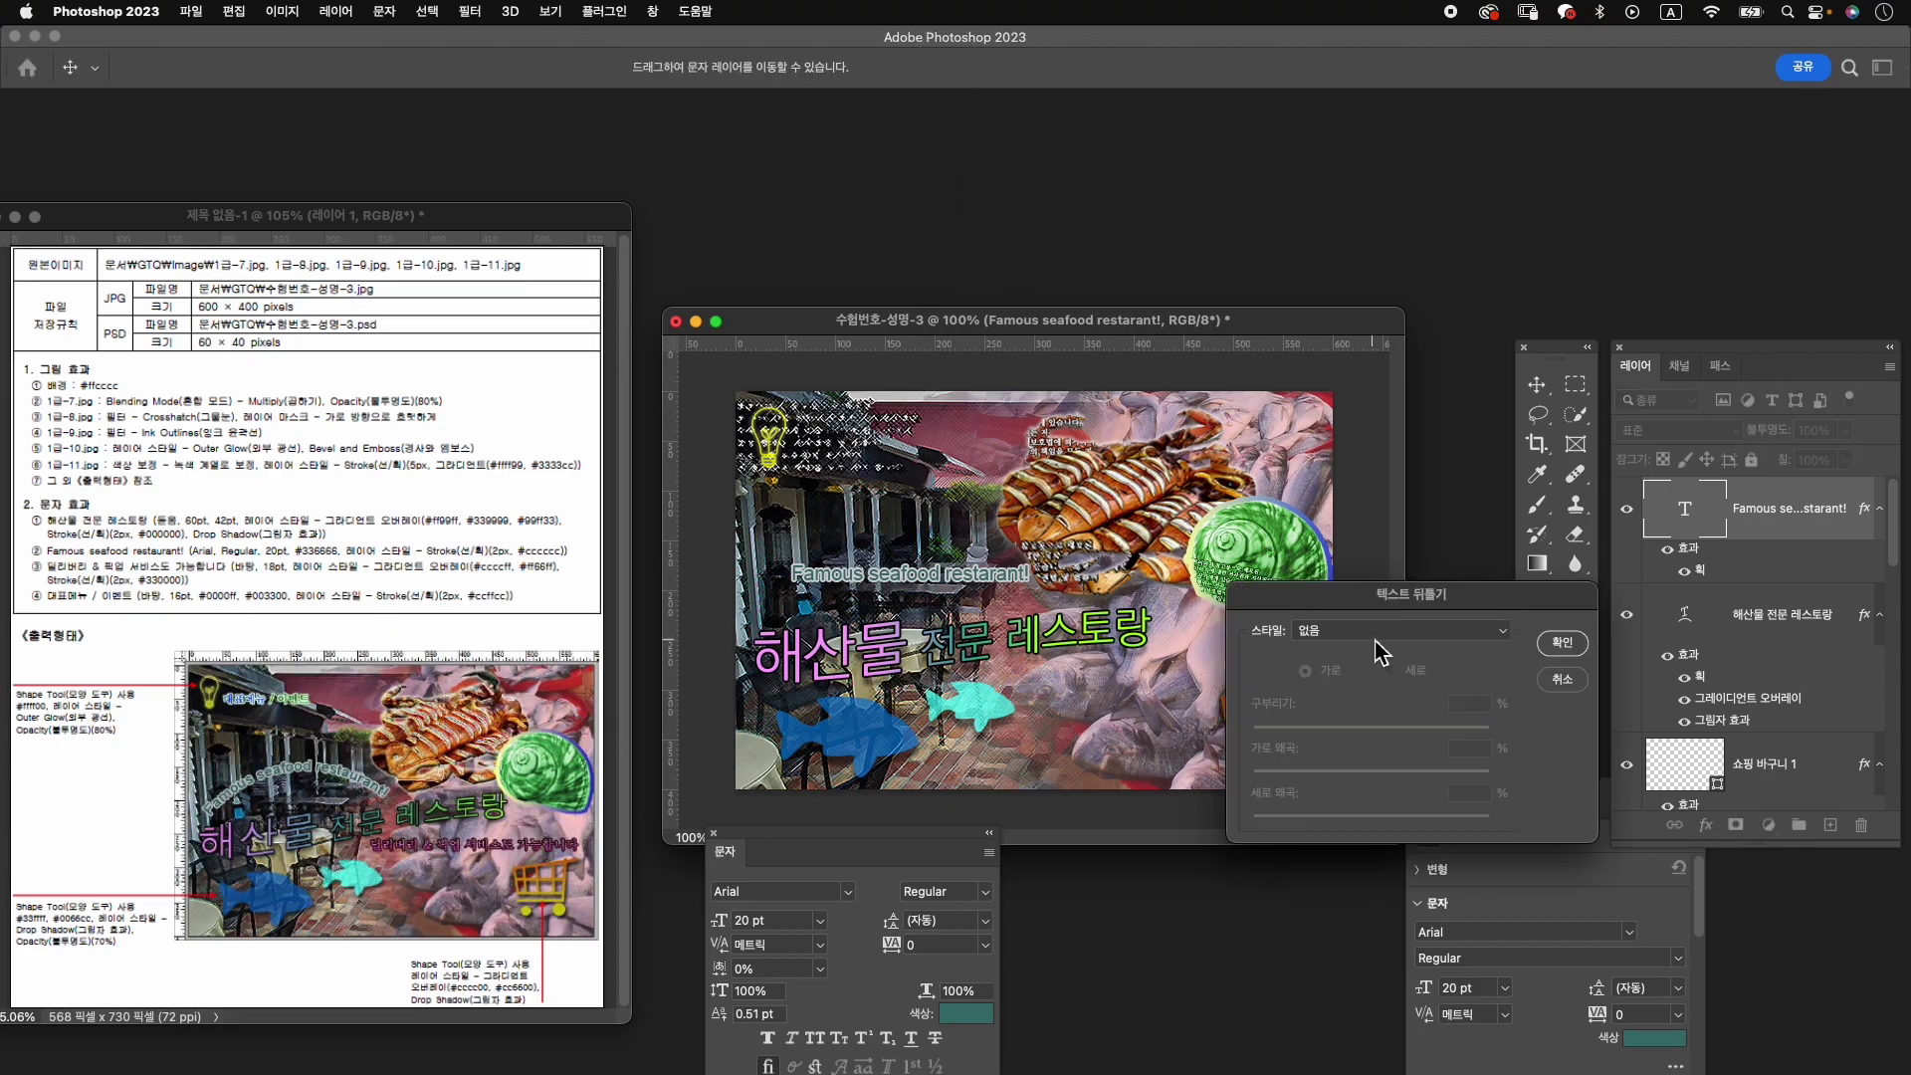
{"action": "left_click", "coordinate": [1343, 629]}
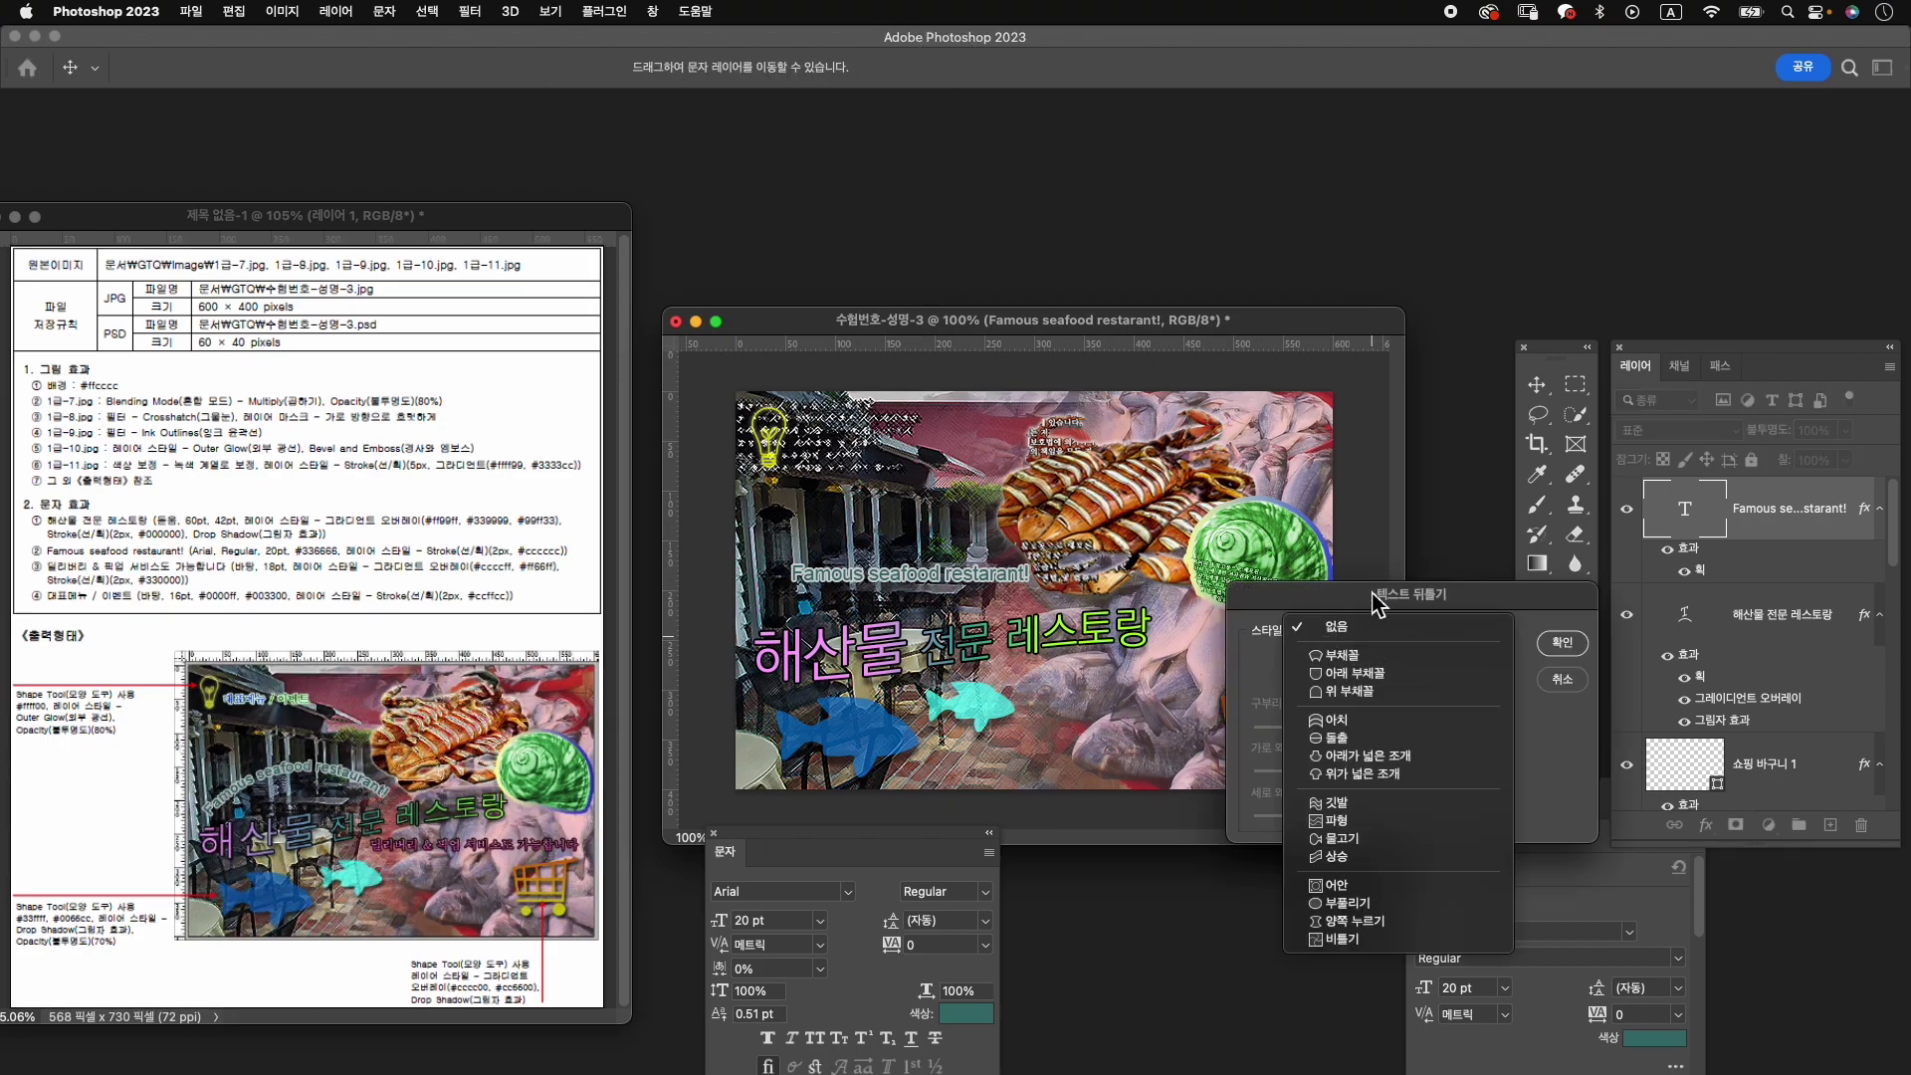
{"action": "left_click", "coordinate": [1409, 697]}
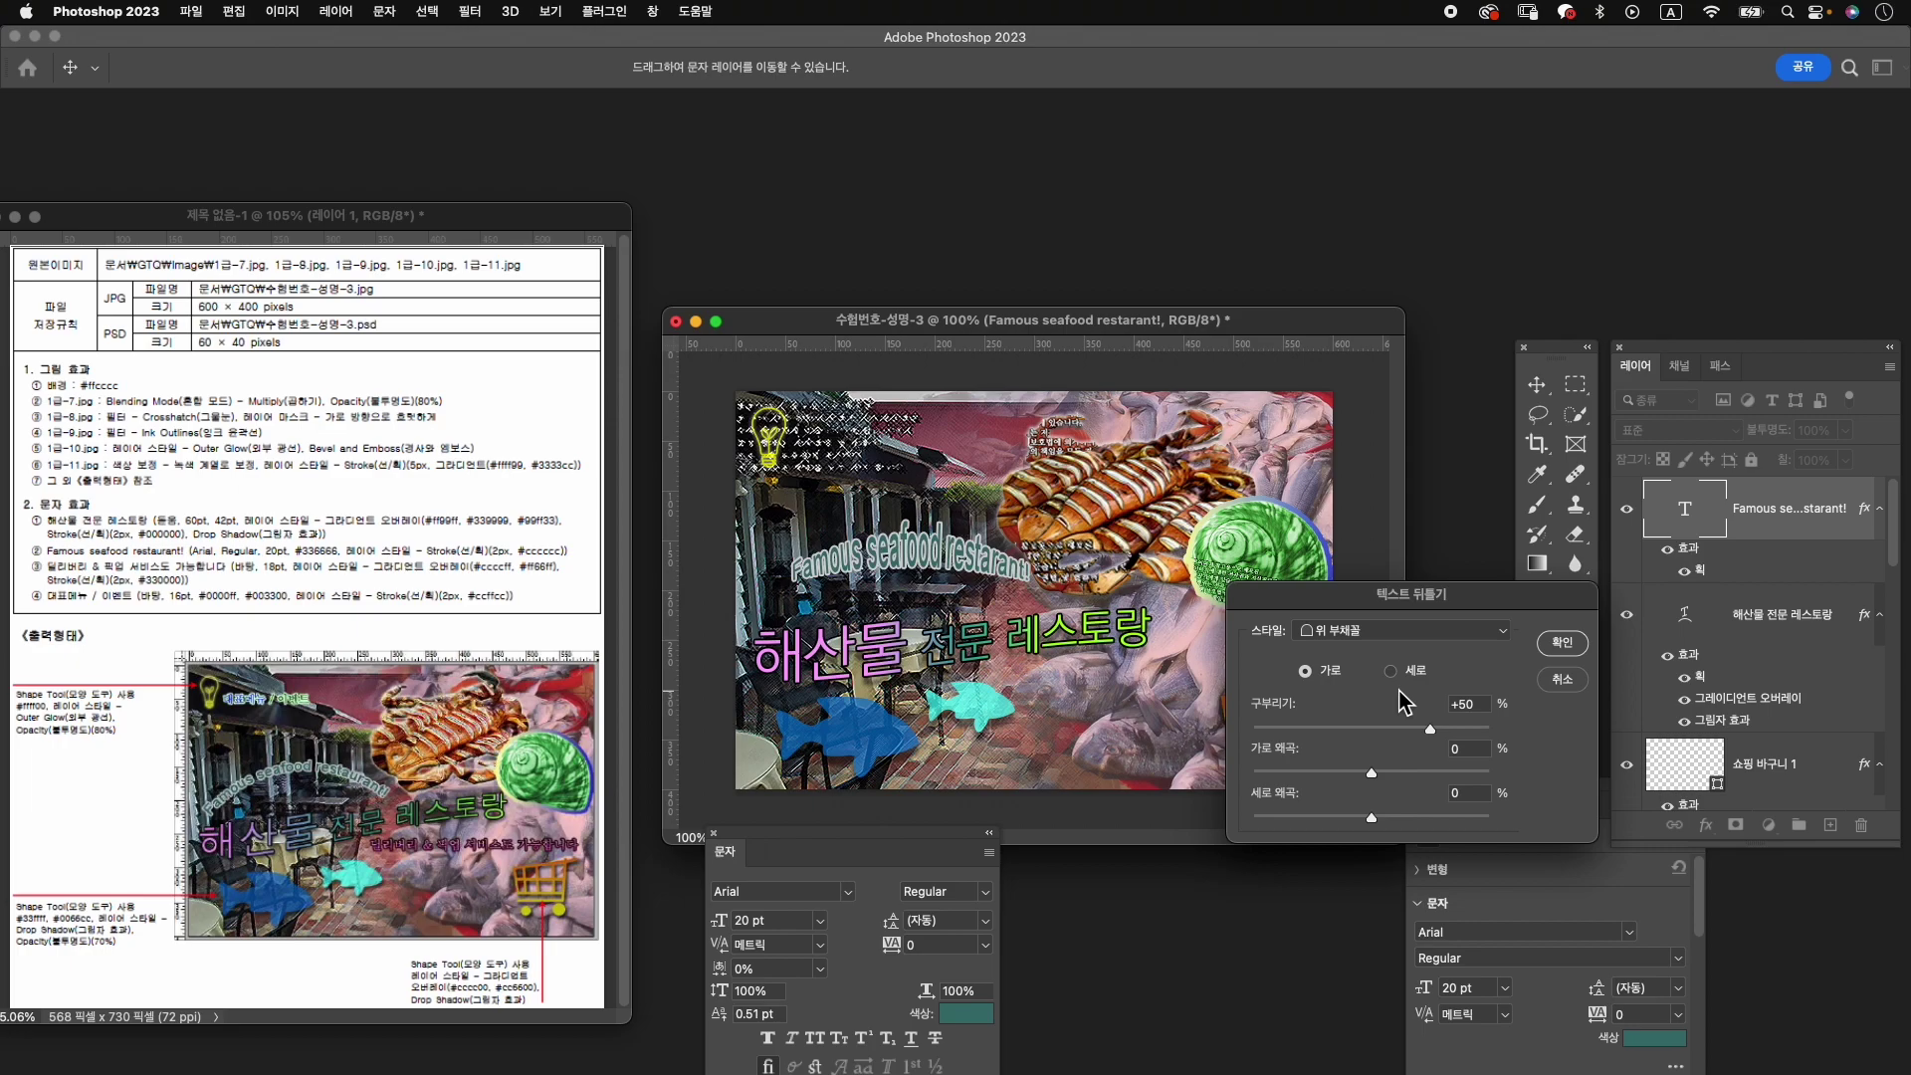
{"action": "left_click", "coordinate": [1433, 629]}
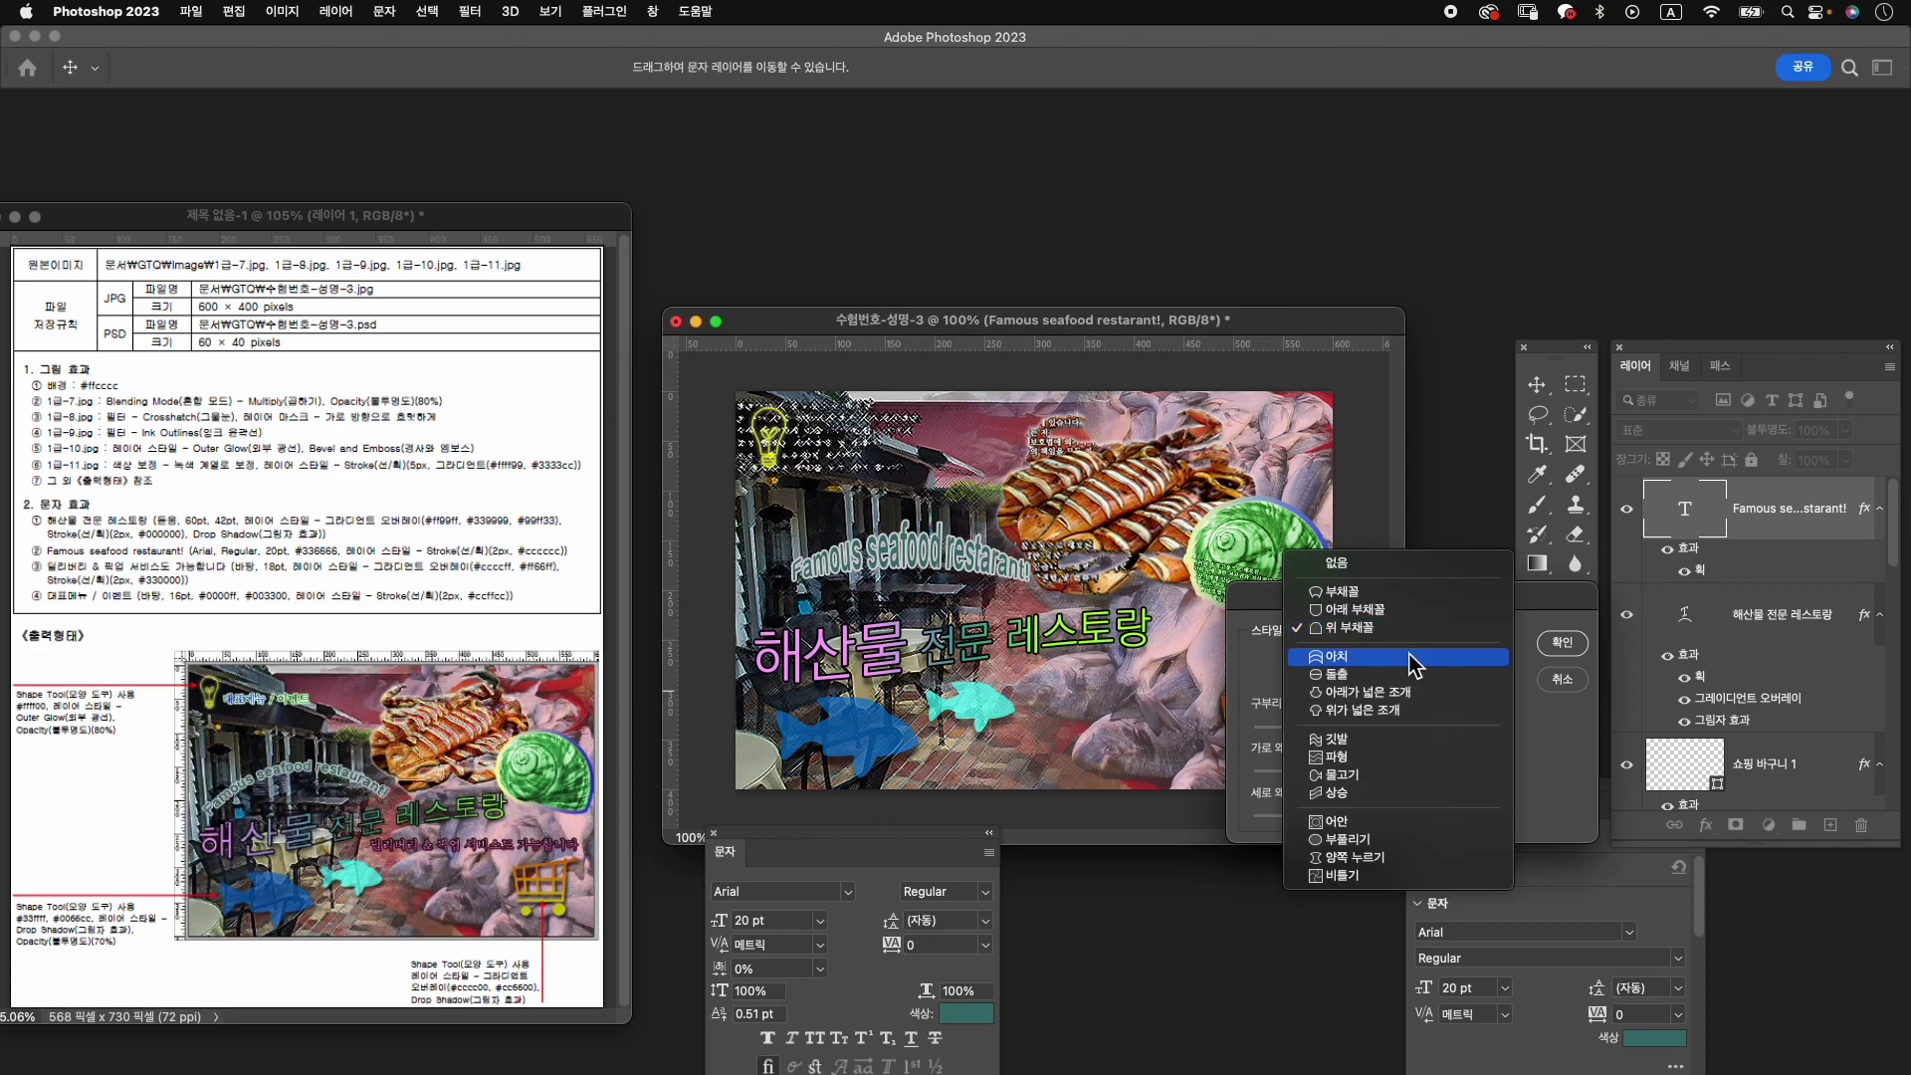
{"action": "left_click", "coordinate": [1414, 658]}
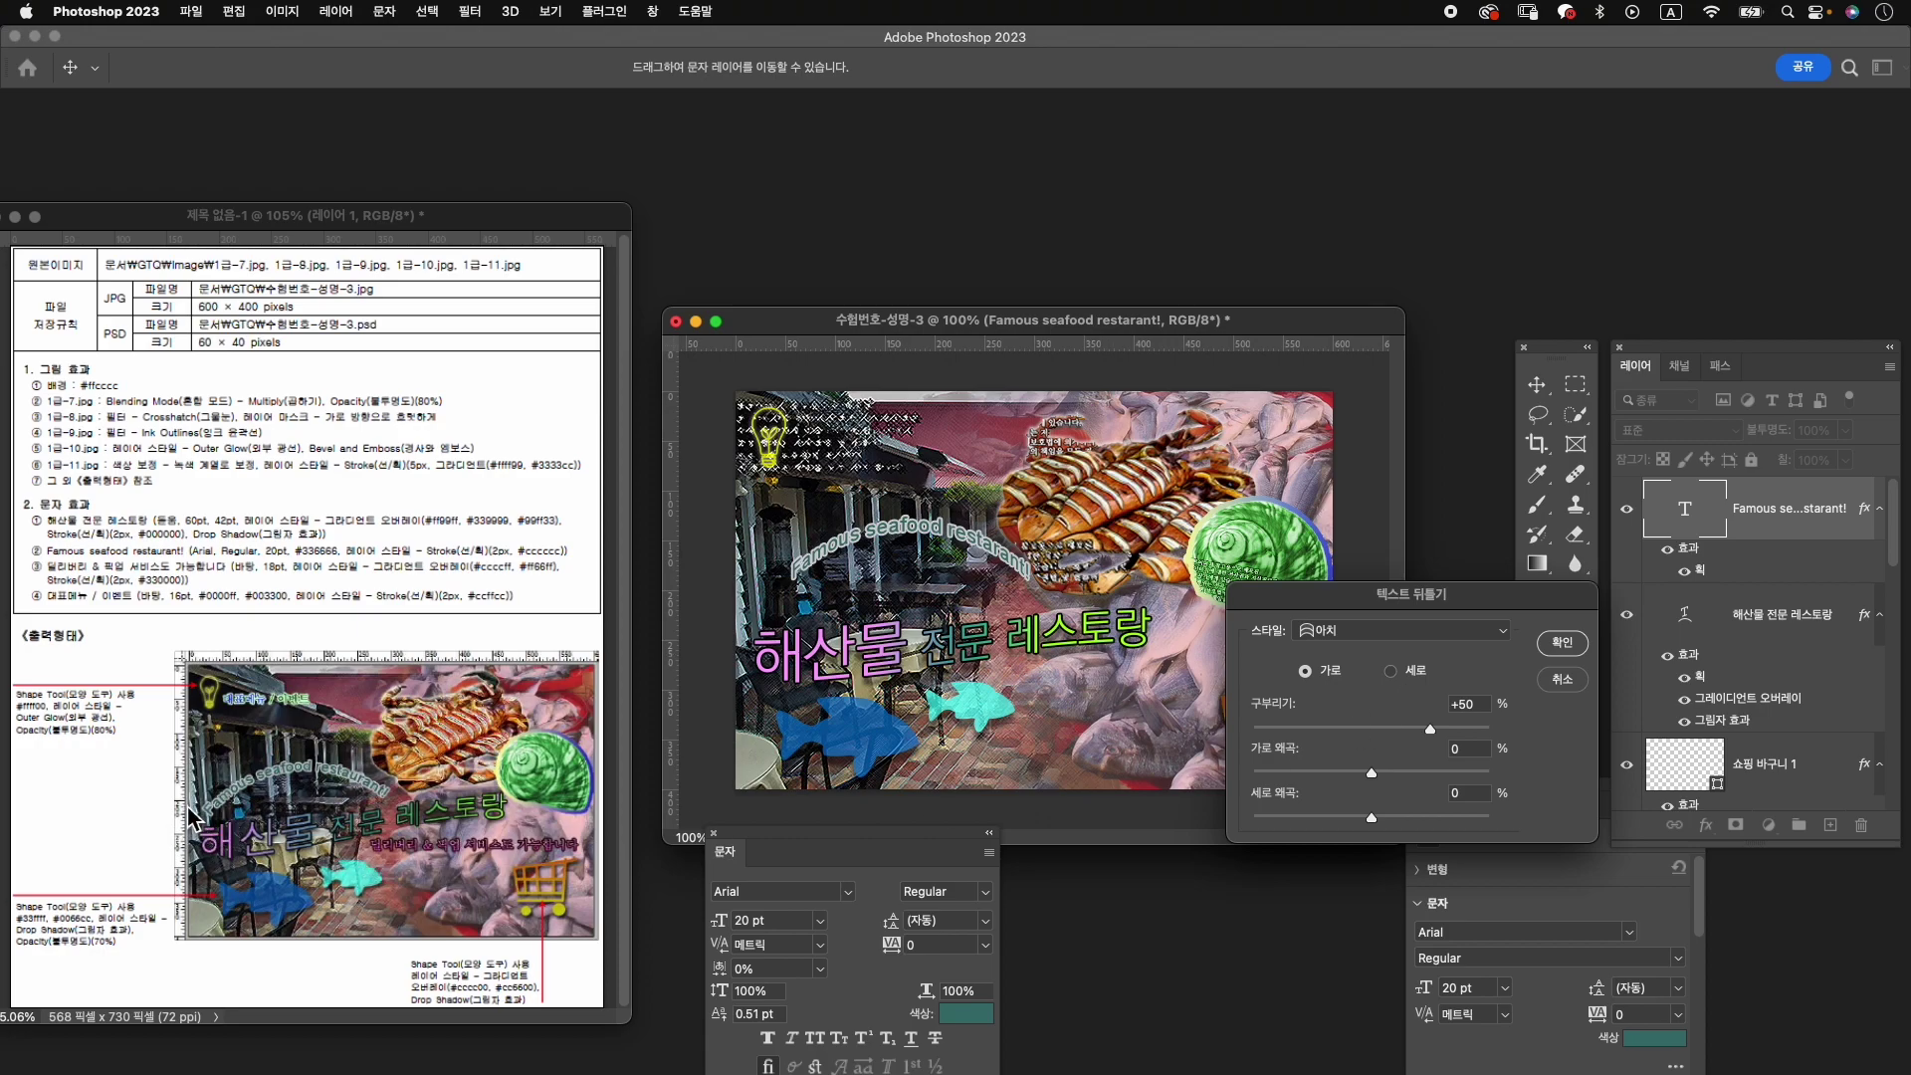
{"action": "left_click", "coordinate": [1372, 633]}
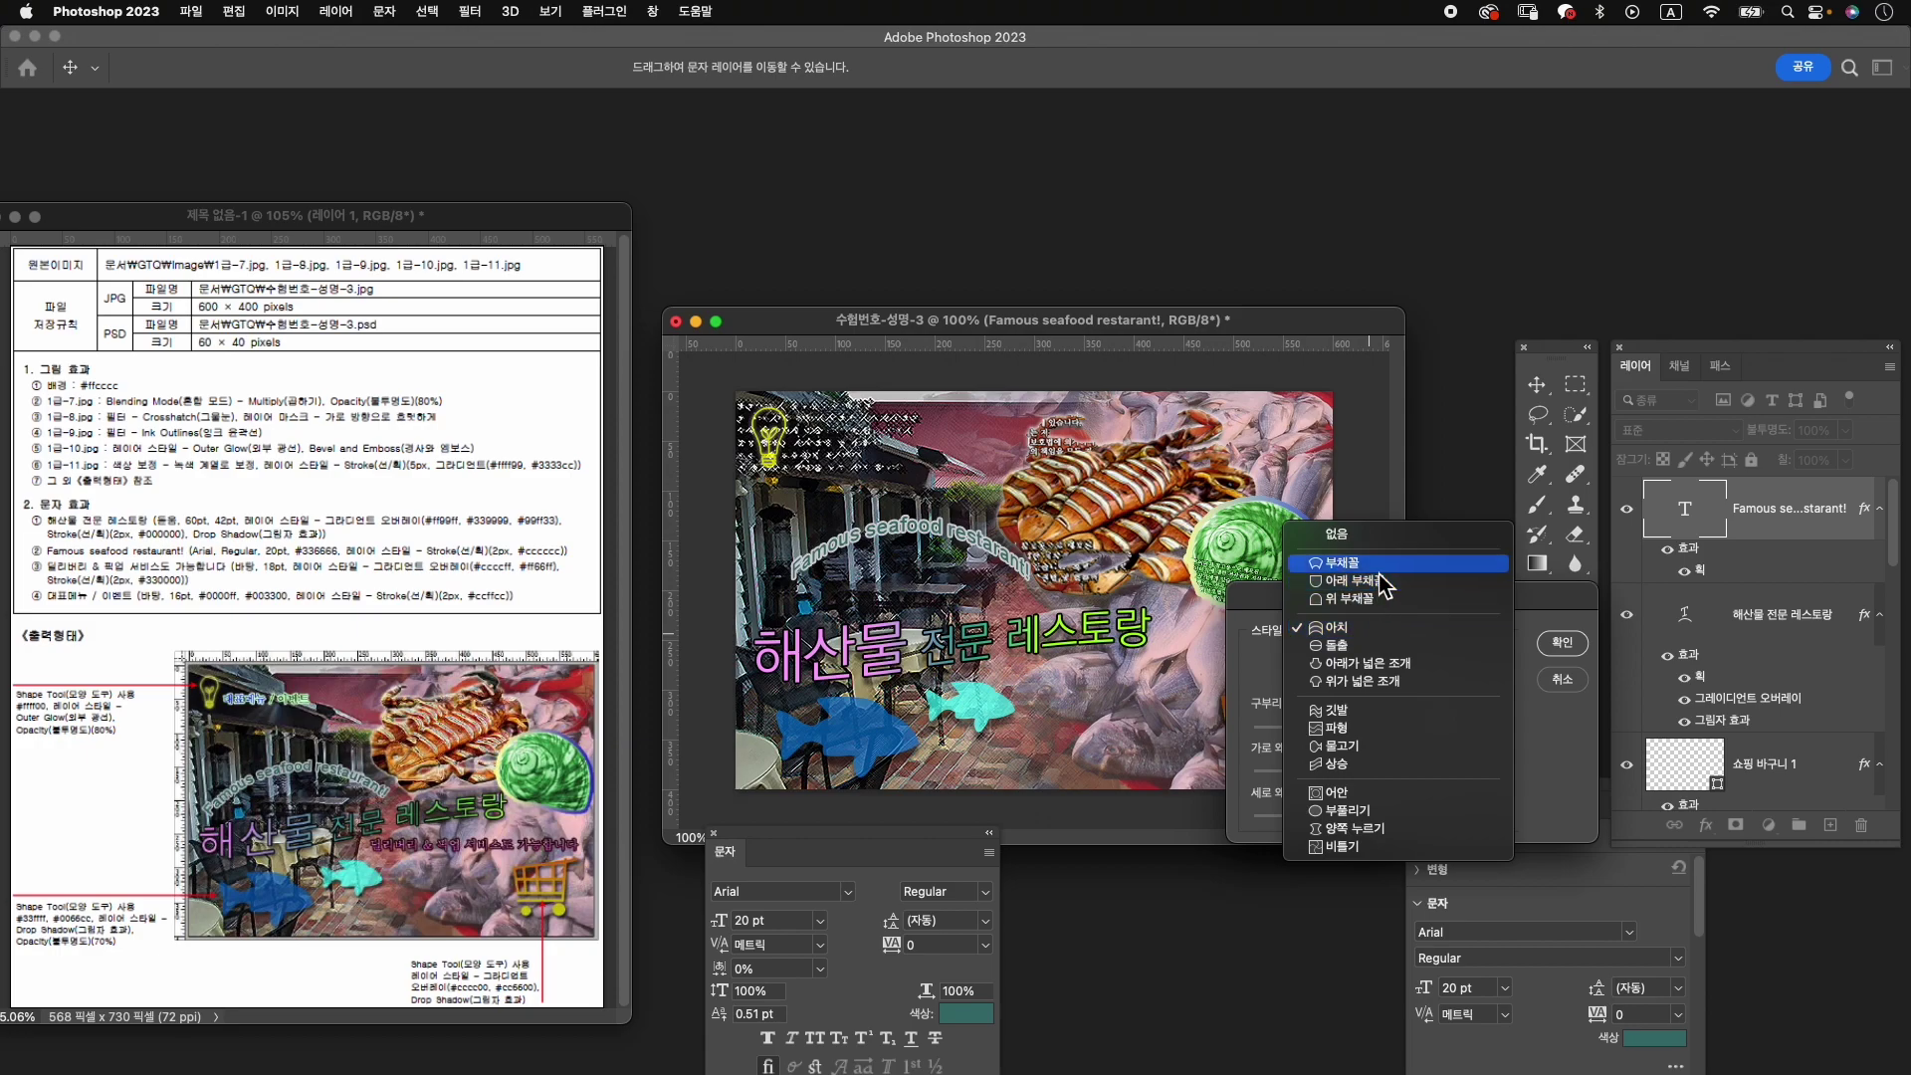
{"action": "left_click", "coordinate": [1377, 570]}
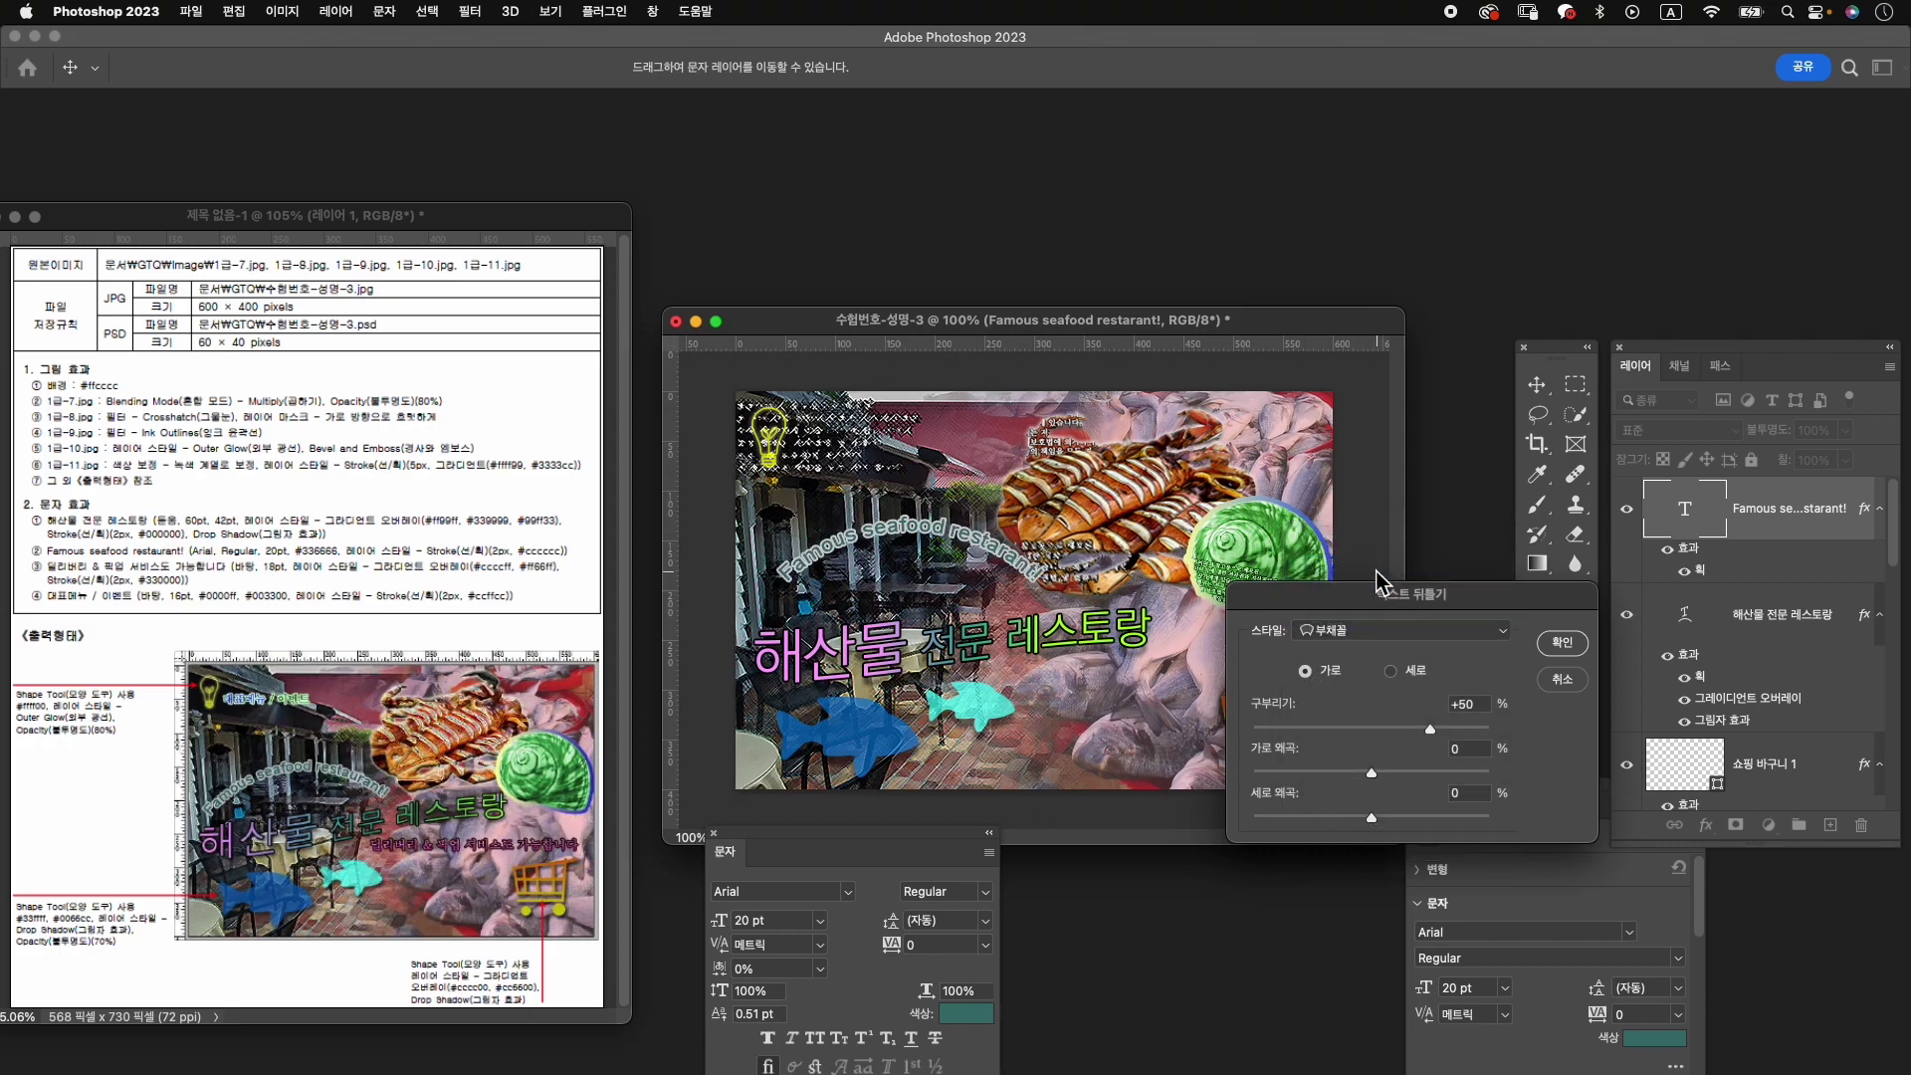
{"action": "left_click", "coordinate": [1561, 642]}
Free-transform the arched text: shift it slightly down-left, tilt about -5°, and commit.
{"action": "key", "text": "ctrl+t"}
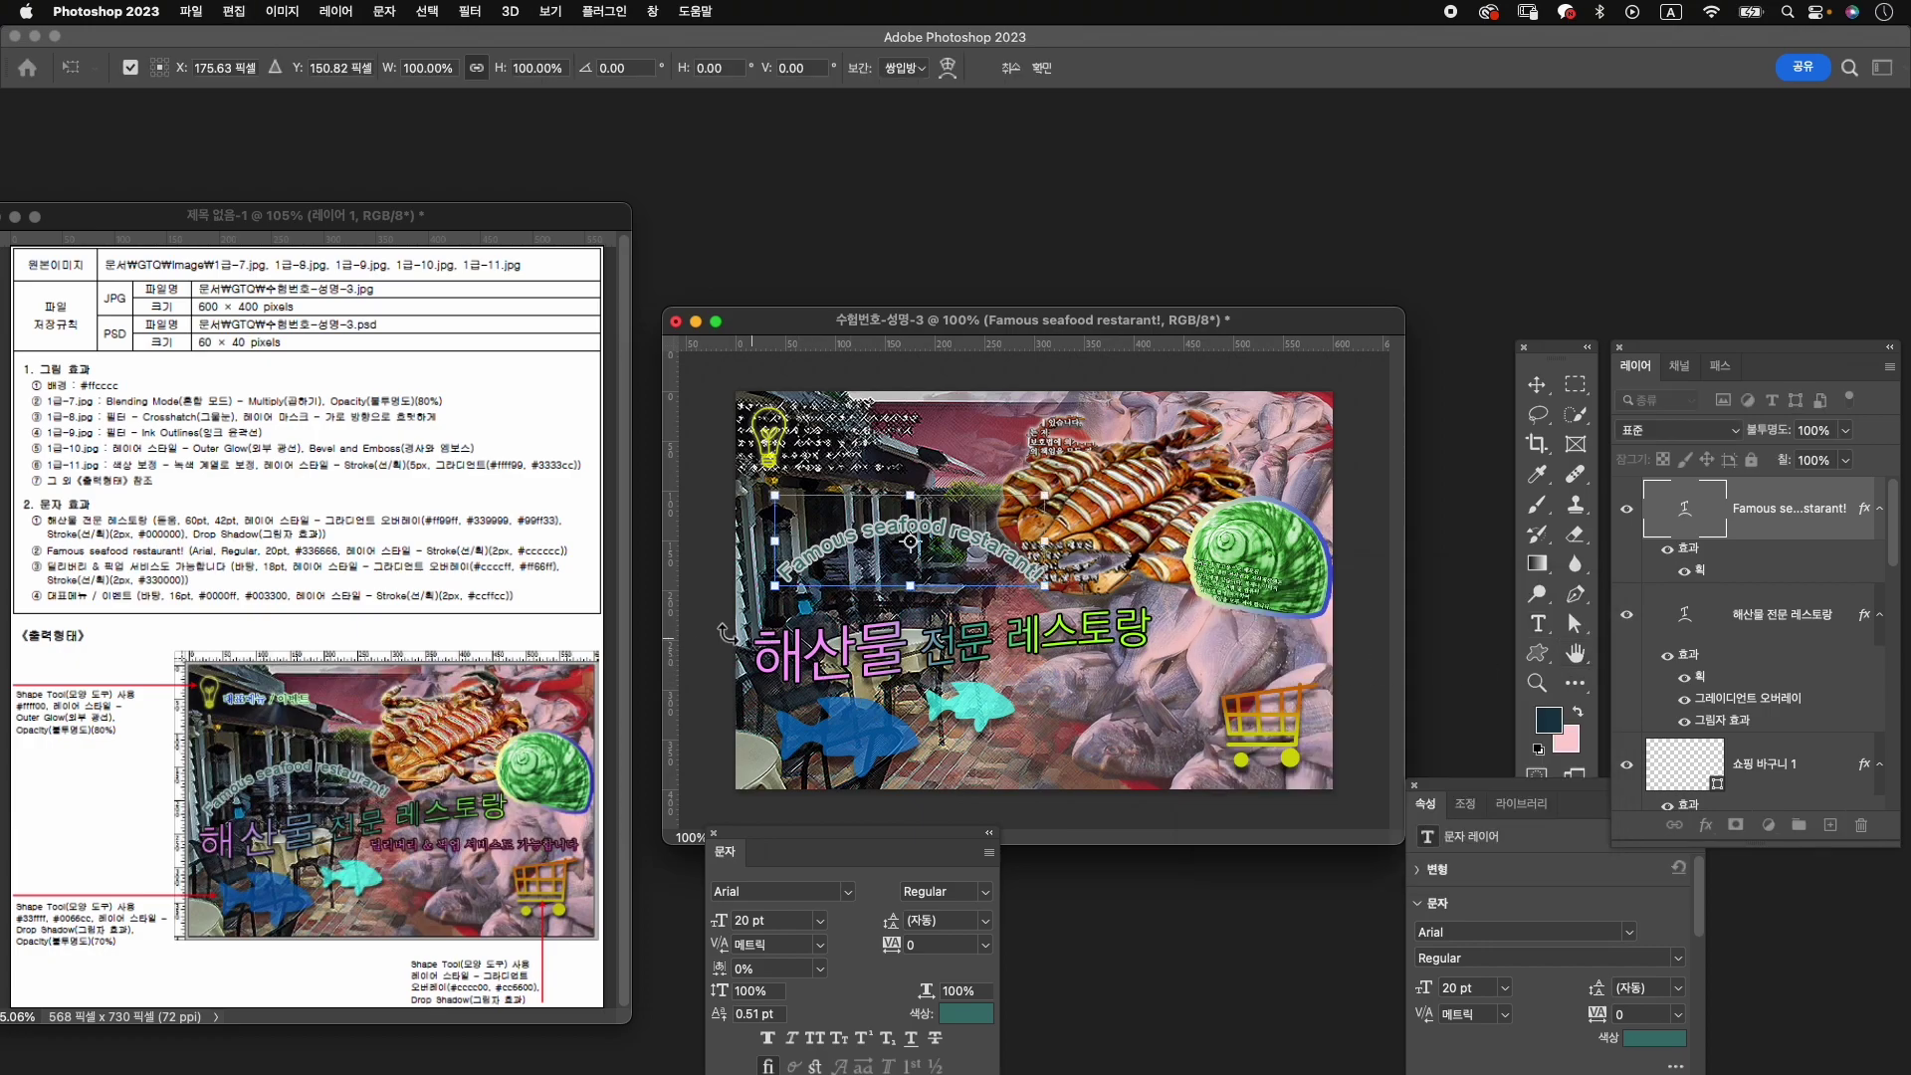
{"action": "mouse_move", "coordinate": [1059, 517]}
{"action": "left_mouse_down"}
{"action": "mouse_move", "coordinate": [1047, 538]}
{"action": "mouse_move", "coordinate": [1048, 485]}
{"action": "left_mouse_up"}
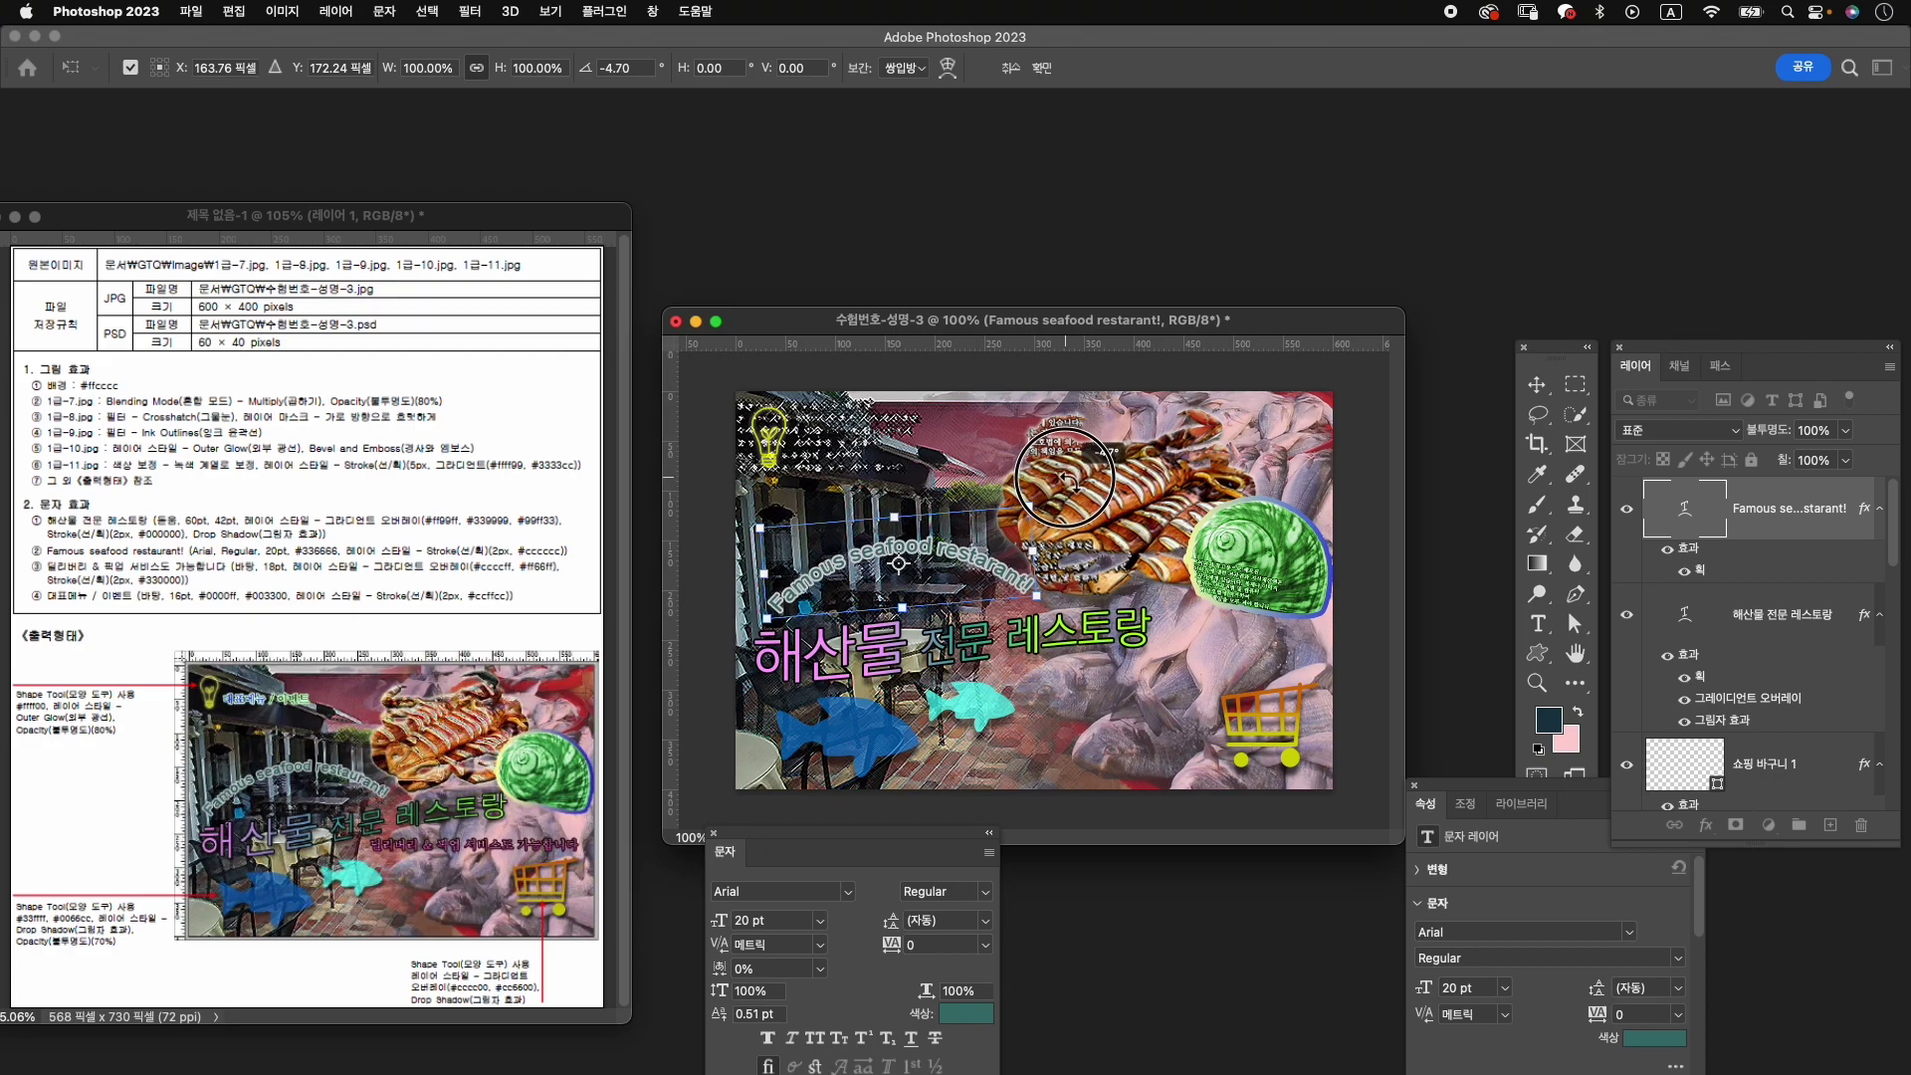
{"action": "key", "text": "Return"}
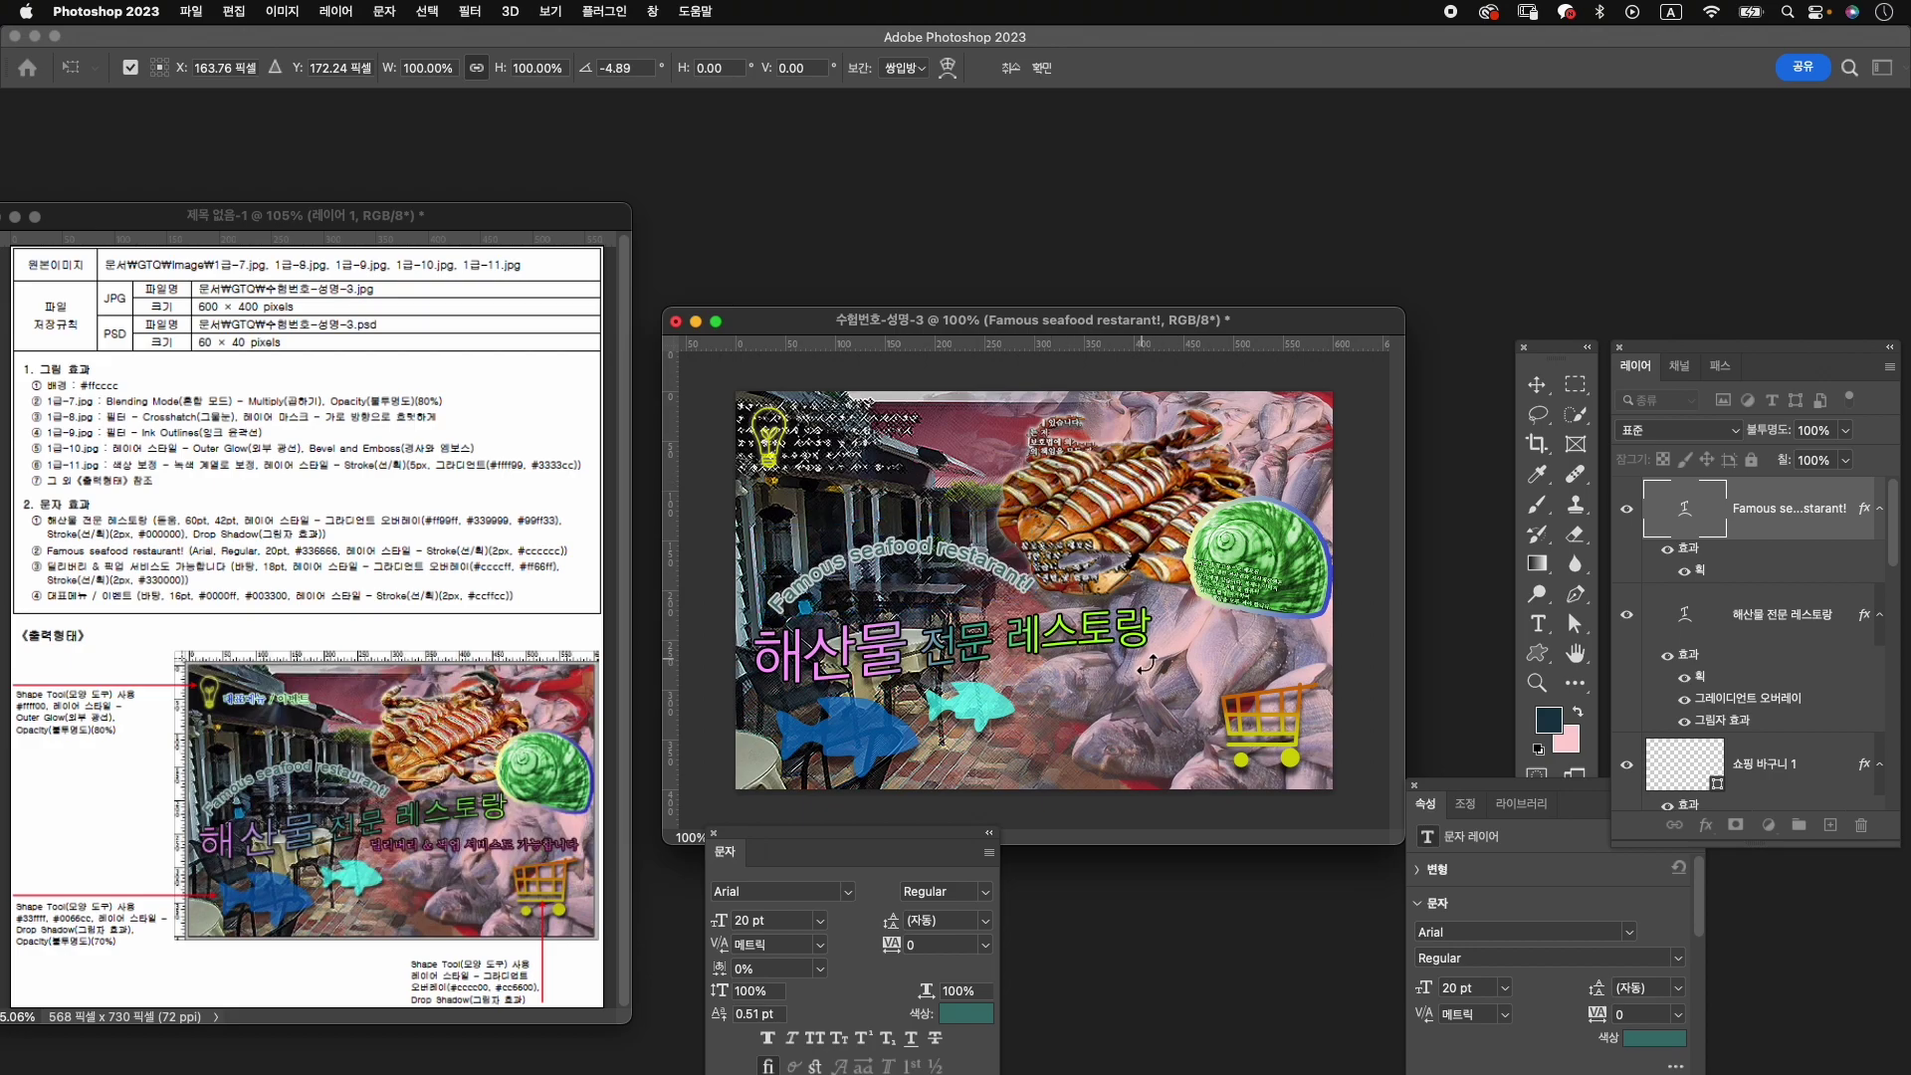
{"action": "key", "text": "t"}
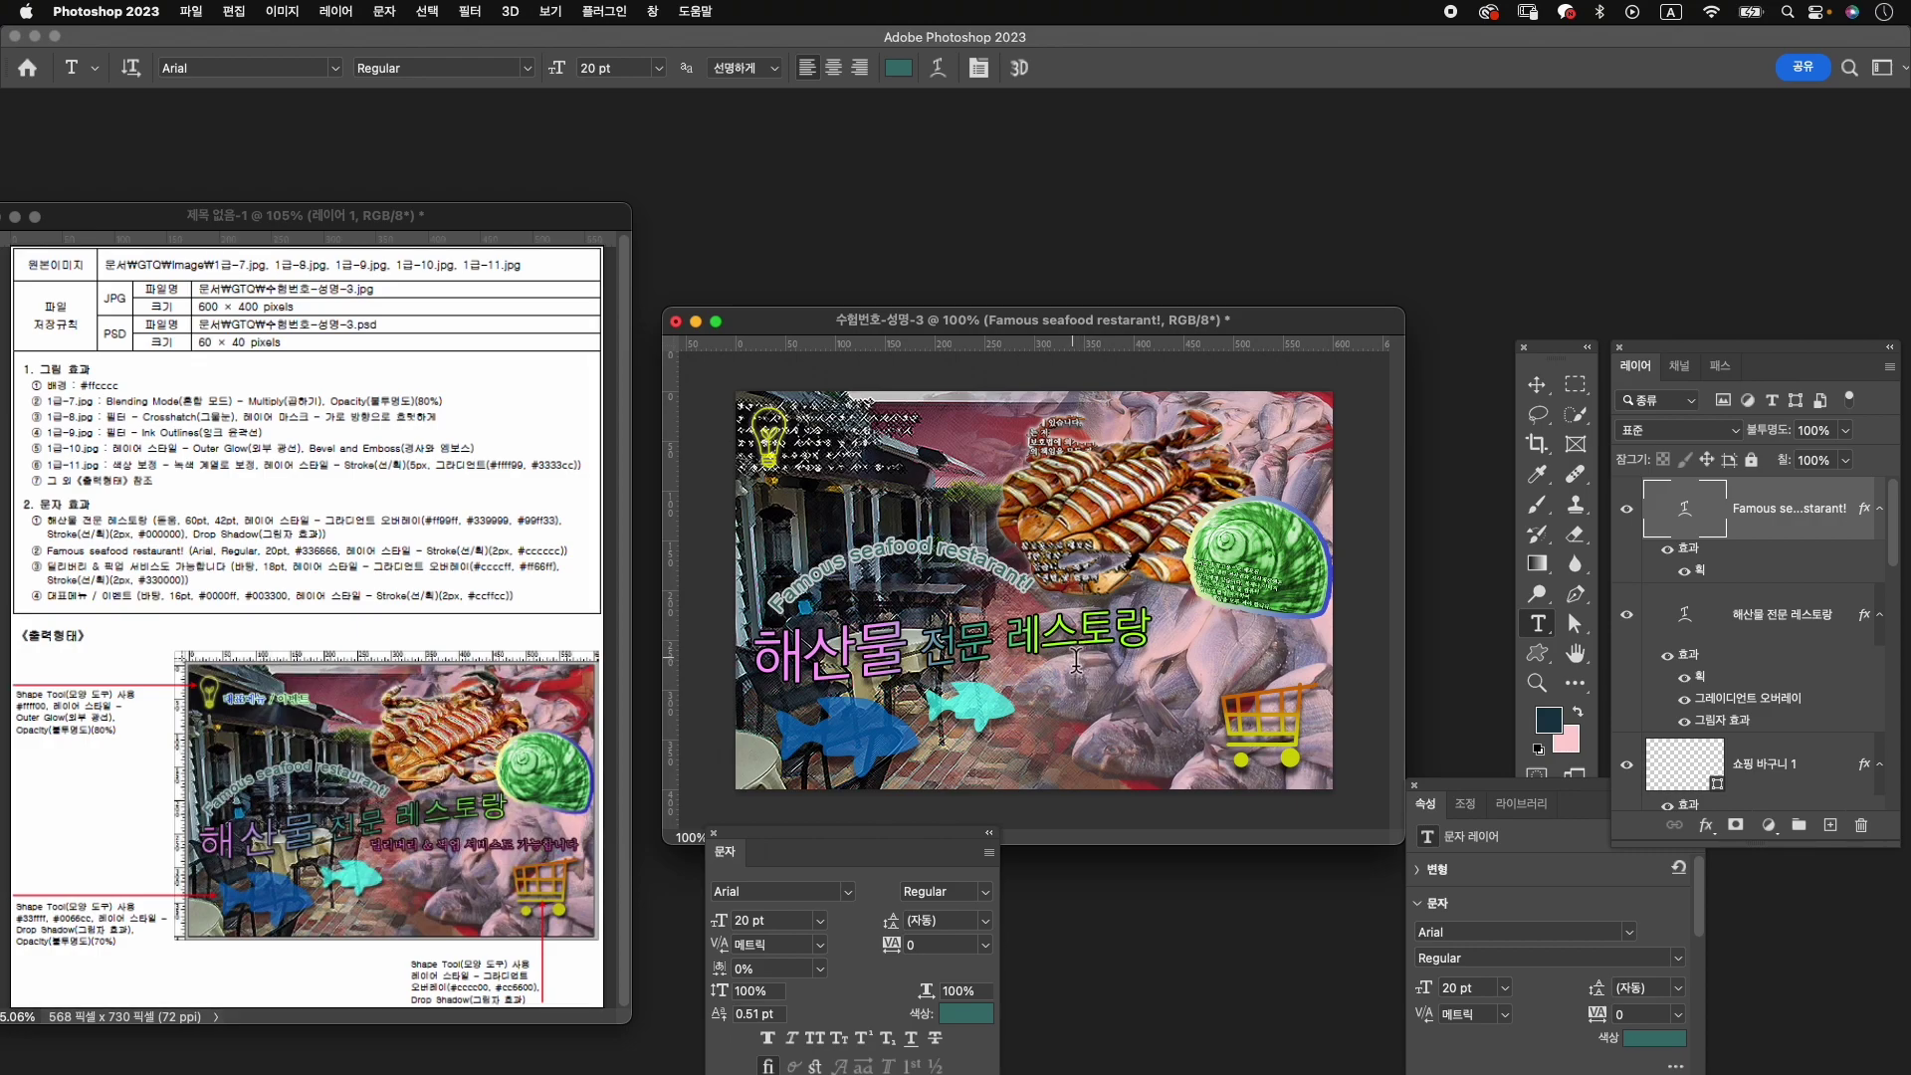
Add a text line '딜리버리 & 픽업 서비스 가능합니다' below the title and select it all.
{"action": "left_click", "coordinate": [1076, 690]}
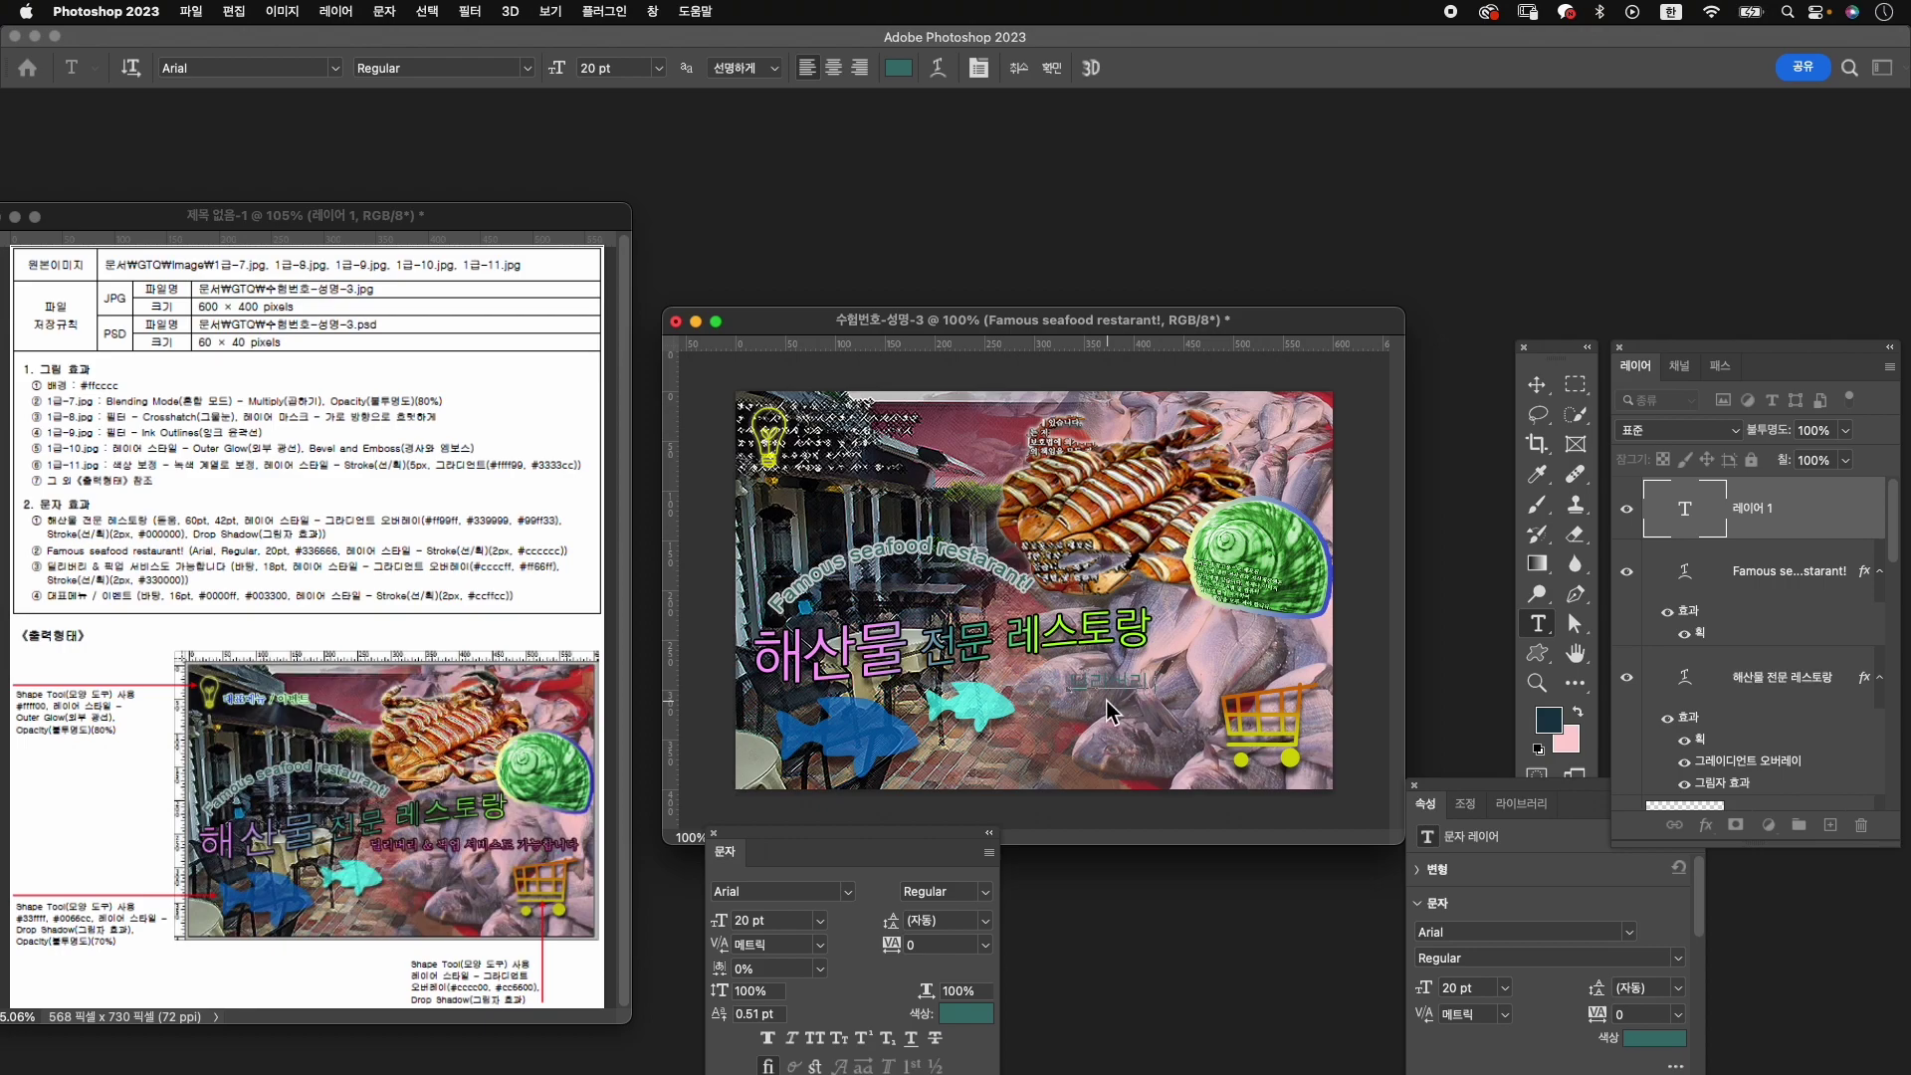
{"action": "type", "text": " &"}
{"action": "type", "text": " 픽업 서비"}
{"action": "type", "text": "스 가능합니다"}
{"action": "key", "text": "ctrl+a"}
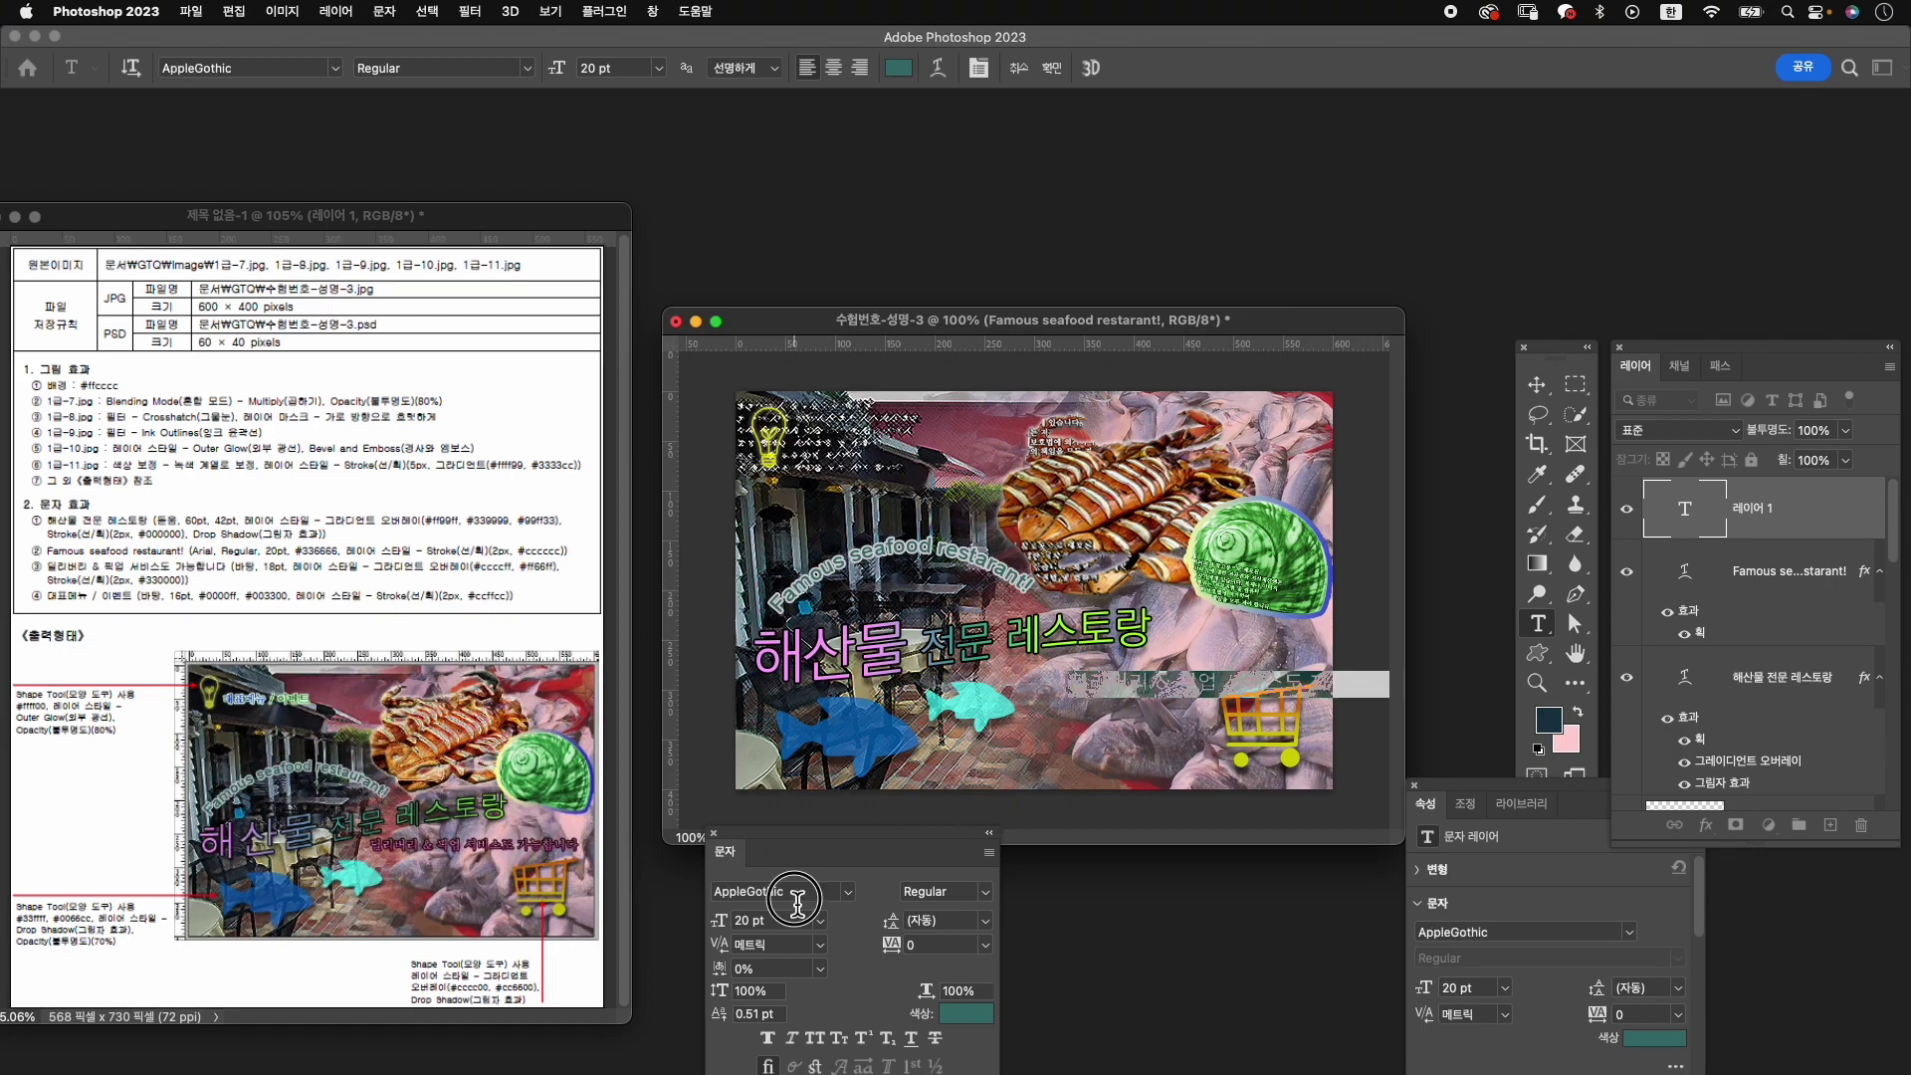
Set the line to KoPubWorldBatang_Pro Light at 18 pt and commit.
{"action": "left_click", "coordinate": [797, 892]}
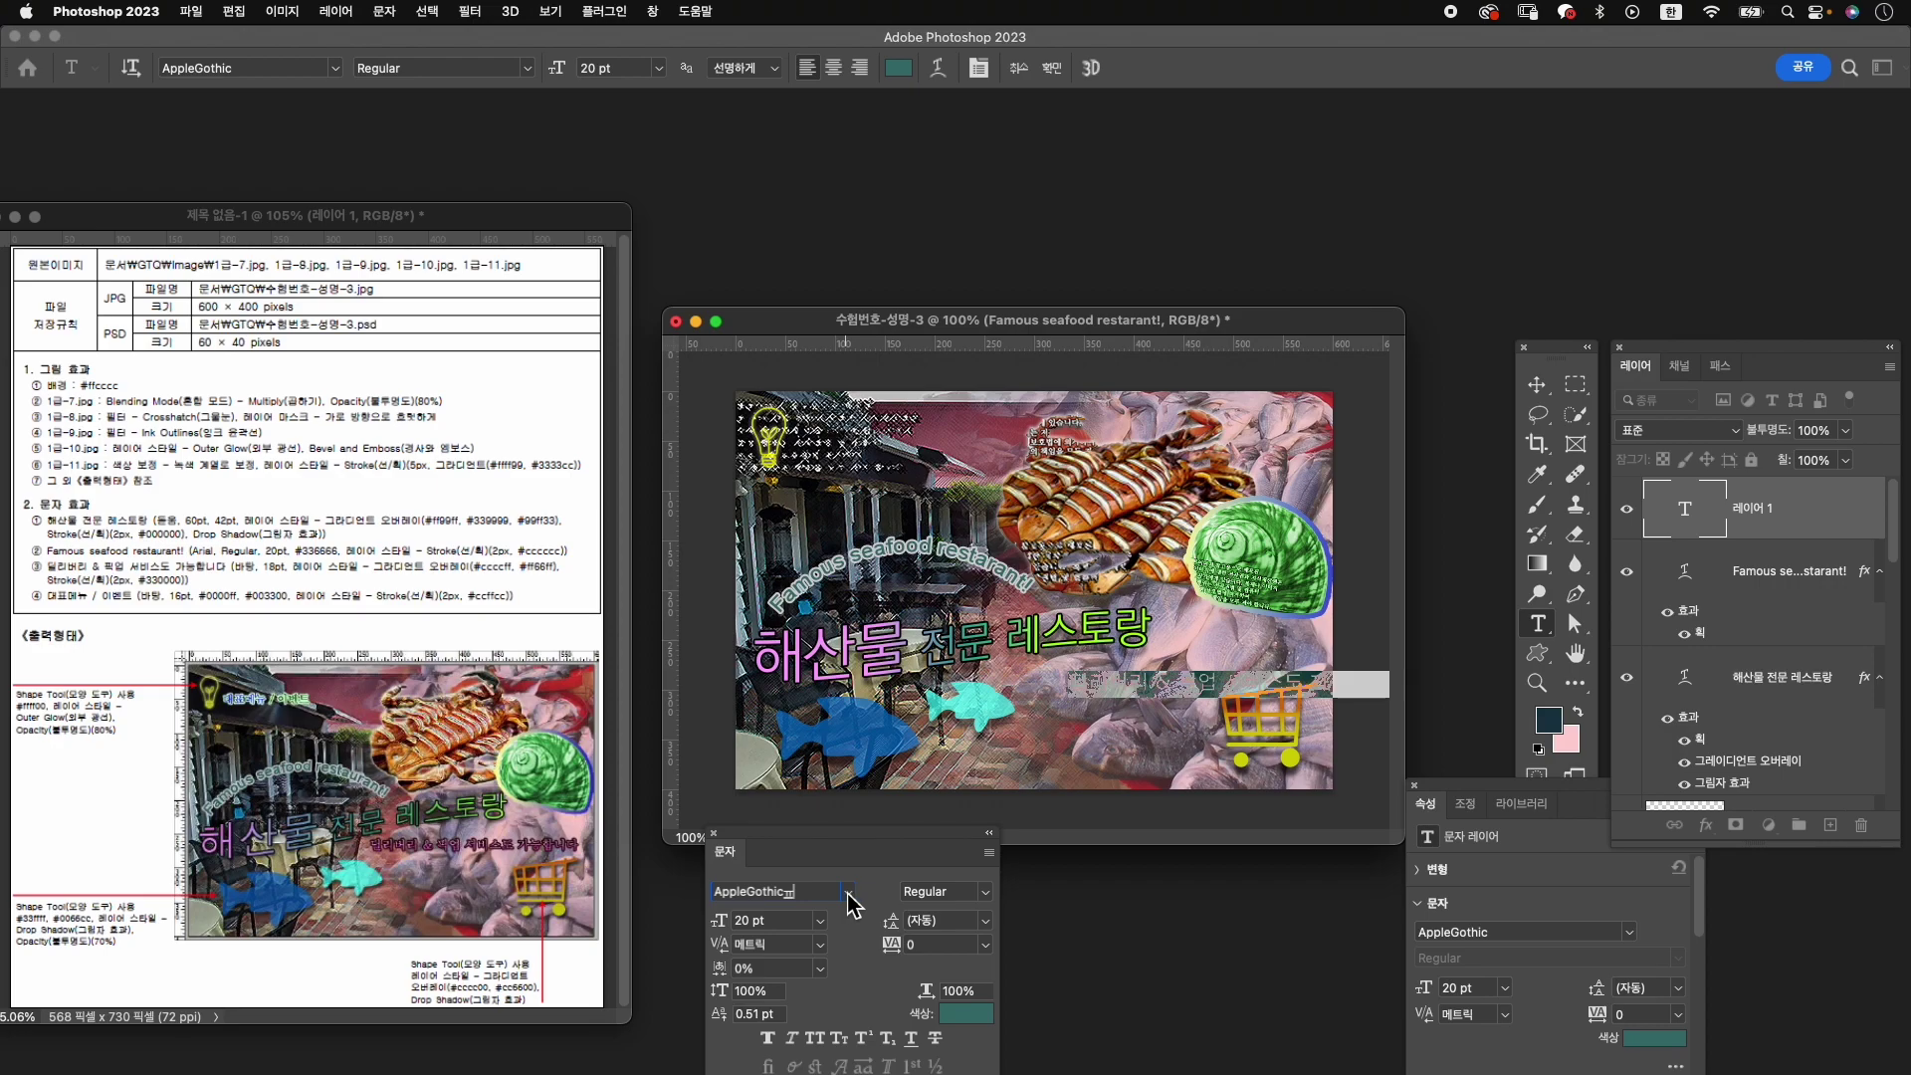
{"action": "type", "text": "바탕"}
{"action": "left_click", "coordinate": [848, 892]}
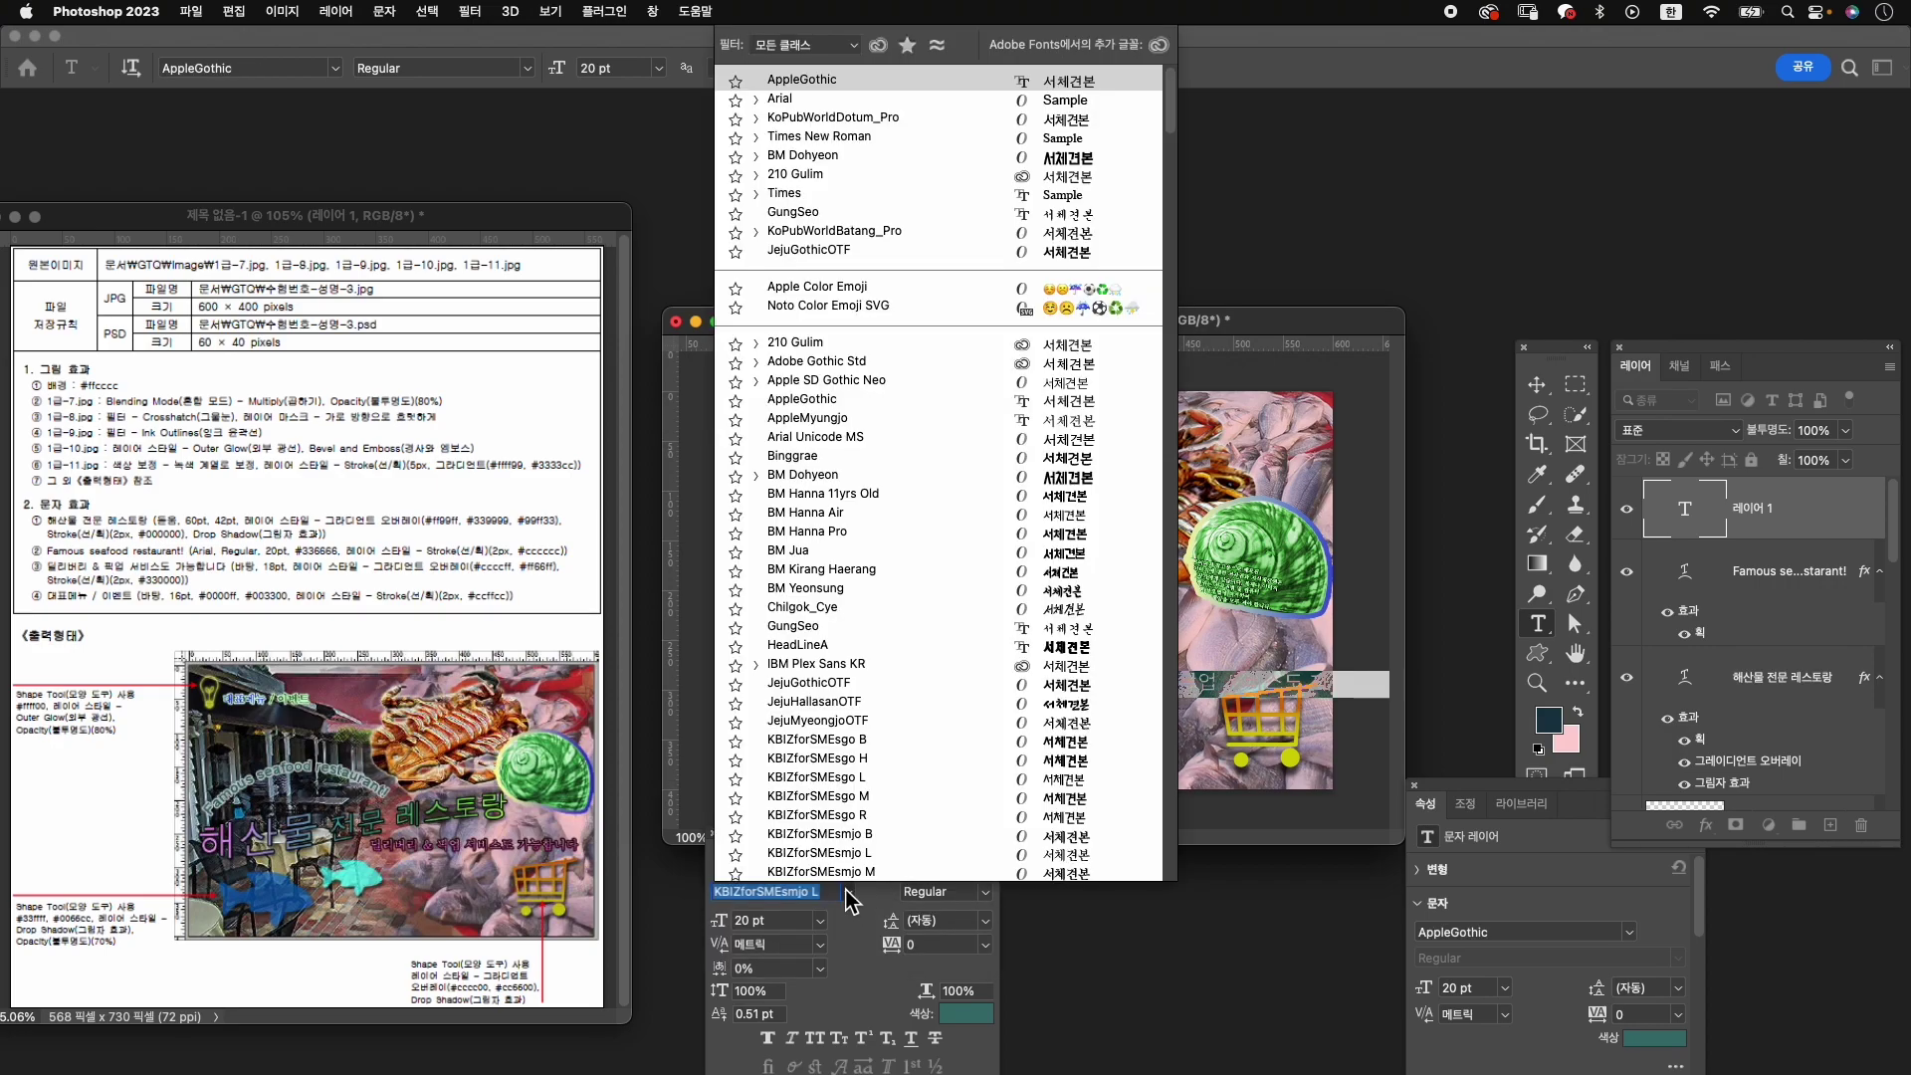
{"action": "left_click", "coordinate": [892, 235]}
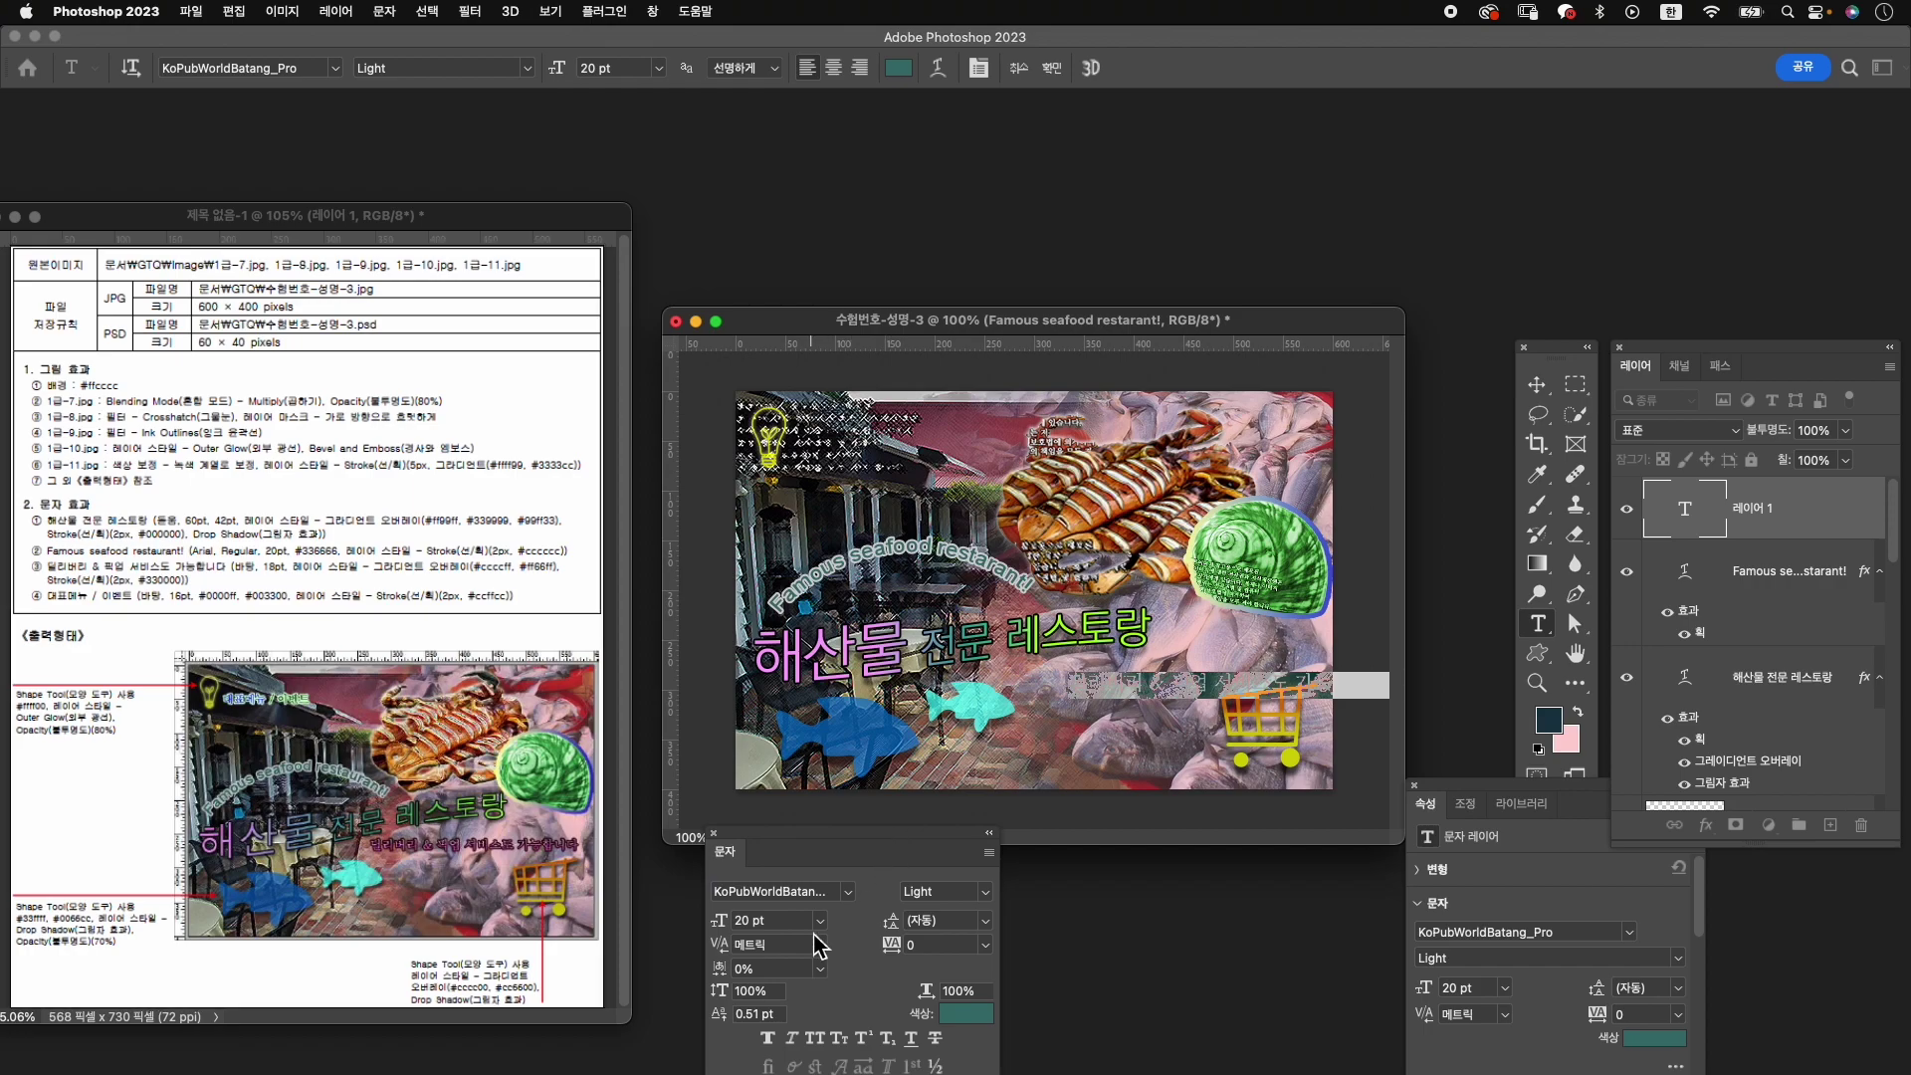
{"action": "left_click", "coordinate": [747, 920]}
{"action": "type", "text": "18"}
{"action": "key", "text": "Return"}
{"action": "key", "text": "Return"}
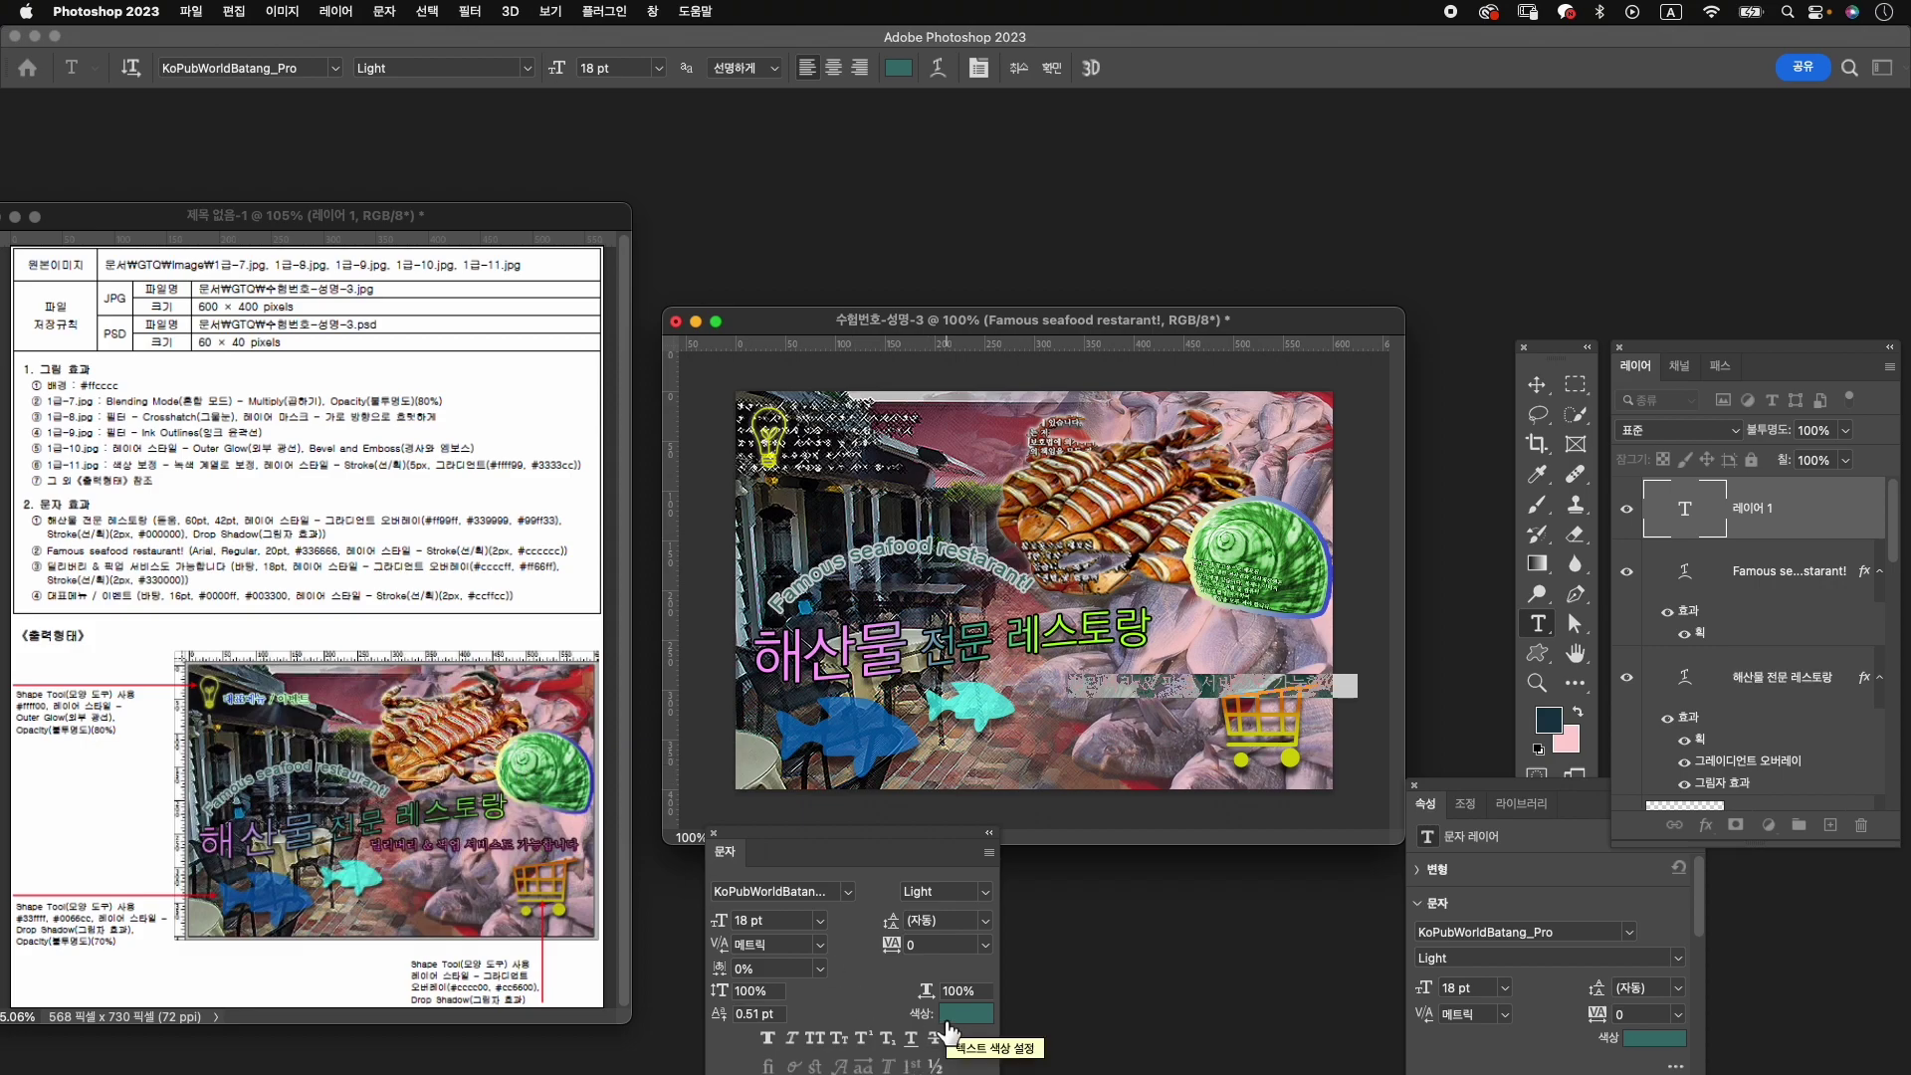
{"action": "left_click", "coordinate": [1052, 68]}
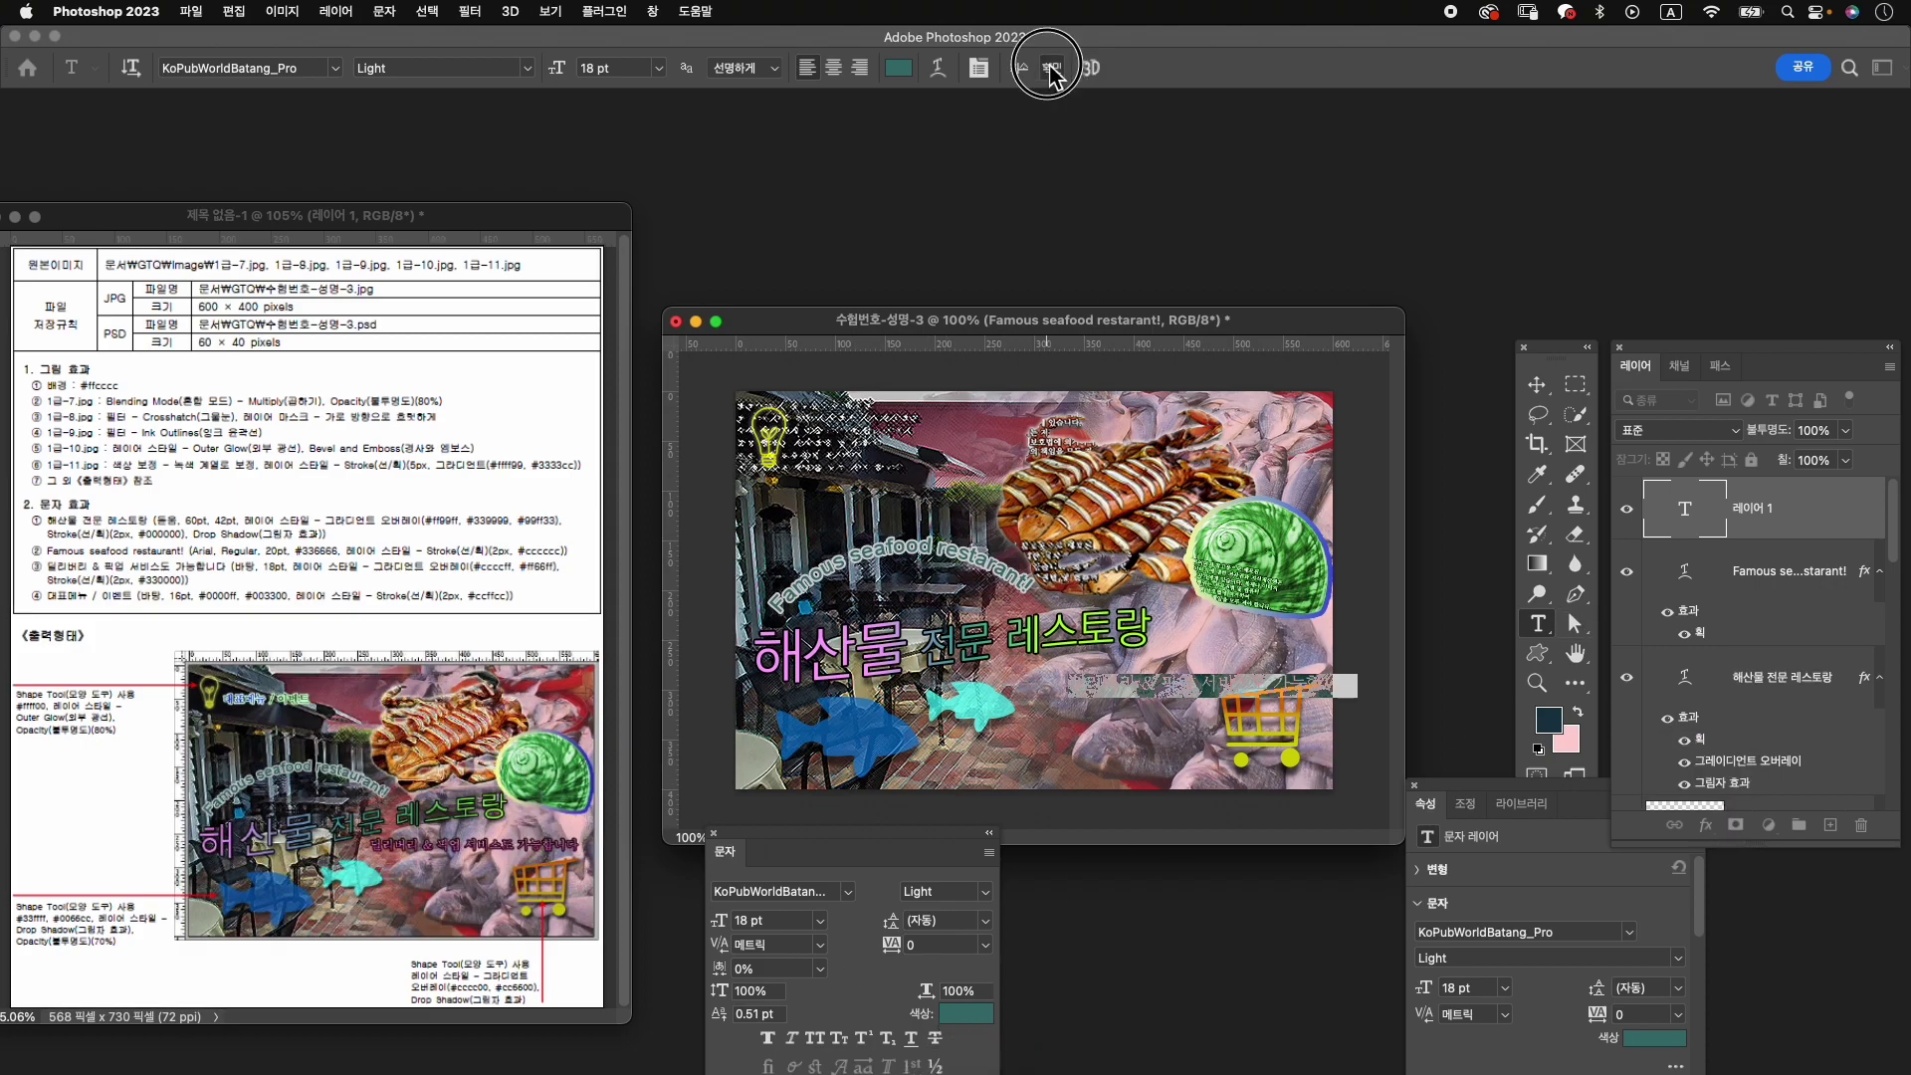
{"action": "left_click", "coordinate": [1707, 826]}
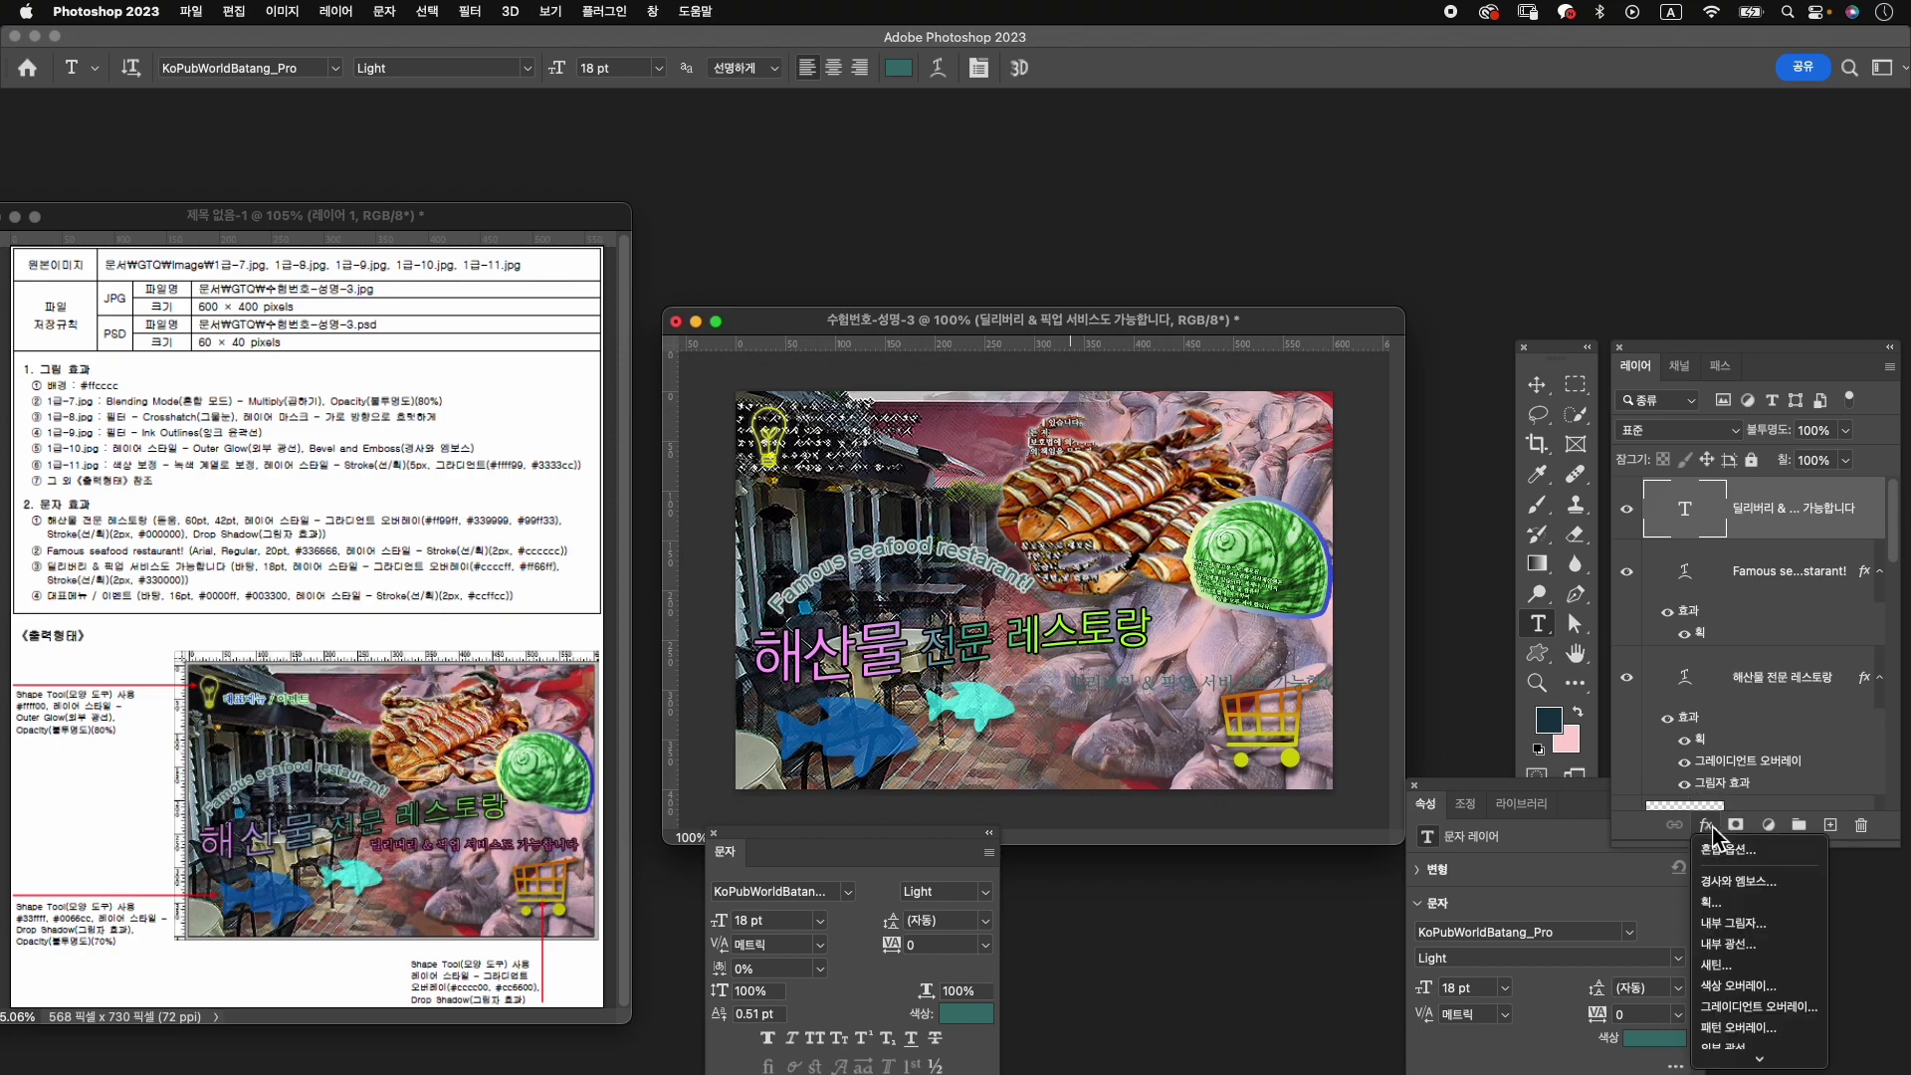
Add a gradient overlay, remove its middle stop, and make the start stop lavender #ccccff.
{"action": "left_click", "coordinate": [1789, 1015]}
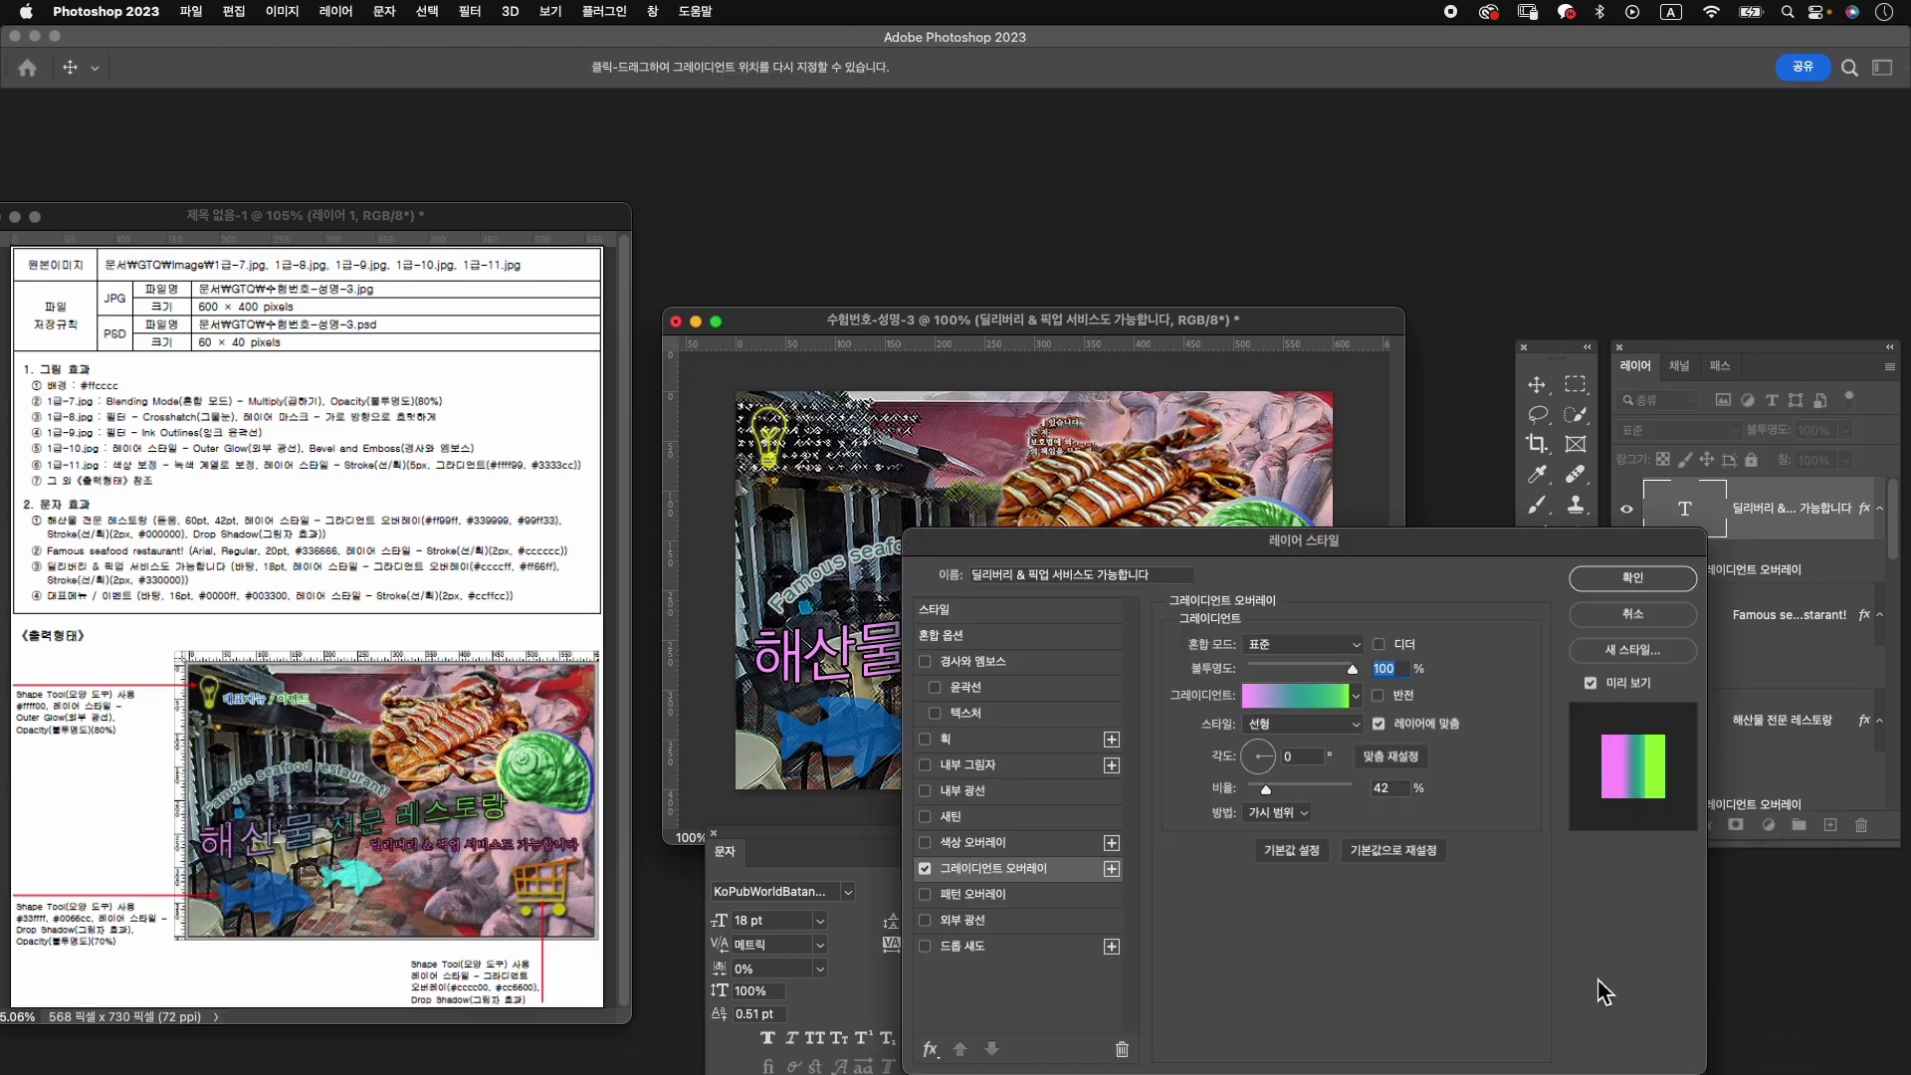
{"action": "left_click", "coordinate": [1319, 697]}
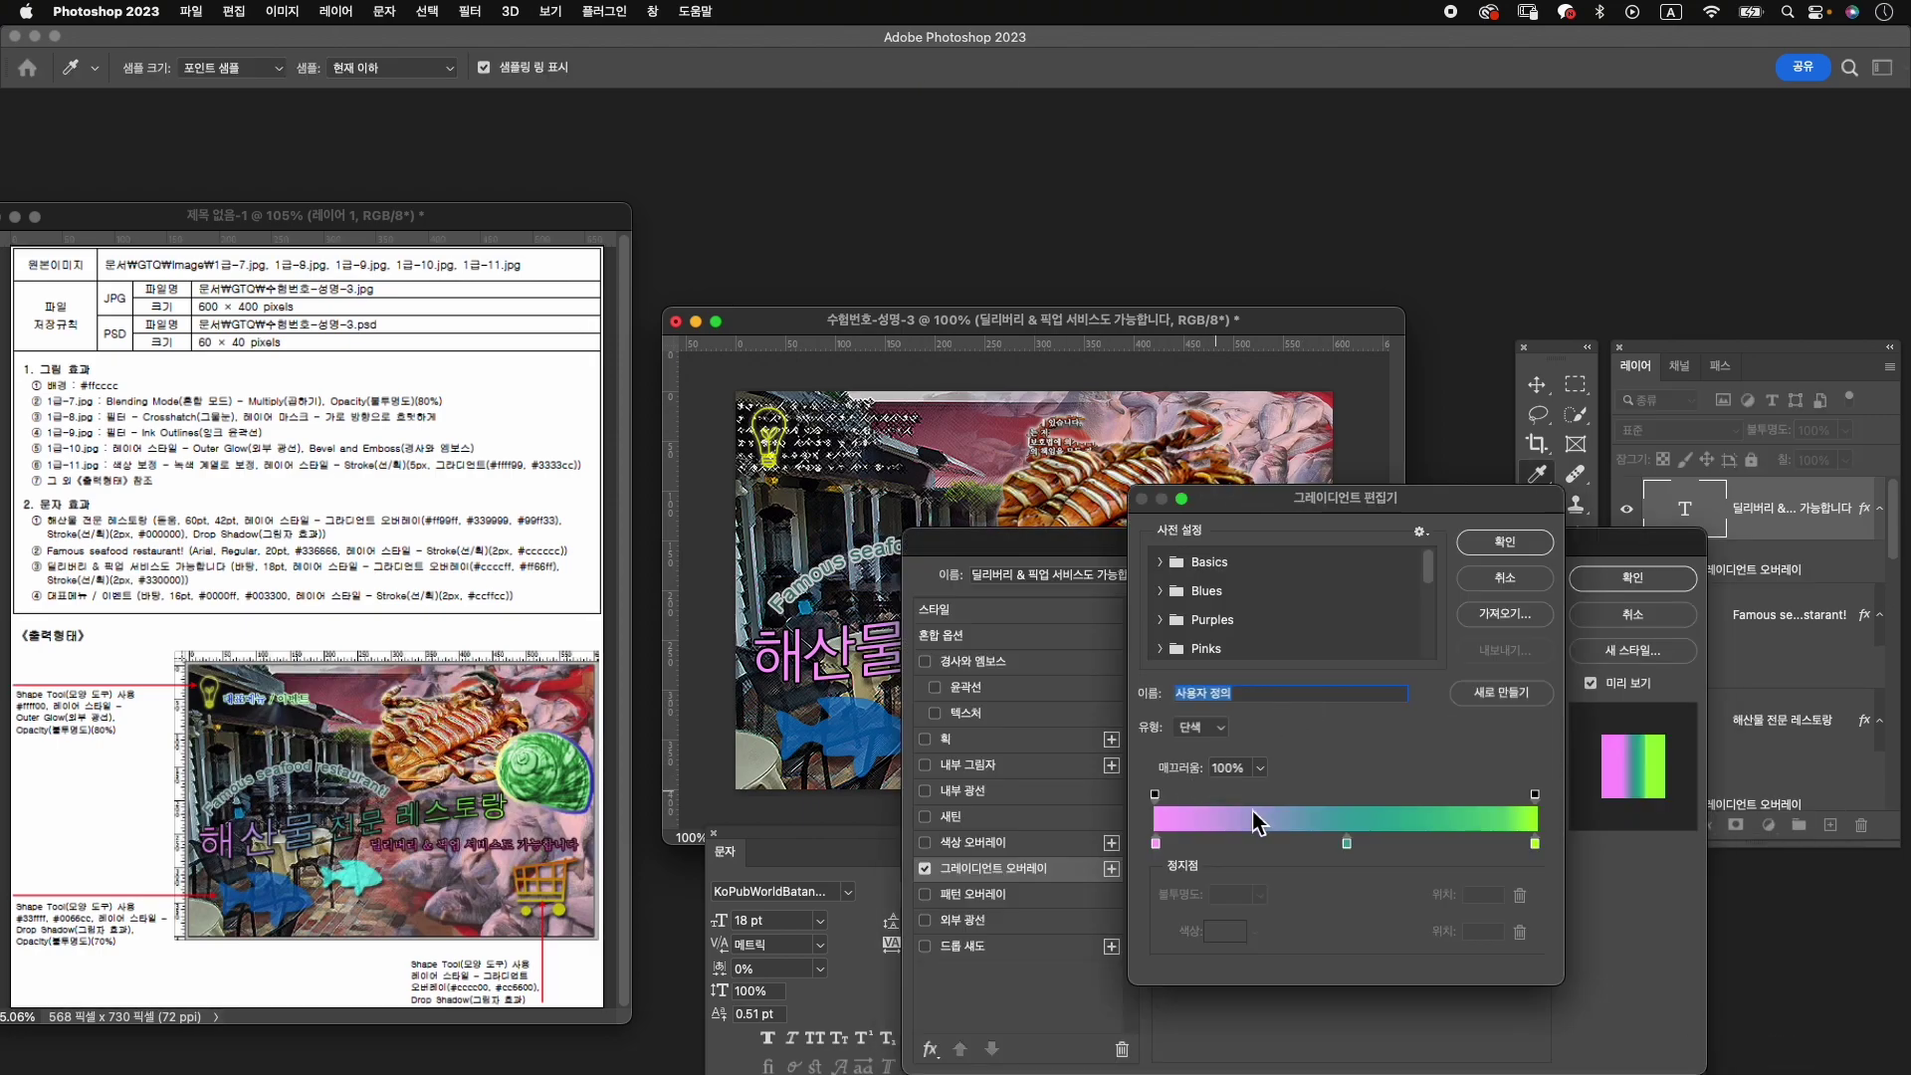
{"action": "left_click_drag", "start_coordinate": [1349, 849], "coordinate": [1344, 1025]}
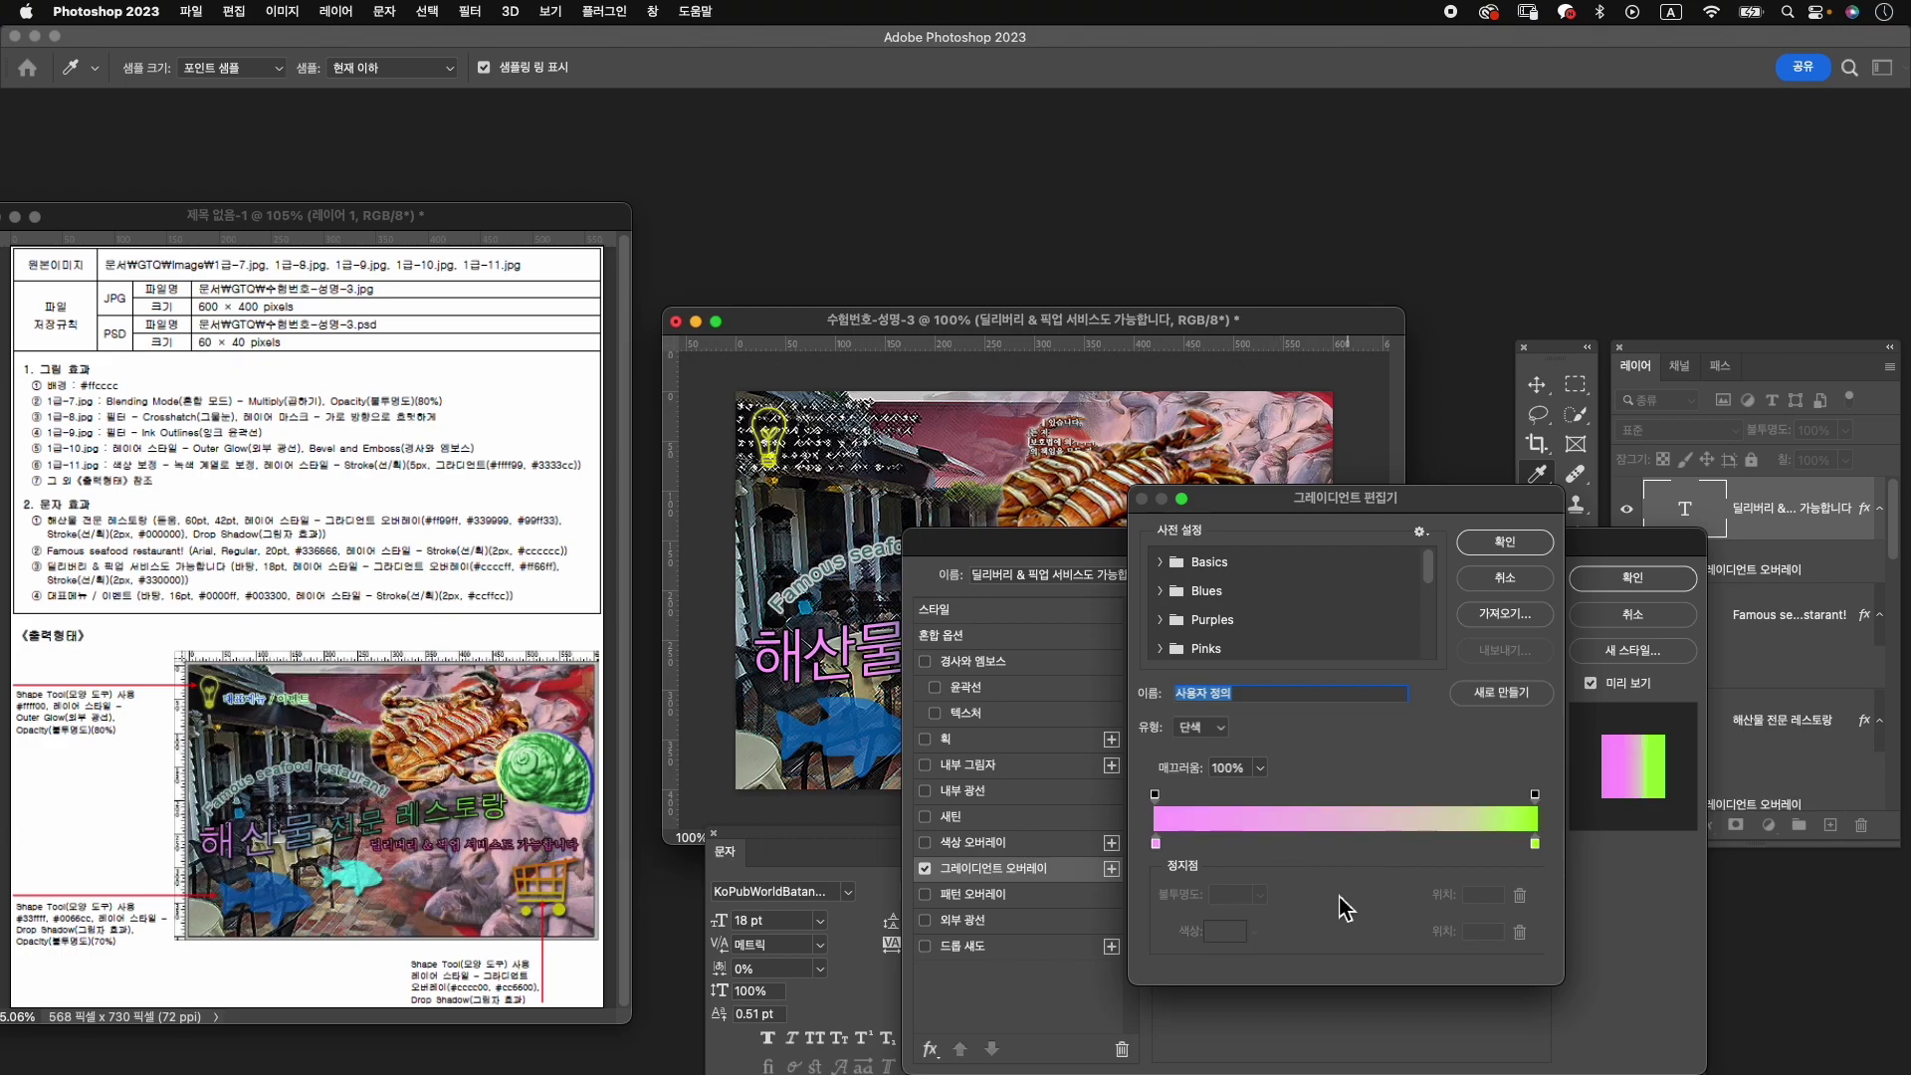
{"action": "left_click", "coordinate": [1157, 846]}
{"action": "double_click", "coordinate": [1159, 847]}
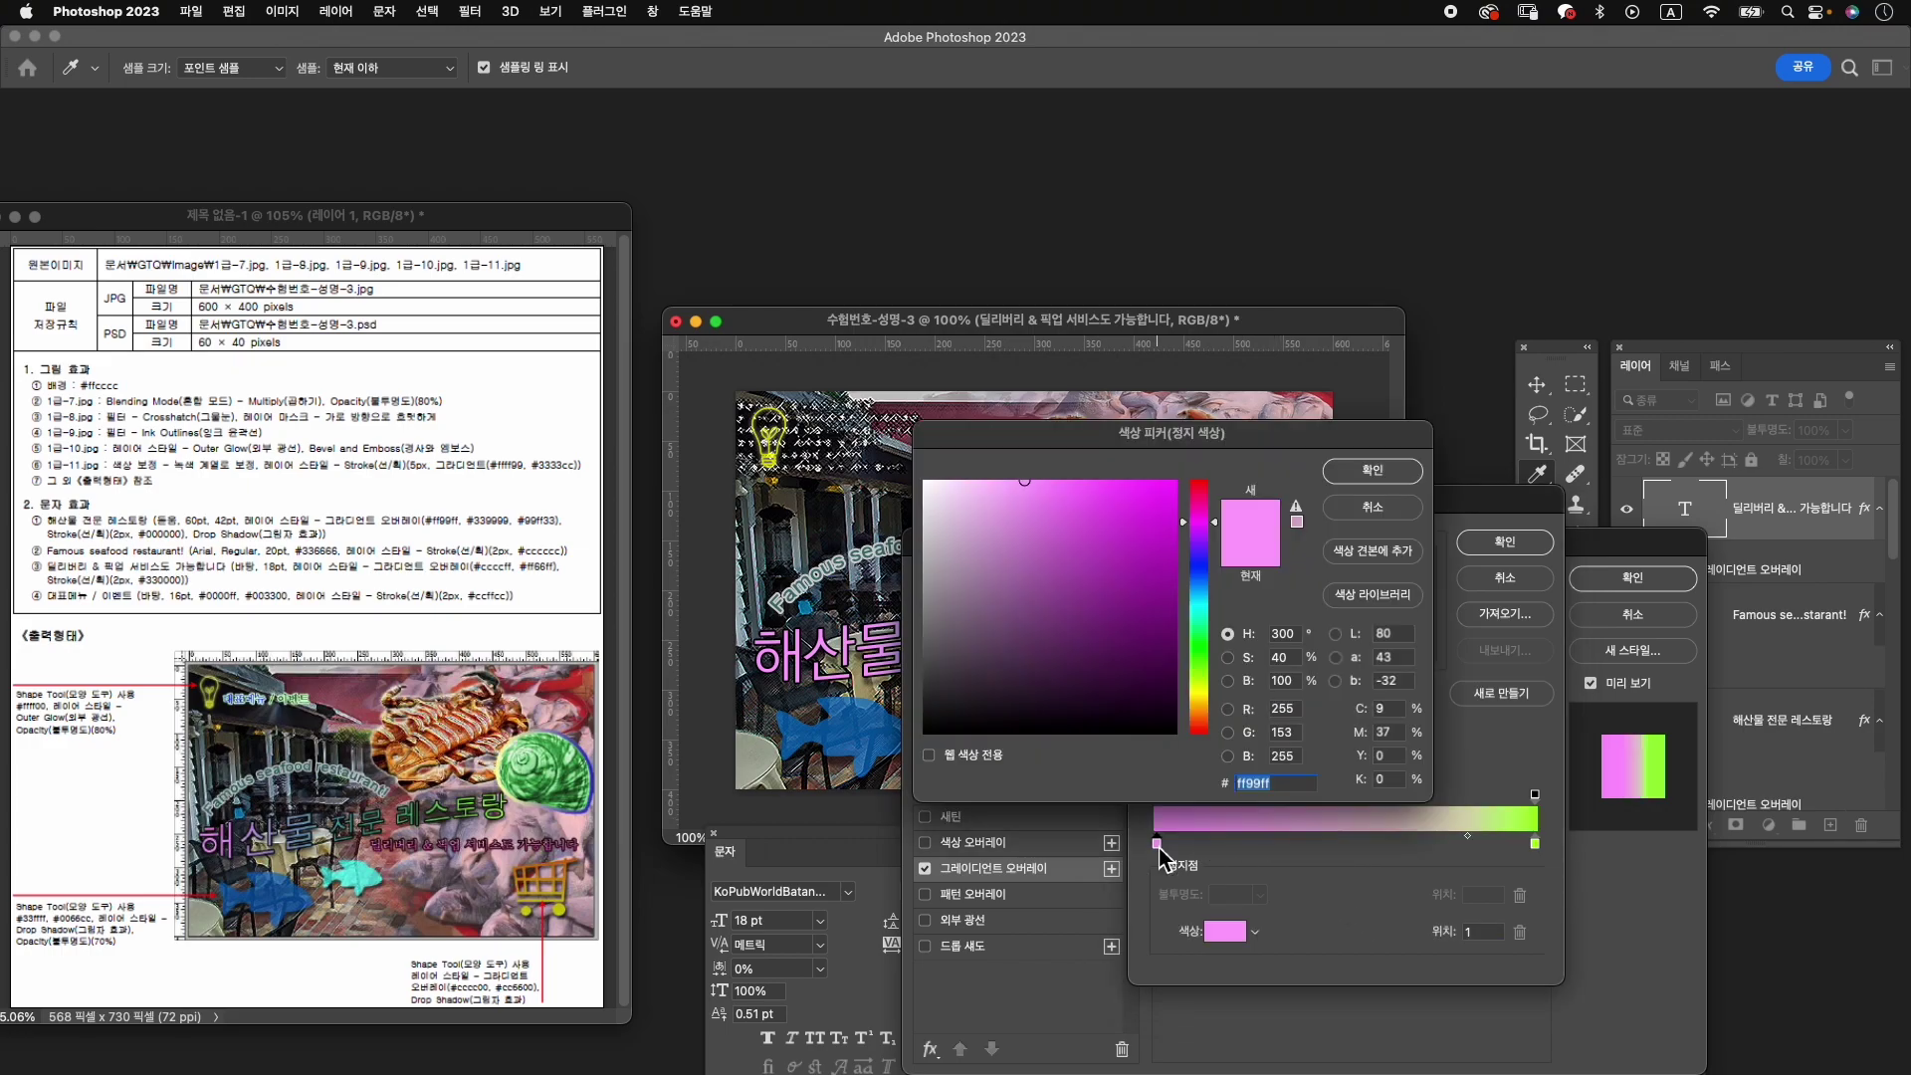
{"action": "type", "text": "ccccf"}
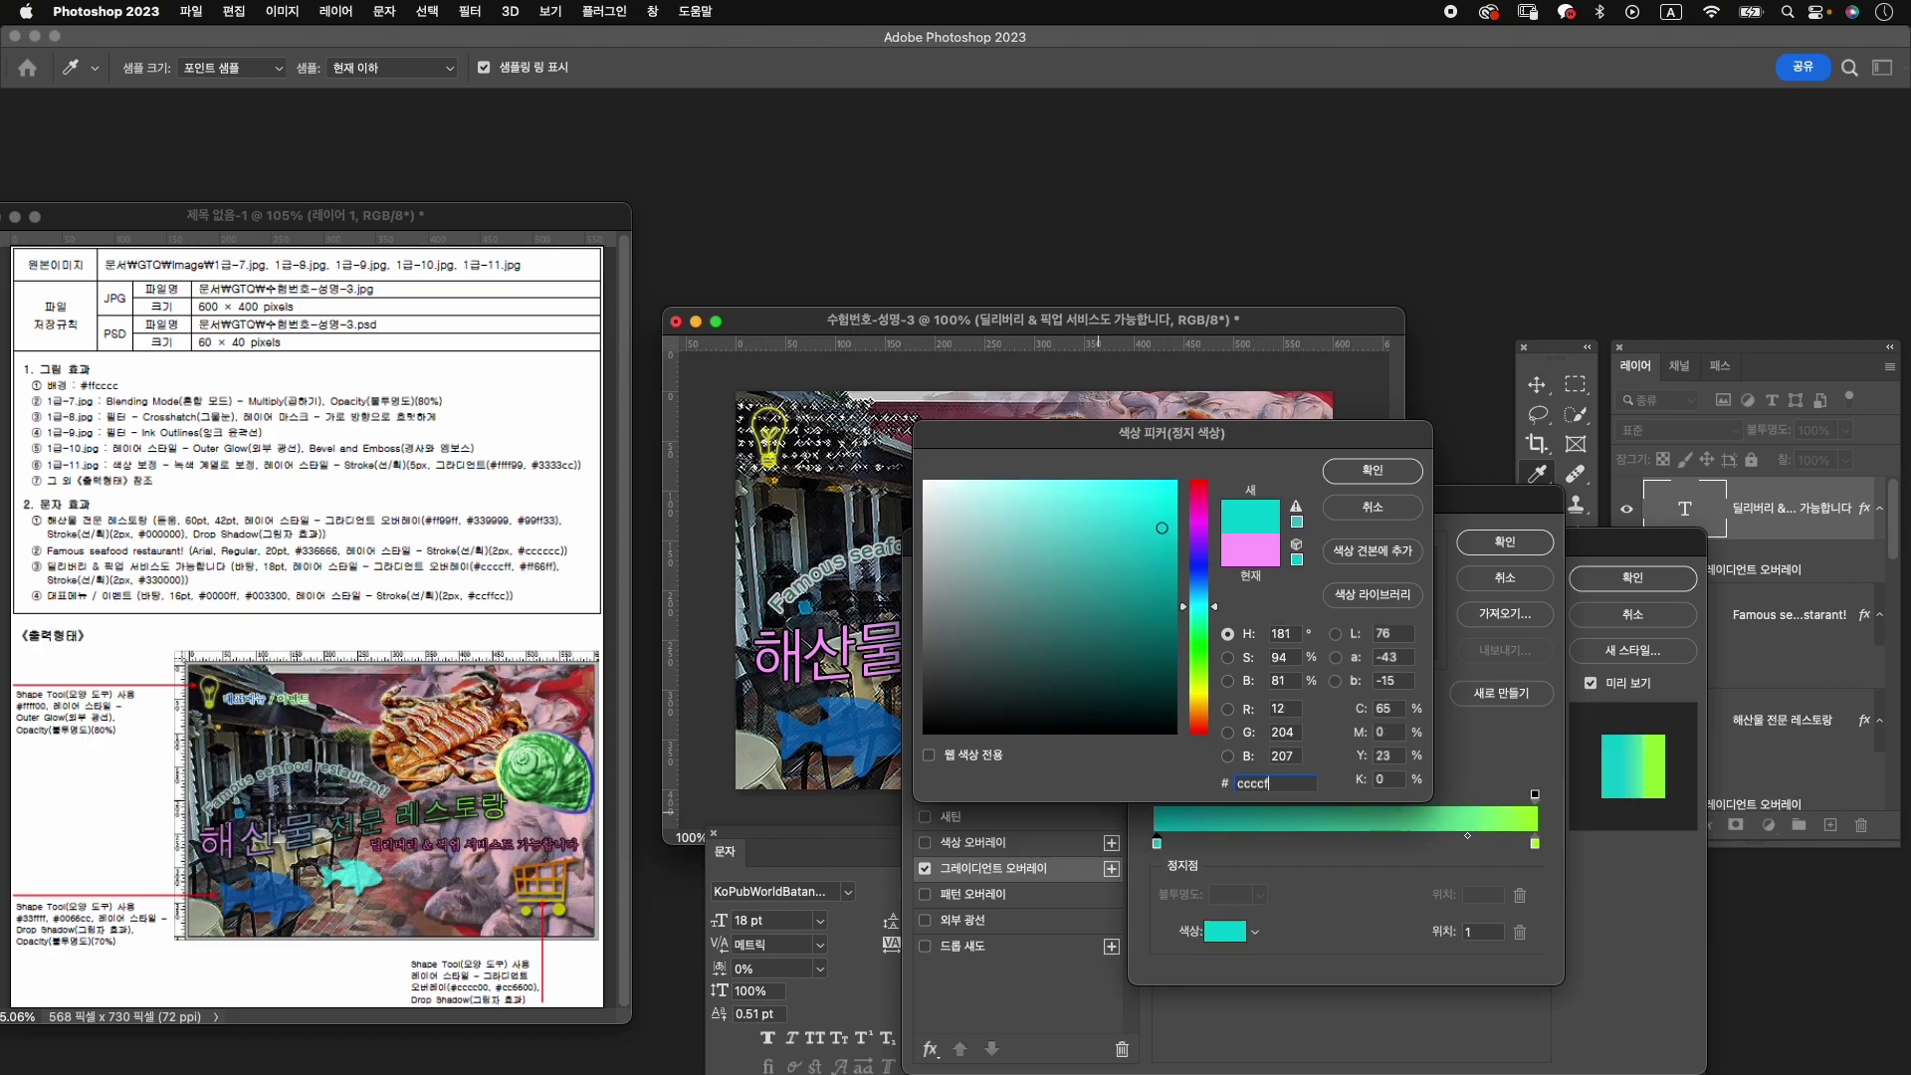
{"action": "type", "text": "f"}
{"action": "key", "text": "Return"}
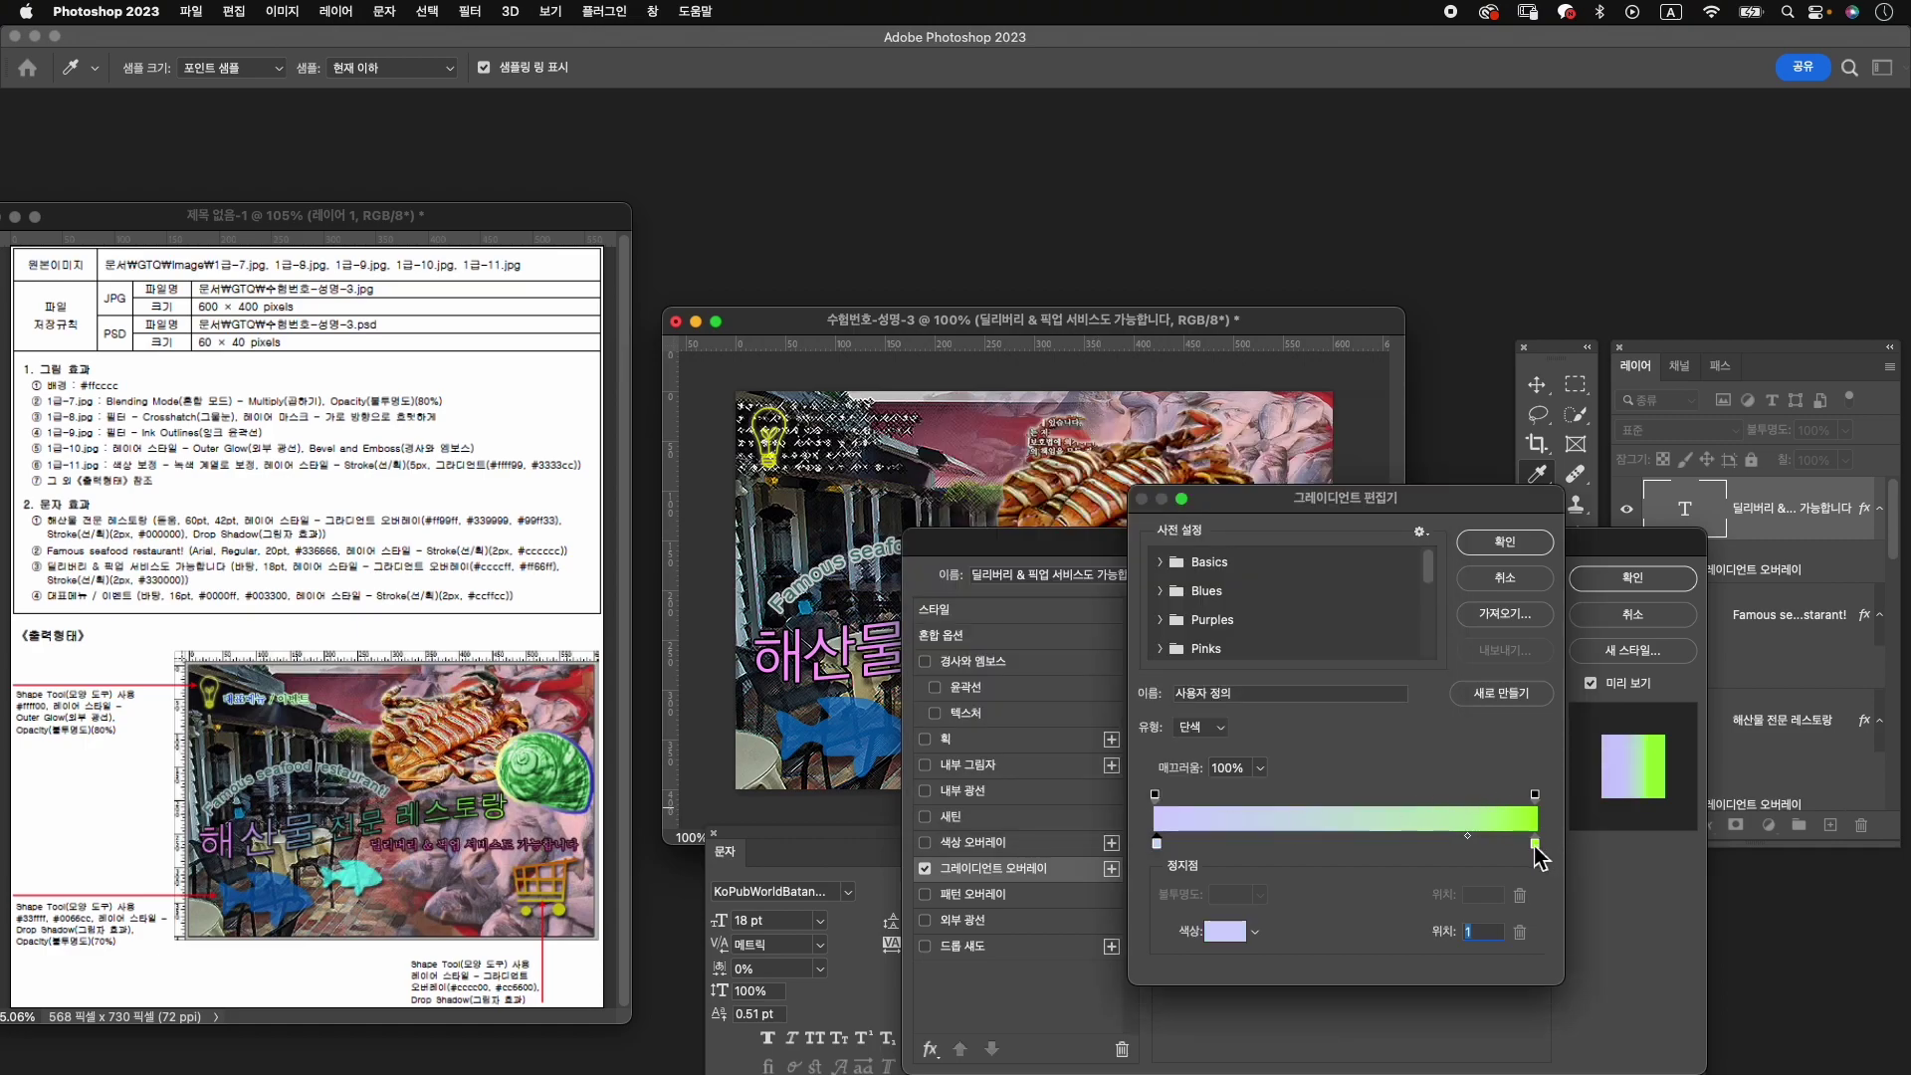
Make the gradient's end stop magenta #ff66ff and accept the edited gradient.
{"action": "left_click", "coordinate": [1534, 846]}
{"action": "double_click", "coordinate": [1531, 844]}
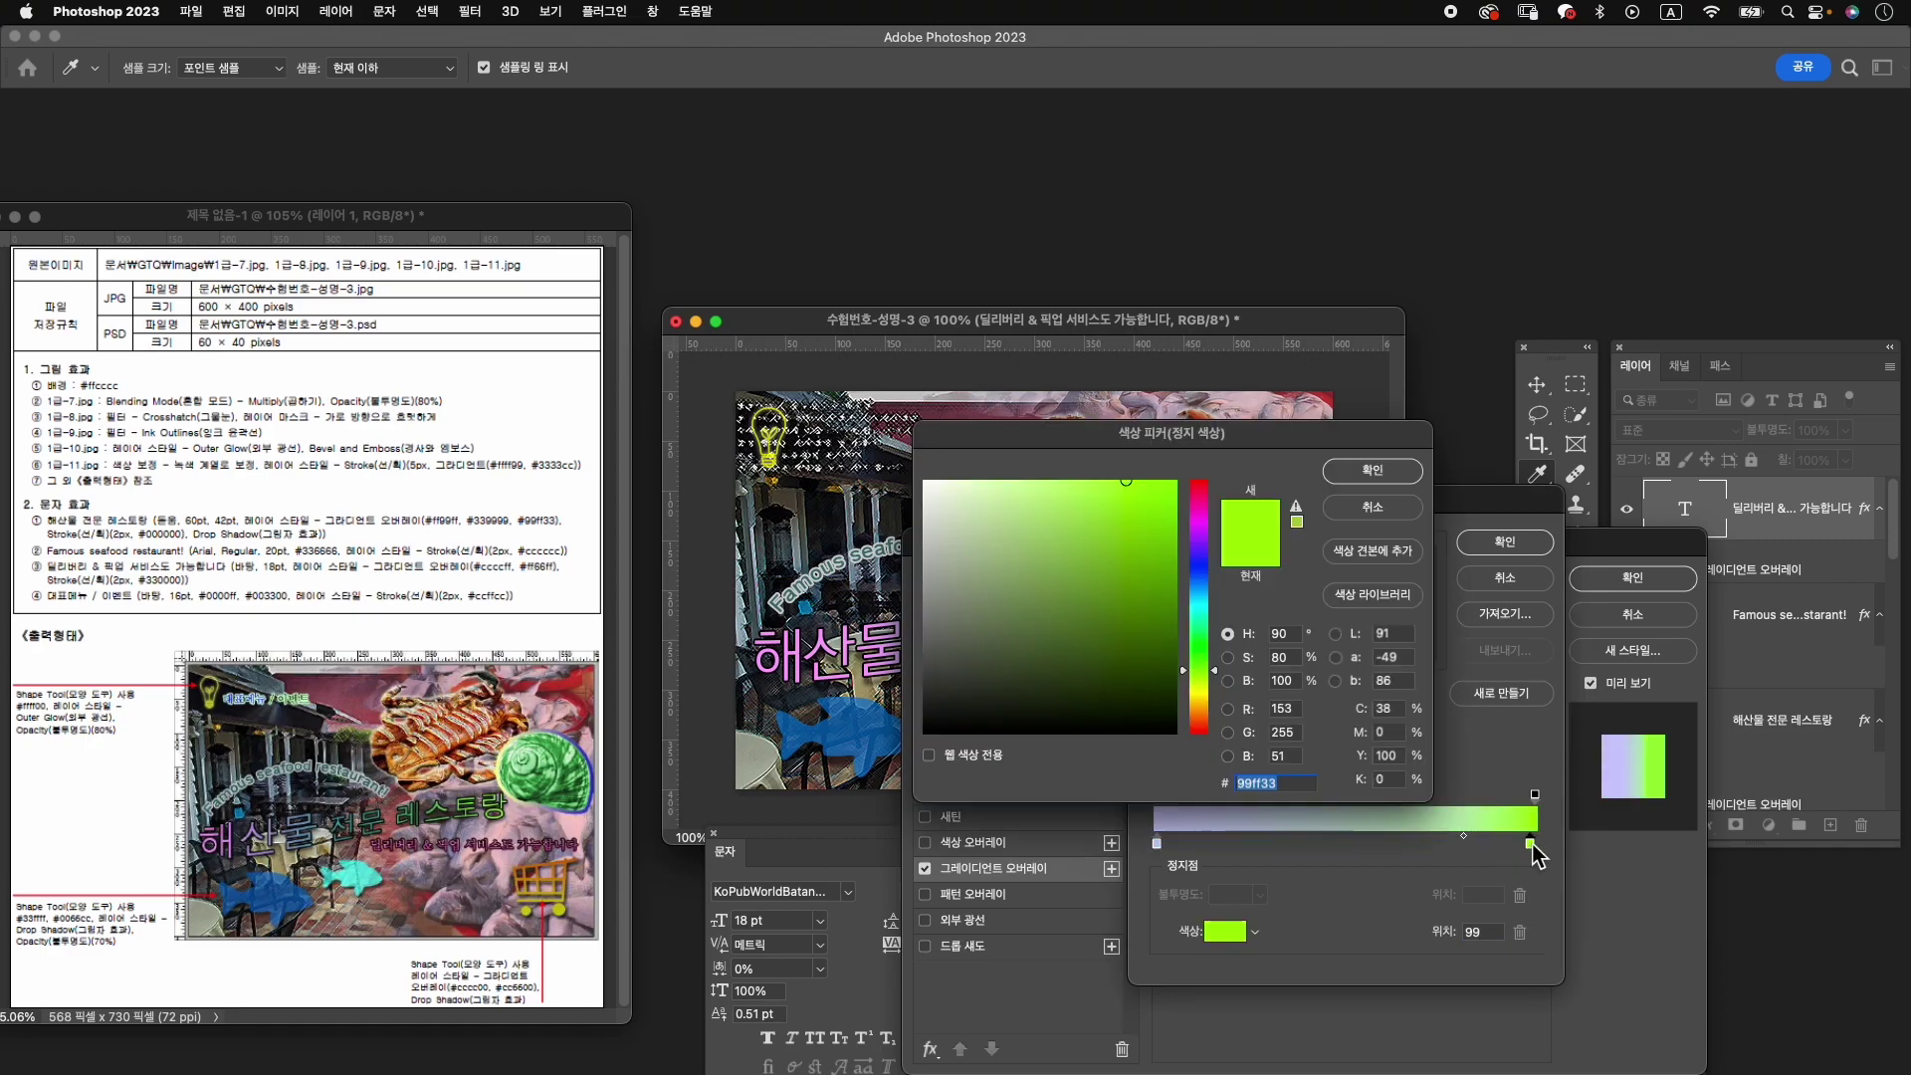
{"action": "type", "text": "ff66"}
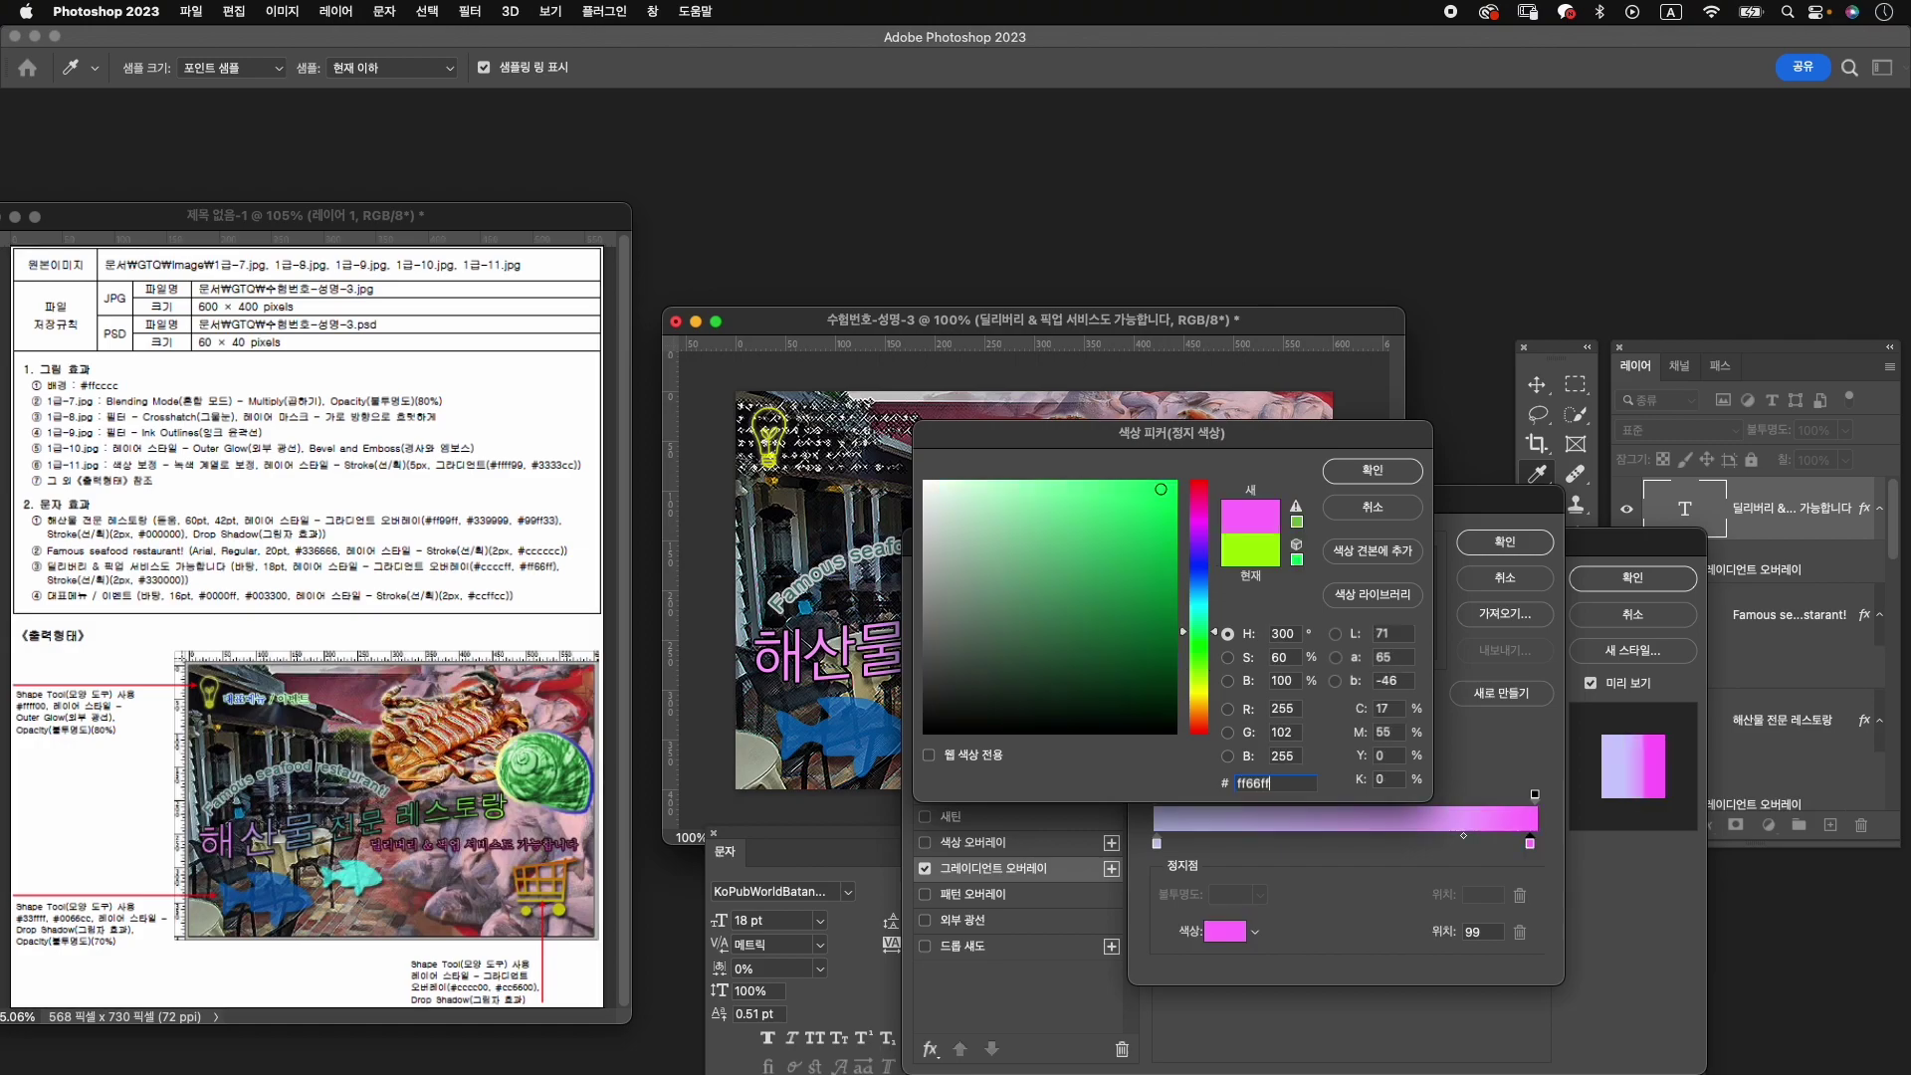
{"action": "type", "text": "ff"}
{"action": "key", "text": "Return"}
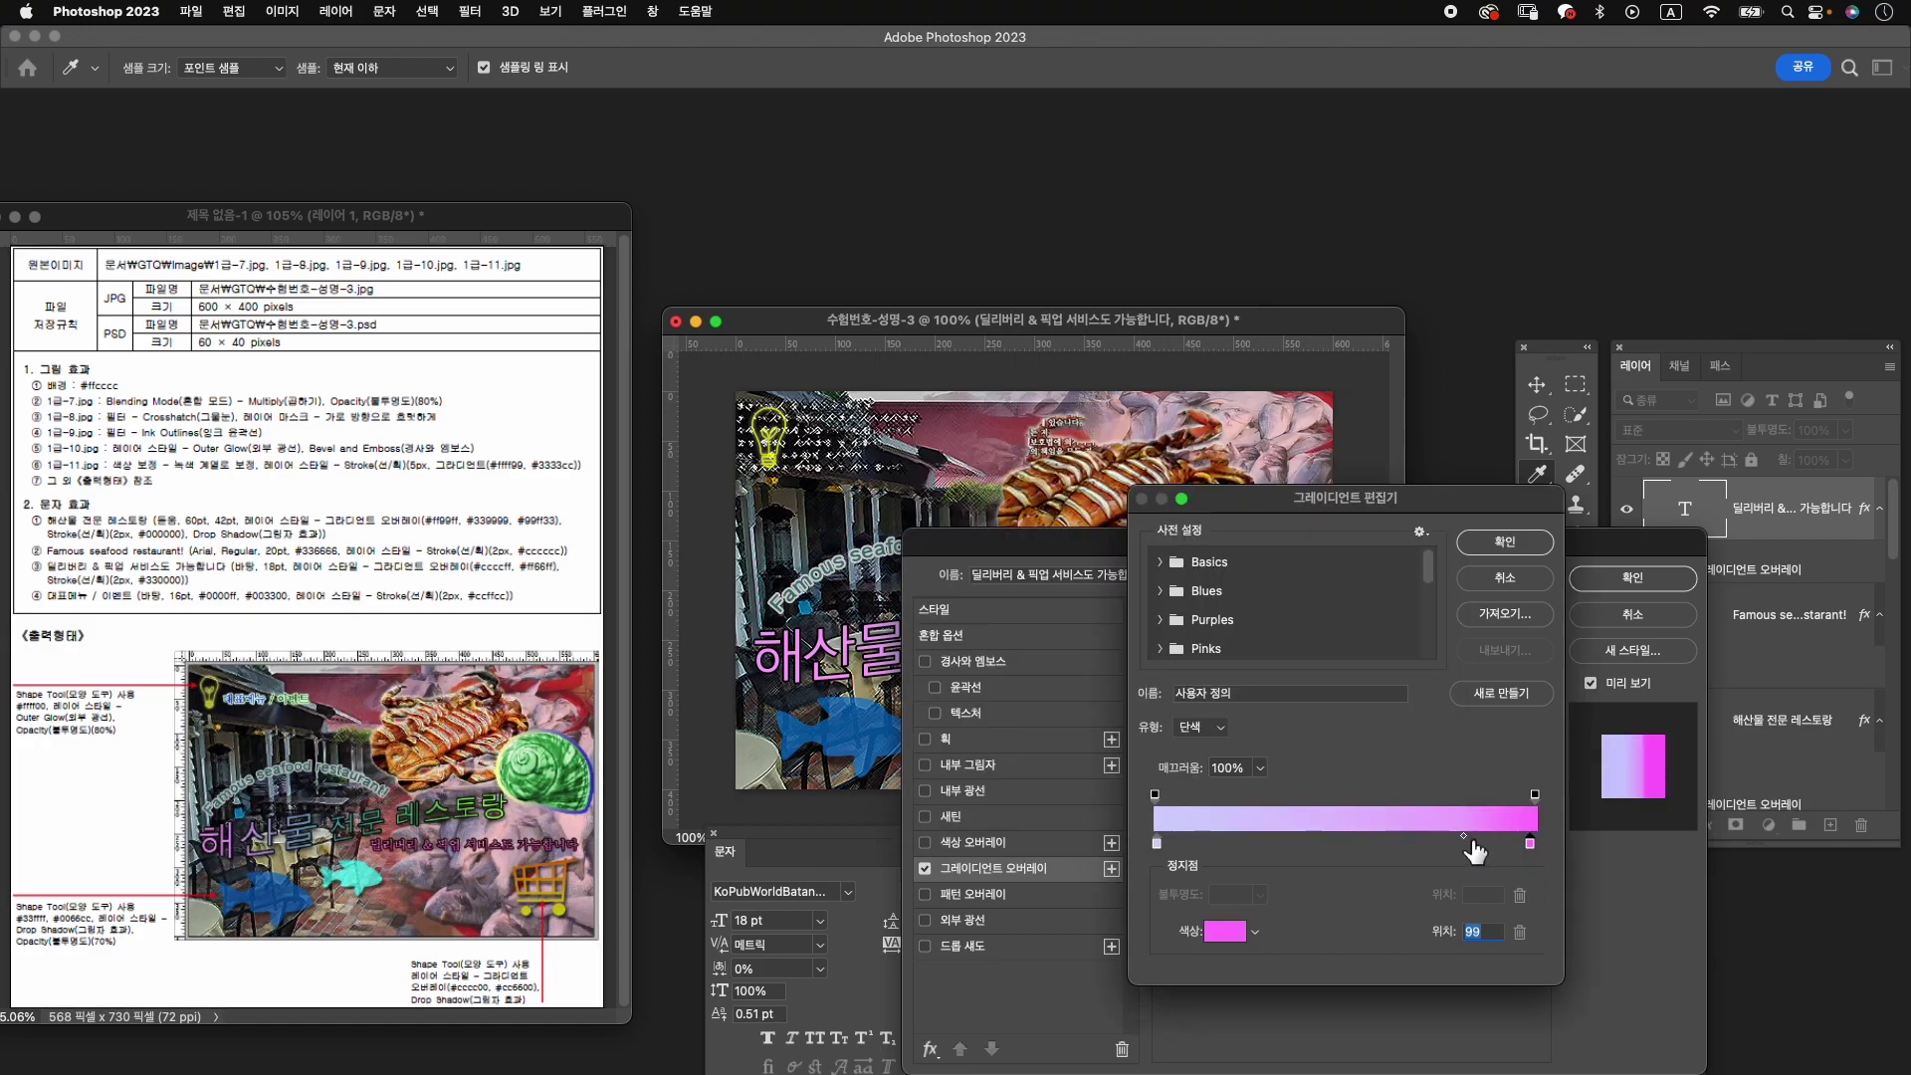
{"action": "mouse_move", "coordinate": [1533, 846]}
{"action": "left_mouse_down"}
{"action": "mouse_move", "coordinate": [1558, 844]}
{"action": "mouse_move", "coordinate": [1347, 838]}
{"action": "left_mouse_up"}
{"action": "left_click", "coordinate": [1467, 836]}
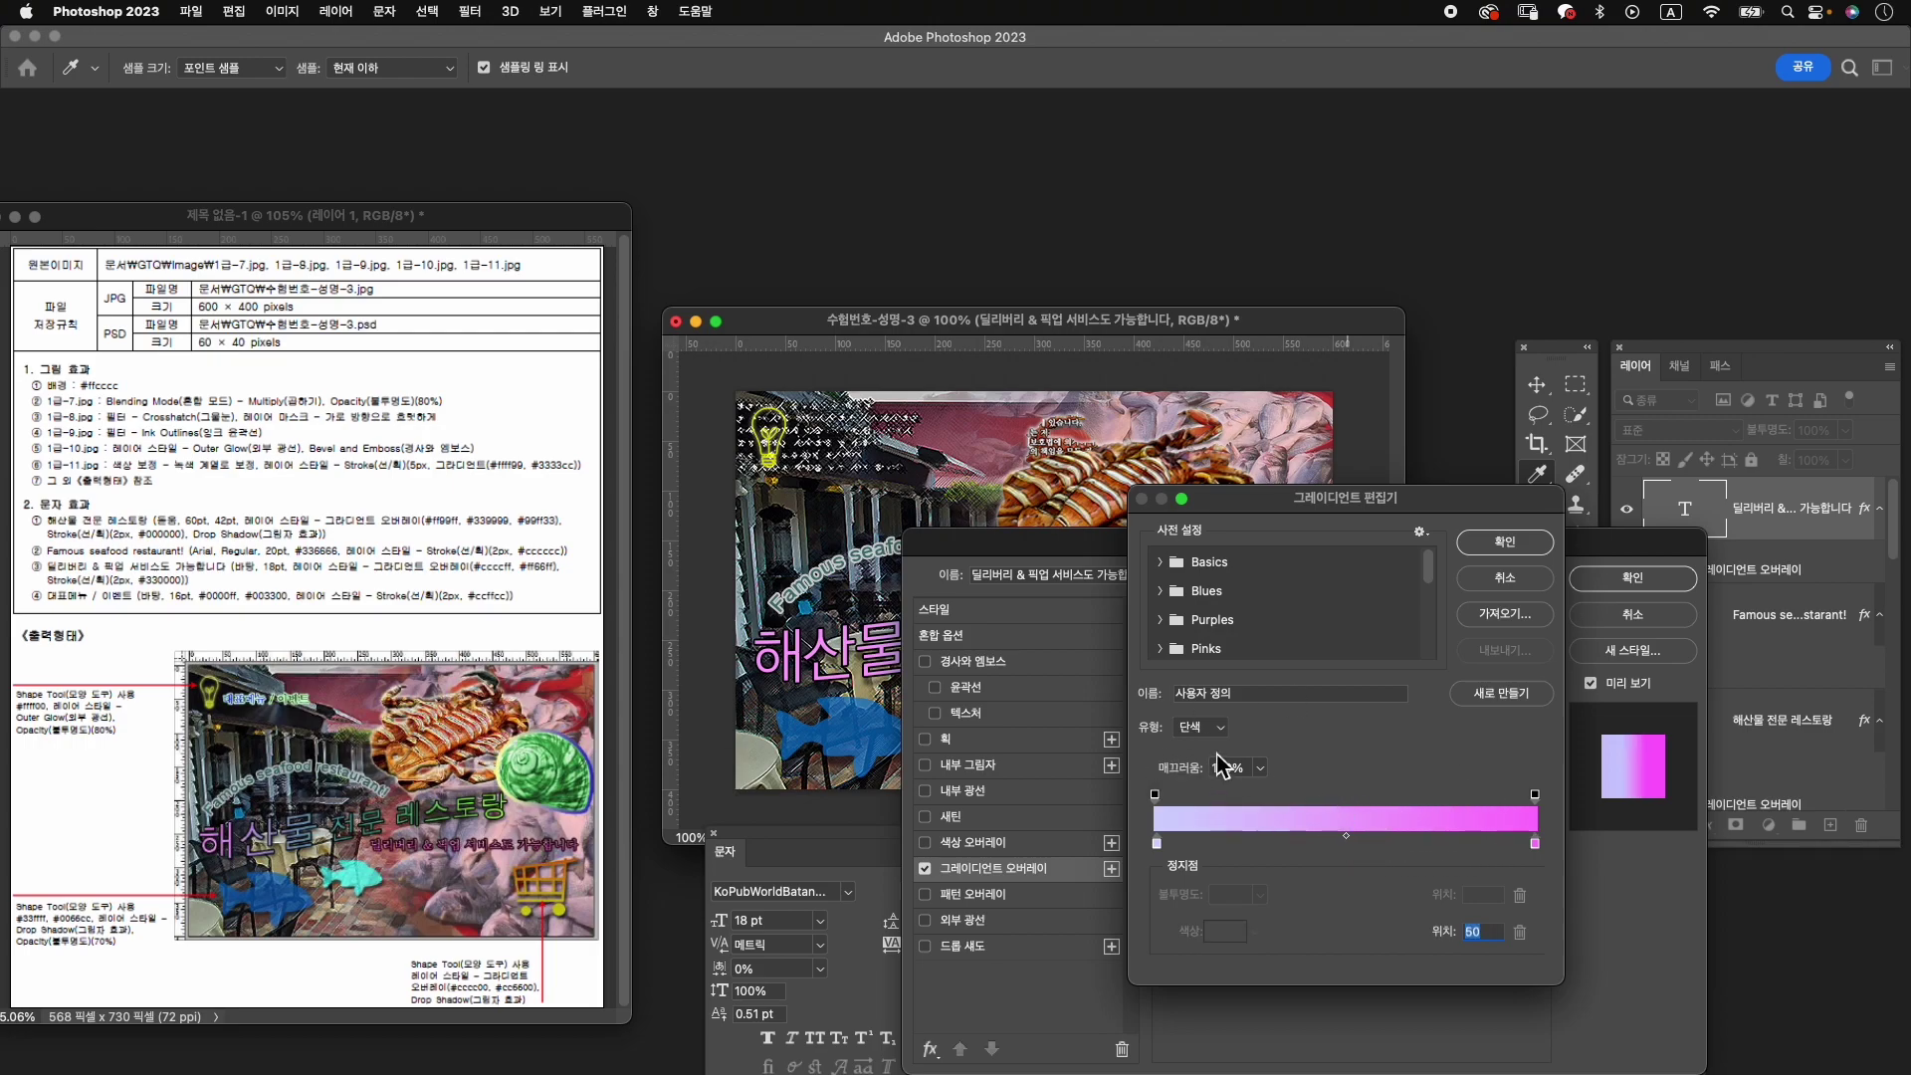
{"action": "left_click", "coordinate": [1533, 543]}
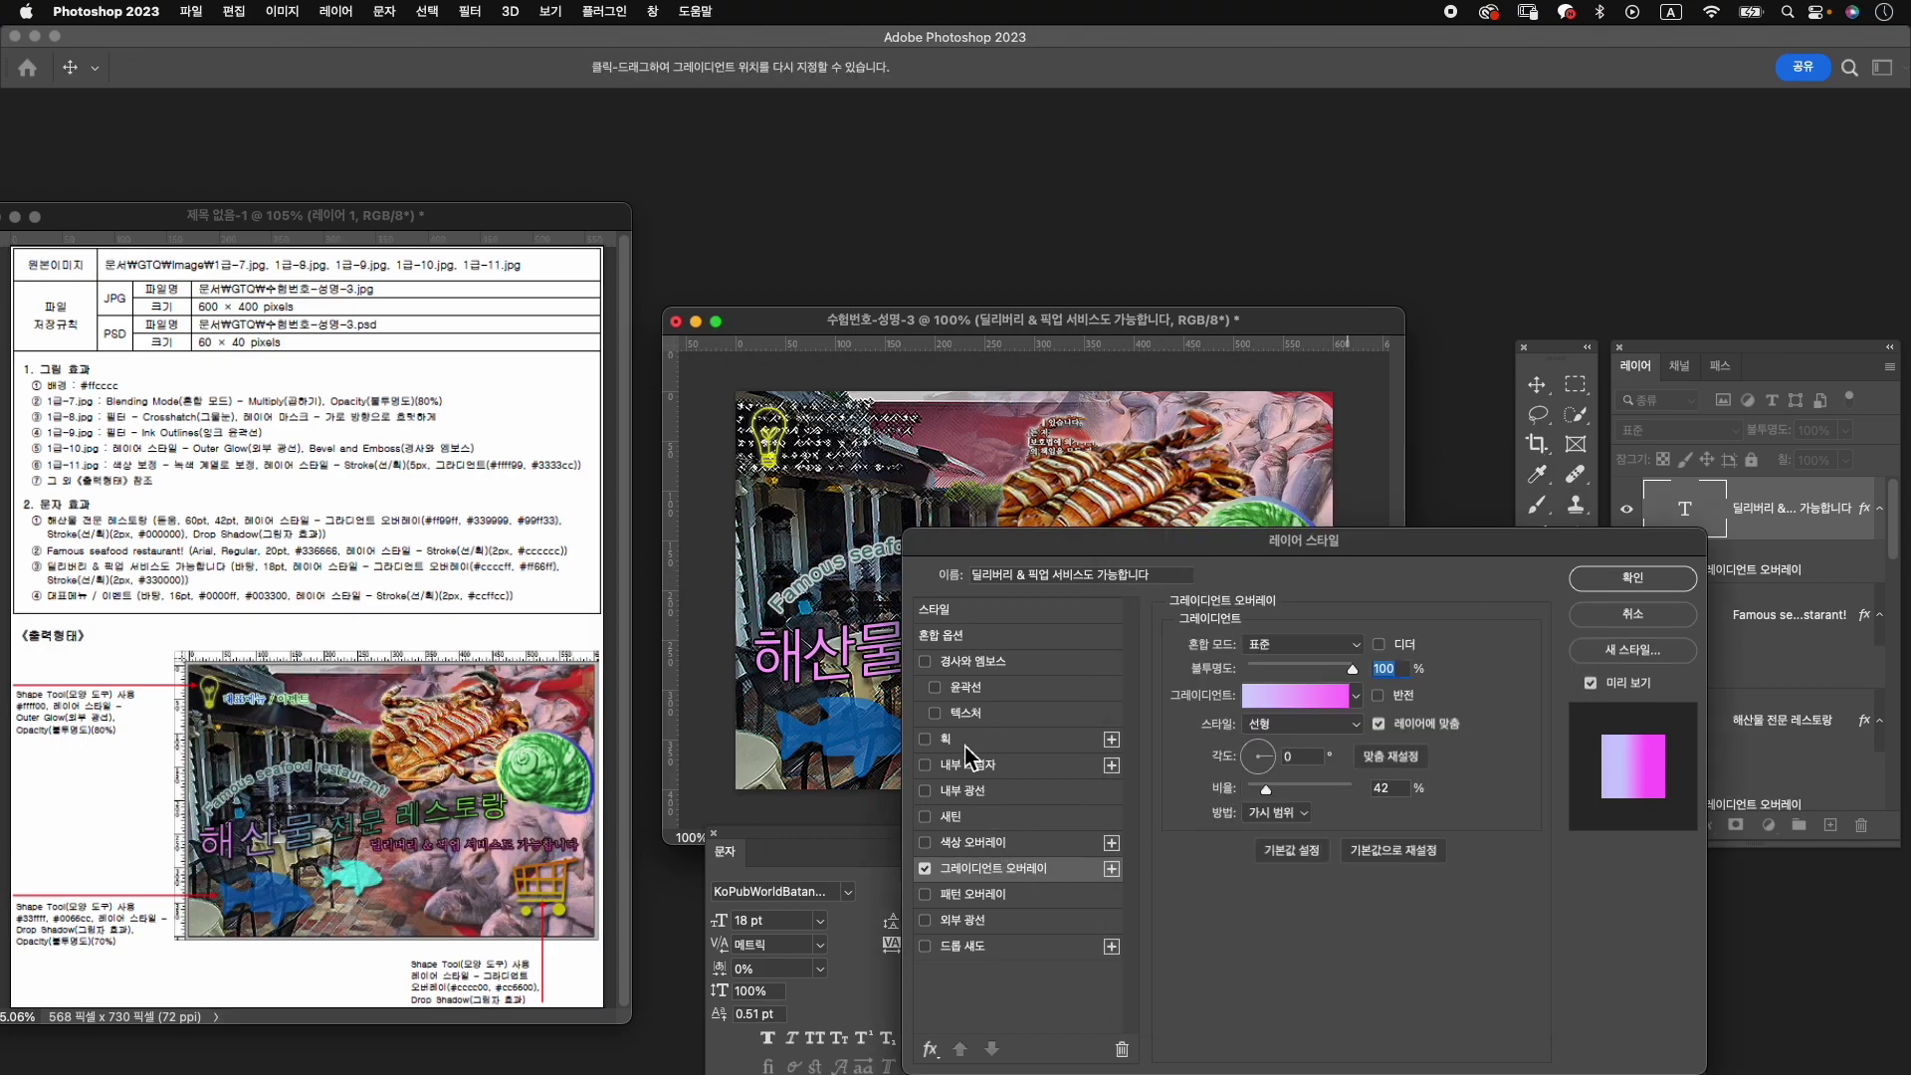
Add a 2 px dark red #330000 stroke and apply the layer styles.
{"action": "left_click_drag", "start_coordinate": [1127, 539], "coordinate": [1123, 508]}
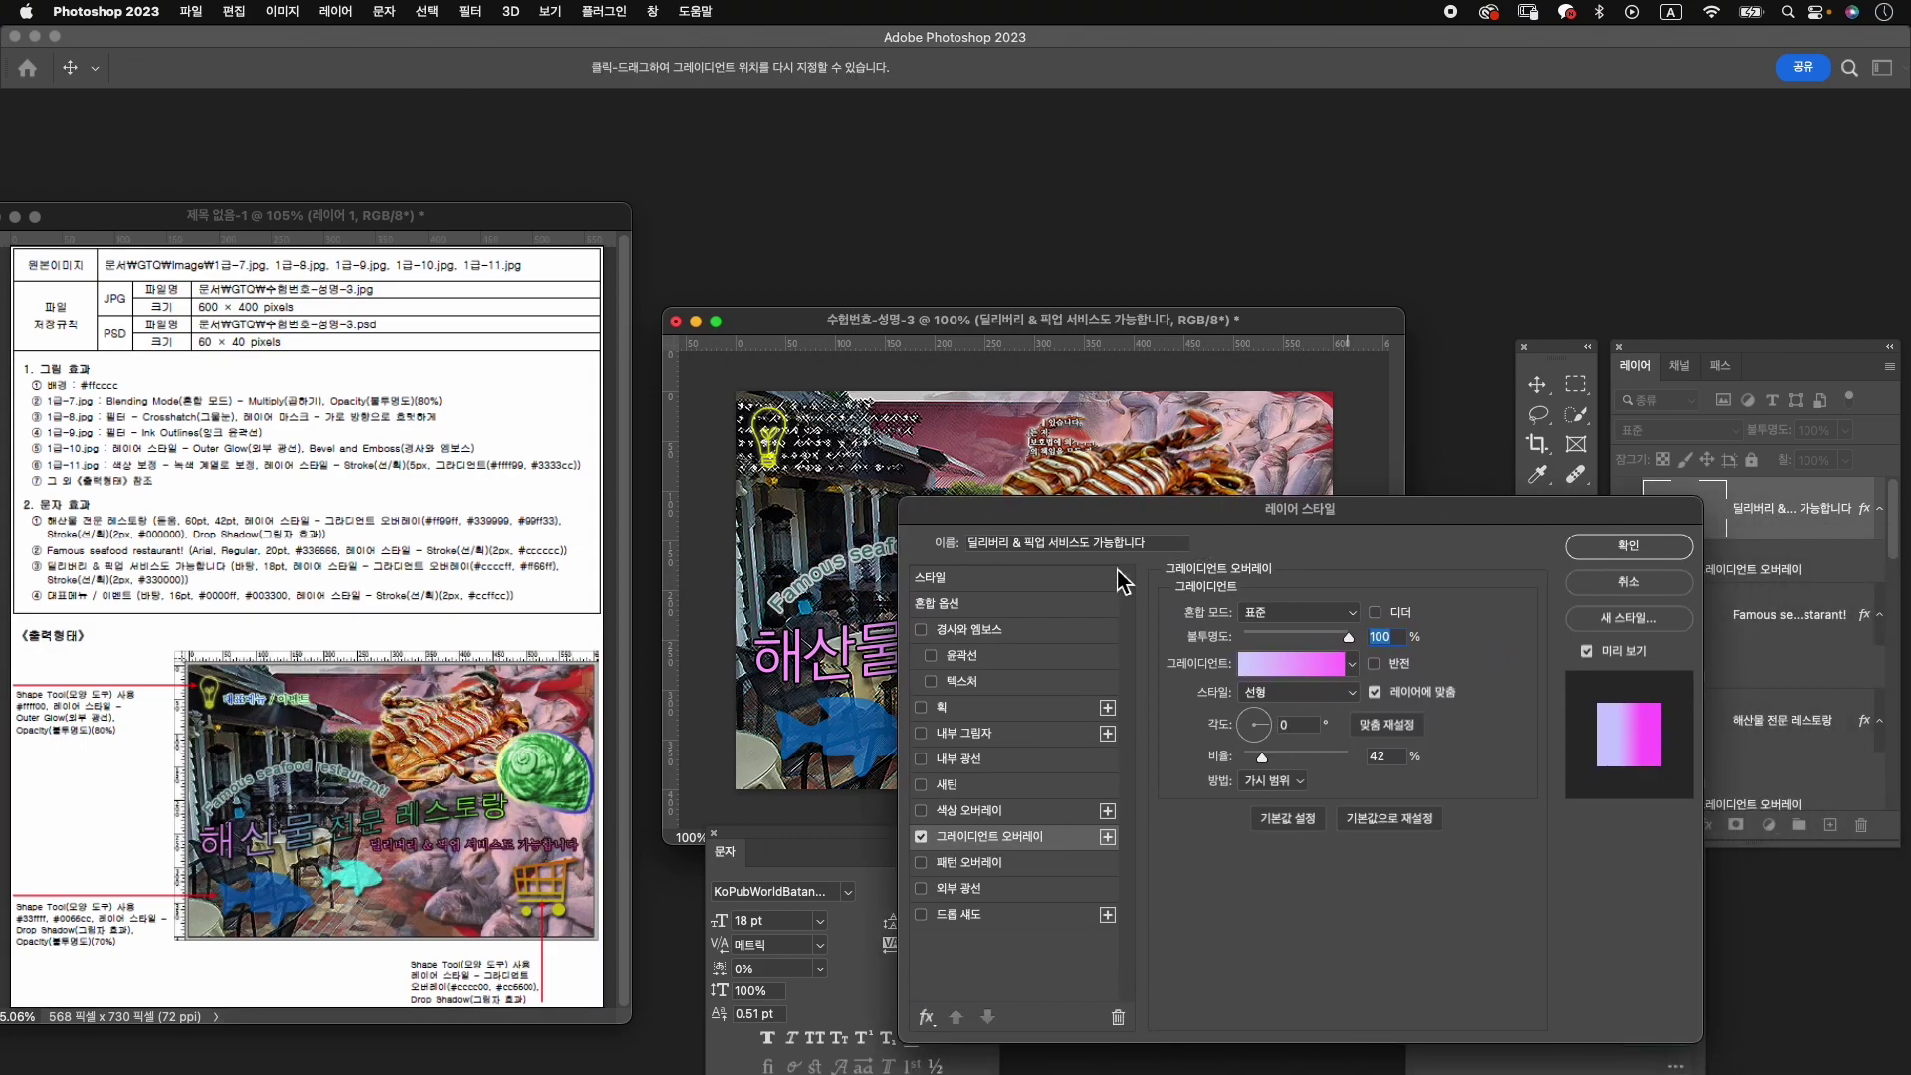
{"action": "left_click", "coordinate": [937, 710]}
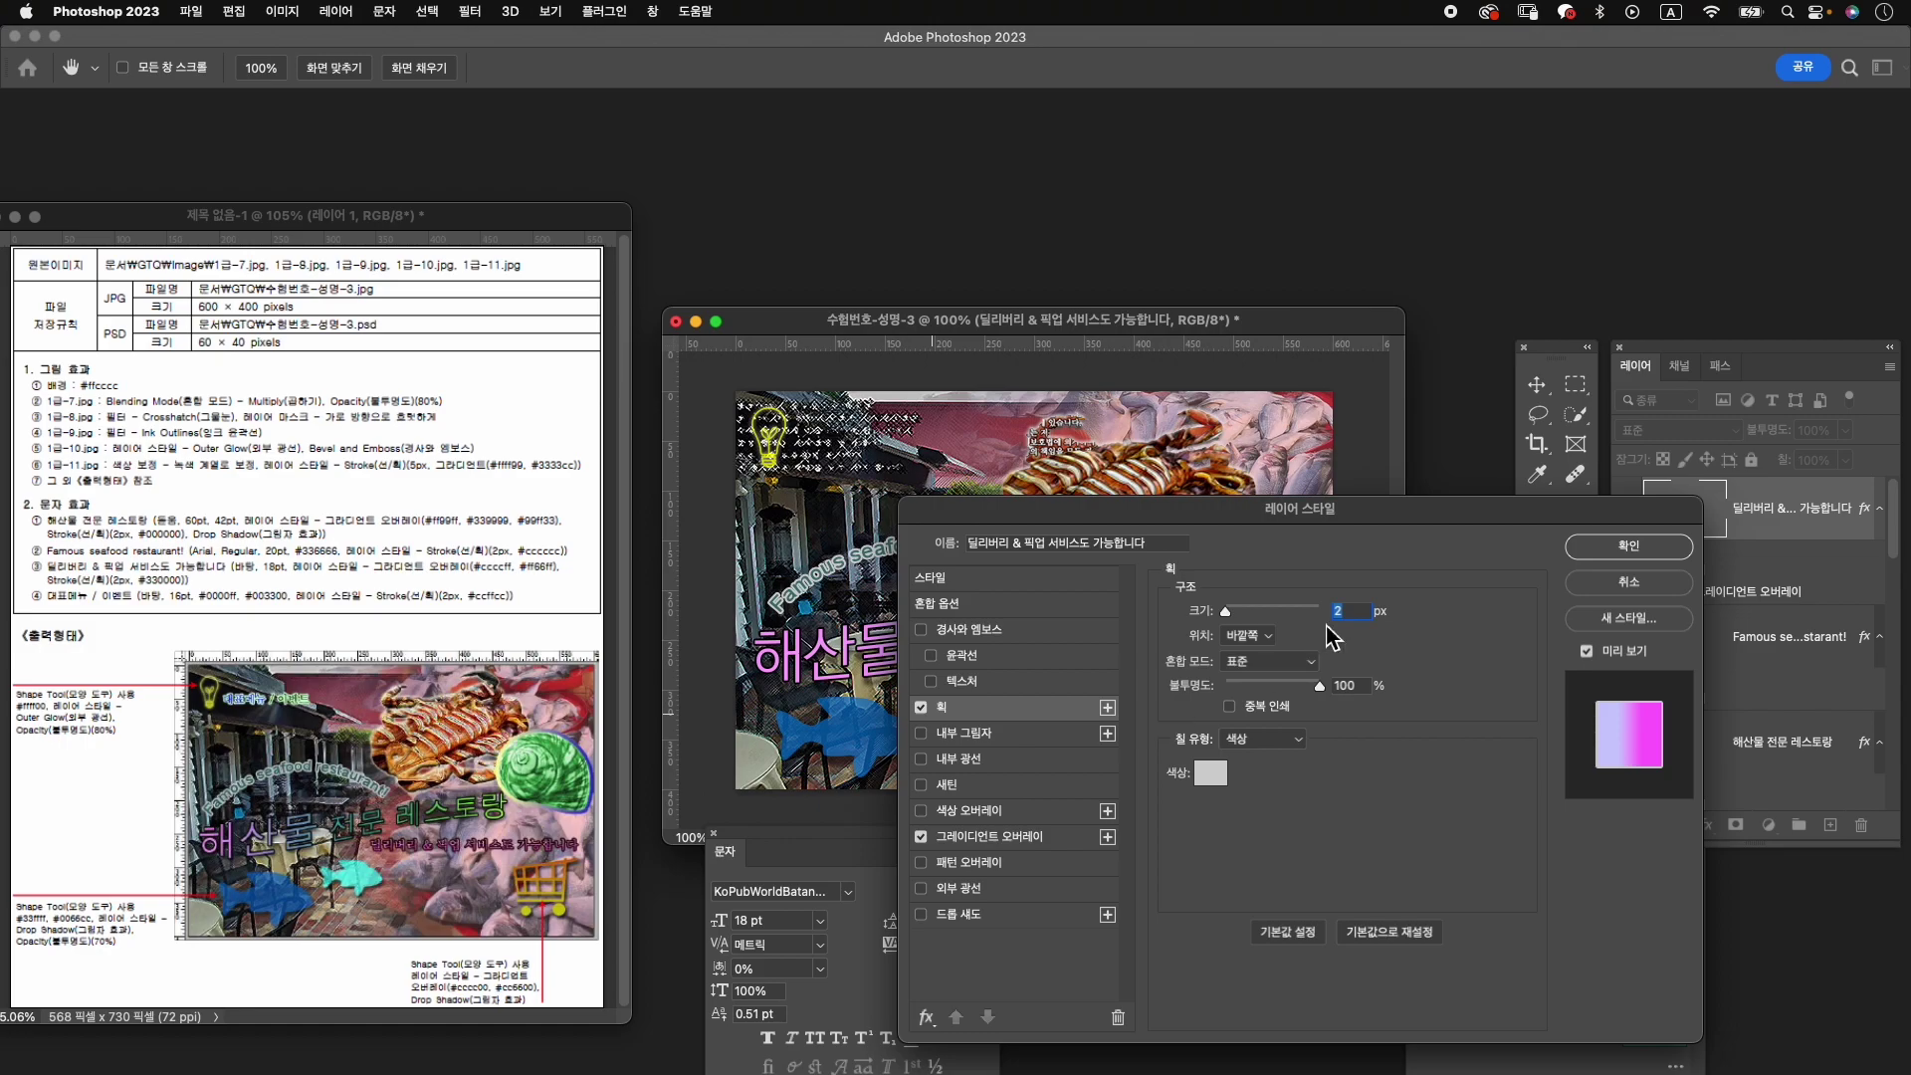
{"action": "left_click", "coordinate": [1211, 773]}
{"action": "type", "text": "3"}
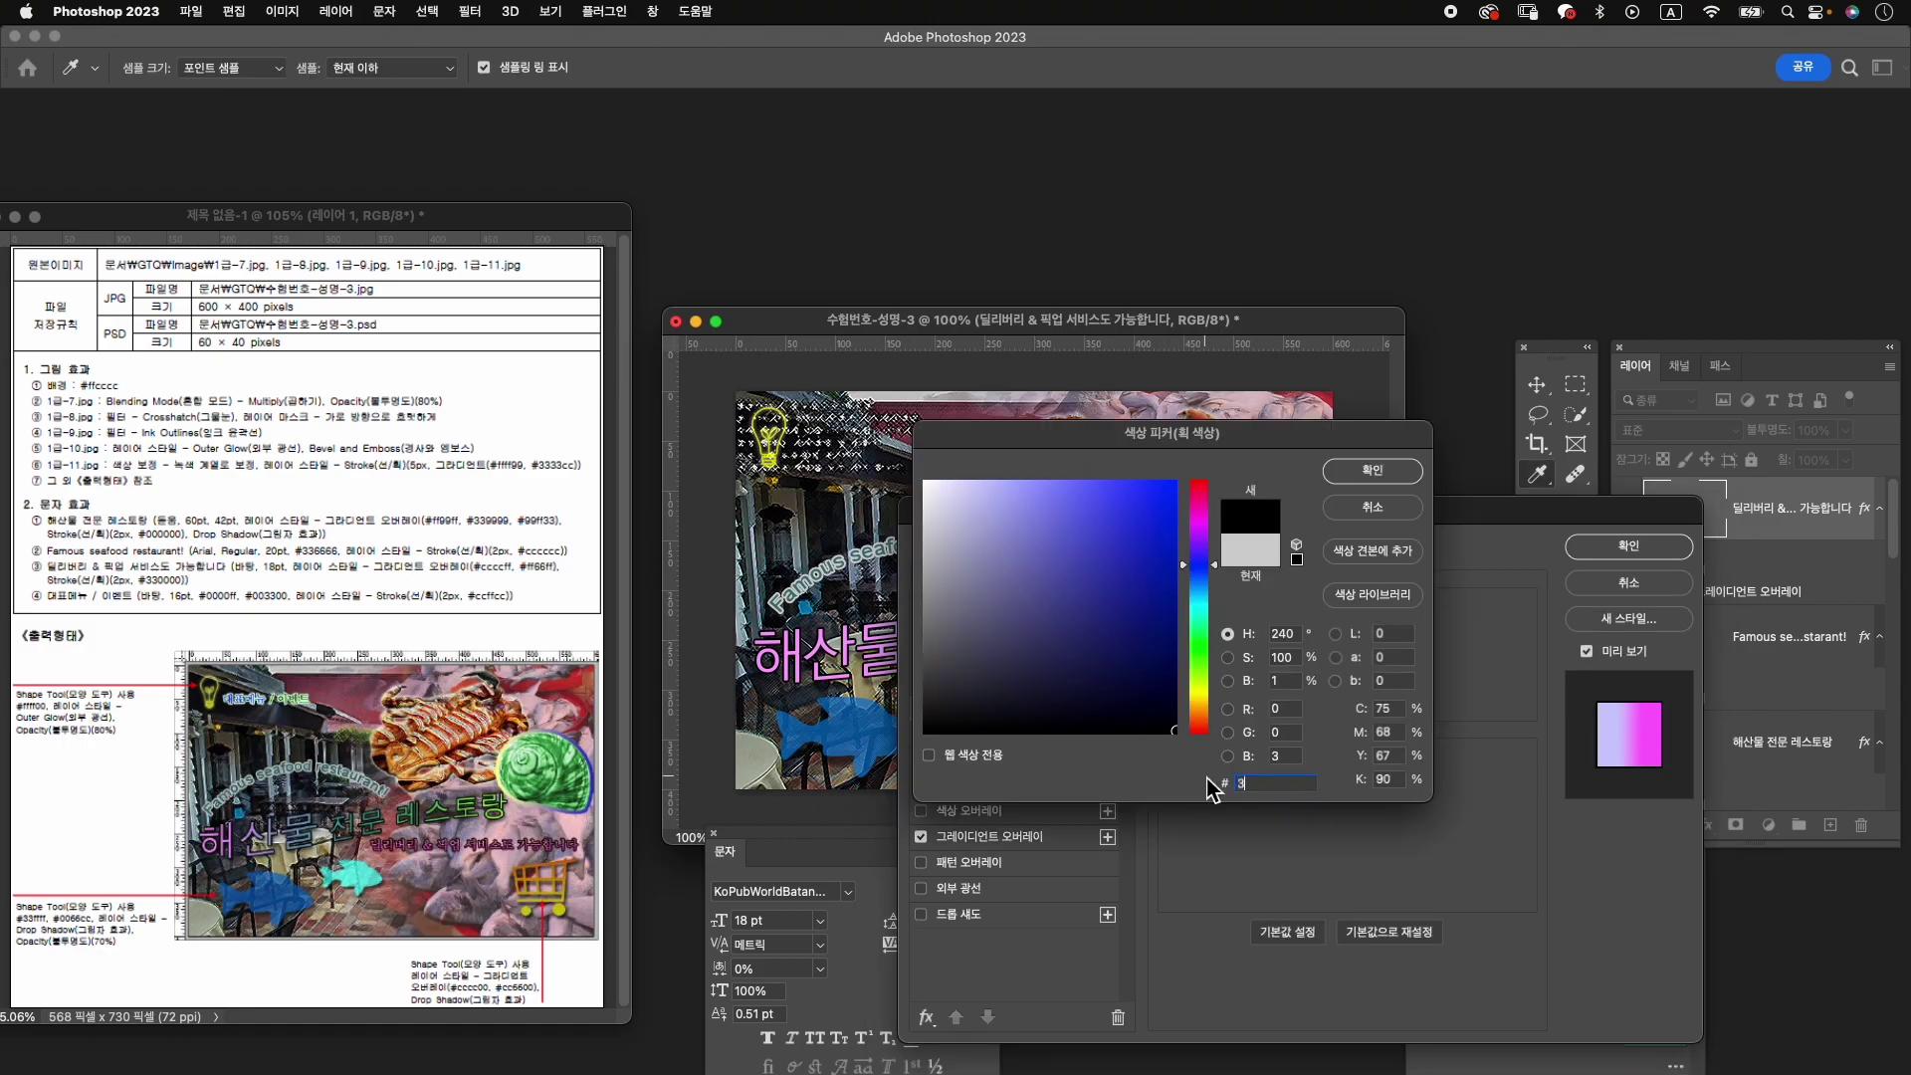
{"action": "type", "text": "30000"}
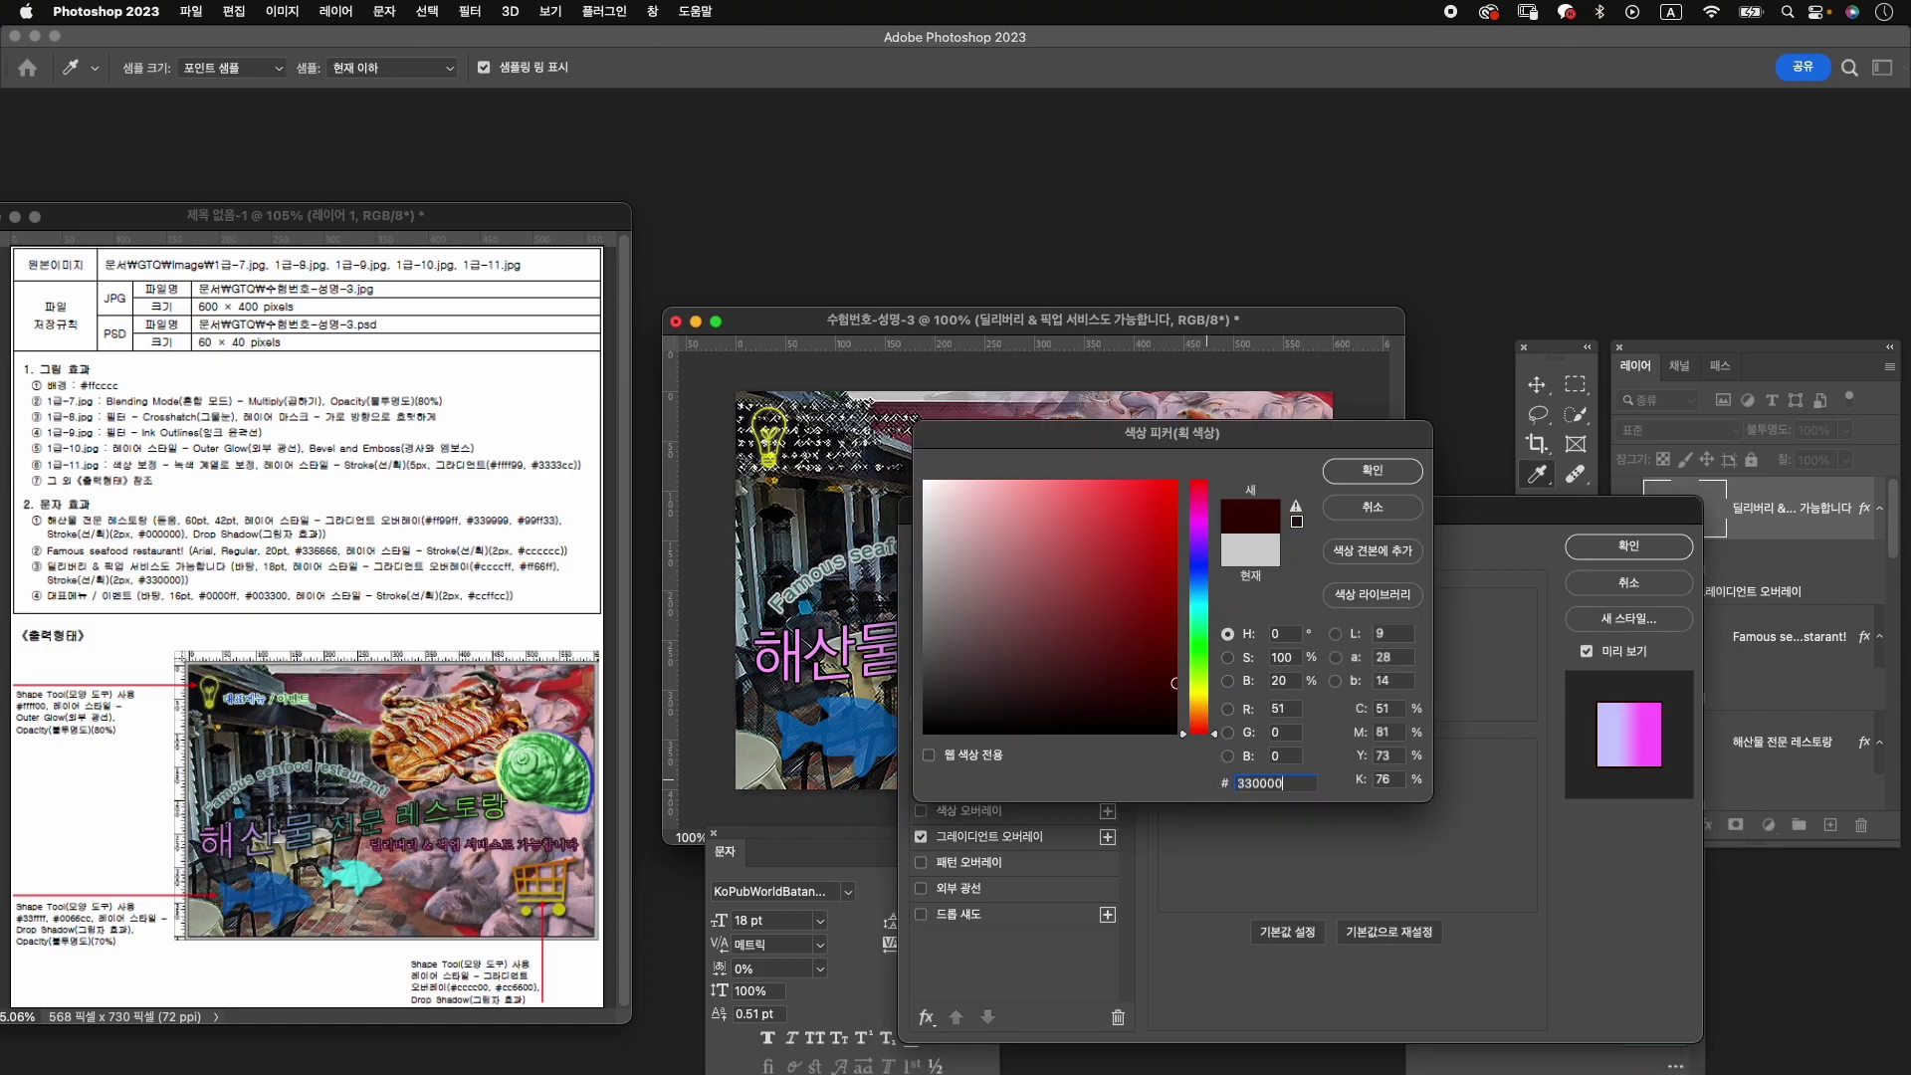
{"action": "key", "text": "Return"}
{"action": "left_click", "coordinate": [1629, 546]}
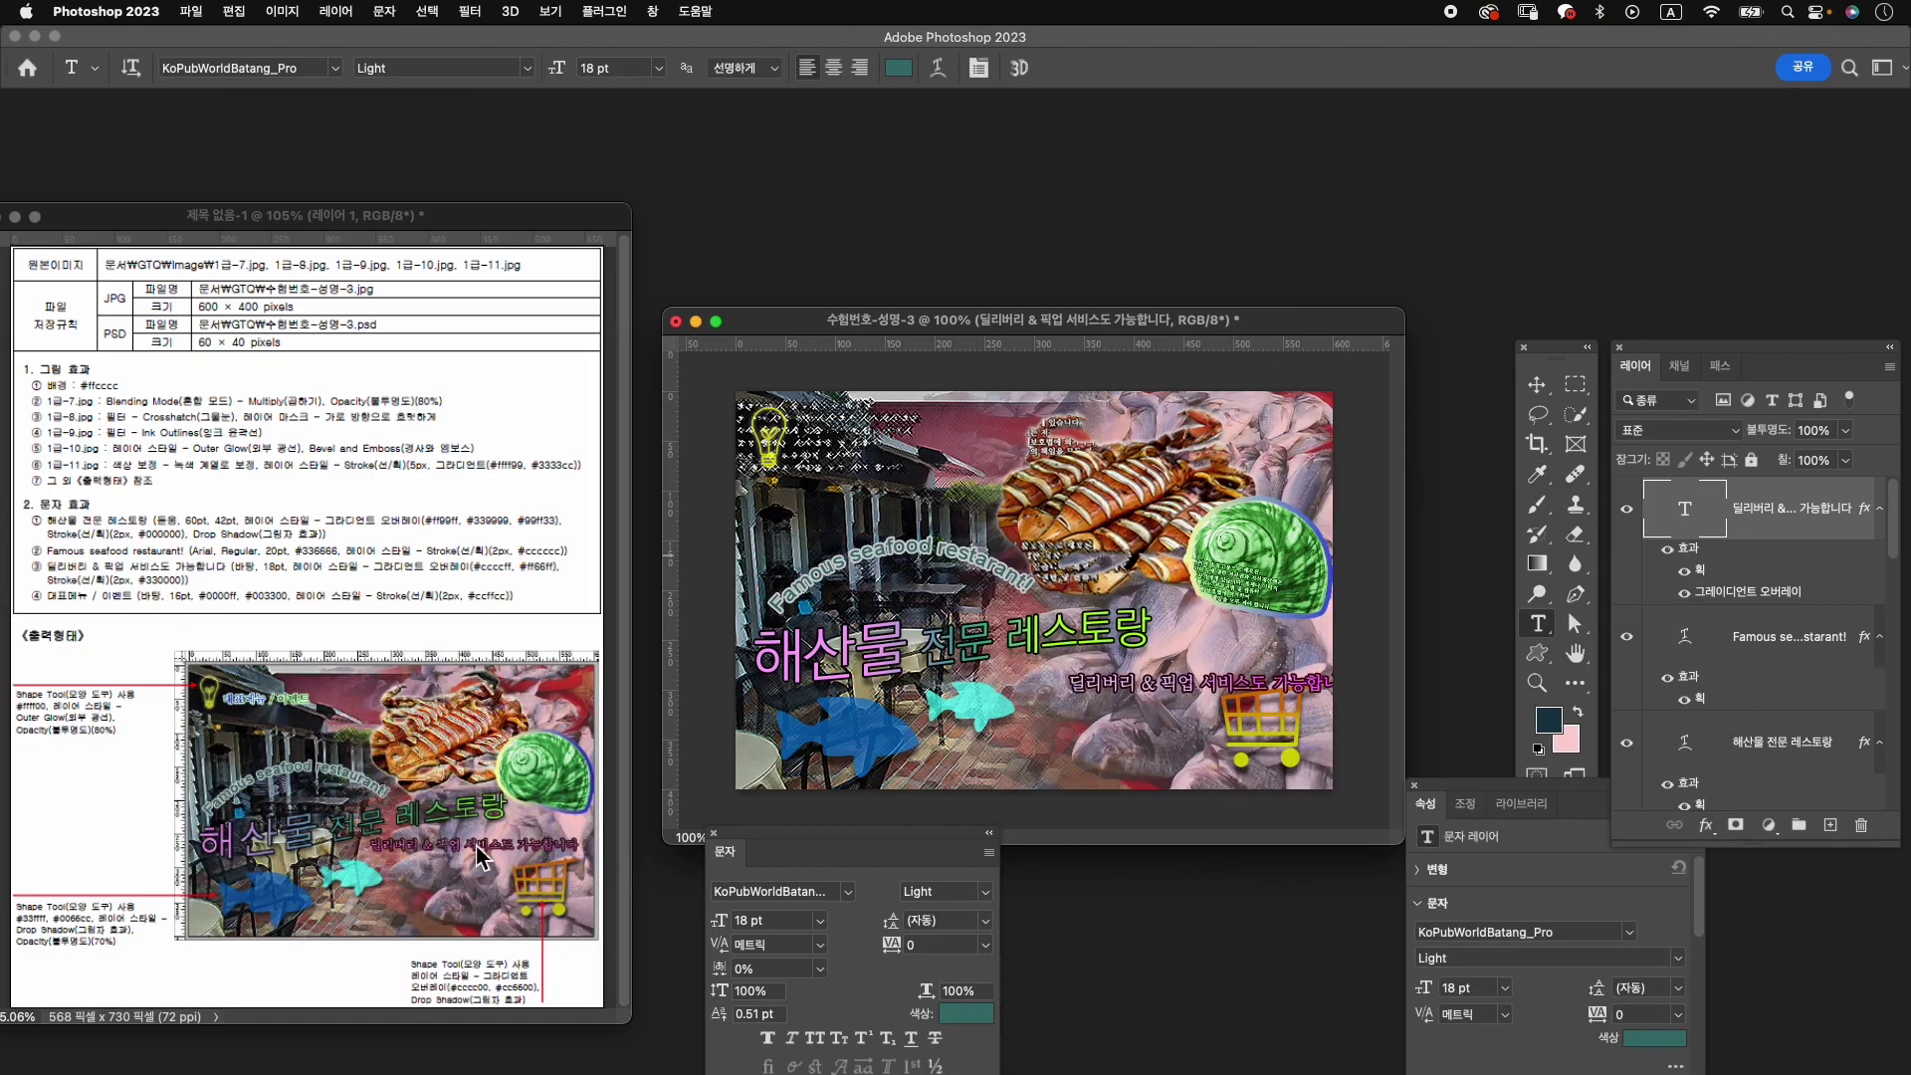
Set the gradient overlay angle to -90° so it runs vertically.
{"action": "double_click", "coordinate": [1752, 593]}
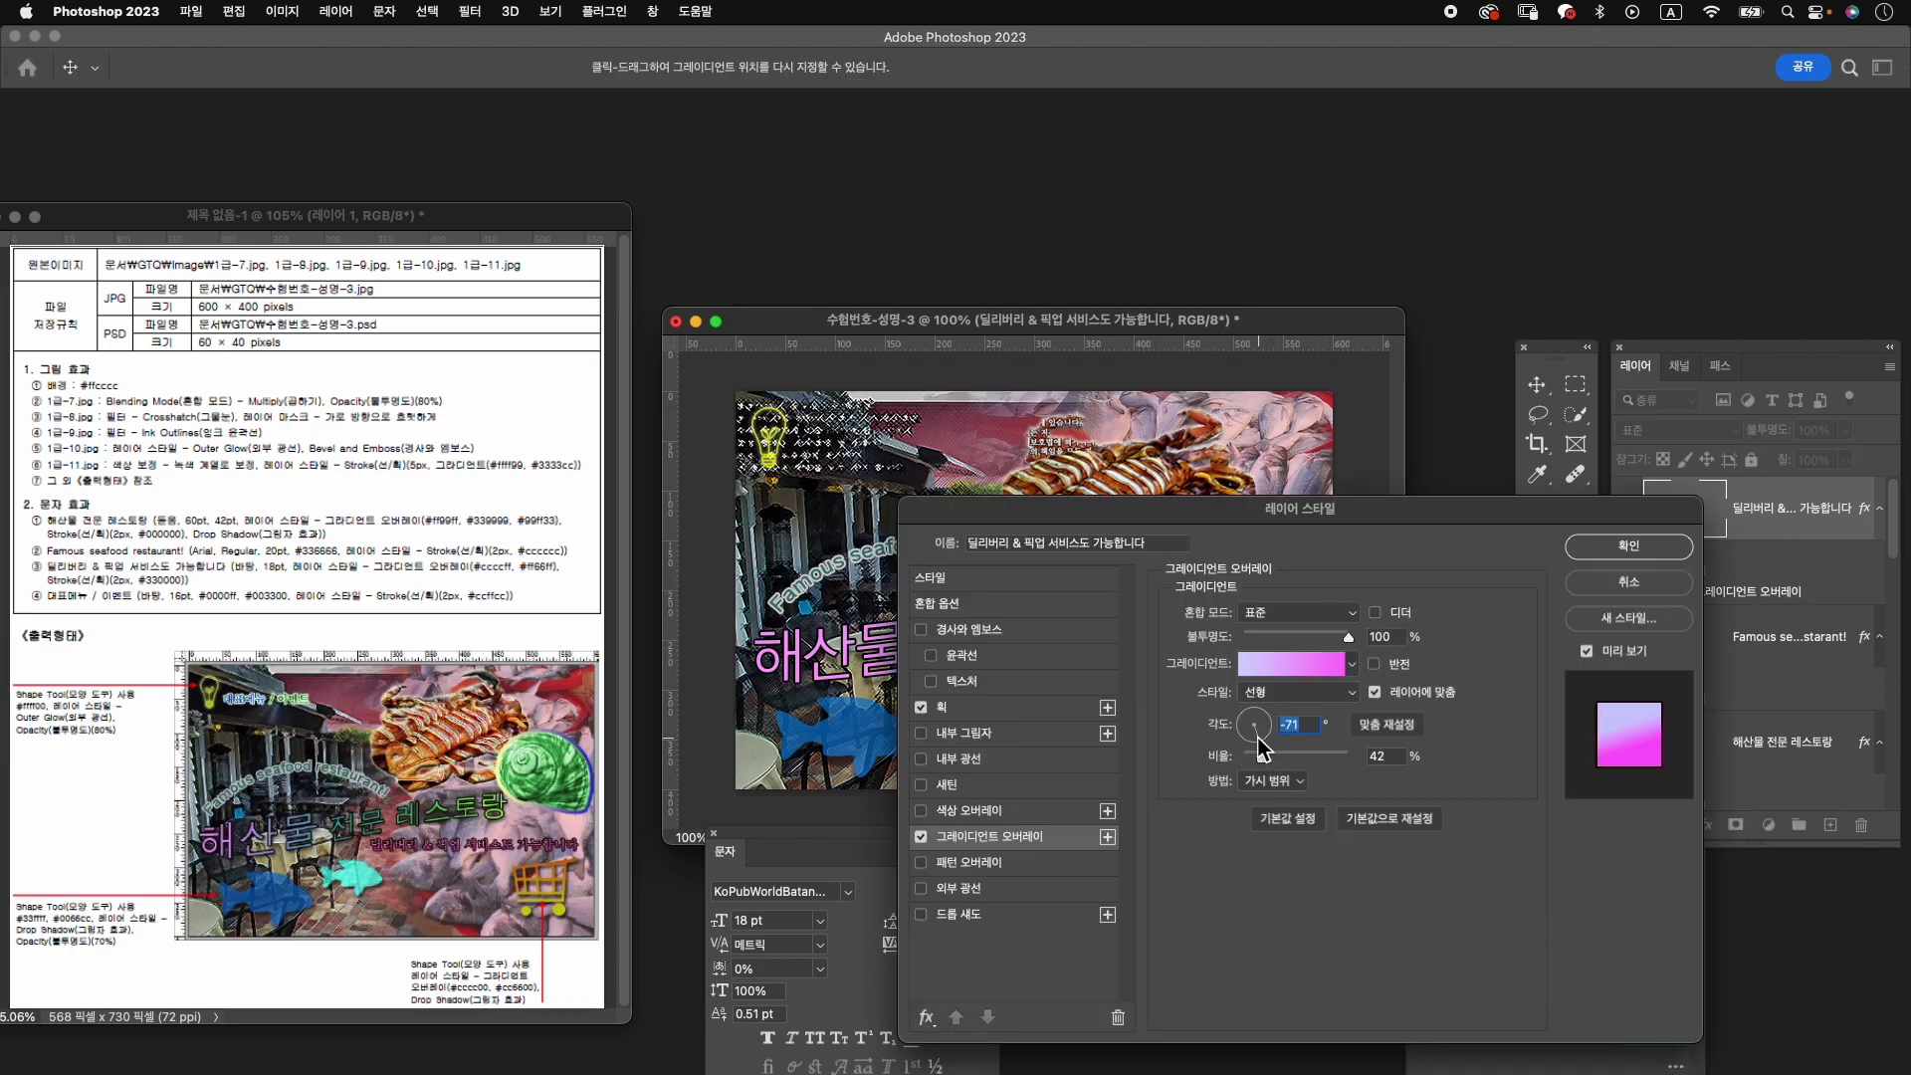
{"action": "left_click_drag", "start_coordinate": [1274, 753], "coordinate": [1254, 761]}
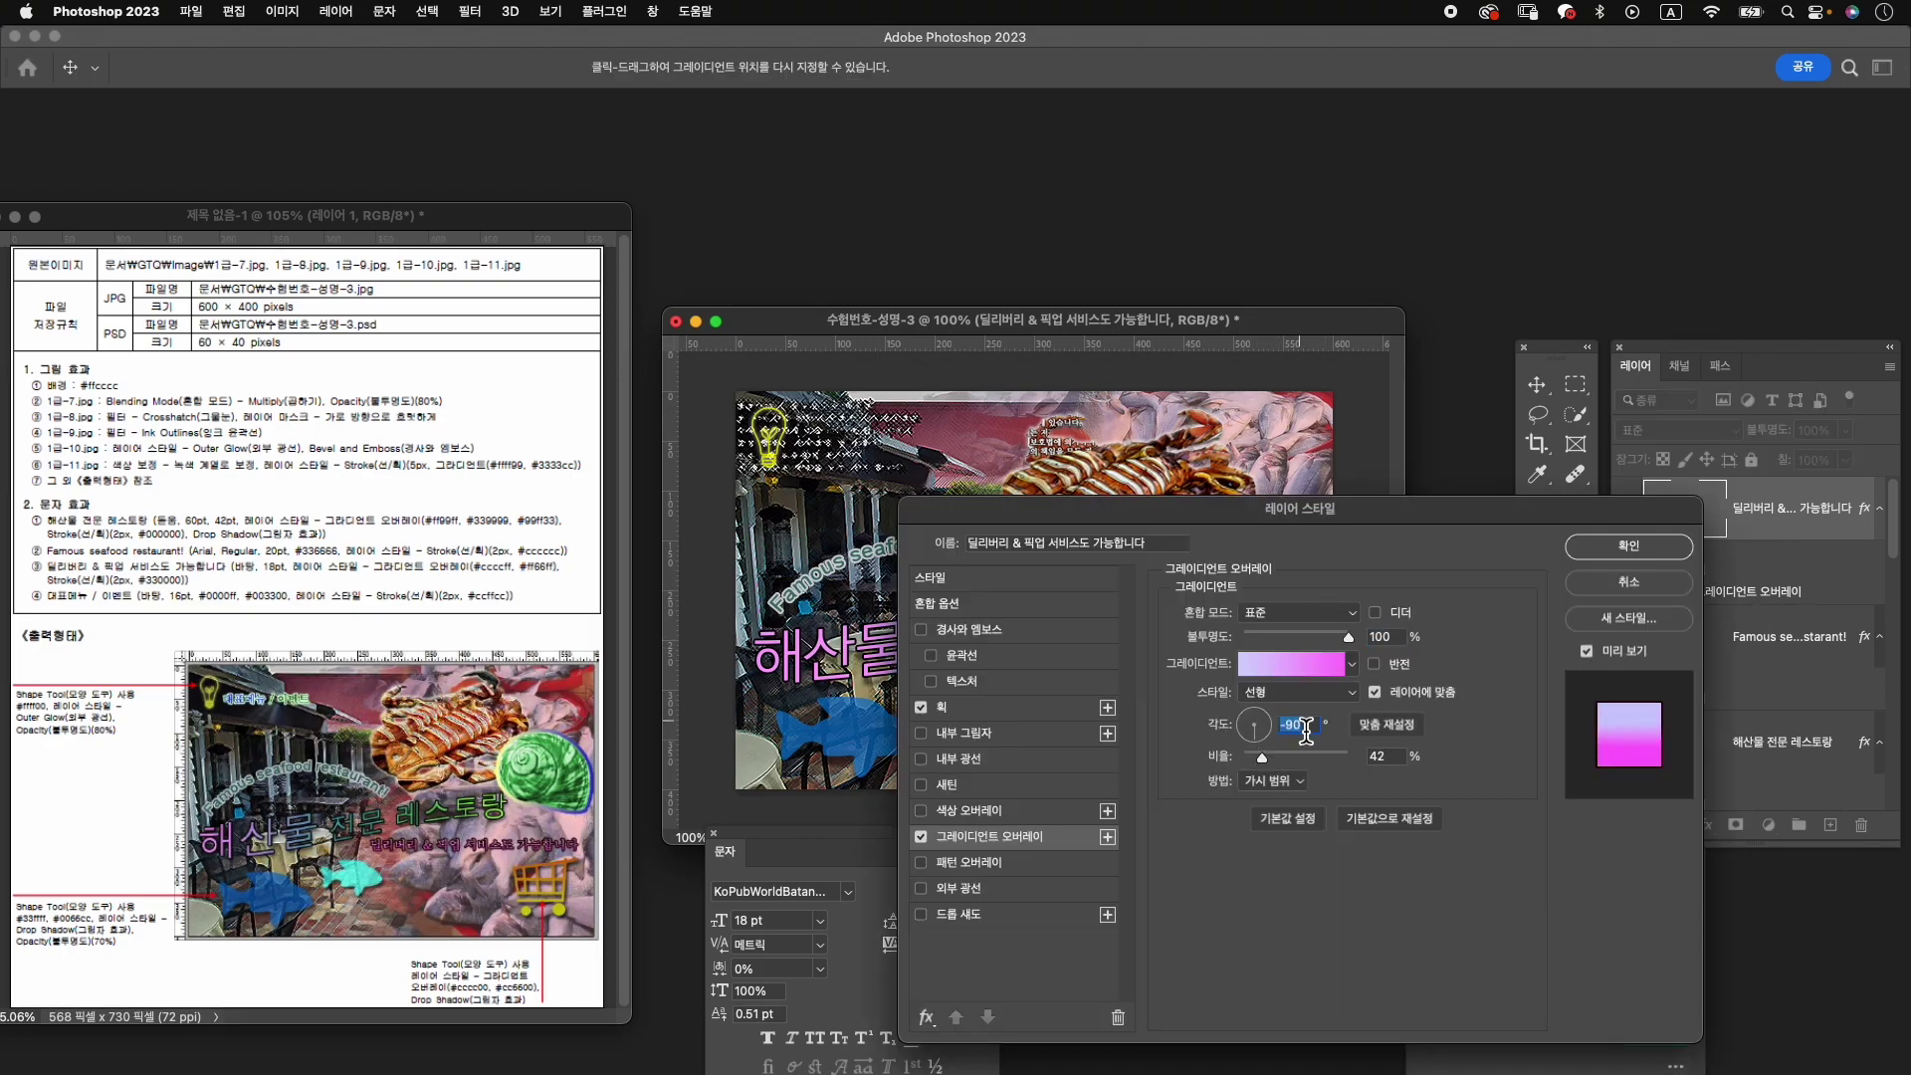
{"action": "left_click", "coordinate": [1612, 546]}
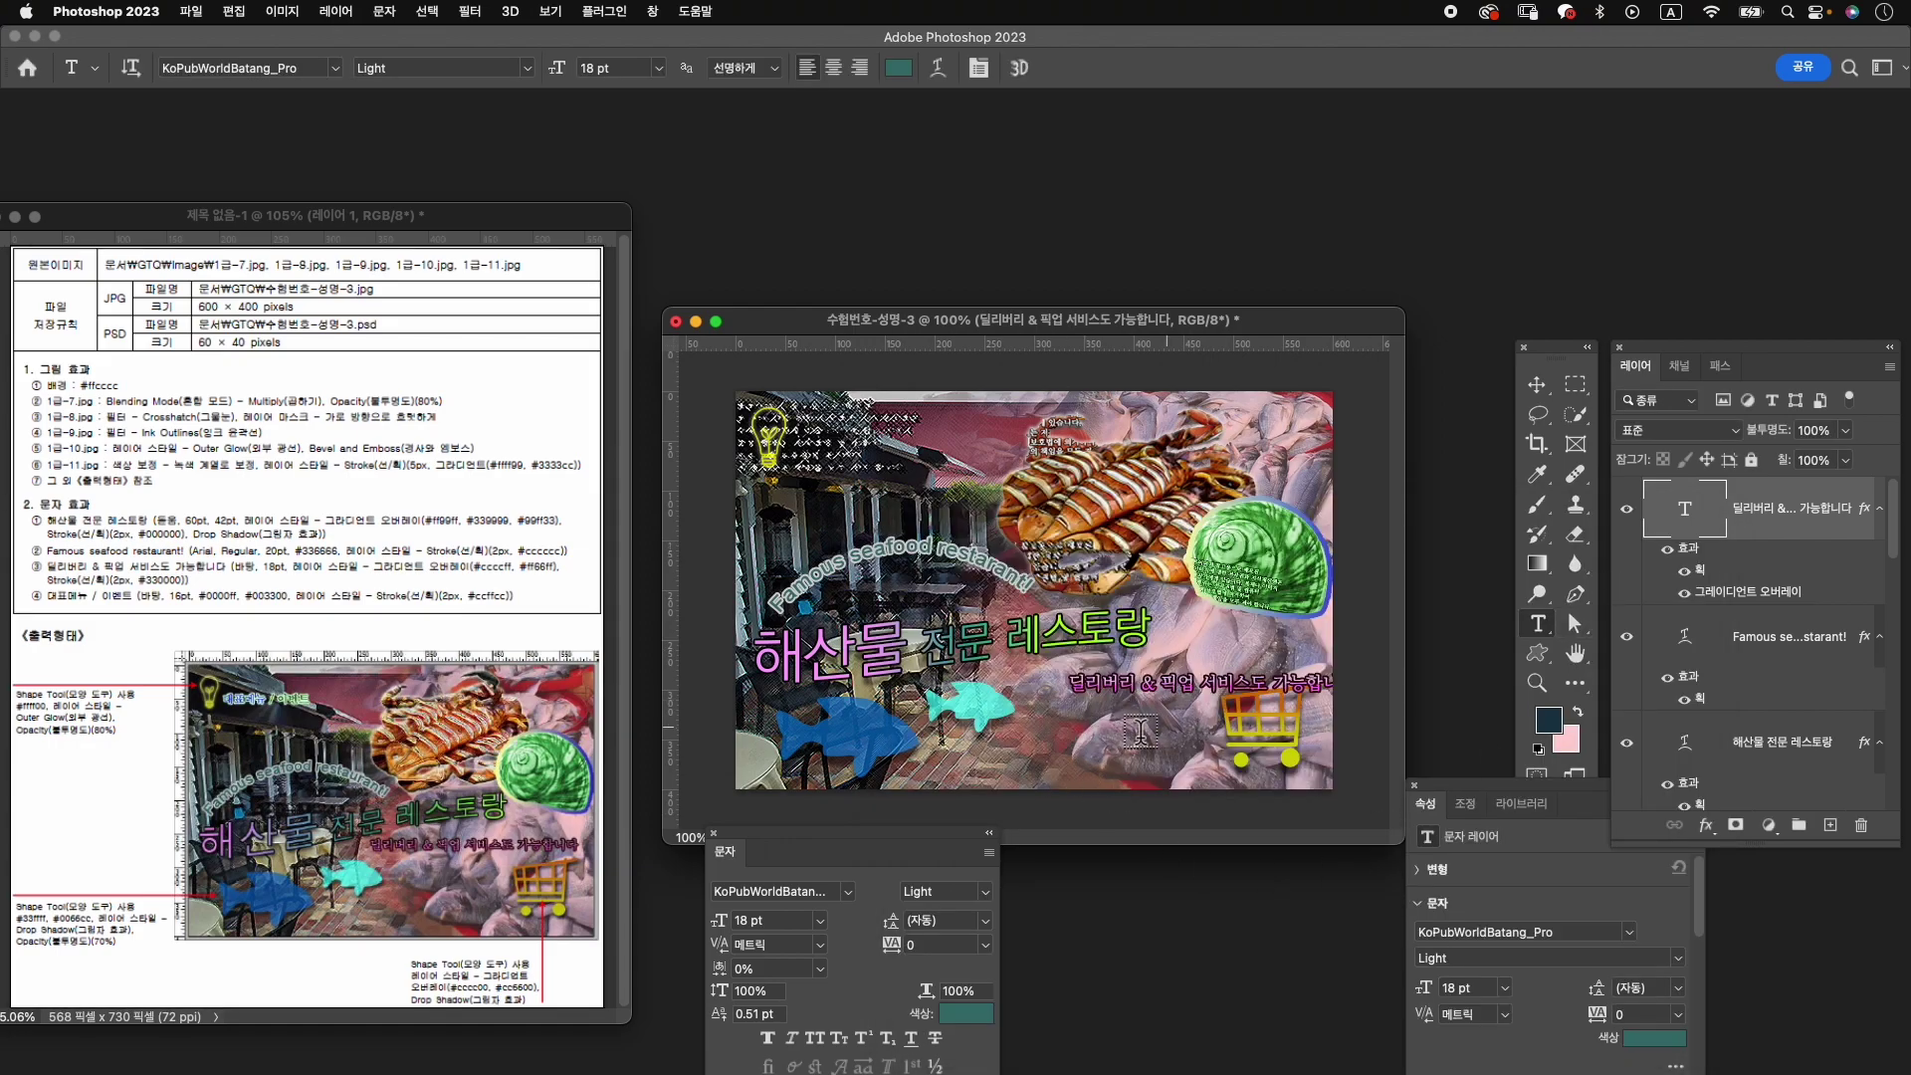
{"action": "key", "text": "ctrl+t"}
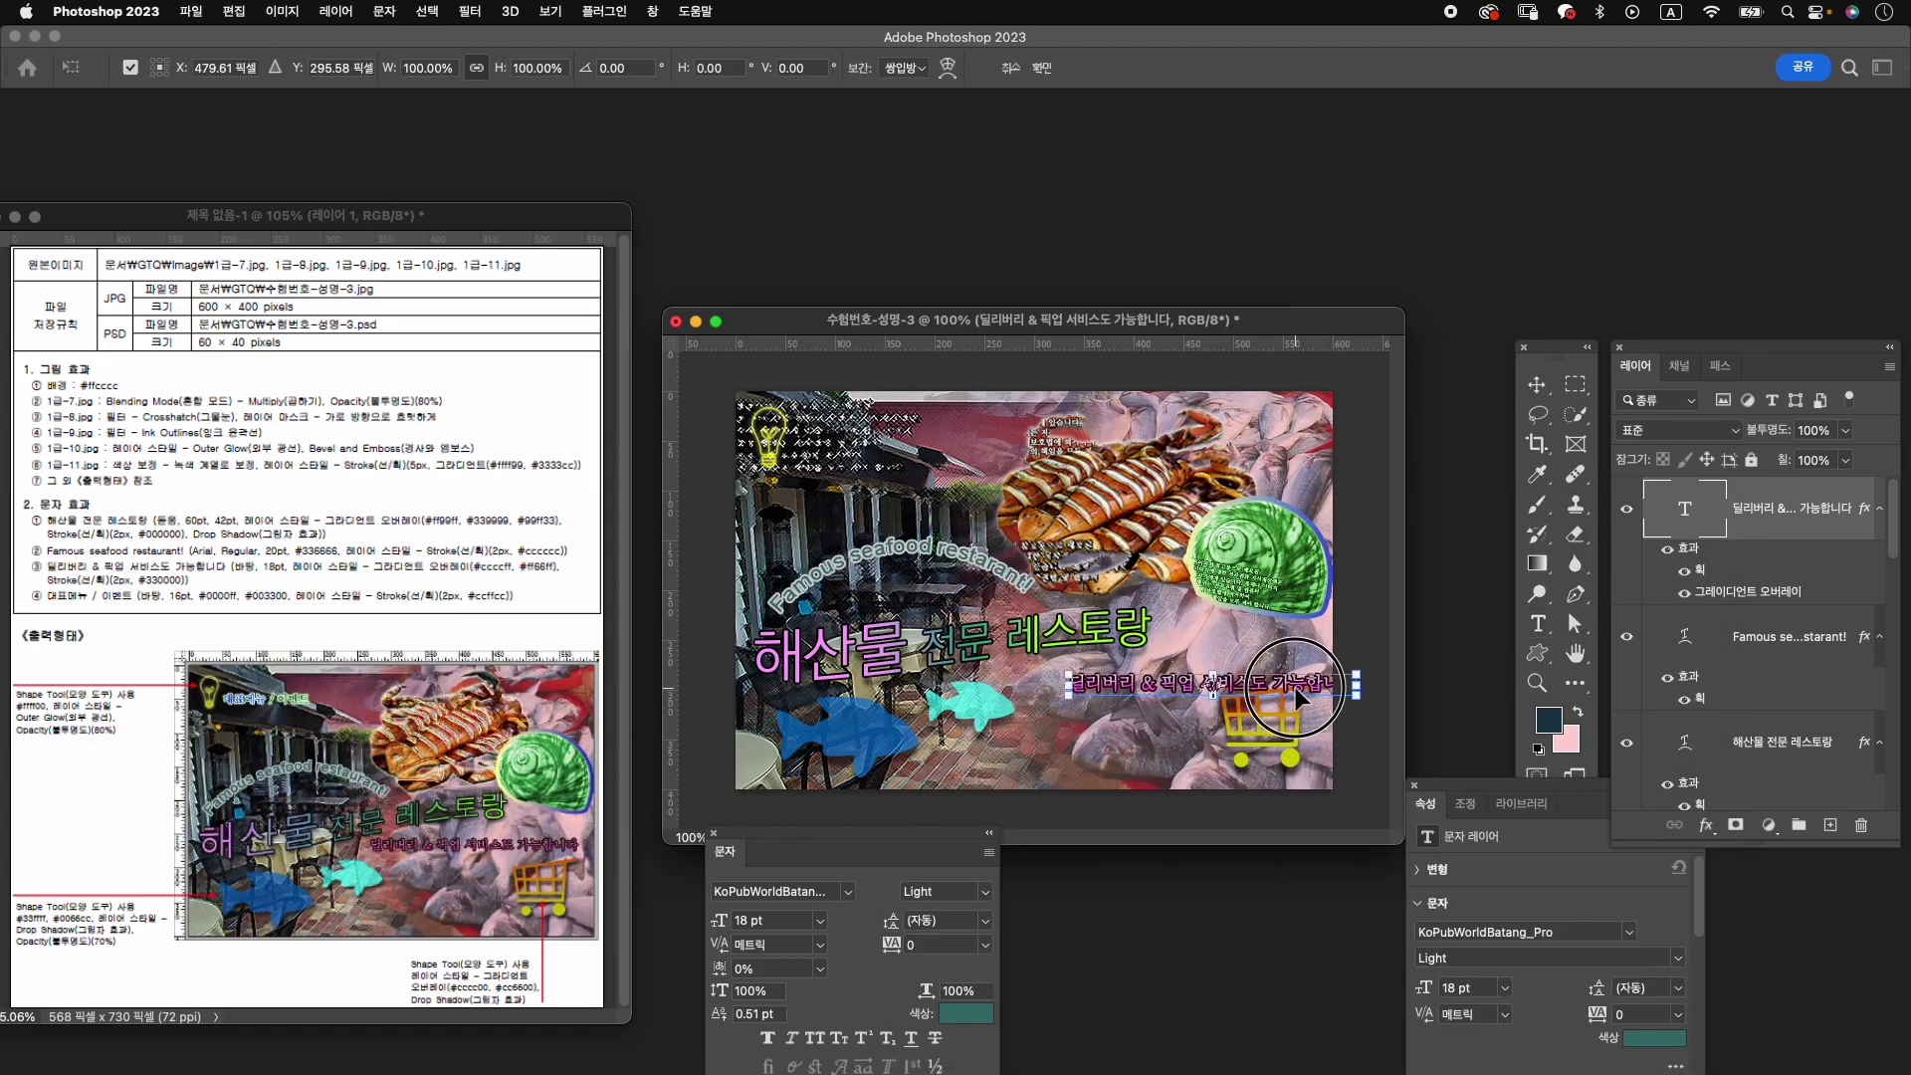
{"action": "left_click_drag", "start_coordinate": [1298, 697], "coordinate": [1243, 686]}
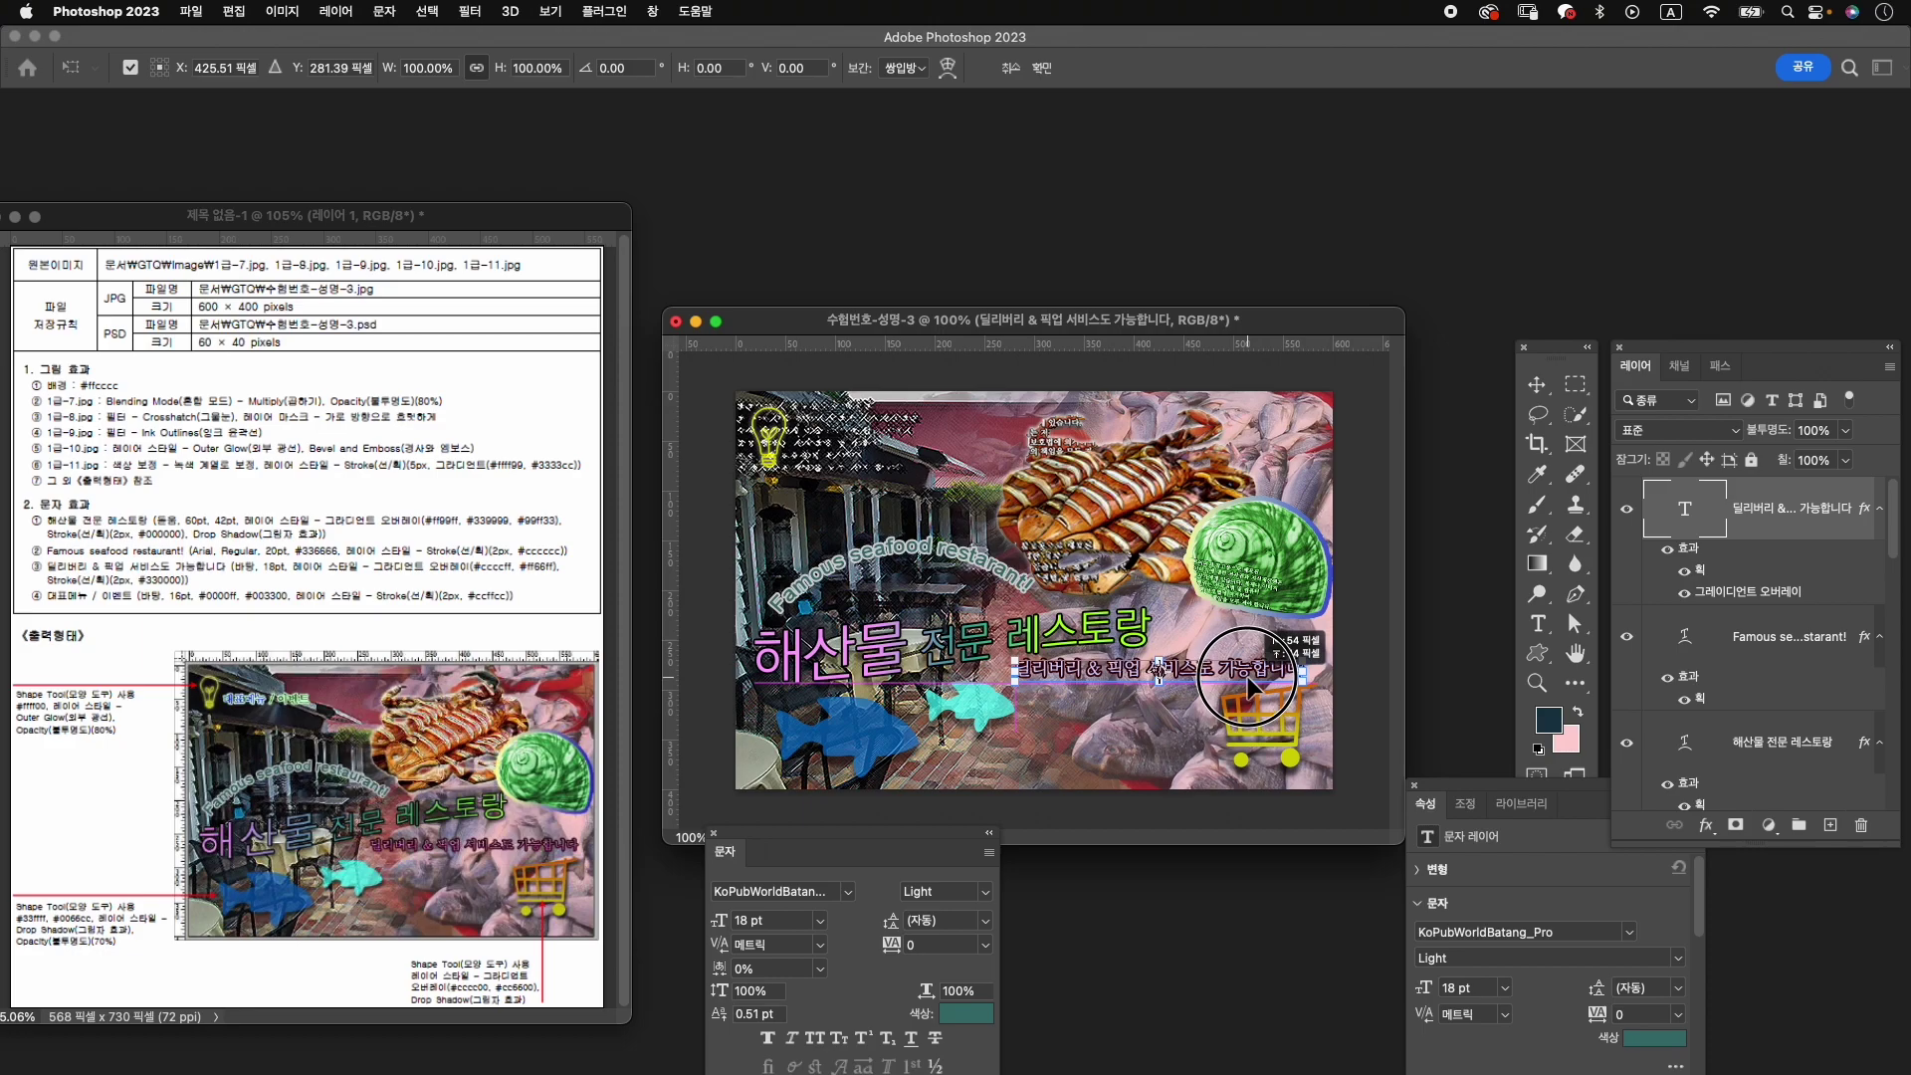
{"action": "key", "text": "Right"}
{"action": "key", "text": "Right"}
{"action": "key", "text": "Right"}
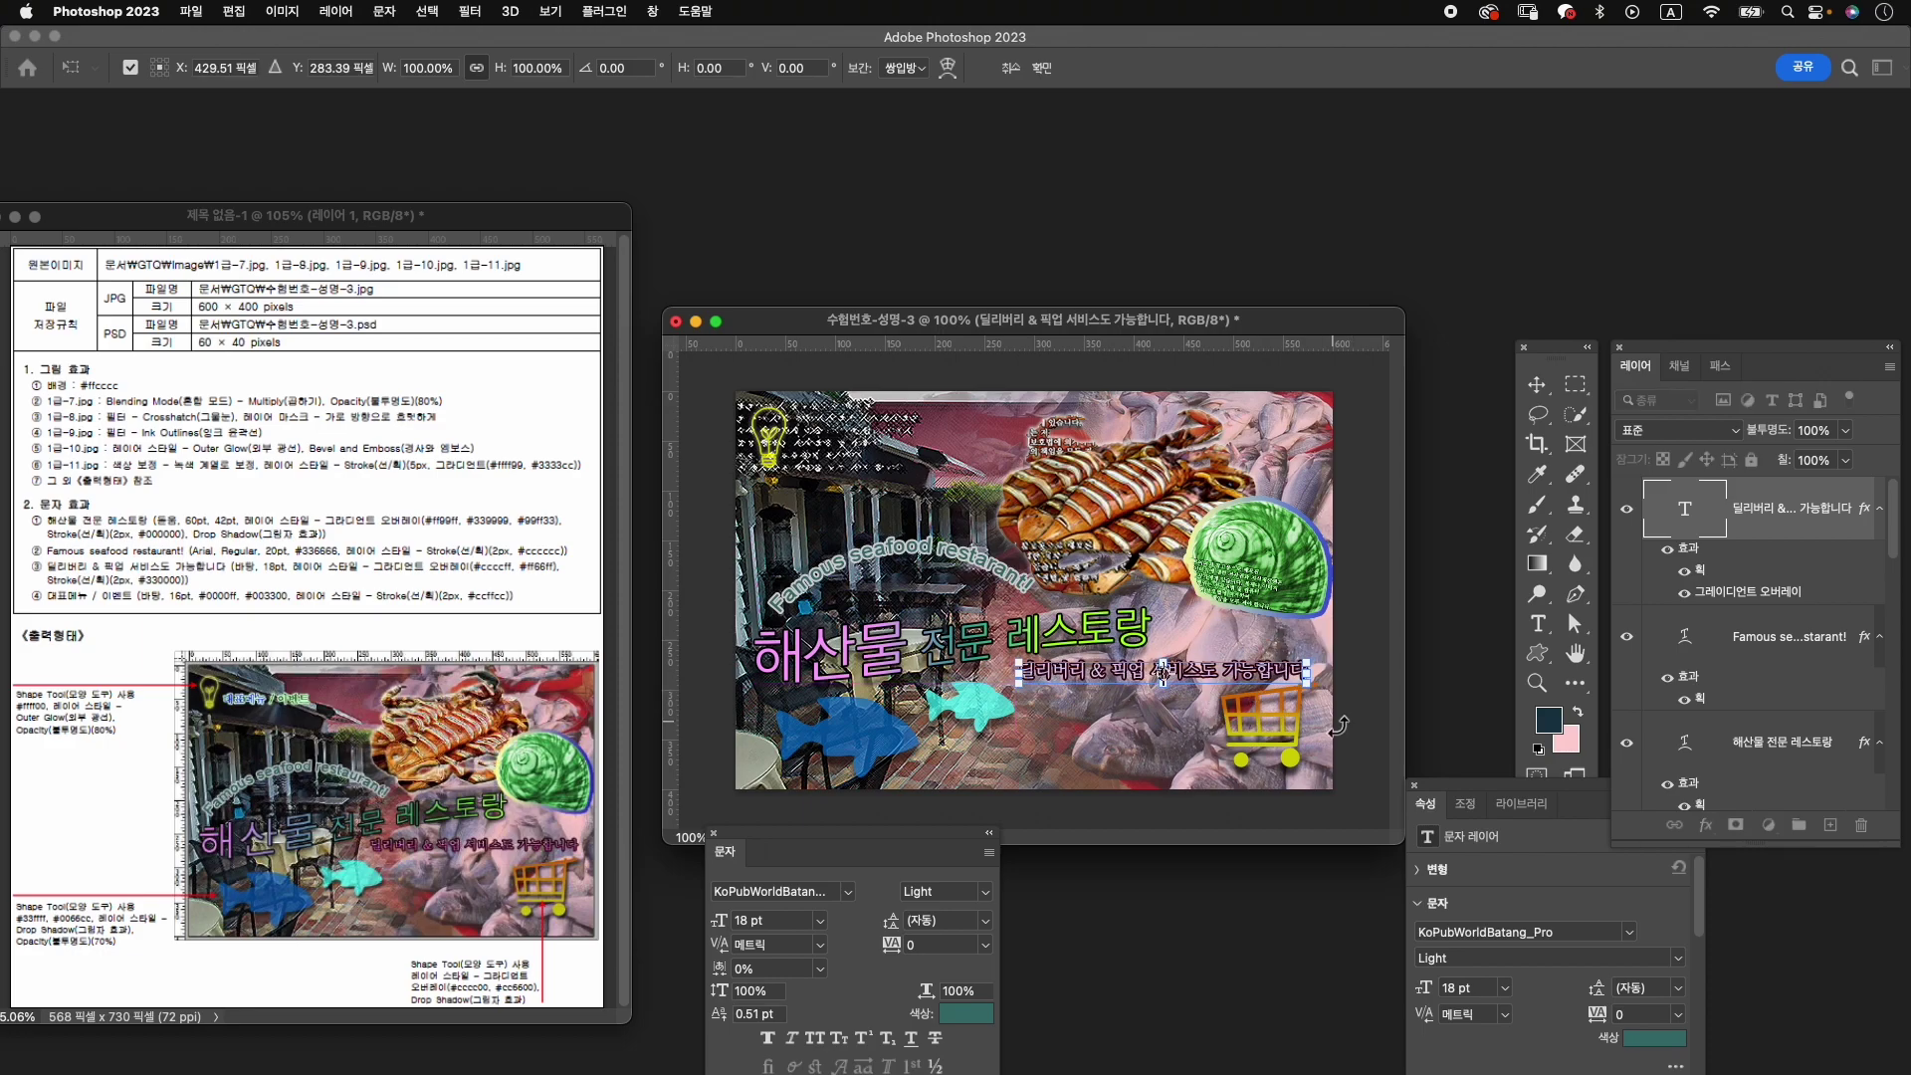
{"action": "key", "text": "Down"}
{"action": "key", "text": "Down"}
{"action": "key", "text": "Return"}
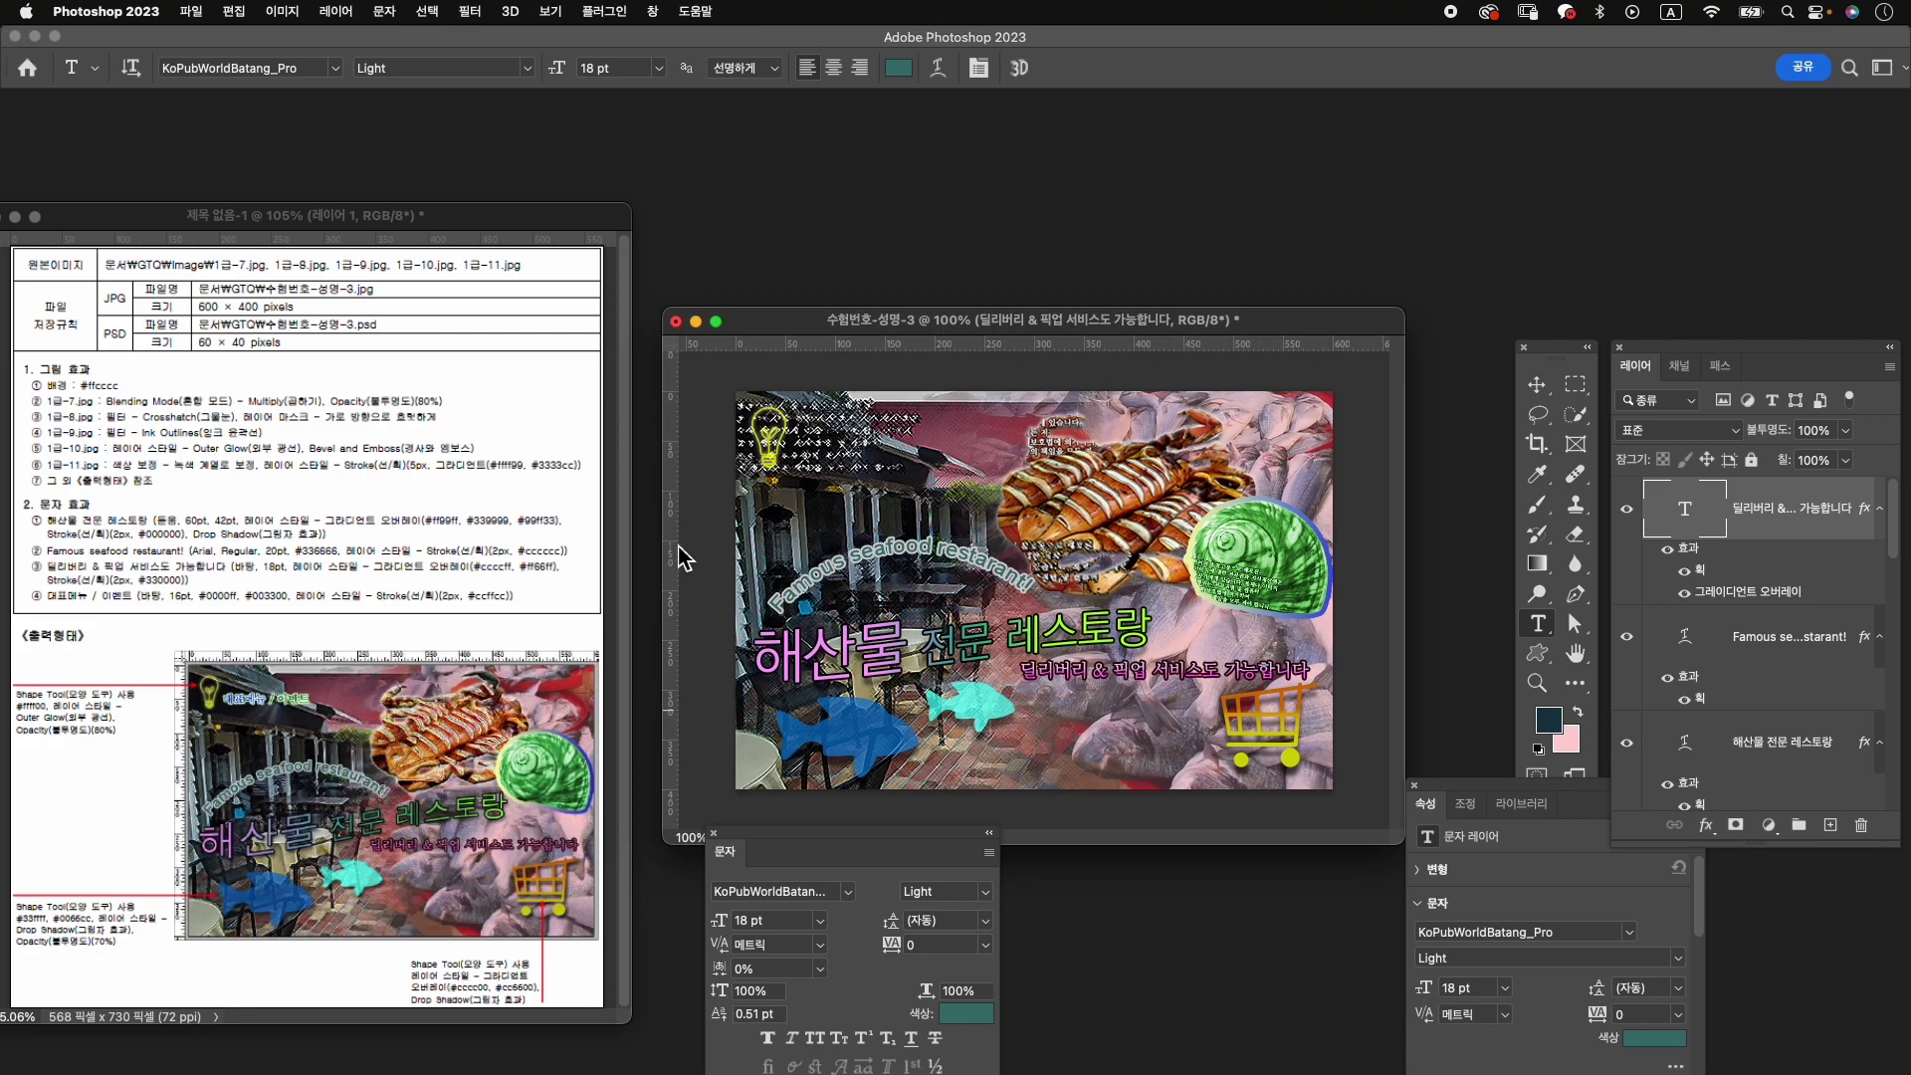
With the Move tool, browse the Layers panel and select the delivery-and-pickup text layer.
{"action": "key", "text": "v"}
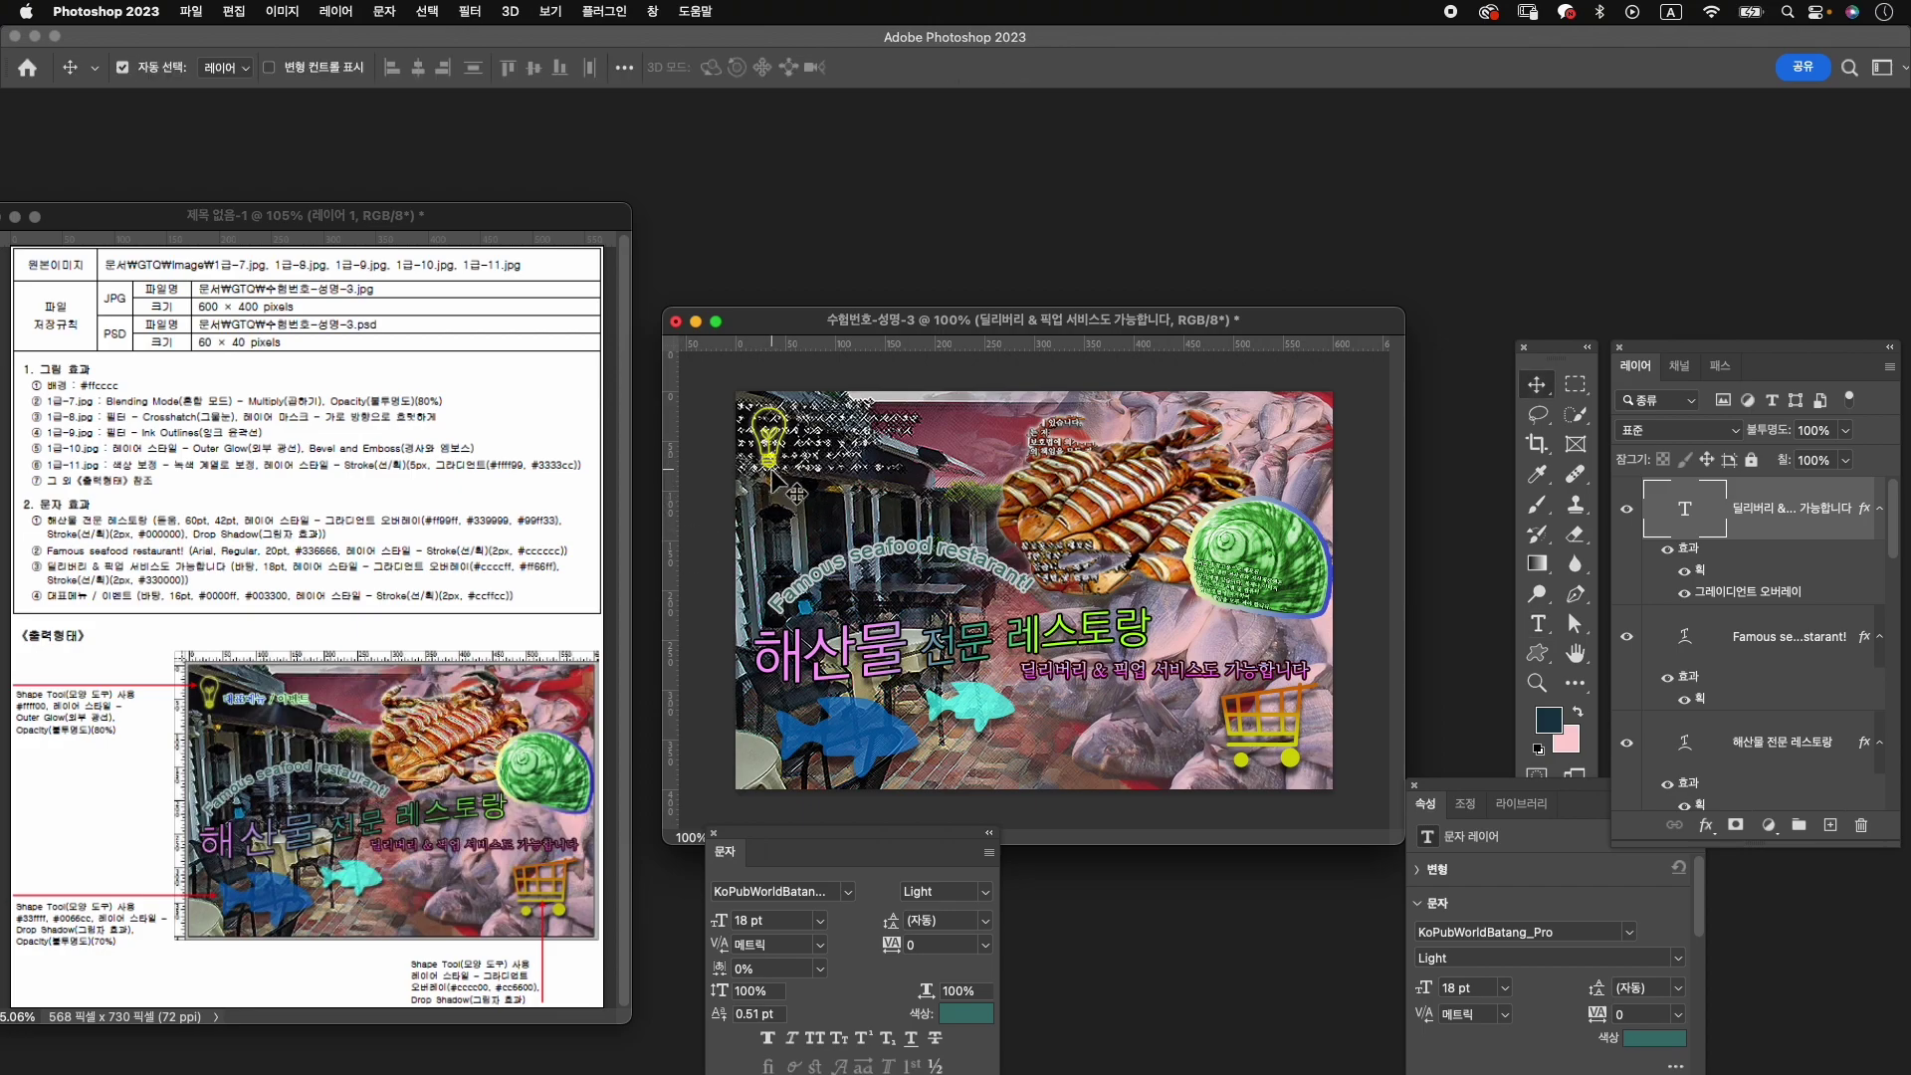
{"action": "left_click", "coordinate": [773, 475]}
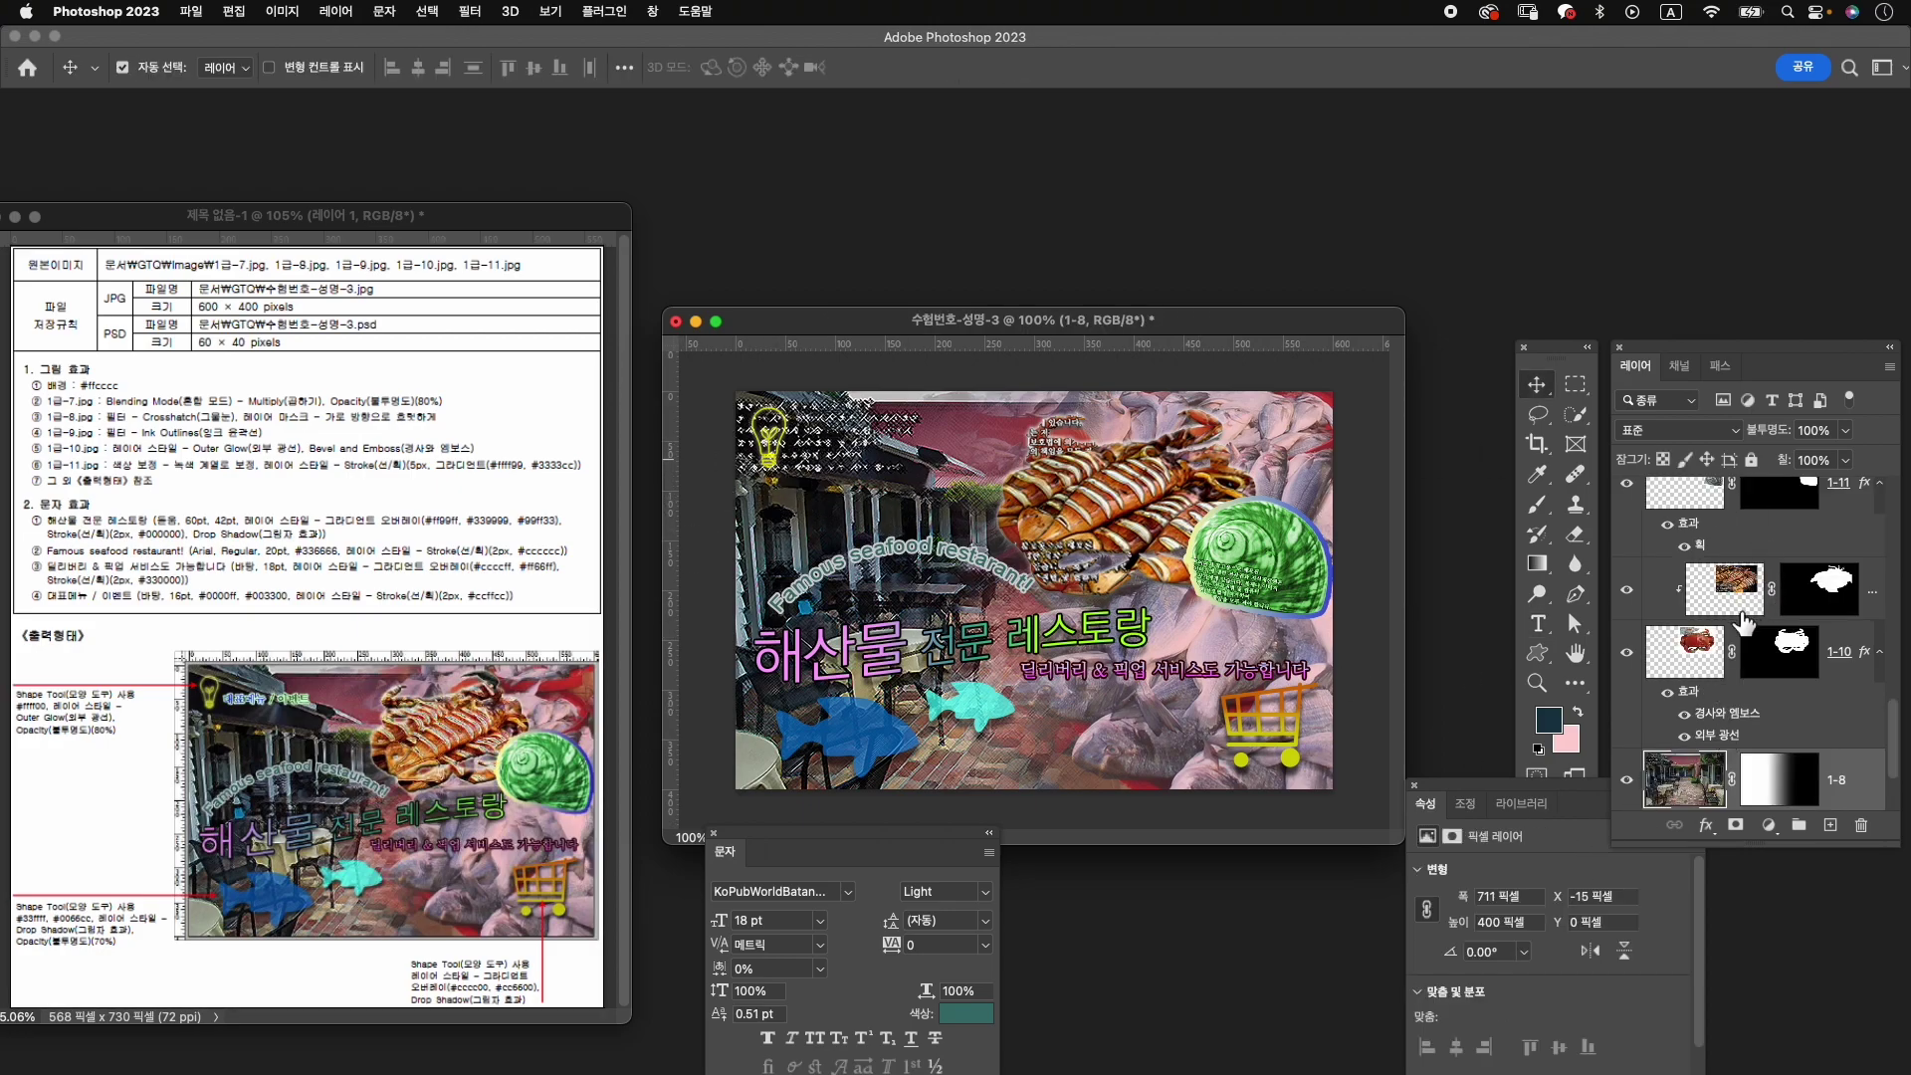
{"action": "scroll", "coordinate": [1744, 622], "scroll_direction": "up", "scroll_amount": 3}
{"action": "scroll", "coordinate": [1762, 637], "scroll_direction": "up", "scroll_amount": 2}
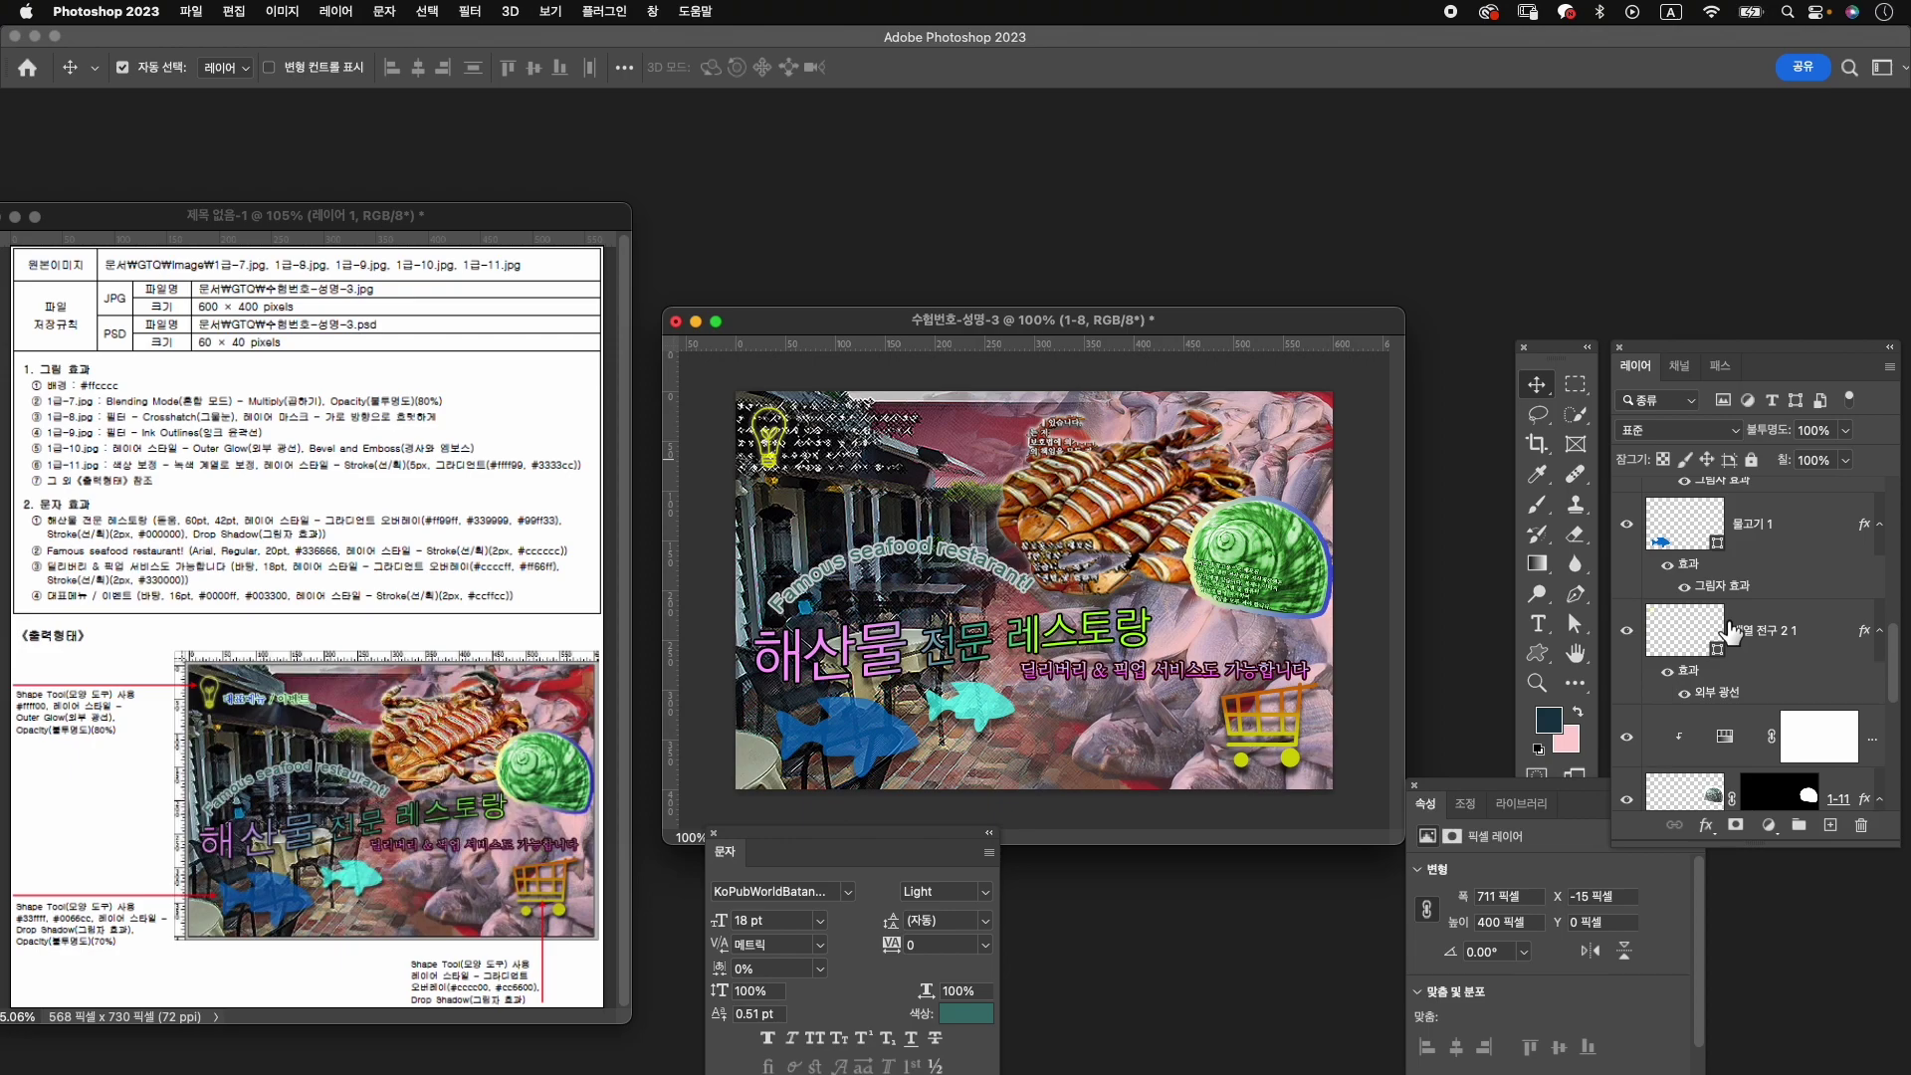
{"action": "left_click", "coordinate": [1784, 649]}
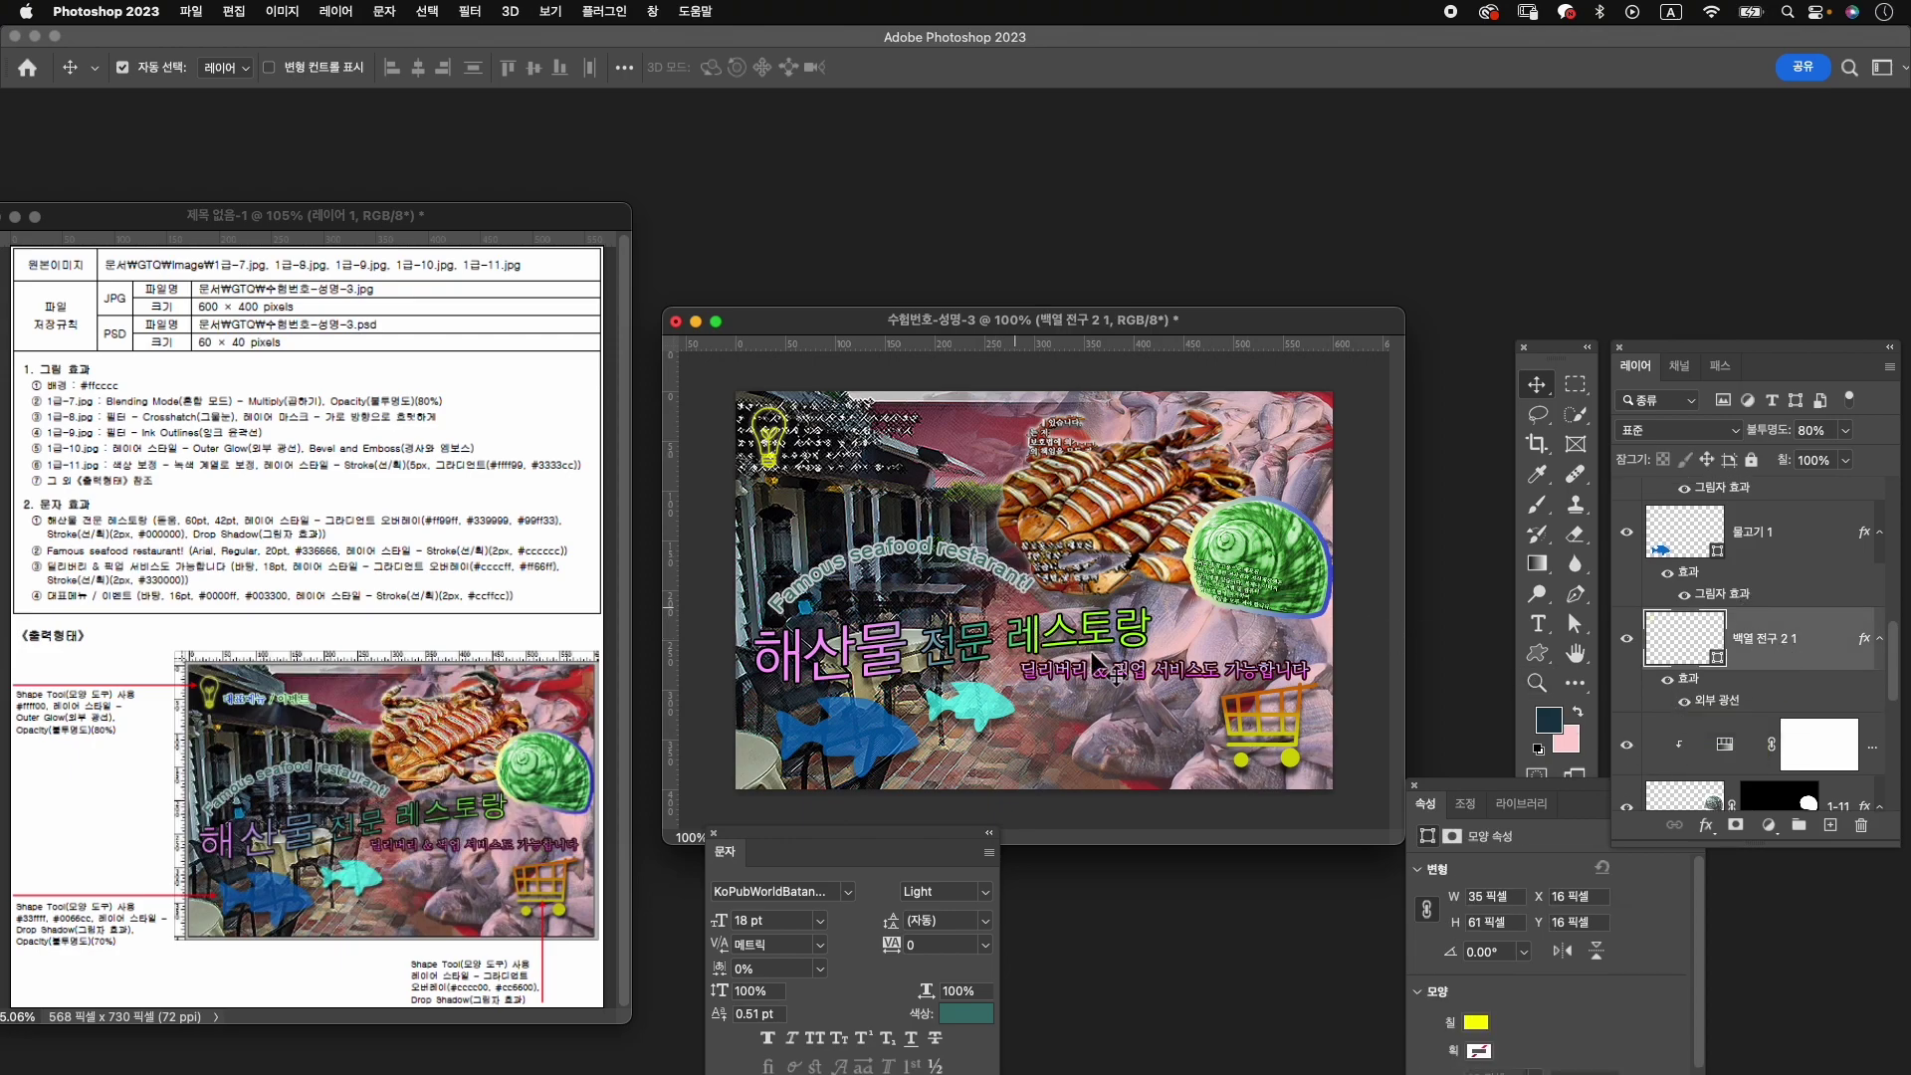
{"action": "left_click", "coordinate": [1093, 657]}
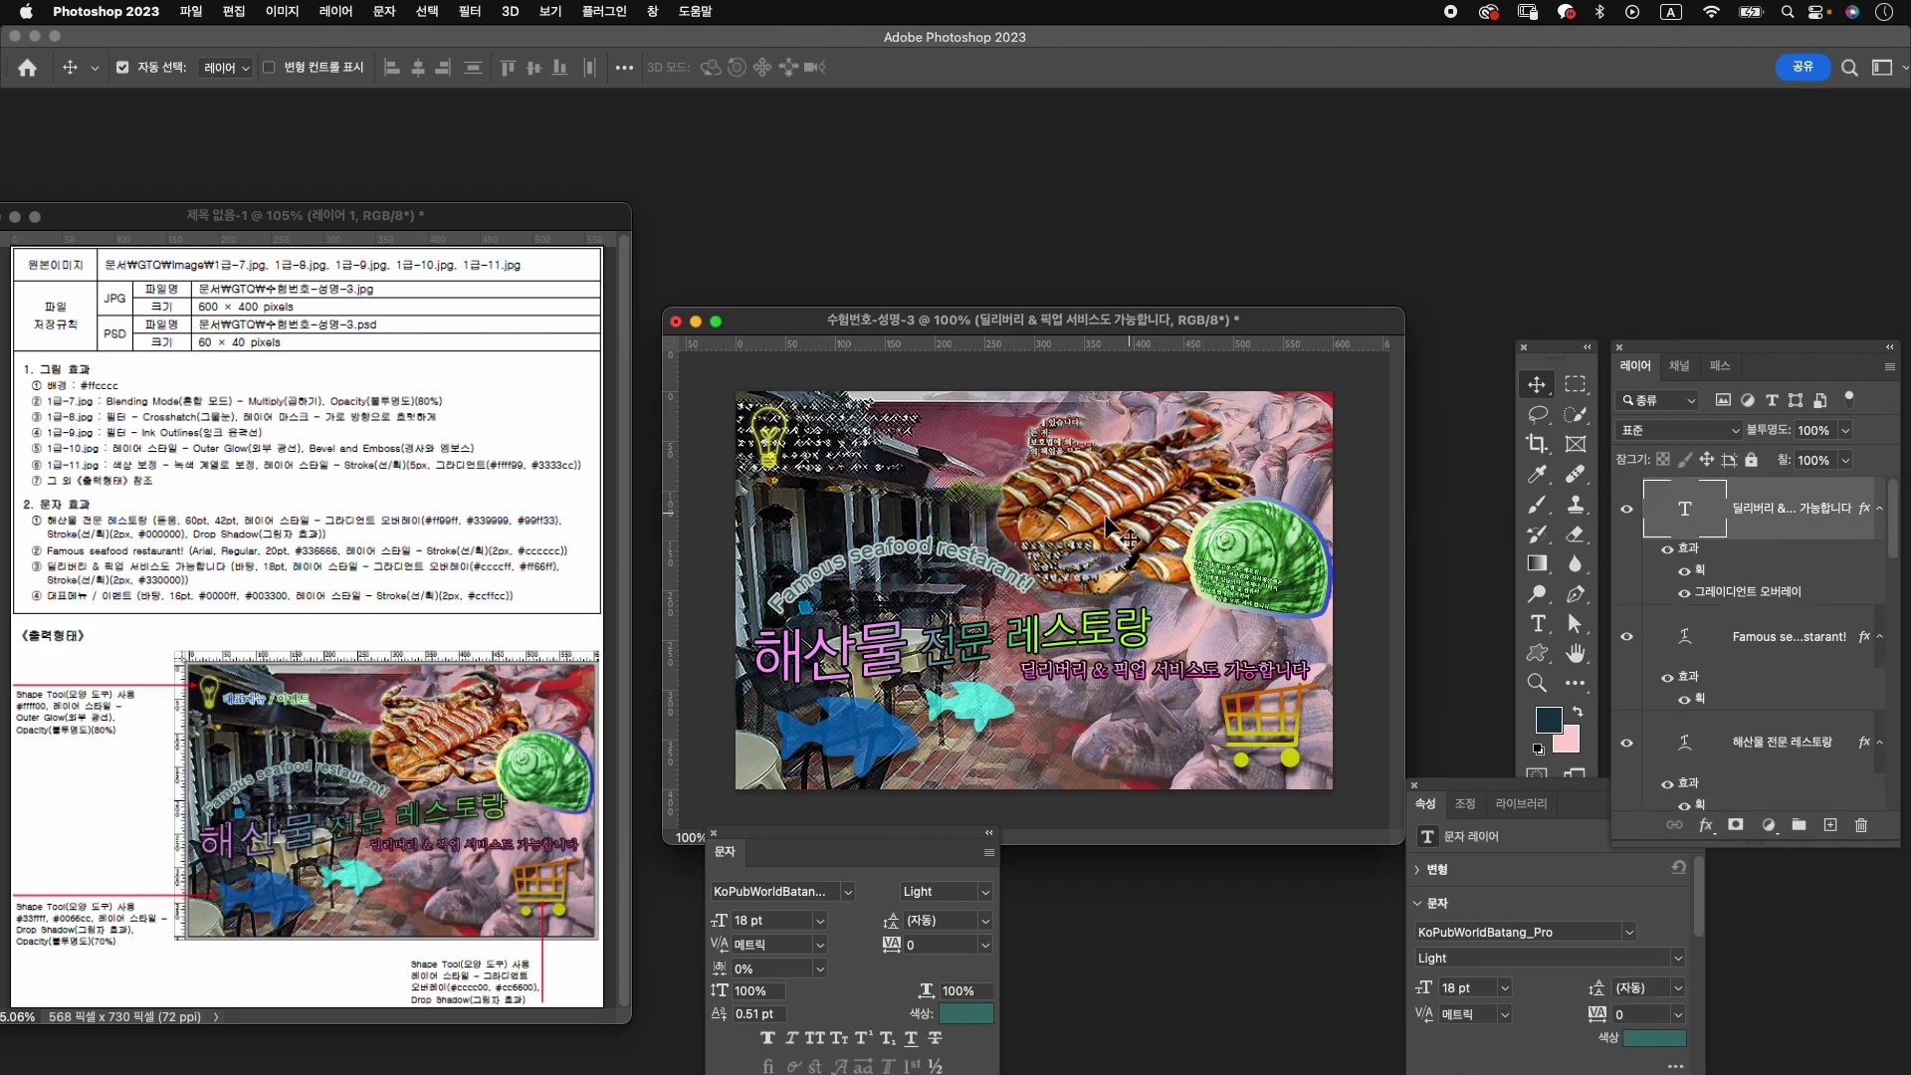
Start a text layer near the light bulb and set its size to 16 pt.
{"action": "key", "text": "t"}
{"action": "left_click", "coordinate": [815, 443]}
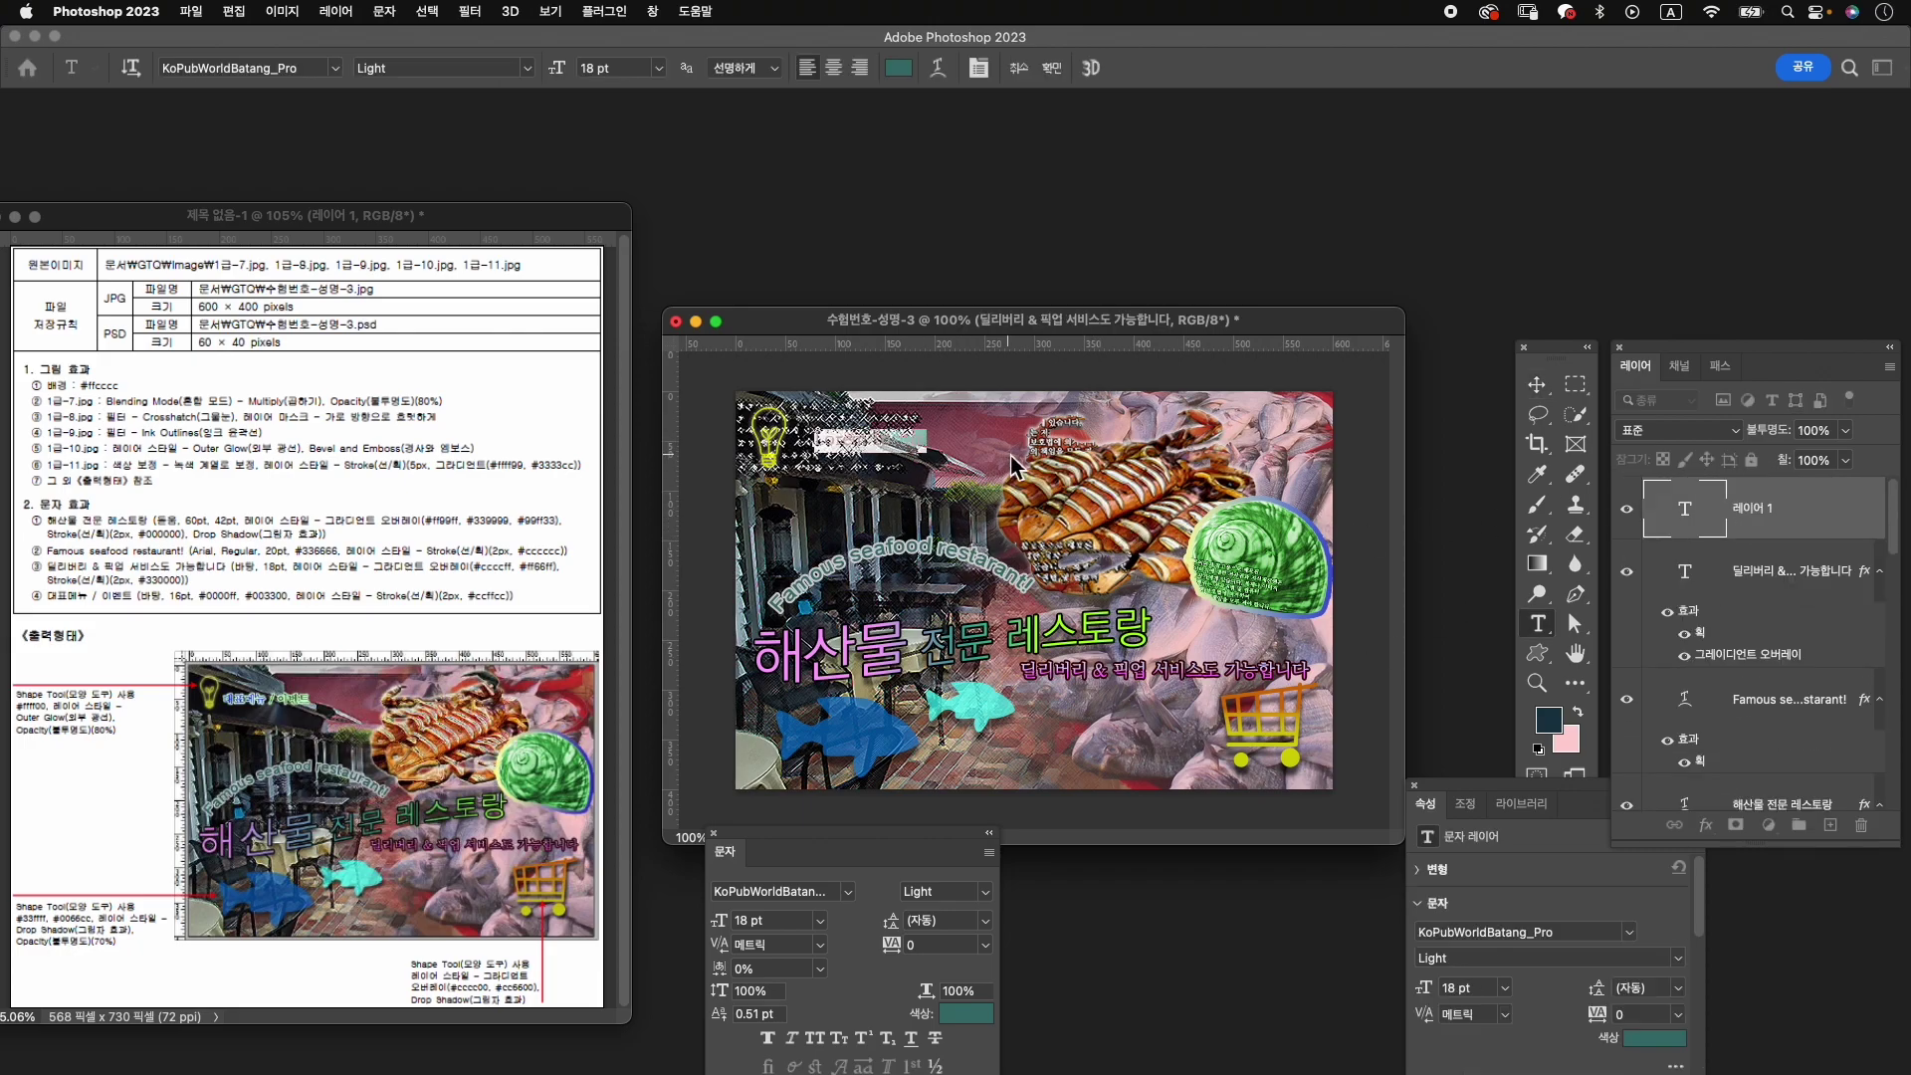
{"action": "type", "text": "대표"}
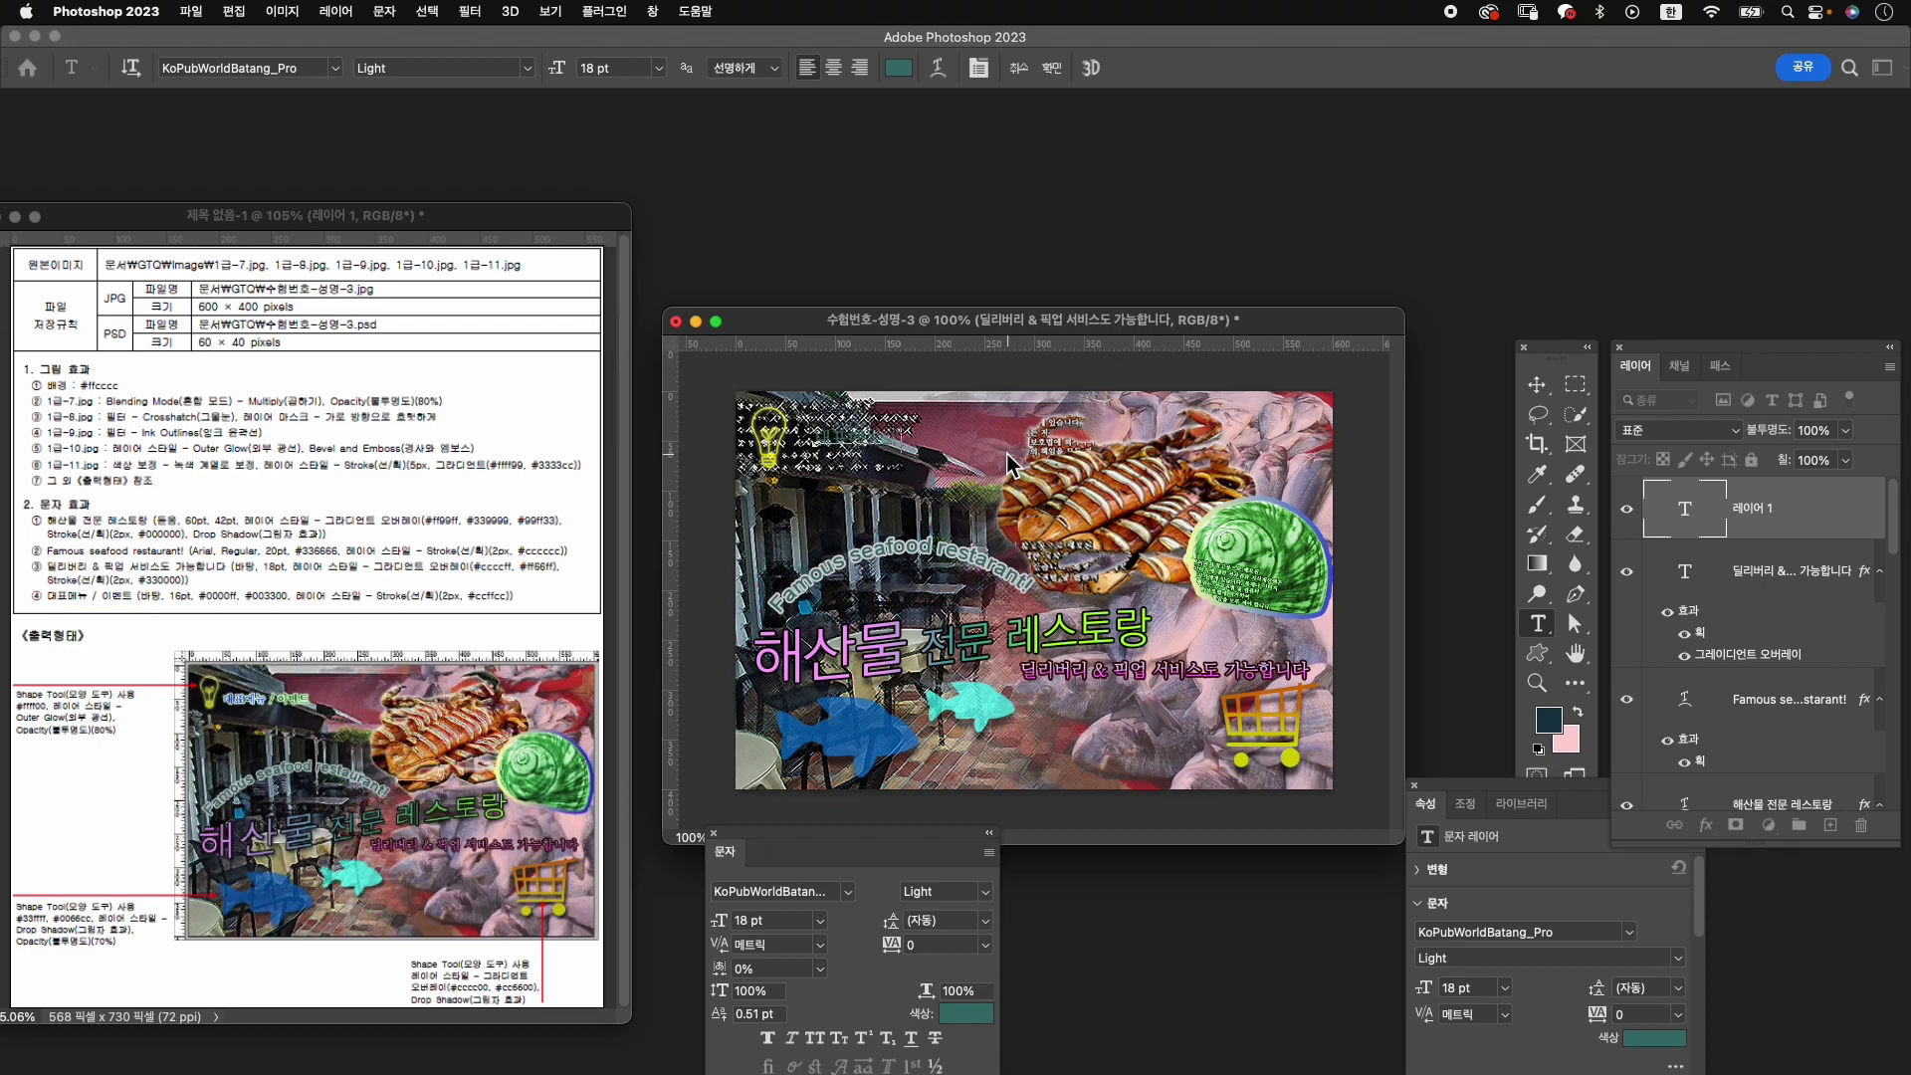
{"action": "key", "text": "ctrl+a"}
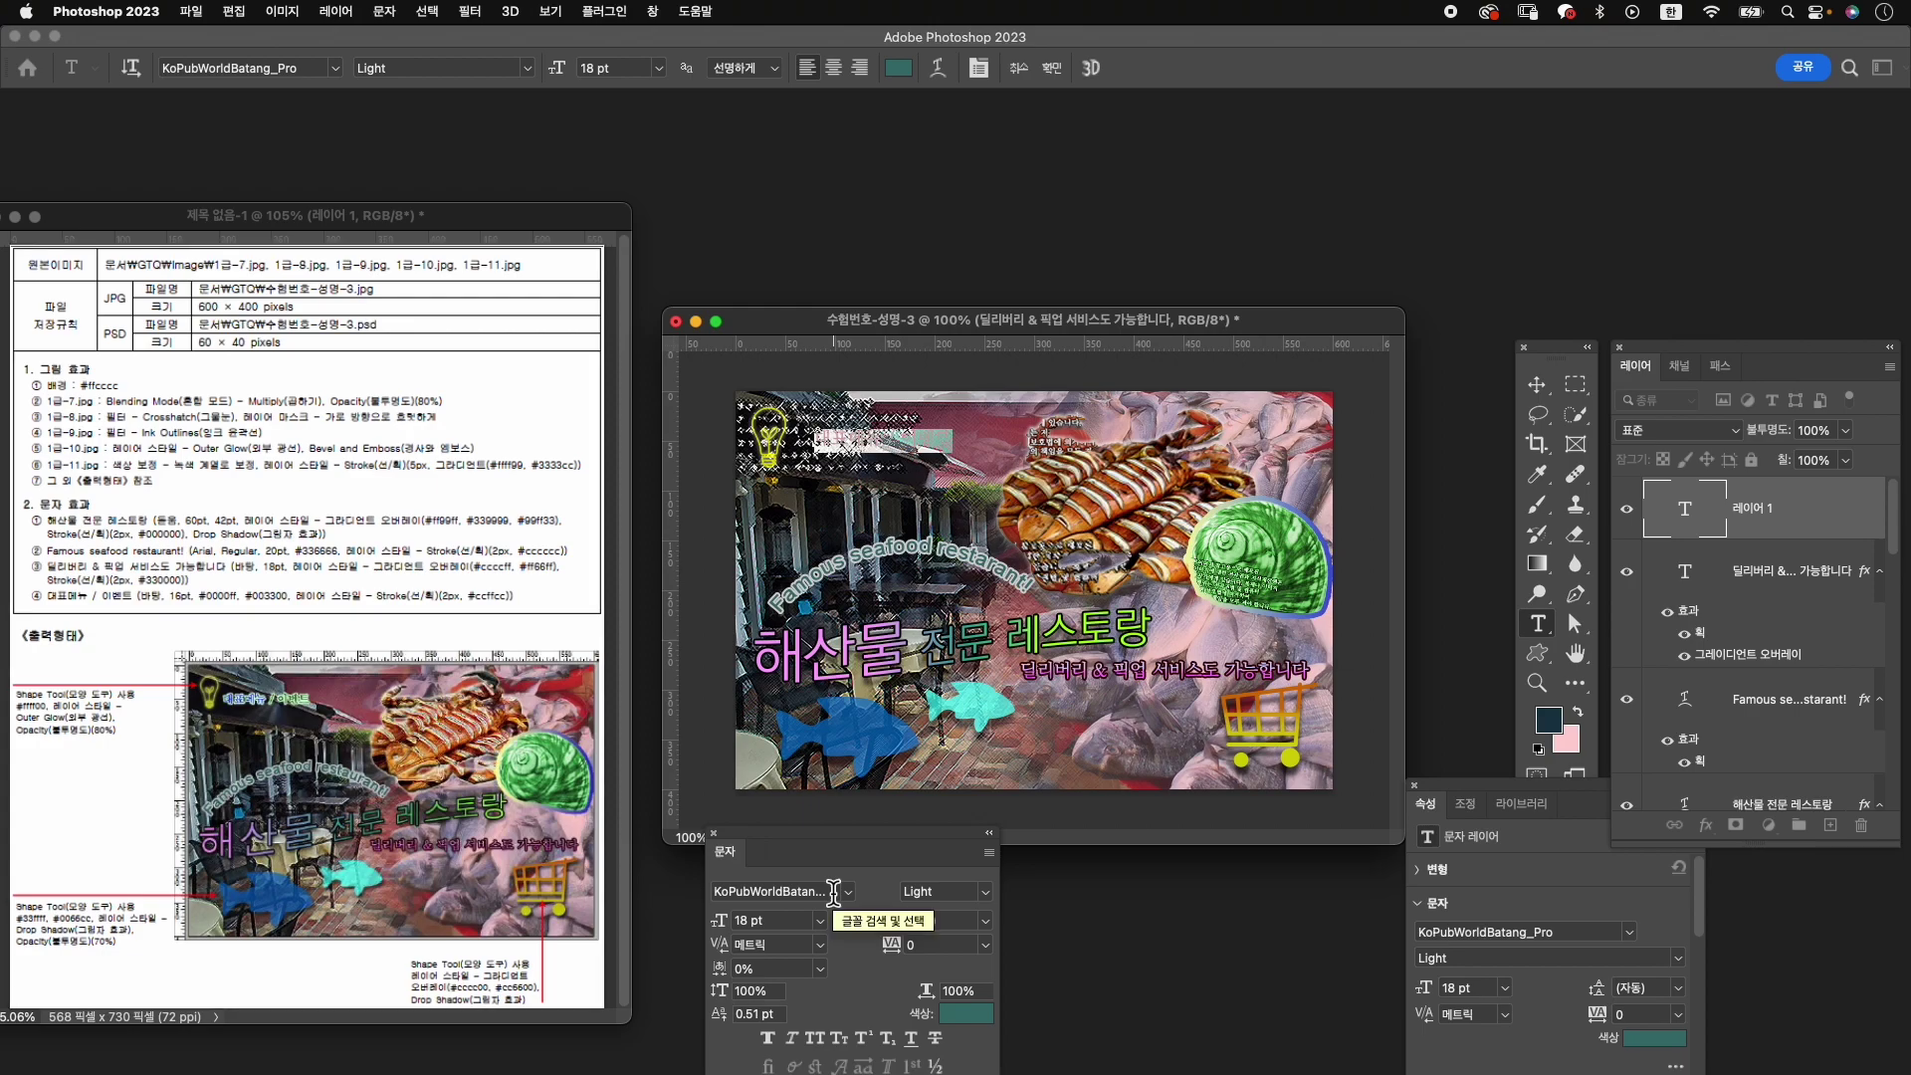
{"action": "left_click", "coordinate": [778, 918]}
{"action": "type", "text": "16"}
{"action": "key", "text": "Return"}
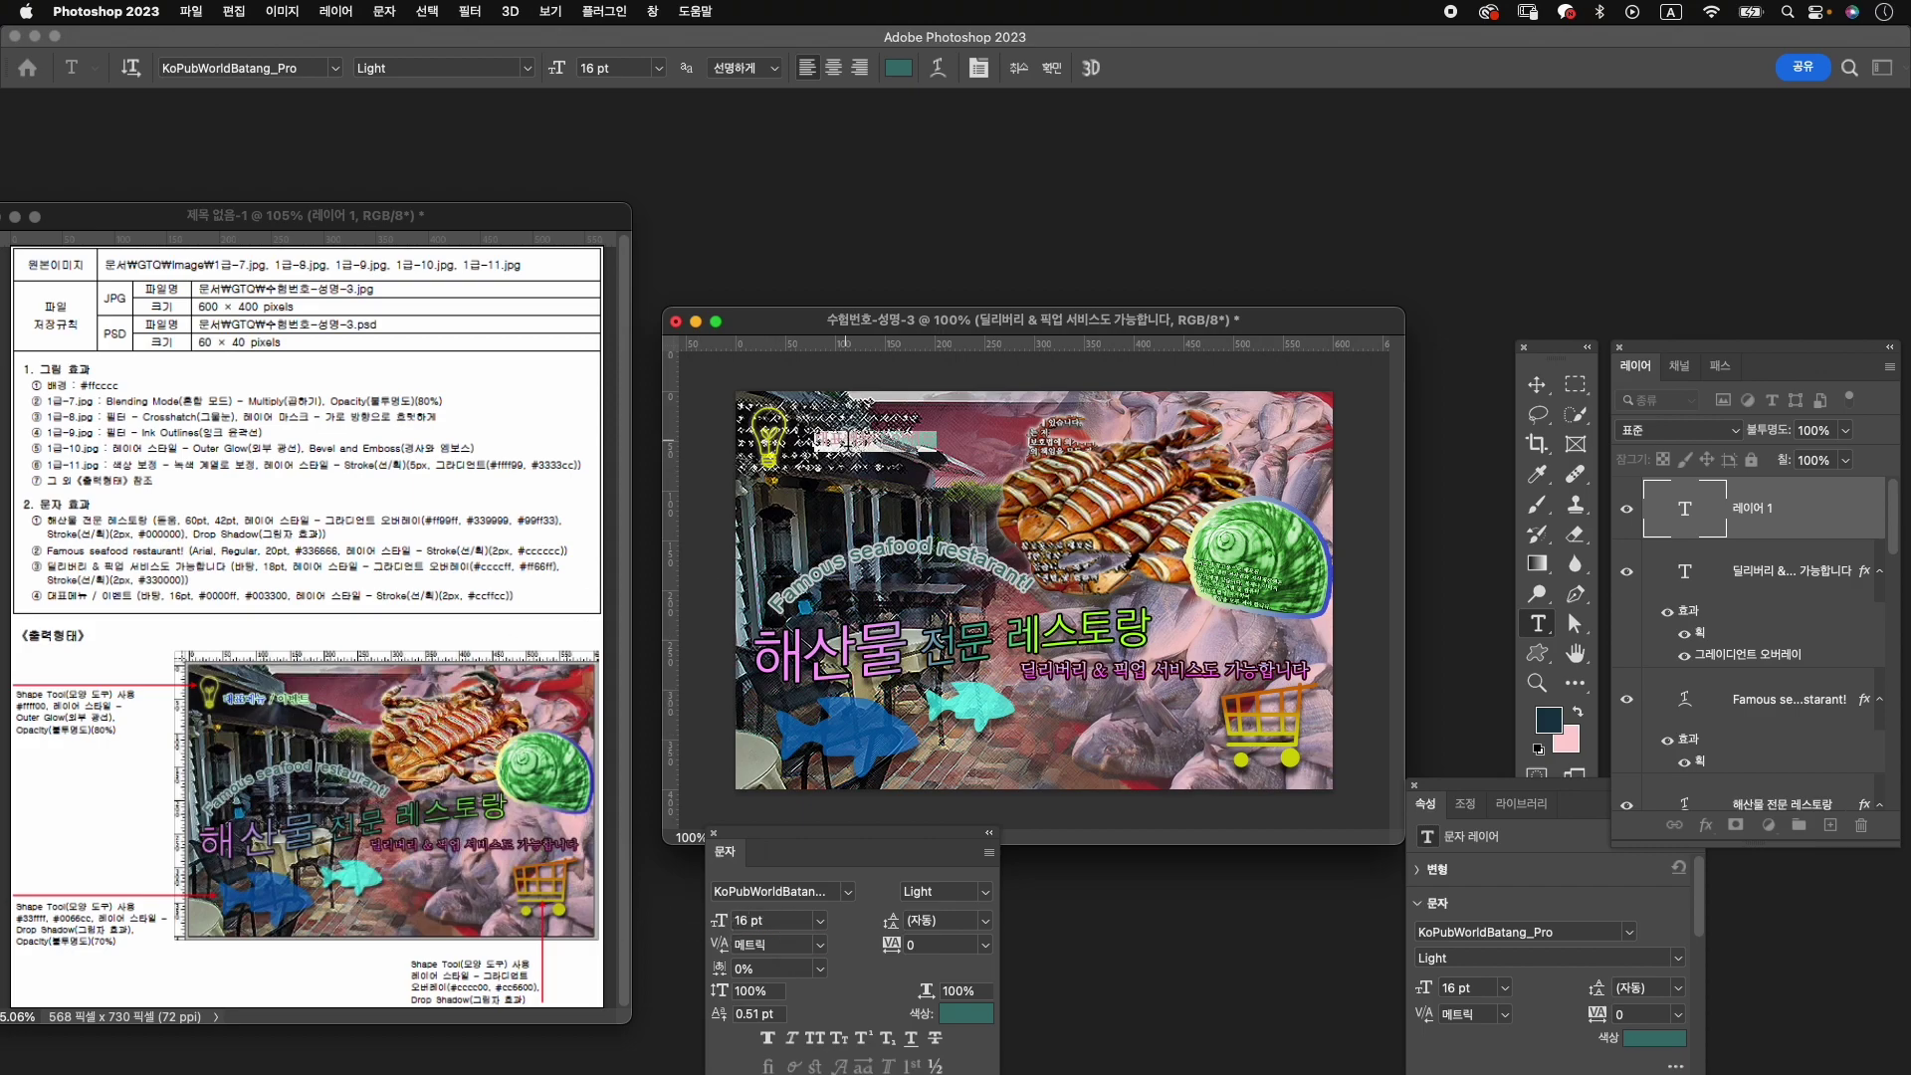
Type the heading '대표메뉴' and colour it blue #0000ff.
{"action": "type", "text": "대표메뉴"}
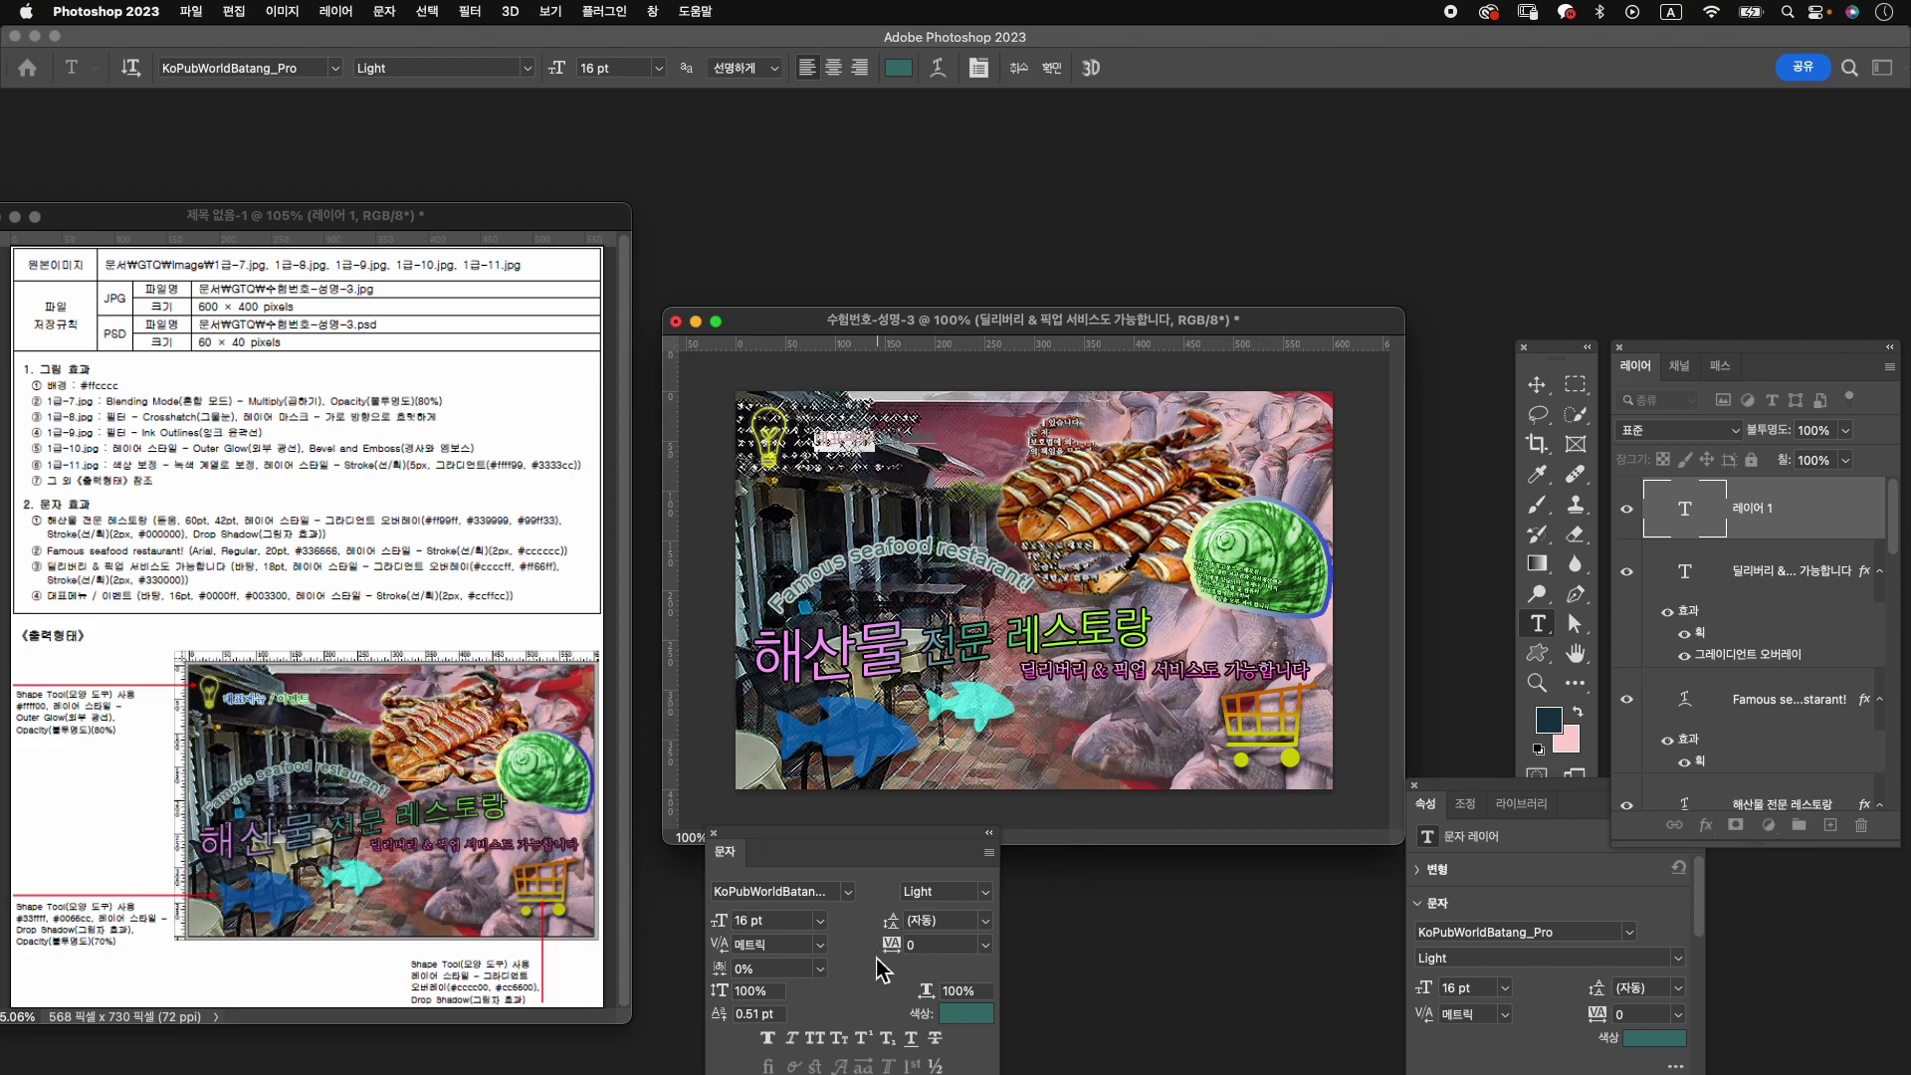
{"action": "left_click", "coordinate": [967, 1013]}
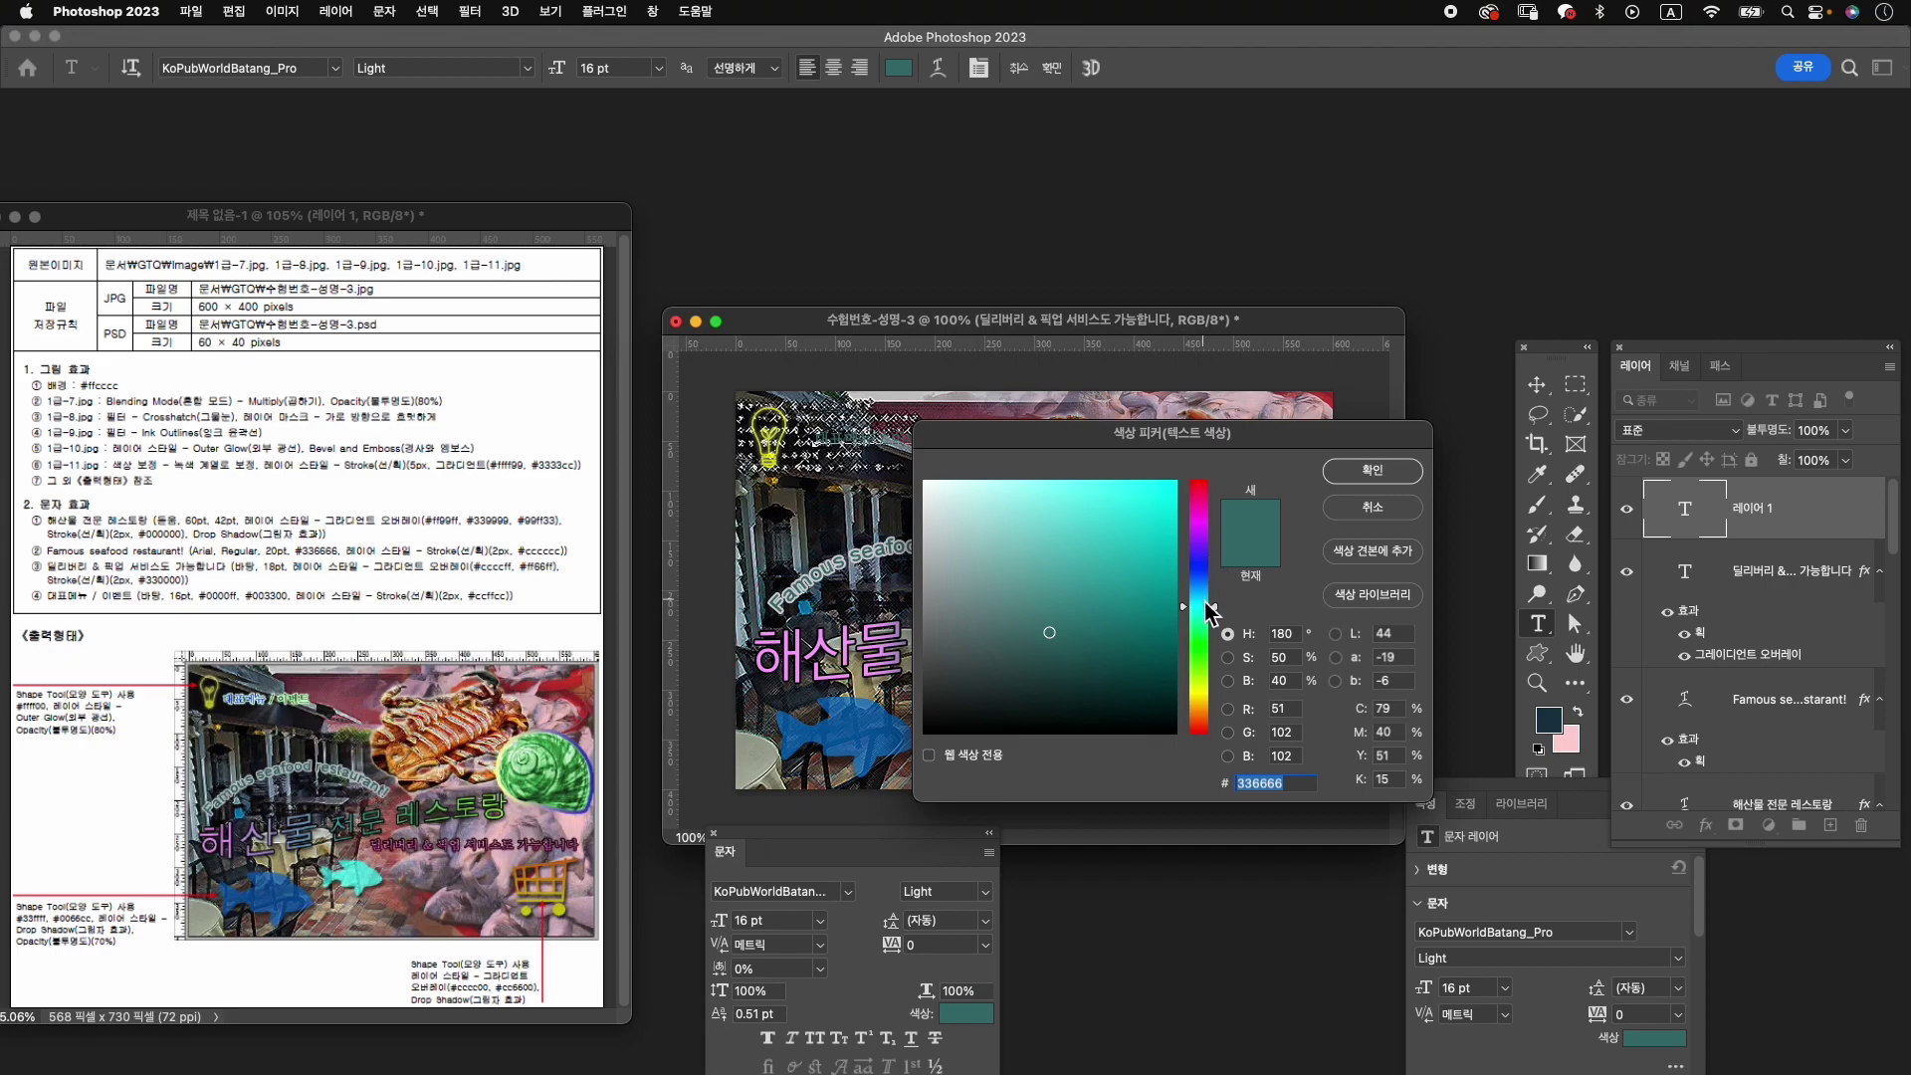
{"action": "type", "text": "0000ff"}
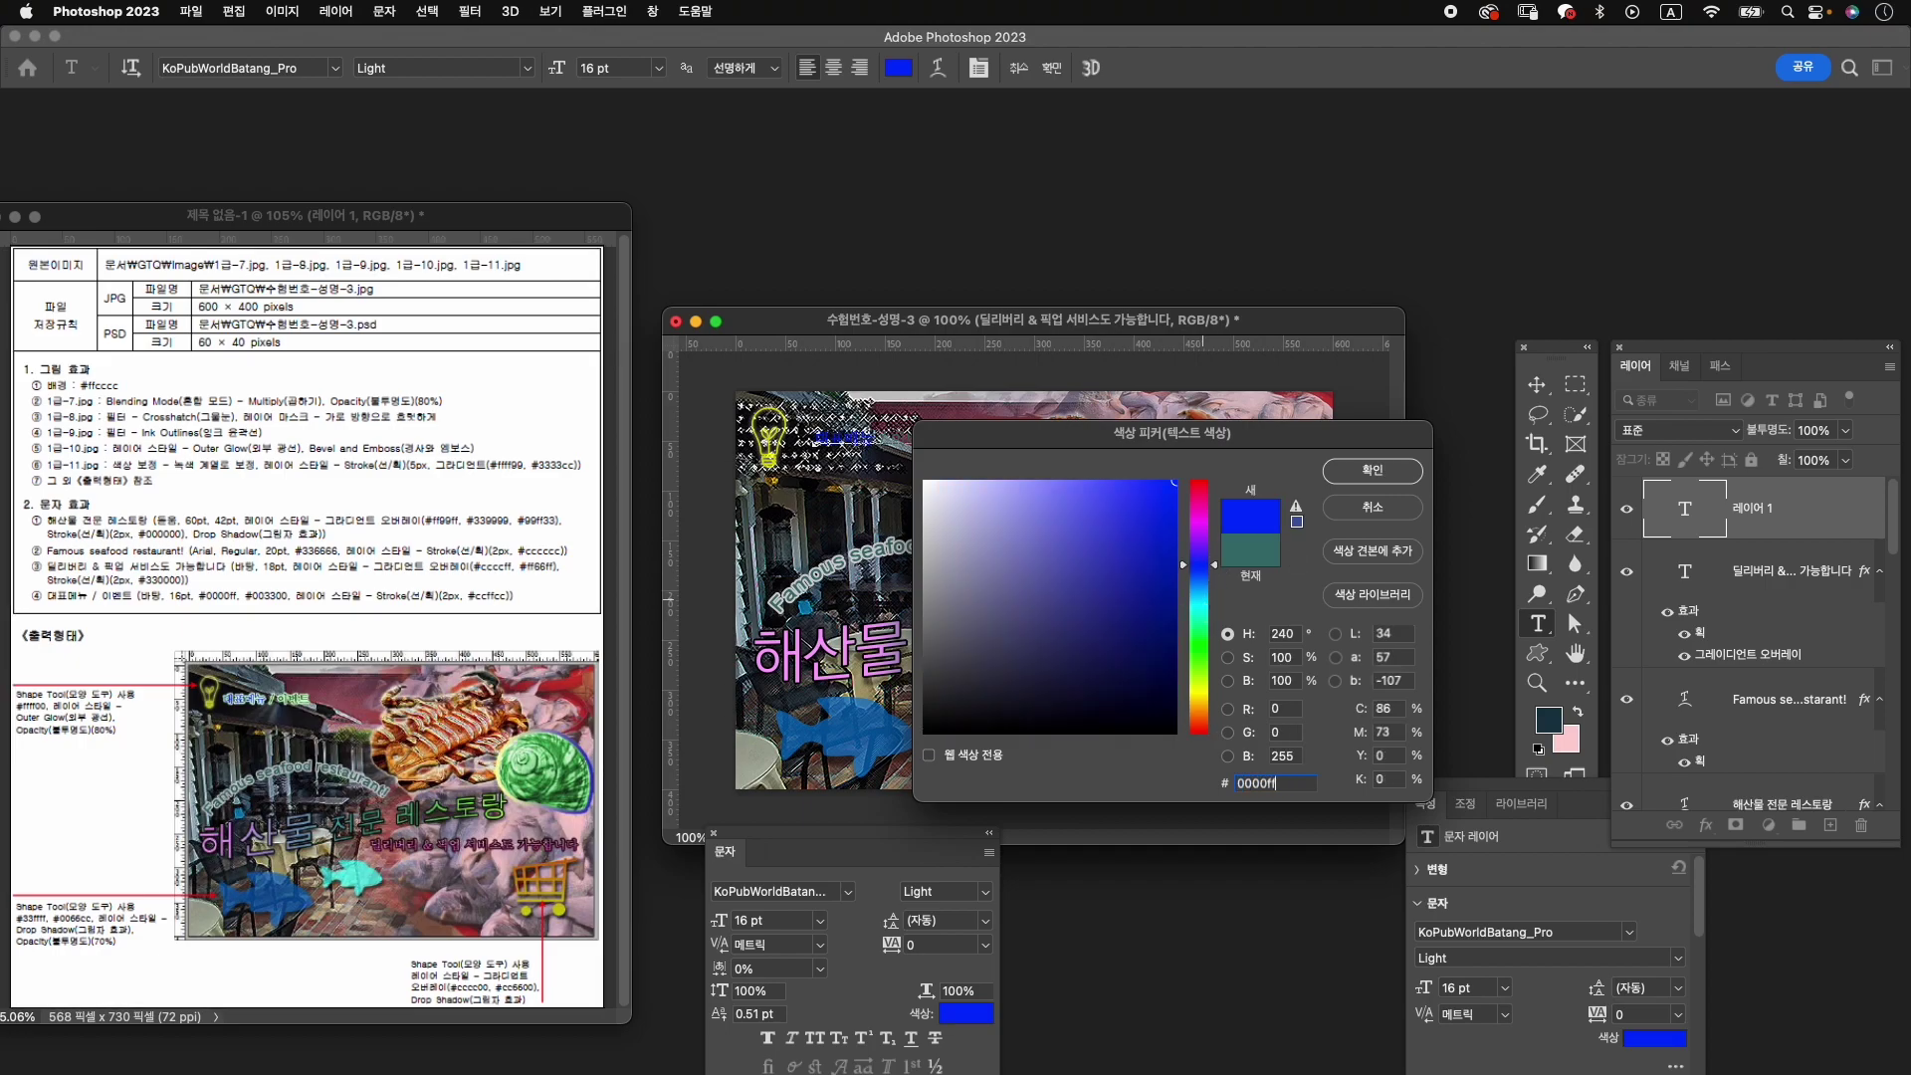
{"action": "key", "text": "Return"}
Colour the second part of the heading dark green #003300 and commit.
{"action": "left_click", "coordinate": [875, 445]}
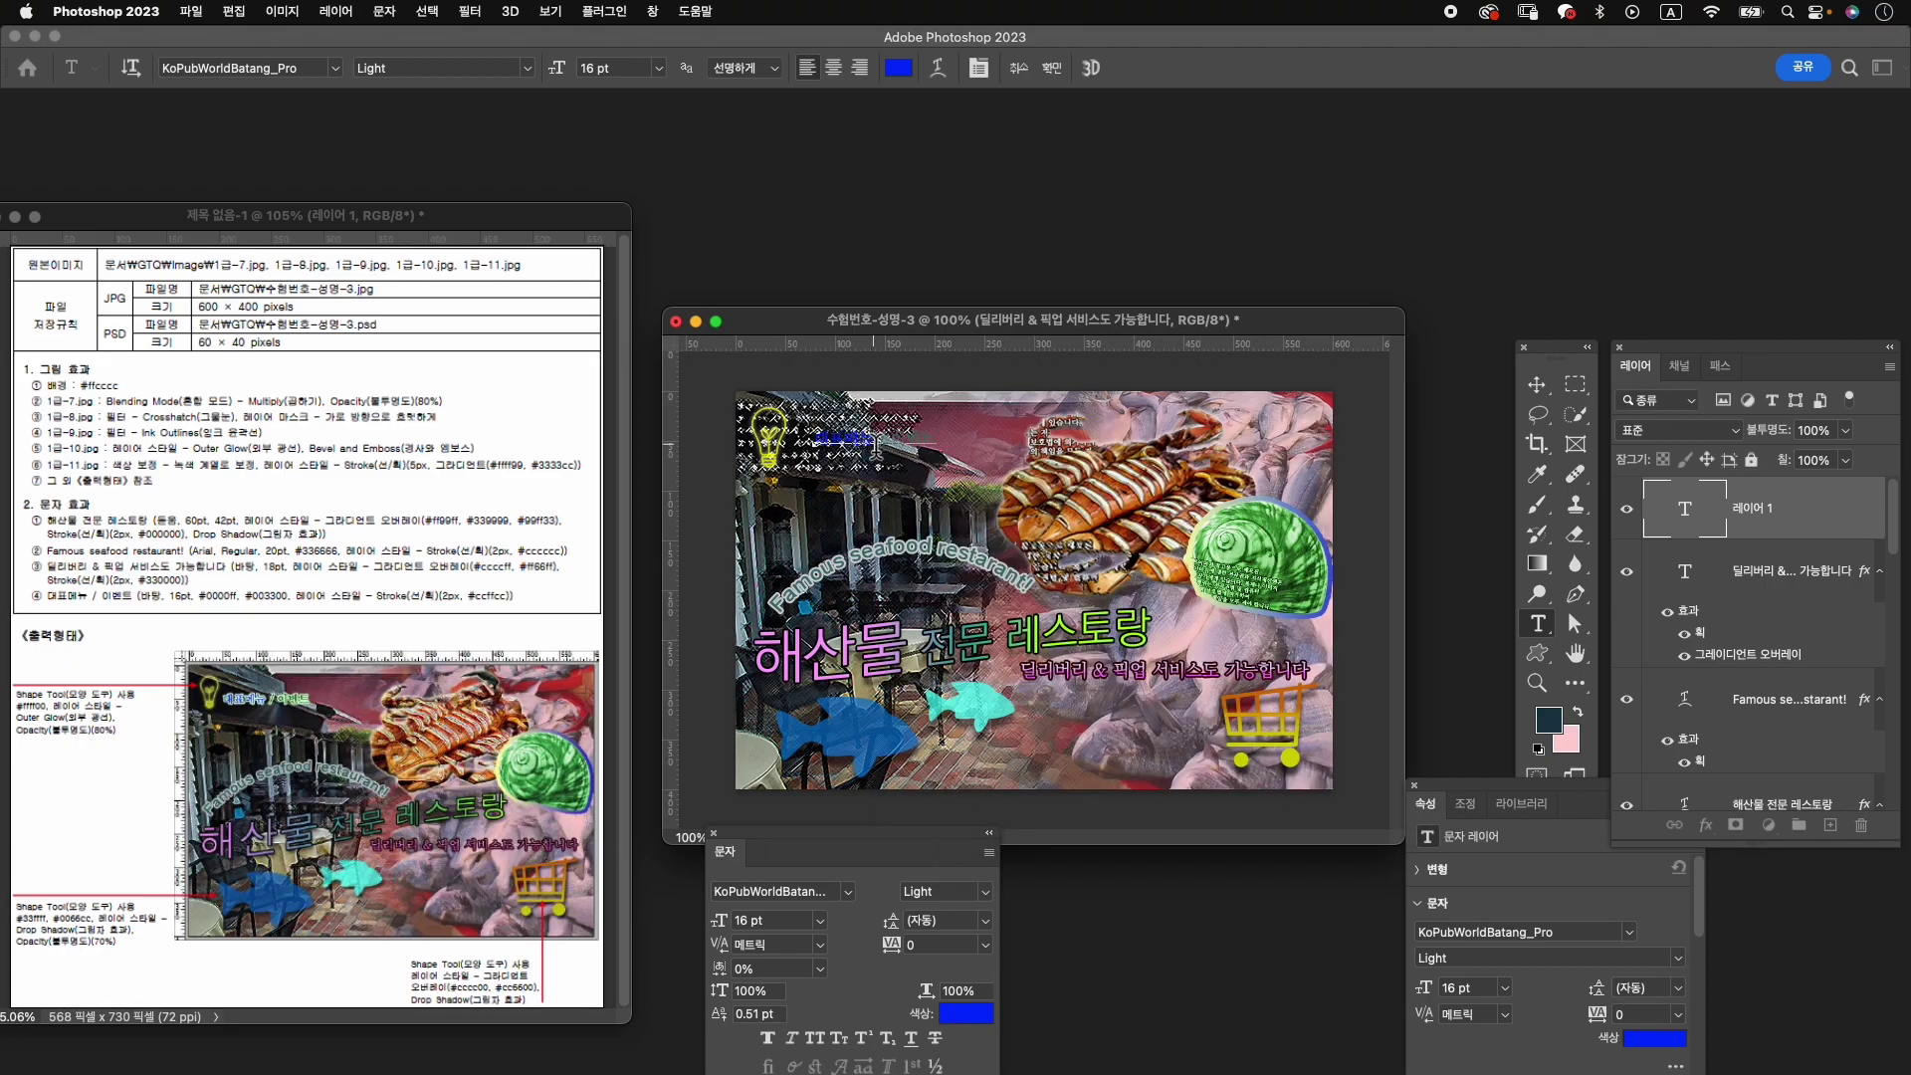
{"action": "left_click_drag", "start_coordinate": [878, 441], "coordinate": [938, 441]}
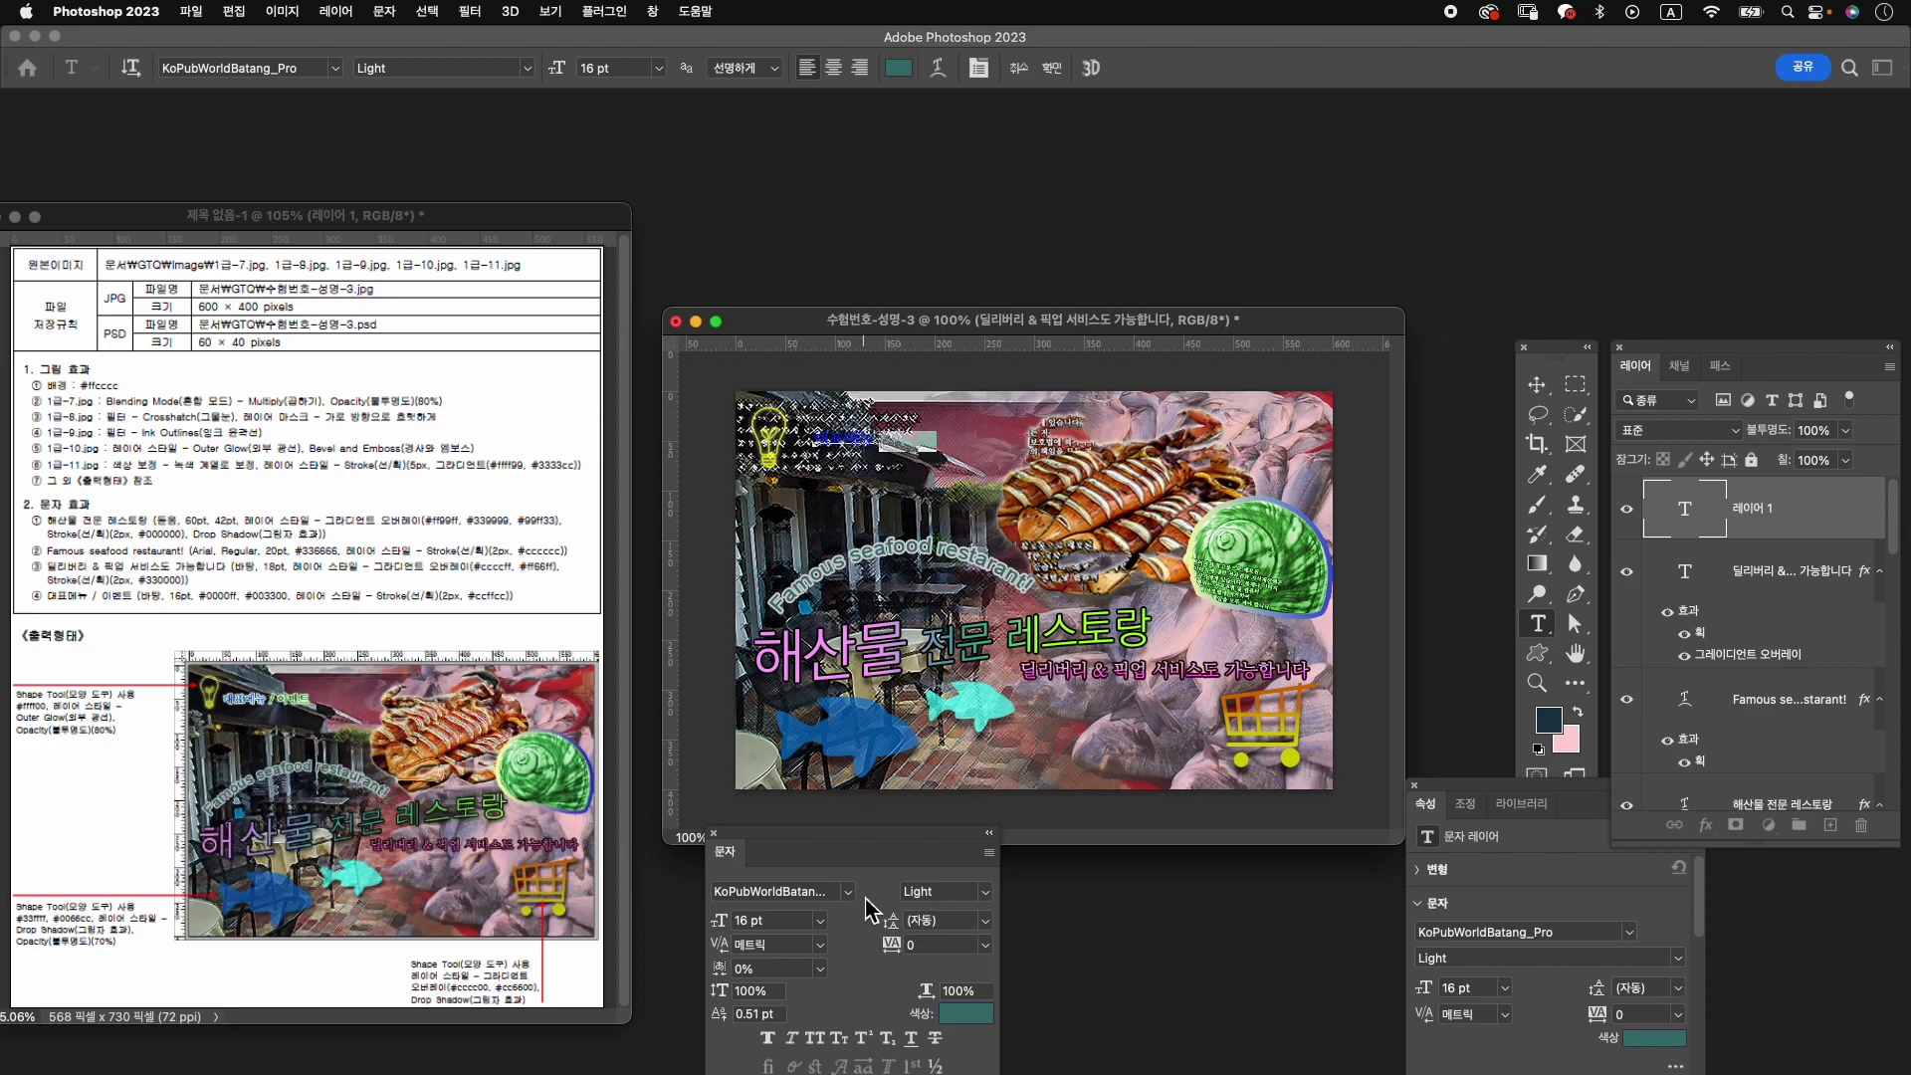
{"action": "left_click", "coordinate": [966, 1015]}
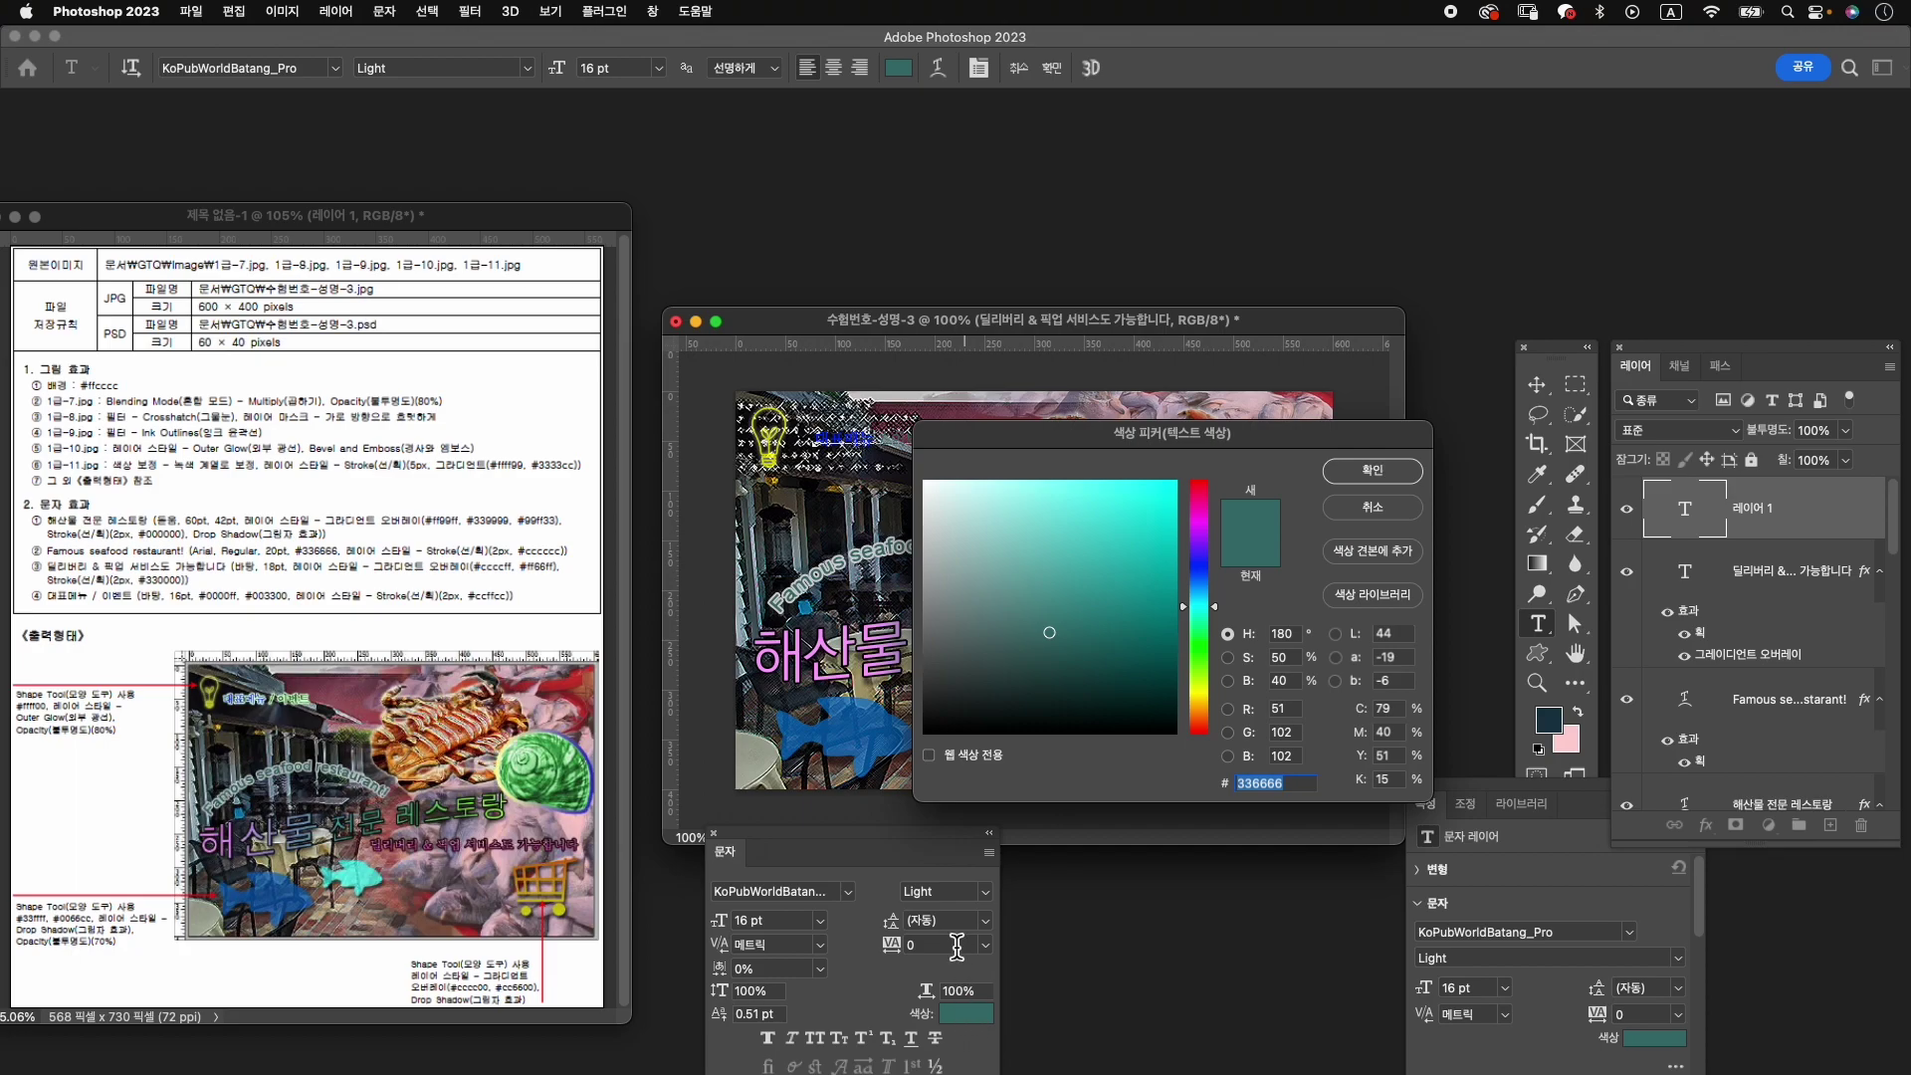
{"action": "type", "text": "0"}
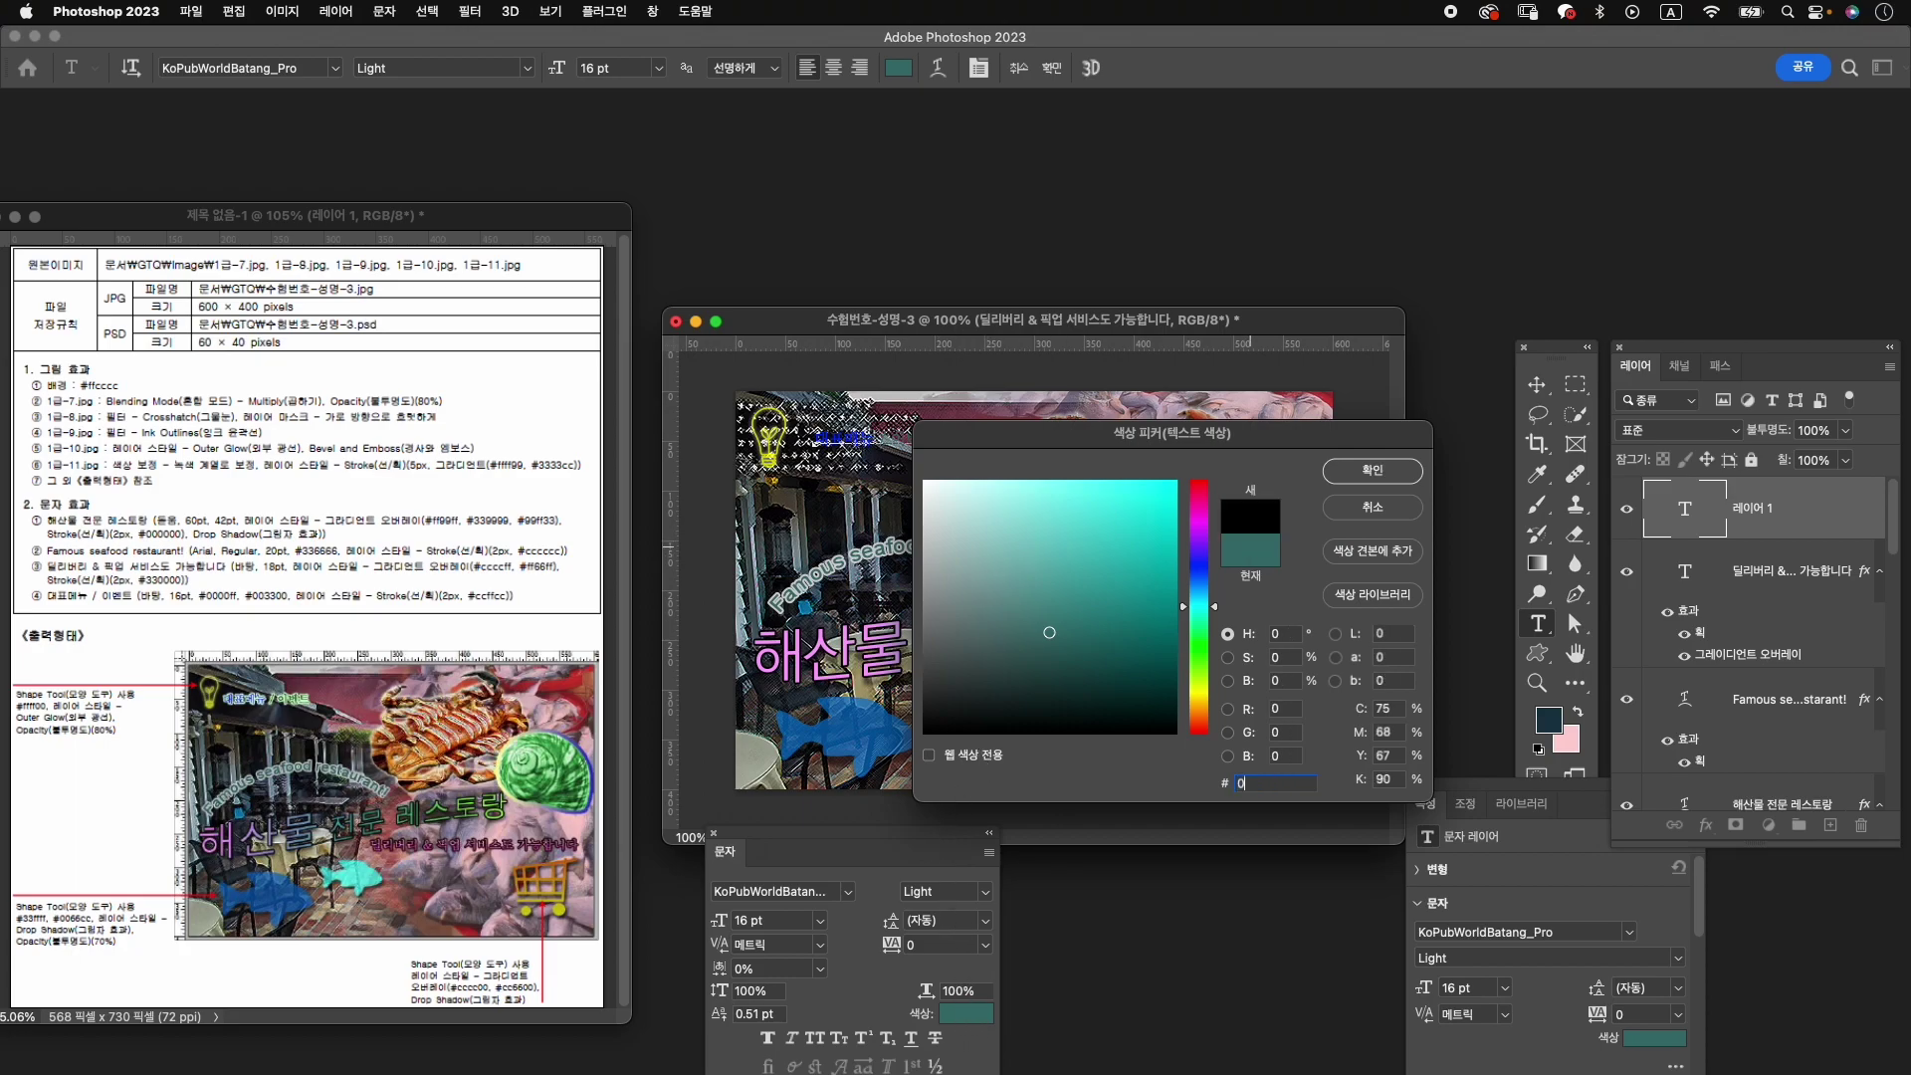
{"action": "type", "text": "03300"}
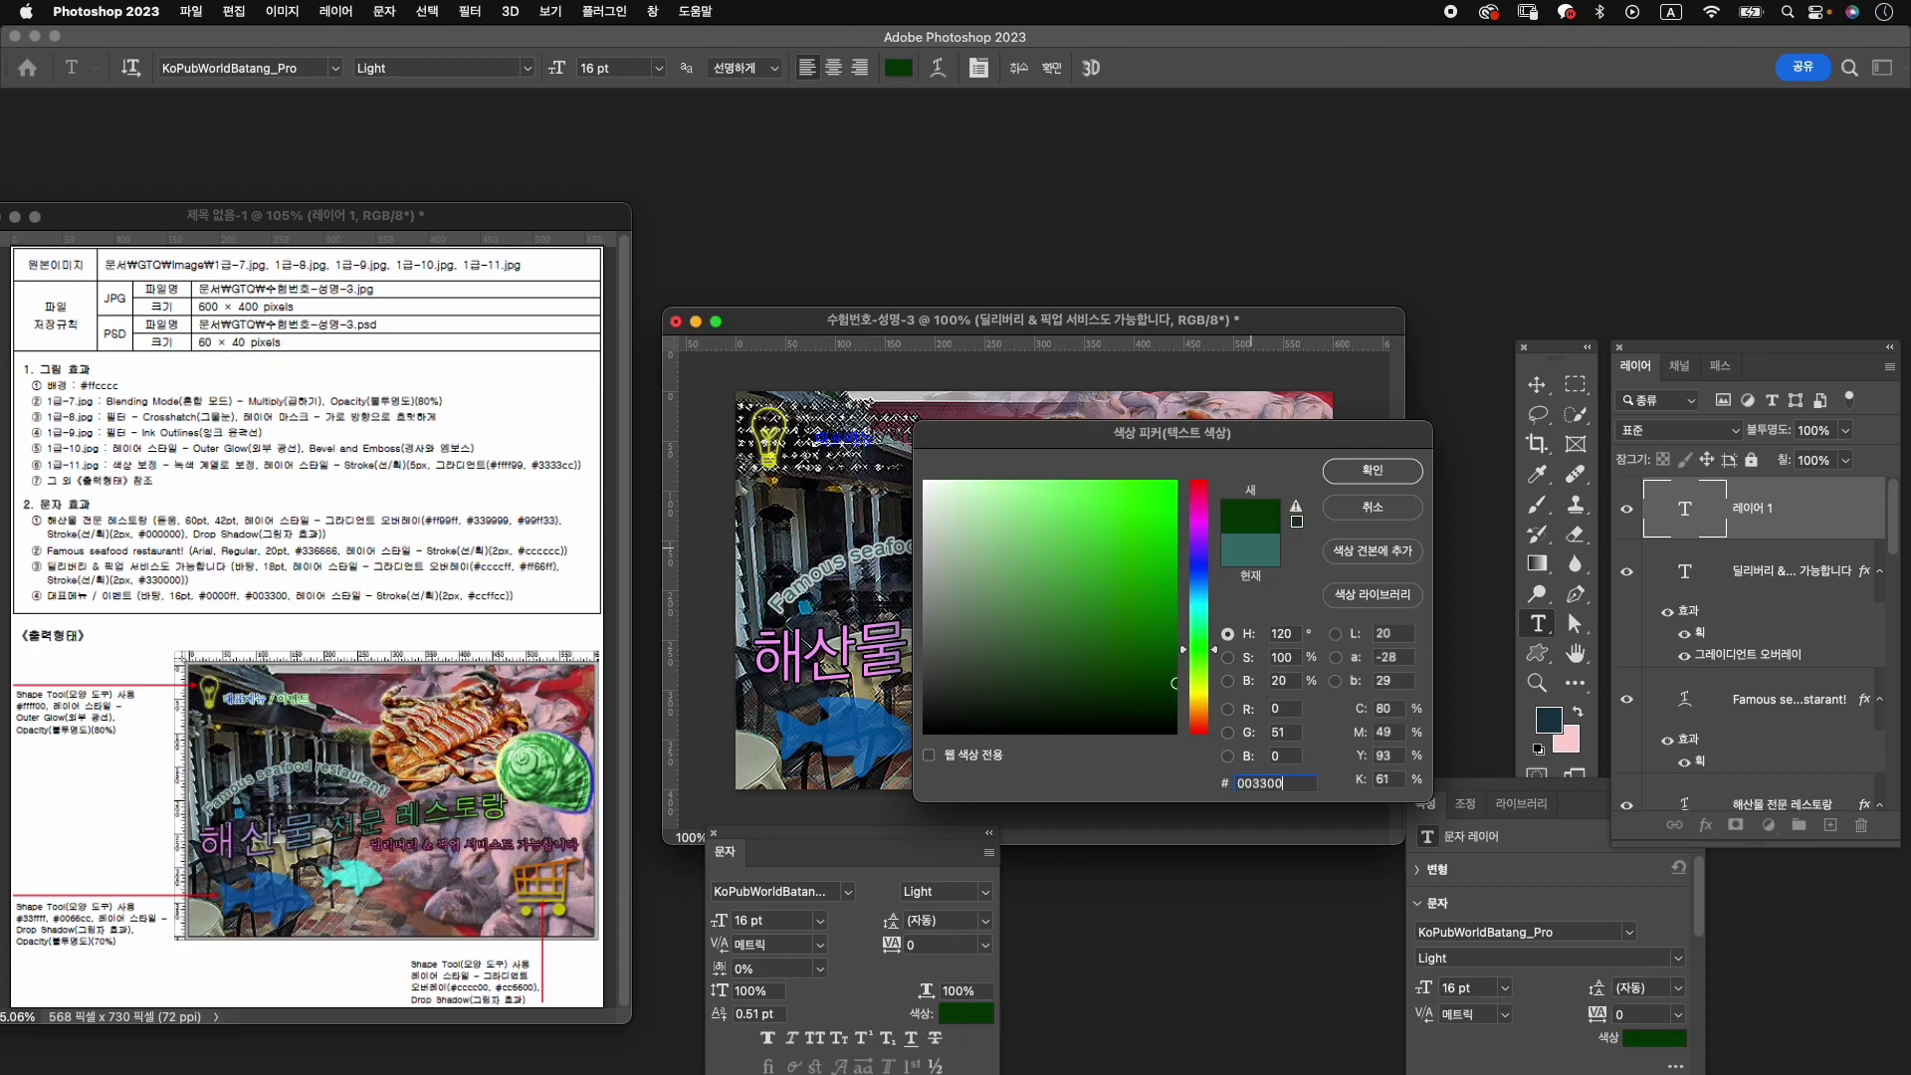
{"action": "key", "text": "Return"}
{"action": "left_click", "coordinate": [1052, 67]}
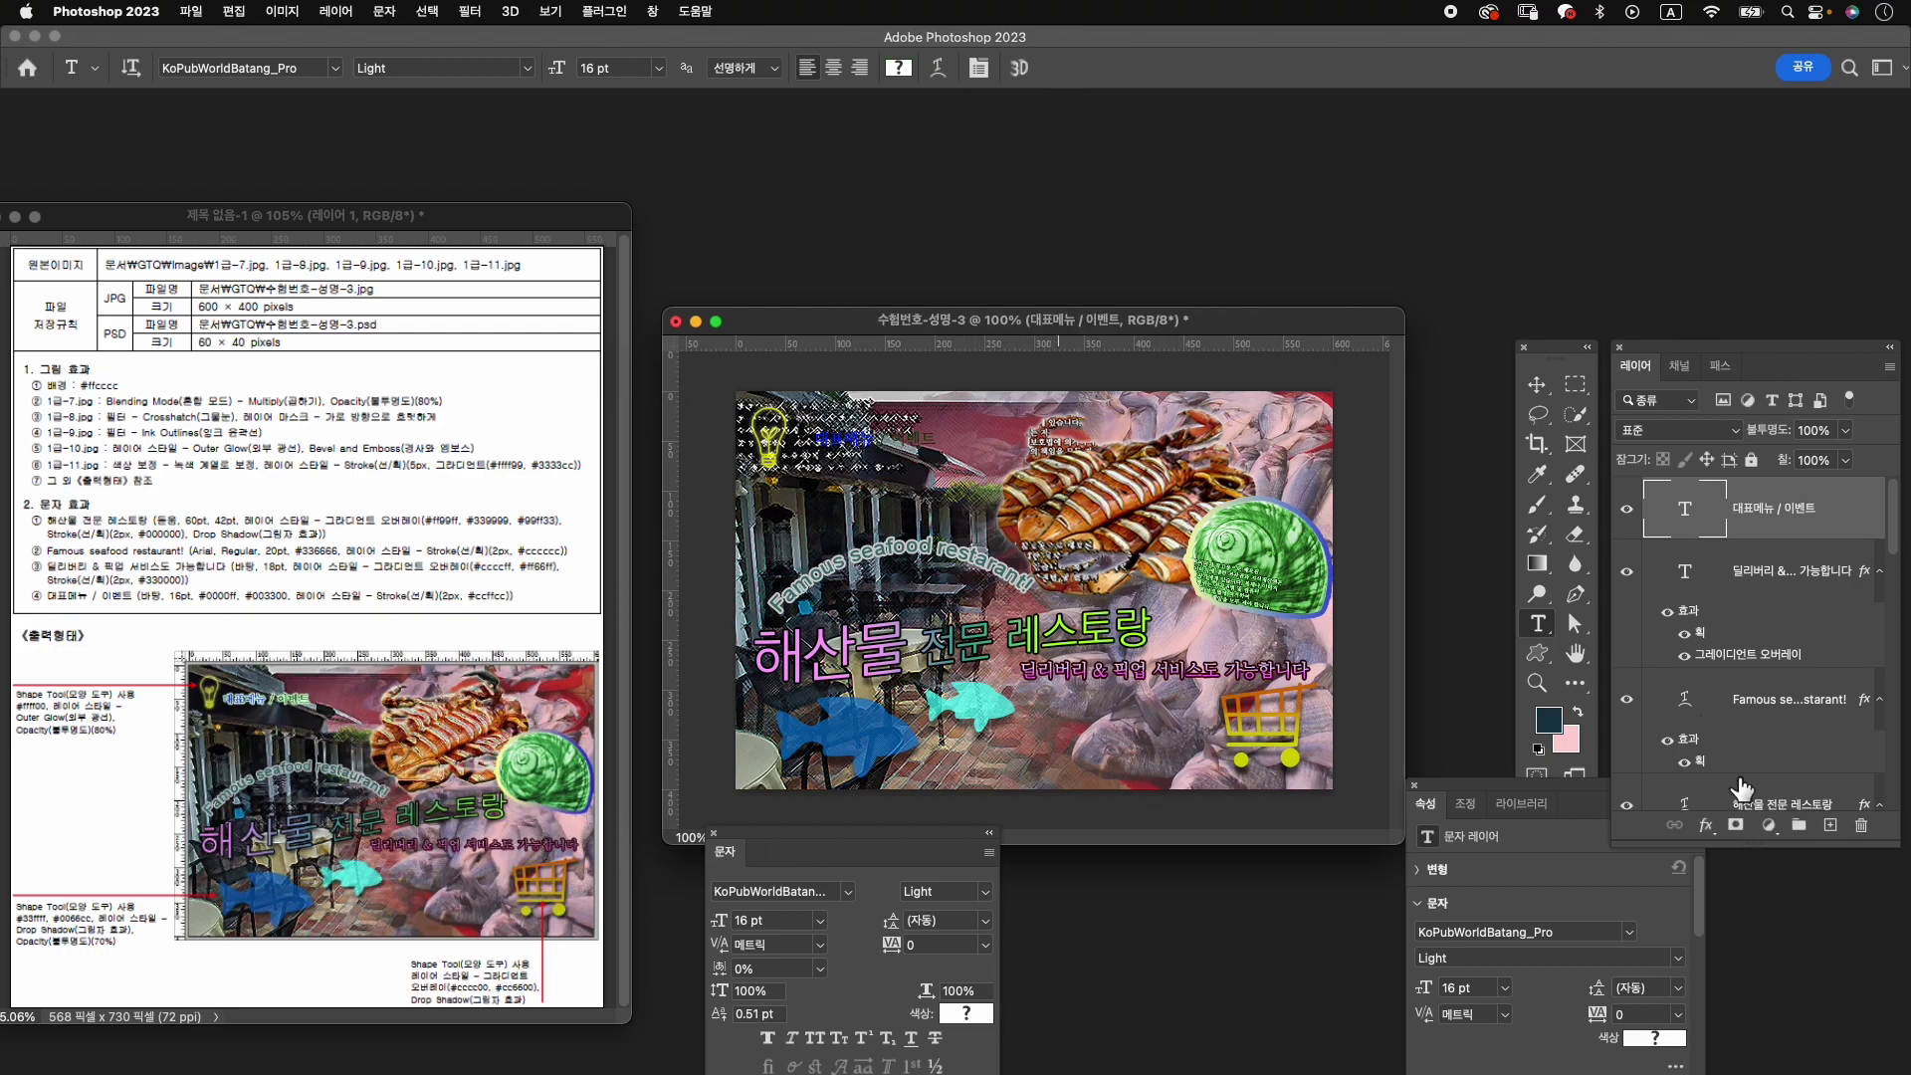
{"action": "left_click", "coordinate": [1706, 825]}
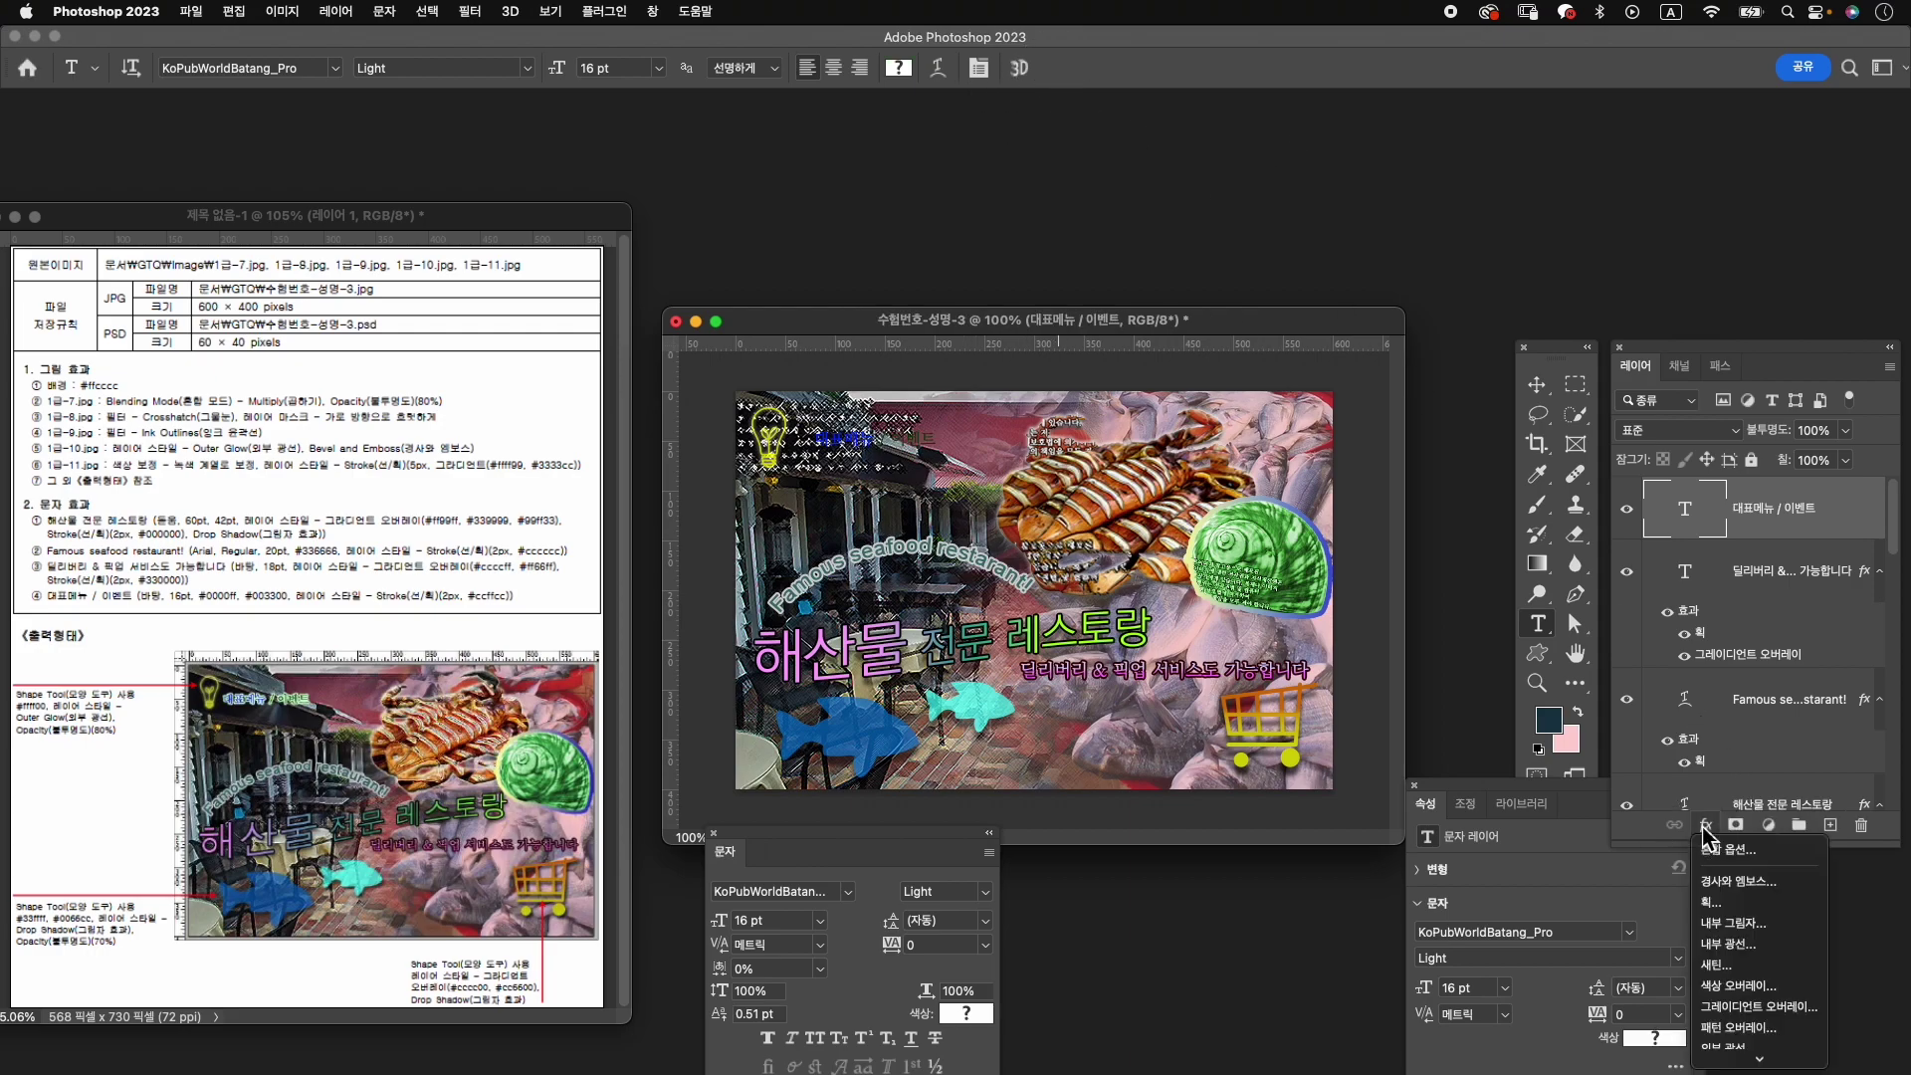
Add a 2 px light green #ccffcc stroke to the heading.
{"action": "left_click", "coordinate": [1746, 905]}
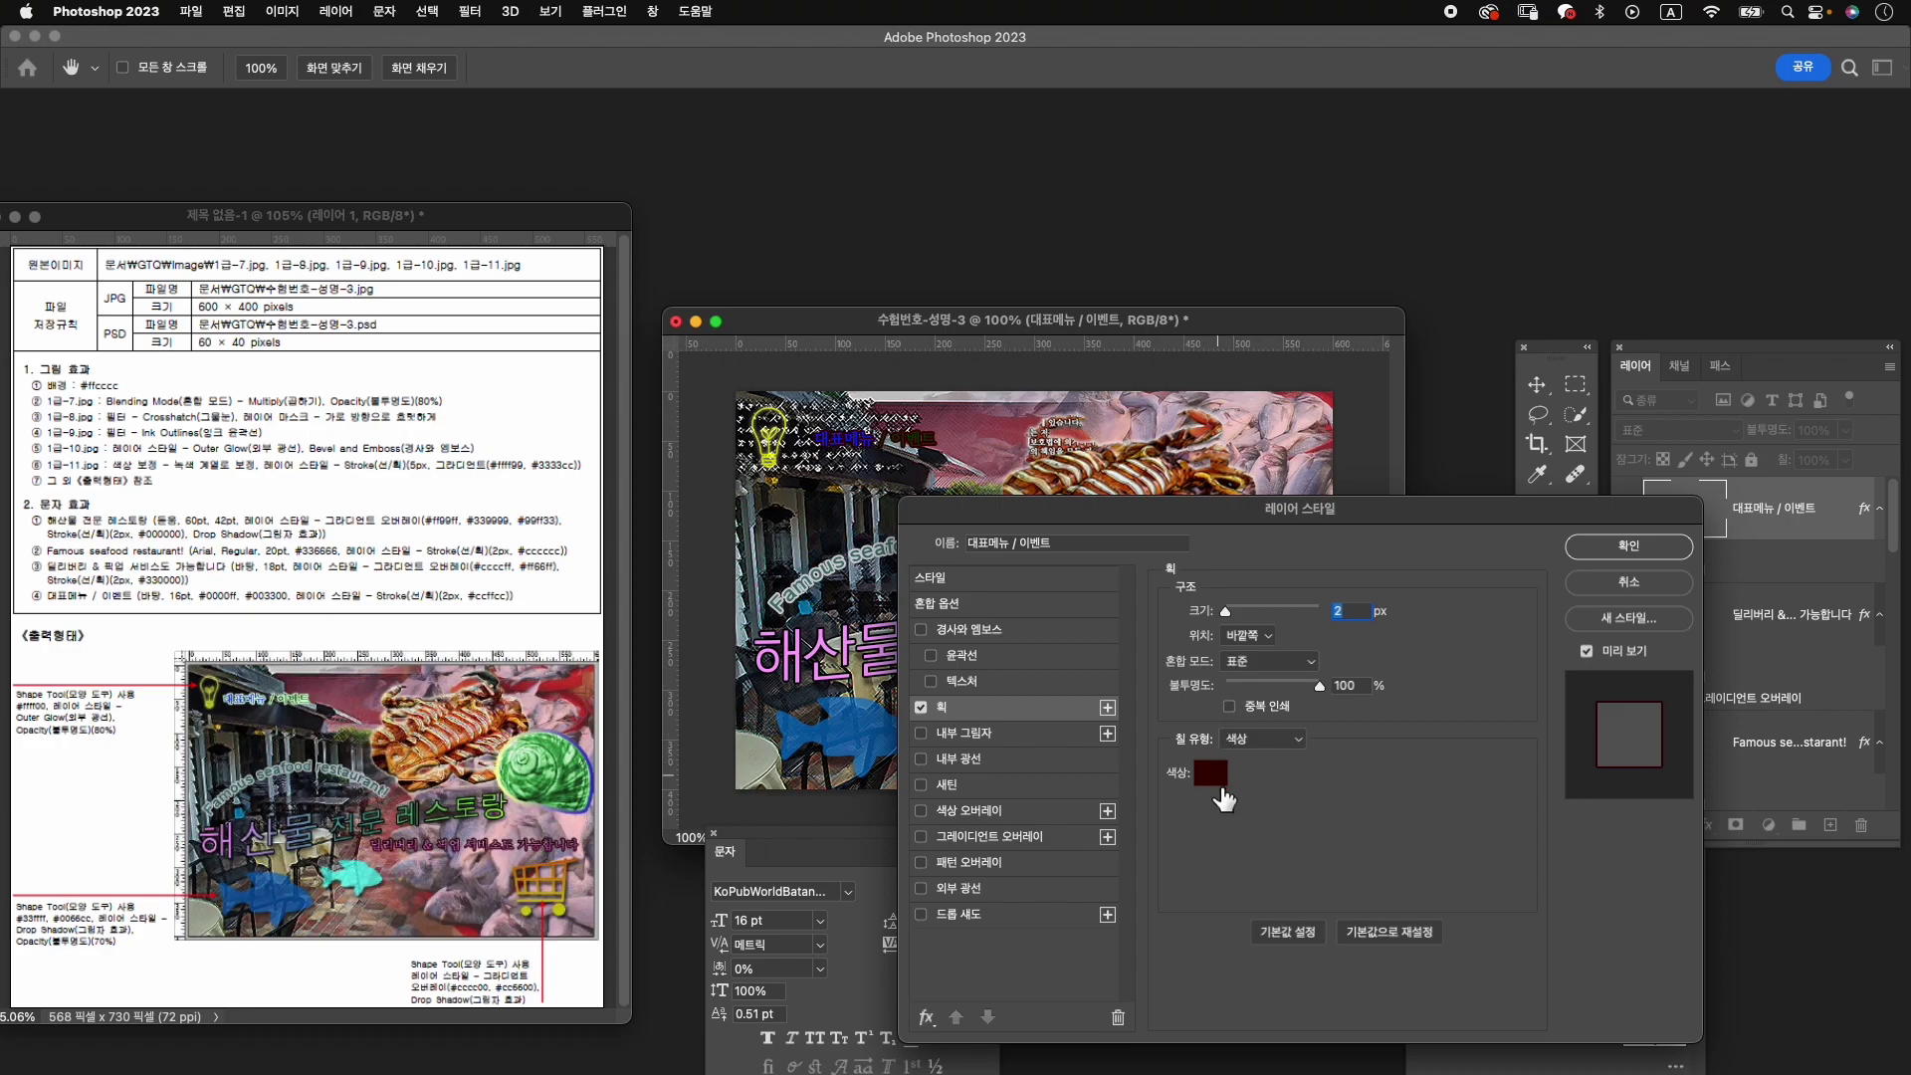
{"action": "left_click", "coordinate": [1210, 773]}
{"action": "type", "text": "ccffcc"}
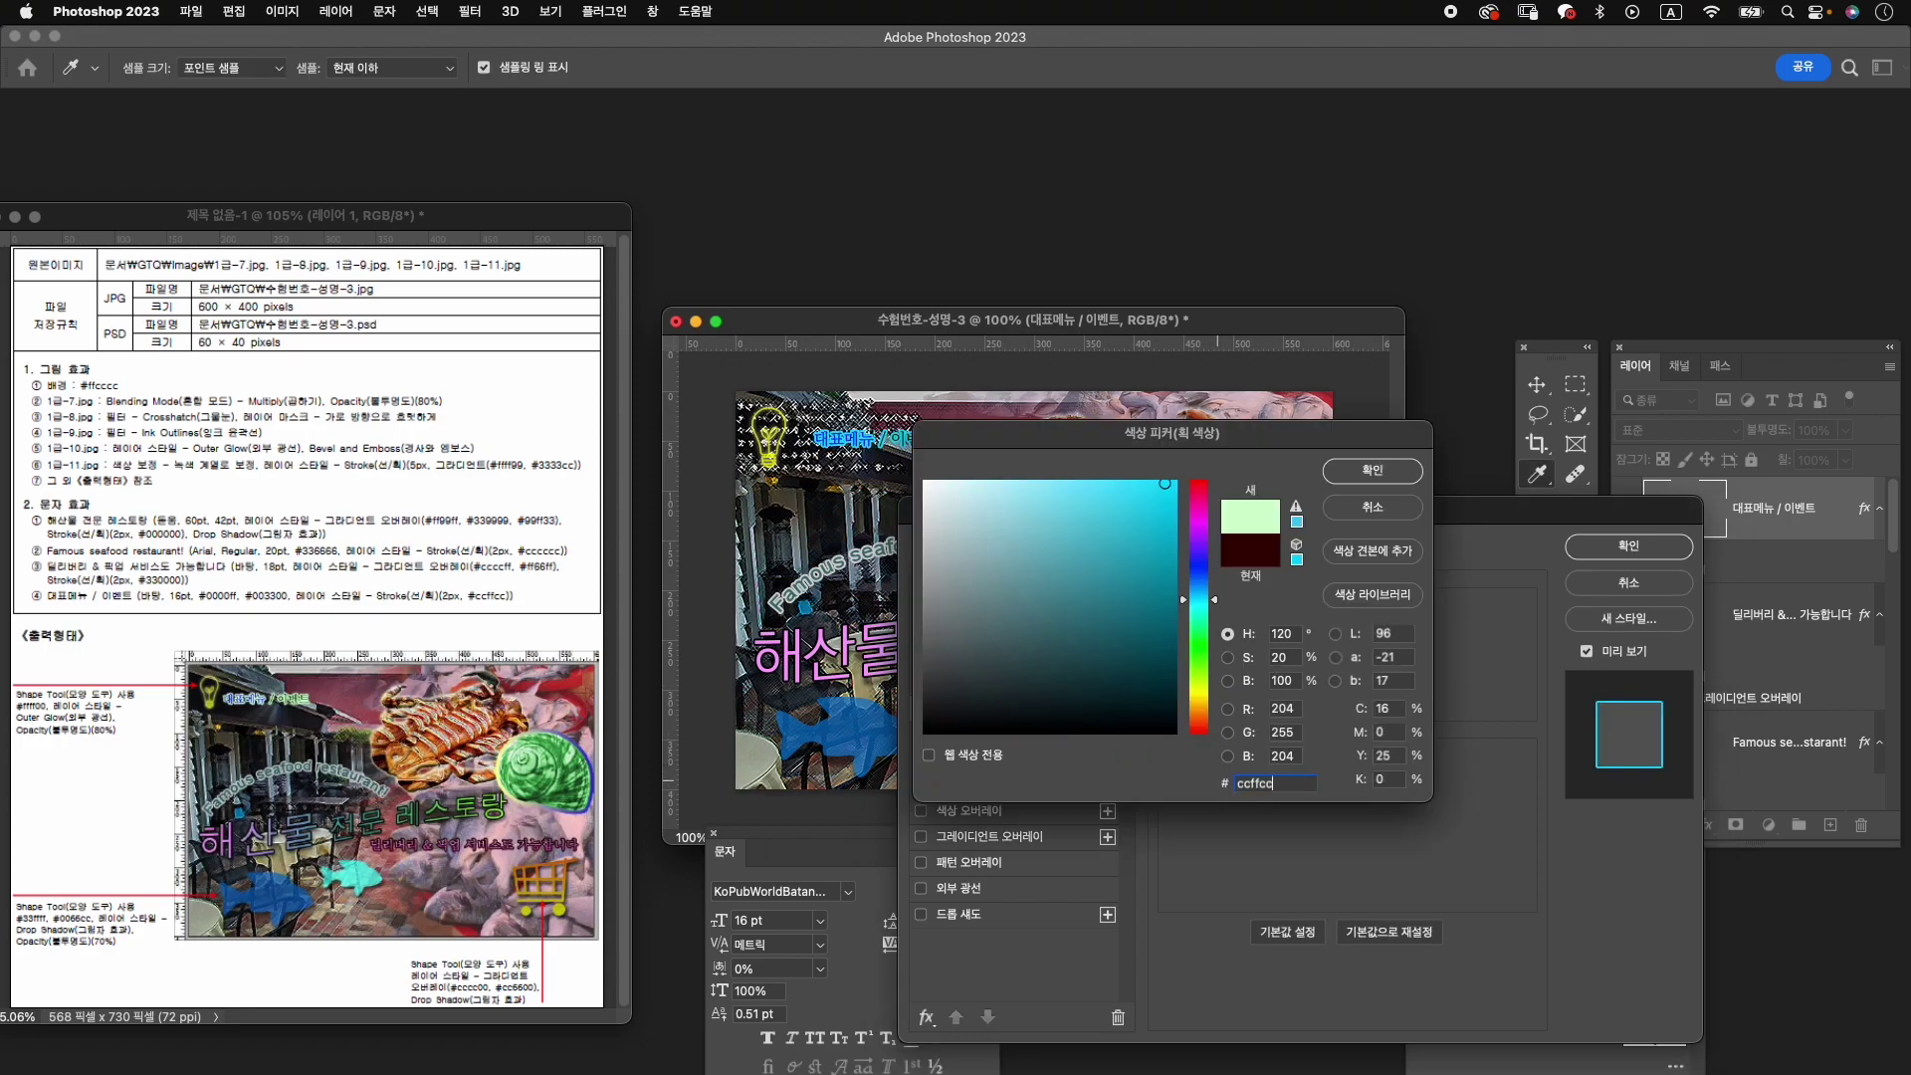
{"action": "key", "text": "Return"}
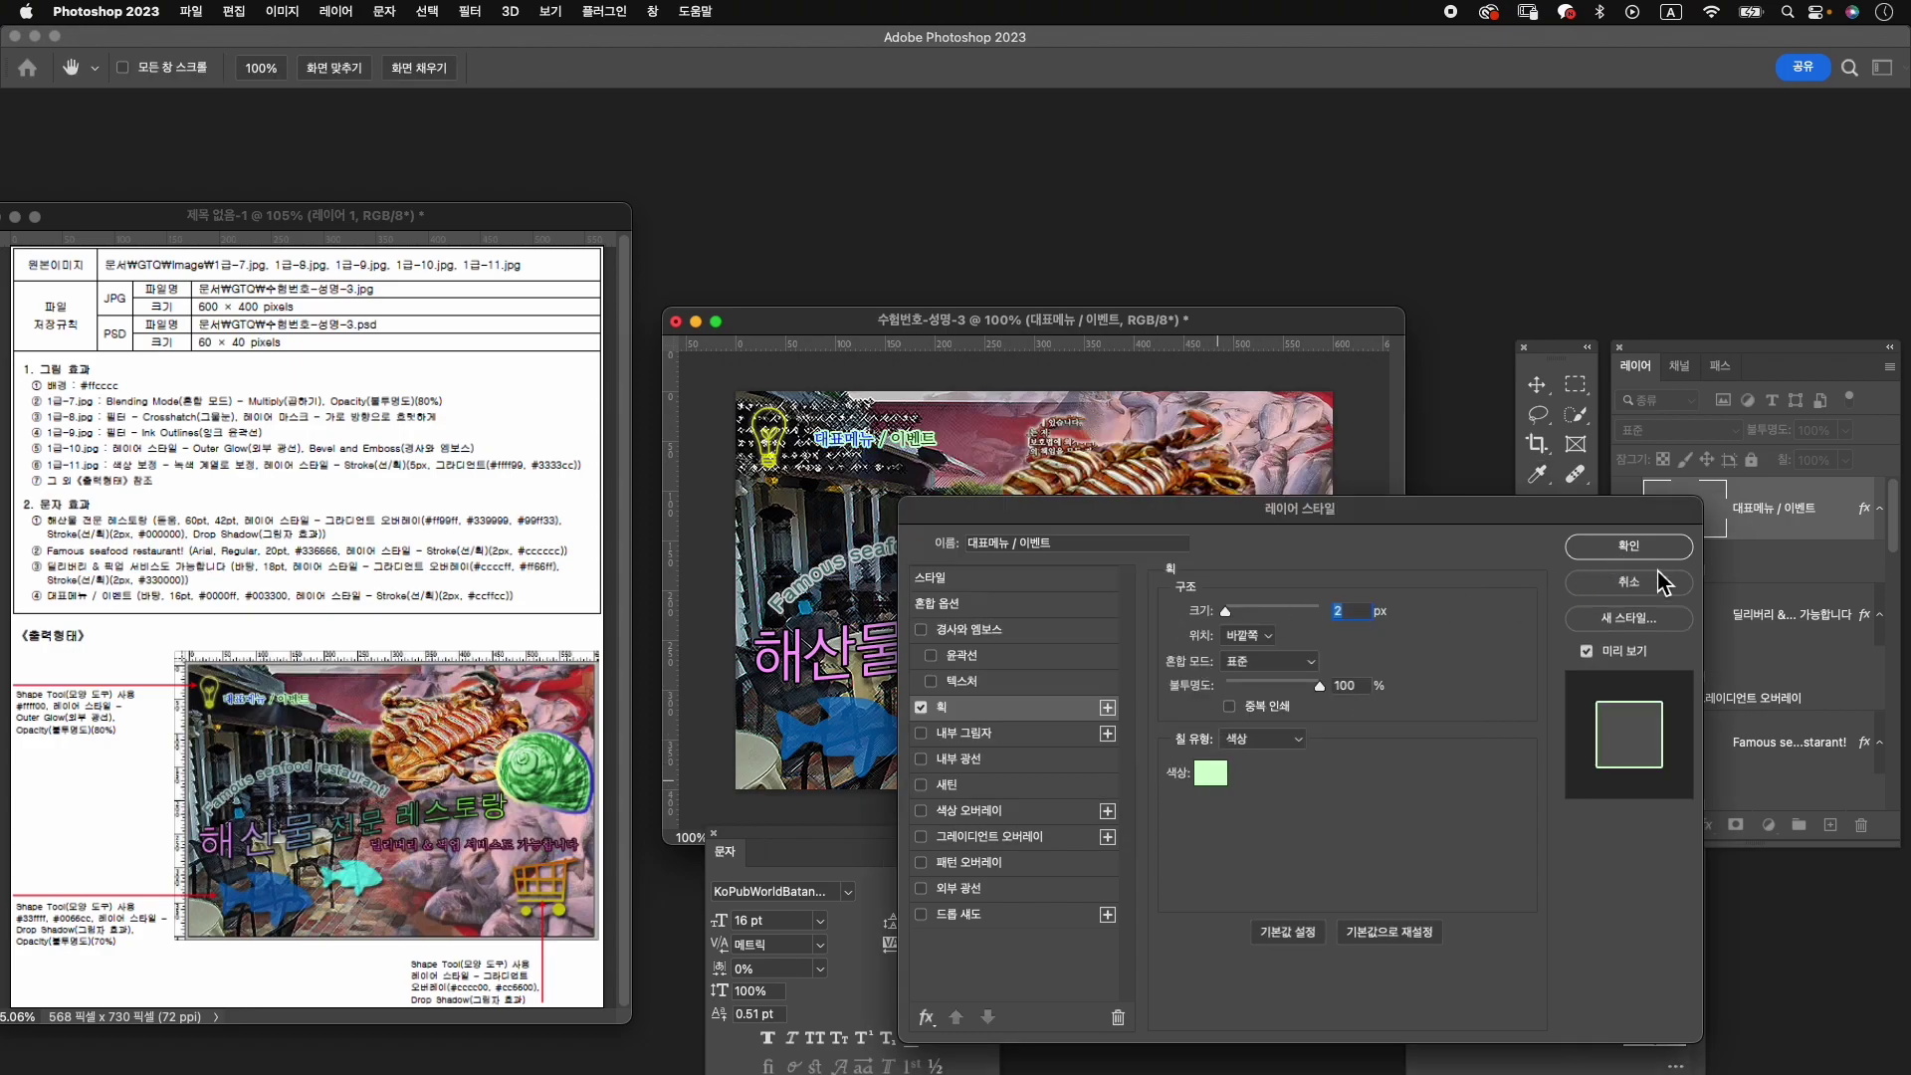
{"action": "left_click", "coordinate": [1628, 546]}
Nudge the heading slightly left and down and commit the transform.
{"action": "key", "text": "super+t"}
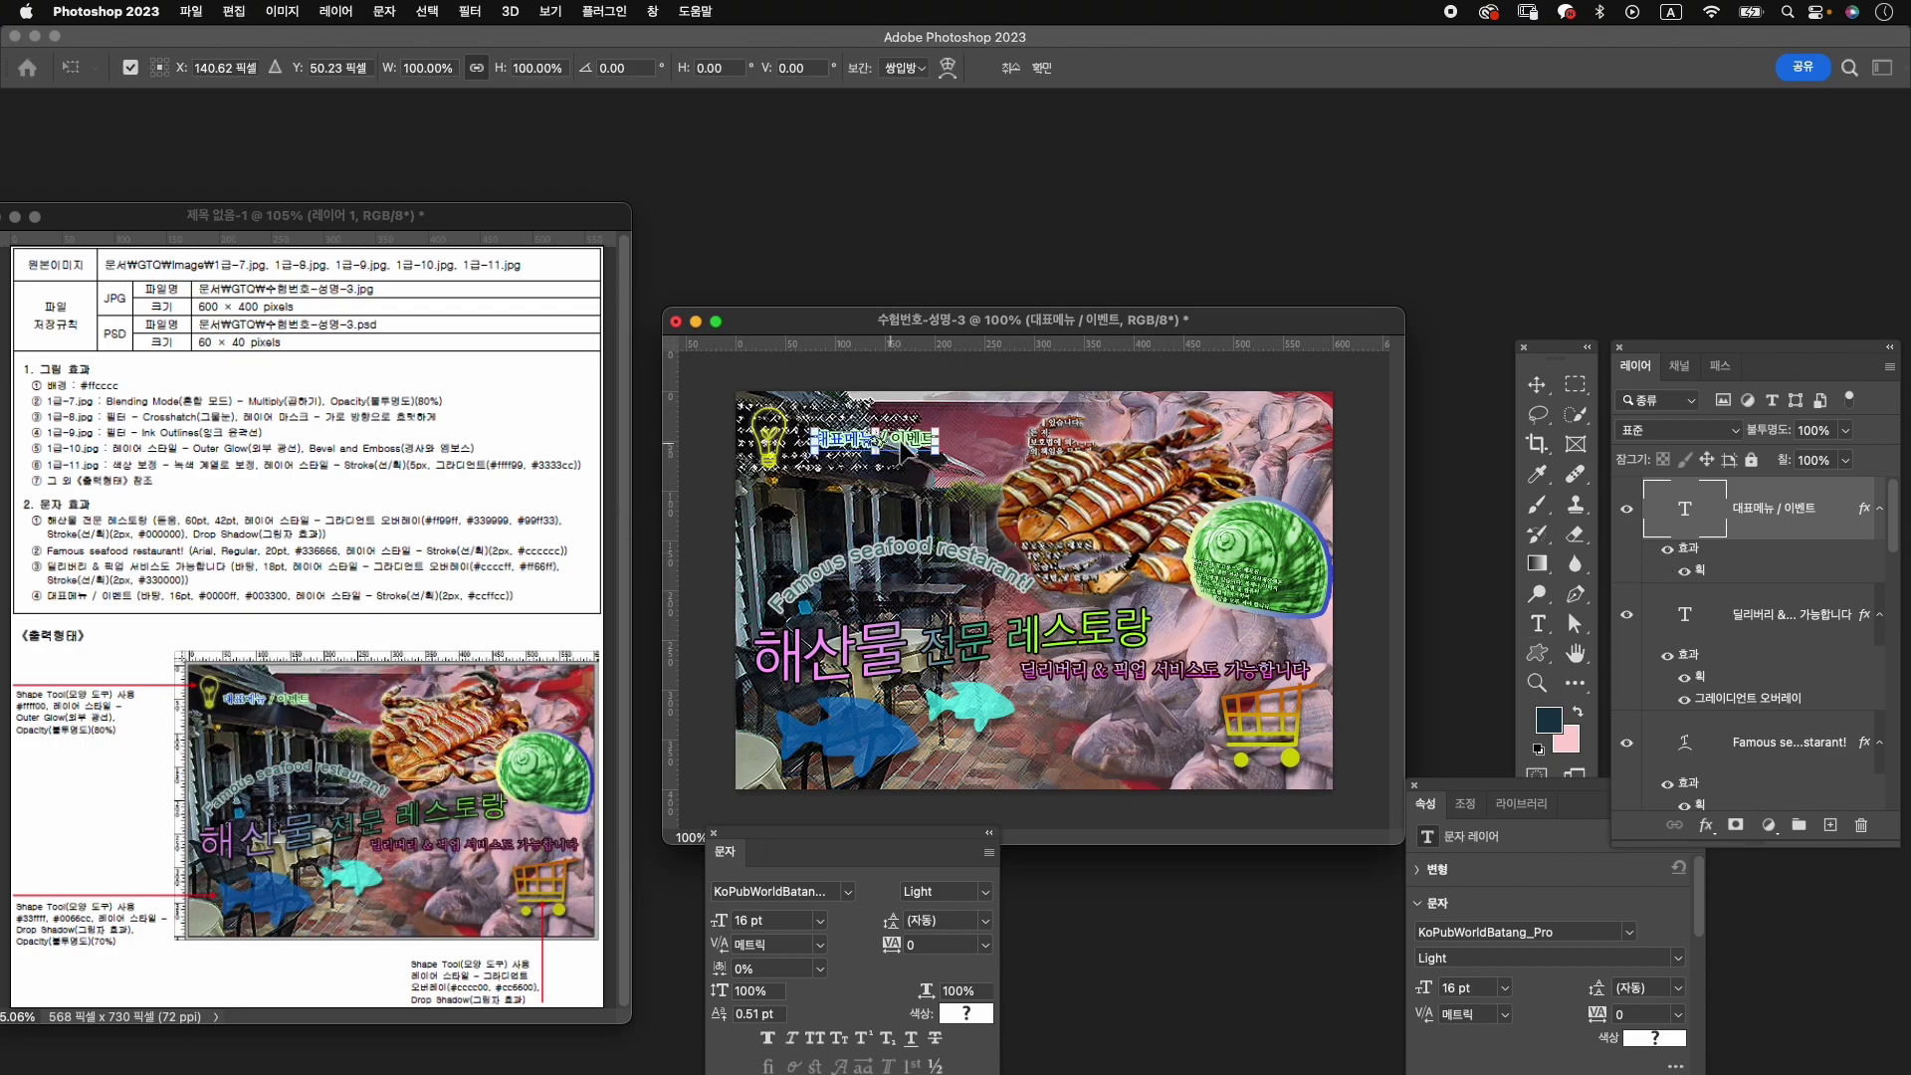
{"action": "left_click_drag", "start_coordinate": [919, 452], "coordinate": [900, 458]}
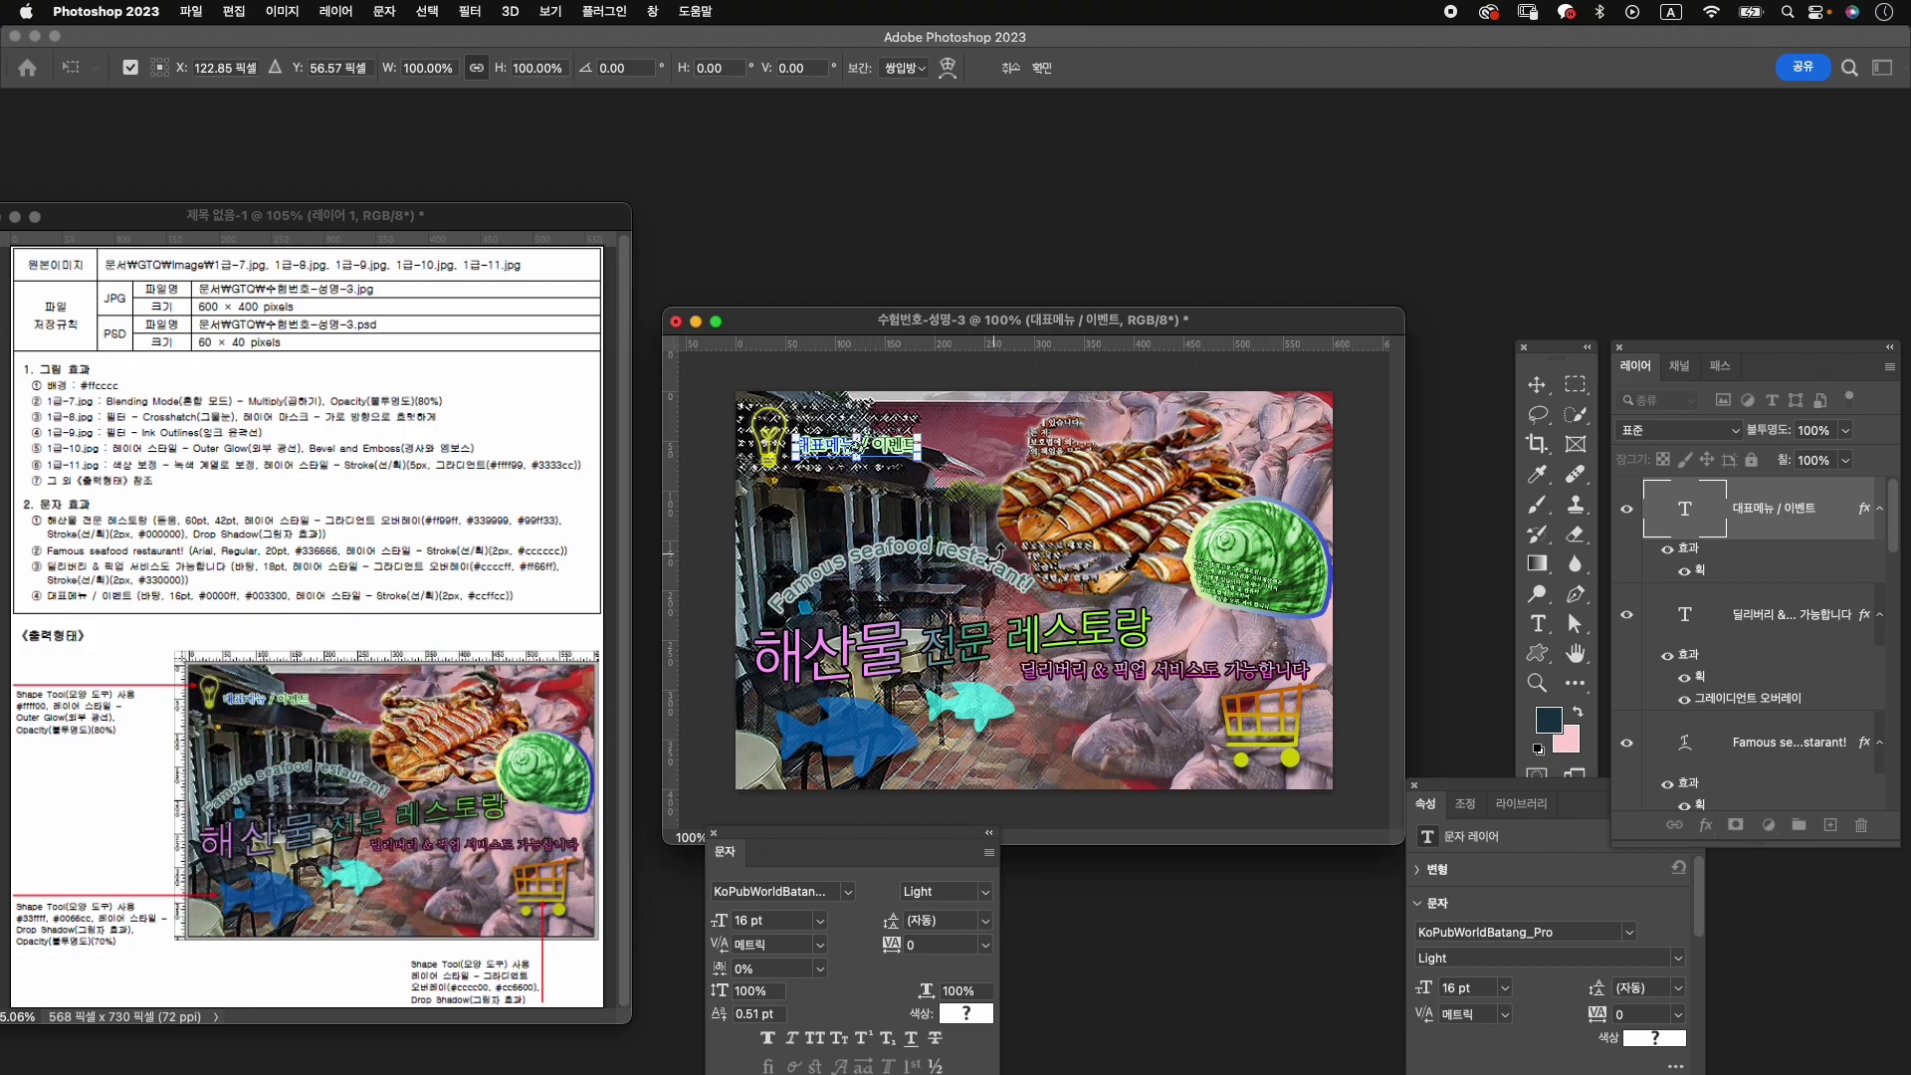
{"action": "key", "text": "Return"}
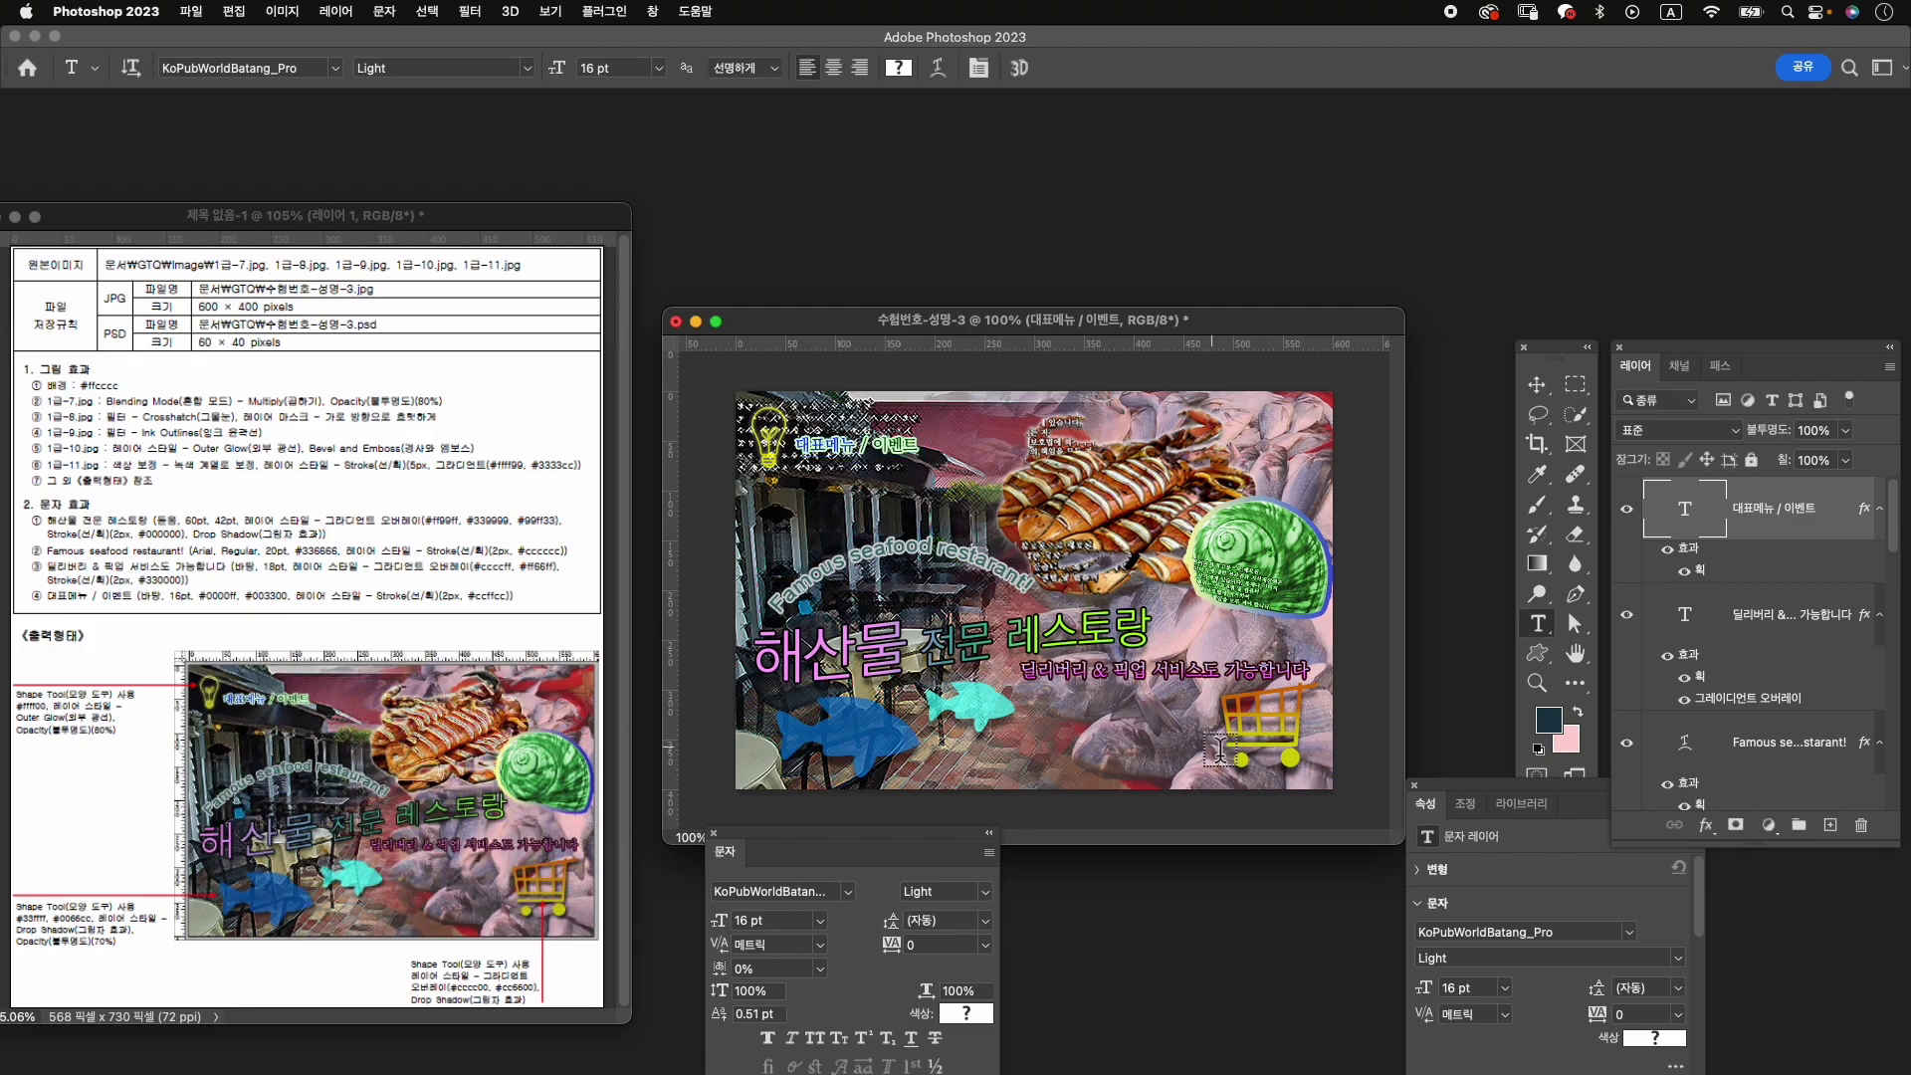
Close the floating Character panel and nudge the yellow shopping cart slightly.
{"action": "key", "text": "v"}
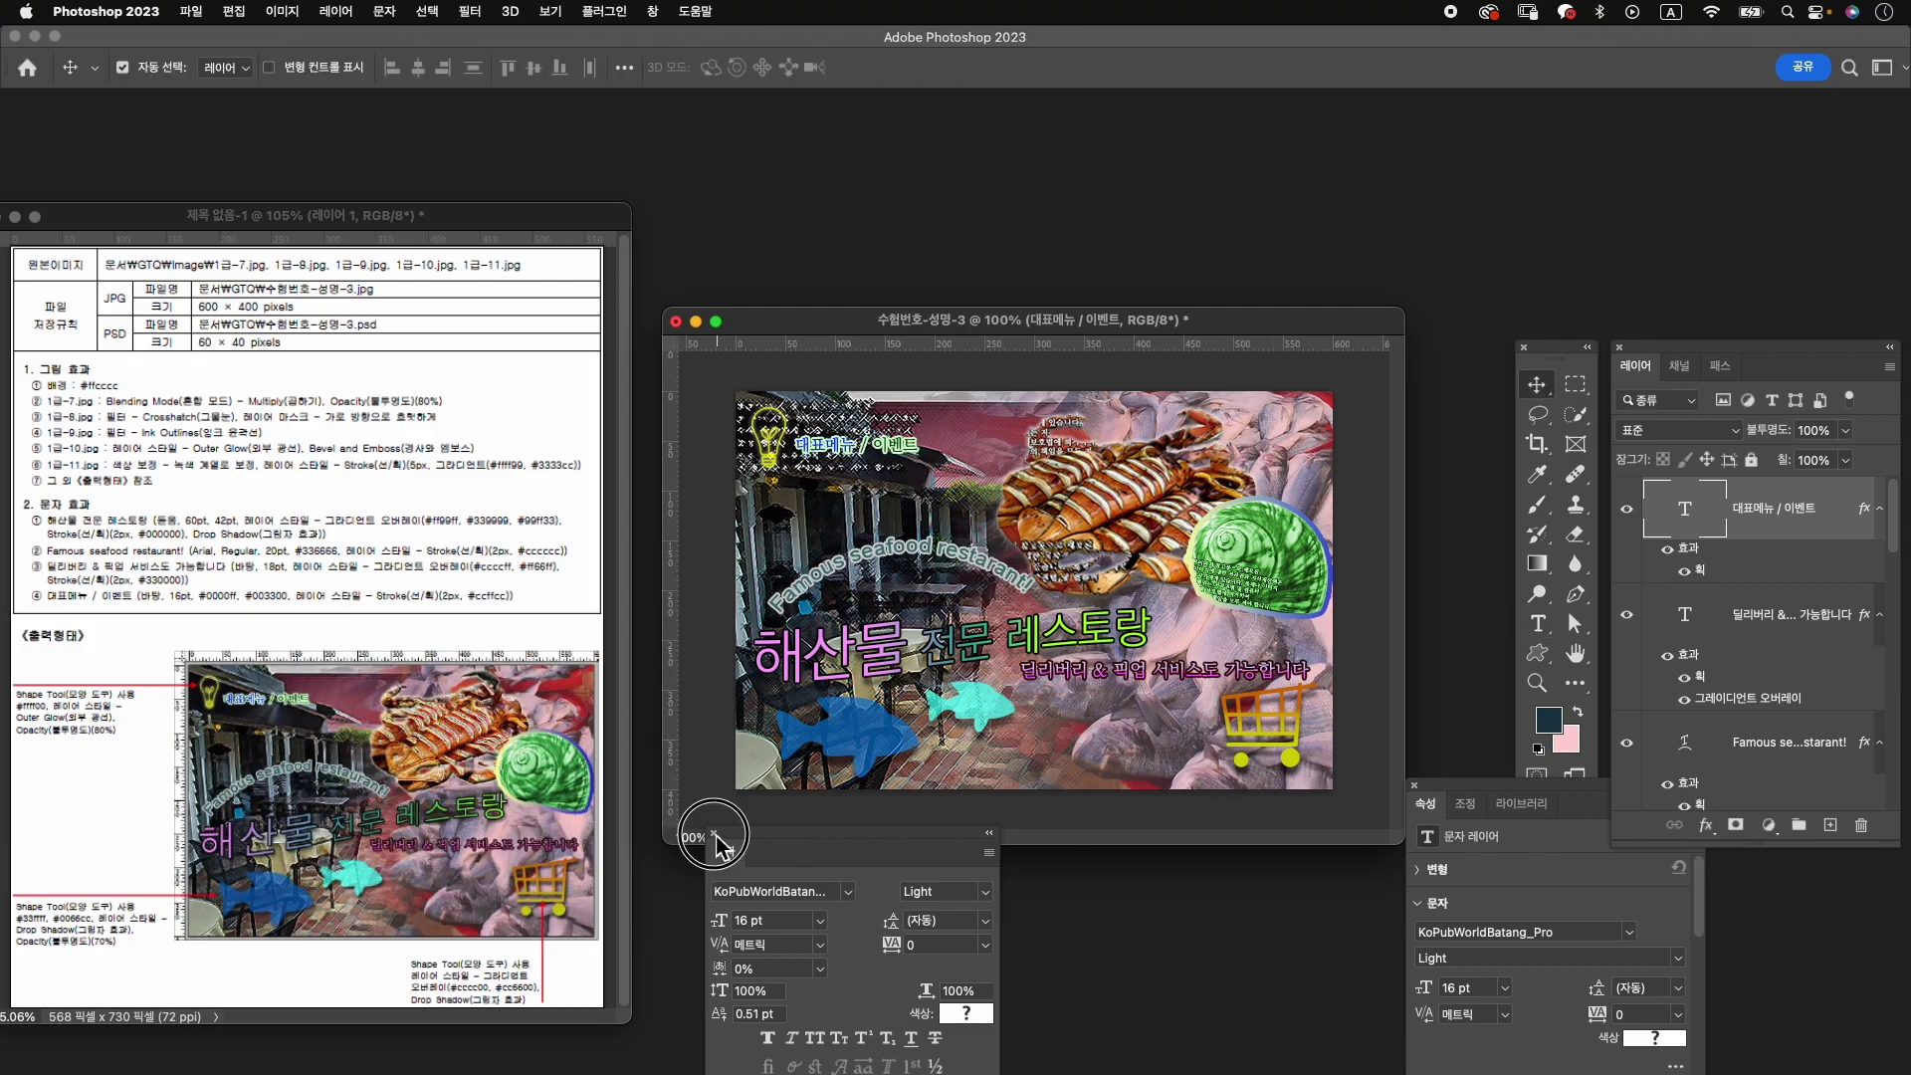
{"action": "left_click", "coordinate": [713, 834]}
{"action": "left_click", "coordinate": [1421, 792]}
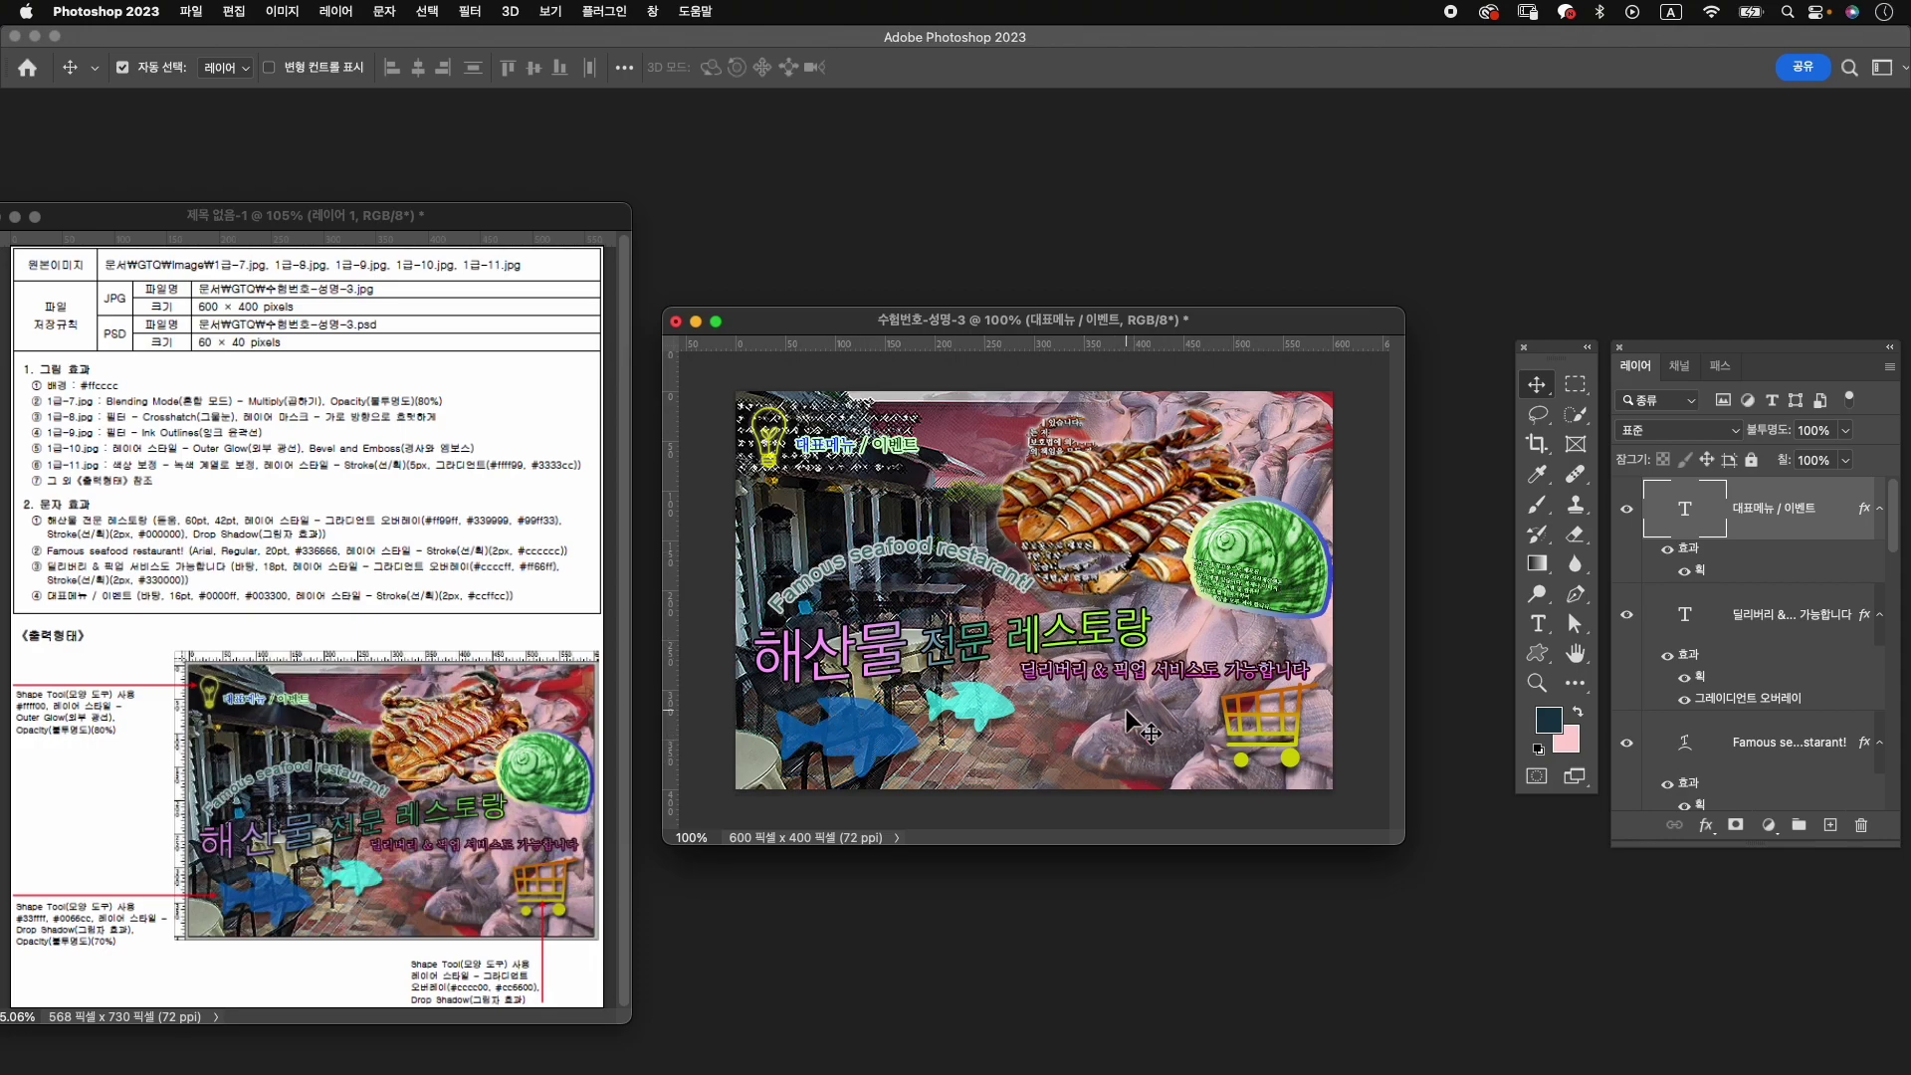
{"action": "left_click_drag", "start_coordinate": [1264, 731], "coordinate": [1269, 735]}
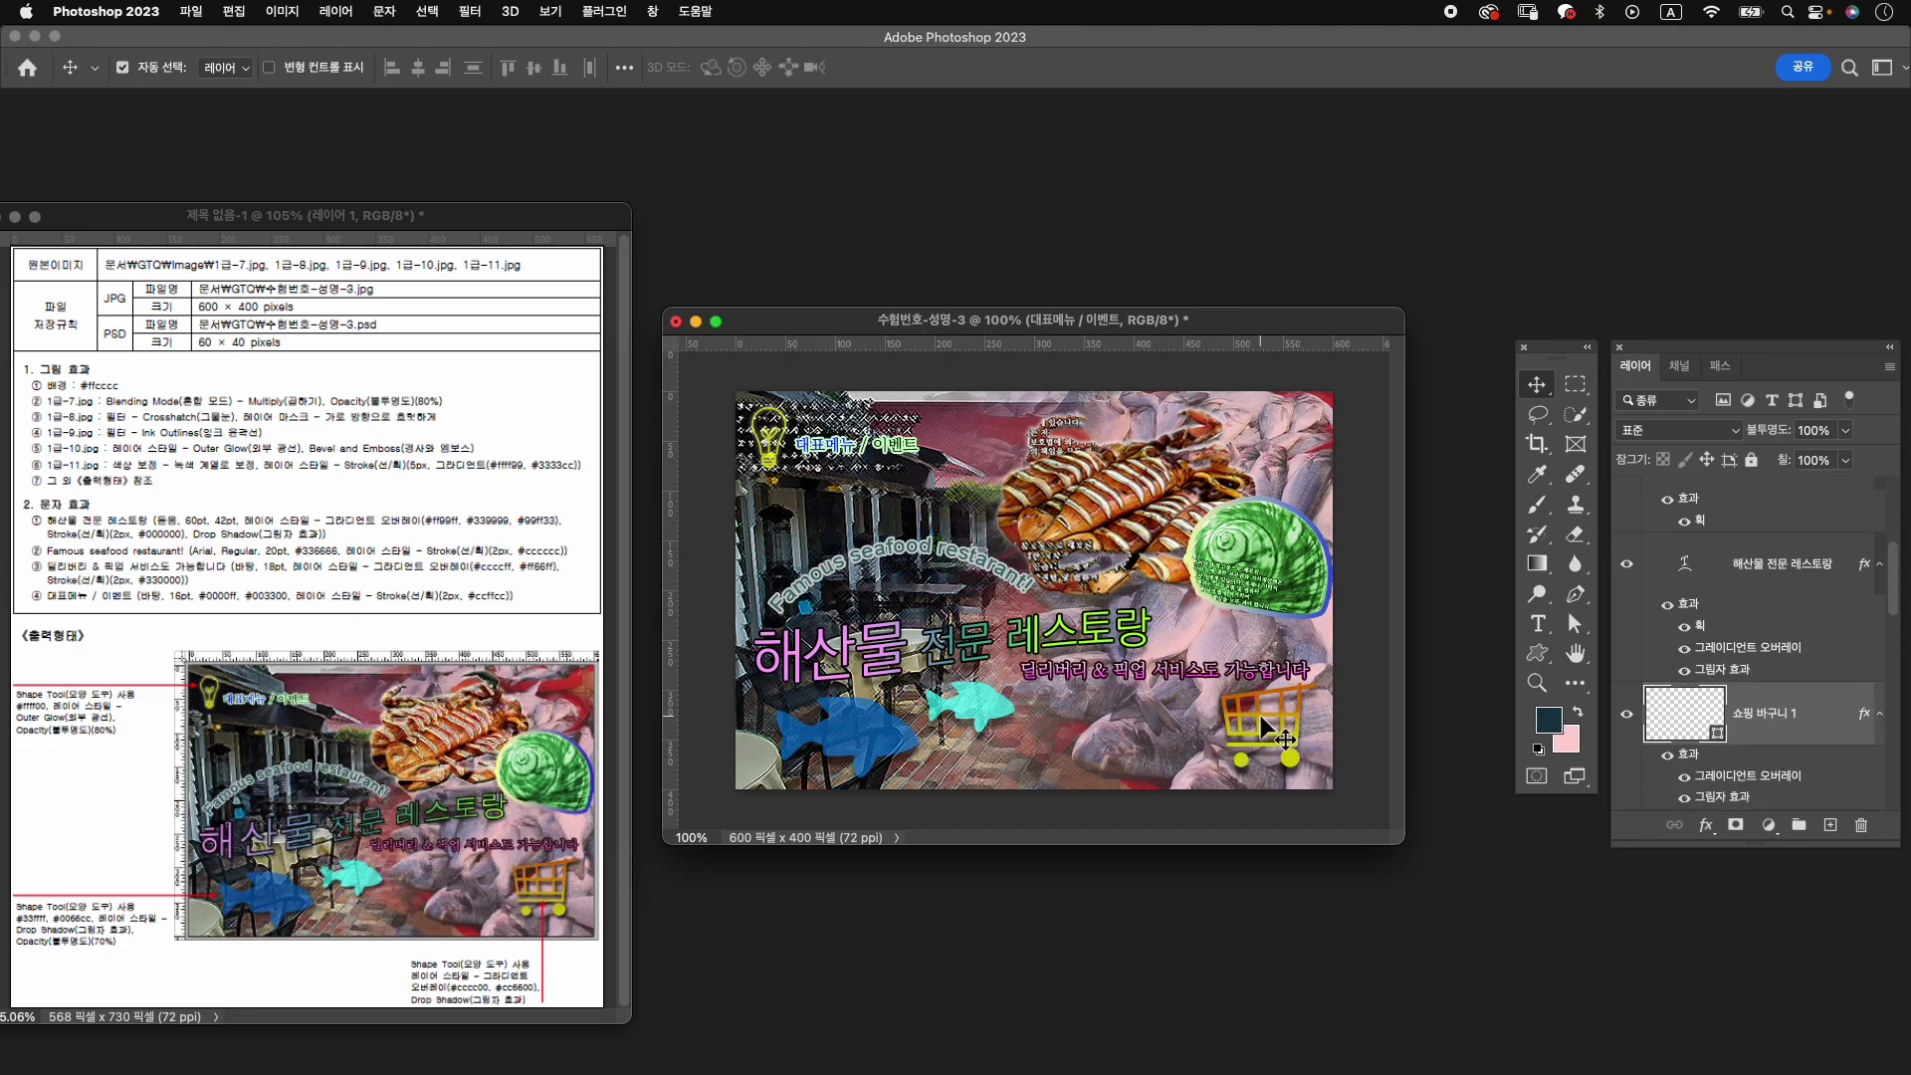
Scale the shopping cart down to about 91% and commit the transform.
{"action": "key", "text": "ctrl+t"}
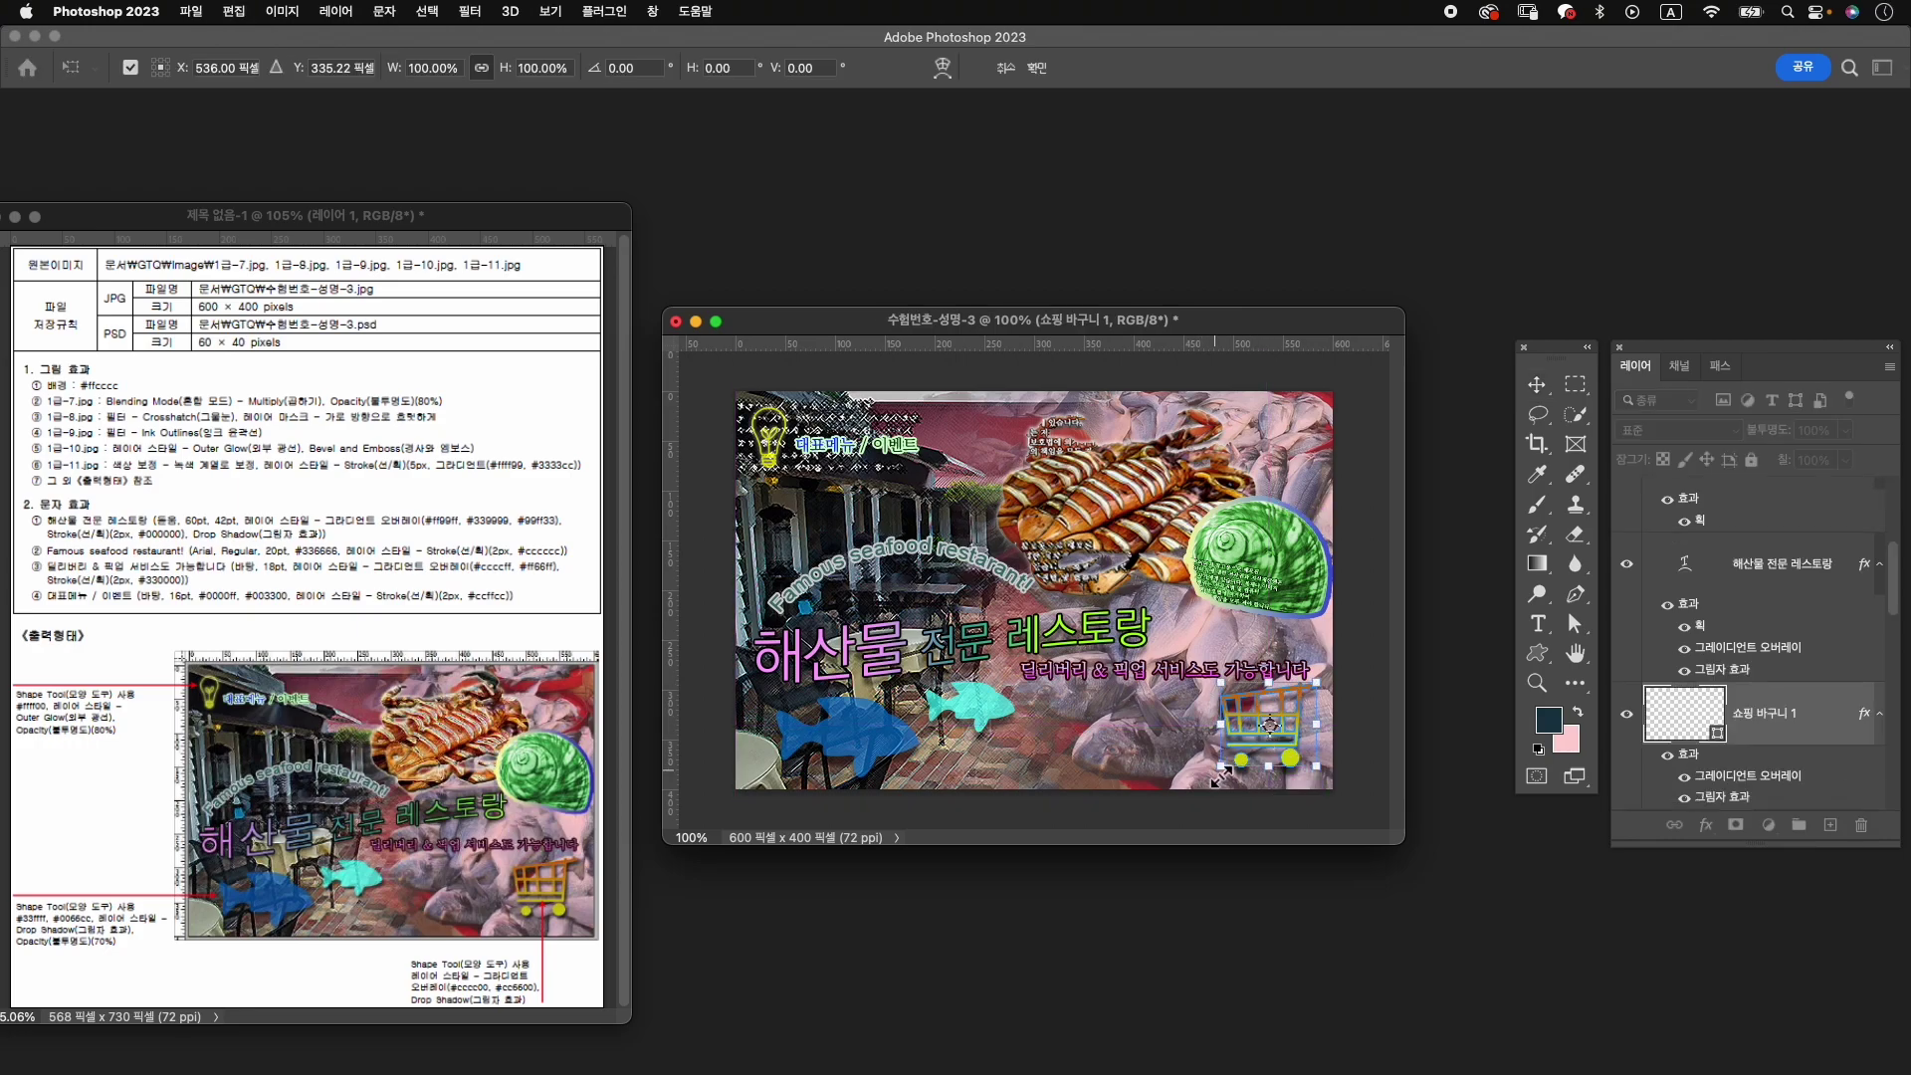
{"action": "left_click_drag", "start_coordinate": [1224, 775], "coordinate": [1302, 742]}
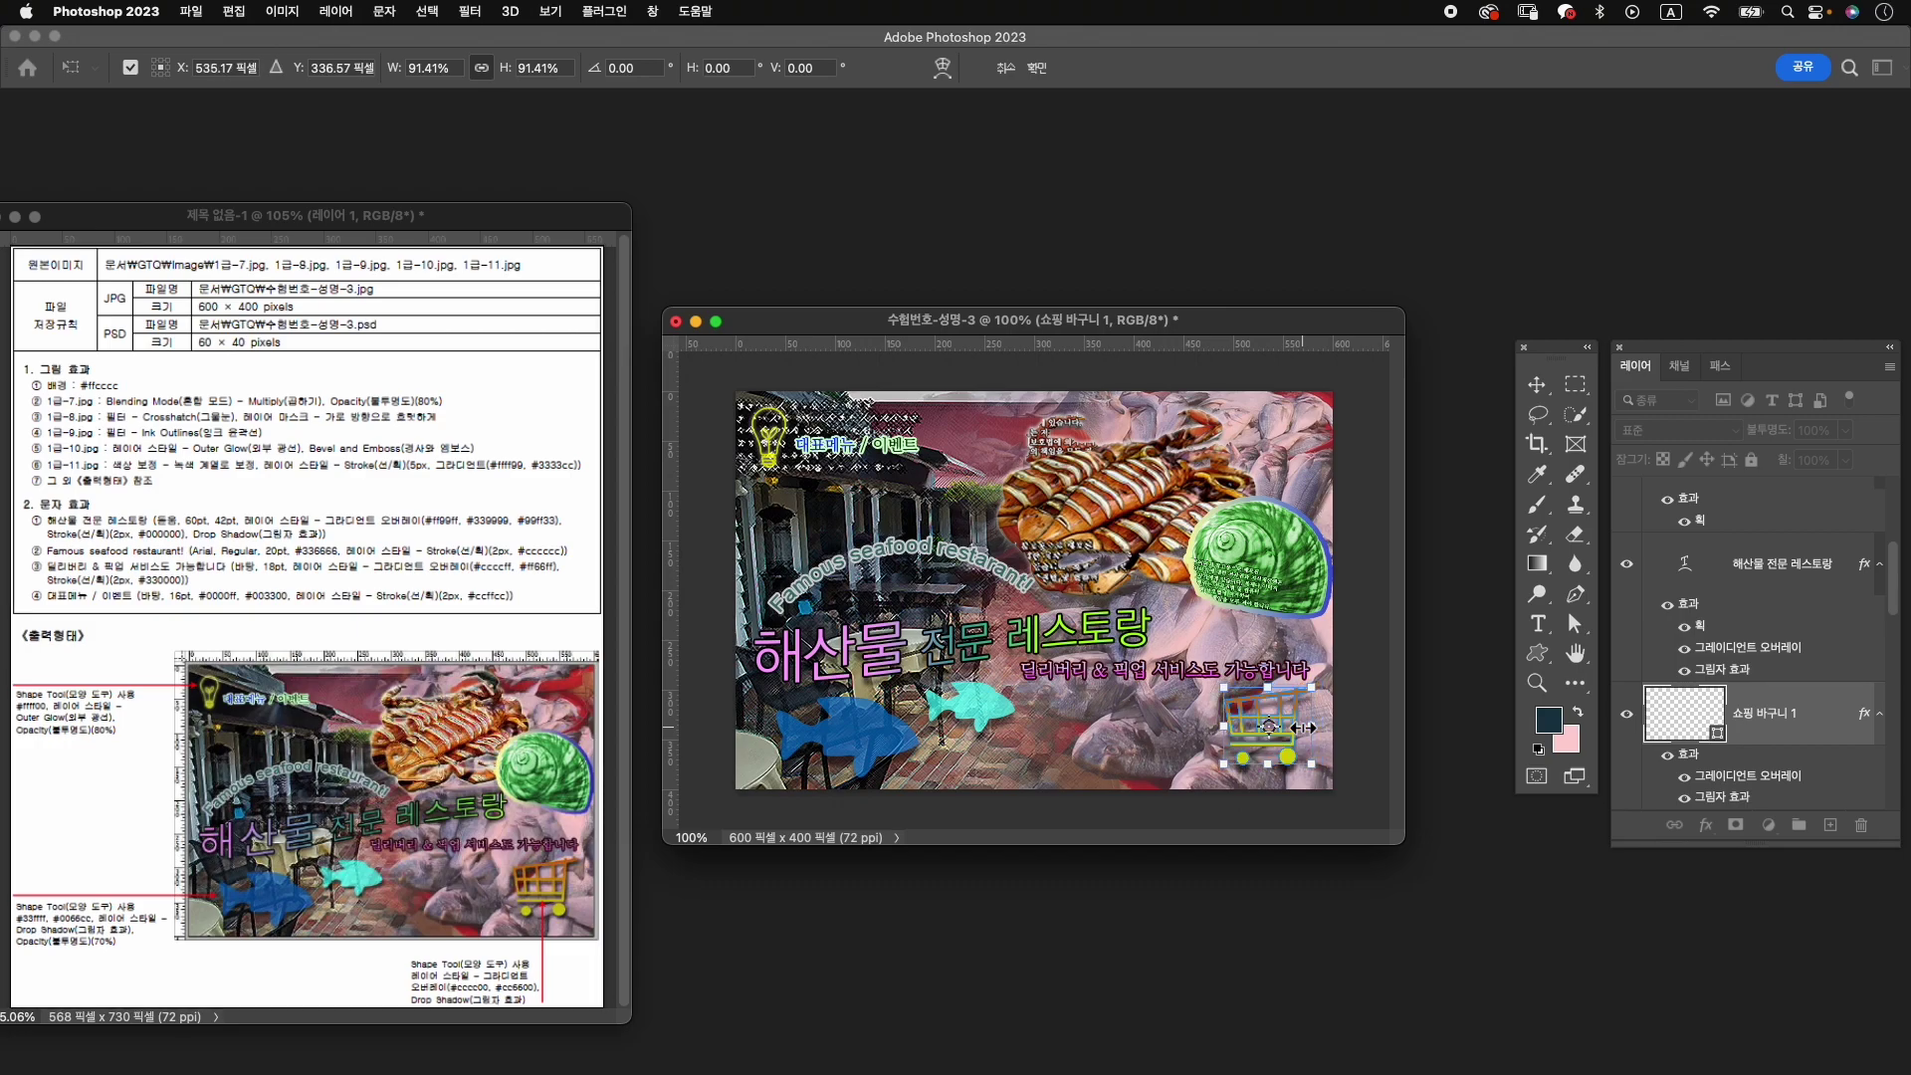
{"action": "key", "text": "Return"}
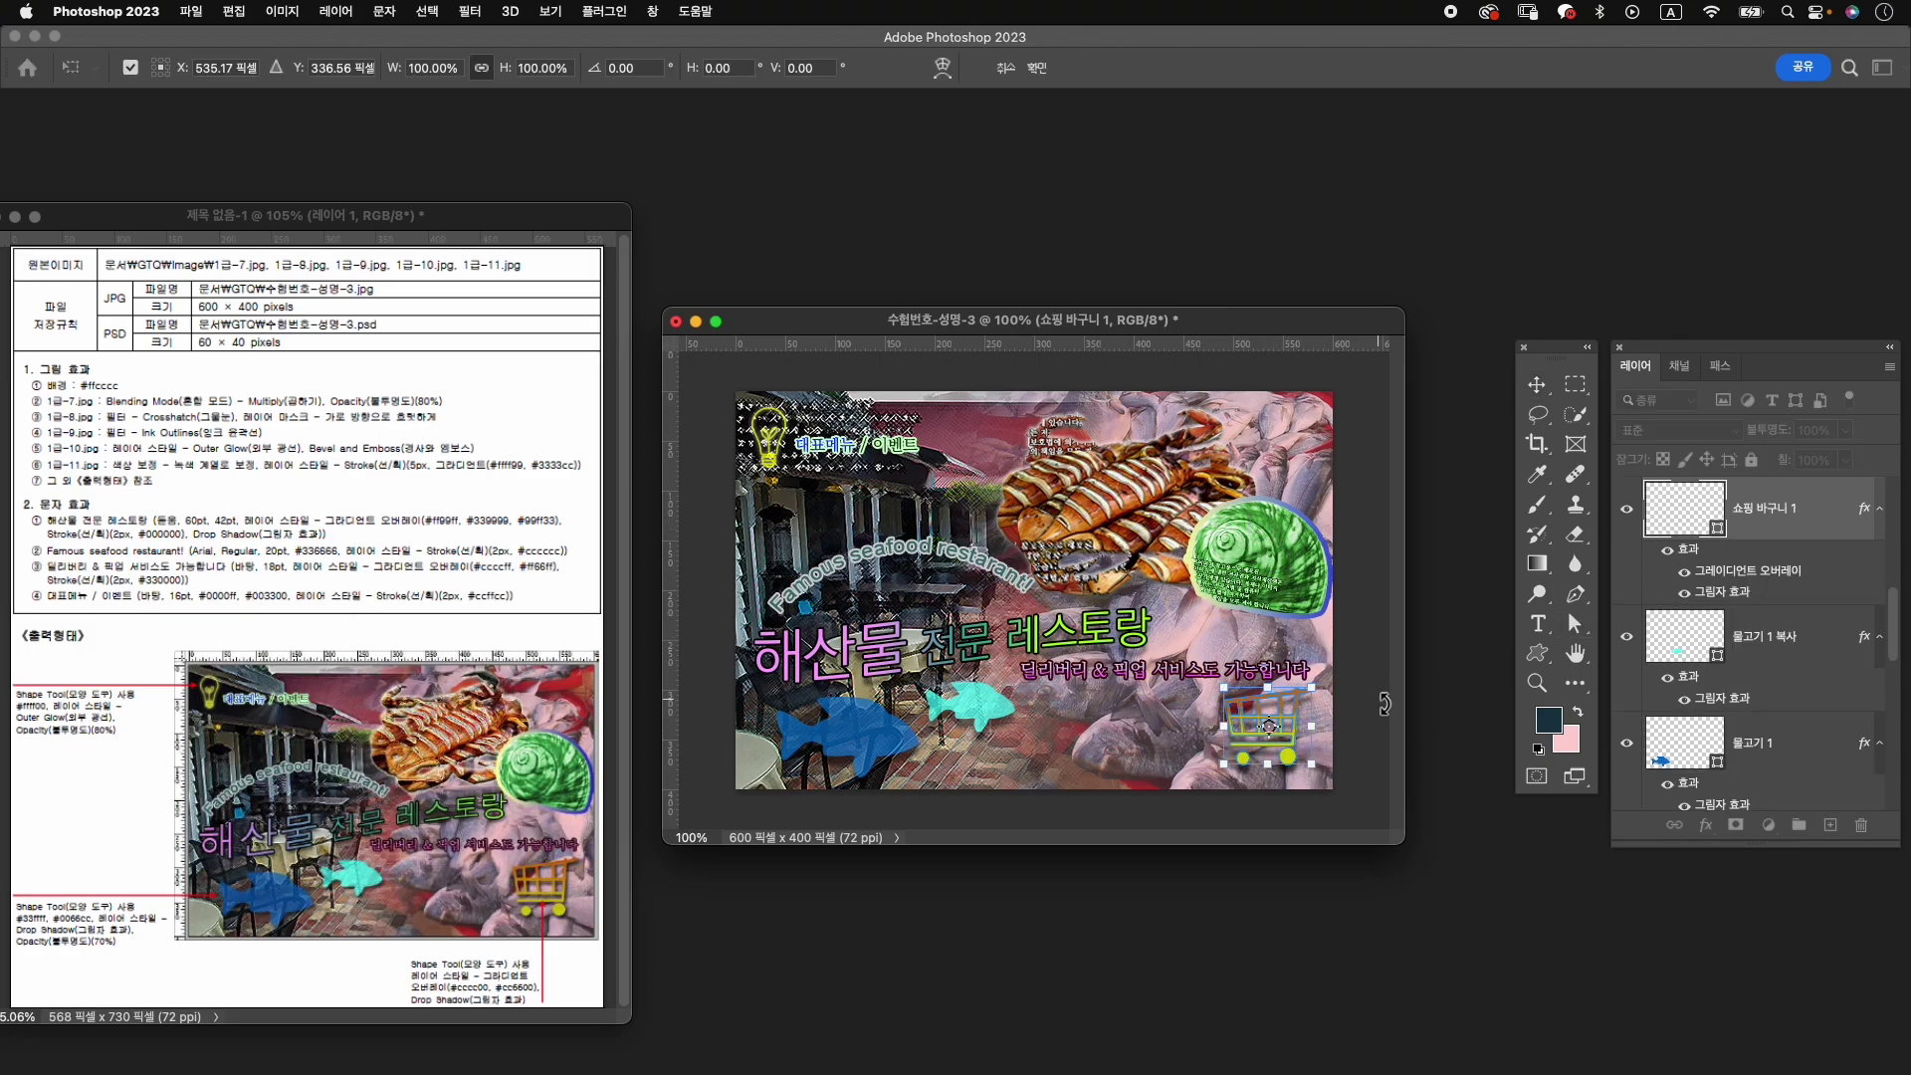
{"action": "key", "text": "ctrl+t"}
{"action": "key", "text": "Return"}
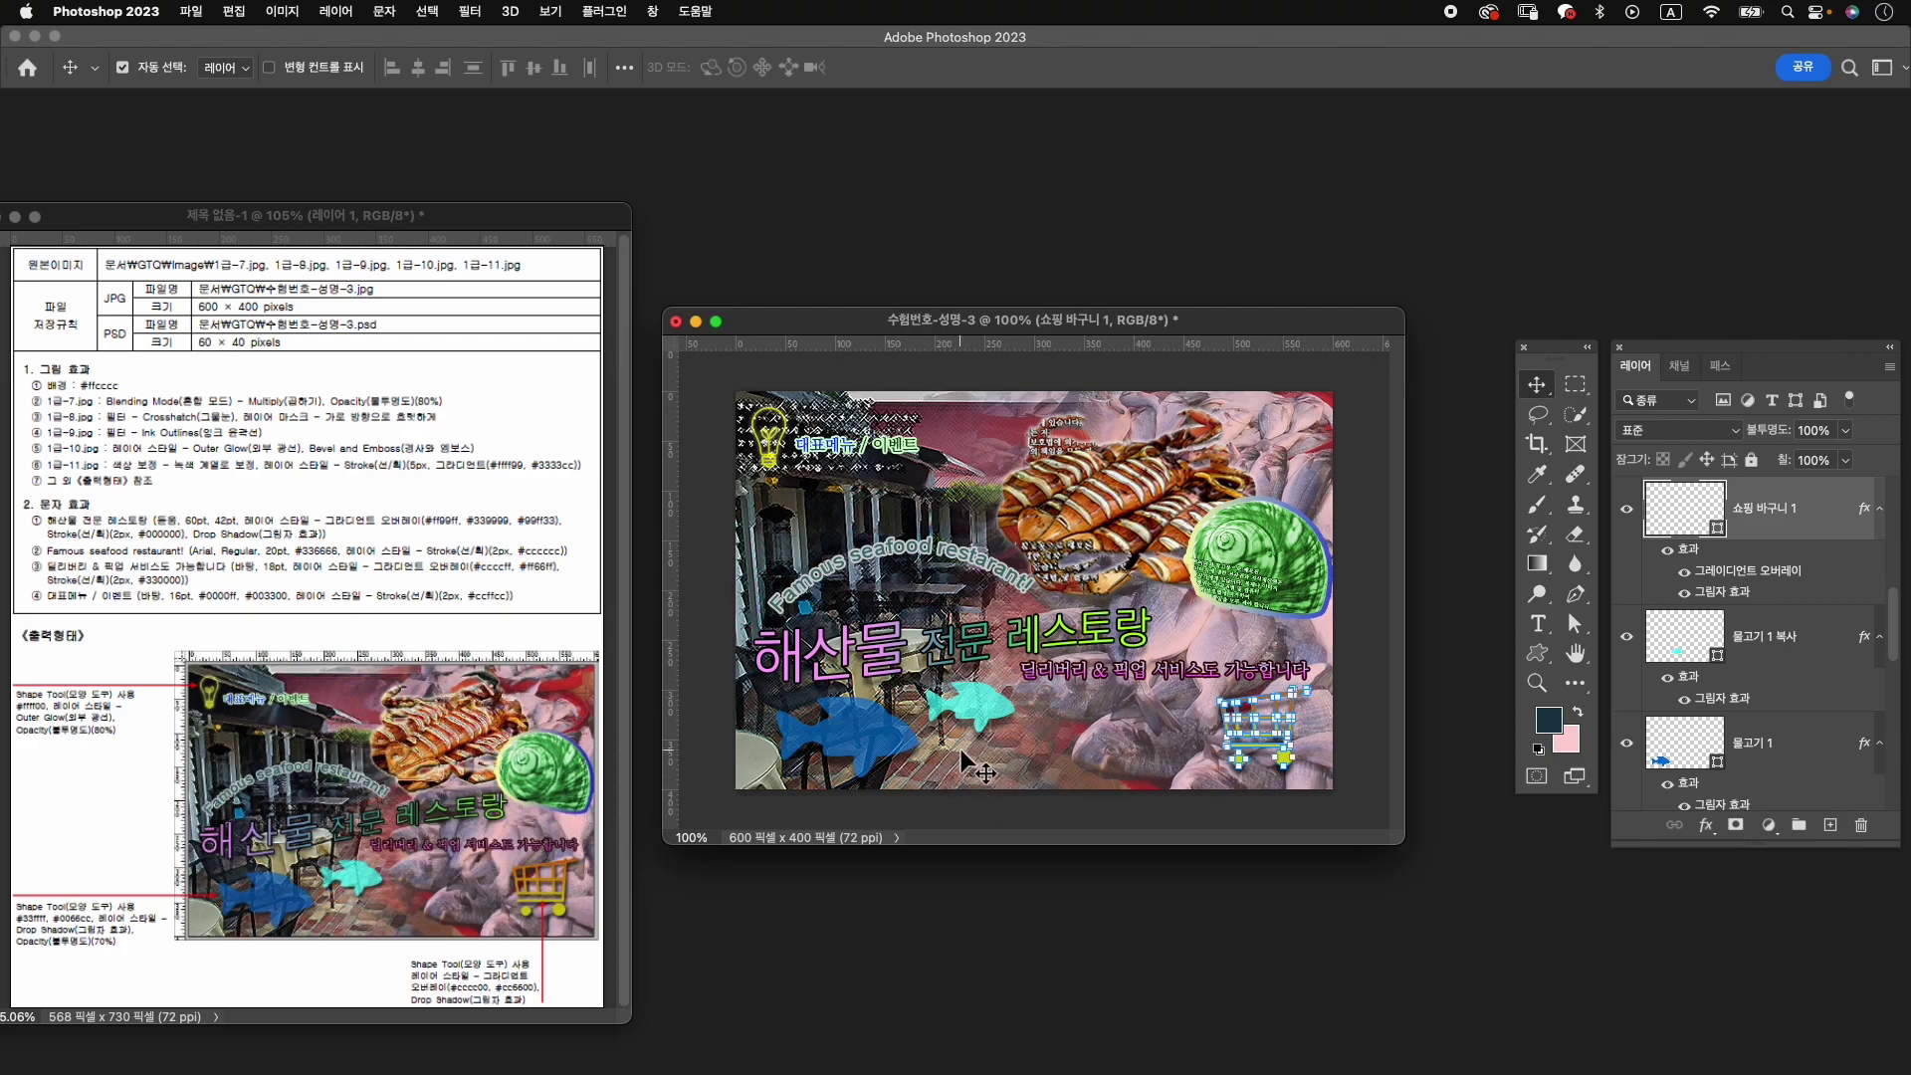
{"action": "left_click", "coordinate": [191, 11]}
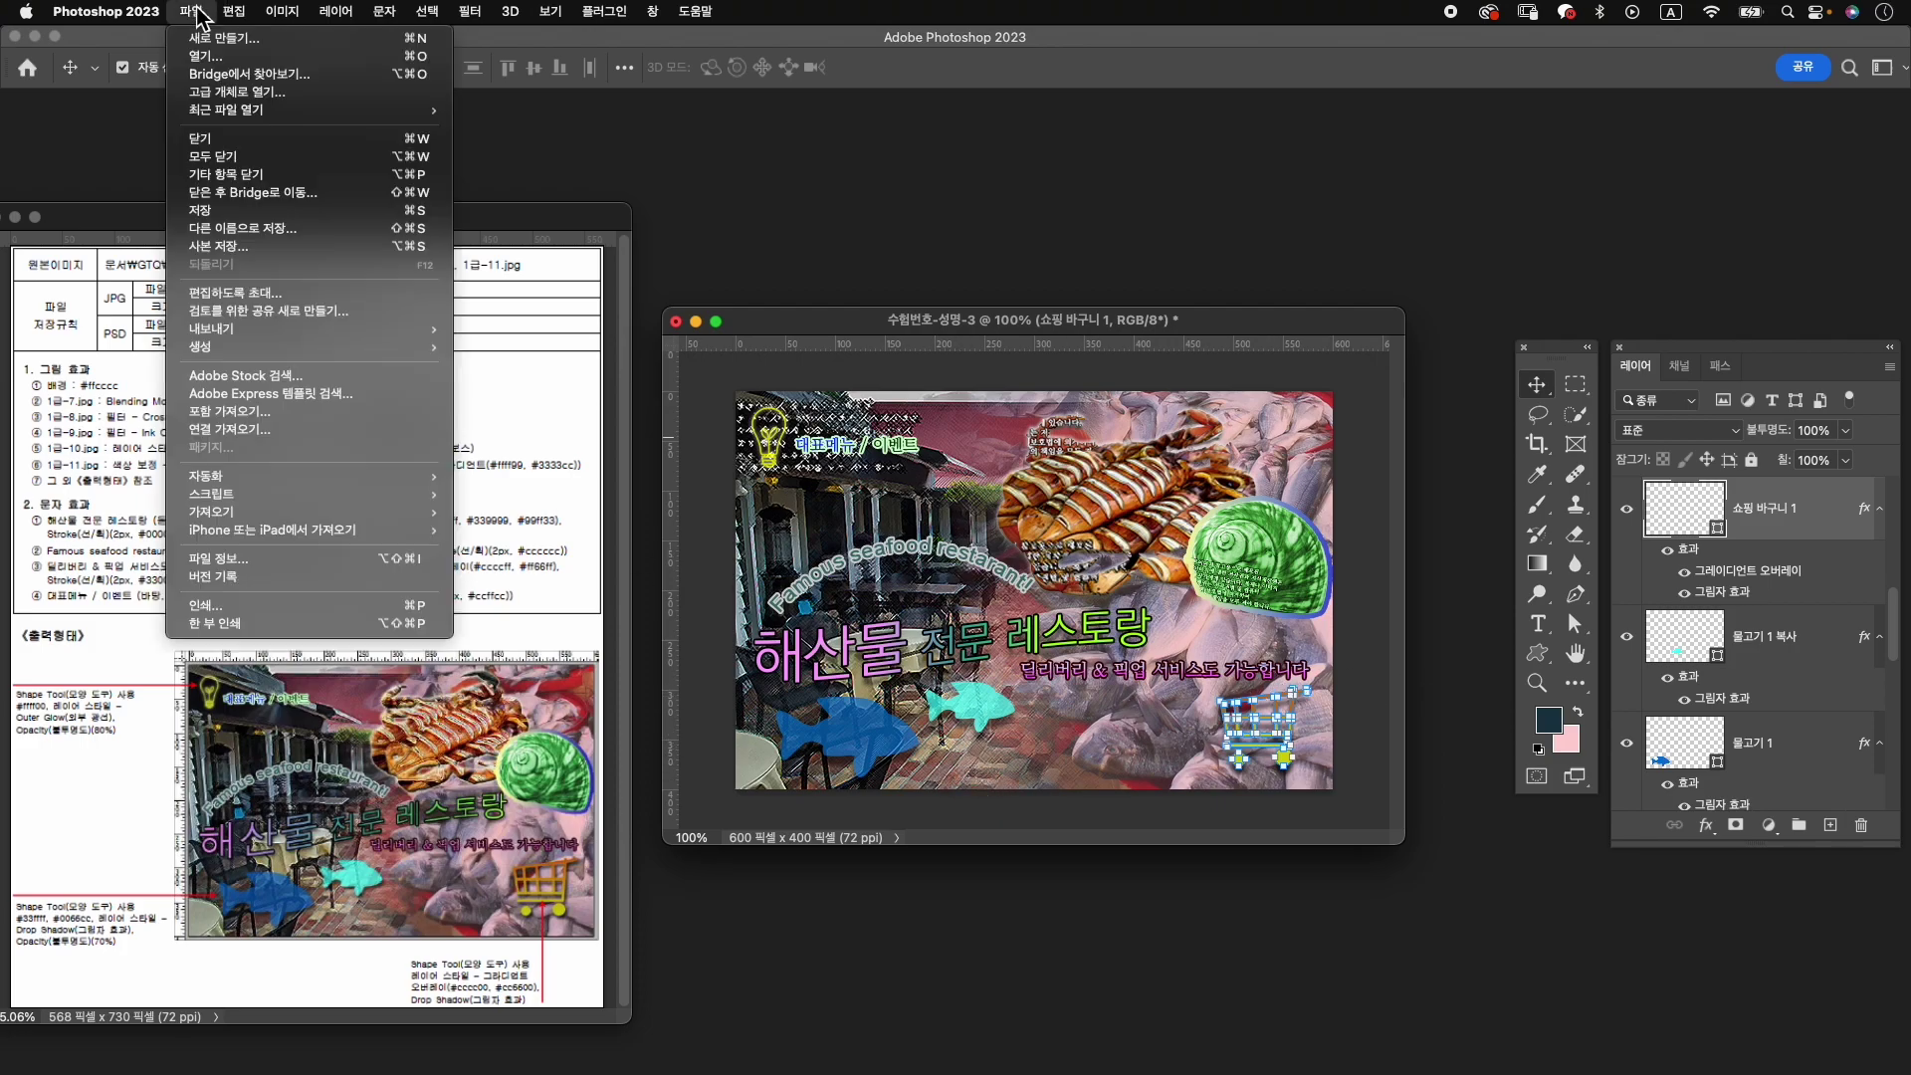
{"action": "mouse_move", "coordinate": [224, 326]}
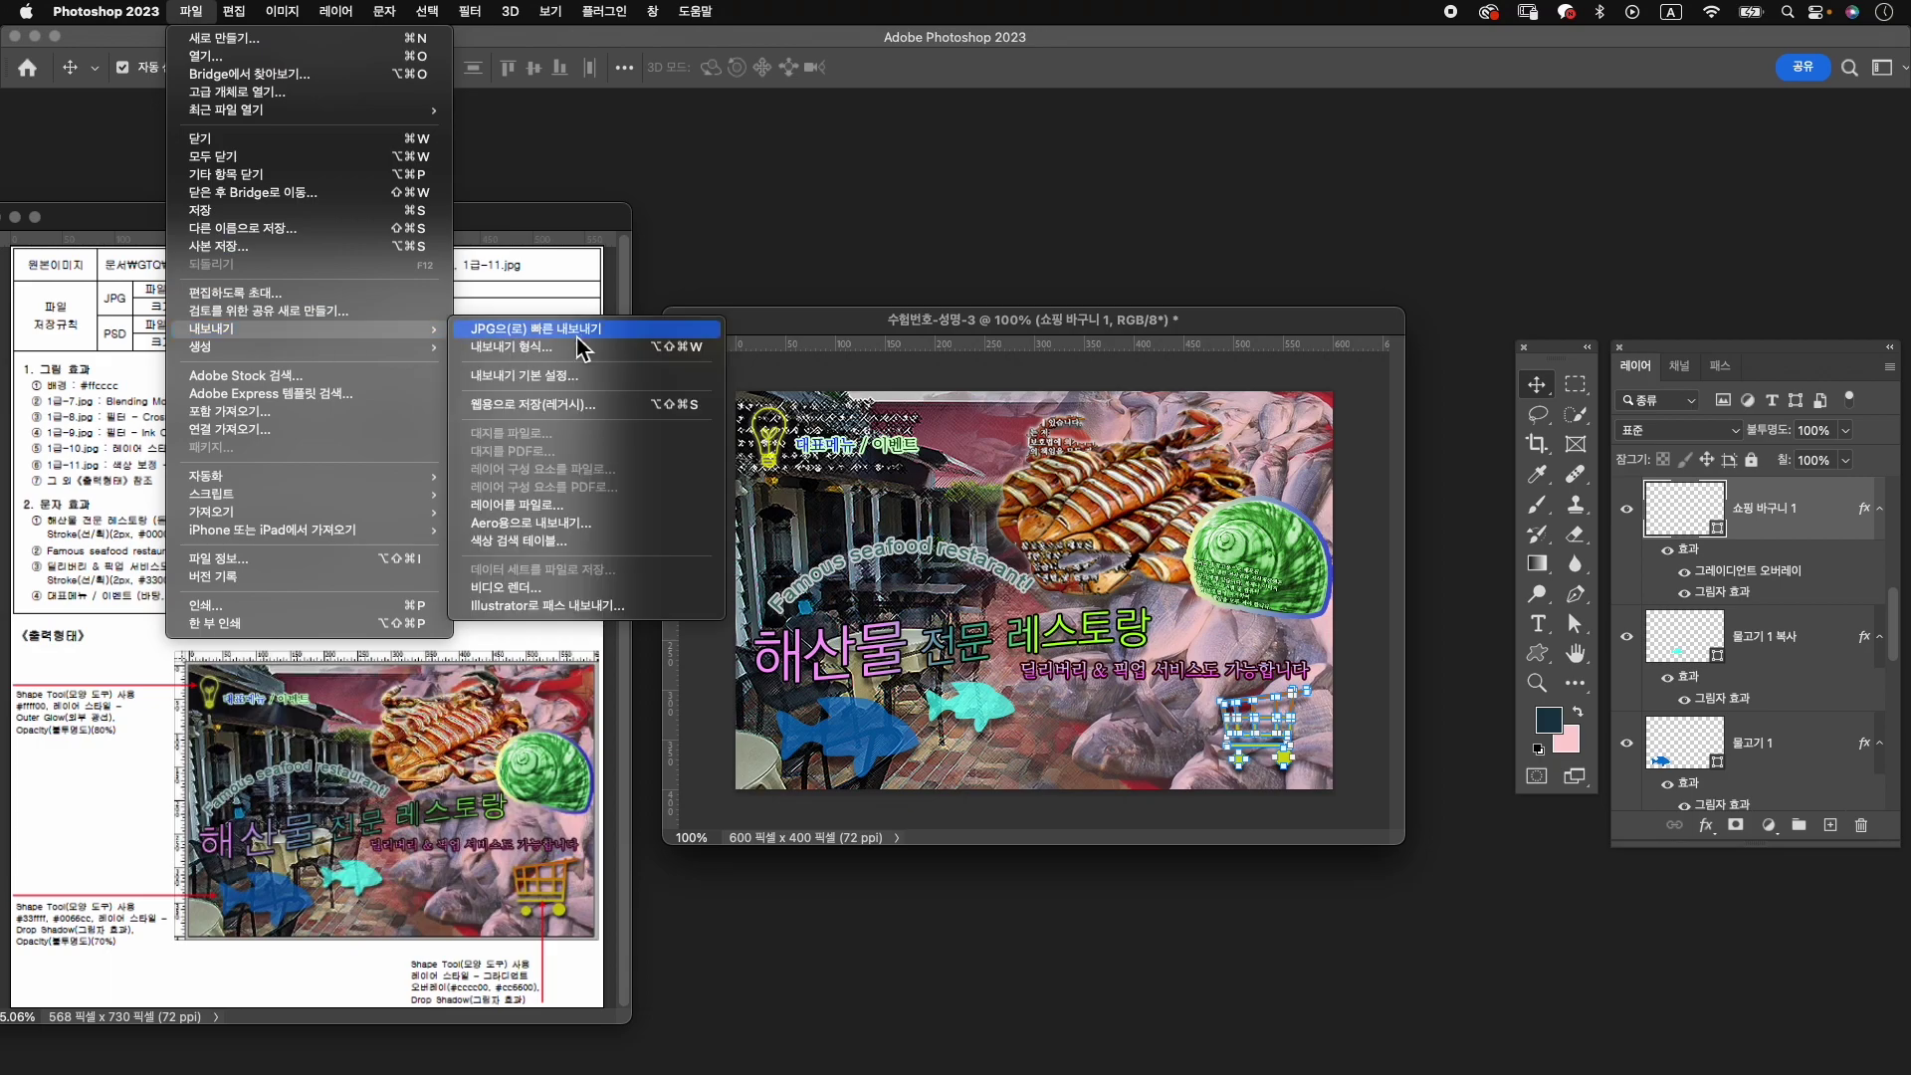
Quick-export the composite as a JPG, then resize the image to 60x40 pixels.
{"action": "left_click", "coordinate": [590, 332]}
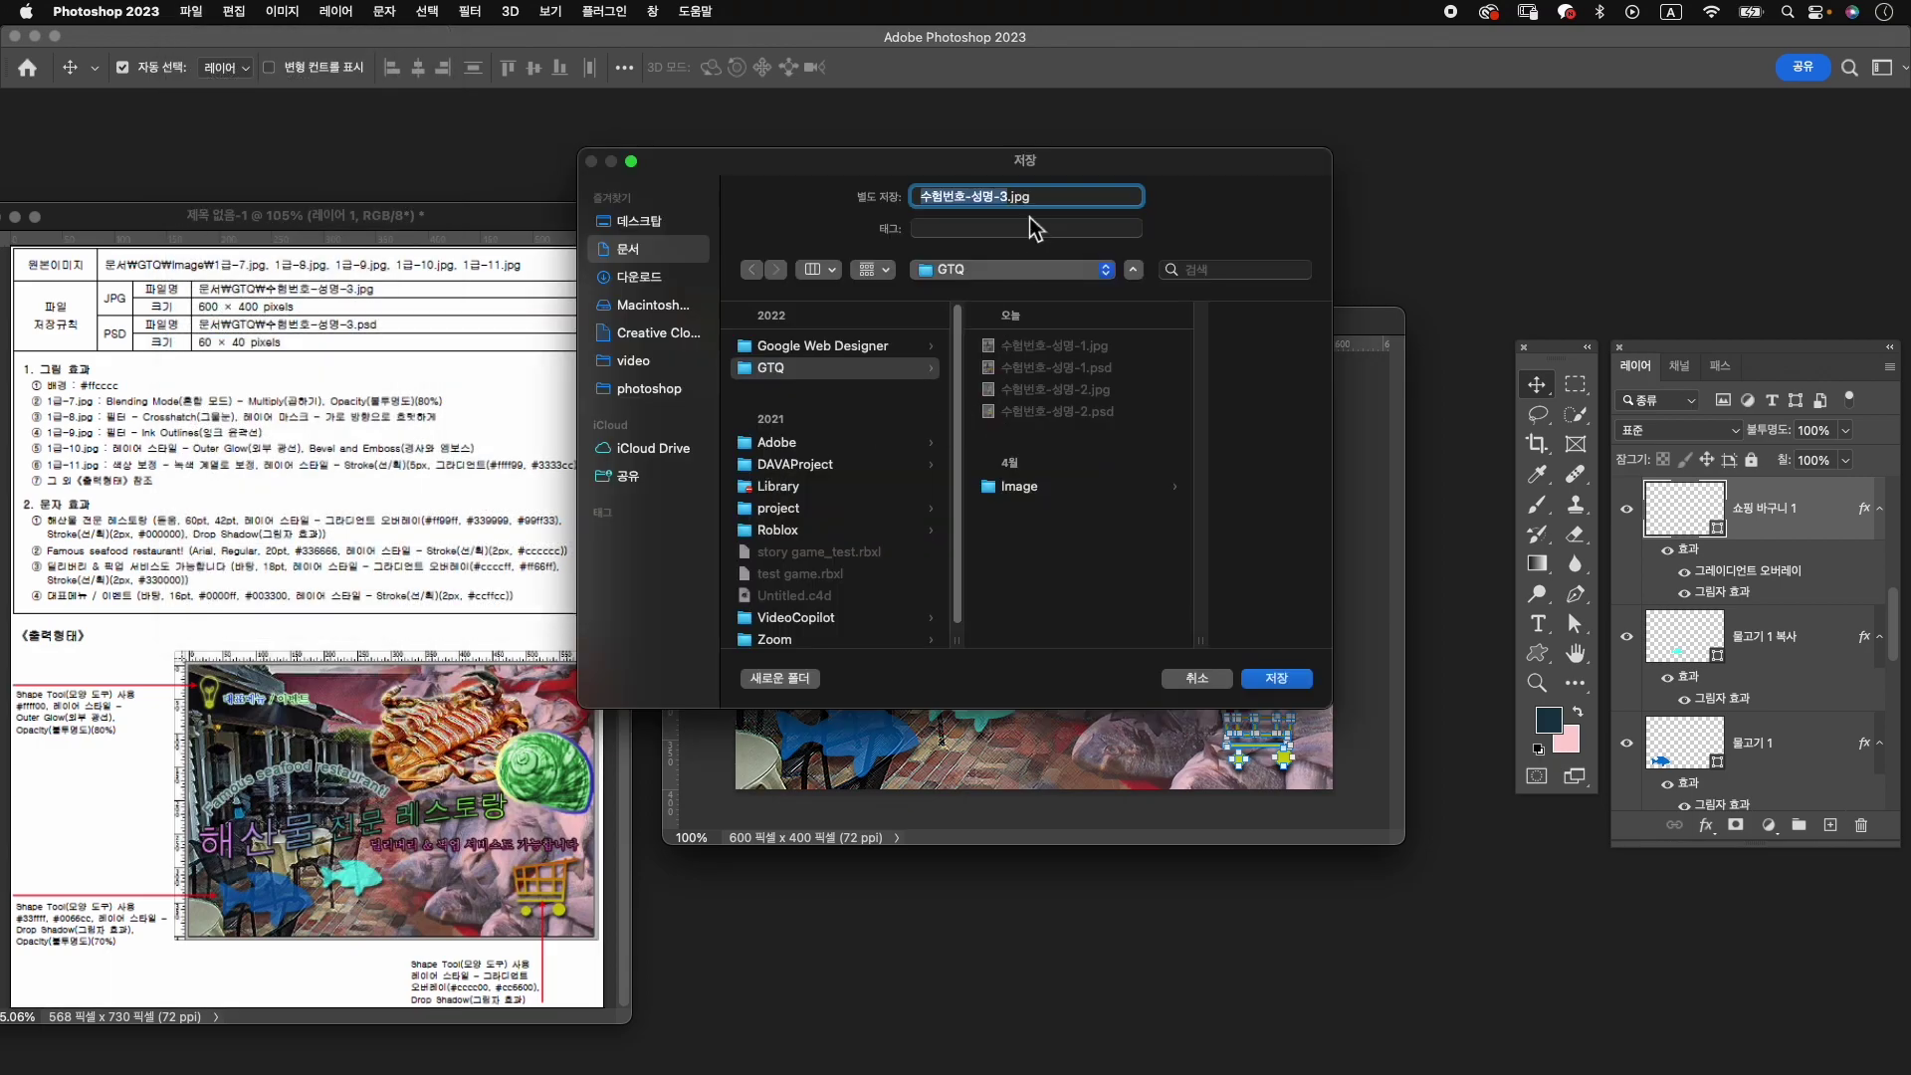
{"action": "left_click", "coordinate": [1284, 683]}
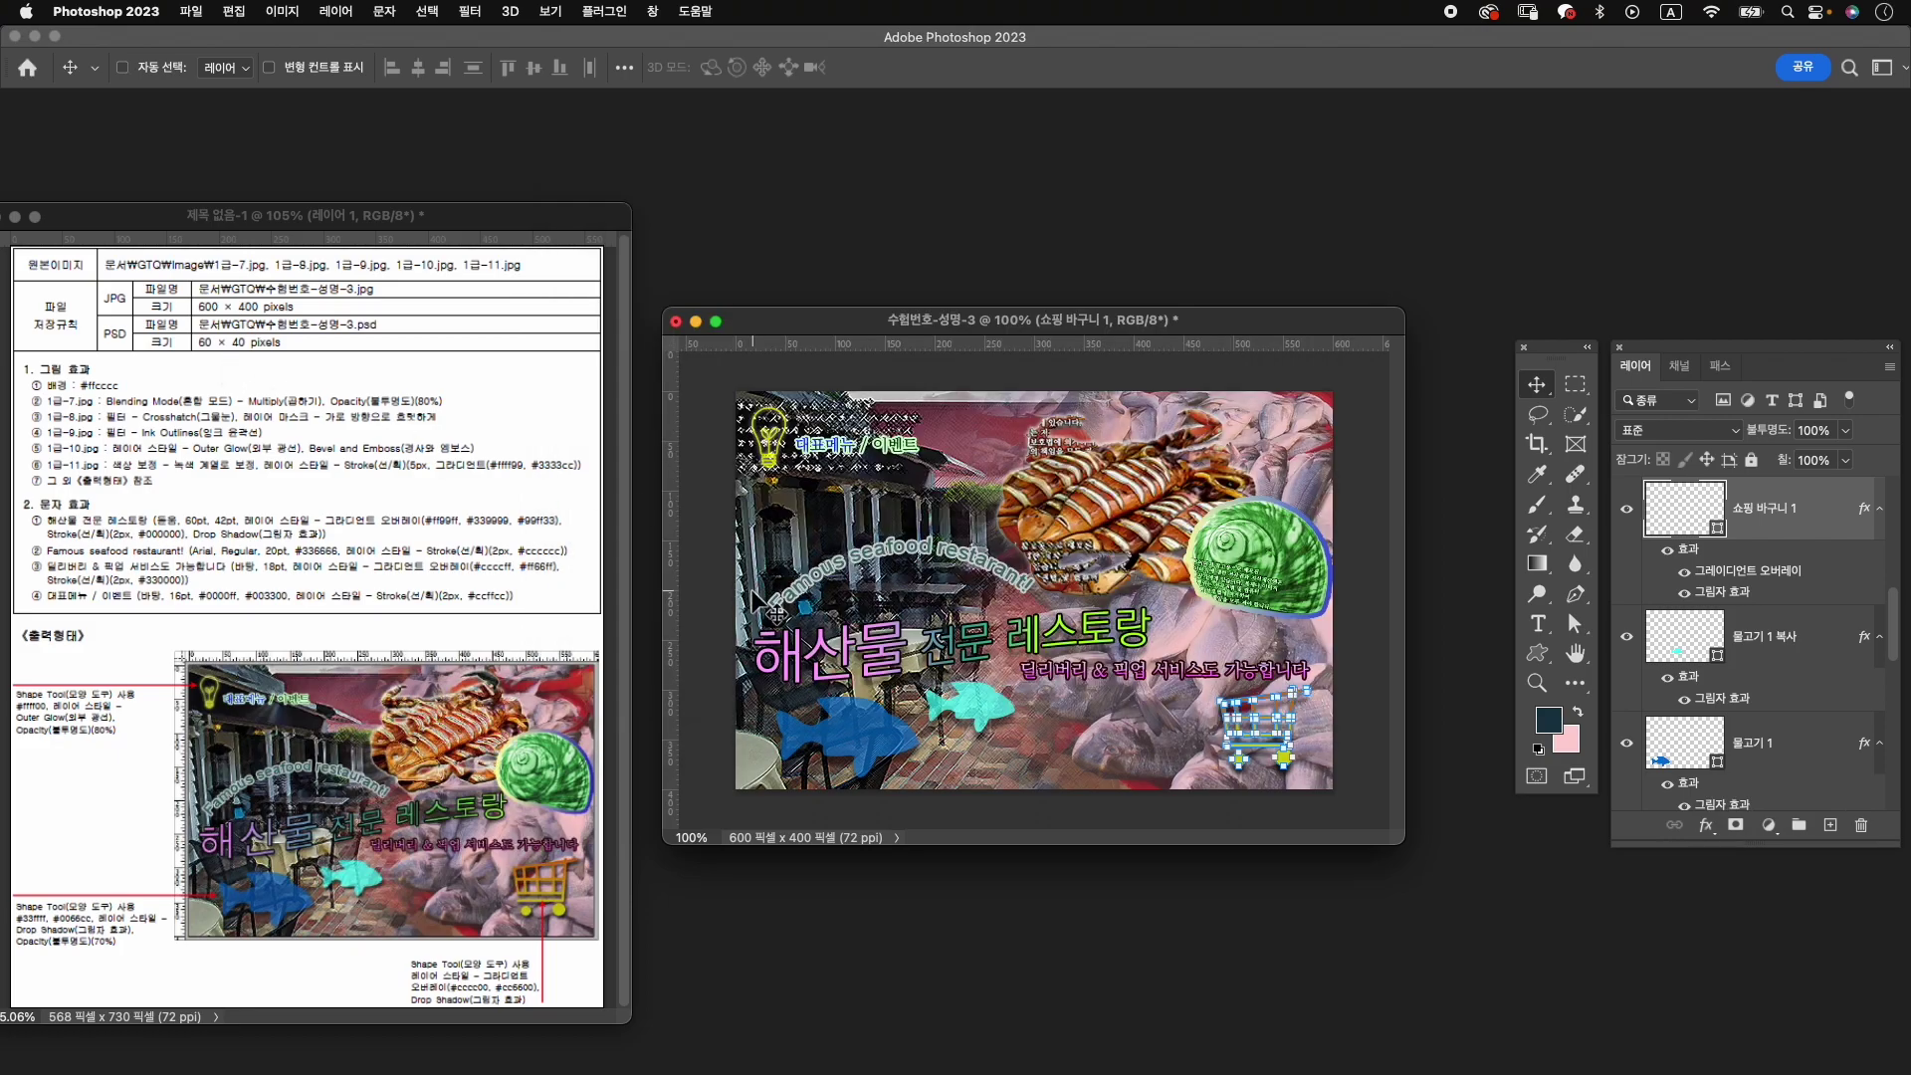
{"action": "key", "text": "super+alt+i"}
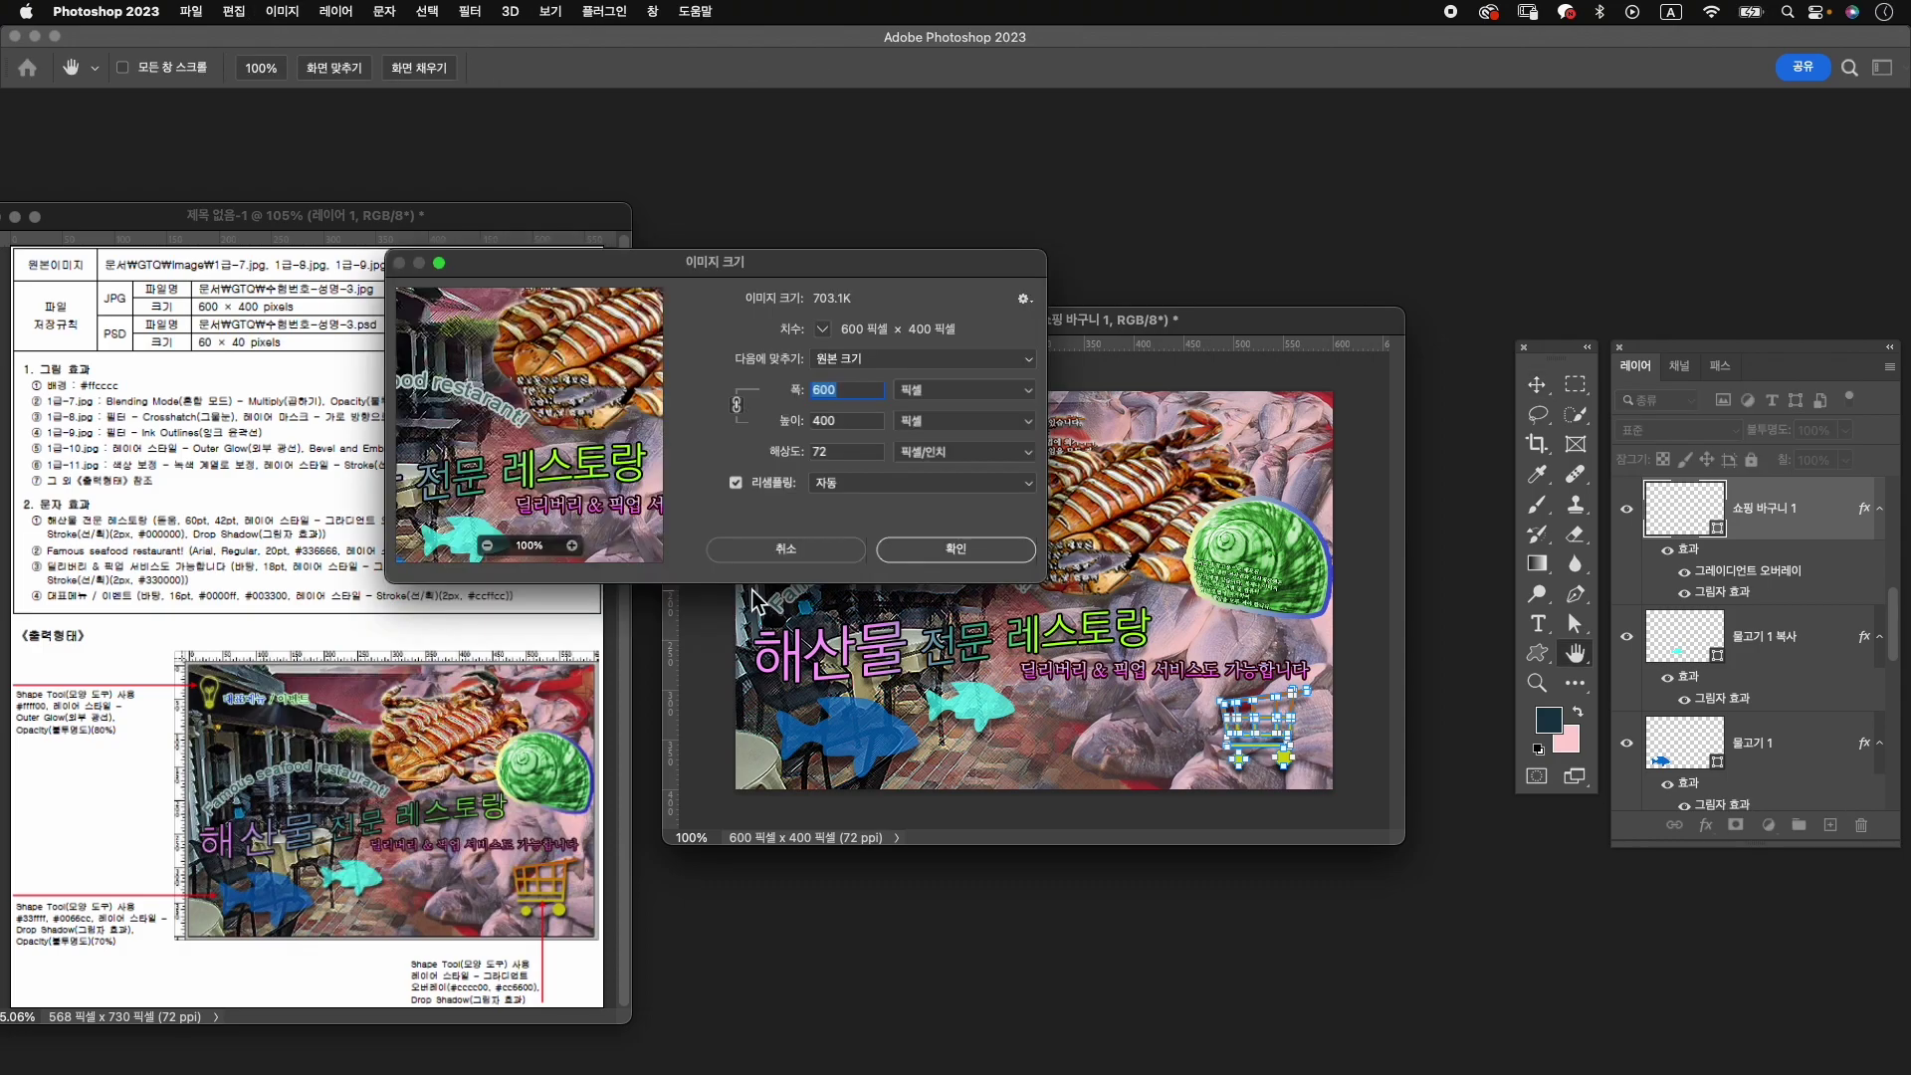
{"action": "type", "text": "60"}
{"action": "key", "text": "Tab"}
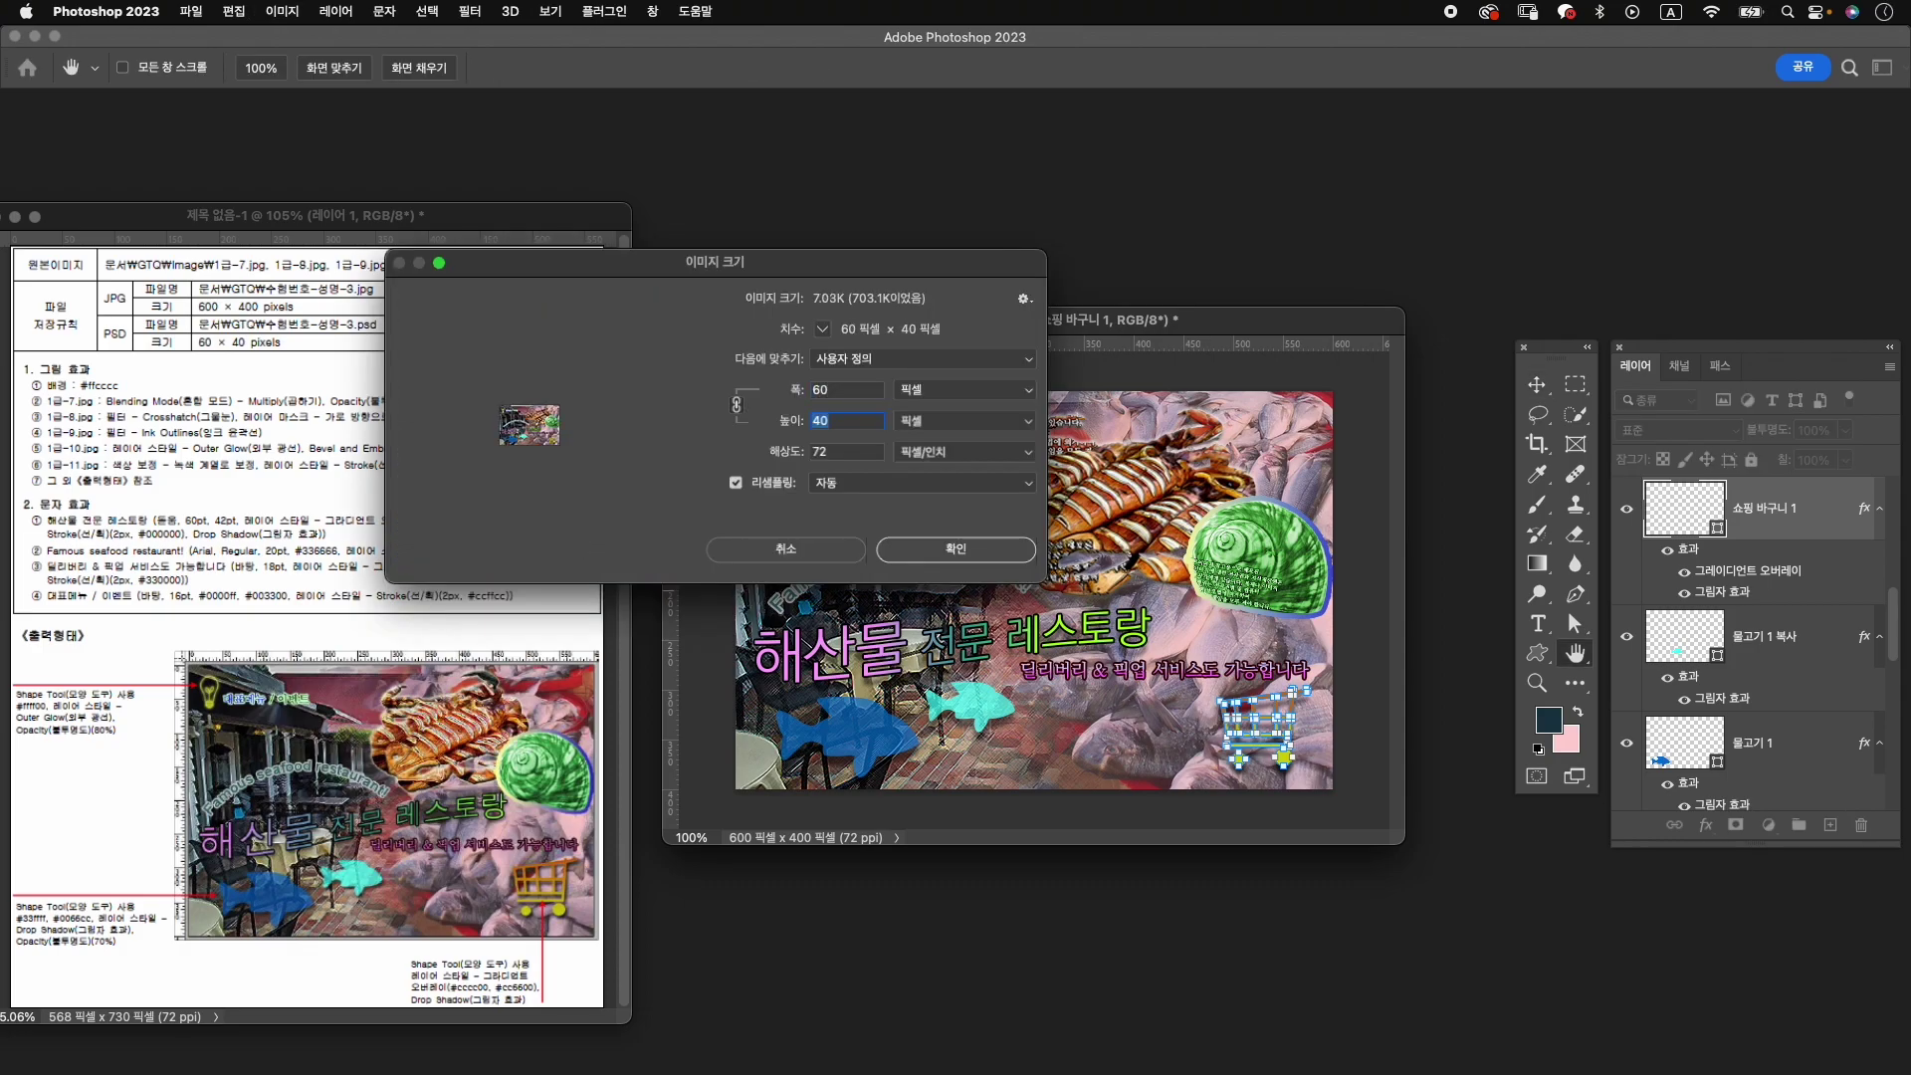
{"action": "left_click", "coordinate": [972, 549]}
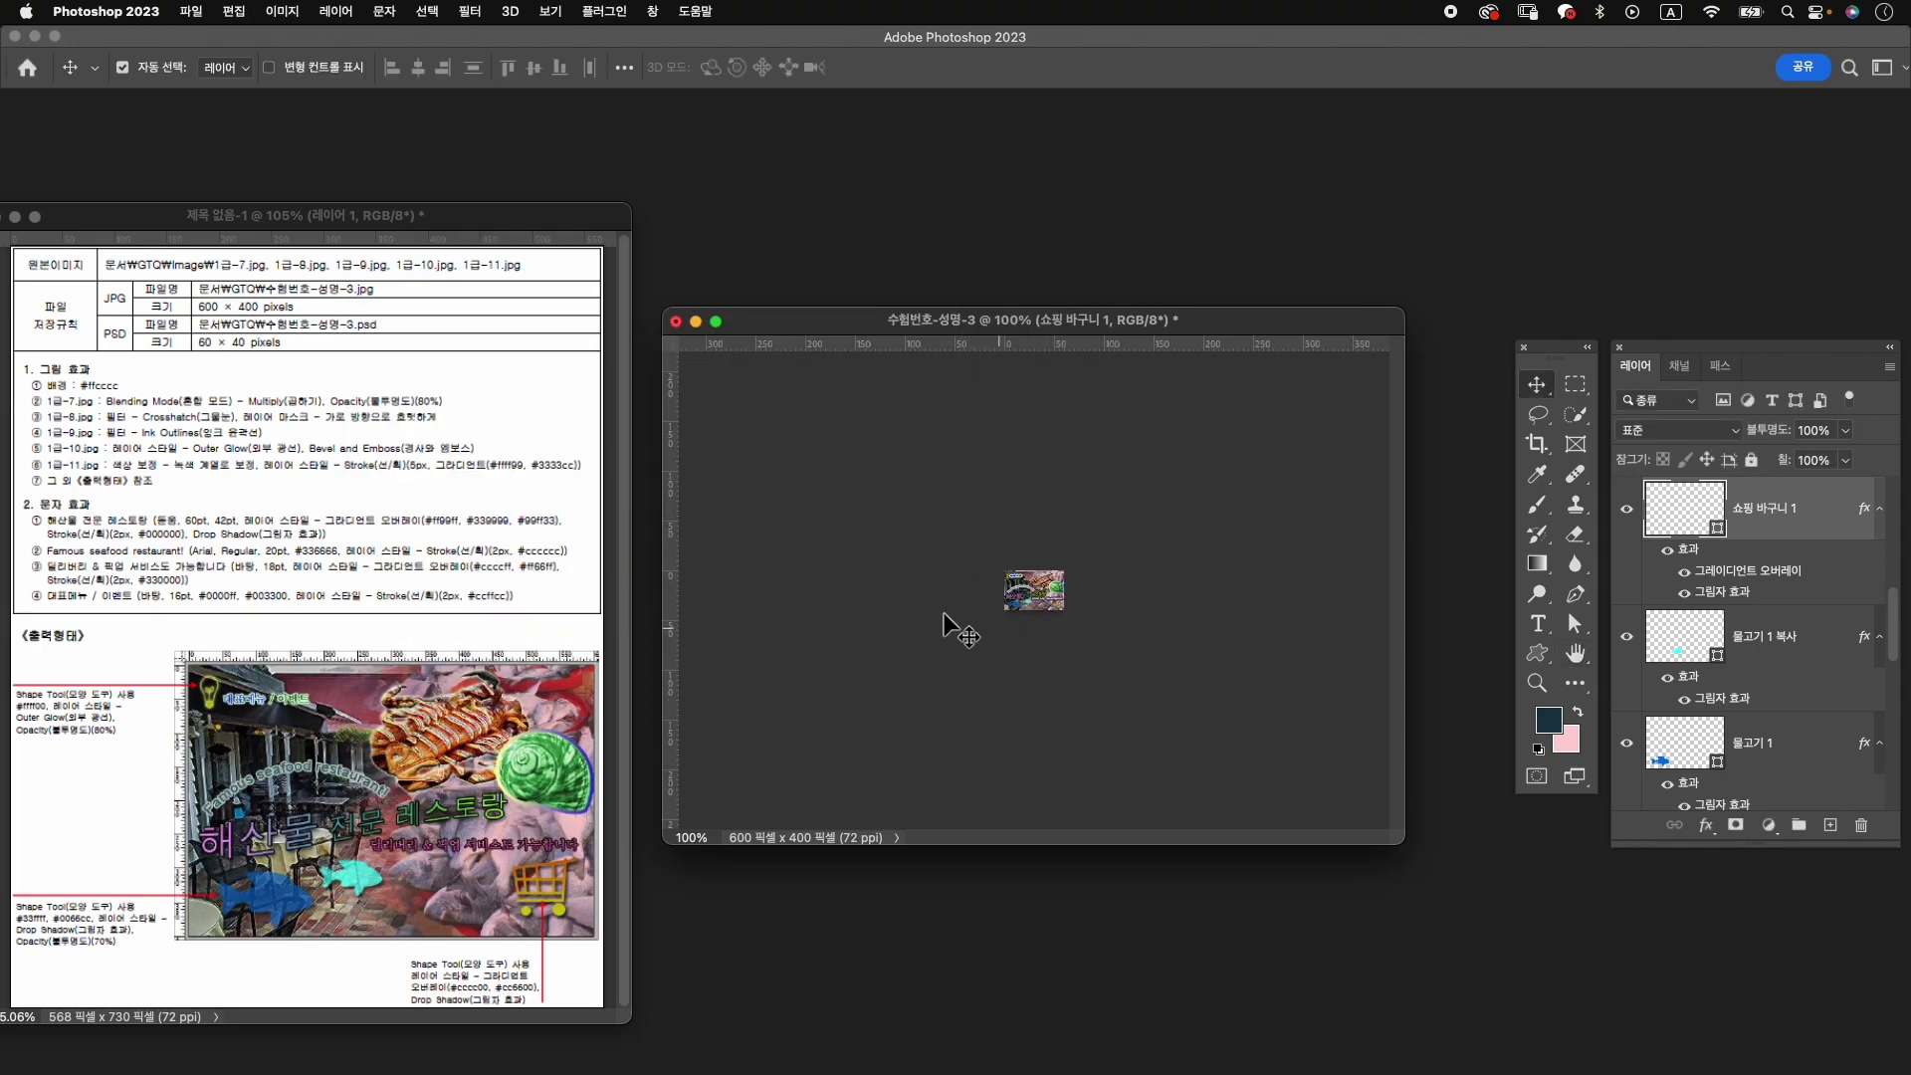
Save the document as the PSD file 수험번호-성명-3.psd.
{"action": "left_click", "coordinate": [200, 8]}
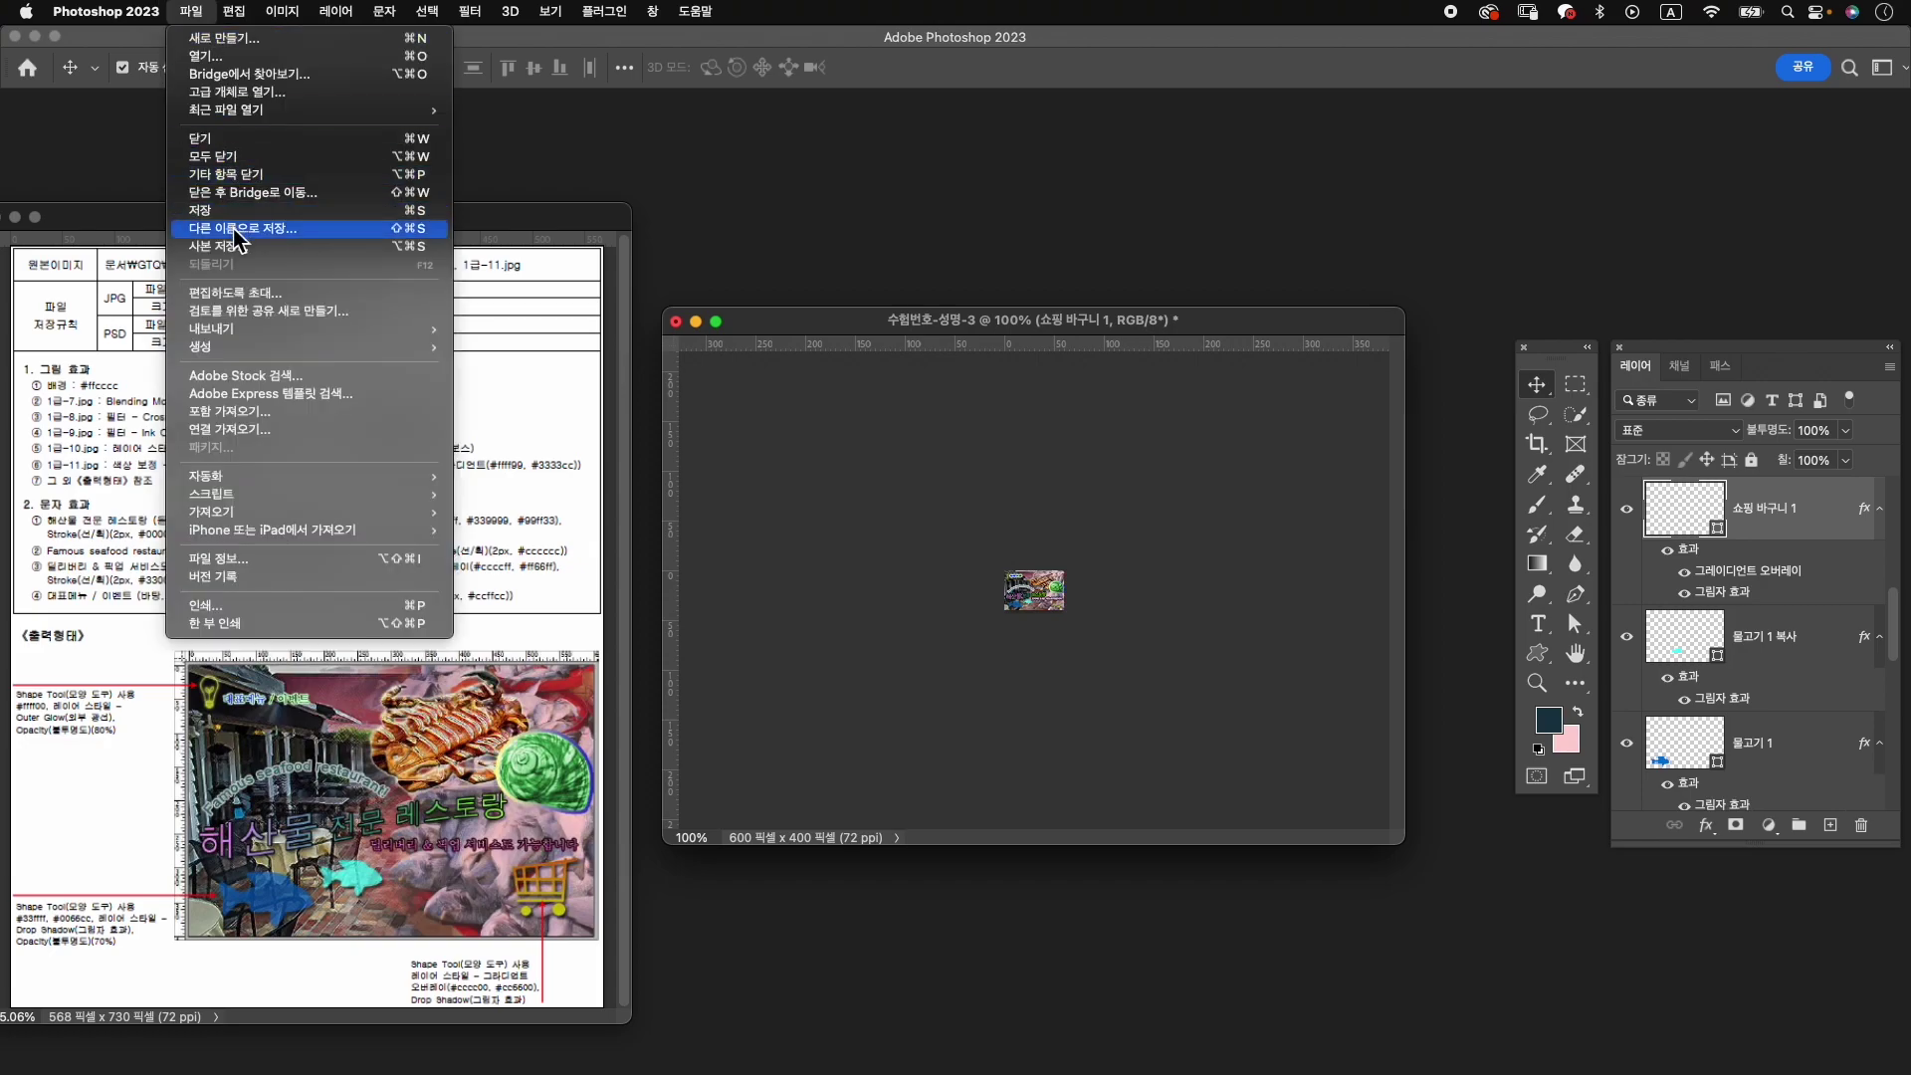
{"action": "left_click", "coordinate": [240, 231]}
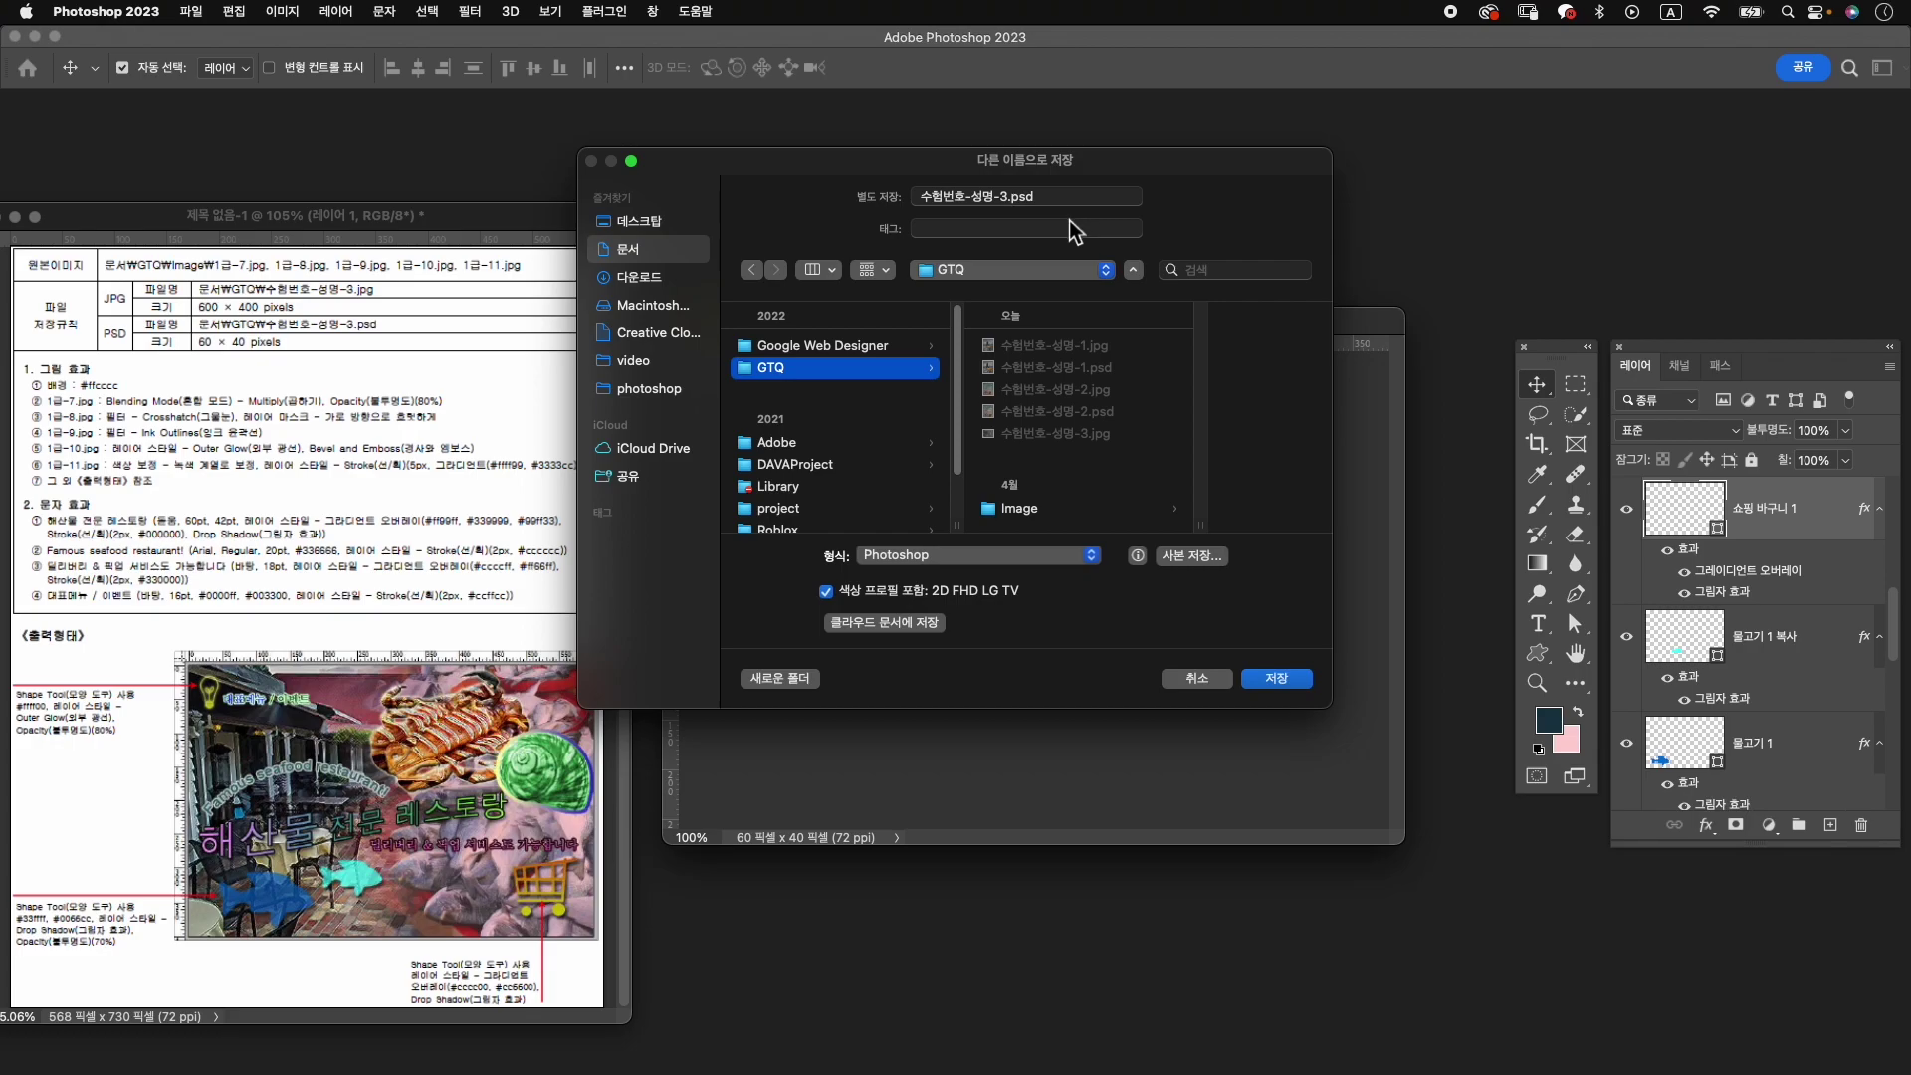
{"action": "left_click", "coordinate": [1277, 678]}
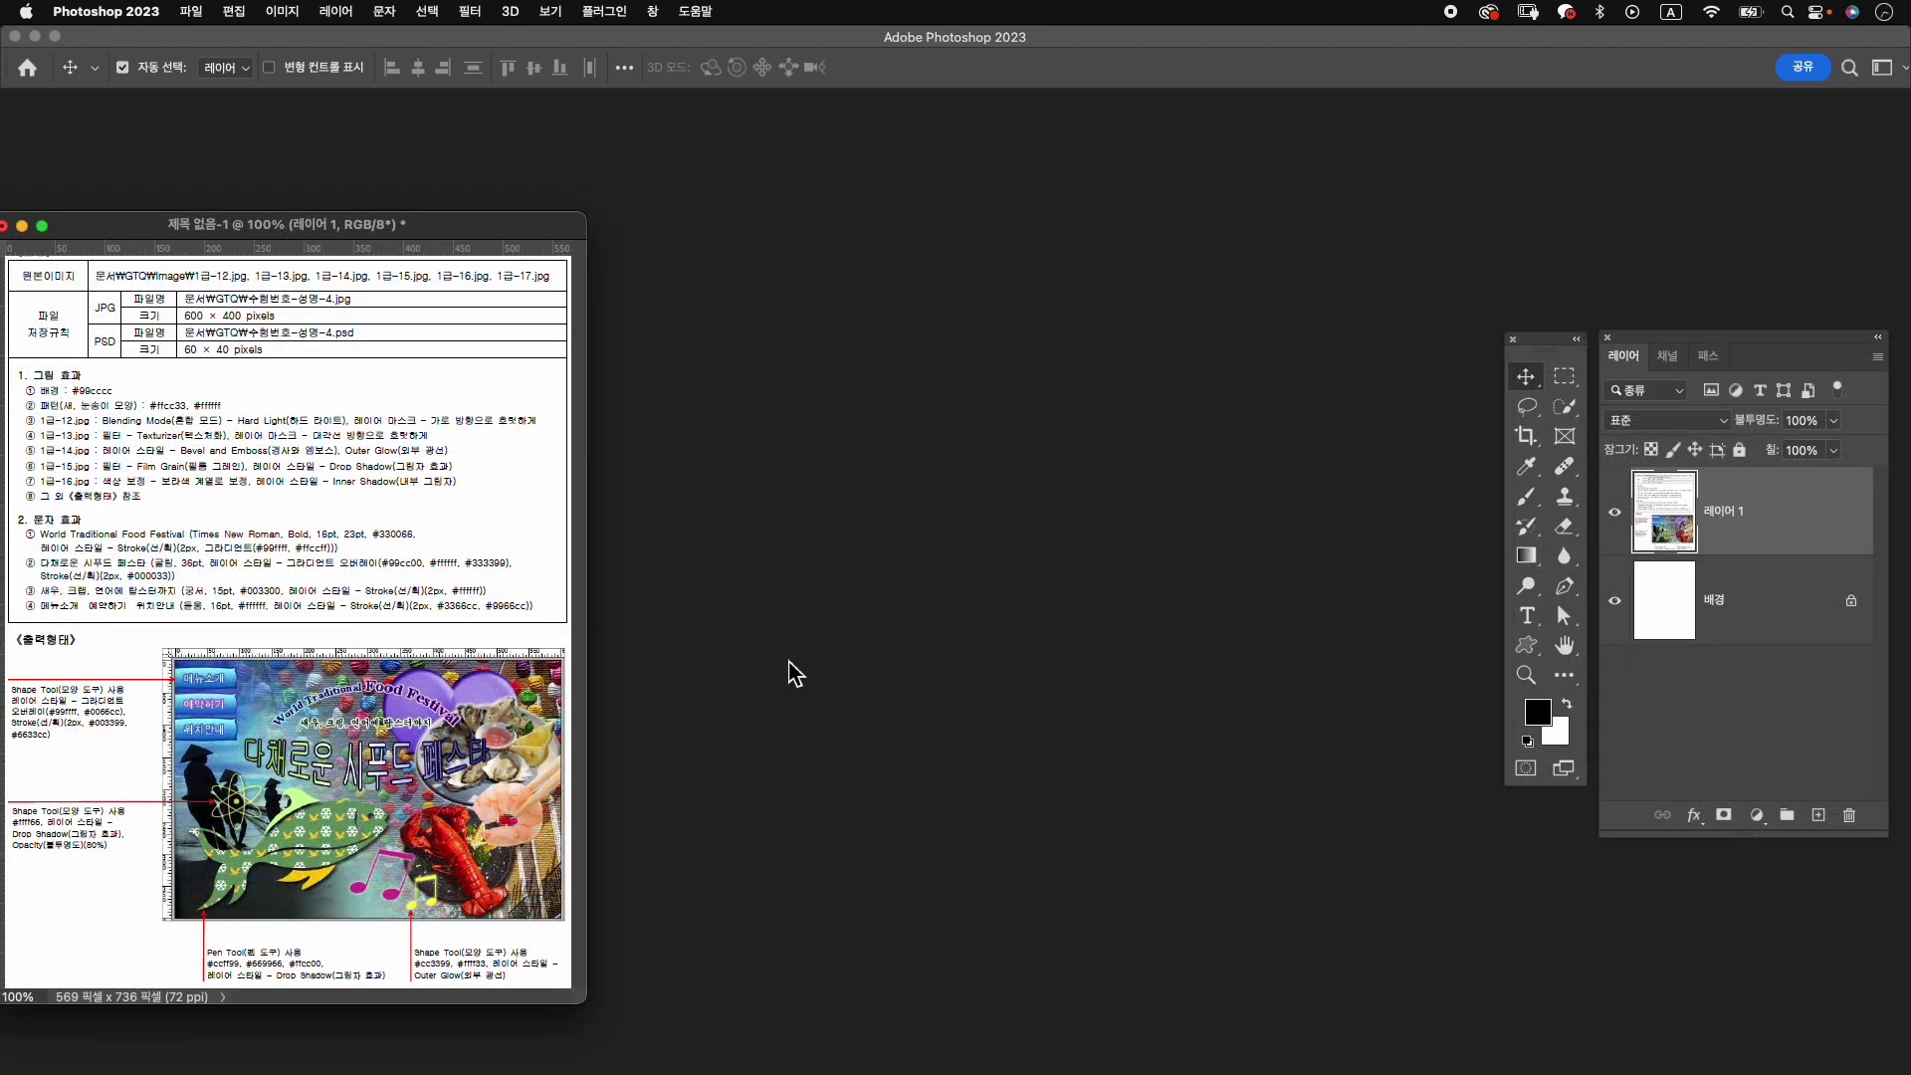
Create a new 600x400 pixel document and place its window beside the reference.
{"action": "key", "text": "super+n"}
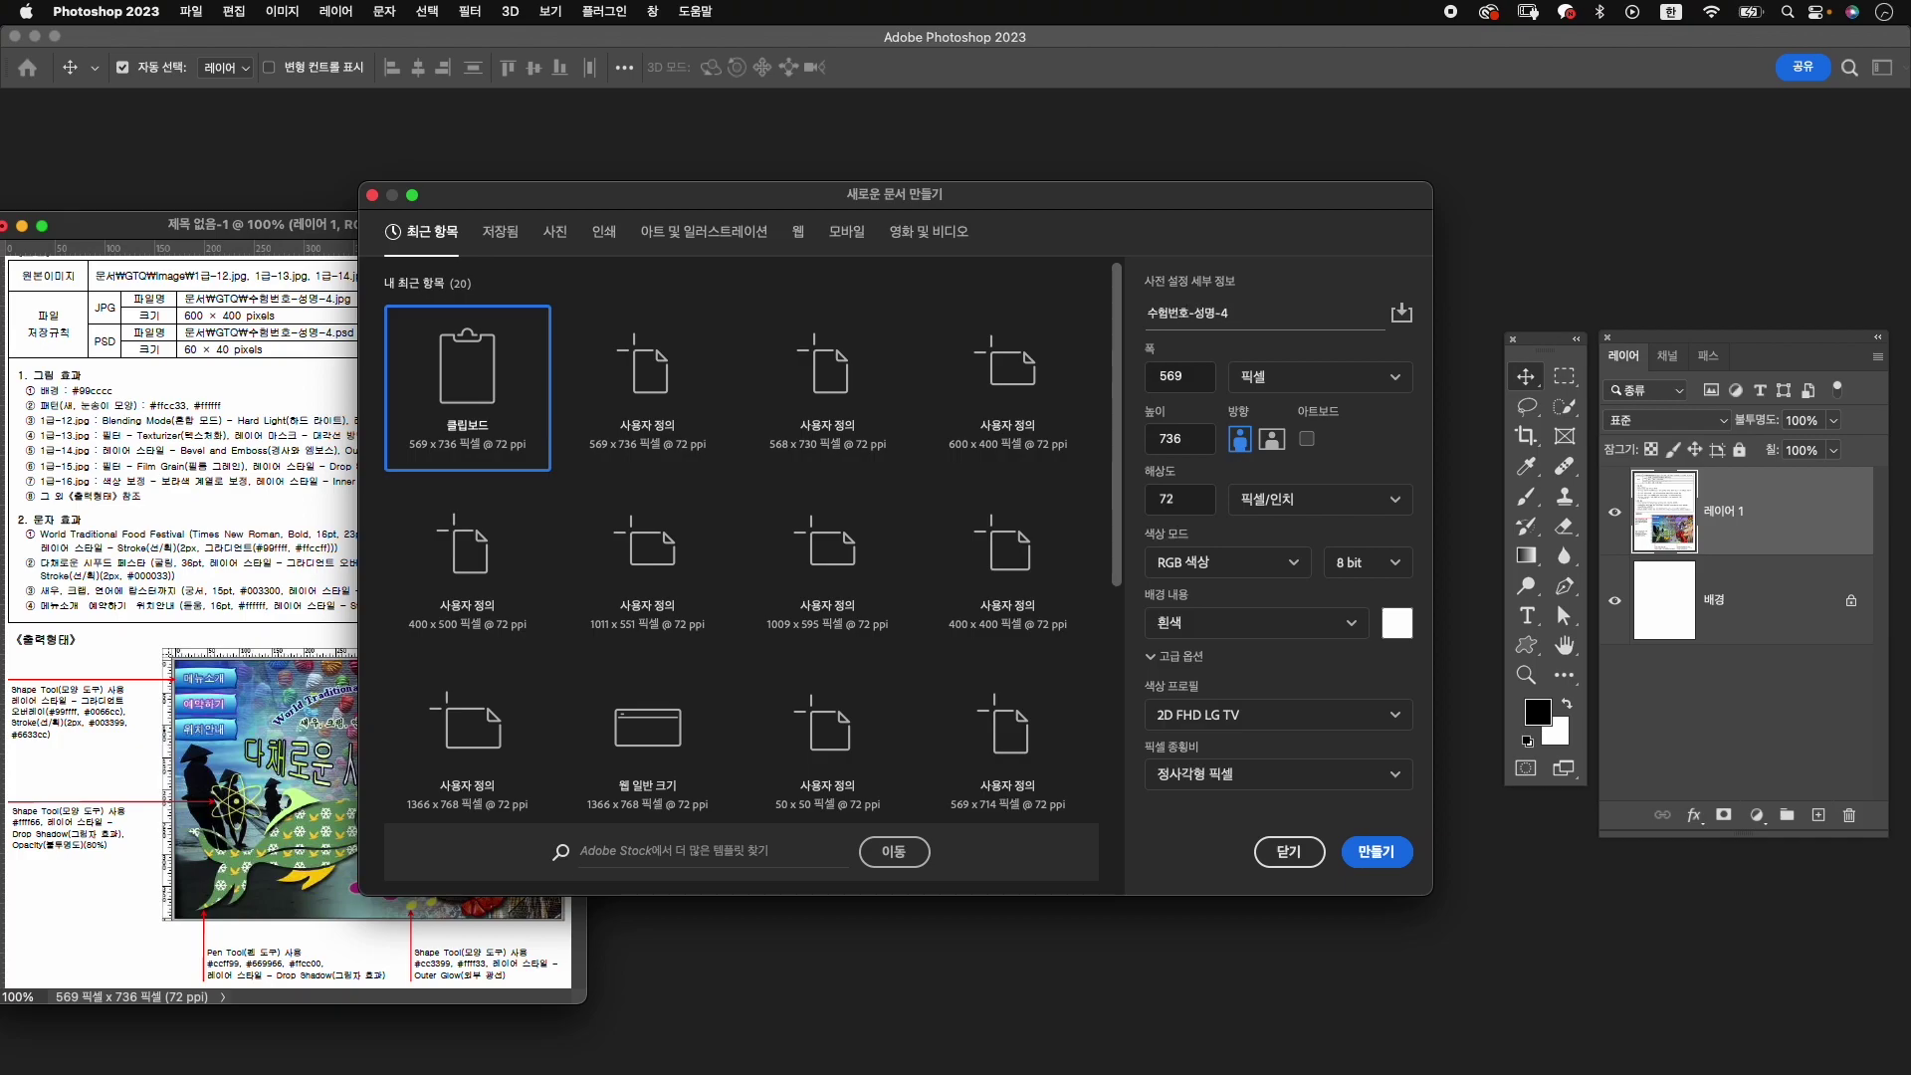
{"action": "key", "text": "Tab"}
{"action": "key", "text": "Tab"}
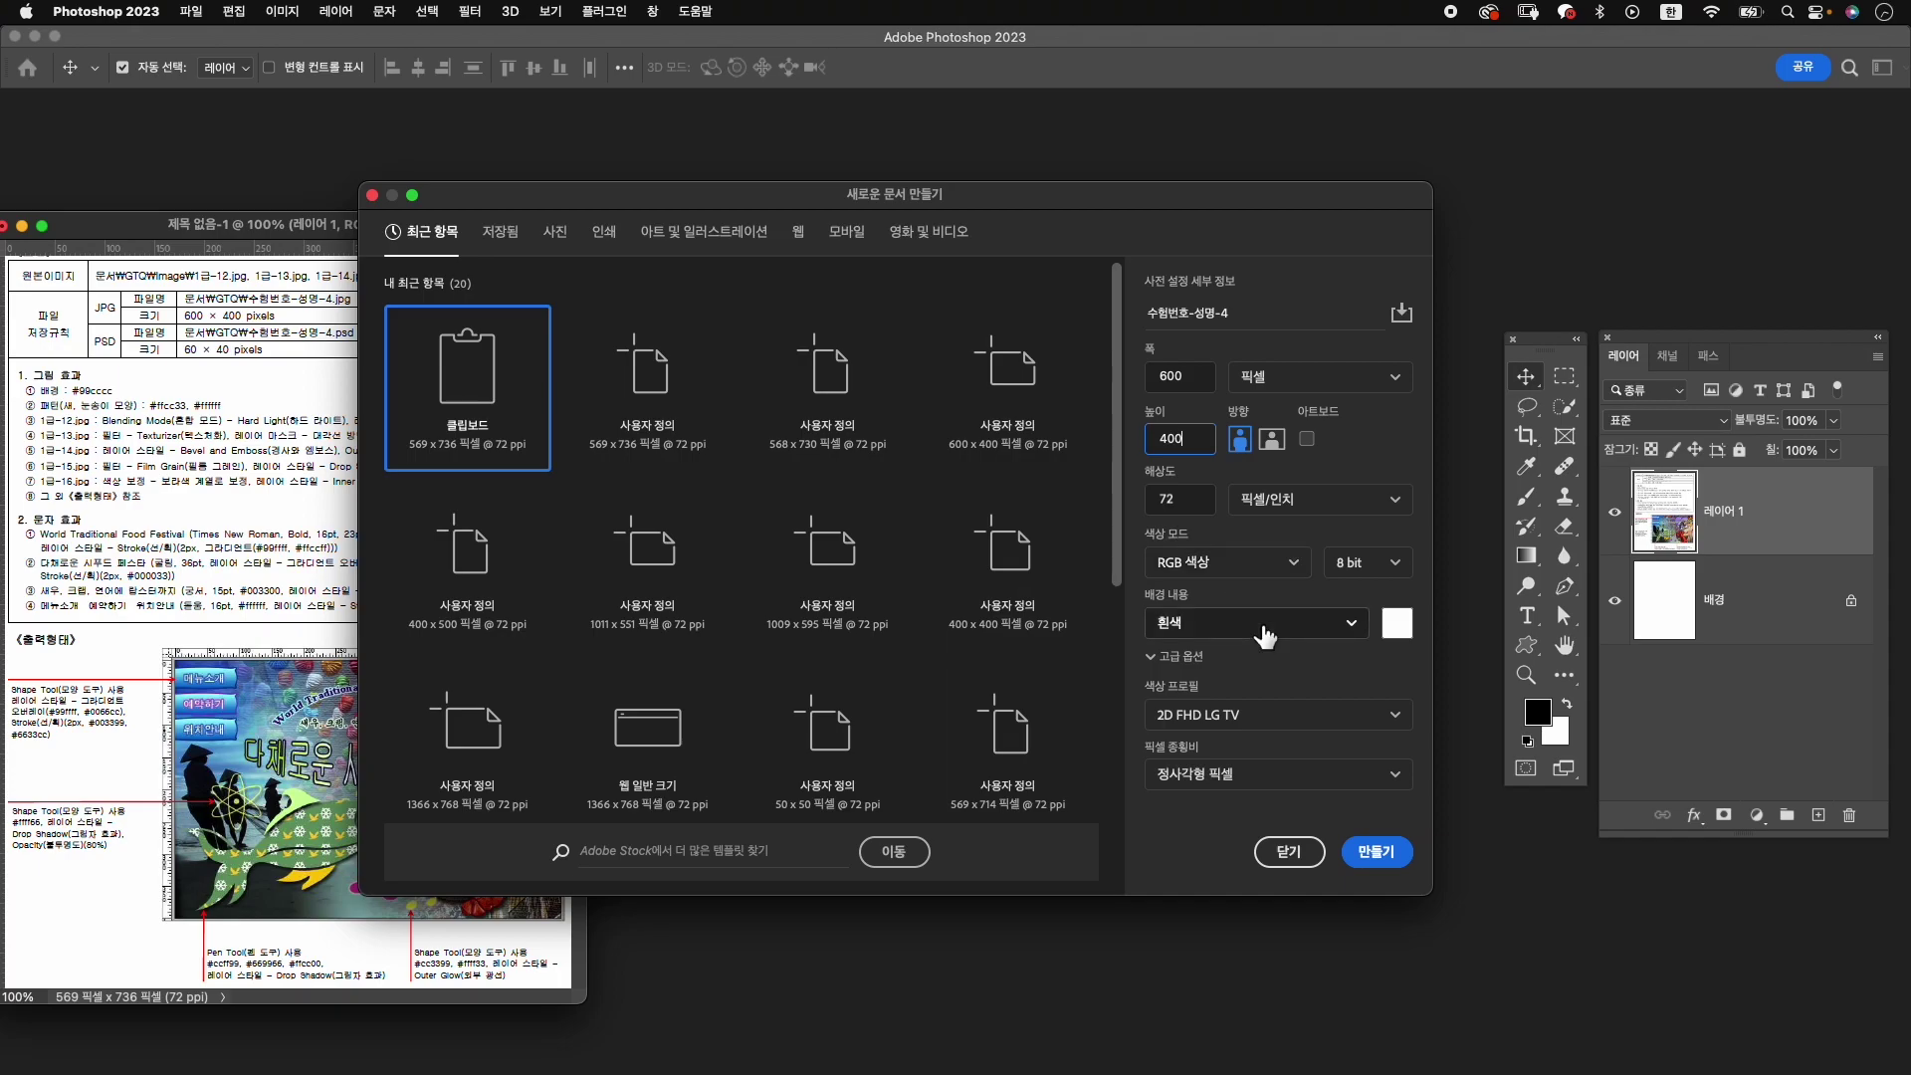
{"action": "left_click", "coordinate": [1377, 854]}
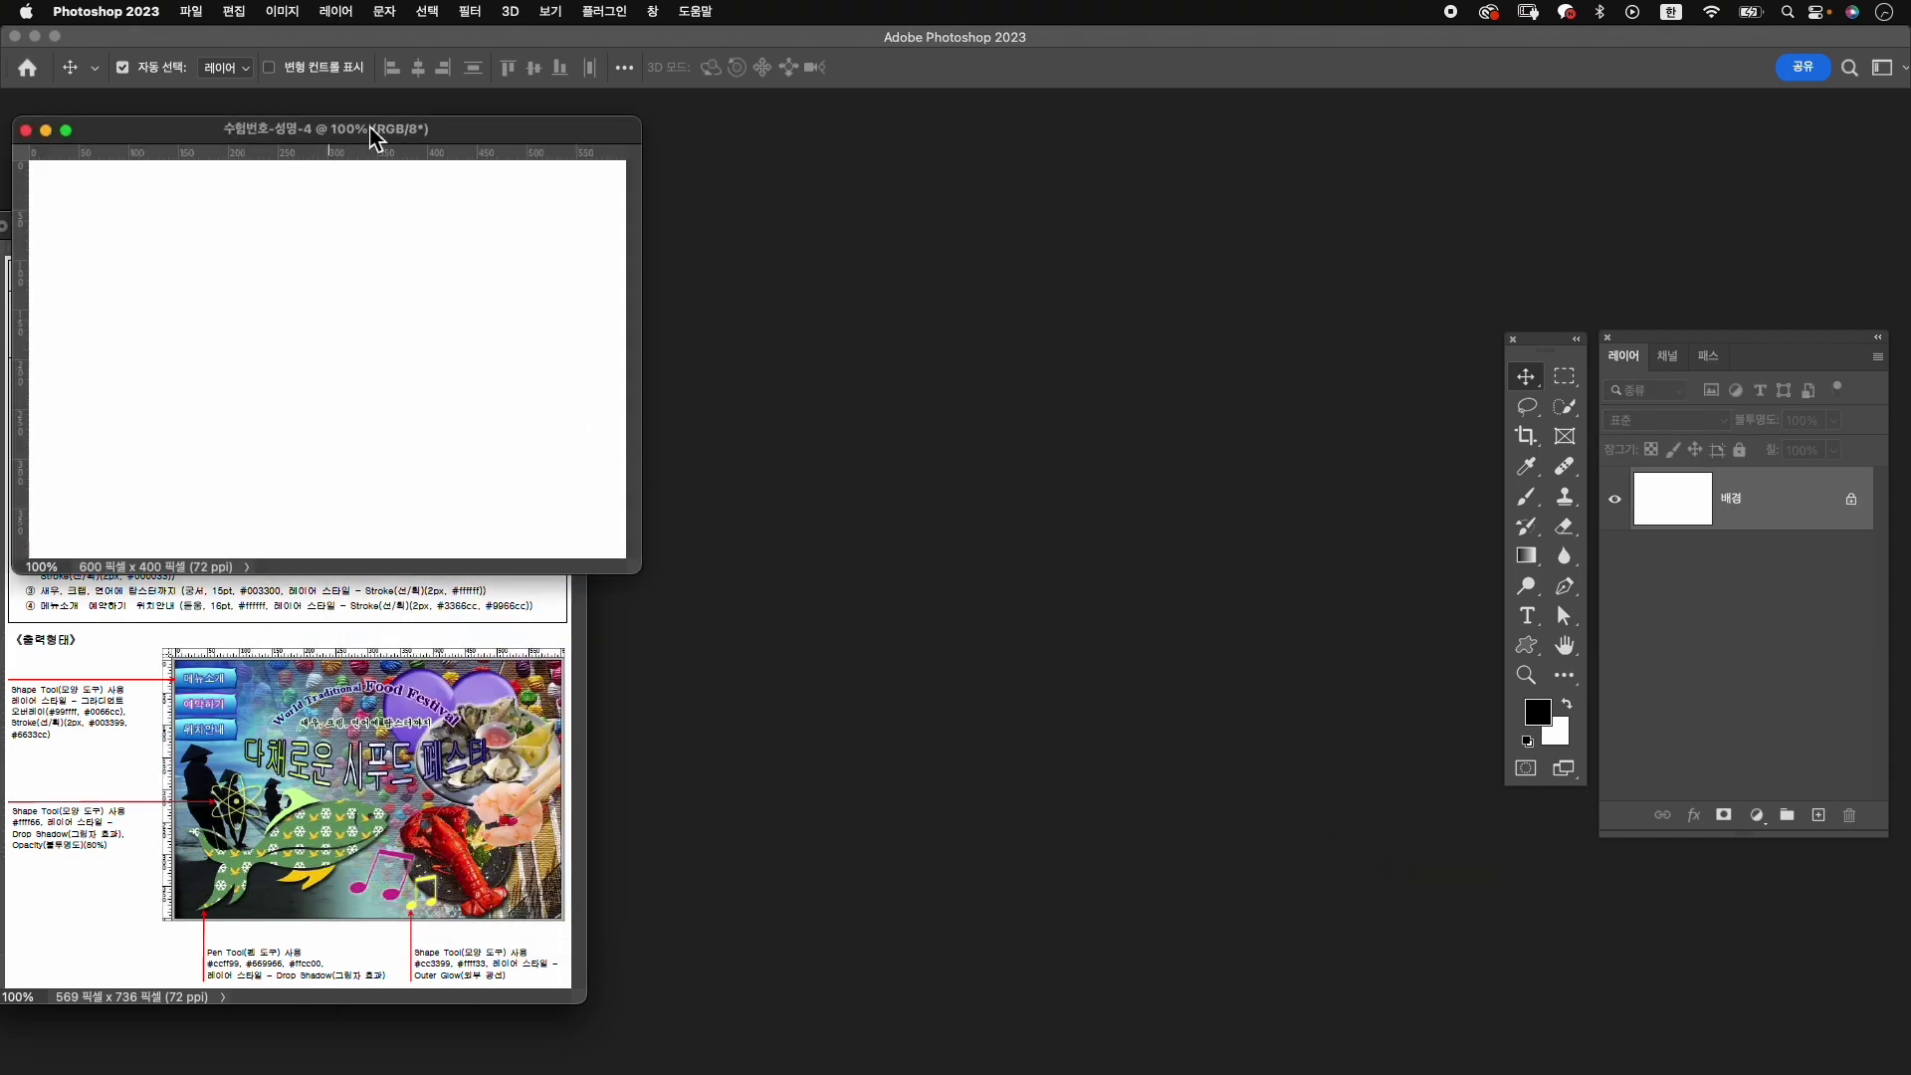
{"action": "left_click_drag", "start_coordinate": [376, 136], "coordinate": [941, 319]}
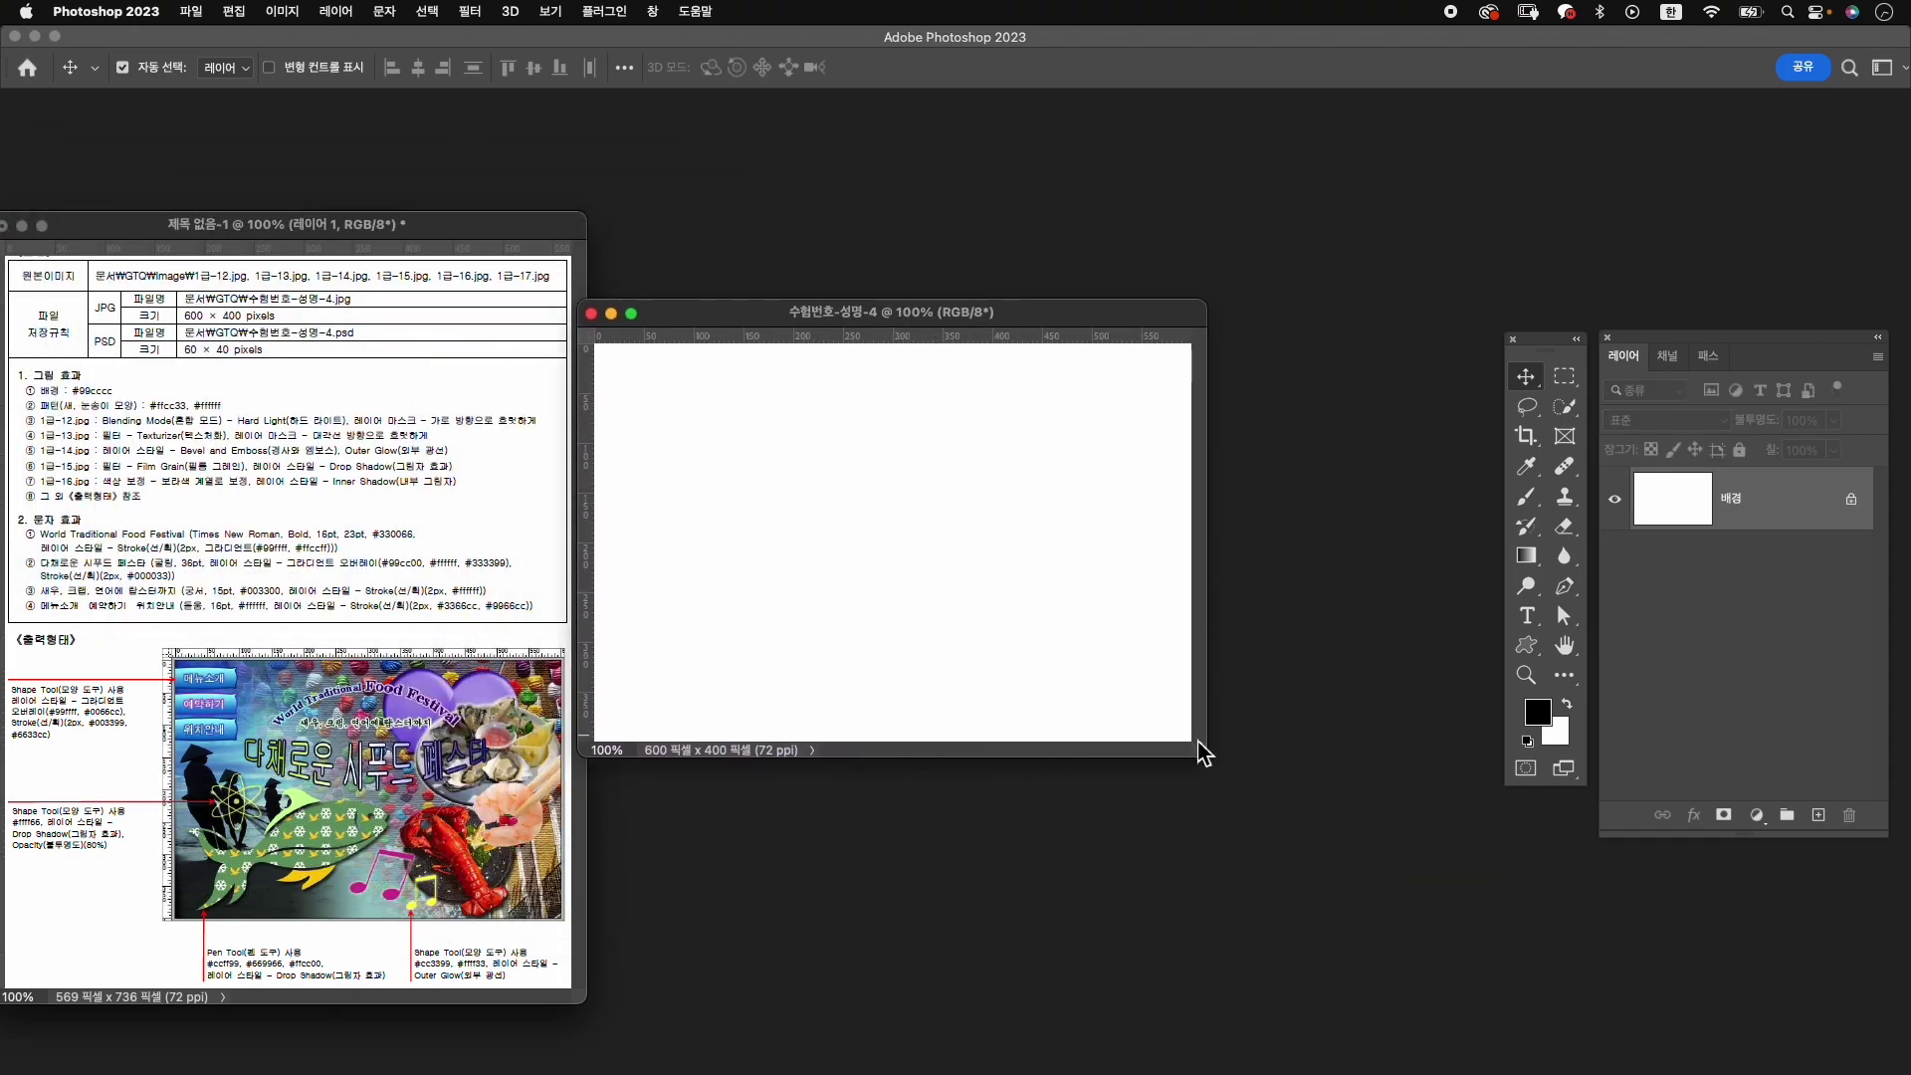
{"action": "left_click_drag", "start_coordinate": [1202, 754], "coordinate": [1434, 893]}
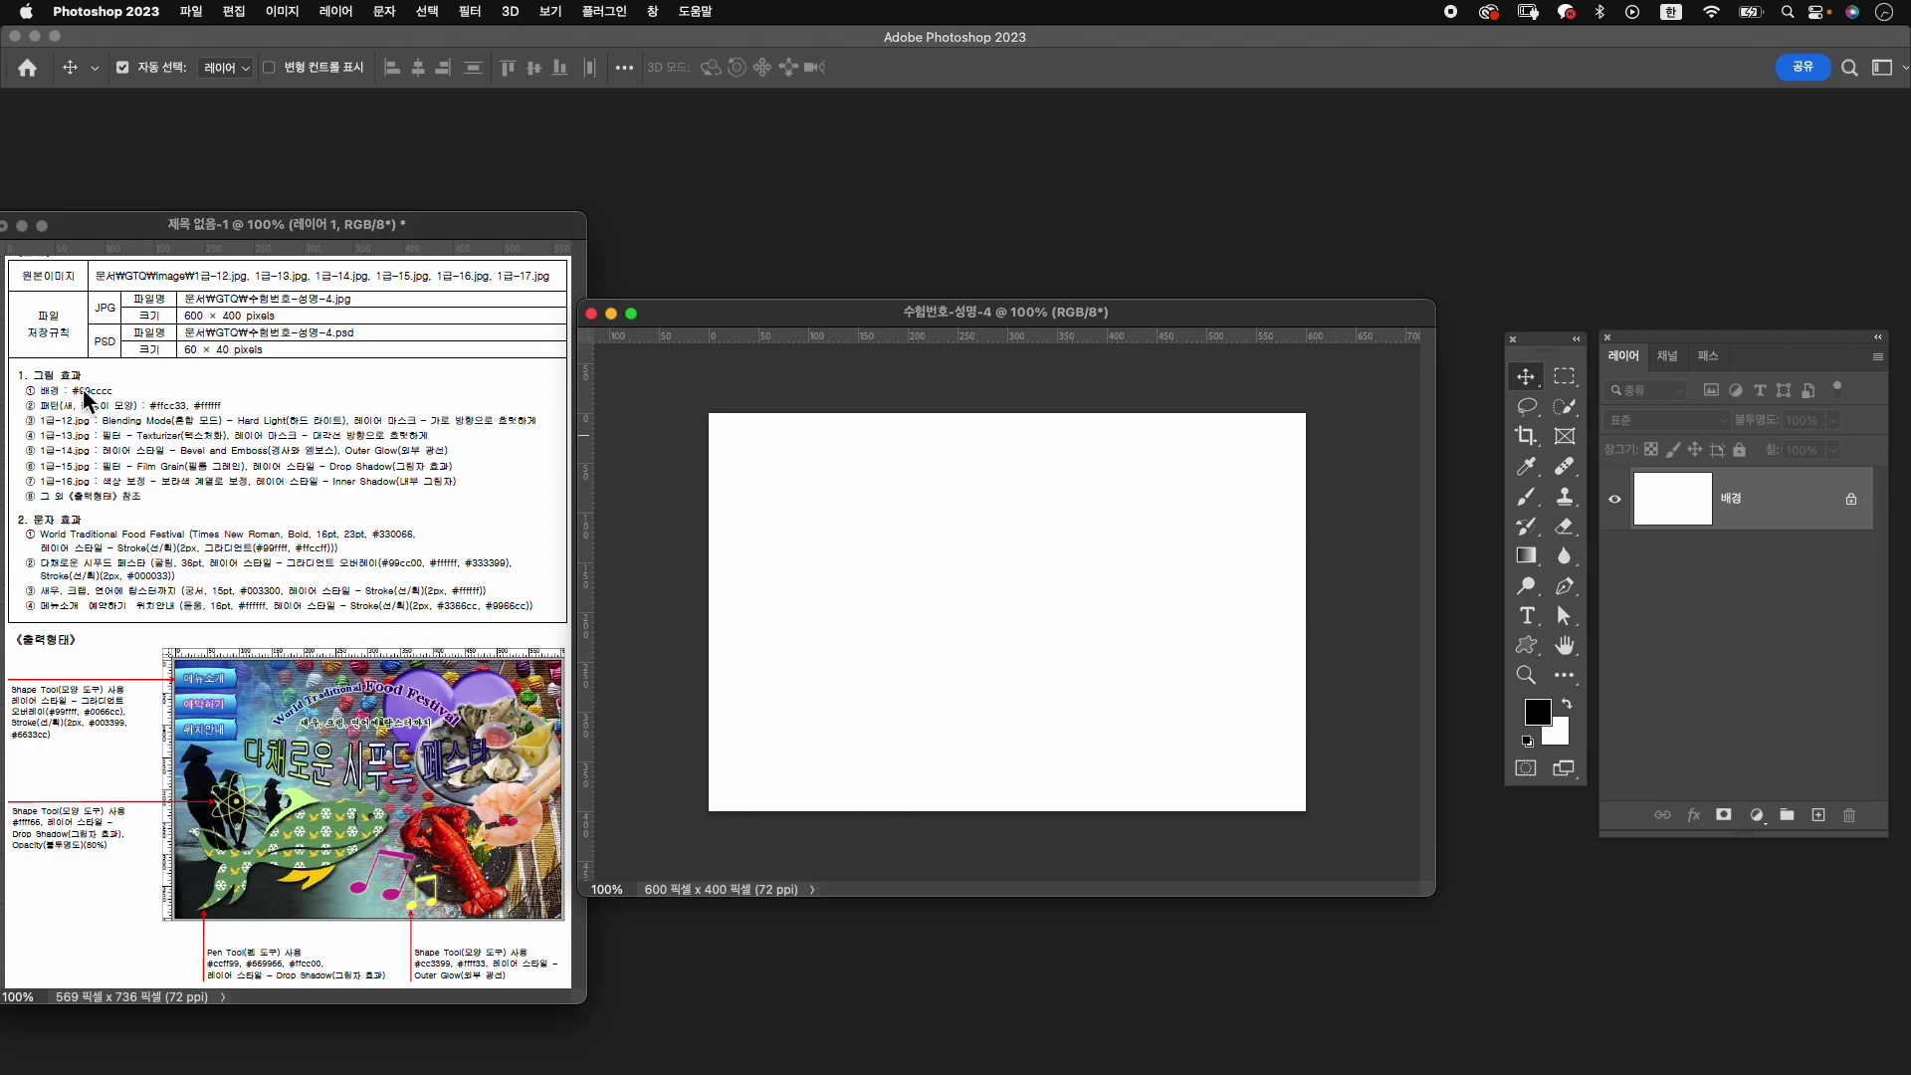
Set the background colour to teal #99cccc and fill the whole canvas with it.
{"action": "left_click", "coordinate": [1561, 736]}
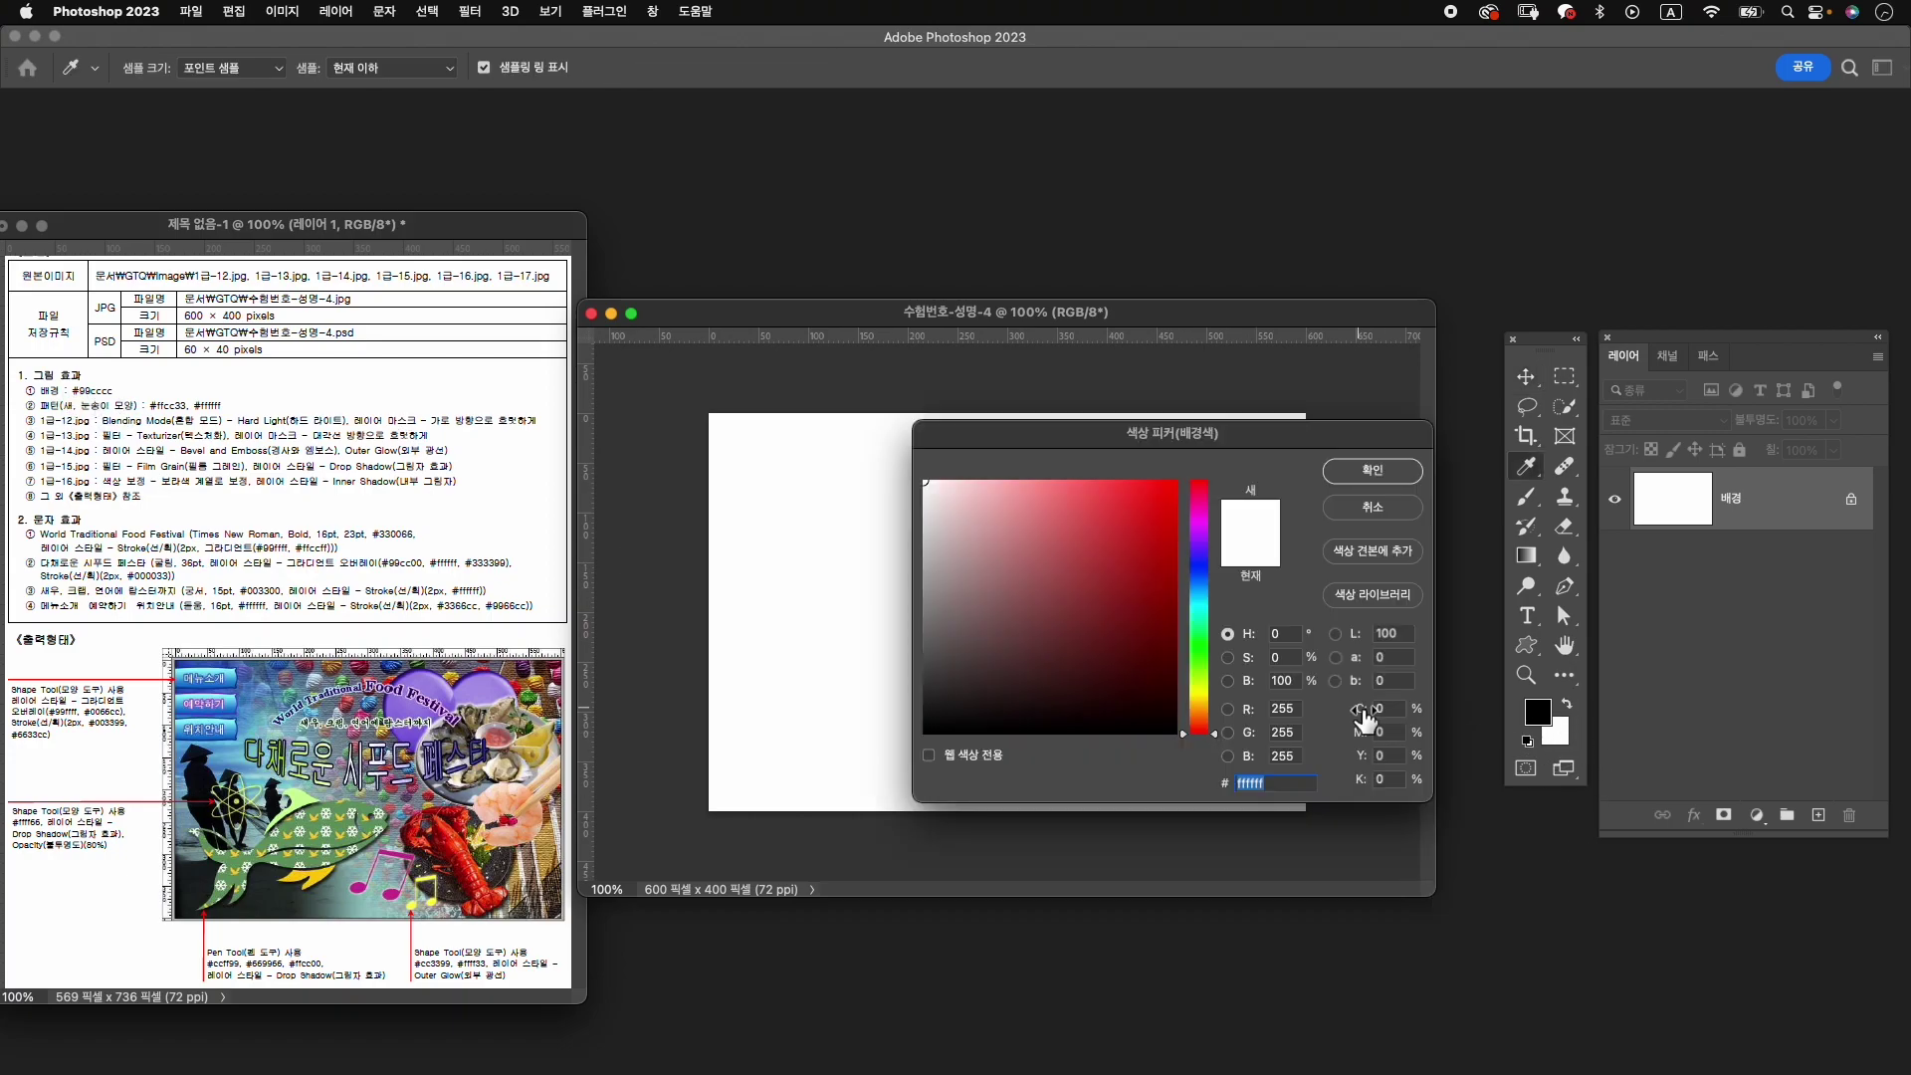
{"action": "type", "text": "99cccc"}
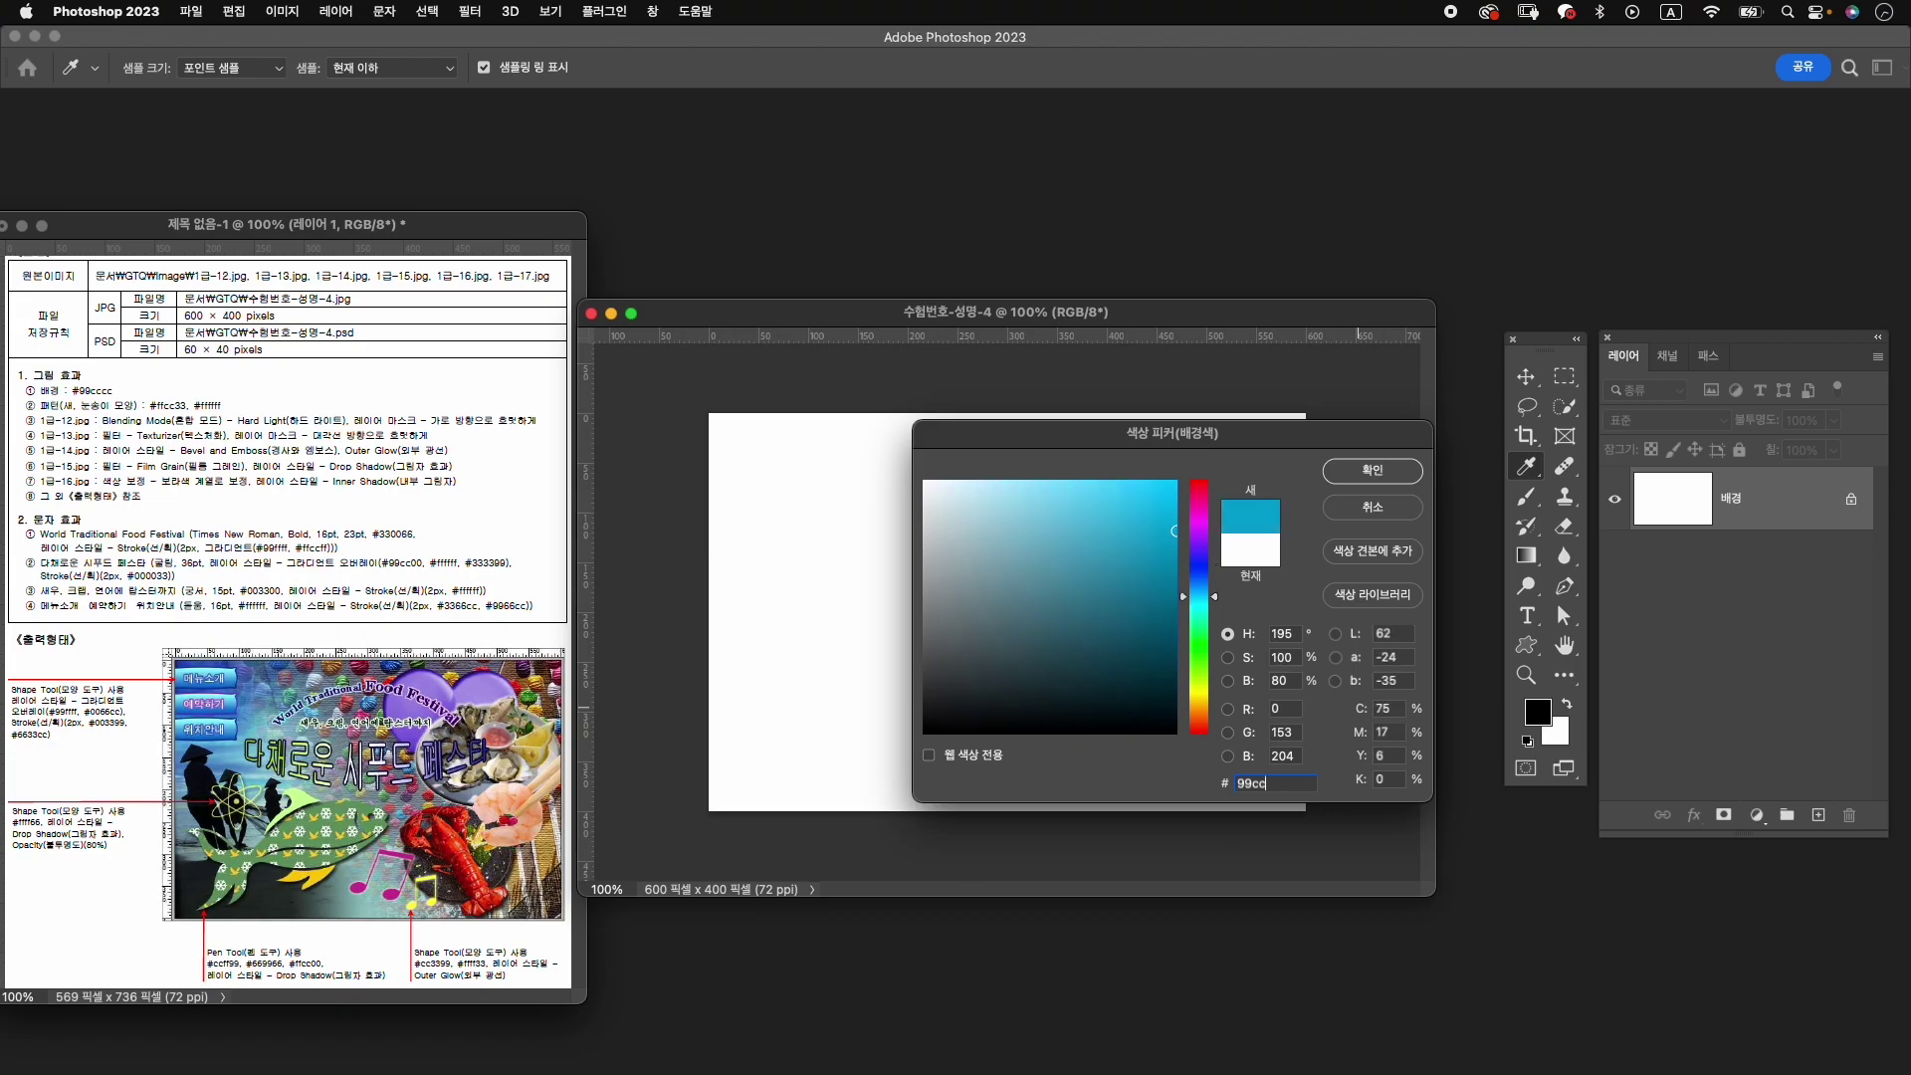
{"action": "key", "text": "Return"}
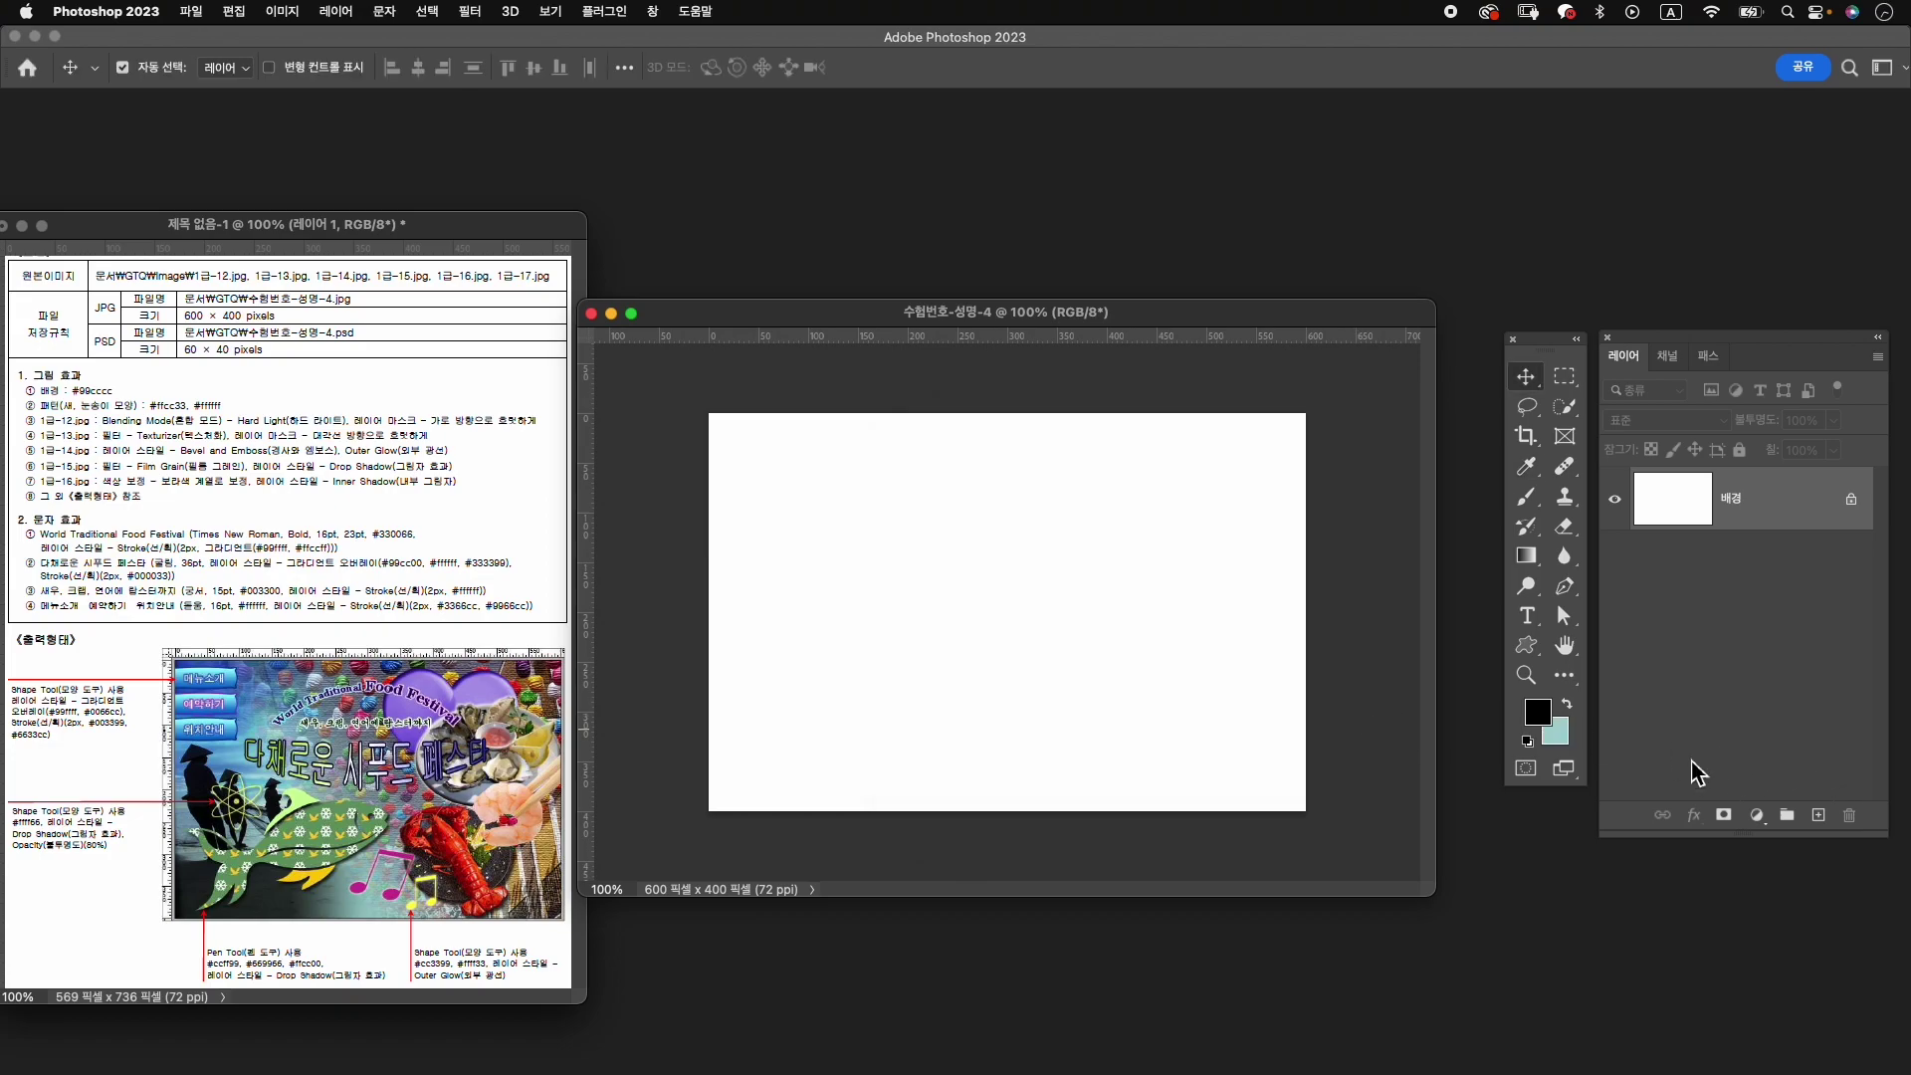
{"action": "left_click", "coordinate": [233, 11]}
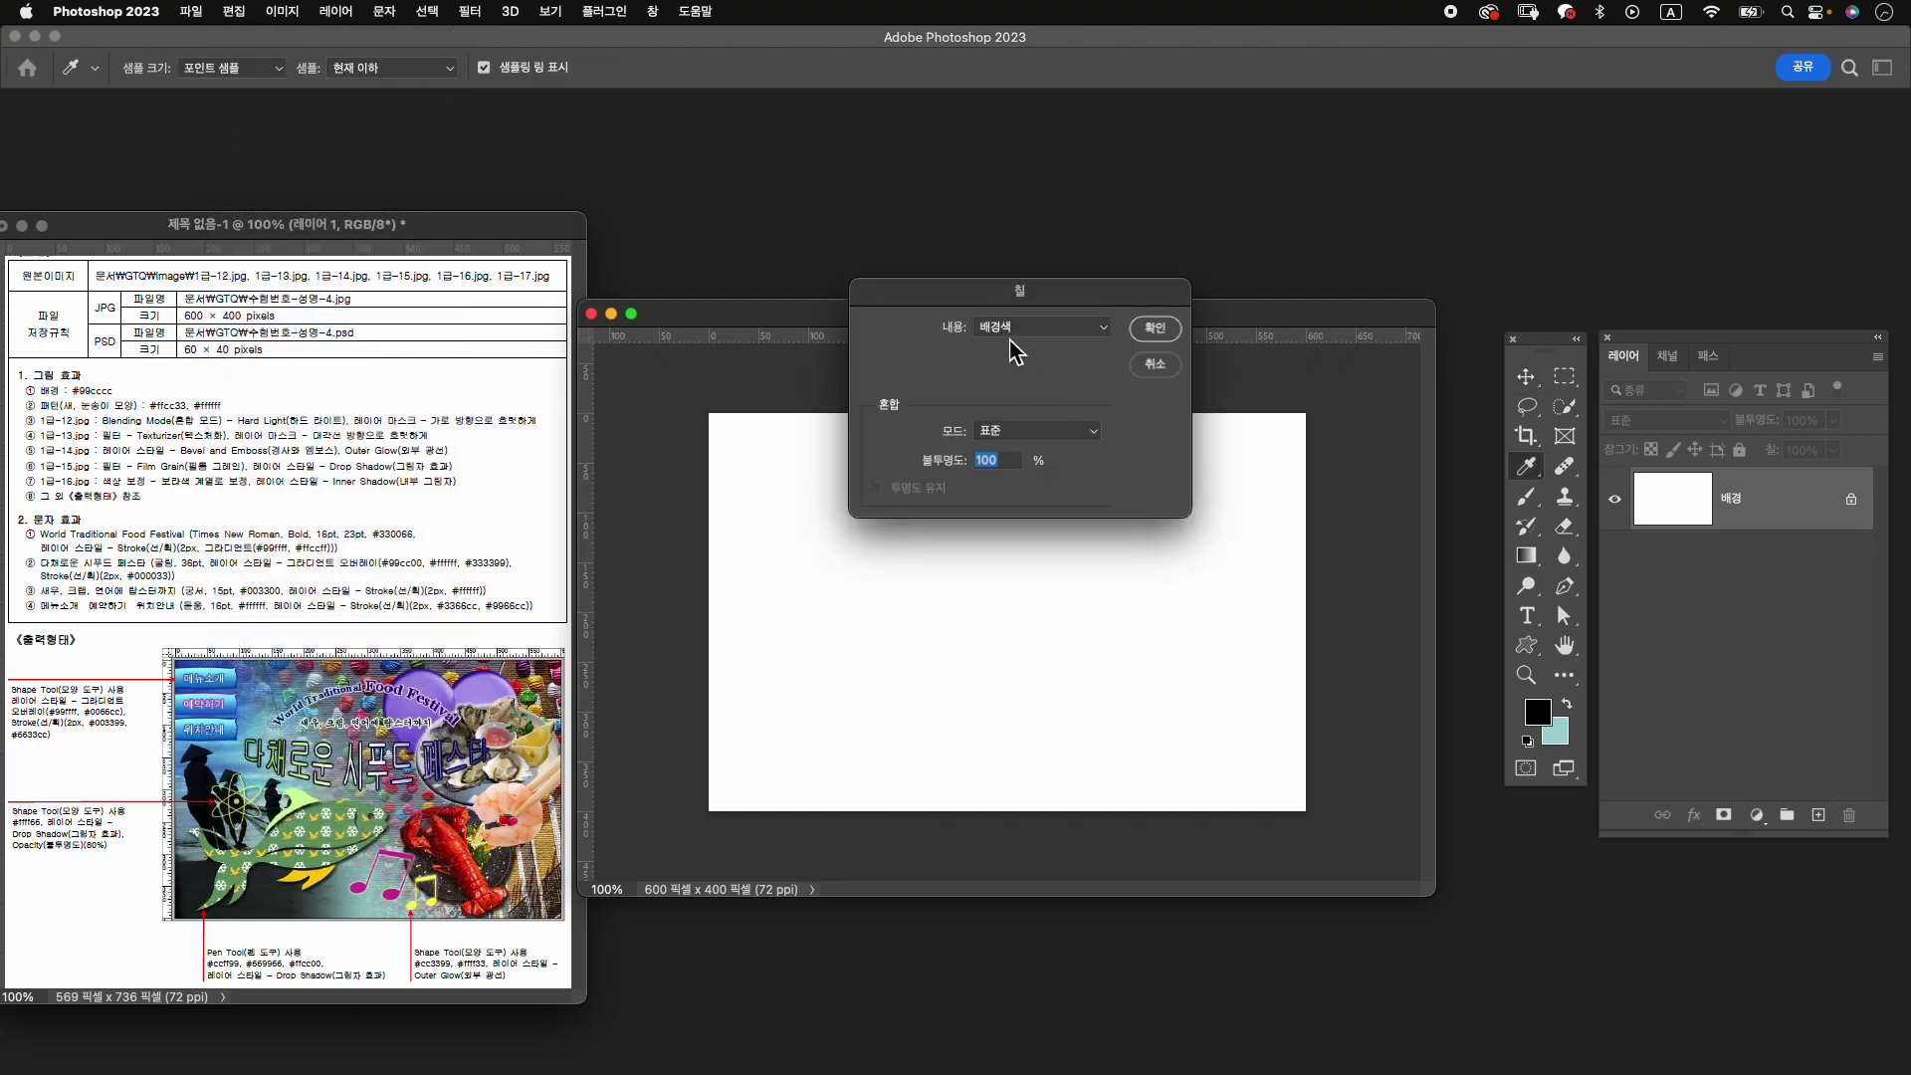
{"action": "left_click", "coordinate": [1152, 328]}
{"action": "key", "text": "v"}
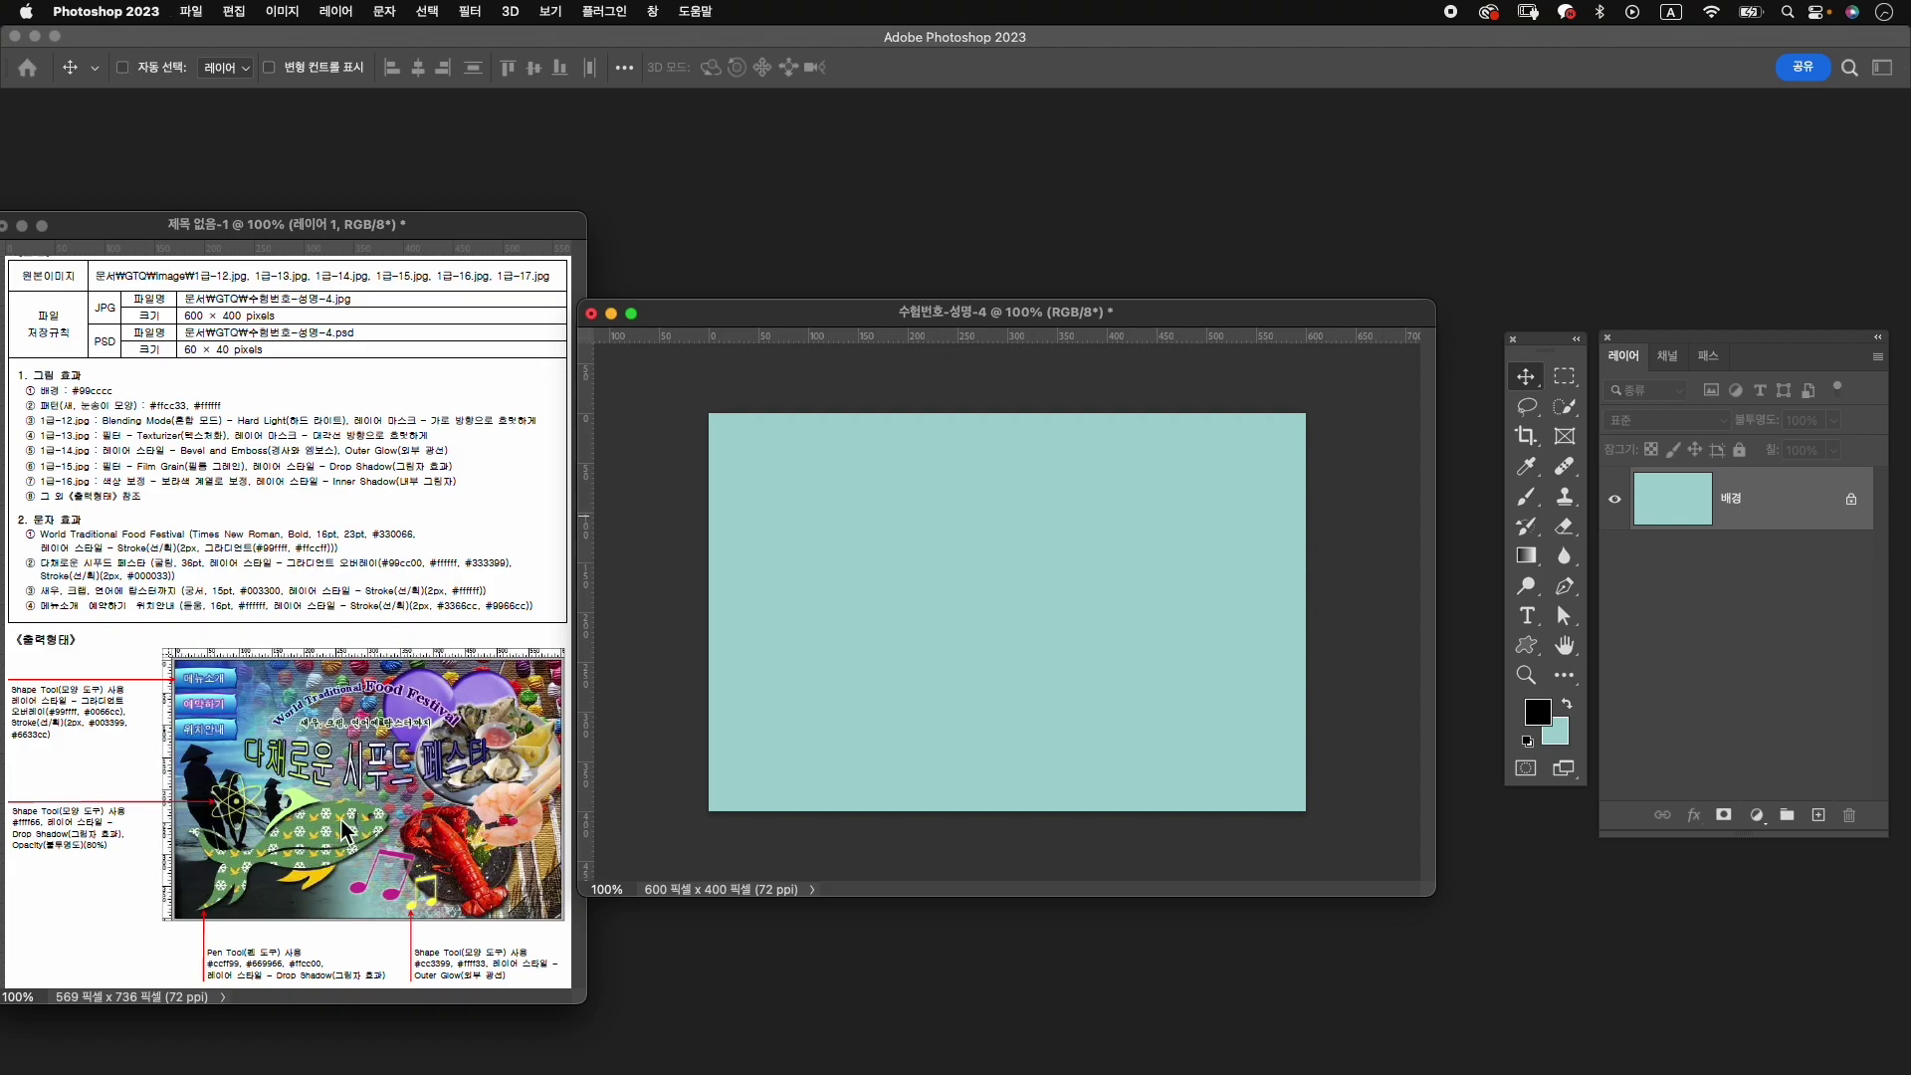
{"action": "key", "text": "ctrl+n"}
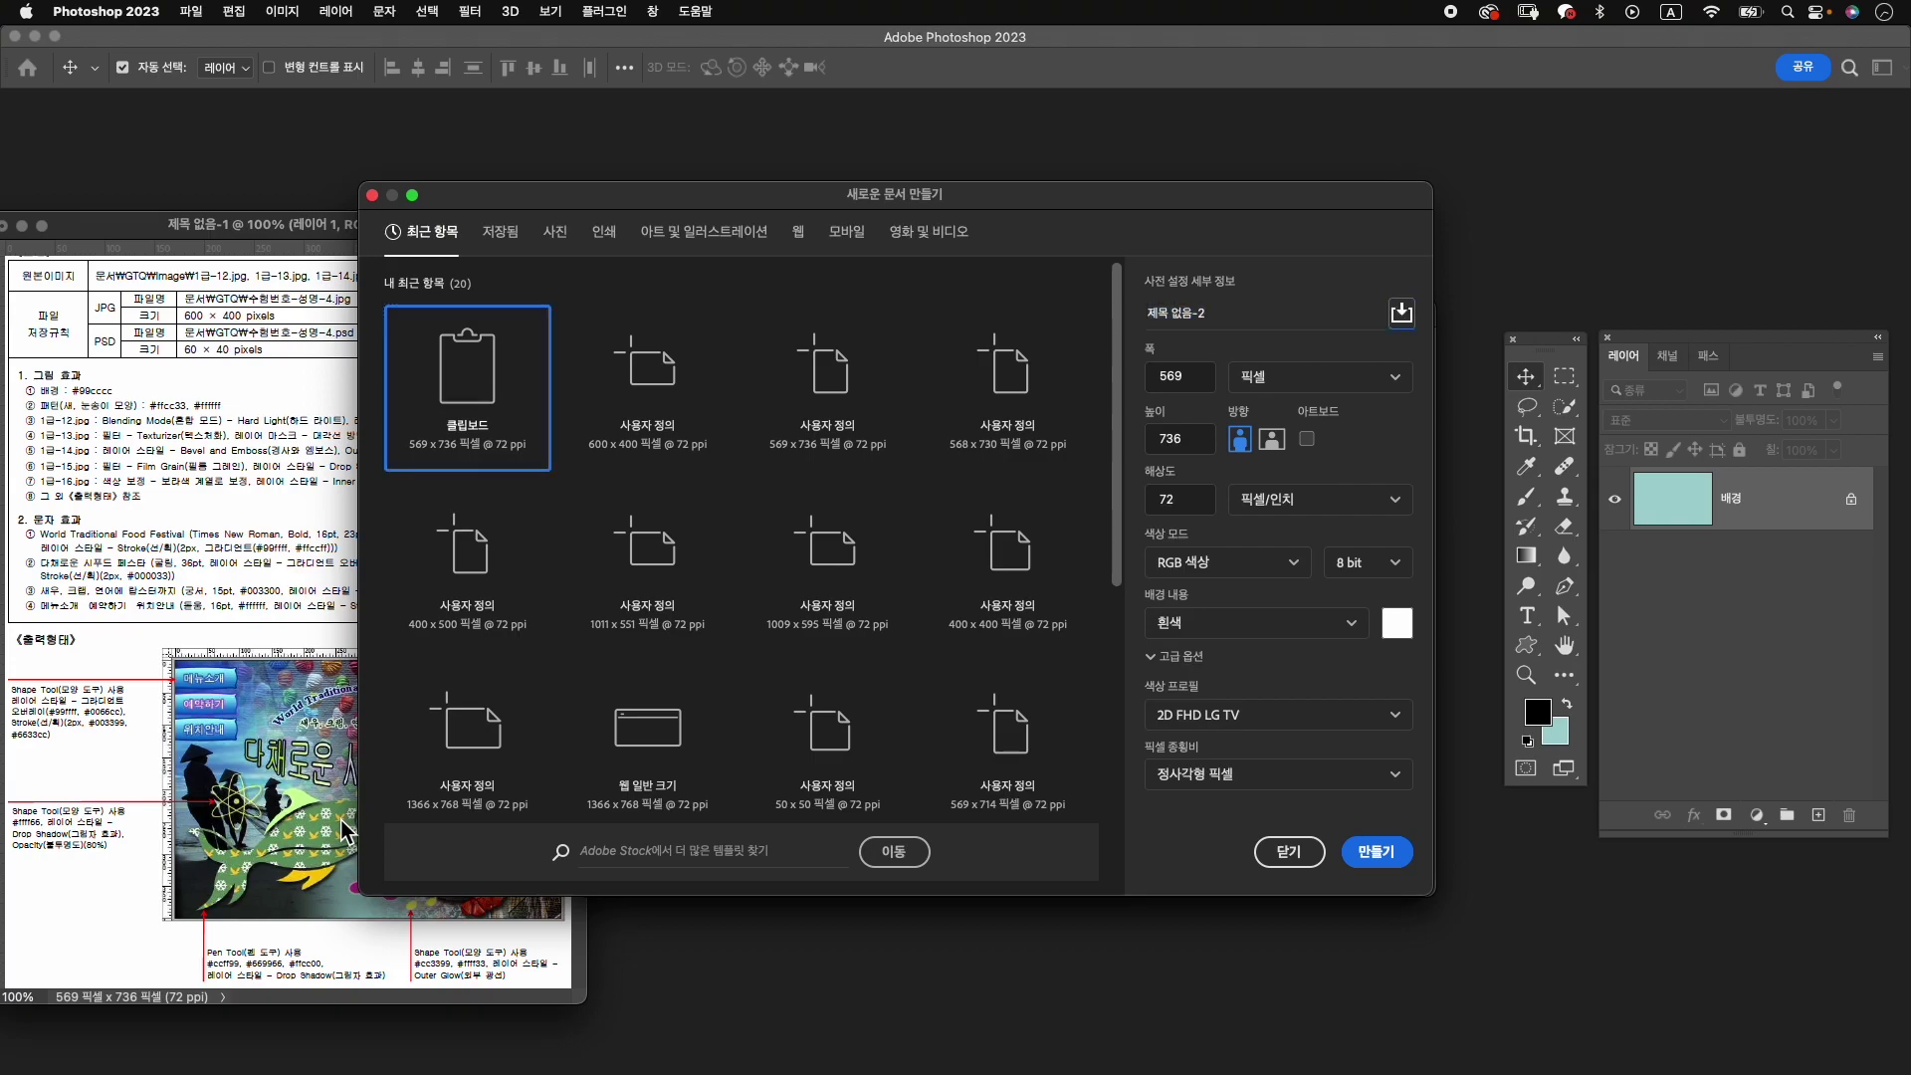
Create a 50x50 pixel document with a transparent background.
{"action": "type", "text": "60"}
{"action": "key", "text": "Tab"}
{"action": "left_click", "coordinate": [1238, 622]}
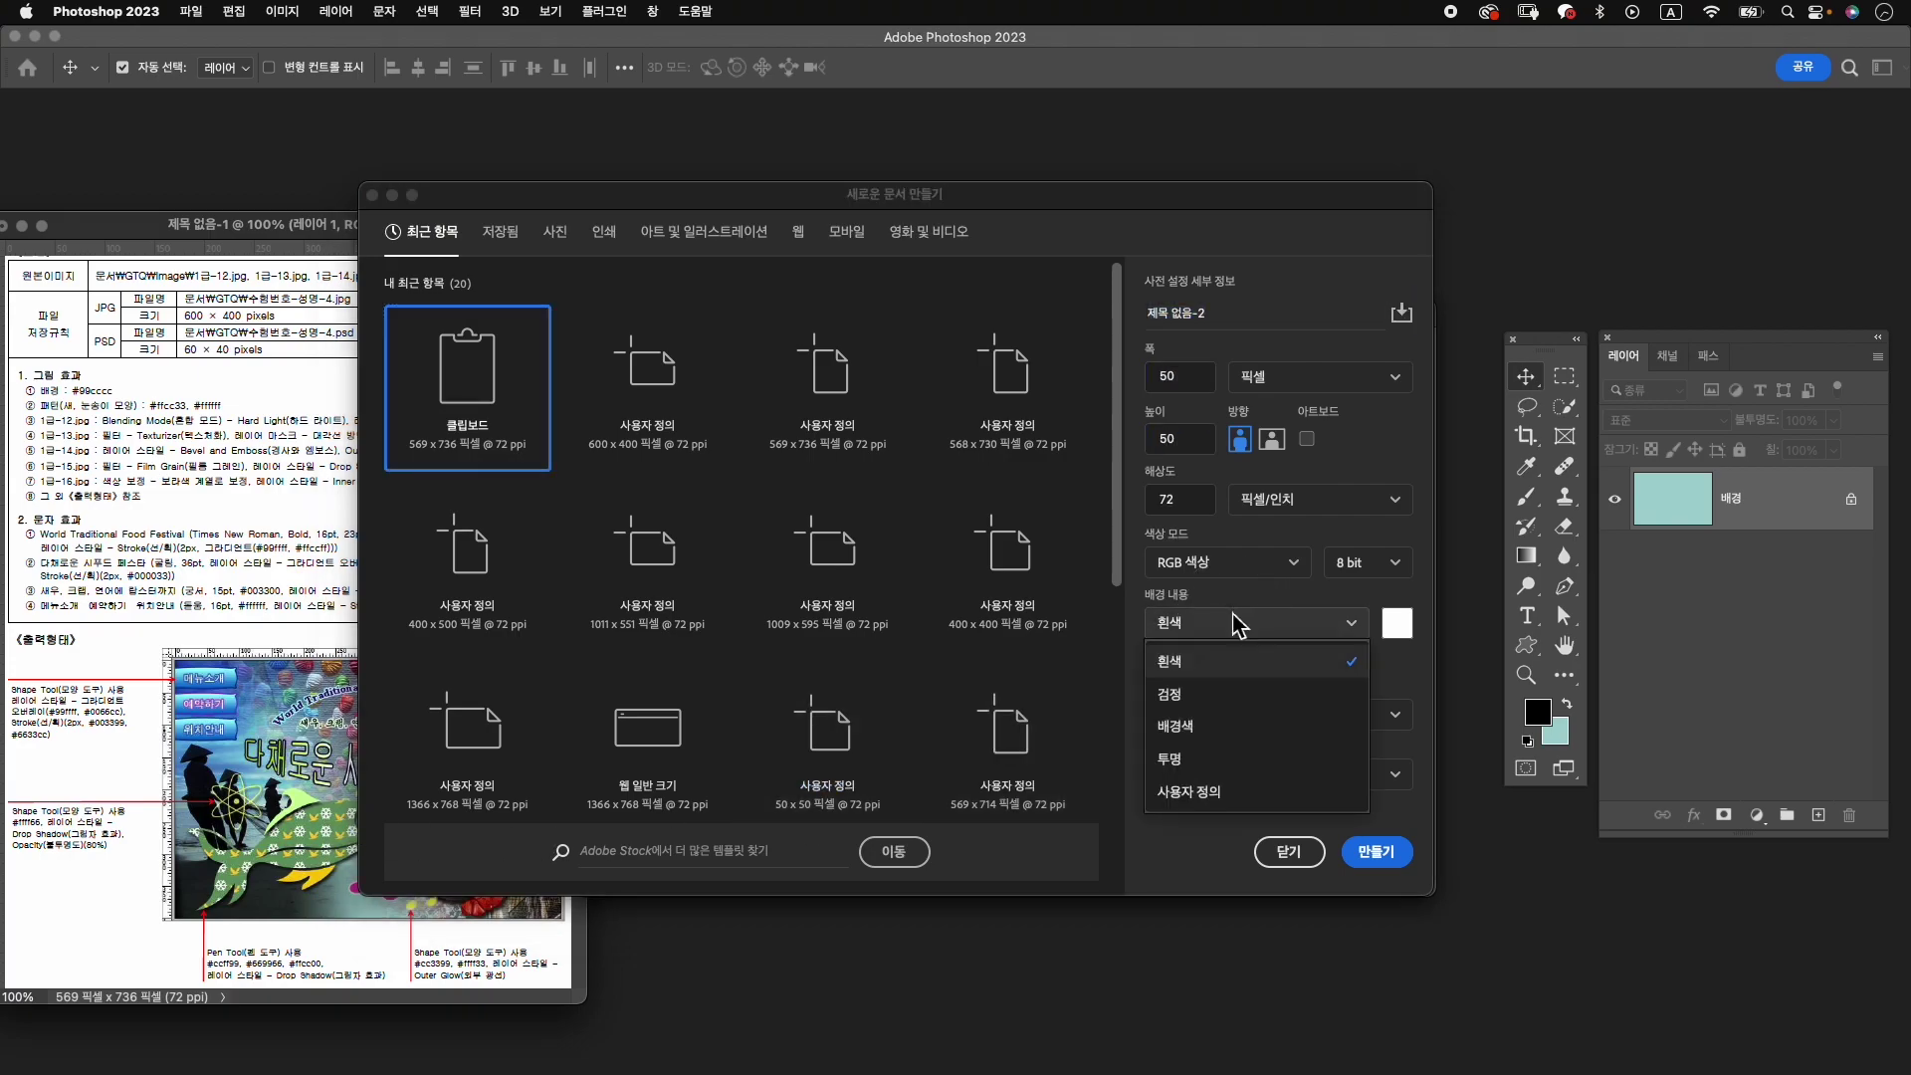
{"action": "left_click", "coordinate": [1254, 768]}
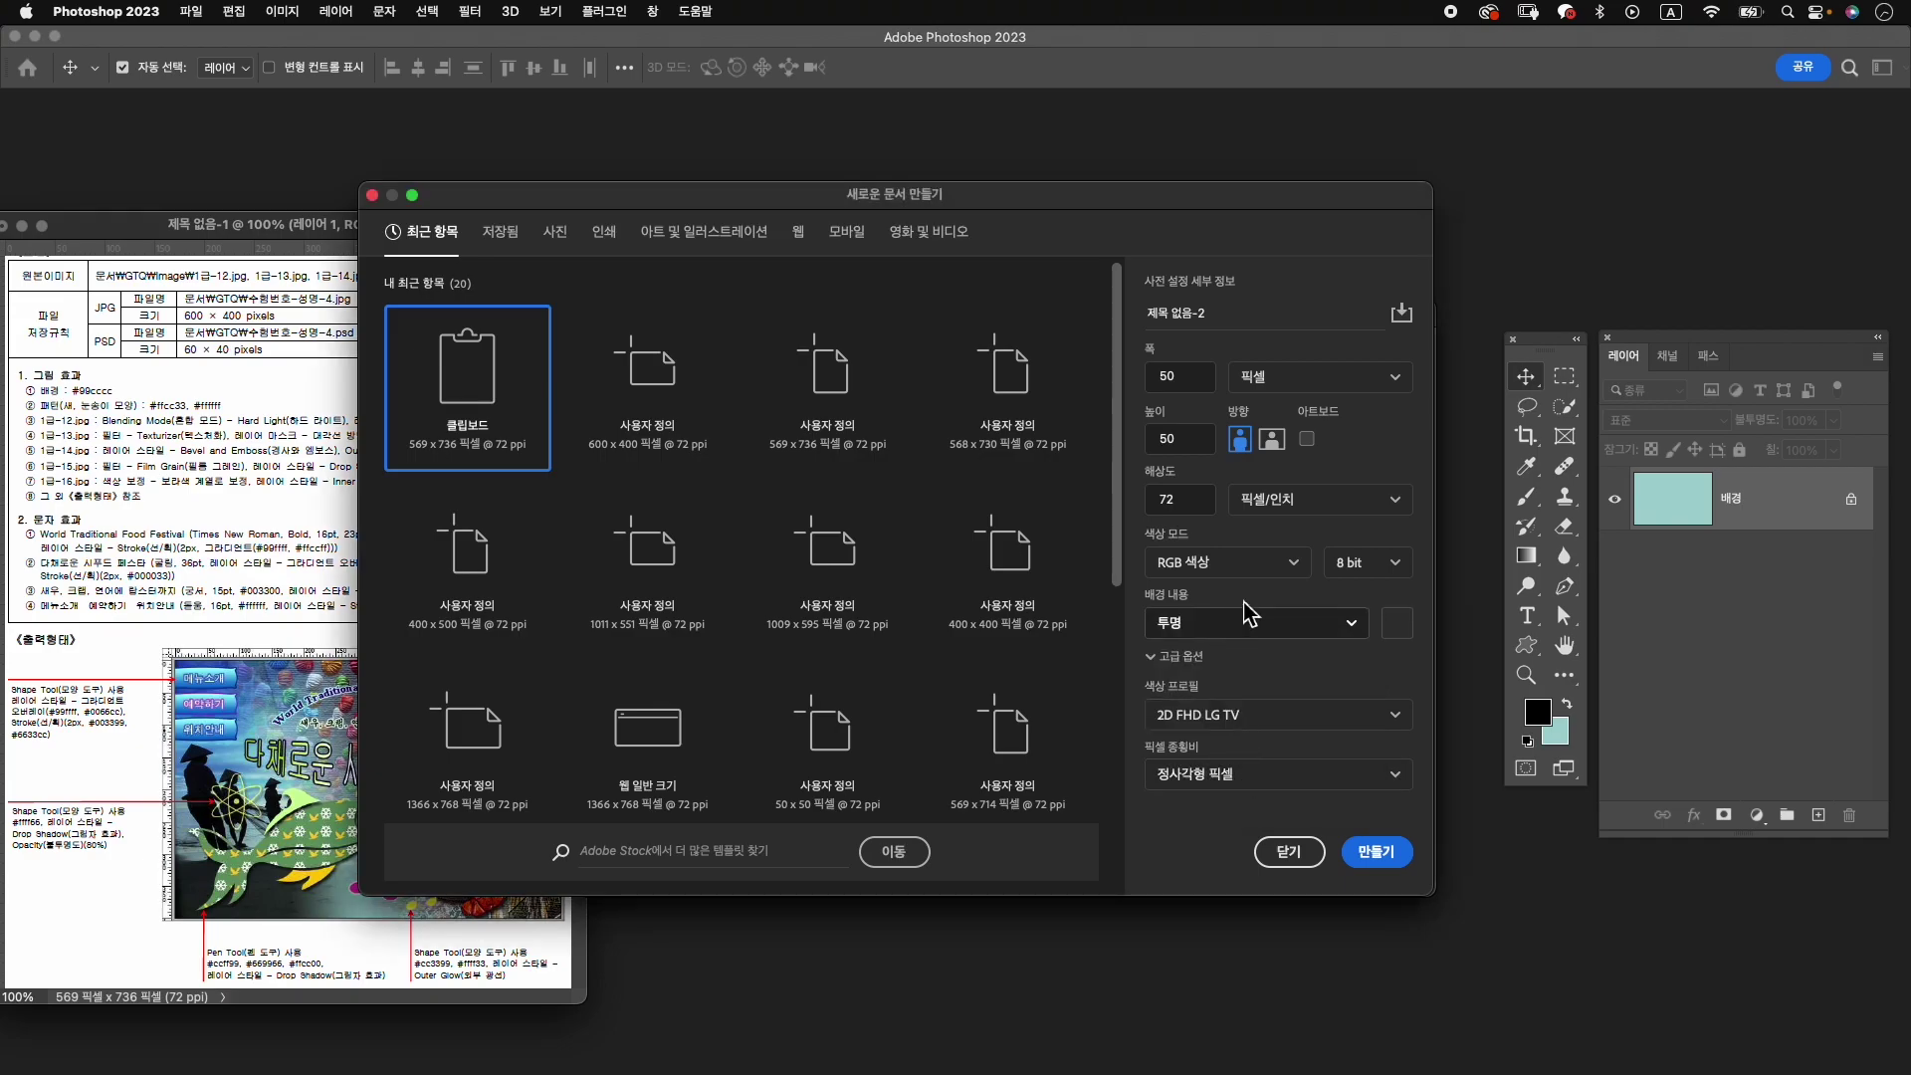
{"action": "left_click", "coordinate": [1382, 853]}
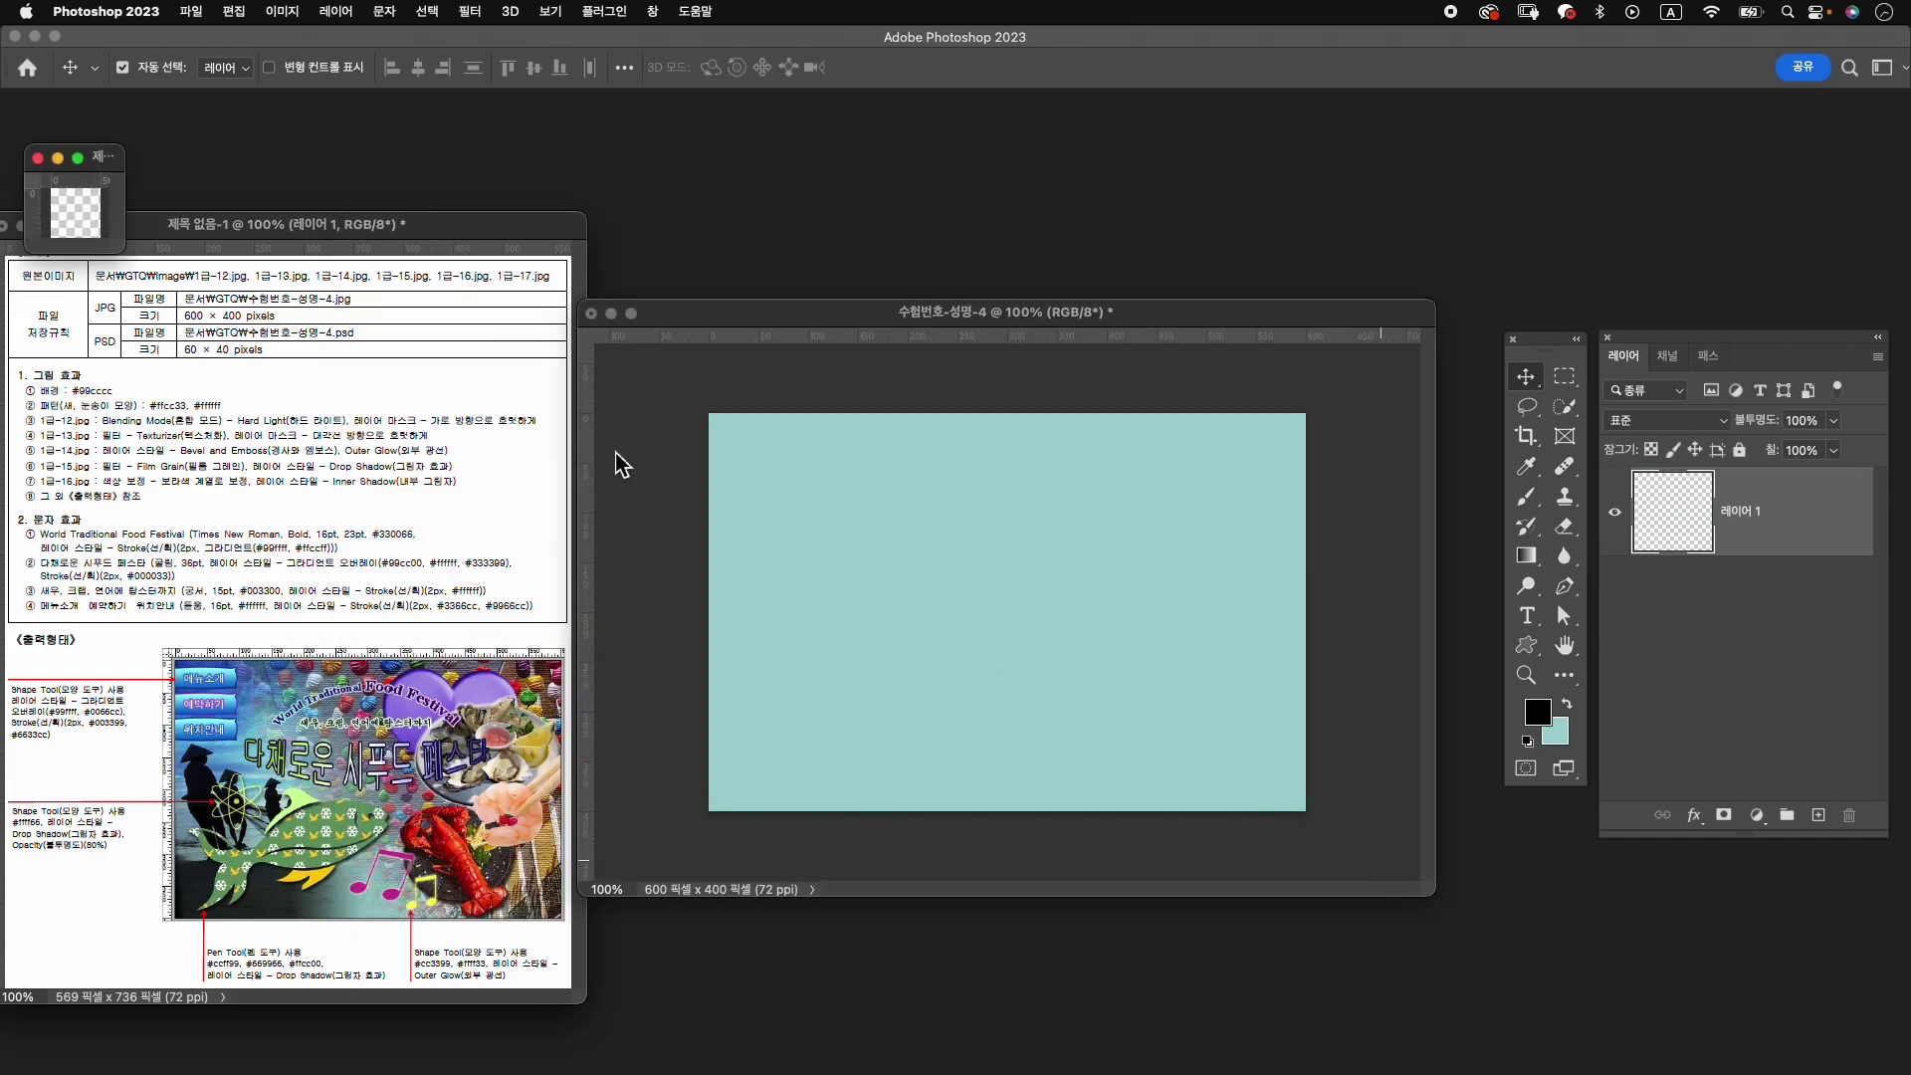
Zoom the small canvas to about 1245% so it fills its window.
{"action": "double_click", "coordinate": [1569, 652]}
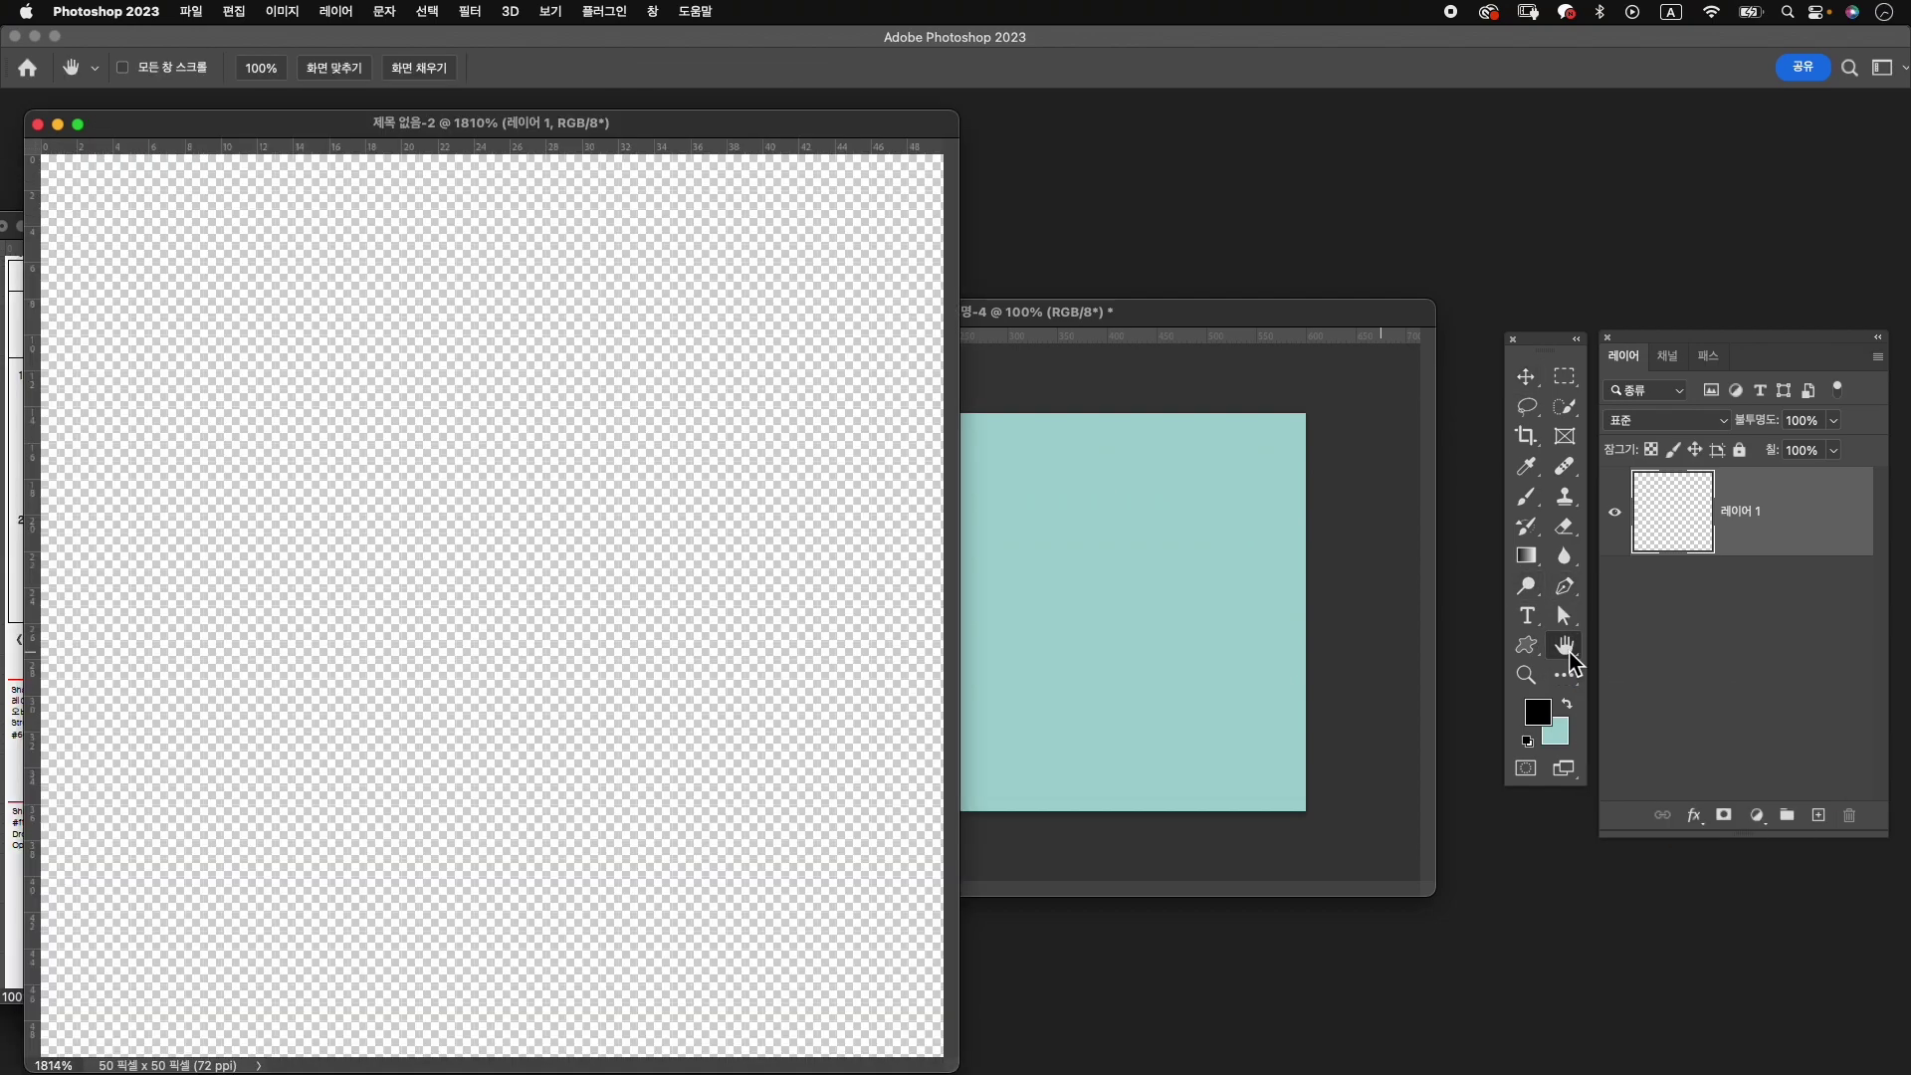
{"action": "mouse_move", "coordinate": [413, 132]}
{"action": "left_mouse_down"}
{"action": "mouse_move", "coordinate": [1101, 134]}
{"action": "mouse_move", "coordinate": [970, 129]}
{"action": "left_mouse_up"}
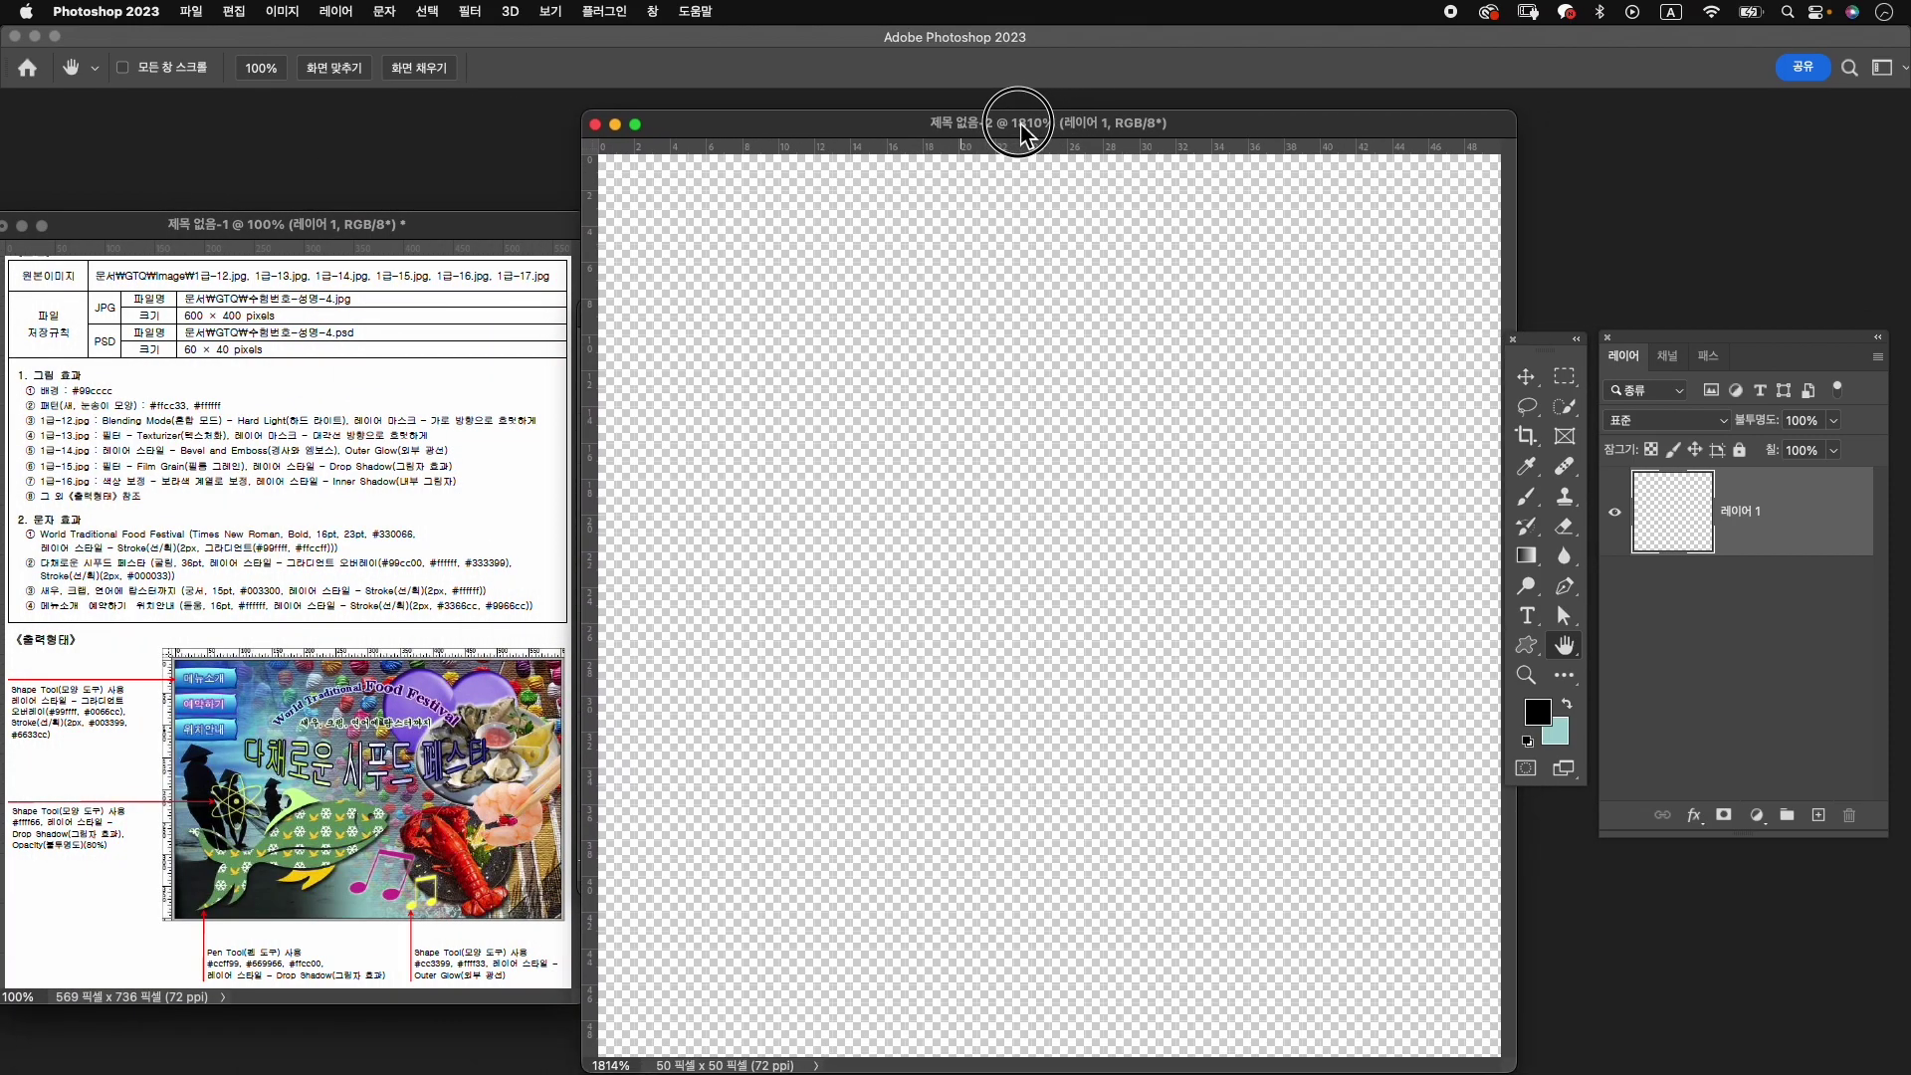
{"action": "left_click", "coordinate": [1005, 478], "text": "alt"}
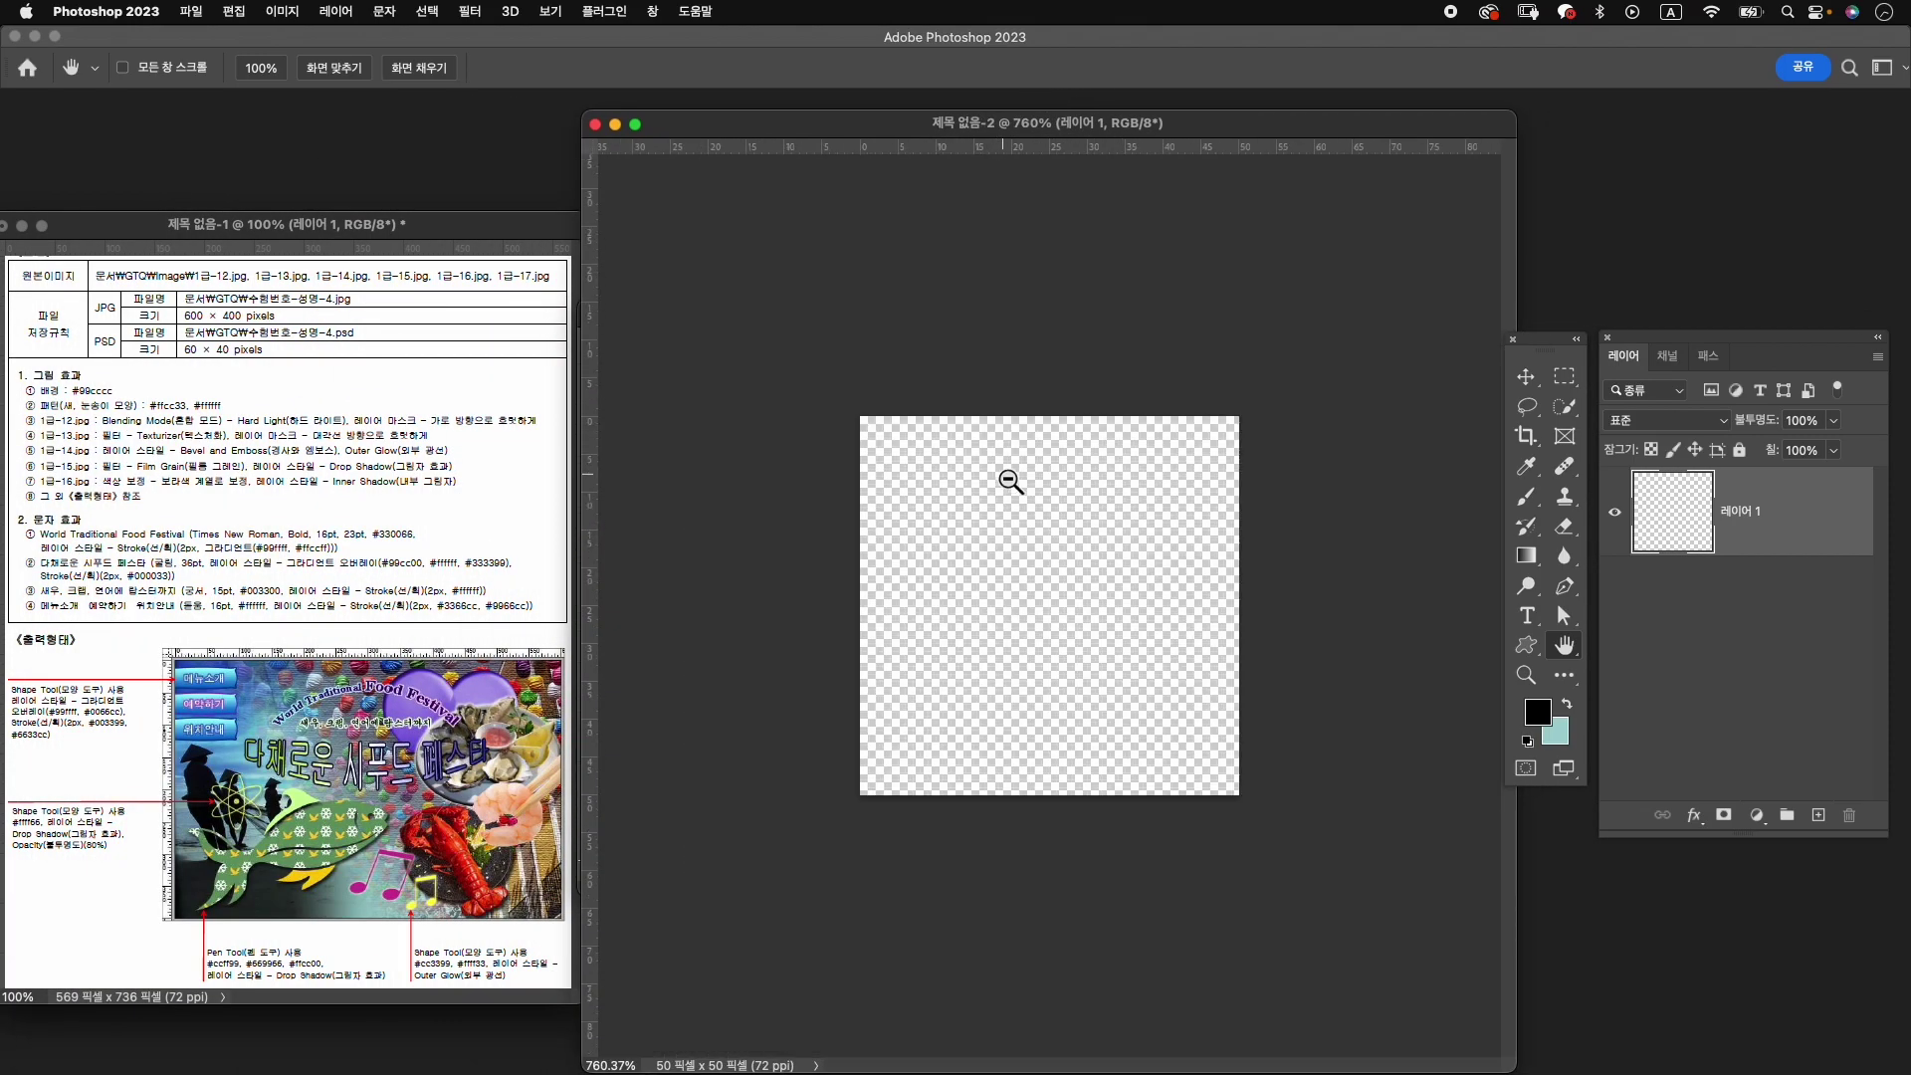
{"action": "scroll", "coordinate": [1005, 478], "scroll_direction": "up", "scroll_amount": 3}
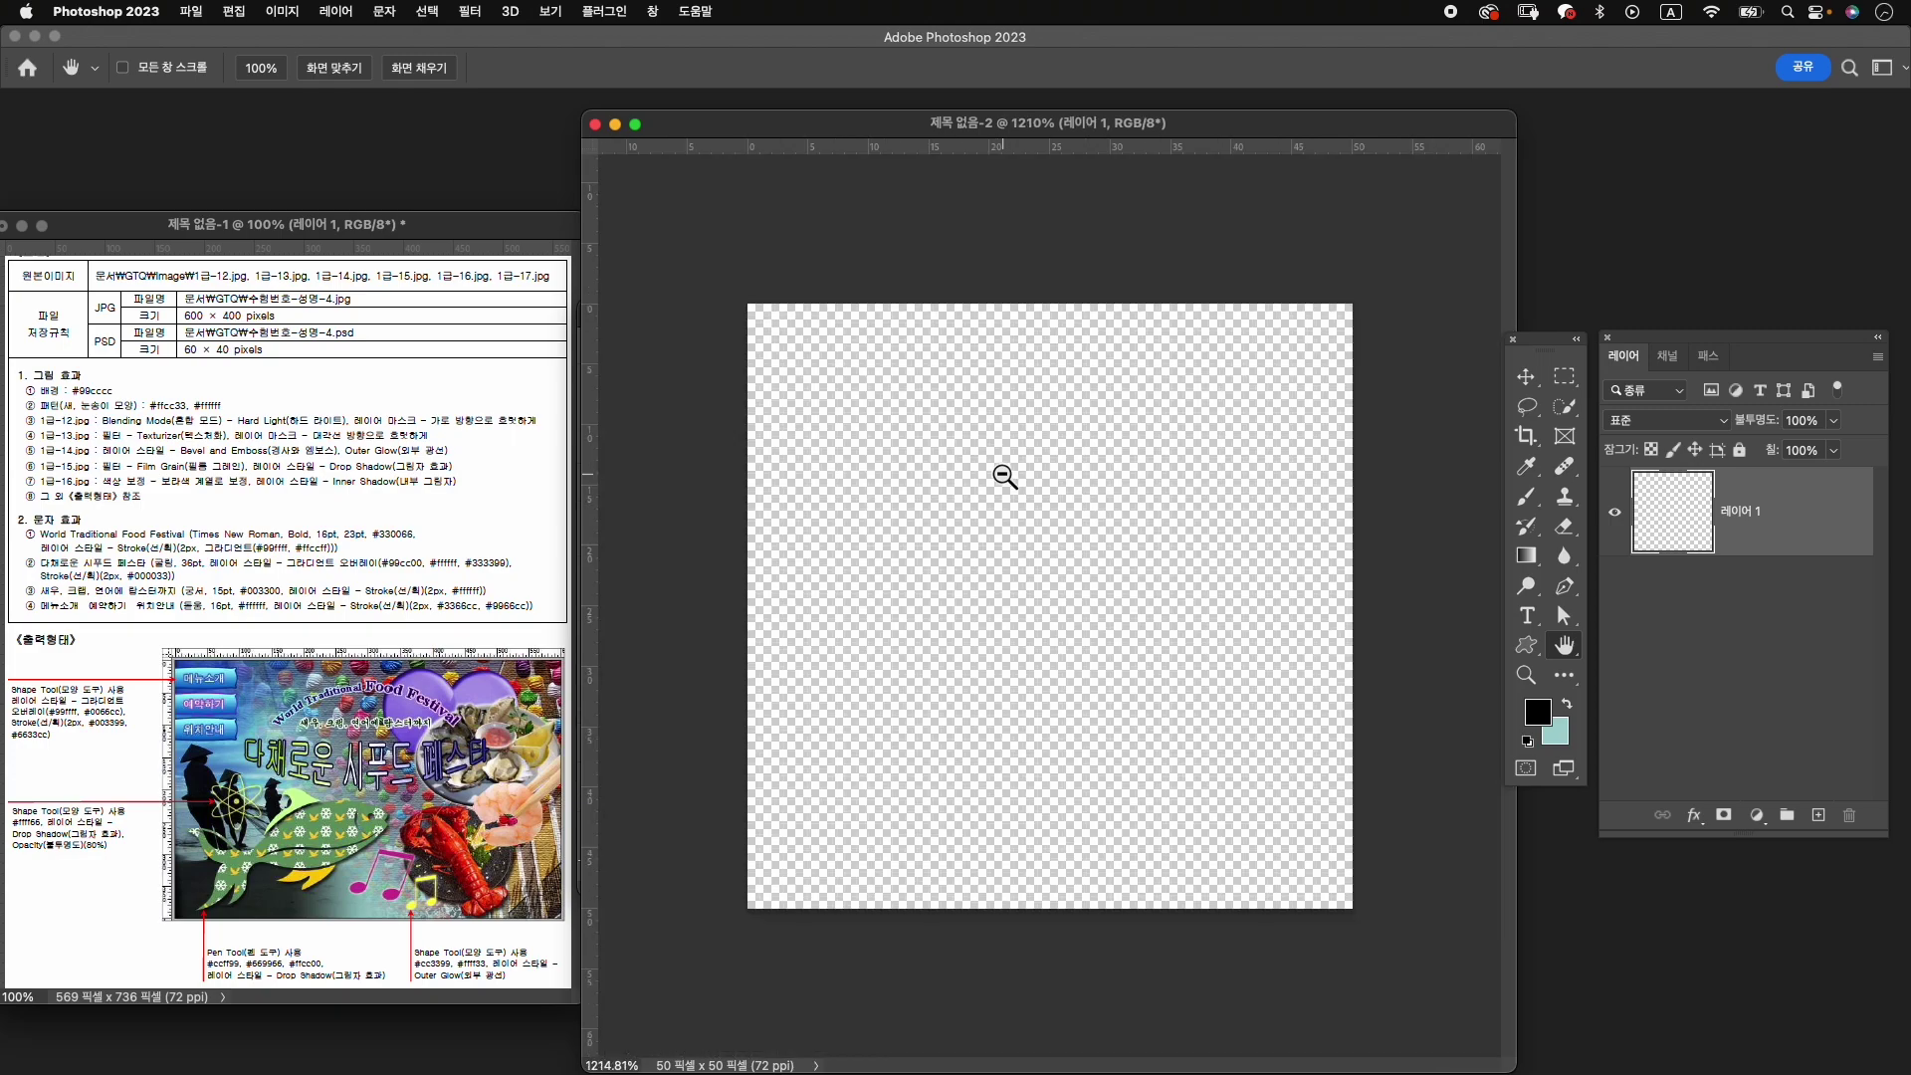
{"action": "scroll", "coordinate": [1006, 477], "scroll_direction": "up", "scroll_amount": 1}
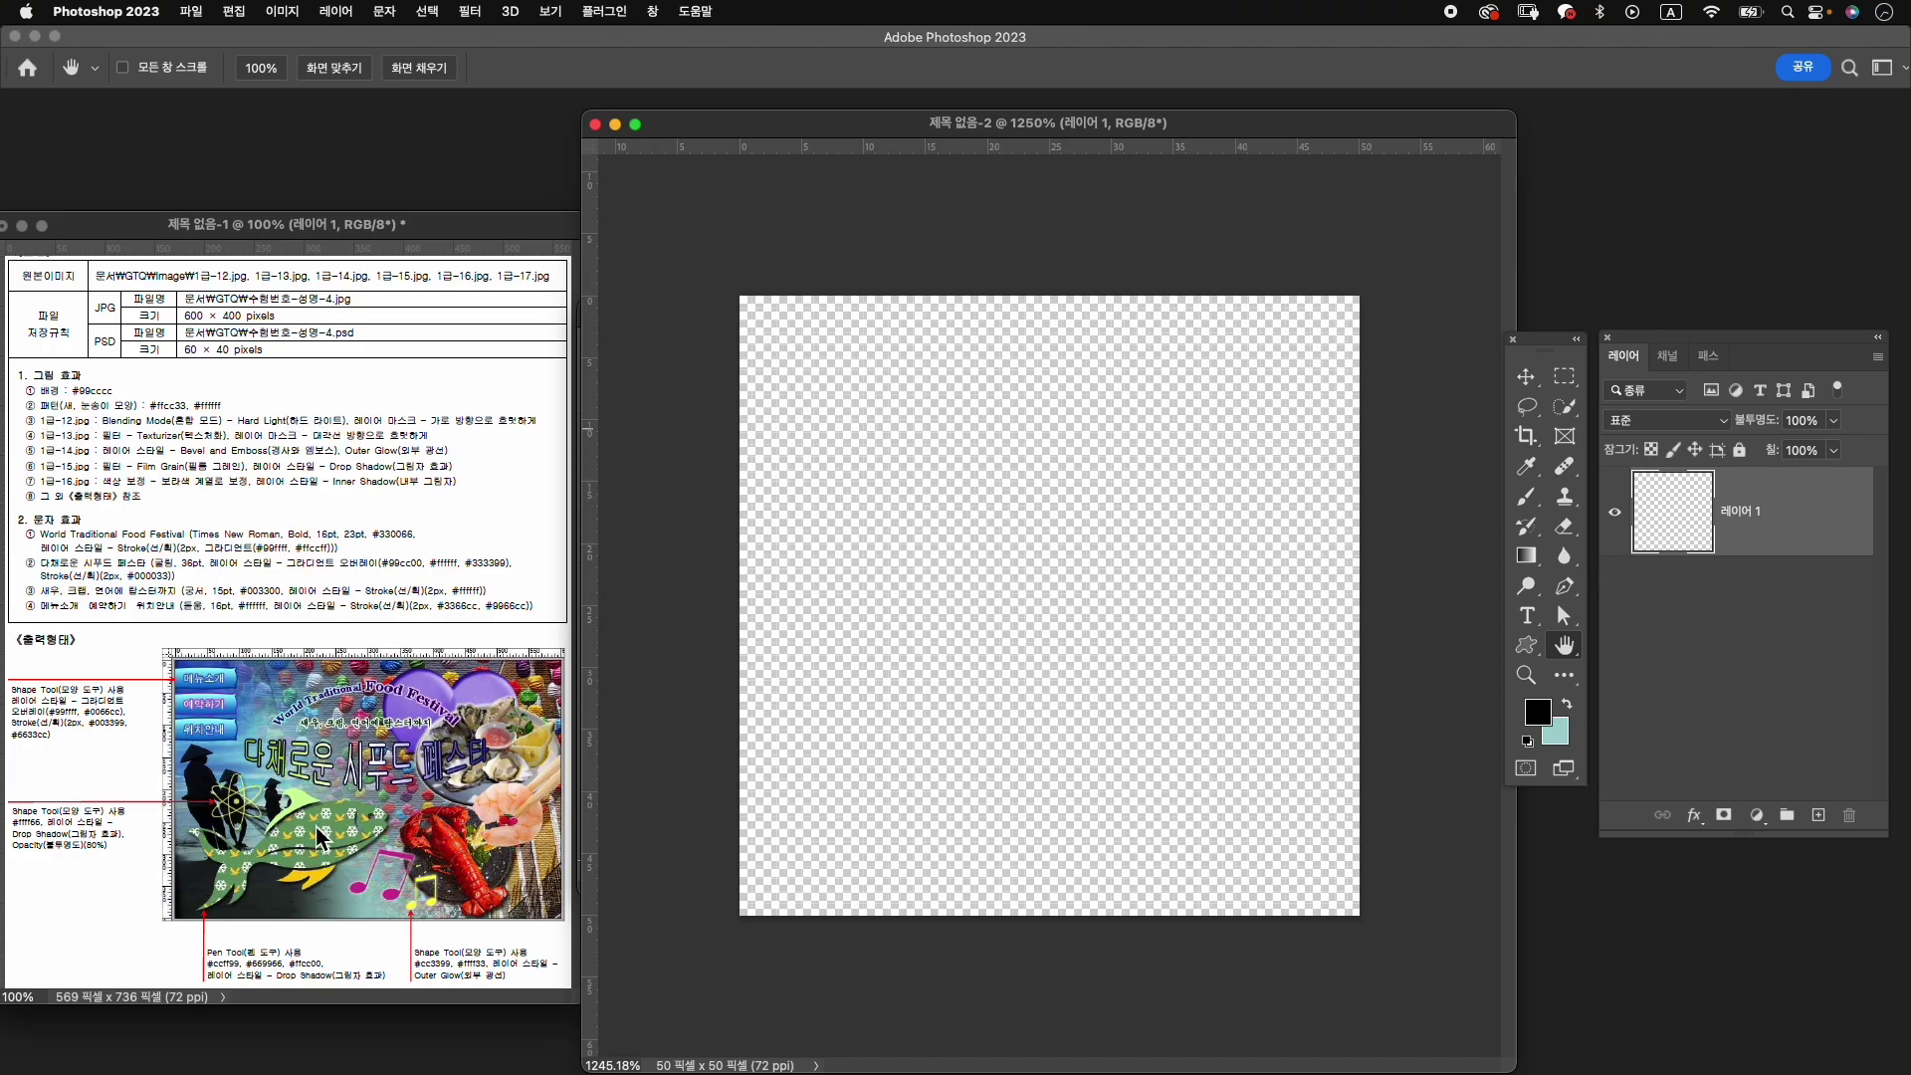
Pick the dove from the Shapes panel and draw it in the canvas's upper left.
{"action": "left_click", "coordinate": [657, 14]}
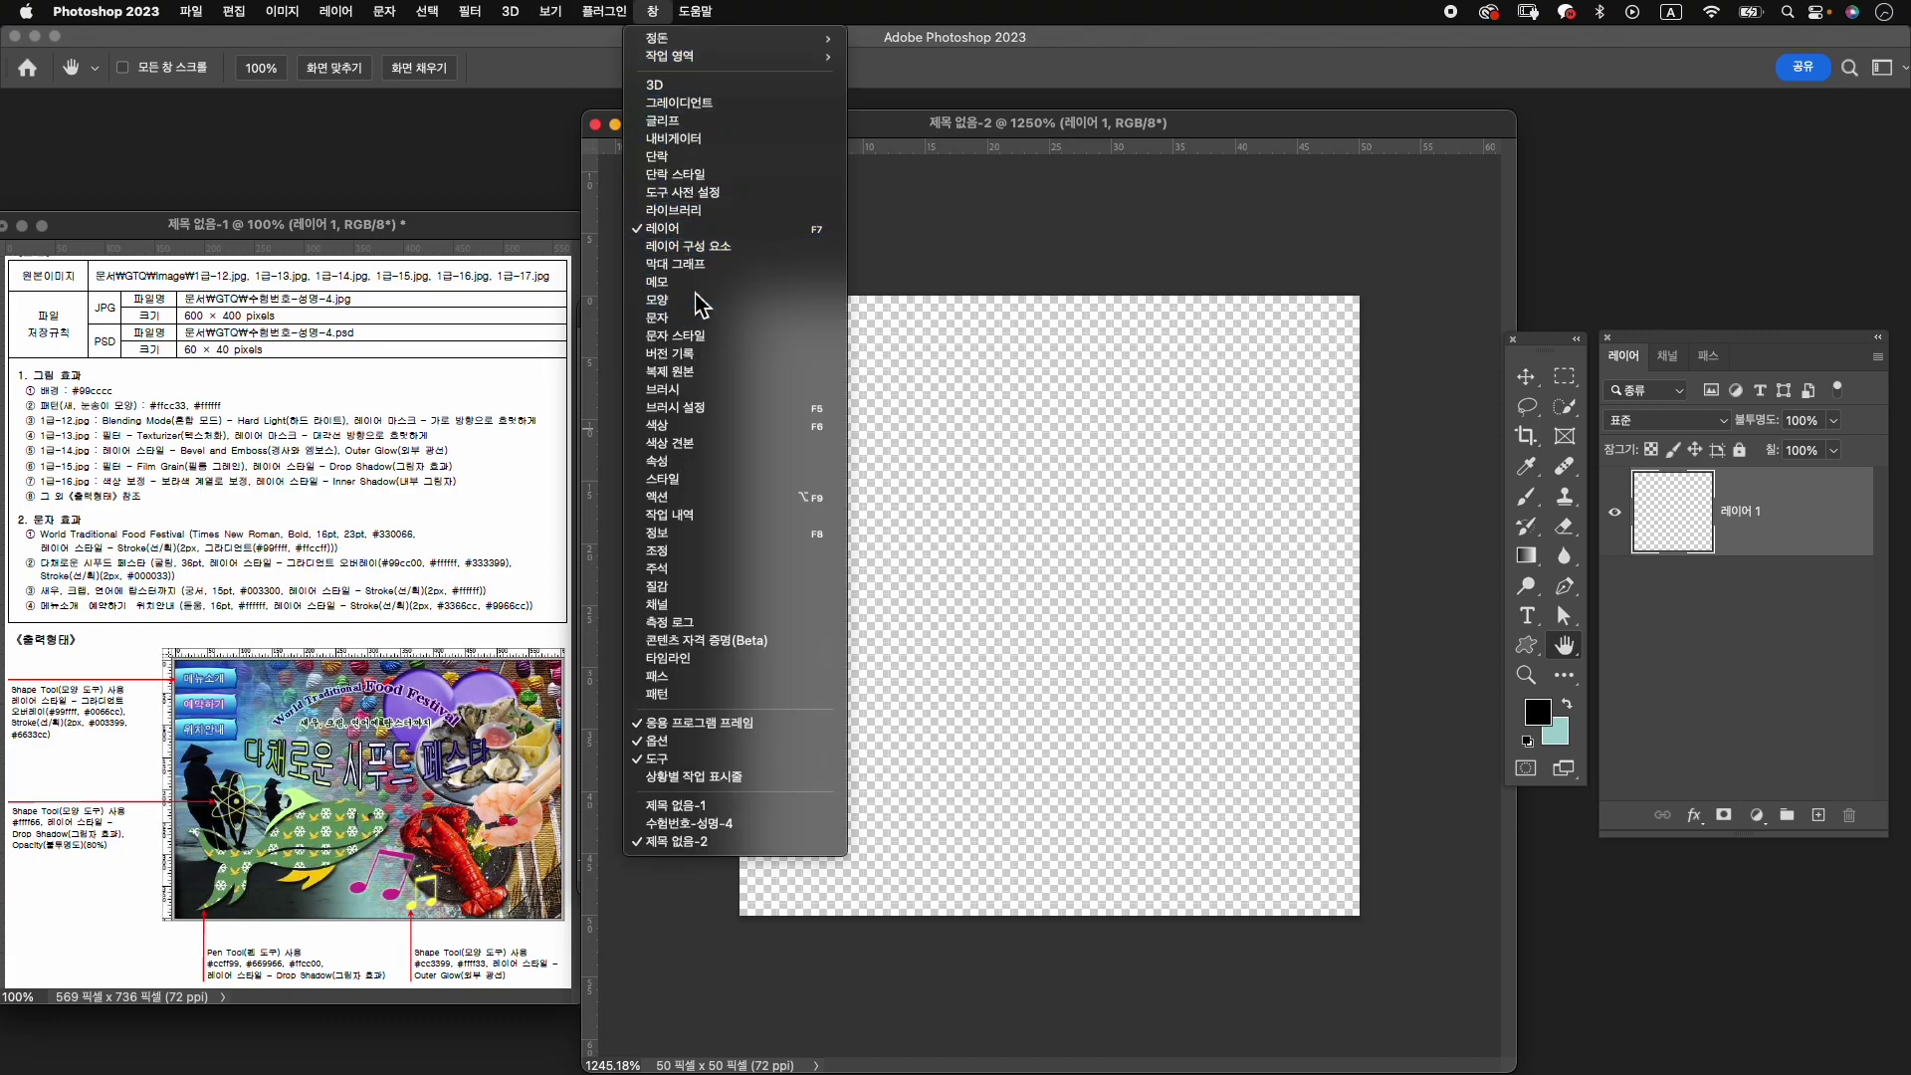
{"action": "left_click", "coordinate": [874, 308]}
{"action": "left_click", "coordinate": [1639, 196]}
{"action": "type", "text": "새"}
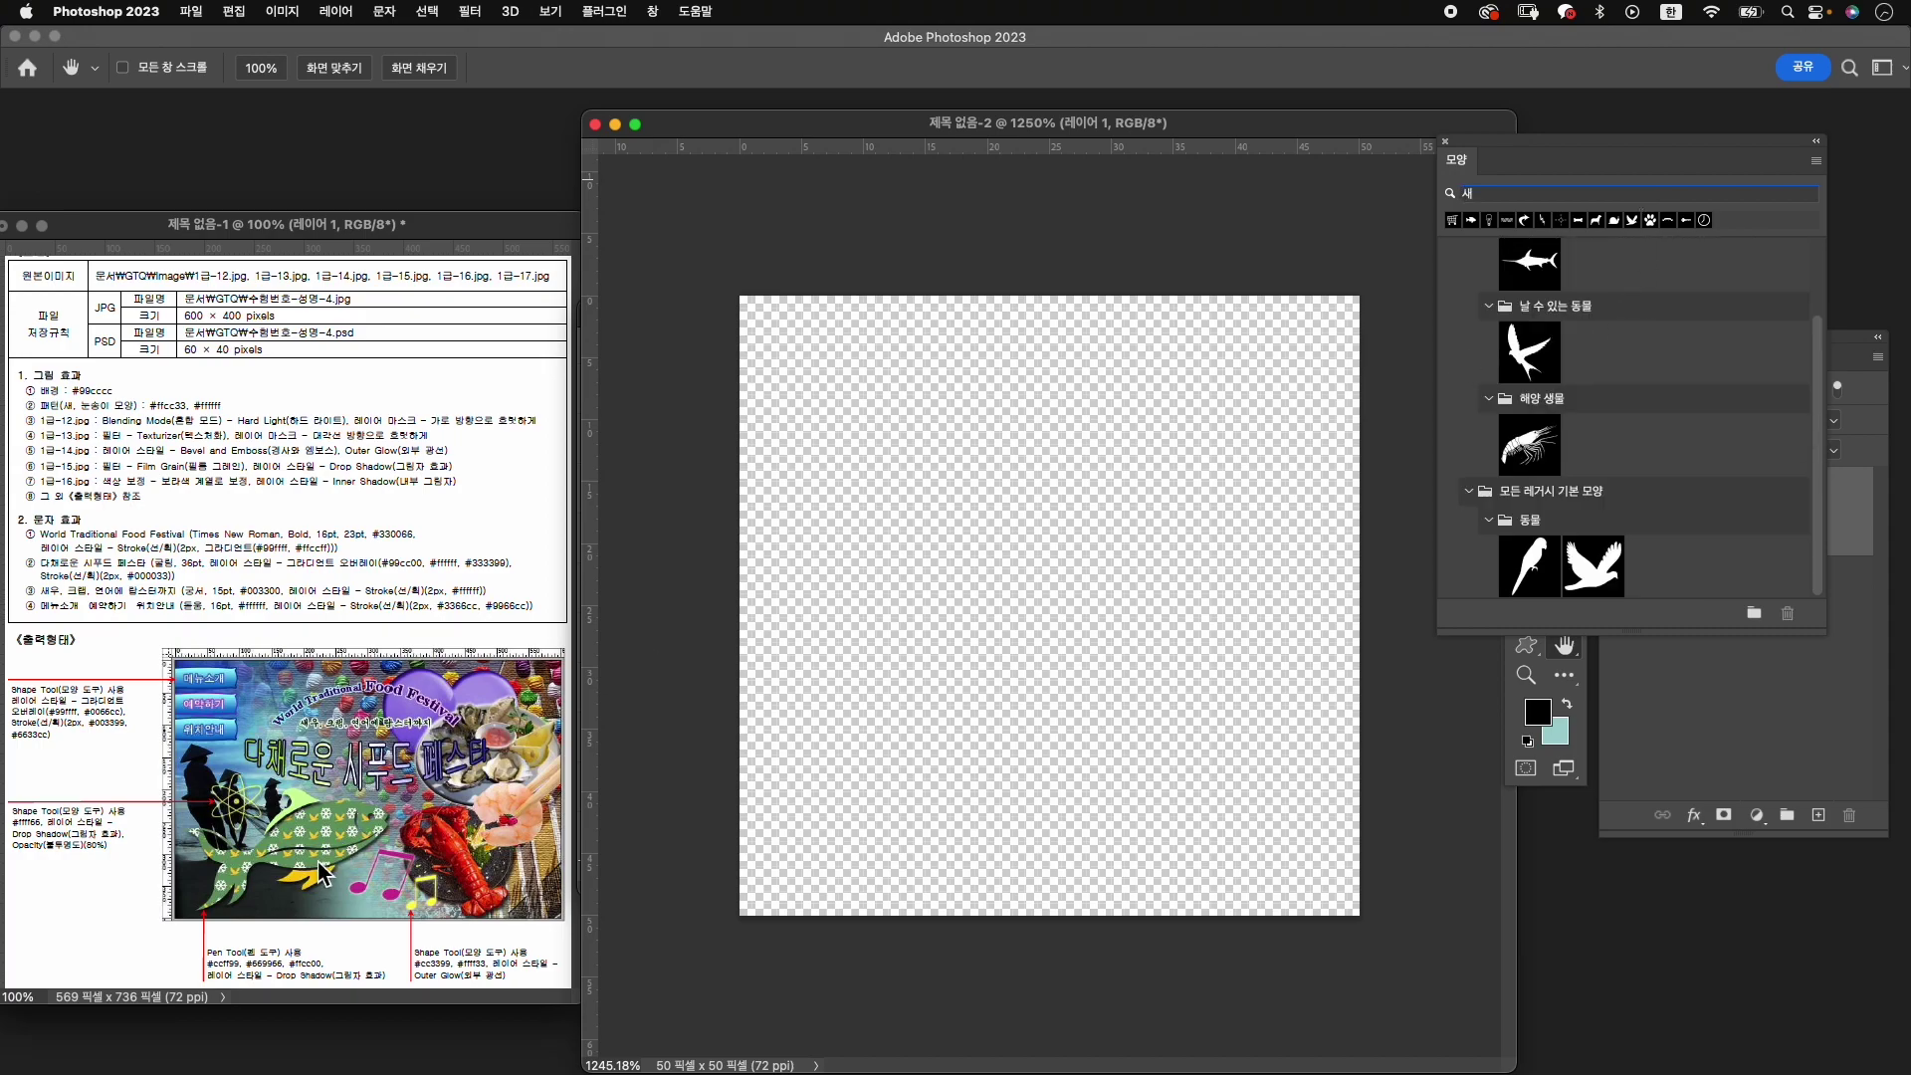
{"action": "left_click", "coordinate": [1603, 576]}
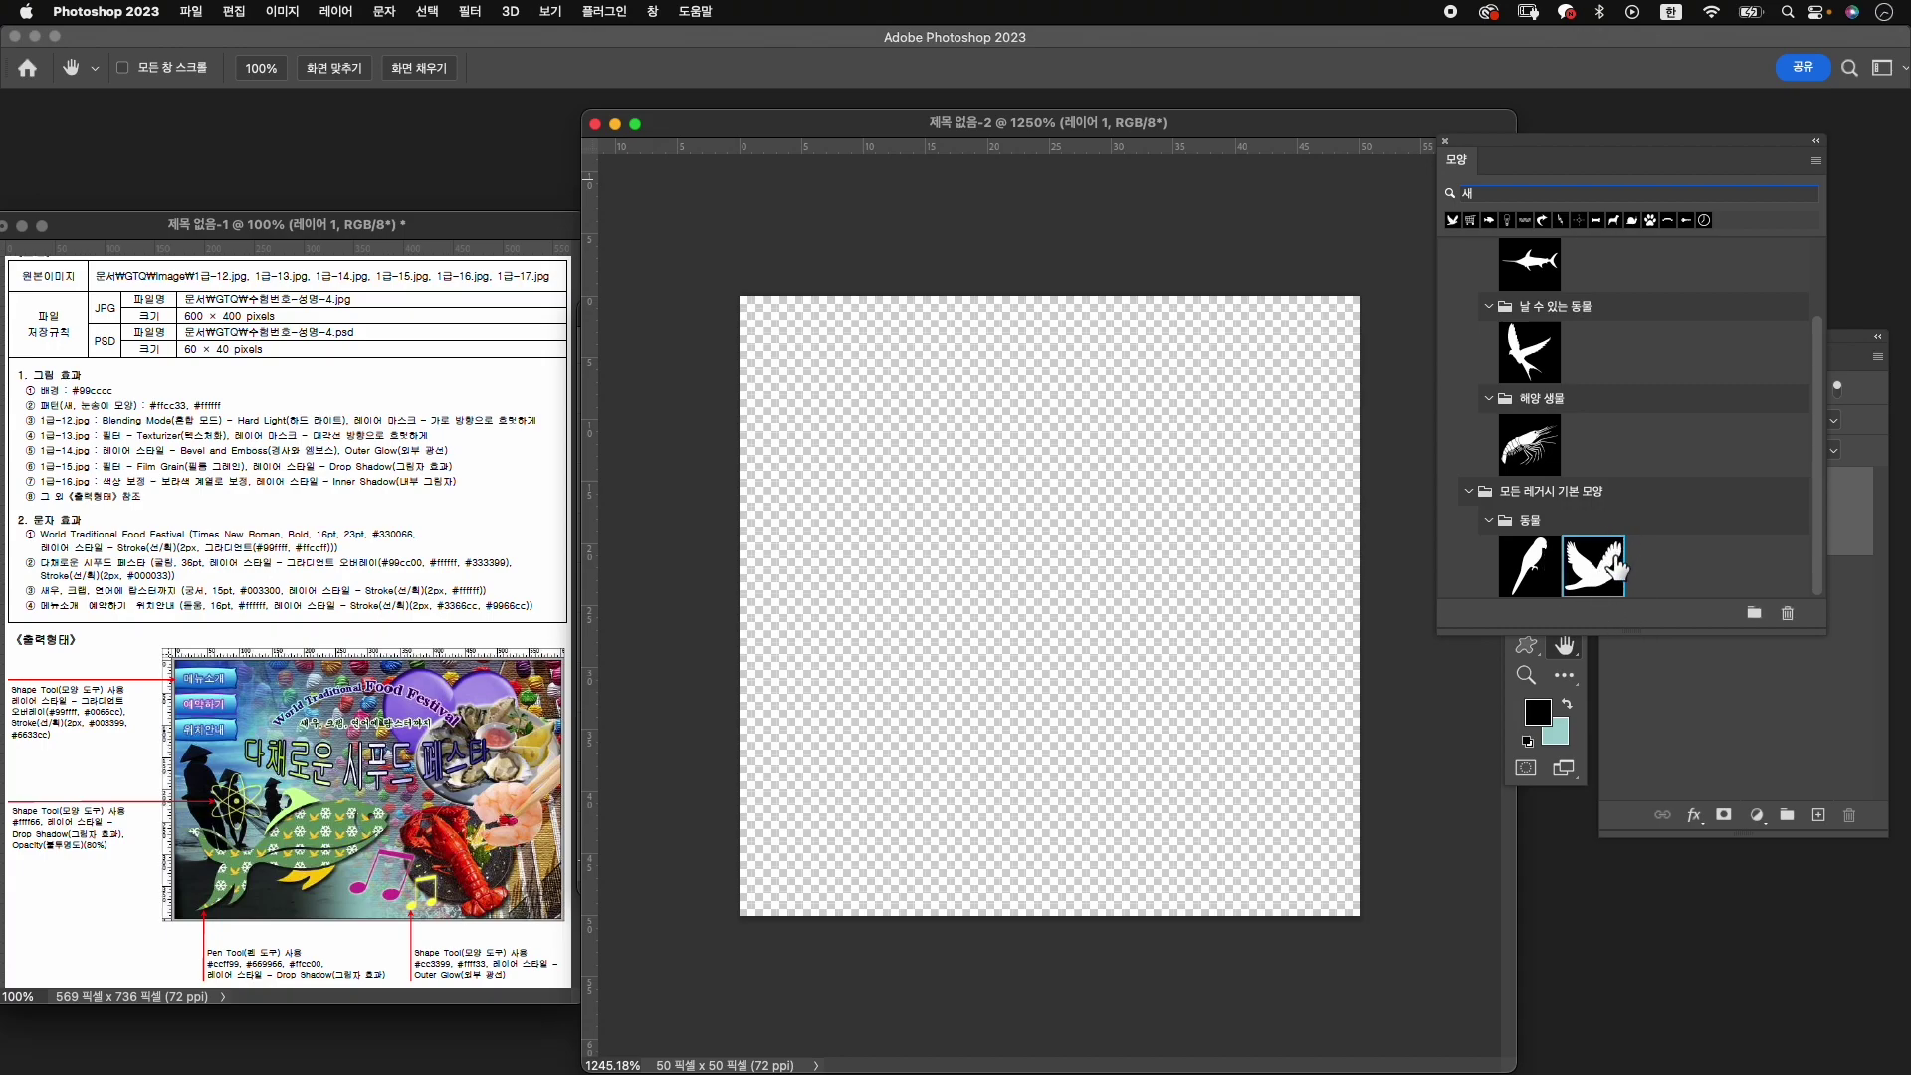
{"action": "left_click", "coordinate": [1538, 653]}
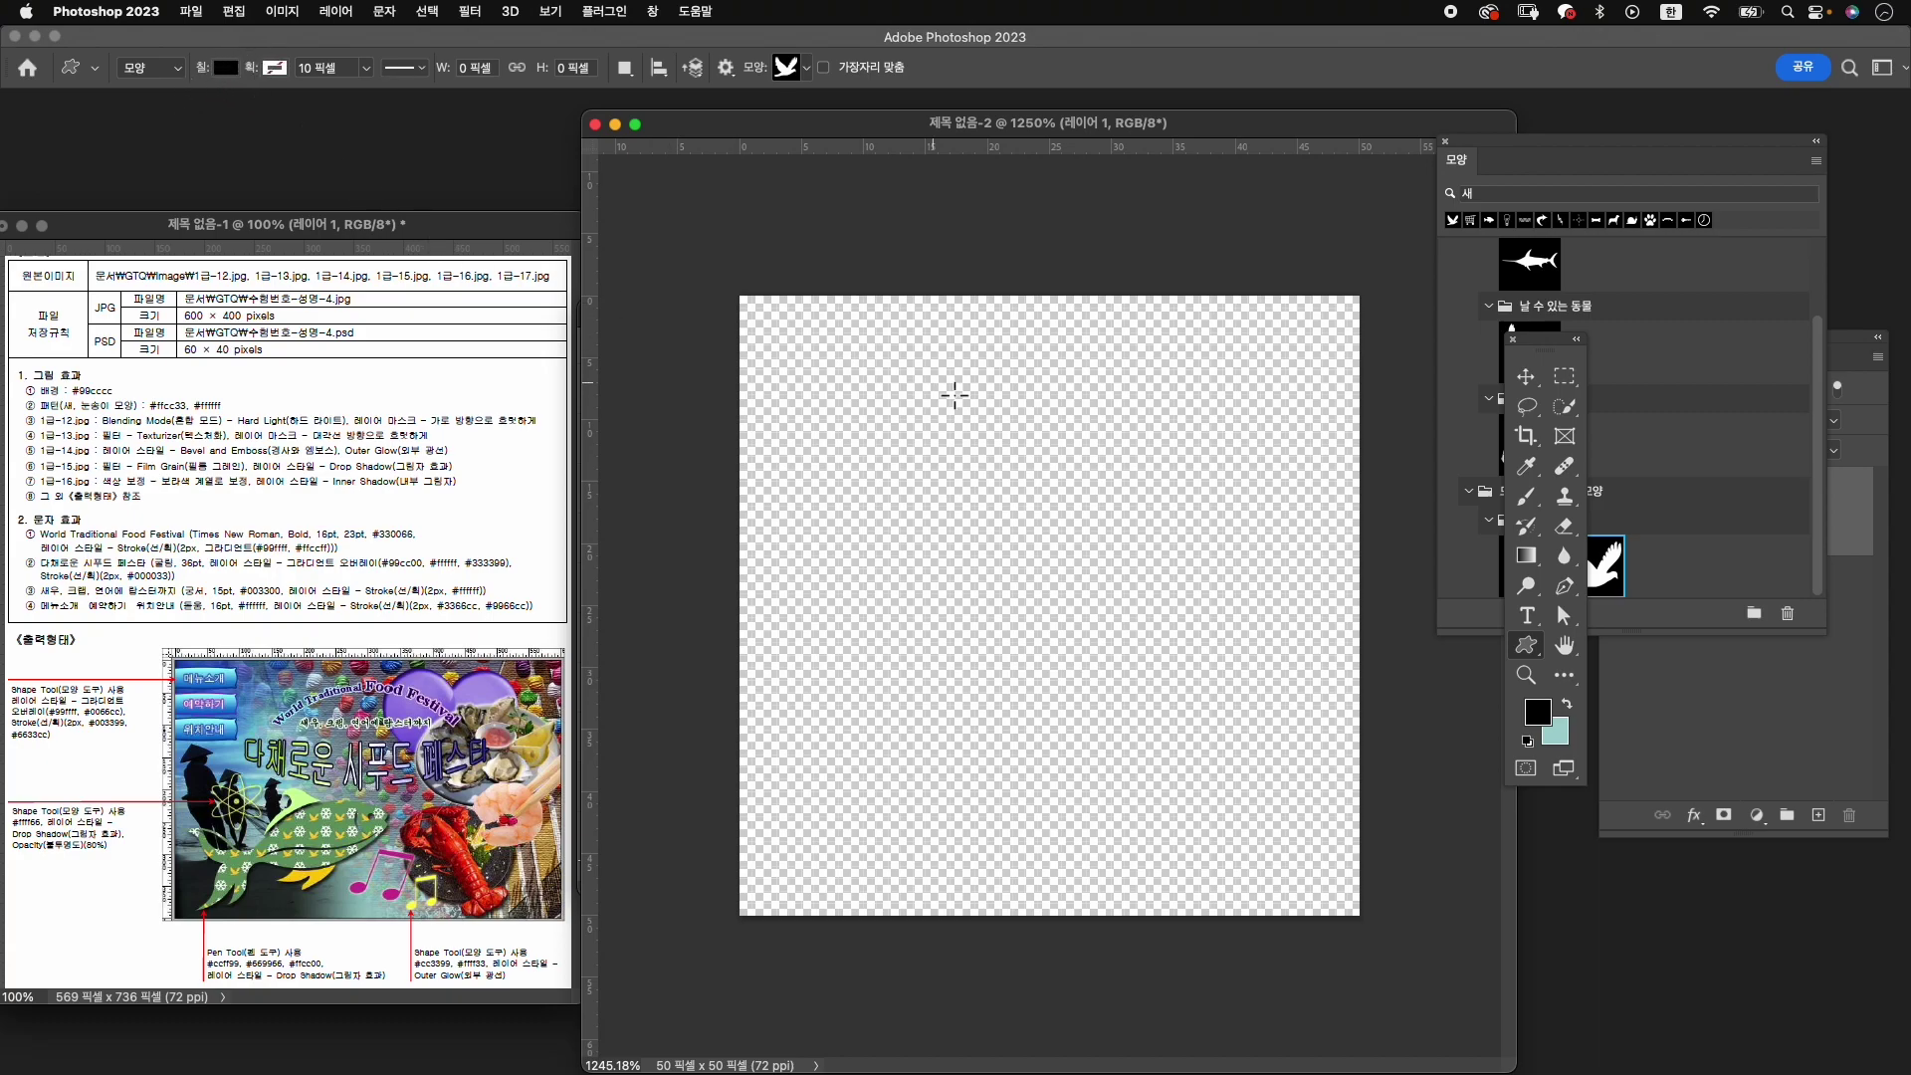
{"action": "left_click_drag", "start_coordinate": [818, 428], "coordinate": [1024, 604]}
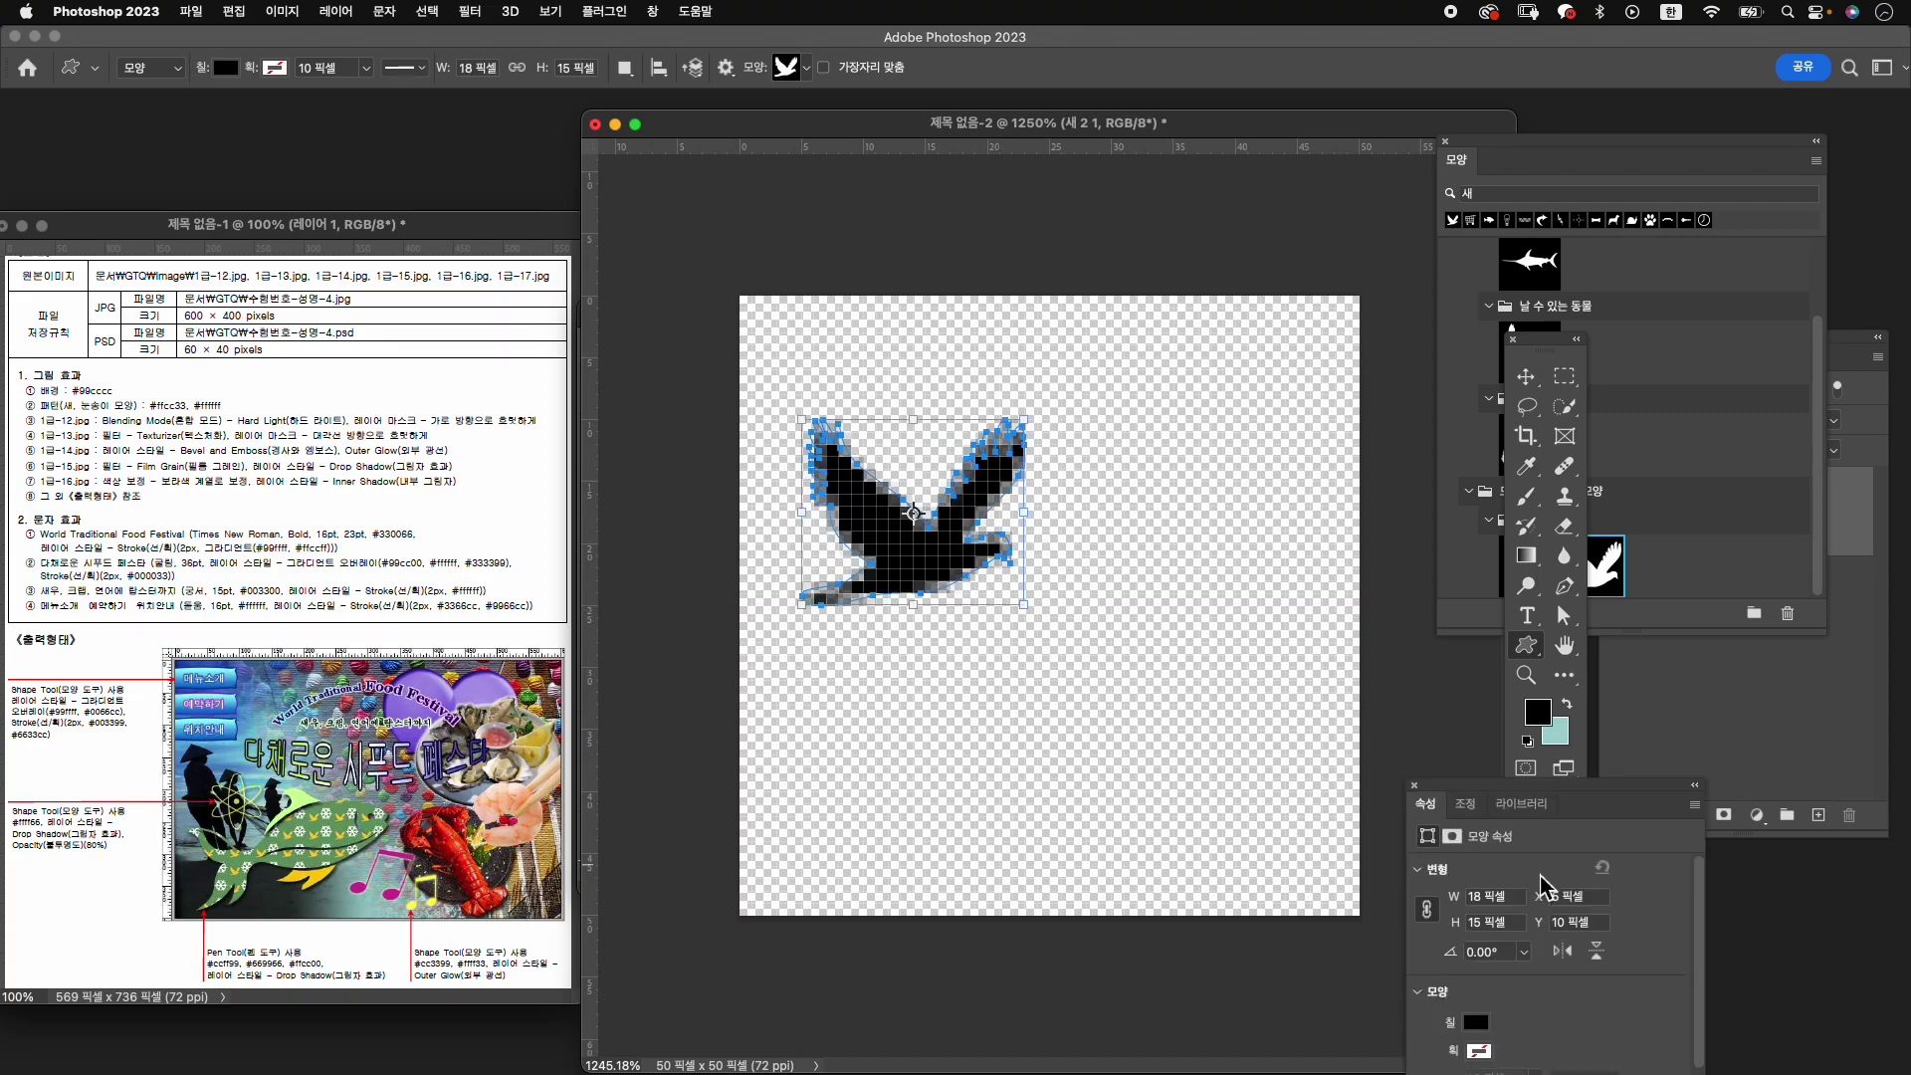
Give the dove shape a yellow #ffcc33 fill.
{"action": "left_click", "coordinate": [1476, 1026]}
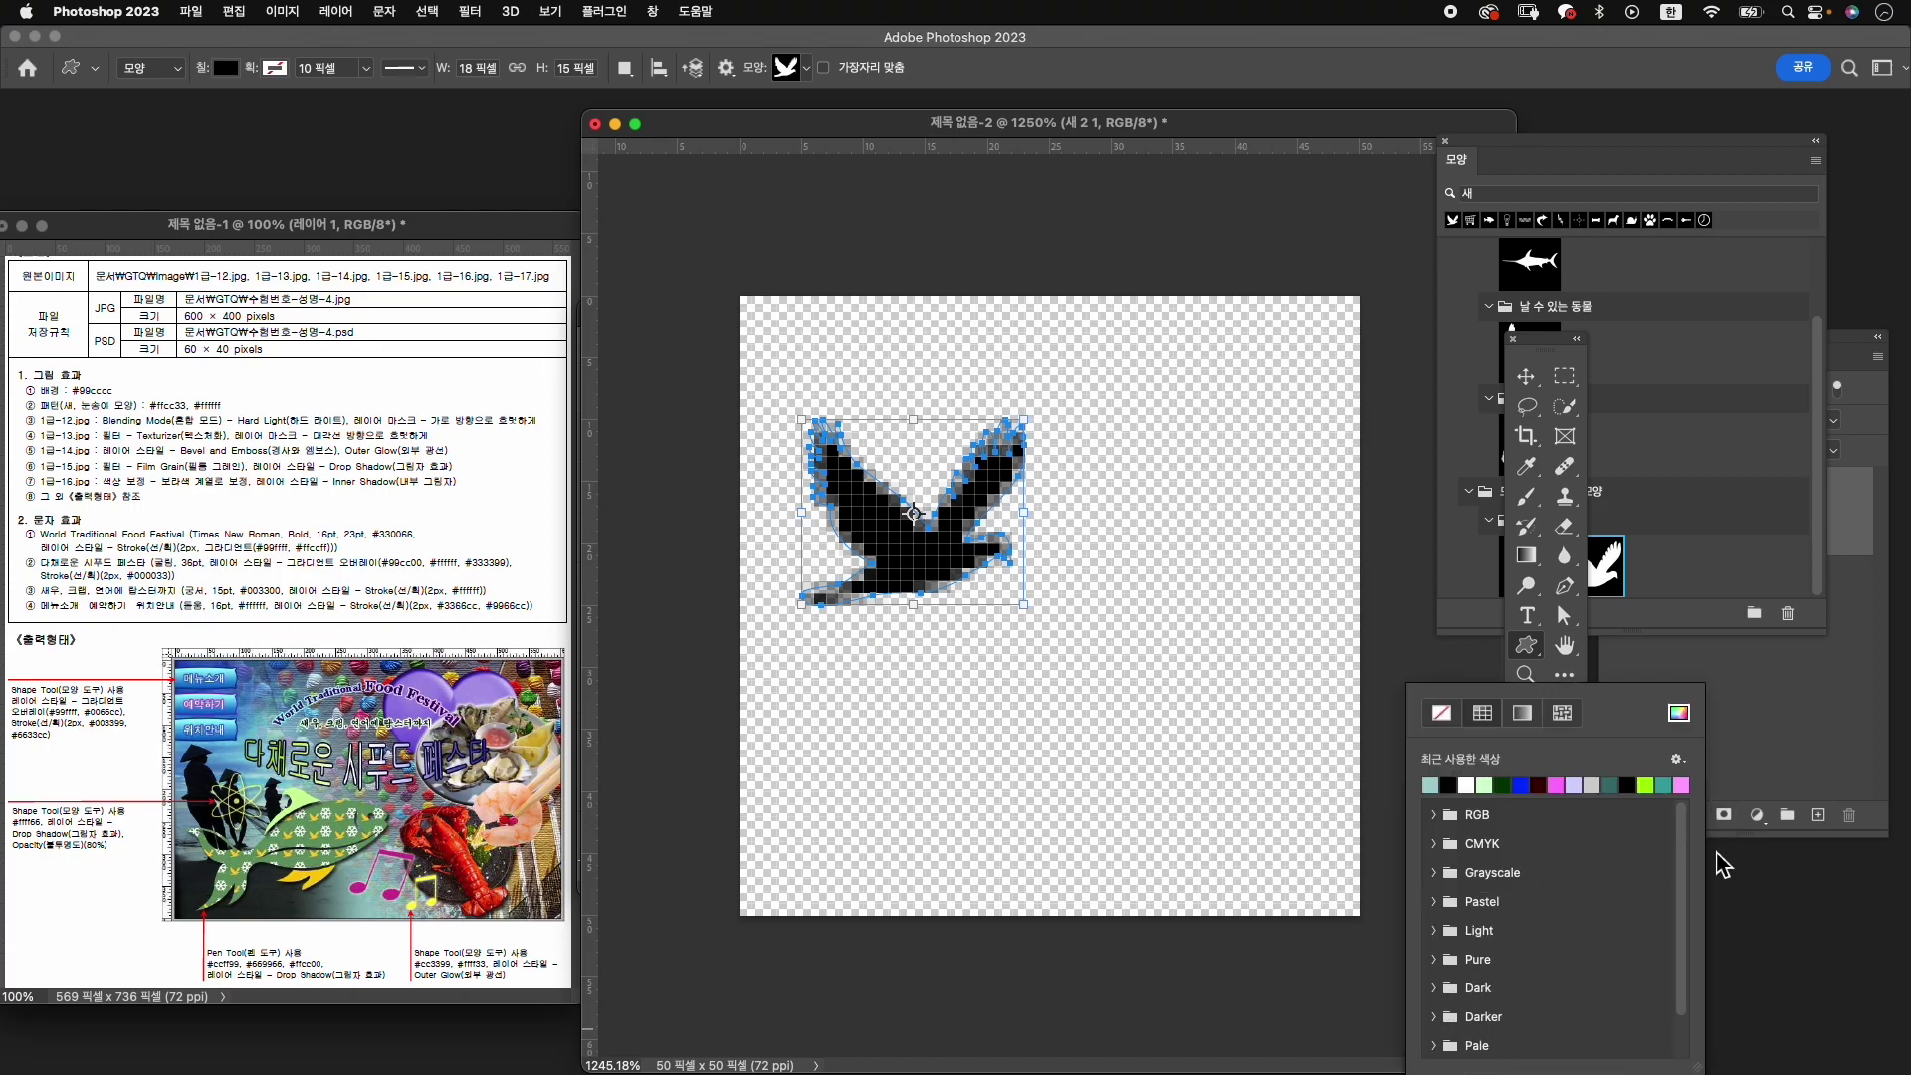
{"action": "left_click", "coordinate": [1679, 713]}
{"action": "type", "text": "ff"}
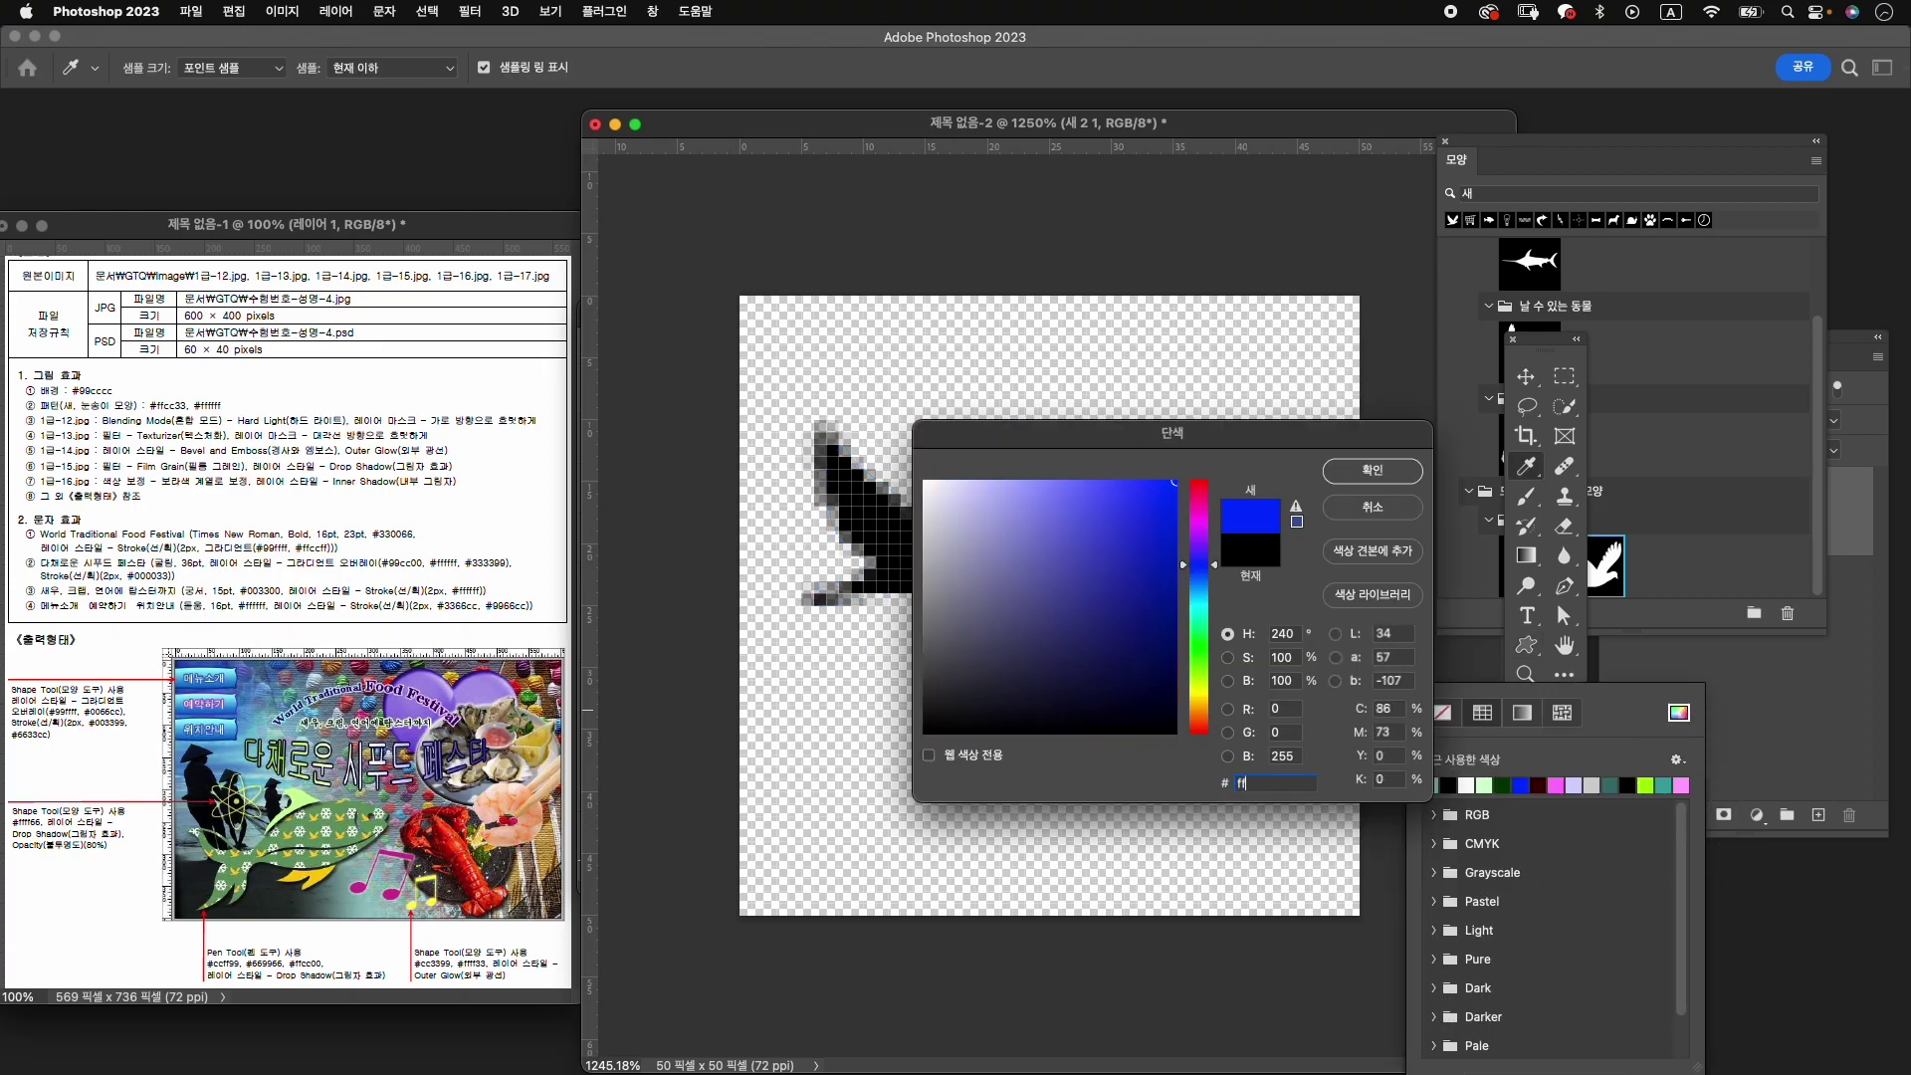
{"action": "type", "text": "cc33"}
{"action": "key", "text": "Return"}
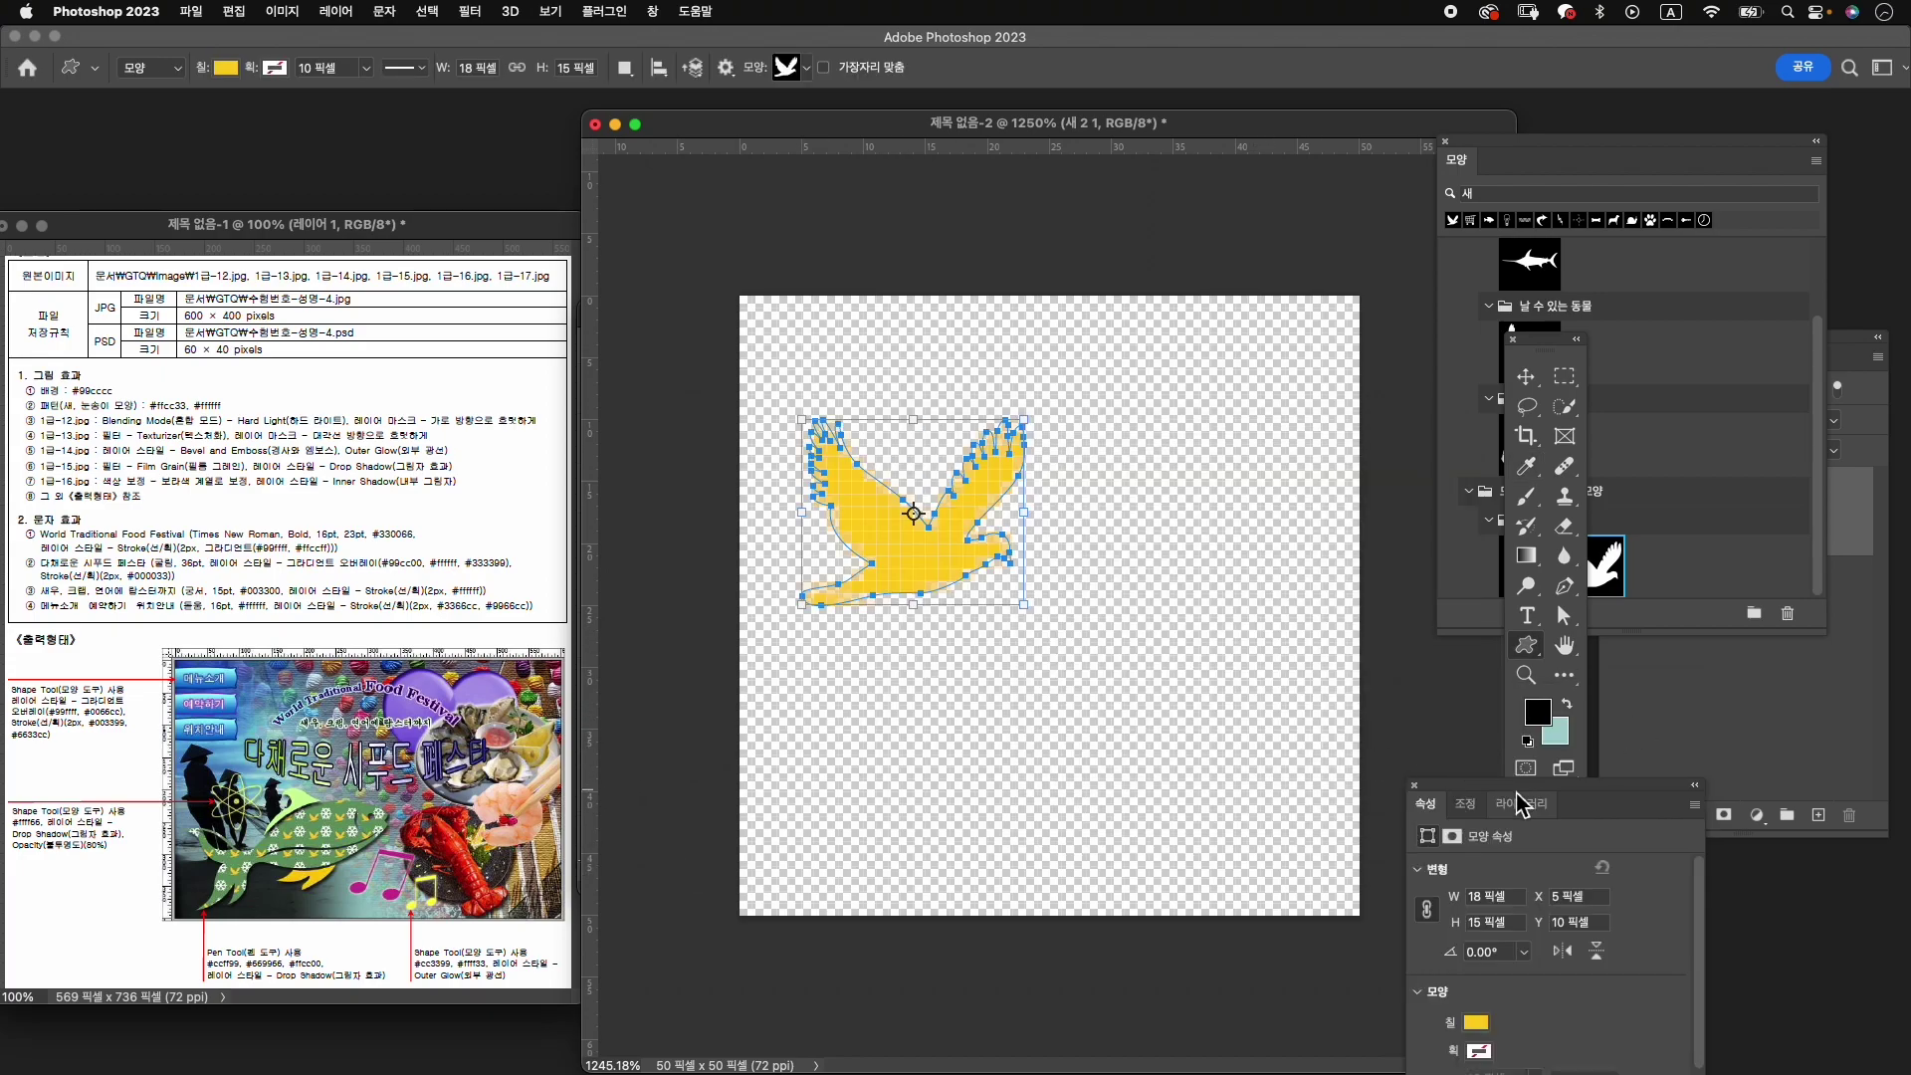
{"action": "left_click_drag", "start_coordinate": [1508, 801], "coordinate": [1378, 697]}
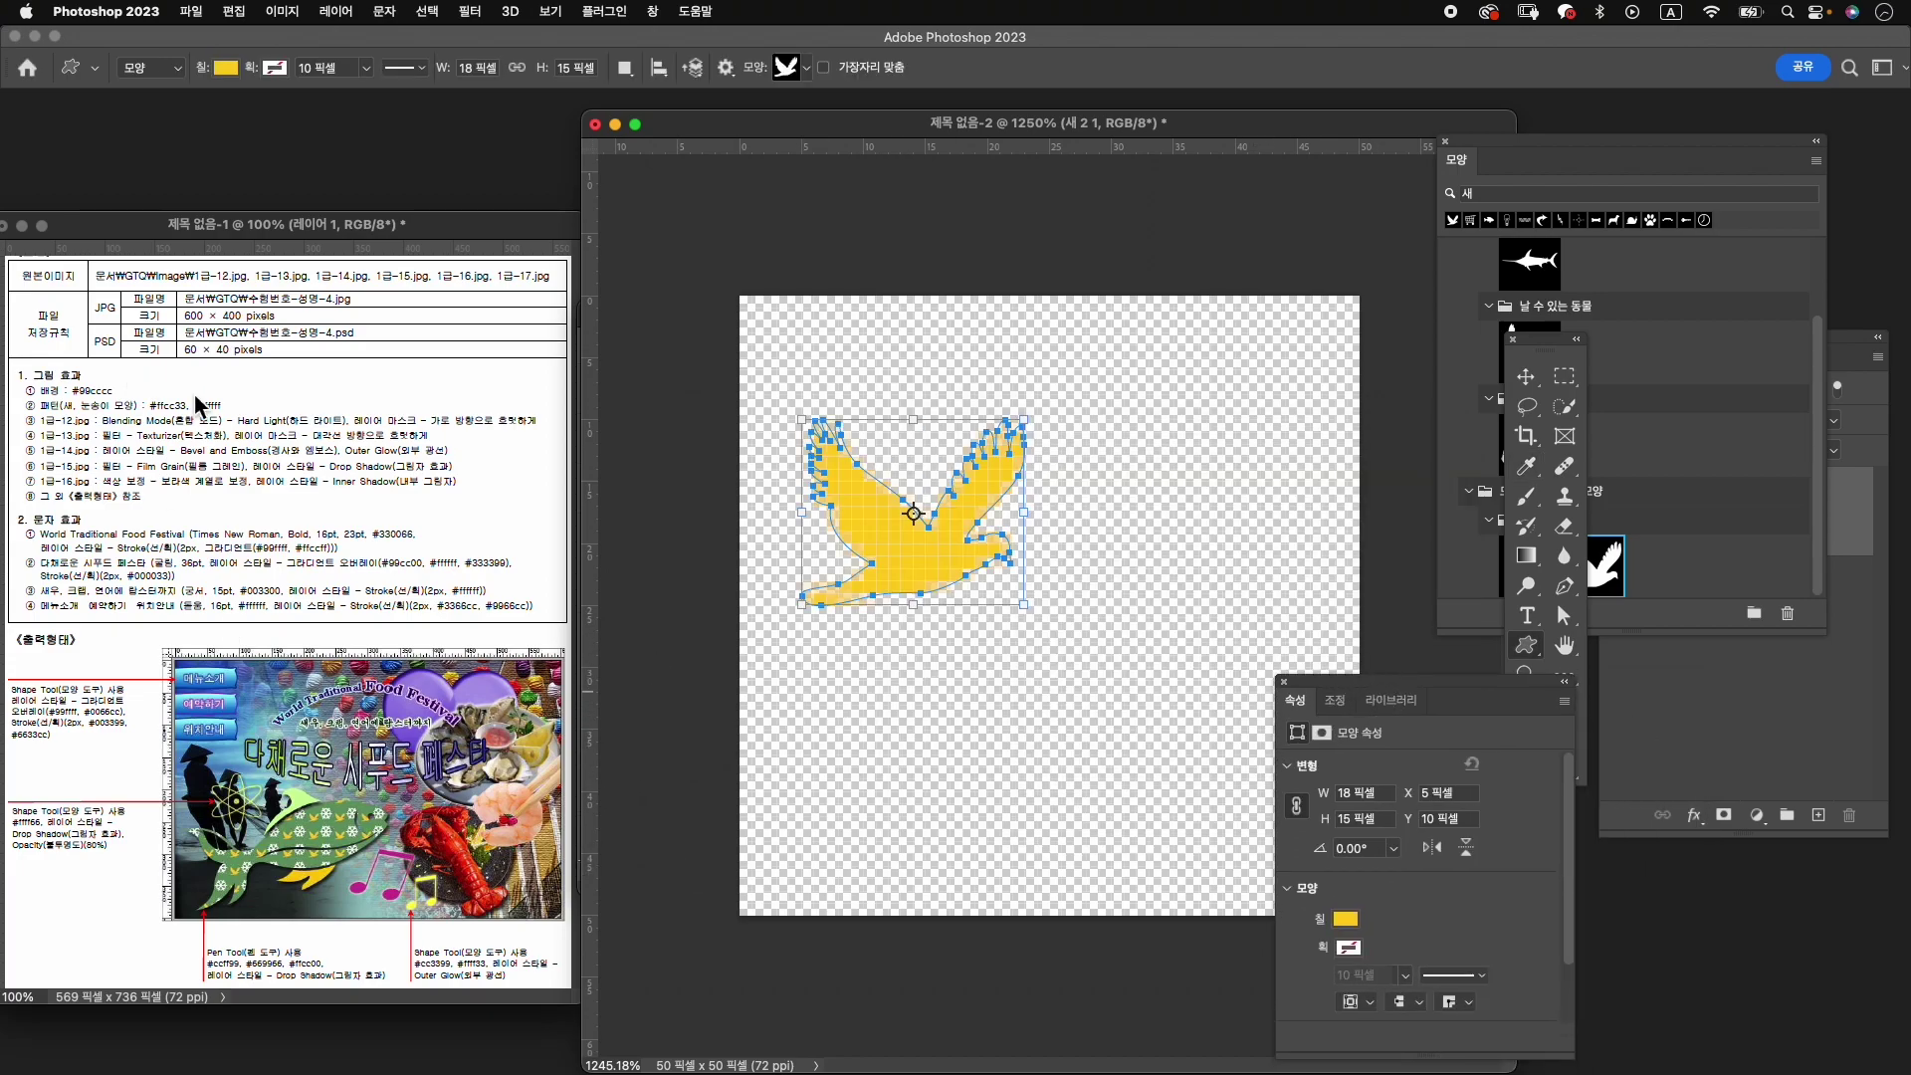
{"action": "left_click", "coordinate": [1553, 192]}
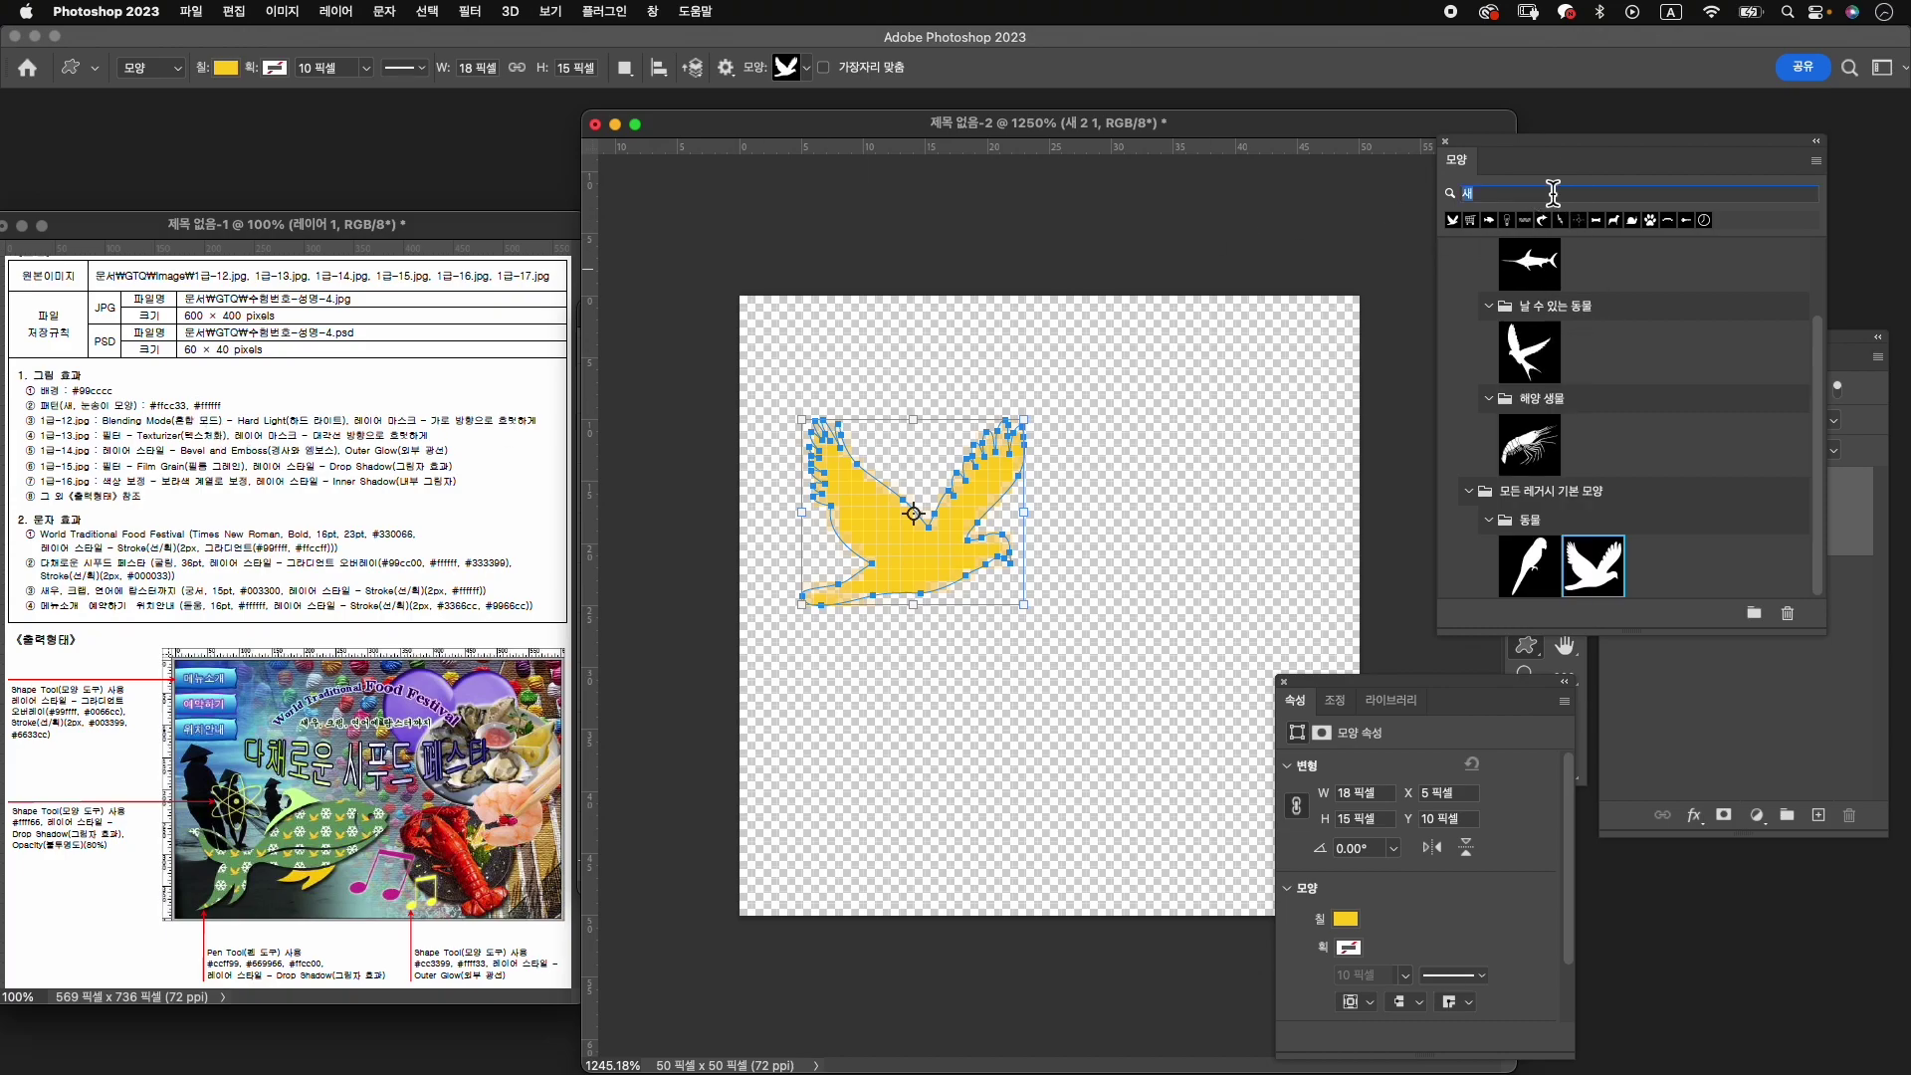
Search '눈송', draw a snowflake right of the dove and fill it white.
{"action": "type", "text": "눈송이"}
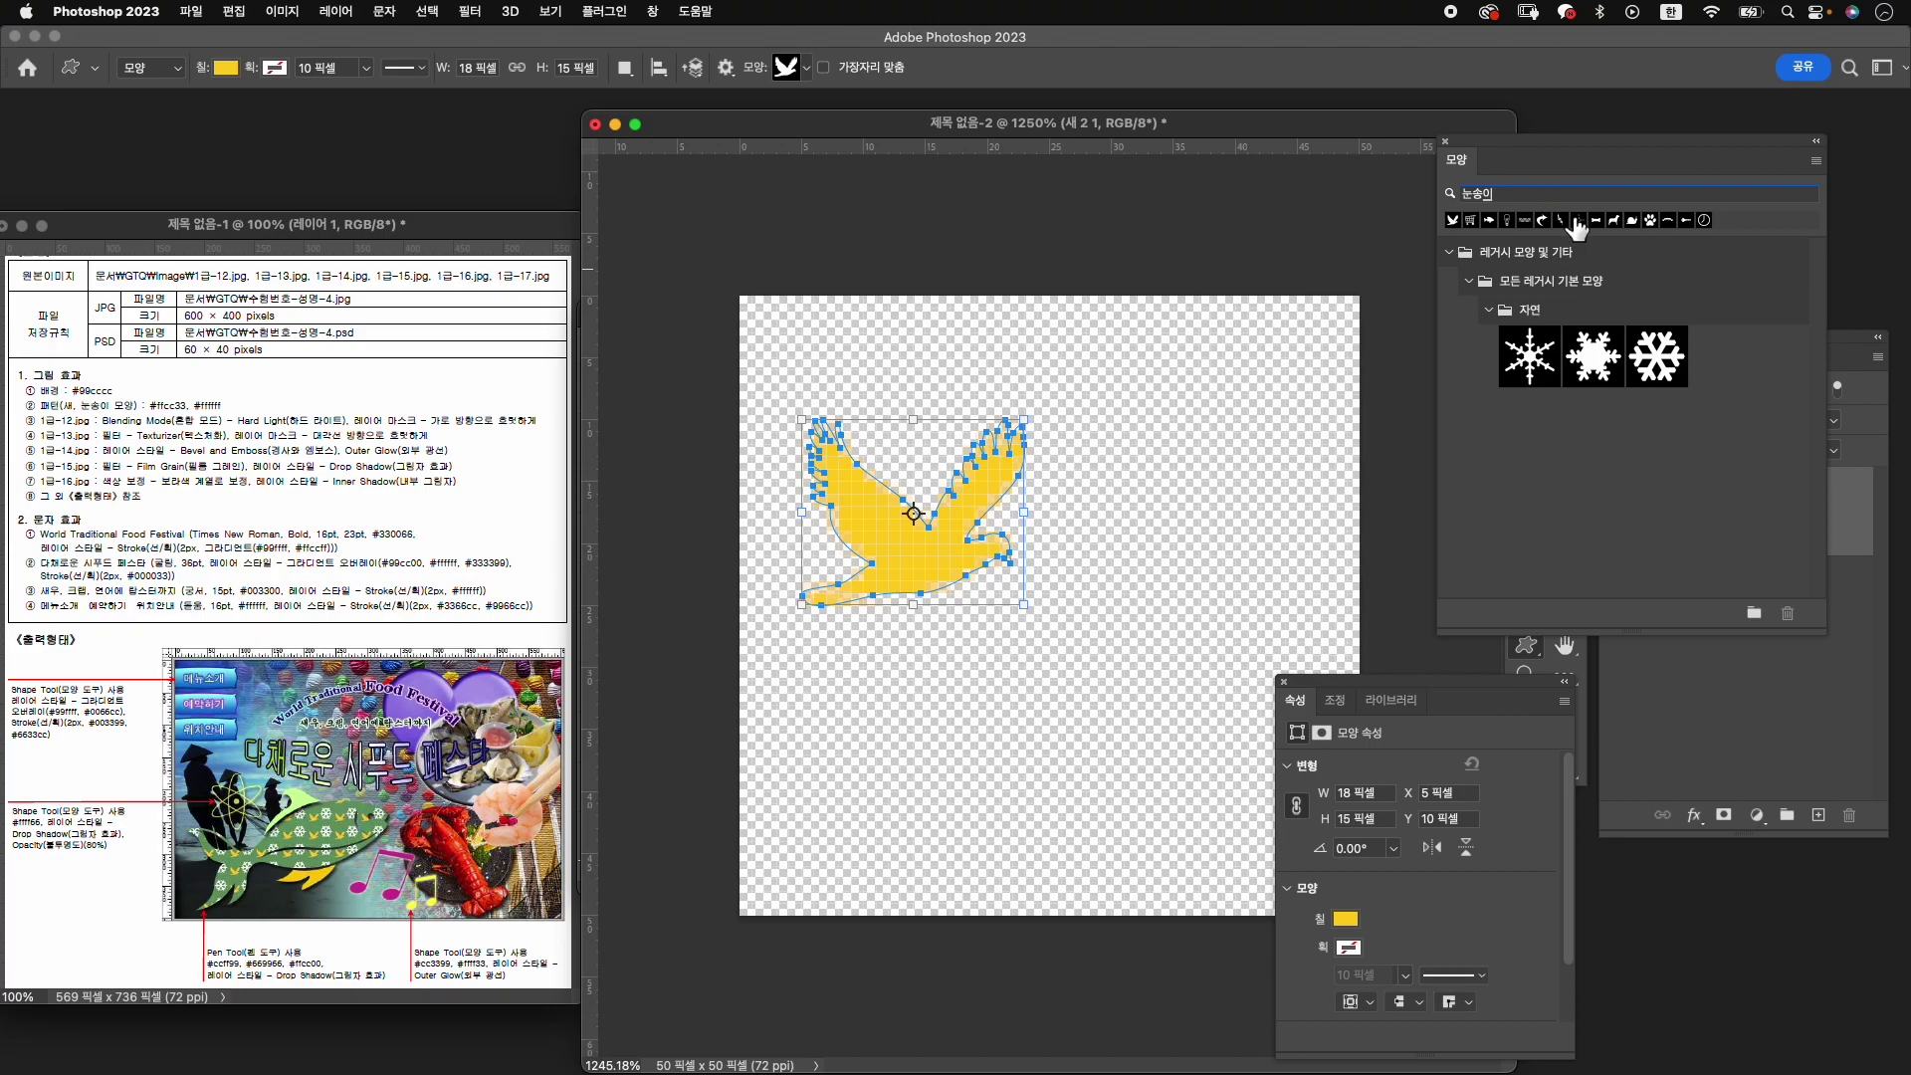
{"action": "left_click", "coordinate": [1658, 360]}
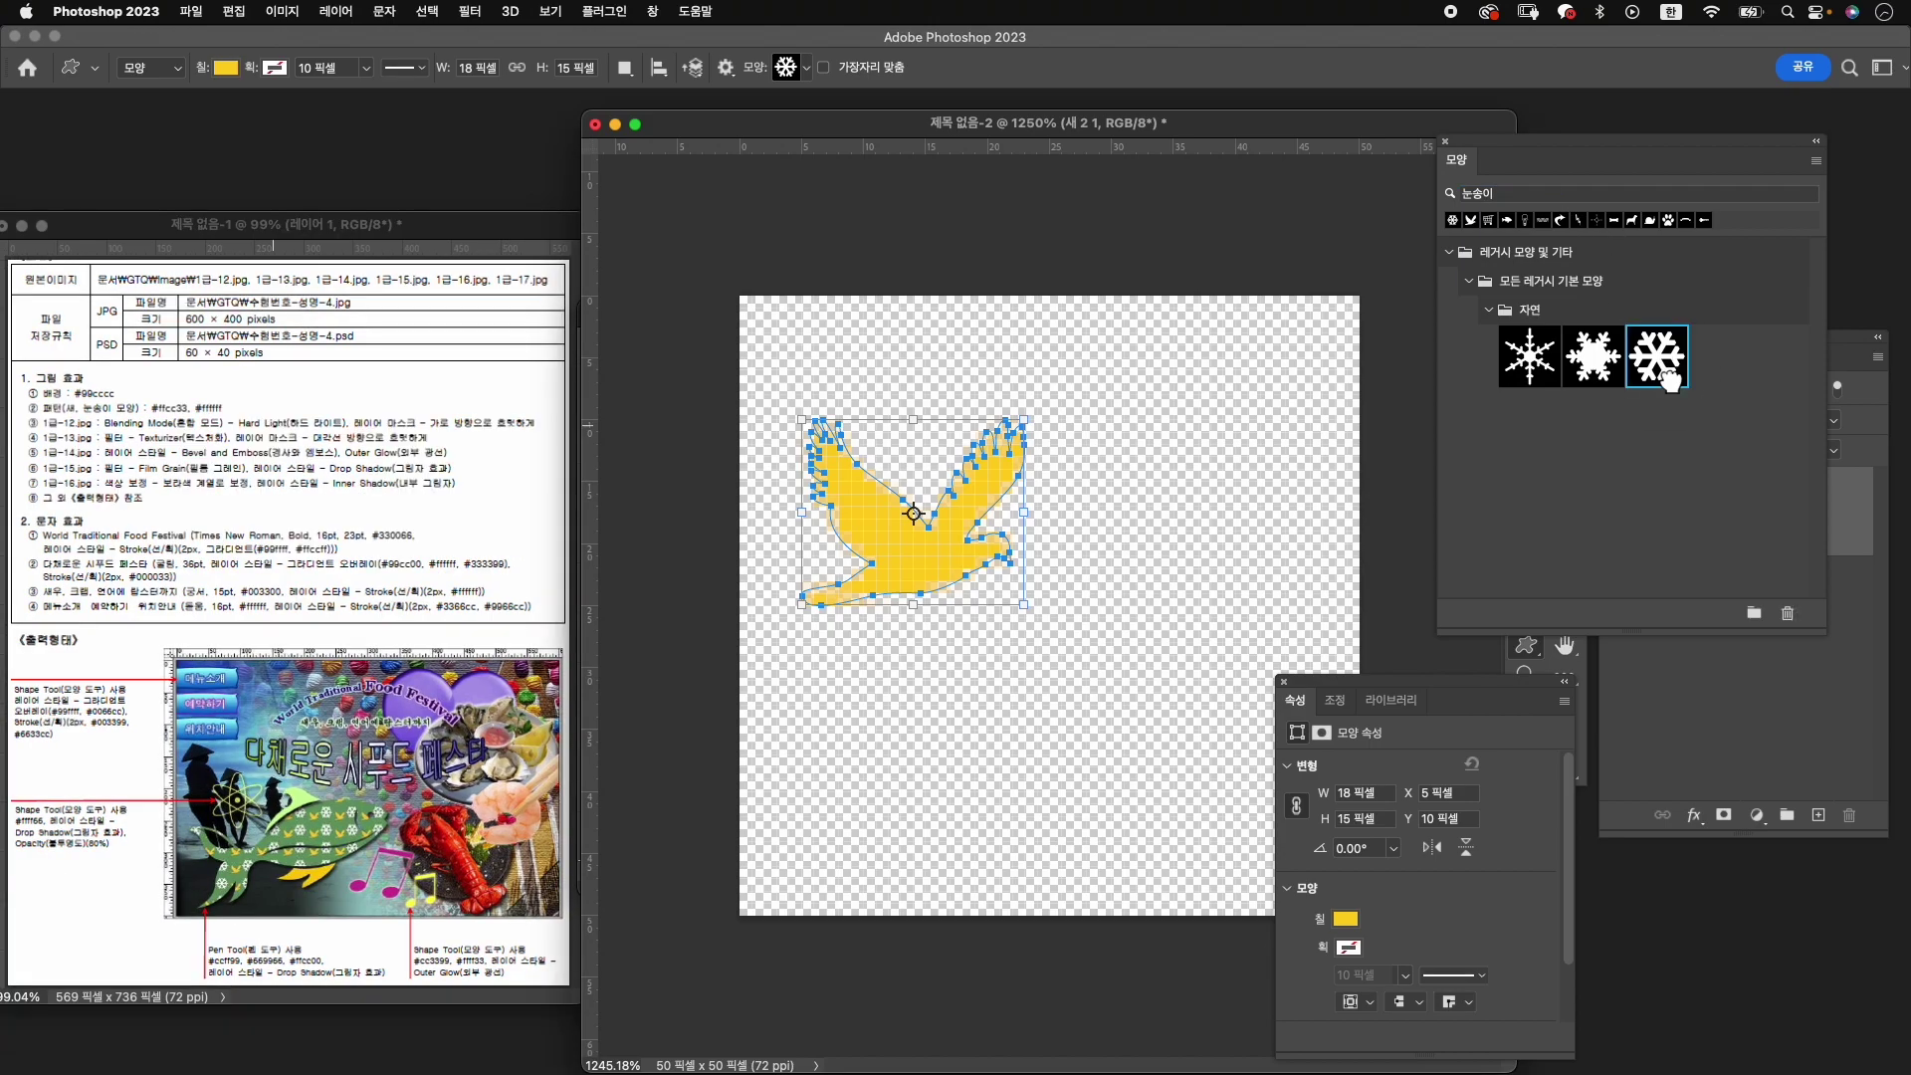
{"action": "left_click", "coordinate": [1520, 647]}
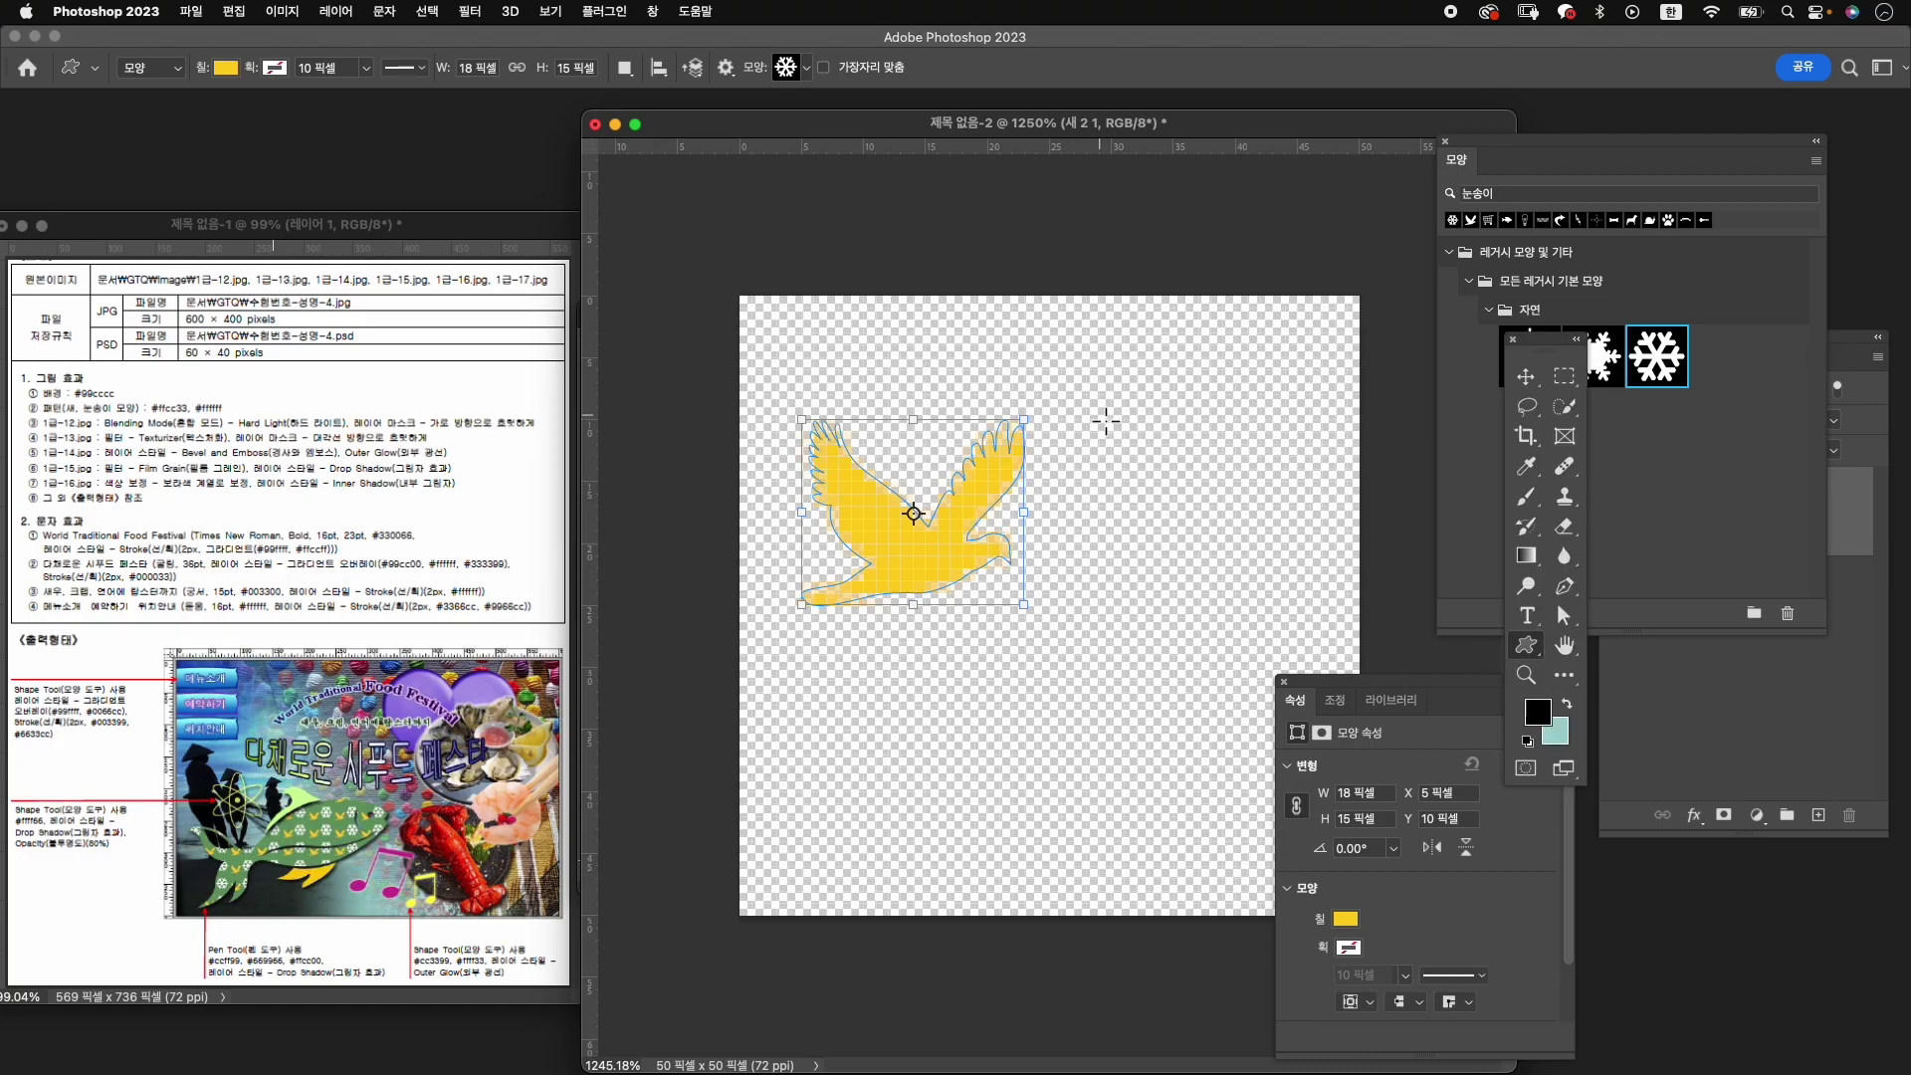
{"action": "left_click_drag", "start_coordinate": [1106, 421], "coordinate": [1364, 742]}
{"action": "left_click", "coordinate": [1350, 921]}
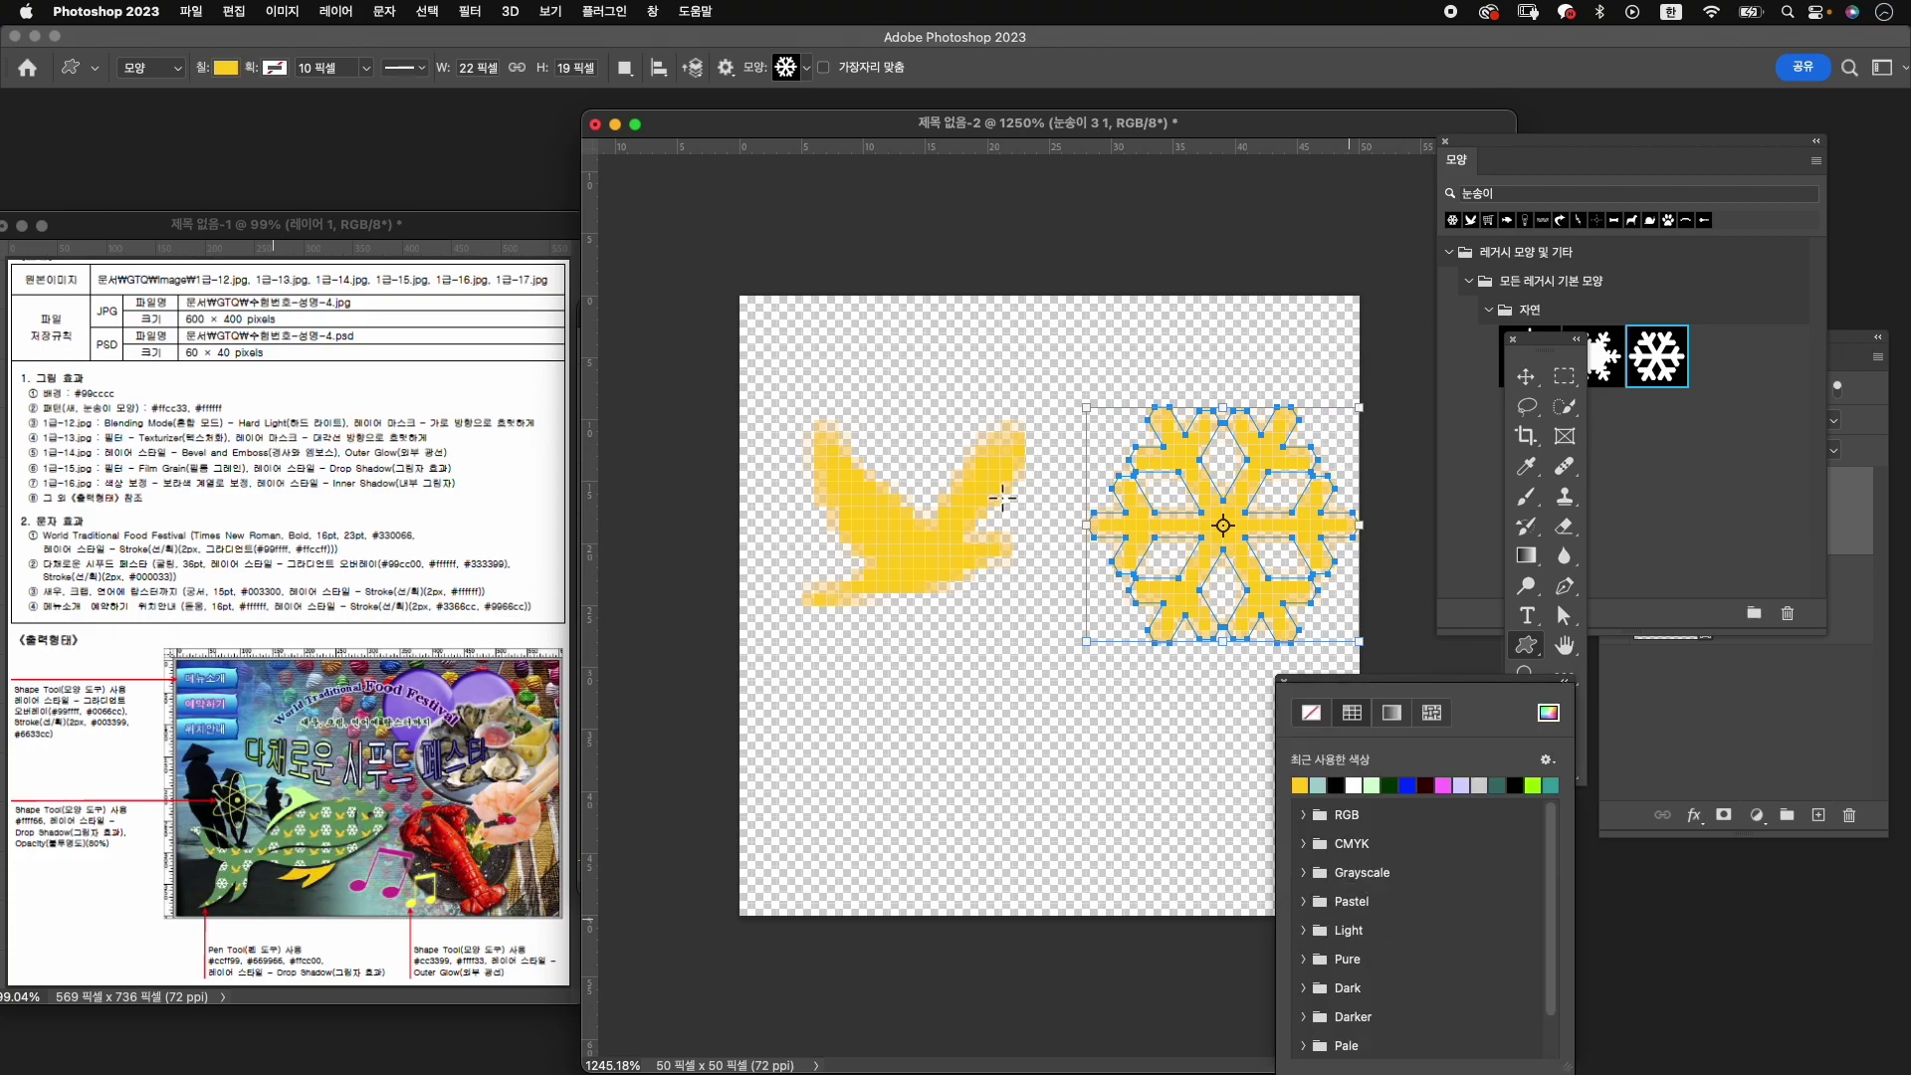
{"action": "left_click", "coordinate": [1549, 711]}
{"action": "left_click", "coordinate": [853, 418]}
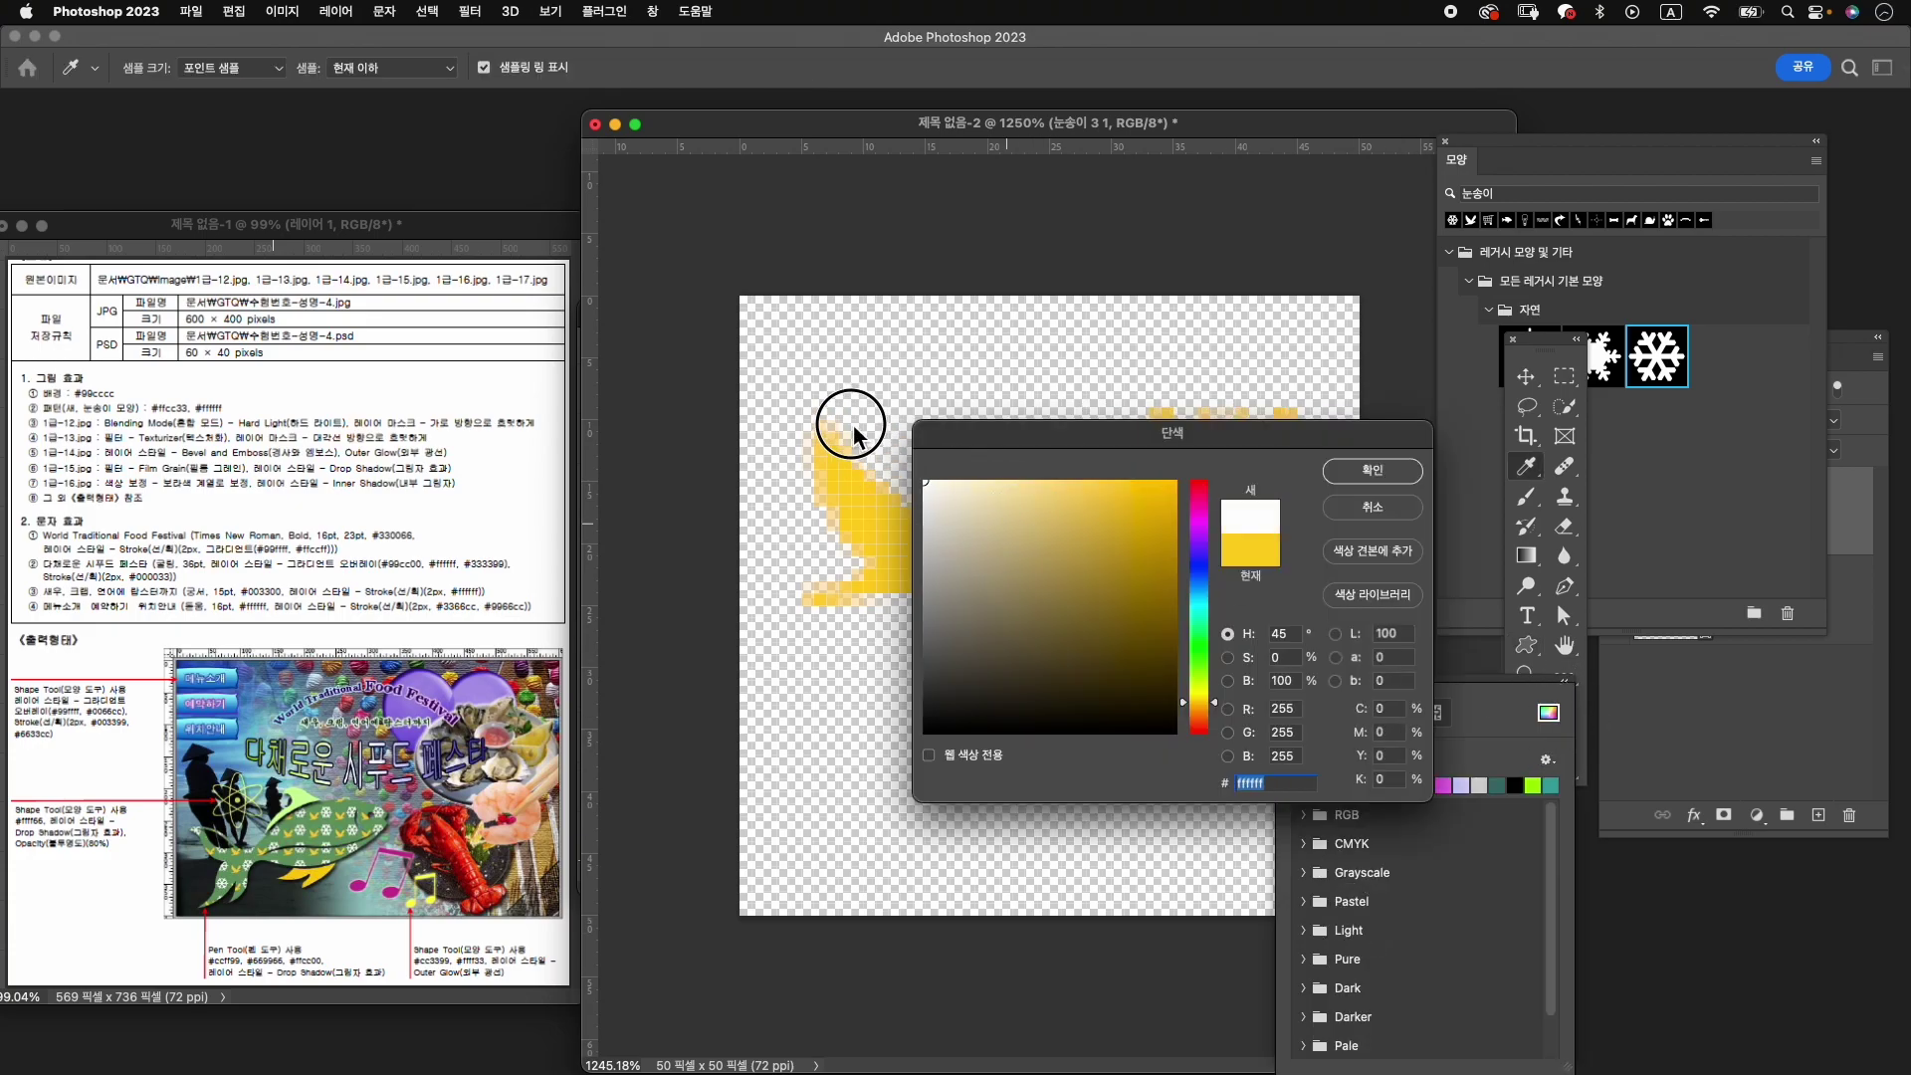
{"action": "left_click", "coordinate": [1374, 472]}
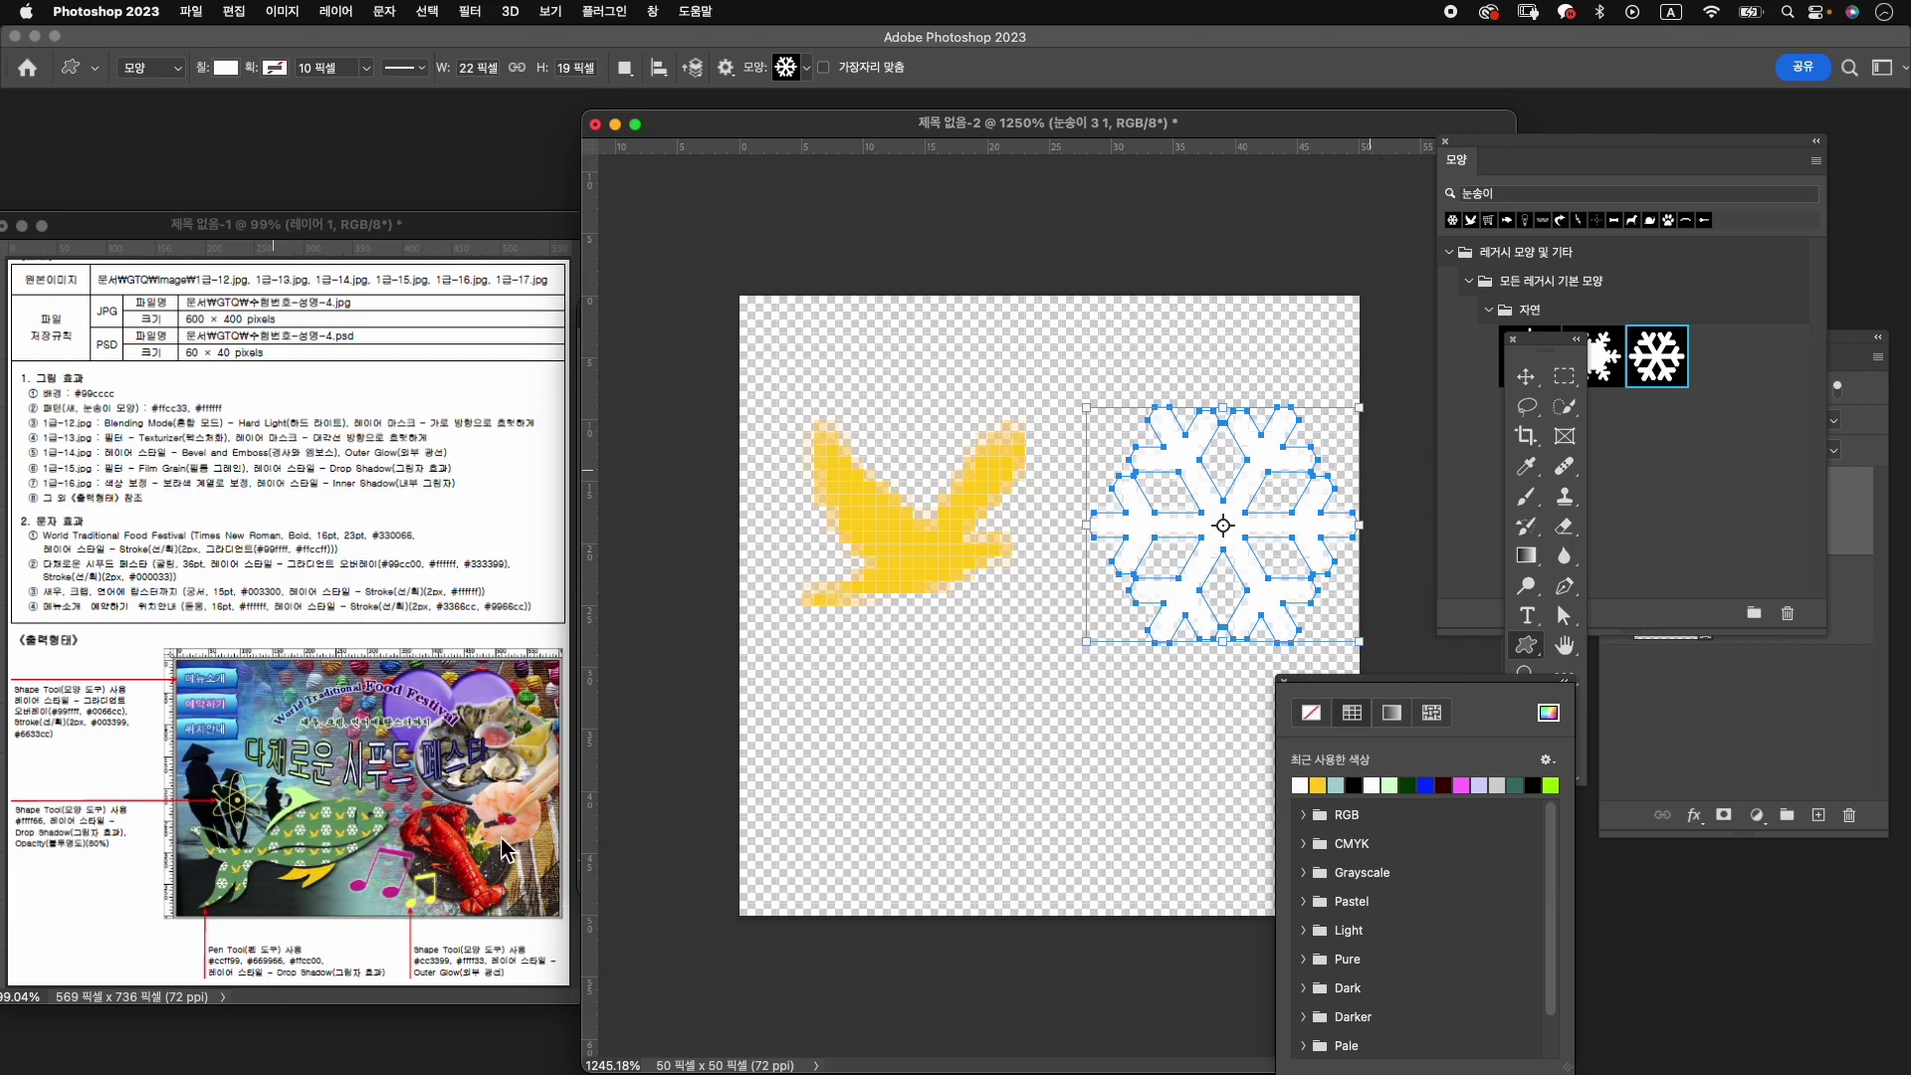
Move the dove lower and reposition the snowflake beside it.
{"action": "key", "text": "v"}
{"action": "left_click_drag", "start_coordinate": [902, 553], "coordinate": [892, 652]}
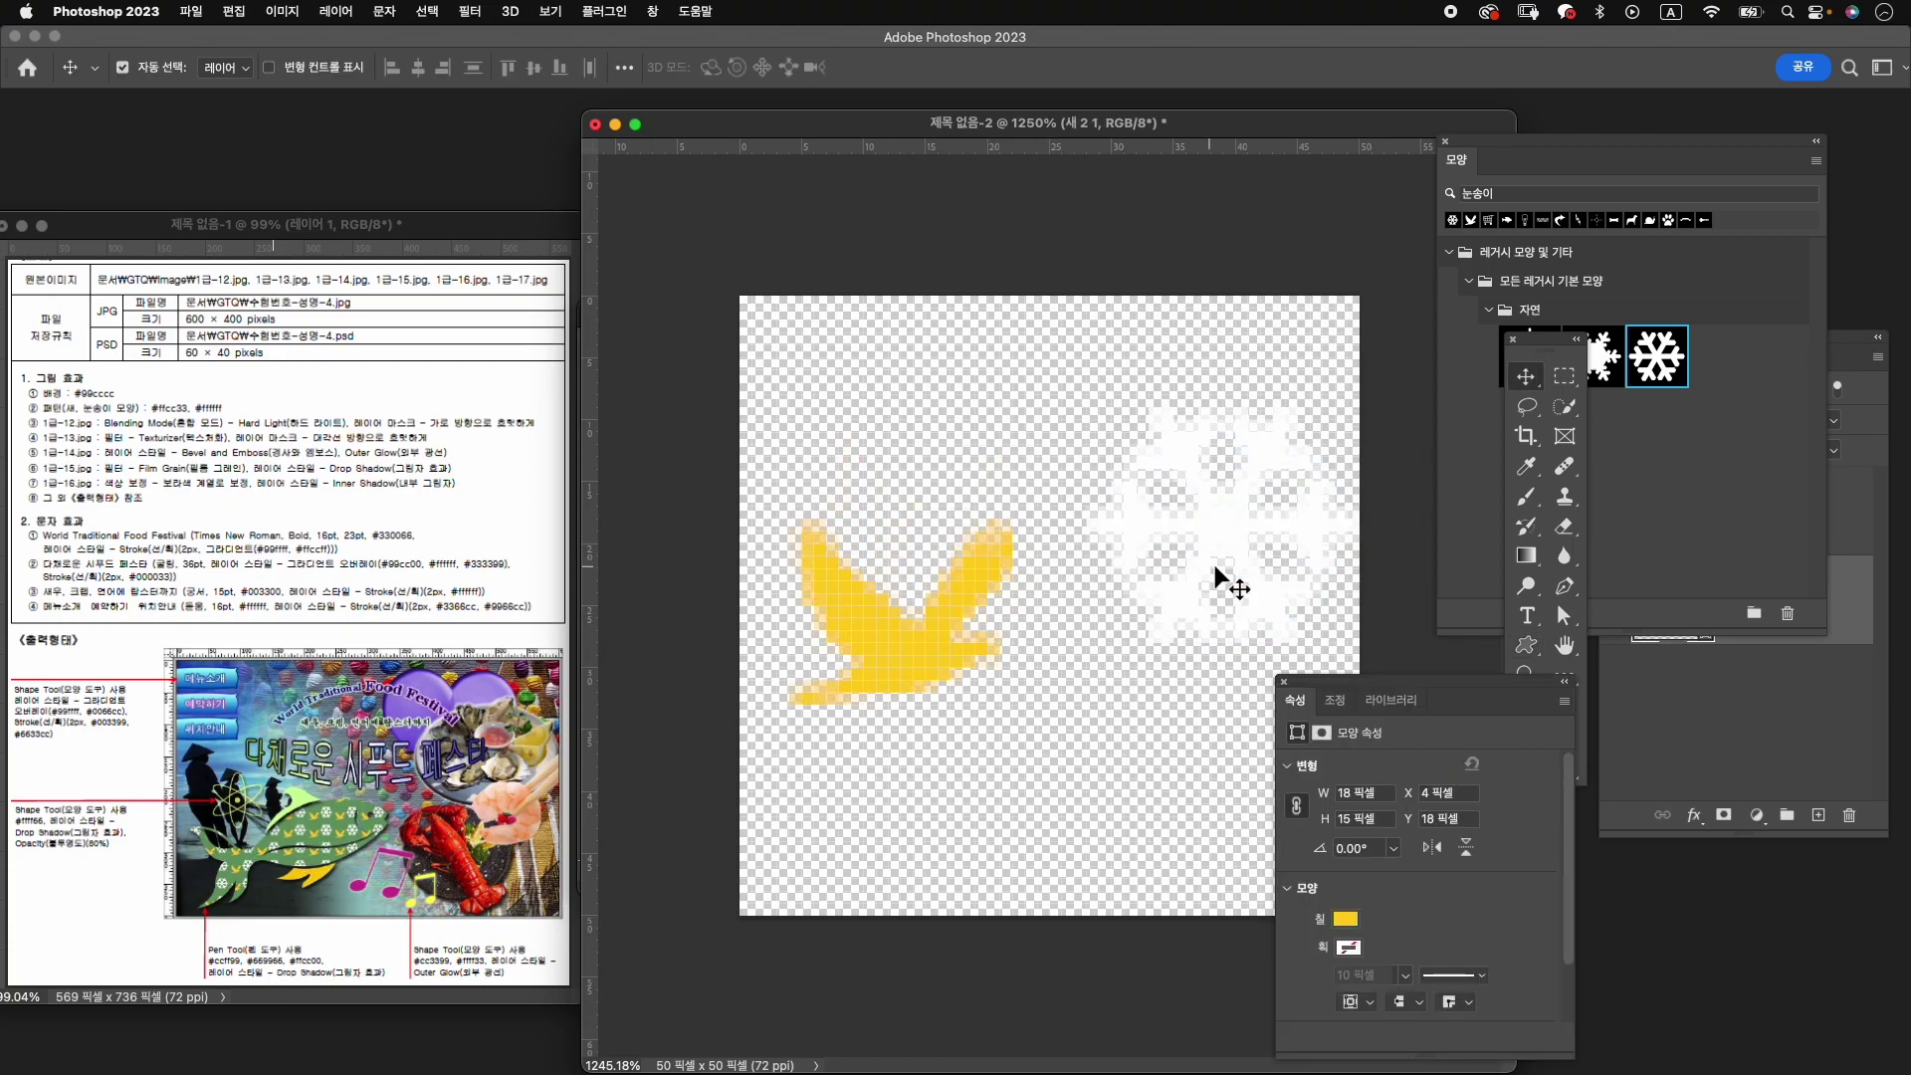
{"action": "left_click_drag", "start_coordinate": [1160, 530], "coordinate": [1170, 537]}
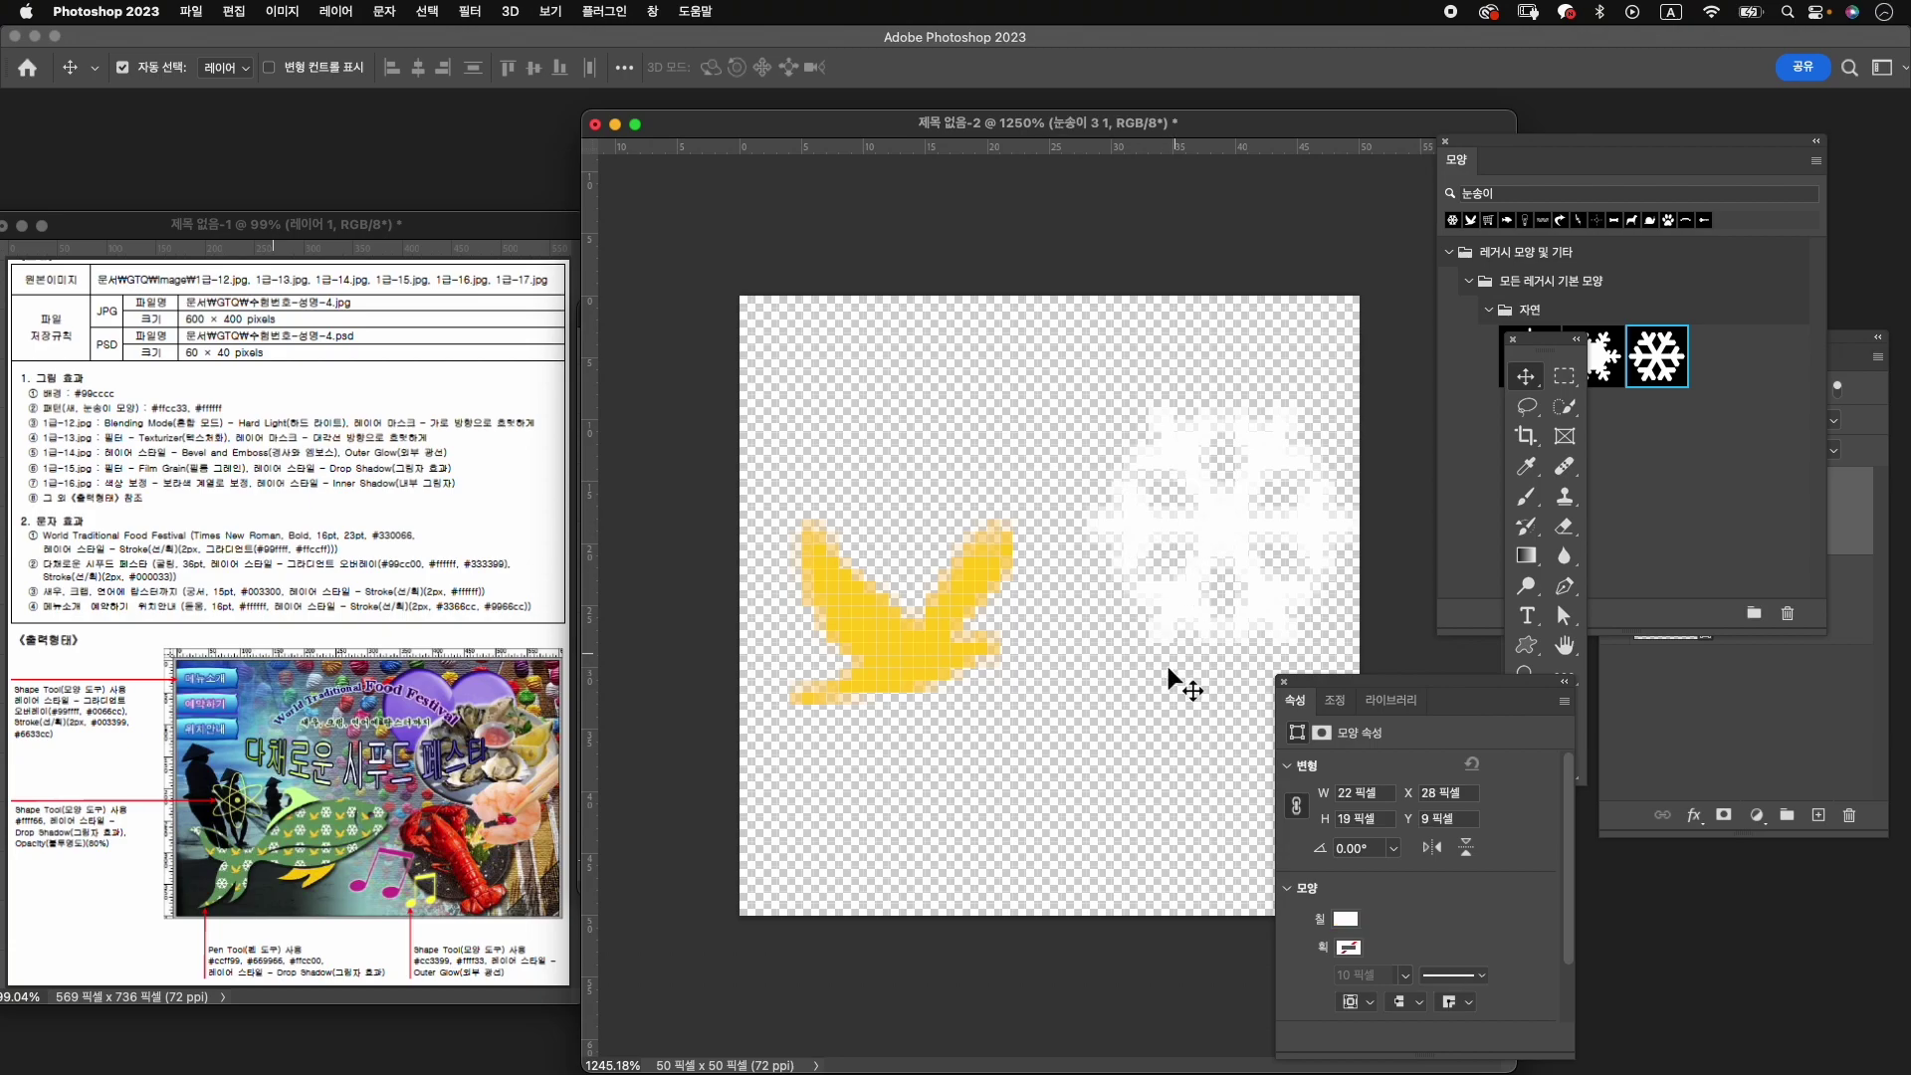
{"action": "left_click_drag", "start_coordinate": [904, 633], "coordinate": [920, 671]}
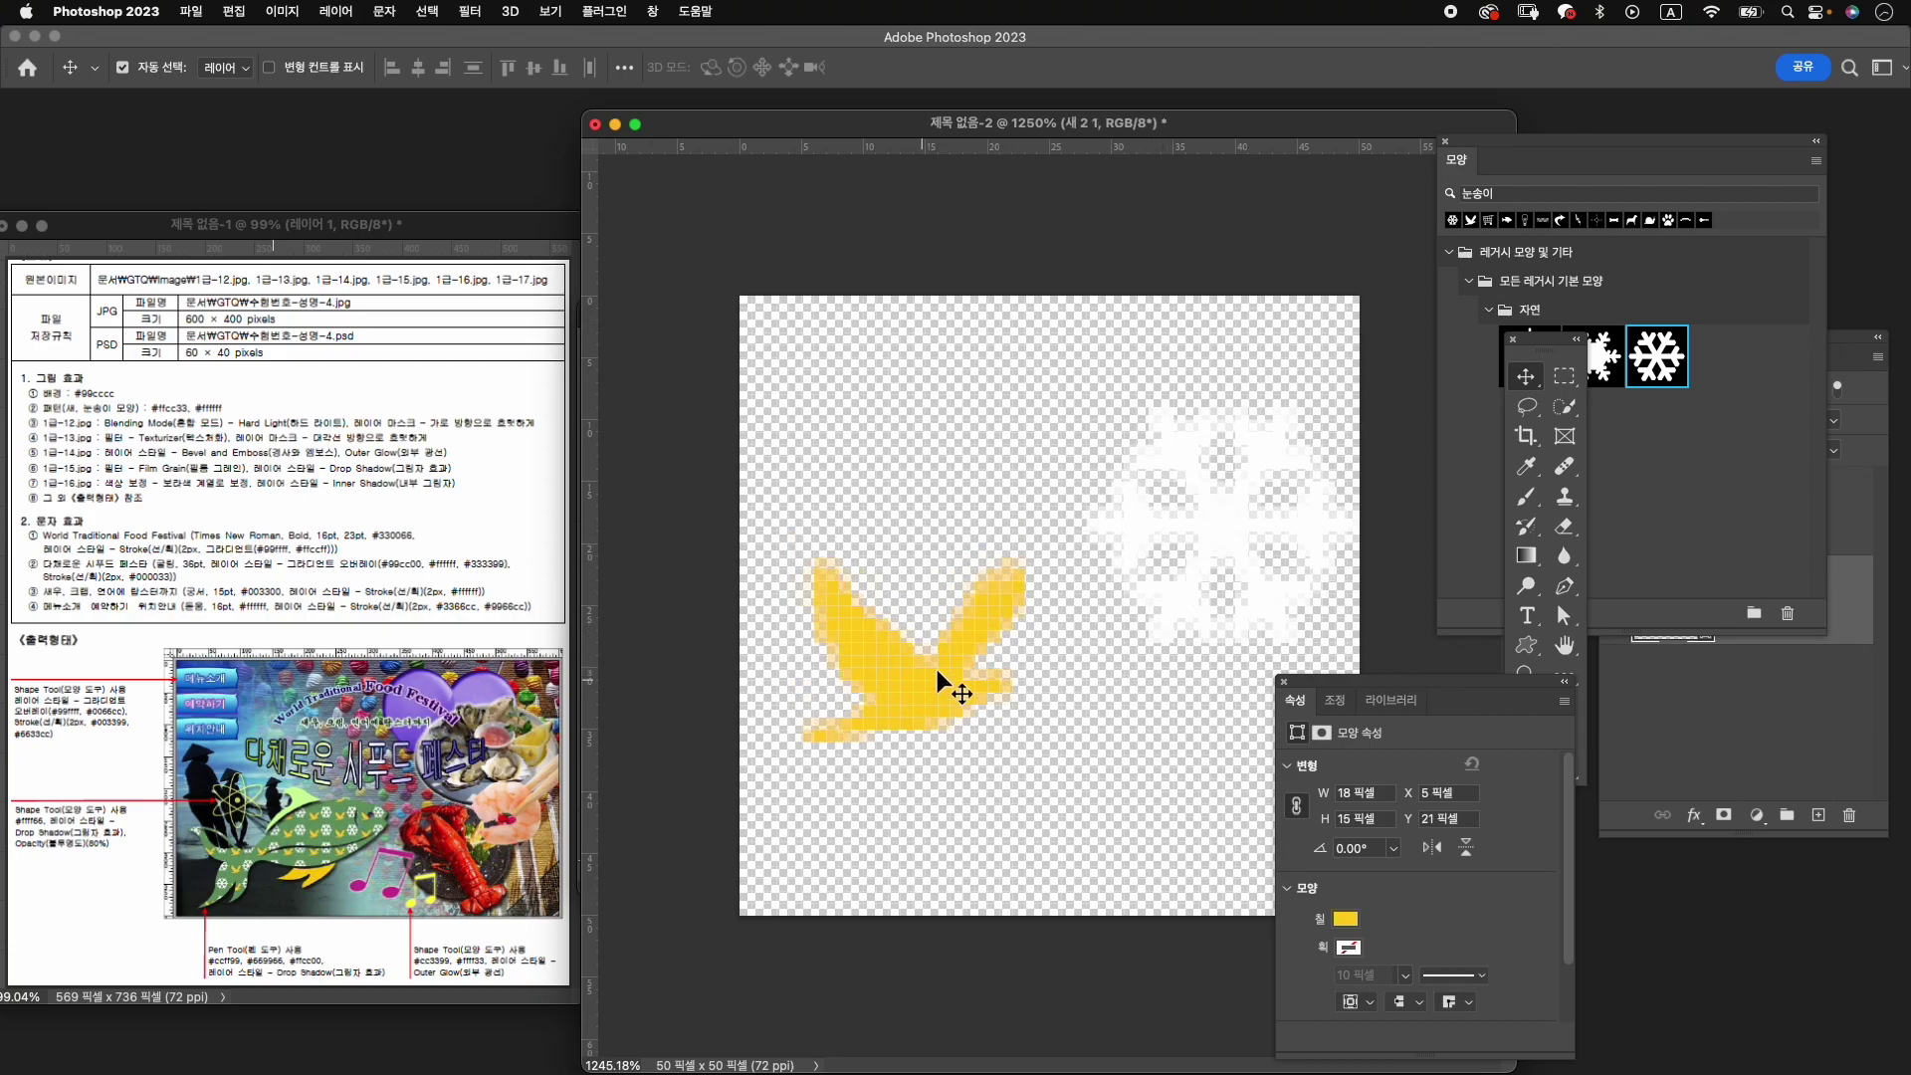
{"action": "mouse_move", "coordinate": [1197, 567]}
{"action": "left_mouse_down"}
{"action": "mouse_move", "coordinate": [1225, 529]}
{"action": "mouse_move", "coordinate": [1225, 592]}
{"action": "left_mouse_up"}
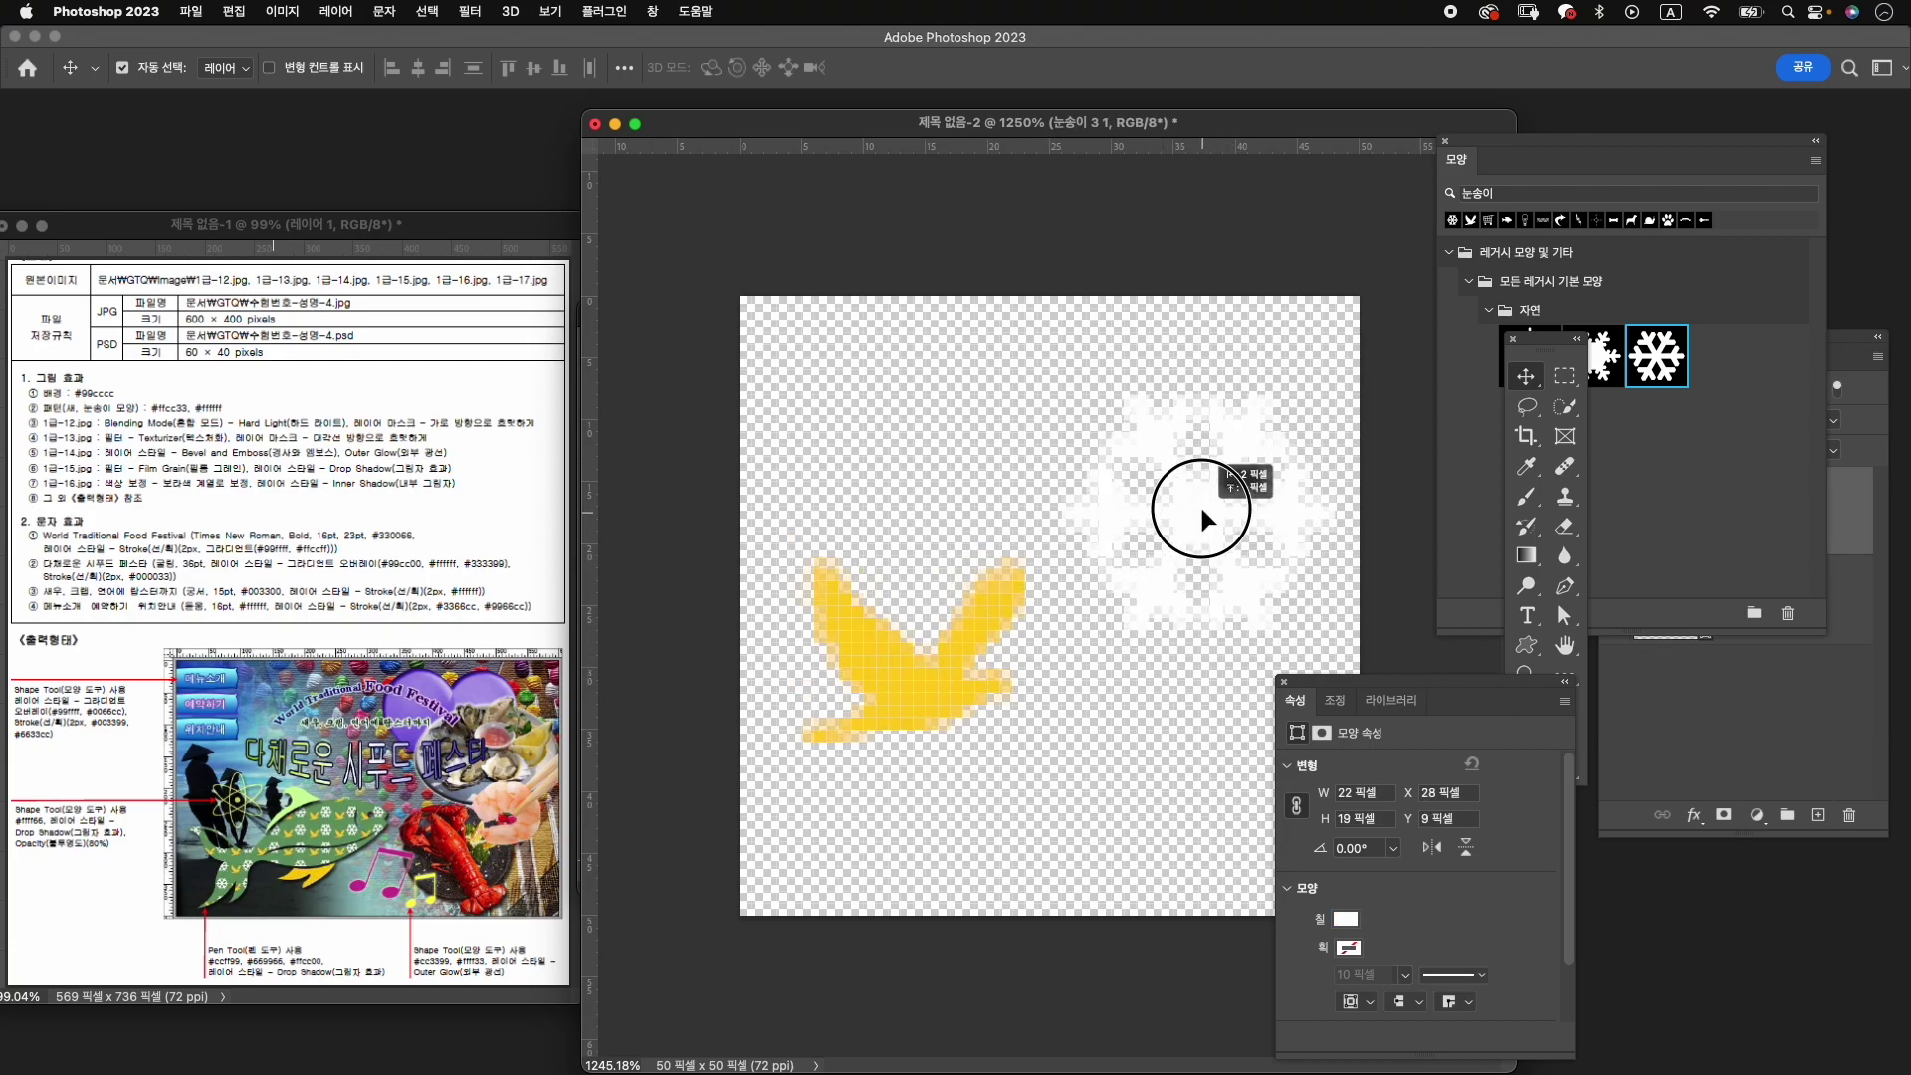
Enlarge the dove slightly and scale the snowflake to about 24×21 pixels.
{"action": "left_click", "coordinate": [914, 682]}
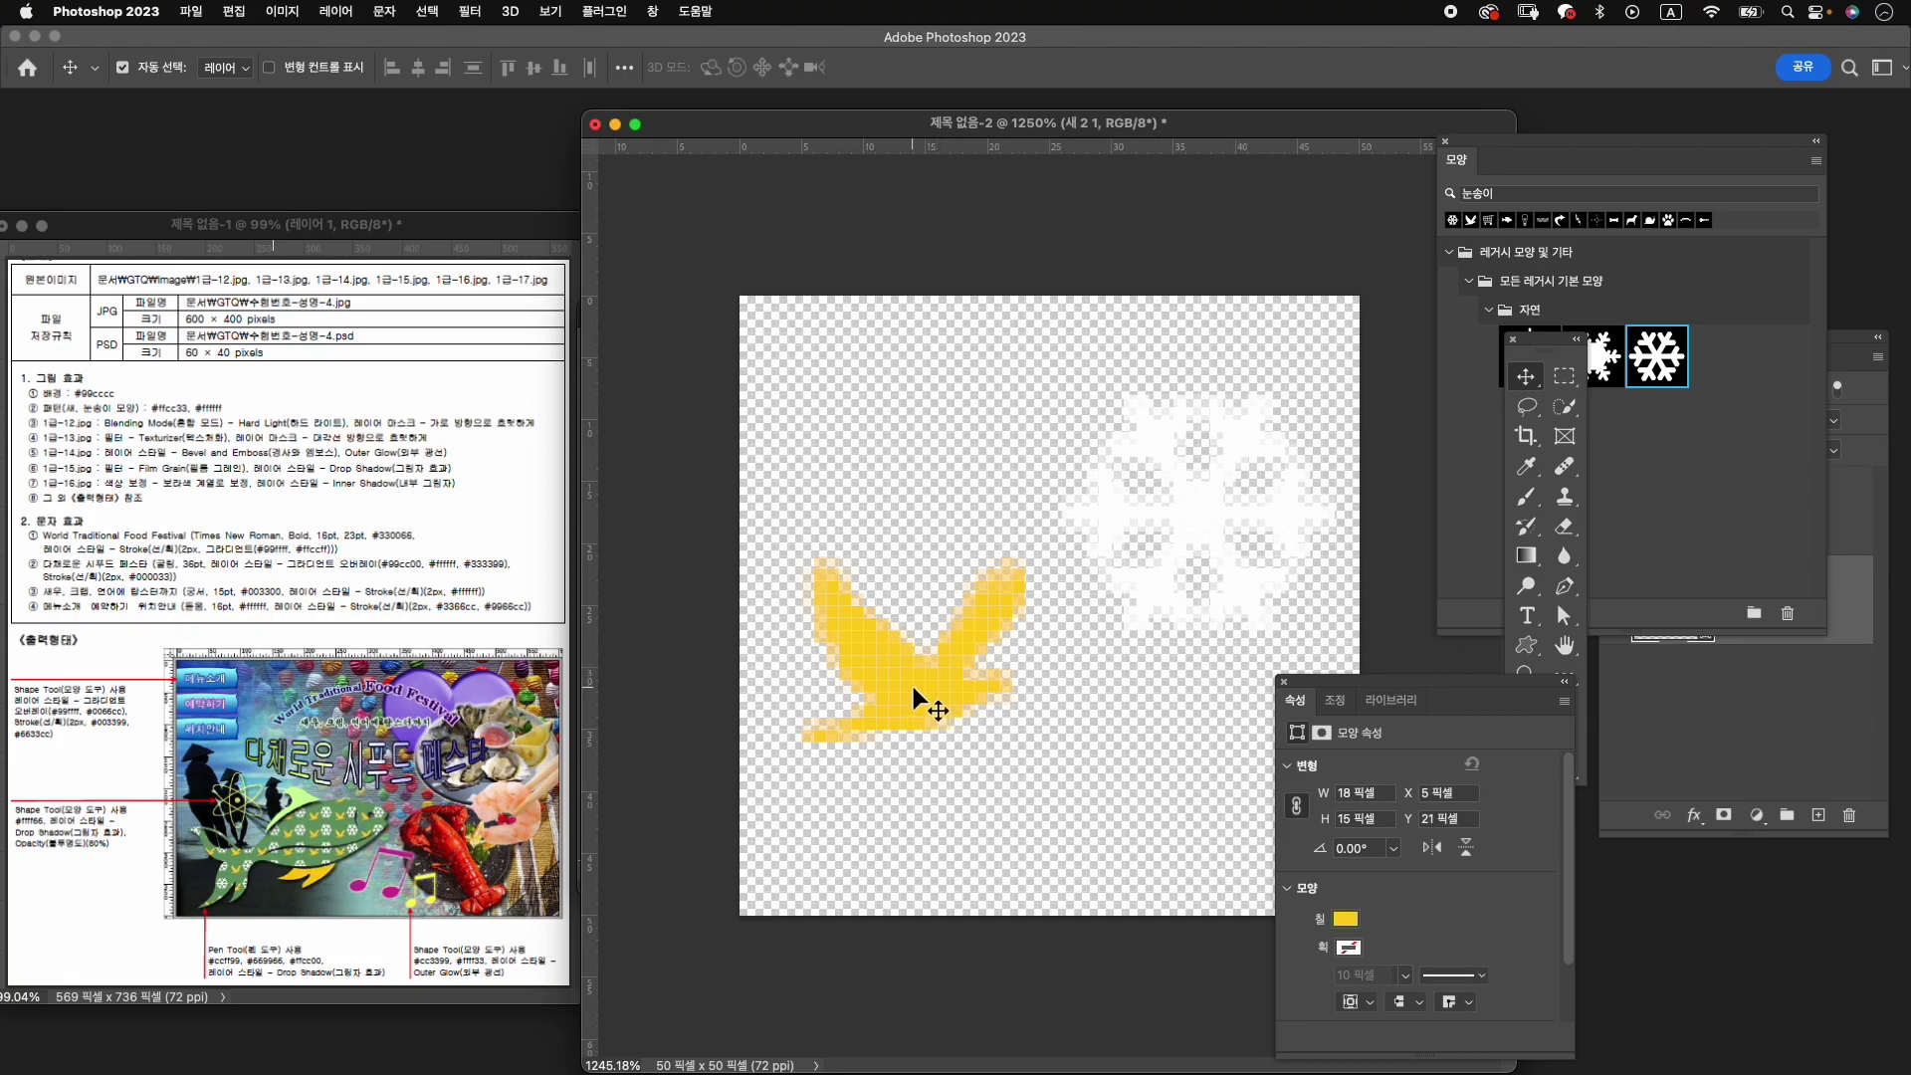
{"action": "key", "text": "super+t"}
{"action": "left_click_drag", "start_coordinate": [1024, 740], "coordinate": [1063, 806]}
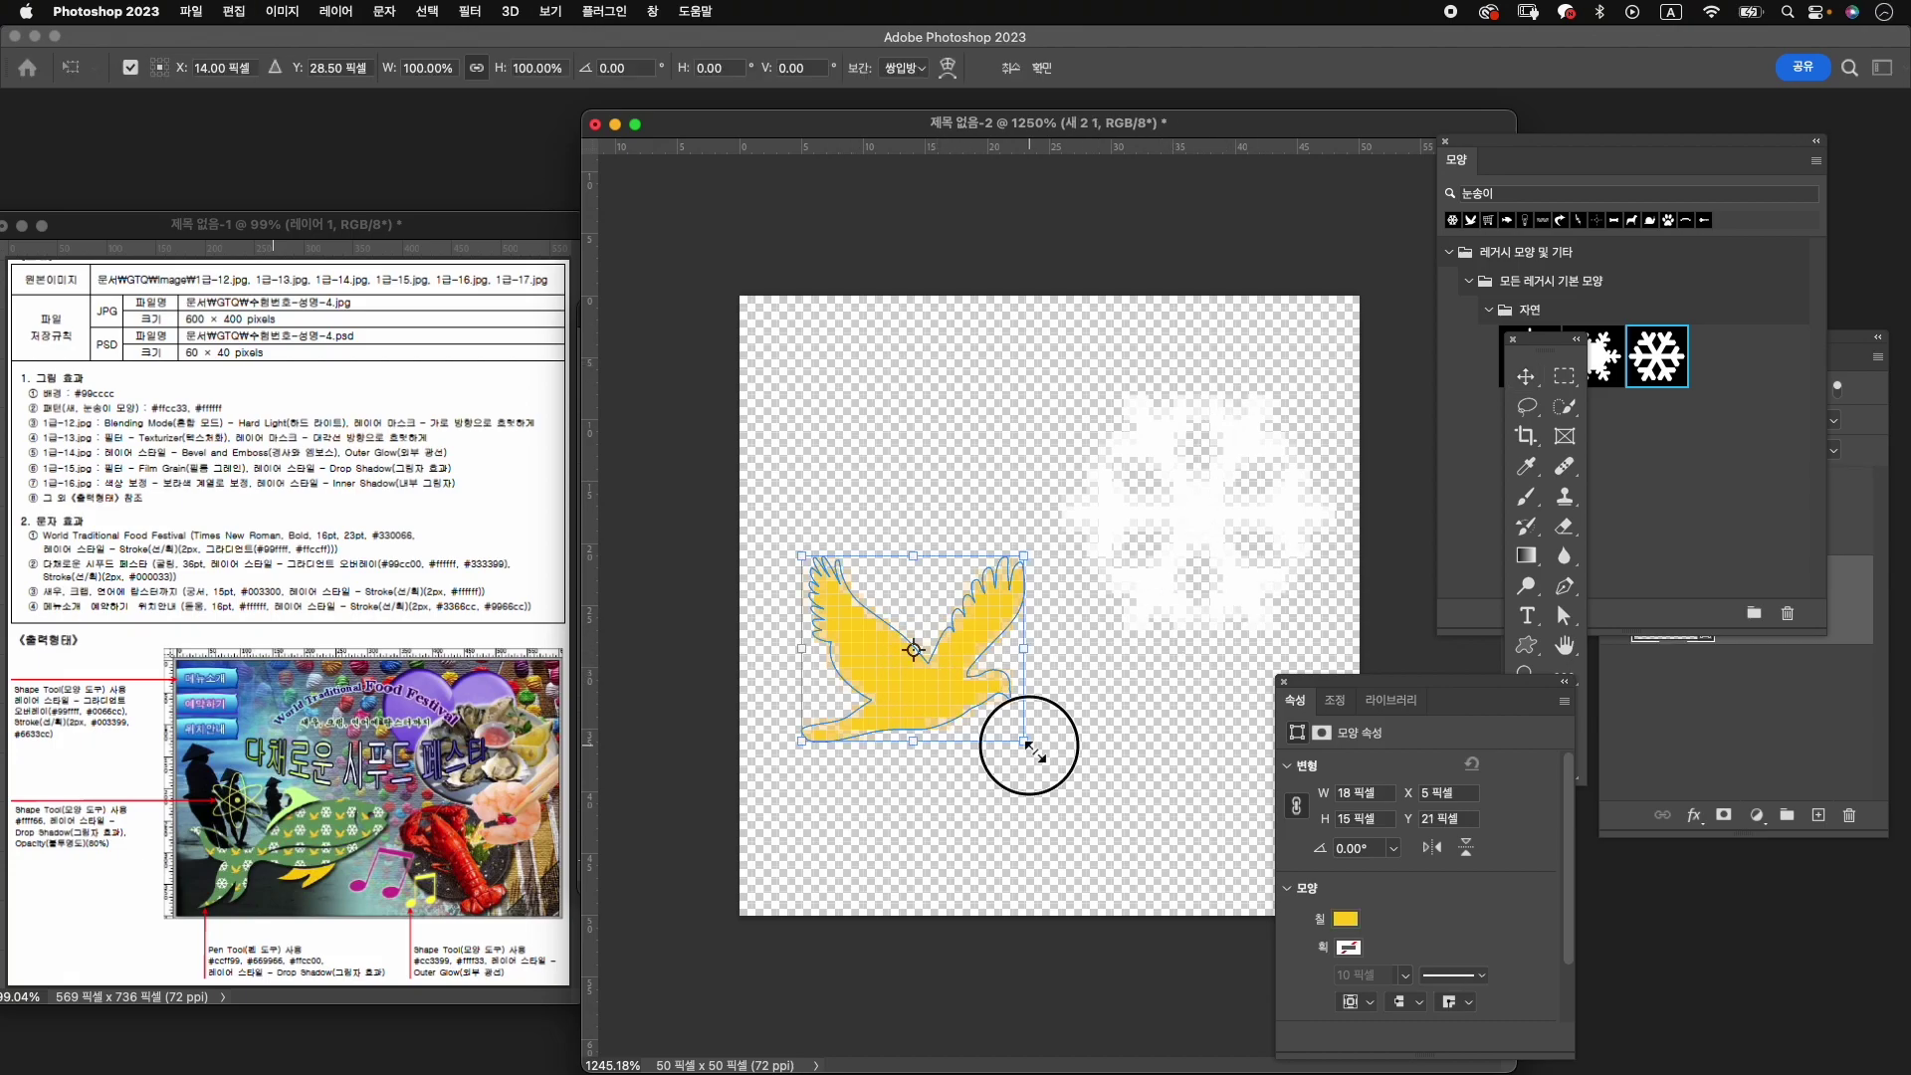
{"action": "left_click_drag", "start_coordinate": [975, 697], "coordinate": [964, 733]}
{"action": "key", "text": "Return"}
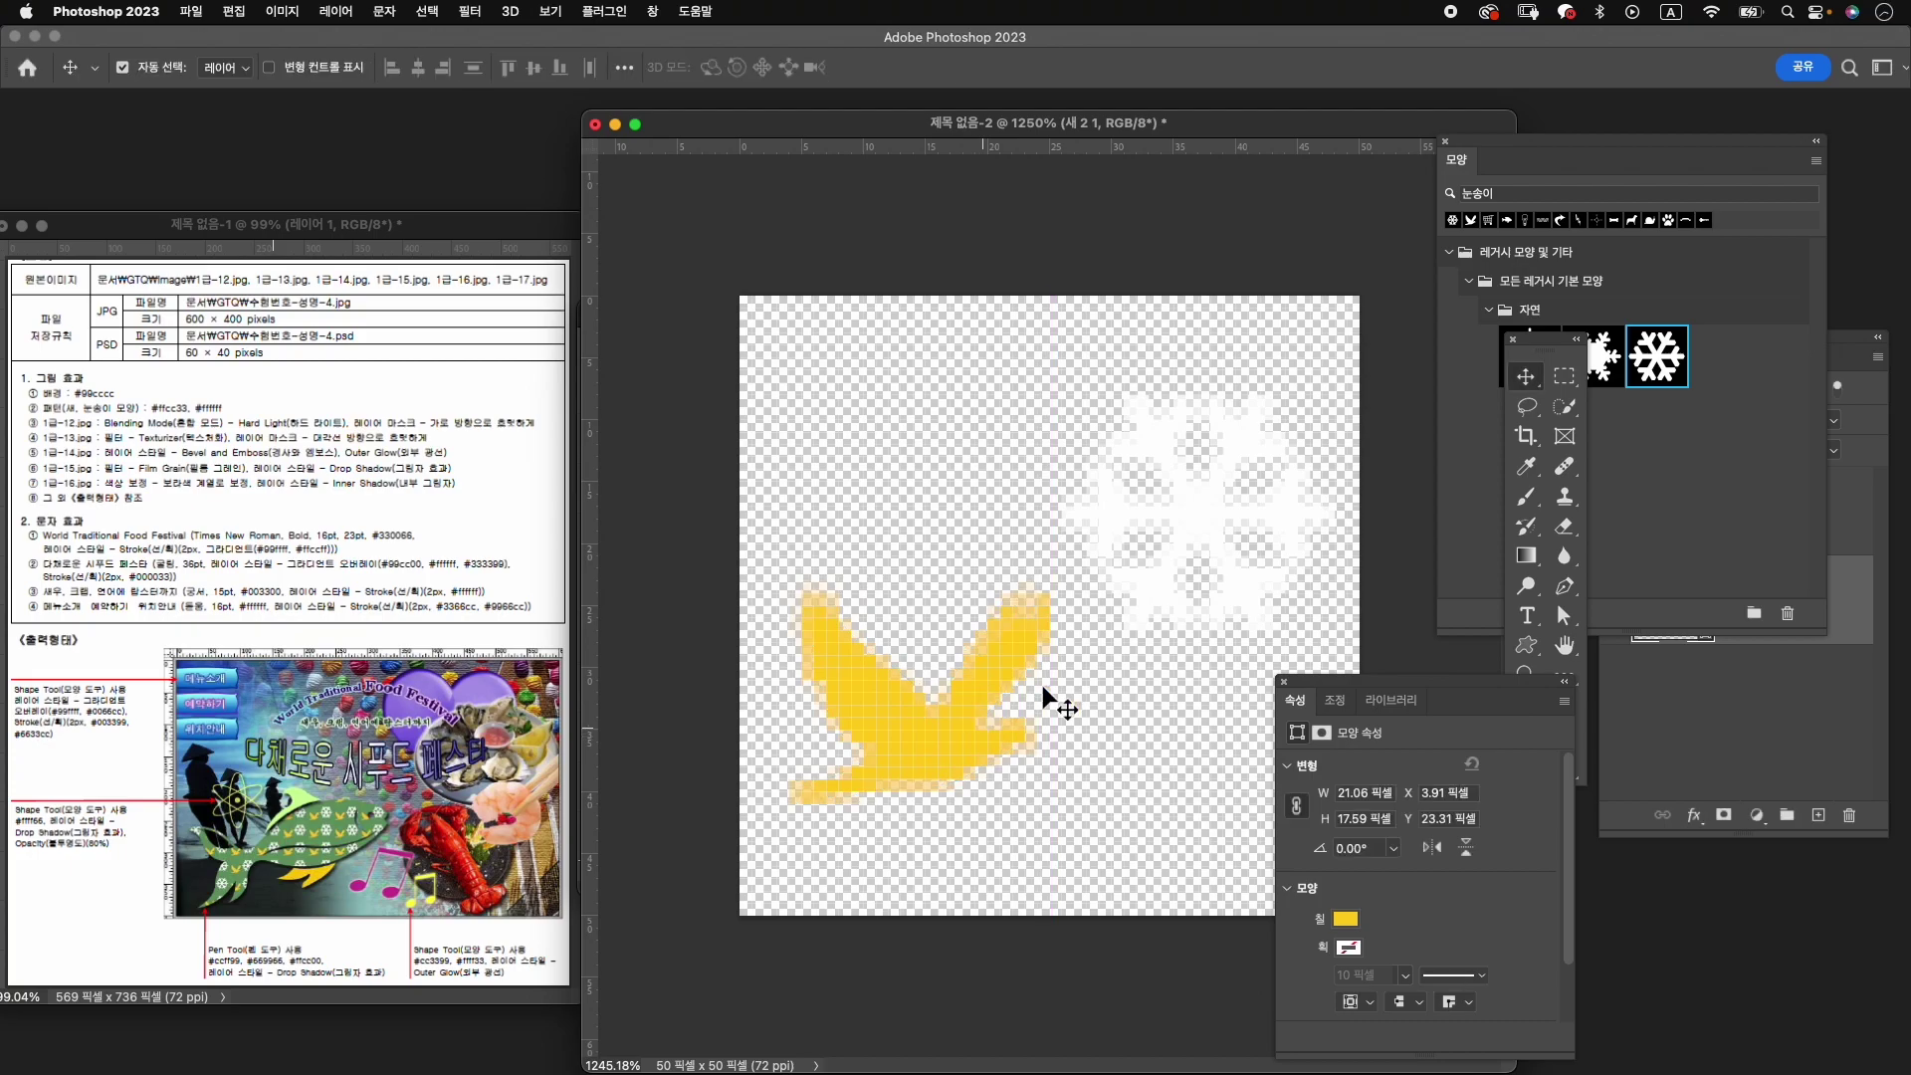
{"action": "left_click", "coordinate": [1209, 516], "text": "super"}
{"action": "key", "text": "super+t"}
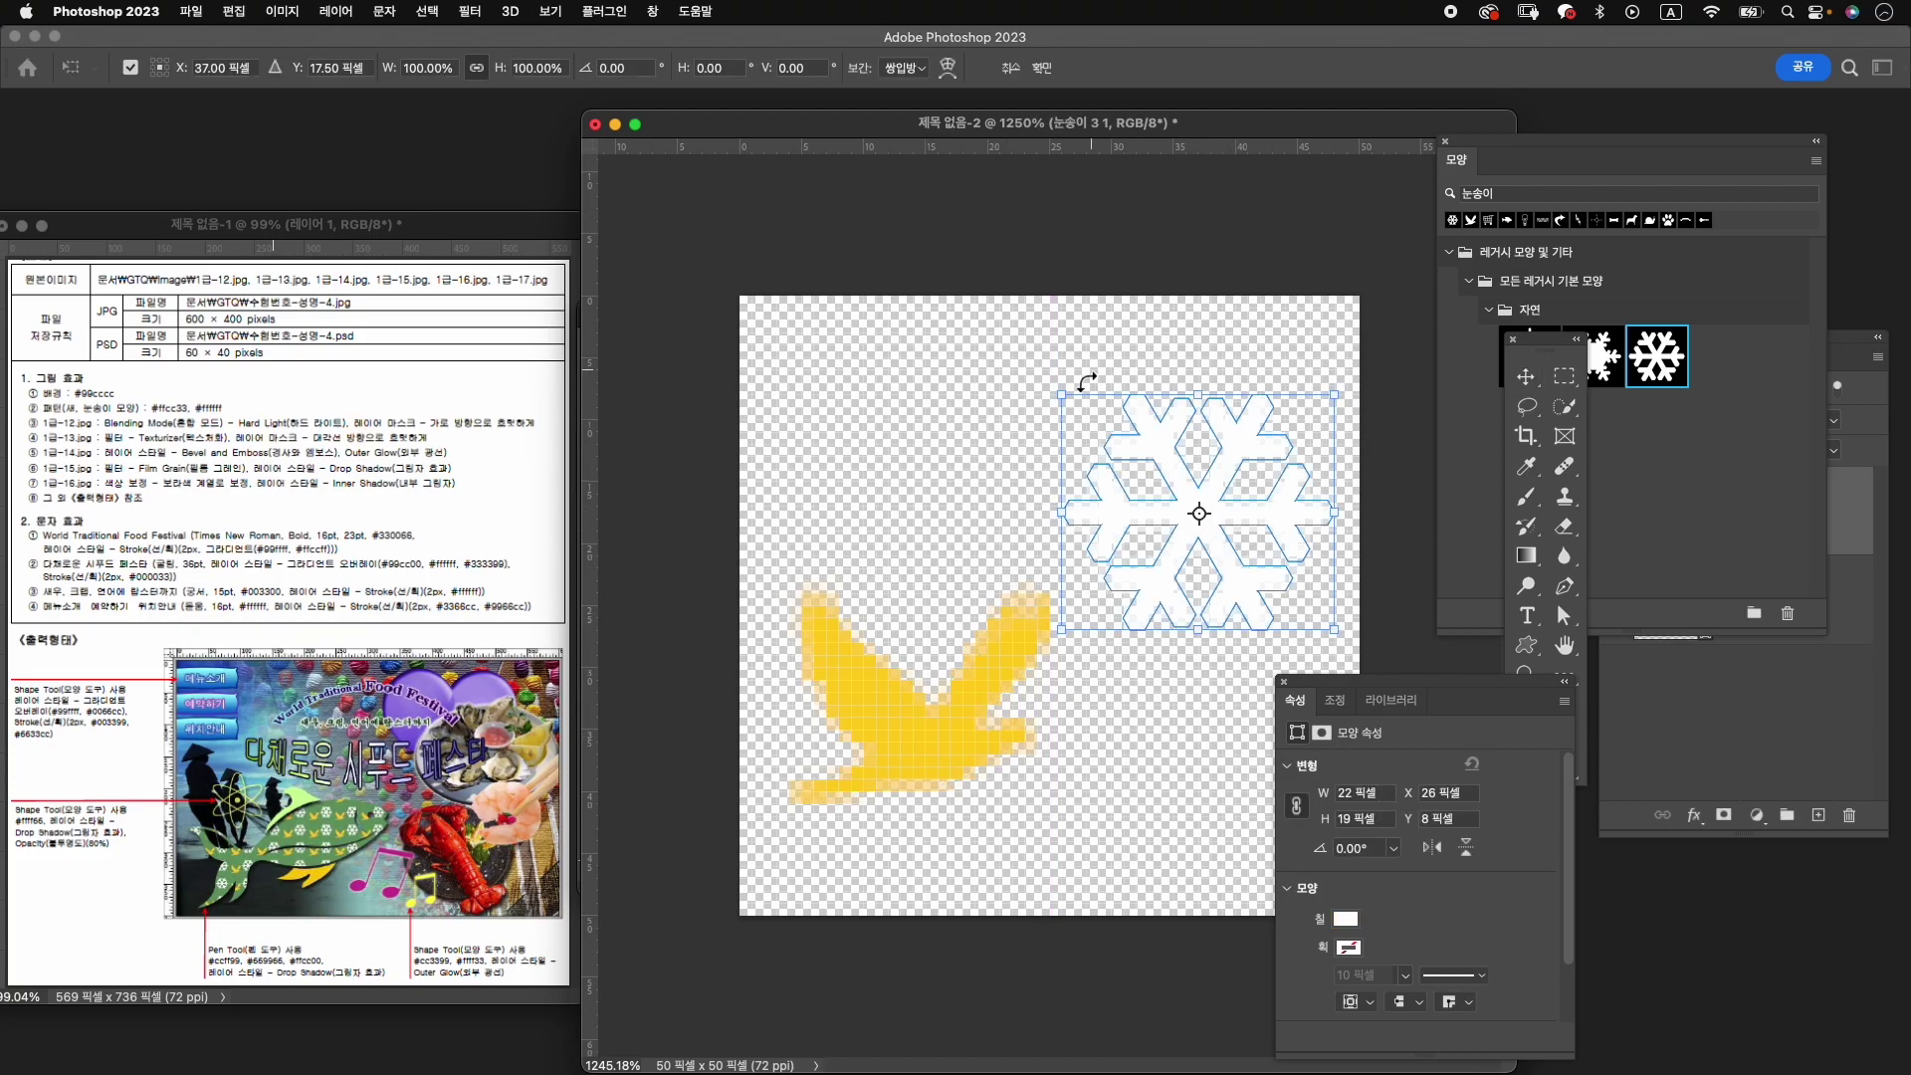
{"action": "left_click_drag", "start_coordinate": [1333, 395], "coordinate": [1363, 370]}
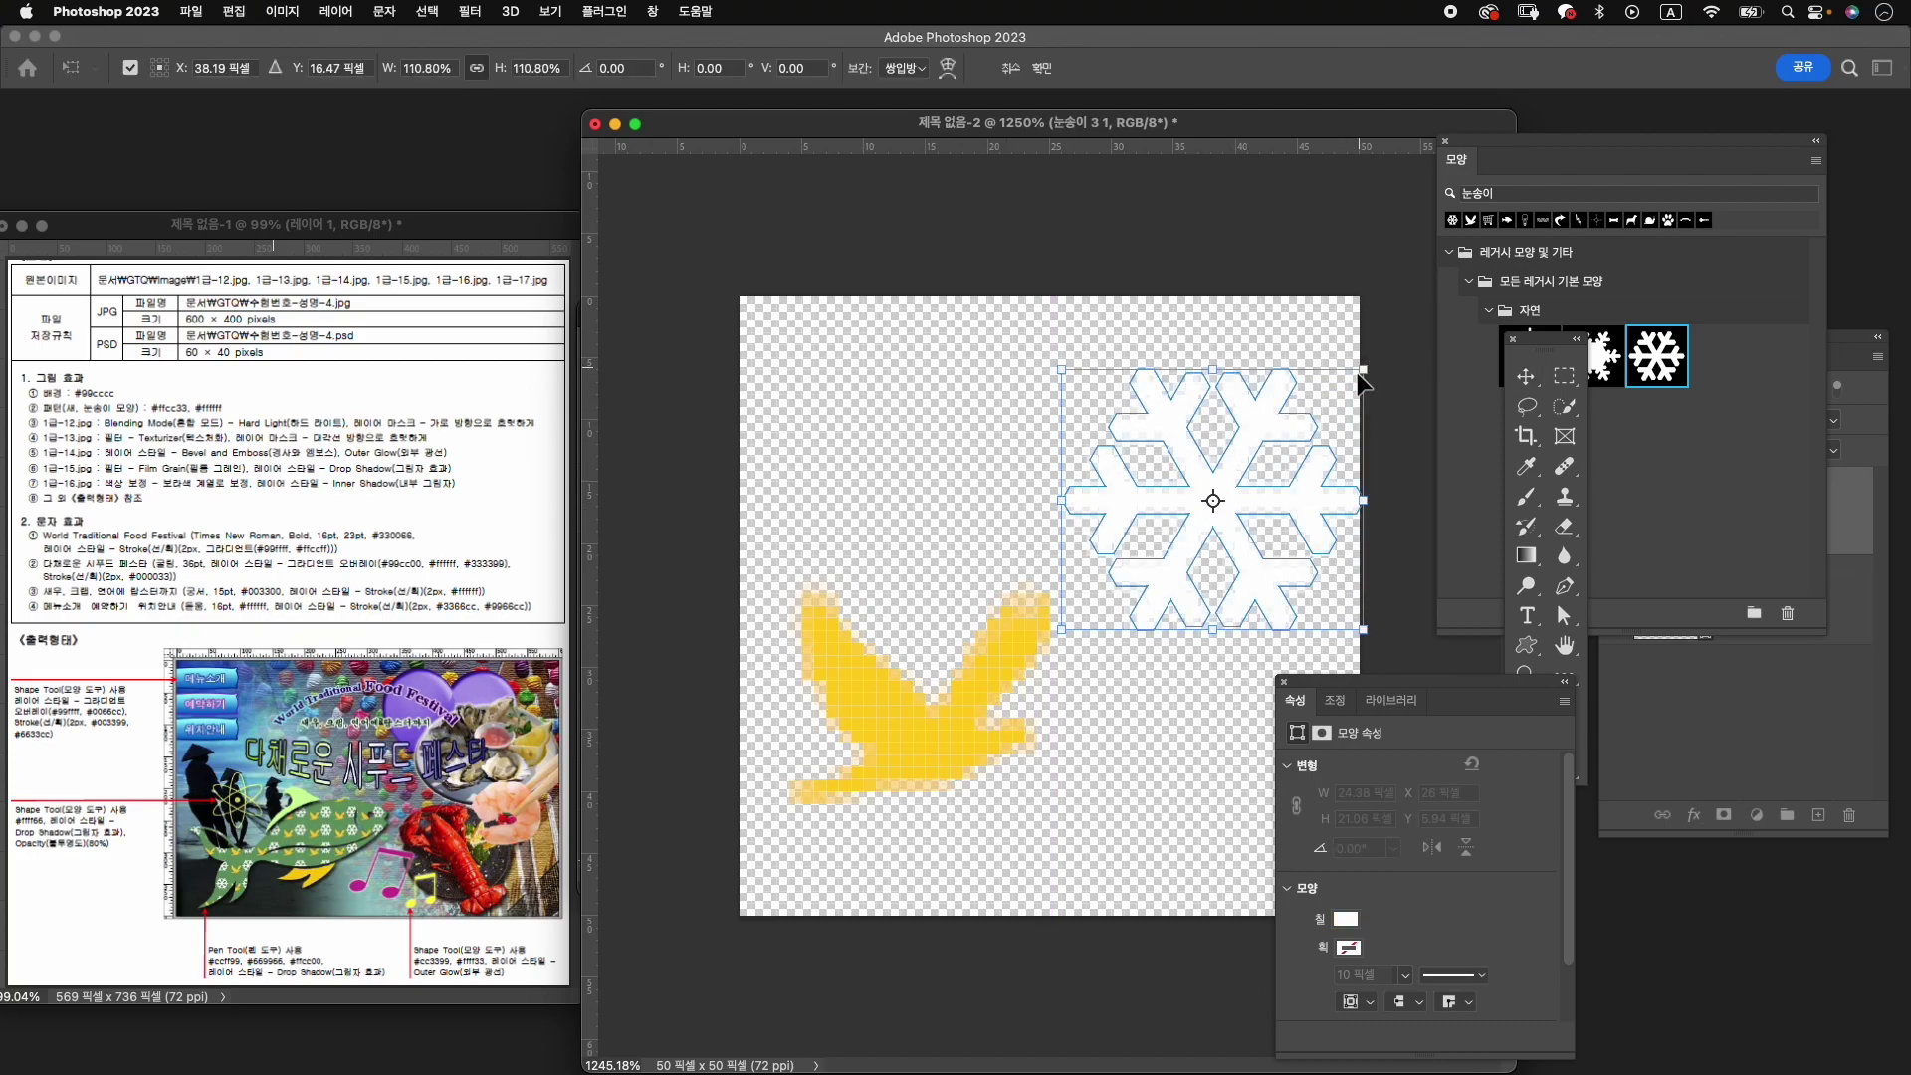
{"action": "key", "text": "Return"}
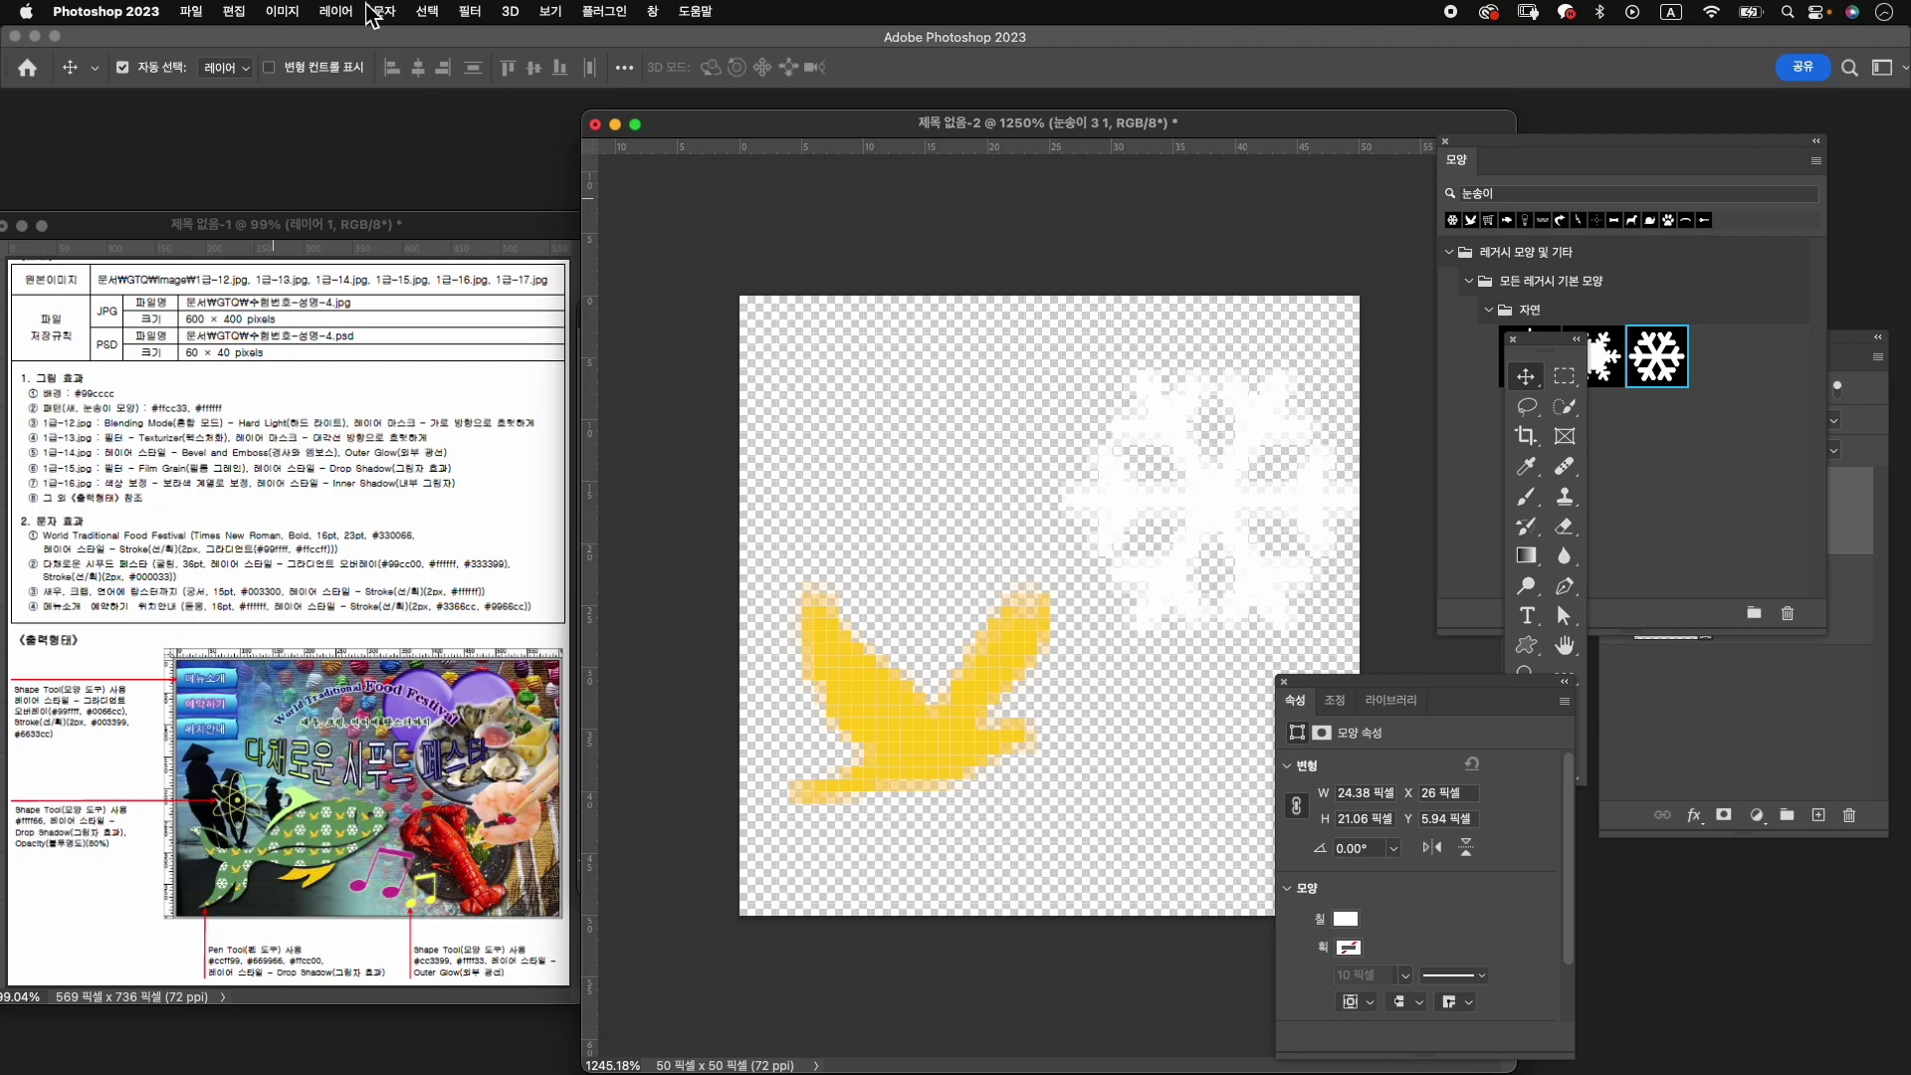
Define the bird-and-snowflake artwork as a pattern named '새' and reveal the teal document.
{"action": "left_click", "coordinate": [234, 11]}
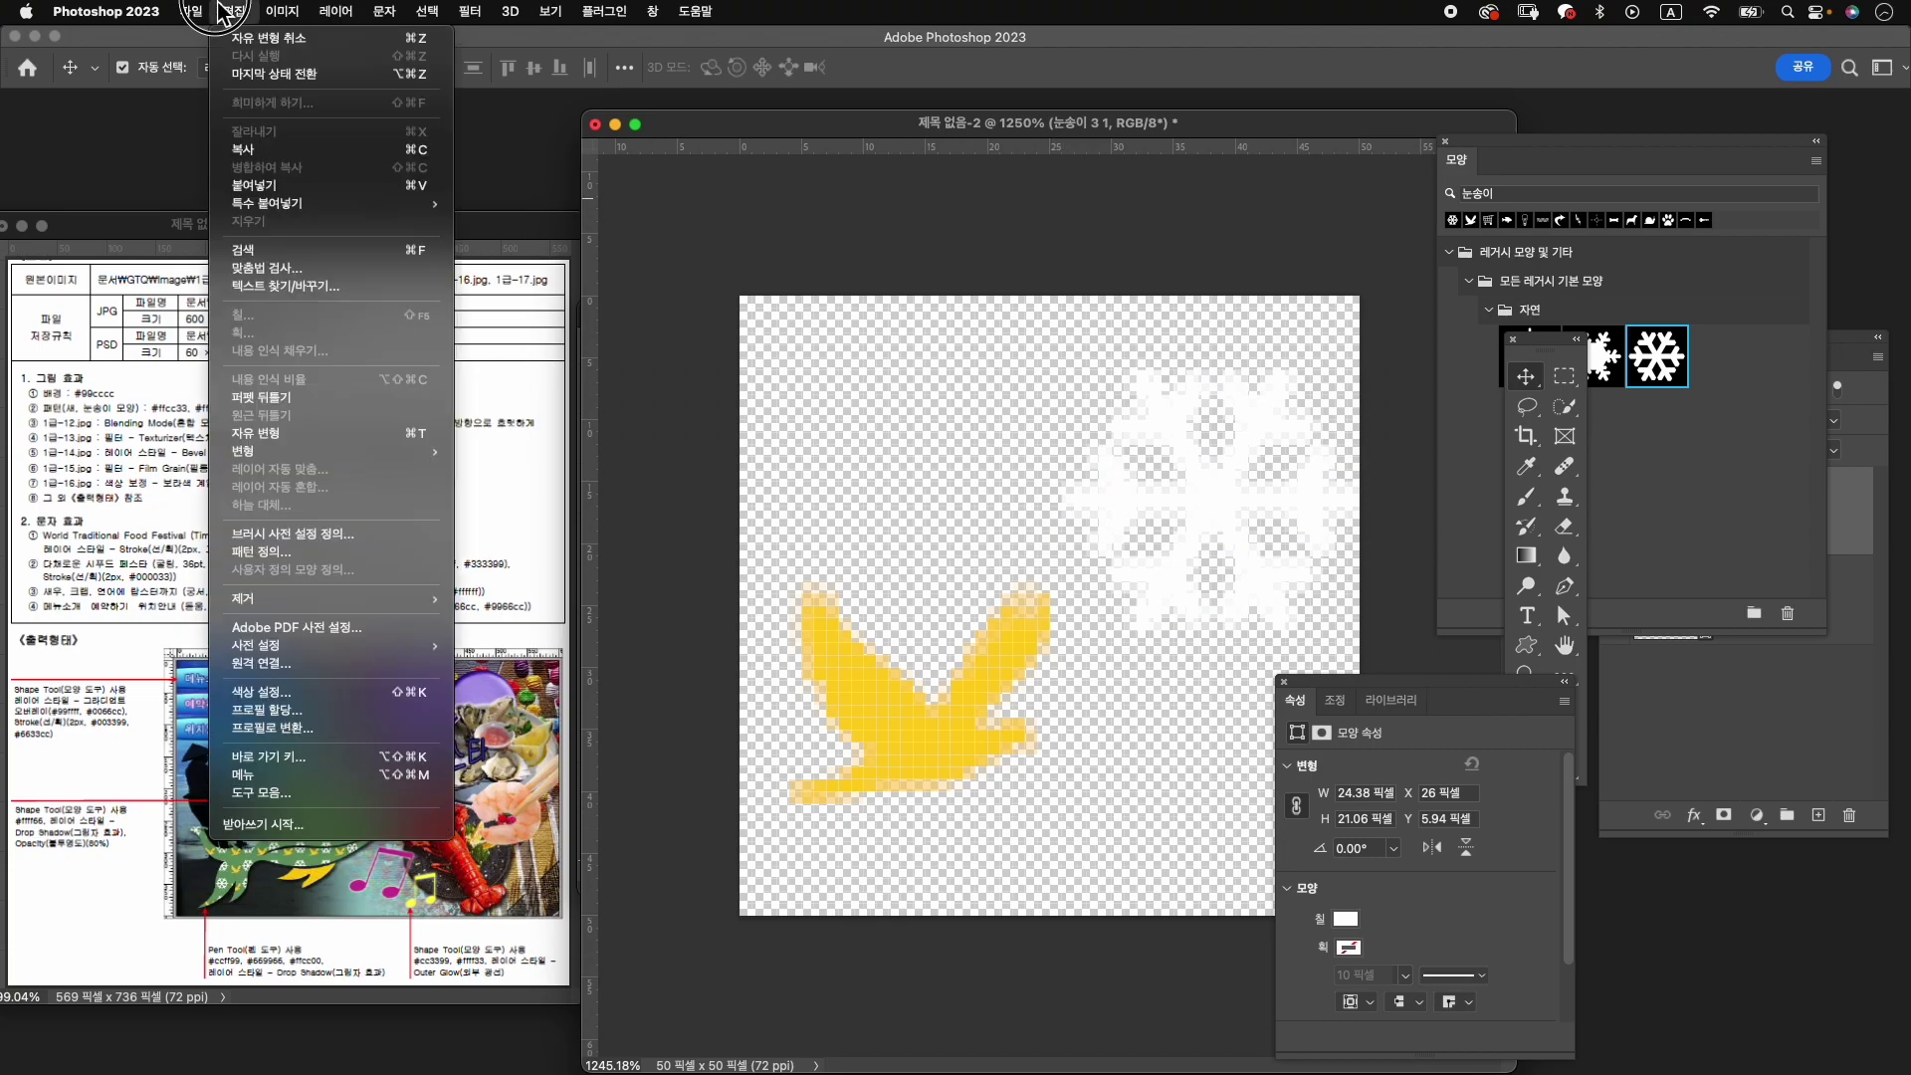
{"action": "left_click", "coordinate": [343, 553]}
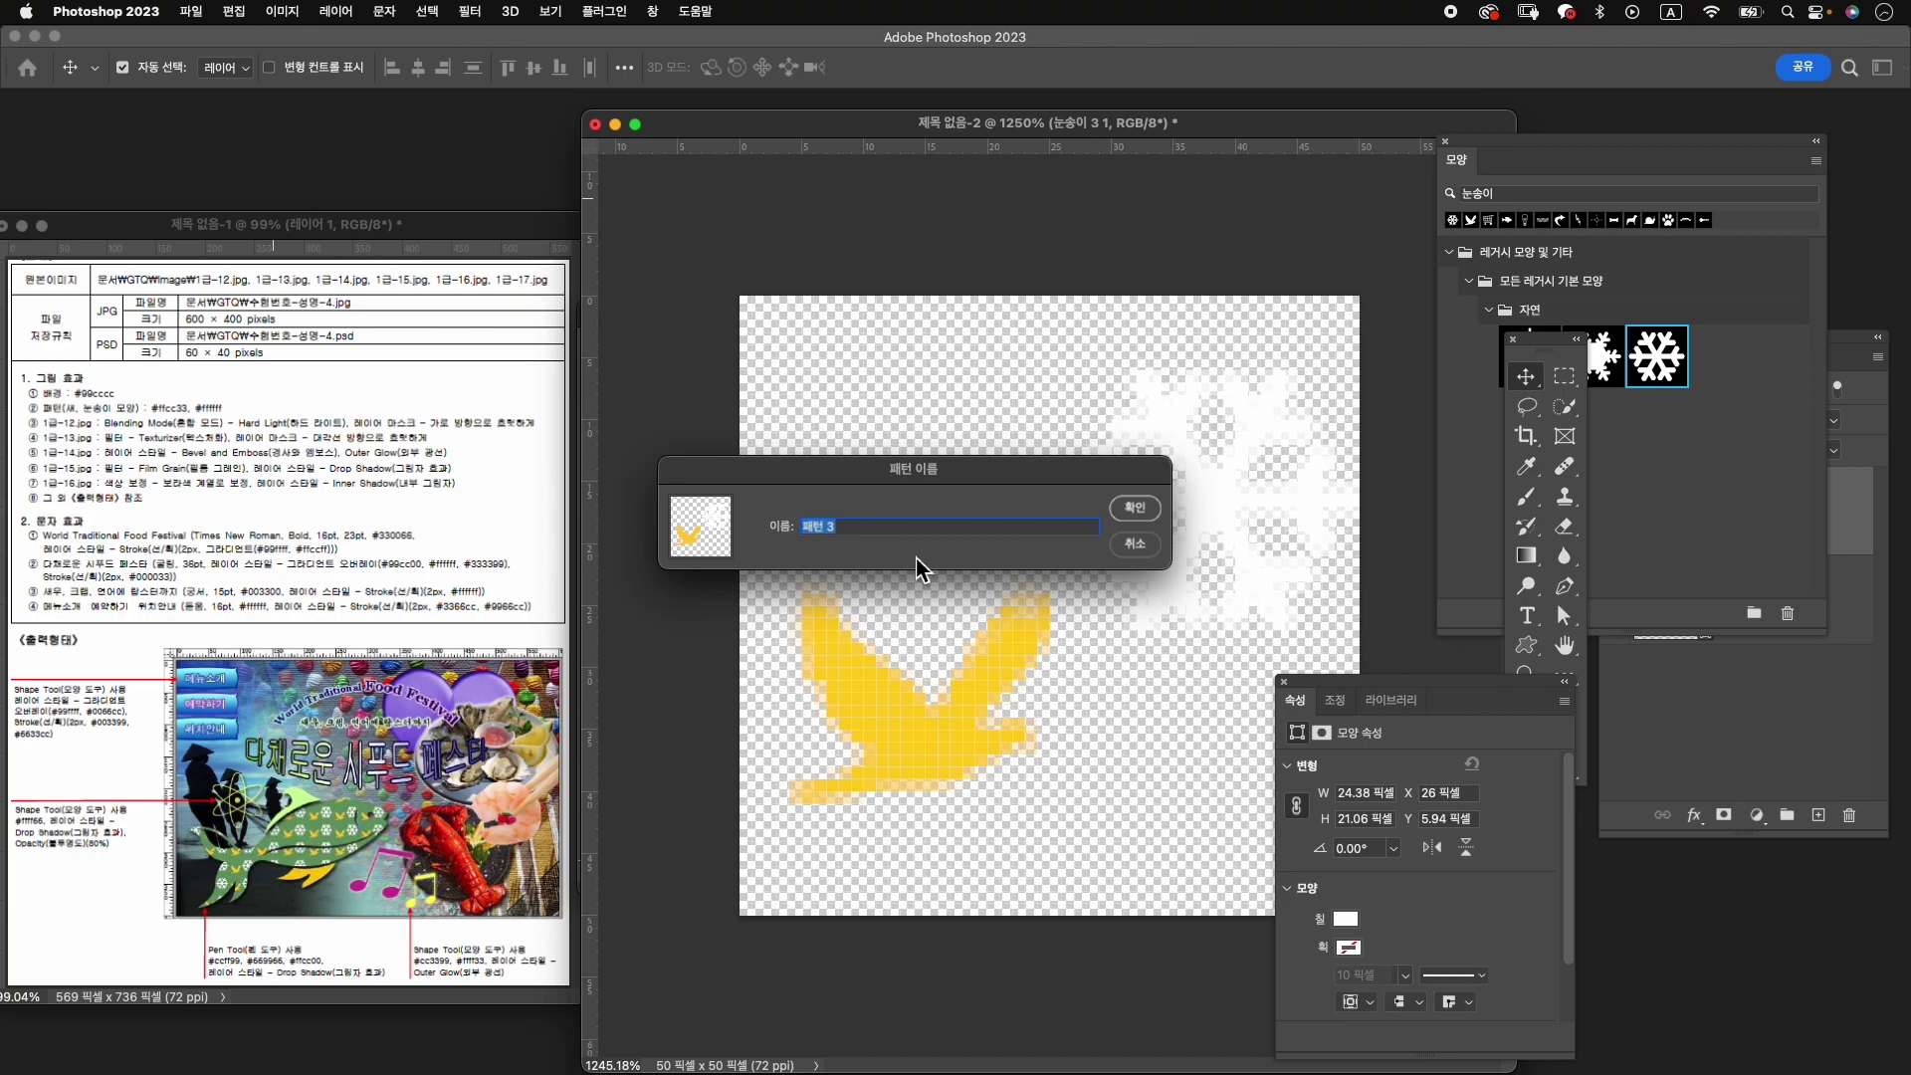
{"action": "type", "text": "새 눈송이"}
{"action": "left_click", "coordinate": [1134, 508]}
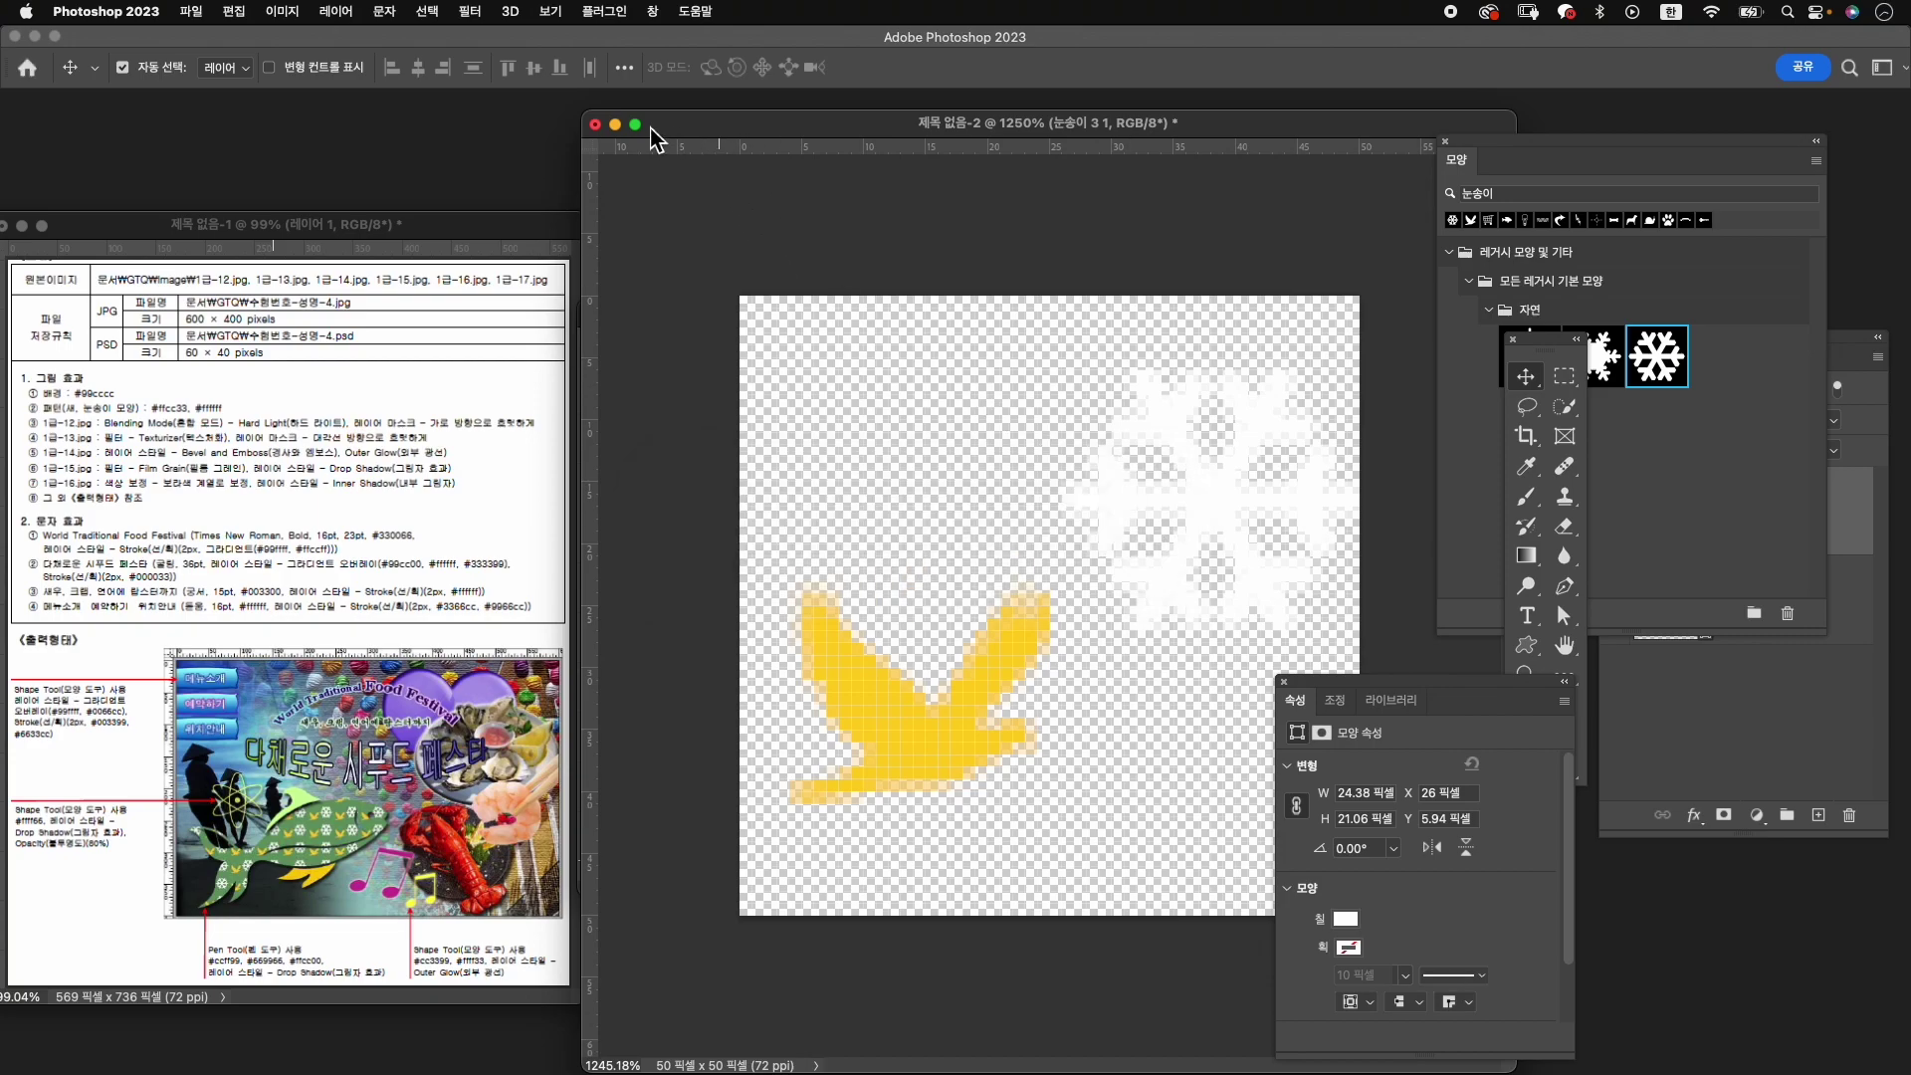
{"action": "mouse_move", "coordinate": [607, 121]}
{"action": "left_mouse_down"}
{"action": "mouse_move", "coordinate": [862, 393]}
{"action": "mouse_move", "coordinate": [766, 926]}
{"action": "left_mouse_up"}
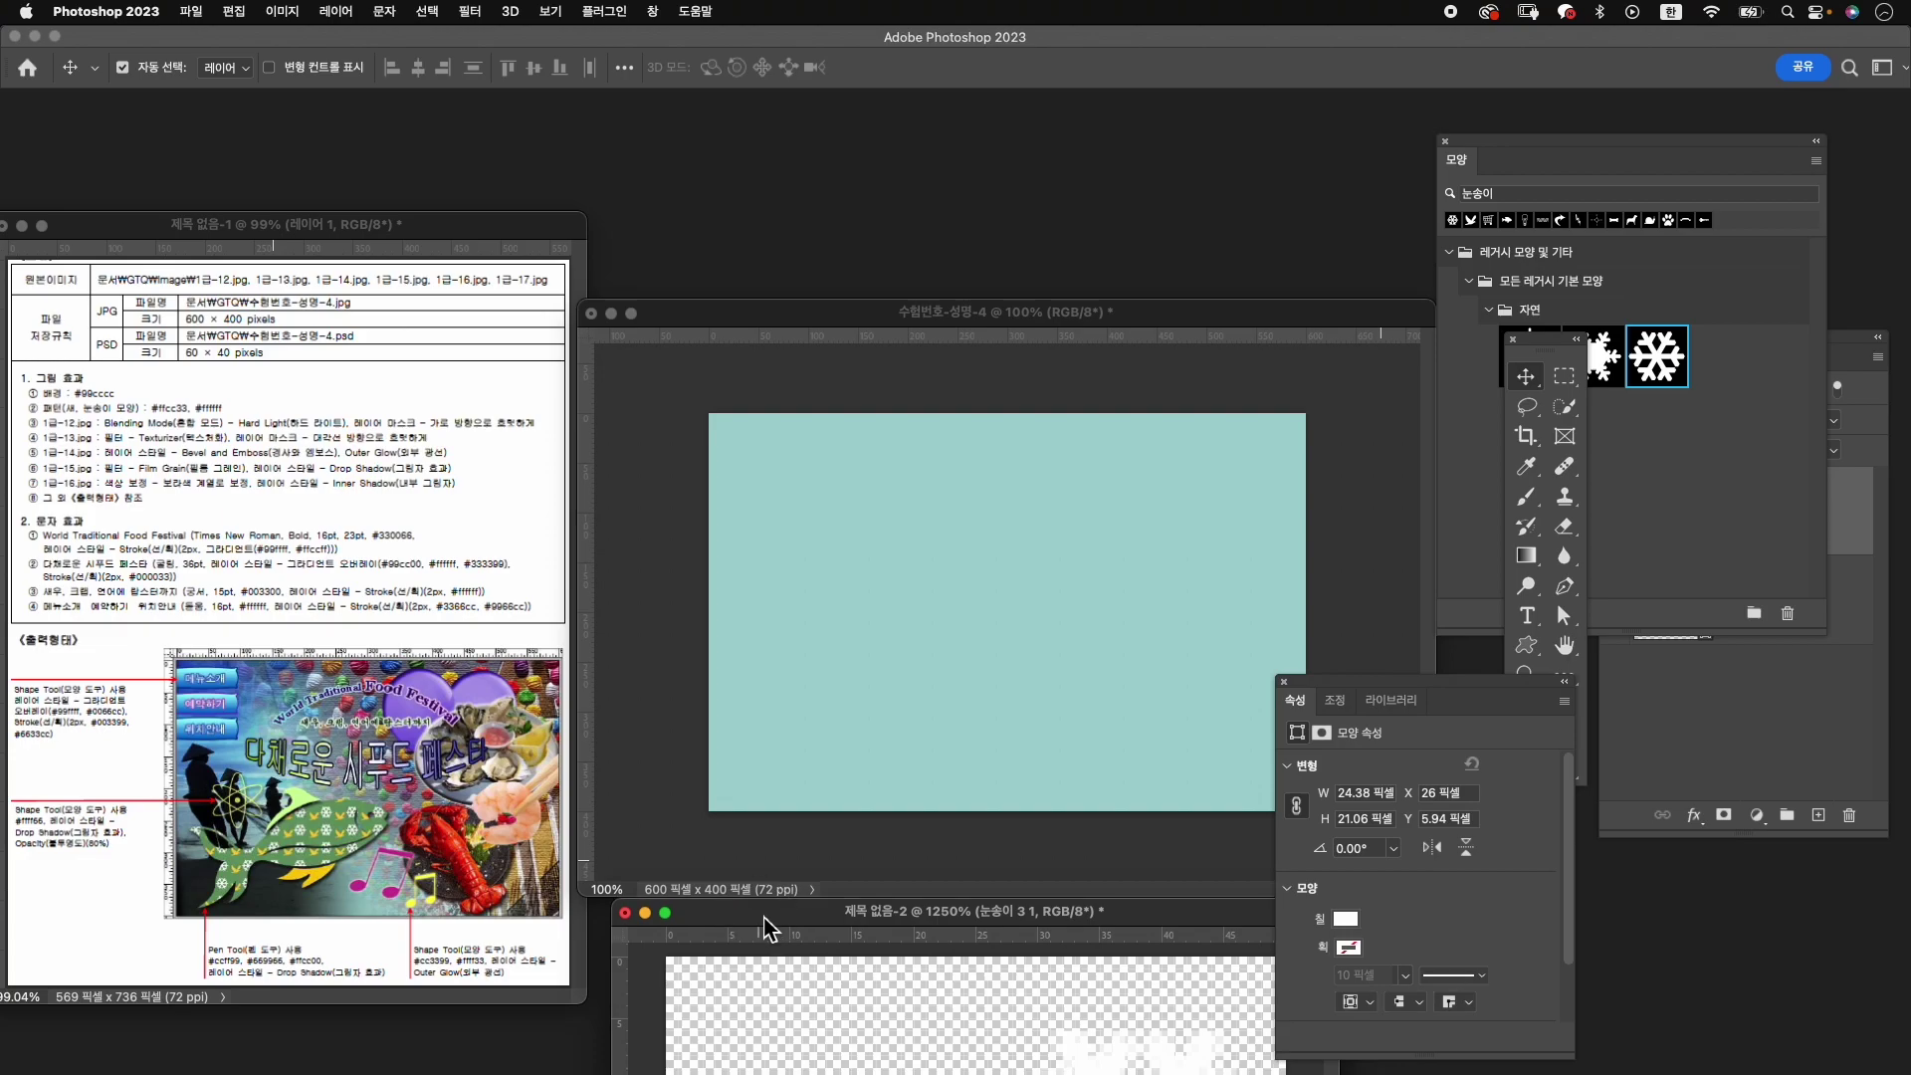
{"action": "left_click", "coordinate": [1283, 683]}
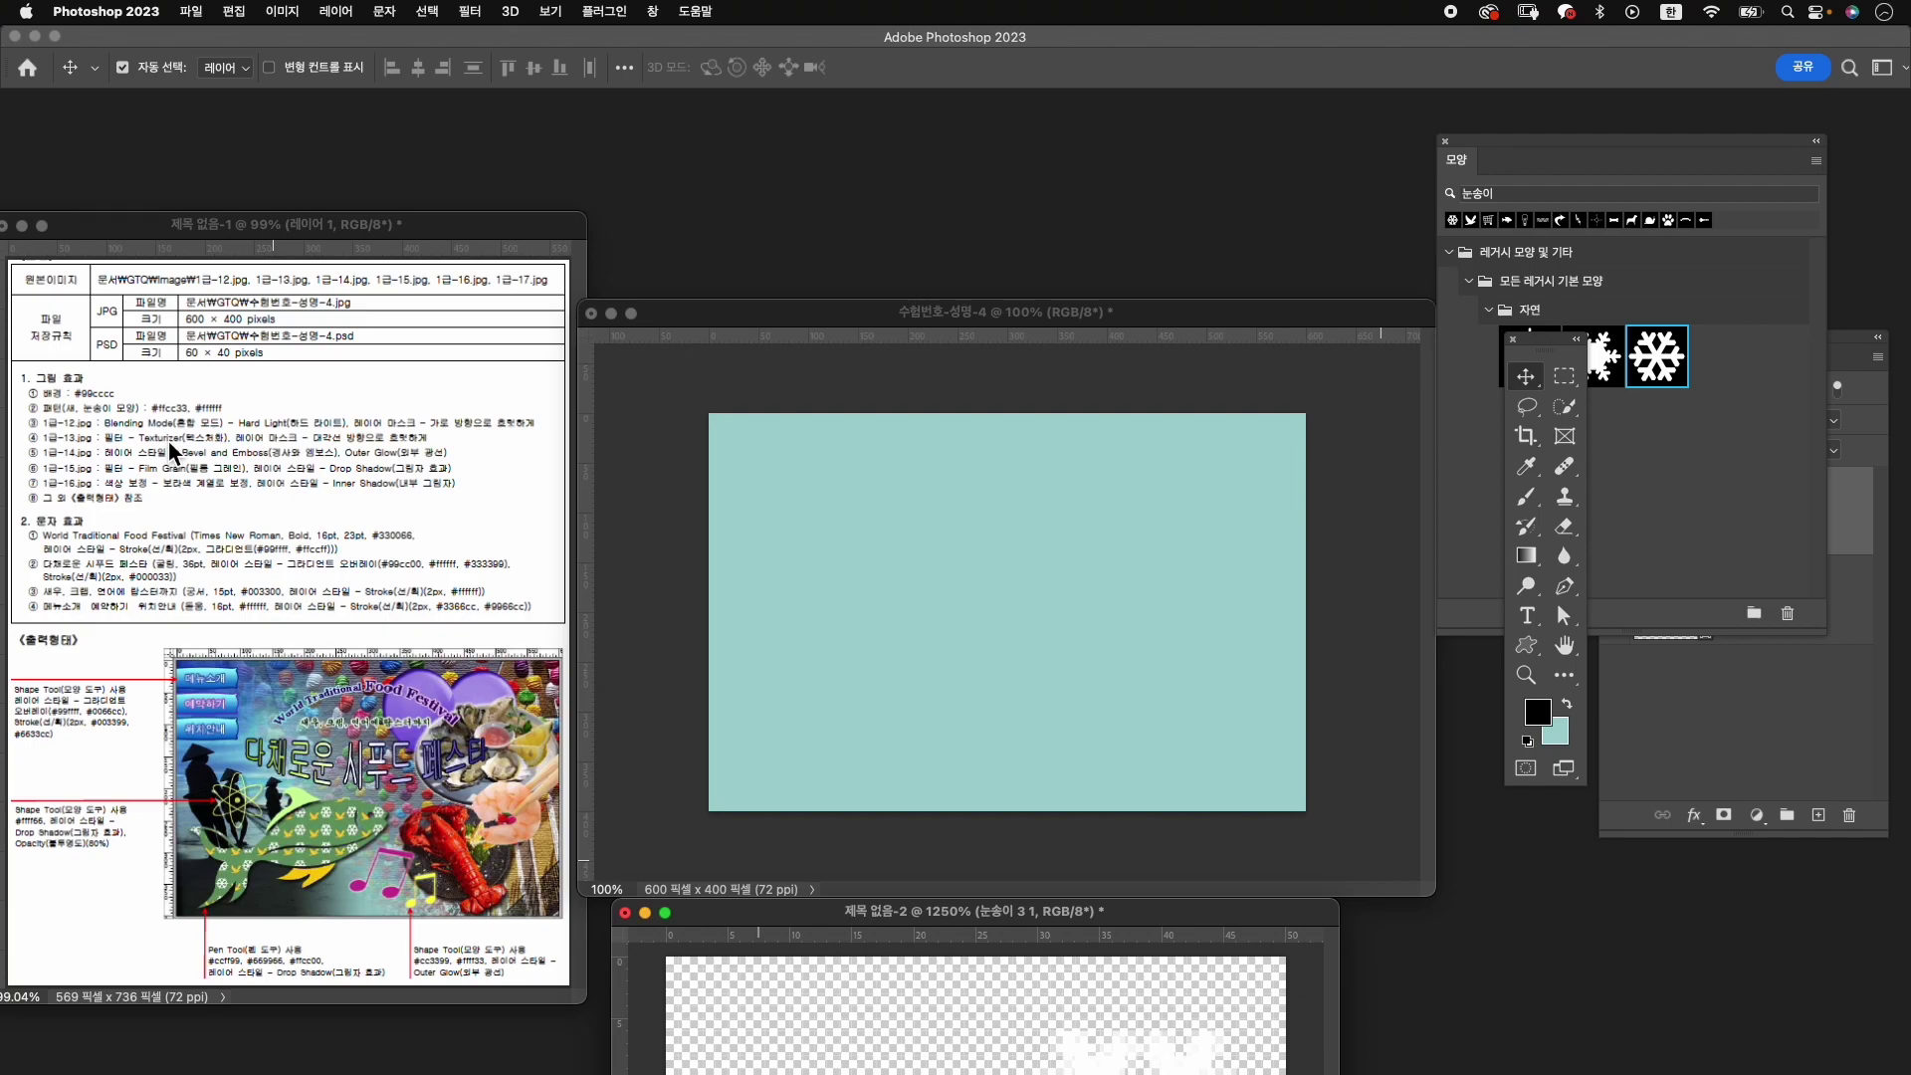
Open 1급-12.jpg from the Image folder and resize it to 600 pixels wide.
{"action": "key", "text": "super+o"}
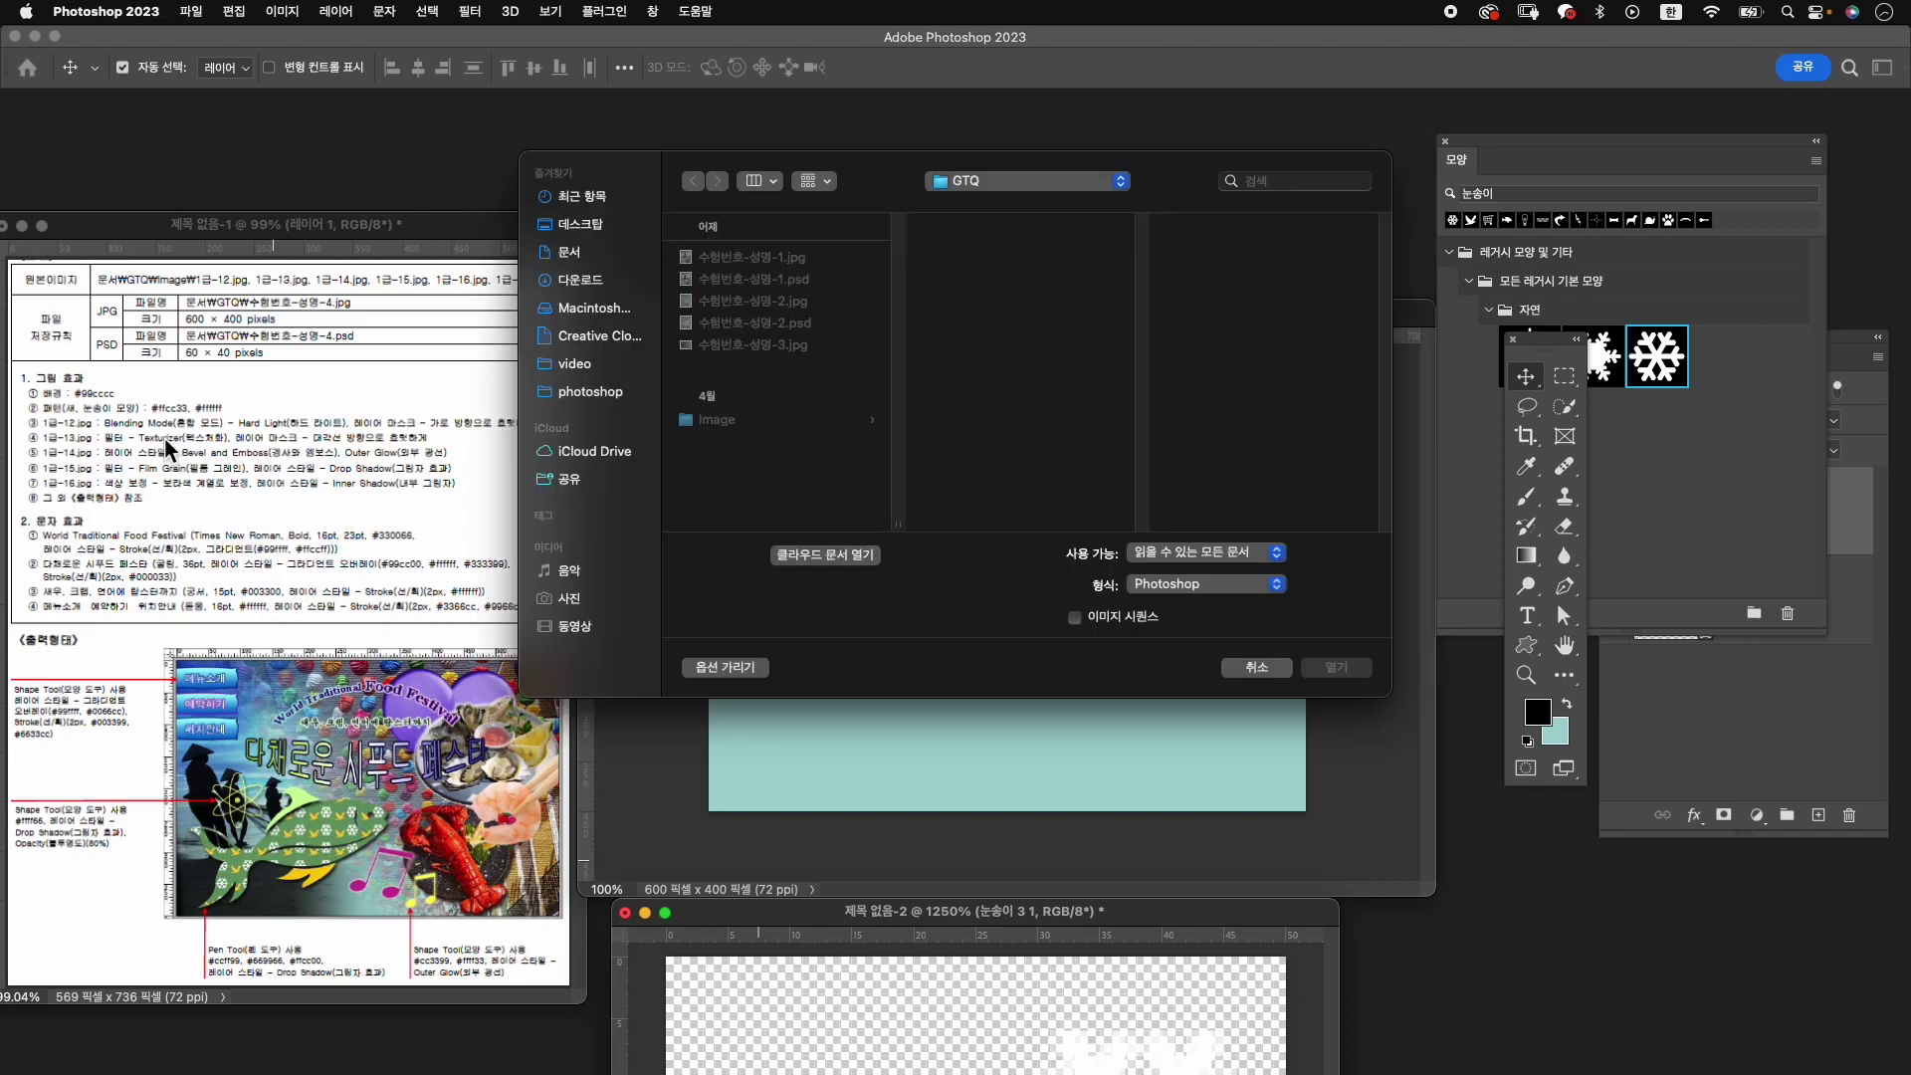
{"action": "left_click", "coordinate": [814, 422]}
{"action": "left_click", "coordinate": [985, 498]}
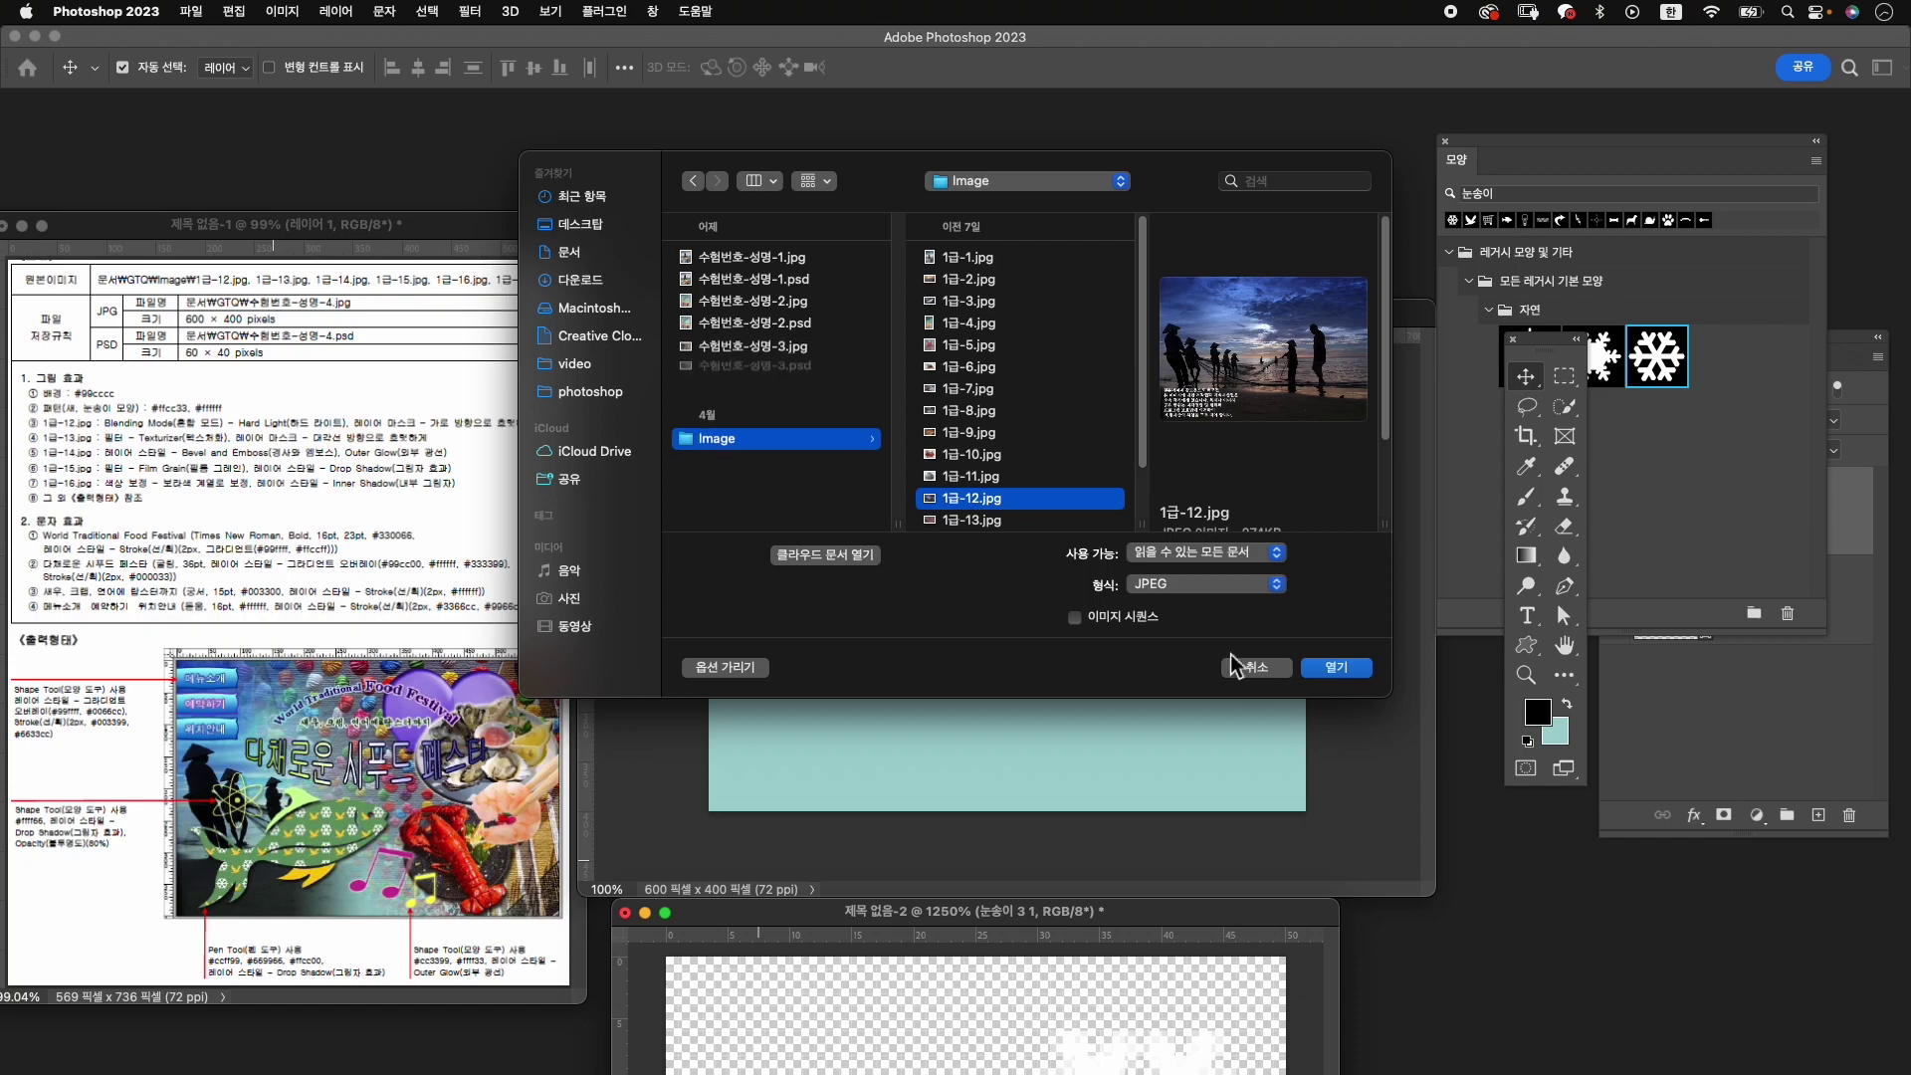
{"action": "left_click", "coordinate": [1336, 669]}
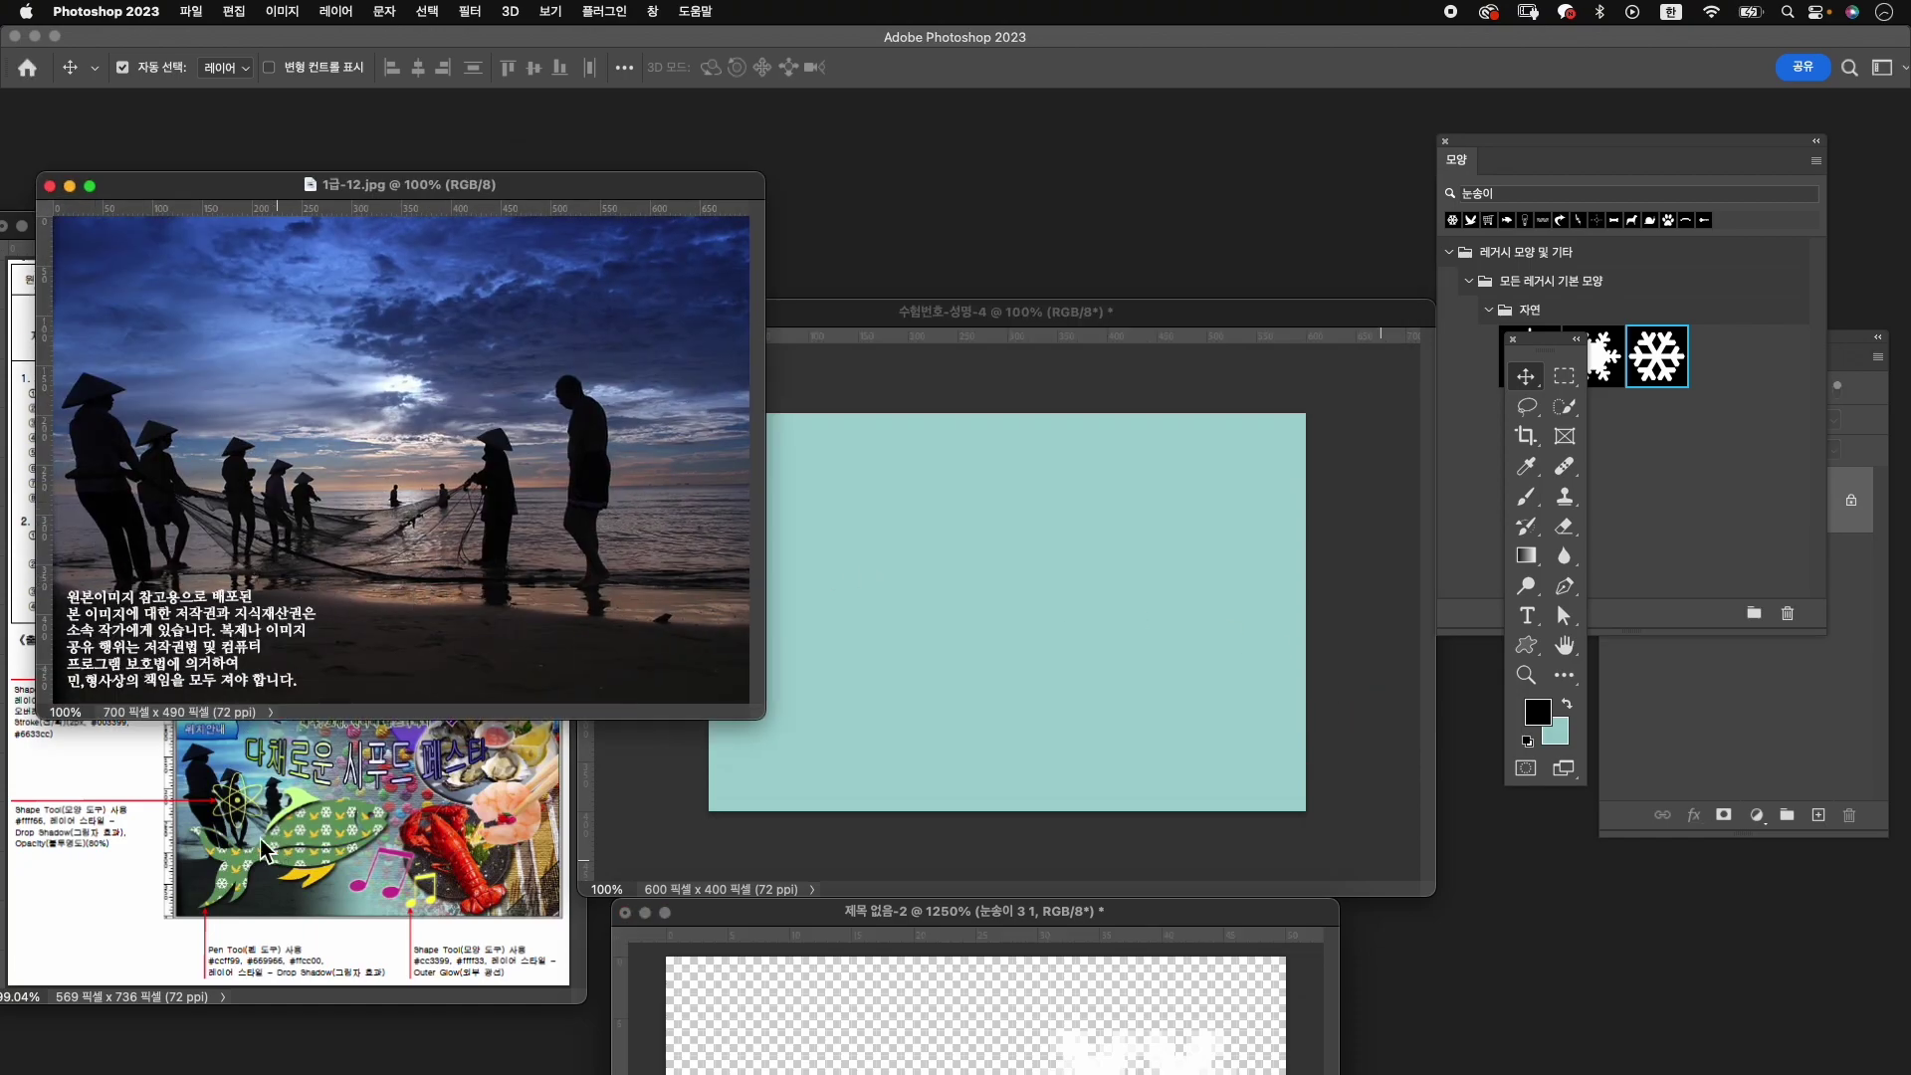
{"action": "left_click_drag", "start_coordinate": [416, 185], "coordinate": [826, 169]}
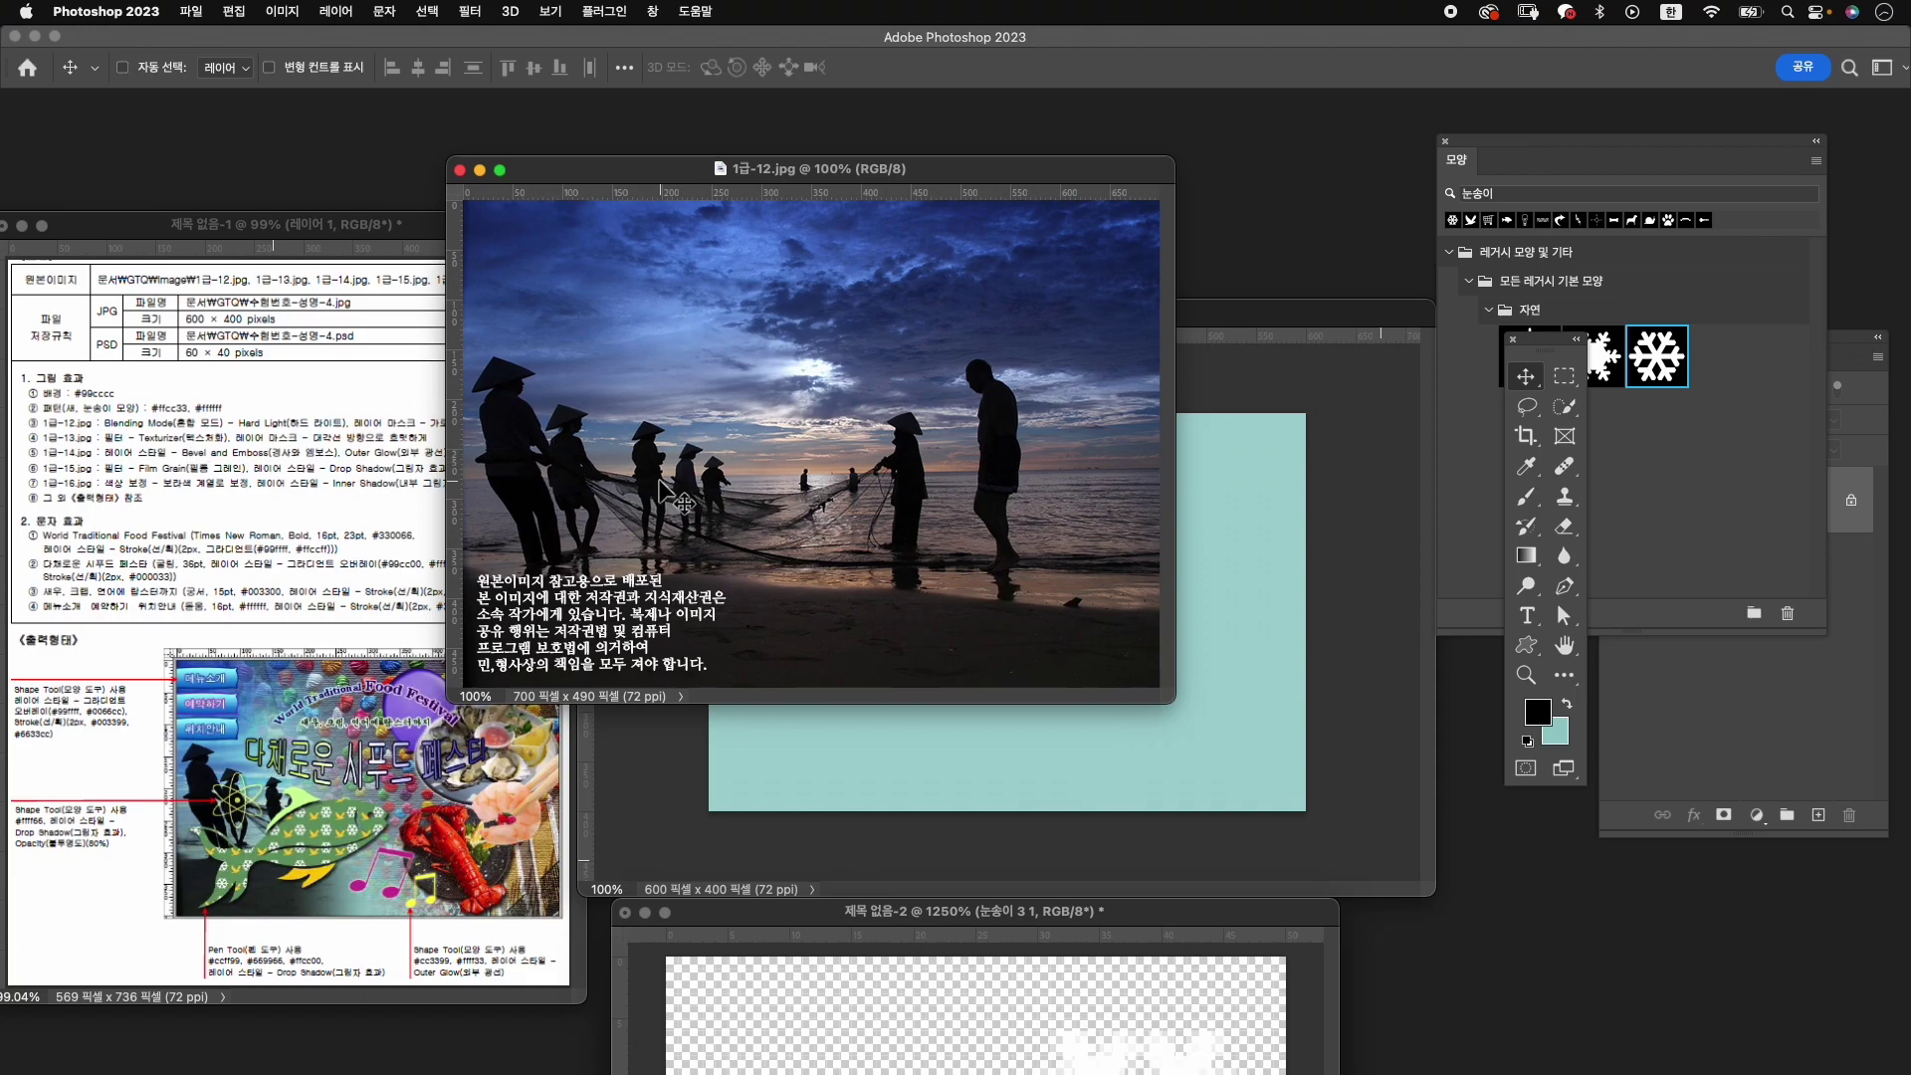
{"action": "key", "text": "super+alt+i"}
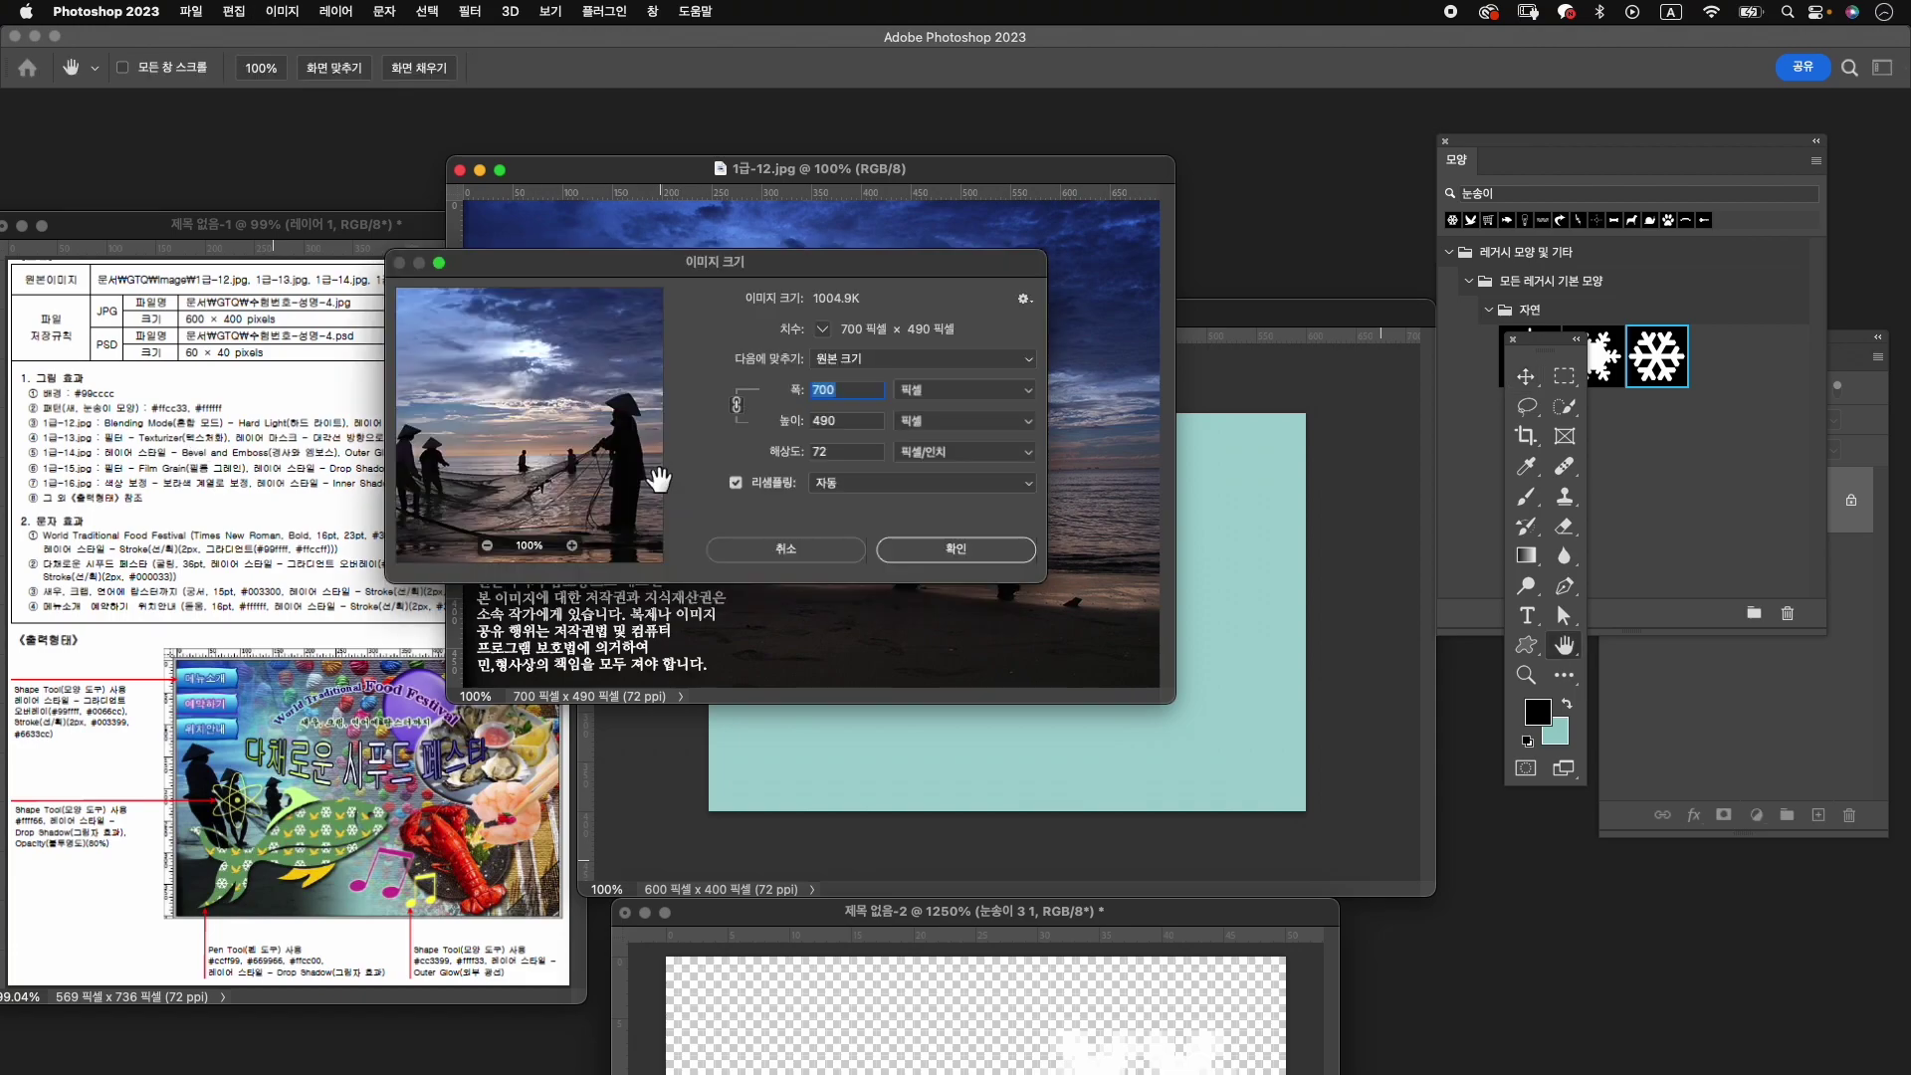
{"action": "type", "text": "5"}
{"action": "type", "text": "600"}
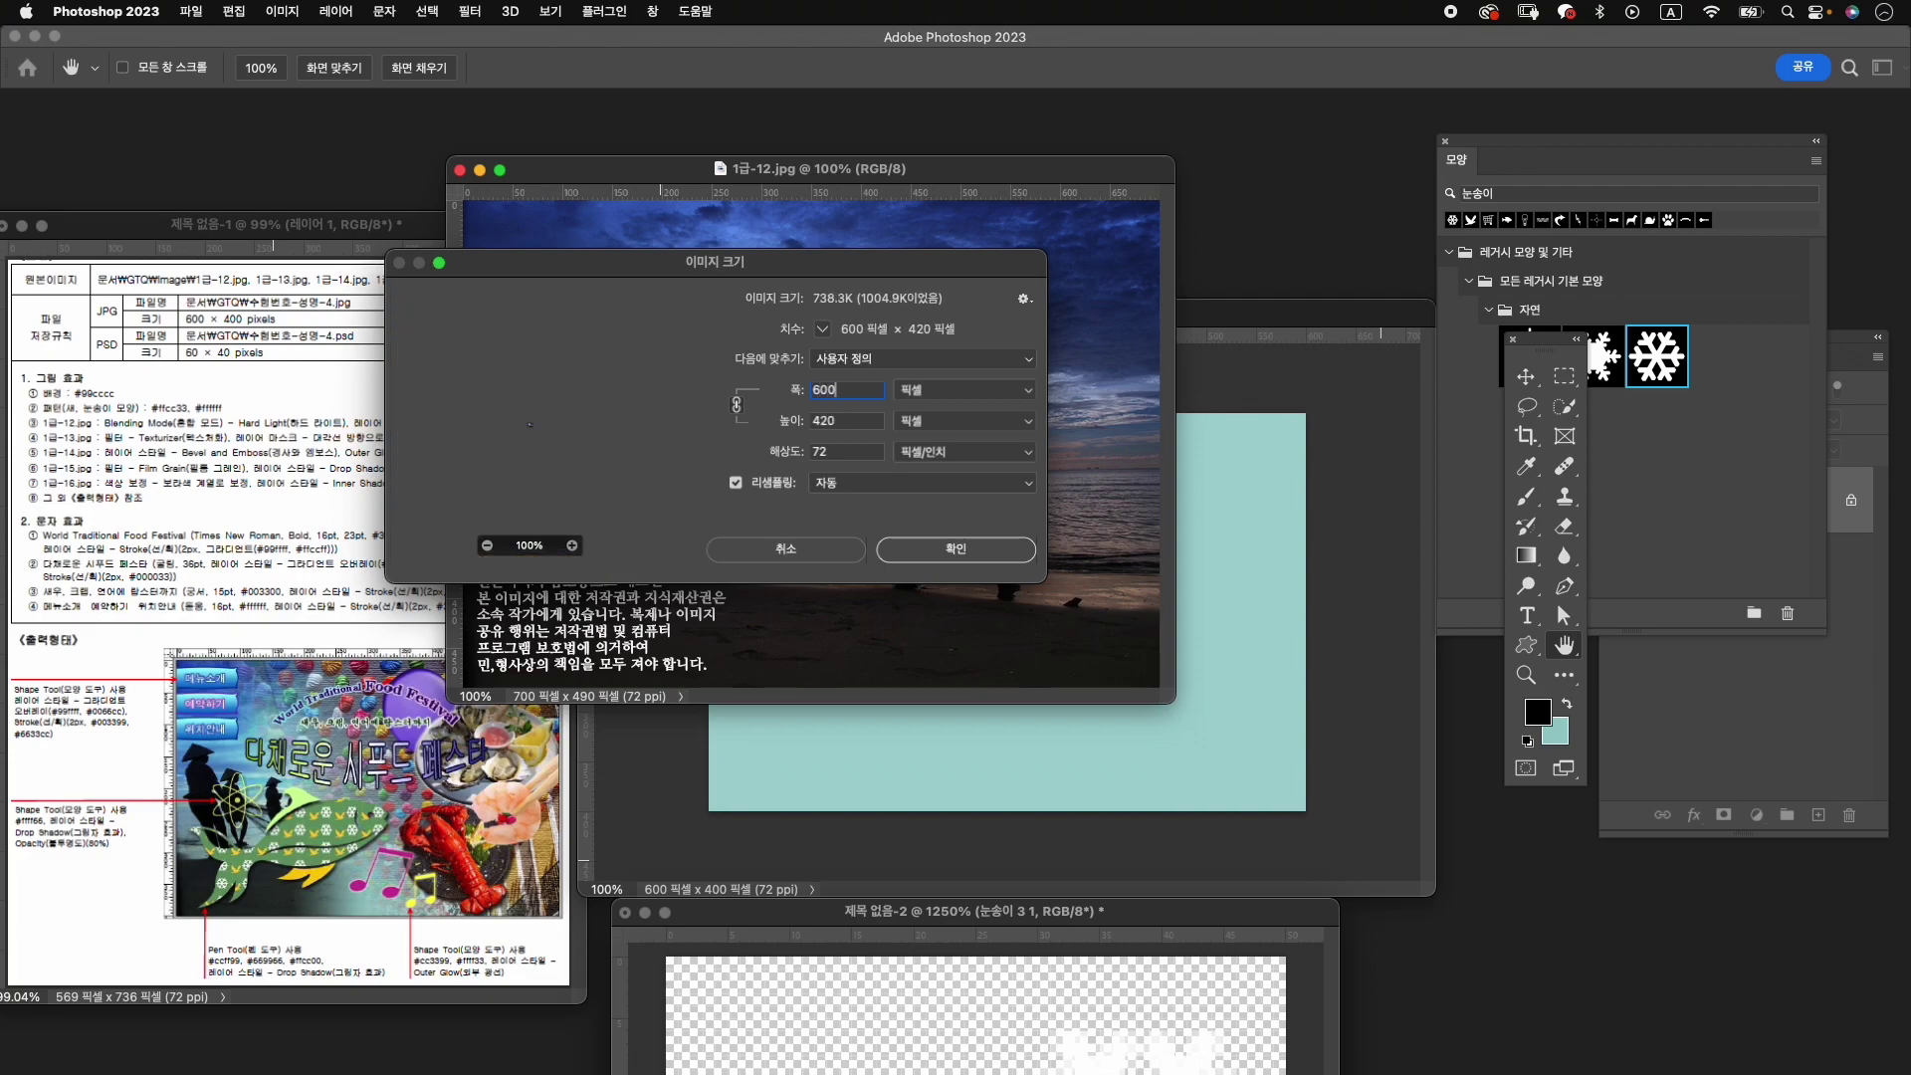
{"action": "left_click", "coordinate": [960, 554]}
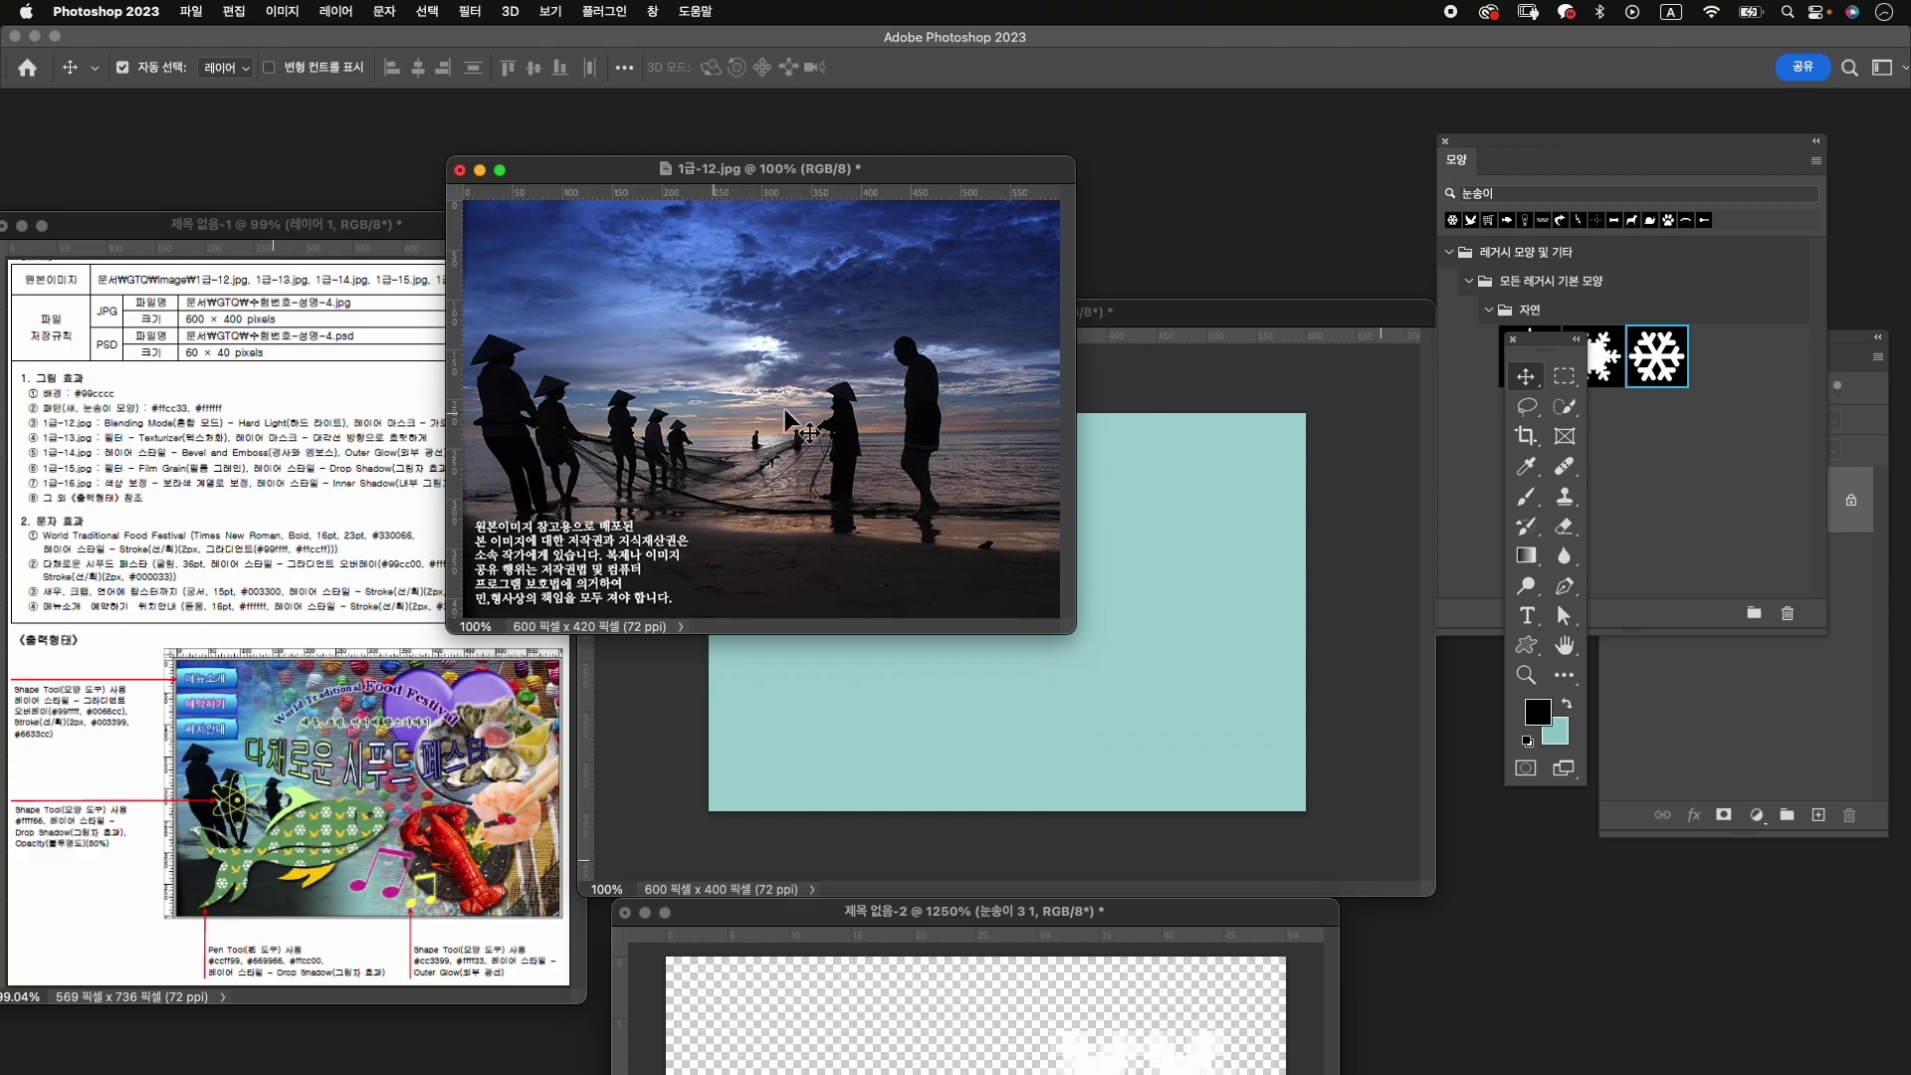
Copy the fishermen photo into the teal document and close the original without saving.
{"action": "left_click_drag", "start_coordinate": [683, 435], "coordinate": [1169, 691]}
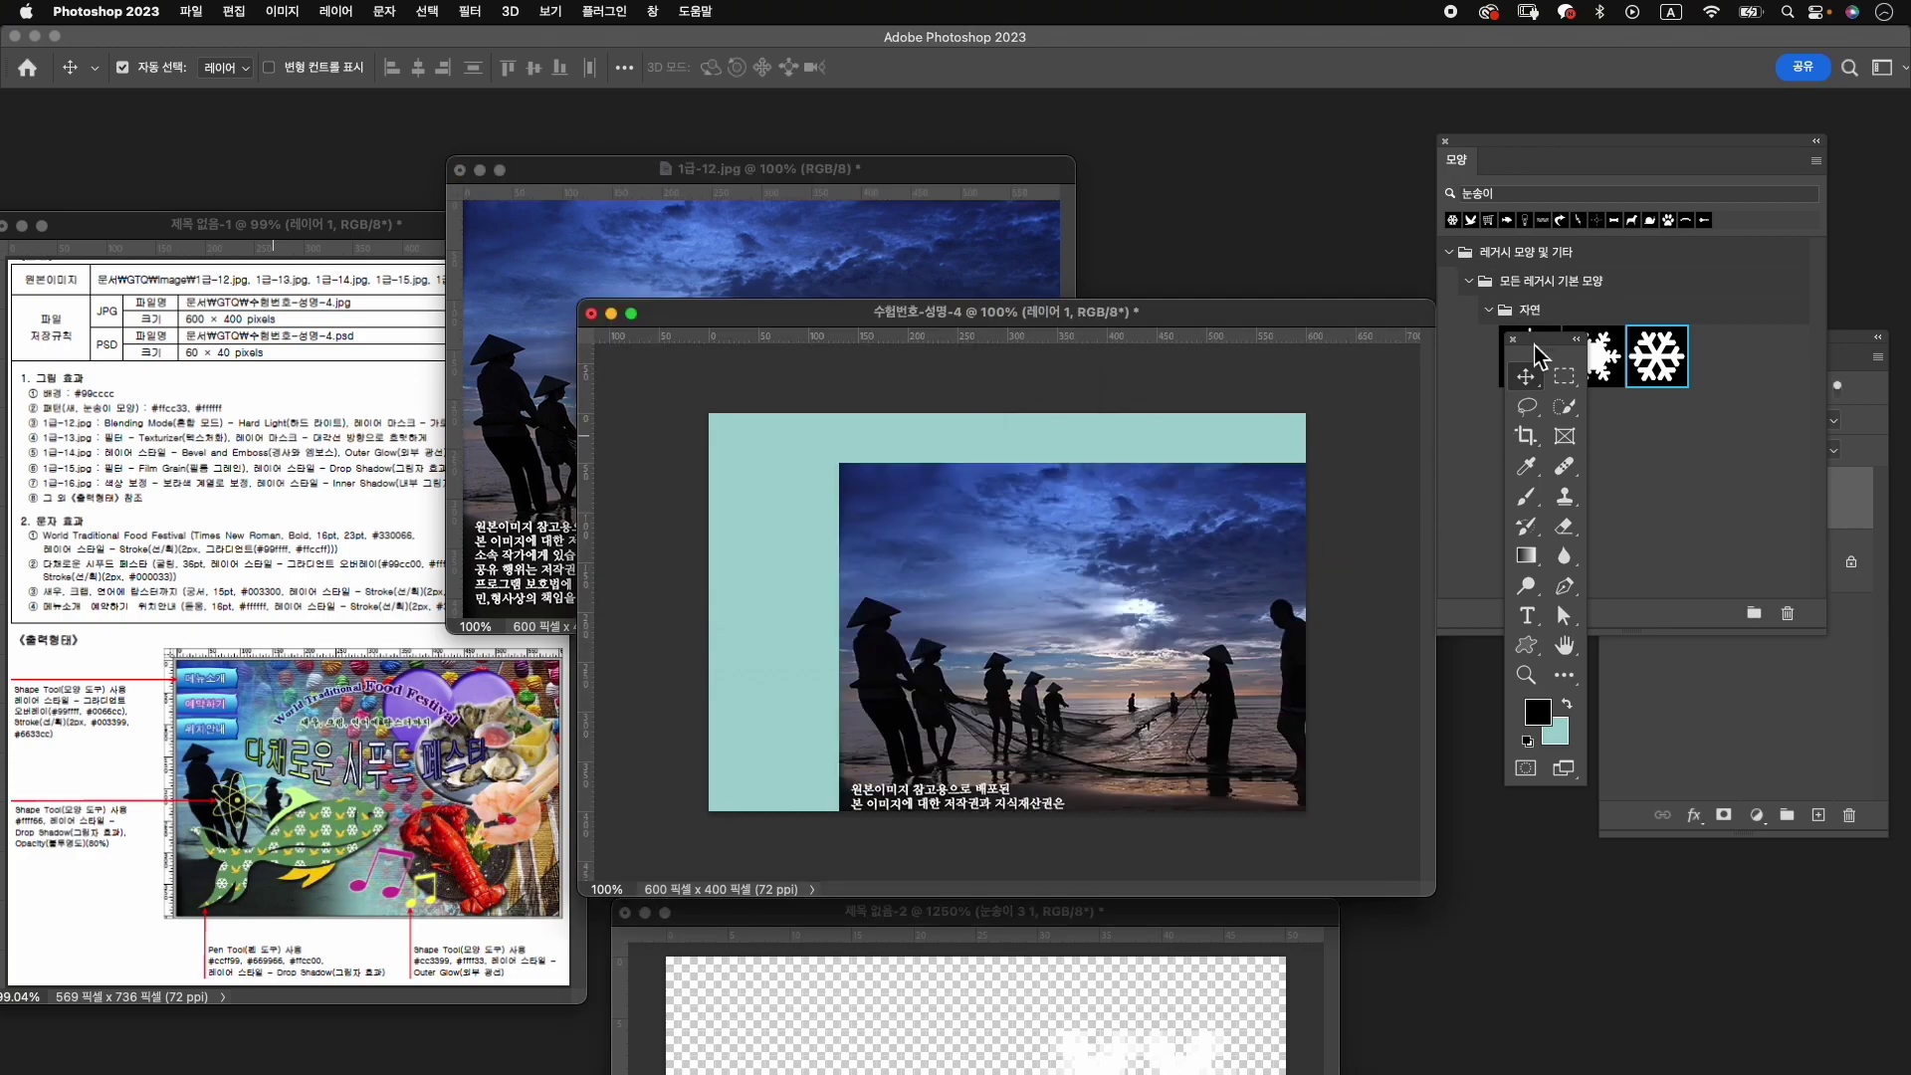
{"action": "left_click", "coordinate": [1445, 140]}
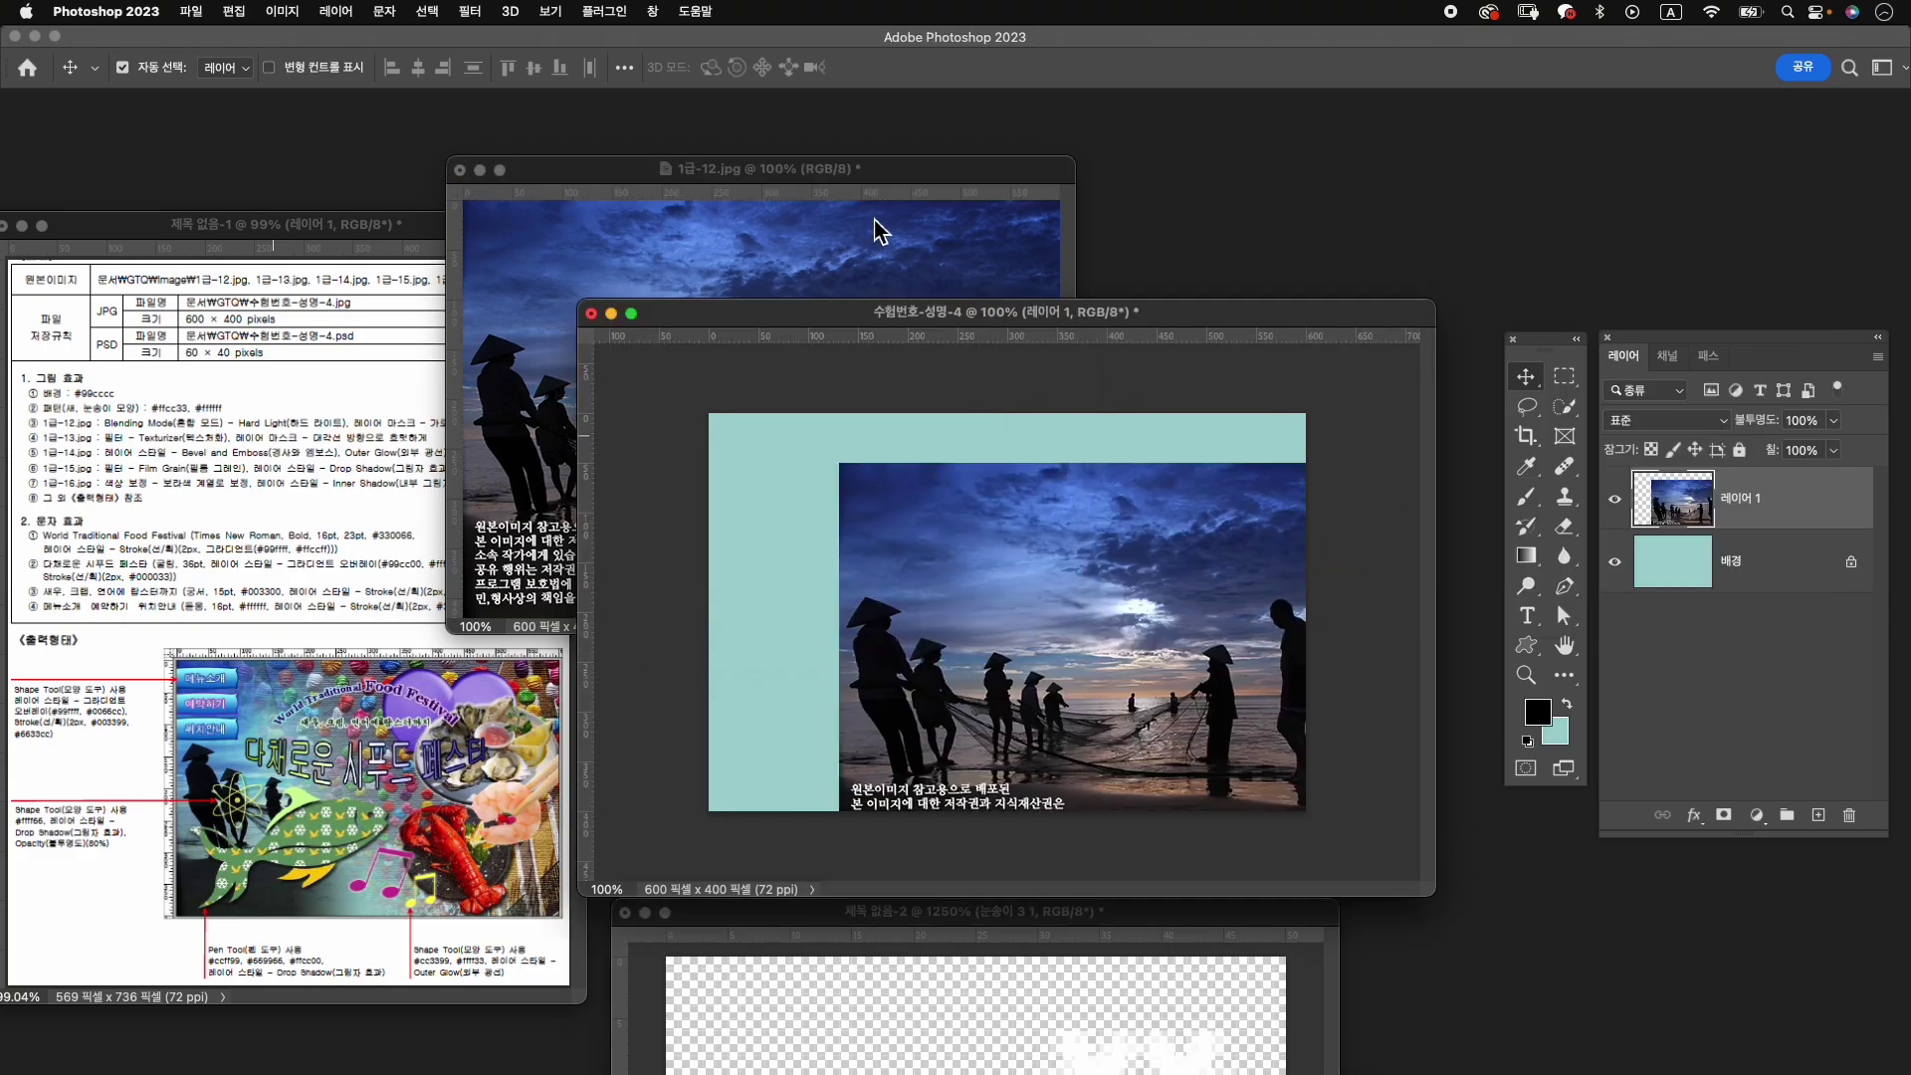
{"action": "left_click", "coordinate": [458, 169]}
{"action": "left_click", "coordinate": [934, 445]}
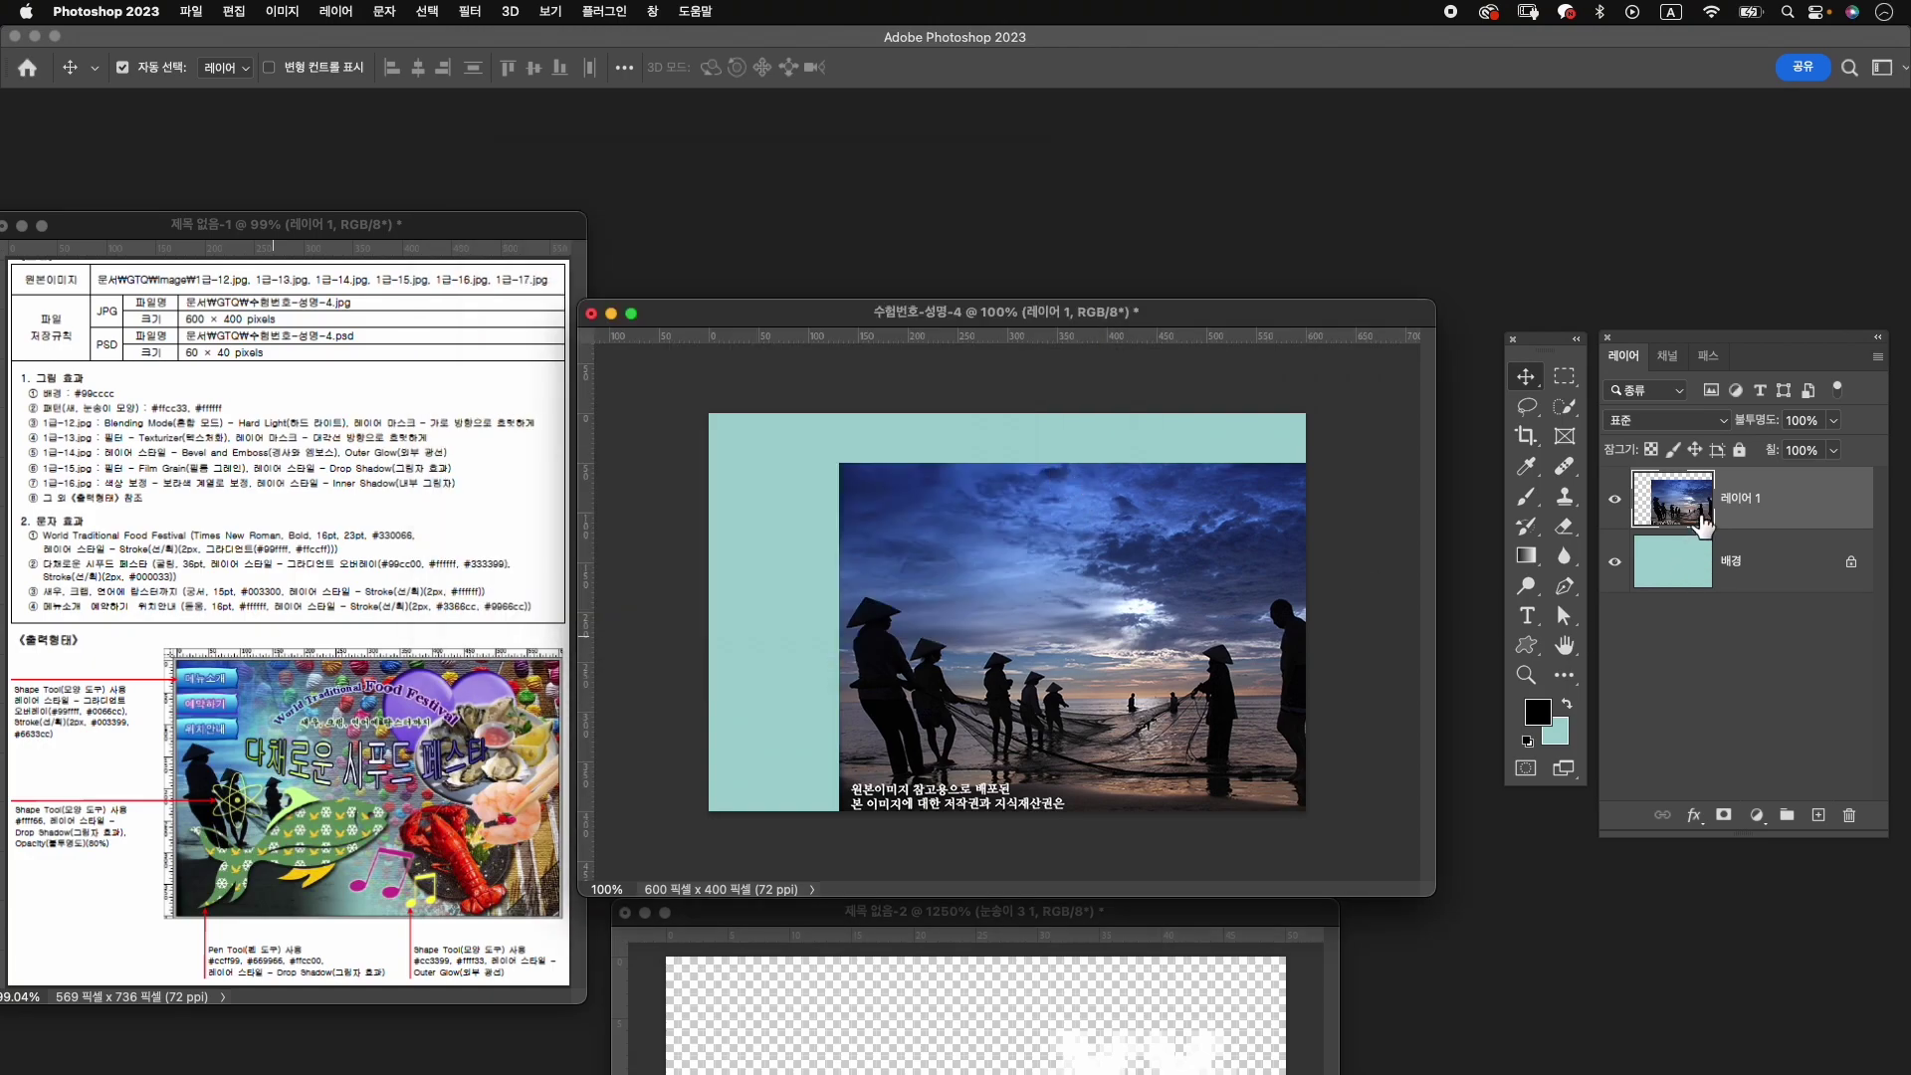
Rename the photo layer to 1-12 and position it to cover the canvas.
{"action": "double_click", "coordinate": [1742, 500]}
{"action": "type", "text": "\\"}
{"action": "key", "text": "Return"}
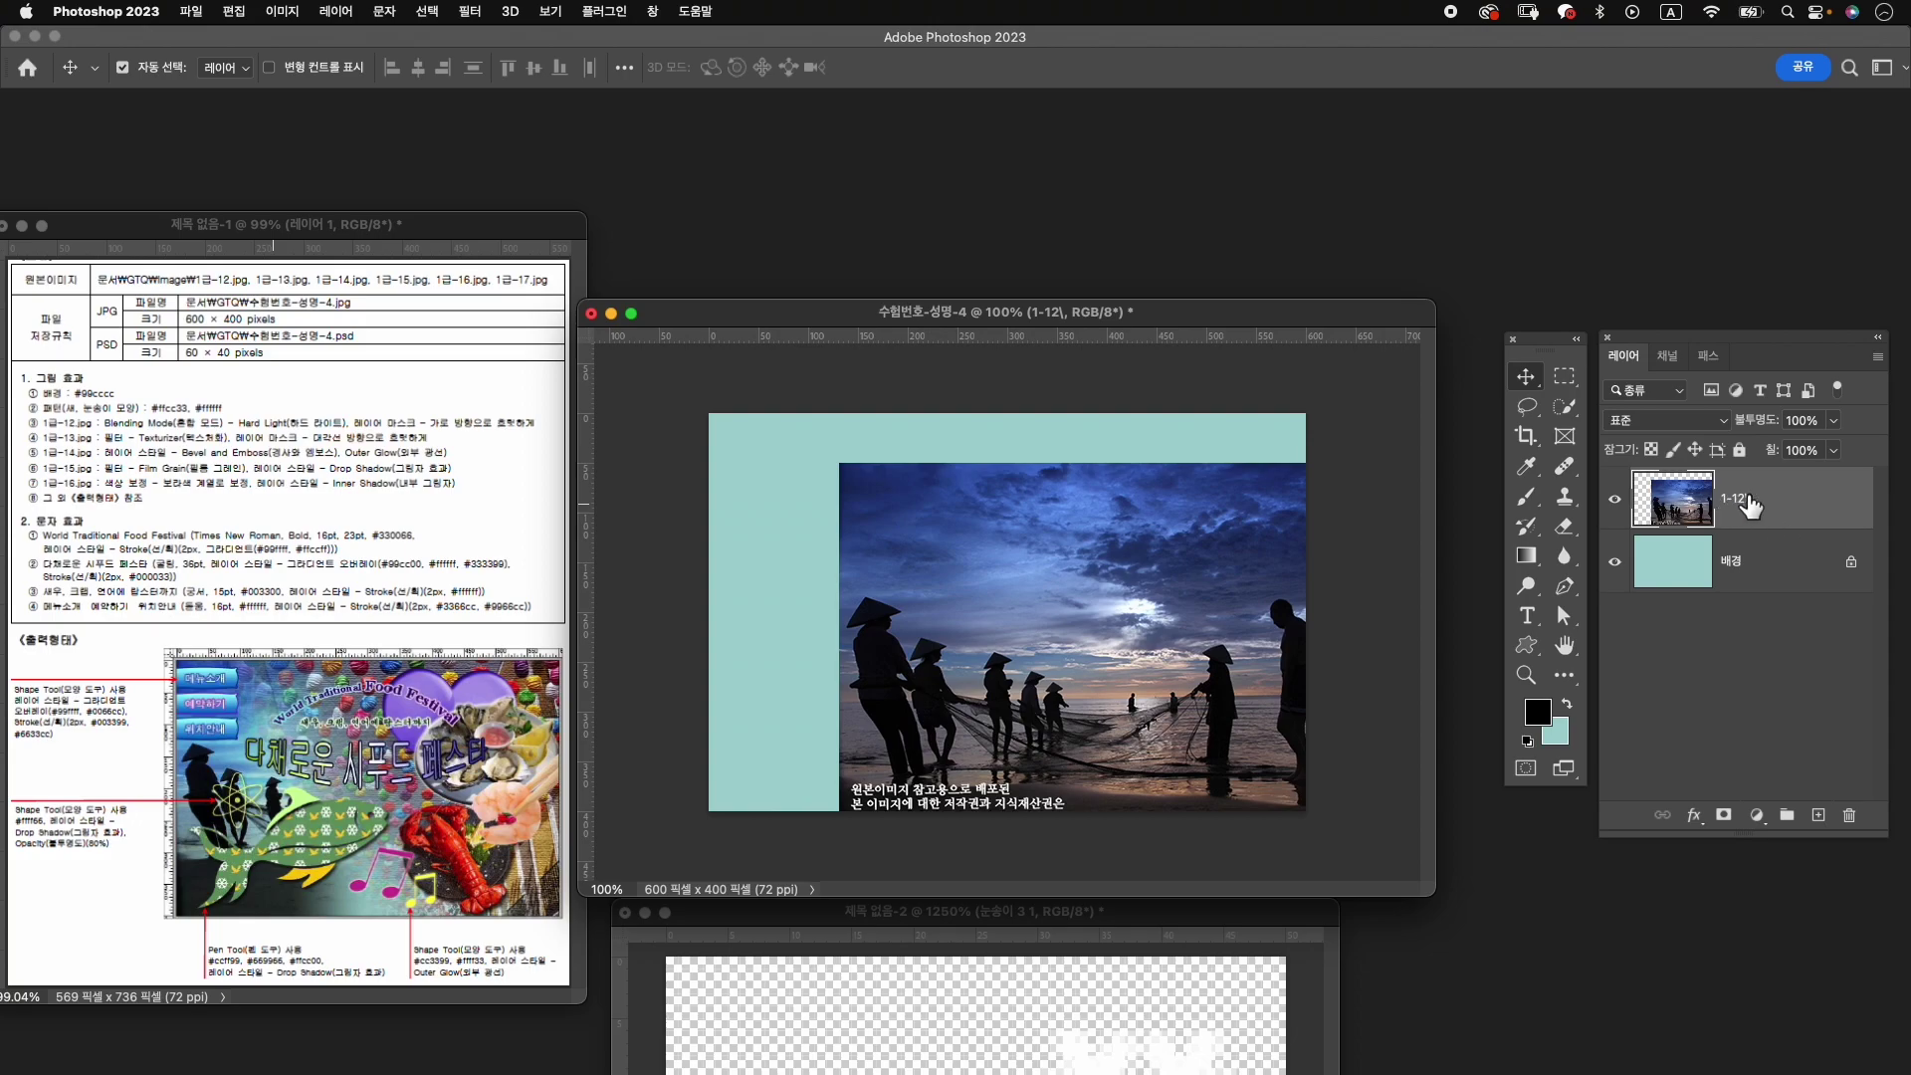
{"action": "double_click", "coordinate": [1744, 499]}
{"action": "key", "text": "BackSpace"}
{"action": "key", "text": "Return"}
{"action": "left_click_drag", "start_coordinate": [1119, 619], "coordinate": [988, 569]}
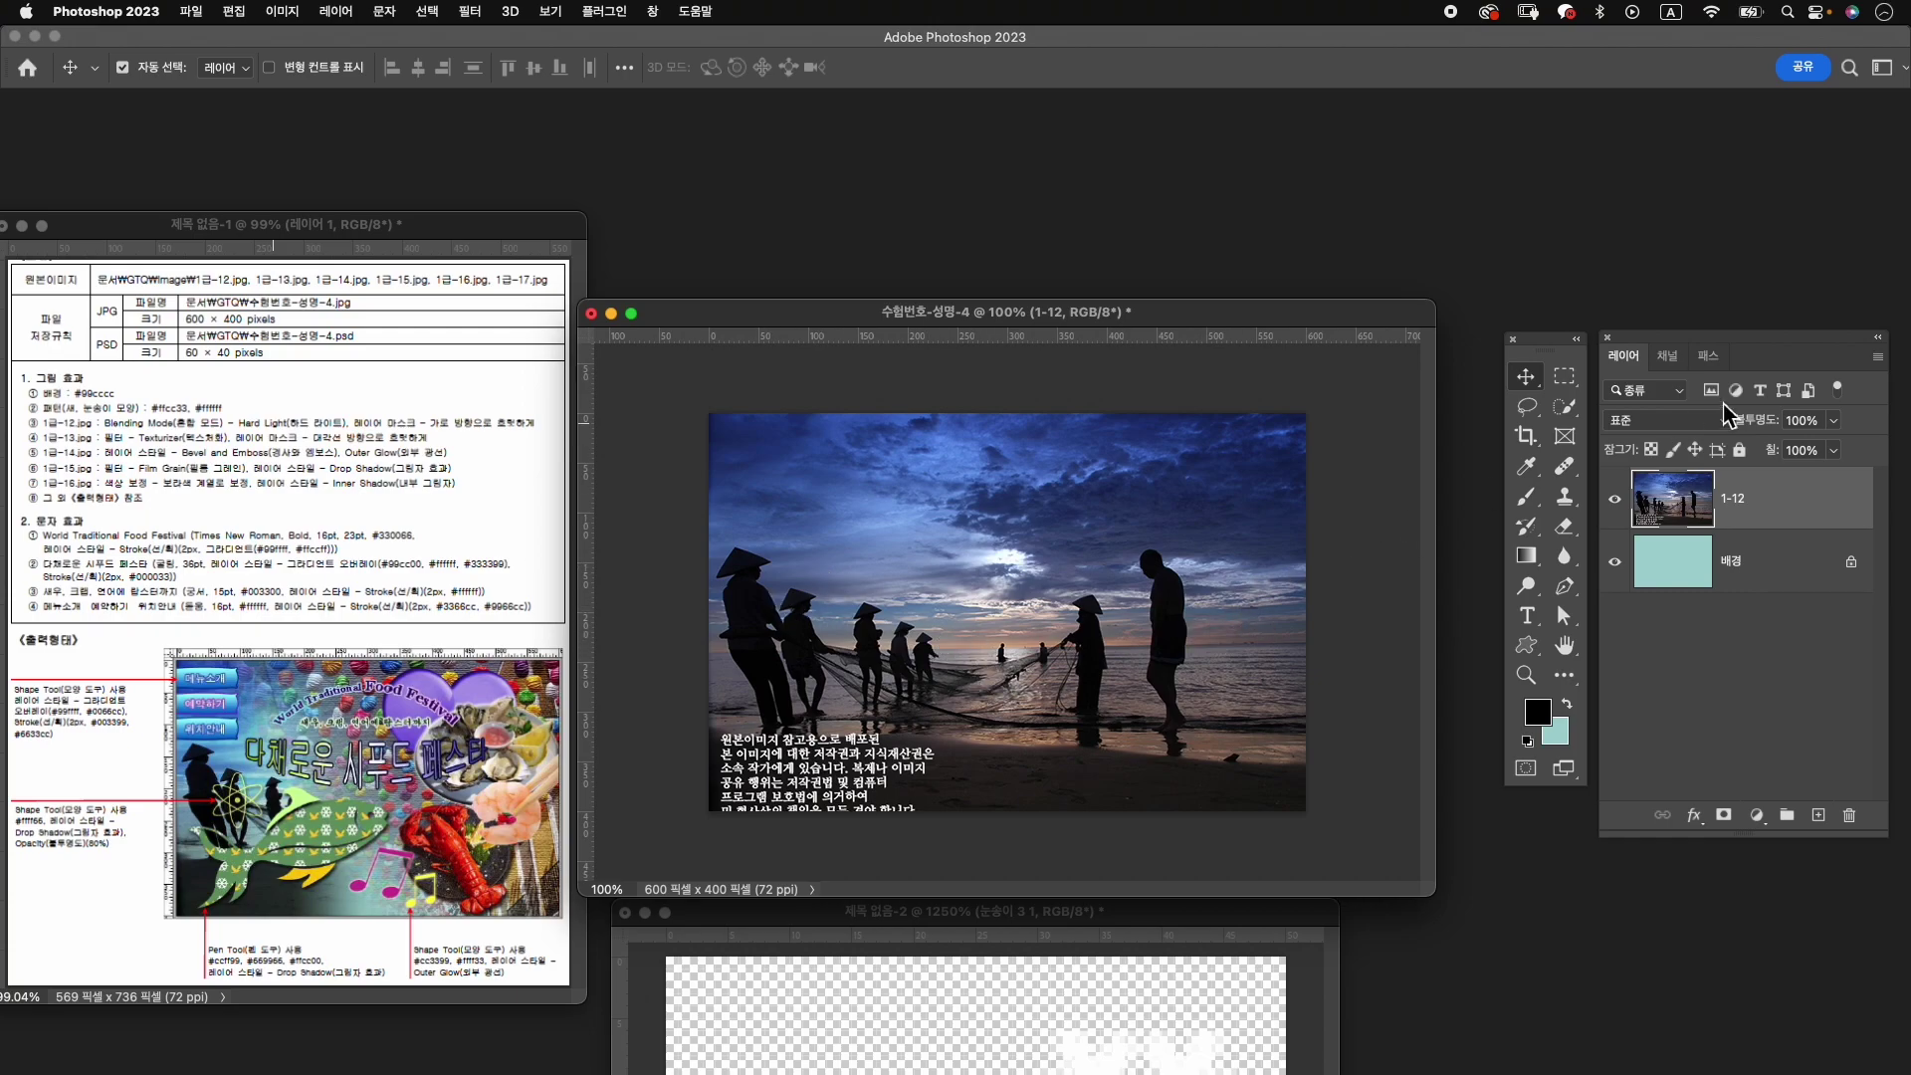
Set layer 1-12 to Hard Light blending and add a layer mask.
{"action": "left_click", "coordinate": [1696, 434]}
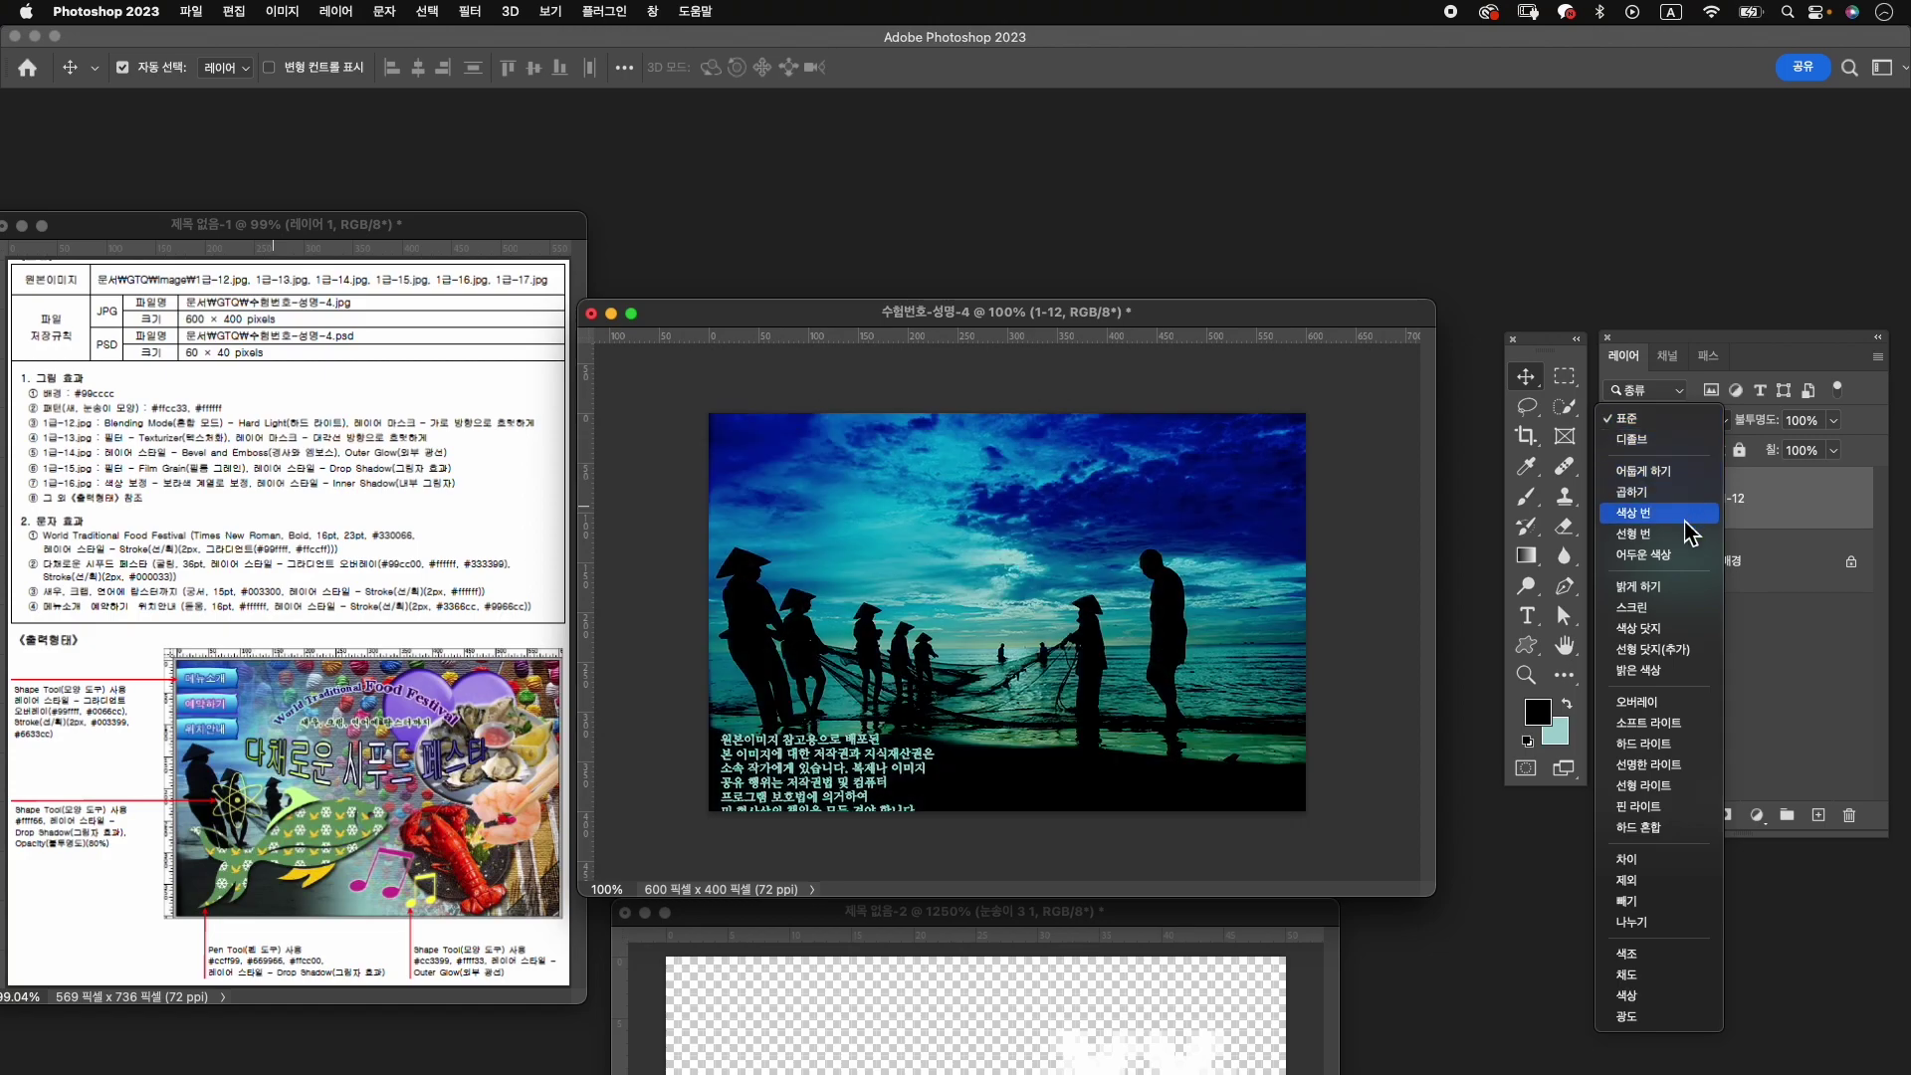
{"action": "left_click", "coordinate": [1678, 749]}
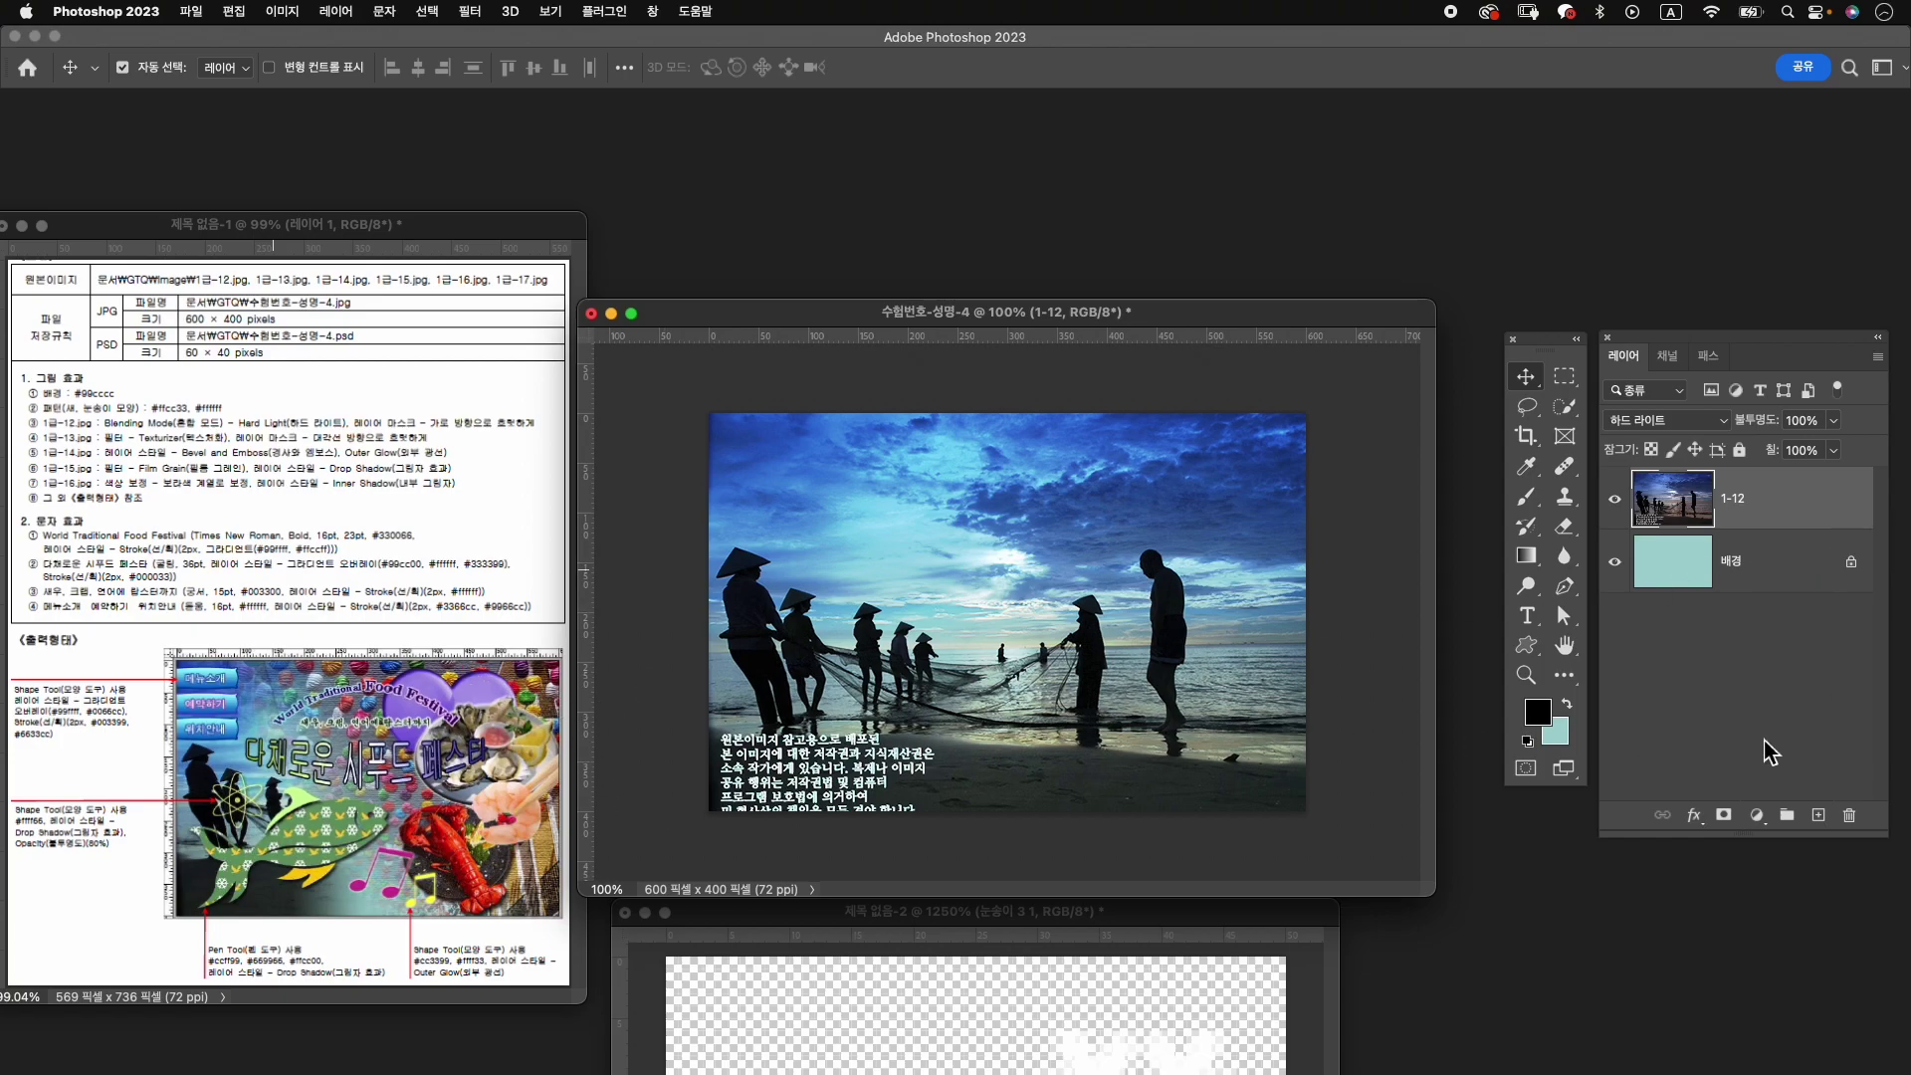
{"action": "left_click", "coordinate": [1725, 815]}
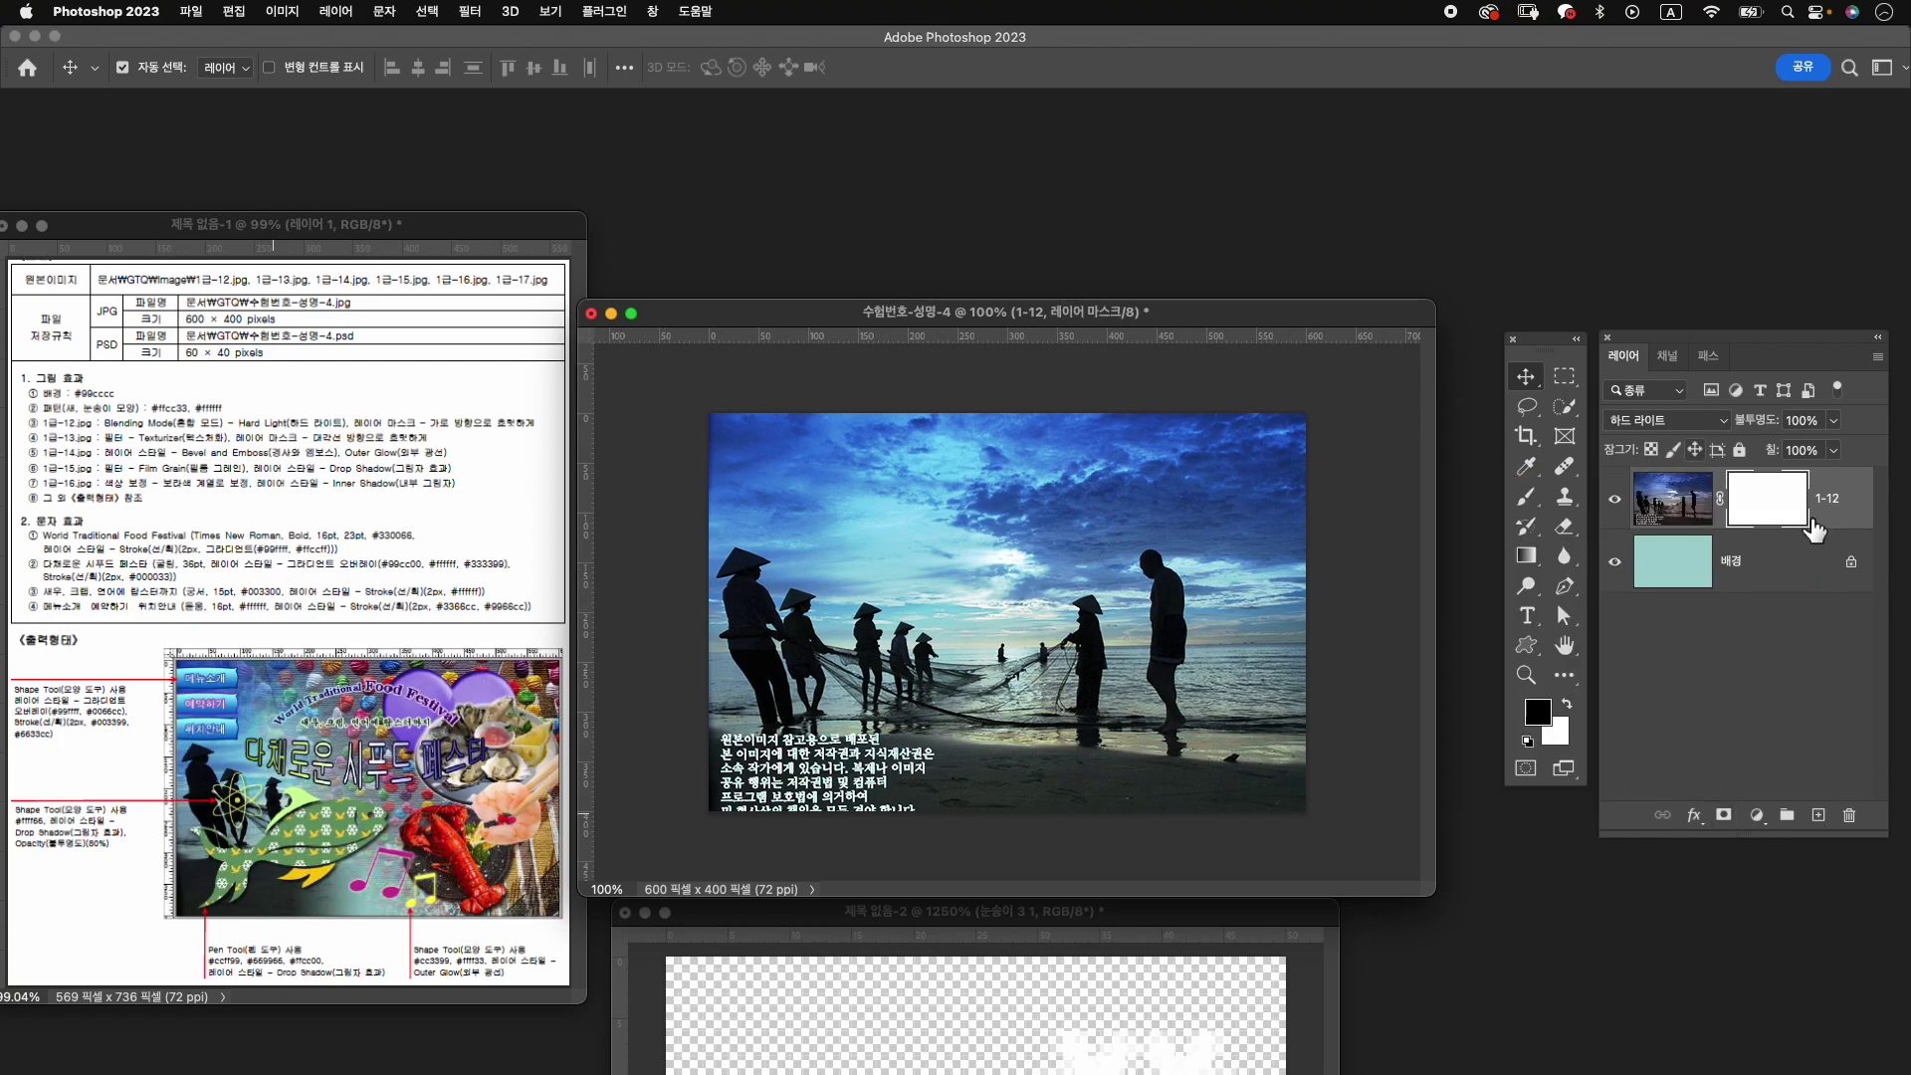
Drag a gradient on the mask so the fishermen fade into teal toward the right.
{"action": "left_click", "coordinate": [1526, 554]}
{"action": "right_click", "coordinate": [1526, 555]}
{"action": "left_click", "coordinate": [1610, 557]}
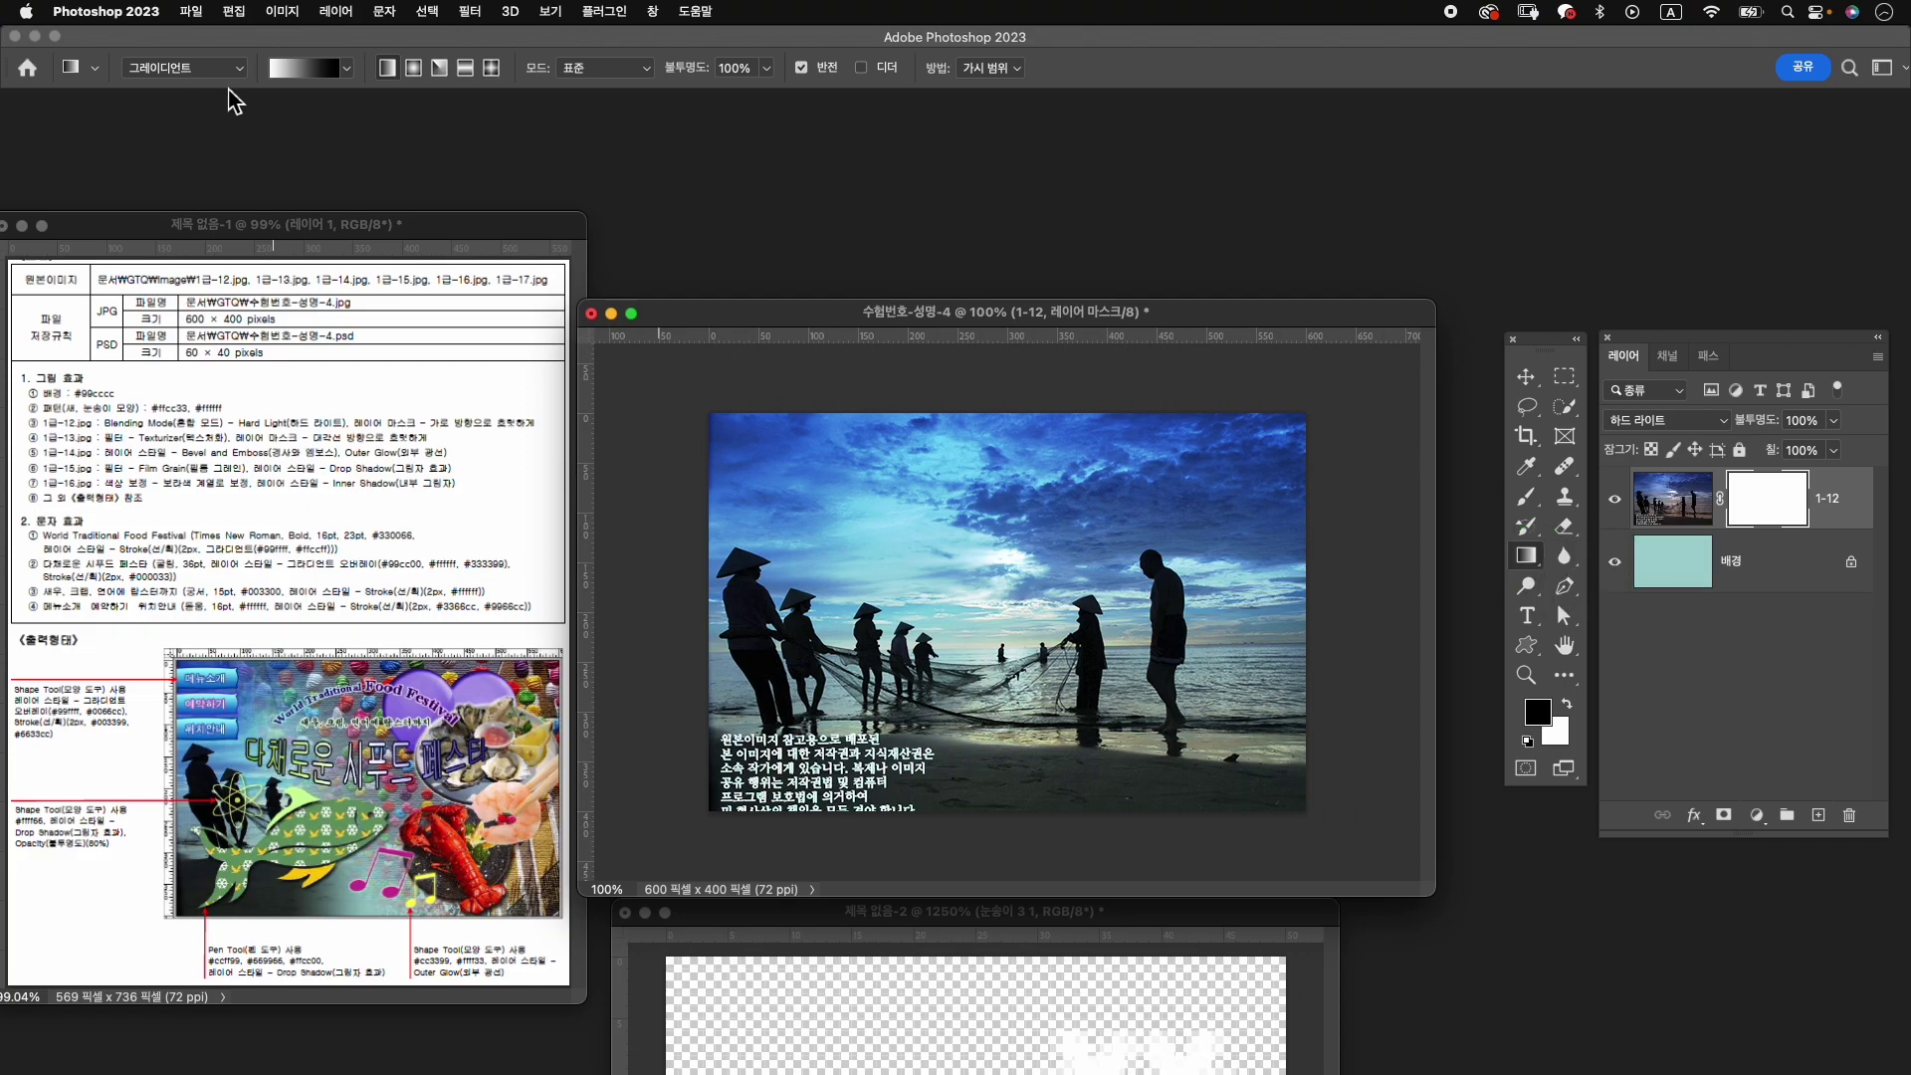
{"action": "left_click_drag", "start_coordinate": [886, 645], "coordinate": [1139, 623]}
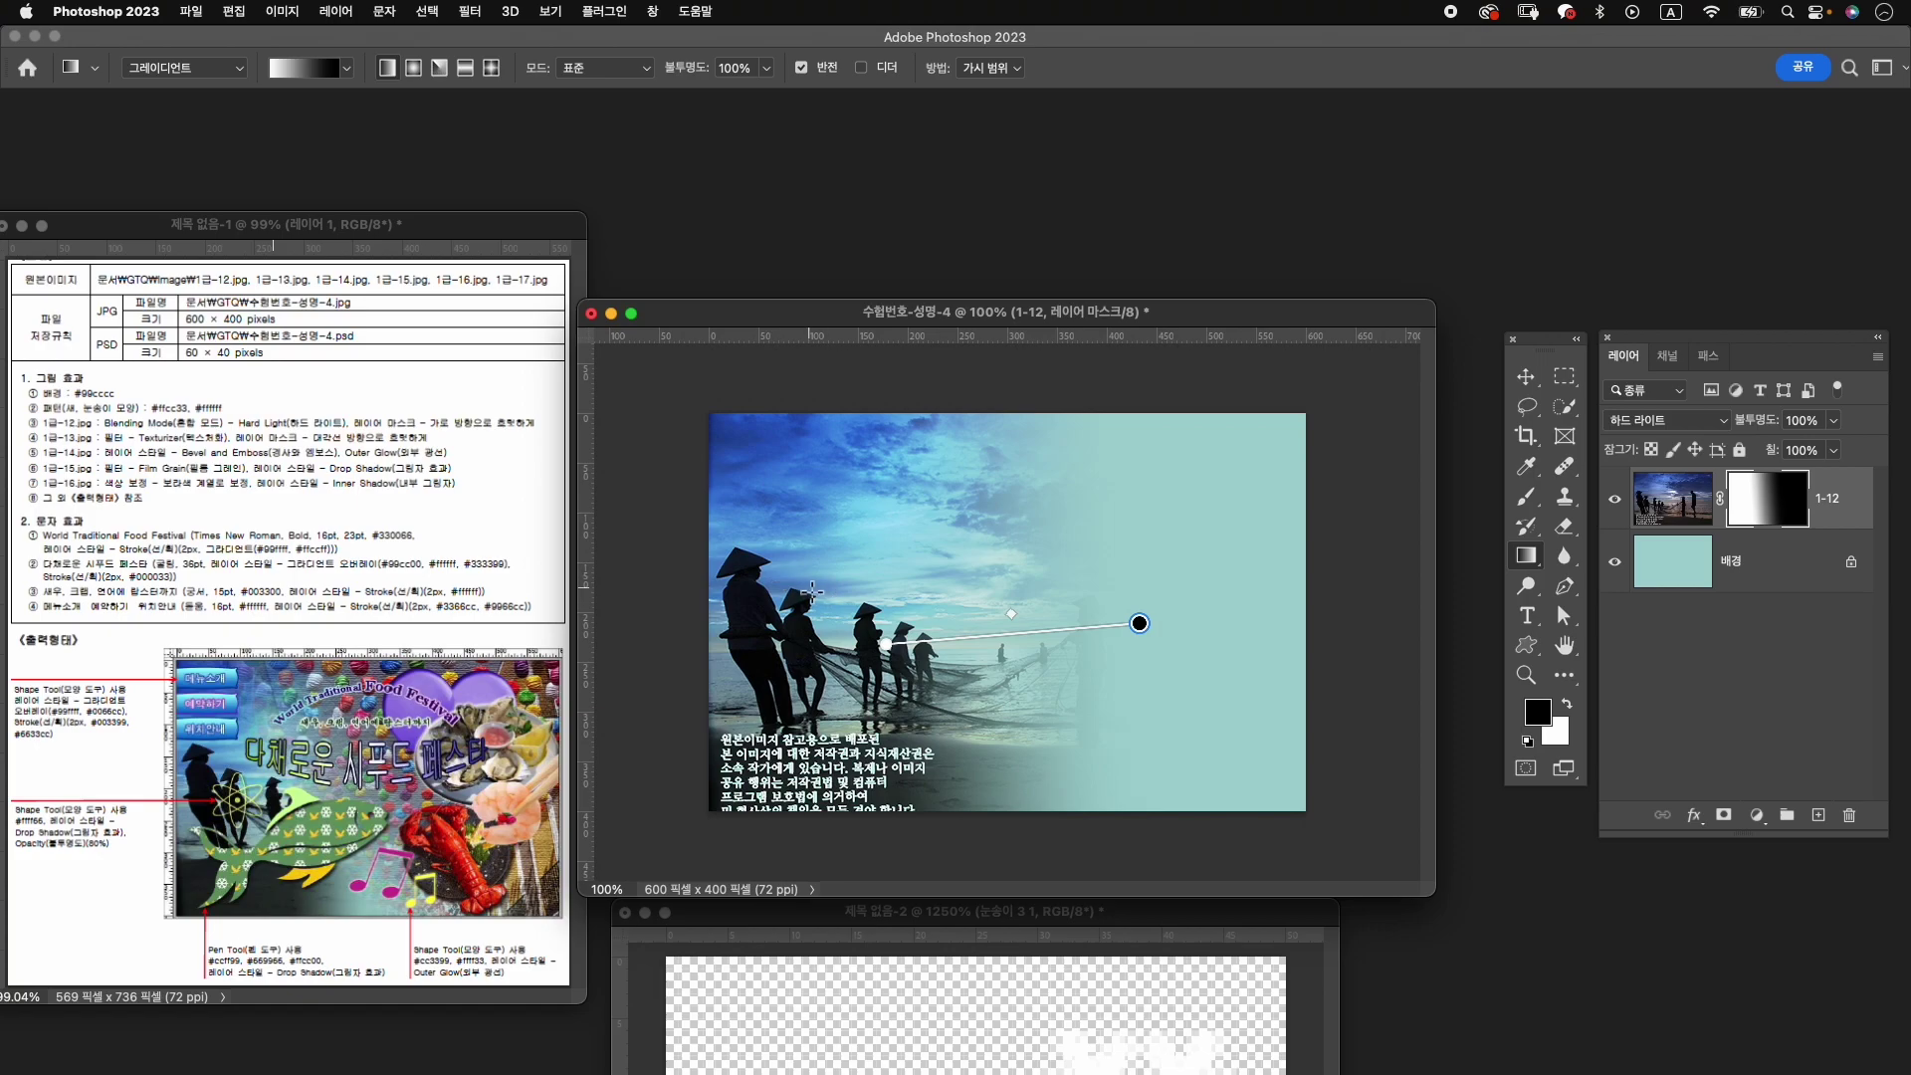
{"action": "left_click_drag", "start_coordinate": [808, 587], "coordinate": [931, 586]}
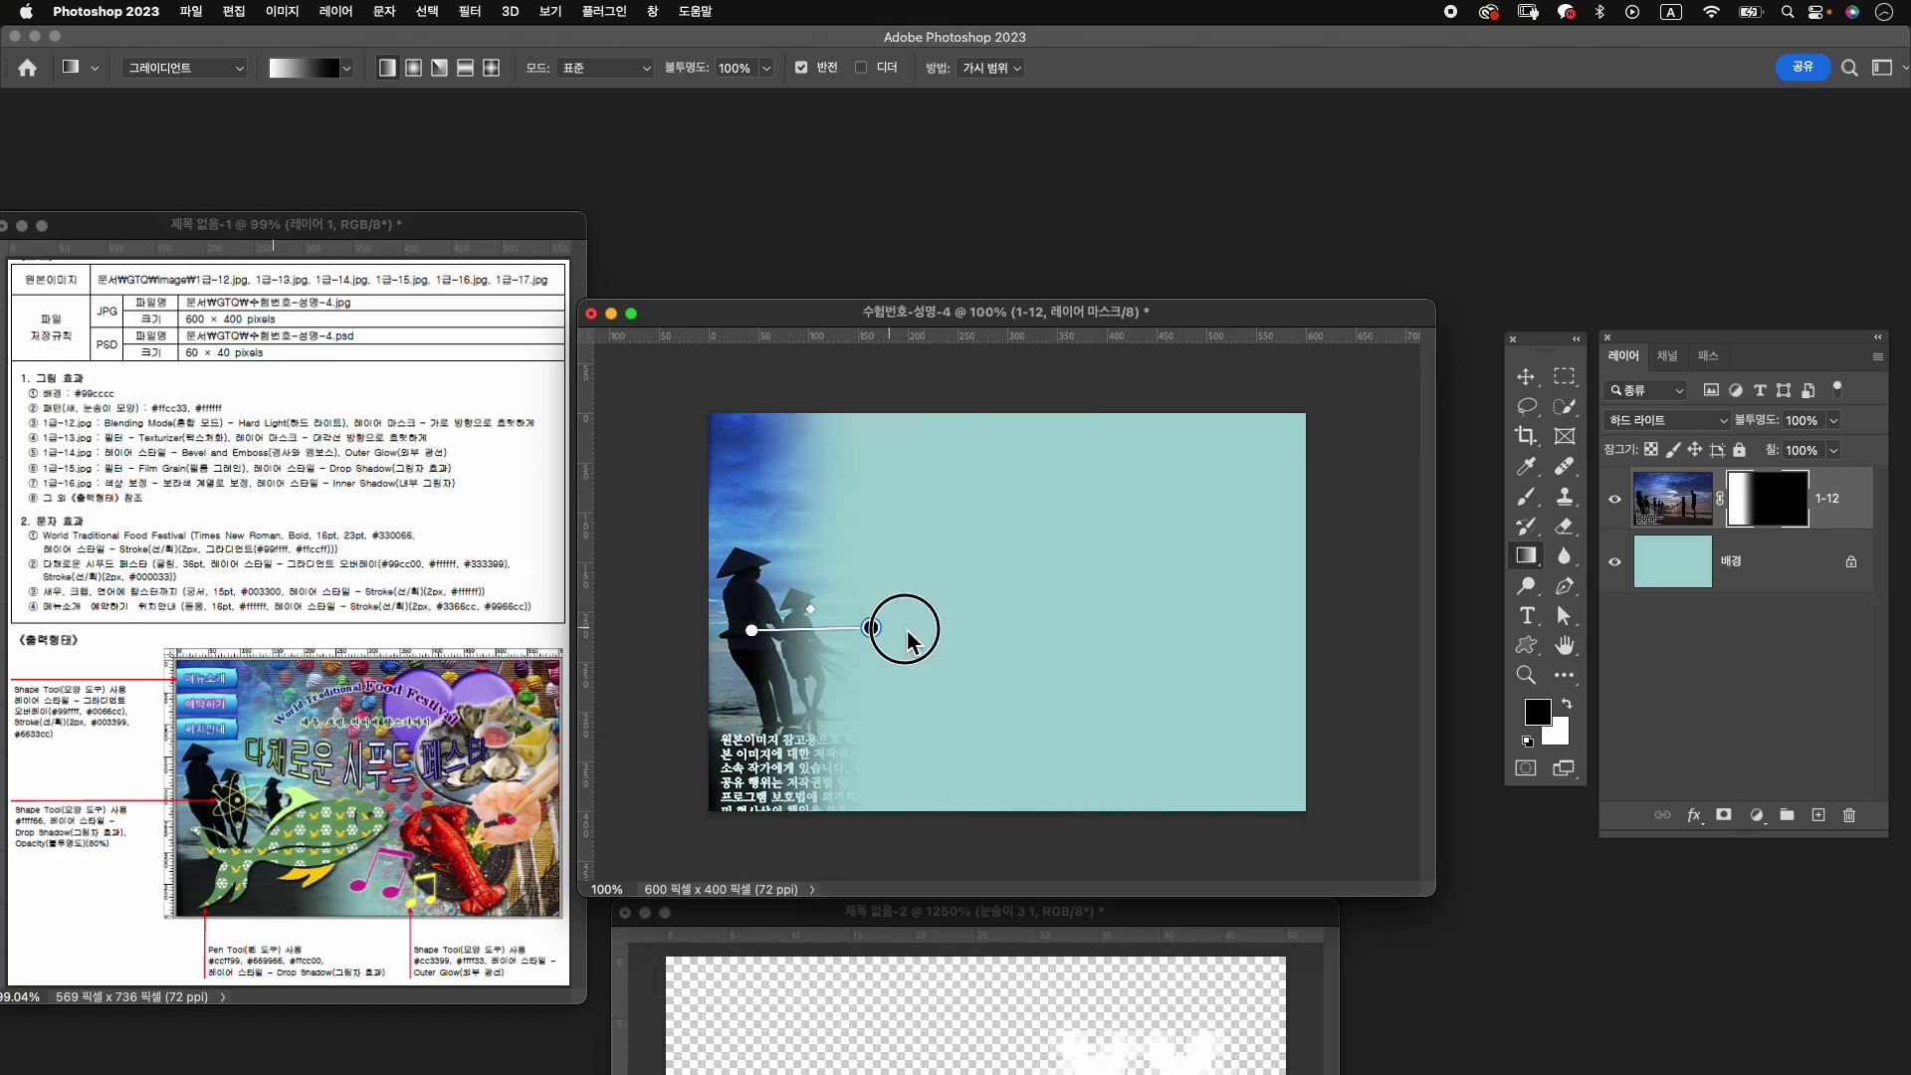
{"action": "left_click_drag", "start_coordinate": [752, 630], "coordinate": [997, 632]}
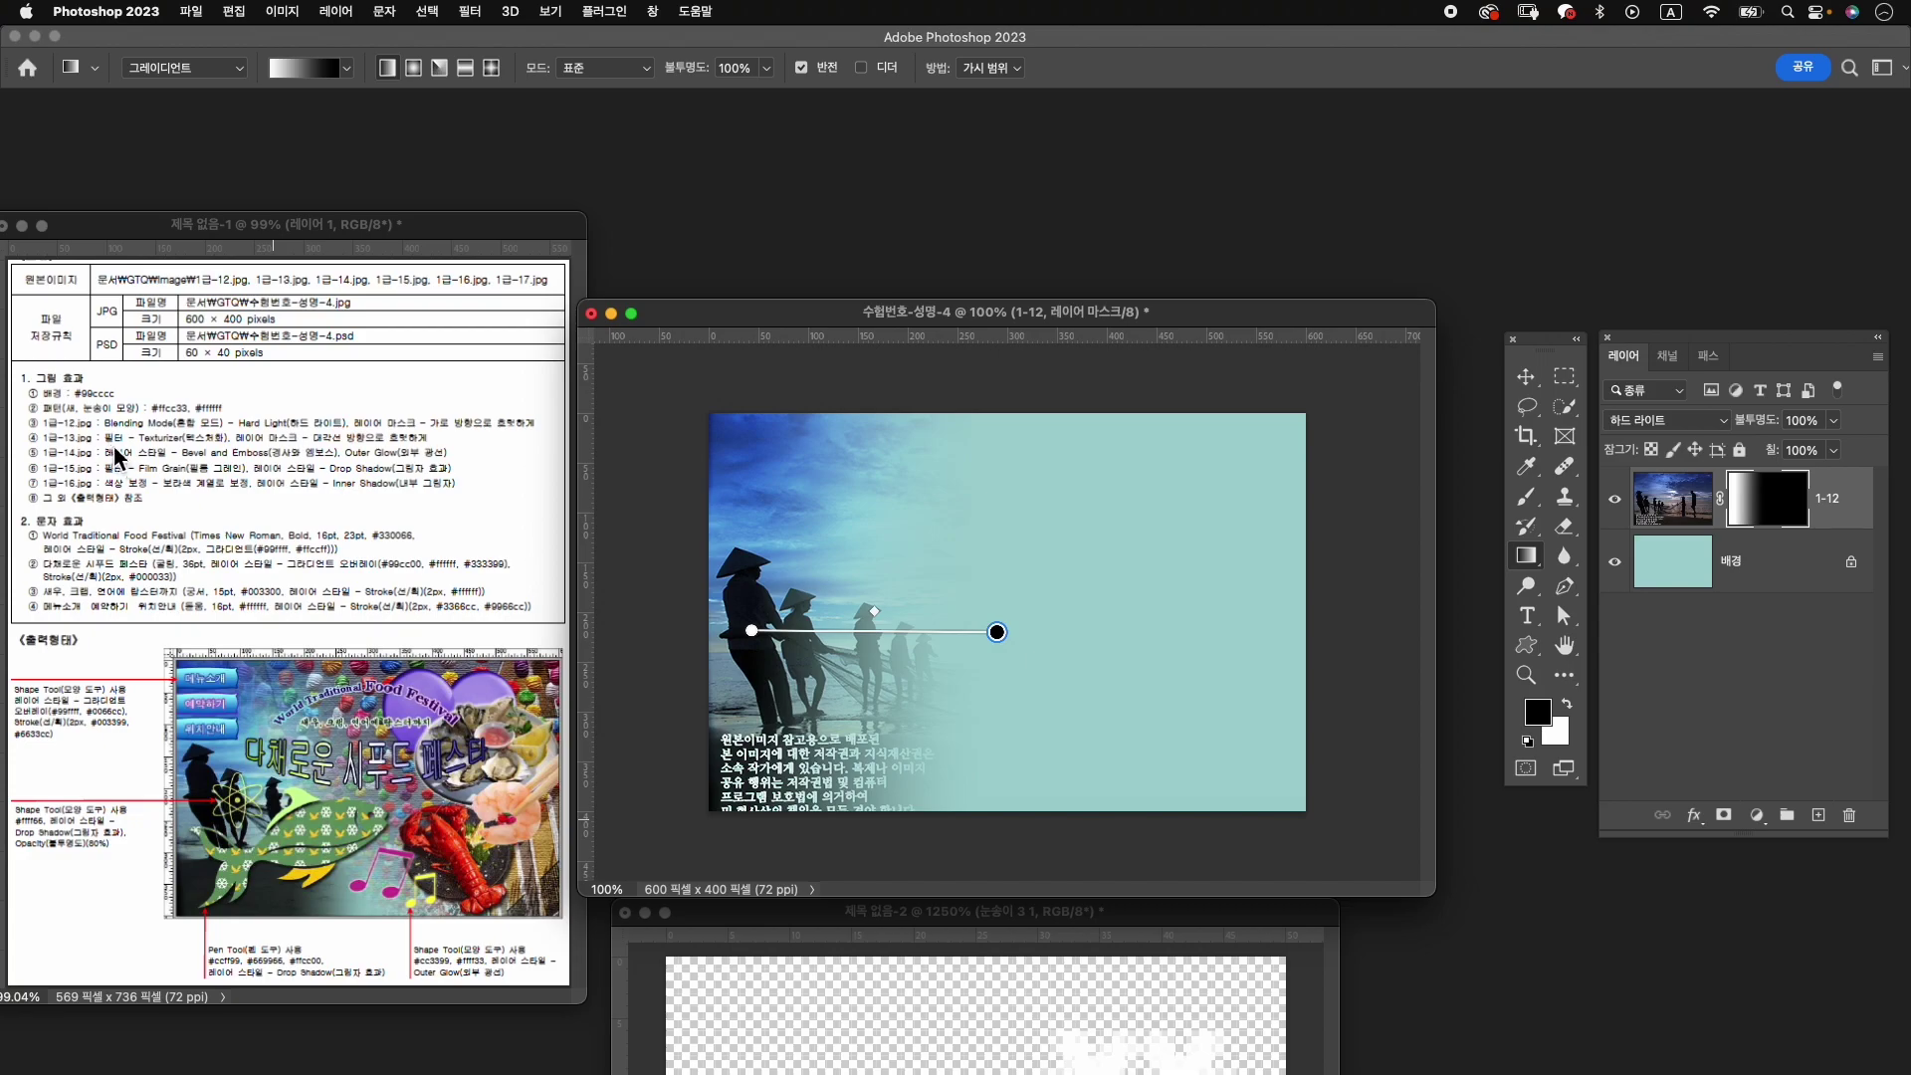
Open the 1급-13.jpg umbrella photo.
{"action": "key", "text": "ctrl+o"}
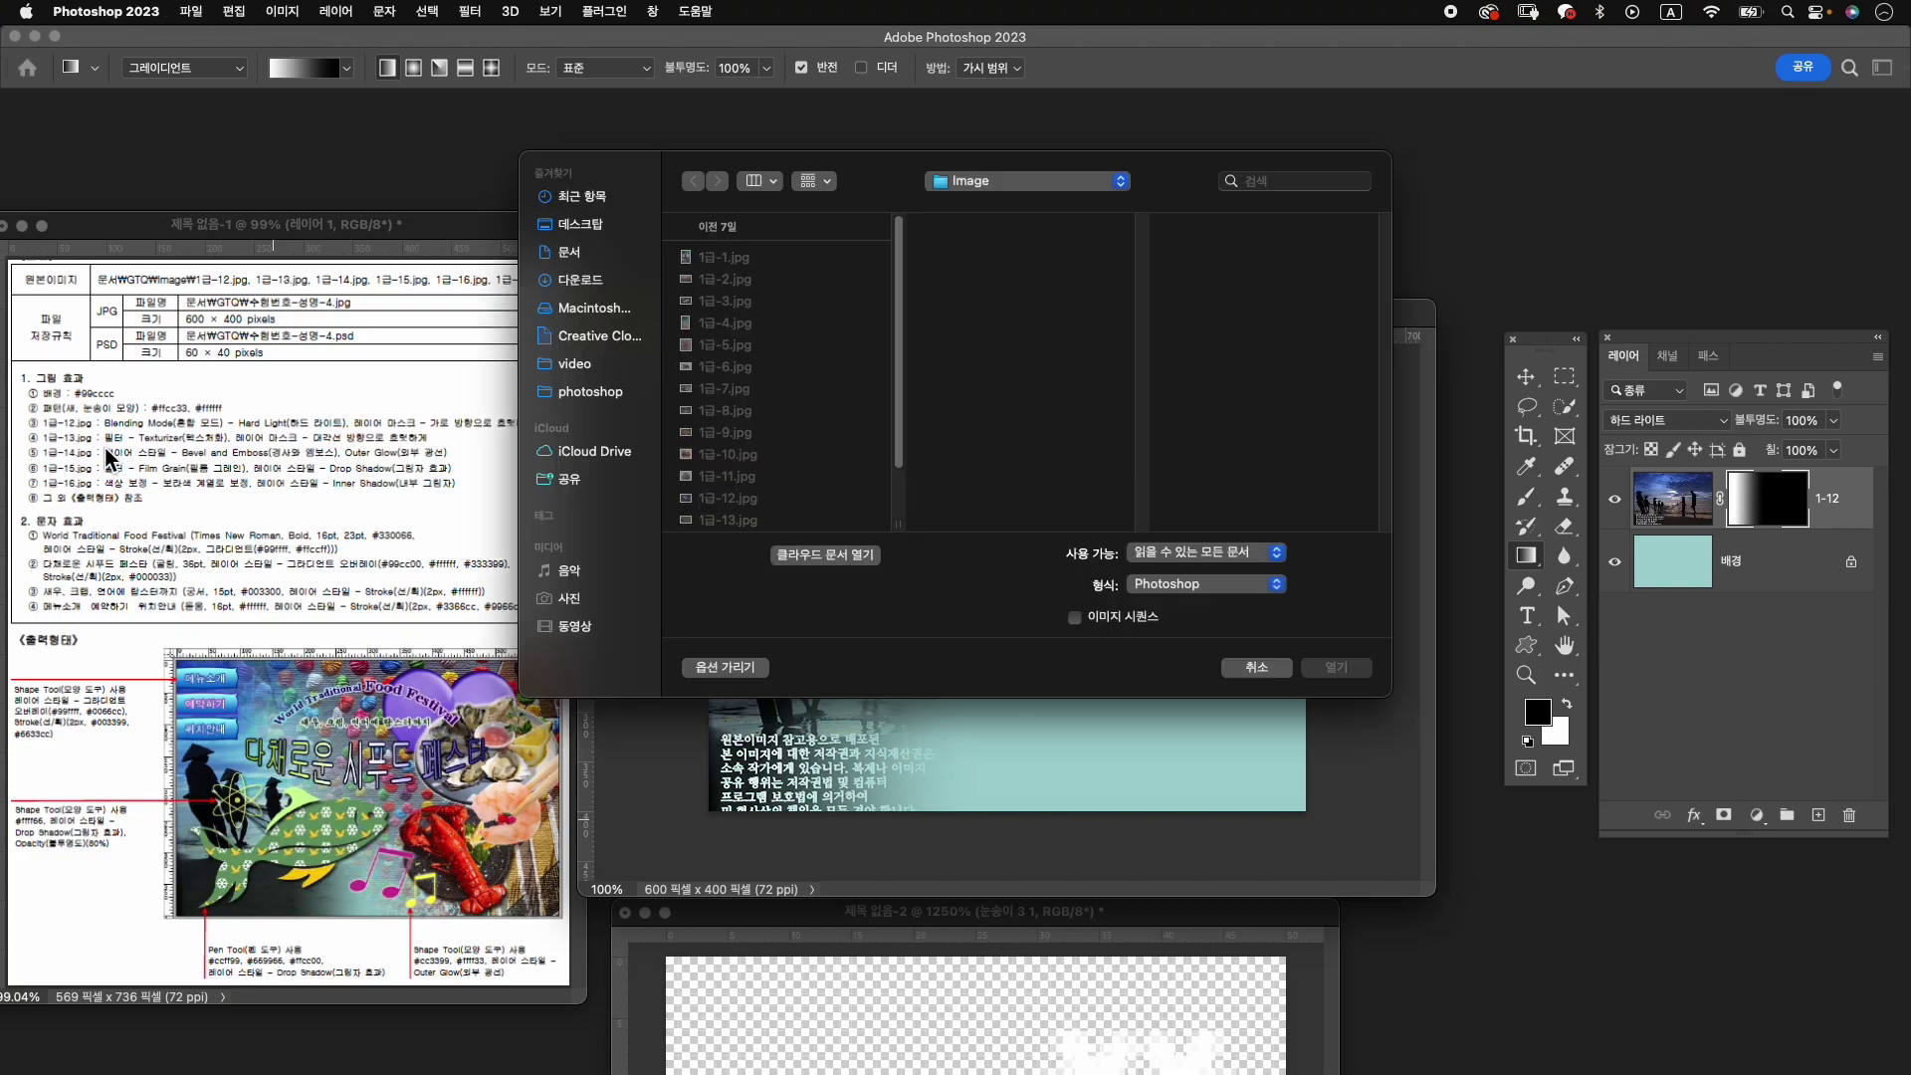
{"action": "left_click", "coordinate": [747, 519]}
{"action": "left_click", "coordinate": [1336, 667]}
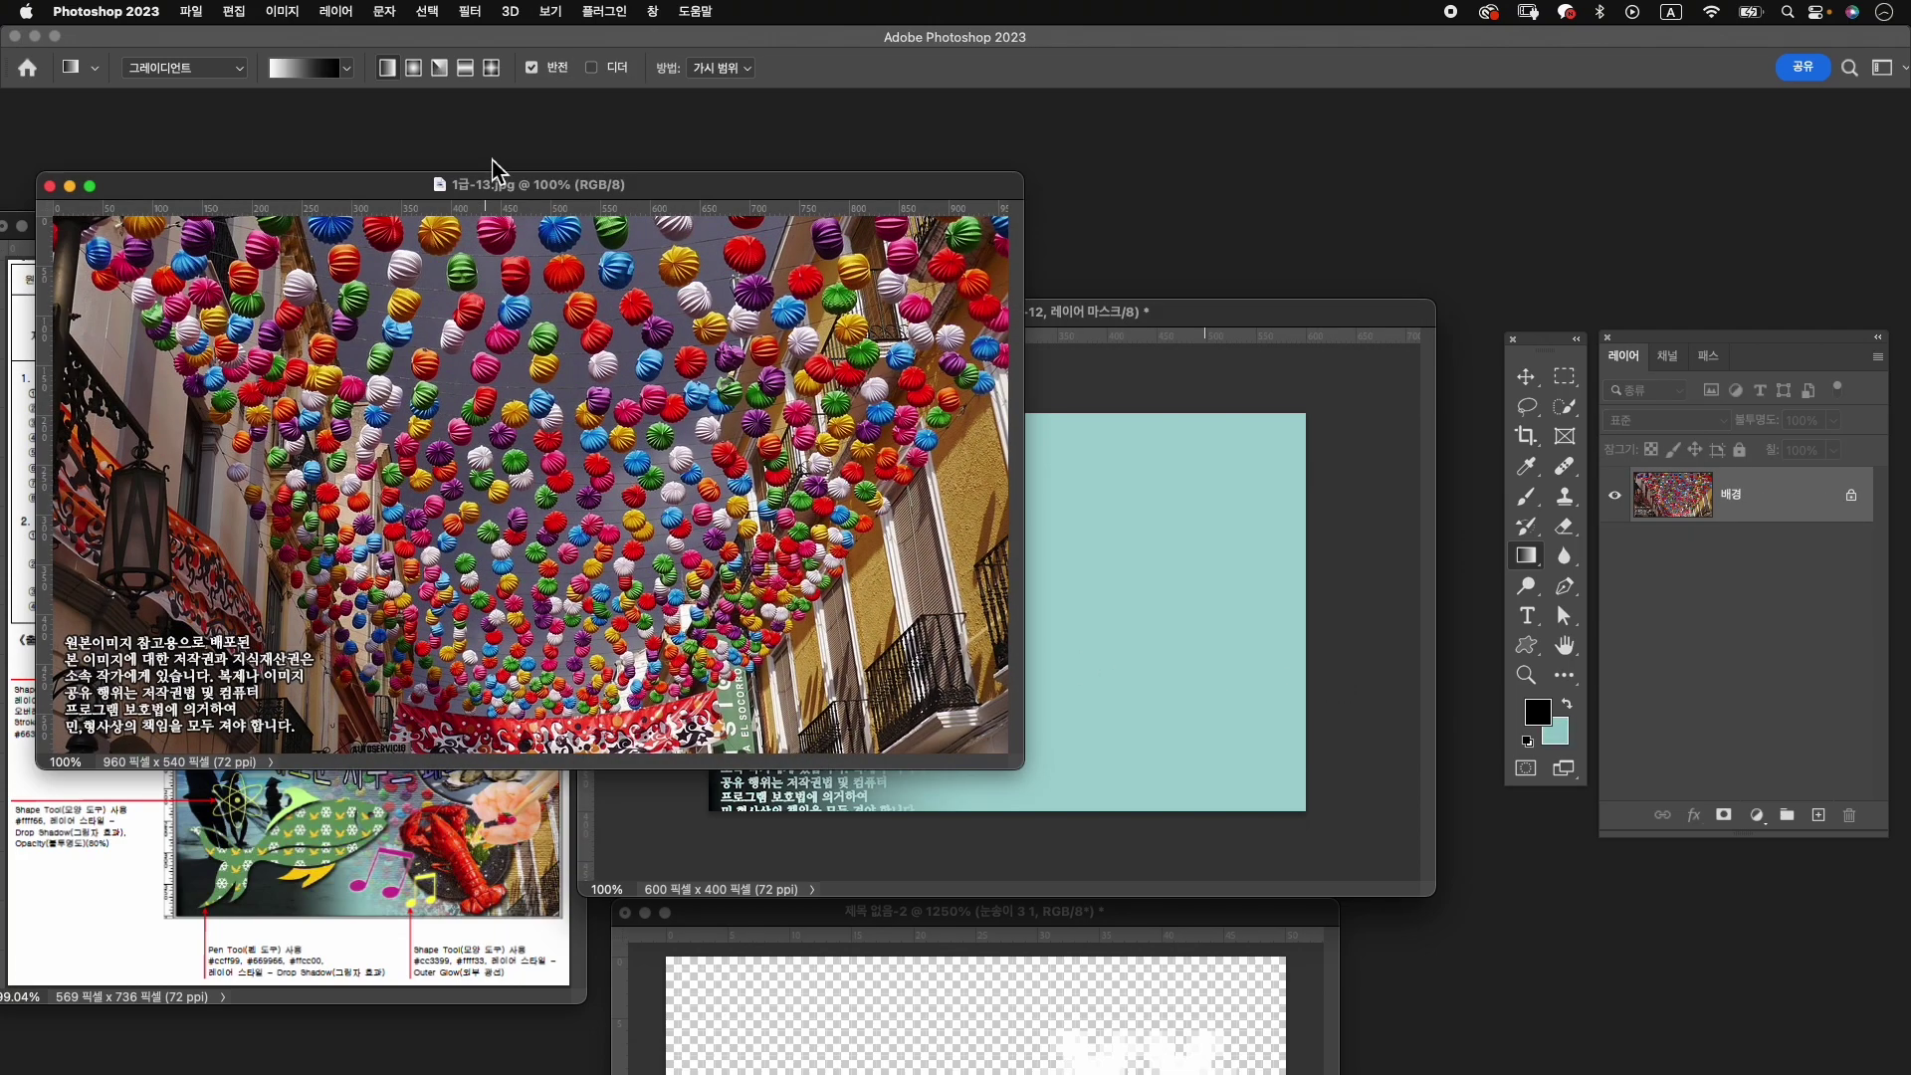
{"action": "left_click_drag", "start_coordinate": [498, 175], "coordinate": [881, 171]}
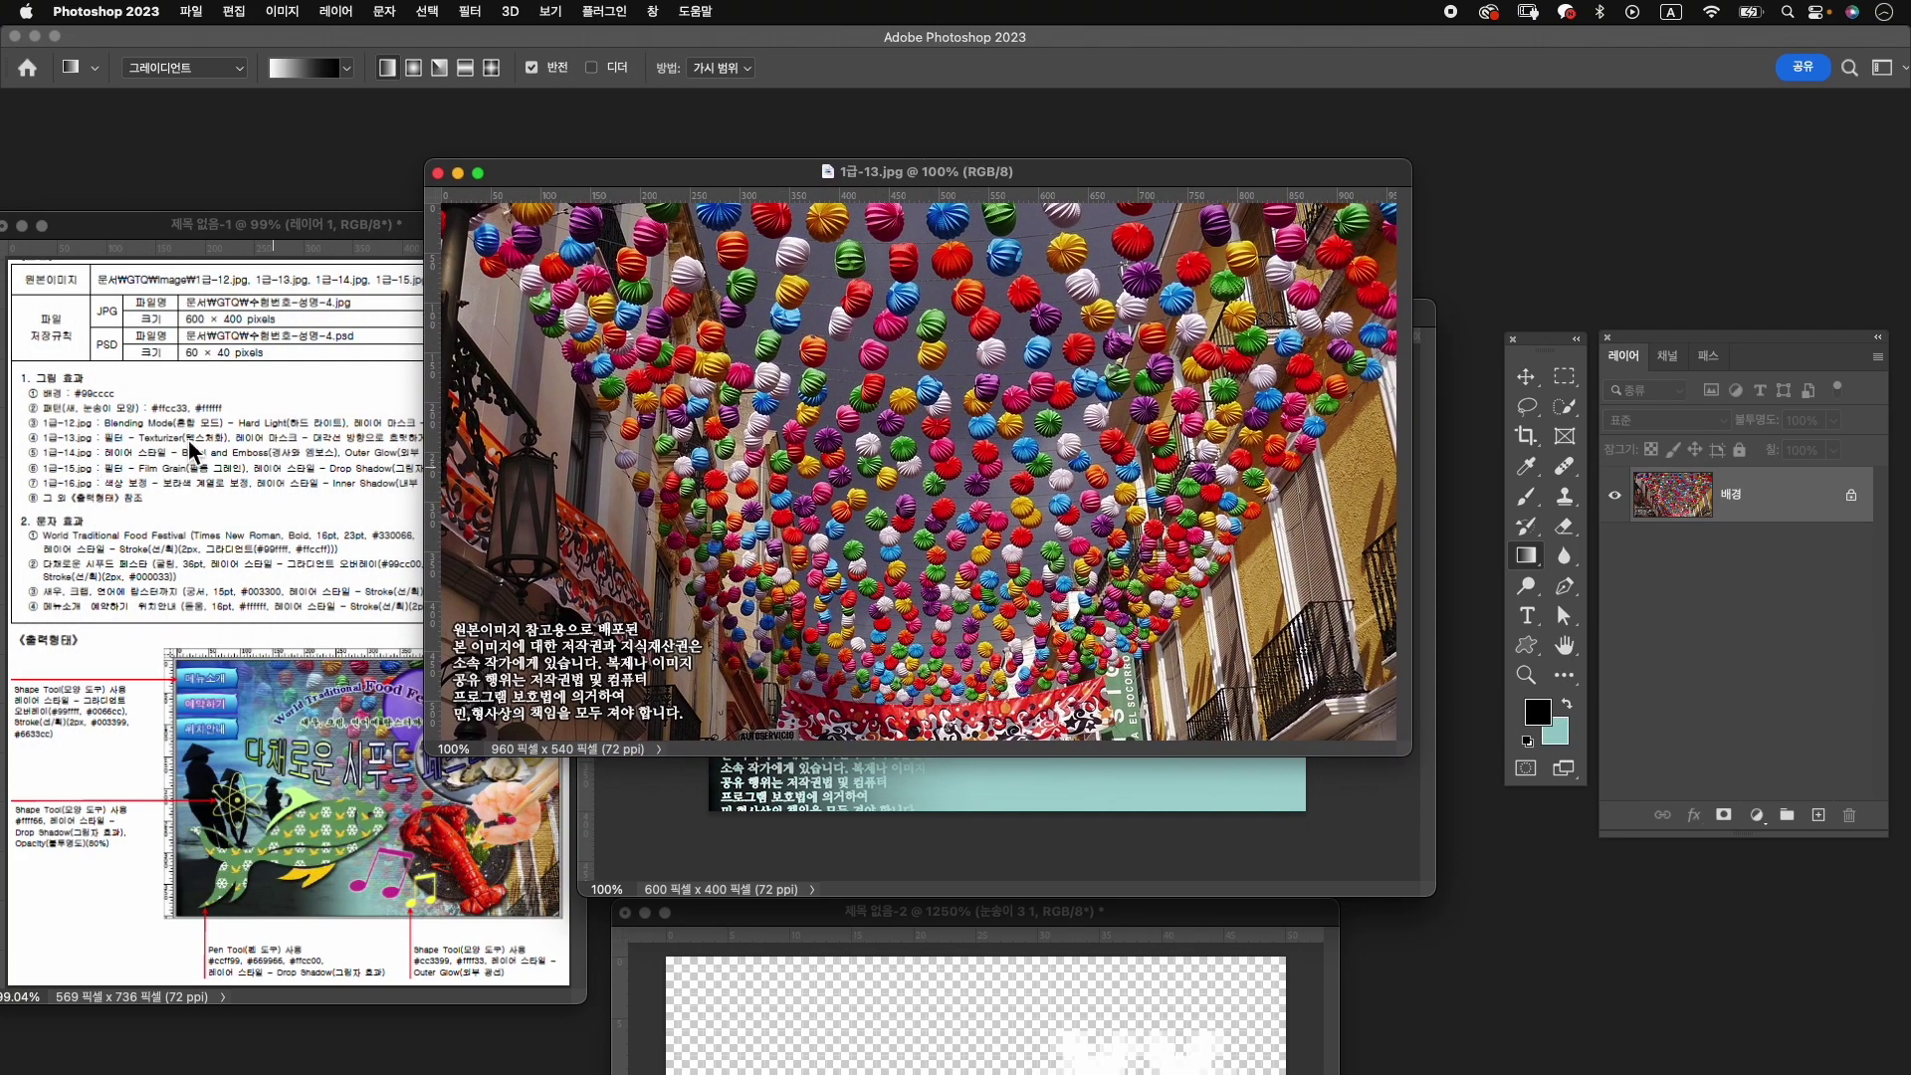
Apply the Texturizer effect from the Filter Gallery to the umbrella photo.
{"action": "left_click", "coordinate": [468, 11]}
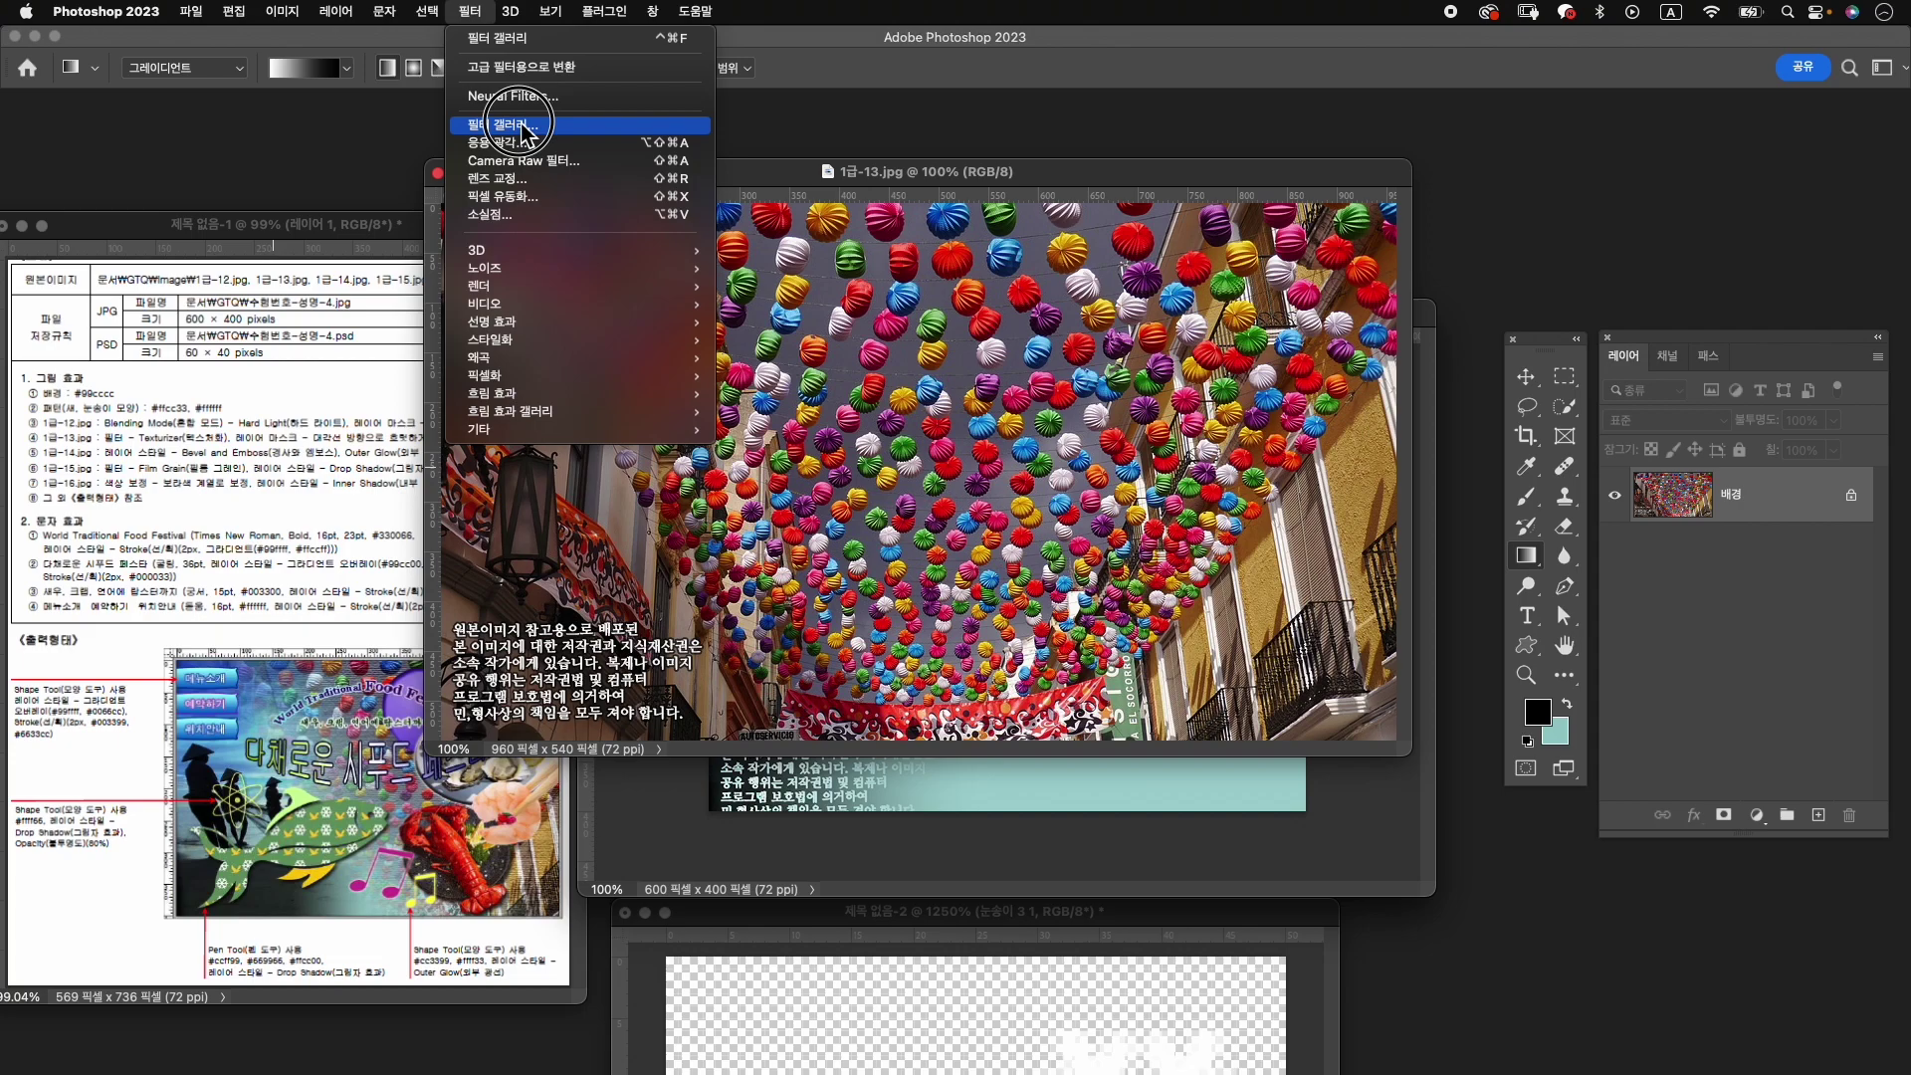
{"action": "left_click", "coordinate": [538, 169]}
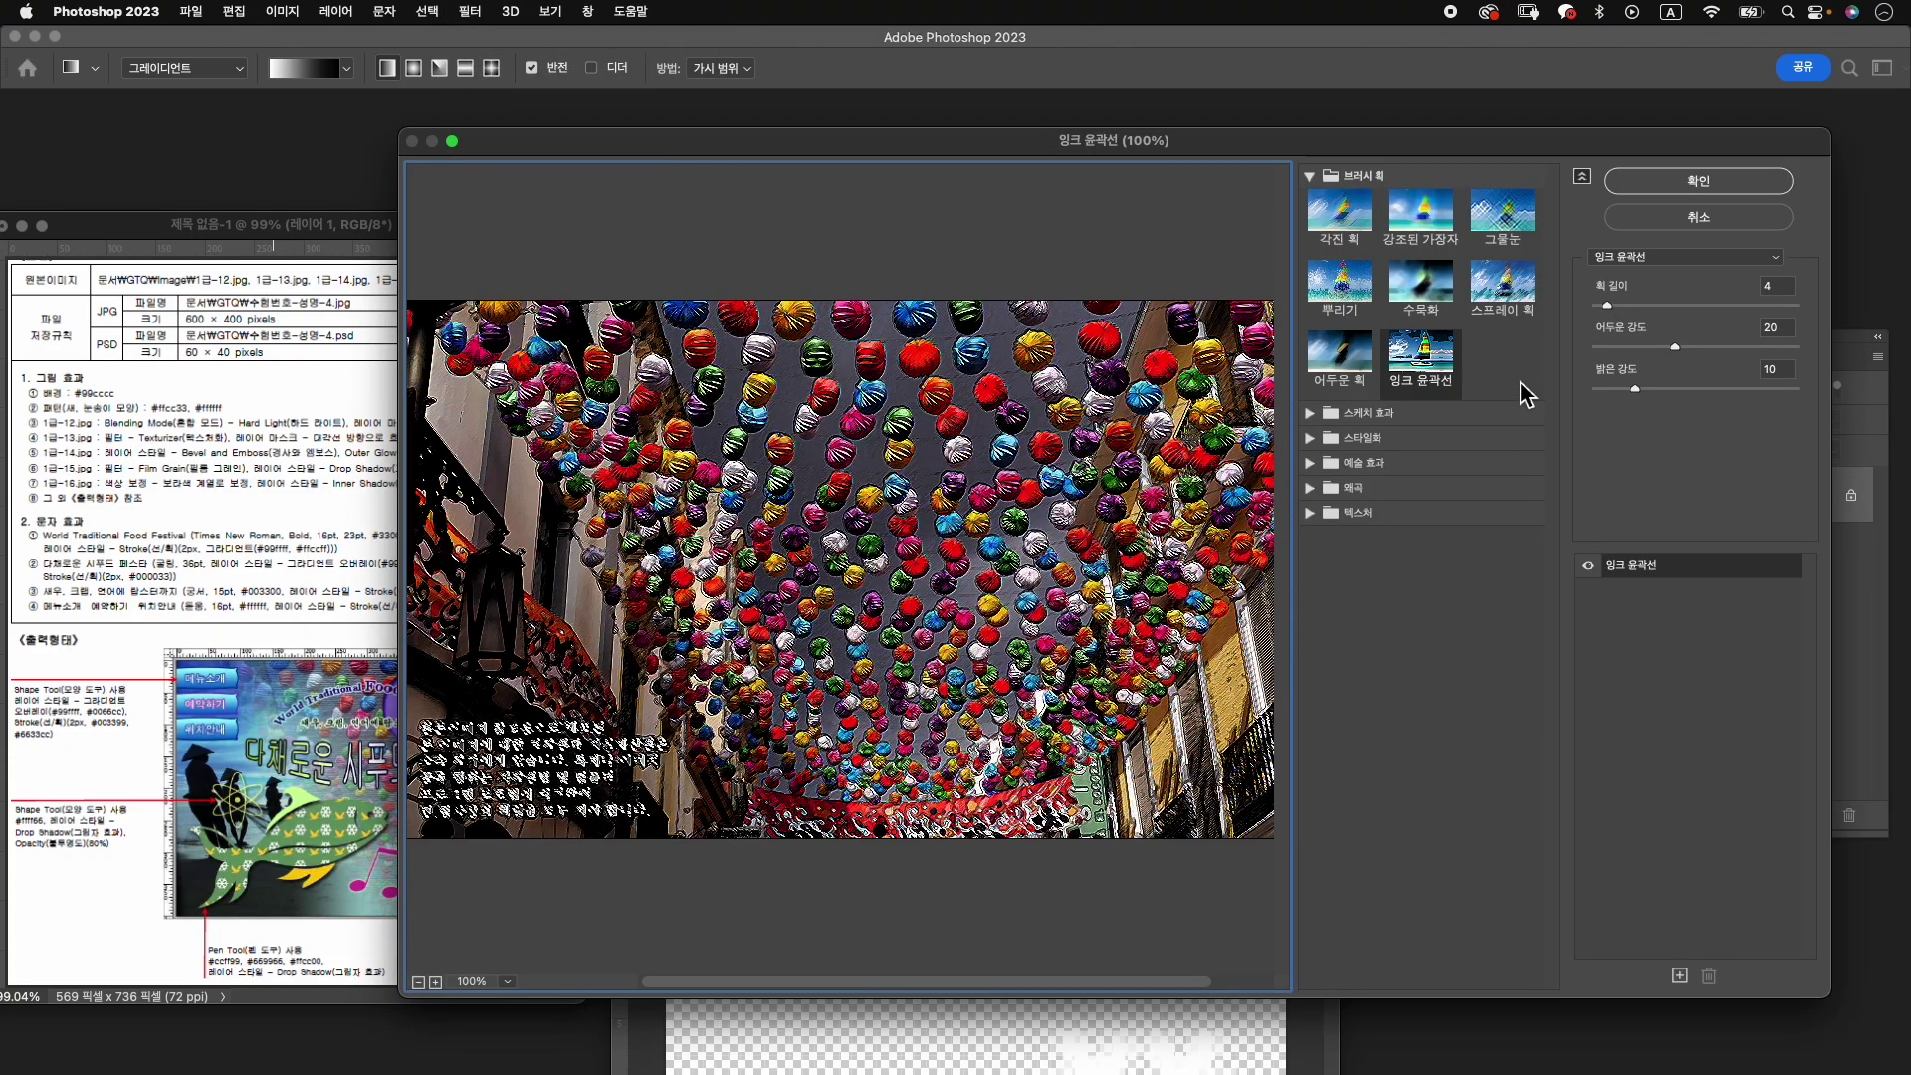
{"action": "left_click", "coordinate": [1318, 513]}
{"action": "left_click", "coordinate": [1503, 627]}
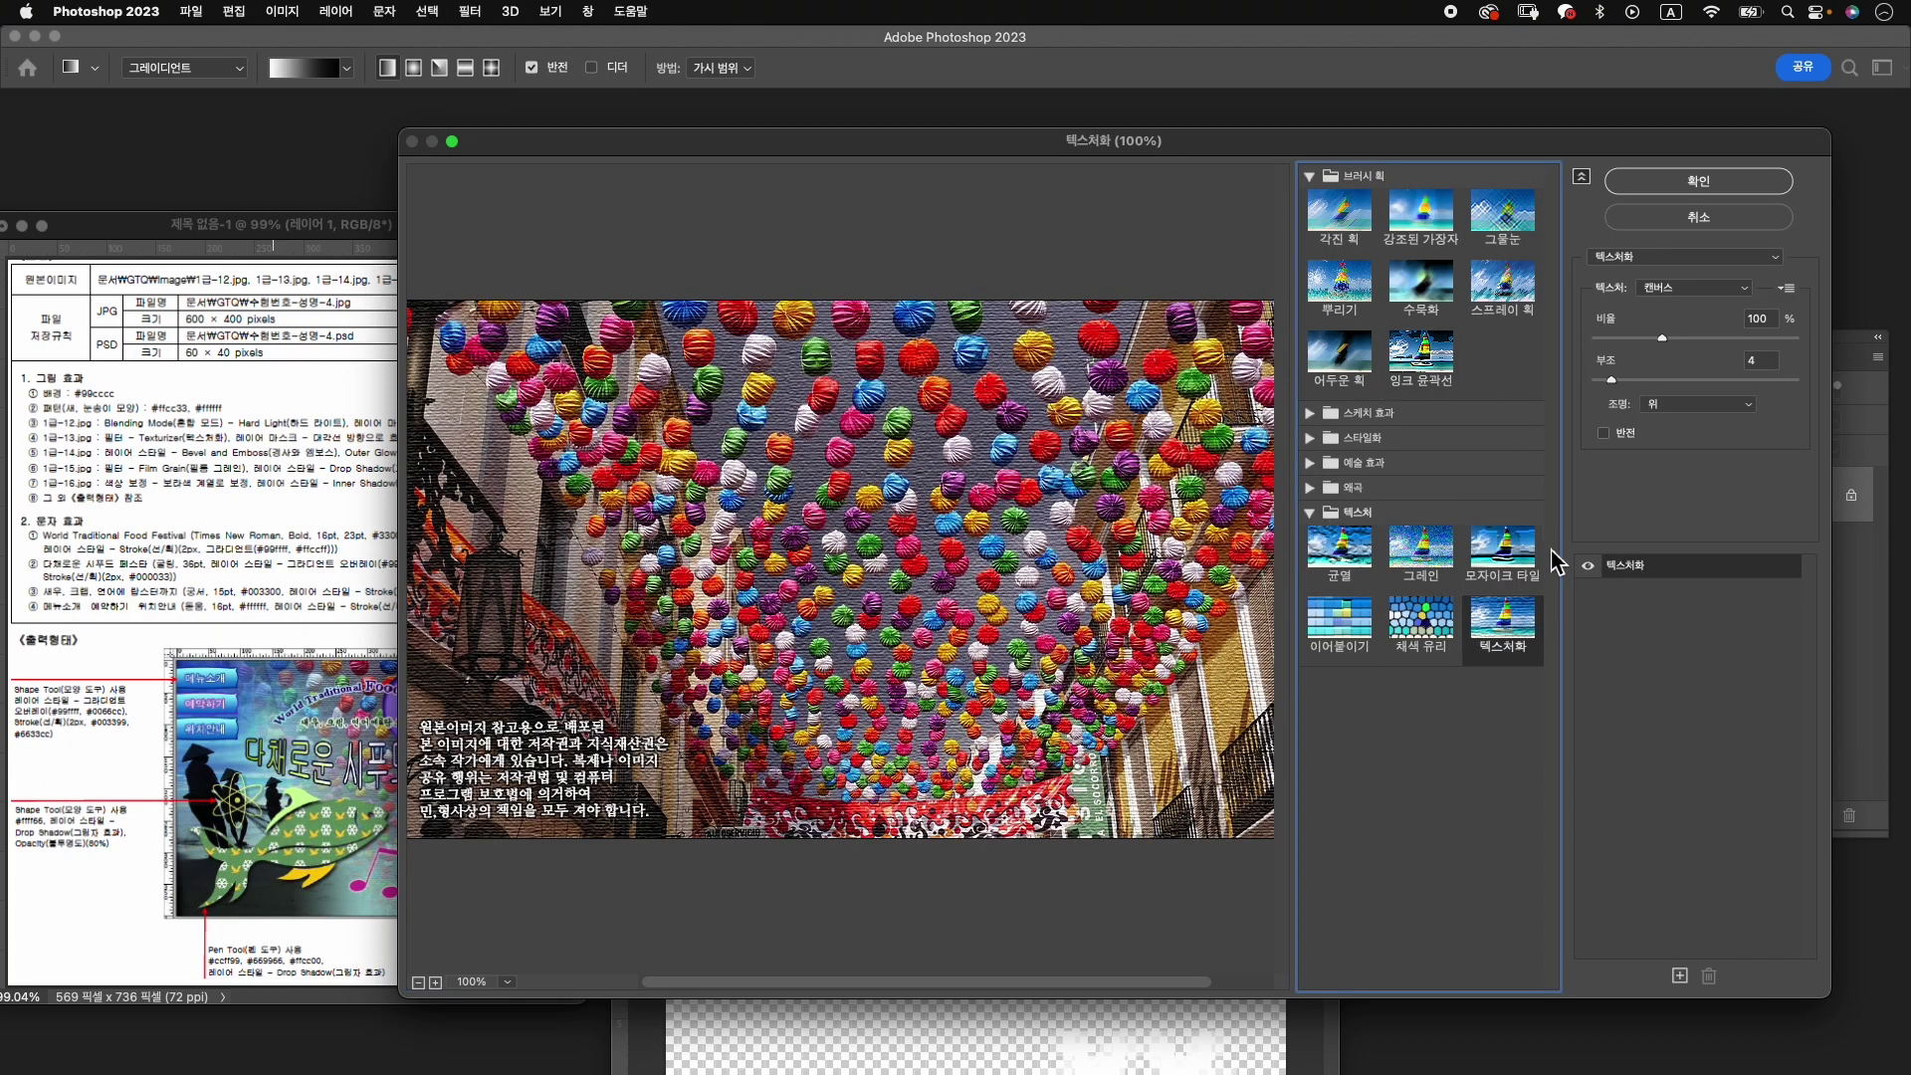
{"action": "left_click", "coordinate": [1698, 182]}
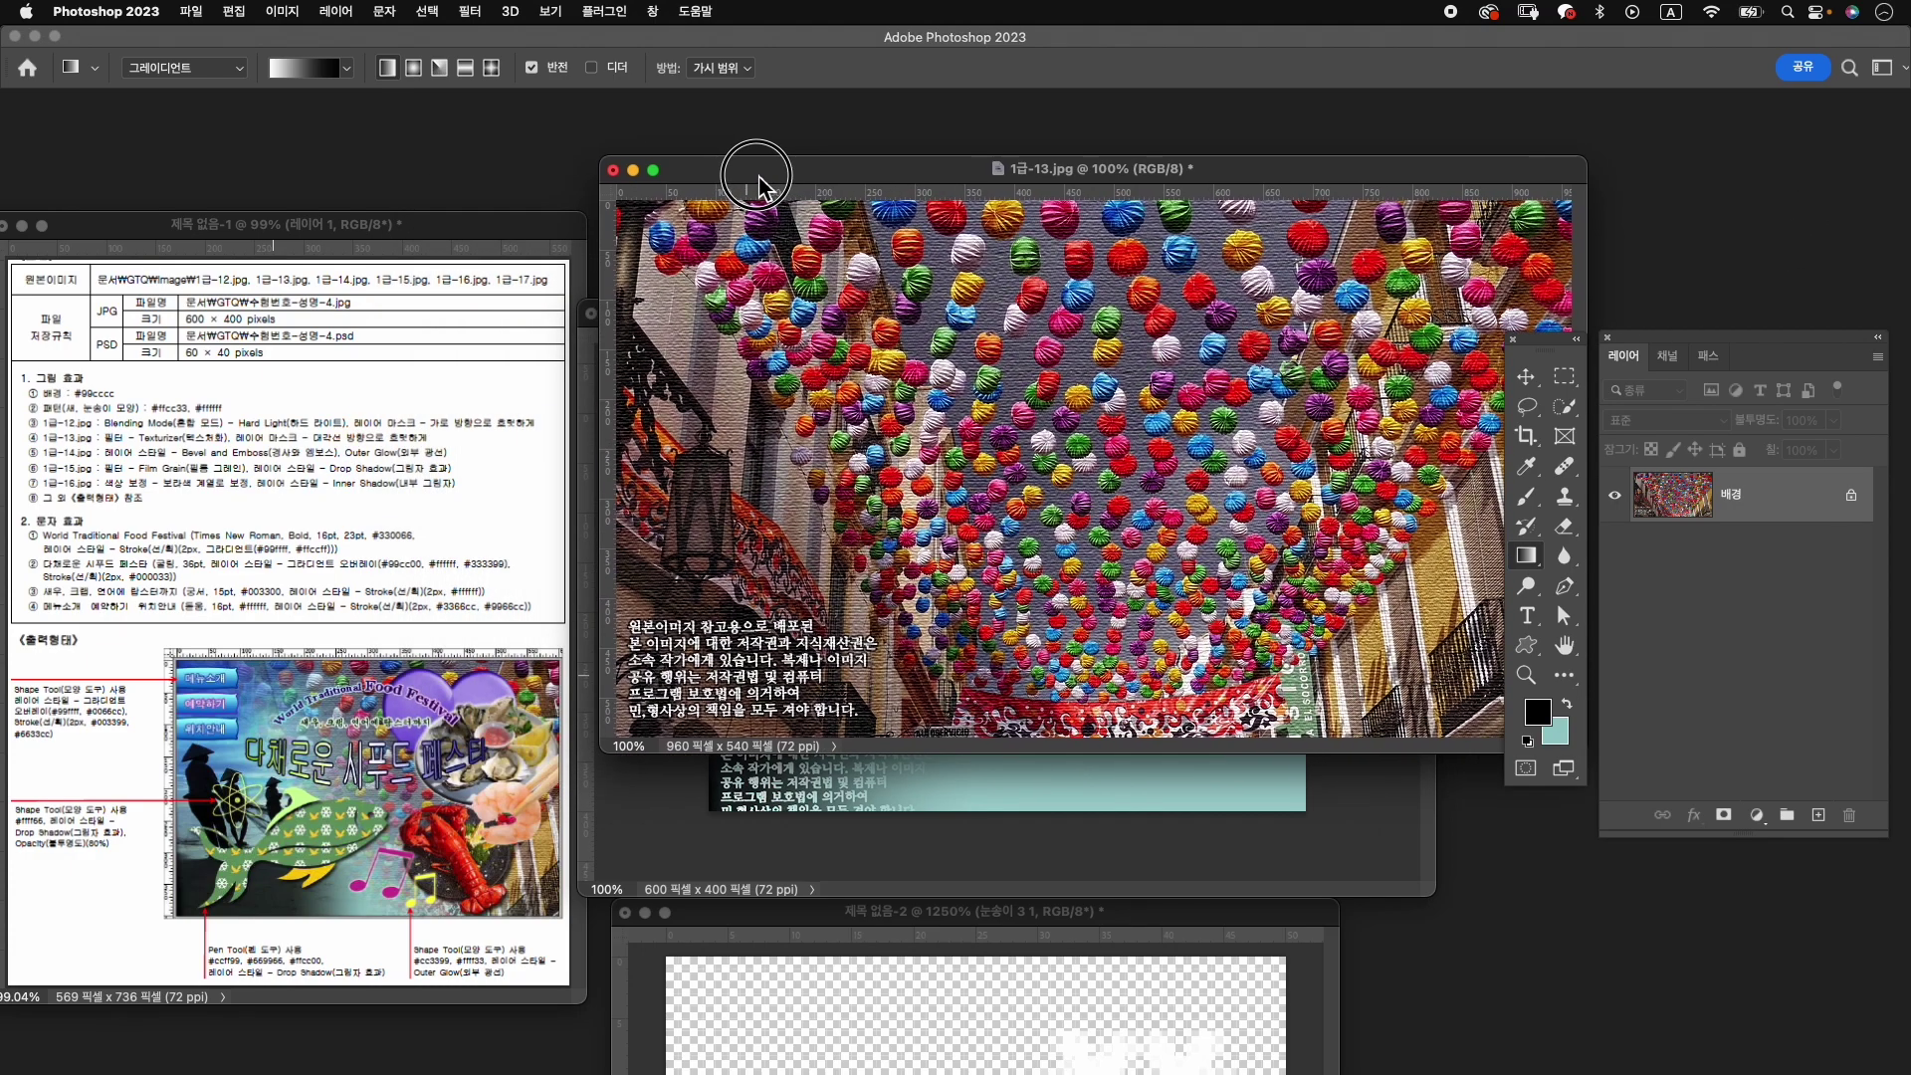
Resize the umbrella photo to 400 pixels tall, making it 711×400.
{"action": "left_click_drag", "start_coordinate": [575, 199], "coordinate": [430, 199]}
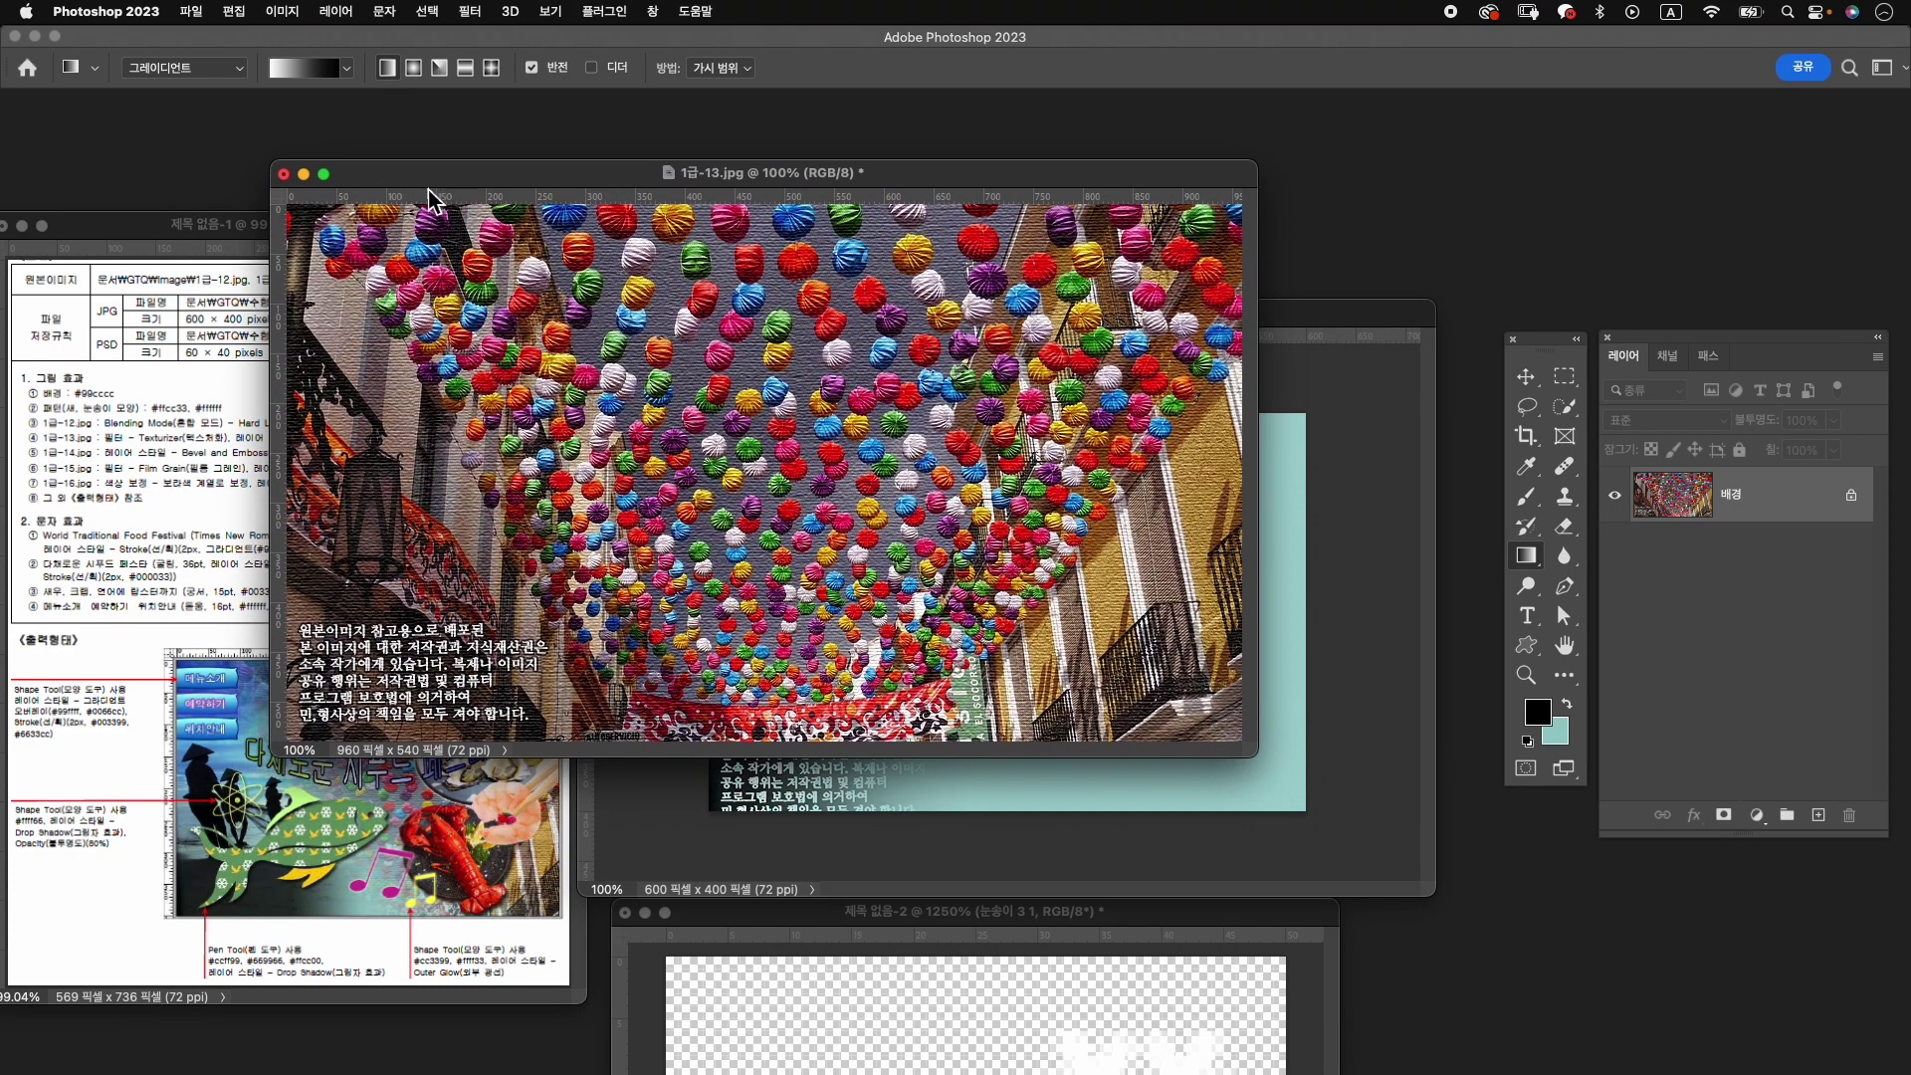
{"action": "key", "text": "ctrl+alt+i"}
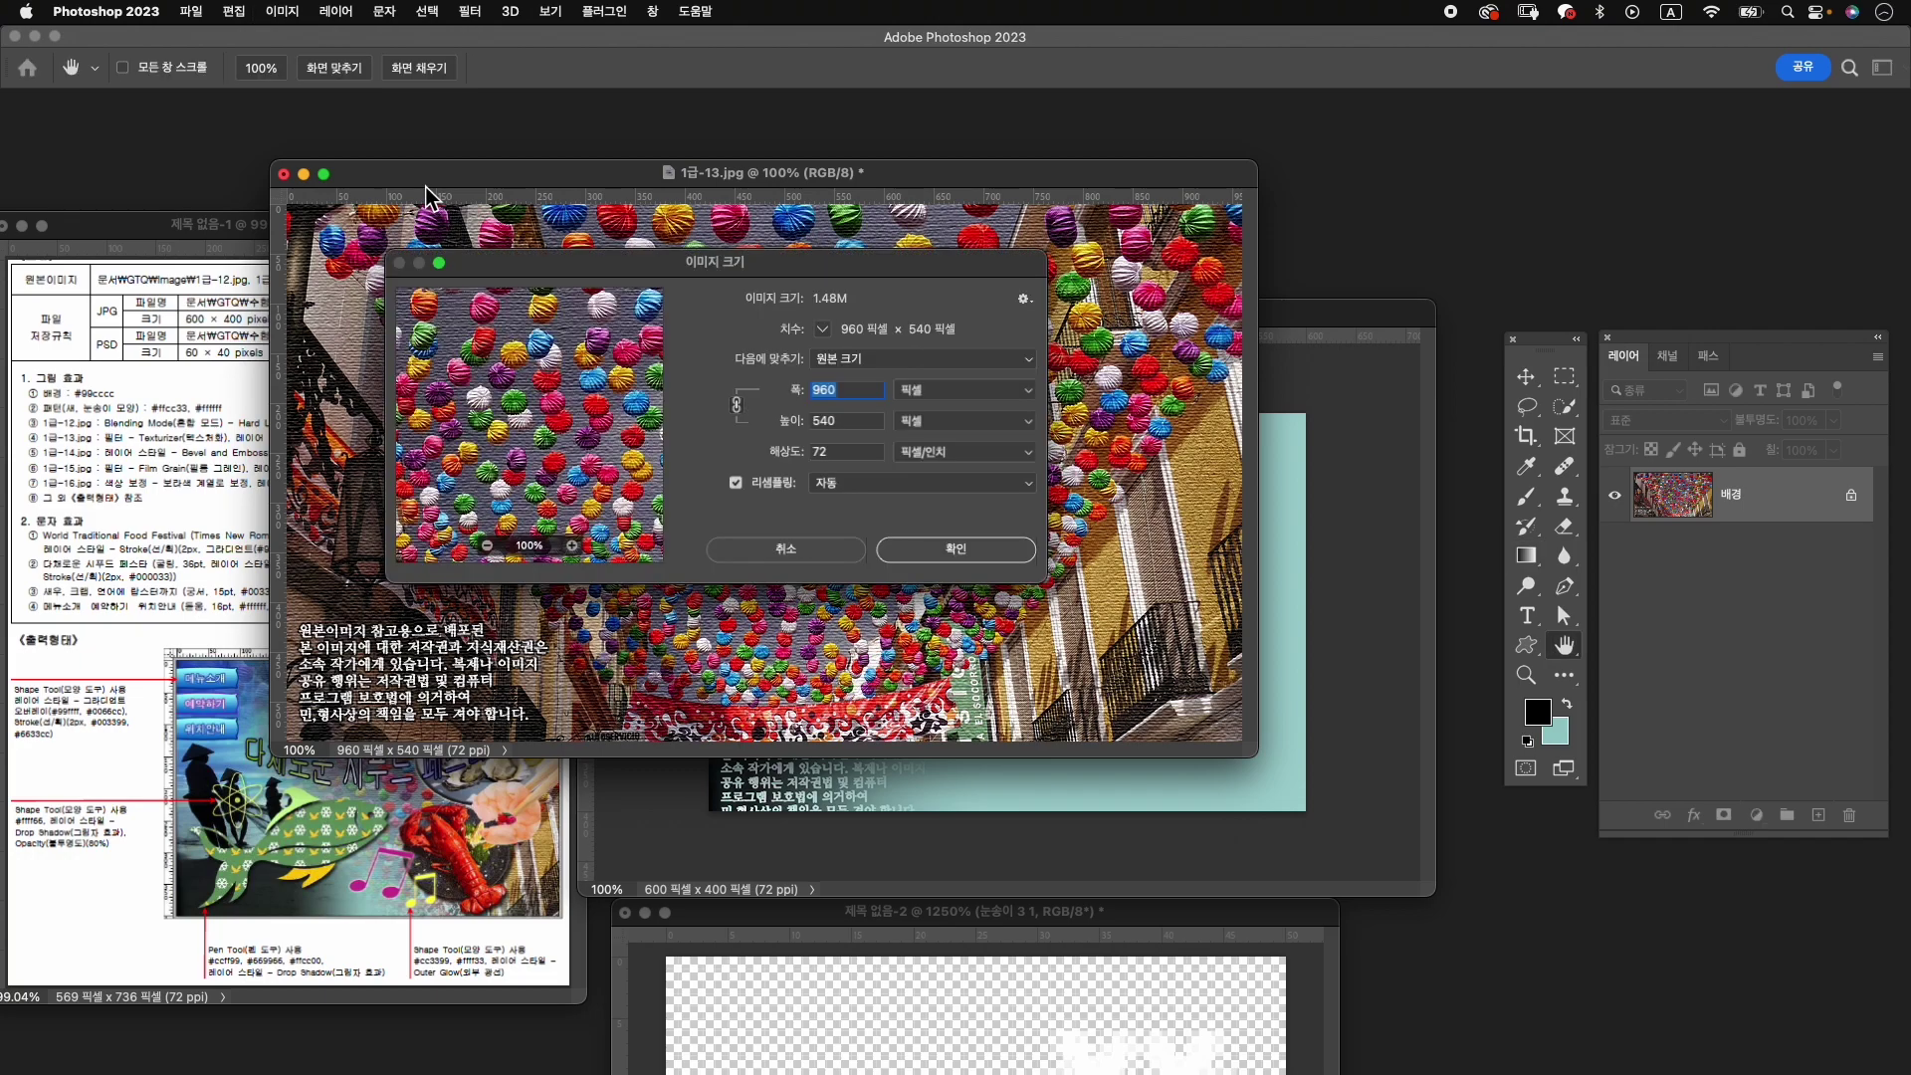
{"action": "type", "text": "600"}
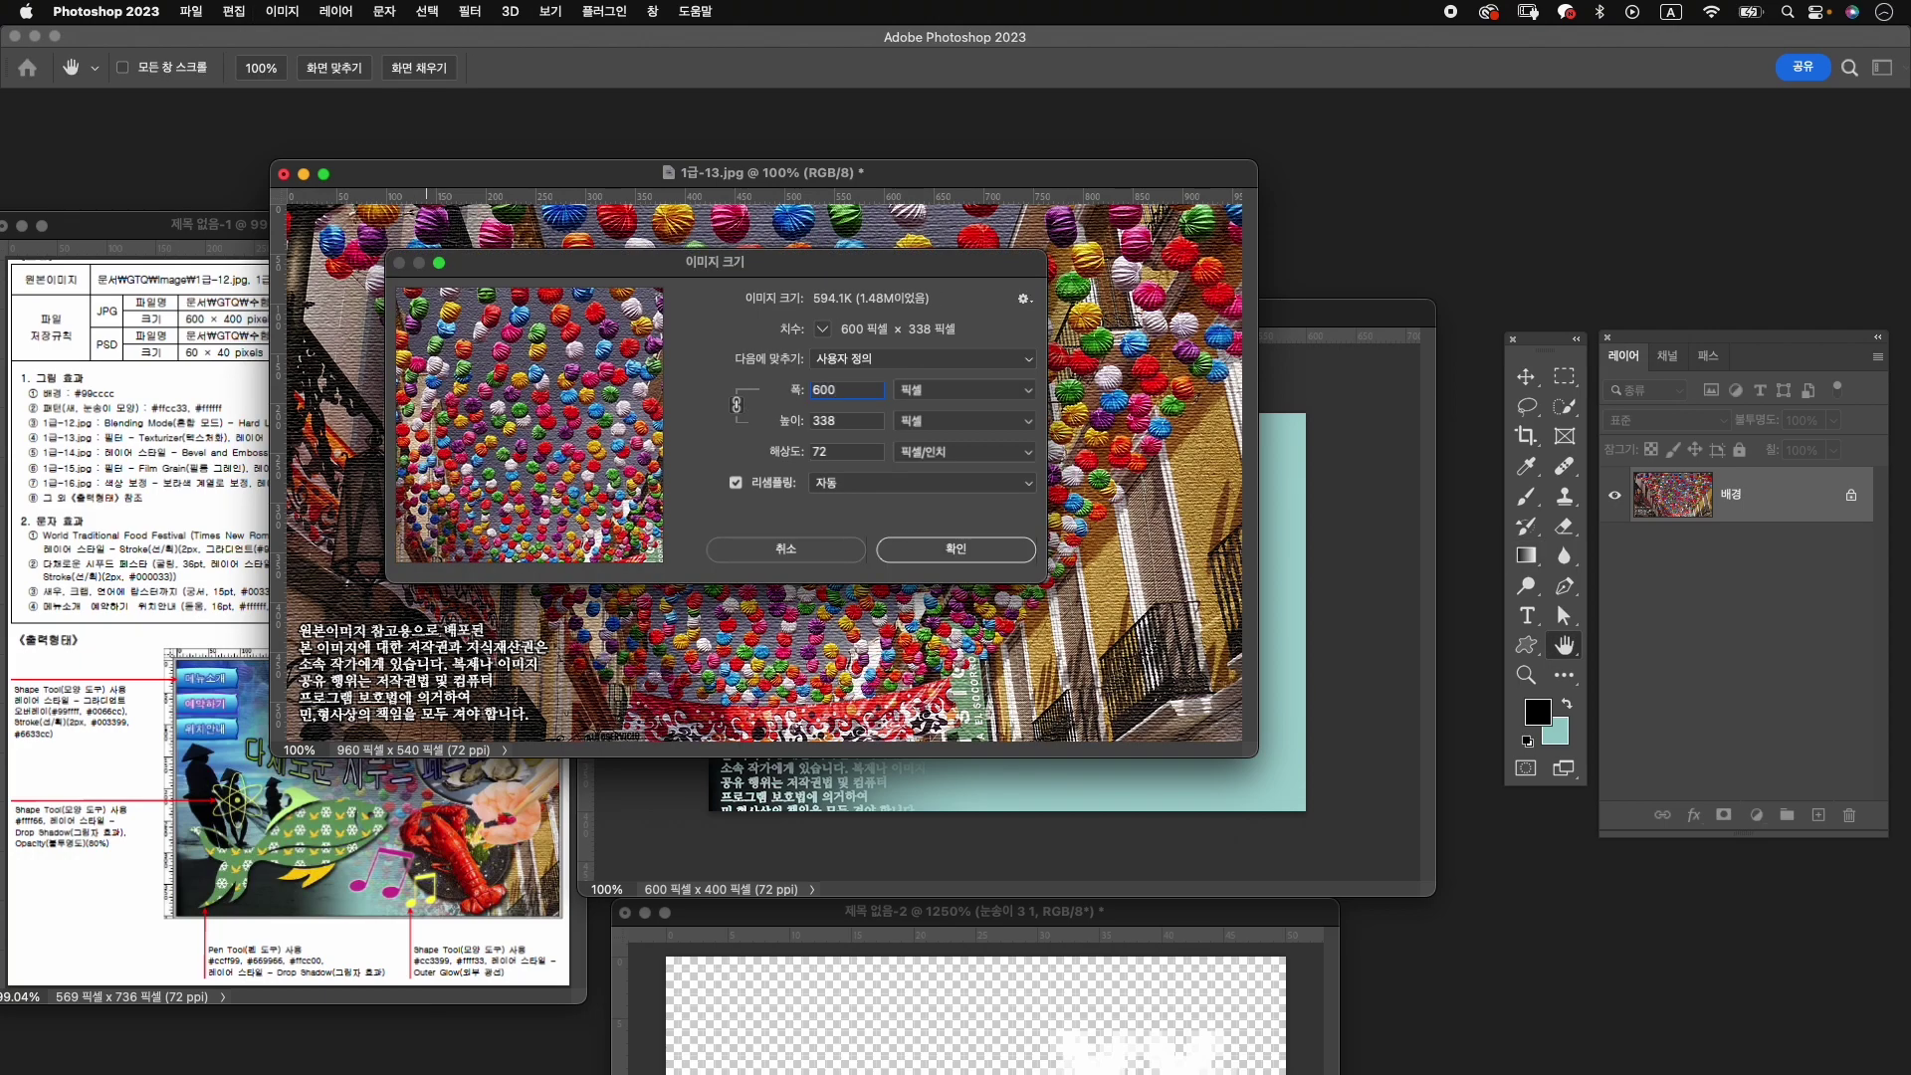
{"action": "type", "text": "400"}
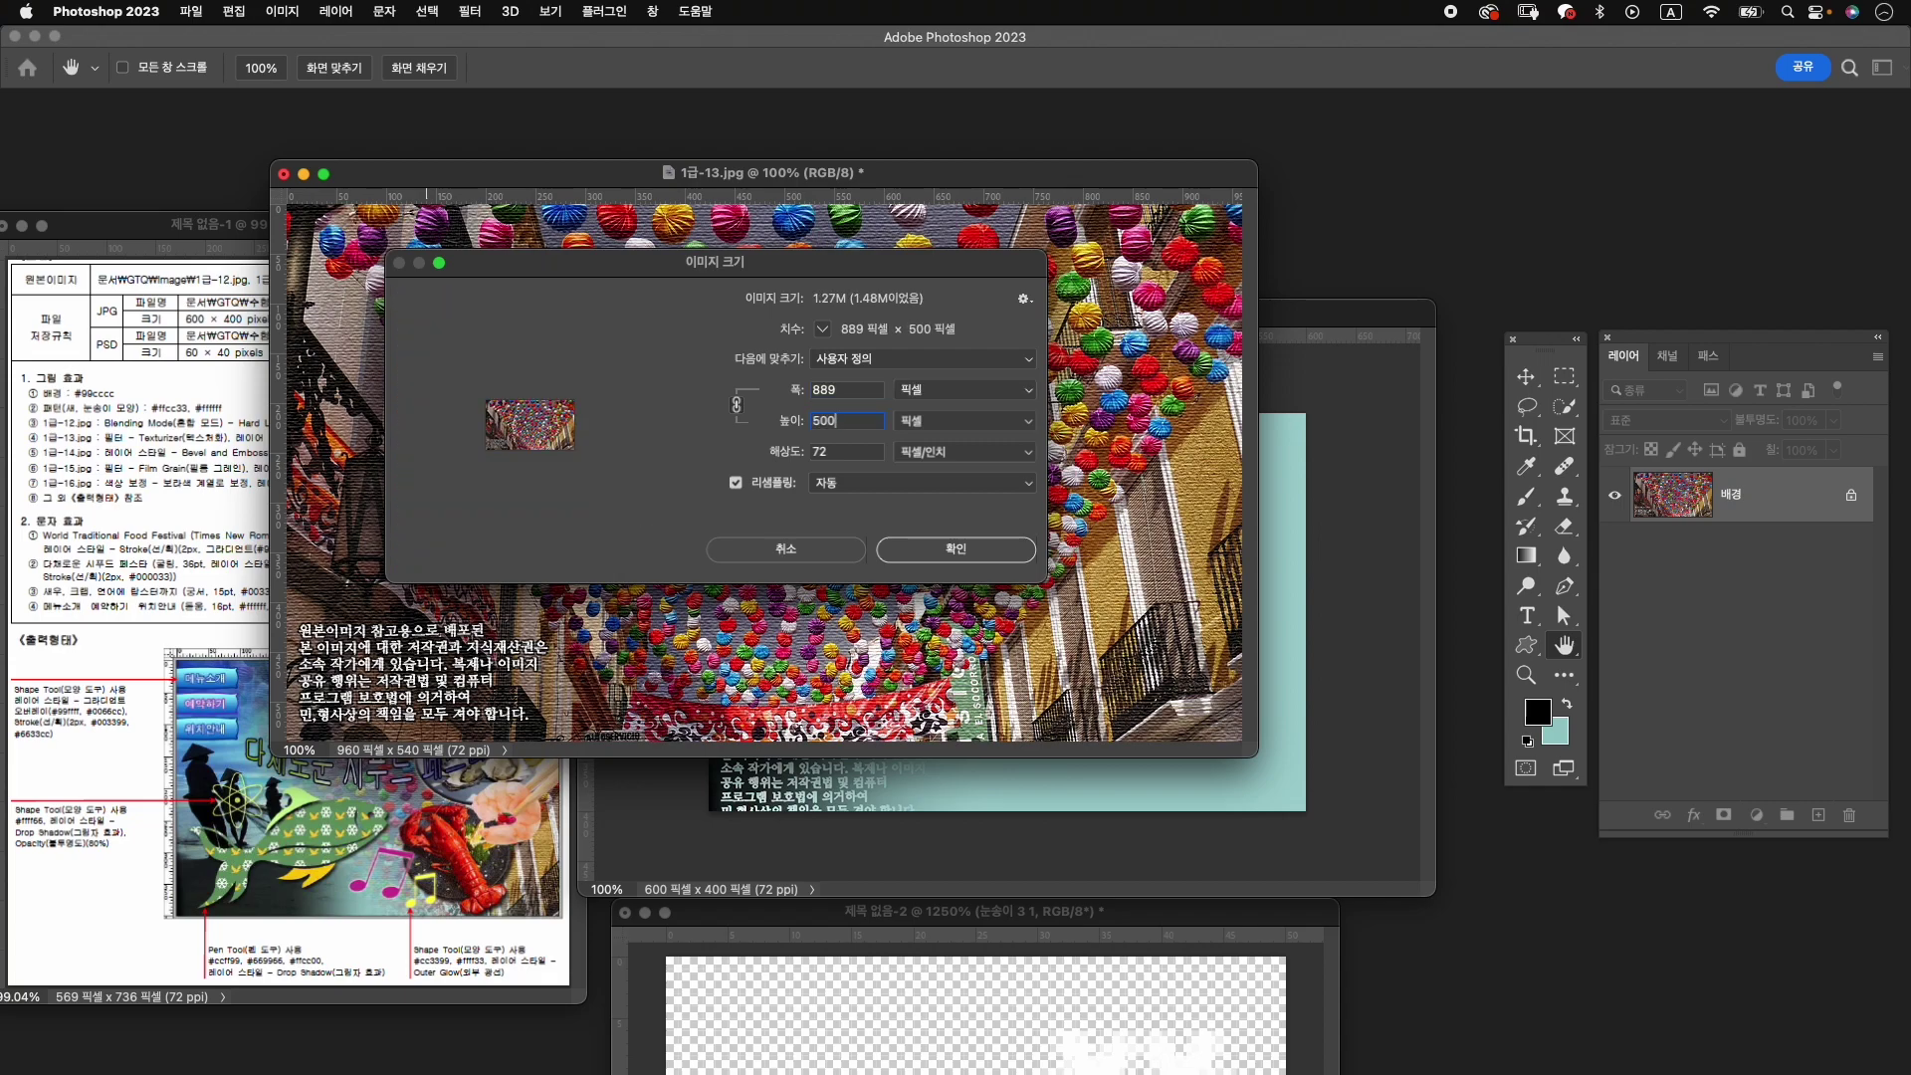
{"action": "key", "text": "Return"}
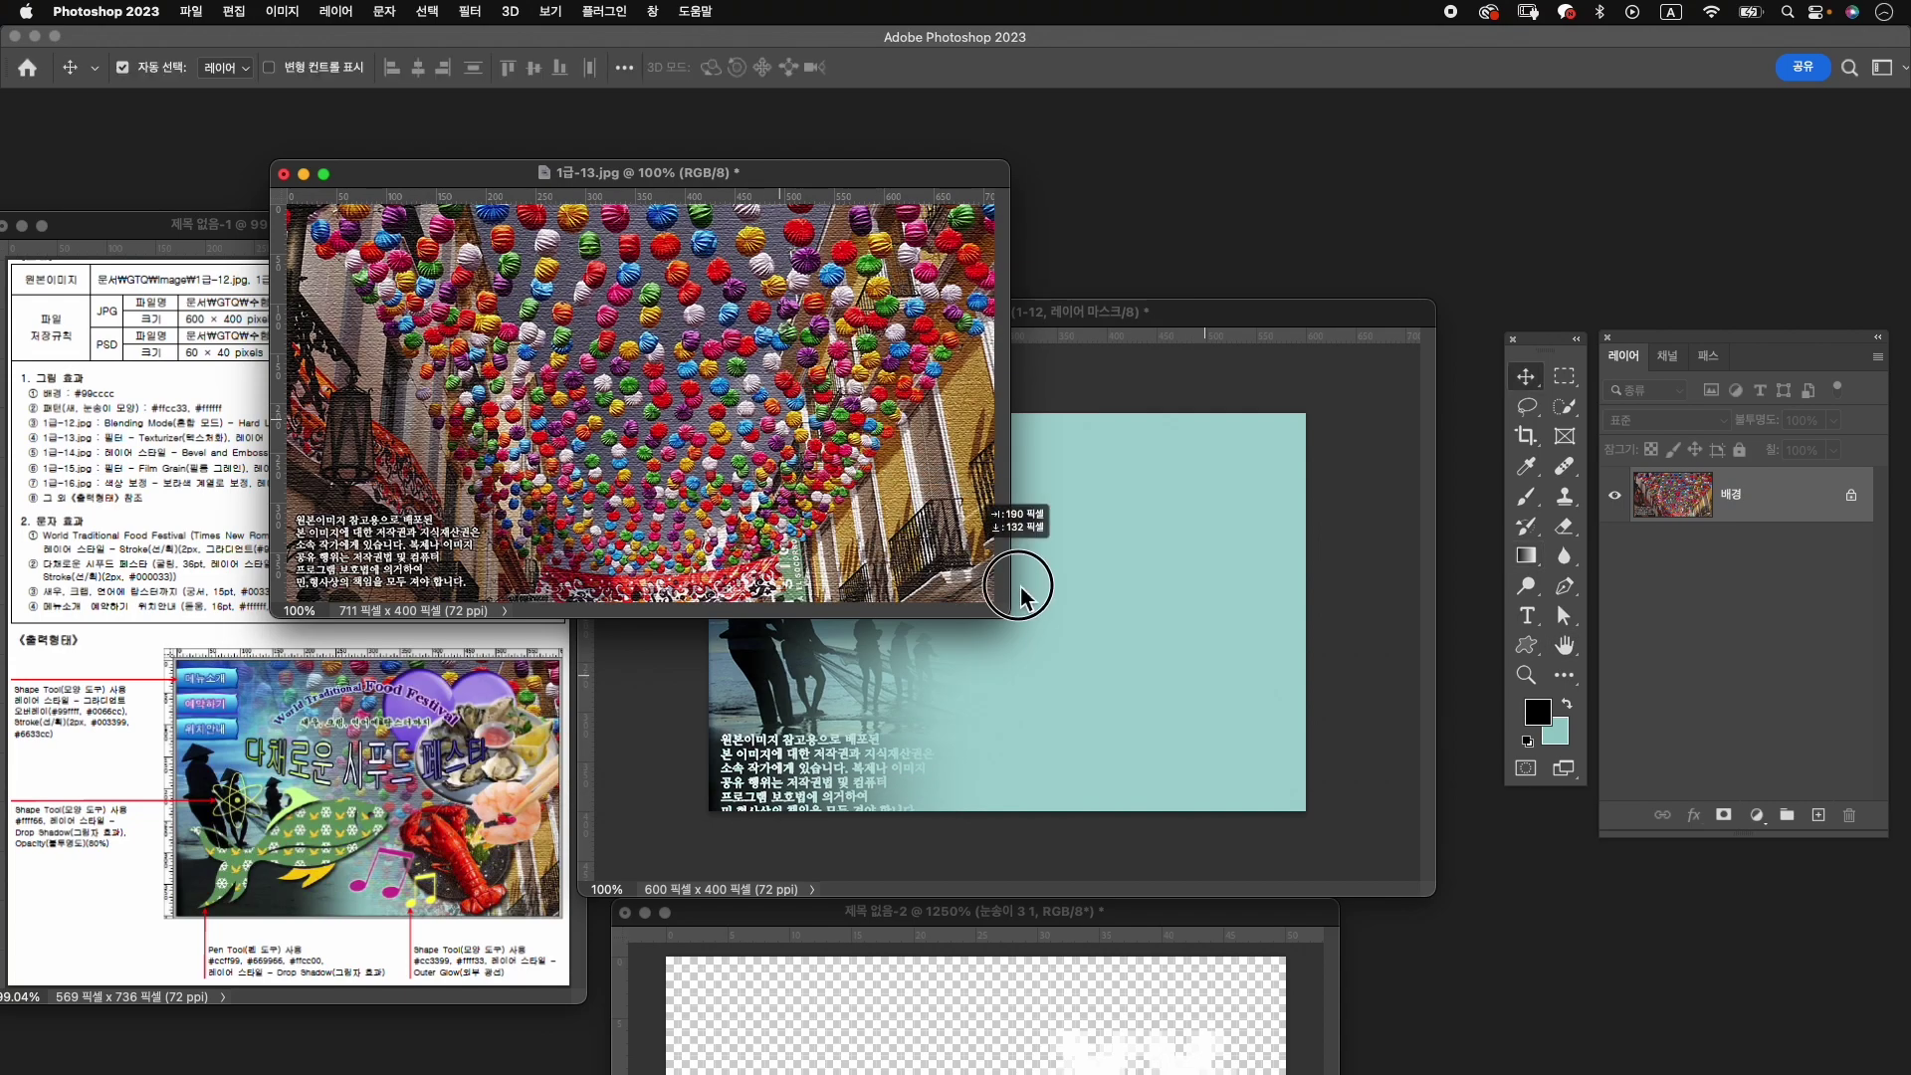
Drag the umbrella photo into the composite, close the original unsaved, and name the layer 1-14.
{"action": "left_click_drag", "start_coordinate": [765, 428], "coordinate": [1035, 573]}
{"action": "left_click", "coordinate": [284, 176]}
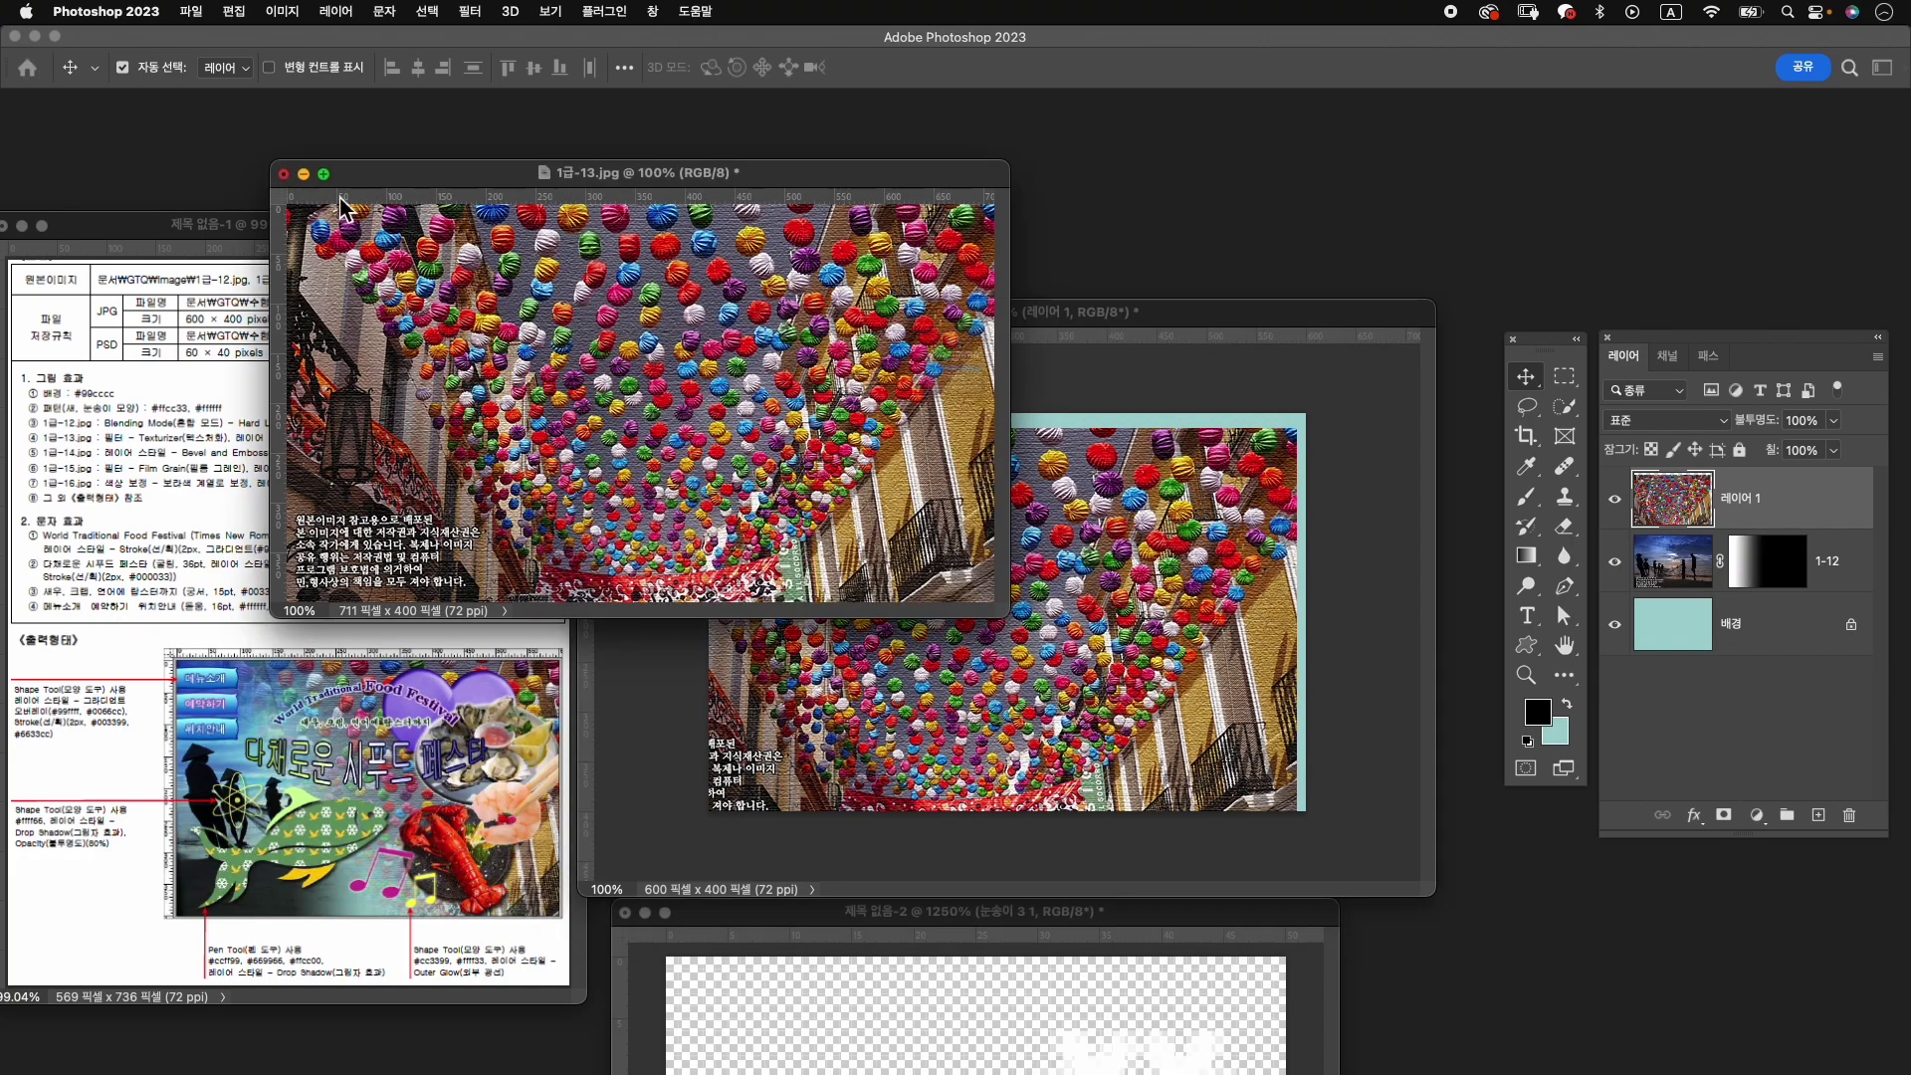
{"action": "left_click", "coordinate": [958, 434]}
{"action": "double_click", "coordinate": [1775, 514]}
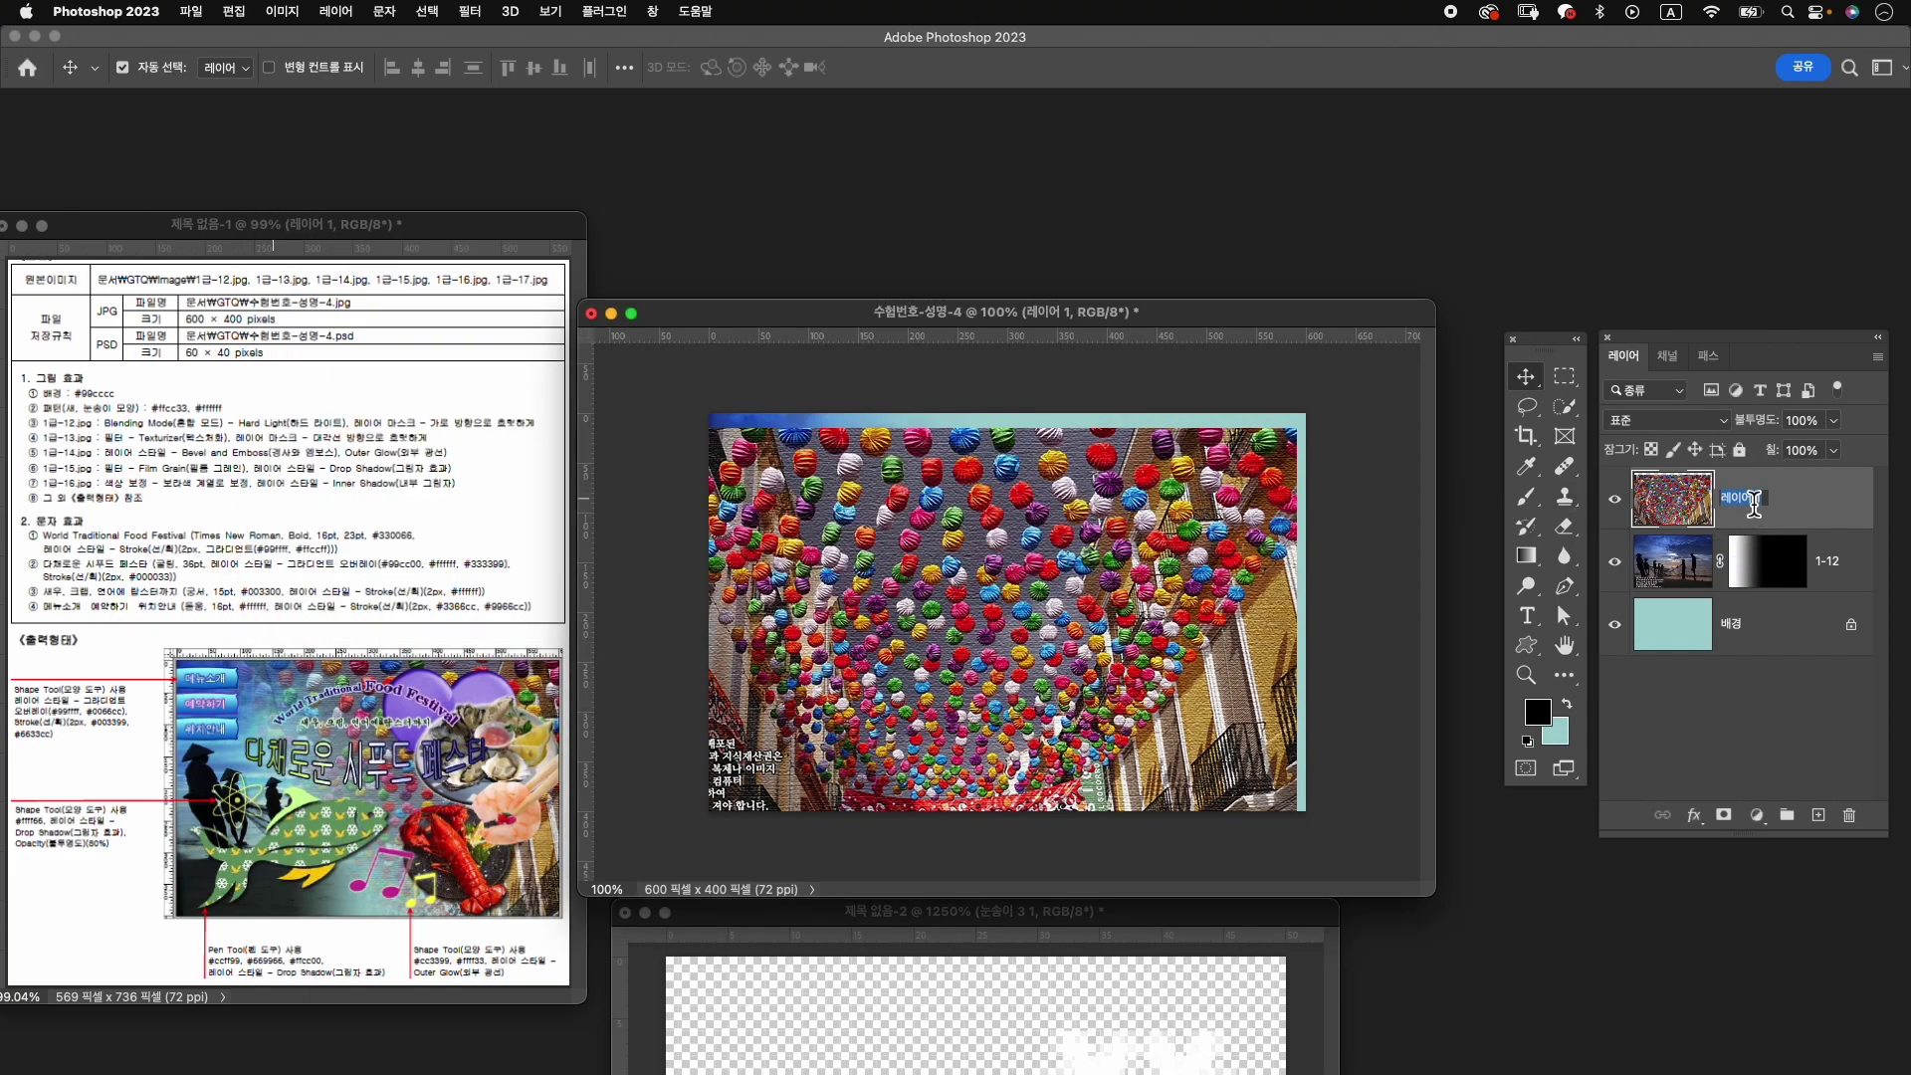
{"action": "type", "text": "1-14"}
{"action": "key", "text": "Return"}
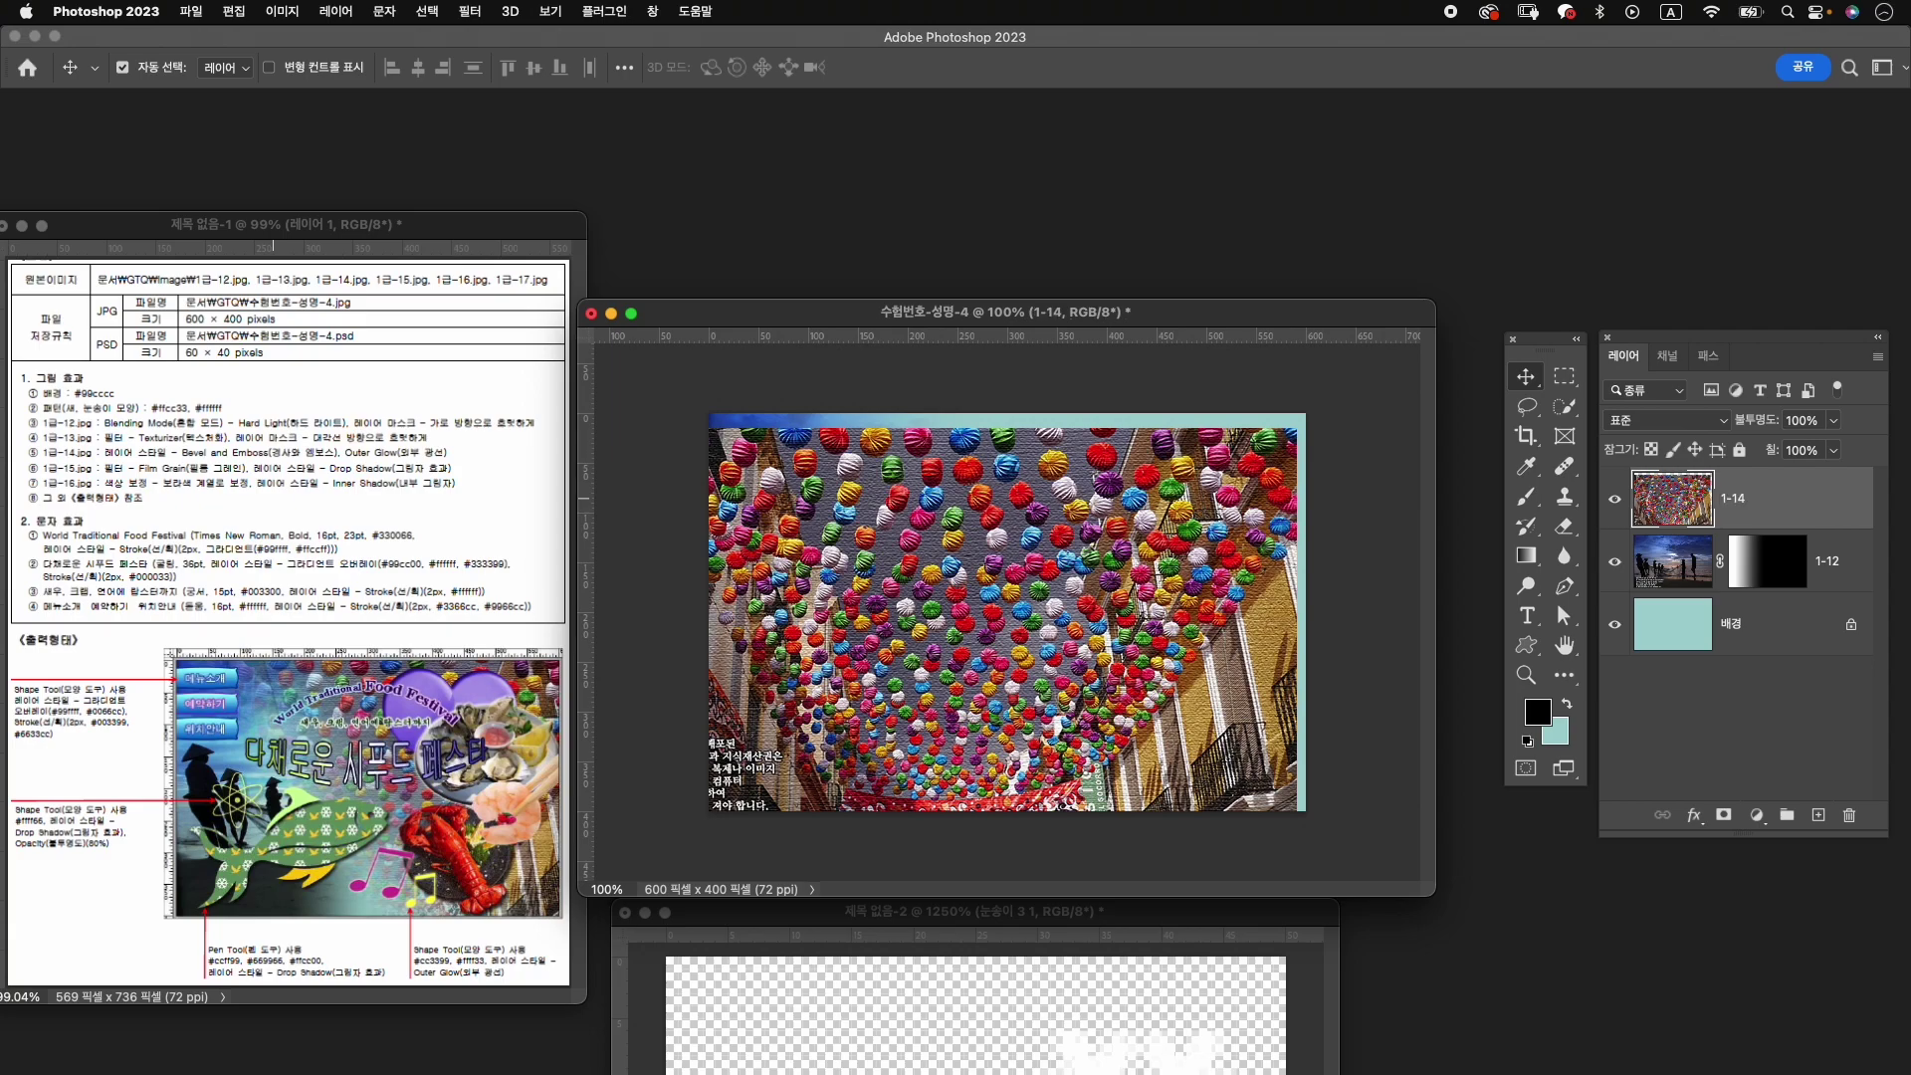
Position the umbrella layer to fill the canvas and add a blank layer mask.
{"action": "left_click_drag", "start_coordinate": [1184, 652], "coordinate": [1170, 619]}
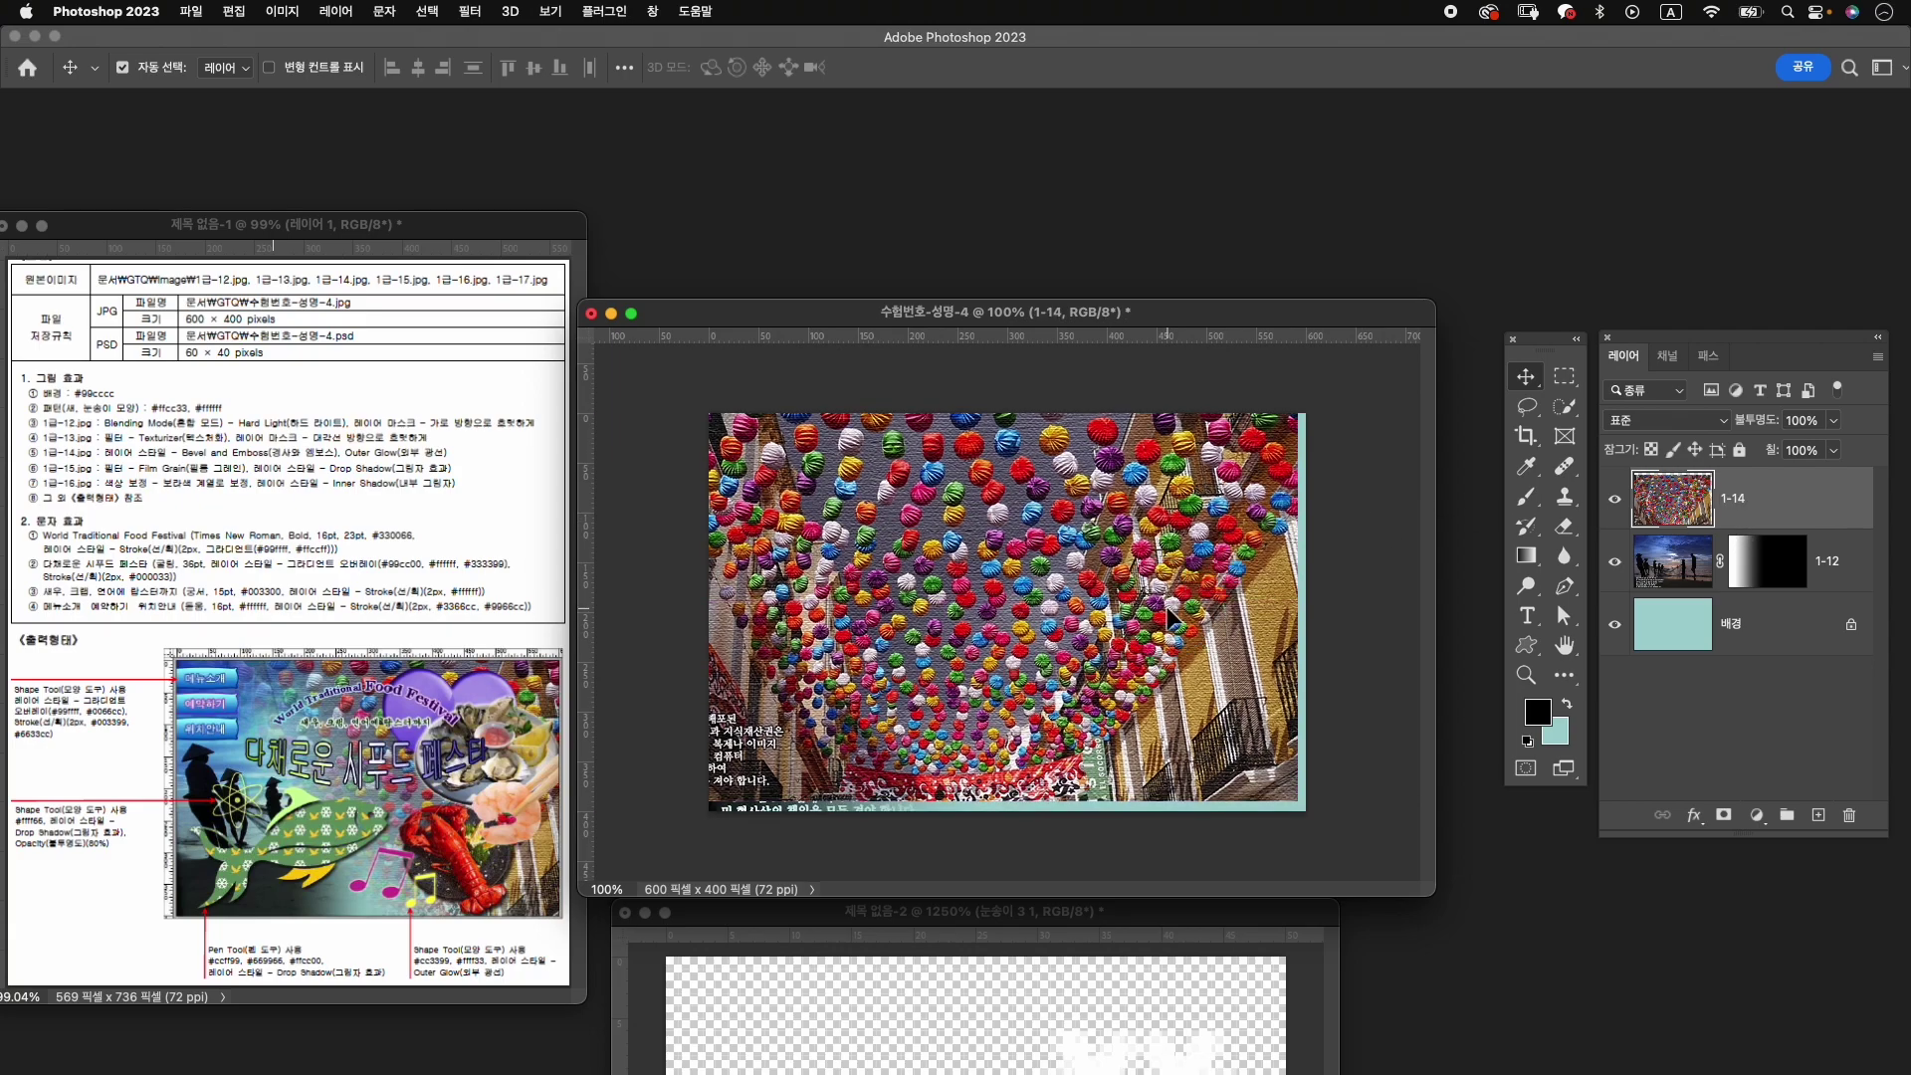
{"action": "left_click_drag", "start_coordinate": [841, 796], "coordinate": [849, 807]}
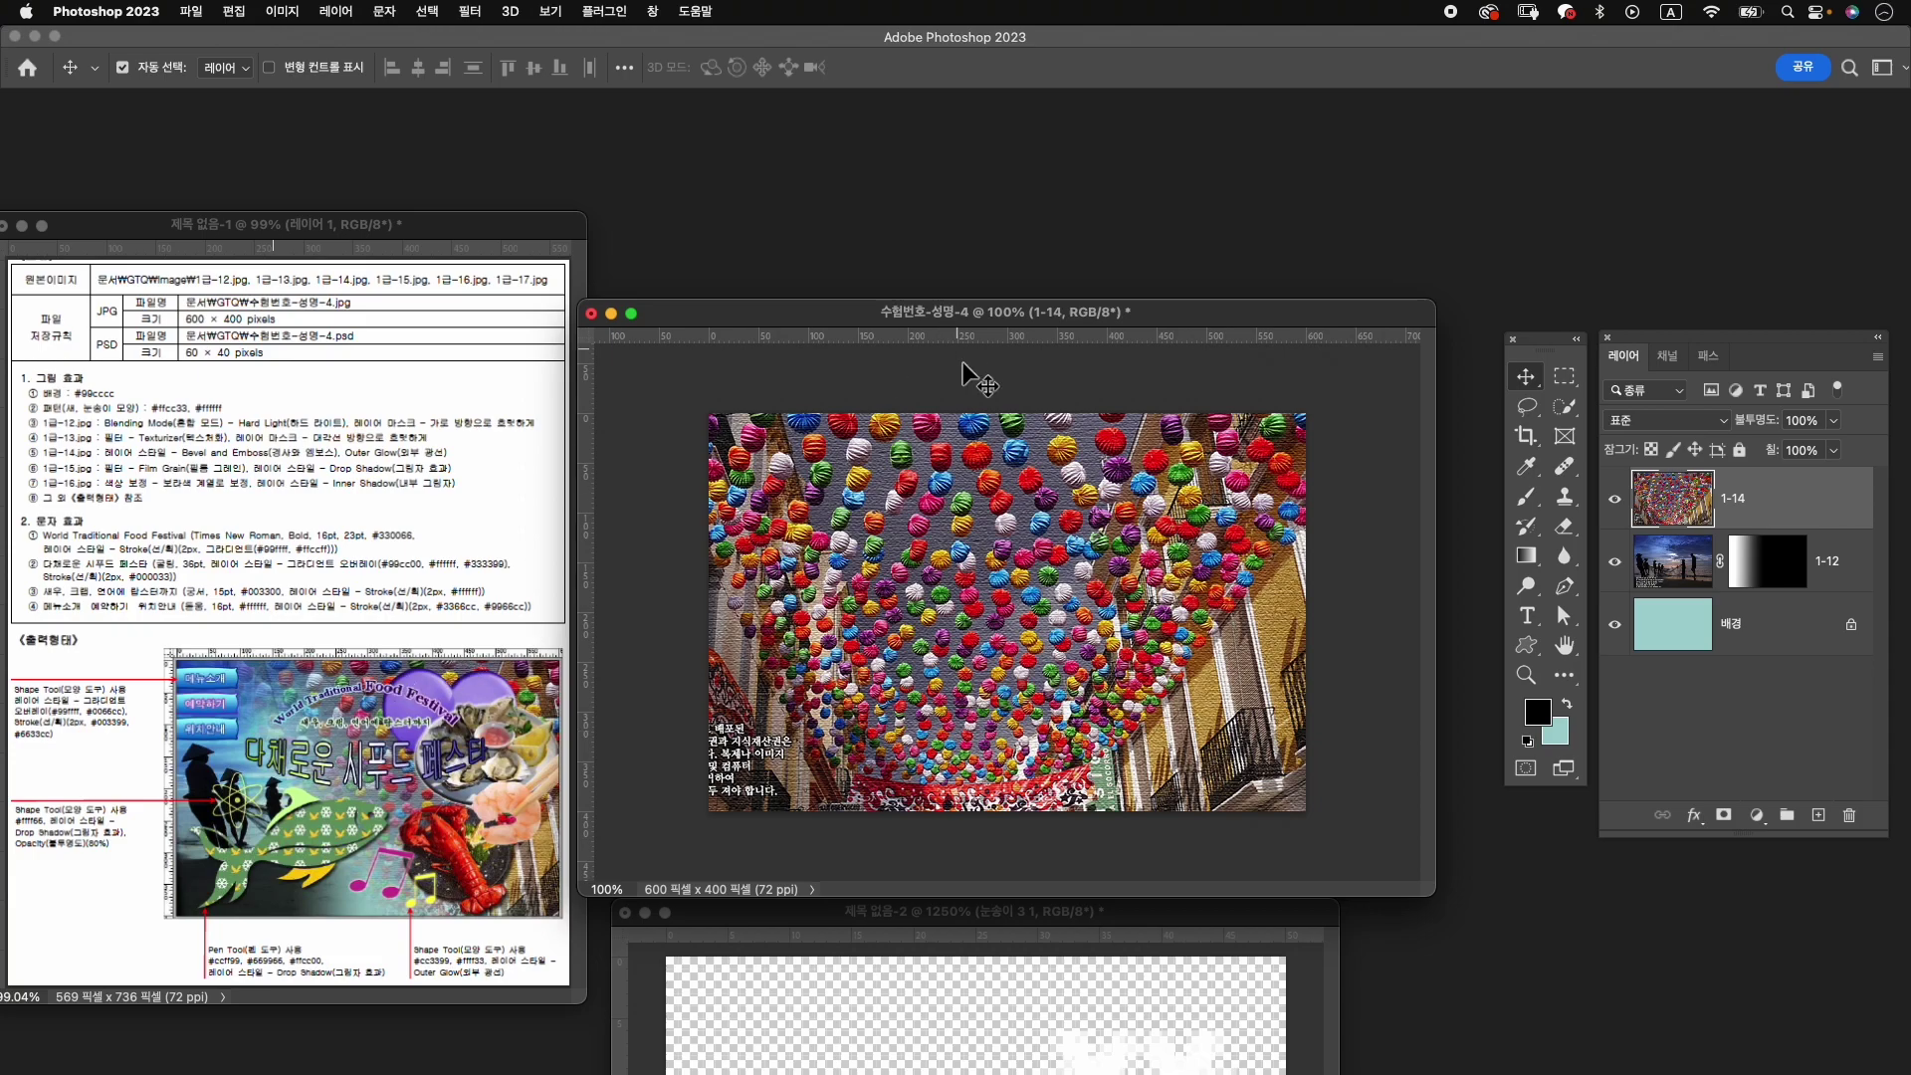
{"action": "left_click_drag", "start_coordinate": [930, 436], "coordinate": [962, 441]}
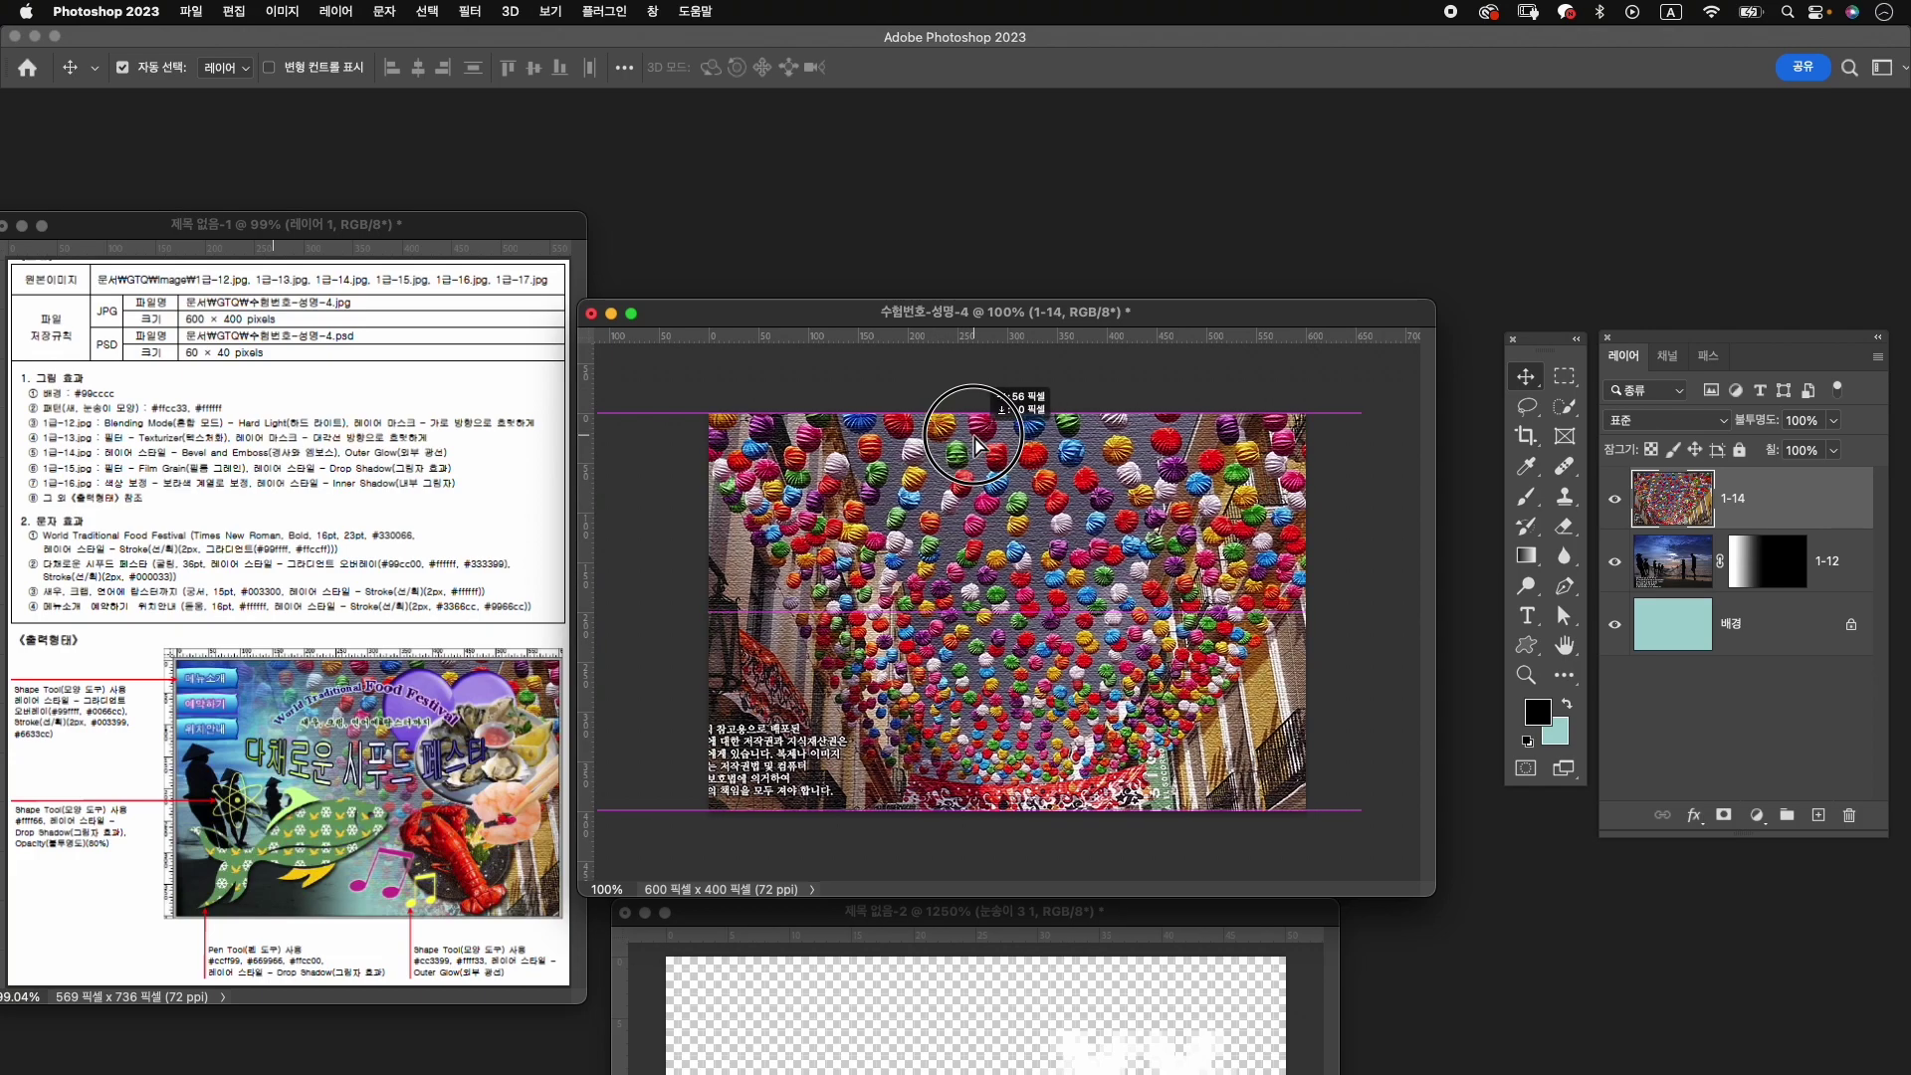
{"action": "left_click_drag", "start_coordinate": [962, 440], "coordinate": [985, 443]}
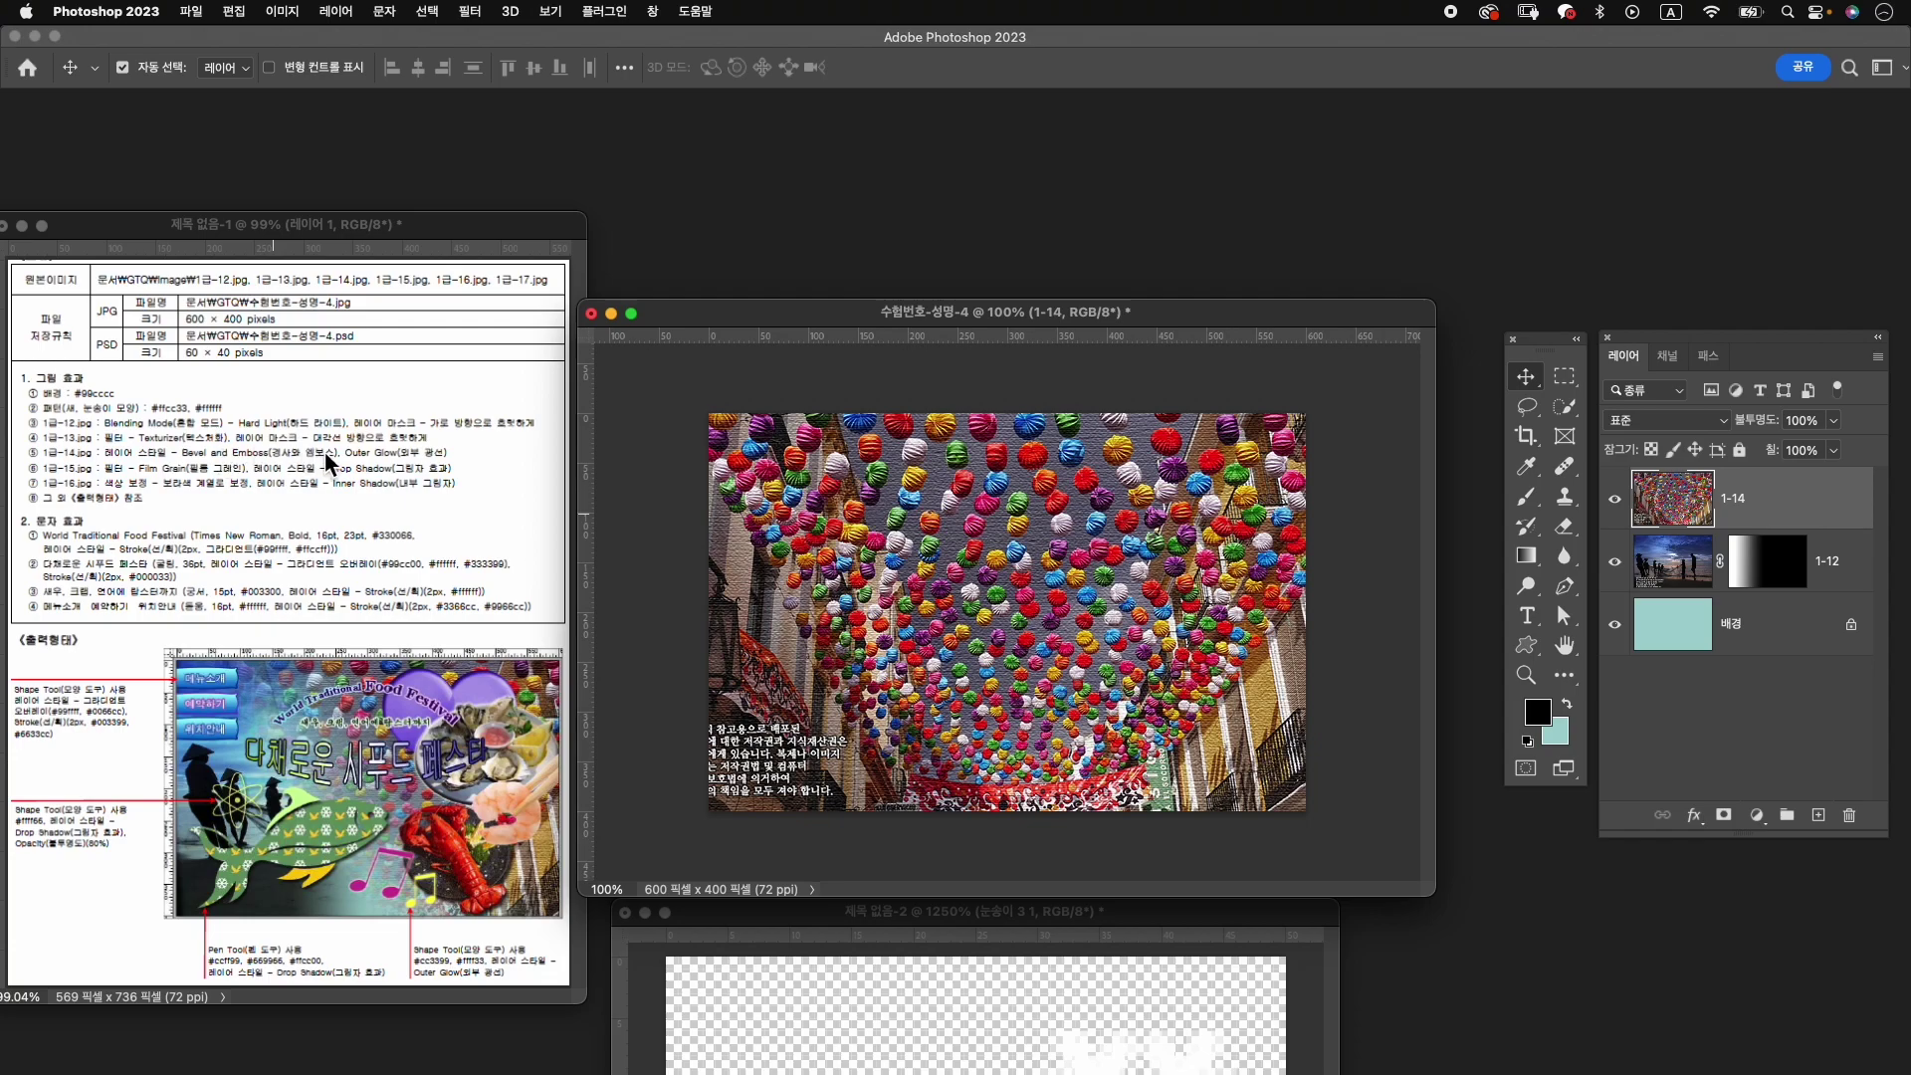
{"action": "left_click", "coordinate": [1724, 816]}
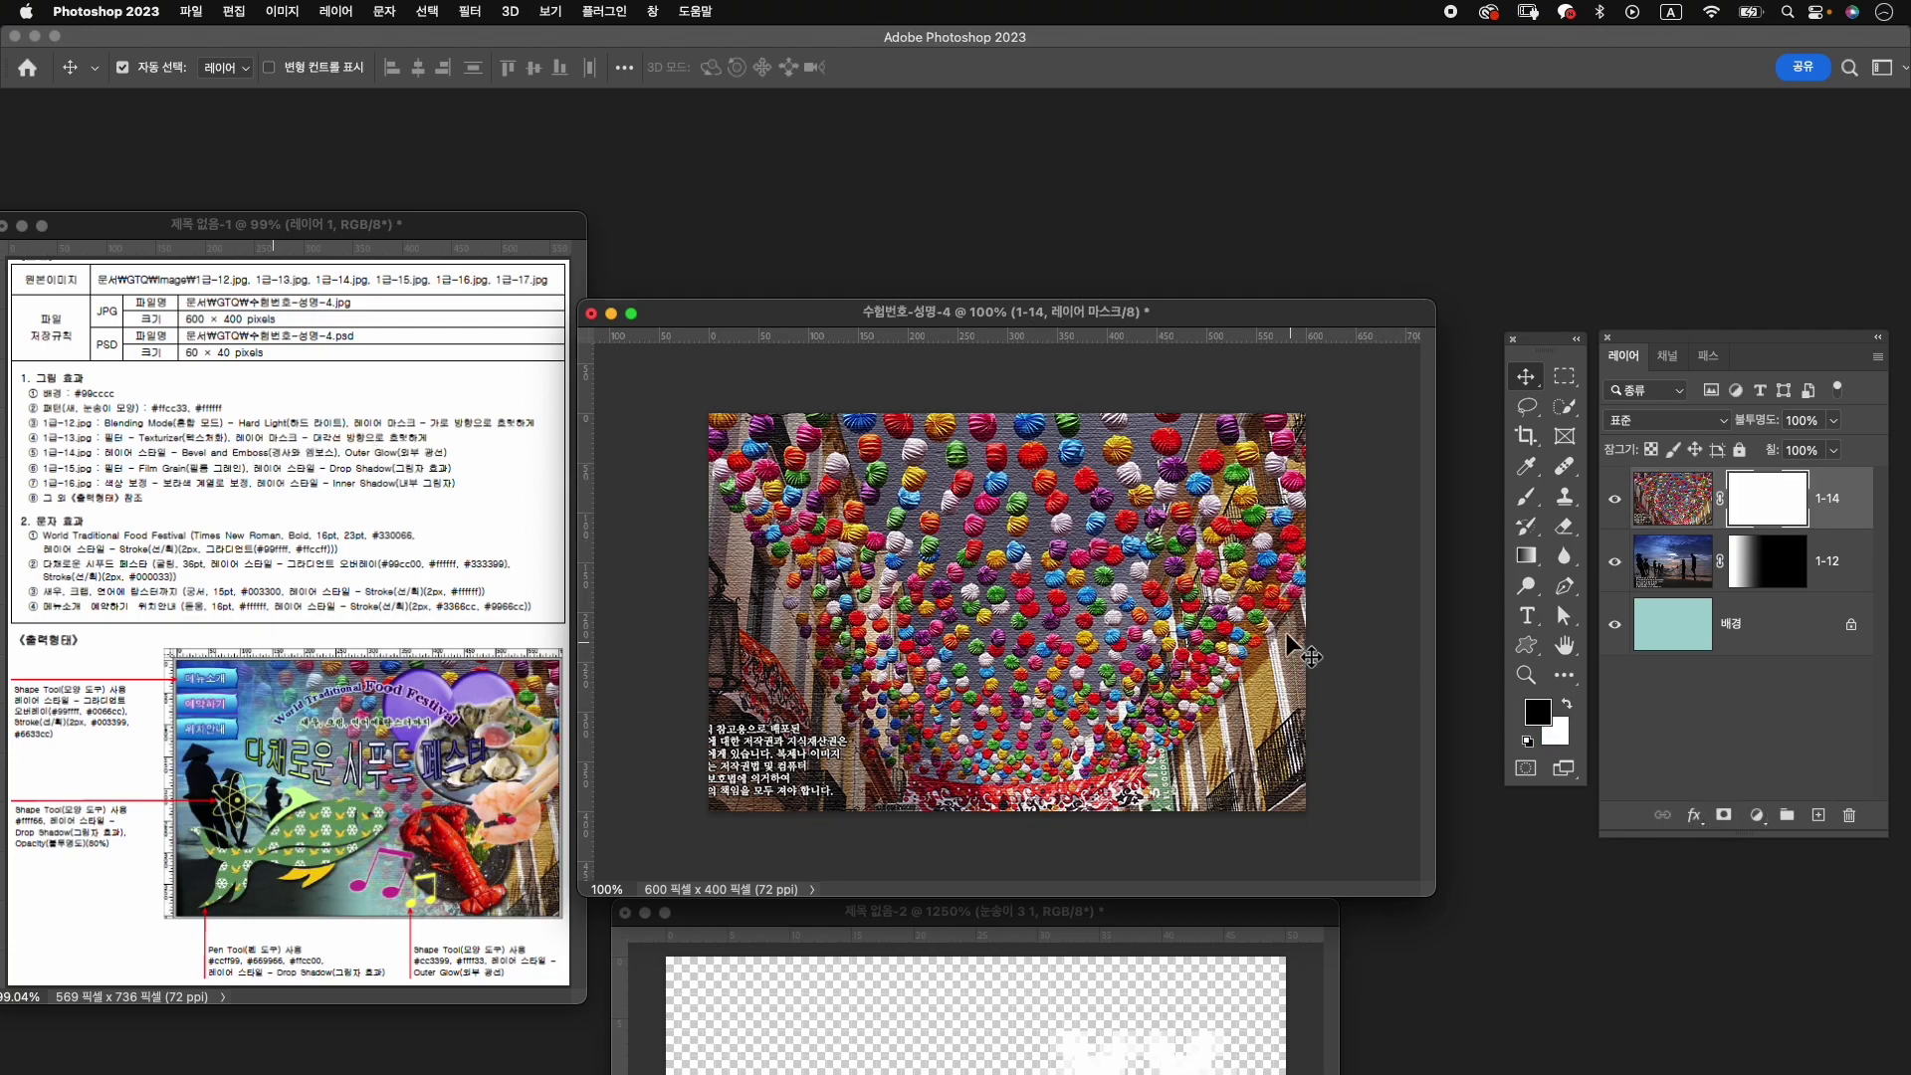
Draw a diagonal gradient on the umbrella mask to blend it into the fishermen.
{"action": "key", "text": "g"}
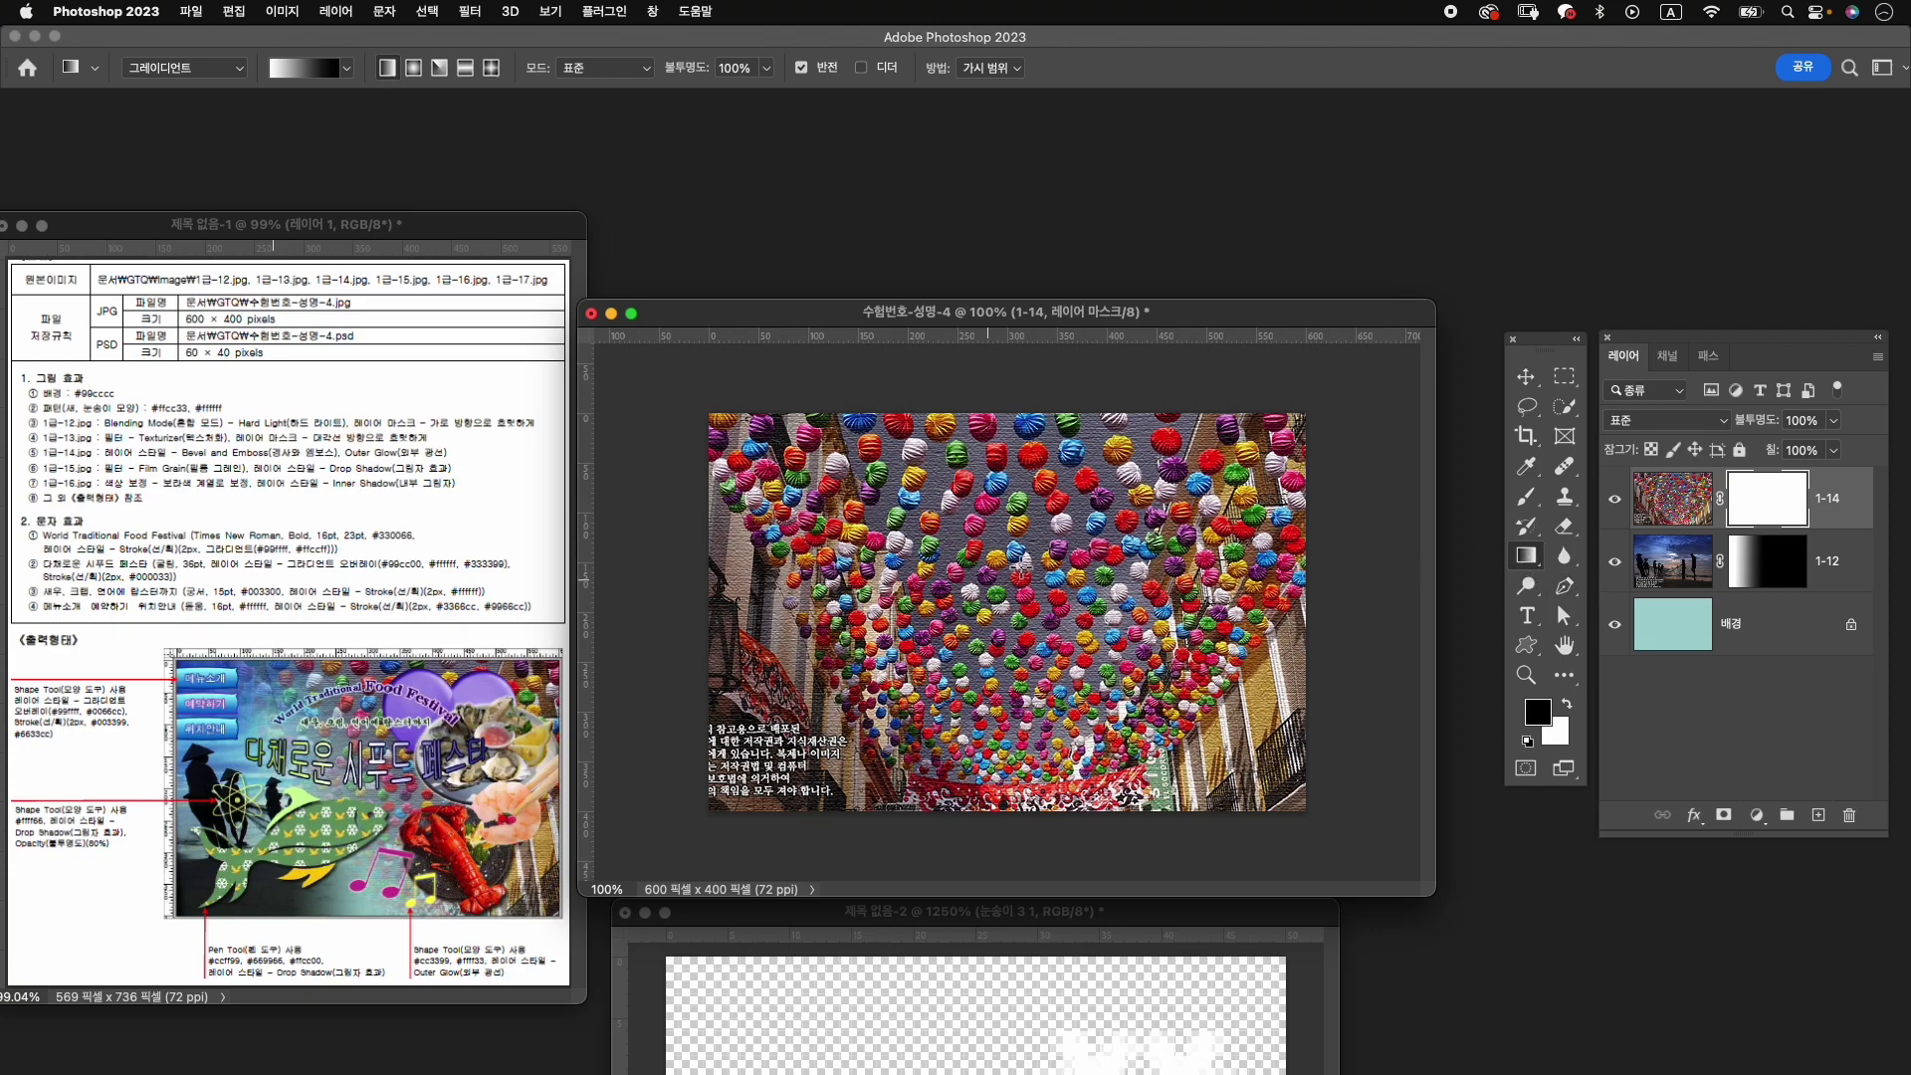
{"action": "left_click_drag", "start_coordinate": [1043, 519], "coordinate": [817, 694]}
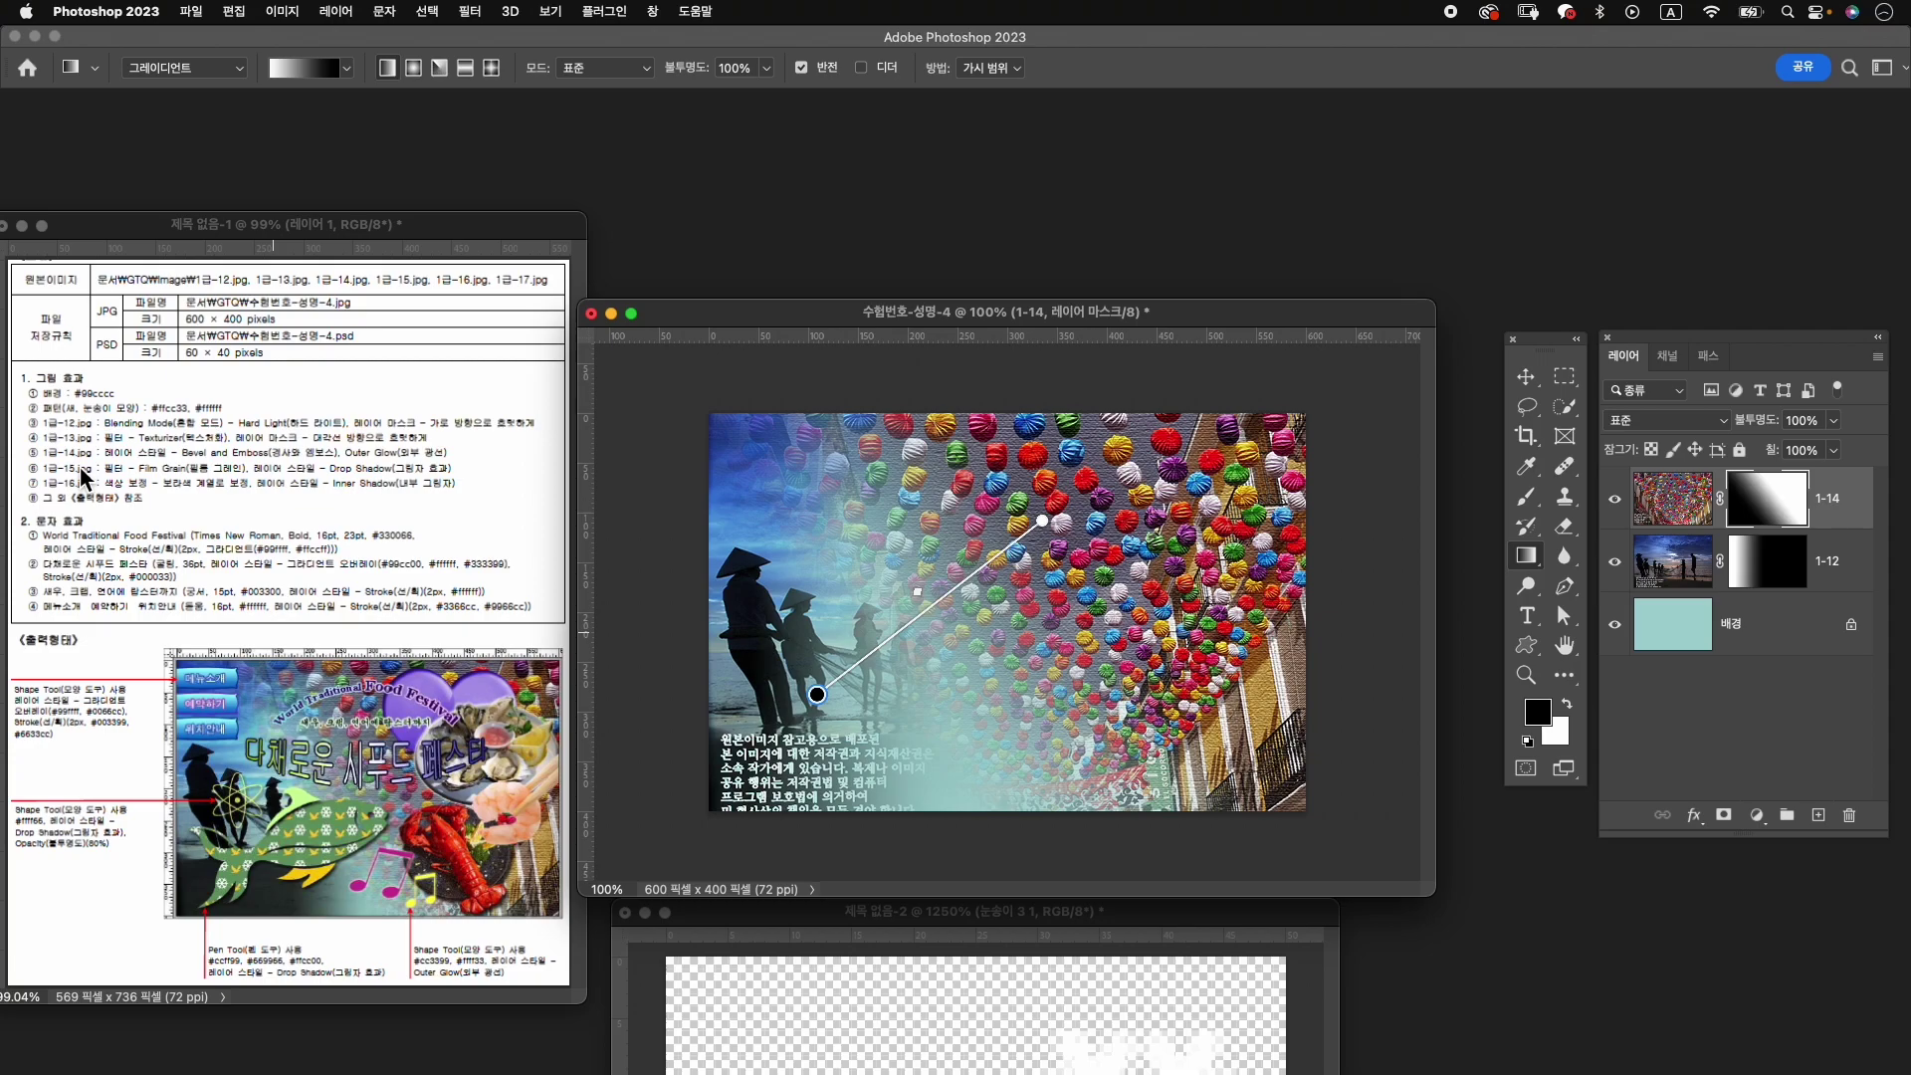
{"action": "key", "text": "super+o"}
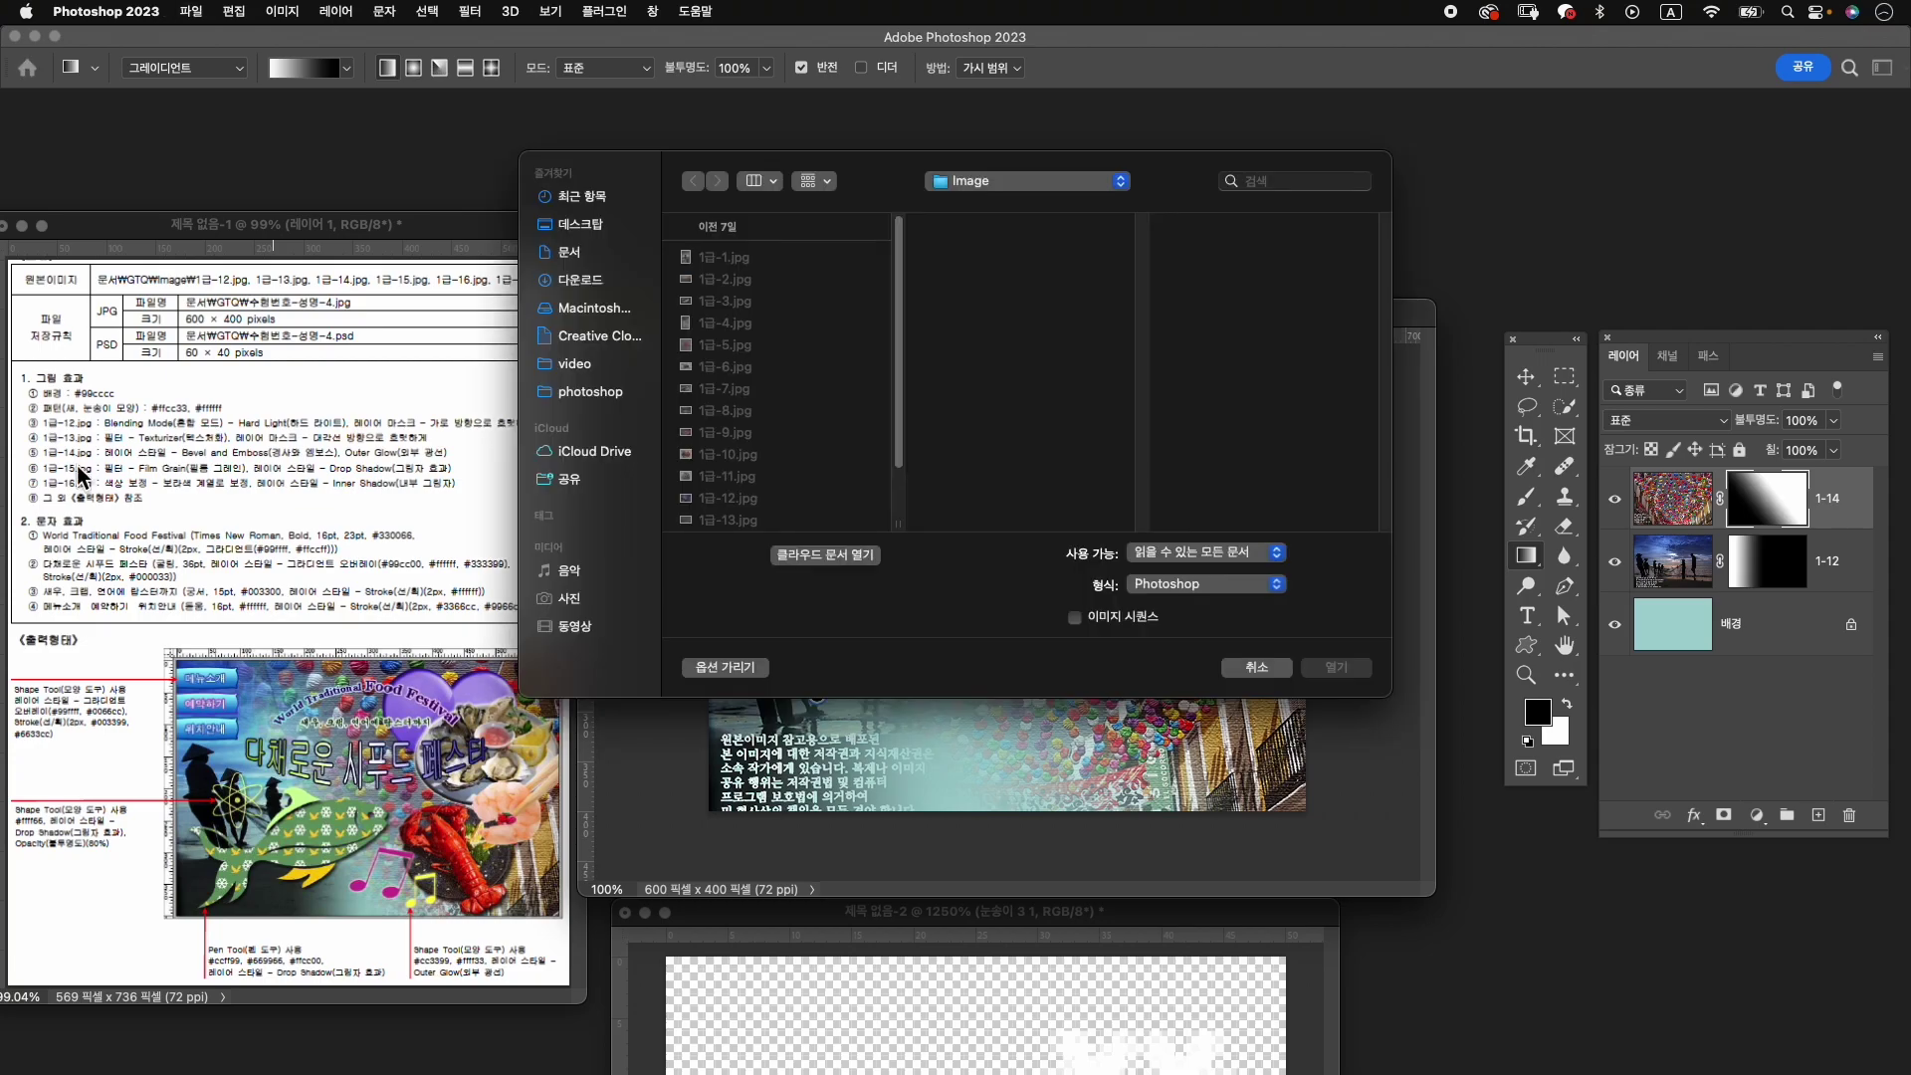
{"action": "key", "text": "Escape"}
Rename the umbrella layer to 1-13.
{"action": "double_click", "coordinate": [1830, 498]}
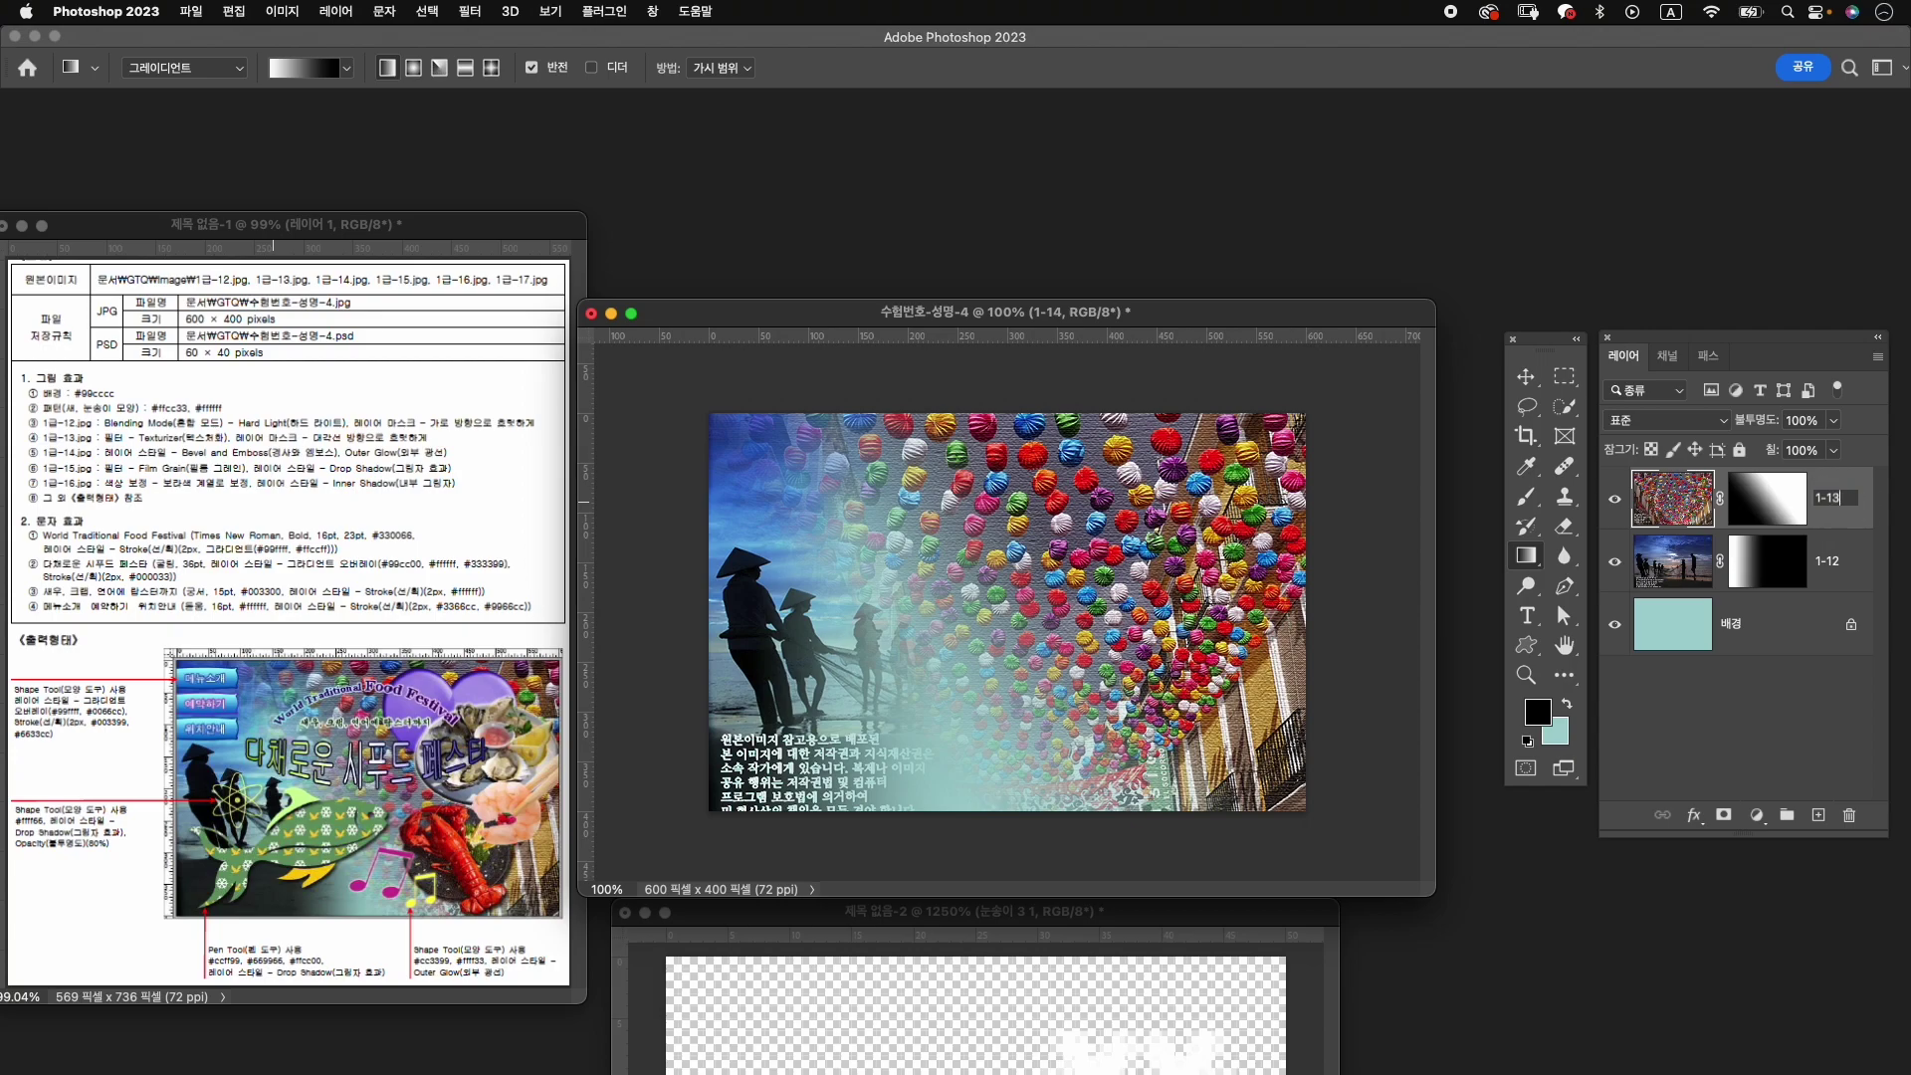
{"action": "key", "text": "Return"}
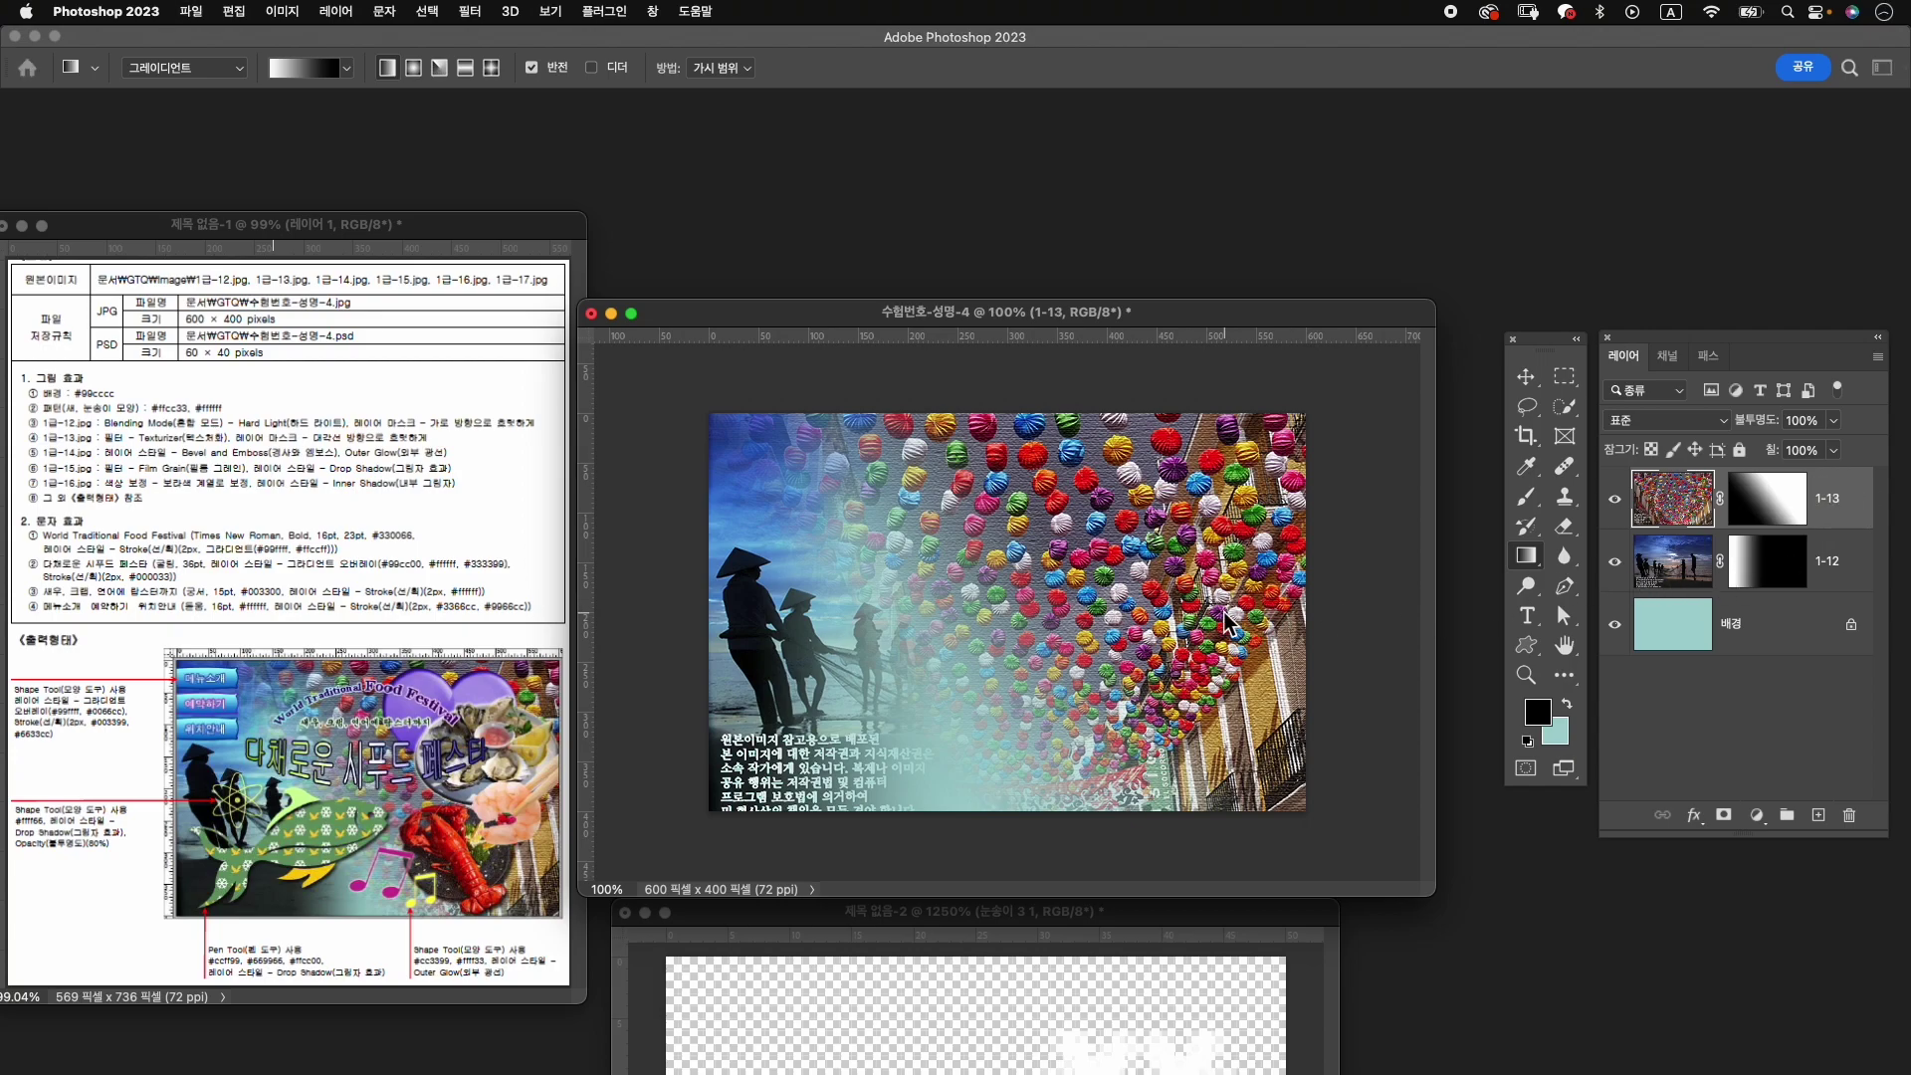
{"action": "key", "text": "ctrl+o"}
Open the oyster plate photo 1급-14.jpg and place its window at top centre.
{"action": "scroll", "coordinate": [768, 520], "scroll_direction": "down", "scroll_amount": 2}
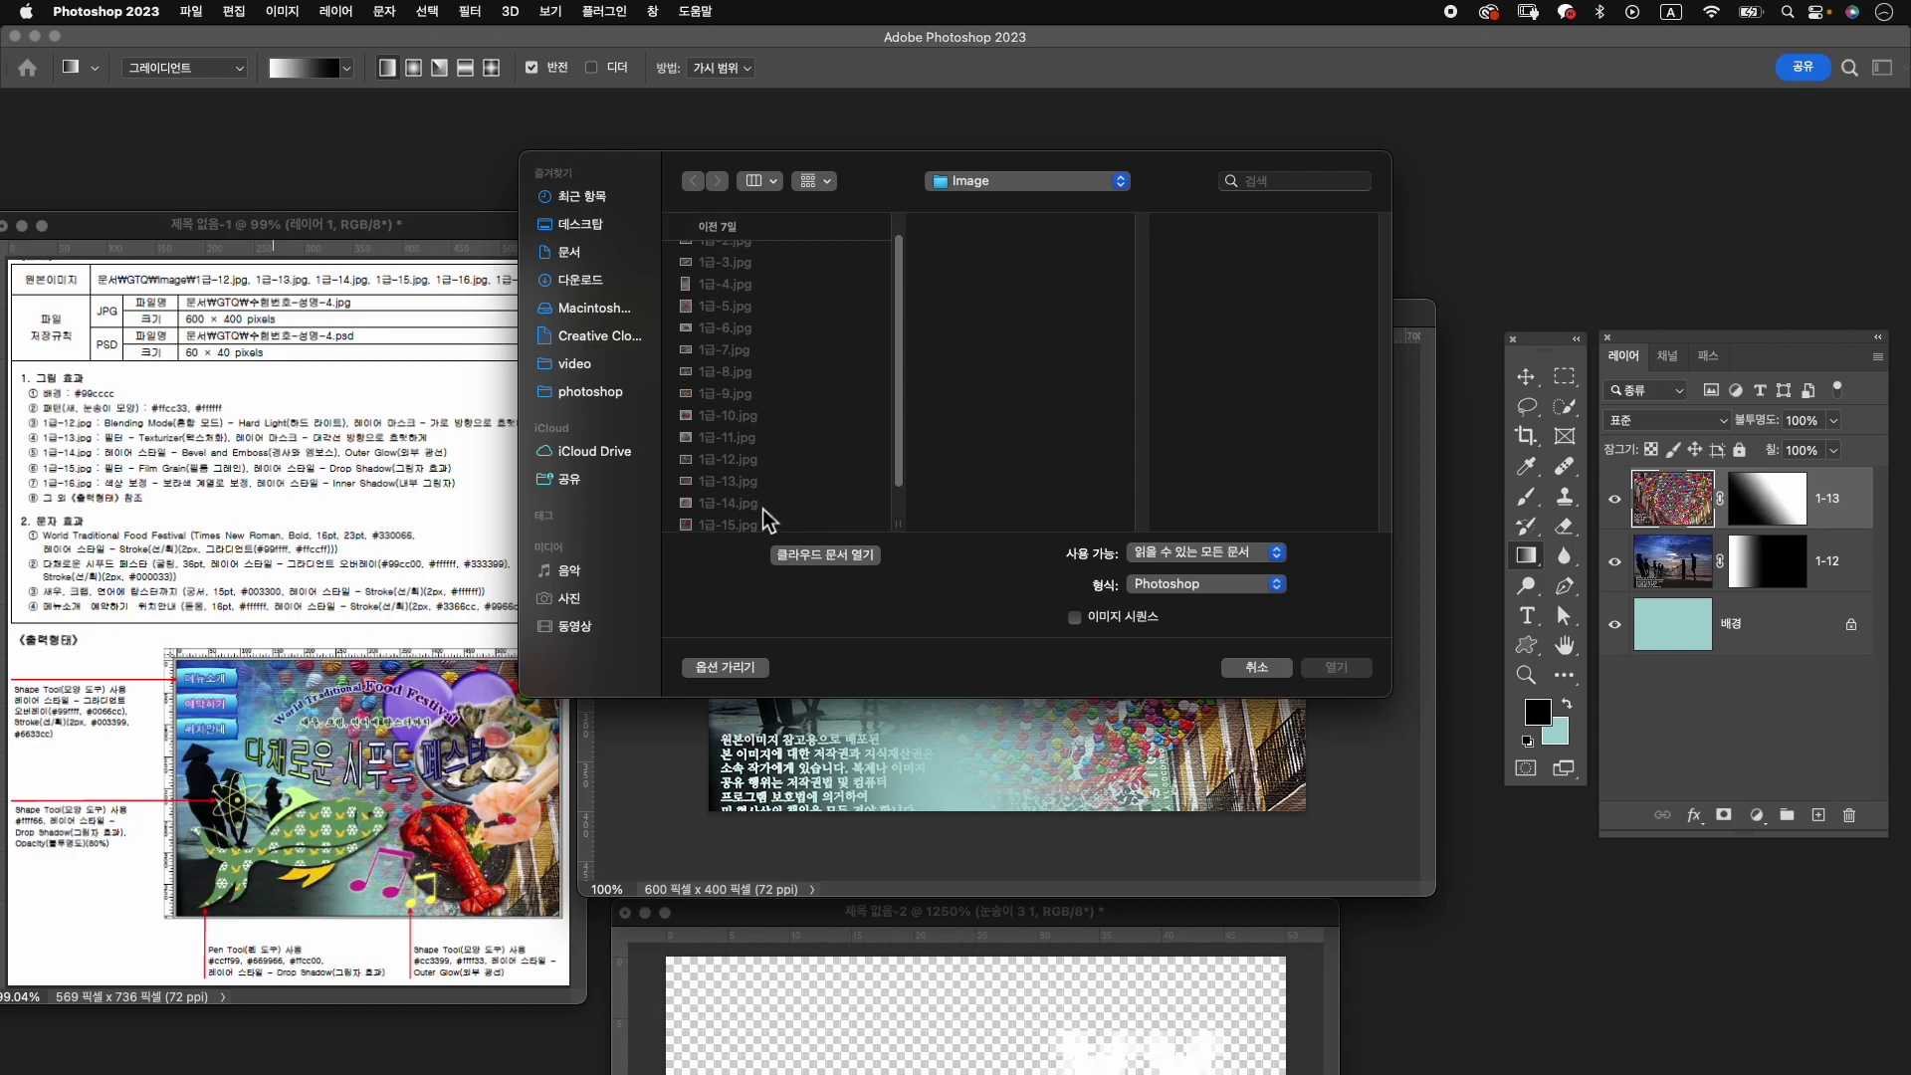
{"action": "left_click", "coordinate": [749, 504]}
{"action": "left_click", "coordinate": [1371, 668]}
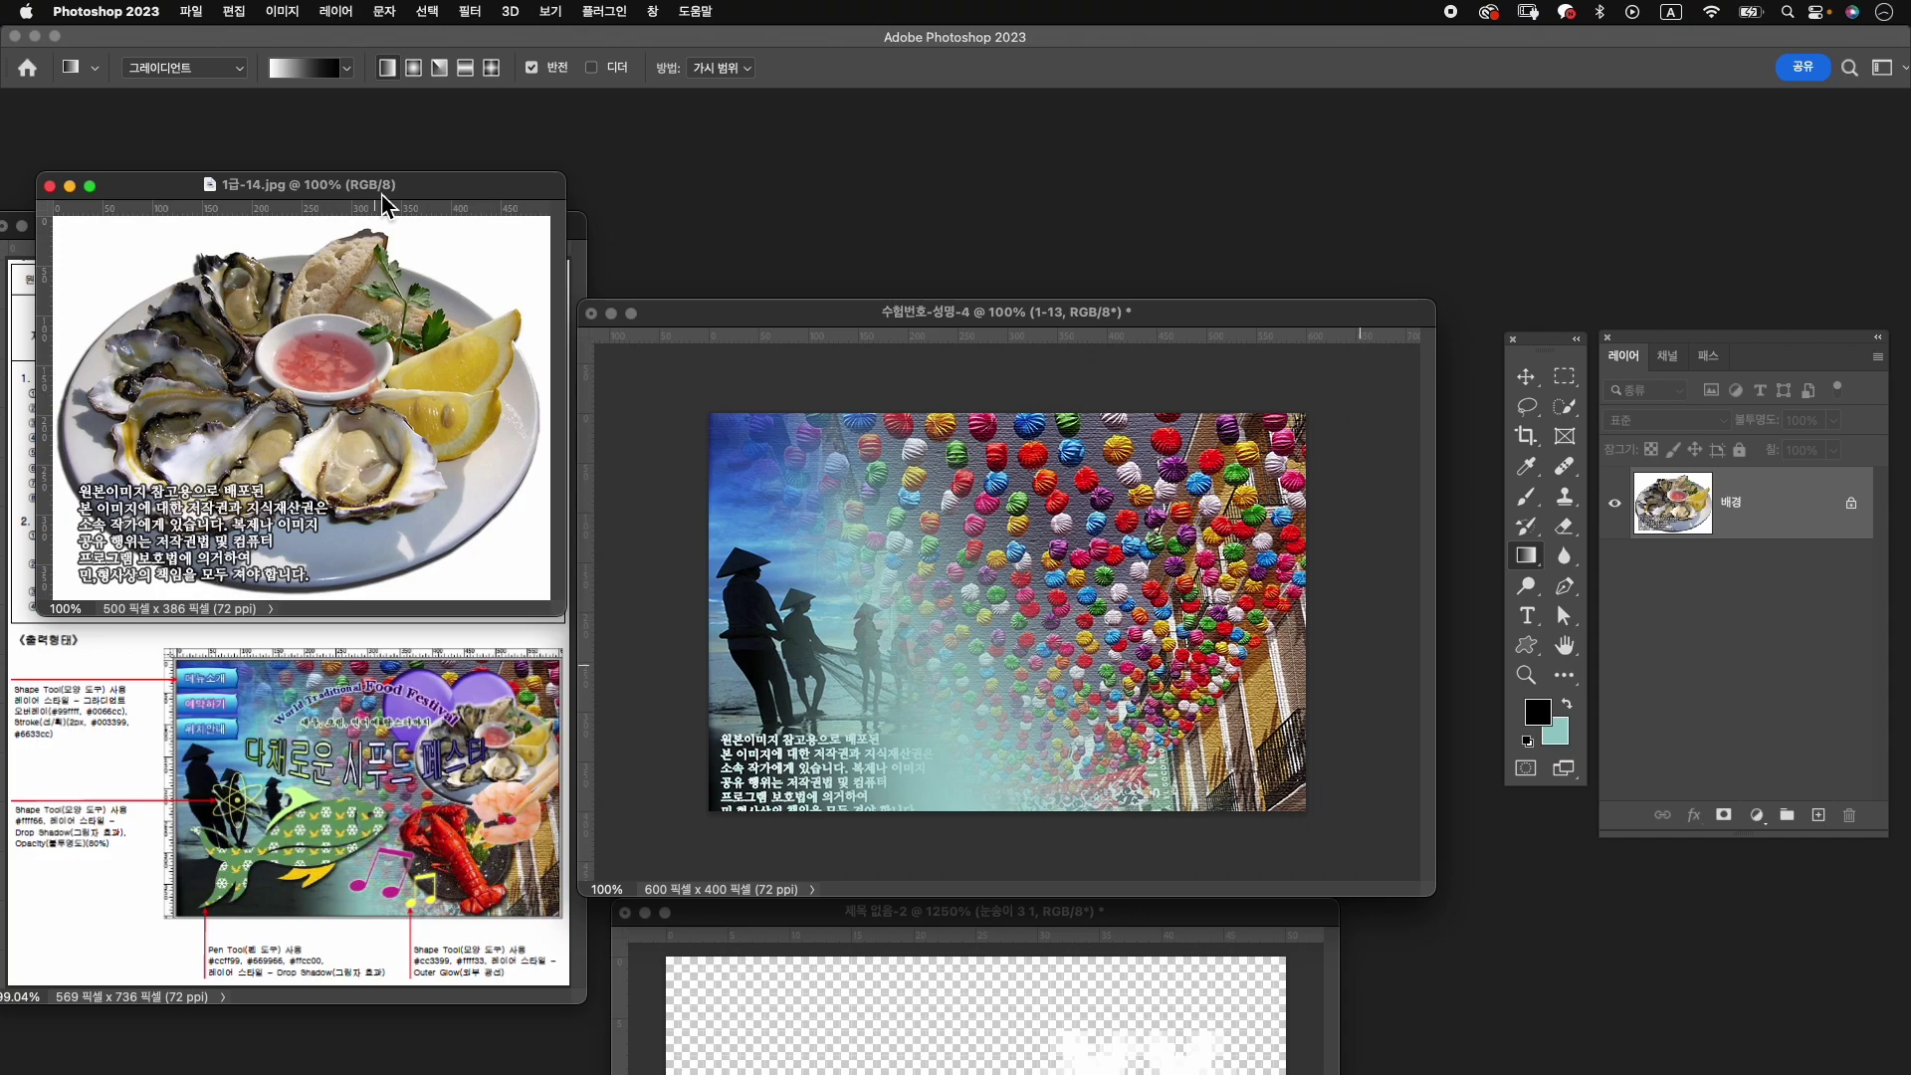
{"action": "left_click_drag", "start_coordinate": [376, 189], "coordinate": [1020, 159]}
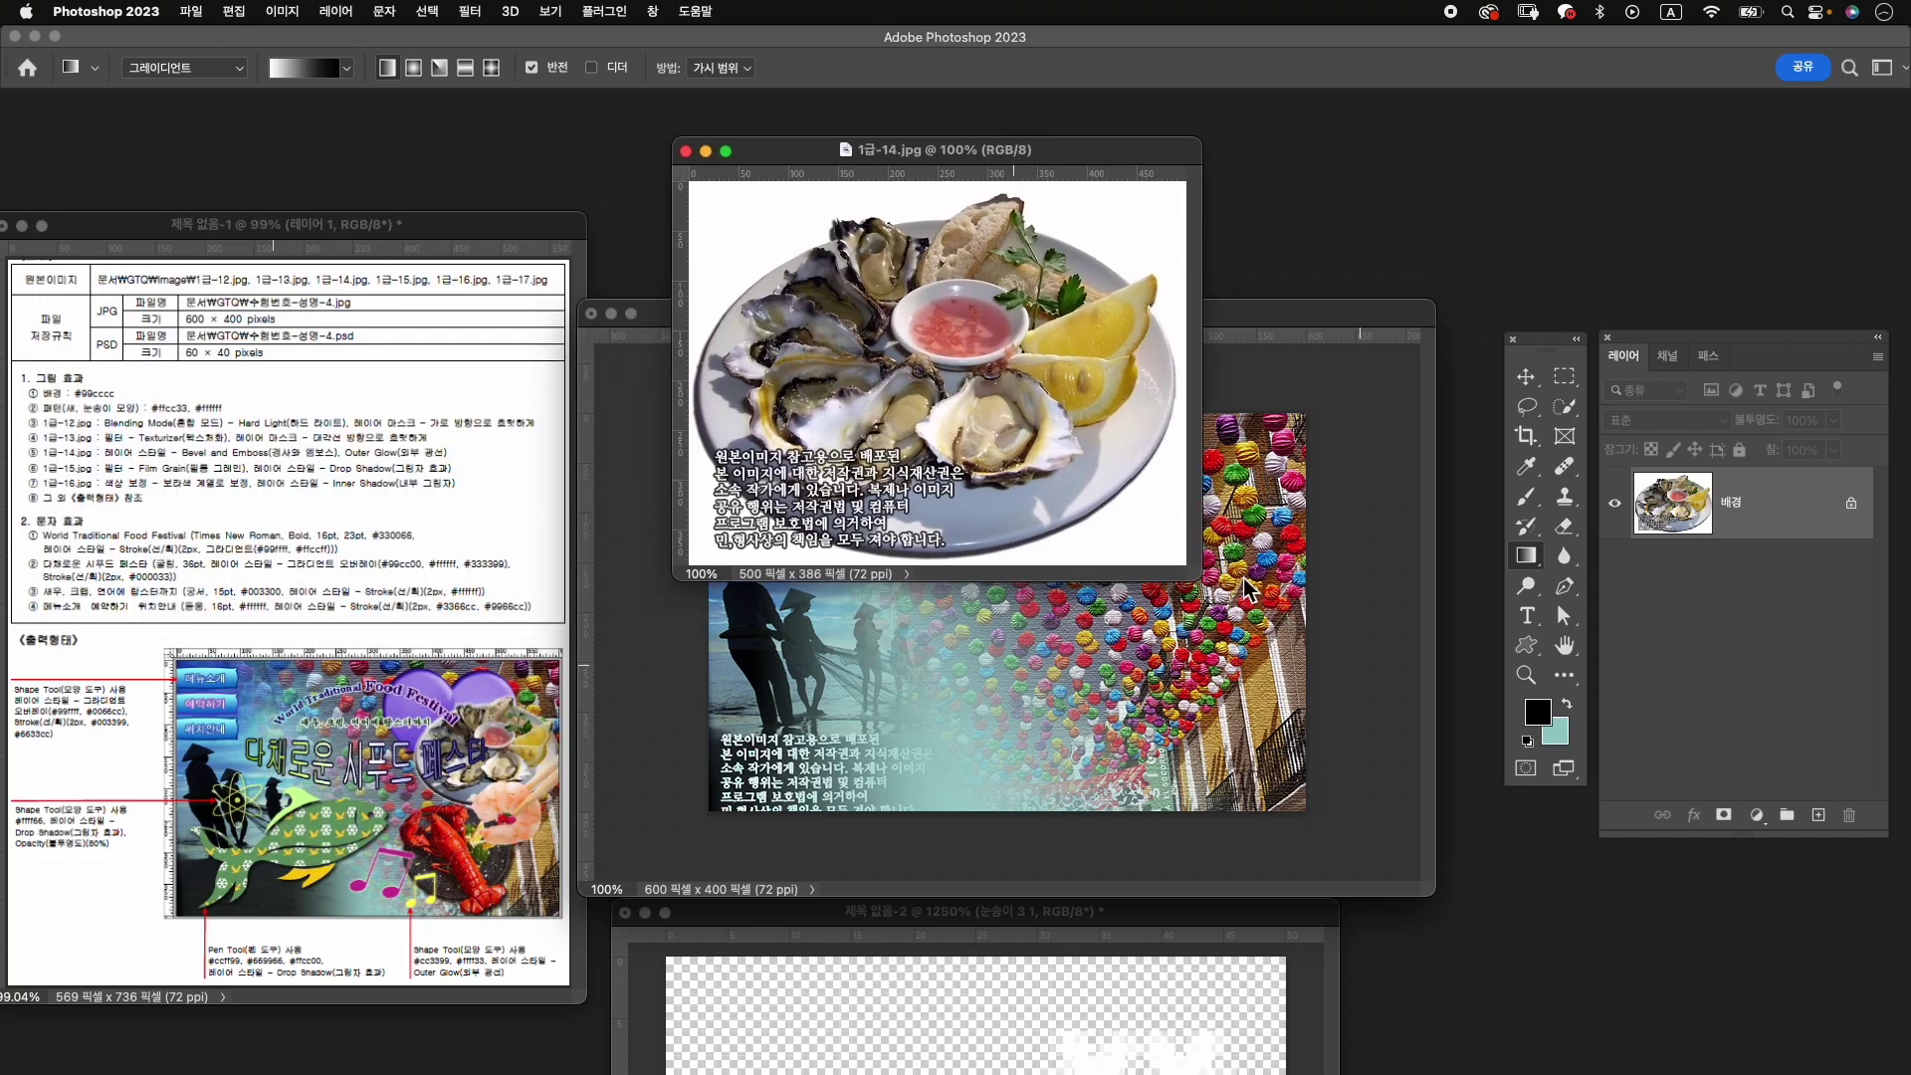
Select the plate with Object and Quick Selection, subtract the white corners, and add a layer mask.
{"action": "left_click", "coordinate": [1565, 406]}
{"action": "left_click", "coordinate": [1635, 408]}
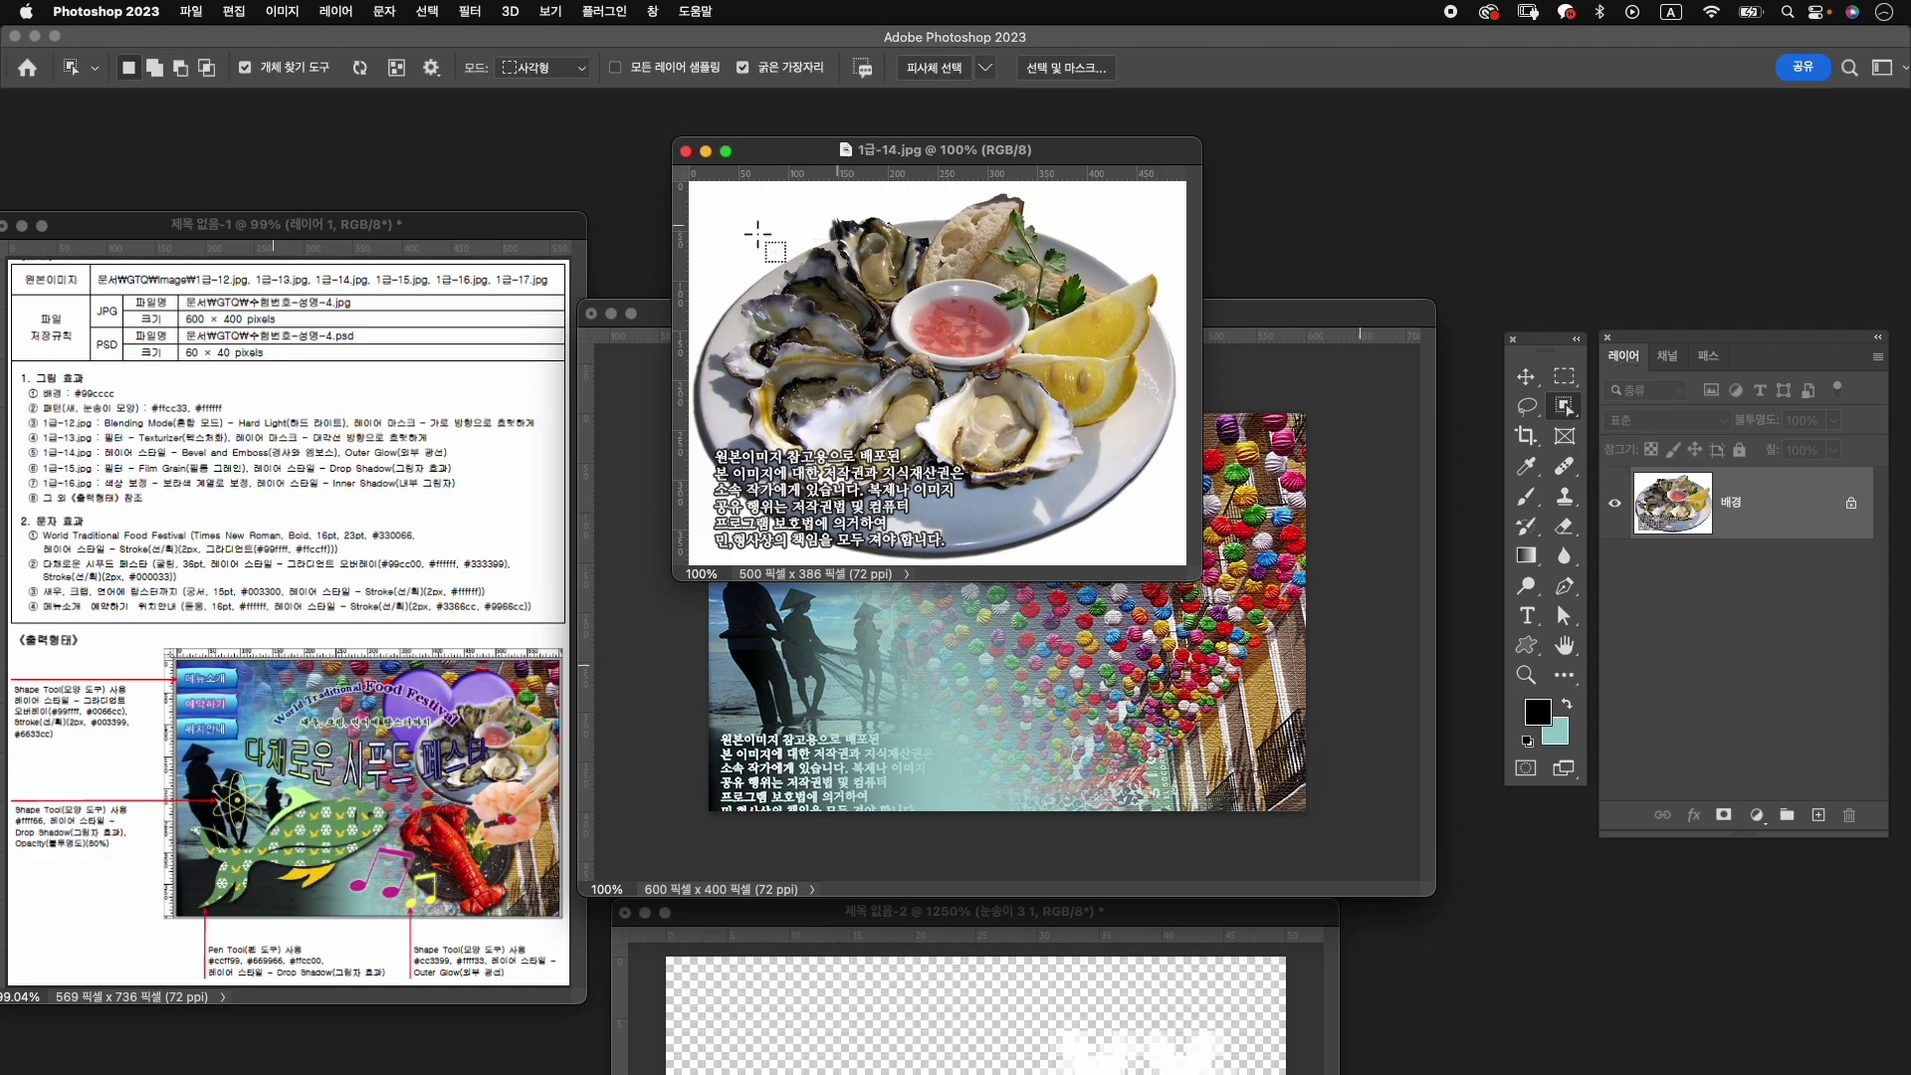
{"action": "left_click_drag", "start_coordinate": [702, 202], "coordinate": [1165, 550]}
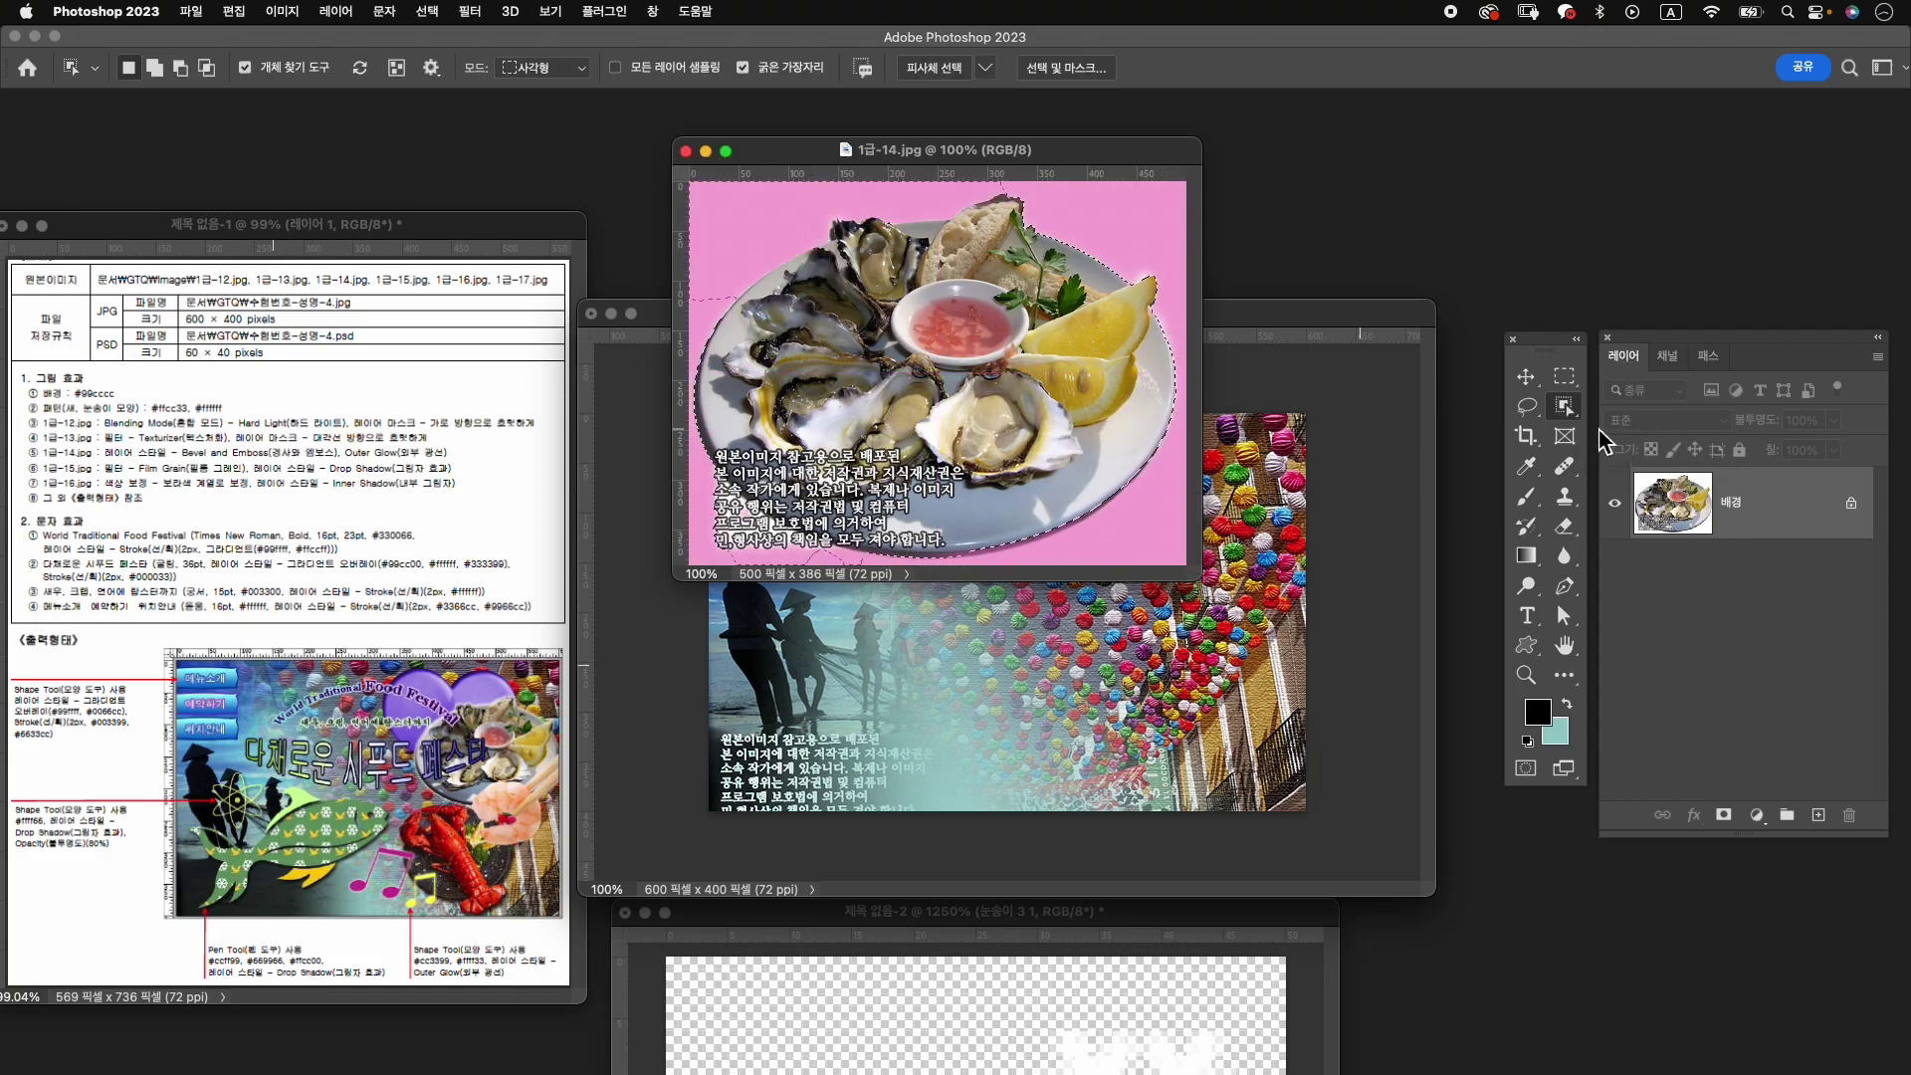
{"action": "left_click", "coordinate": [1565, 407]}
{"action": "left_click", "coordinate": [1636, 430]}
{"action": "key", "text": "g"}
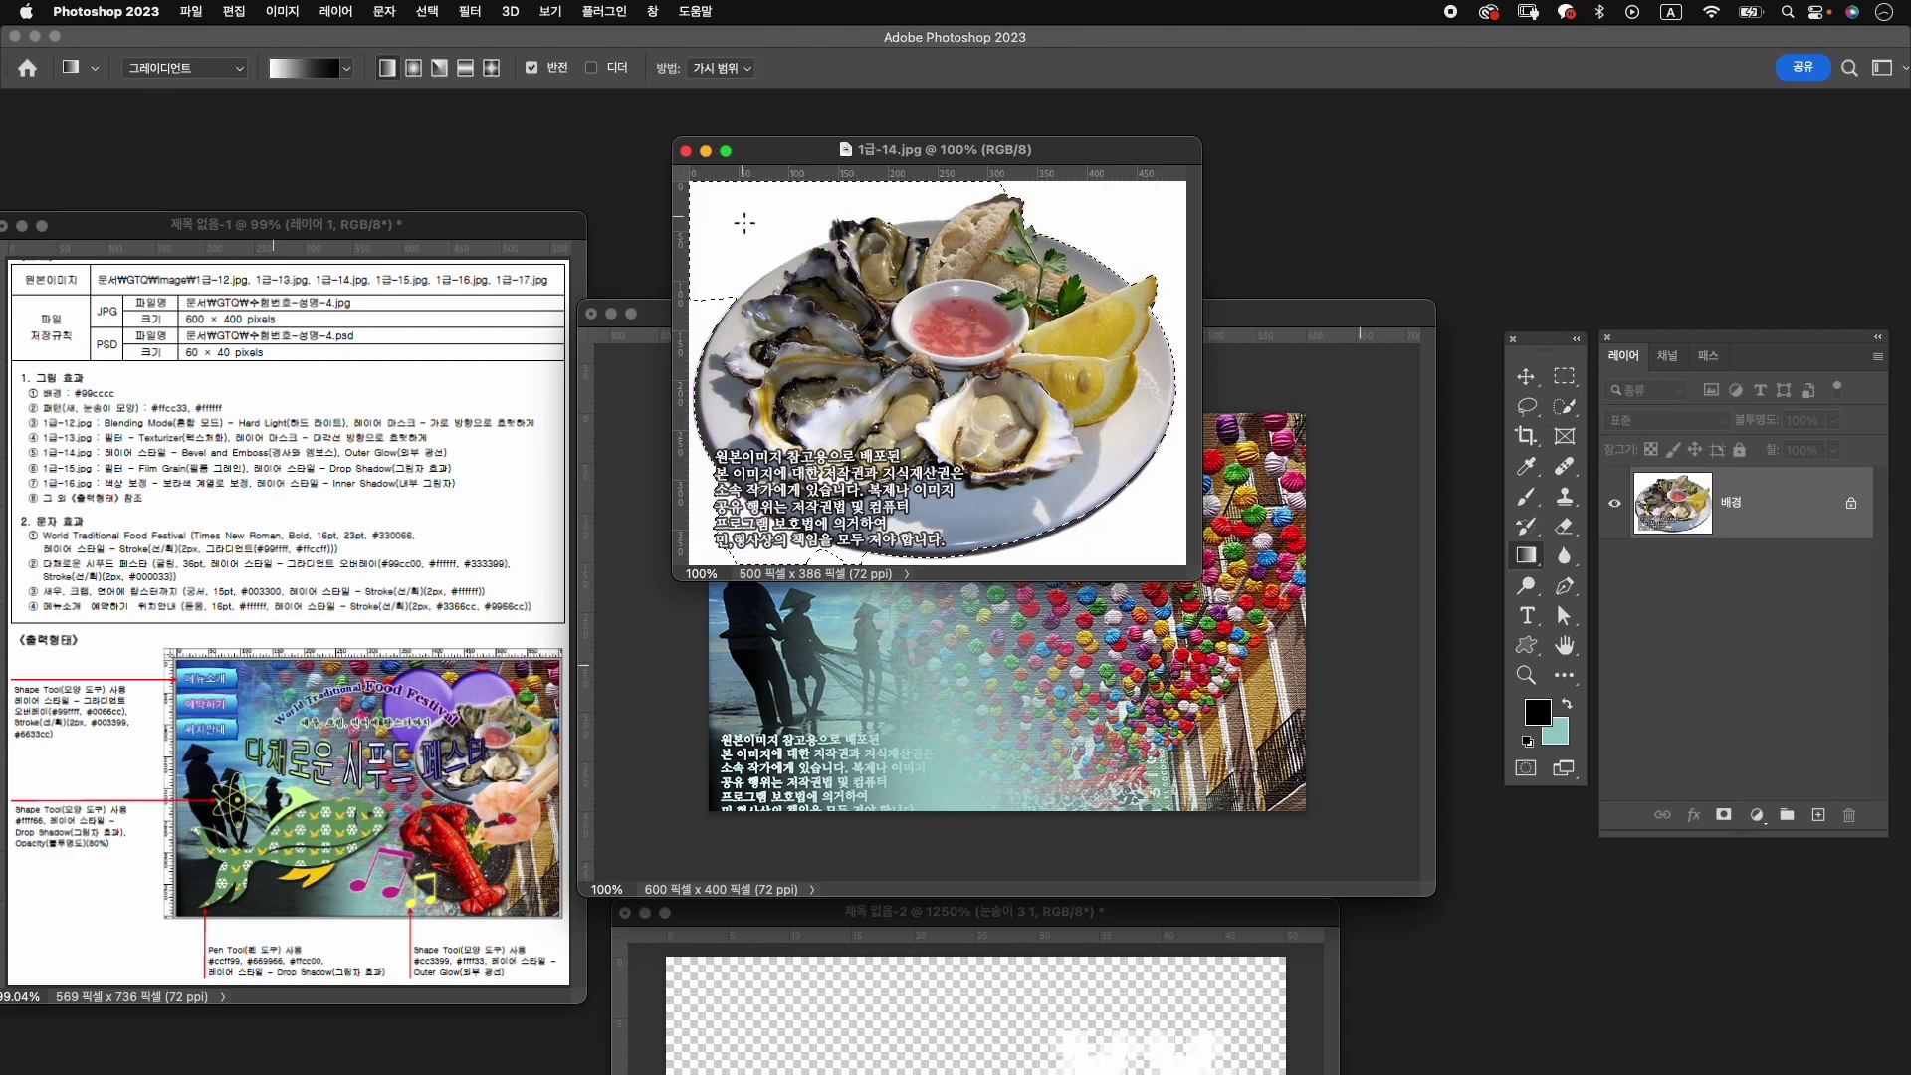
{"action": "left_click", "coordinate": [1564, 407]}
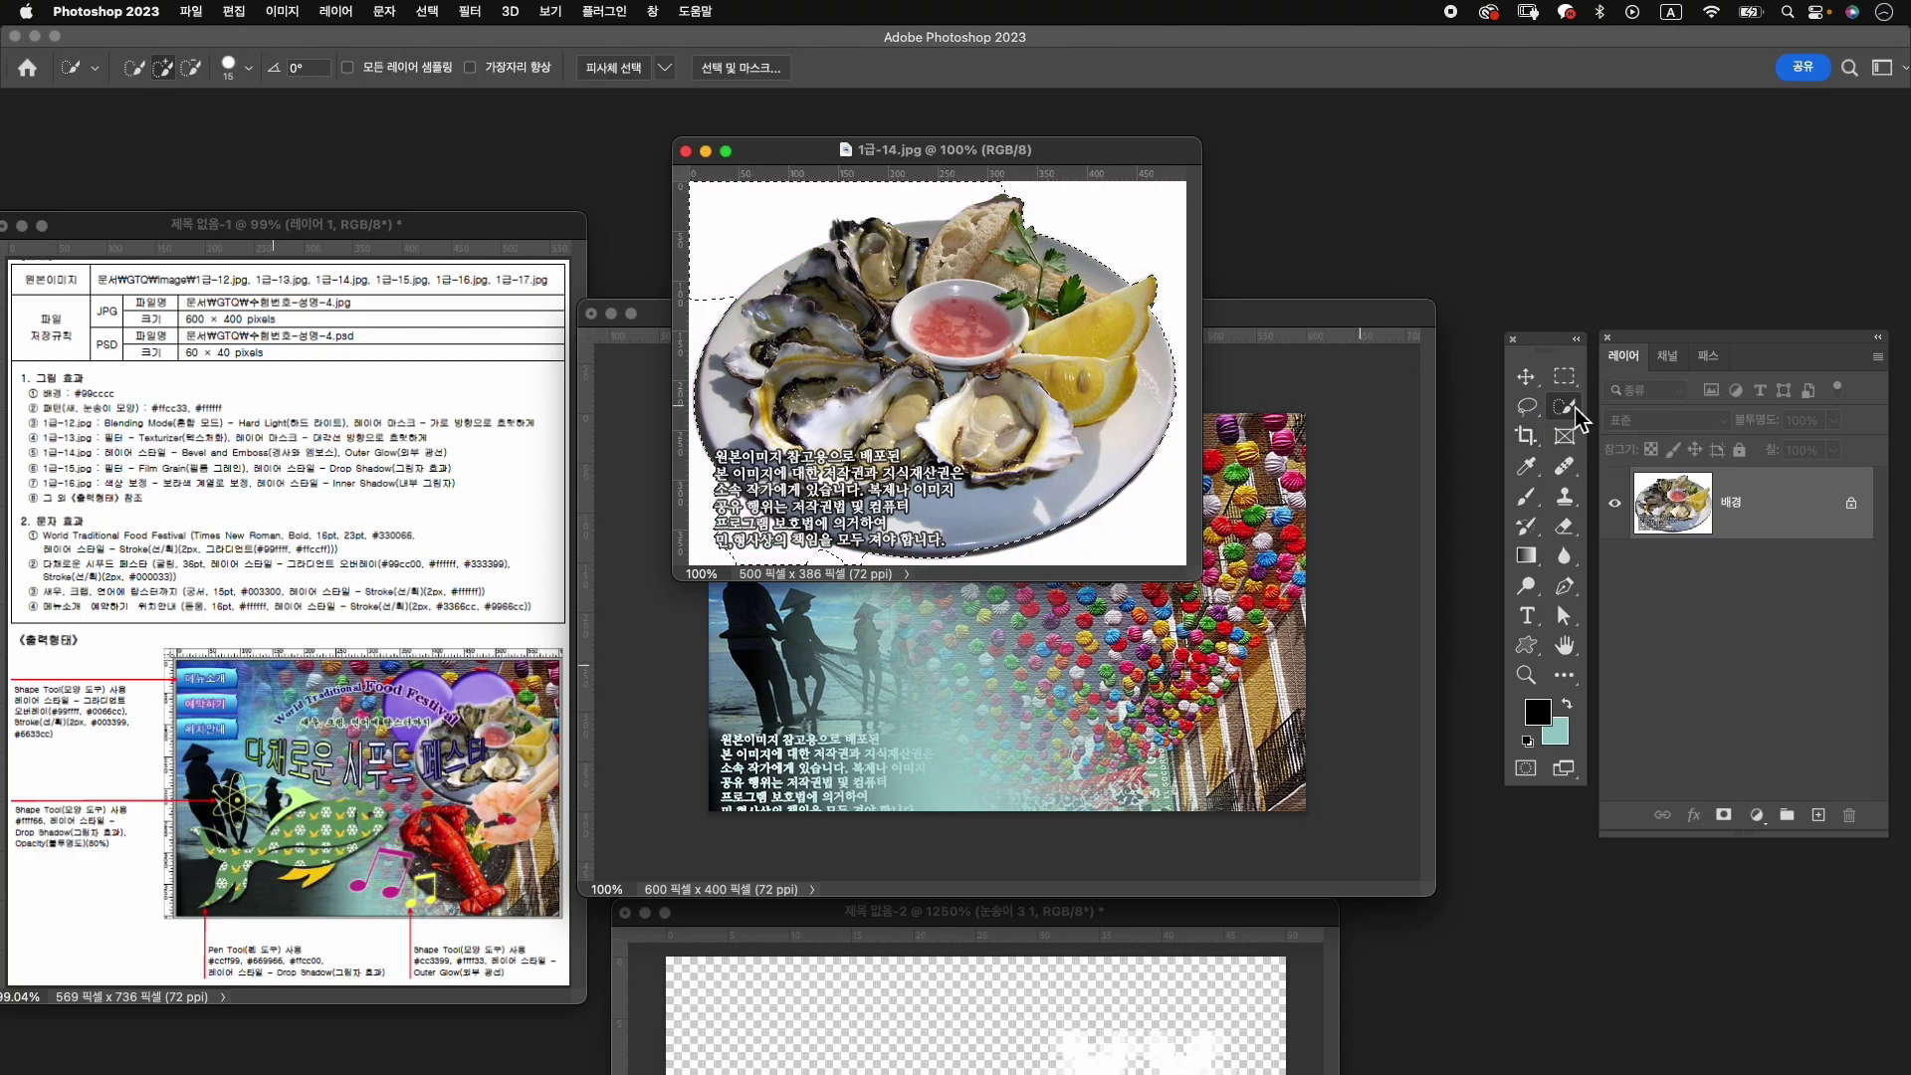
{"action": "left_click_drag", "start_coordinate": [736, 283], "coordinate": [721, 194]}
{"action": "key", "text": "alt"}
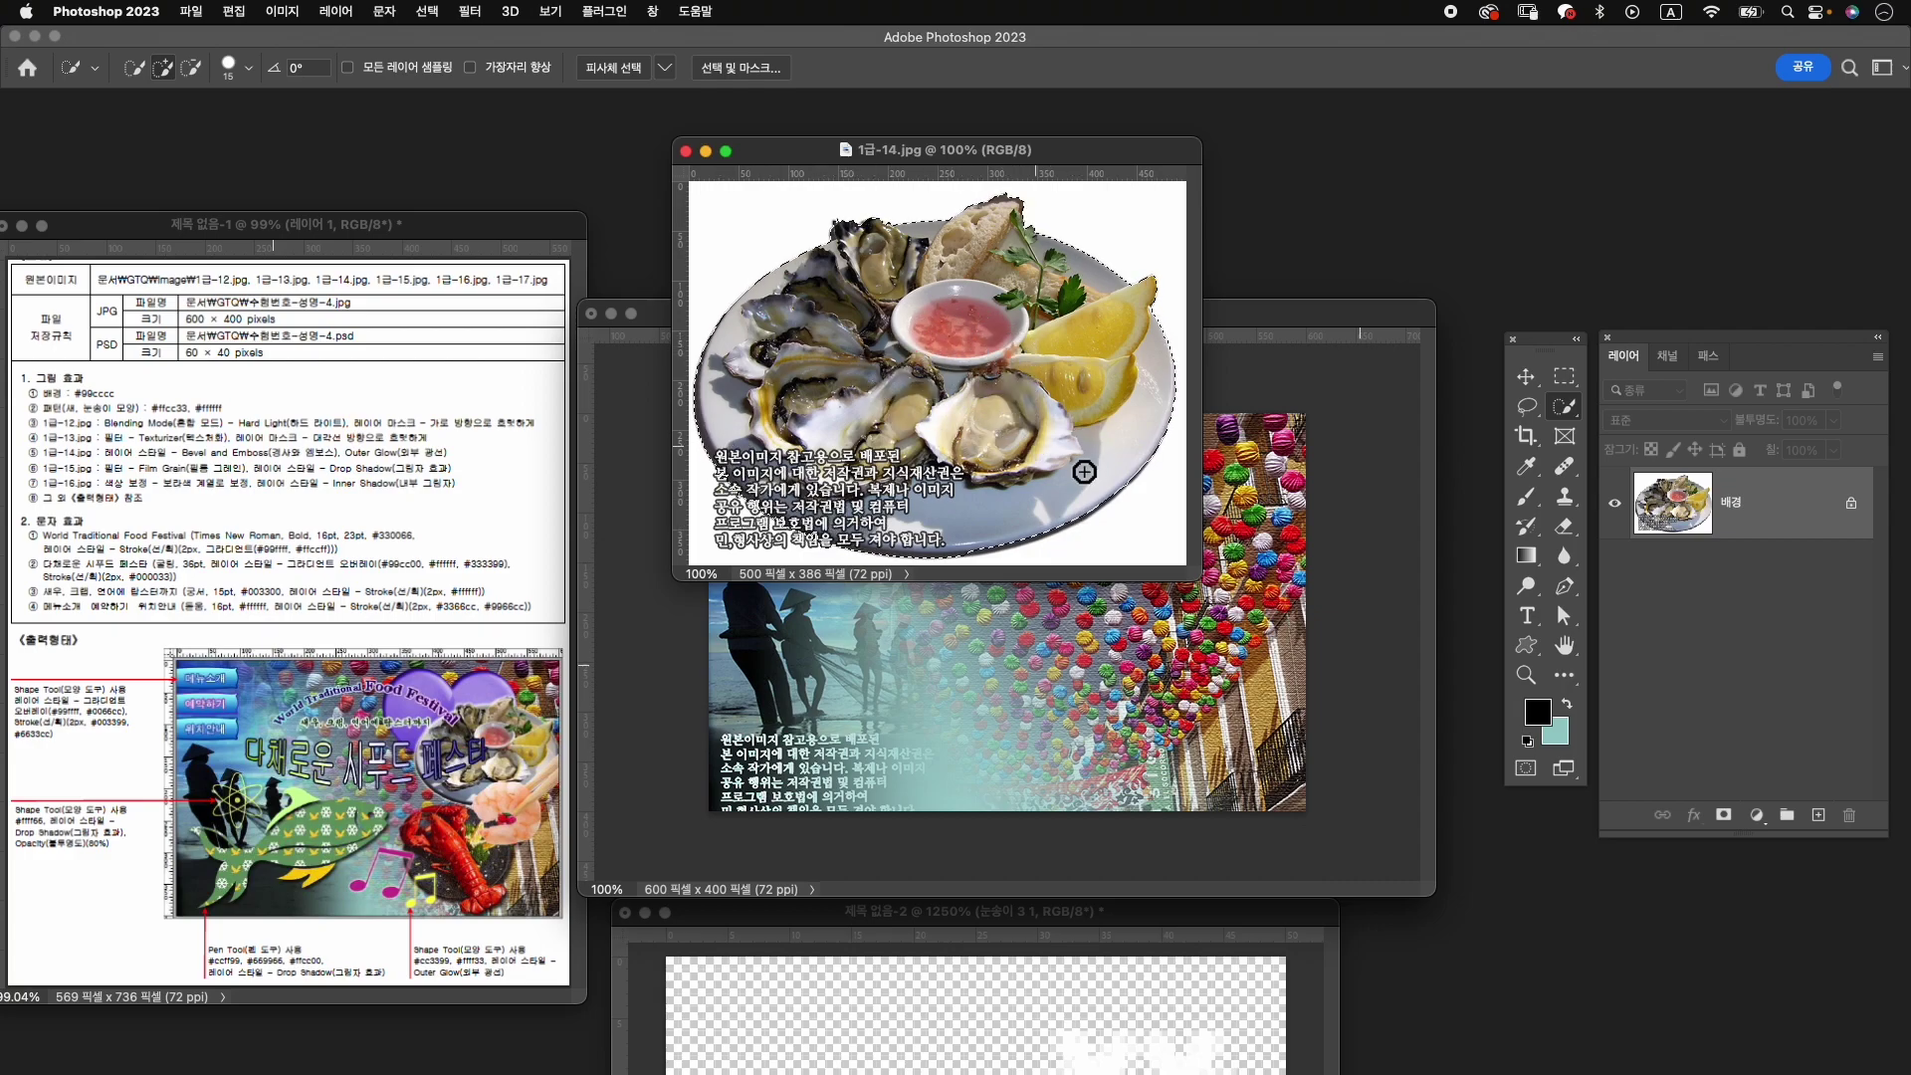
{"action": "left_click", "coordinate": [1728, 817]}
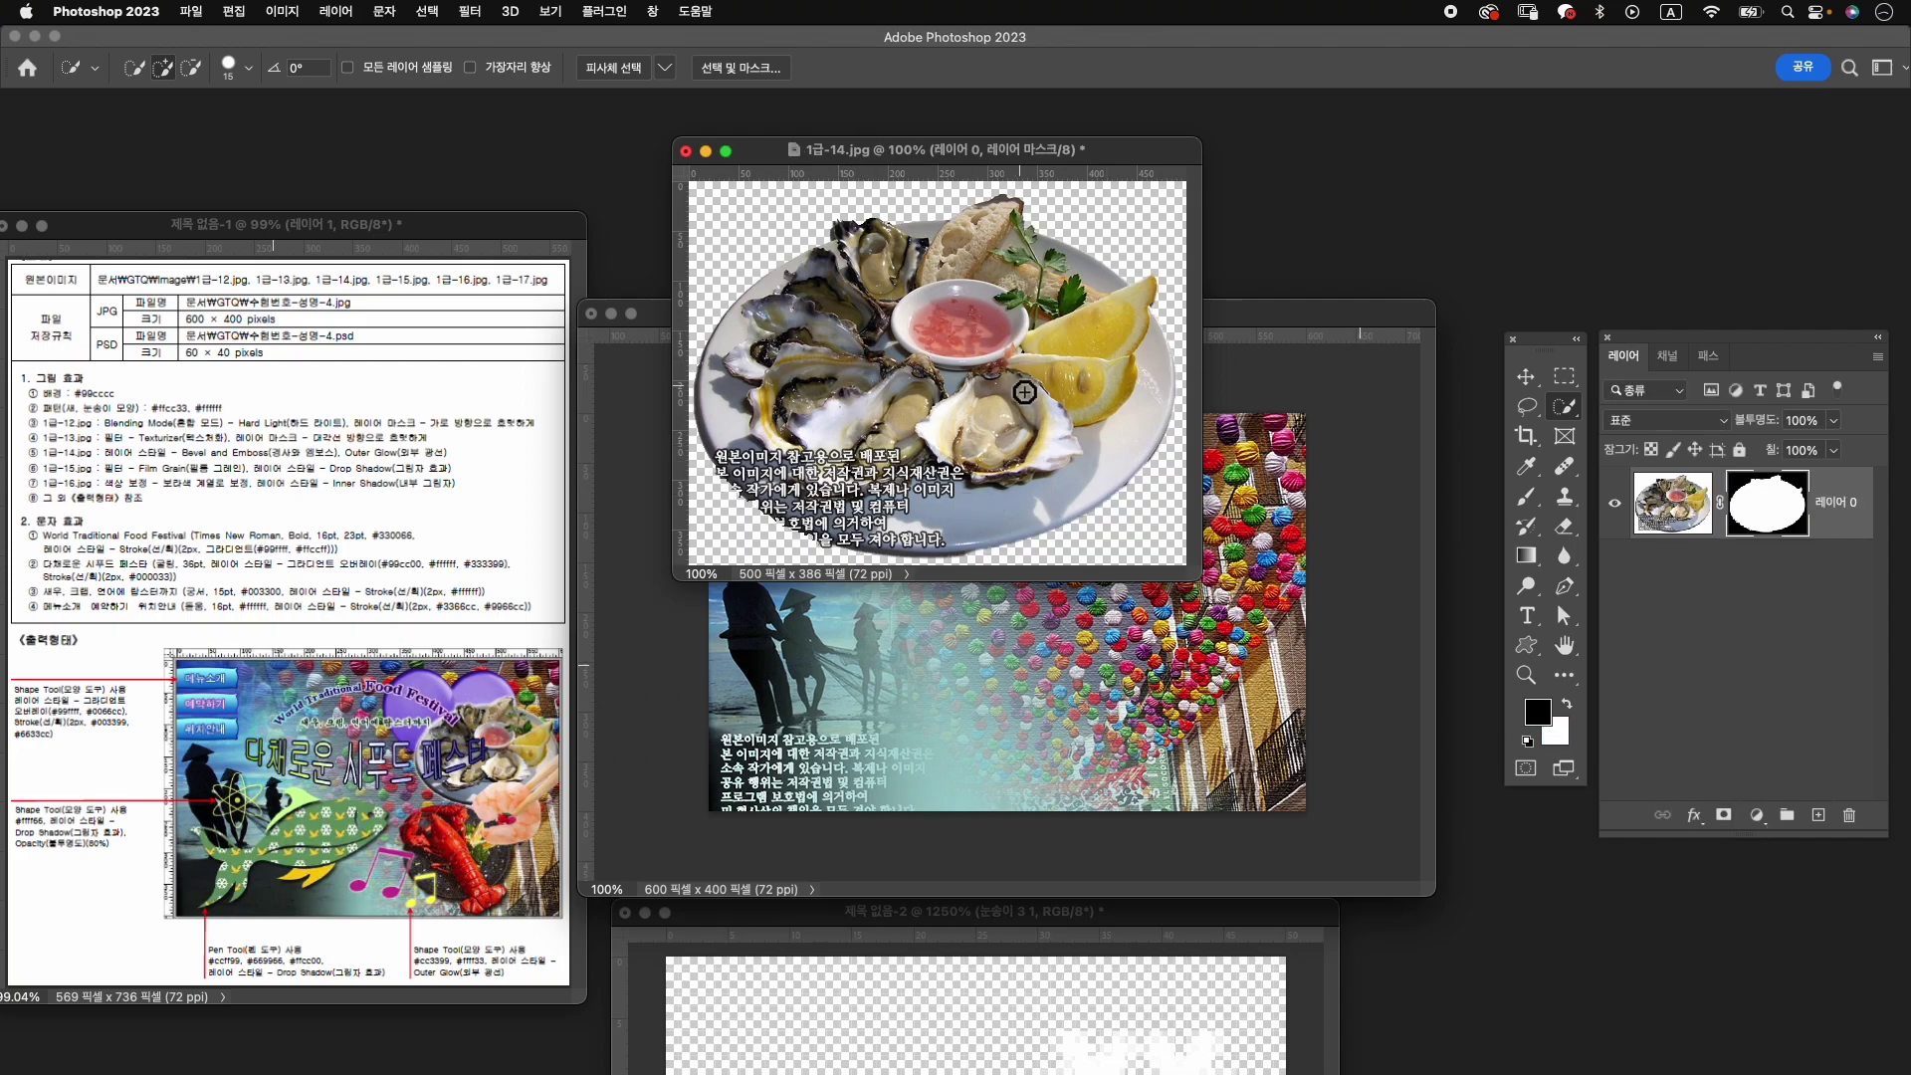
Move the masked plate into the composite and scale it to about 53% in the upper right.
{"action": "key", "text": "v"}
{"action": "mouse_move", "coordinate": [1005, 420]}
{"action": "left_mouse_down"}
{"action": "mouse_move", "coordinate": [1060, 759]}
{"action": "mouse_move", "coordinate": [1186, 606]}
{"action": "left_mouse_up"}
{"action": "key", "text": "ctrl+t"}
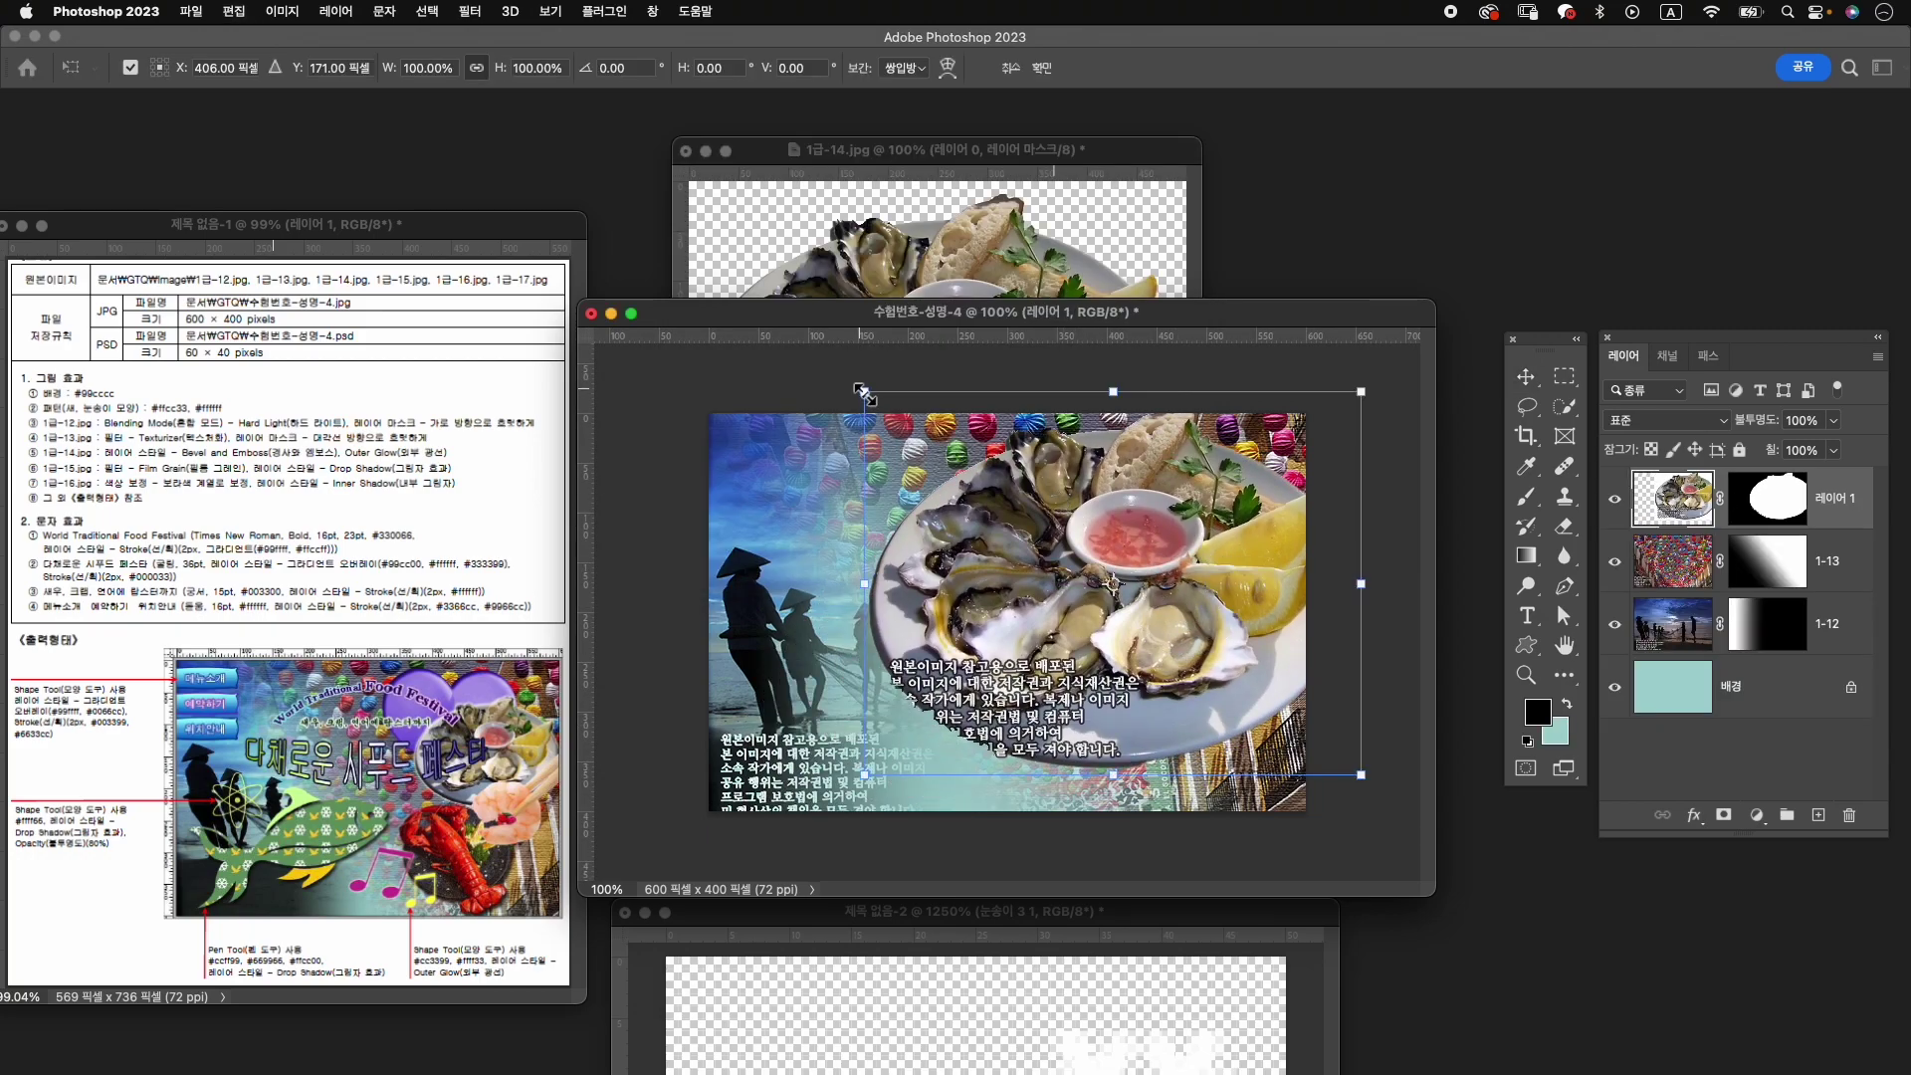
{"action": "left_click_drag", "start_coordinate": [862, 391], "coordinate": [976, 491]}
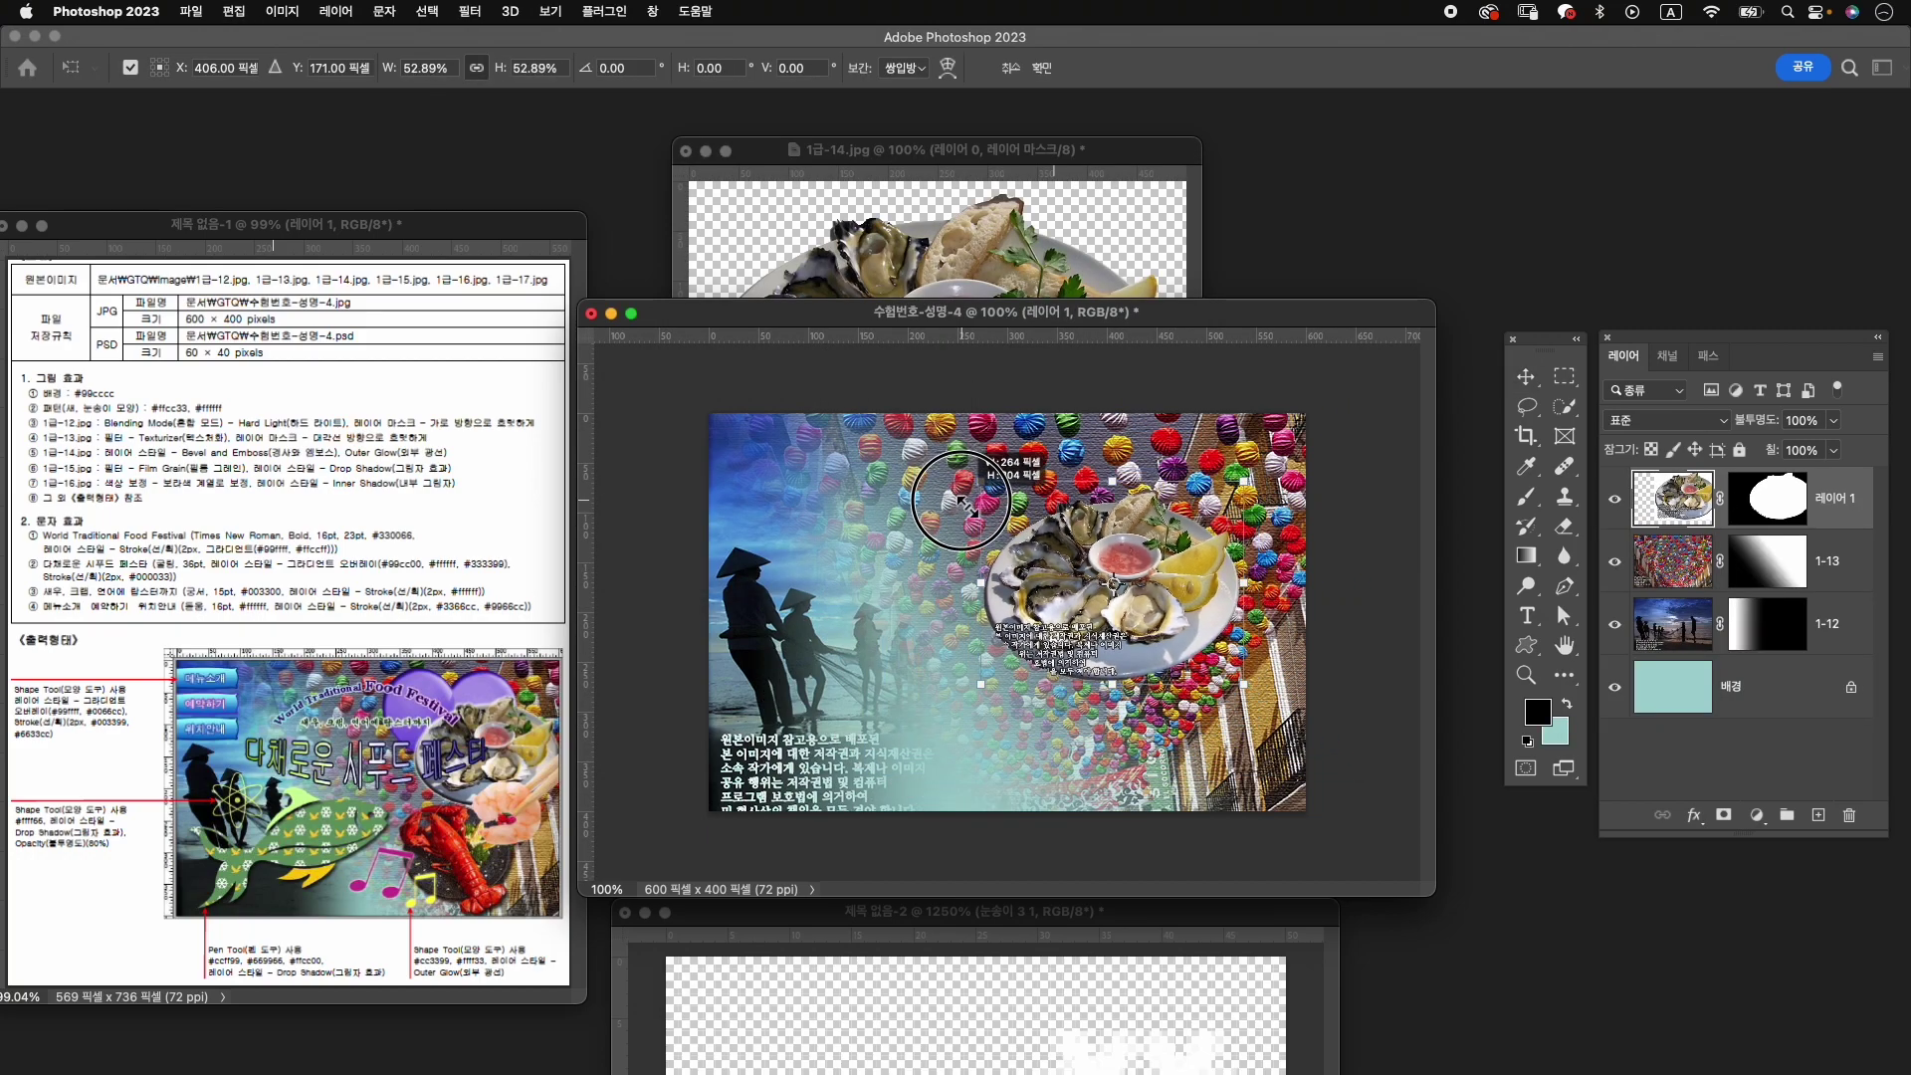
{"action": "left_click_drag", "start_coordinate": [1196, 599], "coordinate": [1262, 565]}
{"action": "key", "text": "Return"}
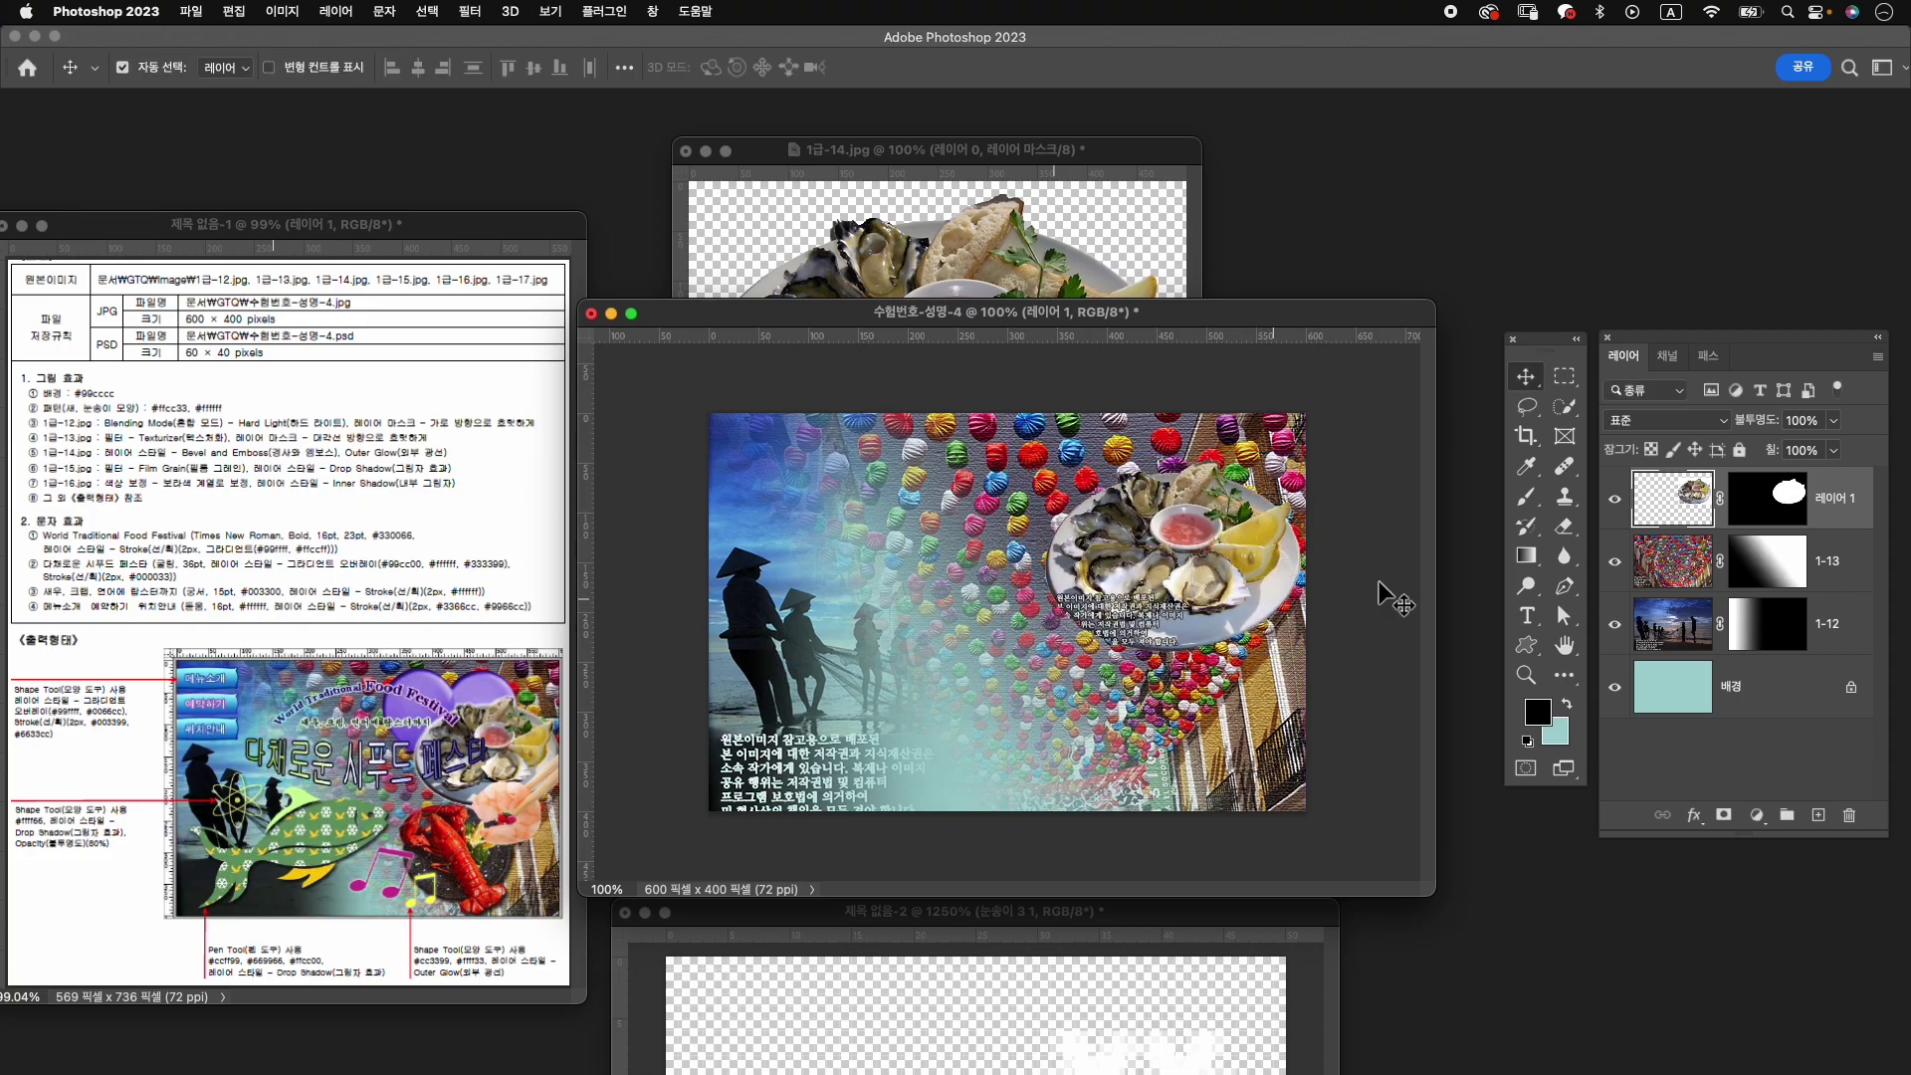
Rename the oyster layer 1-14 and close 1급-14.jpg without saving.
{"action": "double_click", "coordinate": [1834, 498]}
{"action": "type", "text": "1-14"}
{"action": "key", "text": "Return"}
{"action": "left_click", "coordinate": [686, 150]}
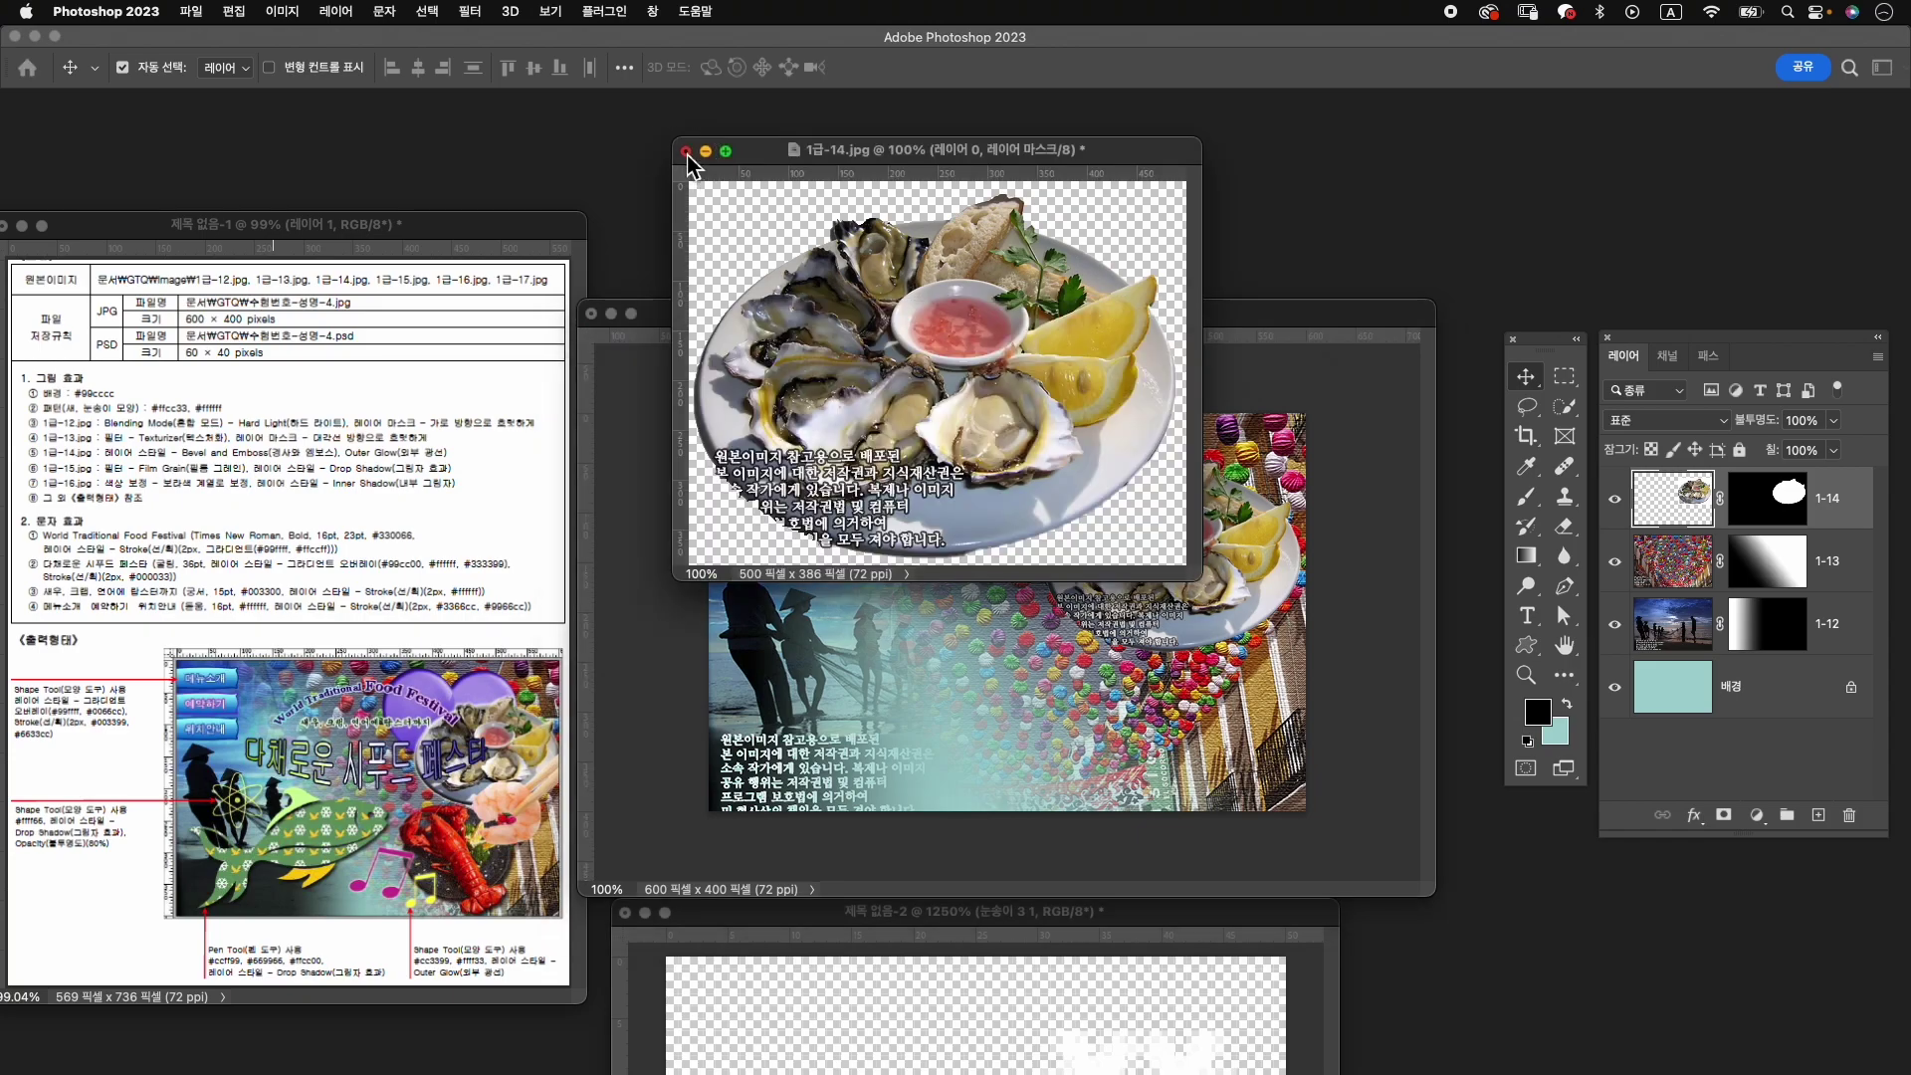
{"action": "left_click", "coordinate": [1055, 436]}
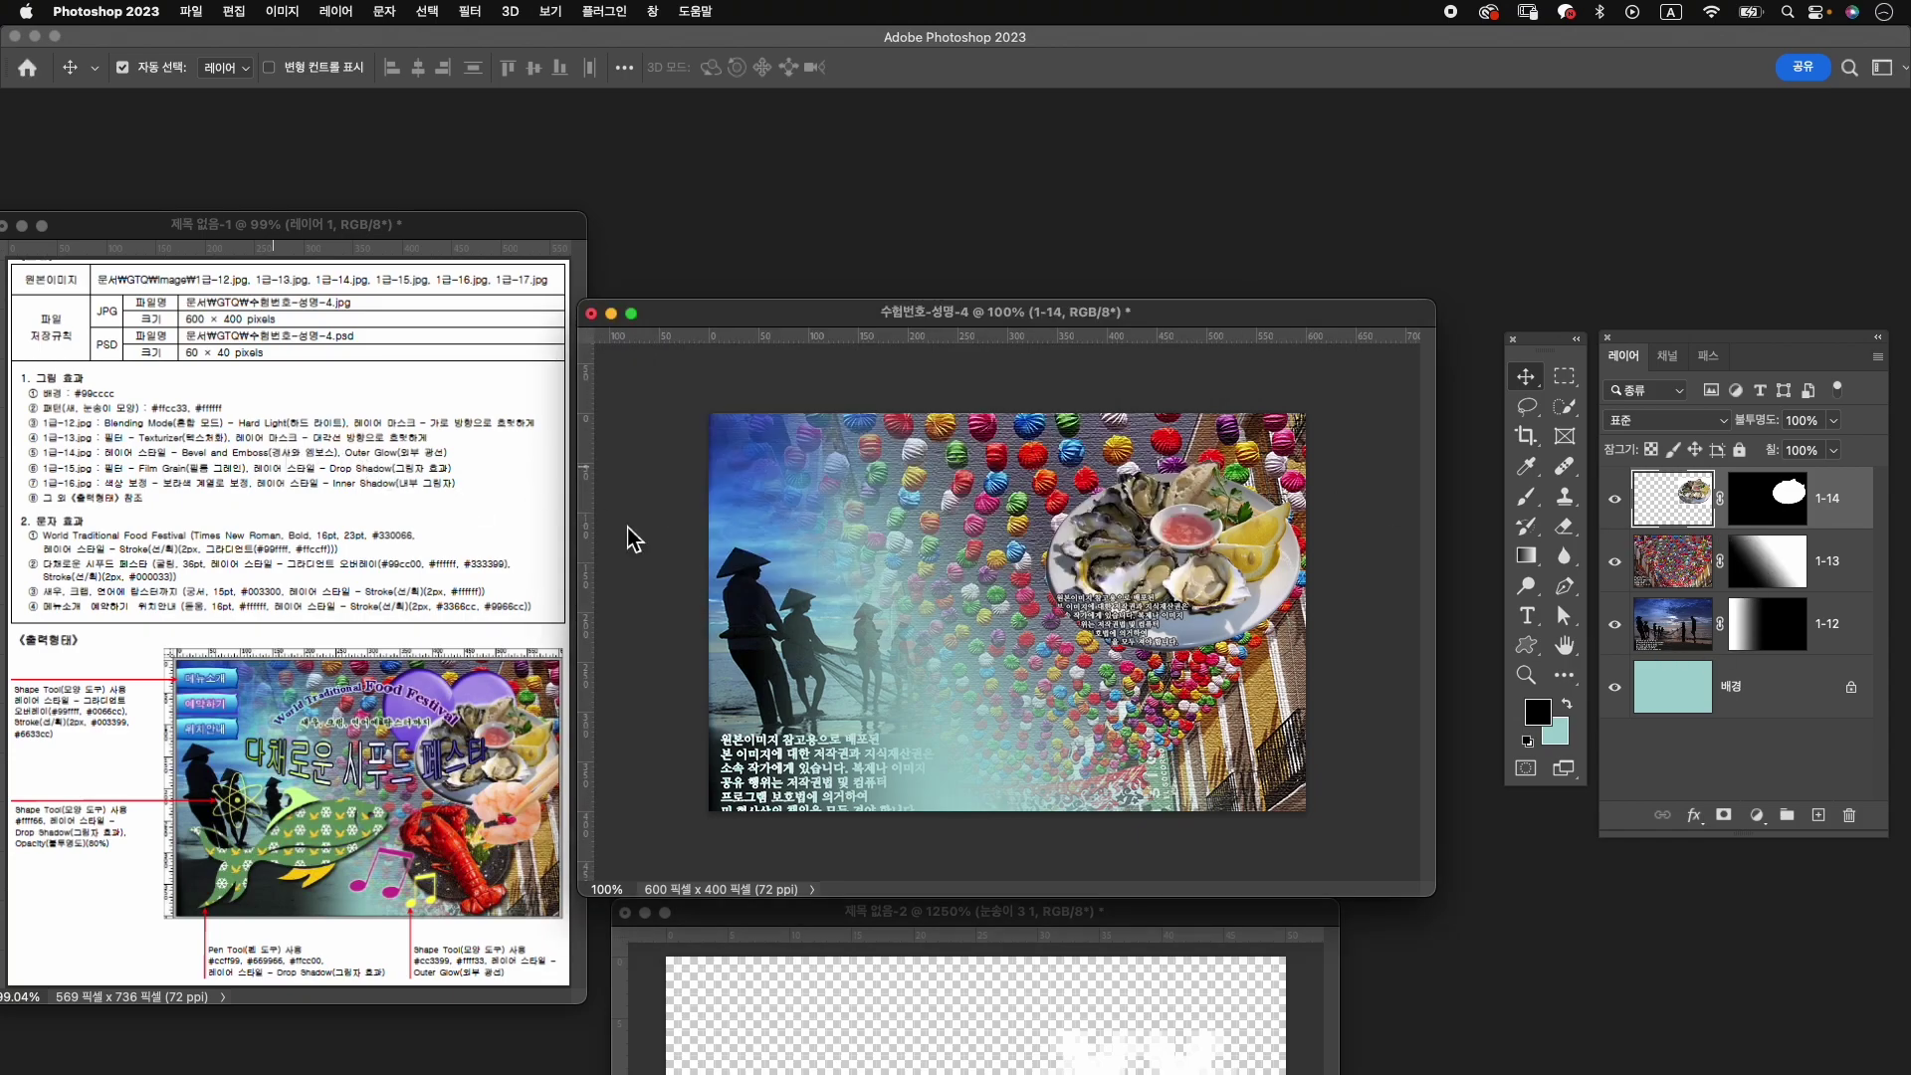
Add Bevel and Emboss and Outer Glow layer effects to the oyster plate.
{"action": "left_click", "coordinate": [1693, 815]}
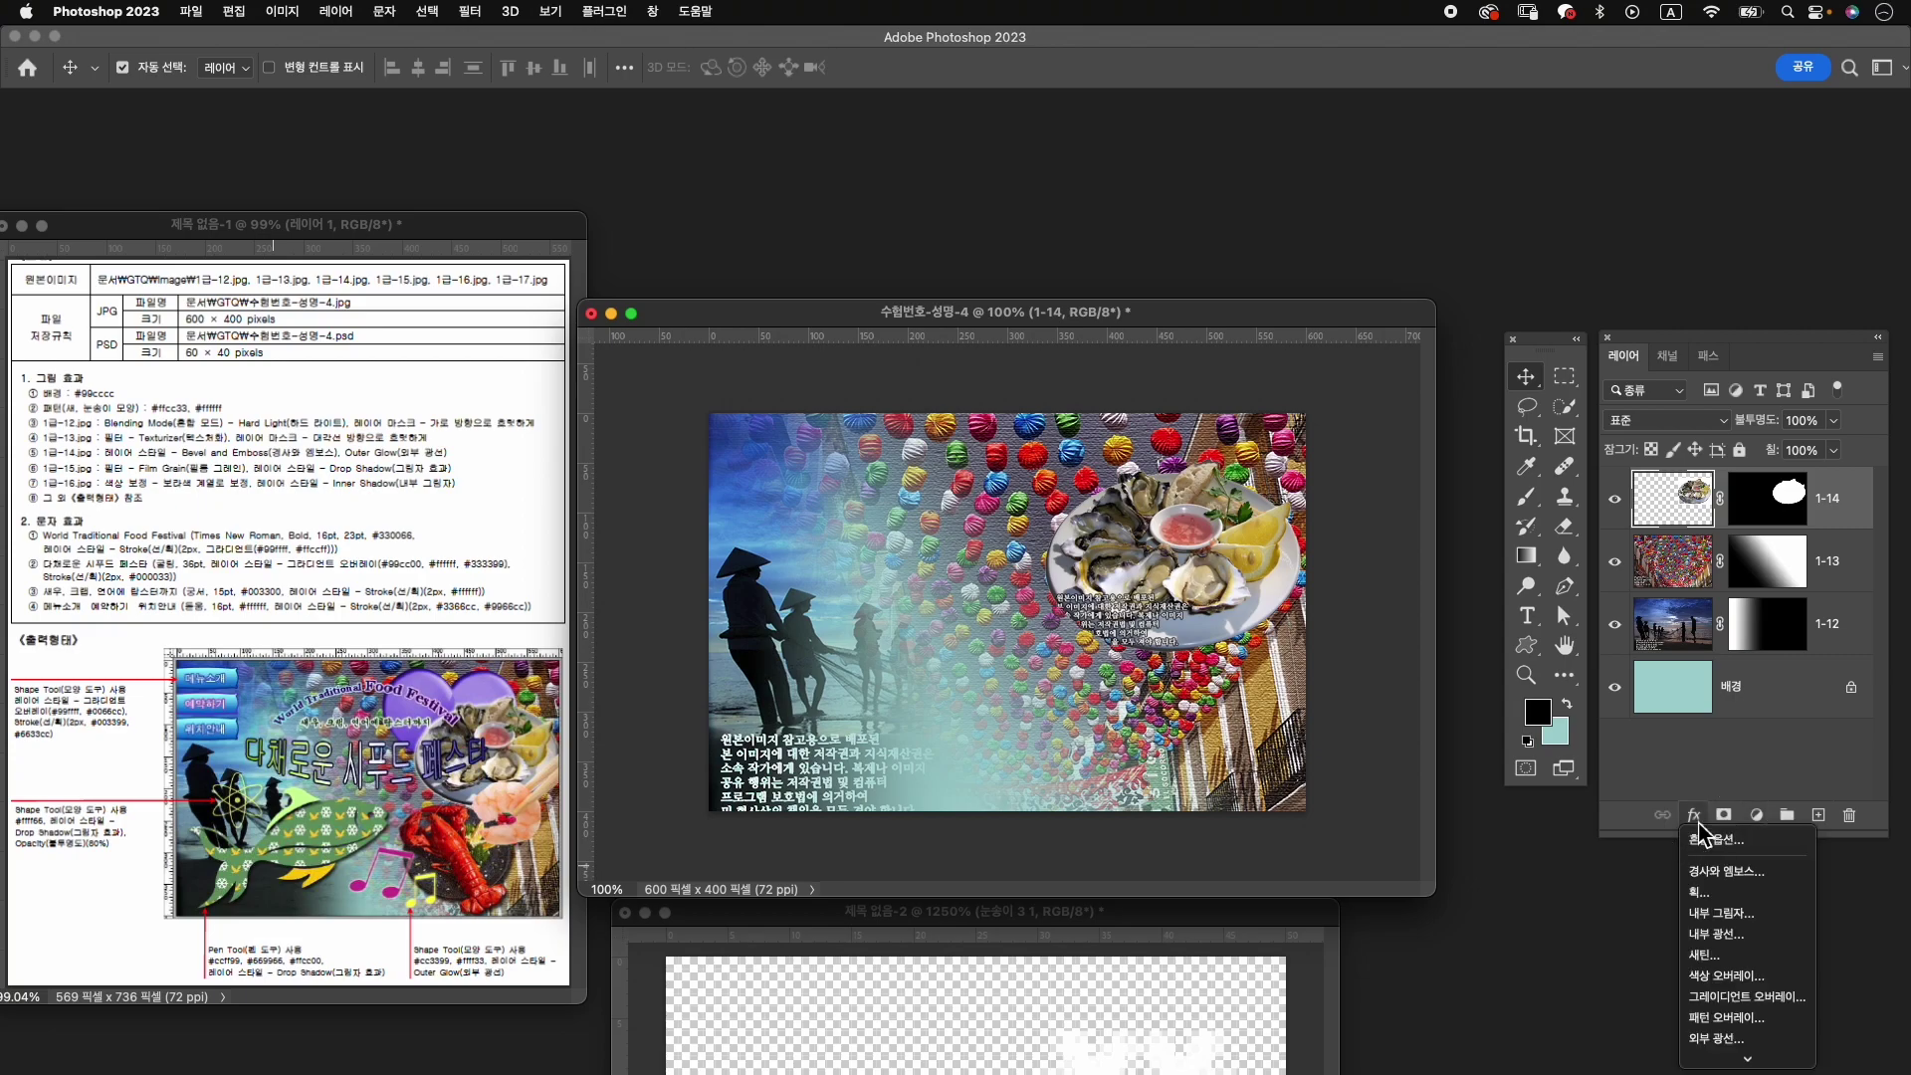
{"action": "left_click", "coordinate": [1727, 873]}
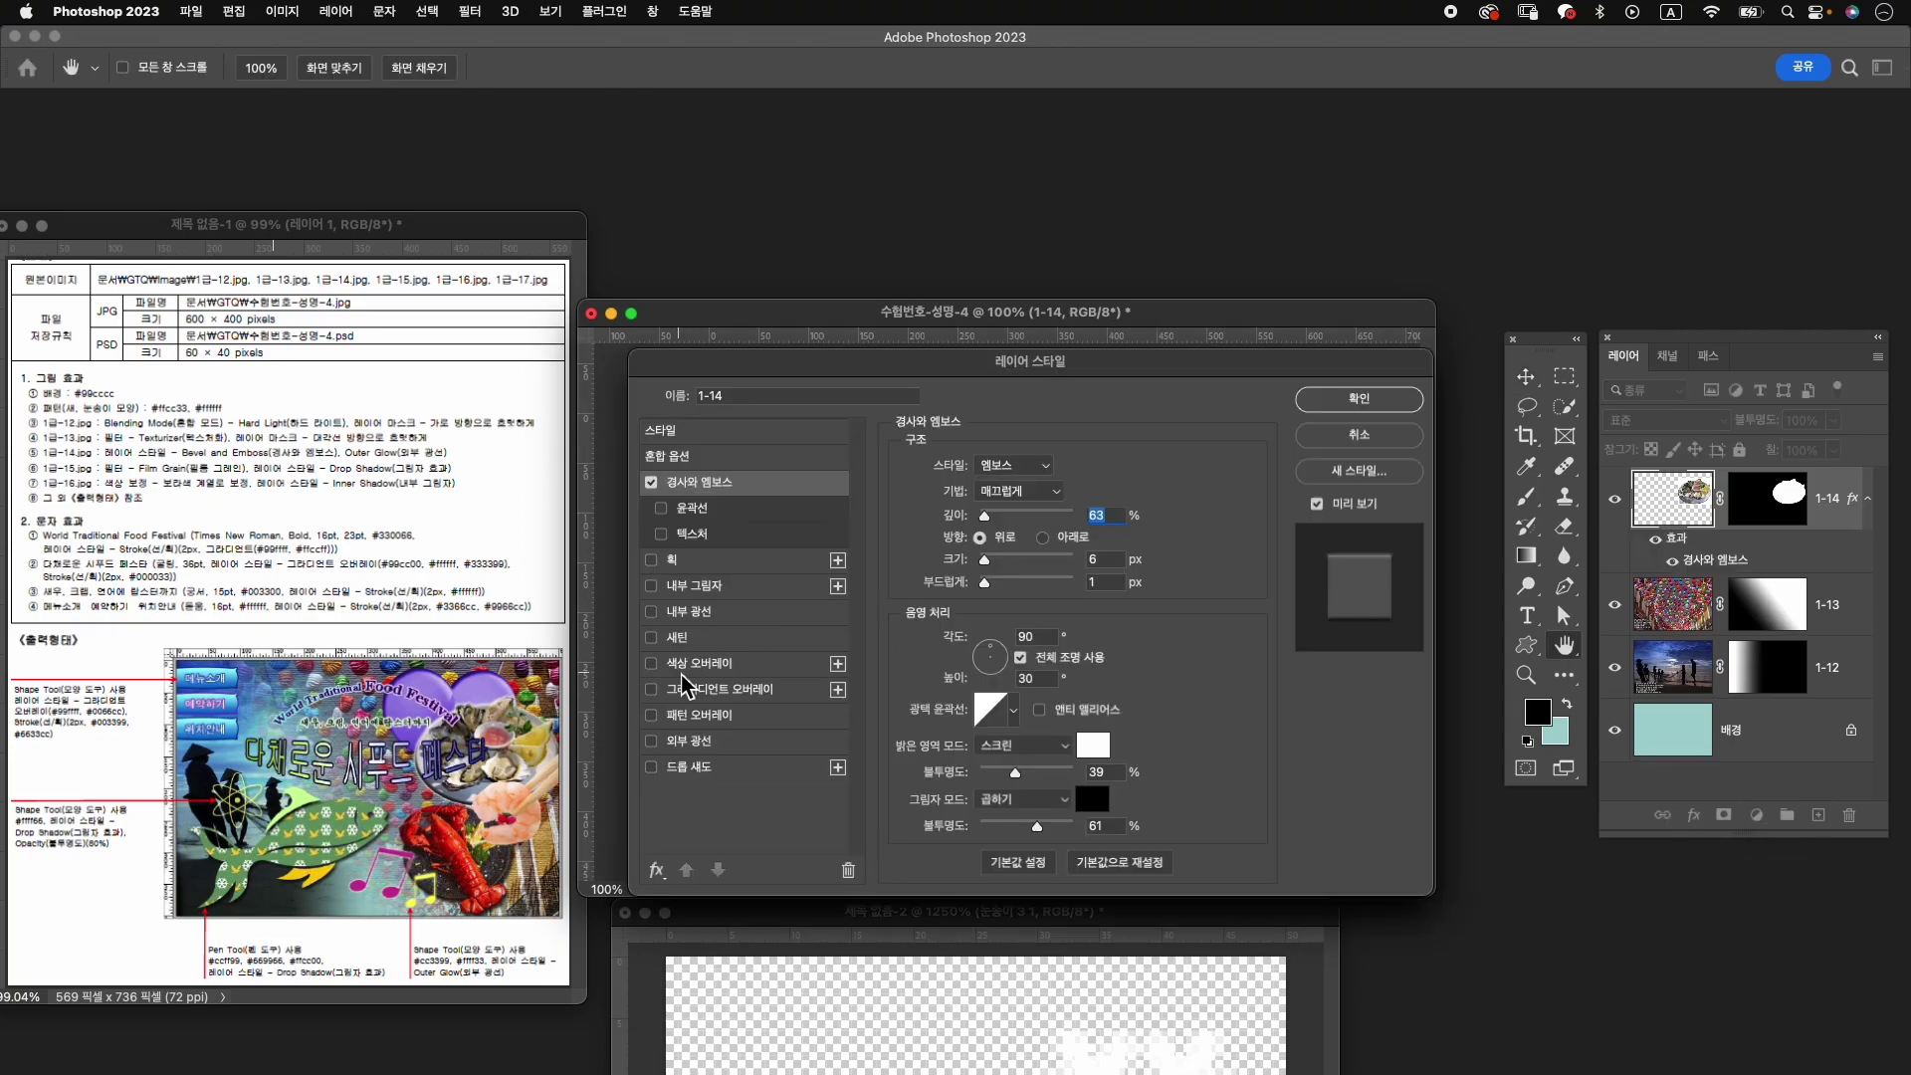
{"action": "left_click", "coordinate": [702, 740]}
{"action": "left_click", "coordinate": [1359, 398]}
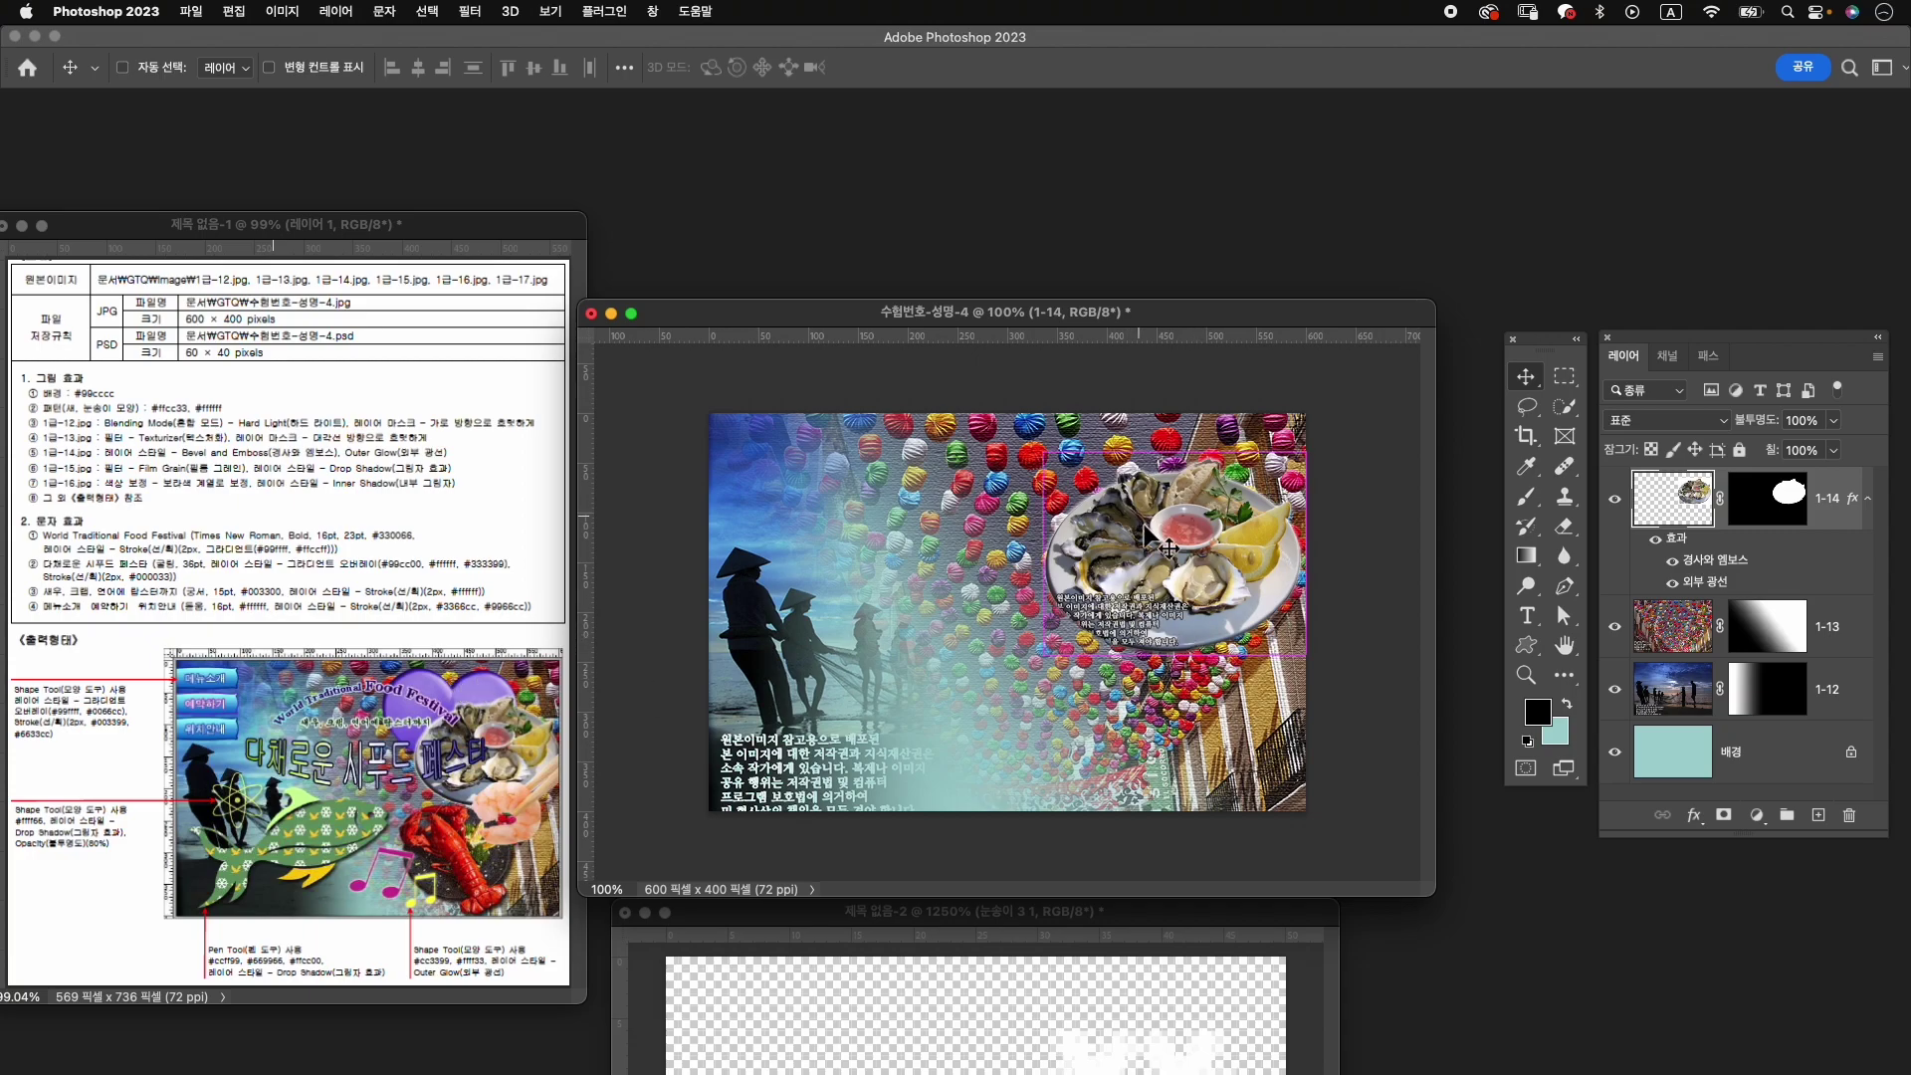
Scale the oyster plate to about 89% and shift it slightly right and lower.
{"action": "key", "text": "super+t"}
{"action": "left_click_drag", "start_coordinate": [1047, 656], "coordinate": [1087, 643]}
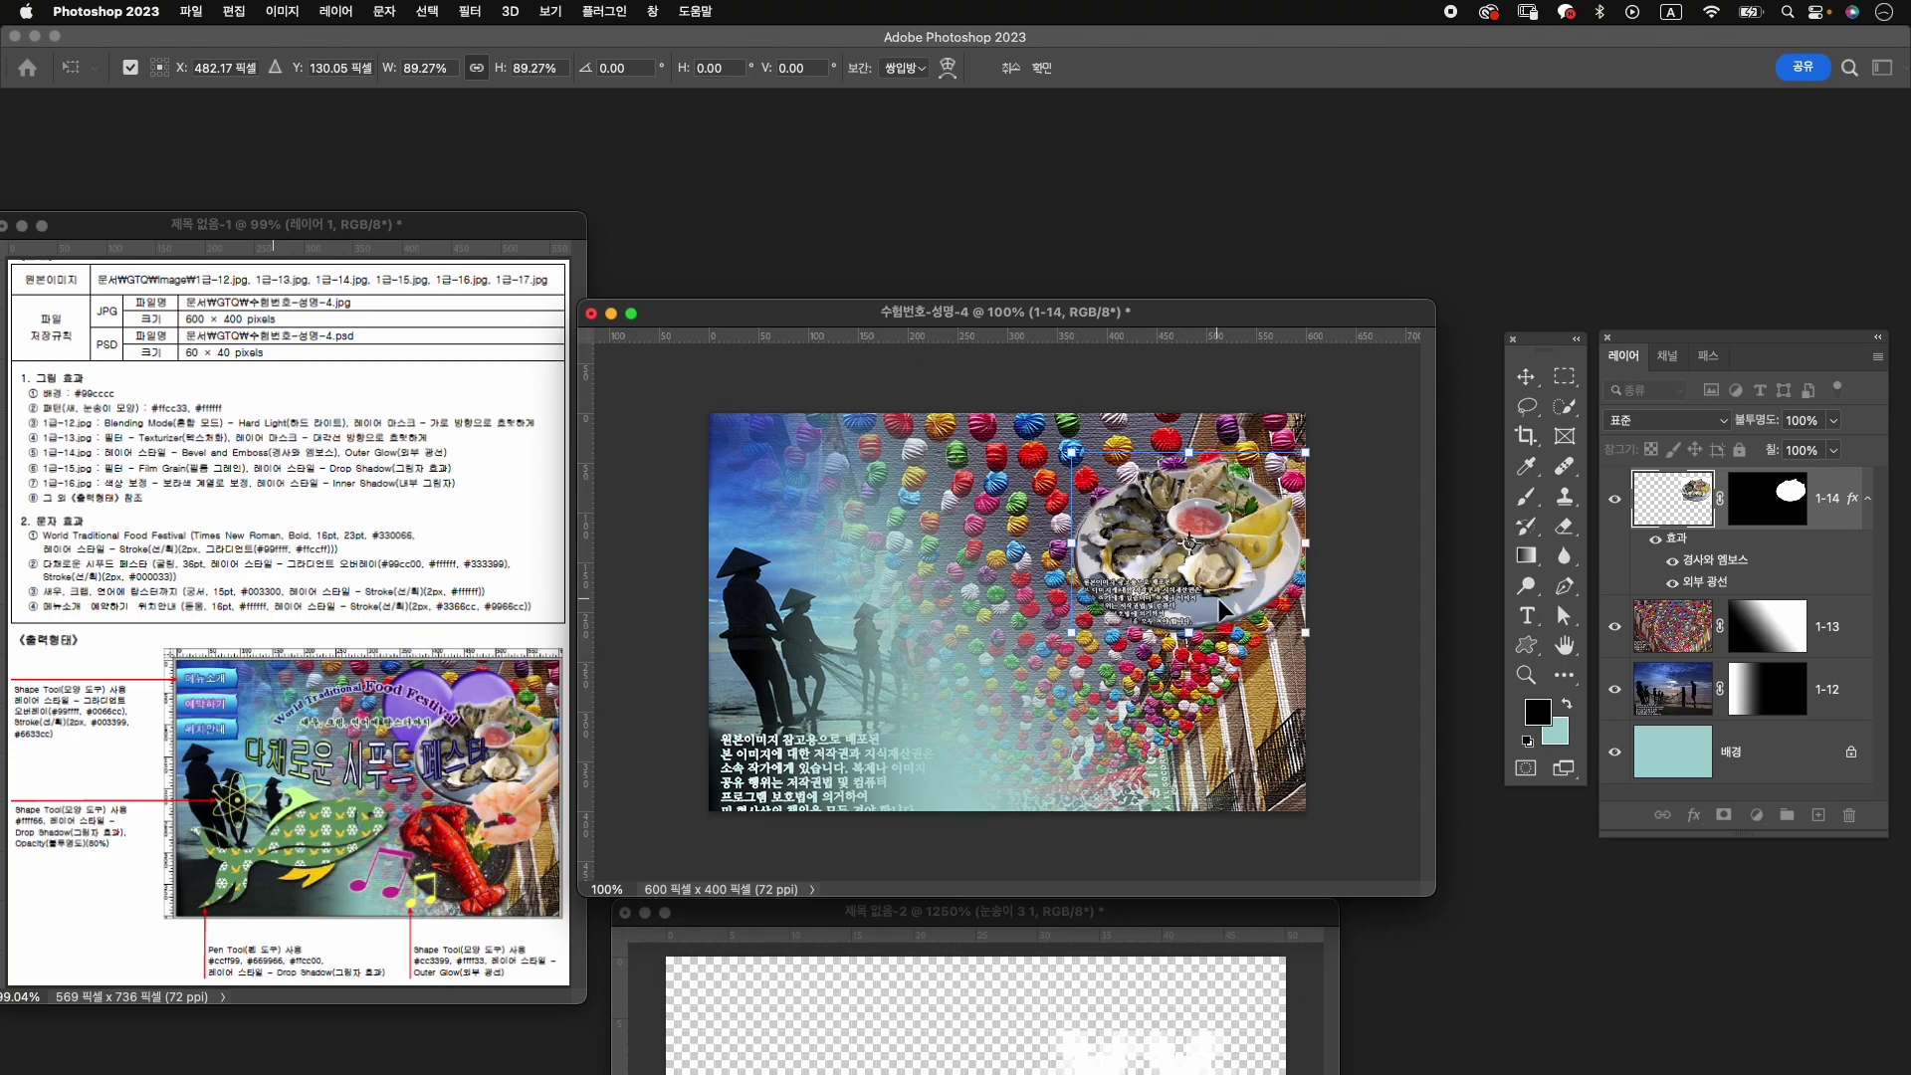
{"action": "left_click_drag", "start_coordinate": [1219, 600], "coordinate": [1239, 631]}
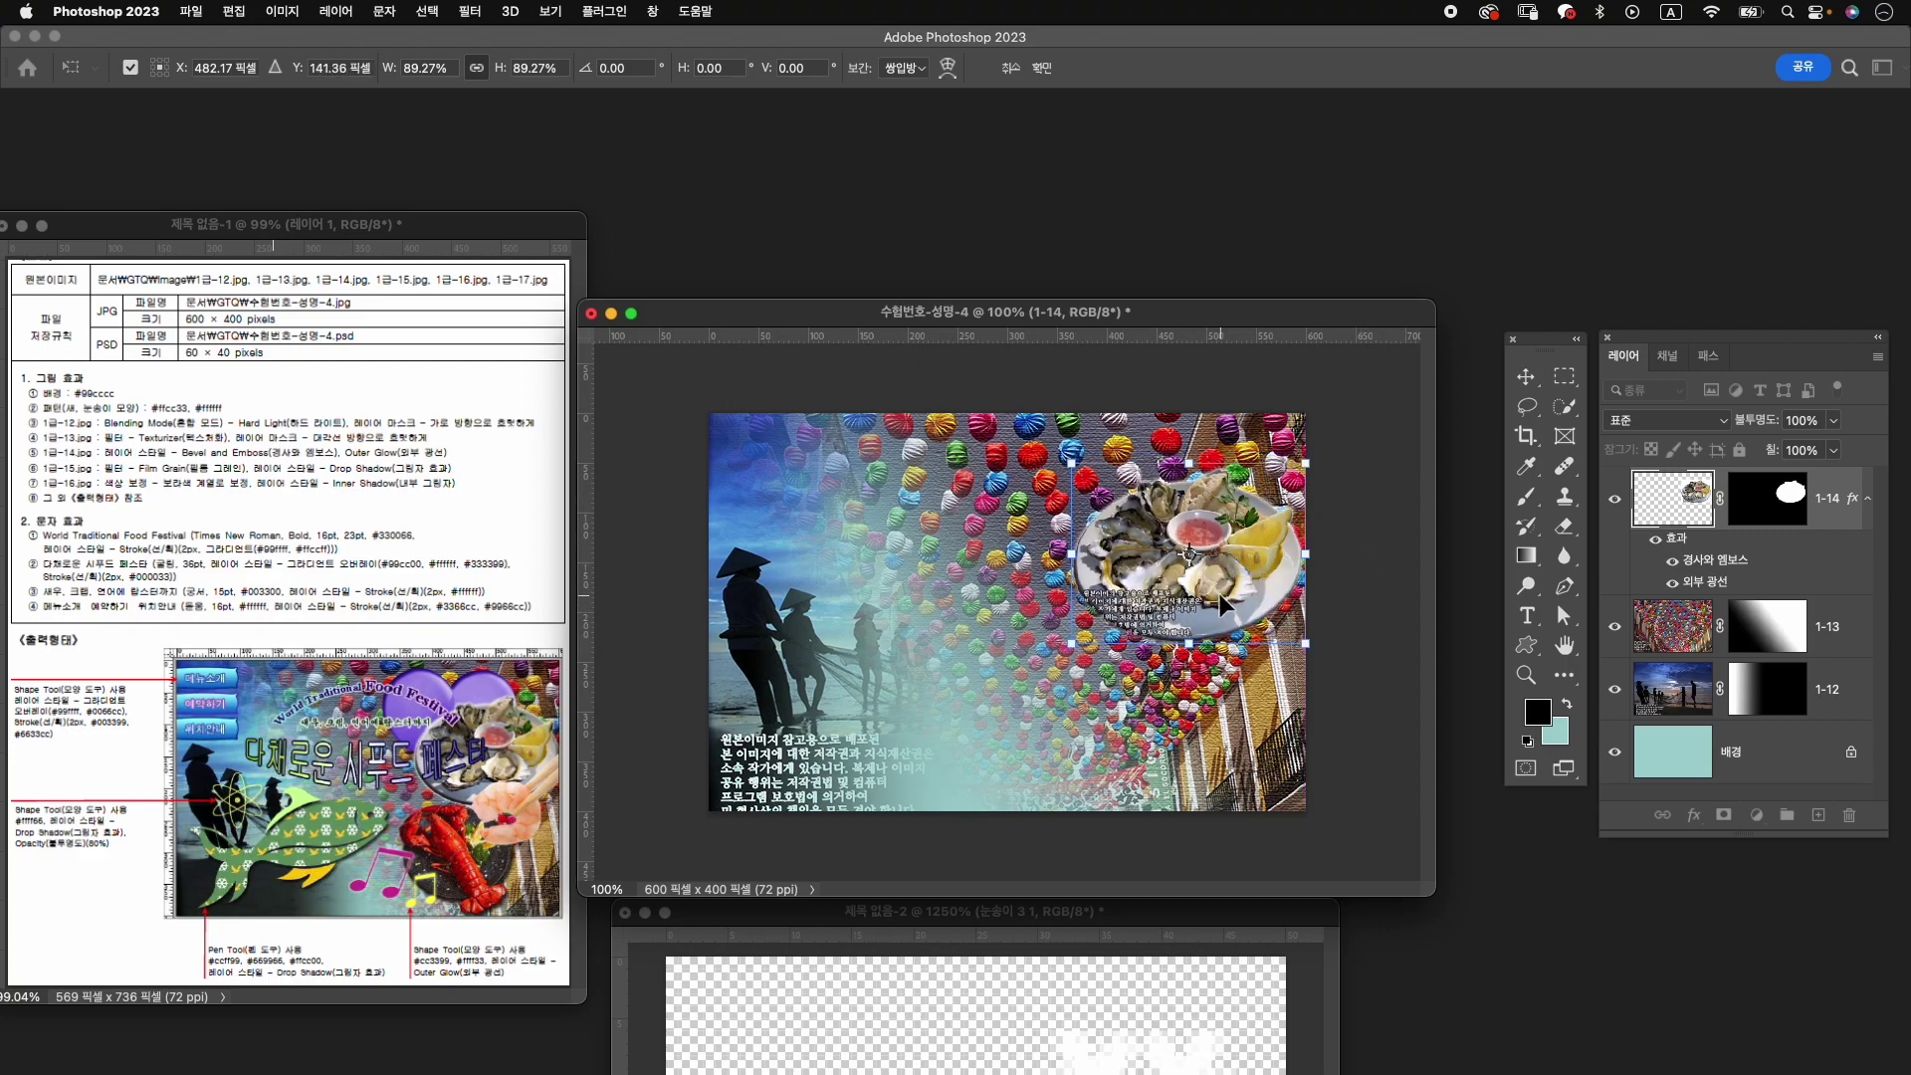
{"action": "left_click_drag", "start_coordinate": [1220, 594], "coordinate": [1224, 605]}
{"action": "key", "text": "Return"}
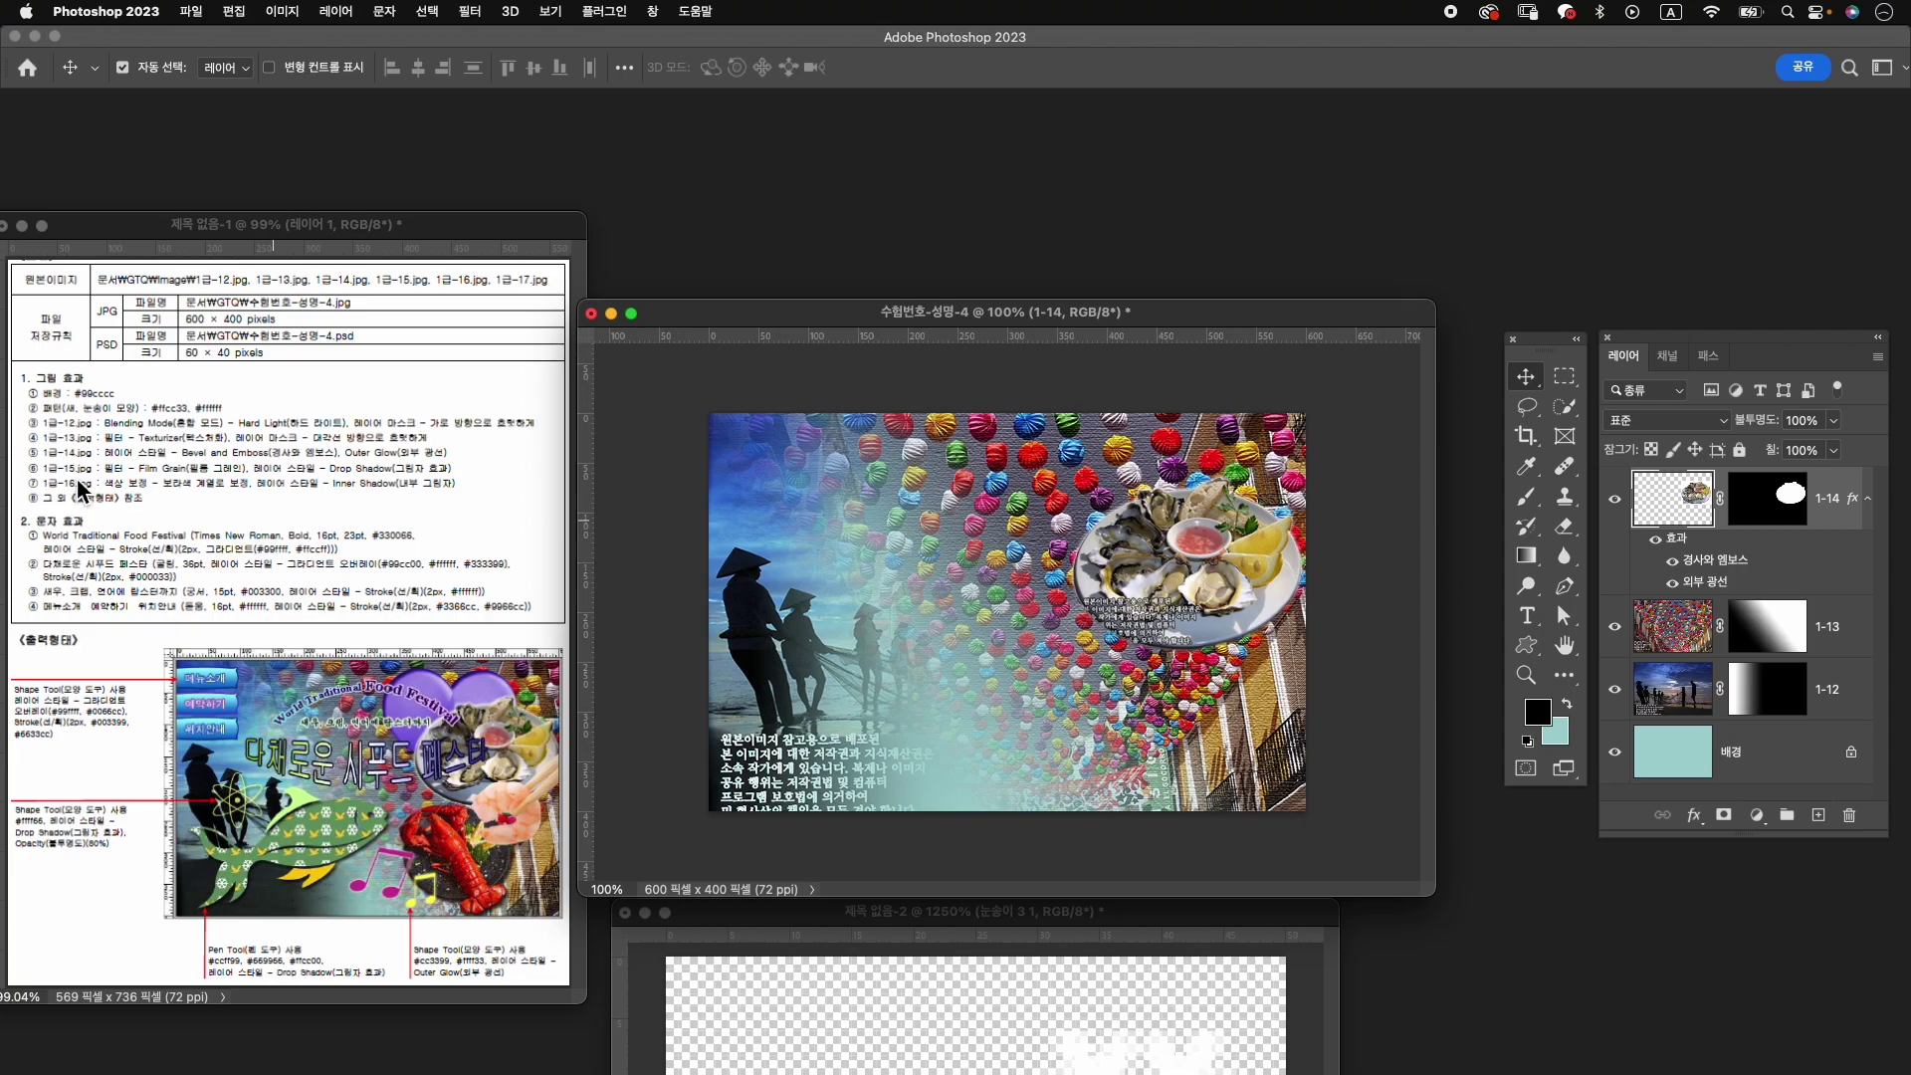
Open the lobster photo 1급-15.jpg and move its window to top centre.
{"action": "key", "text": "super+o"}
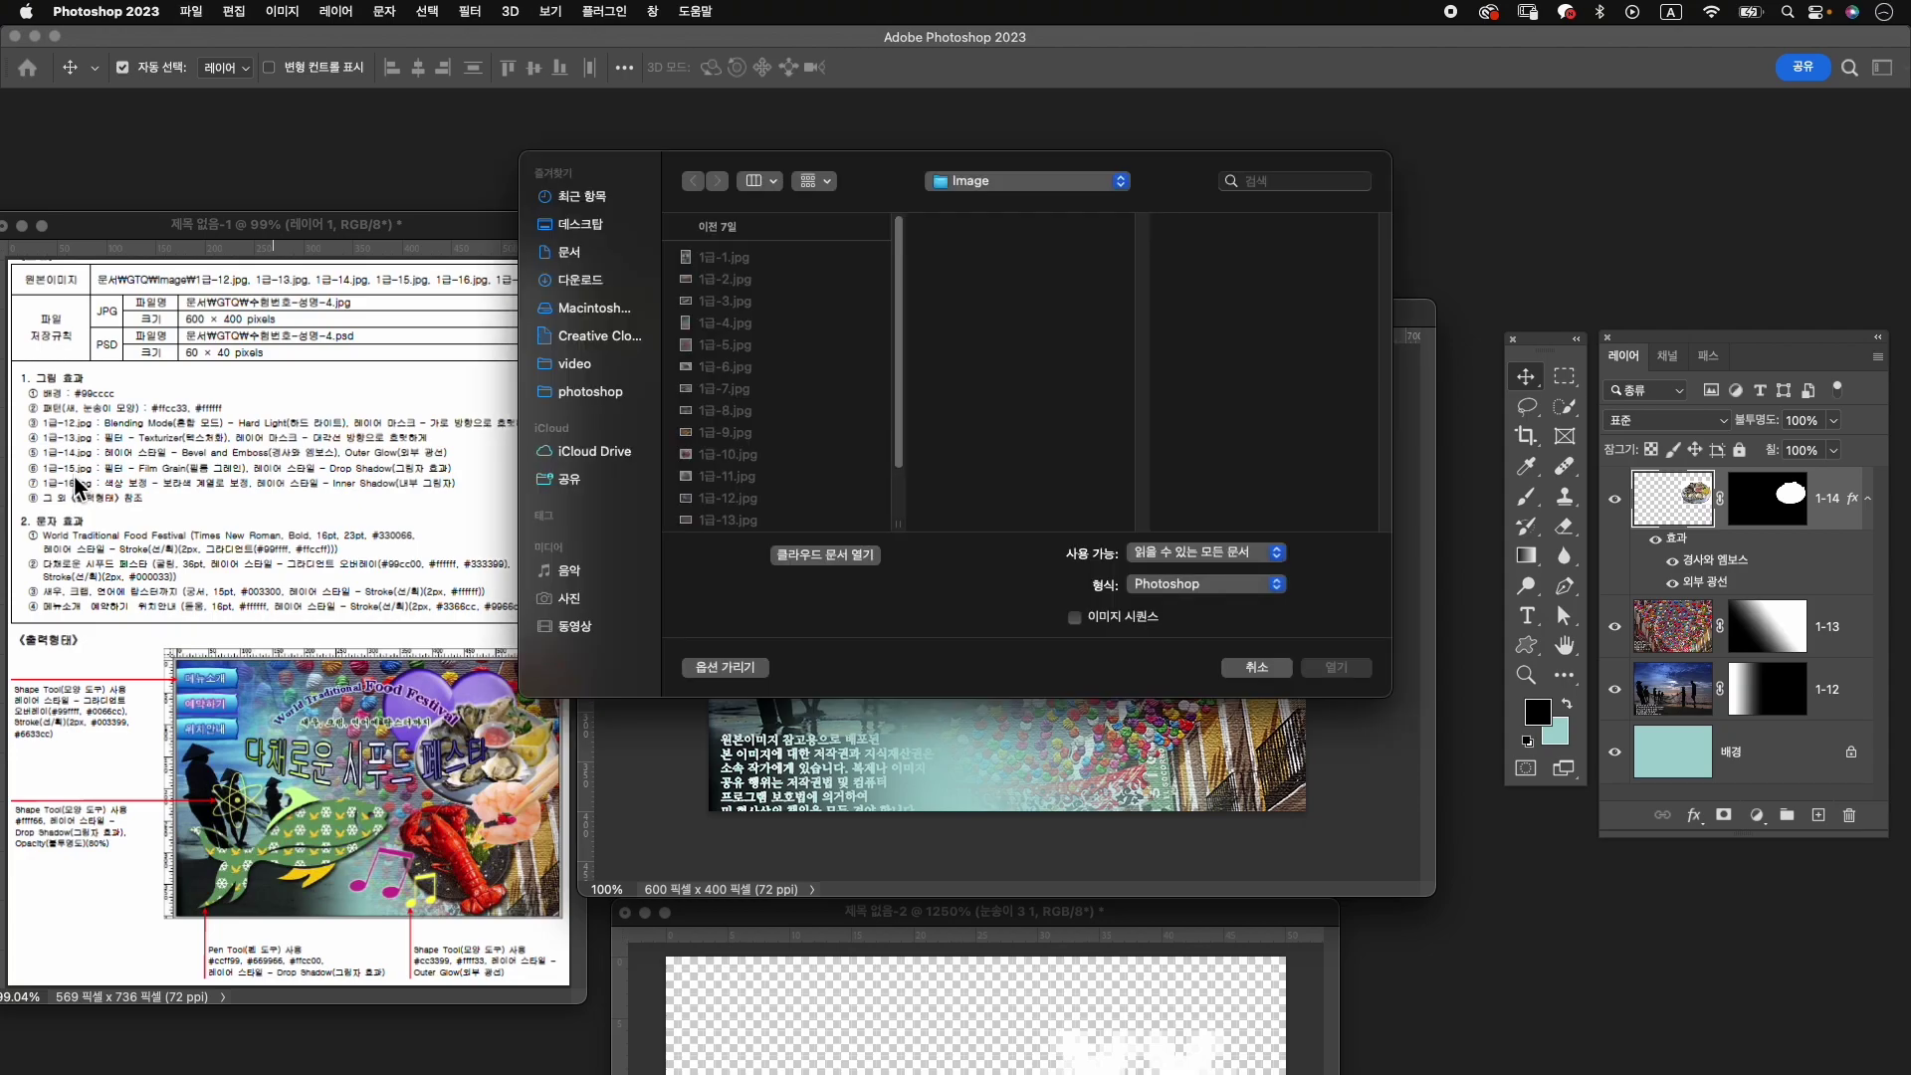
{"action": "scroll", "coordinate": [881, 475], "scroll_direction": "down", "scroll_amount": 3}
{"action": "left_click", "coordinate": [736, 467]}
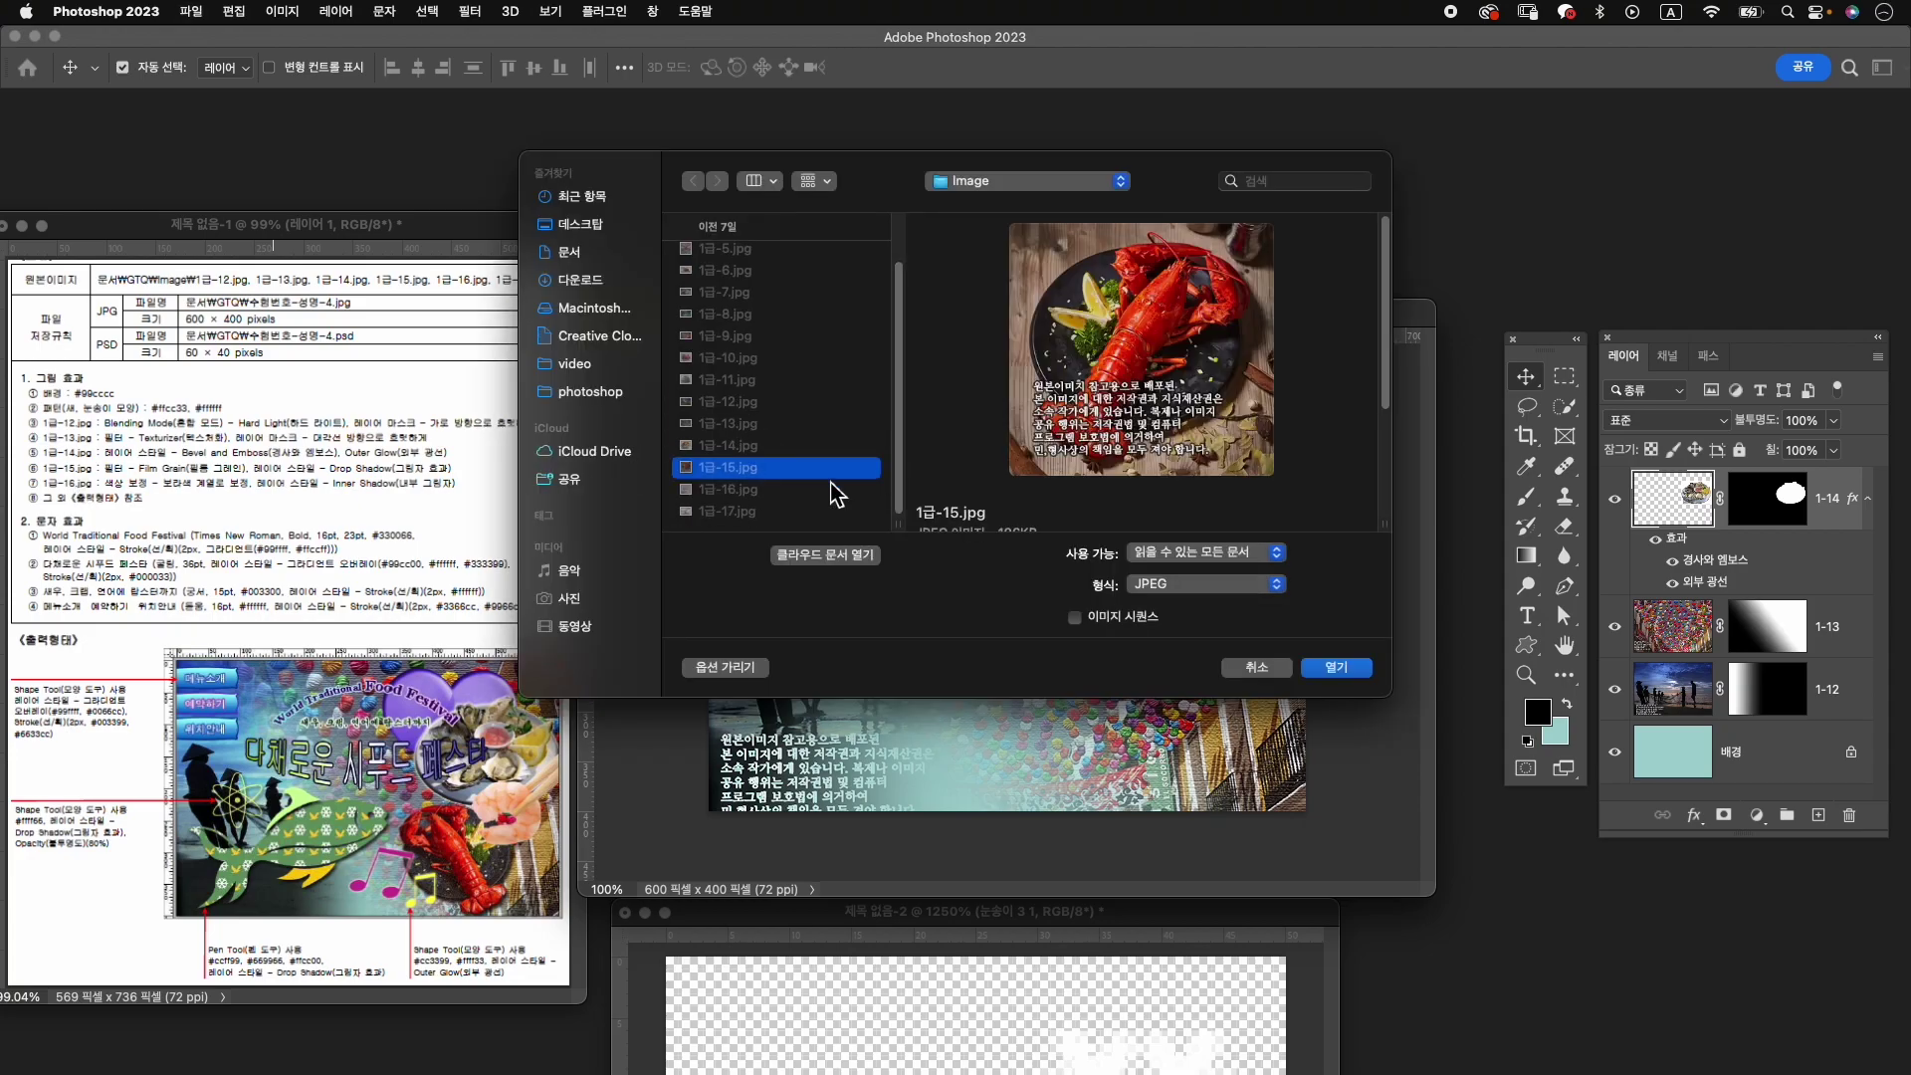
{"action": "left_click", "coordinate": [1339, 666]}
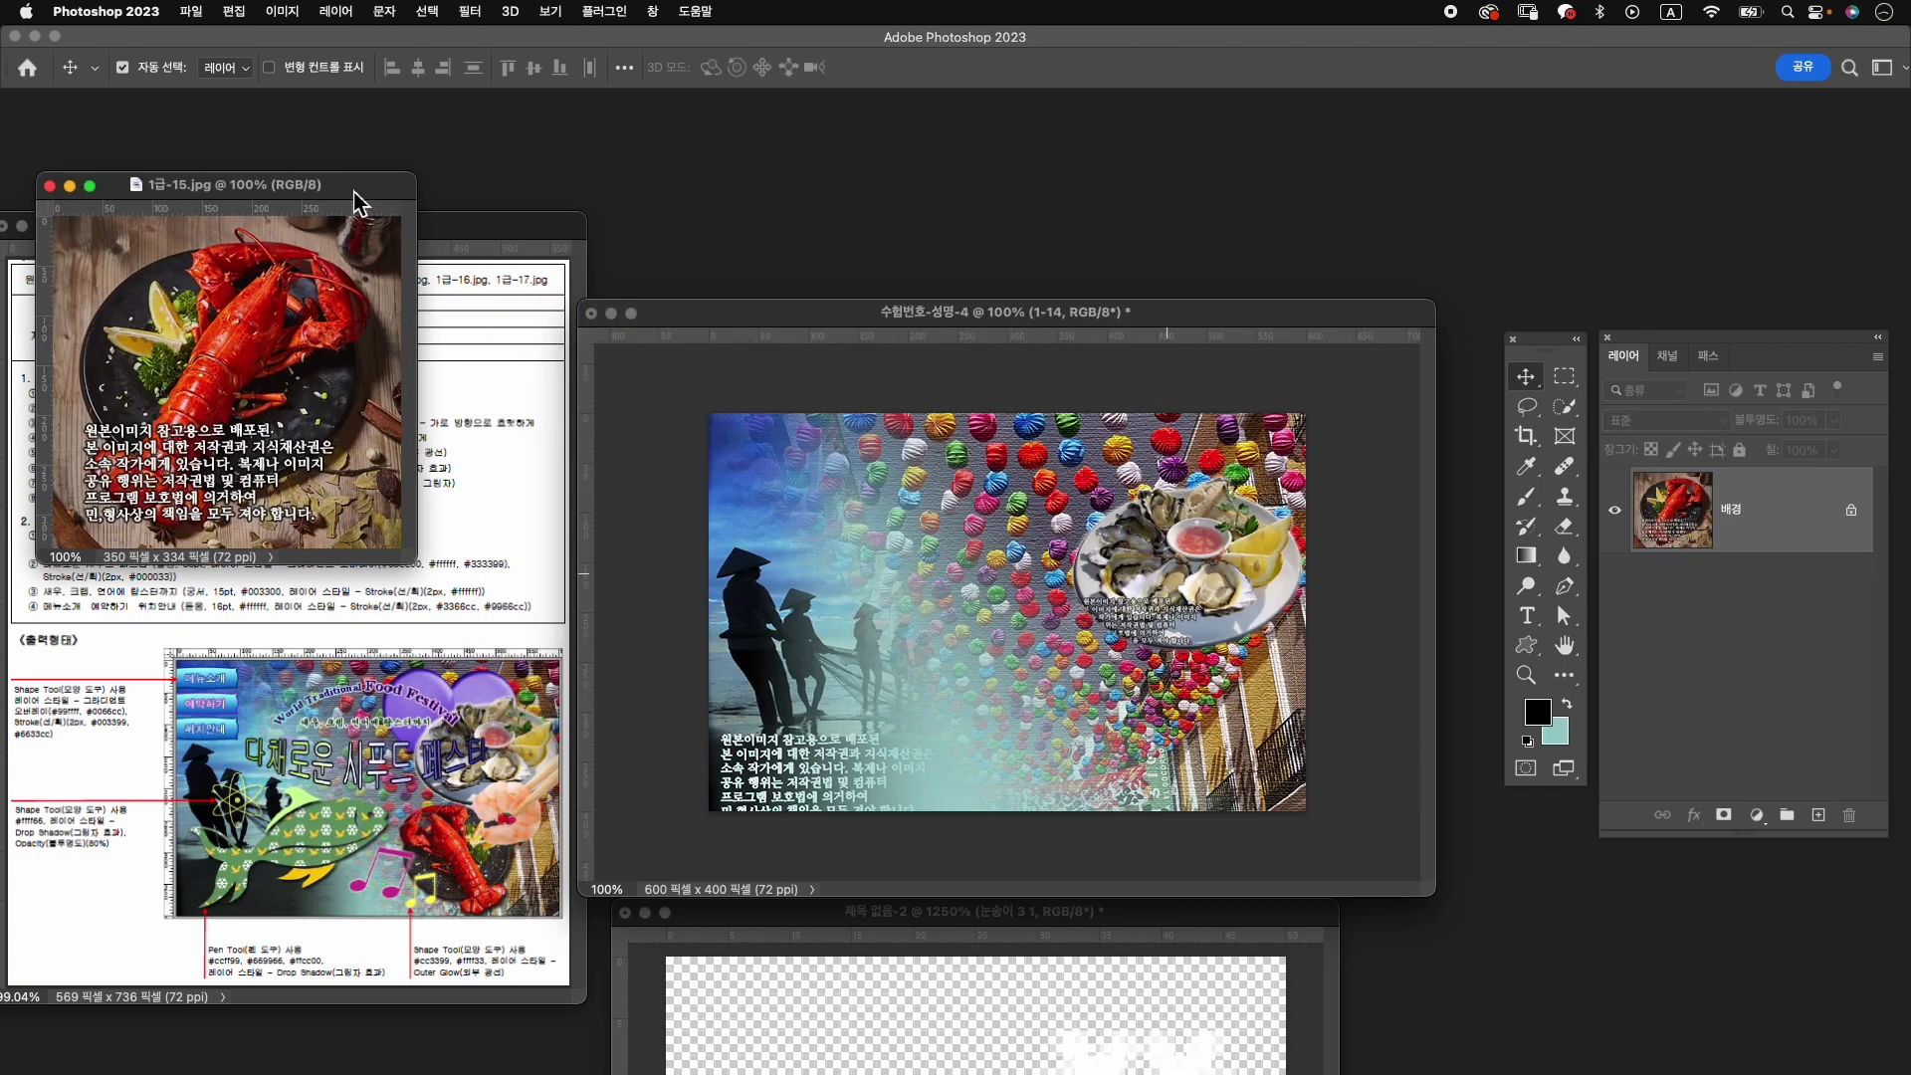
{"action": "left_click_drag", "start_coordinate": [356, 191], "coordinate": [1157, 172]}
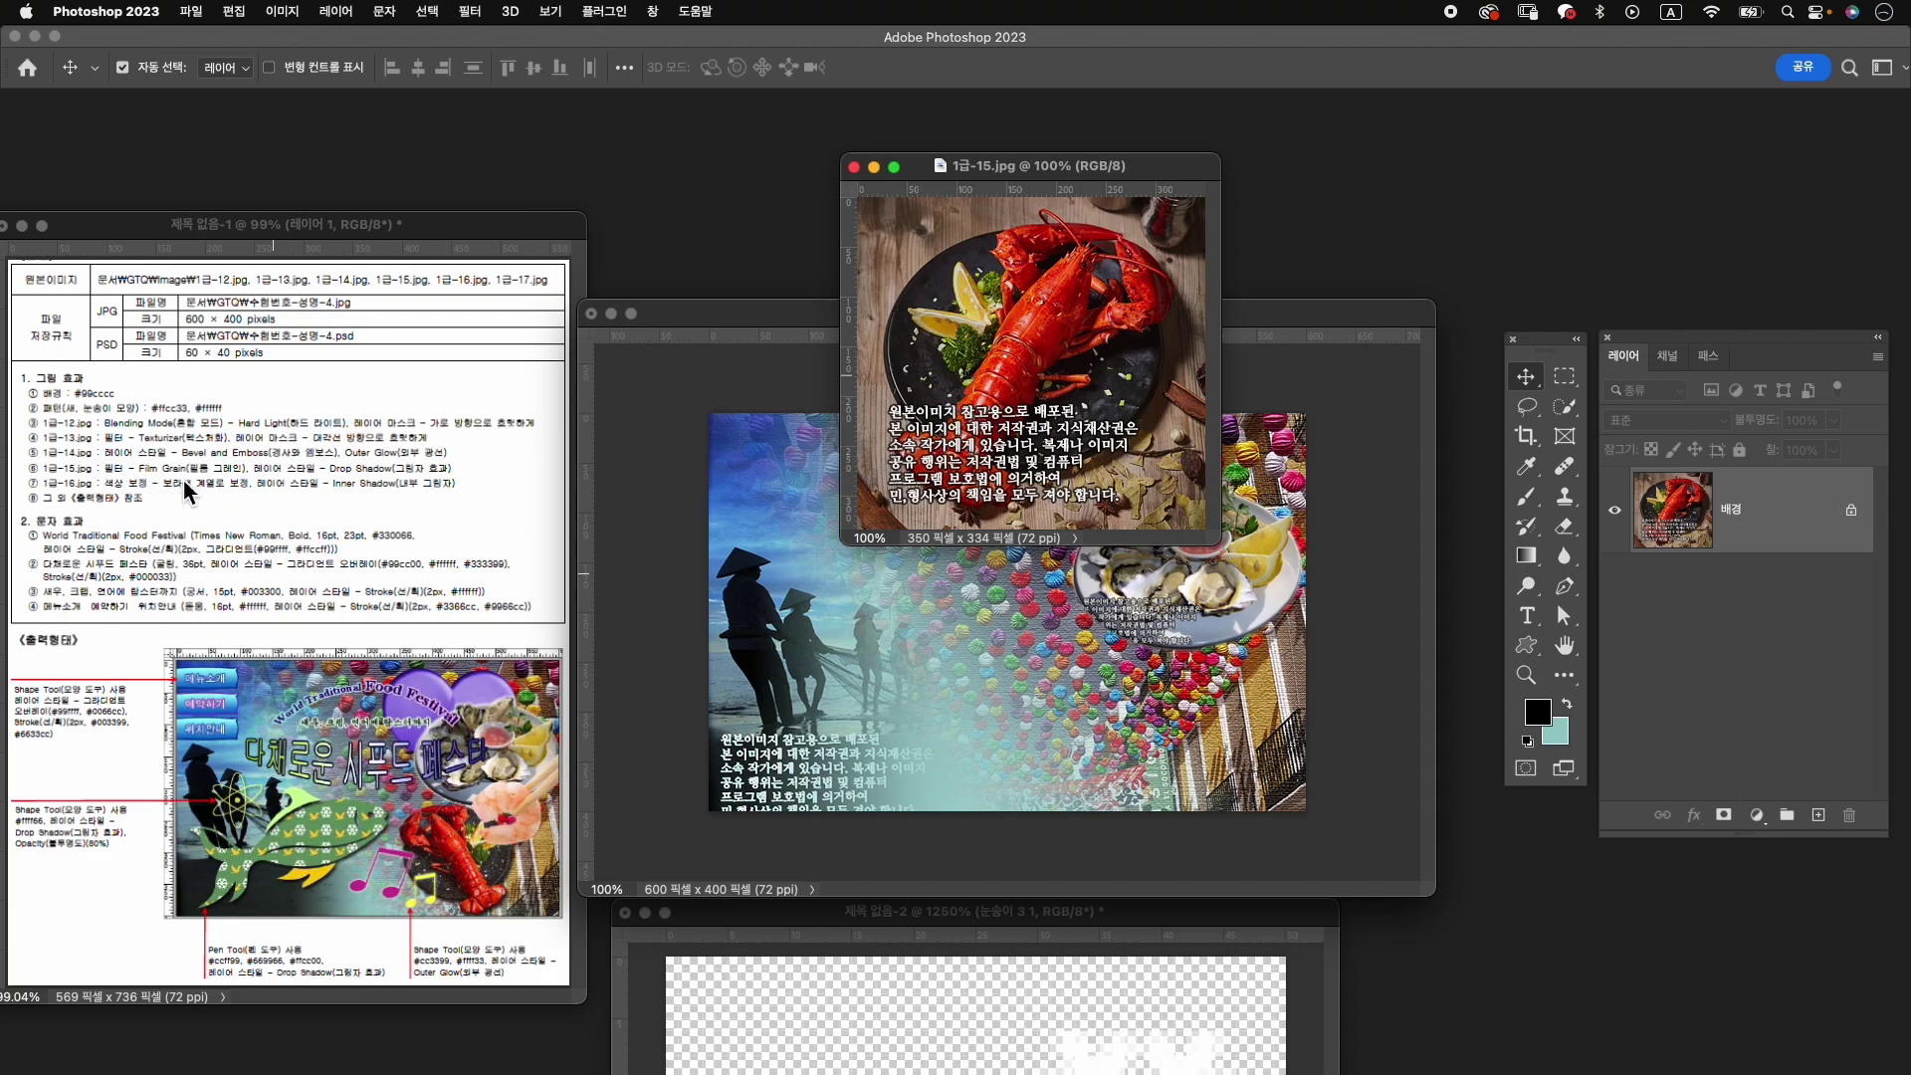
Apply the Artistic > Film Grain filter to the lobster photo via Filter Gallery.
{"action": "left_click", "coordinate": [469, 11]}
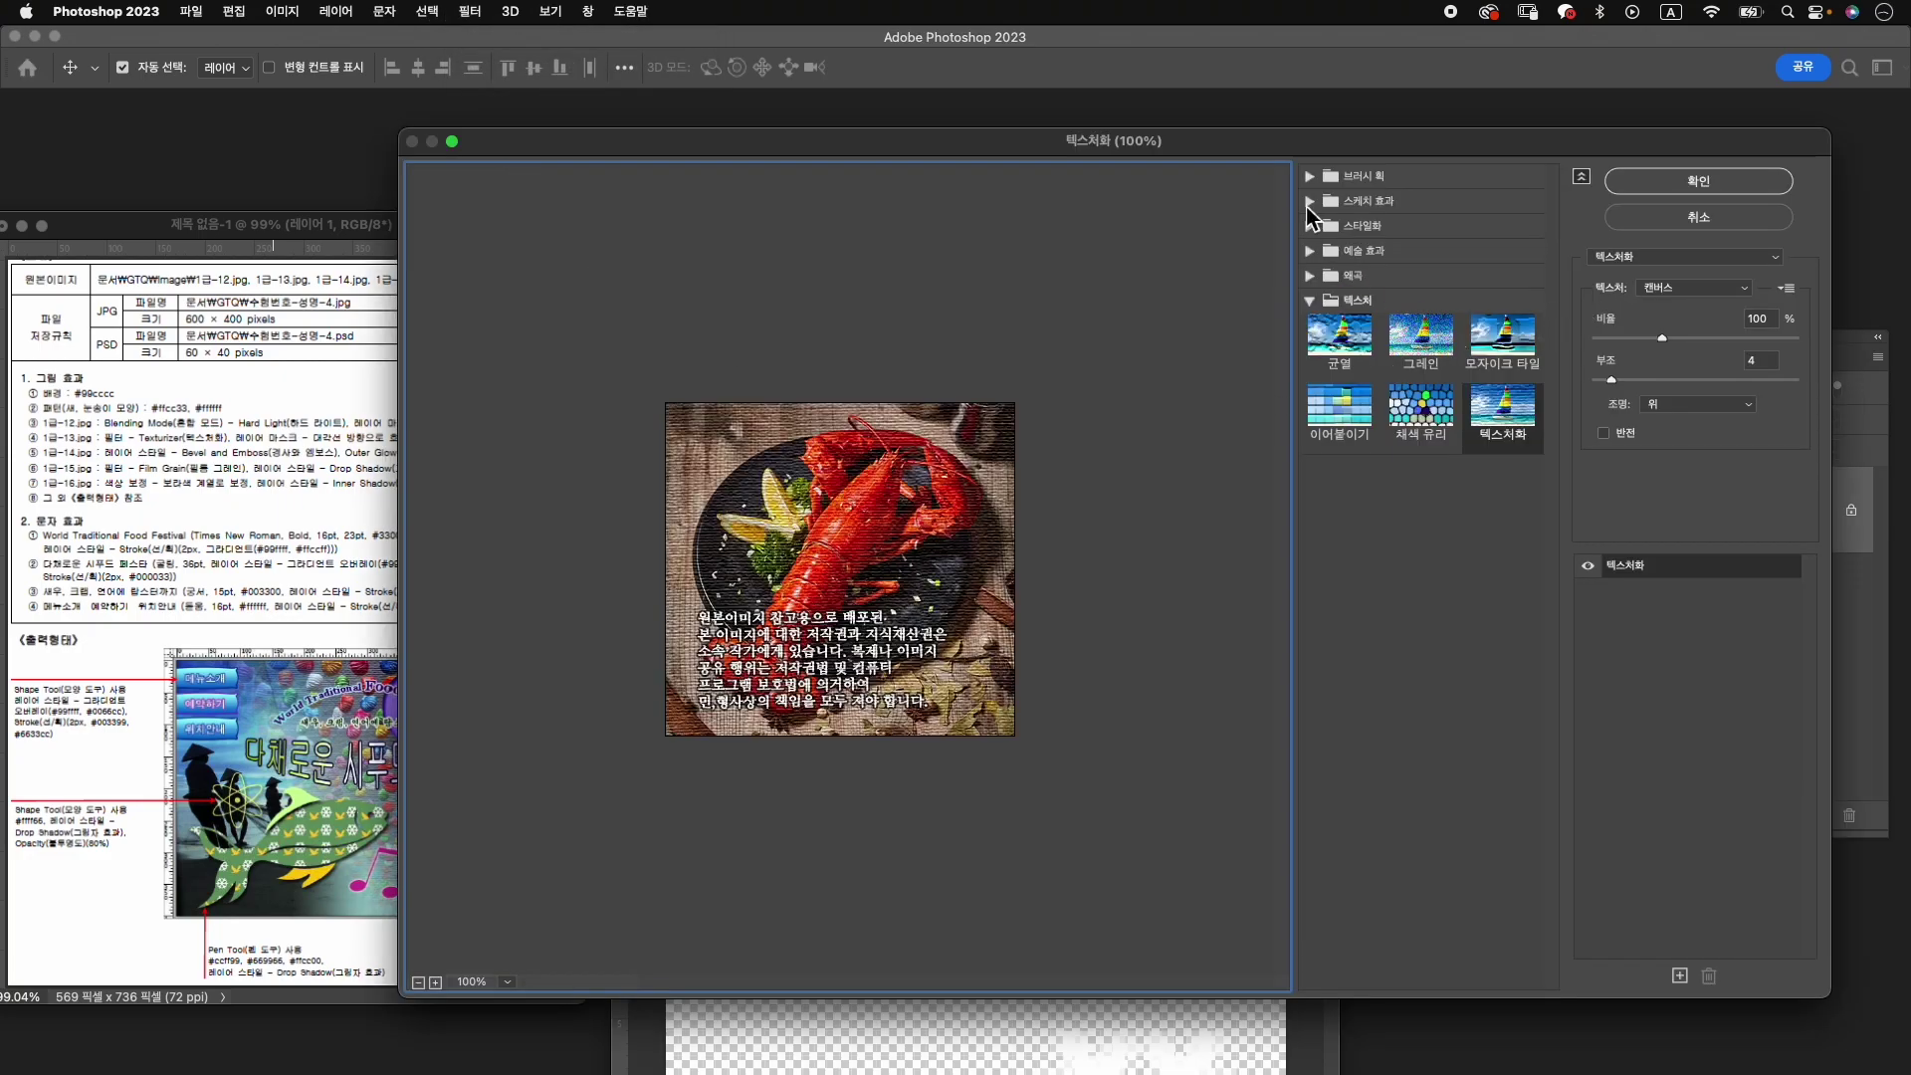
{"action": "left_click", "coordinate": [1310, 176]}
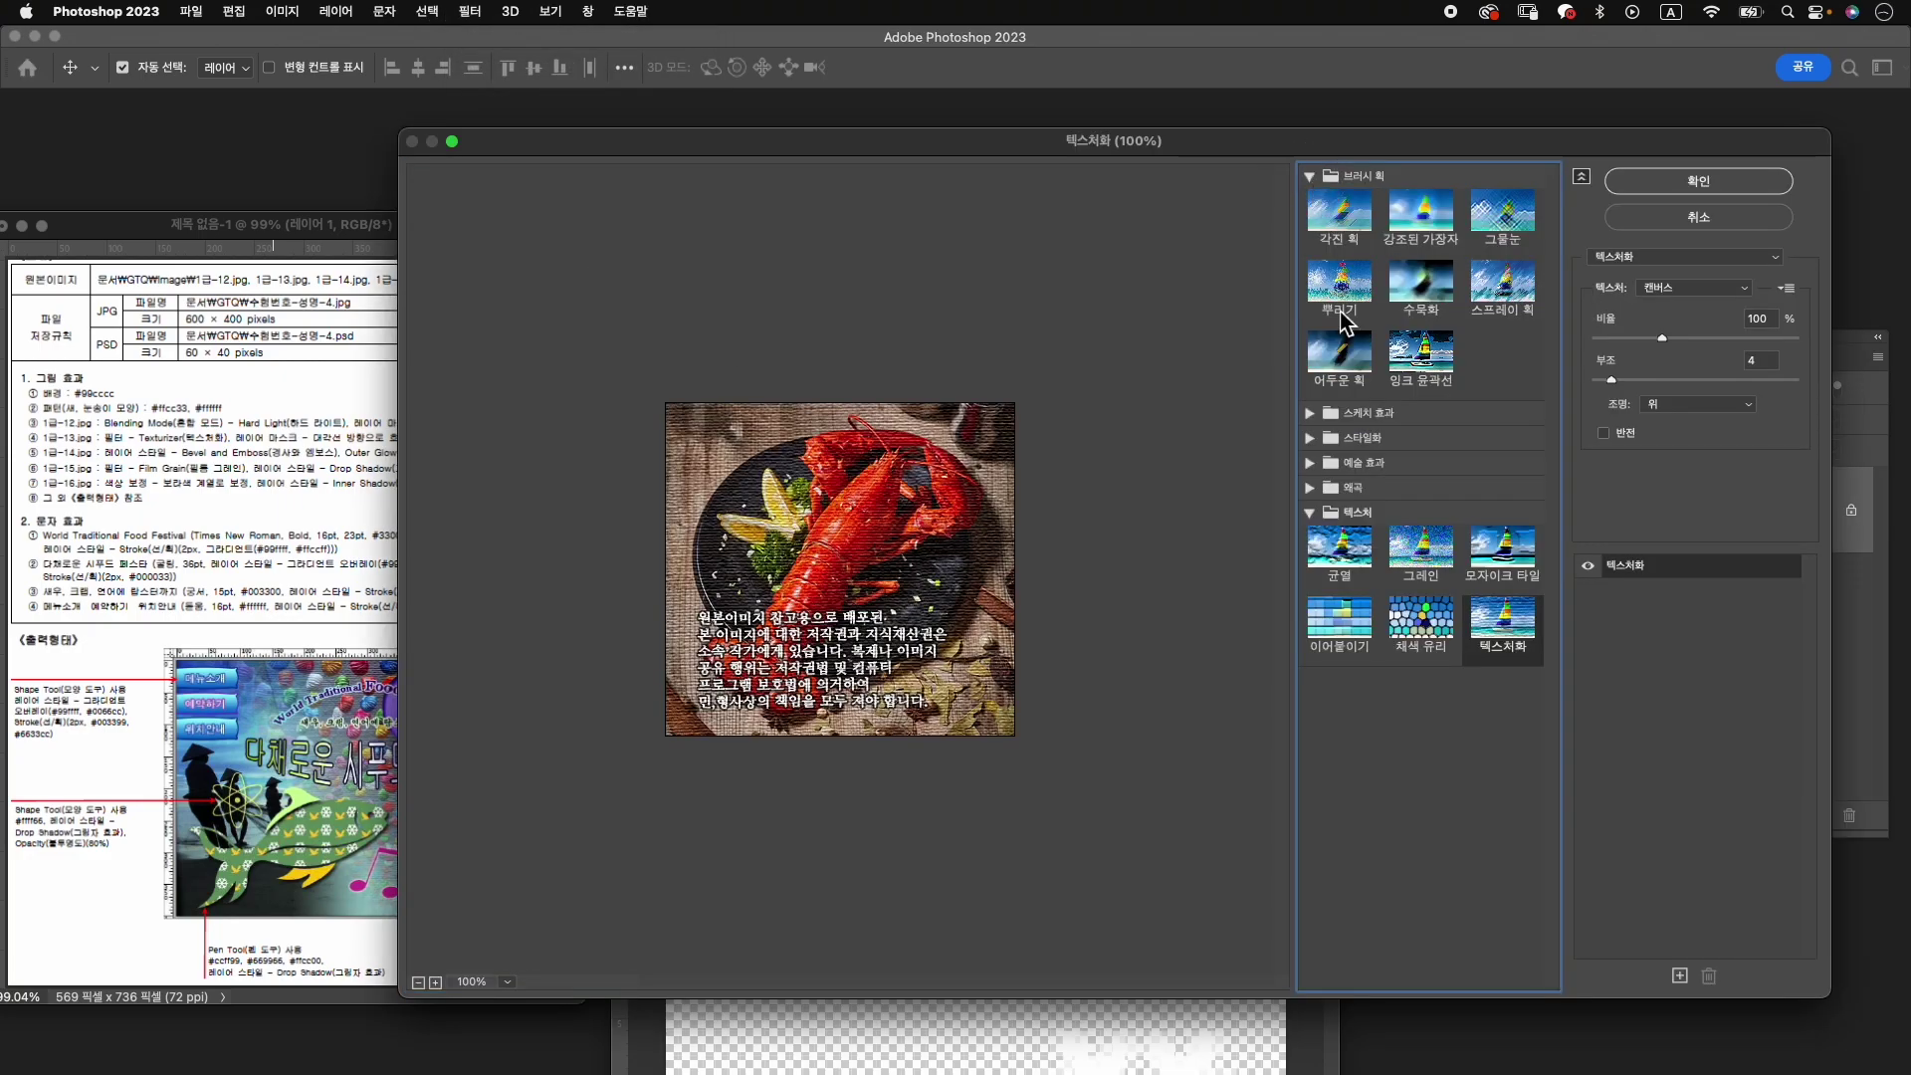
{"action": "left_click", "coordinate": [1309, 438]}
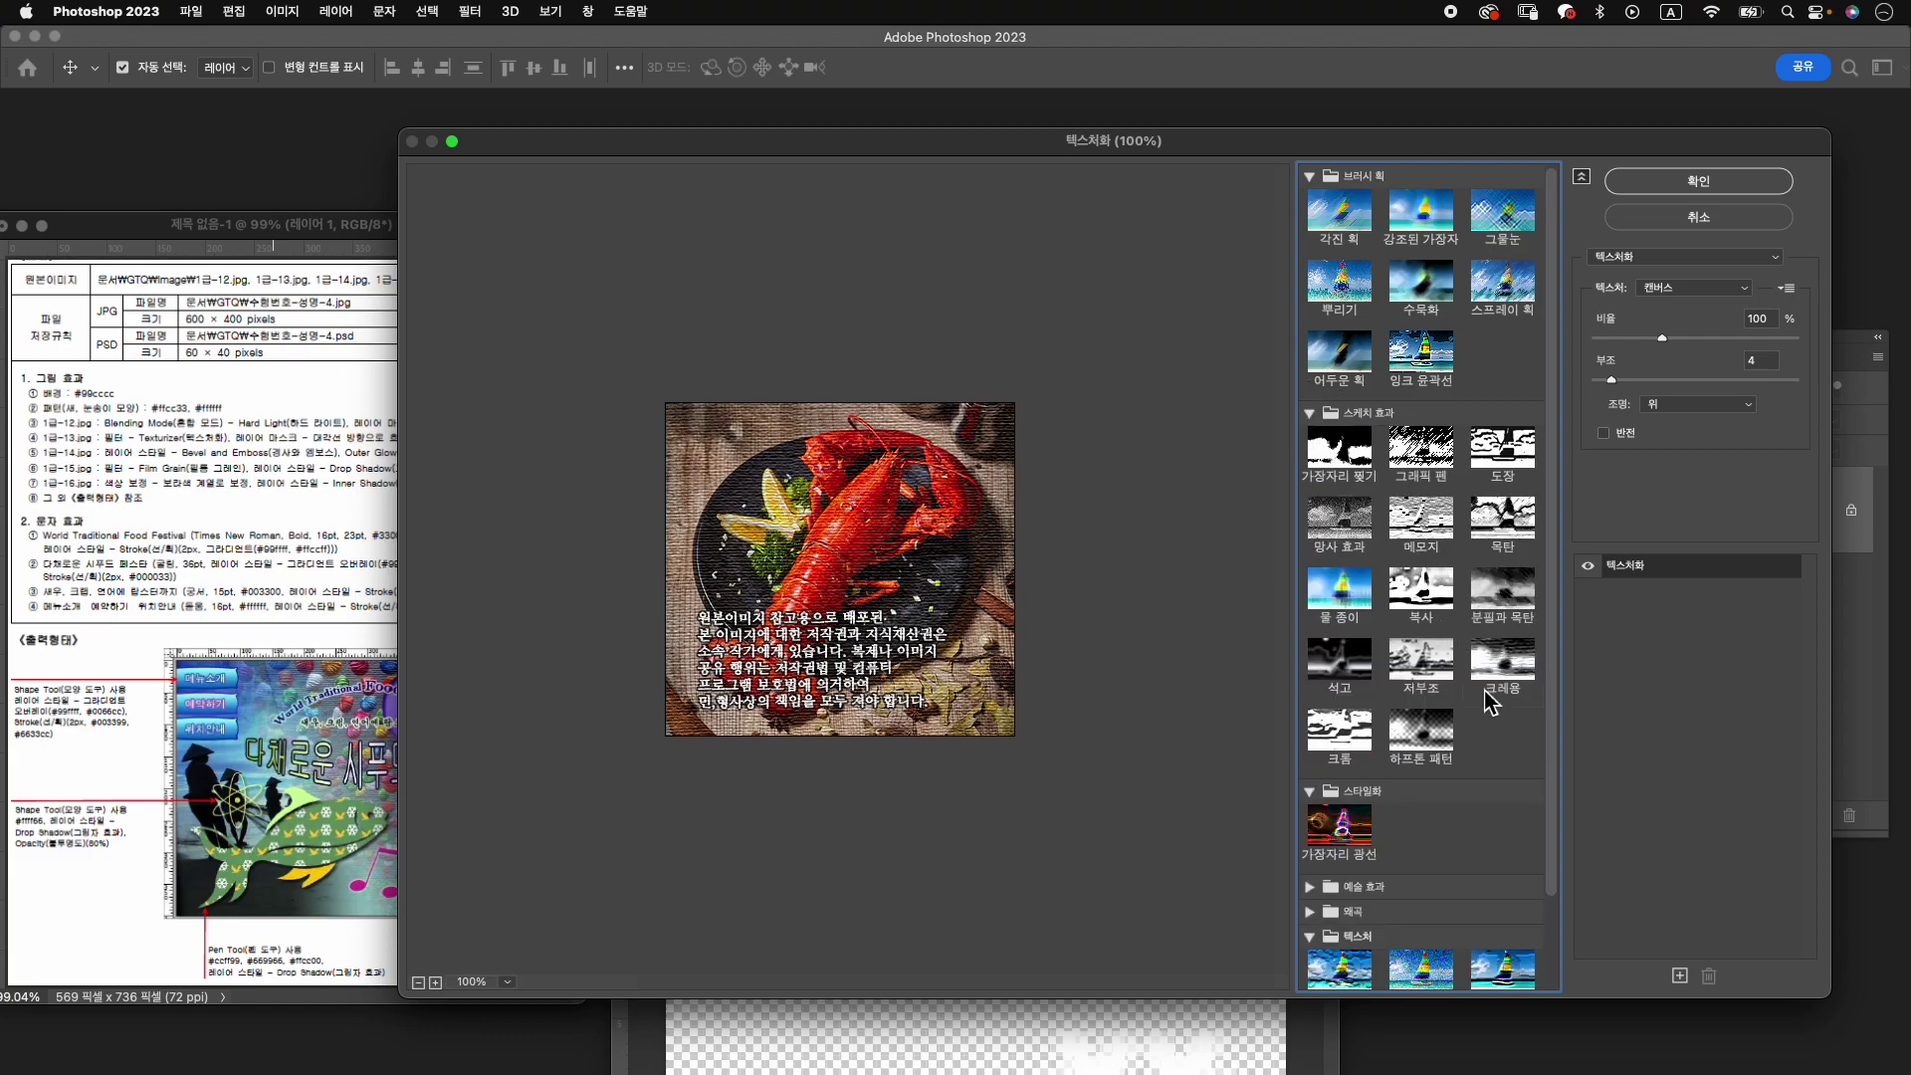
{"action": "scroll", "coordinate": [1380, 704], "scroll_direction": "down", "scroll_amount": 2}
{"action": "left_click", "coordinate": [1324, 787]}
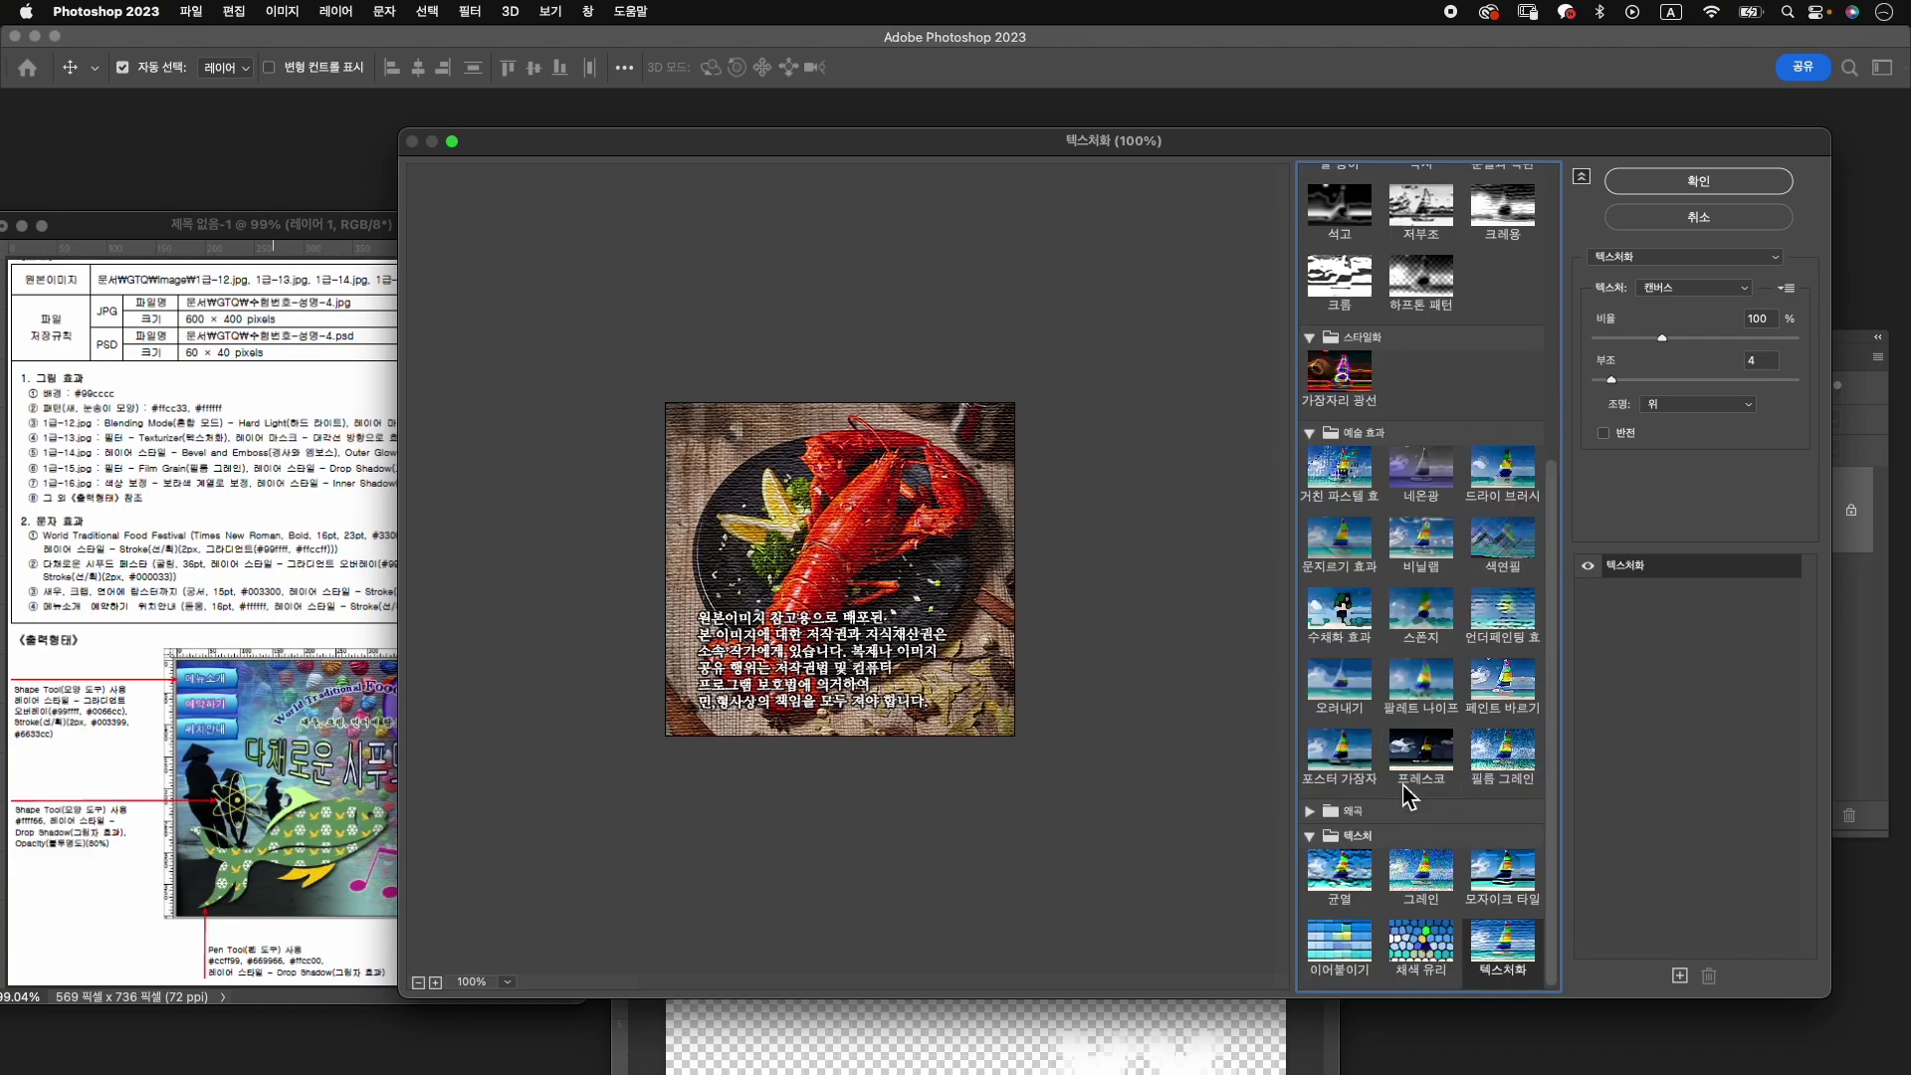
{"action": "left_click", "coordinate": [1699, 181]}
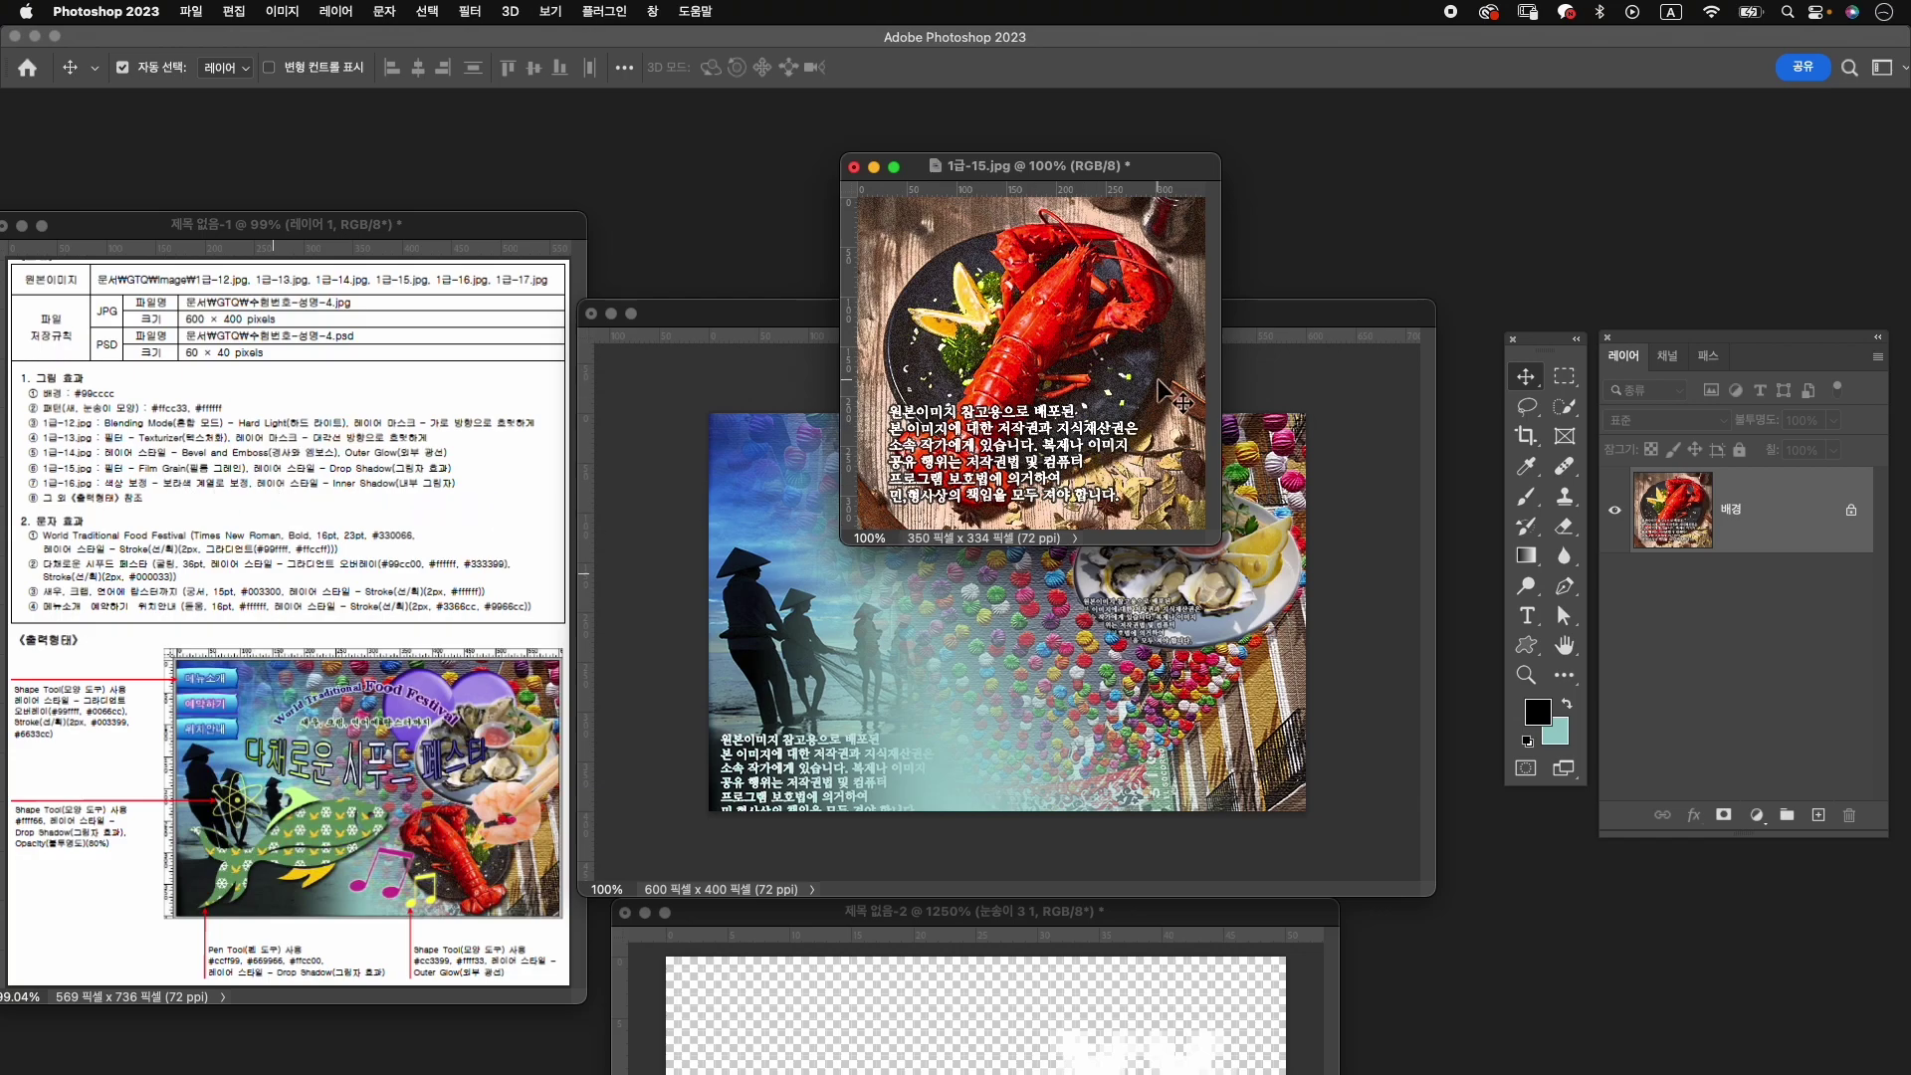
Box-select the lobster with Object Selection, then switch to Quick Selection in subtract mode.
{"action": "right_click", "coordinate": [1565, 406]}
{"action": "left_click", "coordinate": [1643, 404]}
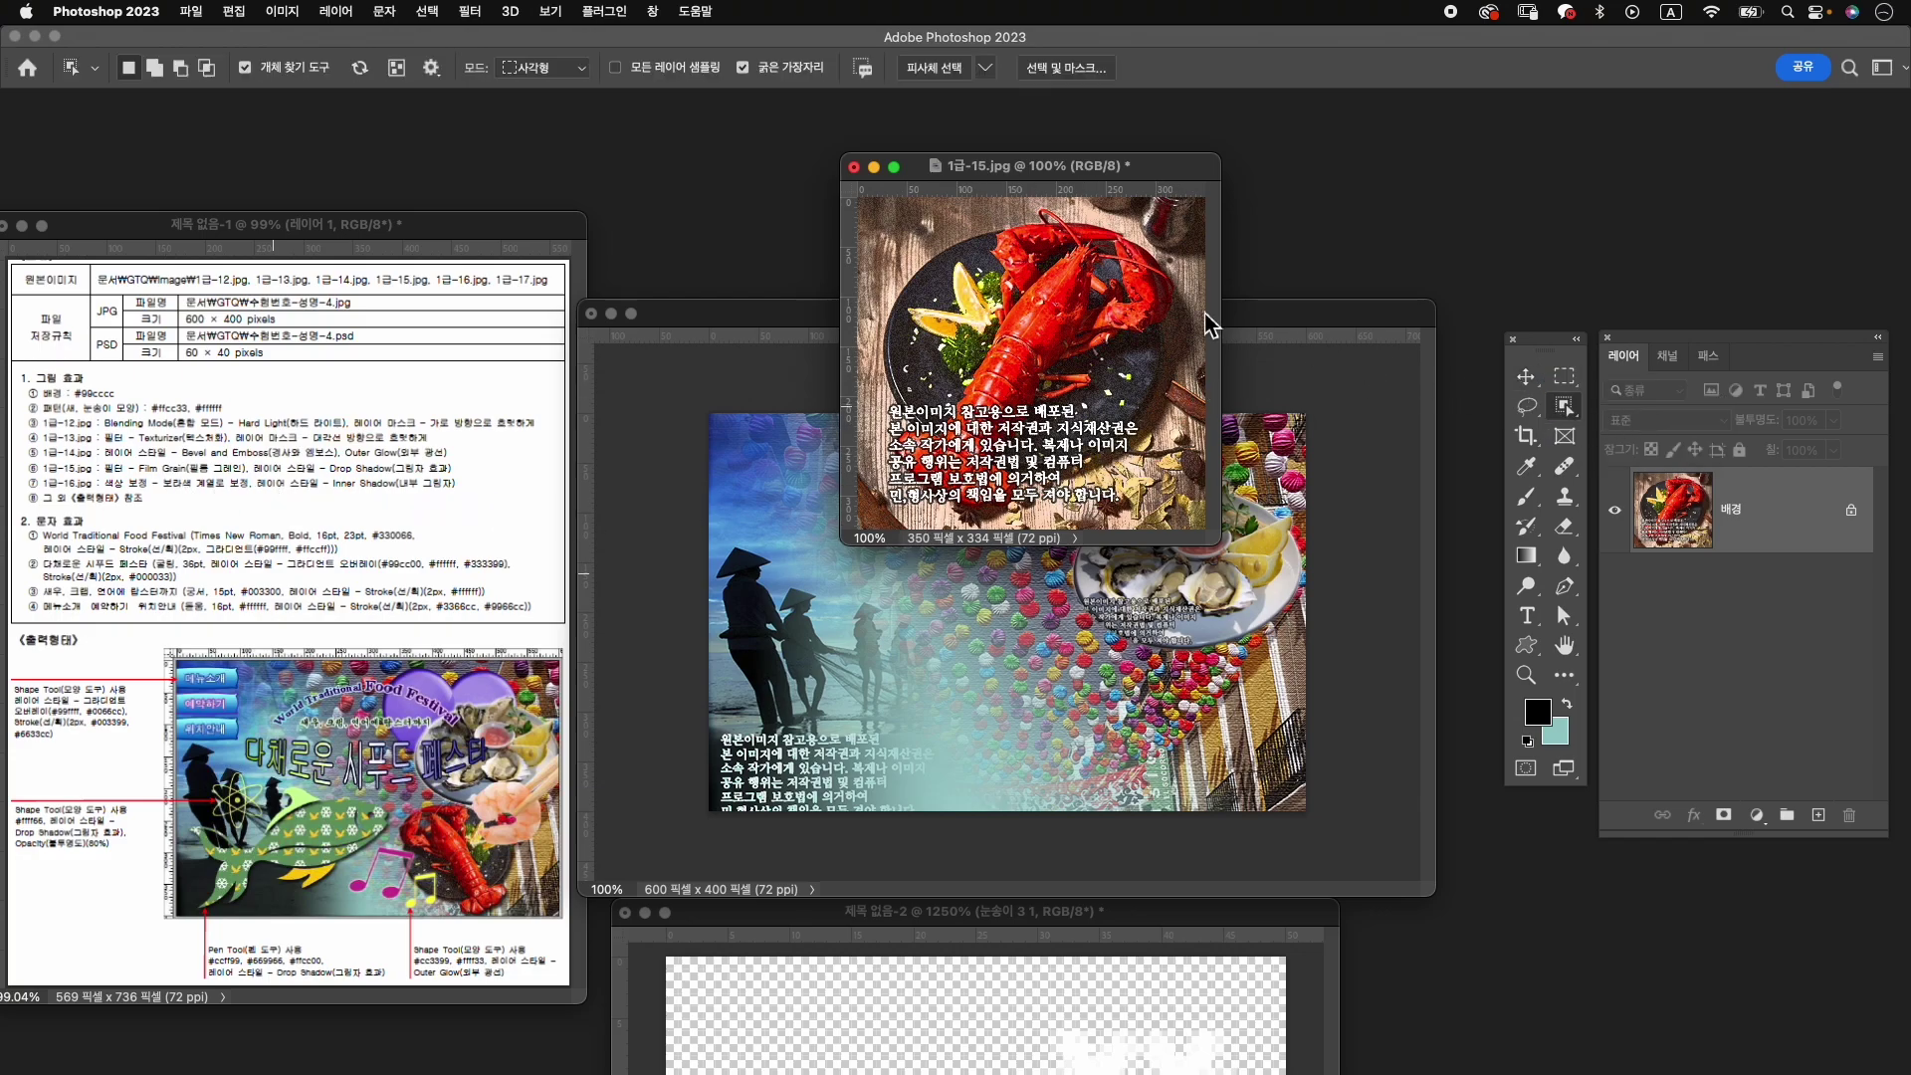
{"action": "left_click_drag", "start_coordinate": [876, 212], "coordinate": [1194, 526]}
{"action": "right_click", "coordinate": [1565, 406]}
{"action": "left_click", "coordinate": [1643, 428]}
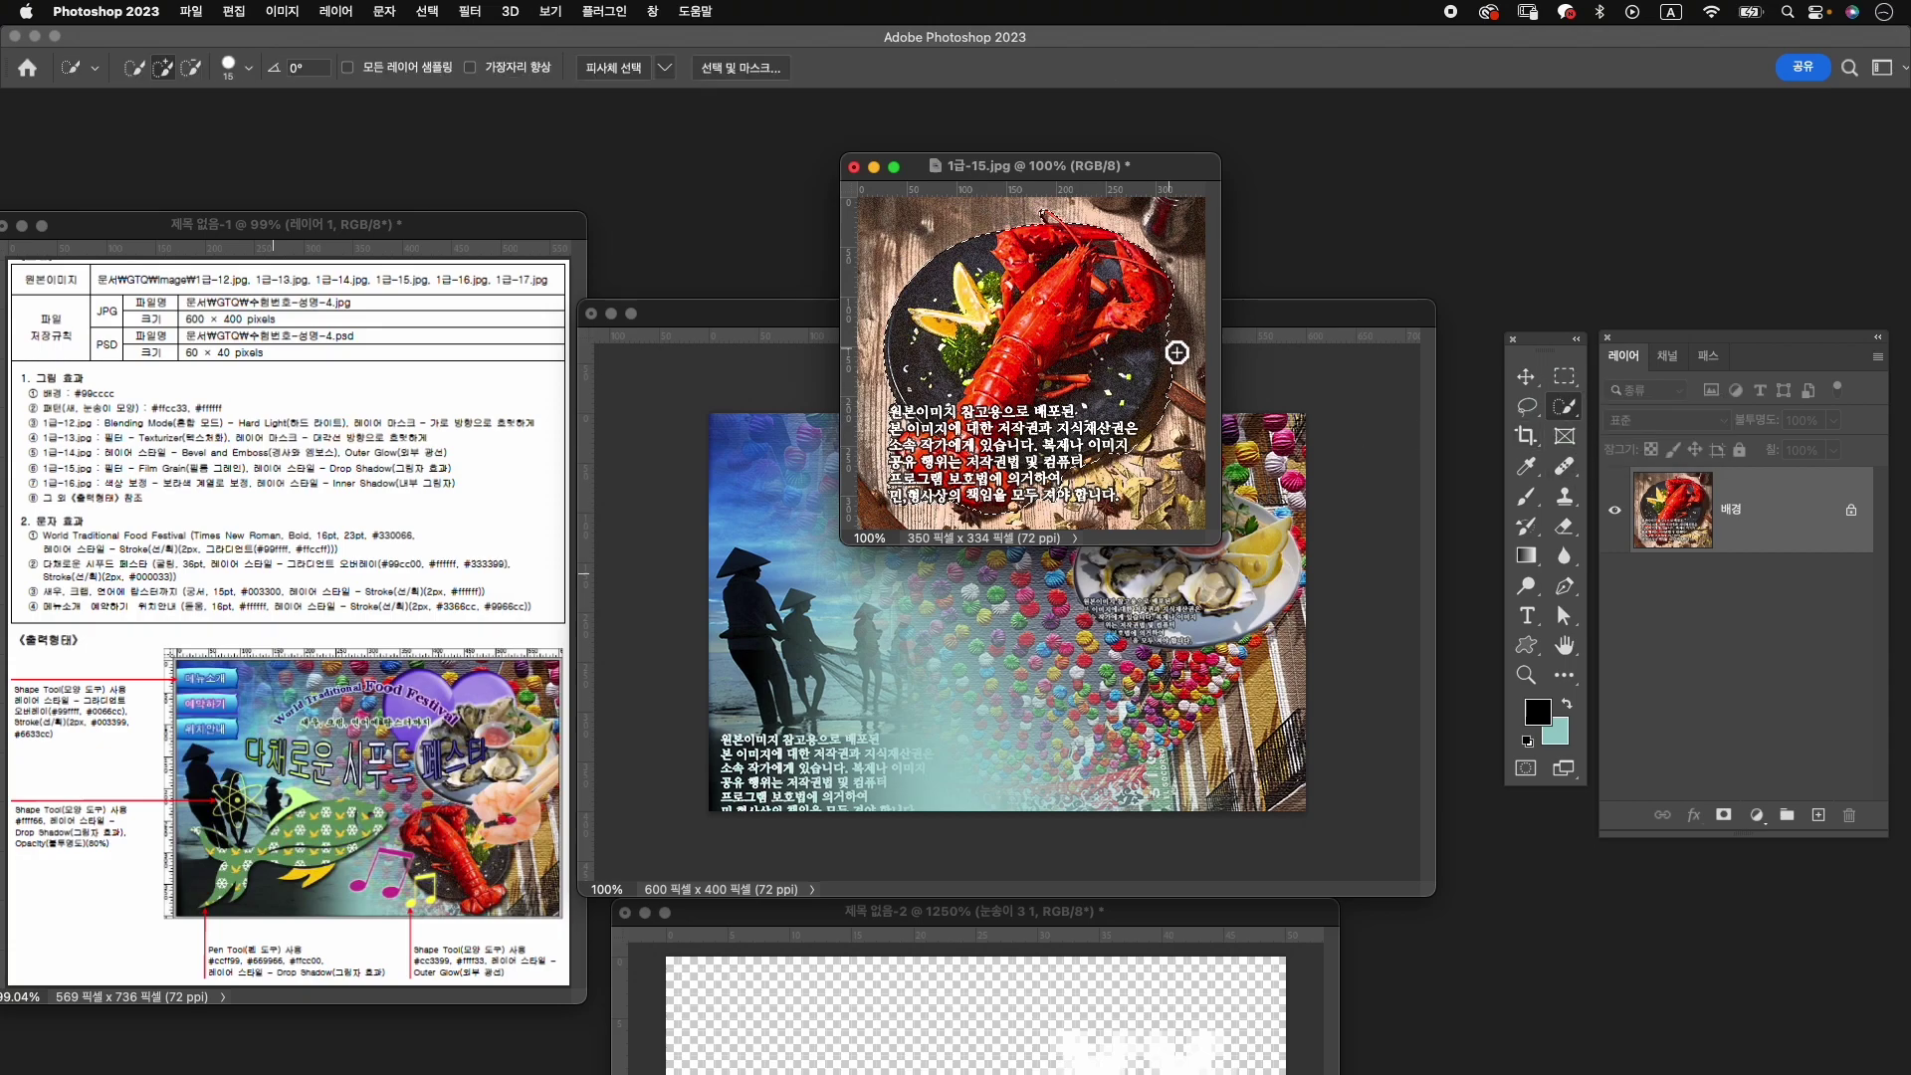
{"action": "key", "text": "alt"}
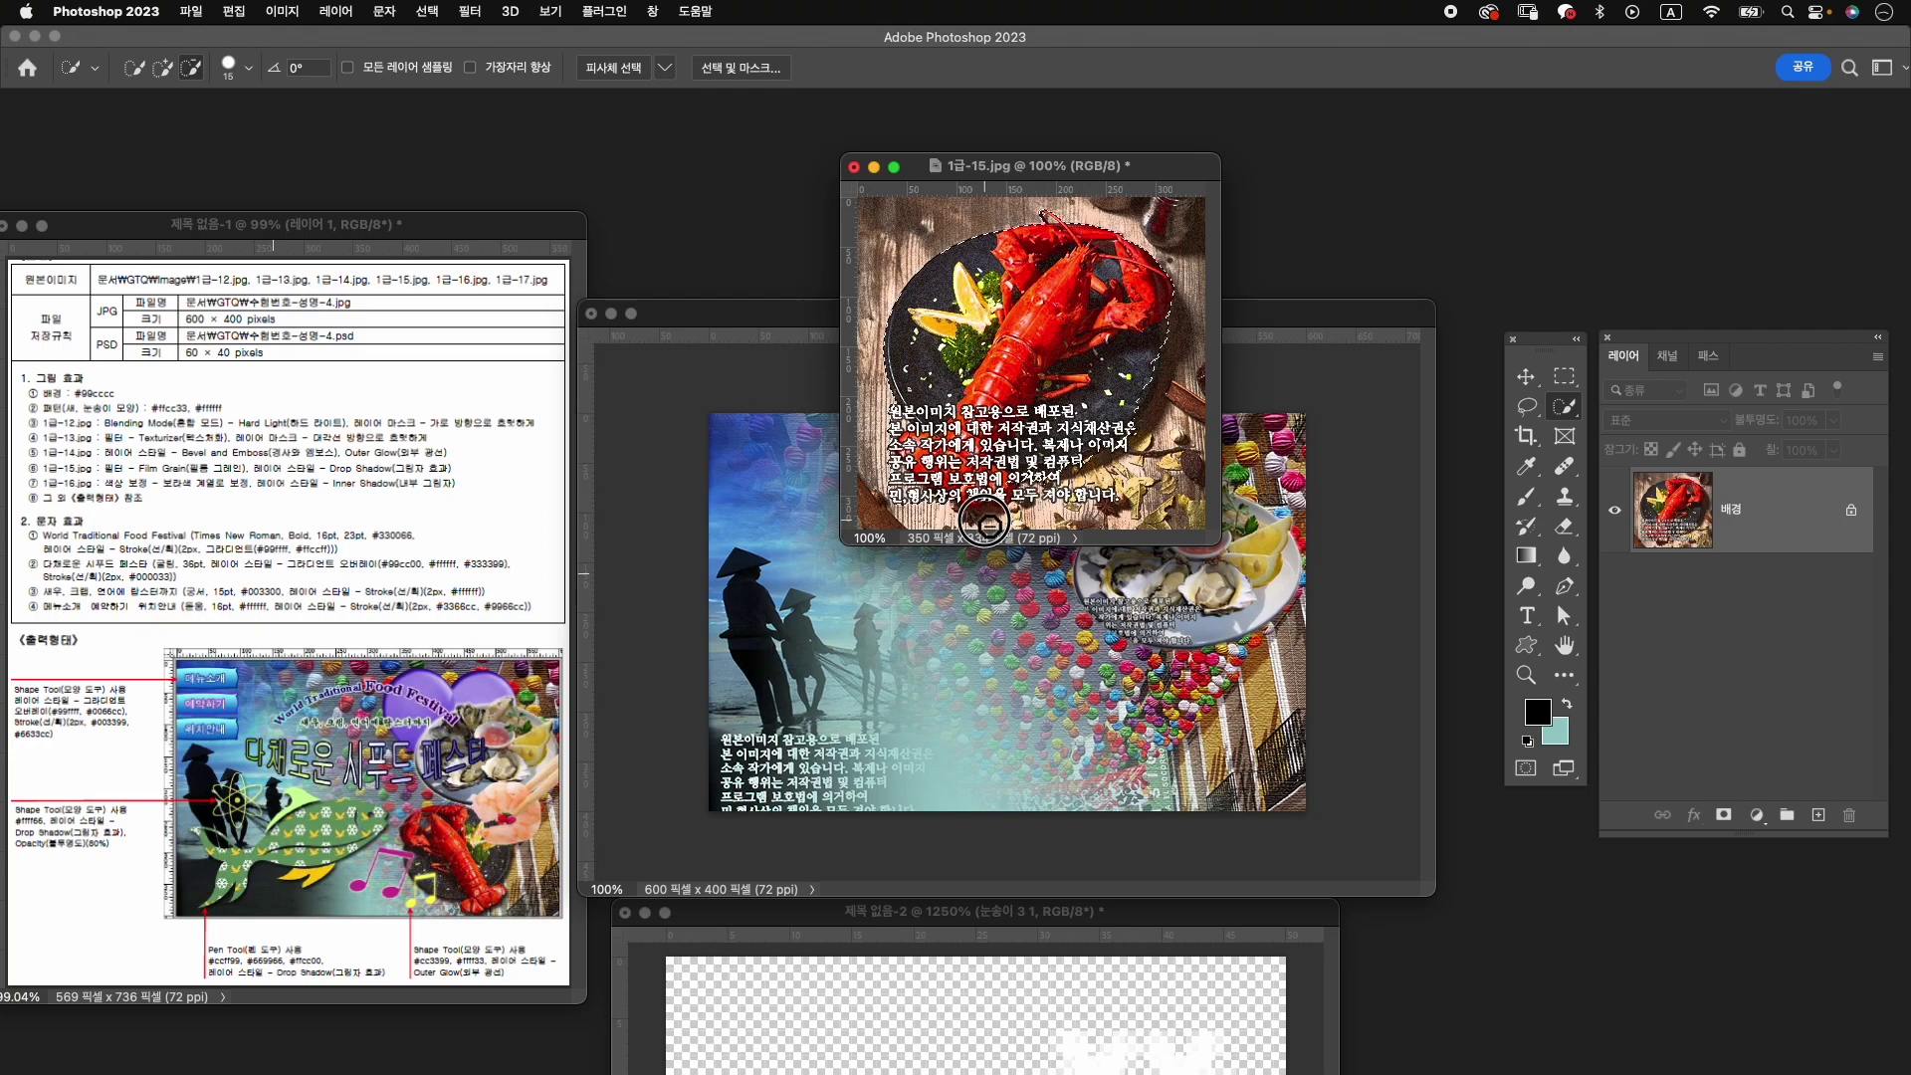
{"action": "key", "text": "alt"}
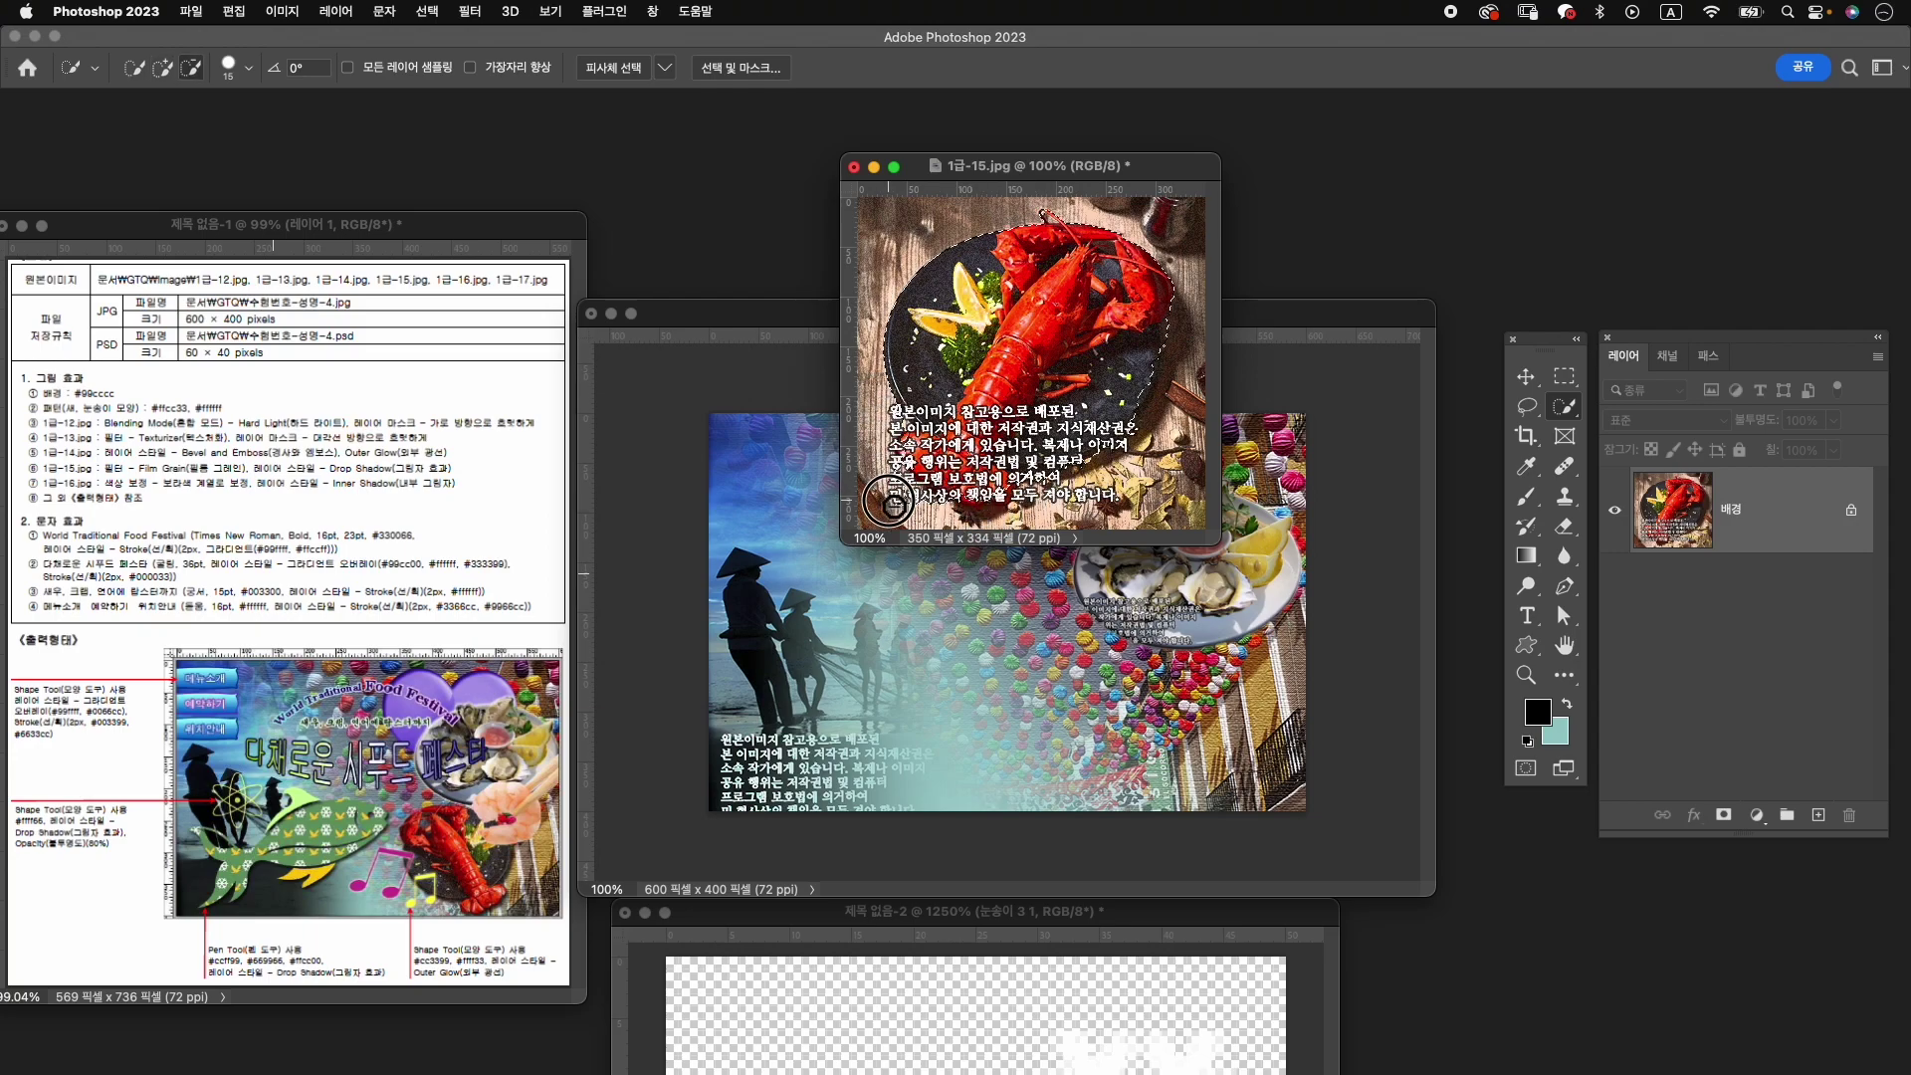
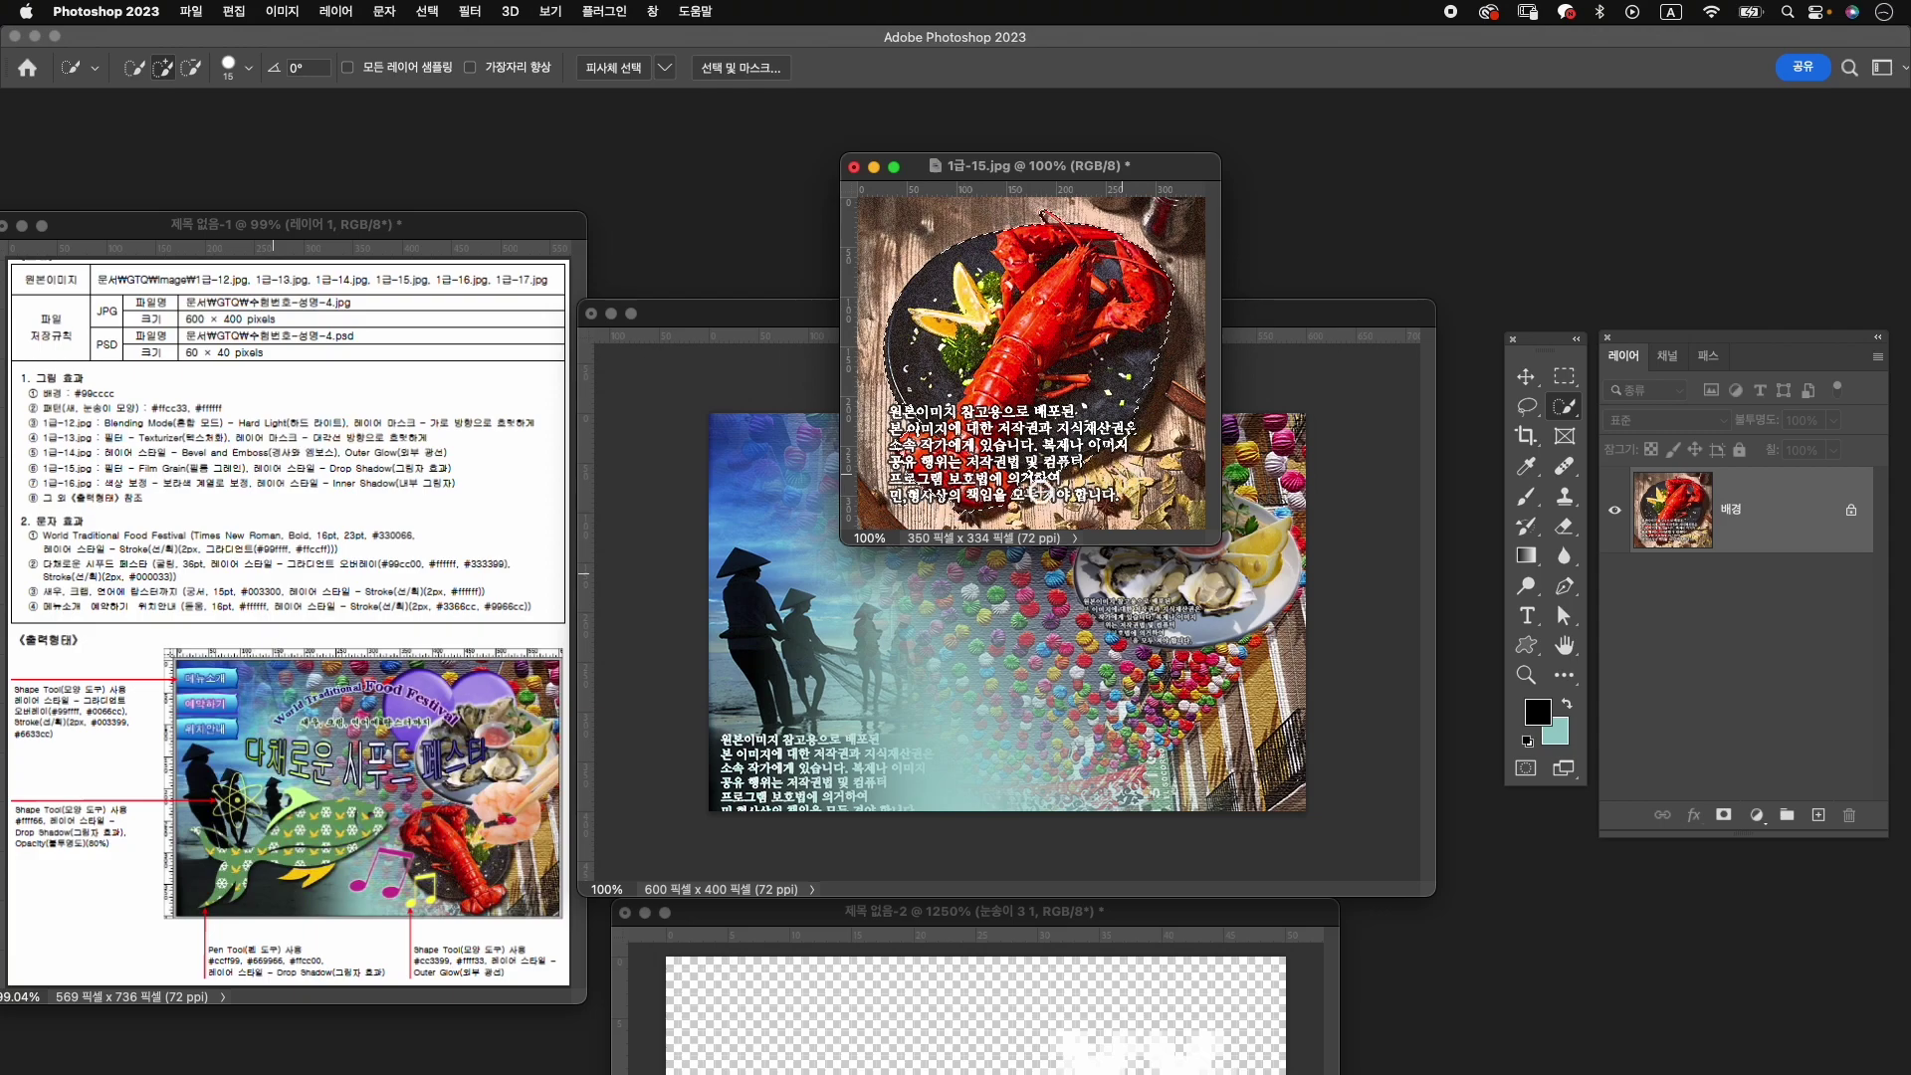
Subtract the text from the selection and mask the lobster photo to its plate.
{"action": "left_click", "coordinate": [1115, 454], "text": "alt"}
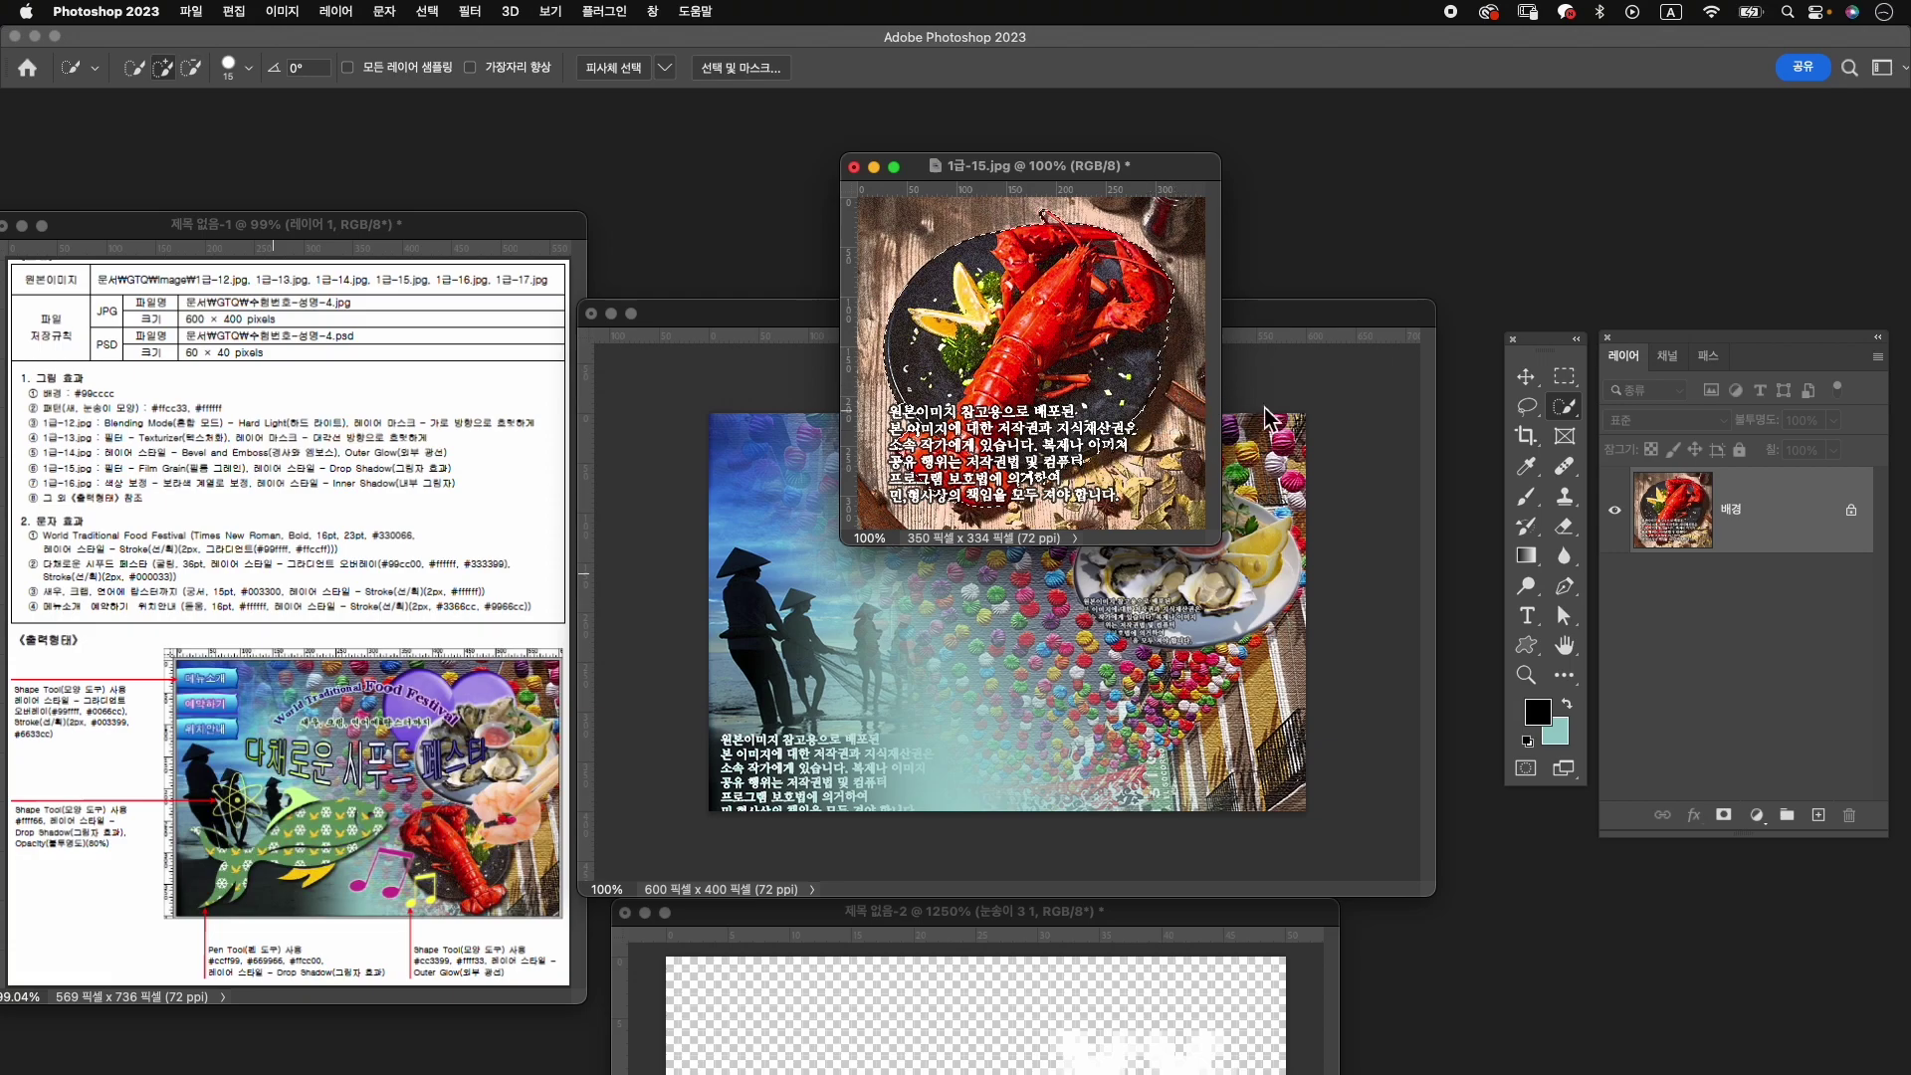
{"action": "left_click", "coordinate": [1725, 816]}
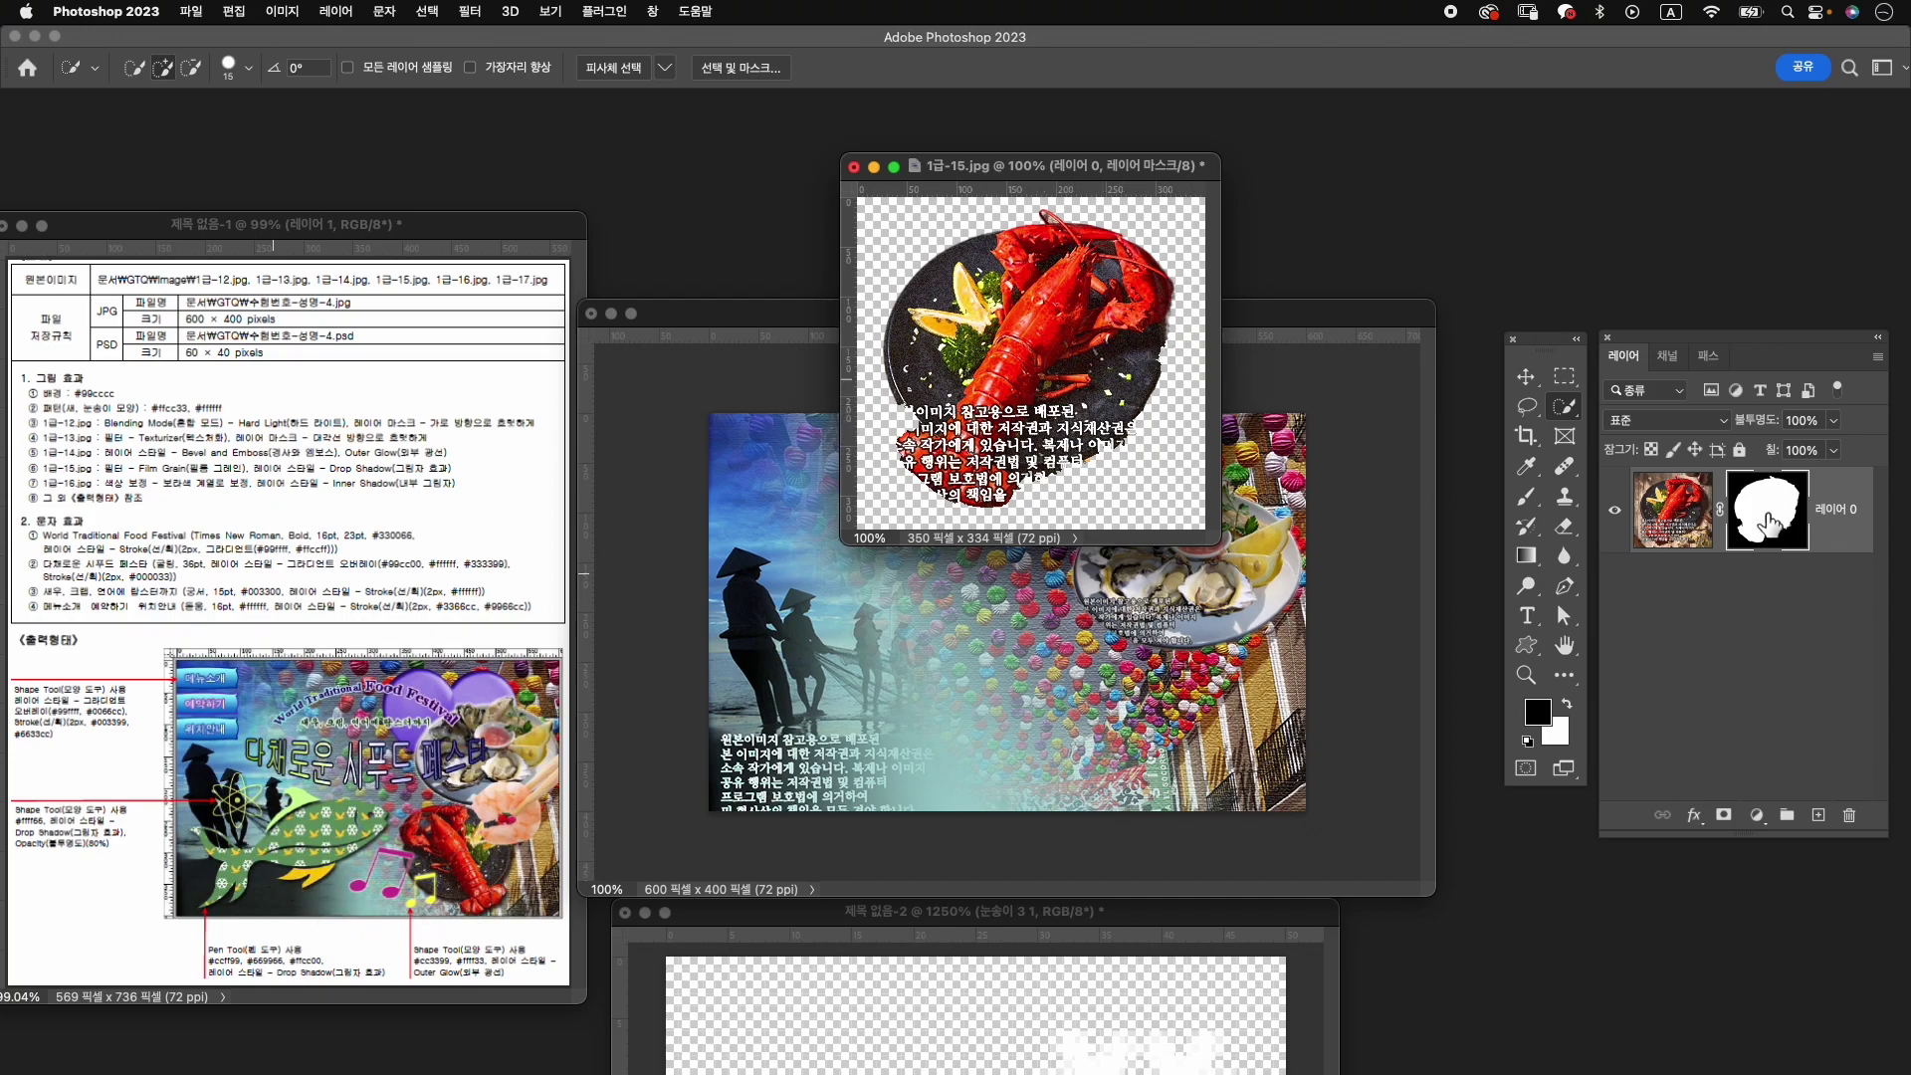
{"action": "key", "text": "b"}
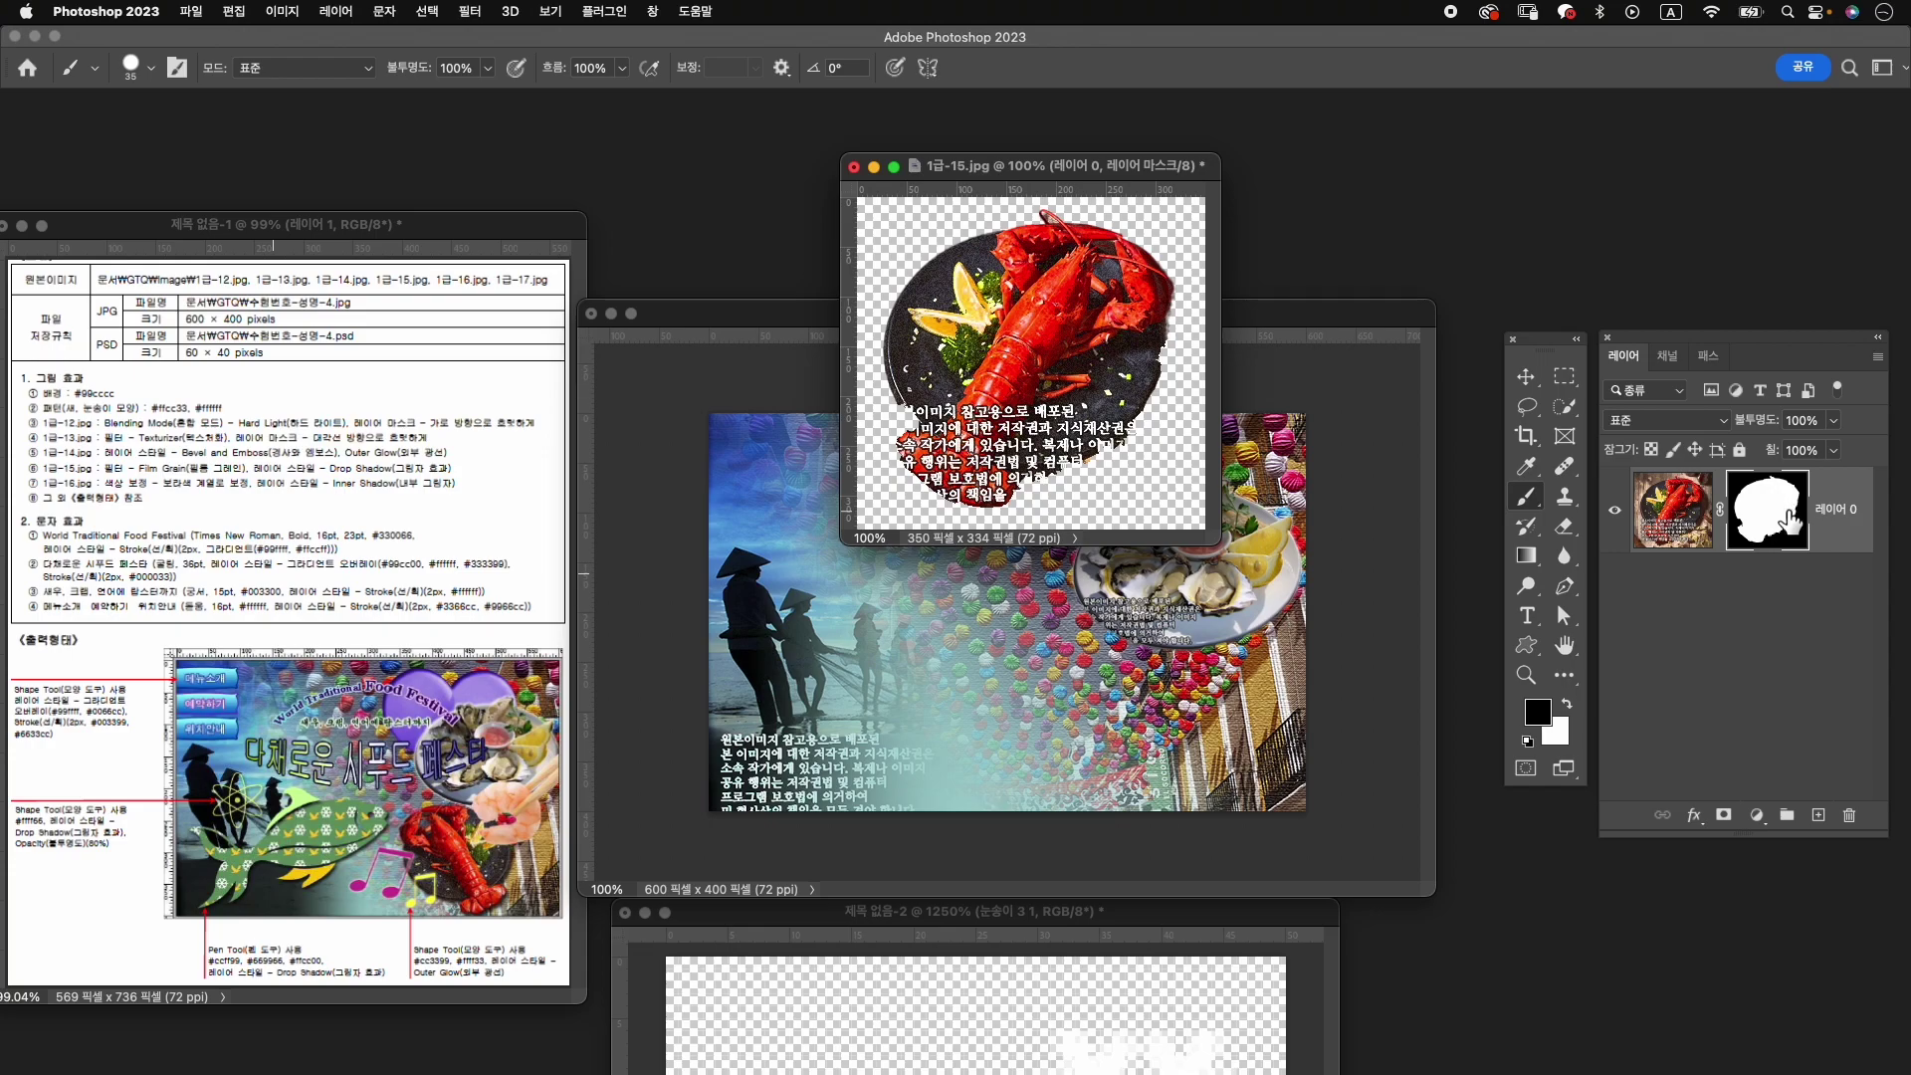
Paint white with a Hard Round brush to reveal the plate's hidden right edge.
{"action": "left_click", "coordinate": [150, 68]}
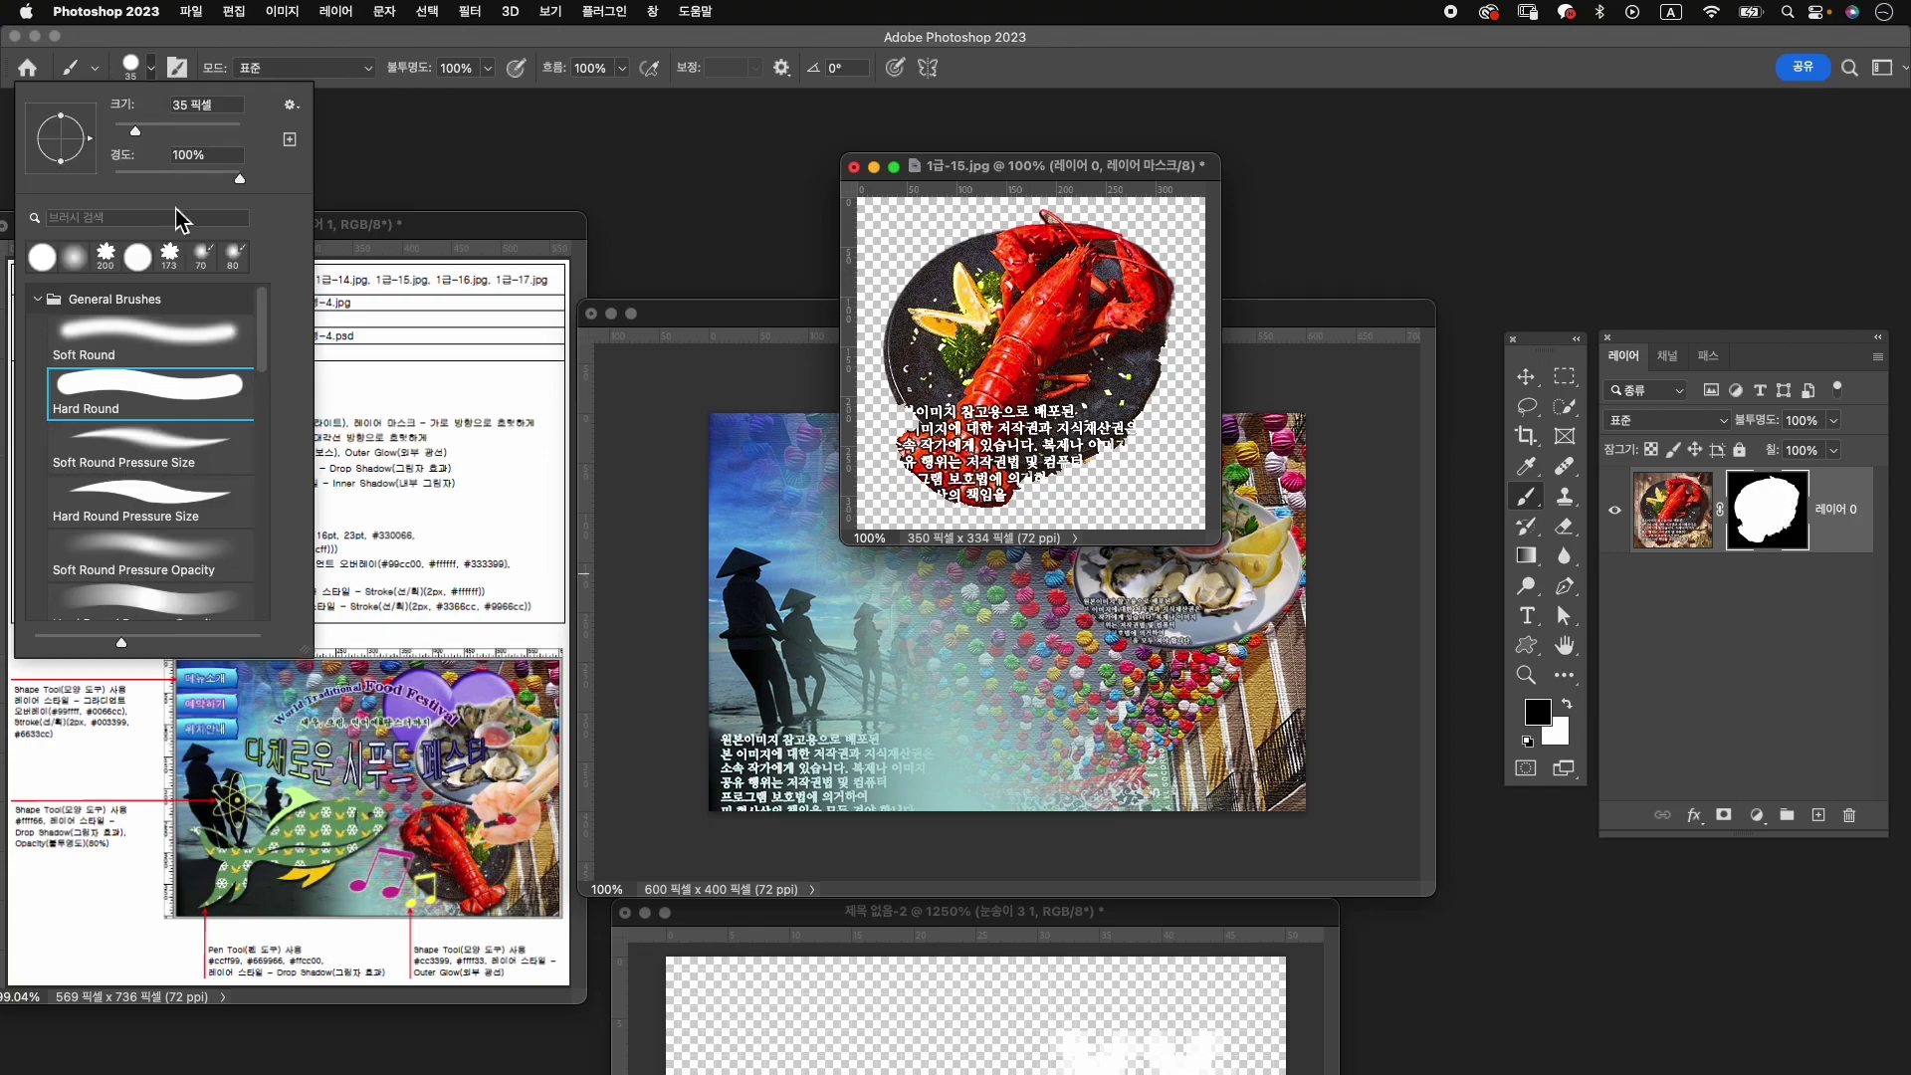
{"action": "left_click", "coordinate": [154, 401]}
{"action": "left_click", "coordinate": [1238, 133]}
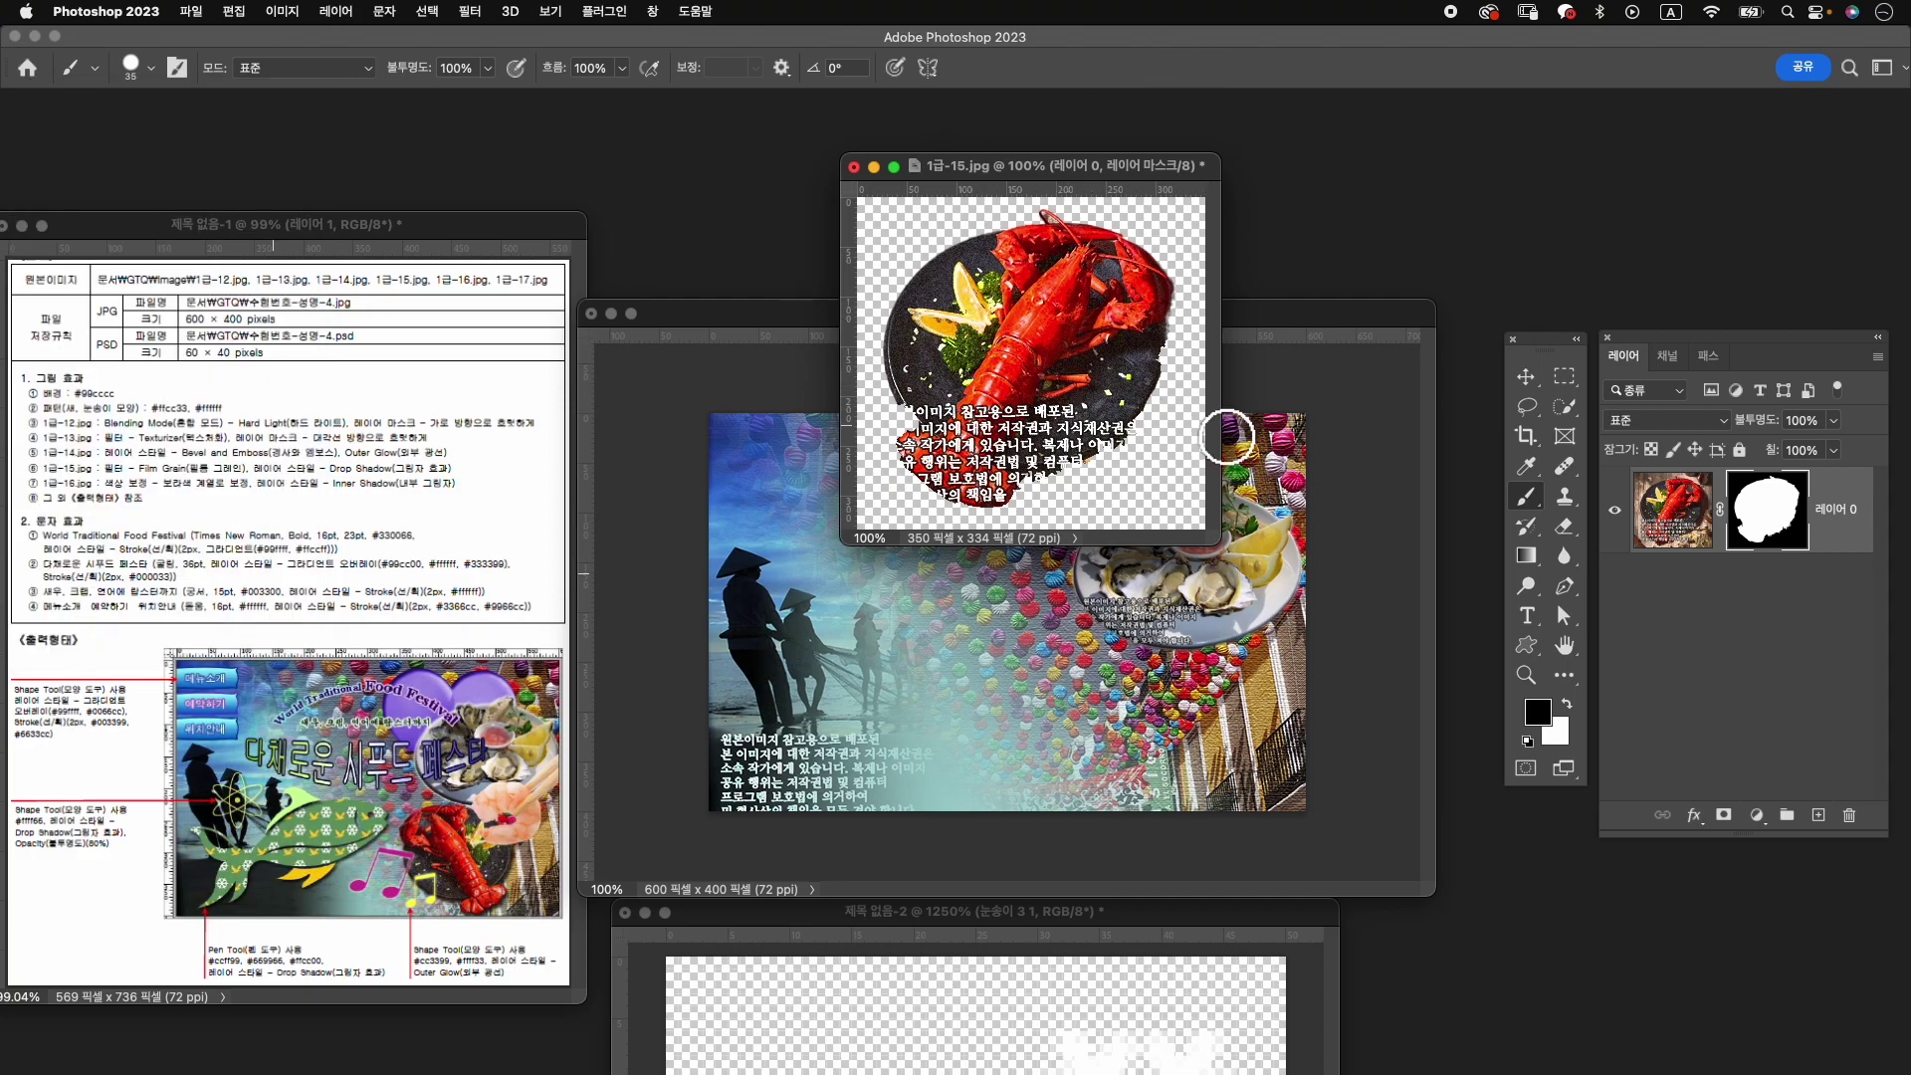
{"action": "left_click", "coordinate": [1567, 704]}
{"action": "left_click_drag", "start_coordinate": [1141, 348], "coordinate": [1128, 392]}
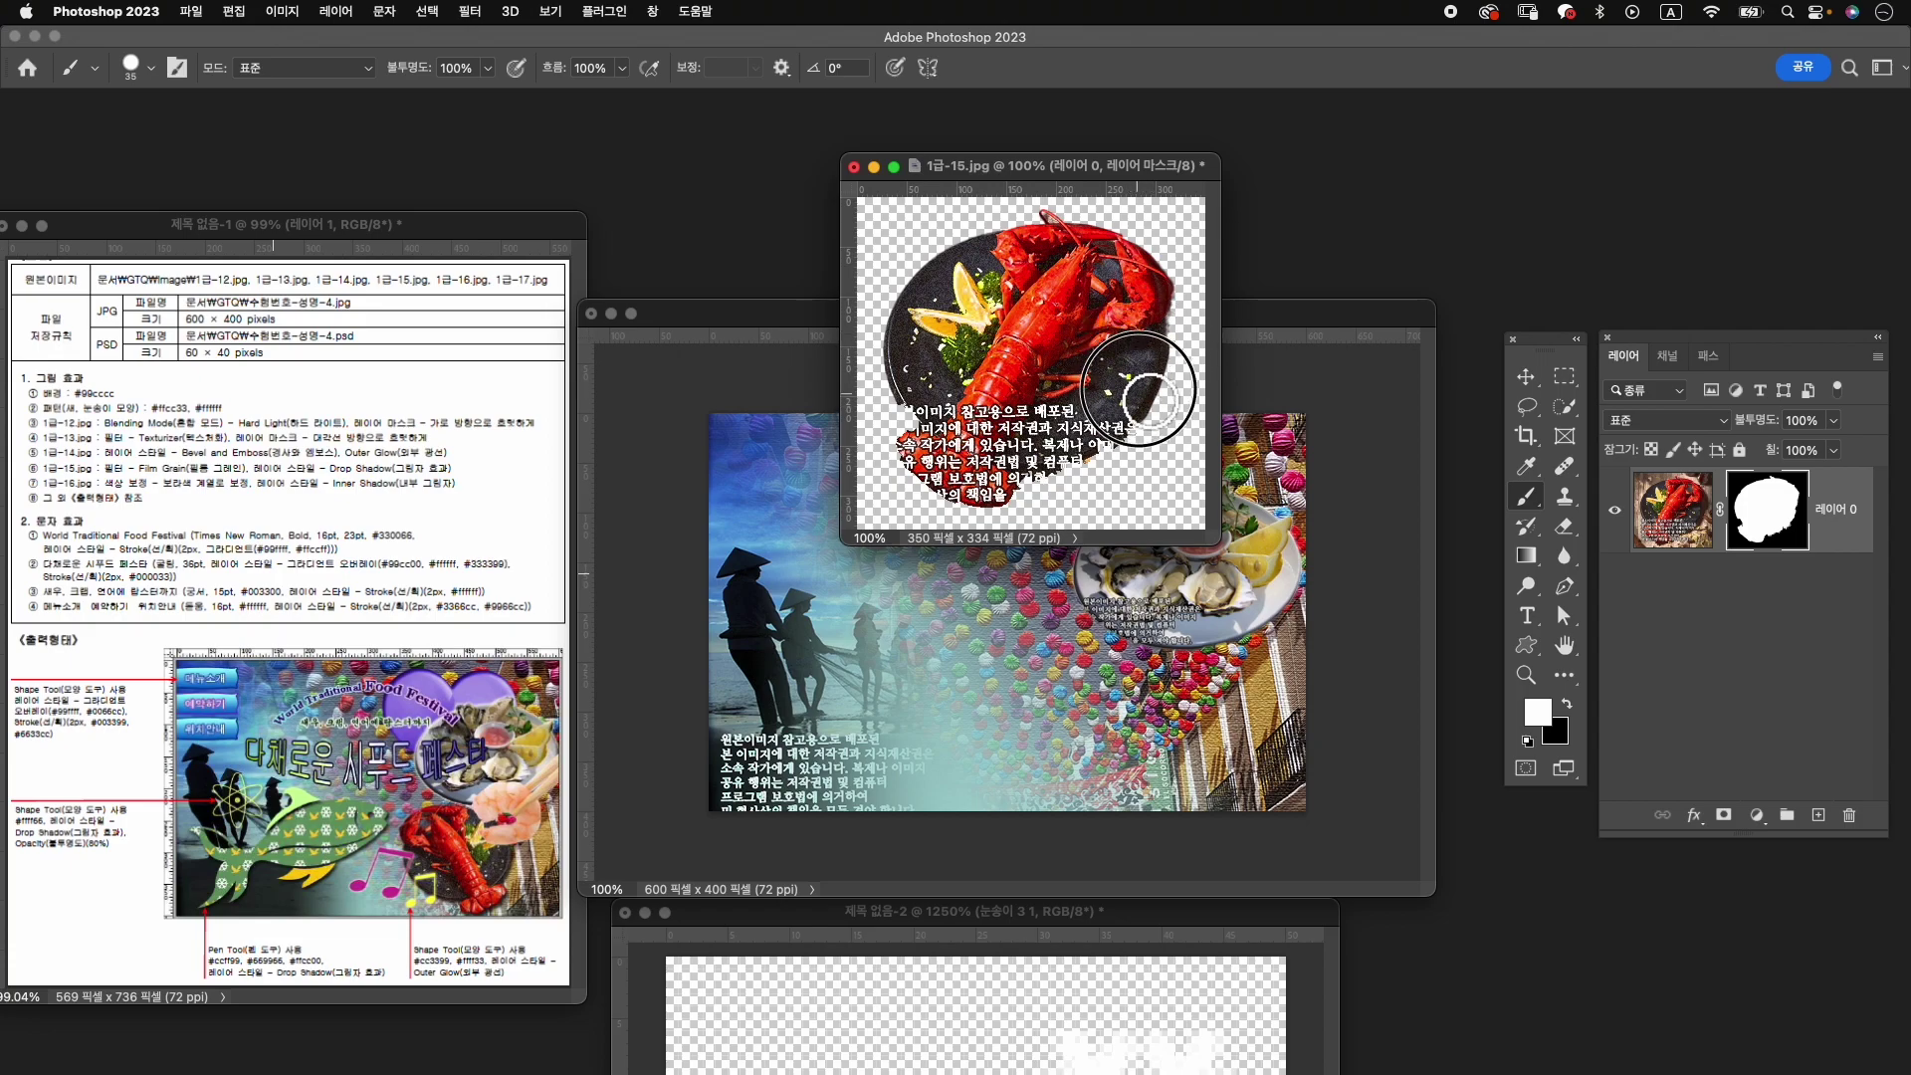
Refine the mask in black and white with a smaller brush, restoring the clipped 본.
{"action": "key", "text": "x"}
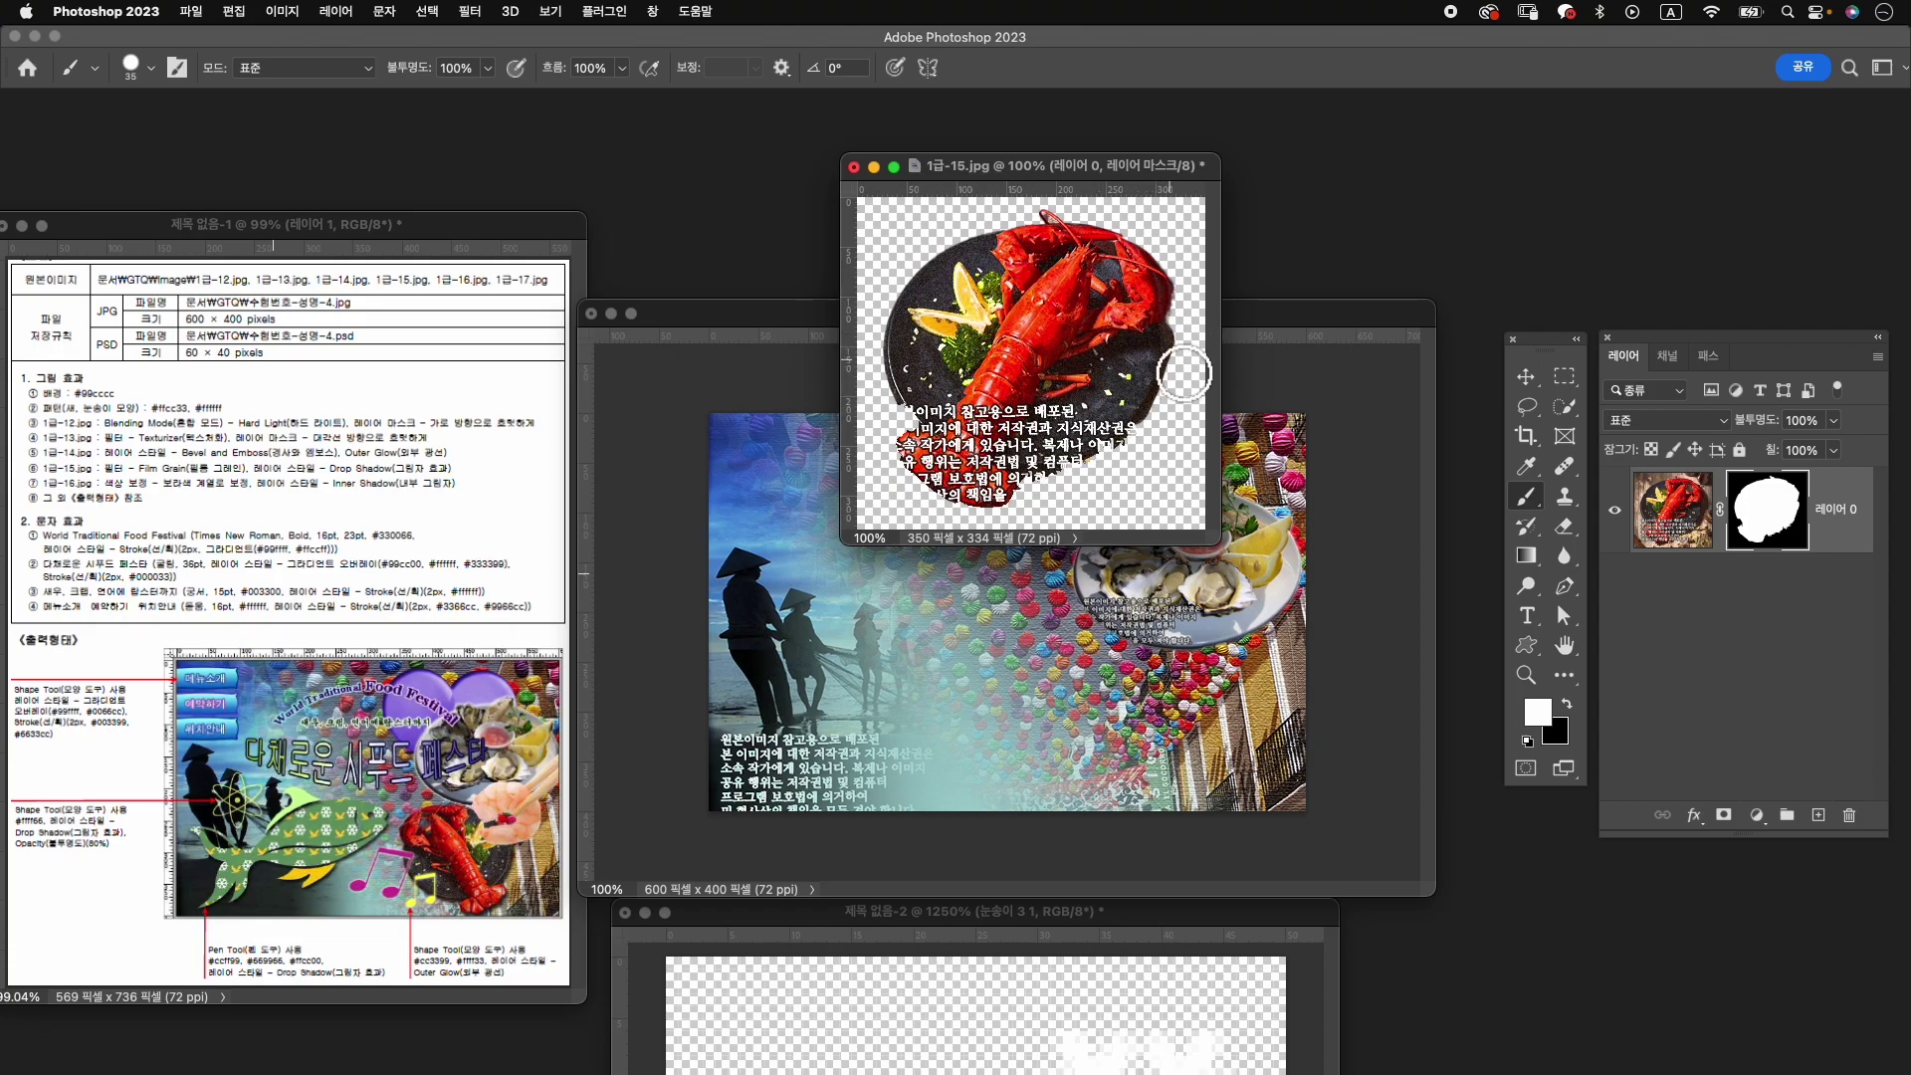
{"action": "left_click_drag", "start_coordinate": [1195, 375], "coordinate": [1065, 511]}
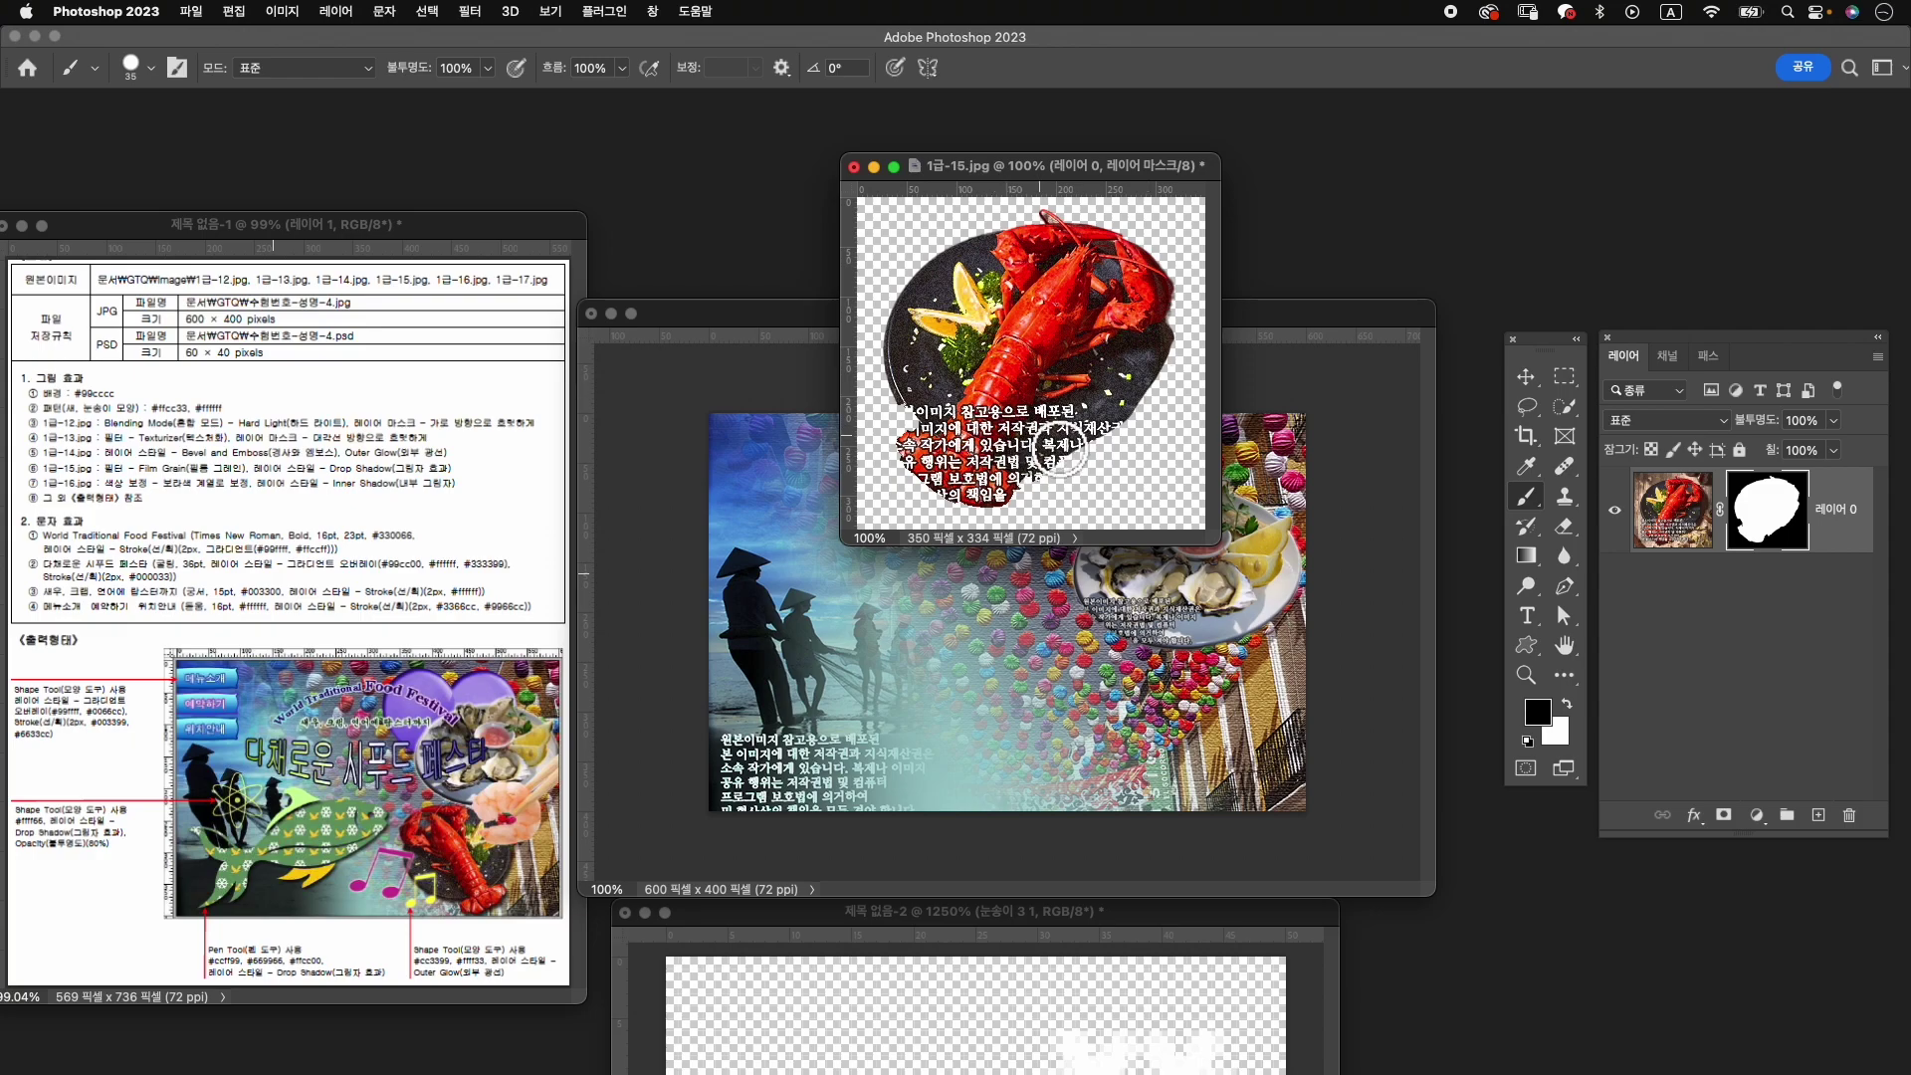
{"action": "key", "text": "x"}
{"action": "mouse_move", "coordinate": [1078, 459]}
{"action": "left_mouse_down"}
{"action": "mouse_move", "coordinate": [1066, 448]}
{"action": "mouse_move", "coordinate": [1151, 362]}
{"action": "mouse_move", "coordinate": [1131, 406]}
{"action": "mouse_move", "coordinate": [1023, 448]}
{"action": "left_mouse_up"}
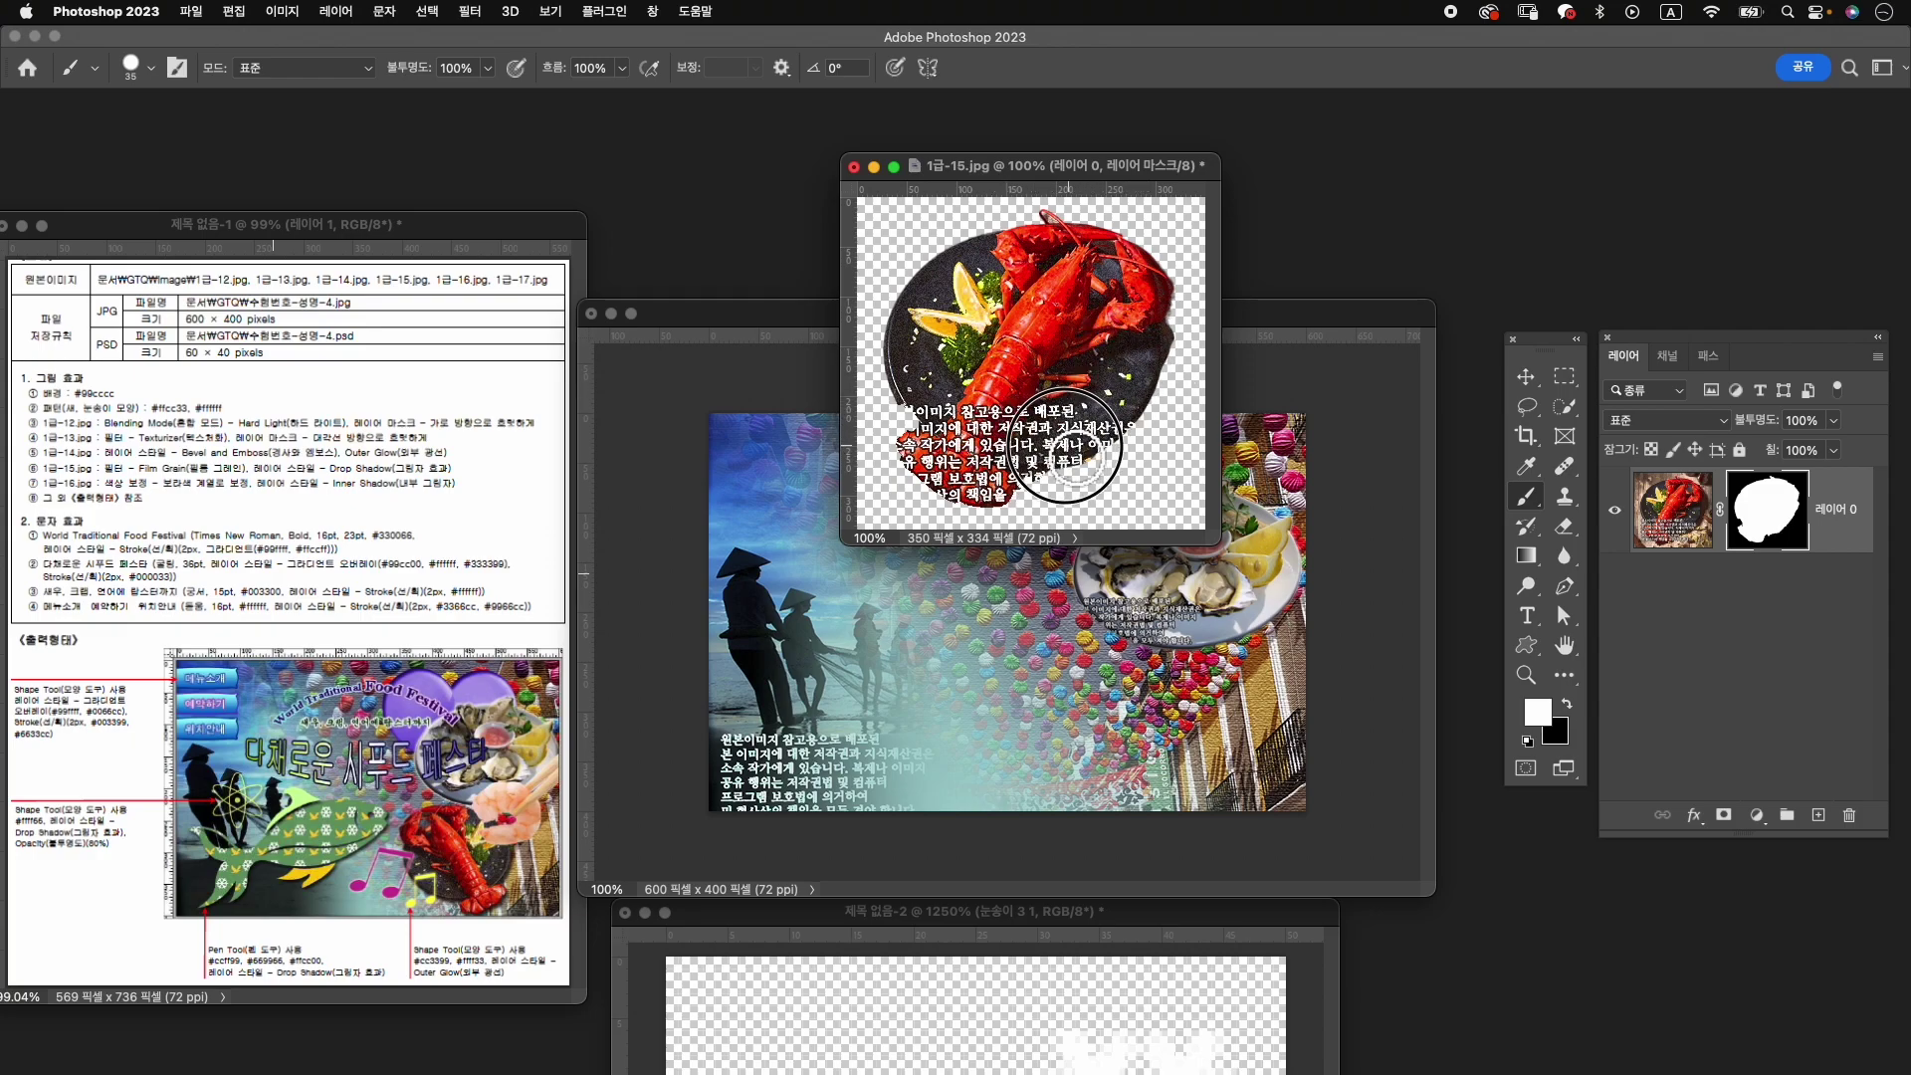
{"action": "key", "text": "x"}
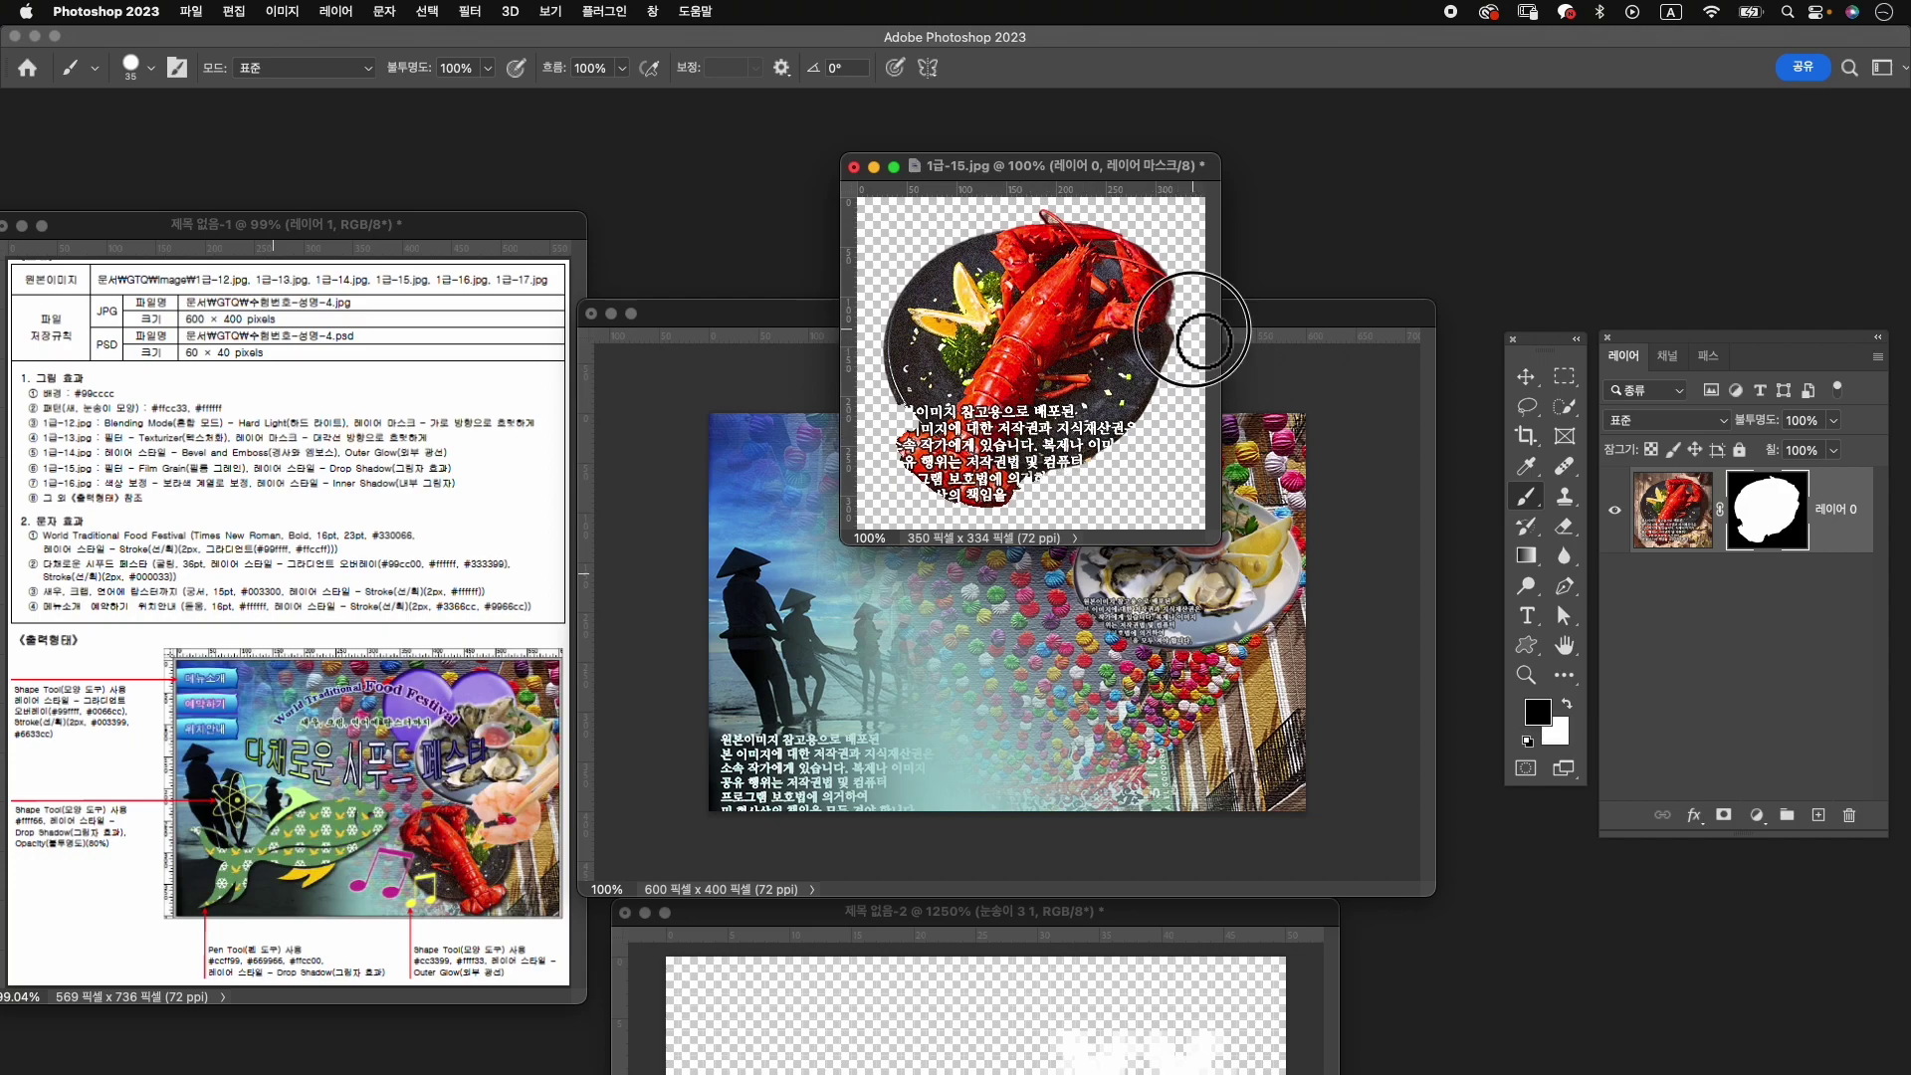
{"action": "left_click_drag", "start_coordinate": [1208, 320], "coordinate": [1199, 338]}
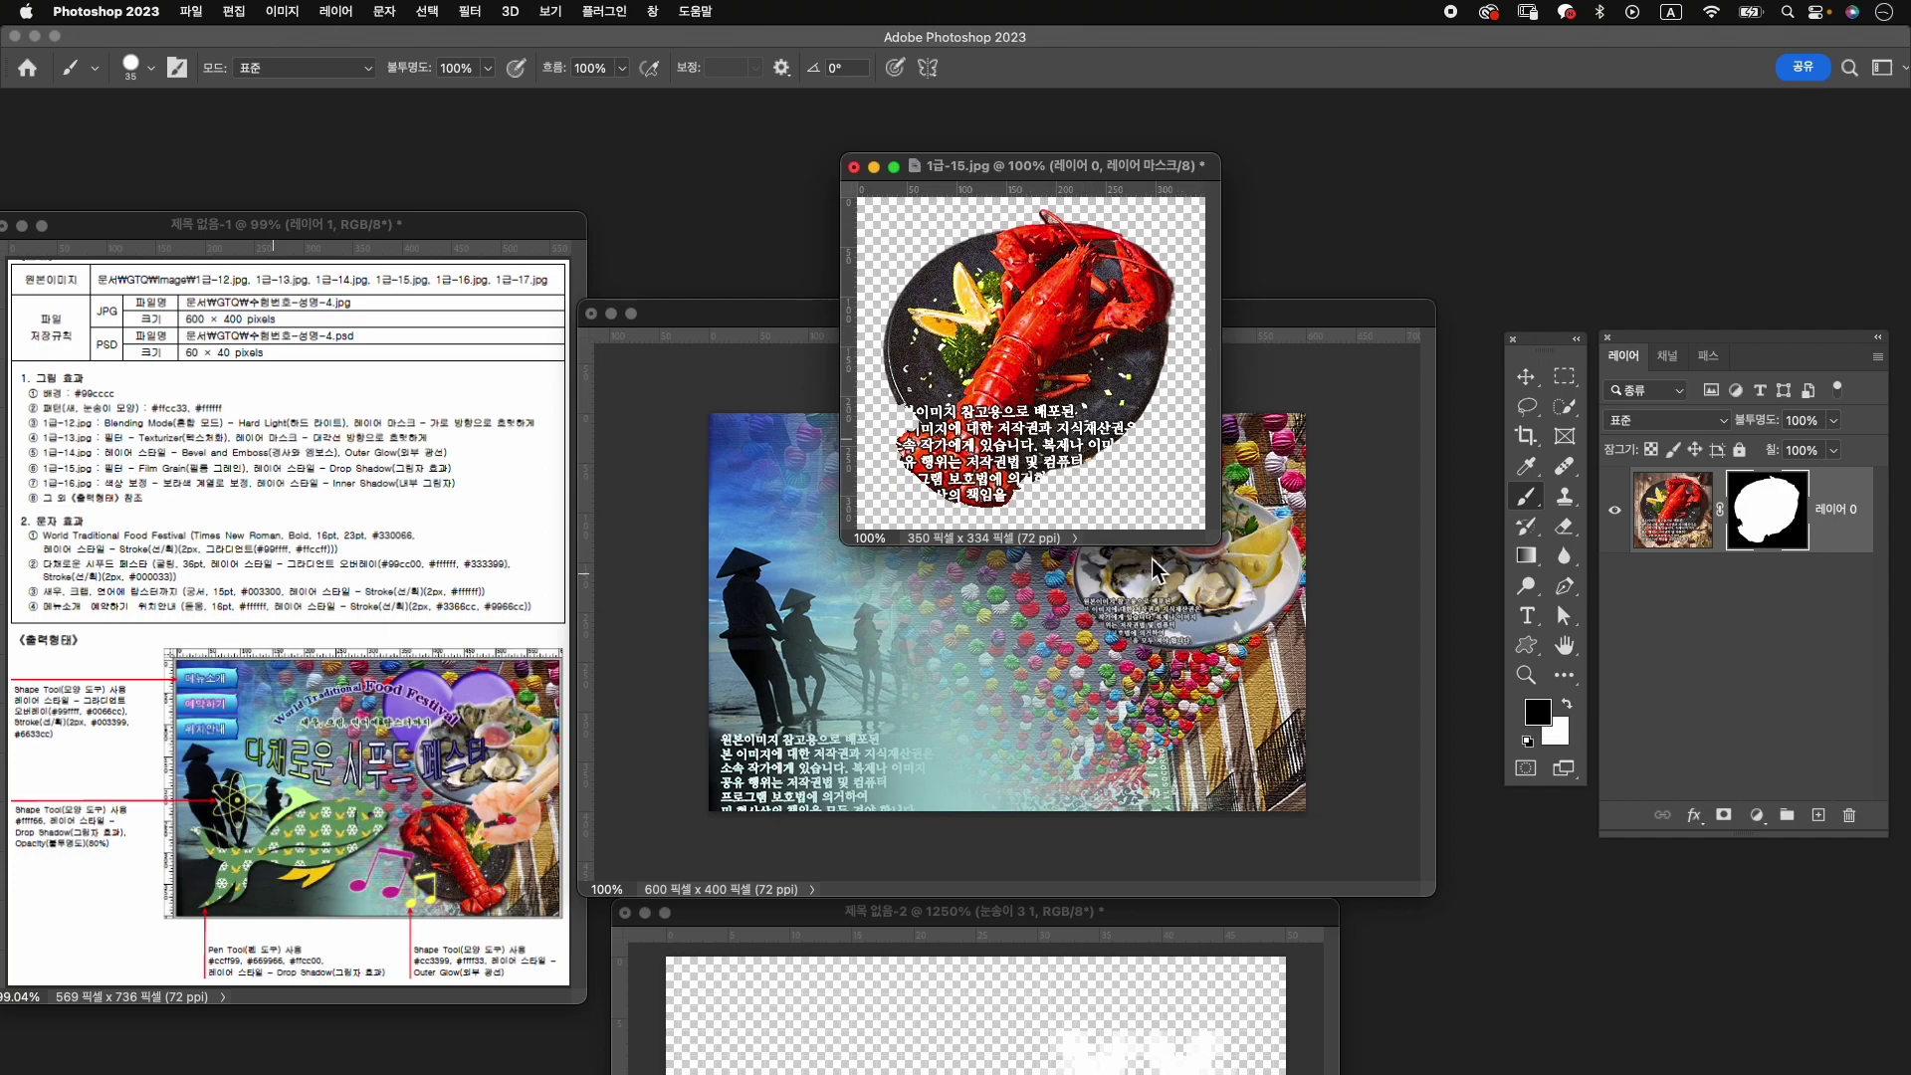
{"action": "key", "text": "bracketleft"}
{"action": "key", "text": "bracketleft"}
{"action": "key", "text": "x"}
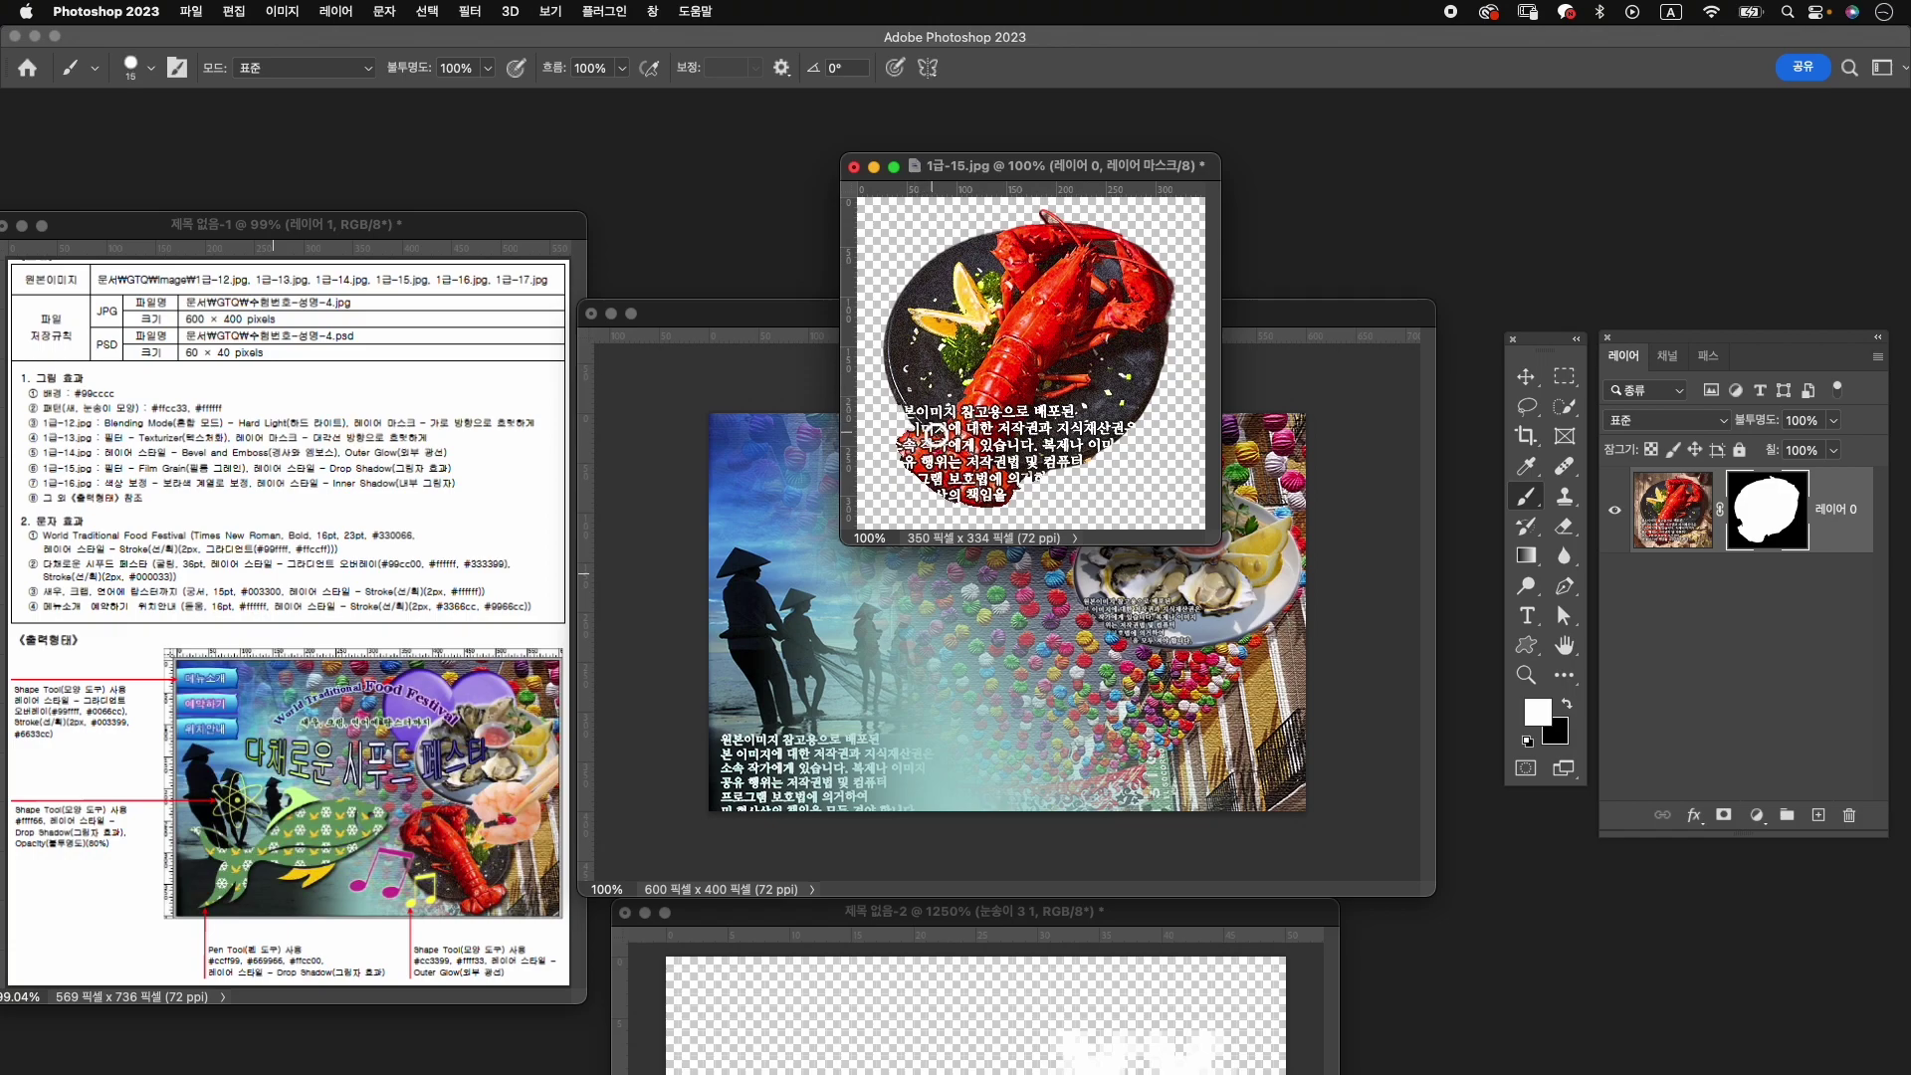
{"action": "left_click_drag", "start_coordinate": [912, 403], "coordinate": [902, 412]}
Move the lobster plate into the composite as layer 1-15, closing the source unsaved.
{"action": "key", "text": "v"}
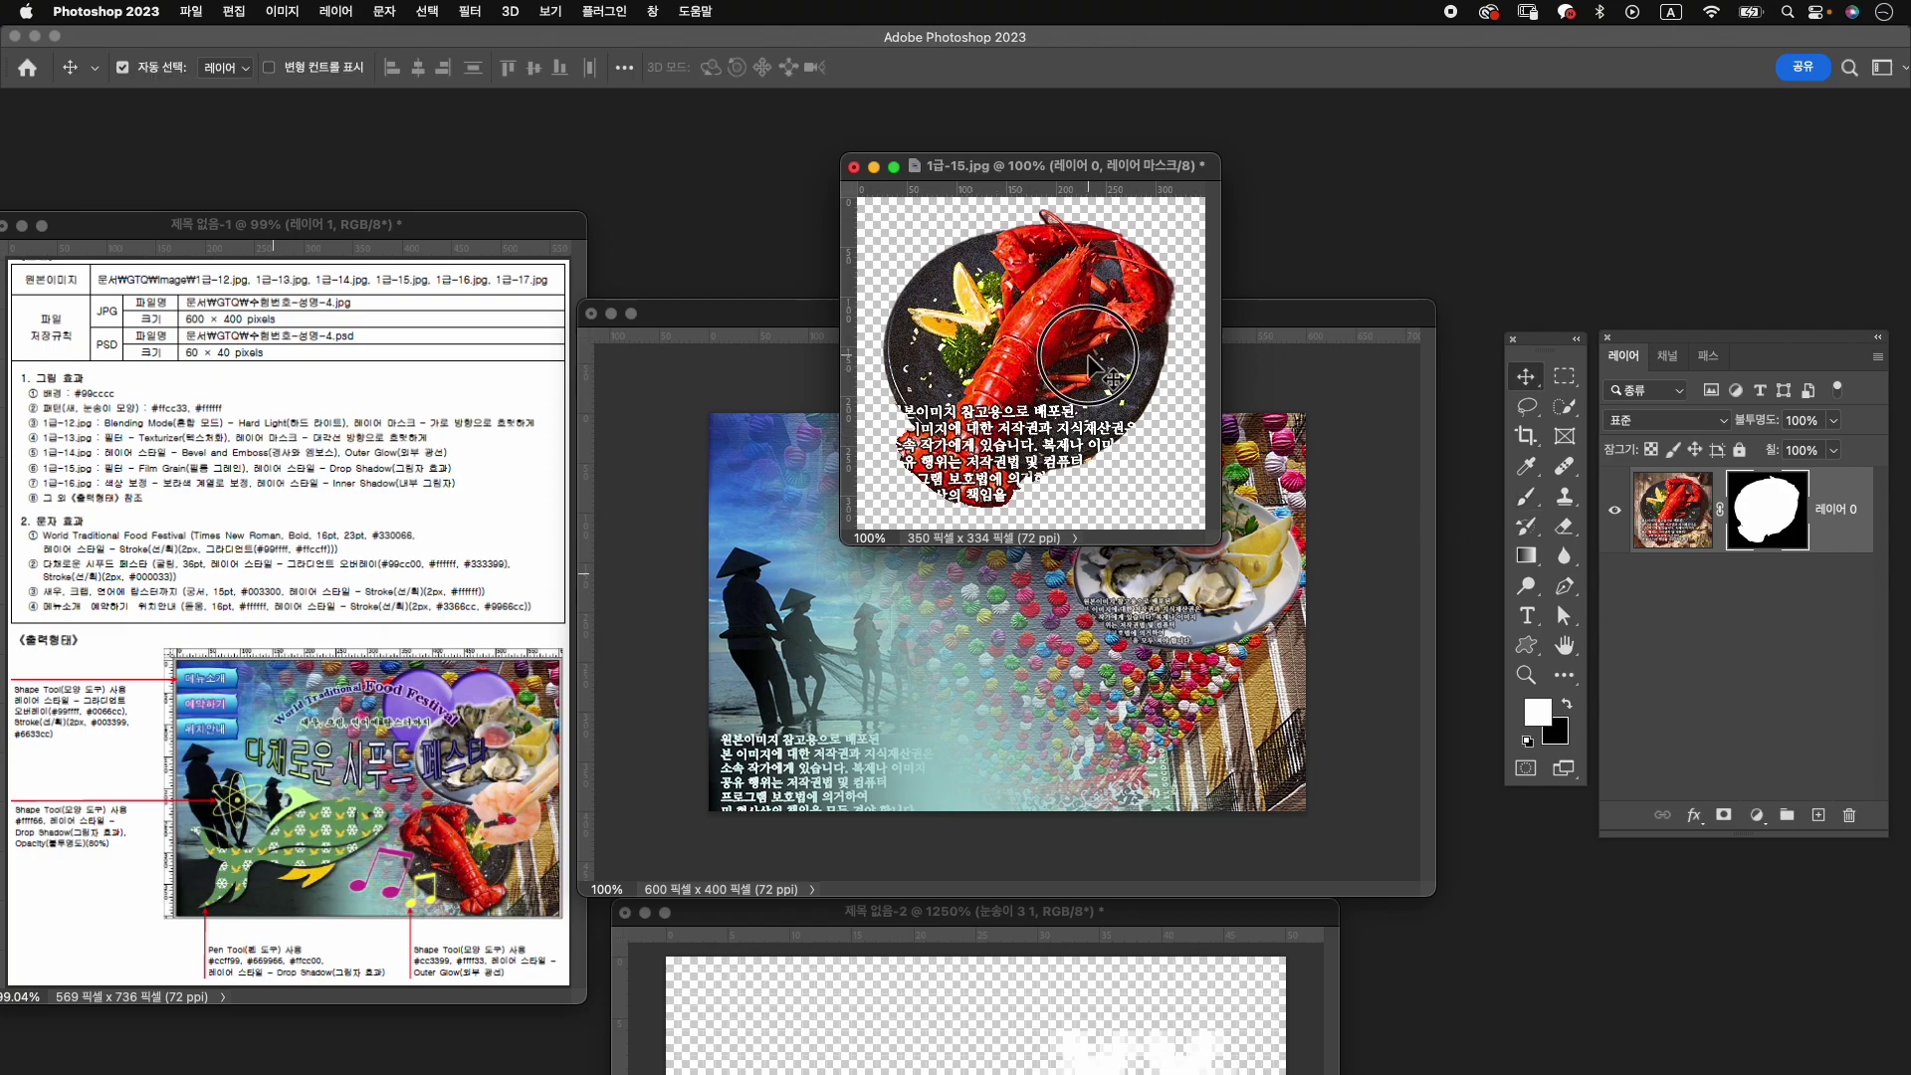
{"action": "left_click_drag", "start_coordinate": [1117, 383], "coordinate": [1179, 726]}
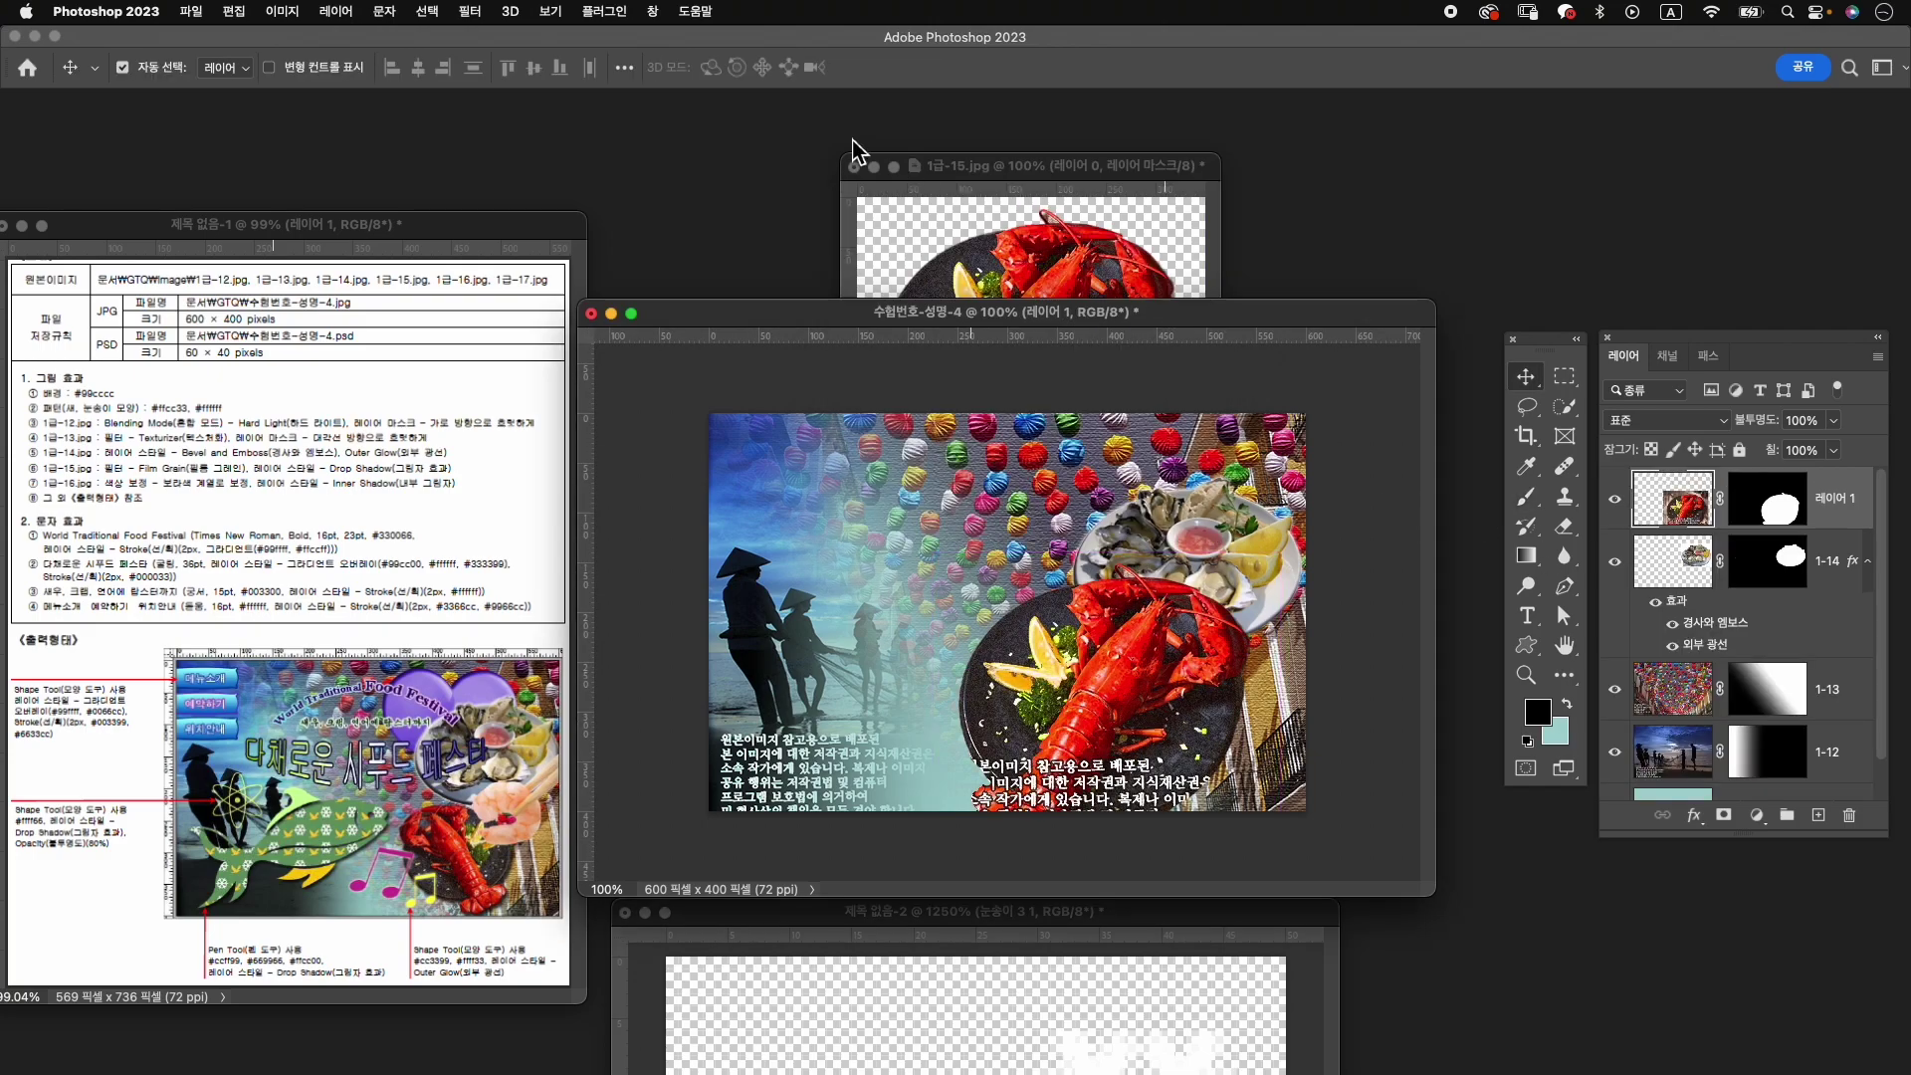
{"action": "left_click", "coordinate": [854, 166]}
{"action": "left_click", "coordinate": [960, 439]}
{"action": "type", "text": "1-15"}
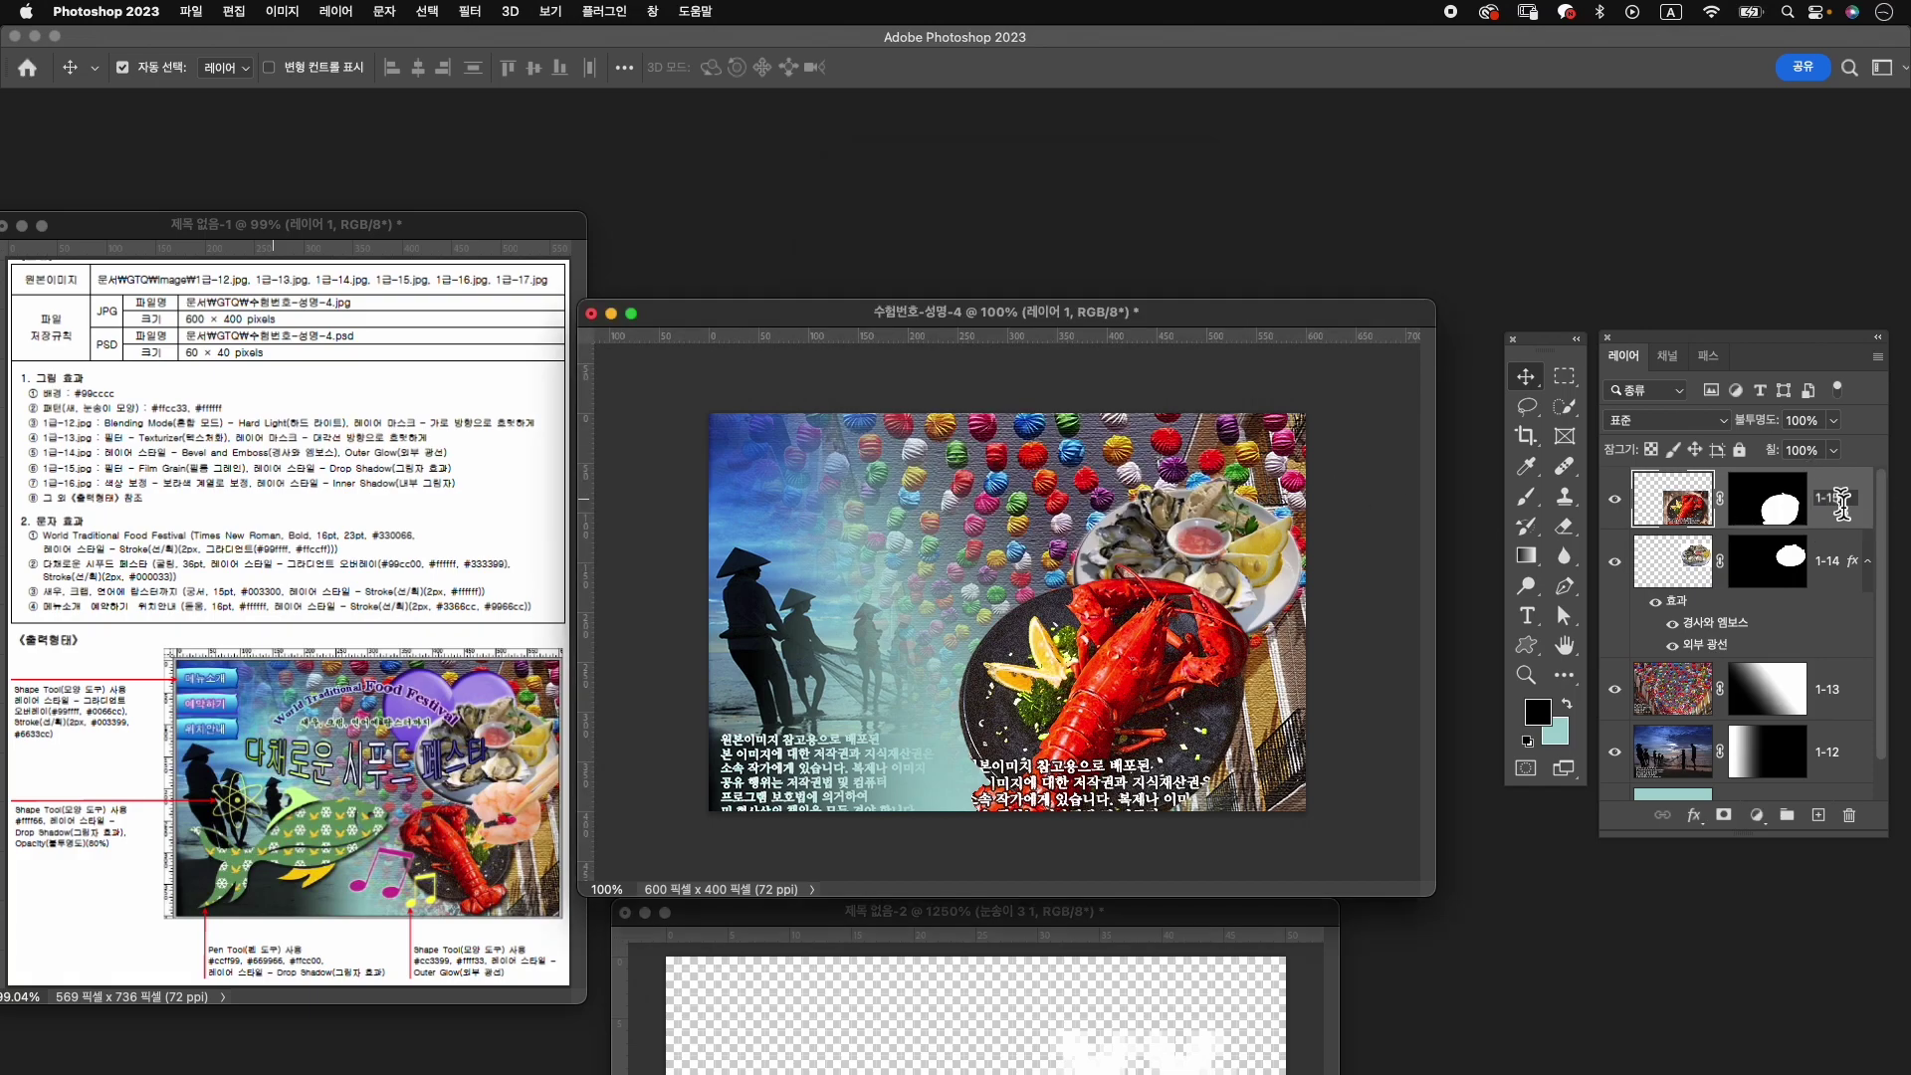
{"action": "key", "text": "Return"}
Scale the lobster plate to about 55%, flip it horizontally, and place it lower right.
{"action": "key", "text": "ctrl+t"}
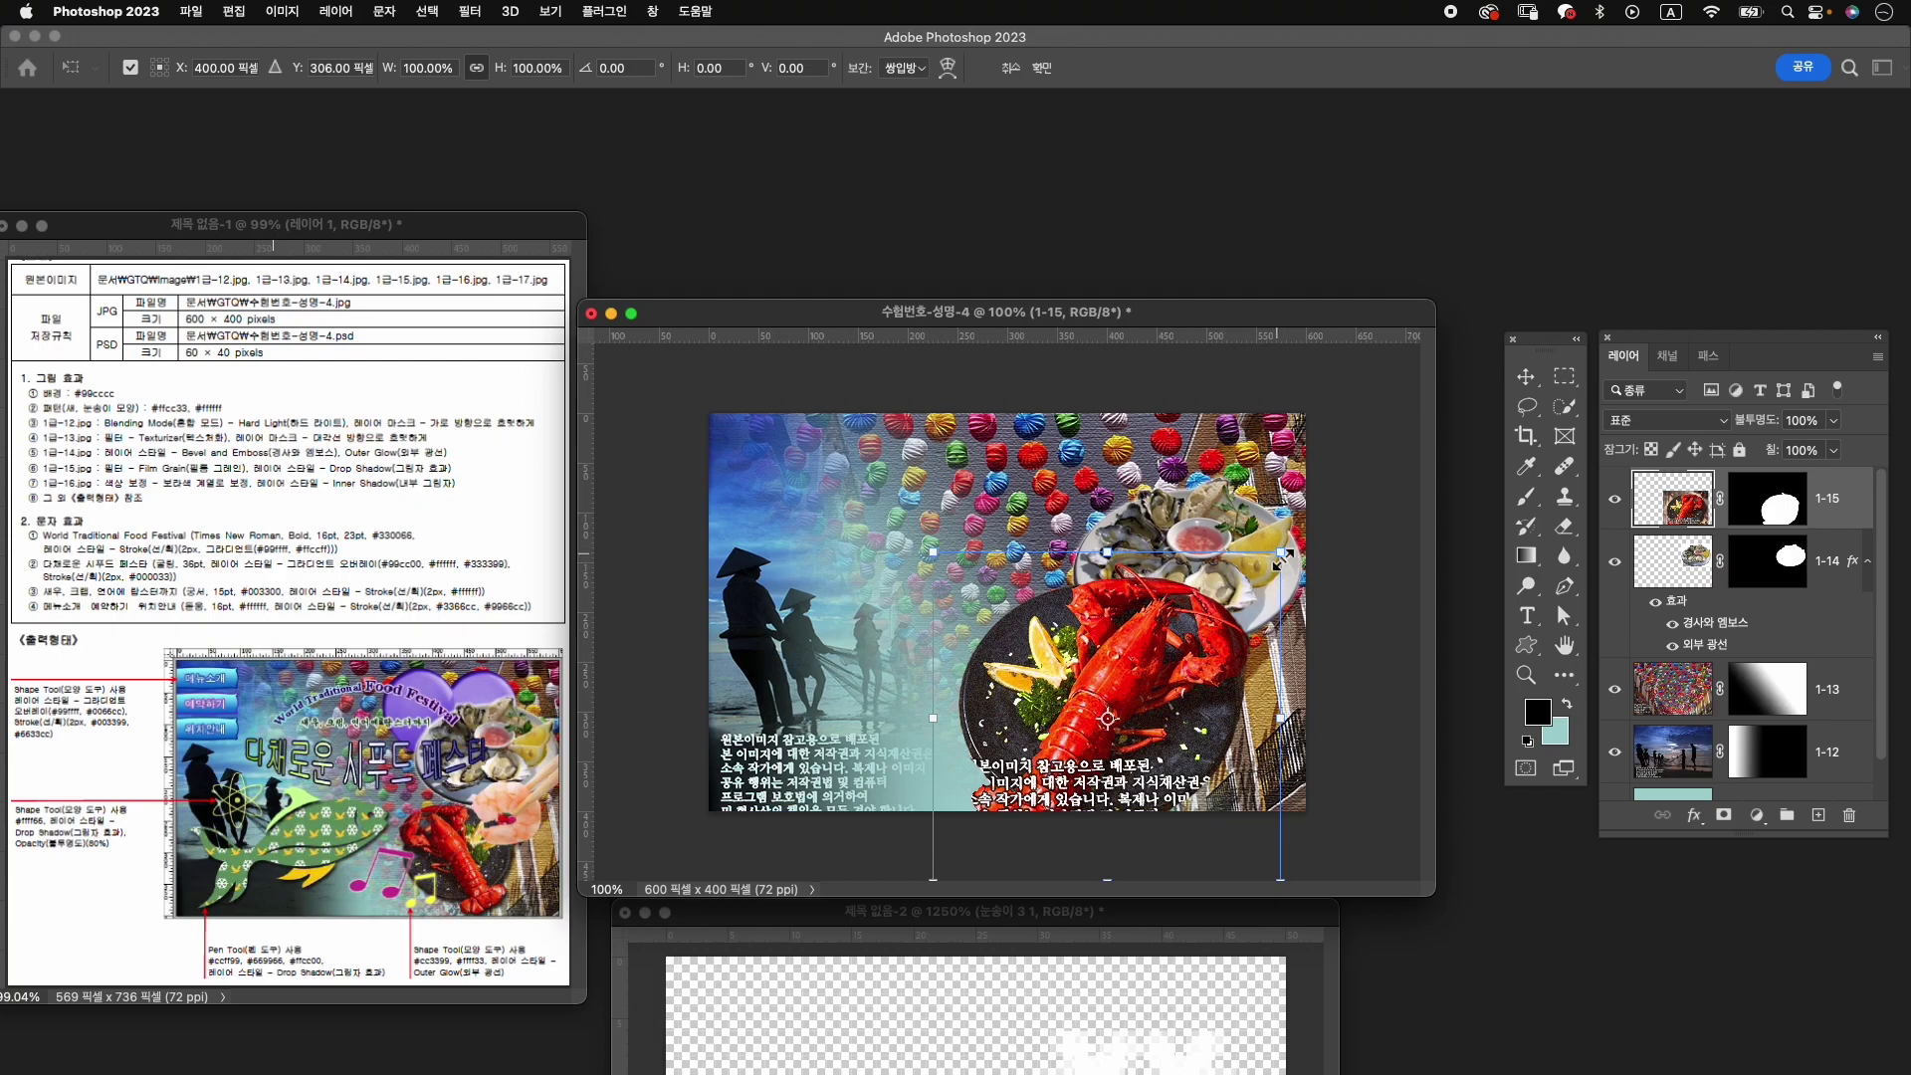
{"action": "left_click_drag", "start_coordinate": [1281, 555], "coordinate": [1251, 599]}
{"action": "right_click", "coordinate": [1176, 568]}
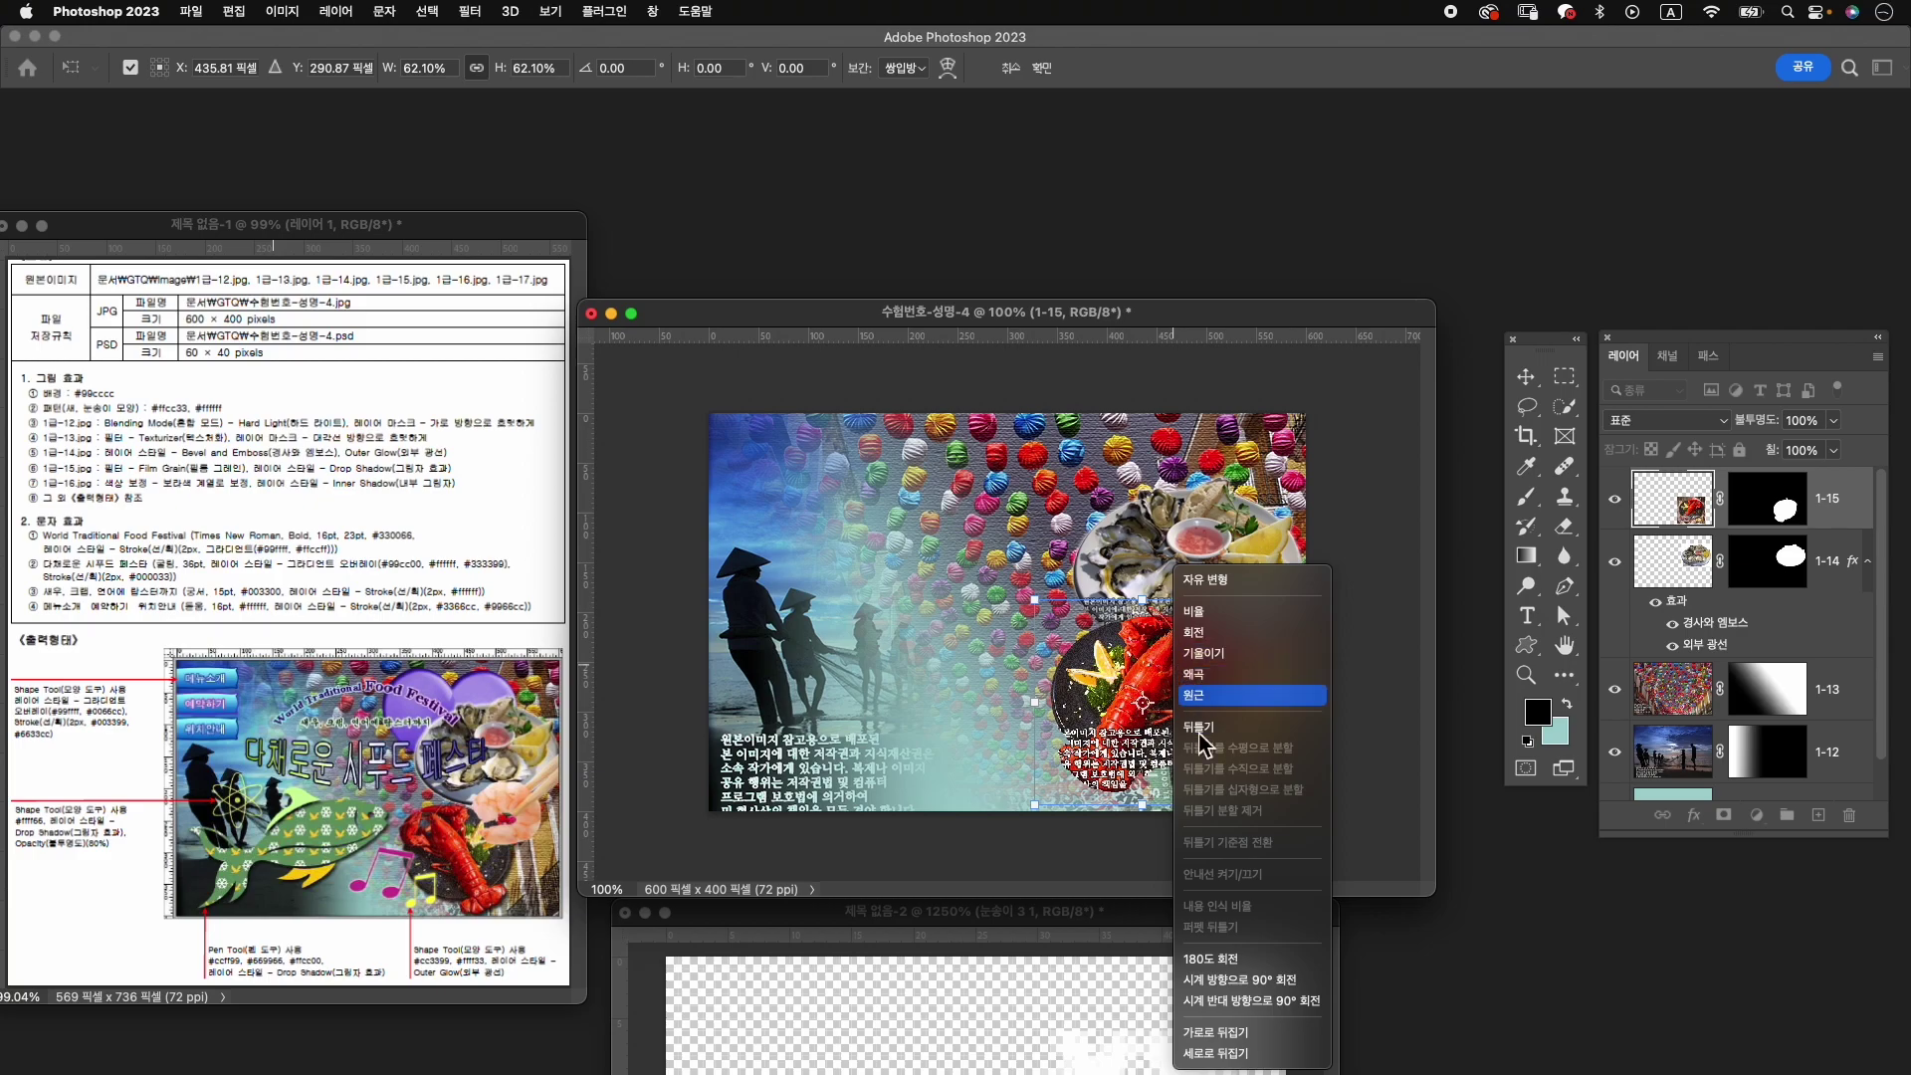
{"action": "left_click", "coordinate": [1235, 1033]}
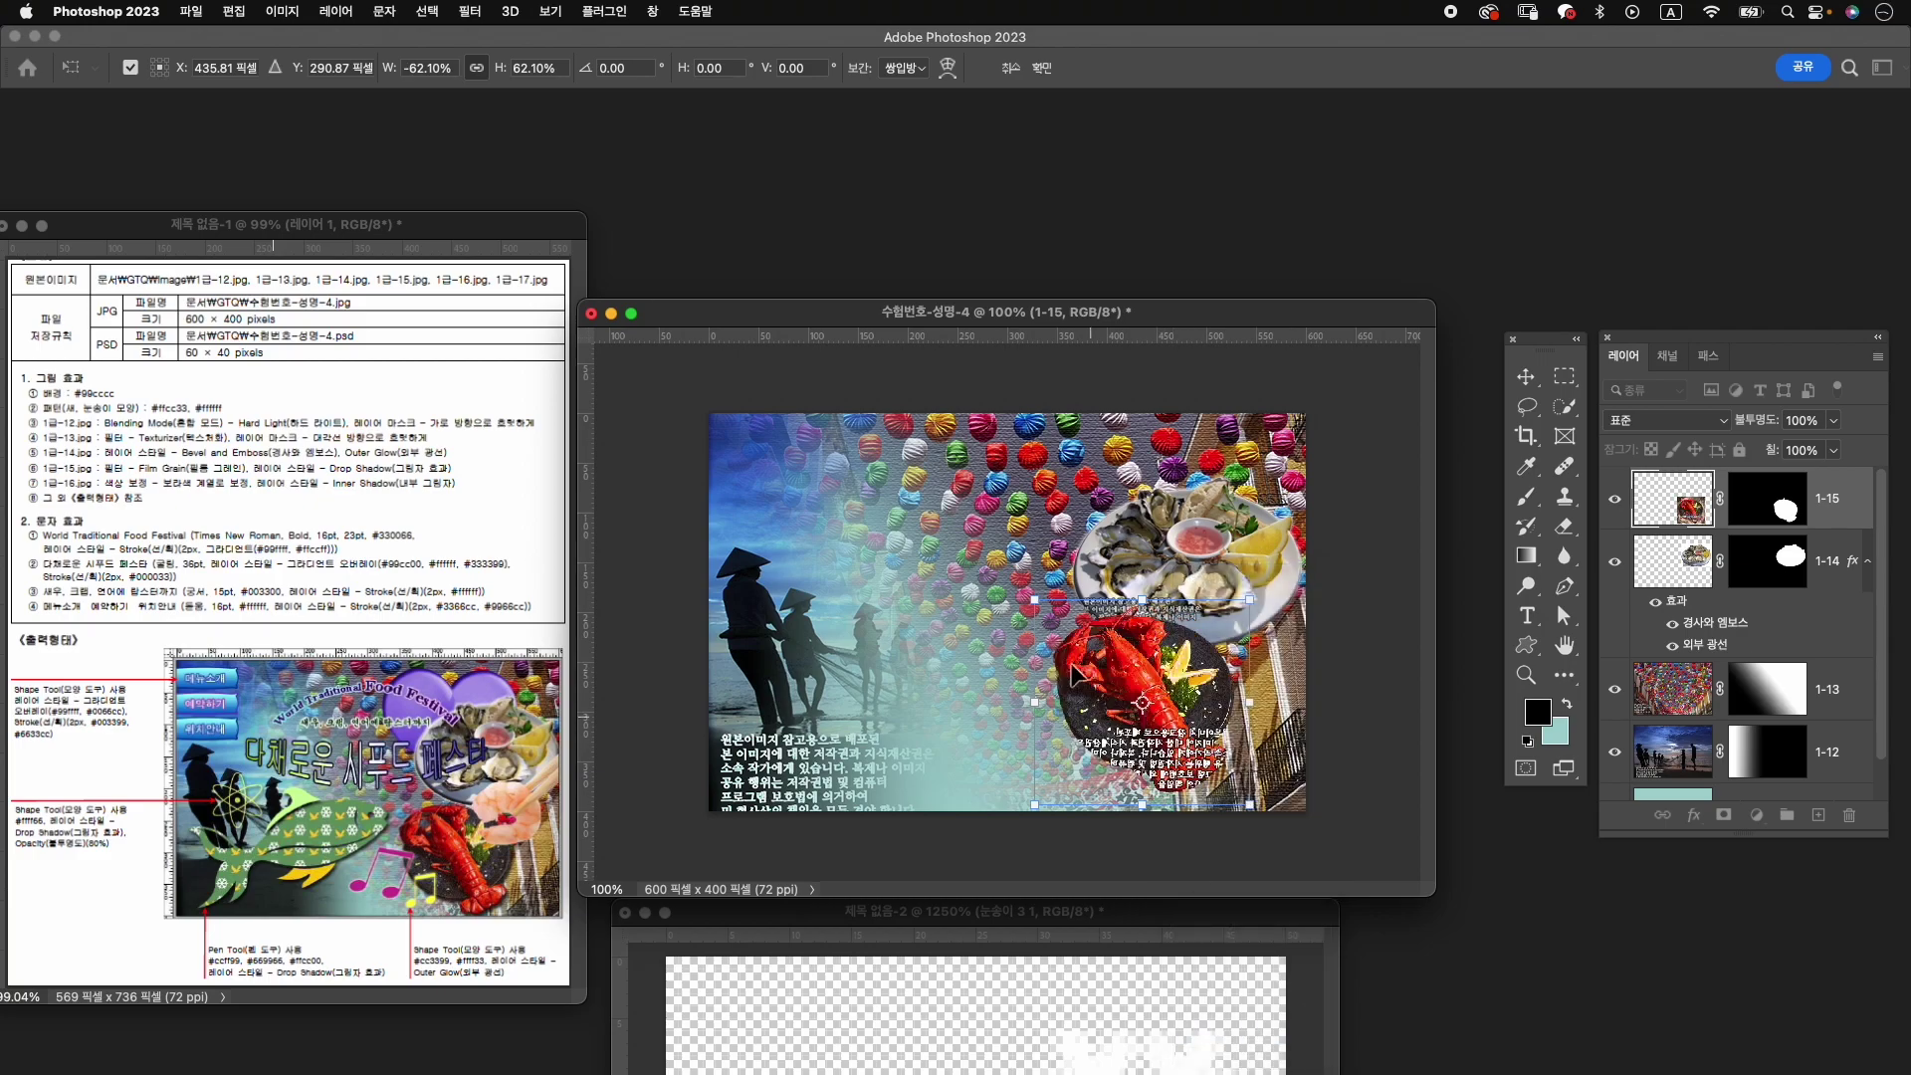
{"action": "left_click_drag", "start_coordinate": [1192, 680], "coordinate": [1214, 692]}
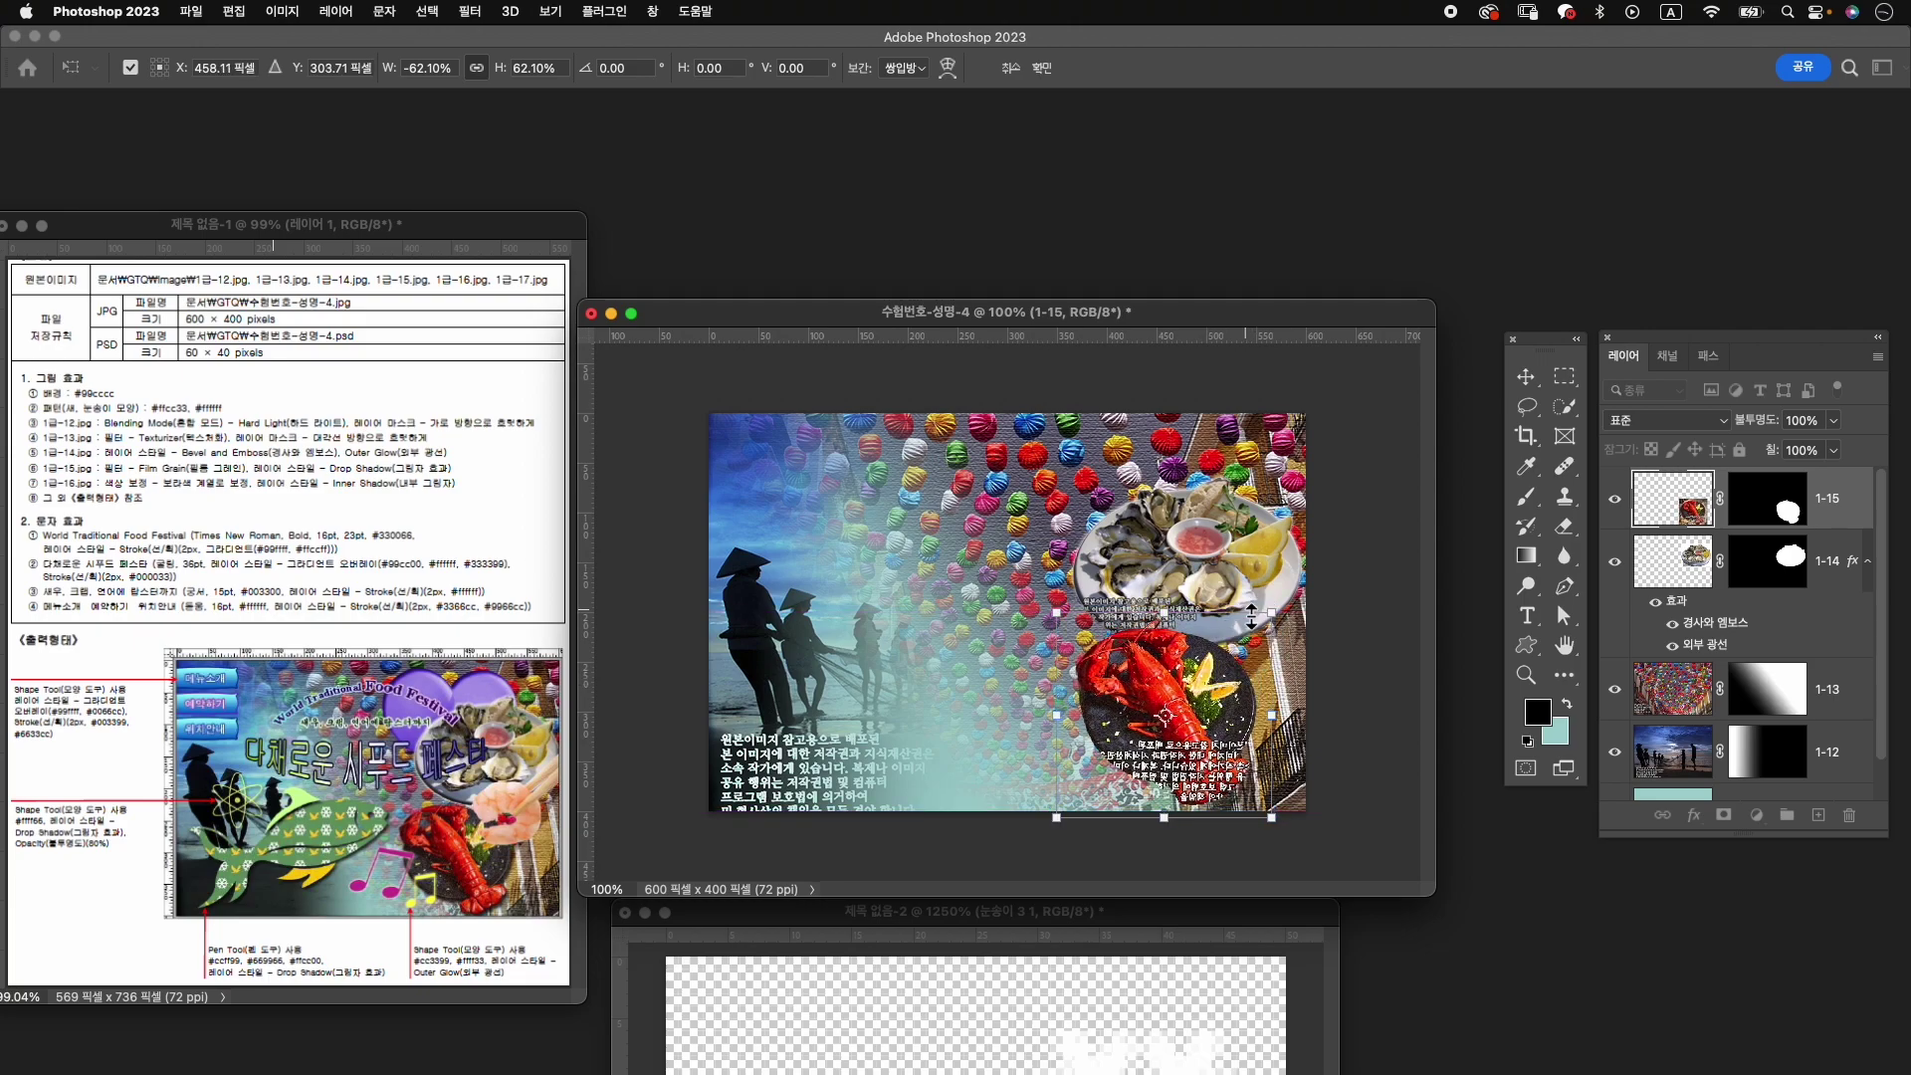
{"action": "left_click_drag", "start_coordinate": [1262, 622], "coordinate": [1244, 640]}
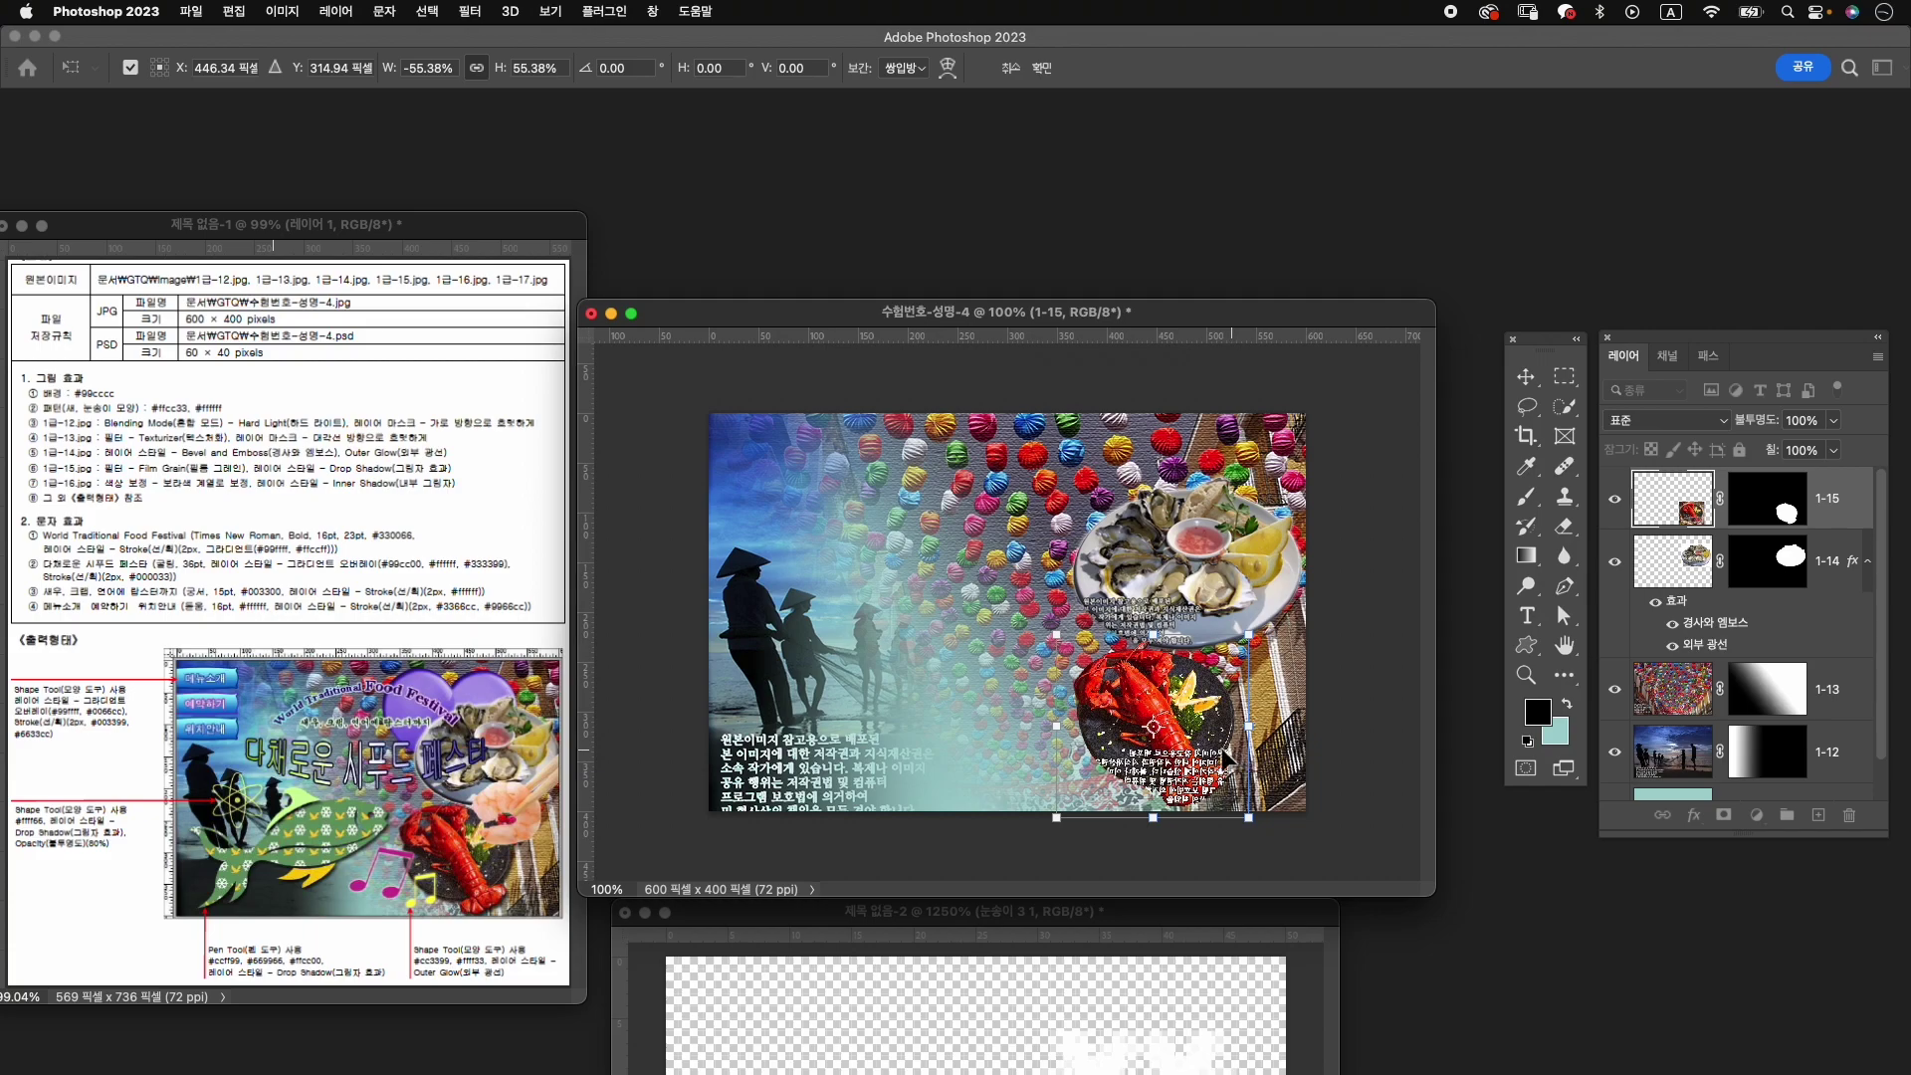
{"action": "left_click_drag", "start_coordinate": [1189, 719], "coordinate": [1189, 724]}
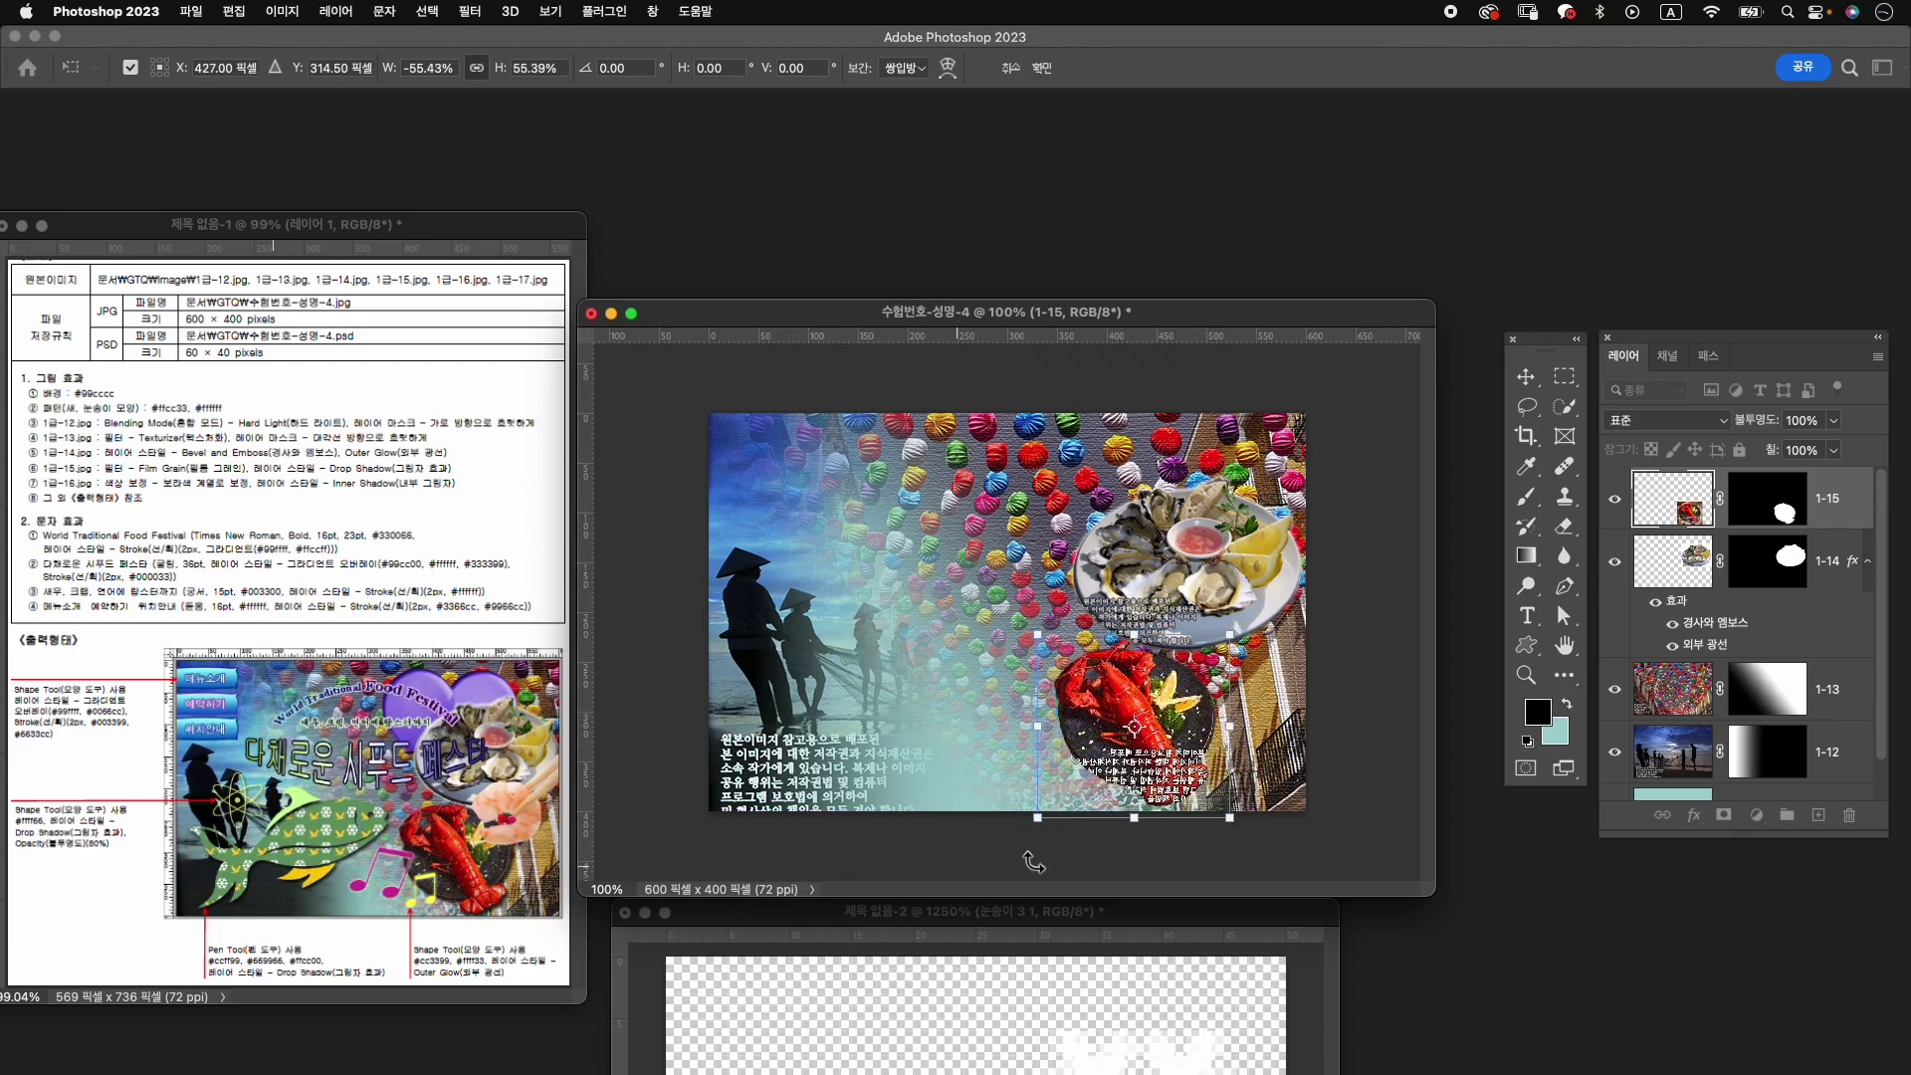
{"action": "left_click_drag", "start_coordinate": [1180, 748], "coordinate": [1191, 752]}
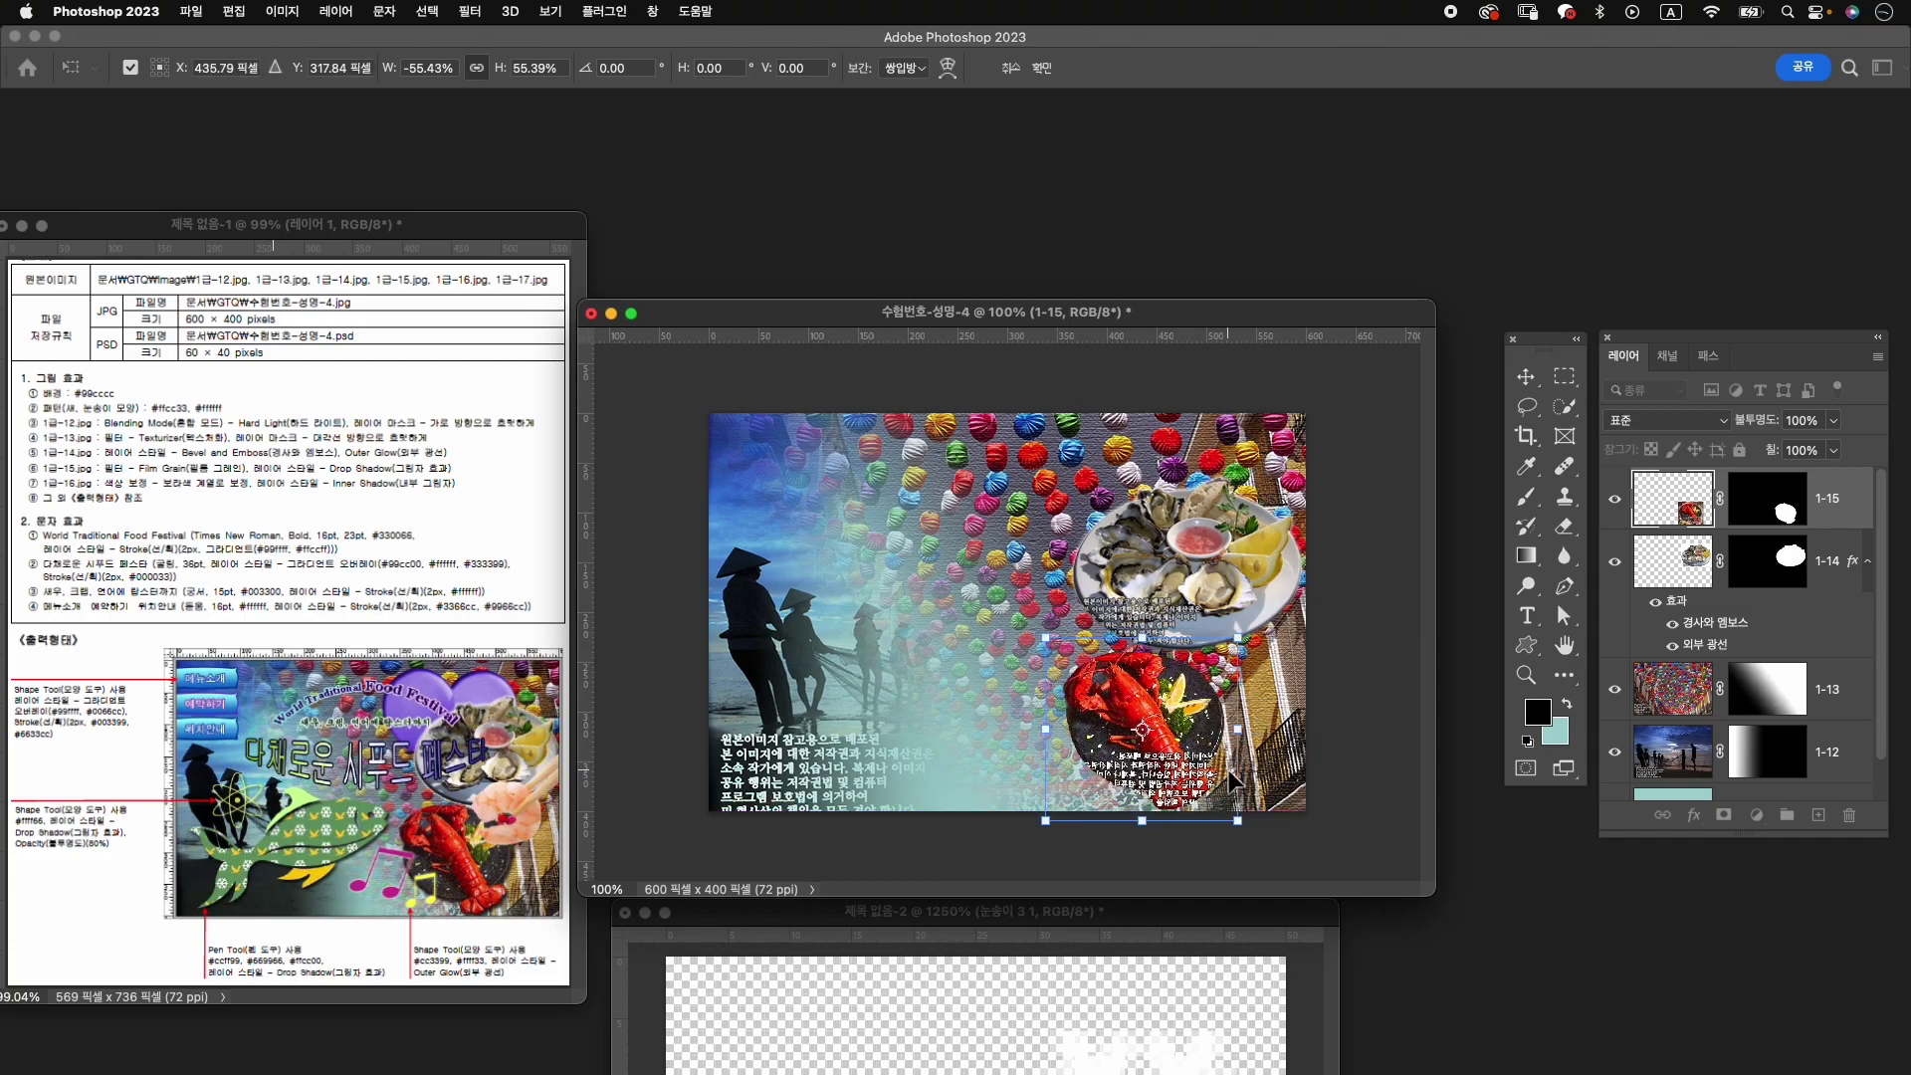
{"action": "key", "text": "Return"}
{"action": "left_click", "coordinate": [1180, 580]}
Shrink the oyster plate slightly and move the lobster plate up a little.
{"action": "key", "text": "super+t"}
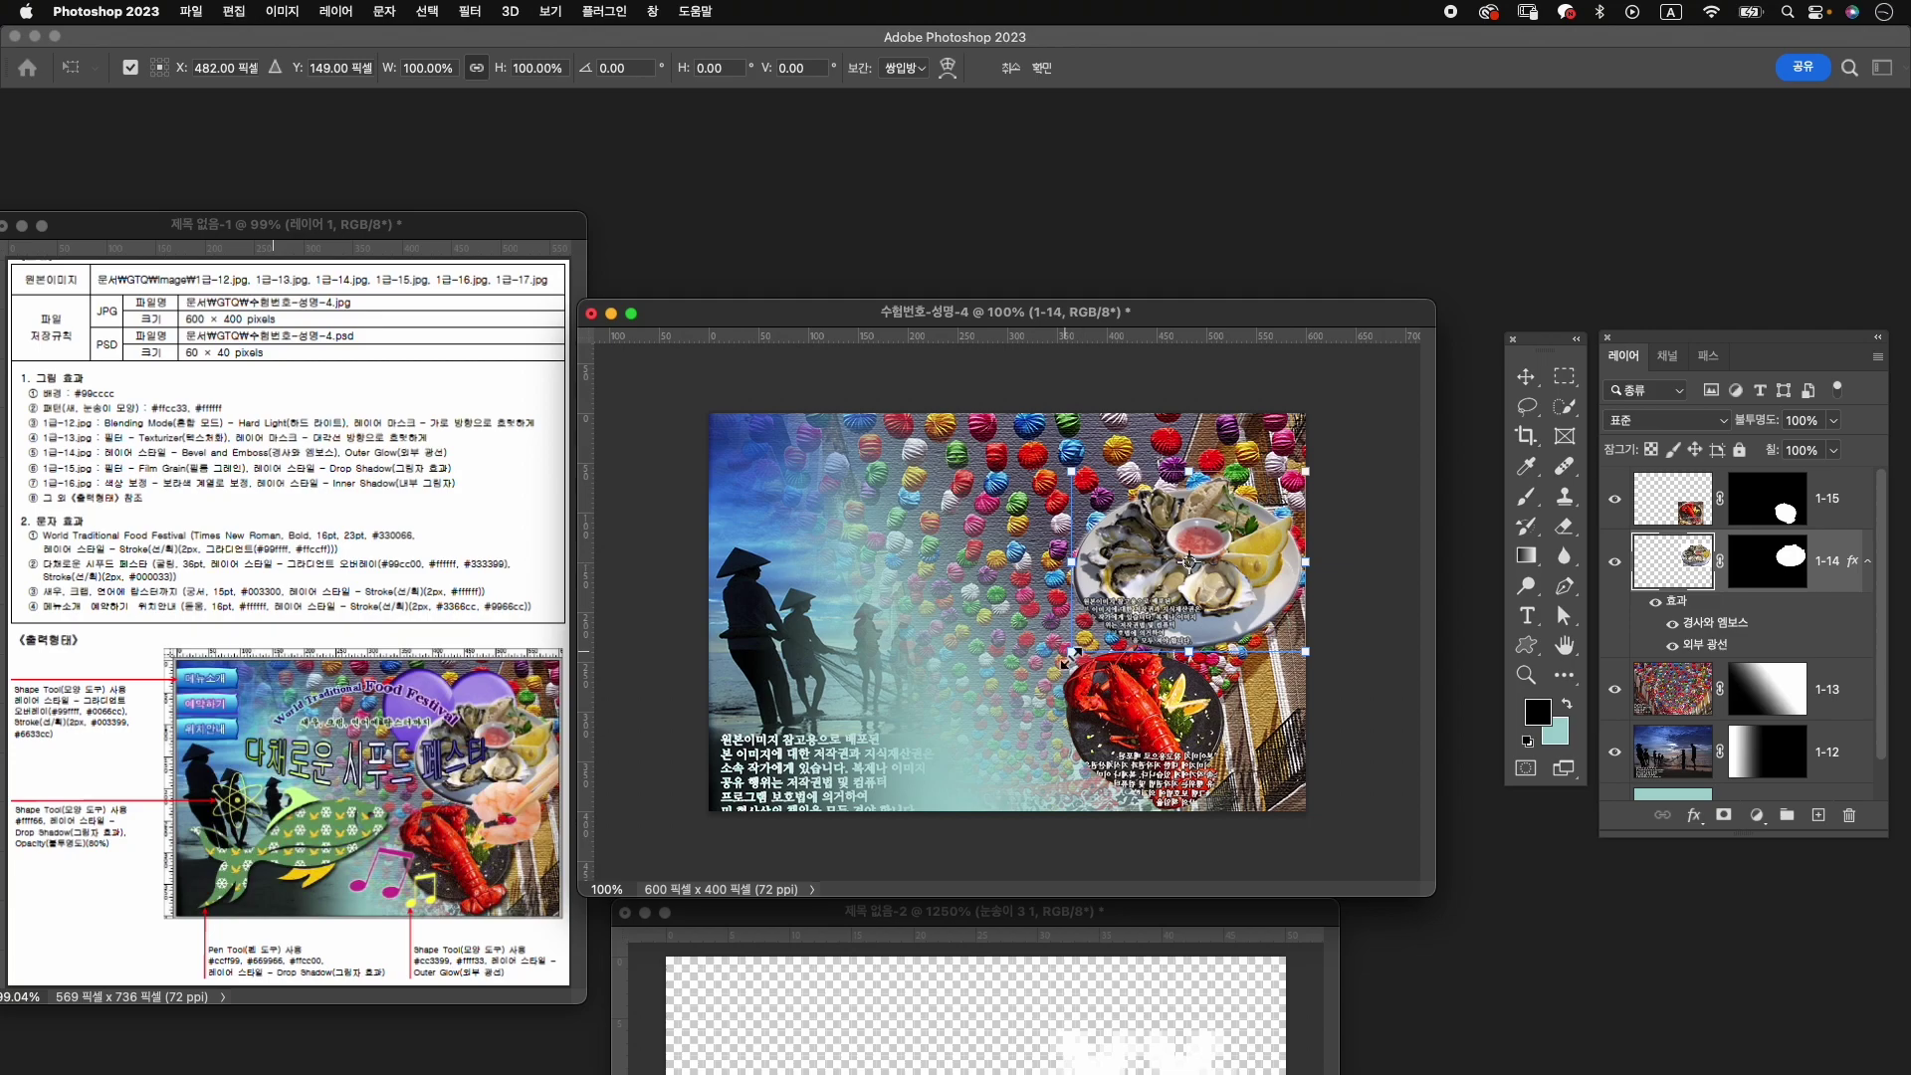
{"action": "left_click_drag", "start_coordinate": [1067, 657], "coordinate": [1085, 642]}
{"action": "key", "text": "Return"}
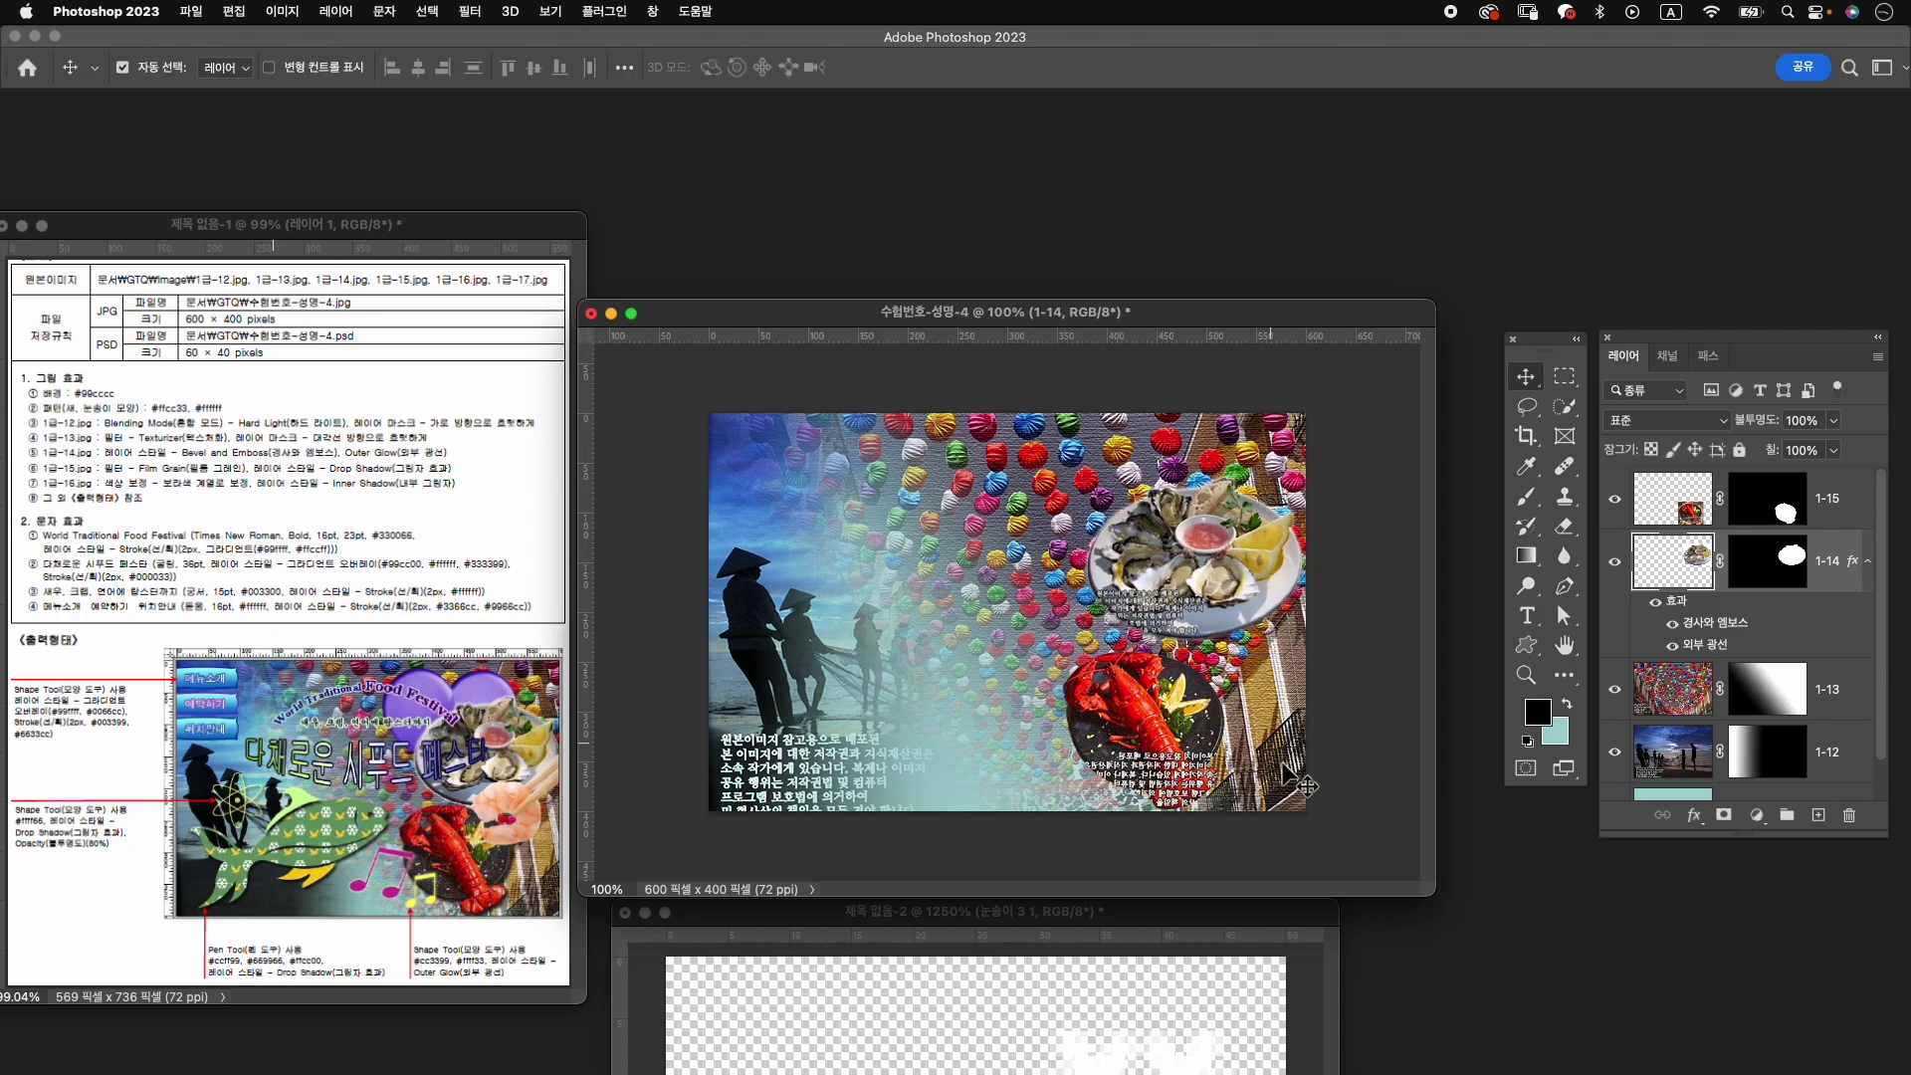
{"action": "left_click", "coordinate": [1211, 578]}
{"action": "left_click_drag", "start_coordinate": [1212, 701], "coordinate": [1210, 684]}
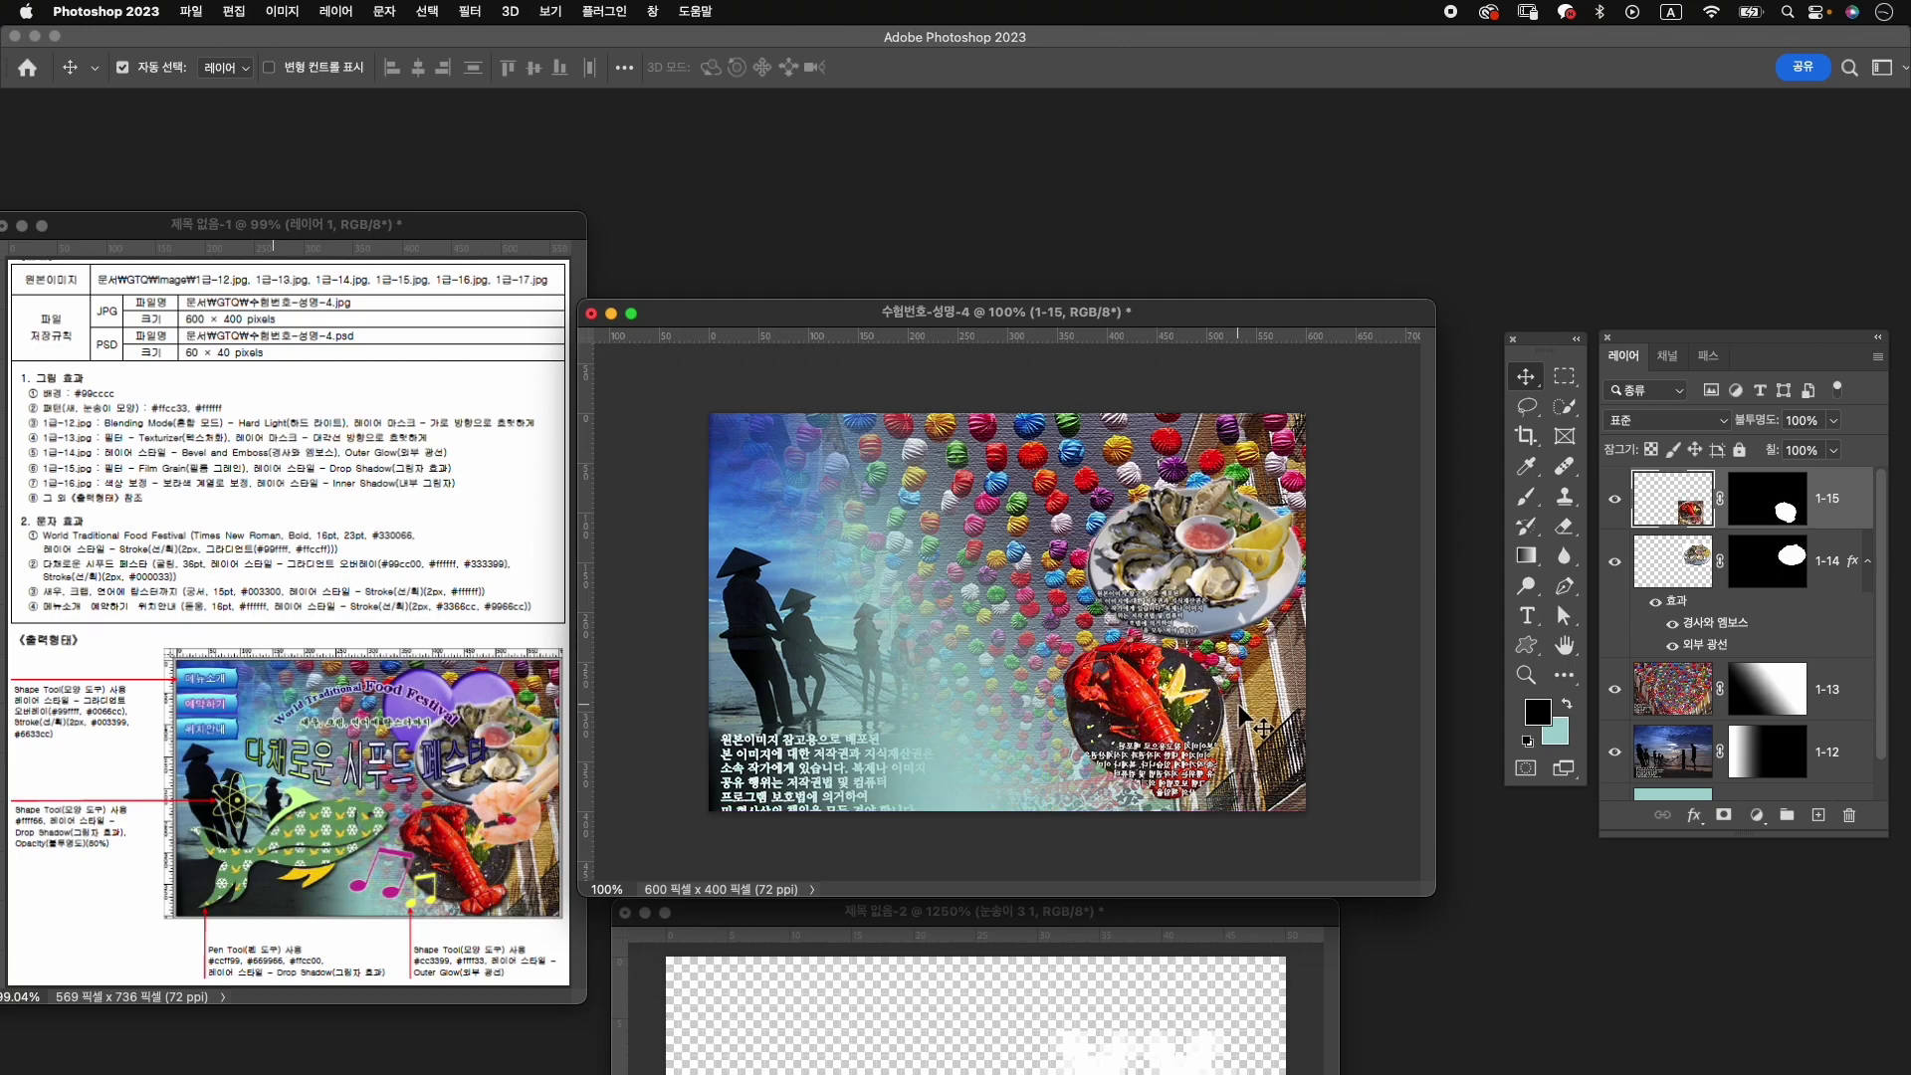
{"action": "key", "text": "Down"}
{"action": "key", "text": "Down"}
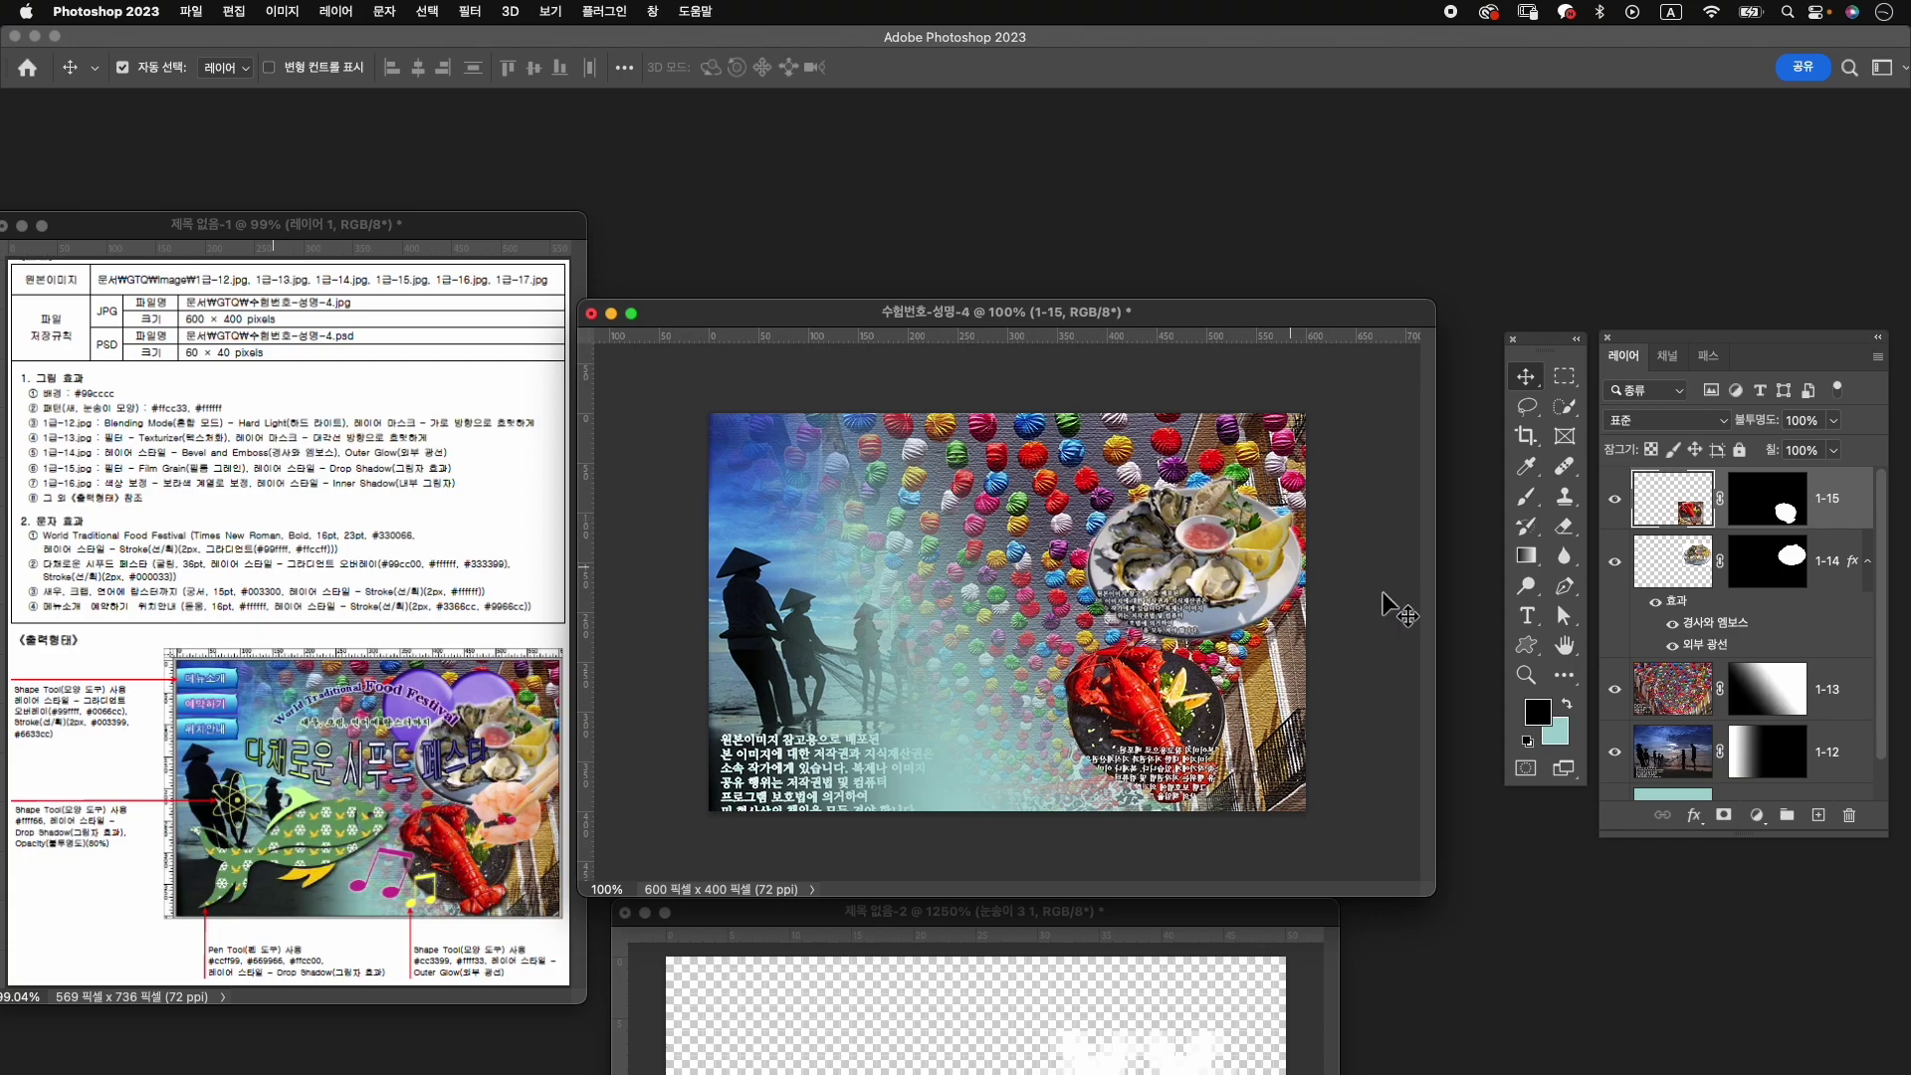
Add a default Drop Shadow to lobster layer 1-15.
{"action": "left_click", "coordinate": [1693, 816]}
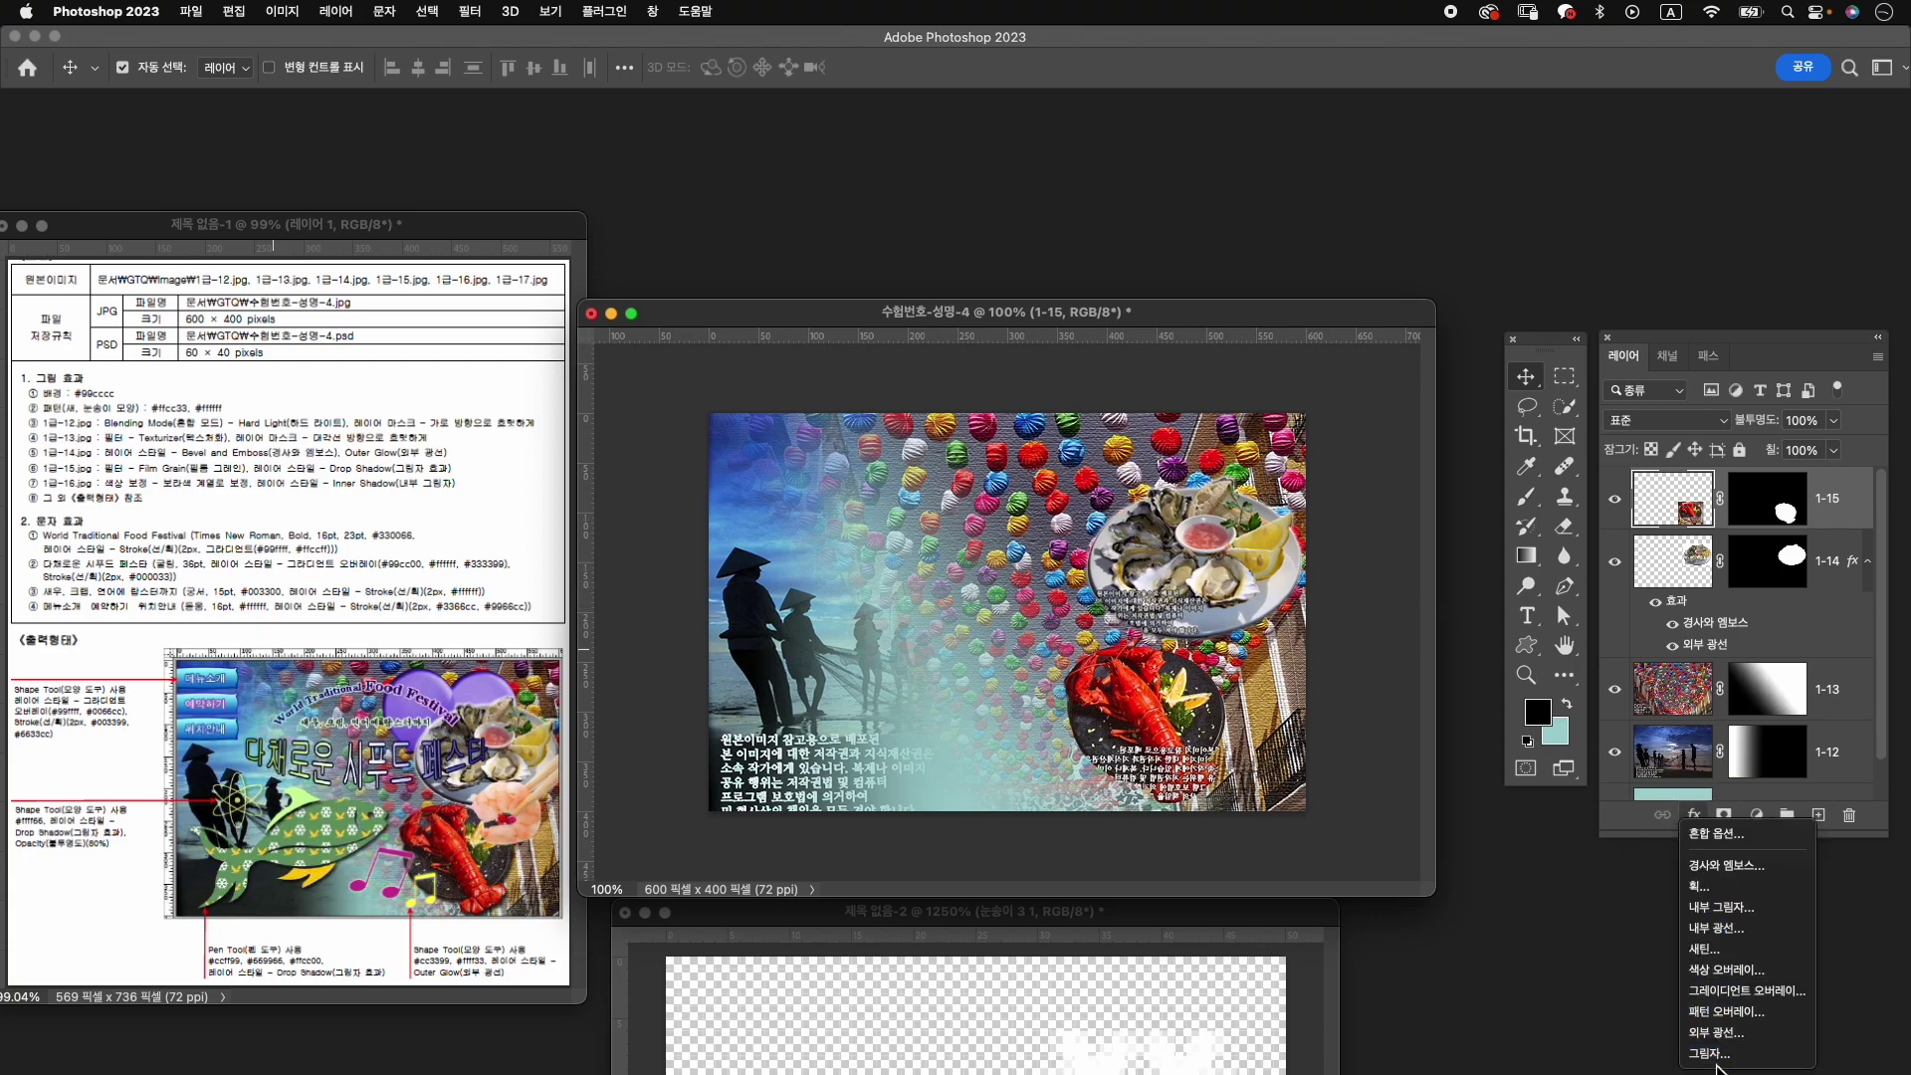
{"action": "left_click", "coordinate": [1714, 1053]}
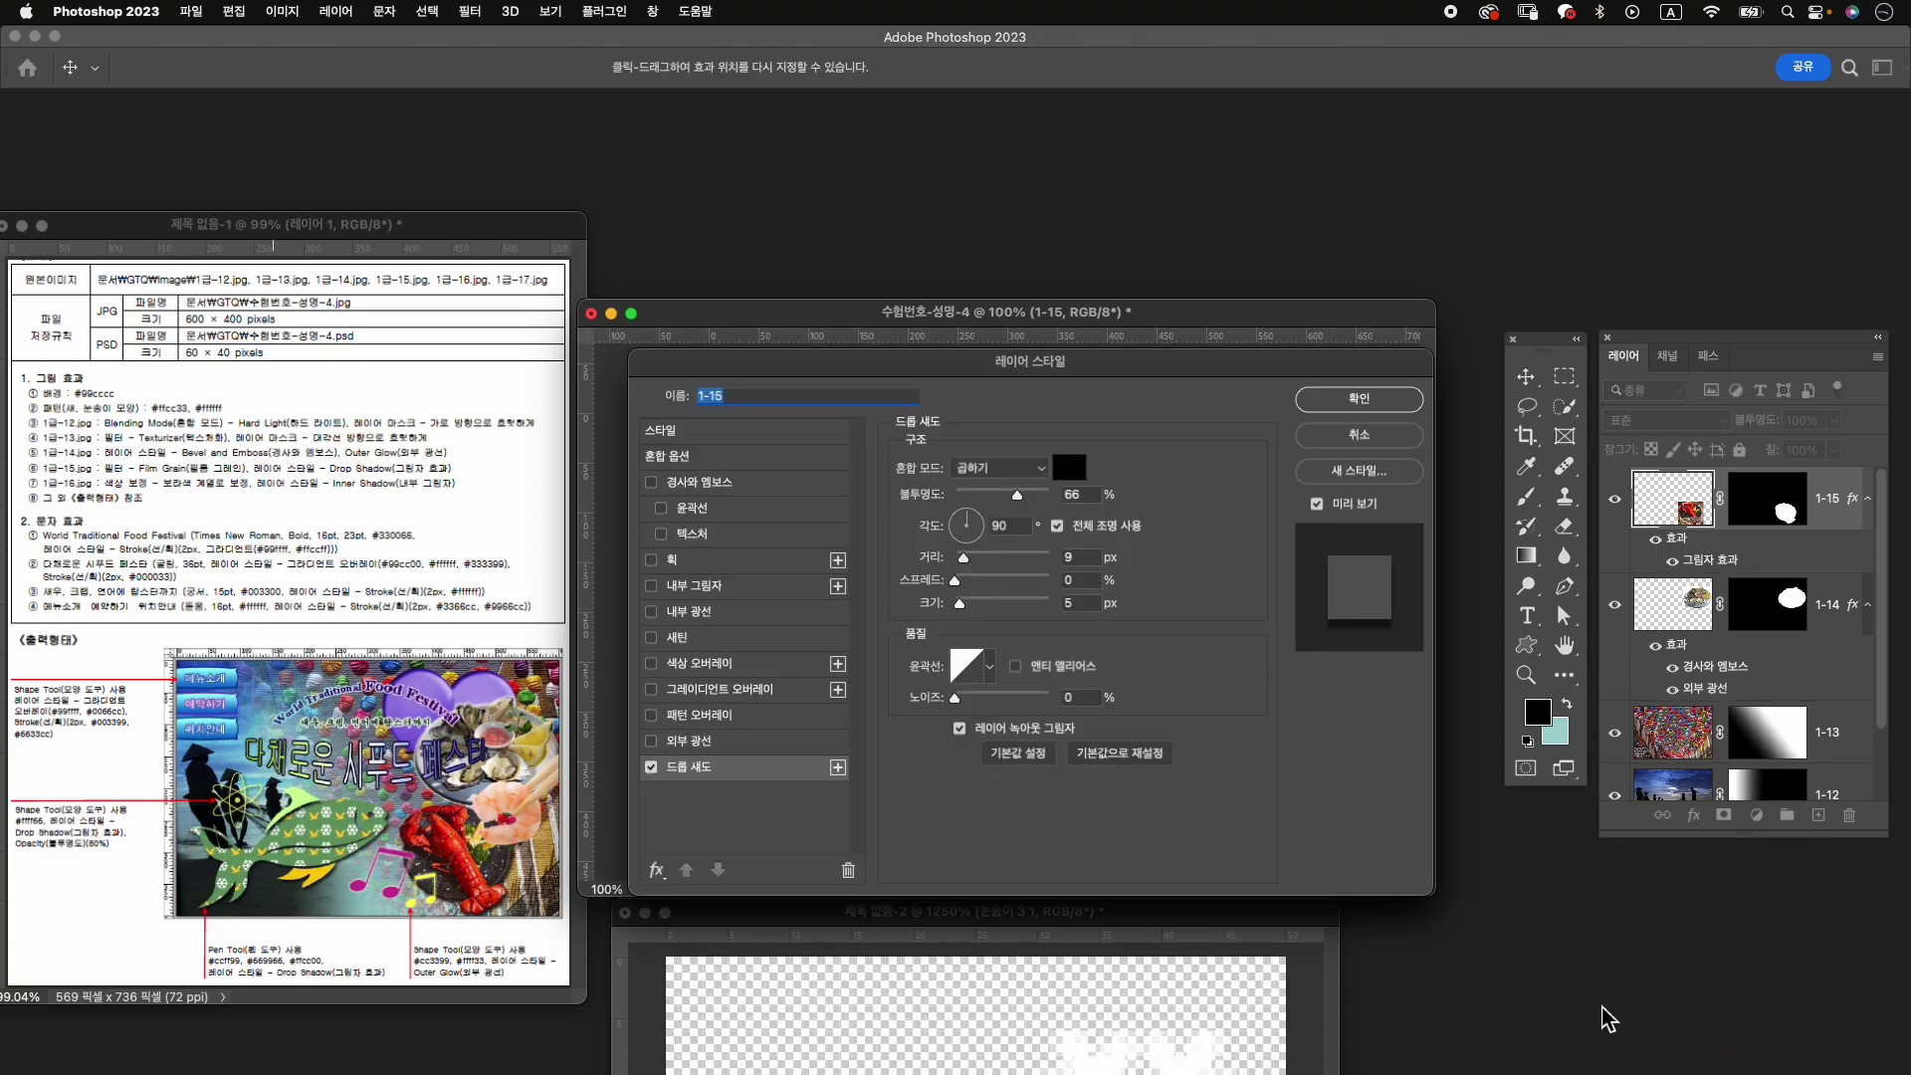
{"action": "left_click", "coordinate": [1351, 399]}
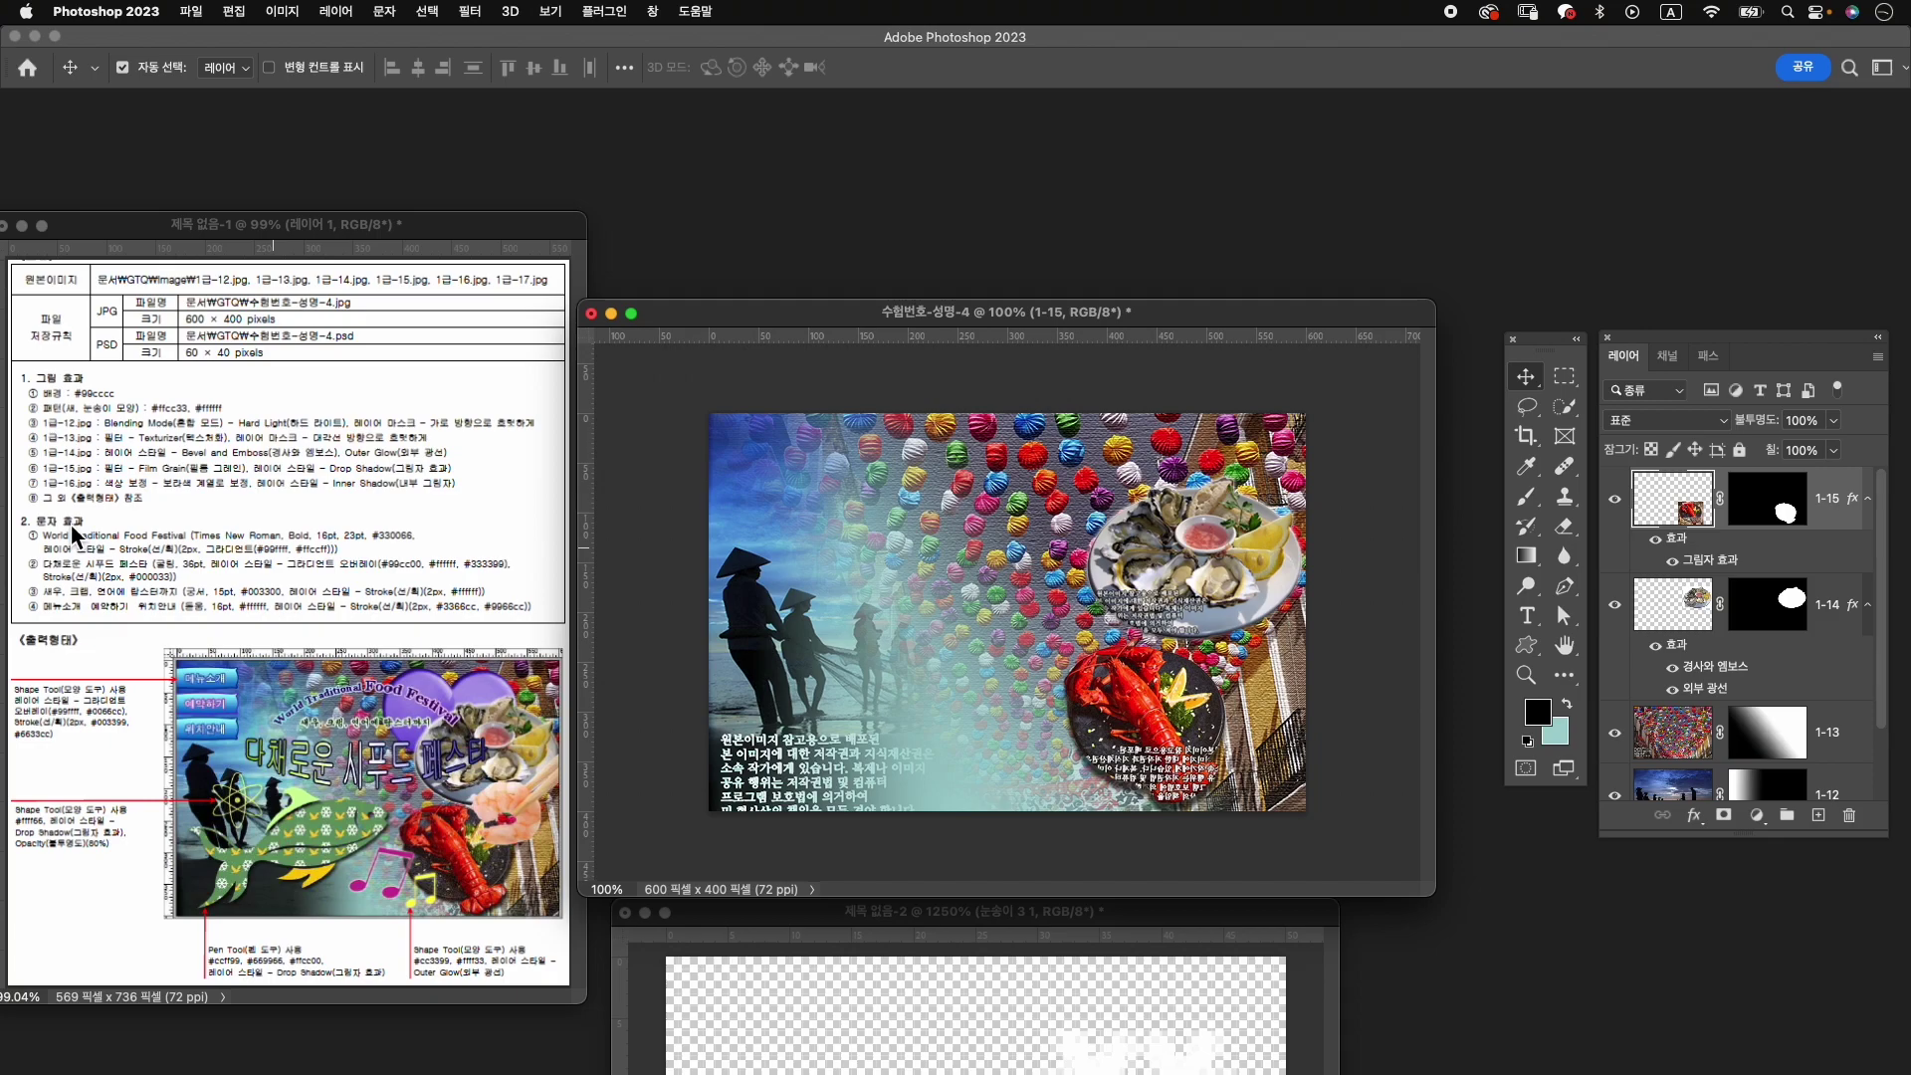
Open the balloon photo 1급-16.jpg and drag its window into the workspace center.
{"action": "key", "text": "super+o"}
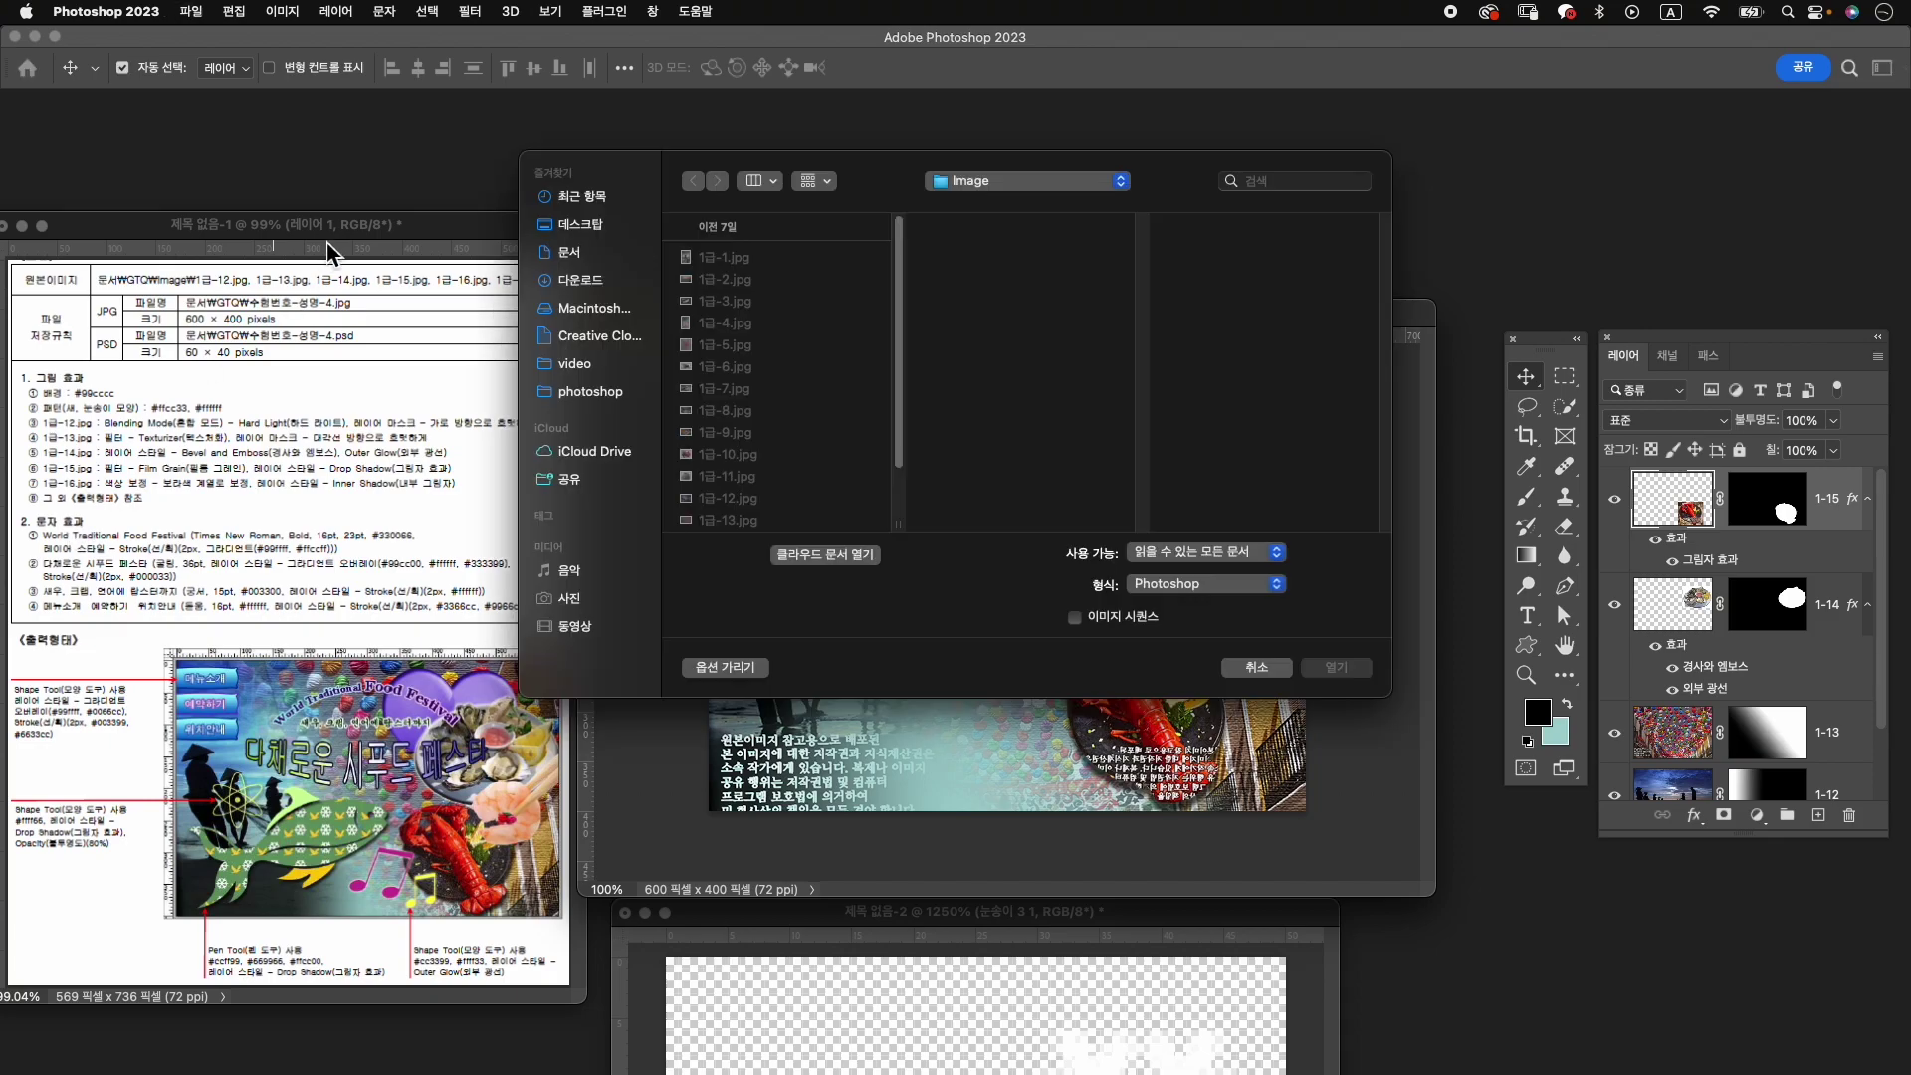
{"action": "scroll", "coordinate": [764, 475], "scroll_direction": "down", "scroll_amount": 2}
{"action": "left_click", "coordinate": [737, 489]}
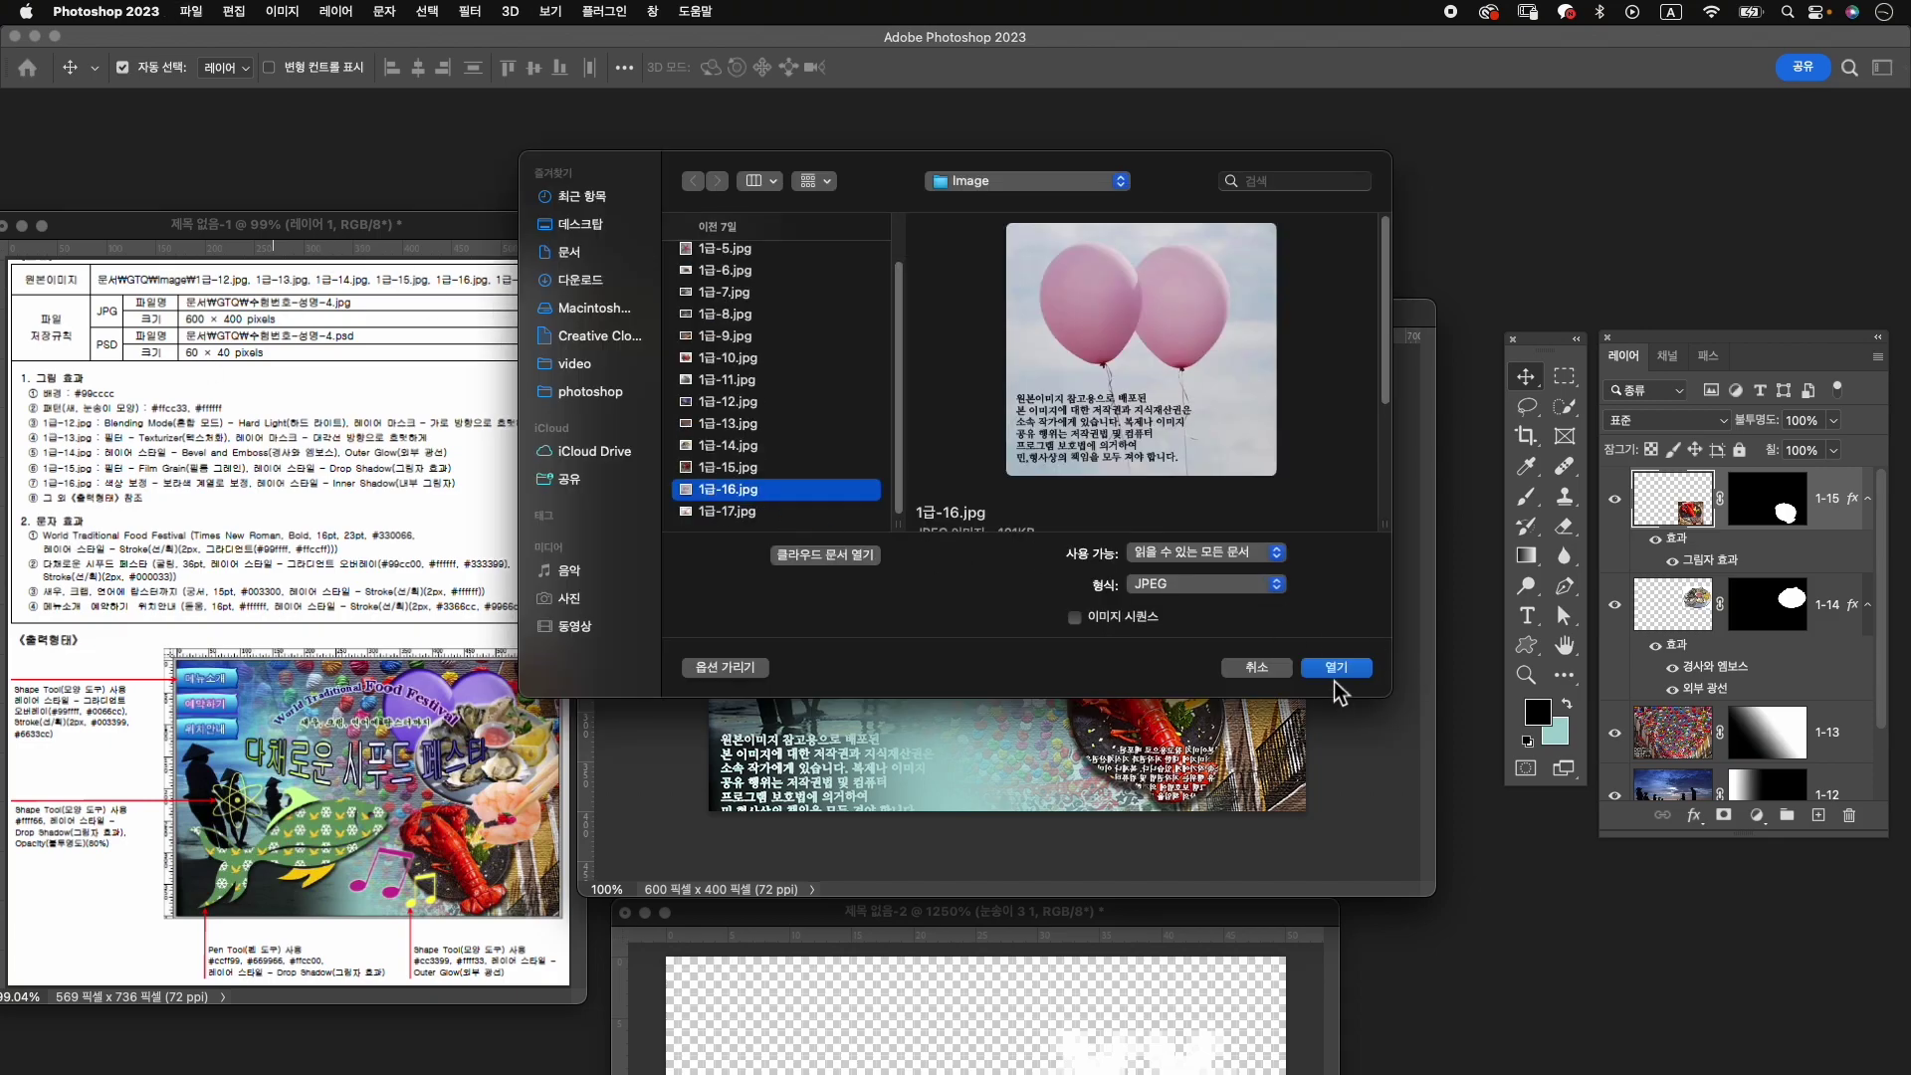
{"action": "left_click", "coordinate": [1334, 669]}
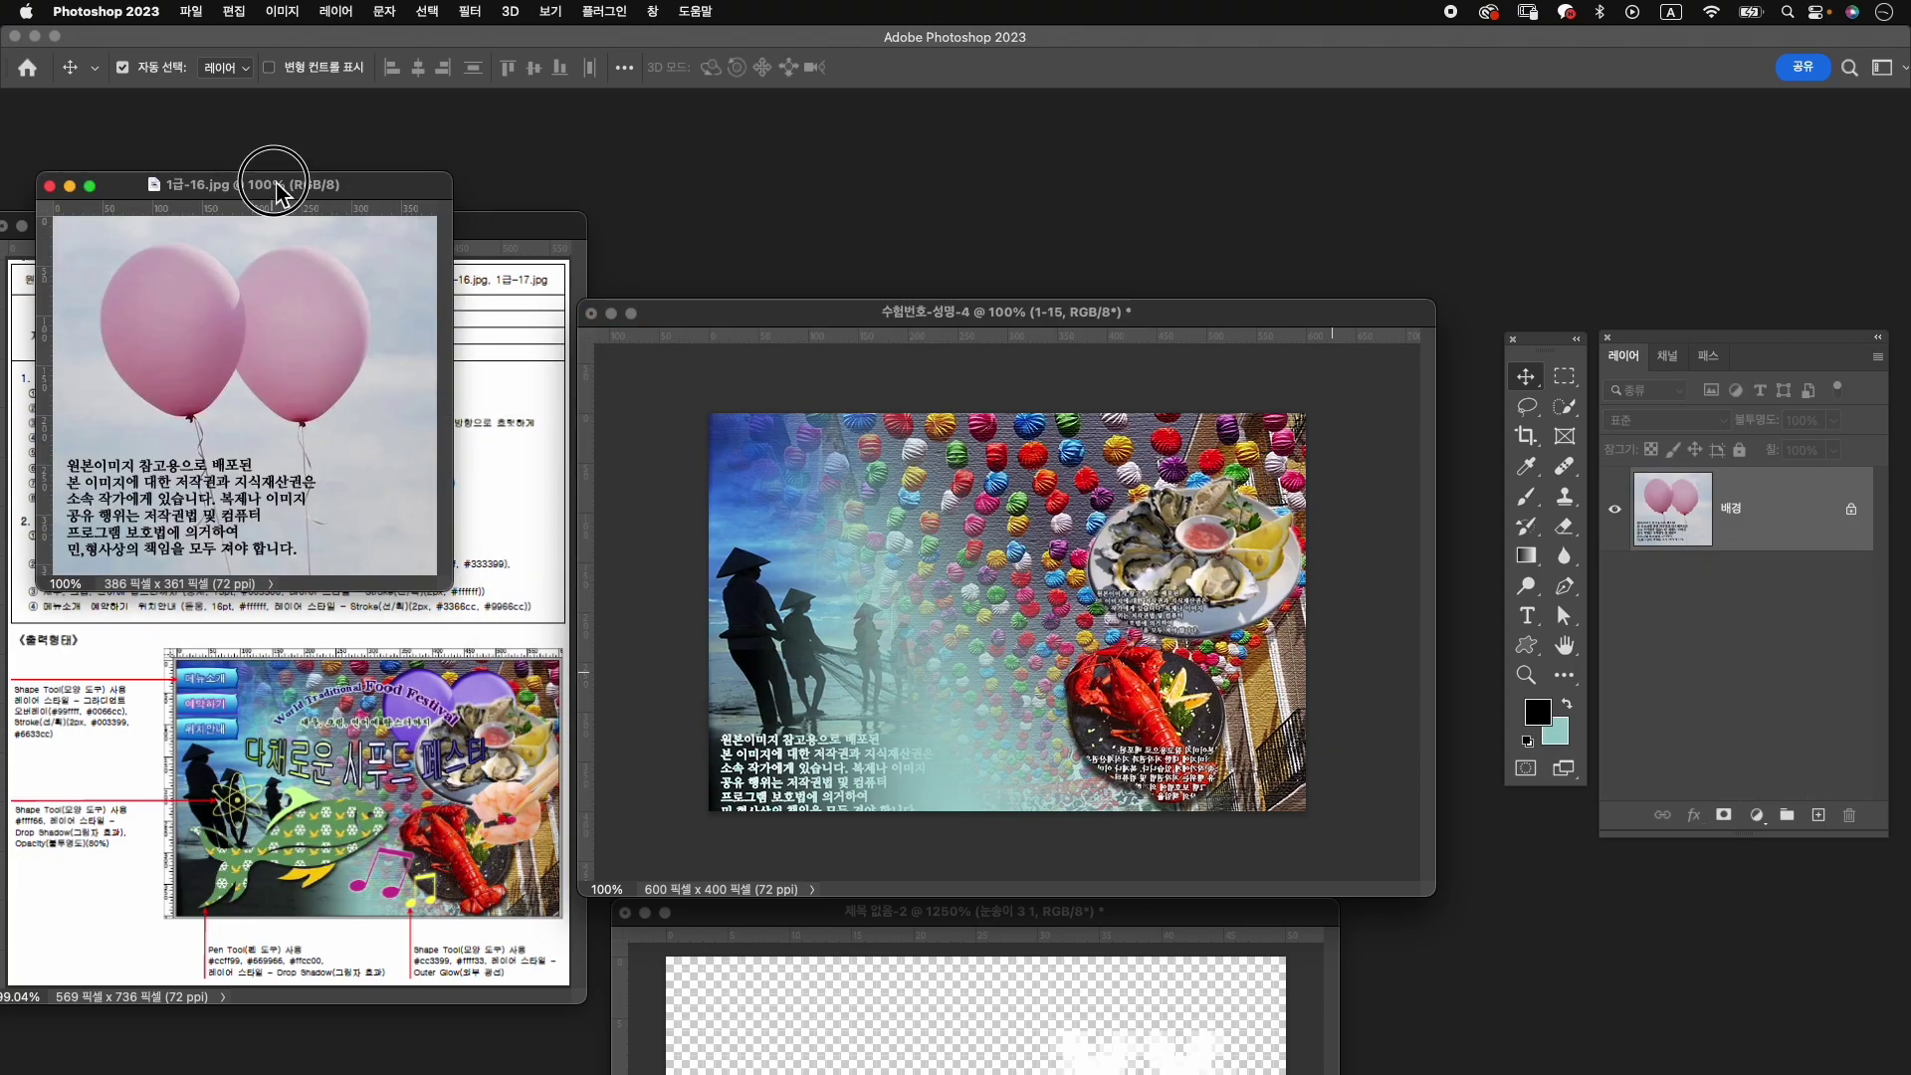
{"action": "left_click_drag", "start_coordinate": [274, 187], "coordinate": [1019, 151]}
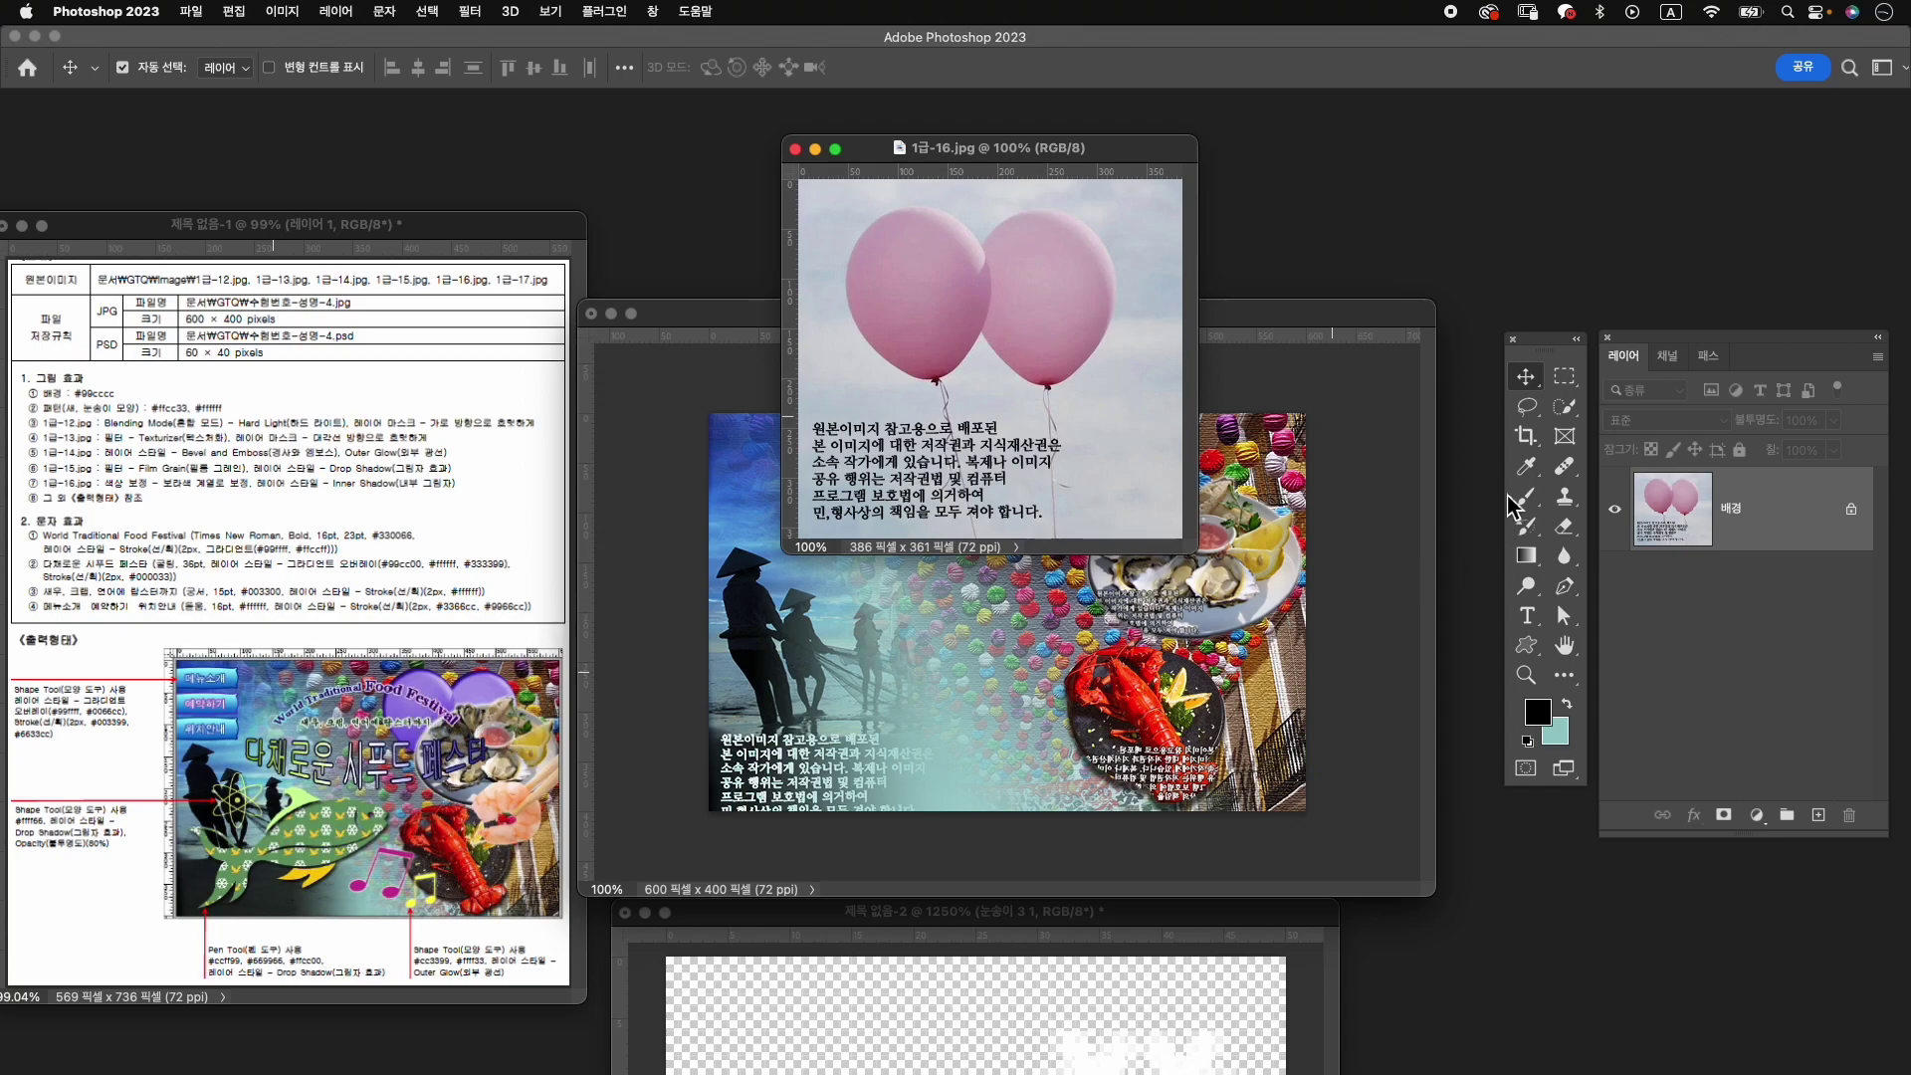
Quick-select both pink balloons, subtracting the sky above them with Alt.
{"action": "left_click_drag", "start_coordinate": [1565, 406], "coordinate": [1642, 435]}
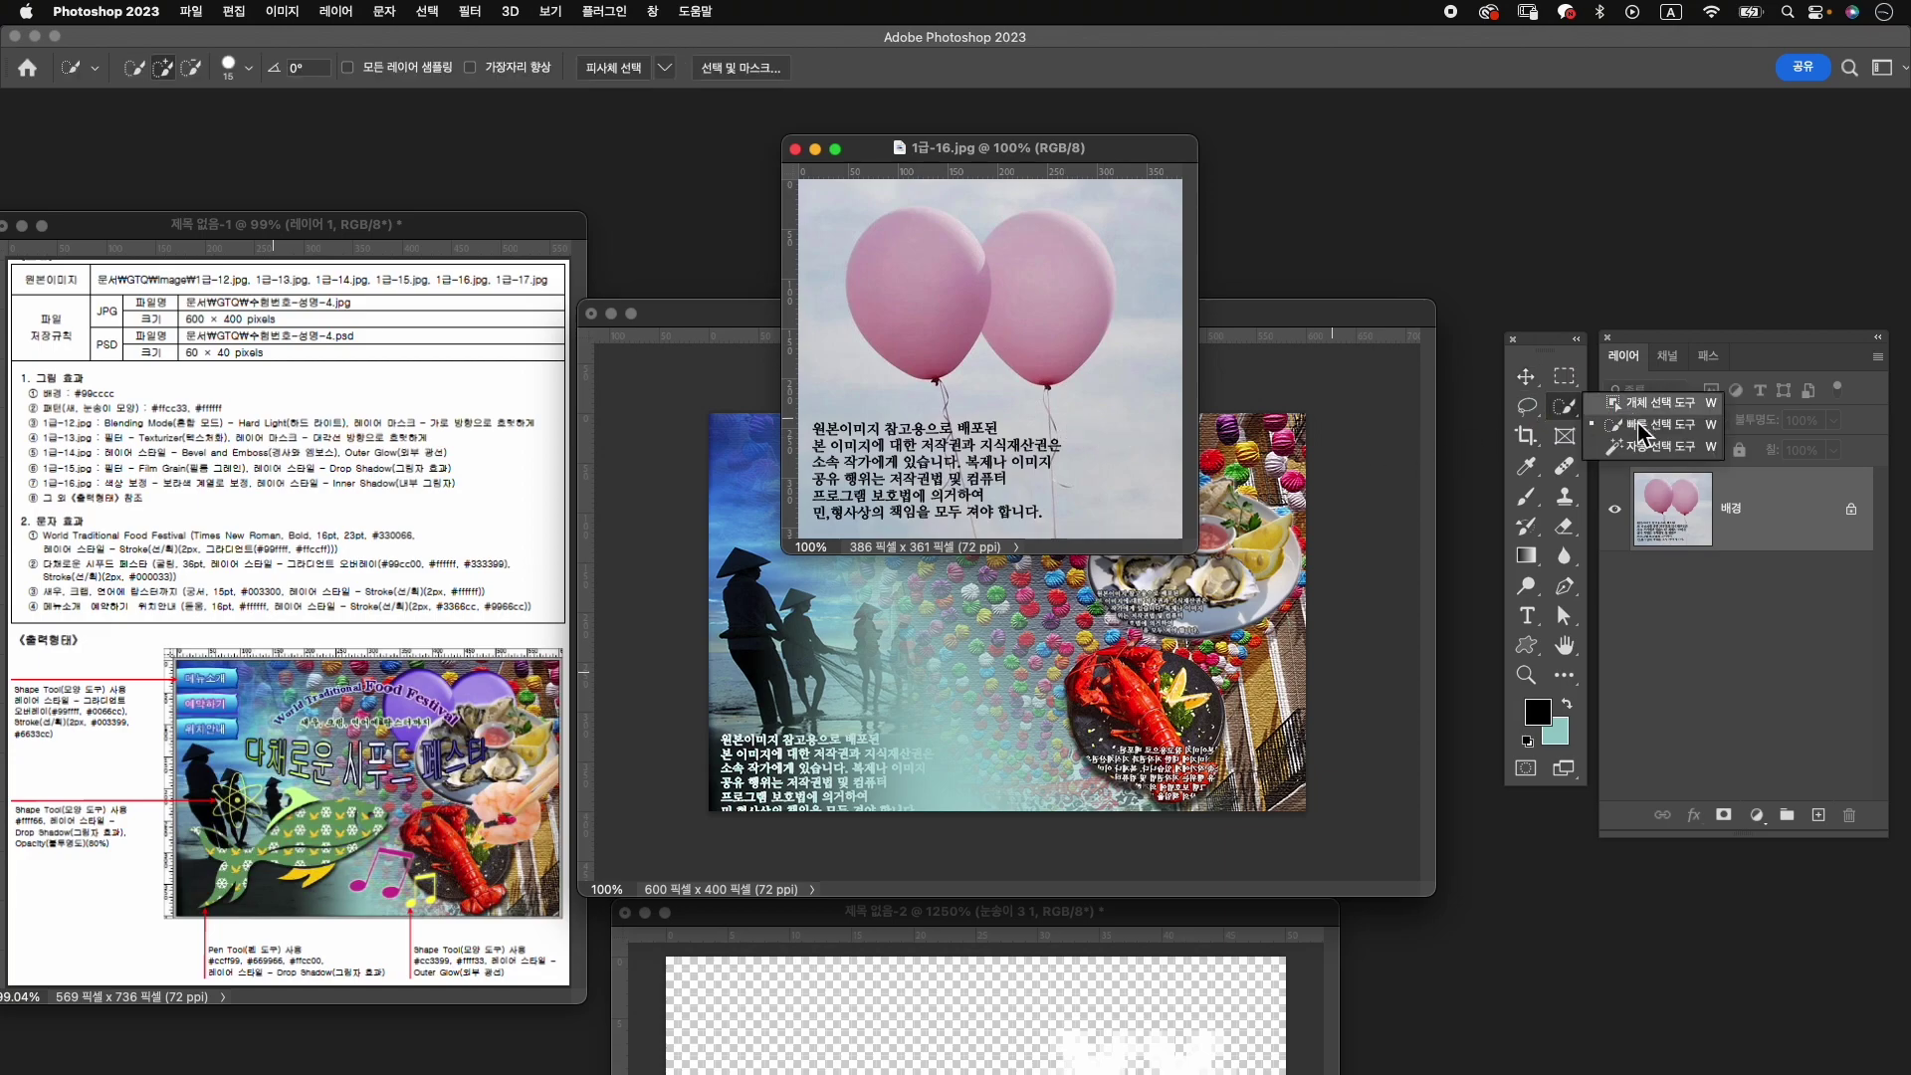
{"action": "left_click_drag", "start_coordinate": [920, 294], "coordinate": [1018, 315]}
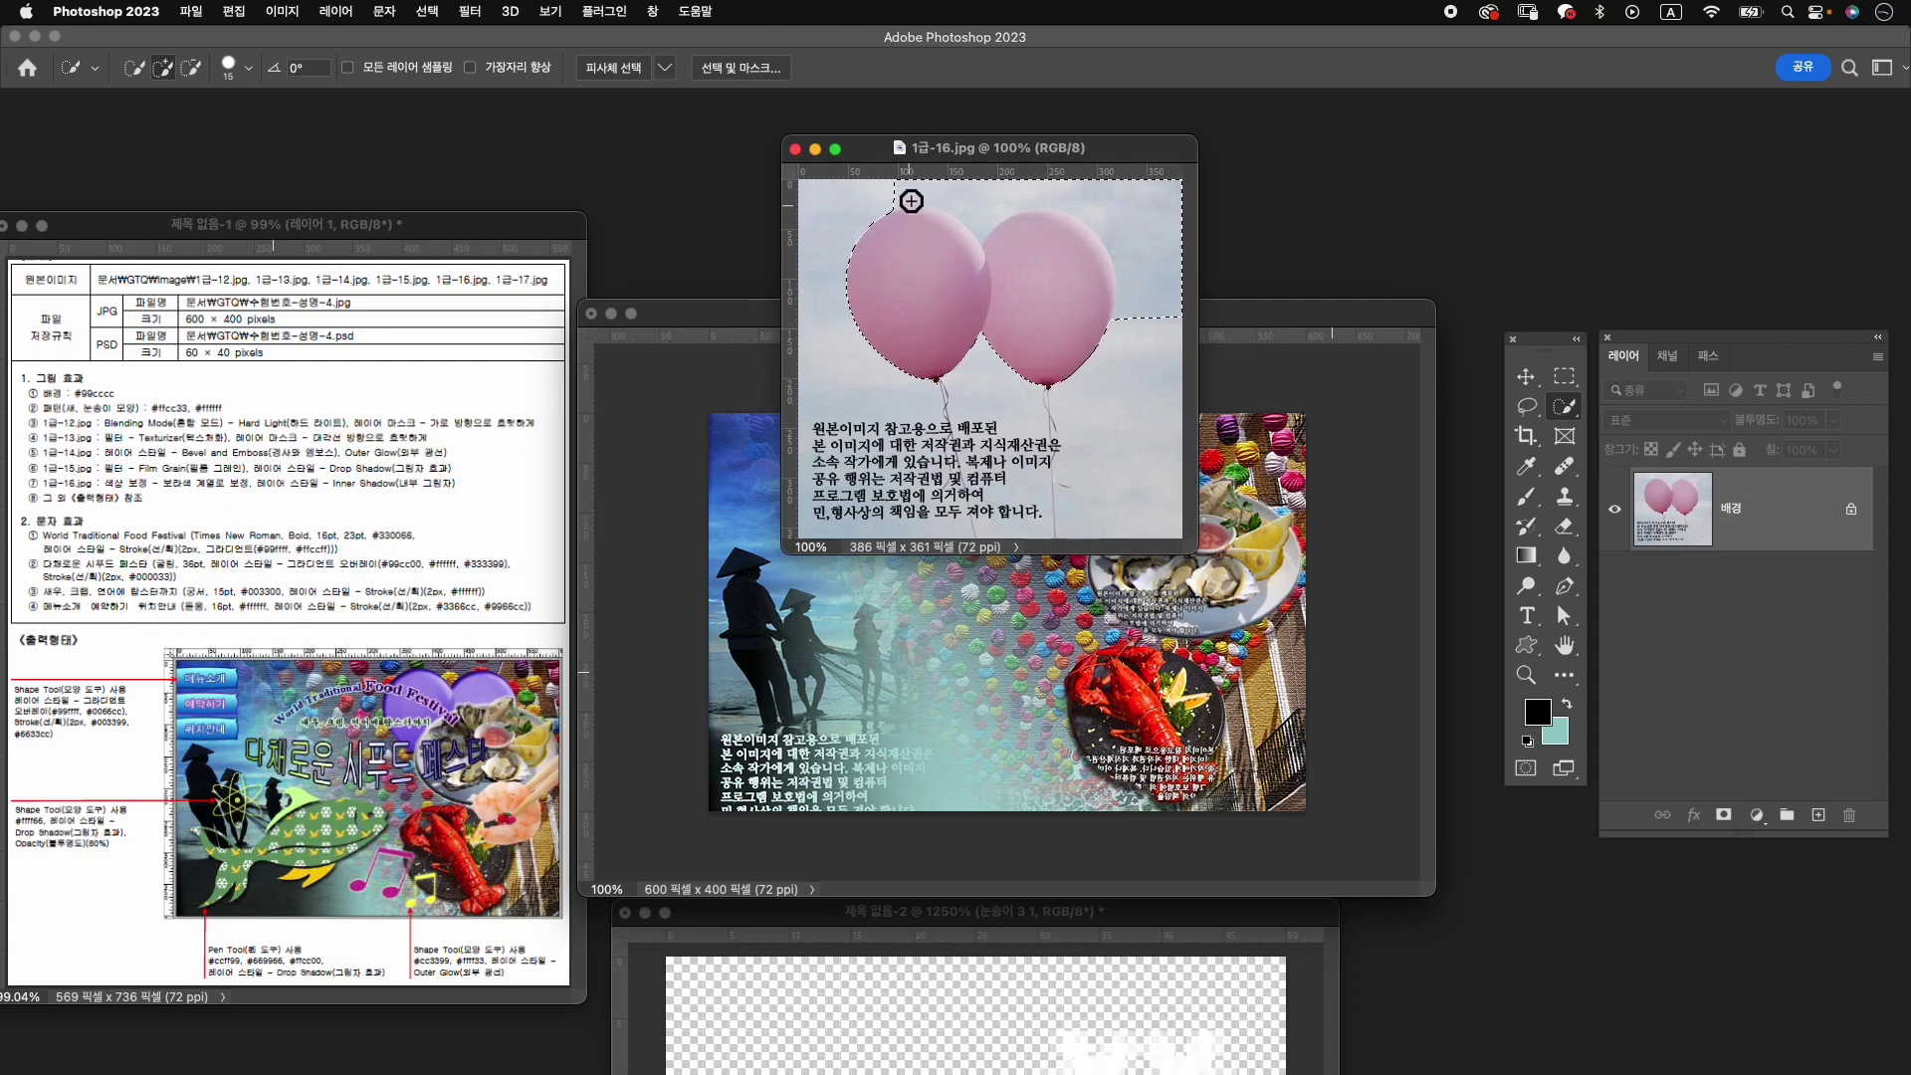
{"action": "key", "text": "alt"}
{"action": "mouse_move", "coordinate": [906, 195]}
{"action": "left_mouse_down"}
{"action": "mouse_move", "coordinate": [989, 211]}
{"action": "mouse_move", "coordinate": [1164, 327]}
{"action": "left_mouse_up"}
{"action": "mouse_move", "coordinate": [909, 213]}
{"action": "left_mouse_down"}
{"action": "mouse_move", "coordinate": [1105, 243]}
{"action": "mouse_move", "coordinate": [1056, 213]}
{"action": "left_mouse_up"}
Add a colorized Hue/Saturation layer with Saturation 42 and Hue about 258 to turn the balloons purple.
{"action": "left_click", "coordinate": [1754, 826]}
{"action": "key", "text": "Escape"}
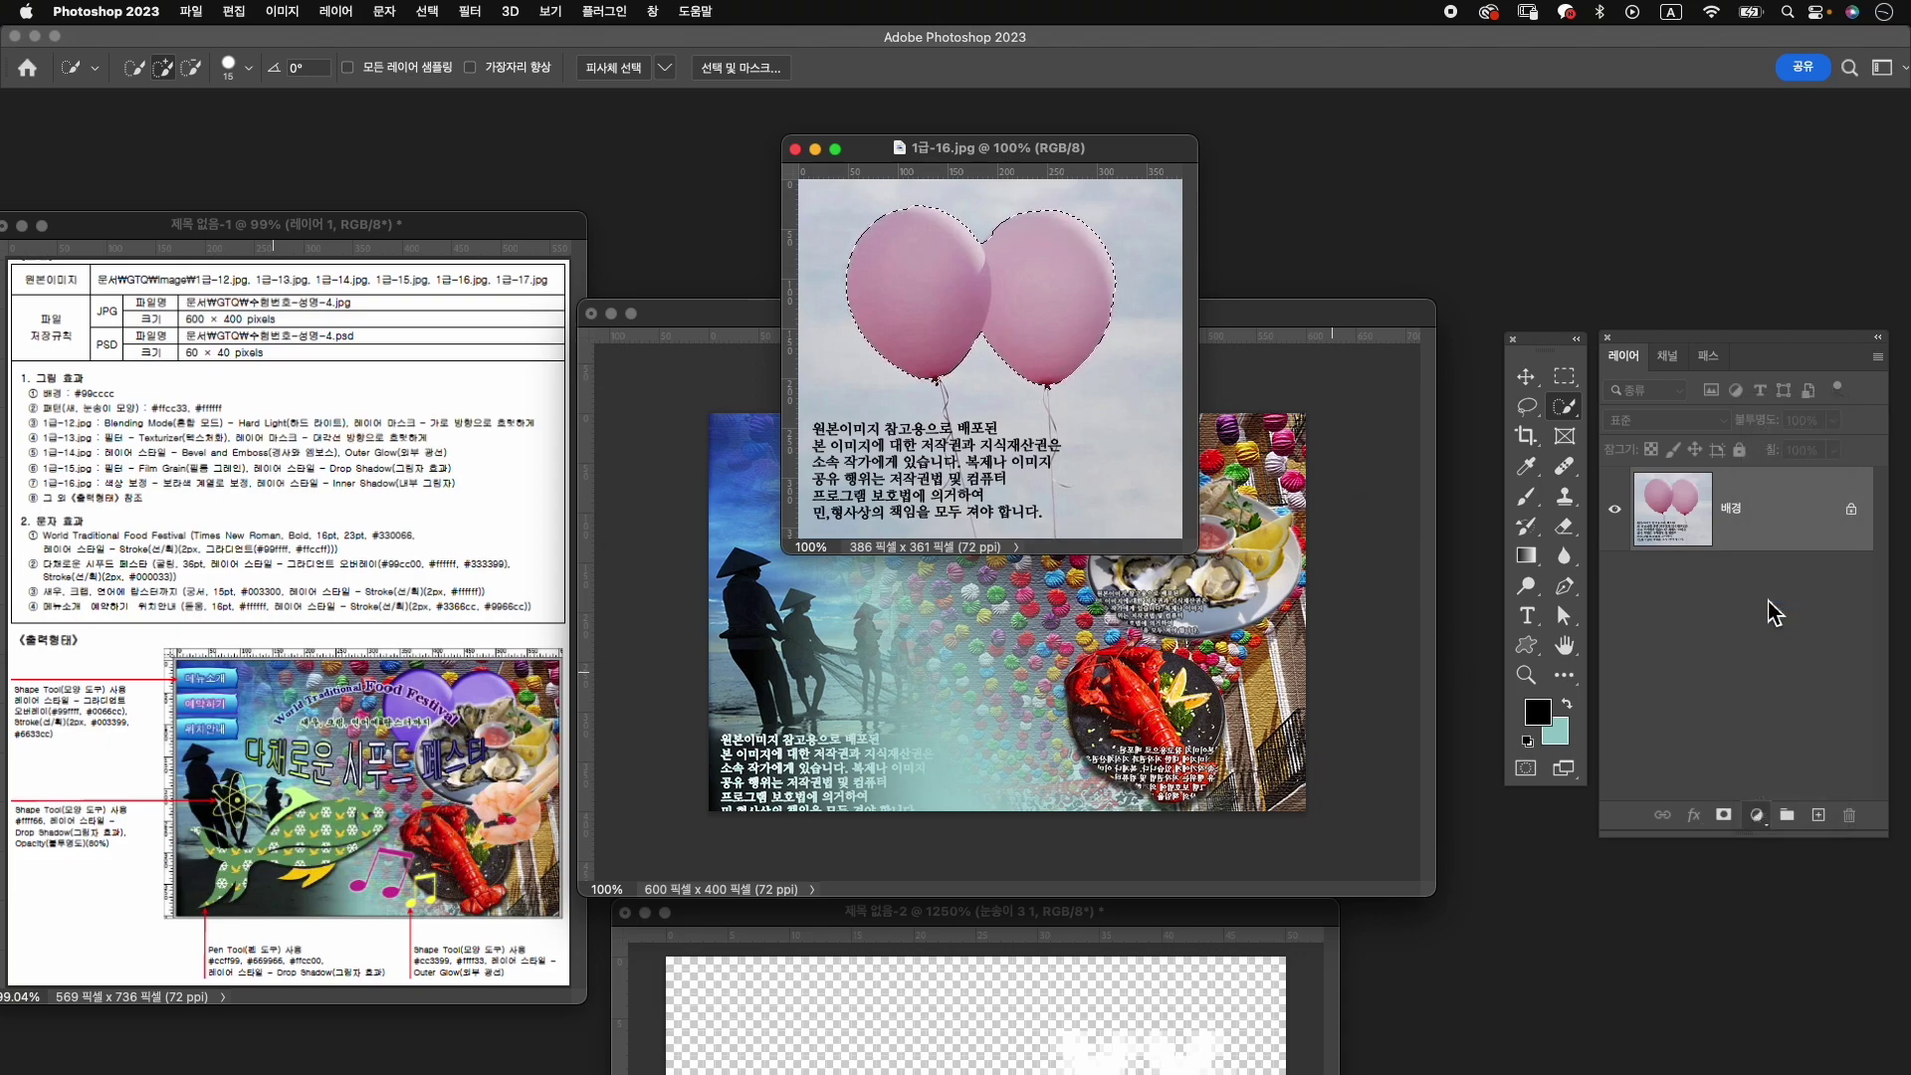
{"action": "left_click_drag", "start_coordinate": [1453, 694], "coordinate": [1376, 447]}
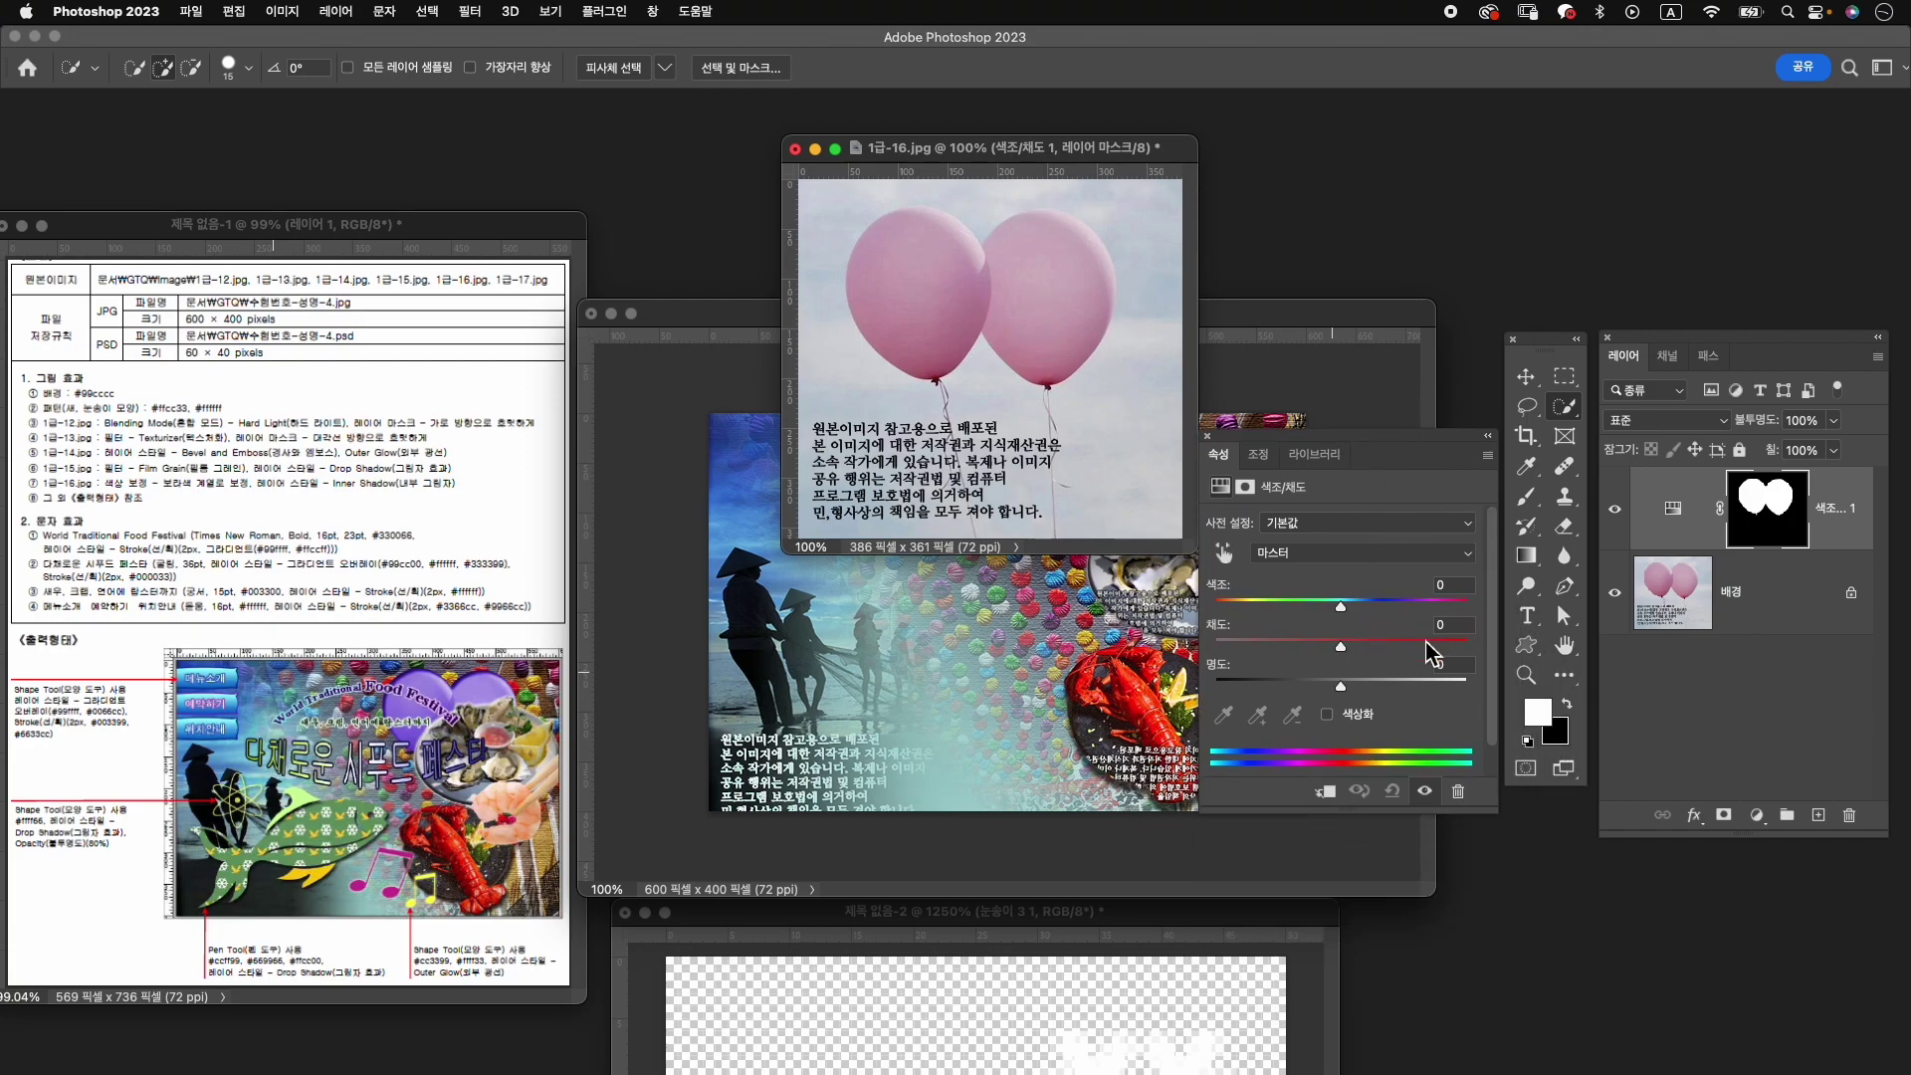
{"action": "left_click", "coordinate": [1351, 714]}
{"action": "left_click_drag", "start_coordinate": [1334, 647], "coordinate": [1324, 657]}
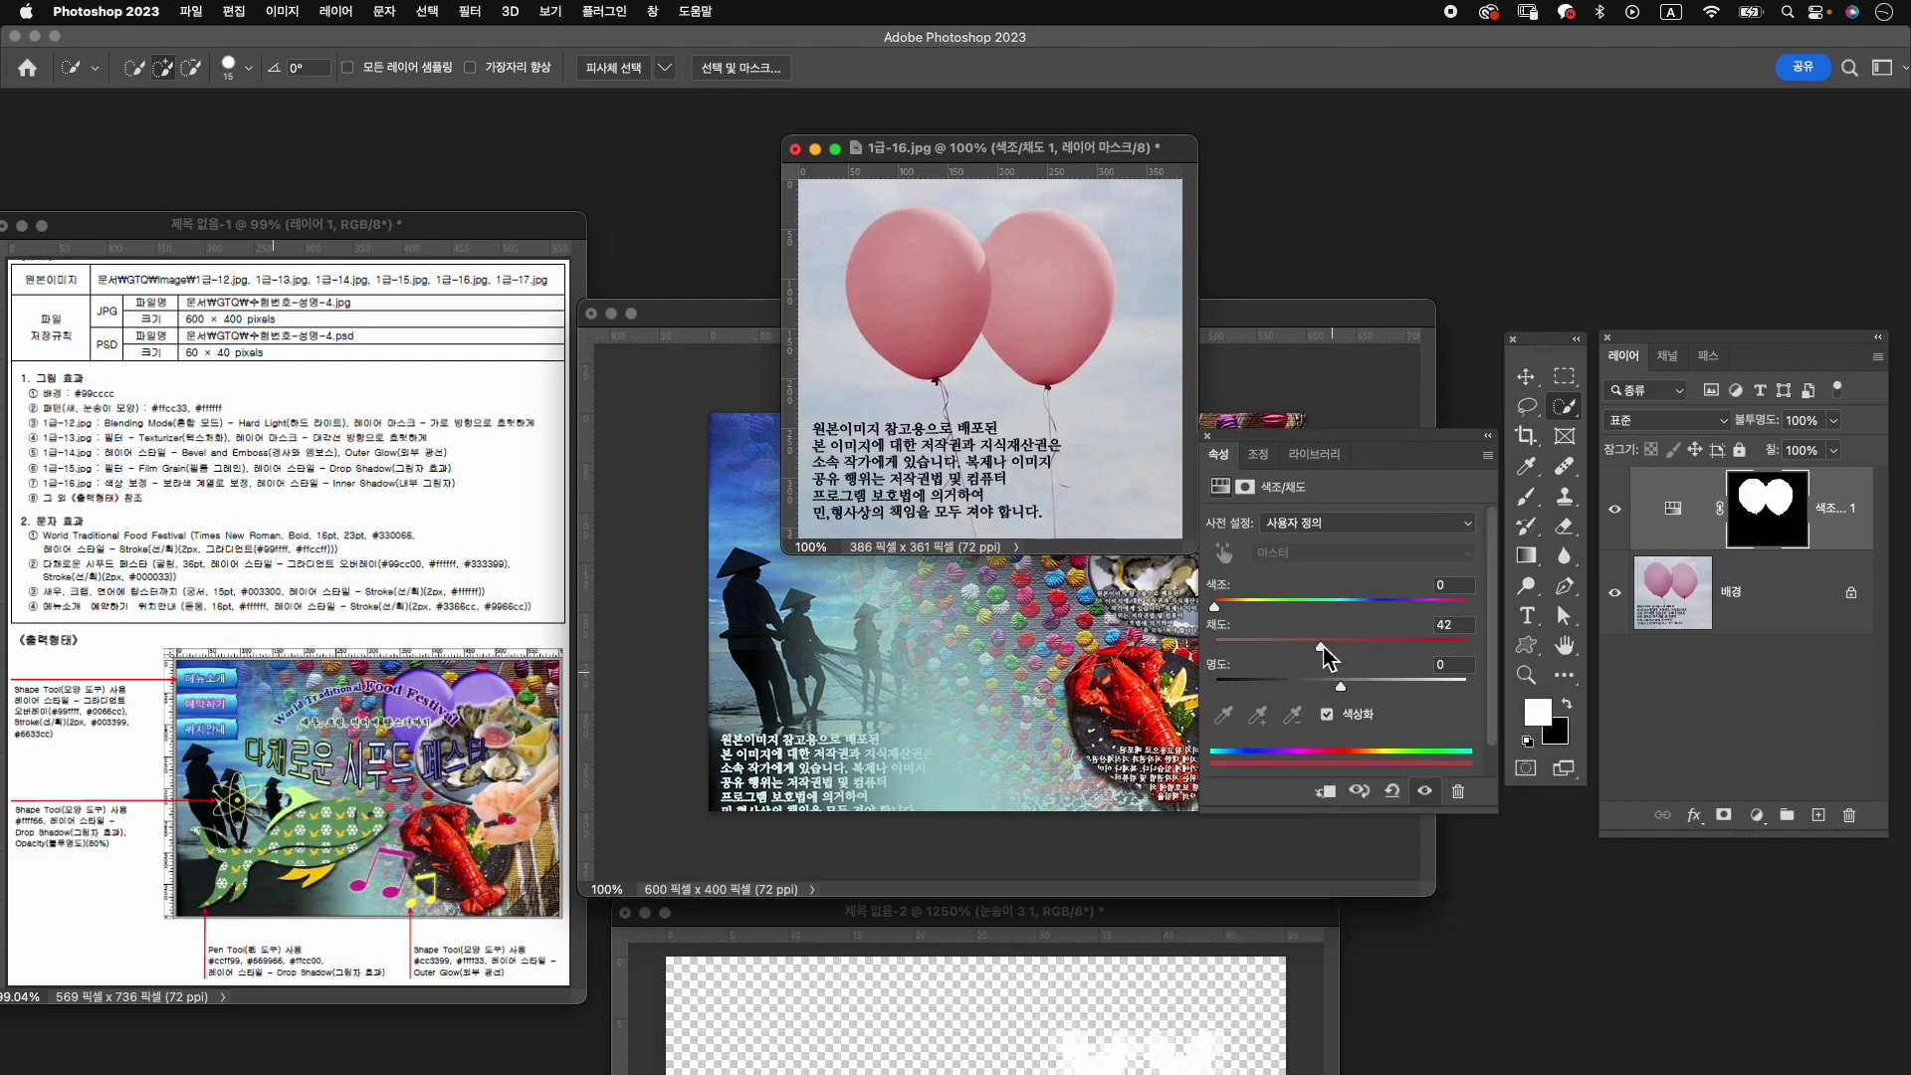
{"action": "left_click_drag", "start_coordinate": [1435, 606], "coordinate": [1396, 610]}
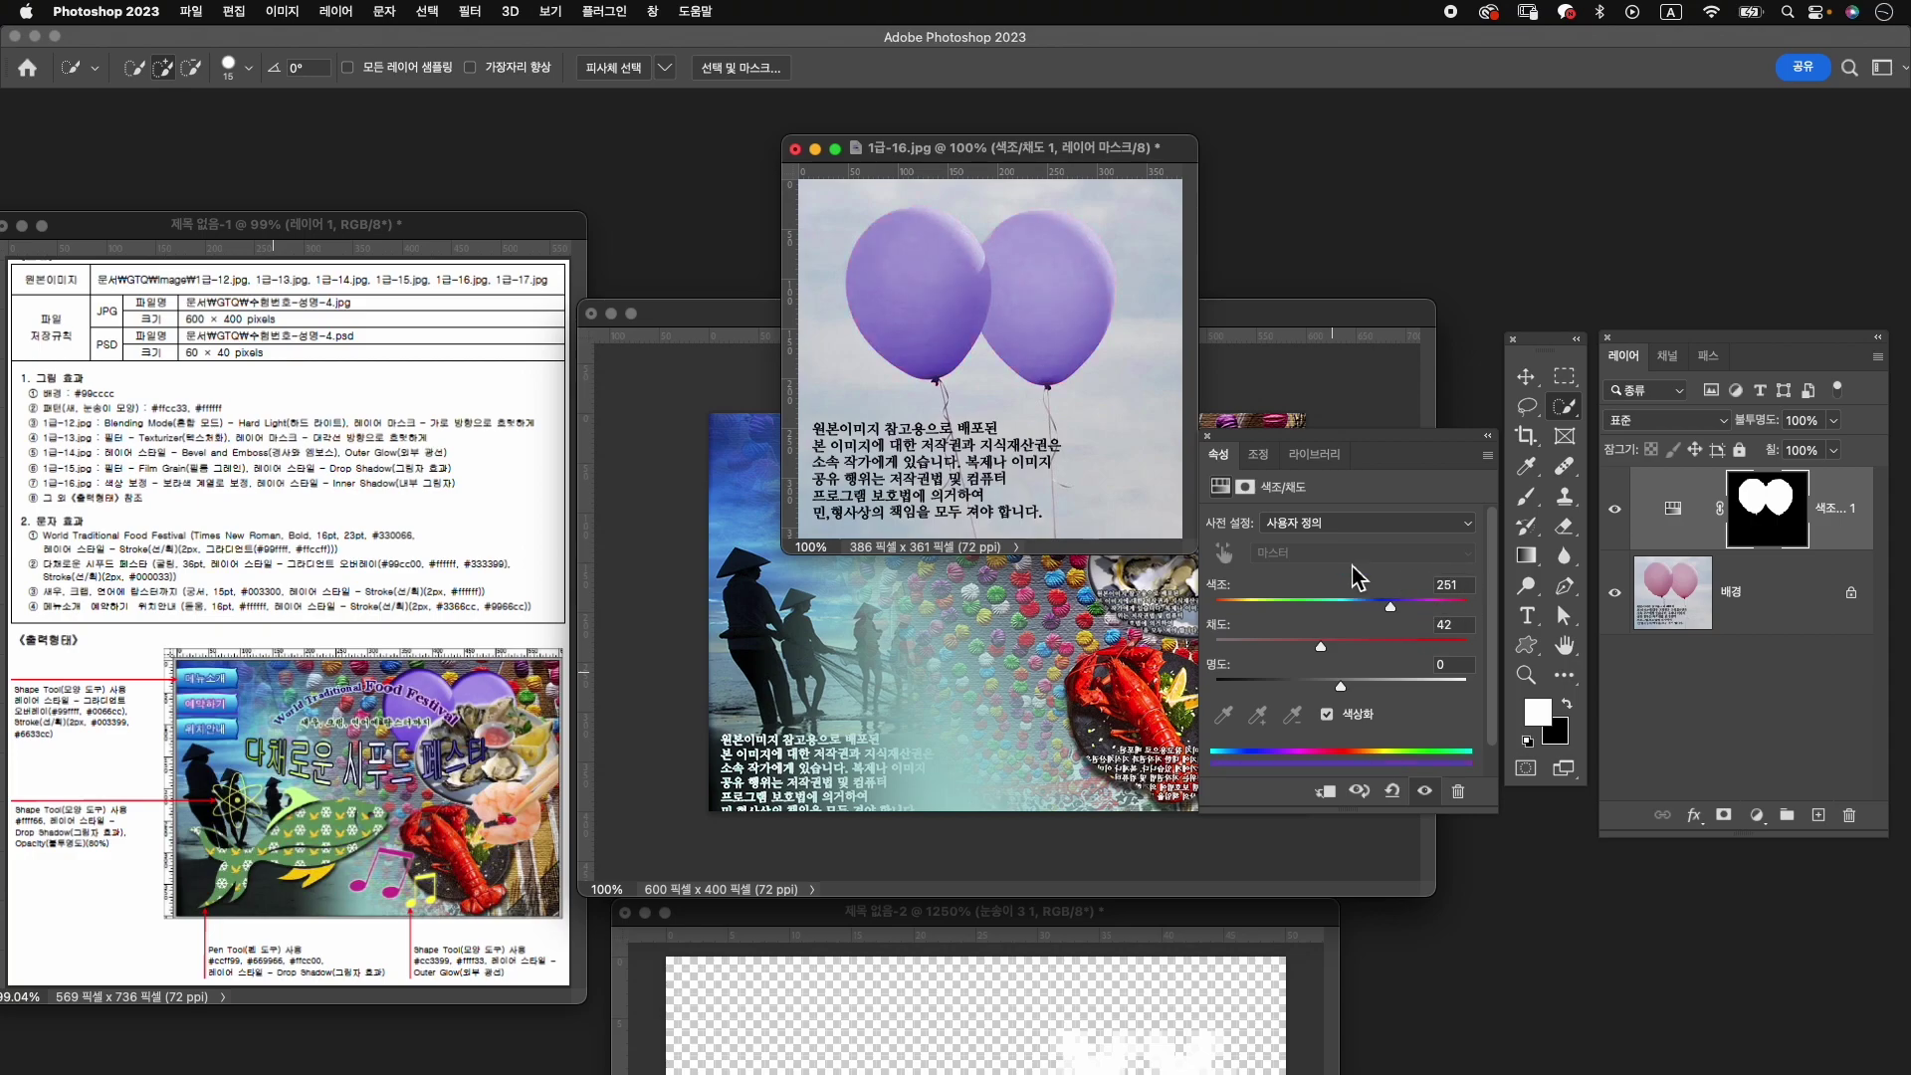
{"action": "left_click", "coordinate": [1208, 436]}
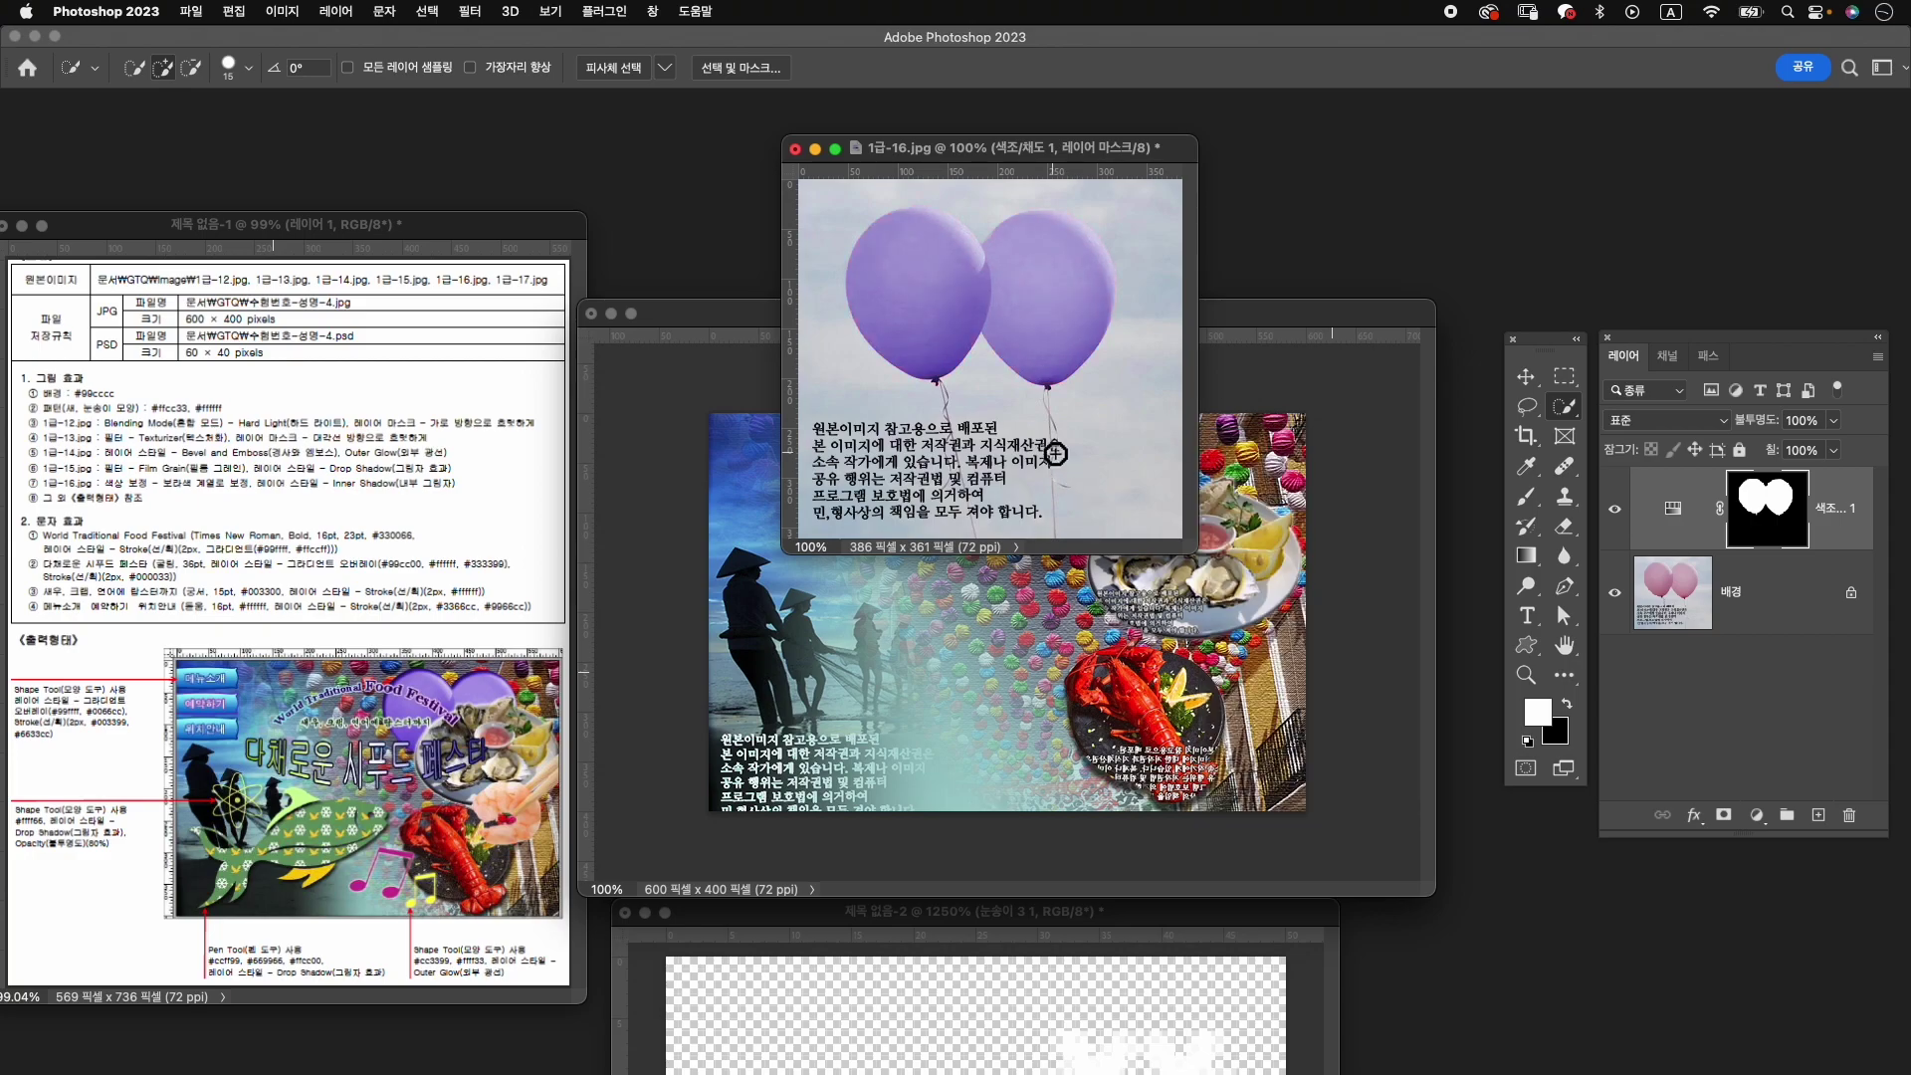
{"action": "left_click", "coordinate": [1789, 524]}
{"action": "key", "text": "b"}
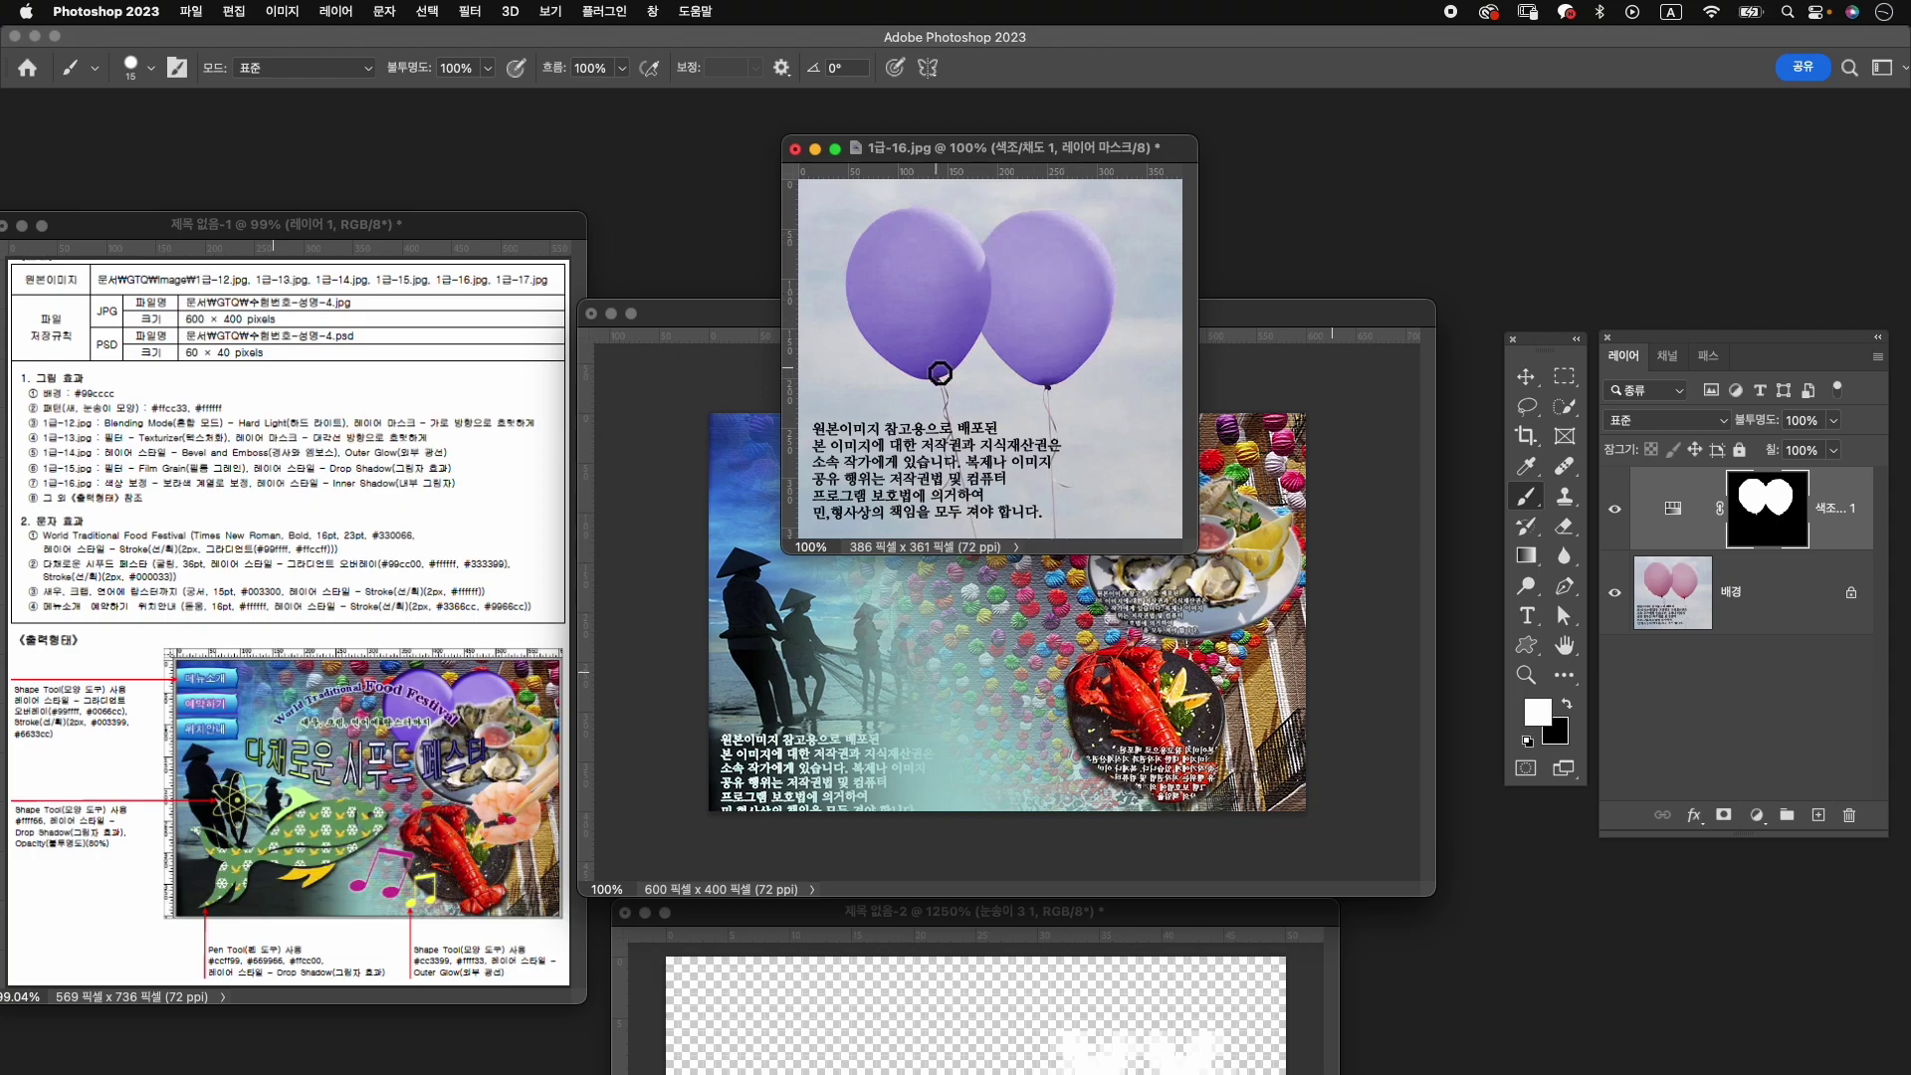
Object-select the balloons on the original photo layer and mask out everything else.
{"action": "left_click", "coordinate": [1567, 428]}
{"action": "right_click", "coordinate": [1567, 429]}
{"action": "left_click", "coordinate": [1640, 419]}
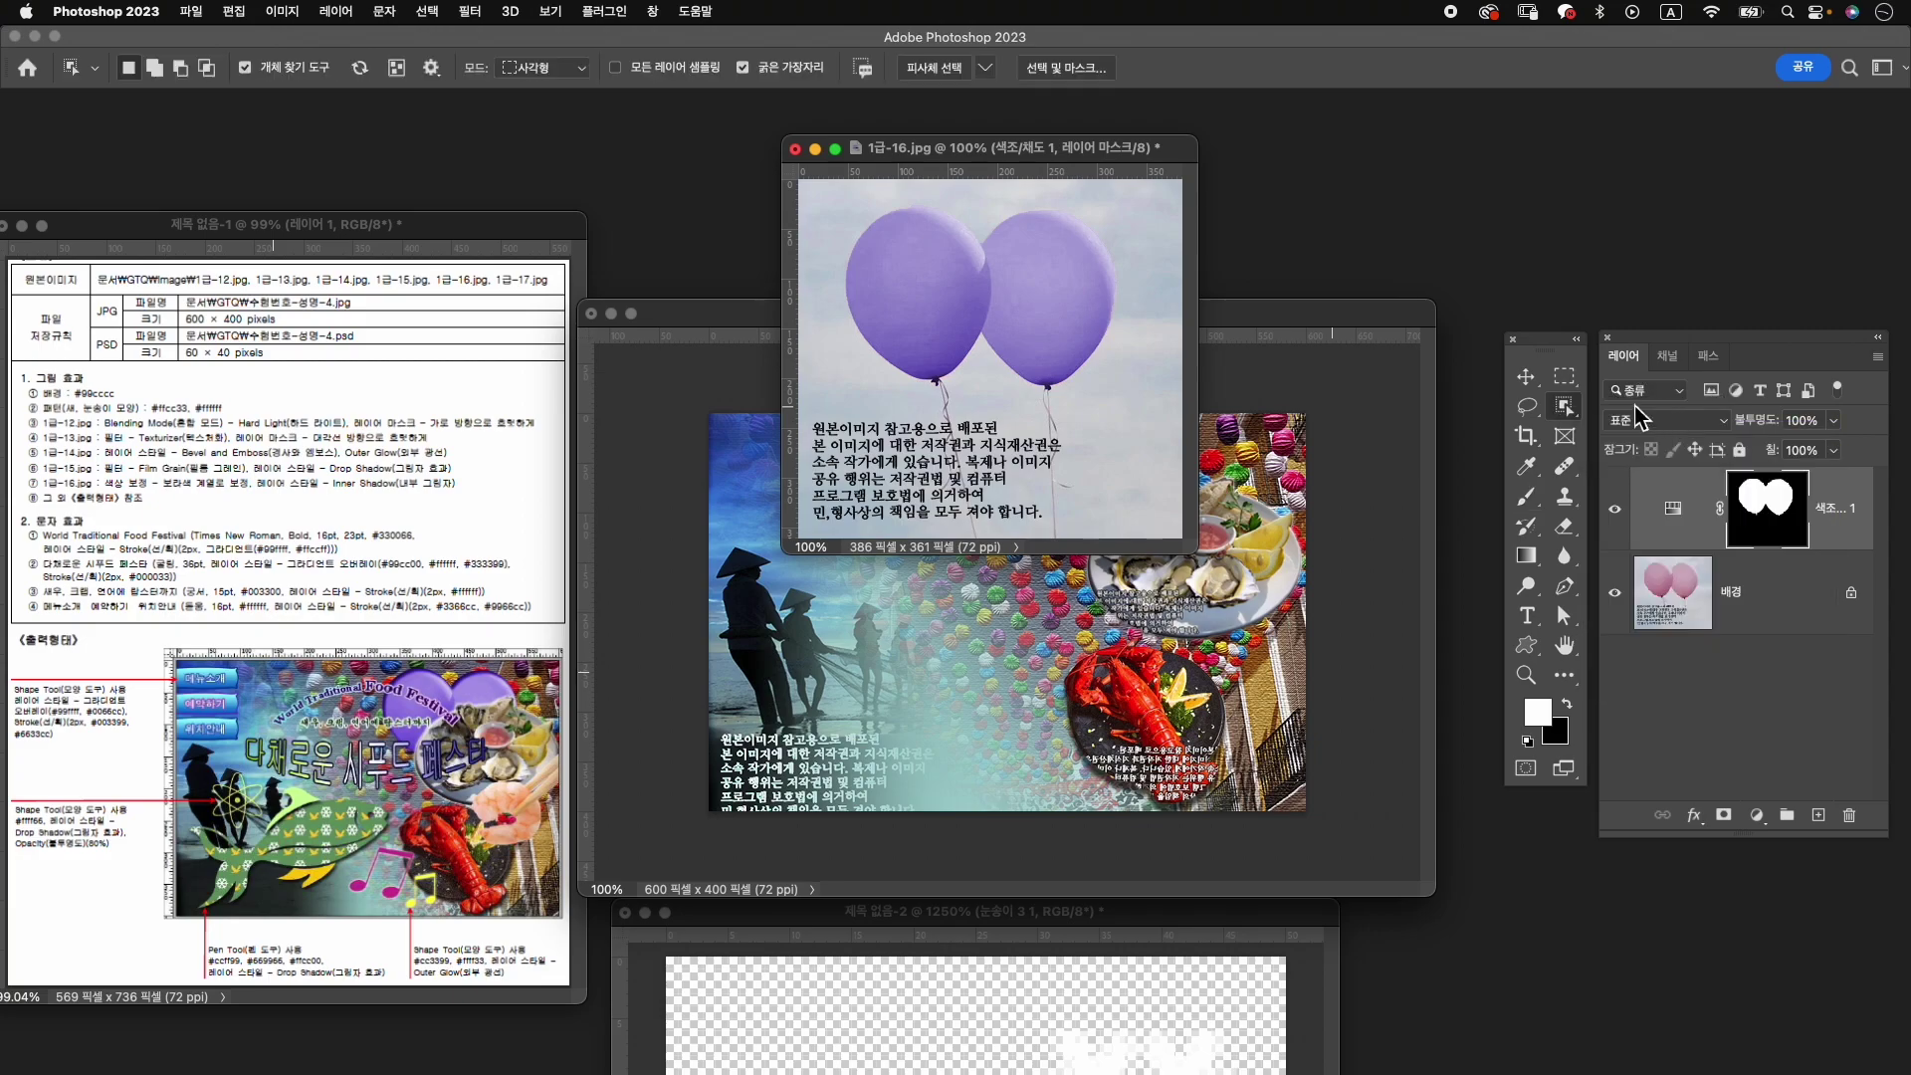
{"action": "left_click", "coordinate": [1774, 590]}
{"action": "left_click_drag", "start_coordinate": [834, 196], "coordinate": [1195, 595]}
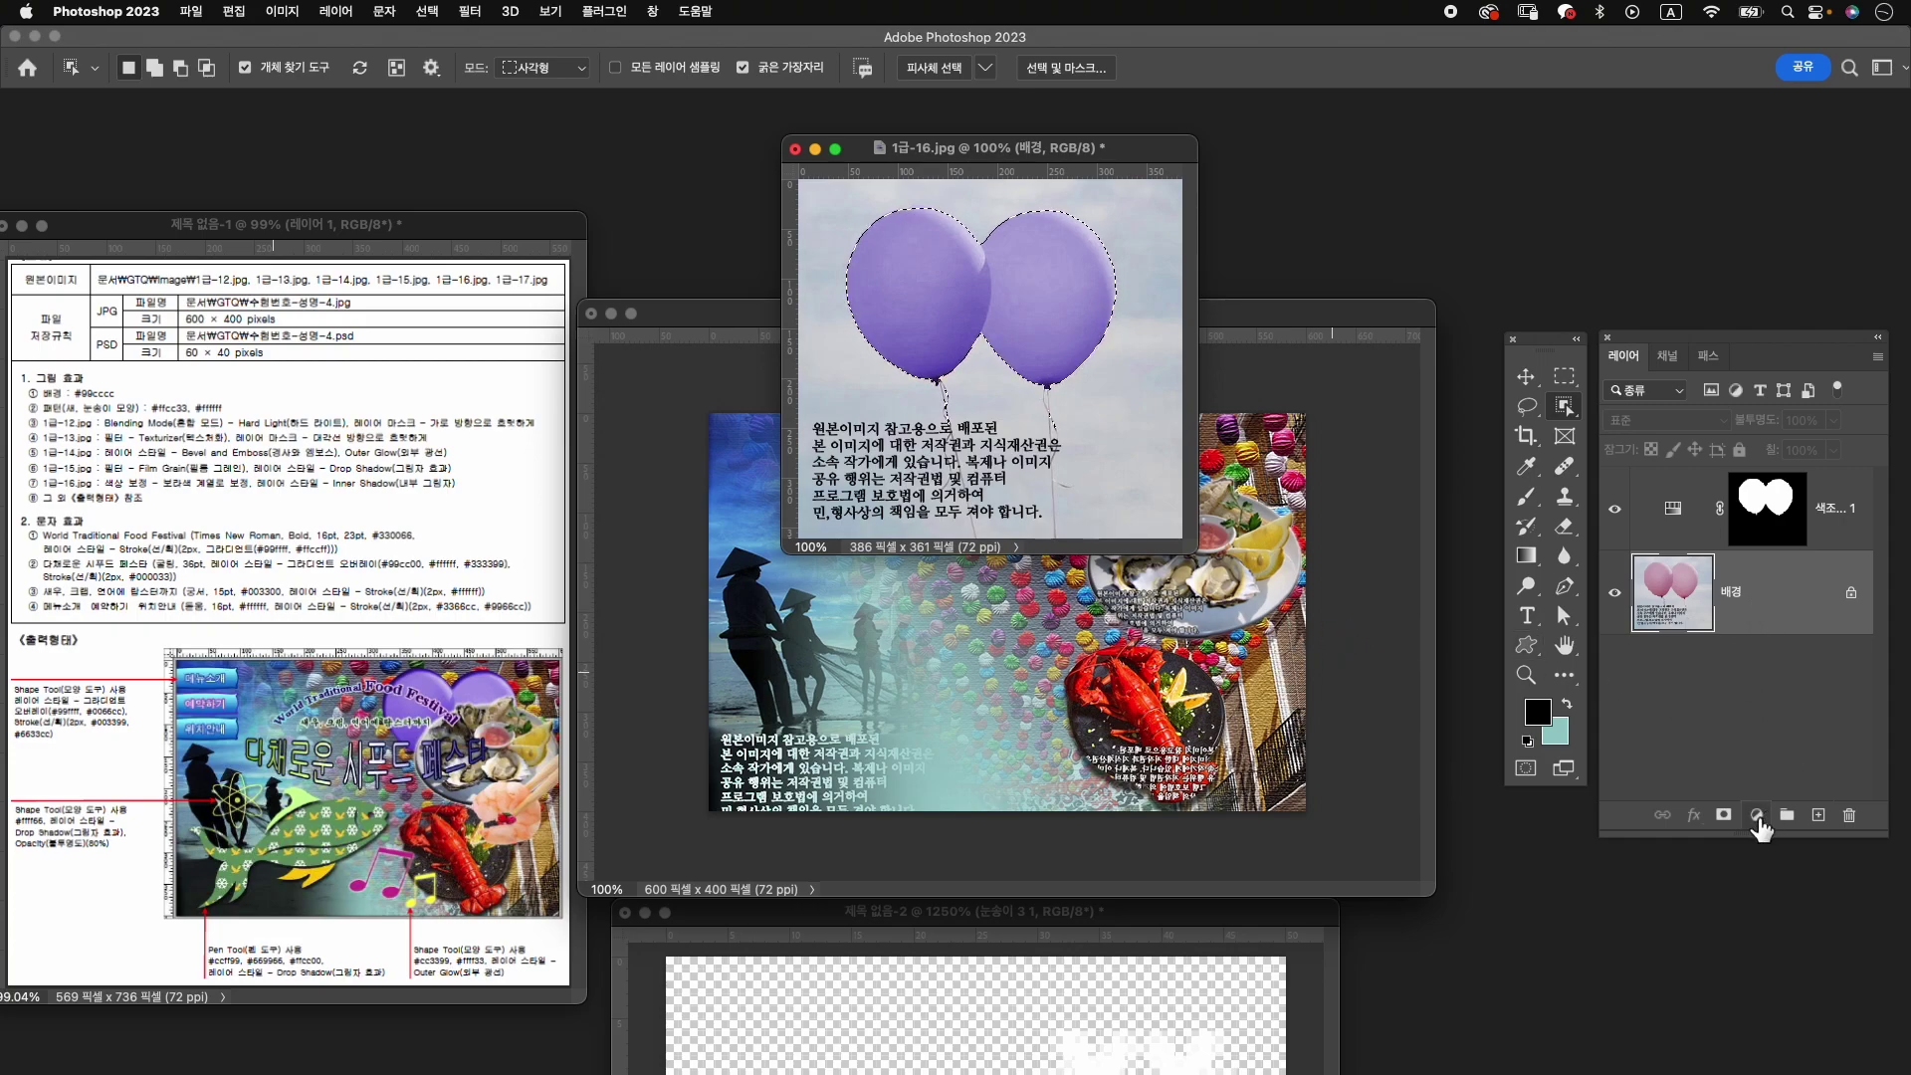
{"action": "left_click", "coordinate": [1726, 816]}
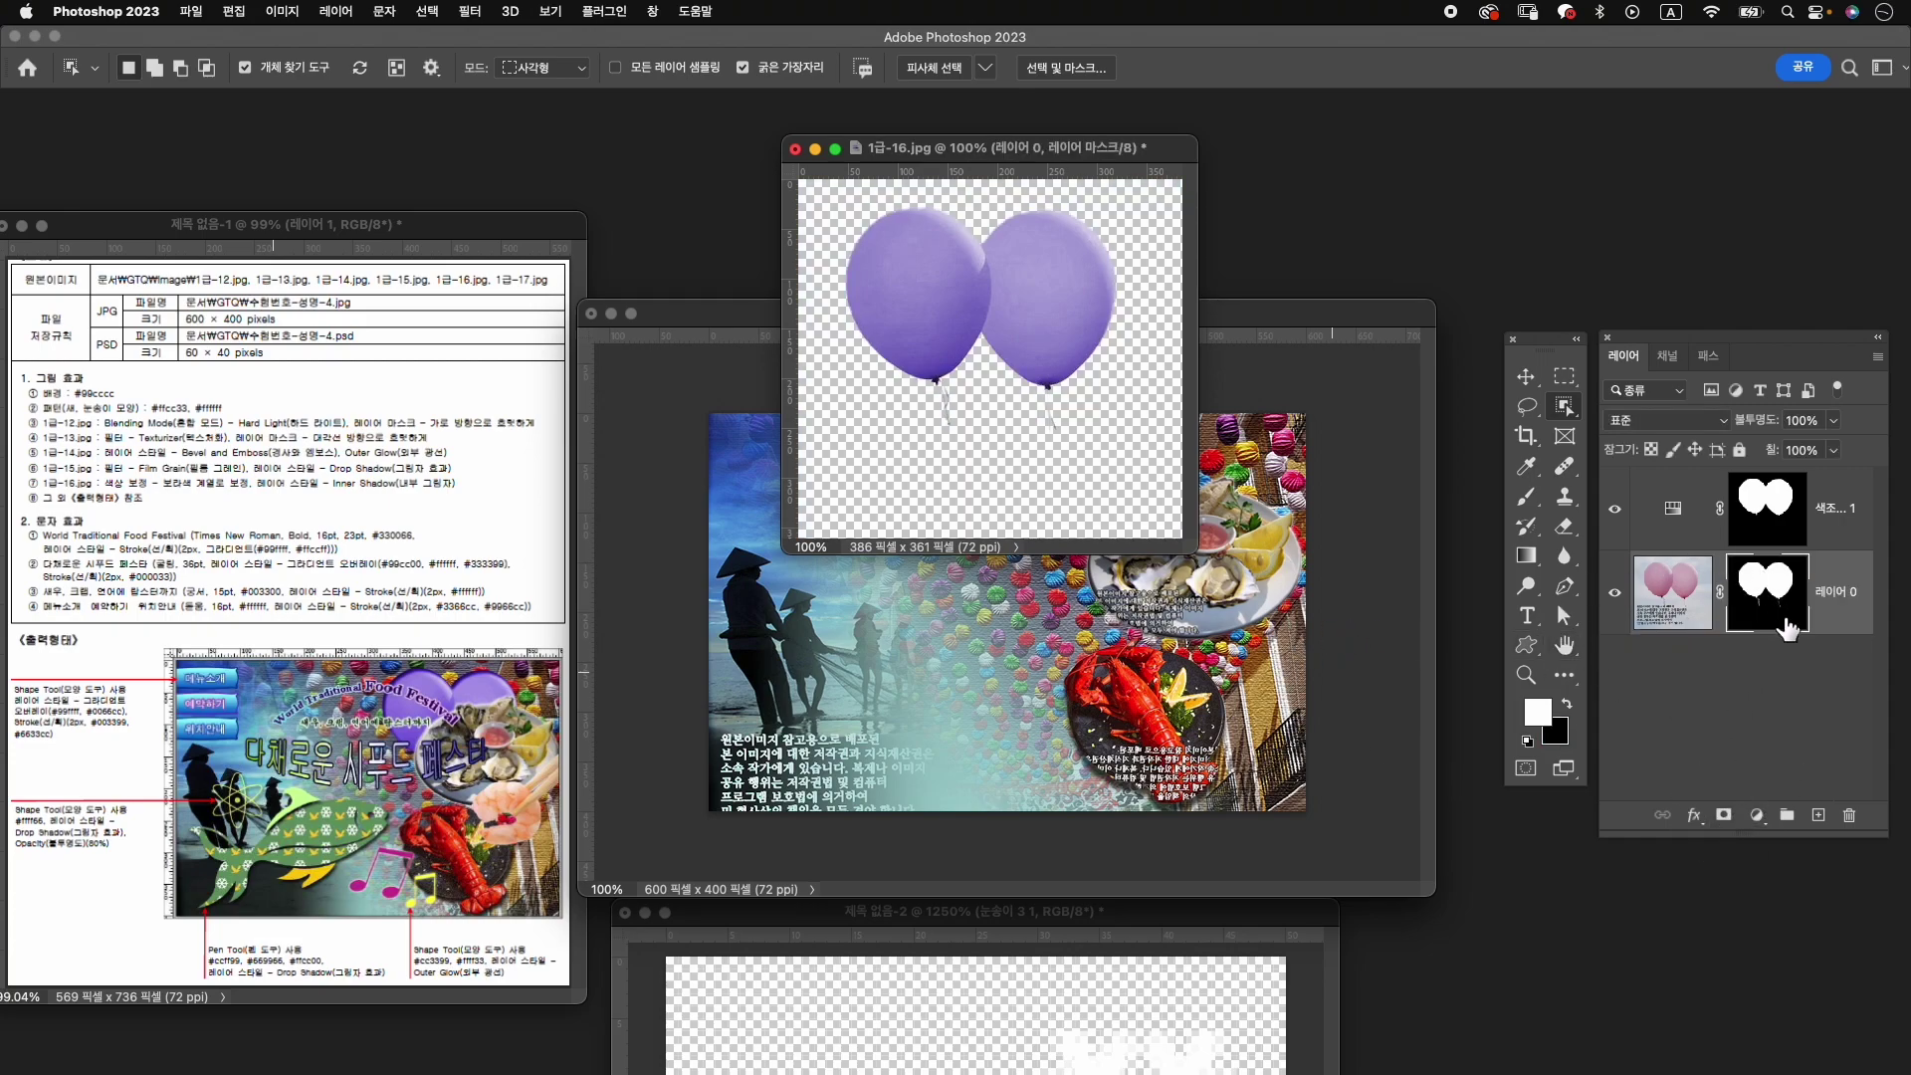
Stamp the visible purple balloons, move them into the collage as 1-16, and close the photo unsaved.
{"action": "left_click", "coordinate": [1839, 523]}
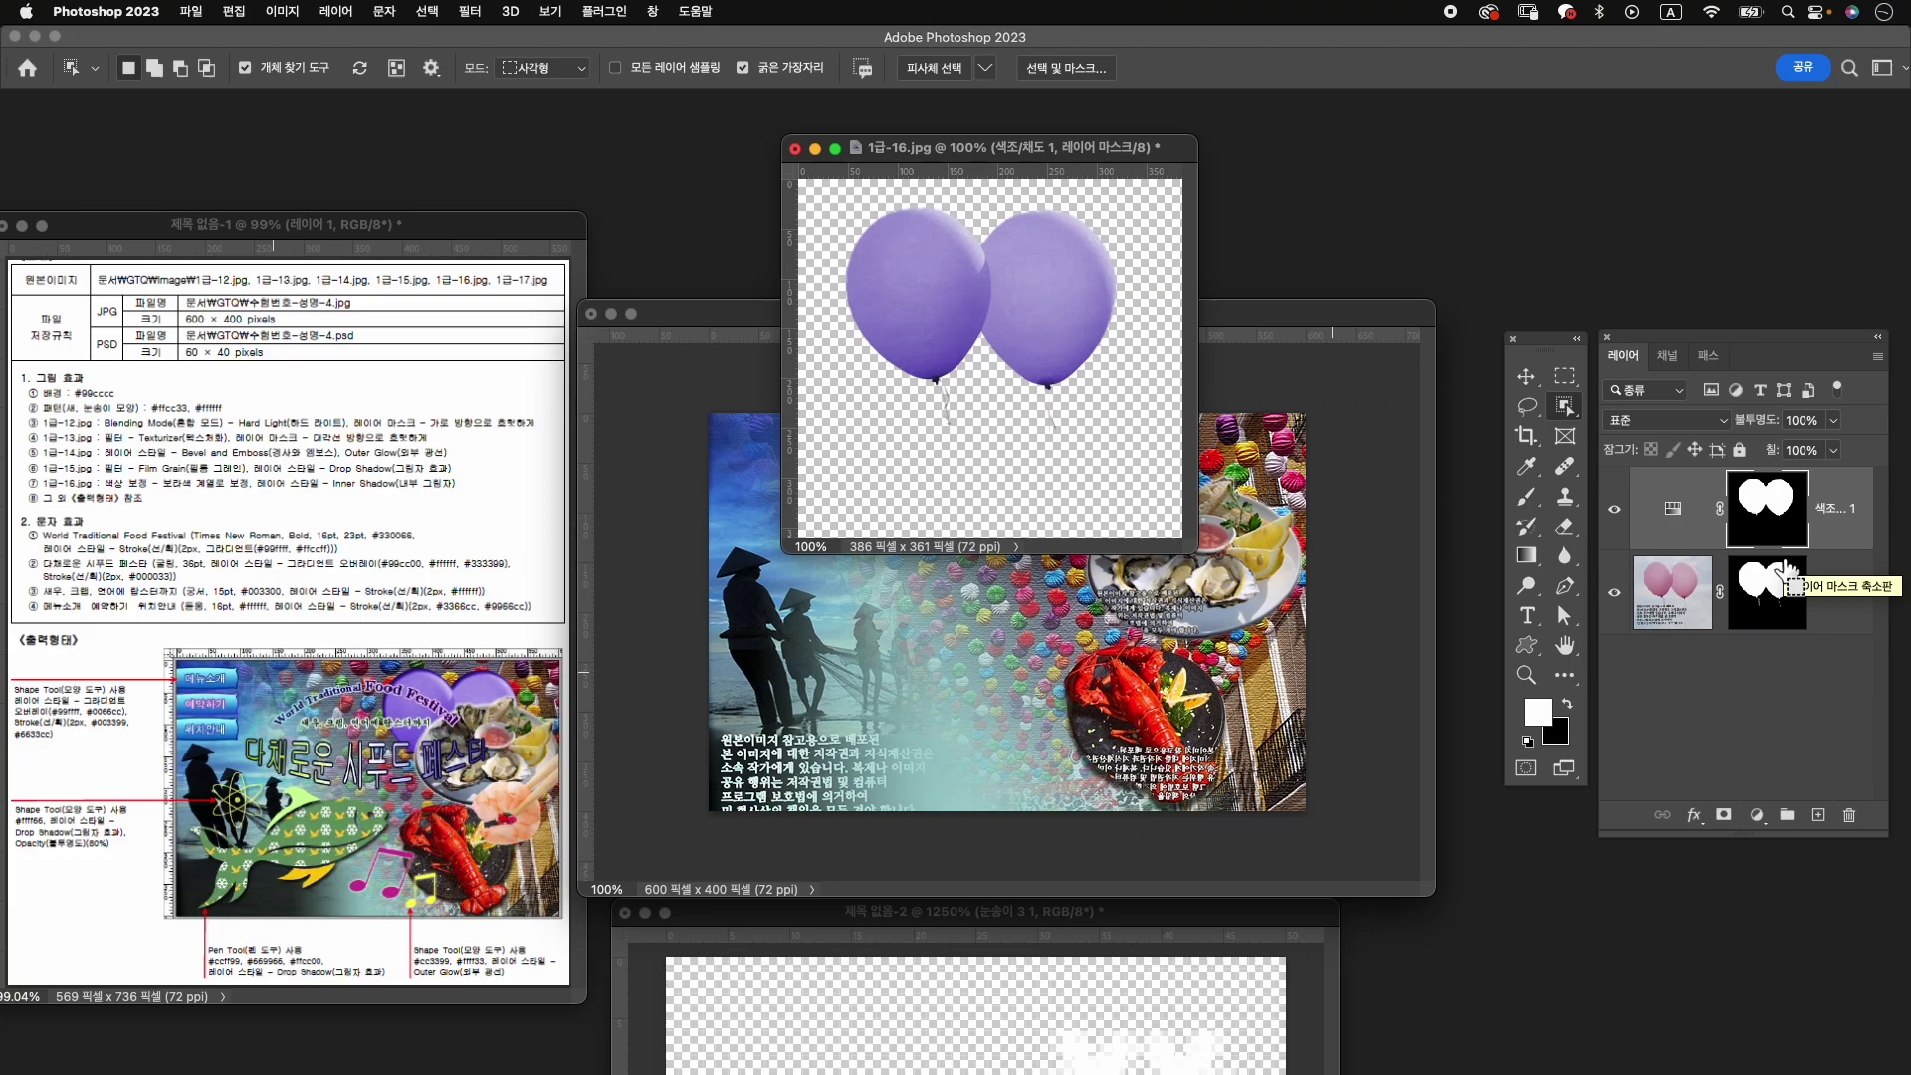
{"action": "key", "text": "ctrl+alt+shift+e"}
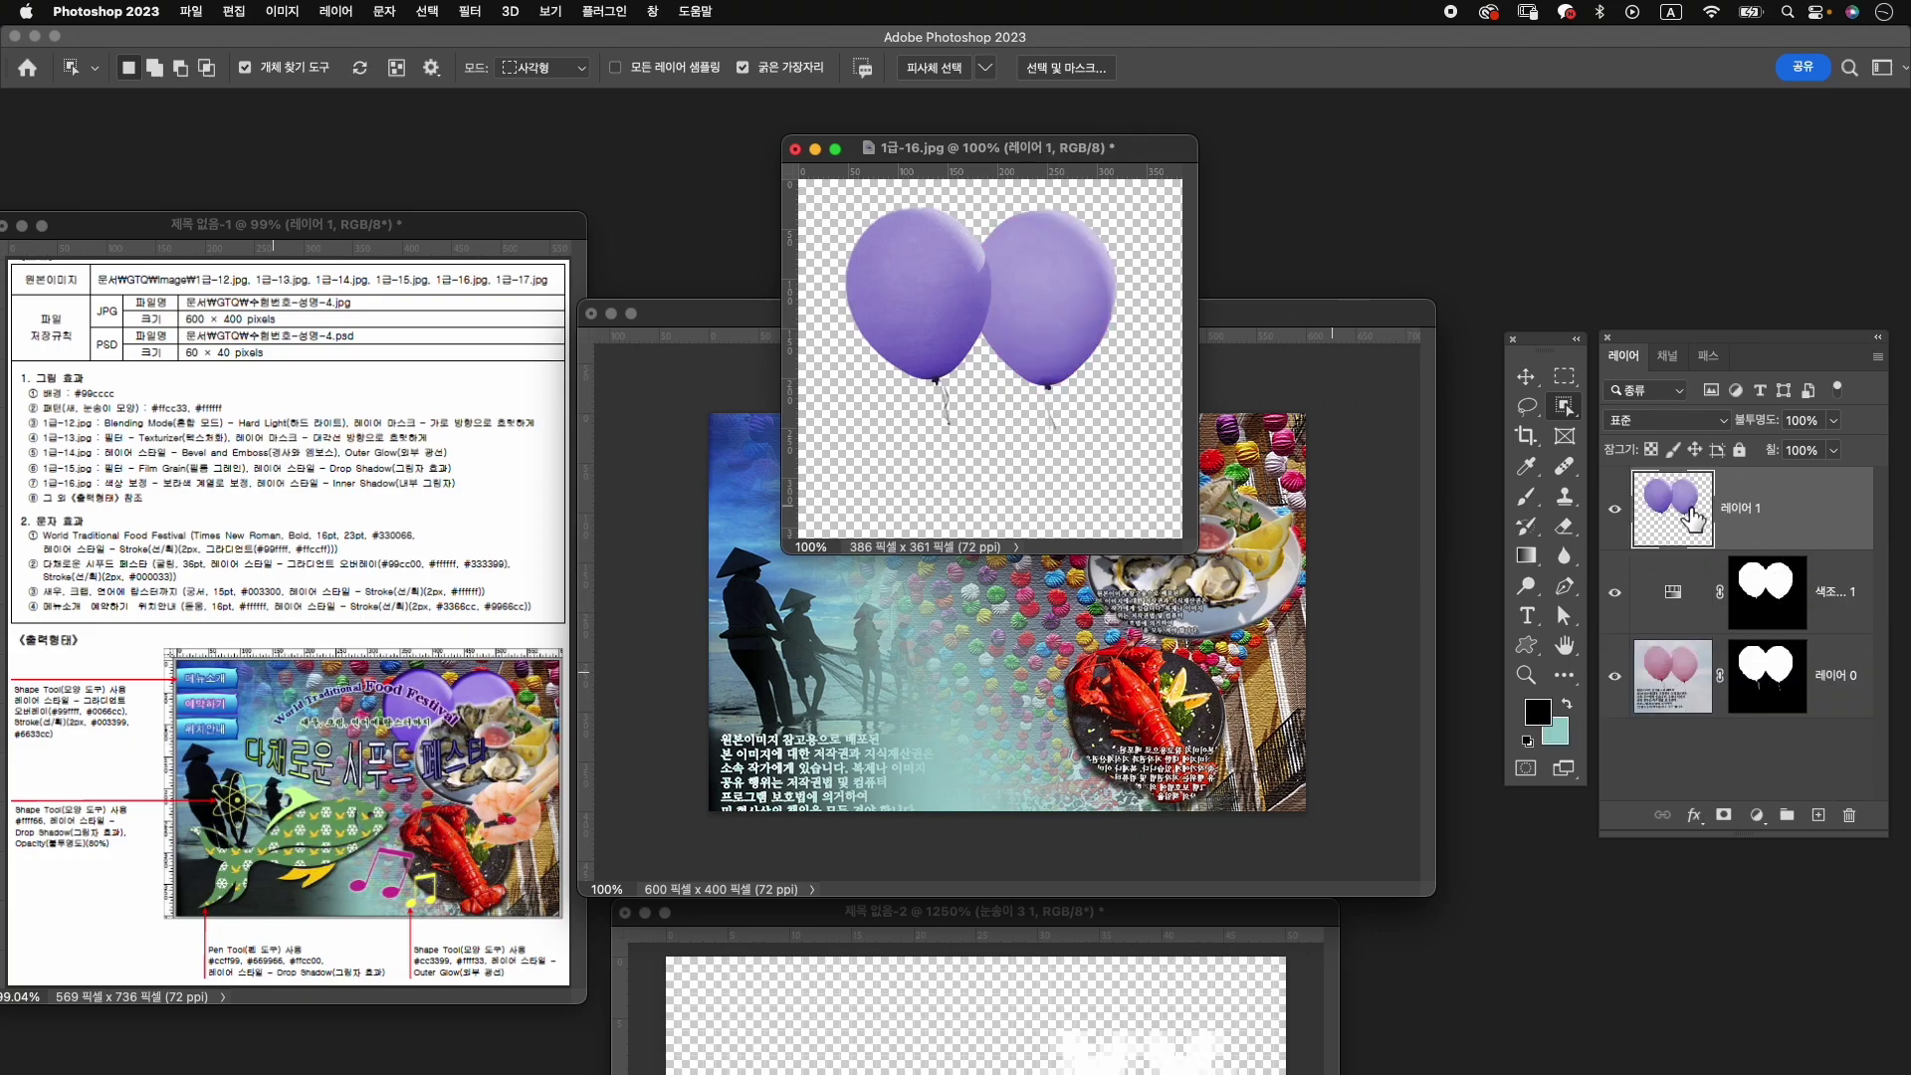
{"action": "key", "text": "v"}
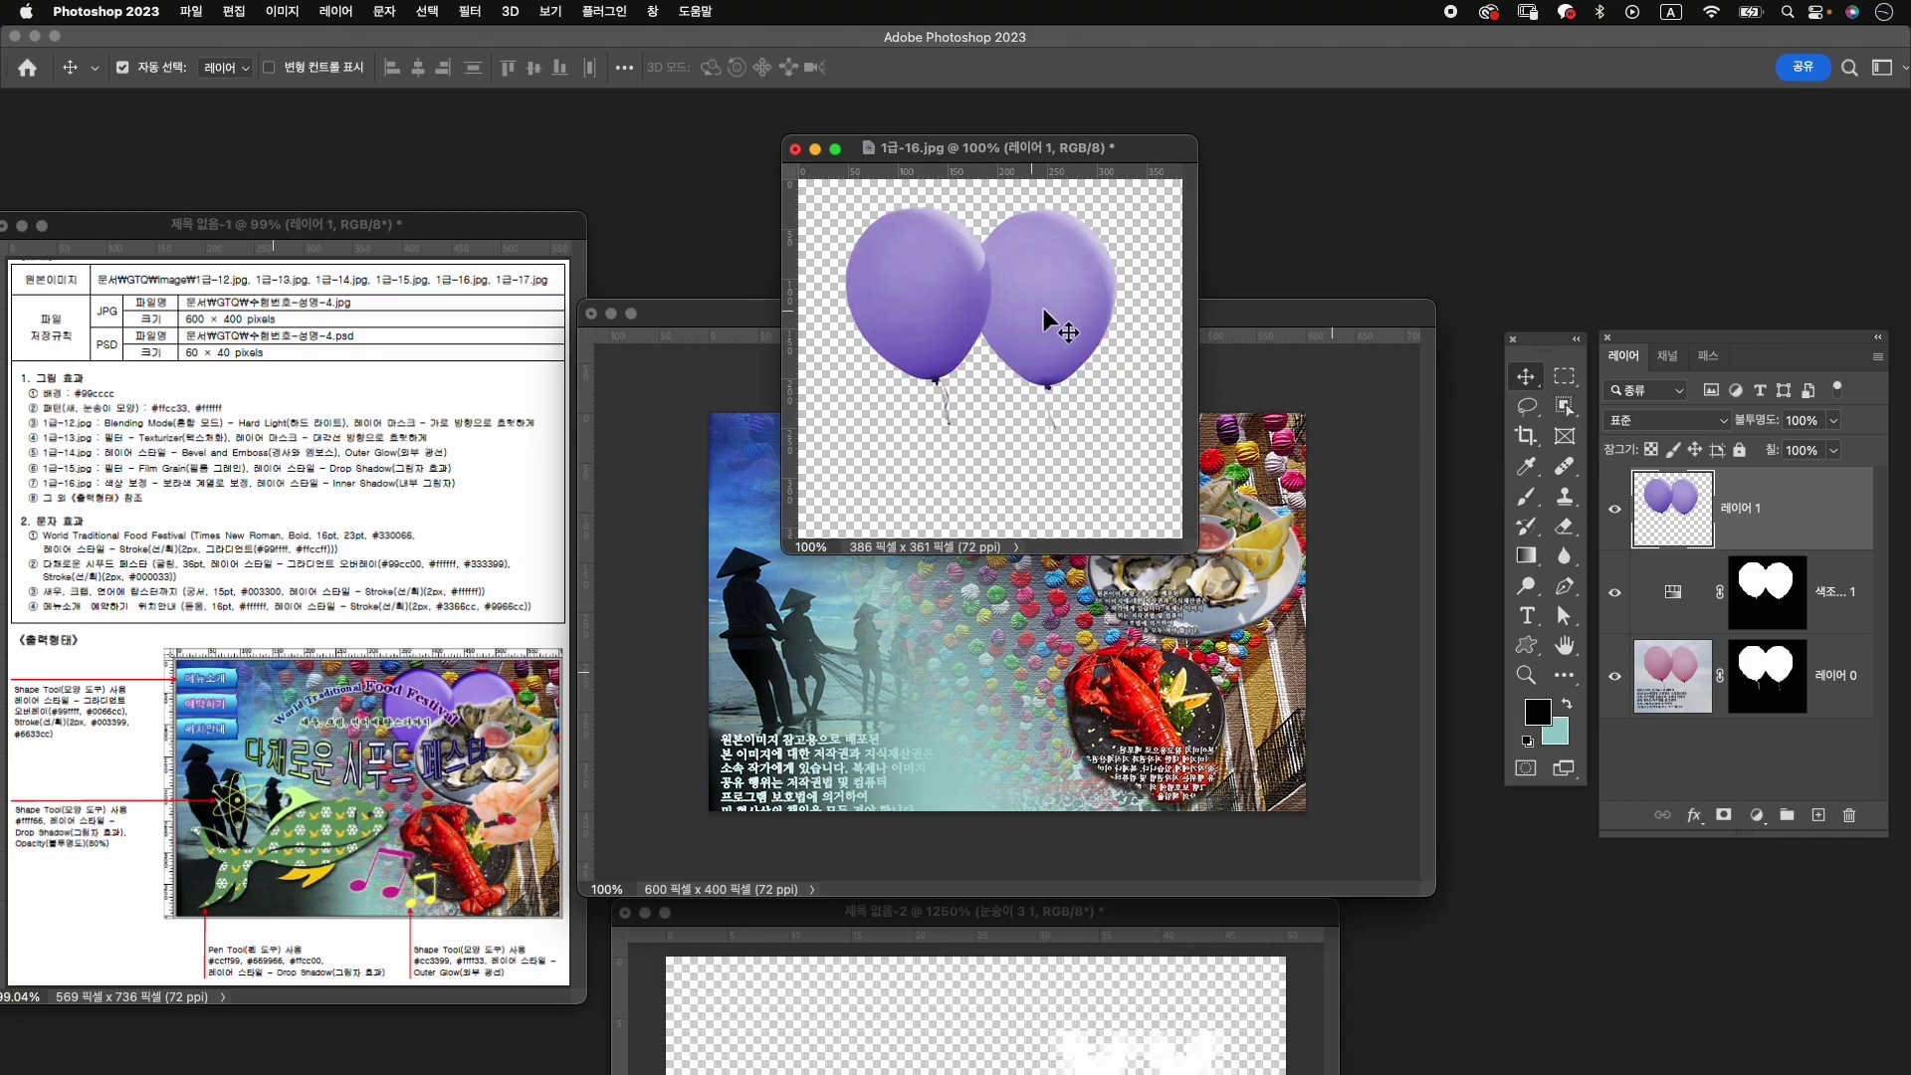
{"action": "left_click_drag", "start_coordinate": [1069, 348], "coordinate": [1122, 525]}
{"action": "left_click", "coordinate": [796, 150]}
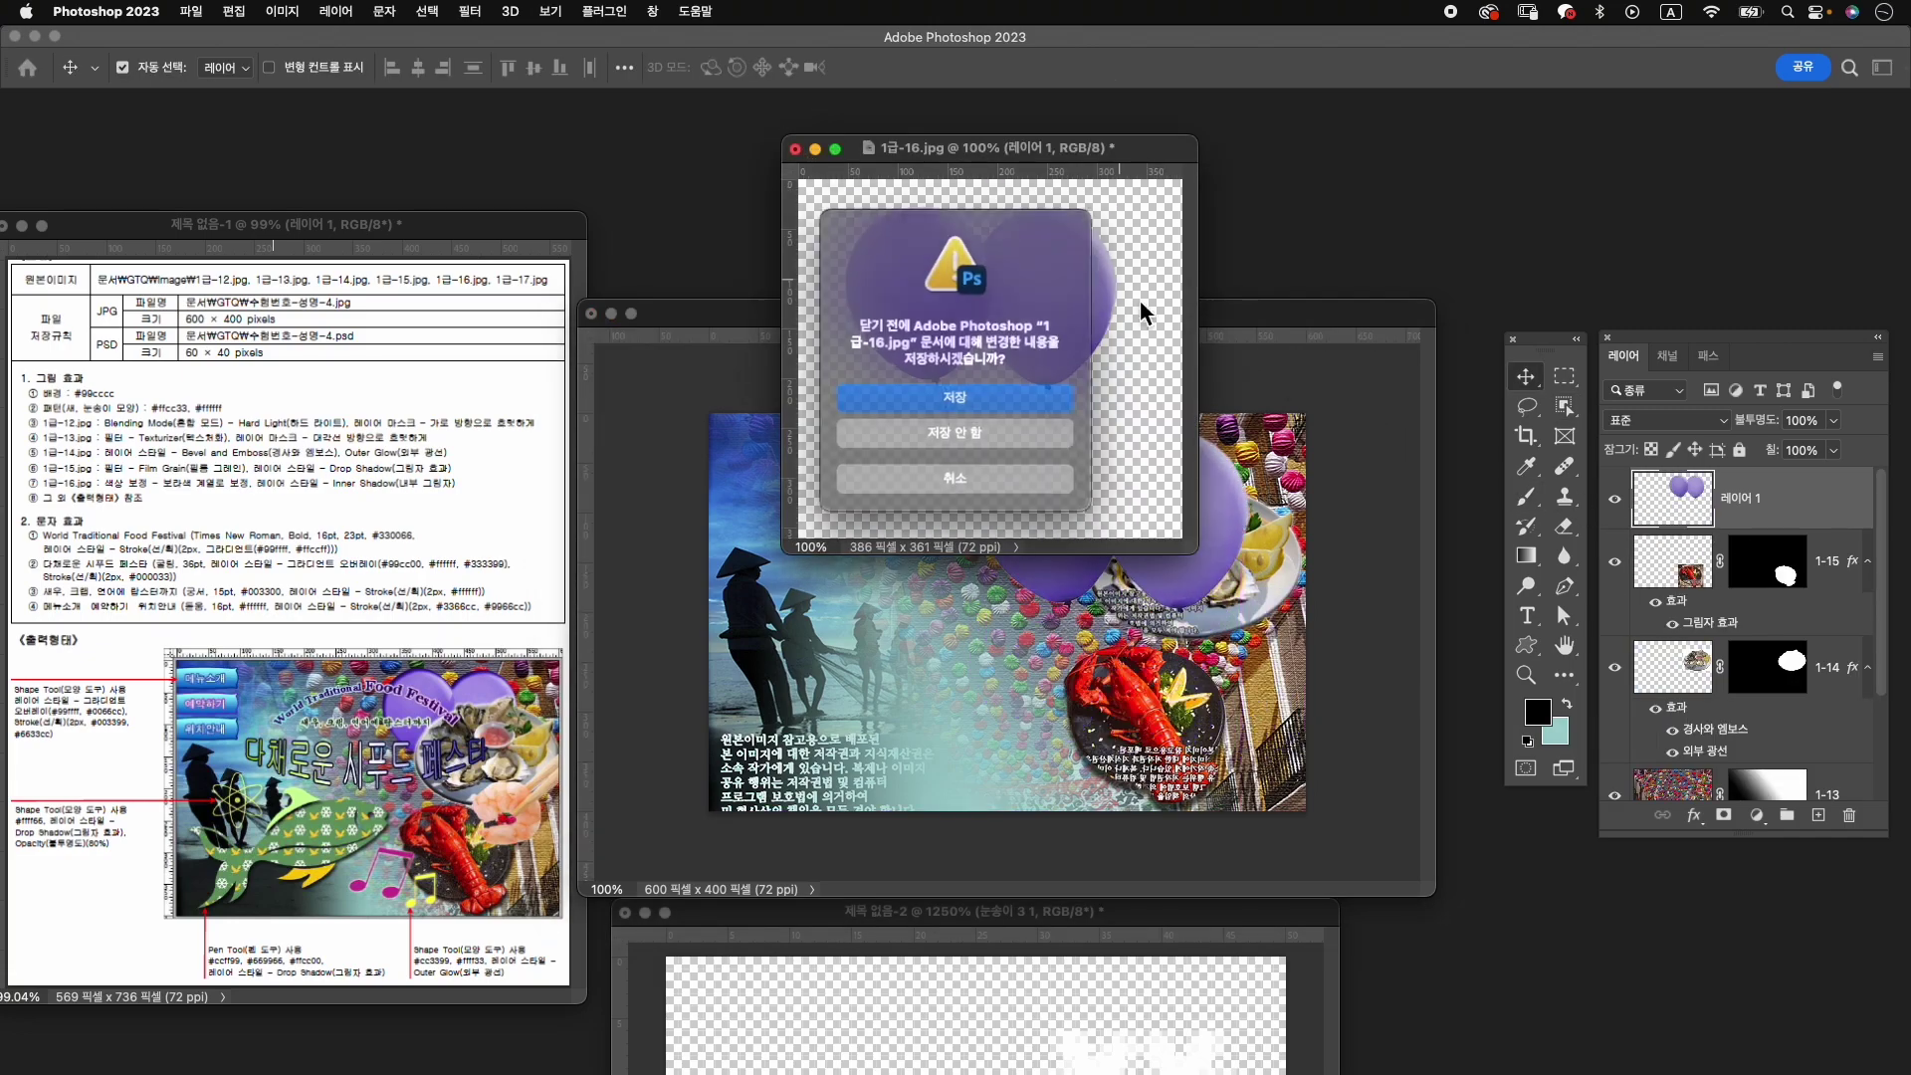
{"action": "left_click", "coordinate": [935, 430]}
{"action": "double_click", "coordinate": [1749, 501]}
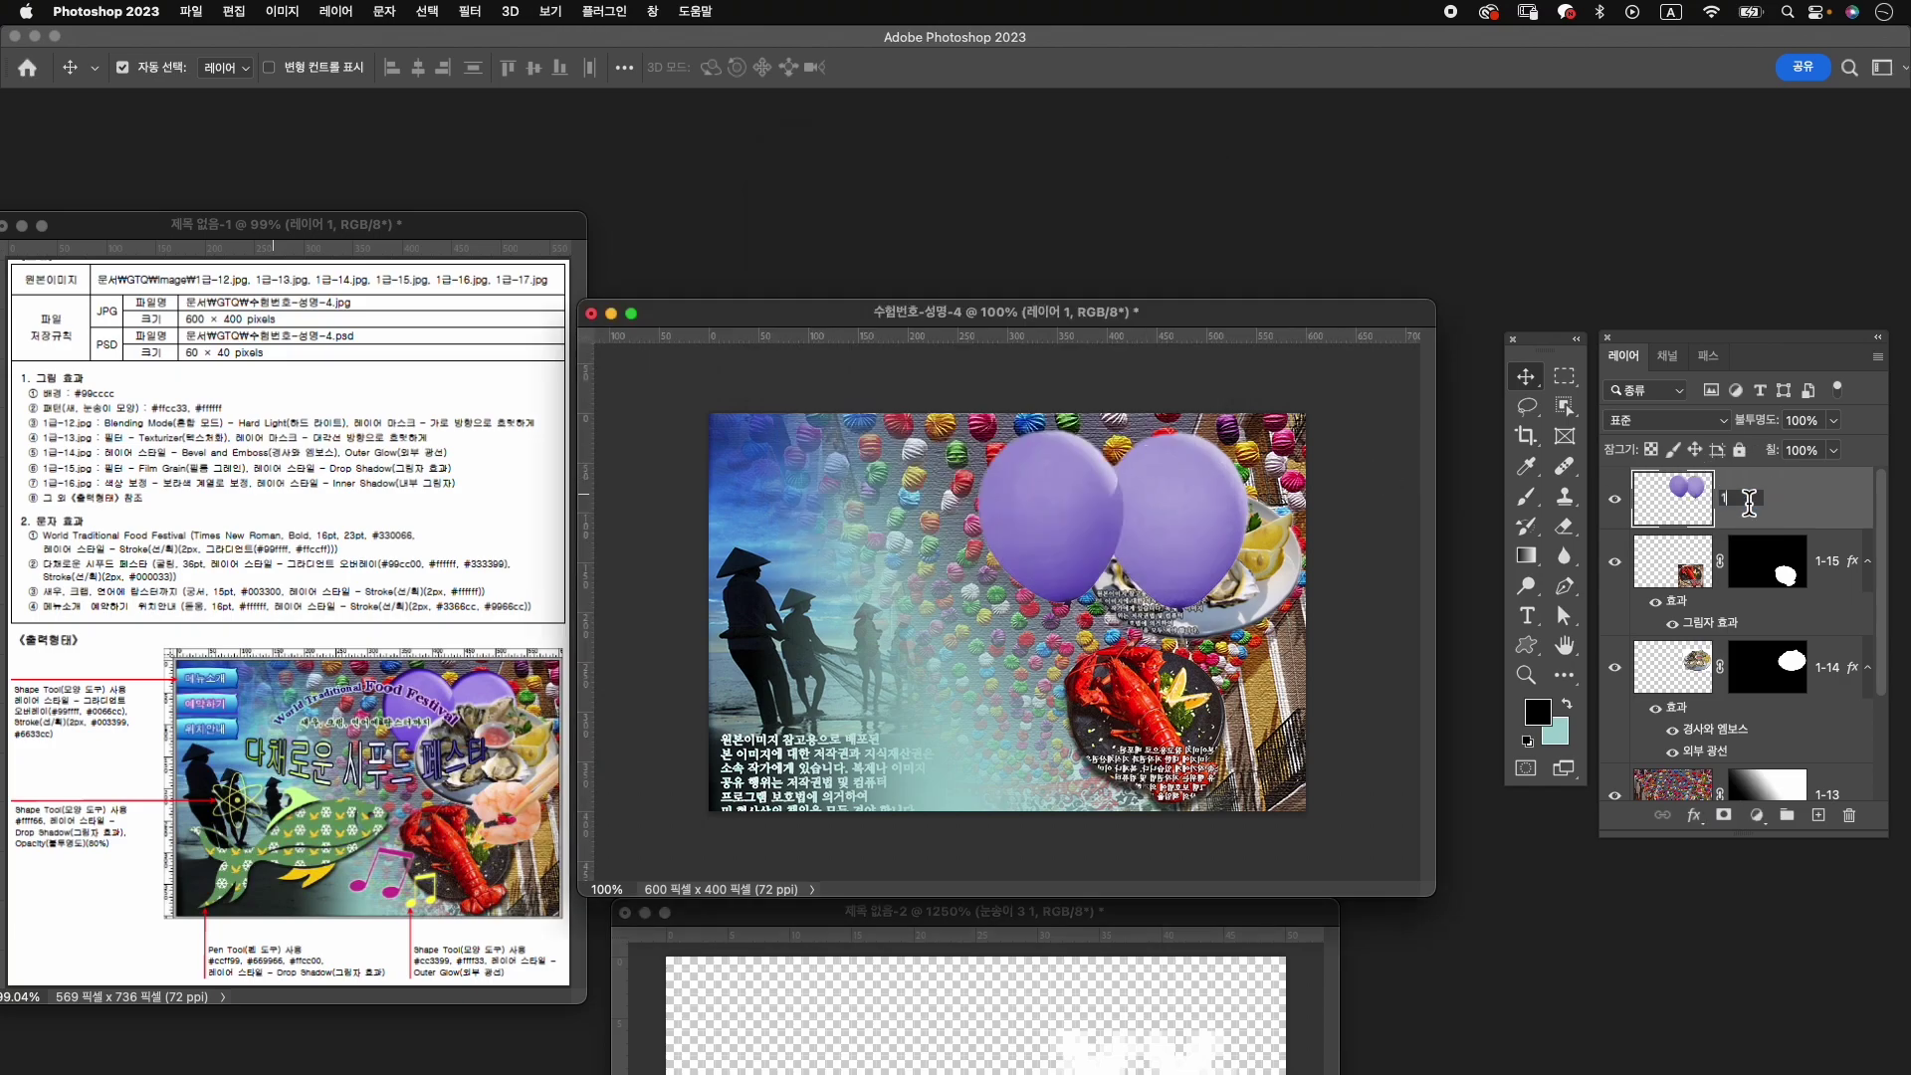
{"action": "type", "text": "-16"}
{"action": "key", "text": "Return"}
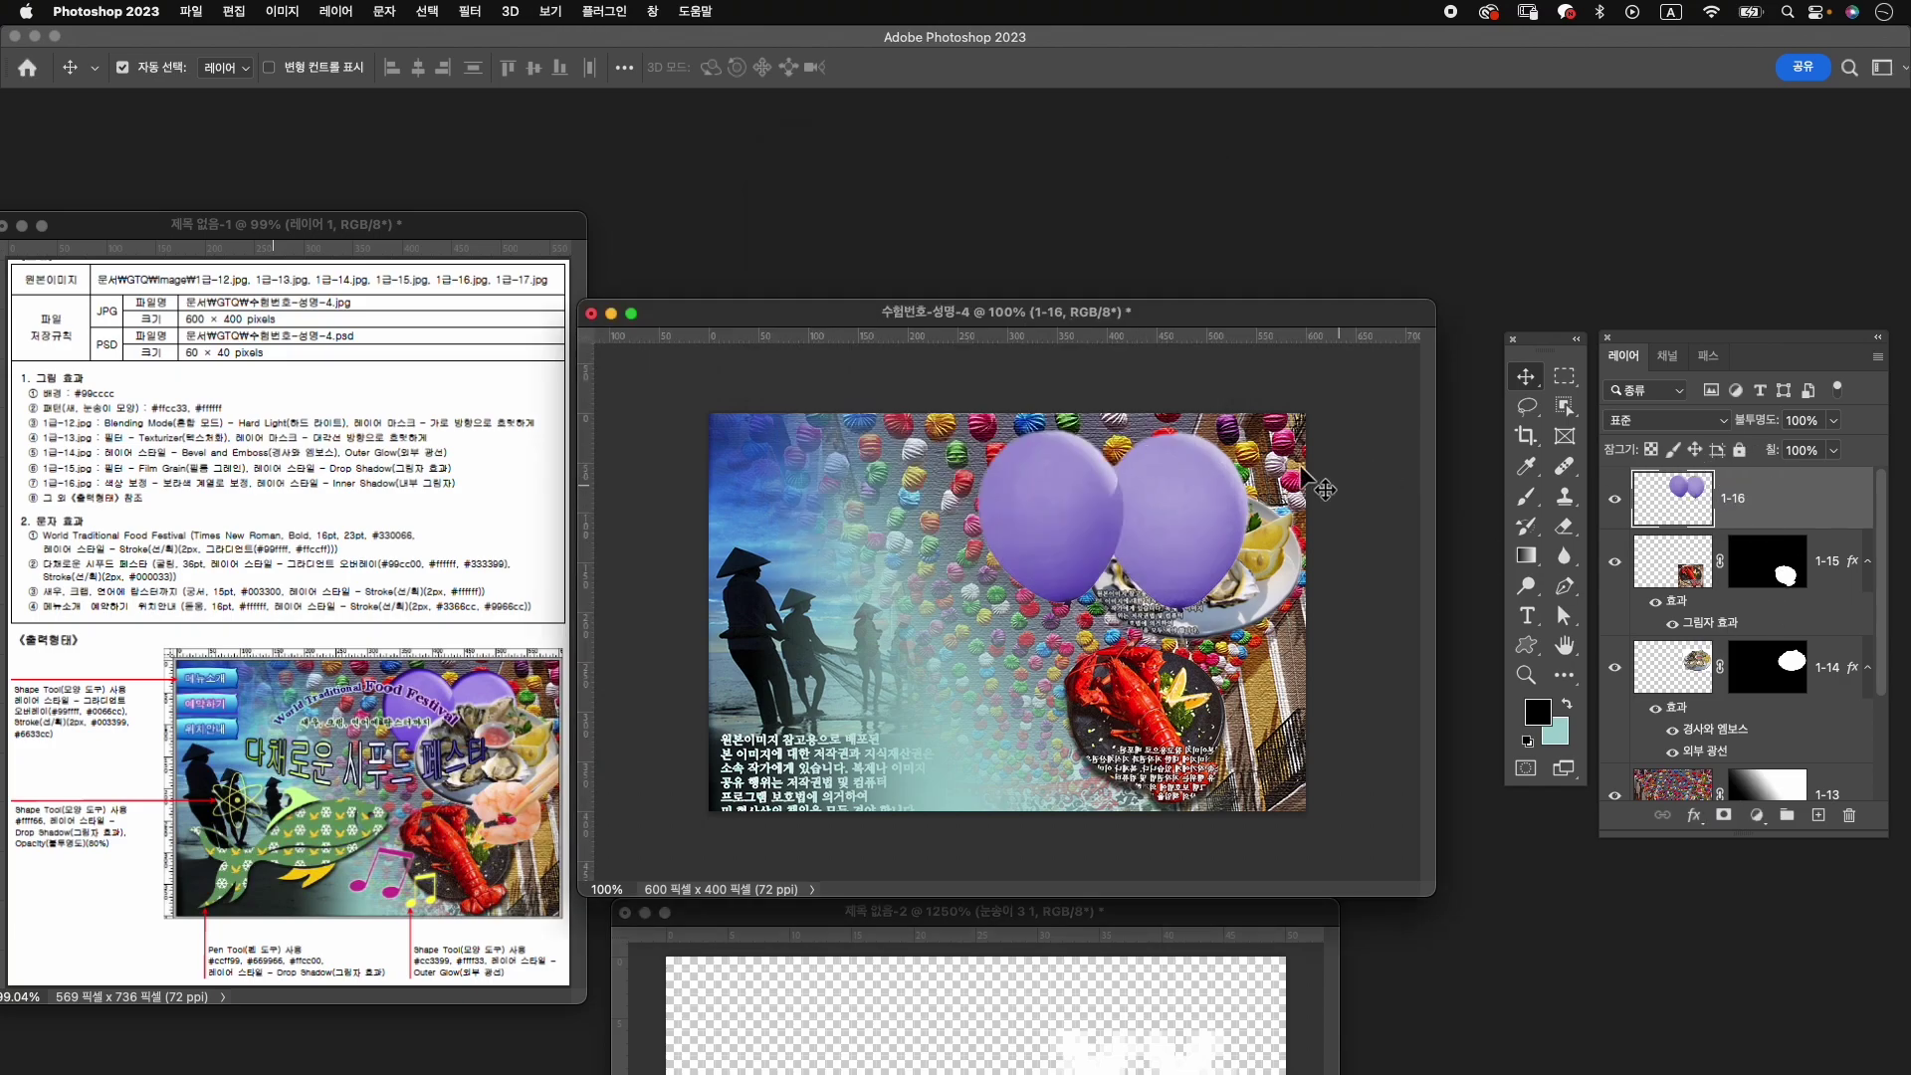
{"action": "key", "text": "ctrl+t"}
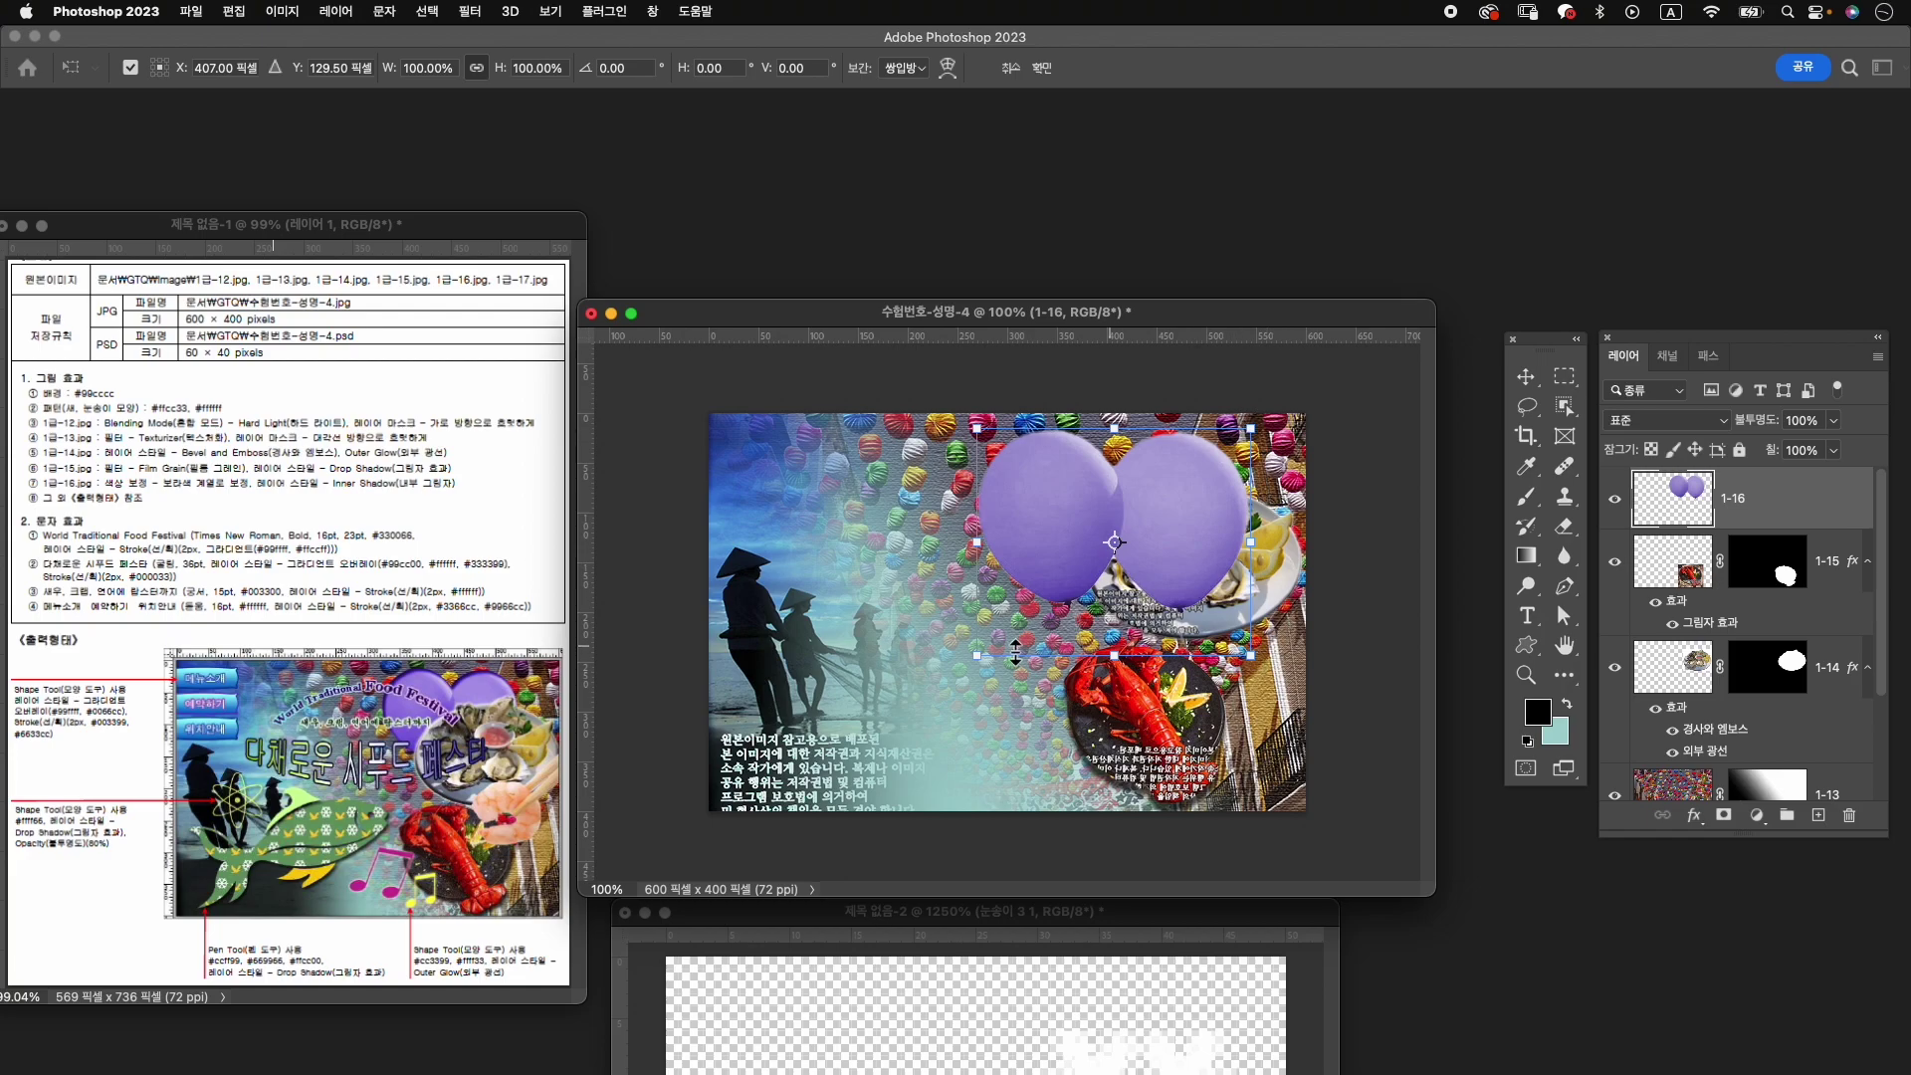
Scale the balloons to about 68%, reposition them, and move layer 1-16 beneath the plate layers.
{"action": "left_click_drag", "start_coordinate": [984, 661], "coordinate": [1087, 616]}
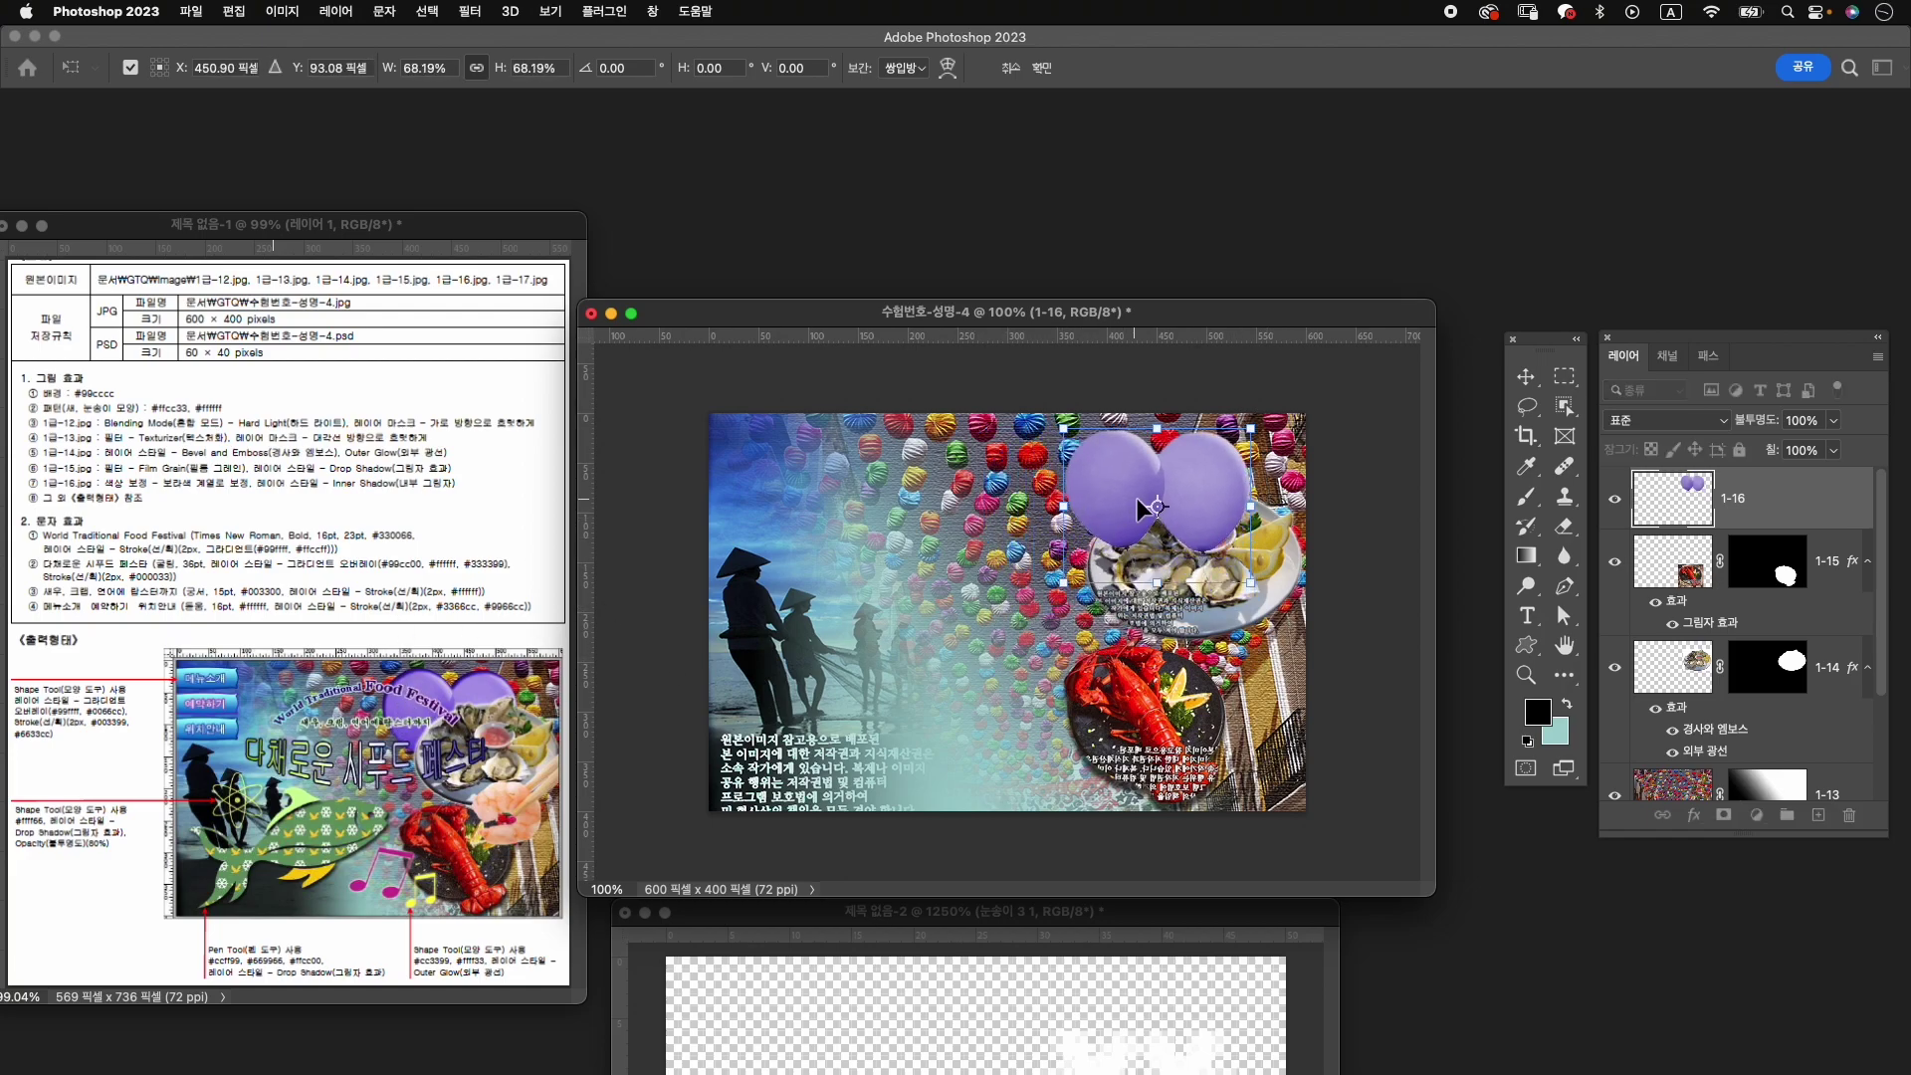
{"action": "left_click_drag", "start_coordinate": [1137, 501], "coordinate": [1209, 483]}
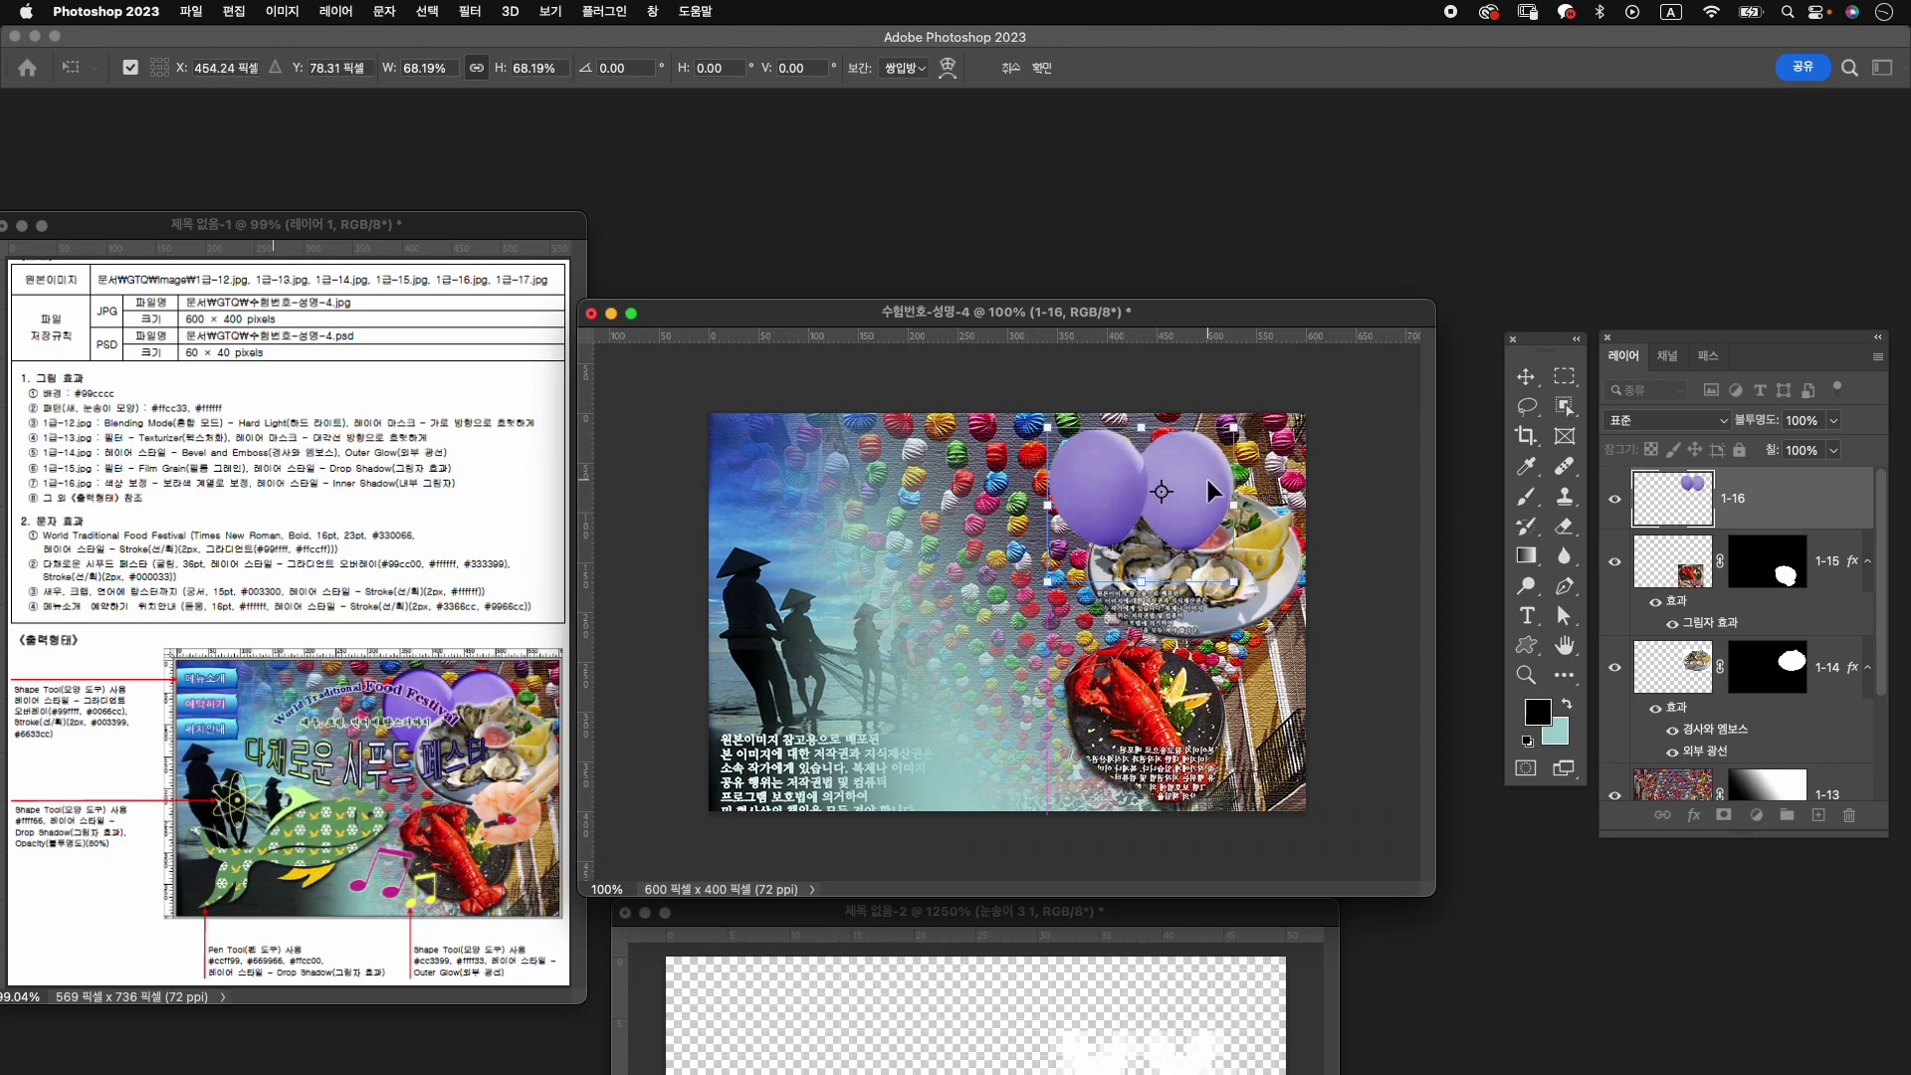
{"action": "key", "text": "Return"}
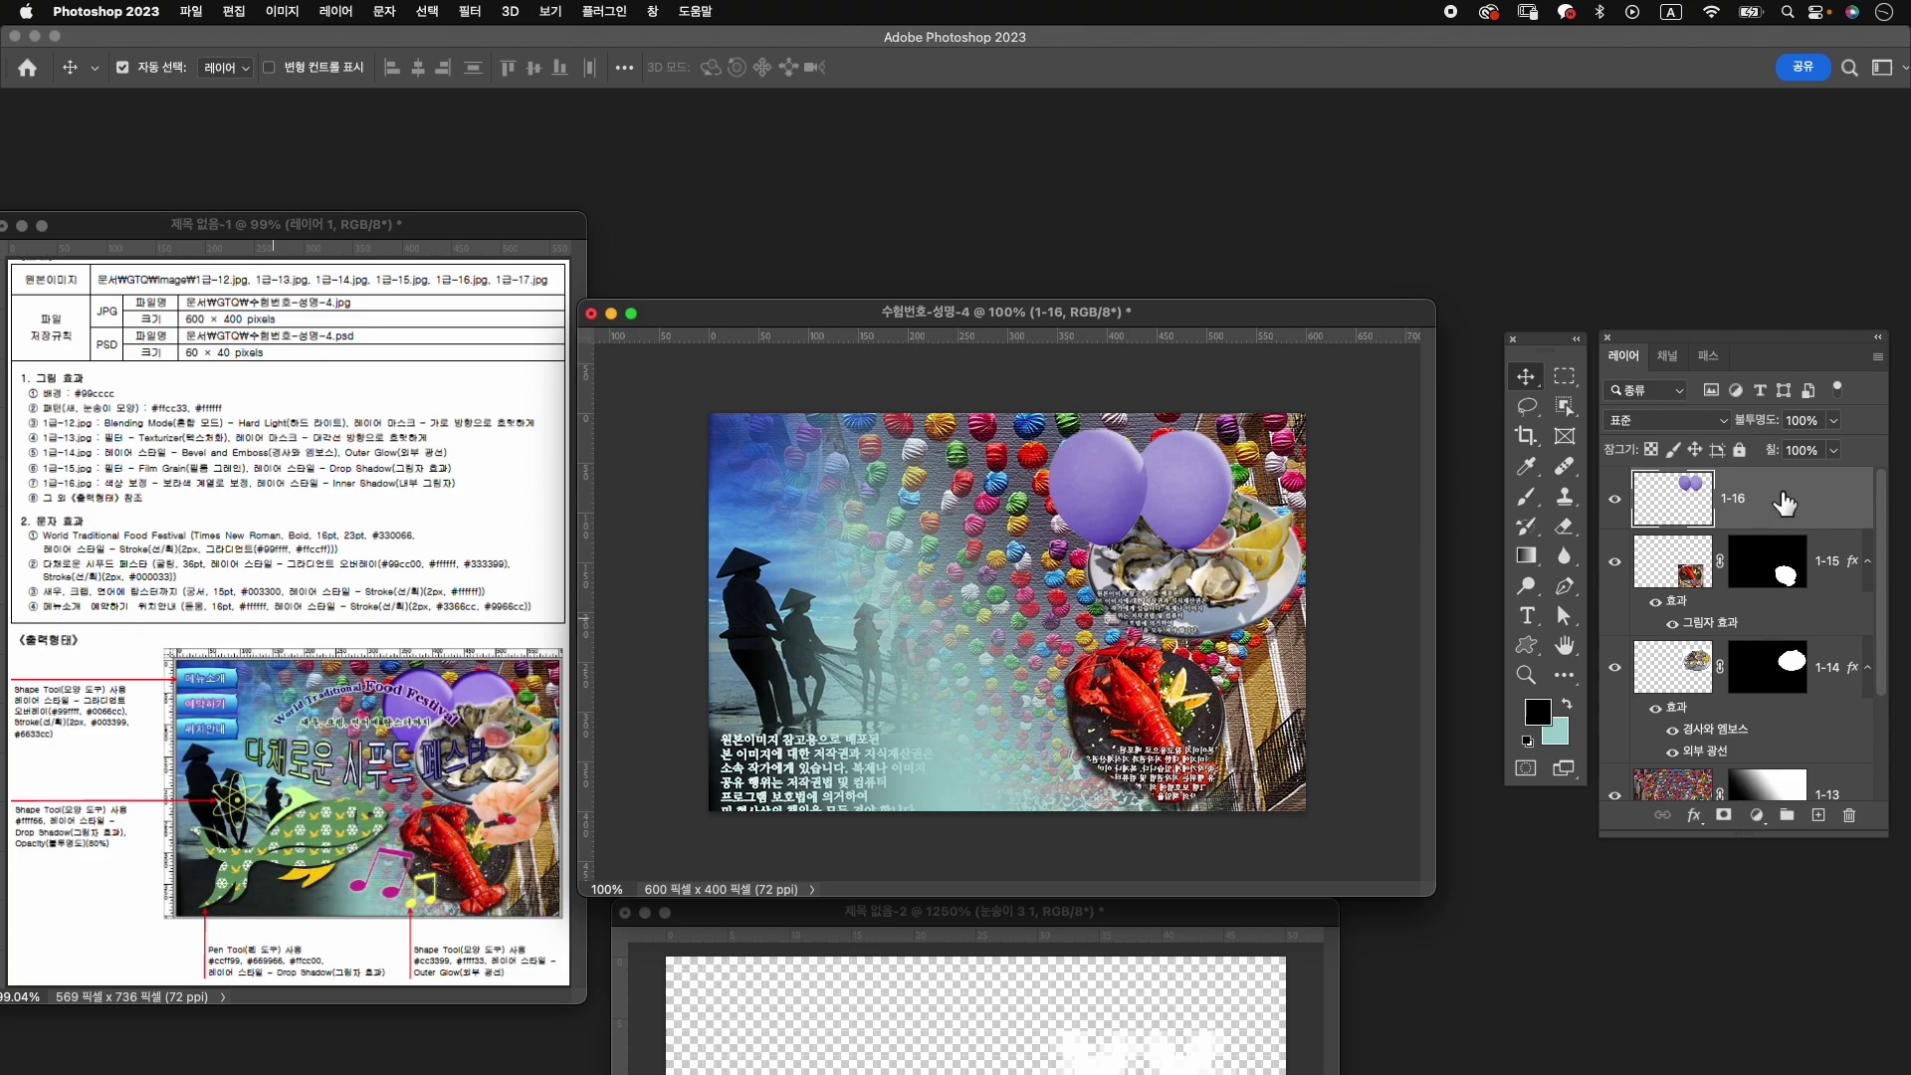
{"action": "left_click_drag", "start_coordinate": [1784, 505], "coordinate": [1788, 756]}
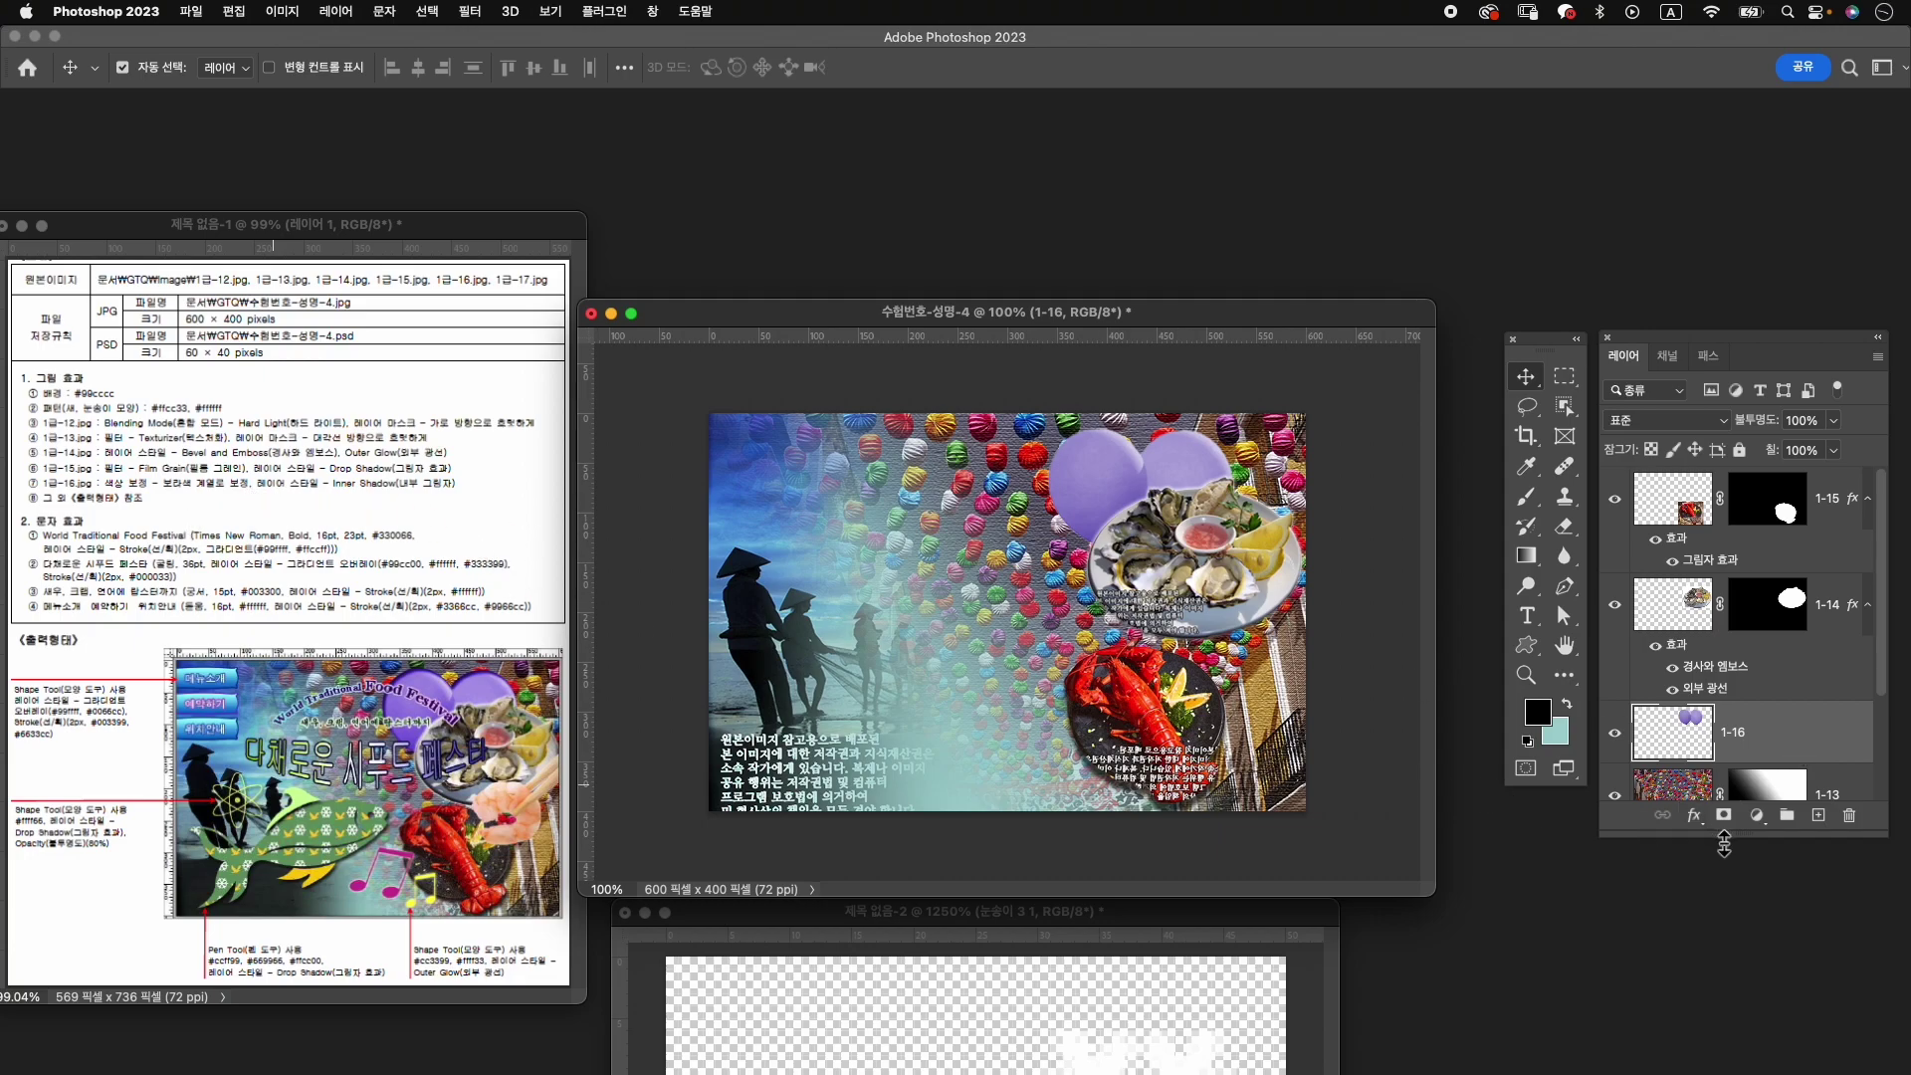
Give the balloon layer a default Inner Shadow effect.
{"action": "left_click", "coordinate": [1694, 816]}
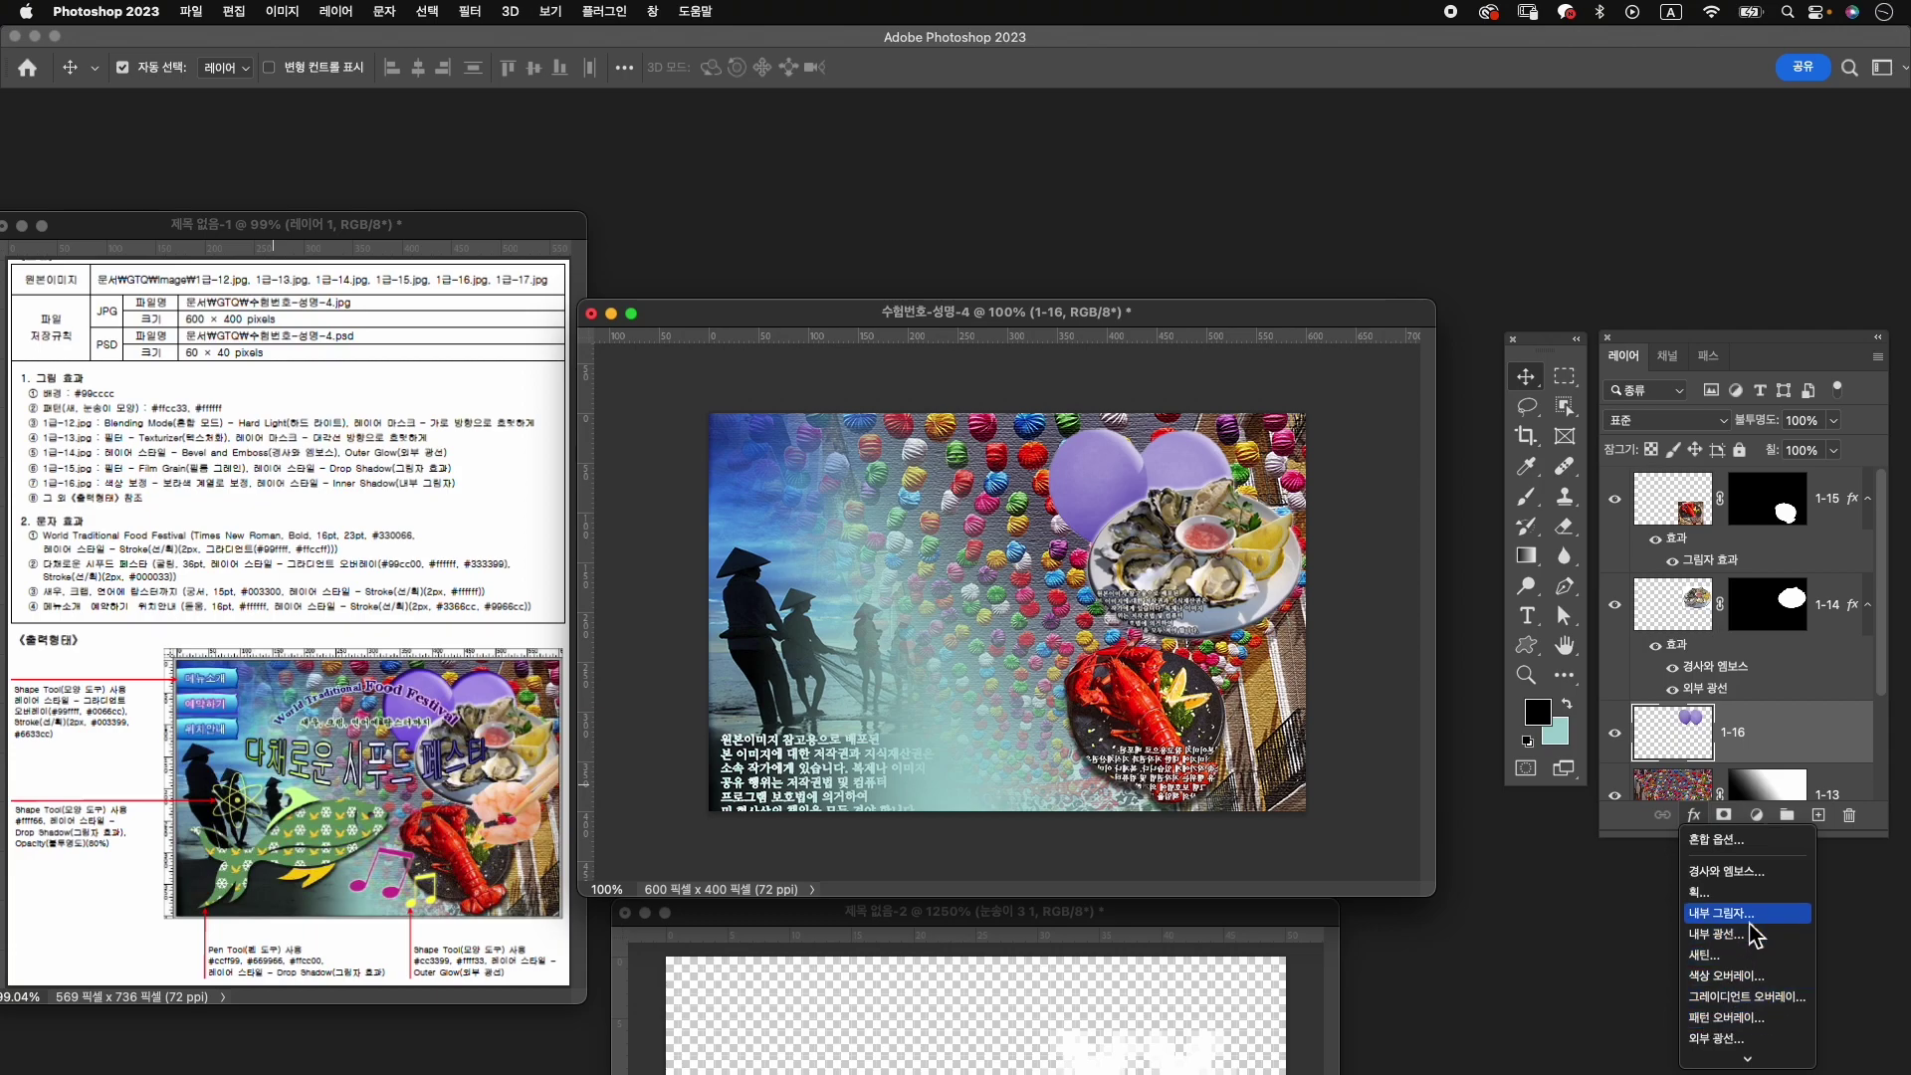
{"action": "left_click", "coordinate": [1708, 913]}
{"action": "left_click", "coordinate": [1359, 399]}
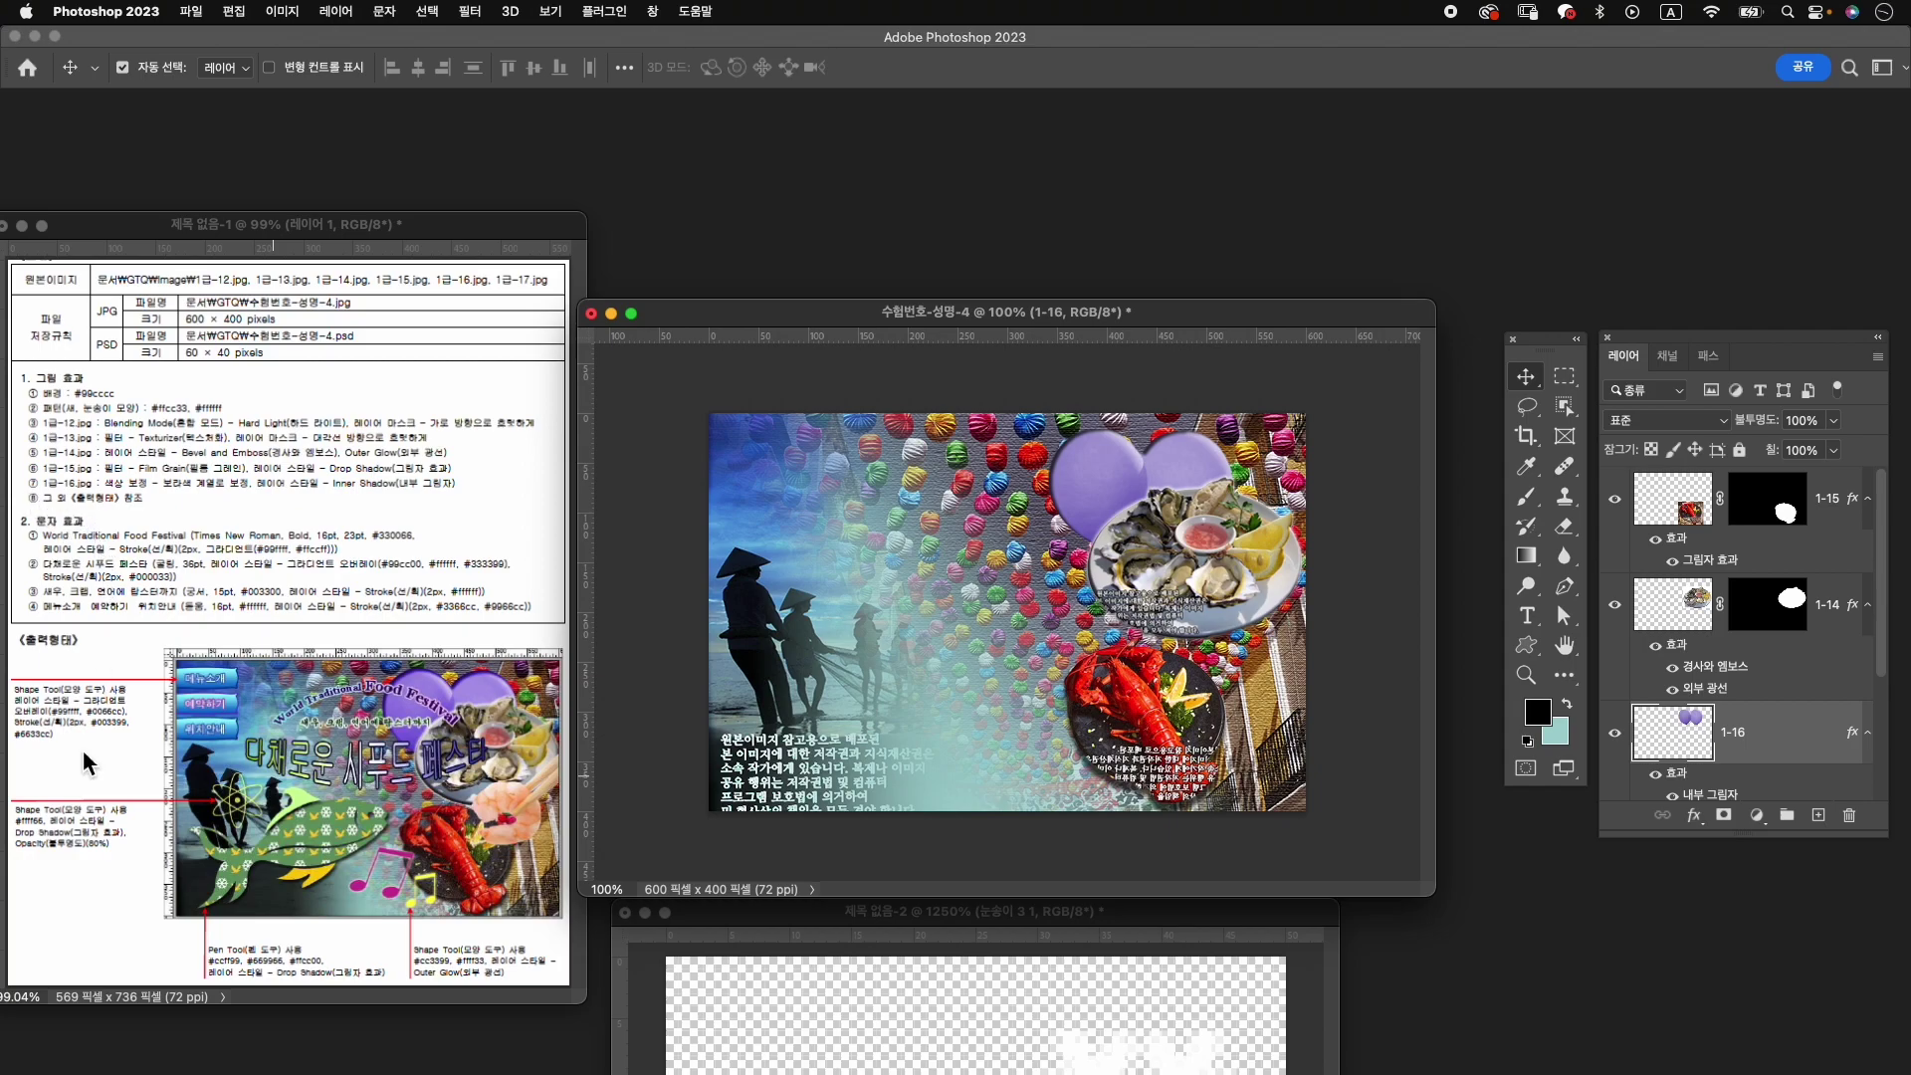
{"action": "left_click", "coordinate": [655, 12]}
Draw the third Banners and Awards custom shape at the top-left as a 100 × 41 px white banner.
{"action": "left_click", "coordinate": [696, 308]}
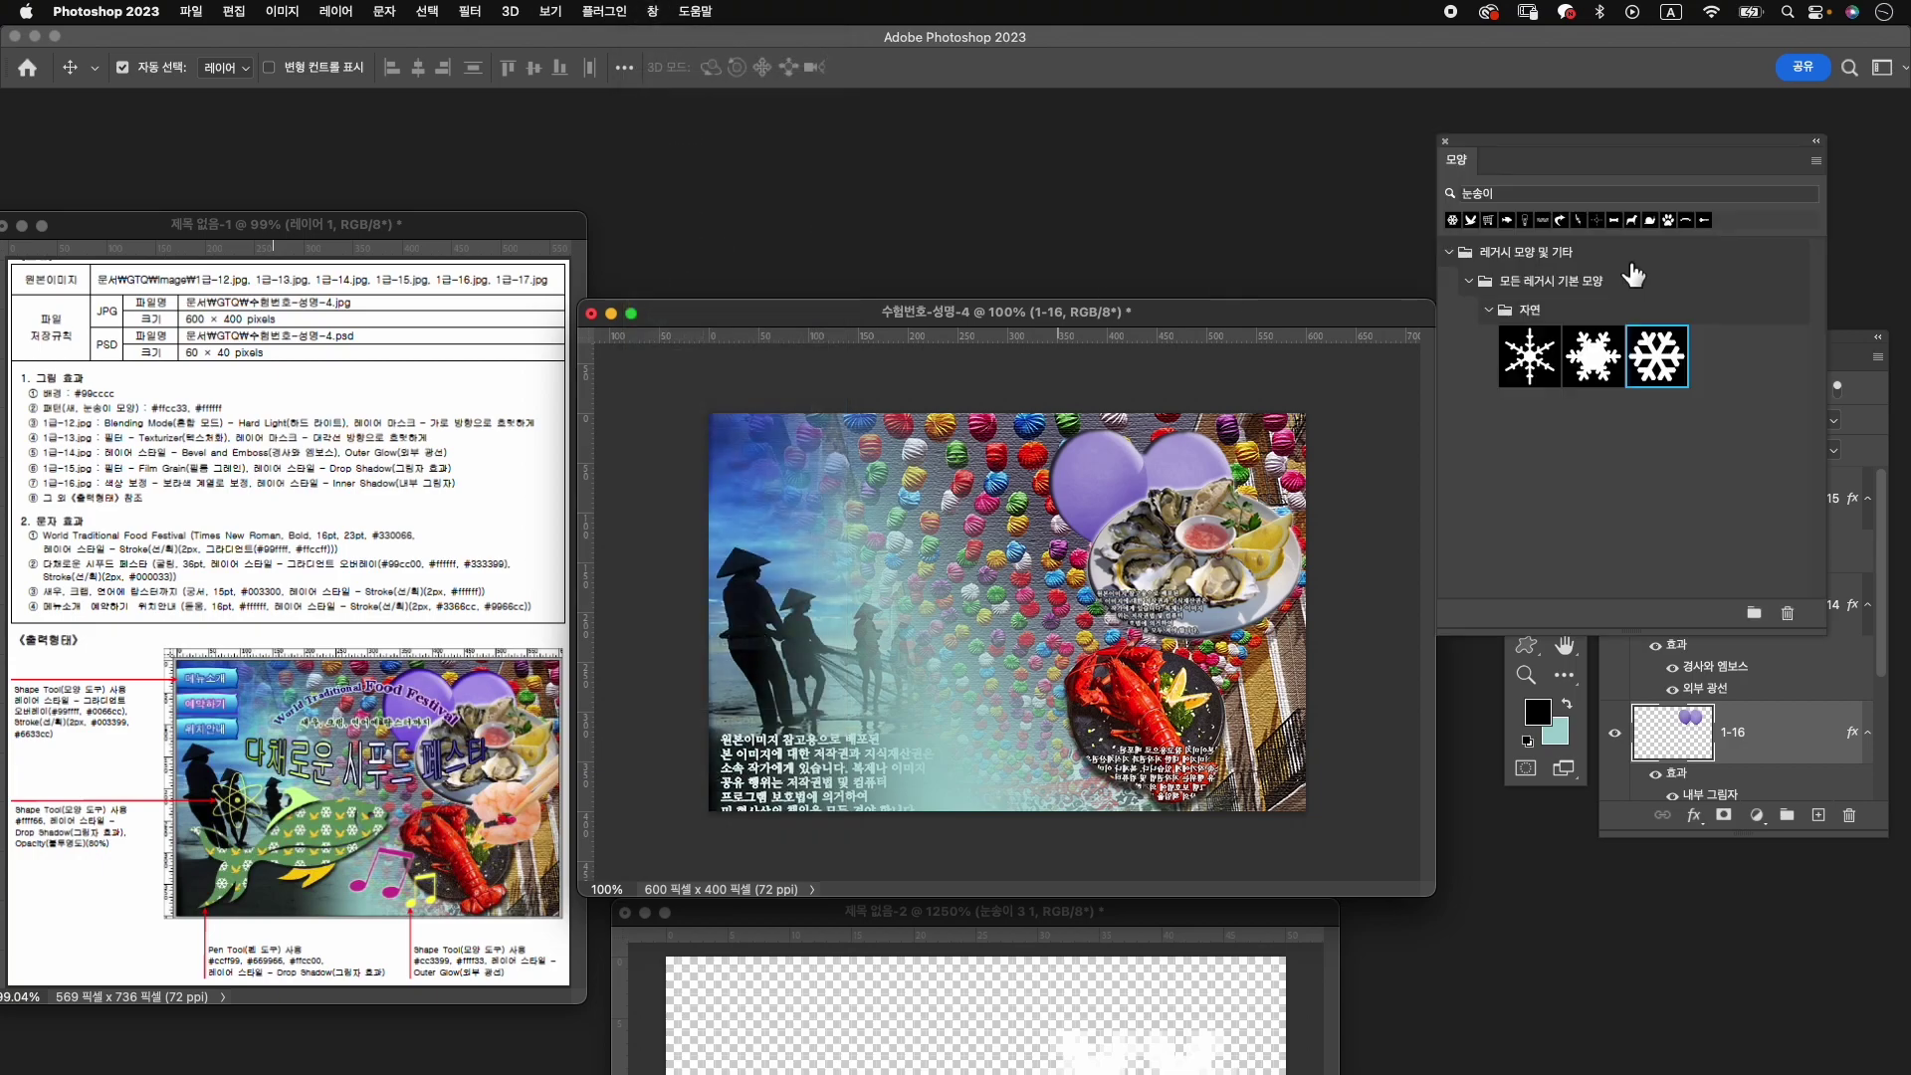
{"action": "left_click_drag", "start_coordinate": [1531, 159], "coordinate": [1412, 149]}
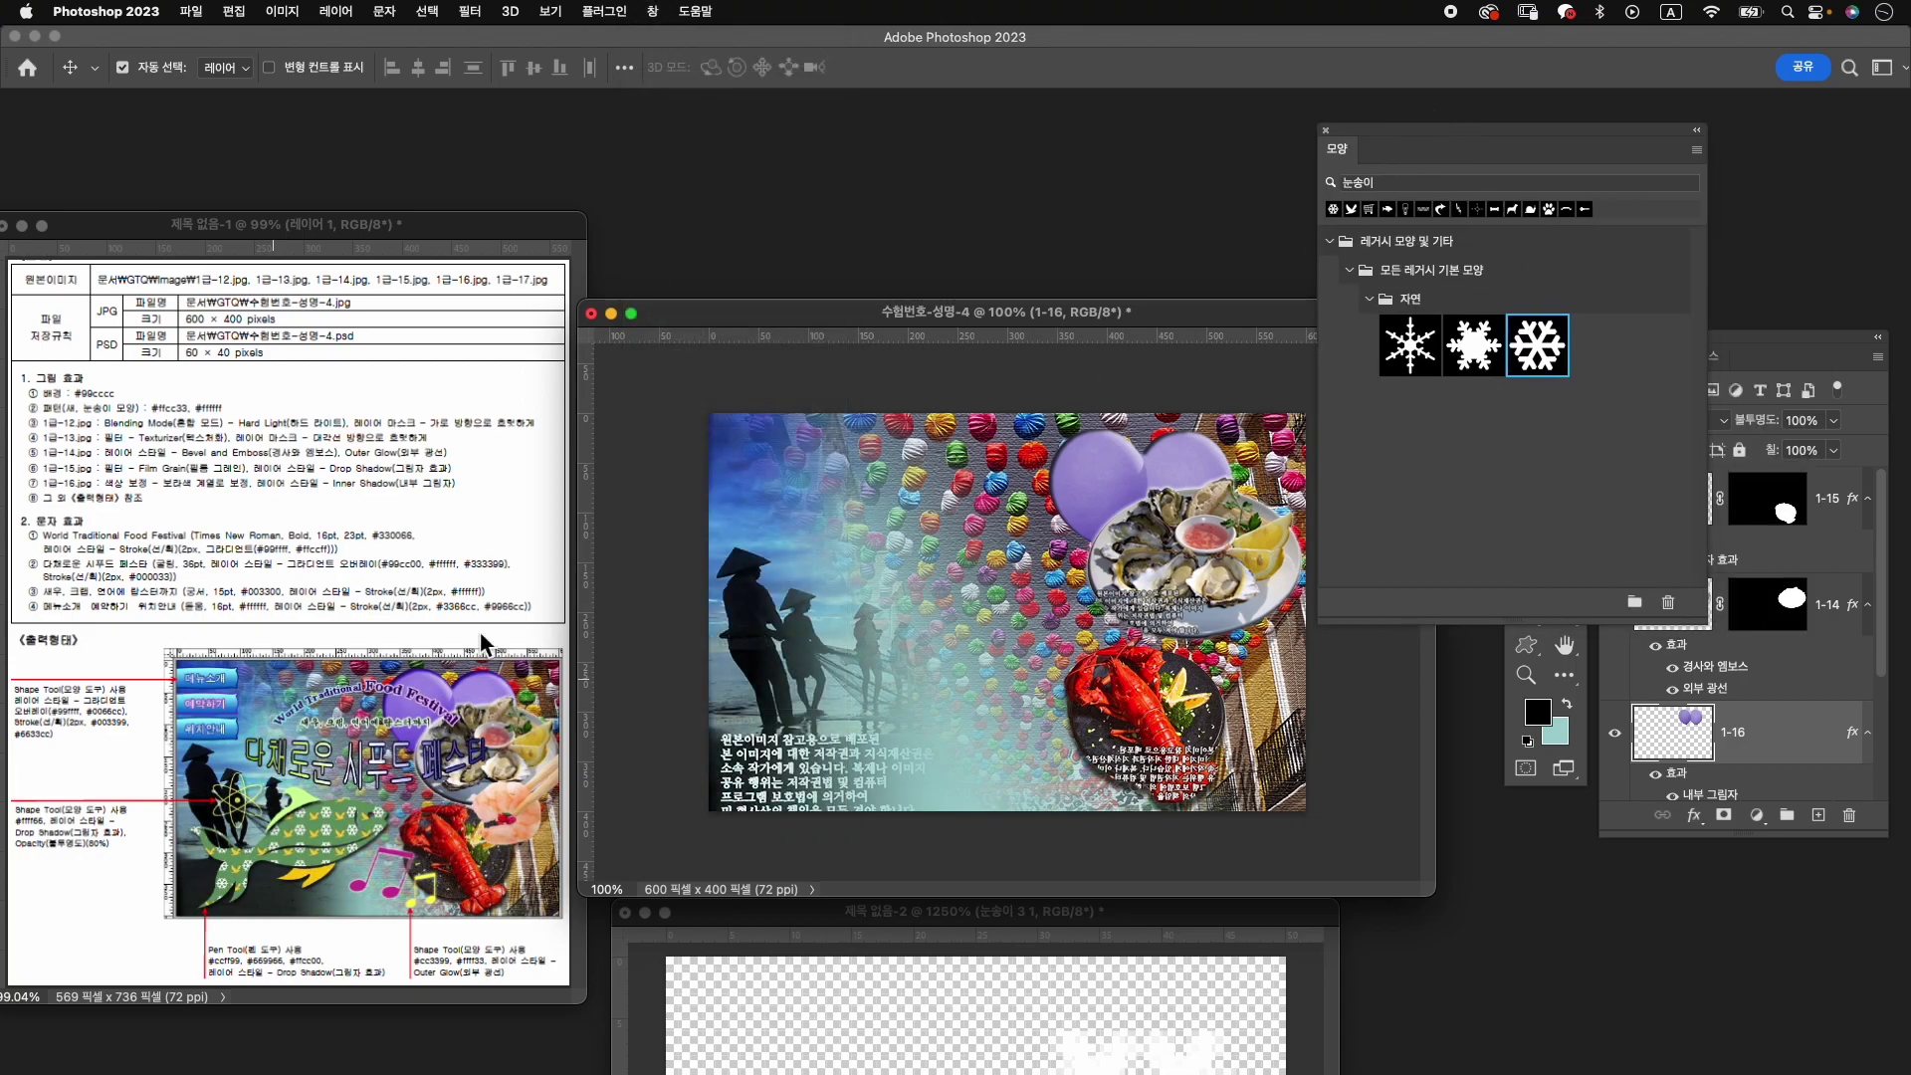
{"action": "double_click", "coordinate": [1406, 183]}
{"action": "key", "text": "BackSpace"}
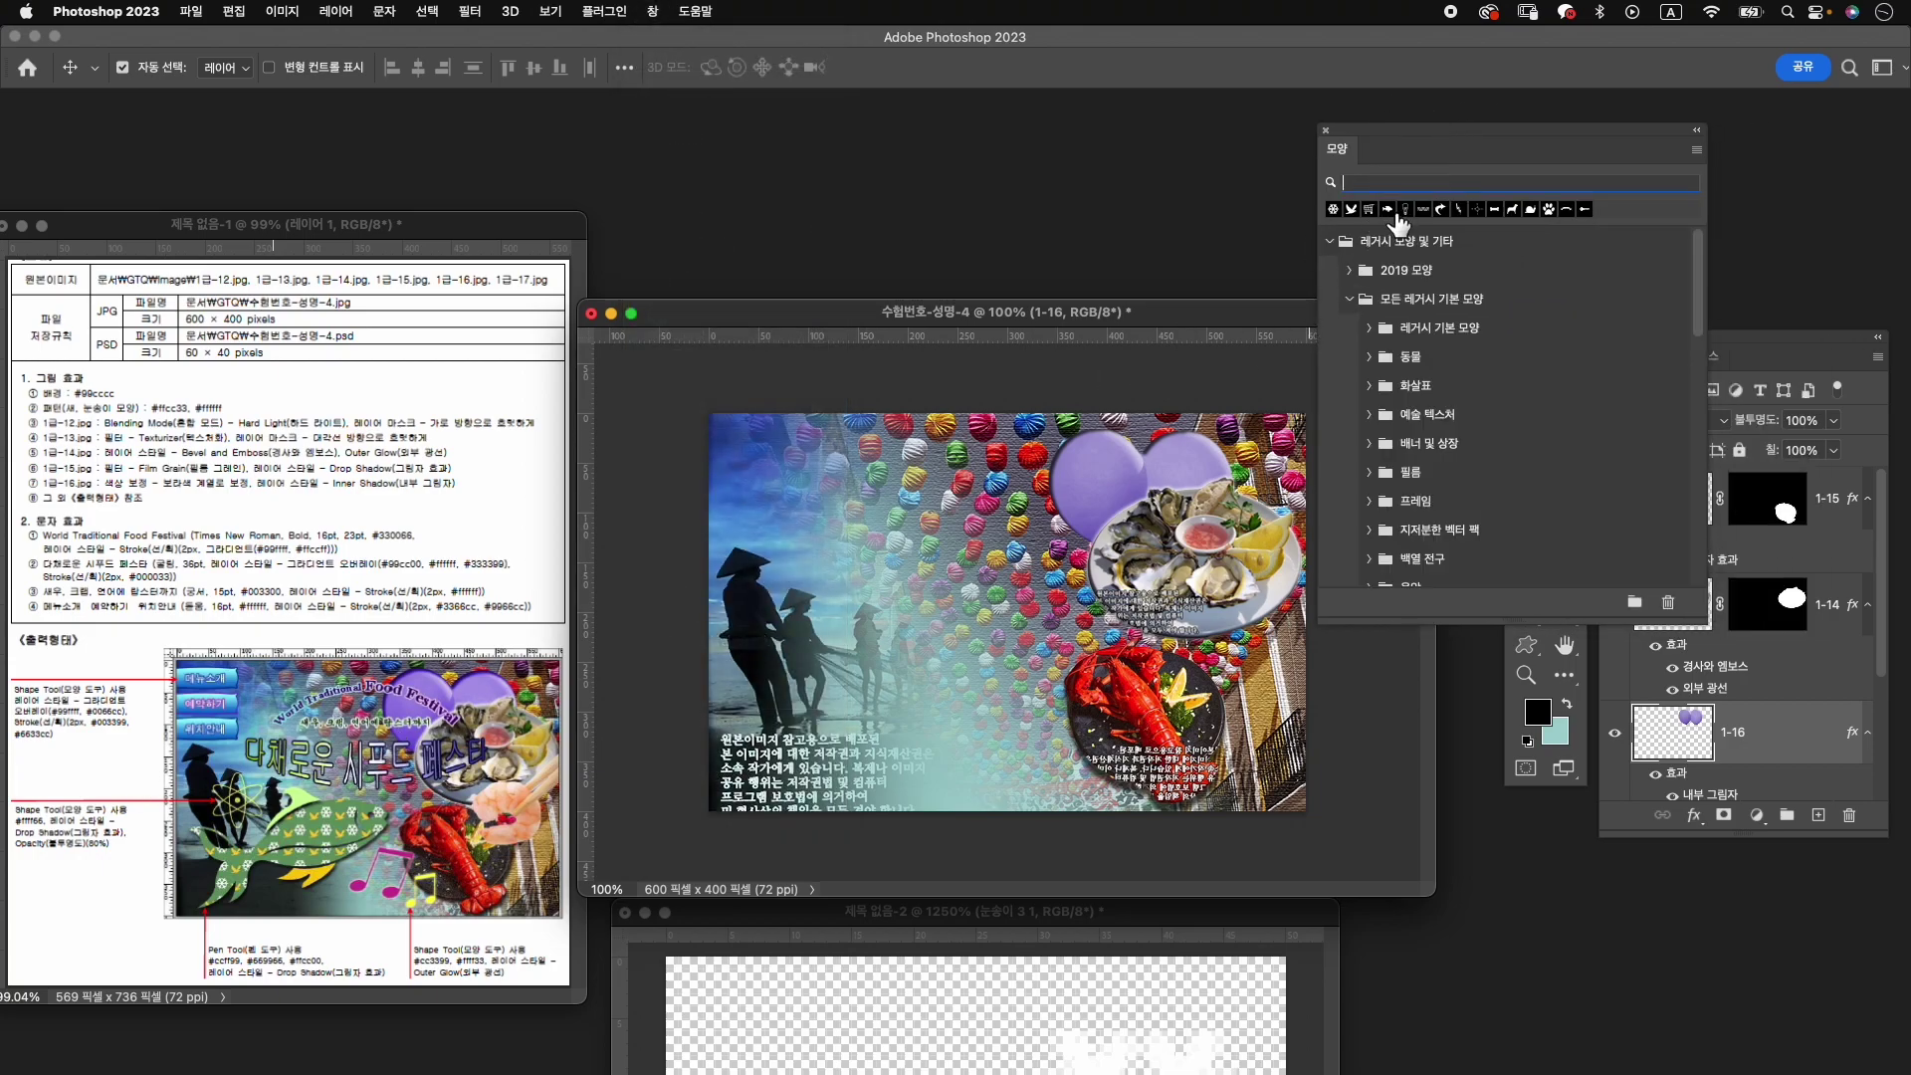
{"action": "scroll", "coordinate": [1424, 430], "scroll_direction": "down", "scroll_amount": 1}
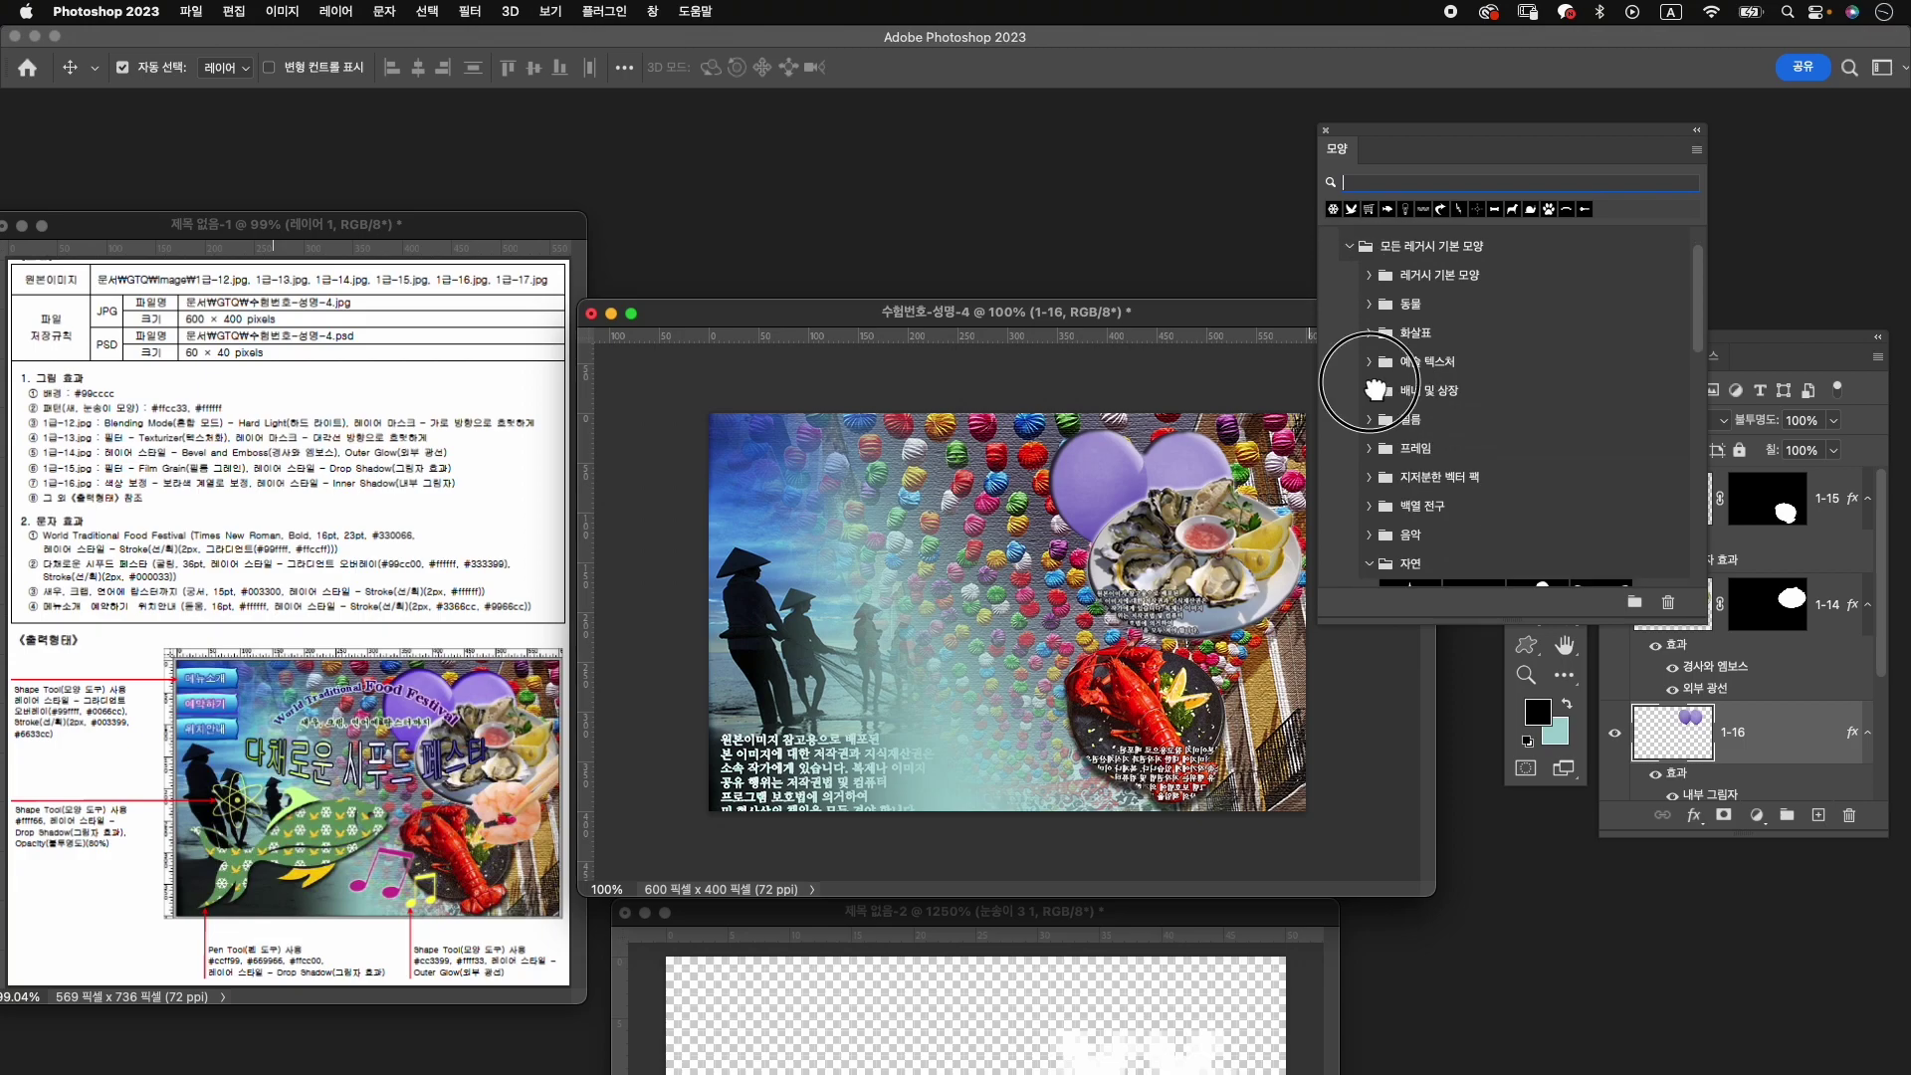
{"action": "left_click", "coordinate": [1415, 397]}
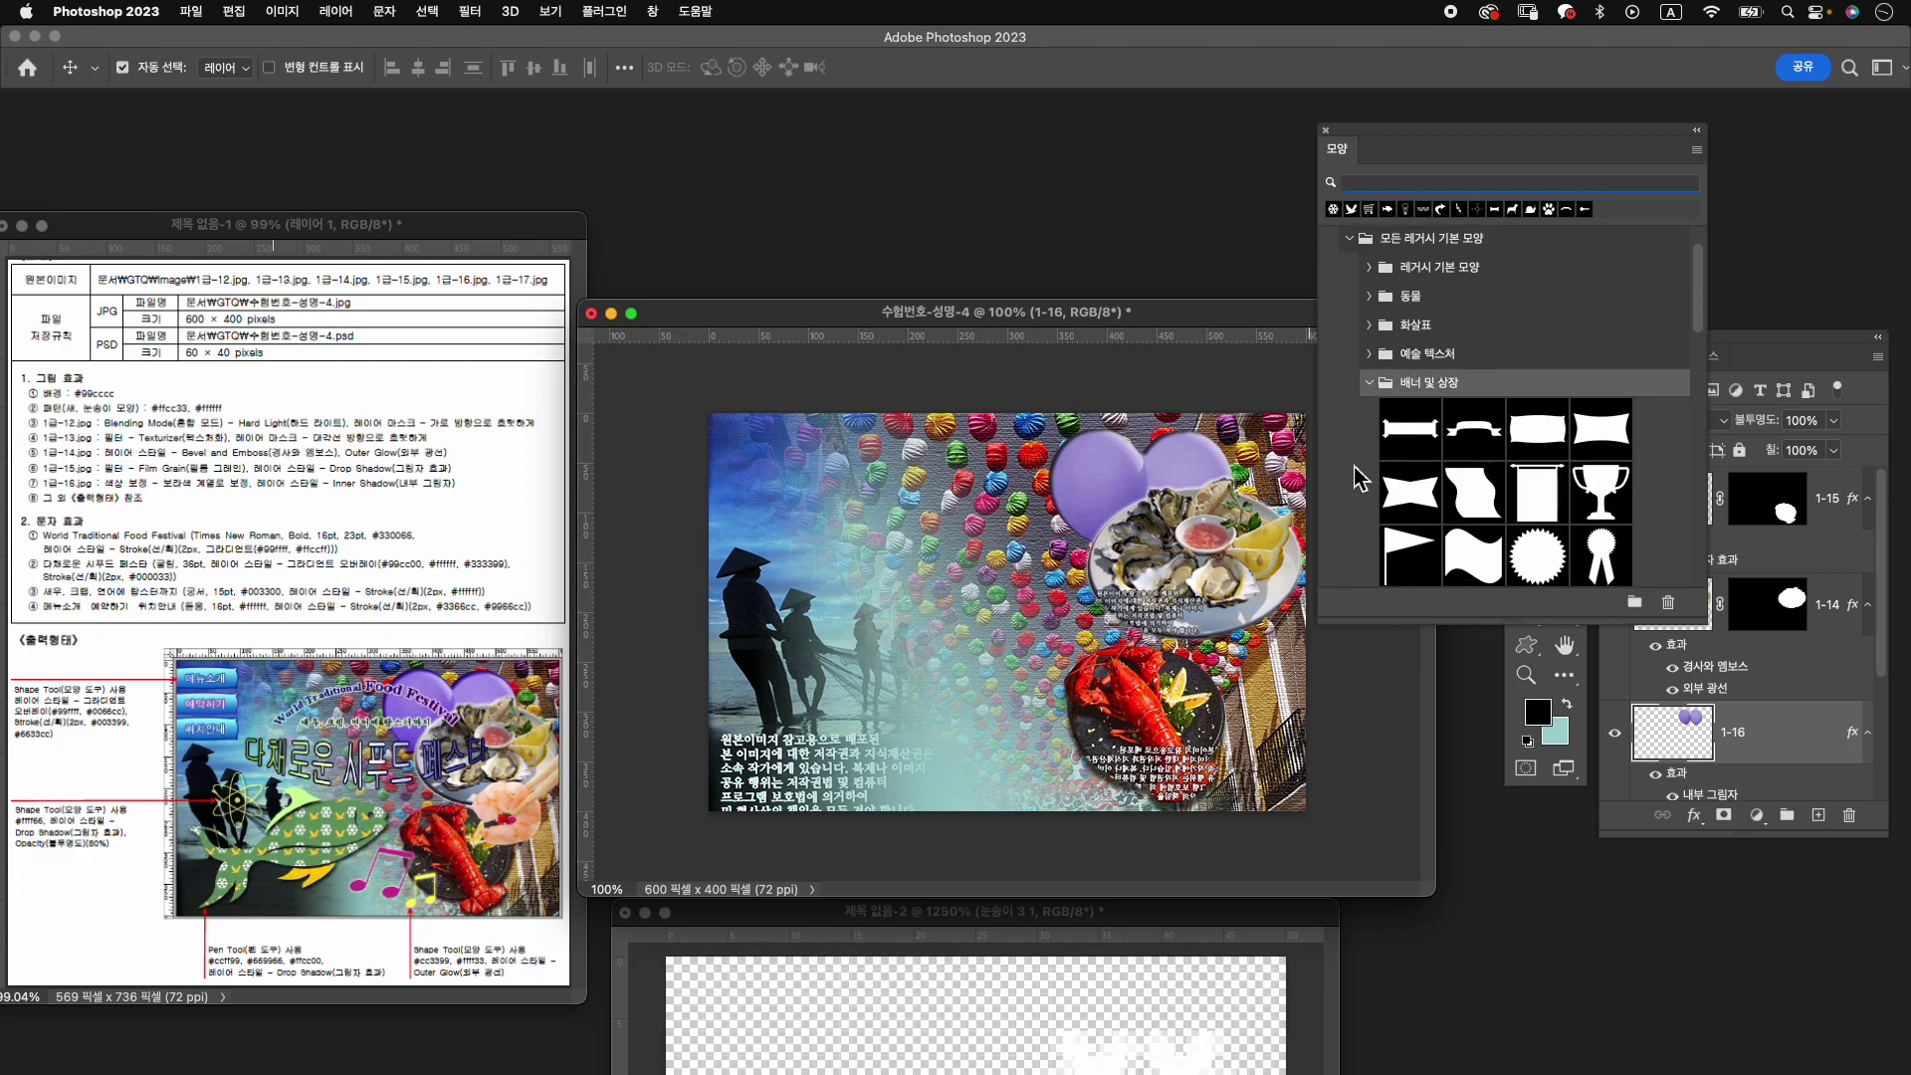
{"action": "scroll", "coordinate": [1473, 468], "scroll_direction": "down", "scroll_amount": 1}
{"action": "left_click", "coordinate": [1546, 410]}
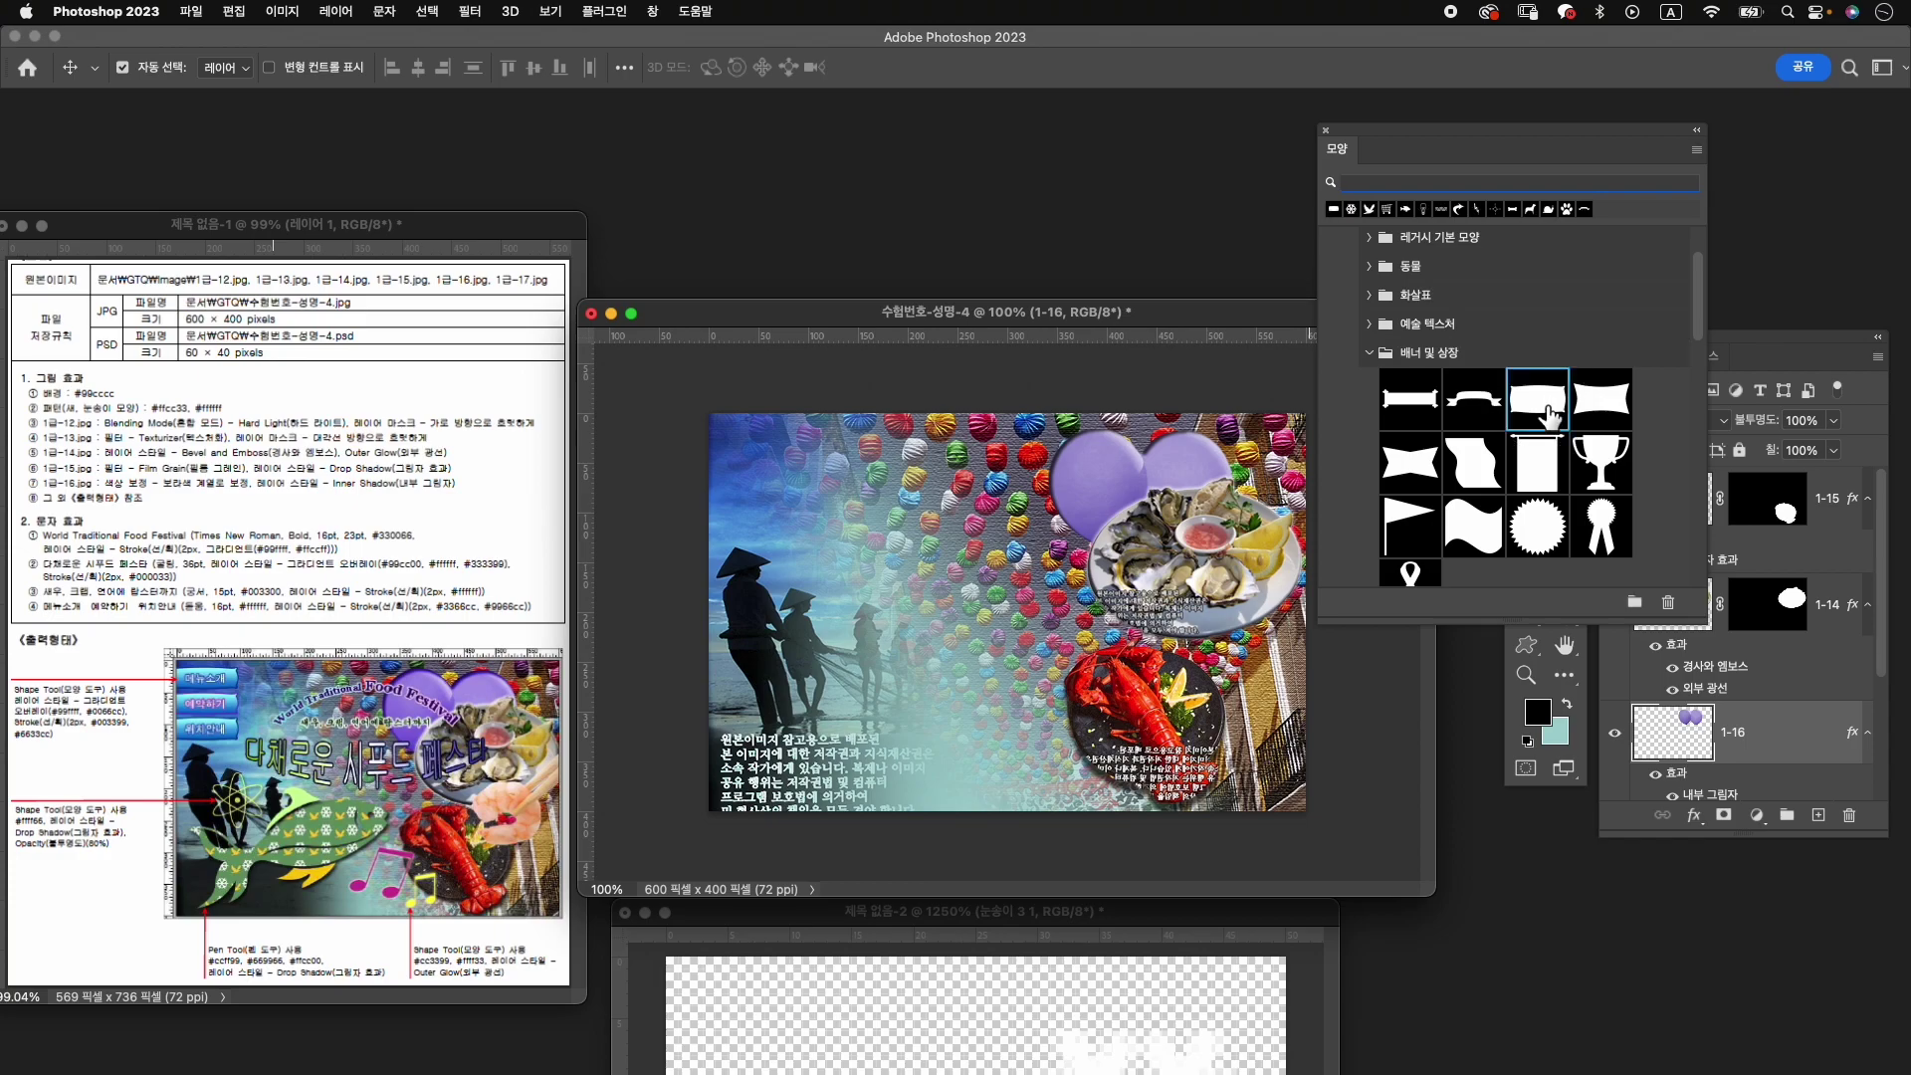
{"action": "left_click", "coordinate": [1526, 645]}
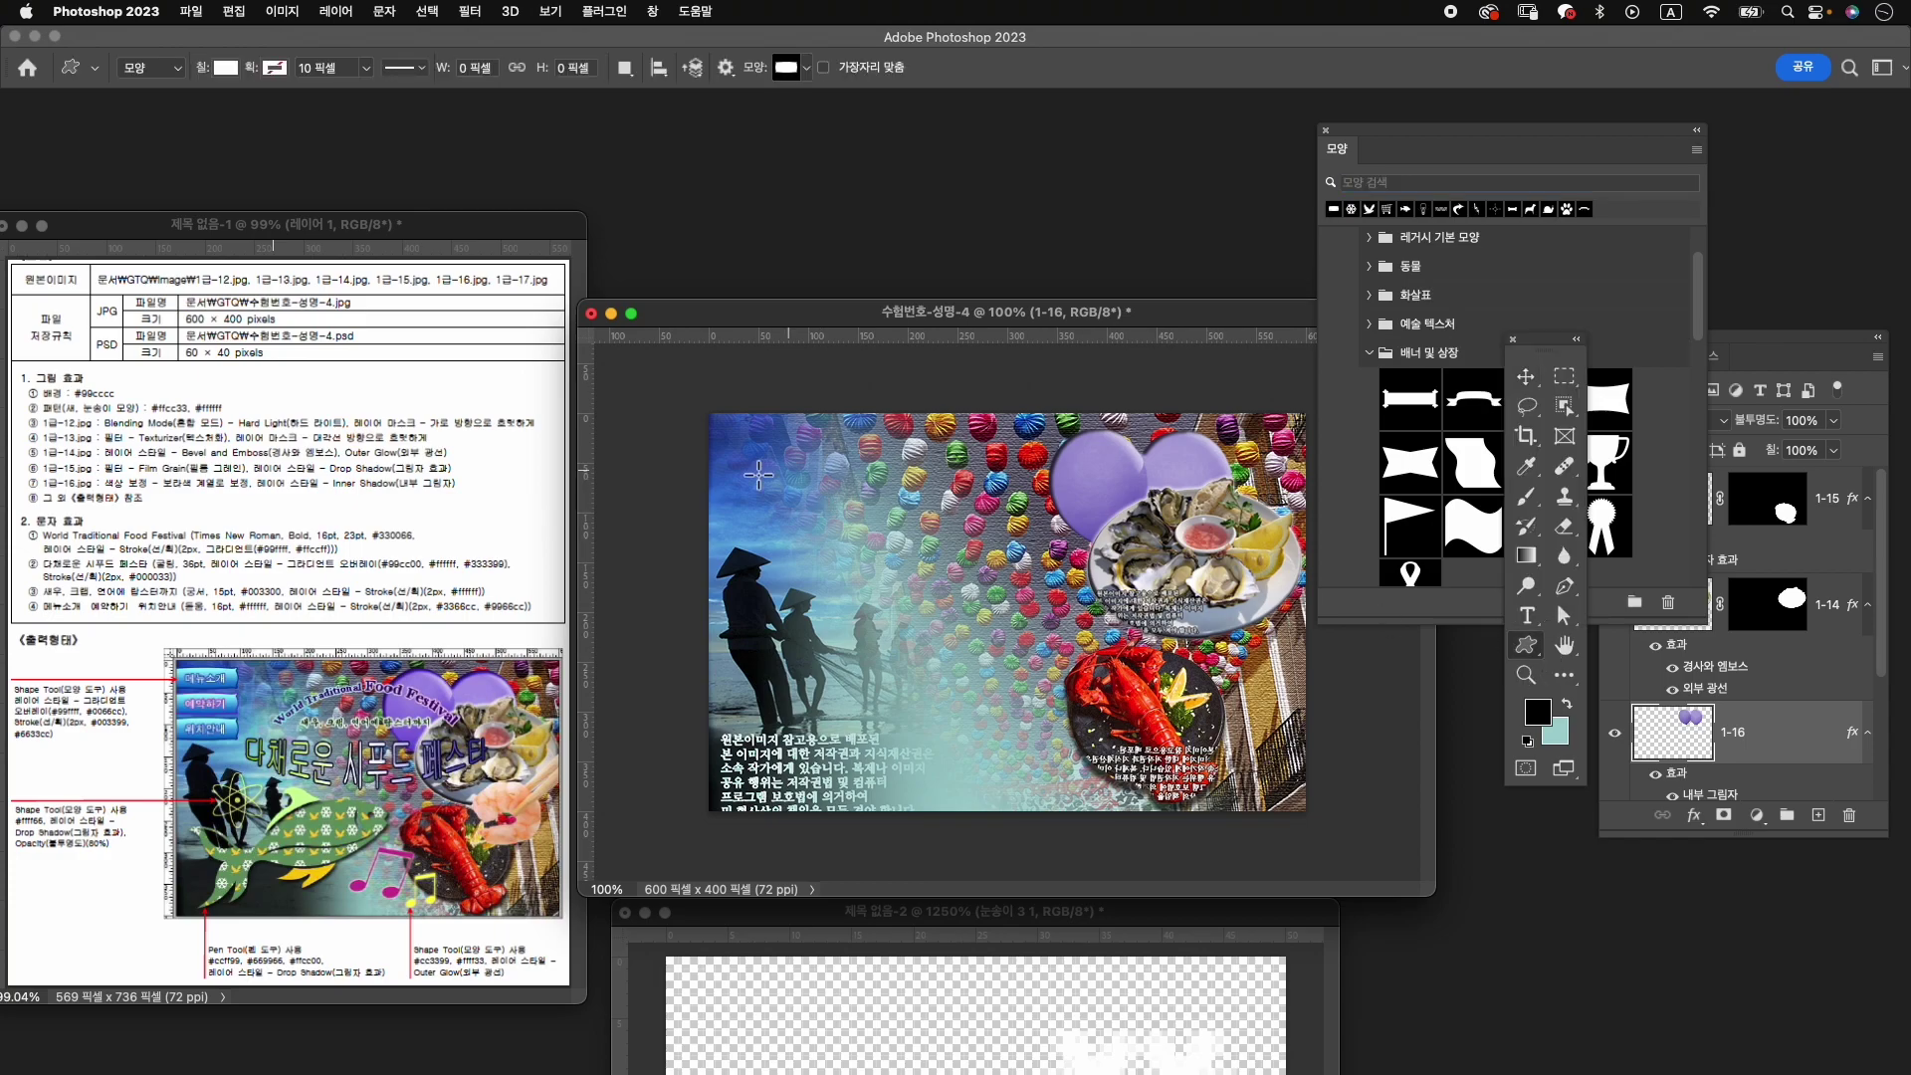
{"action": "mouse_move", "coordinate": [719, 445]}
{"action": "left_mouse_down"}
{"action": "mouse_move", "coordinate": [845, 486]}
{"action": "mouse_move", "coordinate": [808, 476]}
{"action": "left_mouse_up"}
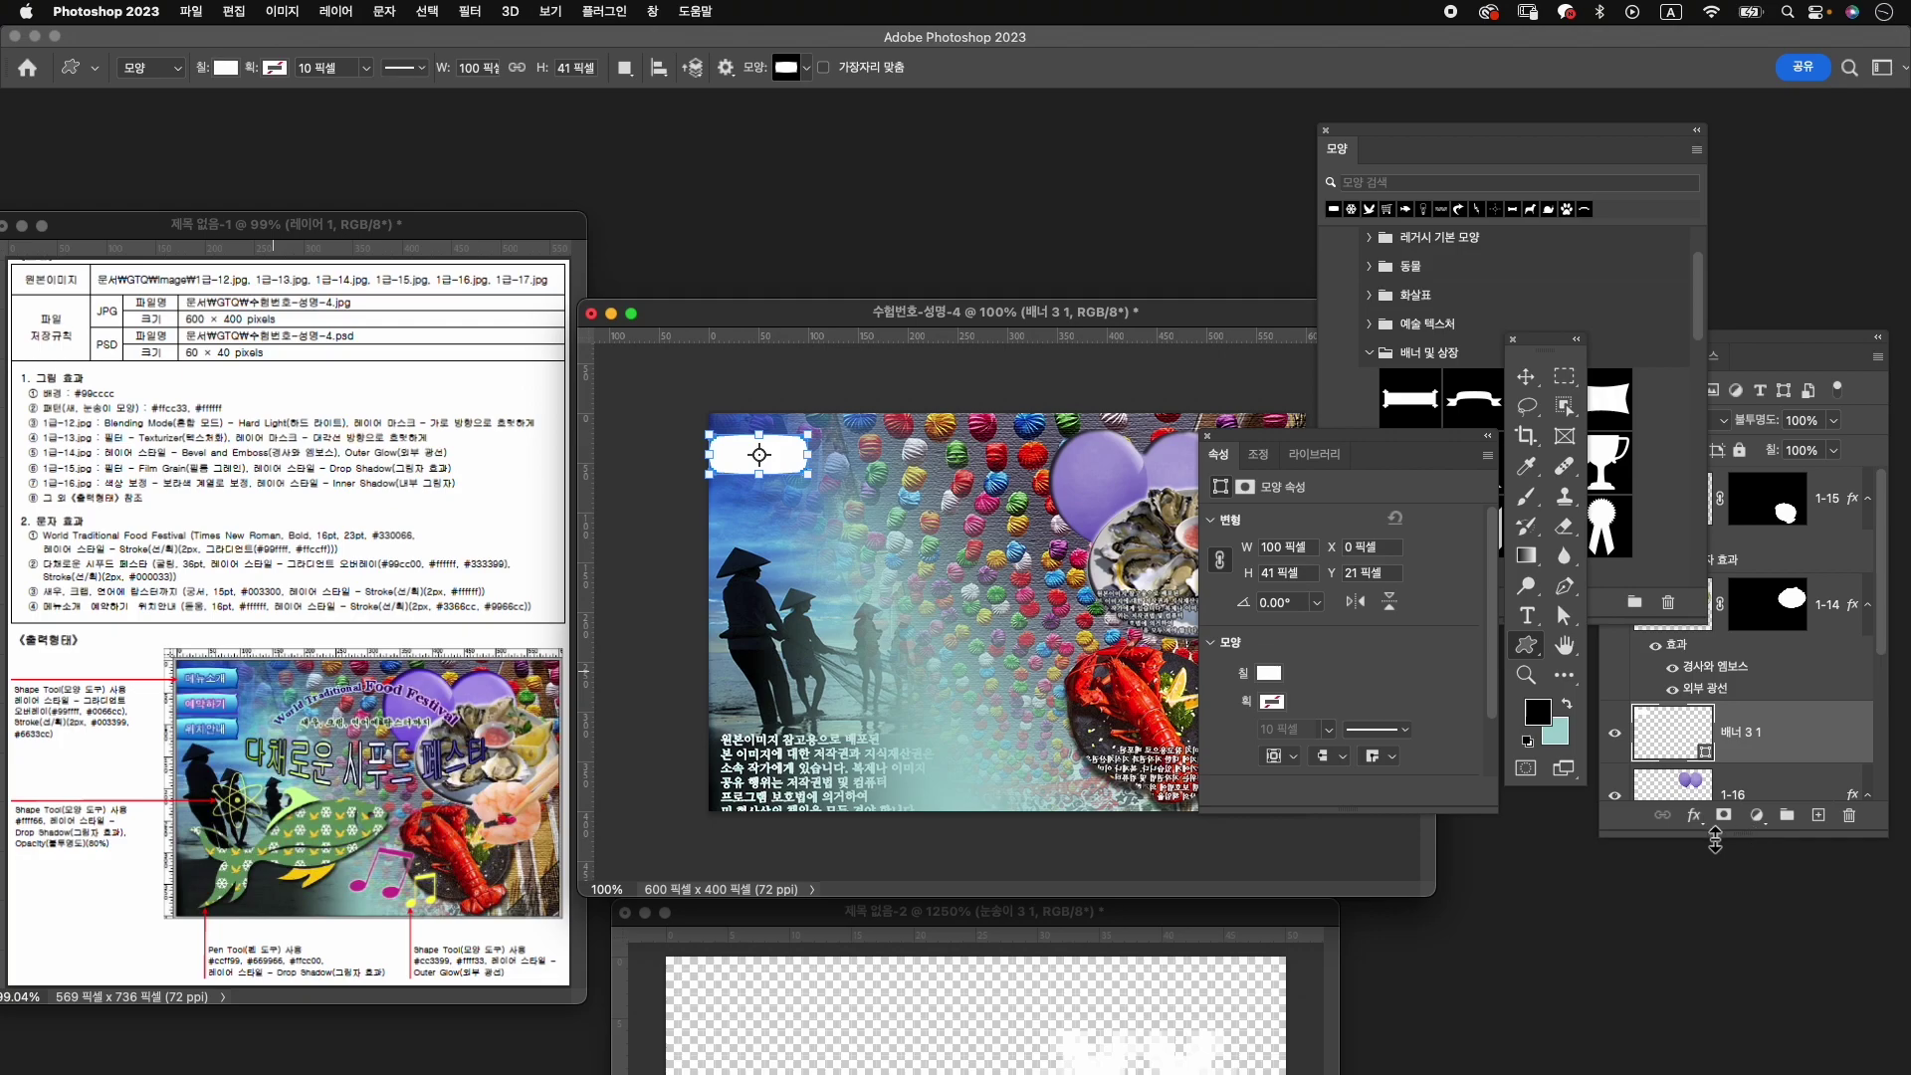
Add a Gradient Overlay to the banner running from #99ffff to #0066cc.
{"action": "left_click", "coordinate": [1694, 816]}
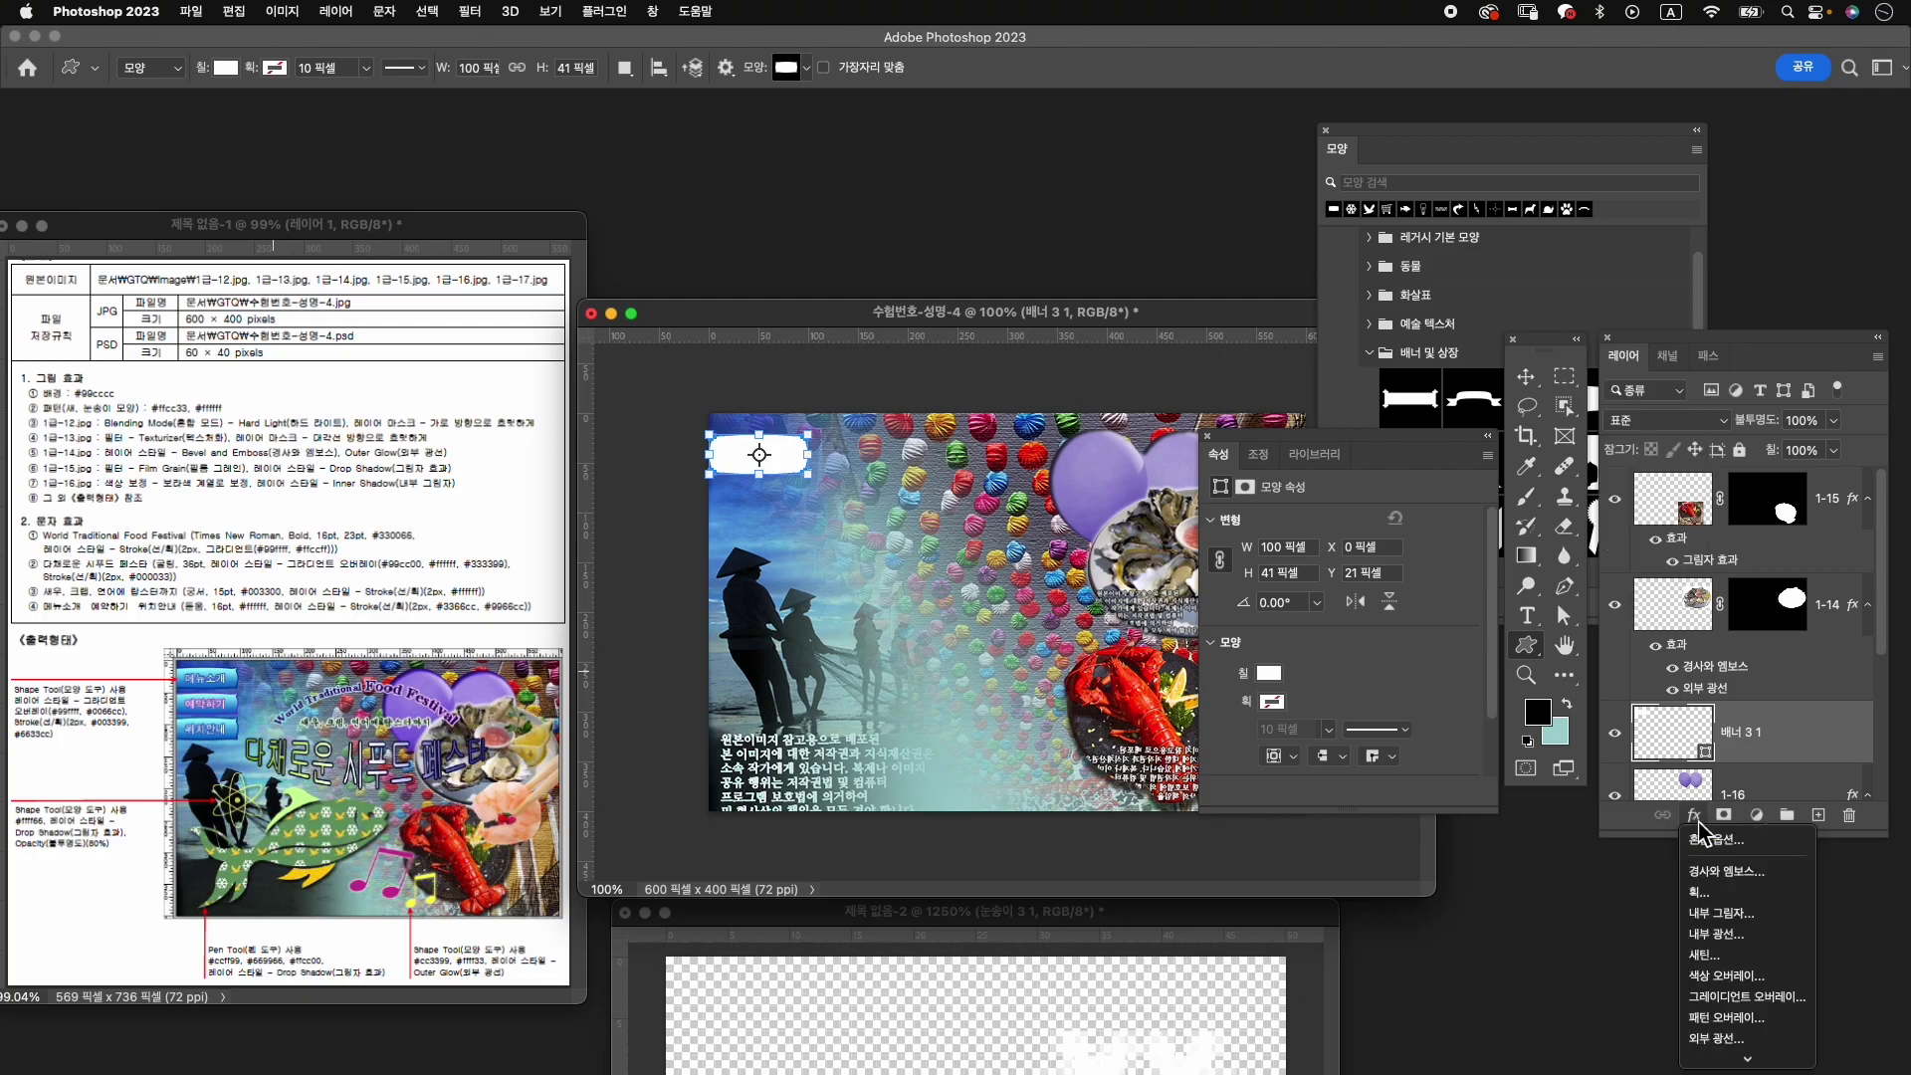
{"action": "left_click", "coordinate": [1742, 991]}
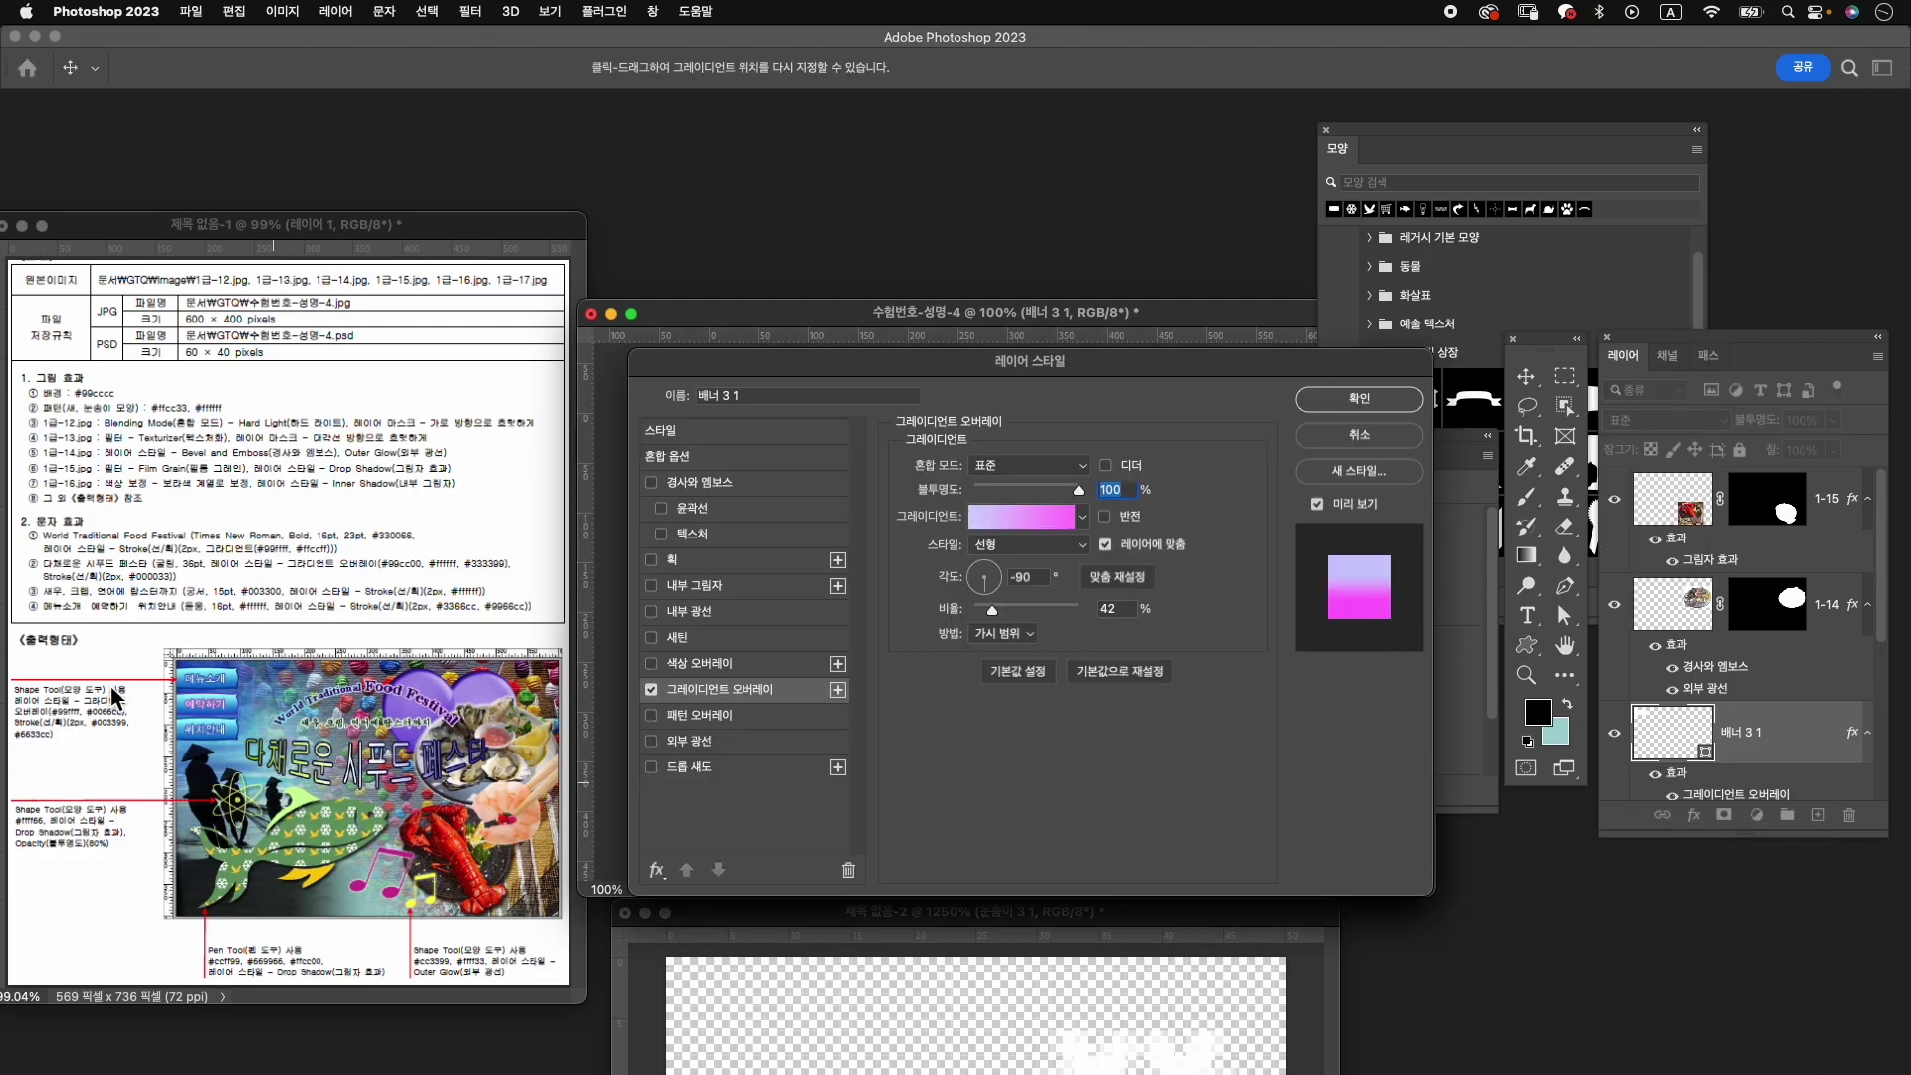
{"action": "left_click", "coordinate": [1057, 526]}
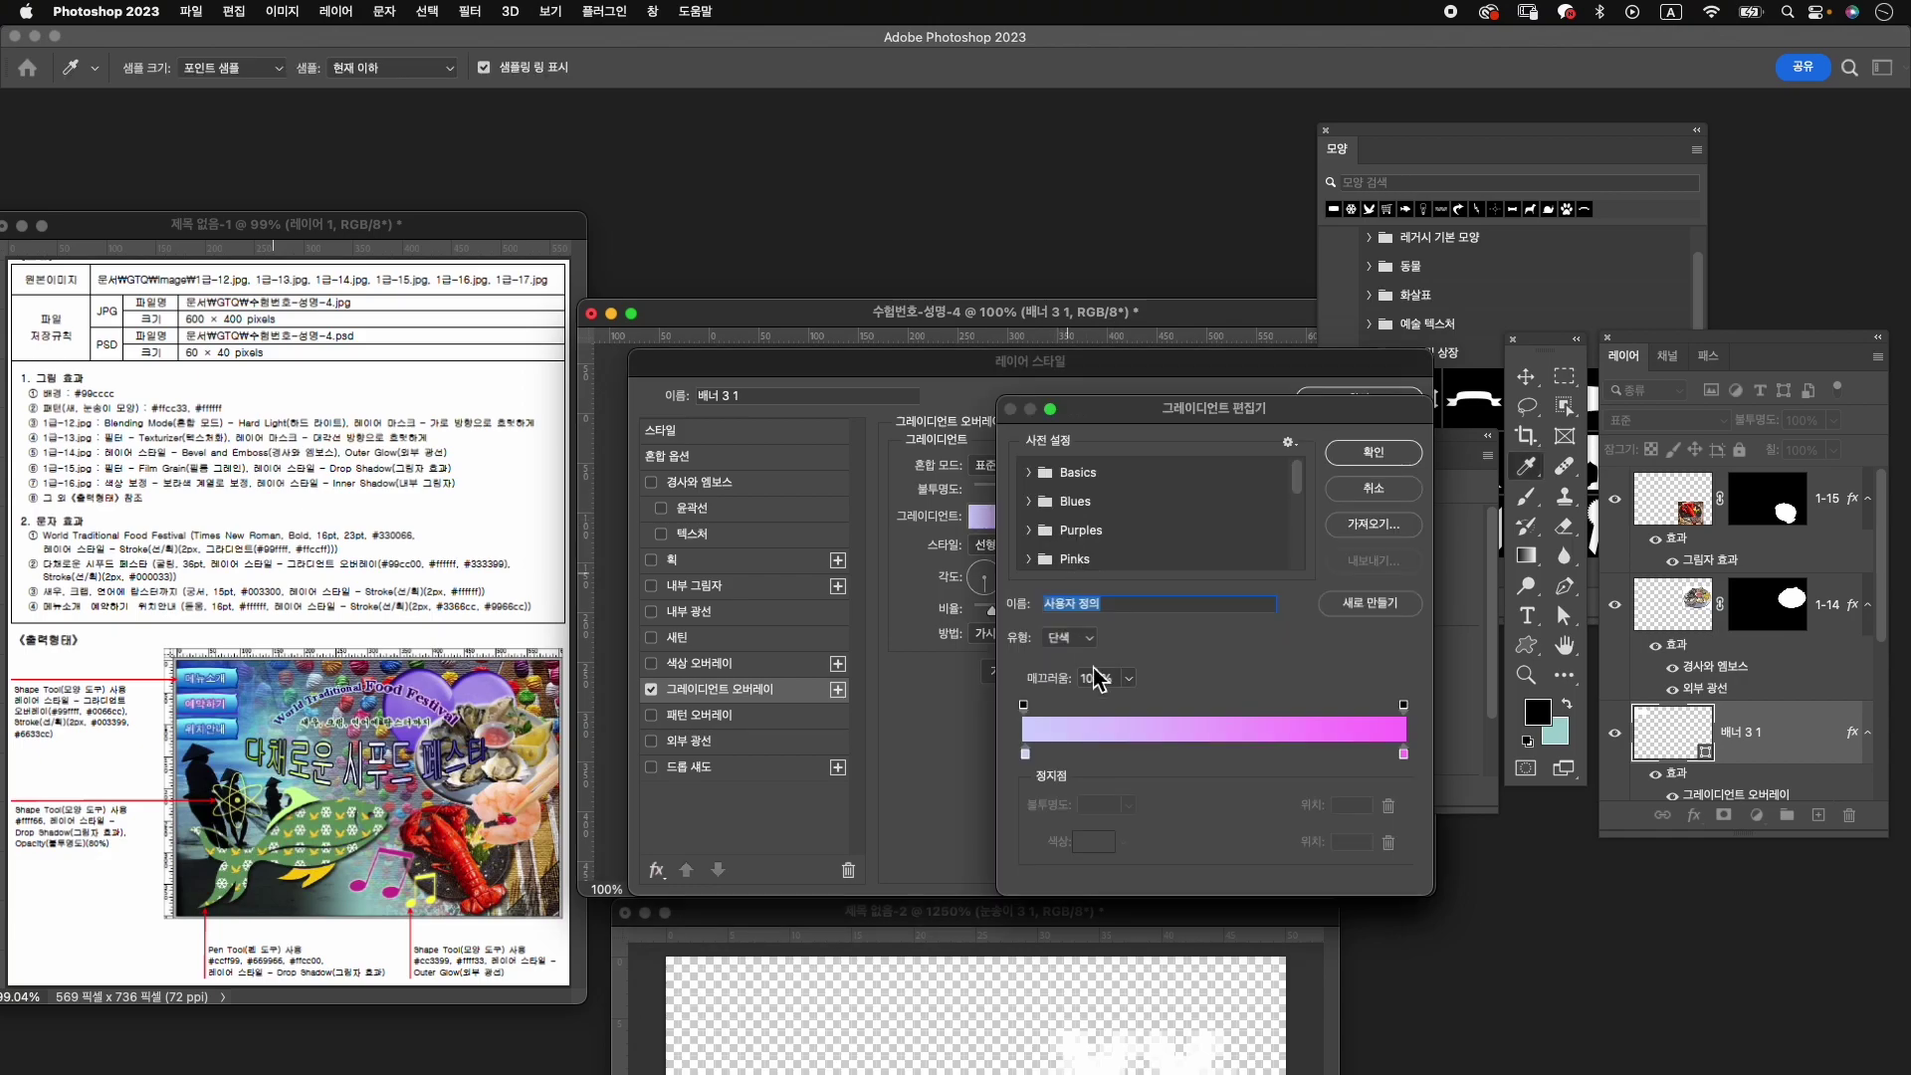
{"action": "double_click", "coordinate": [1026, 757]}
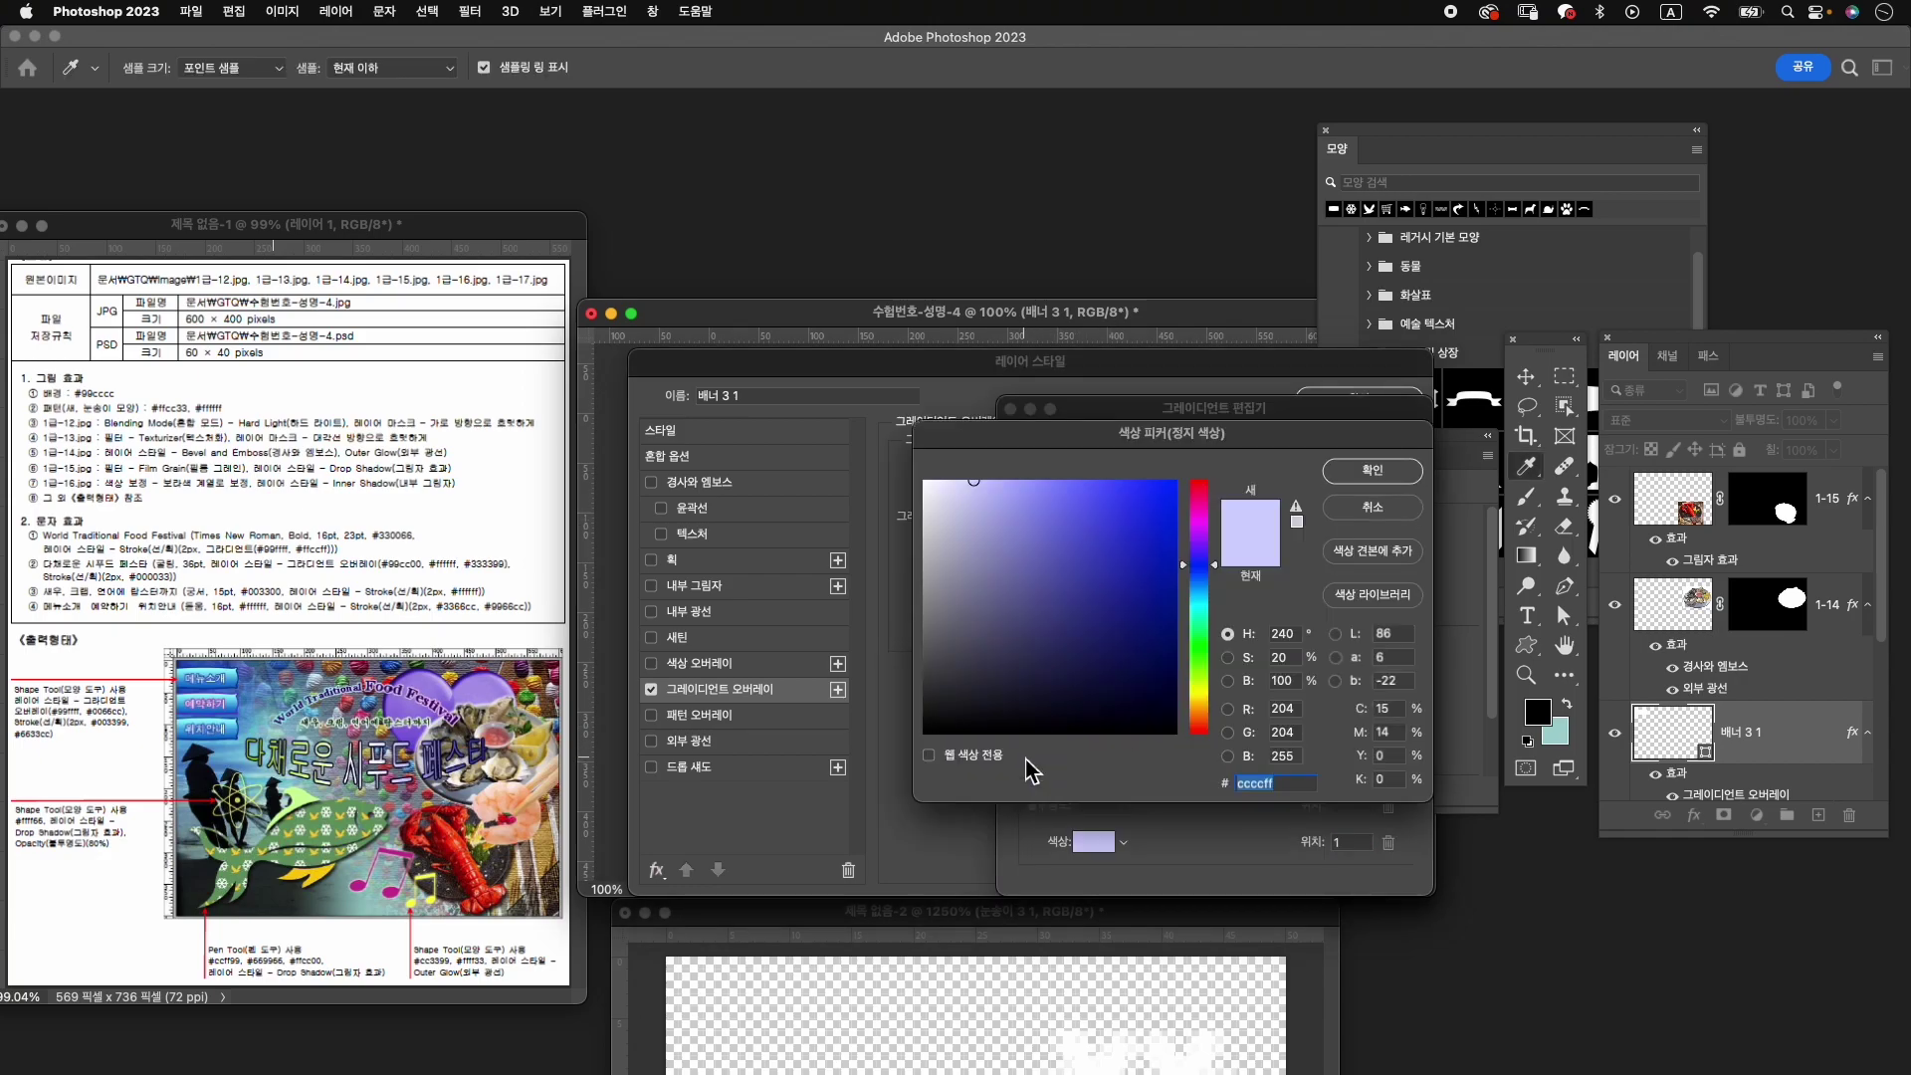
{"action": "type", "text": "99ffff"}
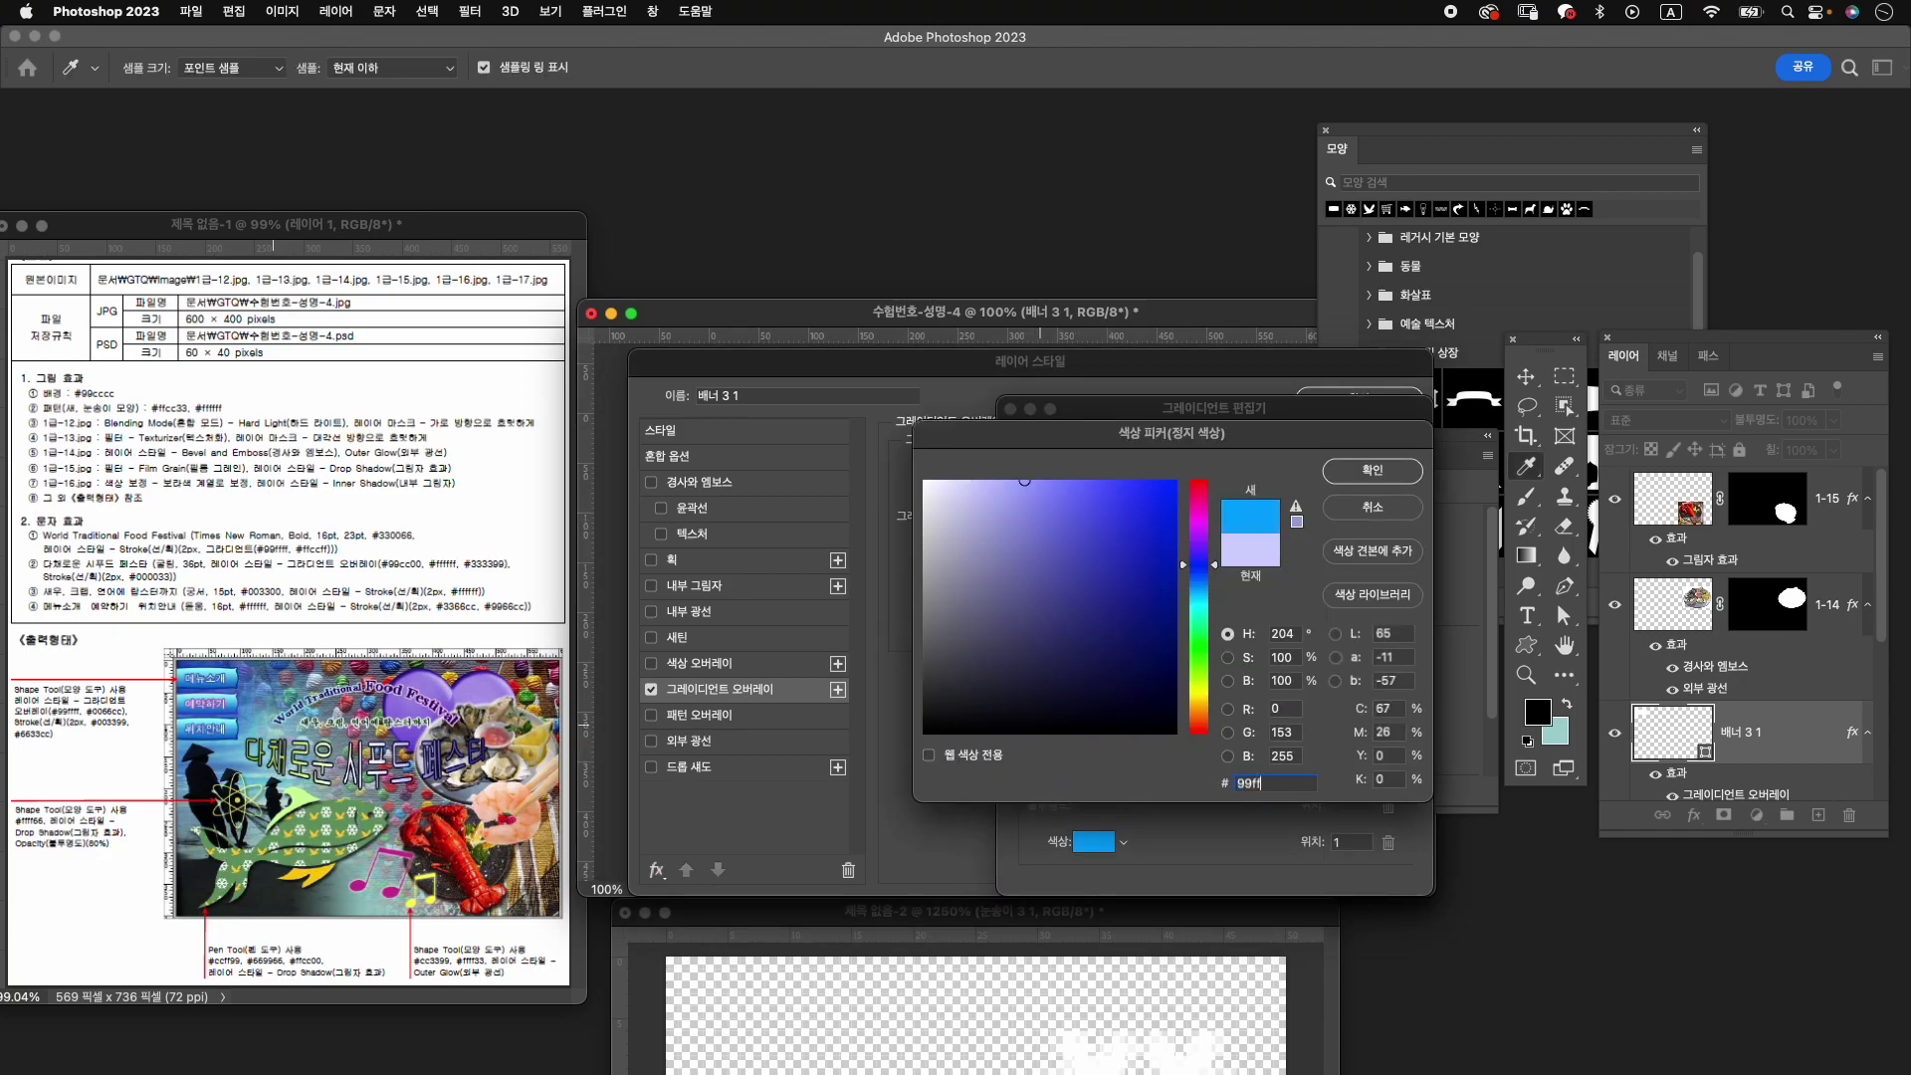
{"action": "left_click", "coordinate": [1379, 470]}
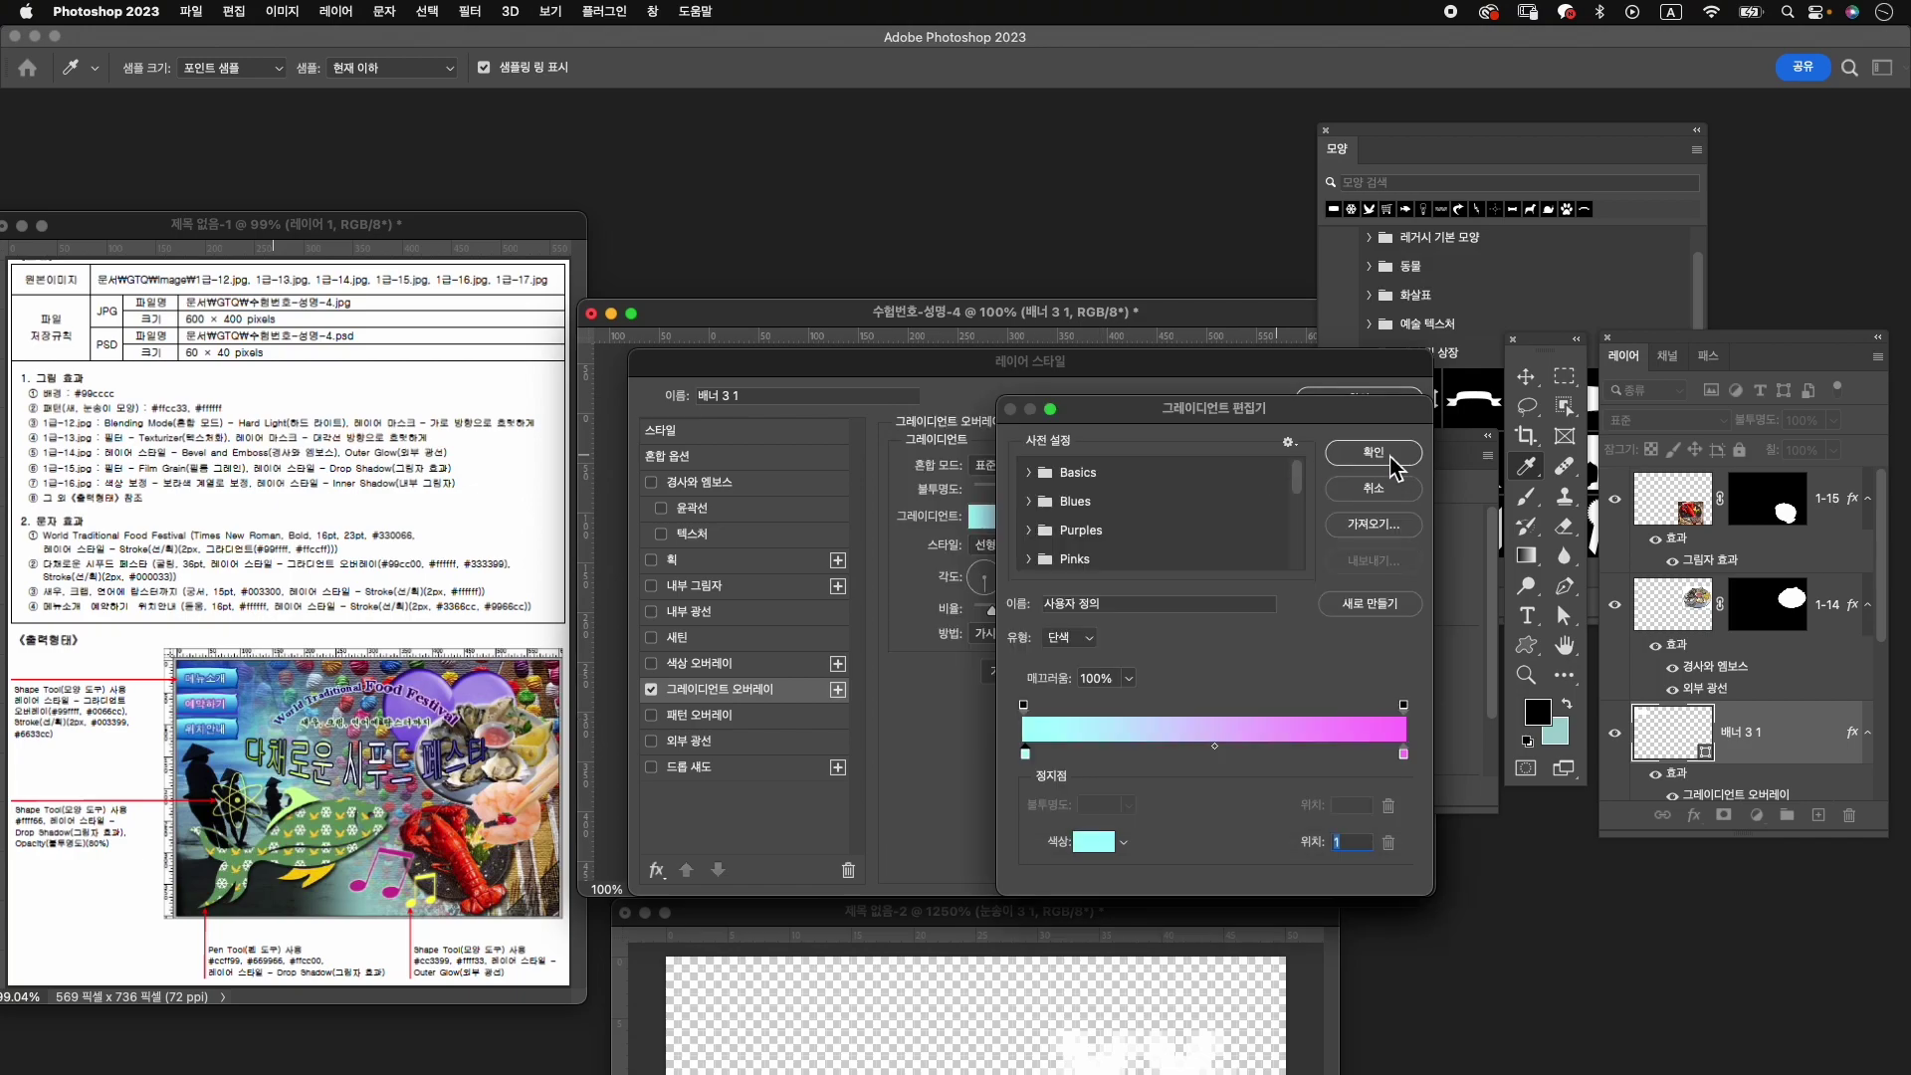
{"action": "double_click", "coordinate": [1404, 754]}
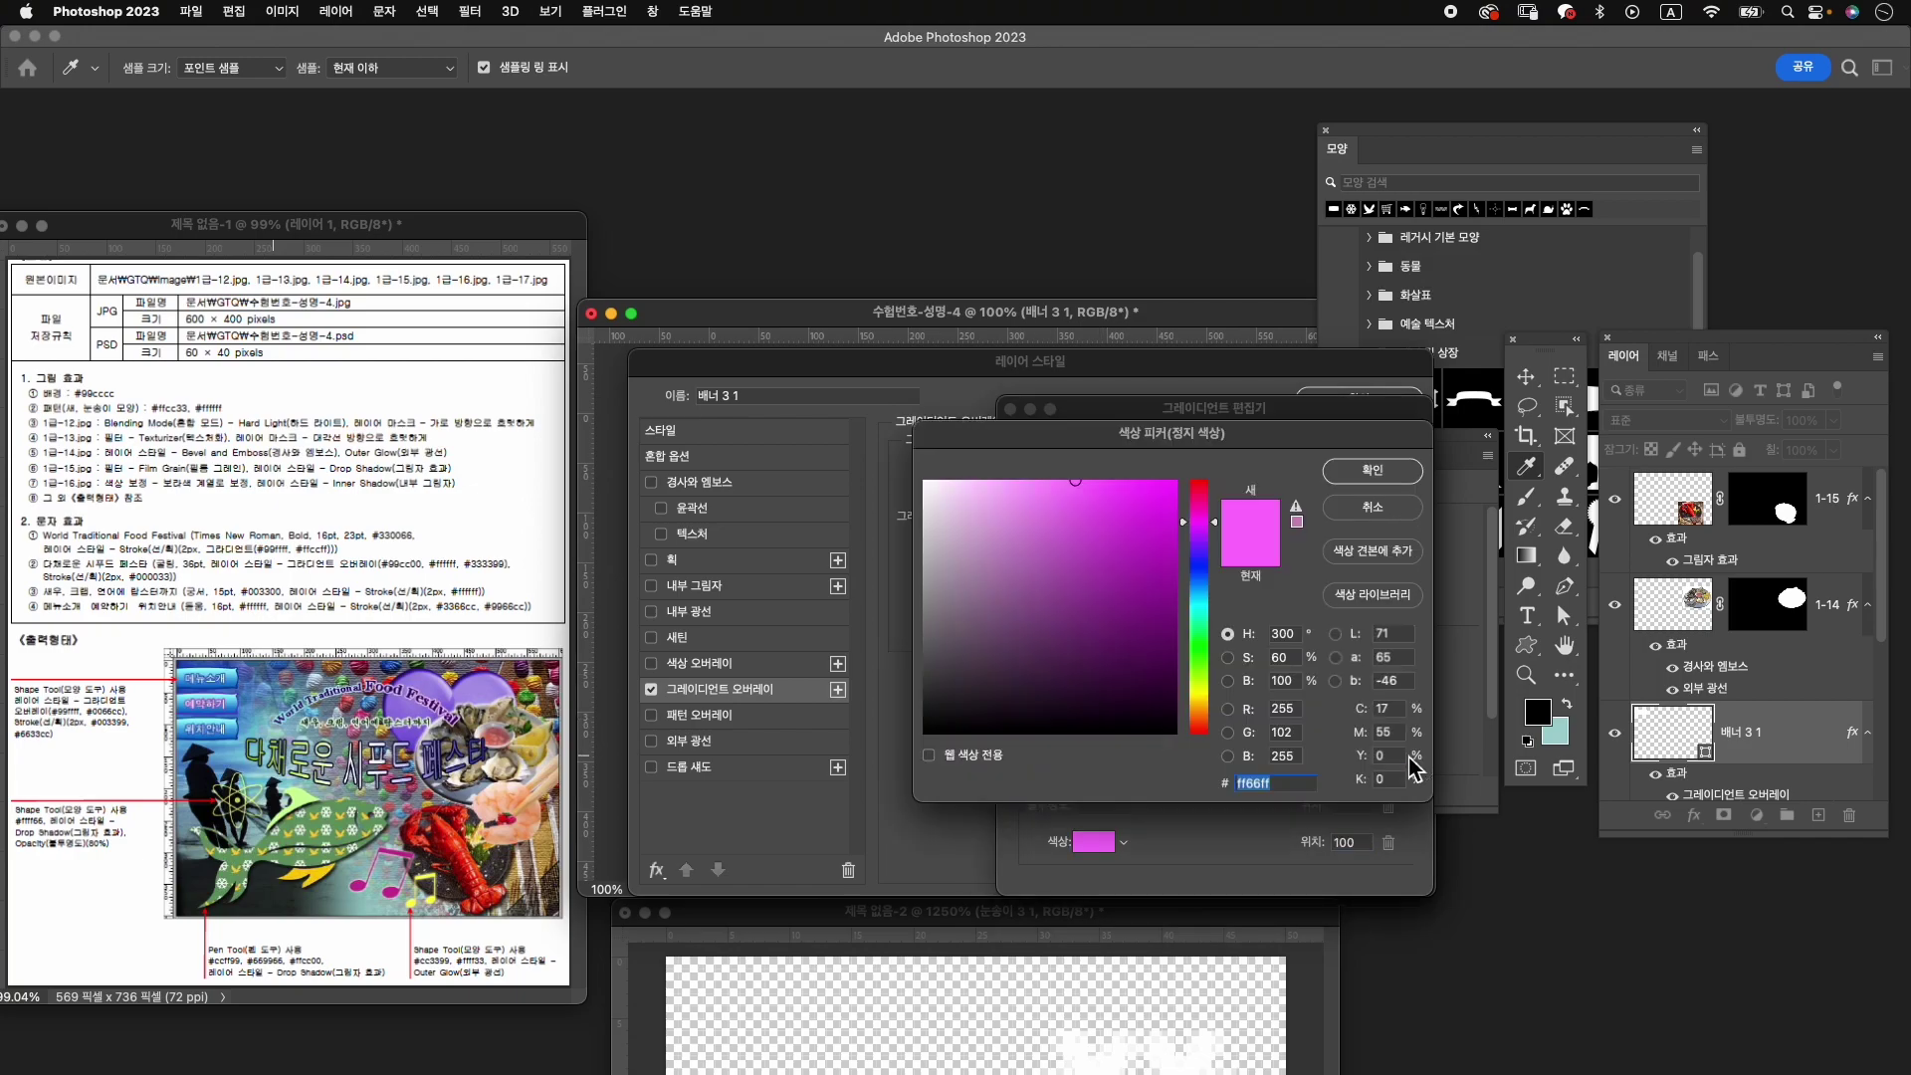
{"action": "type", "text": "0066"}
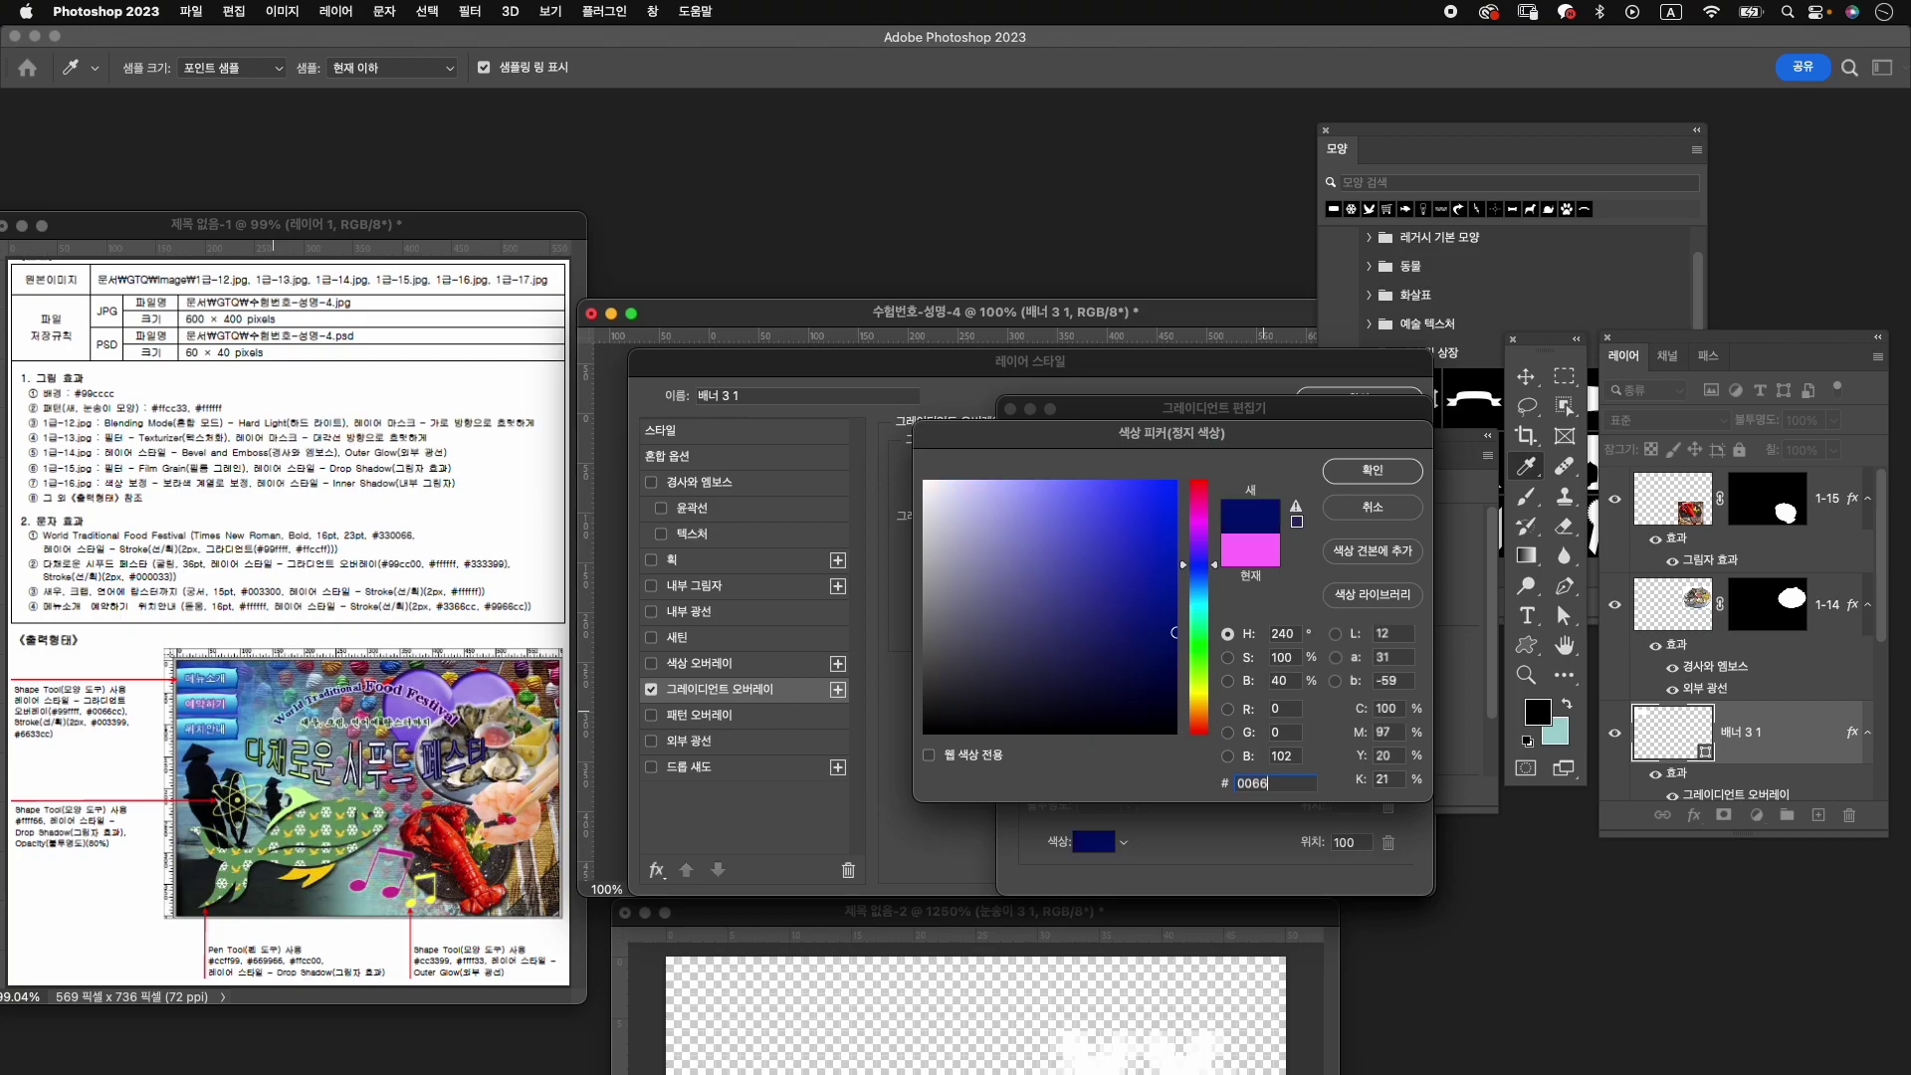
{"action": "type", "text": "cc"}
{"action": "key", "text": "Return"}
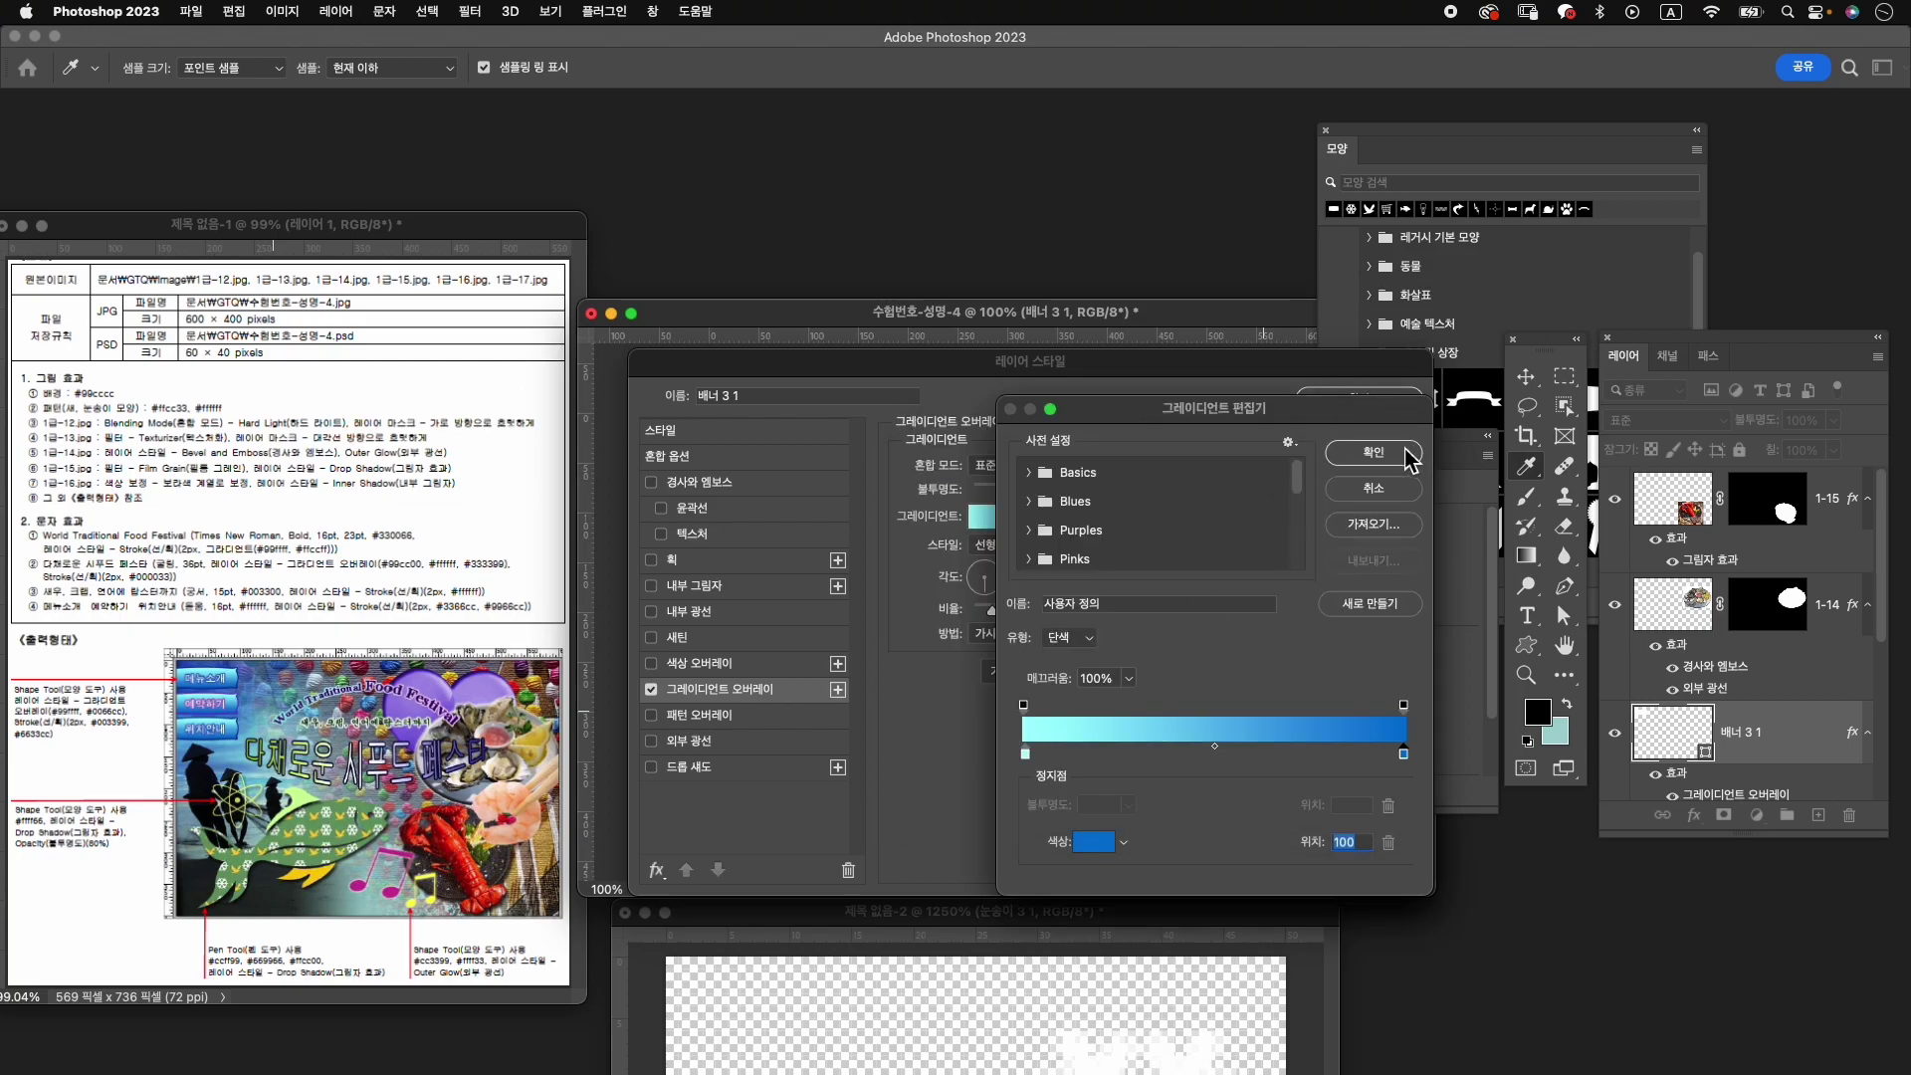
{"action": "left_click", "coordinate": [1403, 453]}
Add a 2 px Stroke in #003399 to the banner and apply the effects.
{"action": "left_click", "coordinate": [717, 569]}
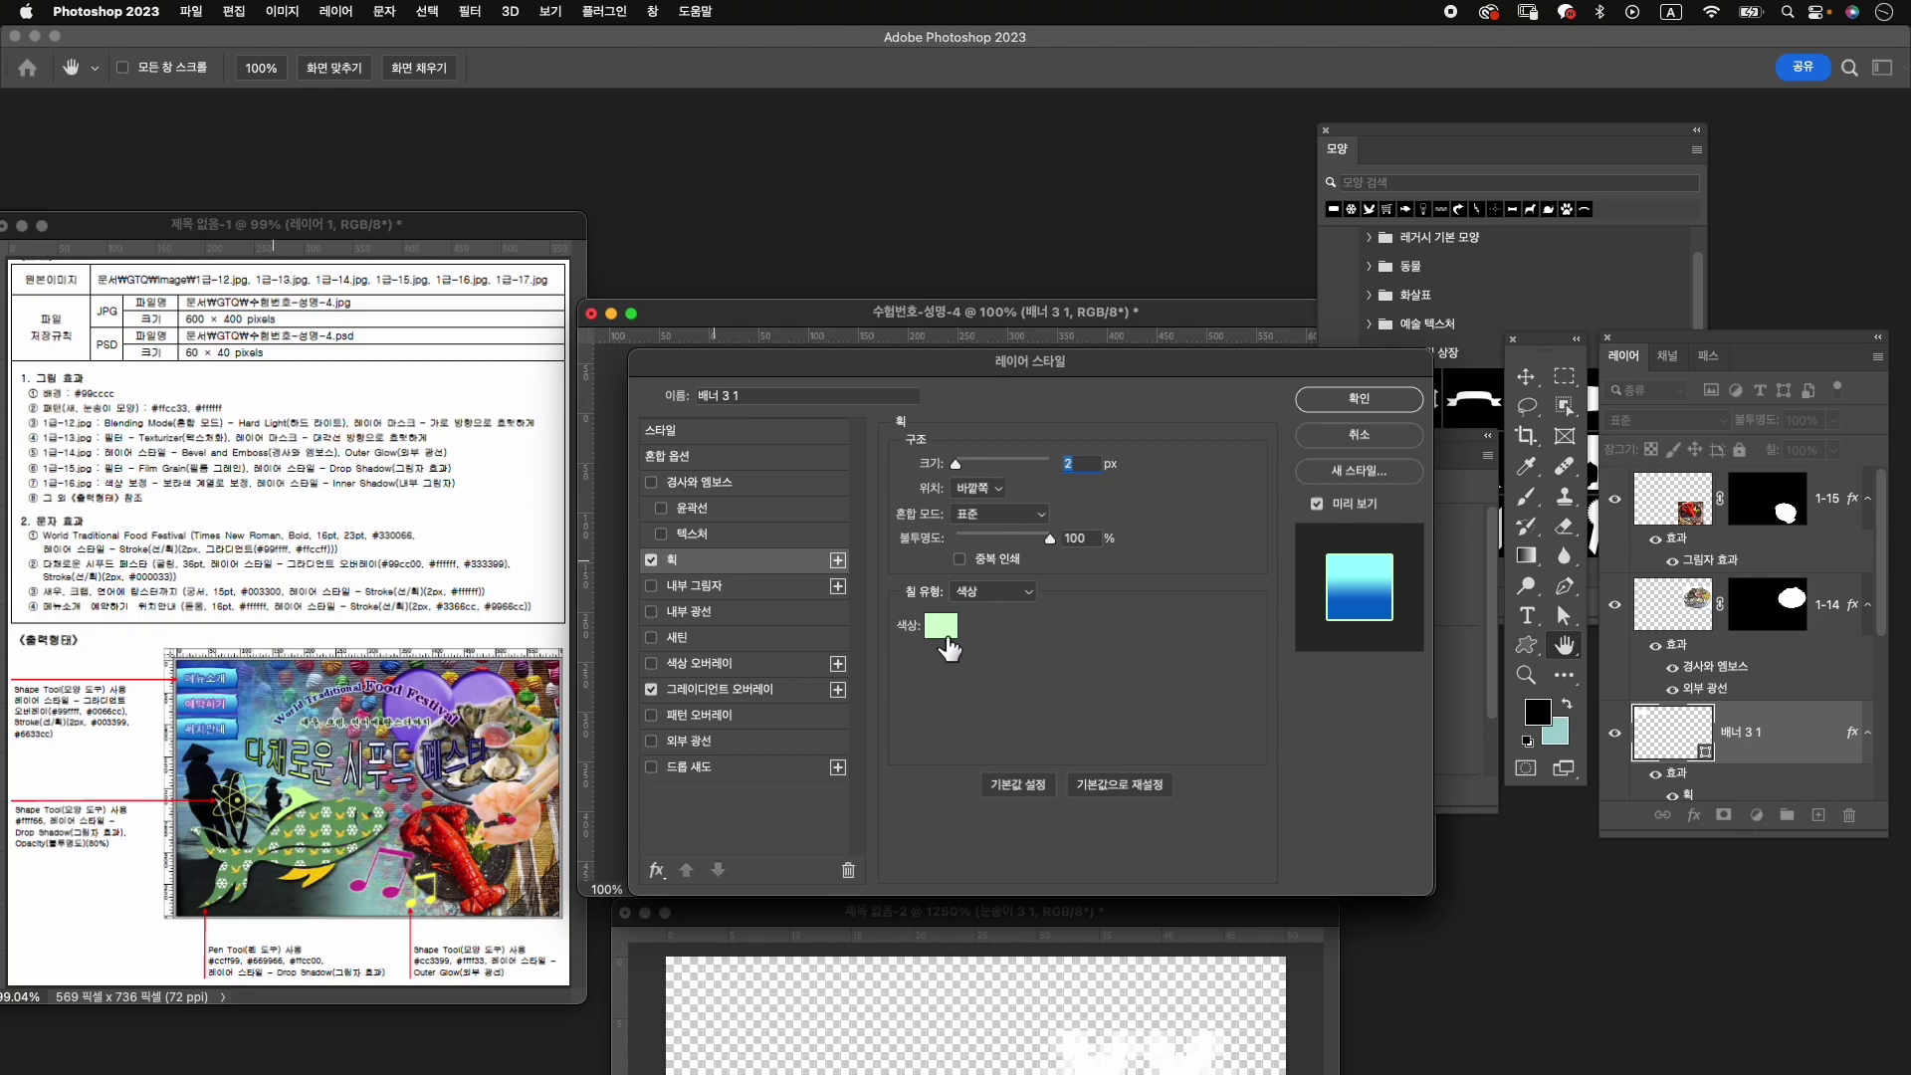
{"action": "left_click", "coordinate": [940, 625]}
{"action": "type", "text": "00"}
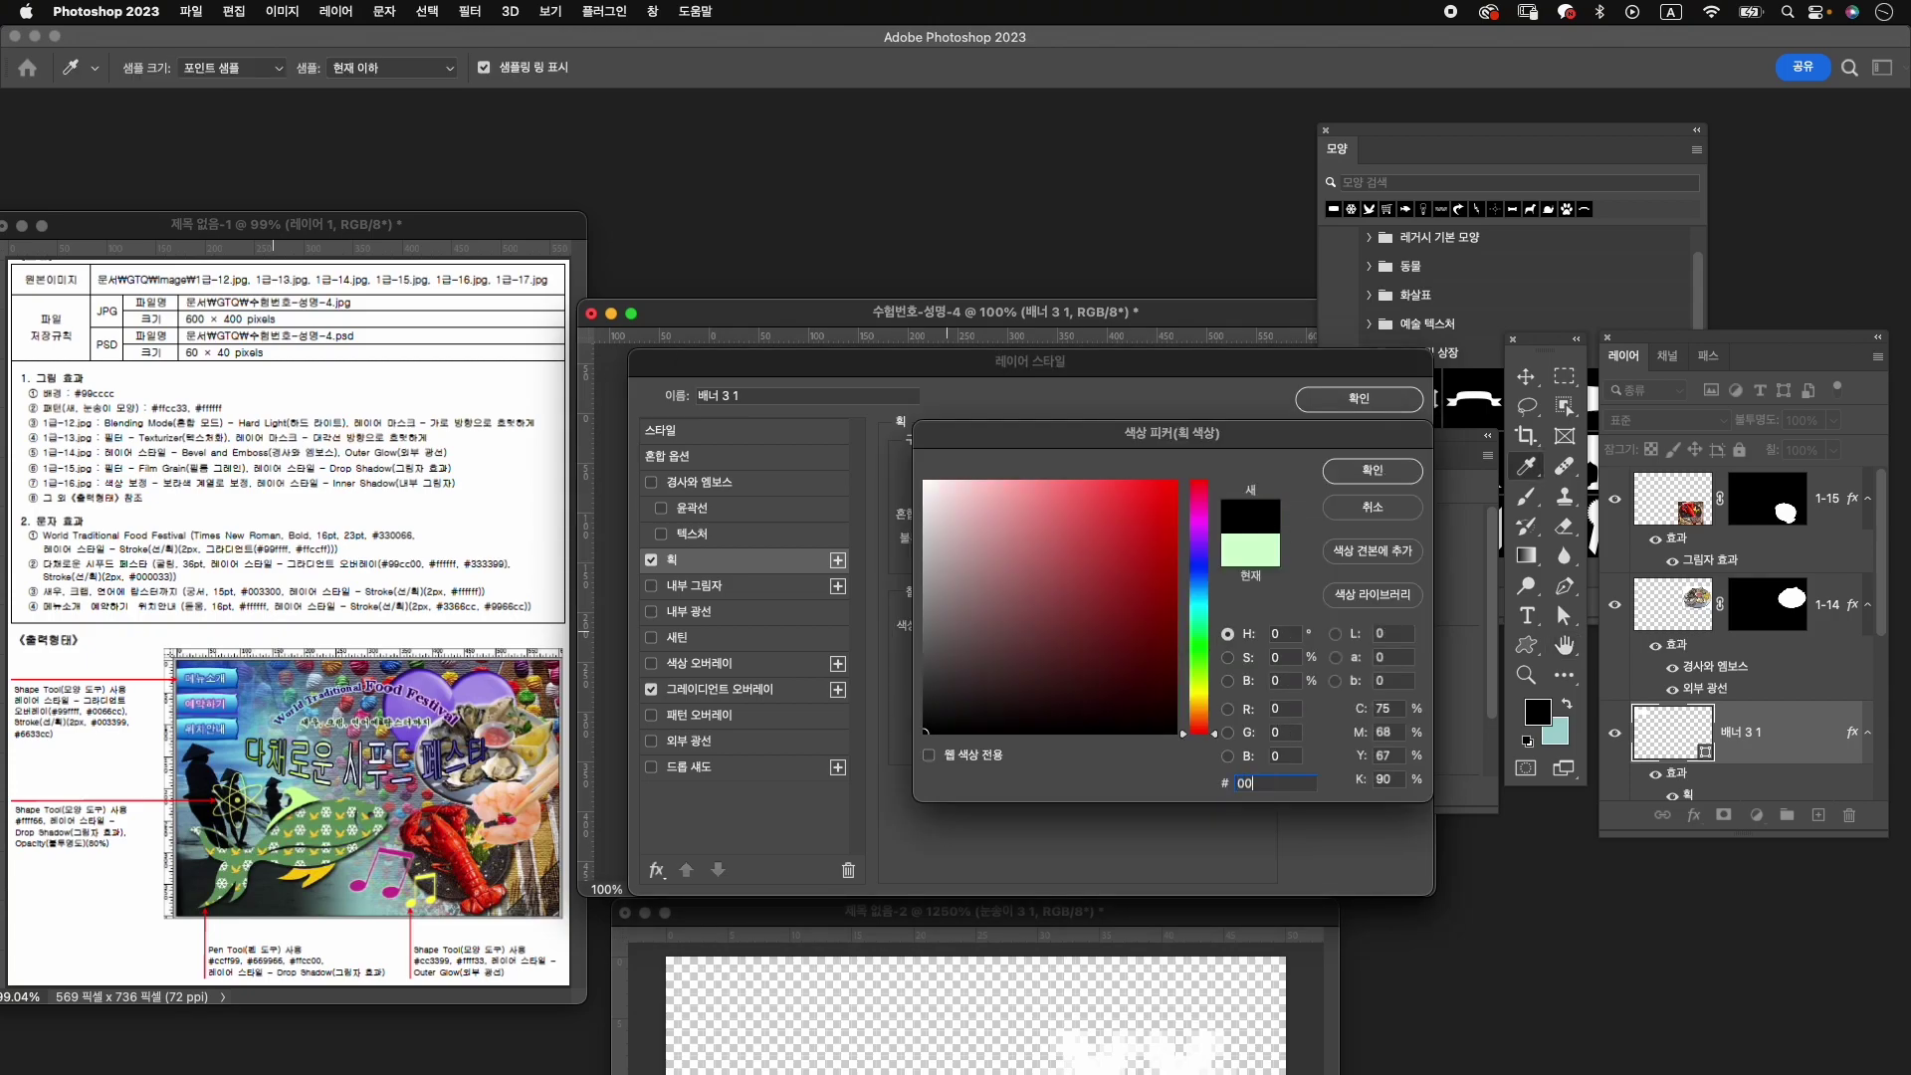
{"action": "type", "text": "3399"}
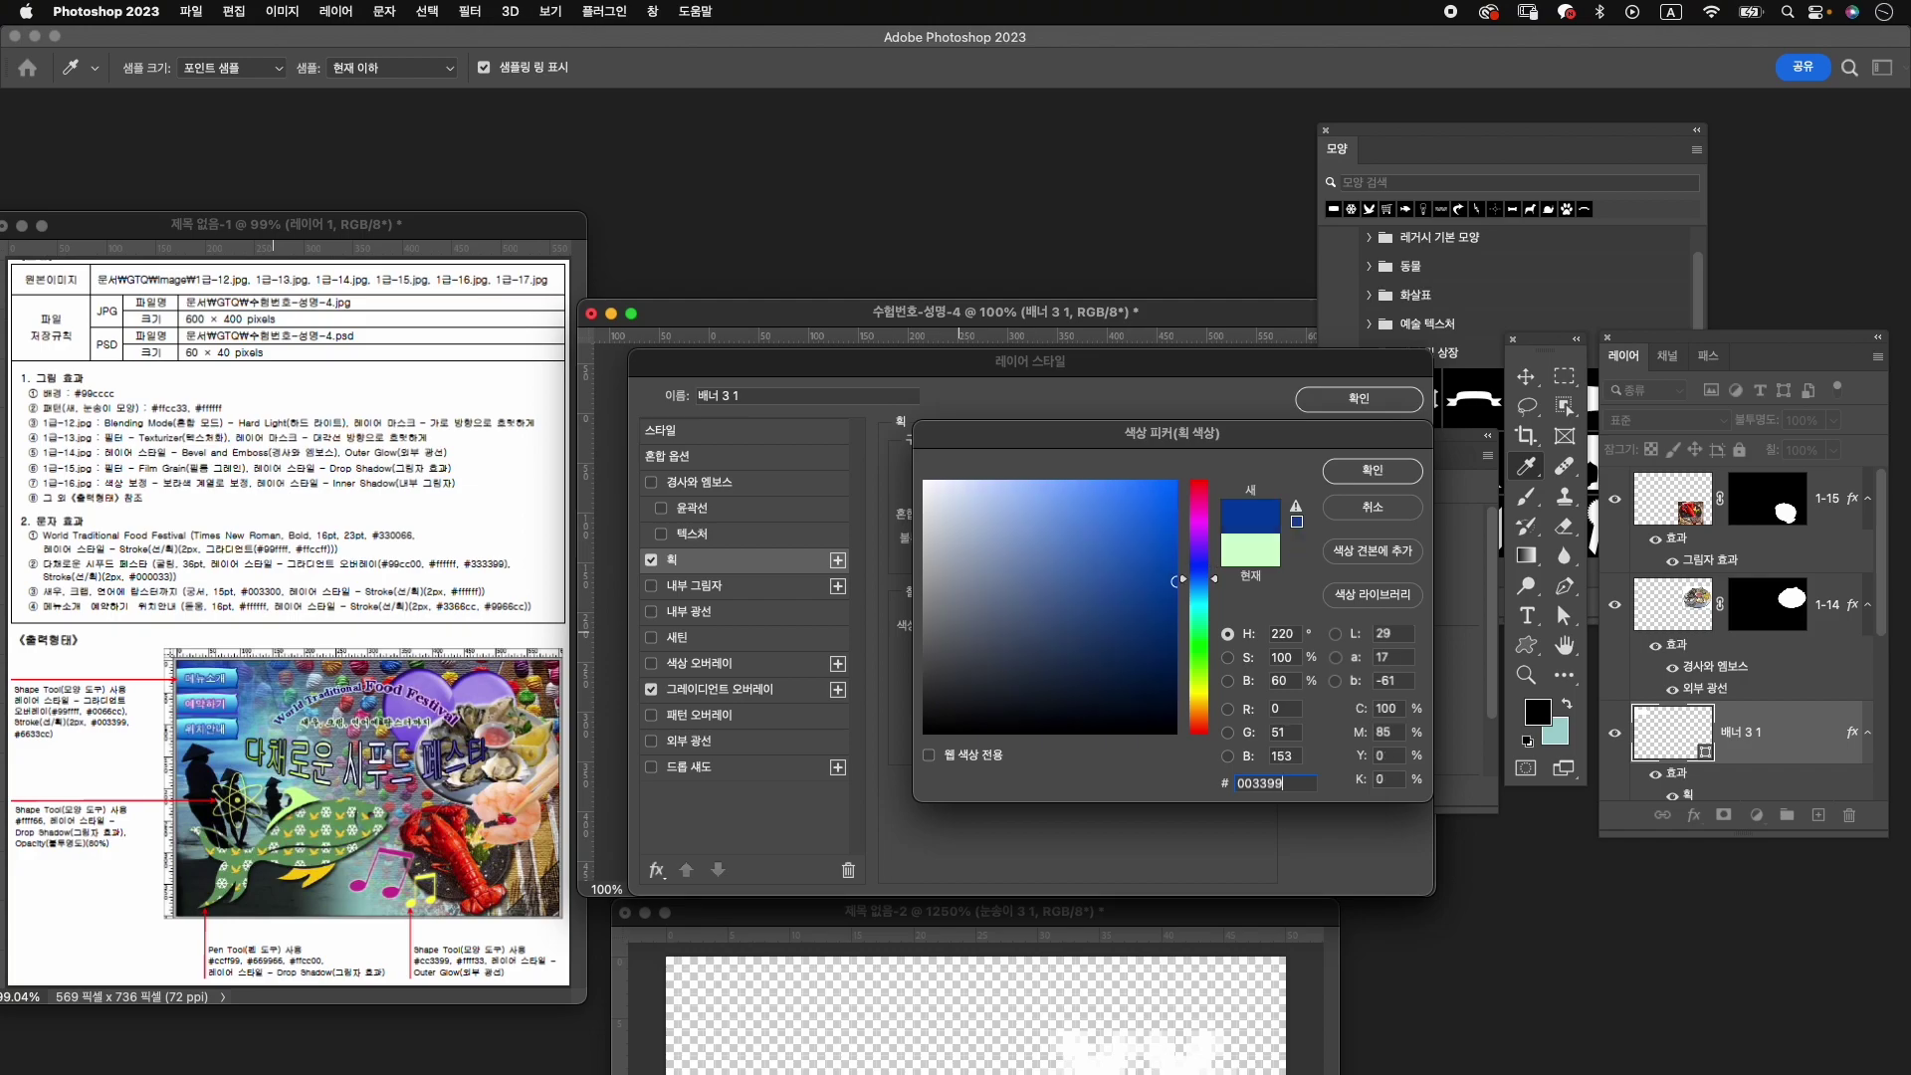
{"action": "key", "text": "Return"}
{"action": "left_click", "coordinate": [1365, 402]}
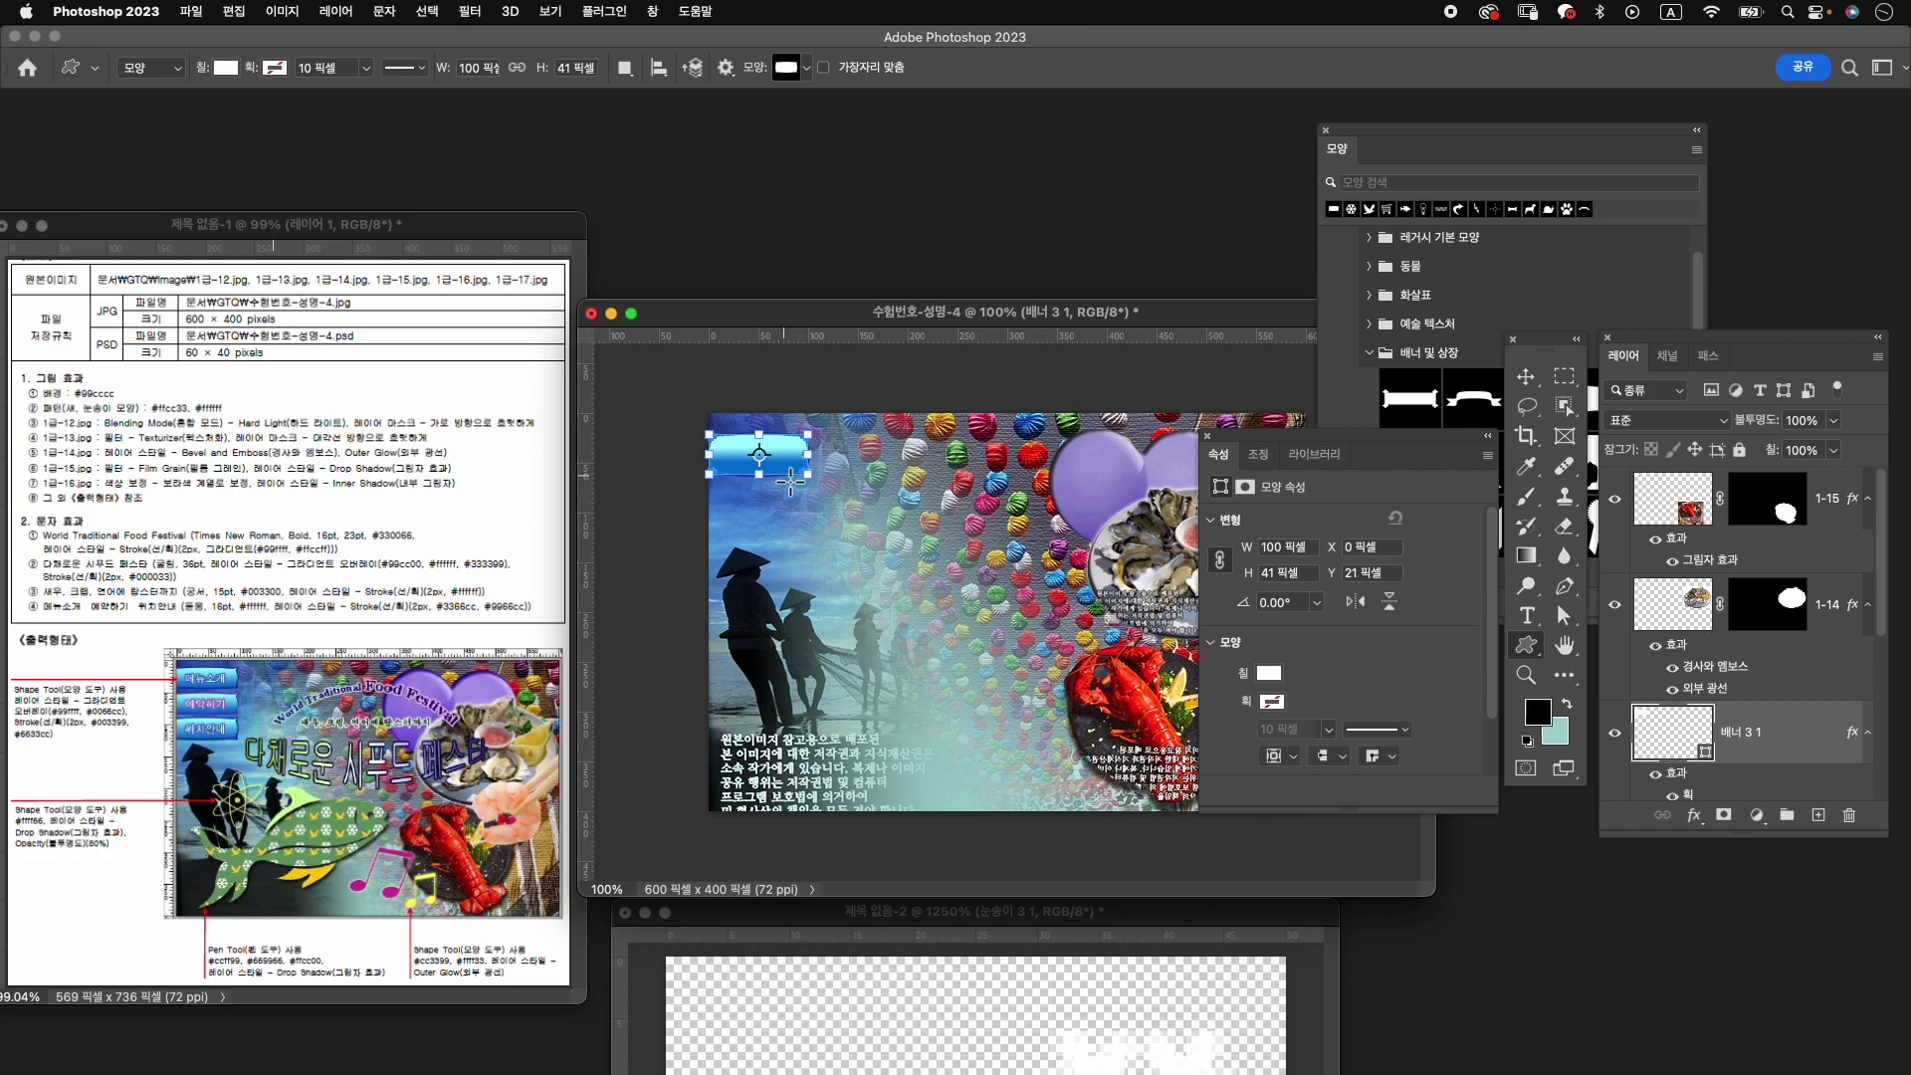
Move the banner layer to the top of the stack and reduce its height.
{"action": "key", "text": "v"}
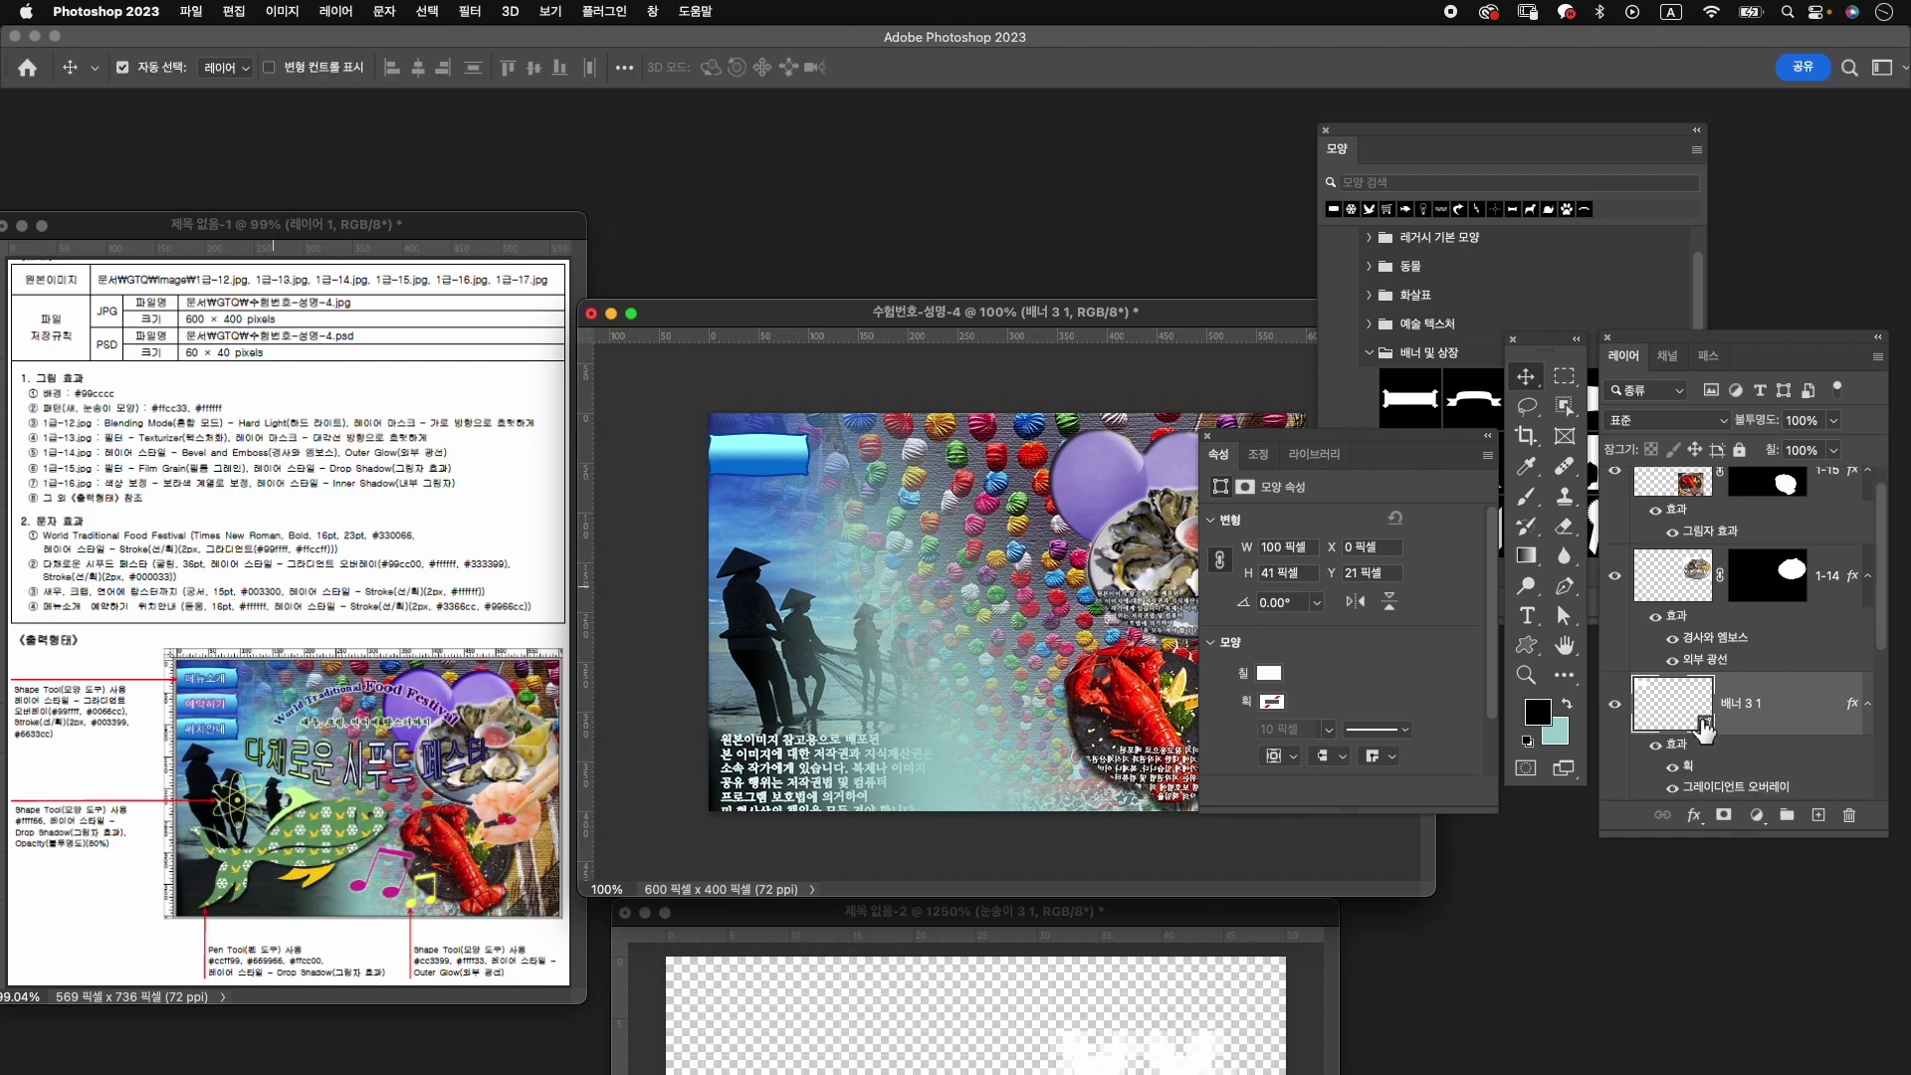
{"action": "left_click_drag", "start_coordinate": [1752, 727], "coordinate": [1732, 468]}
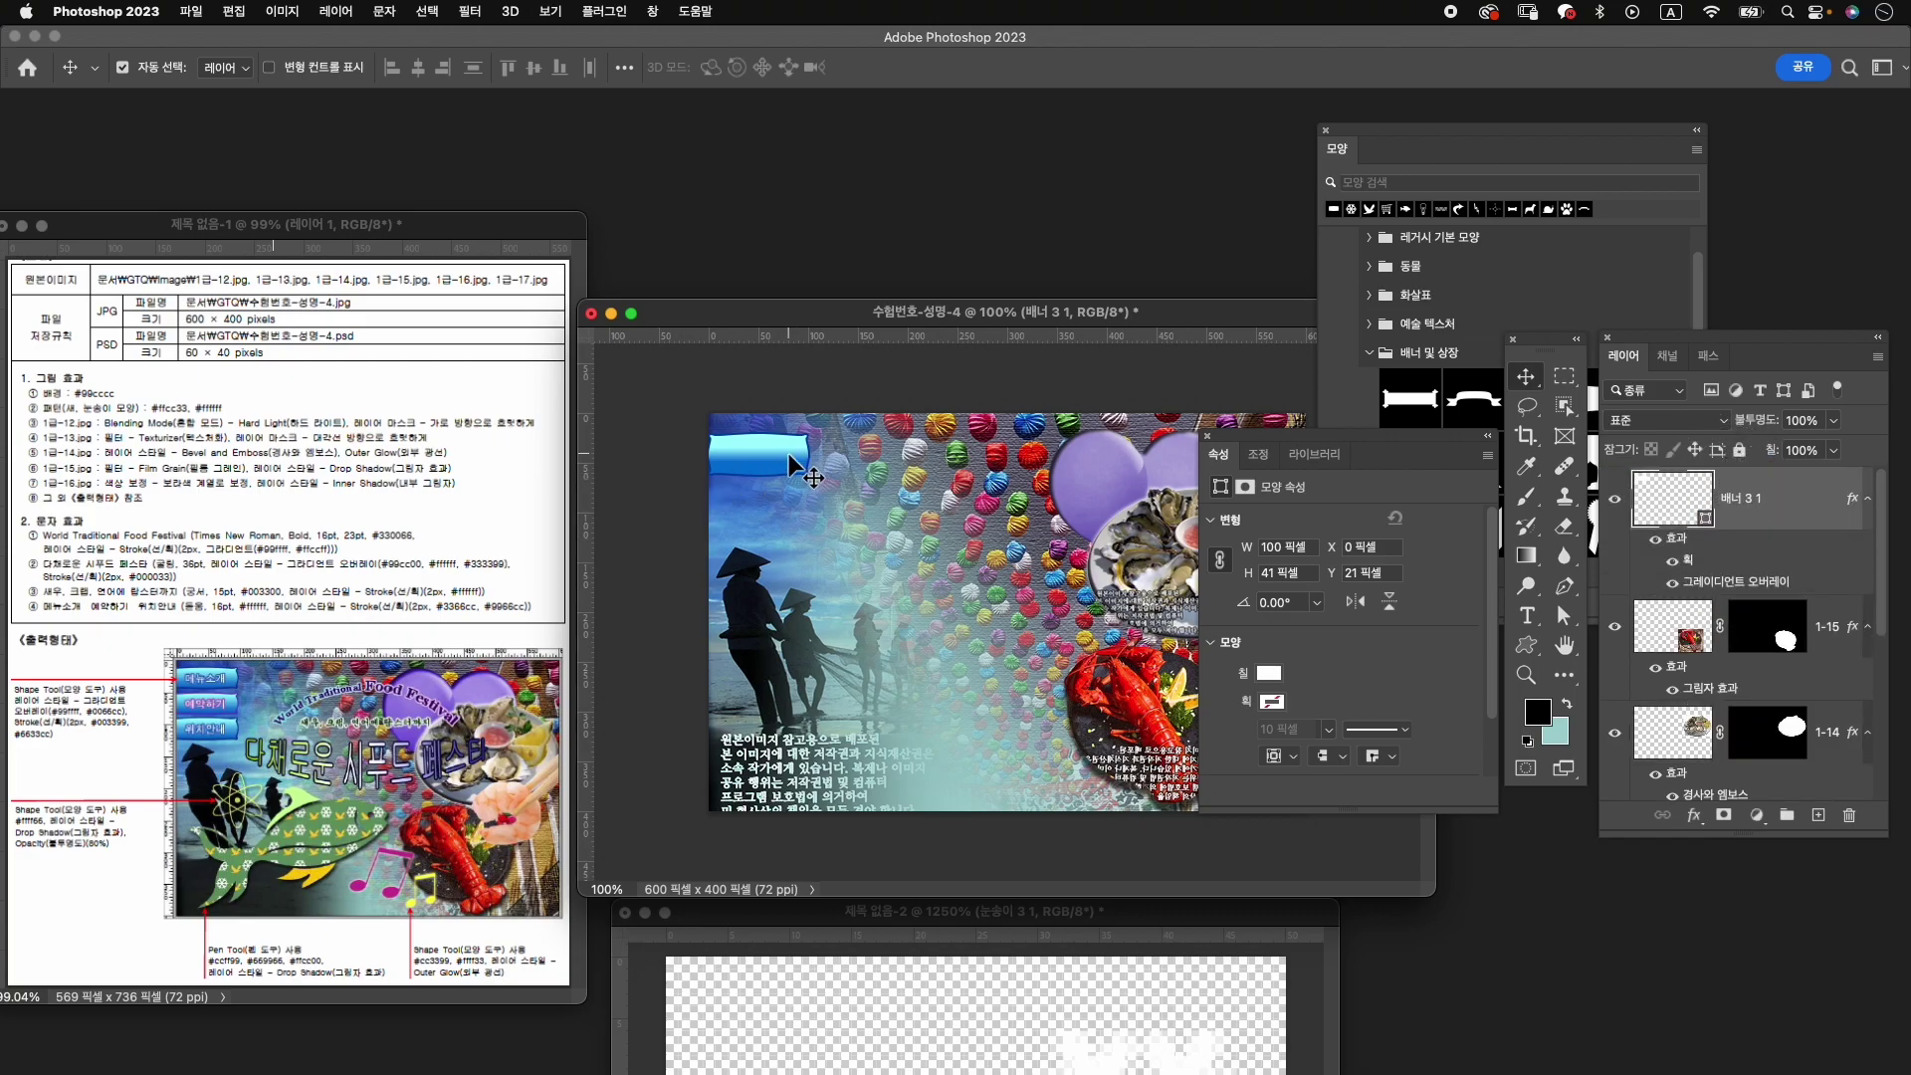
{"action": "key", "text": "super+t"}
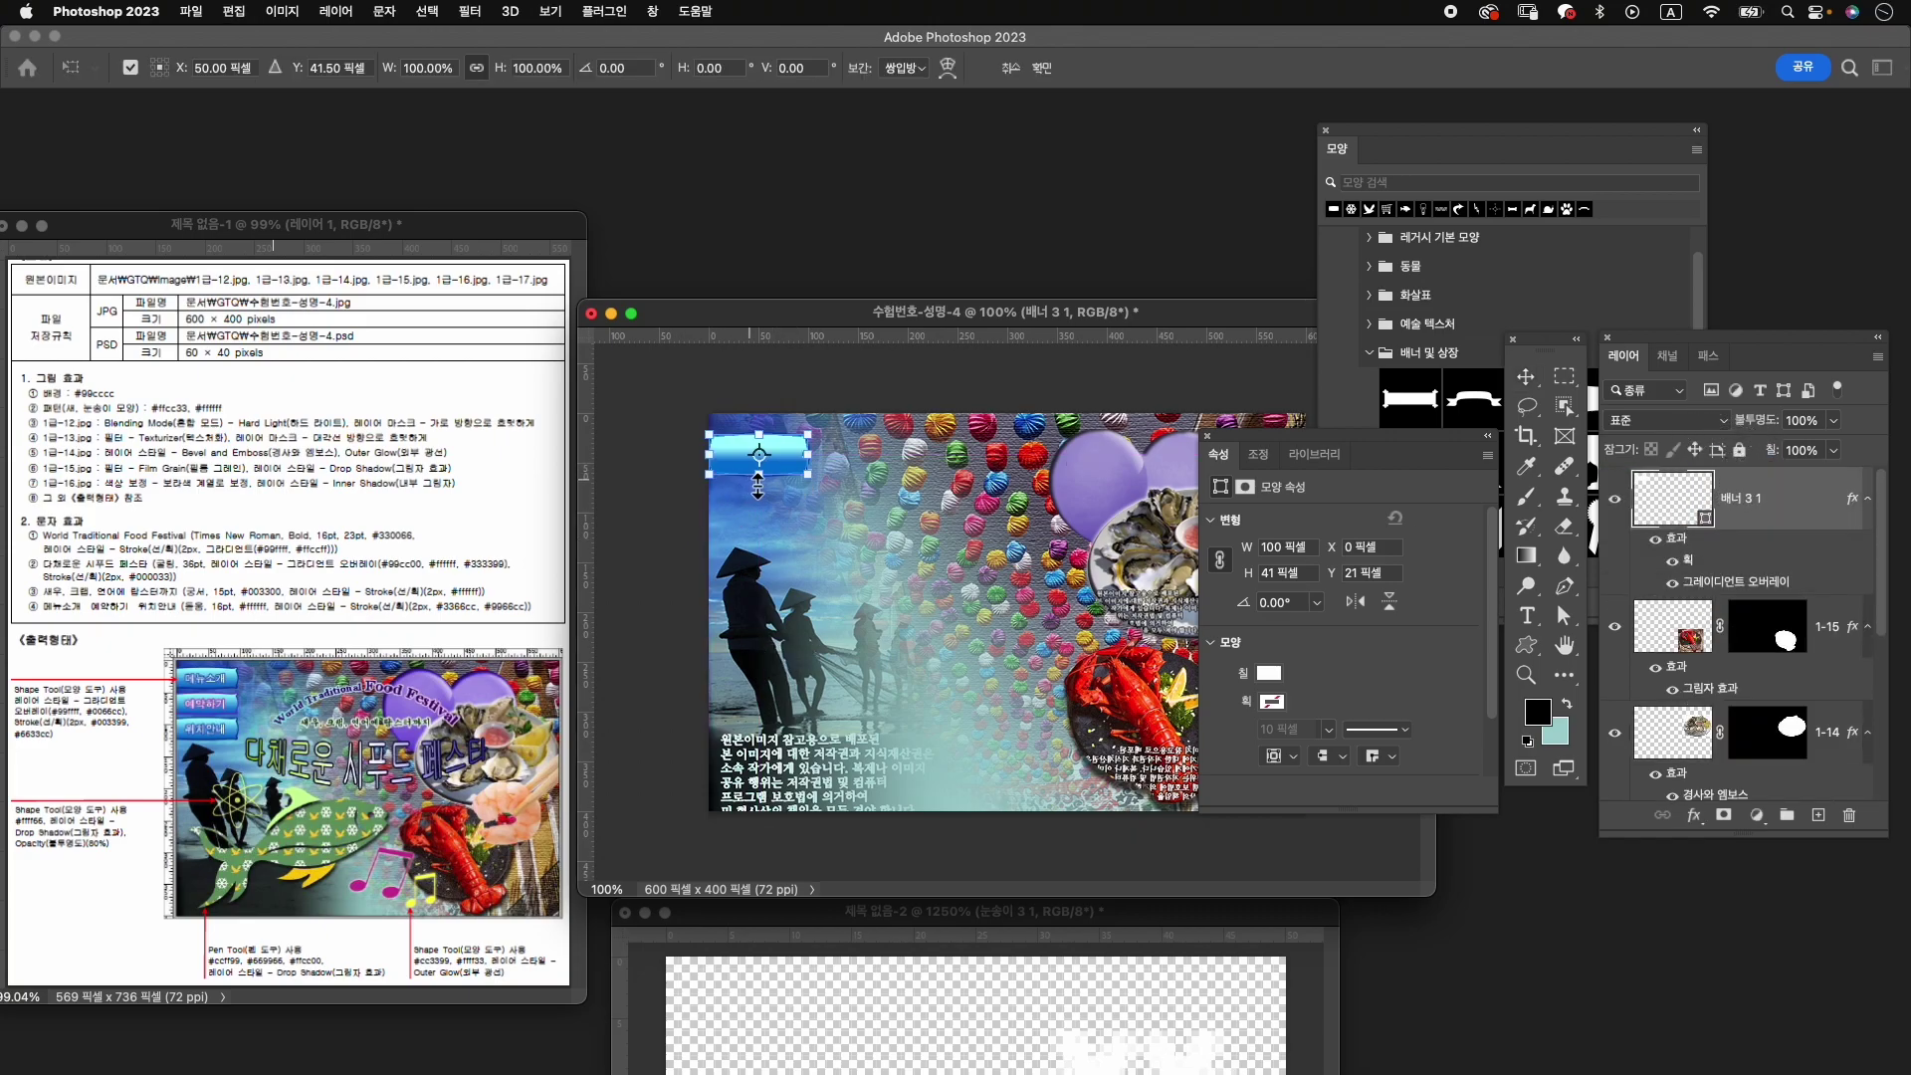
{"action": "left_click_drag", "start_coordinate": [763, 482], "coordinate": [763, 470]}
{"action": "key", "text": "Return"}
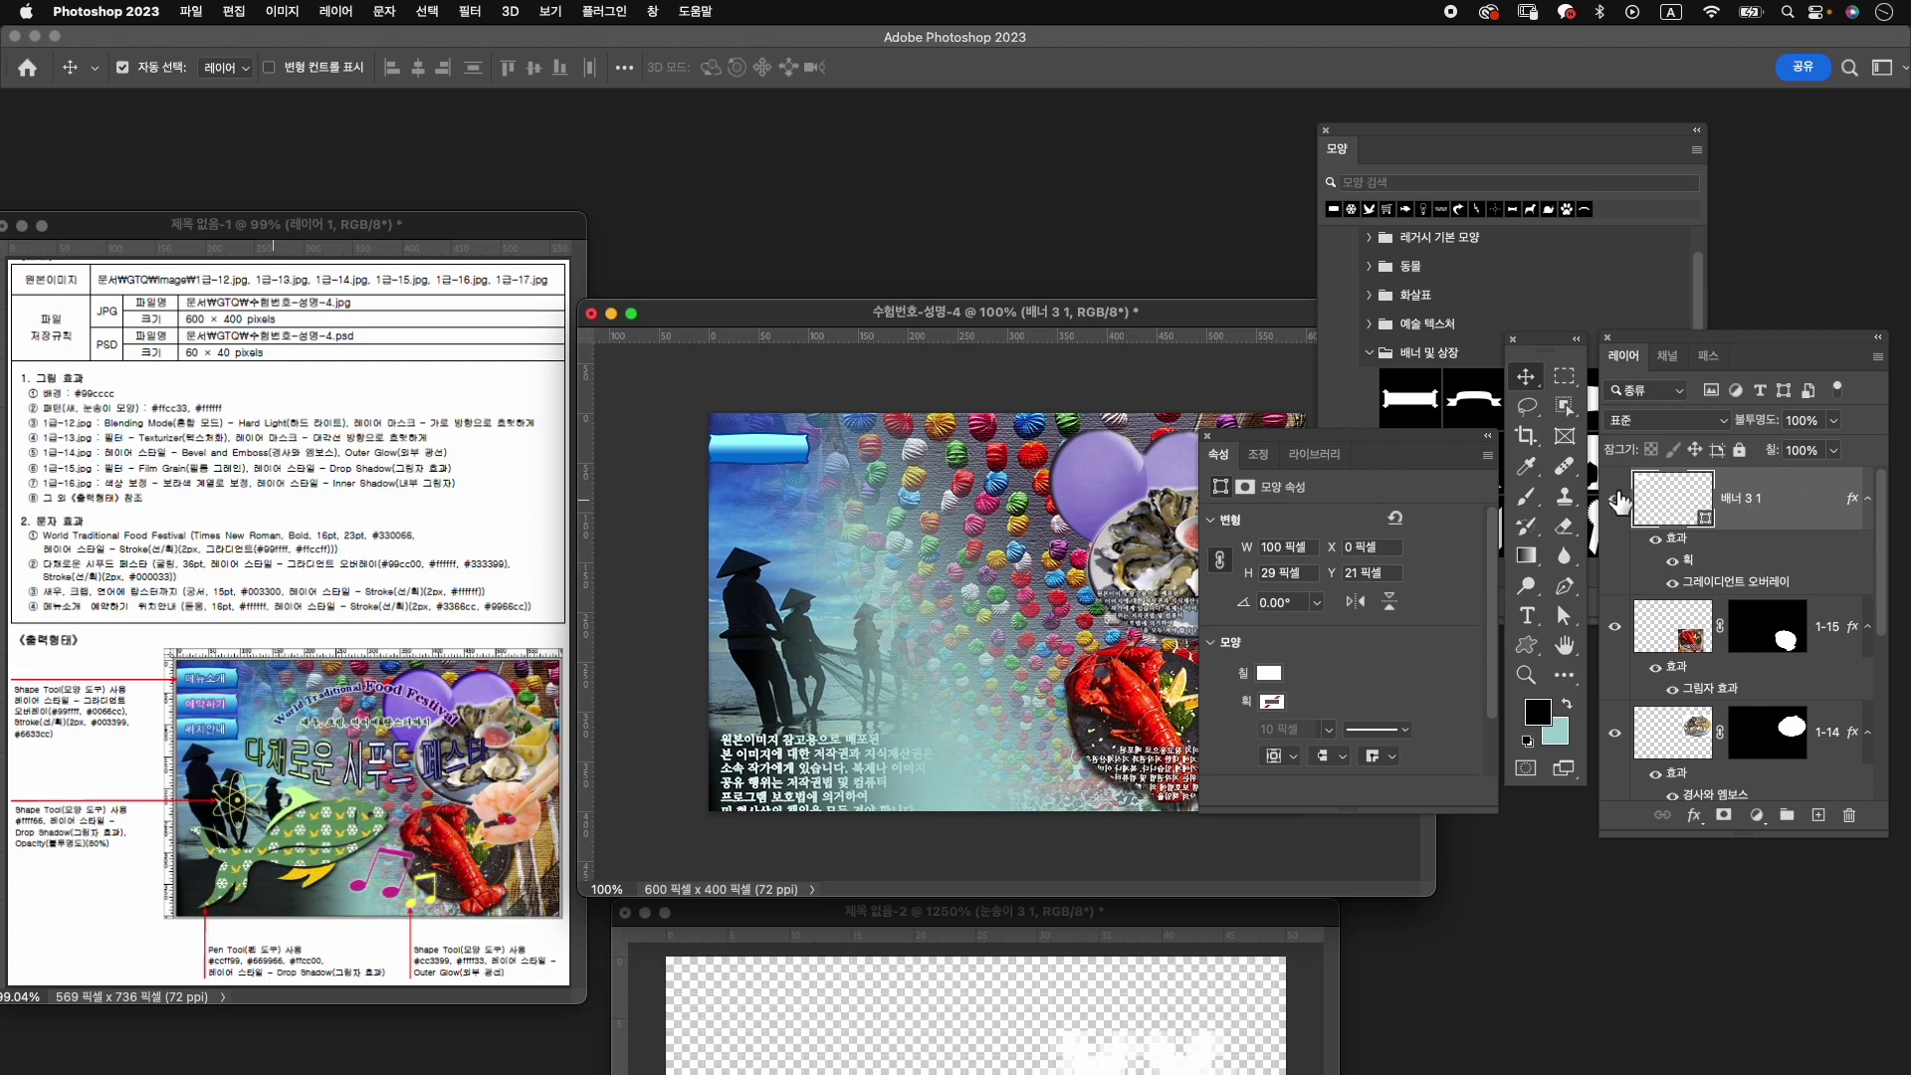
{"action": "left_click_drag", "start_coordinate": [761, 449], "coordinate": [760, 461]}
Duplicate the banner twice, move one copy down the left side, and select all three banners.
{"action": "key", "text": "ctrl+j"}
{"action": "key", "text": "ctrl+j"}
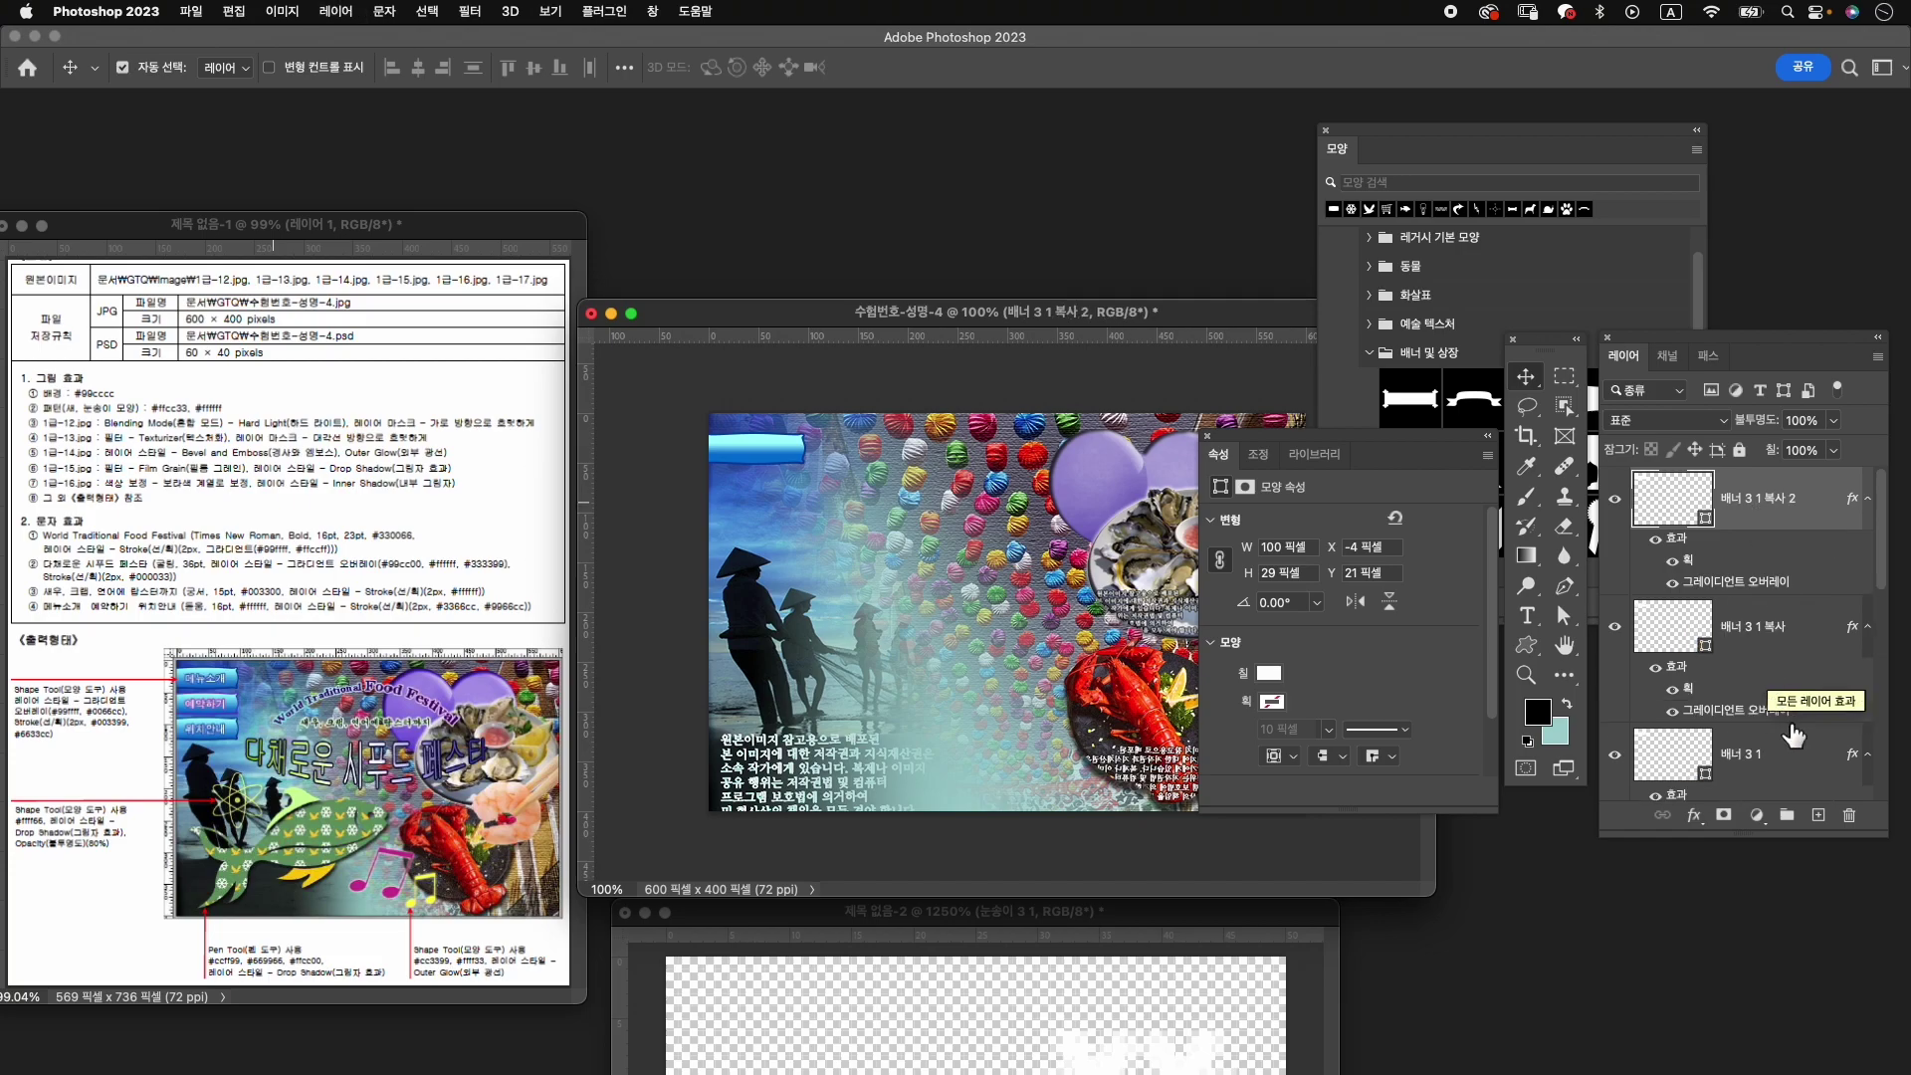
{"action": "left_click", "coordinate": [1772, 518]}
{"action": "key", "text": "ctrl+t"}
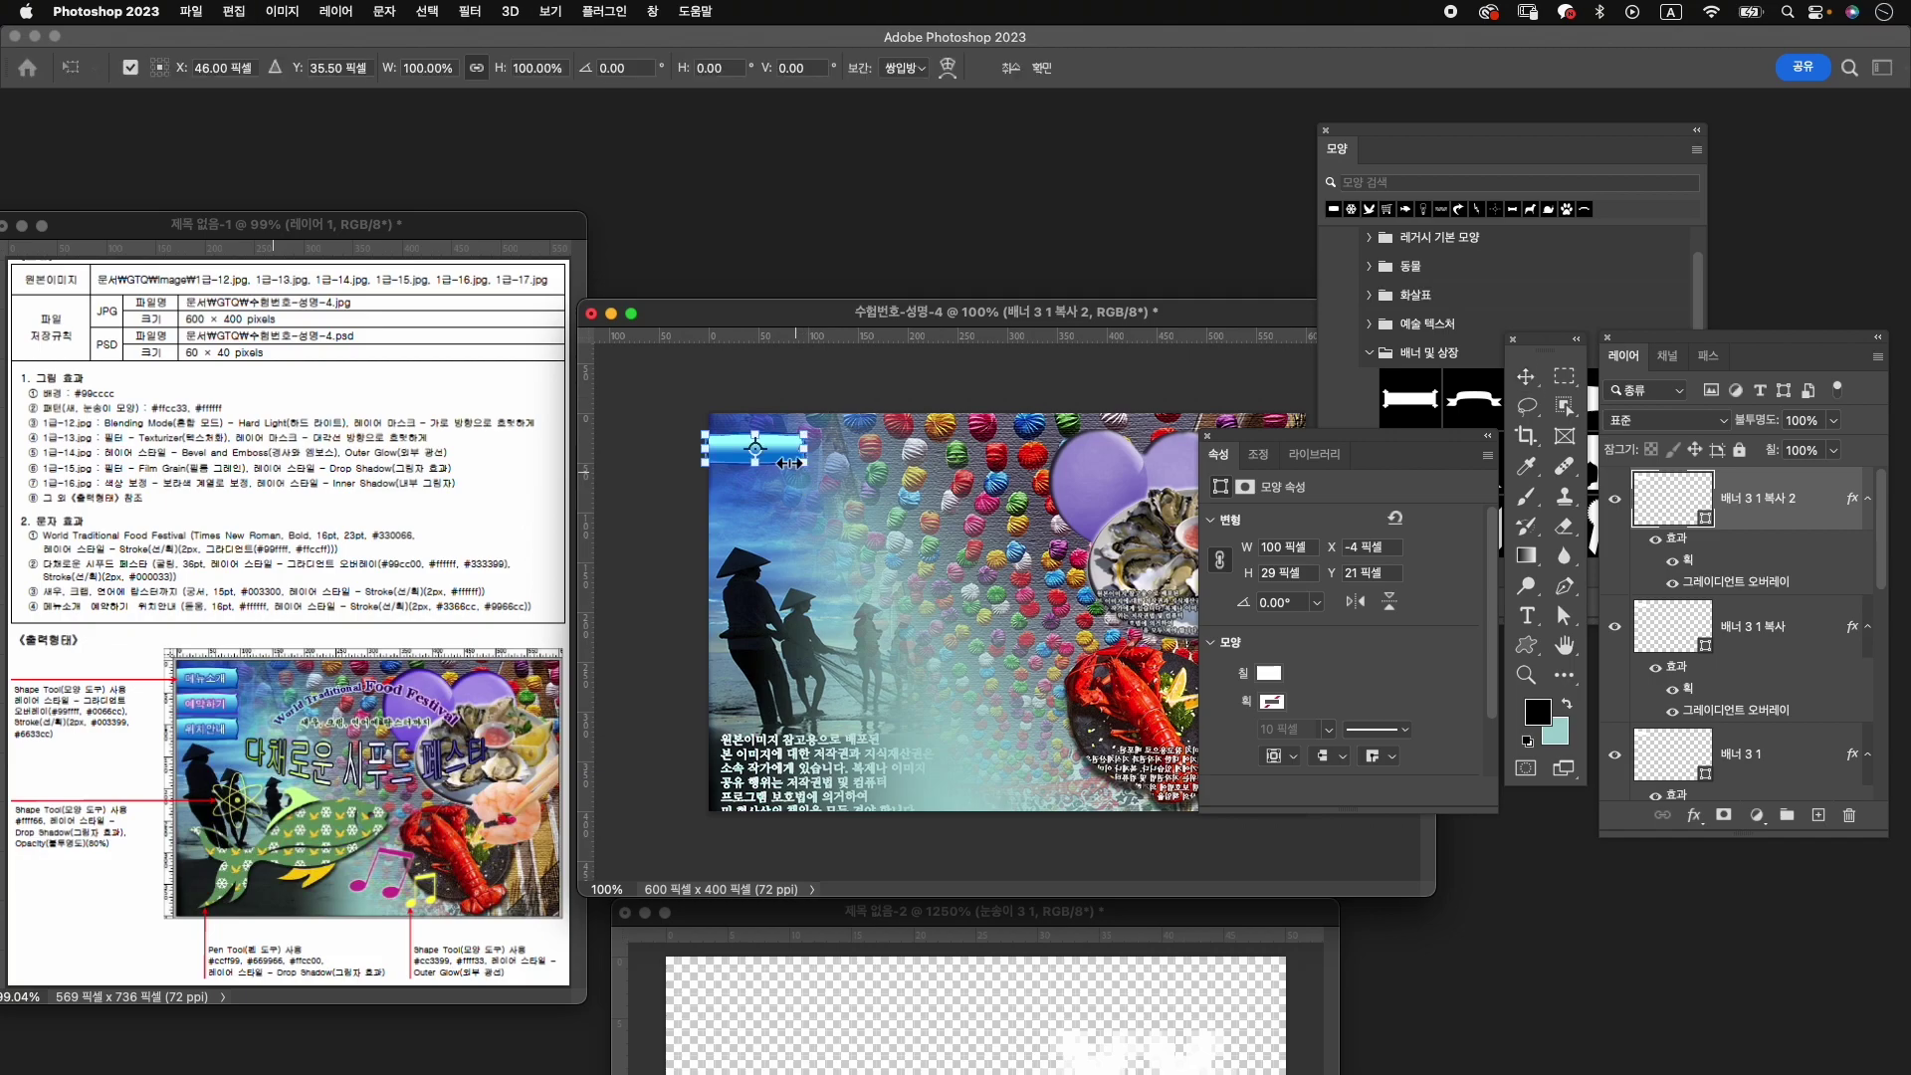
{"action": "left_click_drag", "start_coordinate": [780, 451], "coordinate": [779, 529]}
{"action": "key", "text": "Return"}
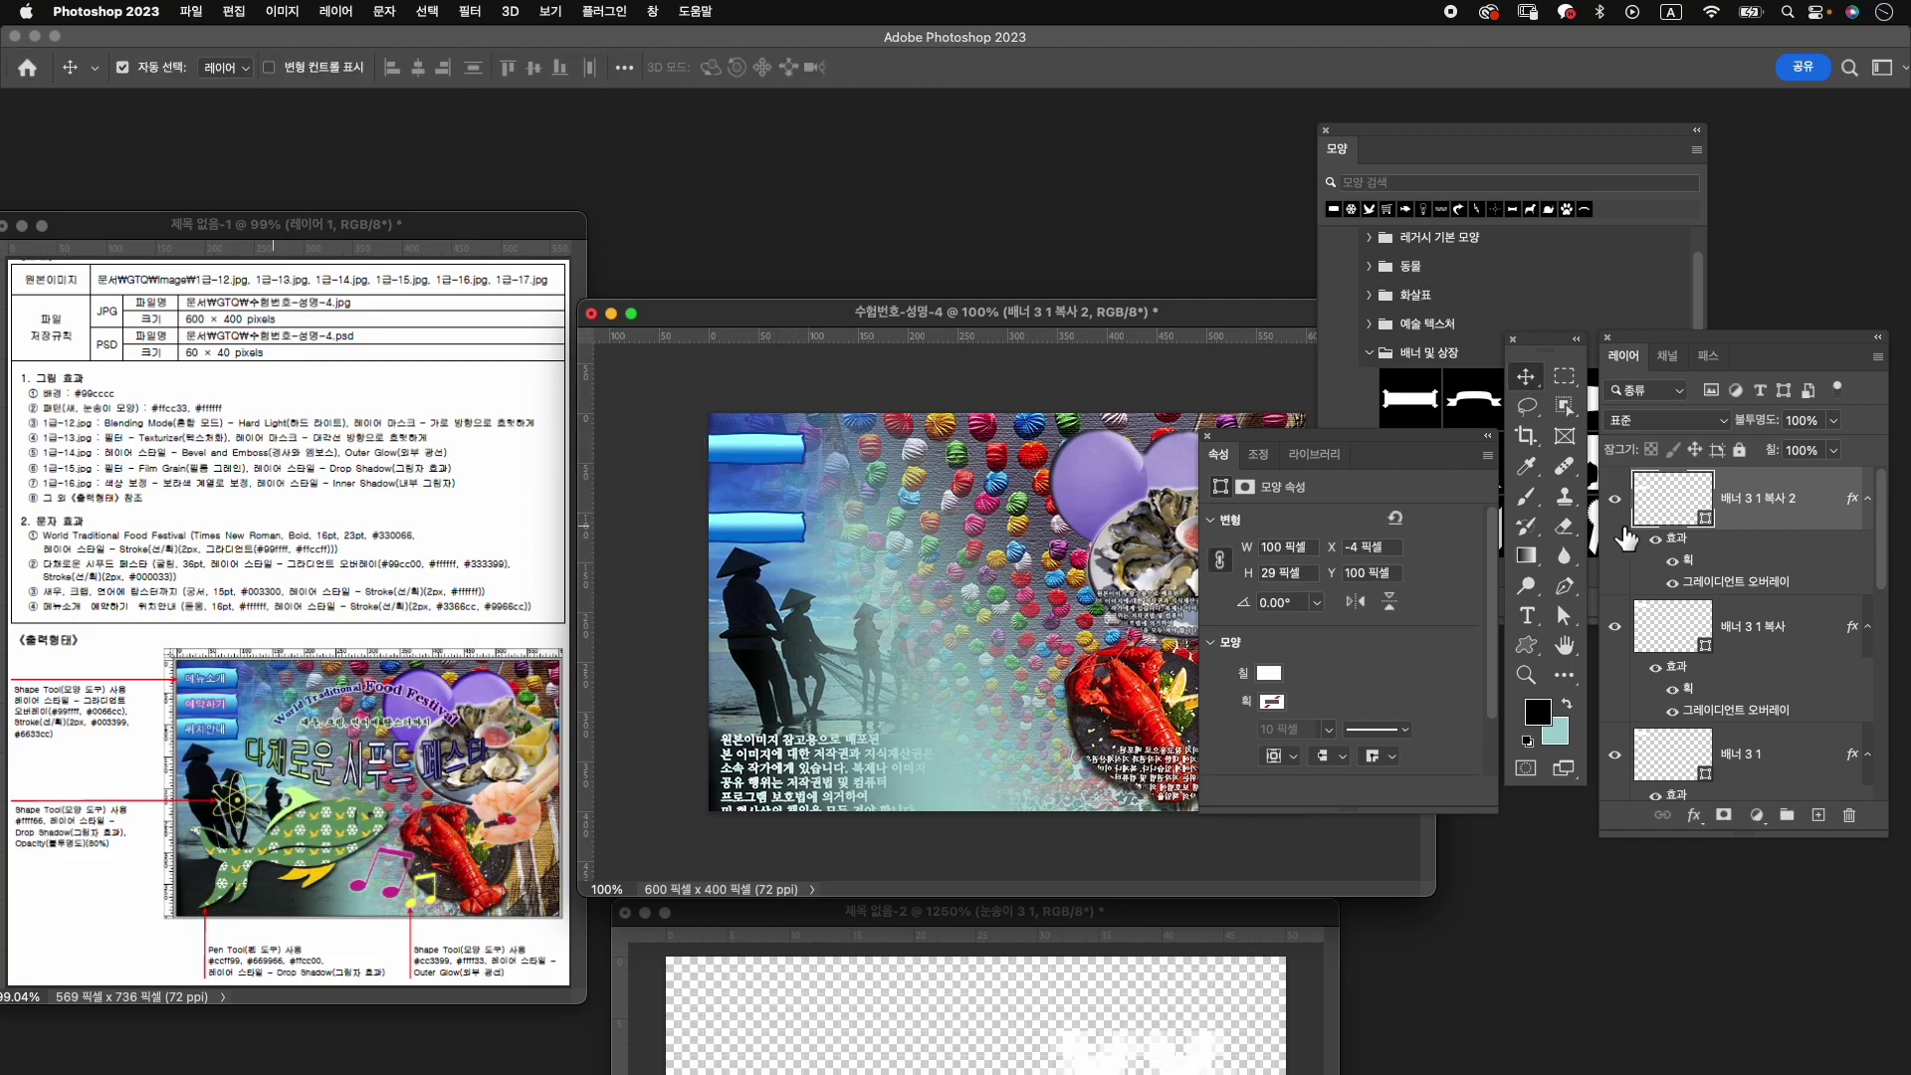
{"action": "left_click", "coordinate": [1780, 763], "text": "shift"}
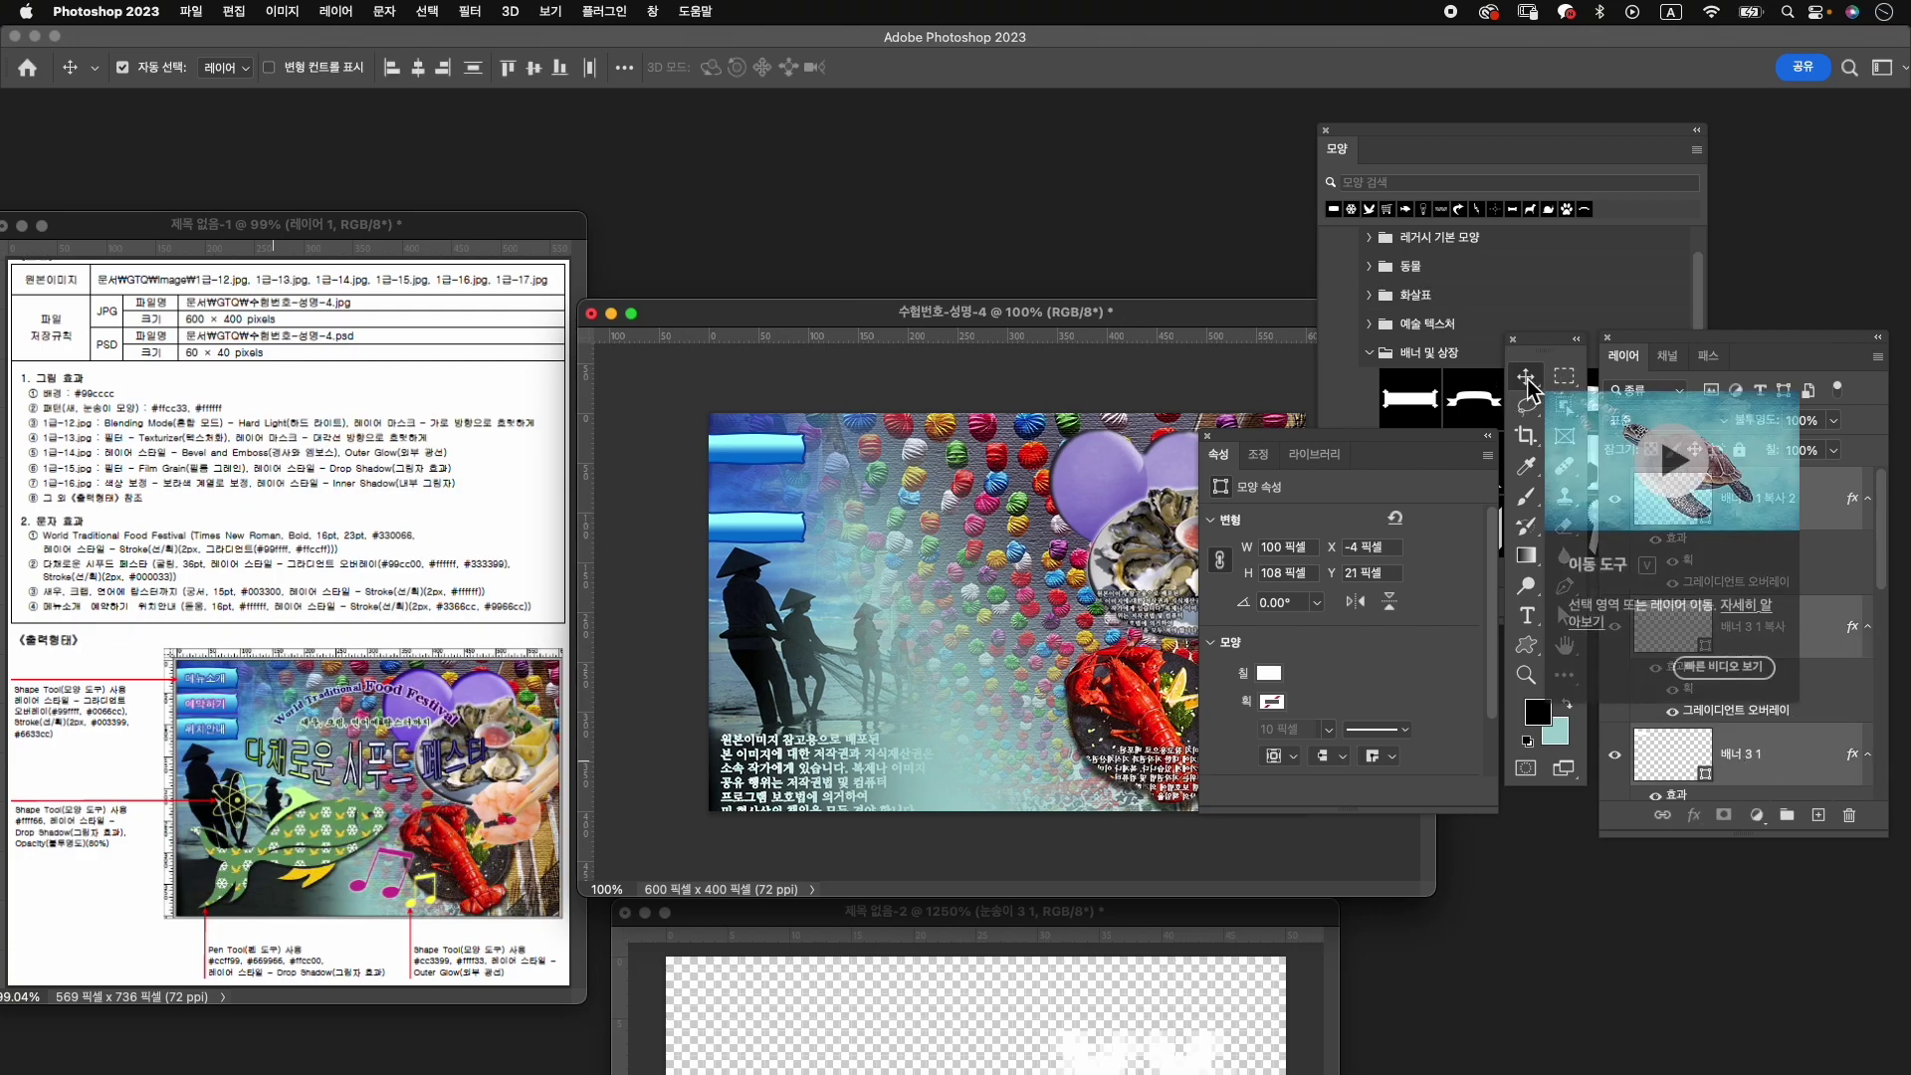
{"action": "left_click", "coordinate": [625, 67]}
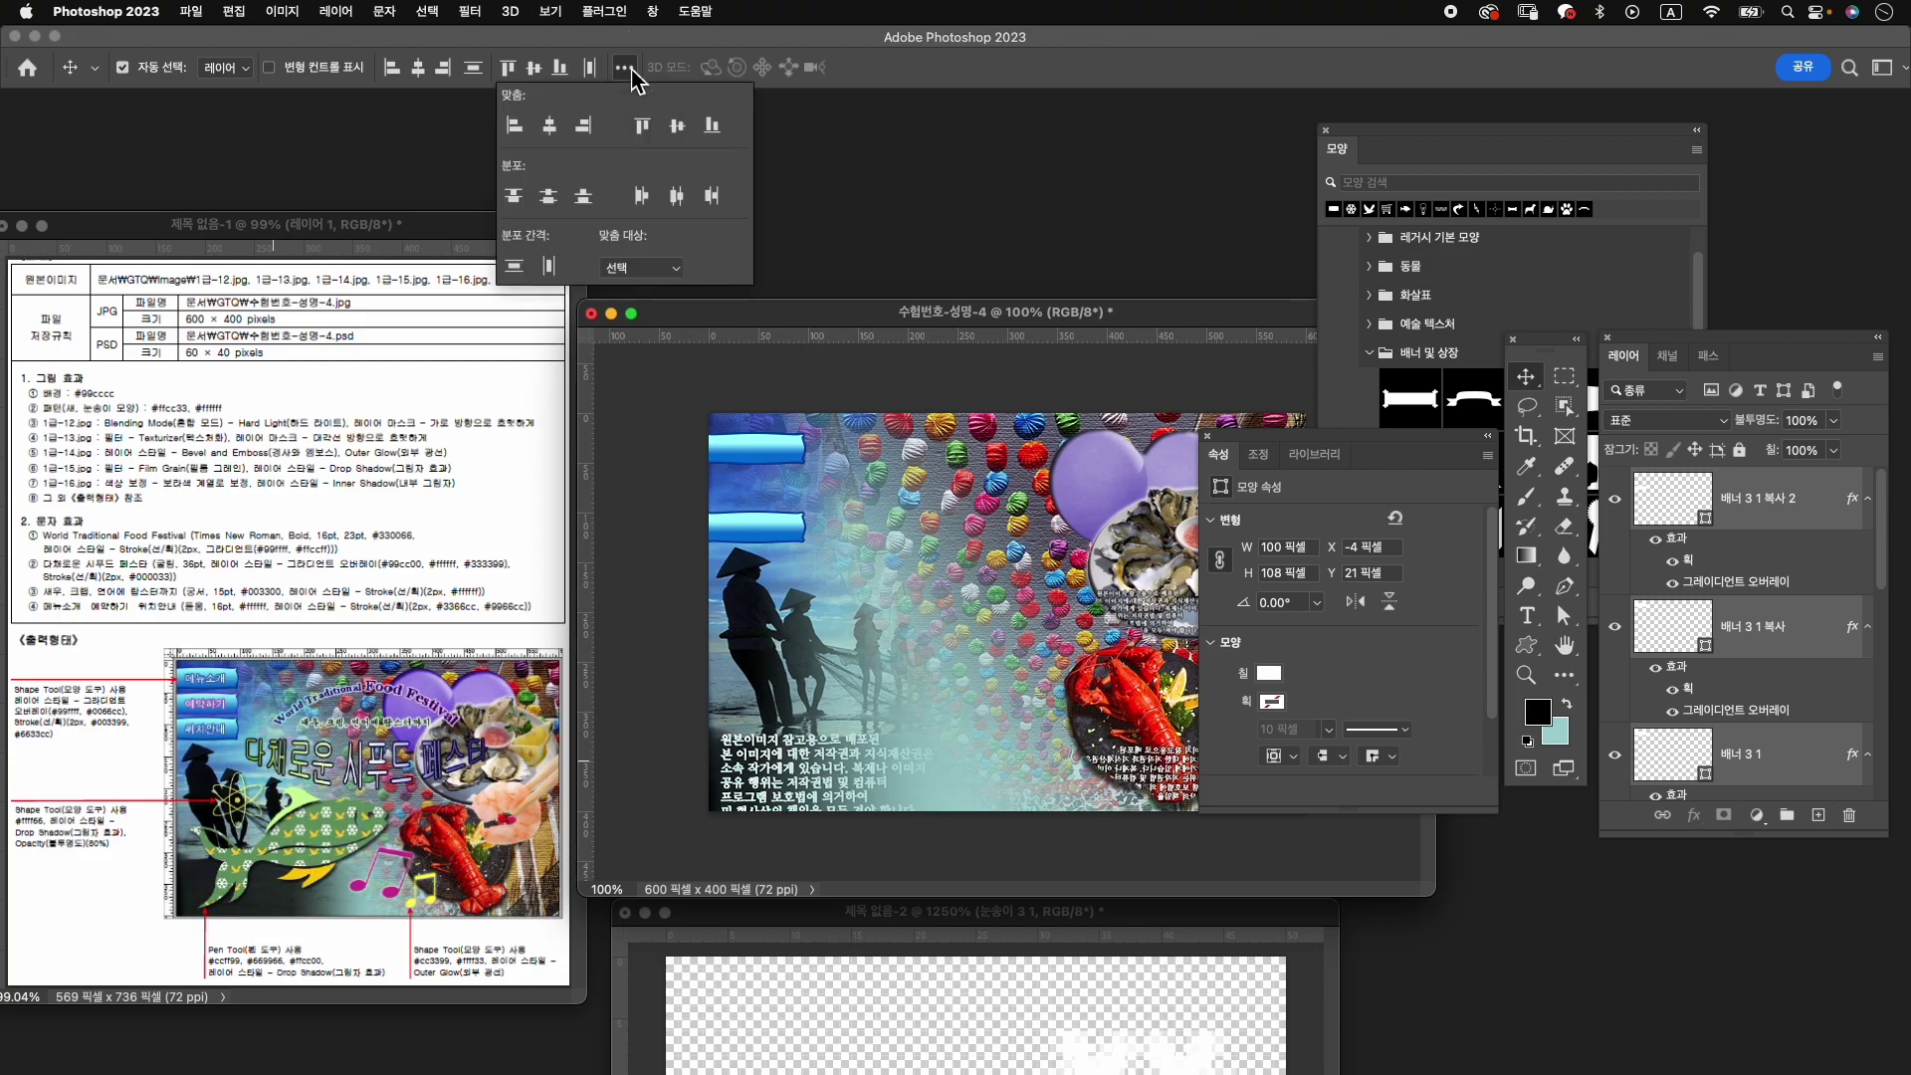
Distribute the three banners by vertical centers and recolor the middle banner's stroke to #6633cc.
{"action": "left_click", "coordinate": [553, 201]}
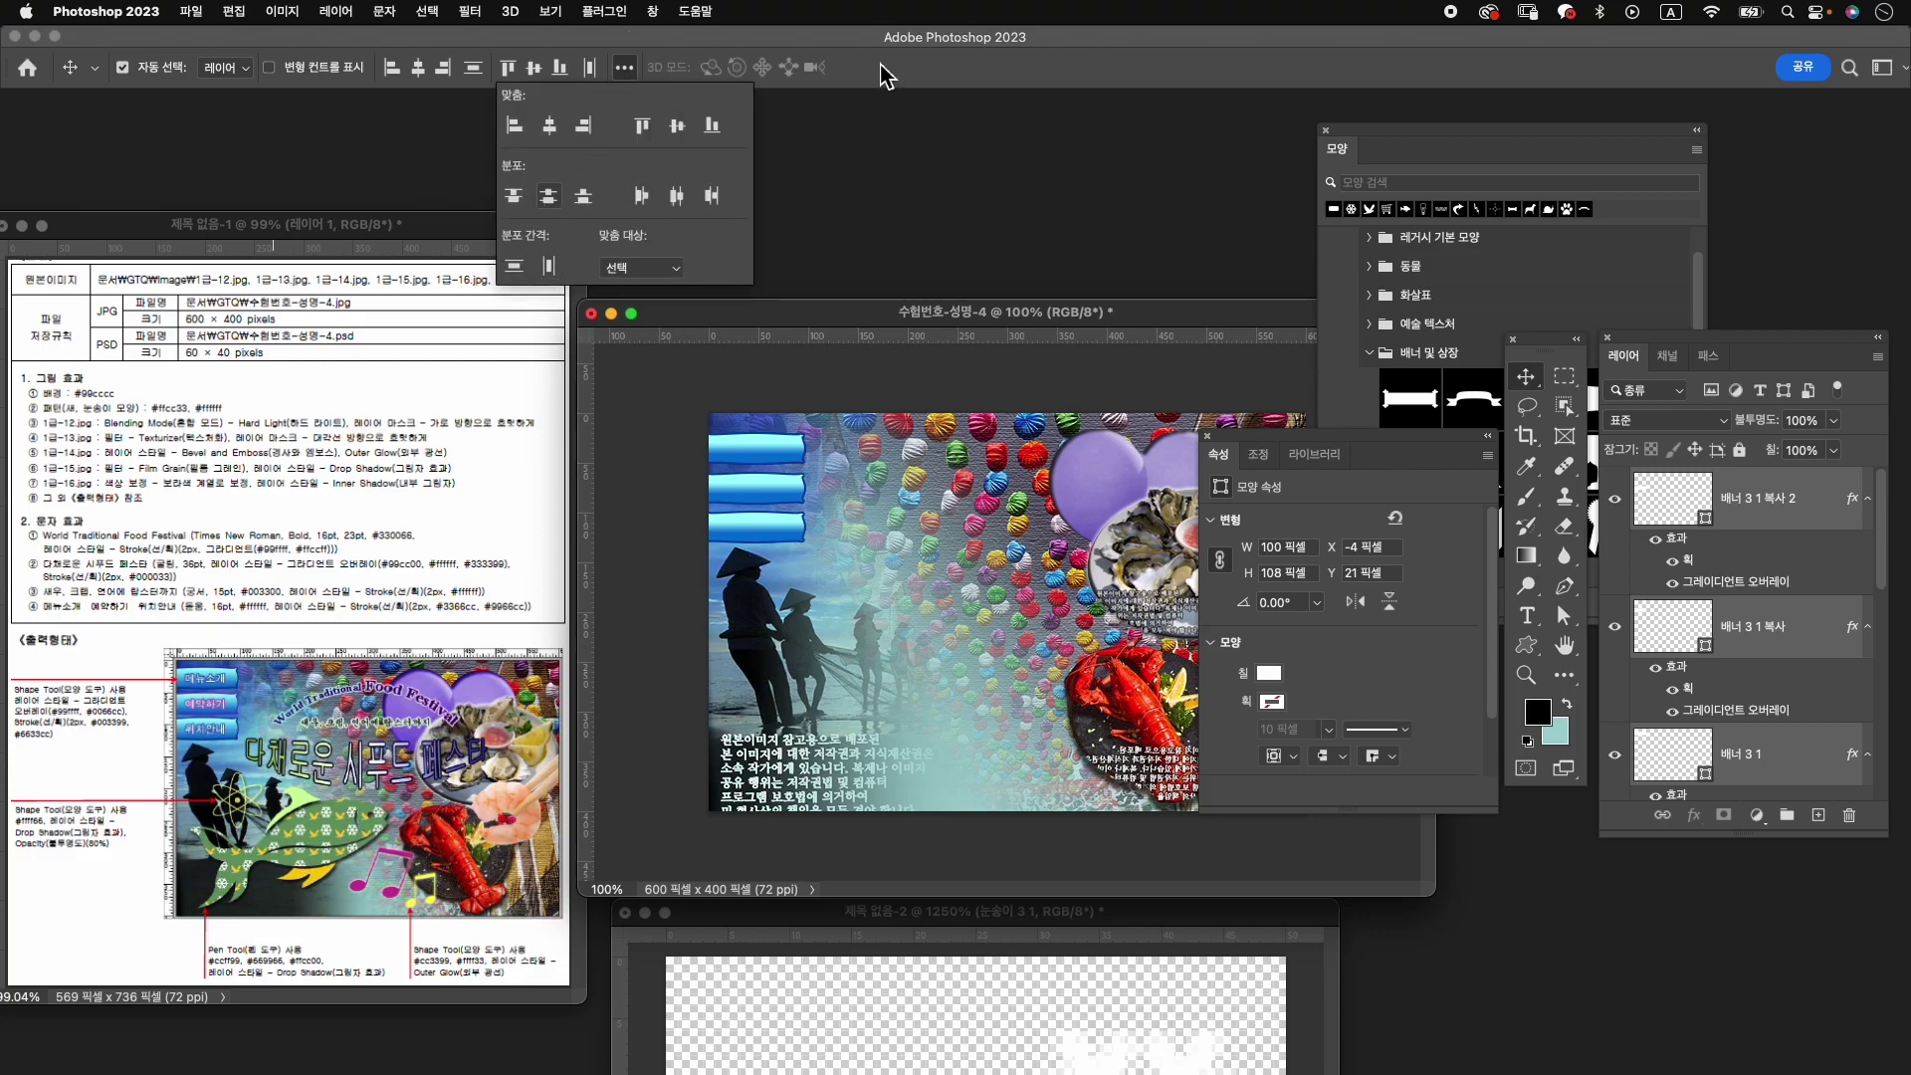
{"action": "left_click", "coordinate": [938, 57]}
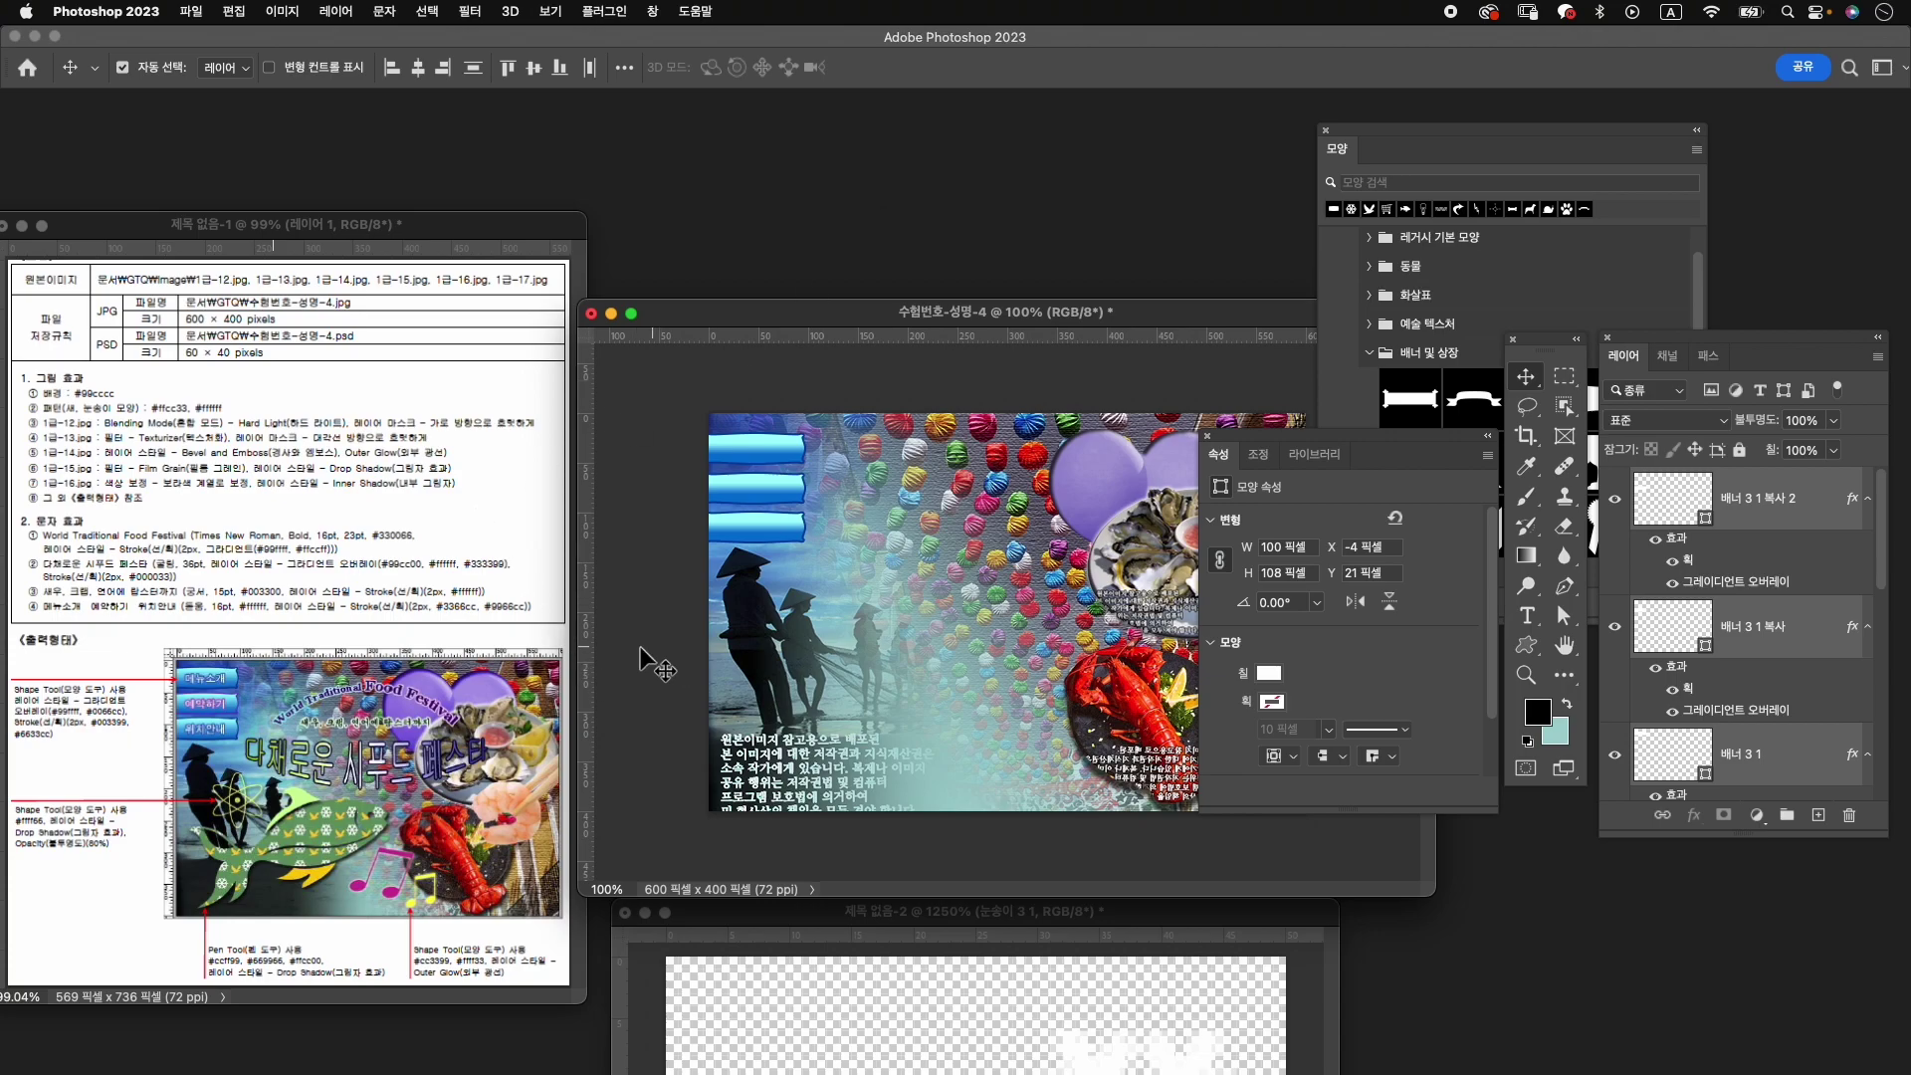
{"action": "left_click", "coordinate": [1782, 642]}
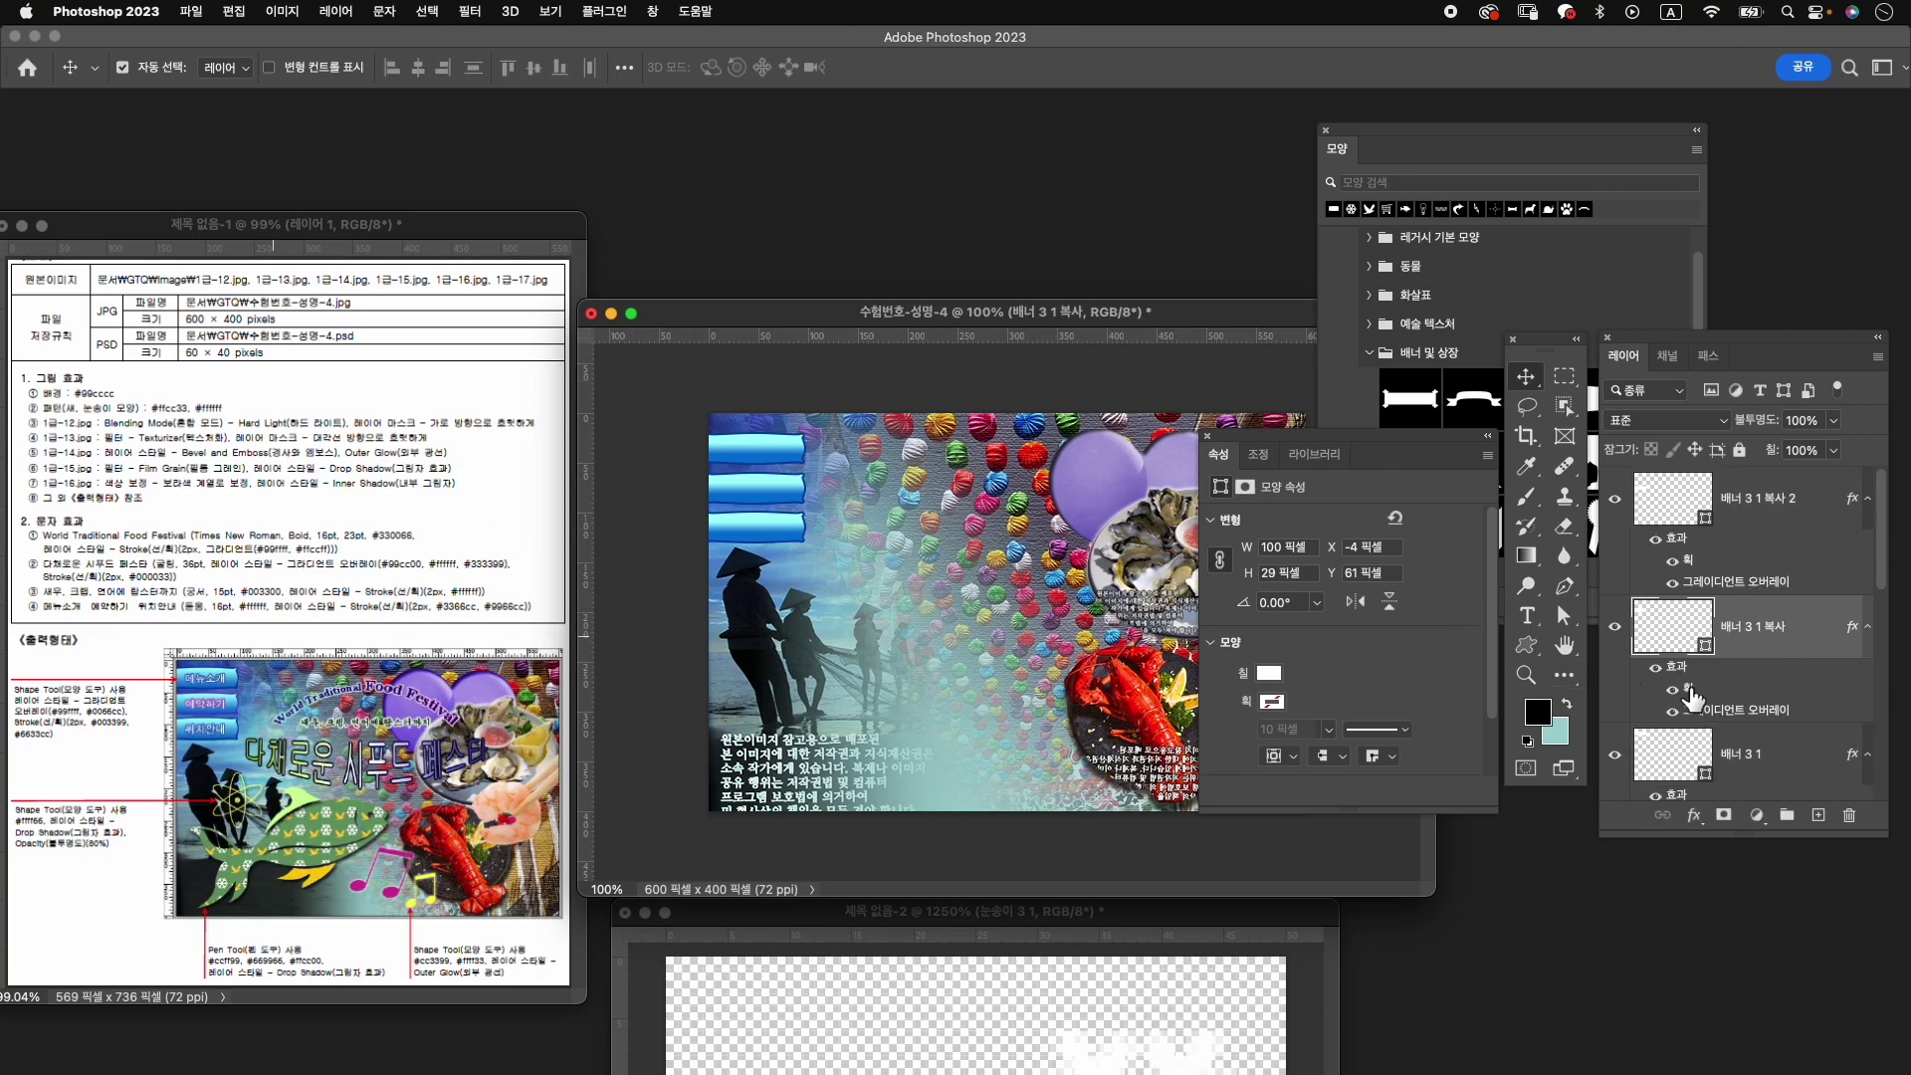
{"action": "double_click", "coordinate": [1692, 692]}
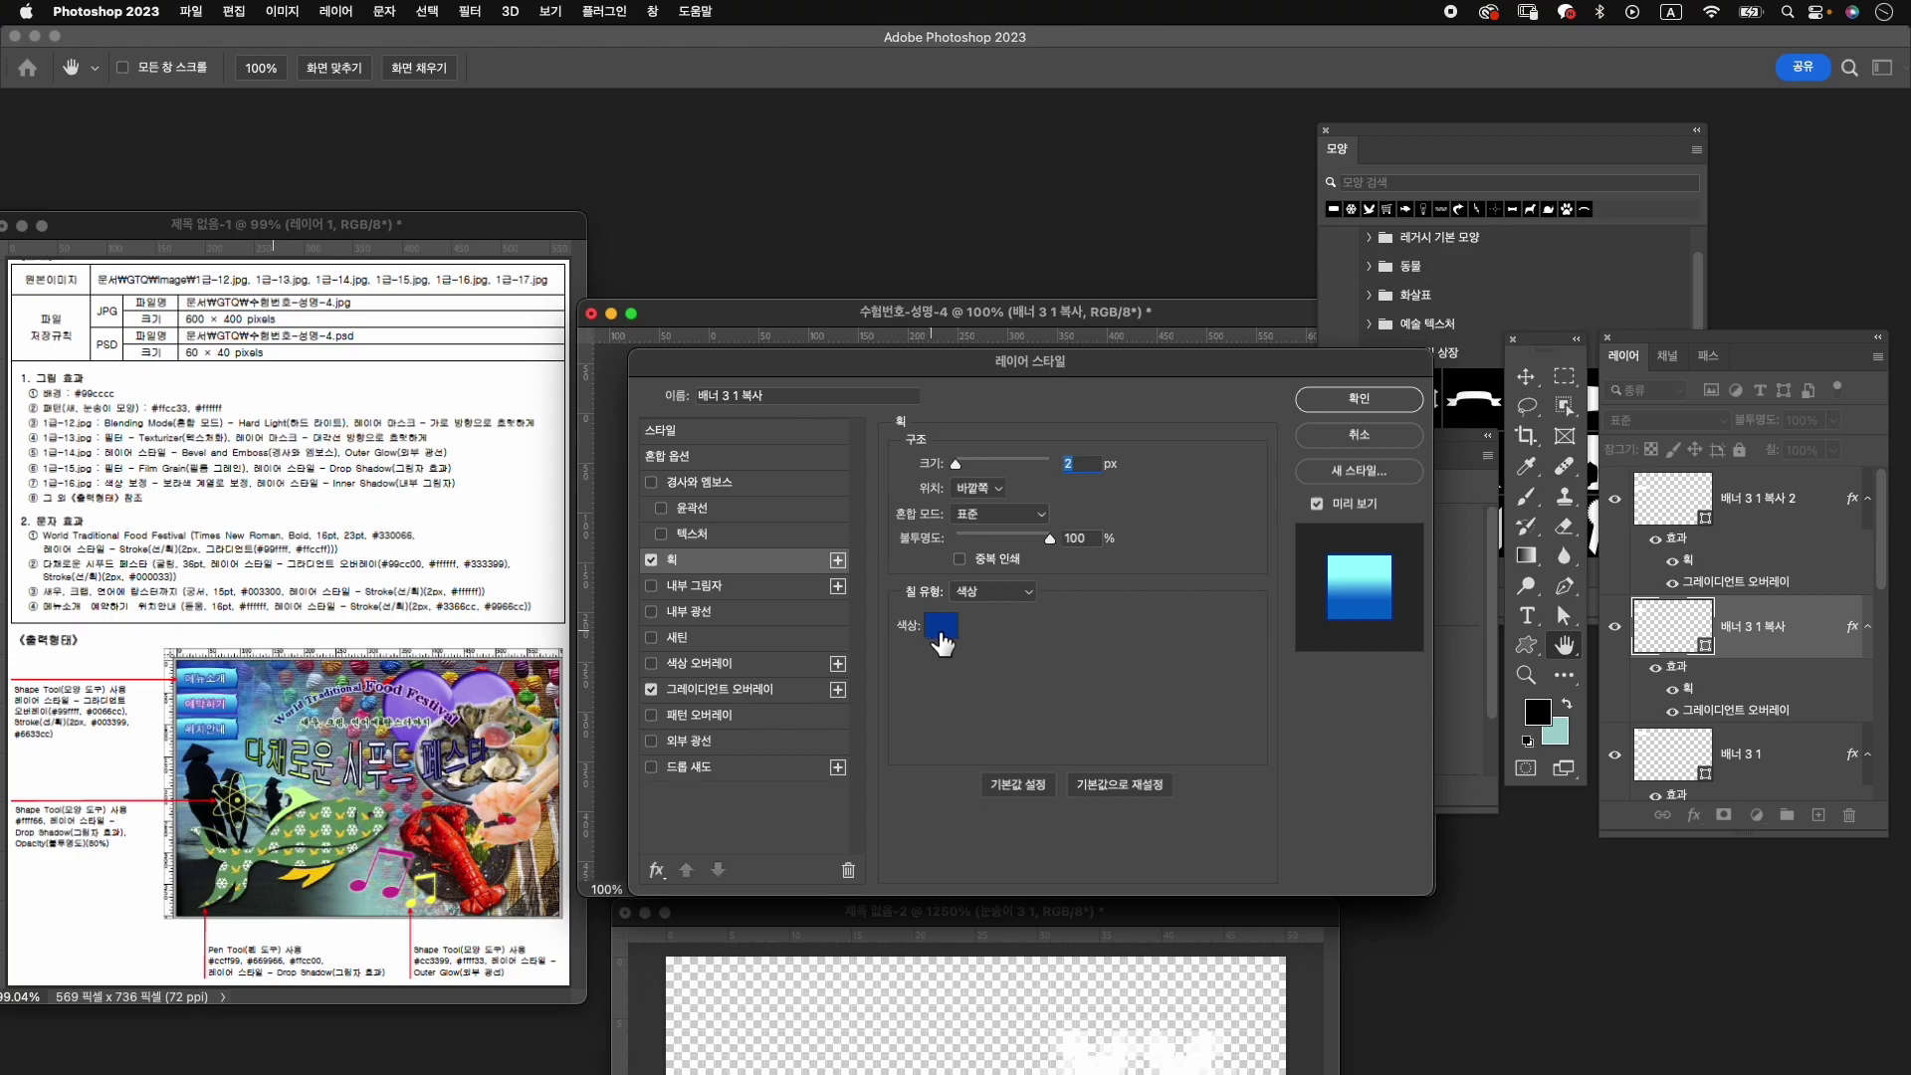
{"action": "left_click", "coordinate": [941, 627]}
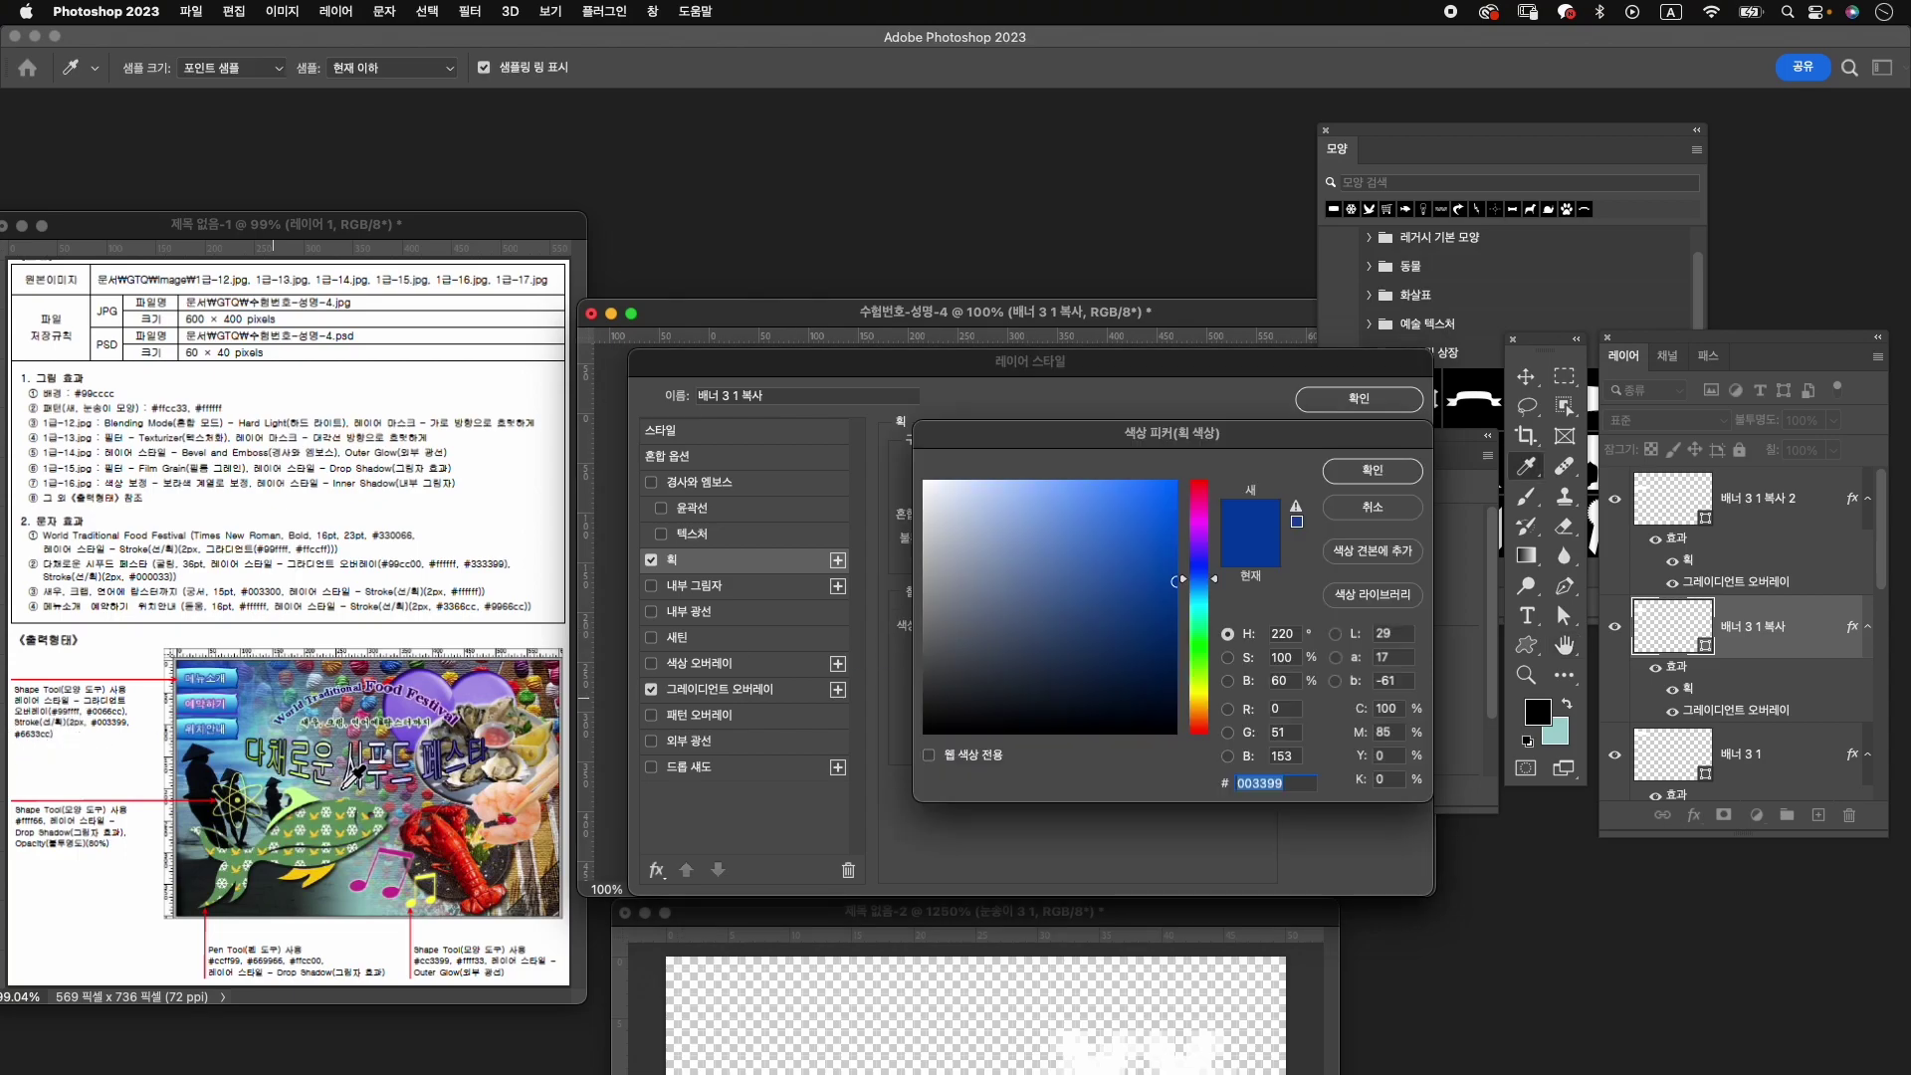
{"action": "type", "text": "6633cc"}
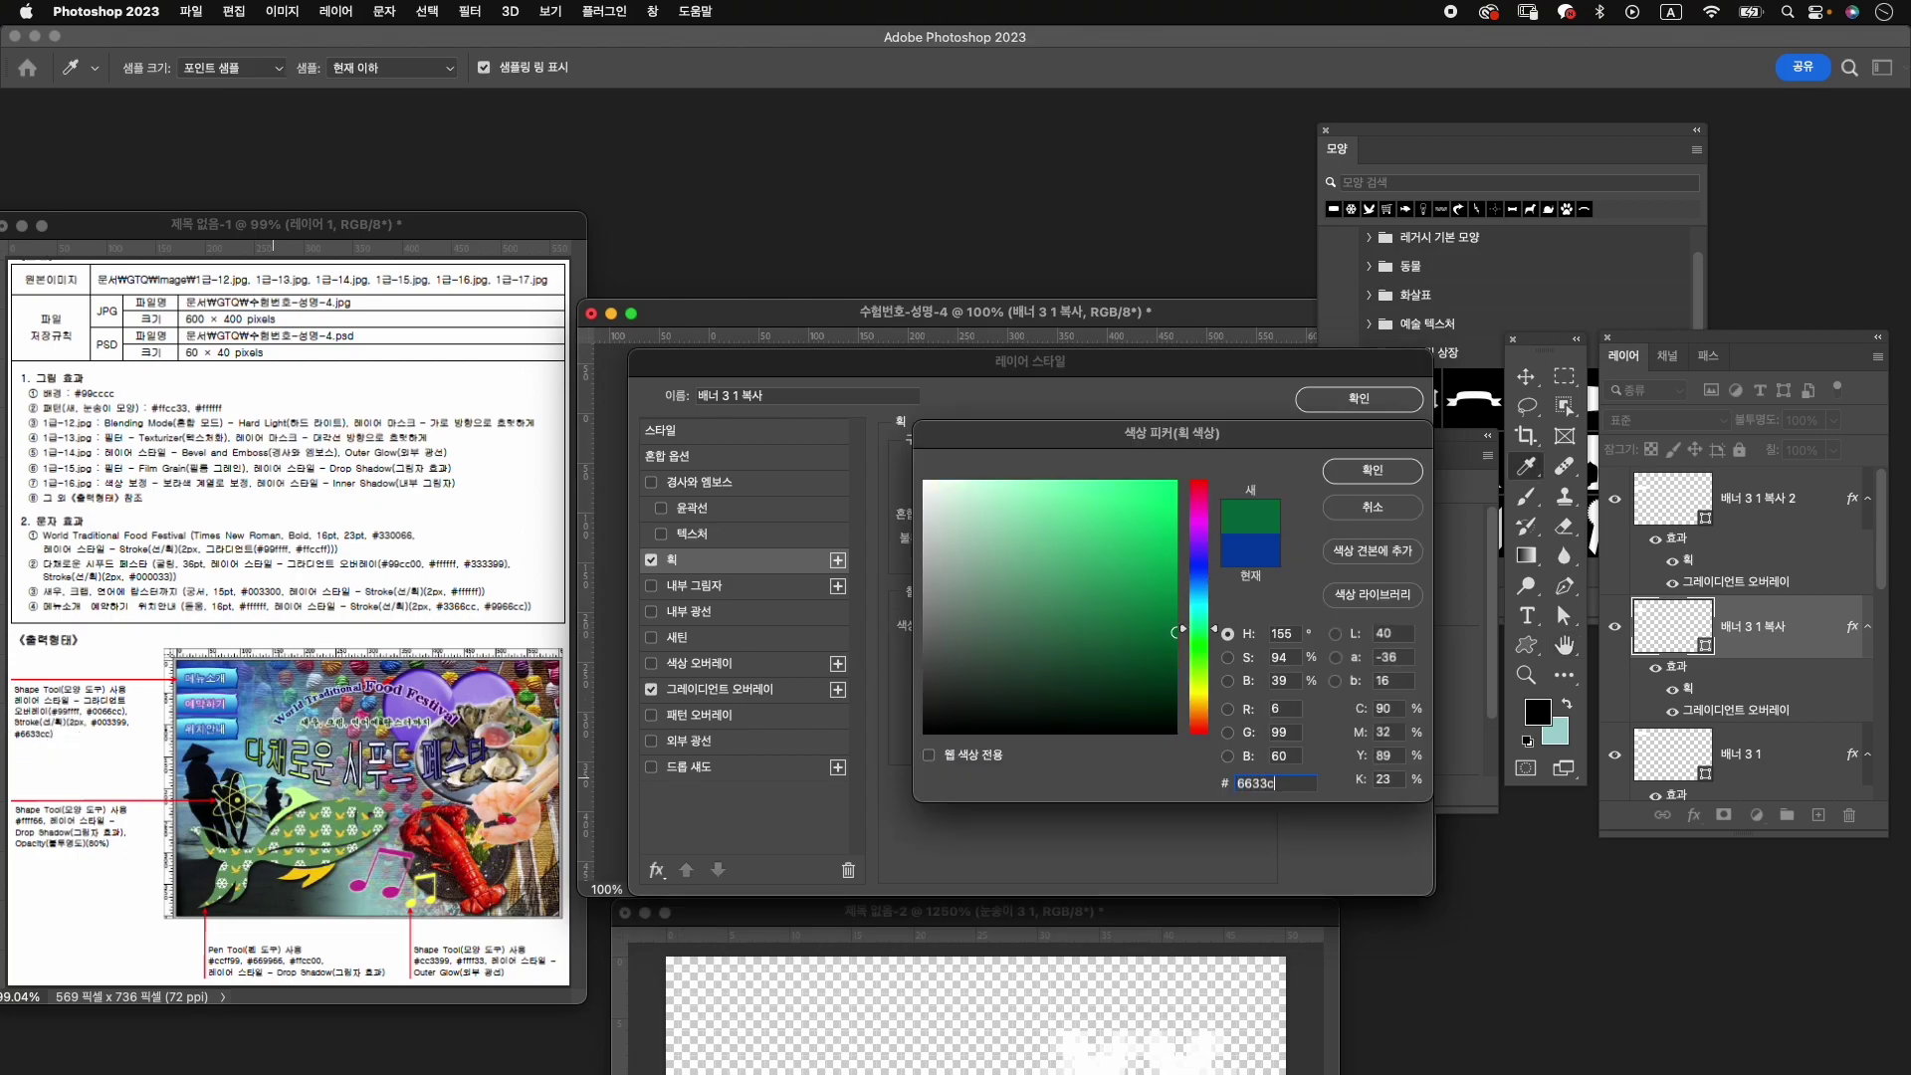
{"action": "key", "text": "Return"}
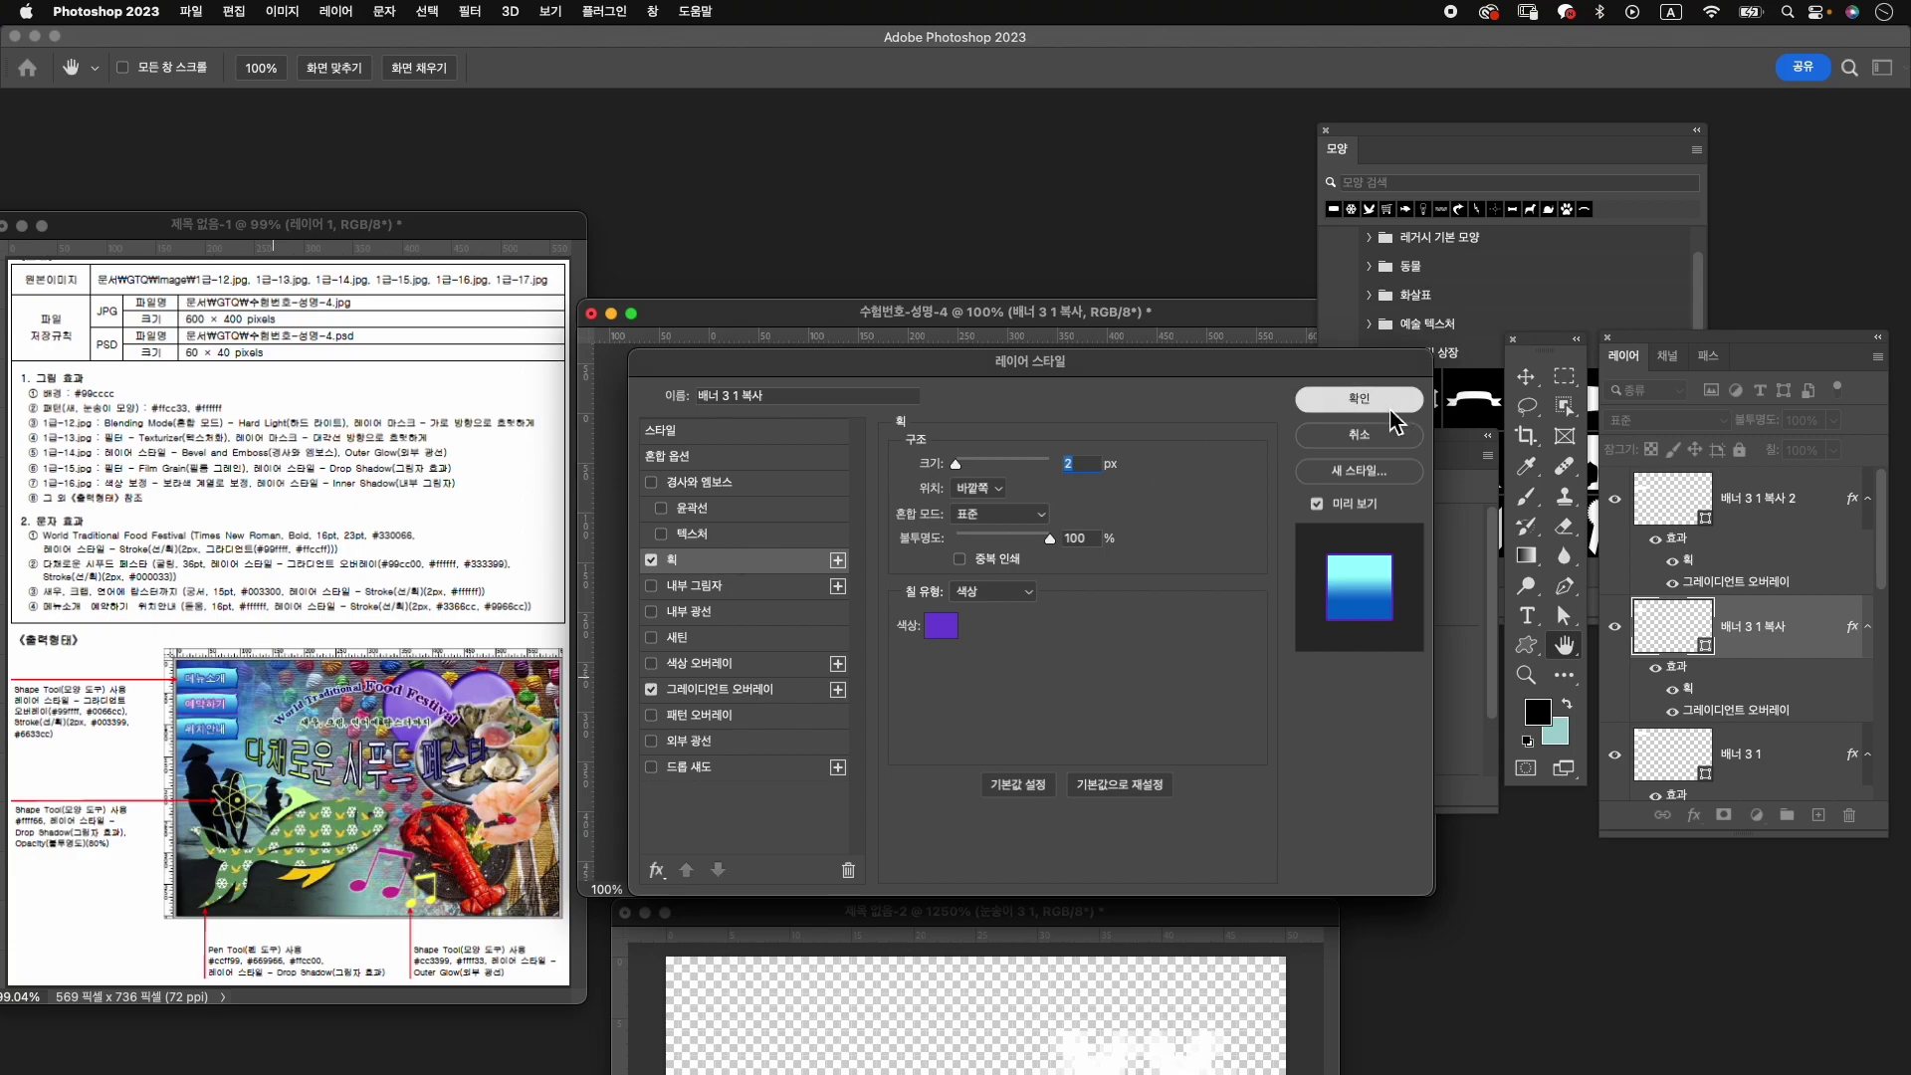
{"action": "left_click", "coordinate": [1387, 404]}
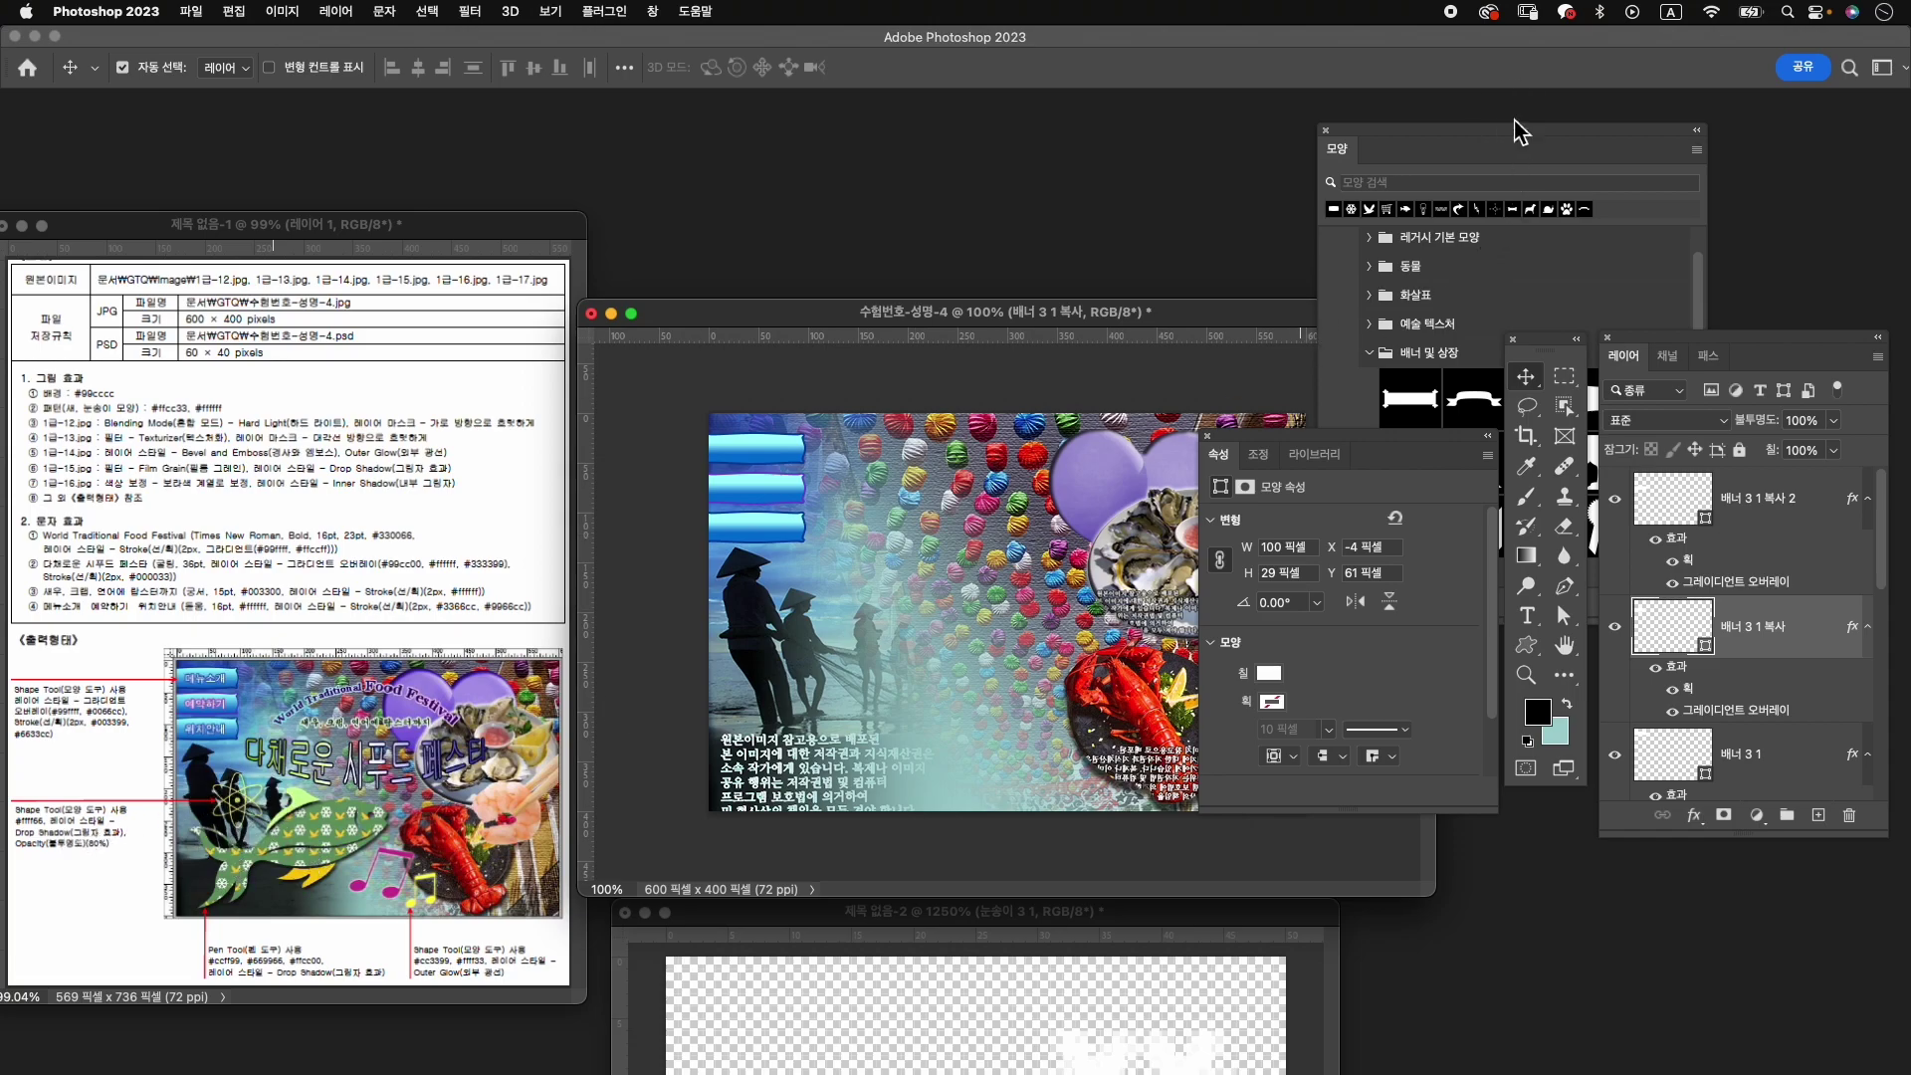
Search the Shapes library for '해' and pick the atom symbol for the Custom Shape tool.
{"action": "left_click", "coordinate": [1527, 157]}
{"action": "left_click", "coordinate": [1464, 184]}
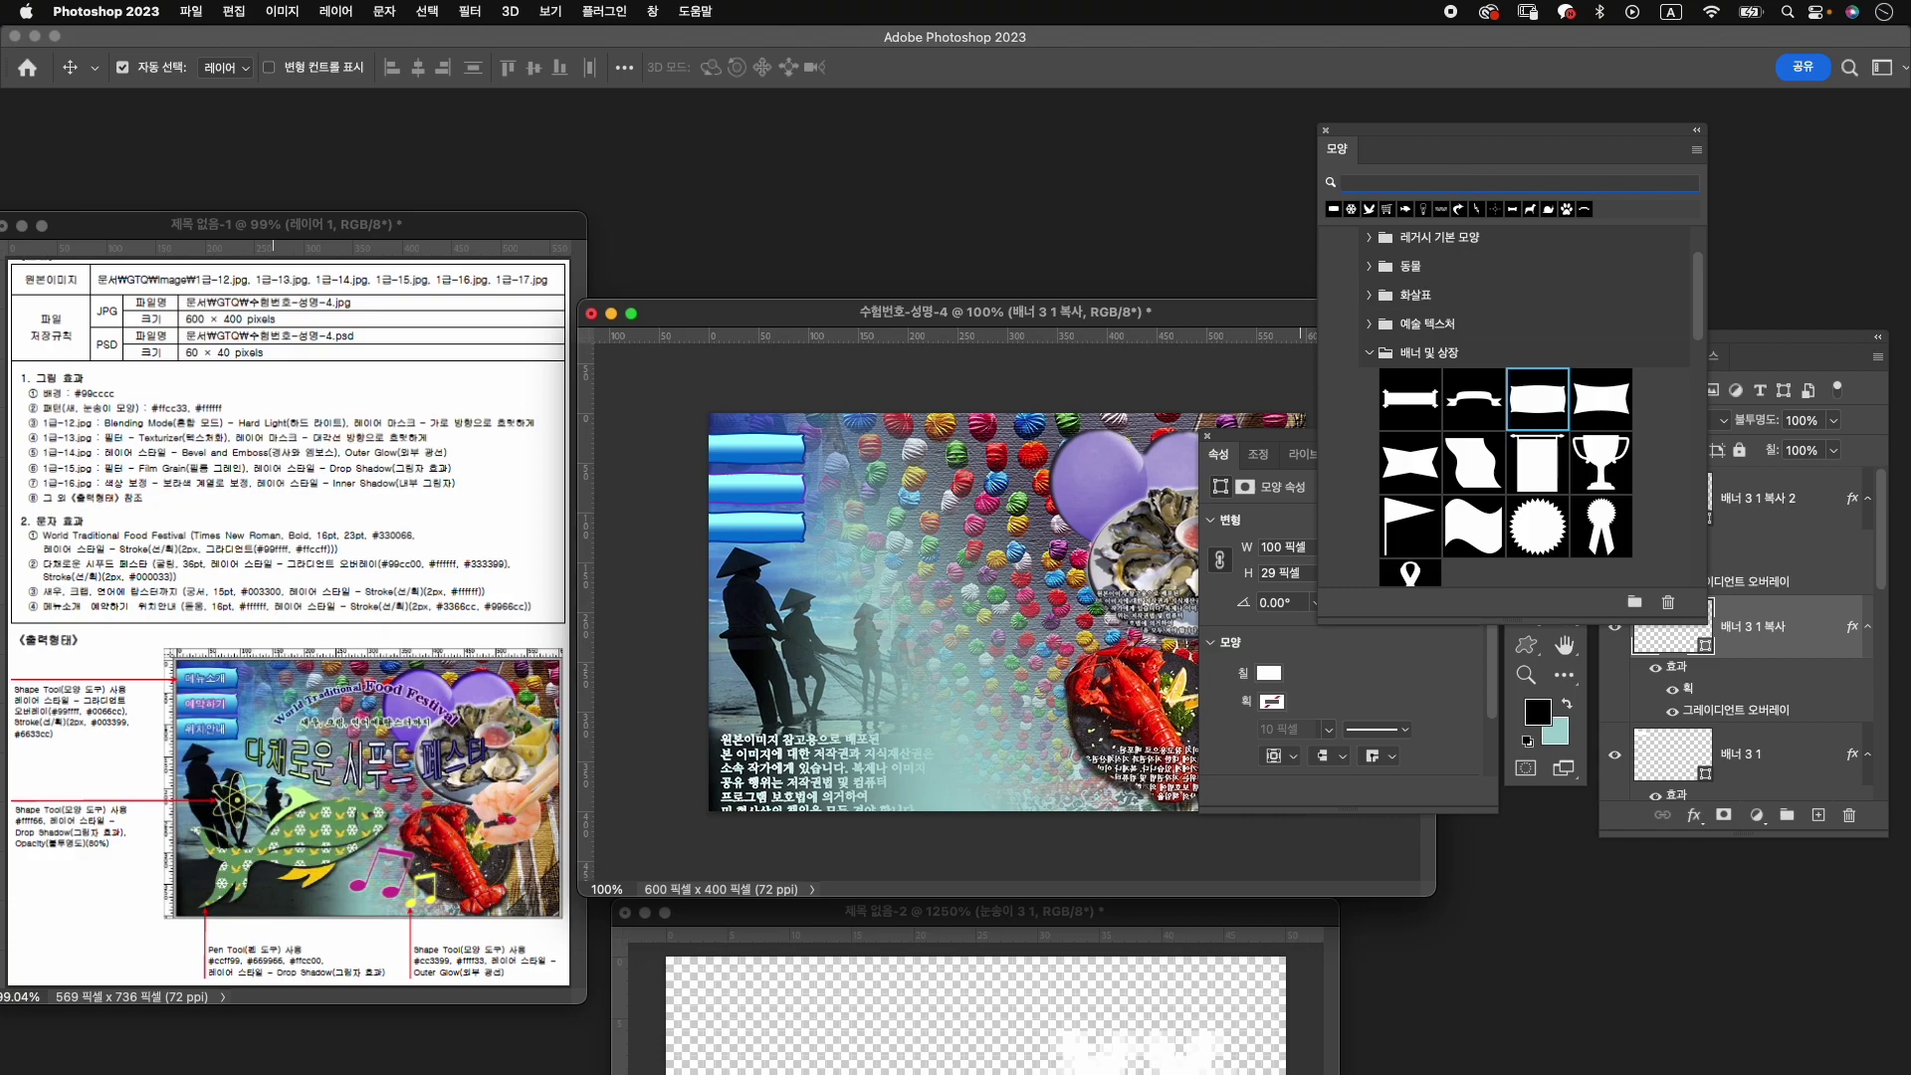
{"action": "type", "text": "해"}
{"action": "key", "text": "Return"}
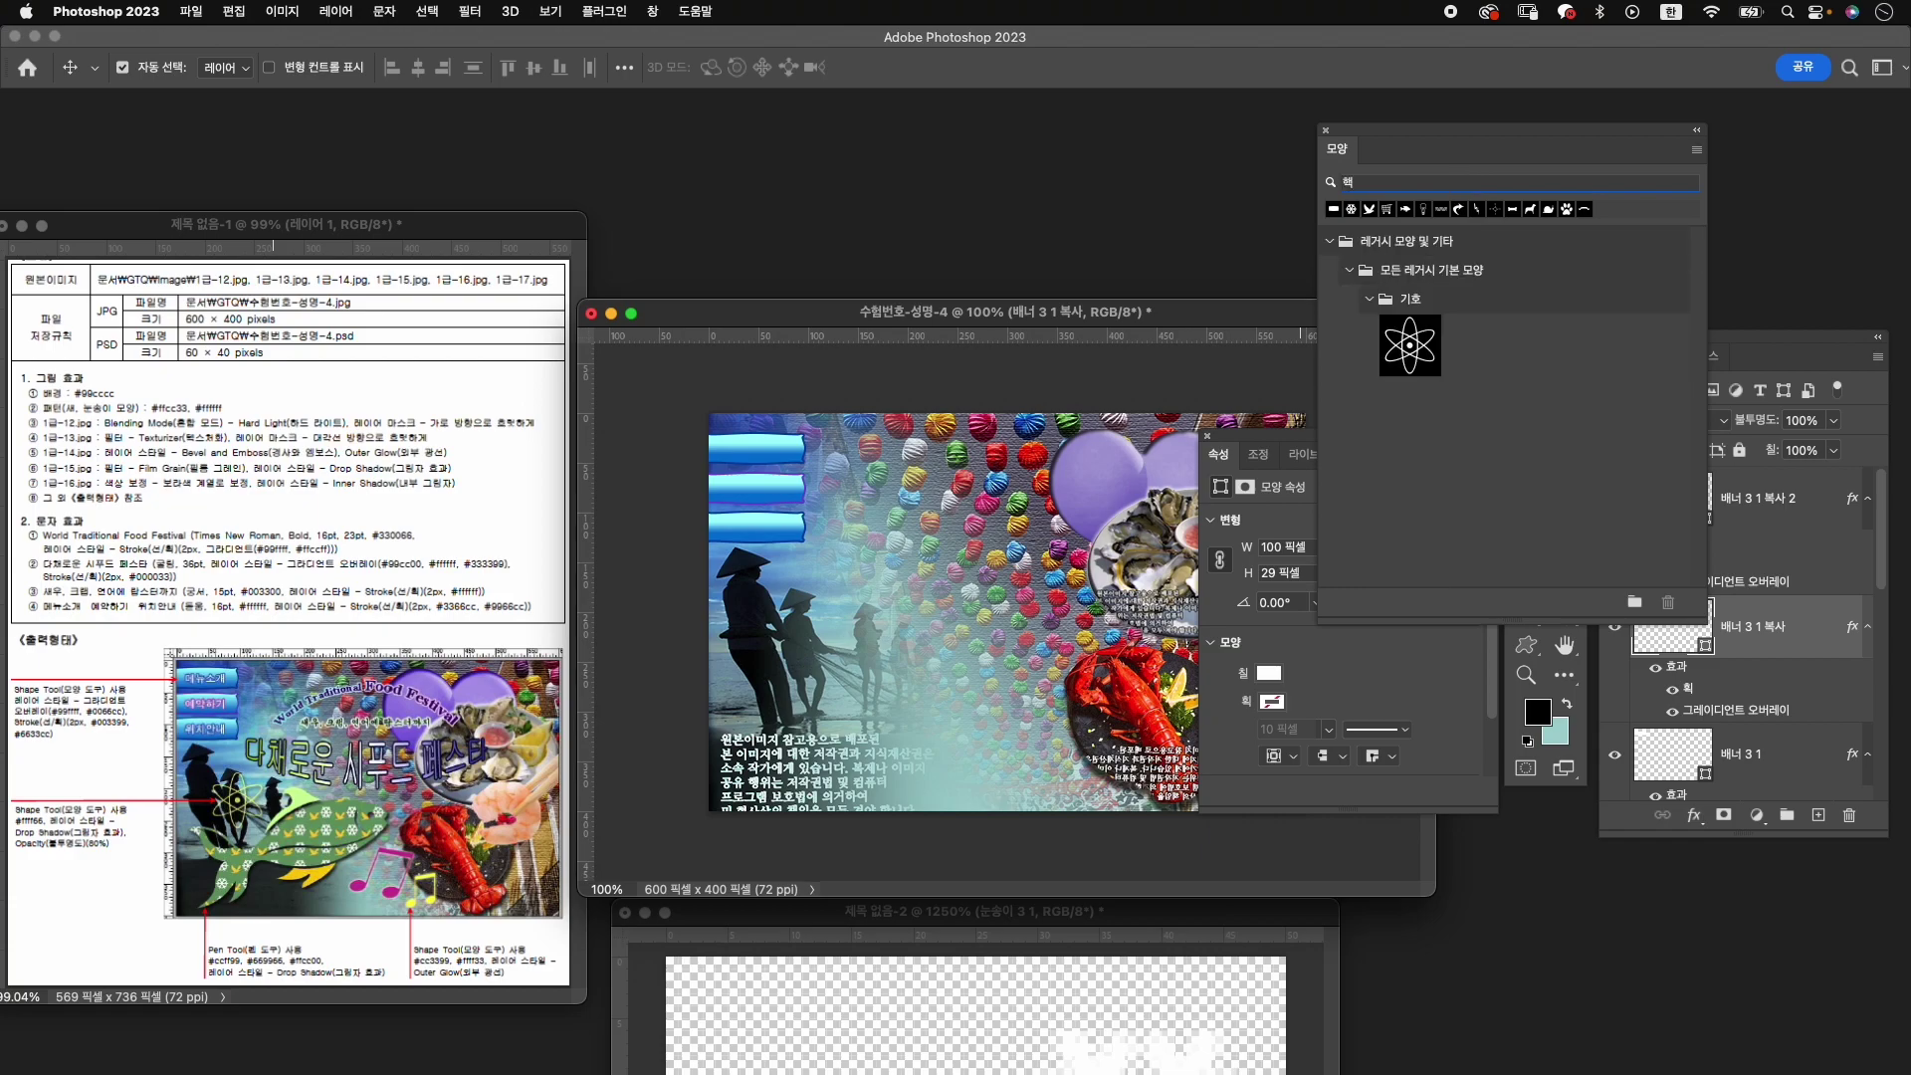
{"action": "left_click", "coordinate": [1429, 348]}
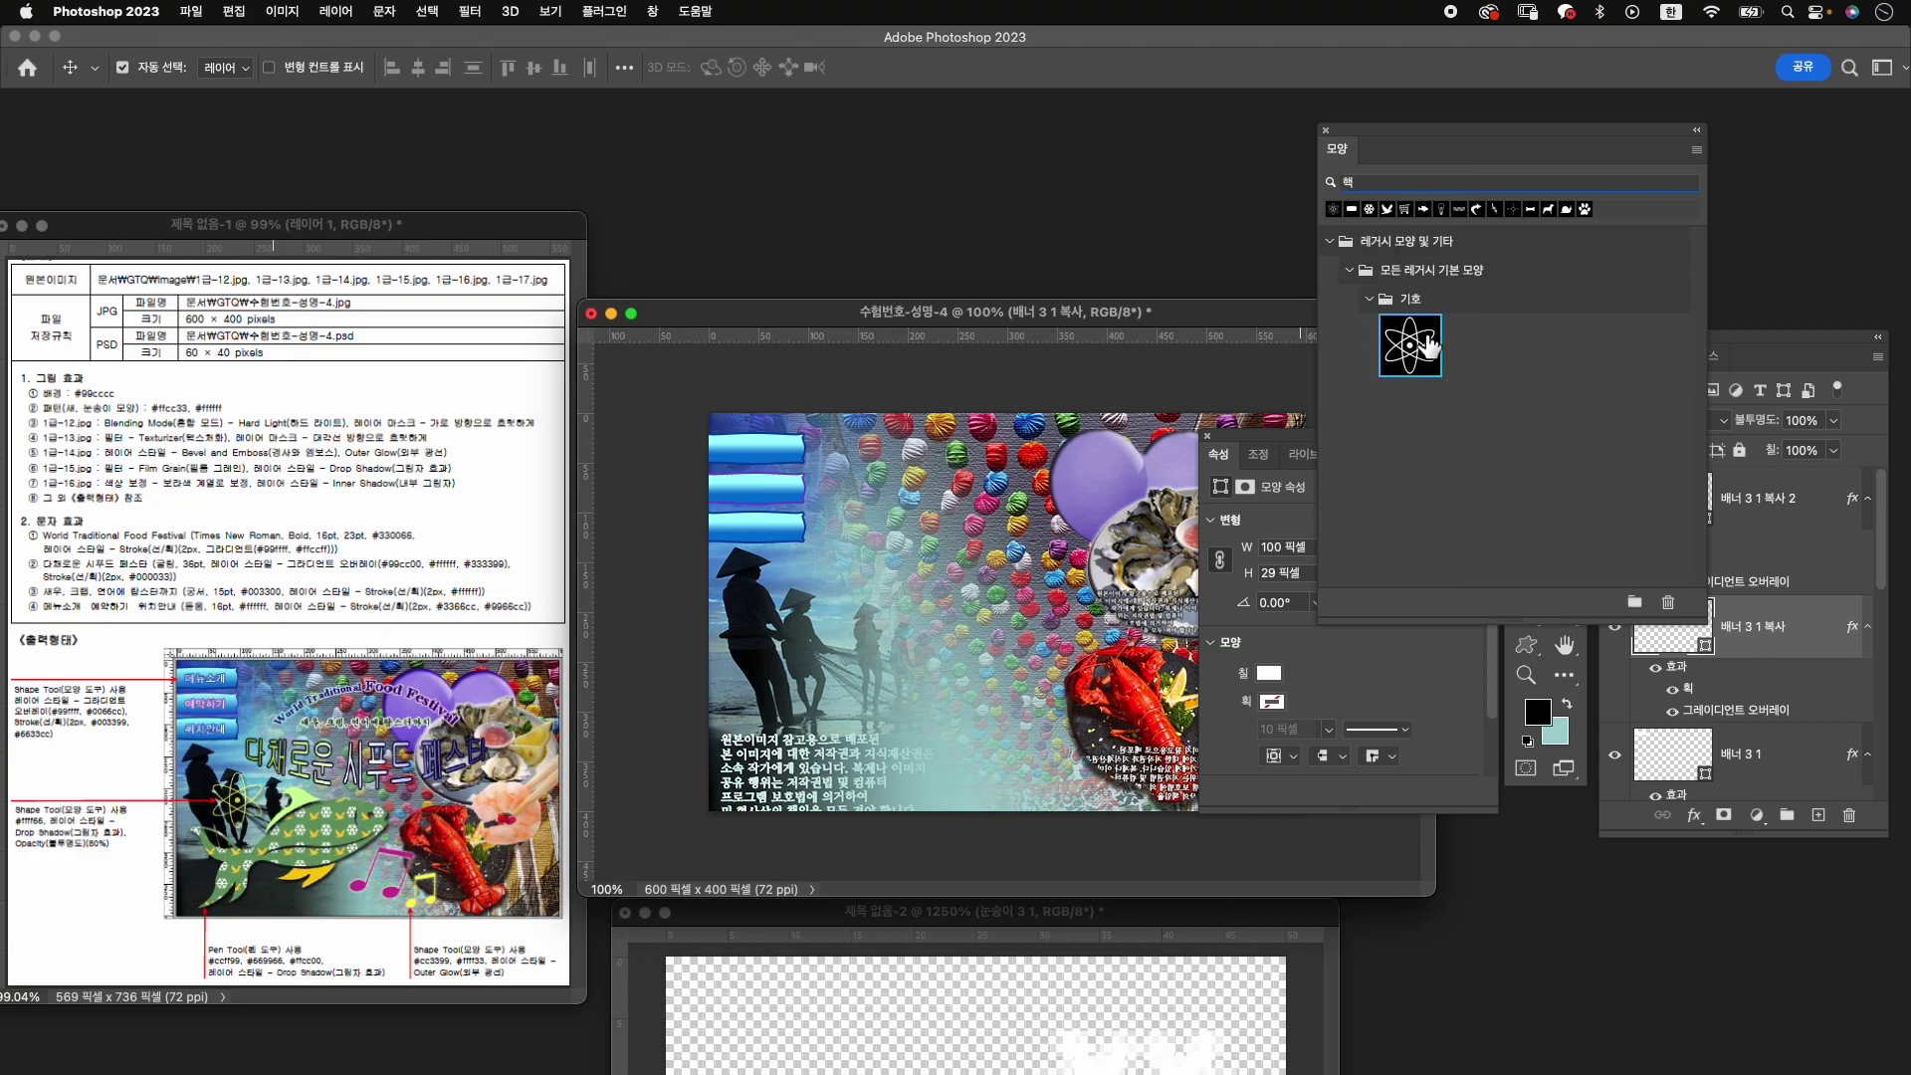
{"action": "left_click", "coordinate": [1526, 645]}
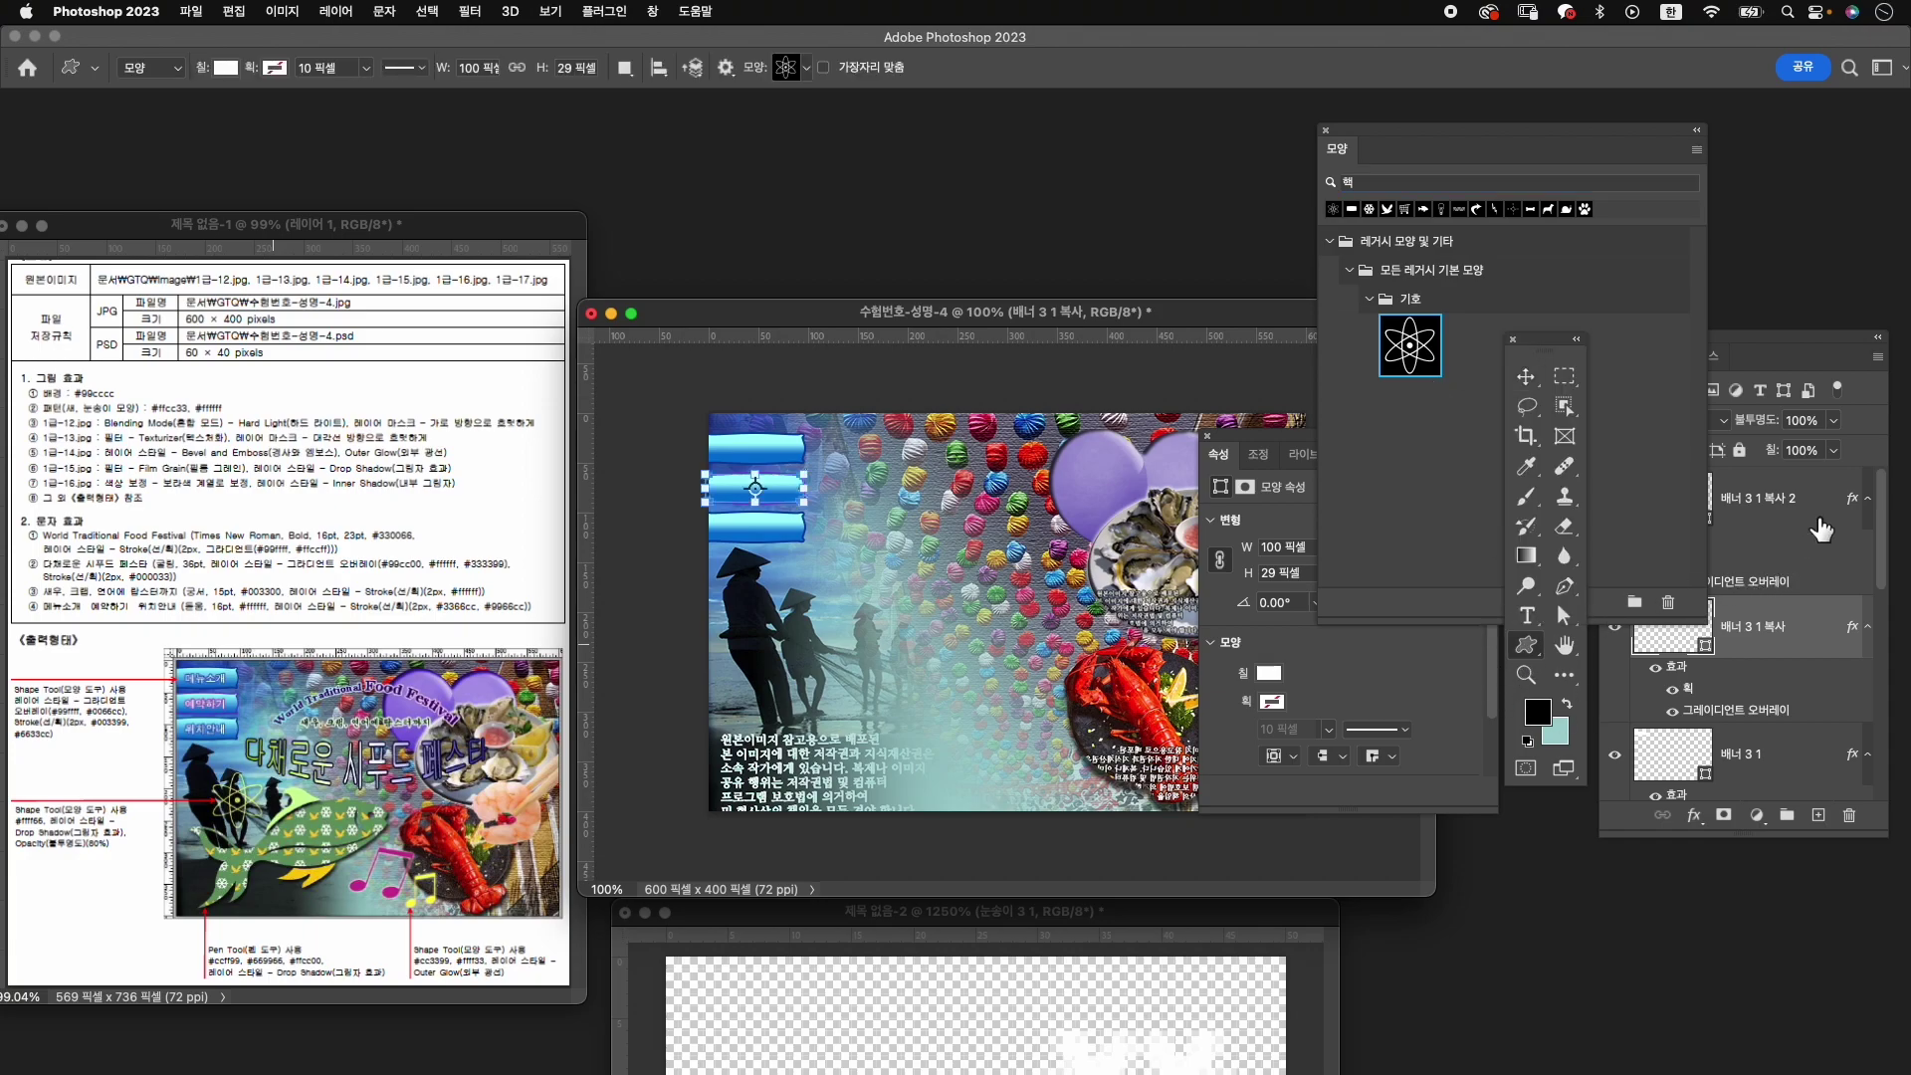
{"action": "left_click", "coordinate": [1767, 501]}
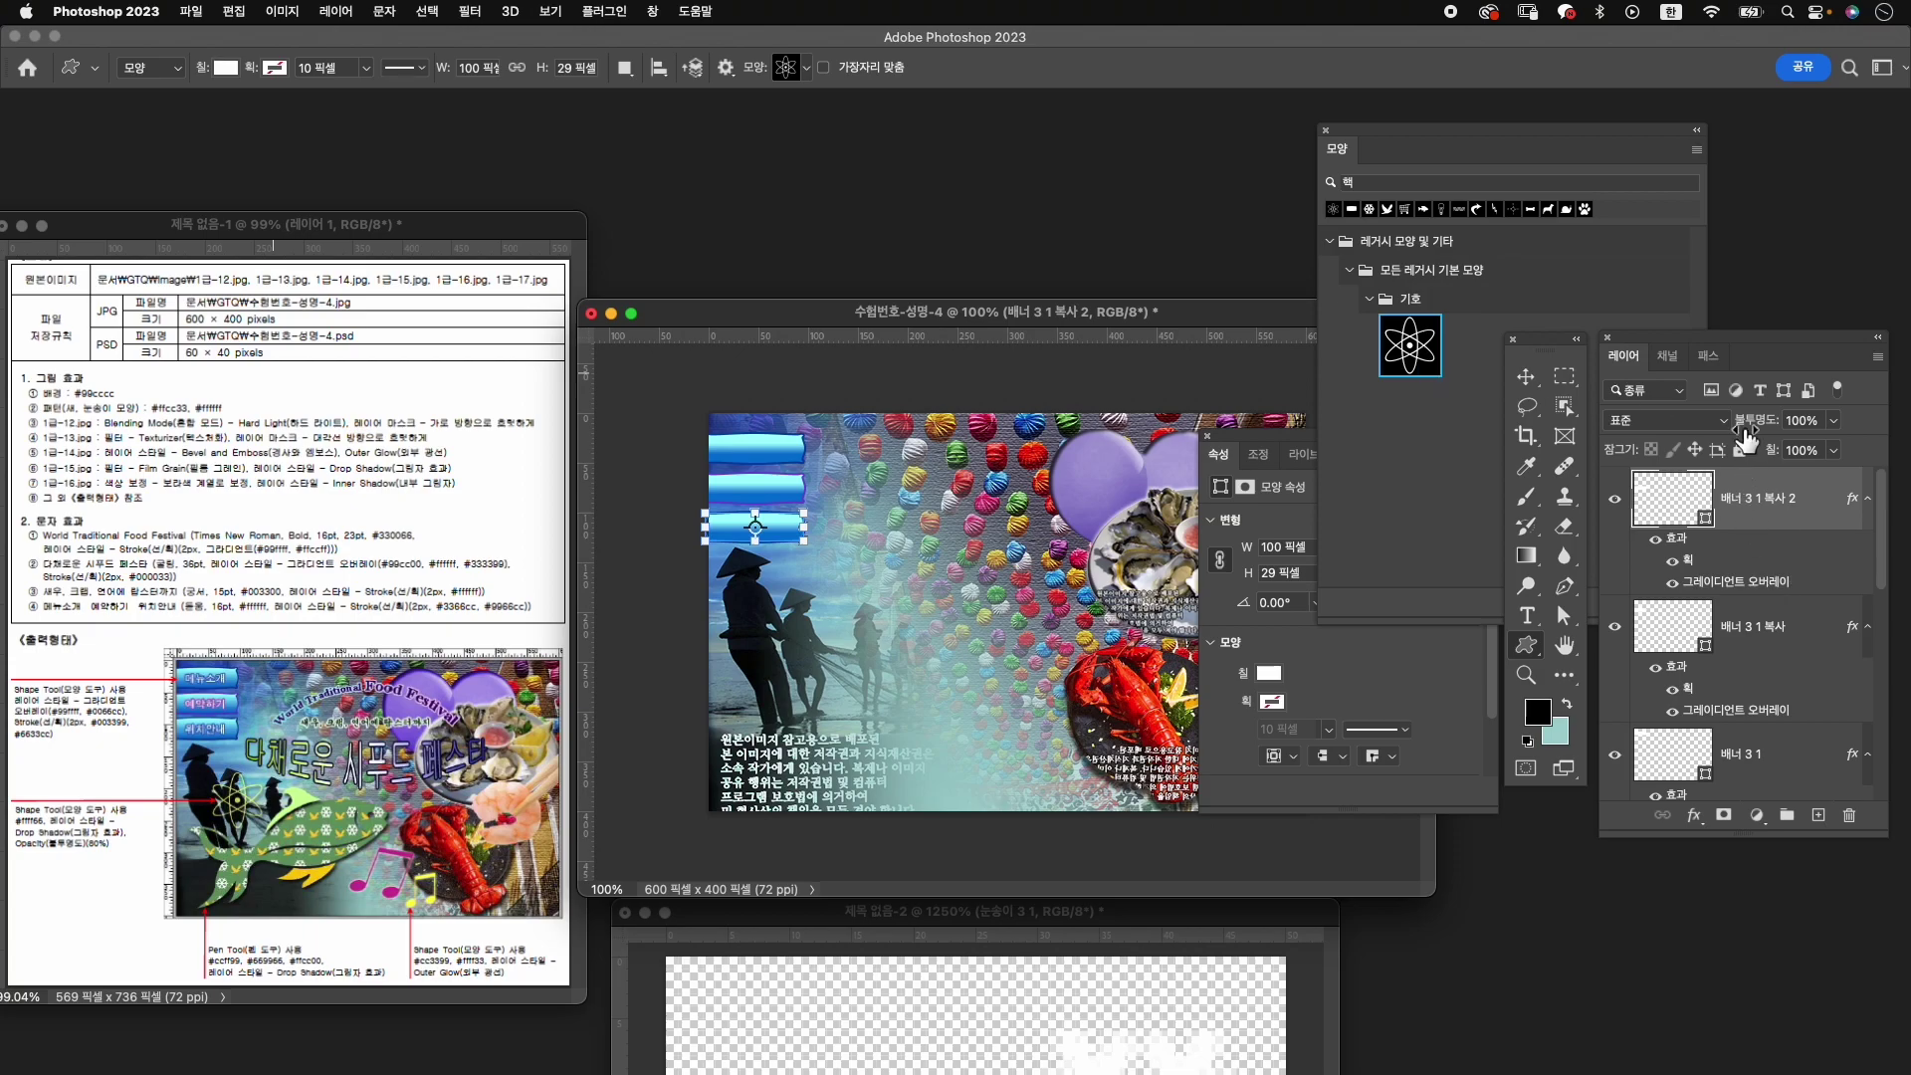
{"action": "left_click", "coordinate": [1415, 364]}
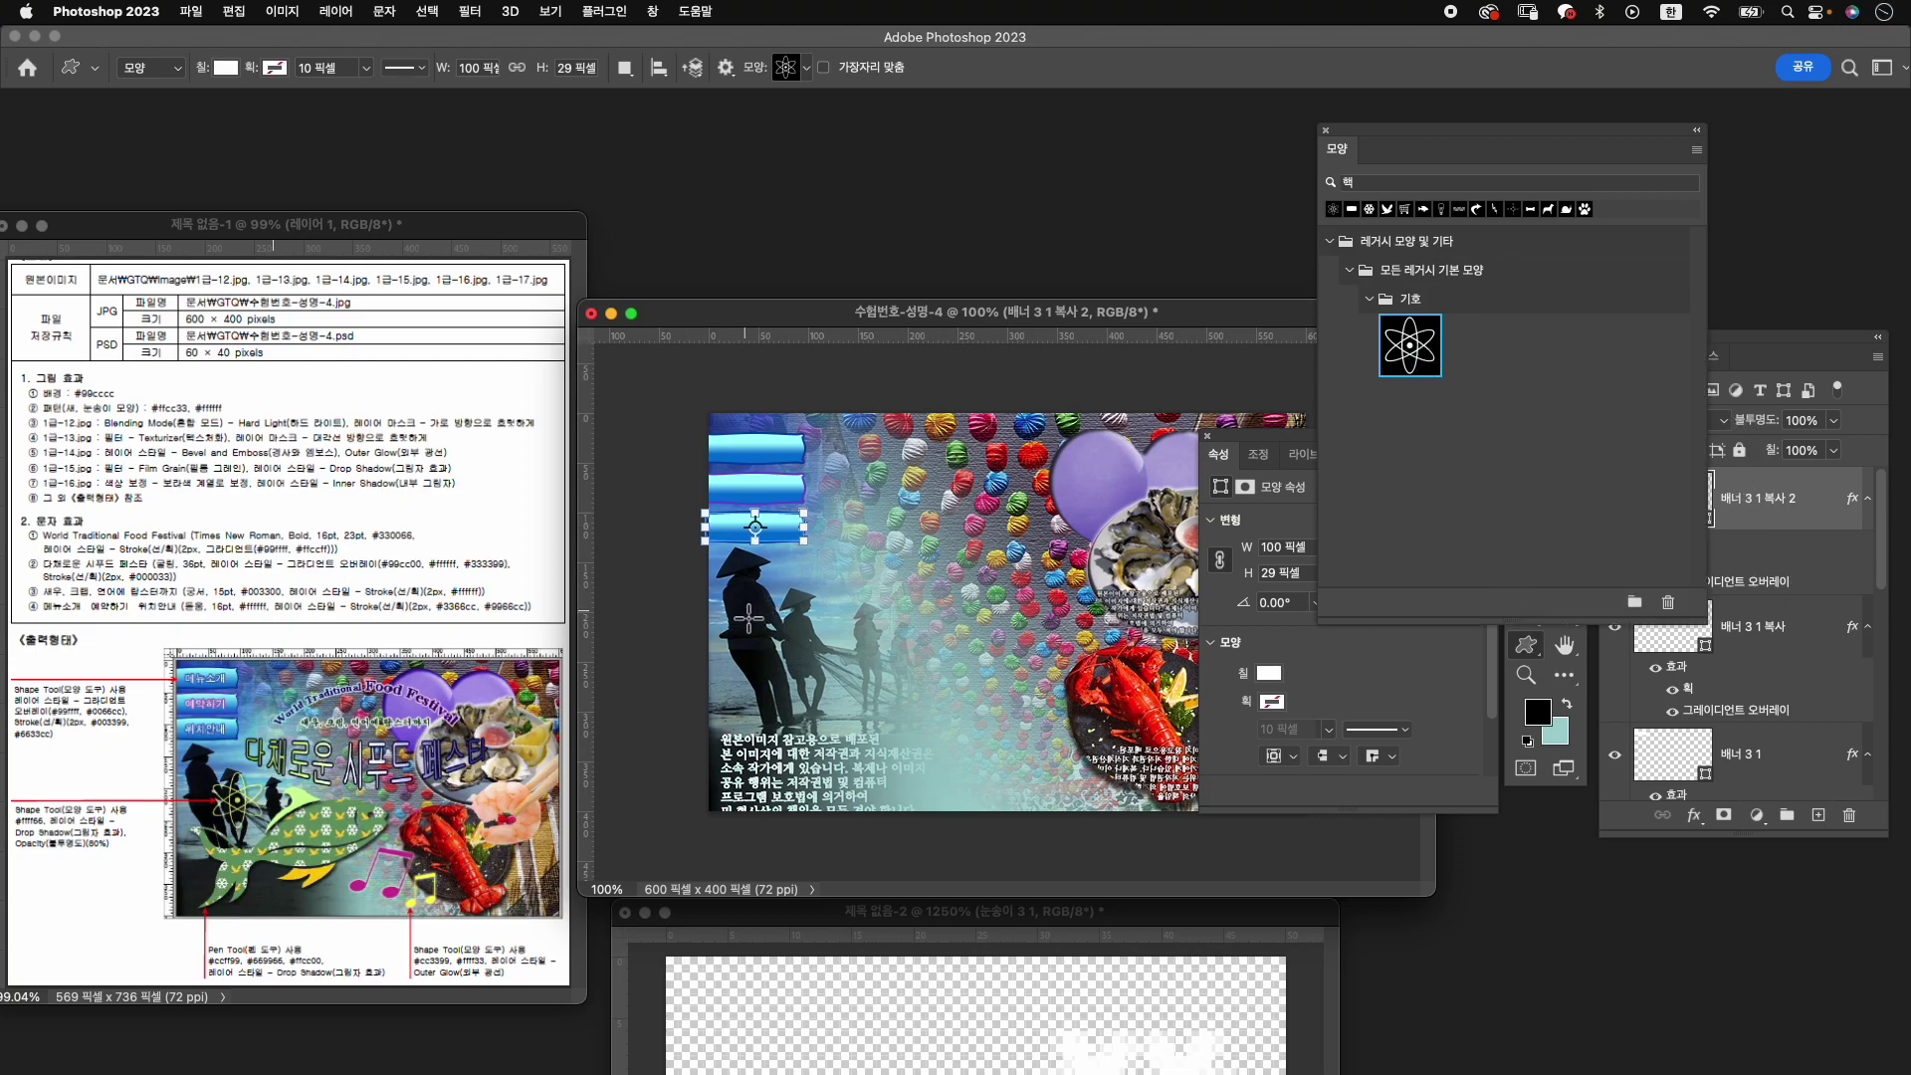
Draw the atom symbol and move it beside the silhouetted figures.
{"action": "left_click_drag", "start_coordinate": [807, 622], "coordinate": [875, 710]}
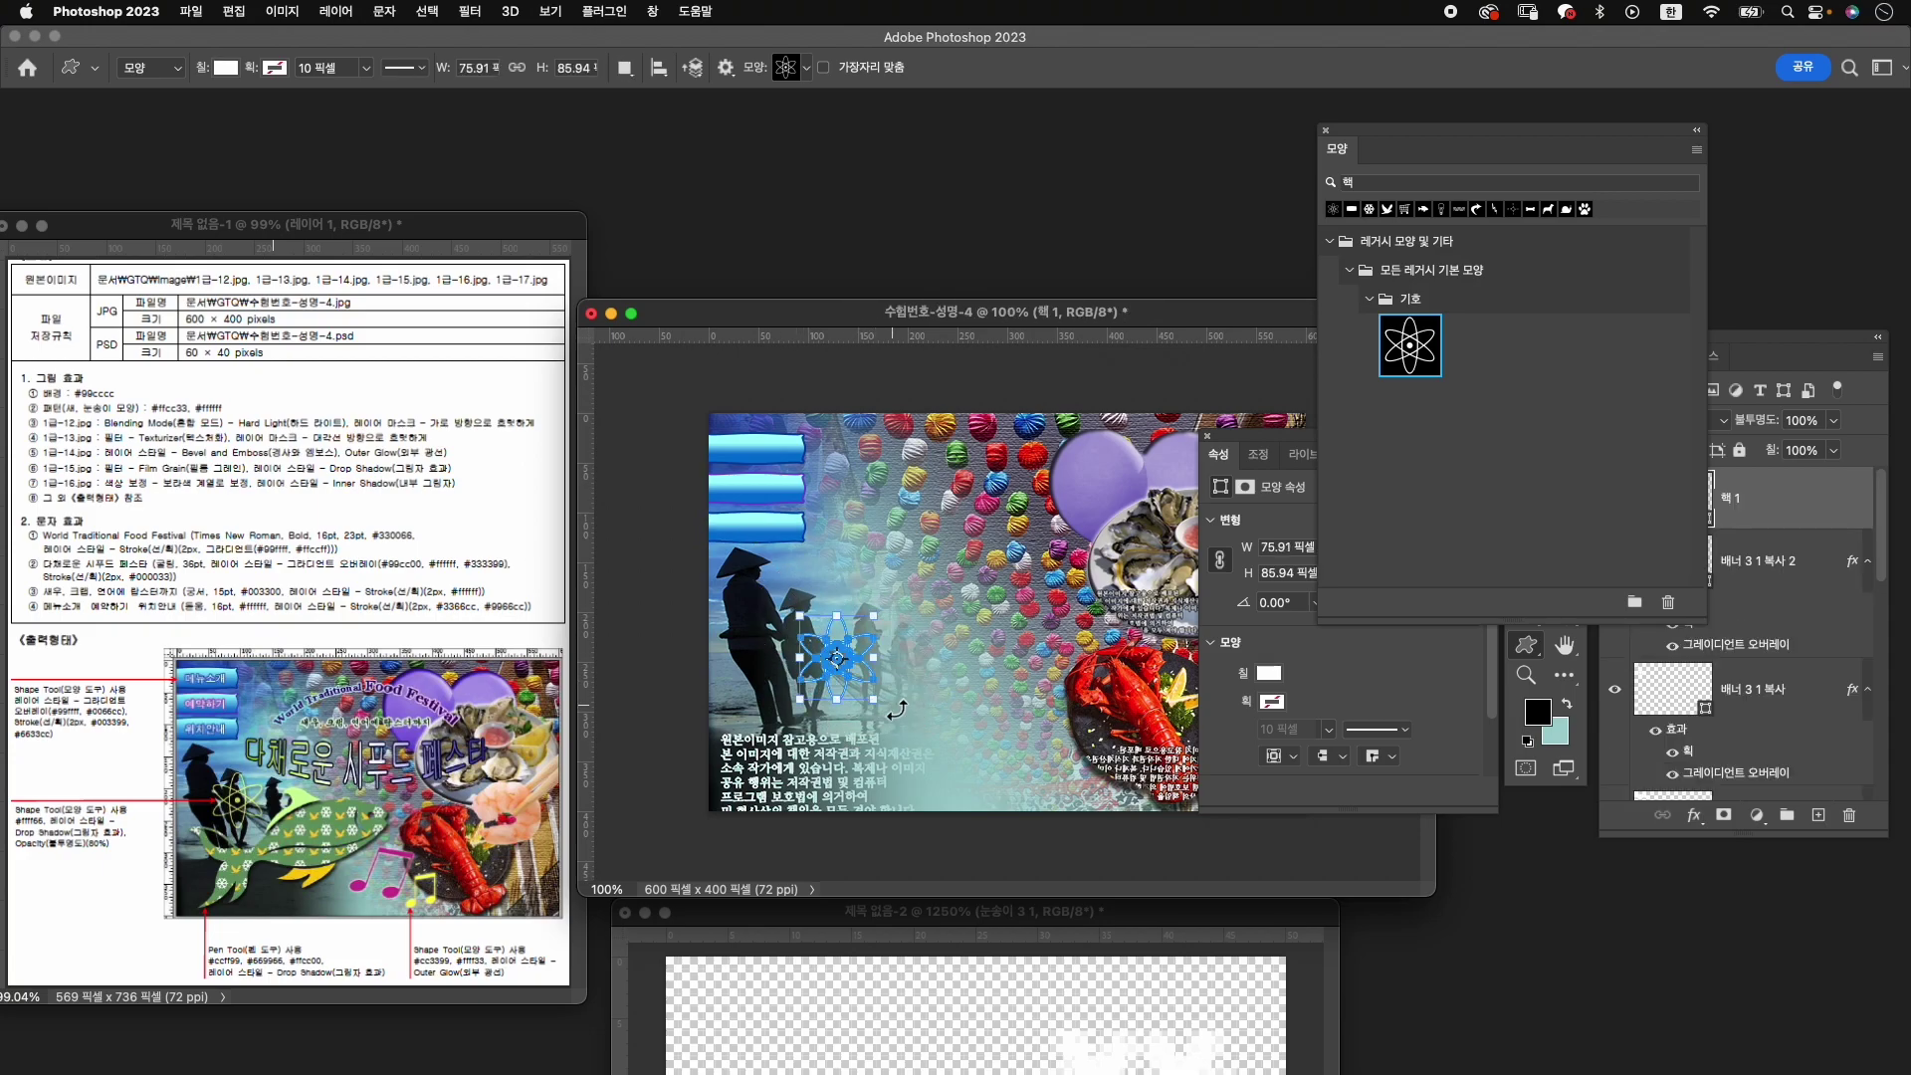
{"action": "key", "text": "ctrl+t"}
{"action": "left_click_drag", "start_coordinate": [851, 665], "coordinate": [831, 659]}
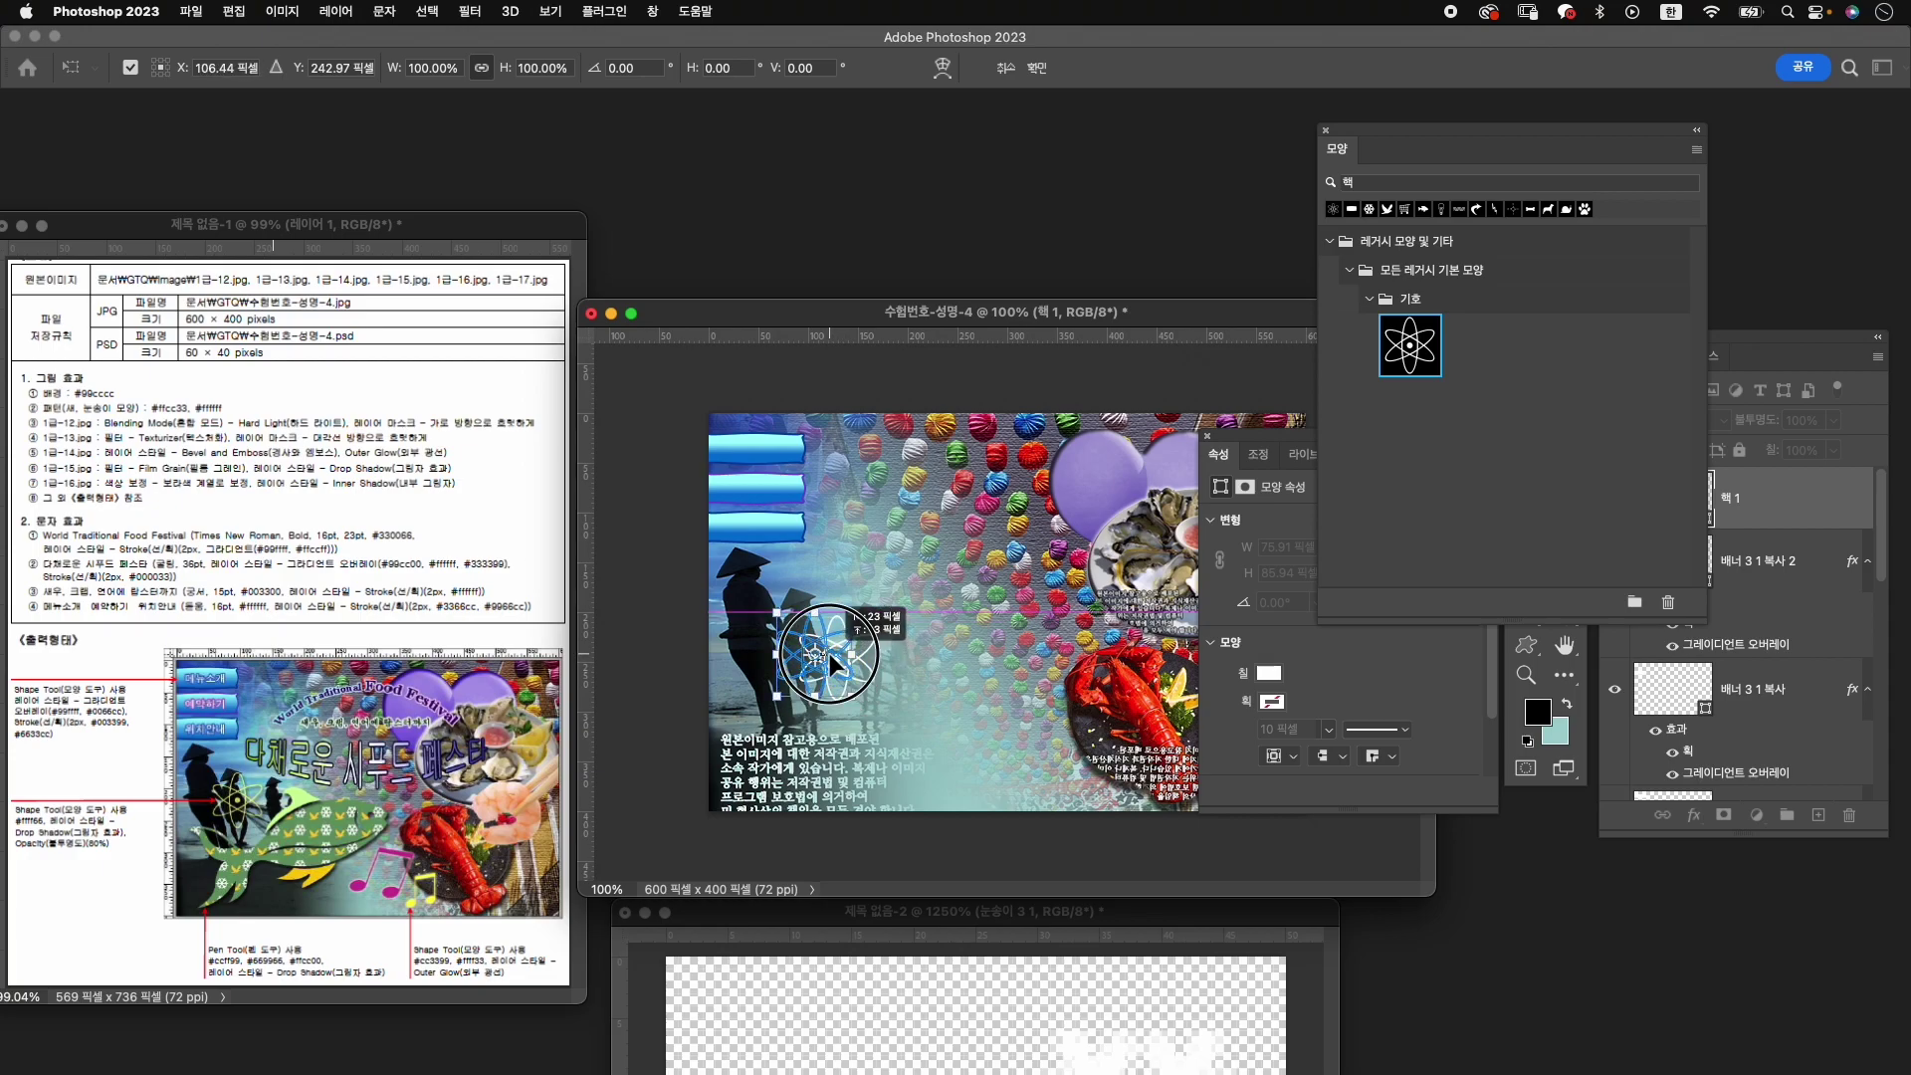
{"action": "left_click_drag", "start_coordinate": [831, 659], "coordinate": [827, 648]}
{"action": "key", "text": "Return"}
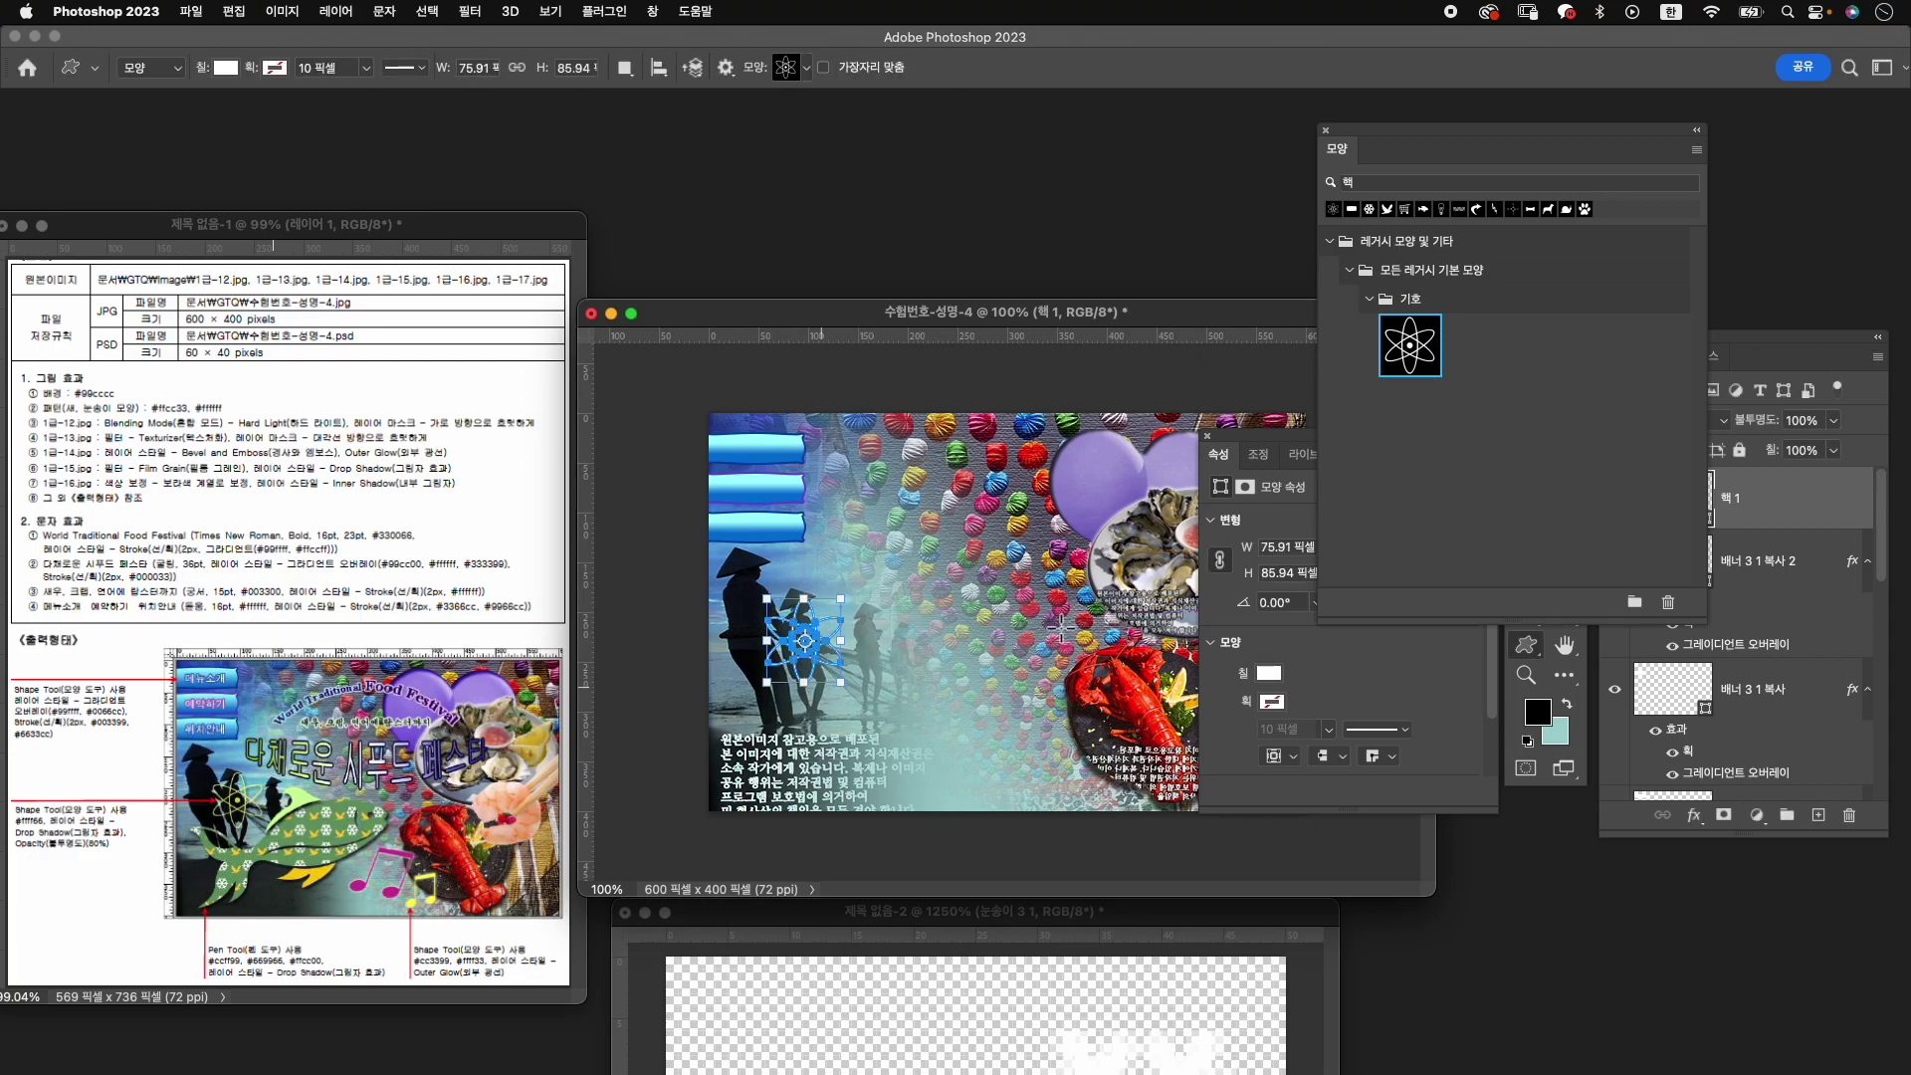
Set the atom shape's fill colour to yellow #ffff66.
{"action": "left_click", "coordinate": [1329, 625]}
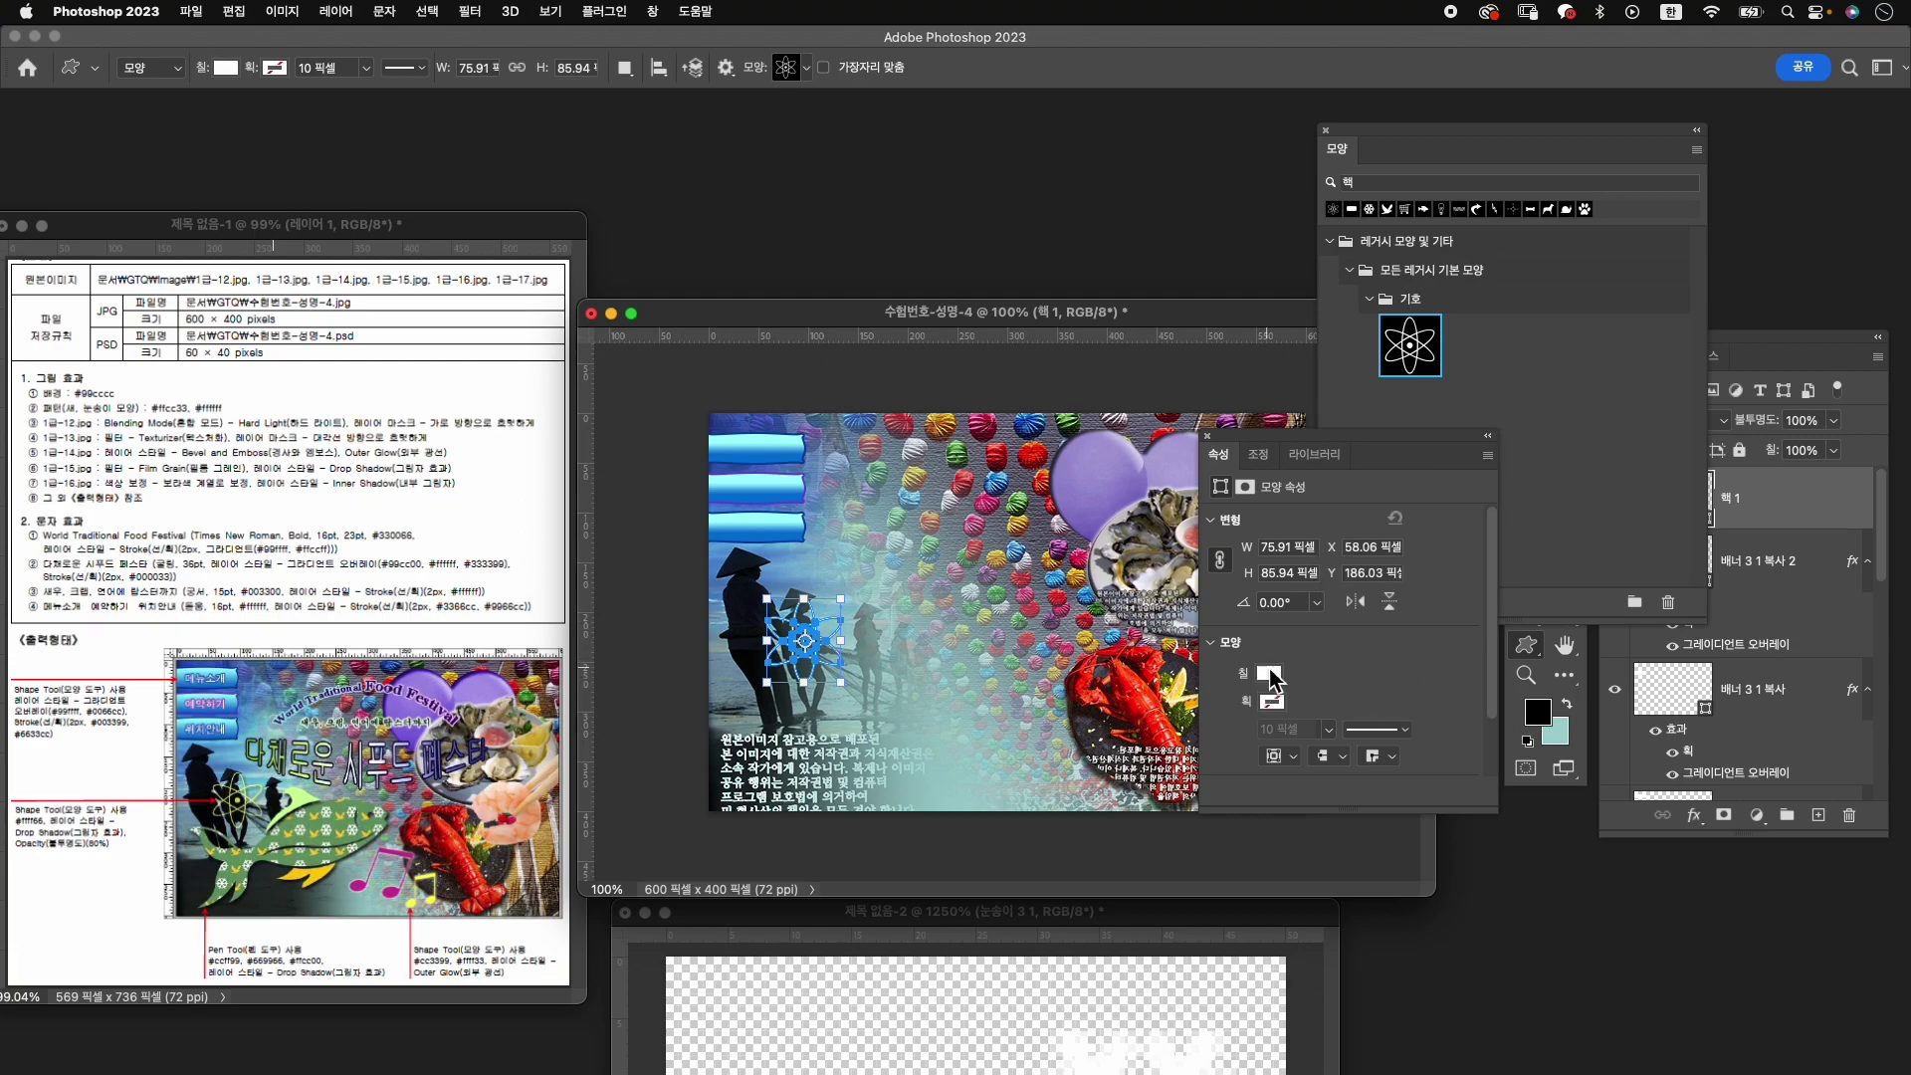
{"action": "left_click", "coordinate": [1271, 701]}
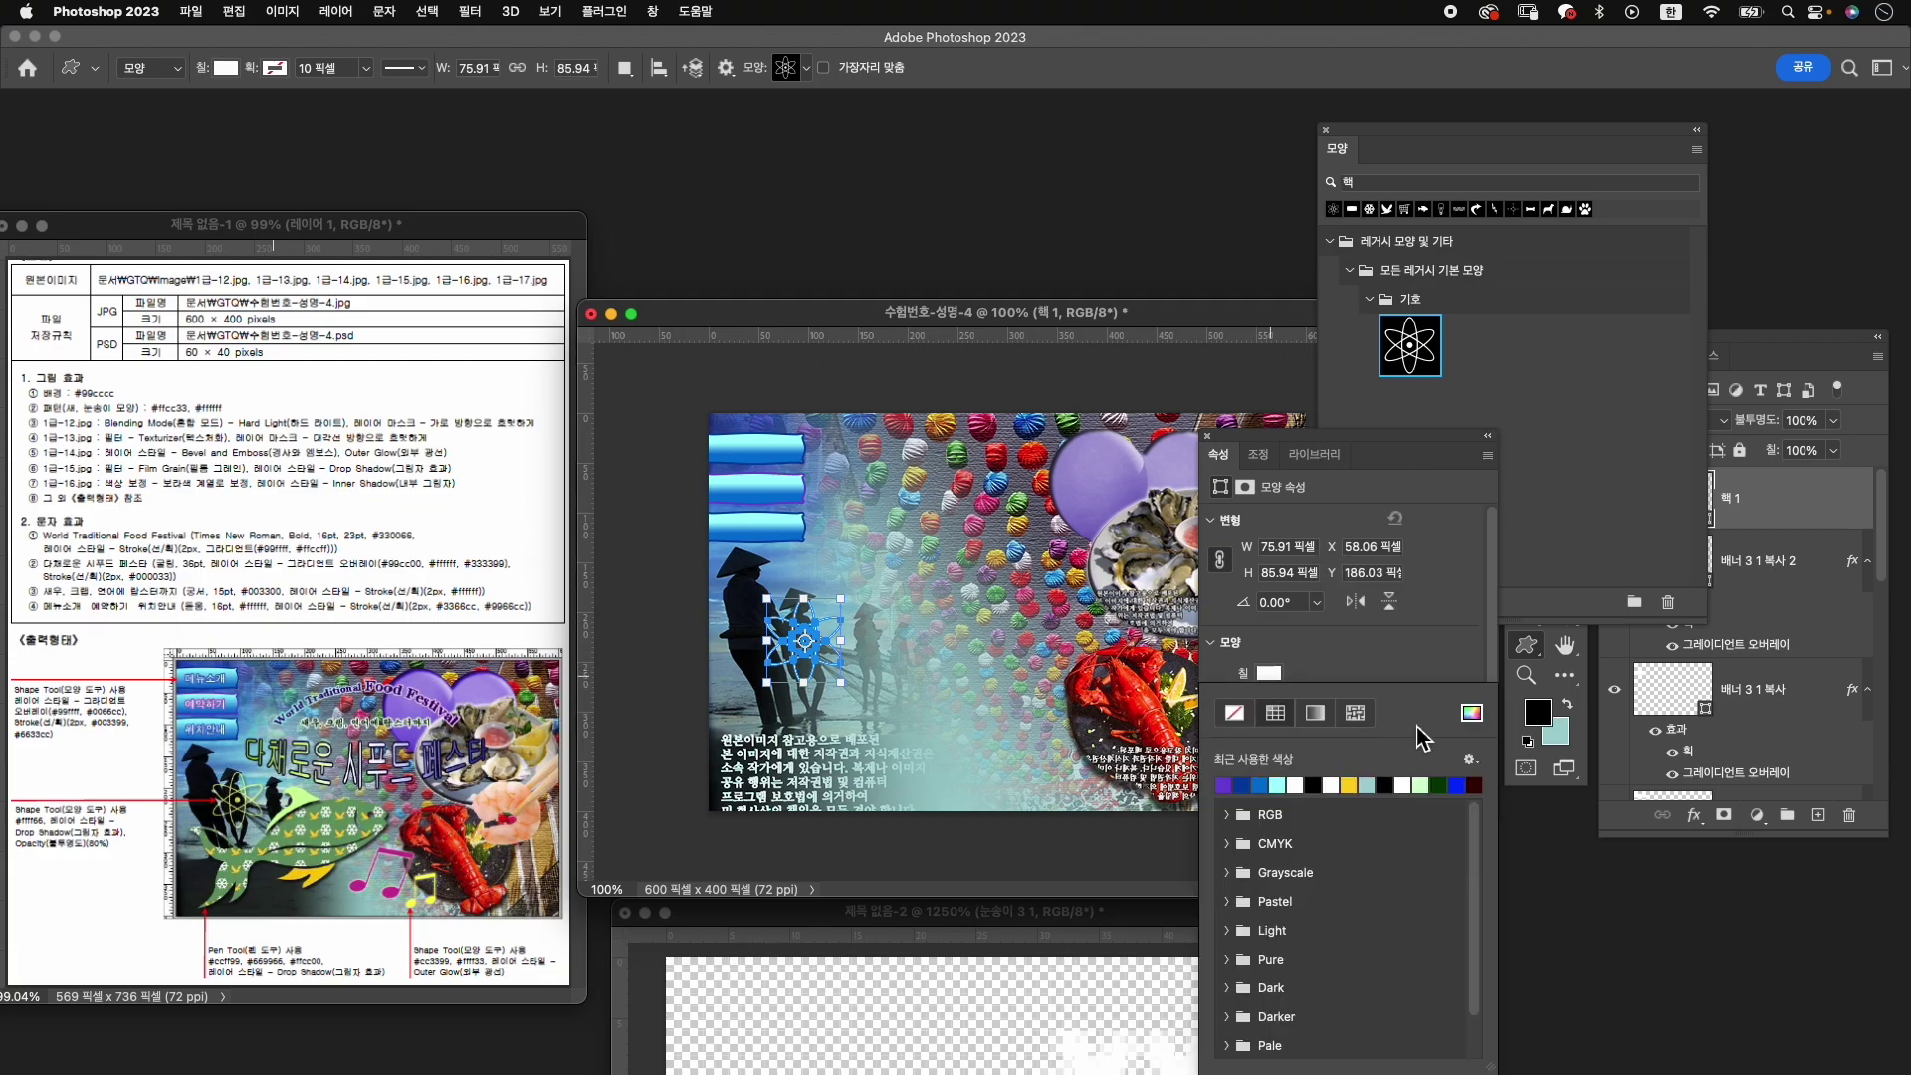
{"action": "left_click", "coordinate": [1472, 712]}
{"action": "type", "text": "ffff"}
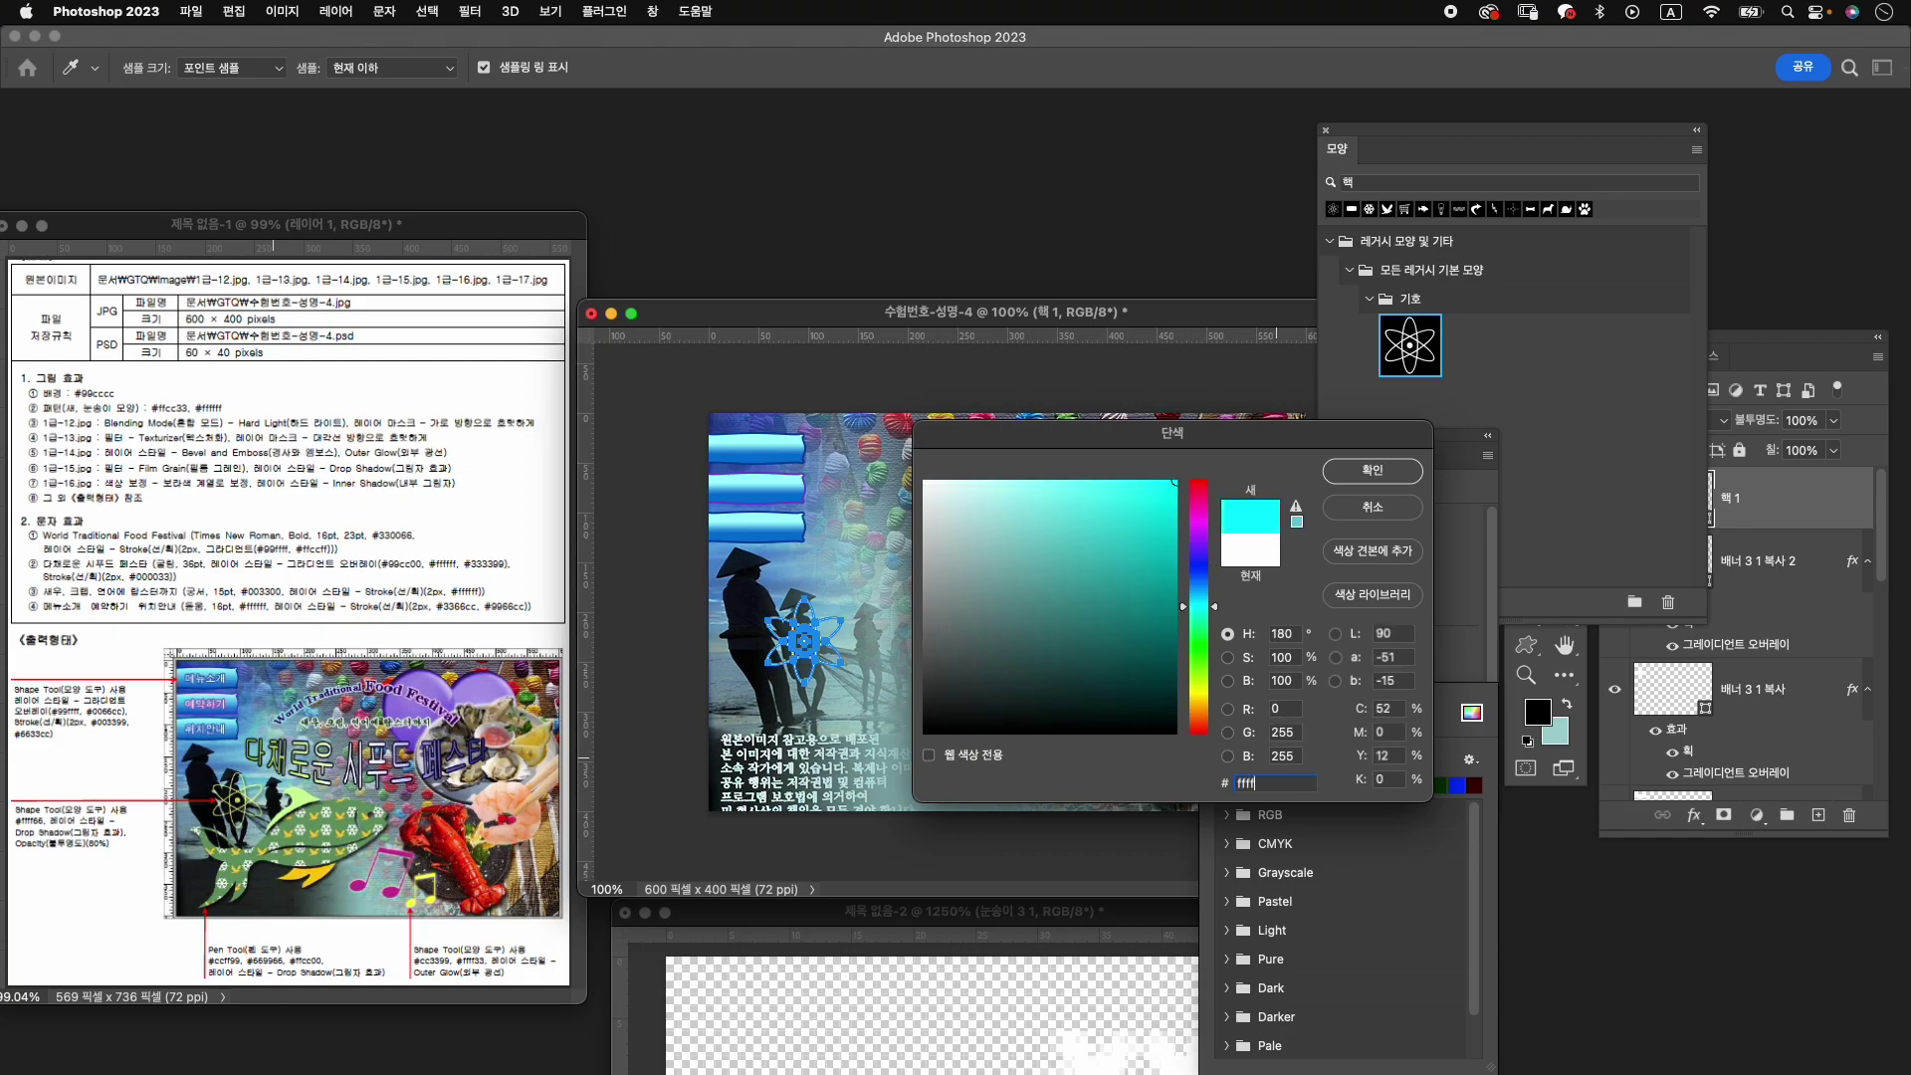
{"action": "type", "text": "66"}
{"action": "key", "text": "Return"}
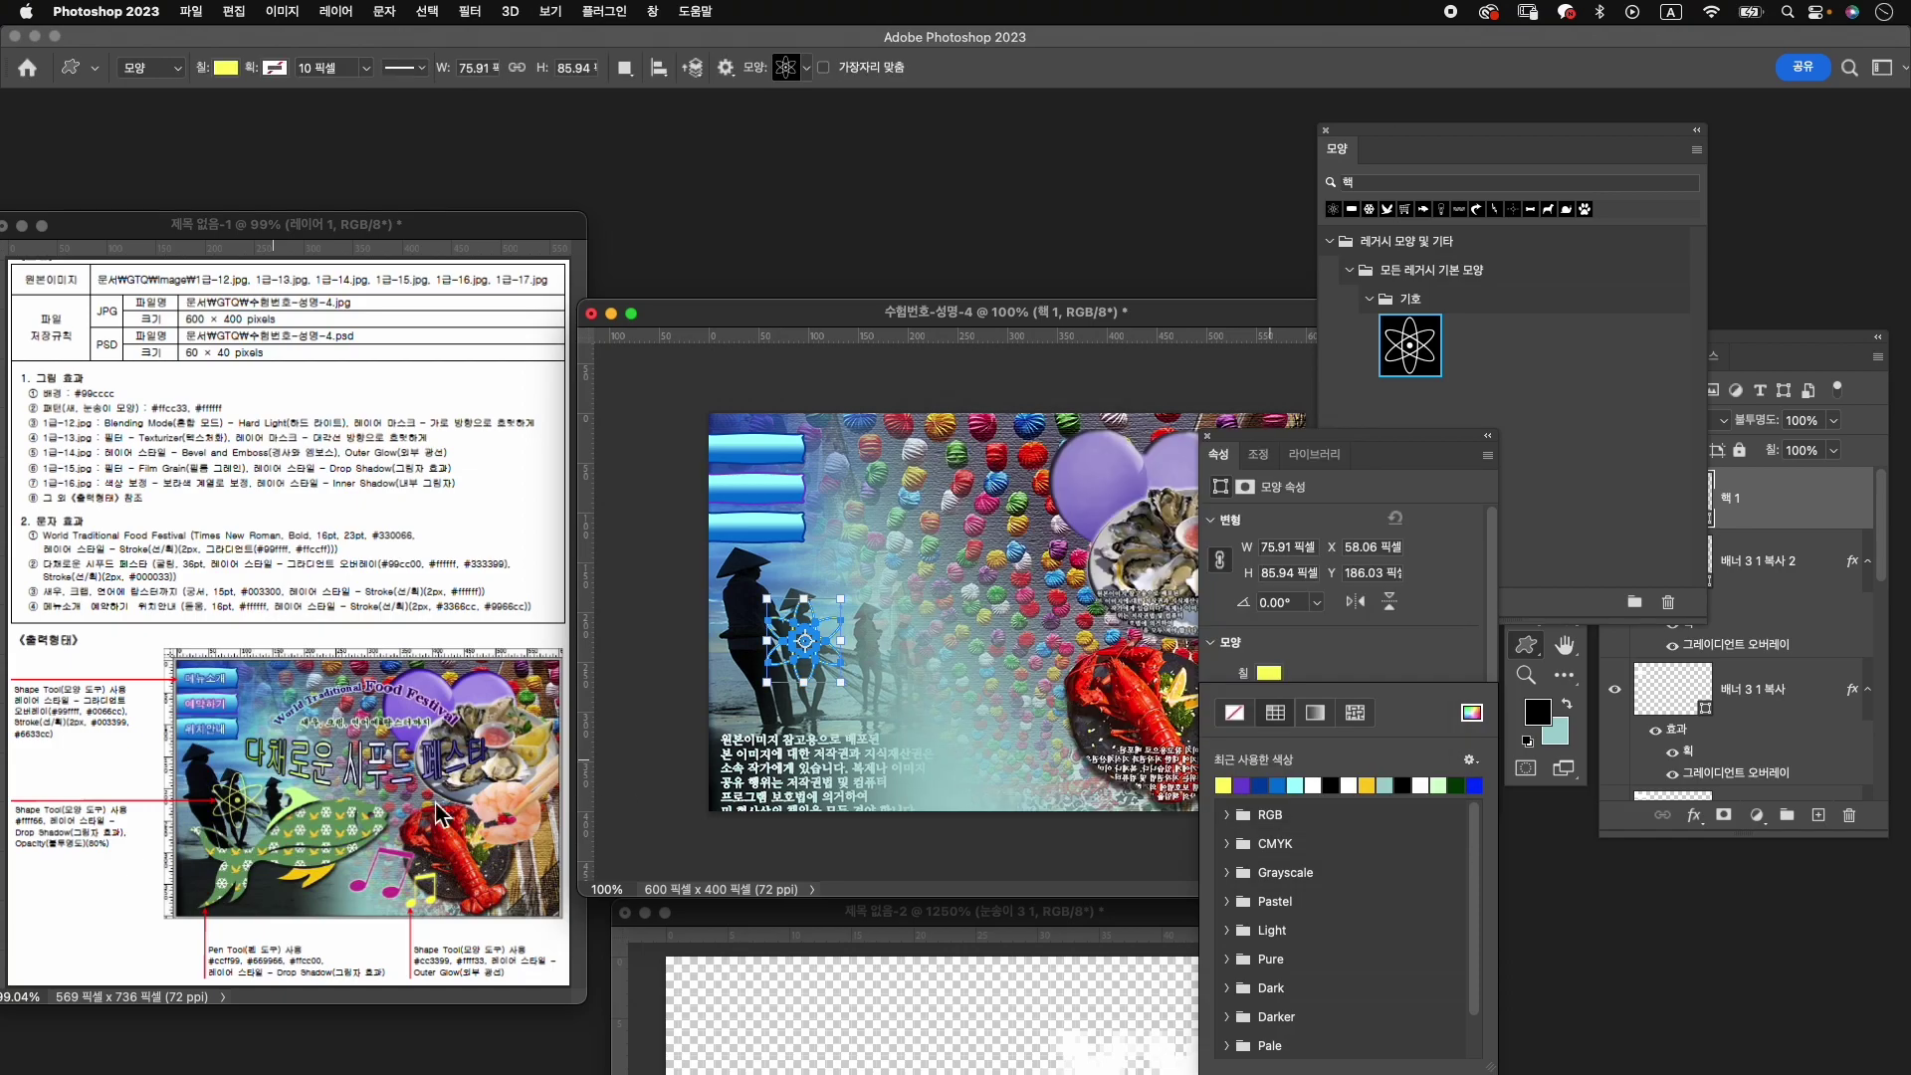
Add a default drop shadow to the atom layer and set its opacity to 80%.
{"action": "left_click", "coordinate": [1694, 816]}
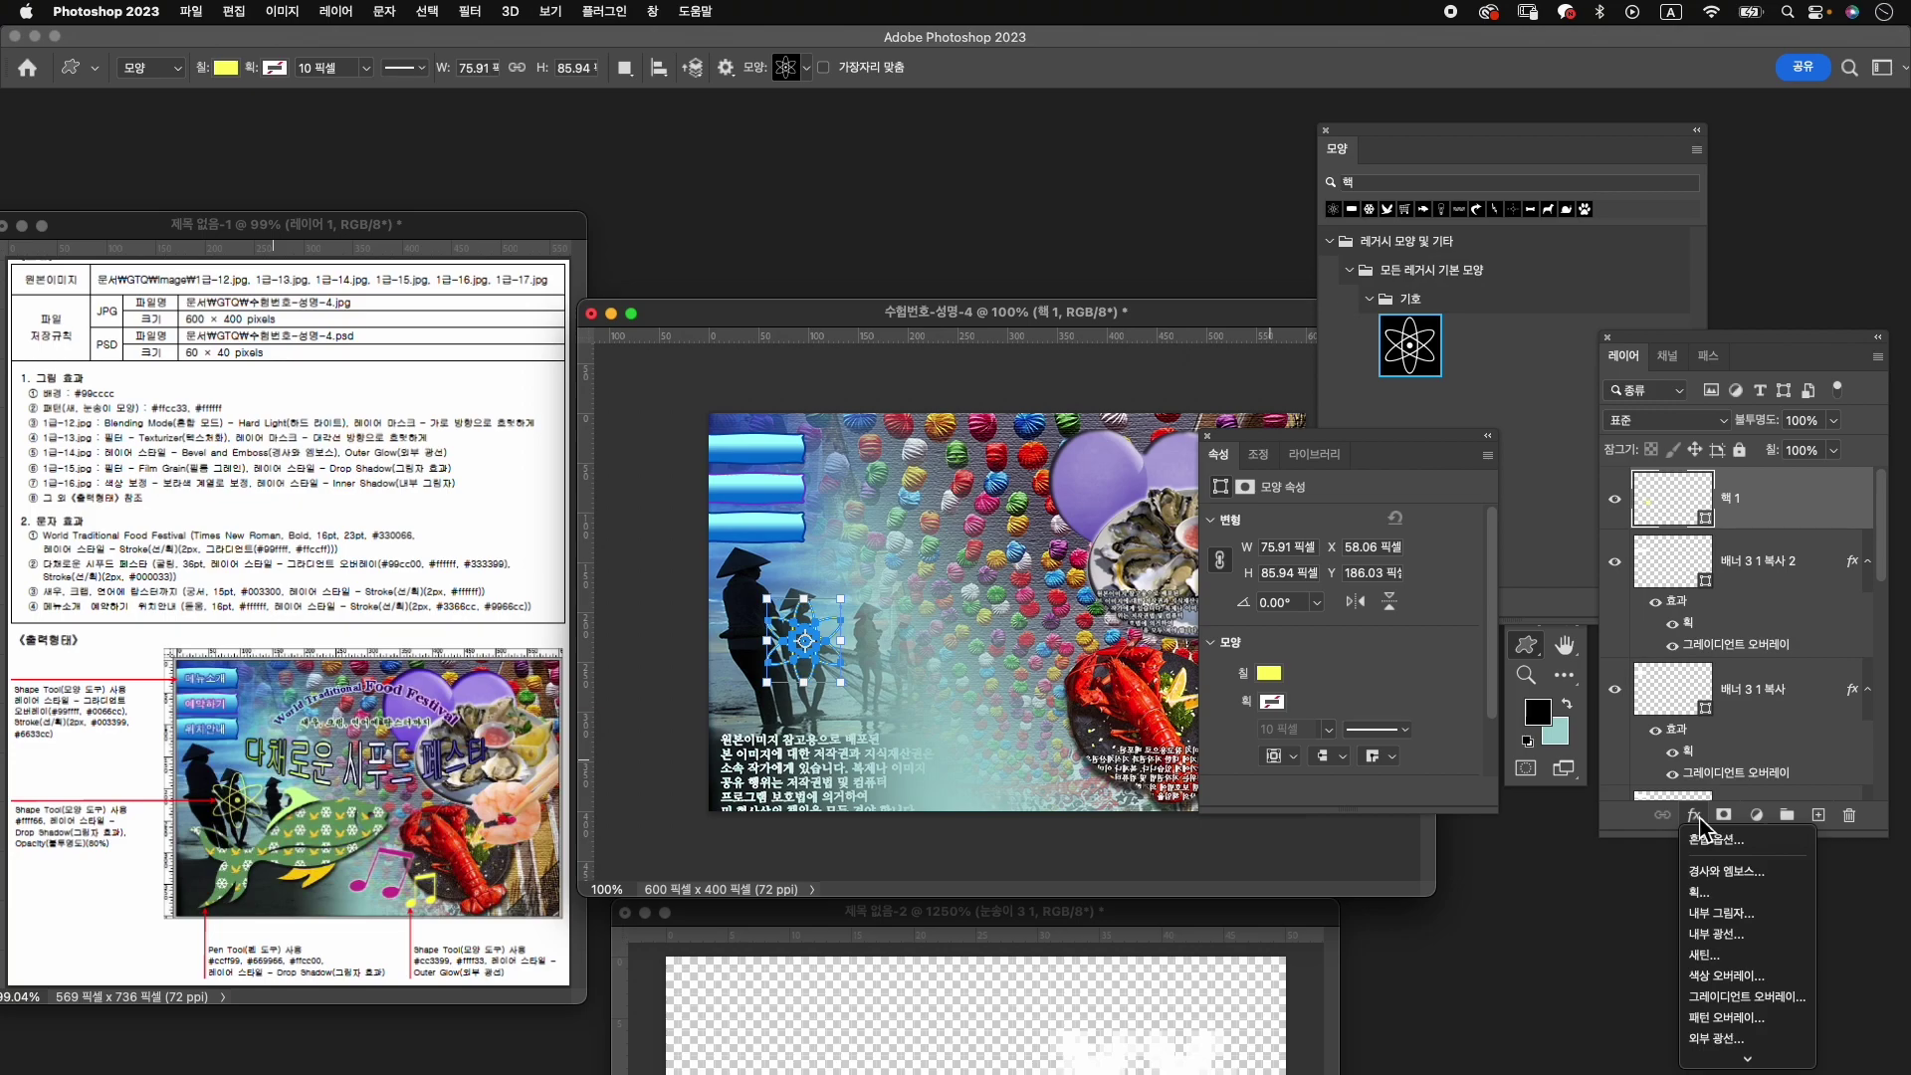
{"action": "left_click", "coordinate": [1719, 1048]}
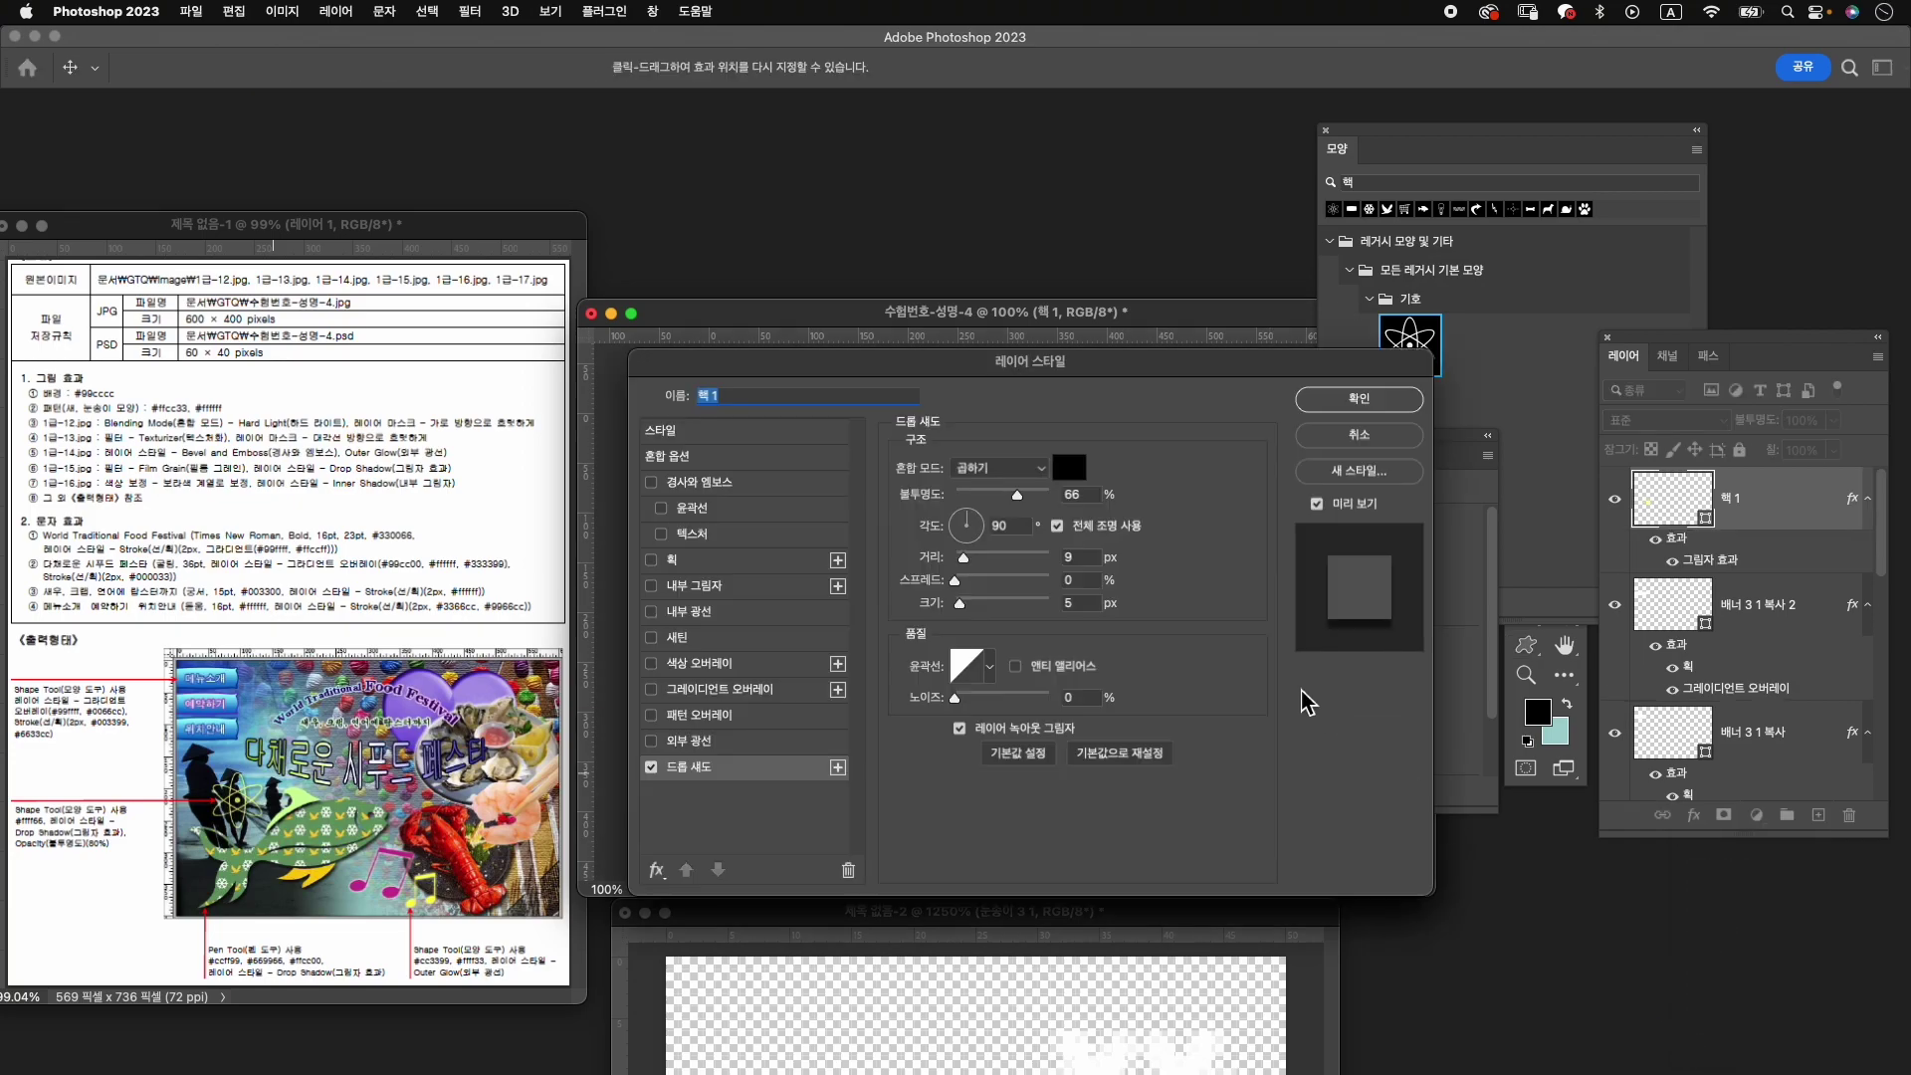
{"action": "left_click", "coordinate": [1356, 401]}
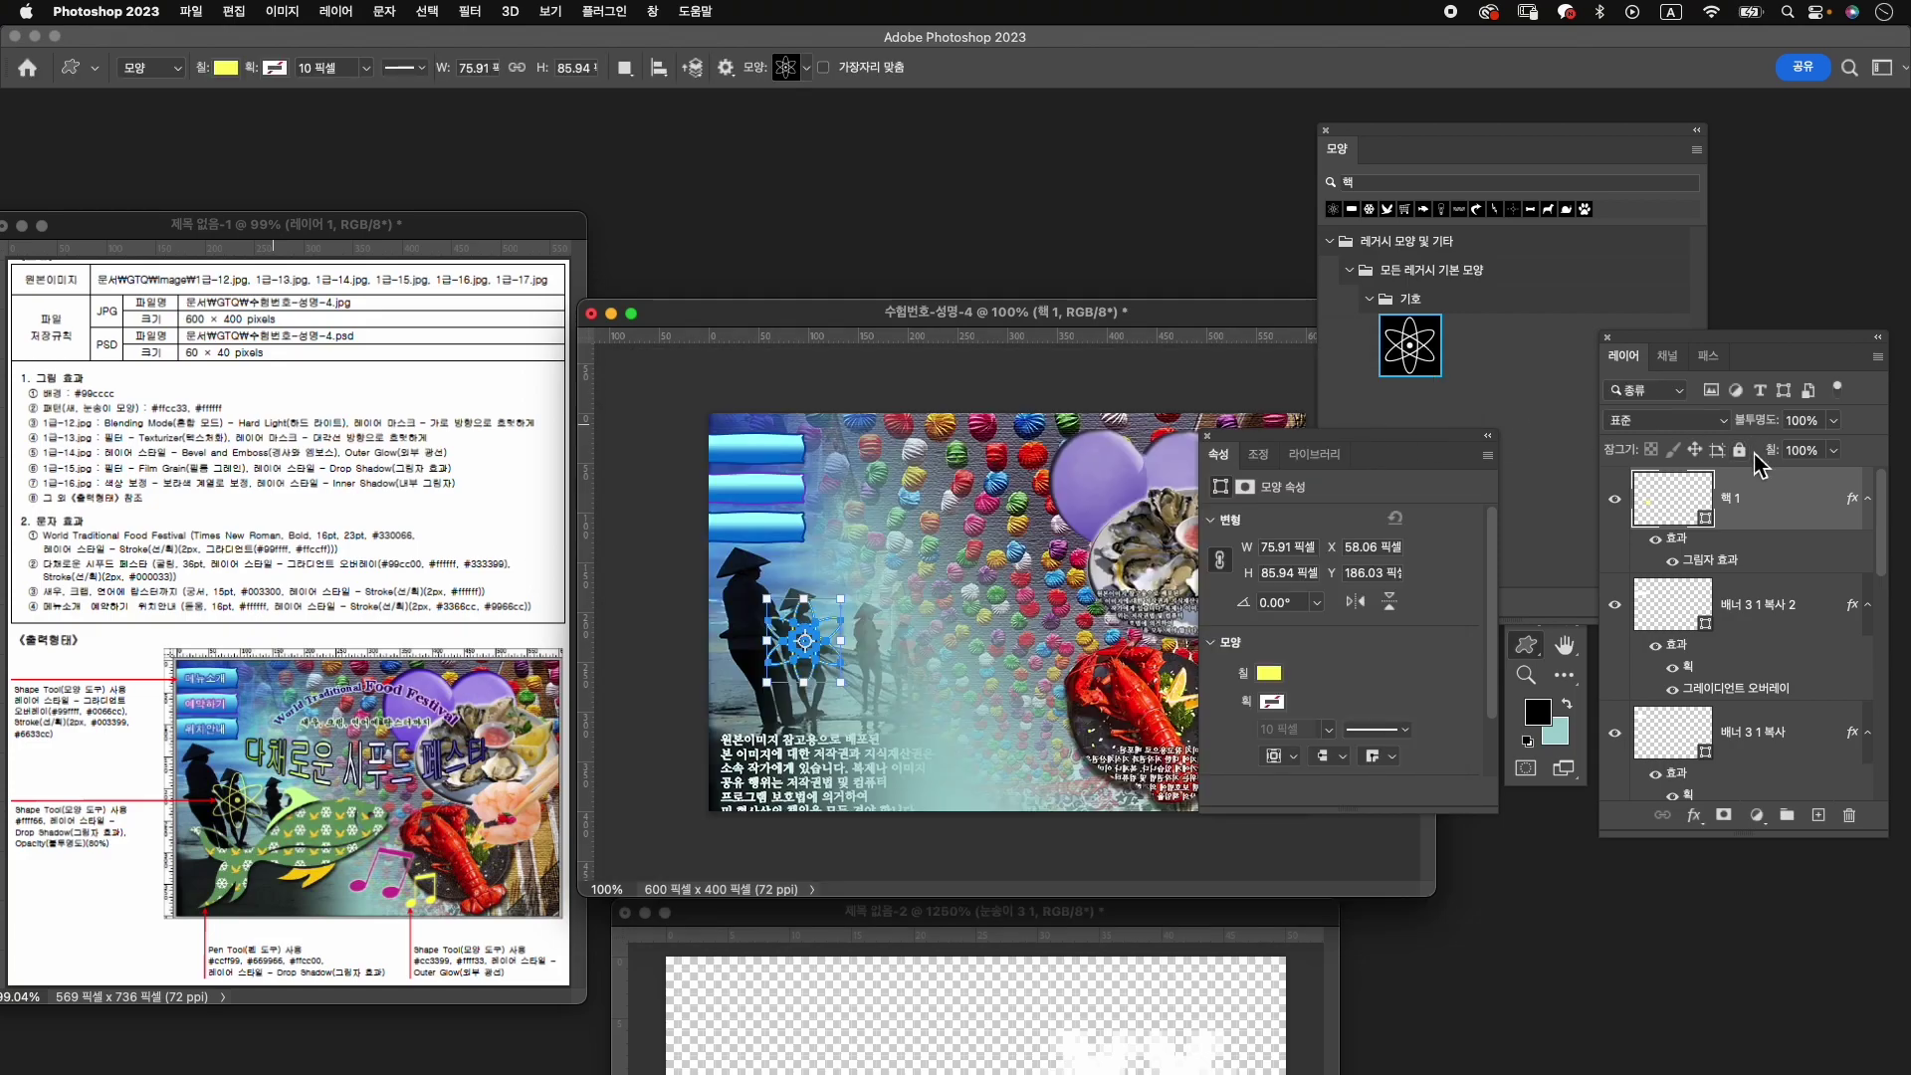
{"action": "double_click", "coordinate": [1804, 420]}
{"action": "type", "text": "7"}
{"action": "type", "text": "80"}
{"action": "key", "text": "Return"}
Move aside and close the Properties and Shapes panels.
{"action": "left_click_drag", "start_coordinate": [1381, 441], "coordinate": [1522, 659]}
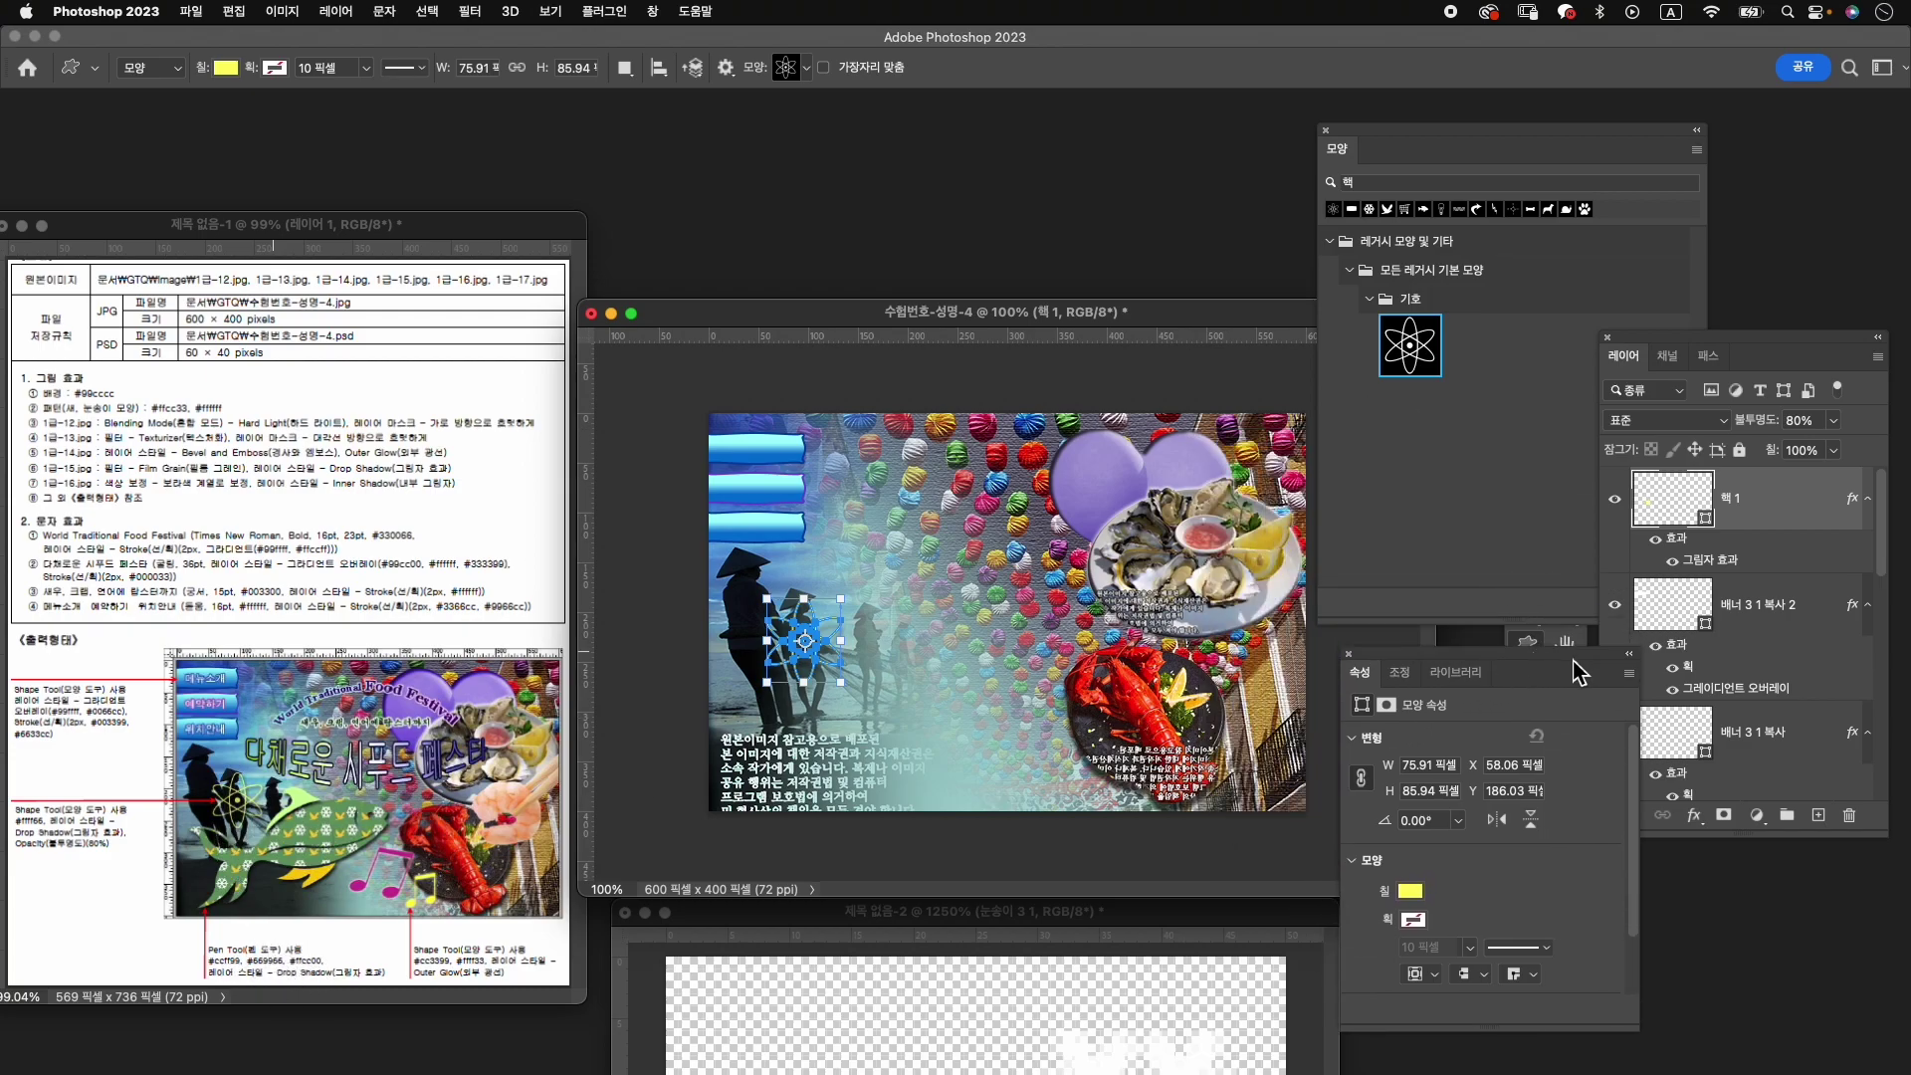
{"action": "left_click", "coordinate": [1350, 654]}
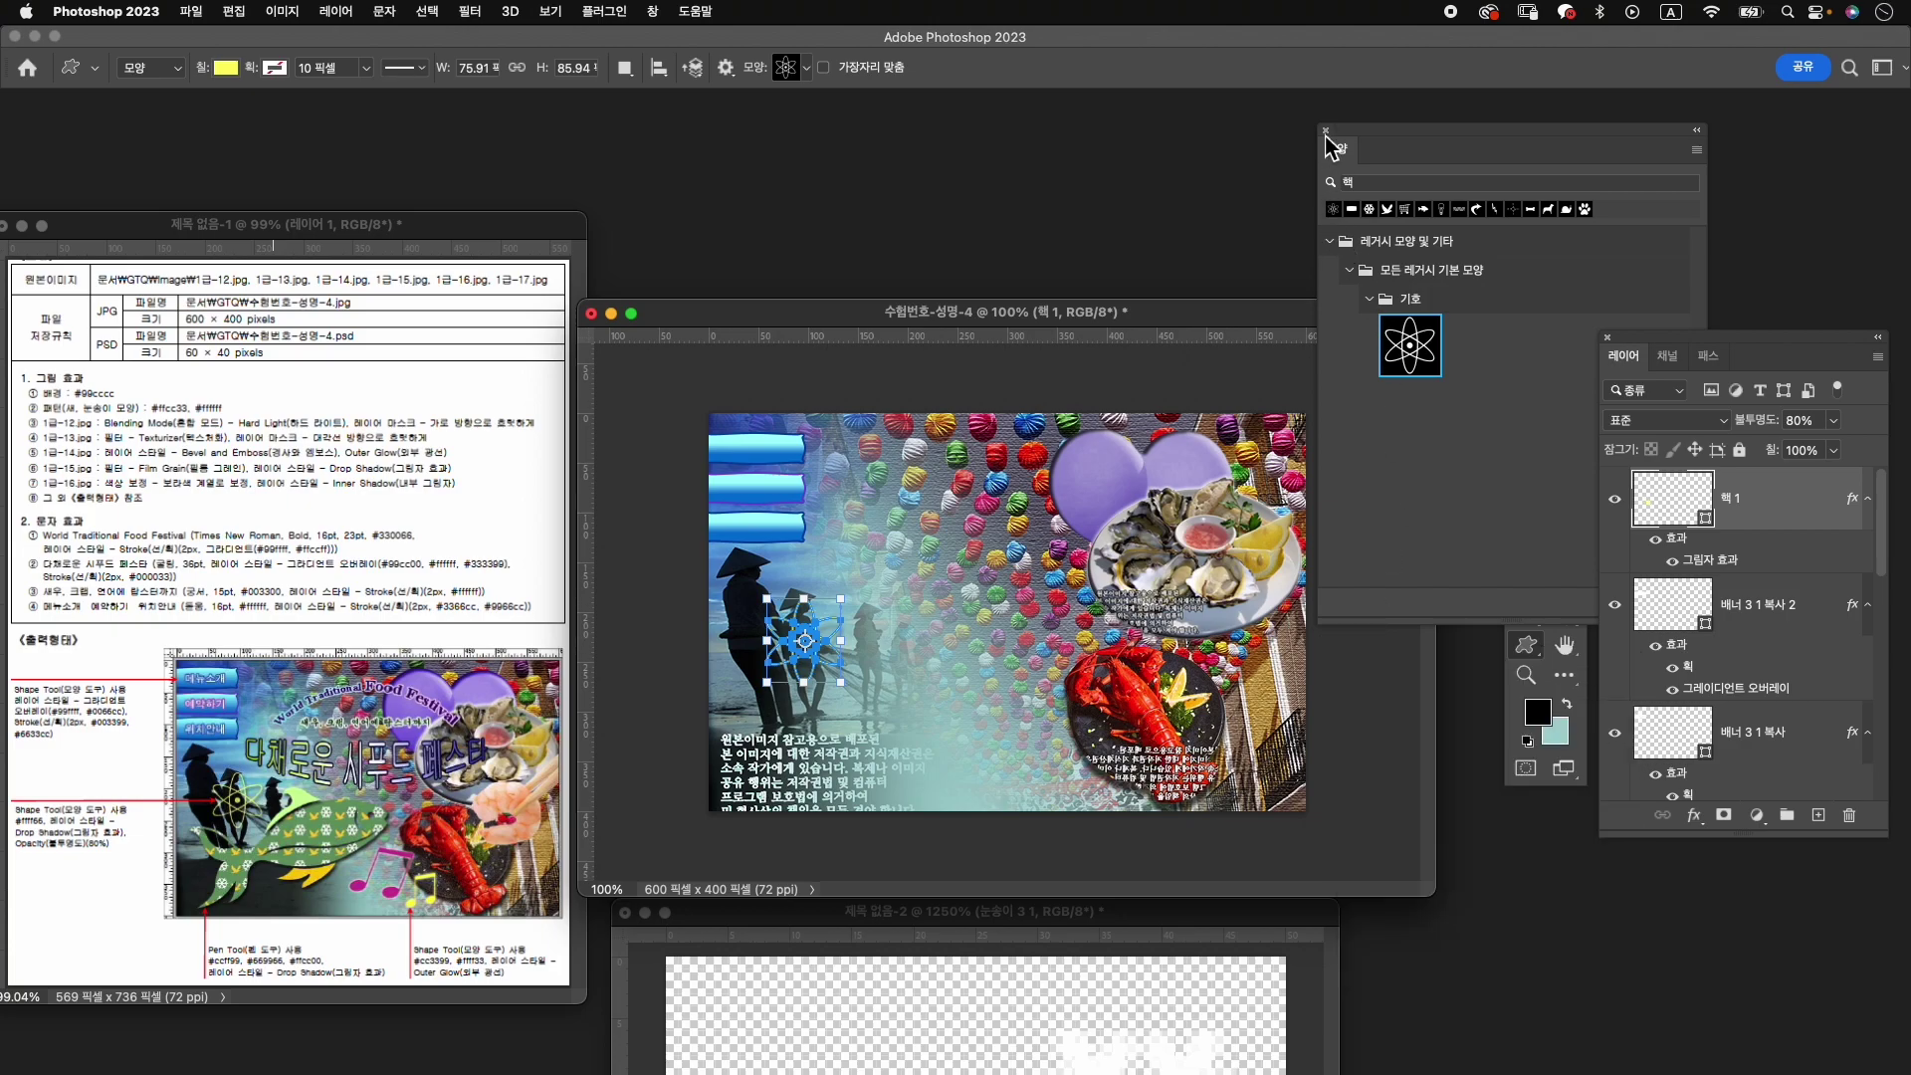
{"action": "left_click", "coordinate": [1326, 130]}
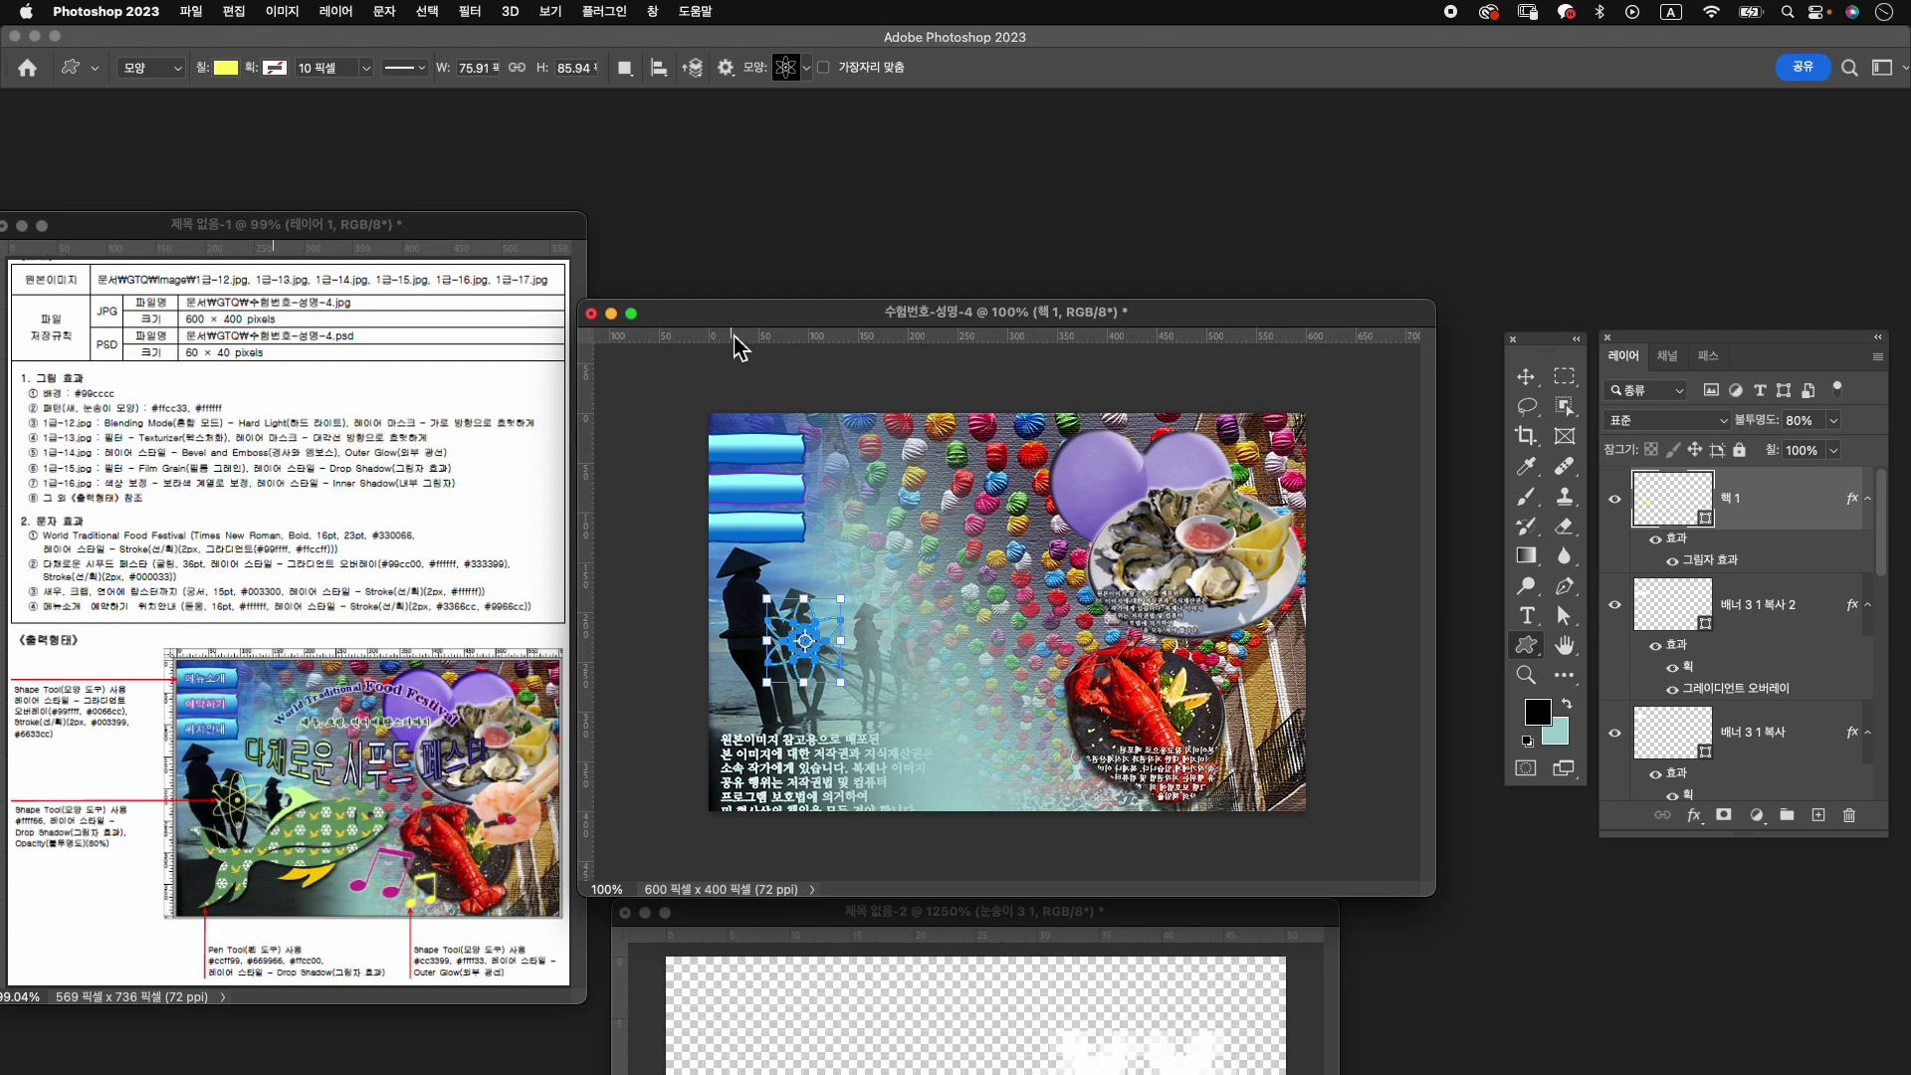
Add a horizontal guide and a vertical guide near the collage centre.
{"action": "mouse_move", "coordinate": [730, 336]}
{"action": "left_mouse_down"}
{"action": "mouse_move", "coordinate": [752, 710]}
{"action": "mouse_move", "coordinate": [760, 617]}
{"action": "left_mouse_up"}
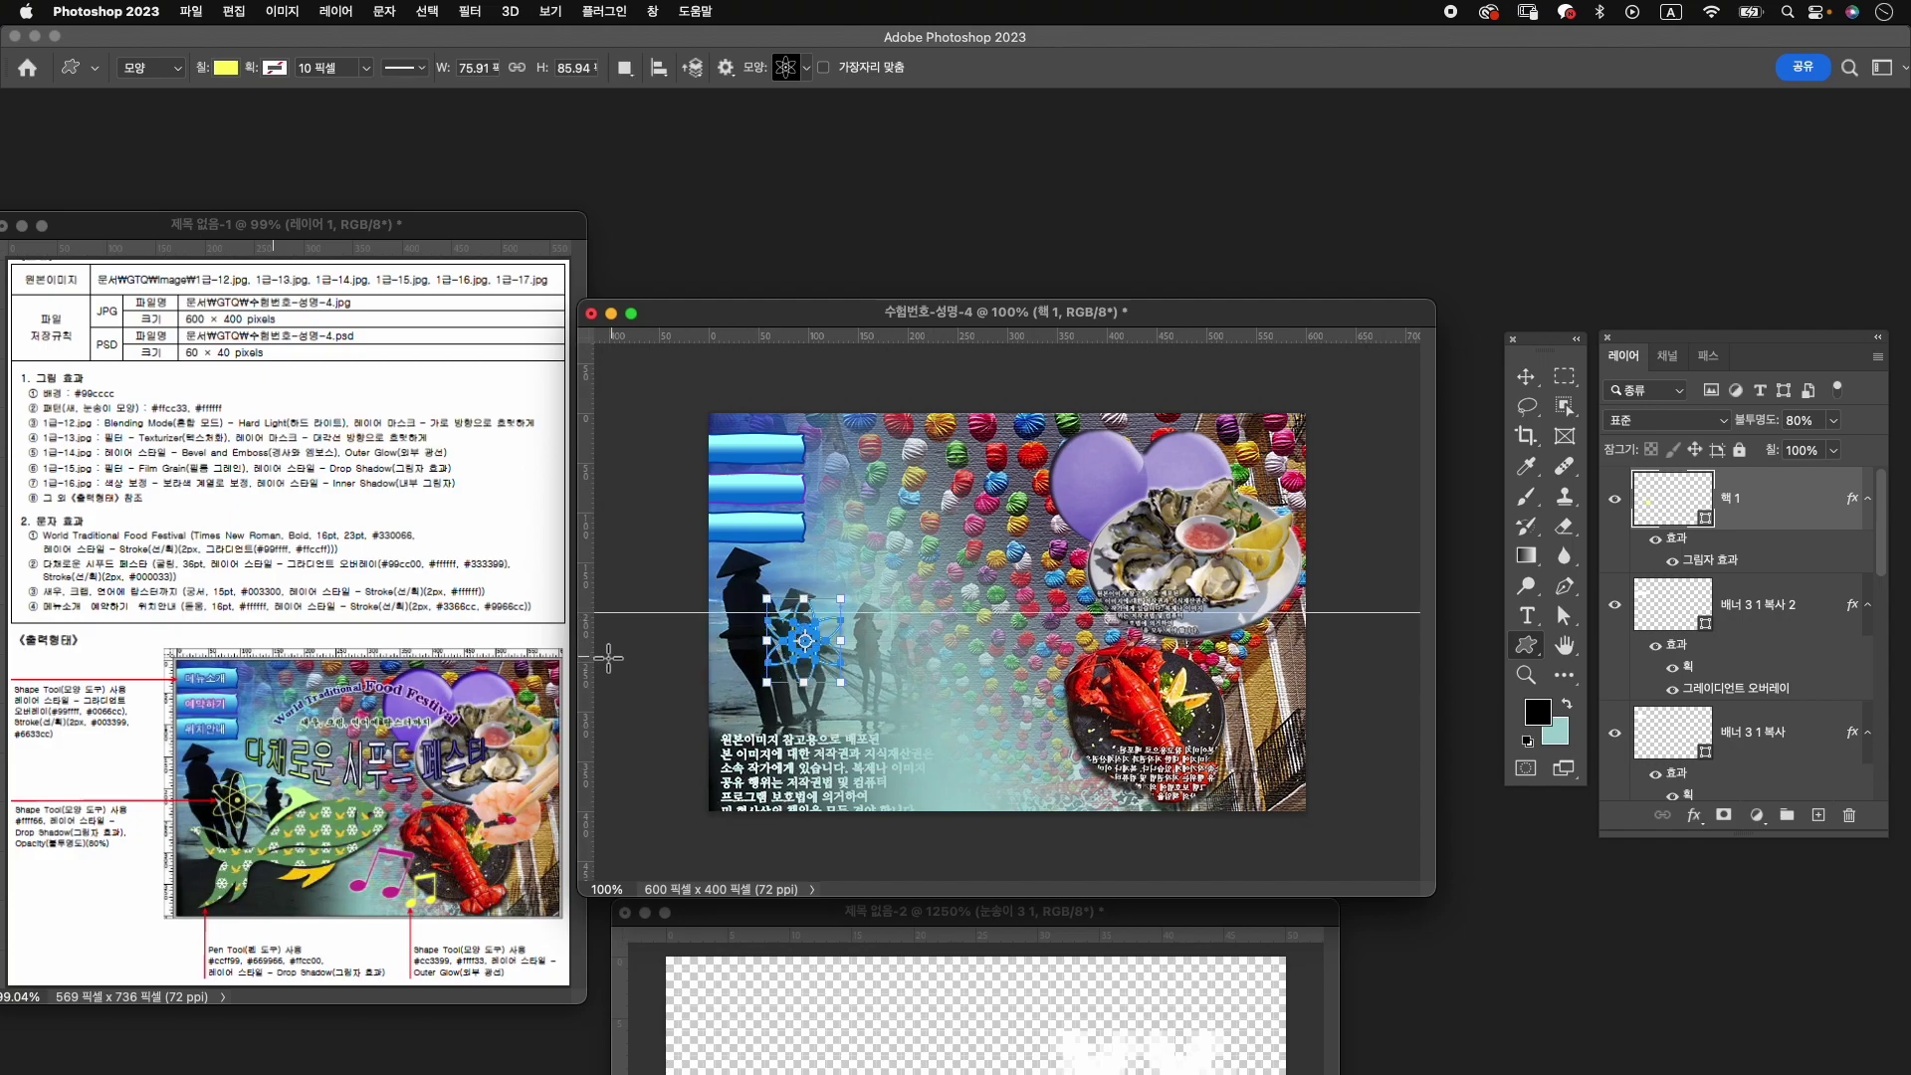
{"action": "left_click_drag", "start_coordinate": [594, 662], "coordinate": [966, 645]}
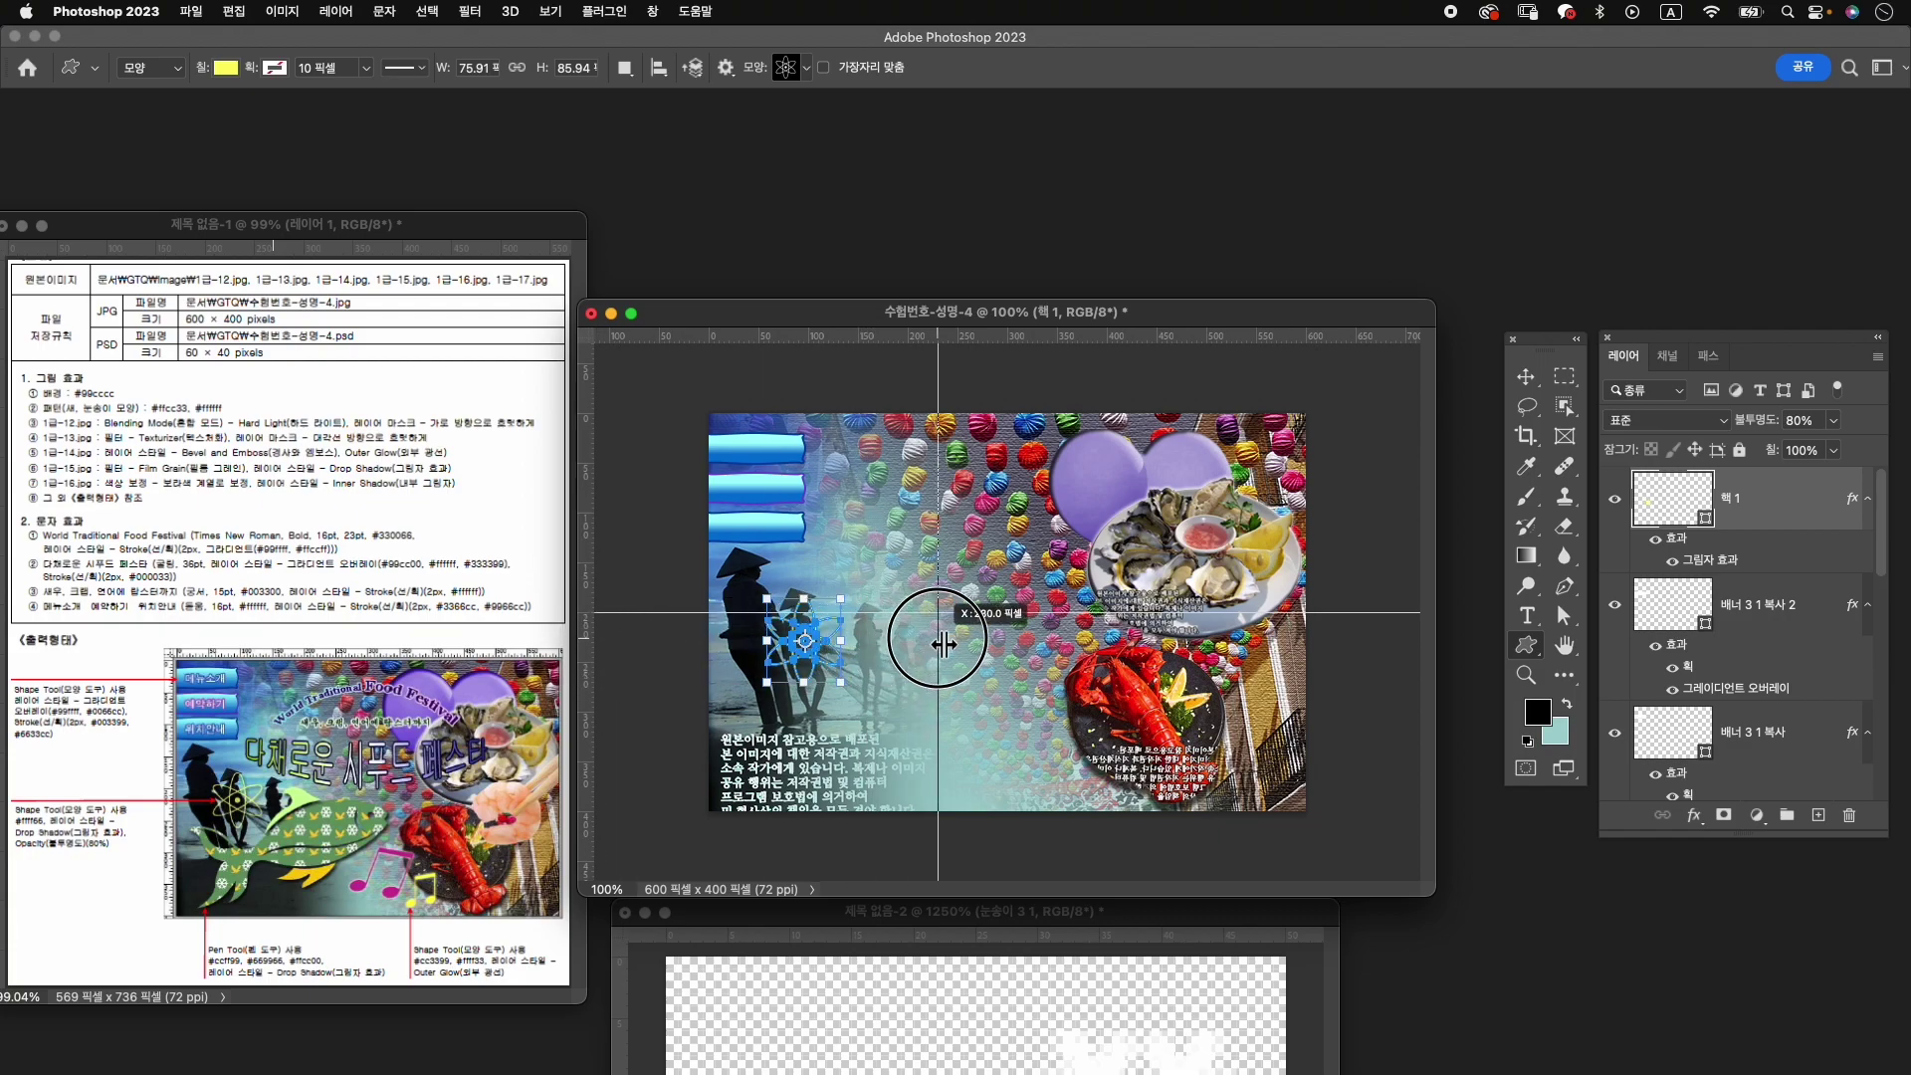
{"action": "left_click_drag", "start_coordinate": [965, 645], "coordinate": [1052, 645]}
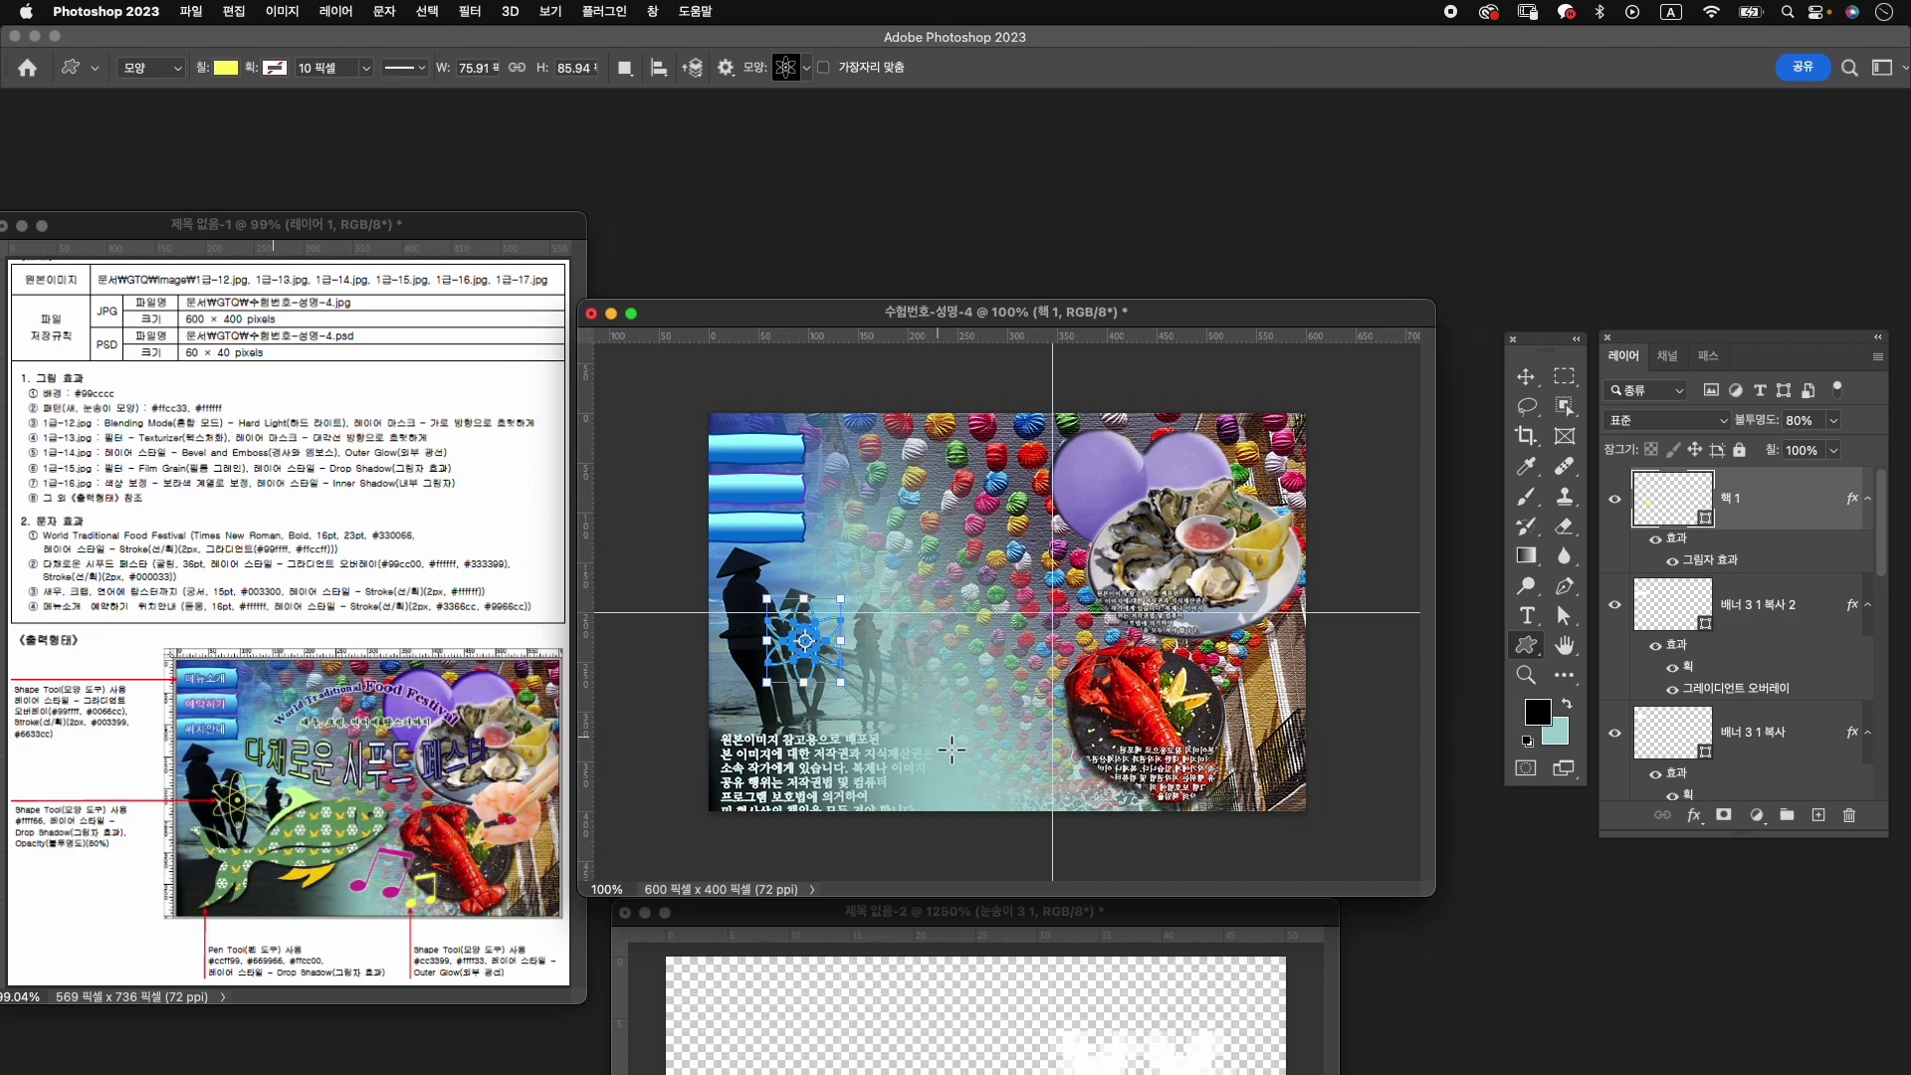
Select the Pen tool and set the shape fill to black.
{"action": "left_click", "coordinate": [1565, 590]}
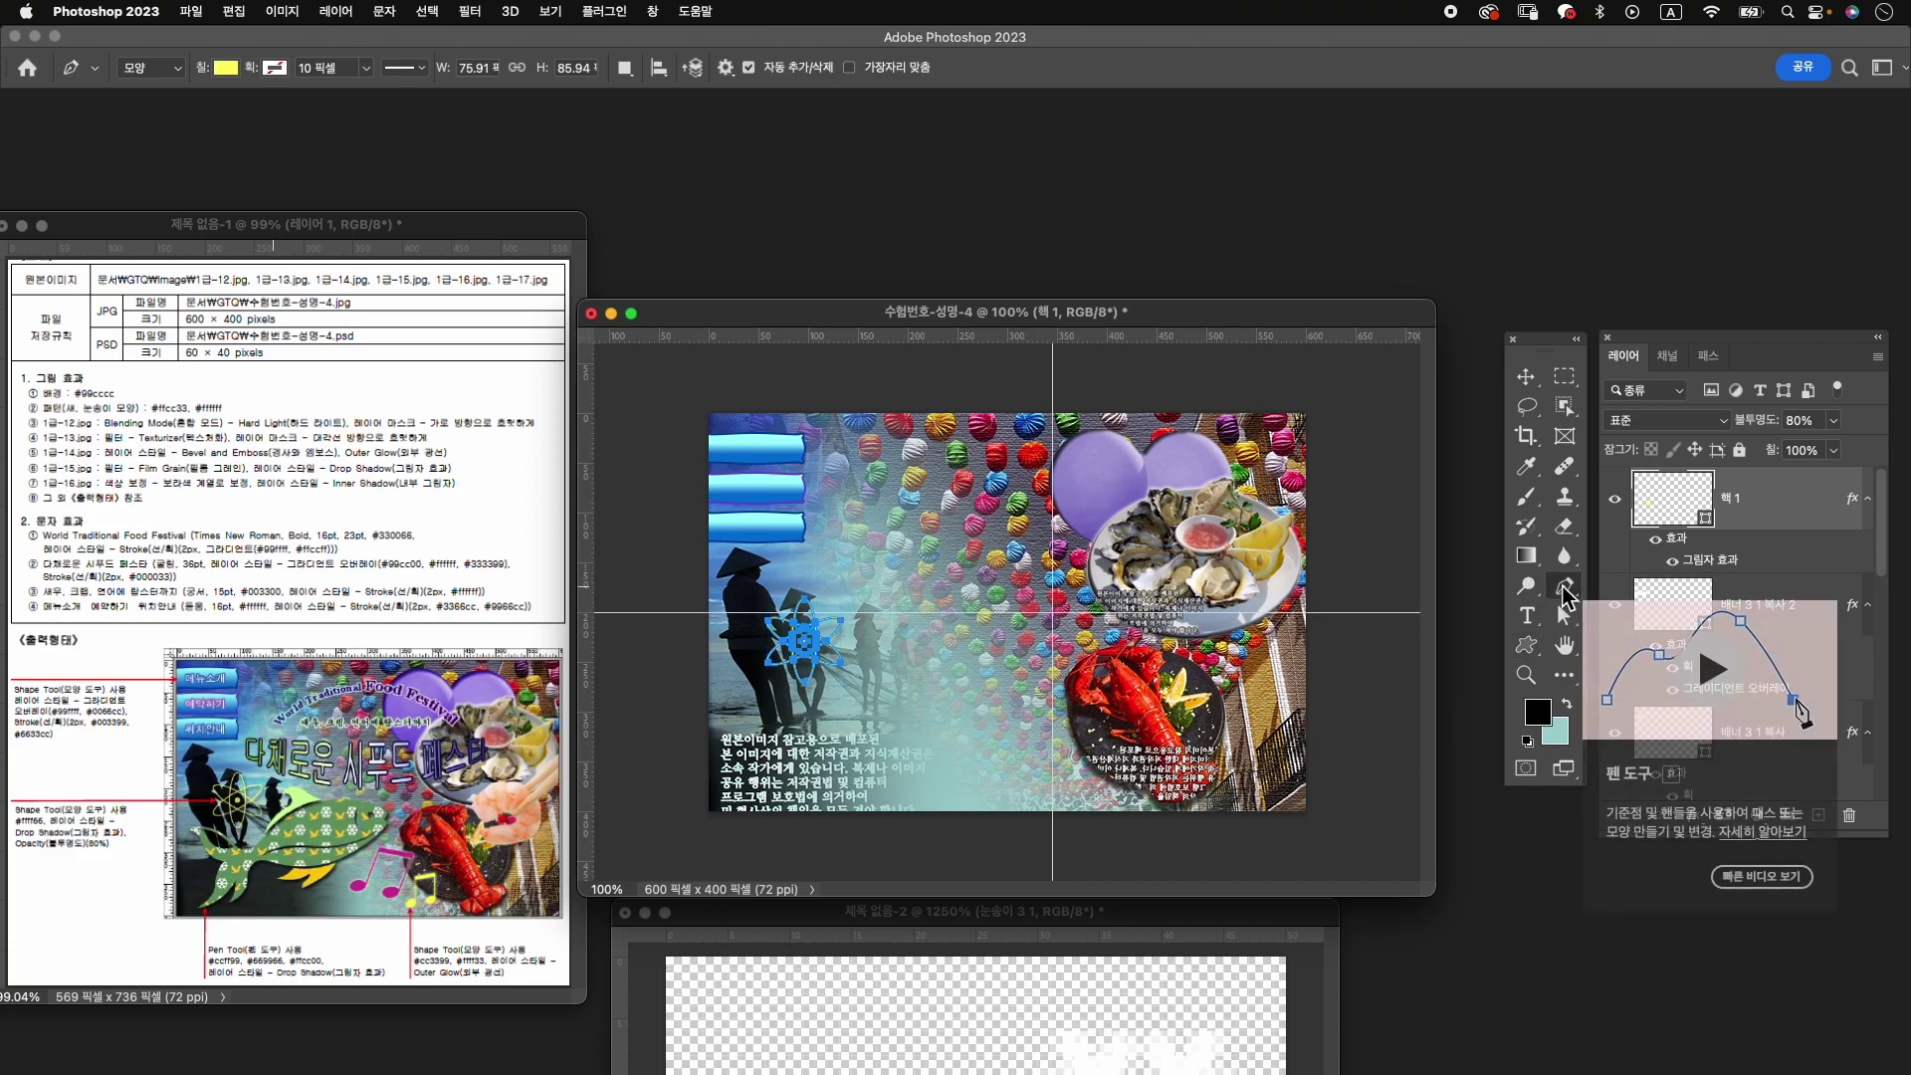
{"action": "left_click", "coordinate": [235, 70]}
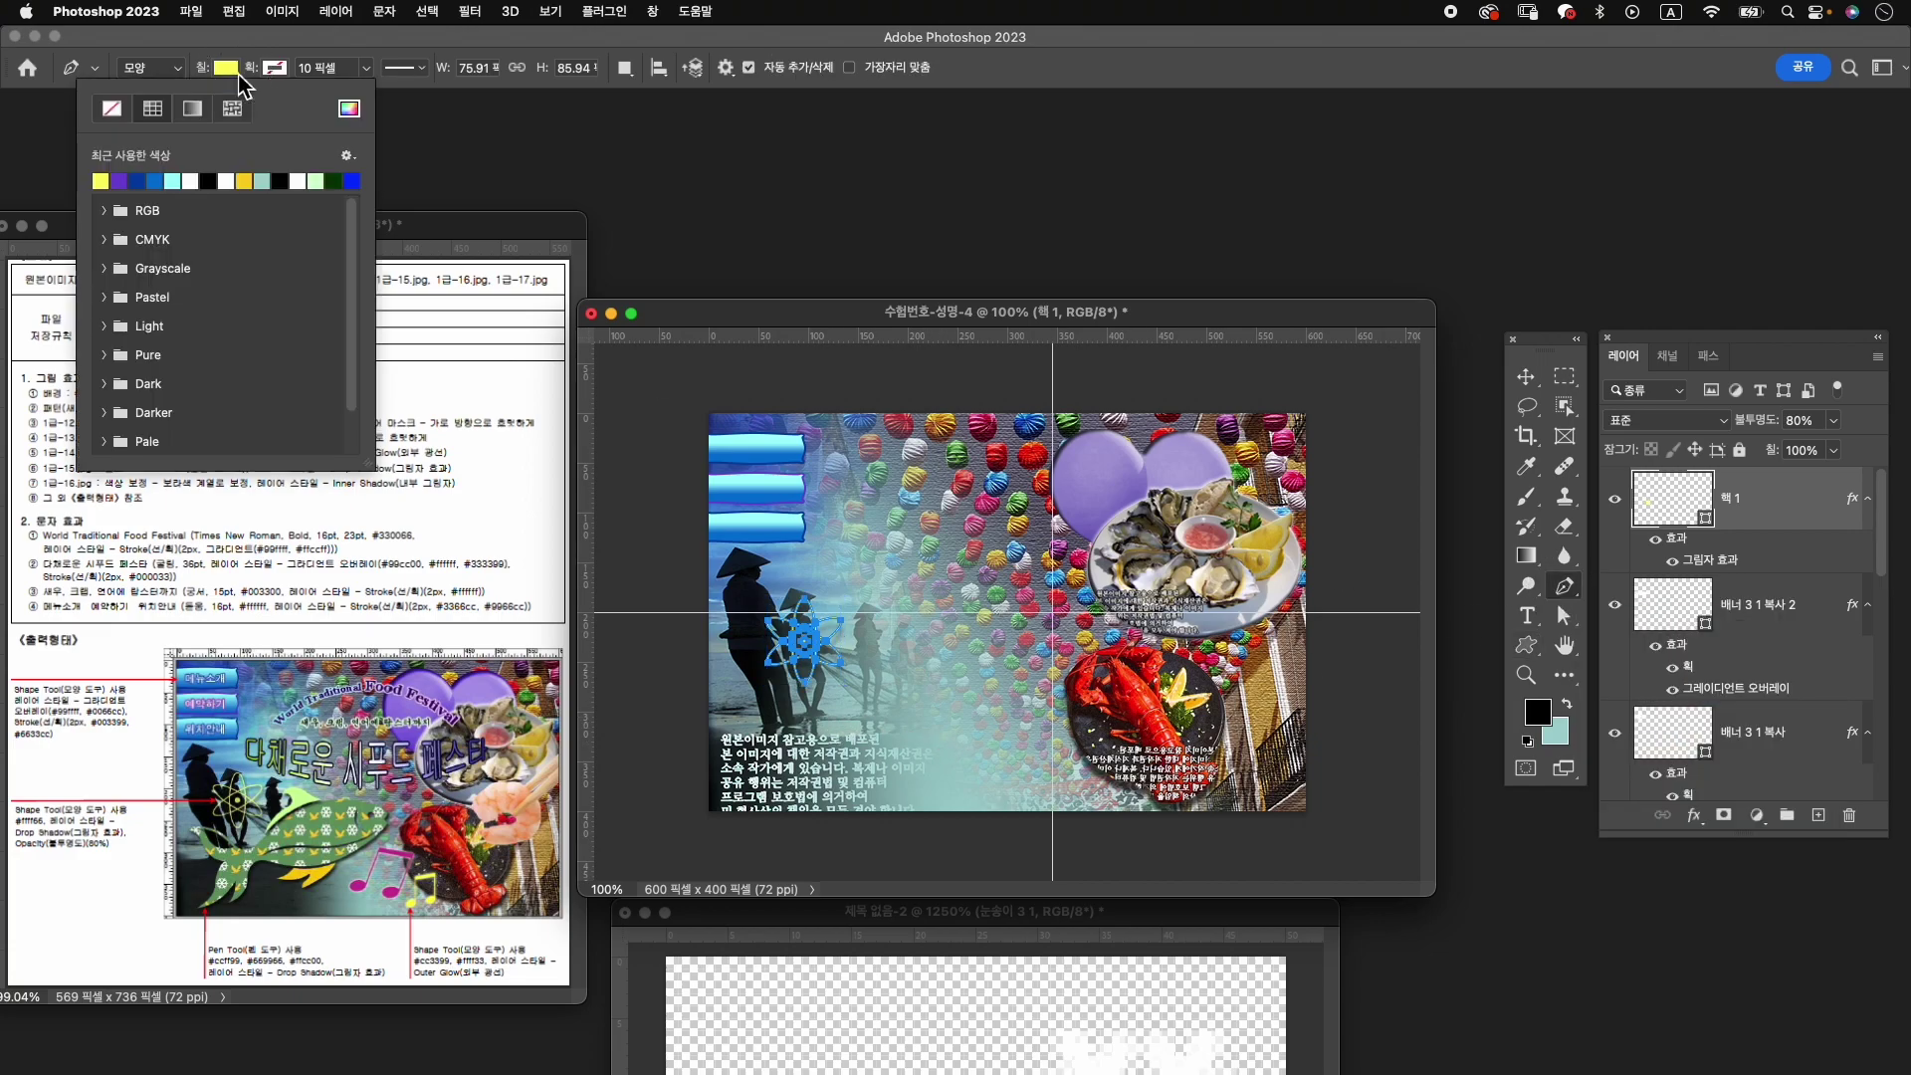
{"action": "left_click", "coordinate": [213, 187]}
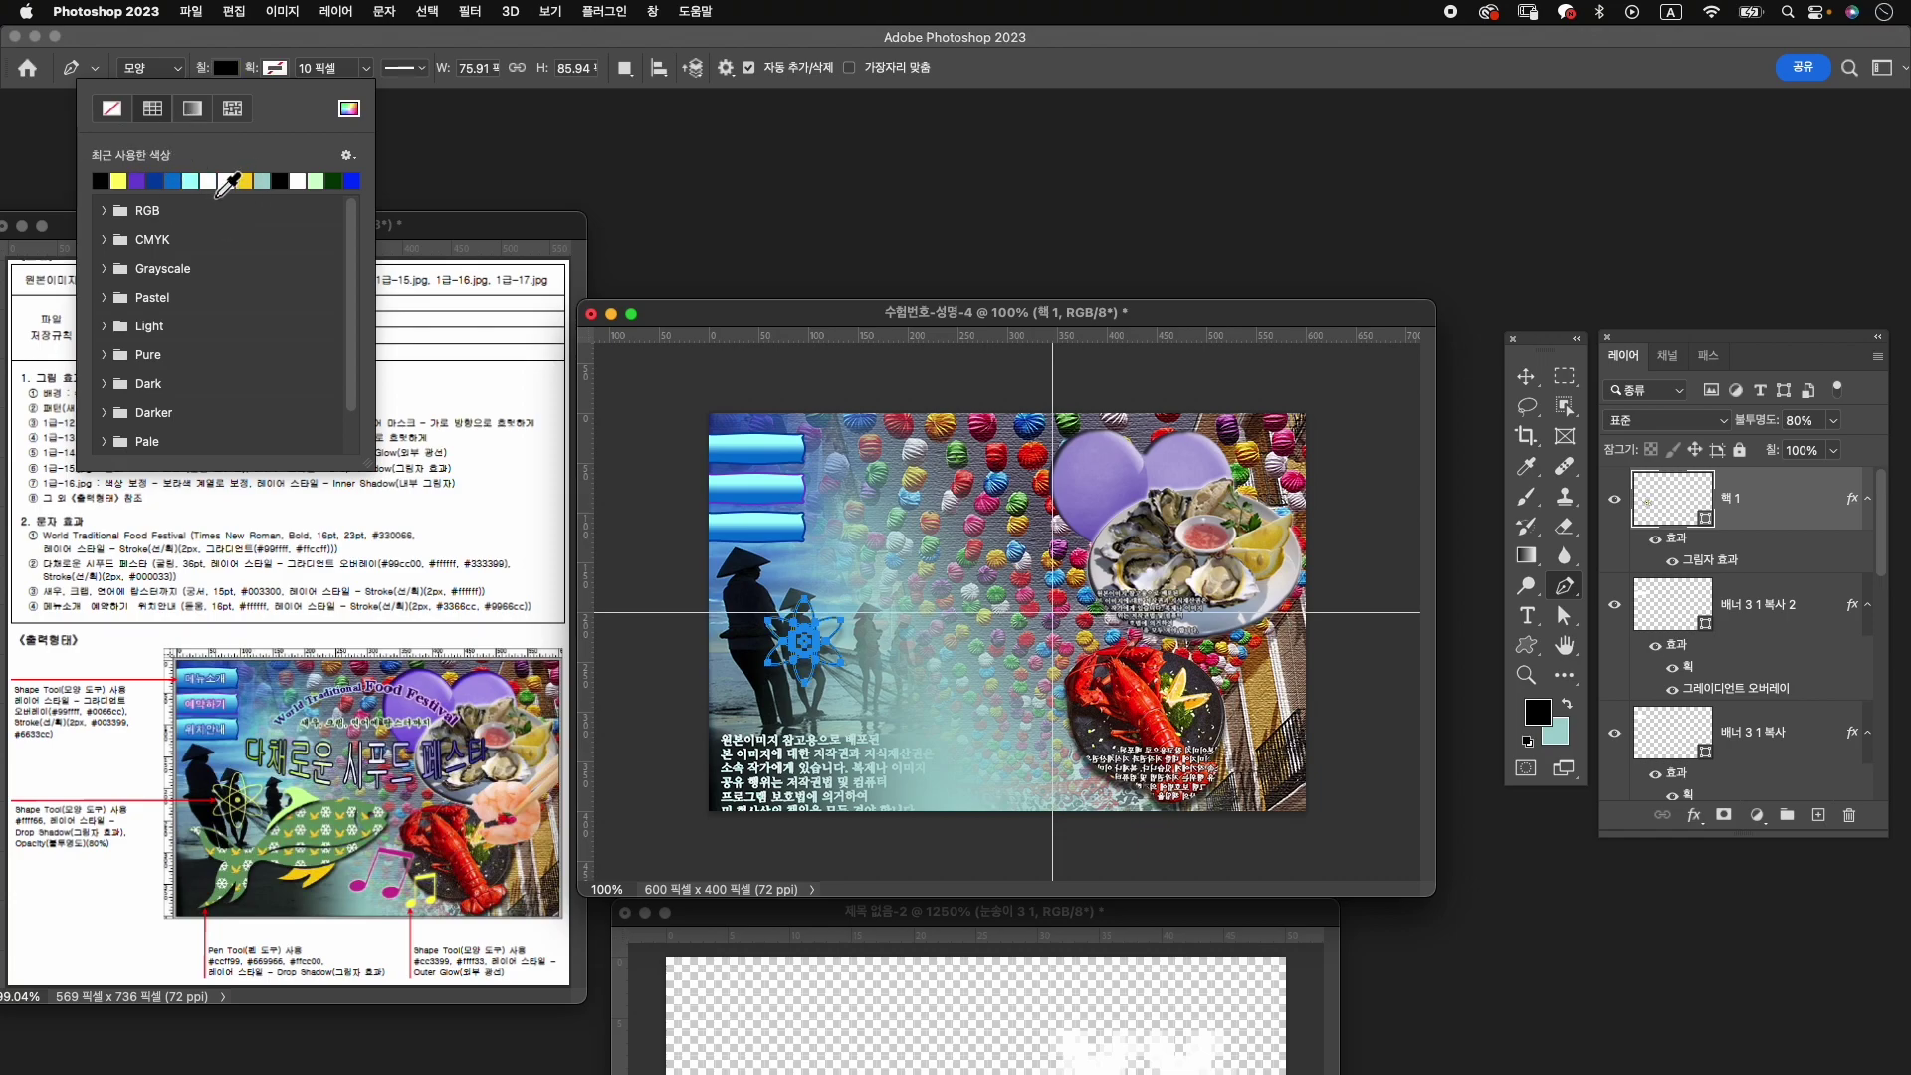
{"action": "left_click", "coordinate": [503, 62]}
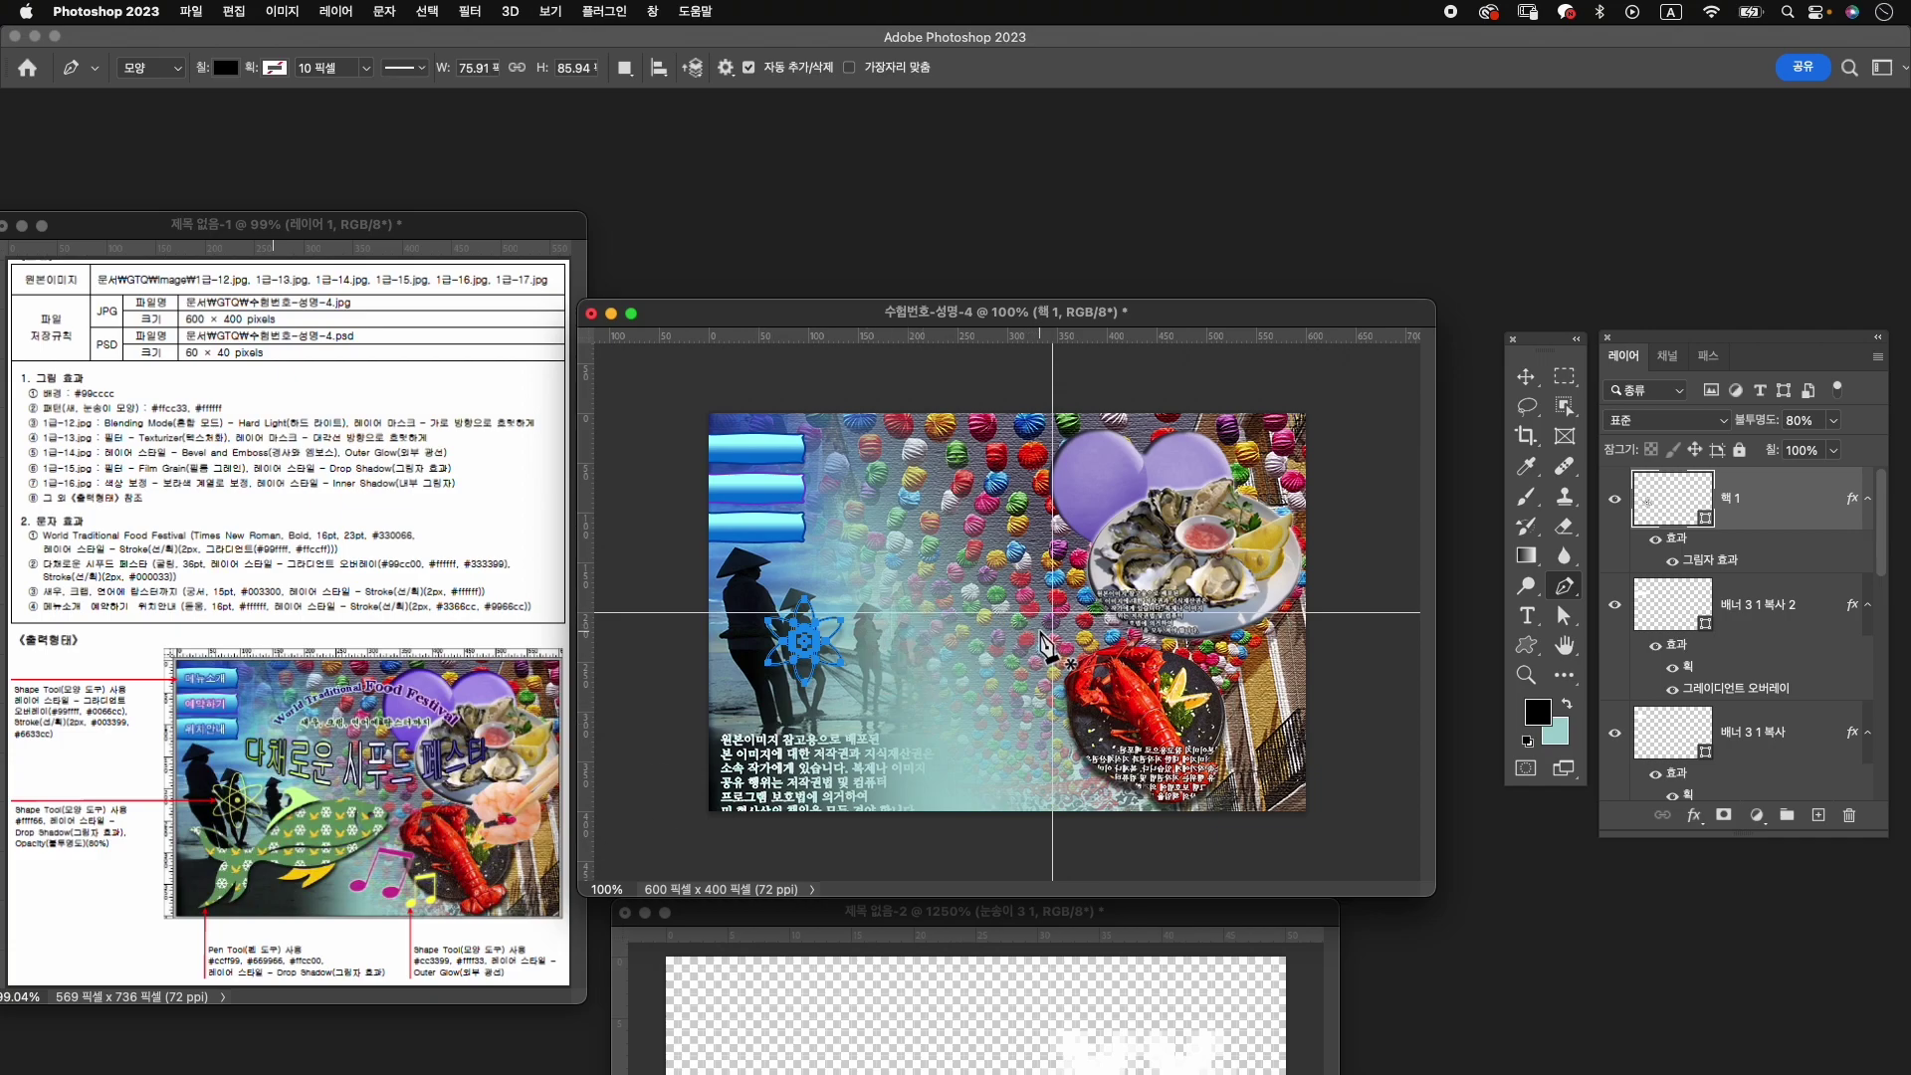
Start the black fish shape with anchors sweeping down-left into the tail.
{"action": "left_click", "coordinate": [1055, 657]}
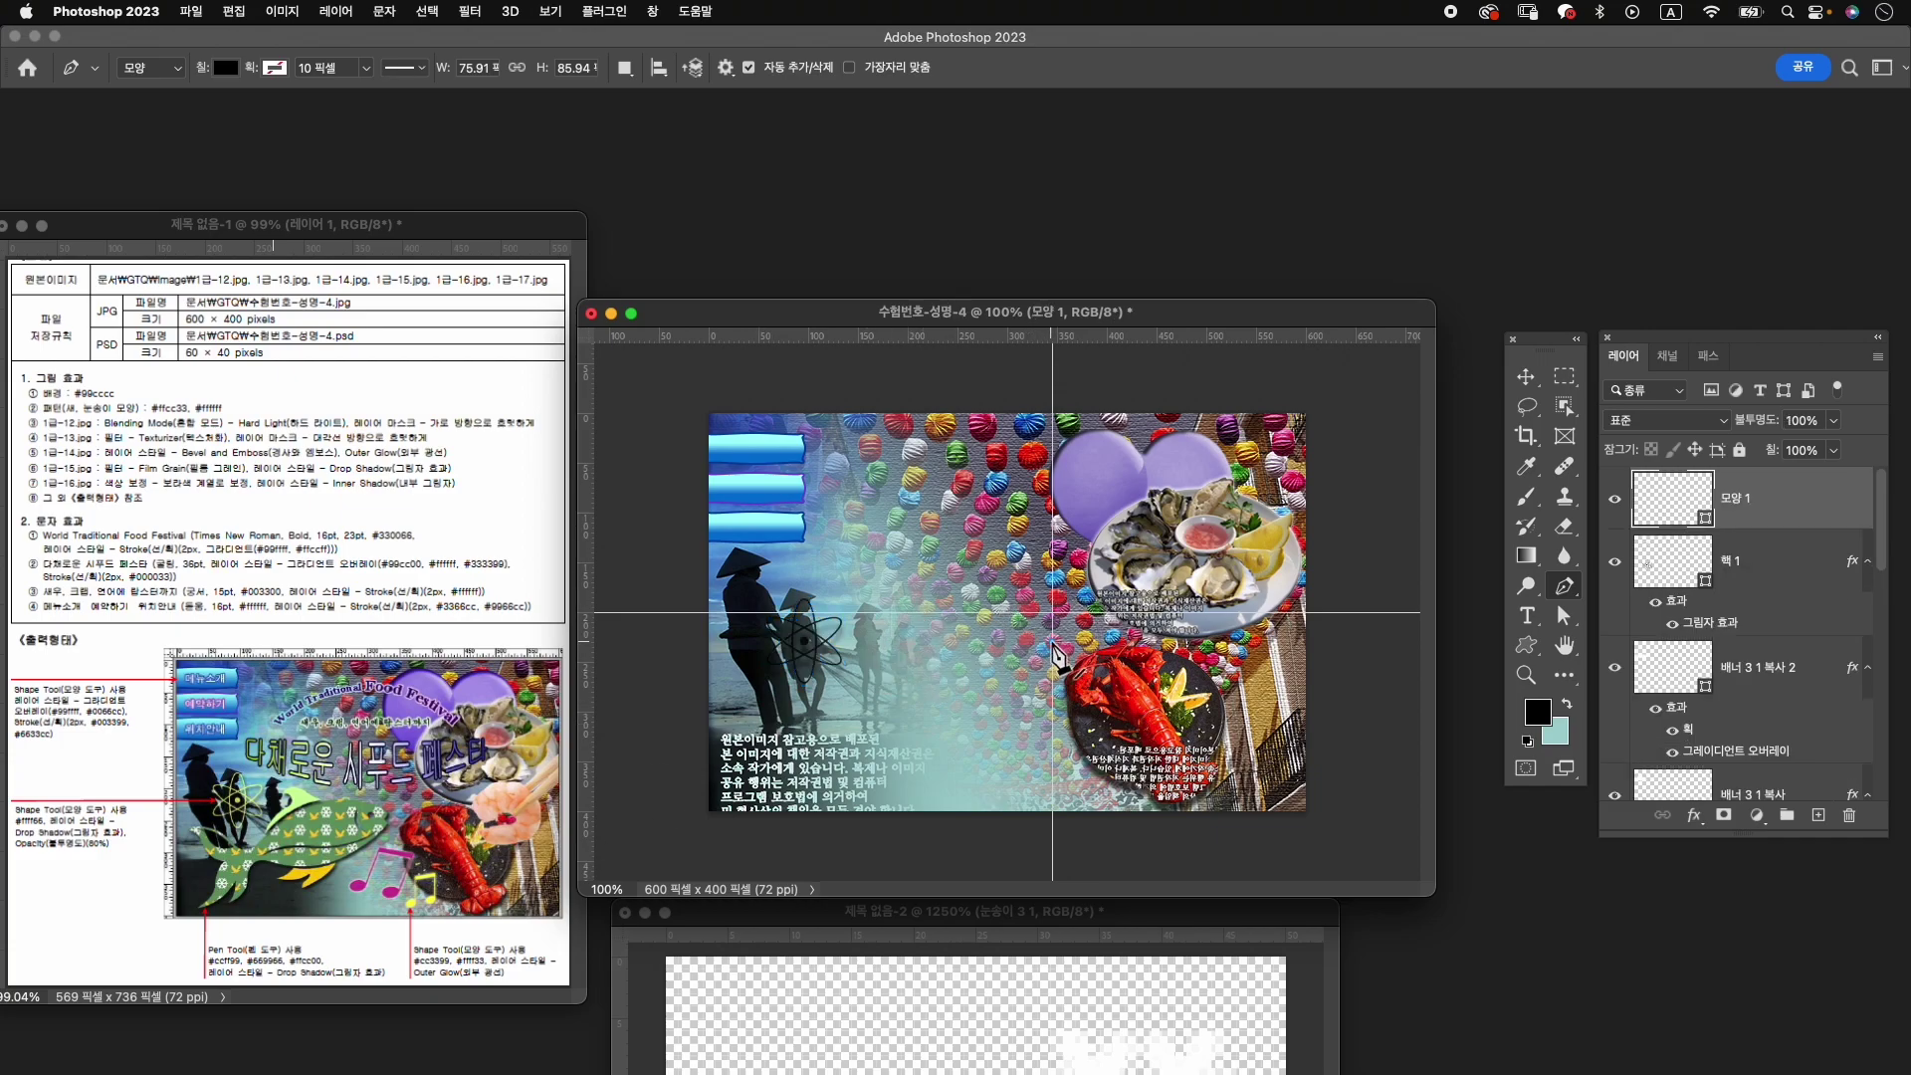
{"action": "mouse_move", "coordinate": [894, 642]}
{"action": "left_mouse_down"}
{"action": "mouse_move", "coordinate": [864, 702]}
{"action": "mouse_move", "coordinate": [831, 717]}
{"action": "left_mouse_up"}
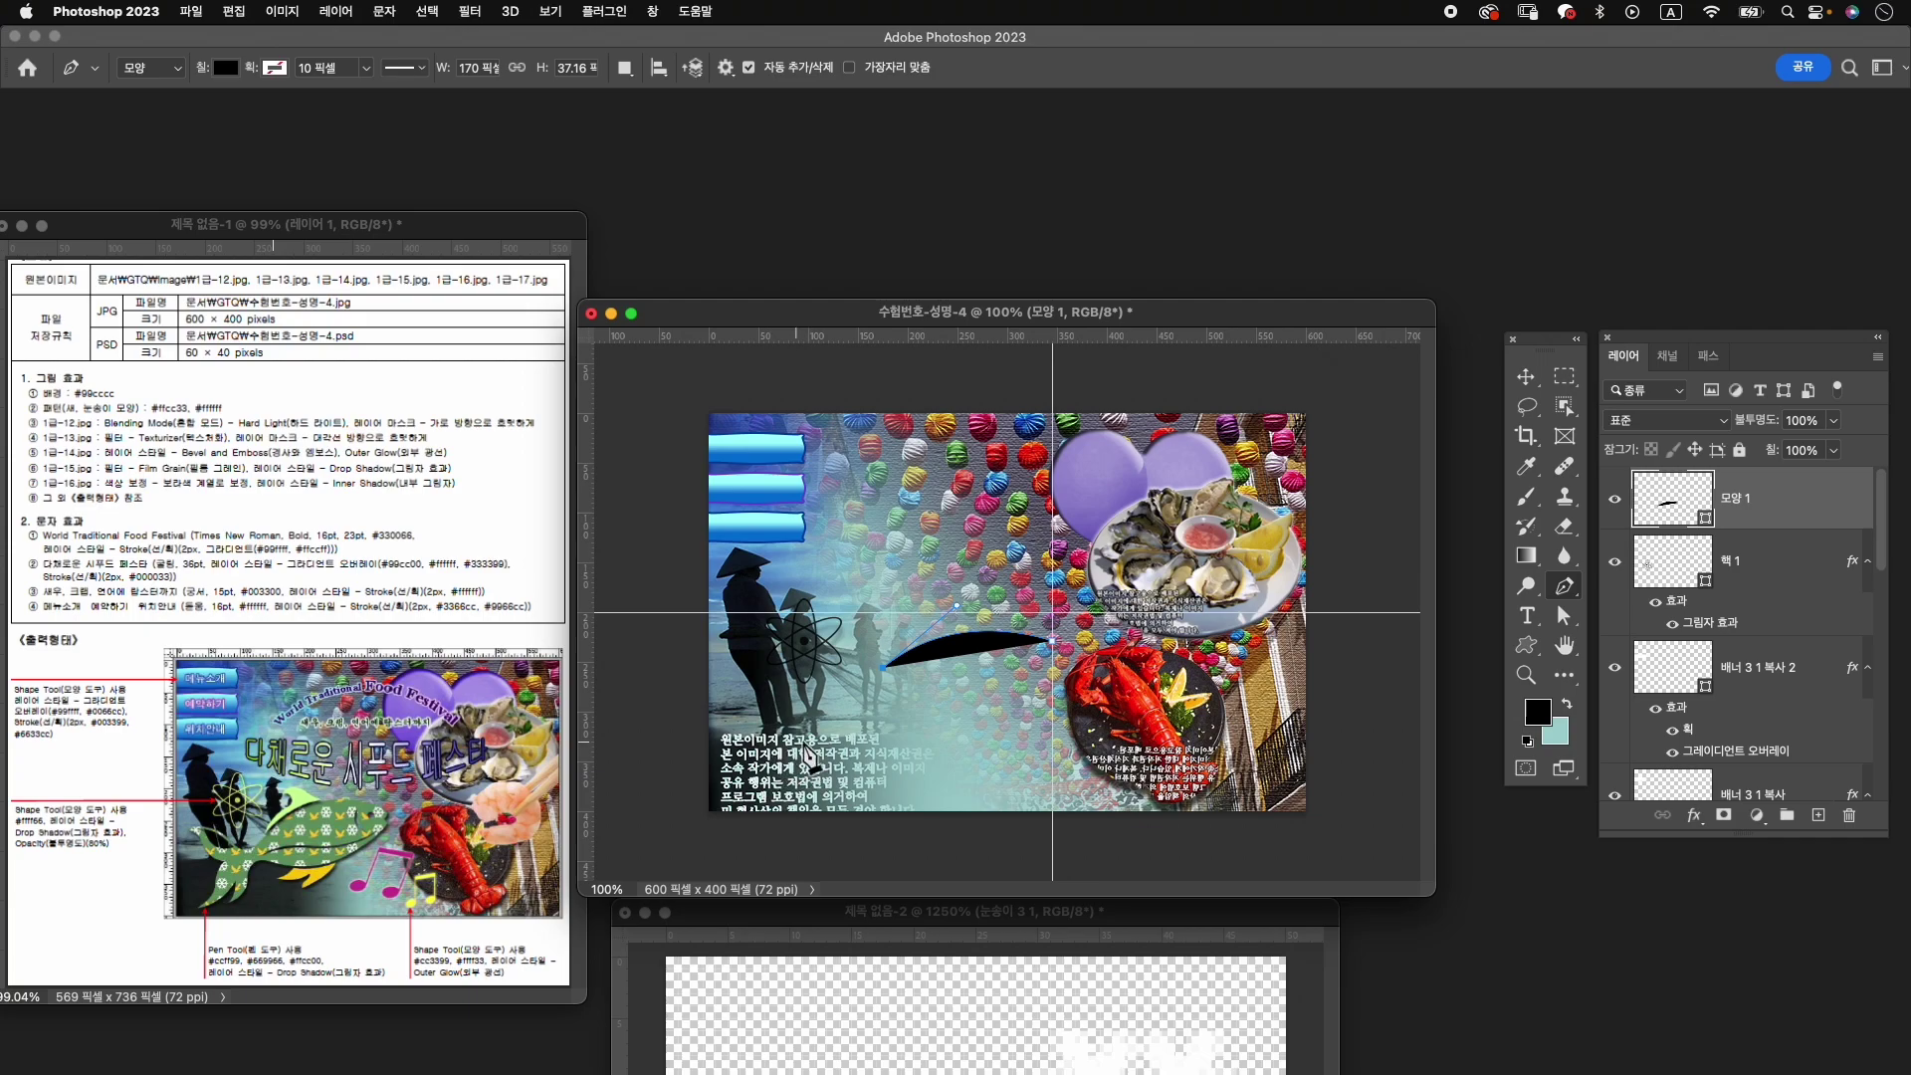
{"action": "left_click_drag", "start_coordinate": [826, 745], "coordinate": [829, 755]}
{"action": "left_click", "coordinate": [827, 736]}
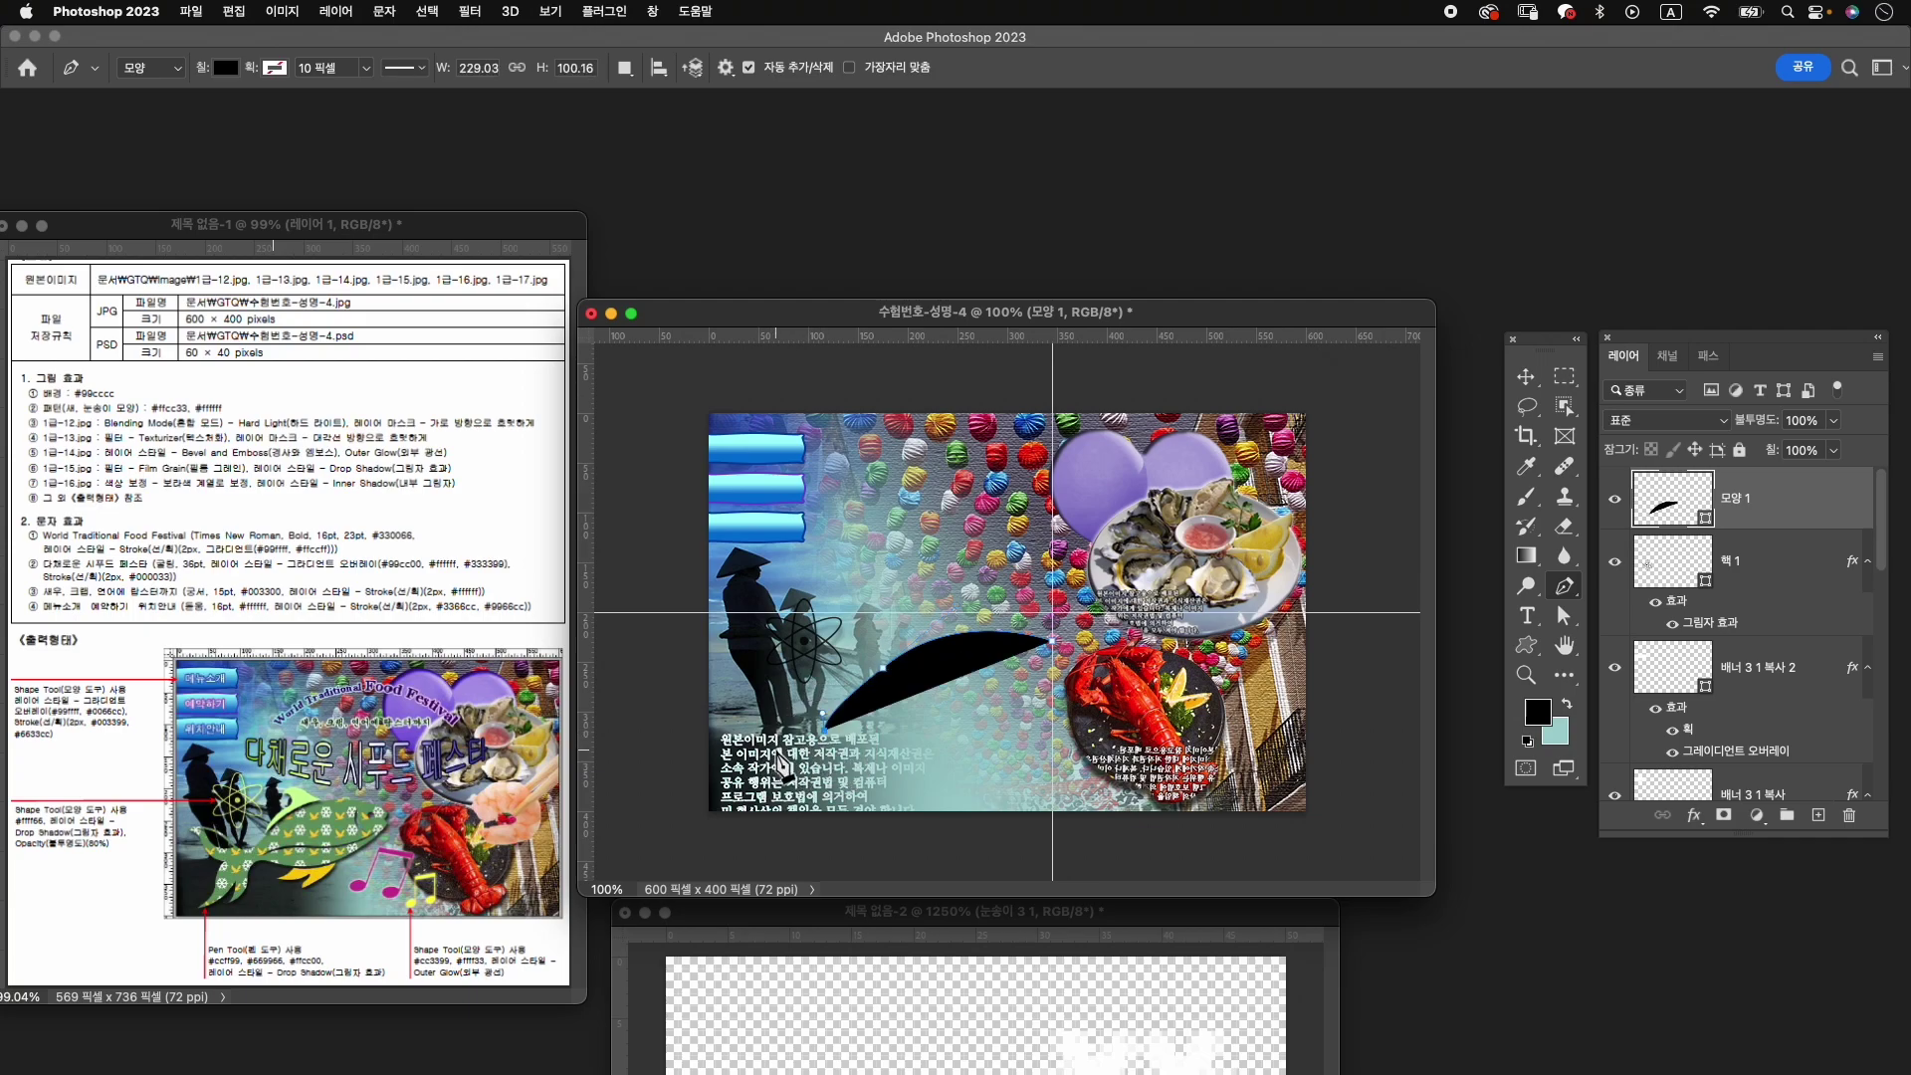
{"action": "left_click", "coordinate": [770, 752]}
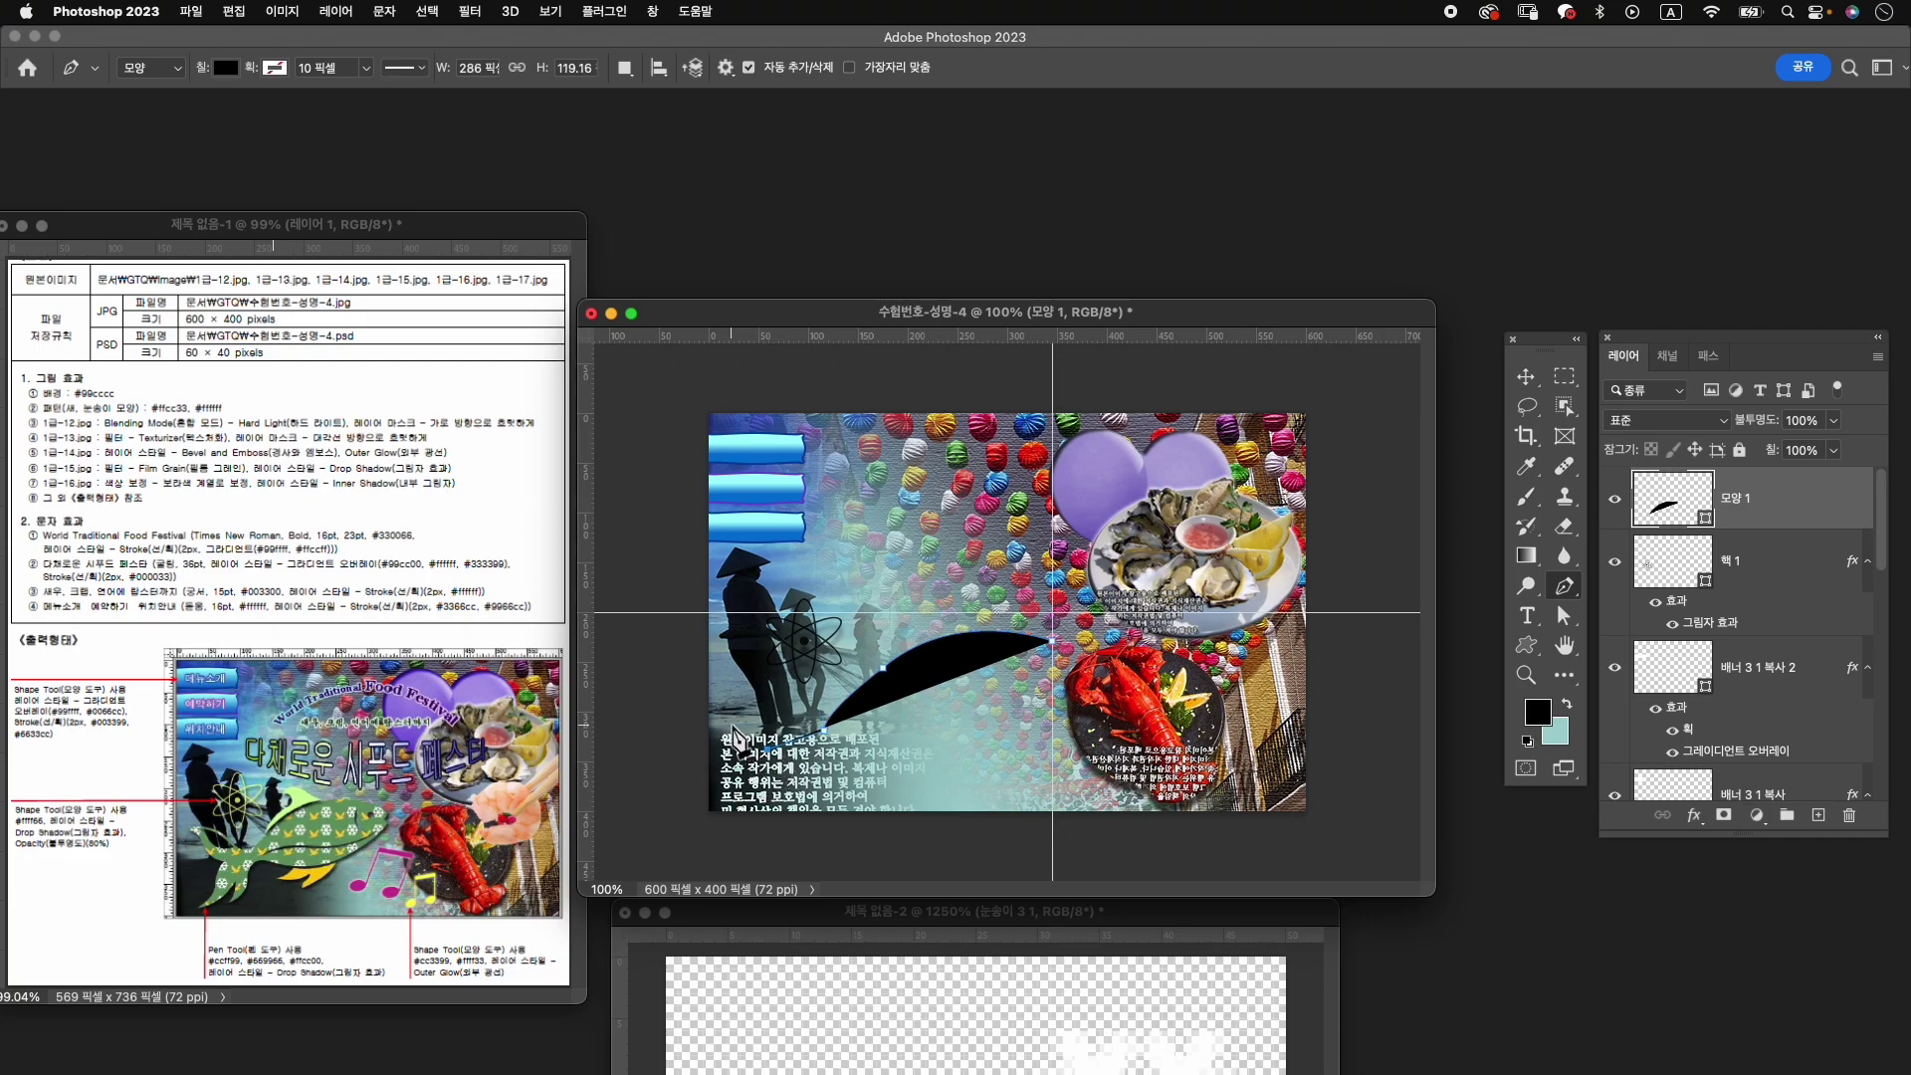
{"action": "left_click", "coordinate": [749, 725]}
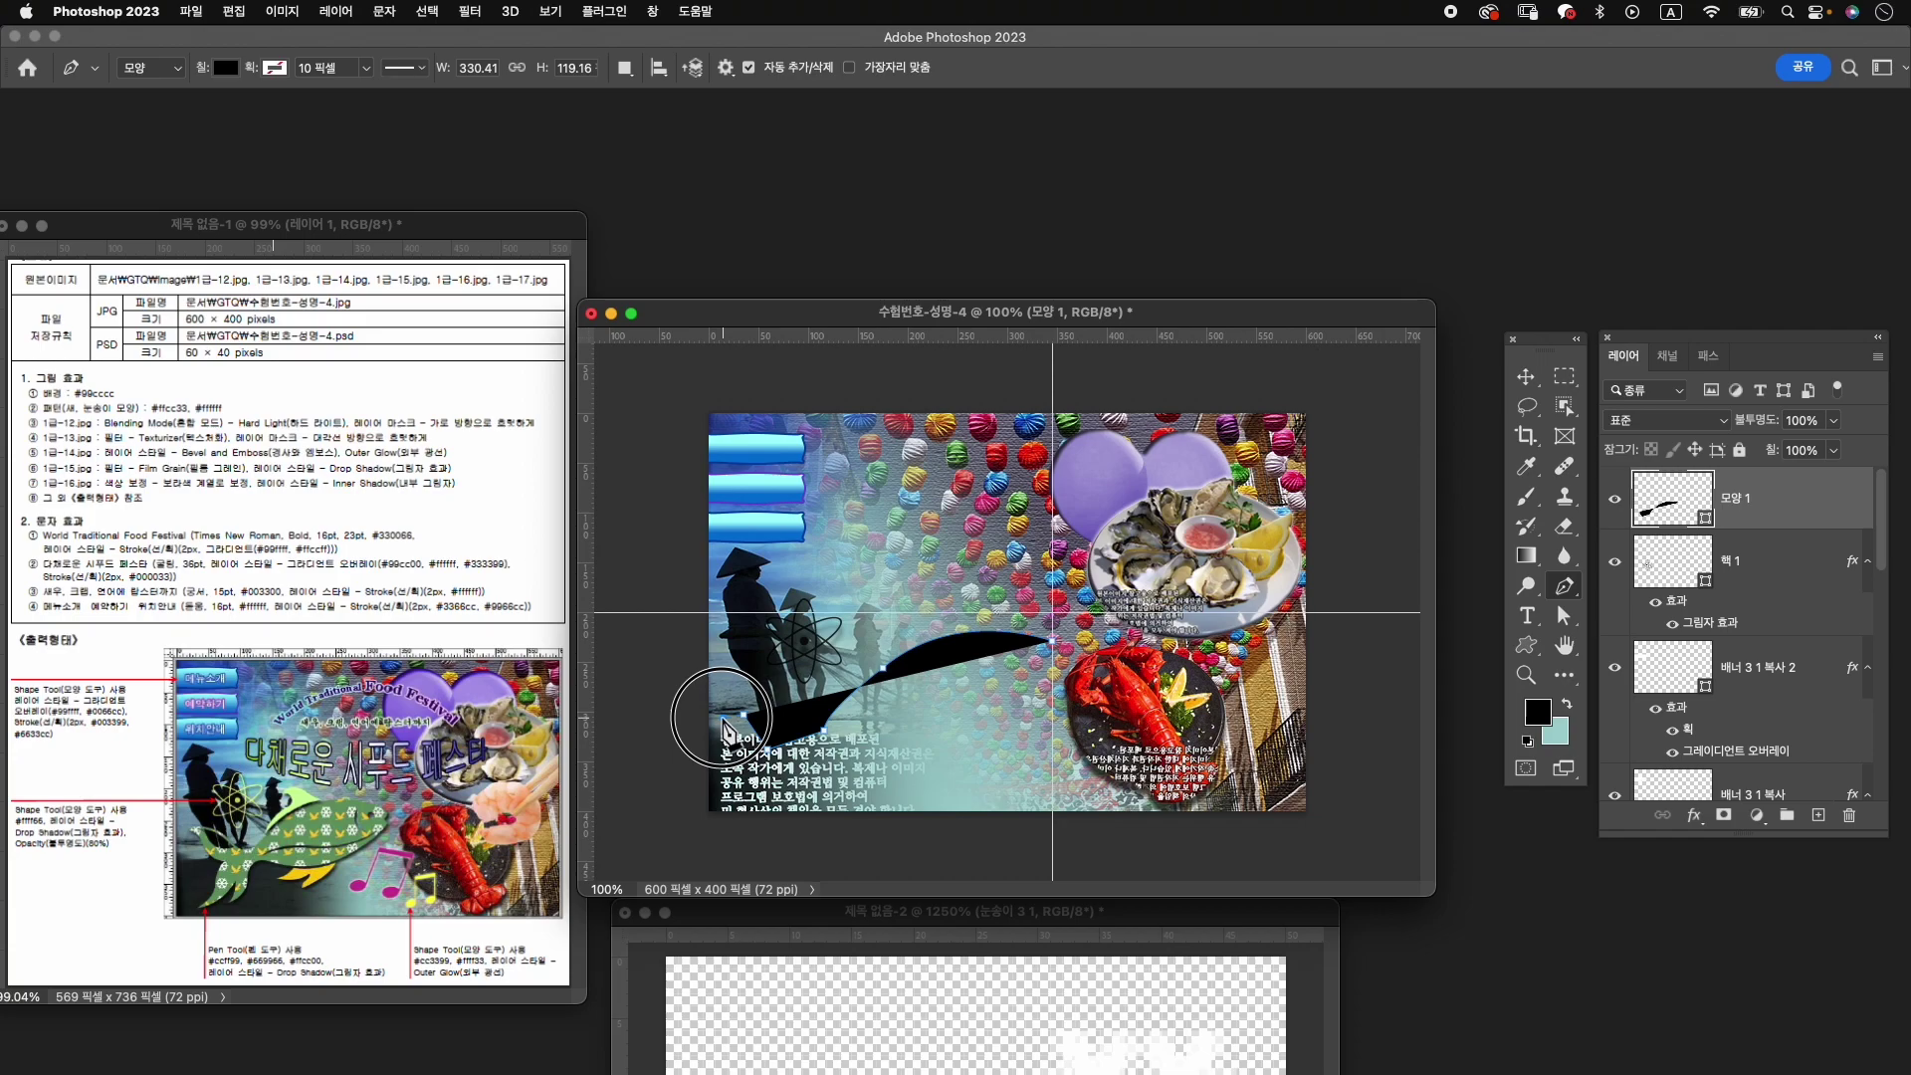
{"action": "left_click", "coordinate": [726, 728]}
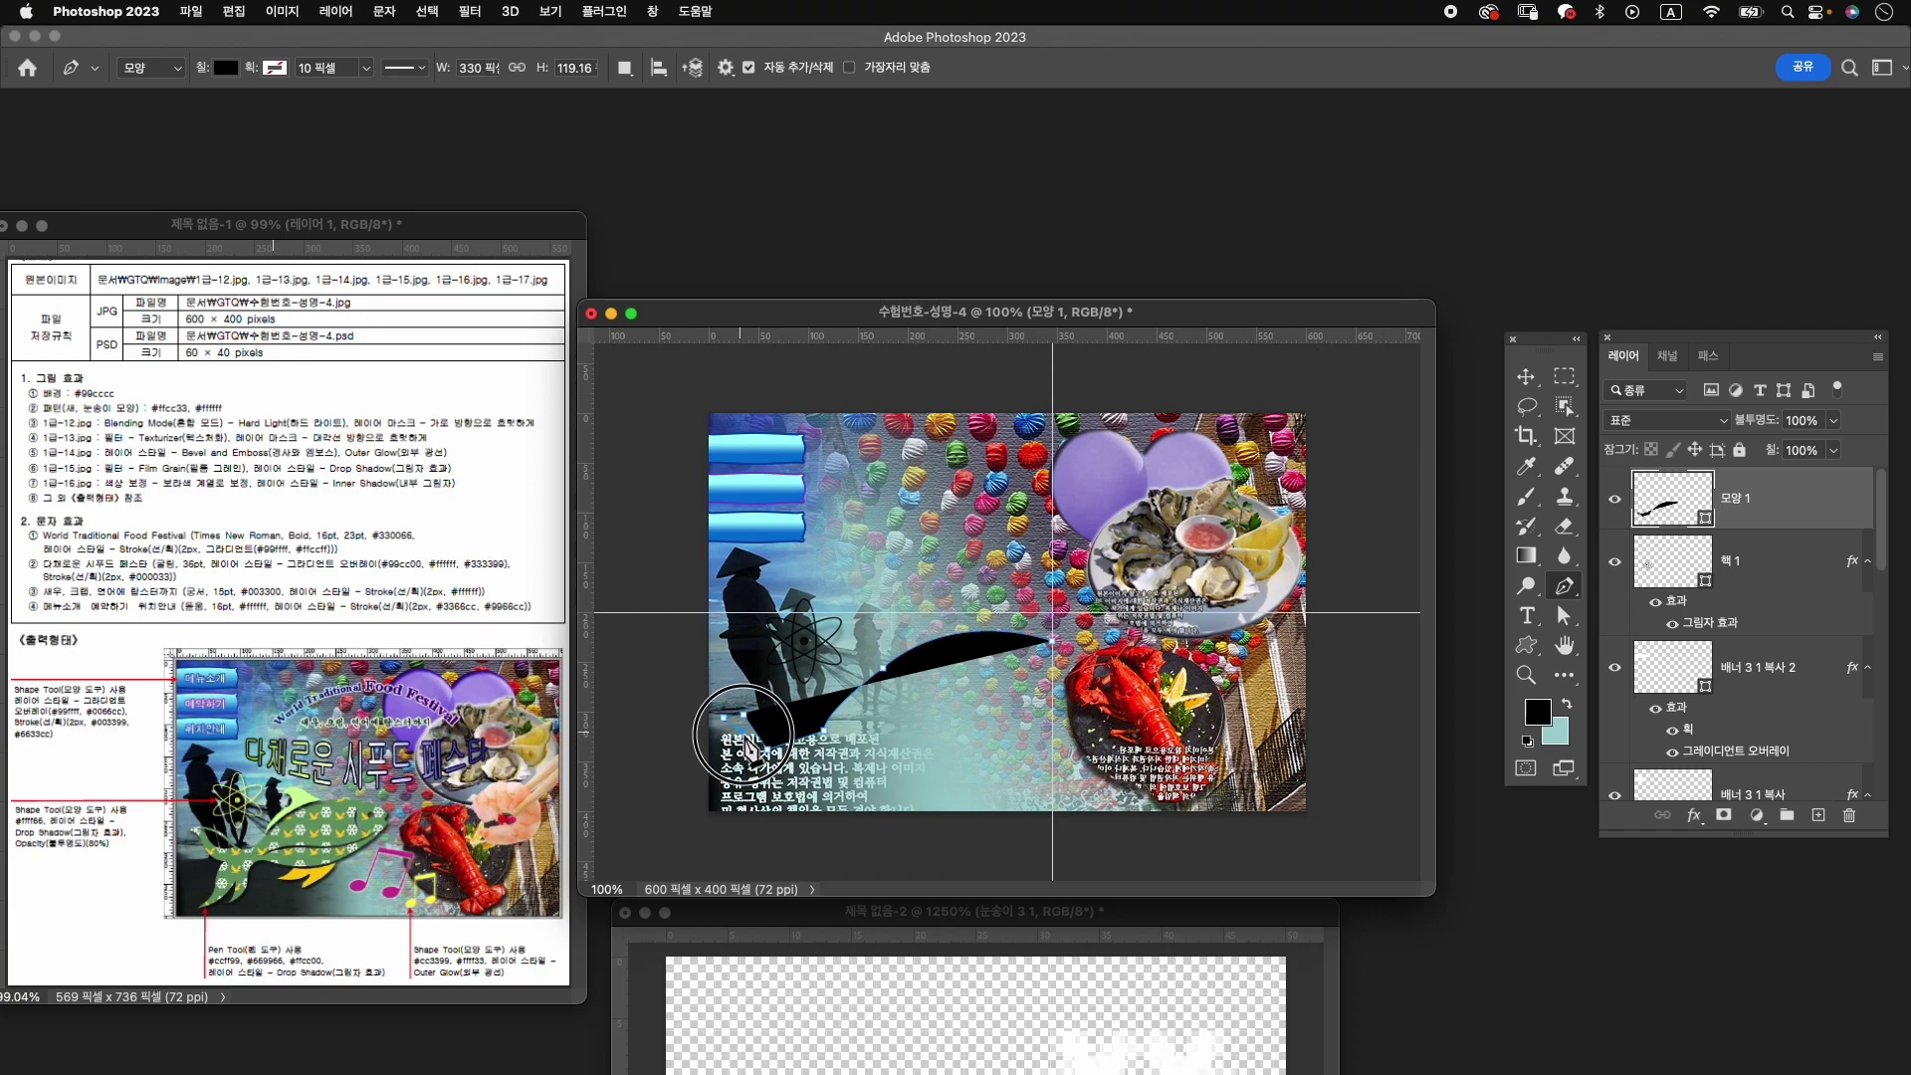
{"action": "left_click", "coordinate": [738, 733]}
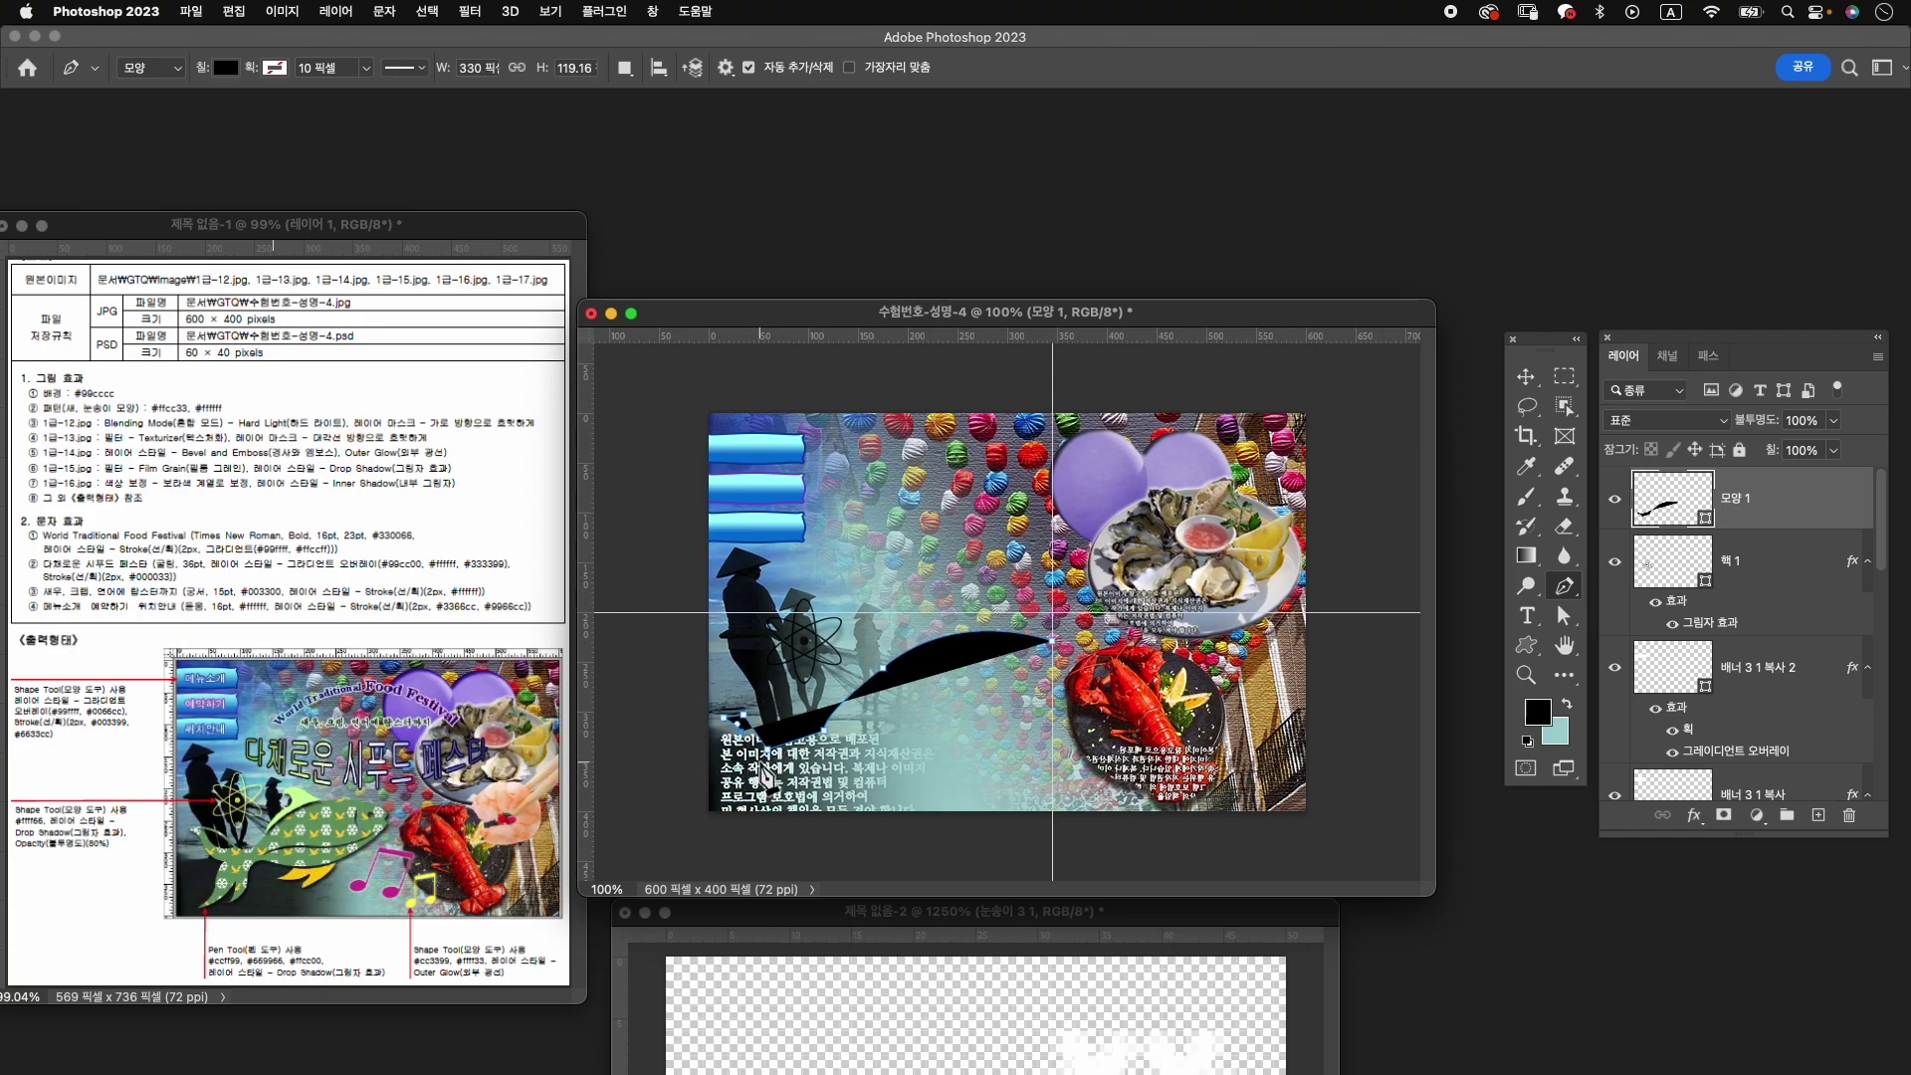
Extend the tail downward and curve its lower edge with dragged anchors.
{"action": "left_click", "coordinate": [767, 759]}
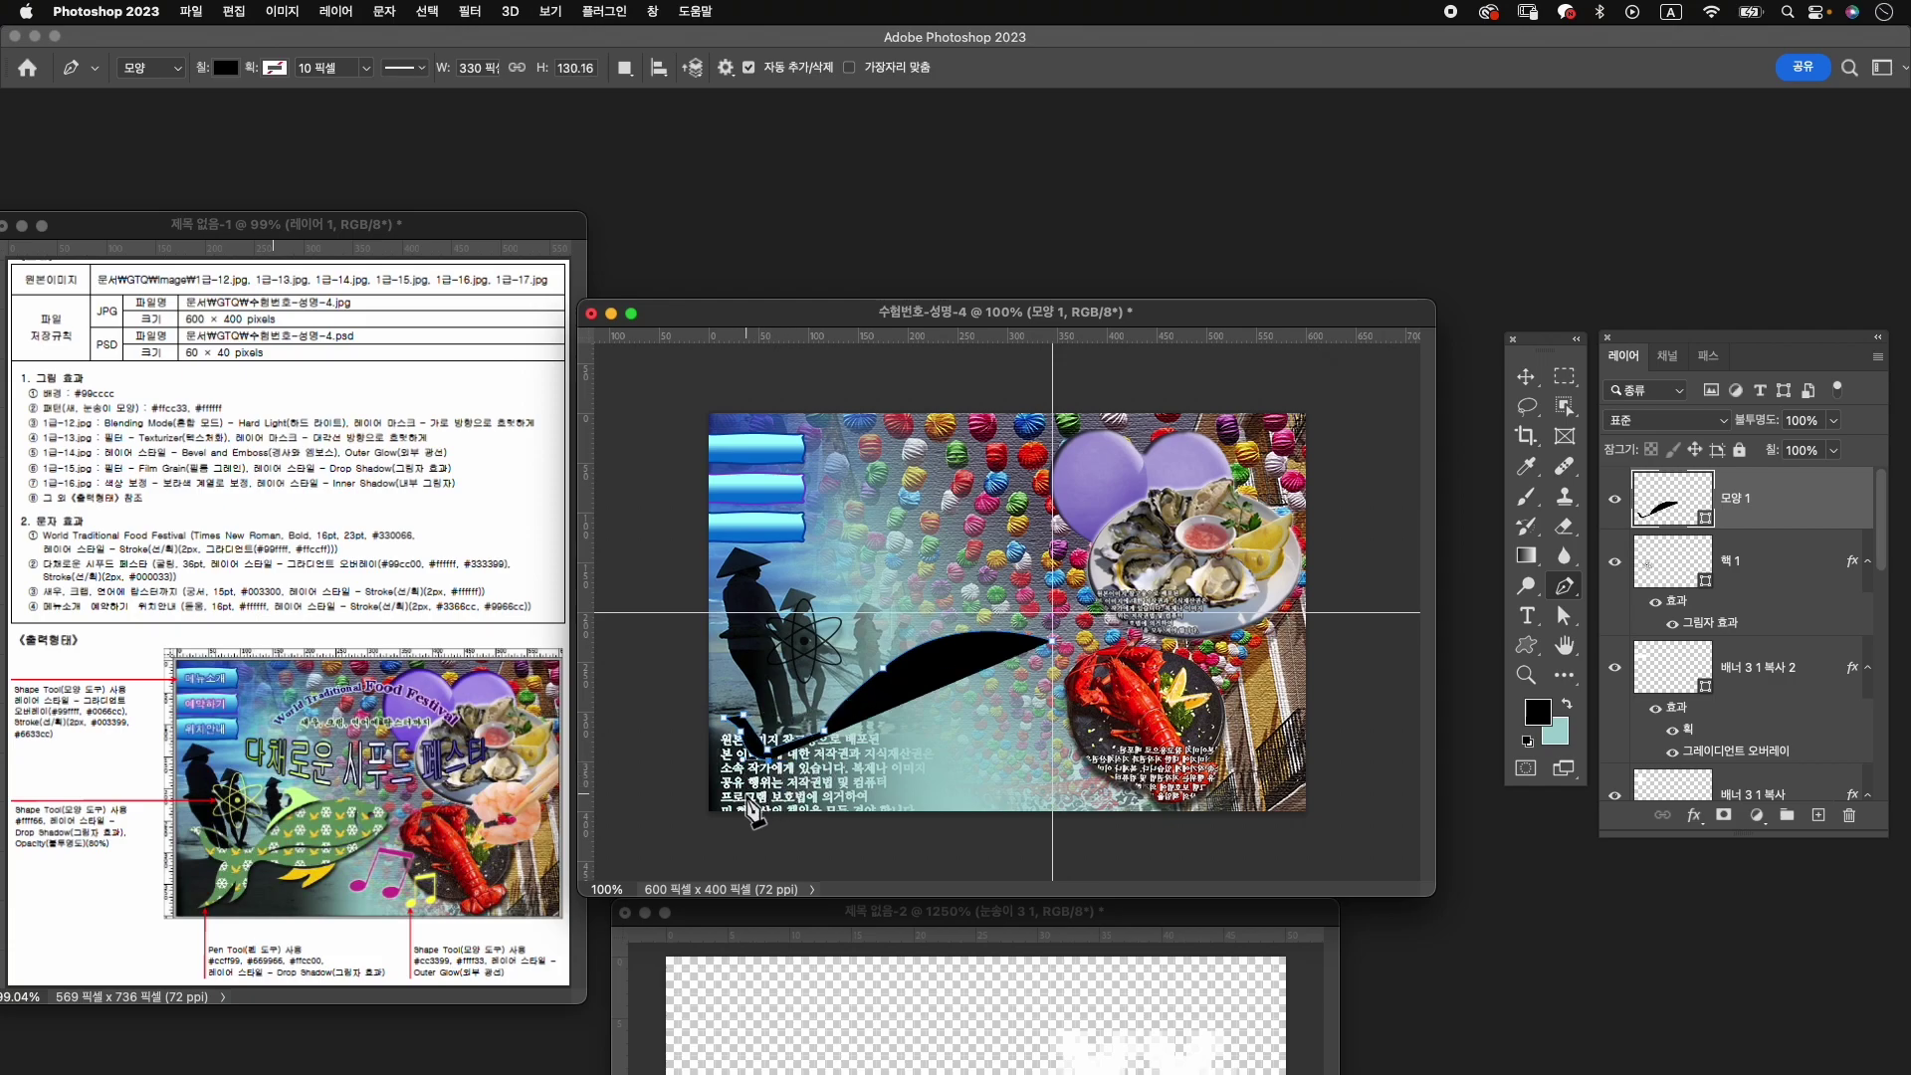
{"action": "left_click", "coordinate": [766, 793]}
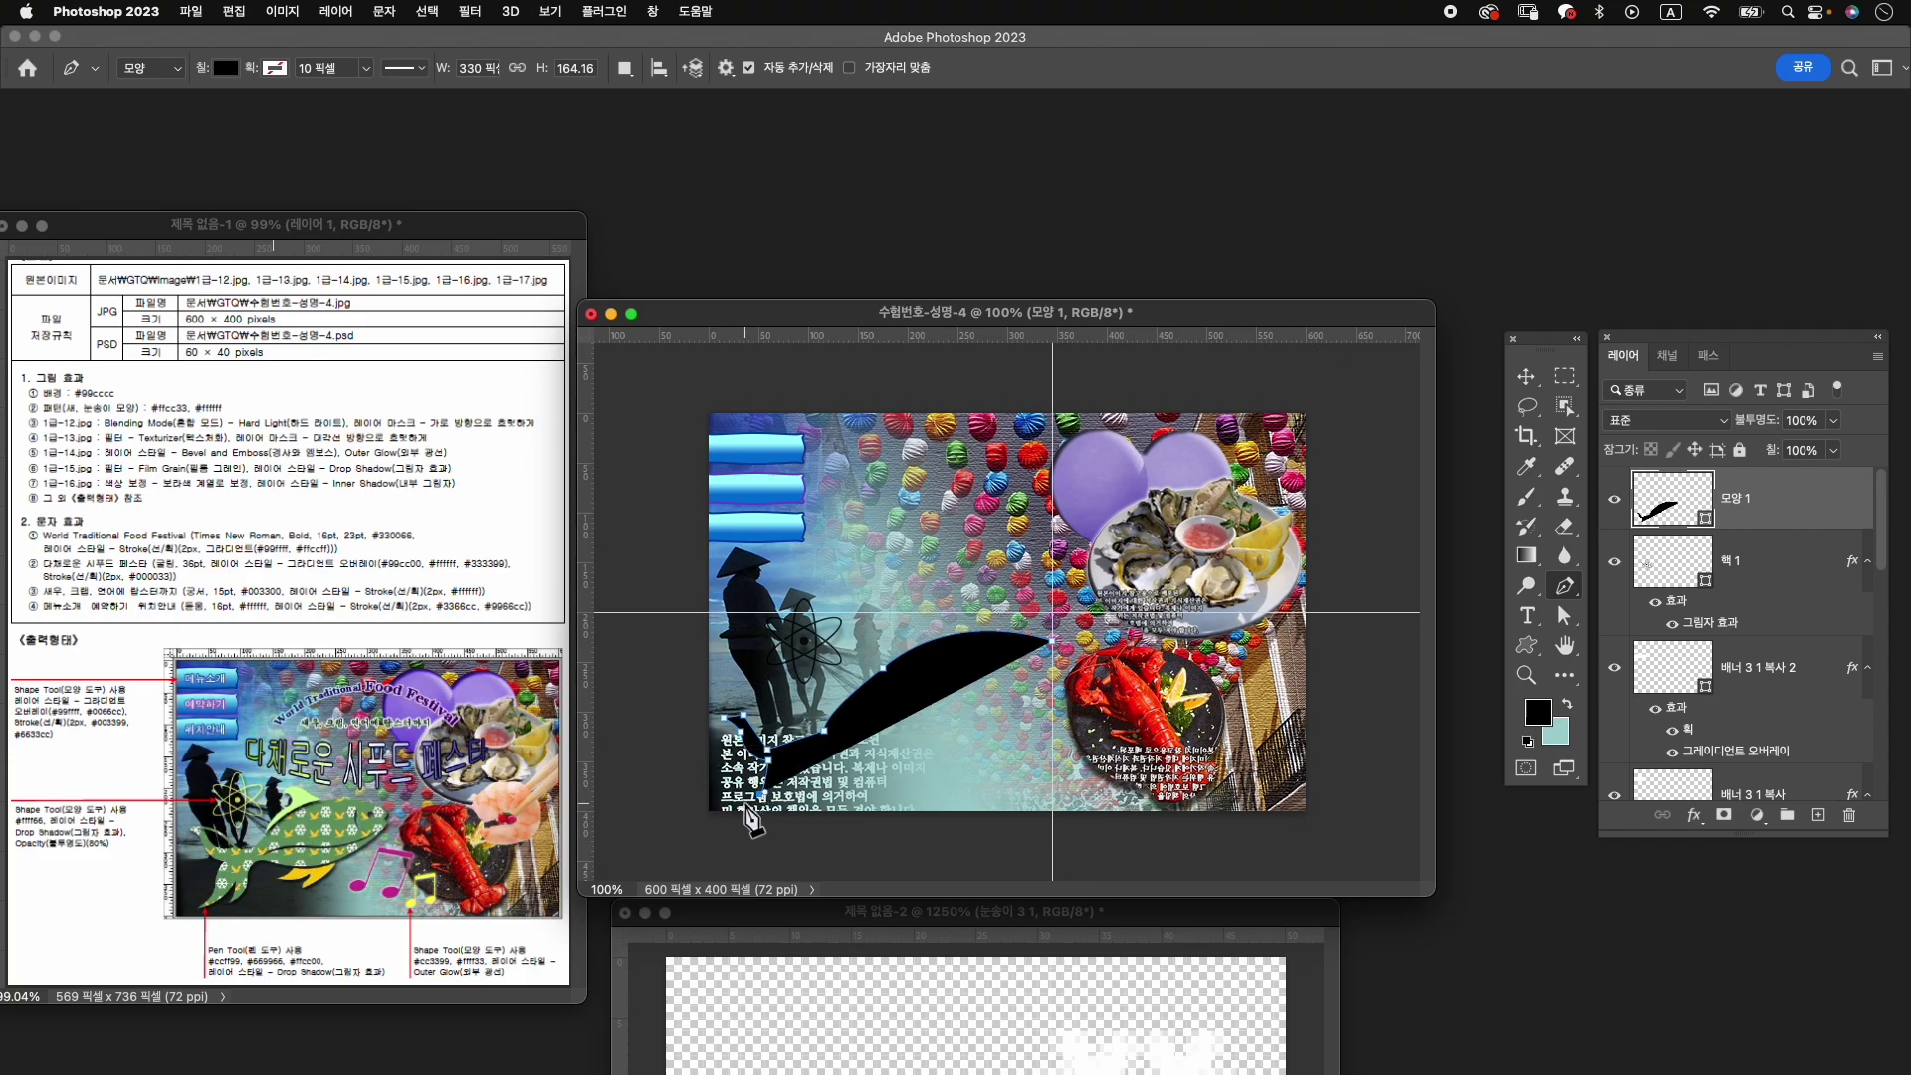
{"action": "left_click", "coordinate": [751, 802]}
{"action": "left_click", "coordinate": [811, 789]}
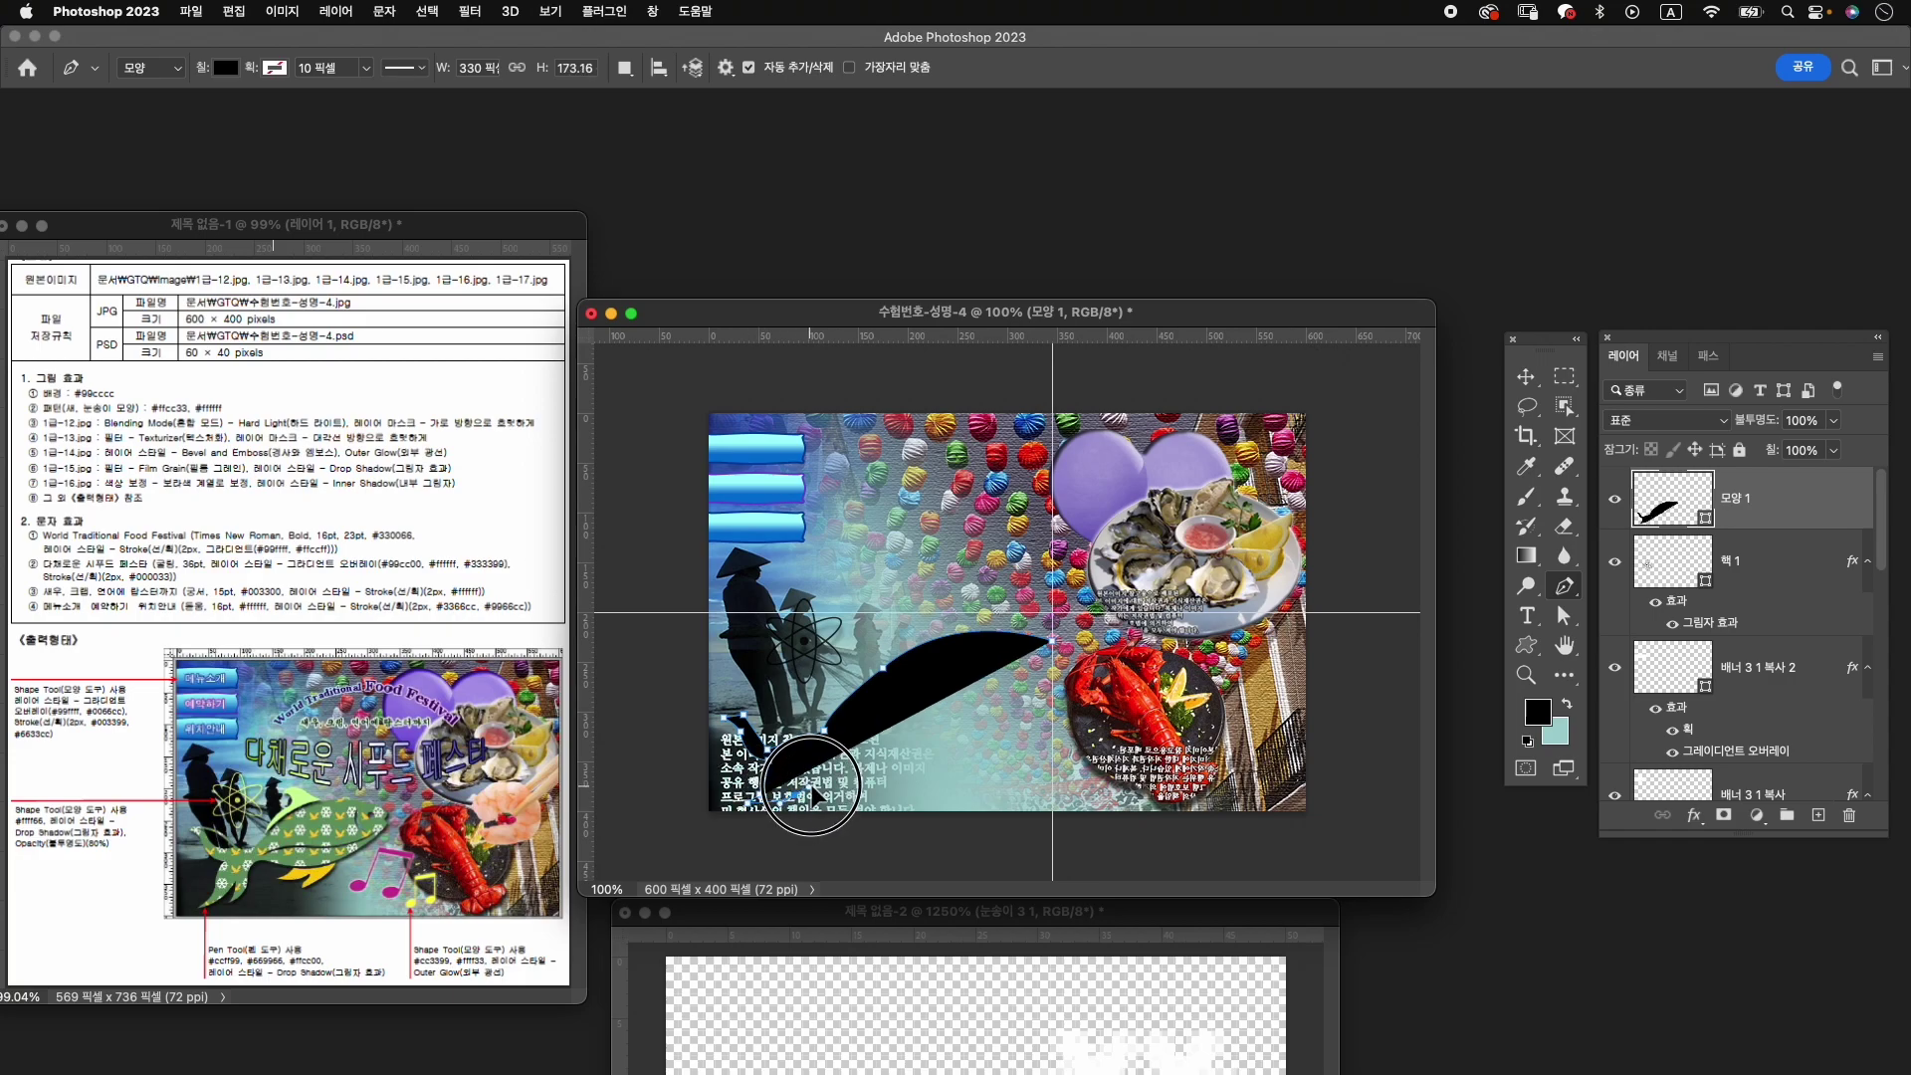
{"action": "left_click_drag", "start_coordinate": [814, 802], "coordinate": [816, 805]}
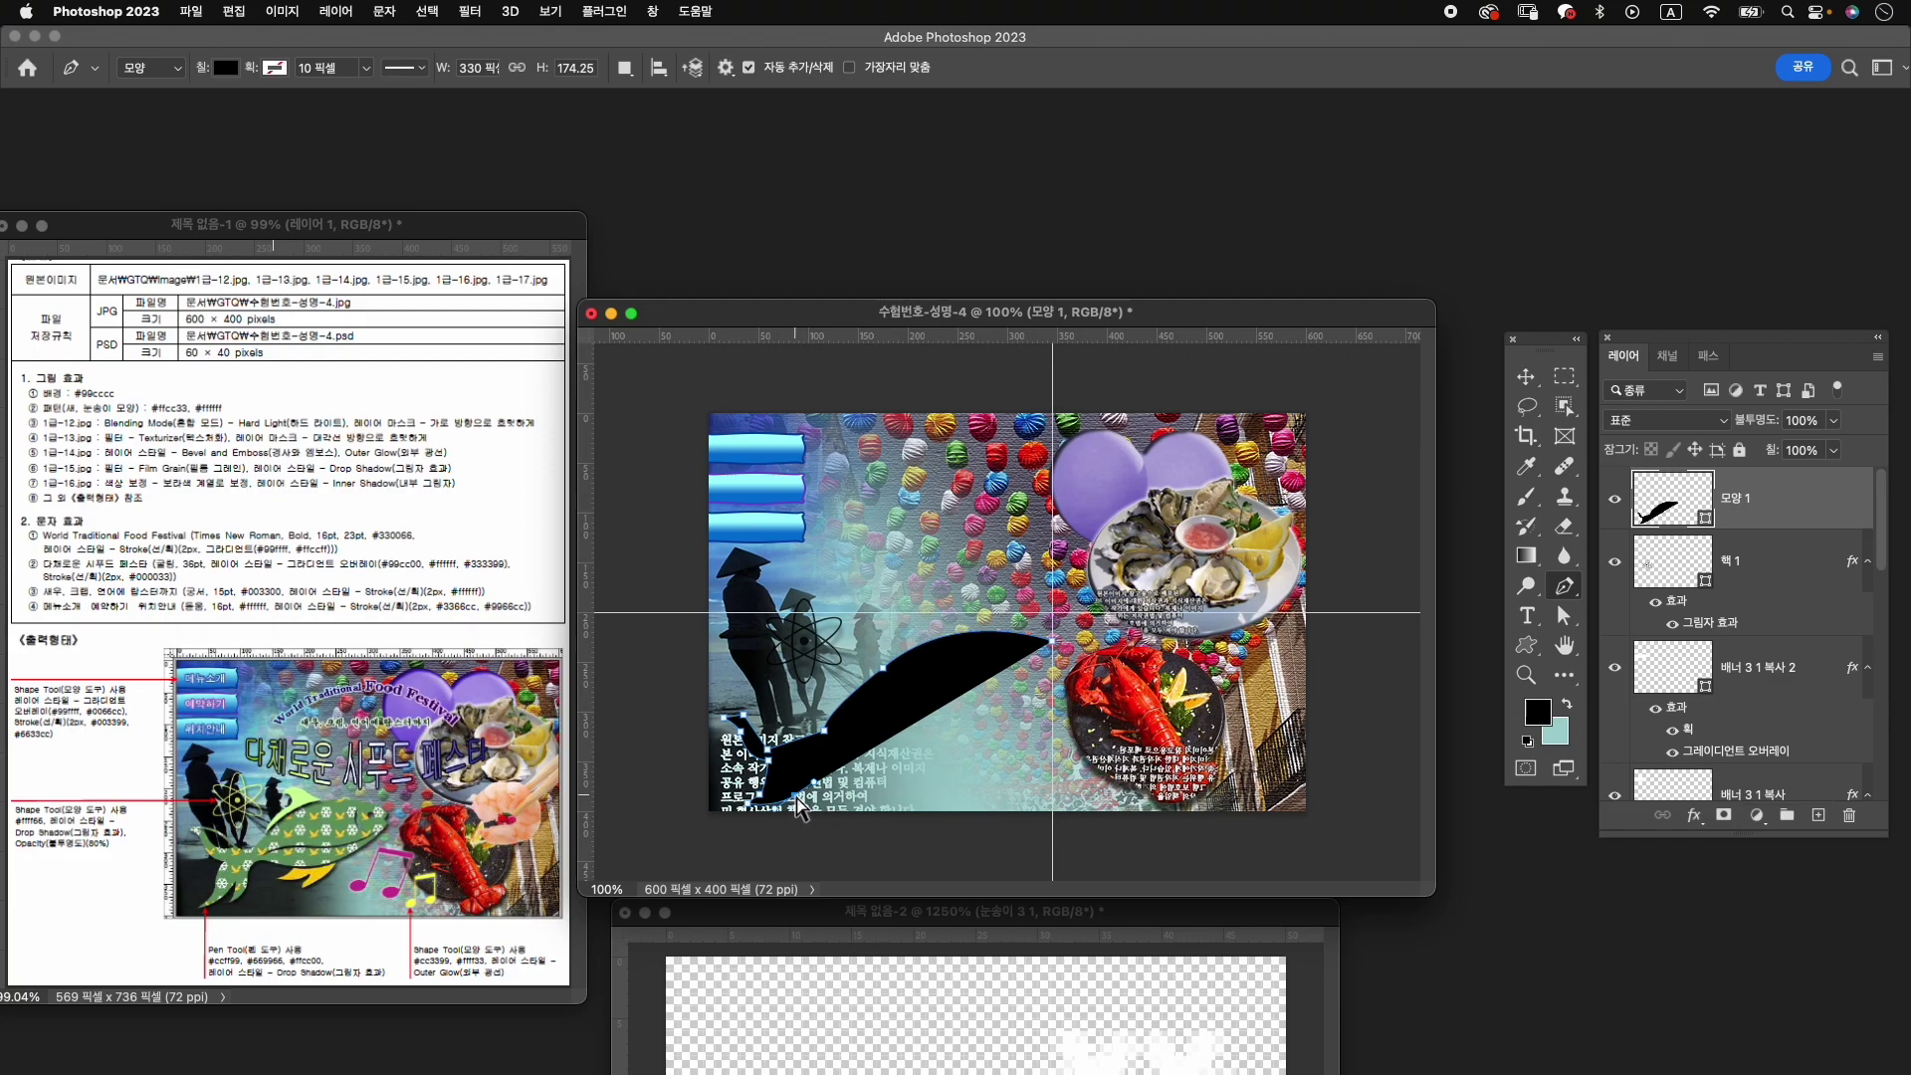
{"action": "left_click_drag", "start_coordinate": [797, 795], "coordinate": [824, 804]}
{"action": "left_click_drag", "start_coordinate": [814, 814], "coordinate": [841, 786]}
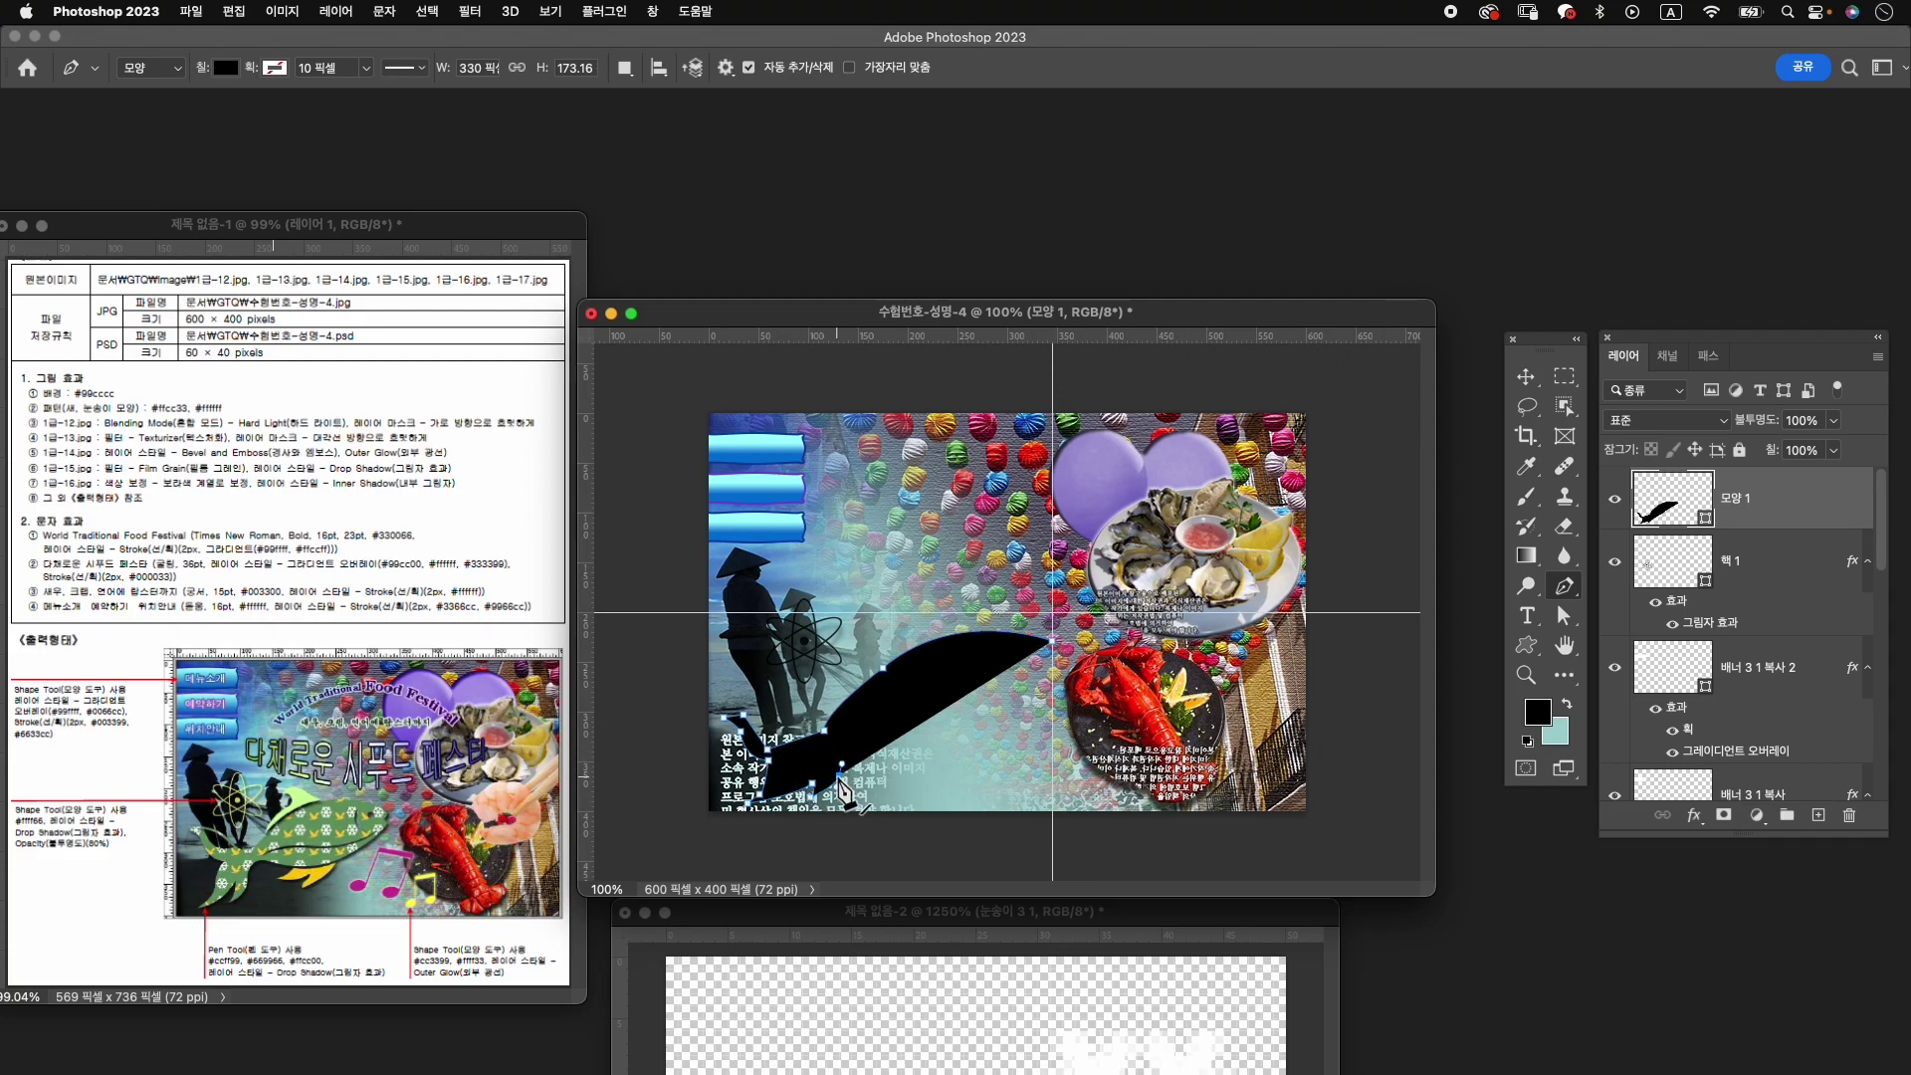
Zoom in, add a curved belly anchor and rounded nose, and close the fish path at its right tip.
{"action": "key", "text": "z"}
{"action": "scroll", "coordinate": [834, 775], "scroll_direction": "up", "scroll_amount": 3}
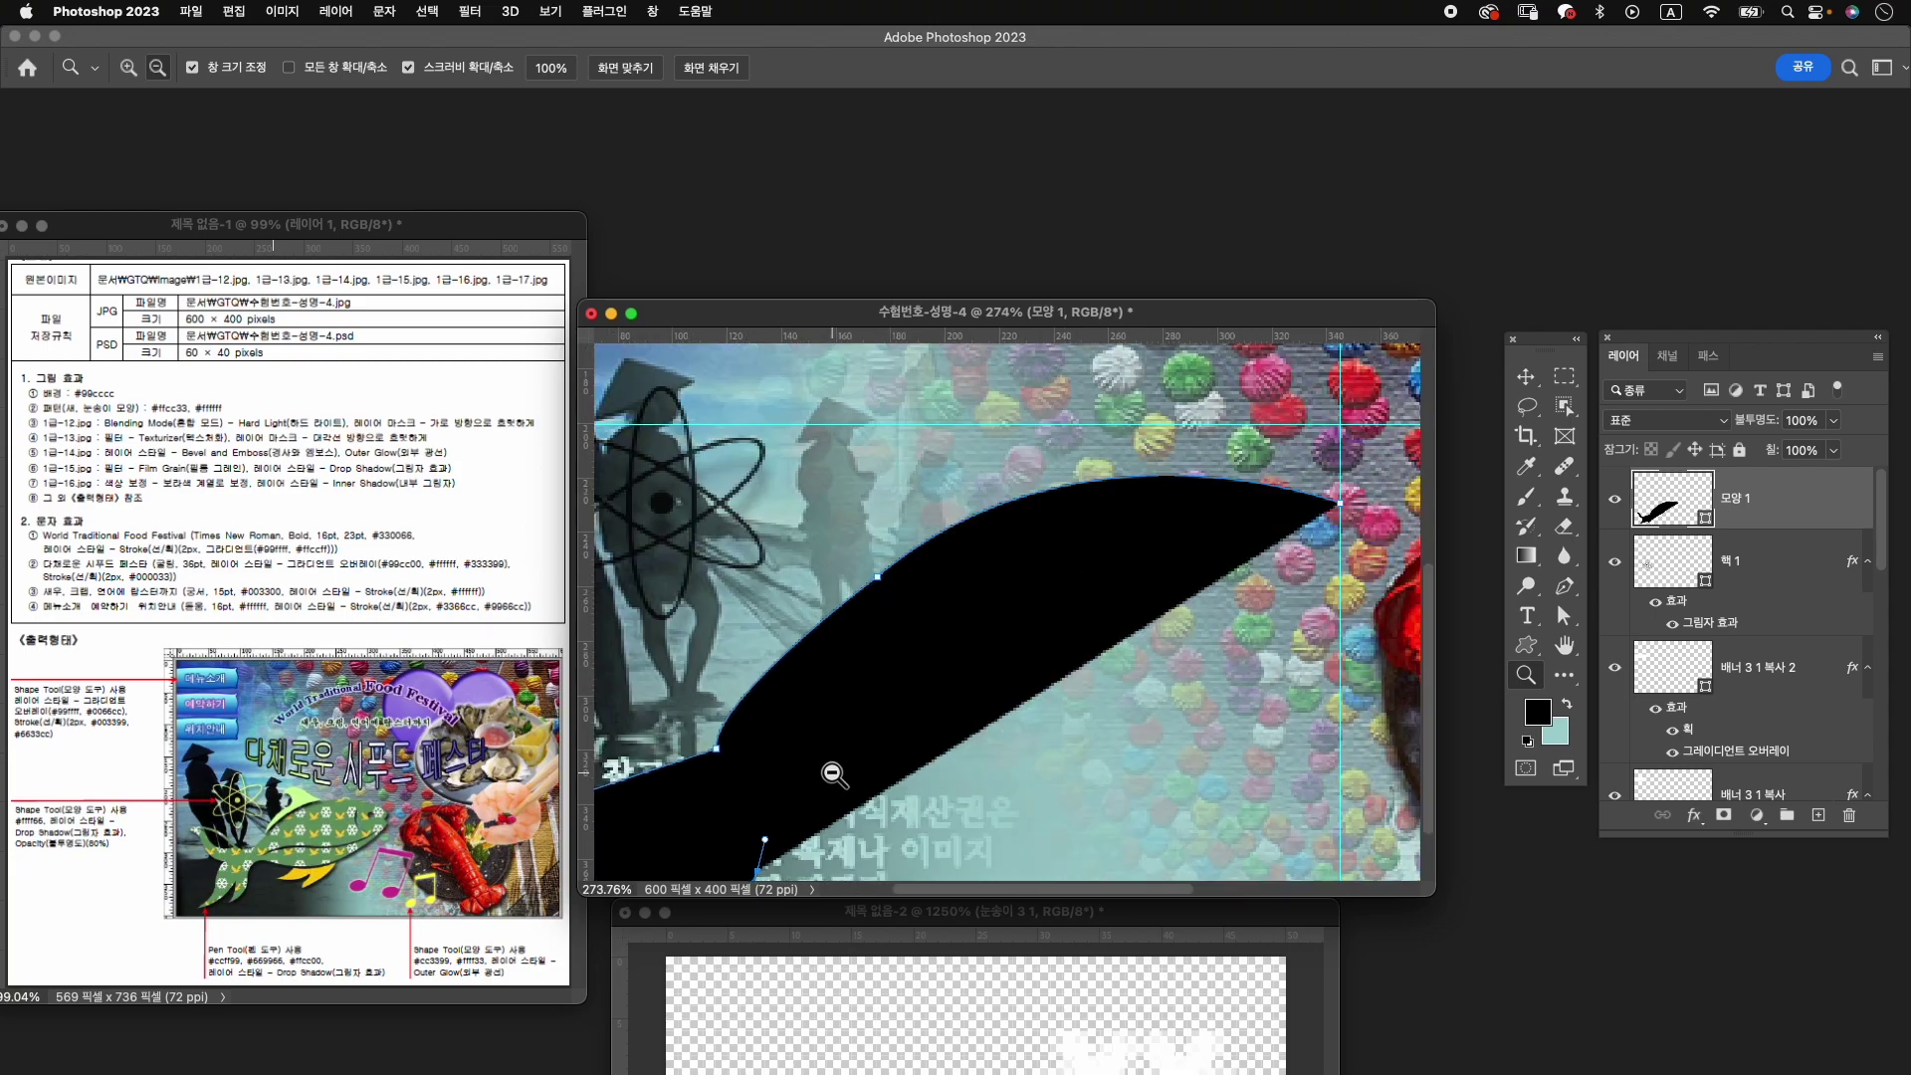
{"action": "scroll", "coordinate": [874, 697], "scroll_direction": "left", "scroll_amount": 5}
{"action": "scroll", "coordinate": [874, 697], "scroll_direction": "down", "scroll_amount": 3}
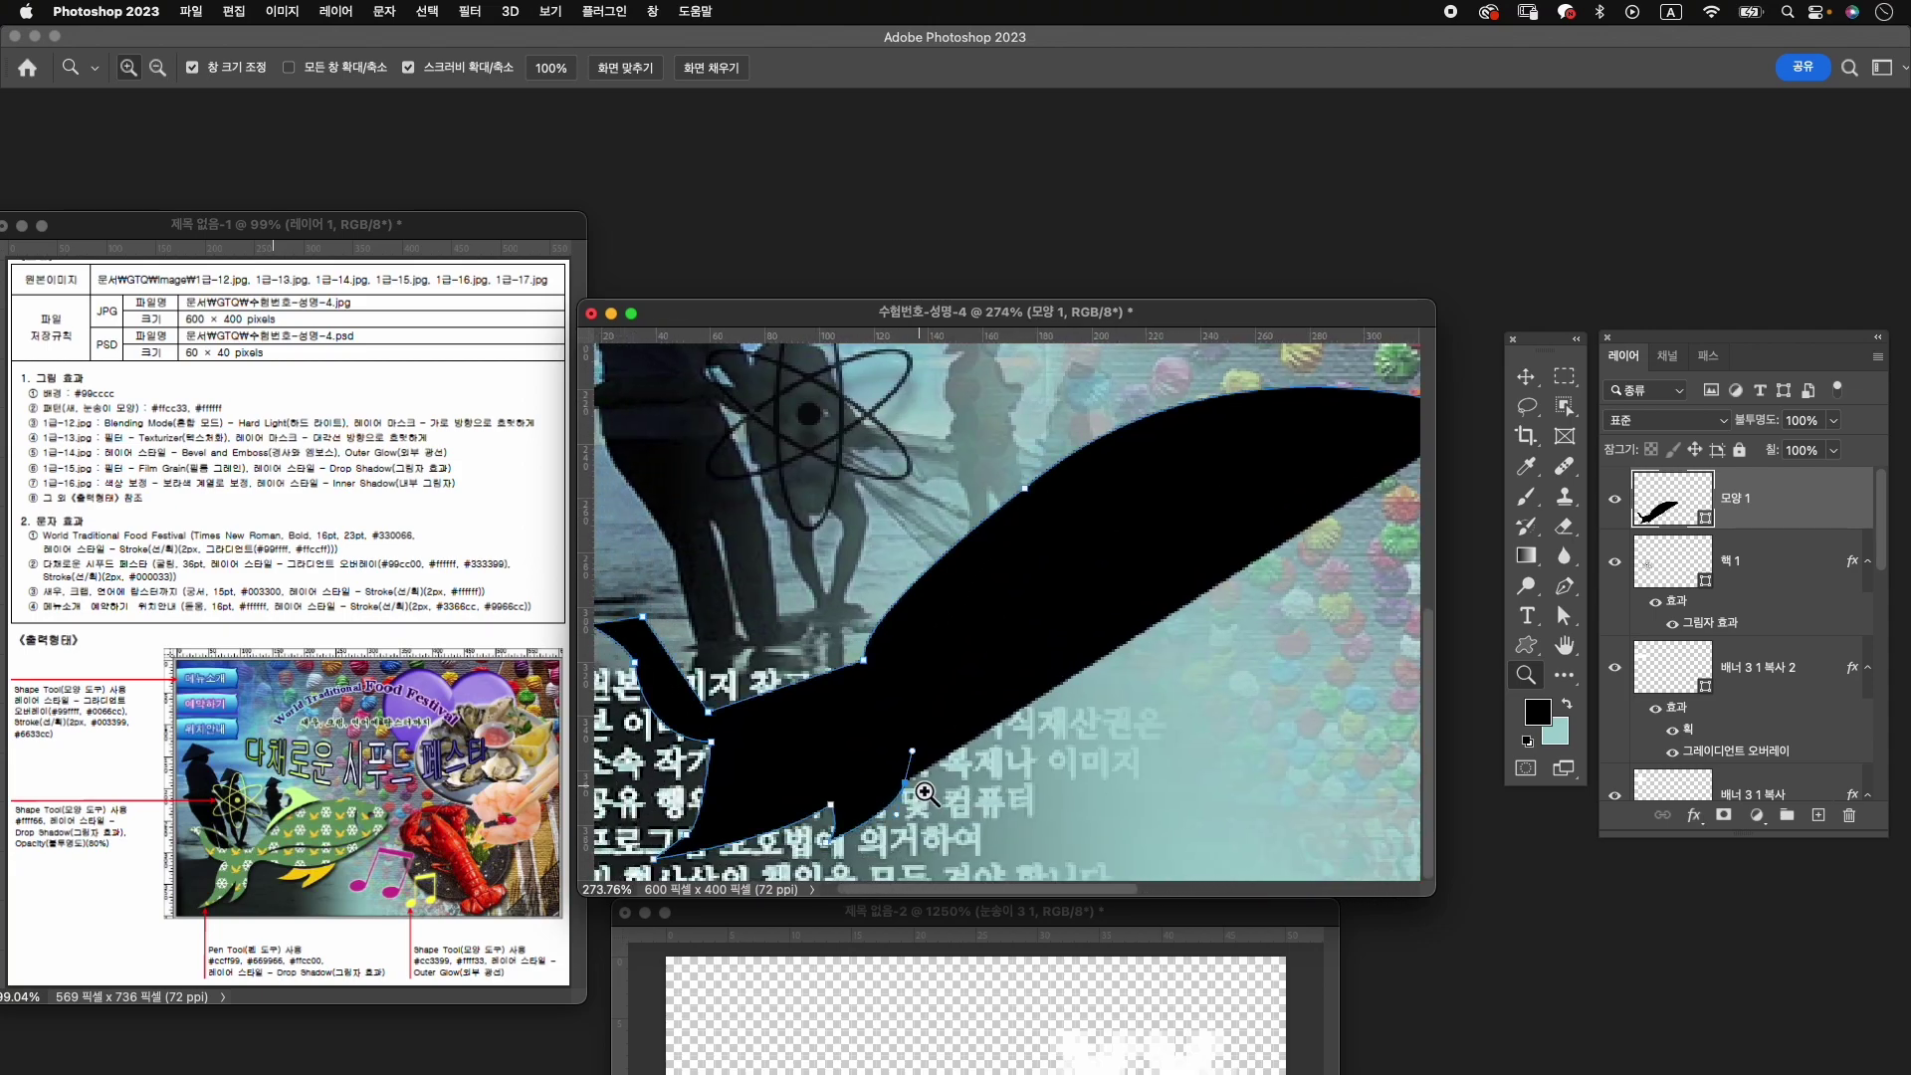
{"action": "key", "text": "p"}
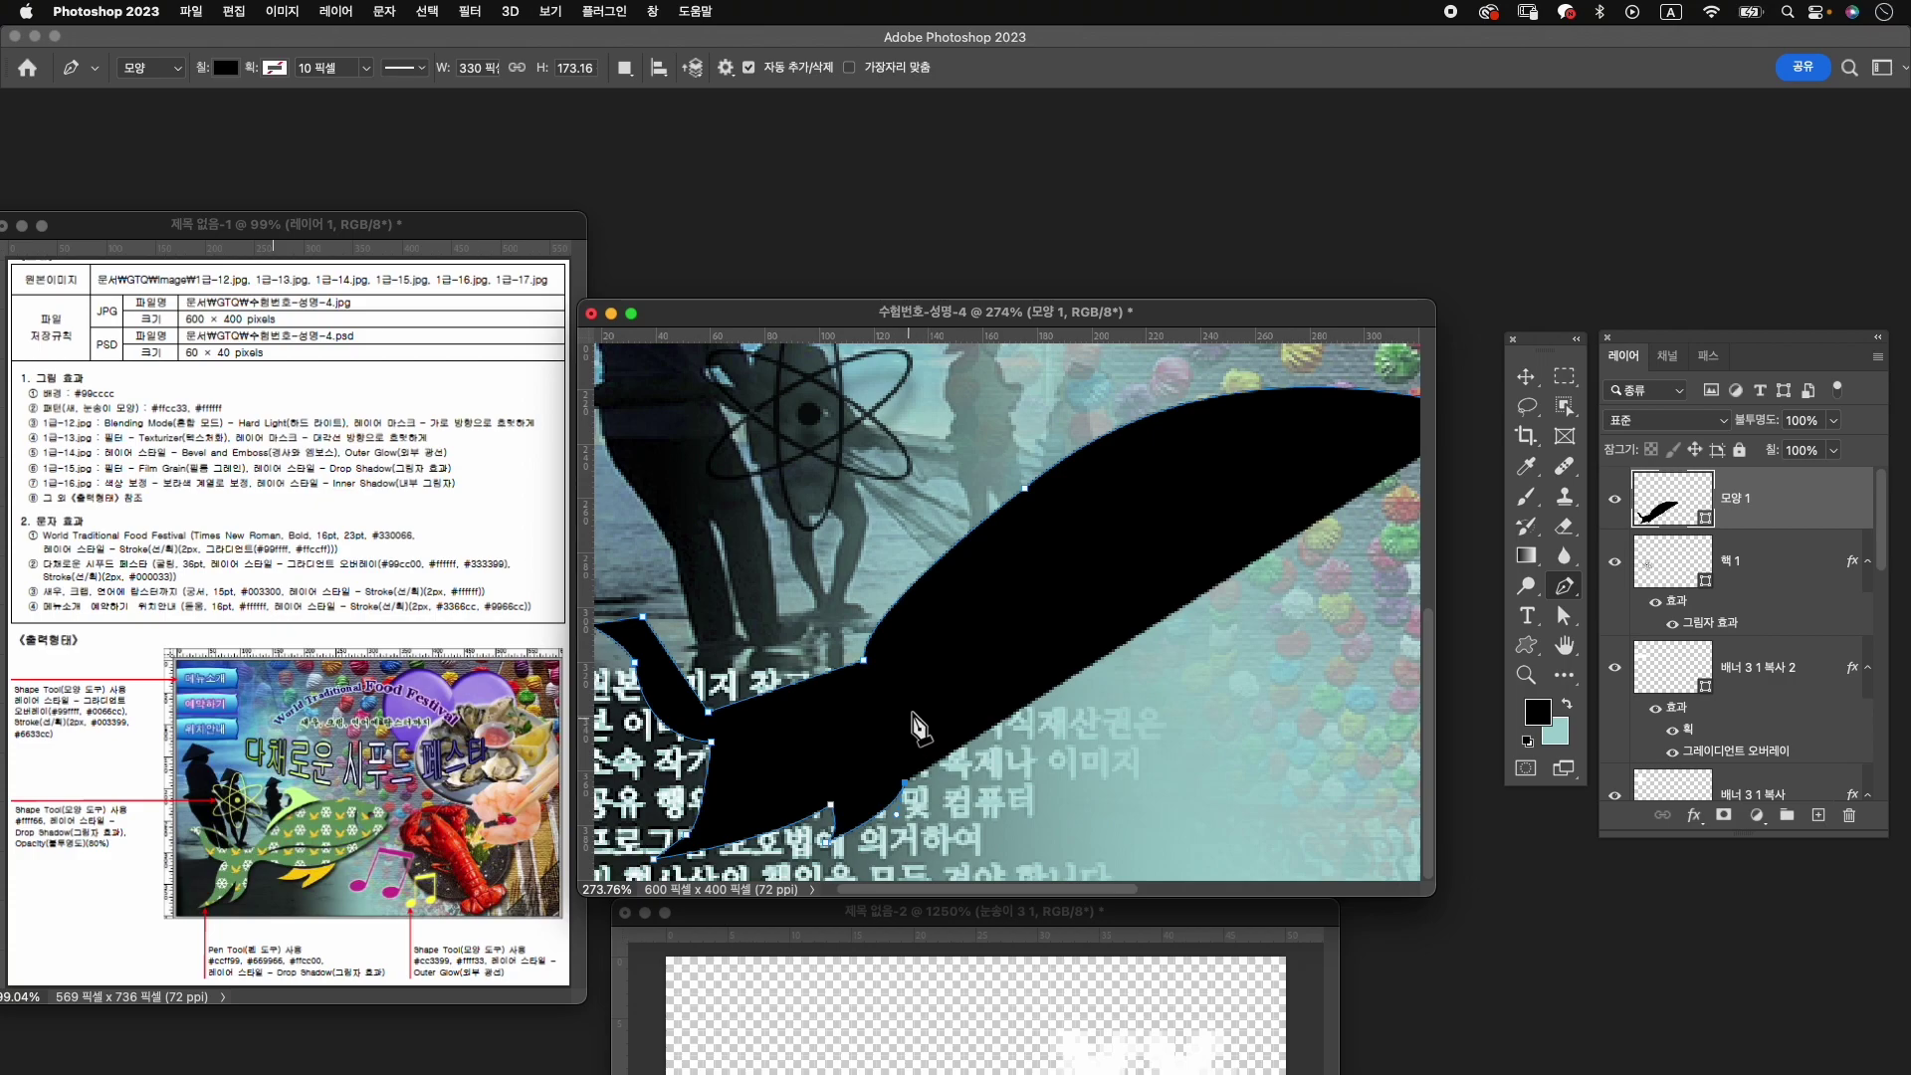
{"action": "left_click_drag", "start_coordinate": [917, 708], "coordinate": [953, 694]}
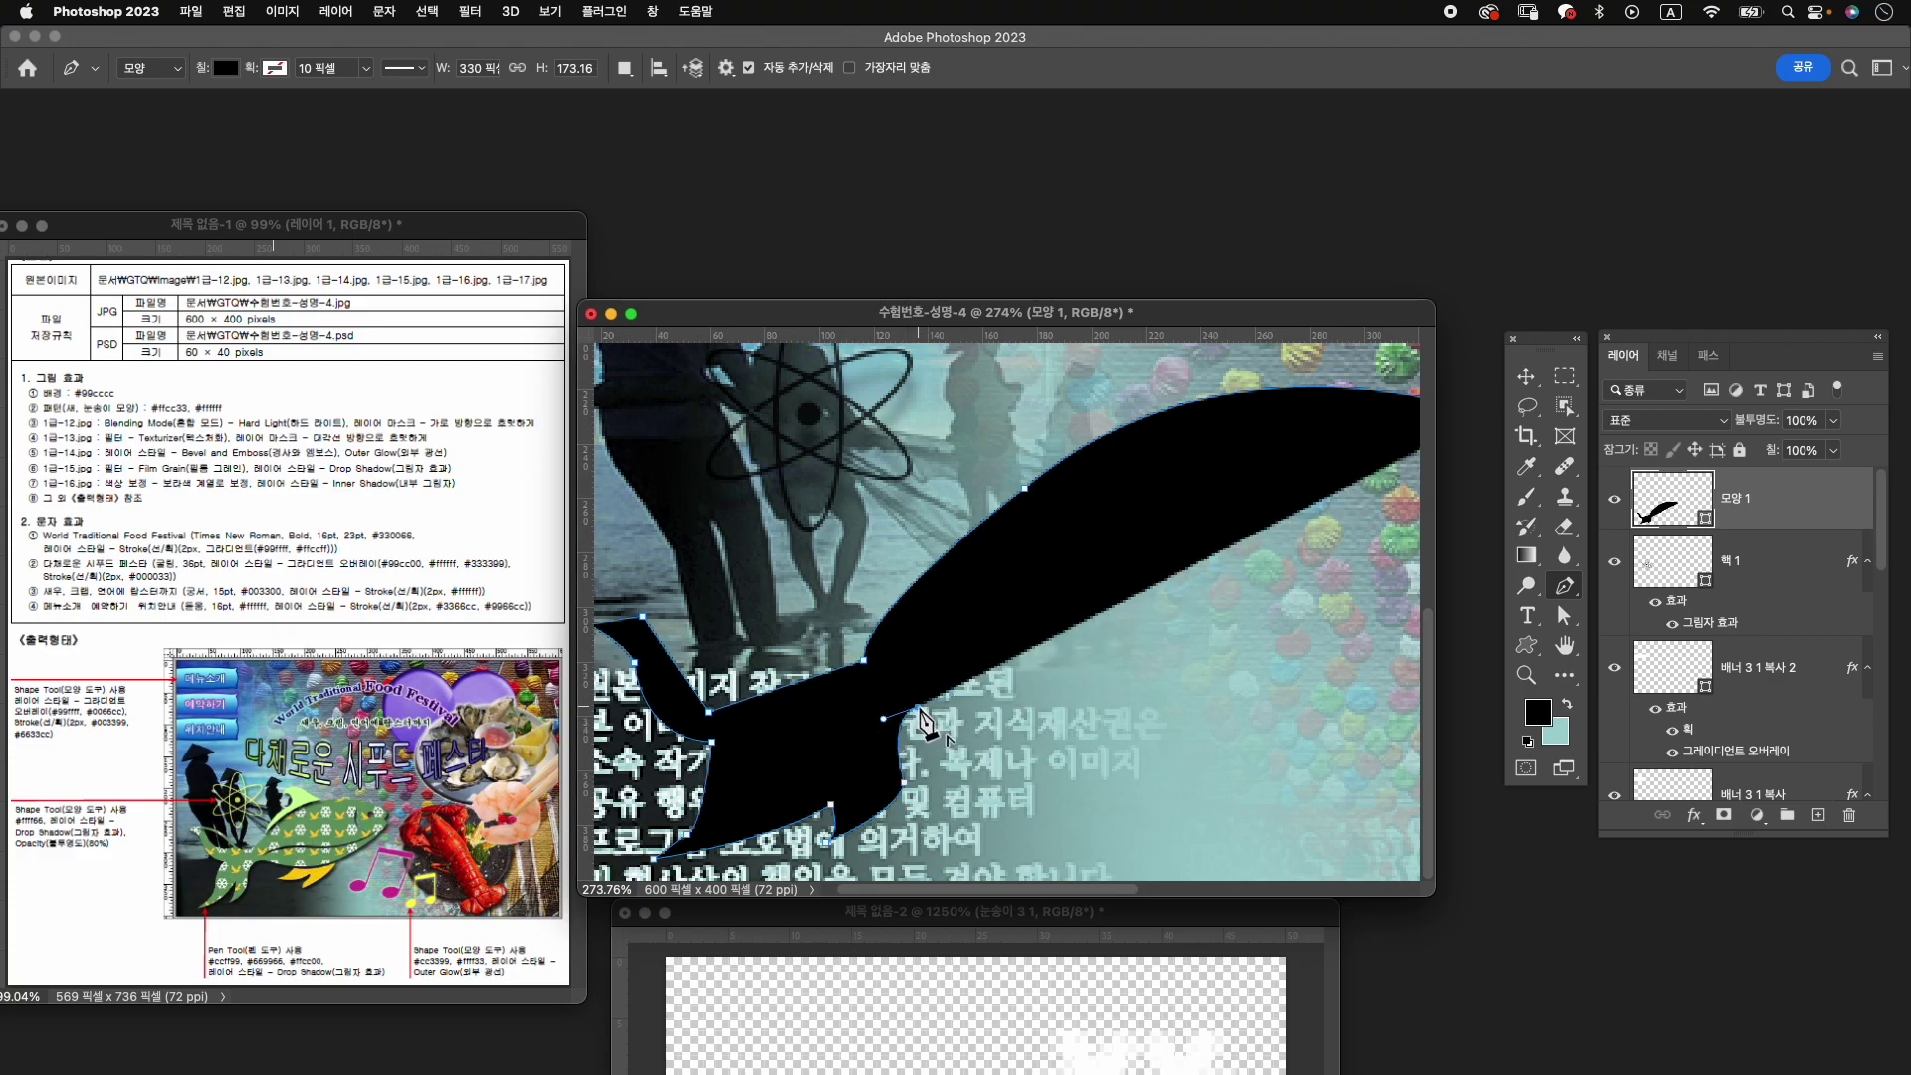
{"action": "scroll", "coordinate": [1178, 648], "scroll_direction": "right", "scroll_amount": 5}
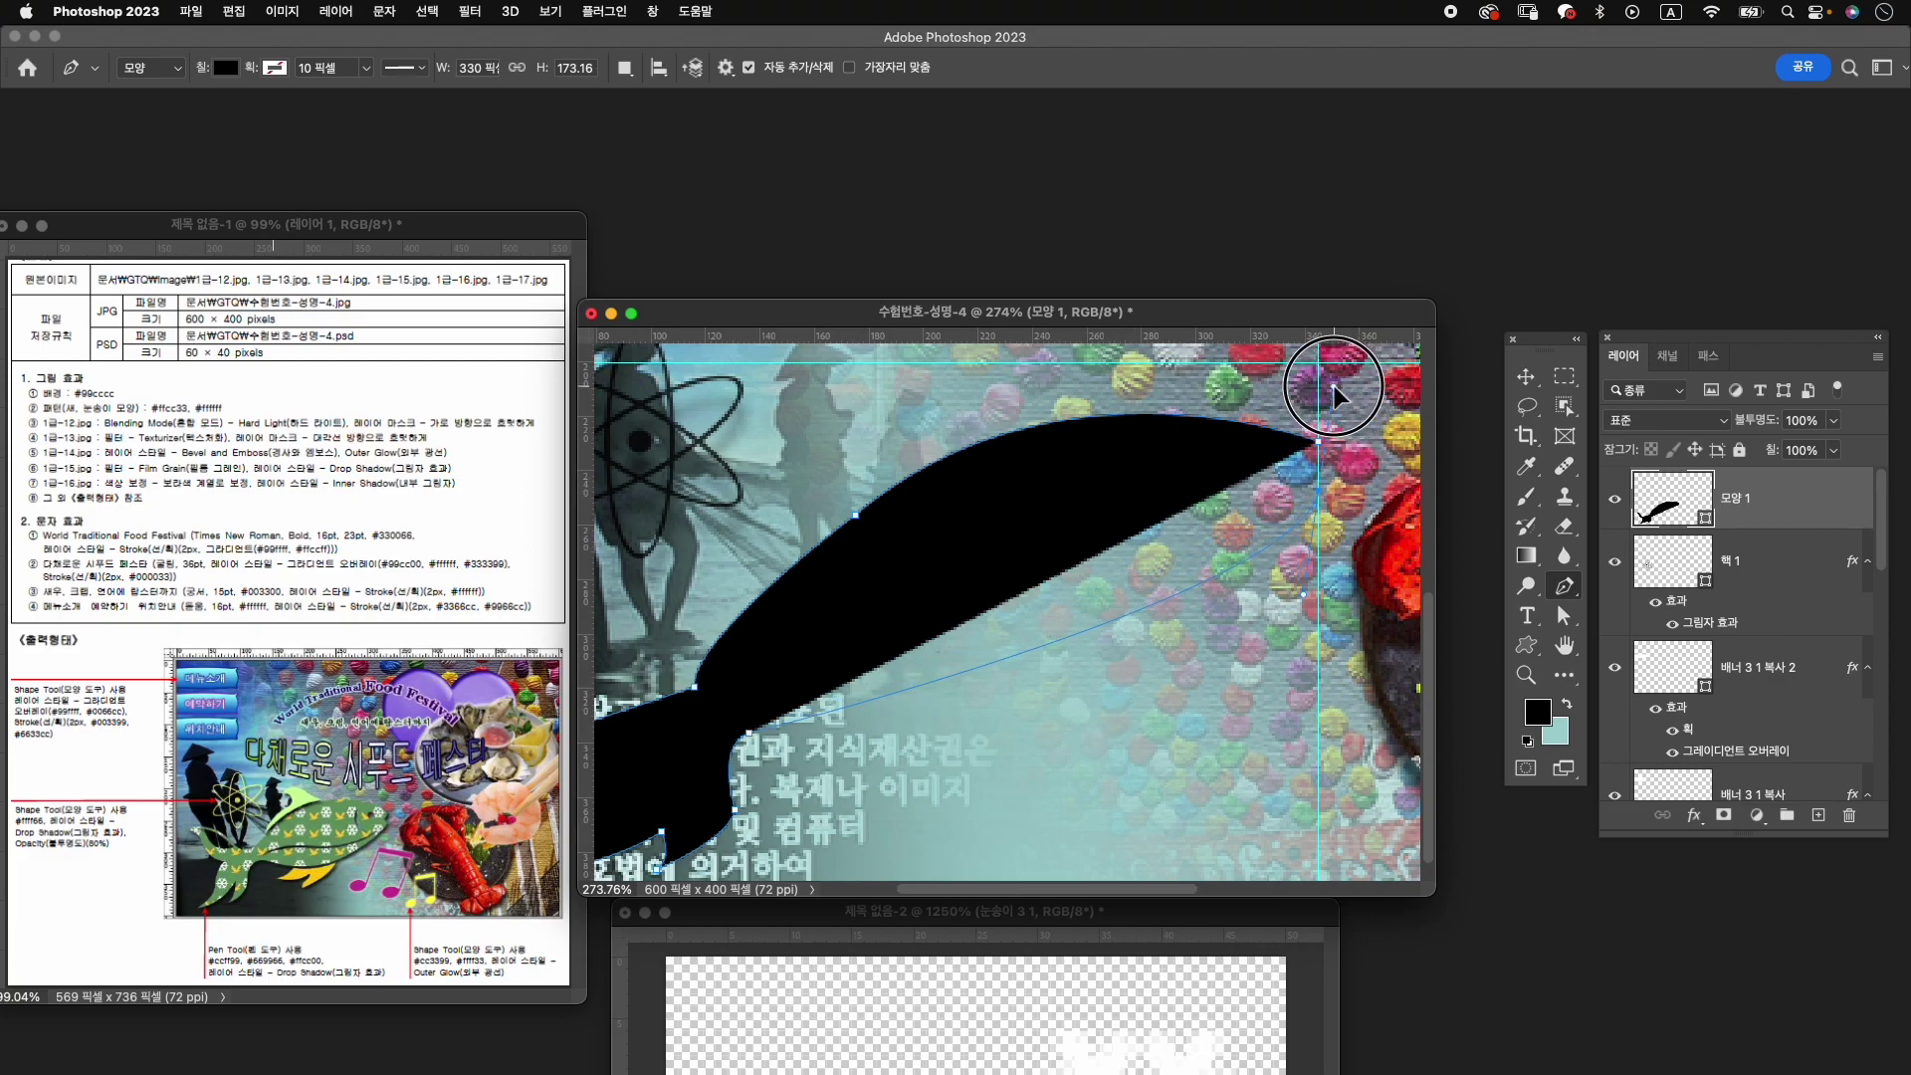
{"action": "left_click", "coordinate": [1316, 403]}
{"action": "left_click_drag", "start_coordinate": [1316, 403], "coordinate": [1328, 386]}
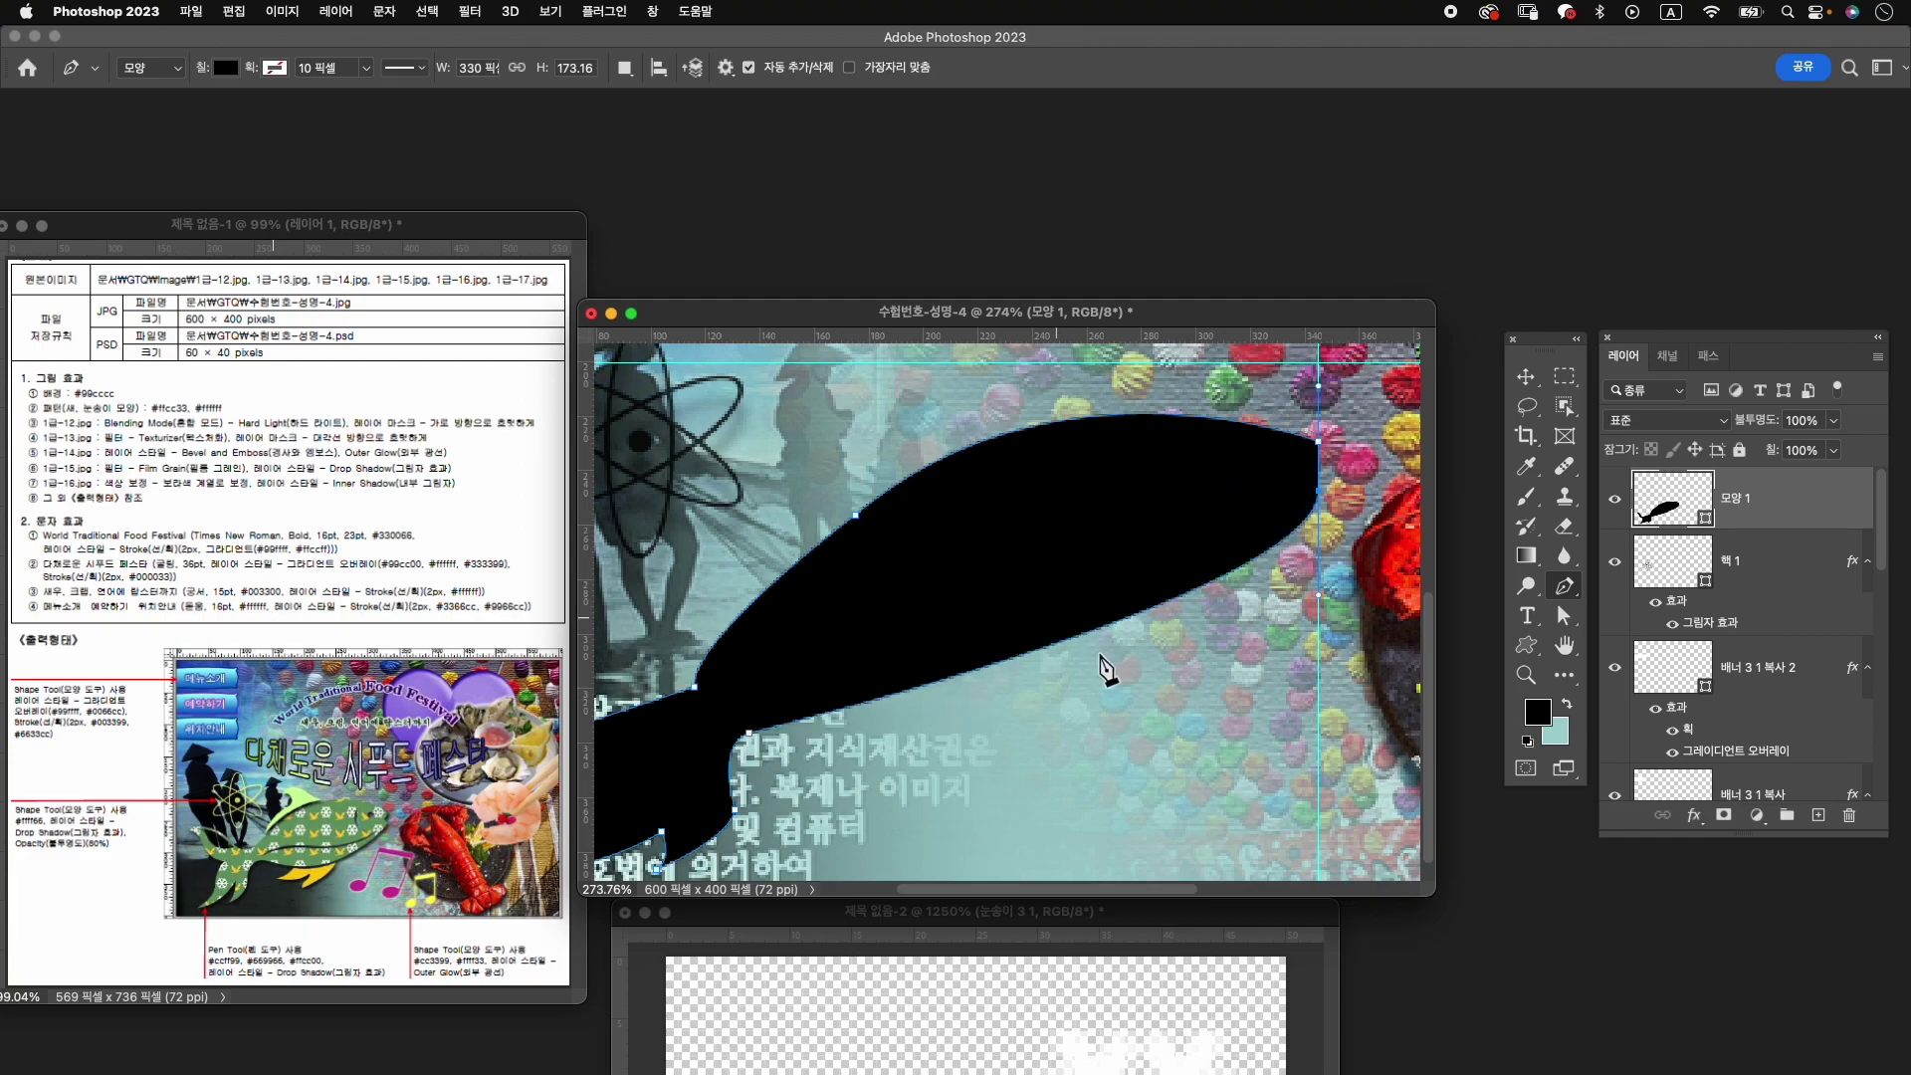
{"action": "left_click", "coordinate": [1310, 474]}
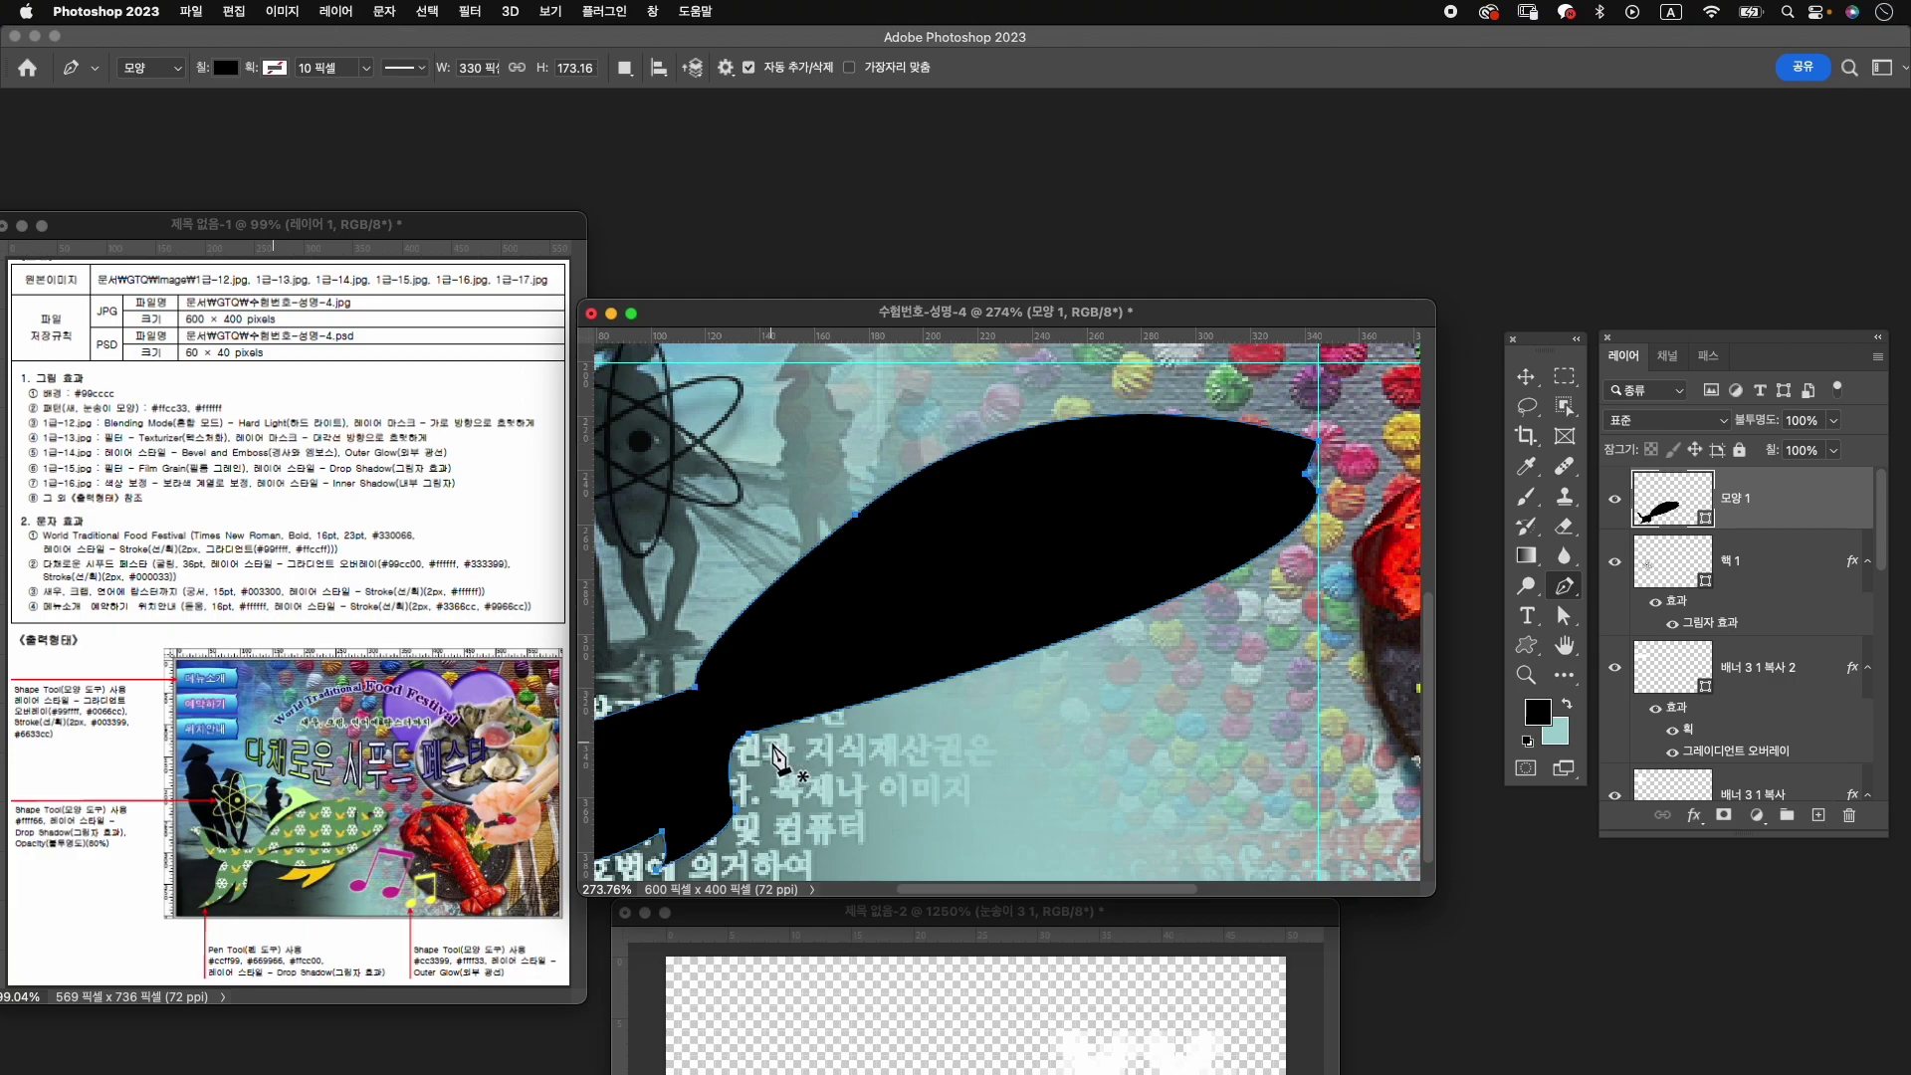
{"action": "key", "text": "a"}
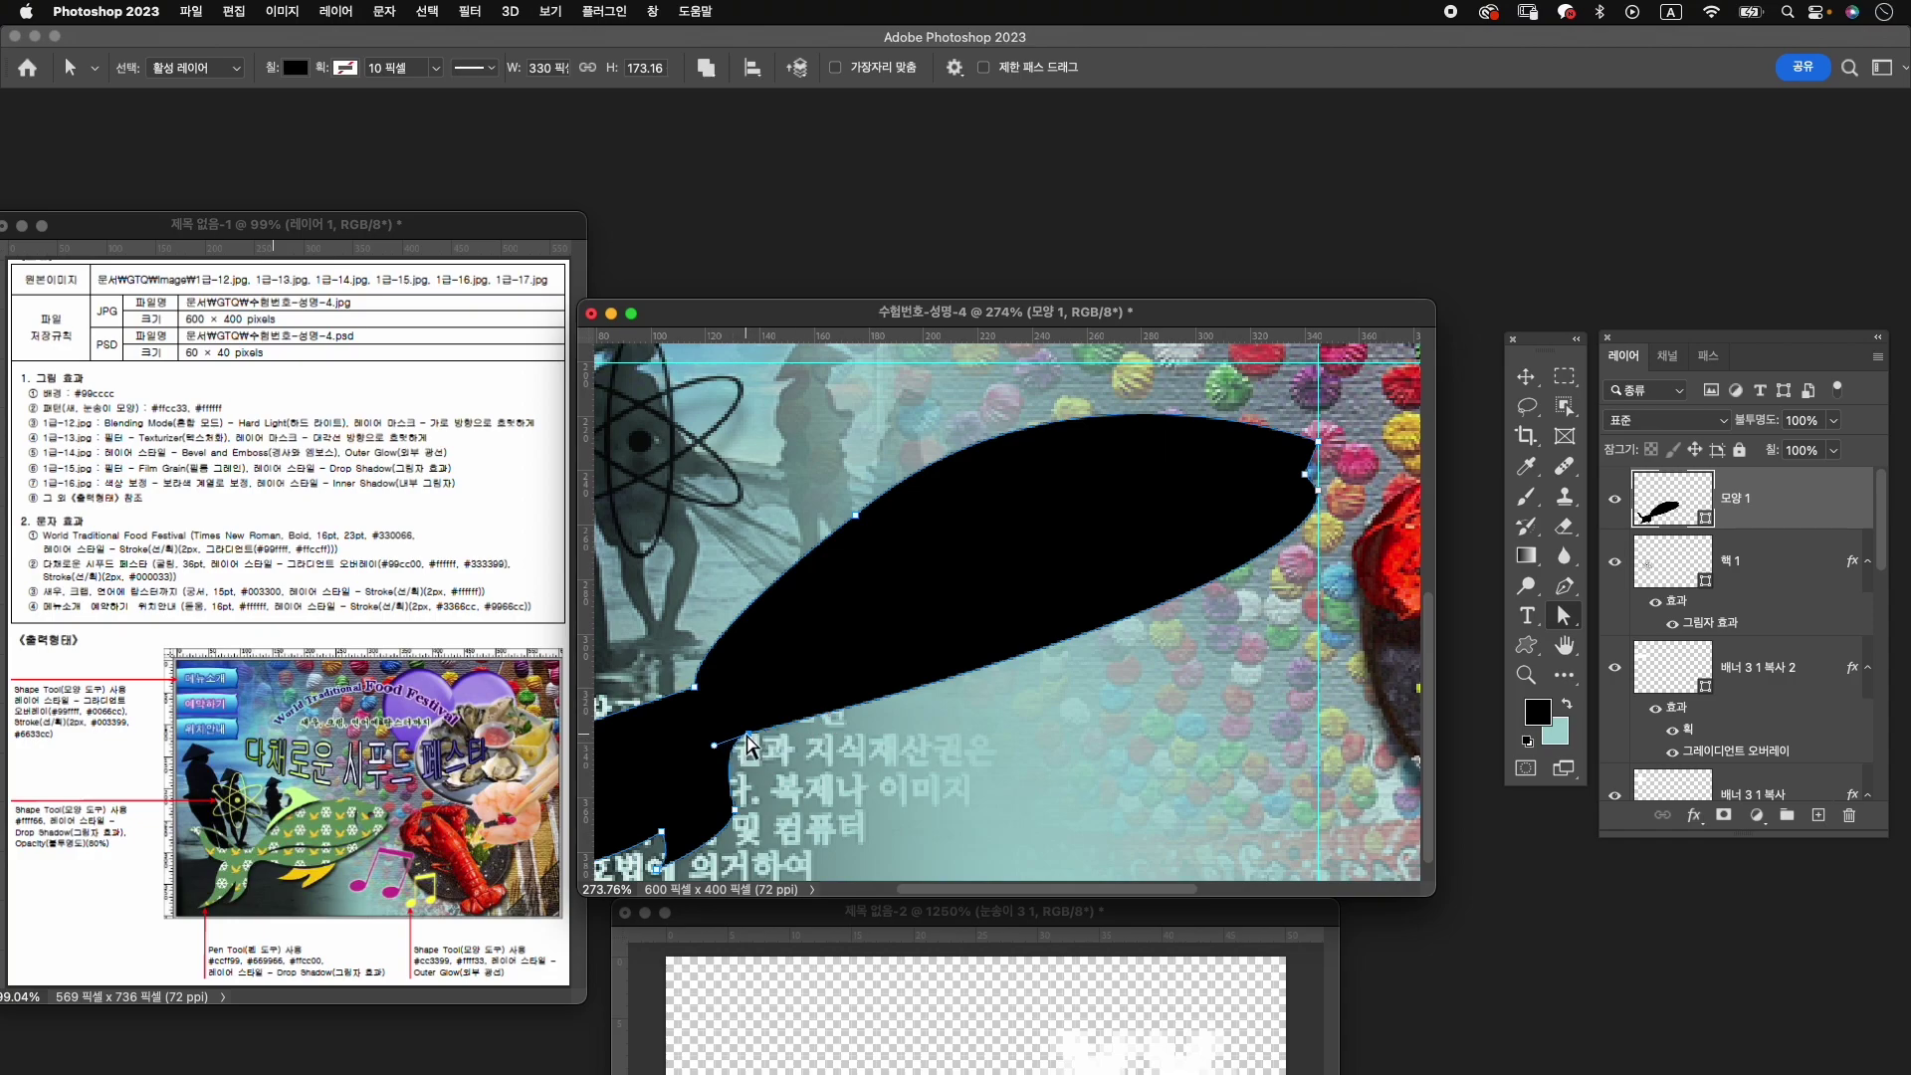
Drag anchors to reshape the fish's lower edge, right tip, and tail fins.
{"action": "left_click", "coordinate": [713, 743]}
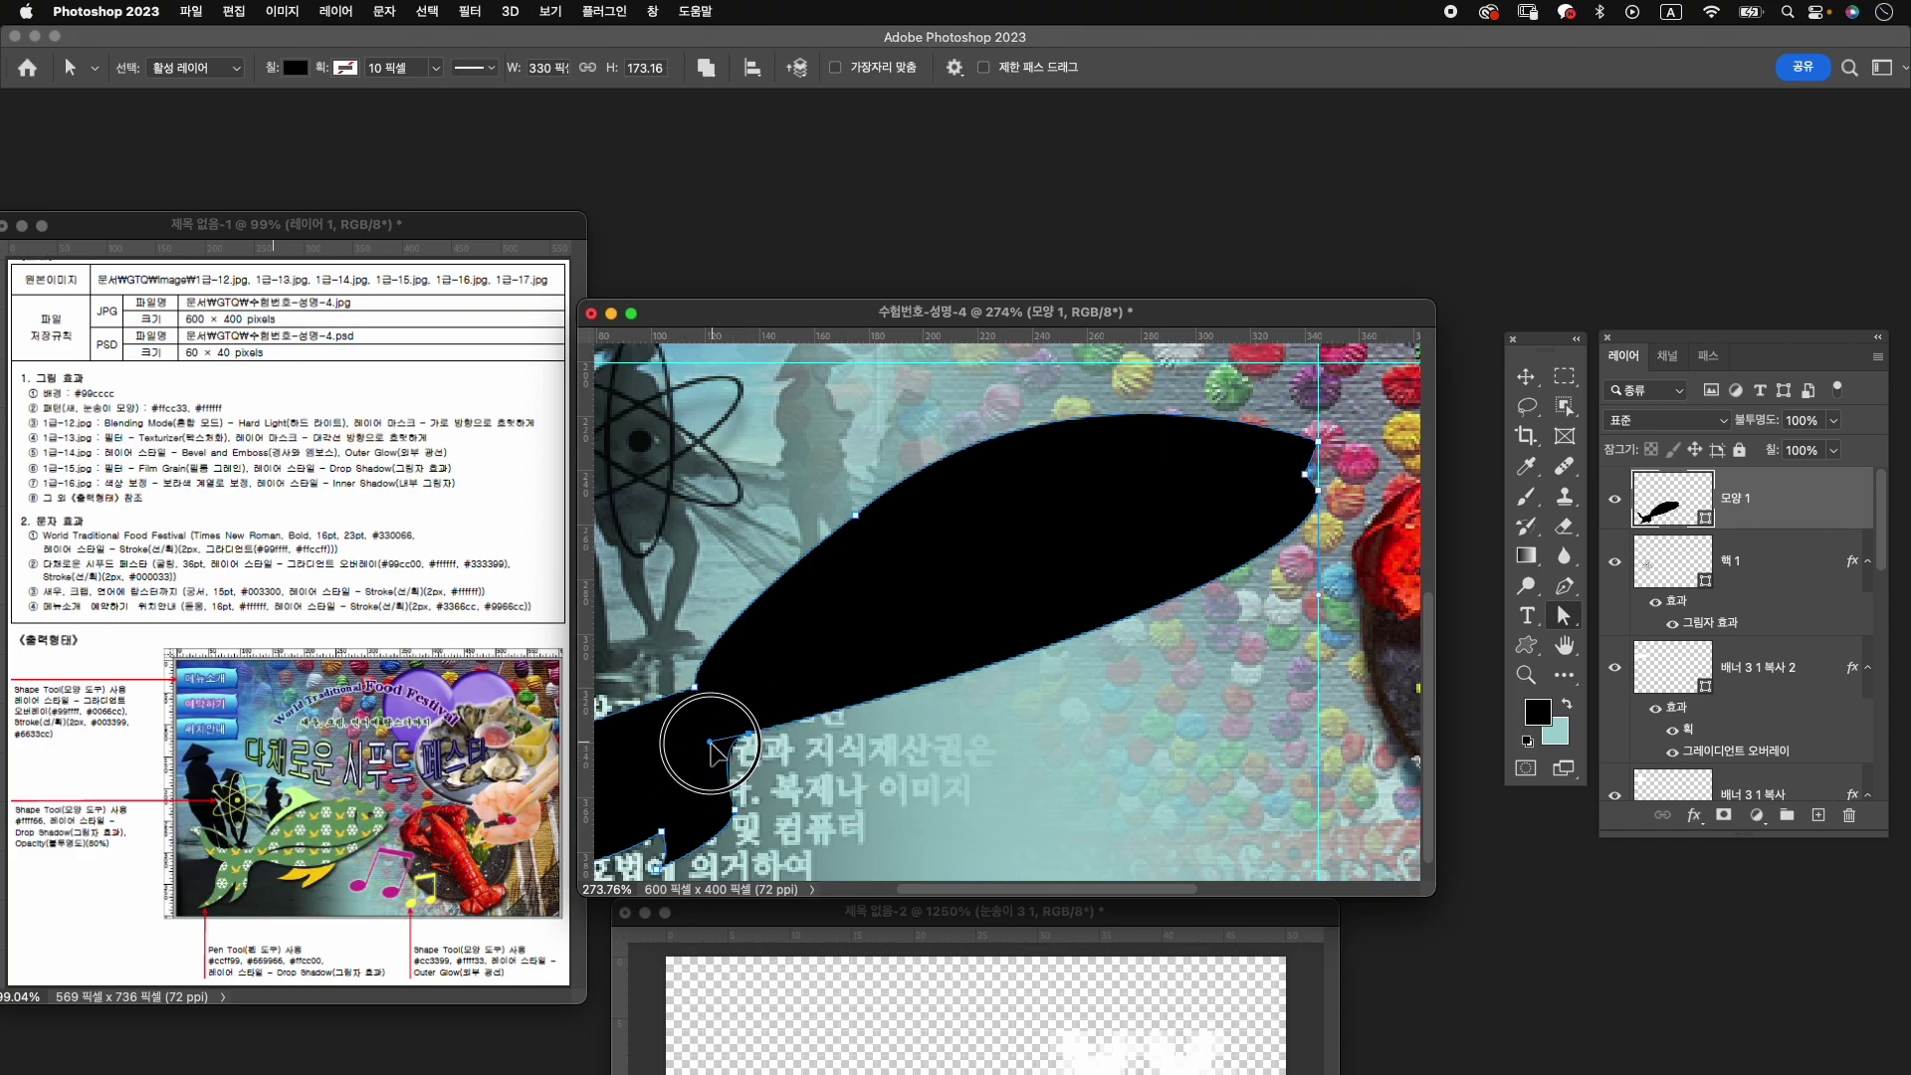
{"action": "left_click_drag", "start_coordinate": [711, 744], "coordinate": [692, 748]}
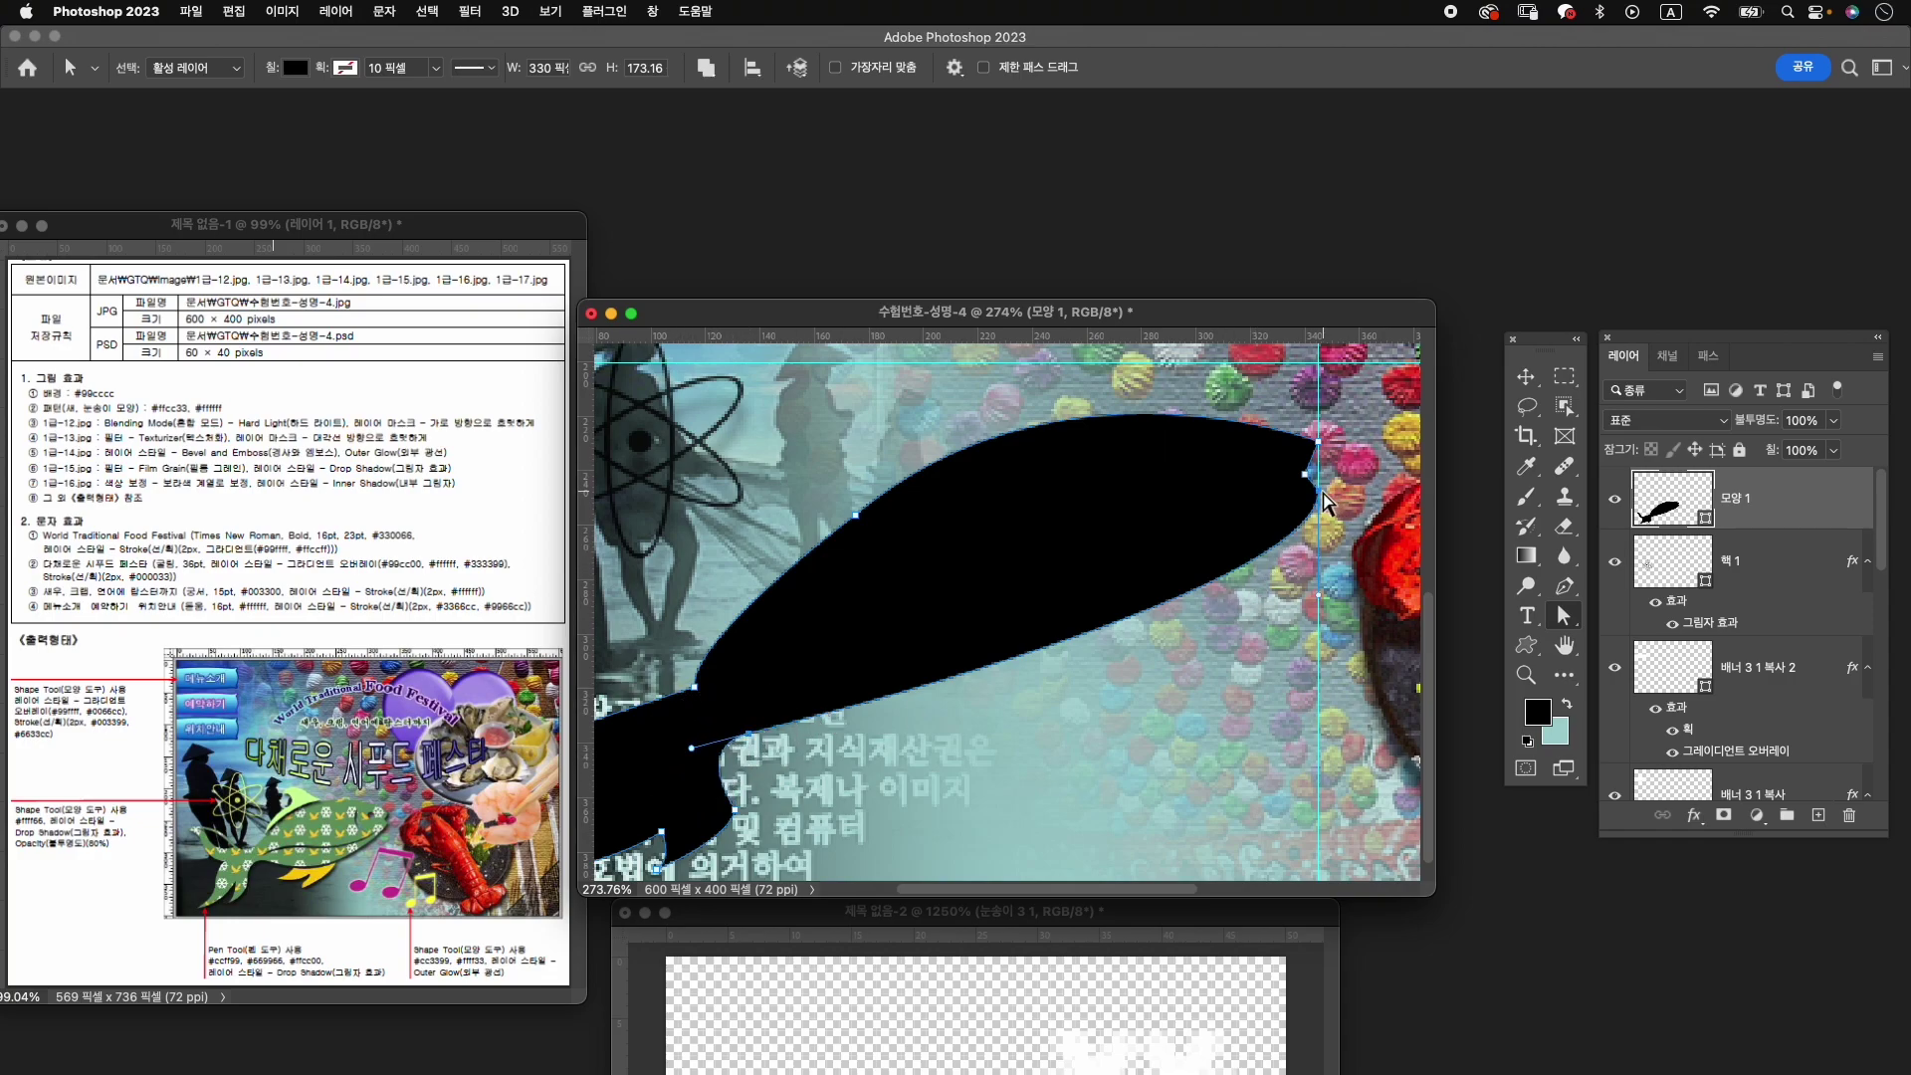
{"action": "mouse_move", "coordinate": [1320, 506]}
{"action": "left_mouse_down"}
{"action": "mouse_move", "coordinate": [1323, 604]}
{"action": "mouse_move", "coordinate": [1168, 796]}
{"action": "left_mouse_up"}
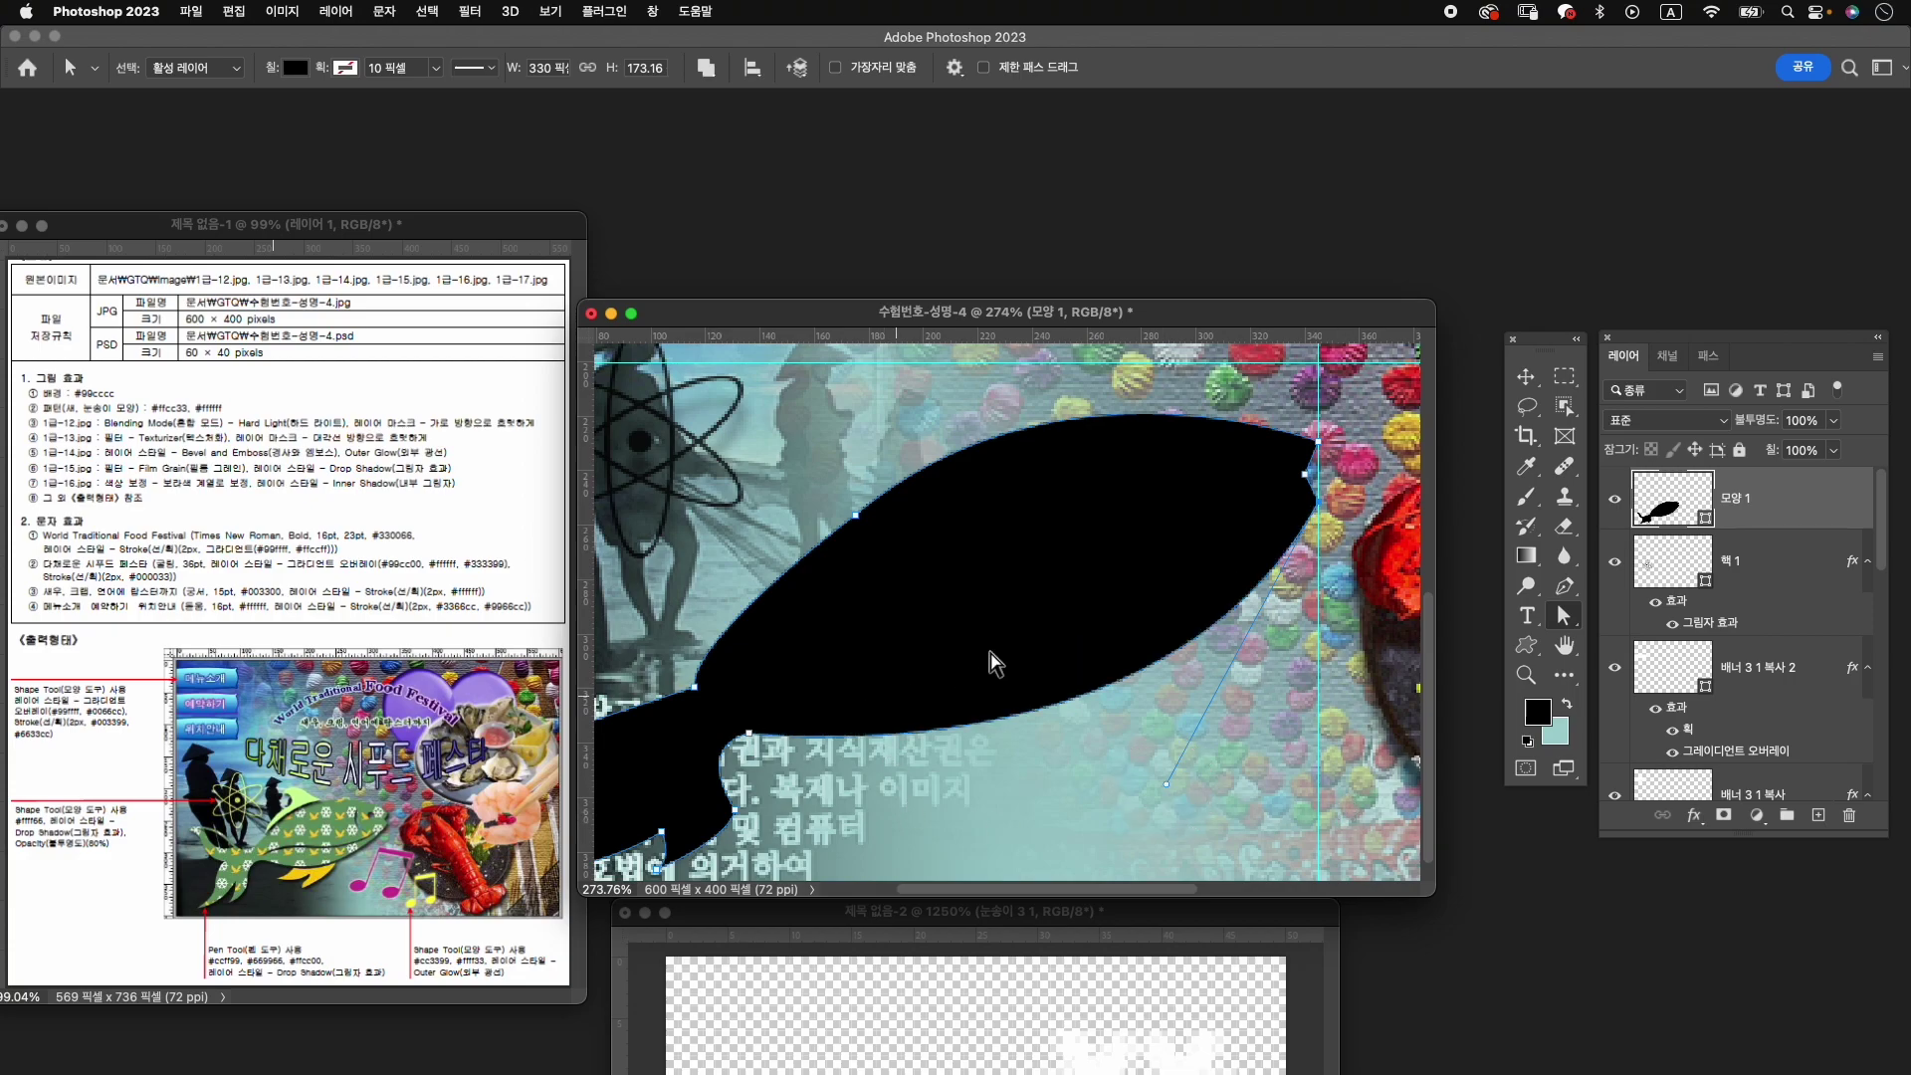
{"action": "left_click_drag", "start_coordinate": [888, 697], "coordinate": [1013, 652]}
{"action": "left_click_drag", "start_coordinate": [880, 816], "coordinate": [862, 836]}
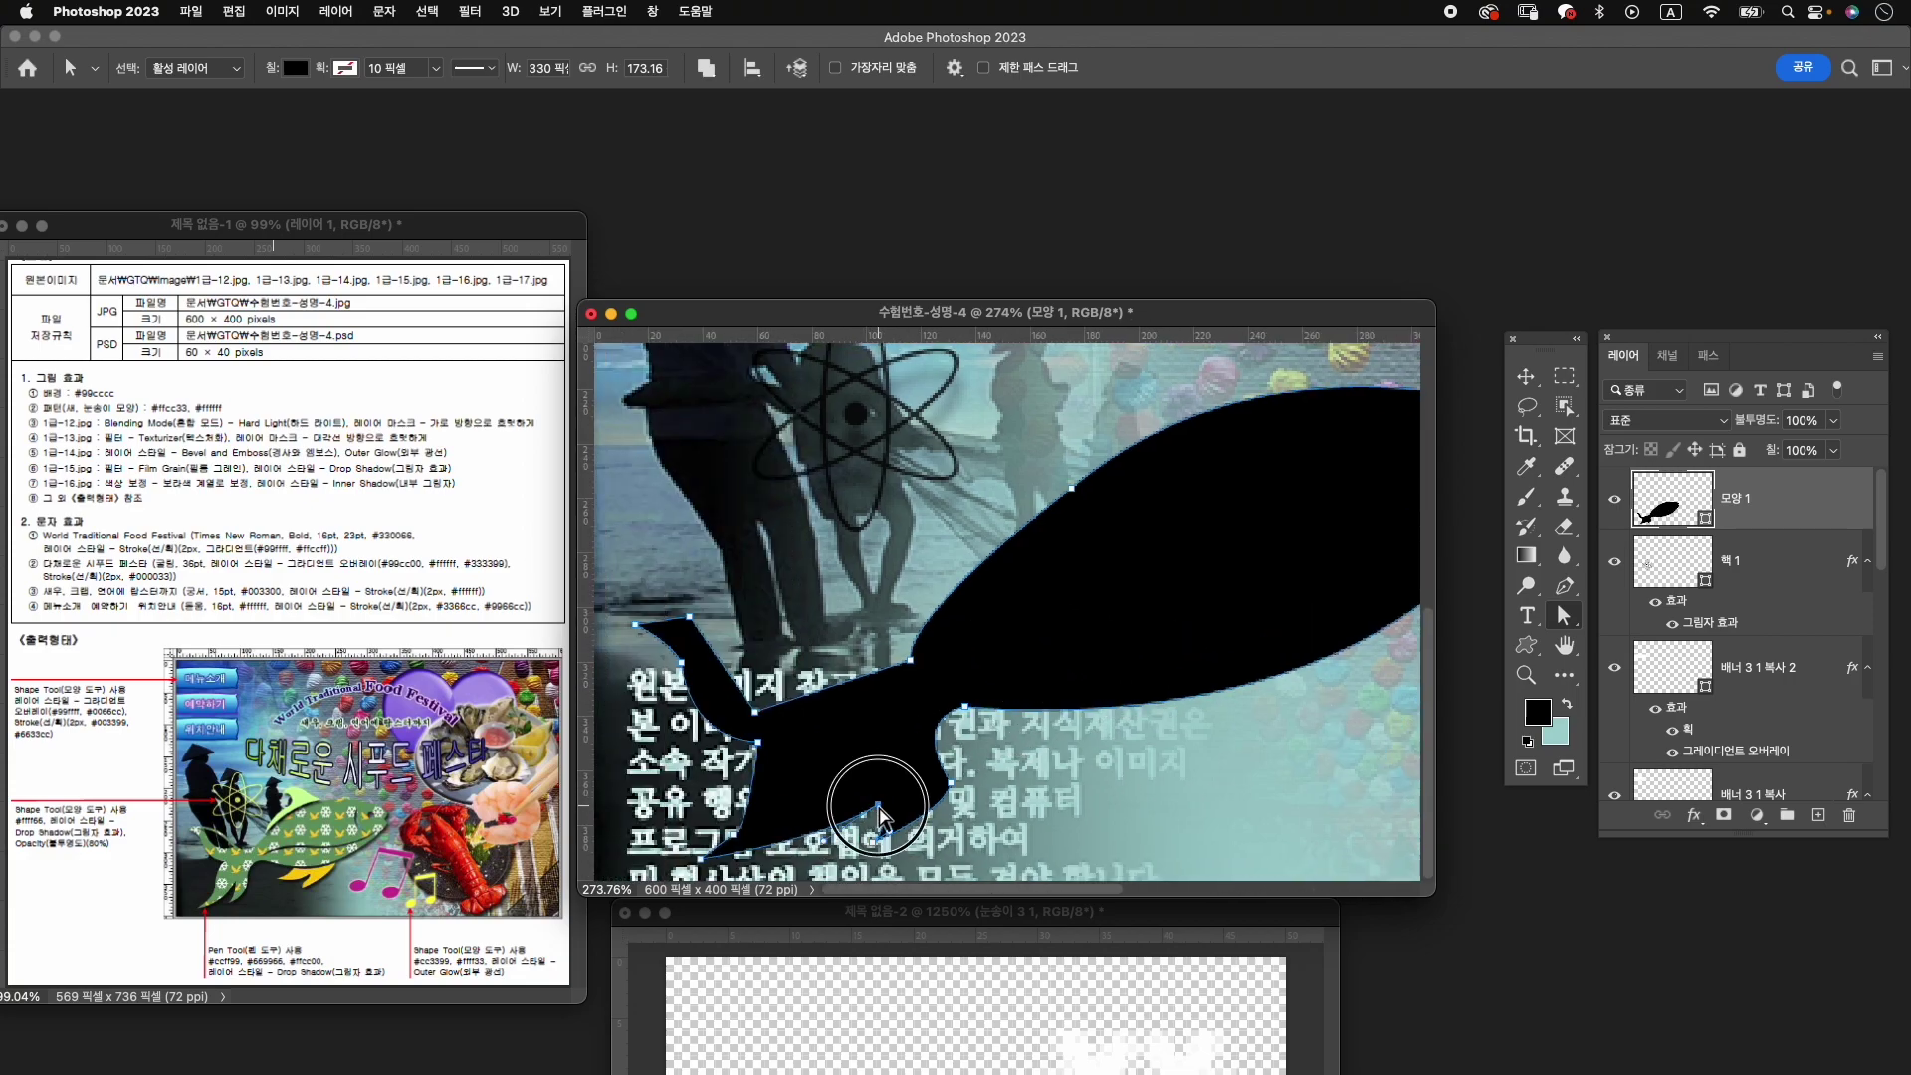
{"action": "left_click_drag", "start_coordinate": [742, 848], "coordinate": [770, 793]}
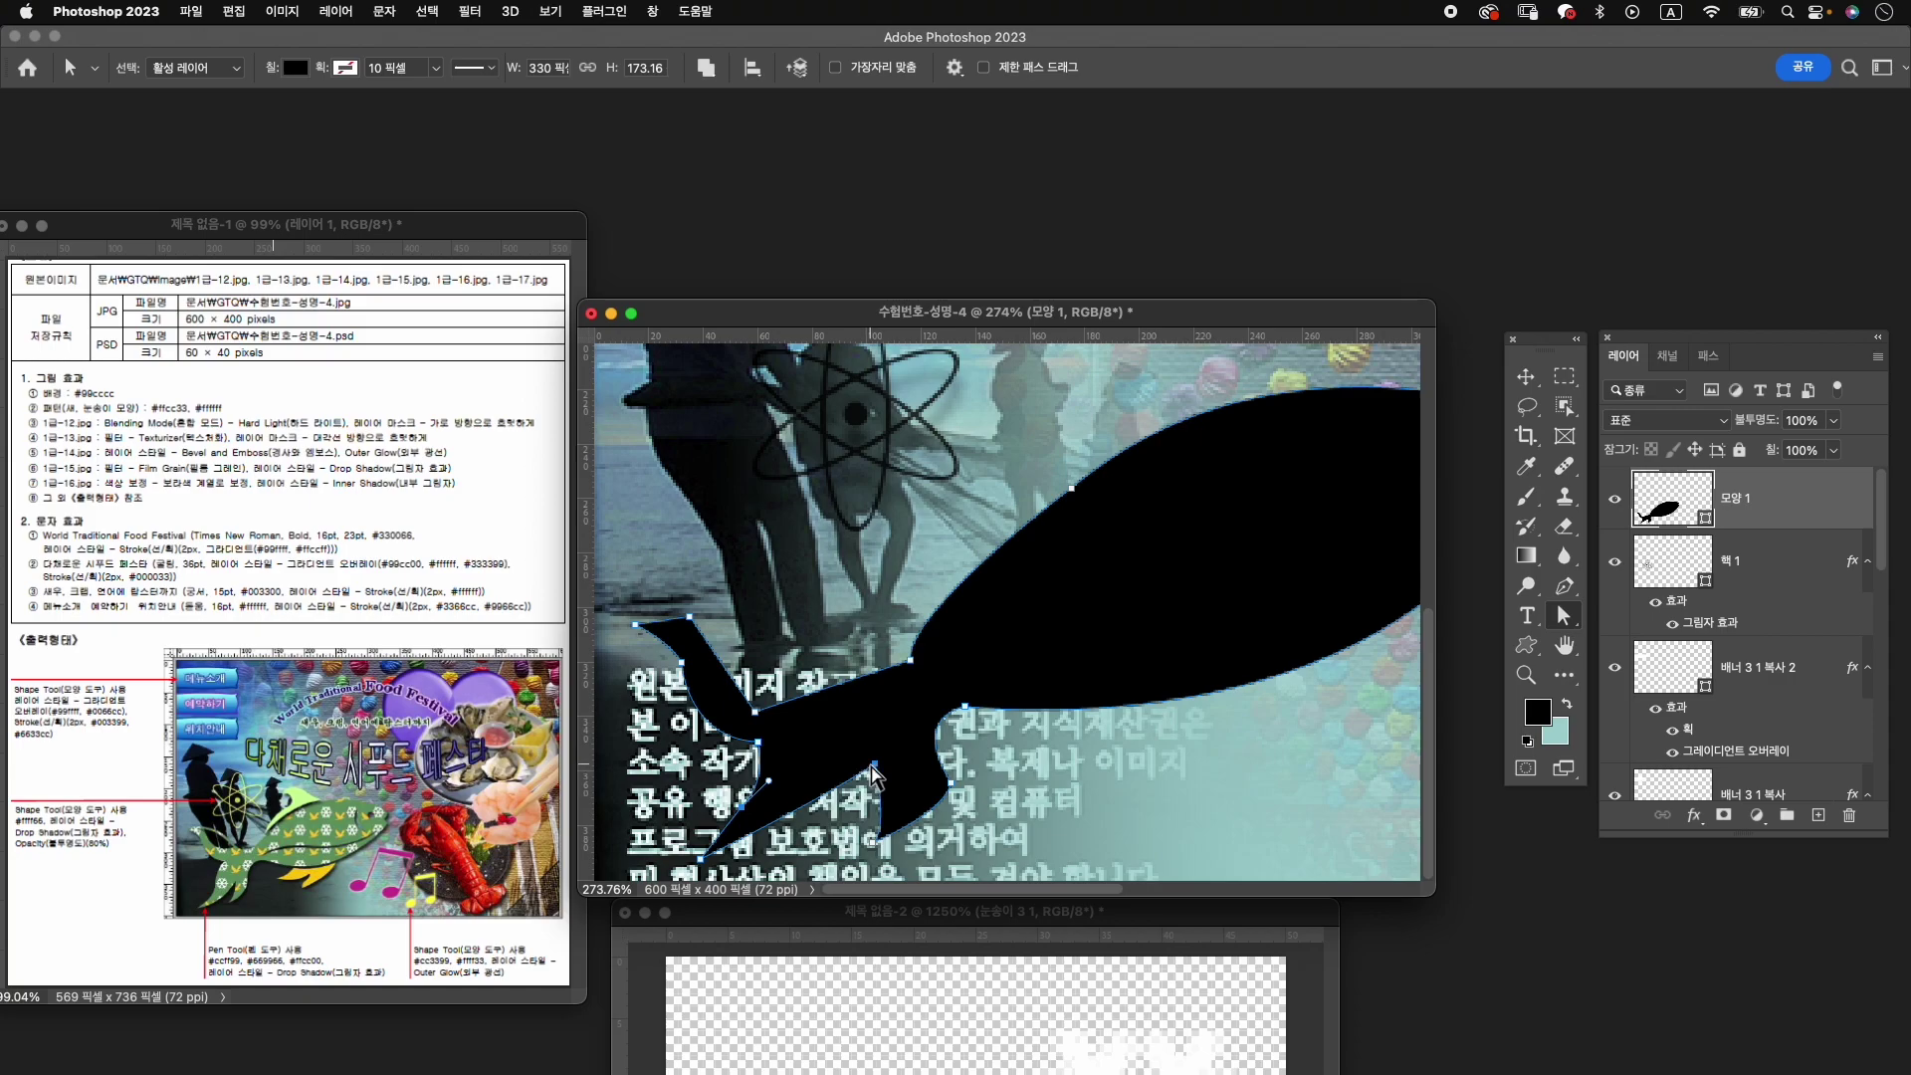
{"action": "mouse_move", "coordinate": [872, 775]}
{"action": "left_mouse_down"}
{"action": "mouse_move", "coordinate": [886, 826]}
{"action": "mouse_move", "coordinate": [855, 836]}
{"action": "left_mouse_up"}
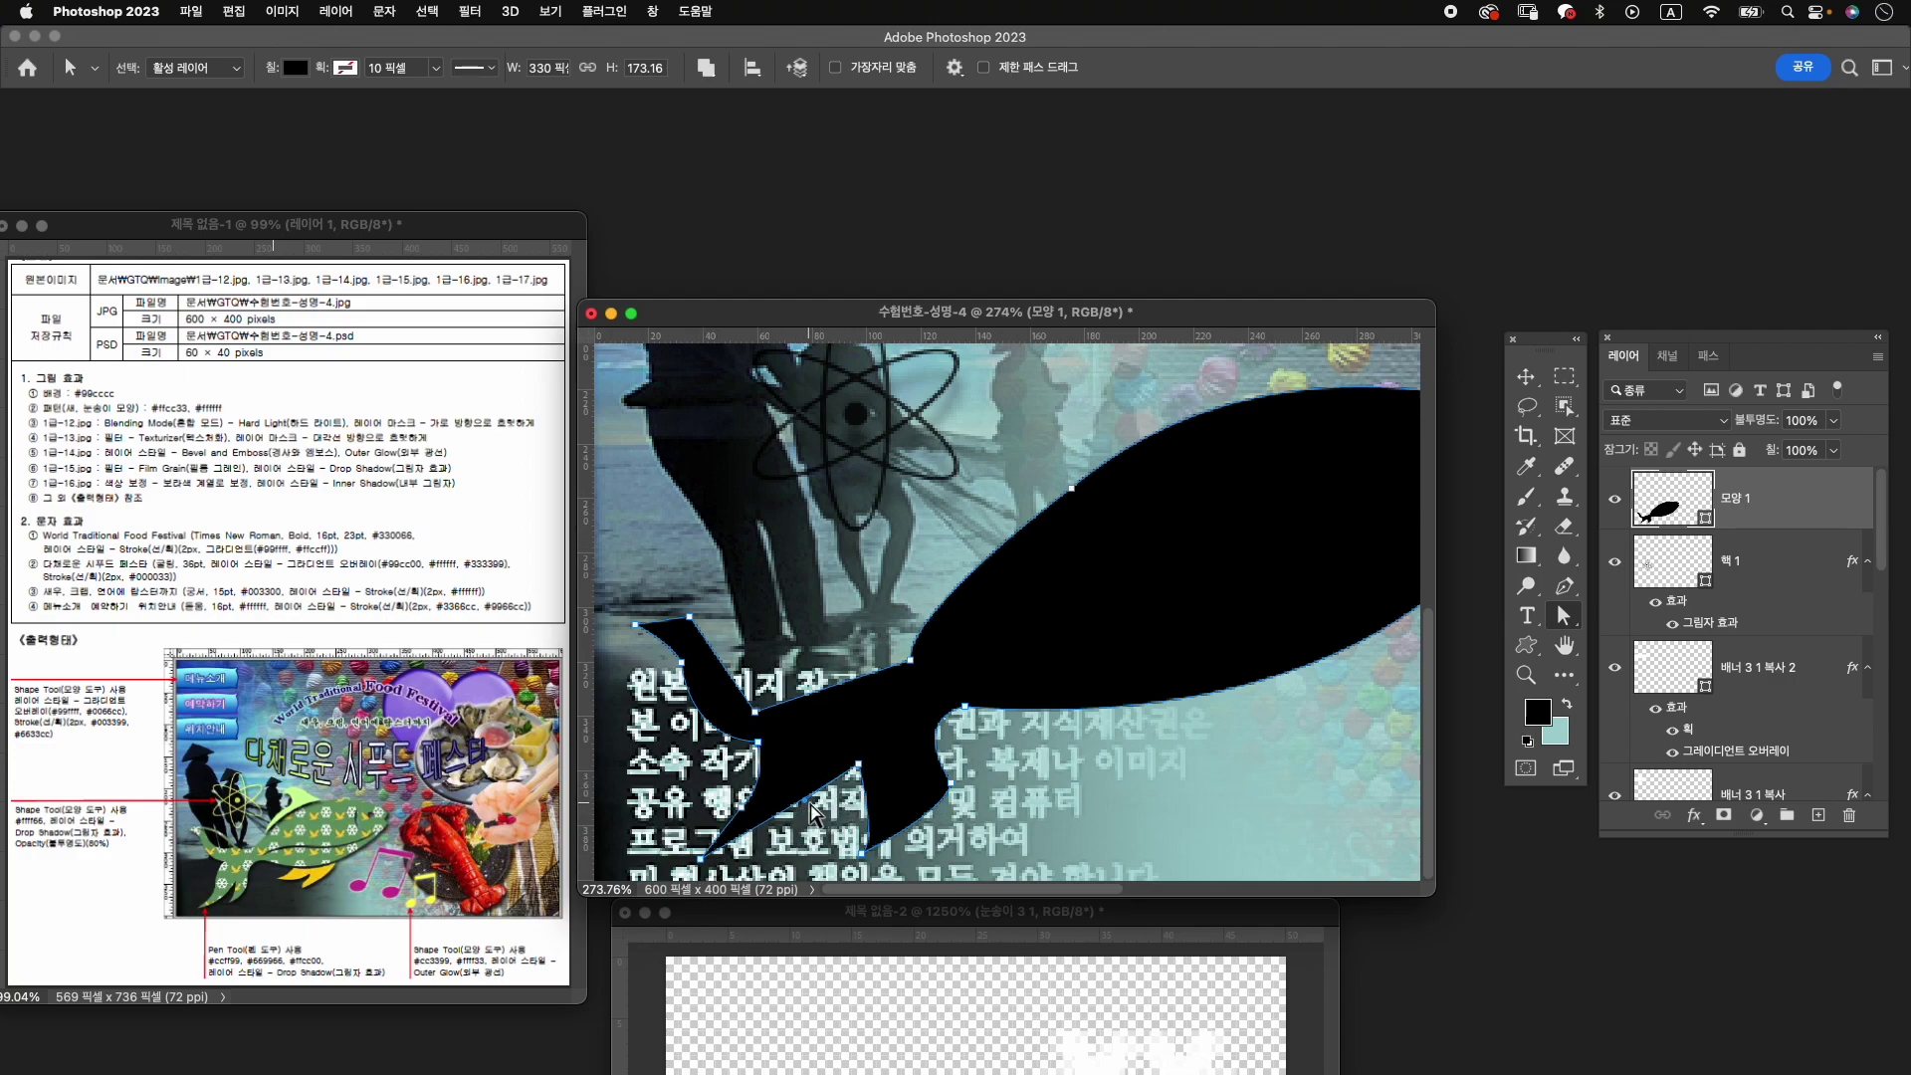
{"action": "left_click_drag", "start_coordinate": [814, 811], "coordinate": [1018, 818]}
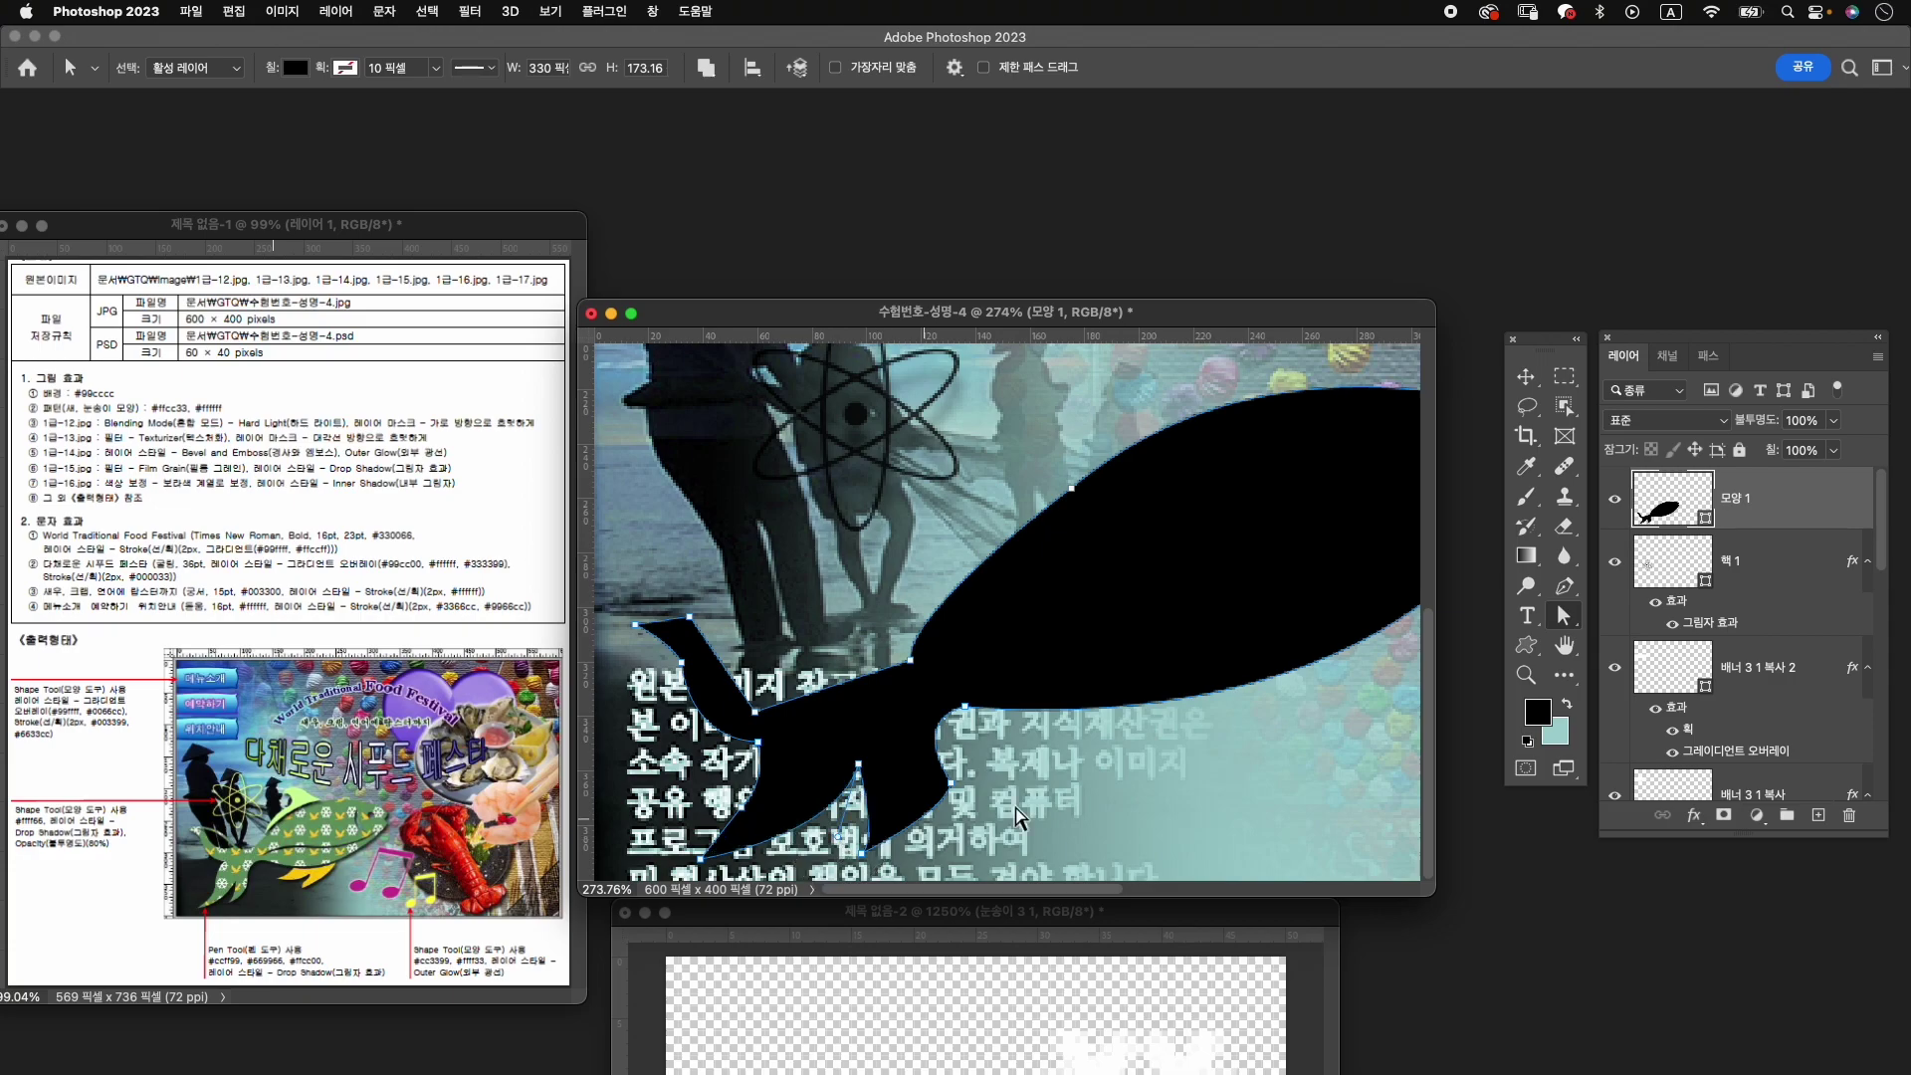
{"action": "left_click_drag", "start_coordinate": [682, 674], "coordinate": [704, 649]}
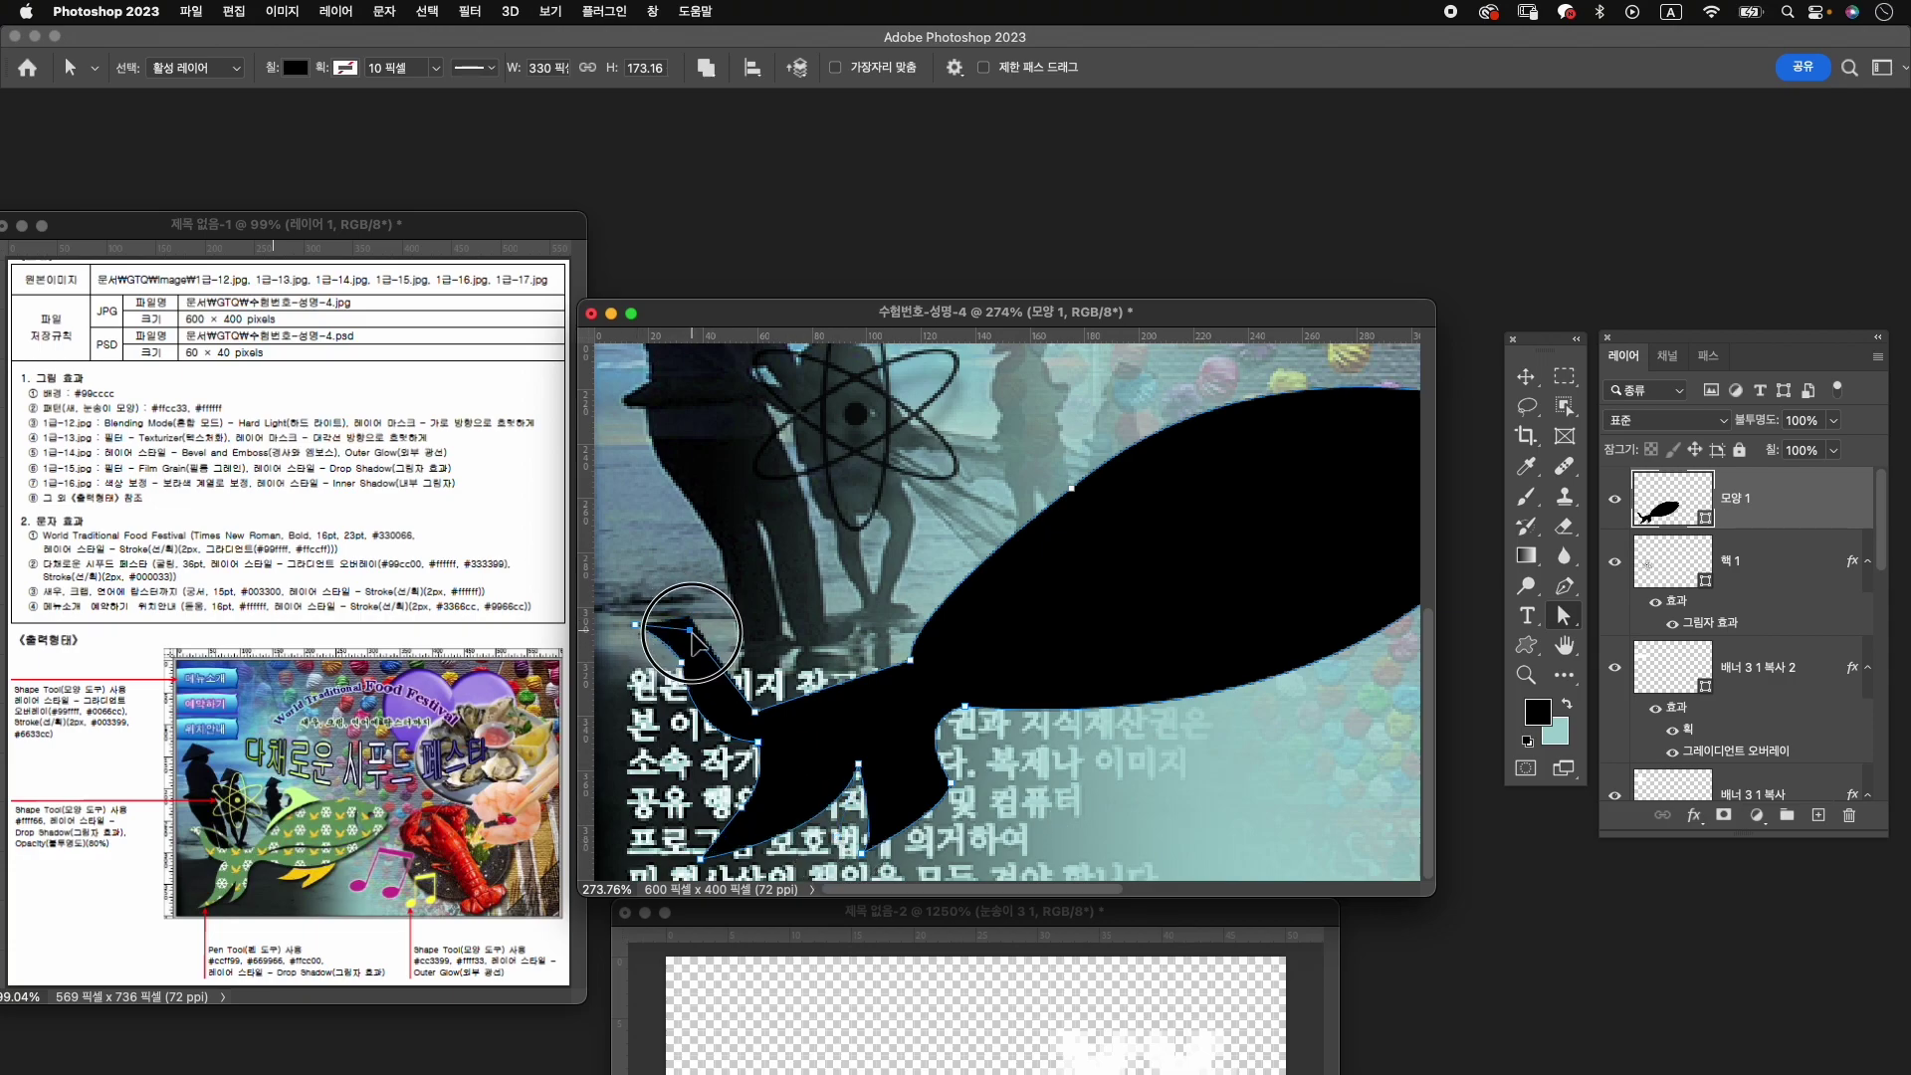
Convert the top-left fin point into a sharp corner and refine the tail edge curves.
{"action": "right_click", "coordinate": [1559, 595]}
{"action": "left_click", "coordinate": [1657, 700]}
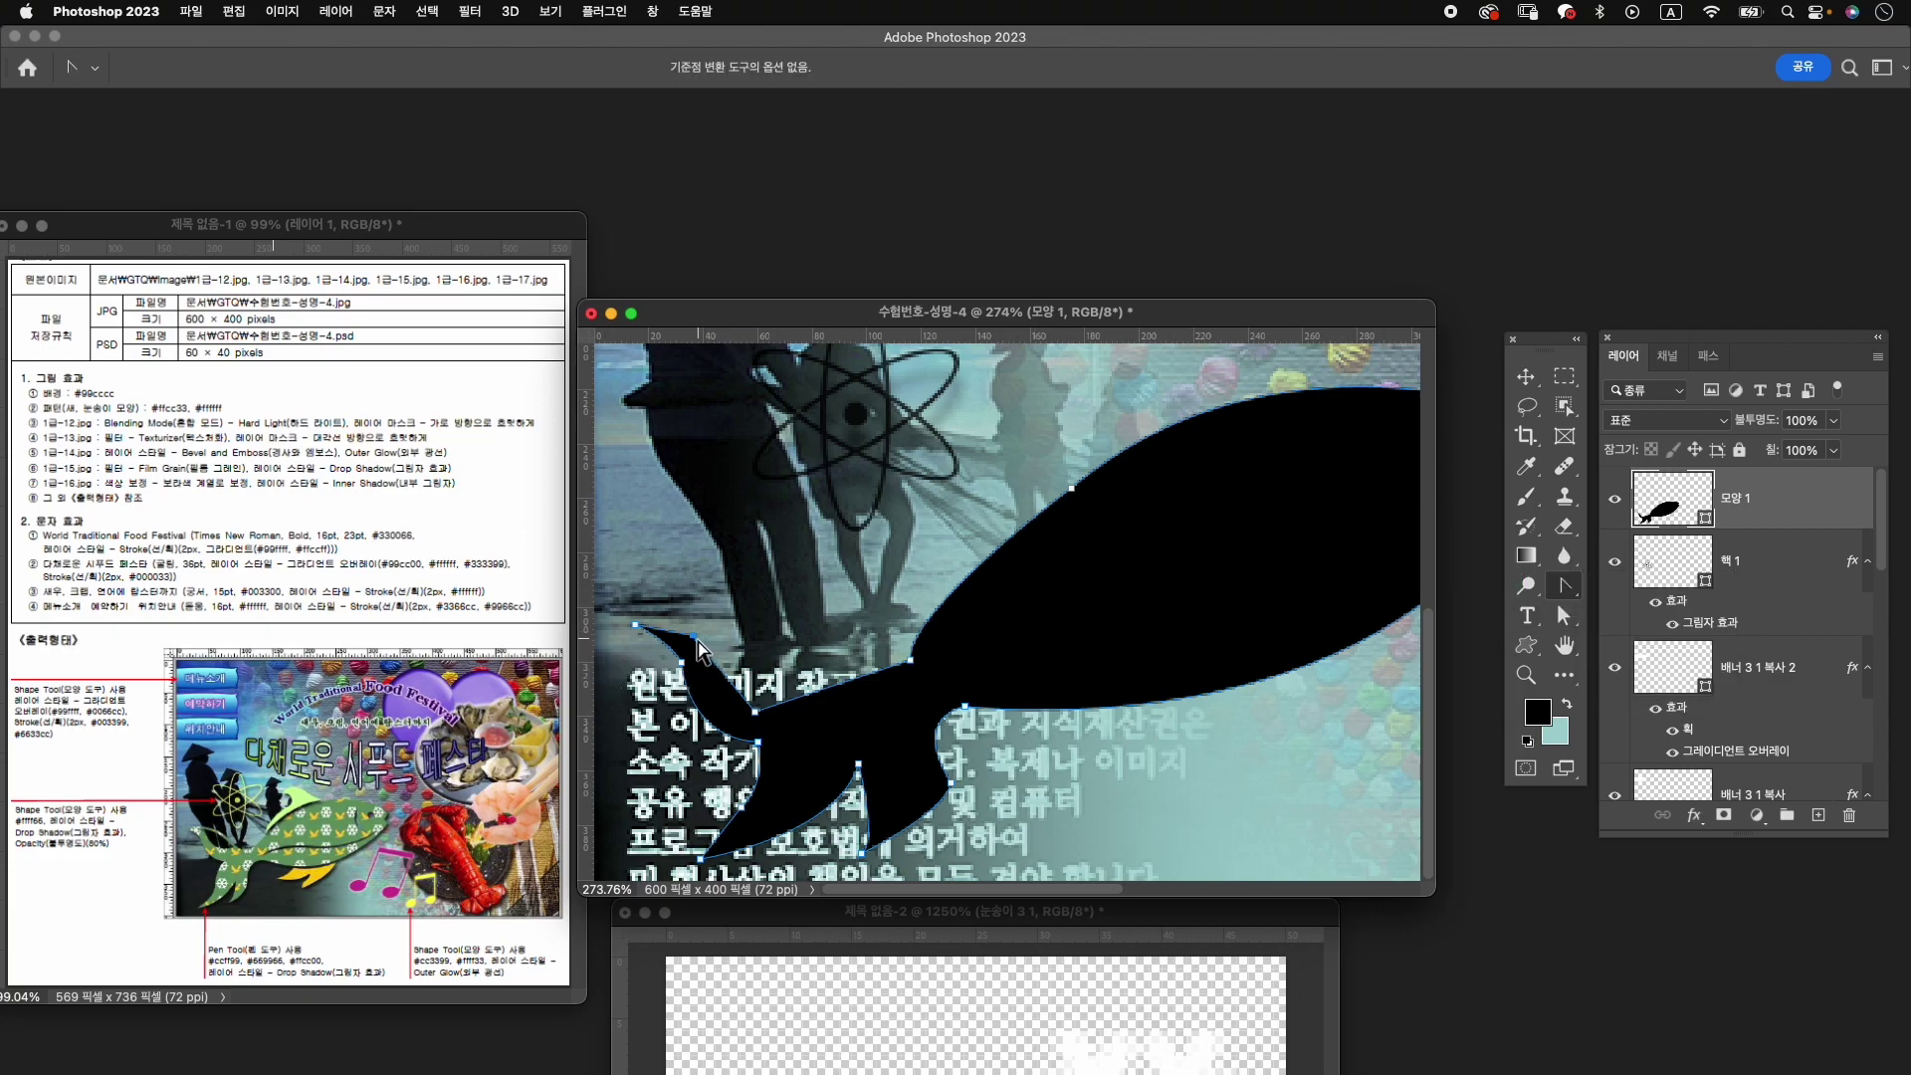
{"action": "mouse_move", "coordinate": [697, 641]}
{"action": "left_mouse_down"}
{"action": "mouse_move", "coordinate": [668, 633]}
{"action": "mouse_move", "coordinate": [675, 692]}
{"action": "left_mouse_up"}
{"action": "key", "text": "a"}
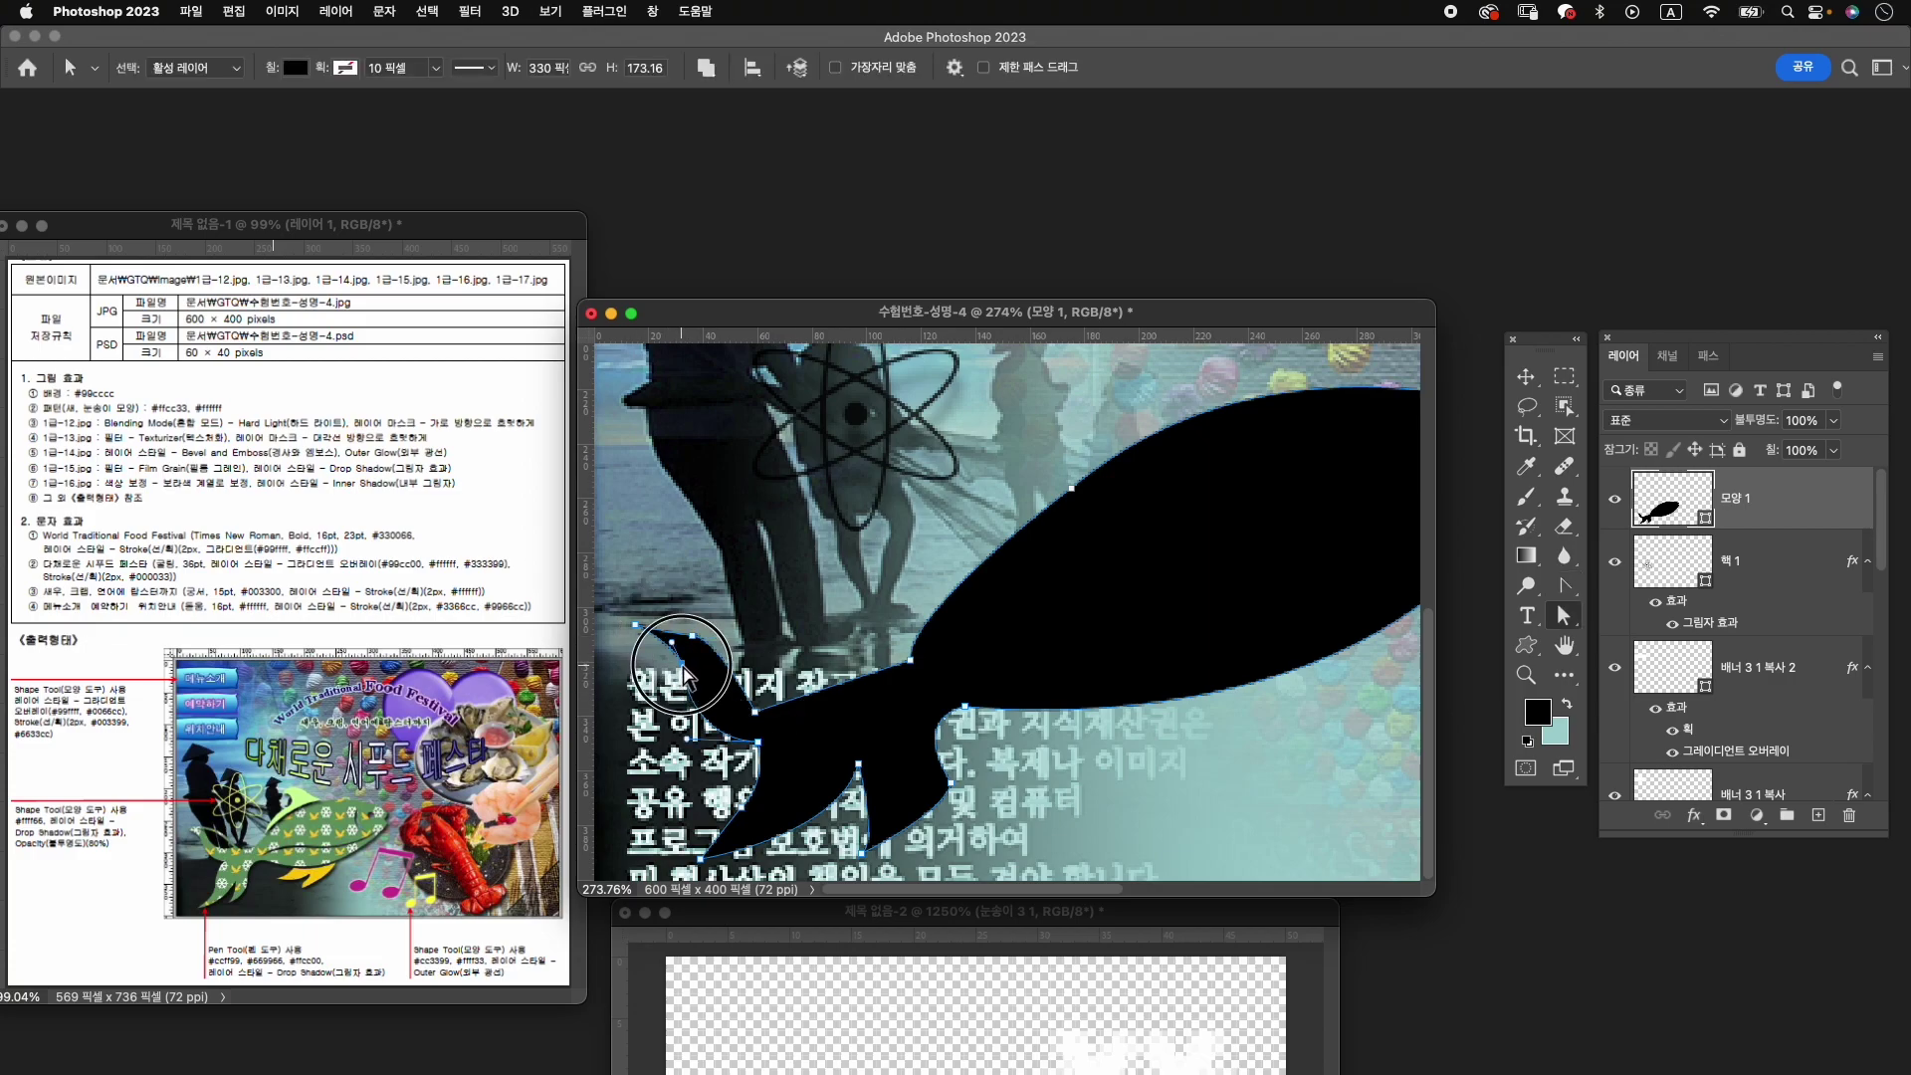
{"action": "left_click_drag", "start_coordinate": [671, 652], "coordinate": [678, 665]}
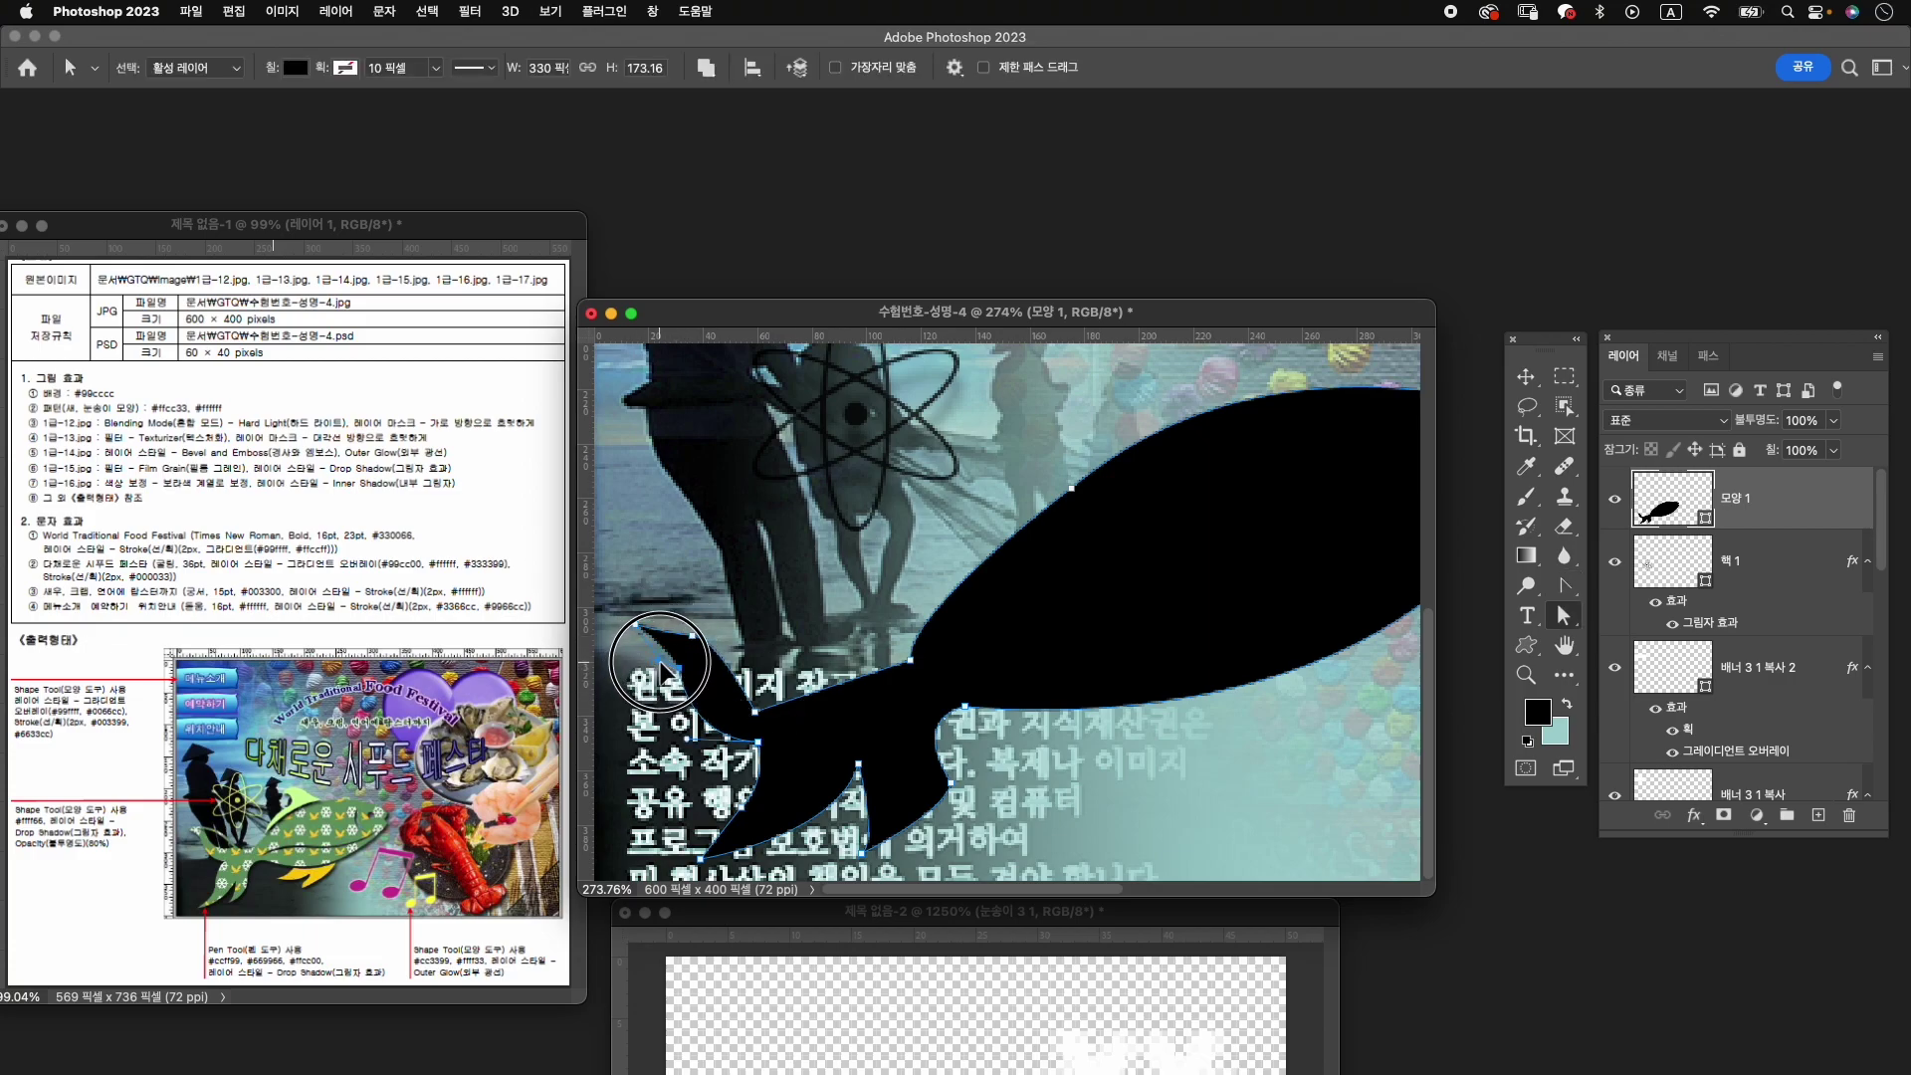
{"action": "left_click", "coordinate": [698, 731]}
{"action": "left_click_drag", "start_coordinate": [700, 738], "coordinate": [755, 737]}
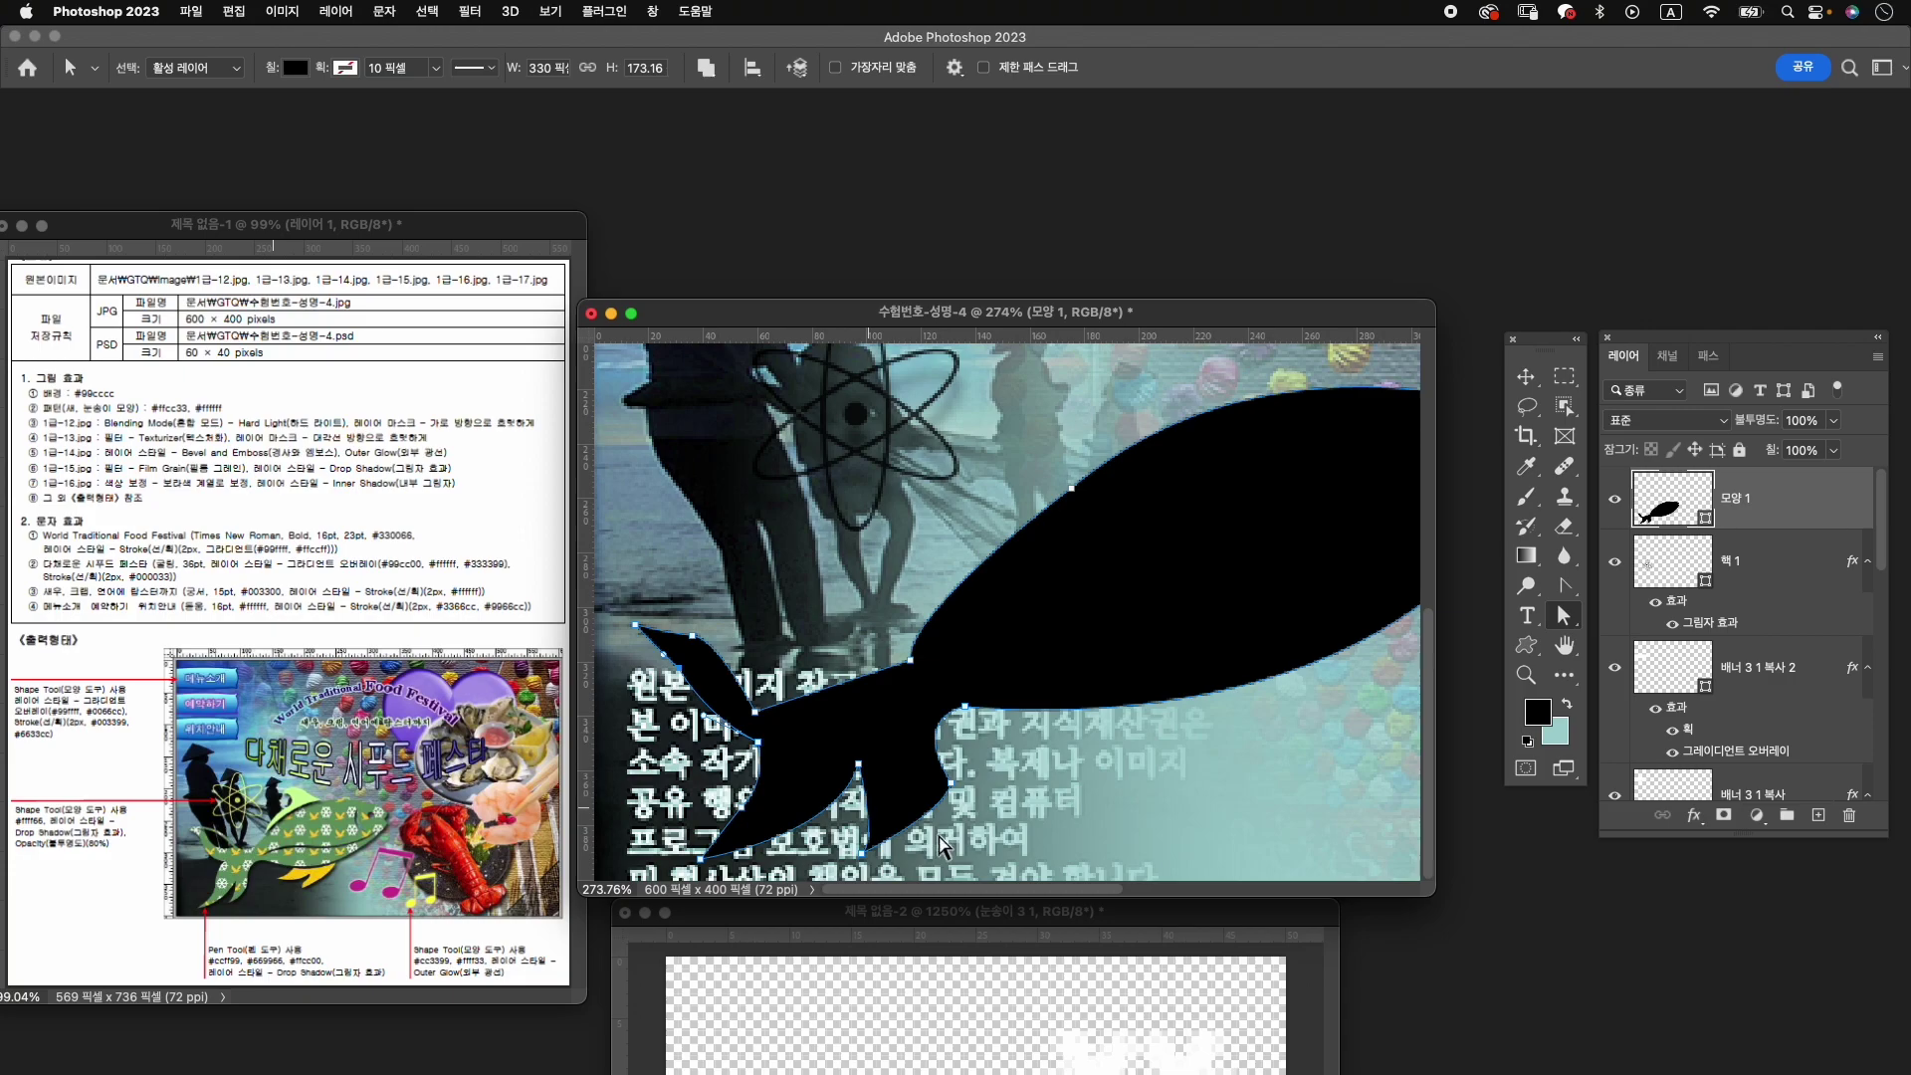
{"action": "left_click_drag", "start_coordinate": [694, 649], "coordinate": [733, 671]}
Adjust the fin and body anchors, smooth the tail edge curve, and zoom out to the whole canvas.
{"action": "mouse_move", "coordinate": [1112, 733]}
{"action": "left_mouse_down"}
{"action": "mouse_move", "coordinate": [839, 816]}
{"action": "mouse_move", "coordinate": [828, 752]}
{"action": "mouse_move", "coordinate": [1264, 757]}
{"action": "left_mouse_up"}
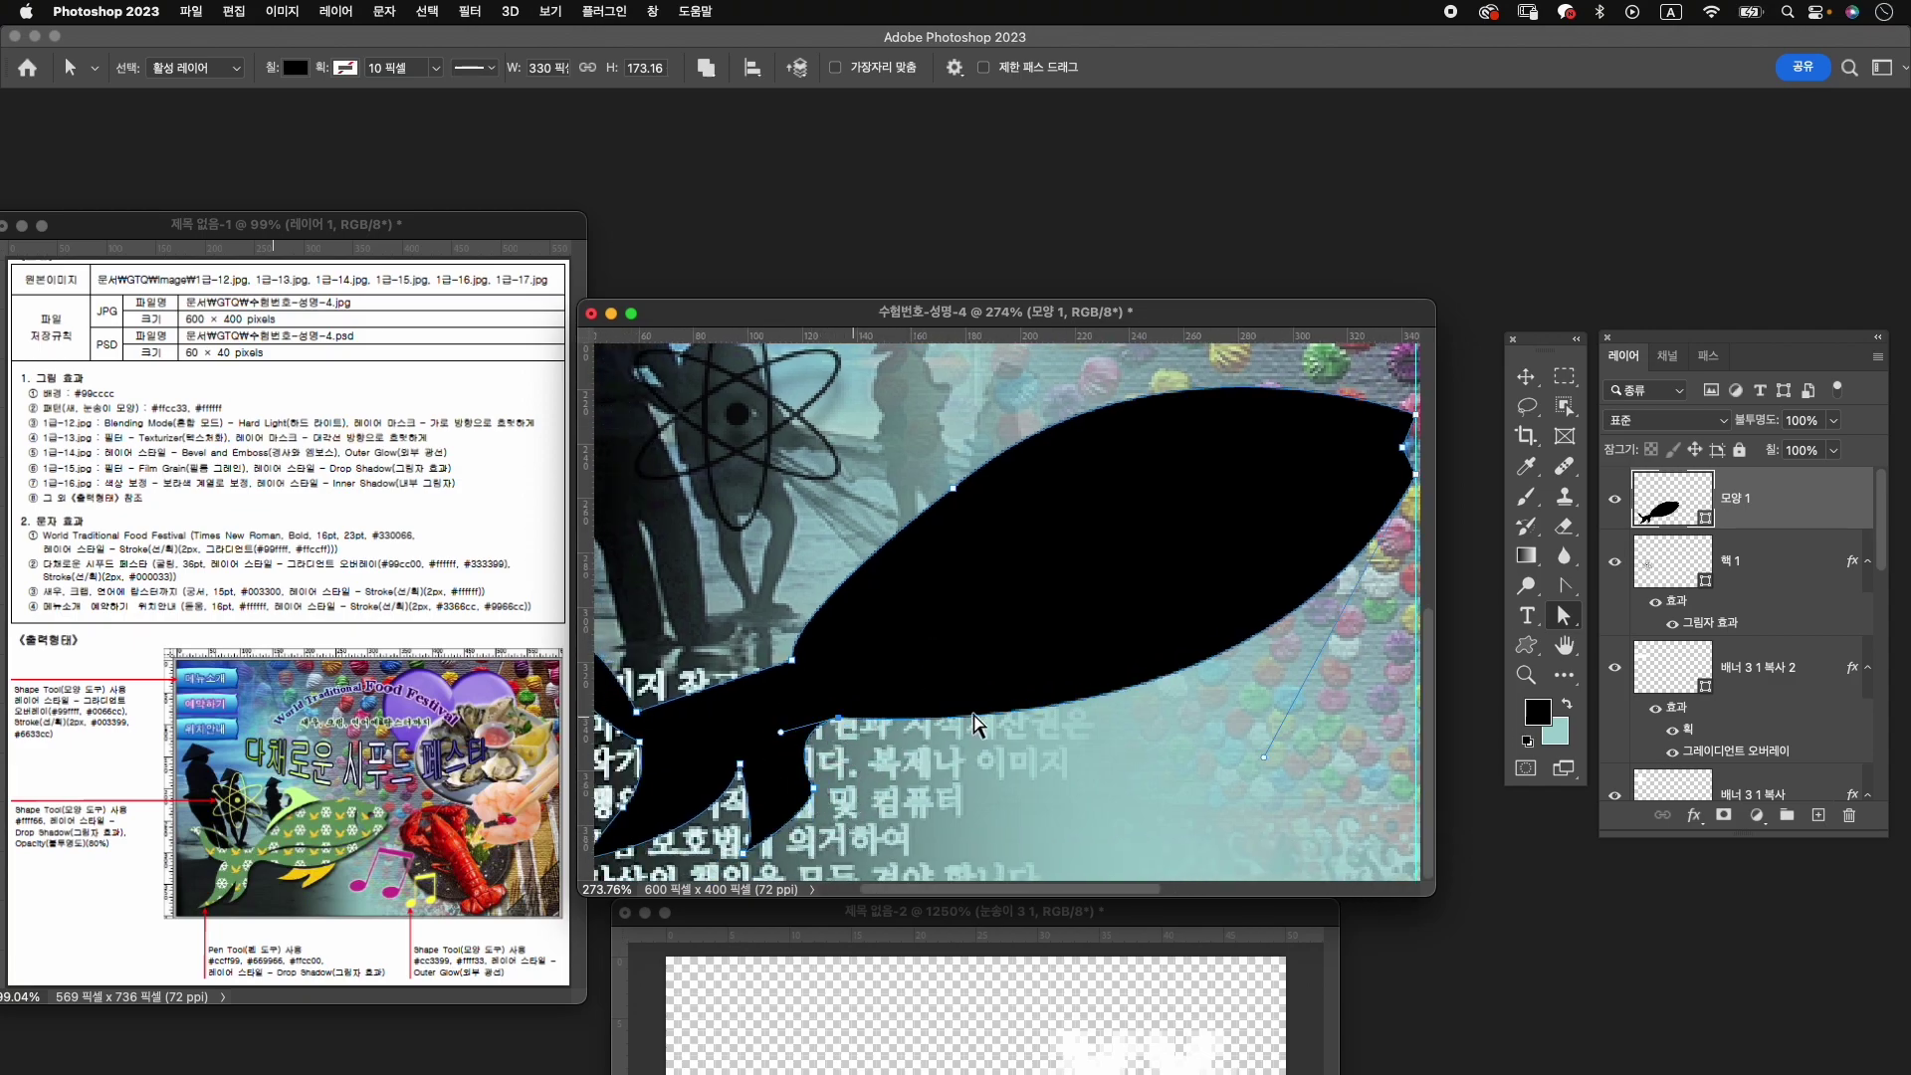
{"action": "left_click", "coordinate": [1066, 618]}
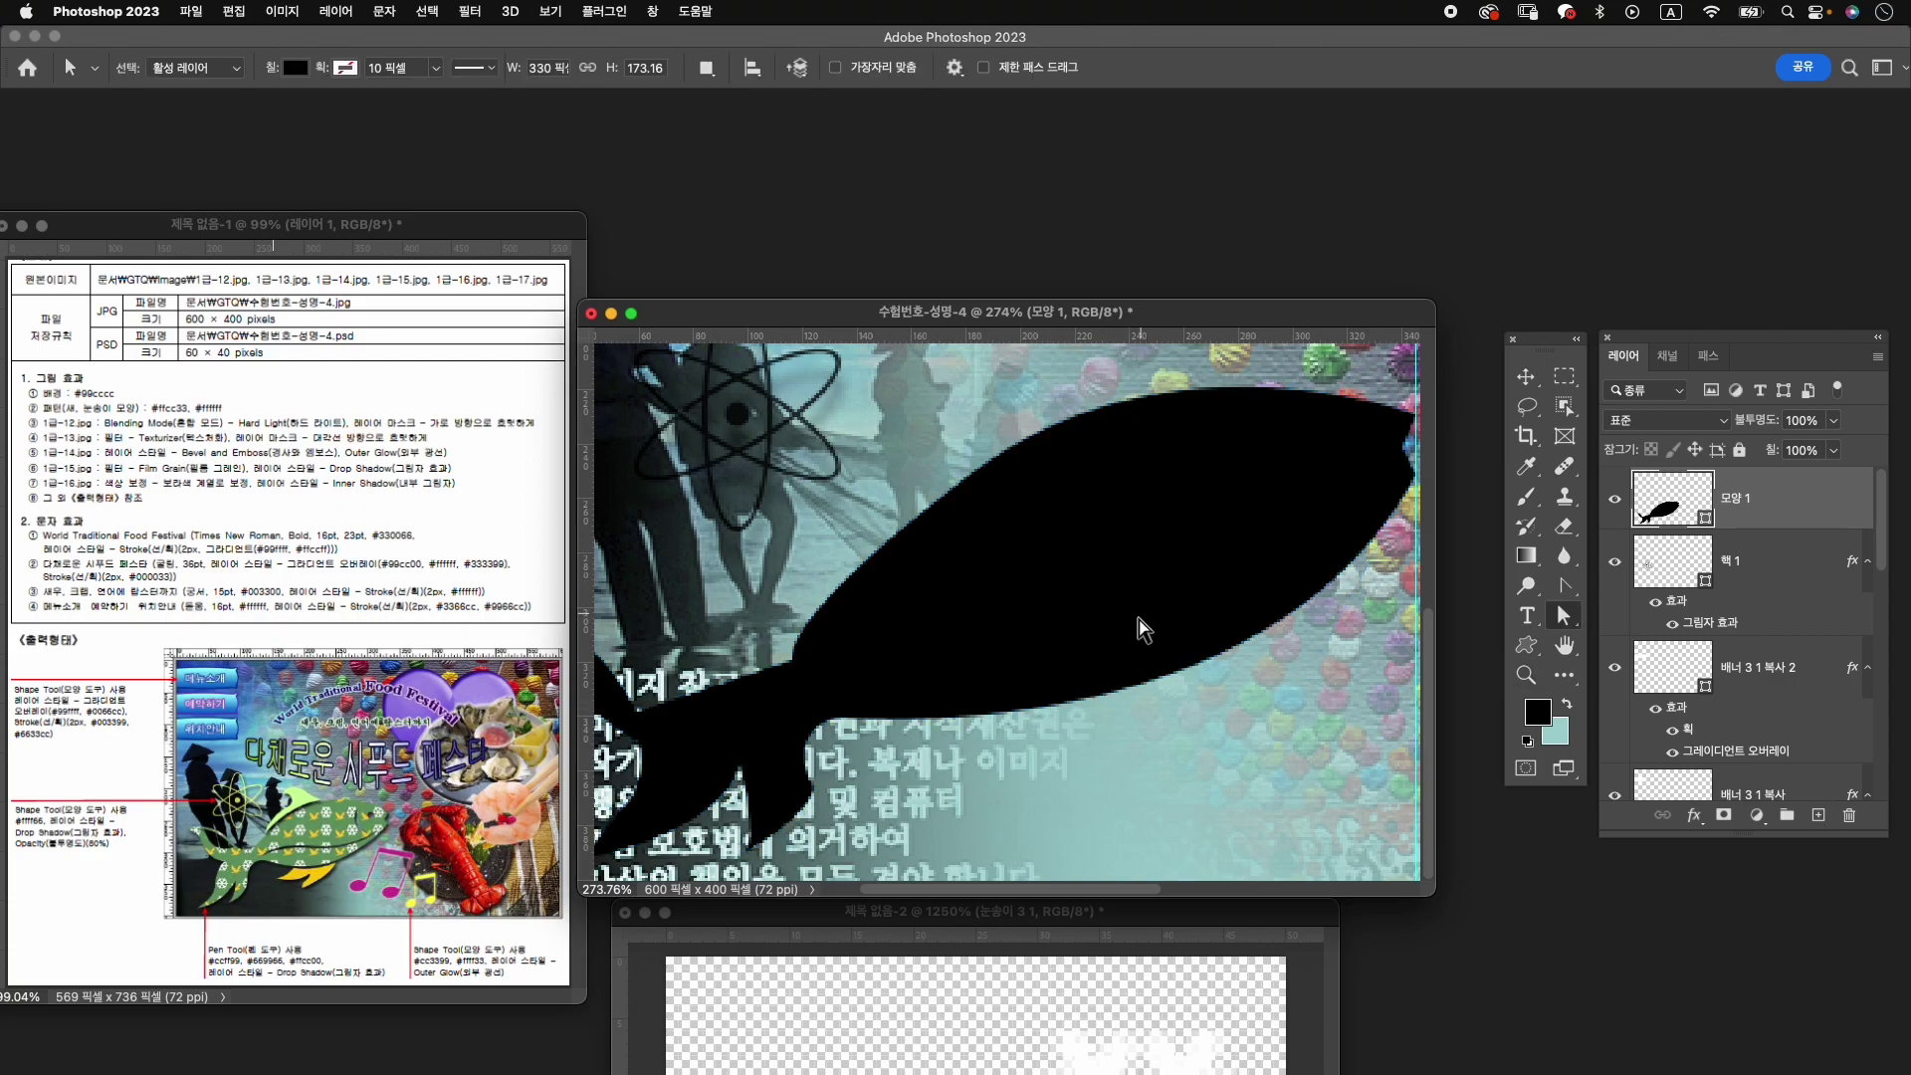
{"action": "key", "text": "z"}
{"action": "key", "text": "a"}
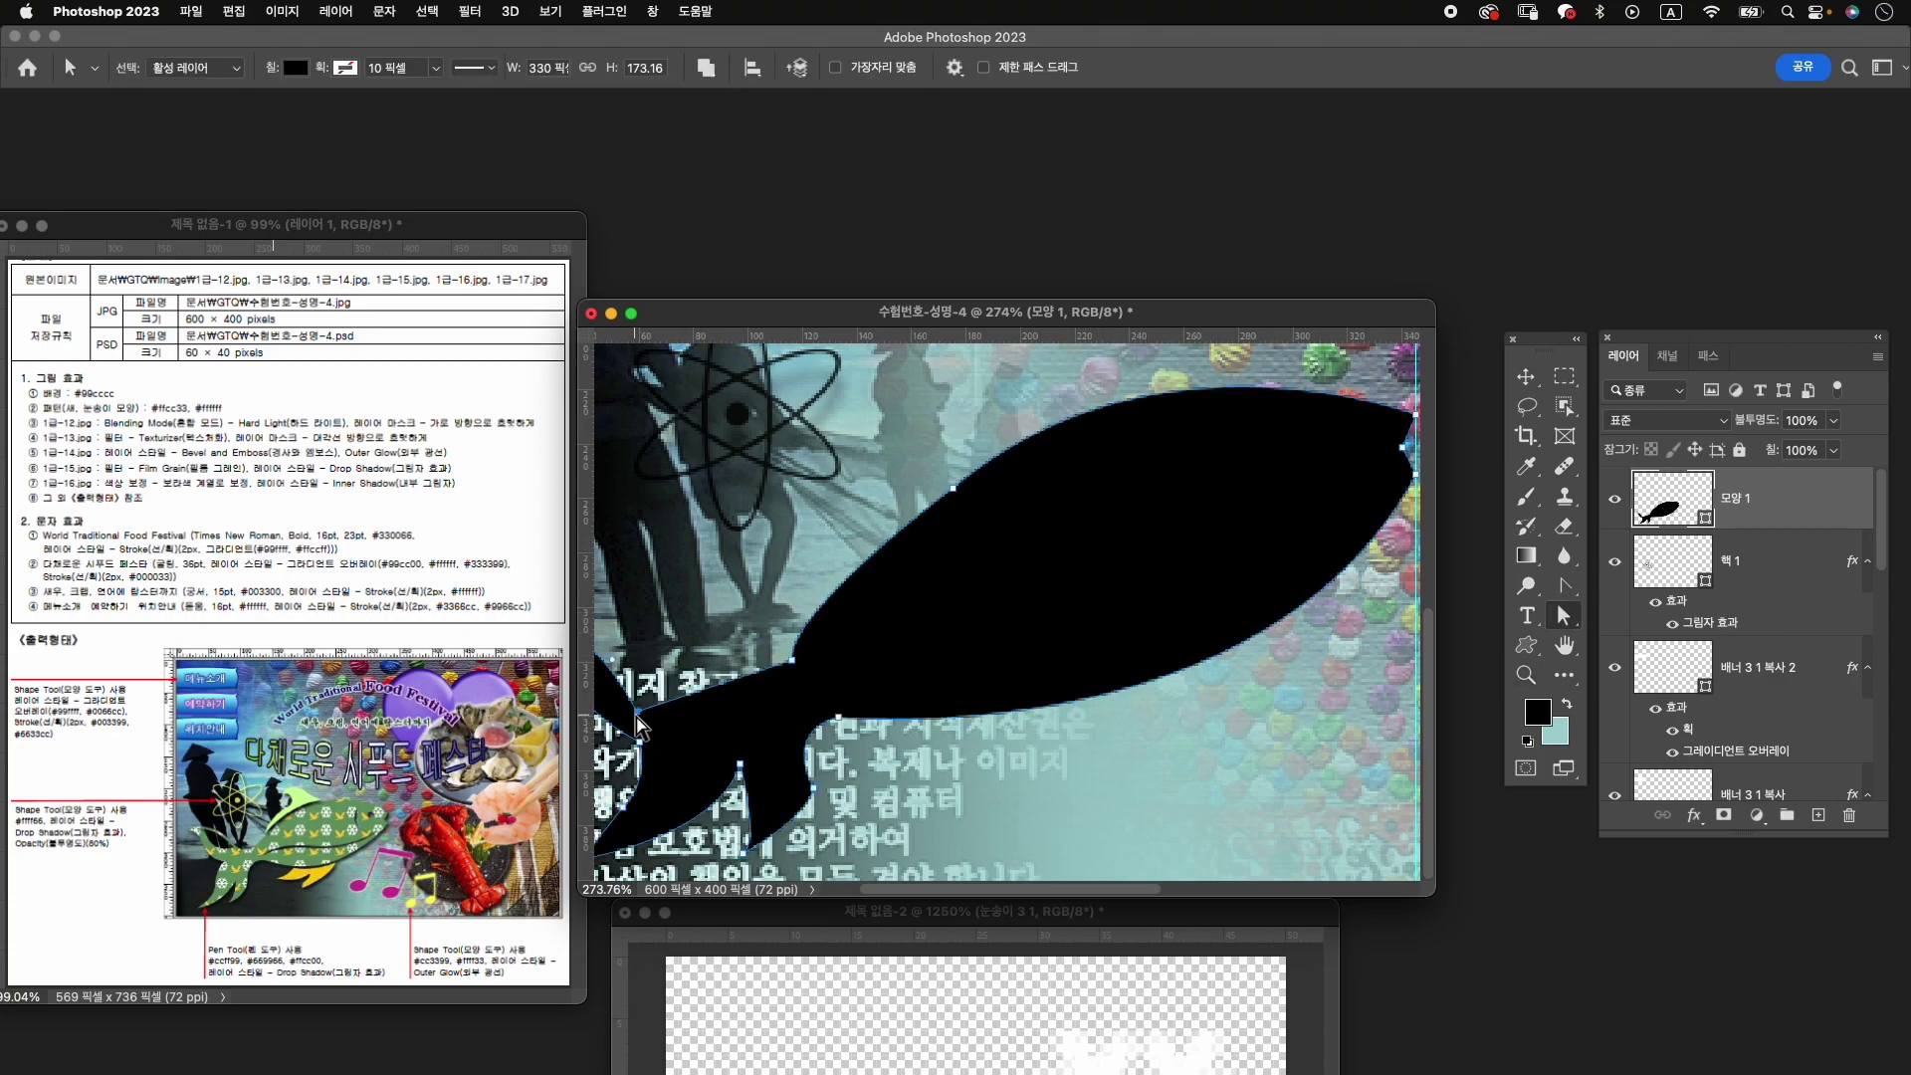
{"action": "left_click_drag", "start_coordinate": [637, 726], "coordinate": [757, 717]}
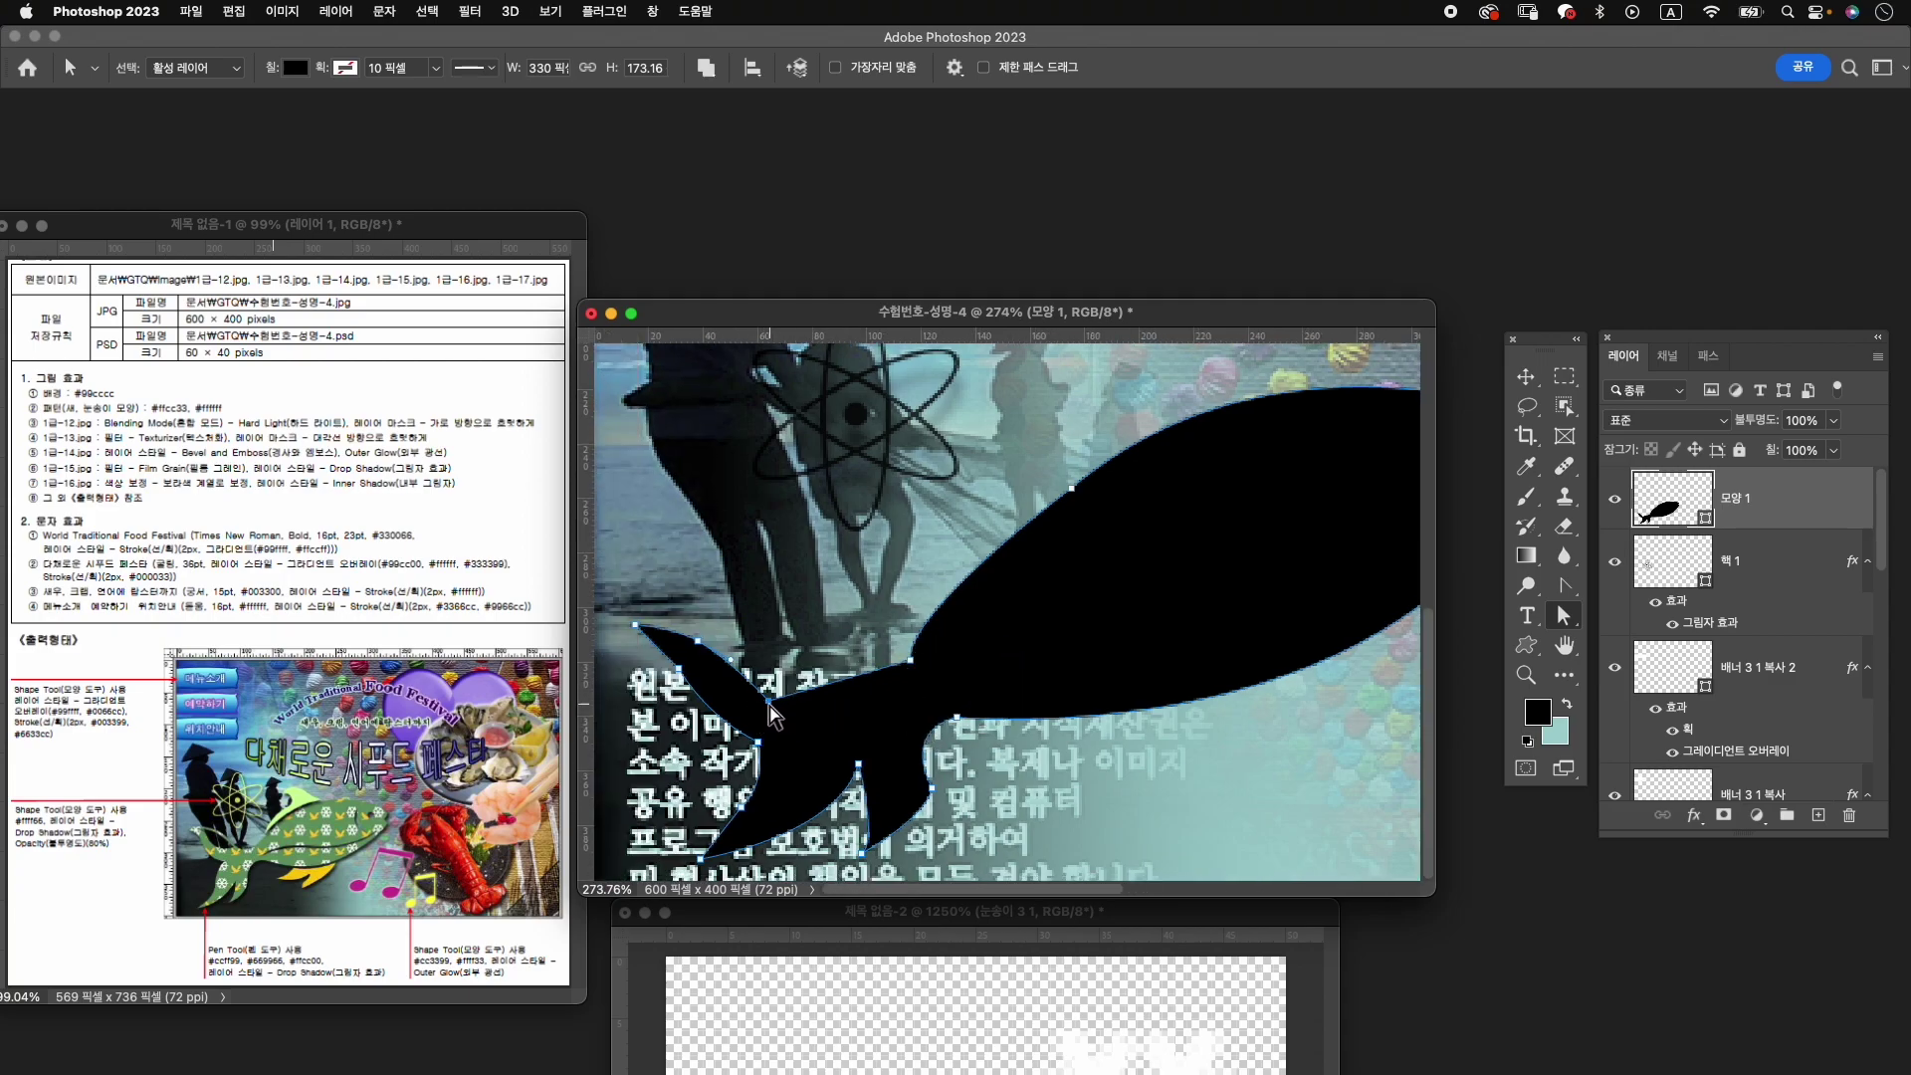
{"action": "left_click_drag", "start_coordinate": [769, 702], "coordinate": [771, 686]}
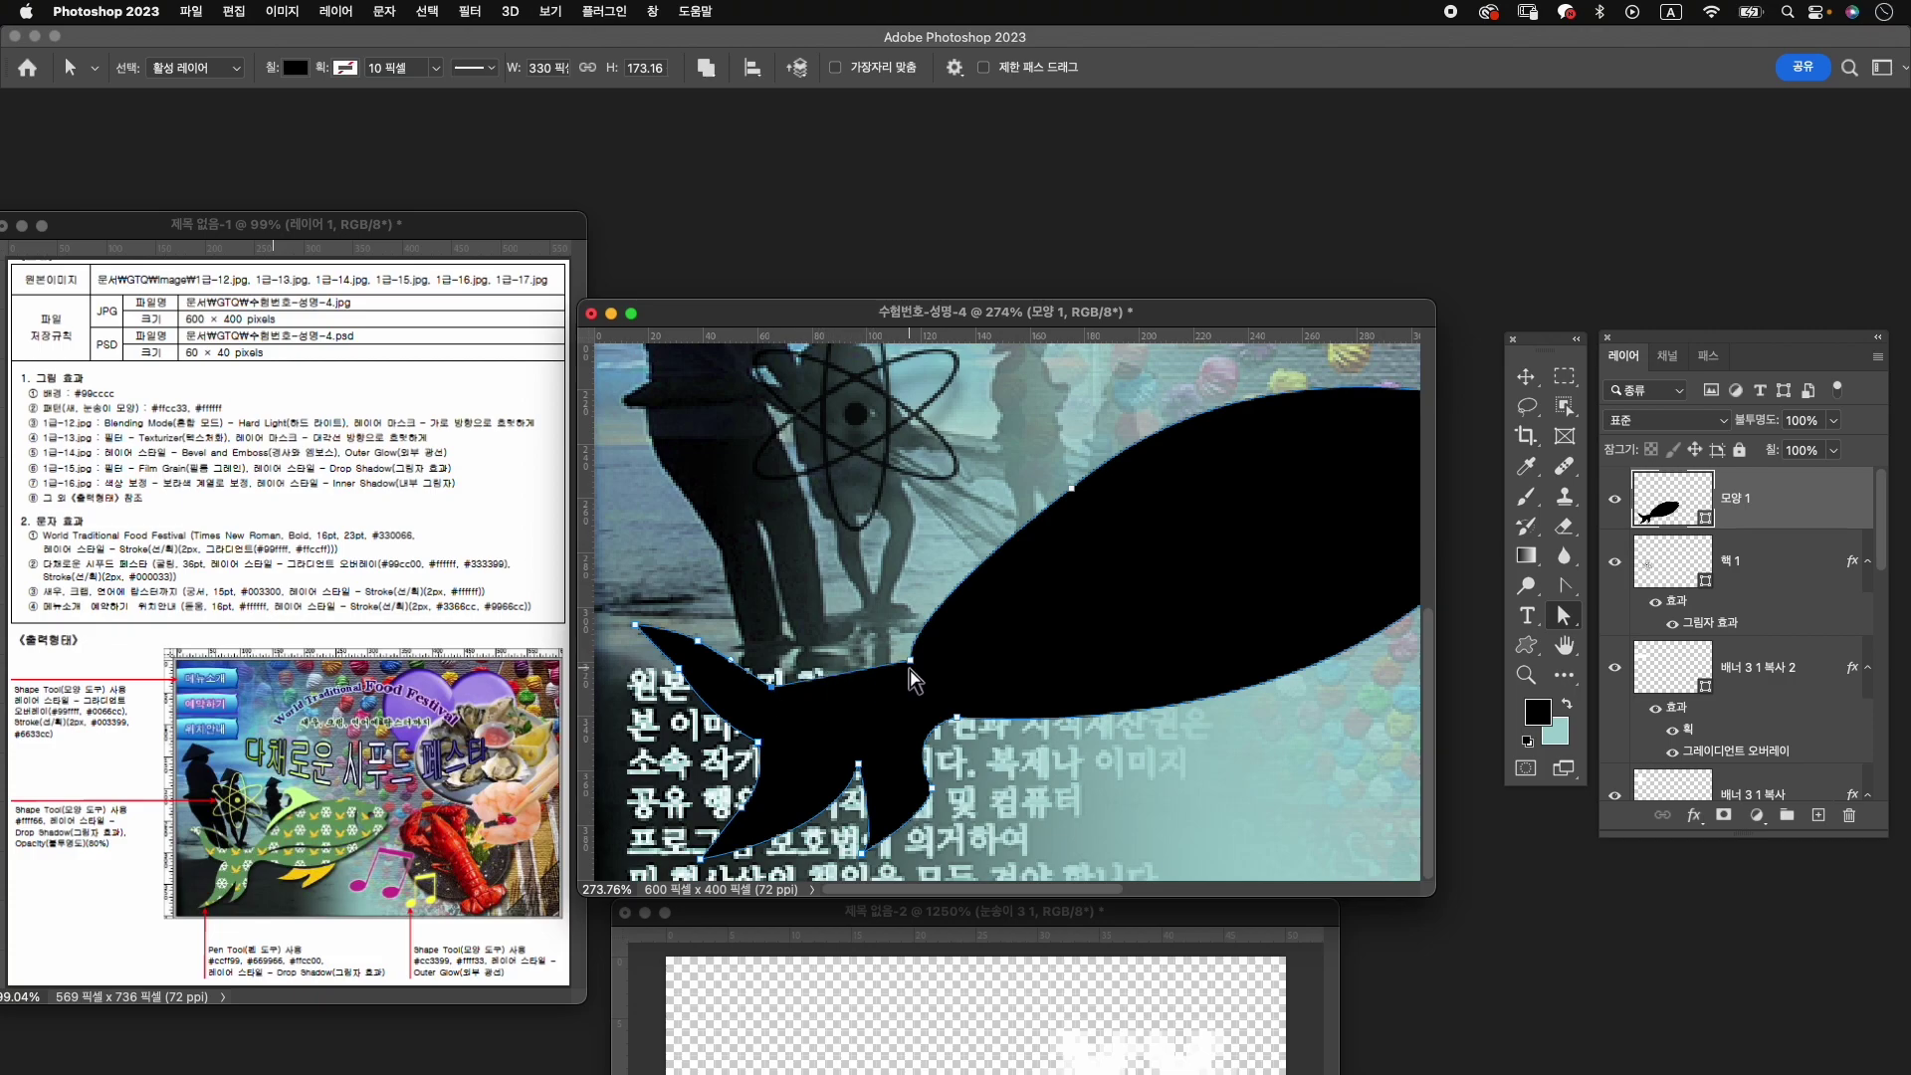
{"action": "left_click_drag", "start_coordinate": [916, 611], "coordinate": [899, 609]}
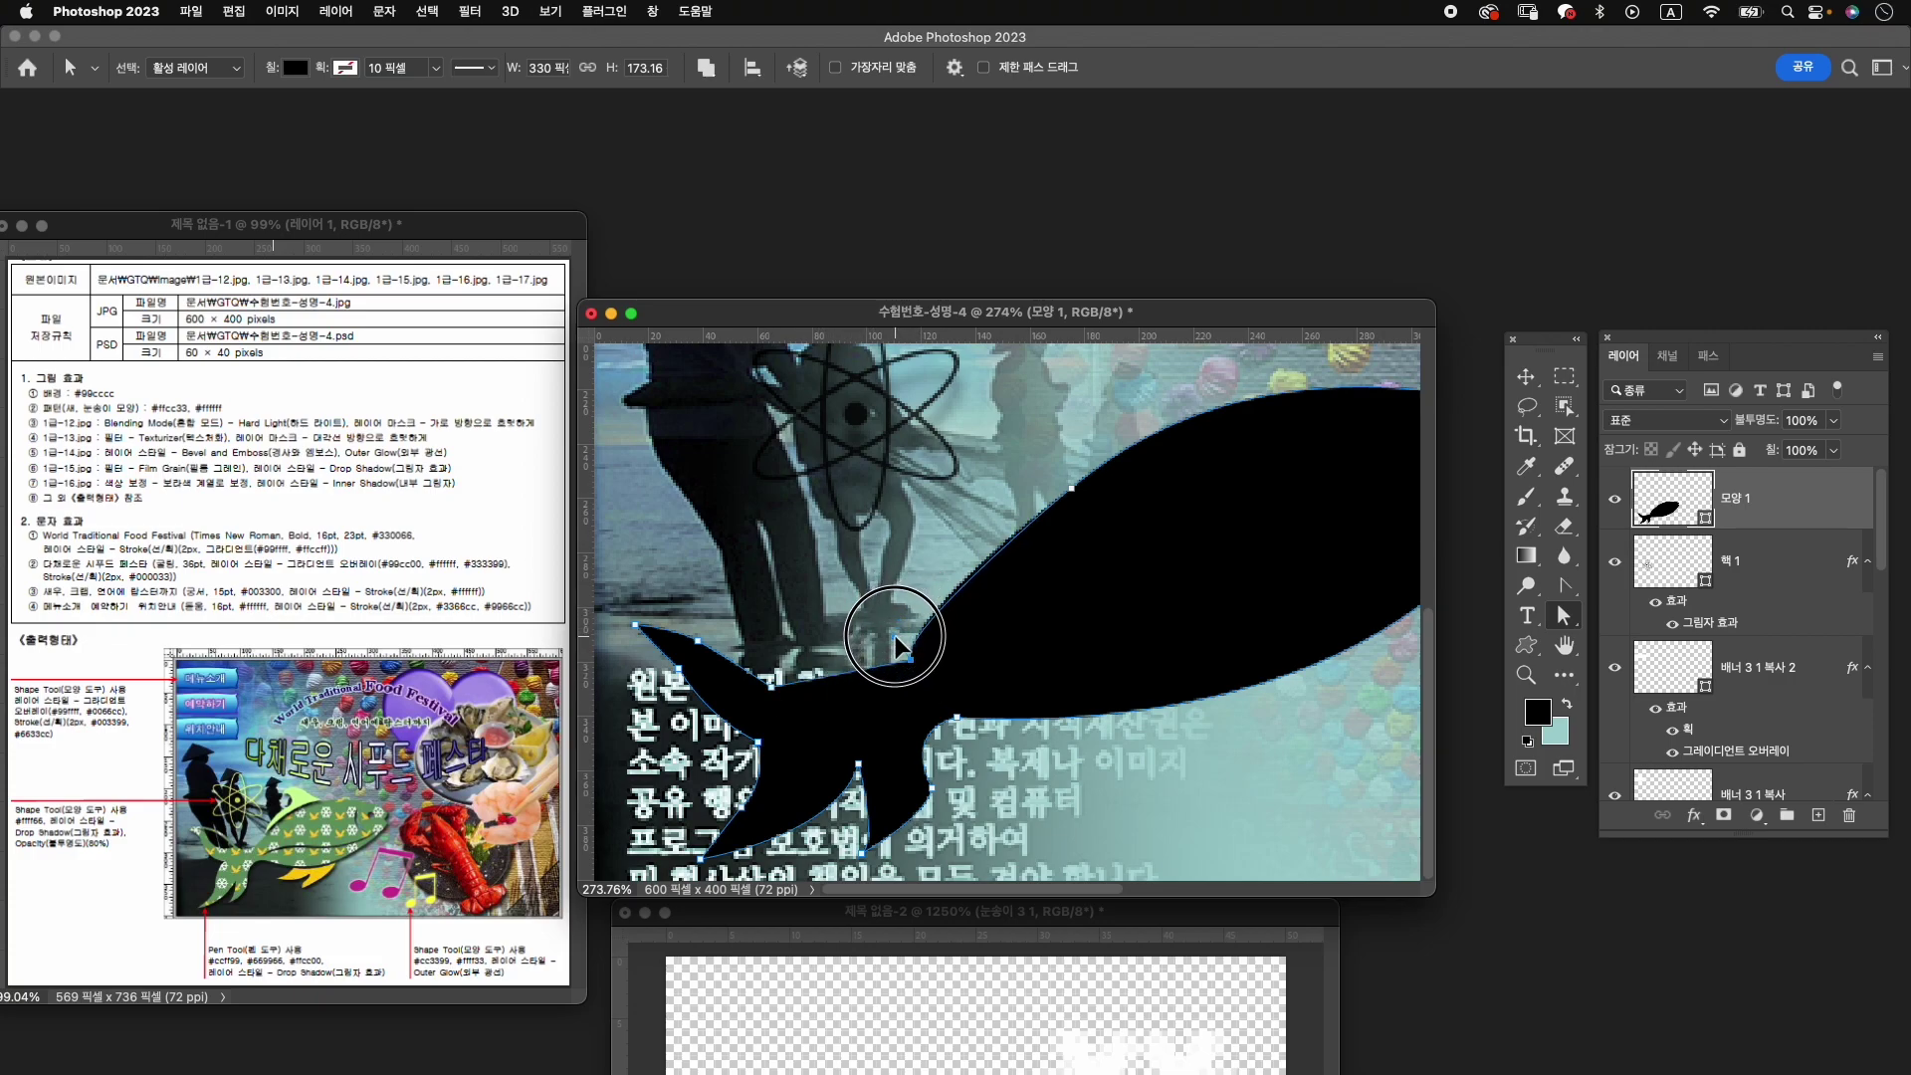
{"action": "left_click", "coordinate": [1564, 585]}
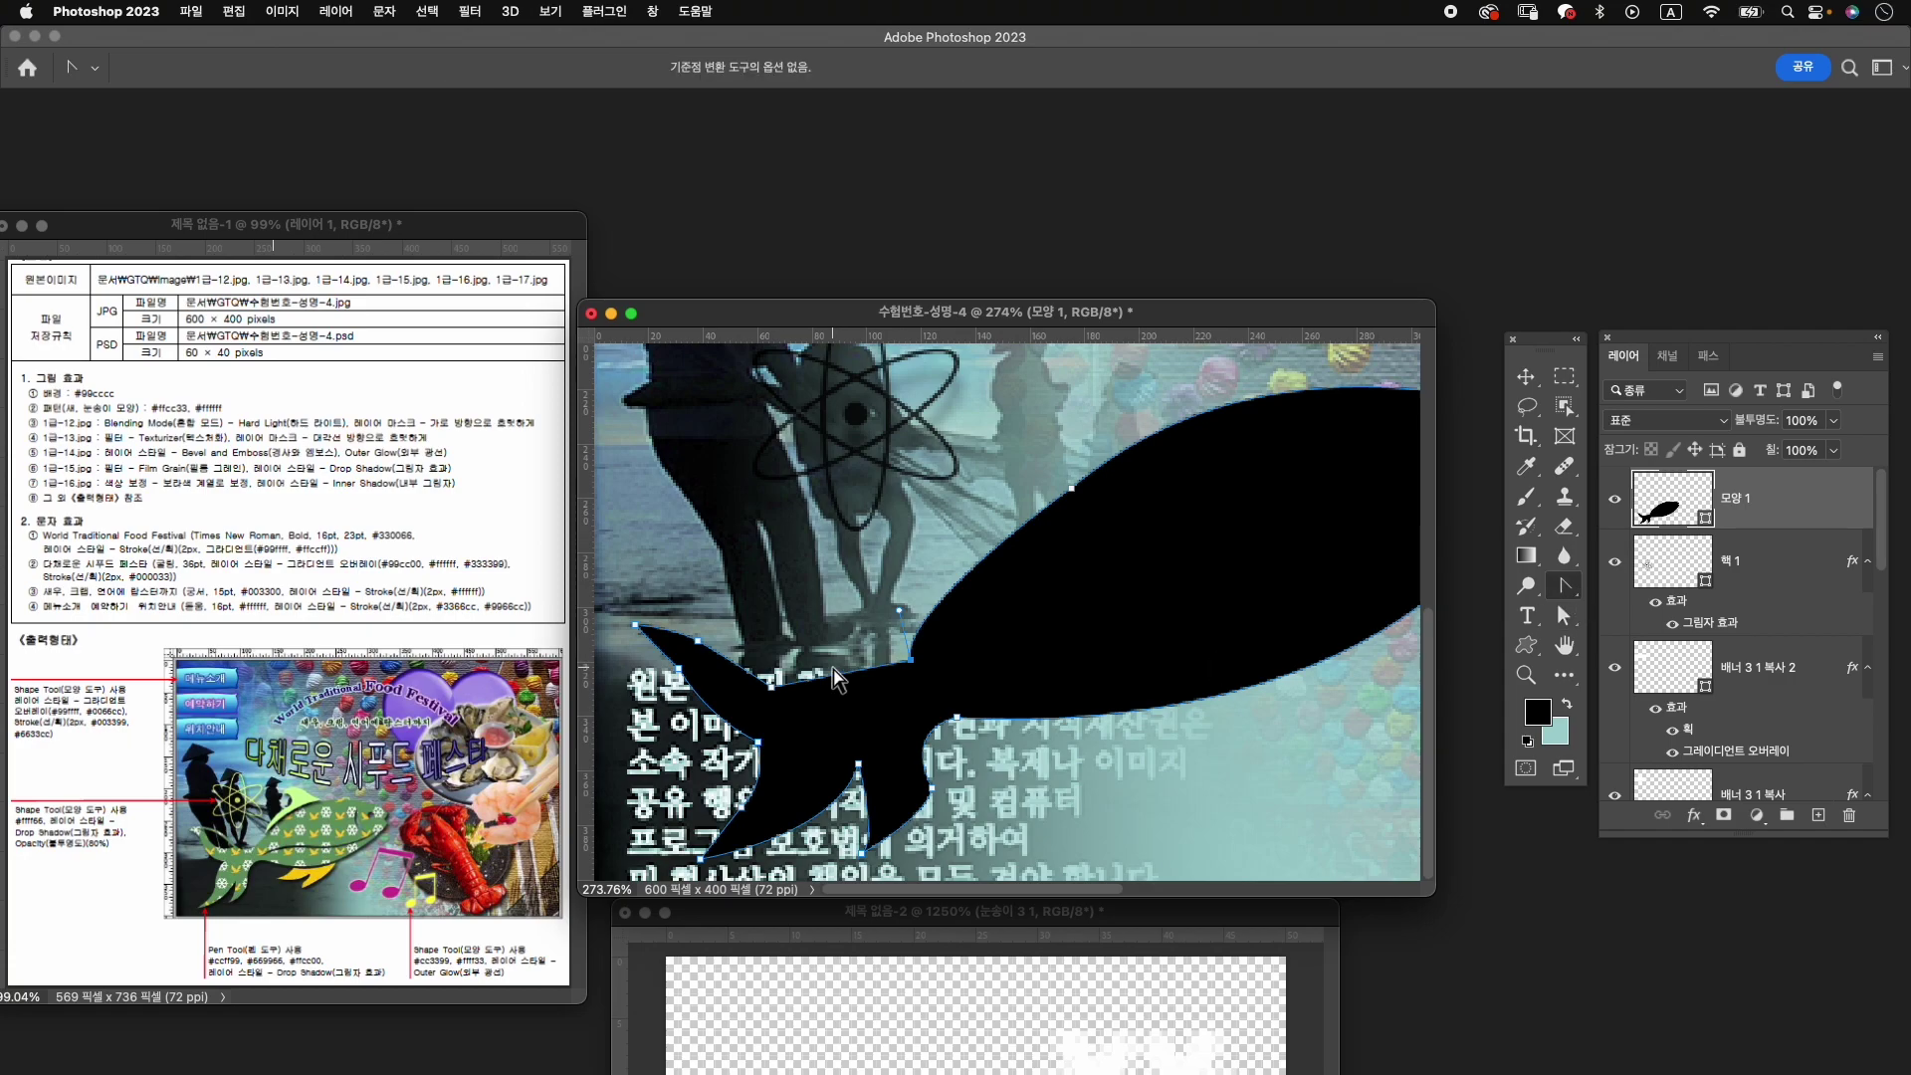
{"action": "left_click_drag", "start_coordinate": [772, 687], "coordinate": [743, 674]}
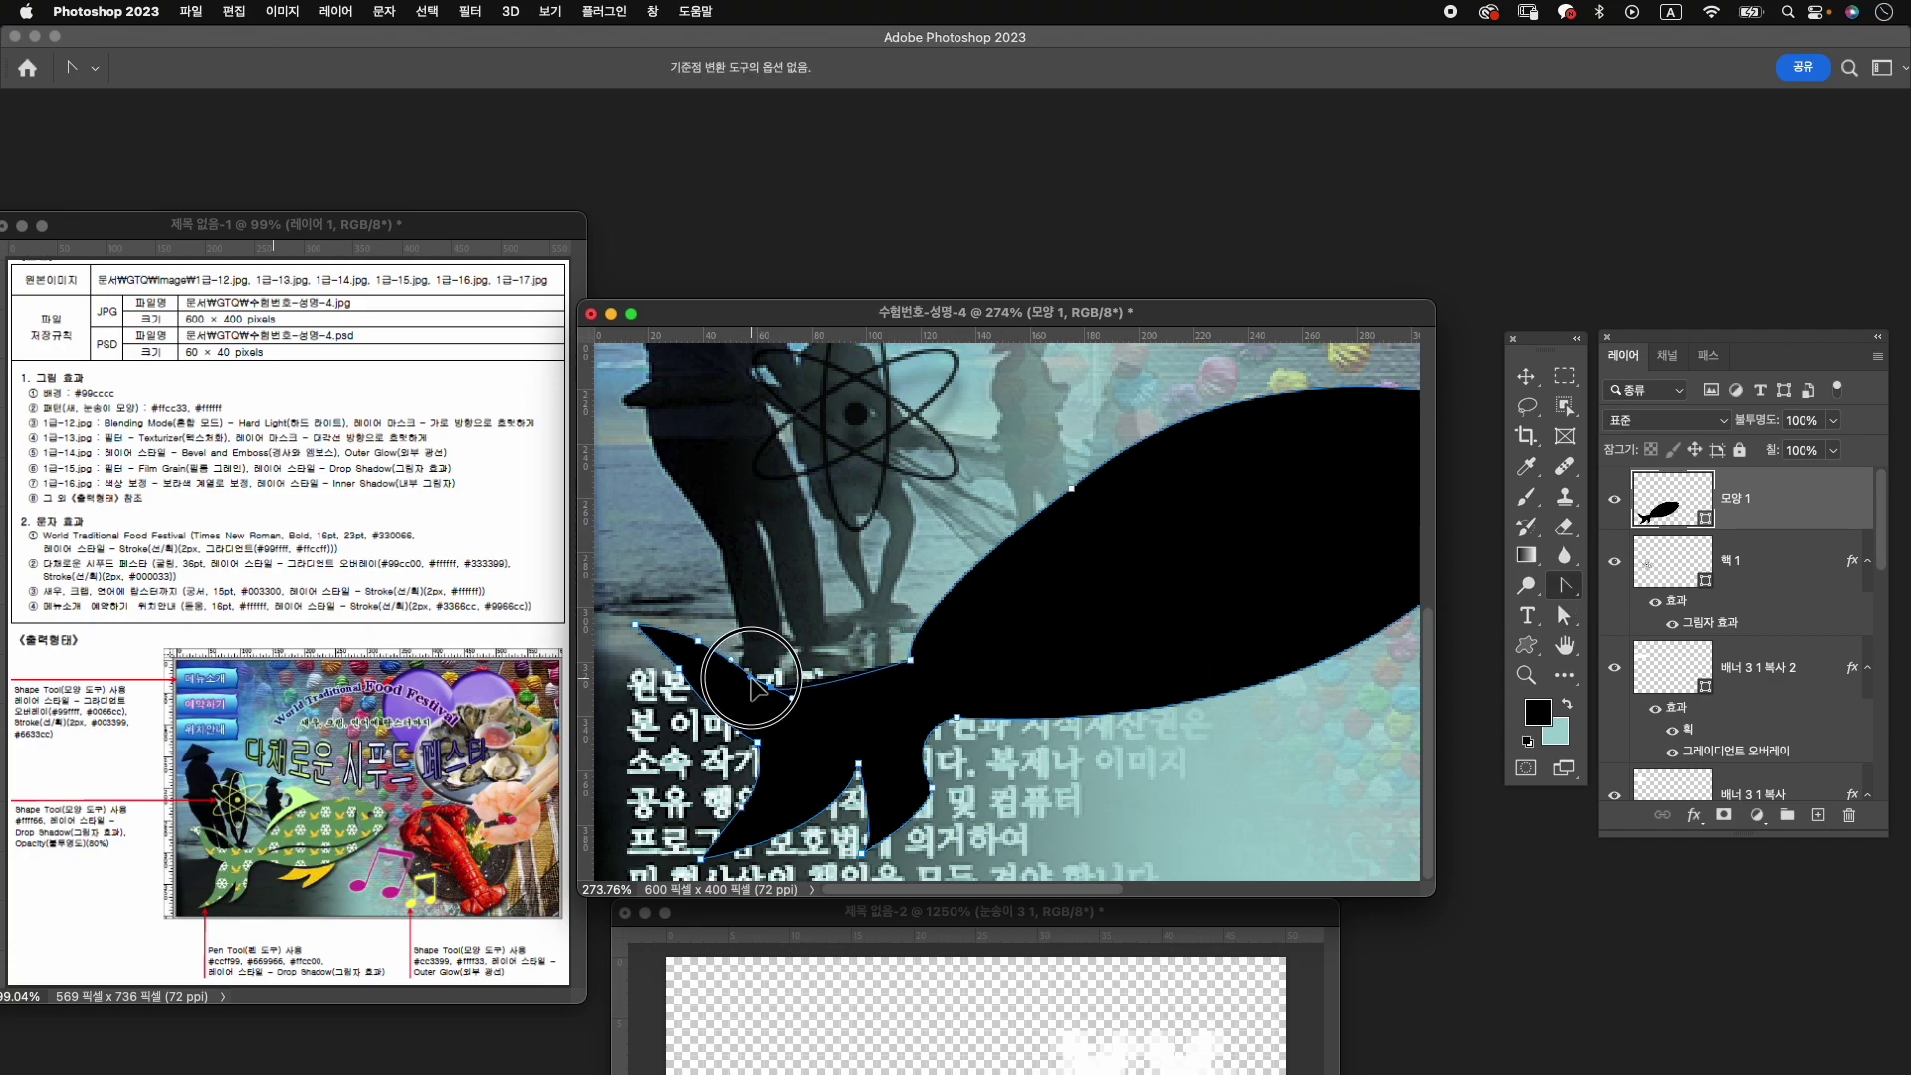
{"action": "key", "text": "z"}
{"action": "left_click_drag", "start_coordinate": [1186, 695], "coordinate": [931, 687]}
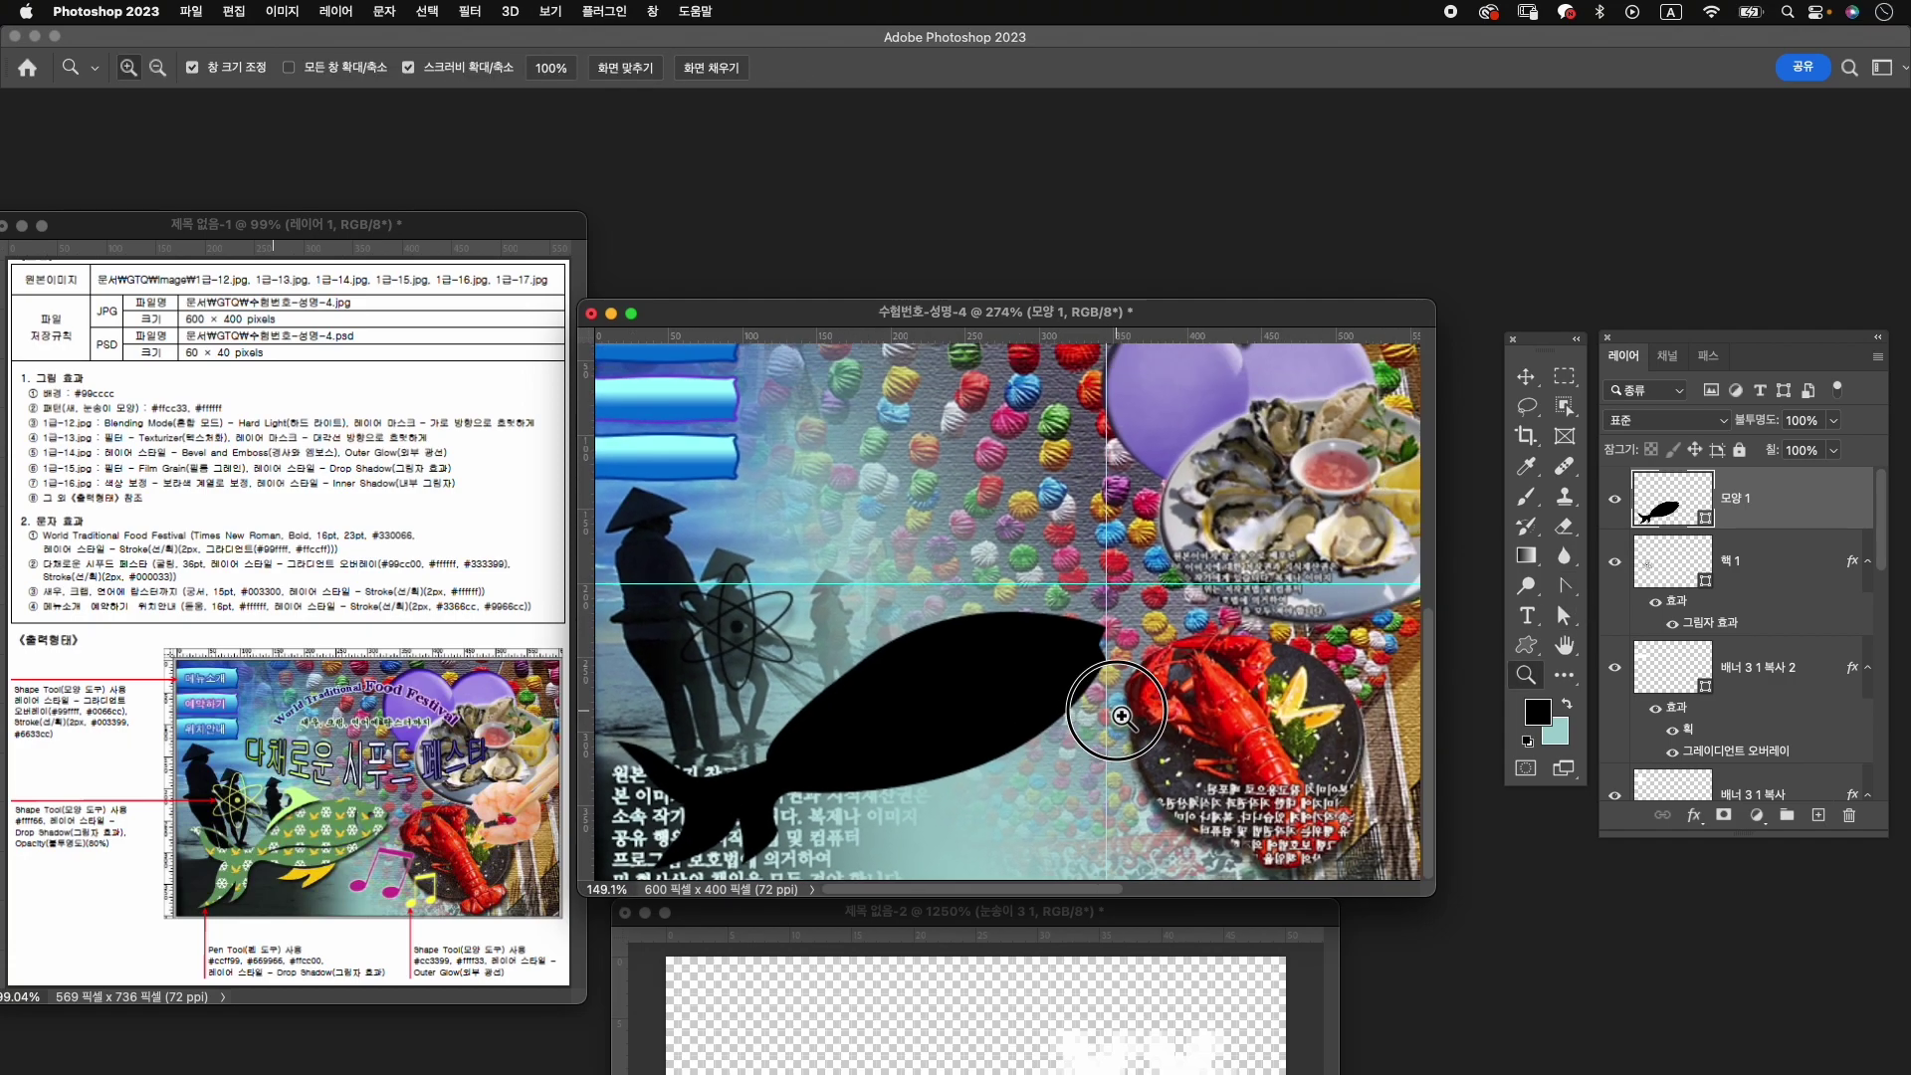
Pen-draw a thin curved dorsal fin shape along the fish's back.
{"action": "left_click", "coordinate": [1779, 512]}
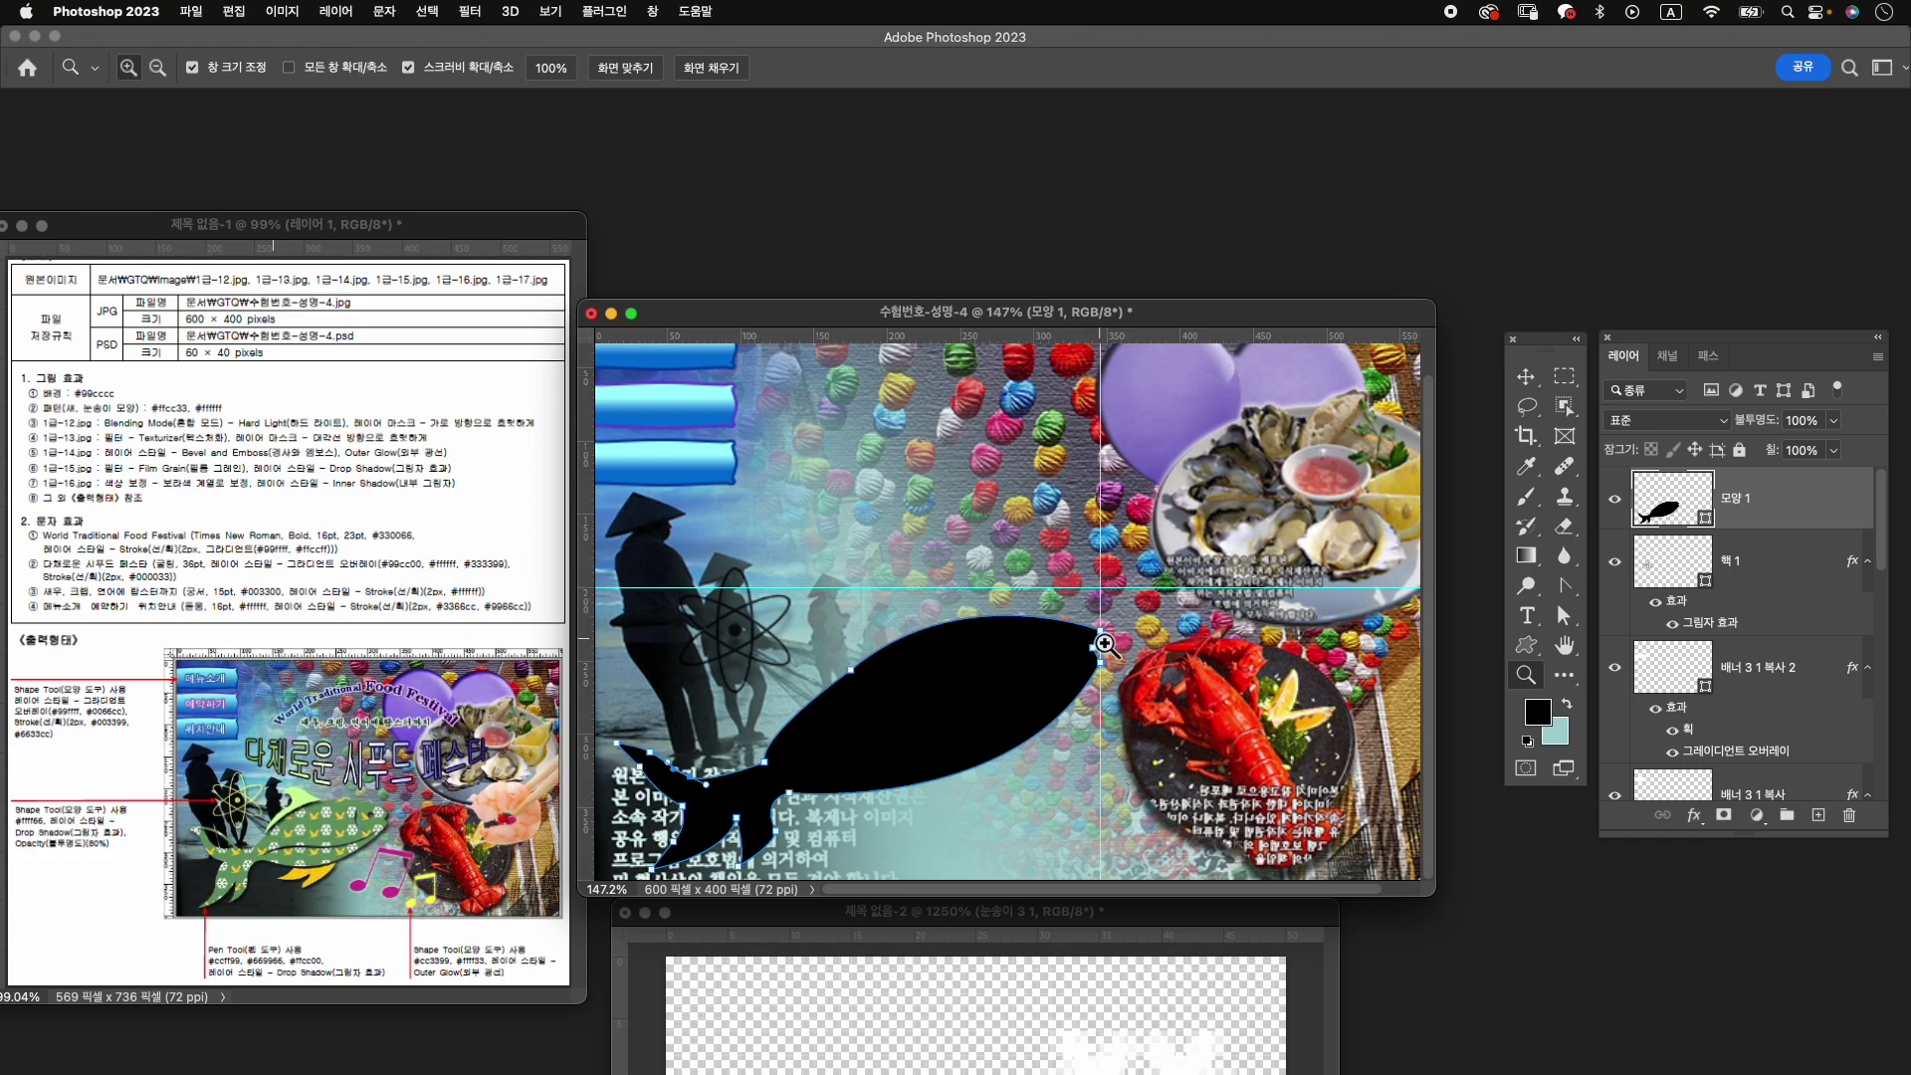
{"action": "key", "text": "p"}
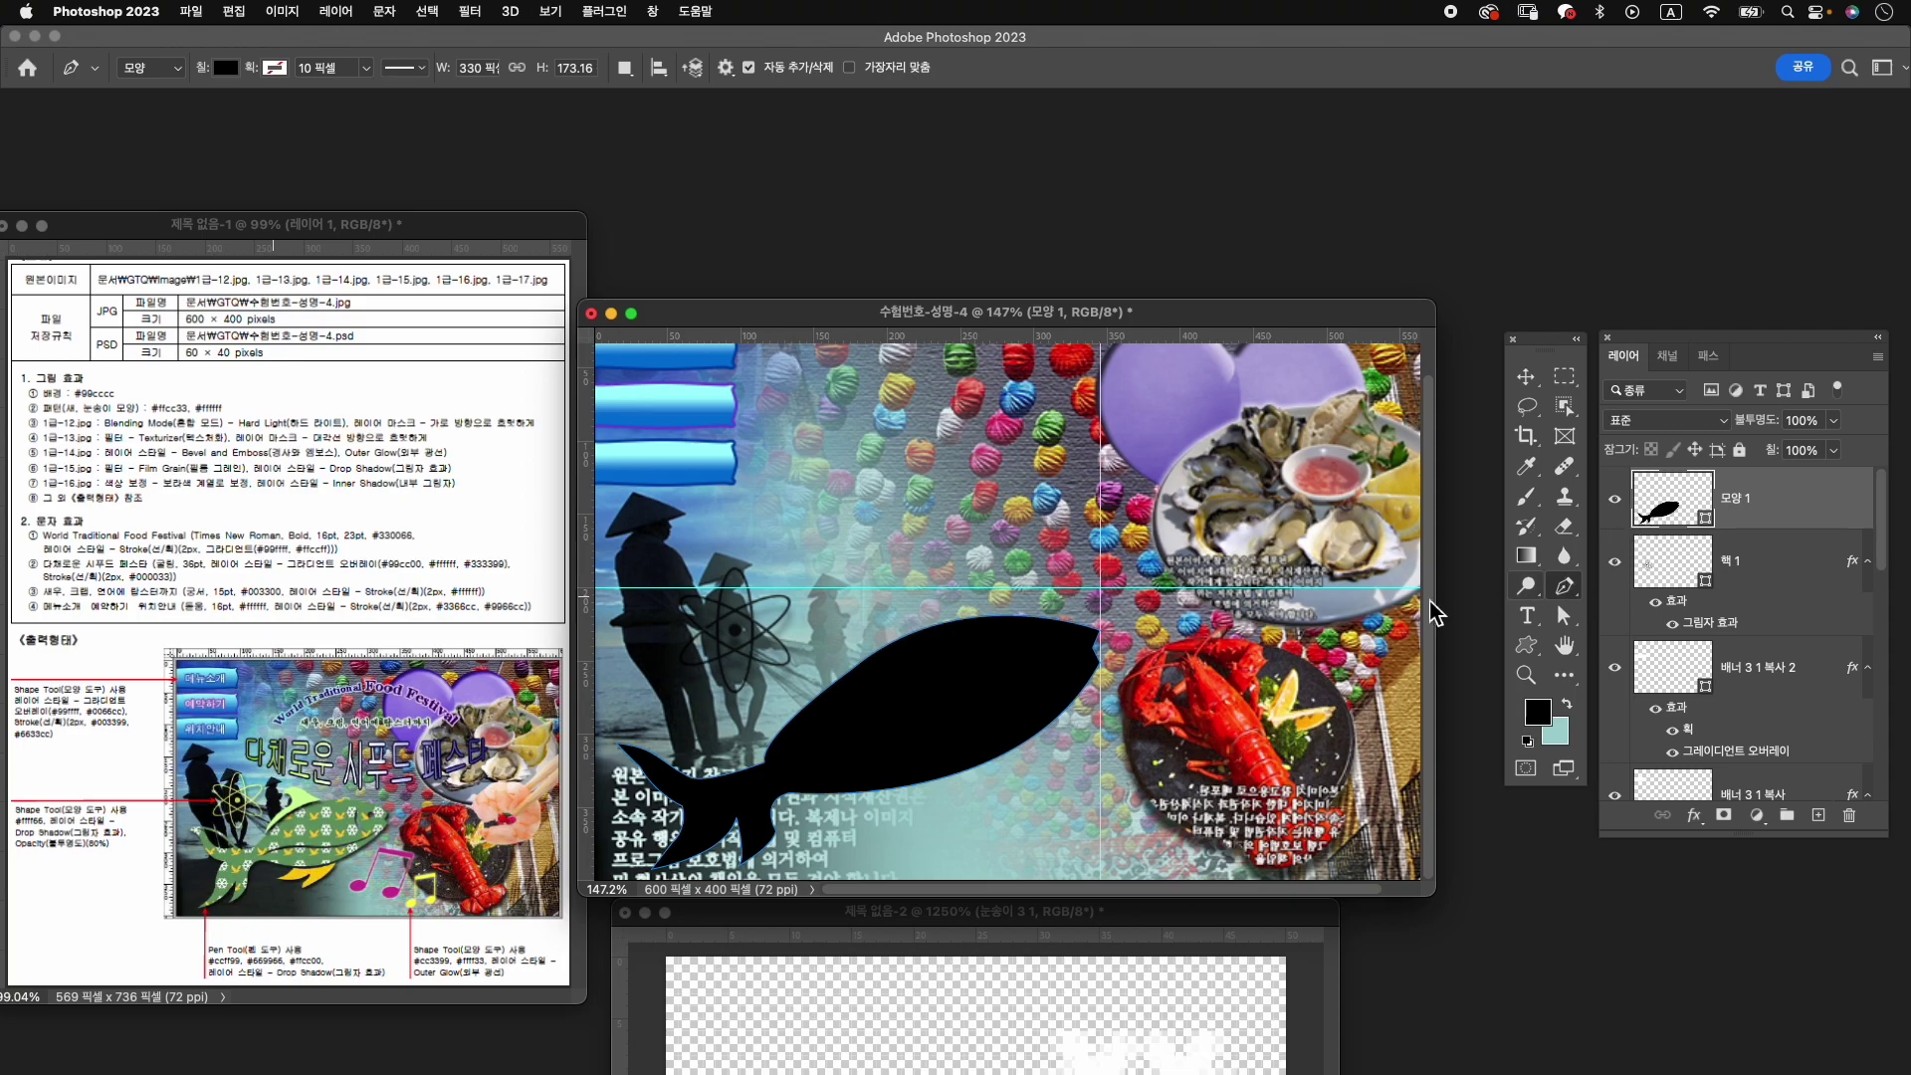
{"action": "left_click", "coordinate": [966, 607]}
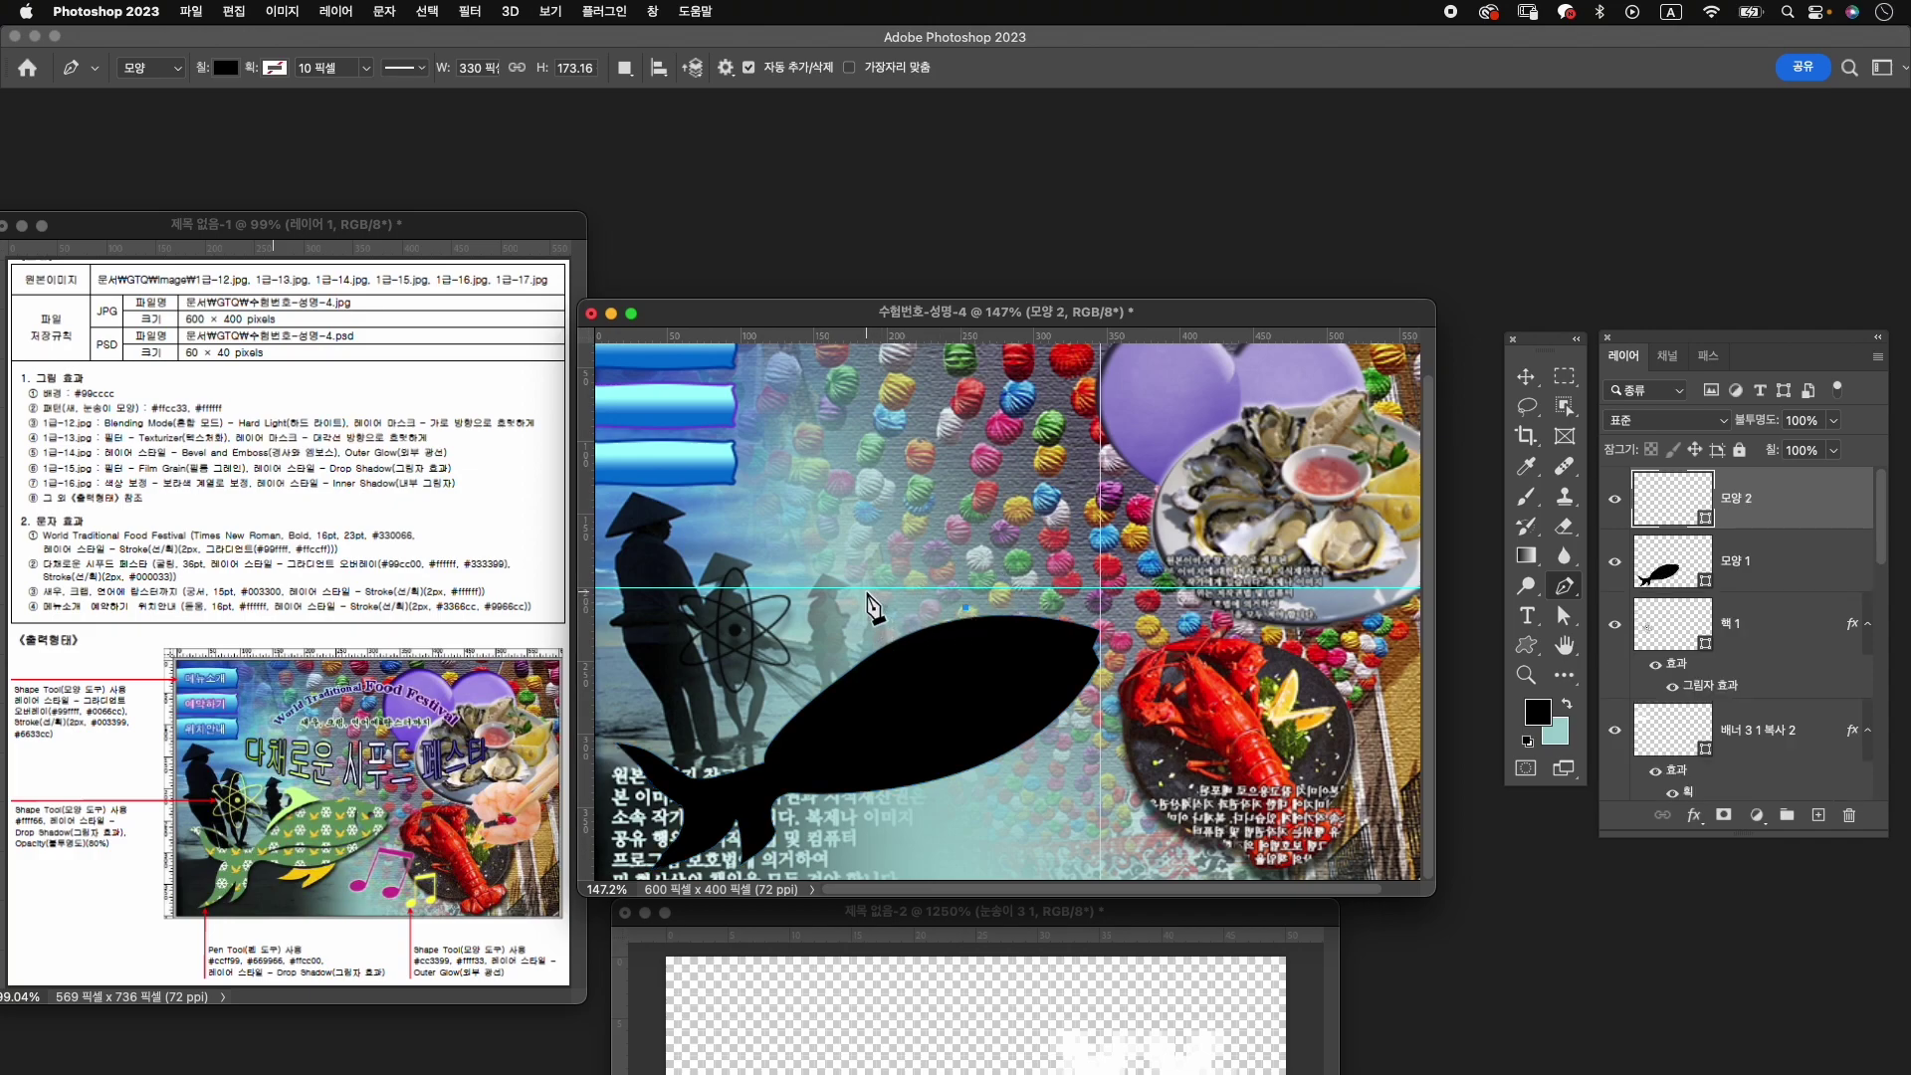
{"action": "left_click_drag", "start_coordinate": [857, 587], "coordinate": [817, 598]}
{"action": "left_click", "coordinate": [857, 588], "text": "alt"}
{"action": "mouse_move", "coordinate": [884, 607]}
{"action": "left_mouse_down"}
{"action": "mouse_move", "coordinate": [902, 609]}
{"action": "mouse_move", "coordinate": [858, 662]}
{"action": "left_mouse_up"}
{"action": "left_click_drag", "start_coordinate": [813, 688], "coordinate": [804, 702]}
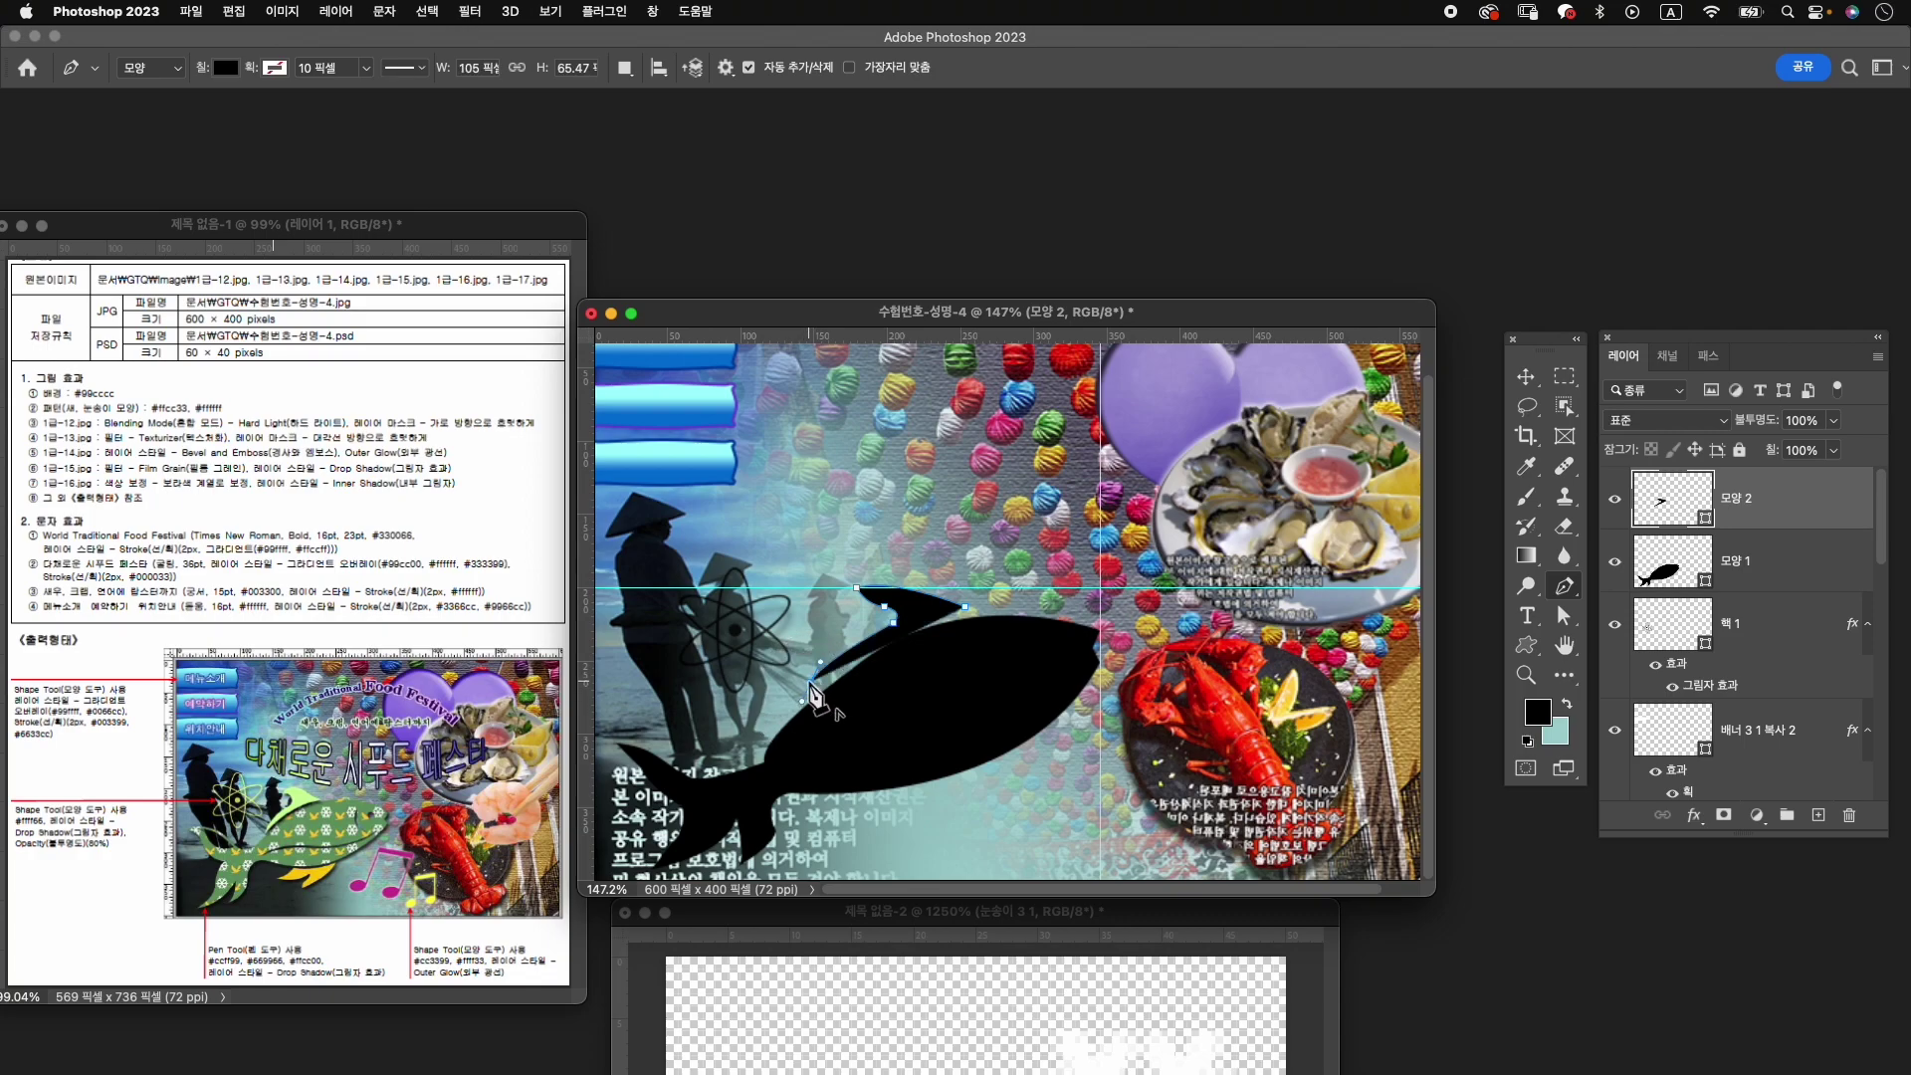
{"action": "mouse_move", "coordinate": [965, 608]}
{"action": "left_mouse_down"}
{"action": "mouse_move", "coordinate": [1008, 618]}
{"action": "mouse_move", "coordinate": [1004, 599]}
{"action": "left_mouse_up"}
Nudge the dorsal fin slightly lower onto the fish's back.
{"action": "key", "text": "ctrl+t"}
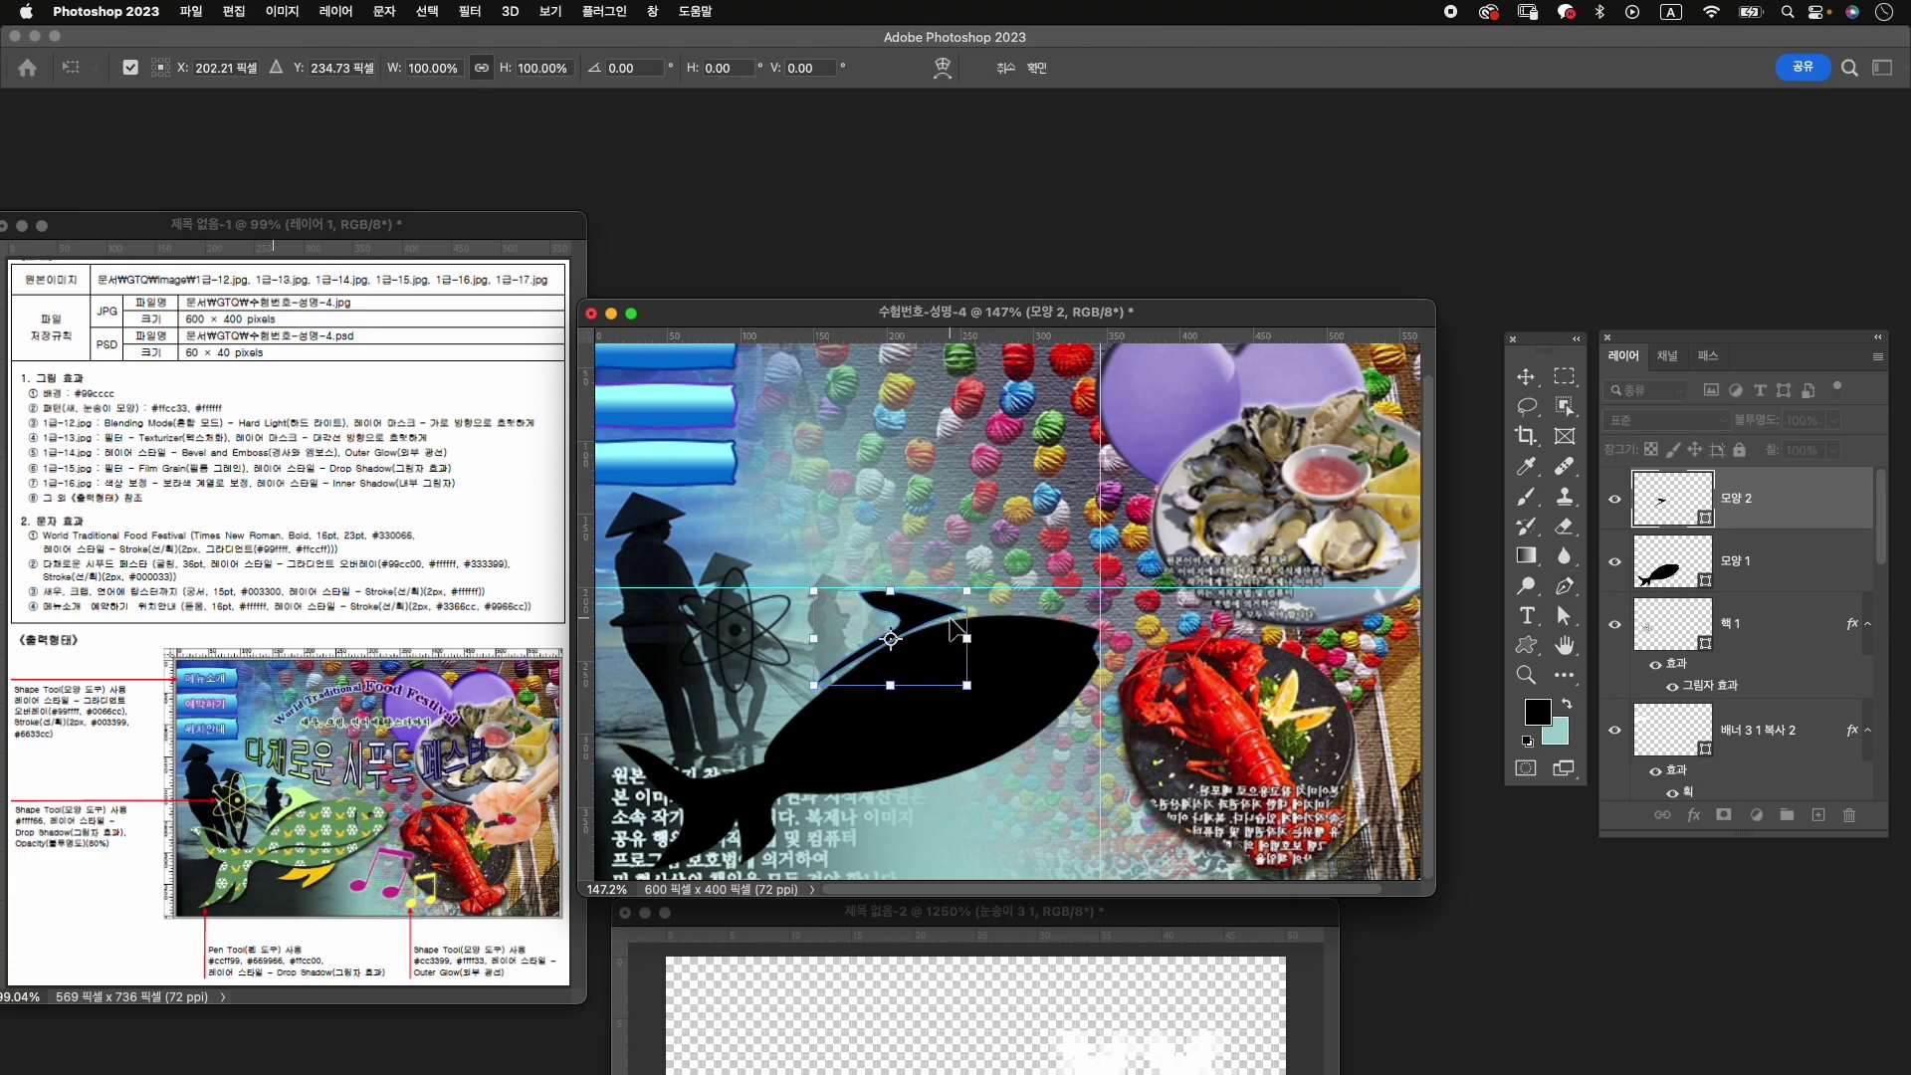
{"action": "left_click_drag", "start_coordinate": [922, 621], "coordinate": [923, 627]}
{"action": "key", "text": "Return"}
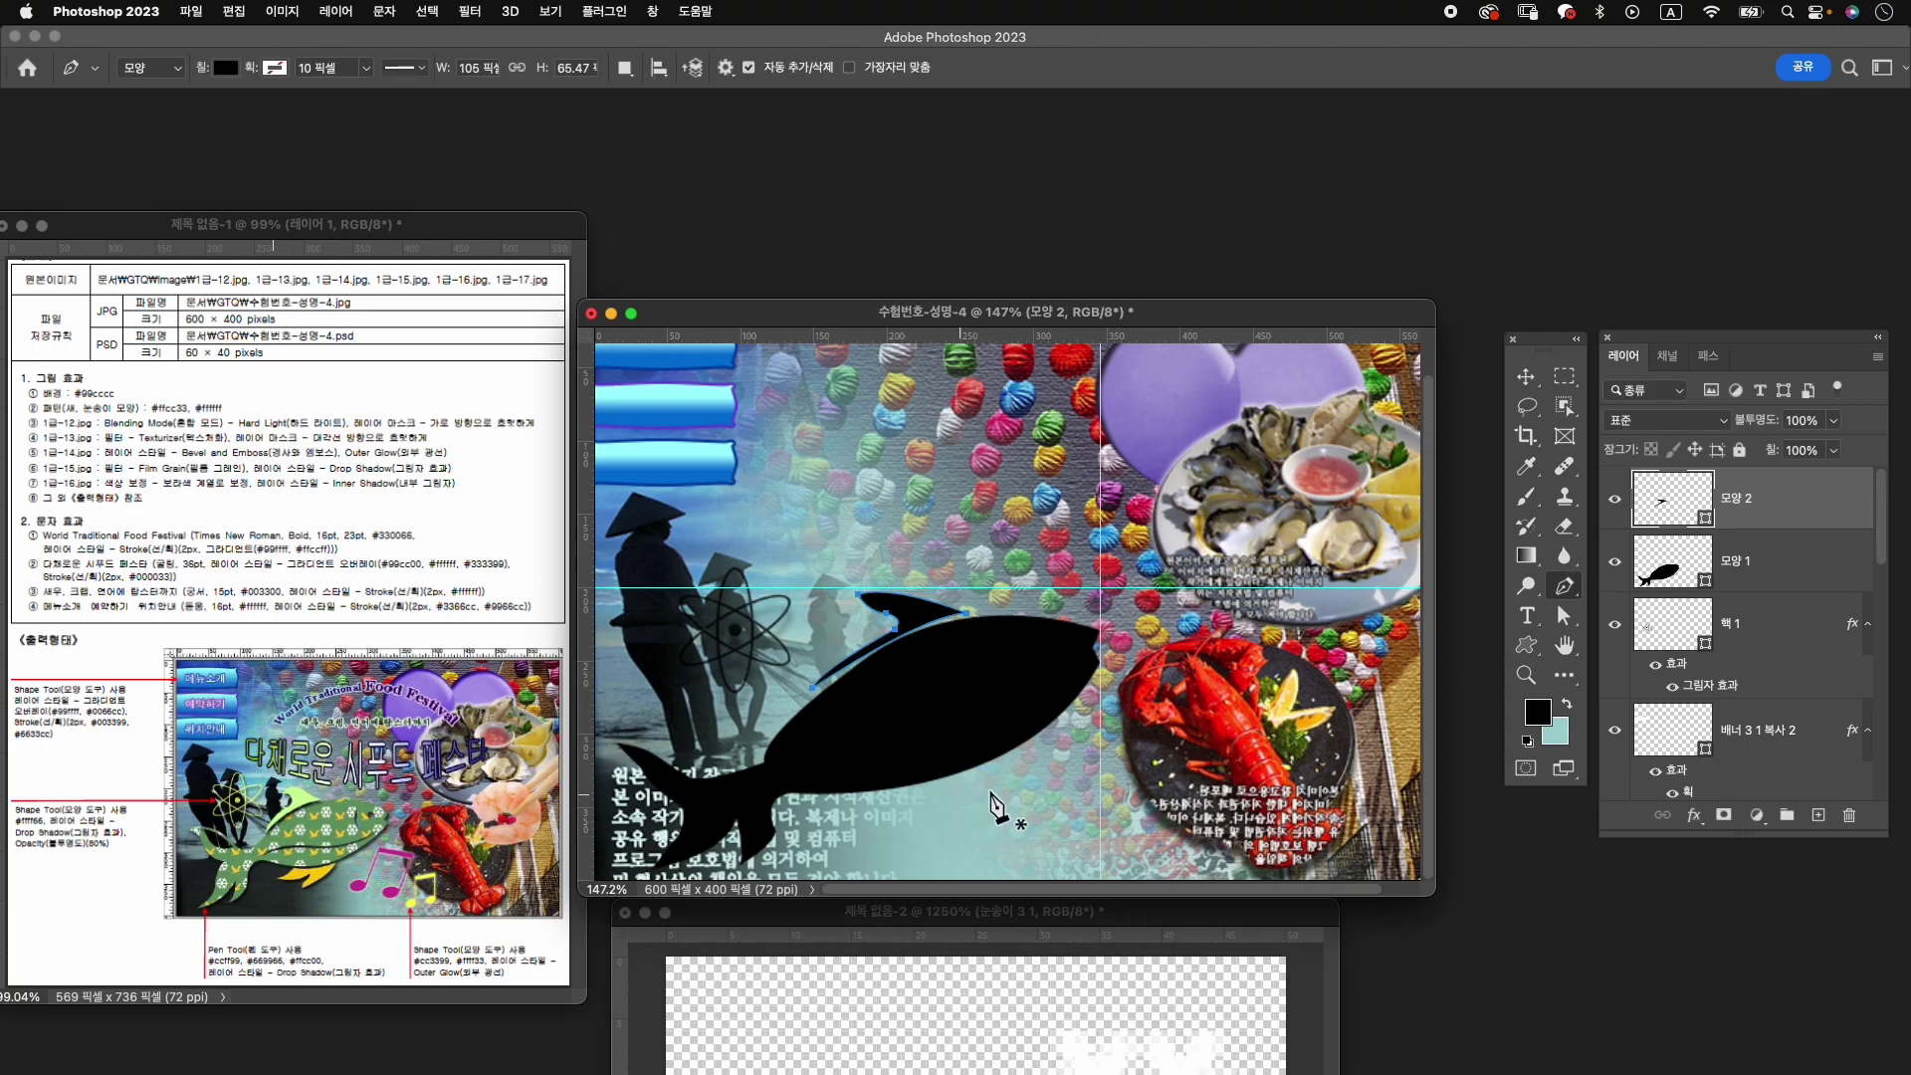
Pen-draw a small curved fin shape, 모양 3, beneath the fish's belly and commit it.
{"action": "left_click", "coordinate": [927, 789]}
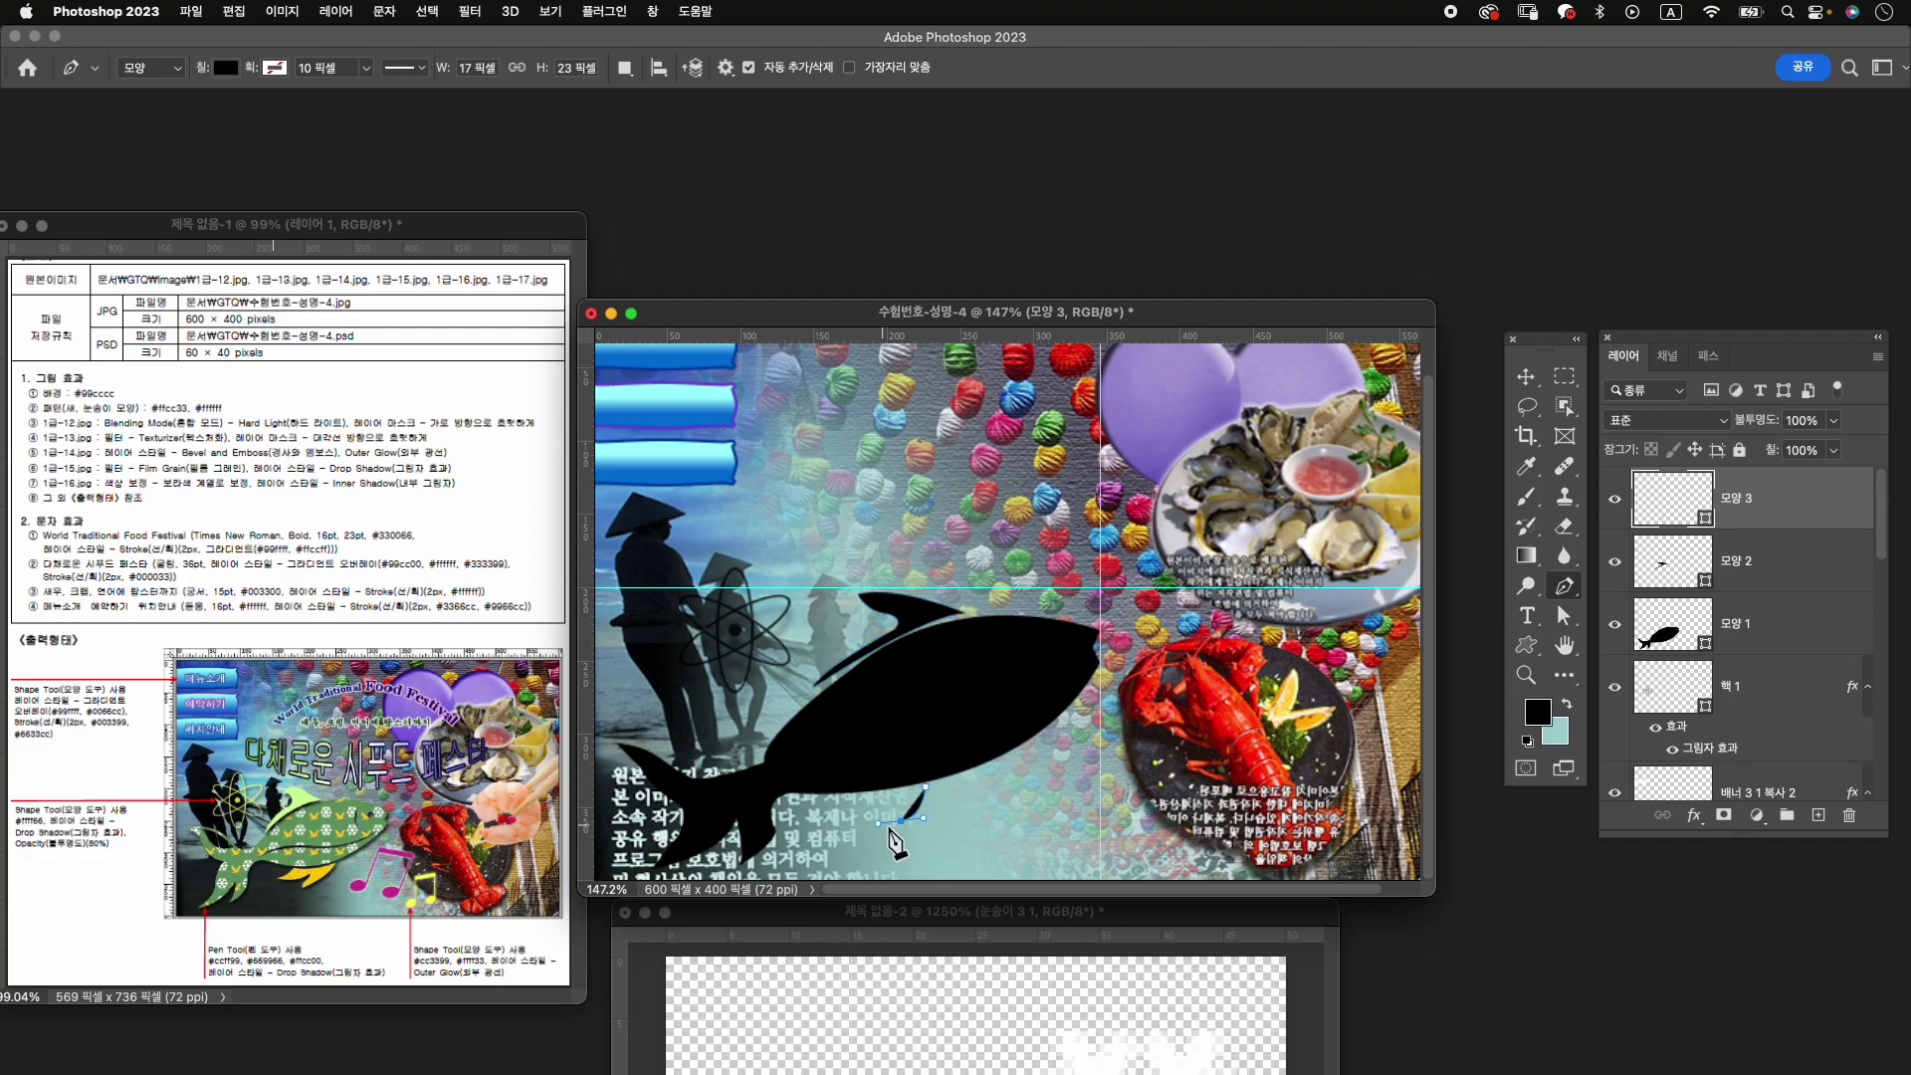
{"action": "left_click_drag", "start_coordinate": [953, 802], "coordinate": [962, 781]}
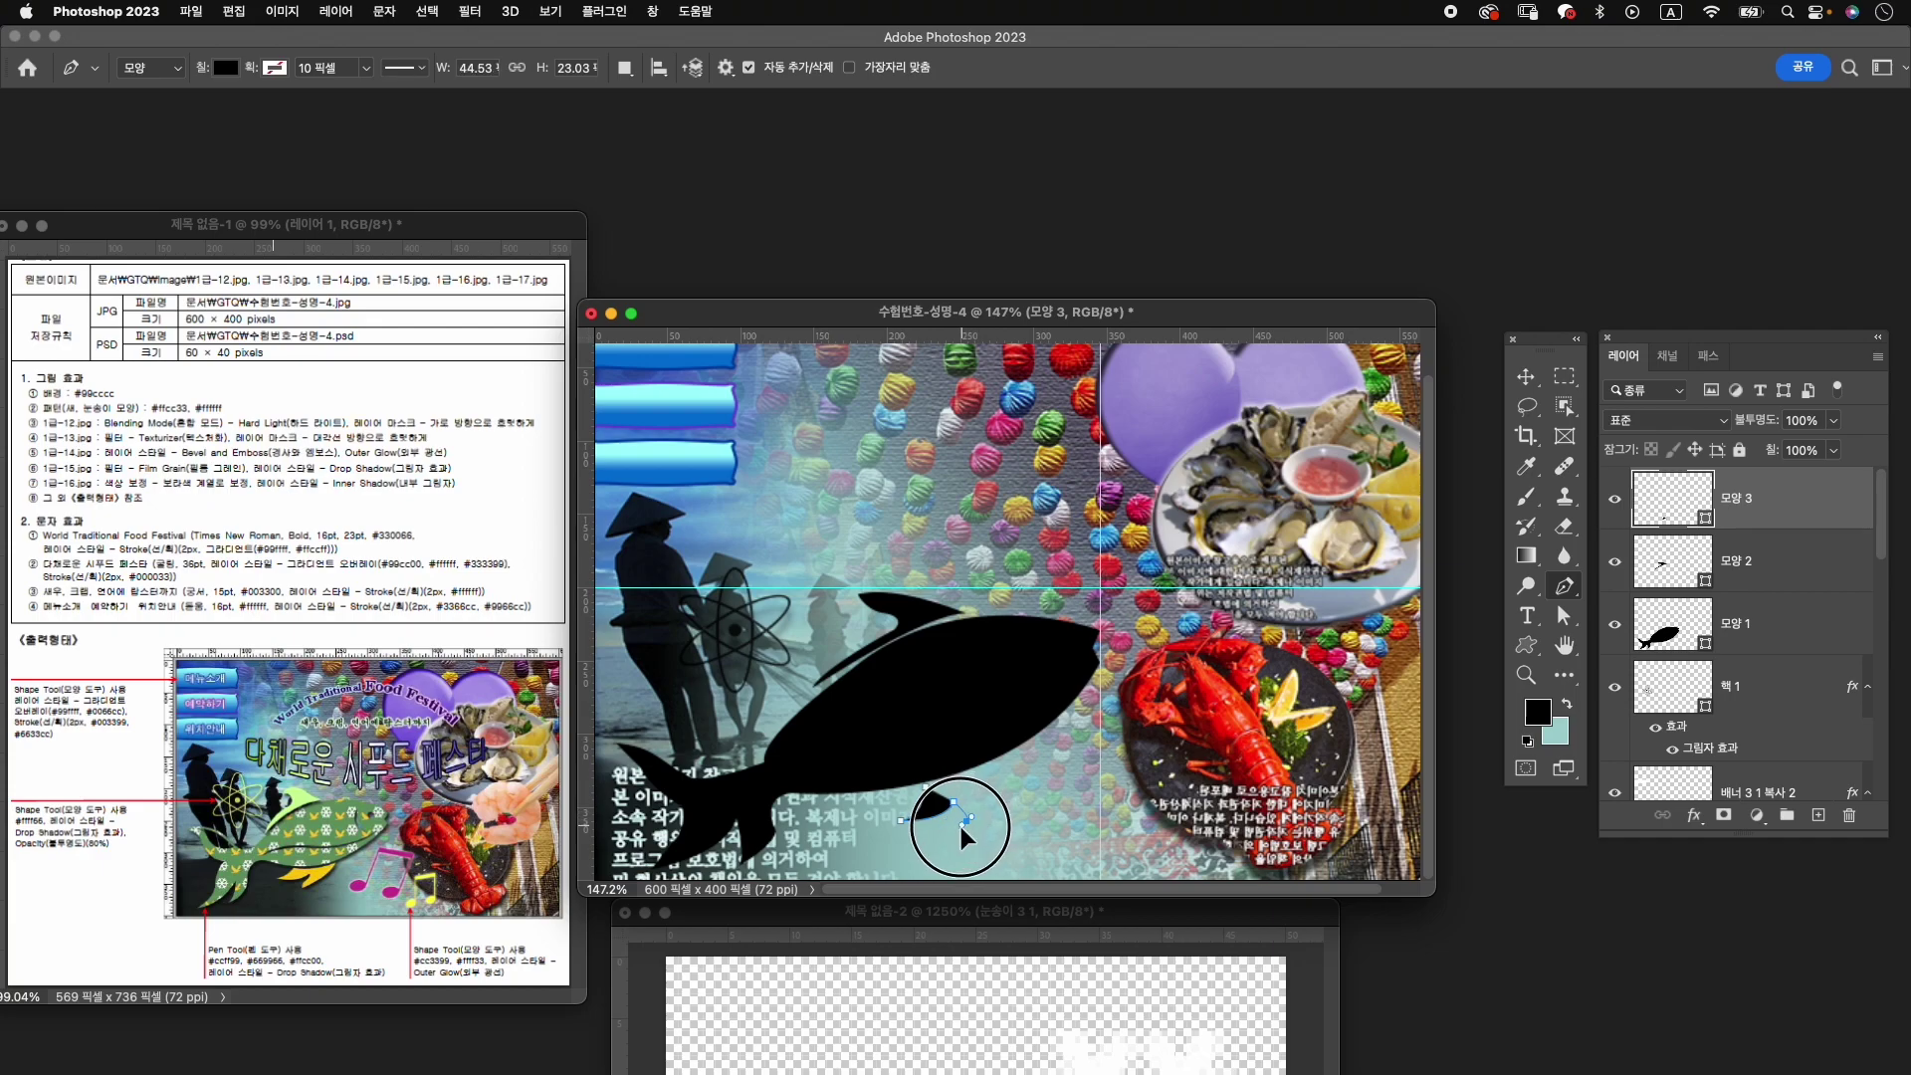
{"action": "left_click_drag", "start_coordinate": [959, 822], "coordinate": [954, 826]}
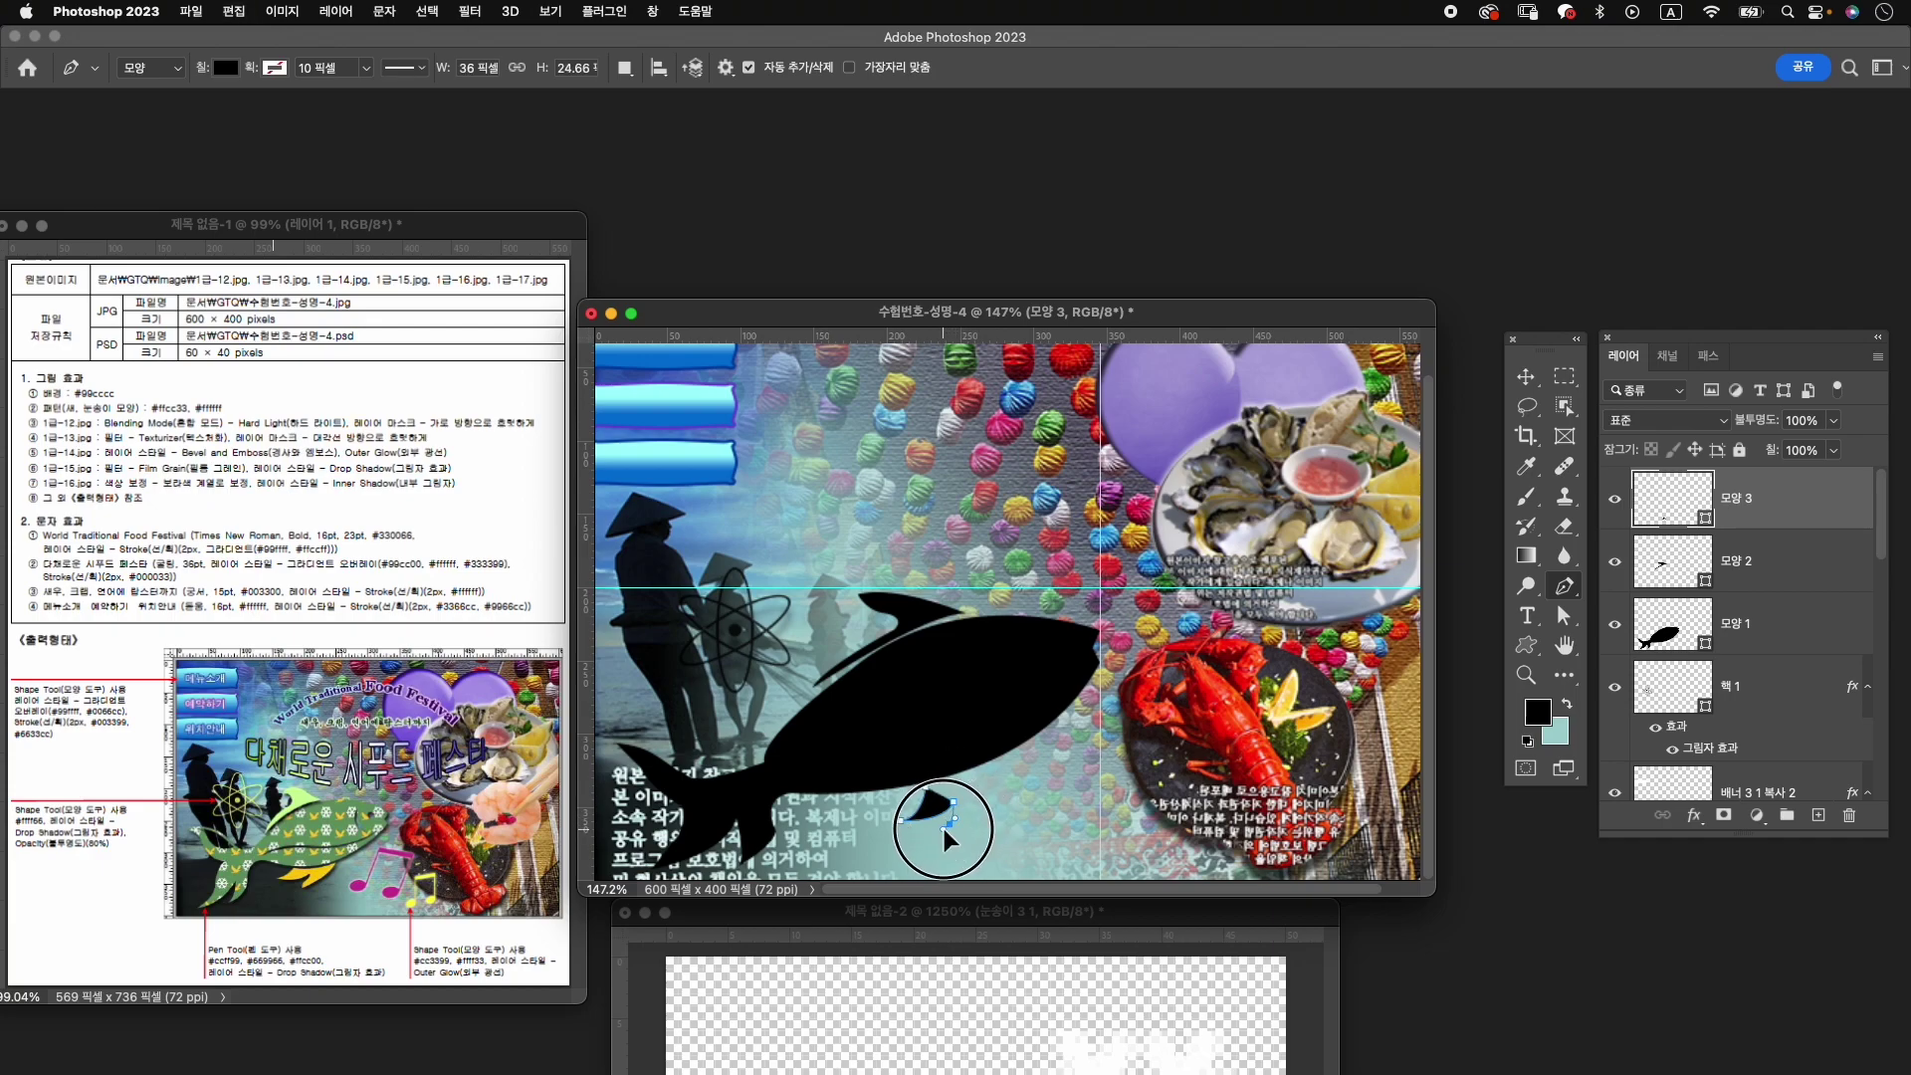
{"action": "left_click", "coordinate": [995, 769]}
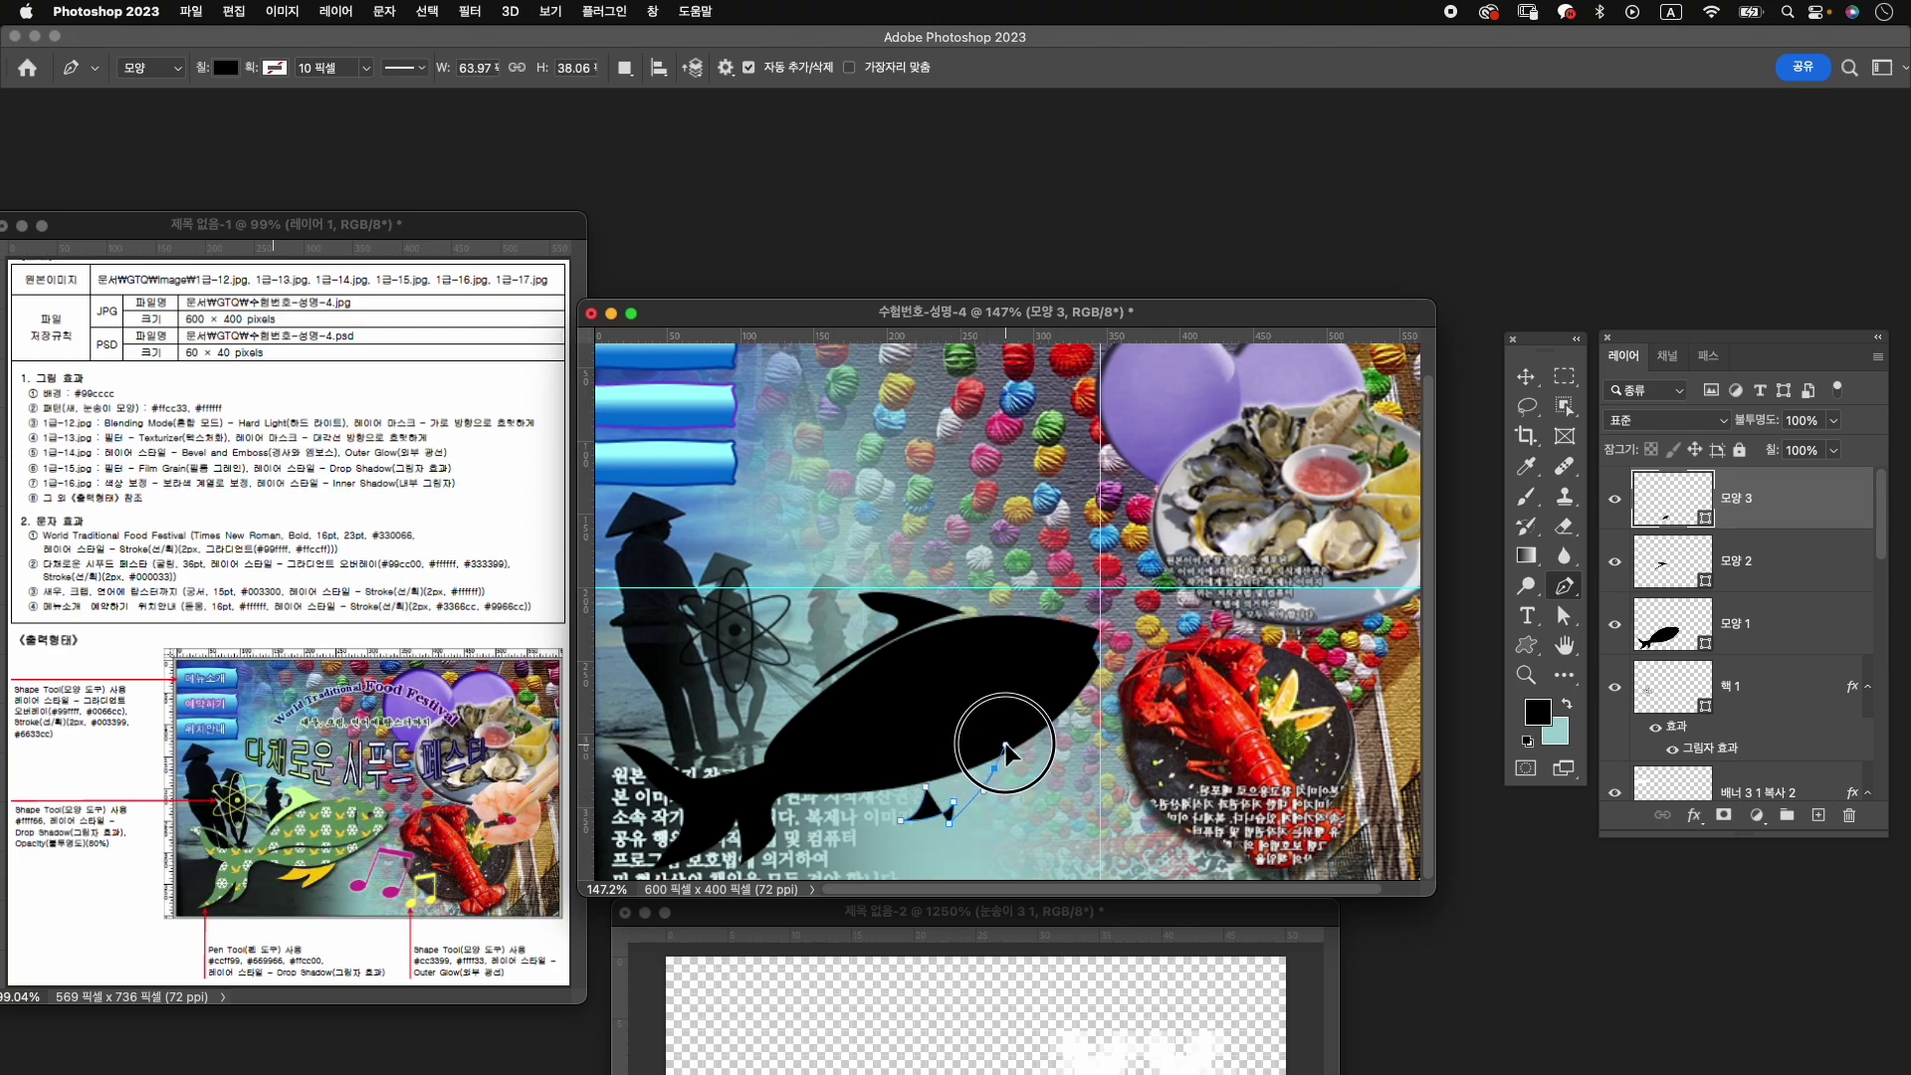
{"action": "left_click_drag", "start_coordinate": [1006, 742], "coordinate": [1005, 745]}
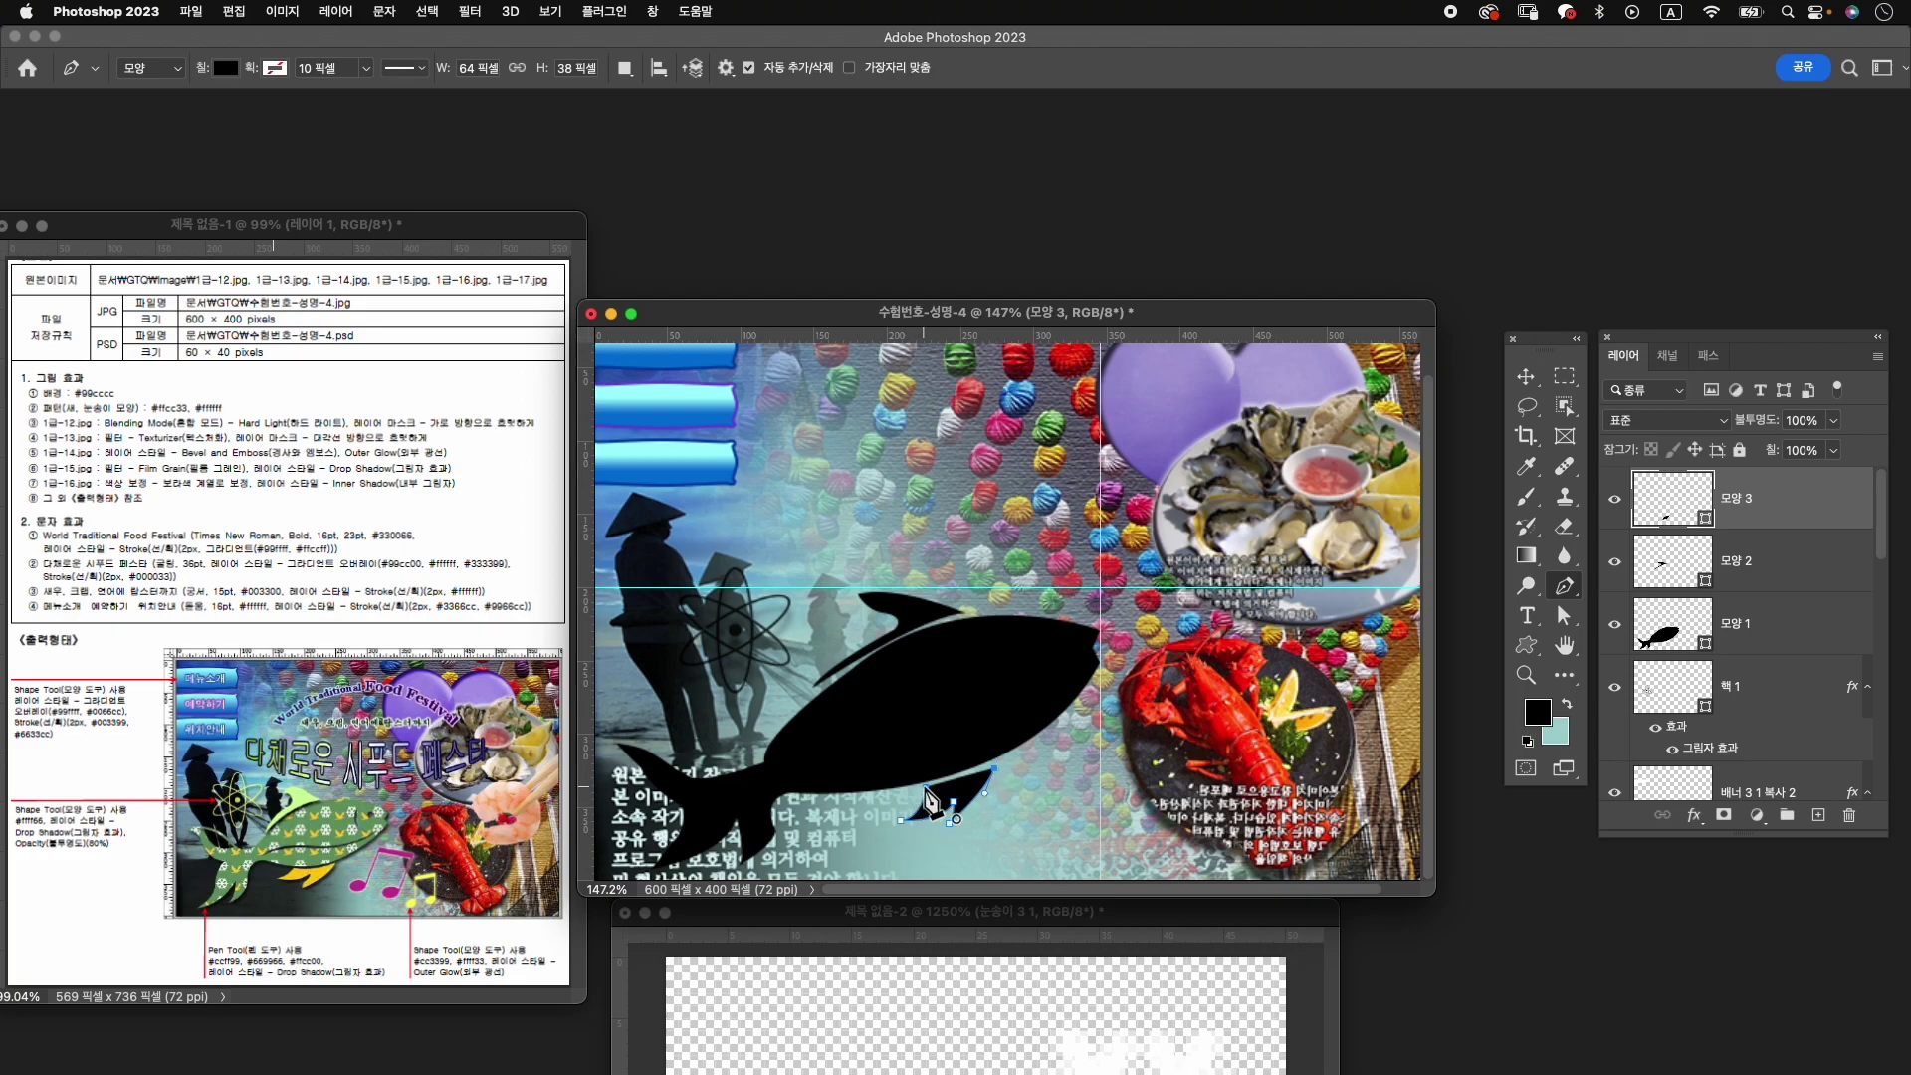
{"action": "left_click", "coordinate": [961, 780]}
{"action": "key", "text": "ctrl+t"}
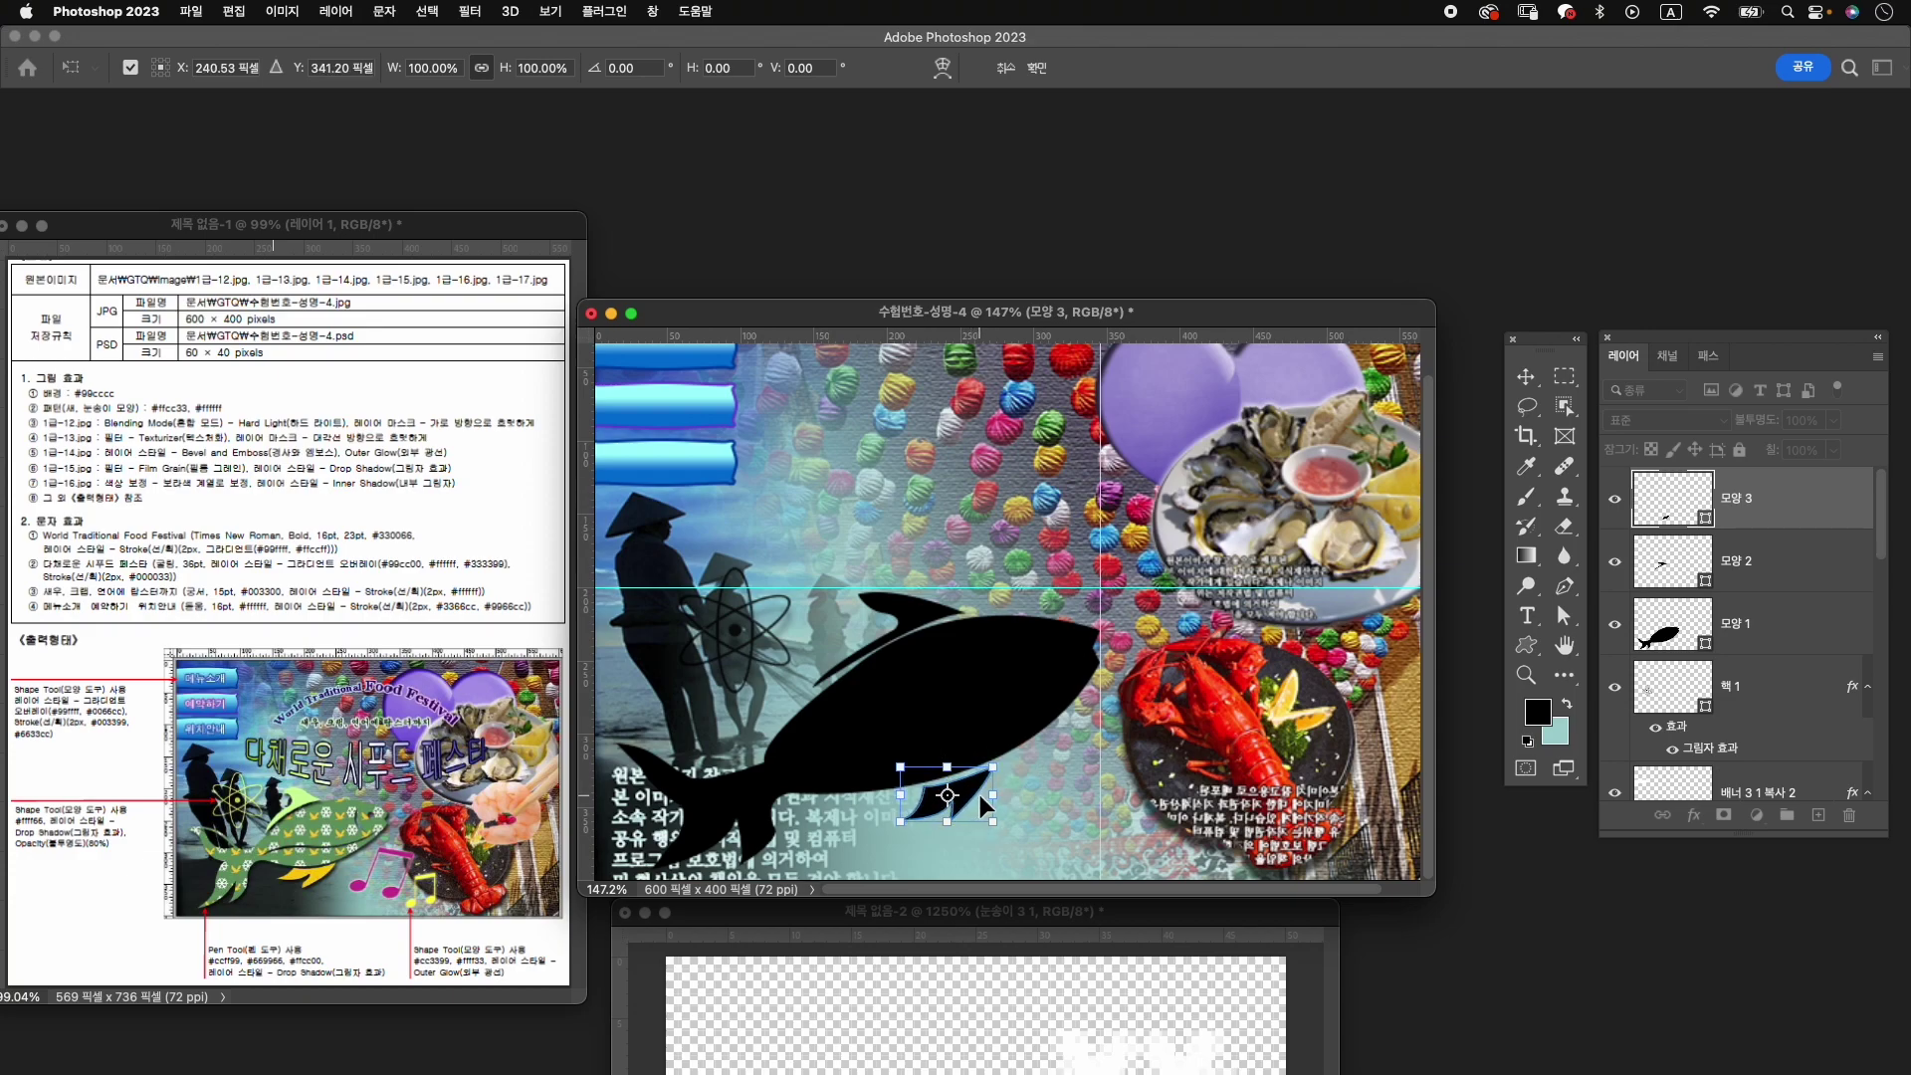
{"action": "key", "text": "Return"}
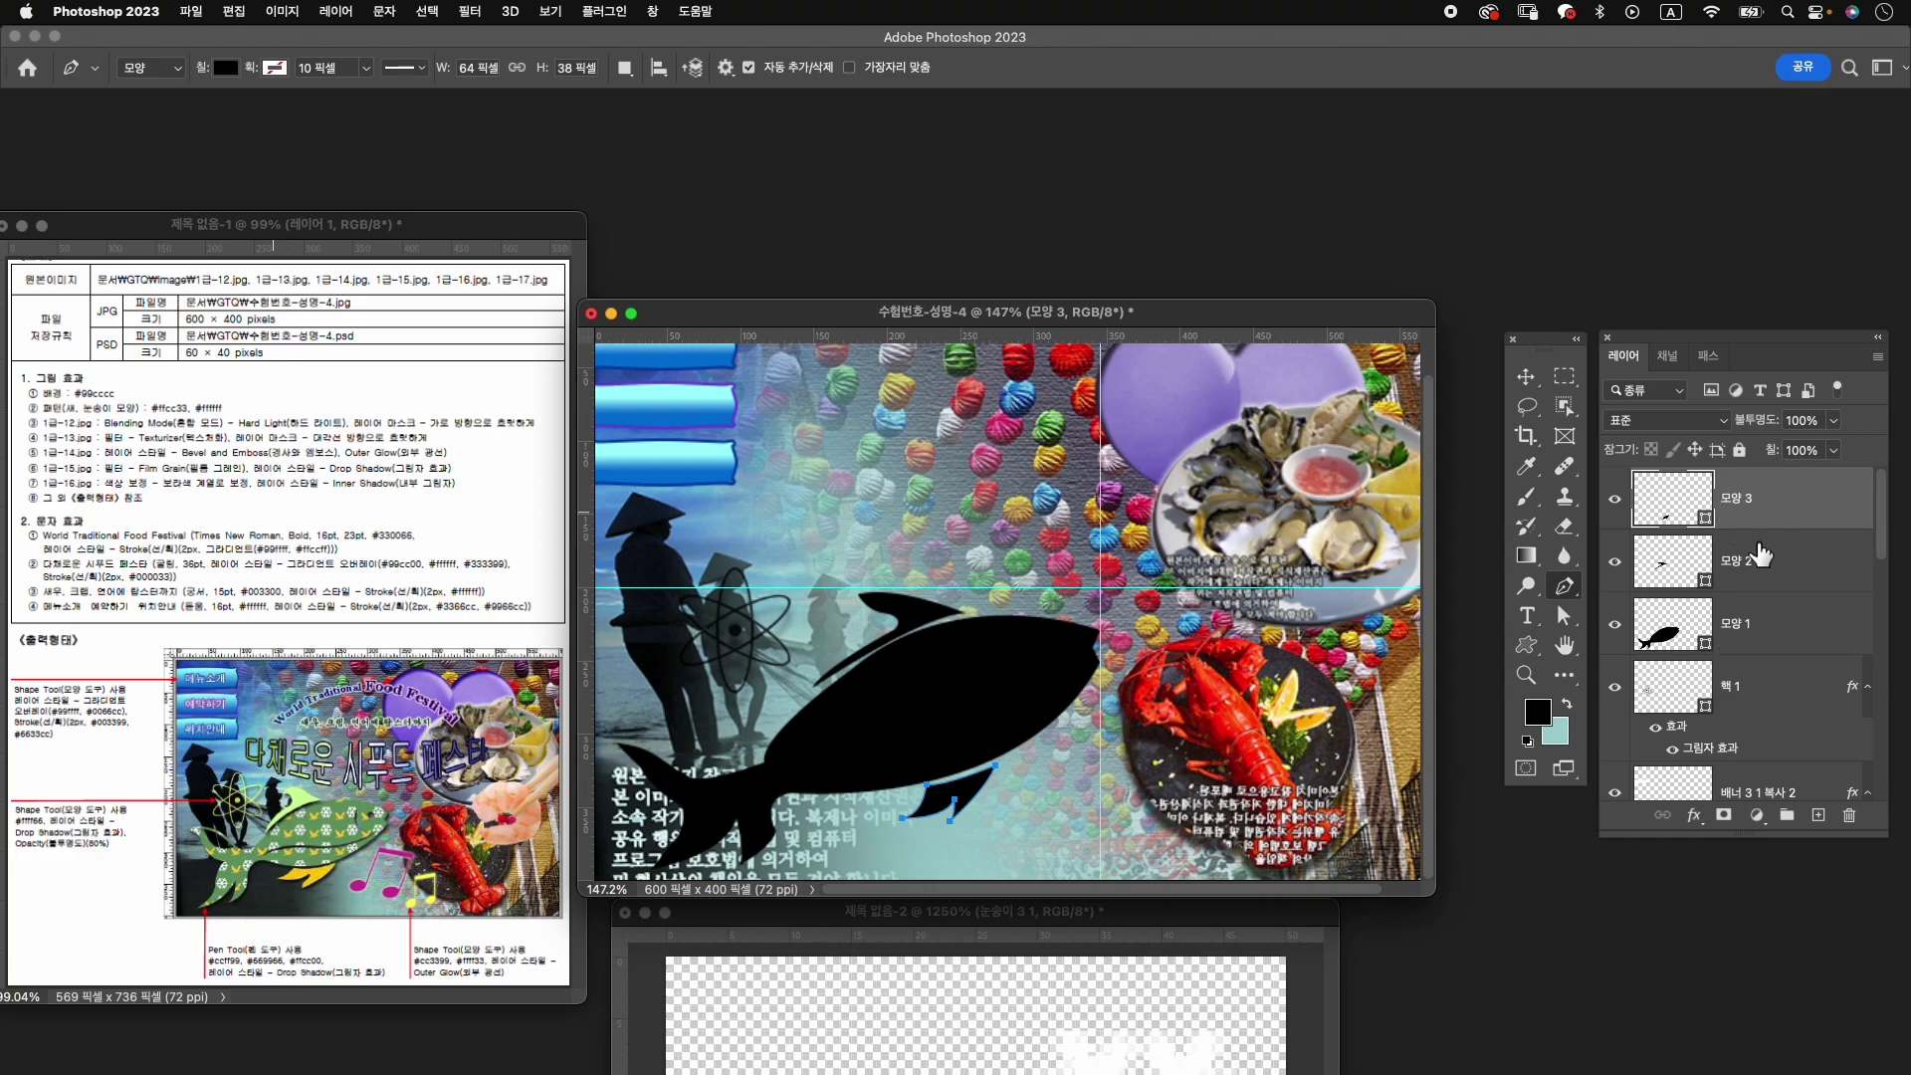
{"action": "key", "text": "Return"}
Fill the small lower fin with yellow #ffcc00.
{"action": "left_click", "coordinate": [225, 68]}
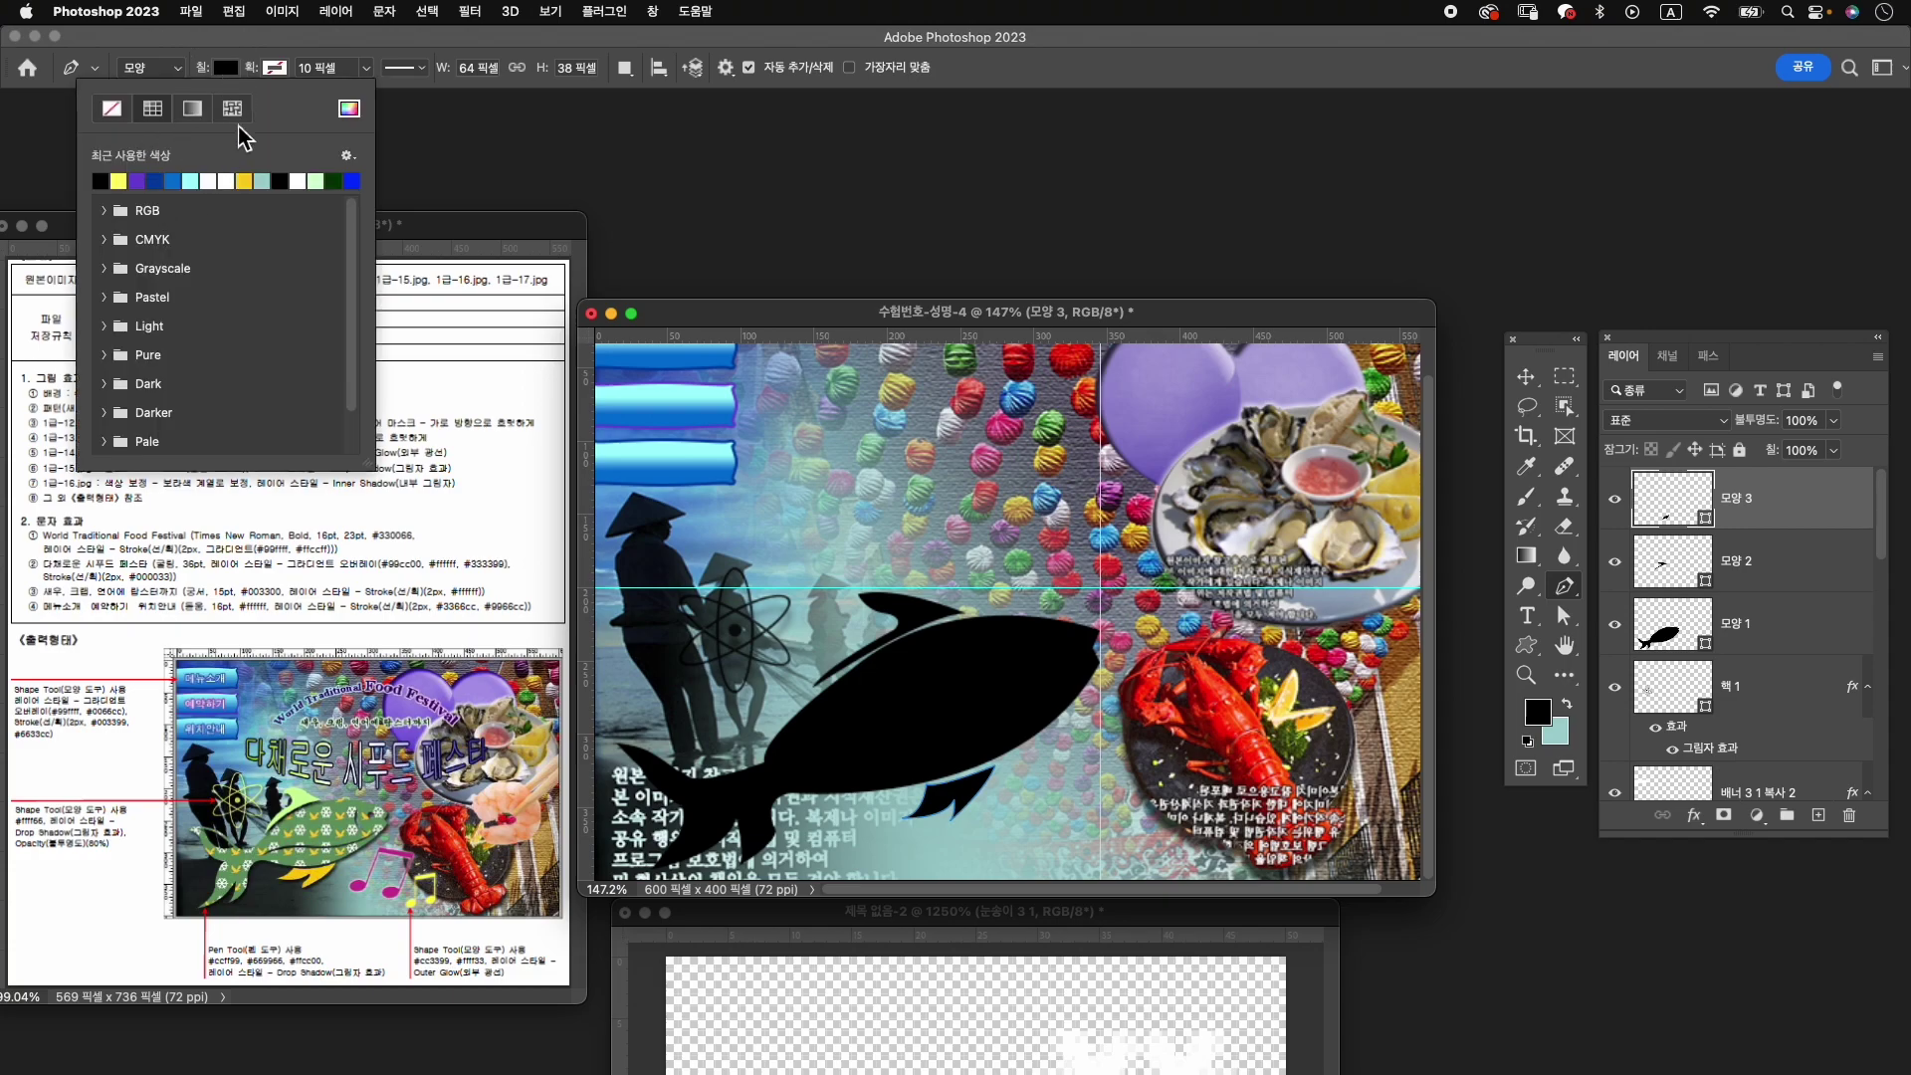
{"action": "left_click", "coordinate": [357, 111]}
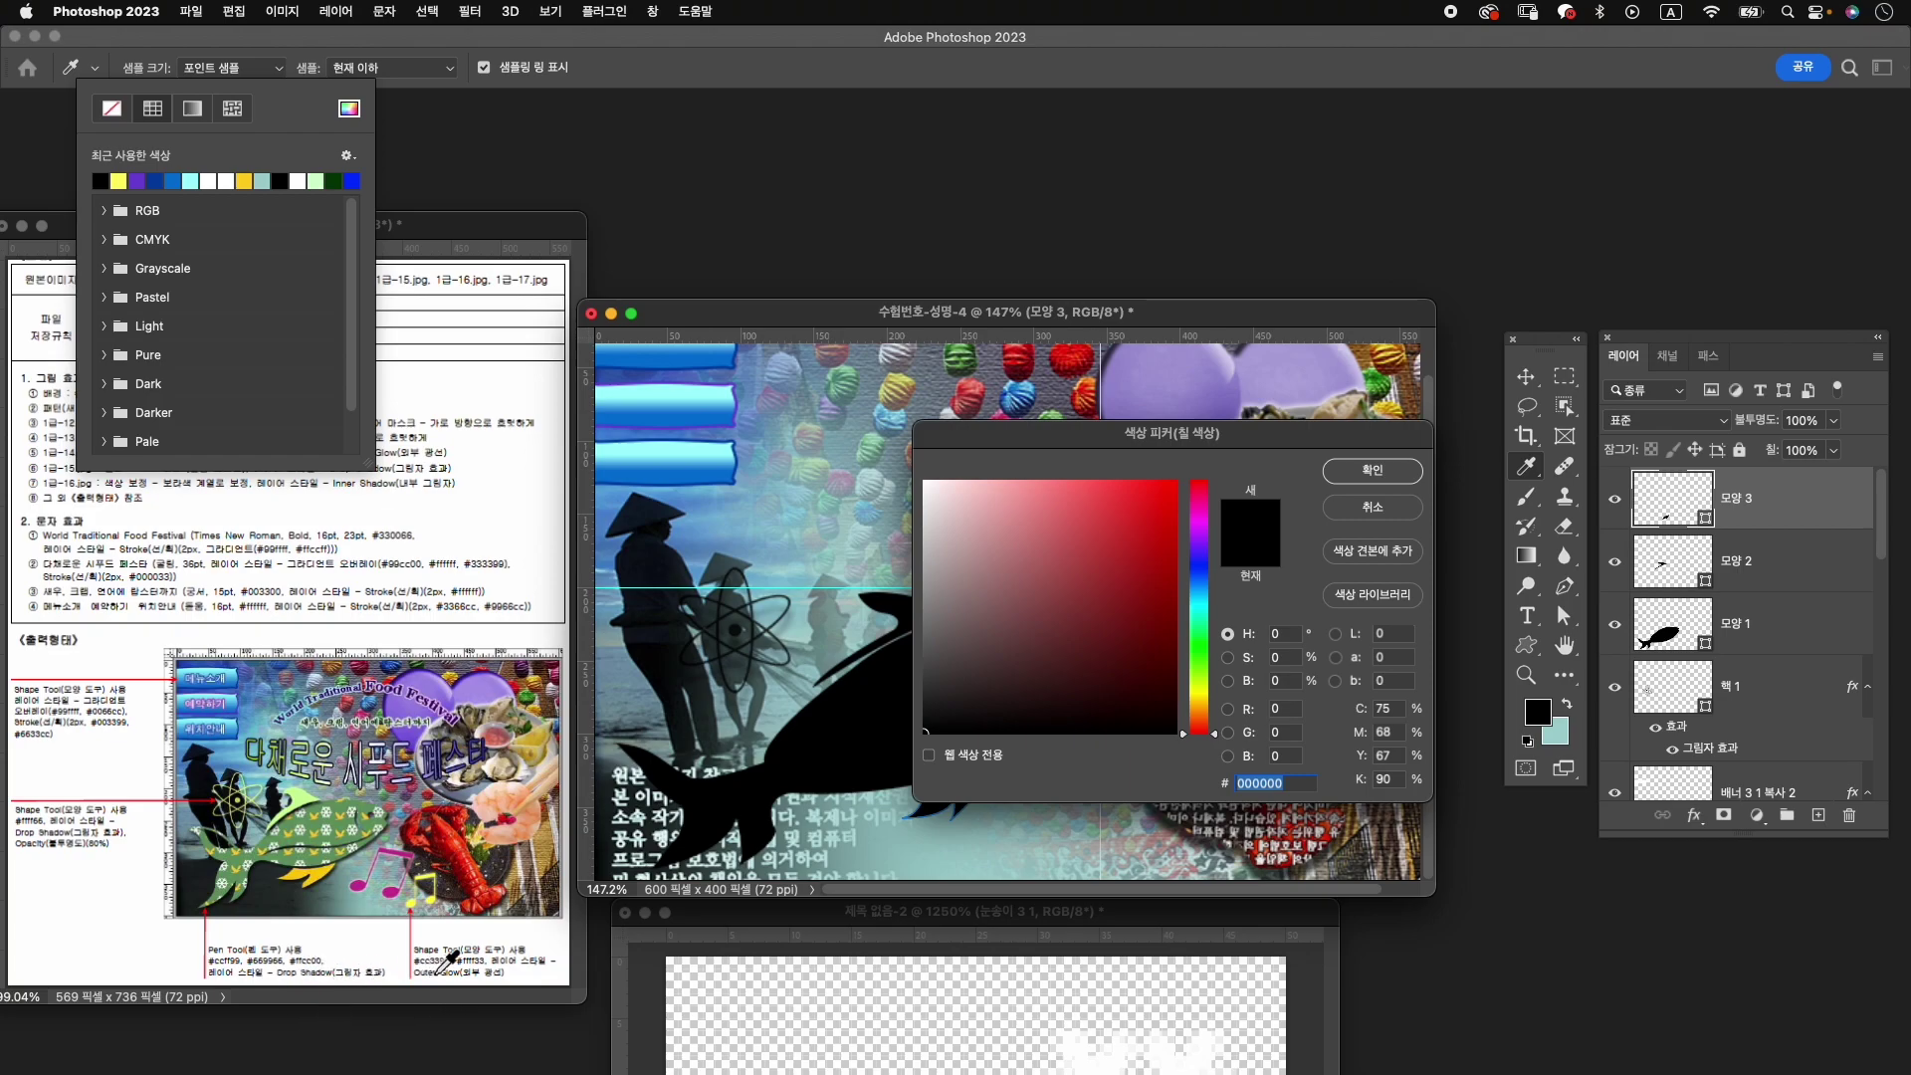
{"action": "type", "text": "ffcc"}
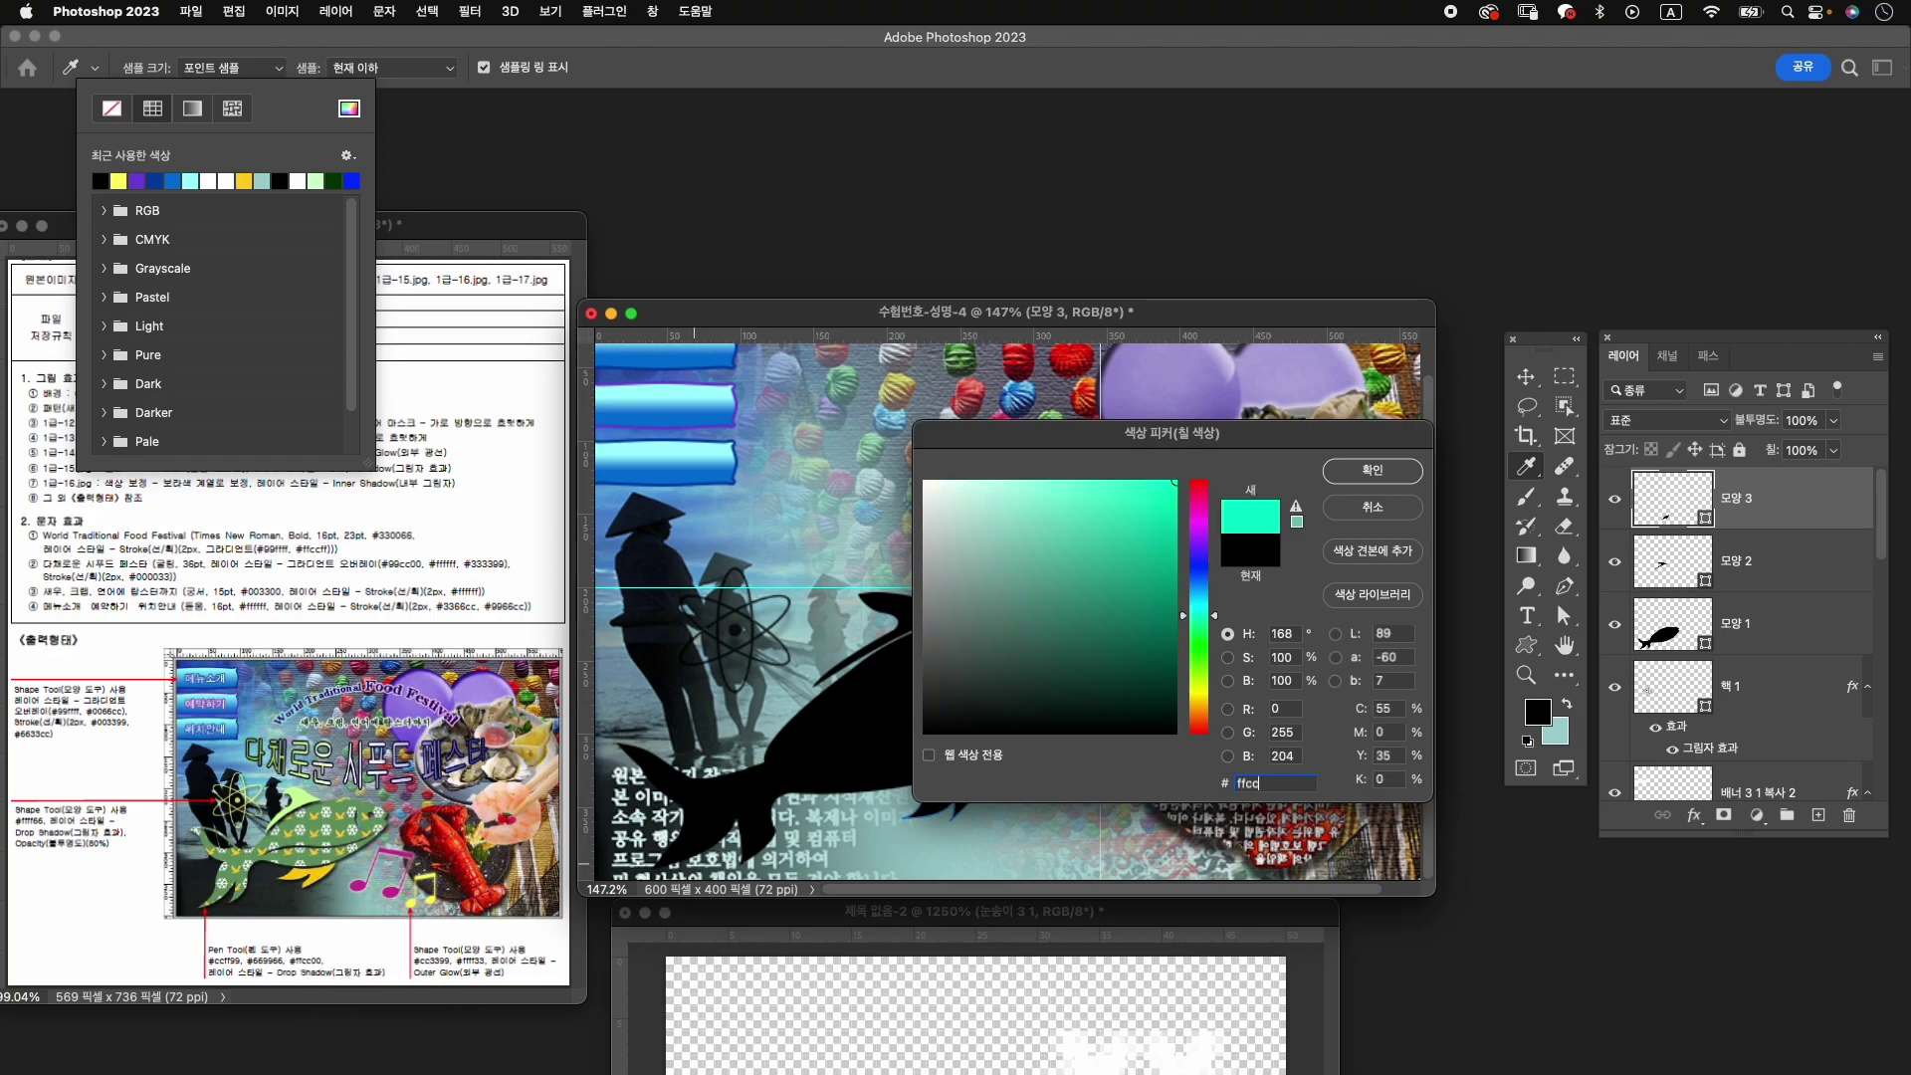
{"action": "type", "text": "00"}
{"action": "key", "text": "Return"}
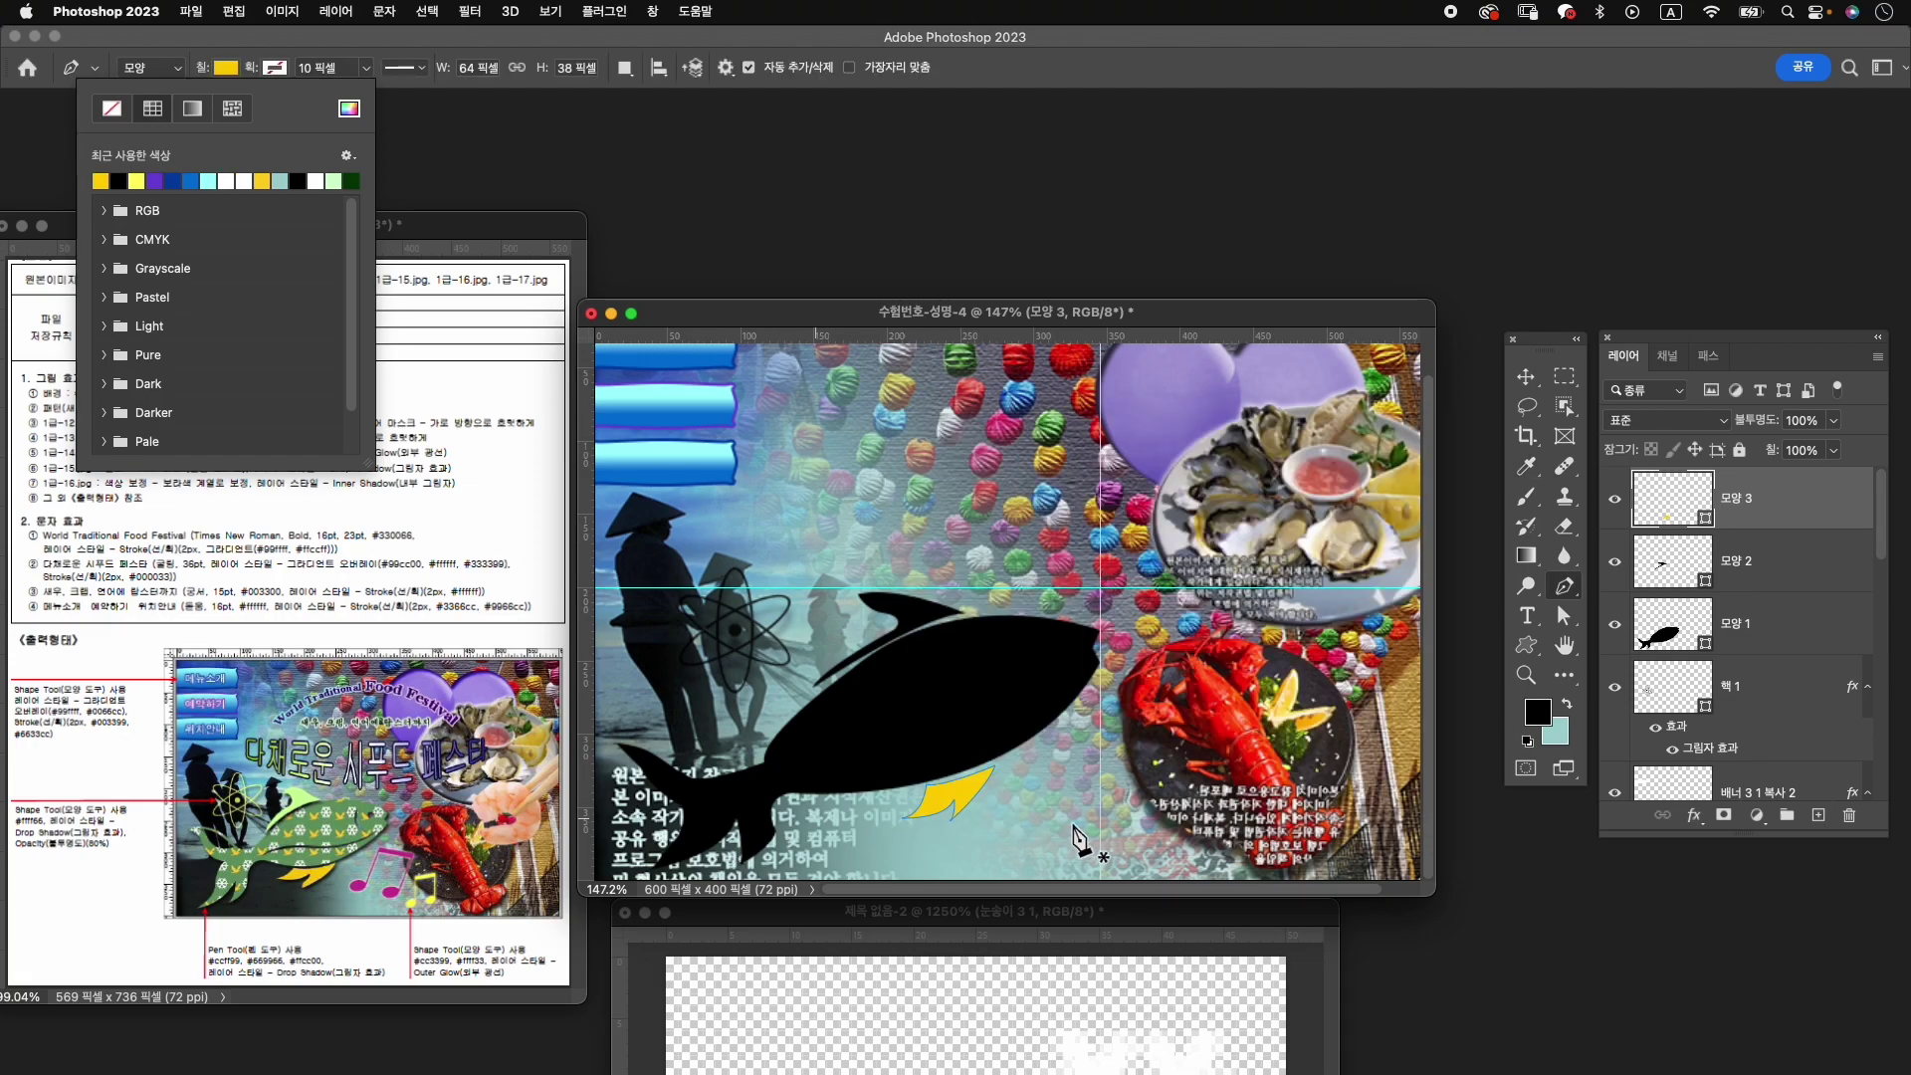
Fill the top fin layer light green #ccff99, replacing an initial #669966.
{"action": "left_click", "coordinate": [1787, 560]}
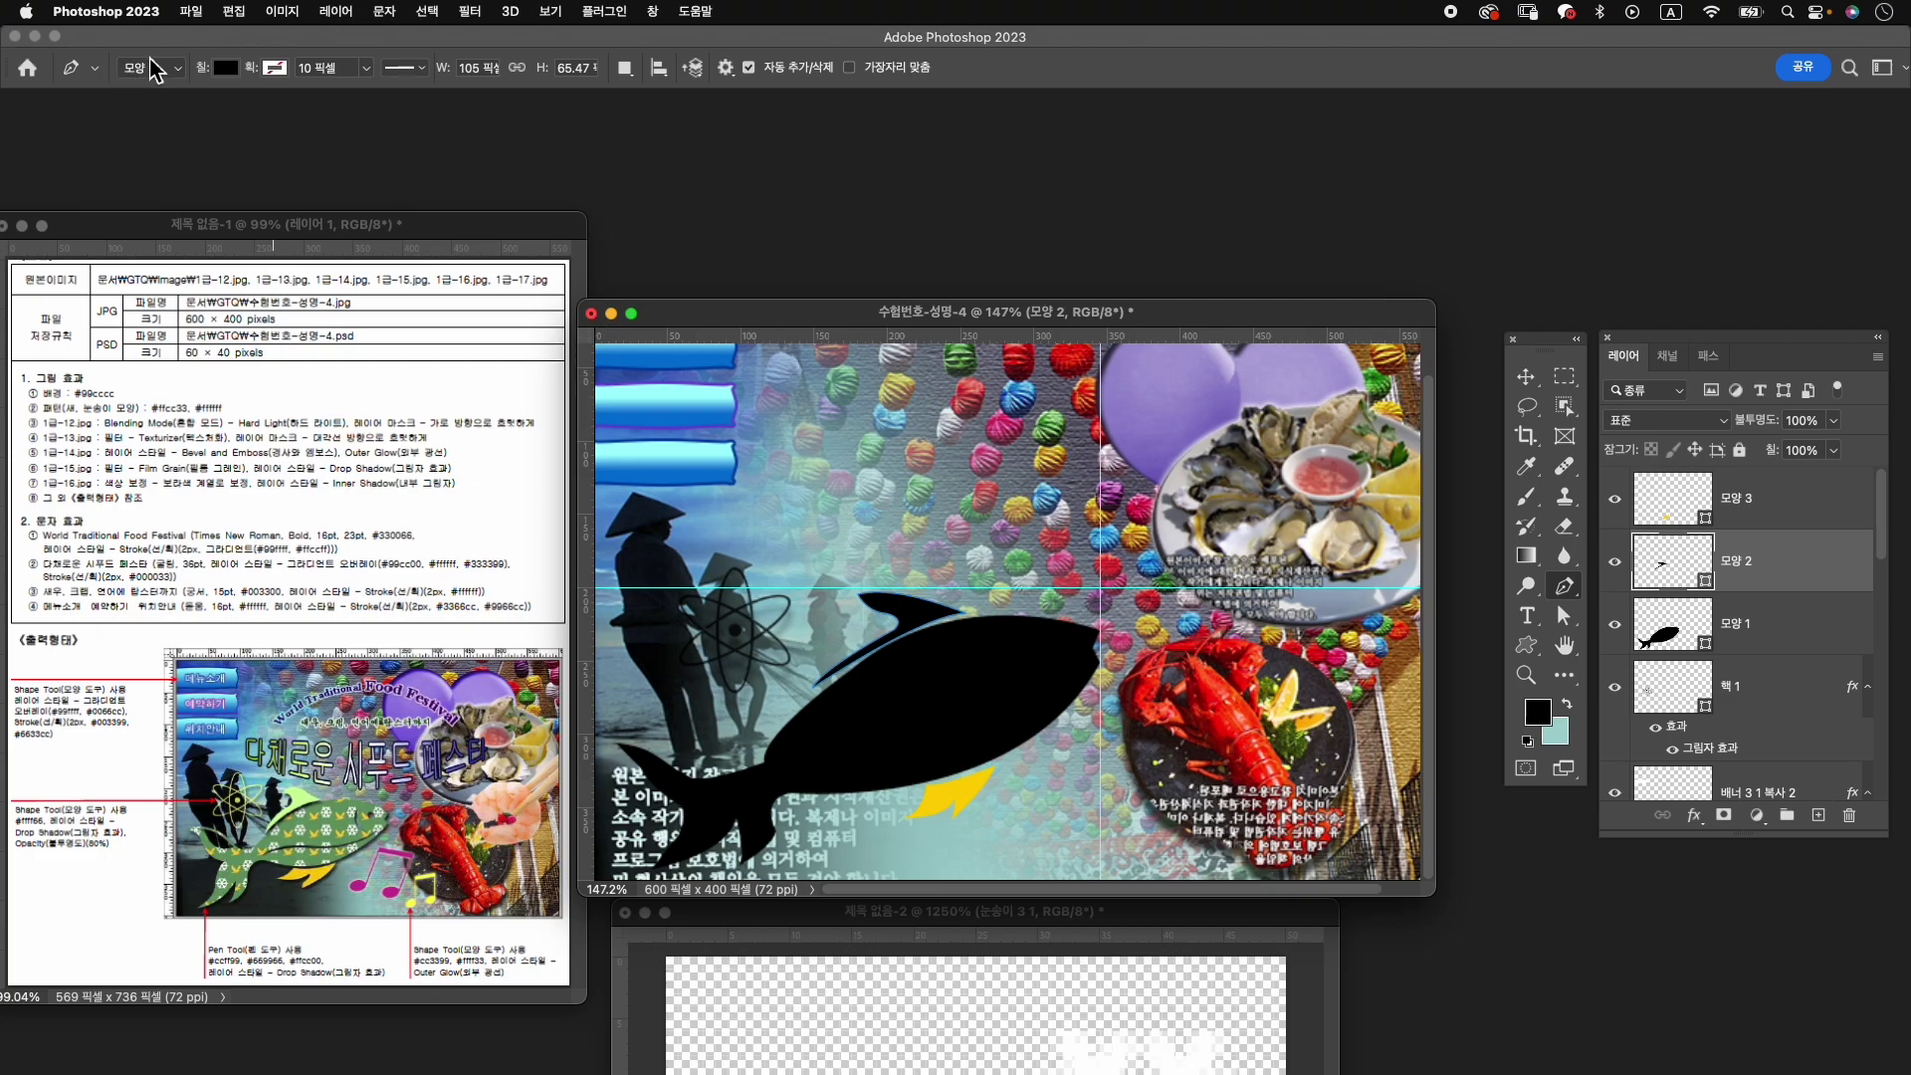
{"action": "left_click", "coordinate": [227, 68]}
{"action": "left_click", "coordinate": [347, 107]}
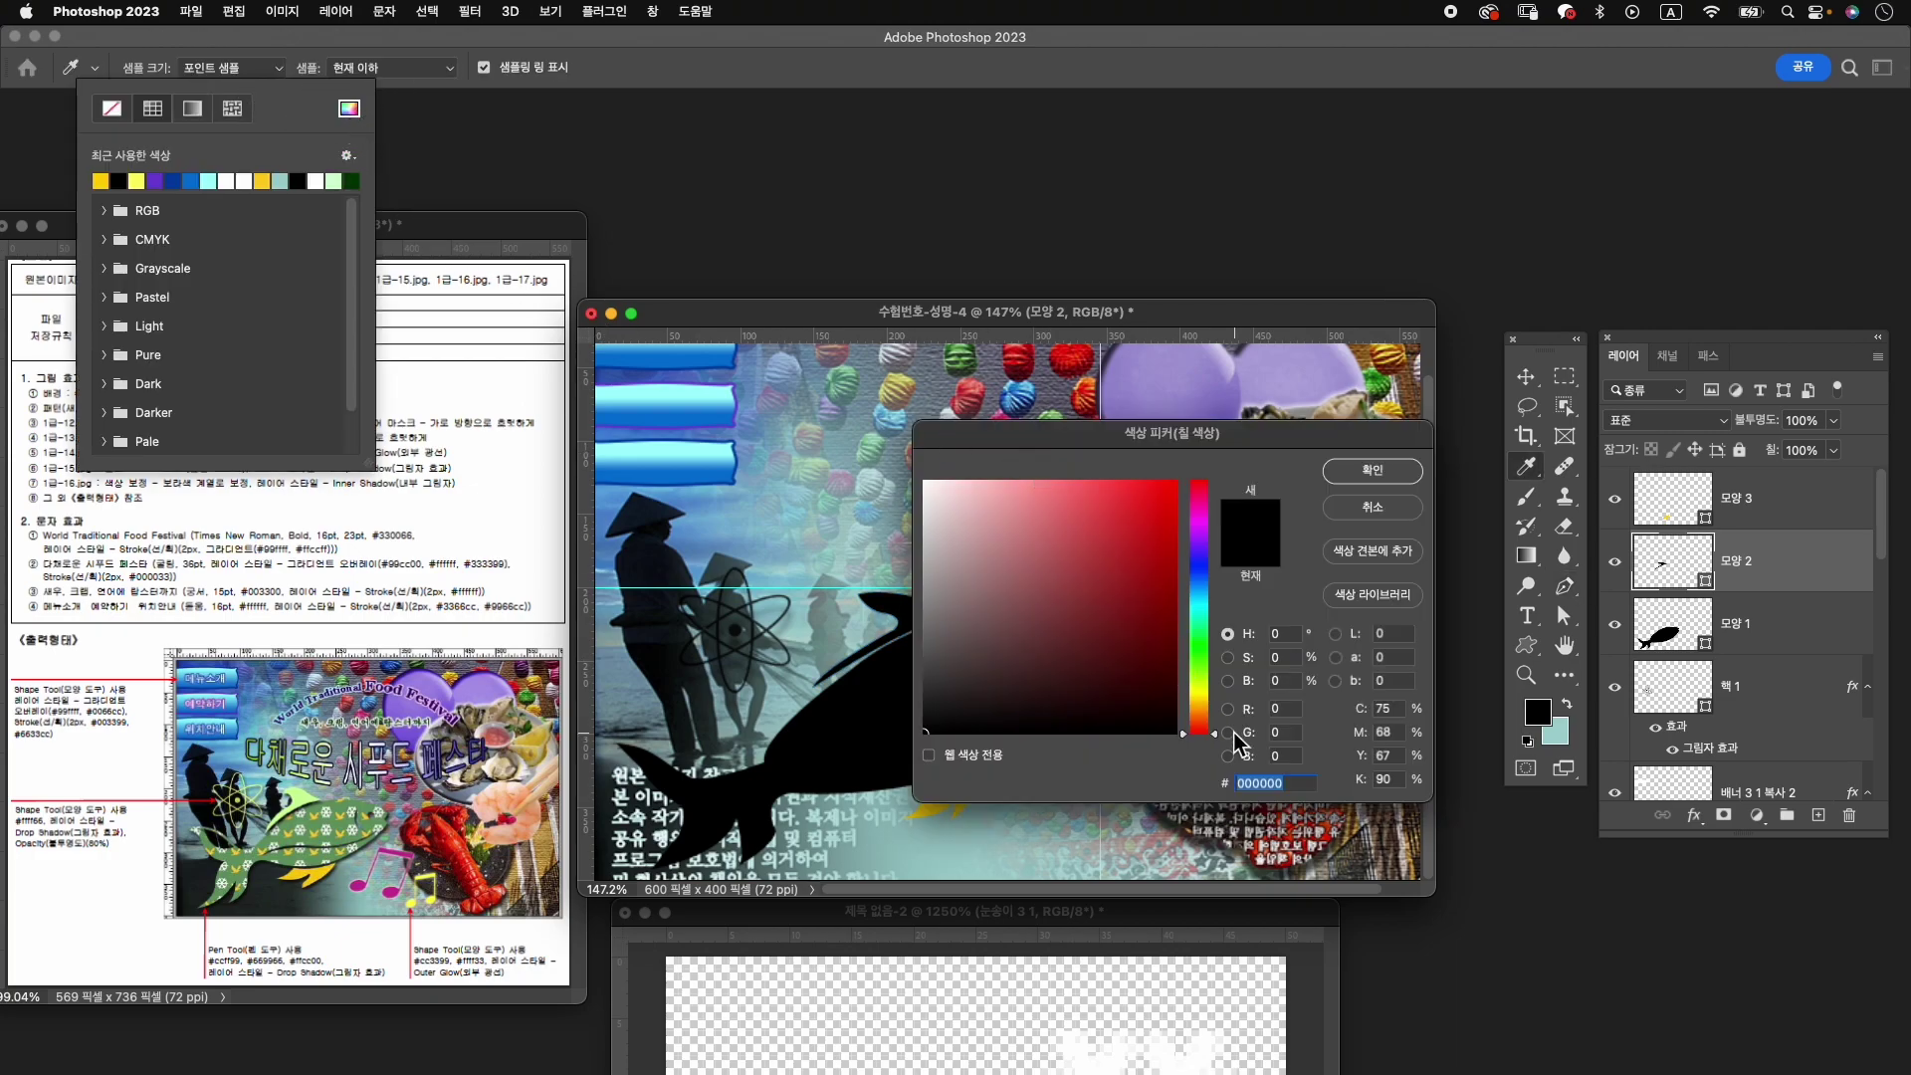
{"action": "type", "text": "6699"}
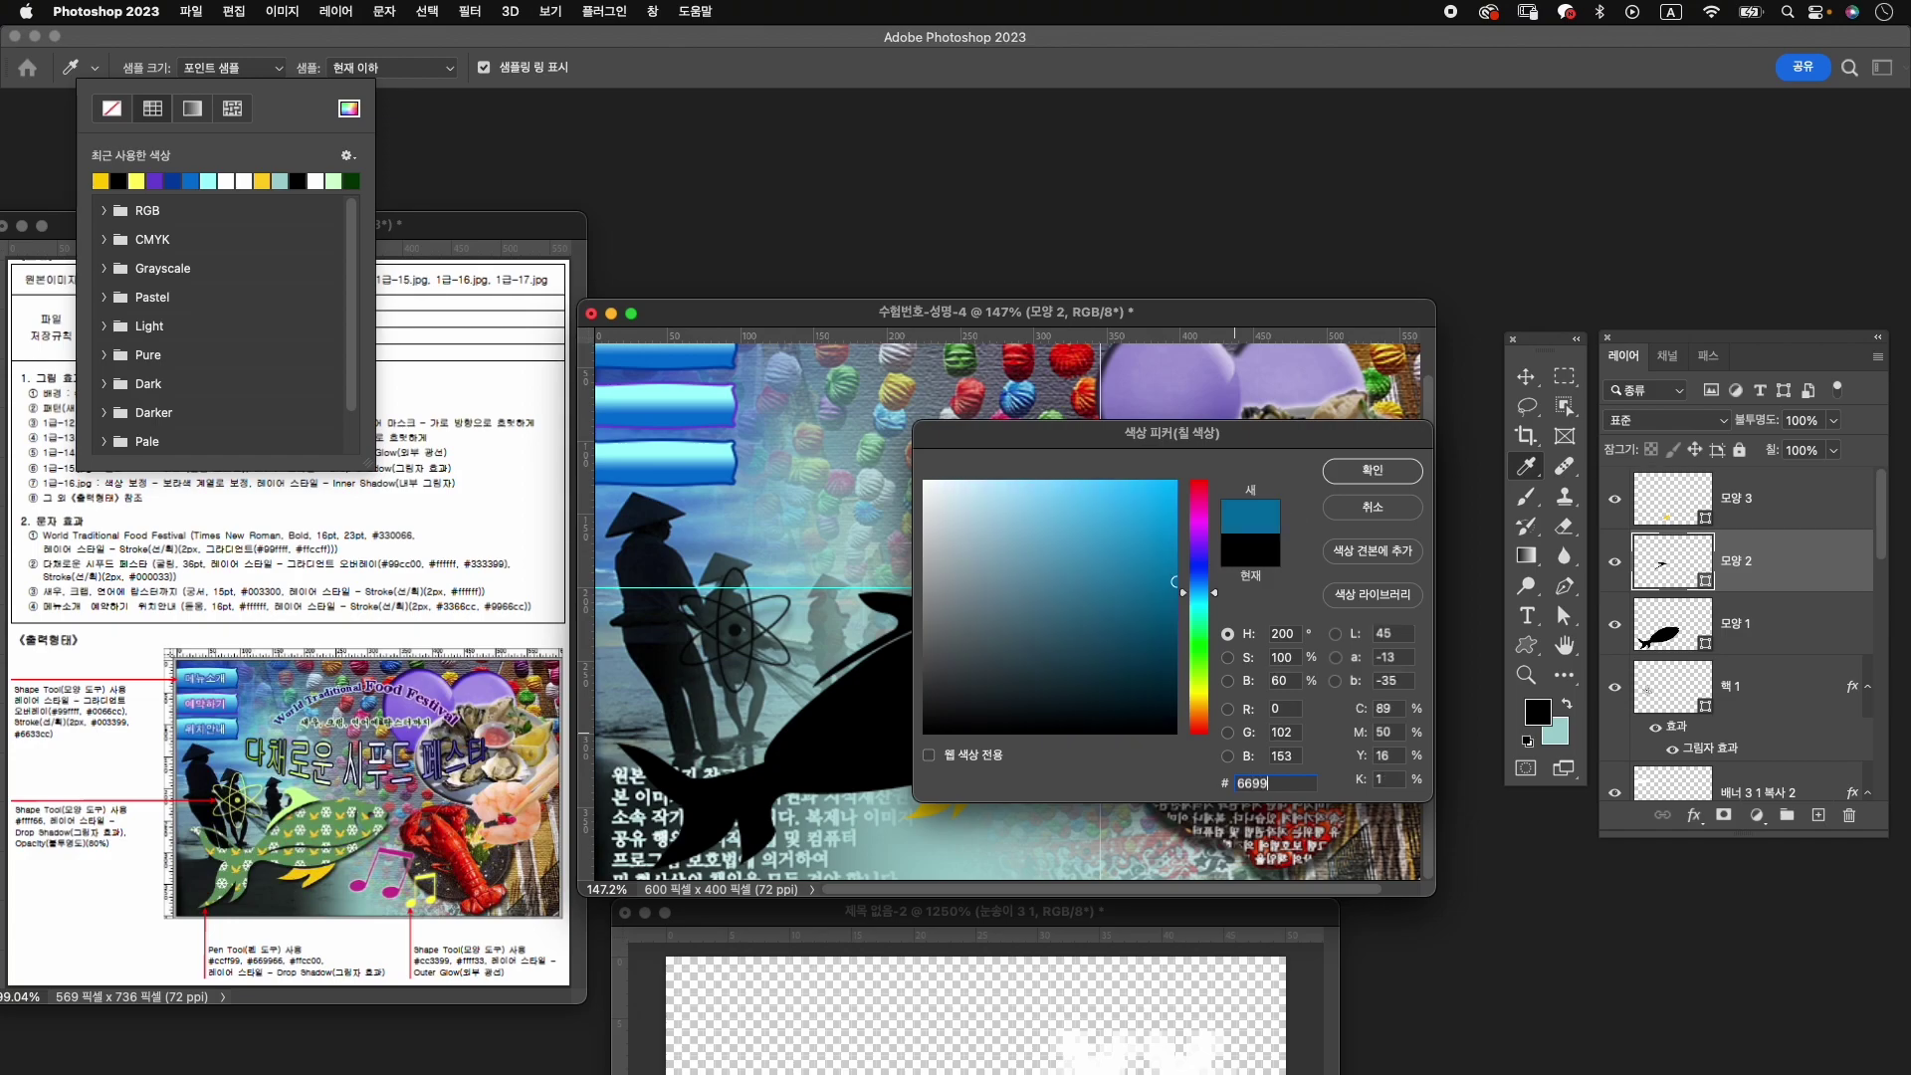
{"action": "type", "text": "66"}
{"action": "key", "text": "Return"}
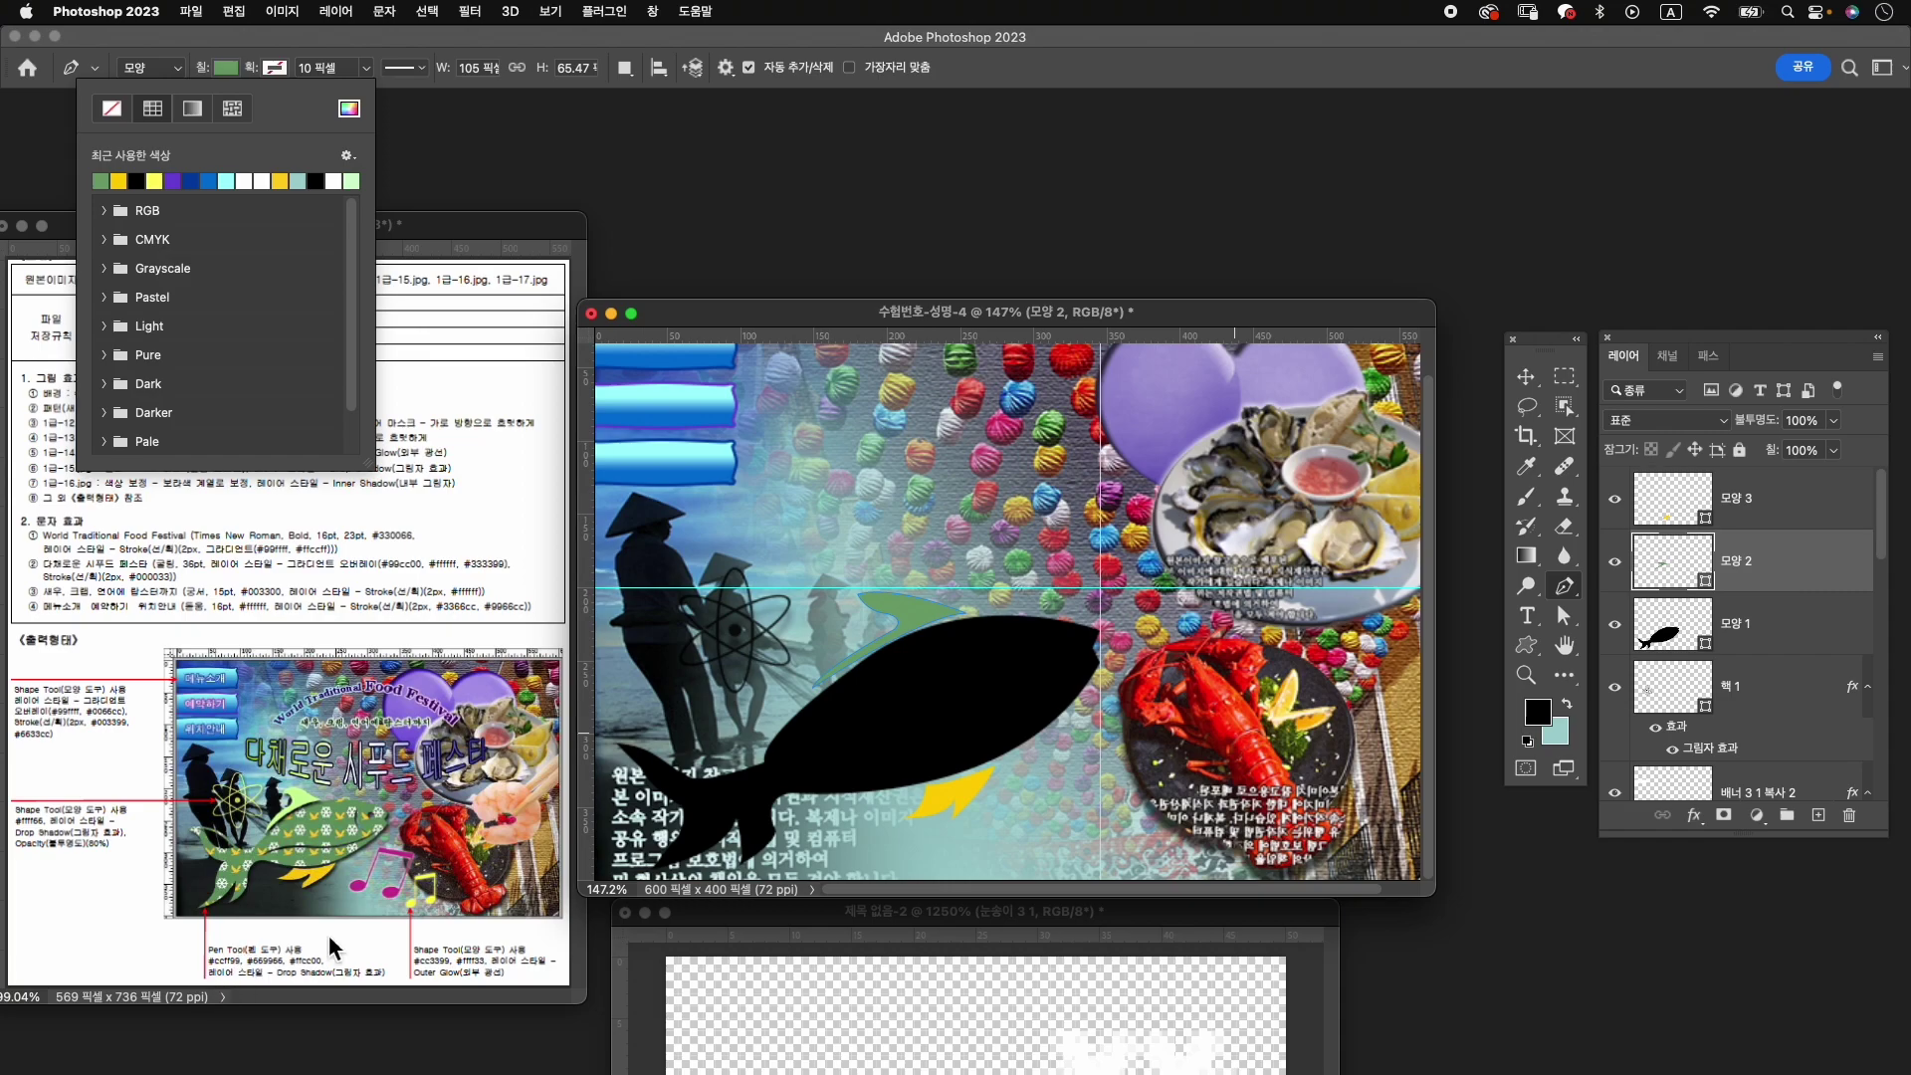
{"action": "left_click", "coordinate": [348, 110]}
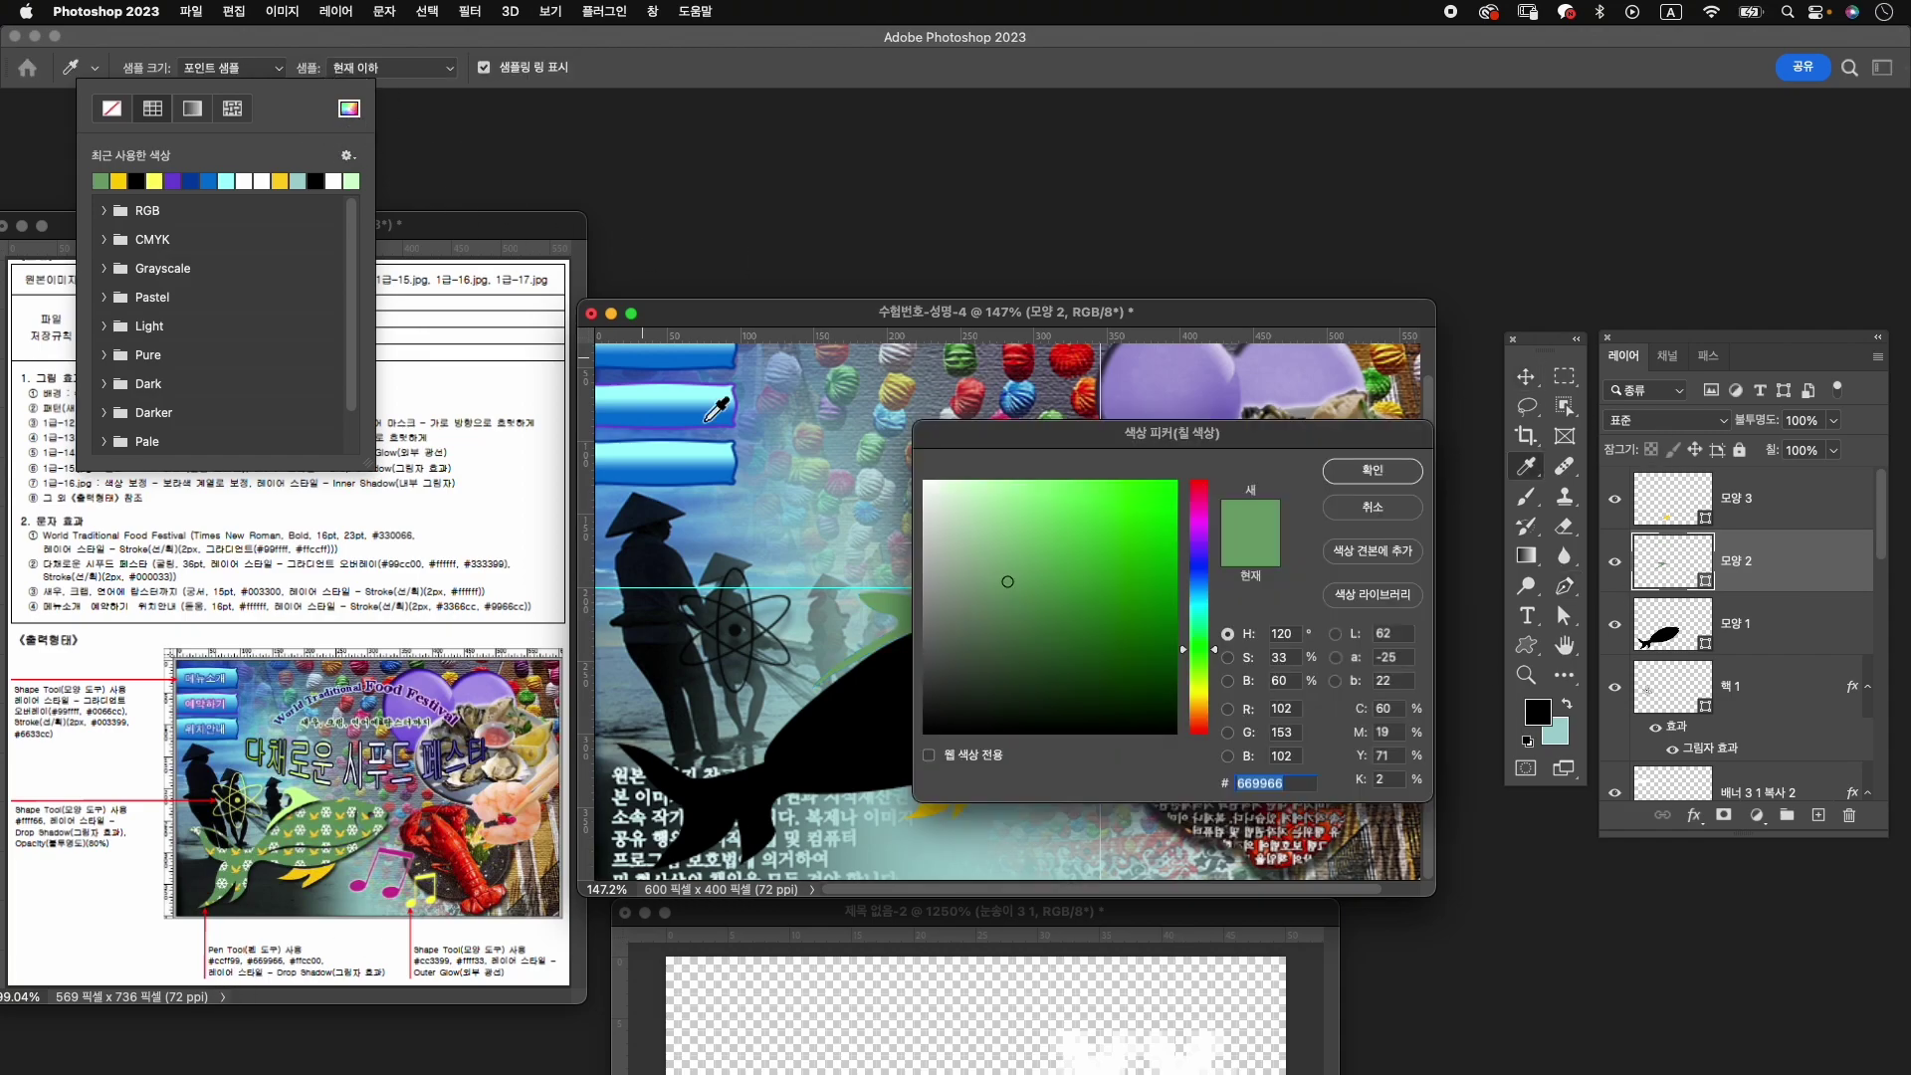
{"action": "type", "text": "ccf"}
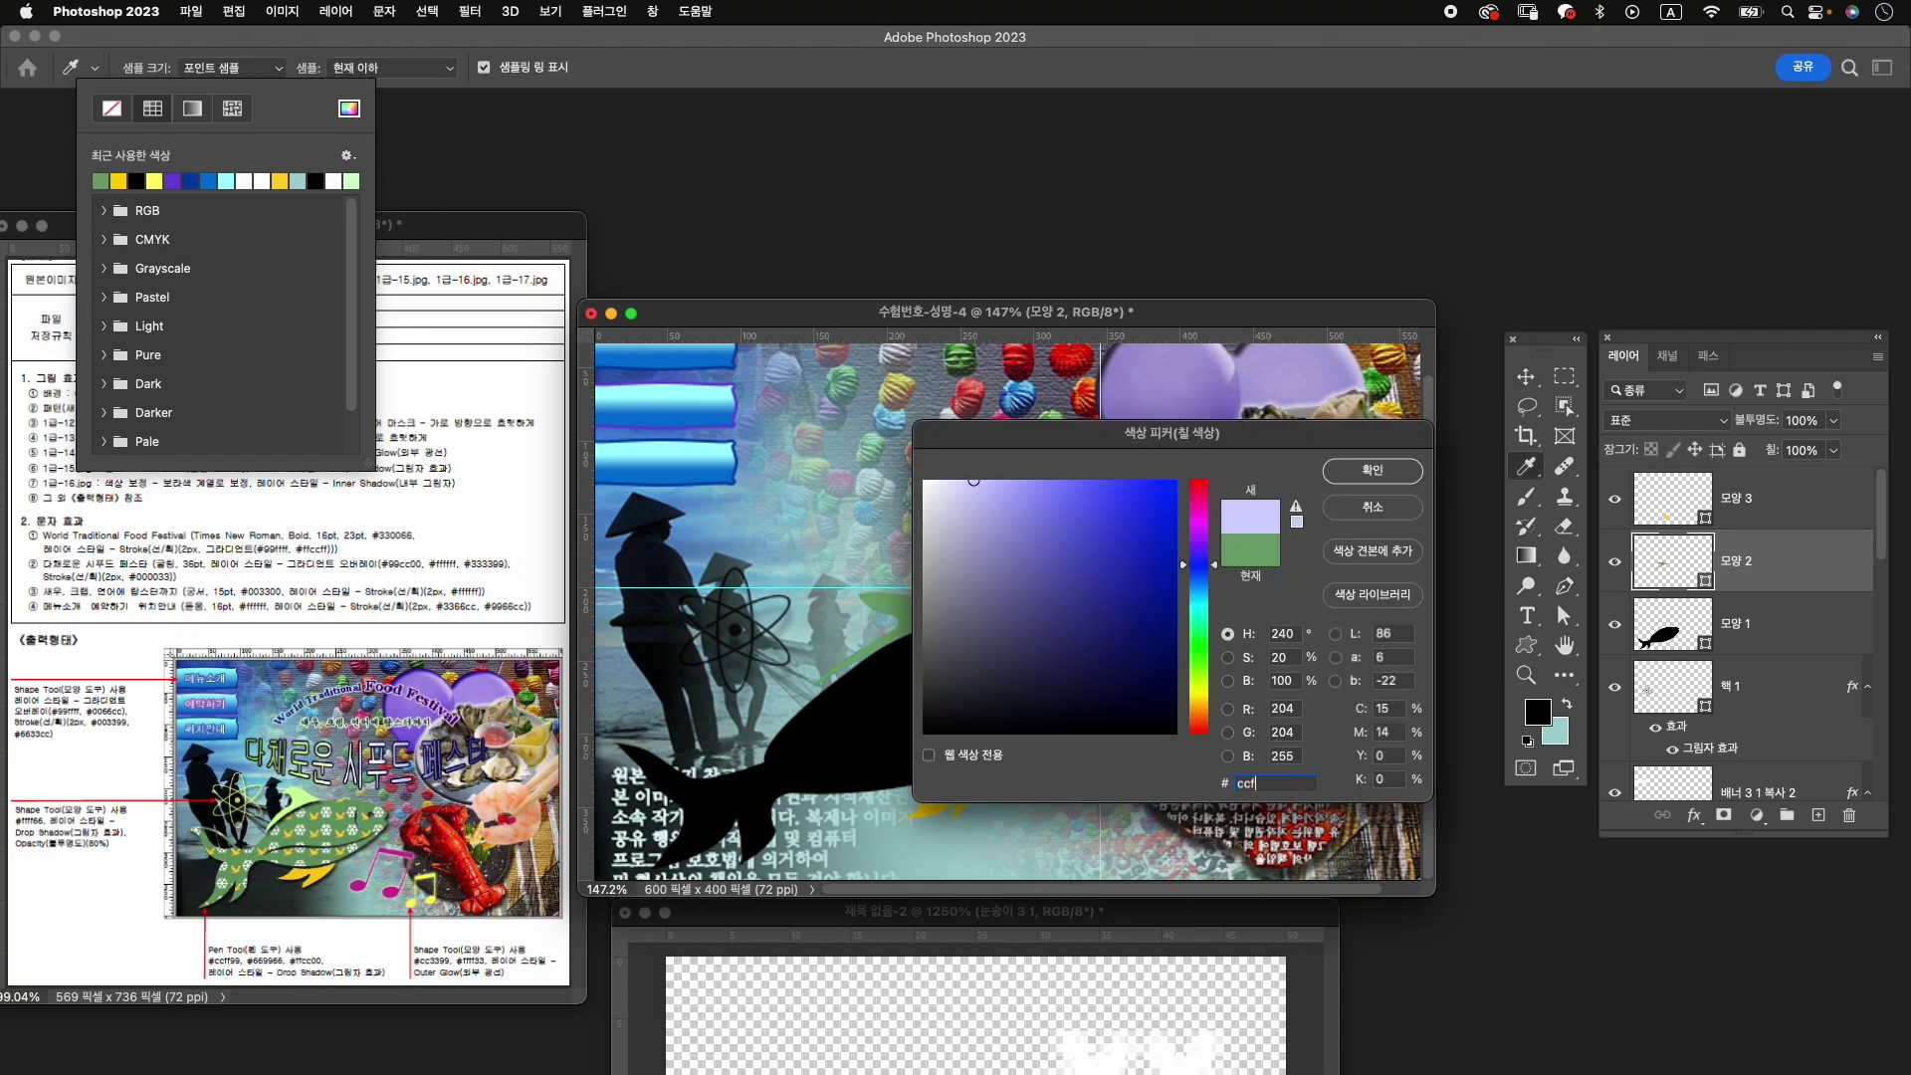
{"action": "type", "text": "f99"}
{"action": "key", "text": "Return"}
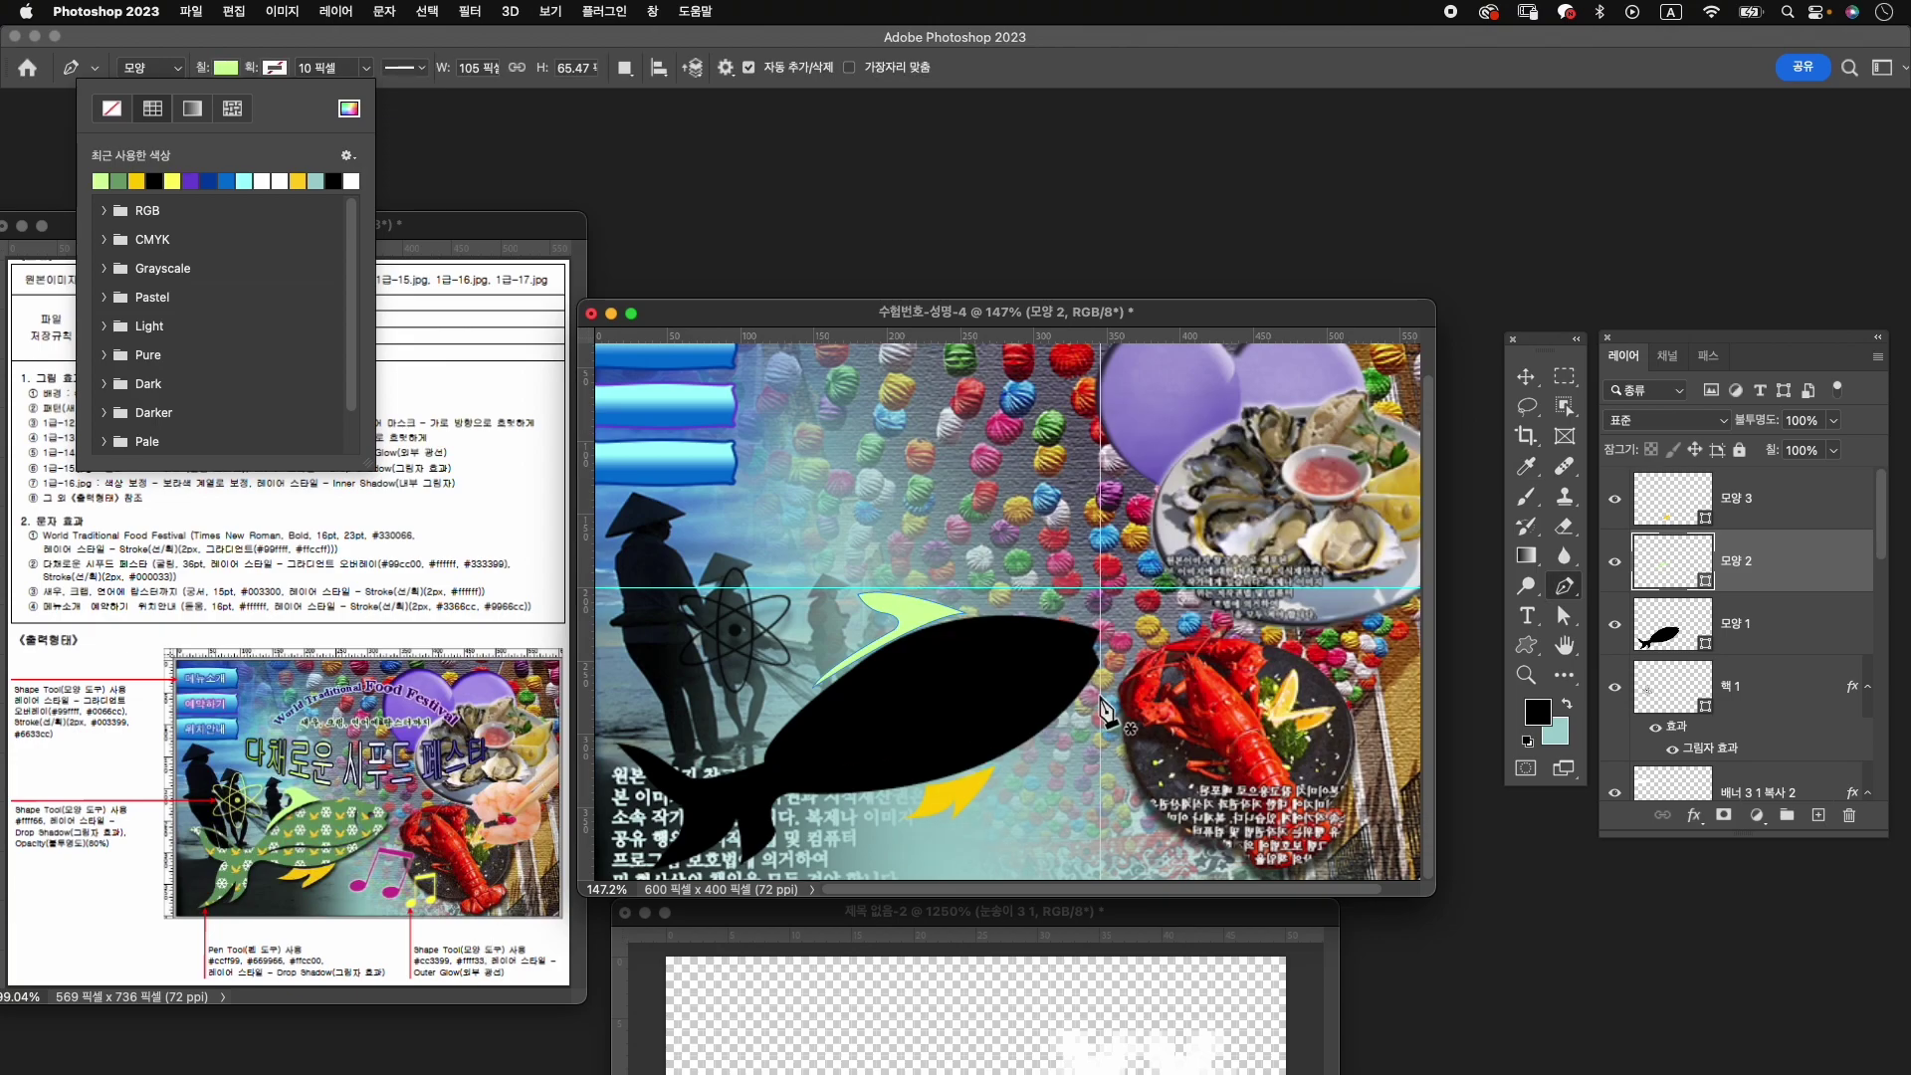
Fill the fish body layer 모양 1 with the medium green swatch.
{"action": "left_click", "coordinate": [1765, 635]}
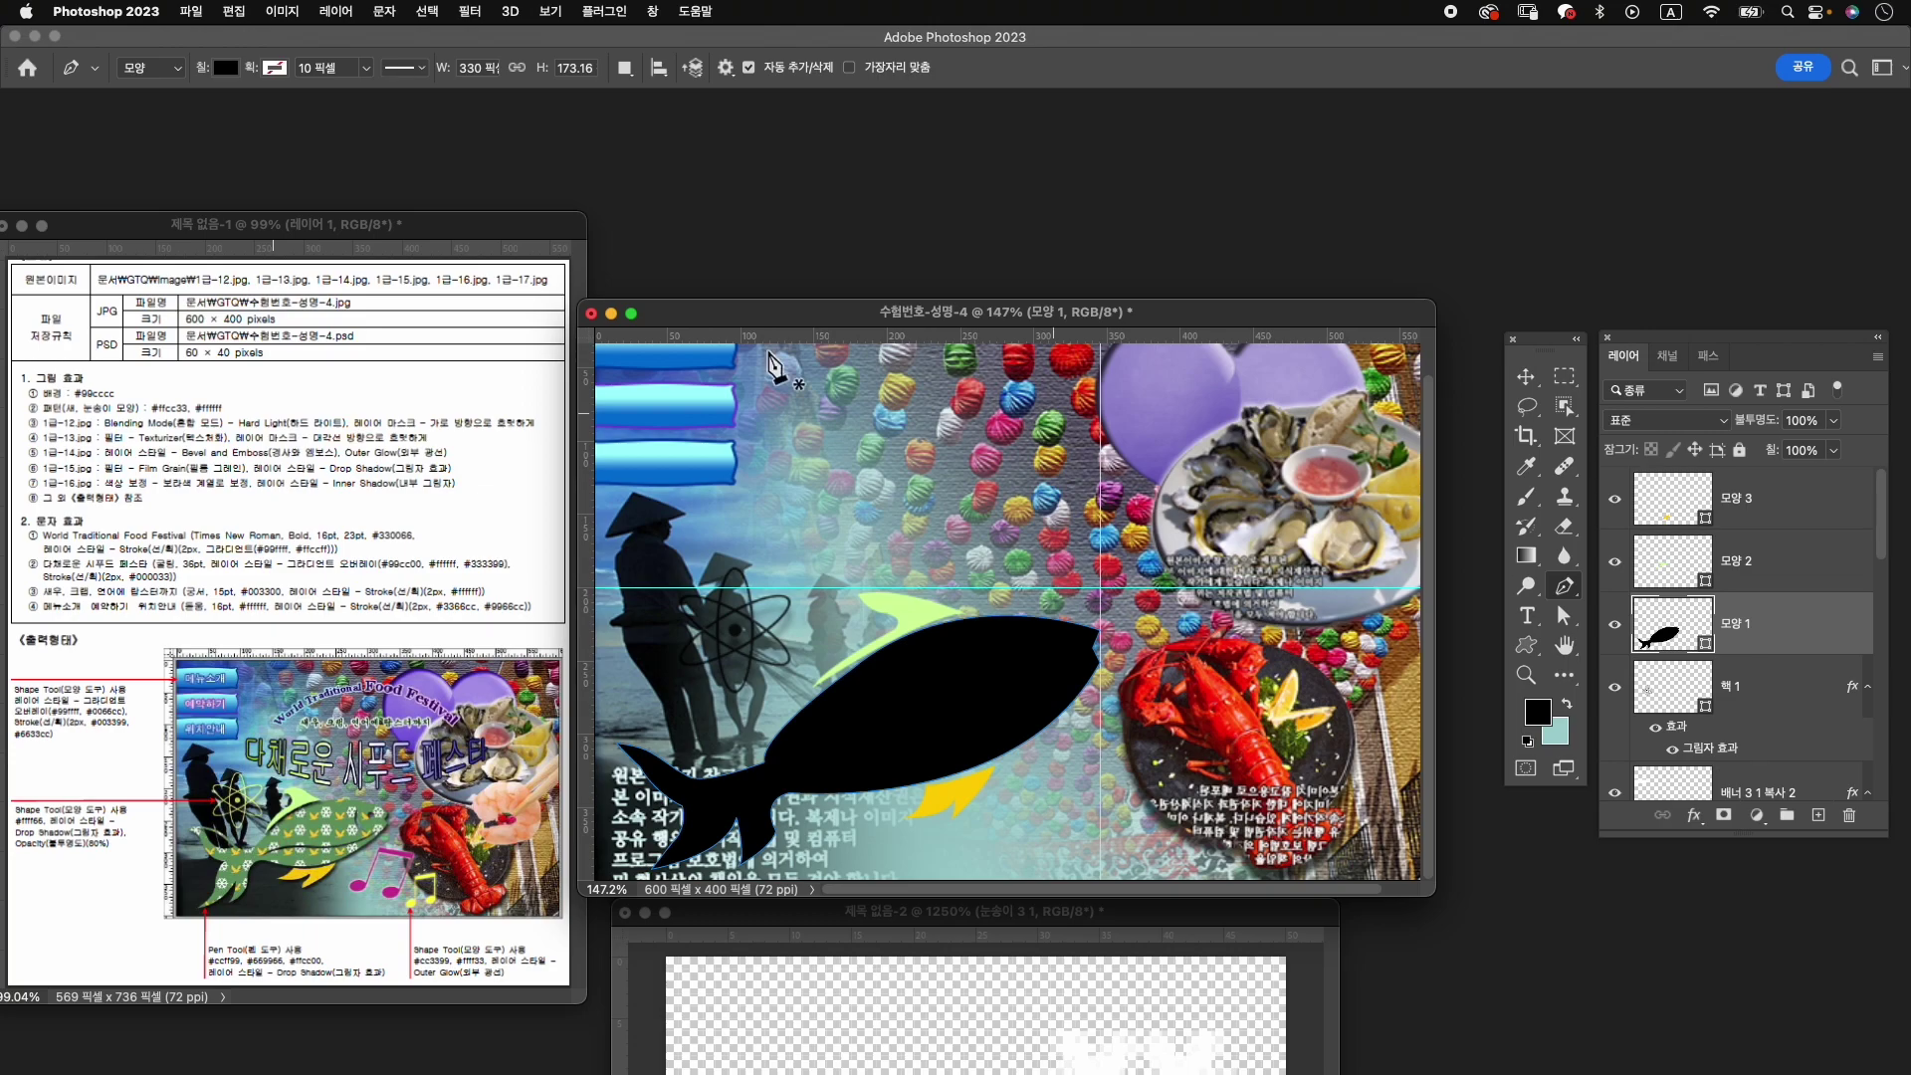
{"action": "left_click", "coordinate": [225, 67]}
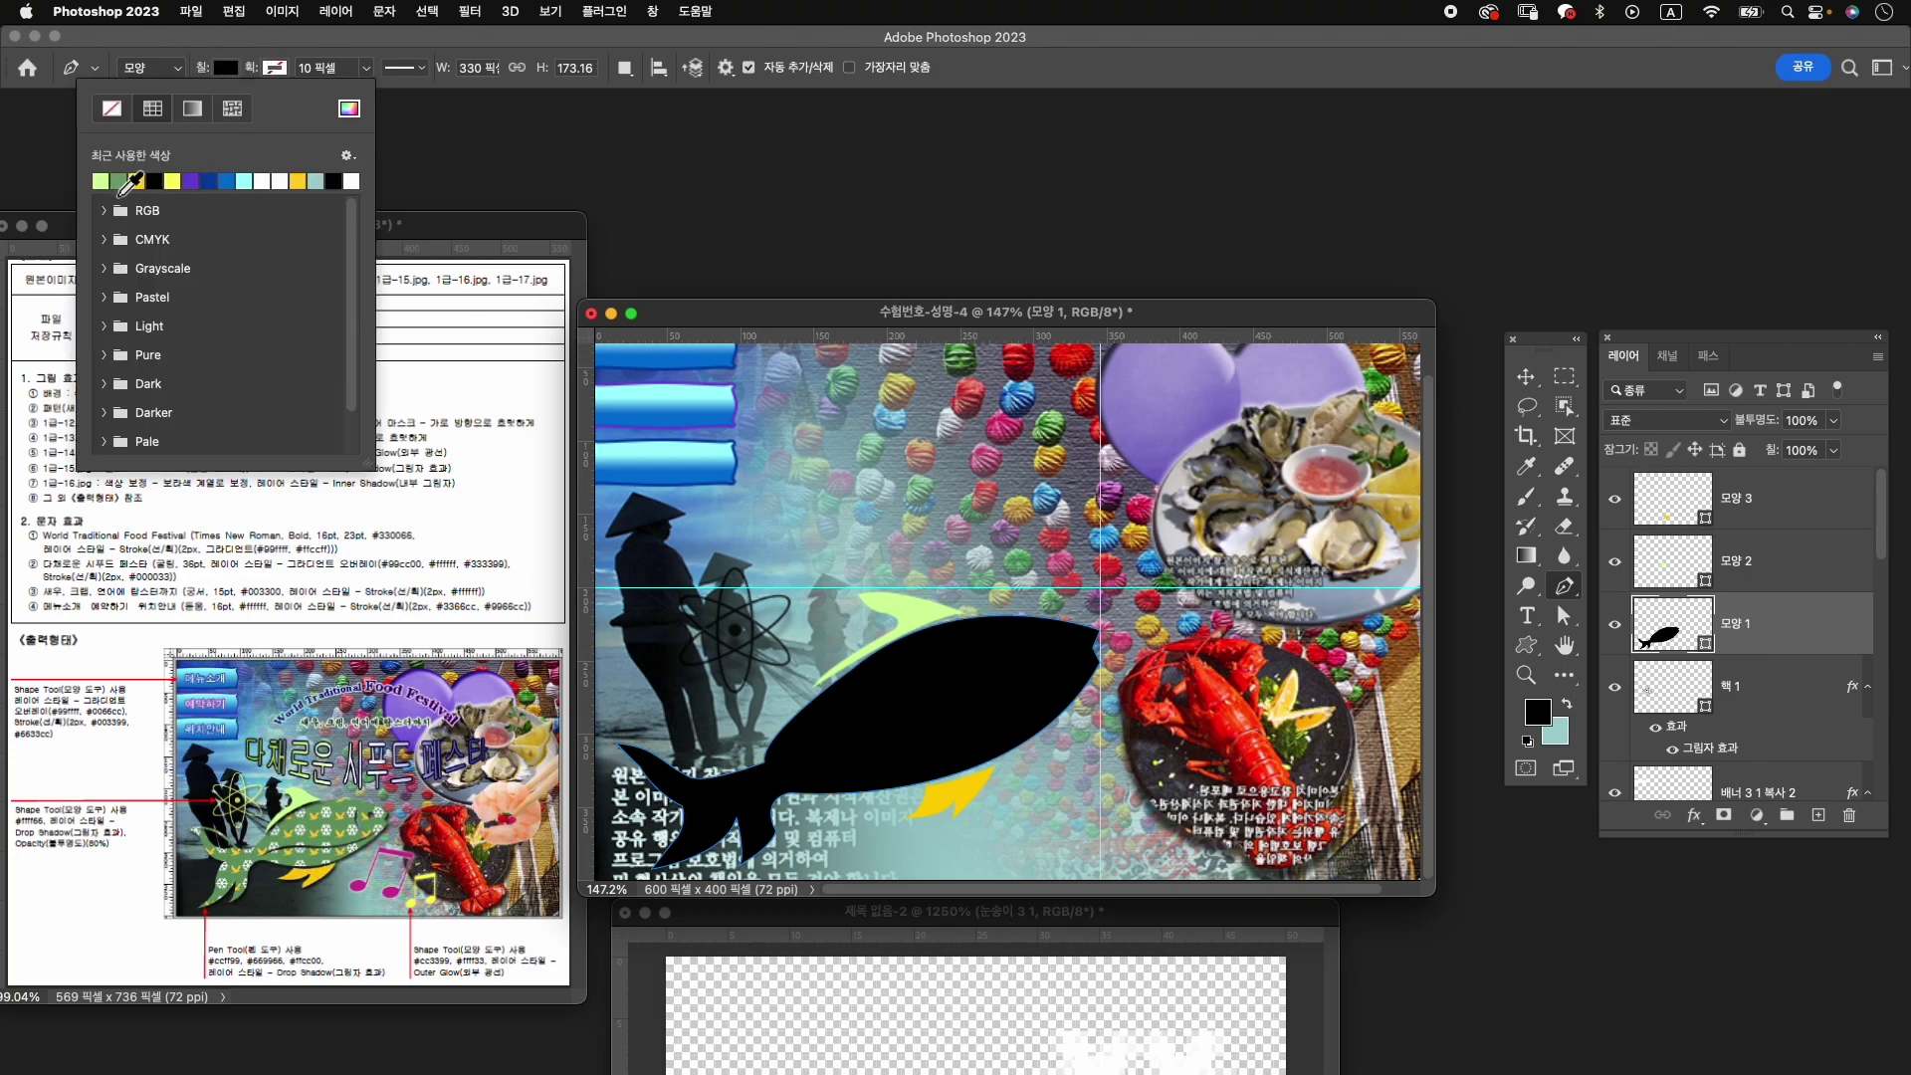
{"action": "left_click", "coordinate": [123, 182]}
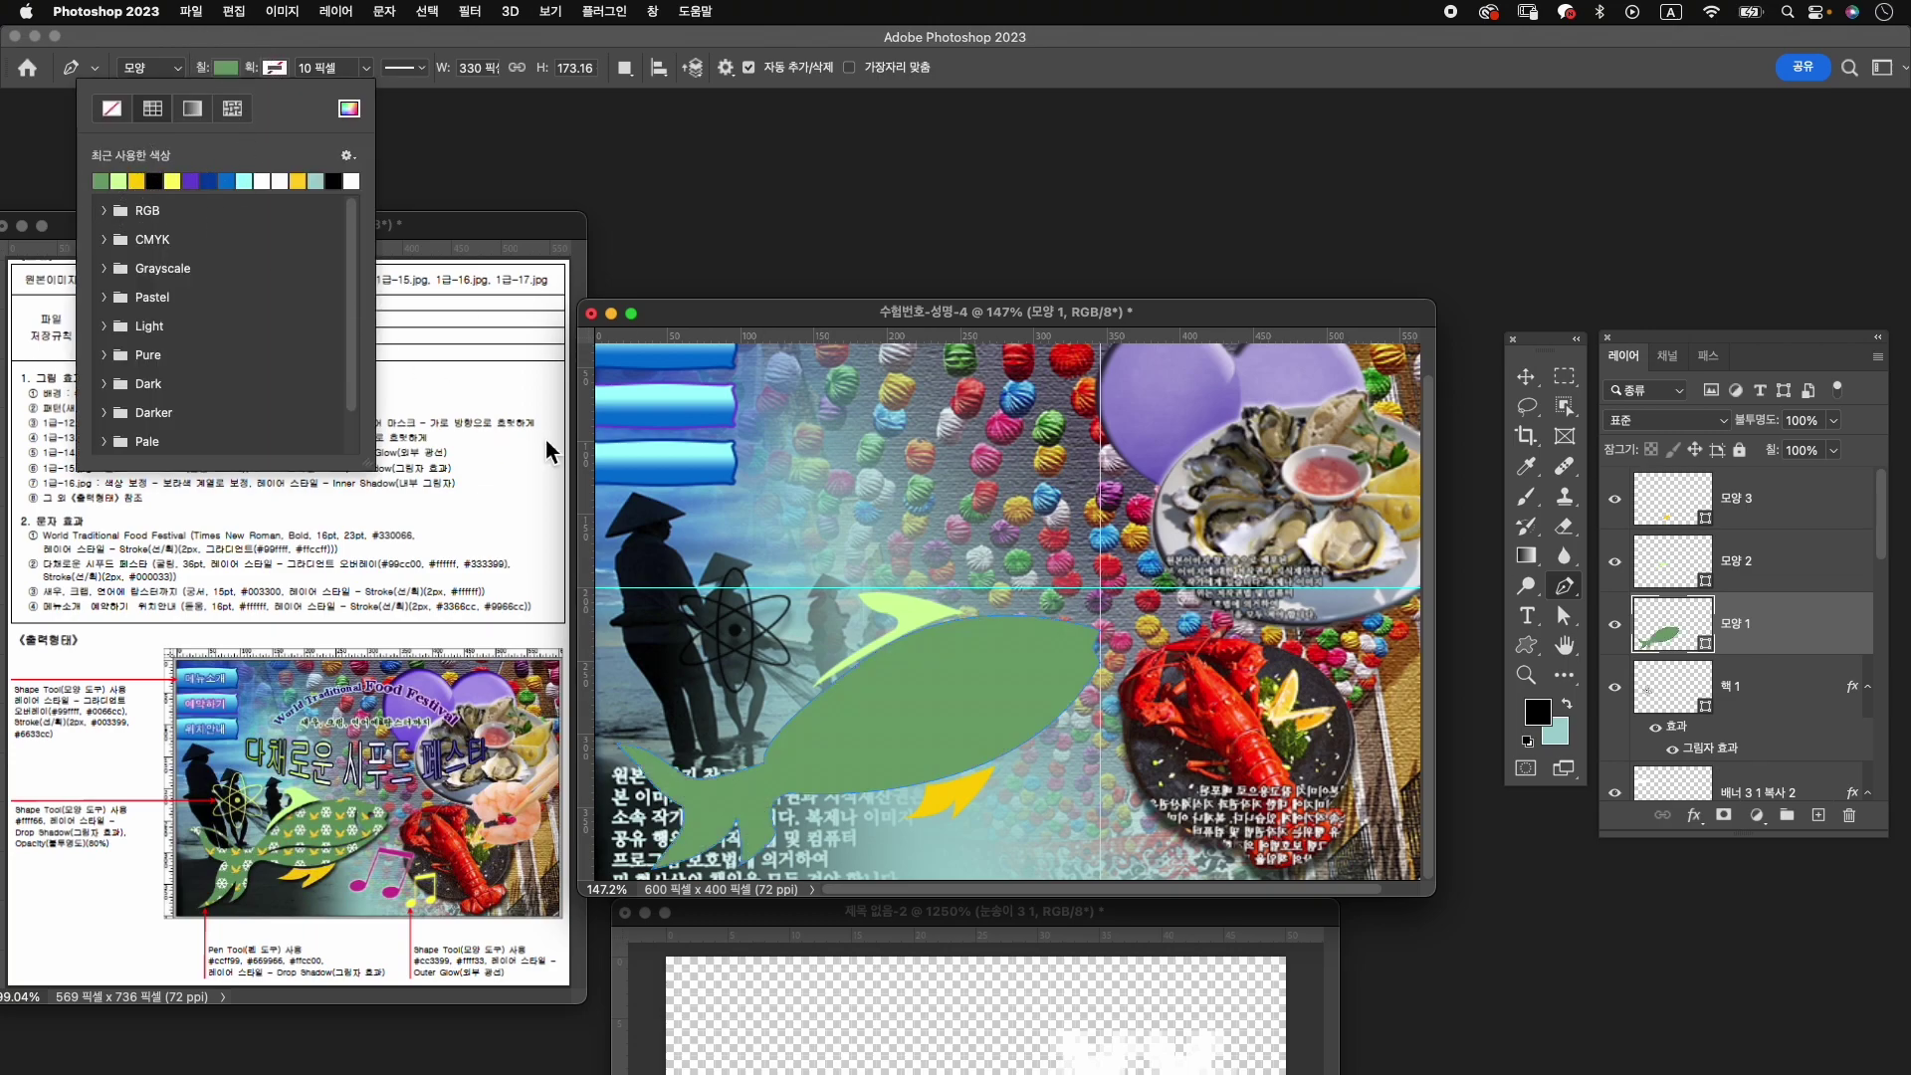
{"action": "left_click", "coordinate": [1777, 645]}
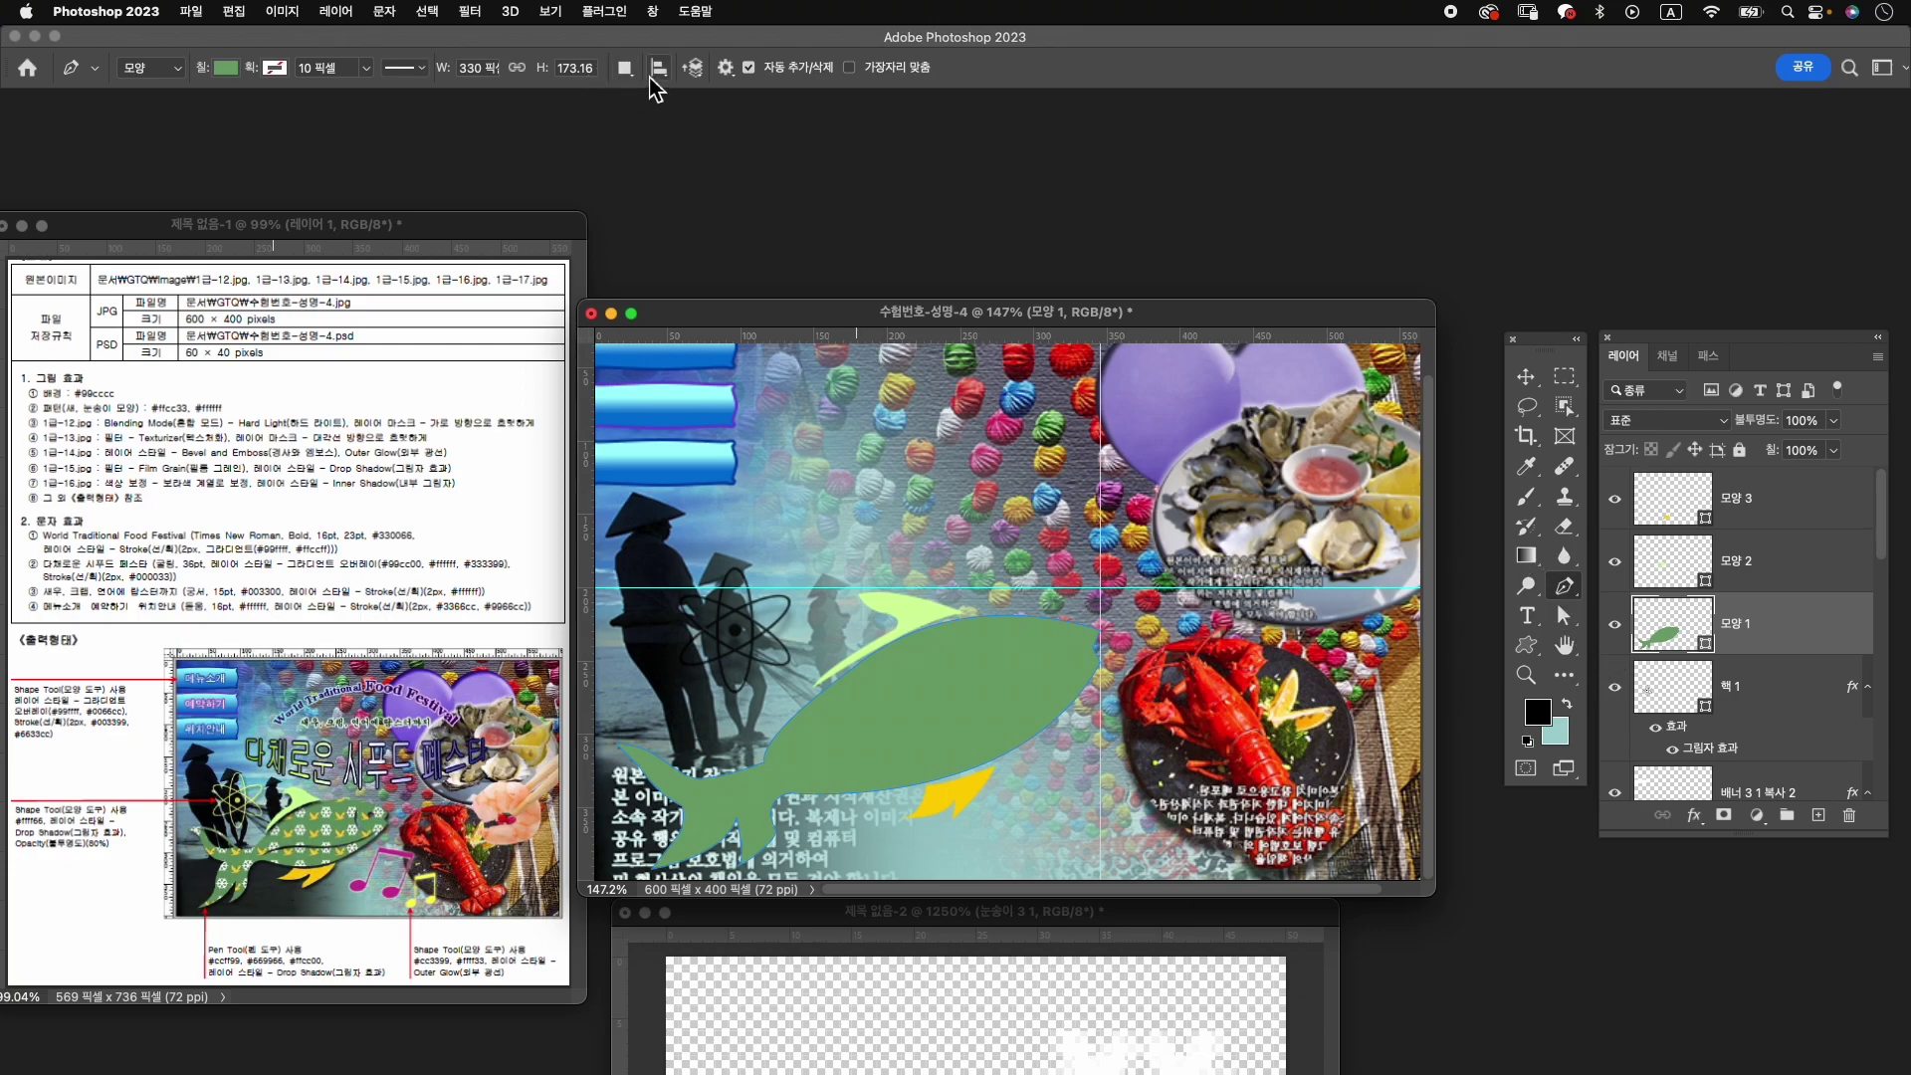
Set the Pen to subtract from the fish shape and start a cut-out near the head.
{"action": "left_click", "coordinate": [625, 68]}
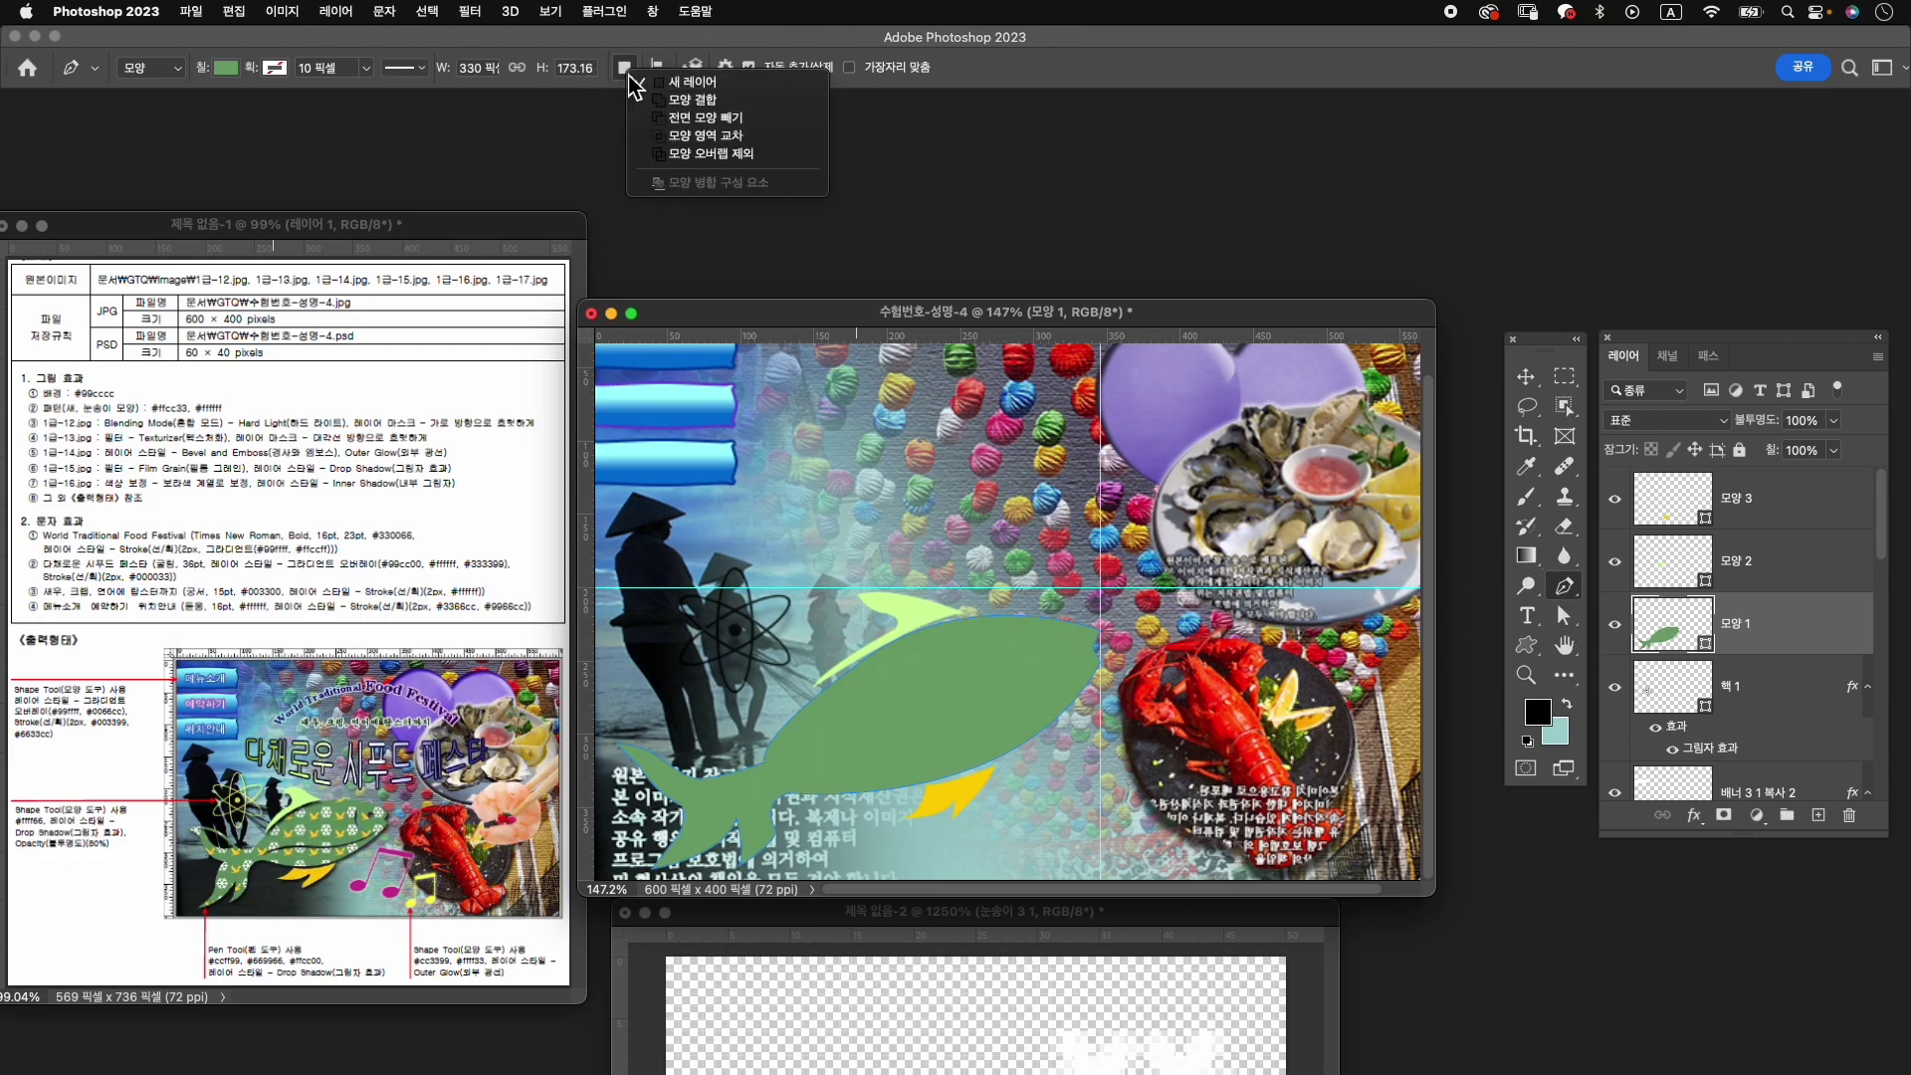
{"action": "left_click", "coordinate": [671, 121]}
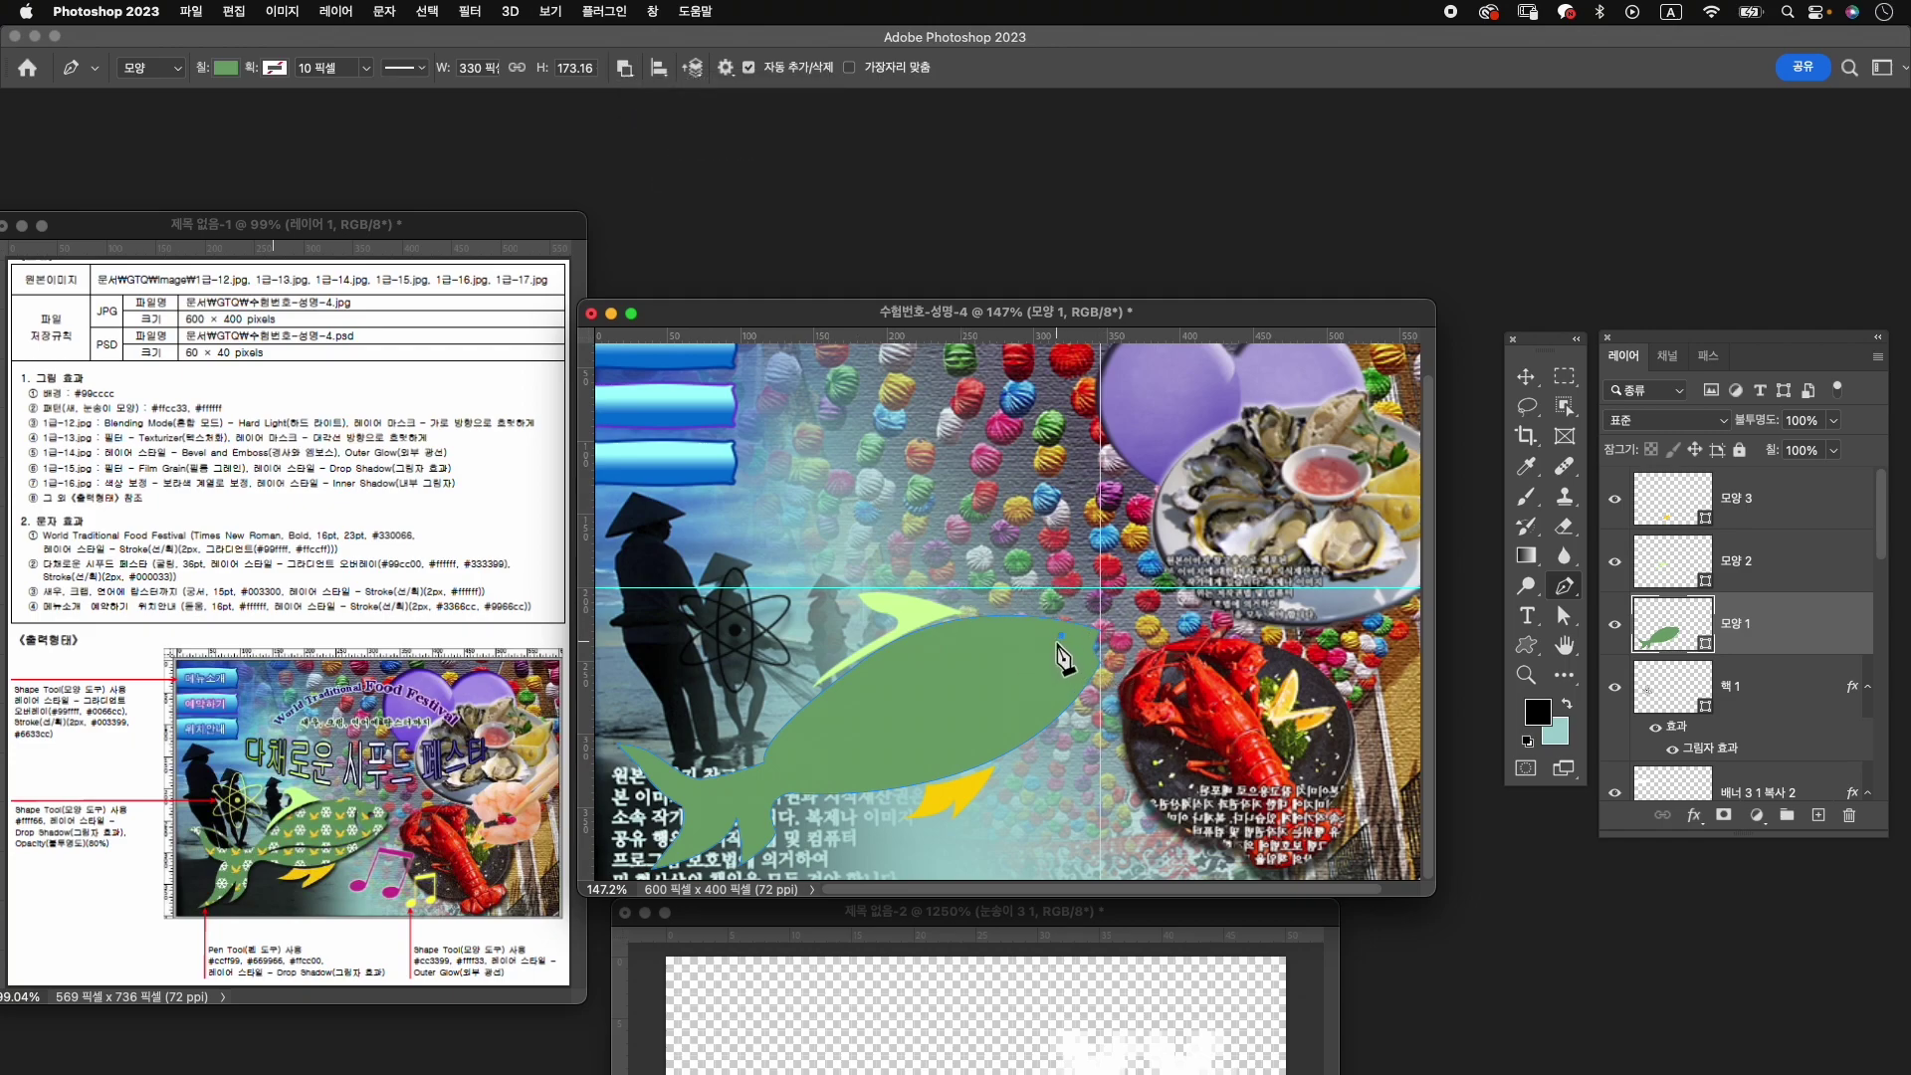
{"action": "left_click", "coordinate": [1060, 634]}
{"action": "left_click", "coordinate": [1063, 639]}
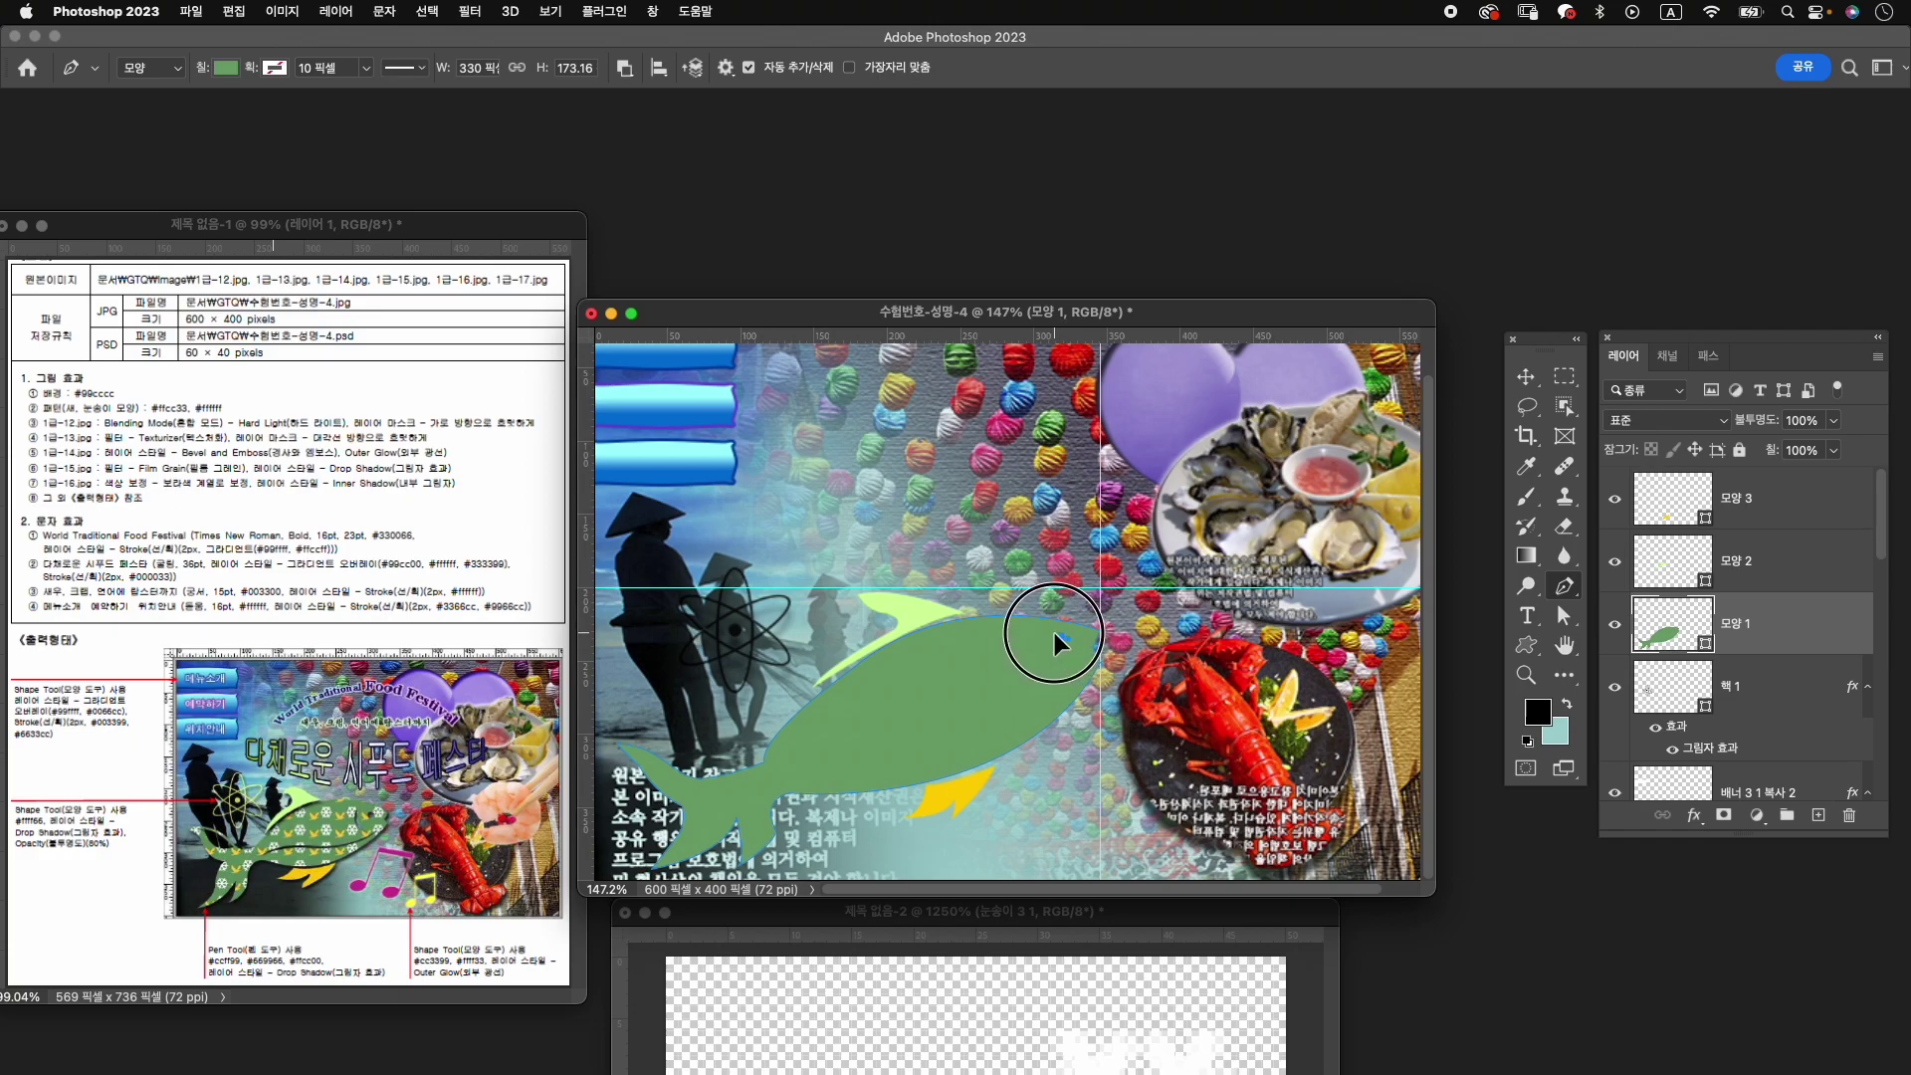
{"action": "scroll", "coordinate": [1115, 687], "scroll_direction": "up", "scroll_amount": 5}
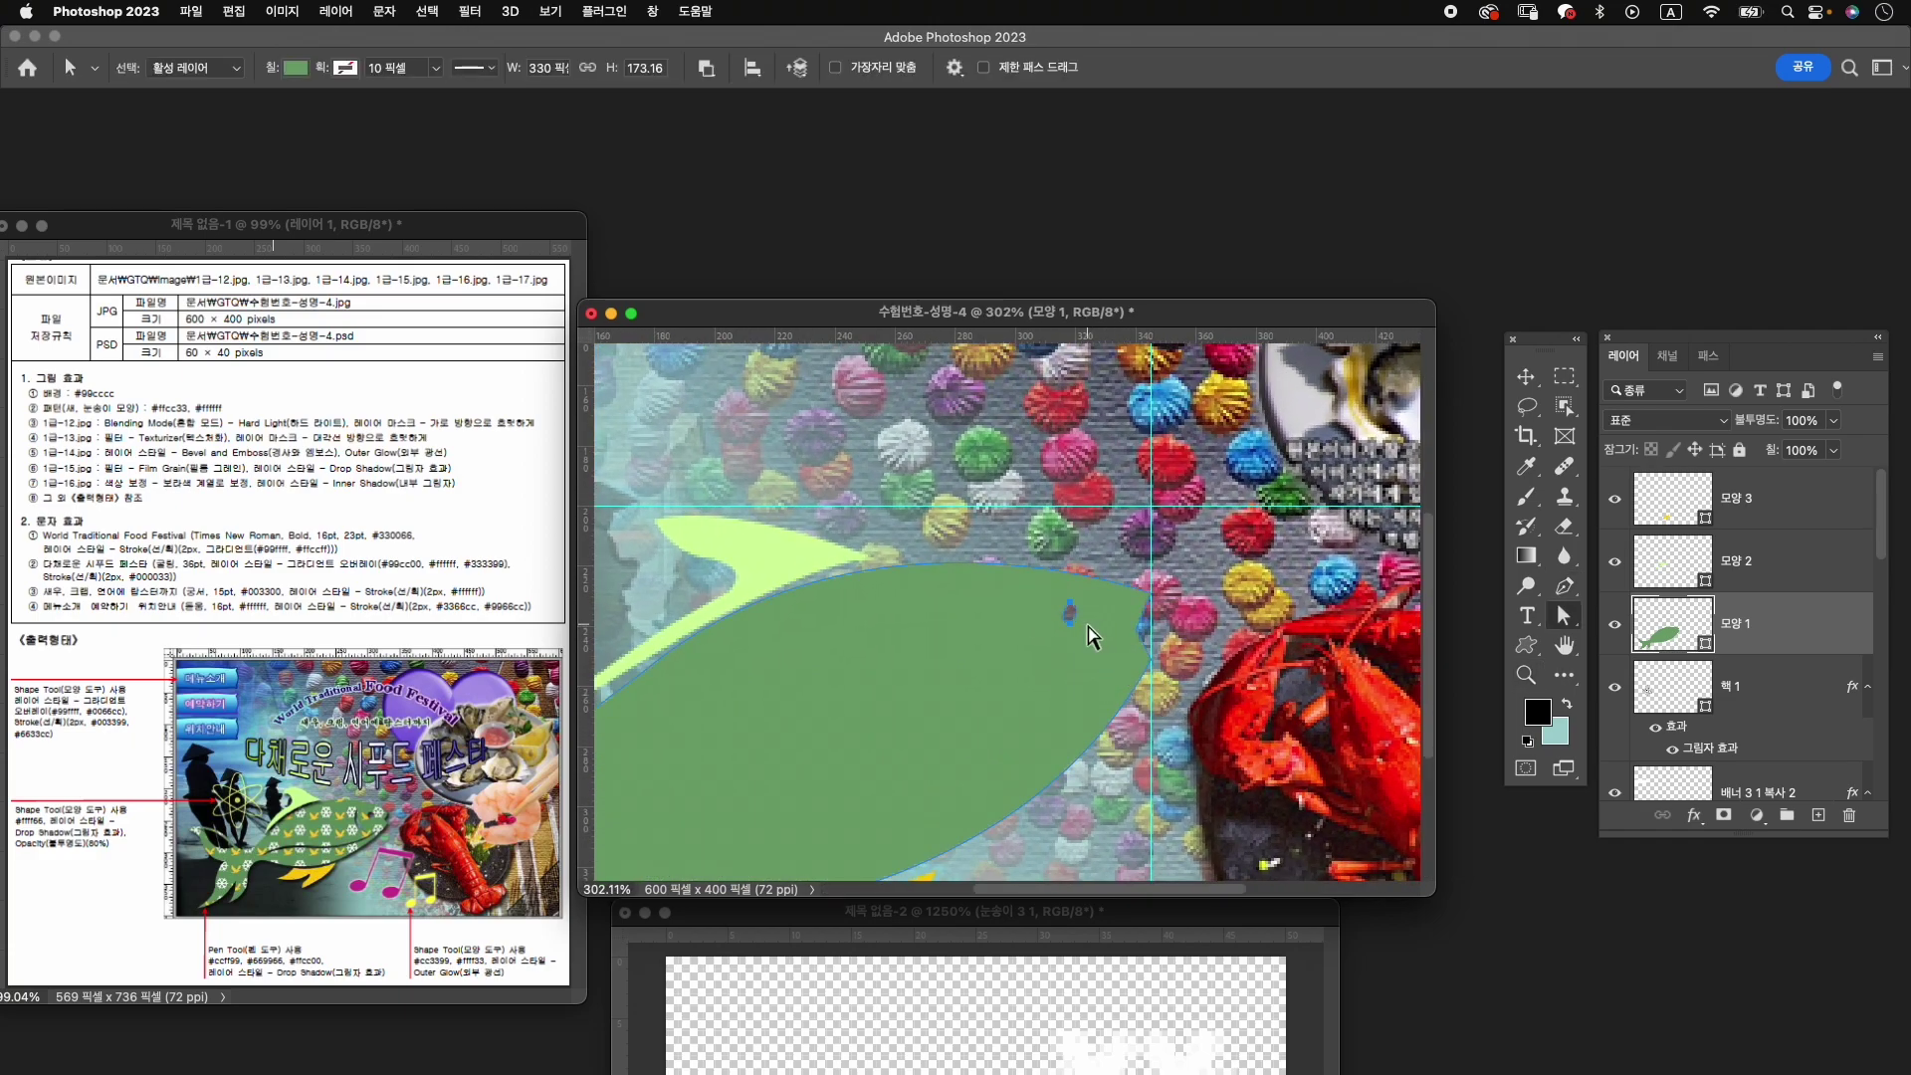
{"action": "left_click_drag", "start_coordinate": [1018, 637], "coordinate": [1109, 584]}
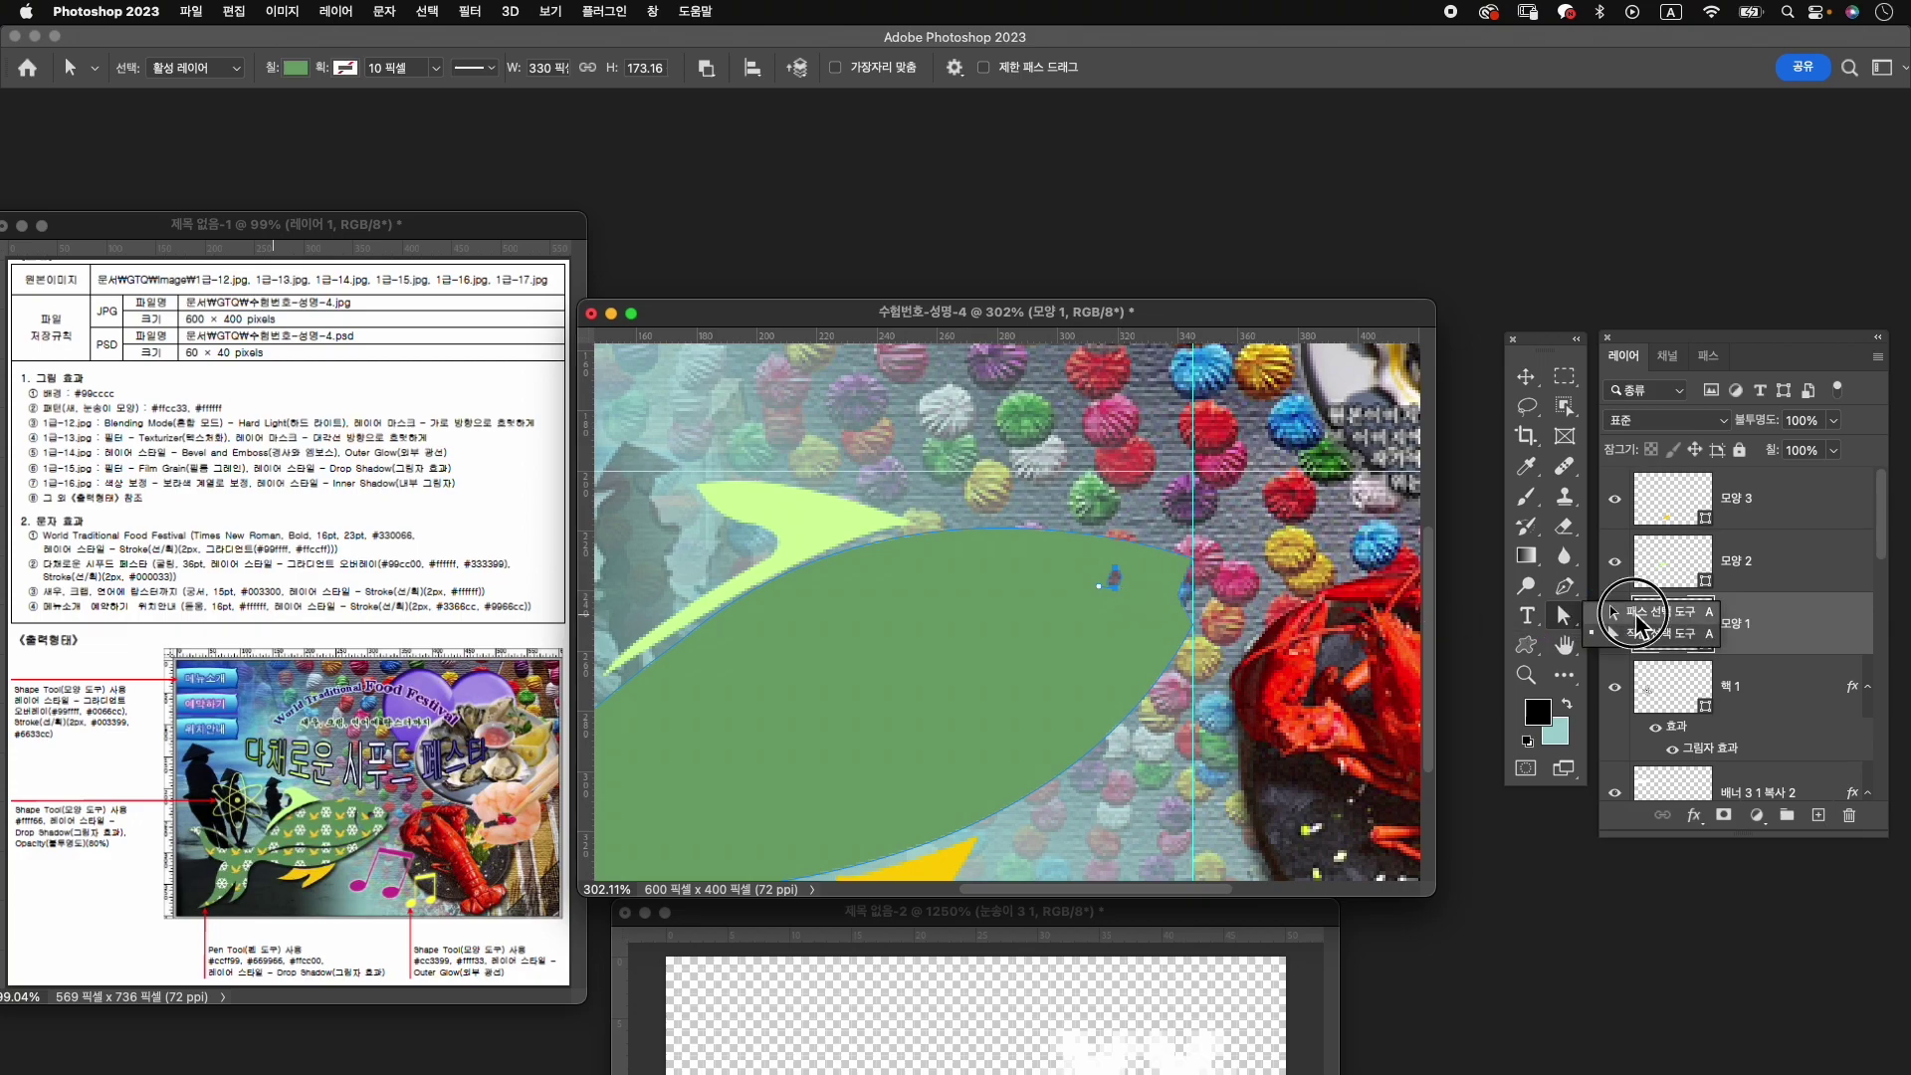
Free-transform the fish's eye path into a tall oval.
{"action": "left_click", "coordinate": [1113, 578]}
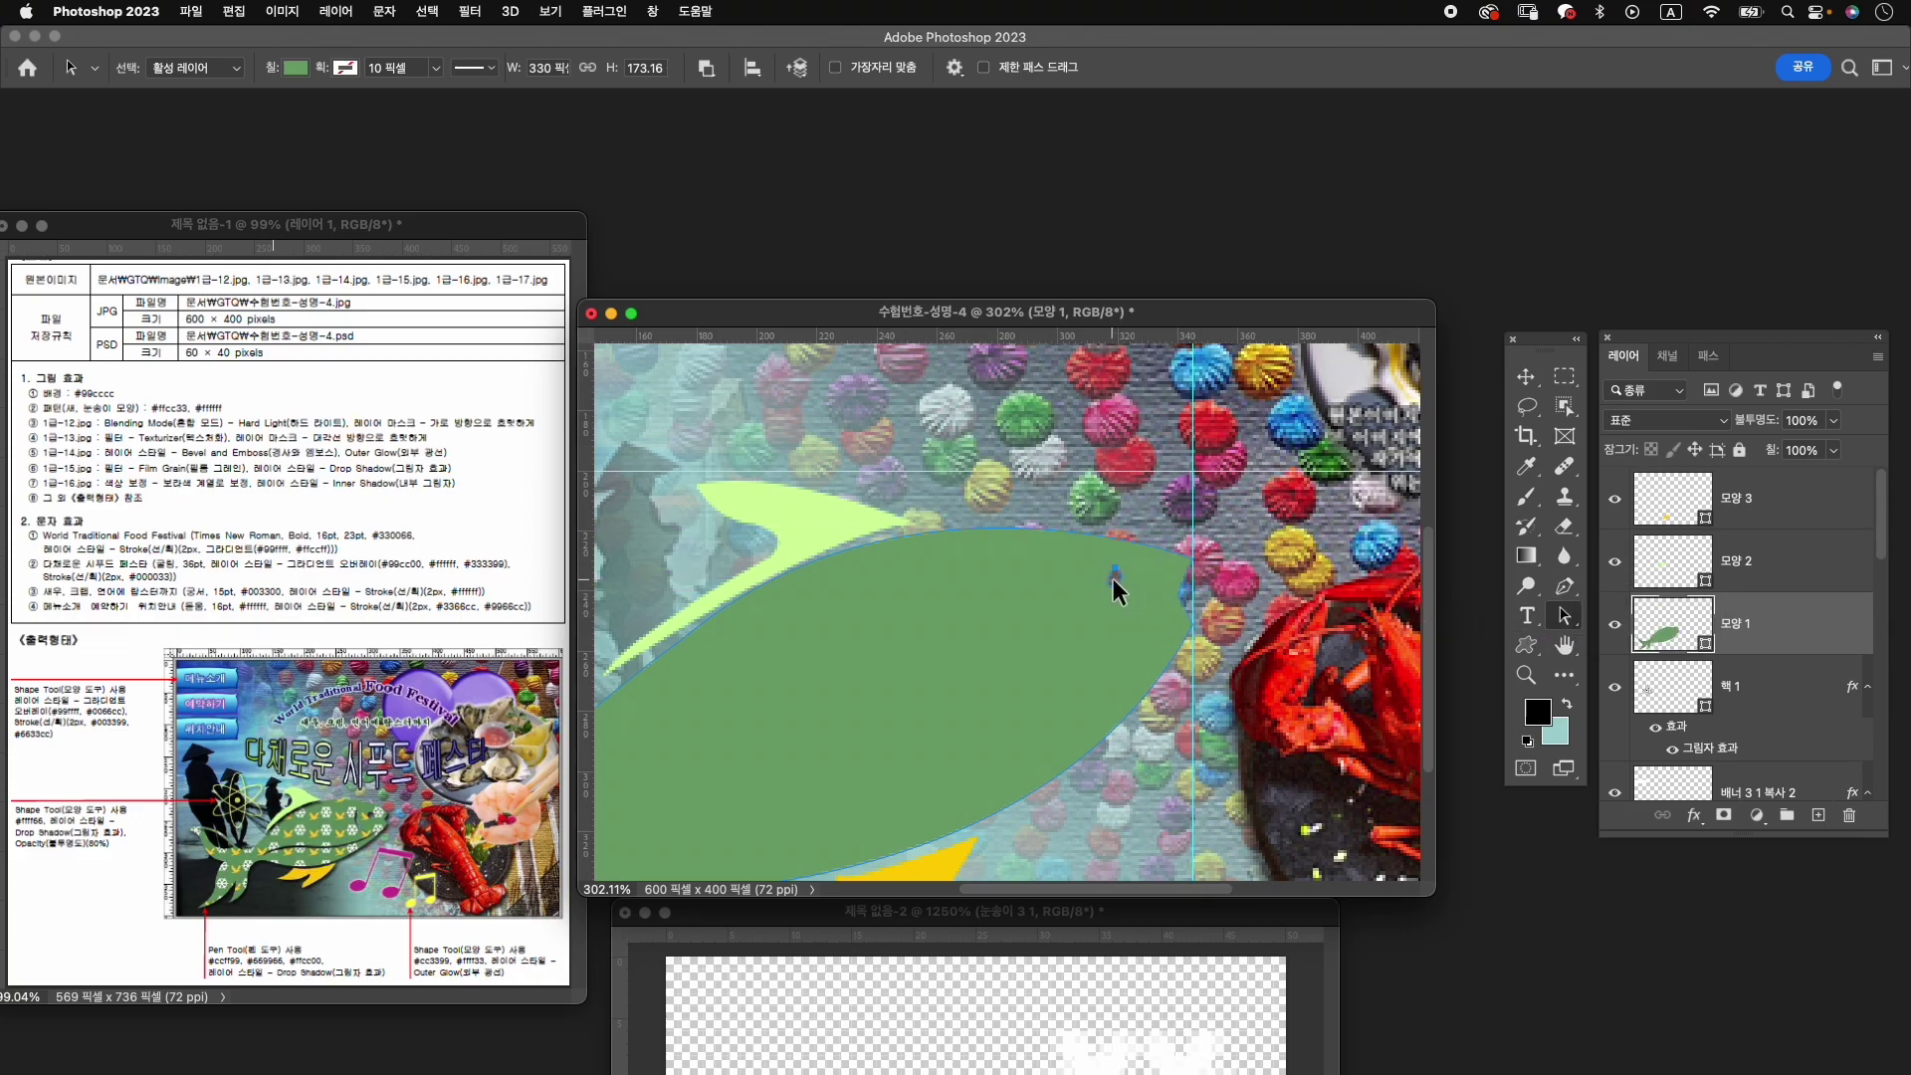
{"action": "key", "text": "ctrl+t"}
{"action": "left_click_drag", "start_coordinate": [1119, 581], "coordinate": [1101, 598]}
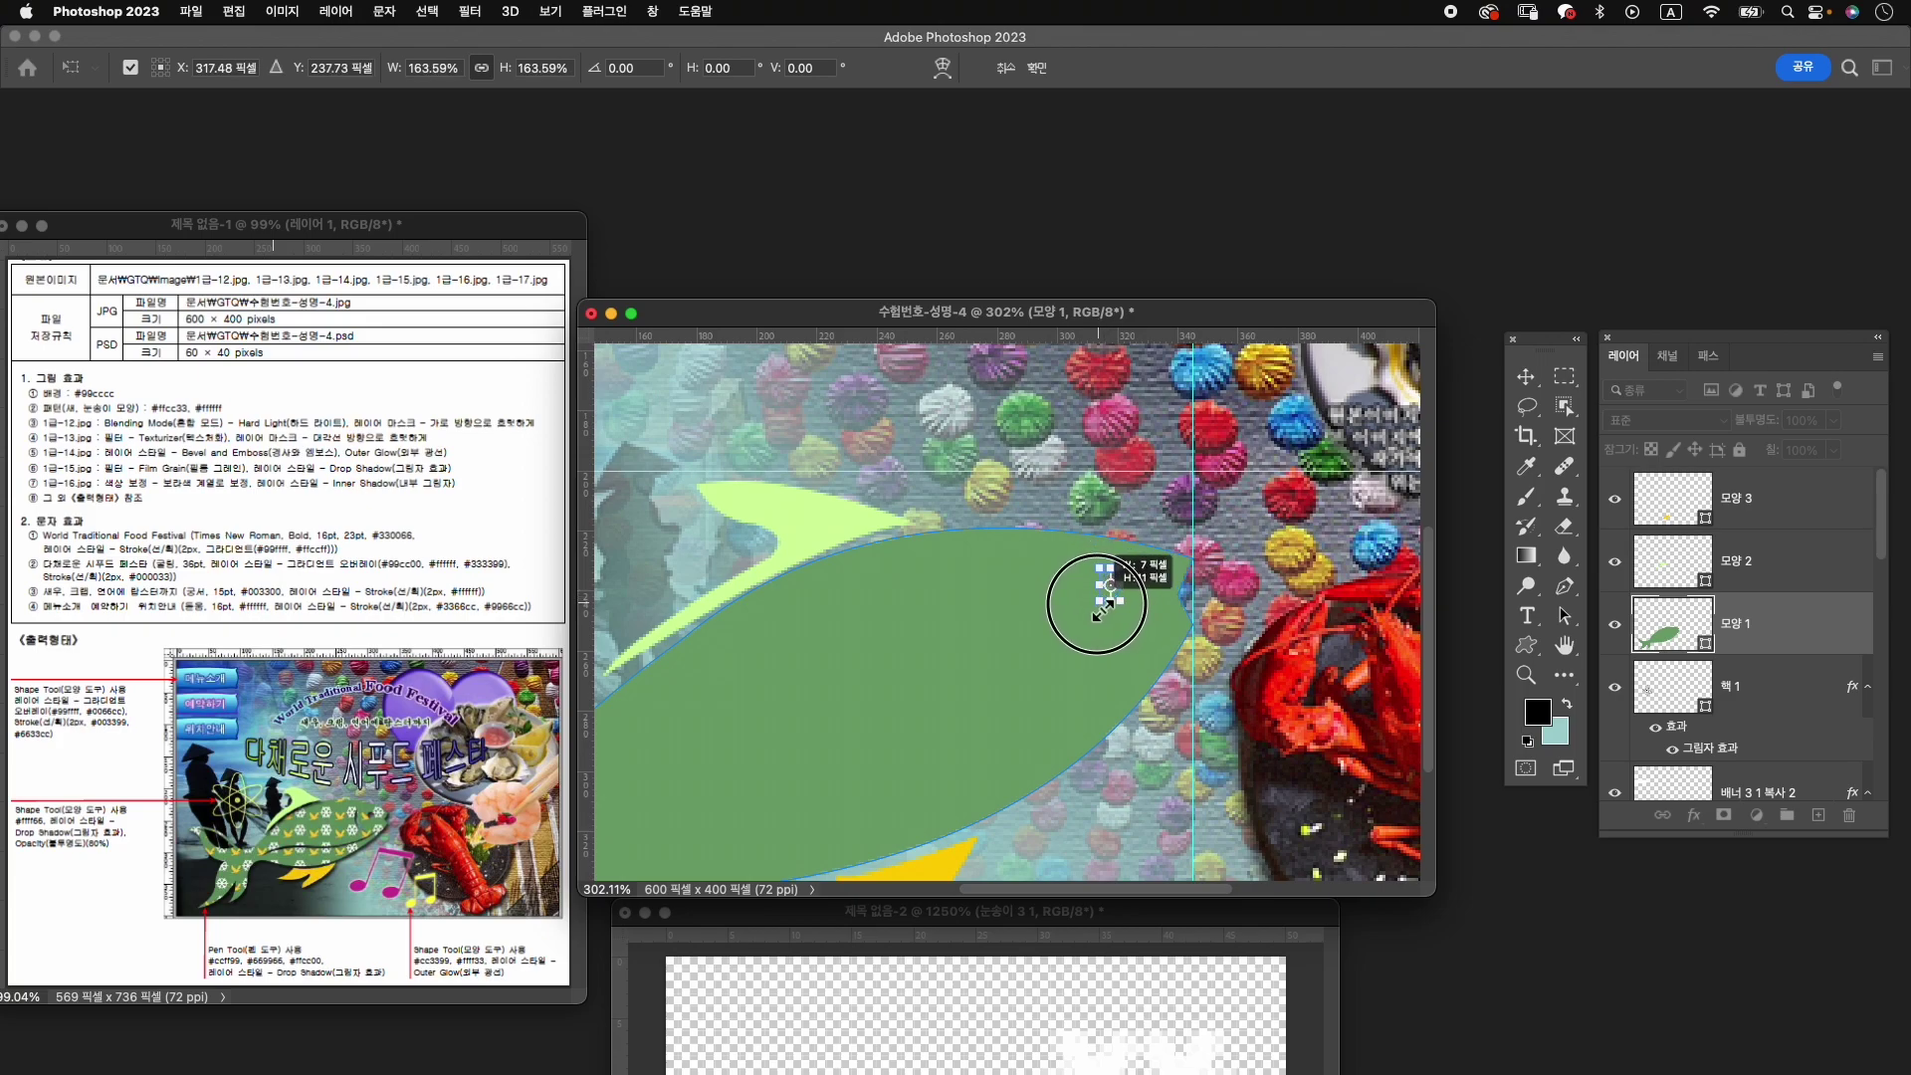
{"action": "key", "text": "Return"}
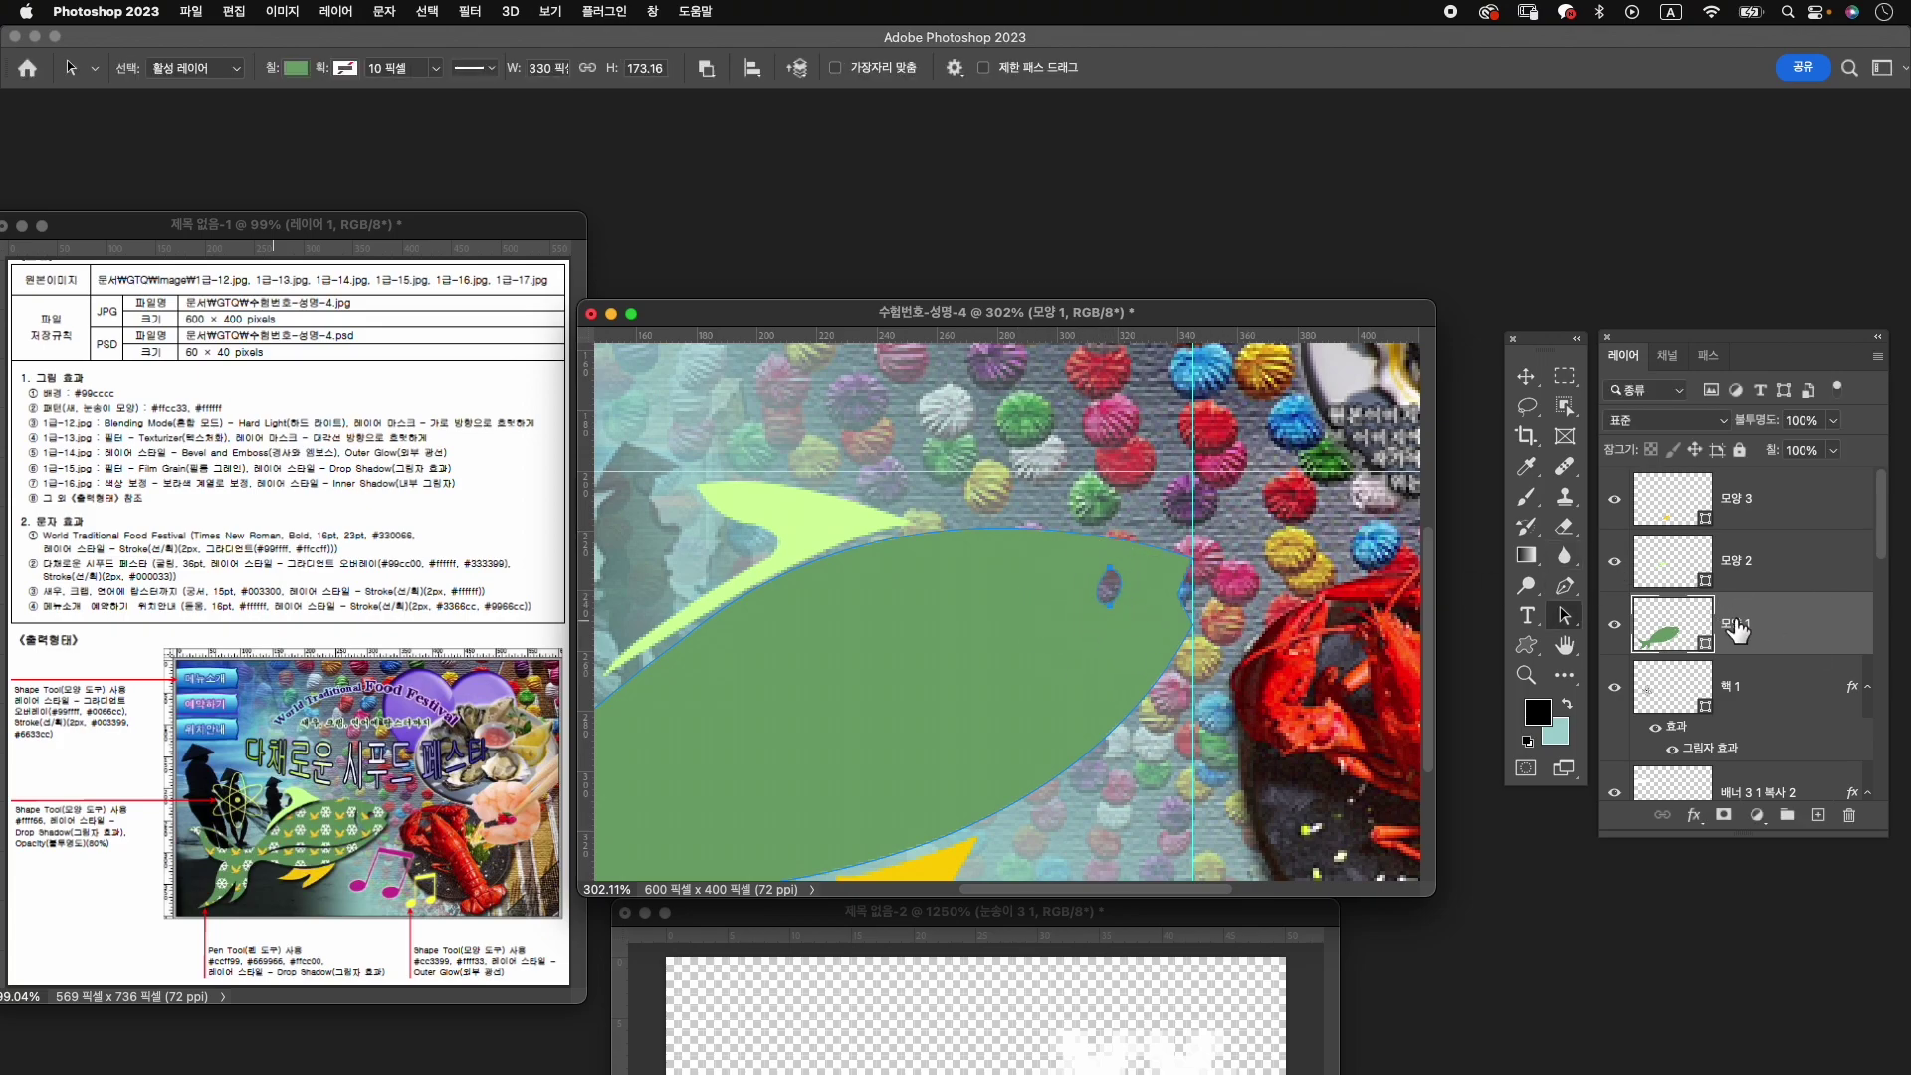
Cut a small curved brow beside the eye, using Subtract Front Shape.
{"action": "left_click", "coordinate": [1567, 590]}
{"action": "left_click", "coordinate": [625, 68]}
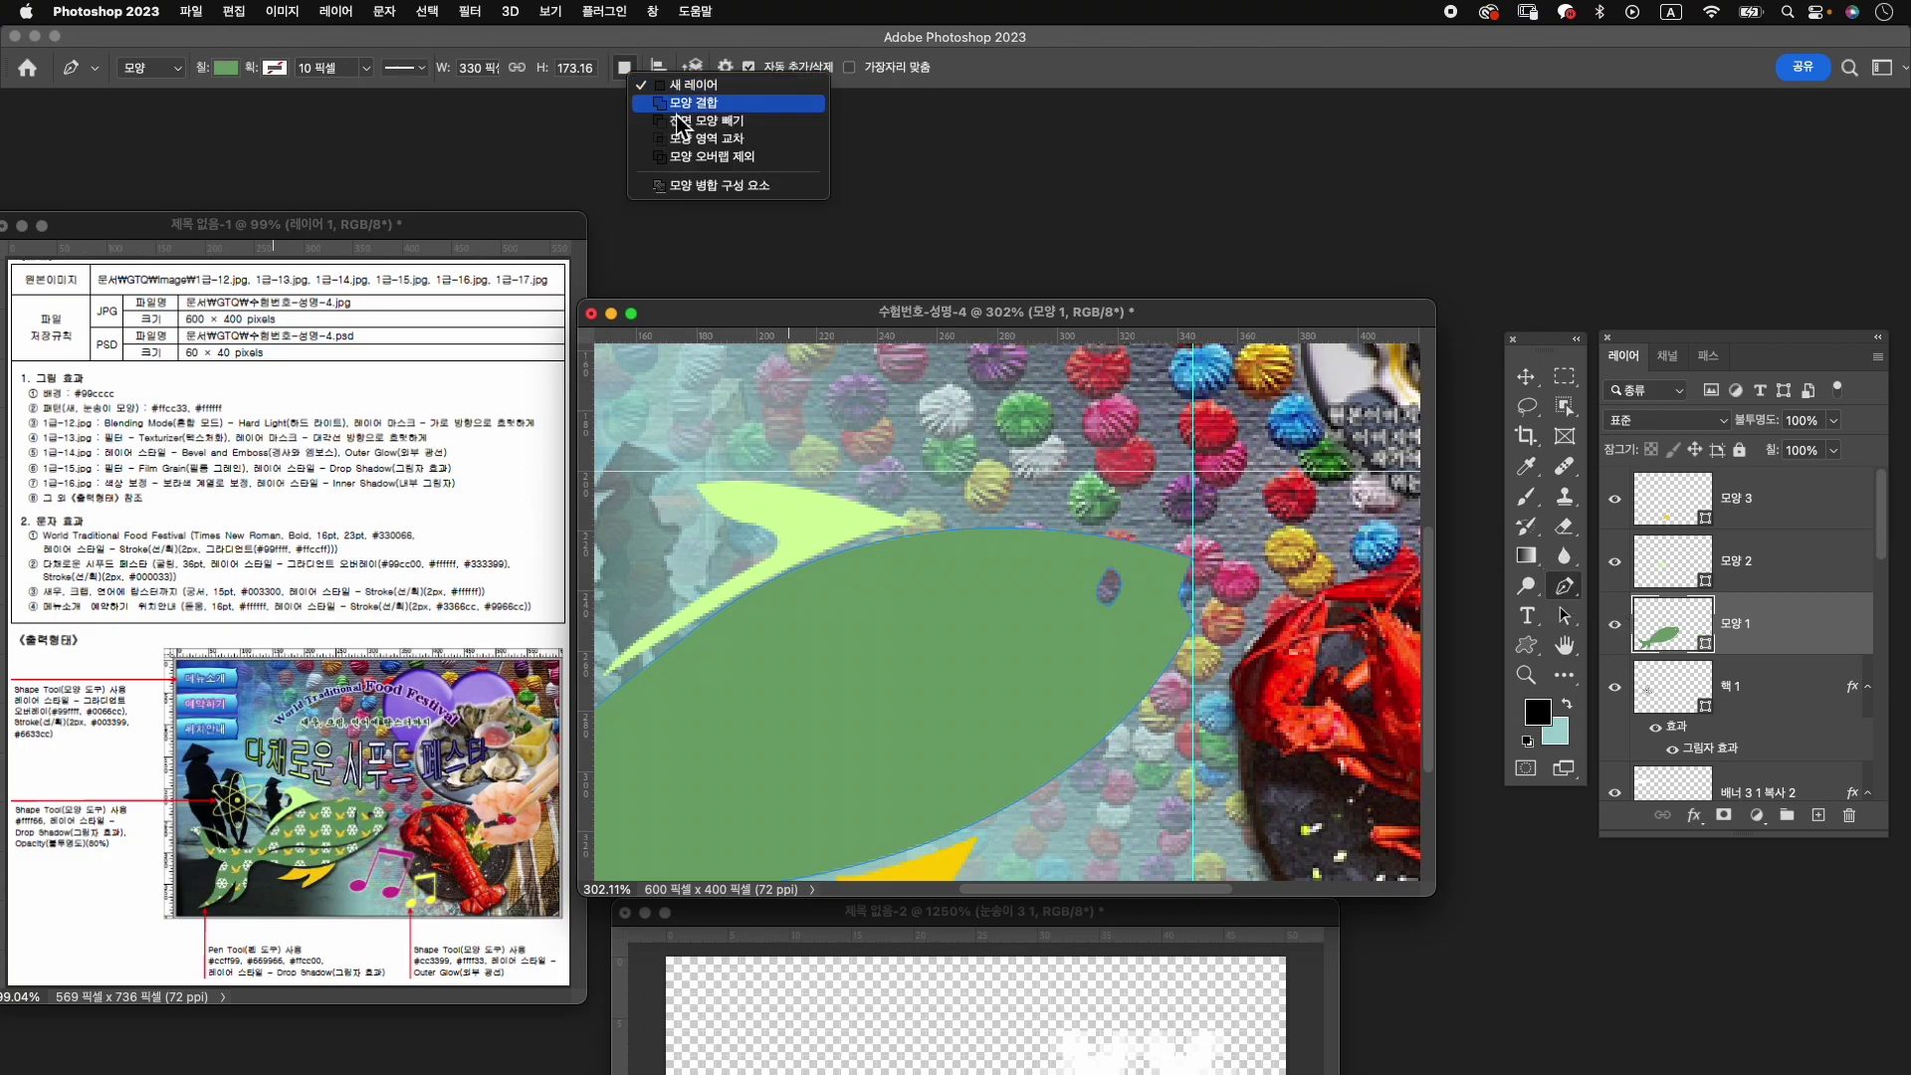
{"action": "left_click", "coordinate": [731, 123]}
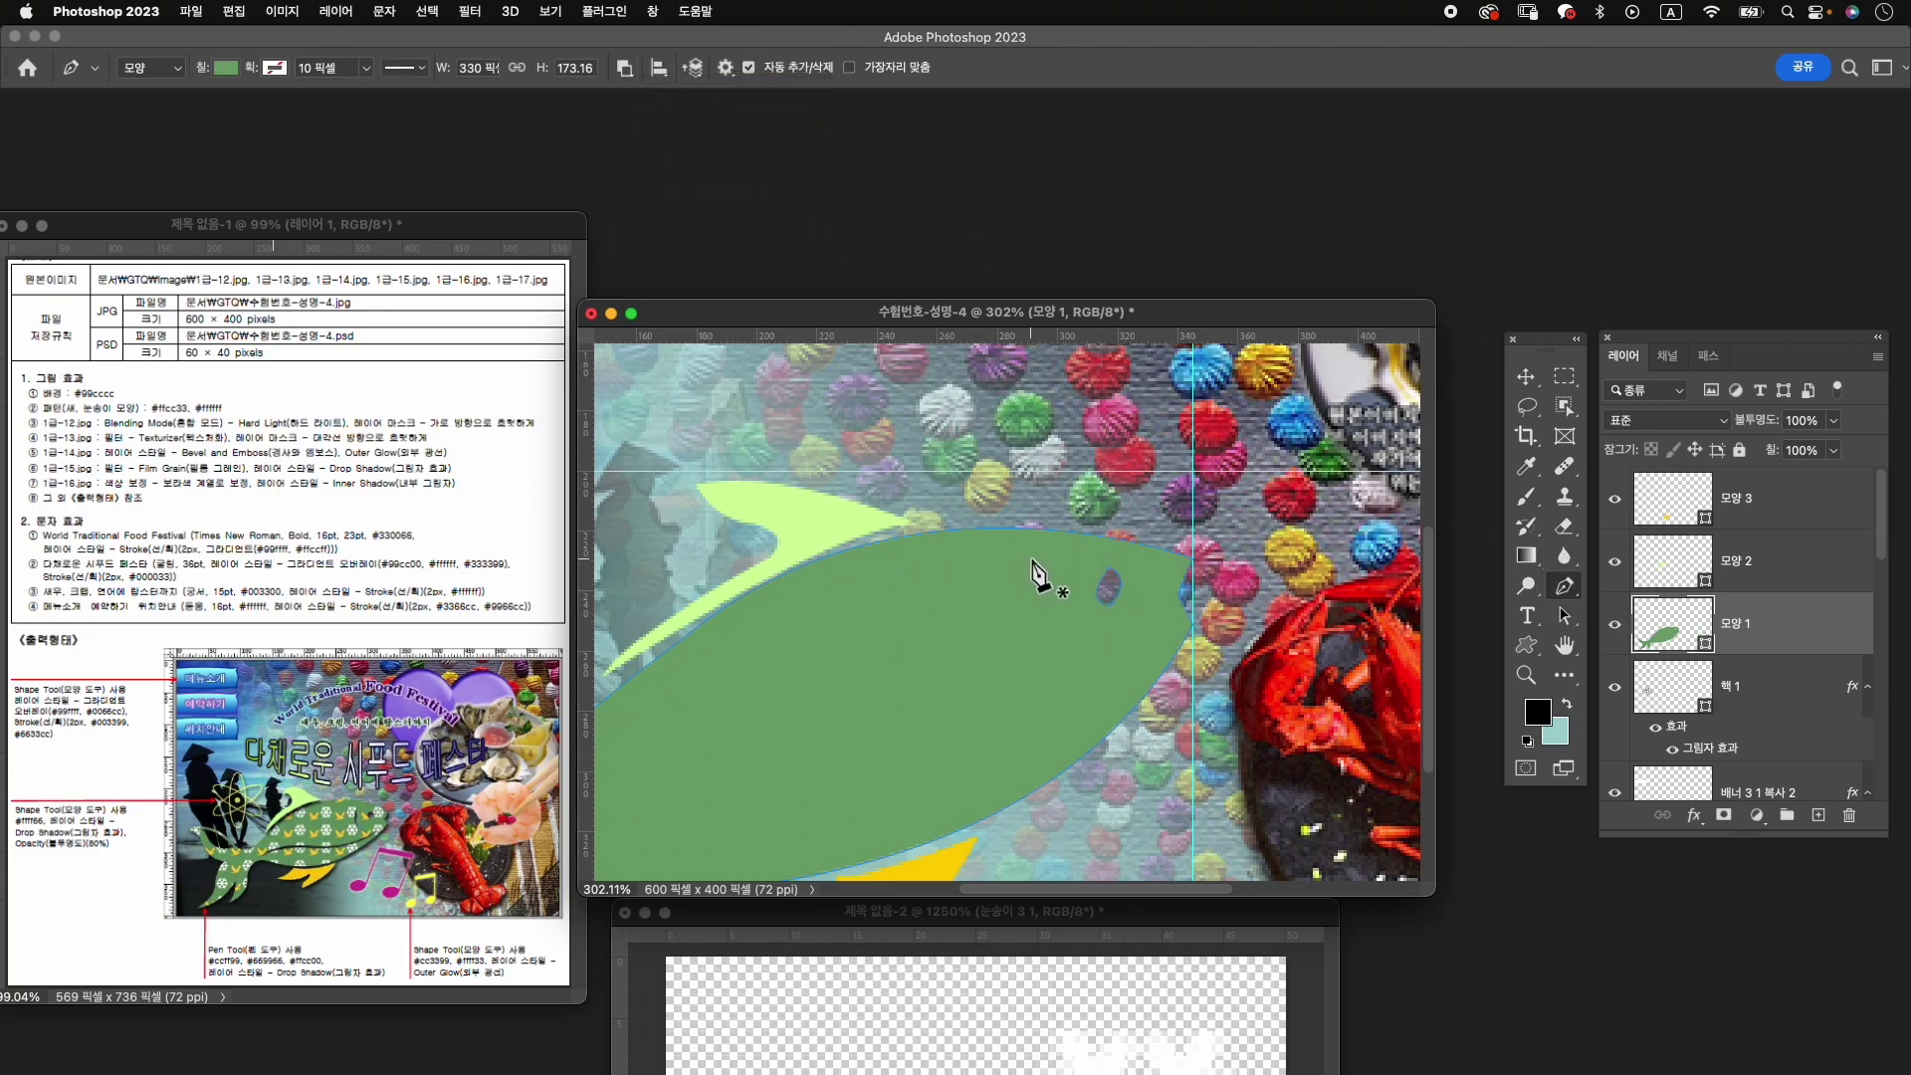
{"action": "left_click", "coordinate": [1064, 565]}
{"action": "left_click_drag", "start_coordinate": [1064, 608], "coordinate": [1089, 624]}
{"action": "left_click", "coordinate": [1064, 566]}
Draw a long curved slit along the fish body, pointed at the left end.
{"action": "left_click_drag", "start_coordinate": [1036, 639], "coordinate": [1086, 595]}
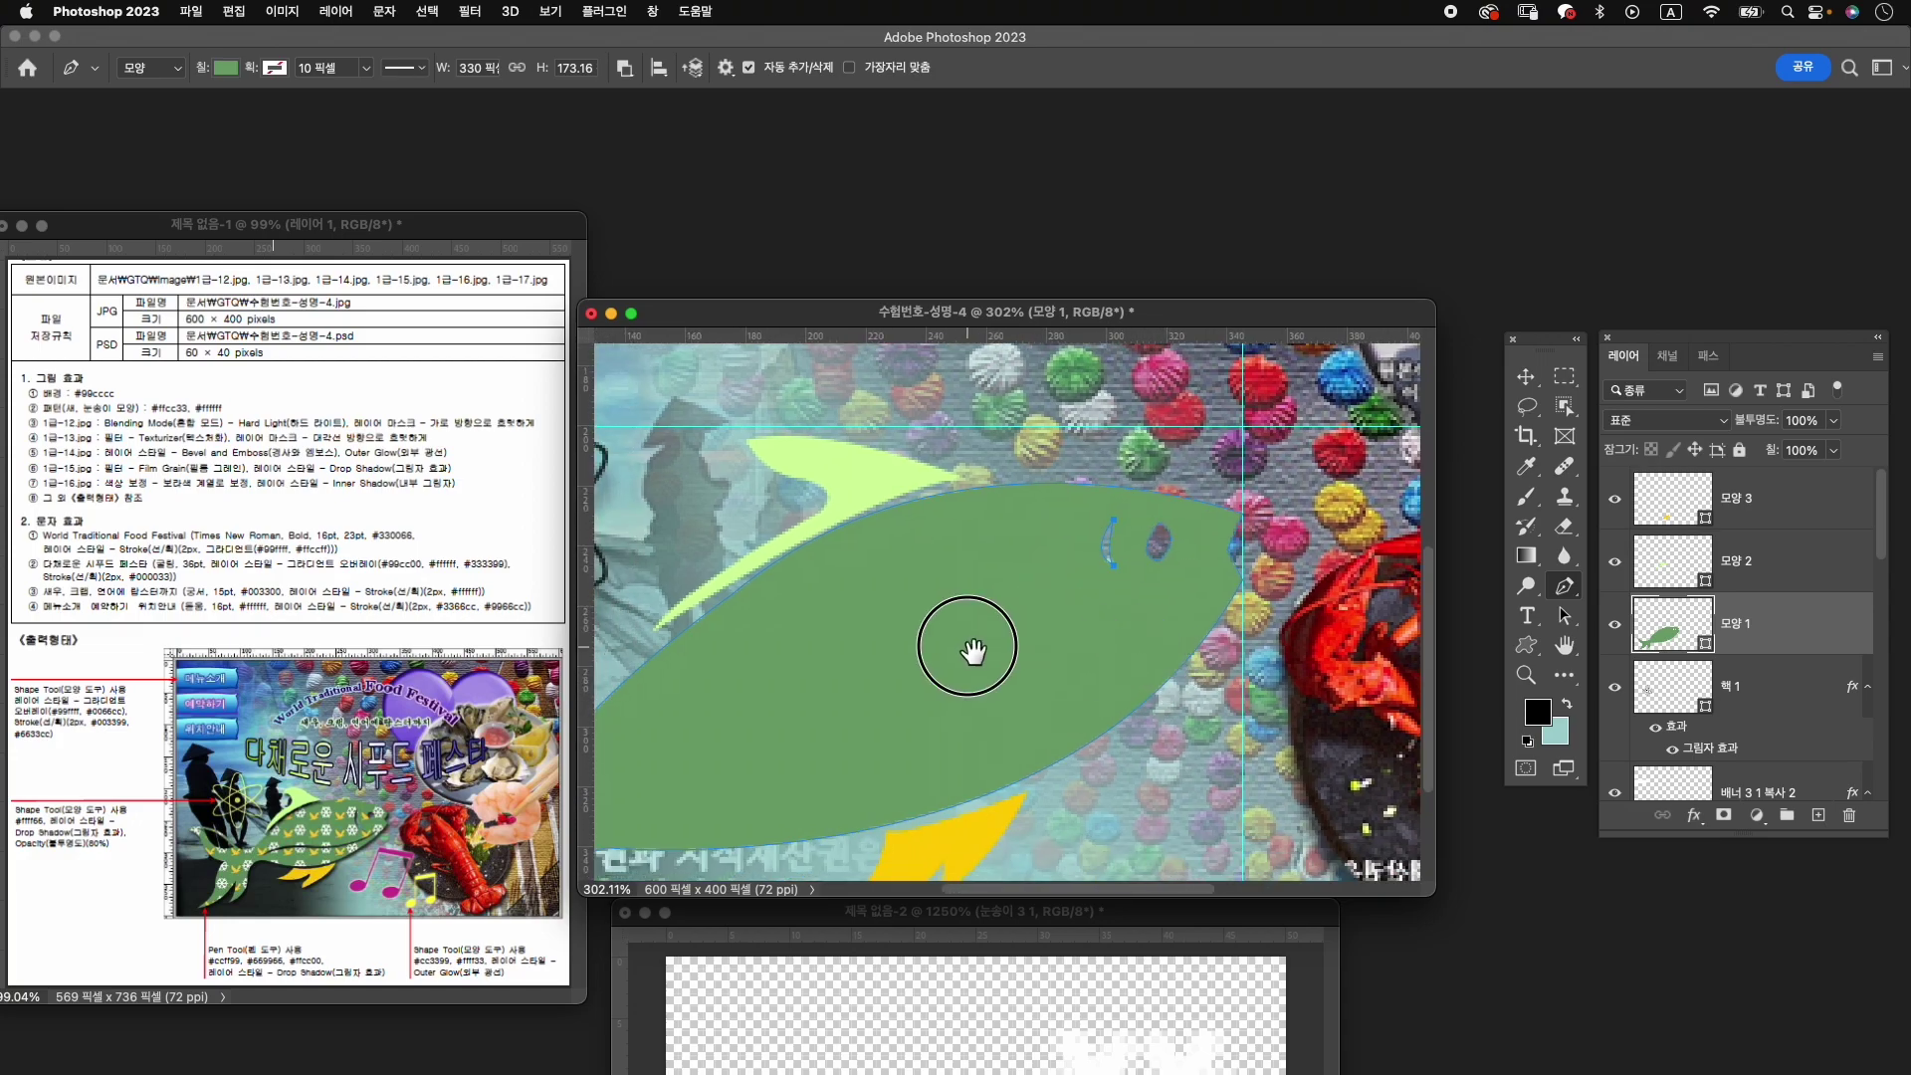
{"action": "left_click_drag", "start_coordinate": [973, 648], "coordinate": [1101, 602]}
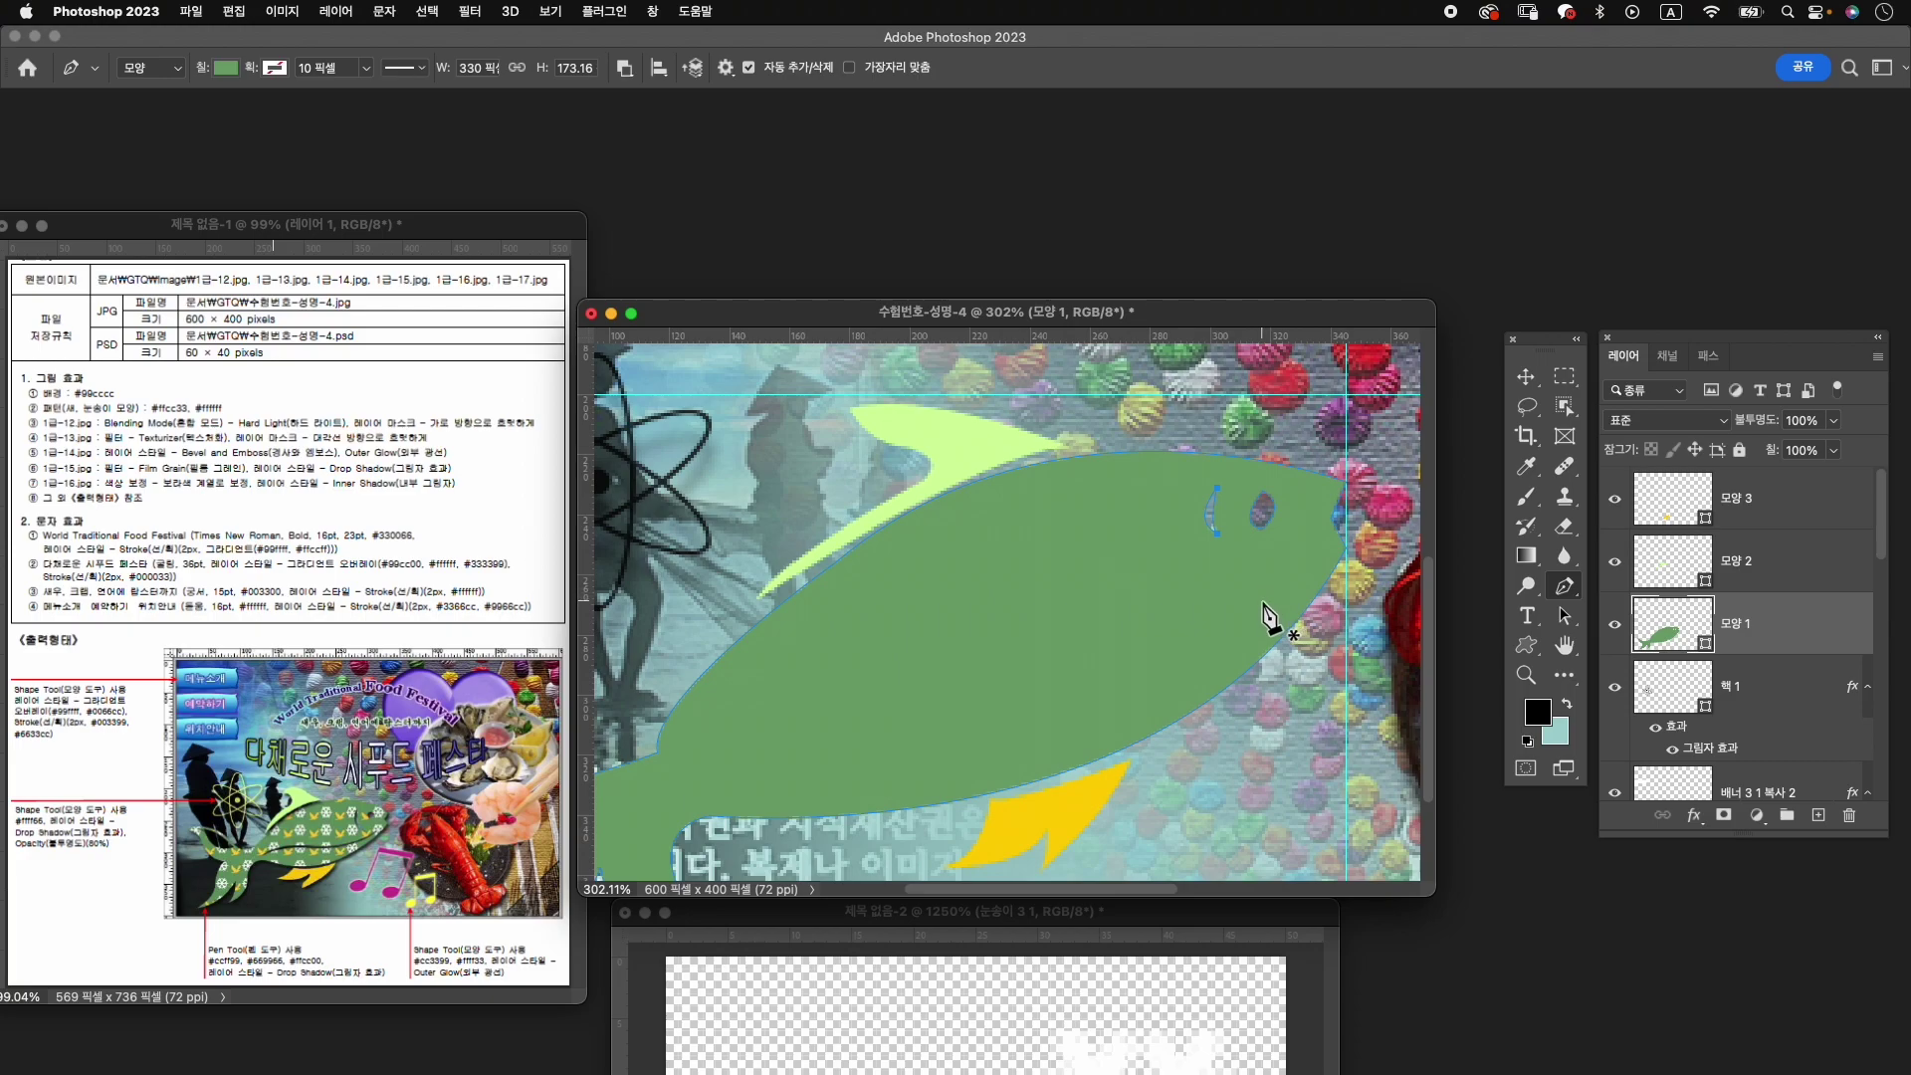
{"action": "left_click", "coordinate": [1294, 554]}
{"action": "left_click_drag", "start_coordinate": [907, 725], "coordinate": [752, 732]}
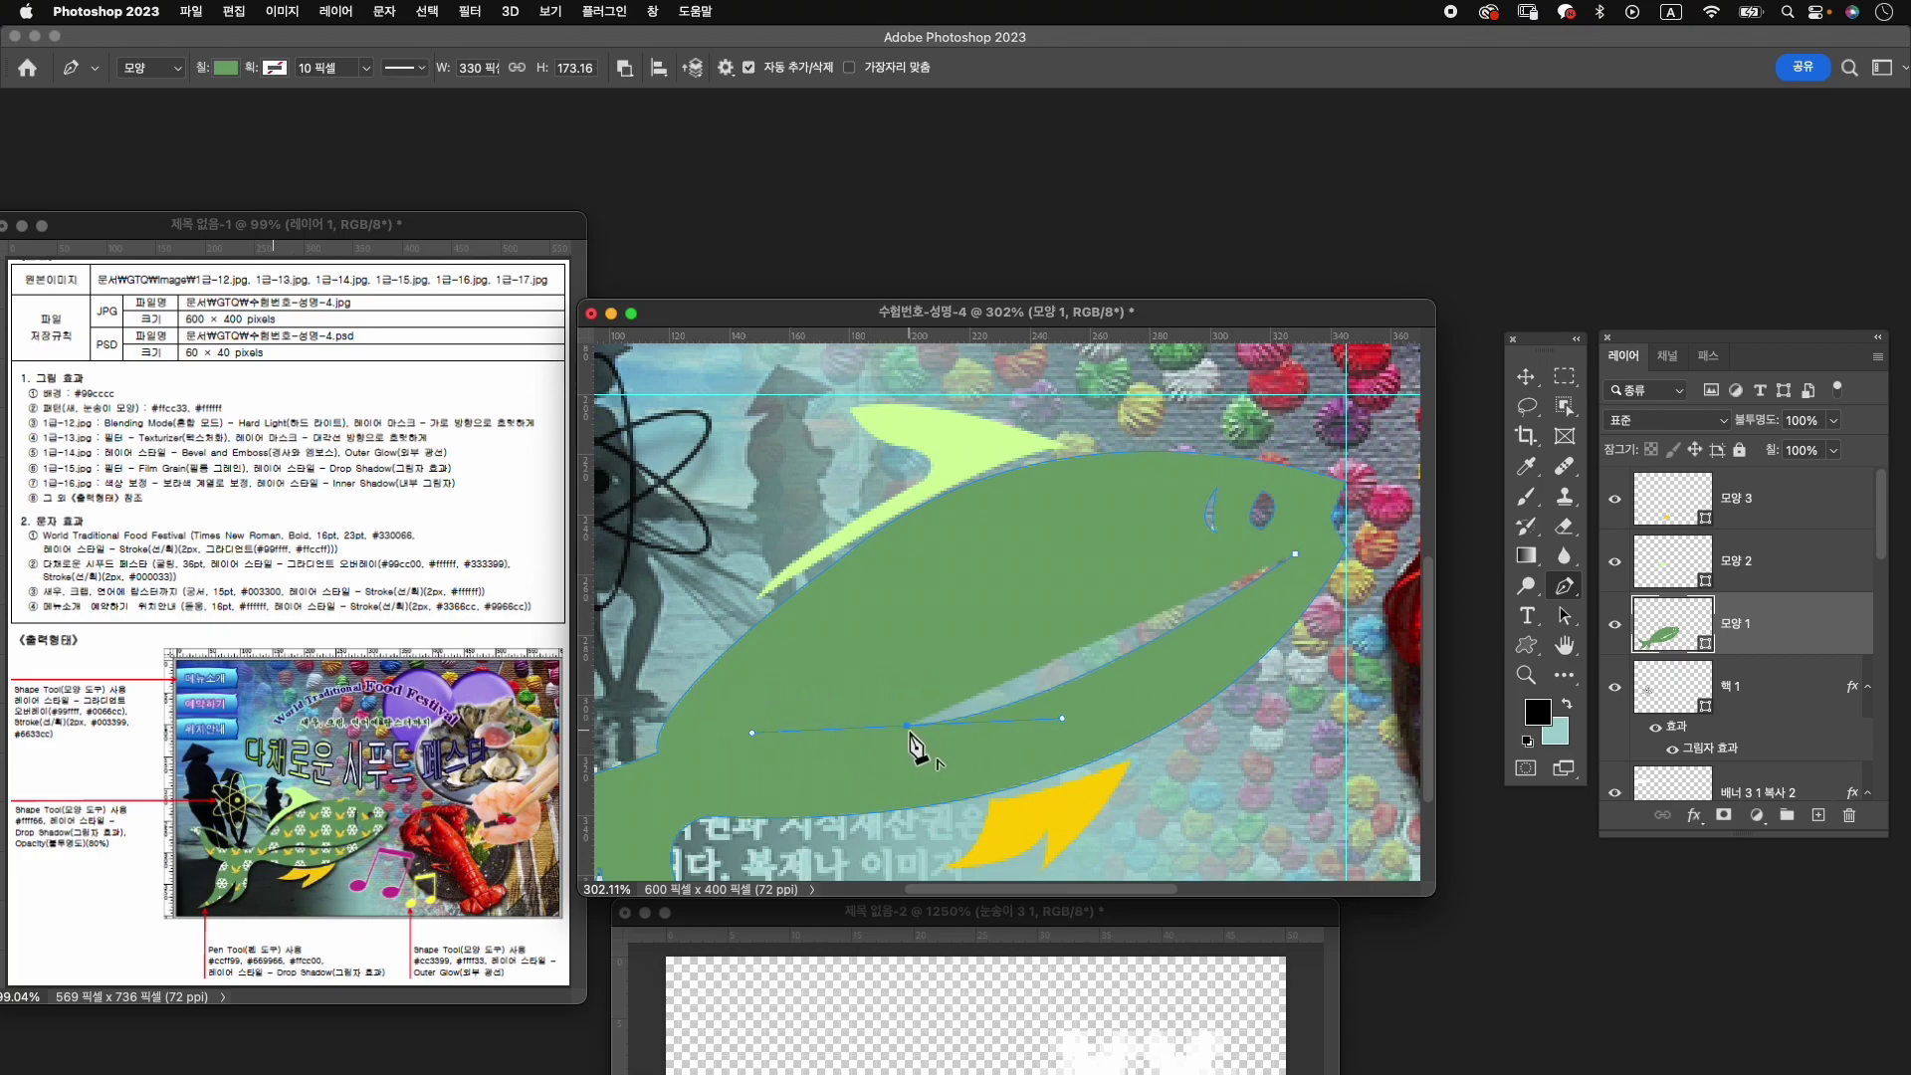
{"action": "left_click", "coordinate": [742, 756]}
{"action": "left_click_drag", "start_coordinate": [728, 773], "coordinate": [726, 770]}
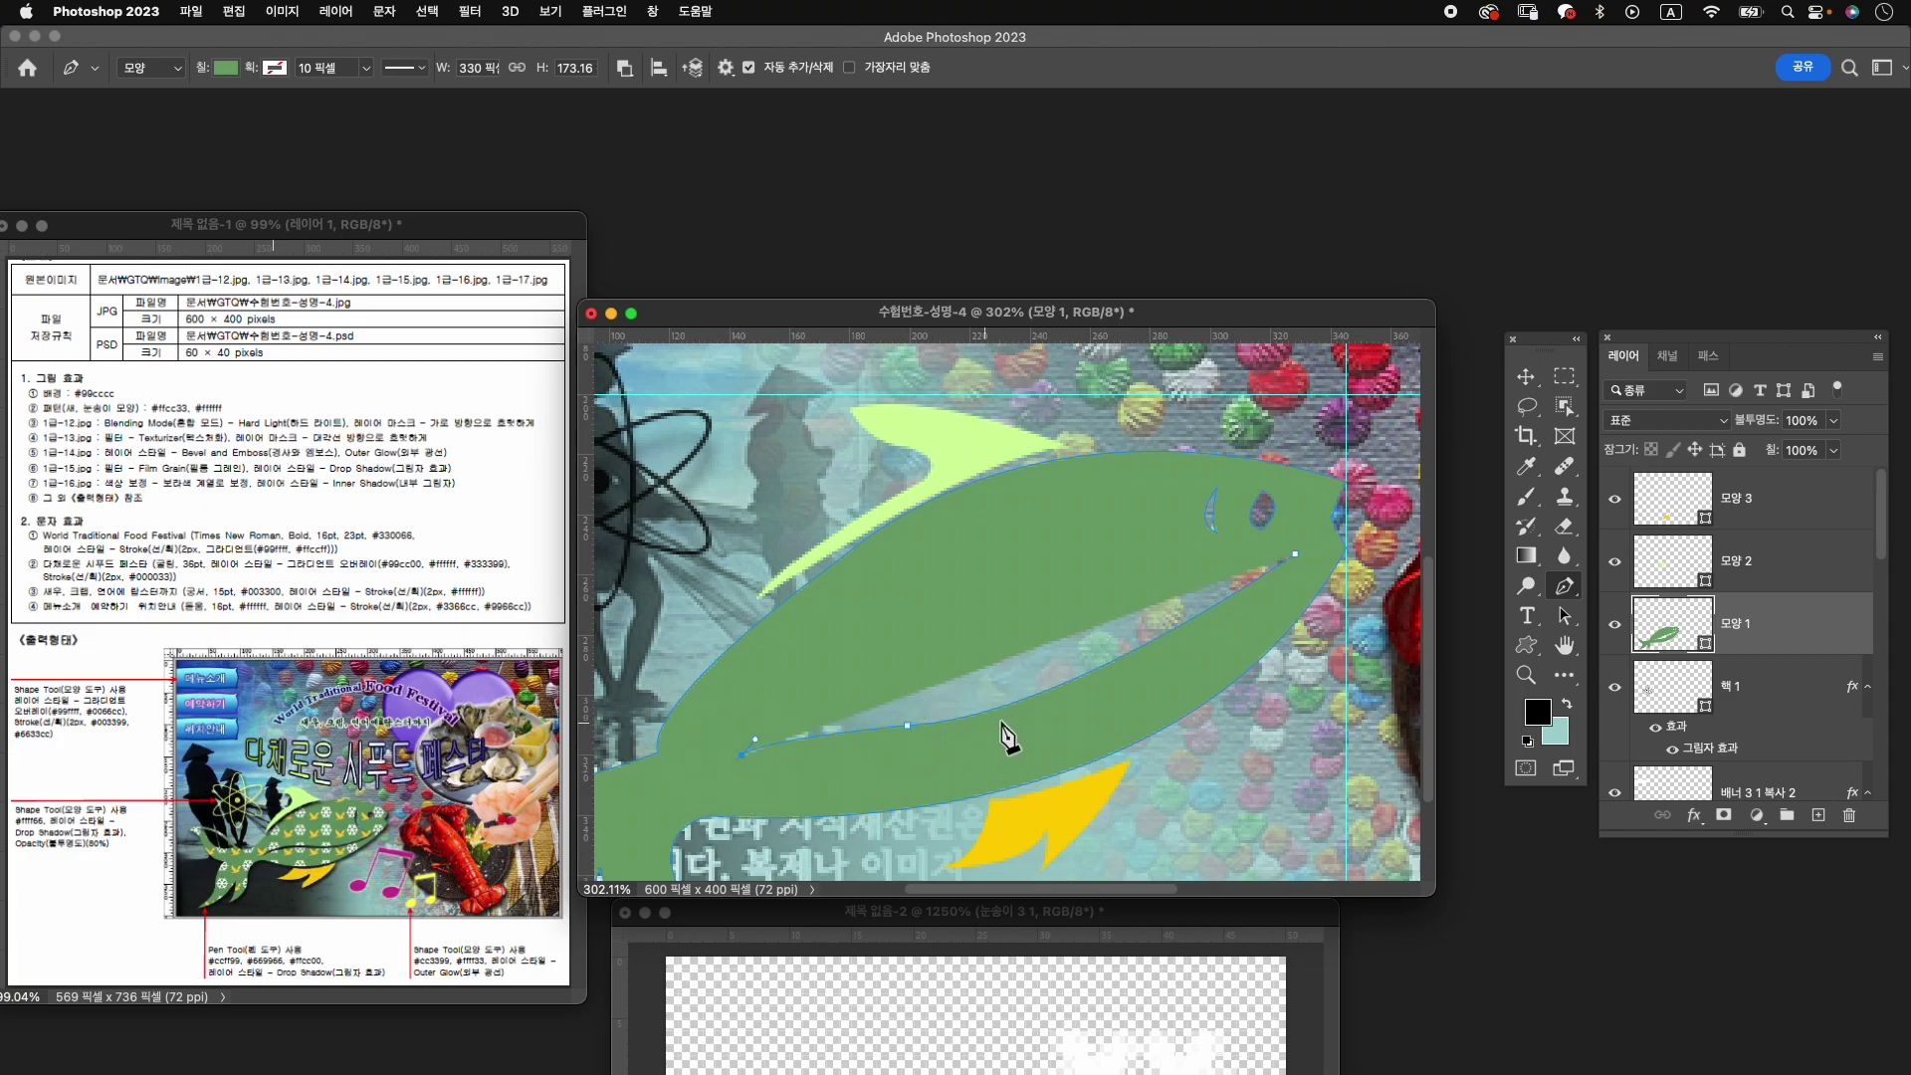
{"action": "left_click", "coordinate": [927, 742]}
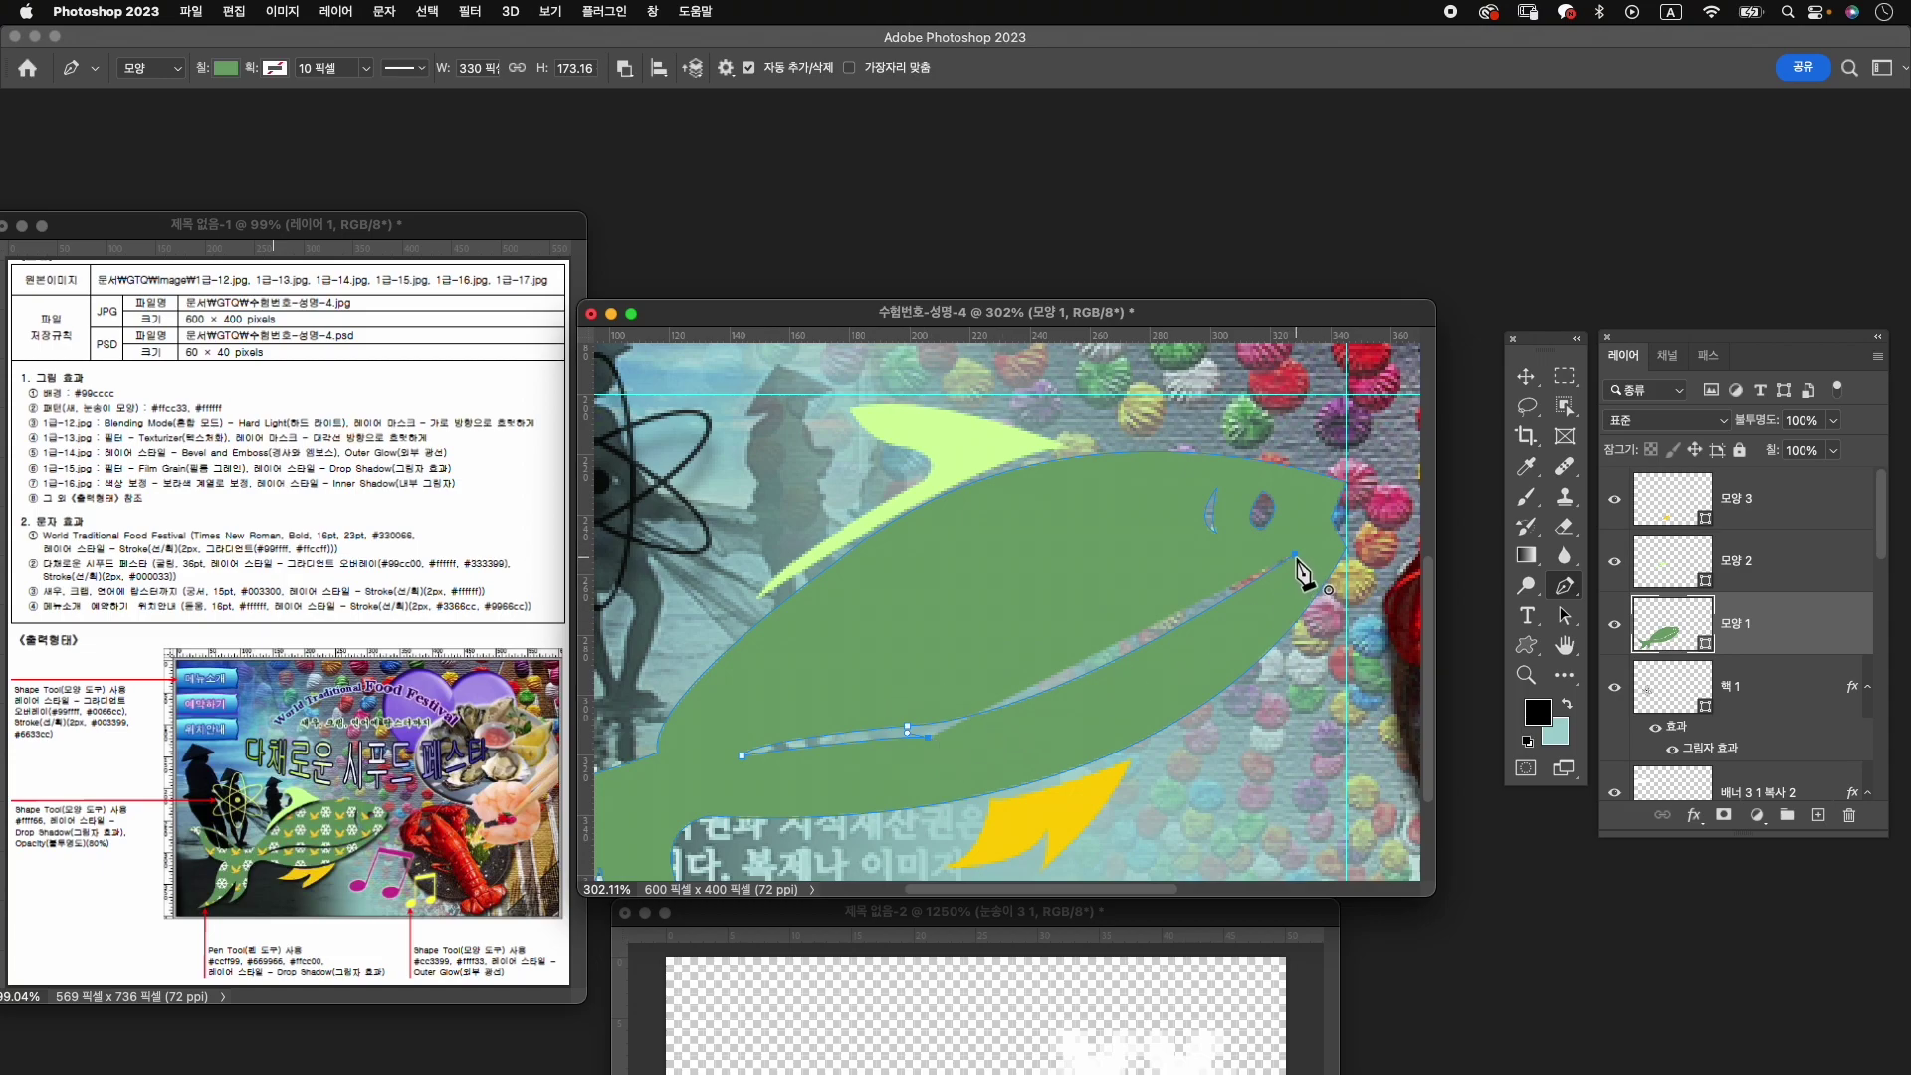
{"action": "left_click_drag", "start_coordinate": [1296, 556], "coordinate": [1335, 474]}
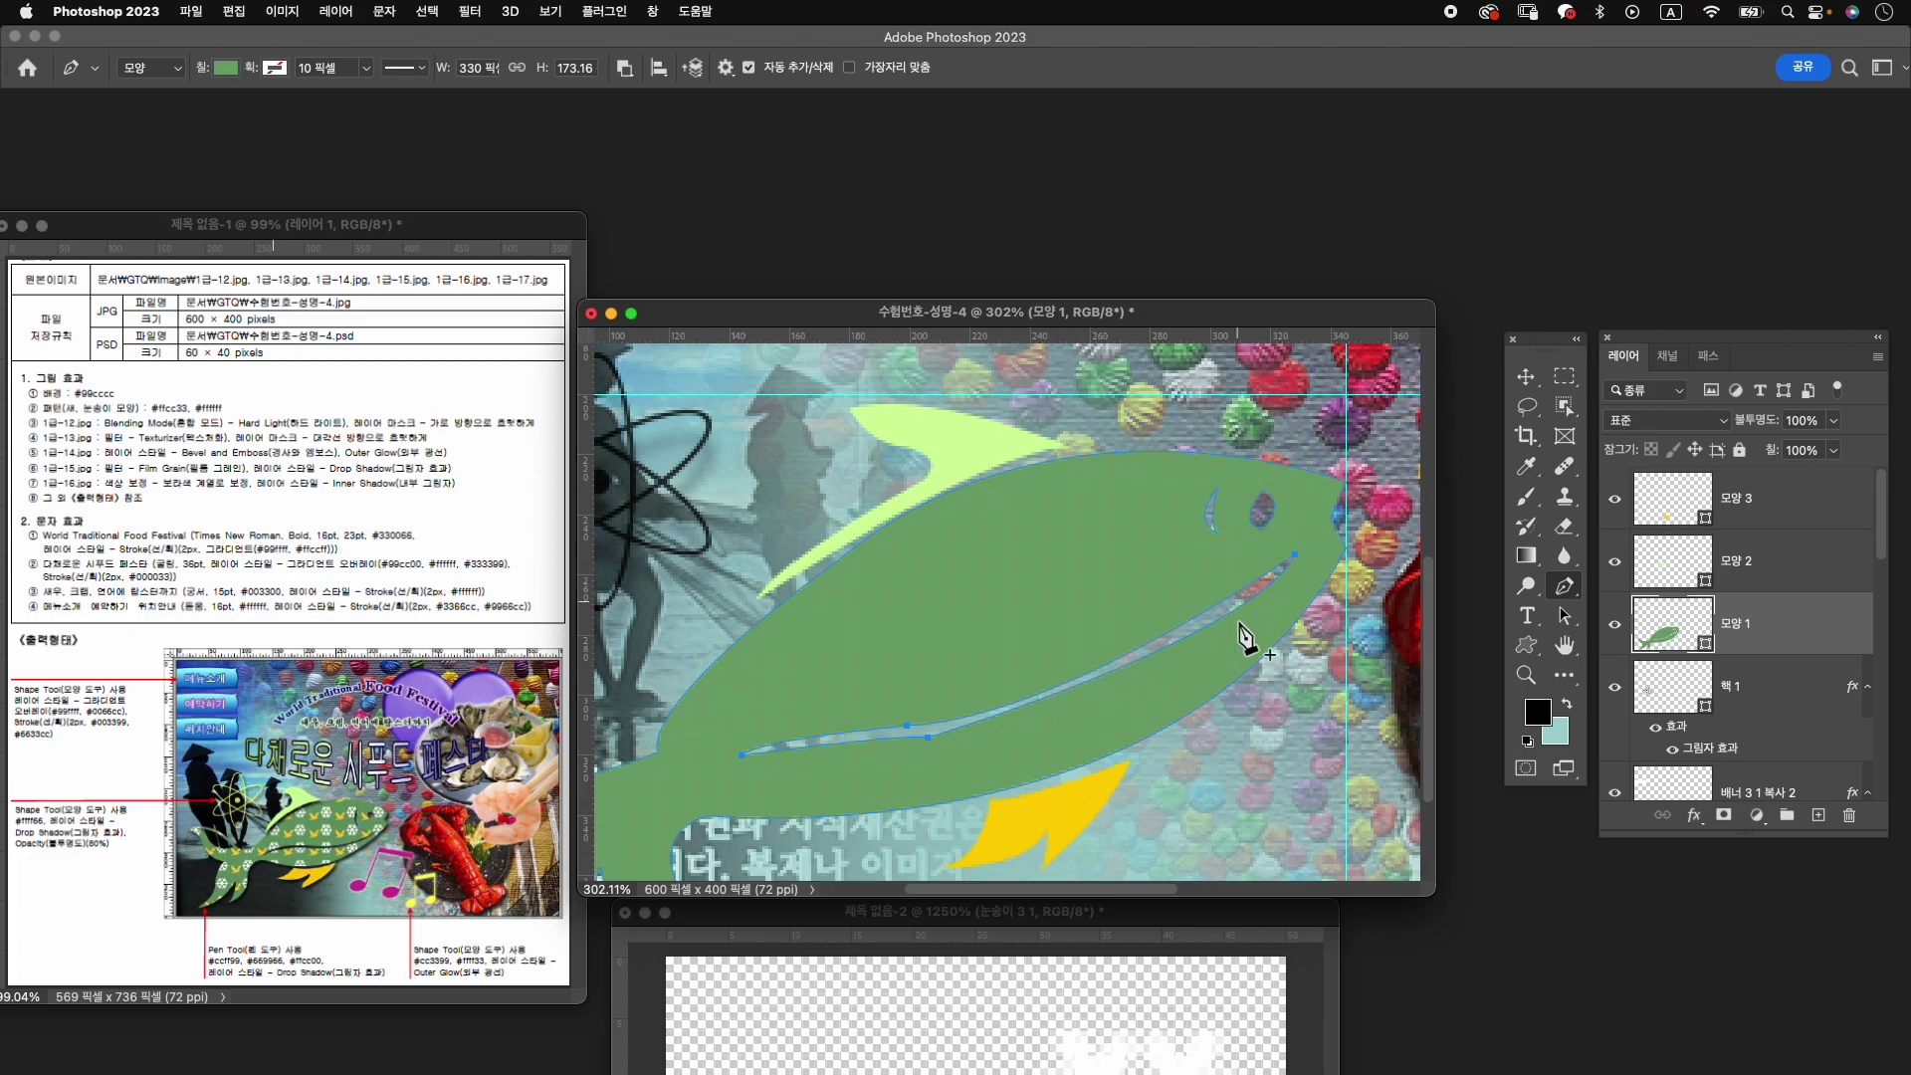
Reshape the slit's anchors and curvature with Direct Selection and Convert Point.
{"action": "key", "text": "a"}
{"action": "left_click", "coordinate": [907, 732]}
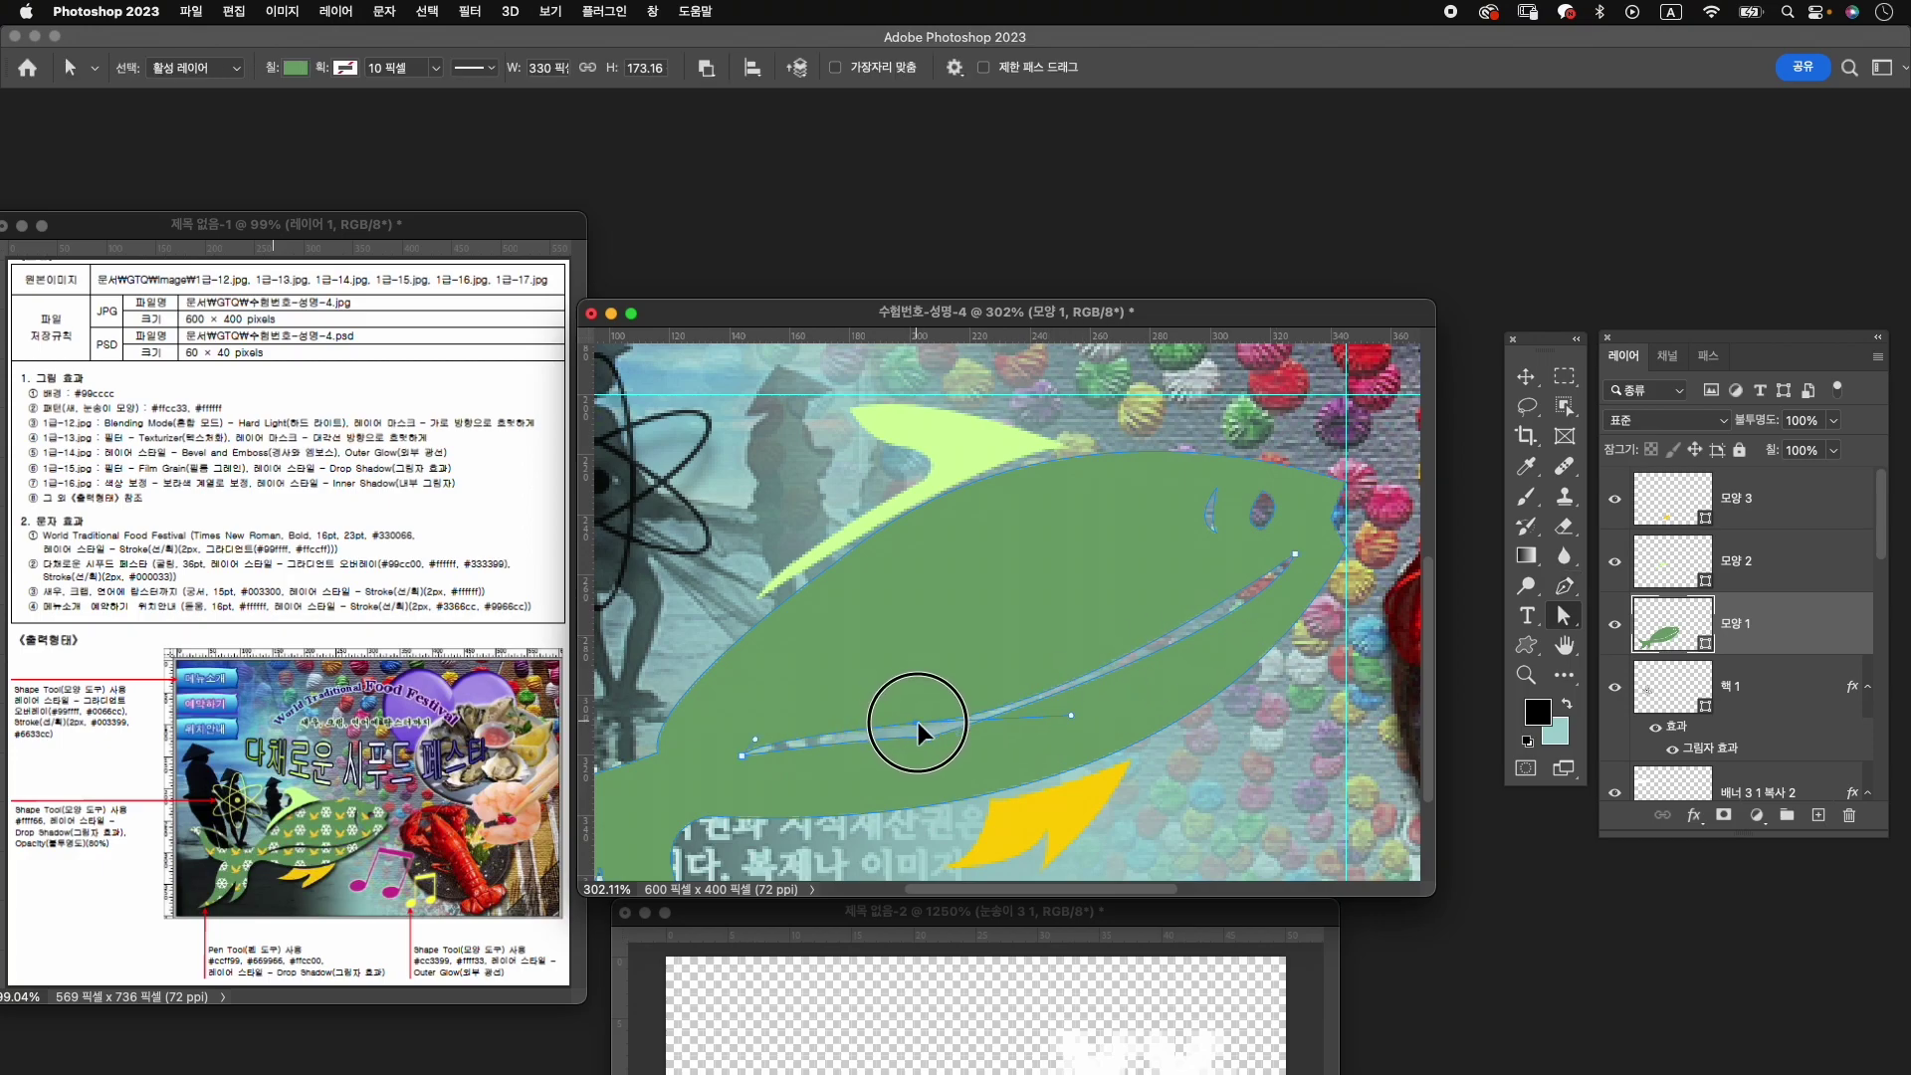
{"action": "left_click_drag", "start_coordinate": [907, 735], "coordinate": [963, 739]}
{"action": "left_click_drag", "start_coordinate": [1083, 715], "coordinate": [1089, 687]}
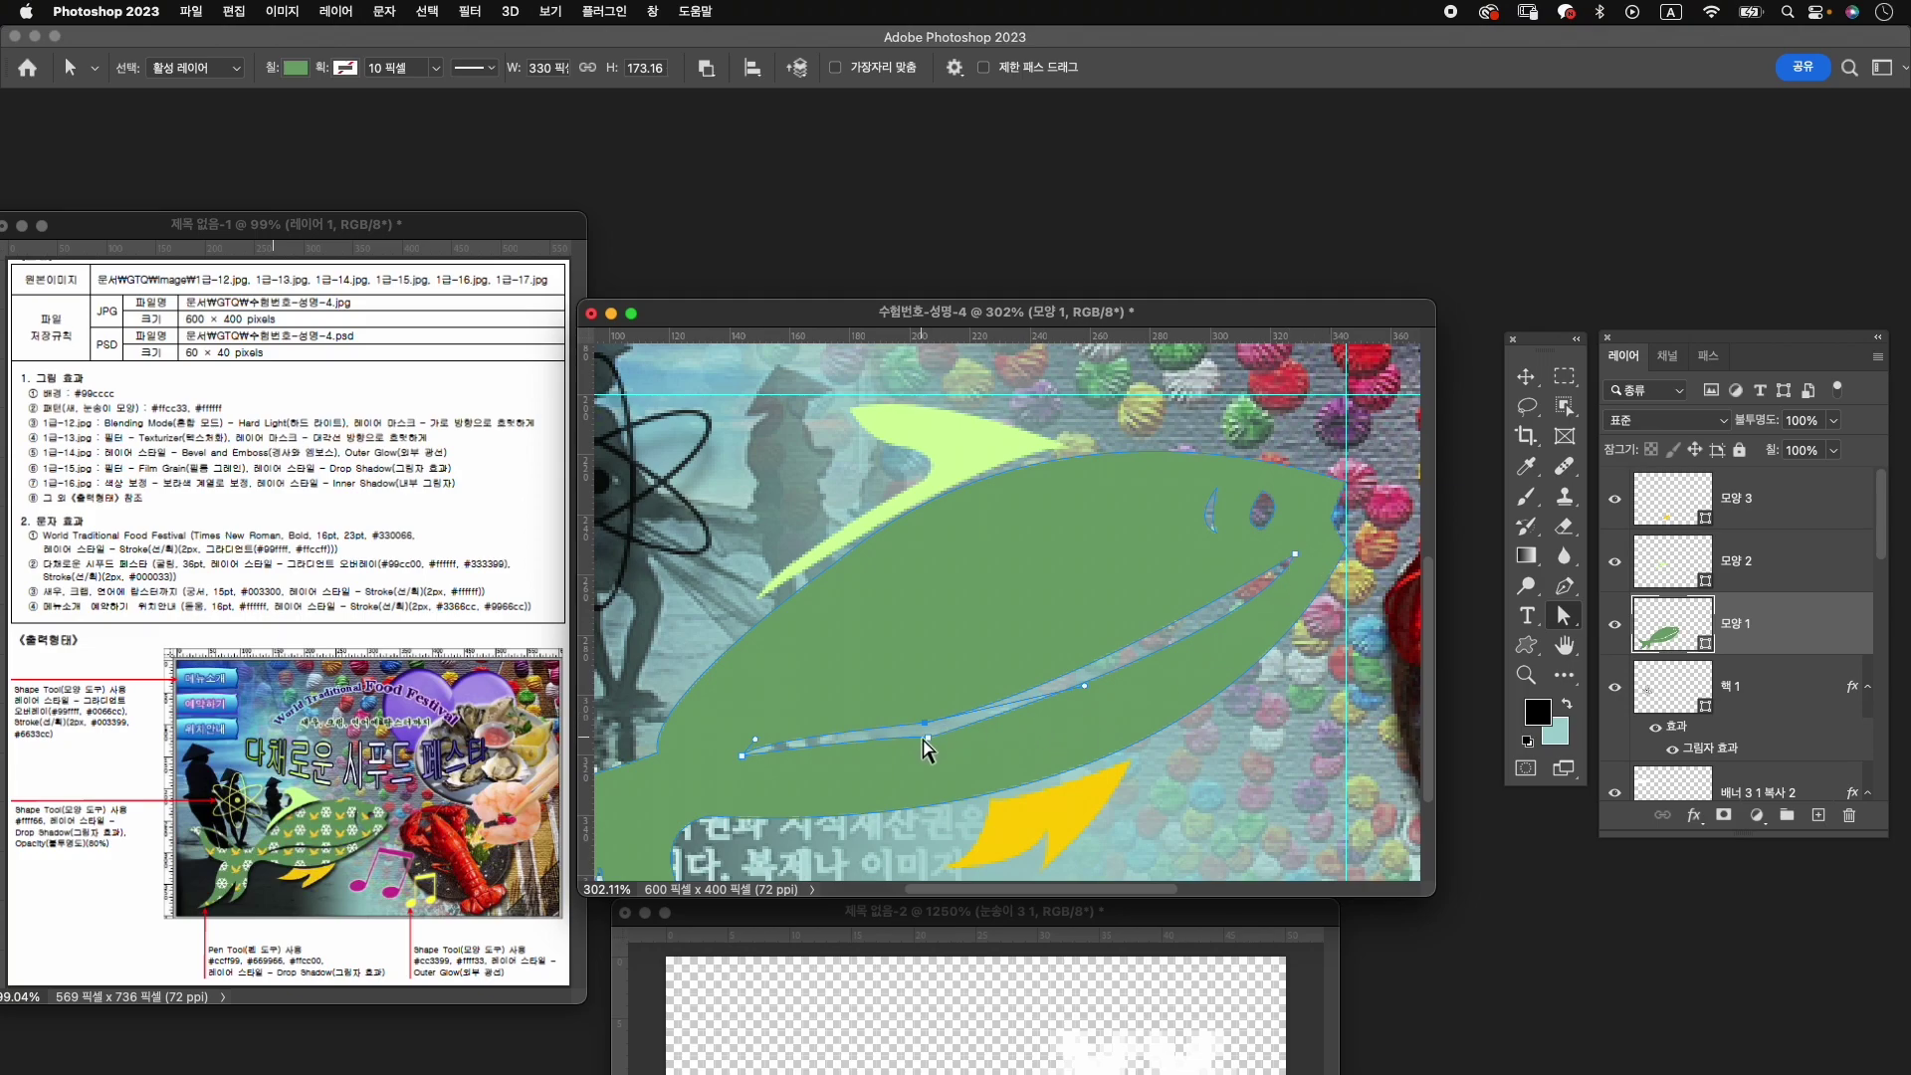
{"action": "left_click", "coordinate": [927, 739]}
{"action": "left_click_drag", "start_coordinate": [1109, 695], "coordinate": [1055, 702]}
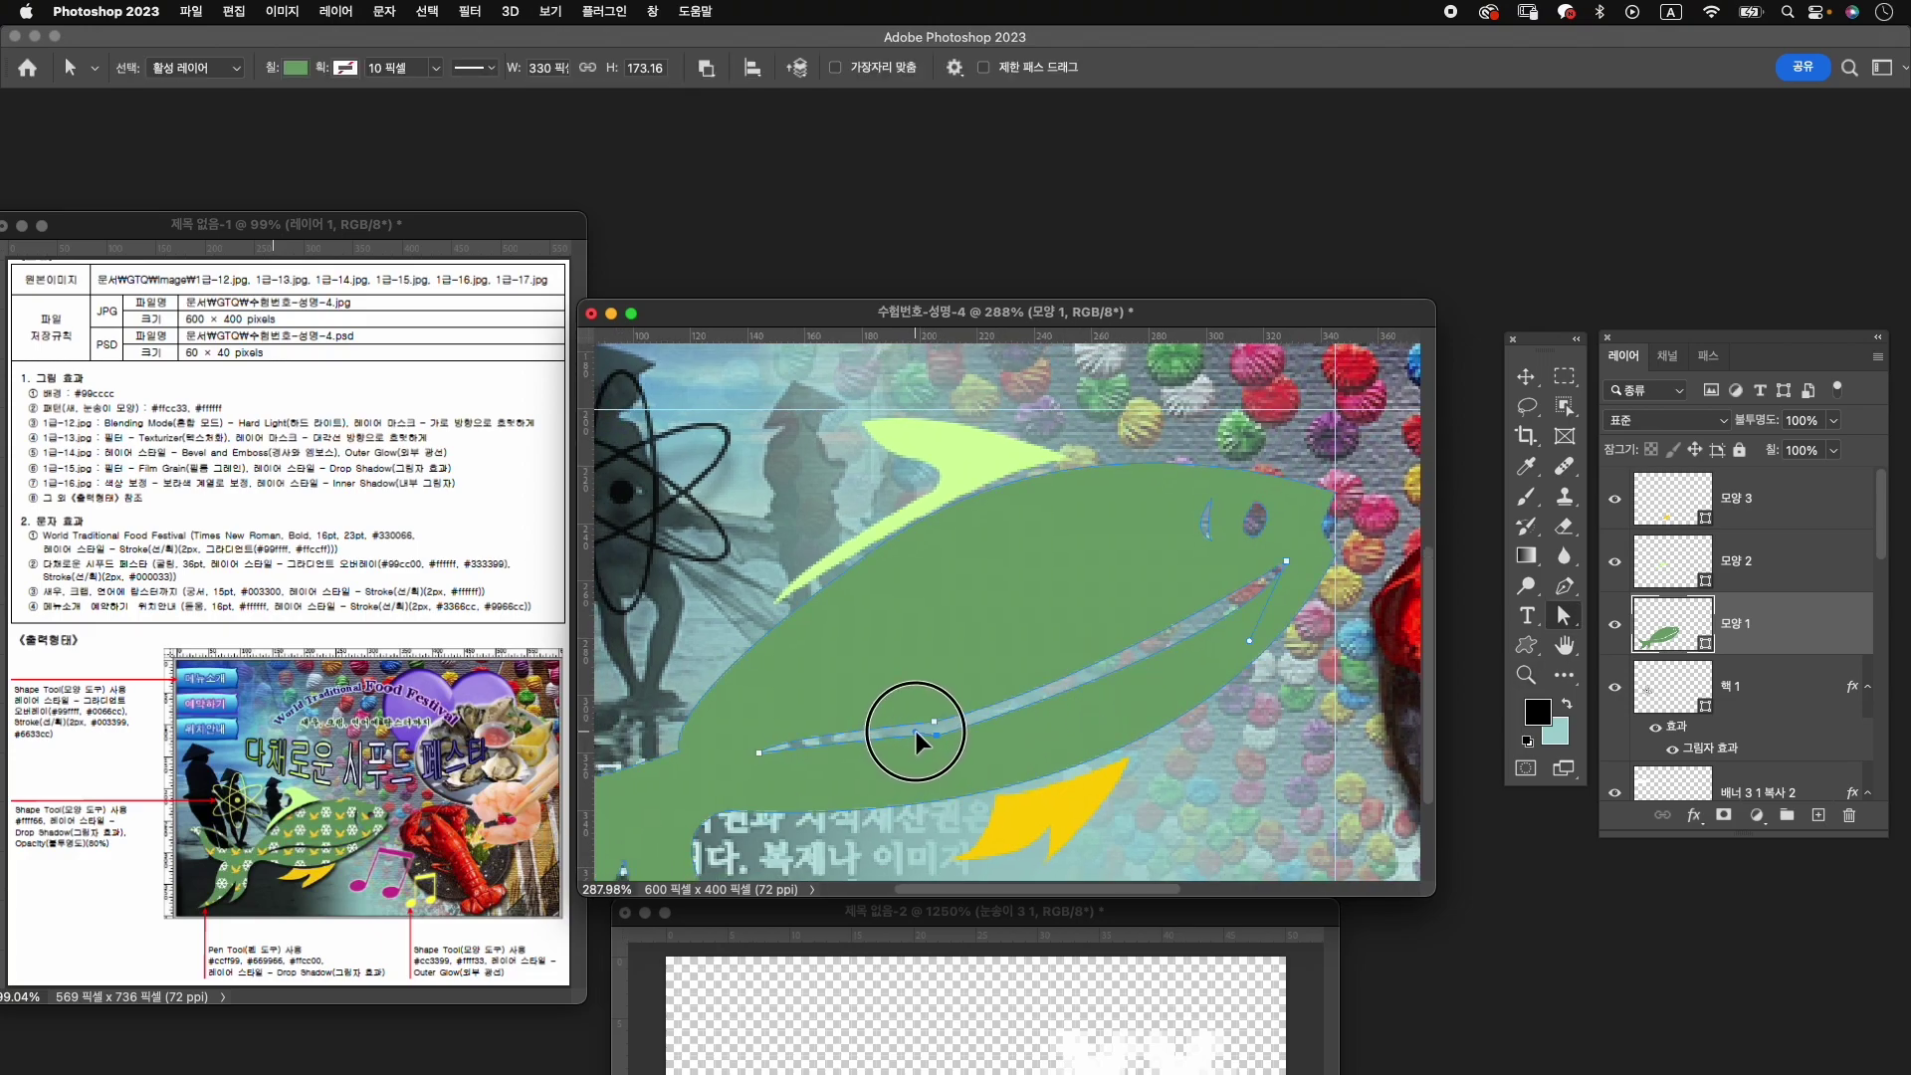
{"action": "left_click_drag", "start_coordinate": [918, 742], "coordinate": [919, 741]}
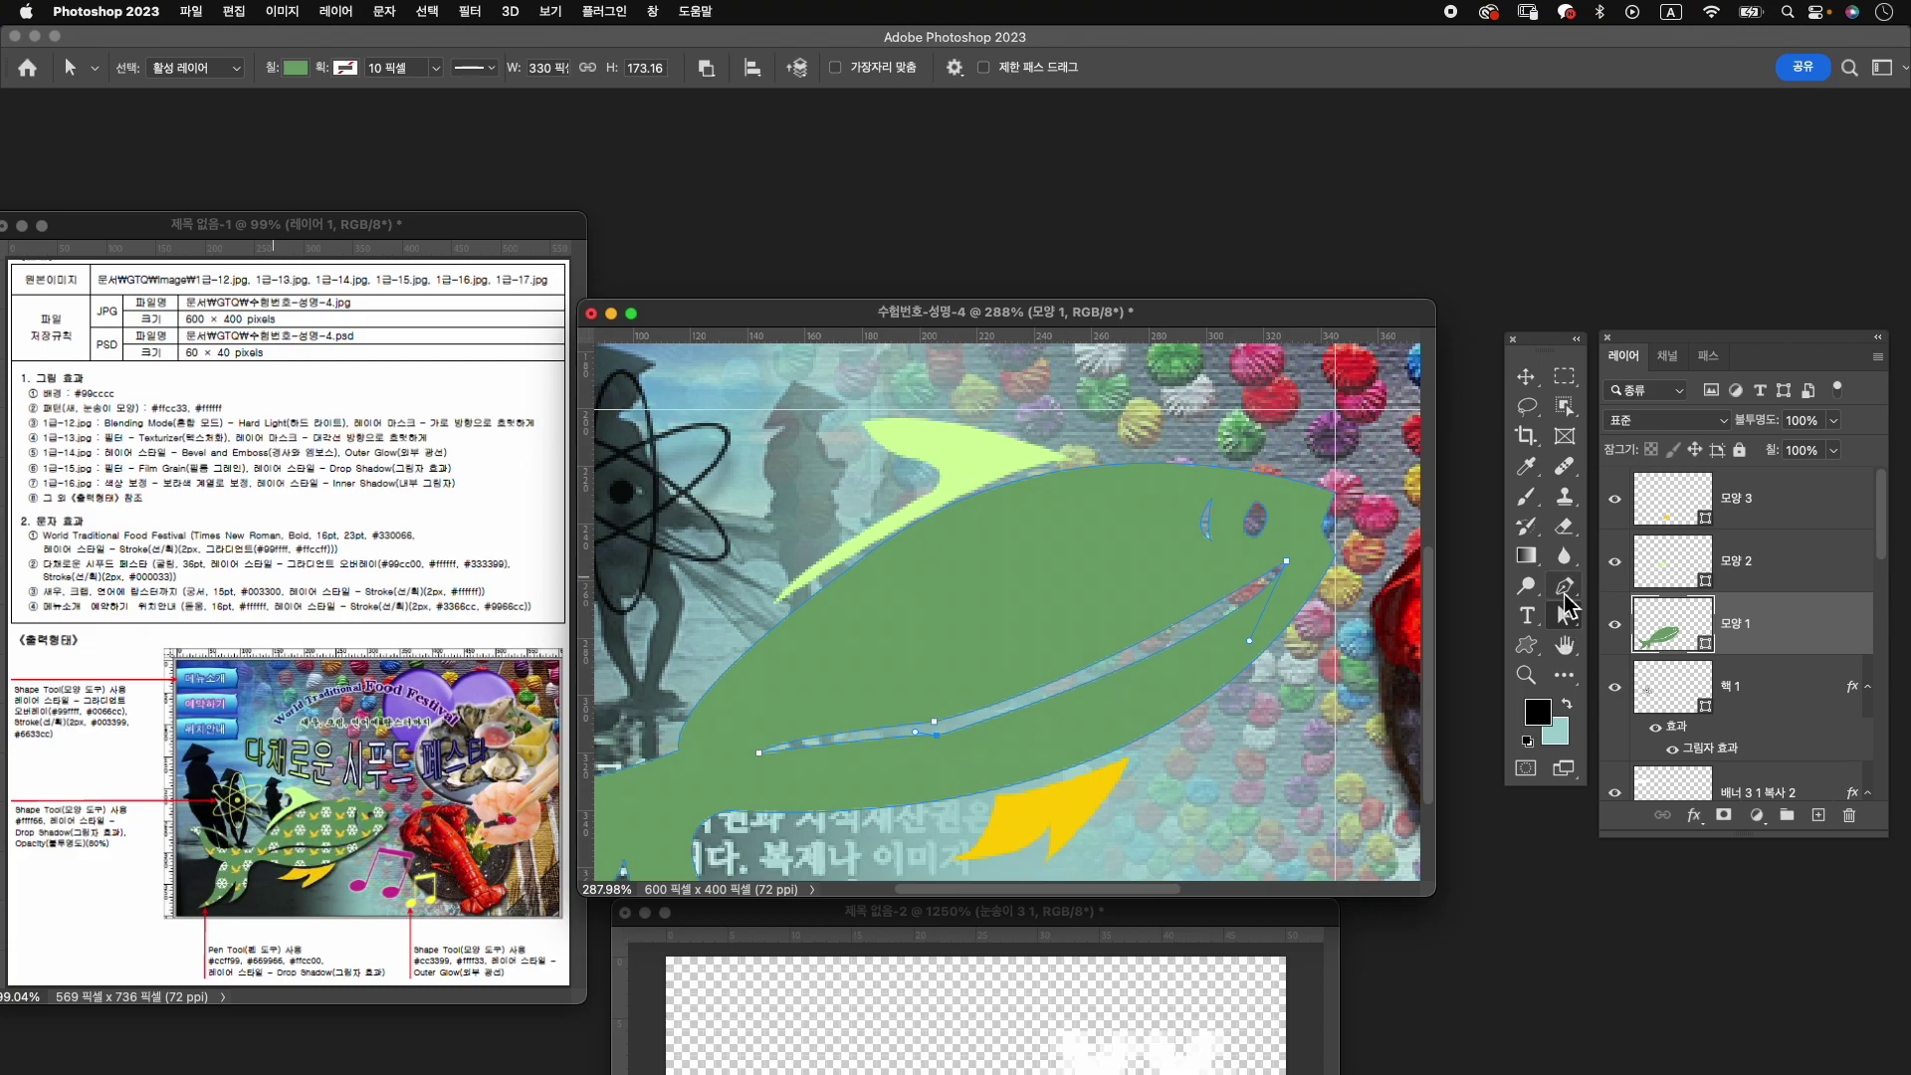
{"action": "left_click_drag", "start_coordinate": [1564, 585], "coordinate": [1660, 701]}
{"action": "left_click", "coordinate": [1660, 700]}
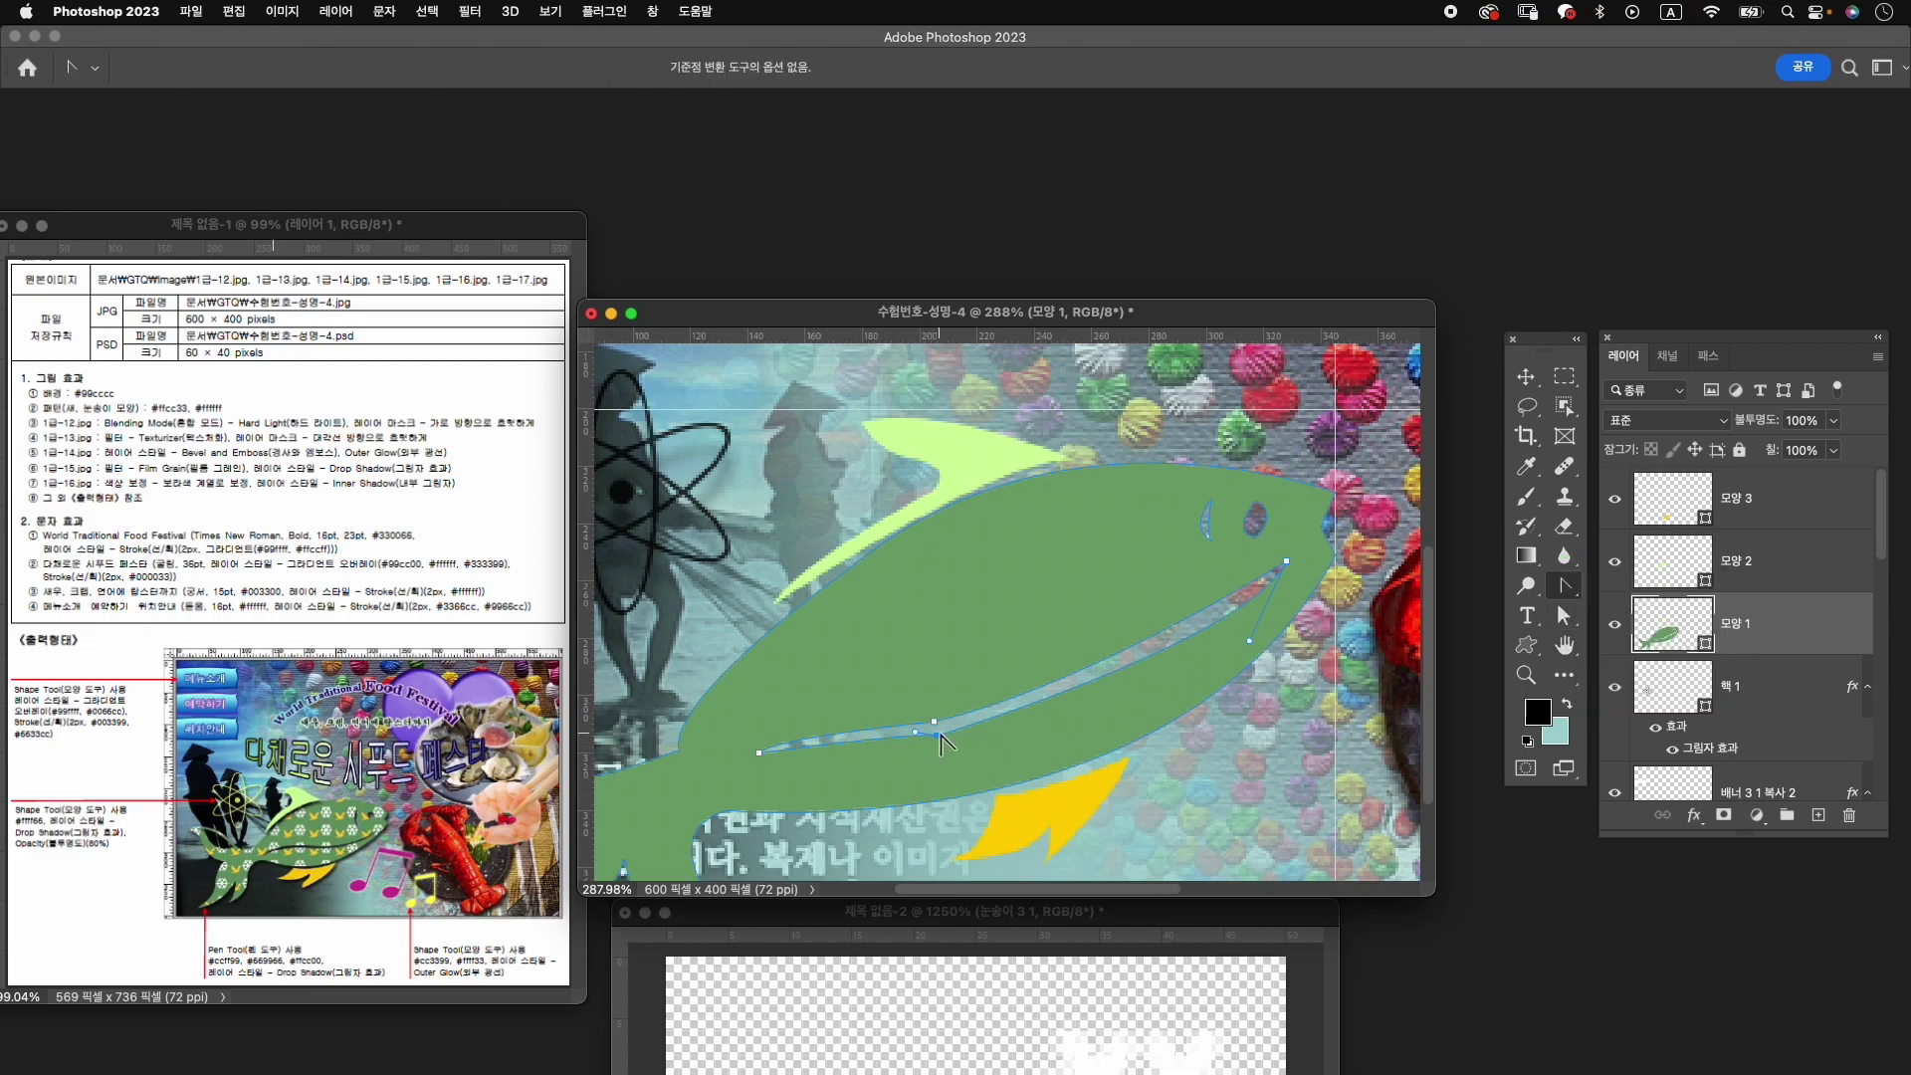
{"action": "left_click_drag", "start_coordinate": [941, 742], "coordinate": [981, 734]}
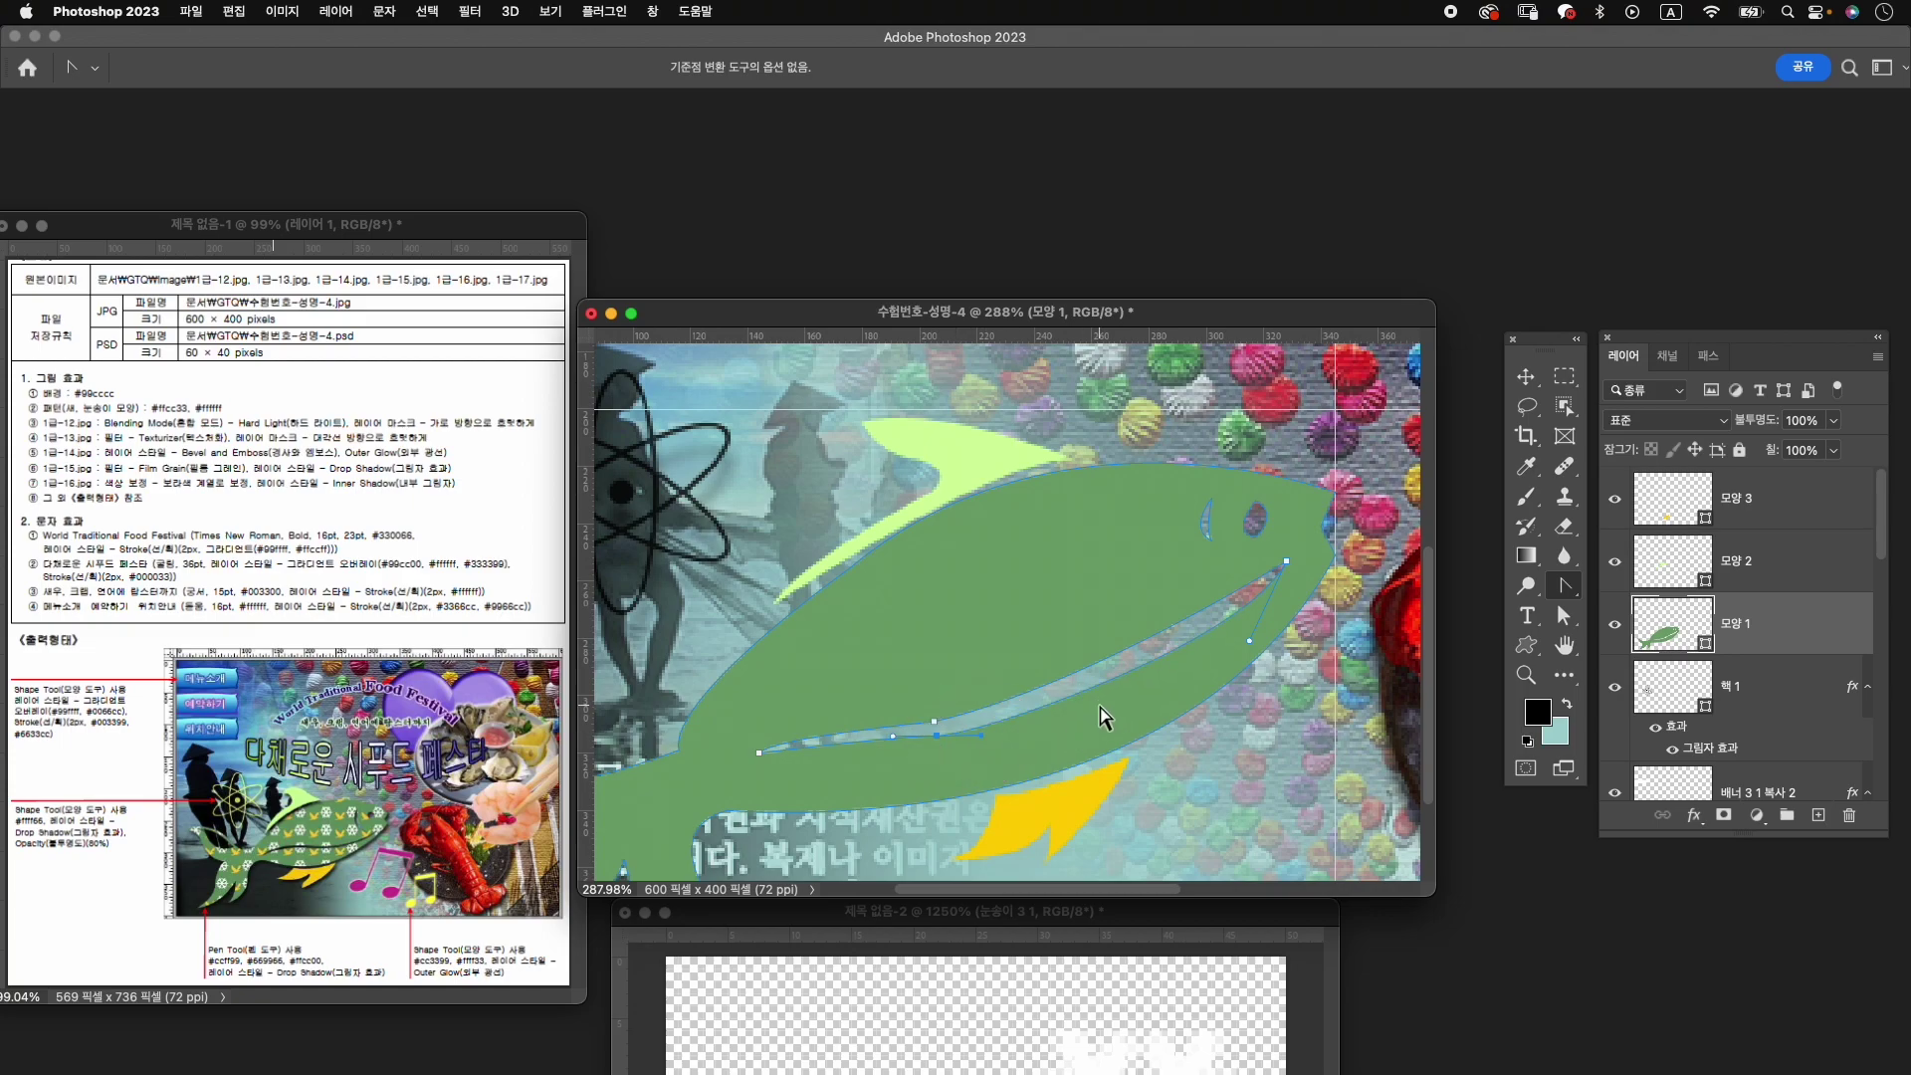
{"action": "left_click_drag", "start_coordinate": [1102, 716], "coordinate": [1035, 708]}
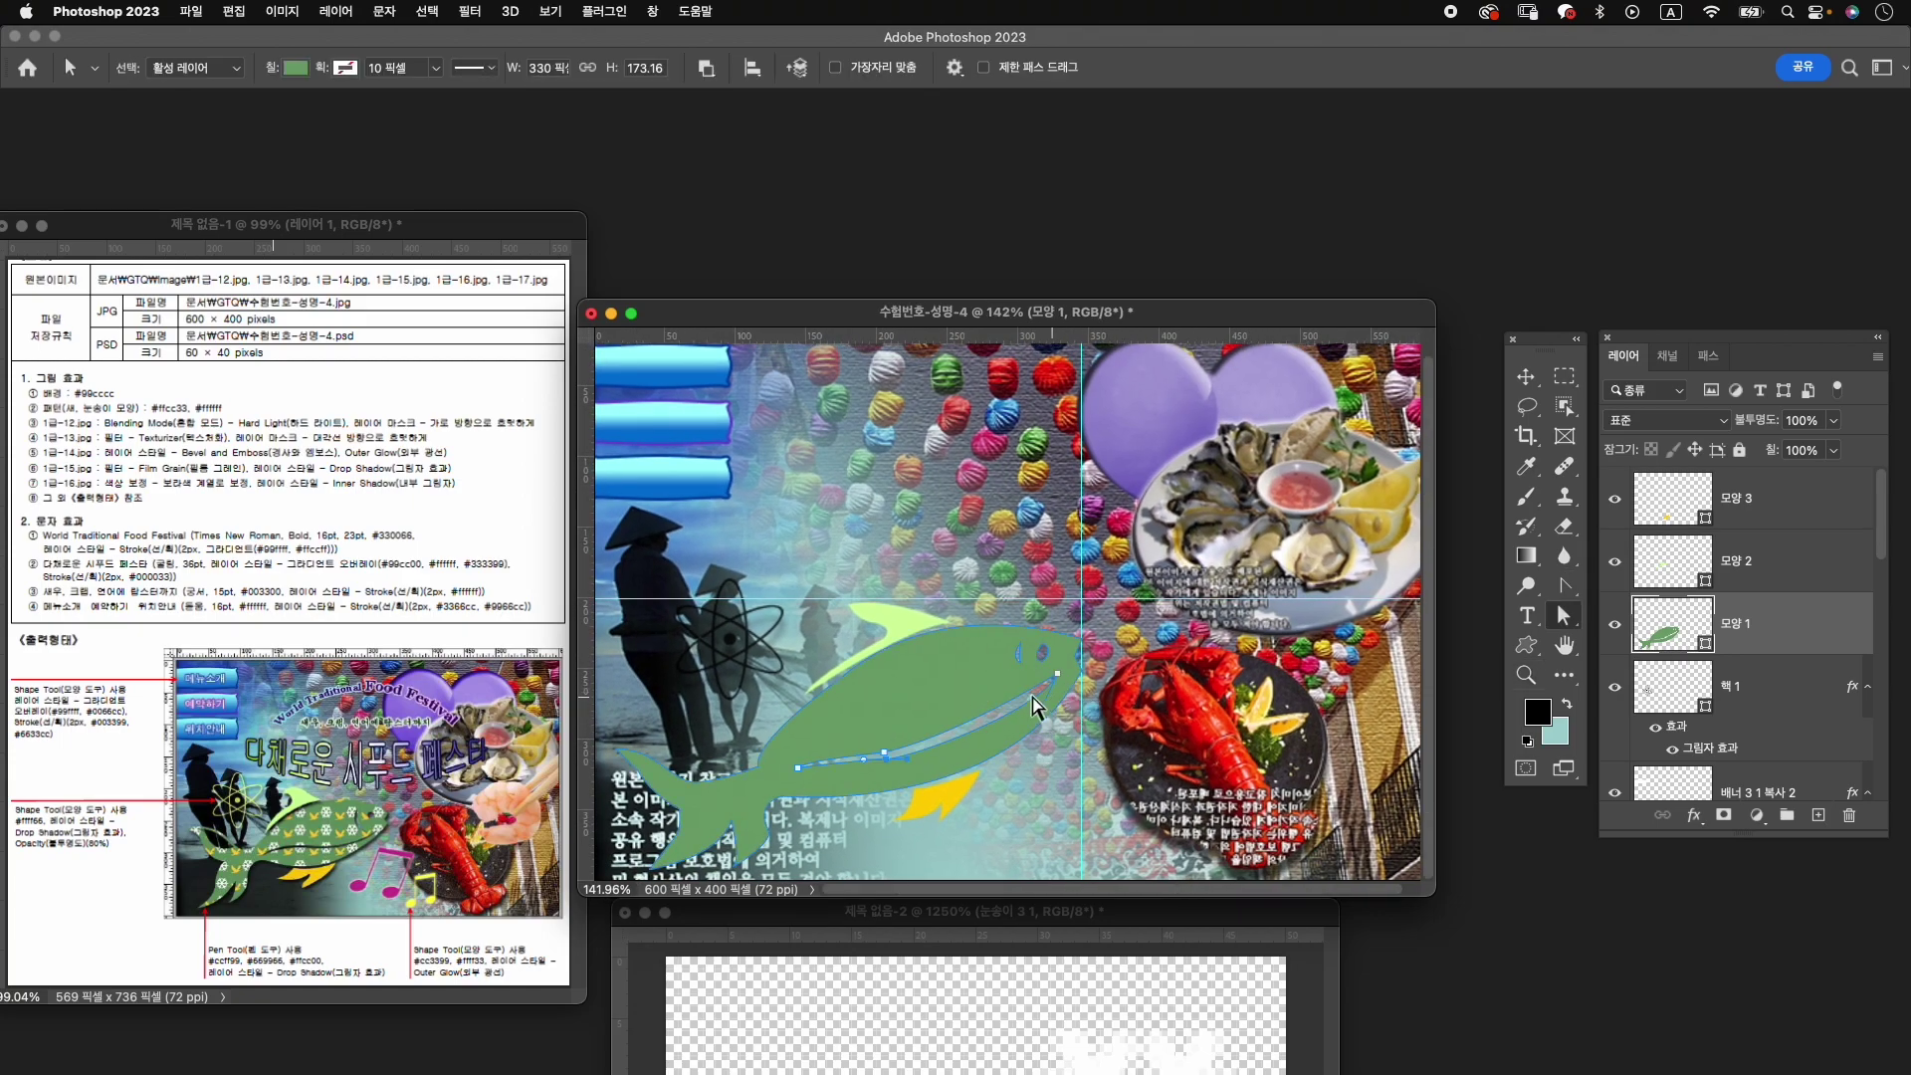
Smooth the slit curve by moving one anchor right, then zoom out.
{"action": "left_click", "coordinate": [1059, 682]}
{"action": "left_click_drag", "start_coordinate": [961, 745], "coordinate": [981, 738]}
{"action": "key", "text": "z"}
{"action": "left_click_drag", "start_coordinate": [1163, 771], "coordinate": [1066, 768]}
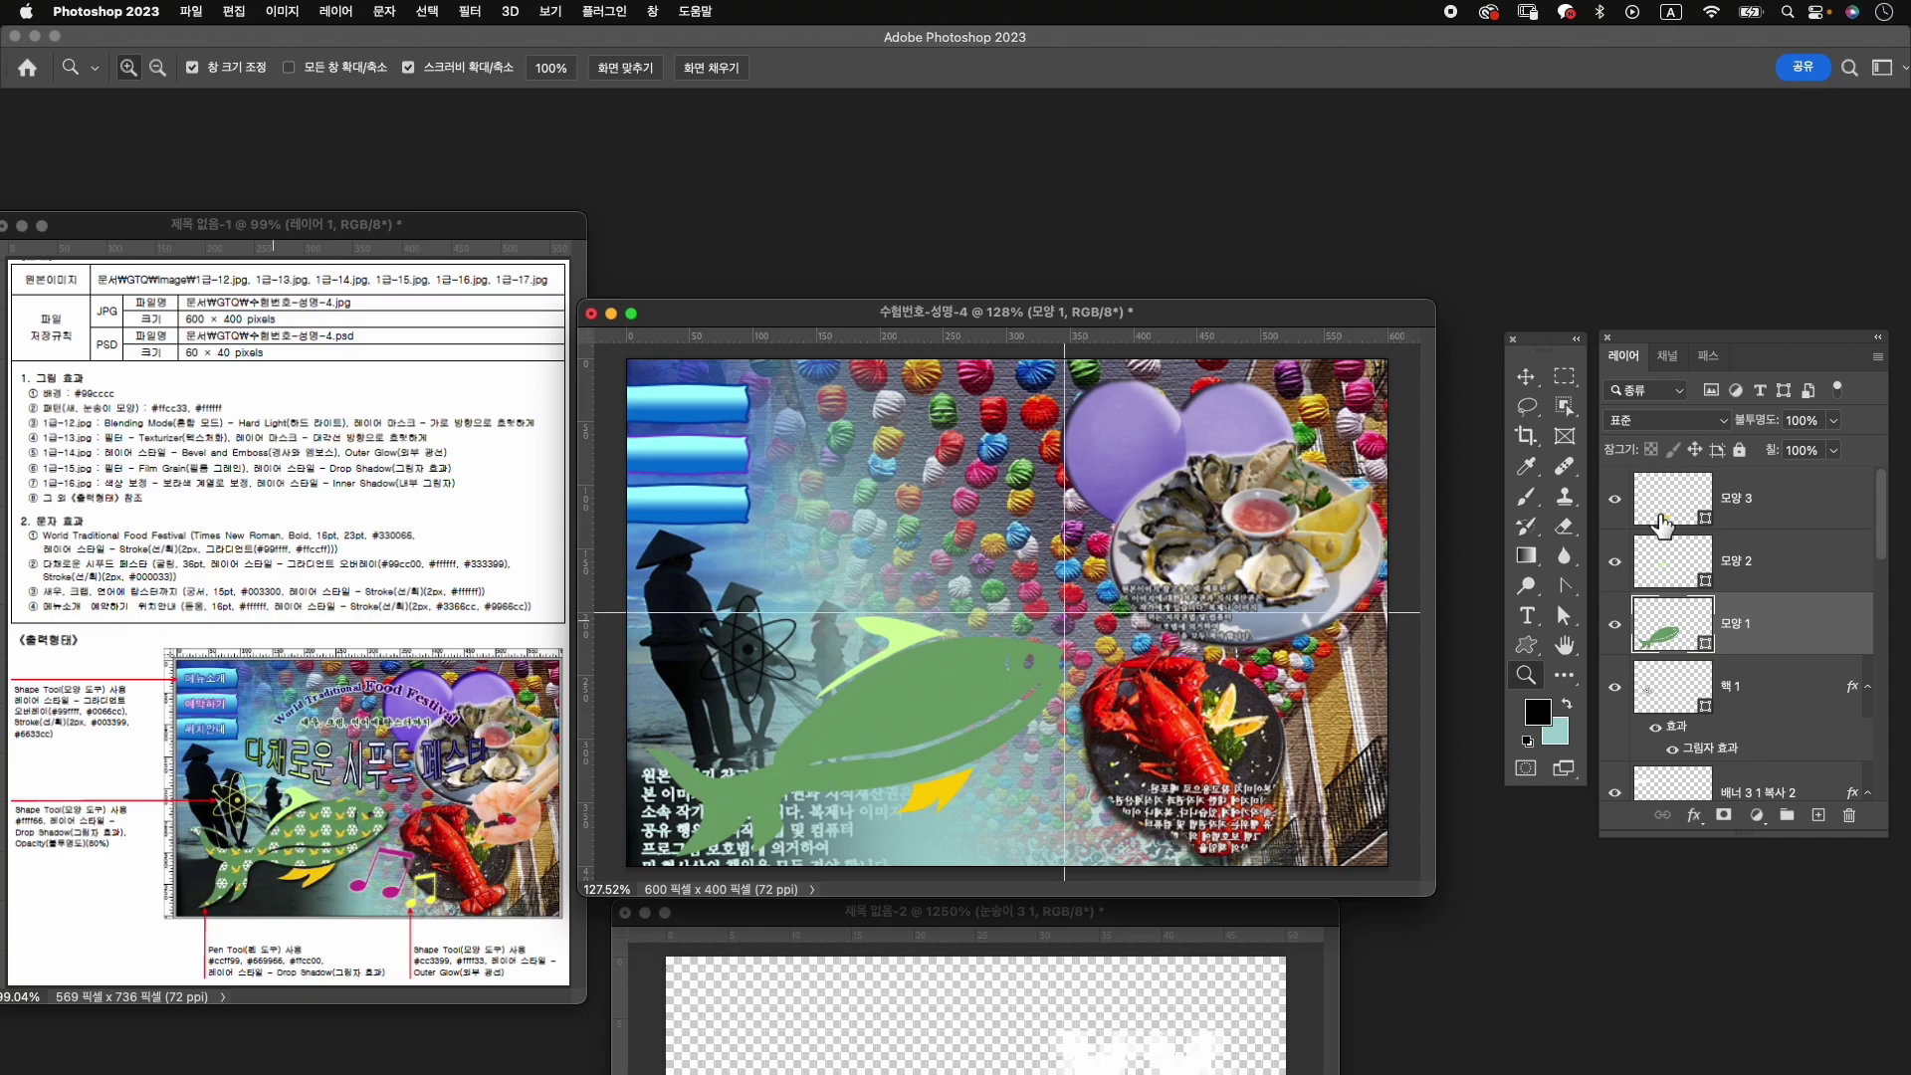
Check the fish layer's visibility and duplicate 모양 1 as 모양 1 복사.
{"action": "key", "text": "v"}
{"action": "left_click", "coordinate": [1758, 585]}
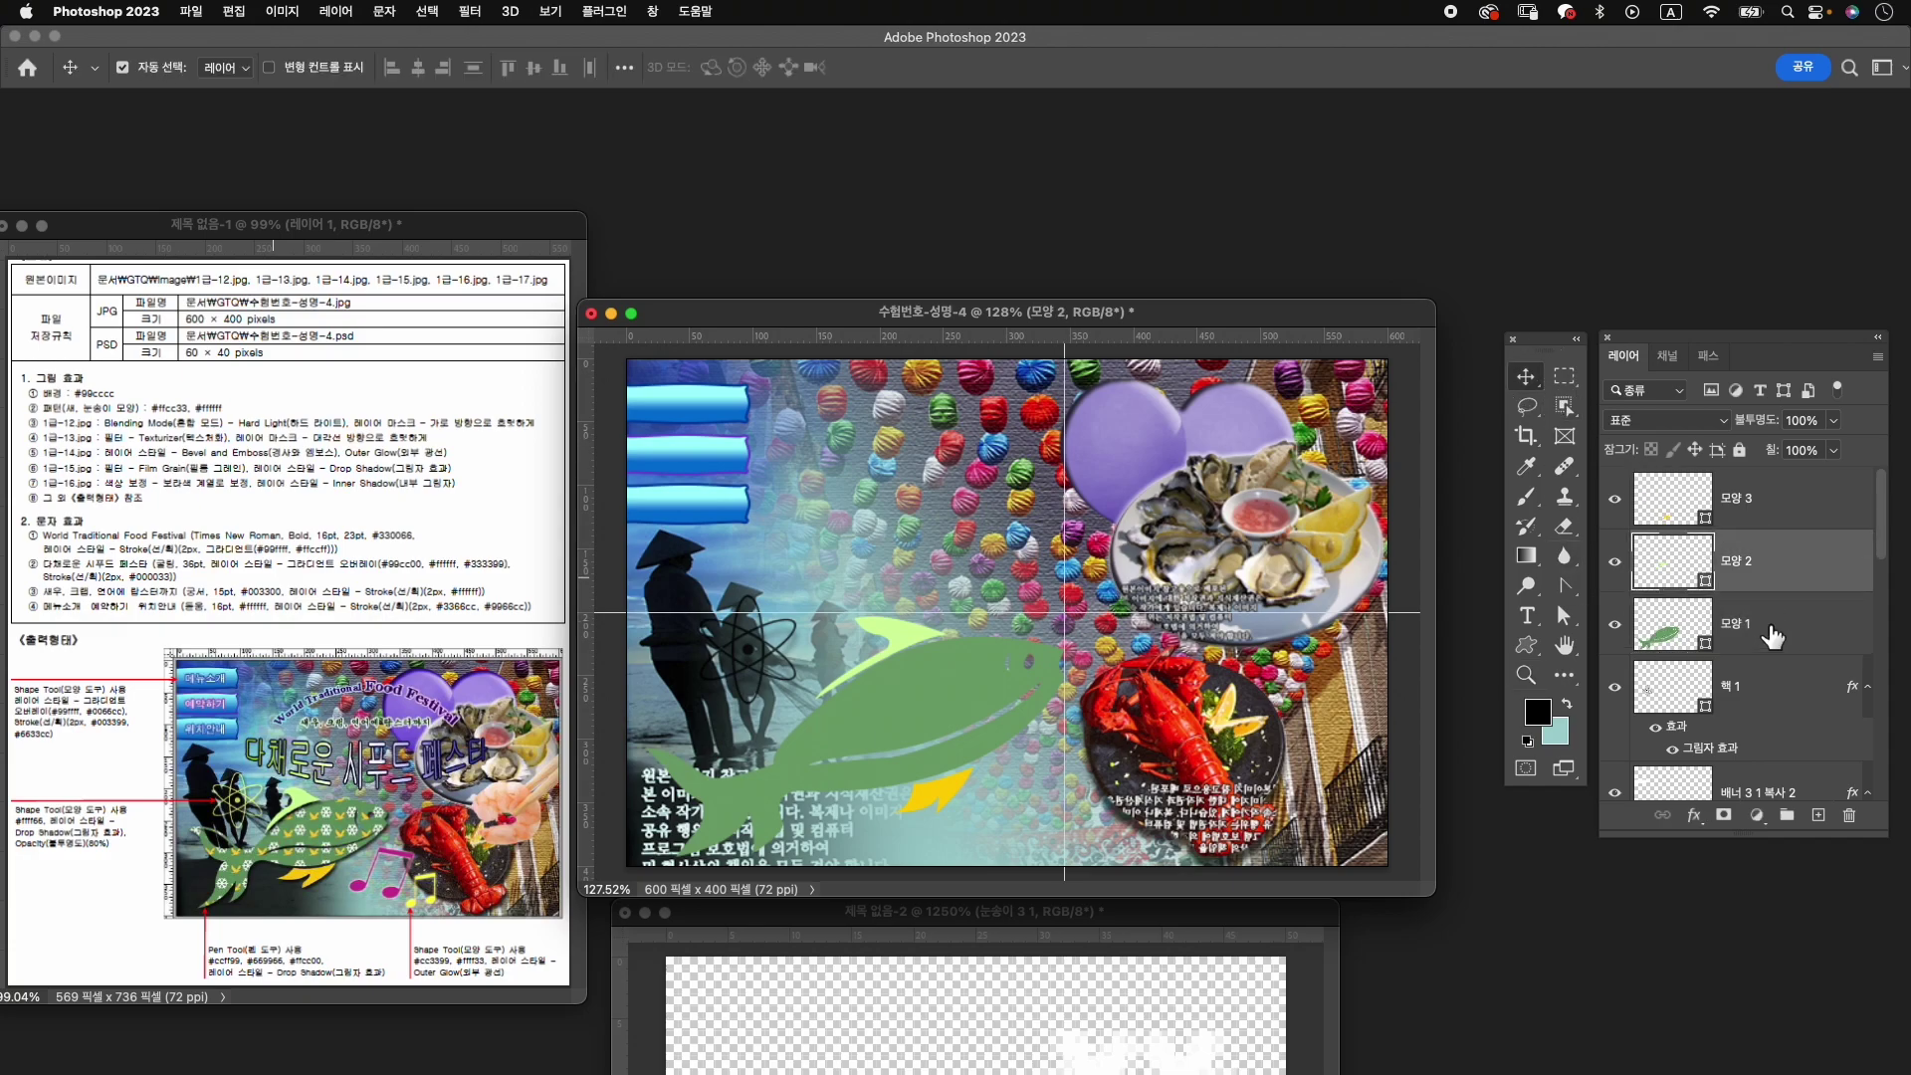
{"action": "left_click", "coordinate": [1772, 637]}
{"action": "left_click", "coordinate": [1616, 625]}
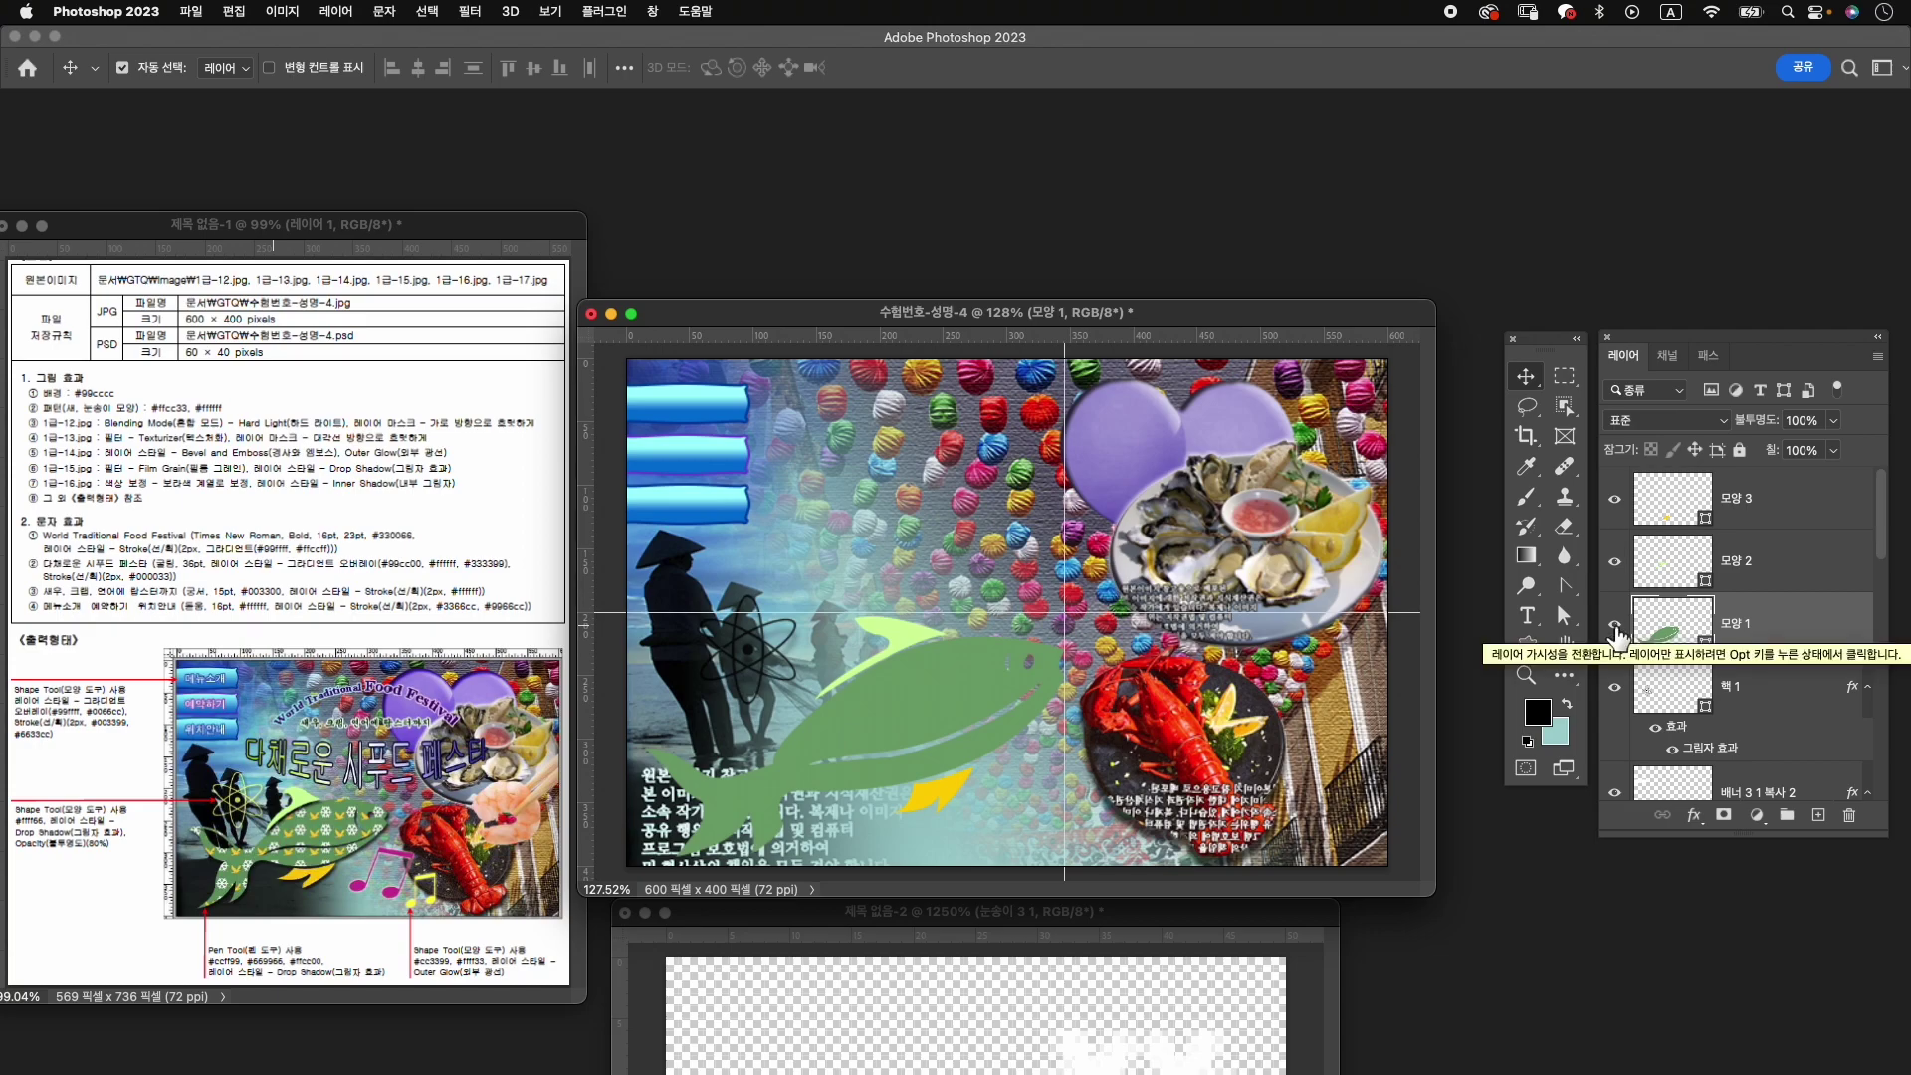
{"action": "key", "text": "a"}
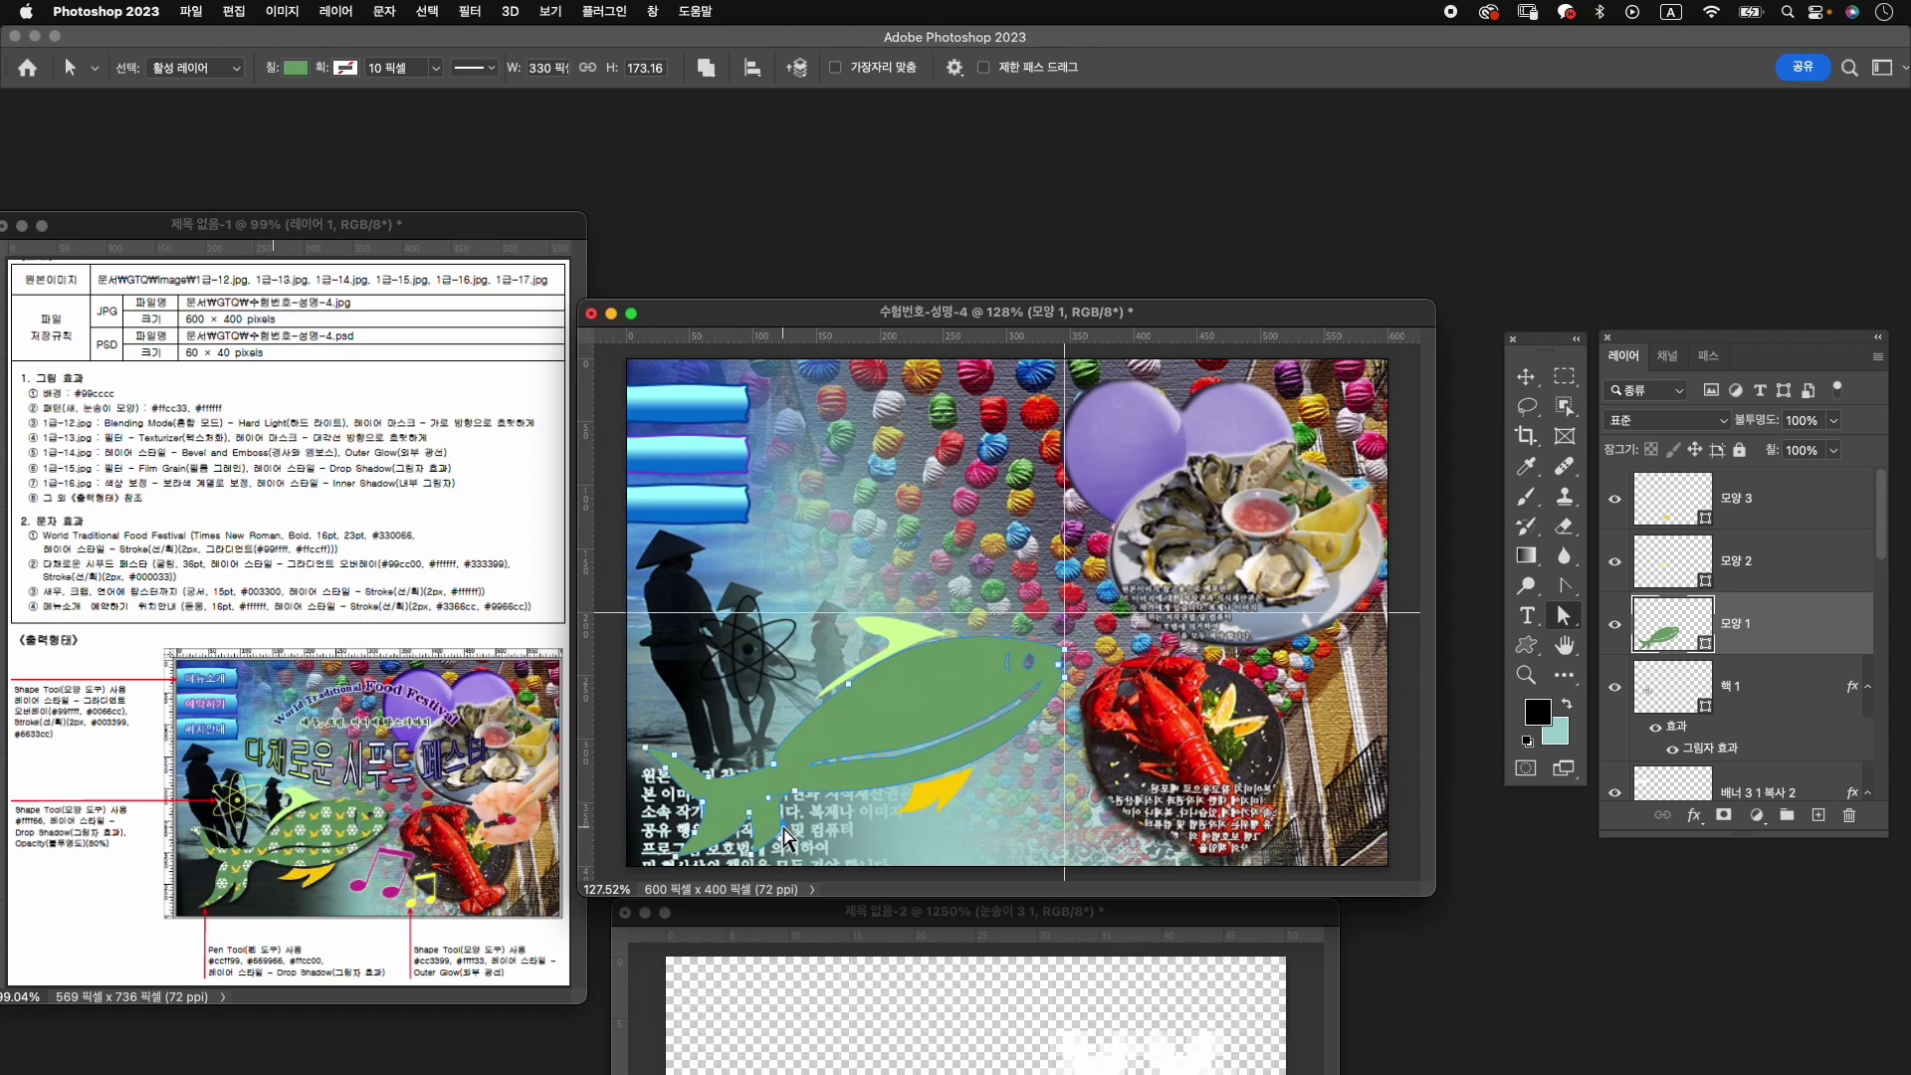
{"action": "key", "text": "v"}
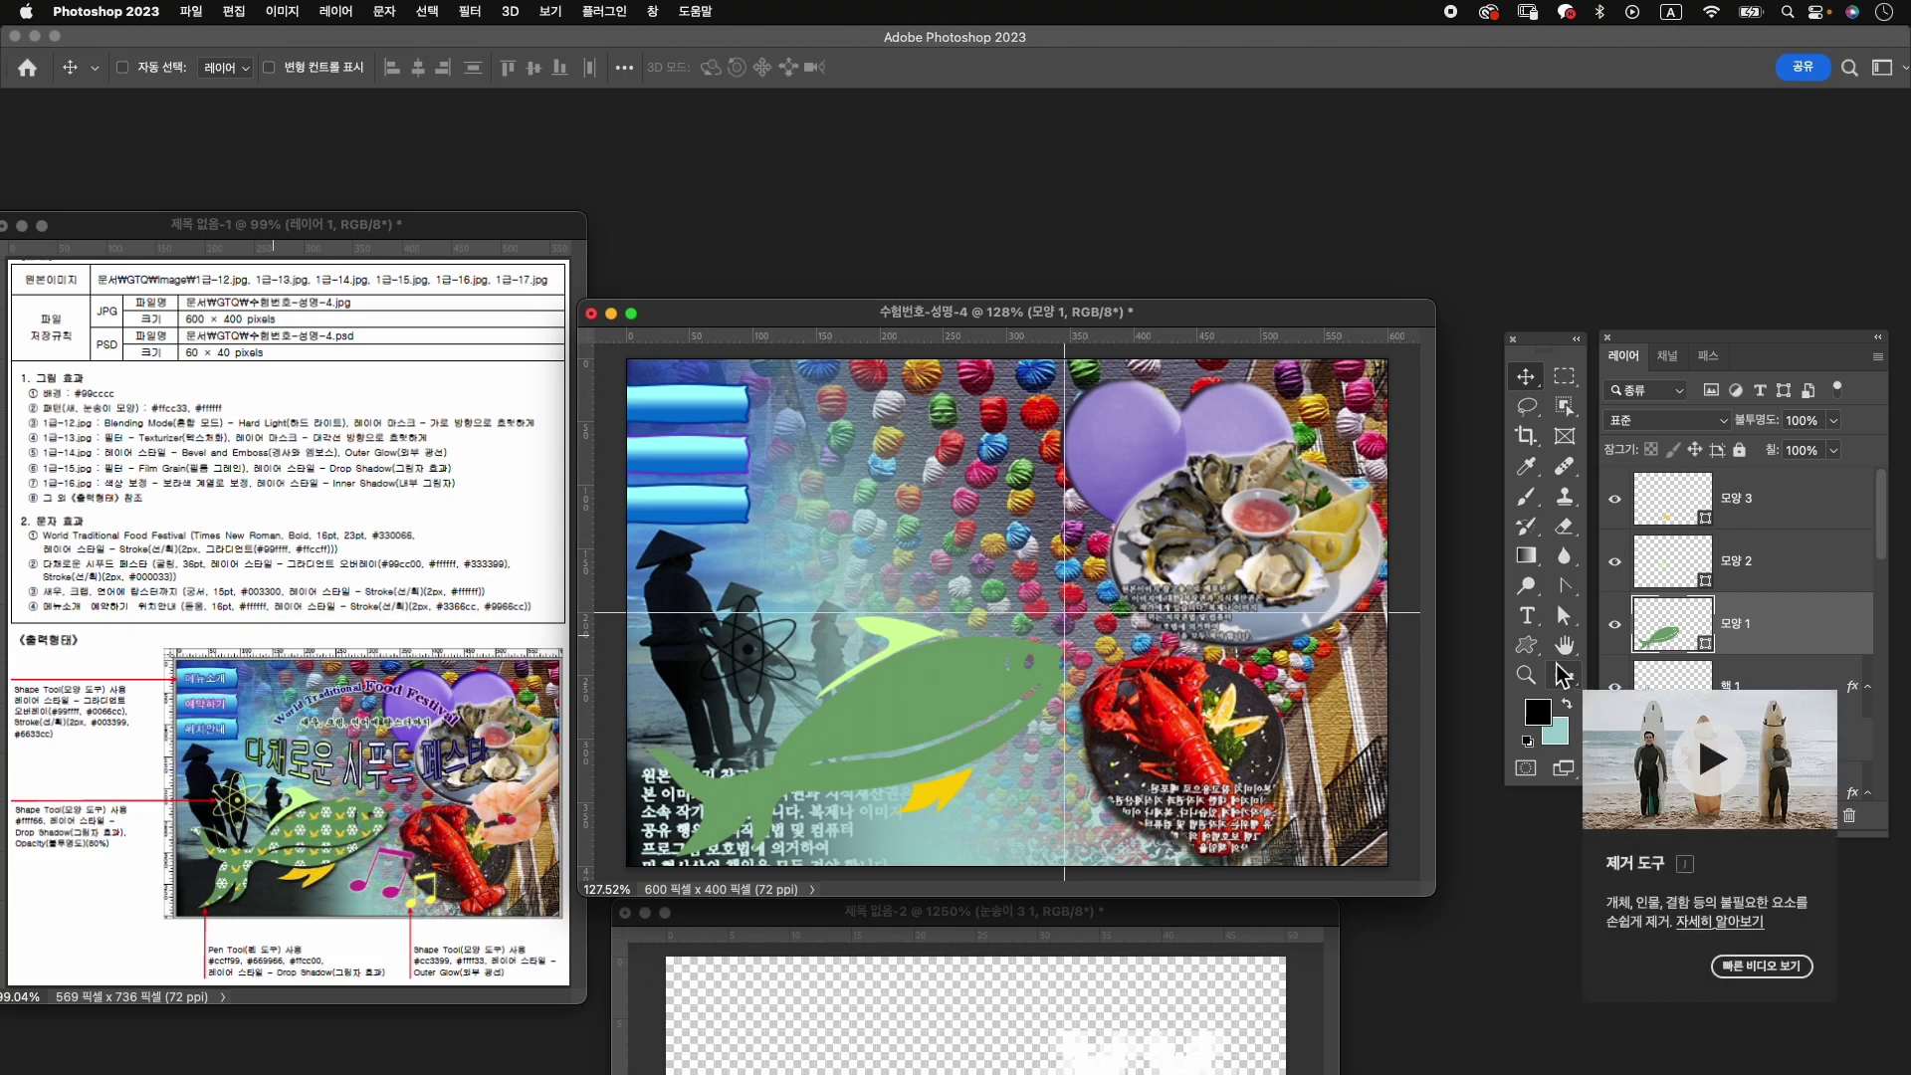
{"action": "key", "text": "super+j"}
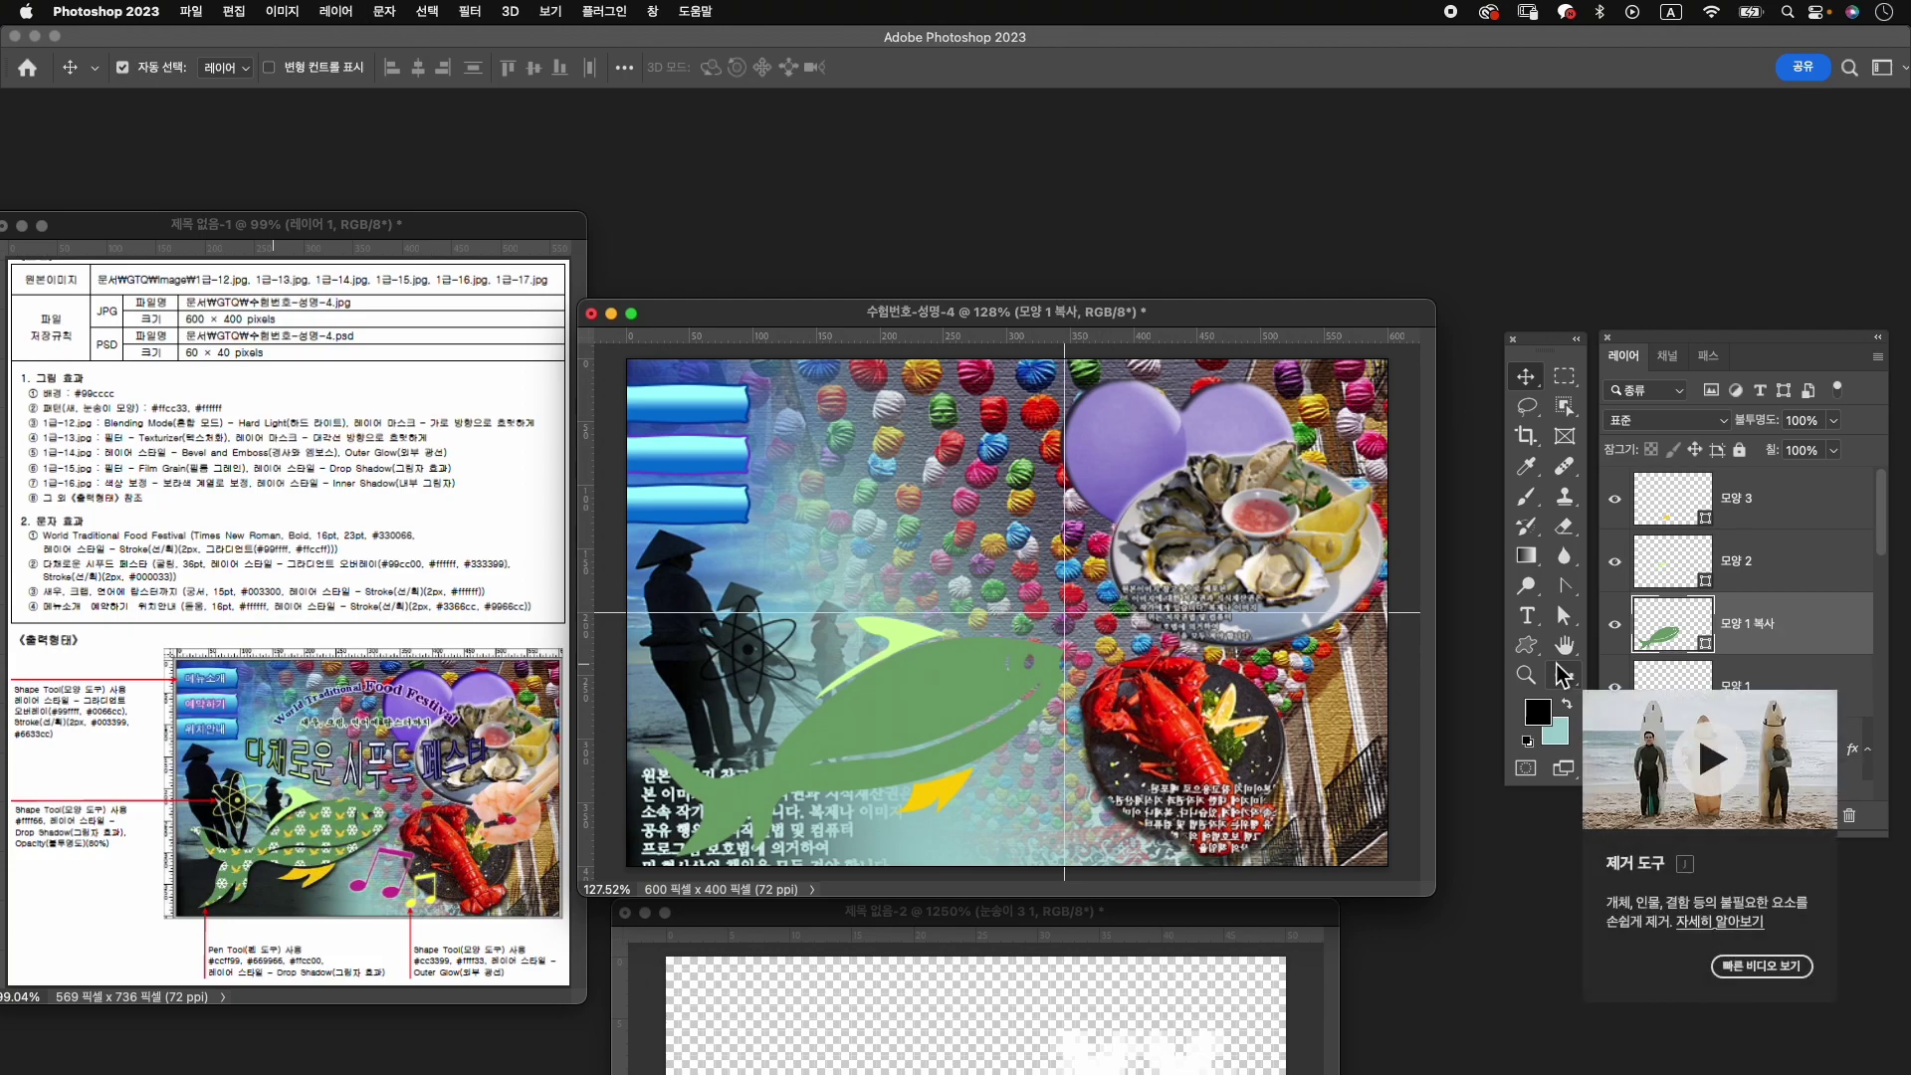
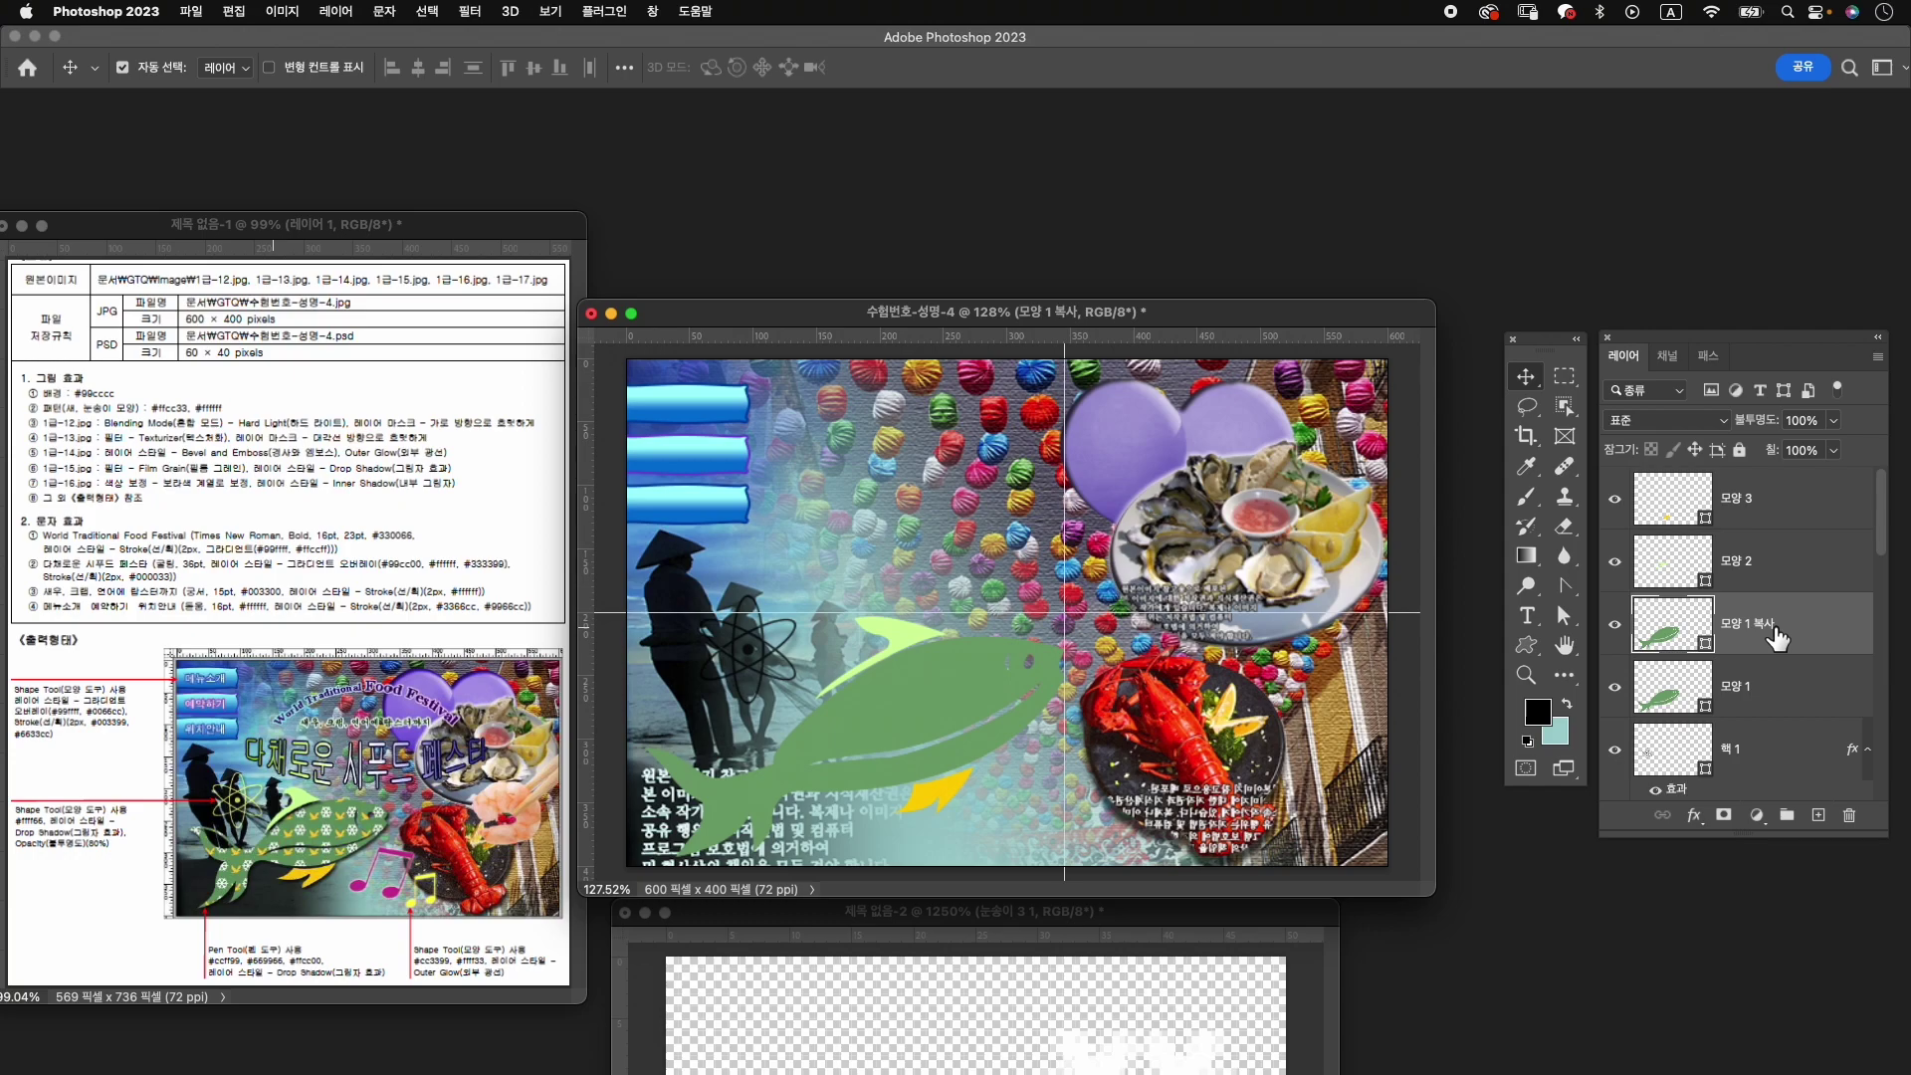
Fill the copied fish shape with the last snowflake-and-bird pattern, shrinking the pattern scale.
{"action": "left_click", "coordinate": [1565, 589]}
{"action": "left_click", "coordinate": [1613, 570]}
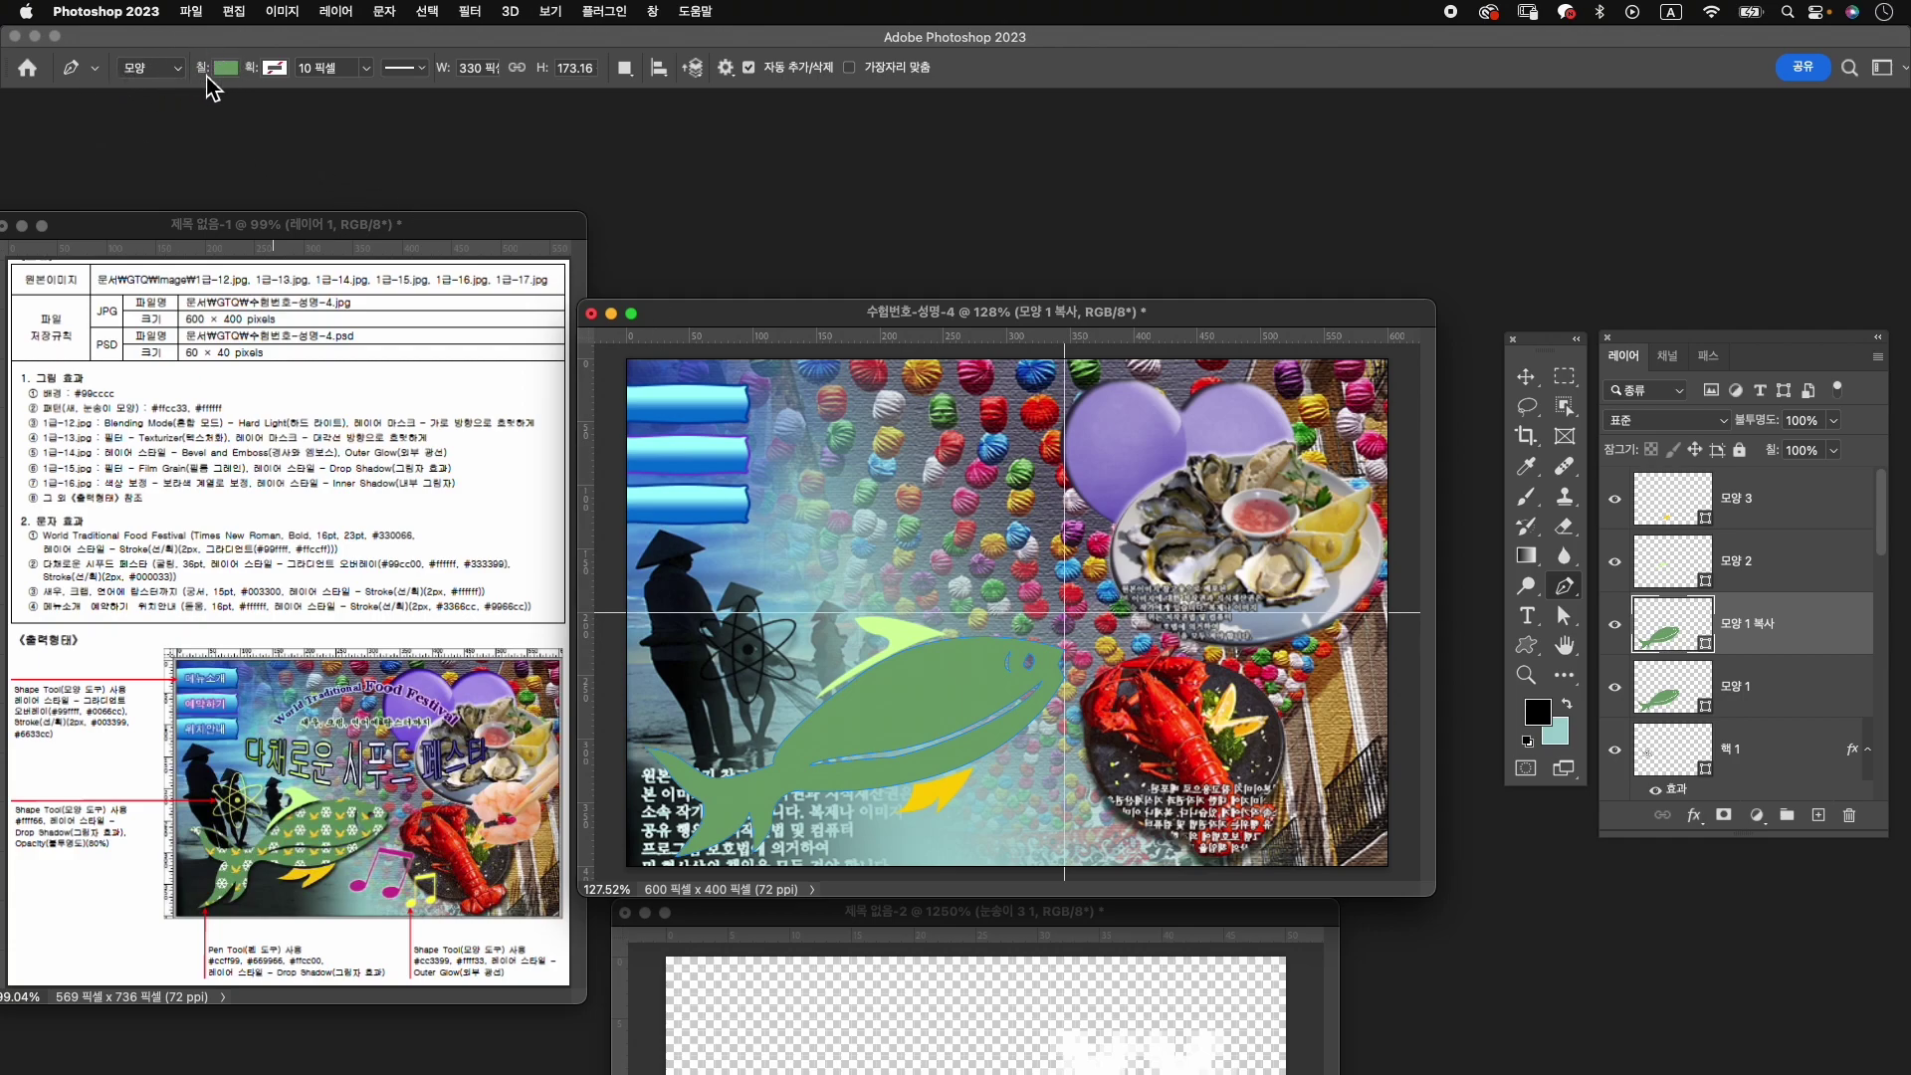
{"action": "left_click", "coordinate": [227, 68]}
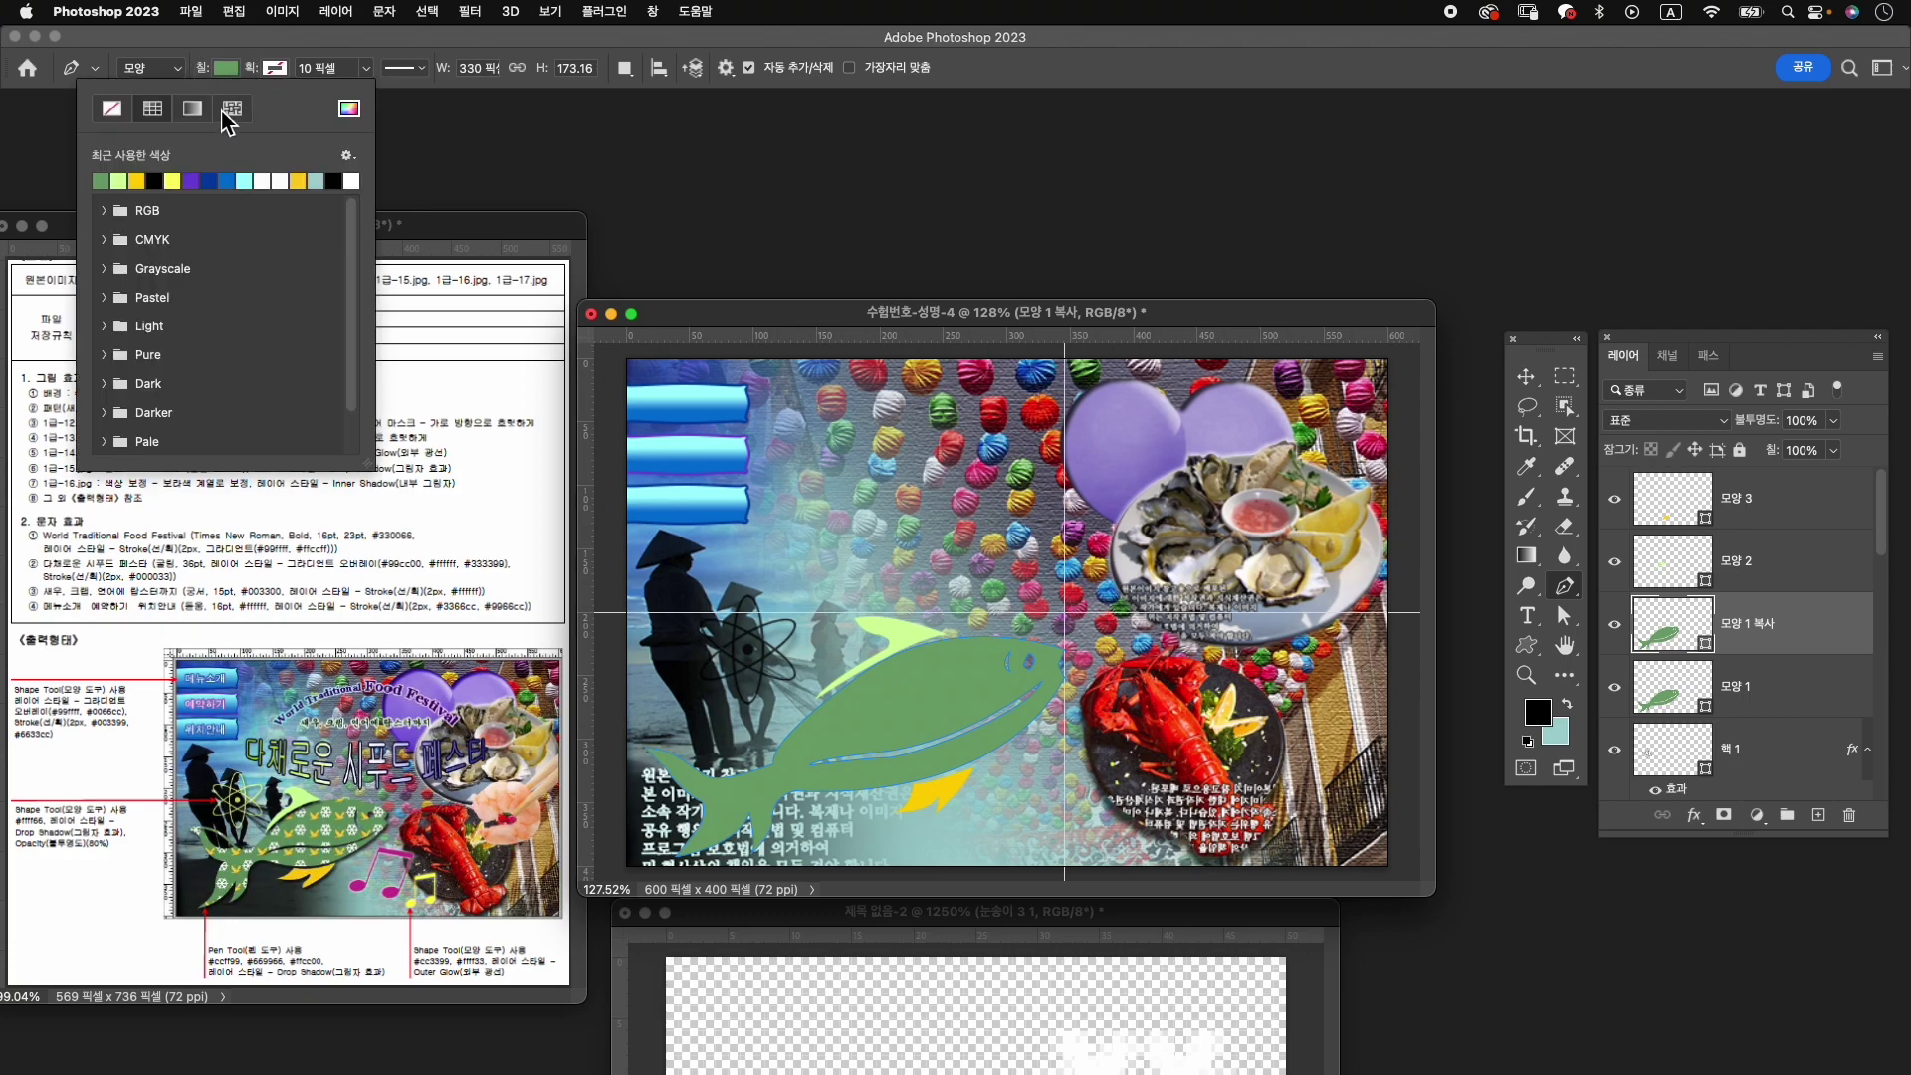
{"action": "left_click", "coordinate": [233, 110]}
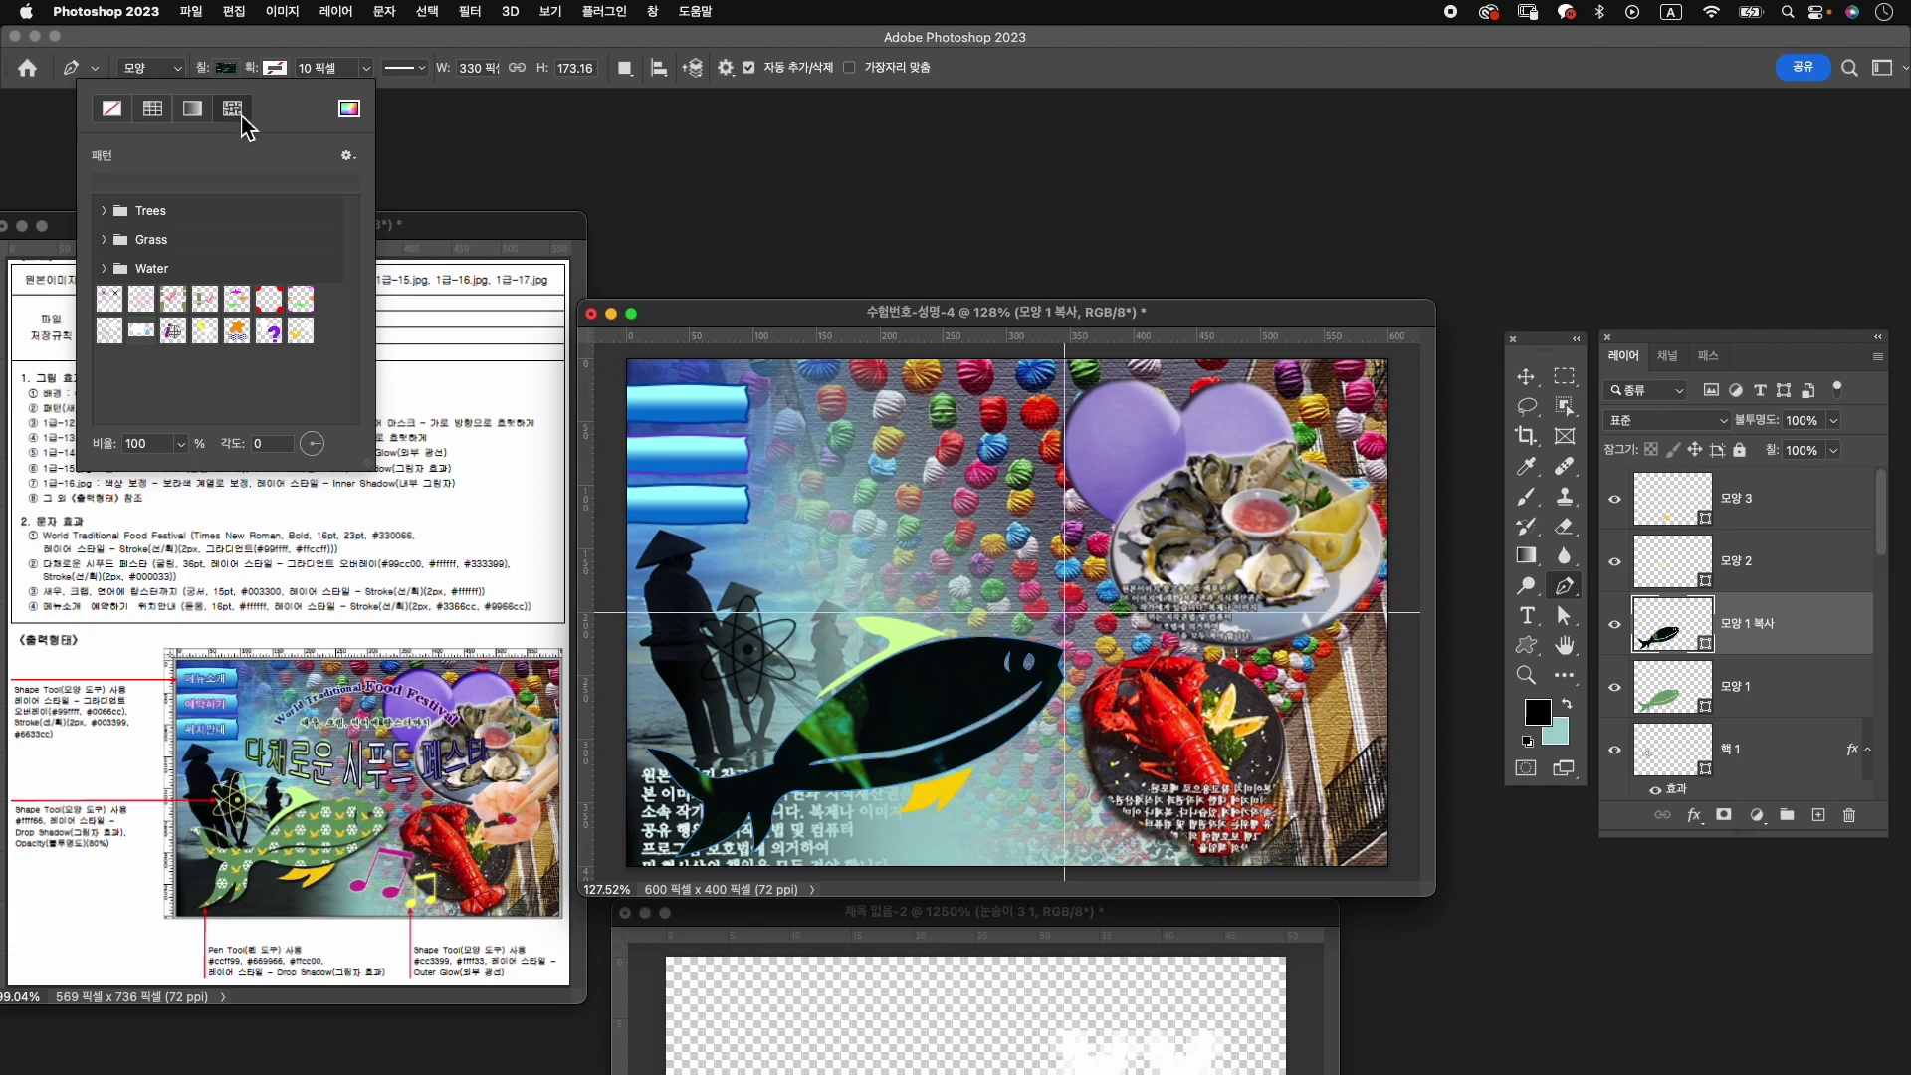
{"action": "left_click", "coordinate": [303, 333]}
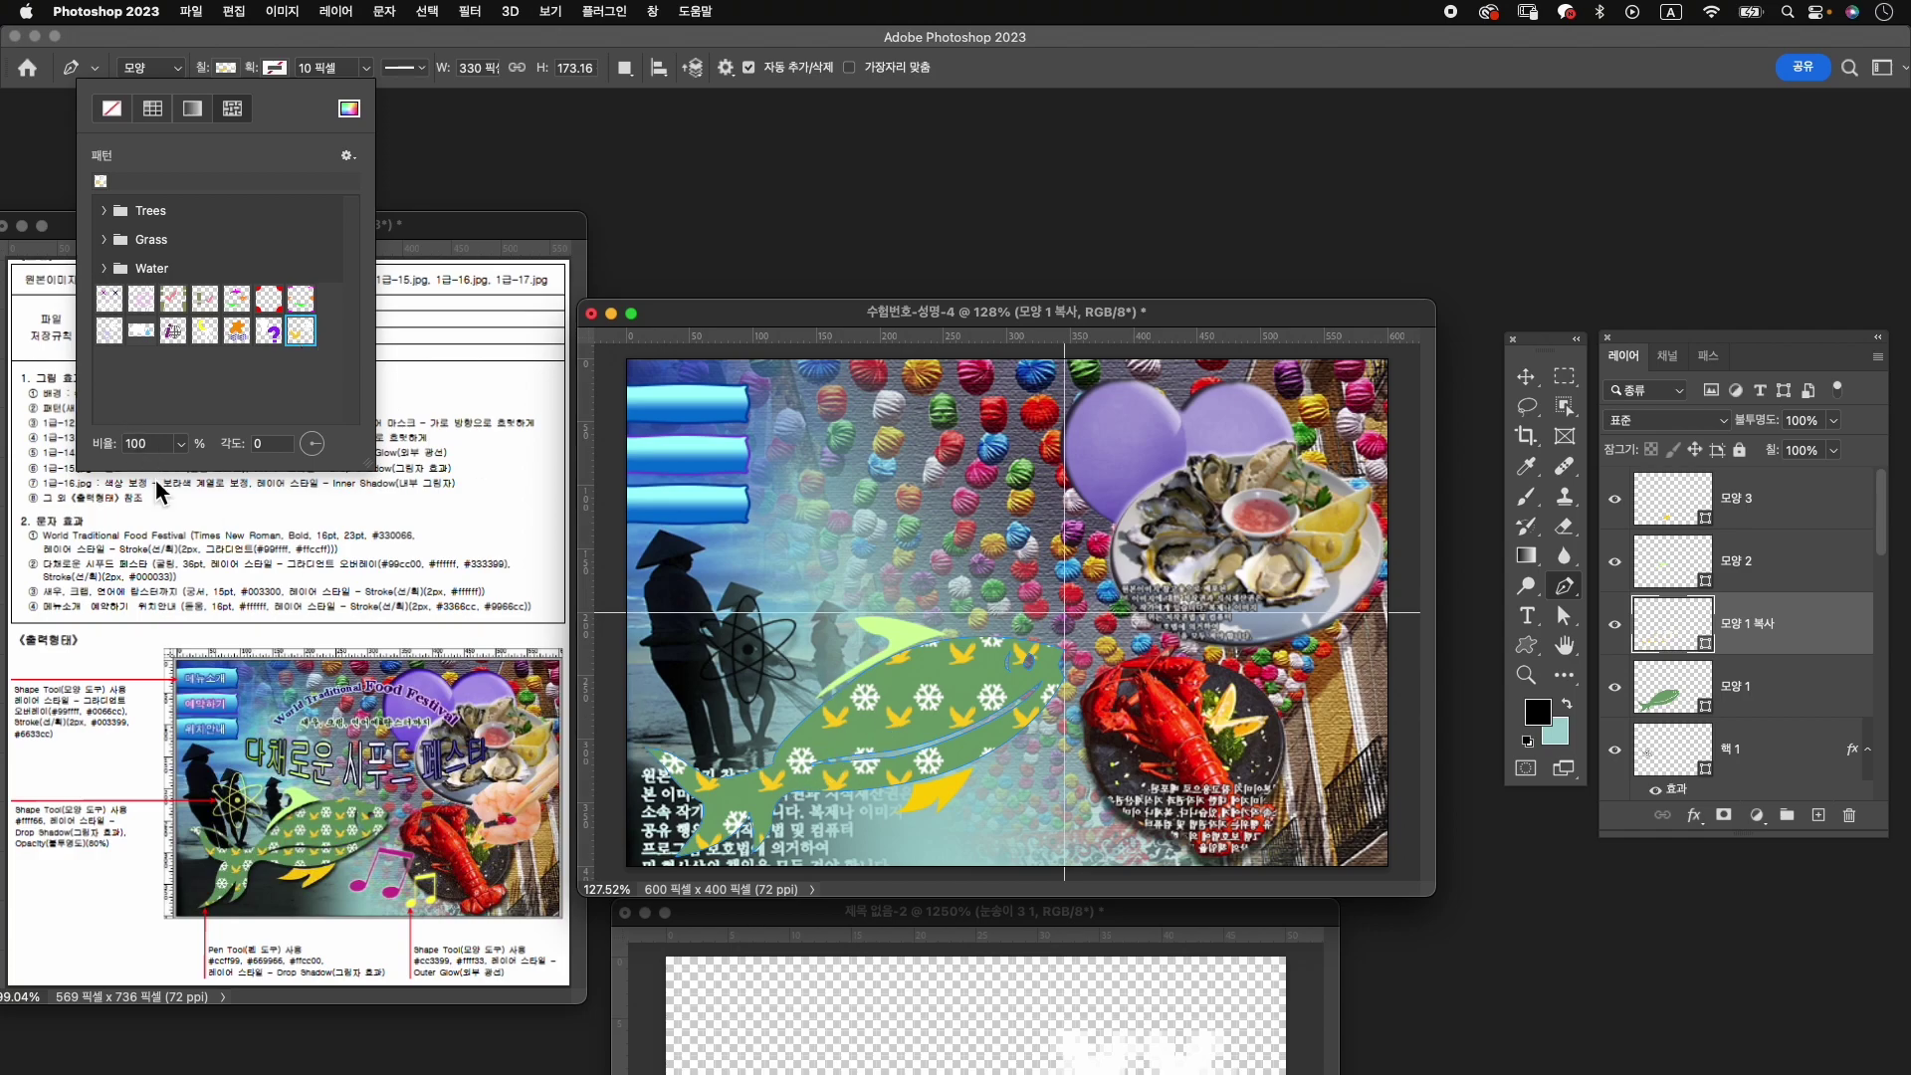
{"action": "left_click", "coordinate": [181, 444]}
{"action": "left_click_drag", "start_coordinate": [189, 468], "coordinate": [178, 477]}
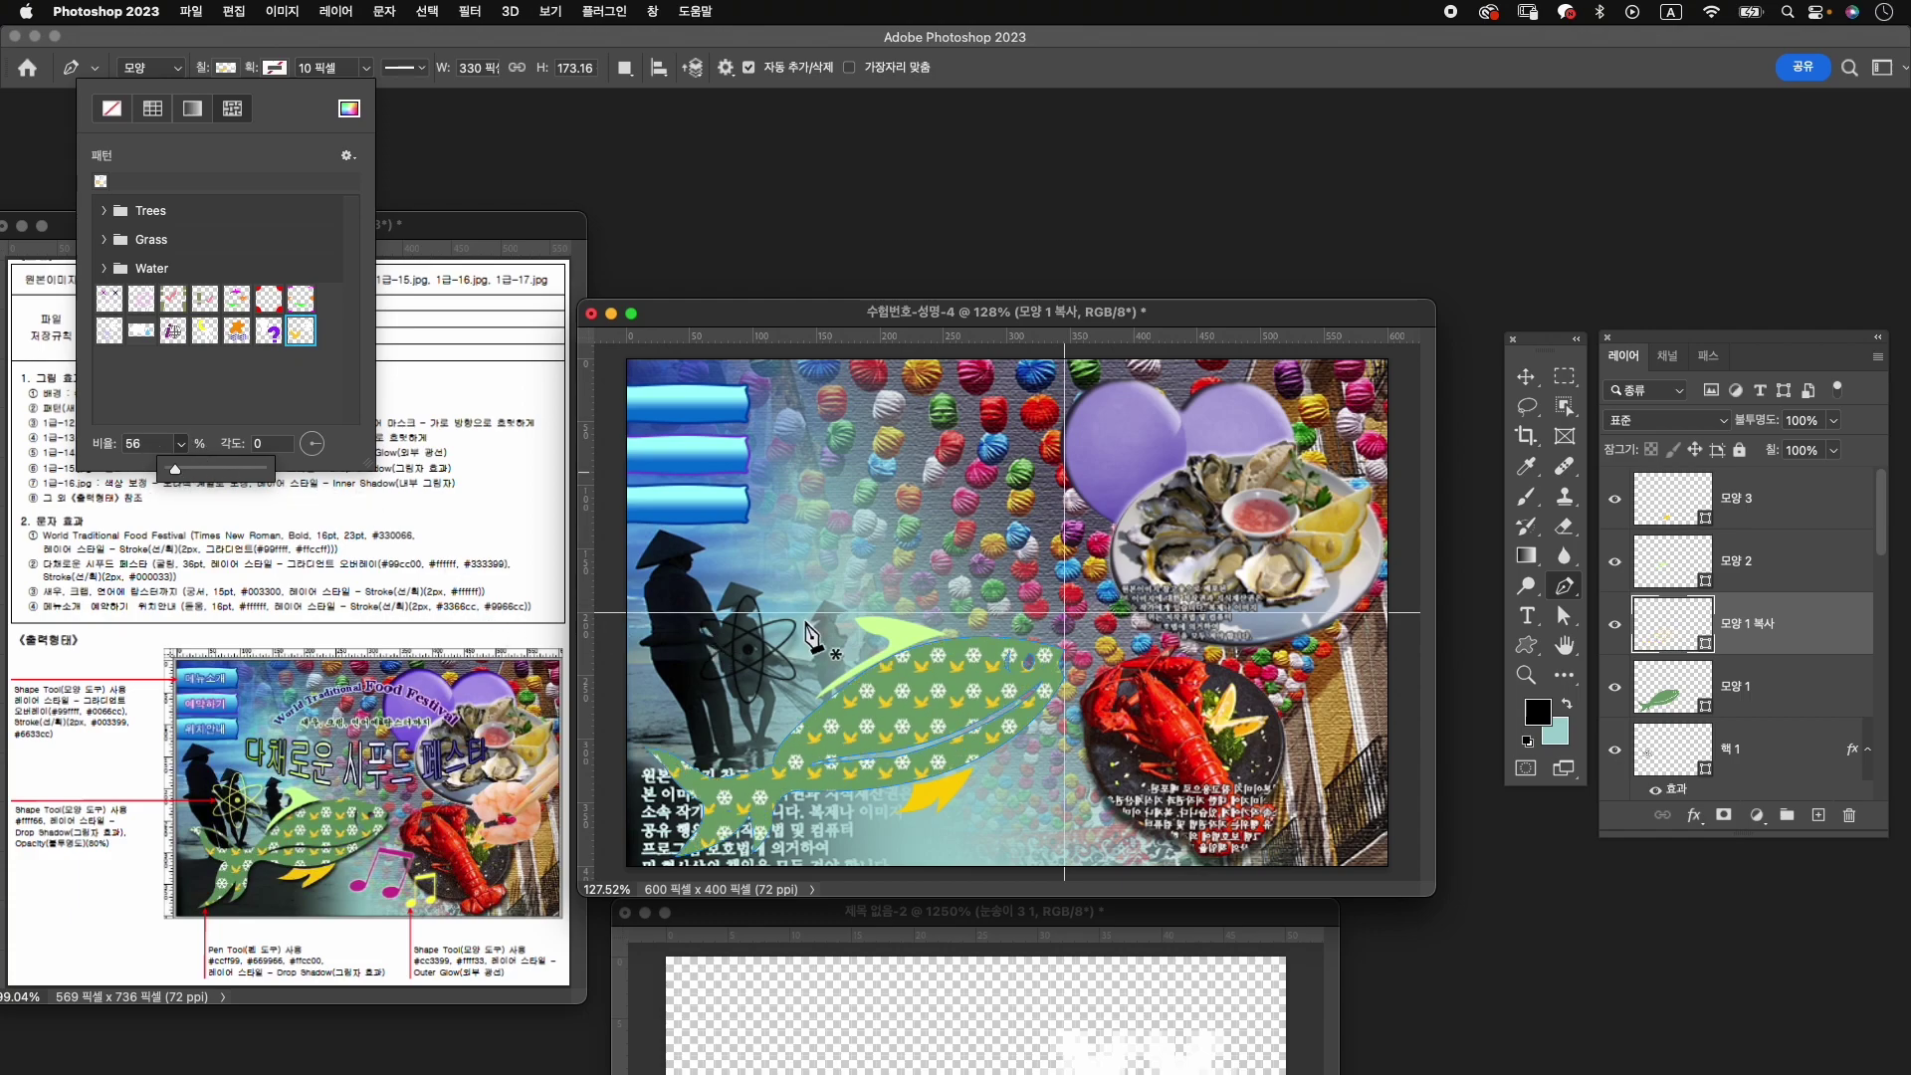
{"action": "left_click", "coordinate": [826, 55]}
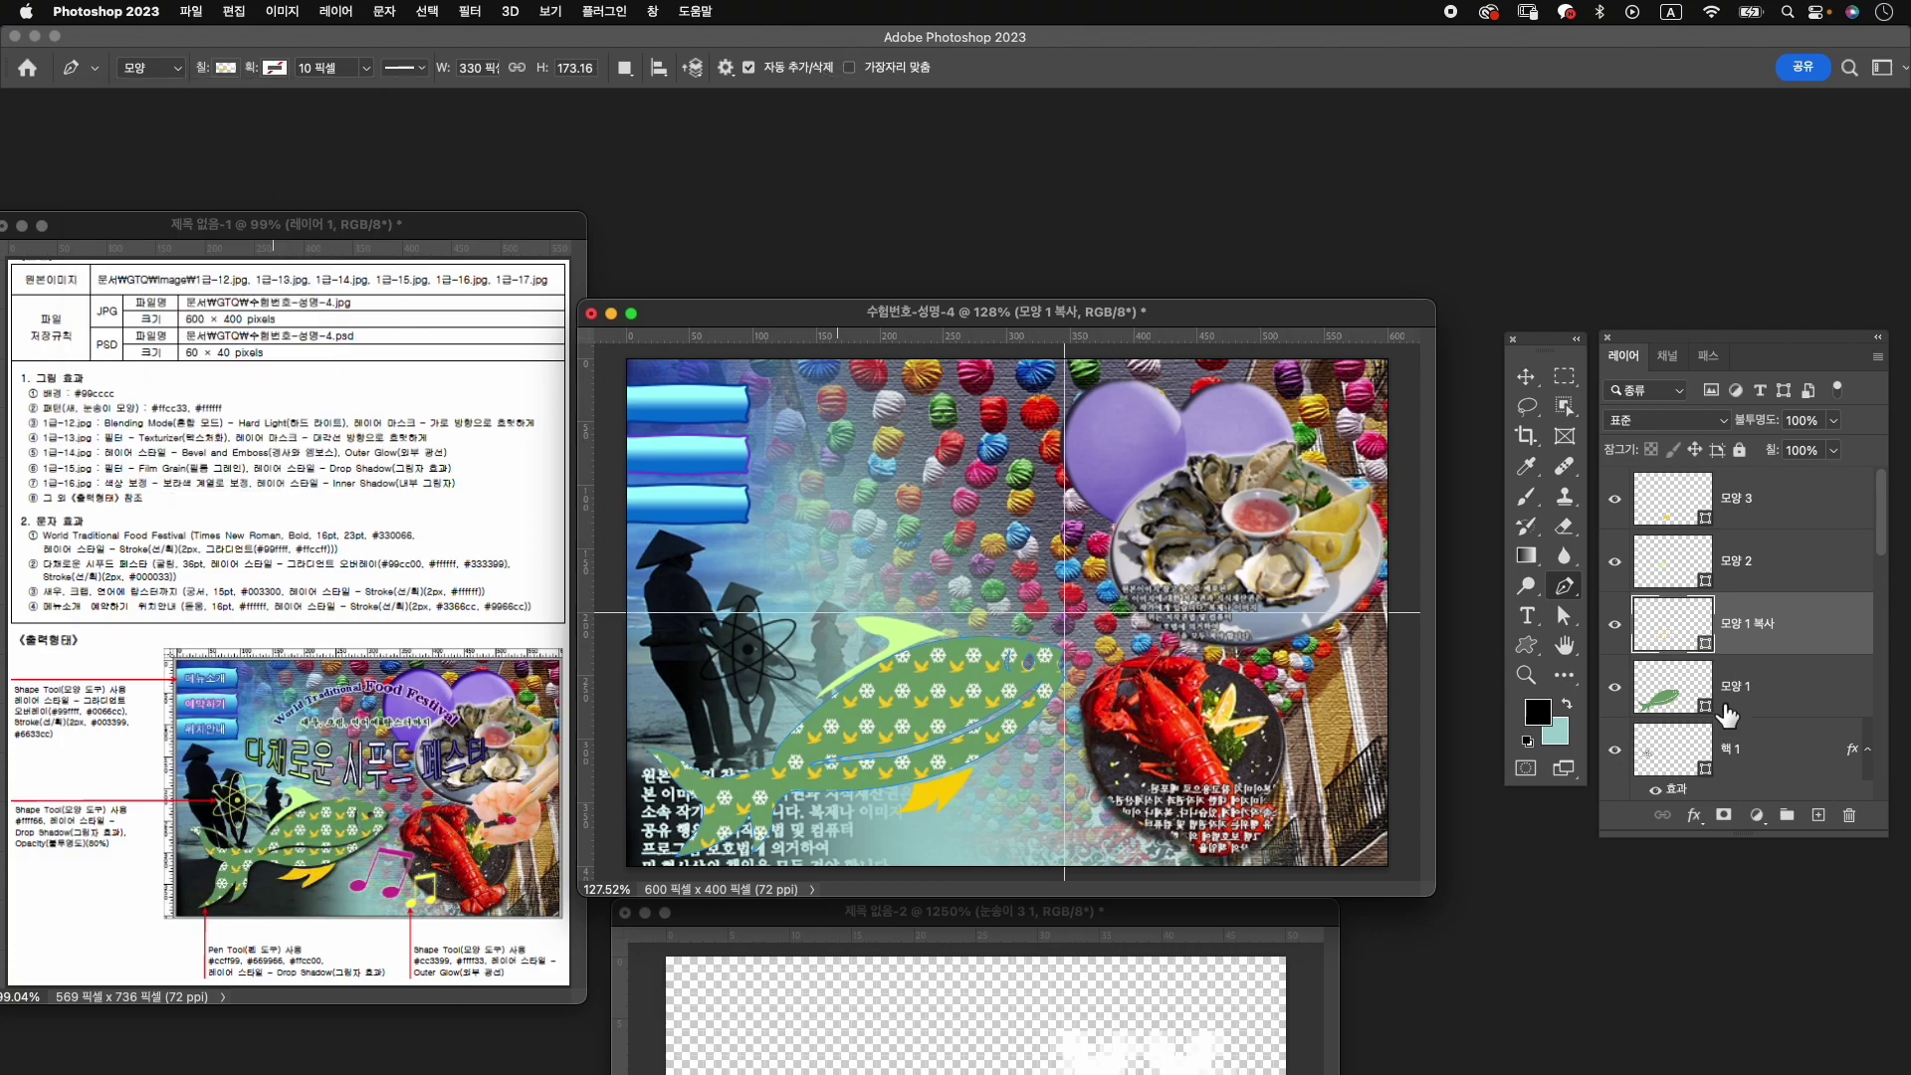
{"action": "left_click", "coordinate": [1782, 712]}
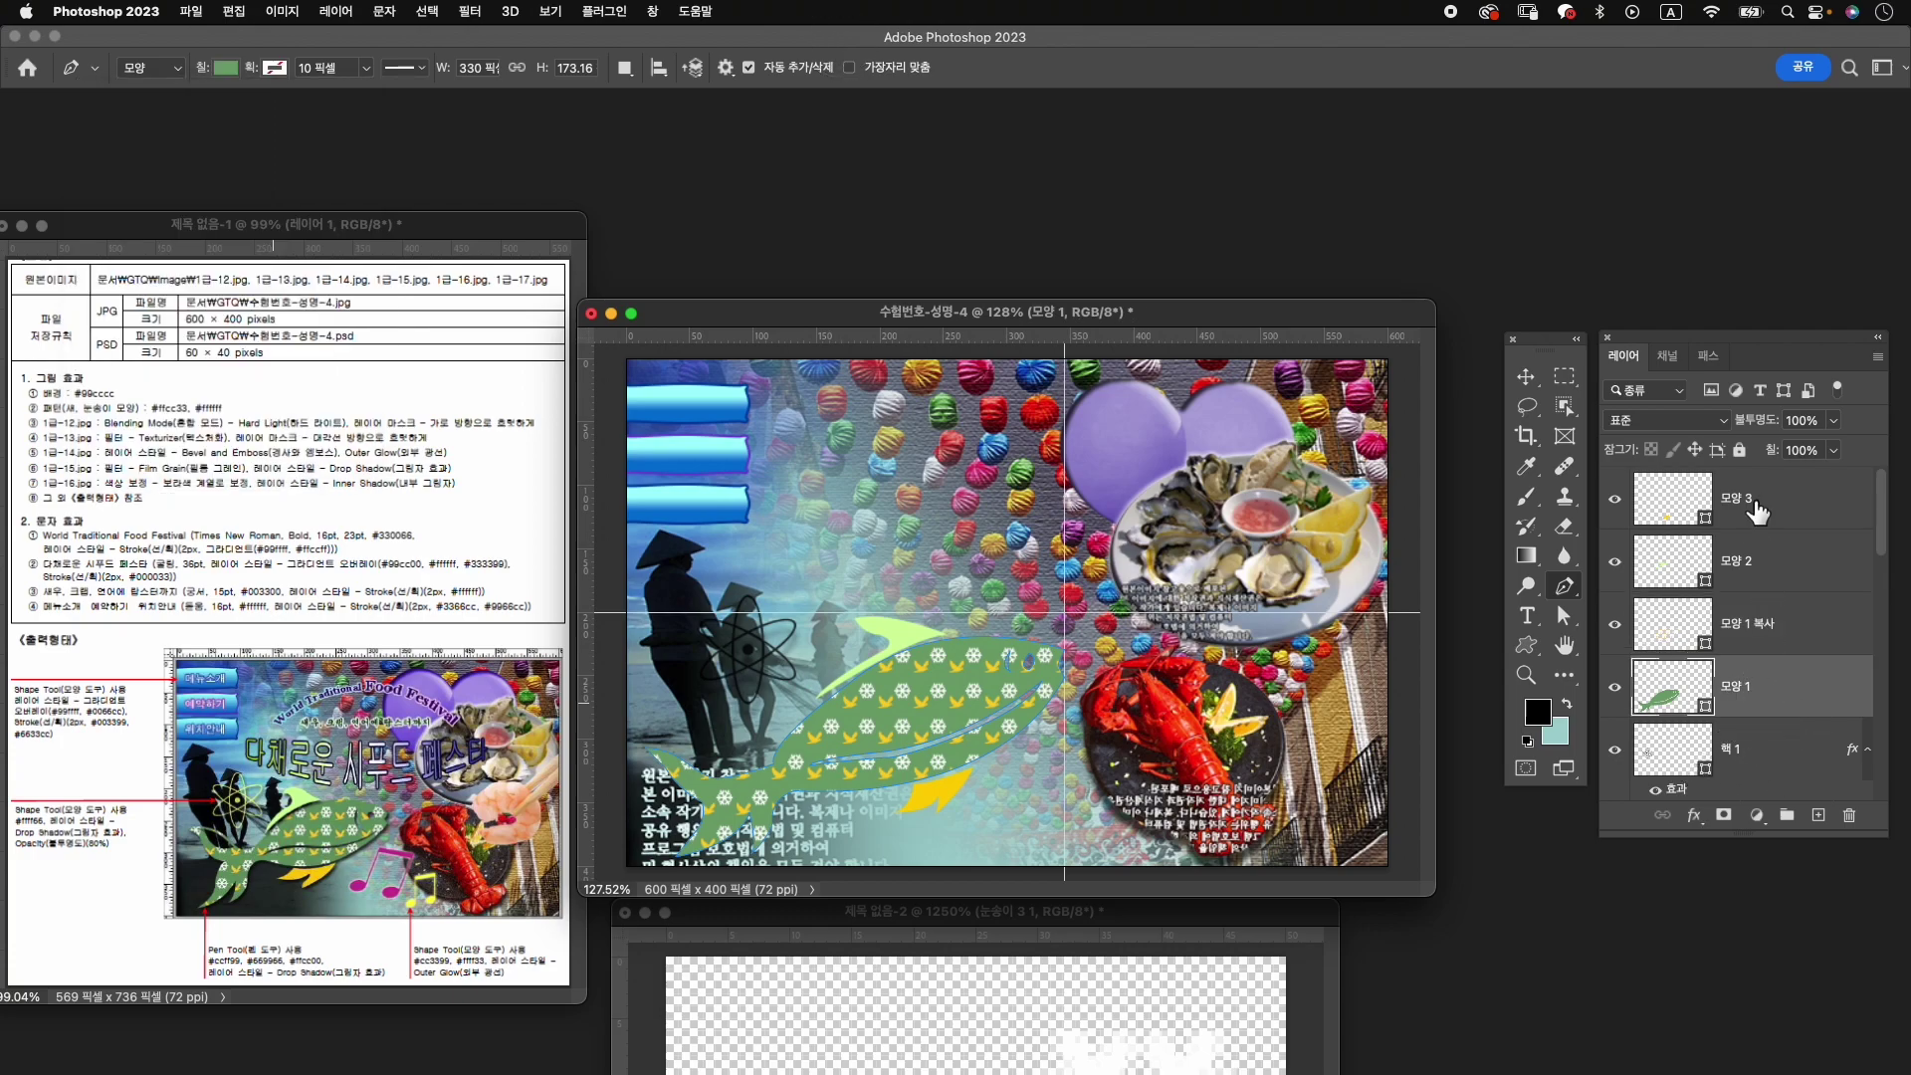
Group layers 모양 1–3 and name the group 물고기.
{"action": "left_click", "coordinate": [1760, 508], "text": "shift"}
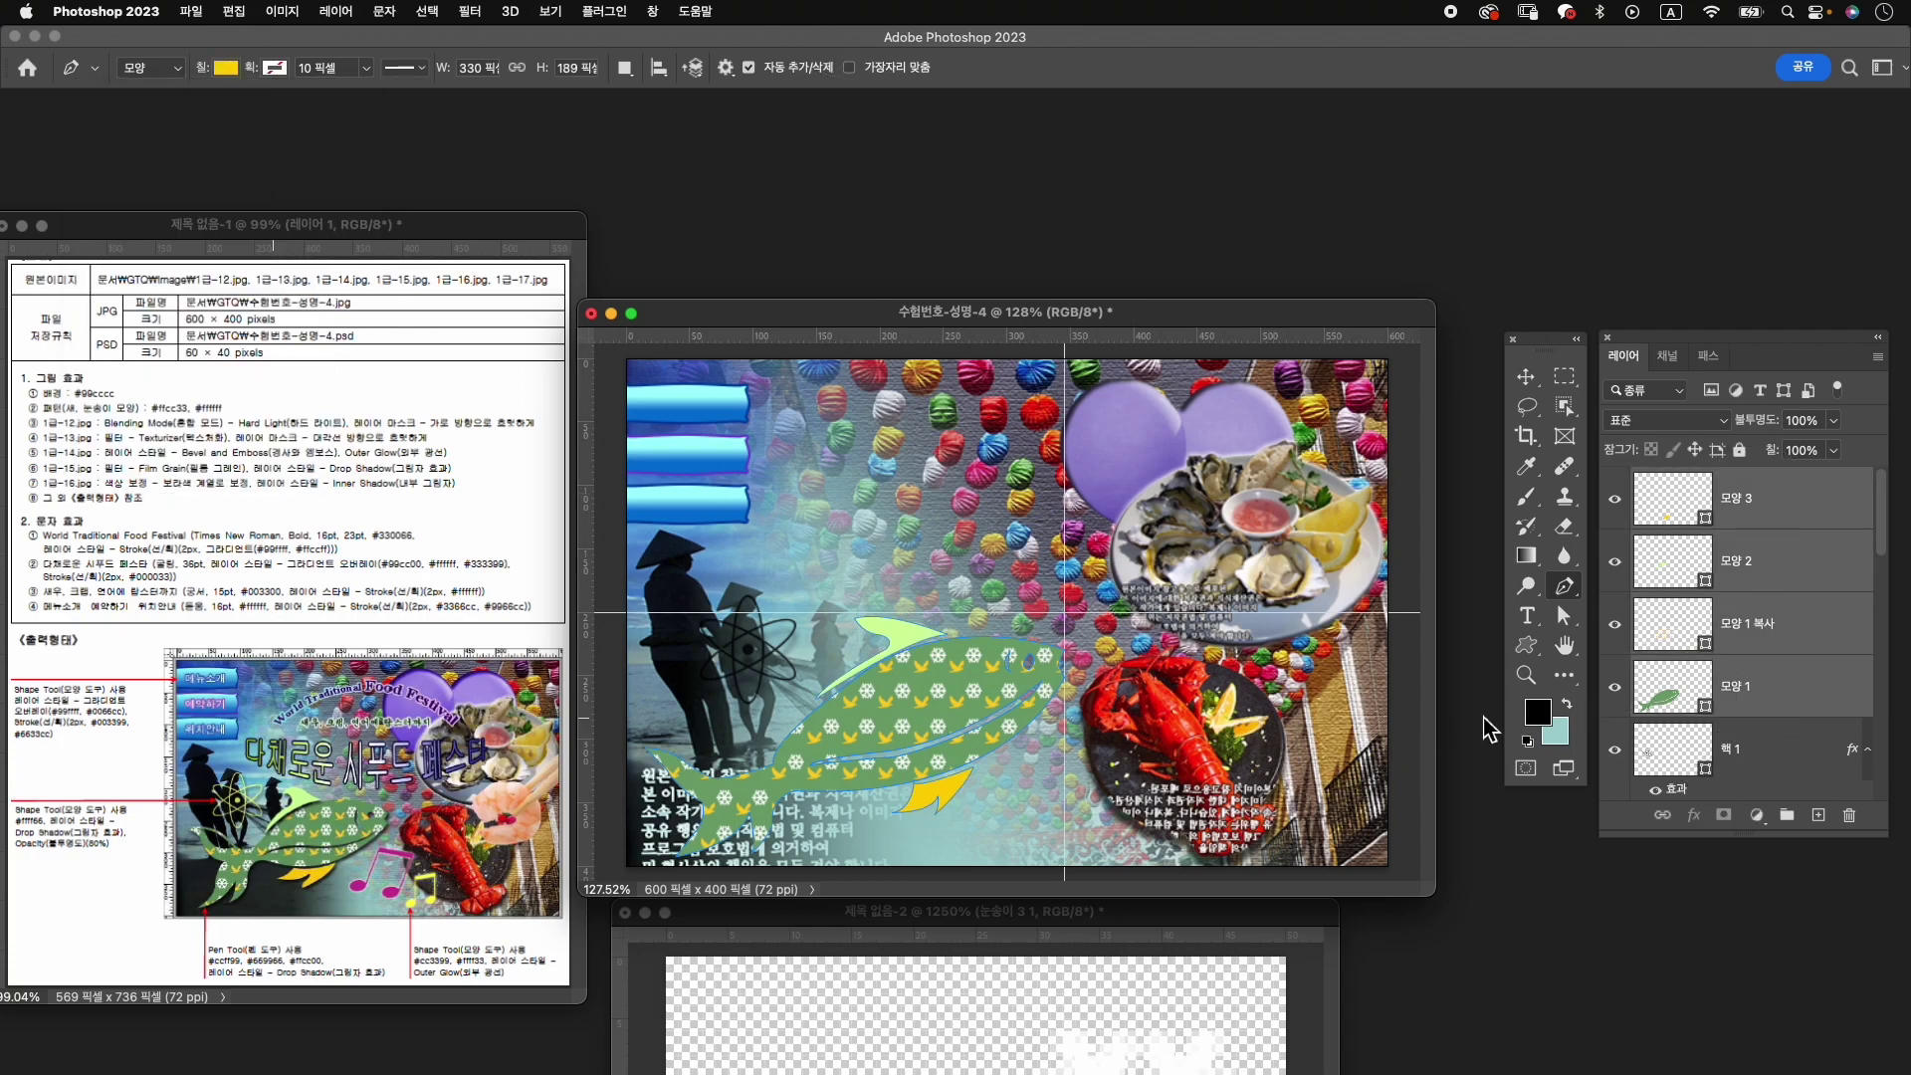
{"action": "key", "text": "super+g"}
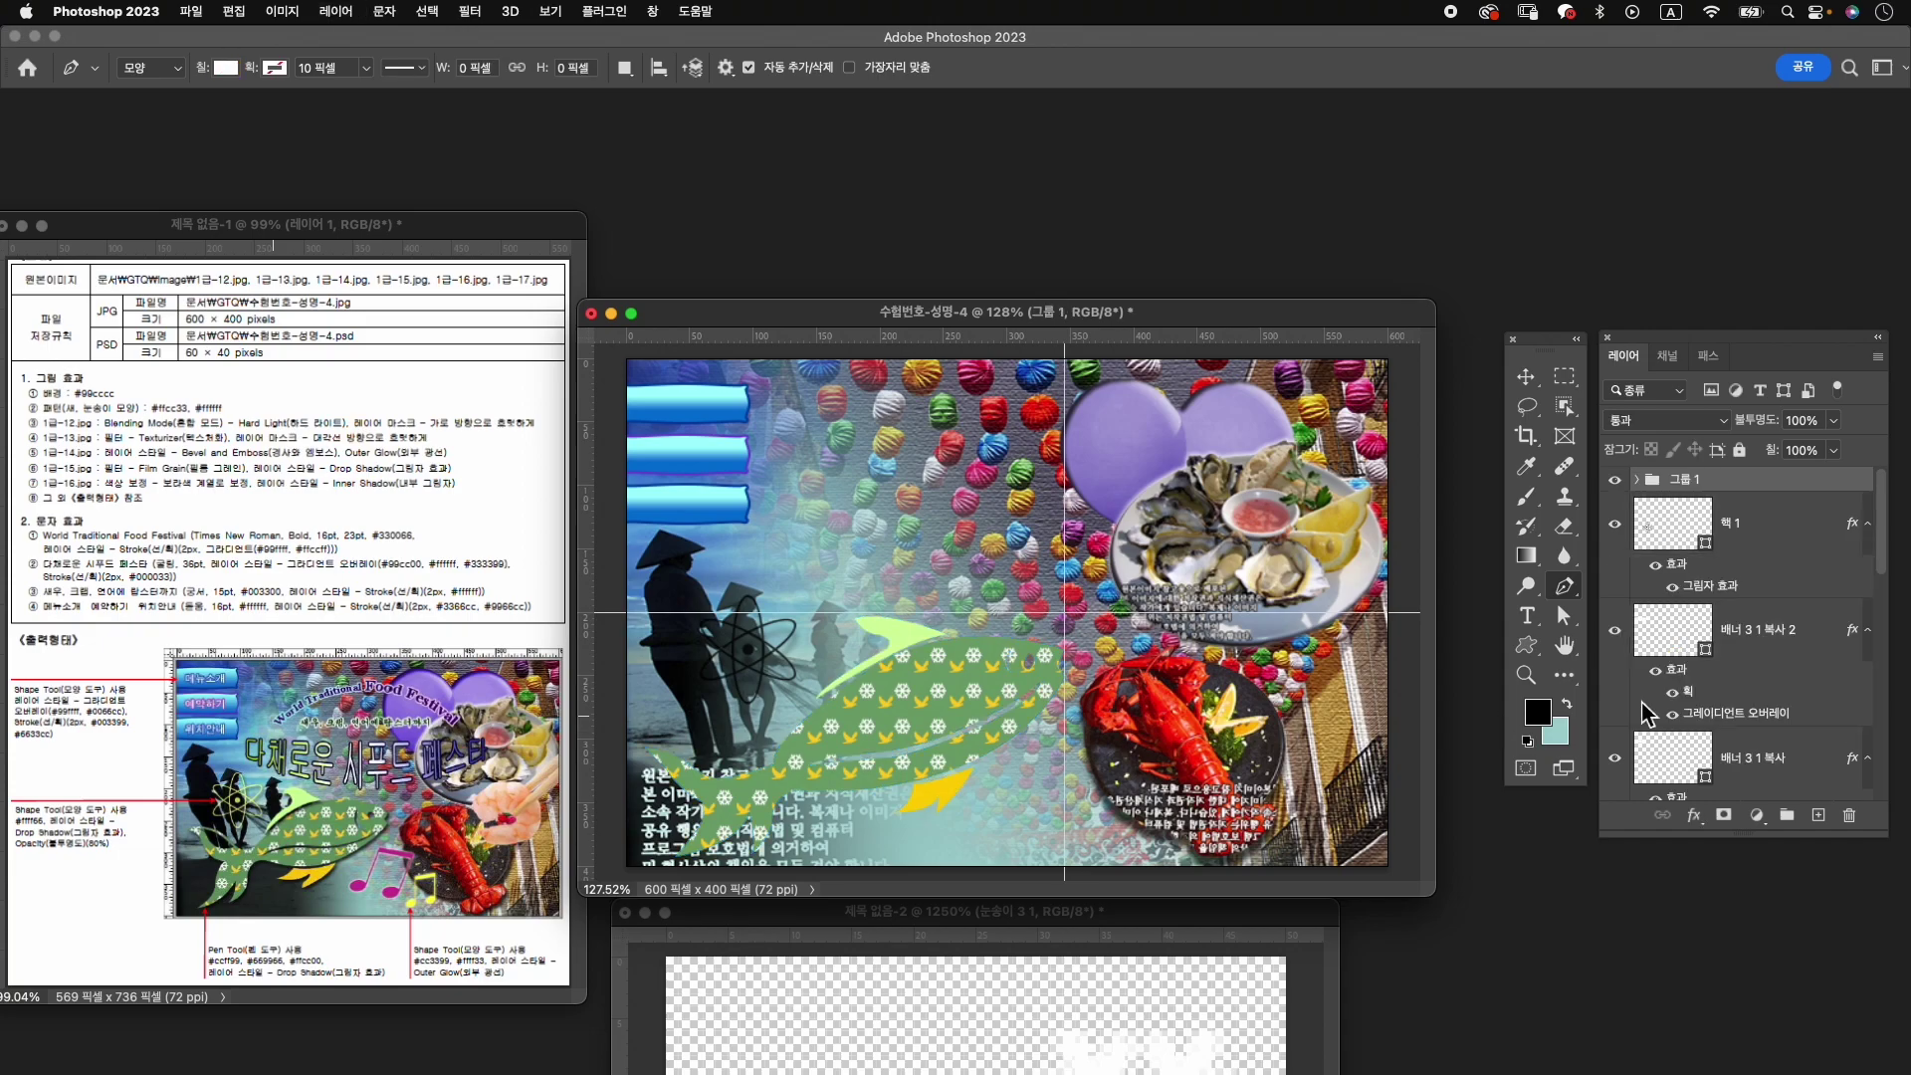
{"action": "double_click", "coordinate": [1692, 479]}
{"action": "type", "text": "ㅁ"}
{"action": "key", "text": "Return"}
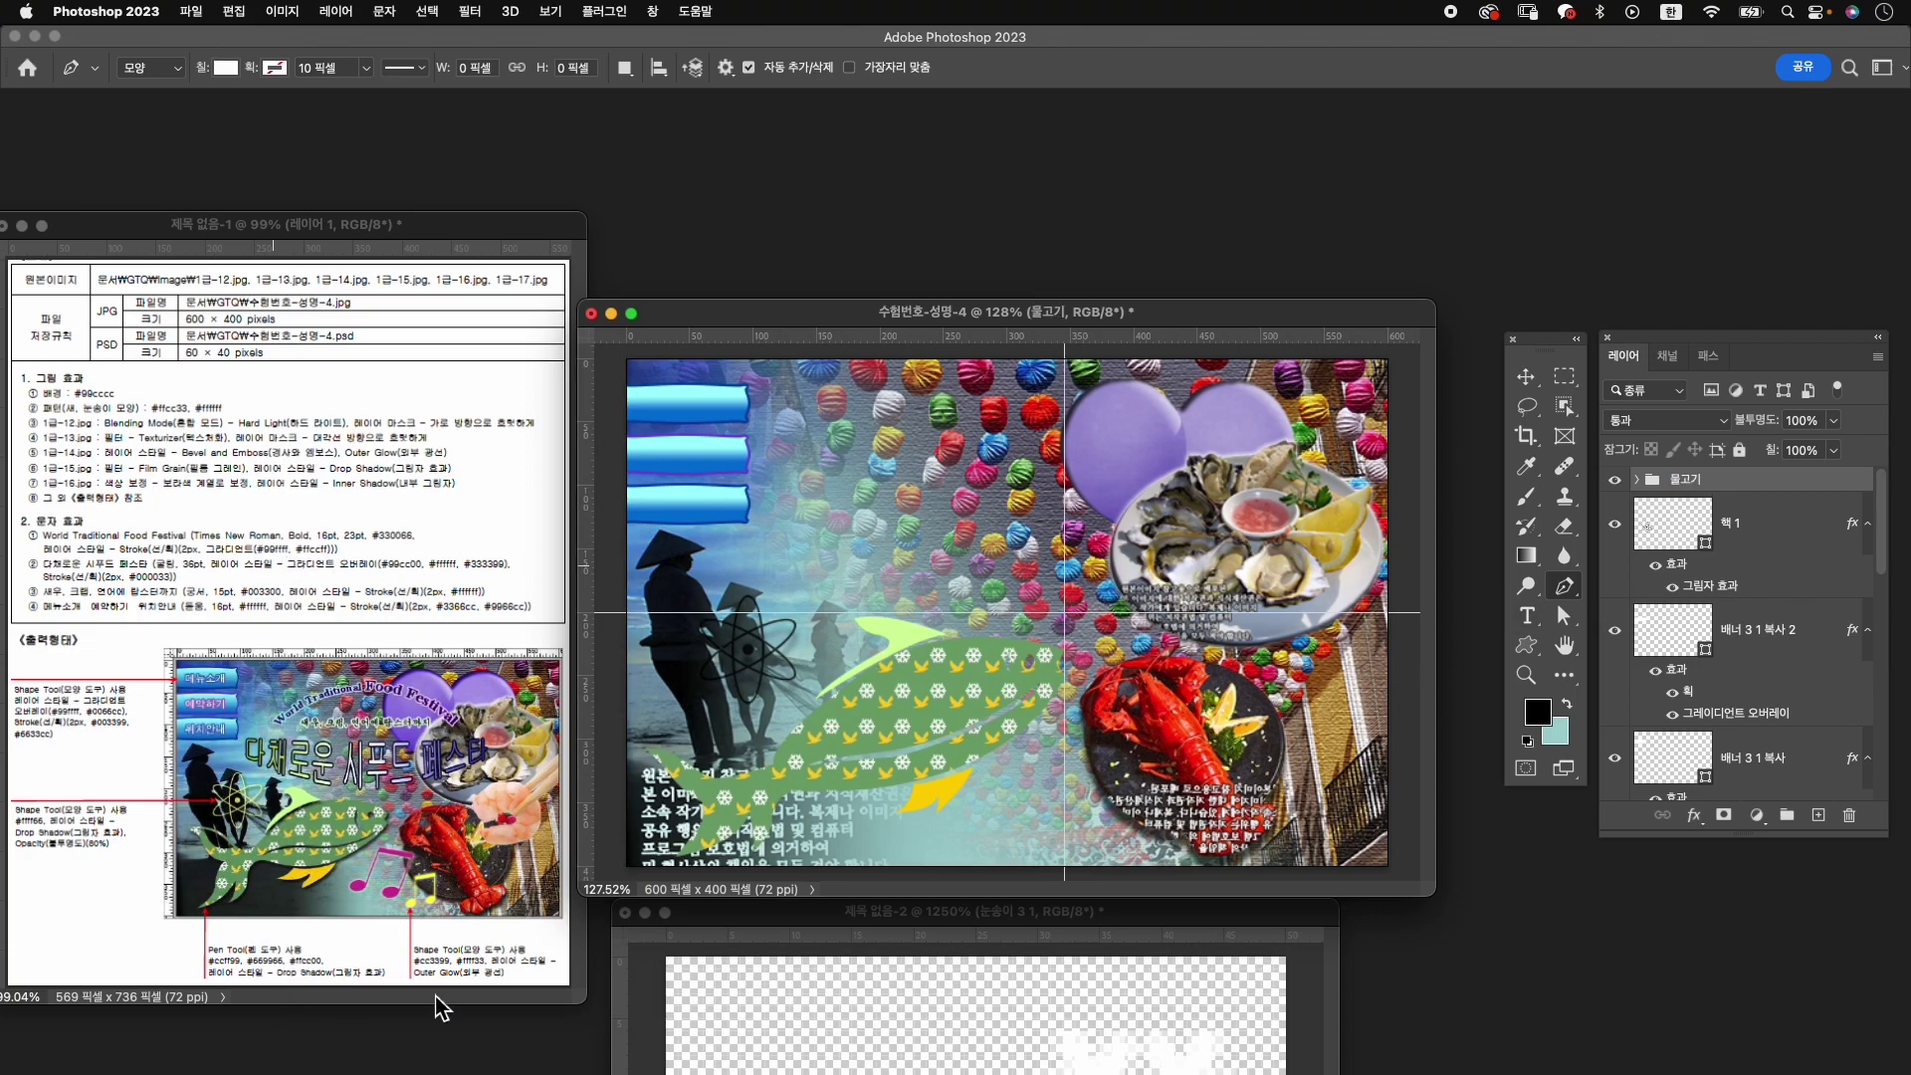
Add a drop shadow at 51% opacity to the 물고기 group.
{"action": "left_click", "coordinate": [1693, 815]}
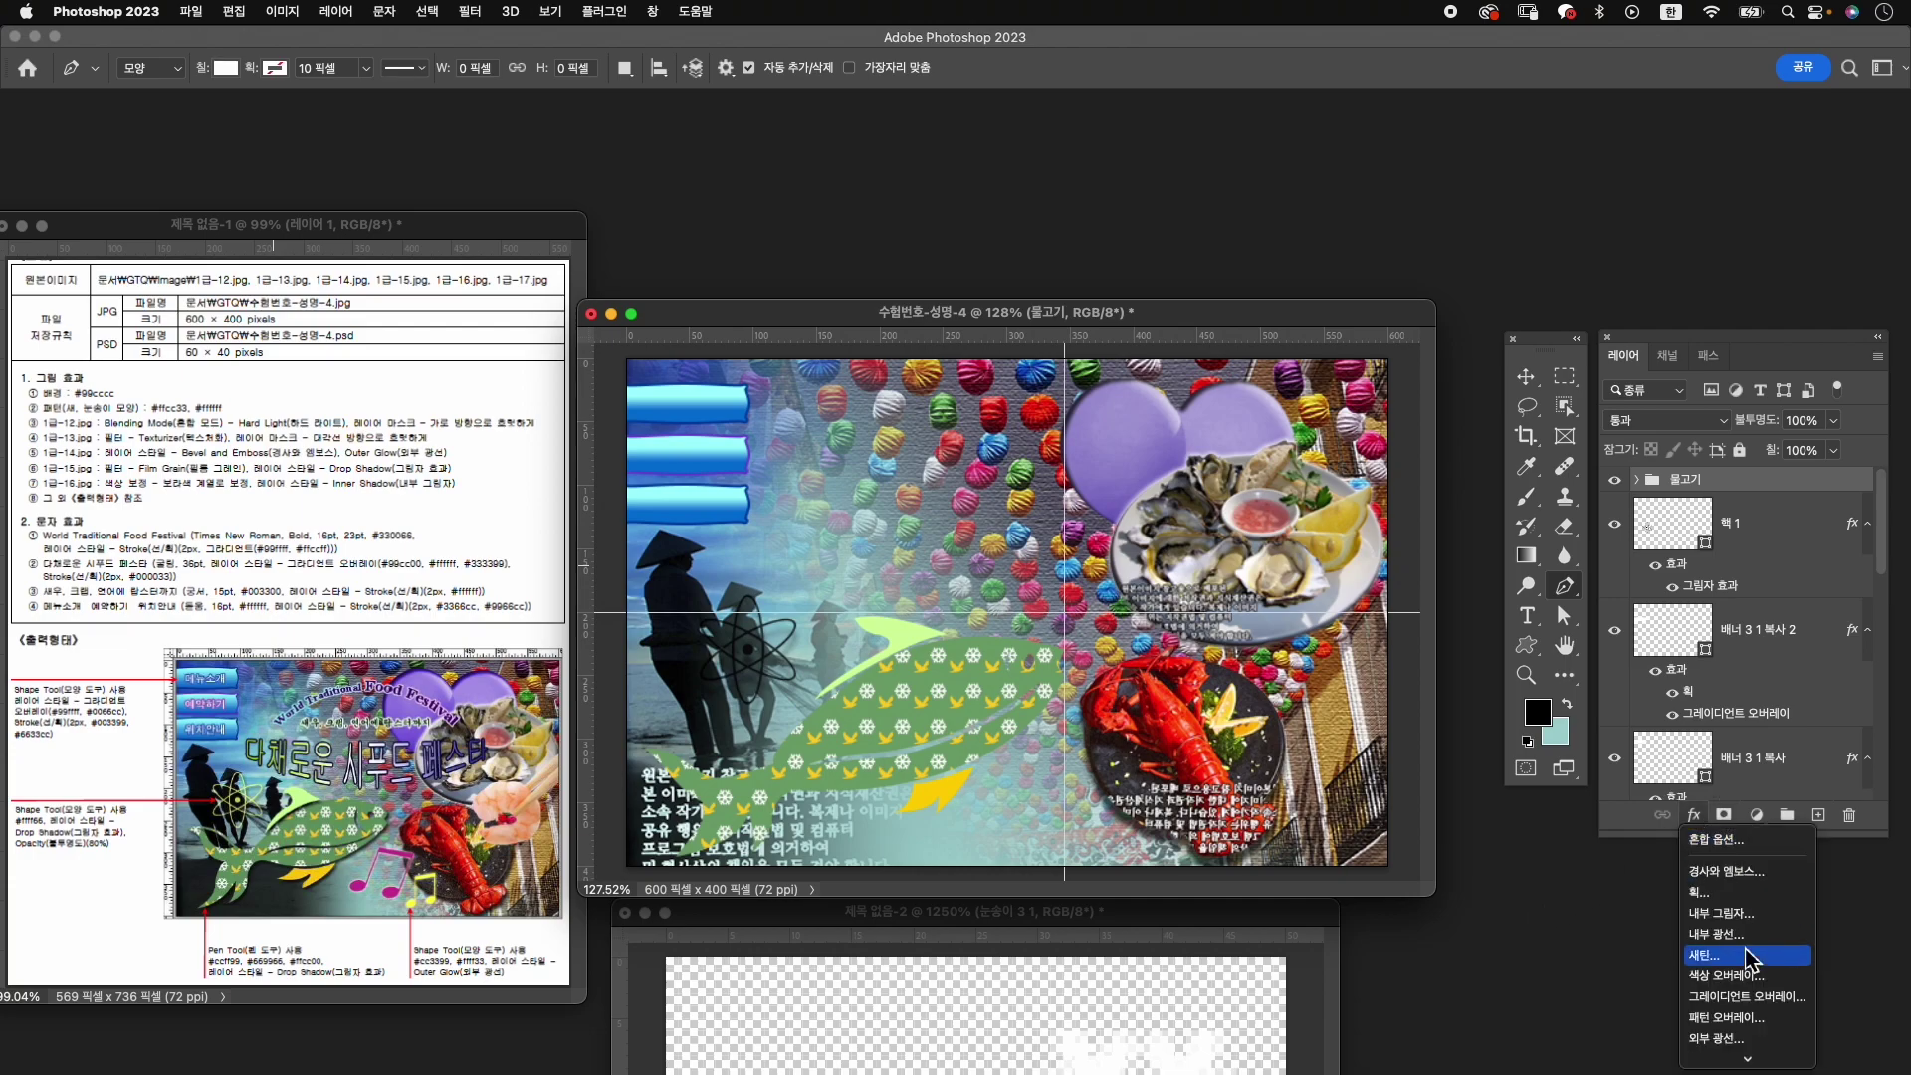
{"action": "left_click", "coordinate": [1749, 1056]}
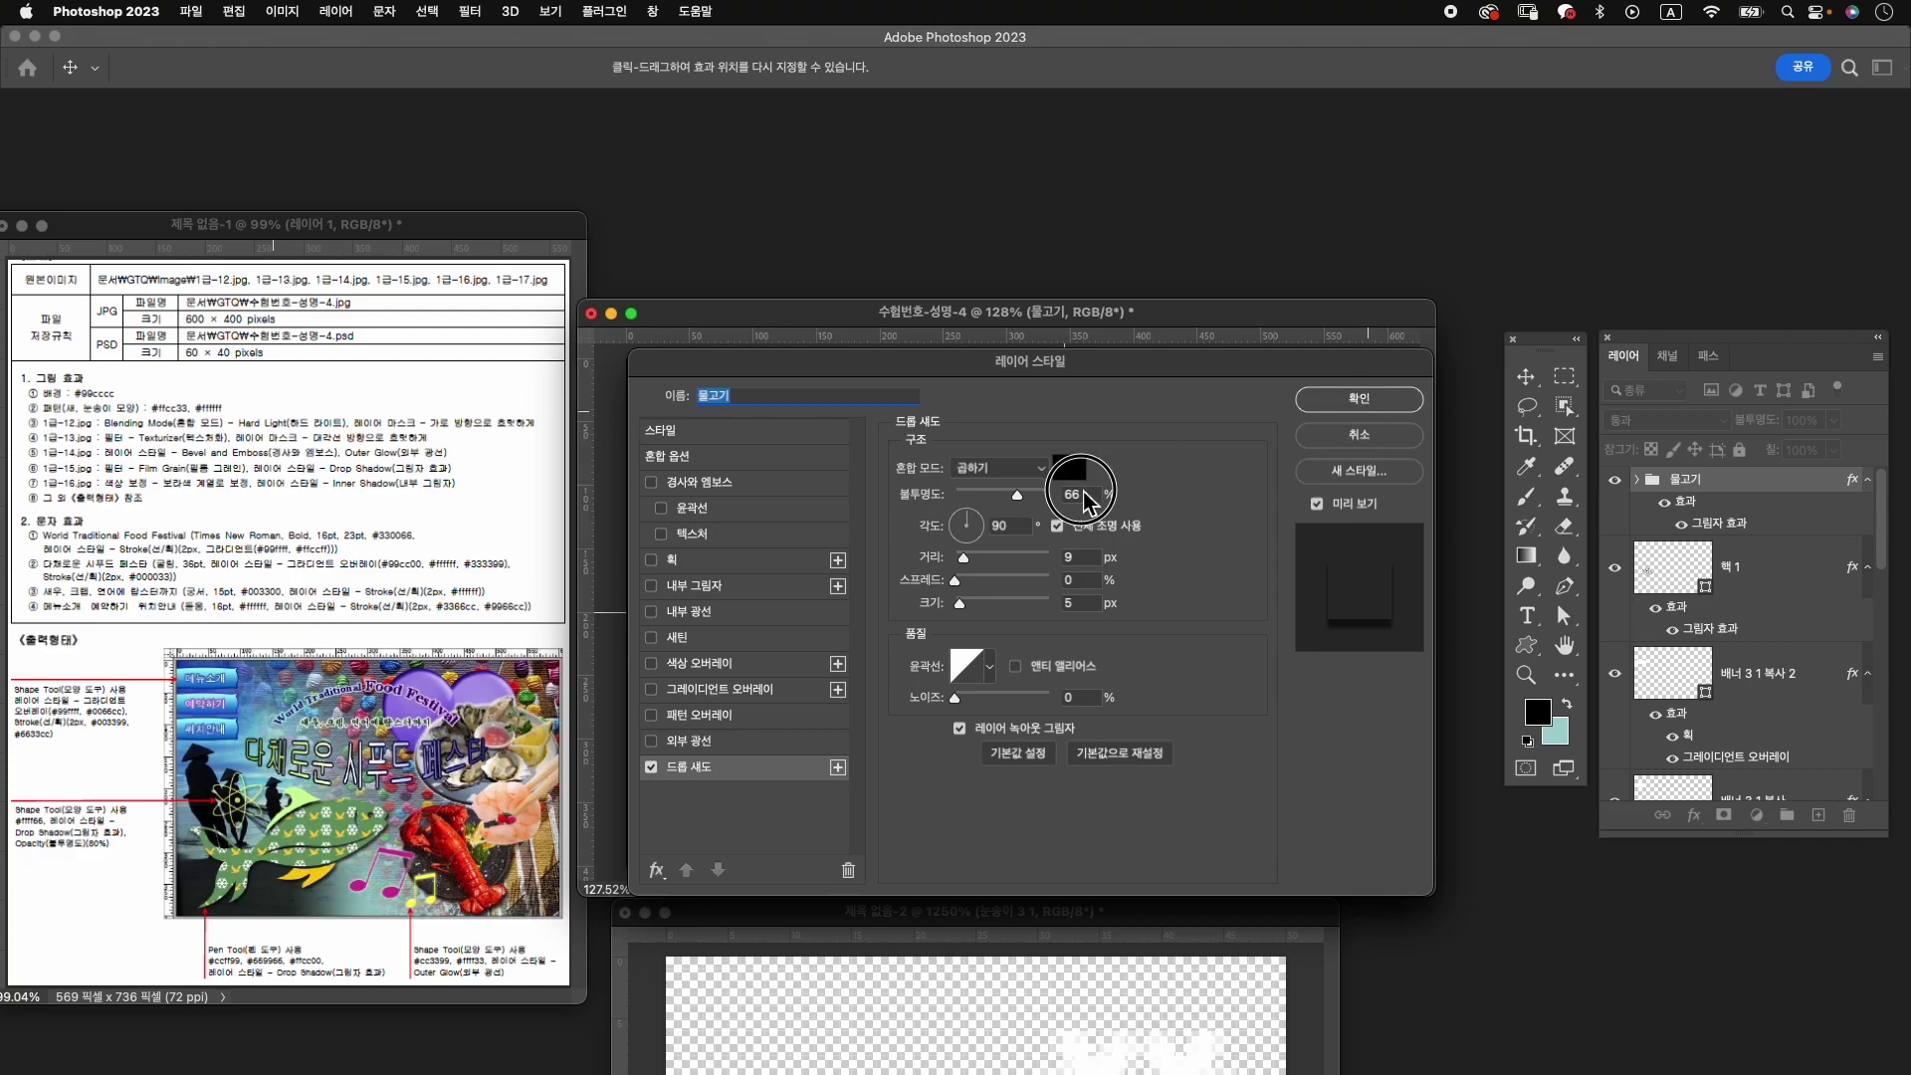
{"action": "left_click_drag", "start_coordinate": [1016, 496], "coordinate": [1004, 498]}
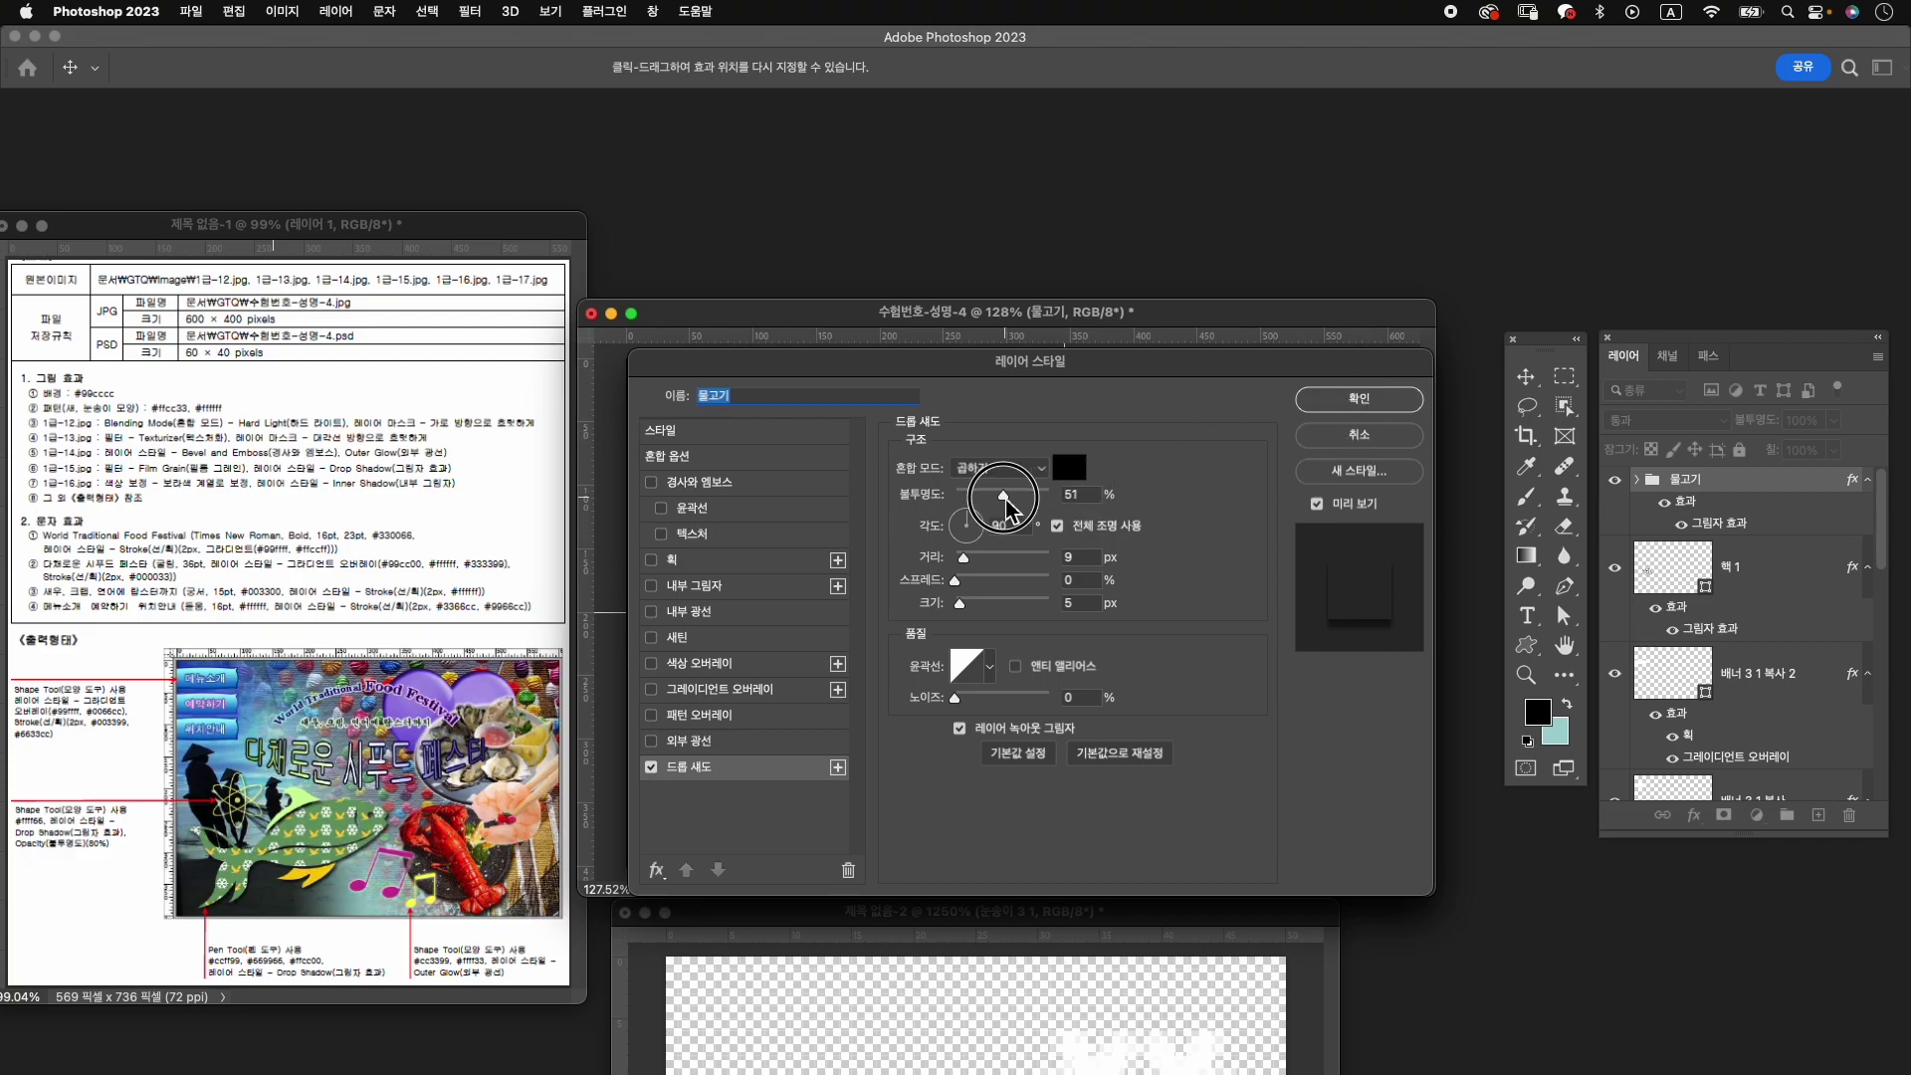
{"action": "left_click", "coordinate": [1316, 397]}
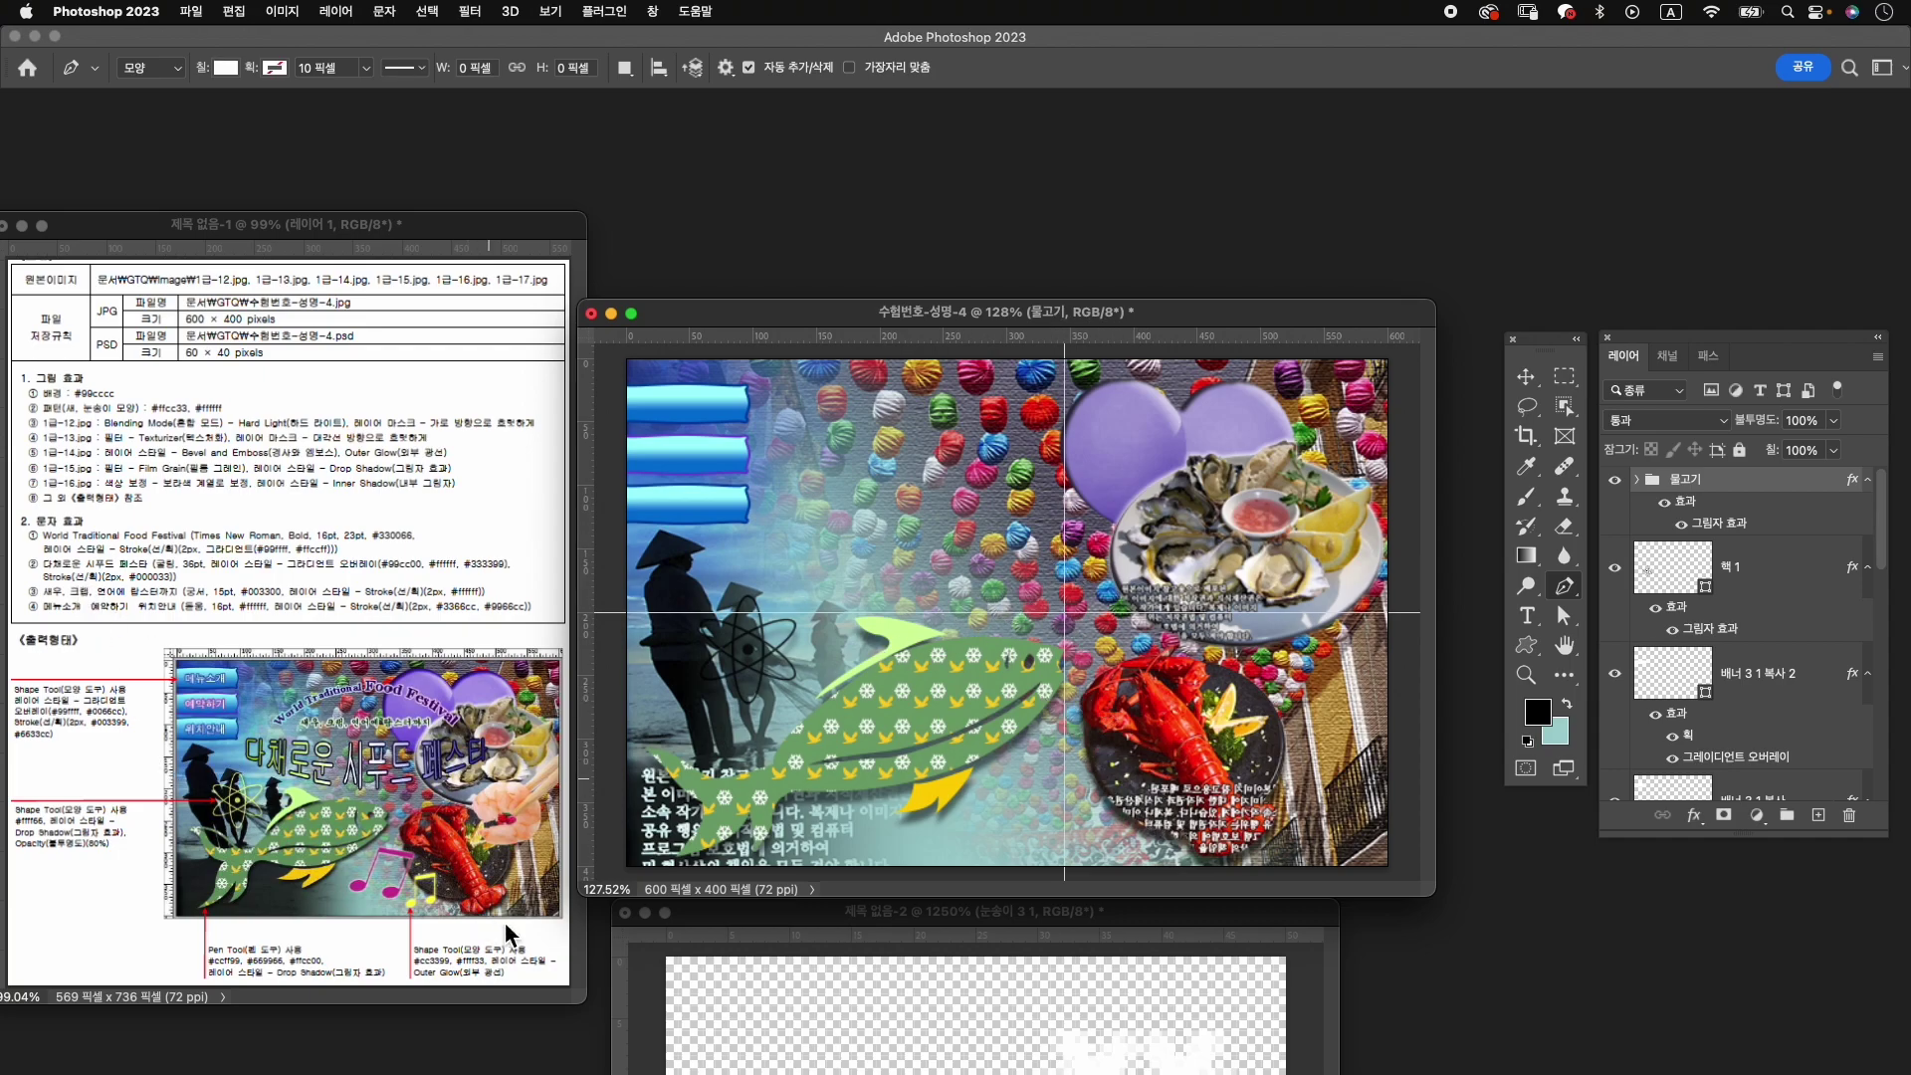
Draw the 음표 eighth-note shape from the Shapes panel left of the lobster plate.
{"action": "left_click", "coordinate": [653, 11]}
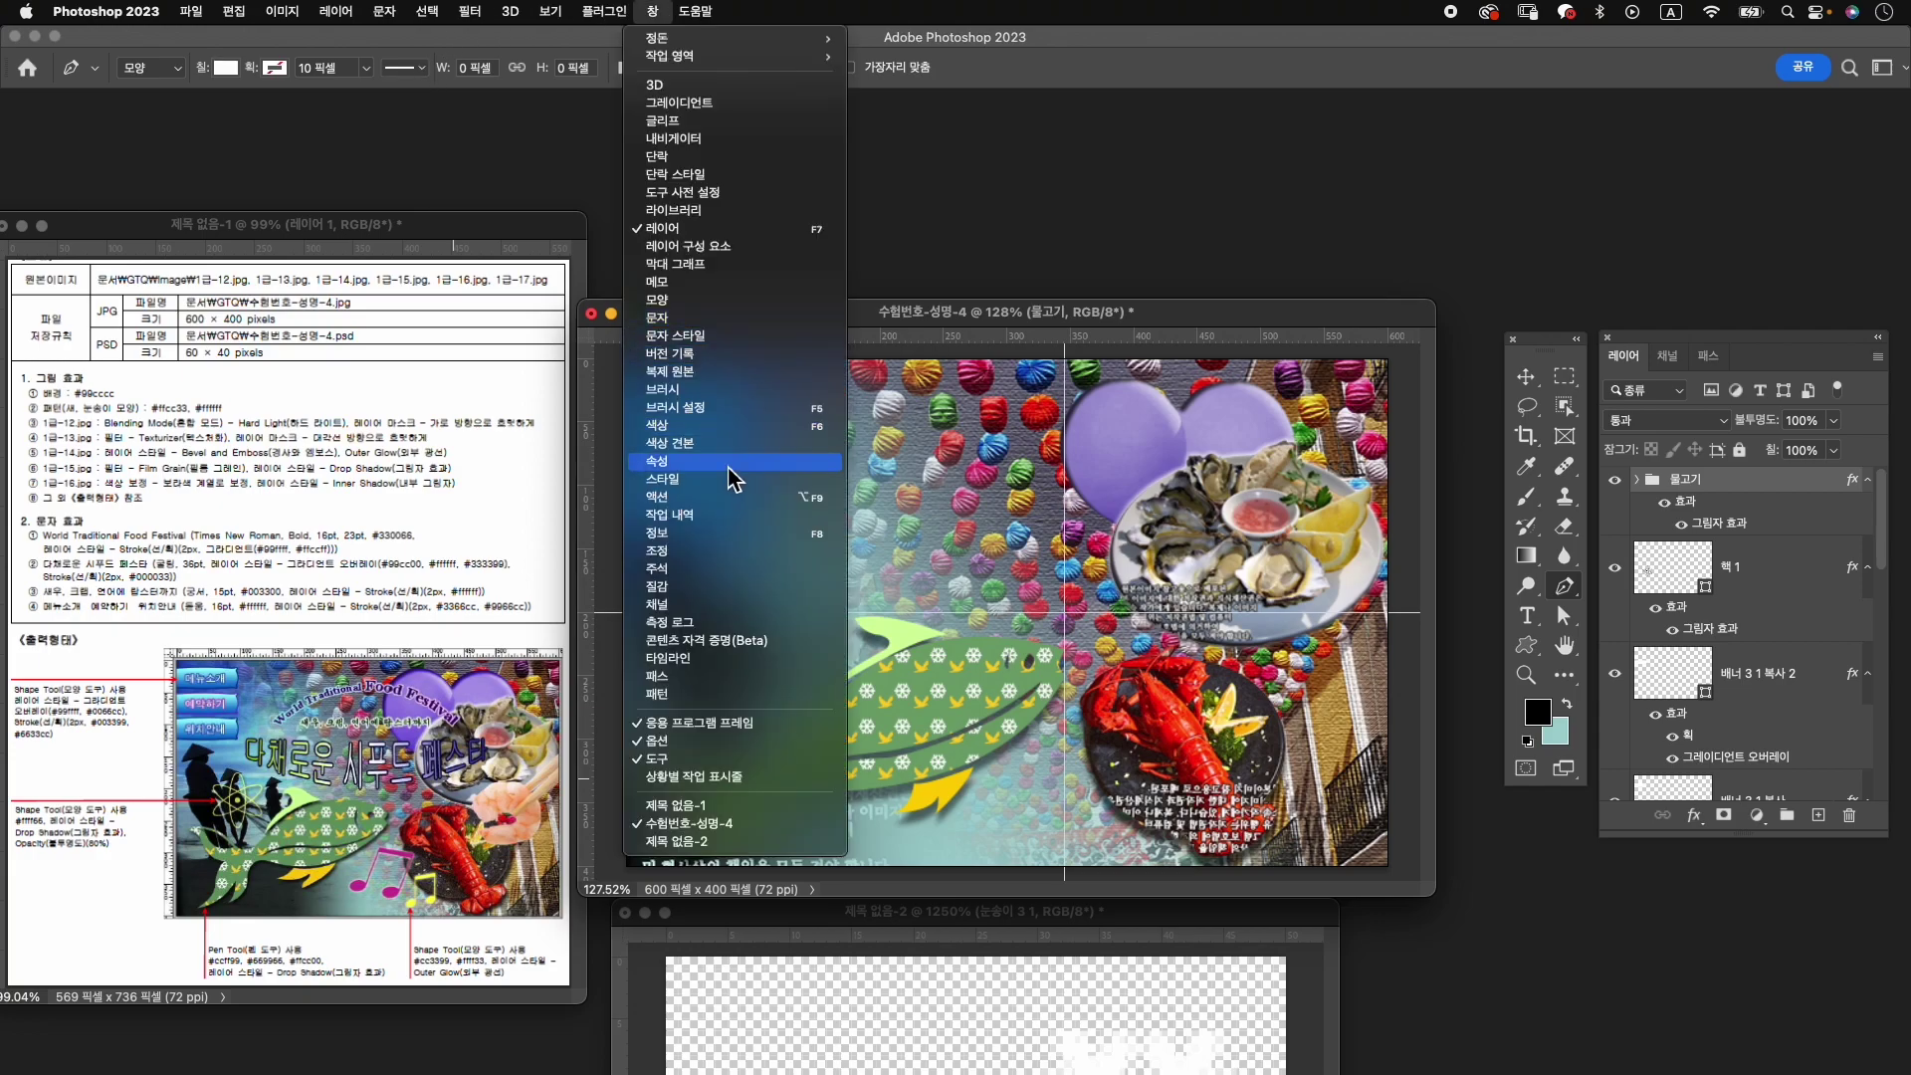
{"action": "left_click", "coordinate": [726, 315]}
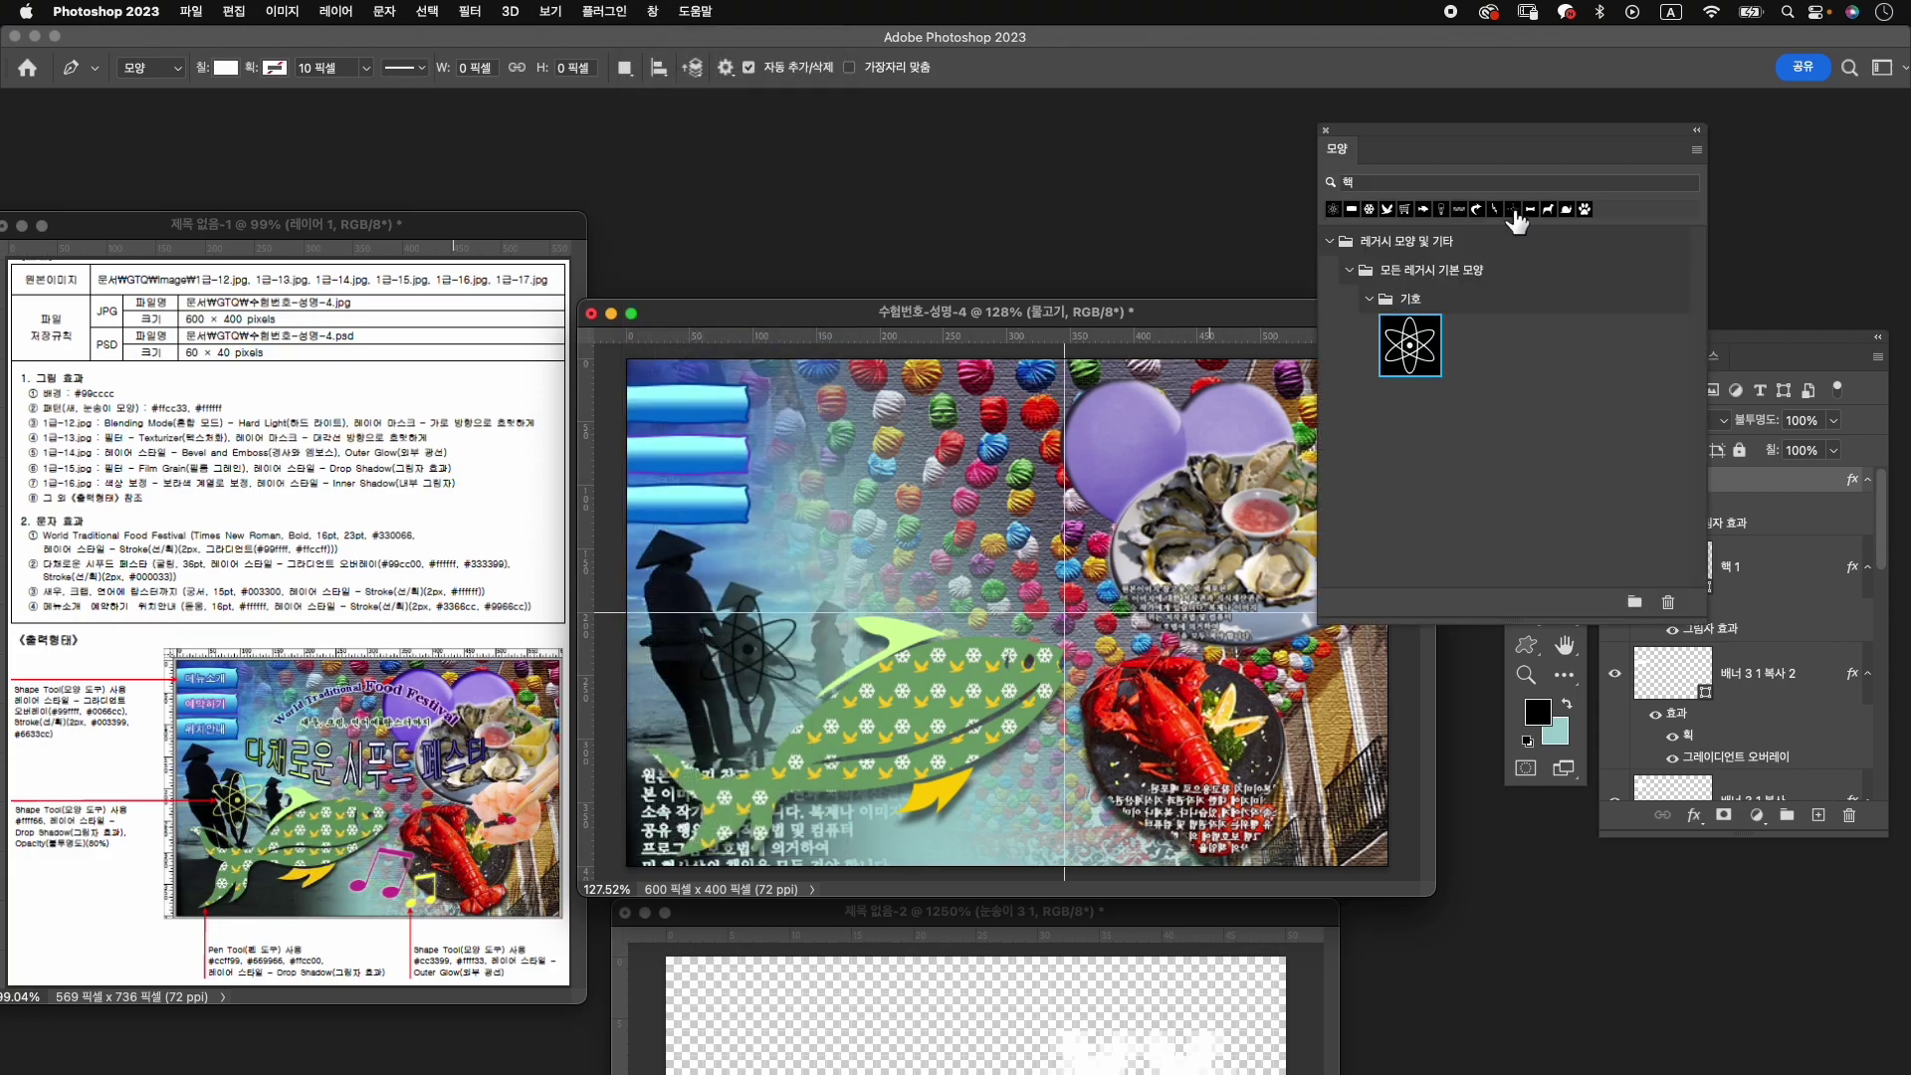
{"action": "left_click", "coordinate": [1442, 184]}
{"action": "type", "text": "음표"}
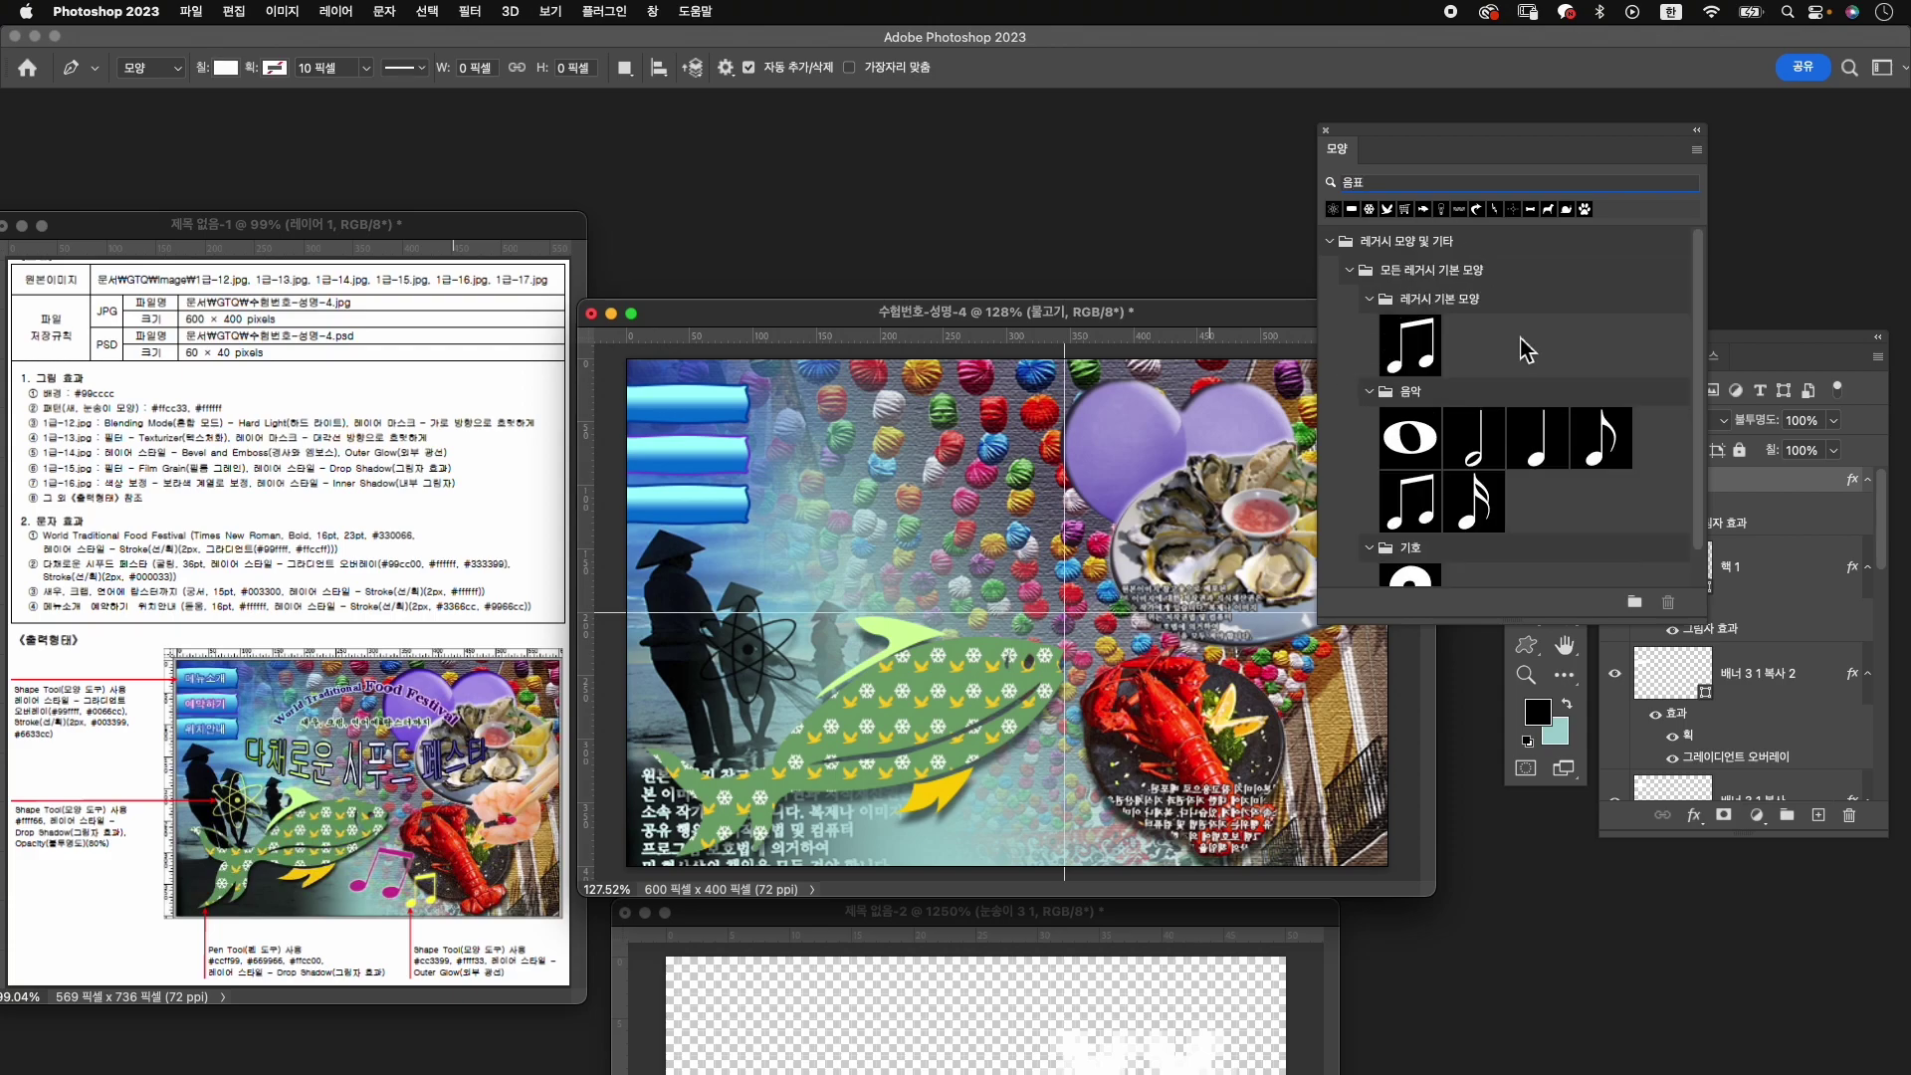
{"action": "left_click", "coordinate": [1428, 354]}
{"action": "left_click", "coordinate": [1533, 649]}
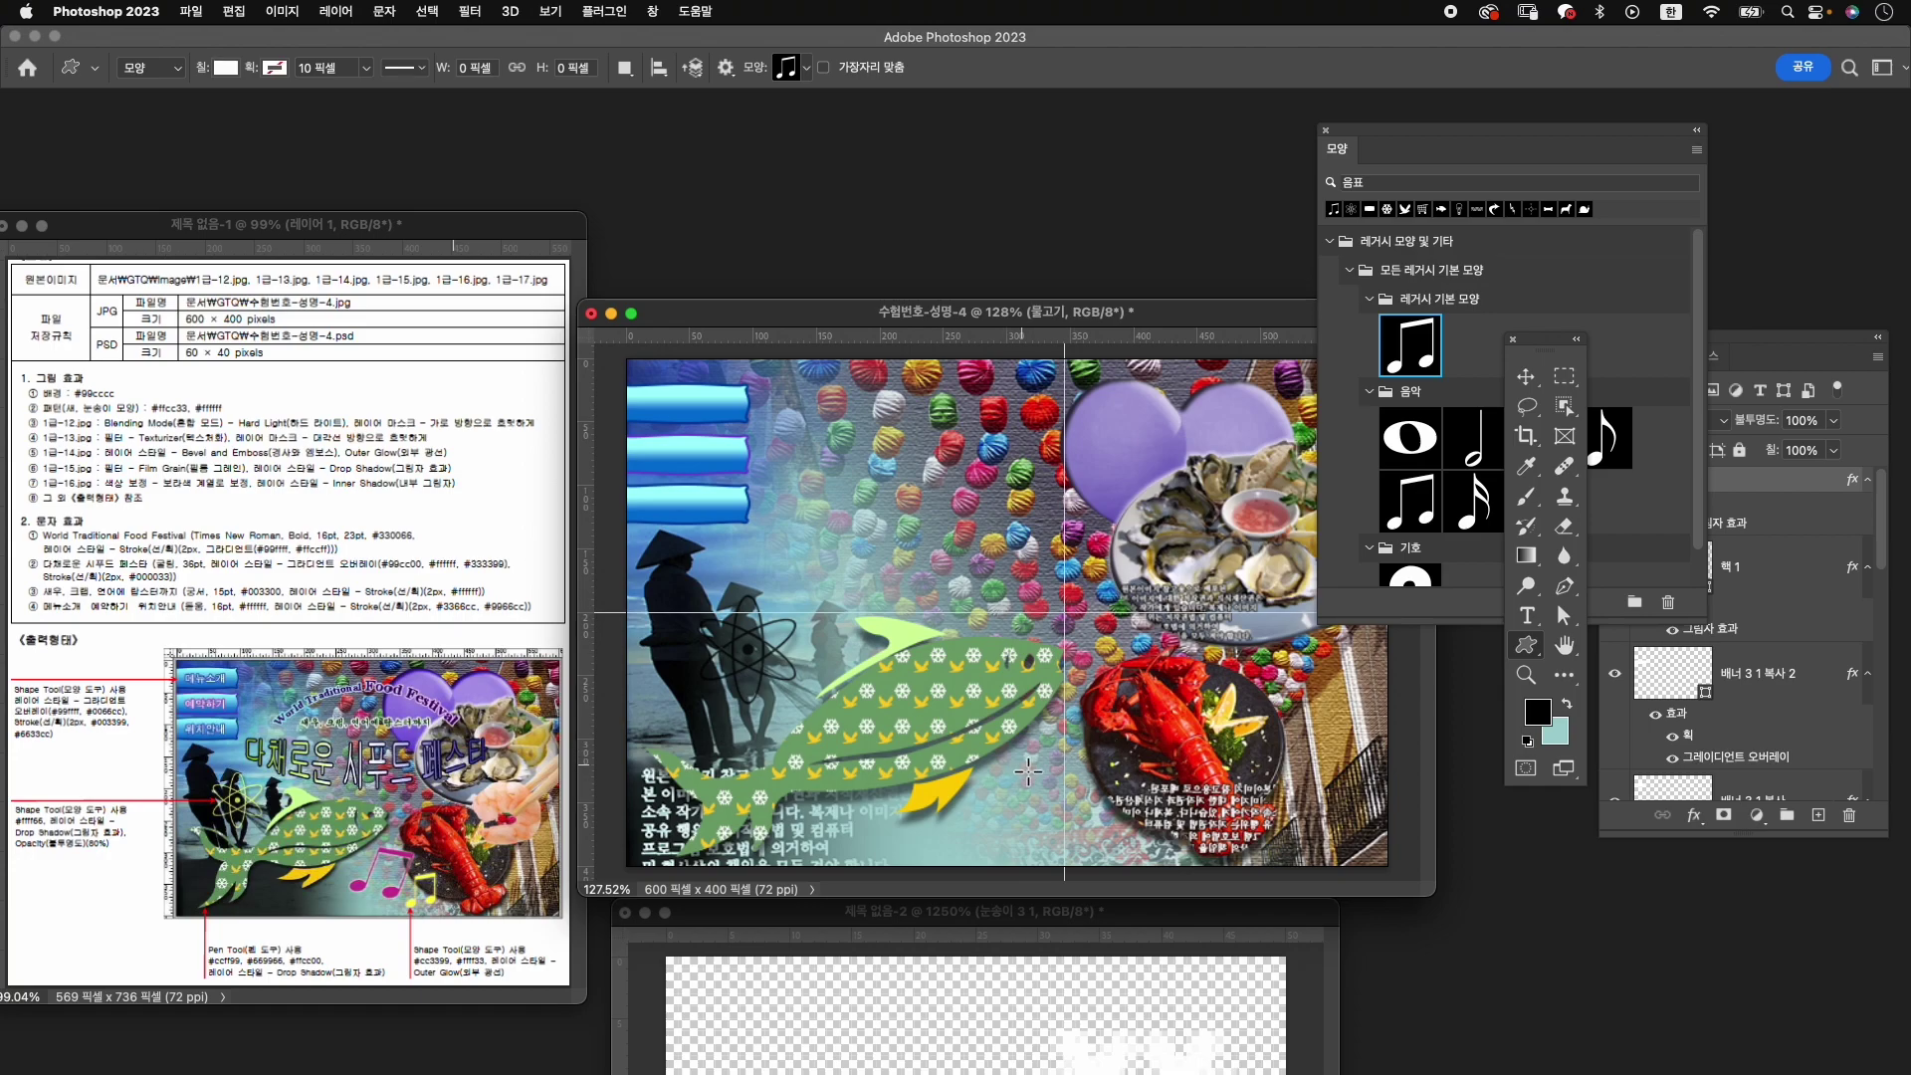
{"action": "left_click_drag", "start_coordinate": [1032, 750], "coordinate": [1106, 836]}
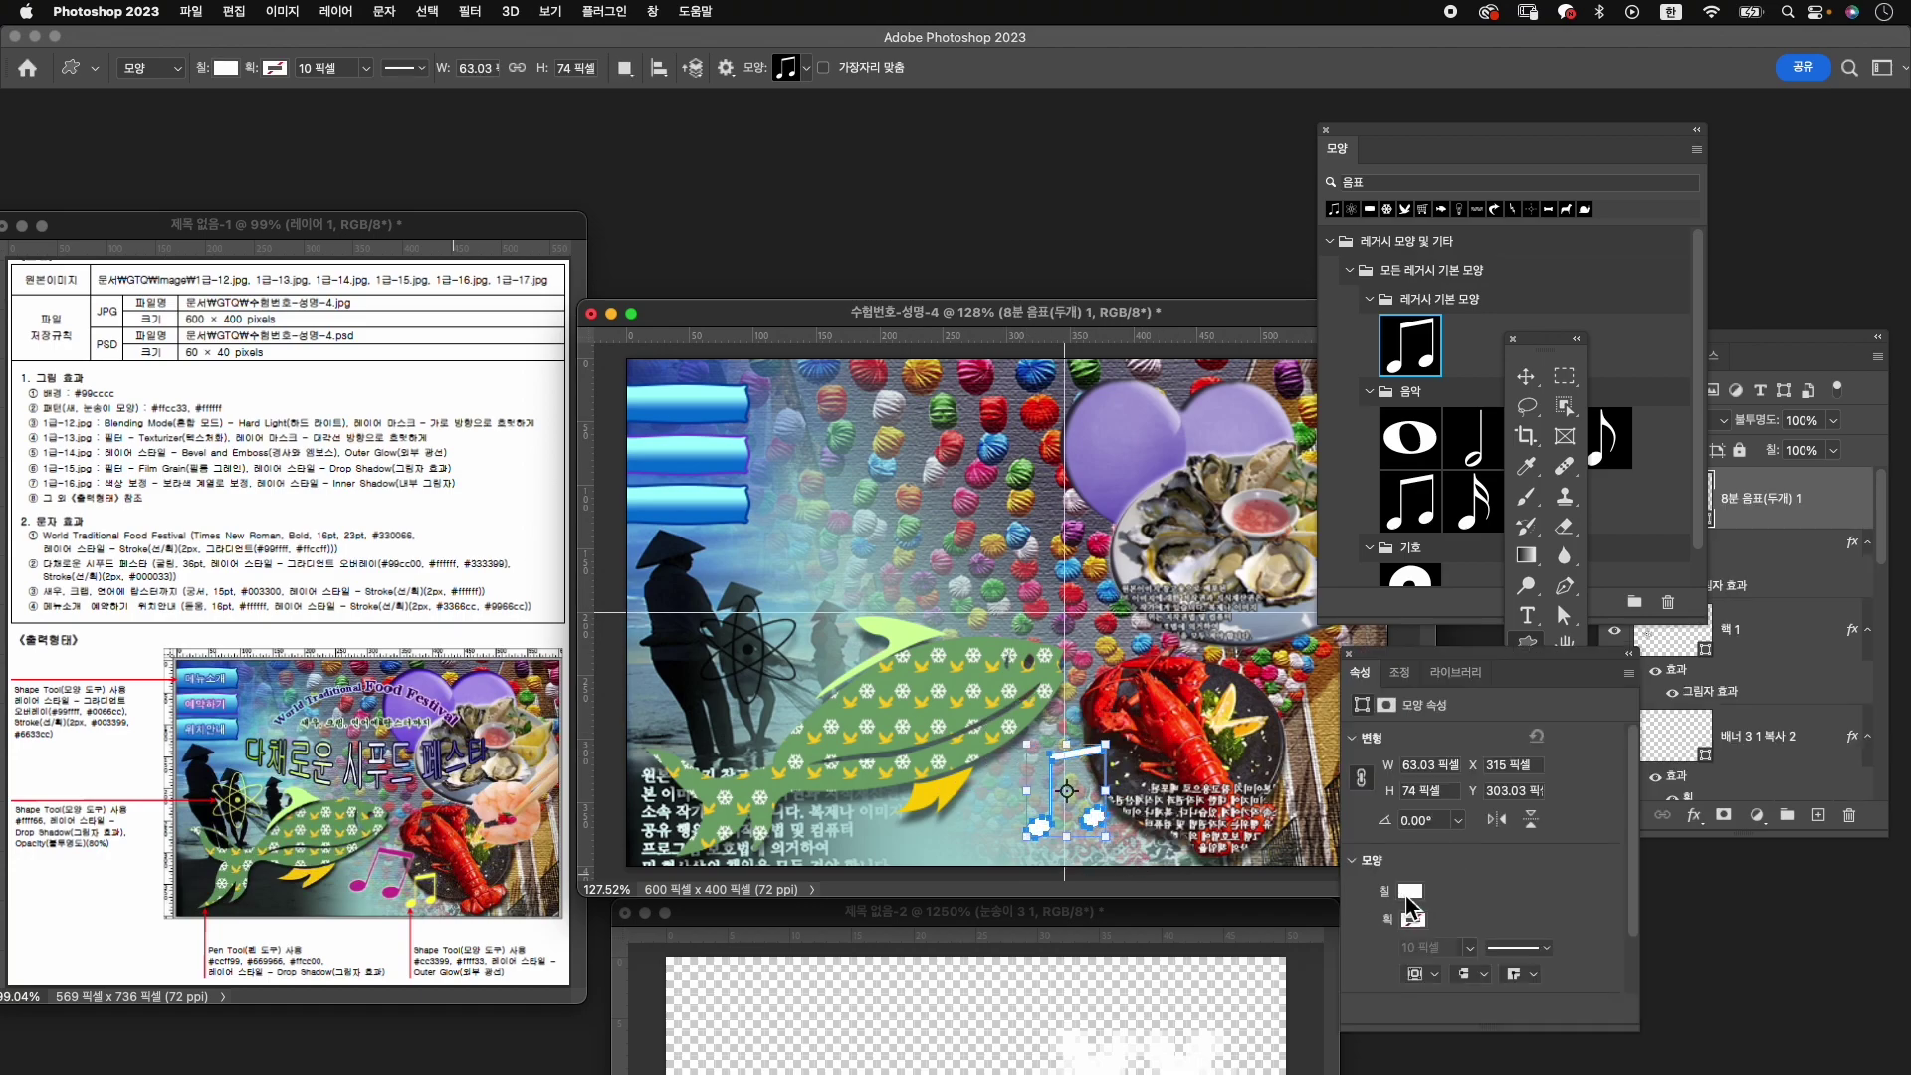
Fill the note shape with pink #cc3399.
{"action": "left_click", "coordinate": [1410, 893]}
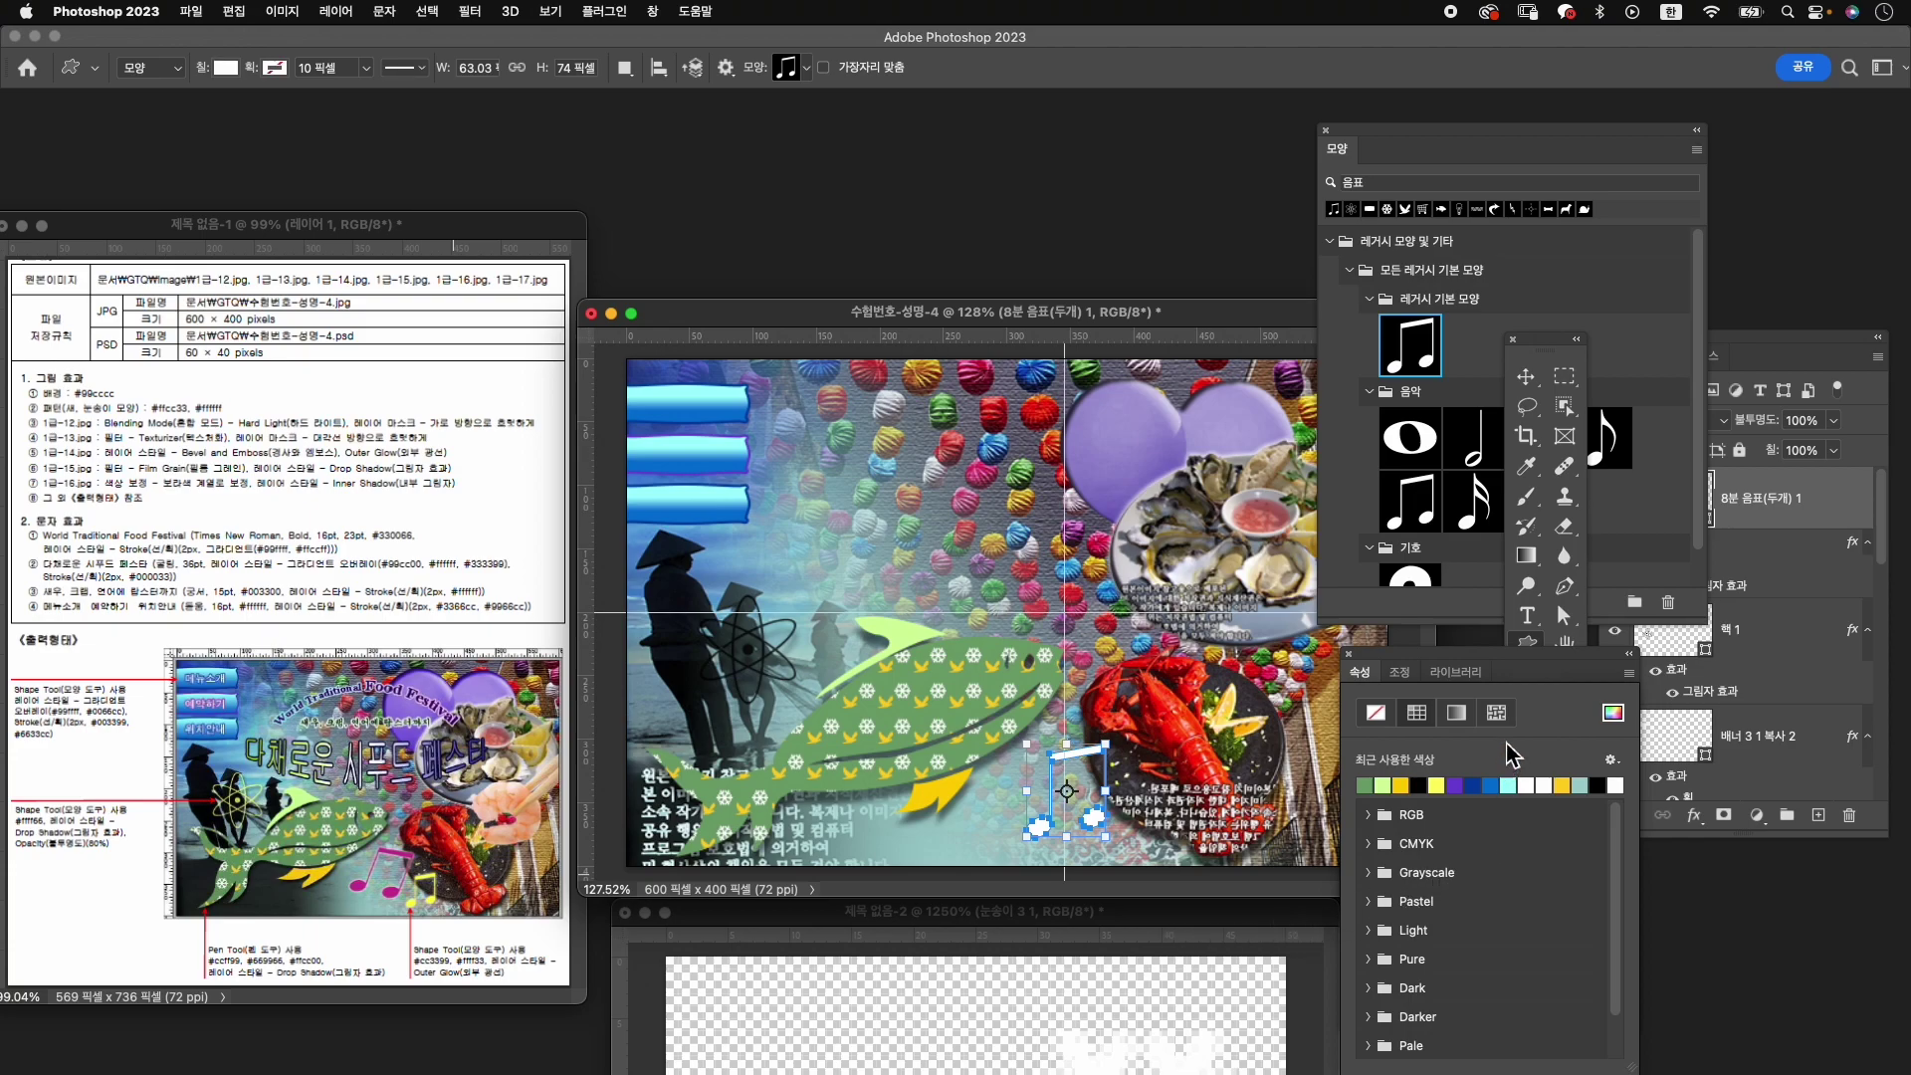
{"action": "left_click", "coordinate": [1612, 713]}
{"action": "type", "text": "cc"}
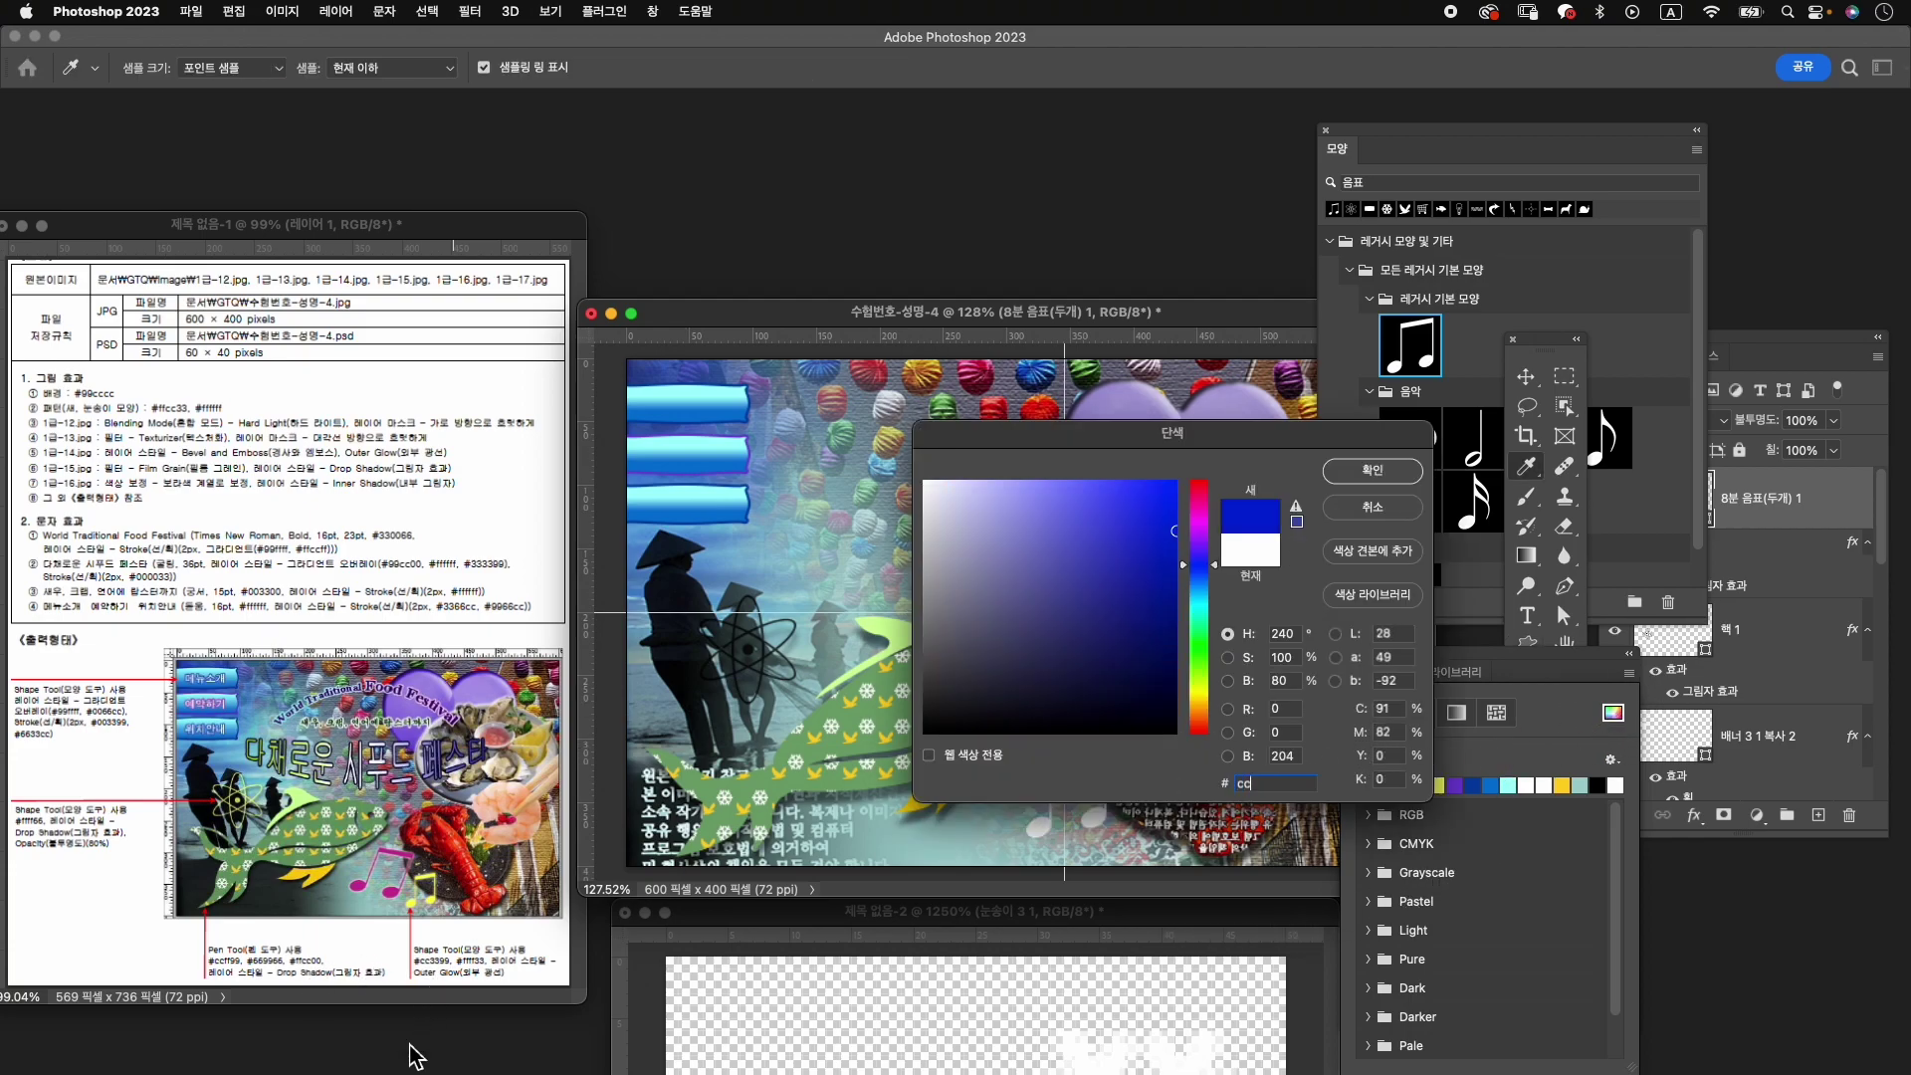
{"action": "type", "text": "3399"}
{"action": "key", "text": "Return"}
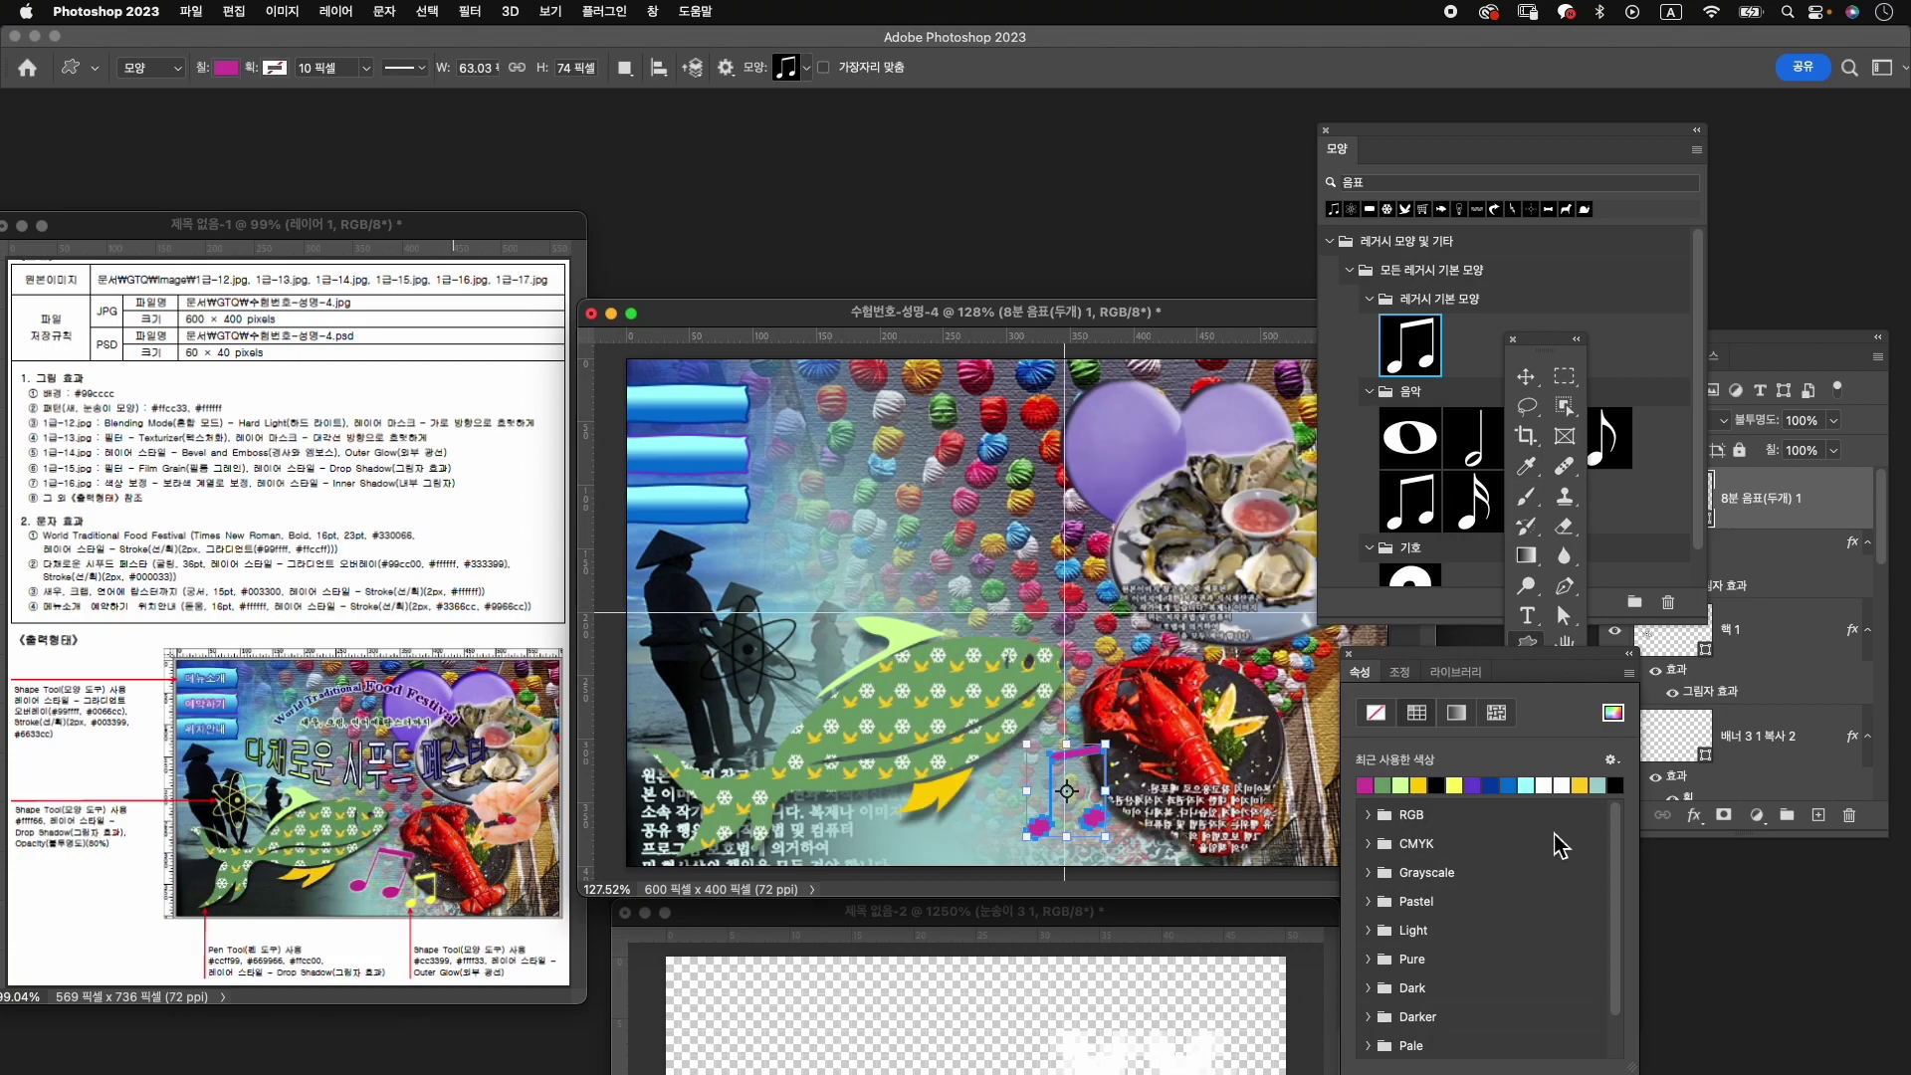
Give the note an outer glow and duplicate its layer.
{"action": "left_click", "coordinate": [1694, 815]}
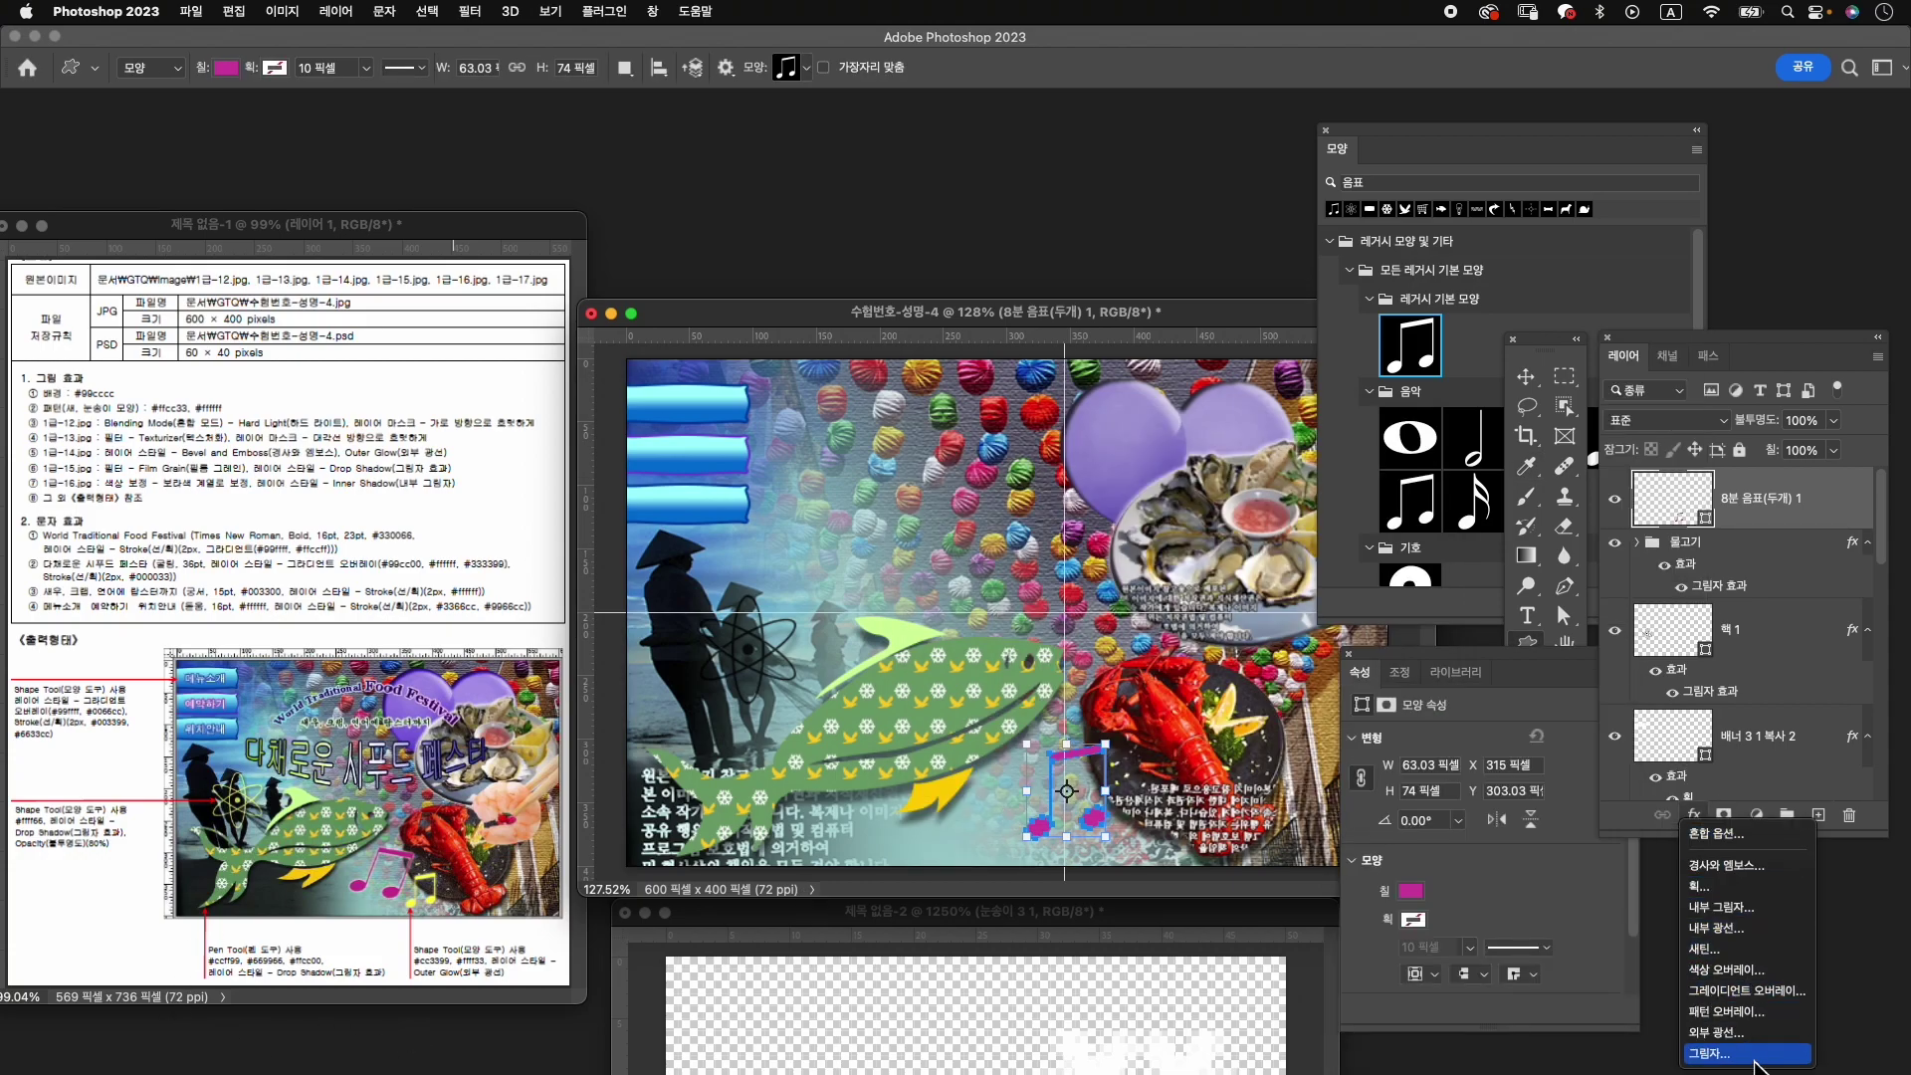
{"action": "left_click", "coordinate": [1747, 1043]}
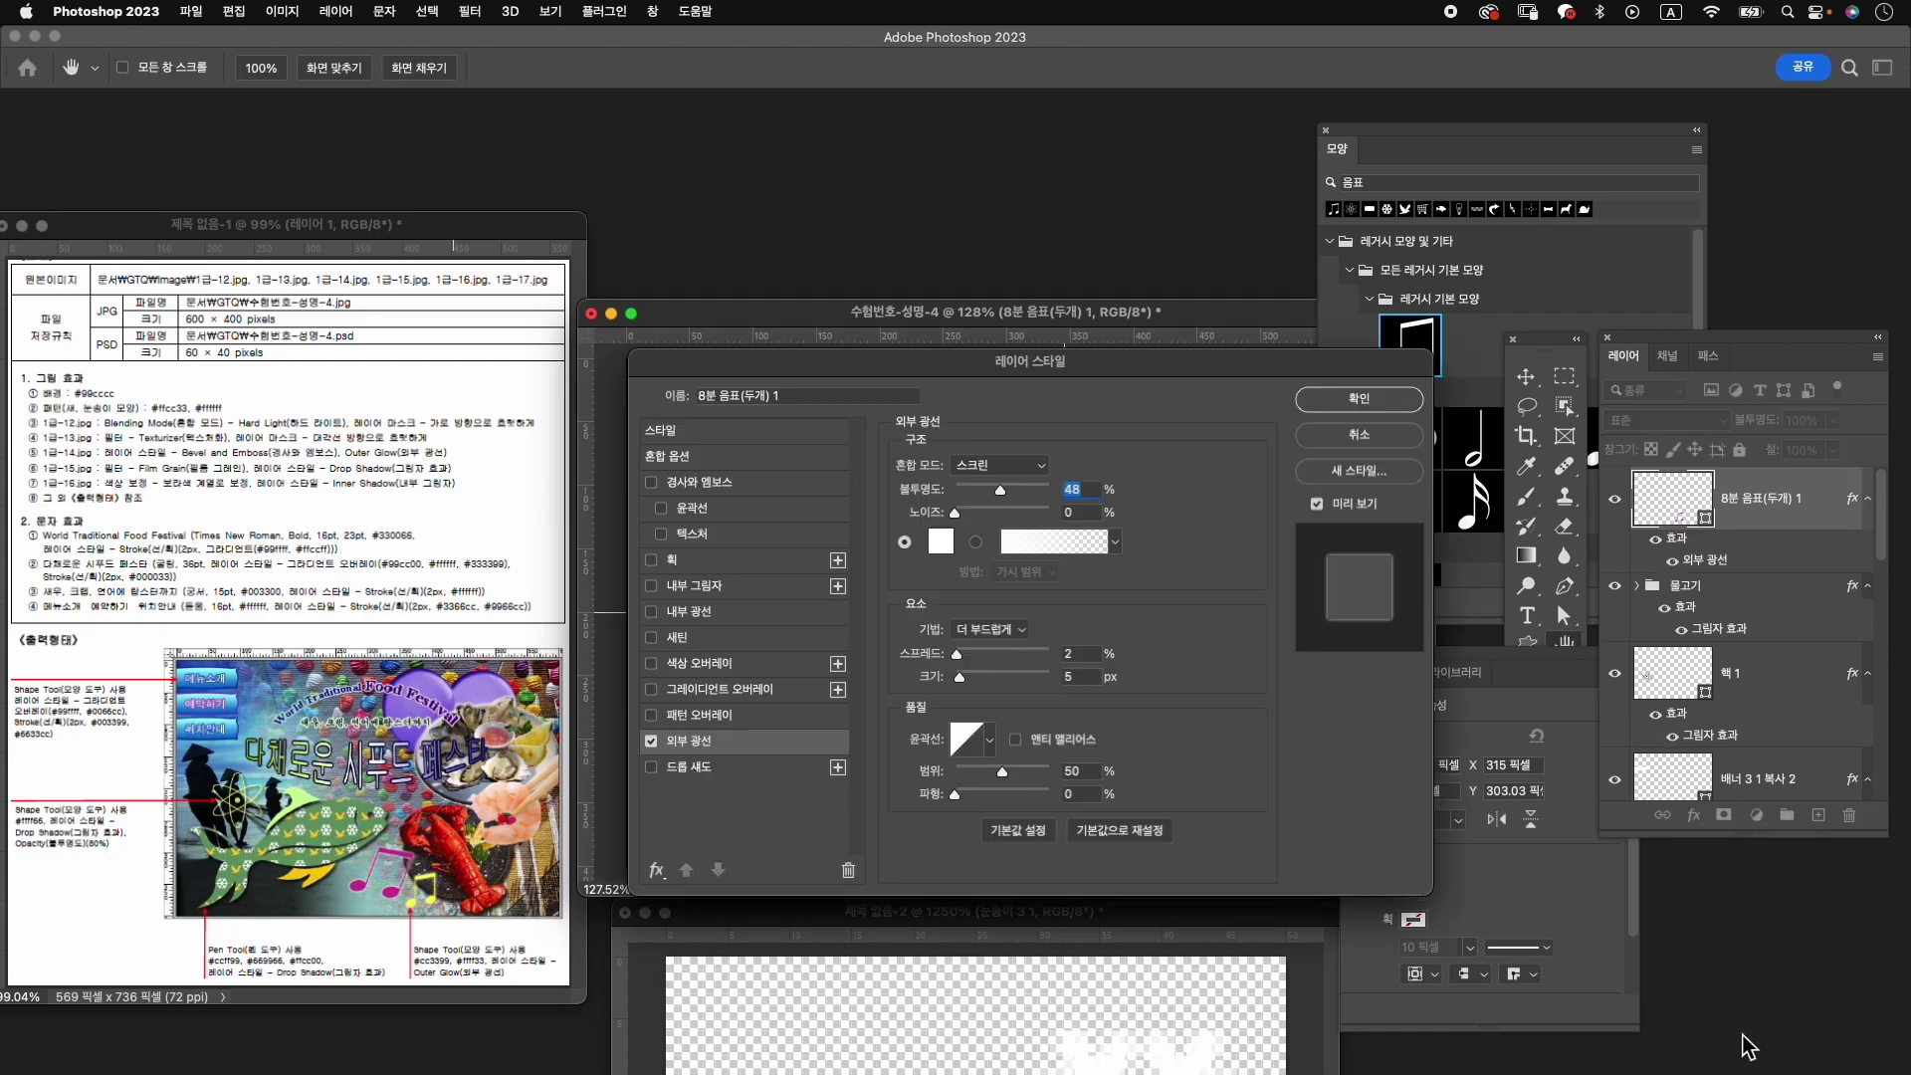
{"action": "left_click", "coordinate": [1381, 406]}
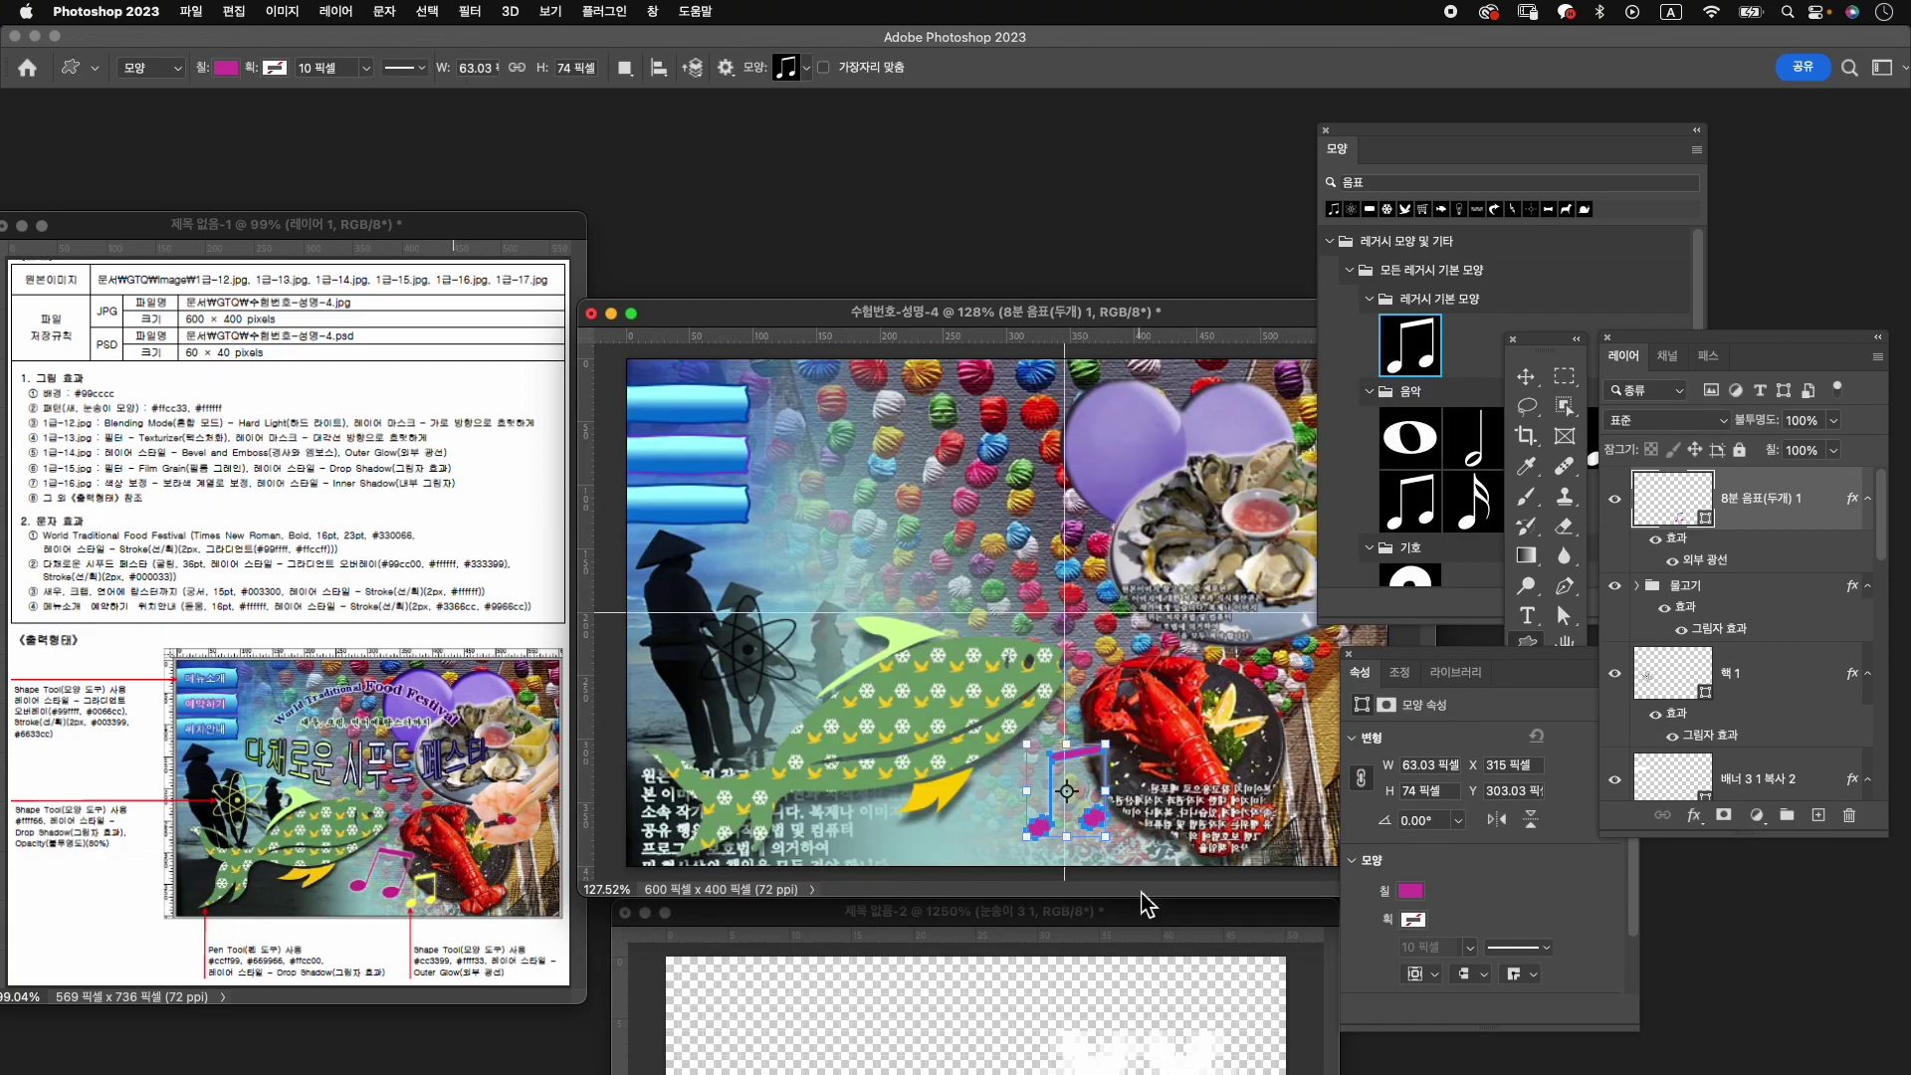
{"action": "key", "text": "ctrl+j"}
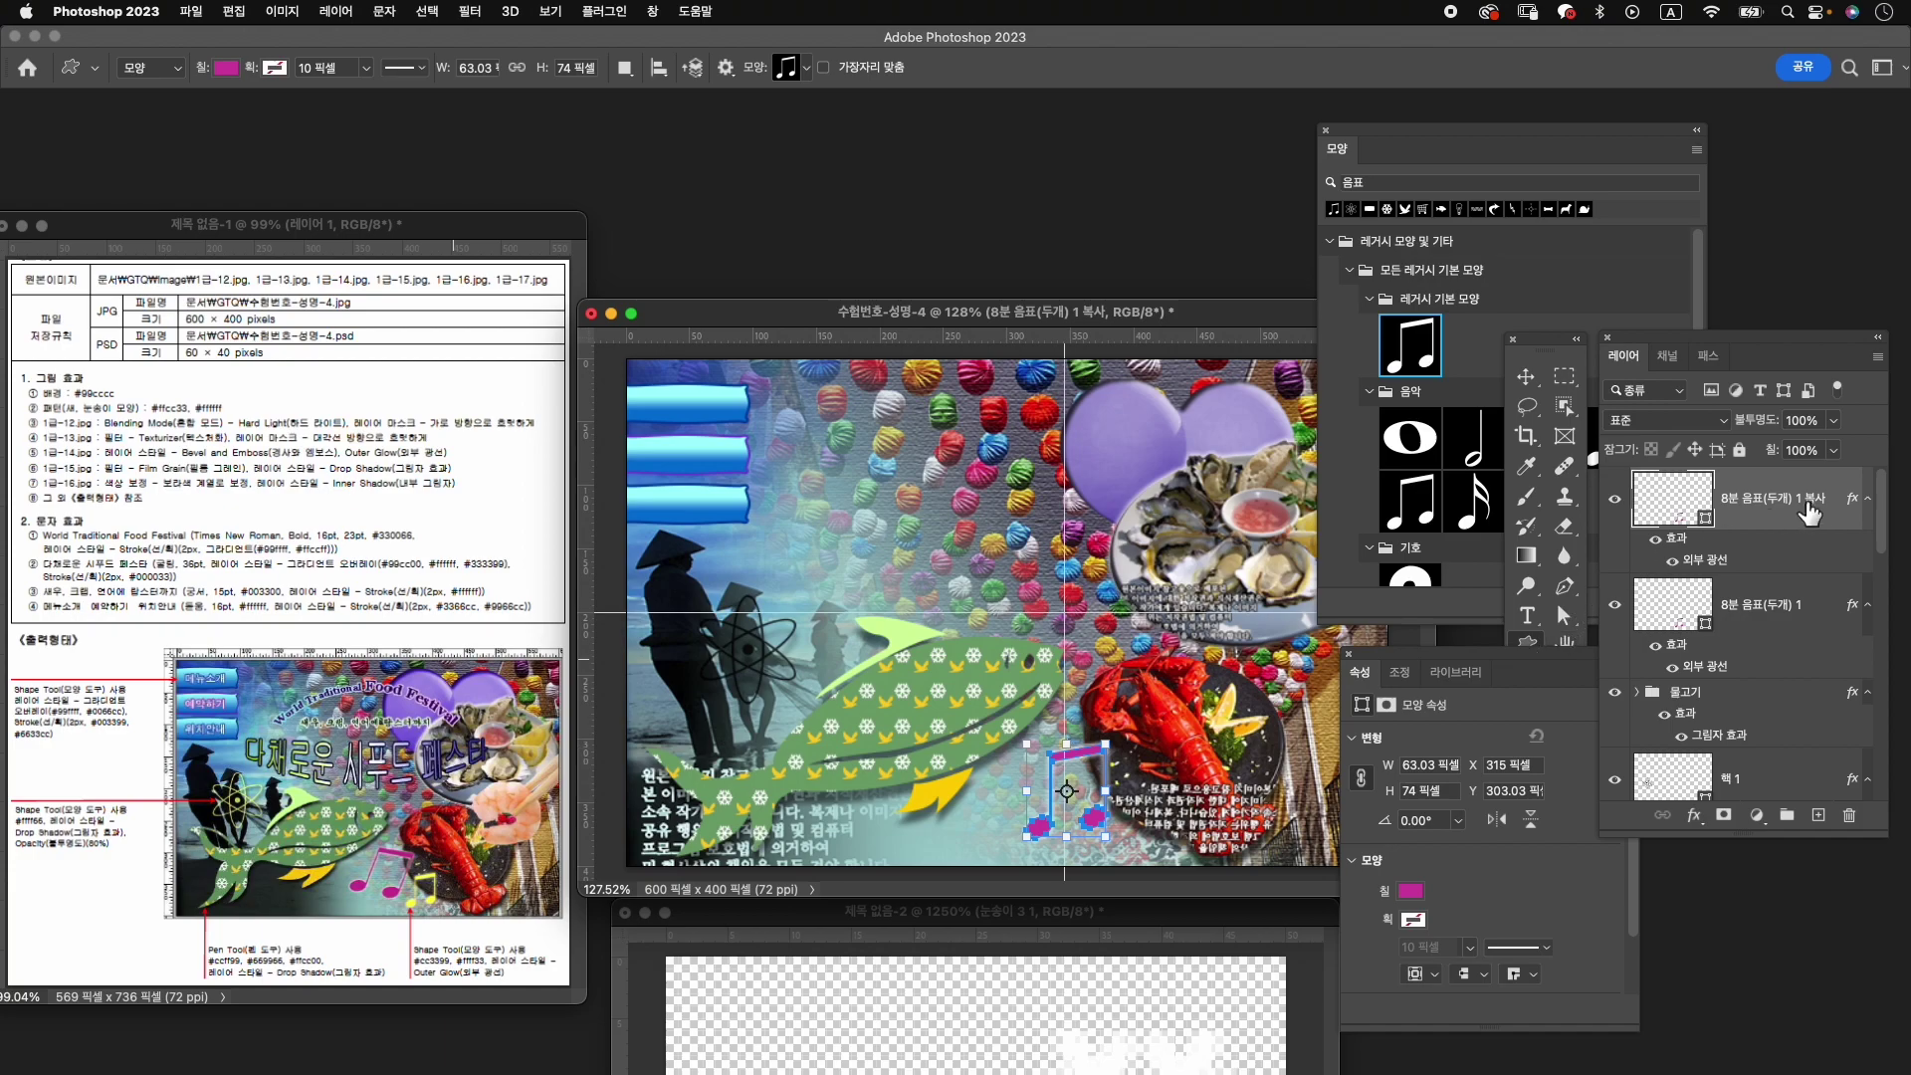
Shrink the copied note, shift it right, and fill it yellow (fff33).
{"action": "key", "text": "ctrl+t"}
{"action": "left_click_drag", "start_coordinate": [1092, 770], "coordinate": [1181, 773]}
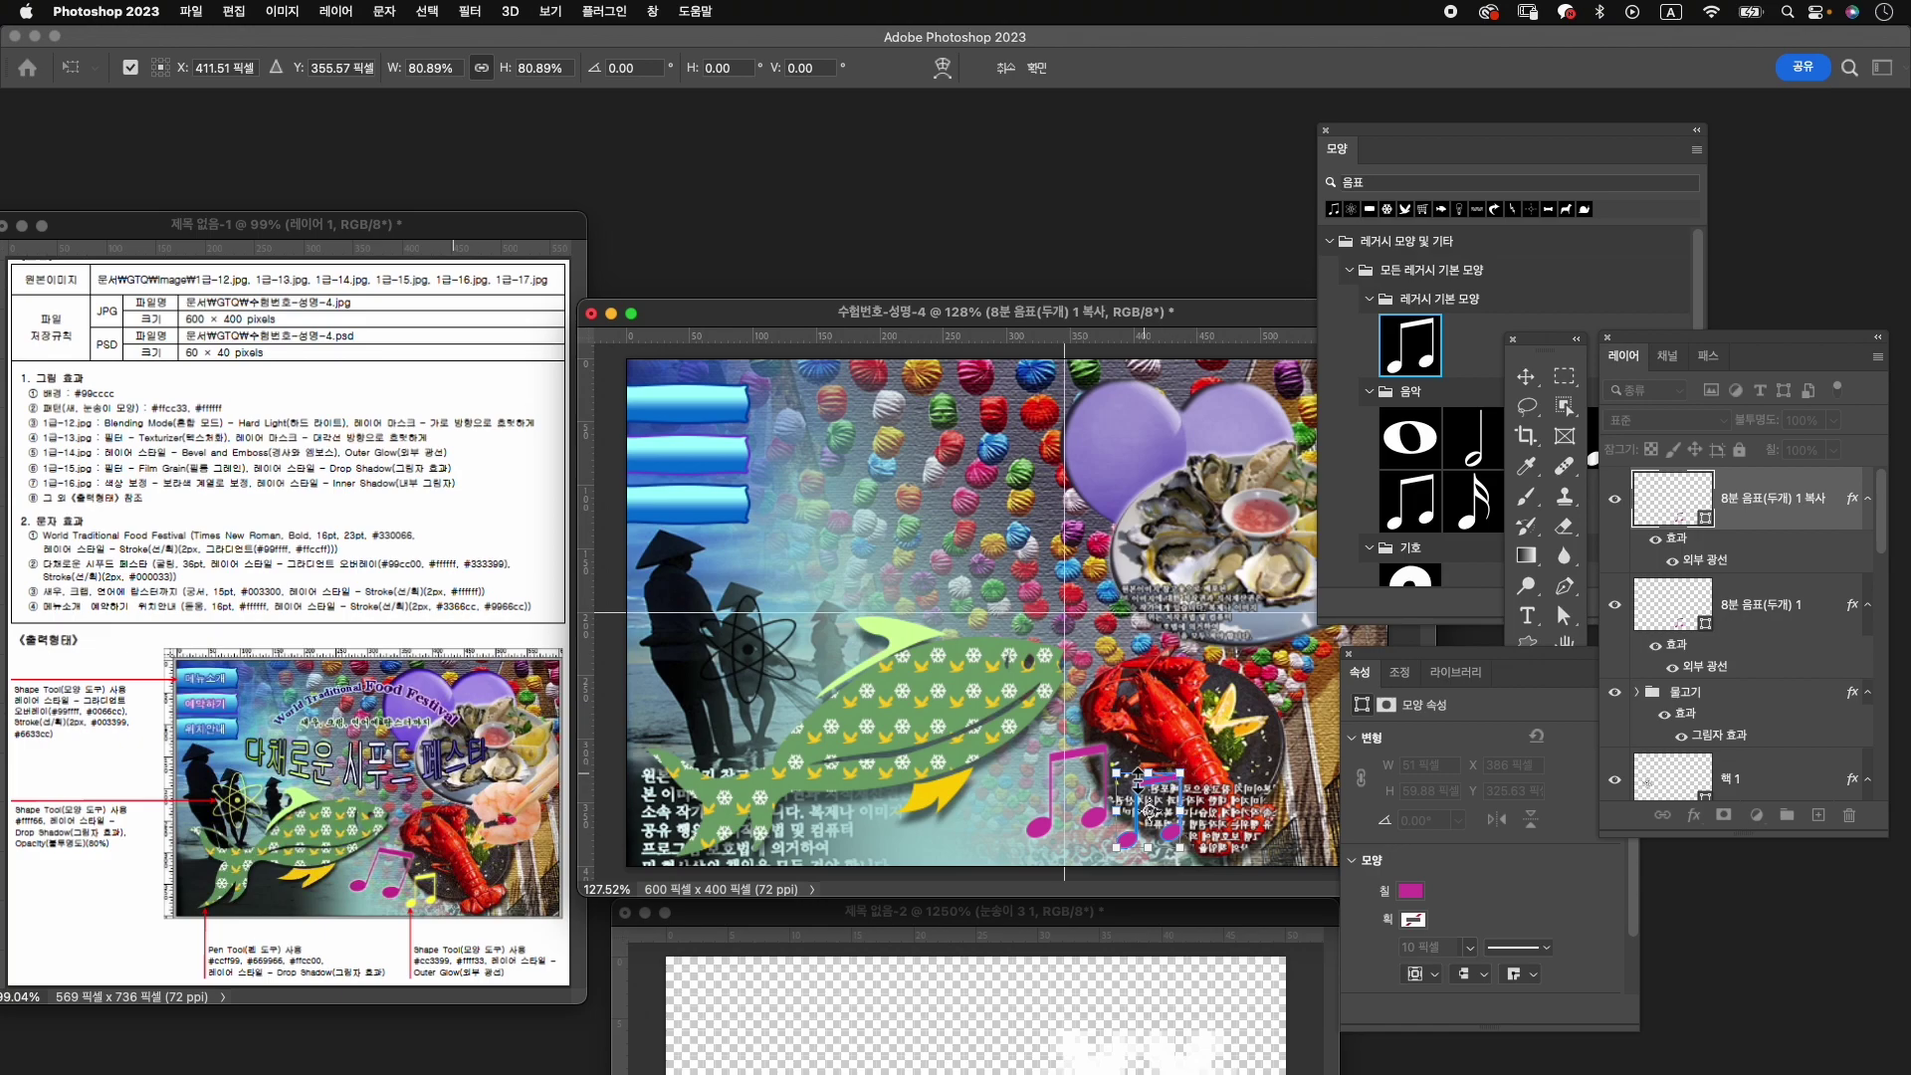
{"action": "left_click_drag", "start_coordinate": [1138, 782], "coordinate": [1171, 808]}
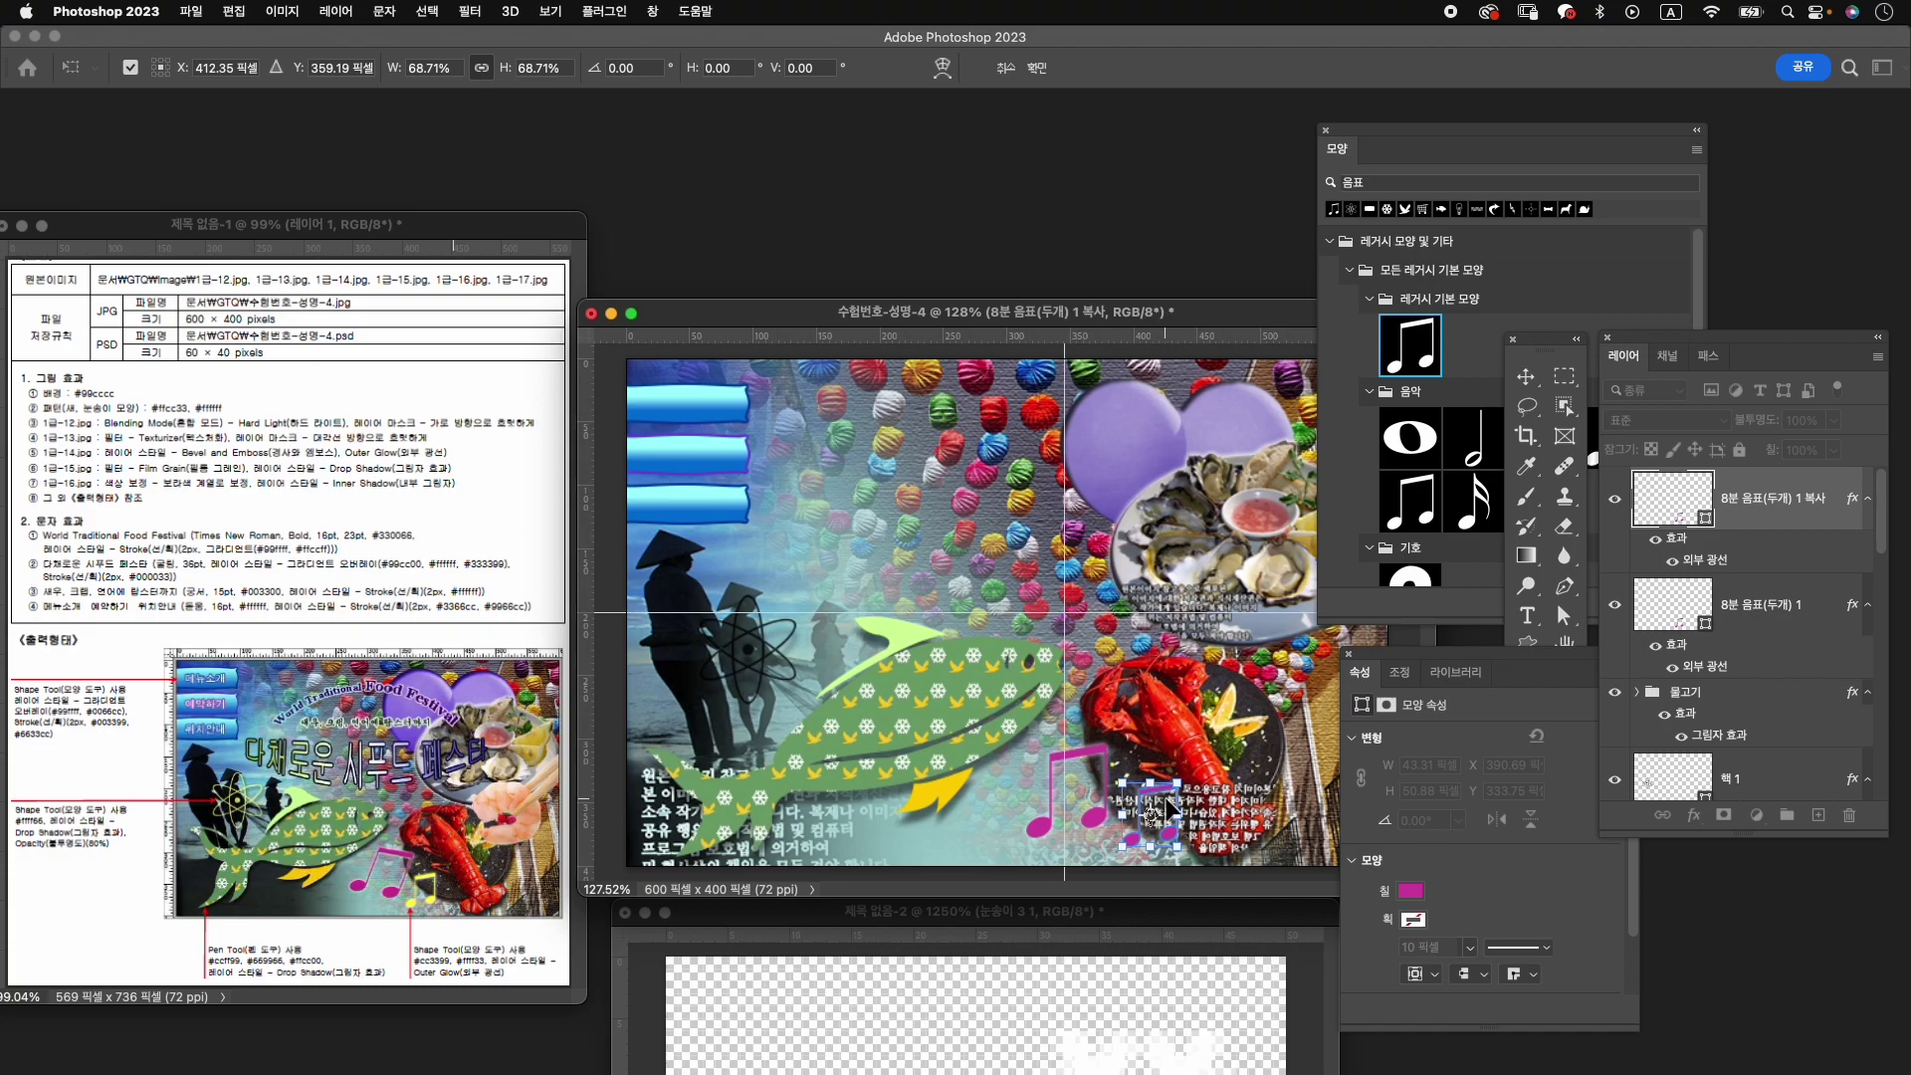
{"action": "key", "text": "Return"}
{"action": "left_click", "coordinate": [1410, 891]}
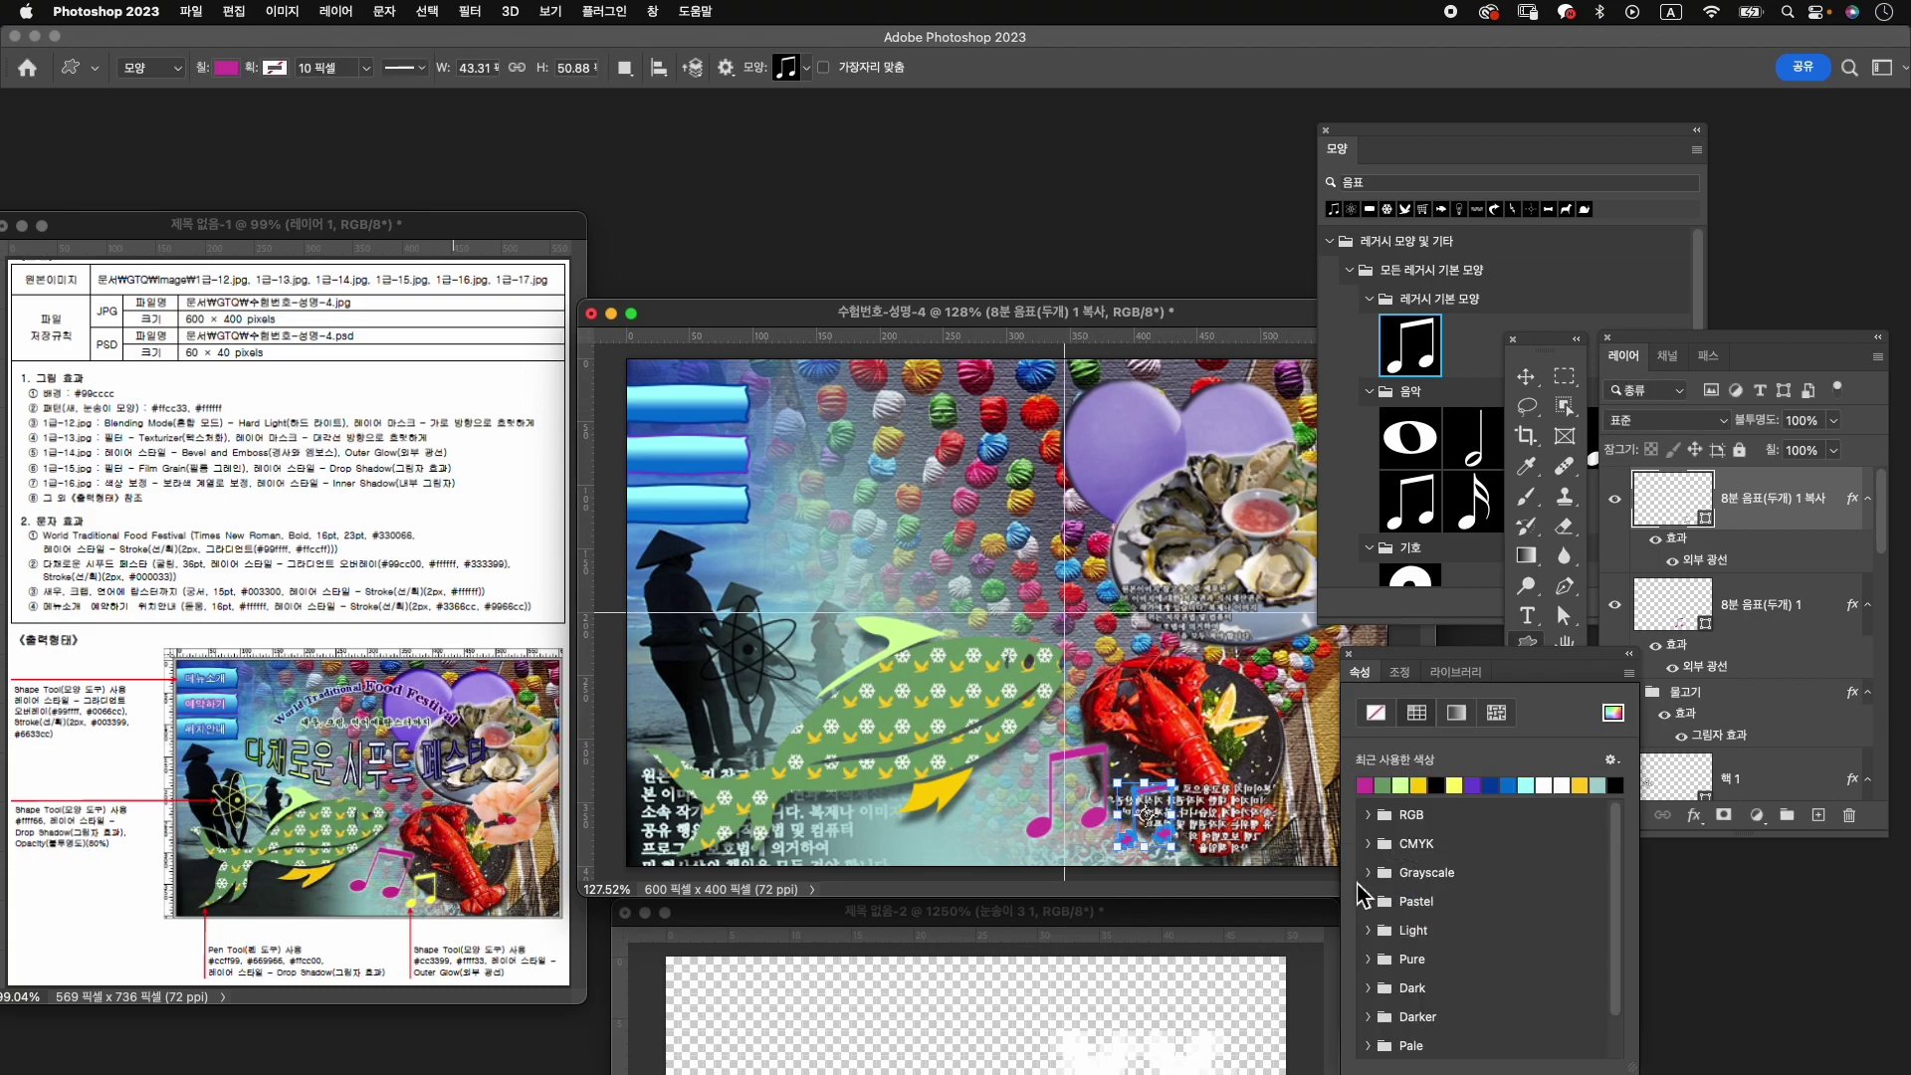
{"action": "left_click", "coordinate": [1614, 713]}
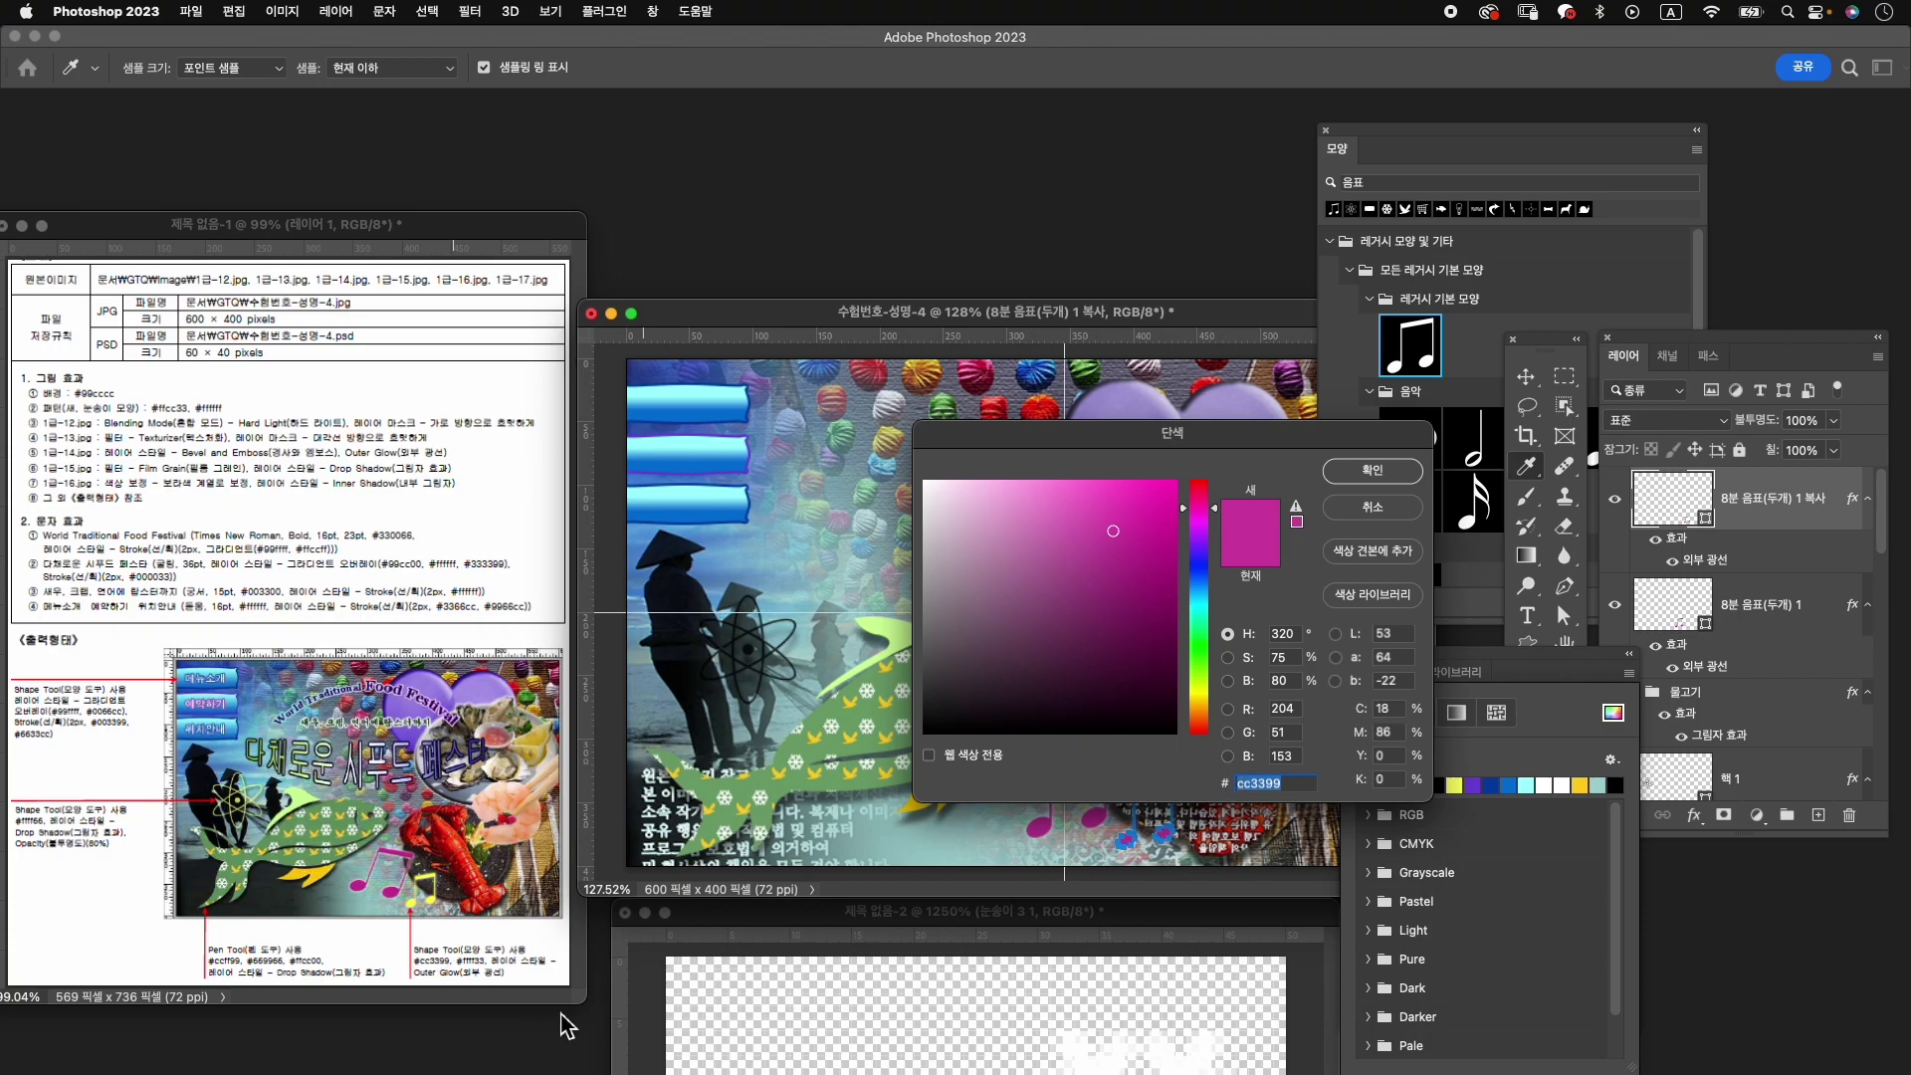
{"action": "type", "text": "ffff33"}
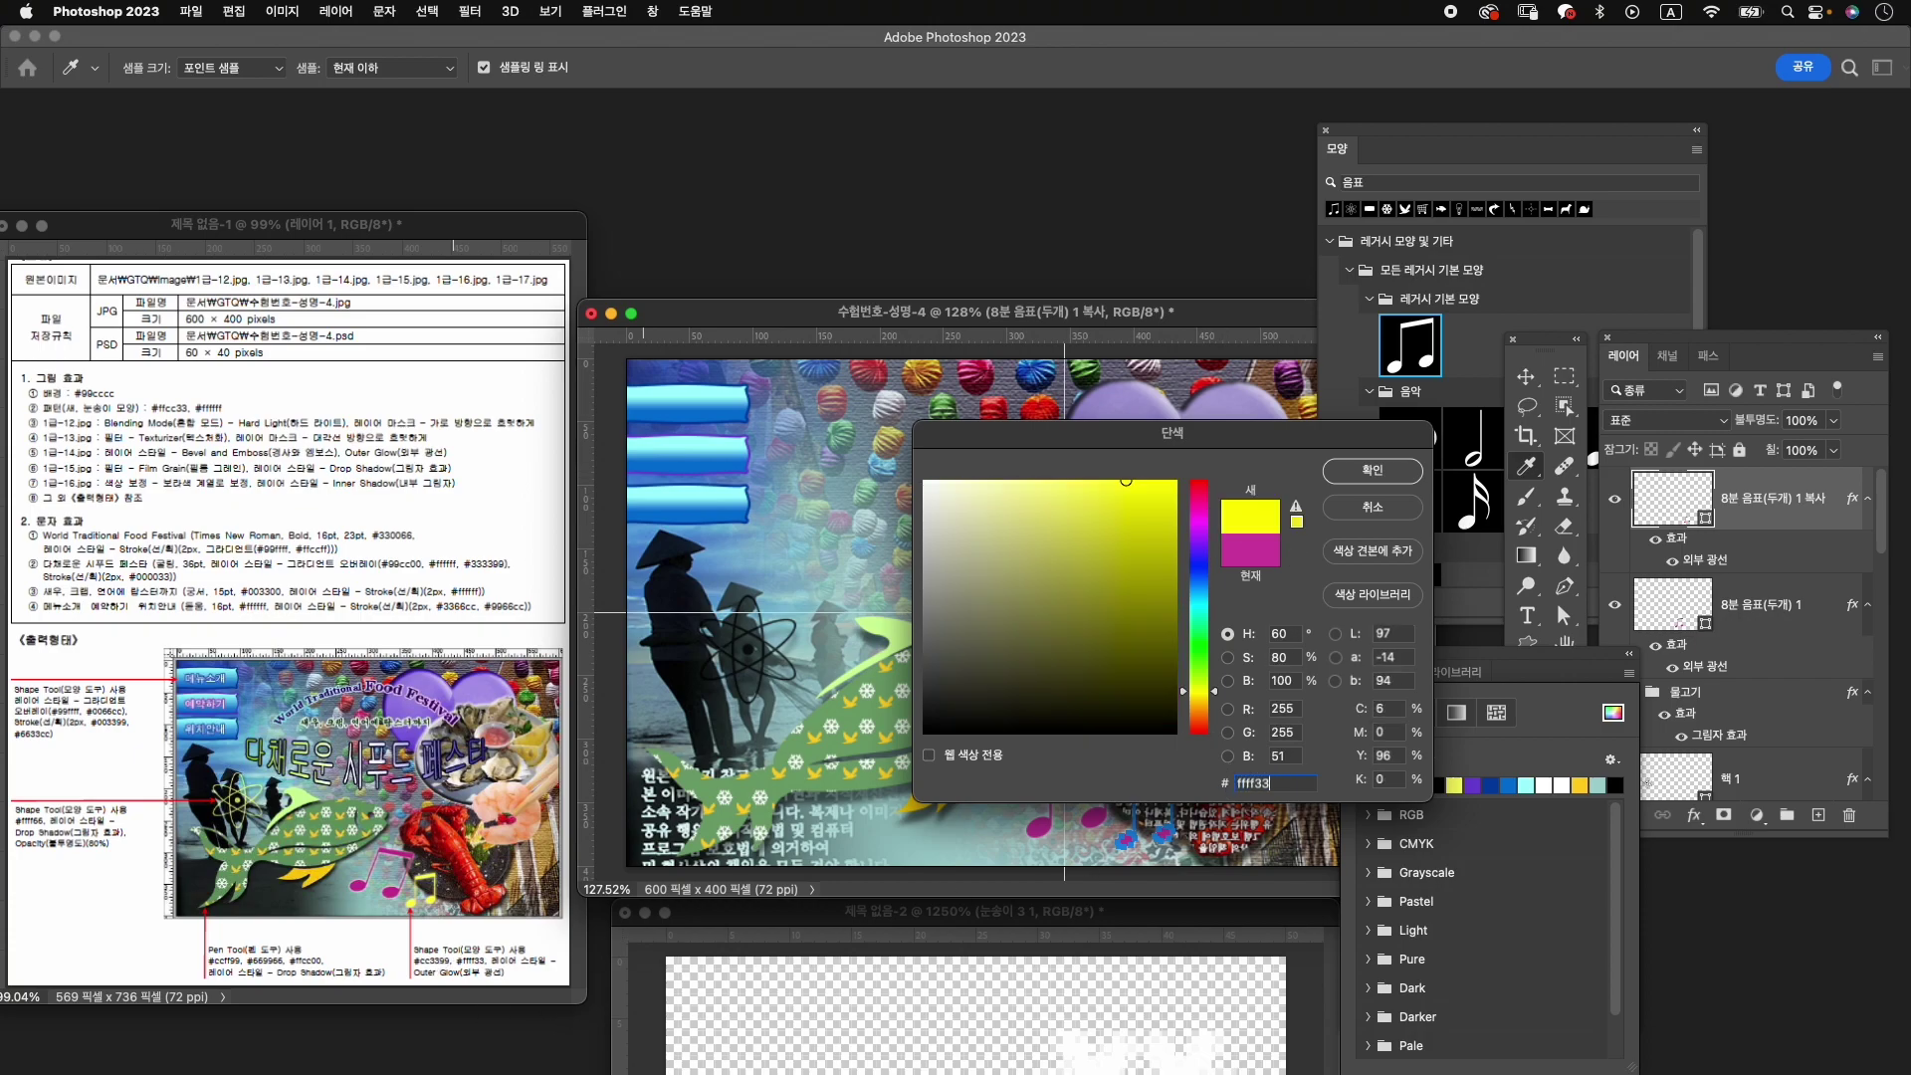
{"action": "key", "text": "Return"}
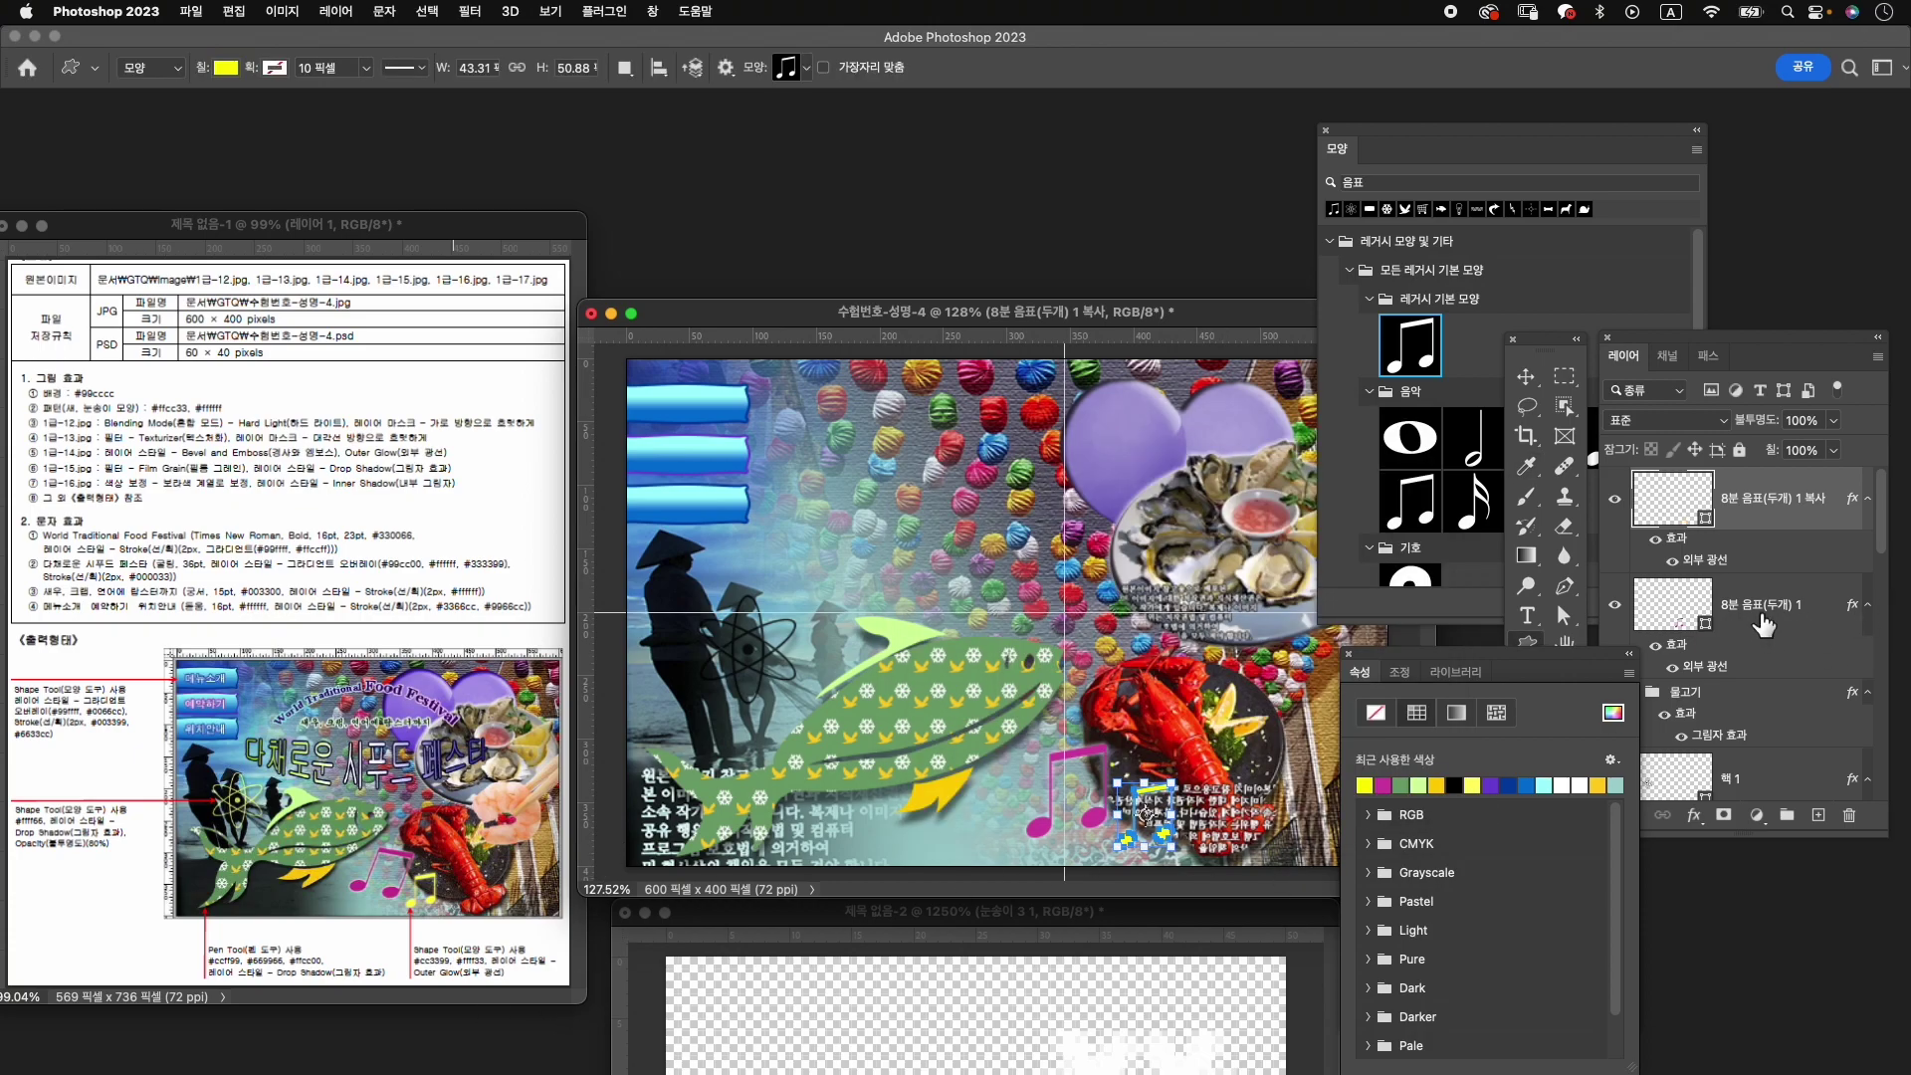
Rotate the magenta eighth-note about 15 degrees.
{"action": "left_click", "coordinate": [1762, 617]}
{"action": "key", "text": "ctrl+t"}
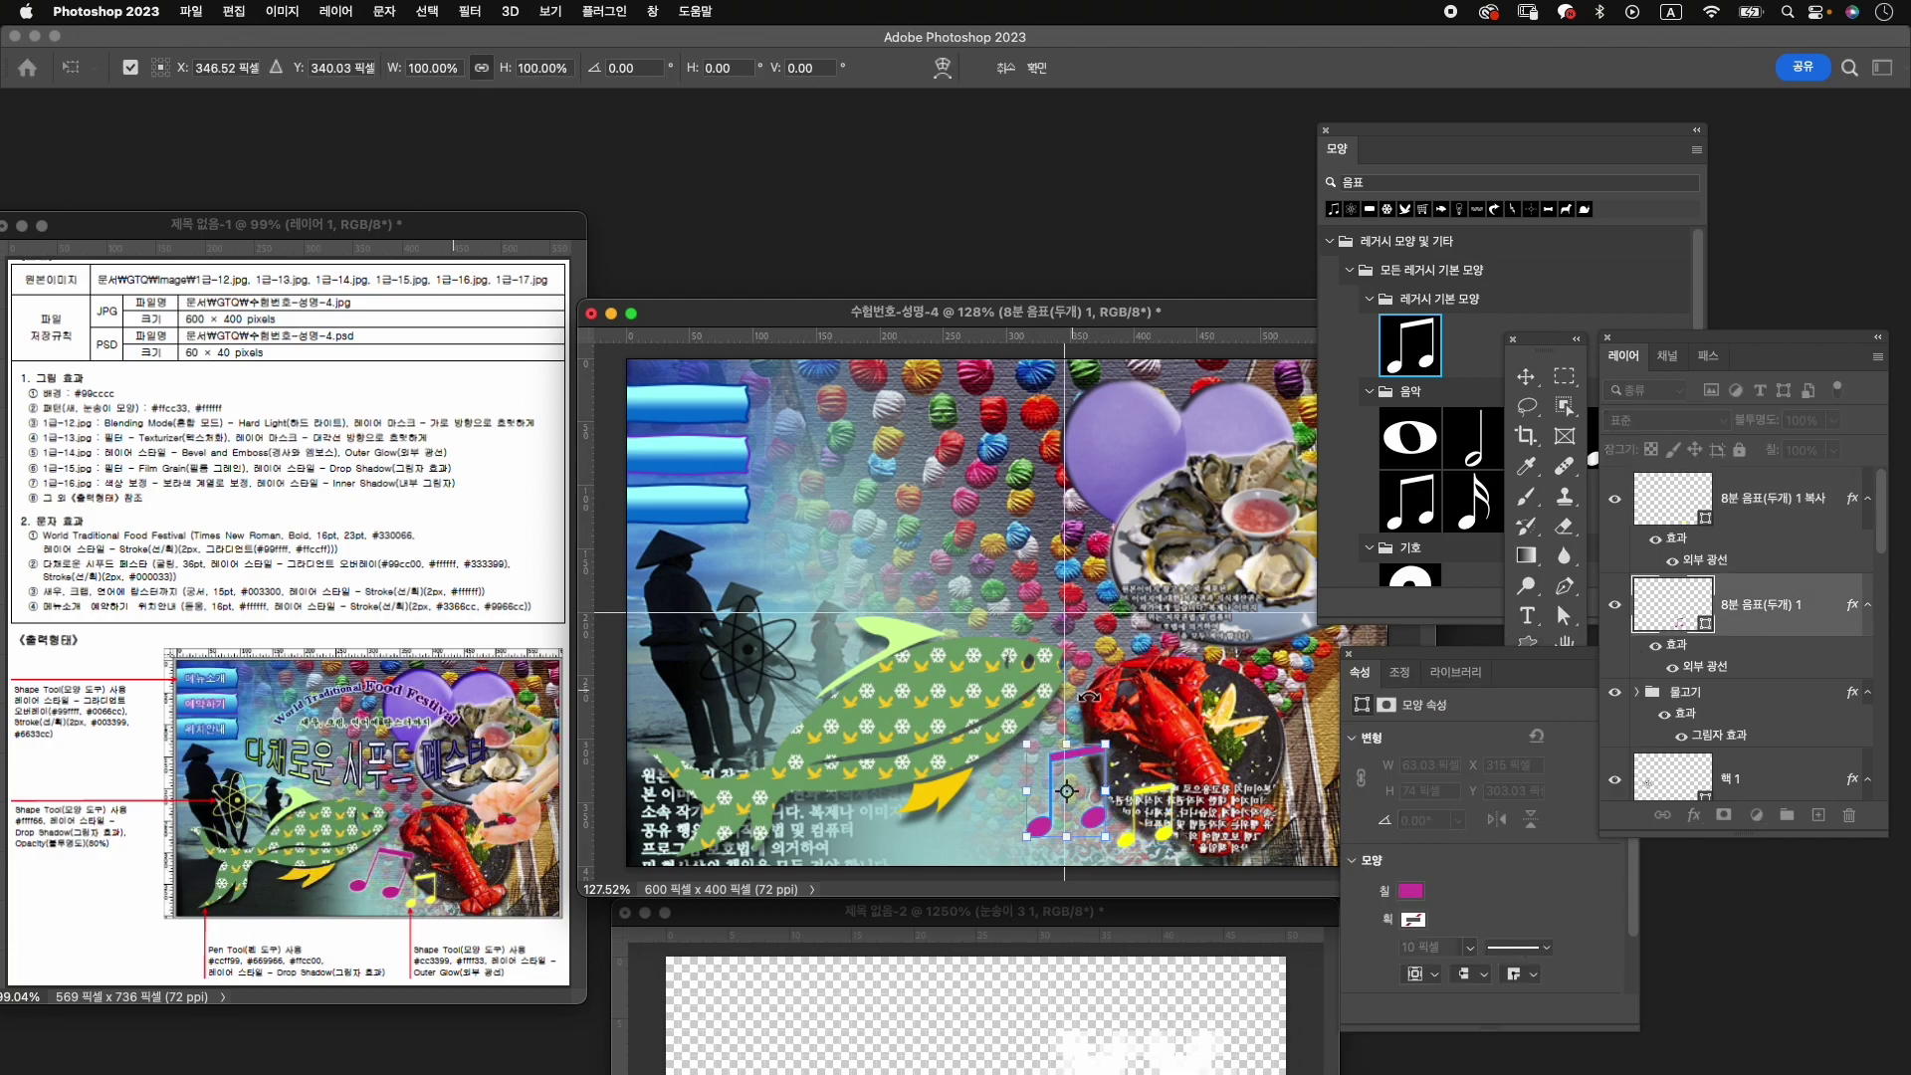
{"action": "mouse_move", "coordinate": [1089, 696]}
{"action": "left_mouse_down"}
{"action": "mouse_move", "coordinate": [1165, 756]}
{"action": "mouse_move", "coordinate": [1112, 784]}
{"action": "left_mouse_up"}
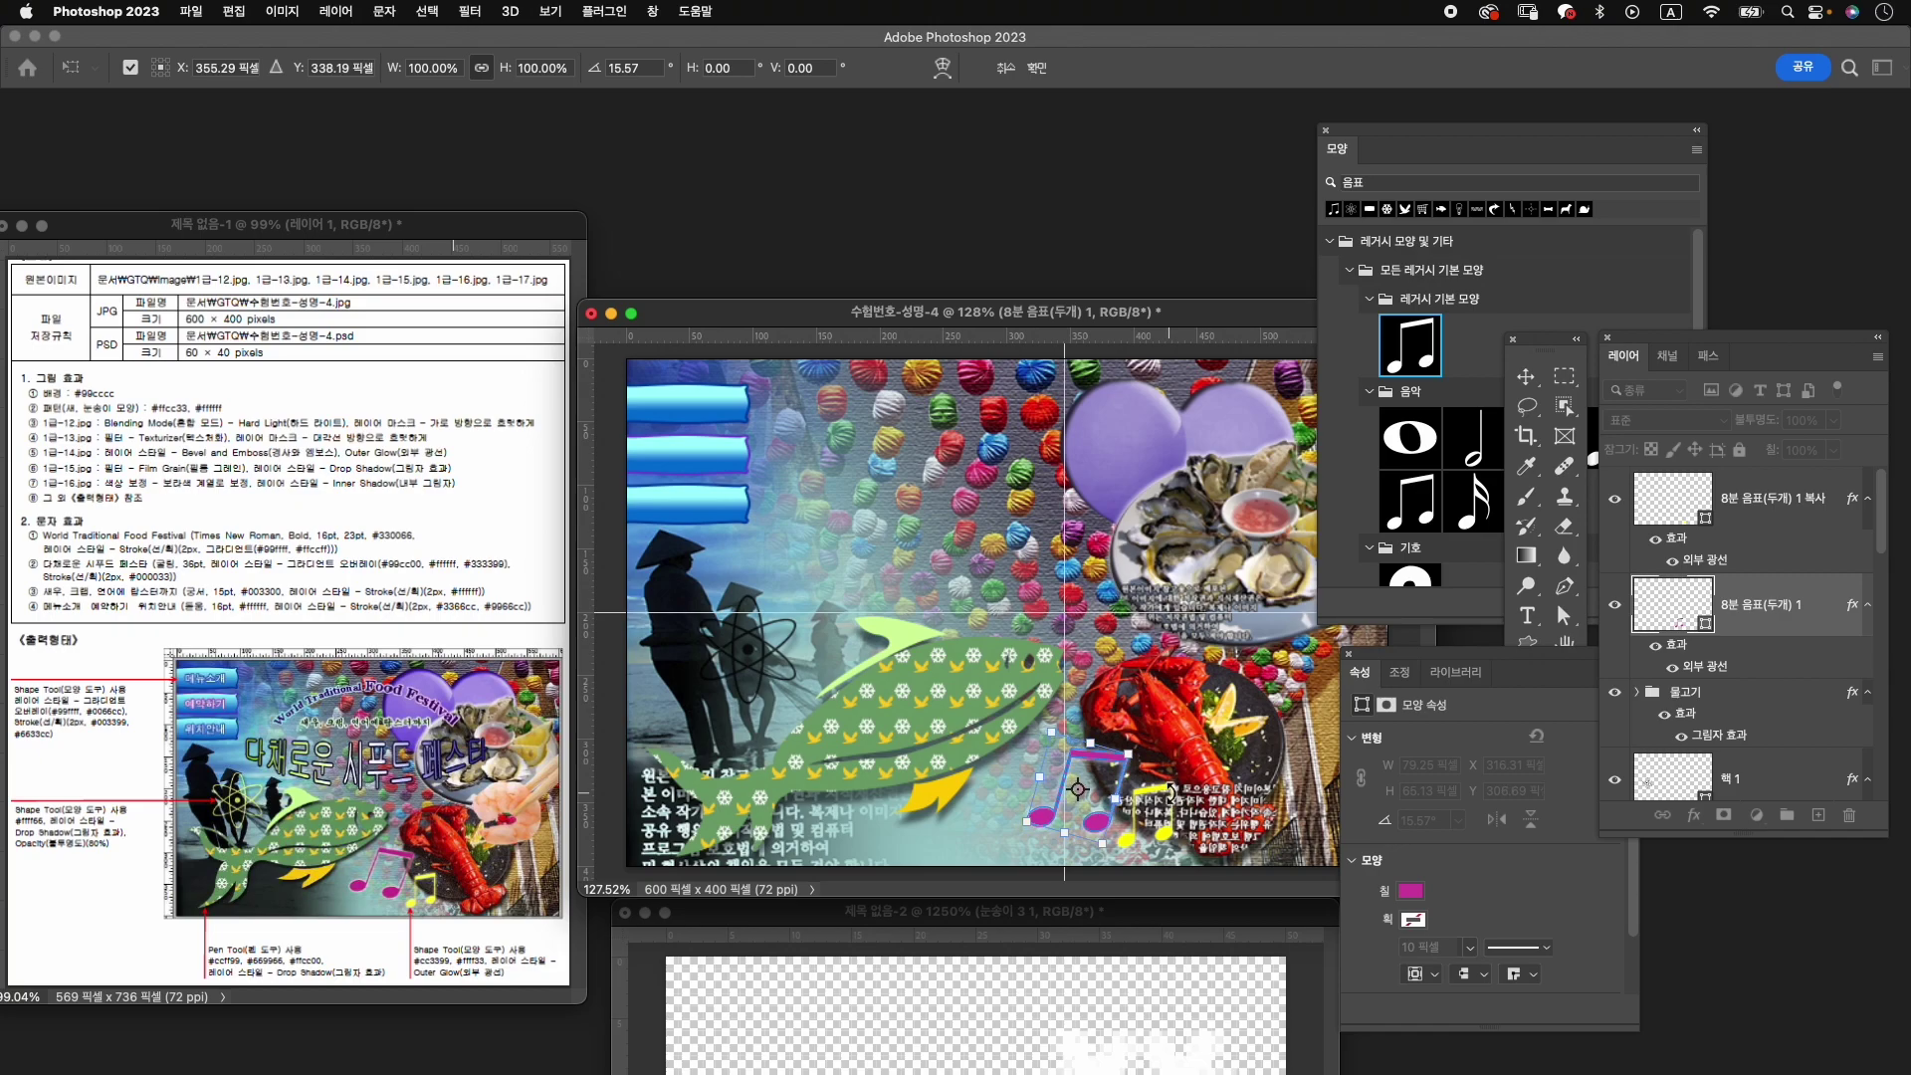
{"action": "key", "text": "Return"}
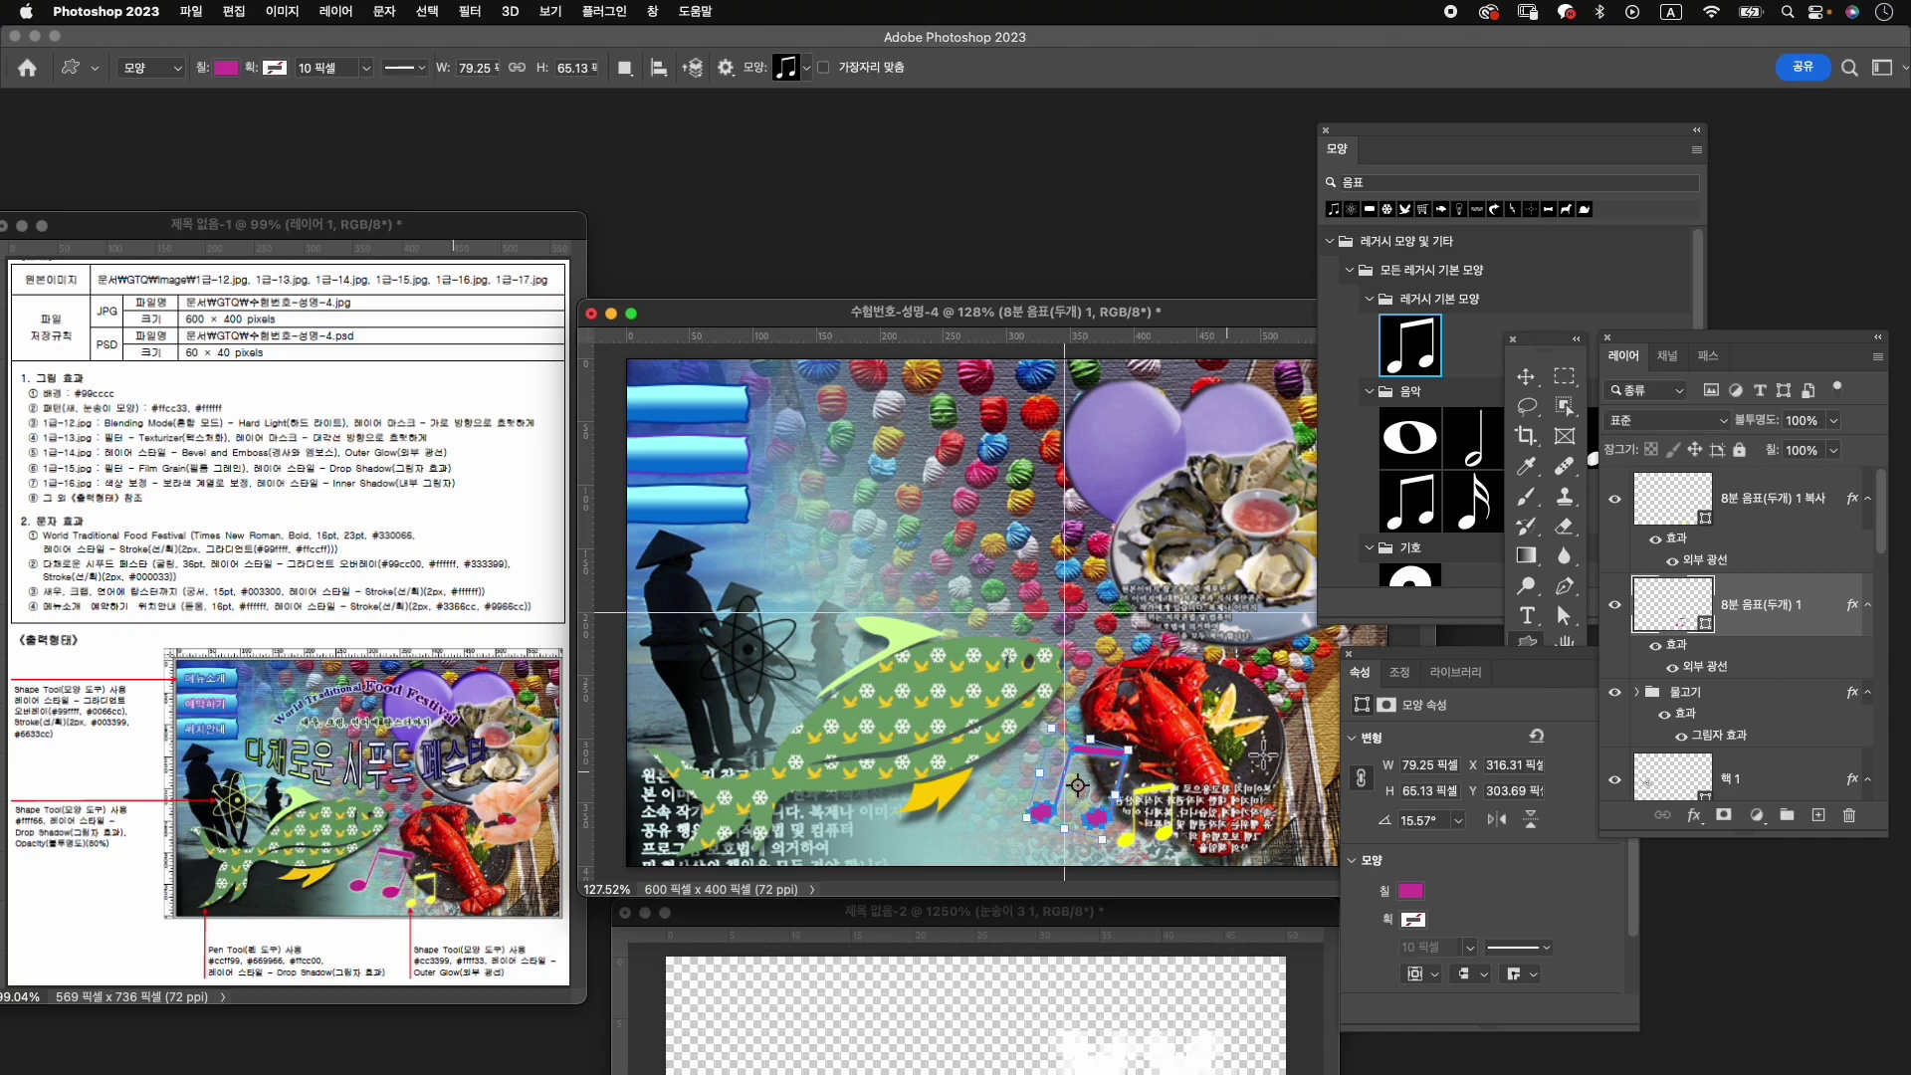
Scale the yellow note copy down slightly and close the shape library.
{"action": "key", "text": "v"}
{"action": "key", "text": "alt+]"}
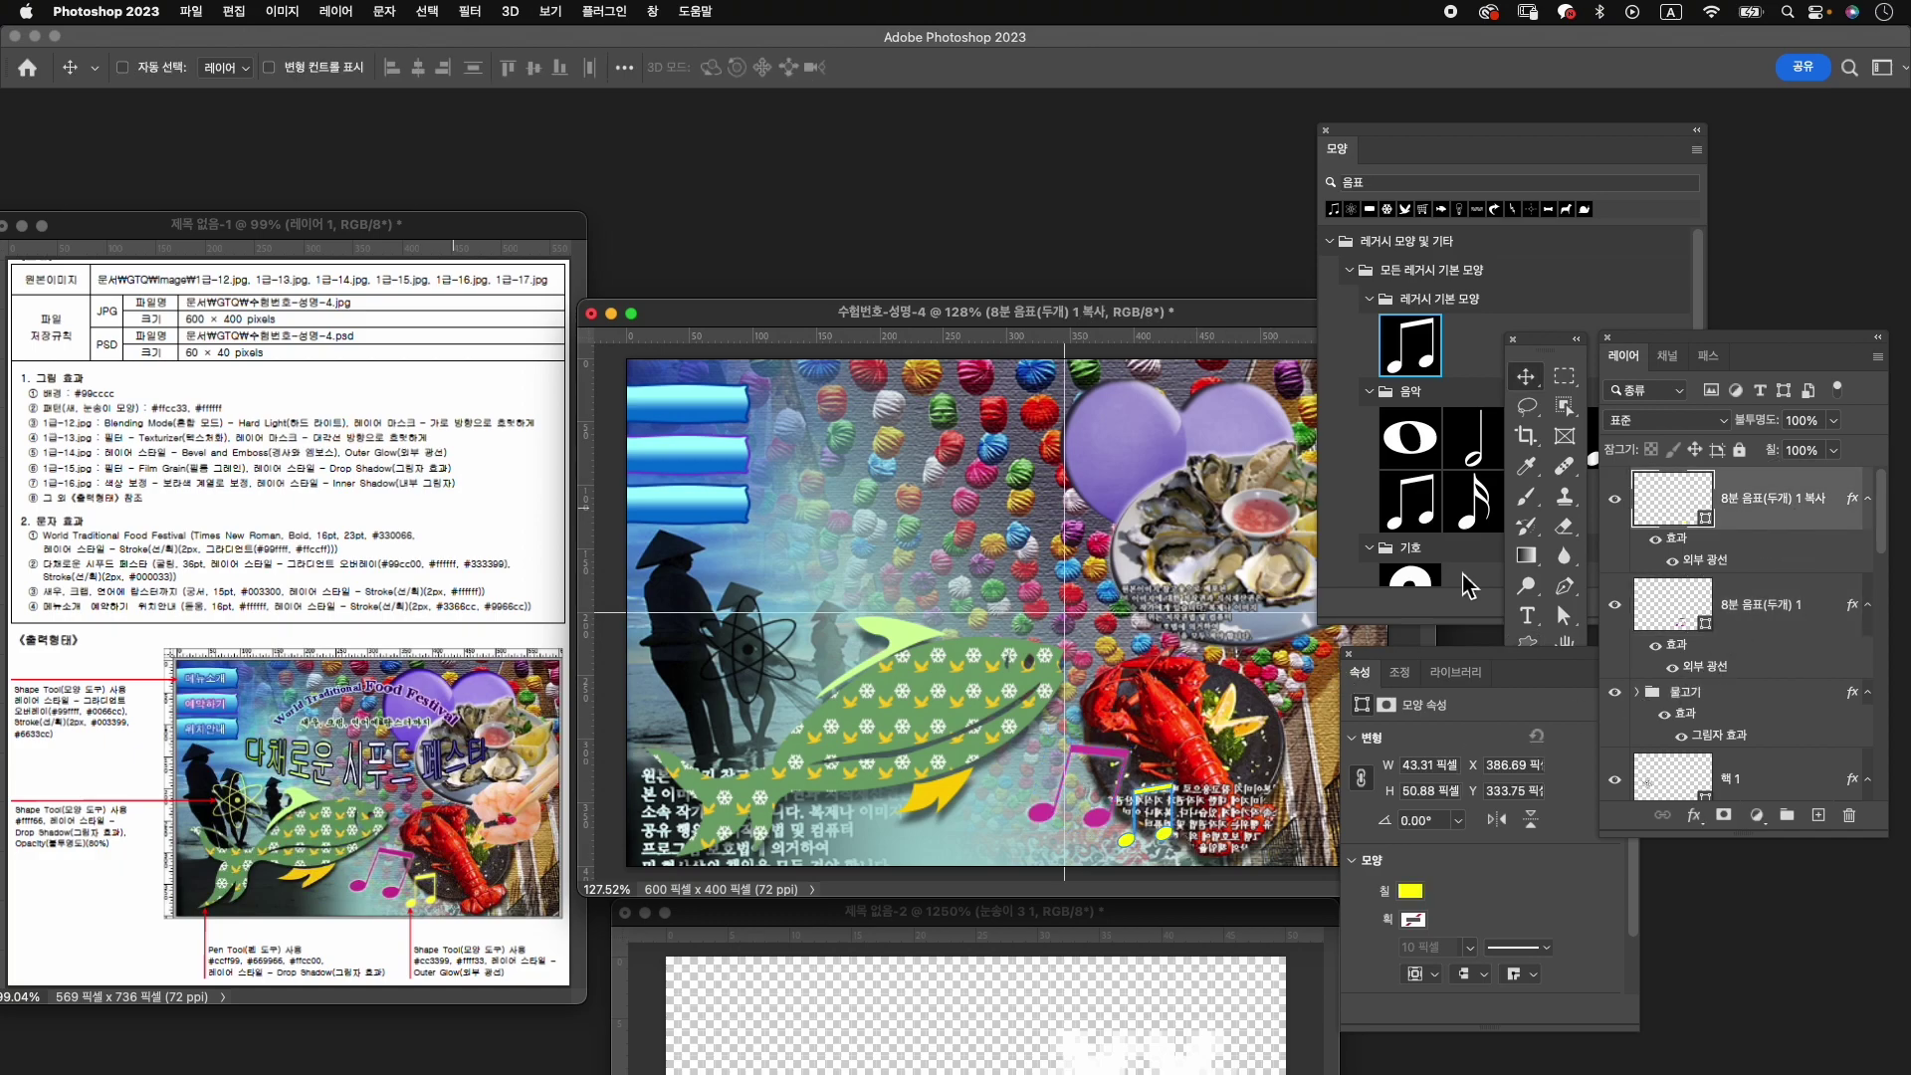
{"action": "left_click", "coordinate": [1143, 842], "text": "super"}
{"action": "left_click", "coordinate": [986, 412]}
{"action": "key", "text": "super+t"}
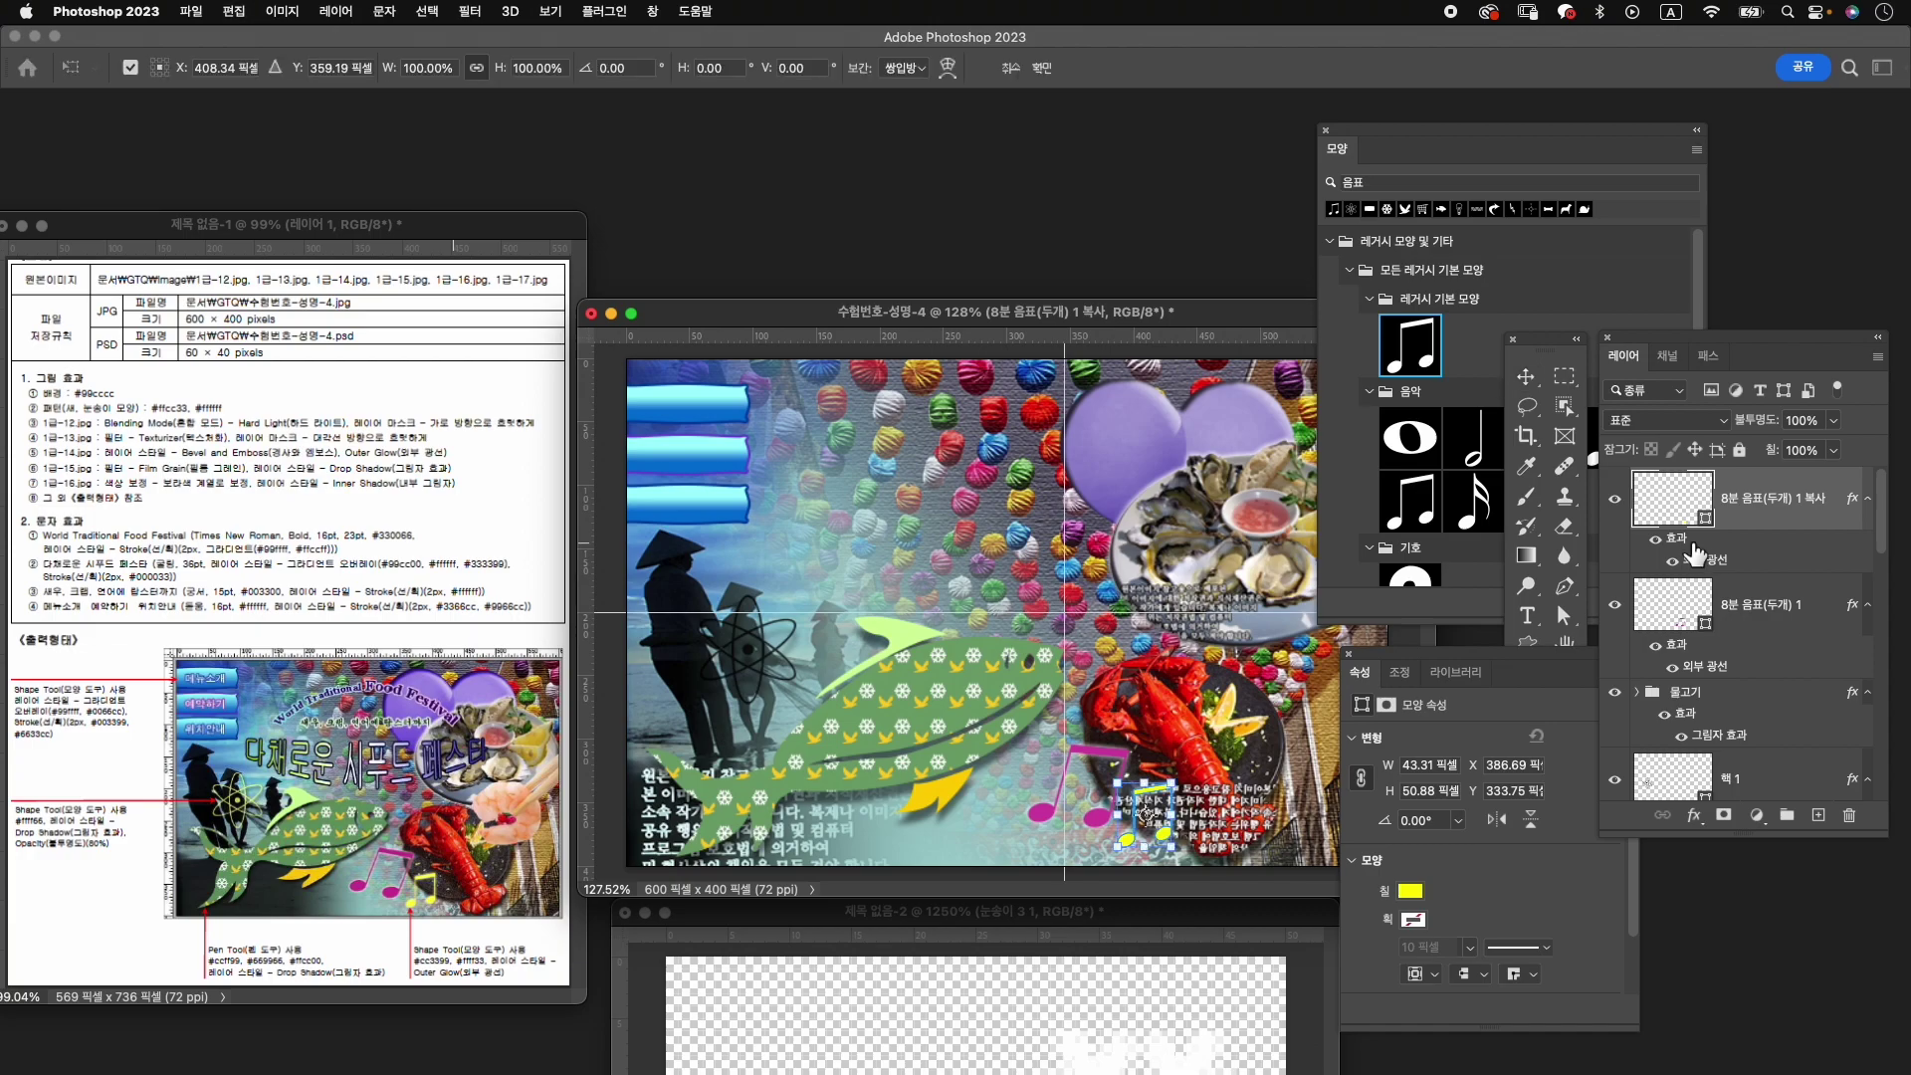
{"action": "left_click_drag", "start_coordinate": [1177, 786], "coordinate": [1166, 798]}
{"action": "key", "text": "Return"}
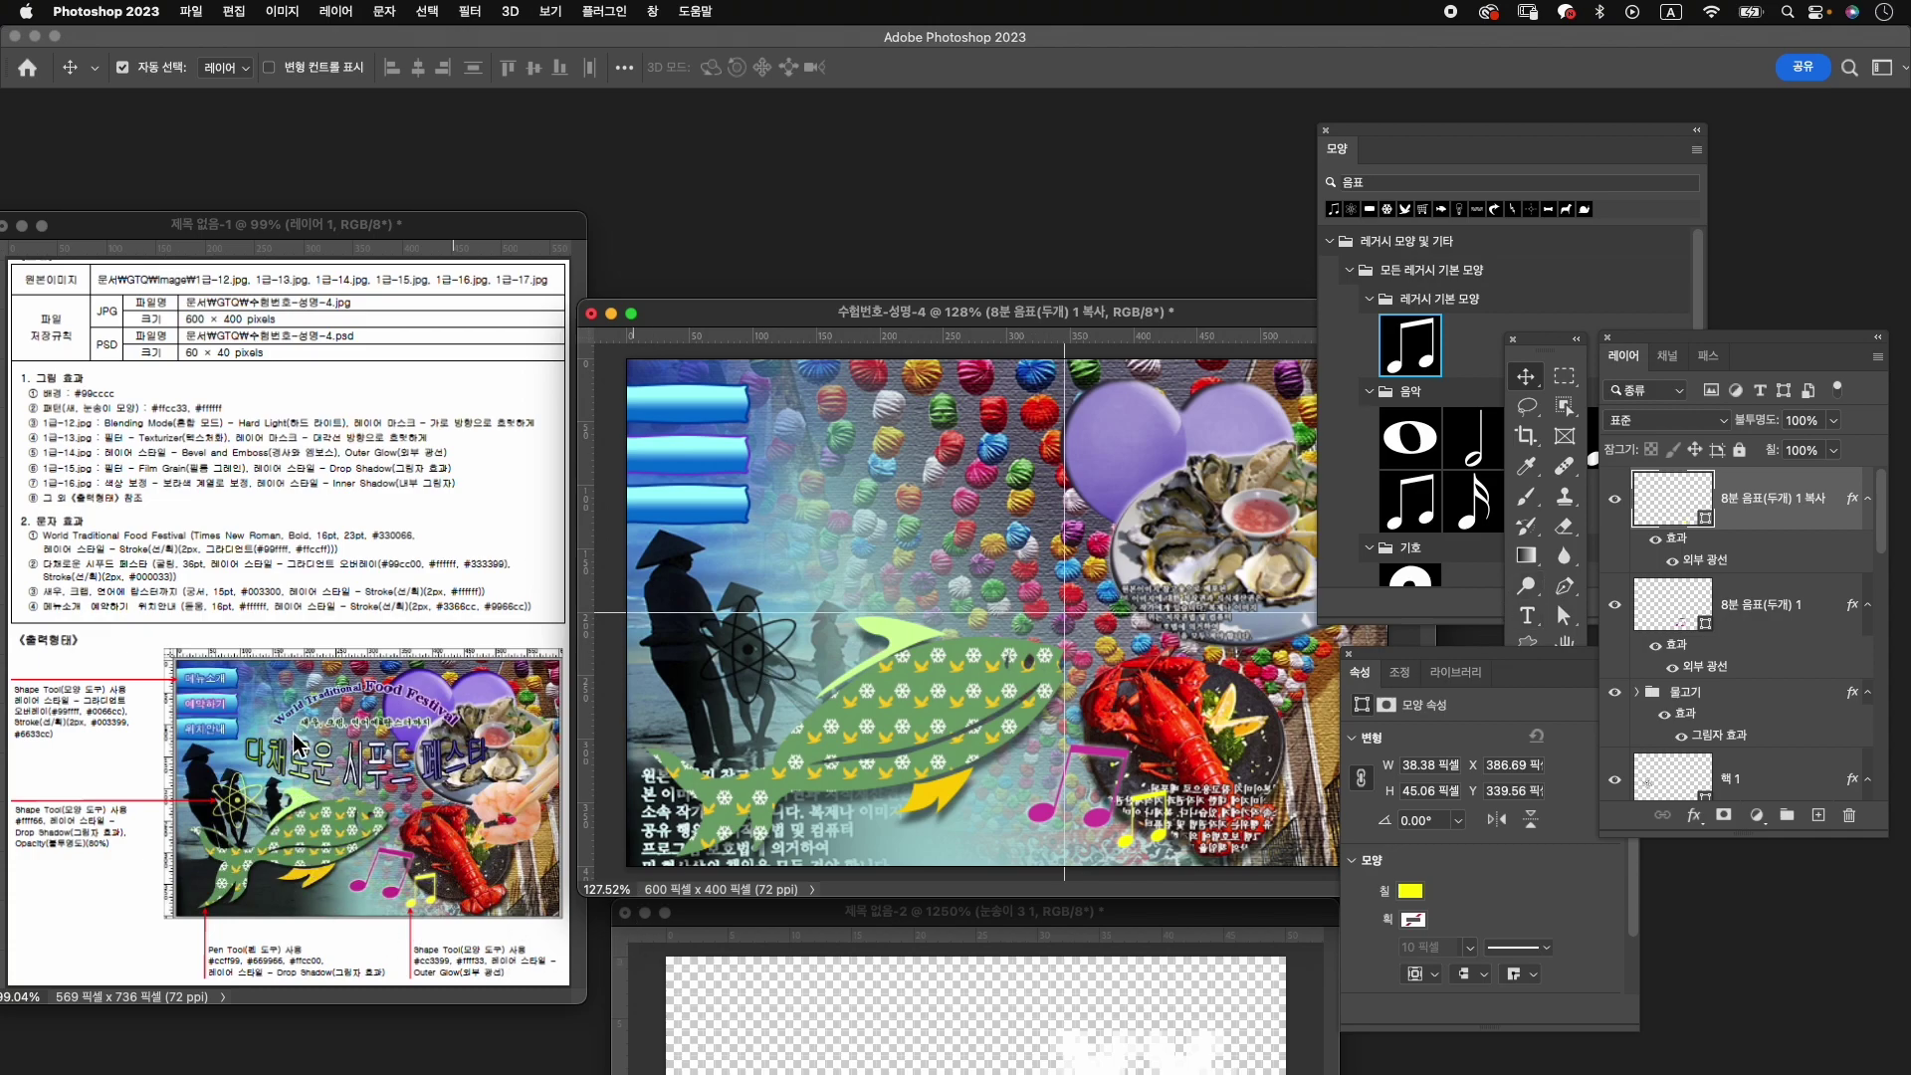
{"action": "left_click", "coordinate": [1325, 129]}
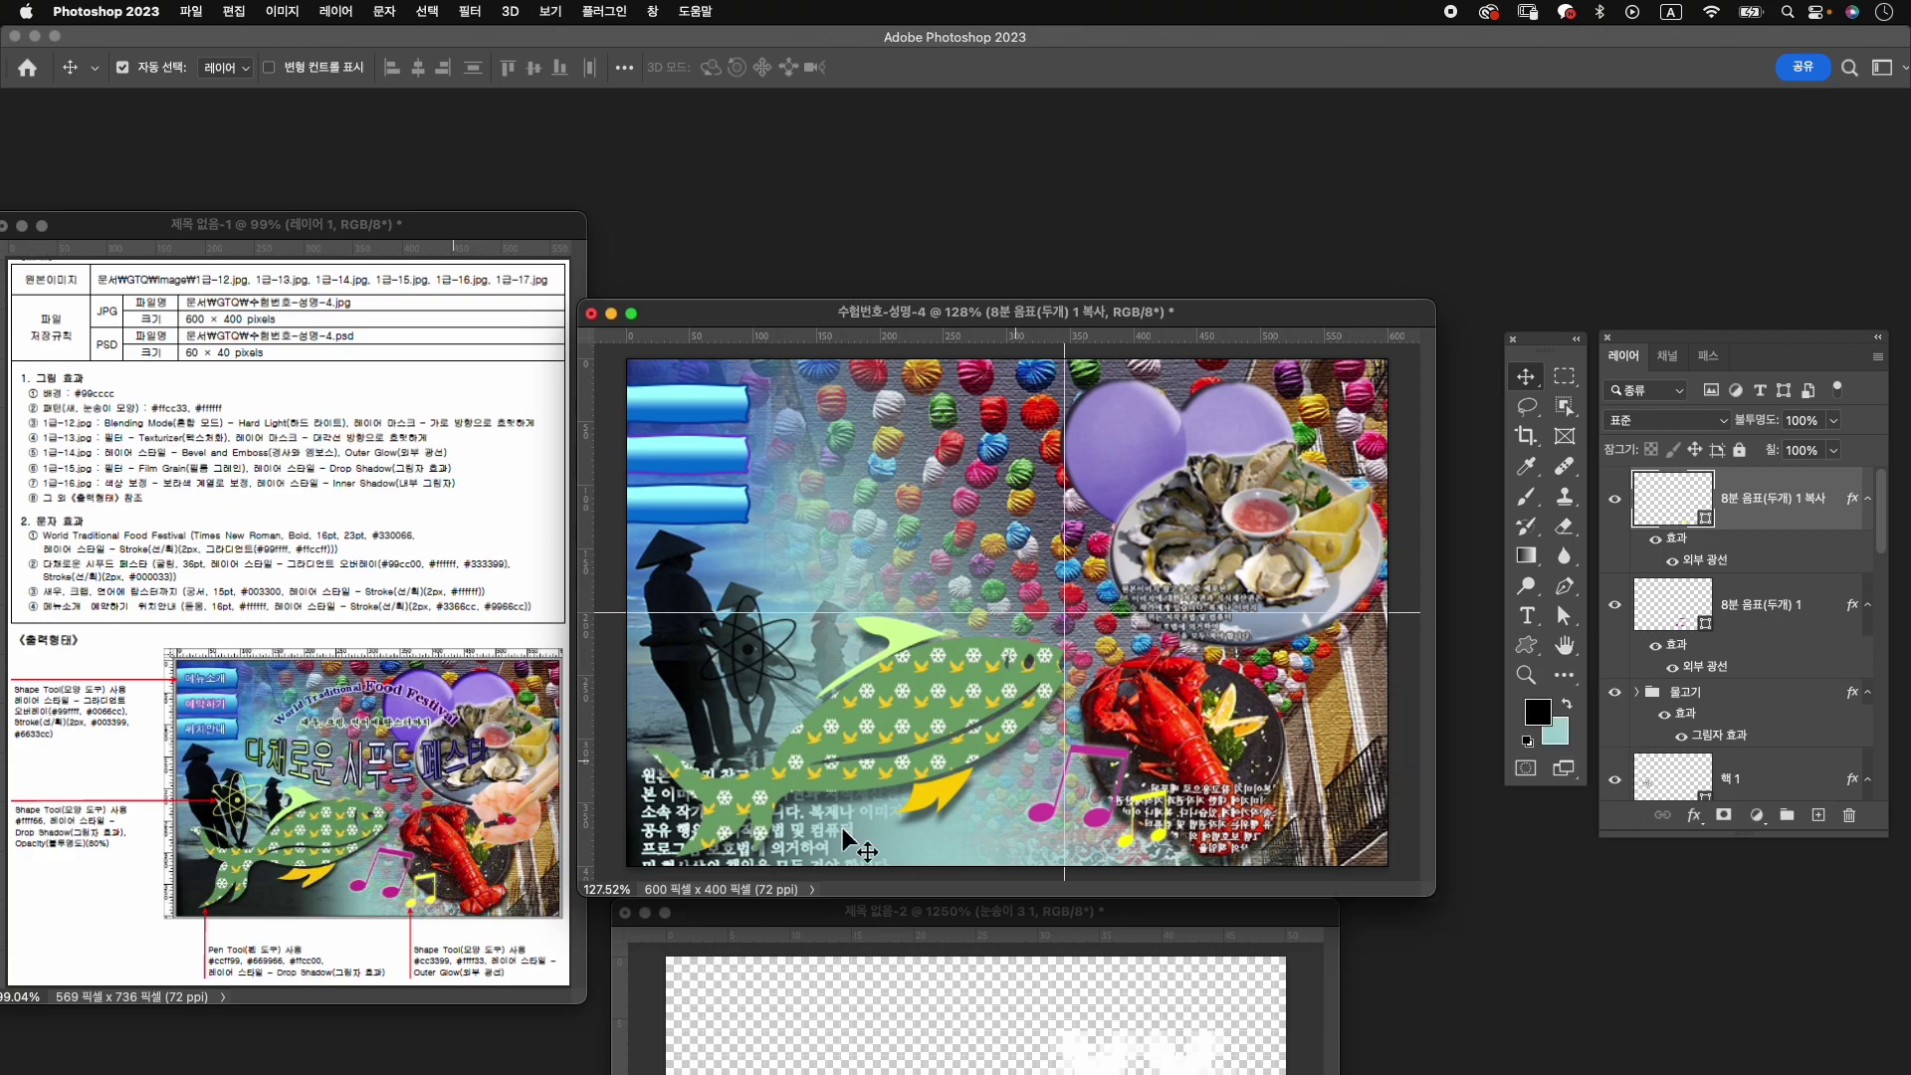
Close the spare untitled document without saving.
{"action": "left_click", "coordinate": [616, 926]}
{"action": "left_click", "coordinate": [625, 914]}
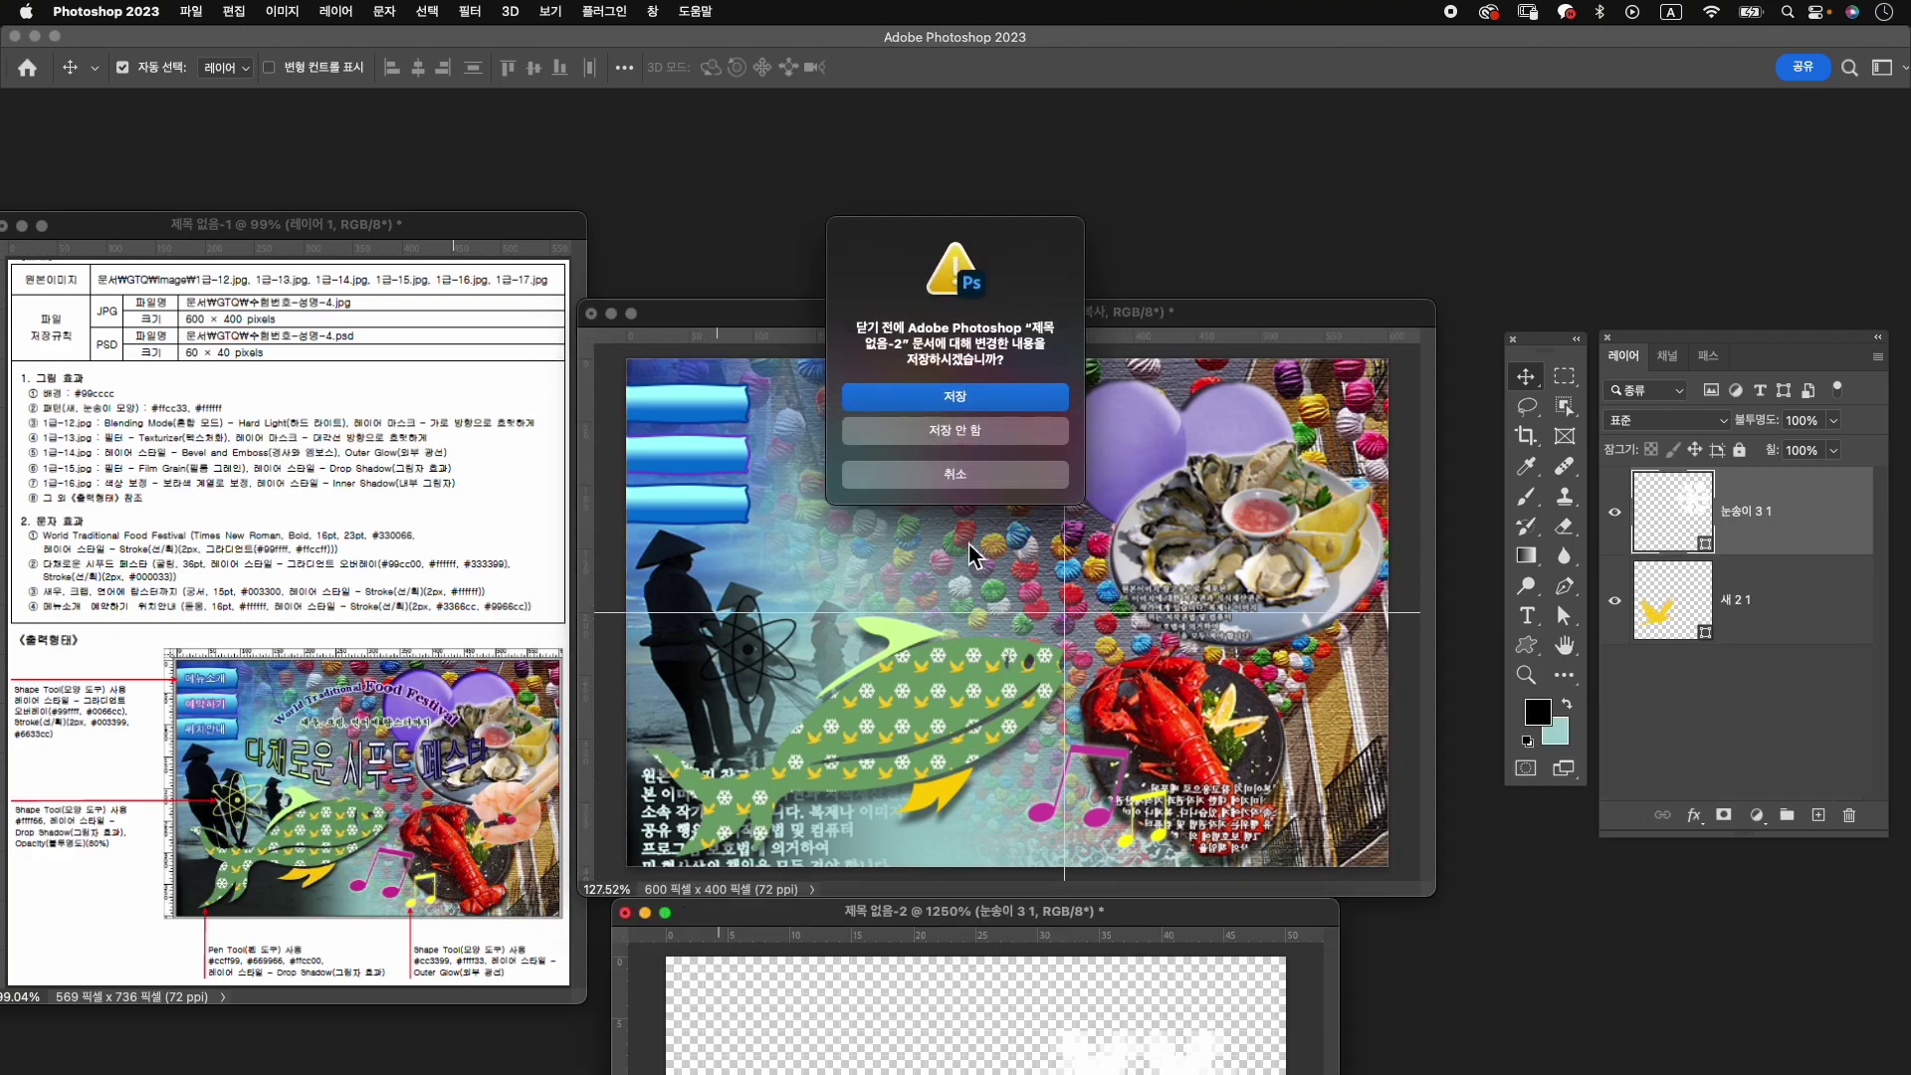
{"action": "left_click", "coordinate": [1018, 458]}
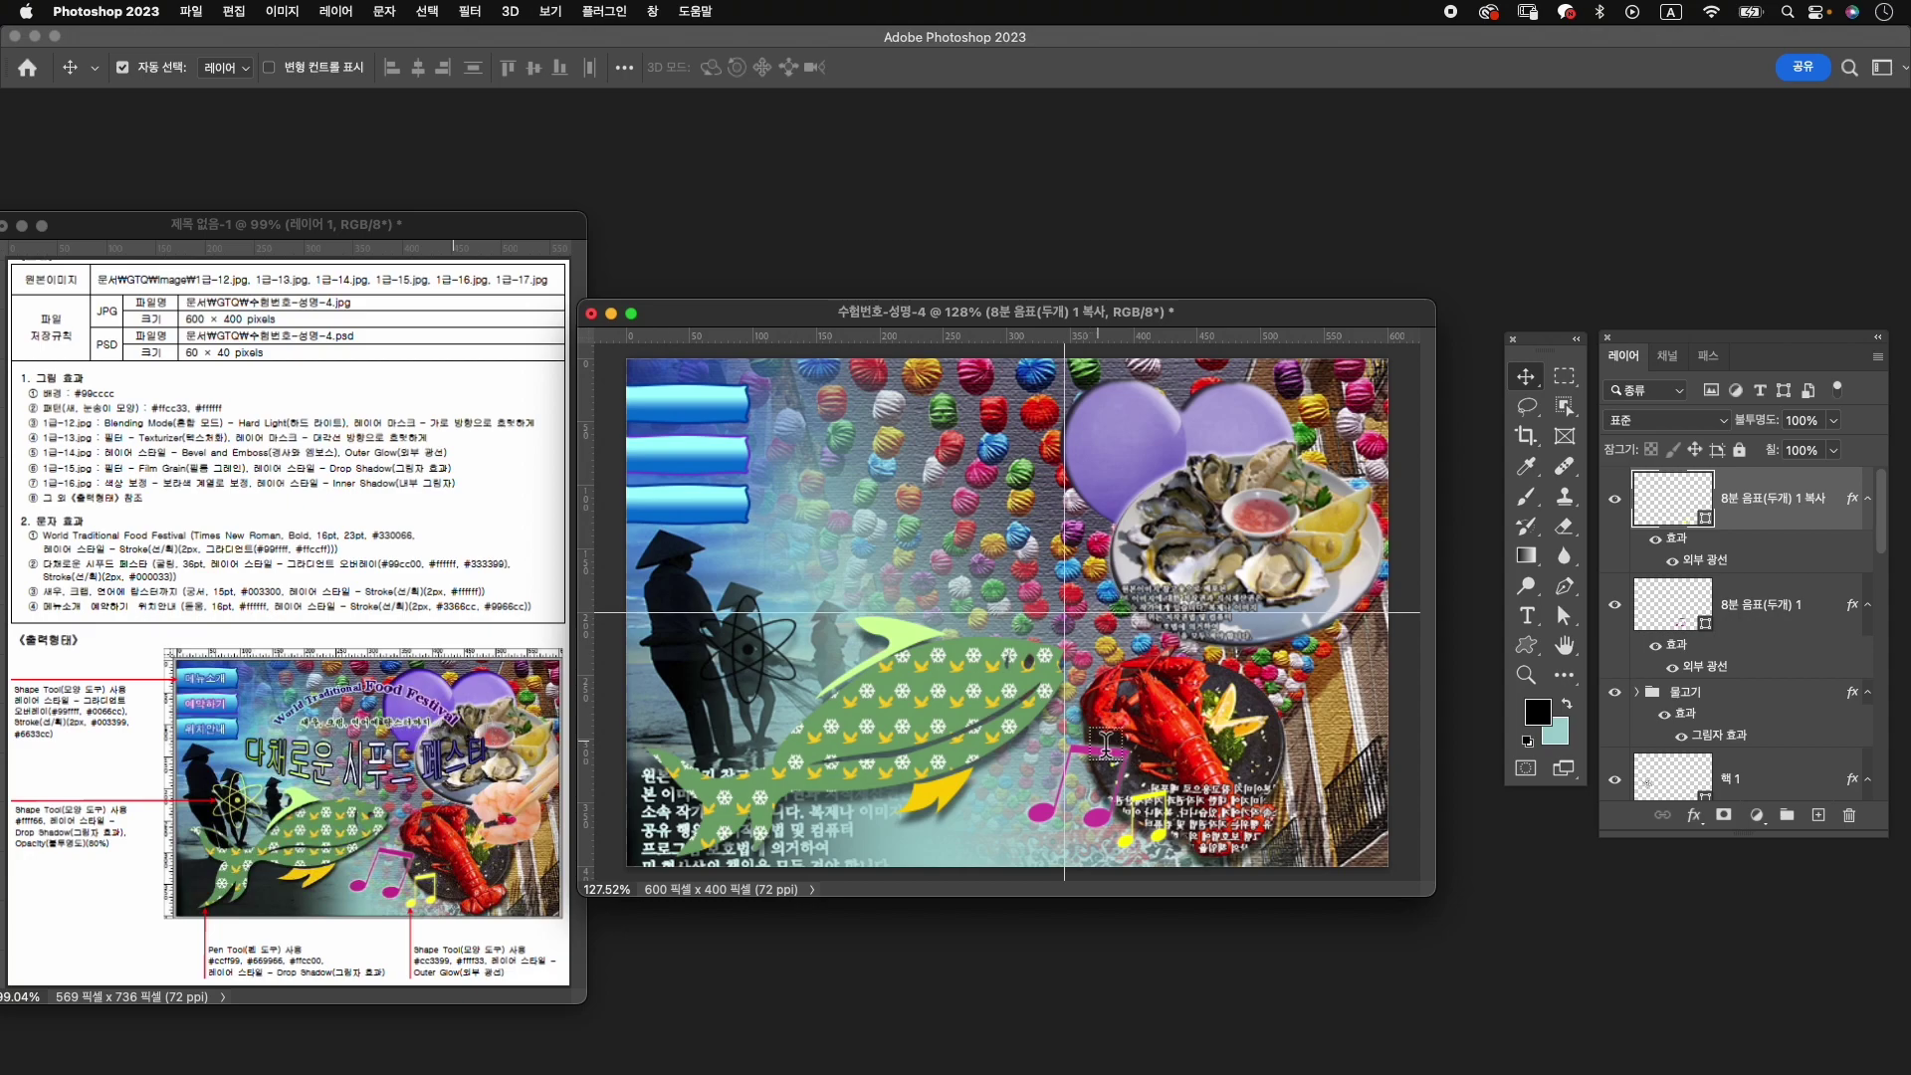
Choose the Horizontal Type tool with the Times Bold font.
{"action": "key", "text": "t"}
{"action": "right_click", "coordinate": [1526, 615]}
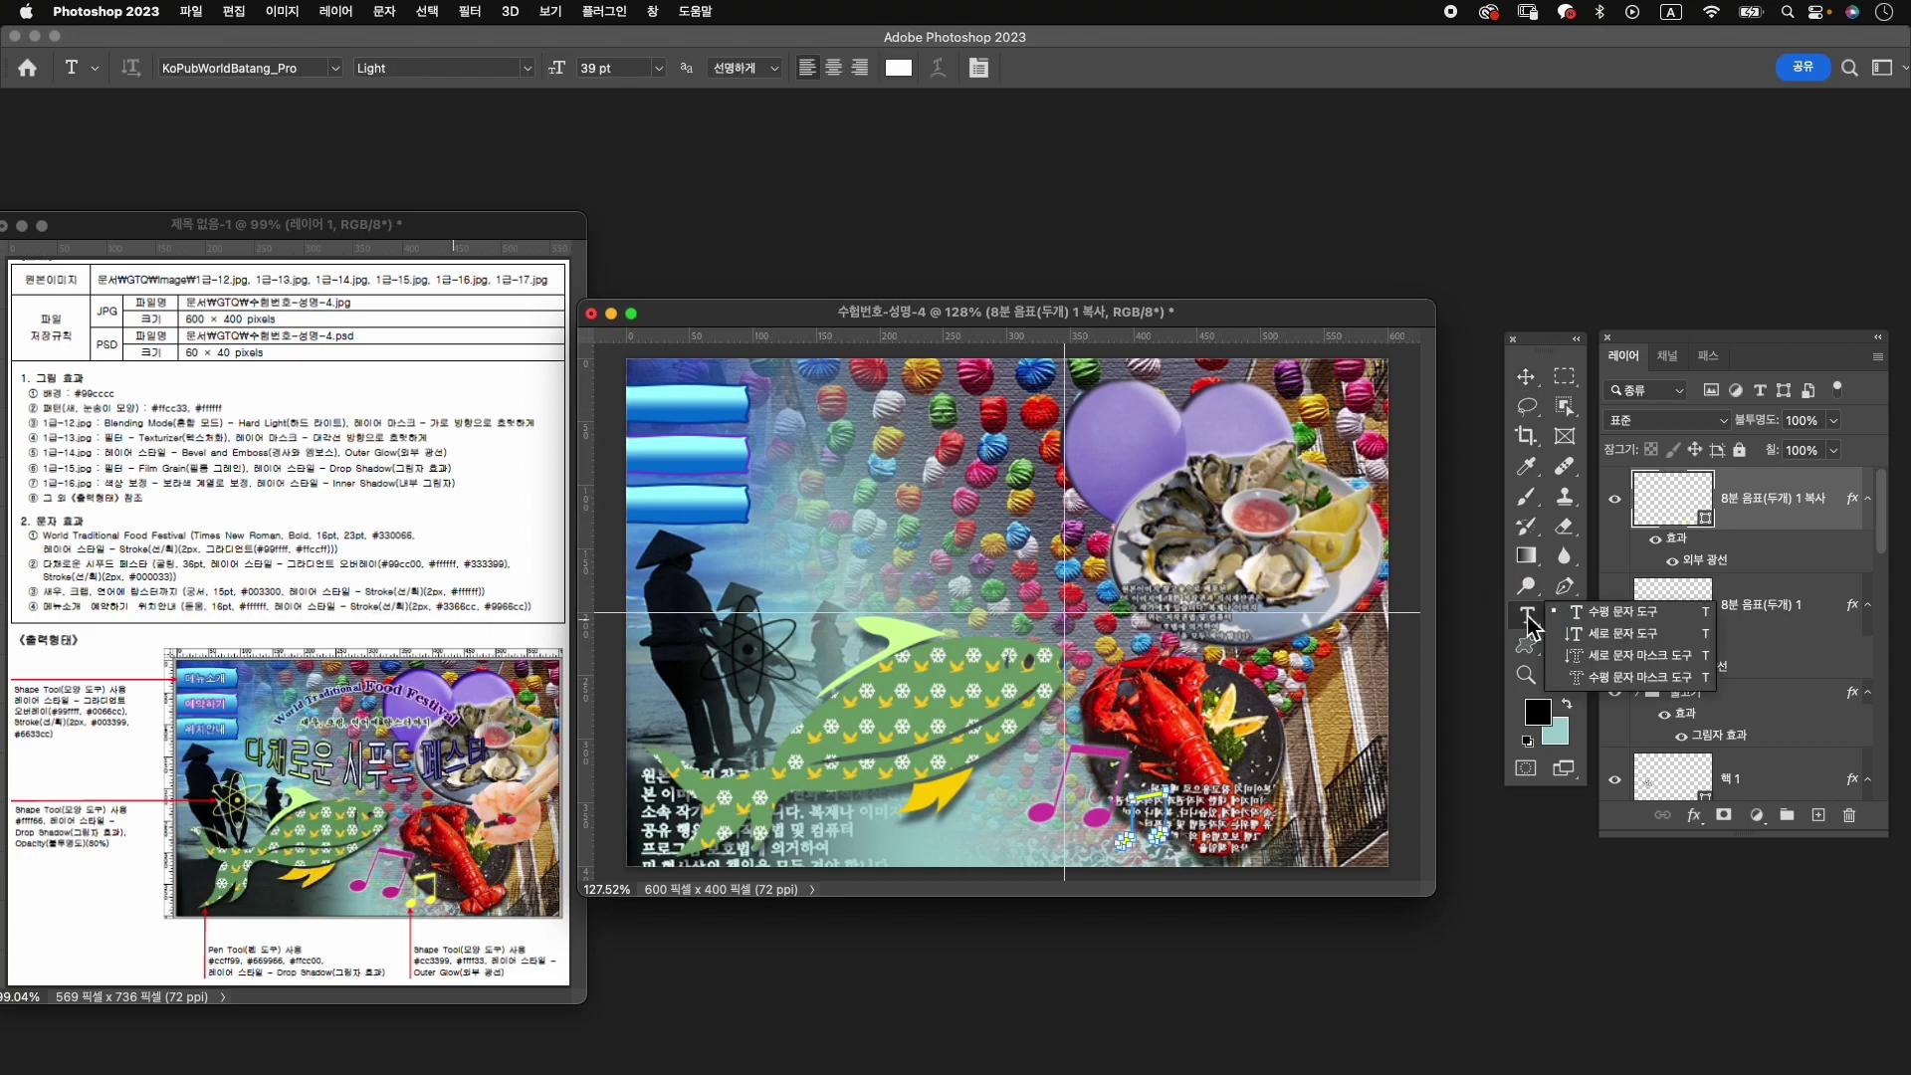
{"action": "left_click", "coordinate": [1604, 614]}
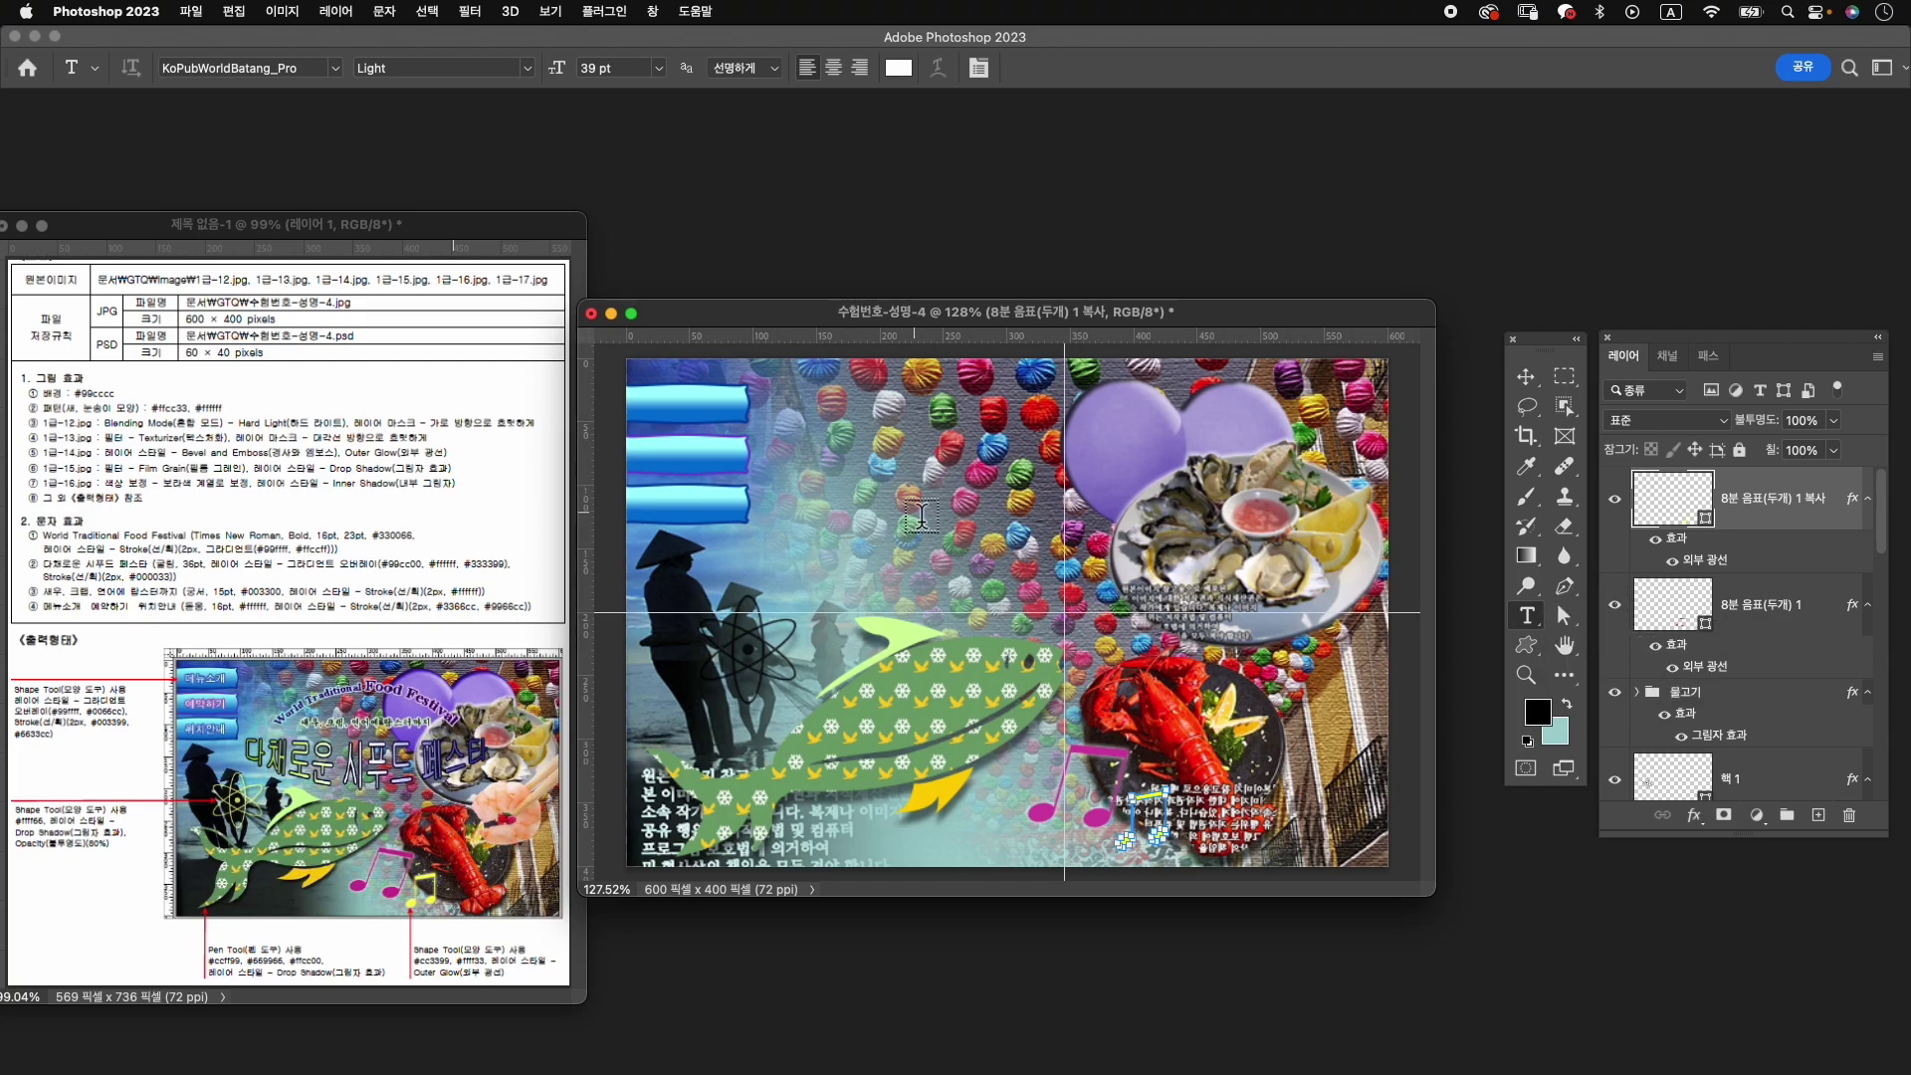
{"action": "left_click", "coordinate": [274, 68]}
{"action": "type", "text": "tims"}
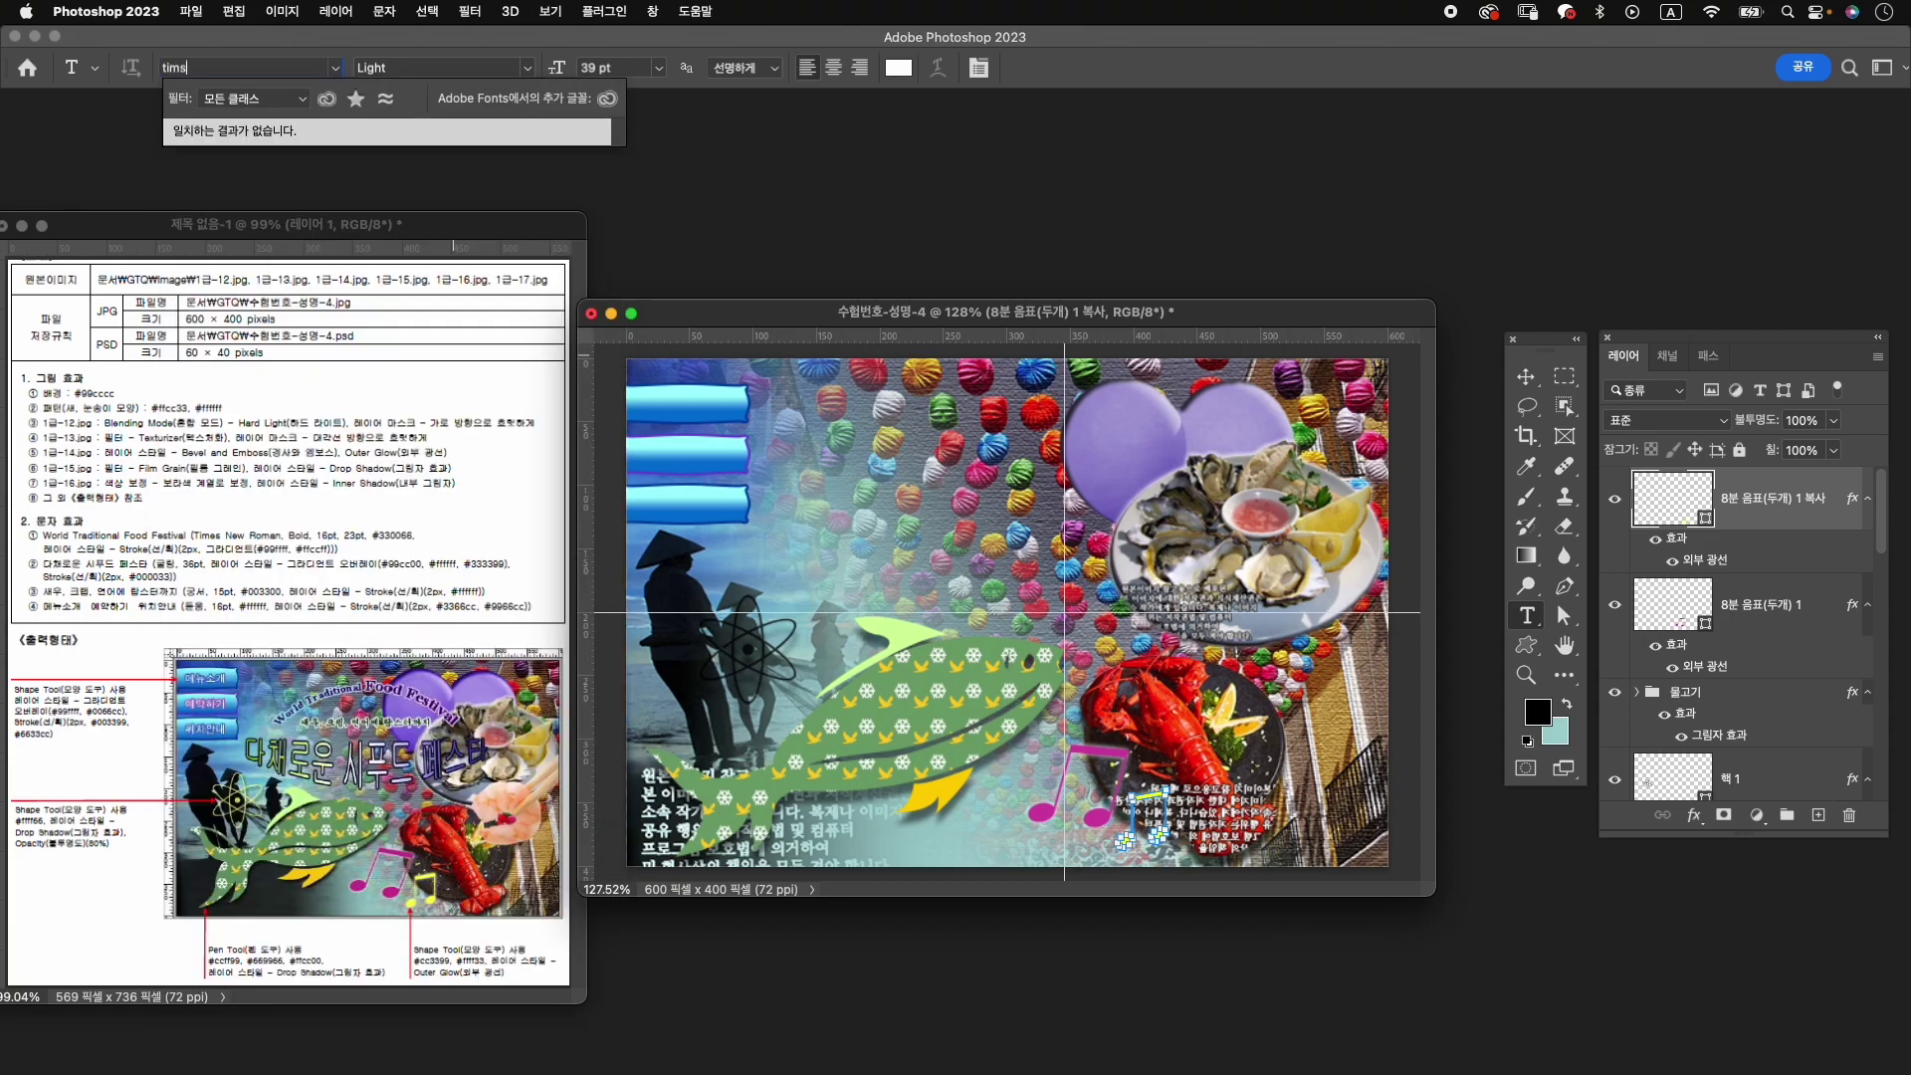
{"action": "key", "text": "BackSpace"}
{"action": "type", "text": "es"}
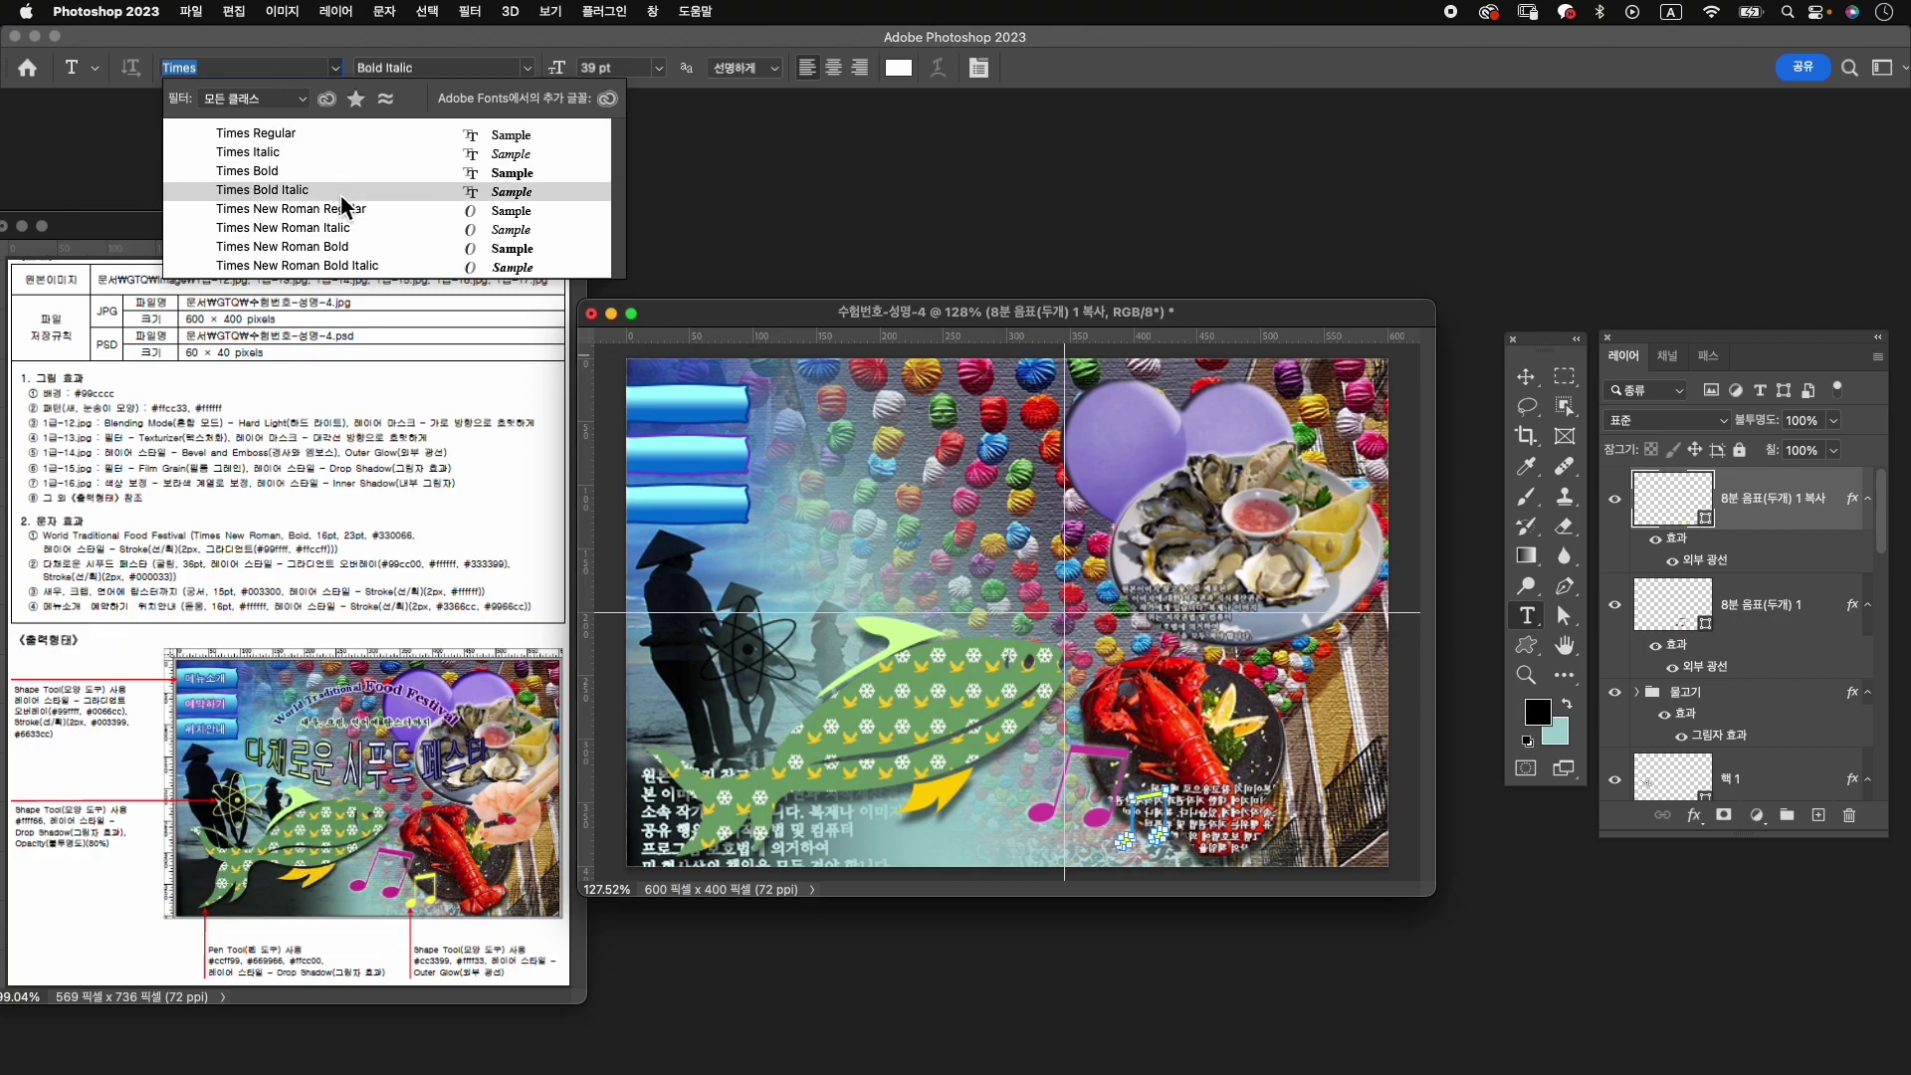
{"action": "left_click", "coordinate": [330, 171]}
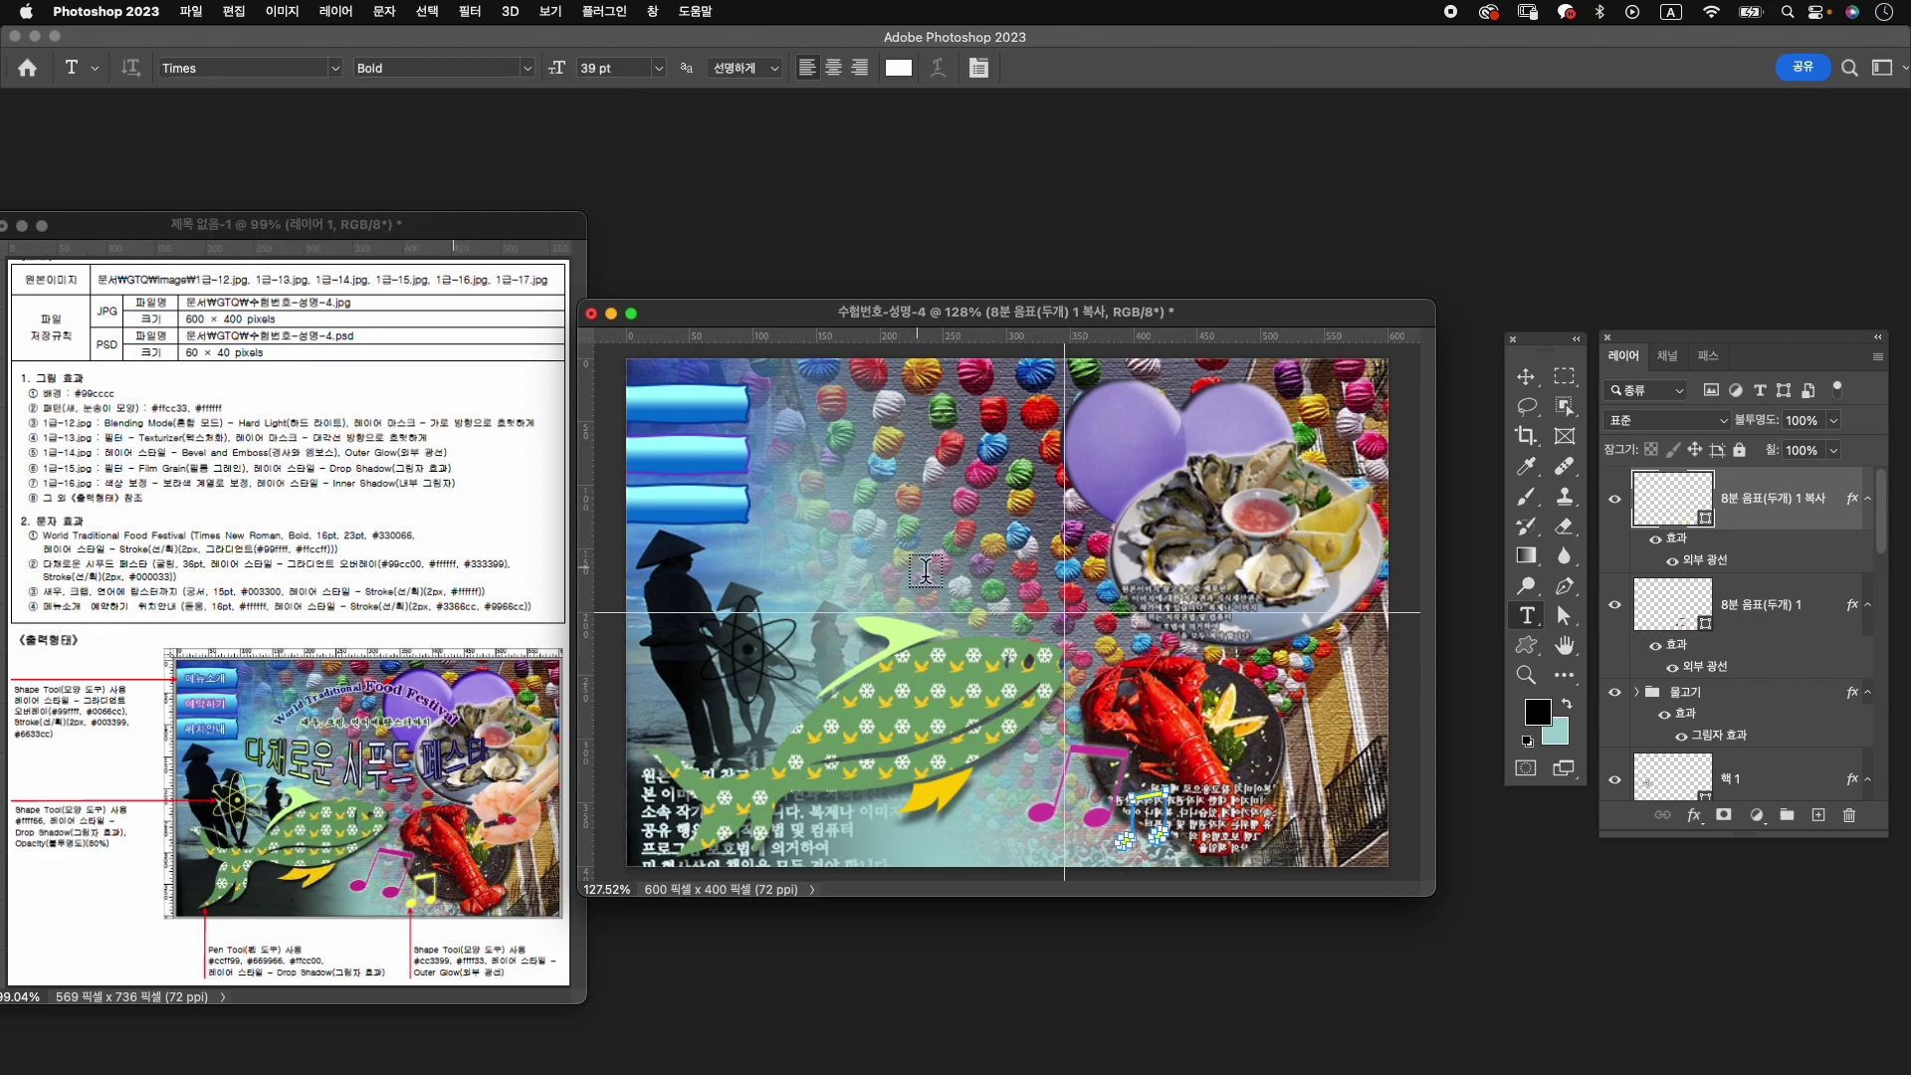
Type the 'World Traditional Food Fe…' title on the poster and select it all.
{"action": "left_click", "coordinate": [828, 537]}
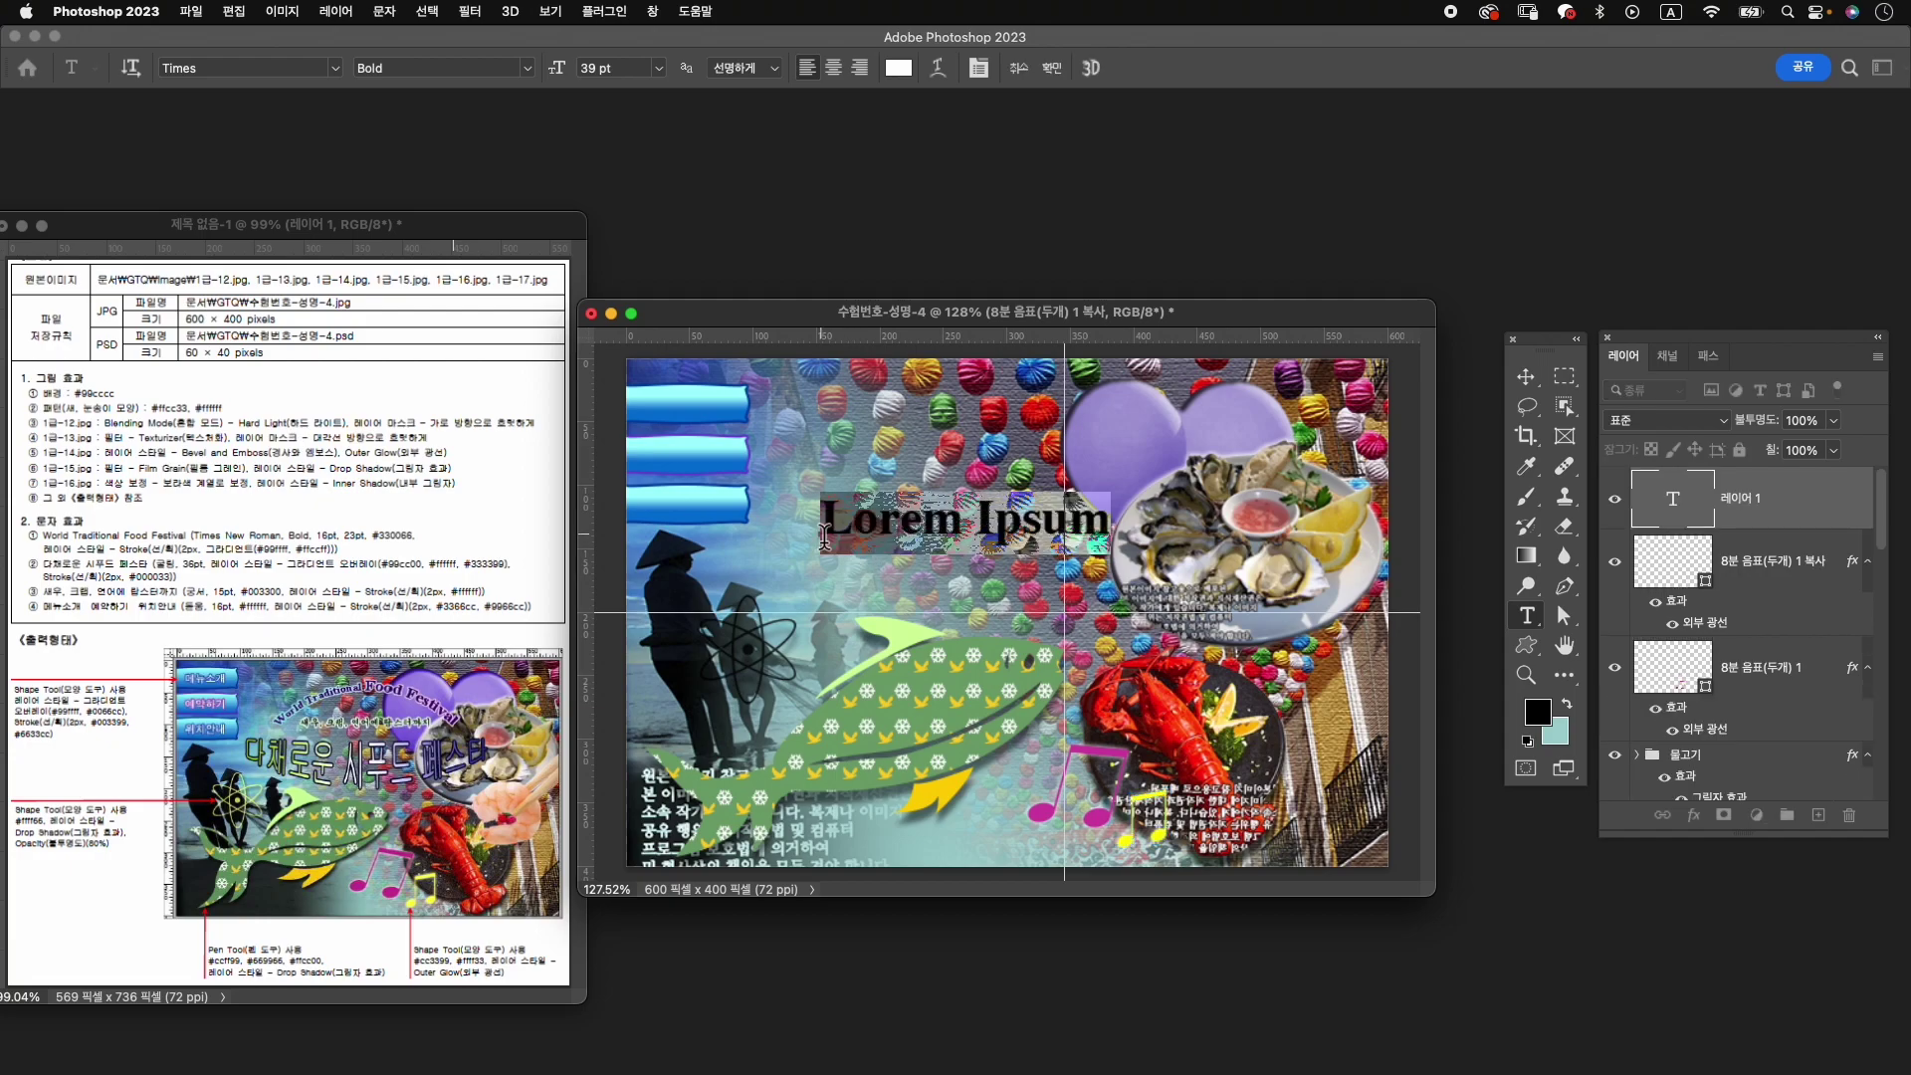
{"action": "type", "text": "Worl"}
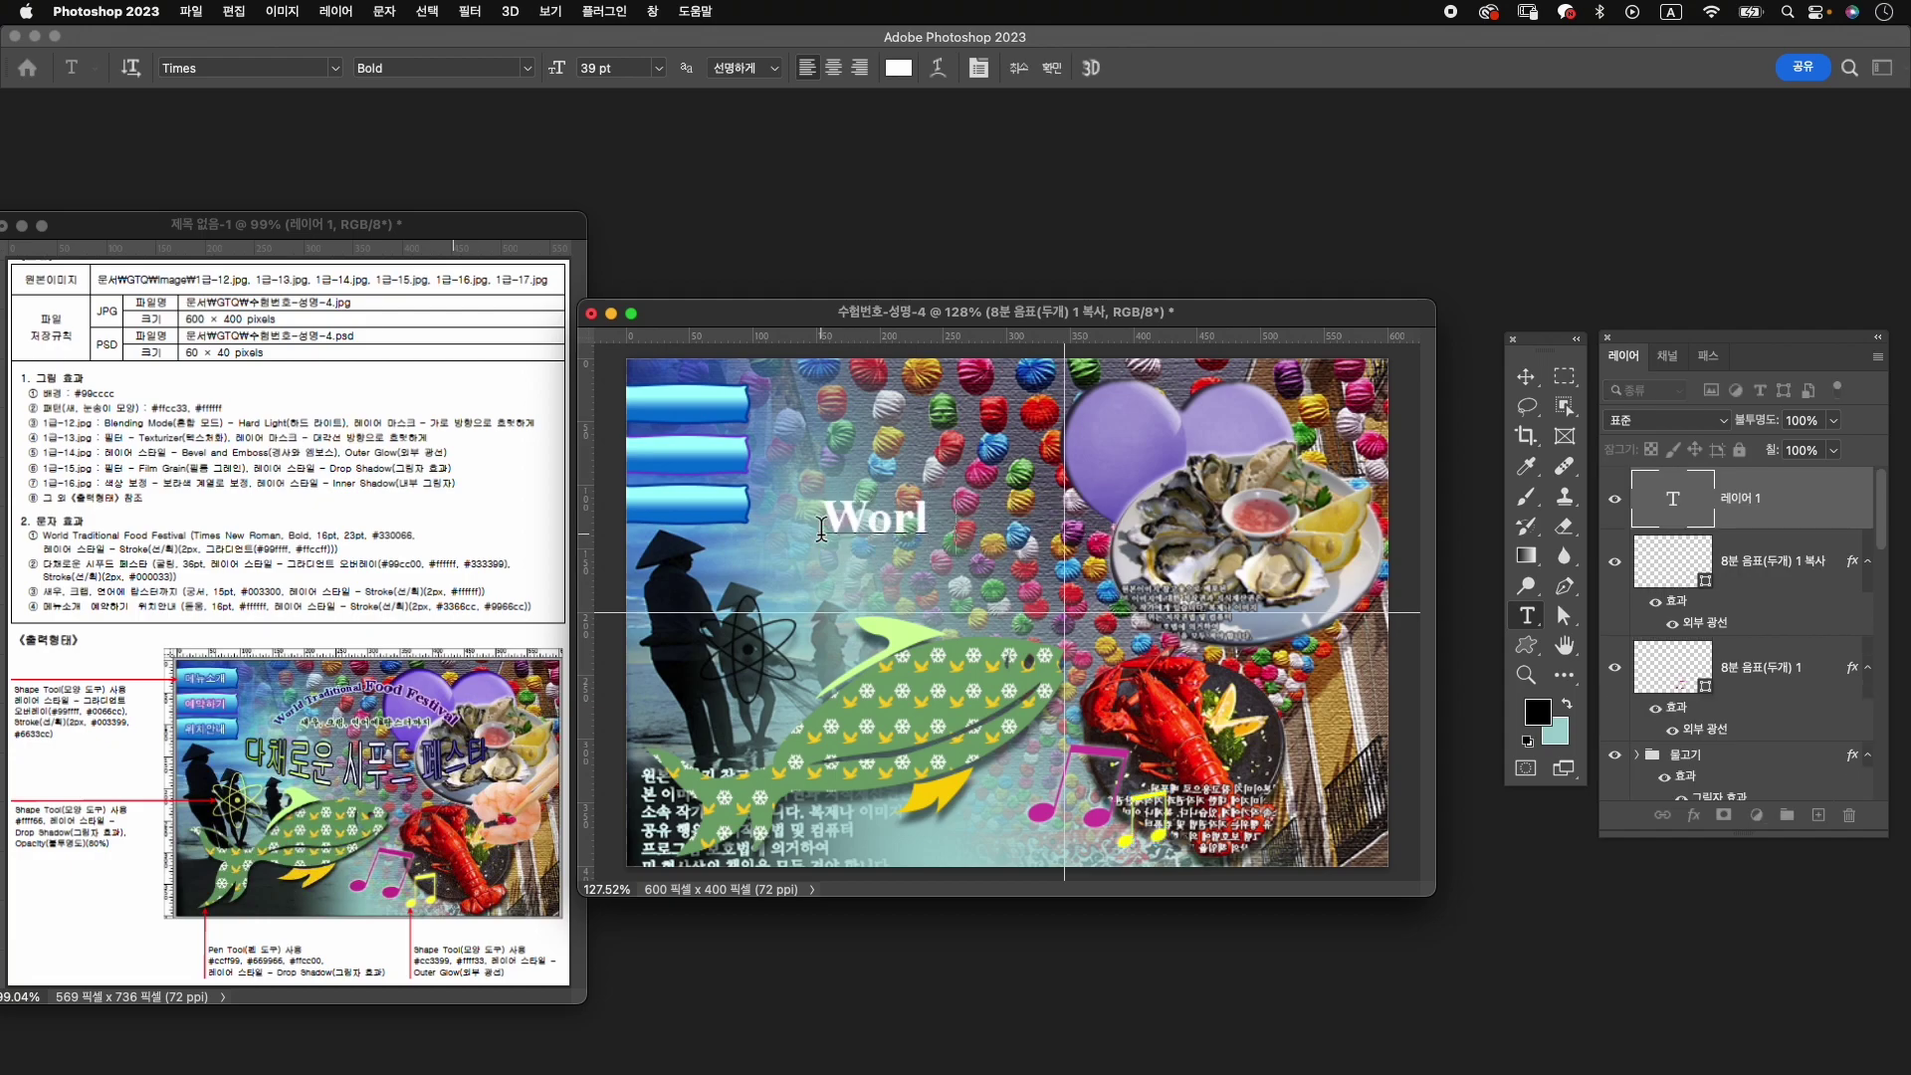
{"action": "type", "text": "d Tradi"}
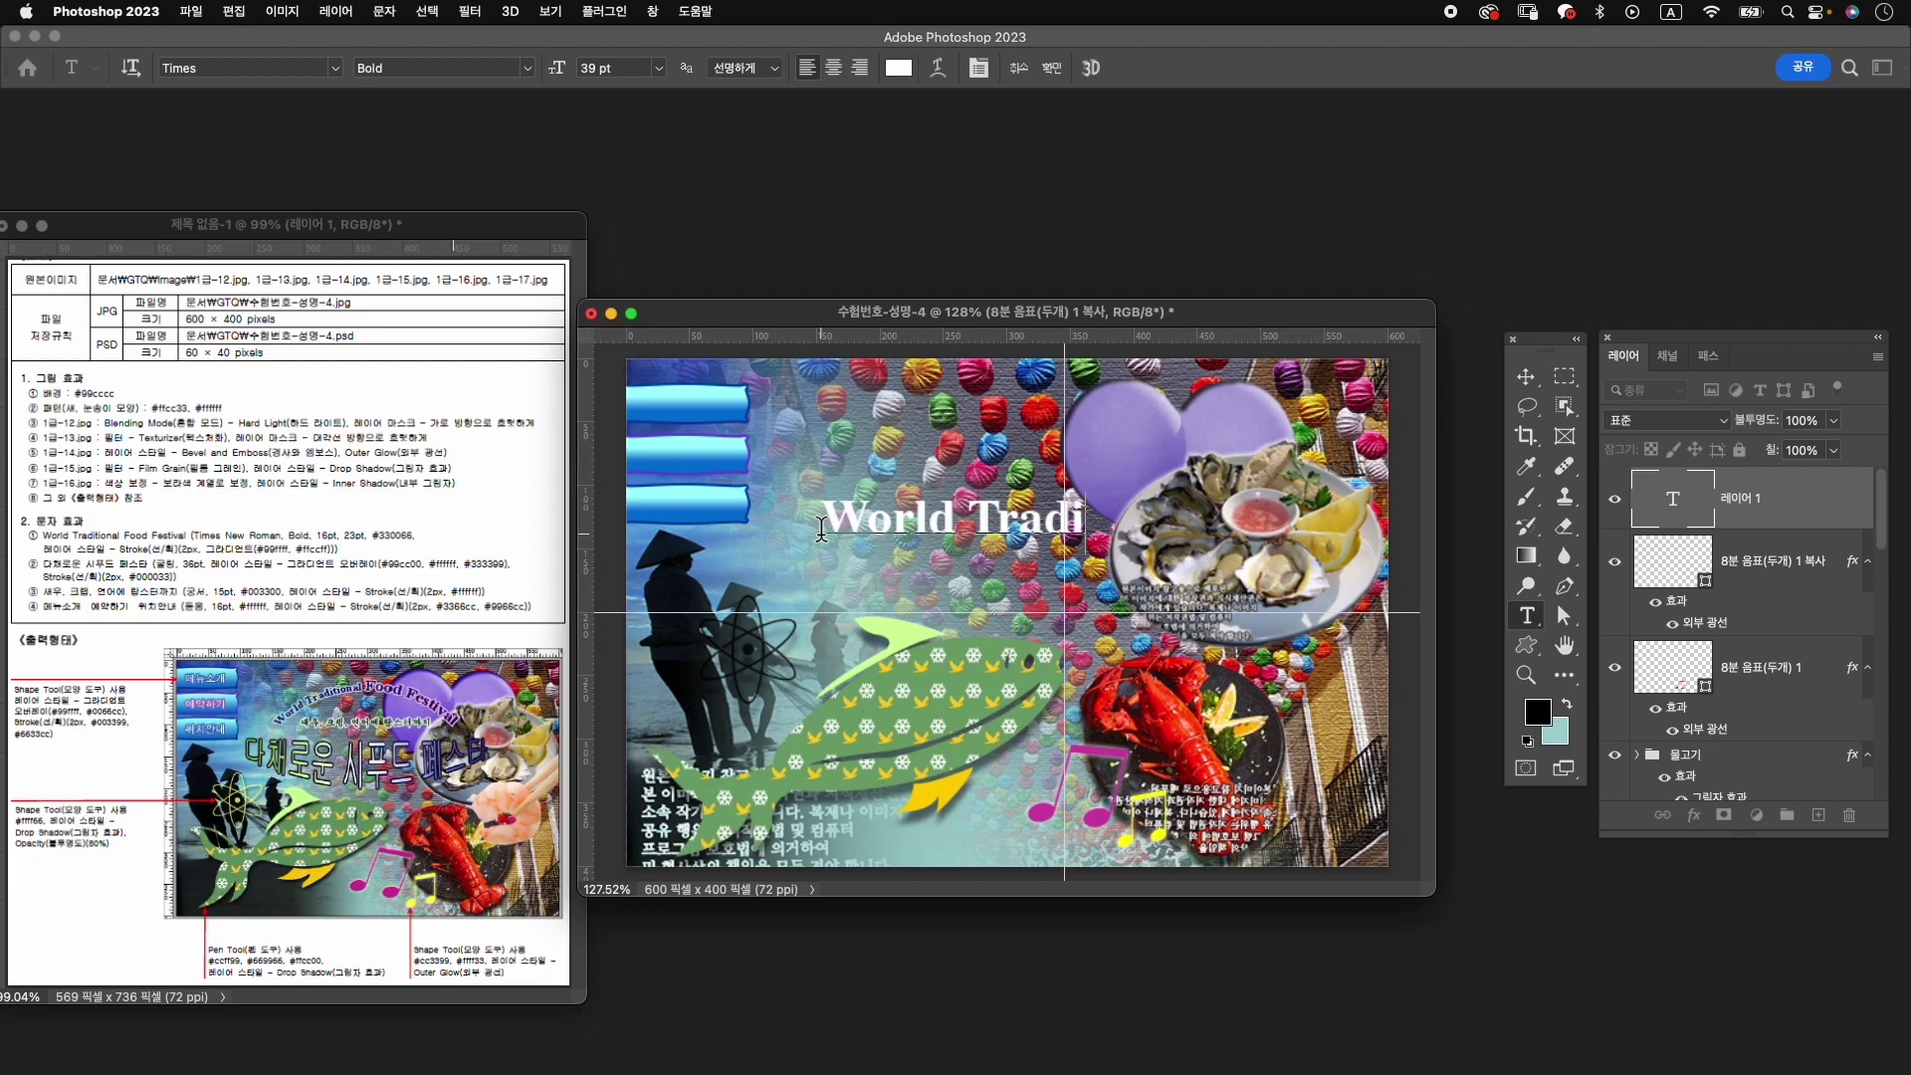
{"action": "type", "text": "tionla"}
{"action": "key", "text": "BackSpace"}
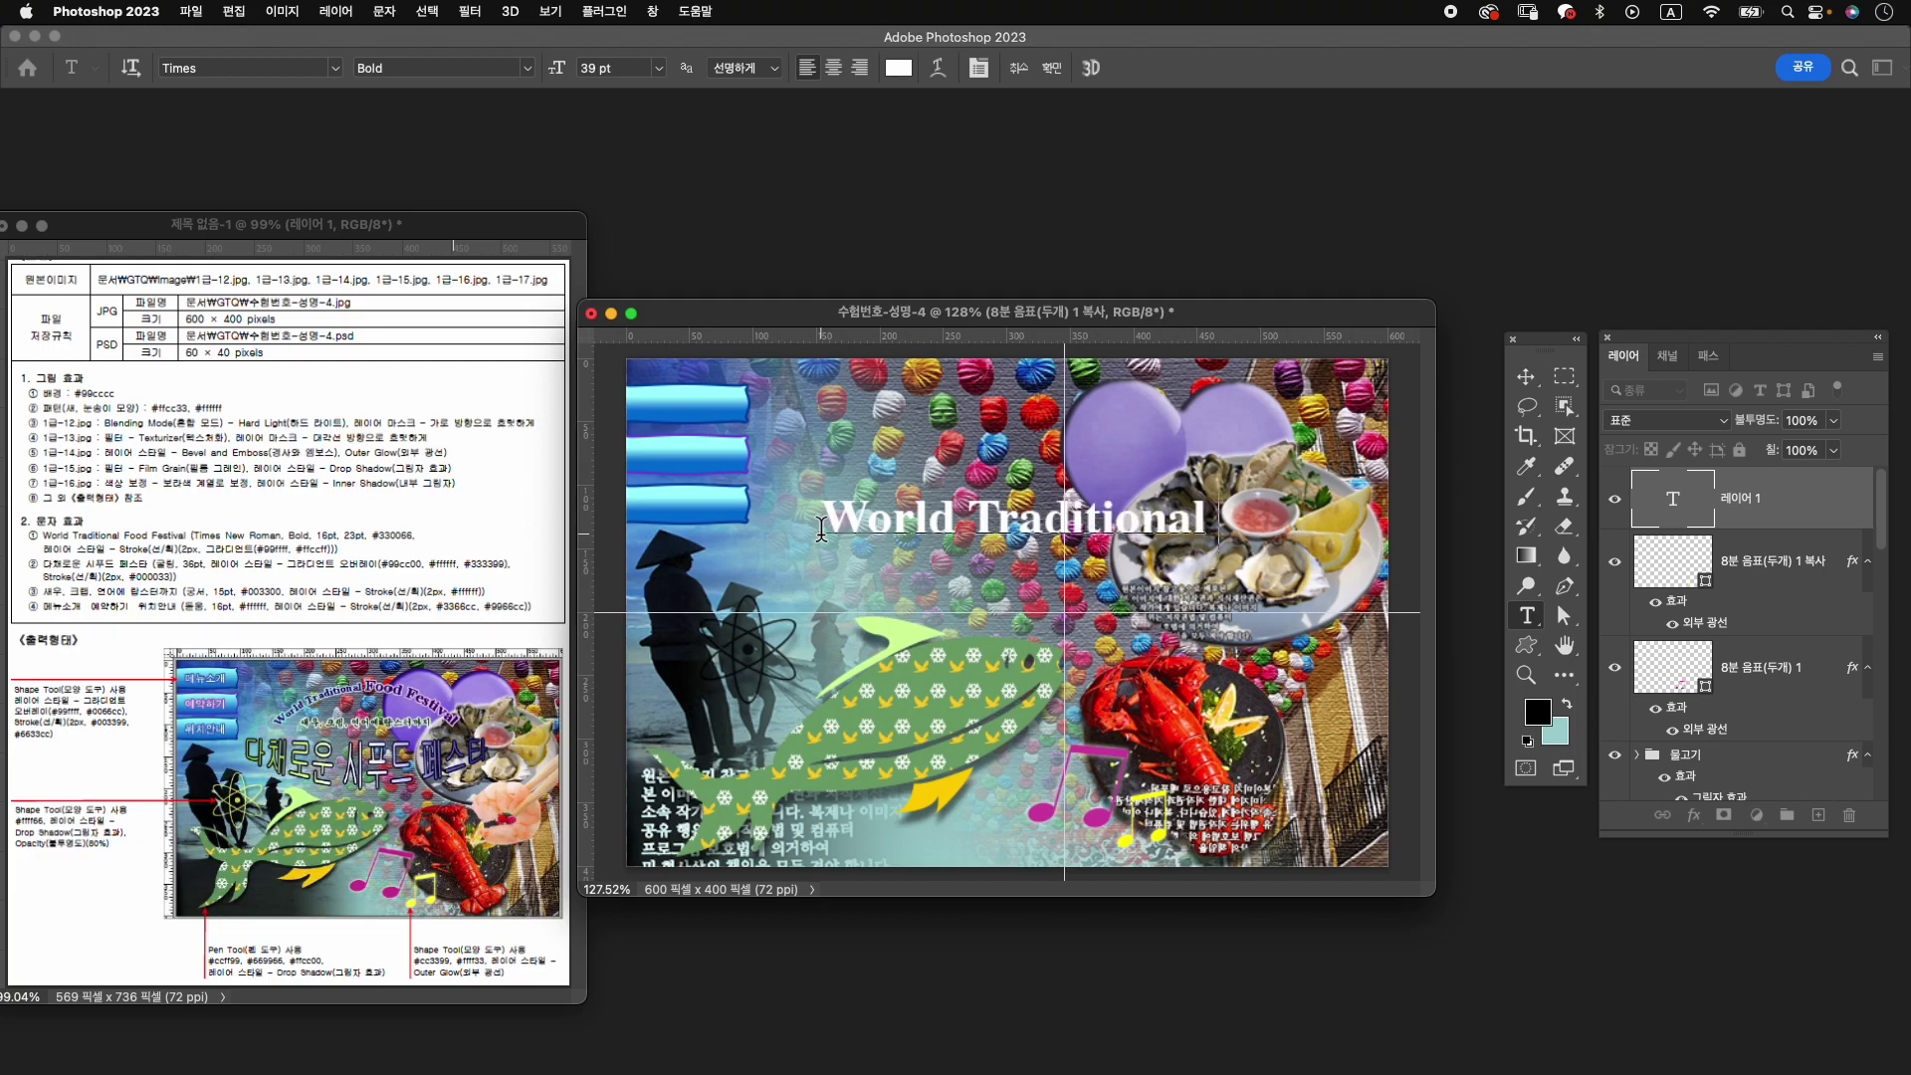
{"action": "type", "text": "Food Fe"}
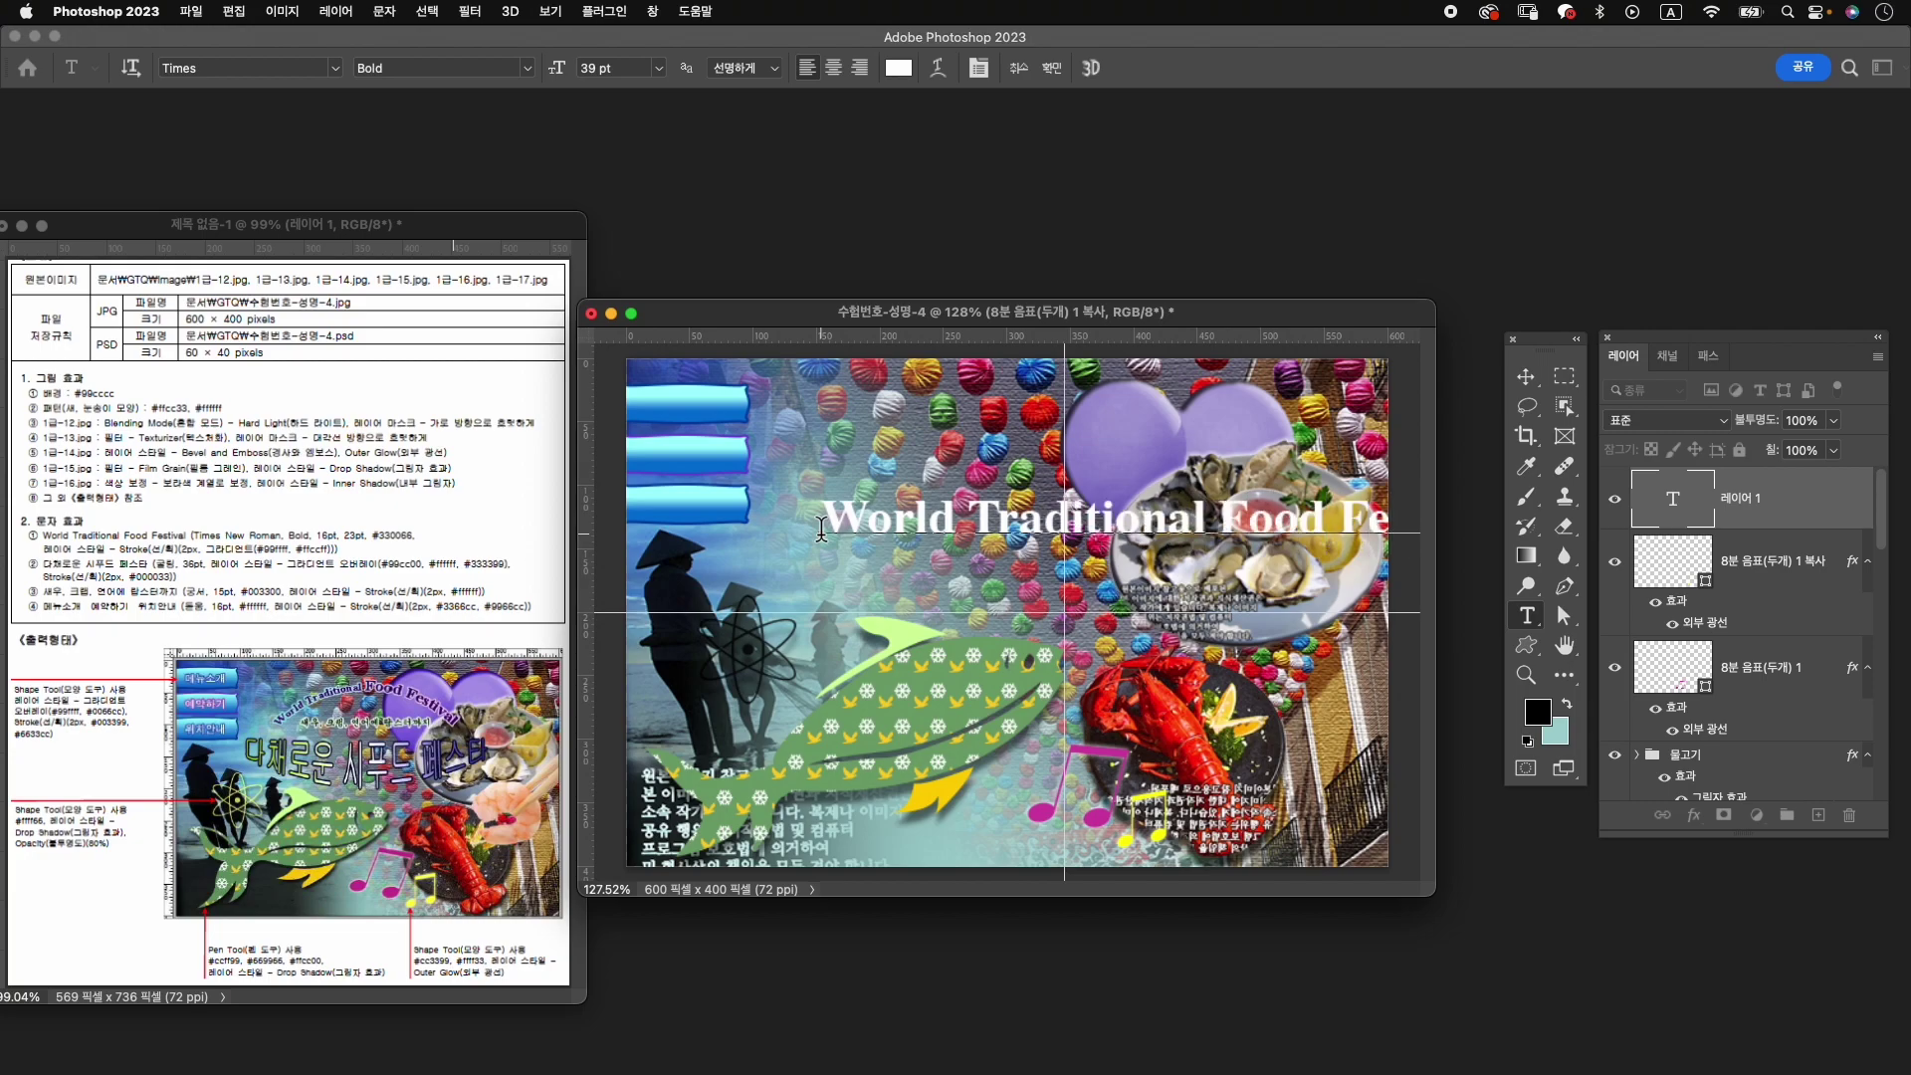
{"action": "key", "text": "super+a"}
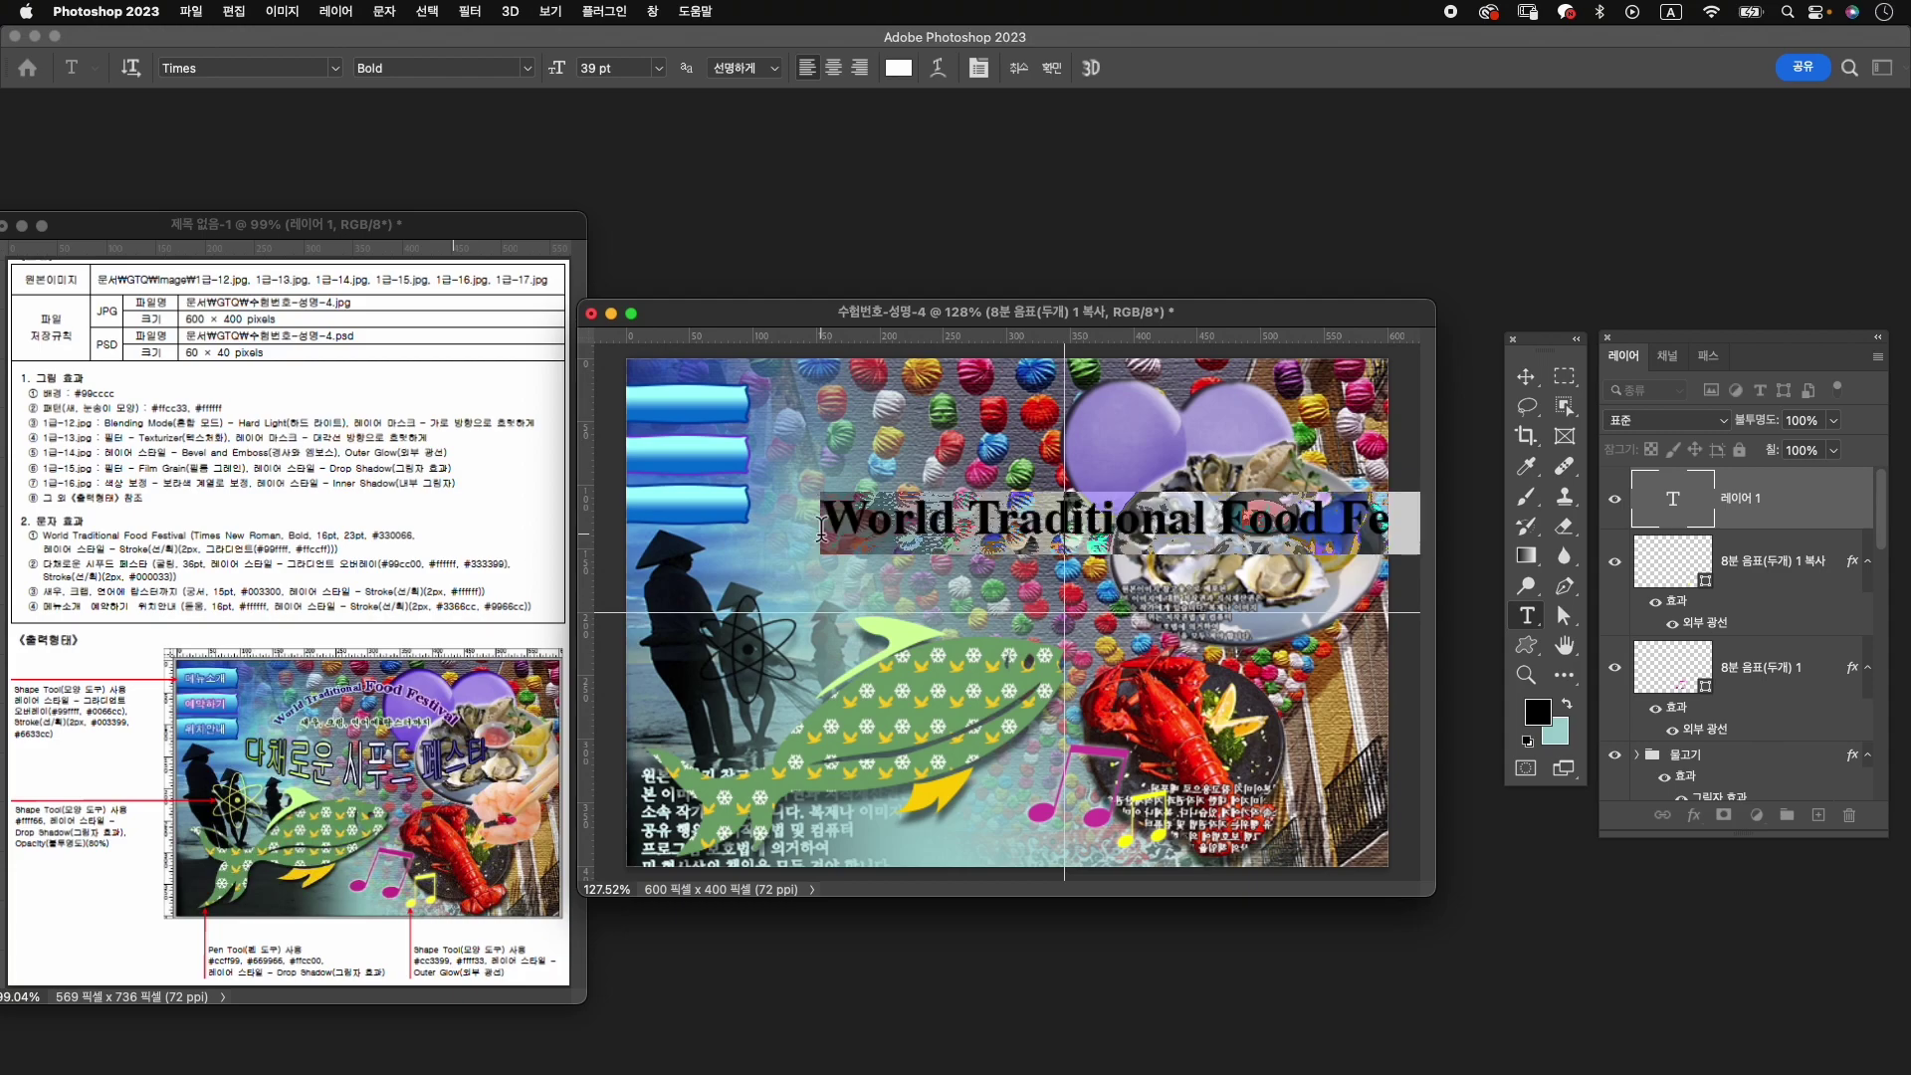
{"action": "key", "text": "super+t"}
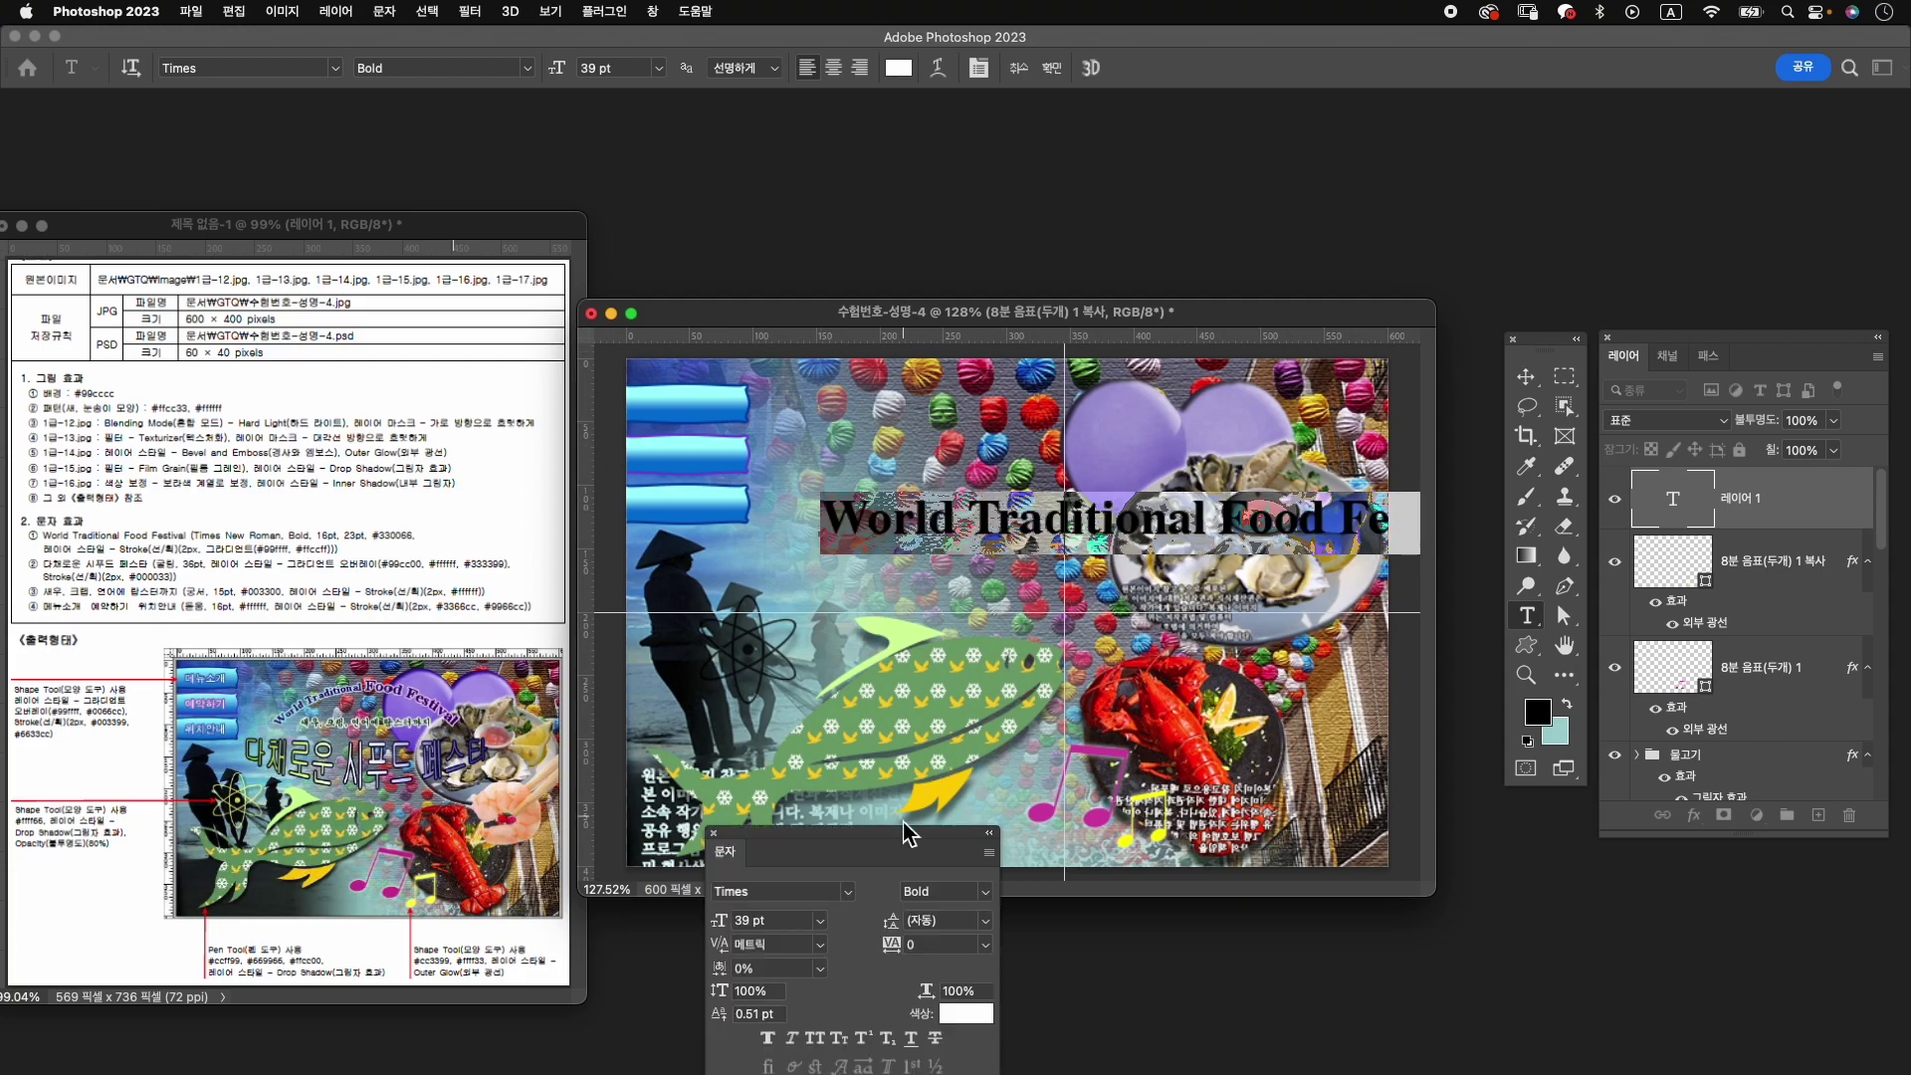
Set the title to 16 pt with 'Food Festival' enlarged to 23 pt.
{"action": "left_click_drag", "start_coordinate": [906, 844], "coordinate": [807, 207]}
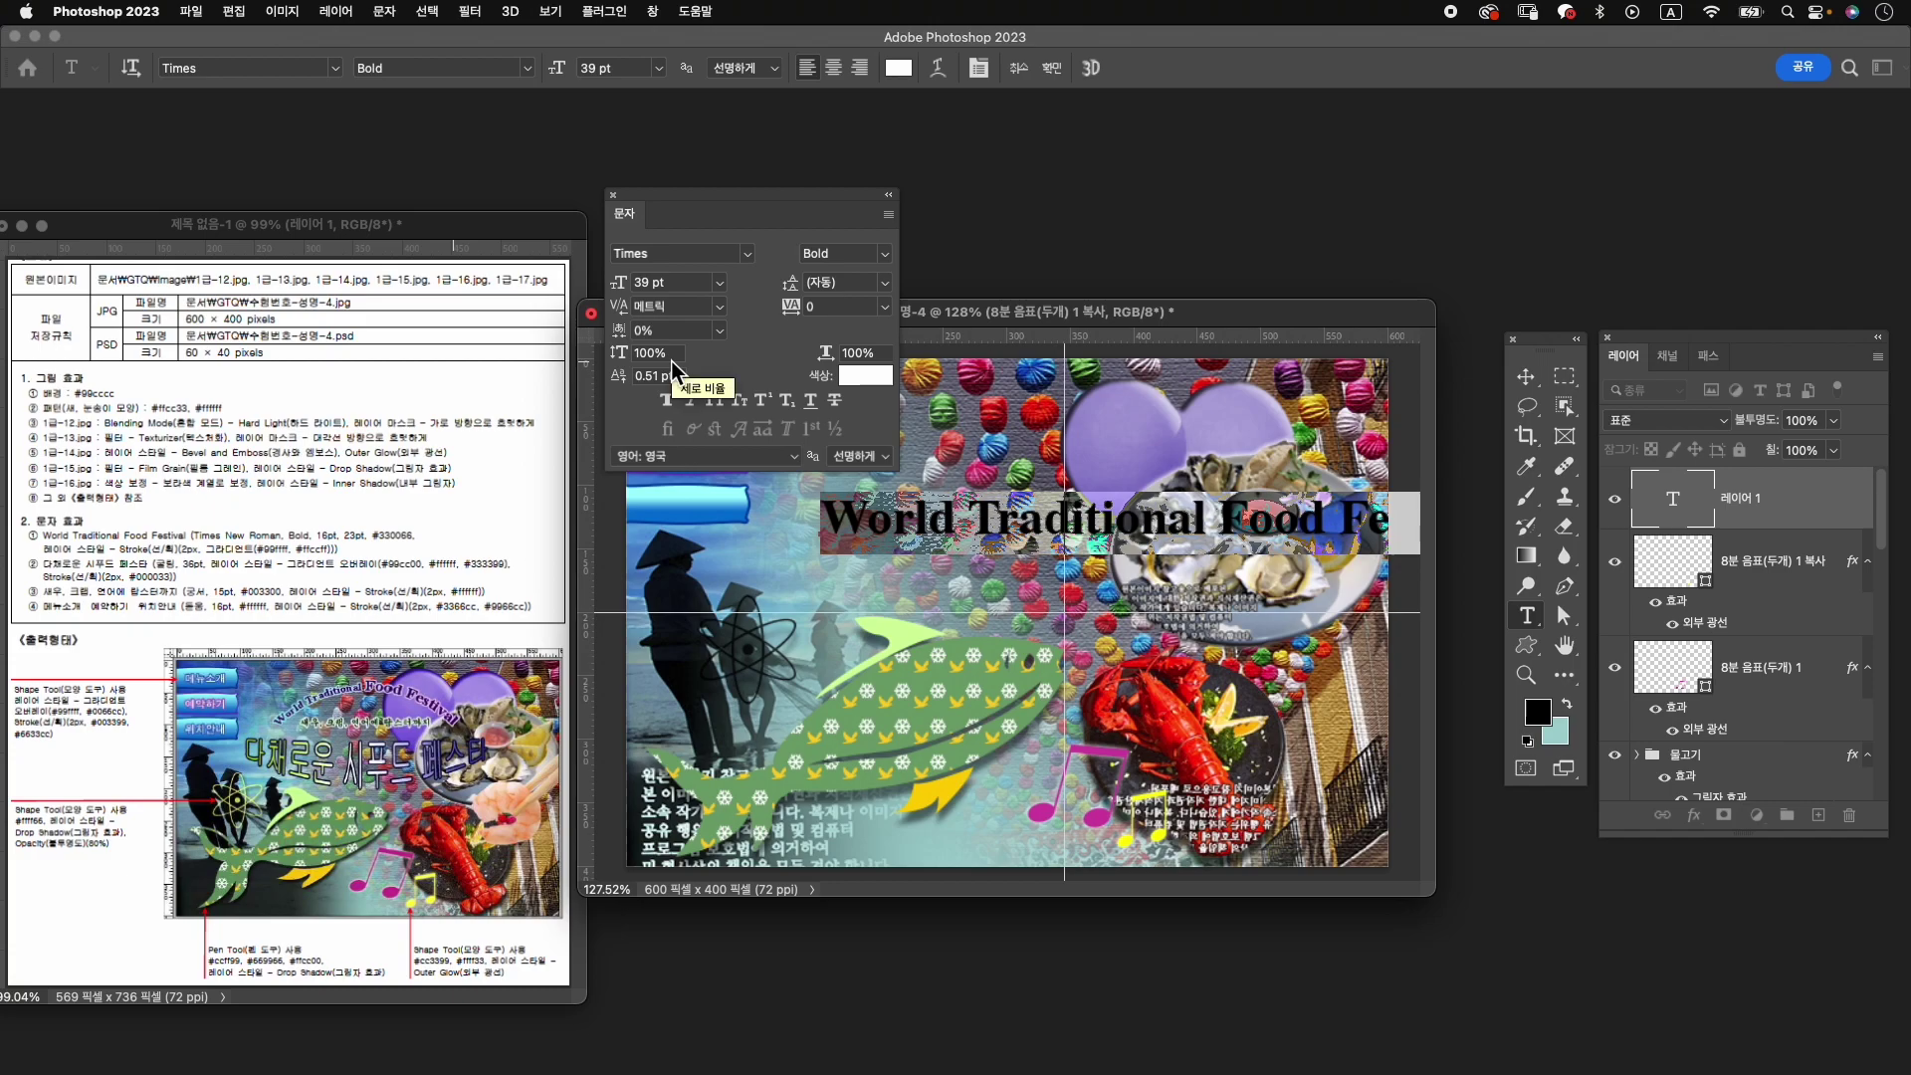
{"action": "left_click", "coordinate": [657, 283]}
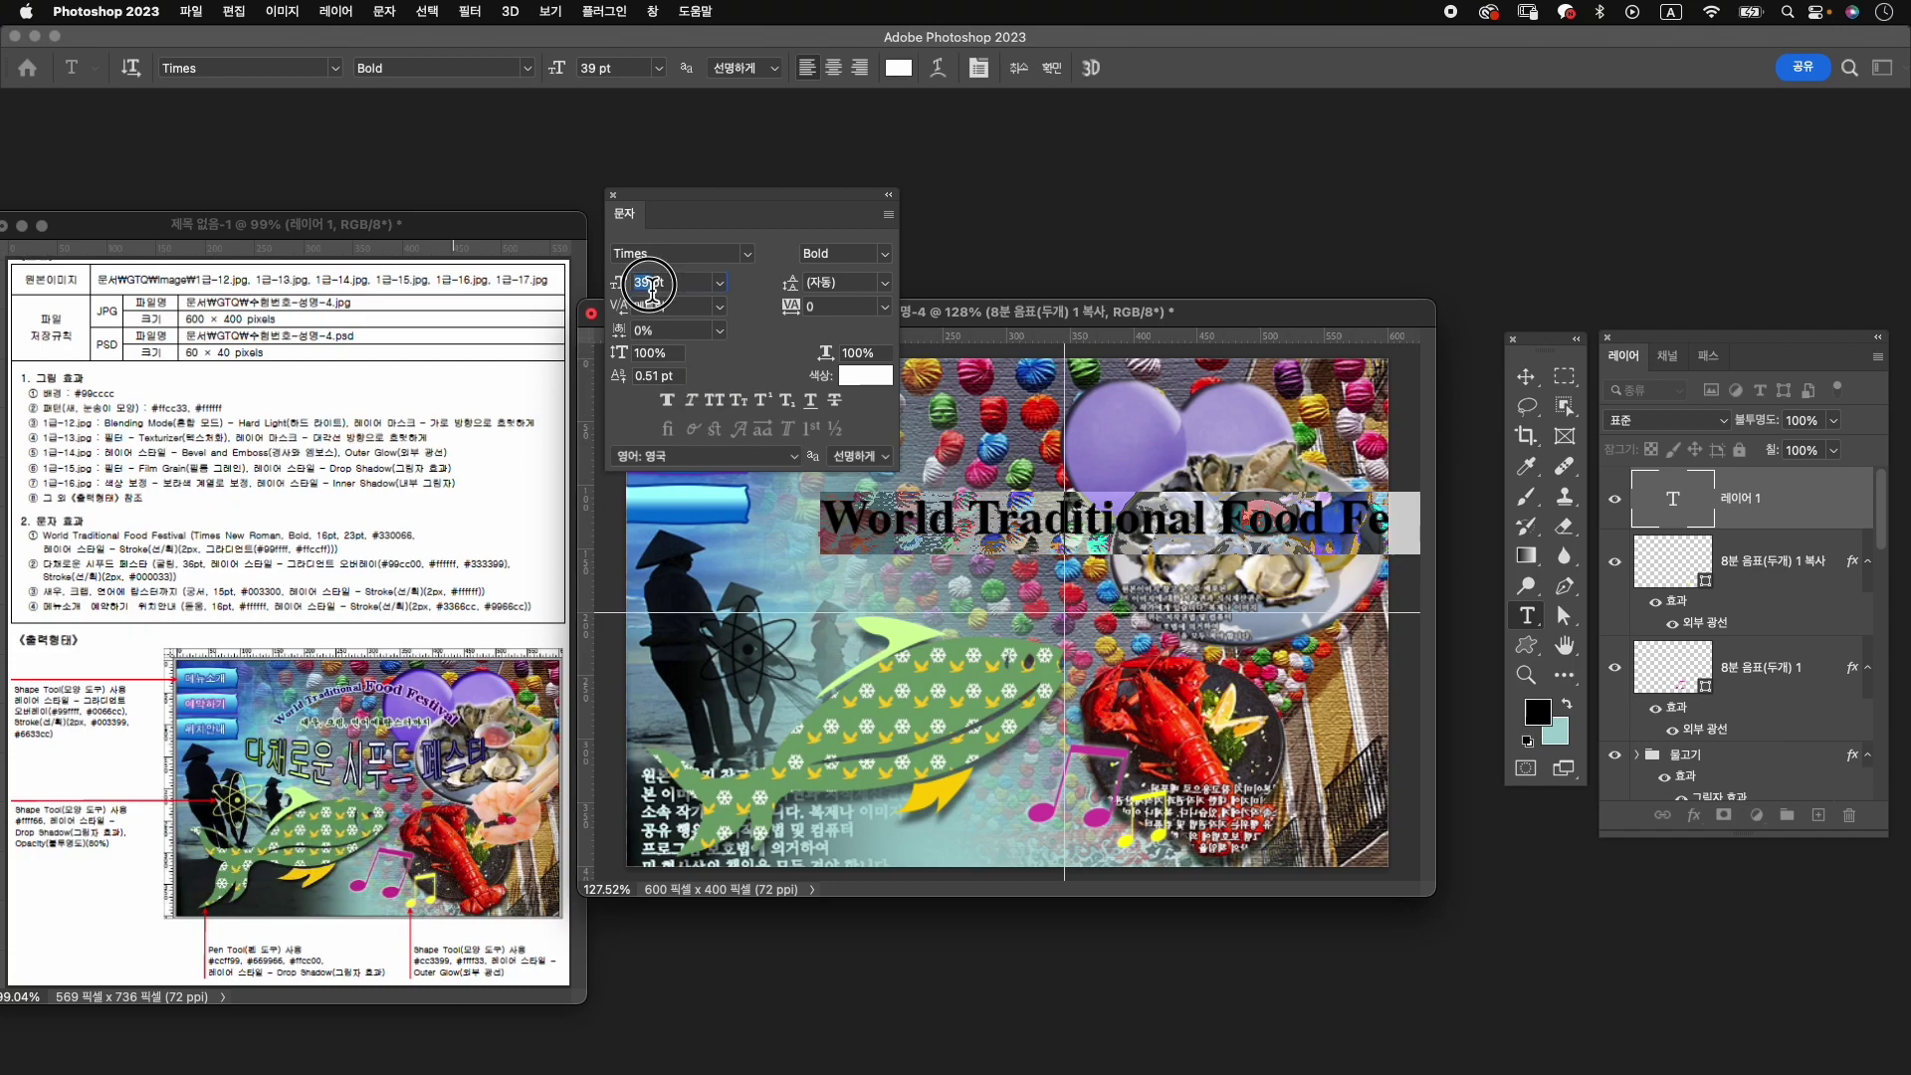
{"action": "type", "text": "16"}
{"action": "key", "text": "Return"}
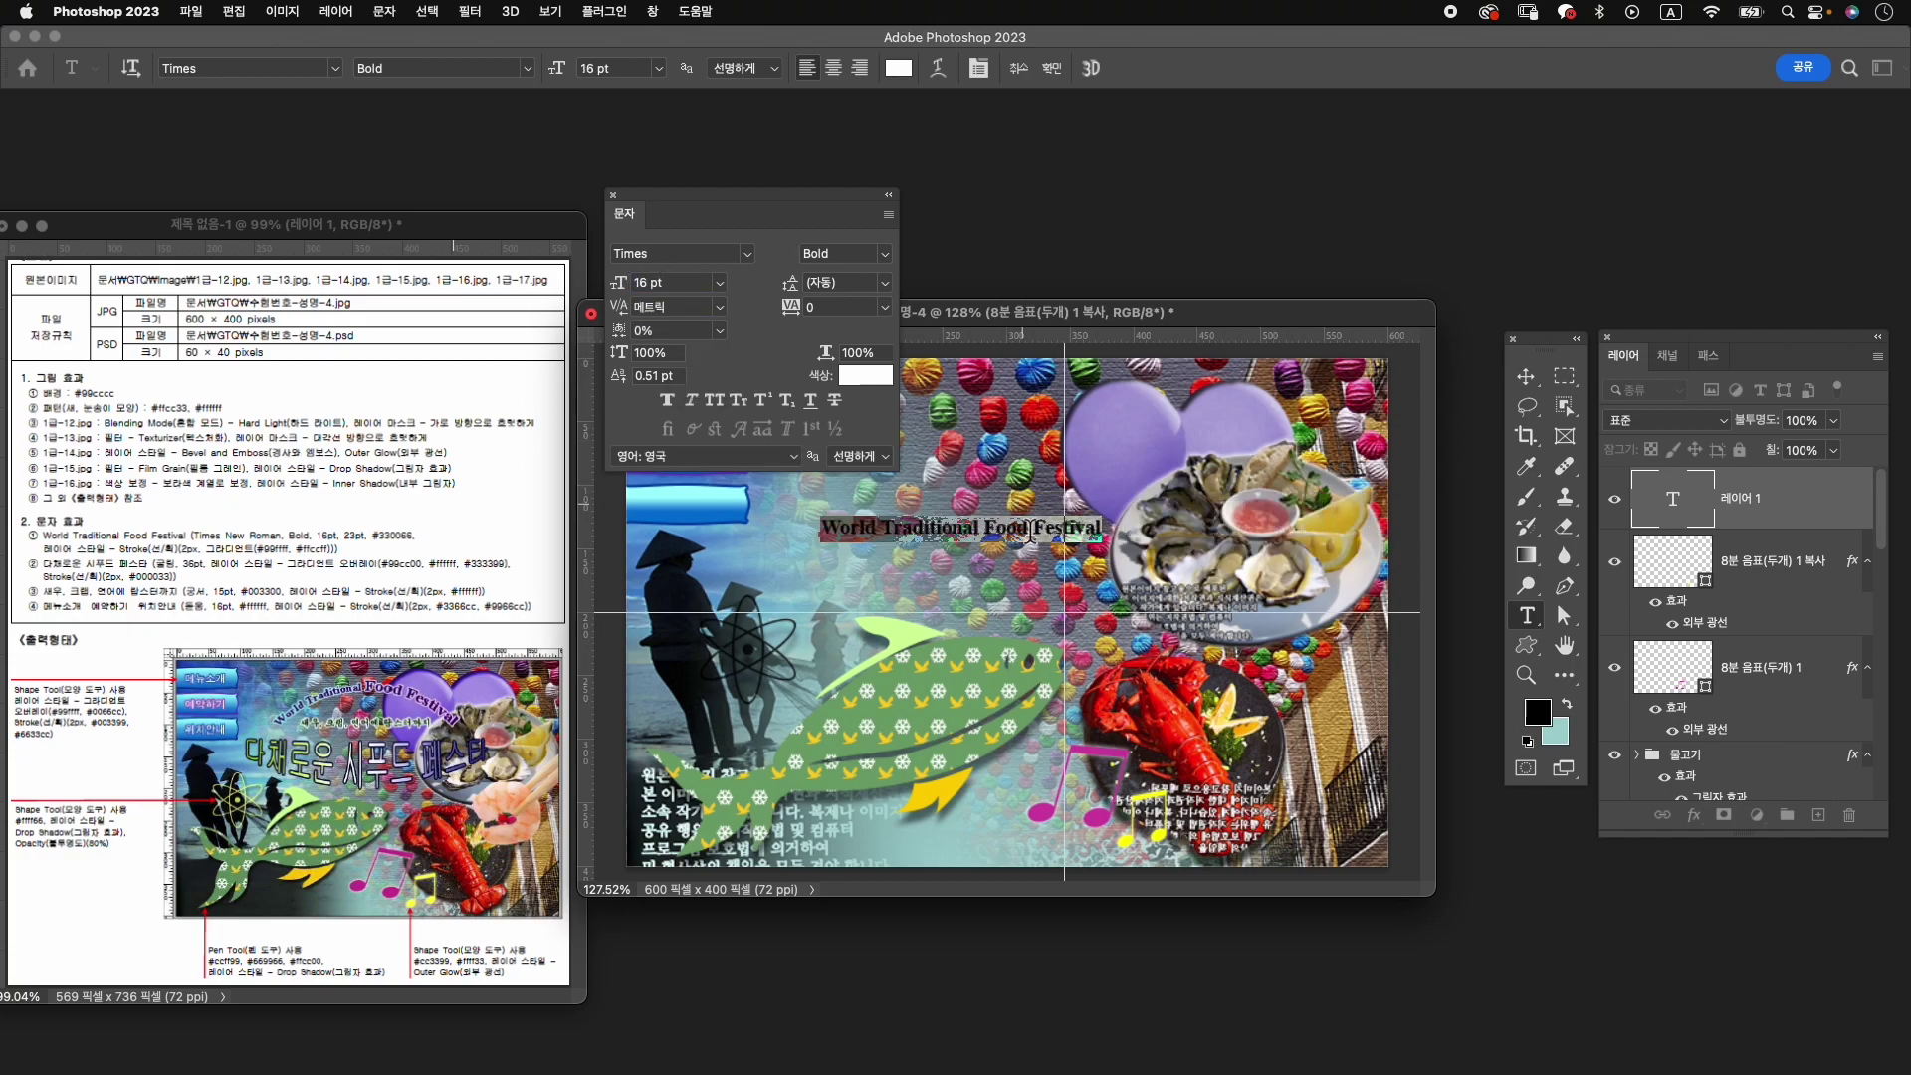
{"action": "left_click_drag", "start_coordinate": [982, 530], "coordinate": [1130, 538]}
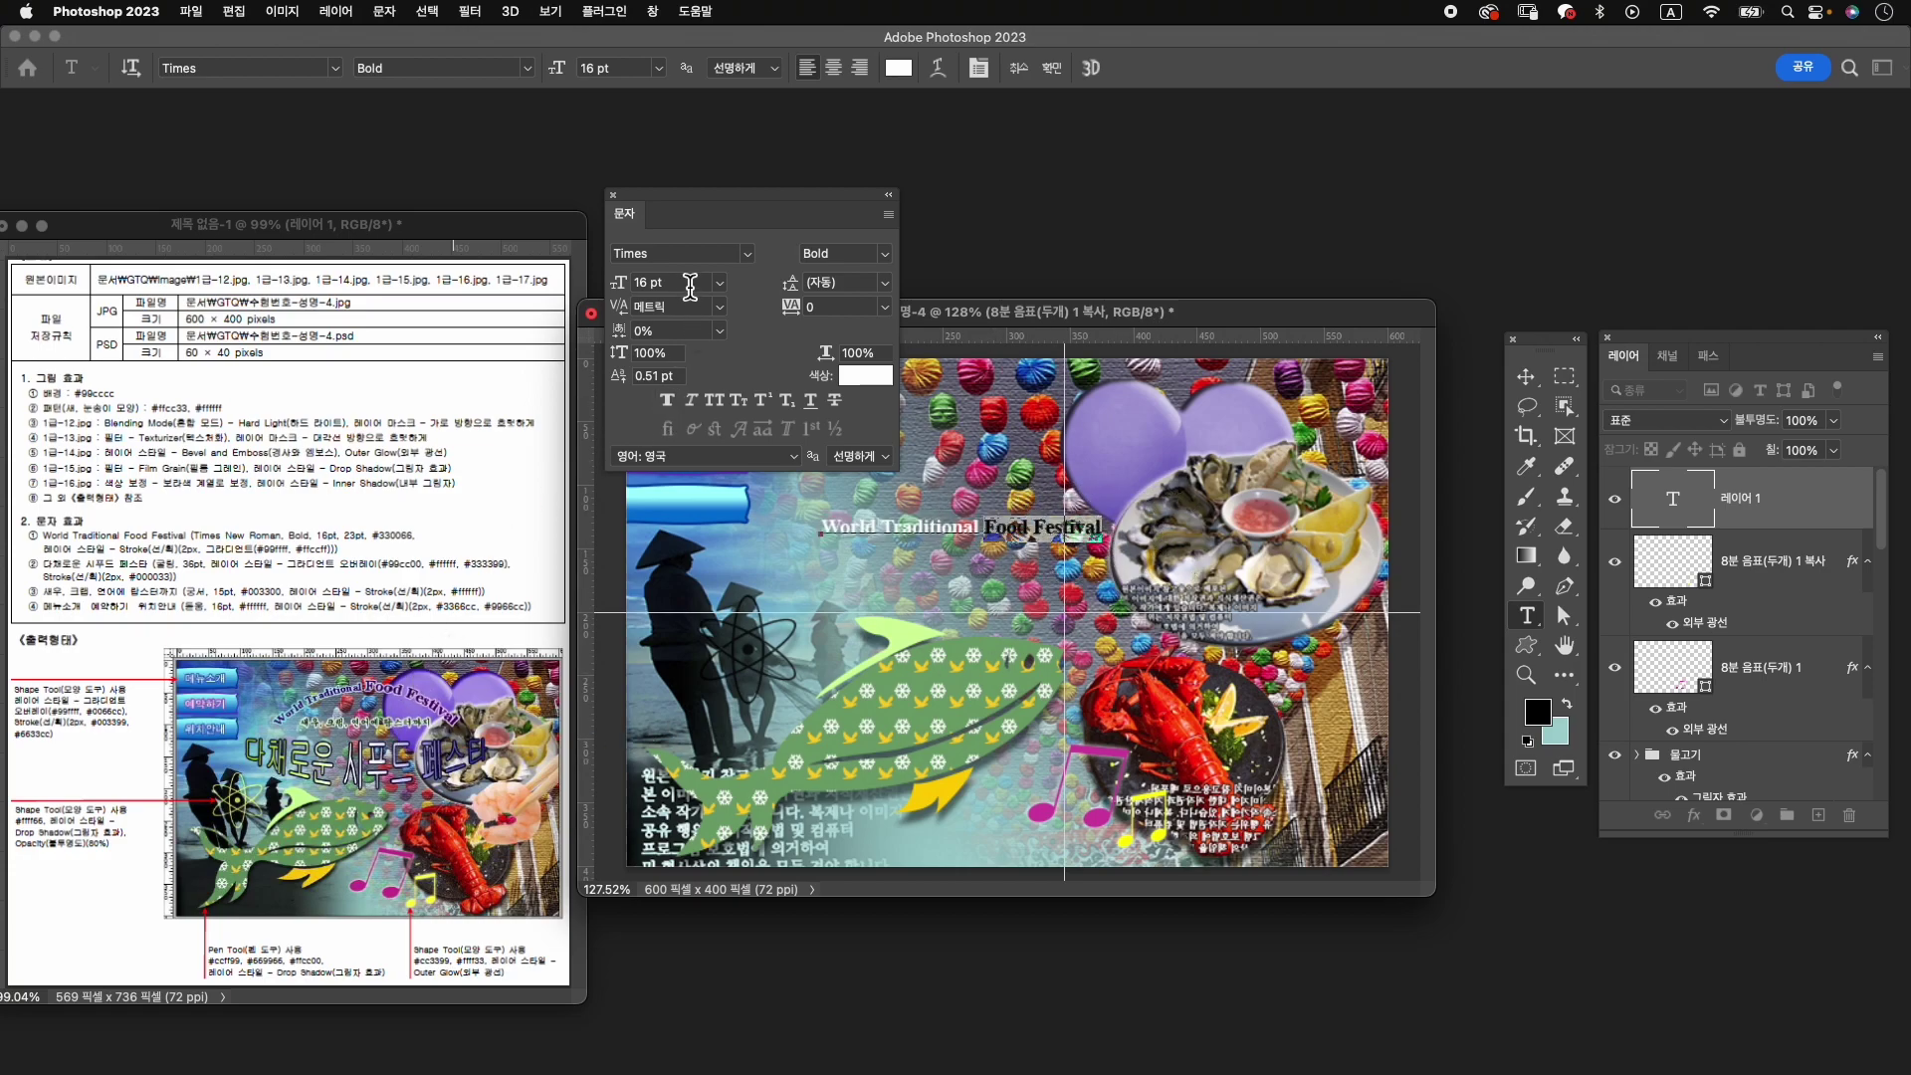
{"action": "left_click", "coordinate": [642, 283]}
{"action": "type", "text": "23"}
{"action": "key", "text": "Return"}
Colour the whole title dark purple #330066.
{"action": "key", "text": "super+a"}
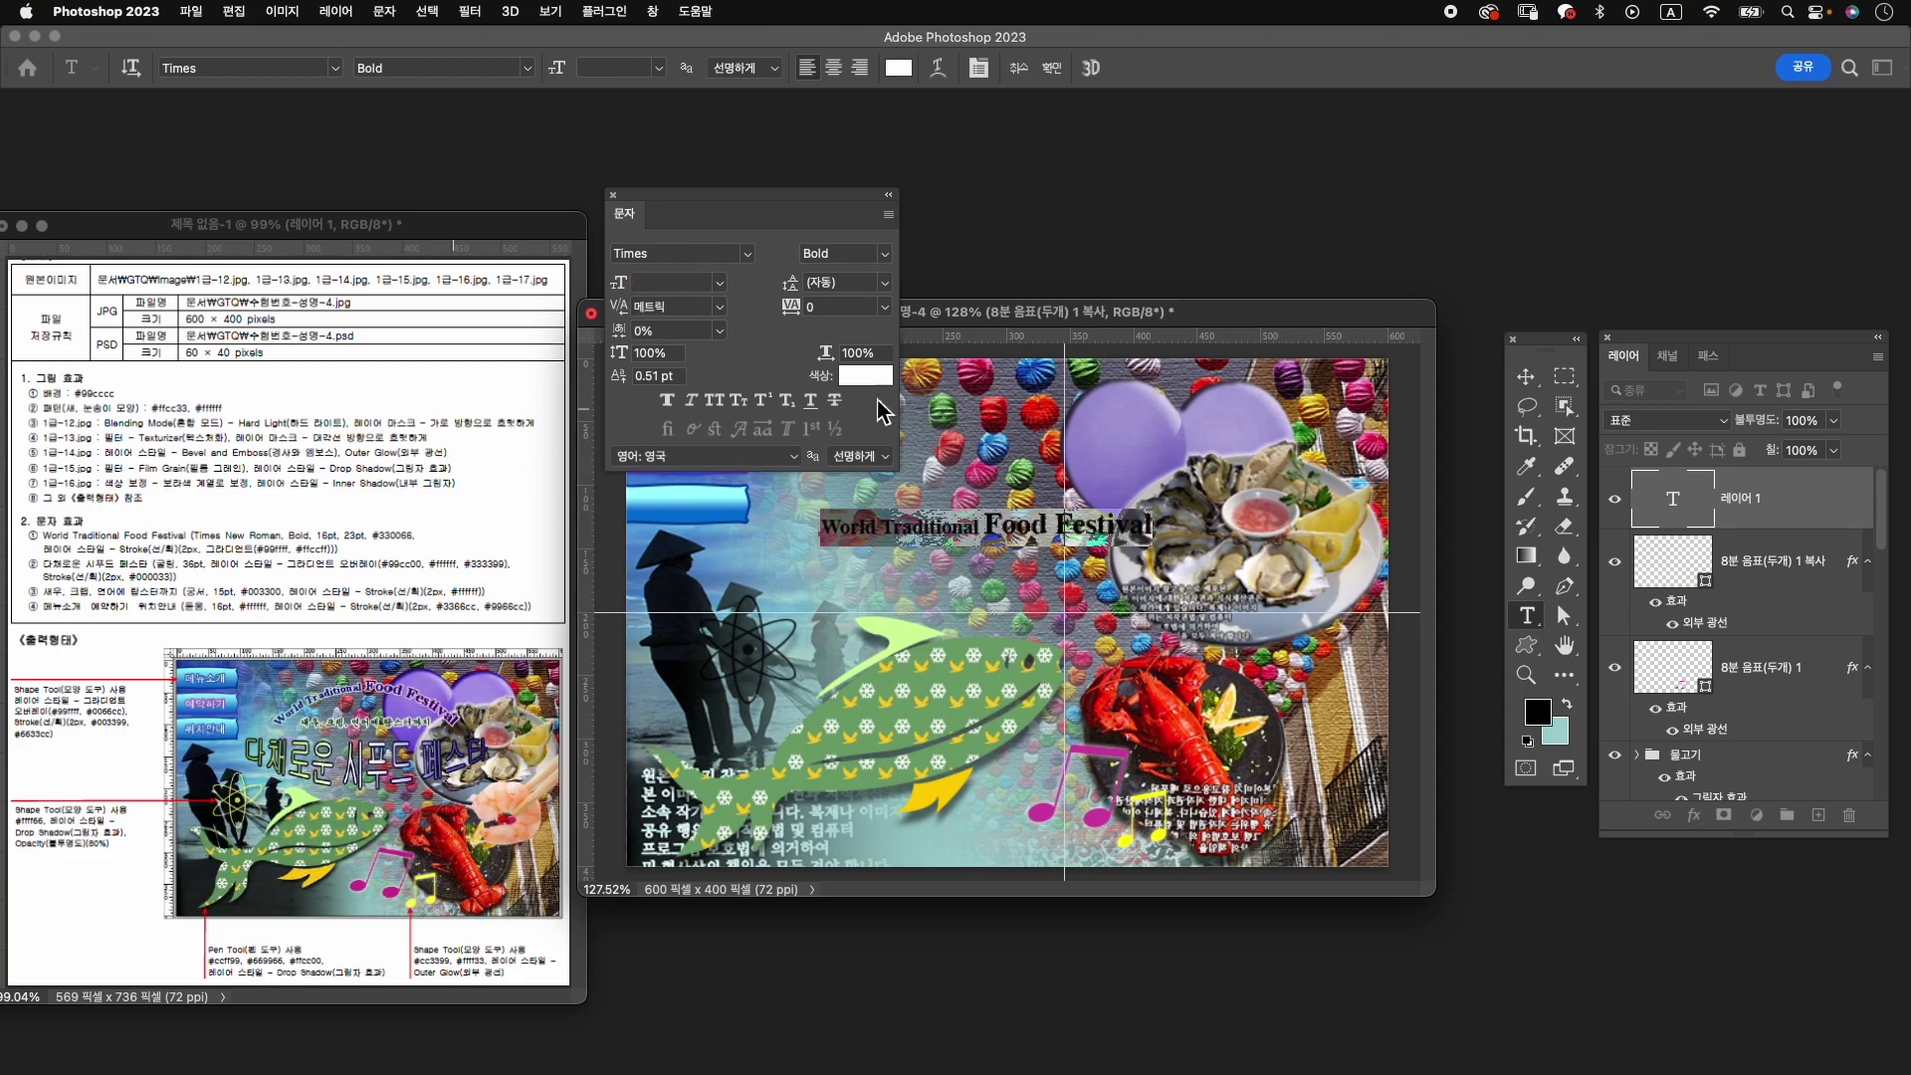
{"action": "left_click", "coordinate": [880, 394]}
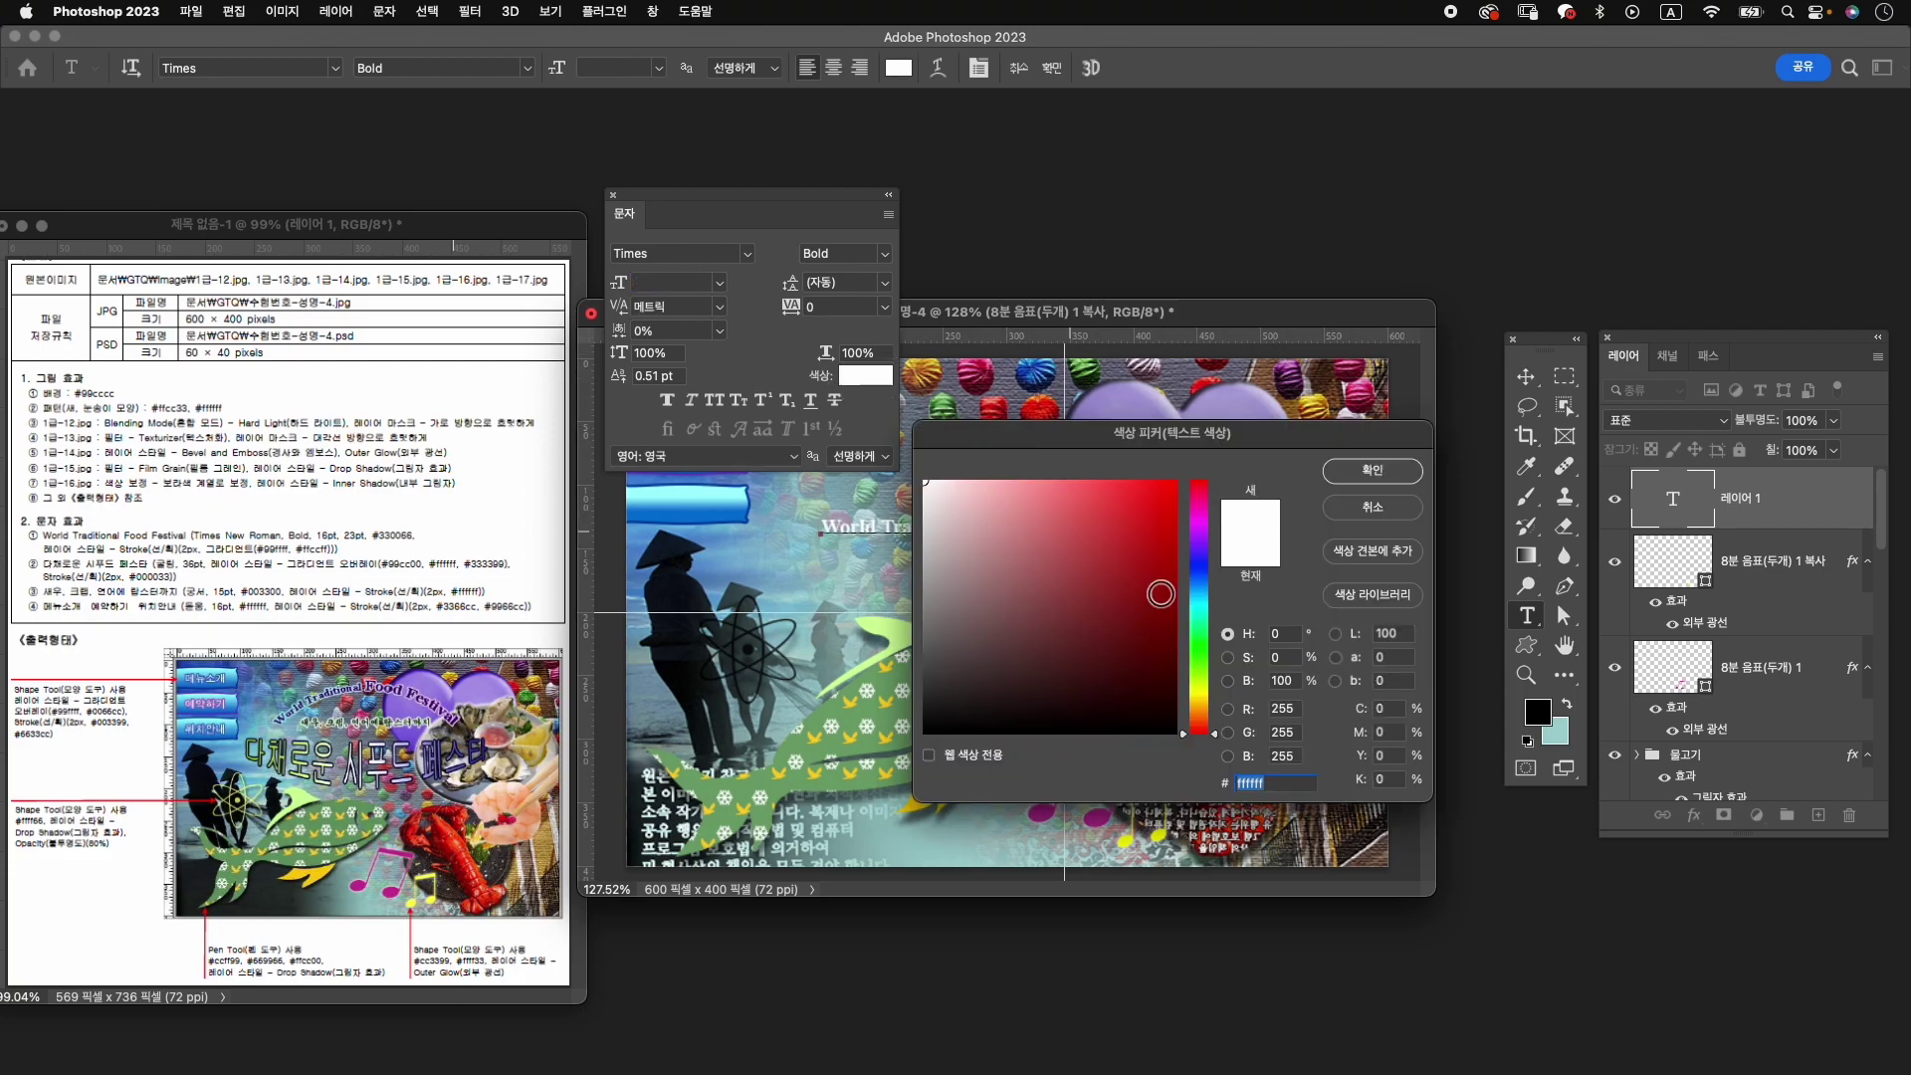
{"action": "type", "text": "33"}
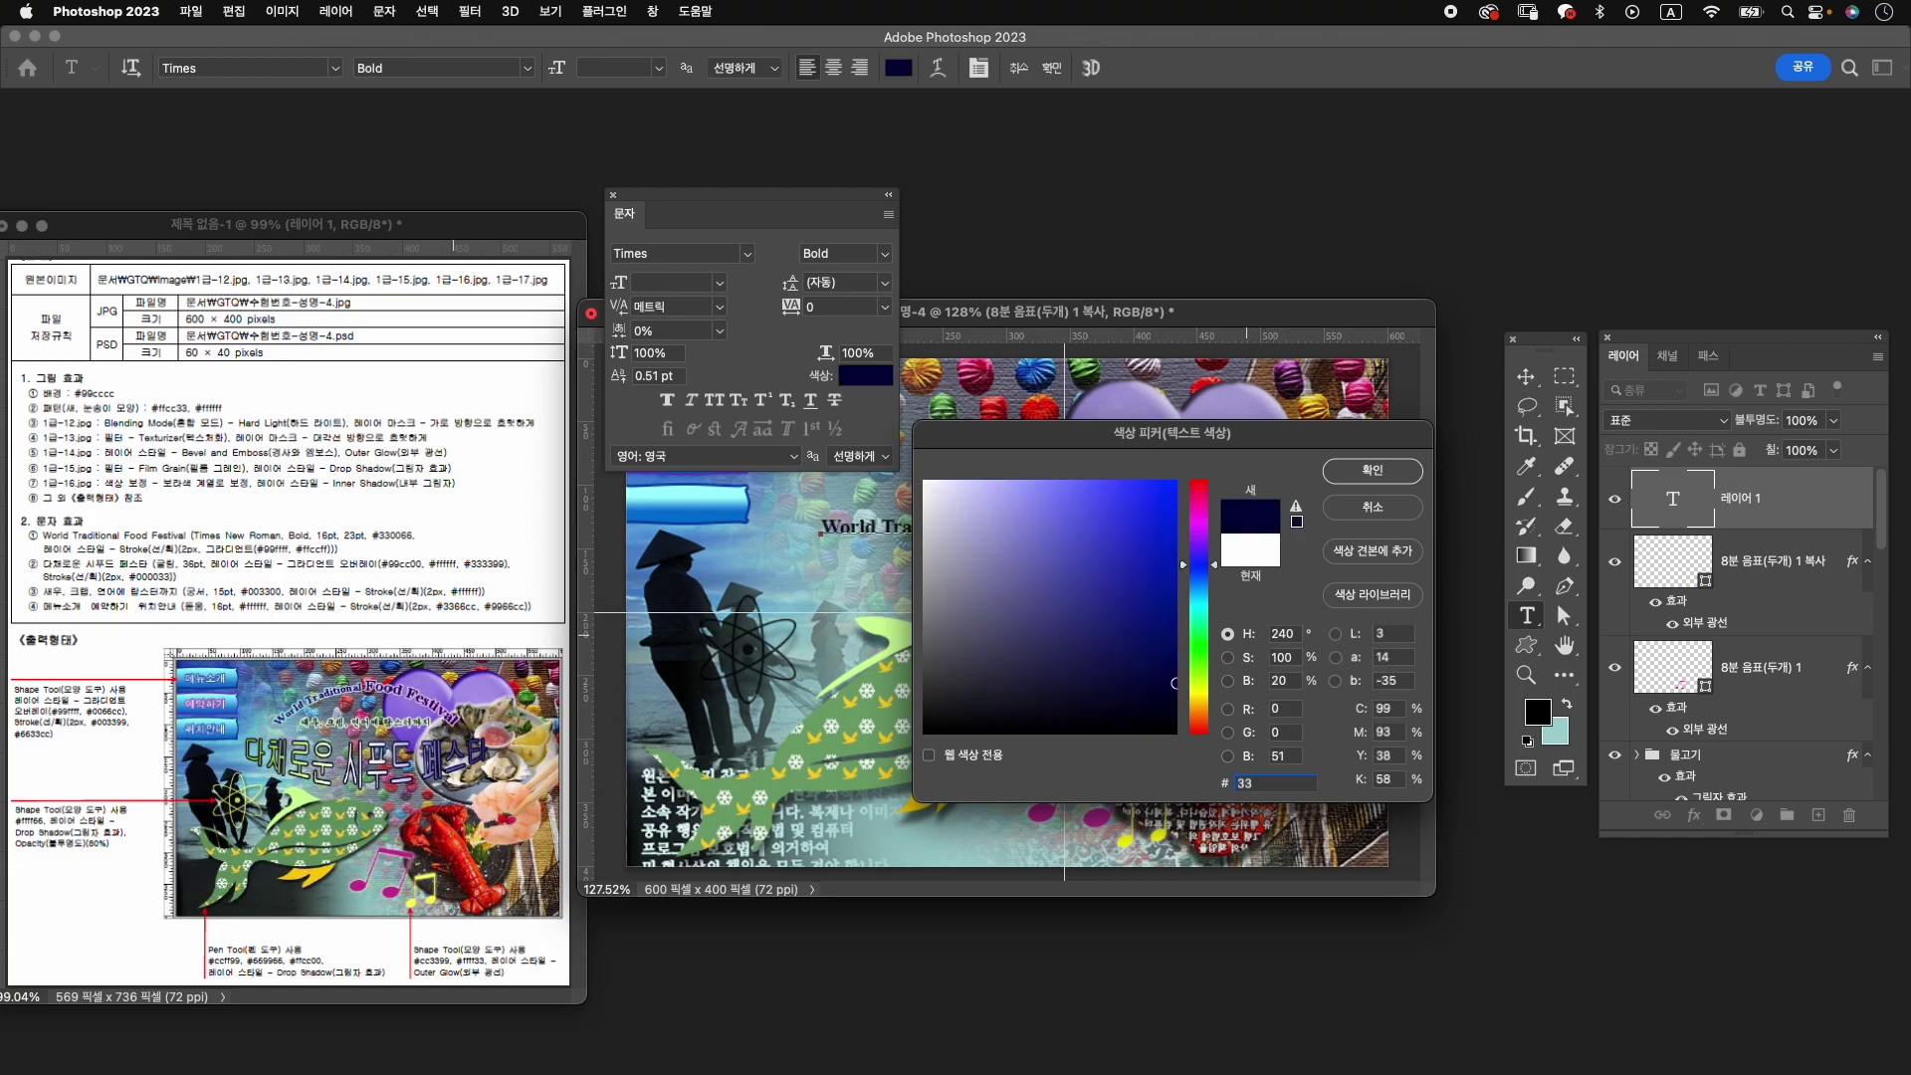
{"action": "type", "text": "0066"}
{"action": "key", "text": "Return"}
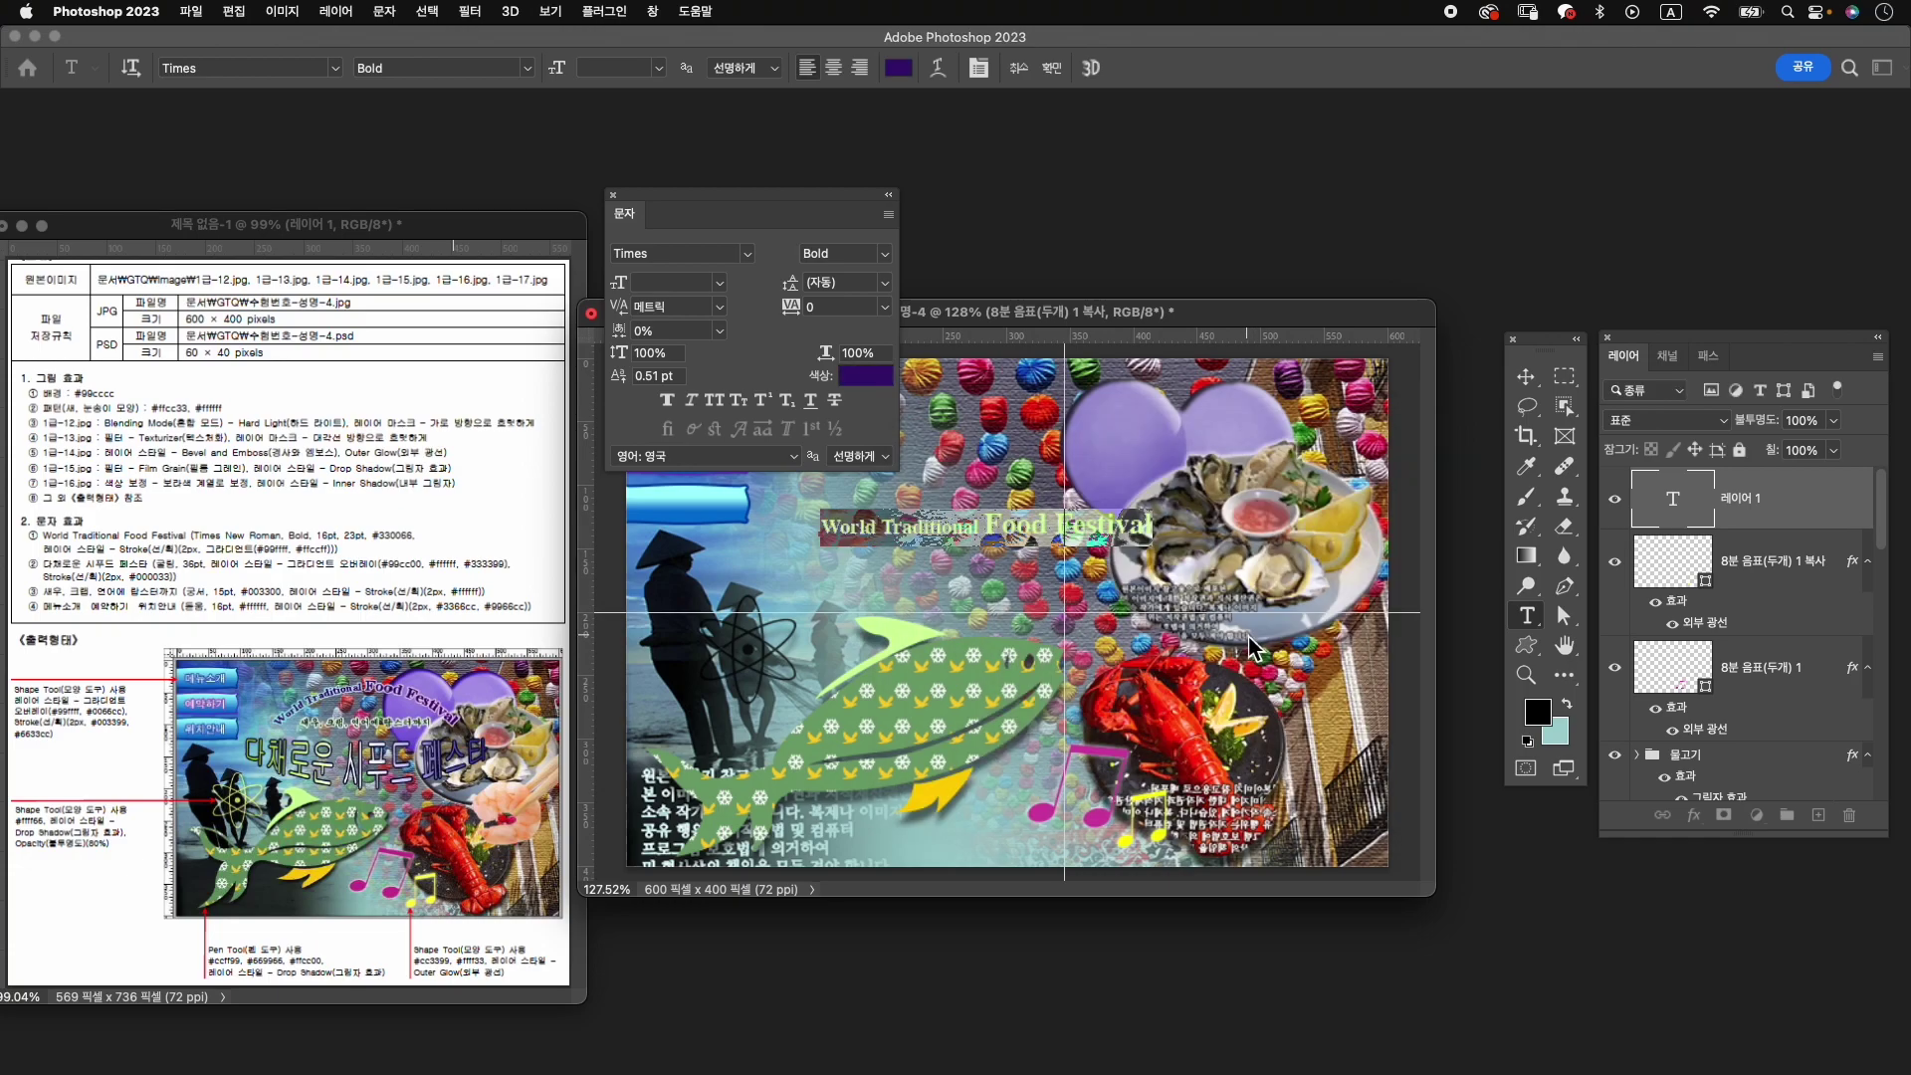
Add a stroke effect to the title with Gradient fill type.
{"action": "left_click", "coordinate": [1052, 71]}
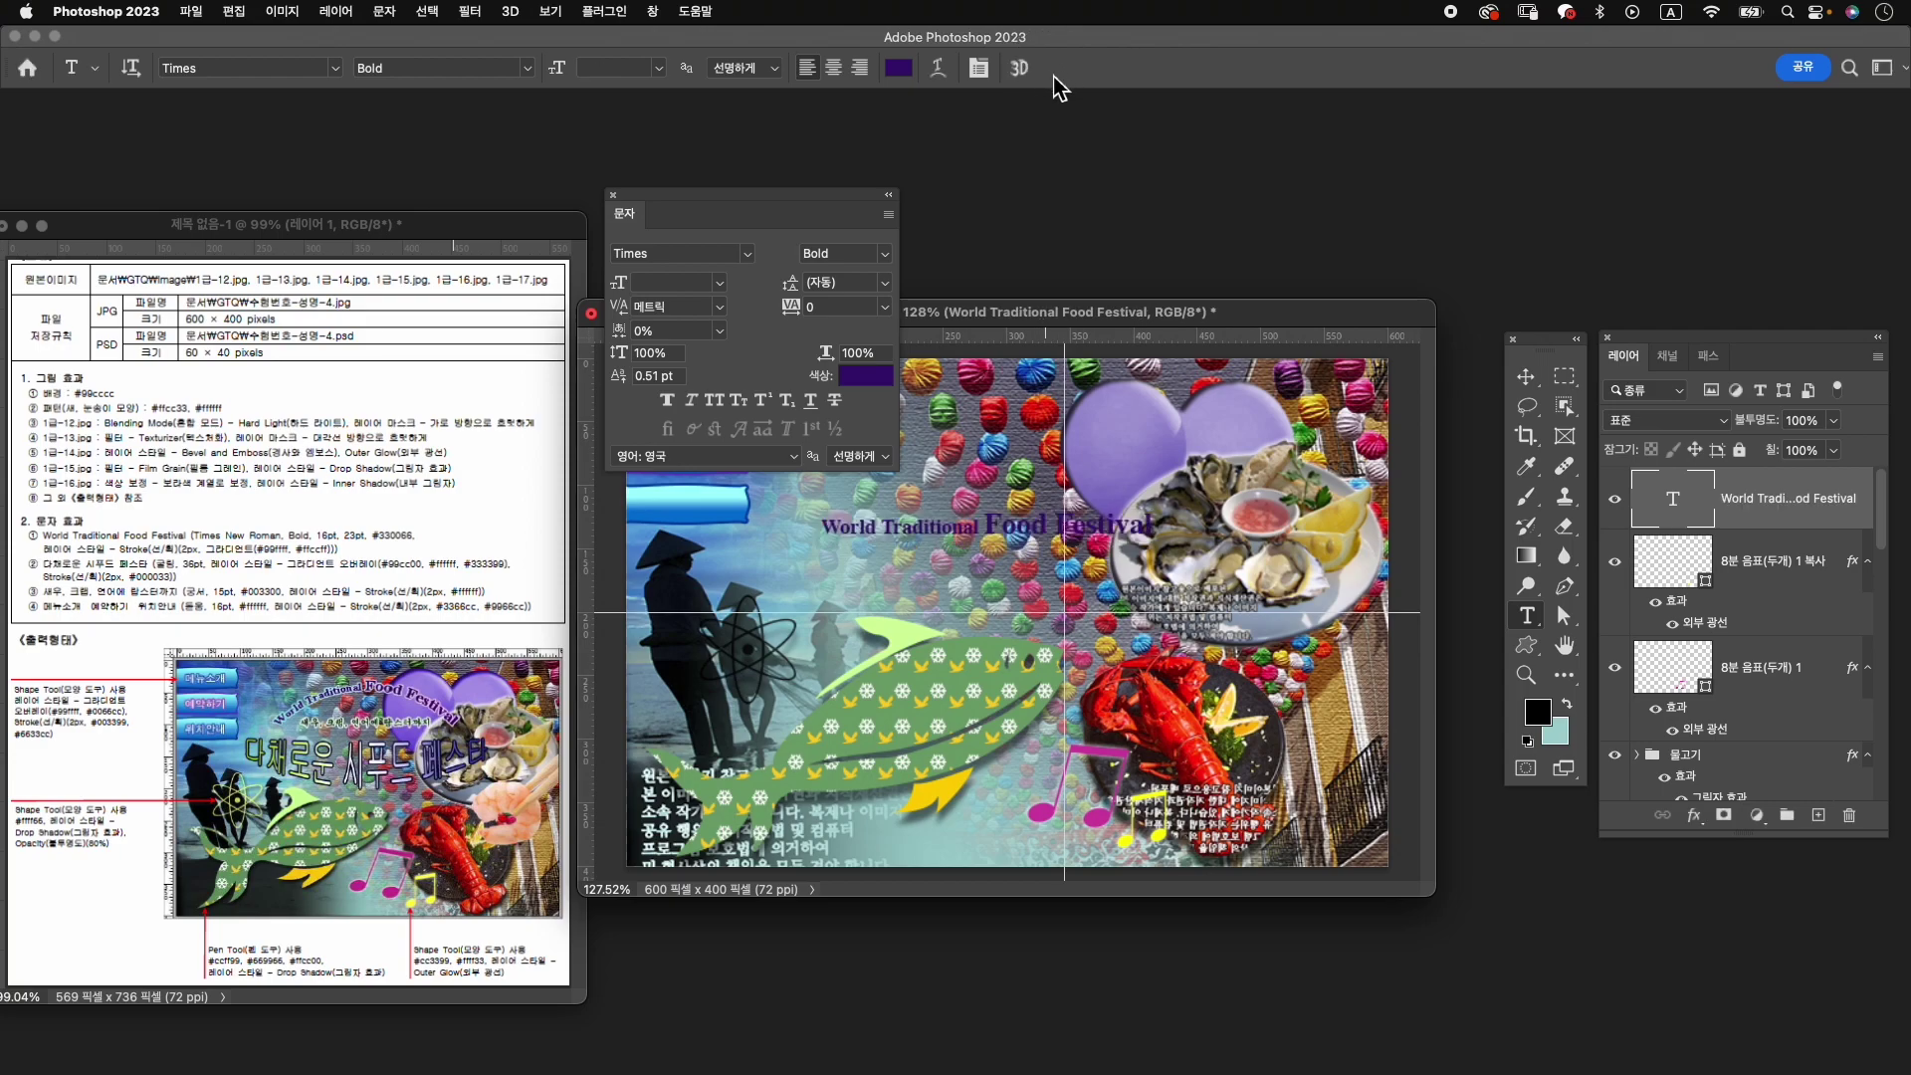
{"action": "left_click", "coordinate": [1694, 817]}
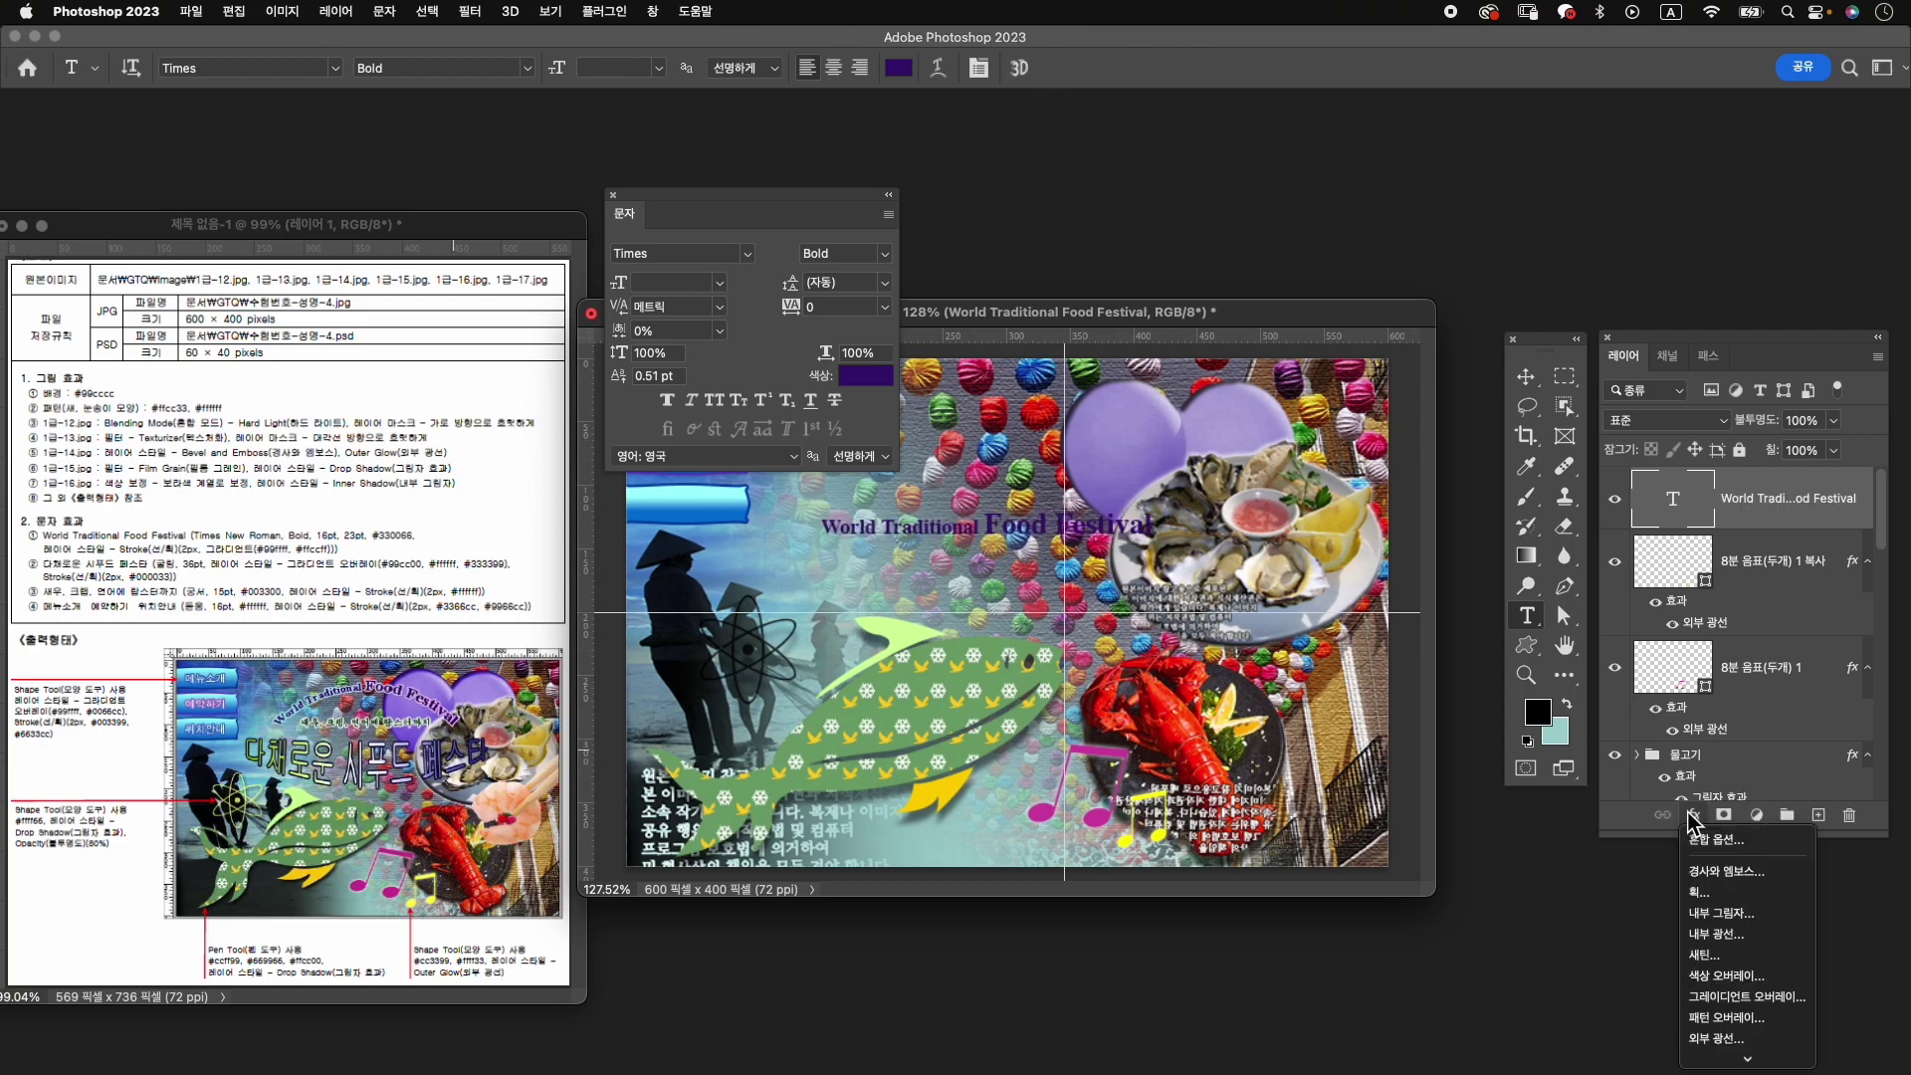
{"action": "left_click", "coordinate": [1700, 892]}
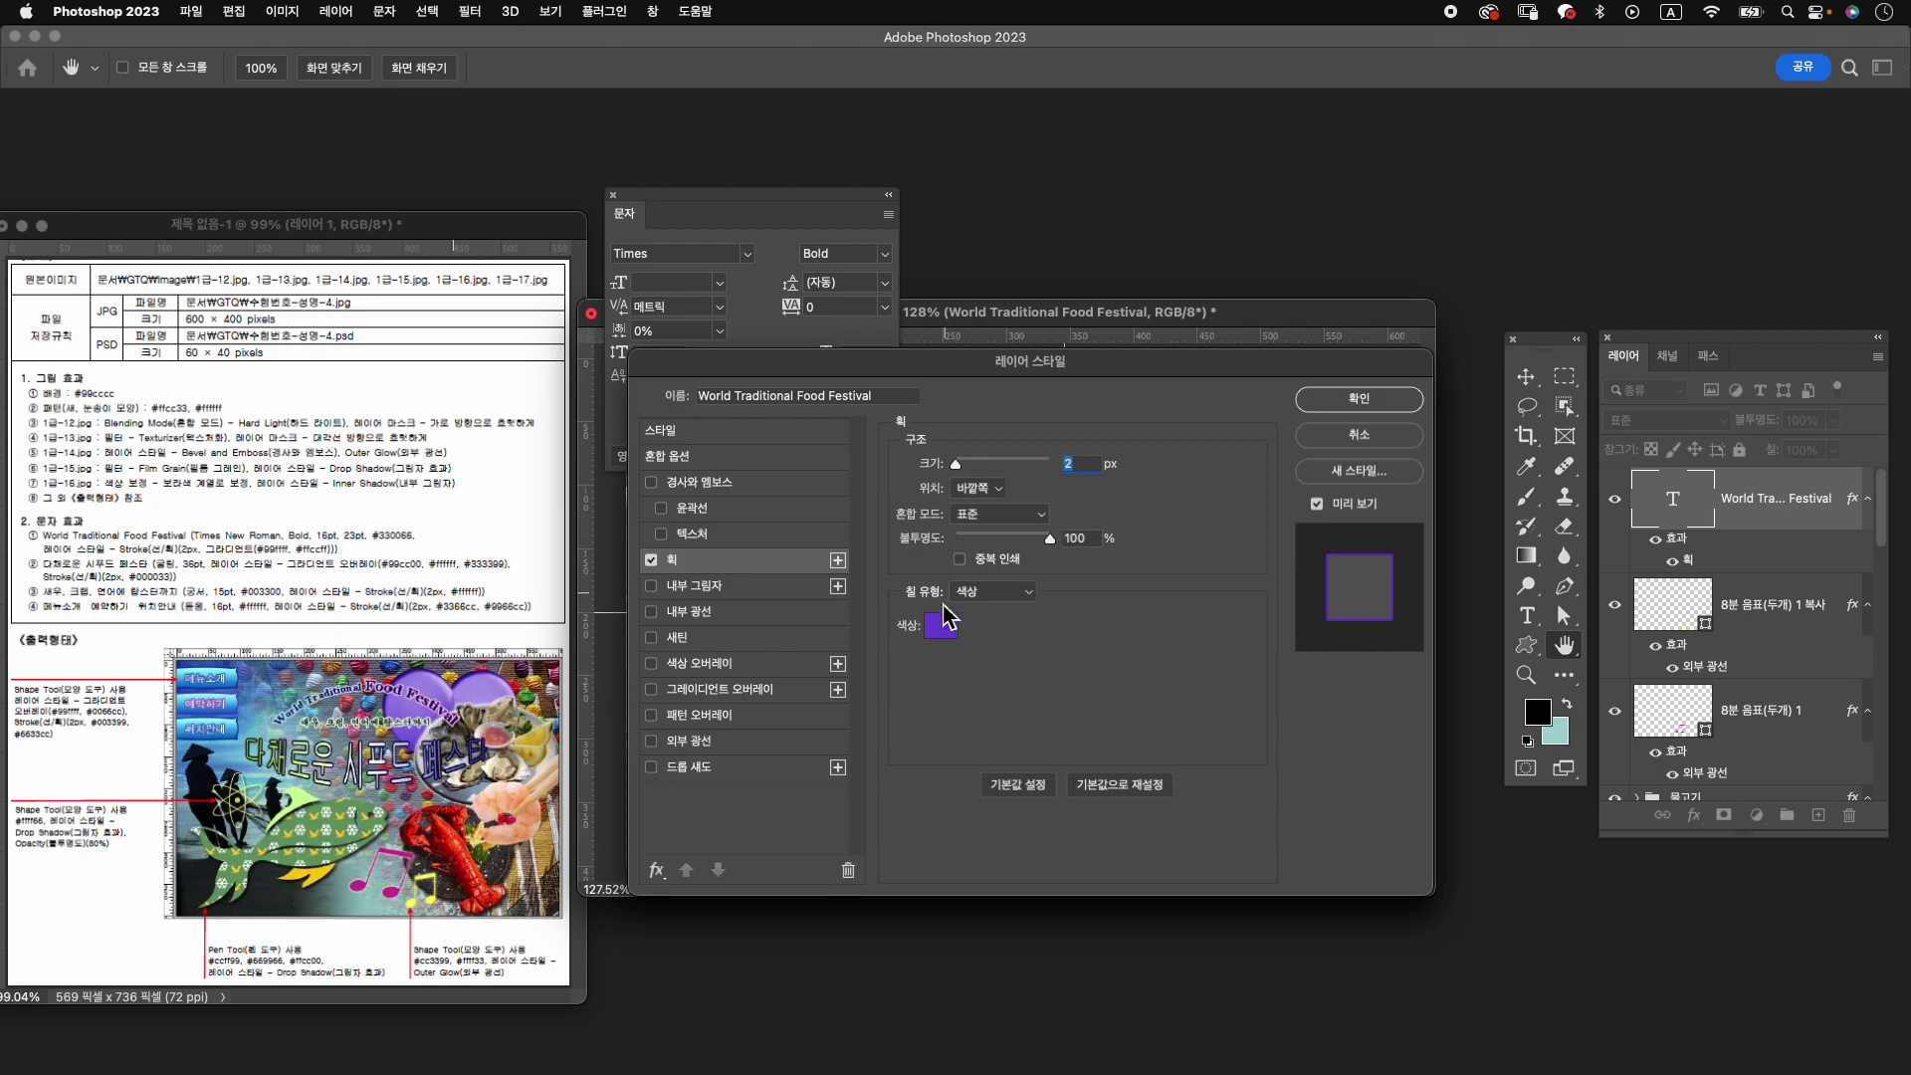
{"action": "left_click", "coordinate": [992, 591]}
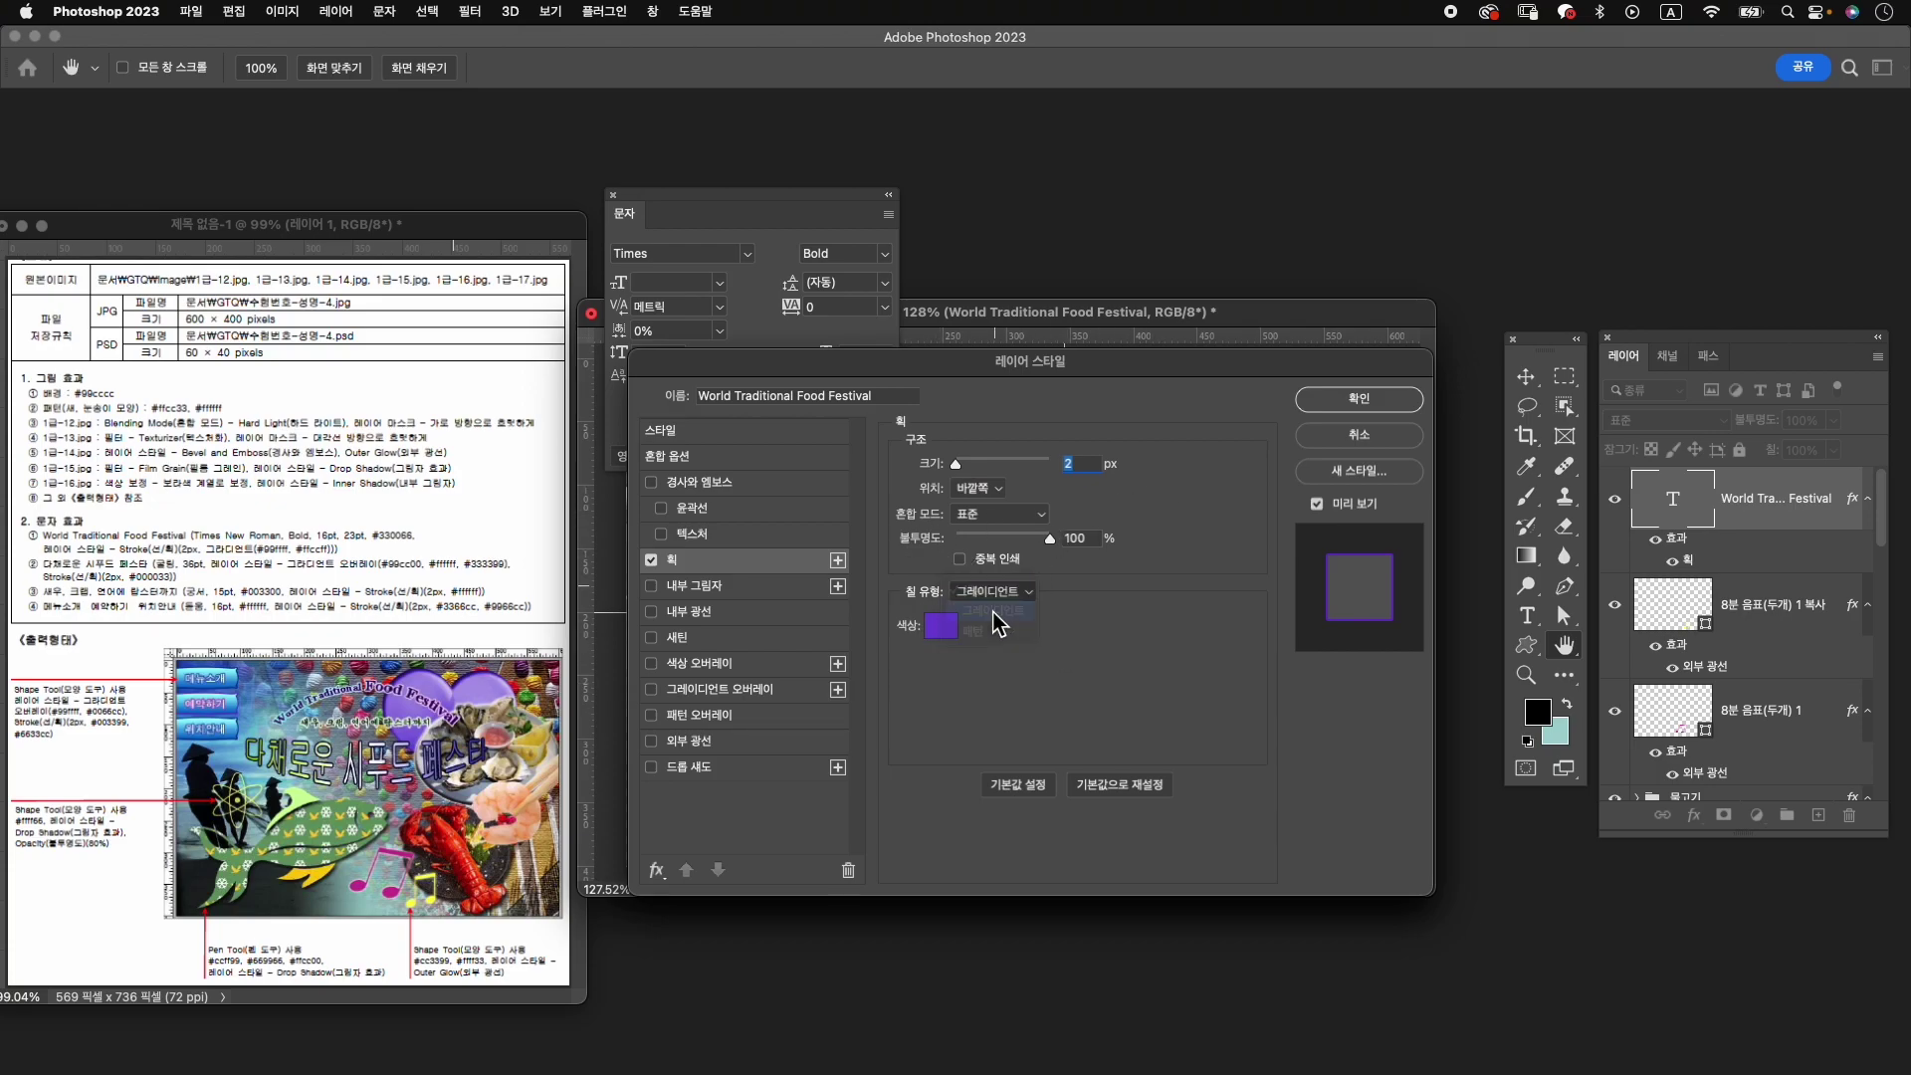
{"action": "left_click", "coordinate": [1023, 625]}
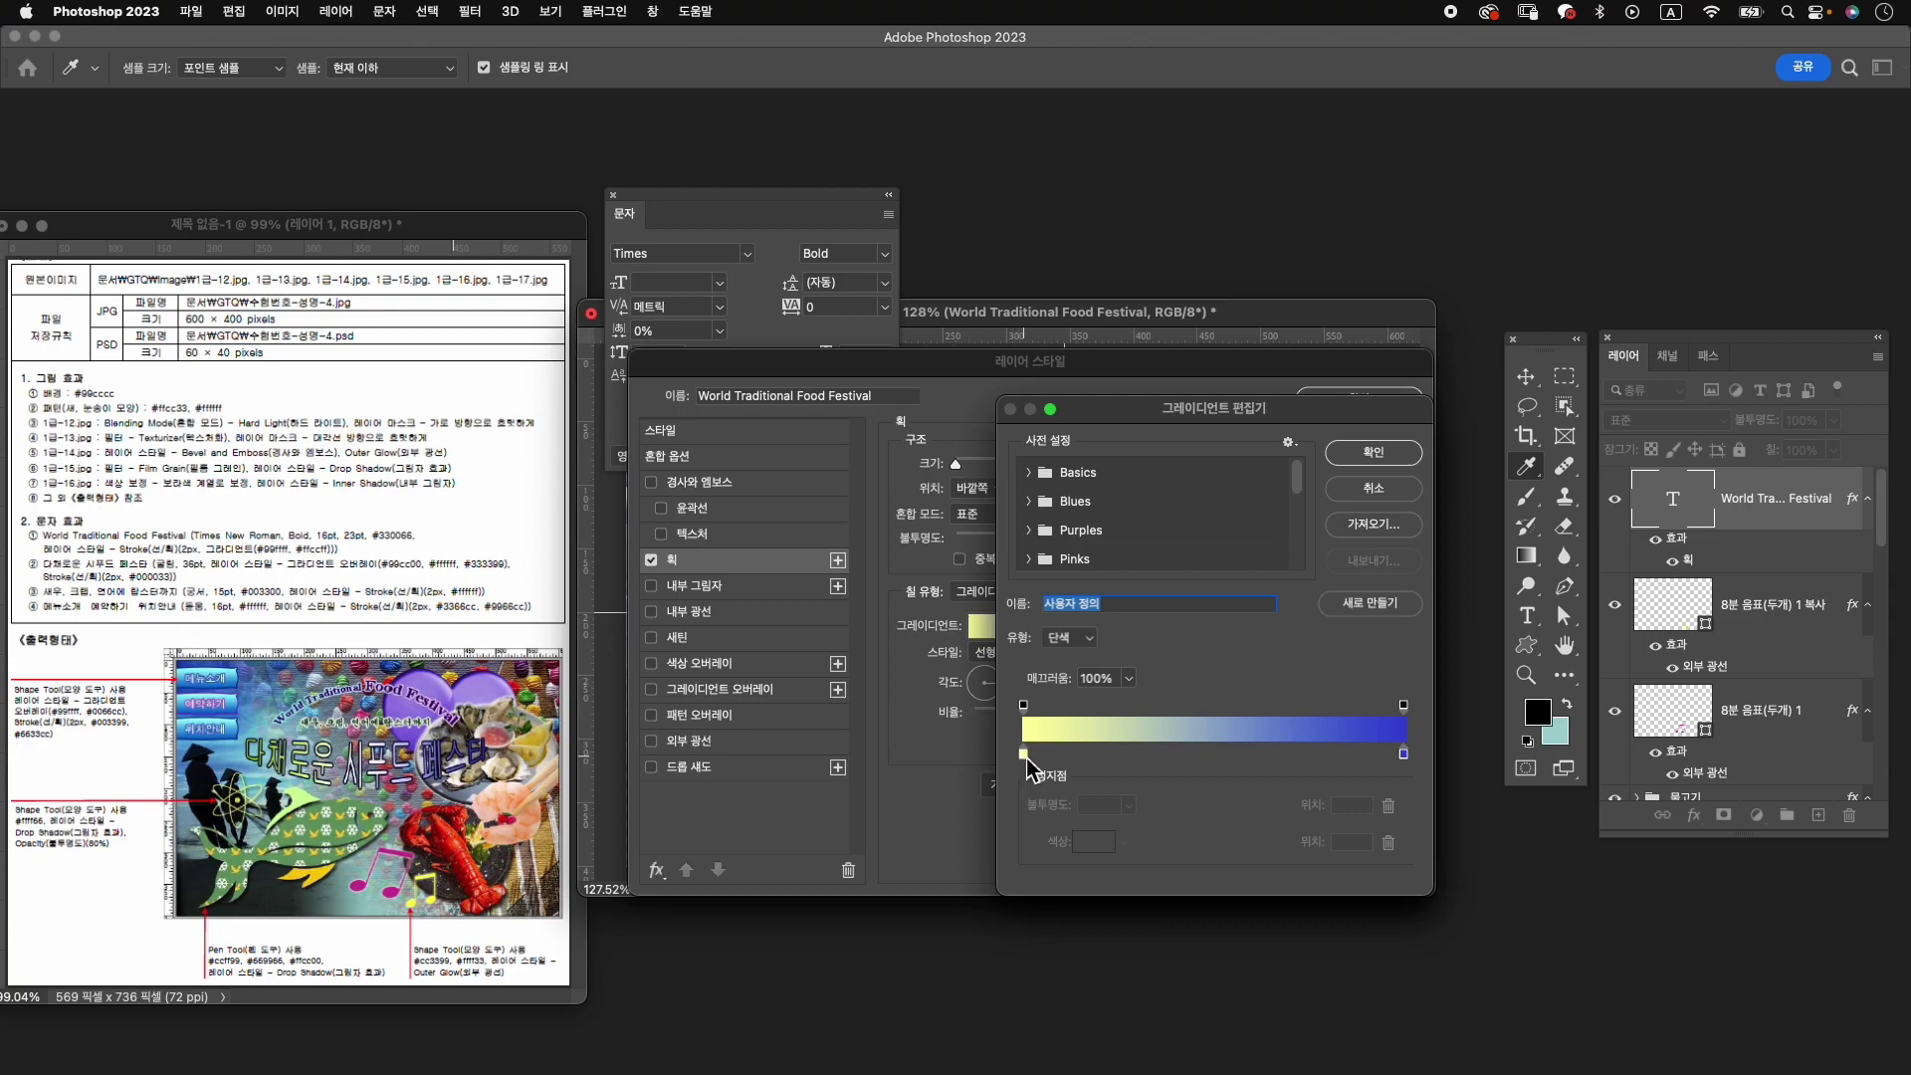
Set the stroke gradient's left stop to light cyan #99ffff.
{"action": "left_click", "coordinate": [1024, 755]}
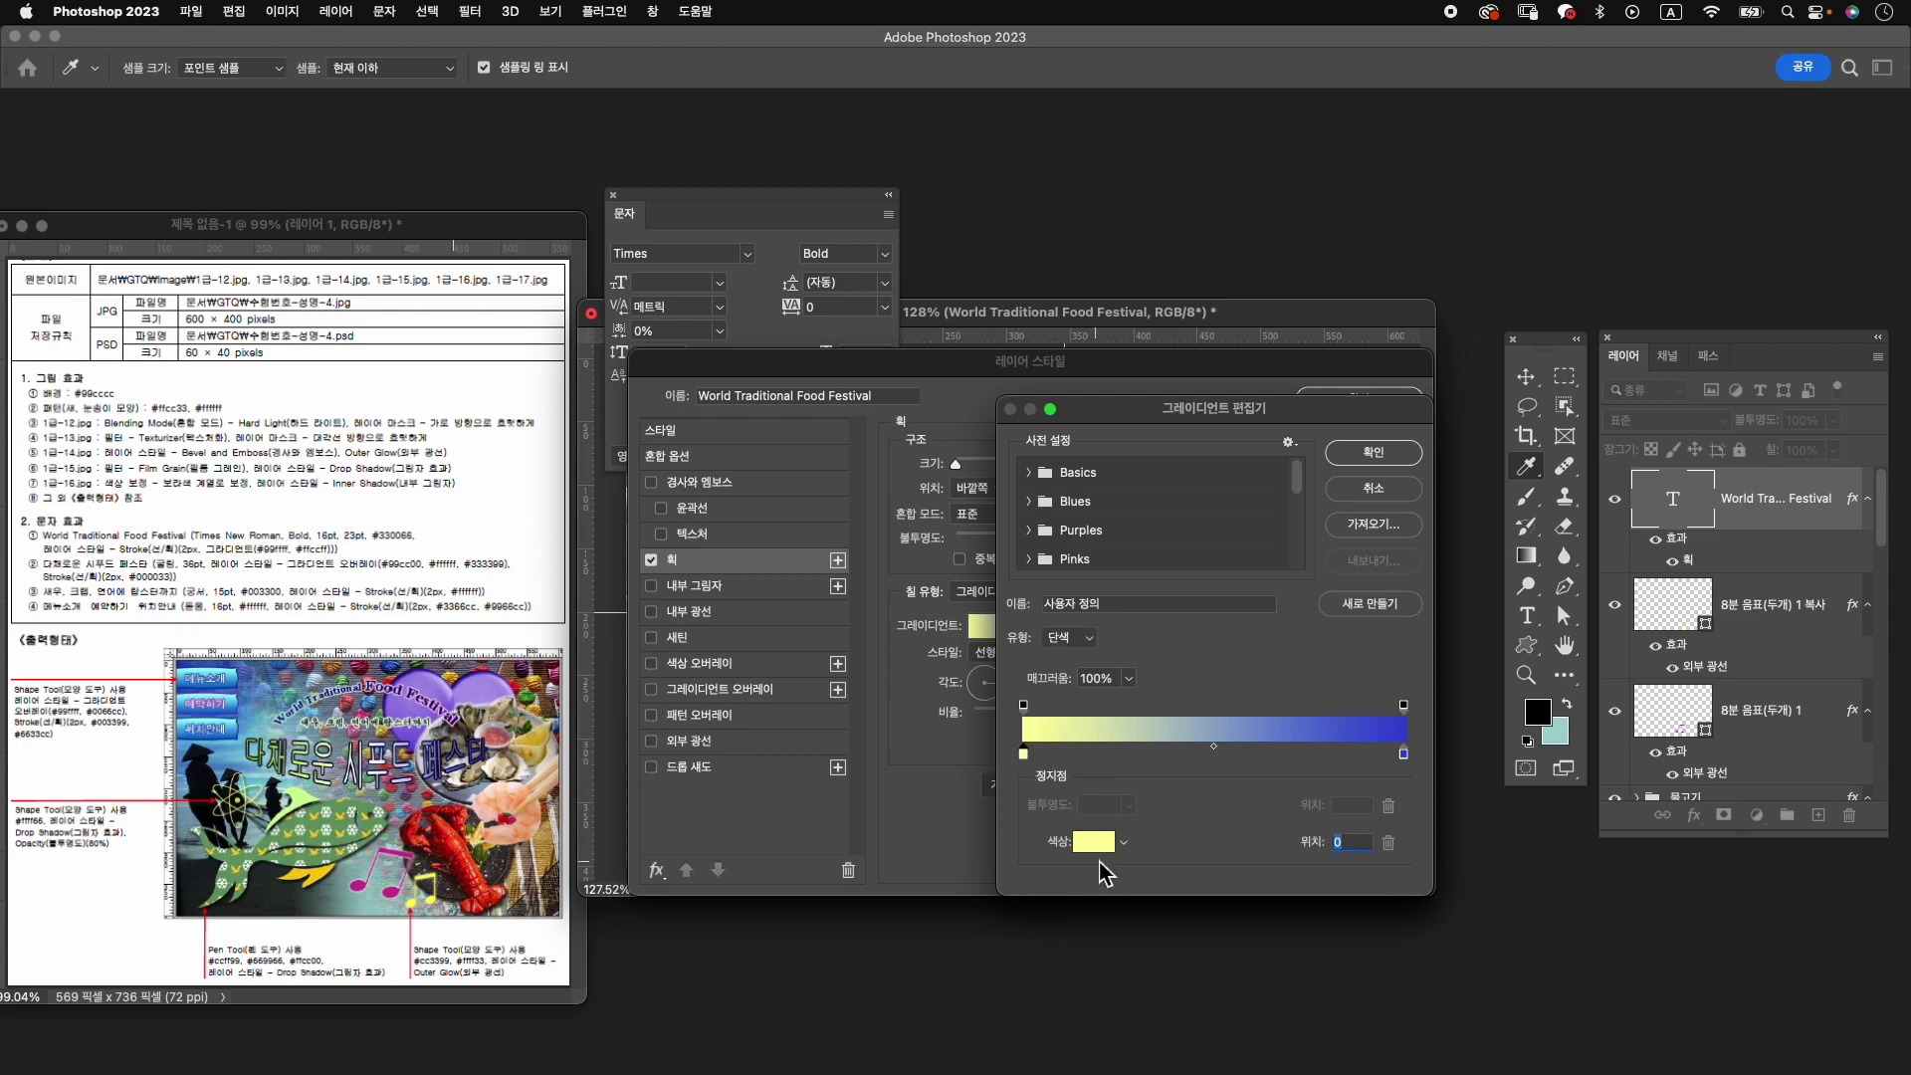
{"action": "left_click", "coordinate": [1095, 842]}
{"action": "type", "text": "9"}
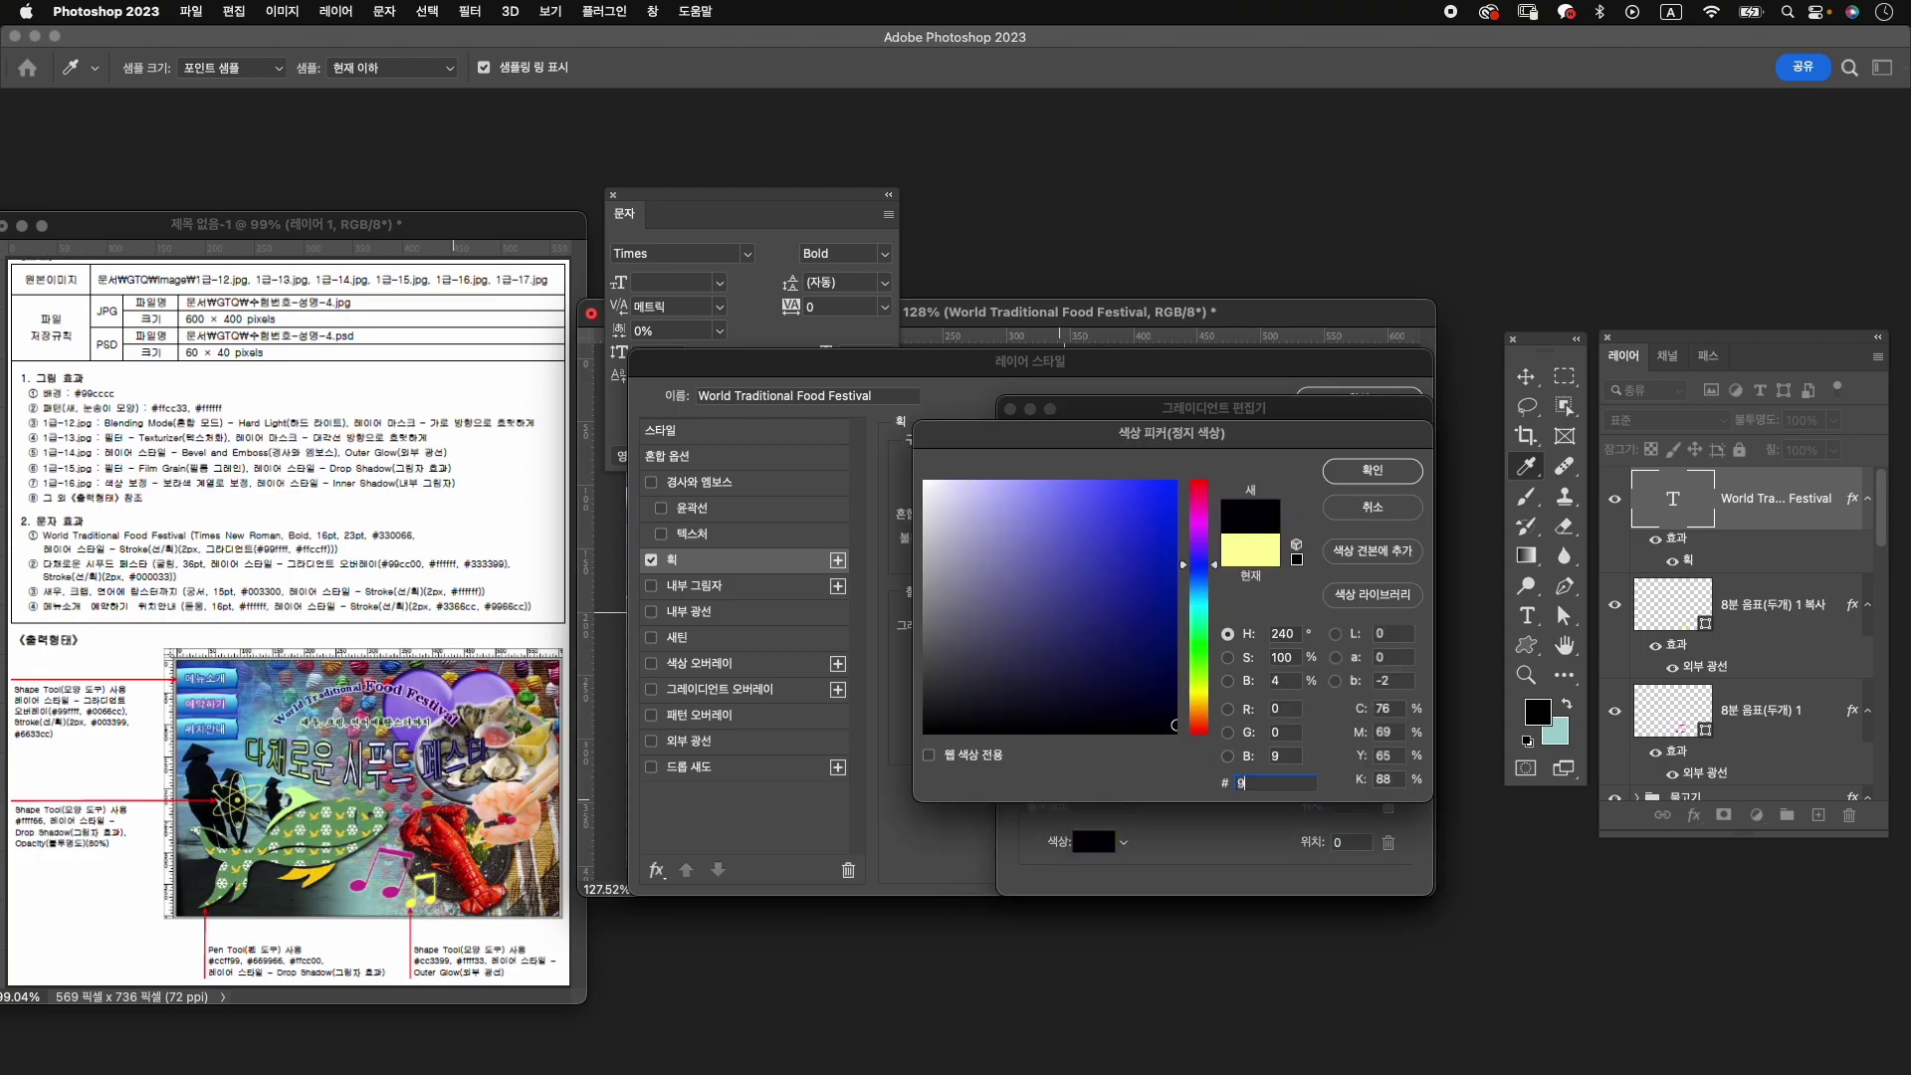
{"action": "type", "text": "9fffff"}
{"action": "key", "text": "Tab"}
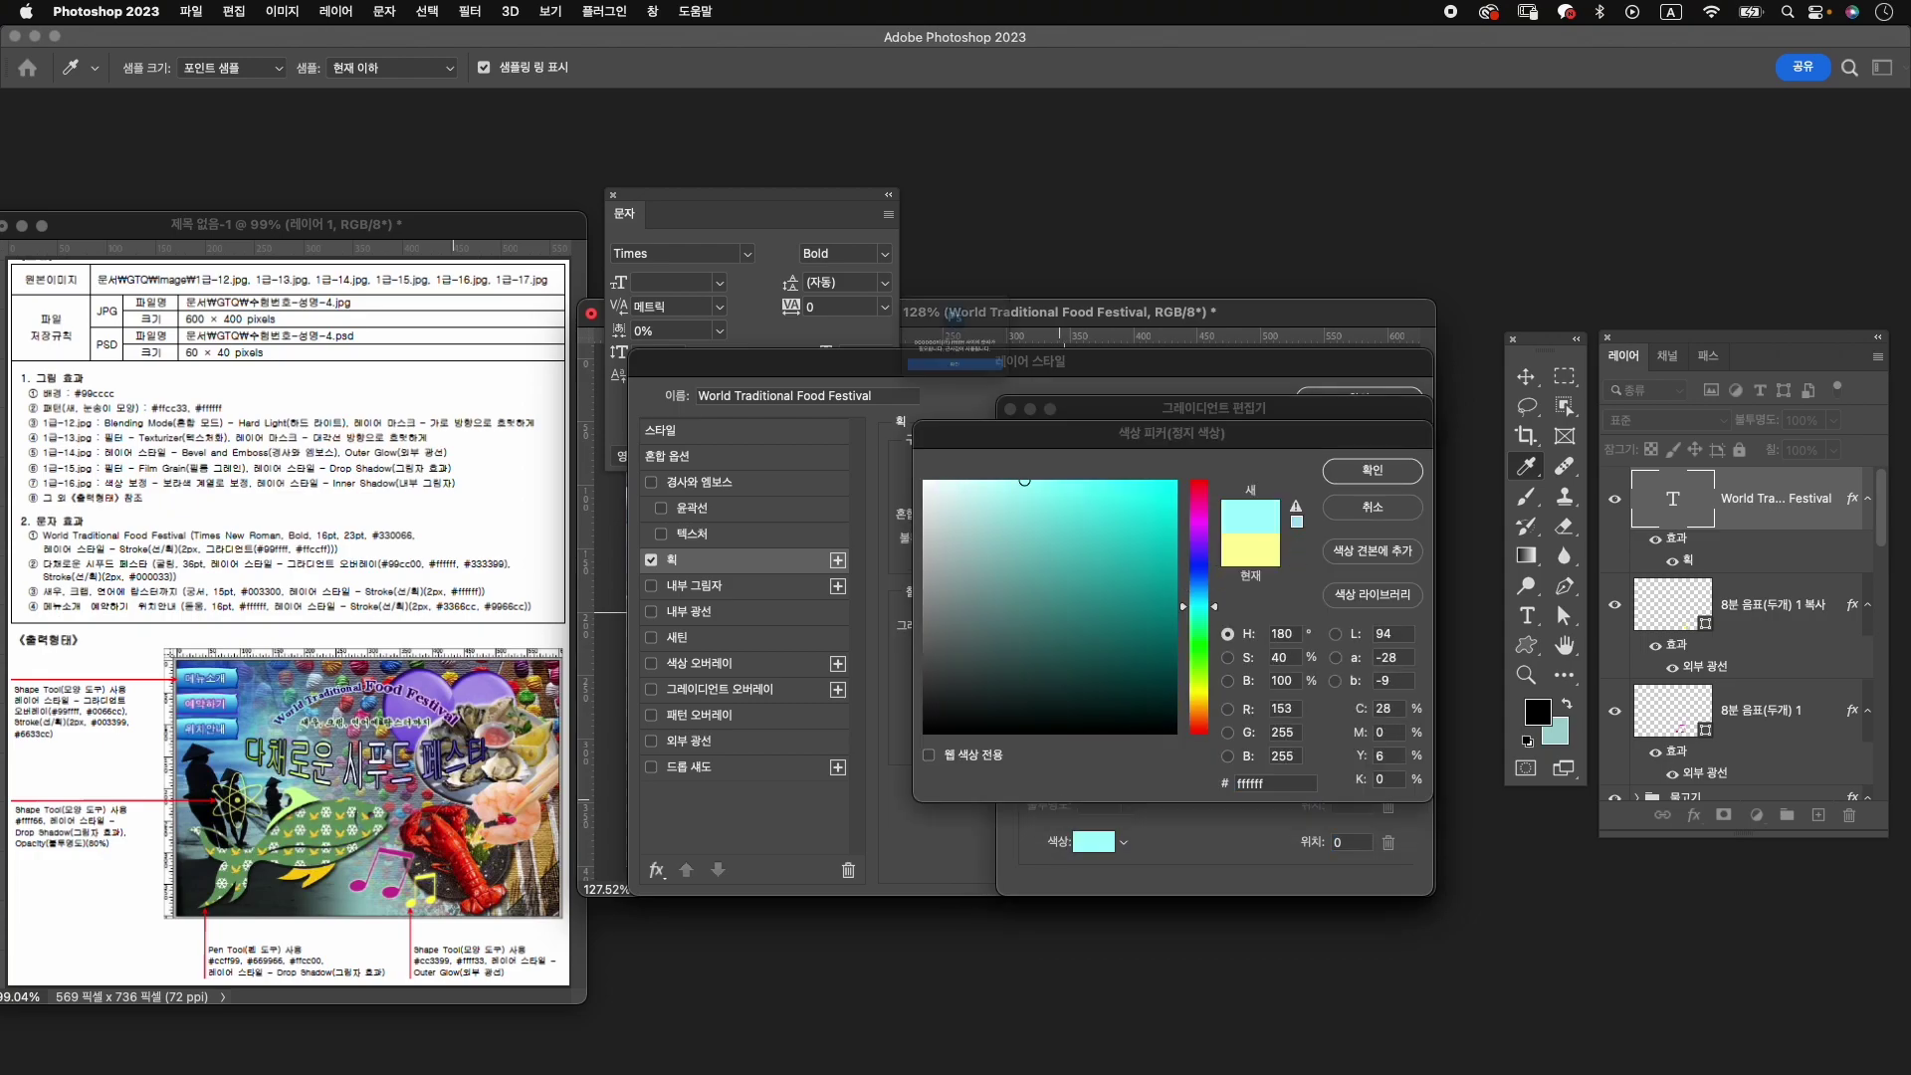
{"action": "left_click", "coordinate": [980, 403]}
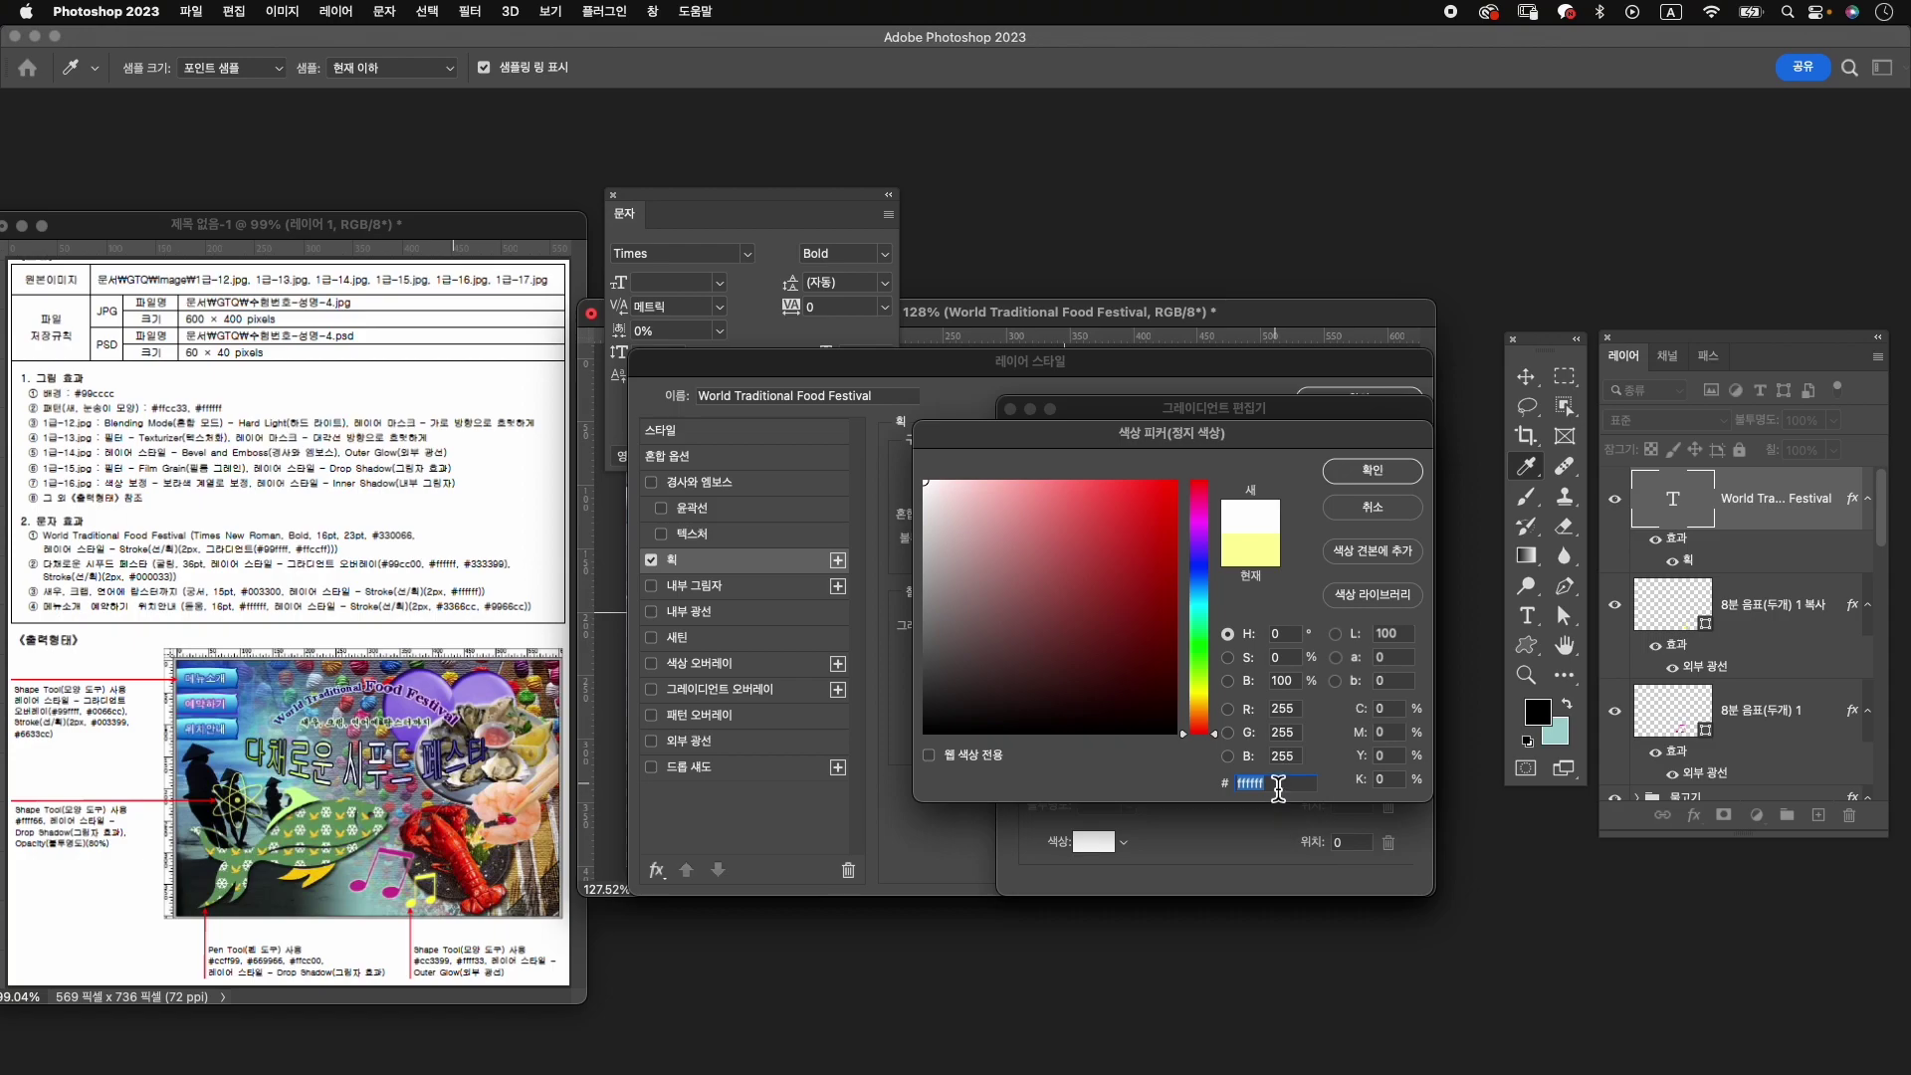
{"action": "type", "text": "99"}
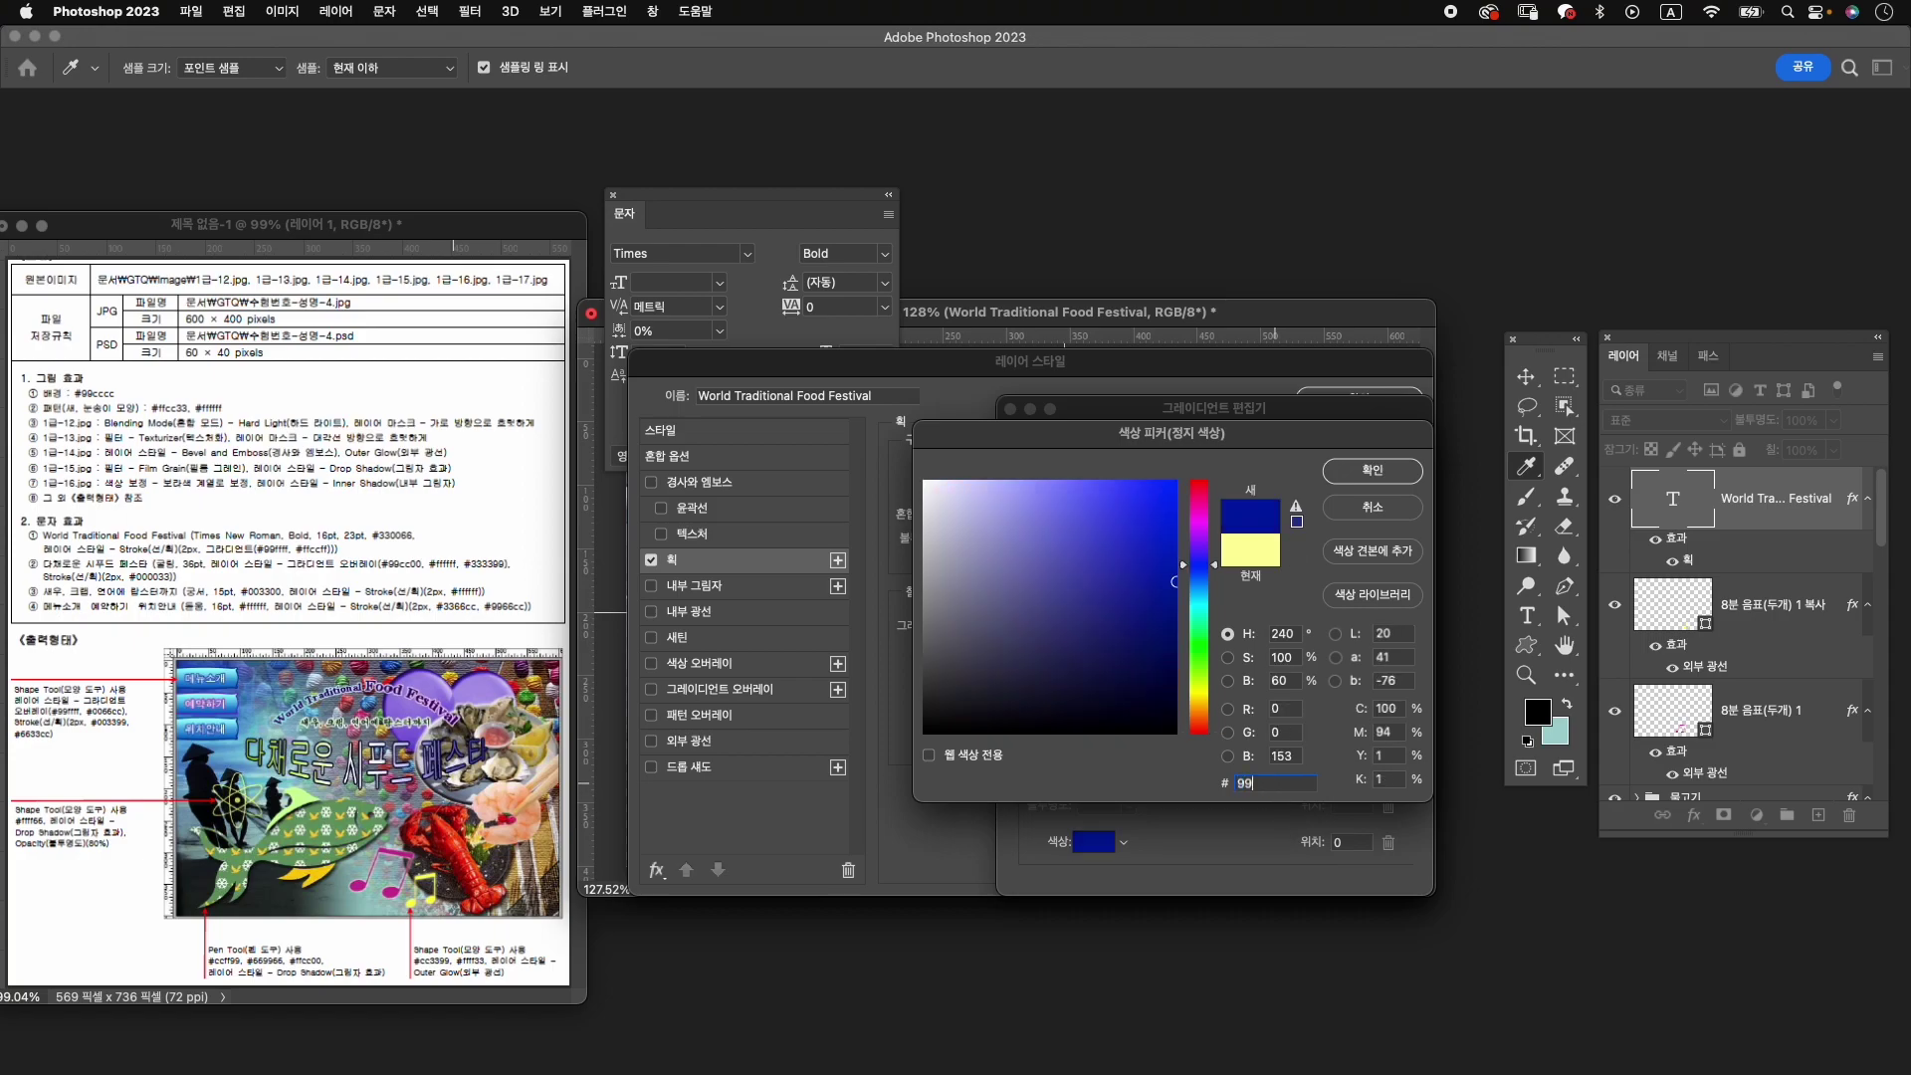
{"action": "type", "text": "ffff"}
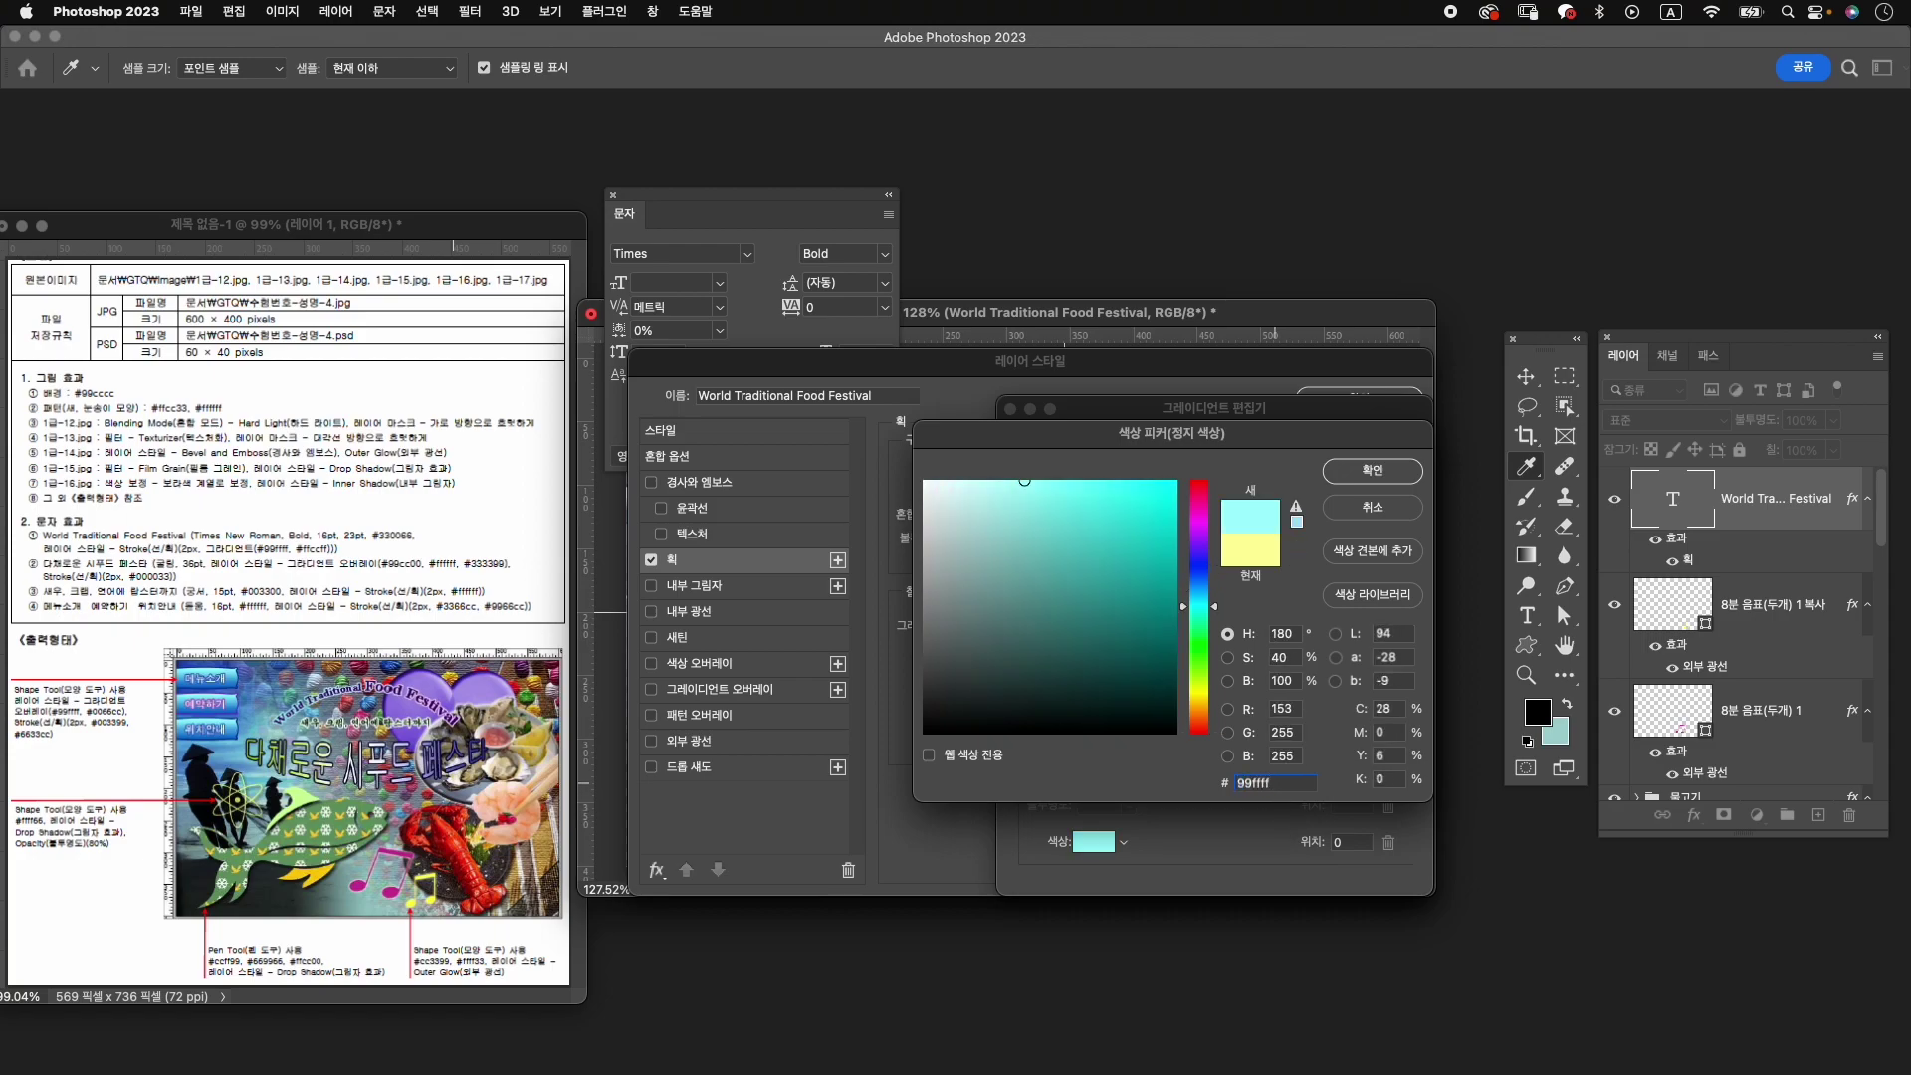
{"action": "key", "text": "Return"}
Set the right gradient stop to pink #ffccff and accept the gradient.
{"action": "left_click", "coordinate": [1404, 755]}
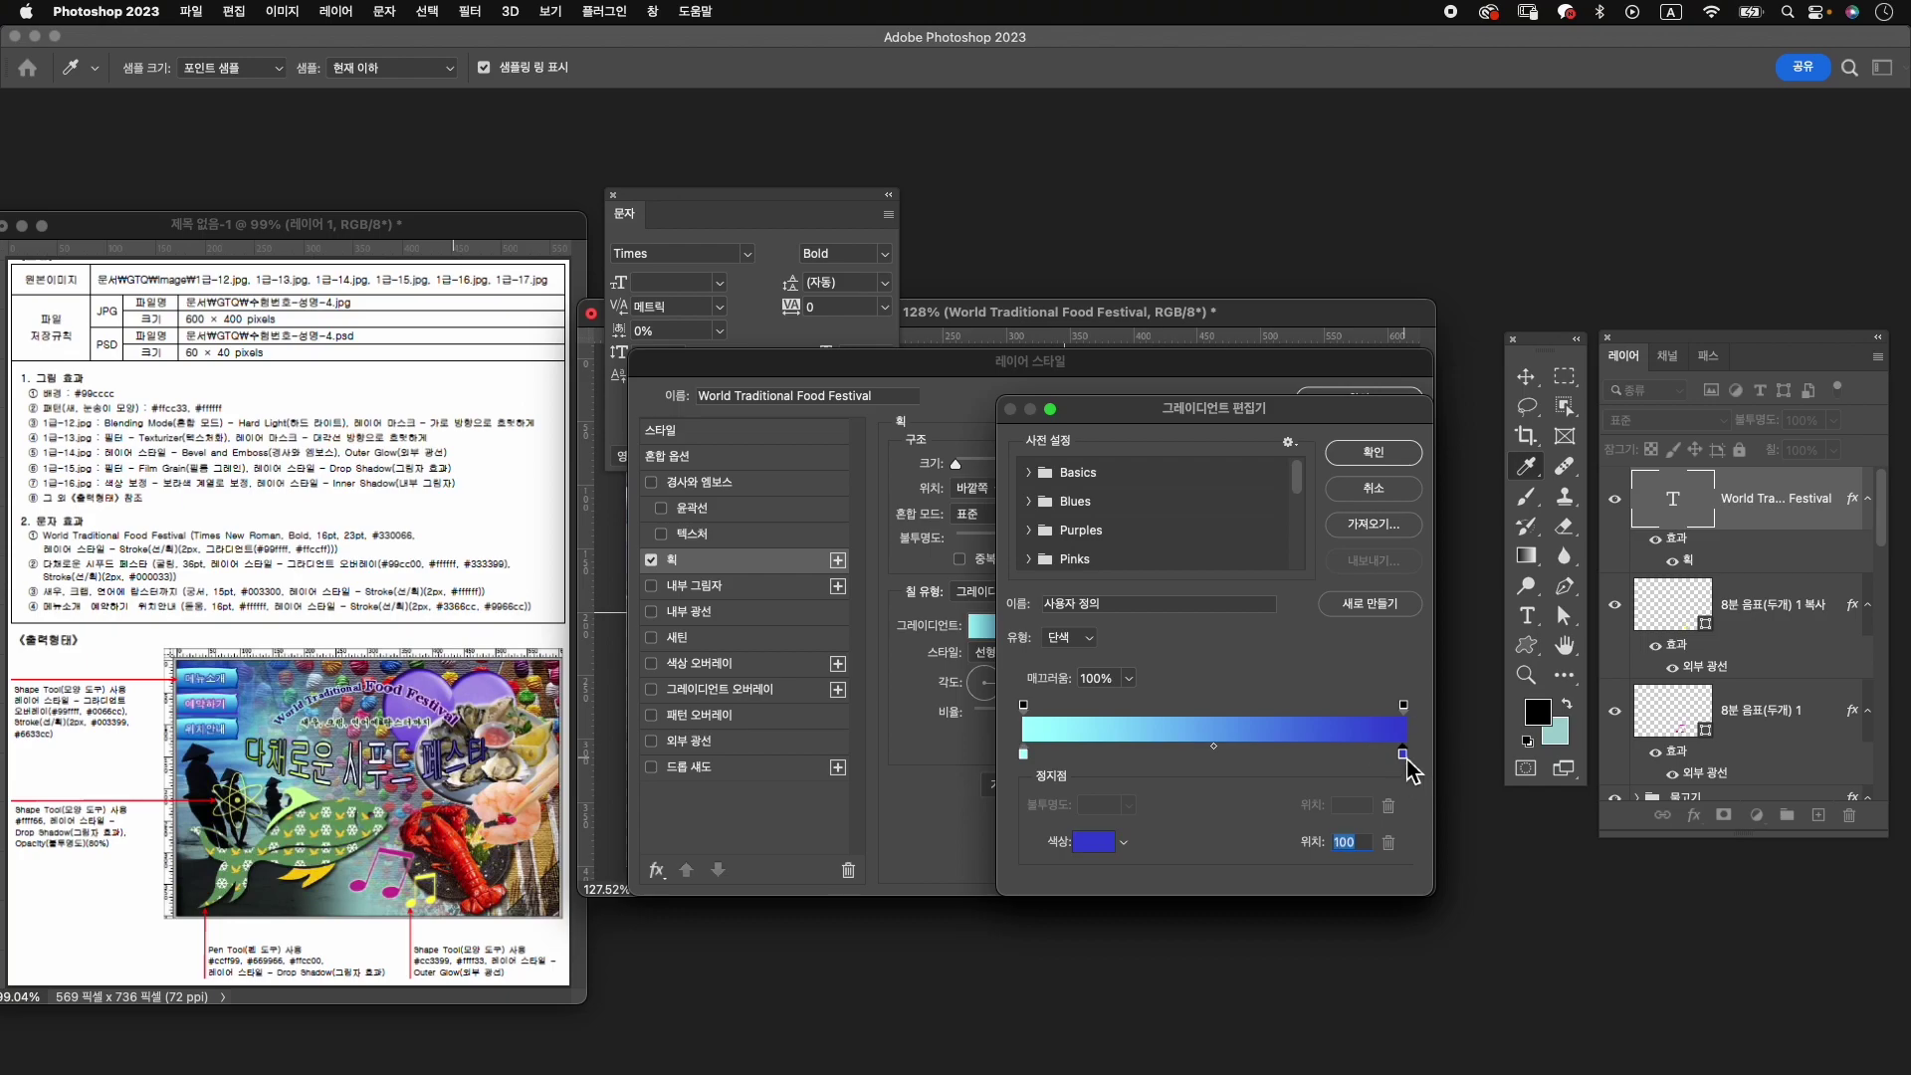
{"action": "double_click", "coordinate": [1405, 754]}
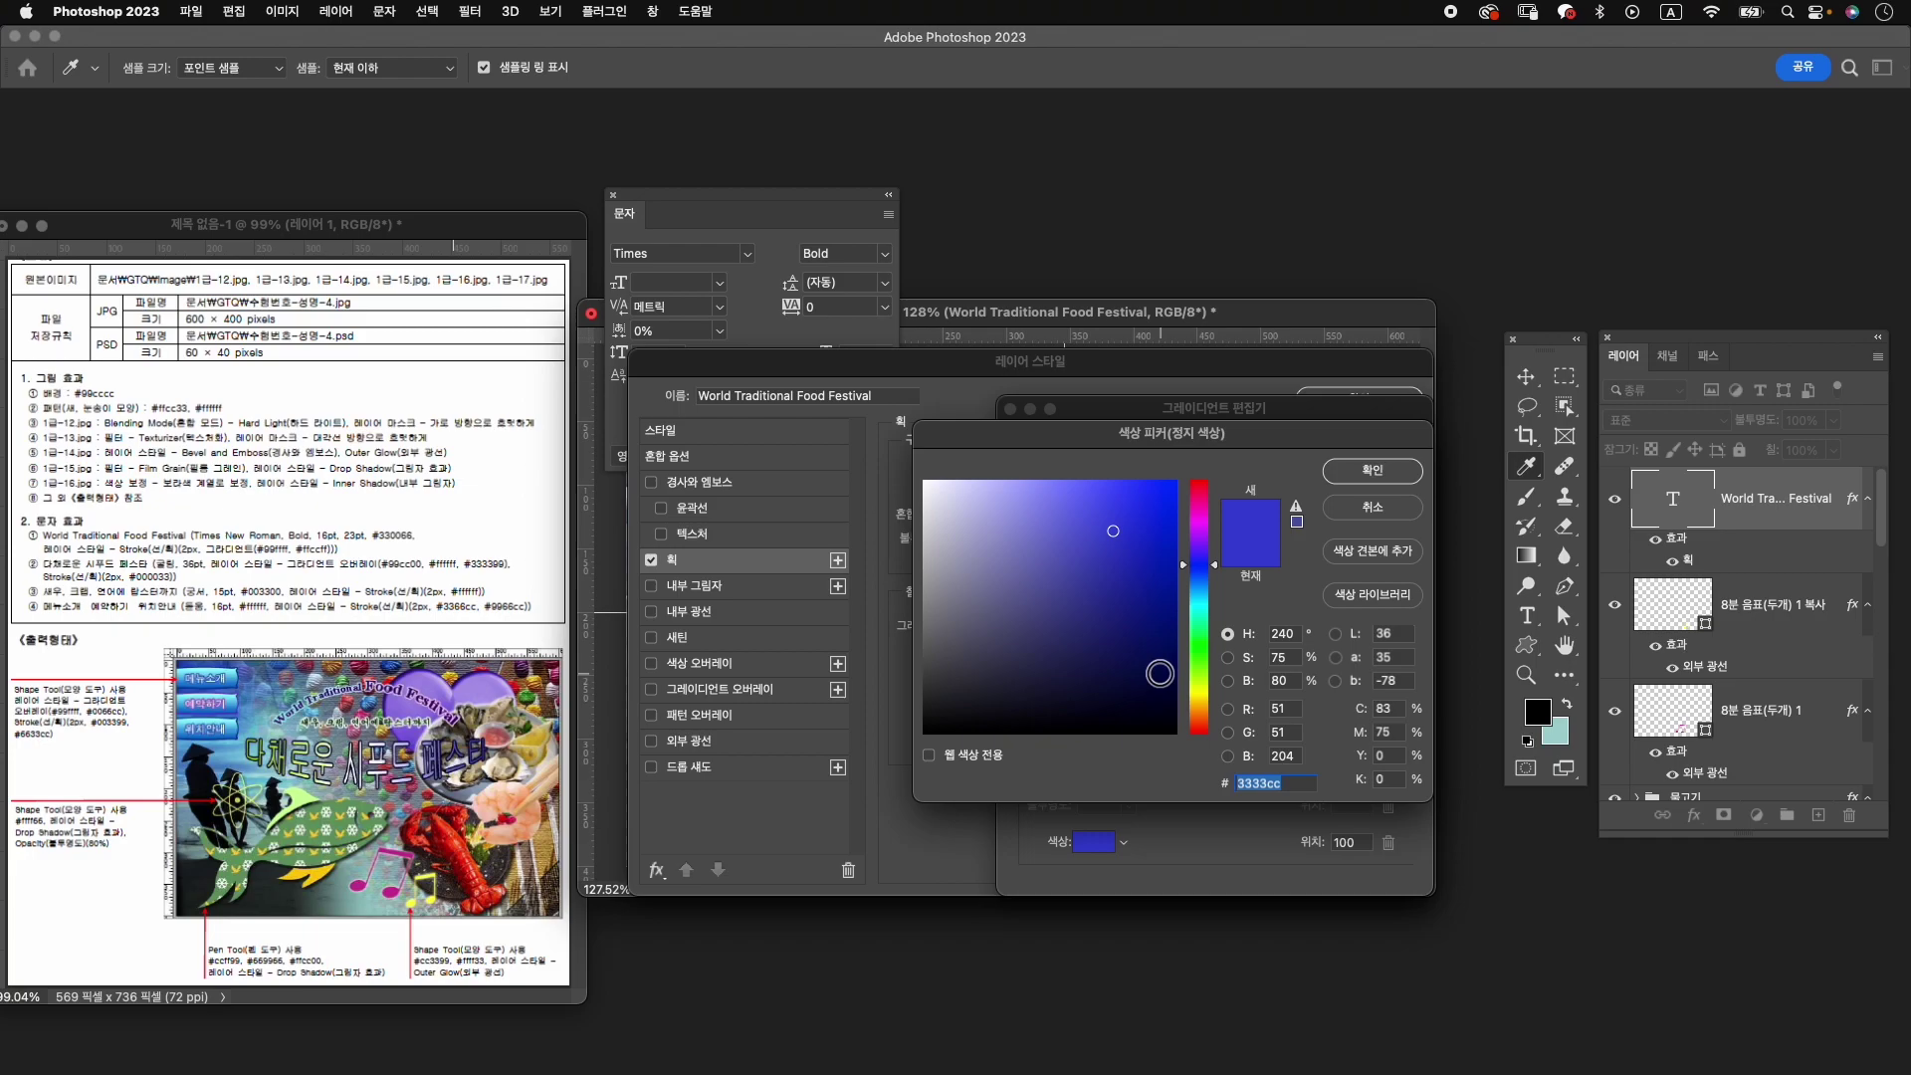
{"action": "type", "text": "ffcc"}
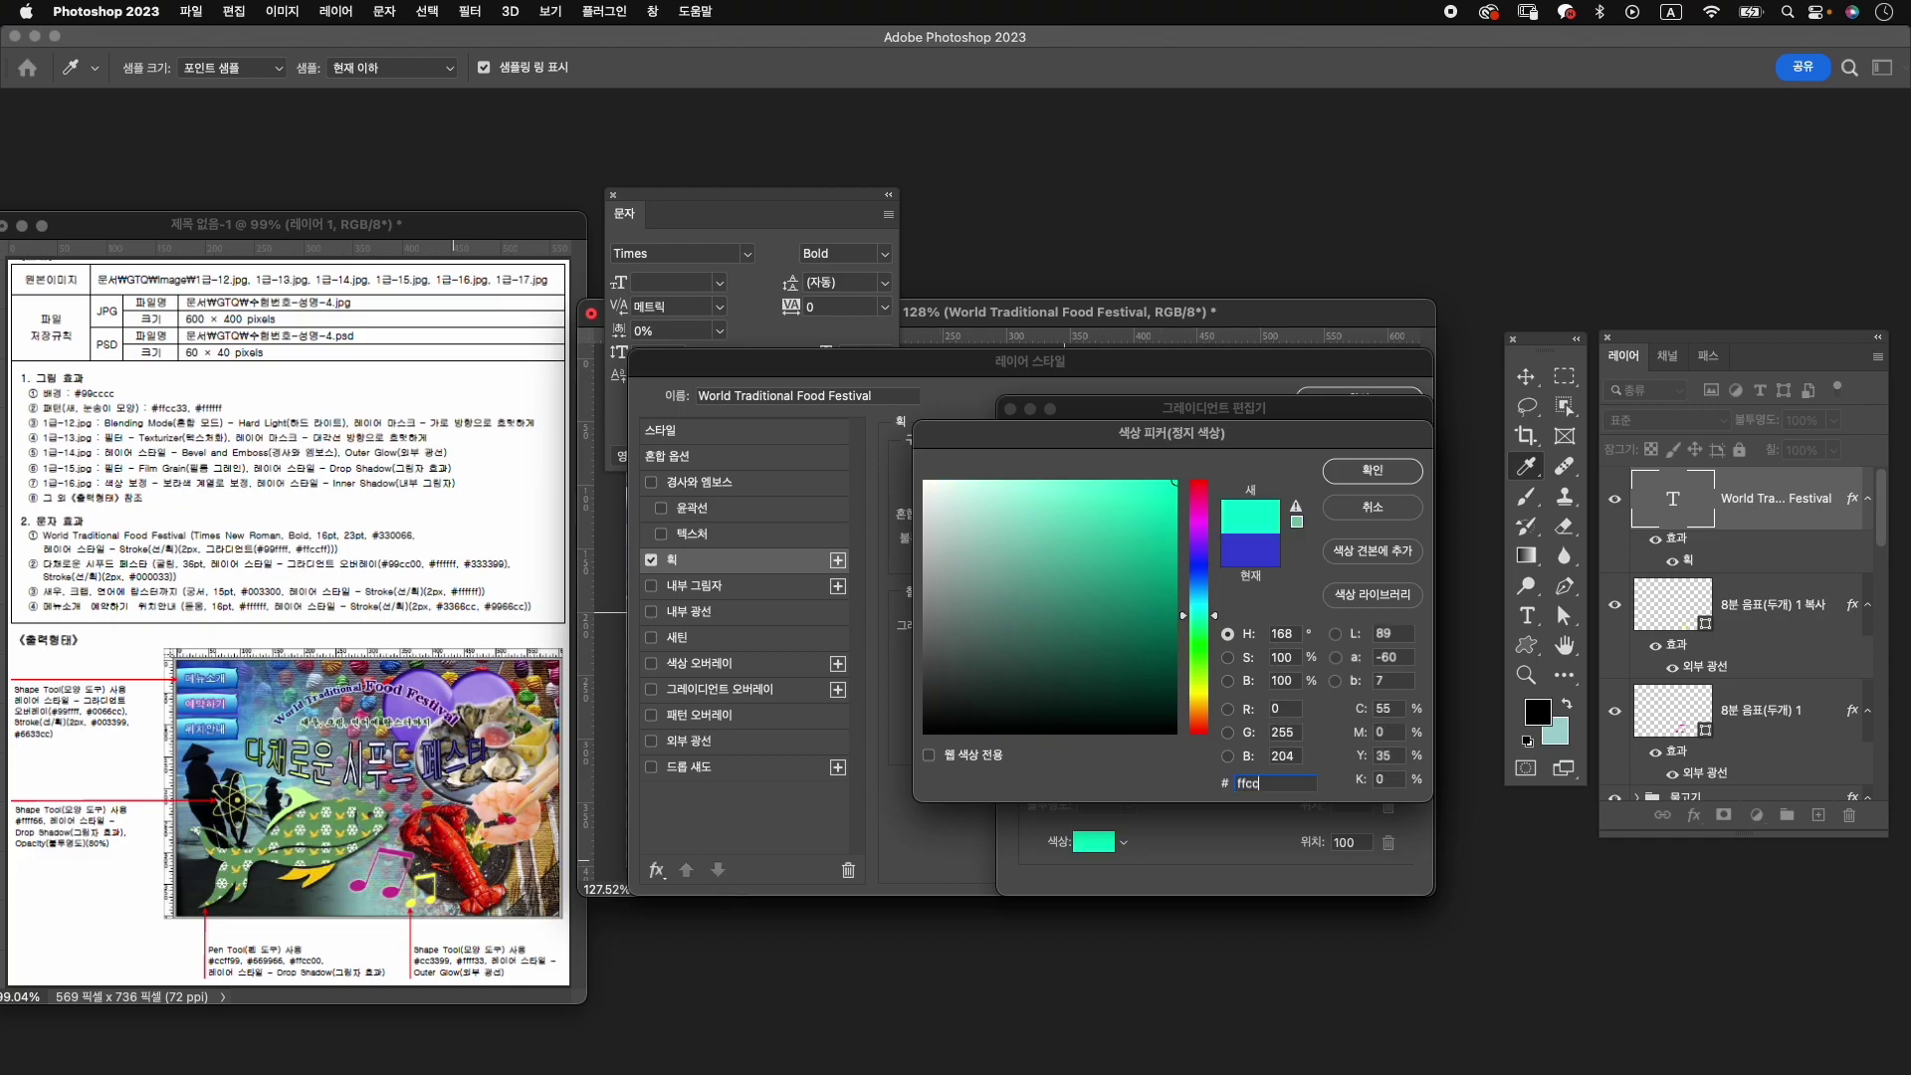
{"action": "type", "text": "ff"}
{"action": "key", "text": "Return"}
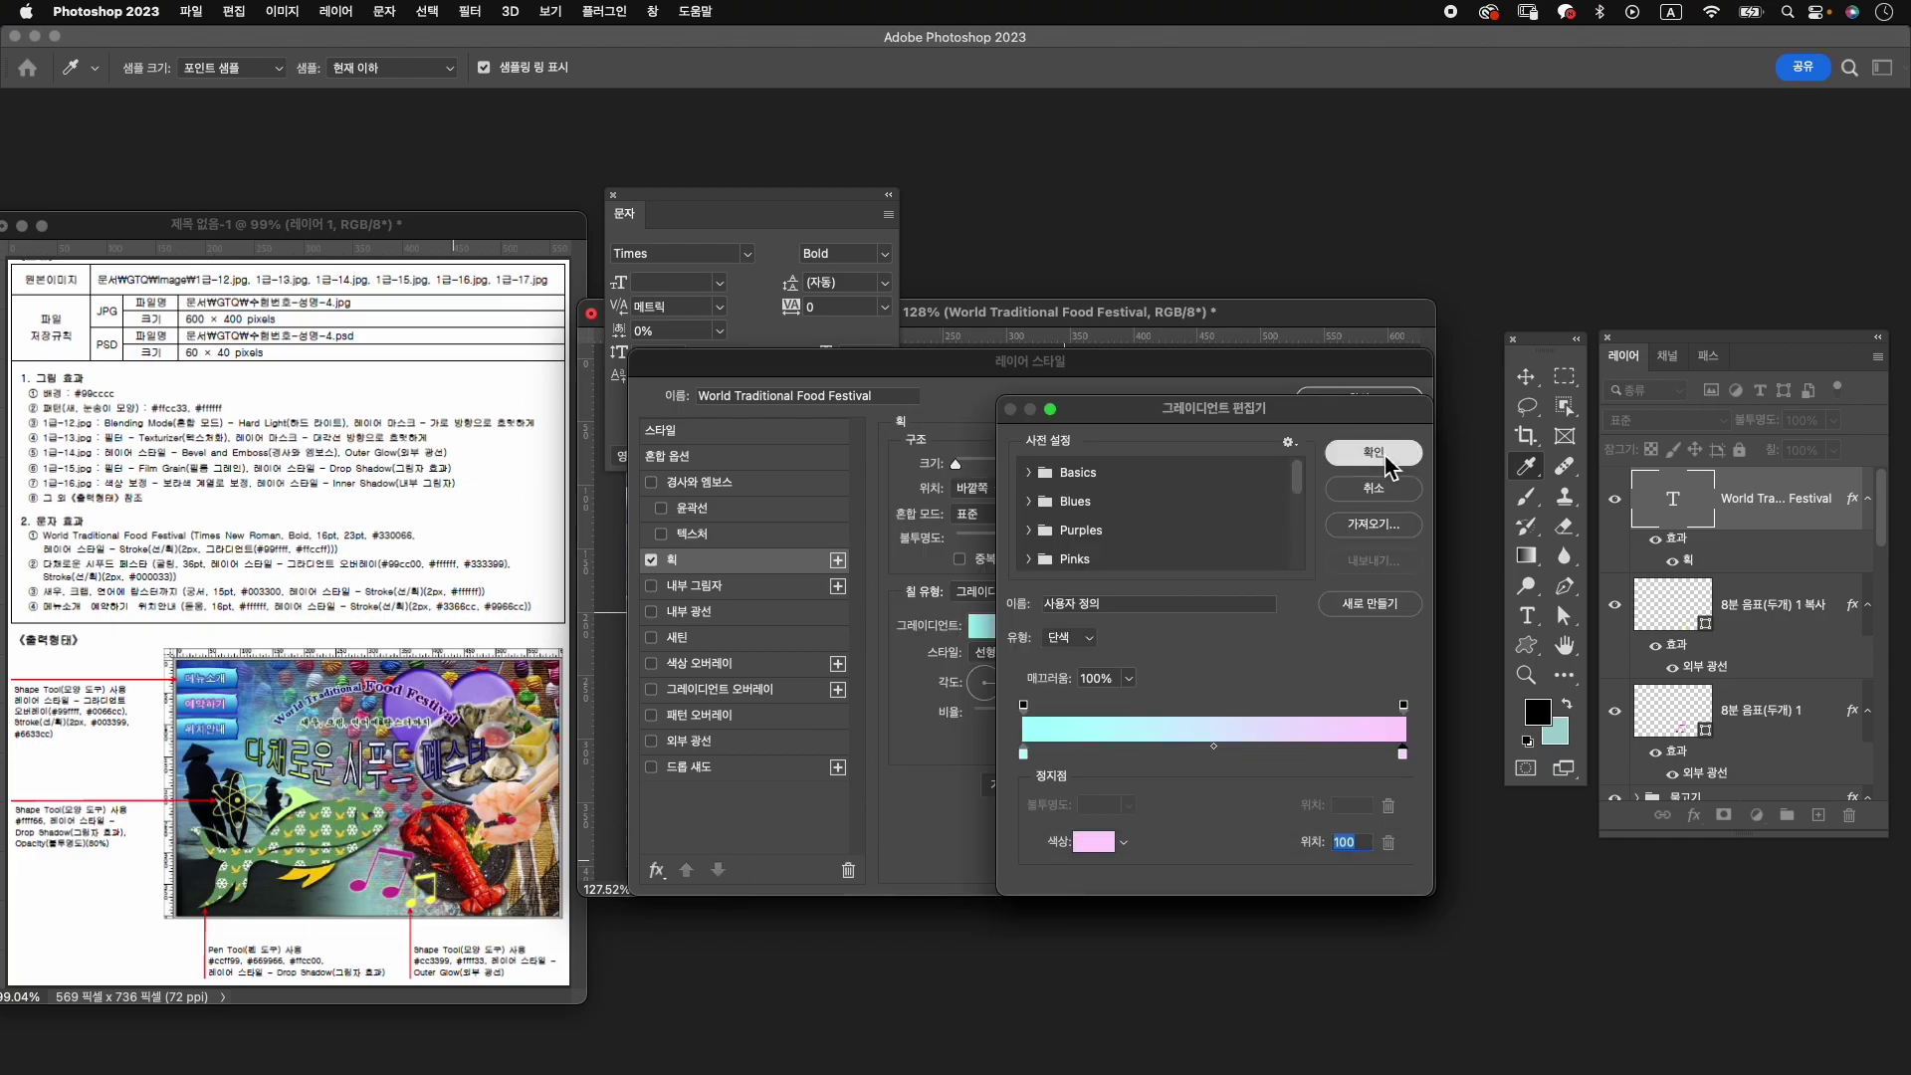
{"action": "left_click", "coordinate": [1374, 453]}
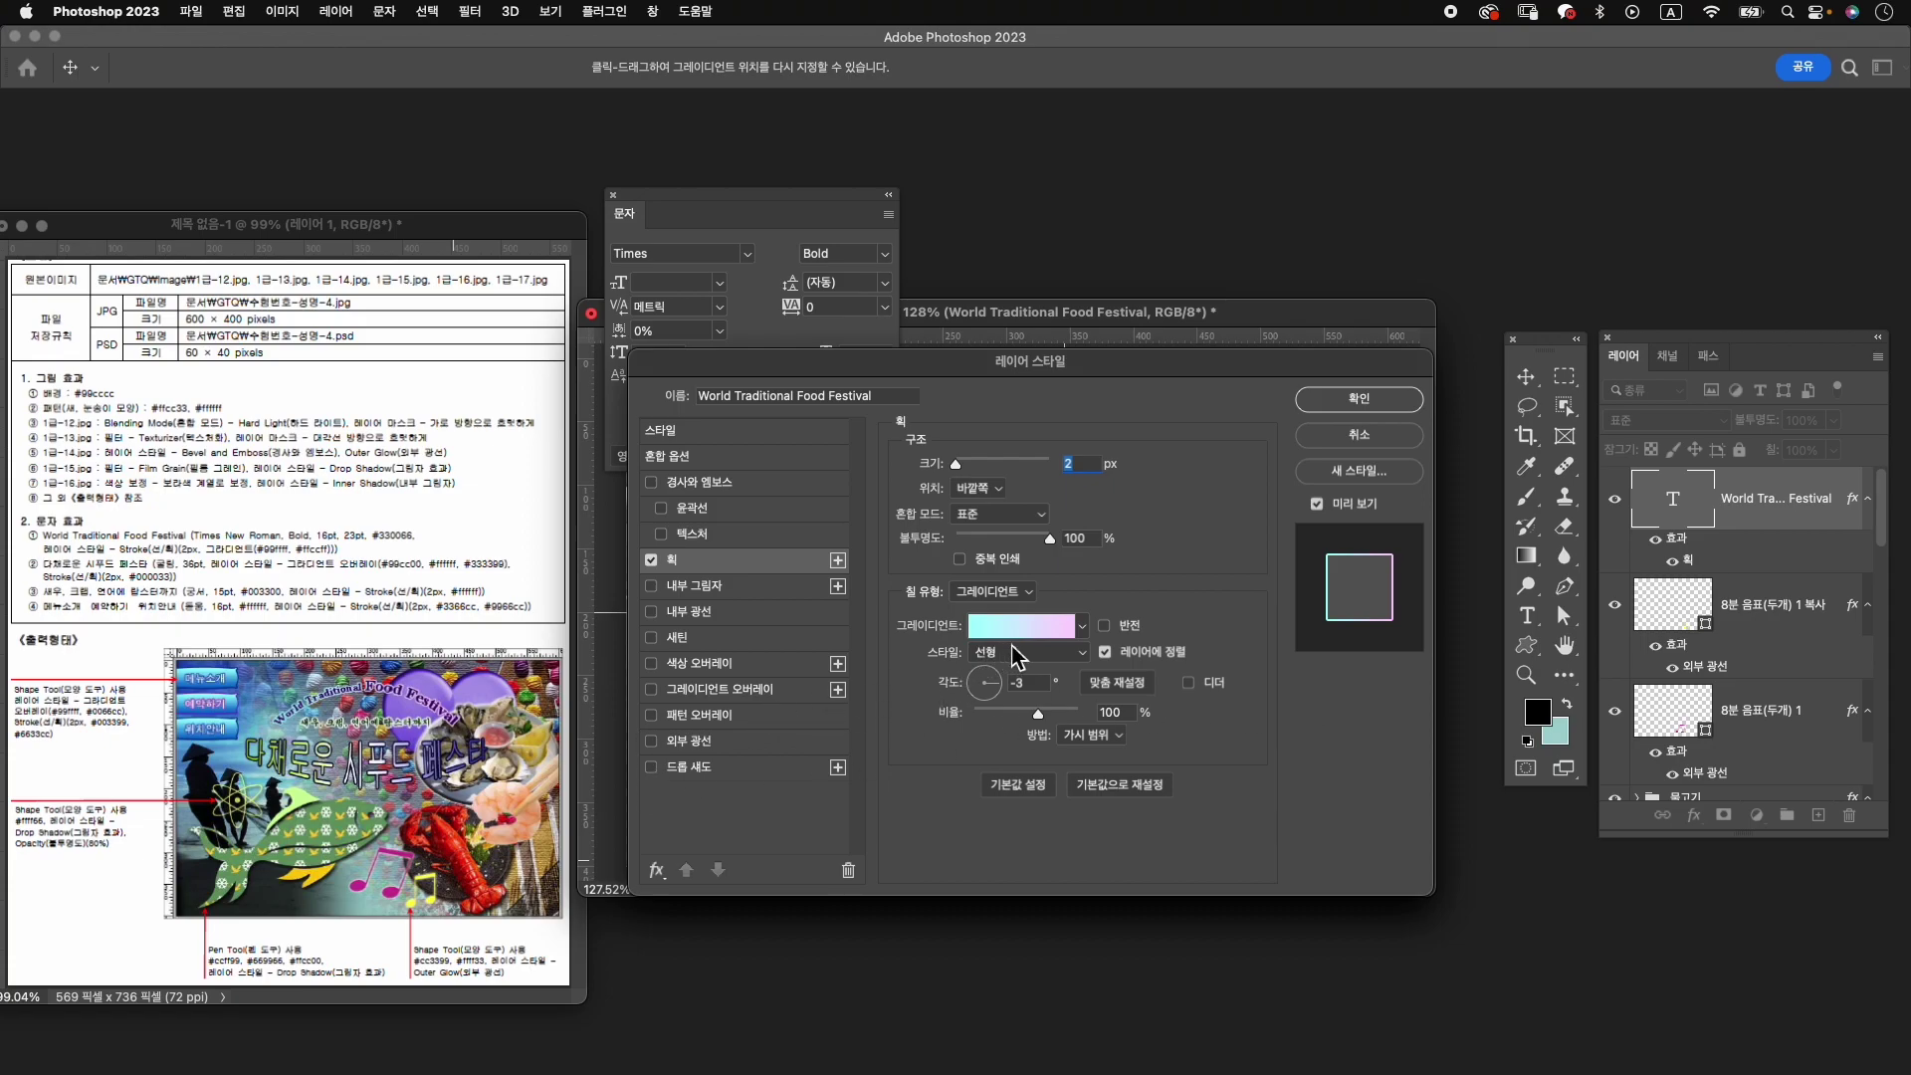
Apply the gradient stroke and warp the title with the Arc style, bend about +52%.
{"action": "left_click", "coordinate": [1413, 403]}
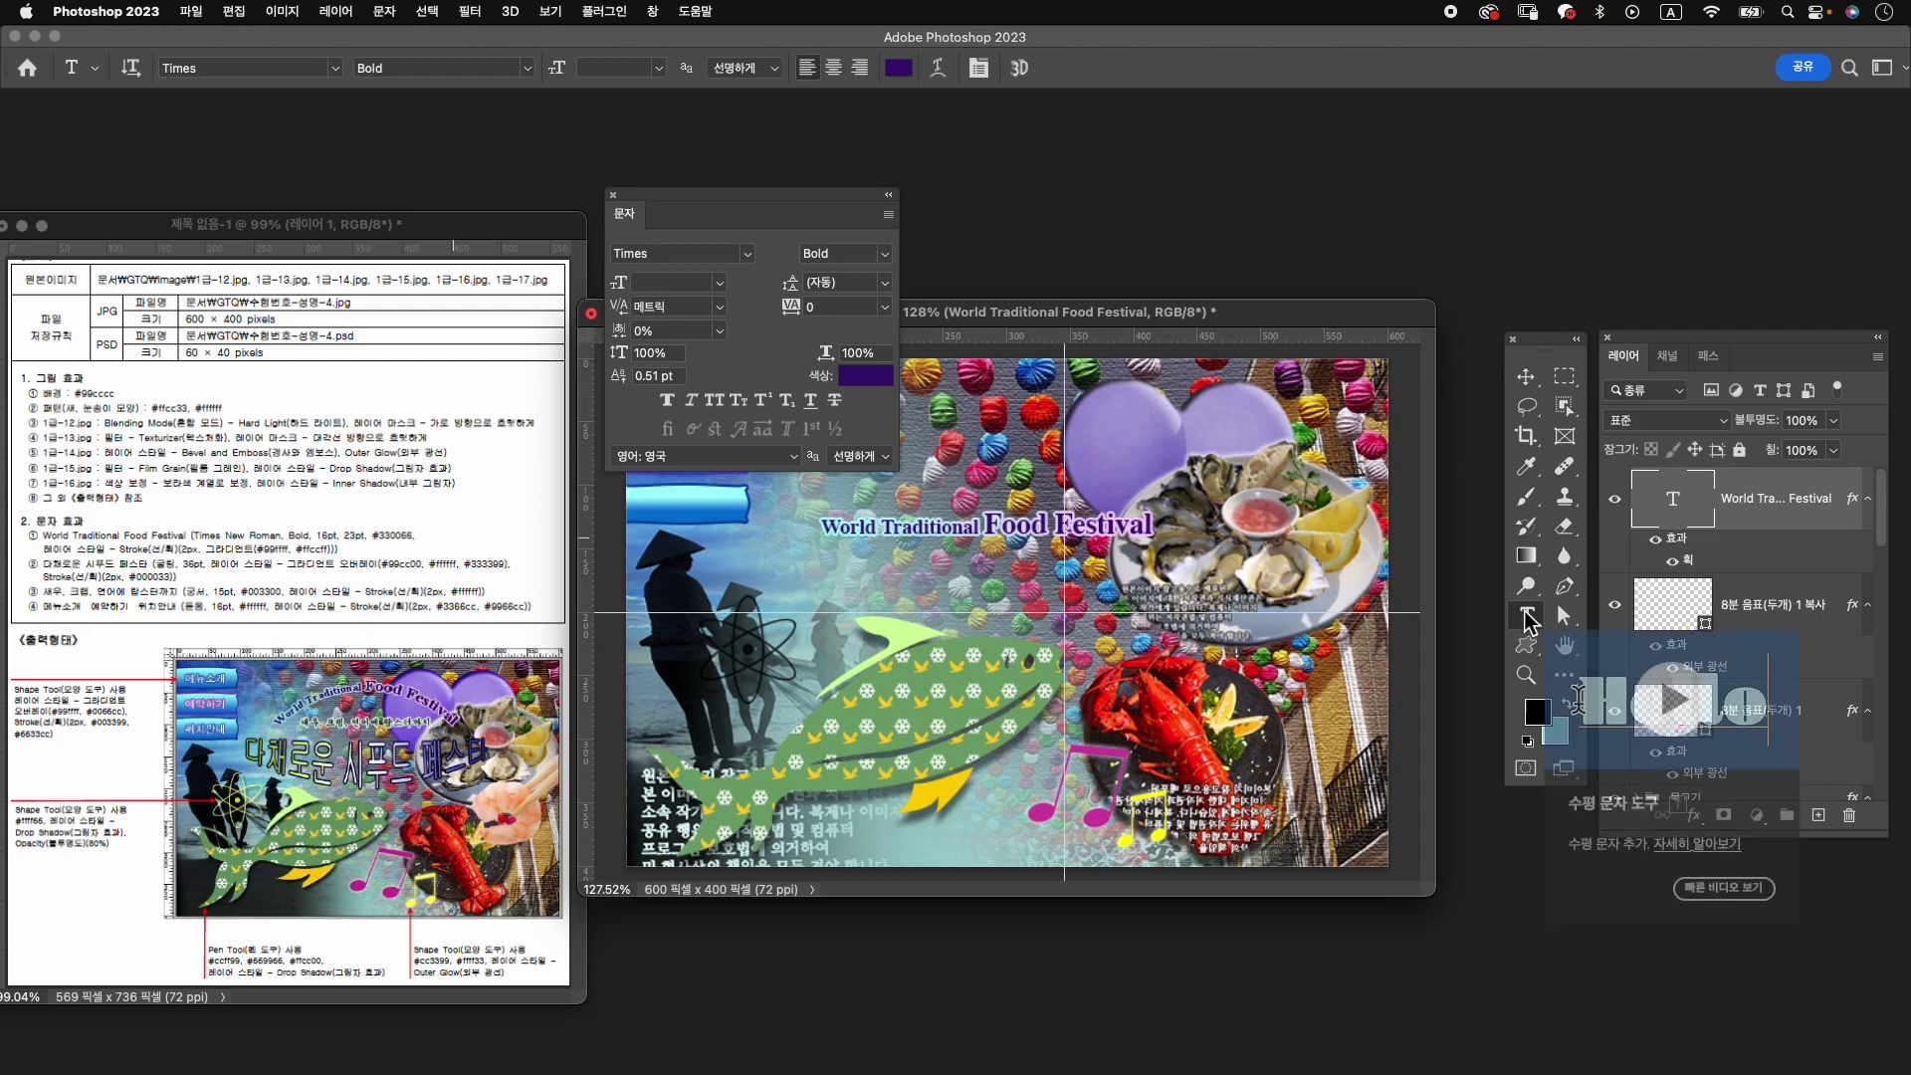
{"action": "left_click", "coordinate": [937, 70]}
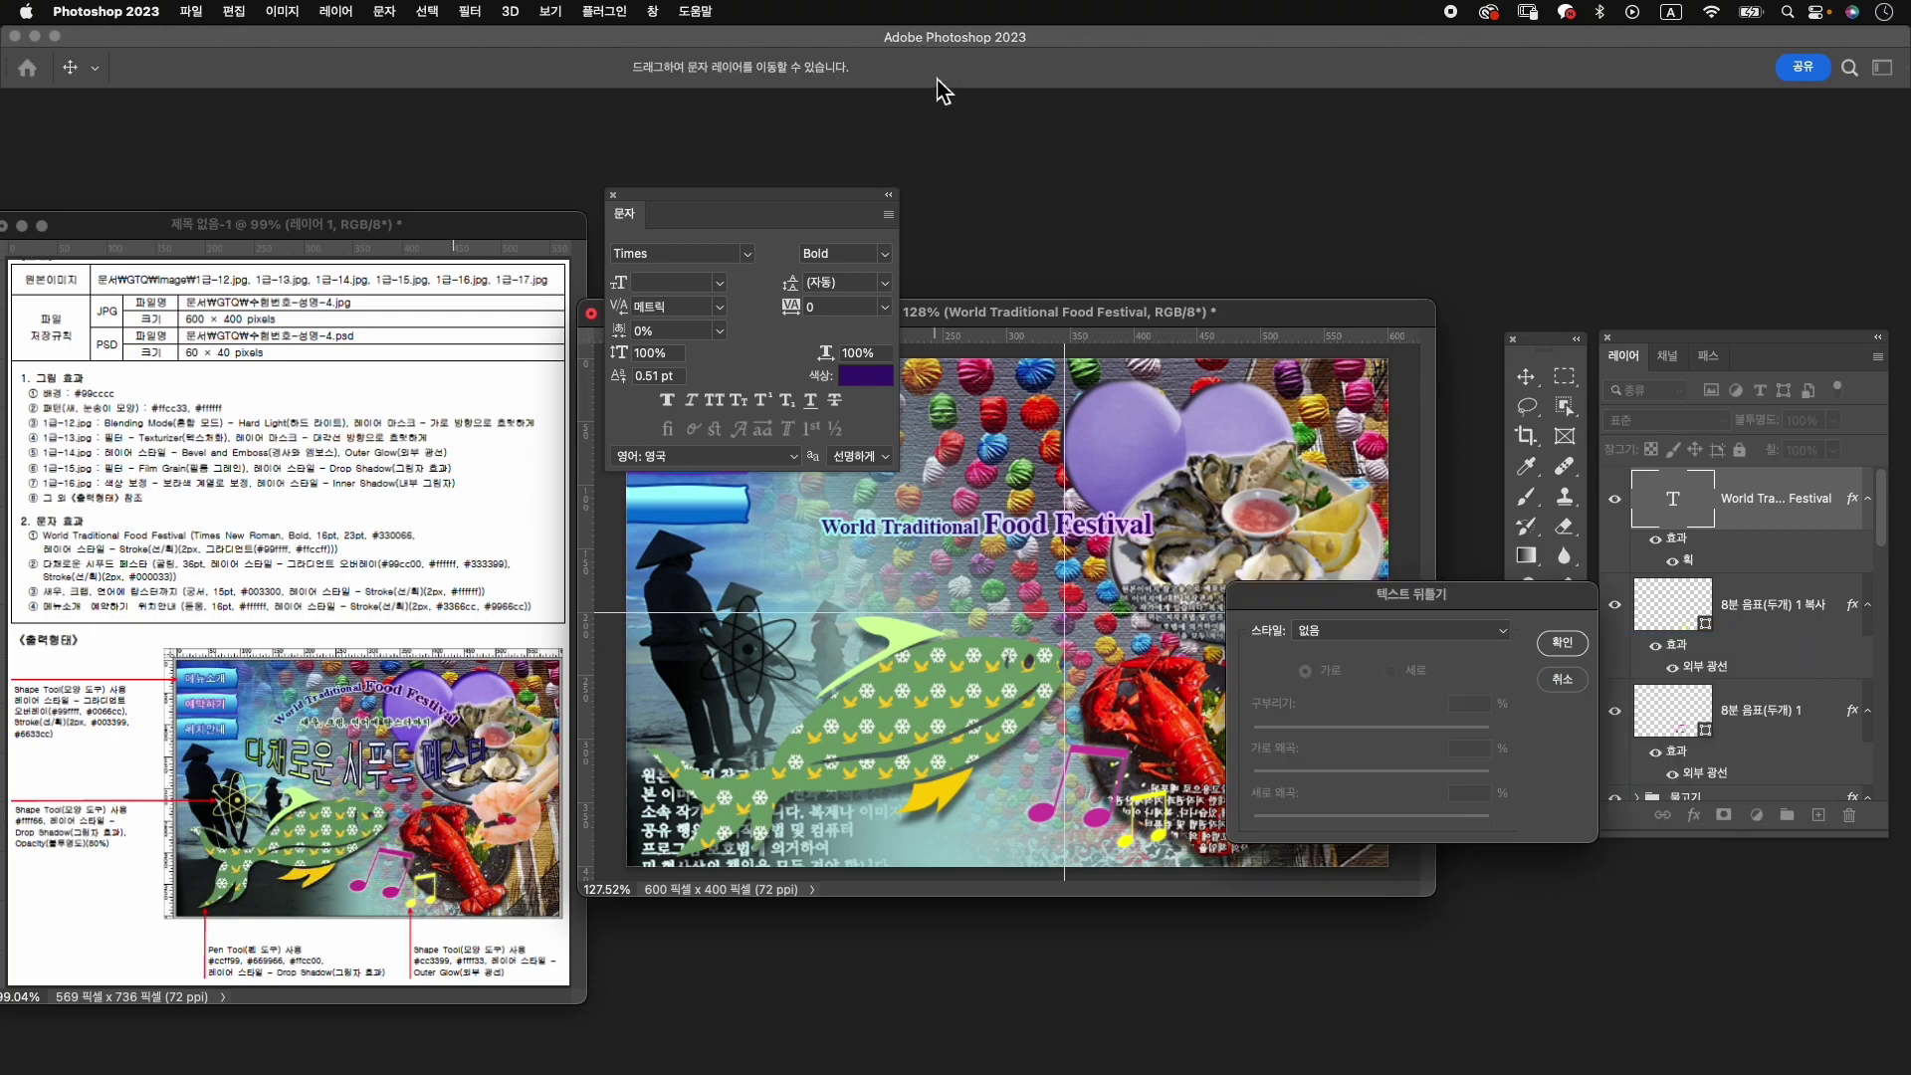
{"action": "left_click", "coordinate": [1424, 647]}
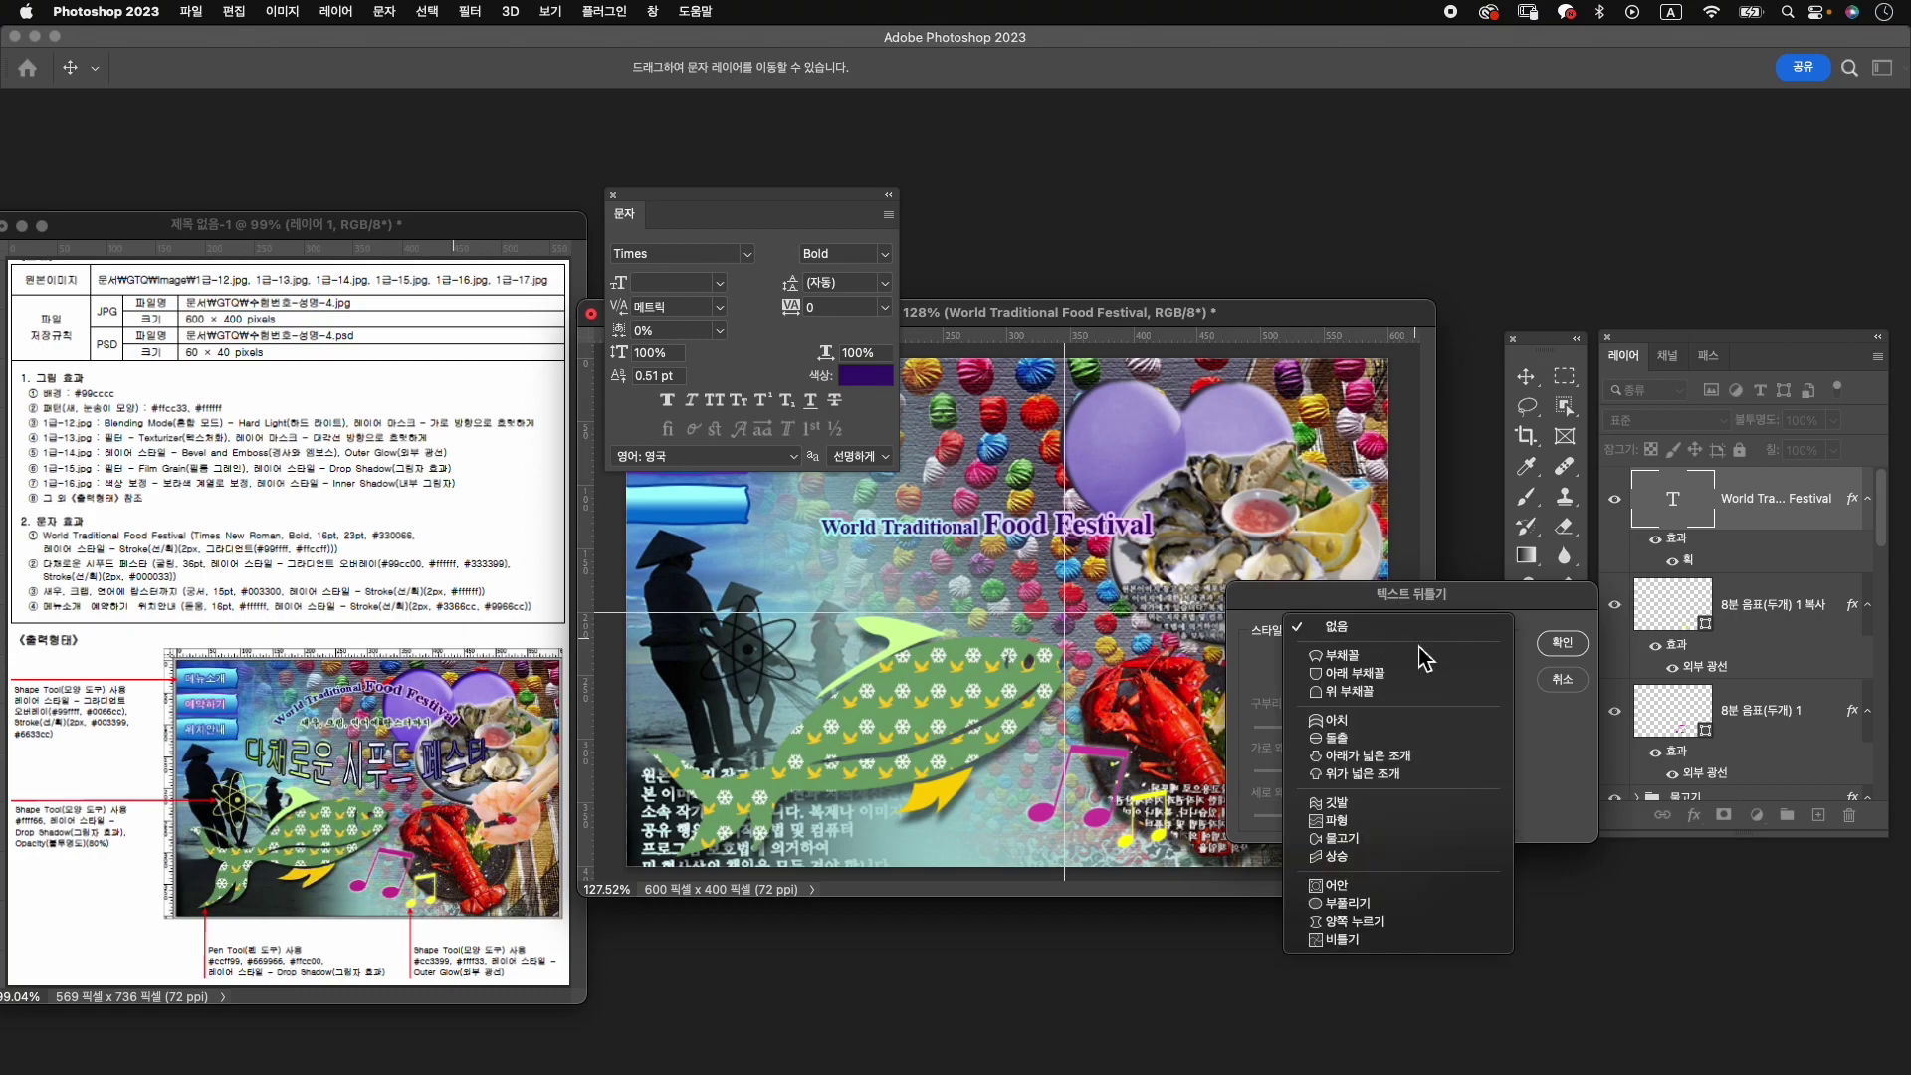
{"action": "left_click", "coordinate": [1425, 657]}
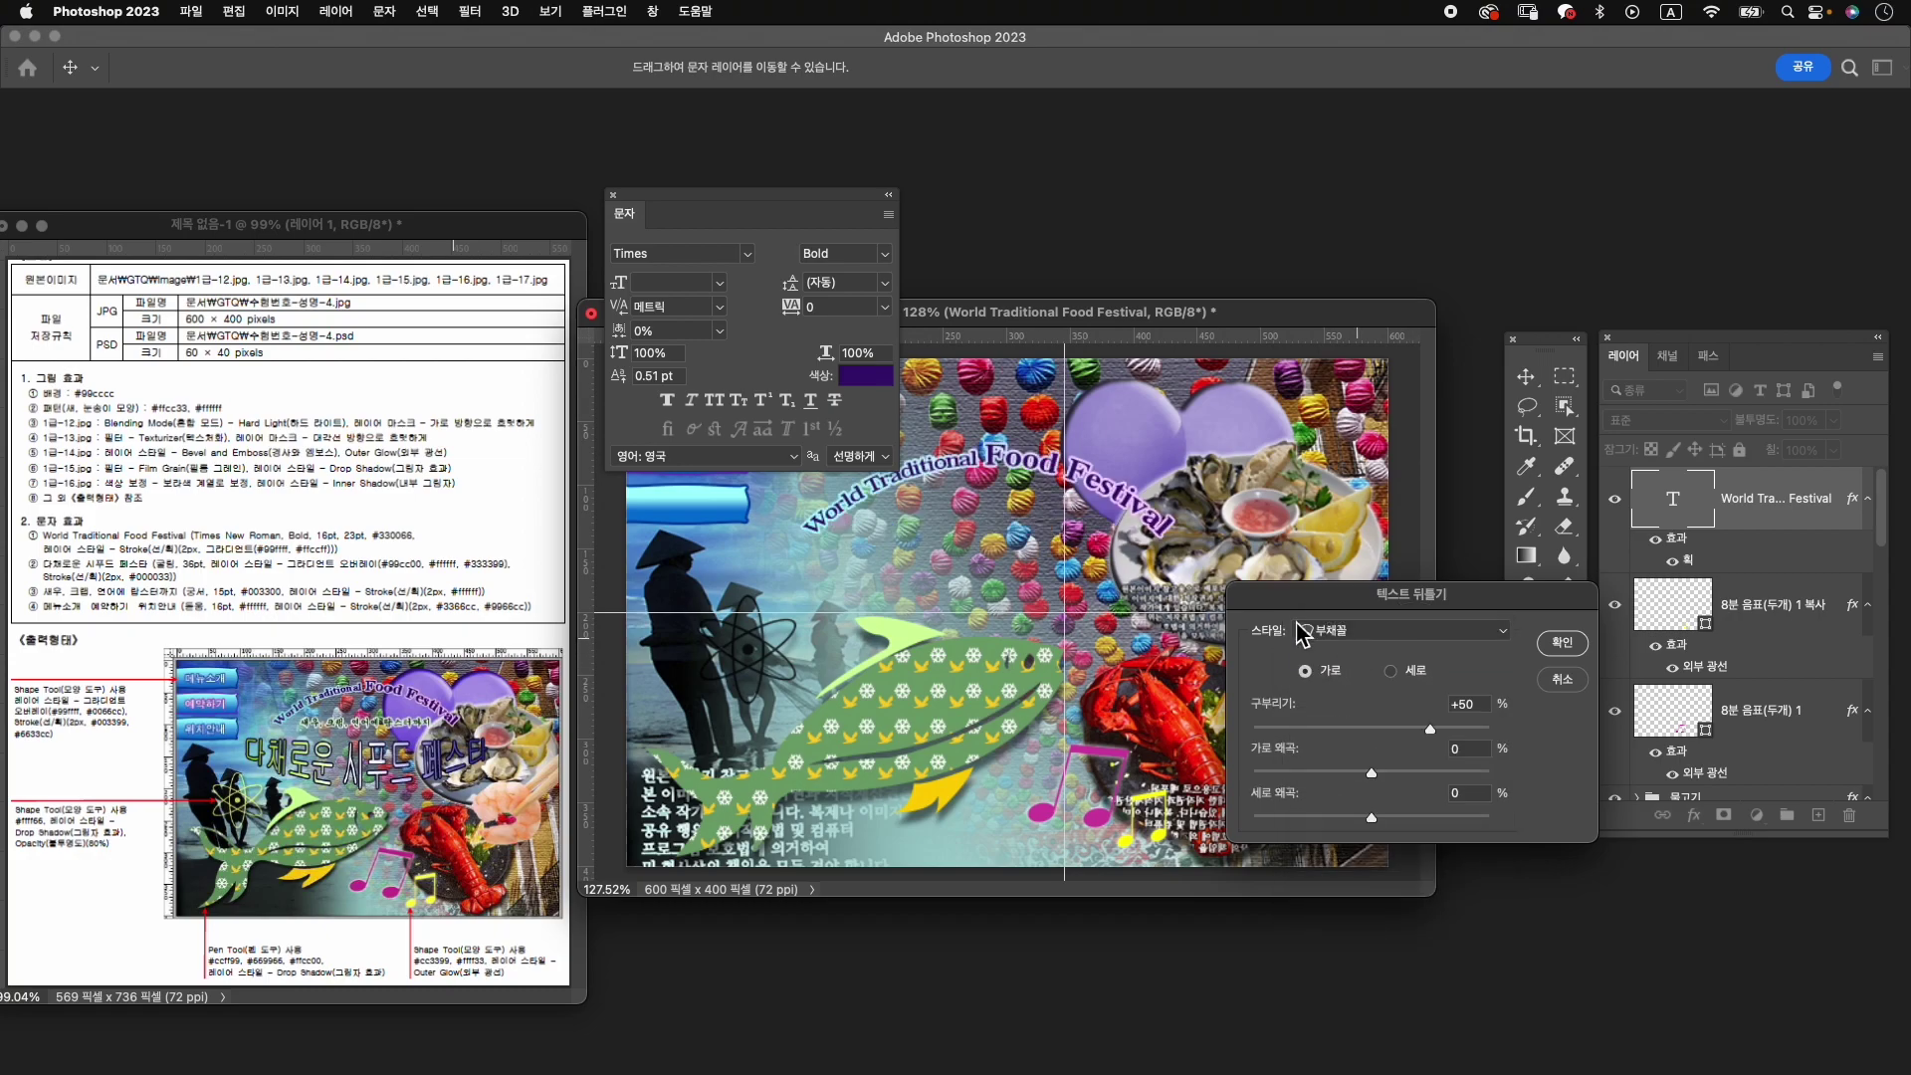
{"action": "left_click_drag", "start_coordinate": [1430, 732], "coordinate": [1437, 739]}
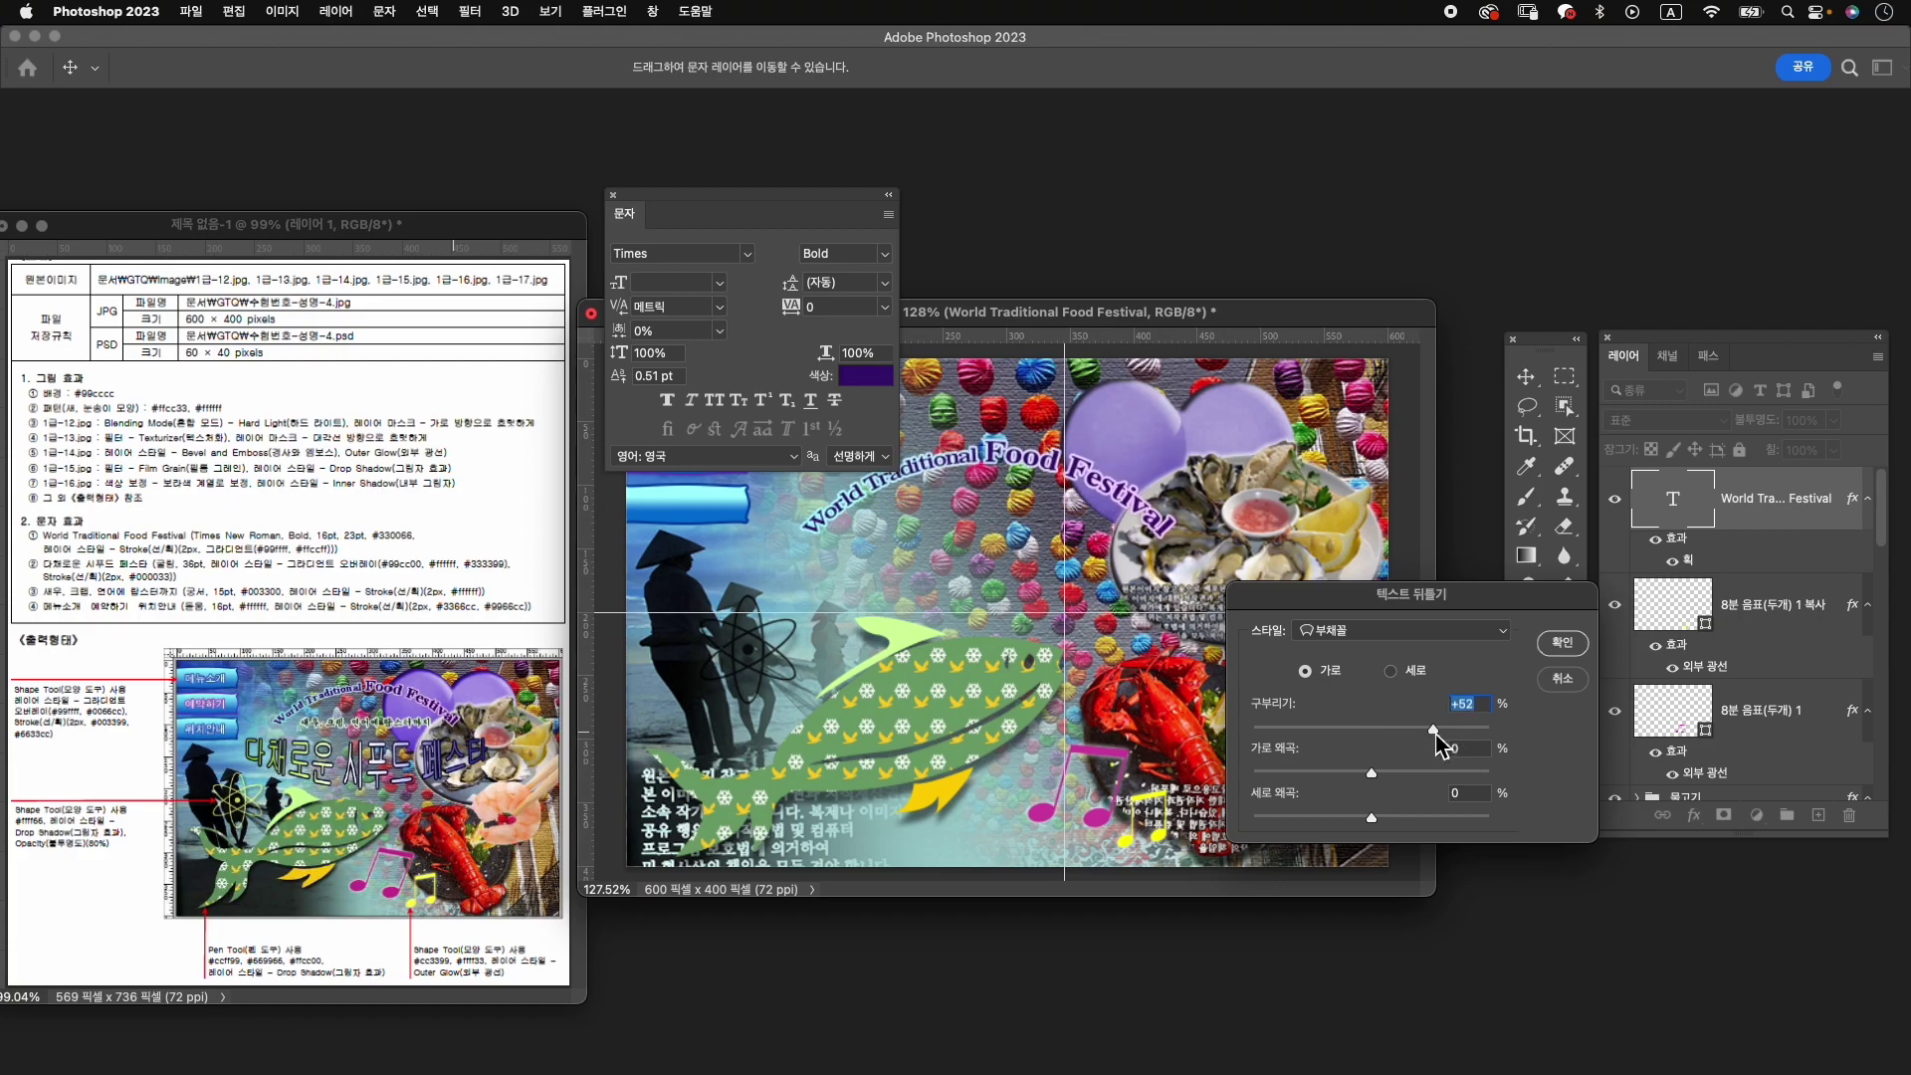
Confirm the arc warp and move the title up and right along the poster's top.
{"action": "left_click", "coordinate": [1561, 642]}
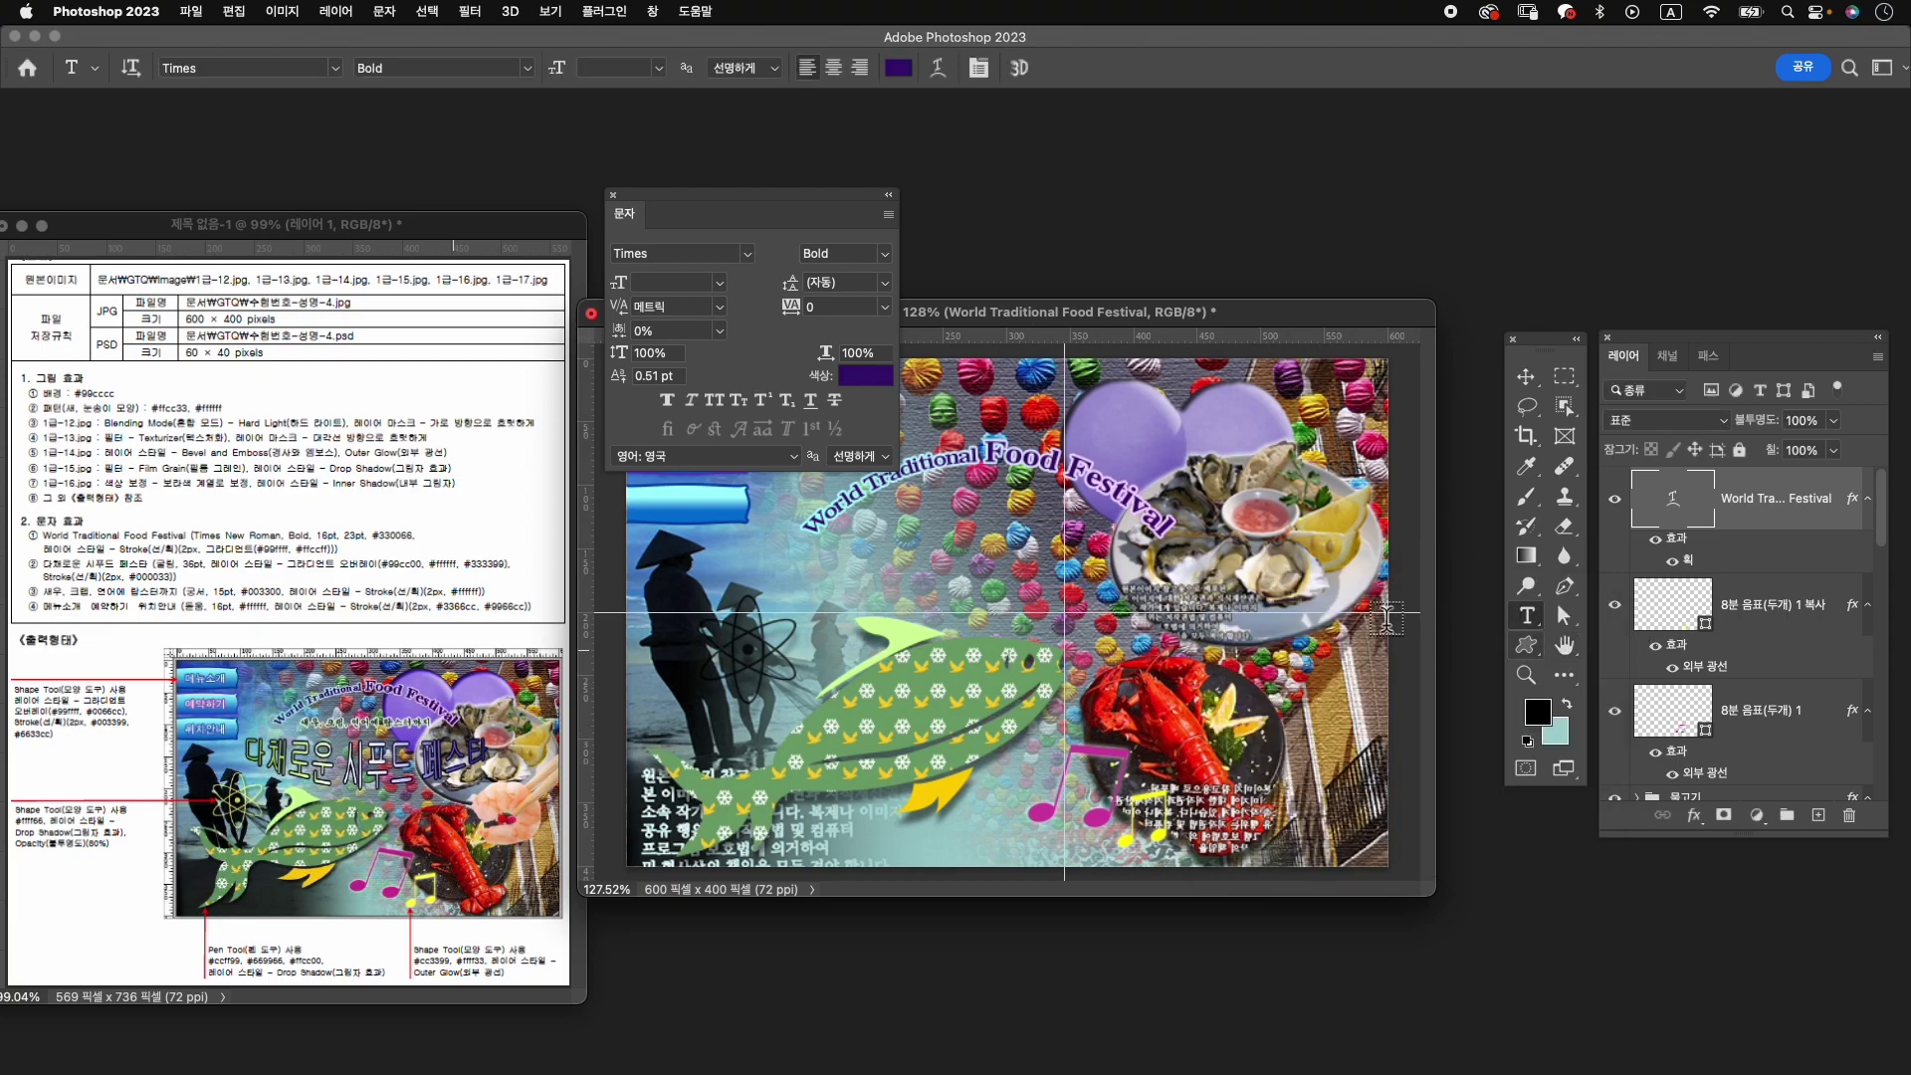
{"action": "key", "text": "ctrl+t"}
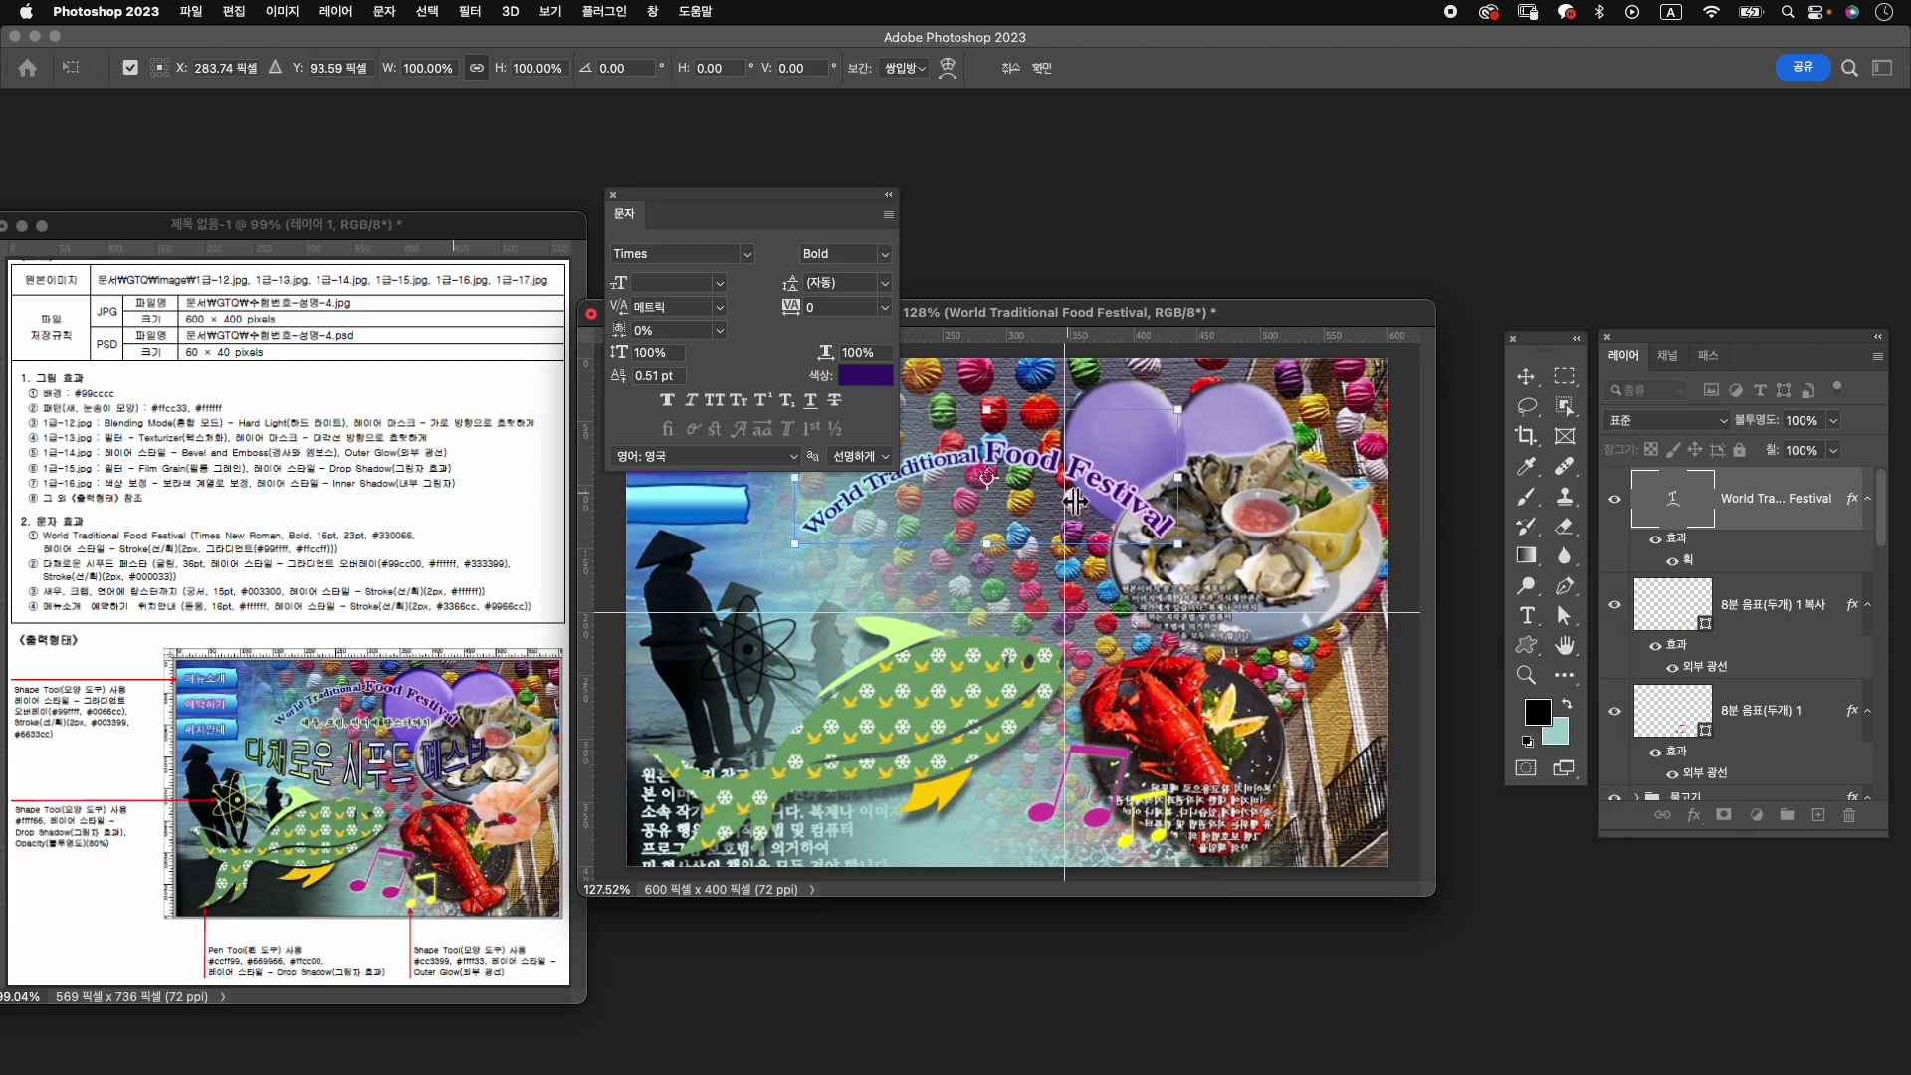
{"action": "left_click_drag", "start_coordinate": [1074, 500], "coordinate": [1126, 456]}
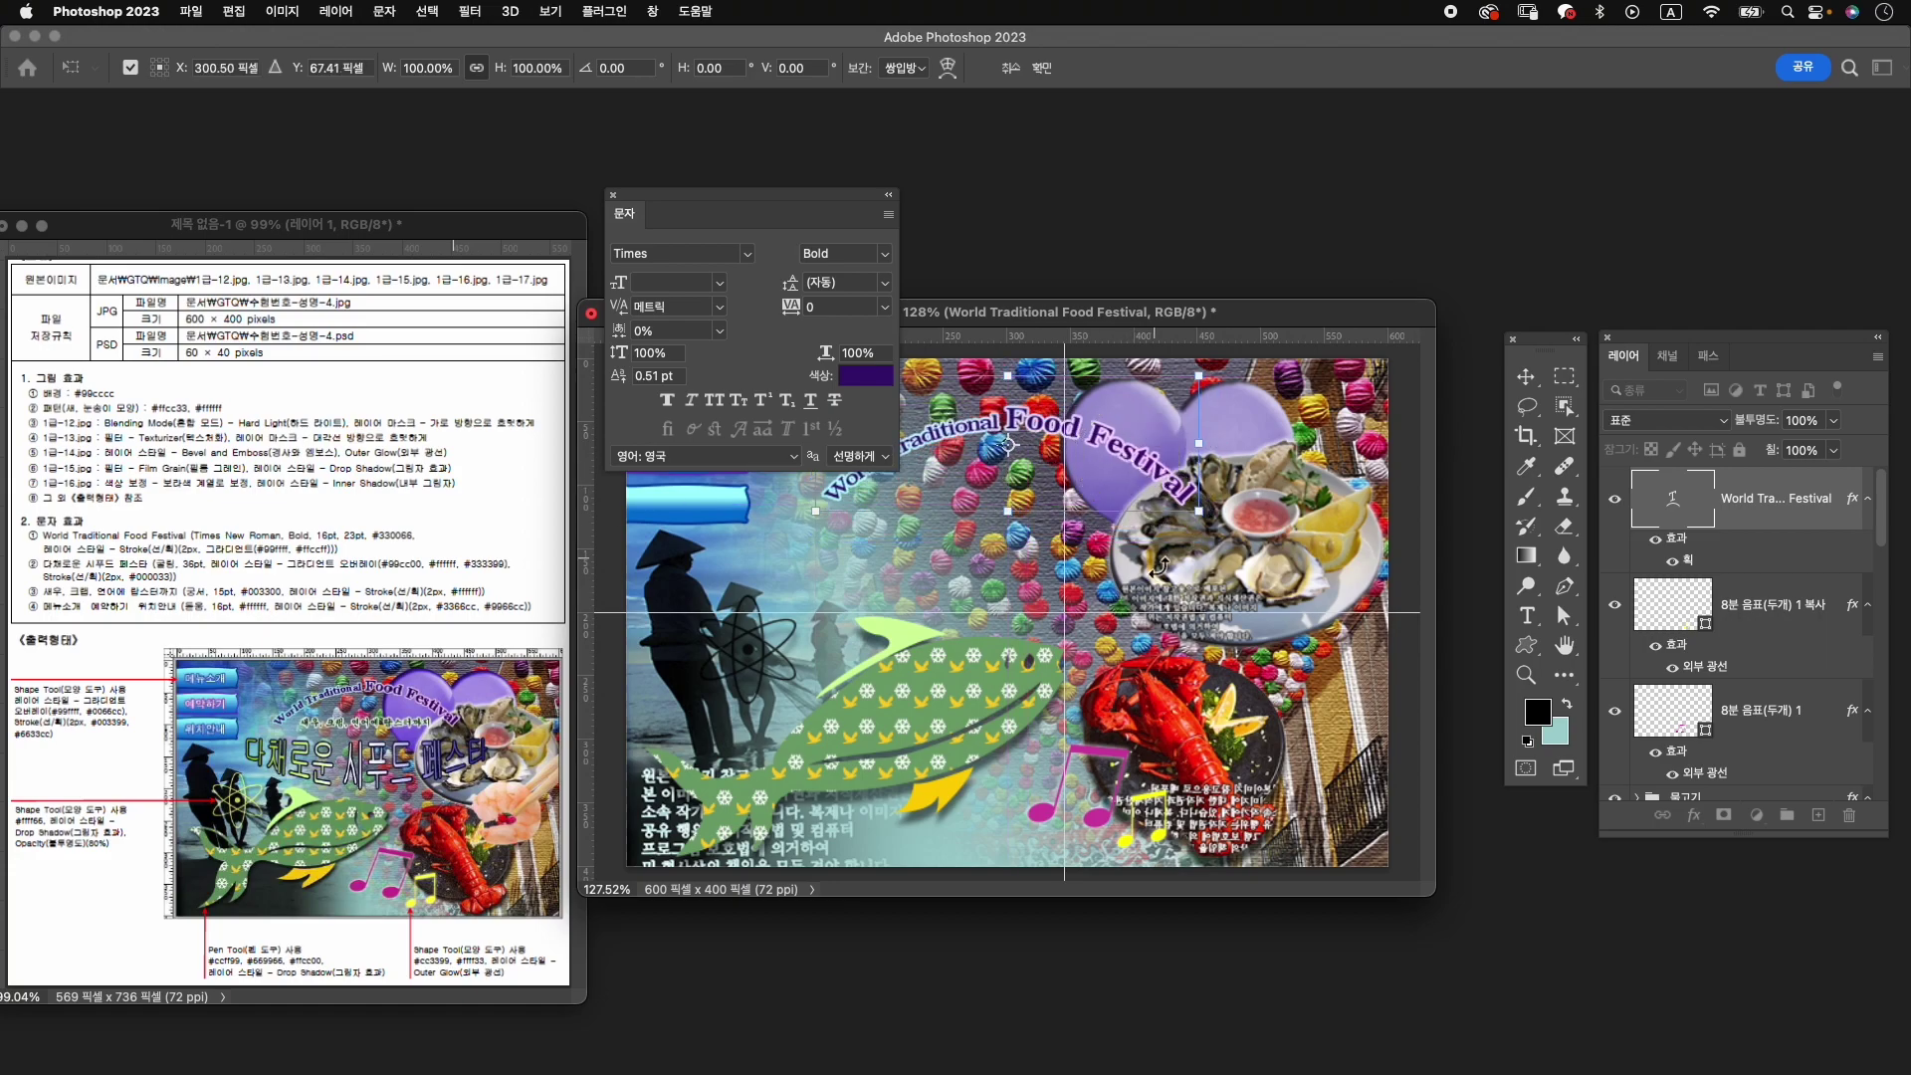
{"action": "key", "text": "Return"}
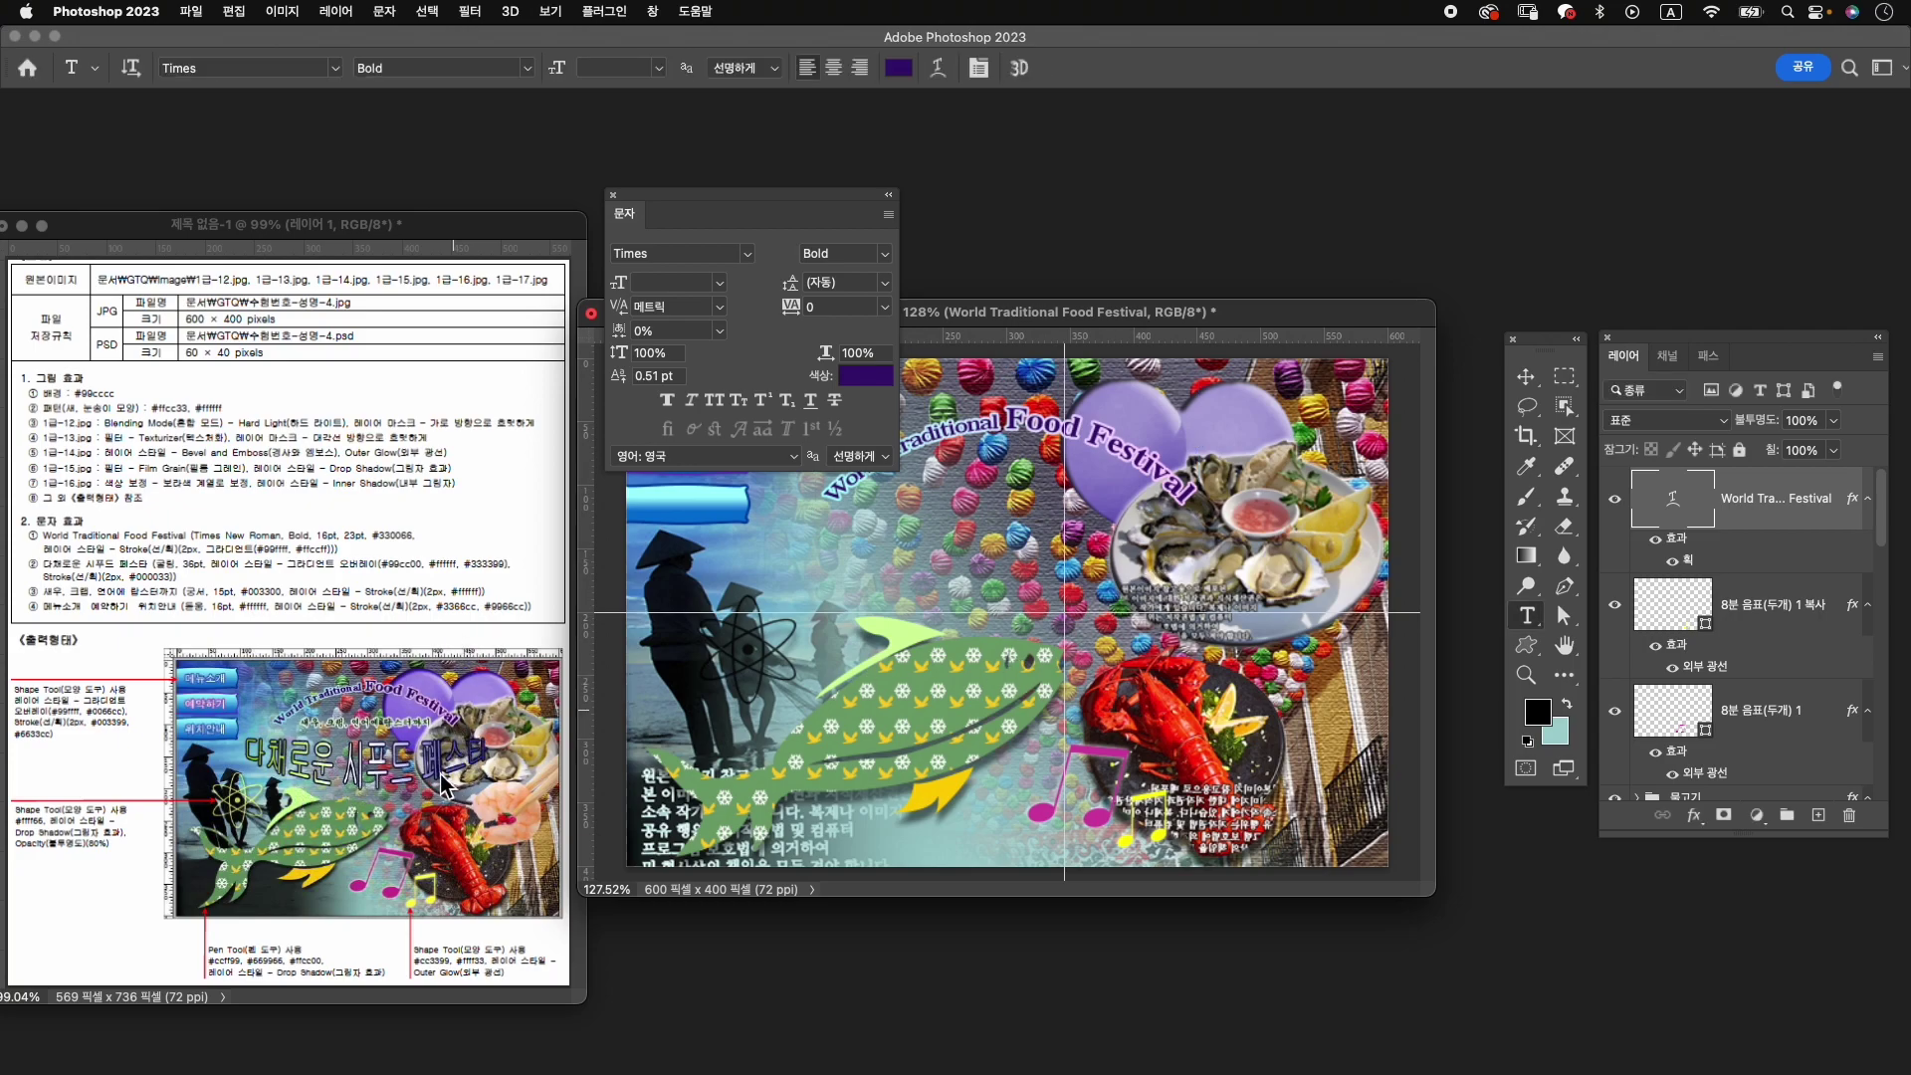
{"action": "left_click_drag", "start_coordinate": [737, 213], "coordinate": [689, 161]}
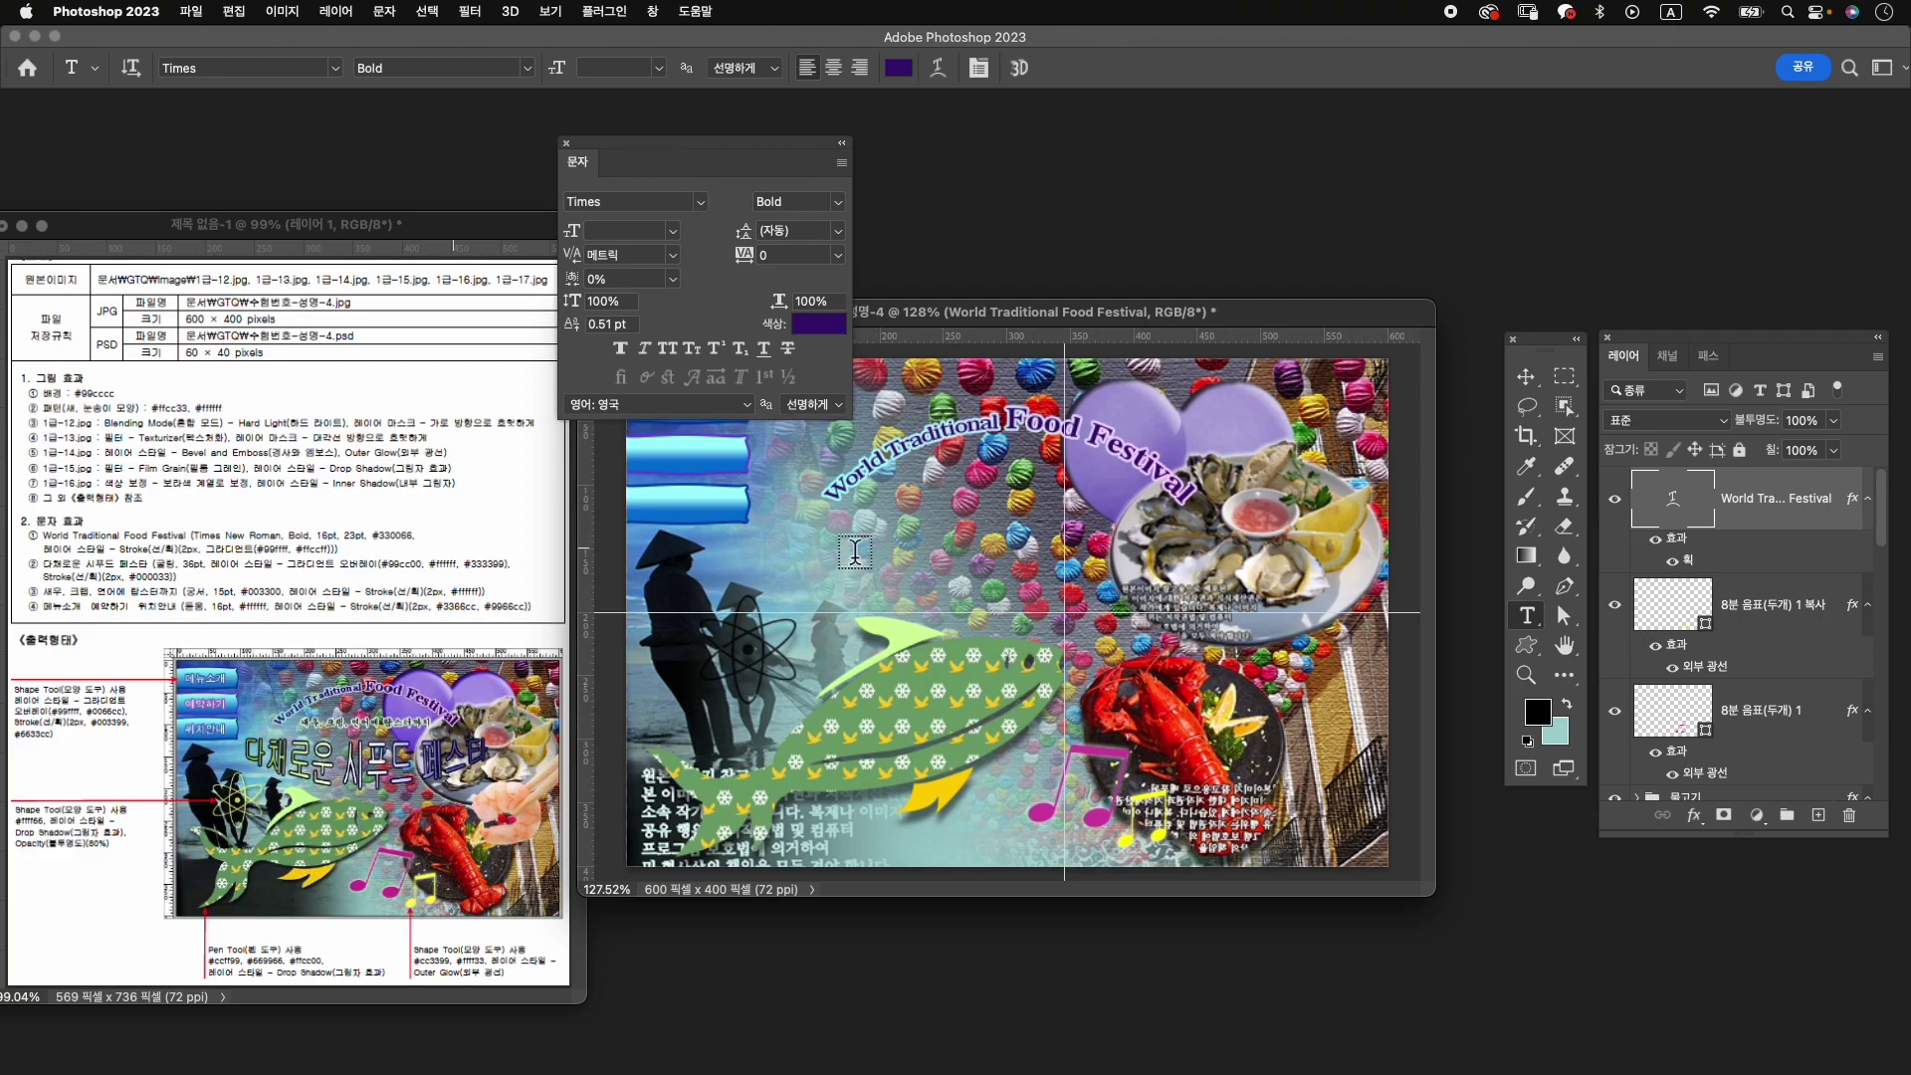
Type 다채로운 시푸드 페스타 below the title in 210 Gulim 050 at 36 pt.
{"action": "left_click", "coordinate": [847, 542]}
{"action": "type", "text": "다ㅊ"}
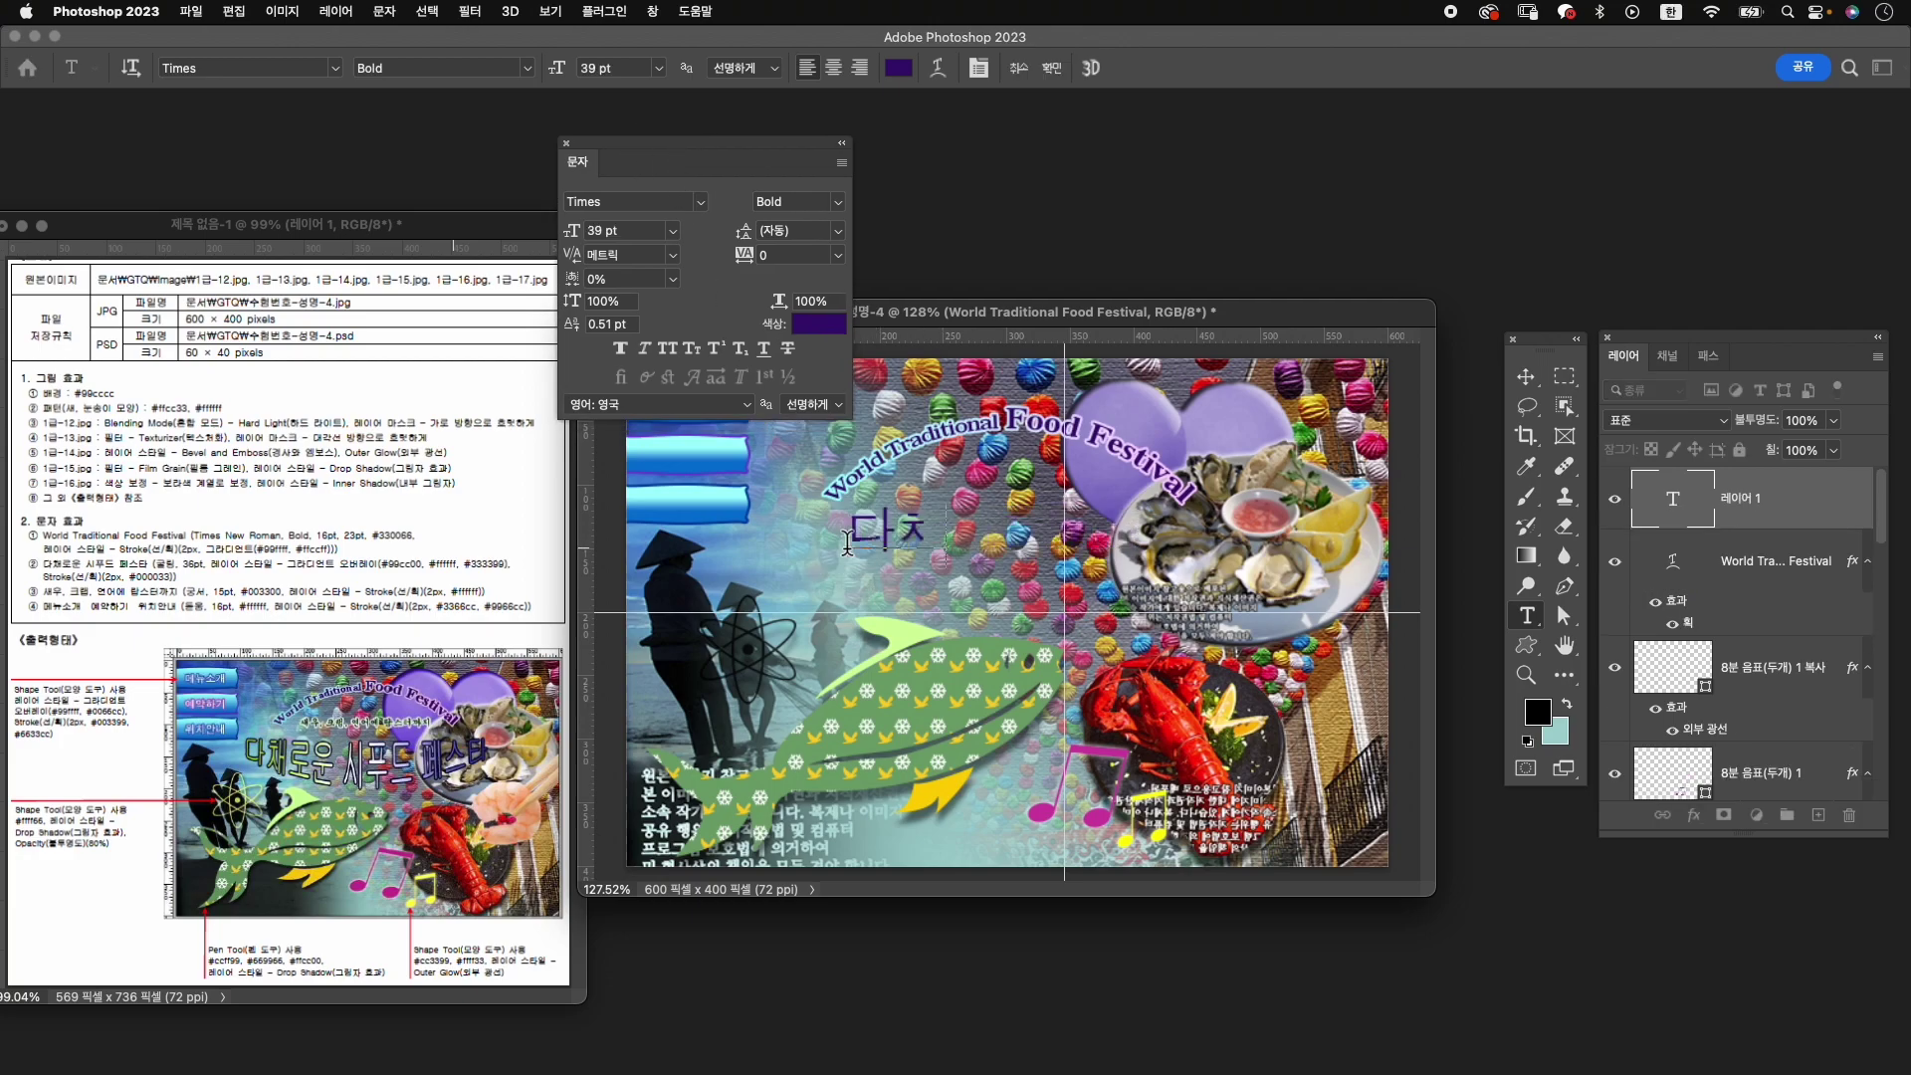
{"action": "type", "text": "로우"}
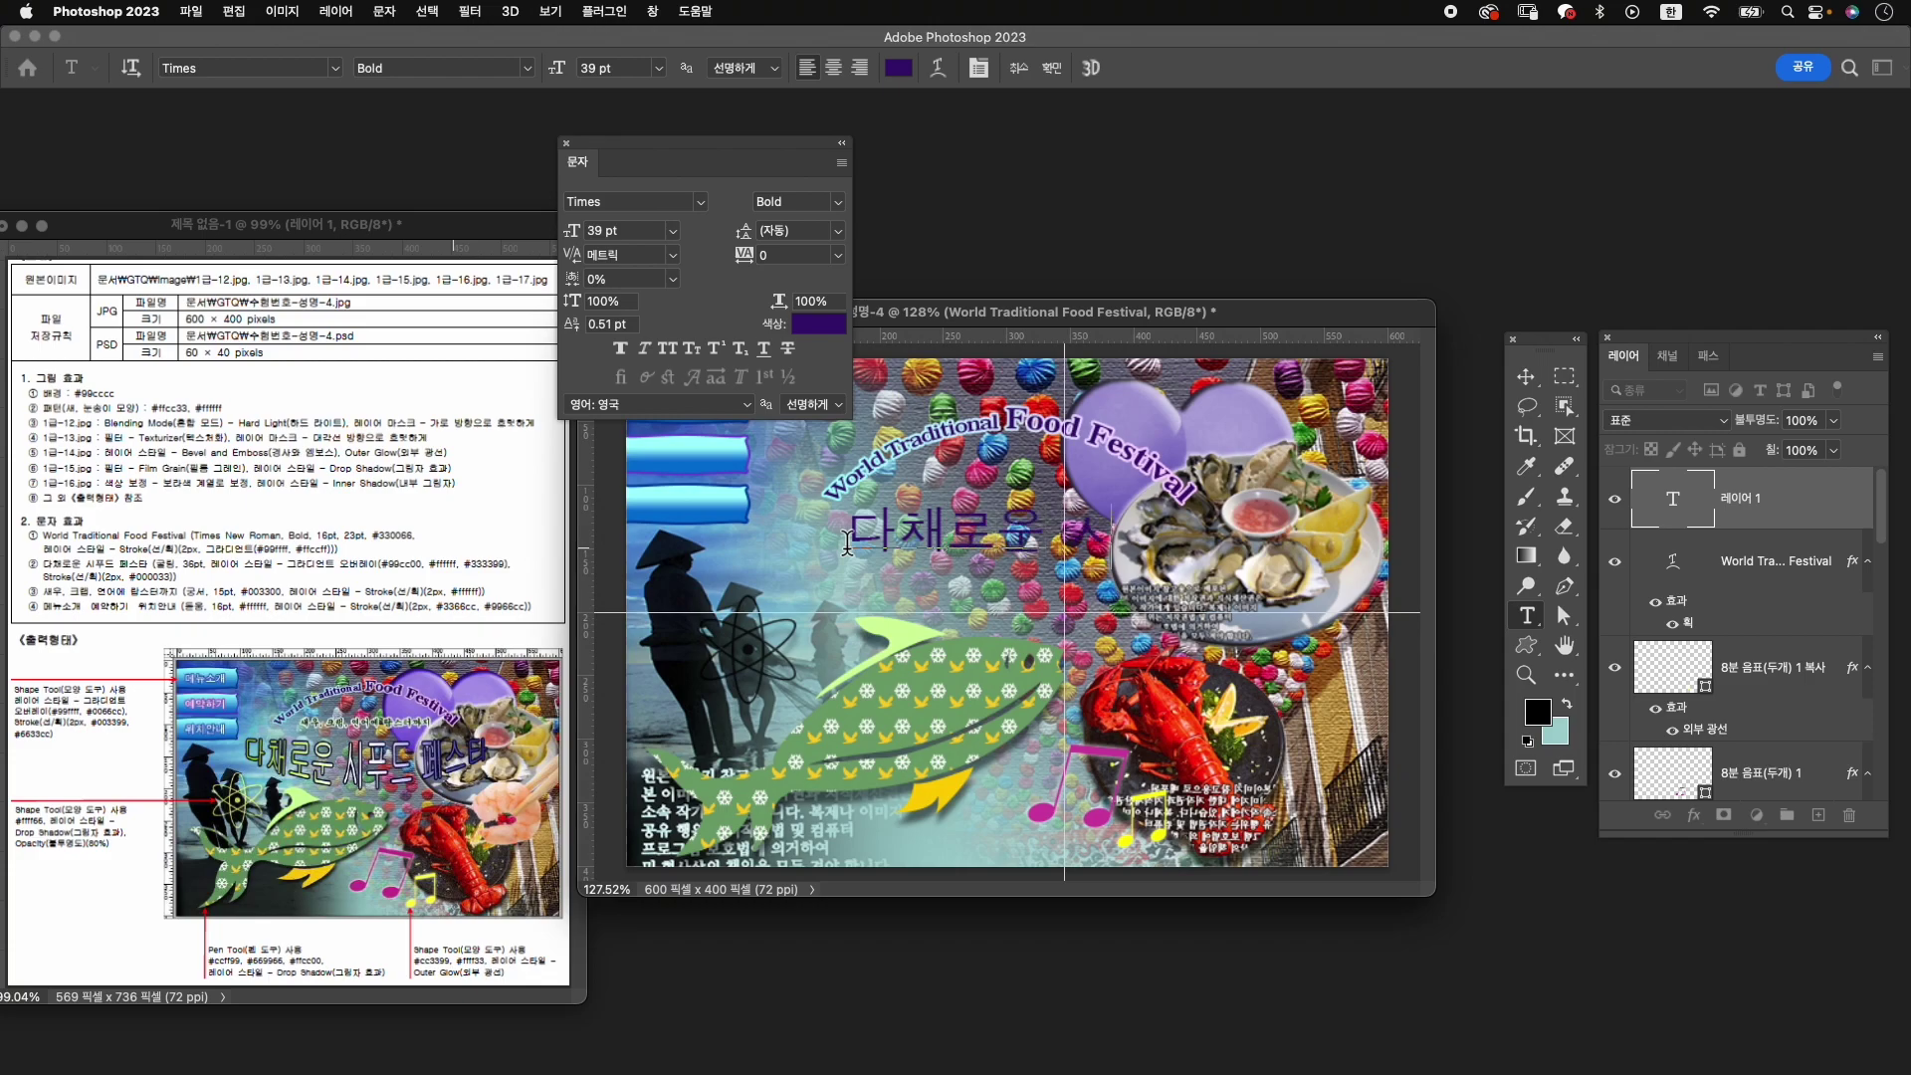
{"action": "type", "text": "시푸드 페스타"}
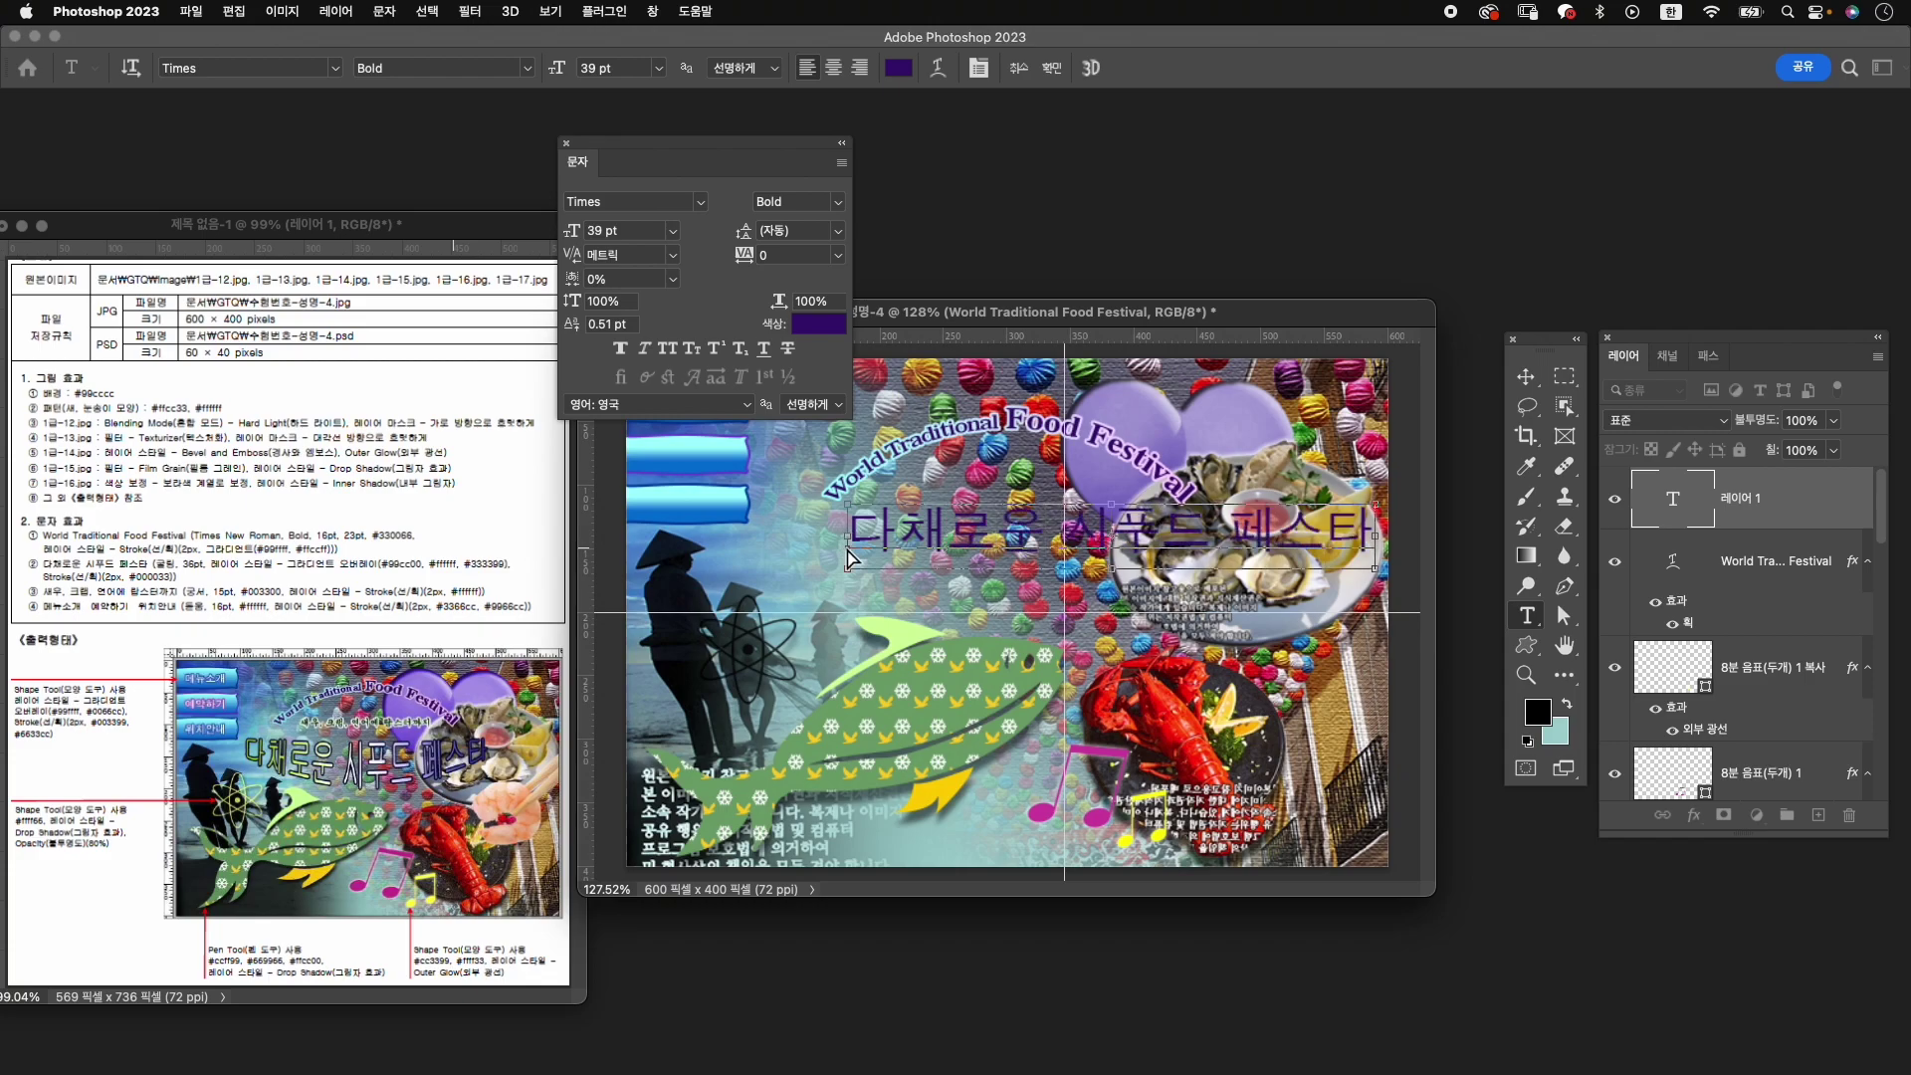
{"action": "key", "text": "super+a"}
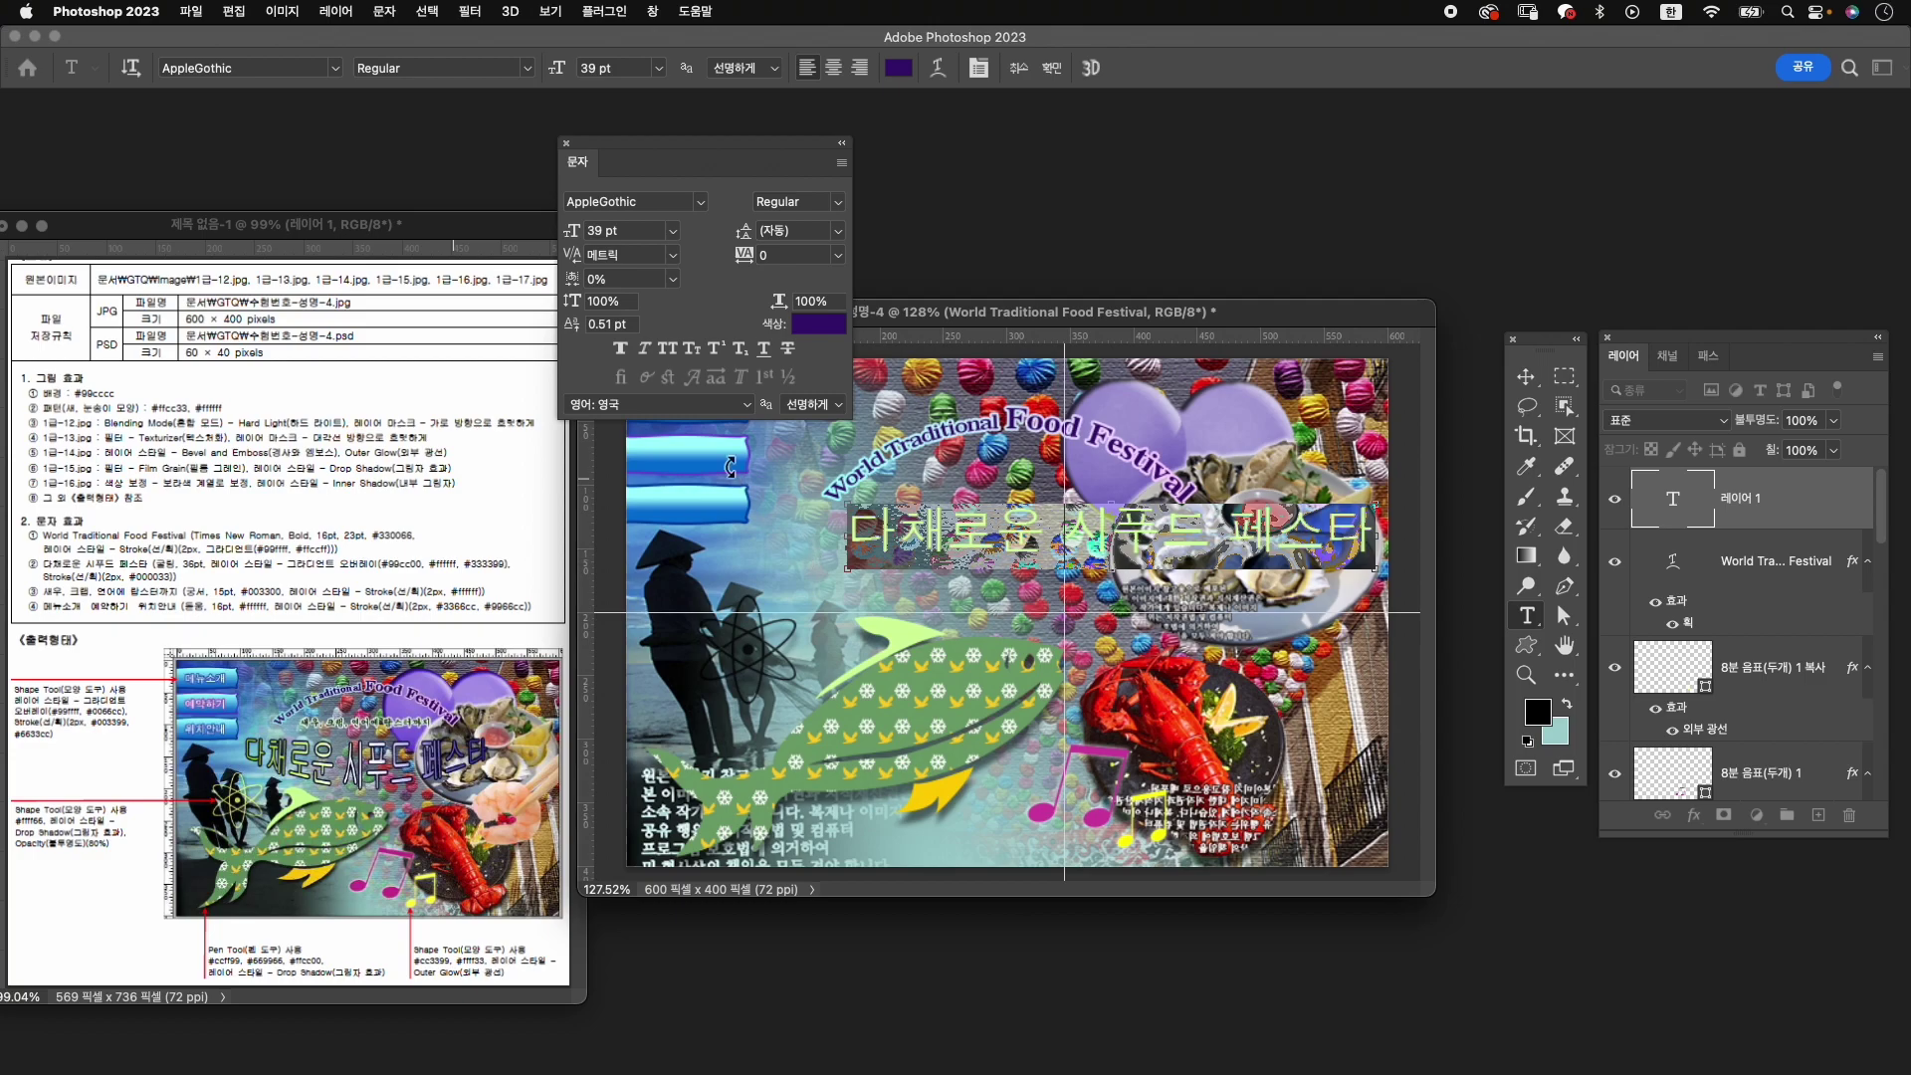
{"action": "left_click", "coordinate": [616, 204]}
{"action": "type", "text": "gulim"}
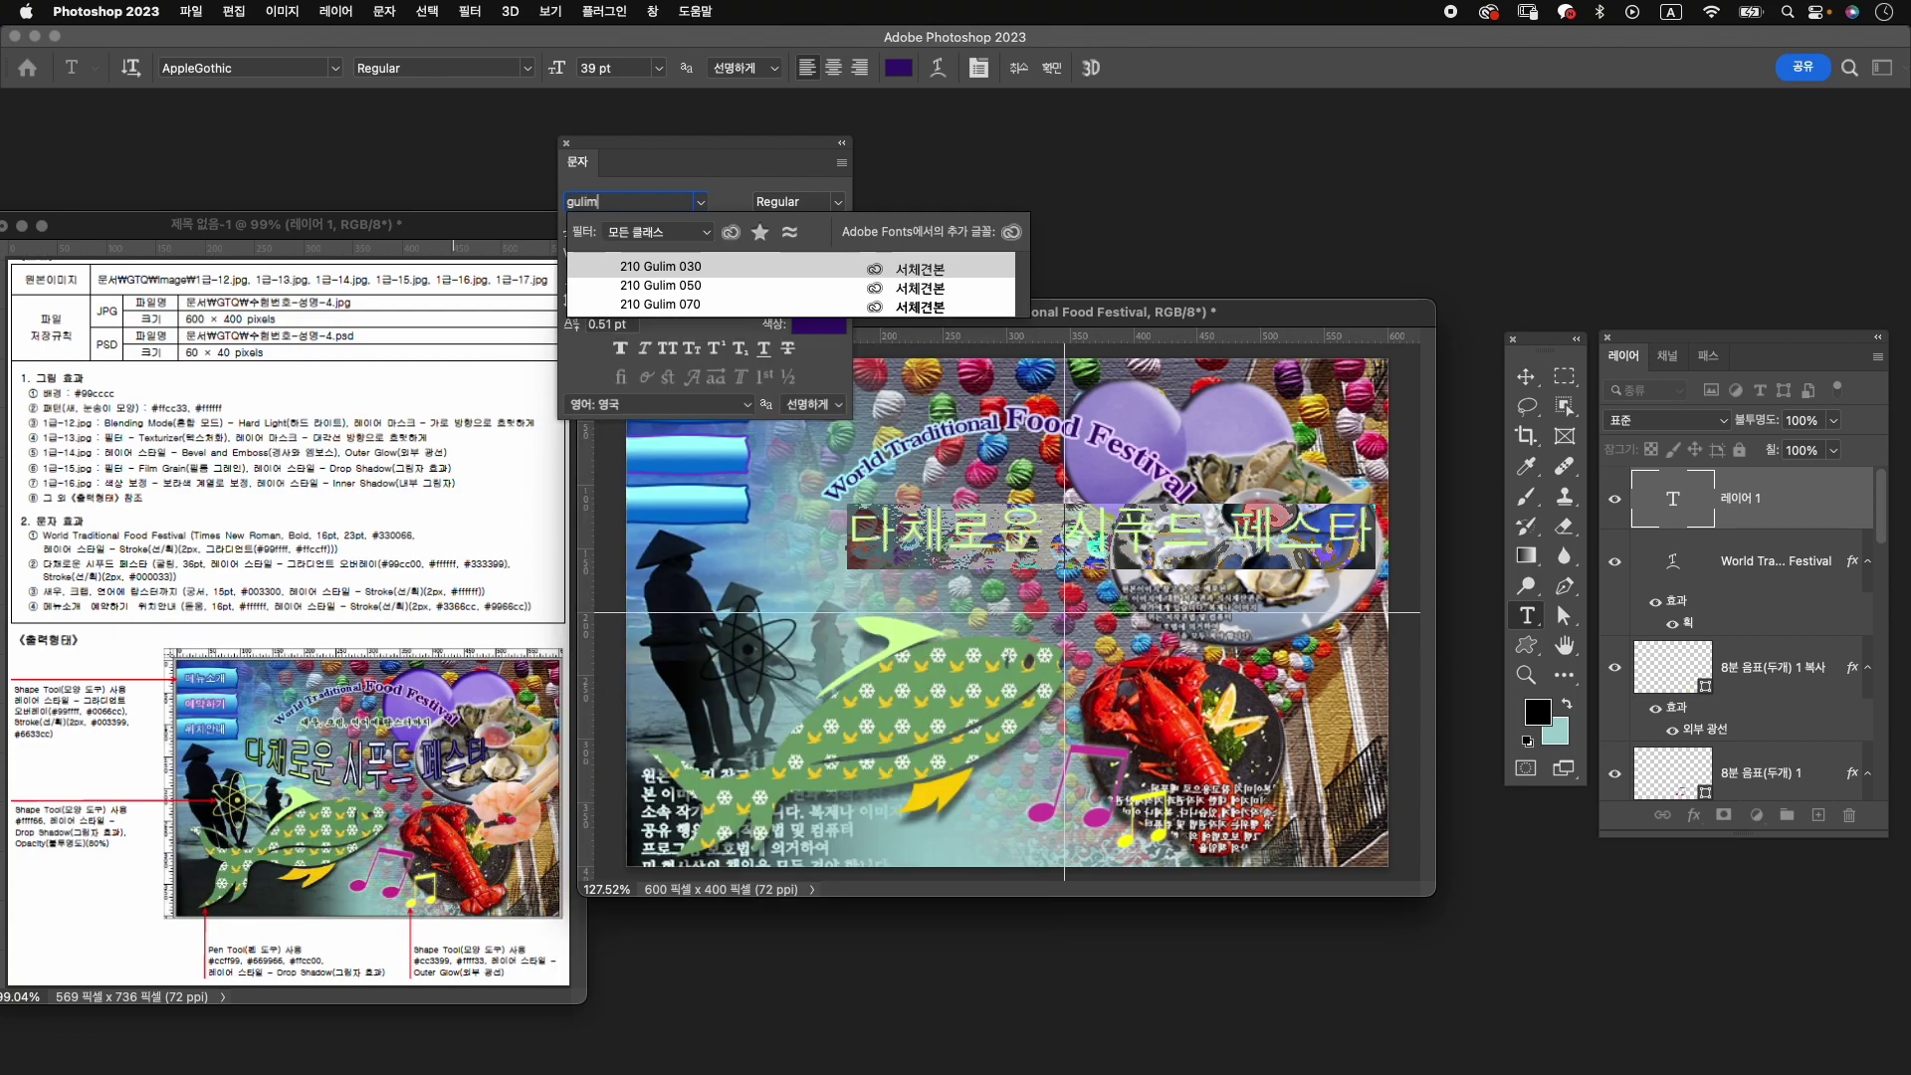
{"action": "key", "text": "Down"}
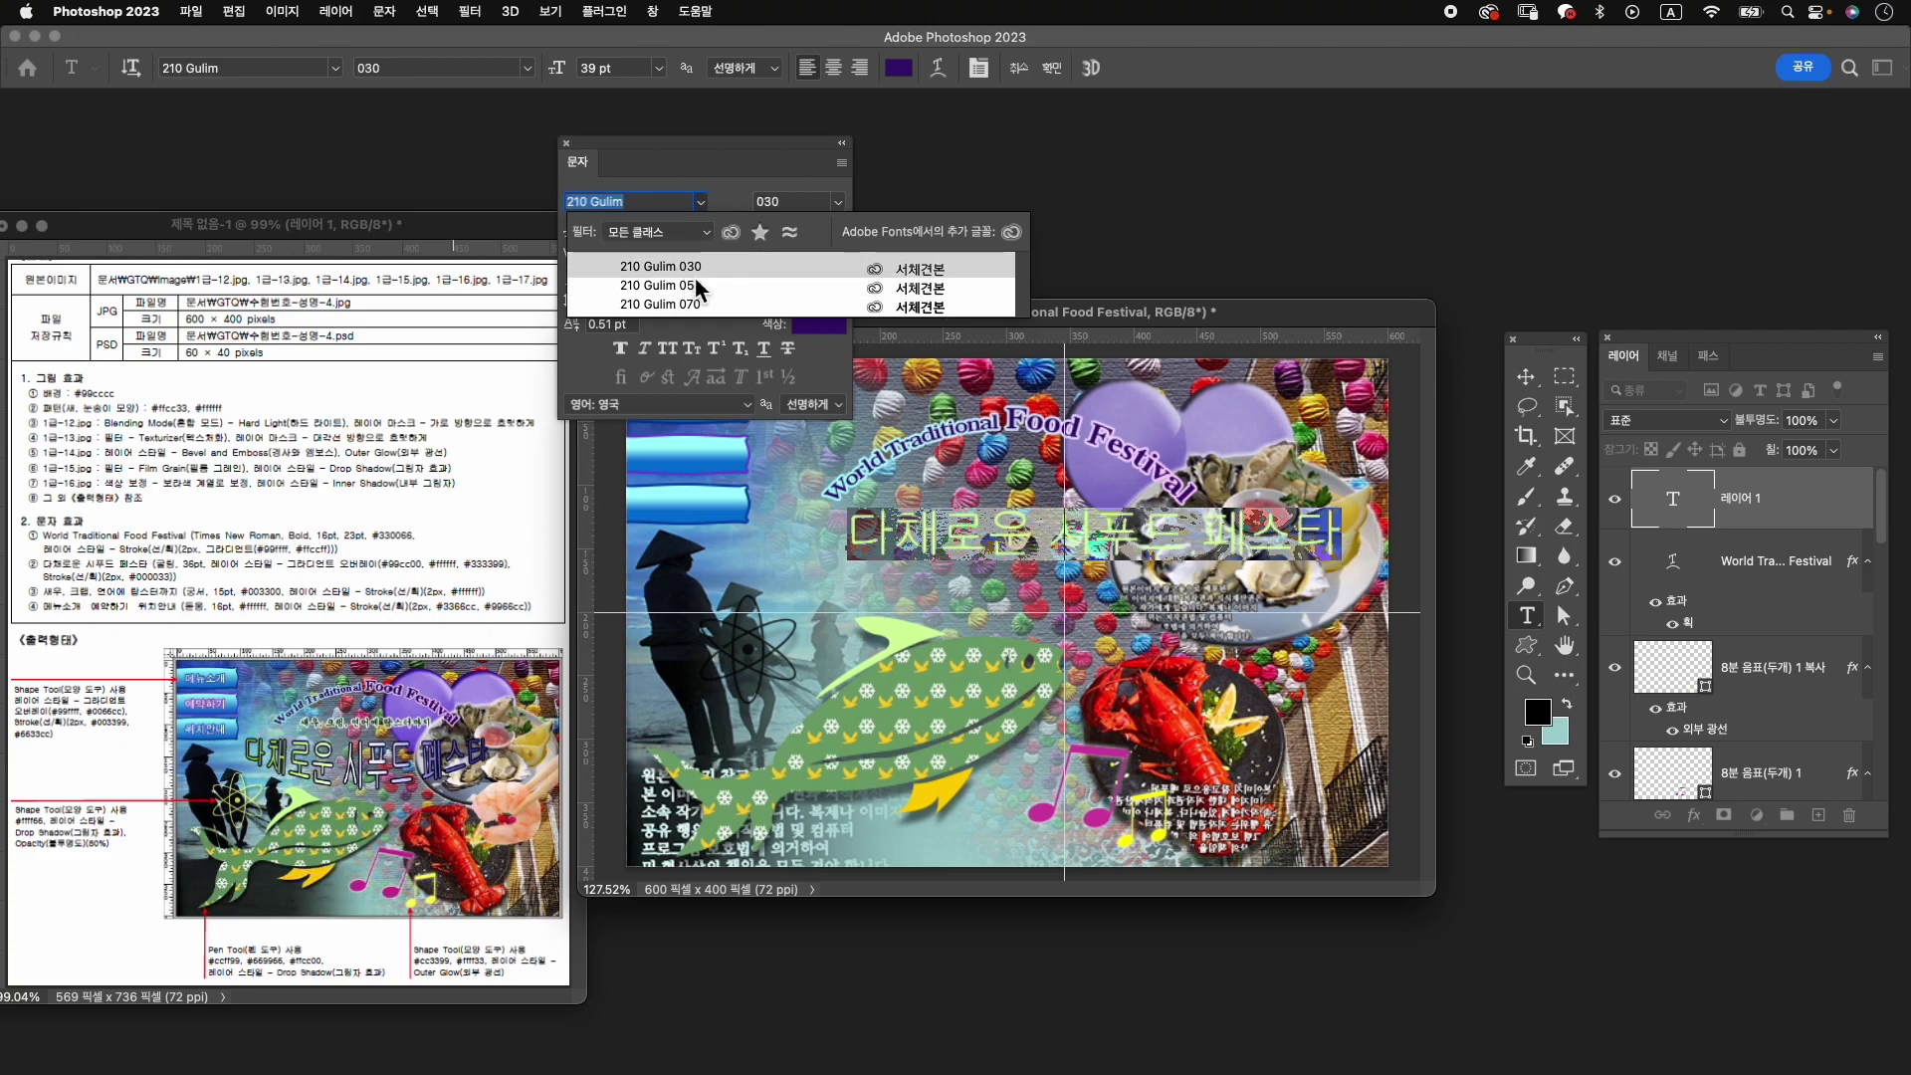
{"action": "left_click", "coordinate": [700, 287]}
{"action": "type", "text": "36"}
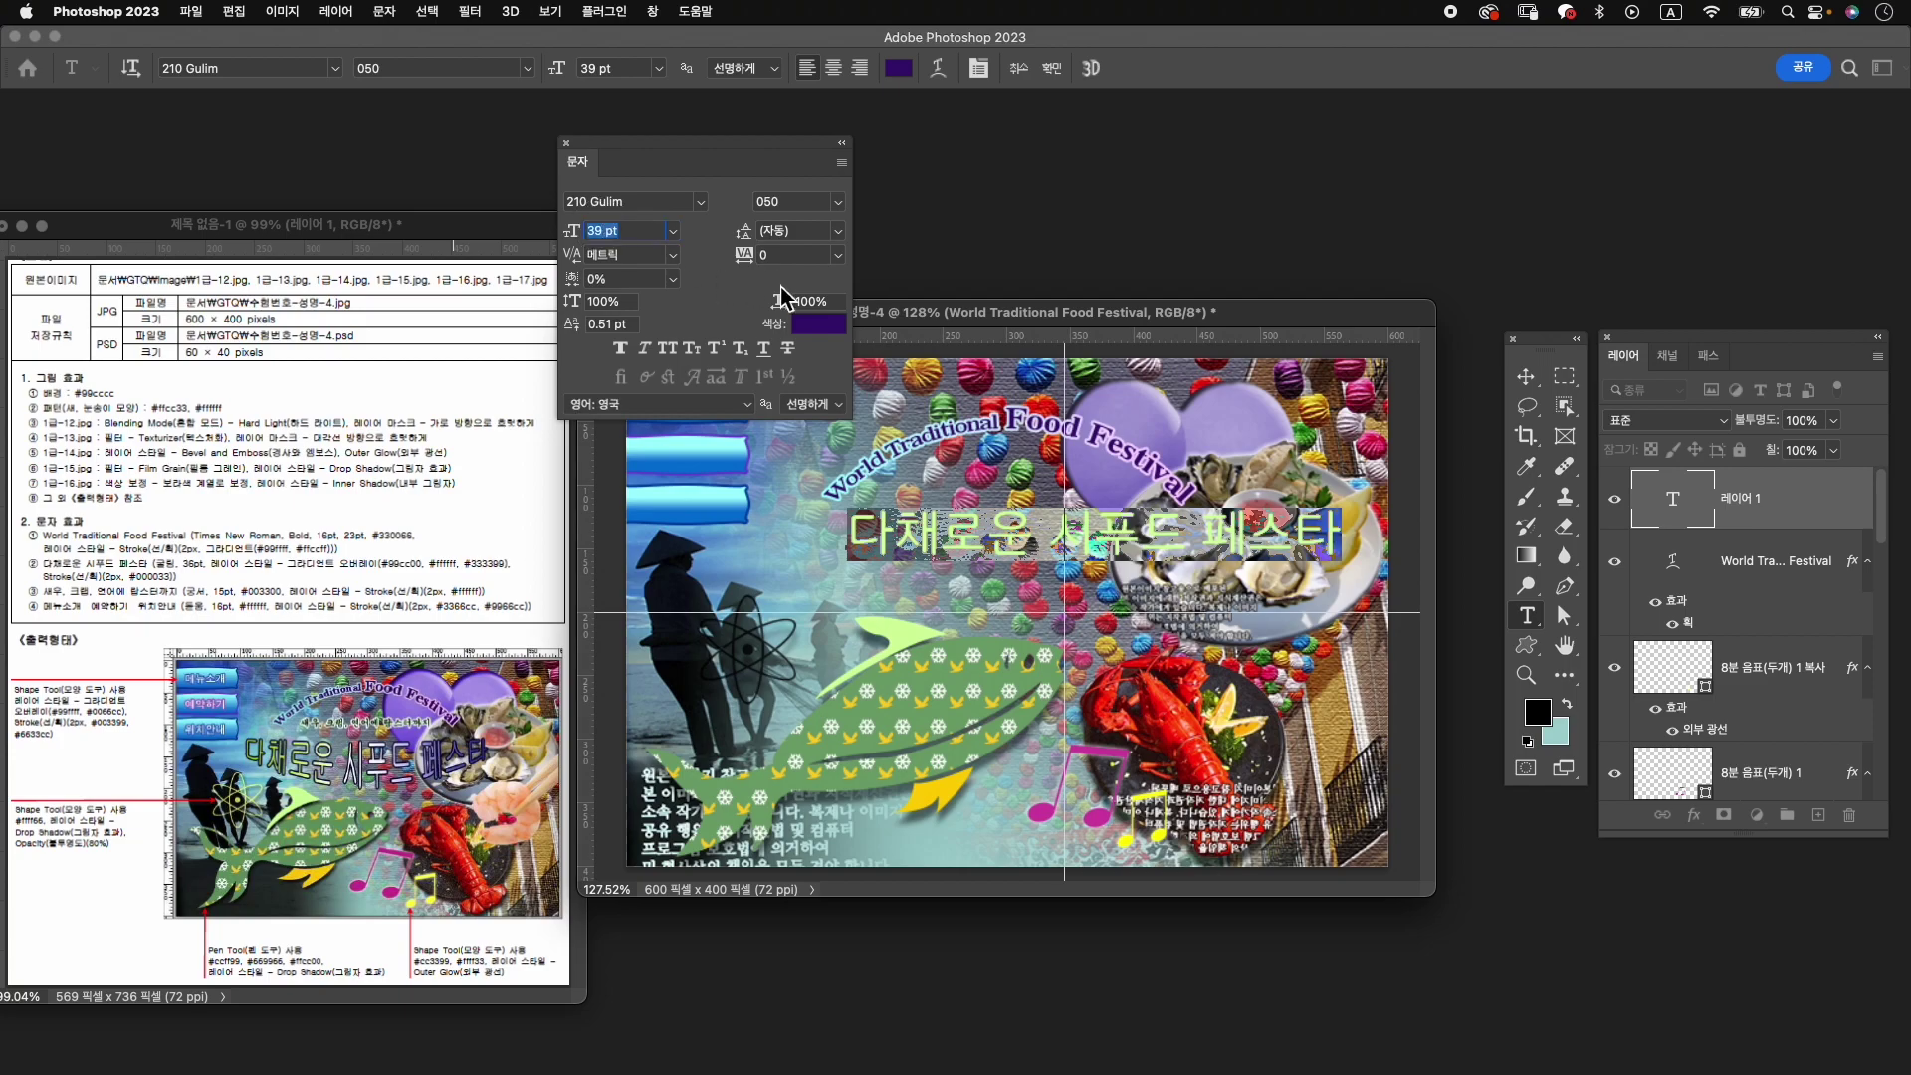
{"action": "key", "text": "Return"}
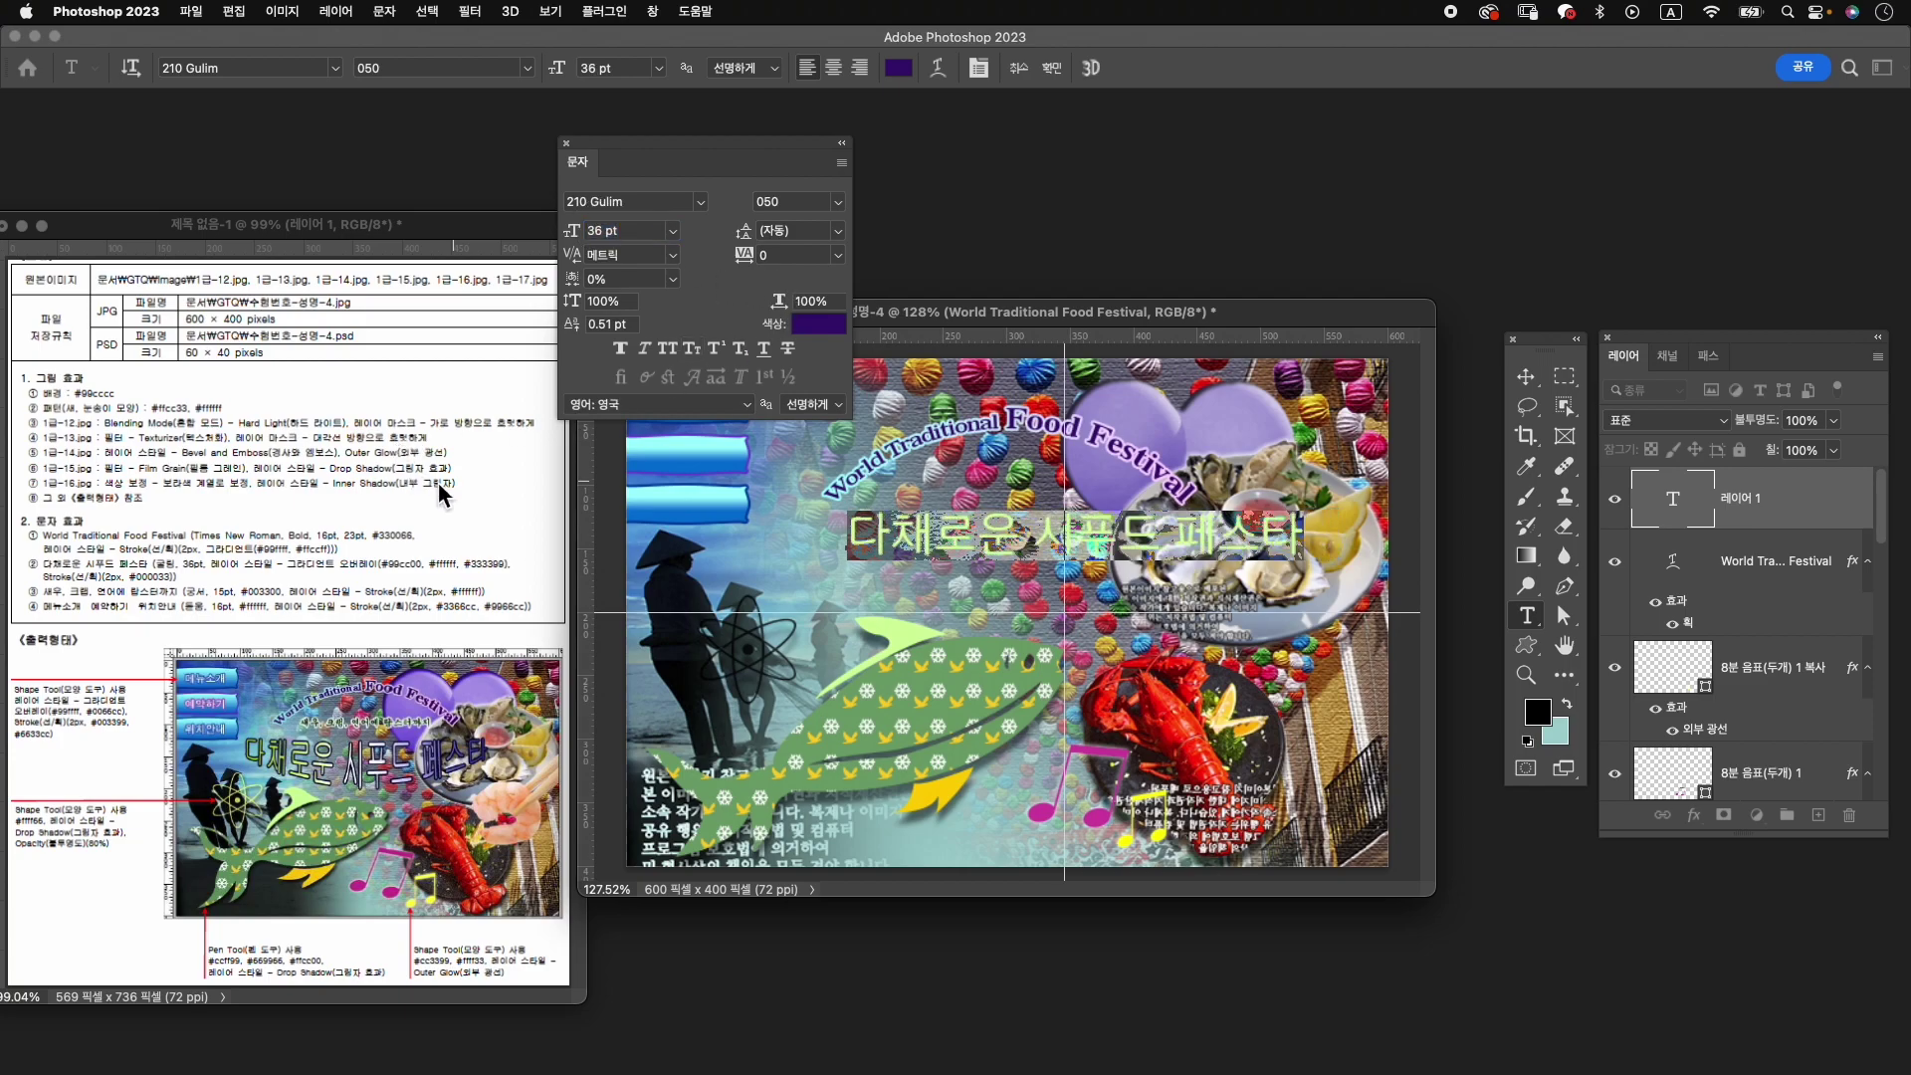
{"action": "left_click", "coordinate": [1047, 69]}
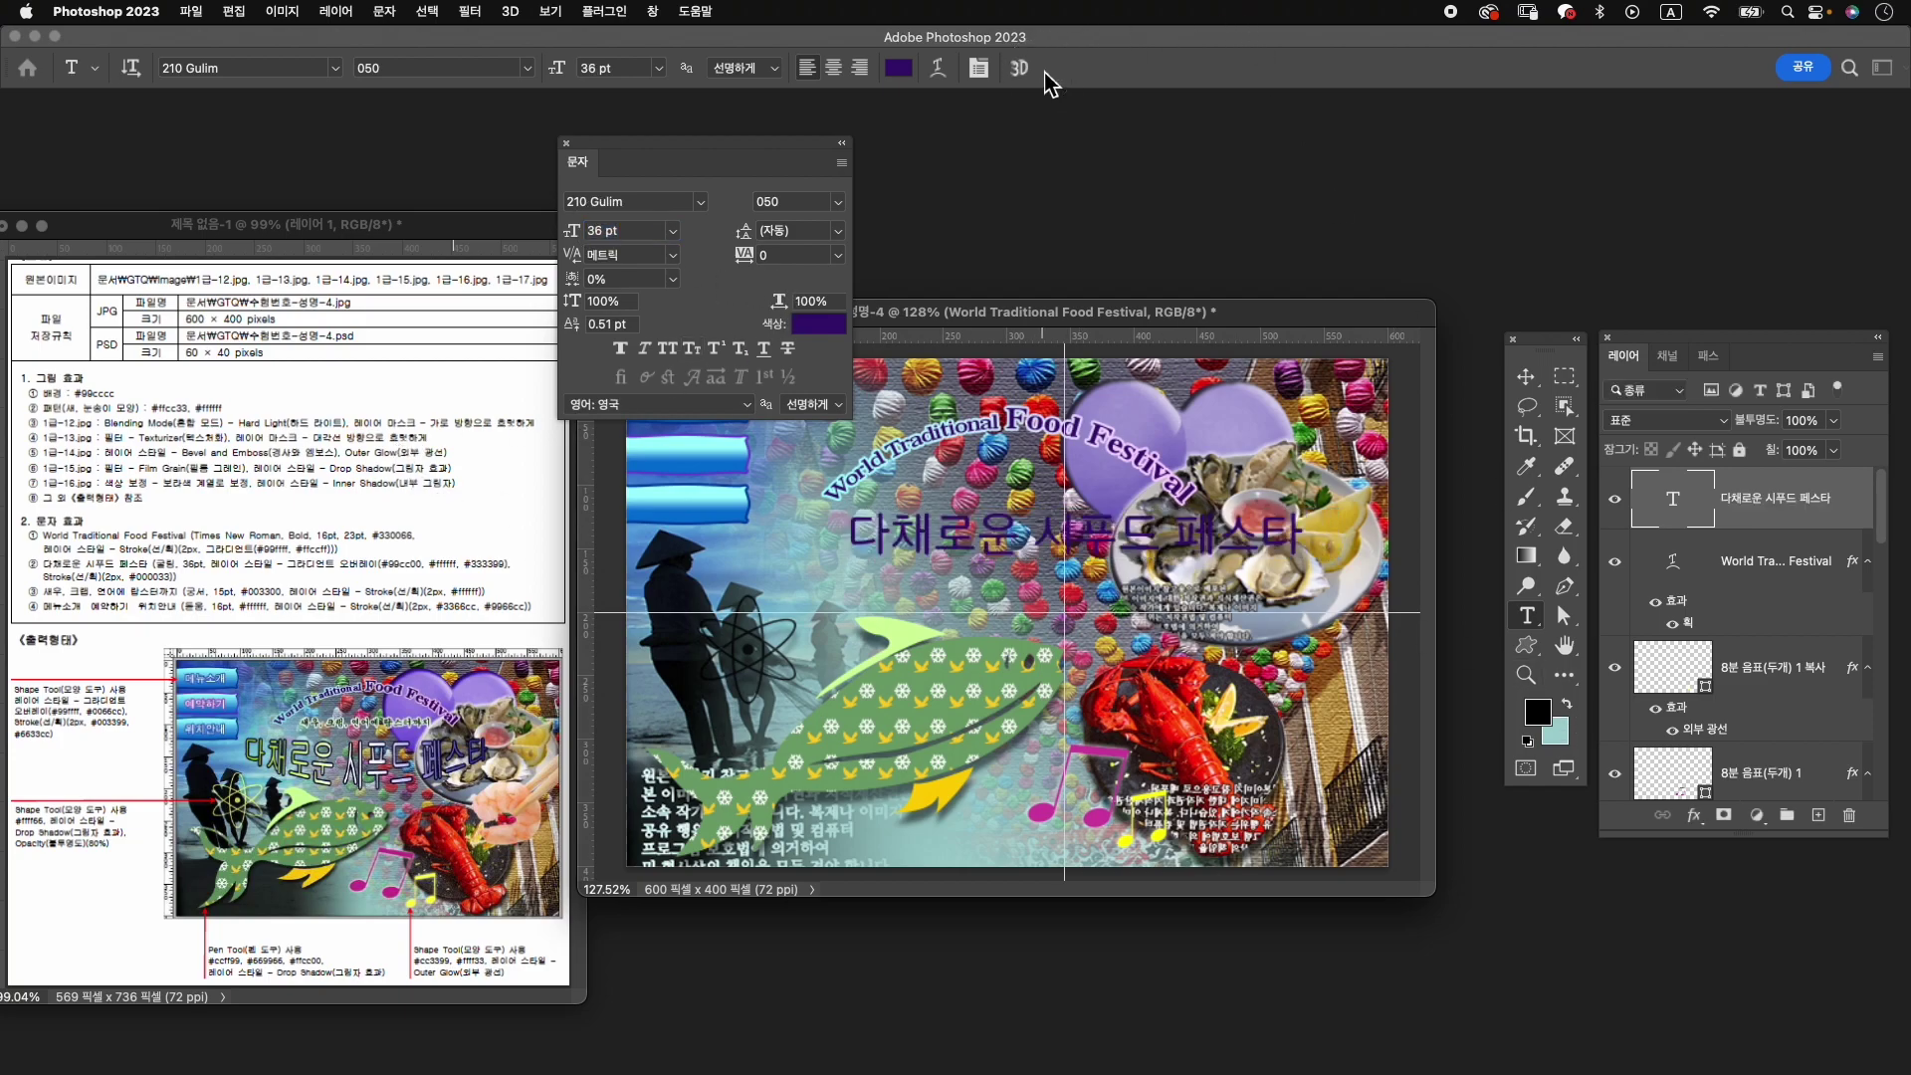
Add a gradient overlay to the Korean title with stops #99cc00, white and #333399.
{"action": "left_click", "coordinate": [1694, 815]}
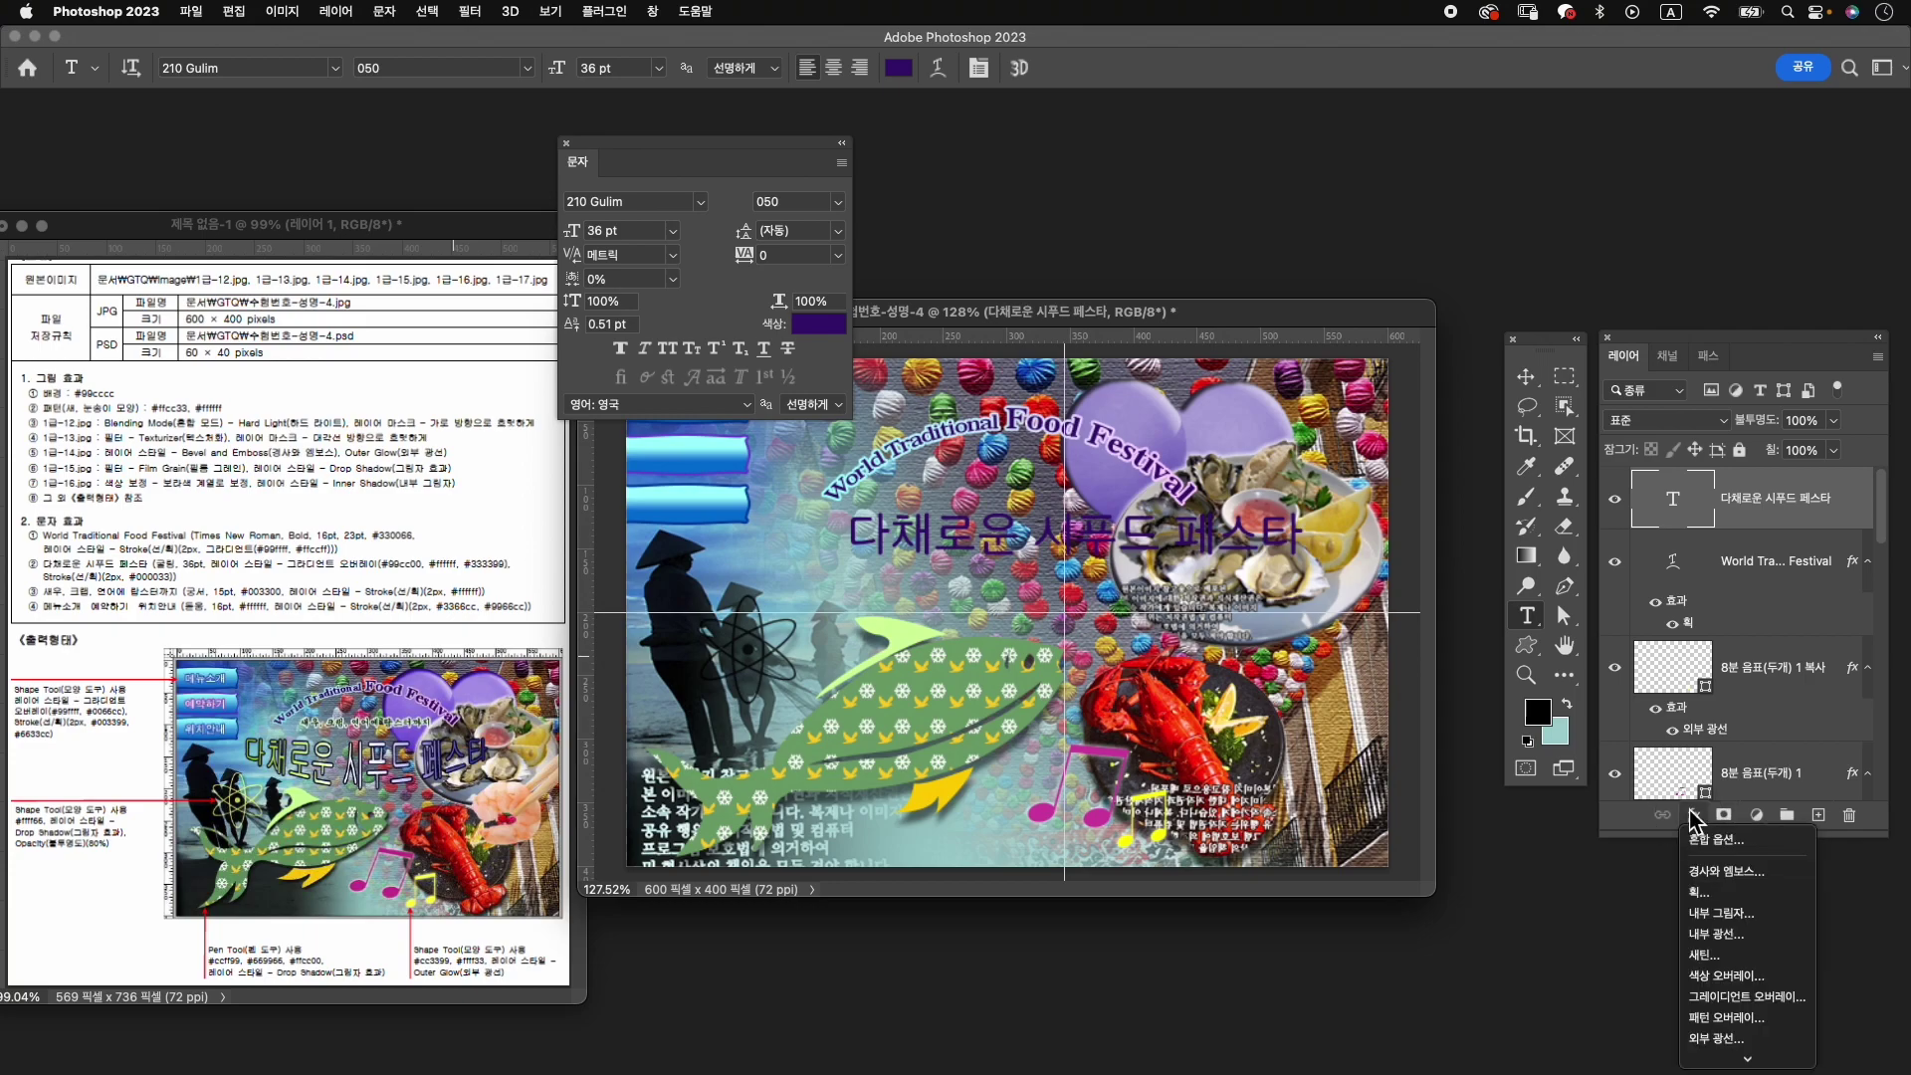
{"action": "left_click", "coordinate": [1747, 996]}
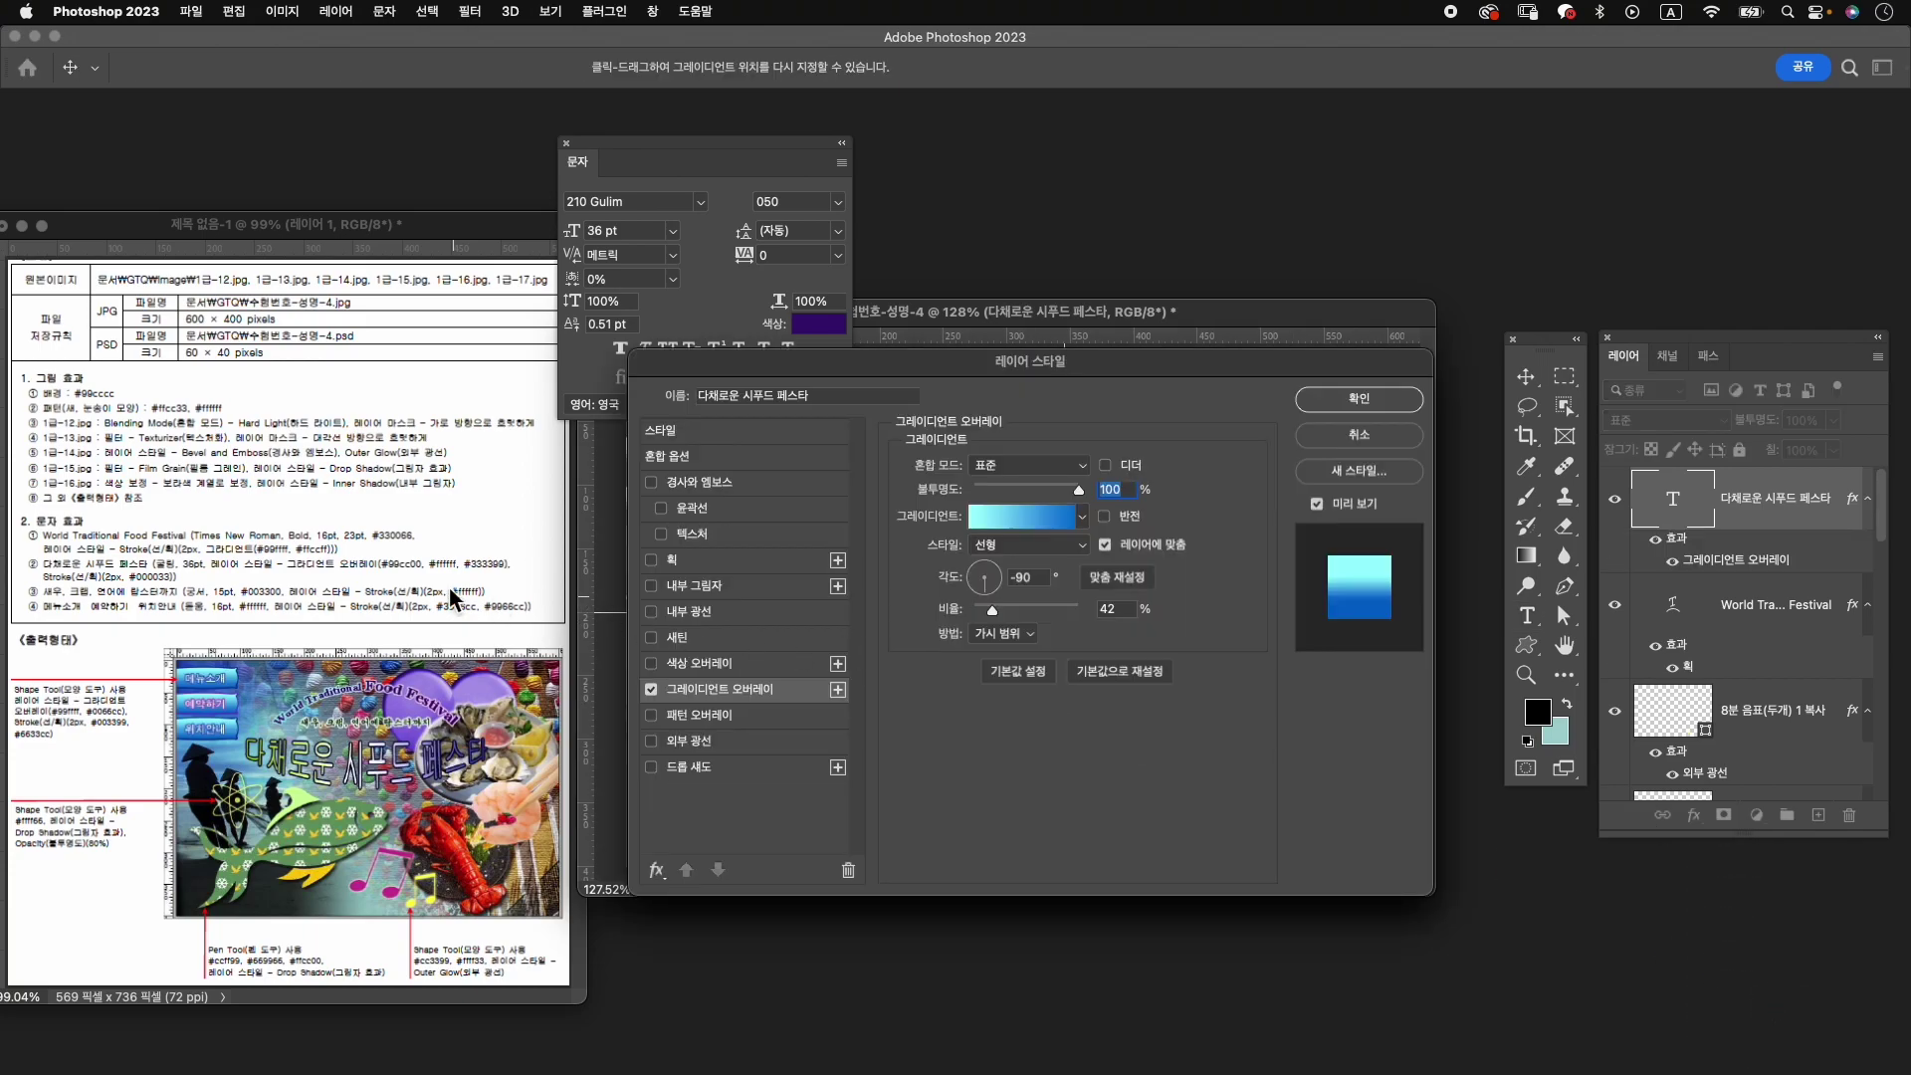
{"action": "left_click", "coordinate": [1023, 518]}
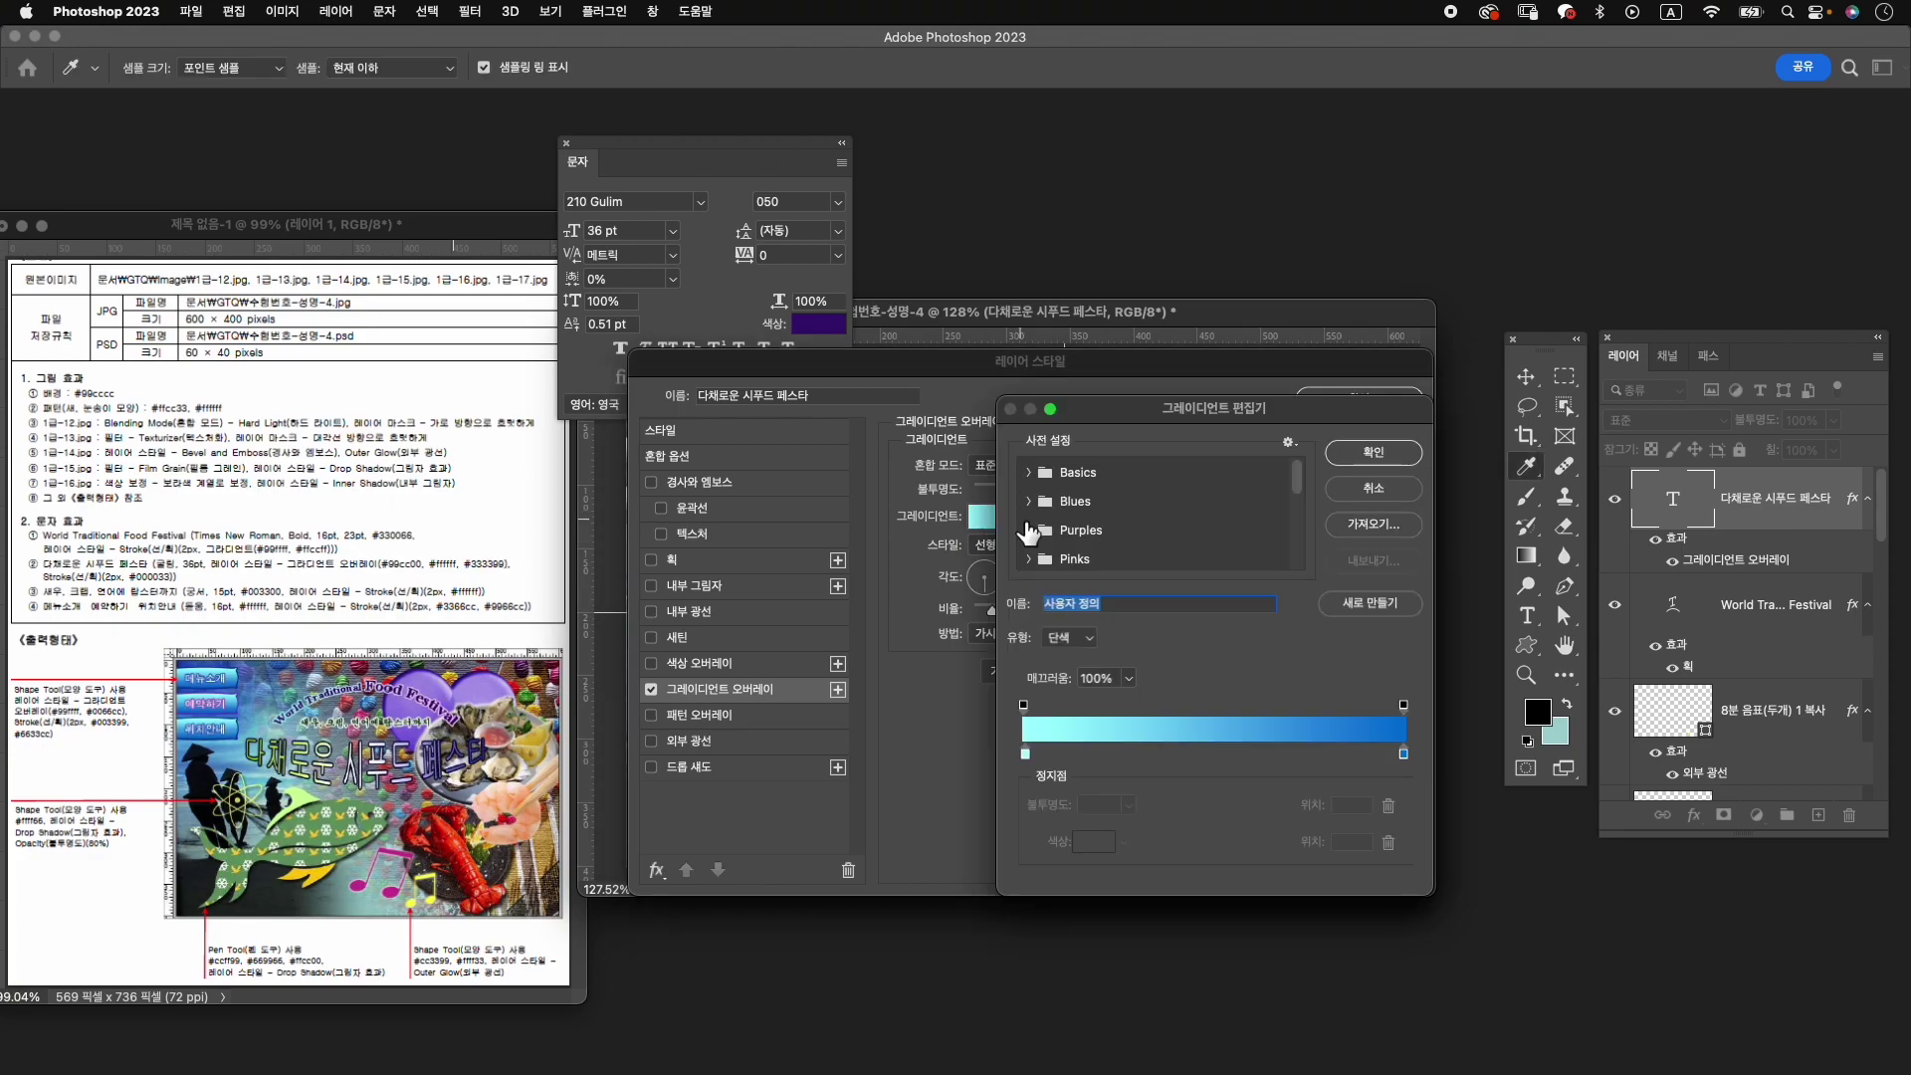
{"action": "left_click", "coordinate": [1212, 758]}
{"action": "left_click", "coordinate": [1026, 755]}
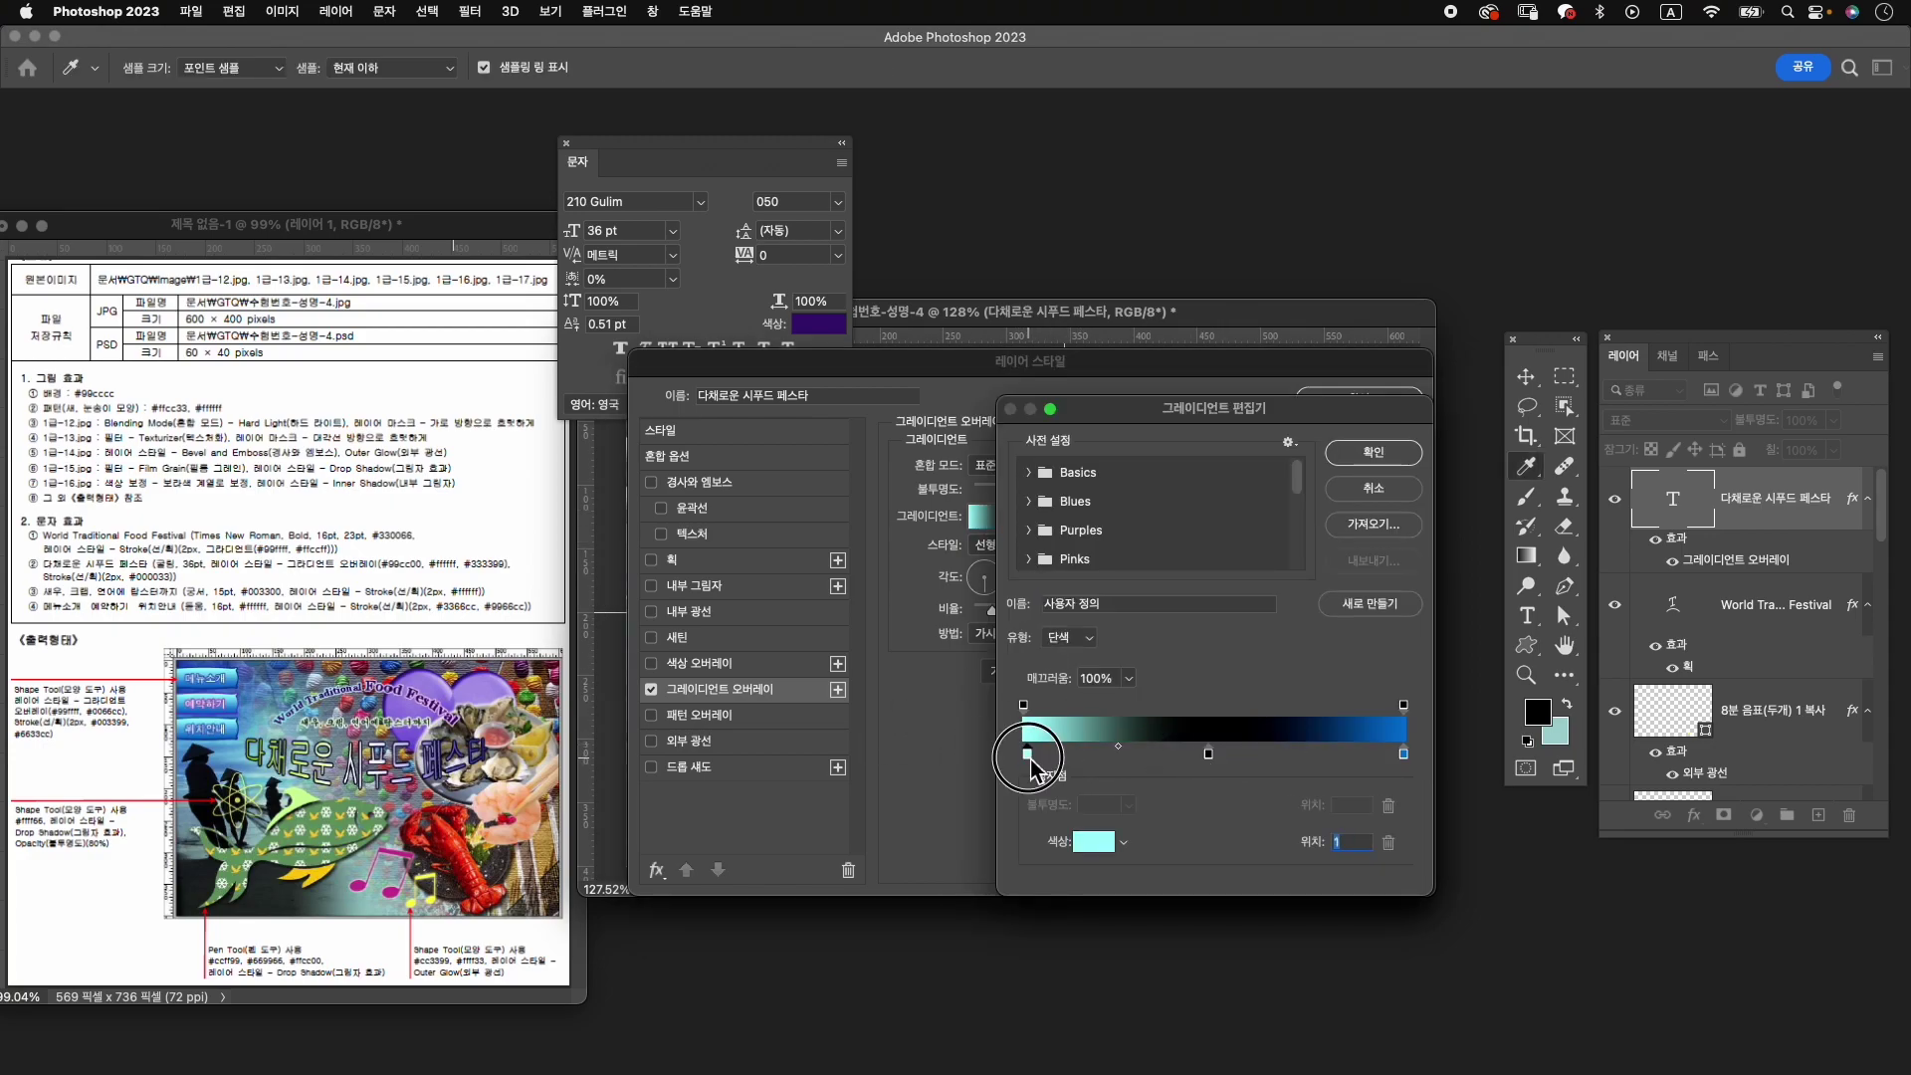
{"action": "double_click", "coordinate": [1024, 756]}
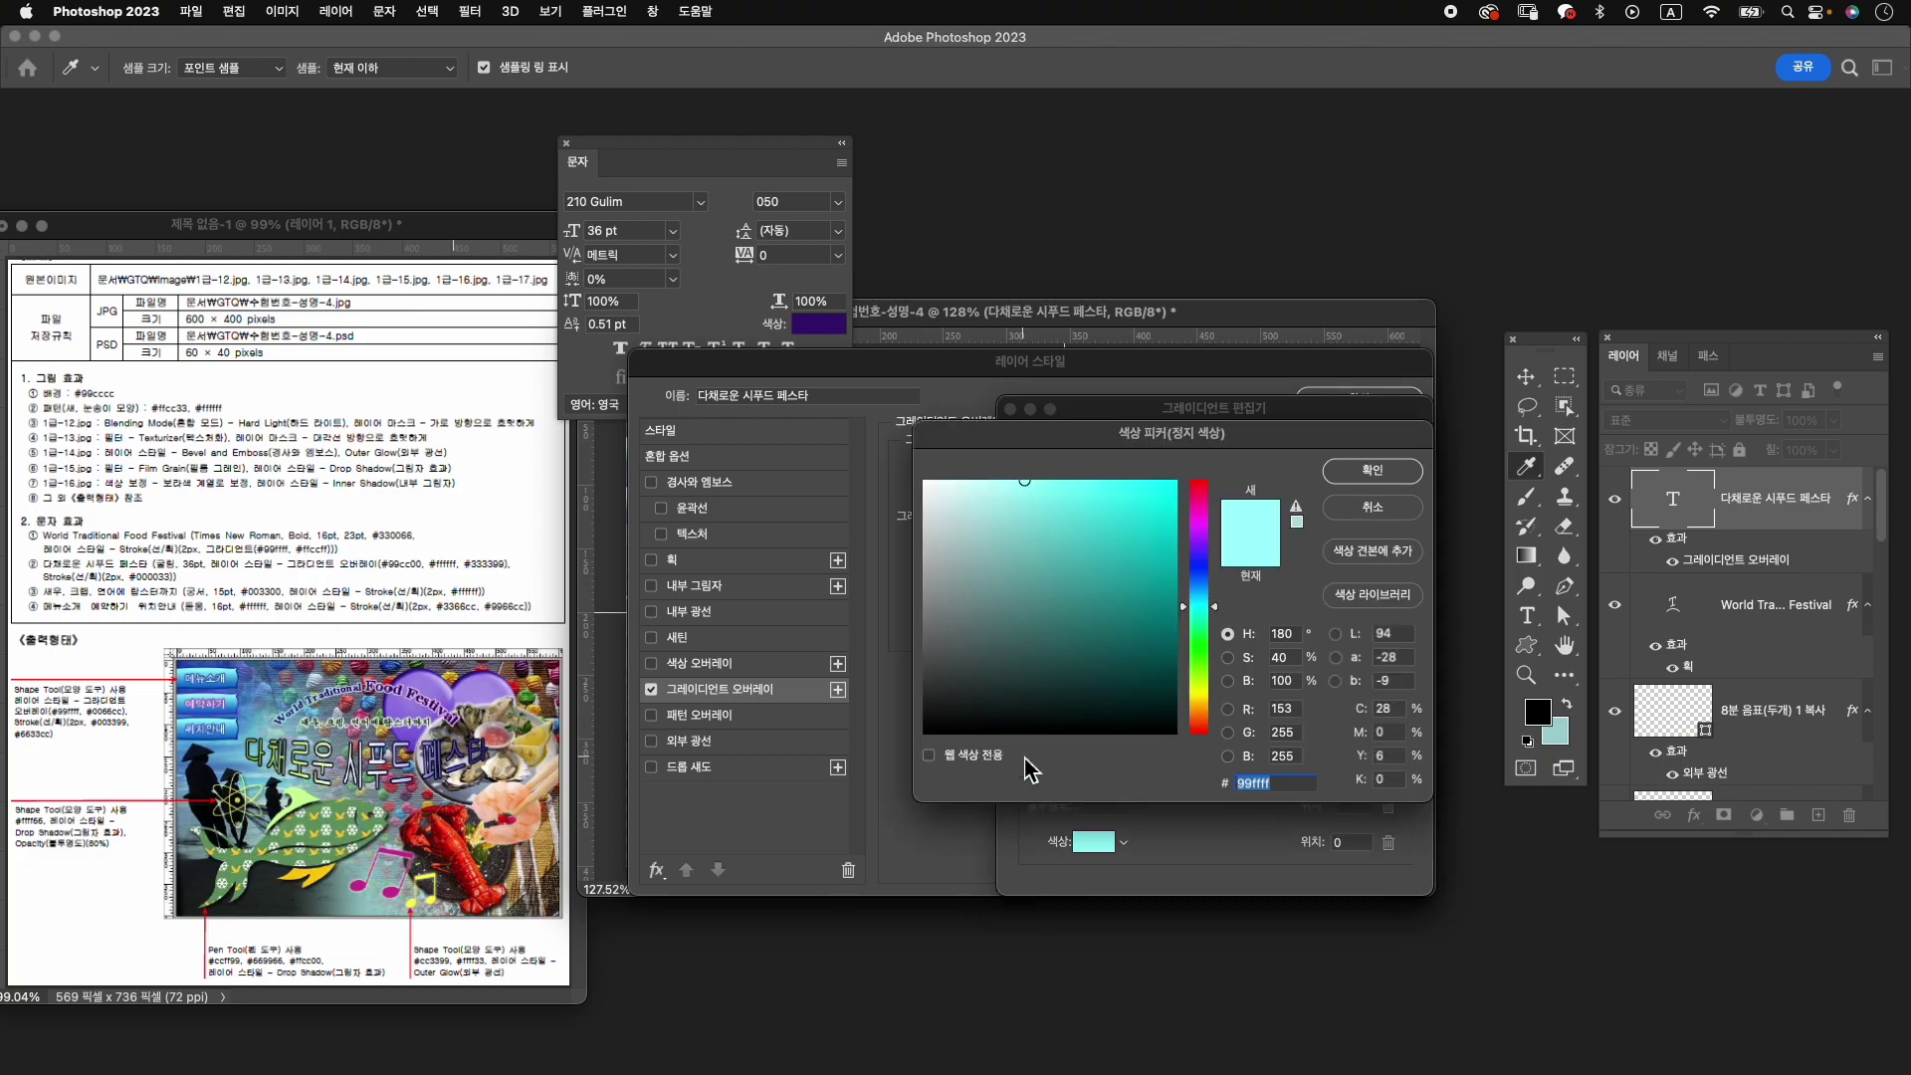
{"action": "type", "text": "99cc00"}
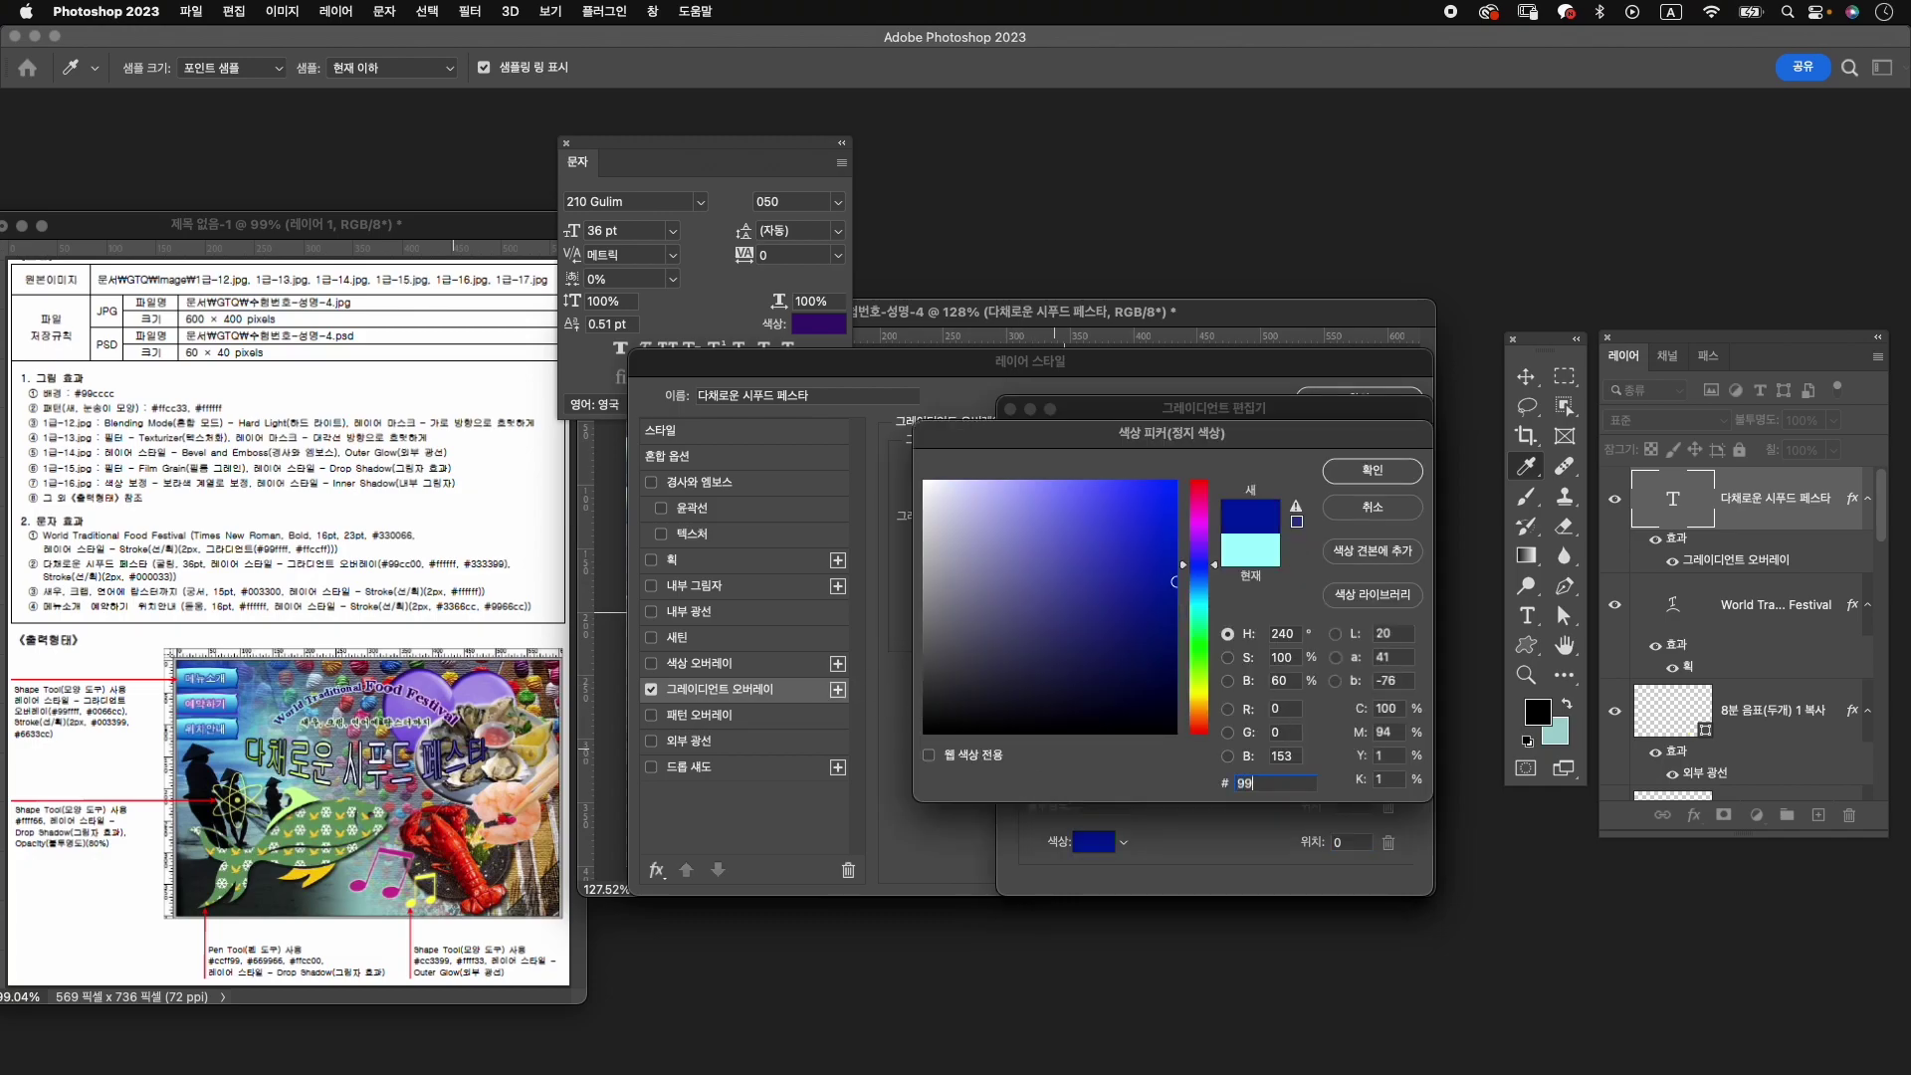
{"action": "key", "text": "Return"}
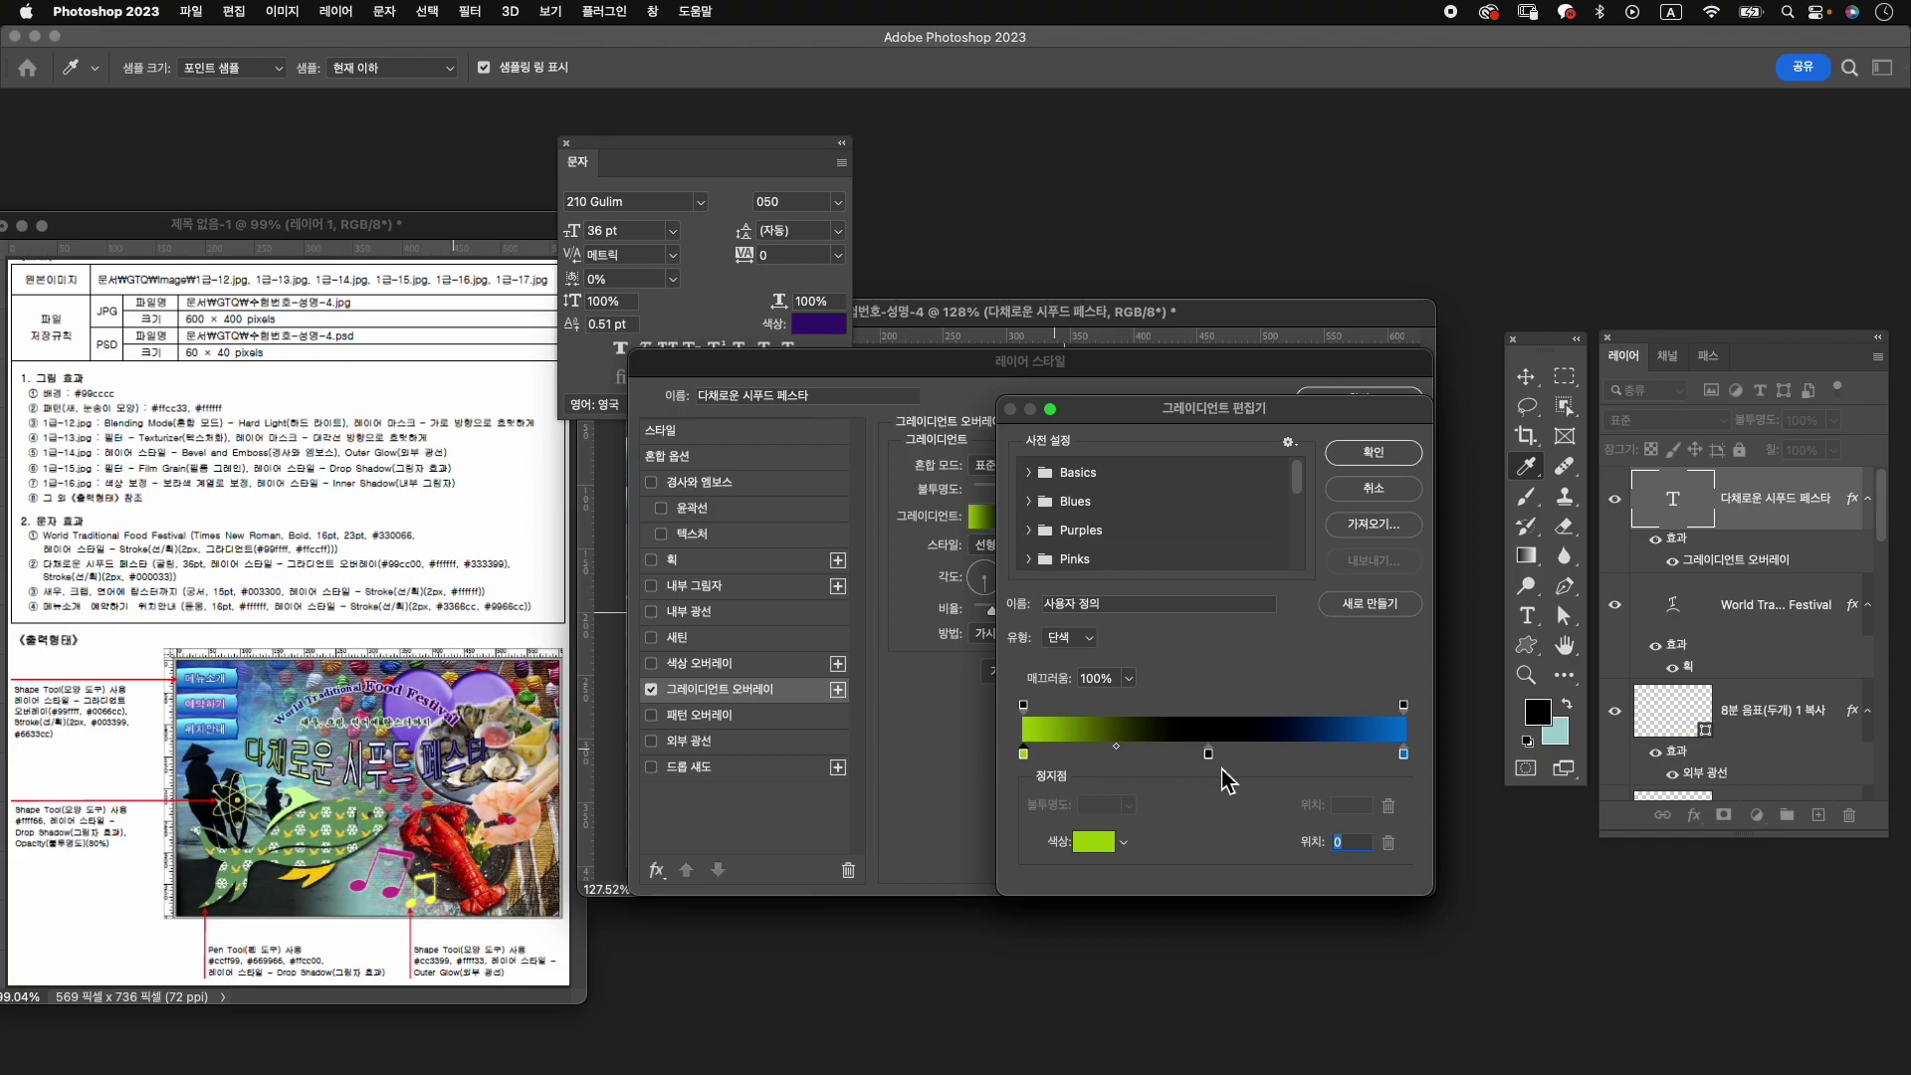
{"action": "double_click", "coordinate": [1210, 757]}
{"action": "type", "text": "ffffff"}
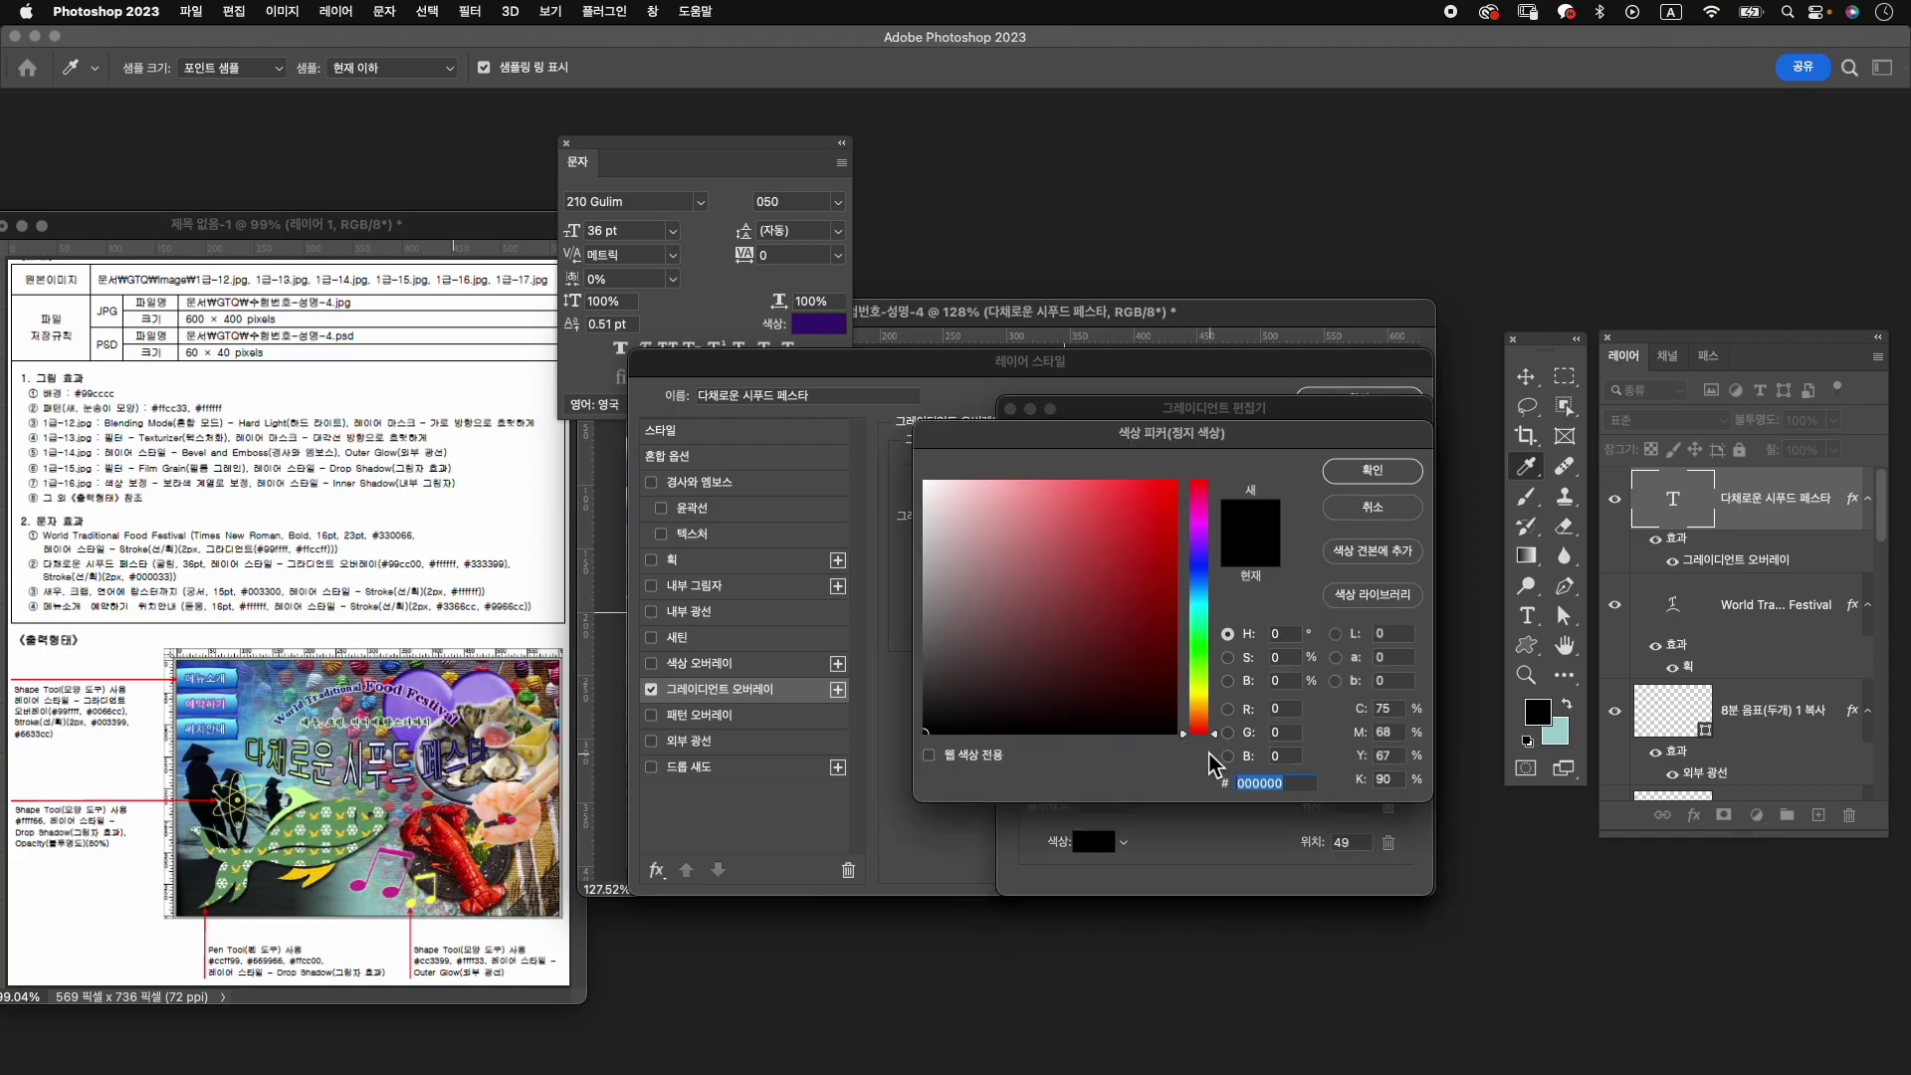
{"action": "left_click", "coordinate": [1374, 474]}
{"action": "left_click", "coordinate": [1405, 754]}
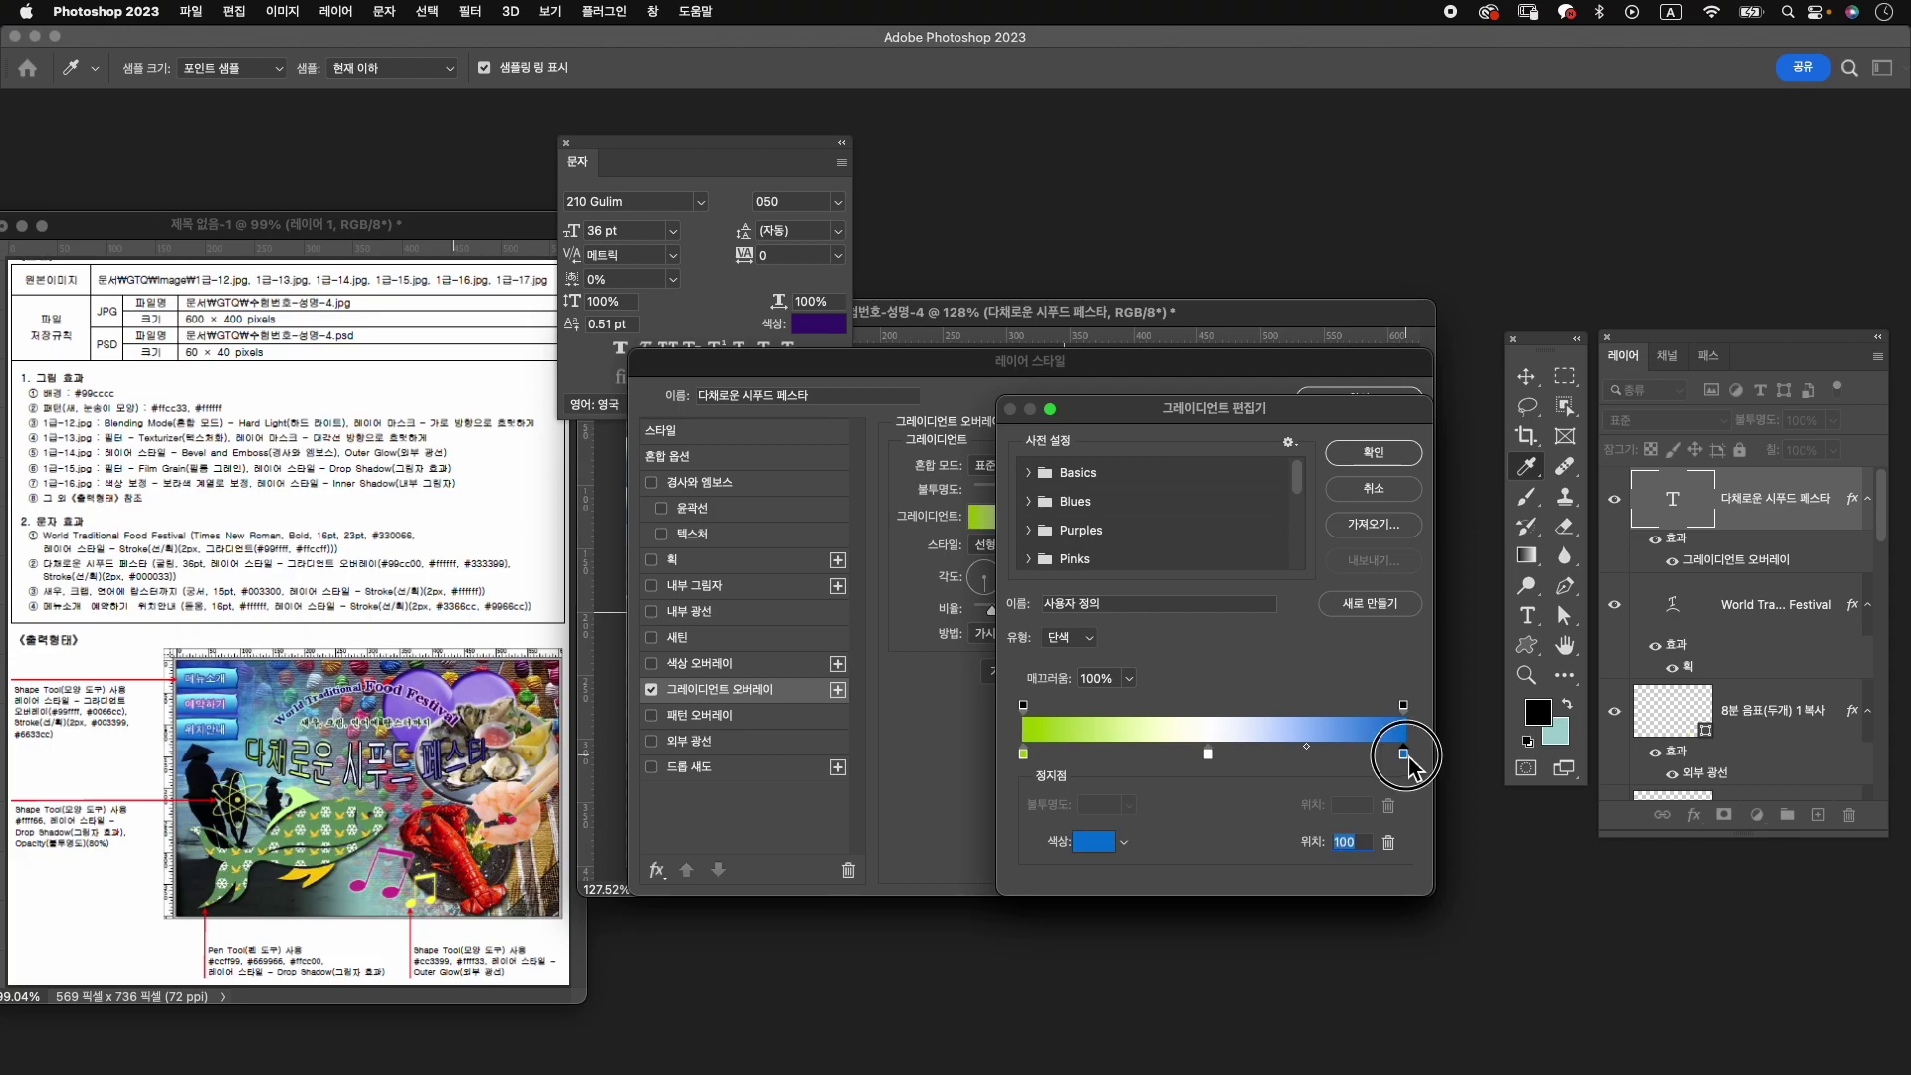
{"action": "double_click", "coordinate": [1405, 753]}
{"action": "type", "text": "333399"}
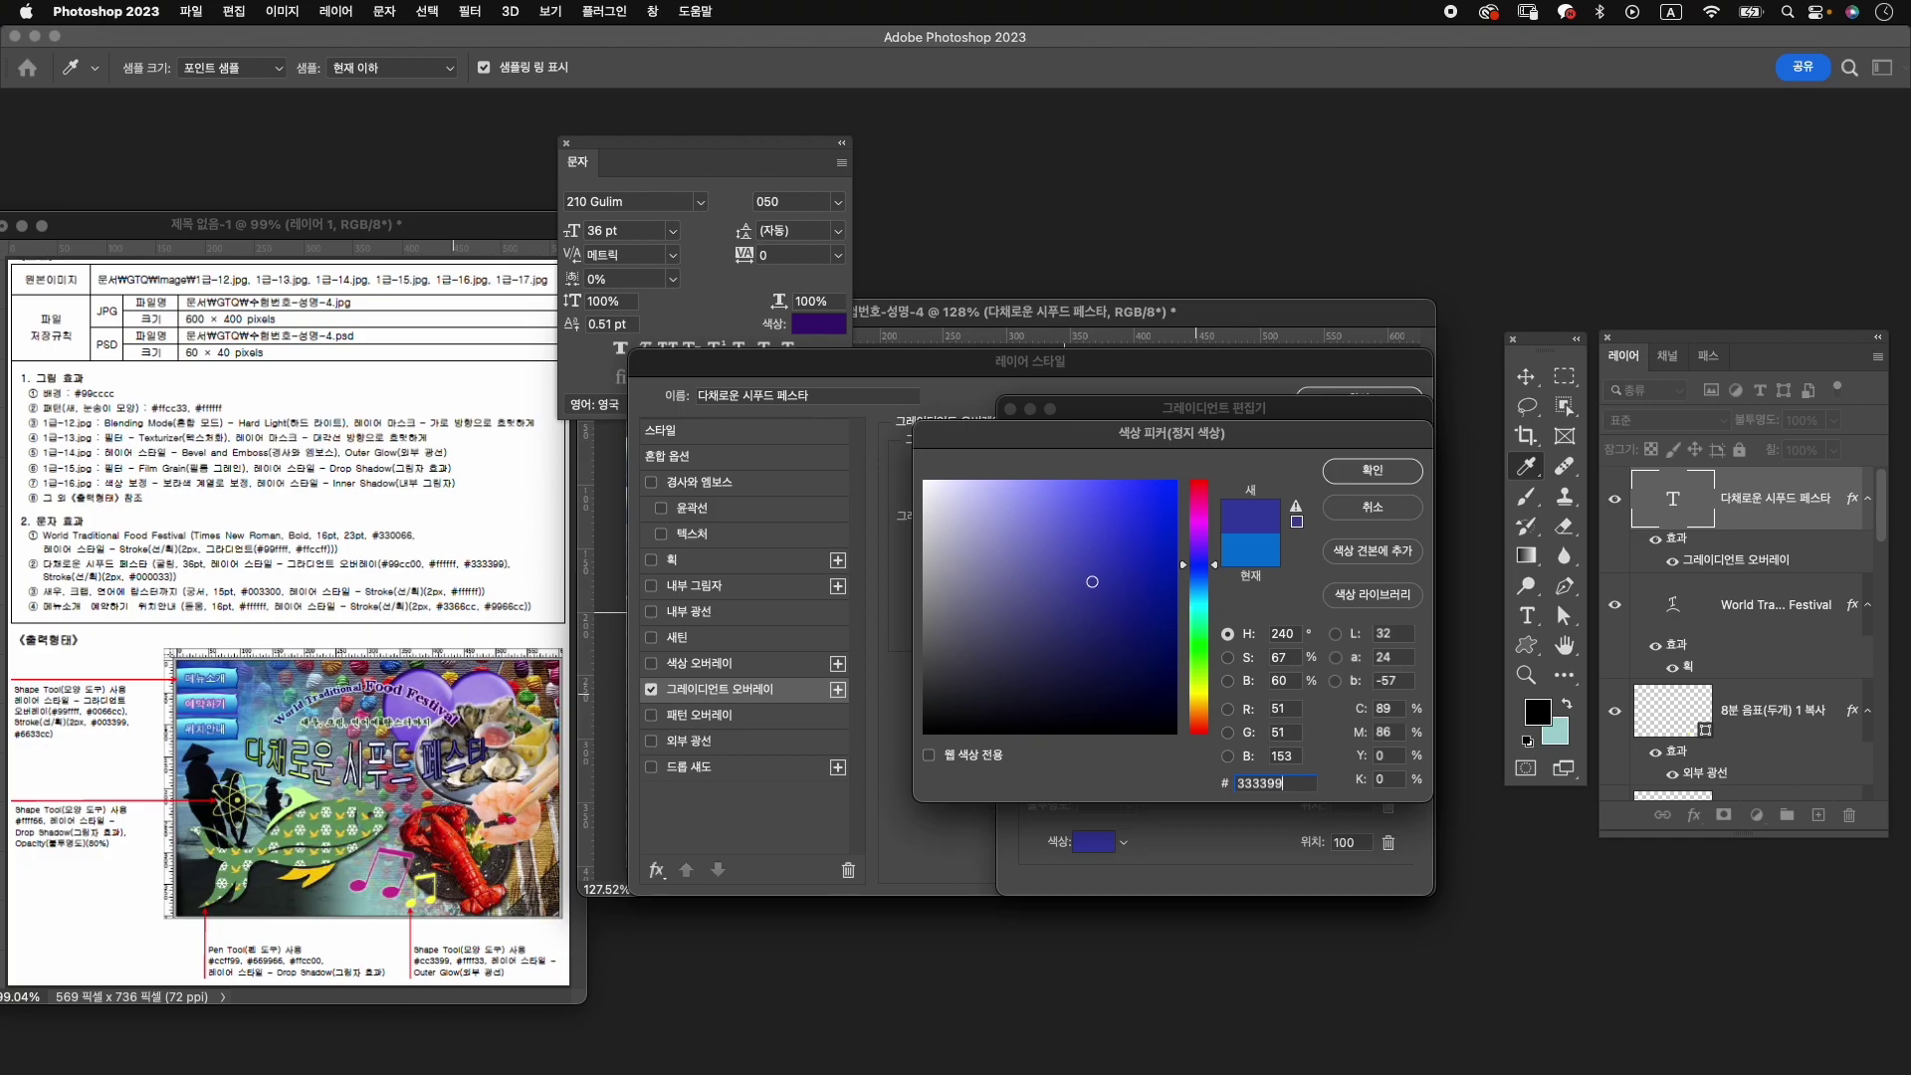
{"action": "key", "text": "Return"}
{"action": "left_click", "coordinate": [1405, 456]}
Add a 2 px solid-colour stroke in dark navy #000033 and apply the effects.
{"action": "left_click", "coordinate": [687, 563]}
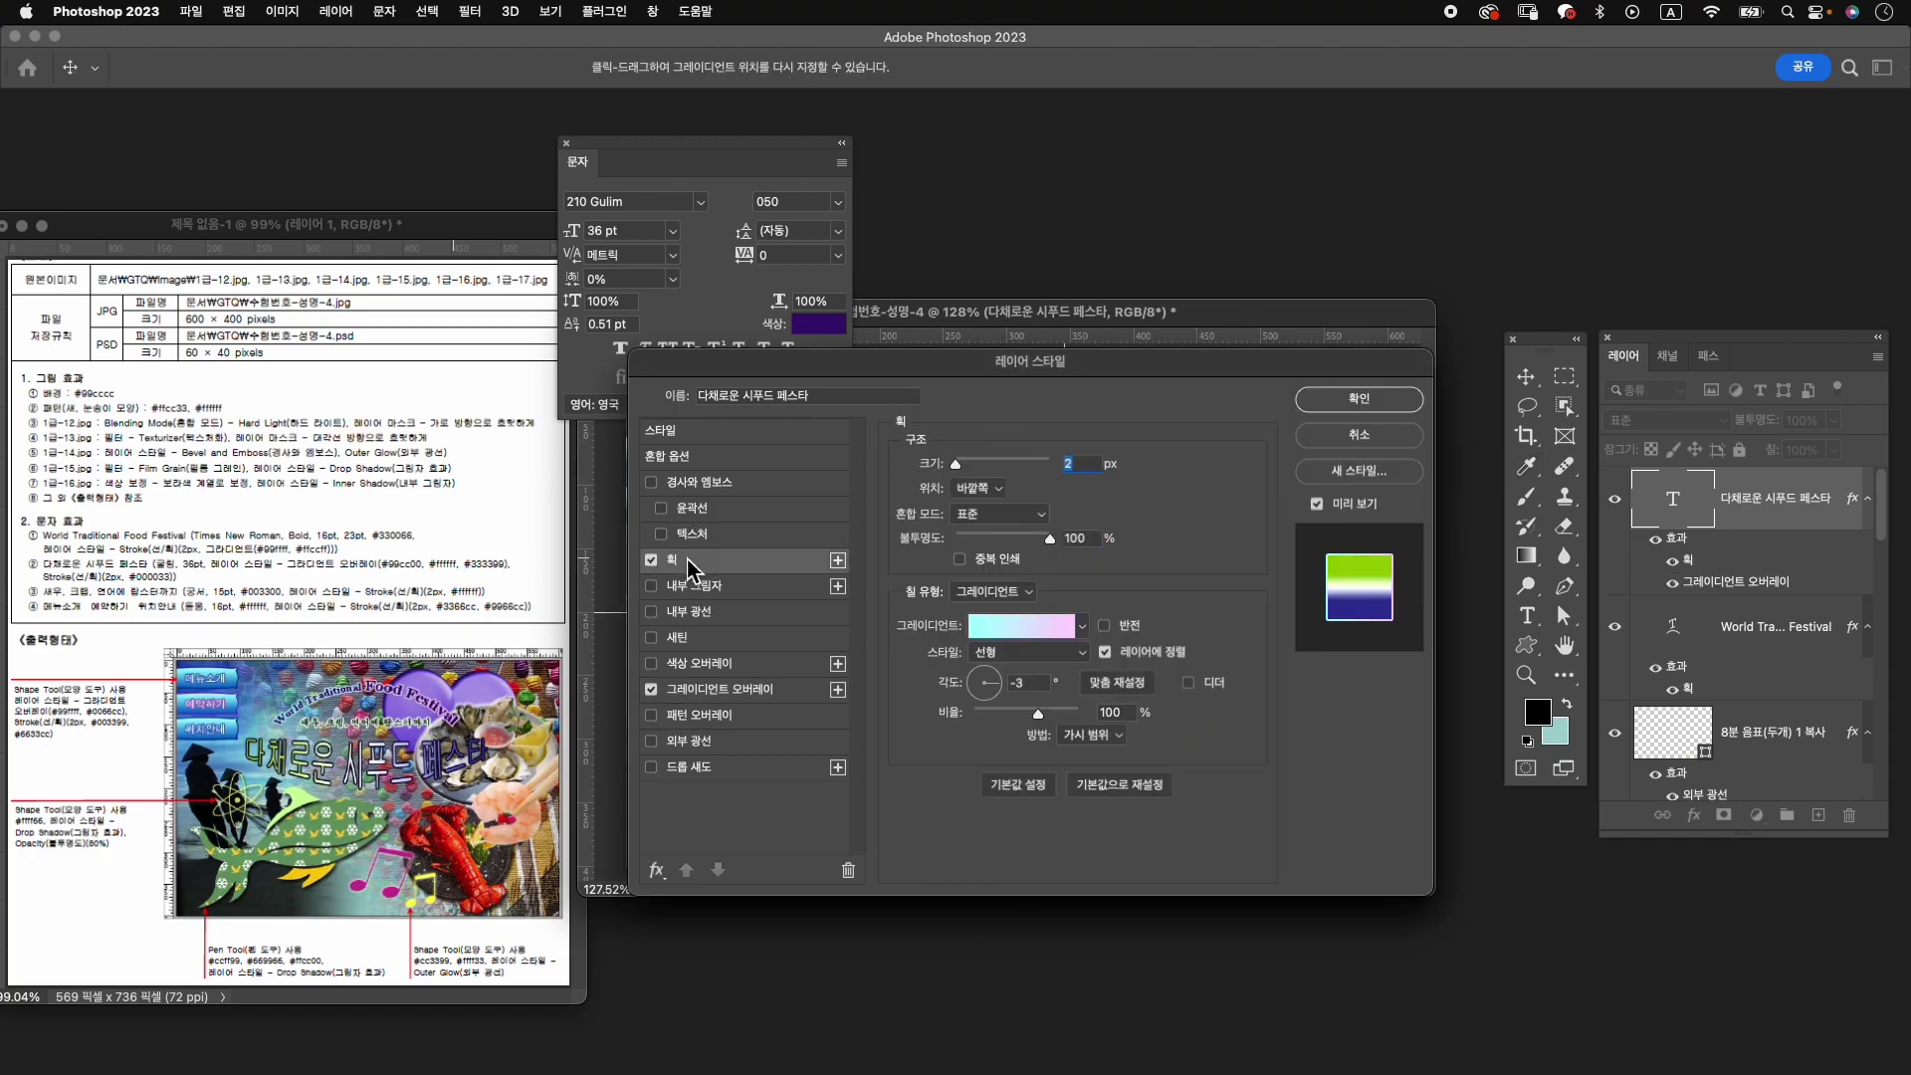
{"action": "left_click", "coordinate": [996, 591]}
{"action": "left_click", "coordinate": [988, 570]}
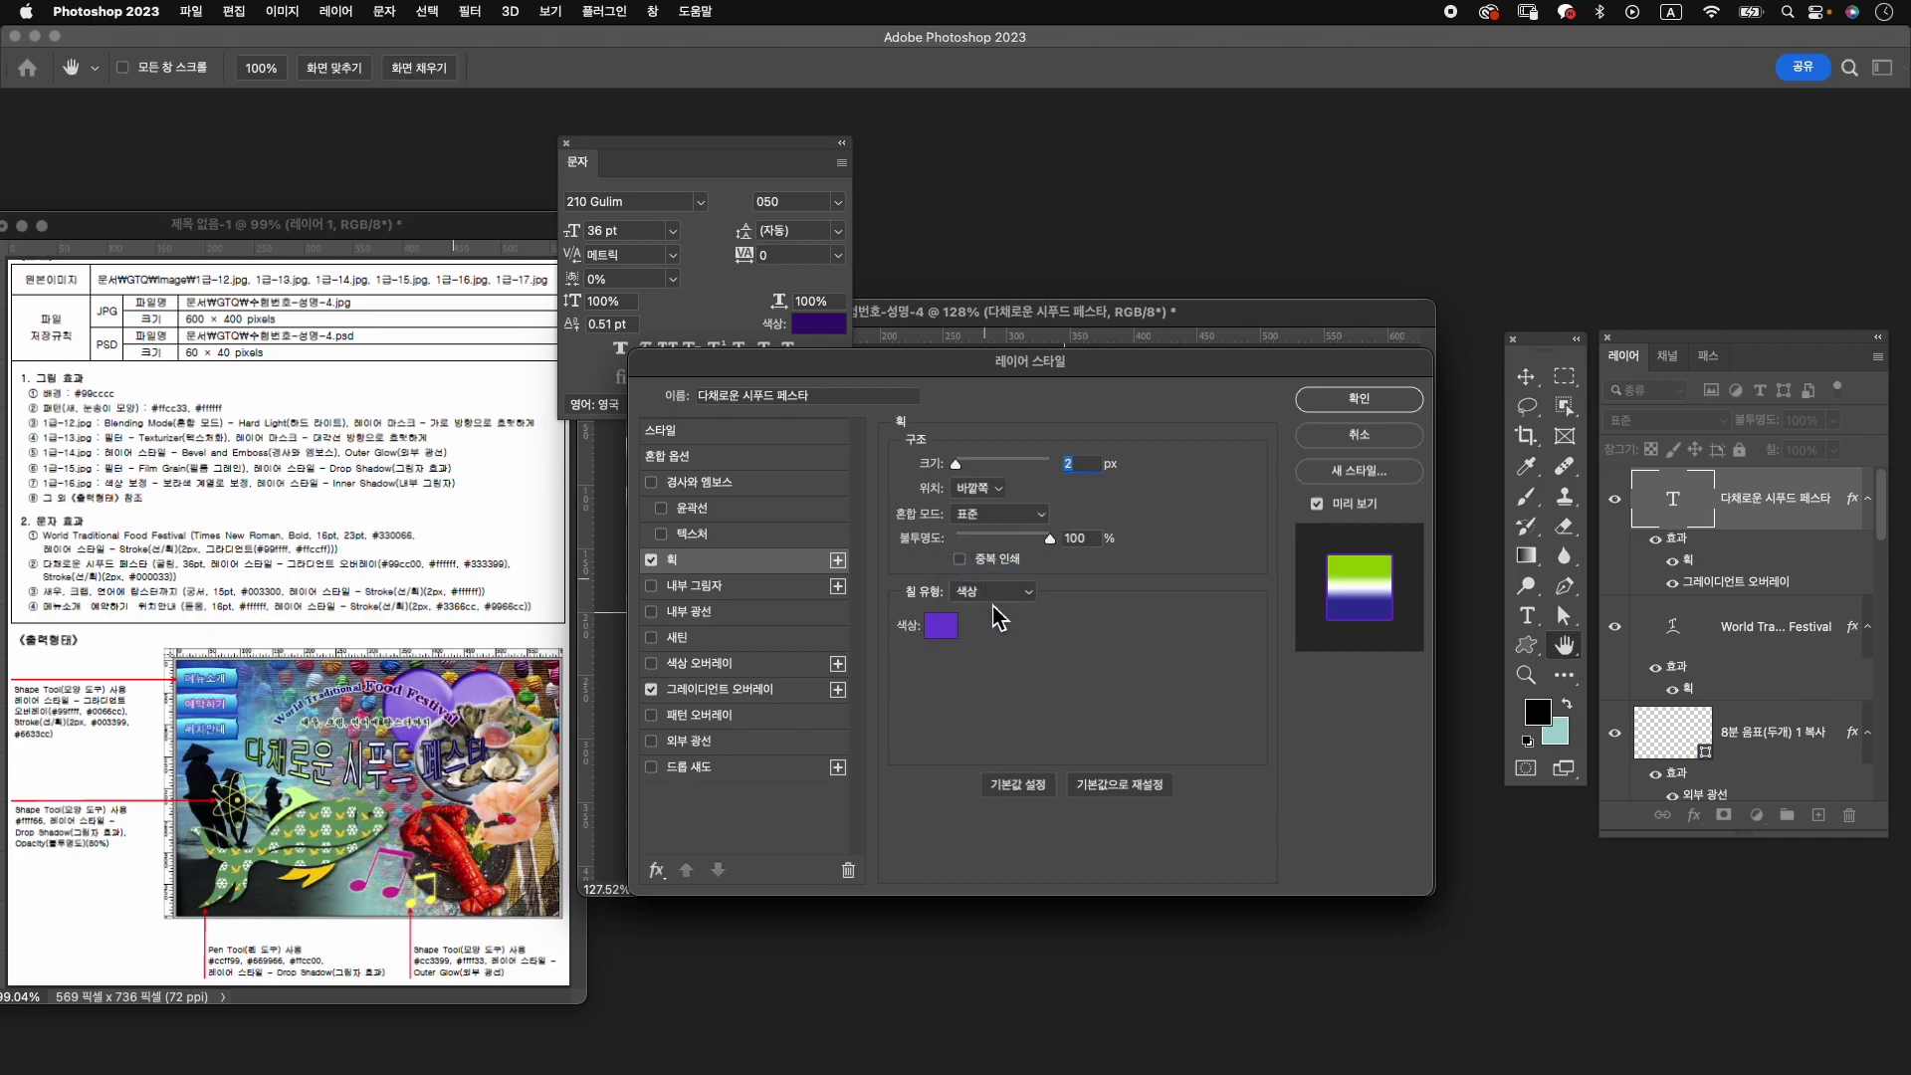
{"action": "left_click", "coordinate": [986, 639]}
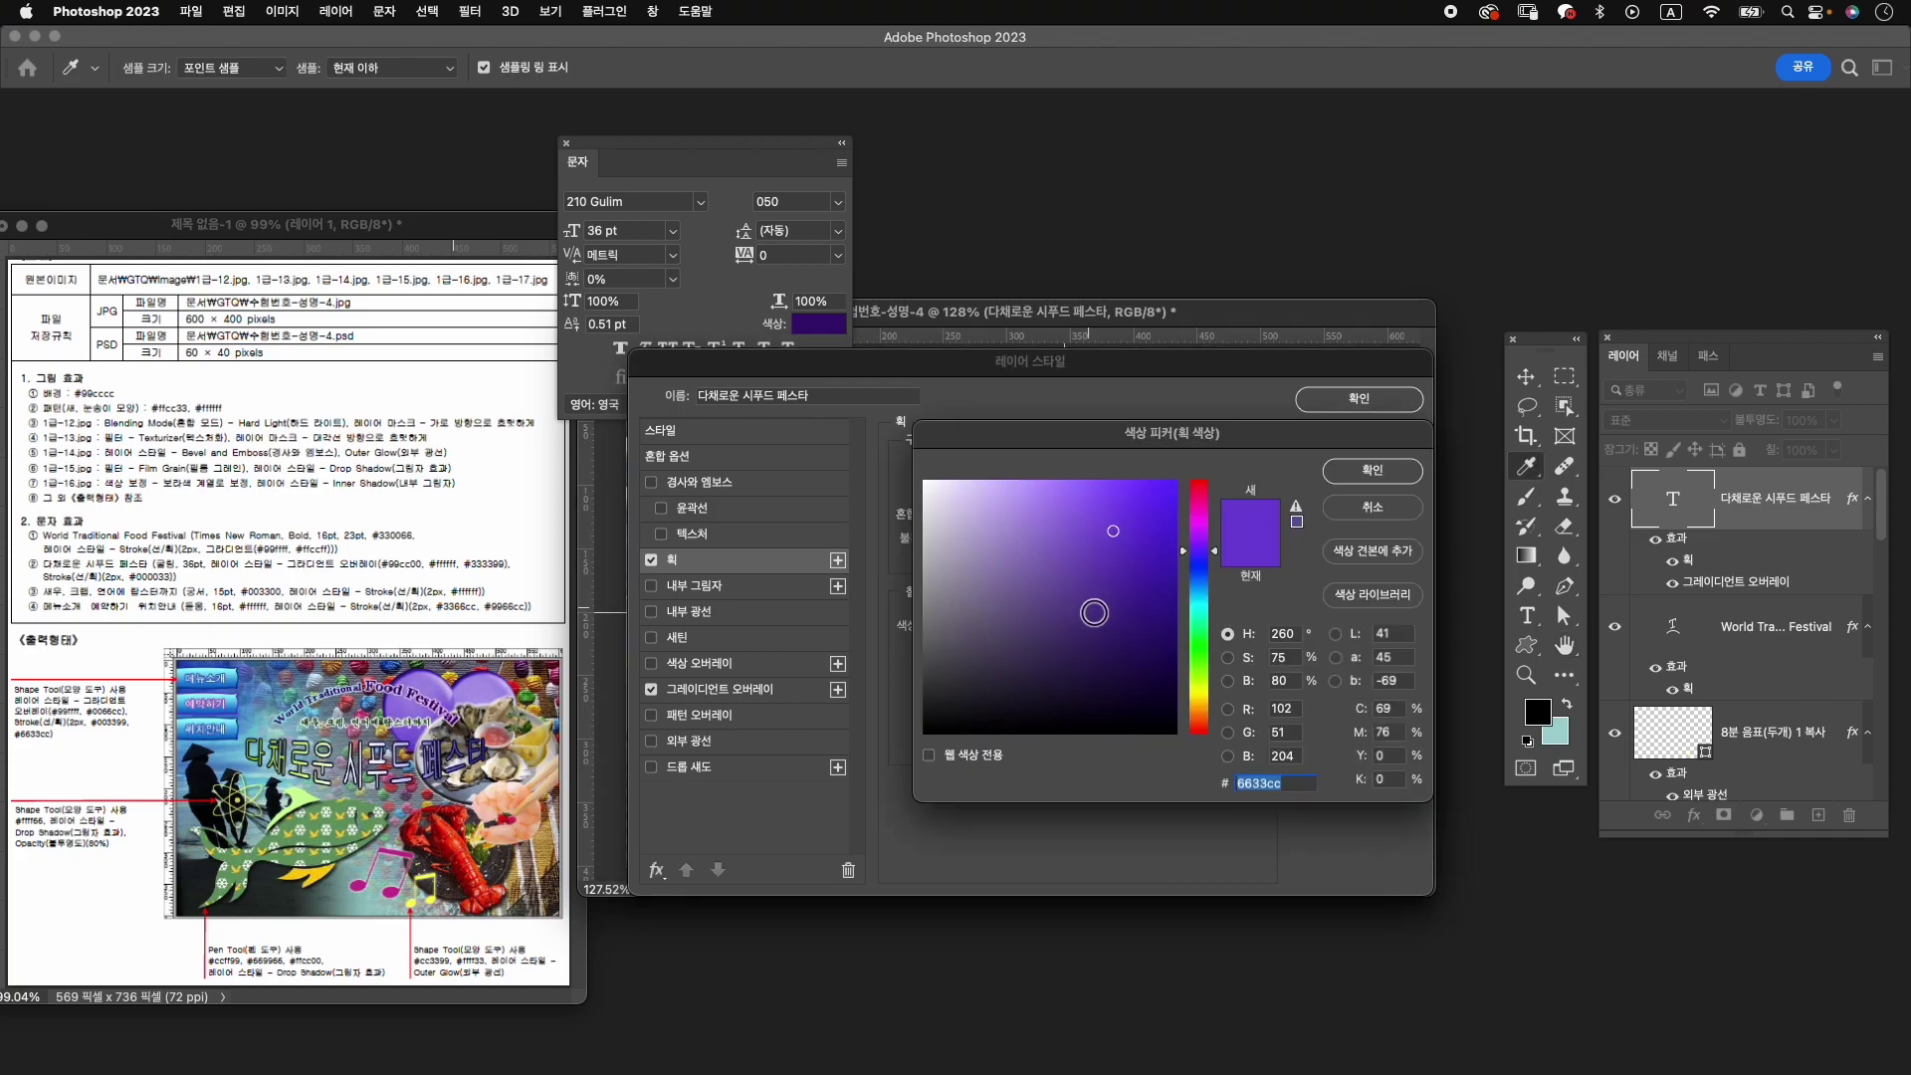
{"action": "type", "text": "000033"}
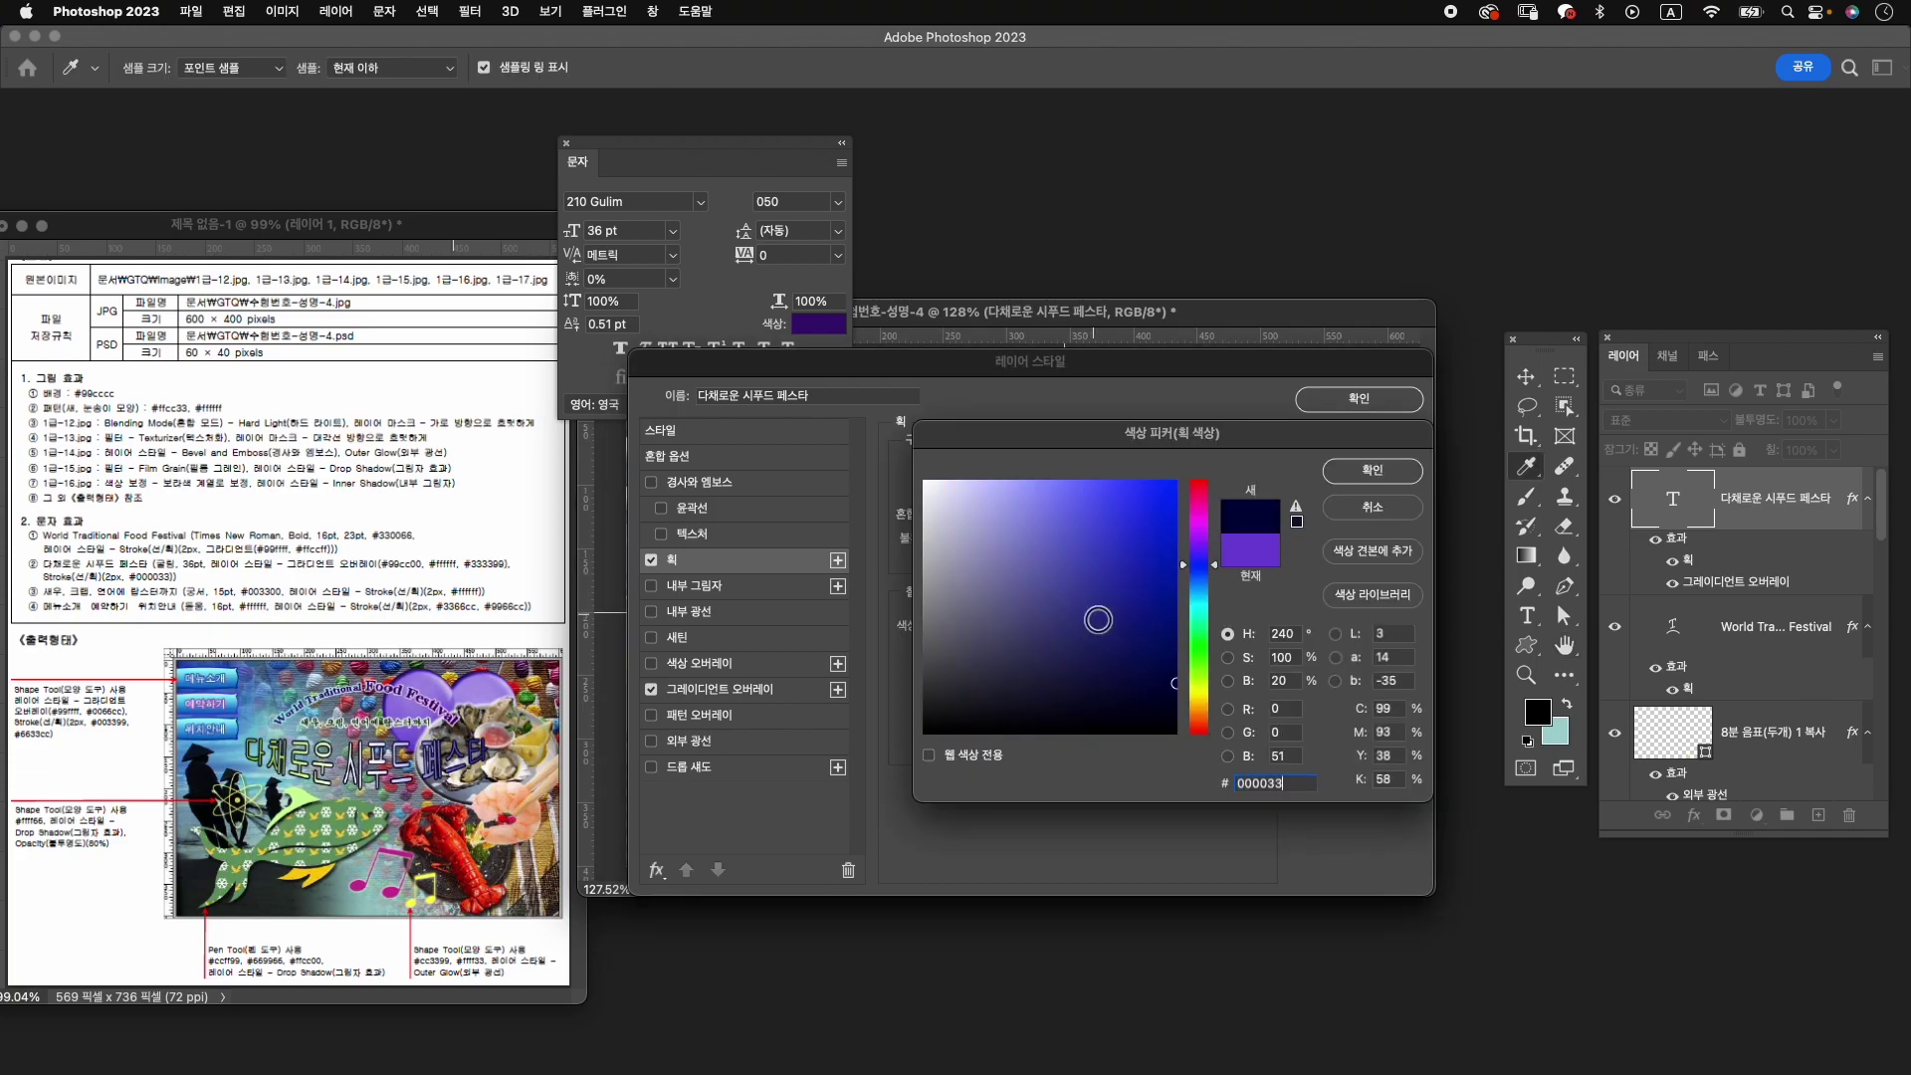
{"action": "key", "text": "Return"}
{"action": "left_click", "coordinate": [1394, 403]}
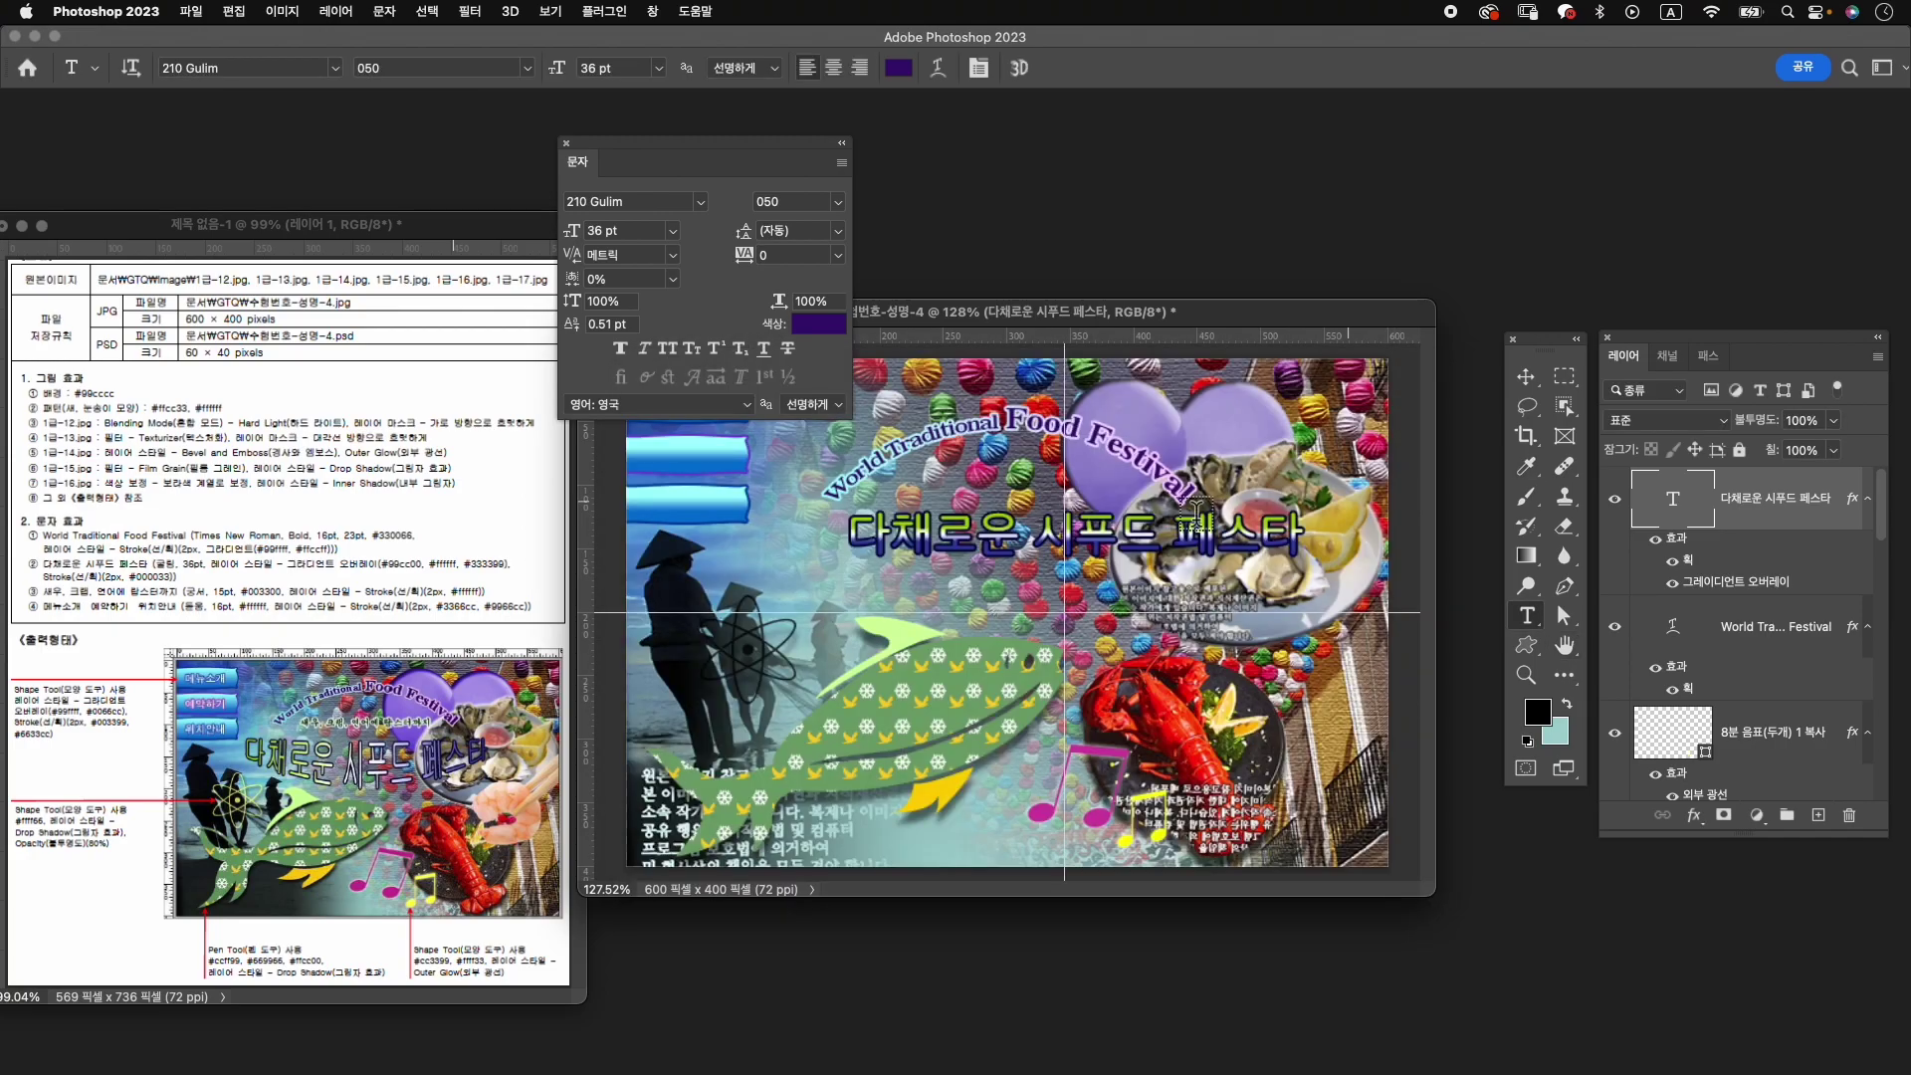
Warp the Korean title with the Arc Lower style at +35 bend.
{"action": "left_click", "coordinate": [942, 70]}
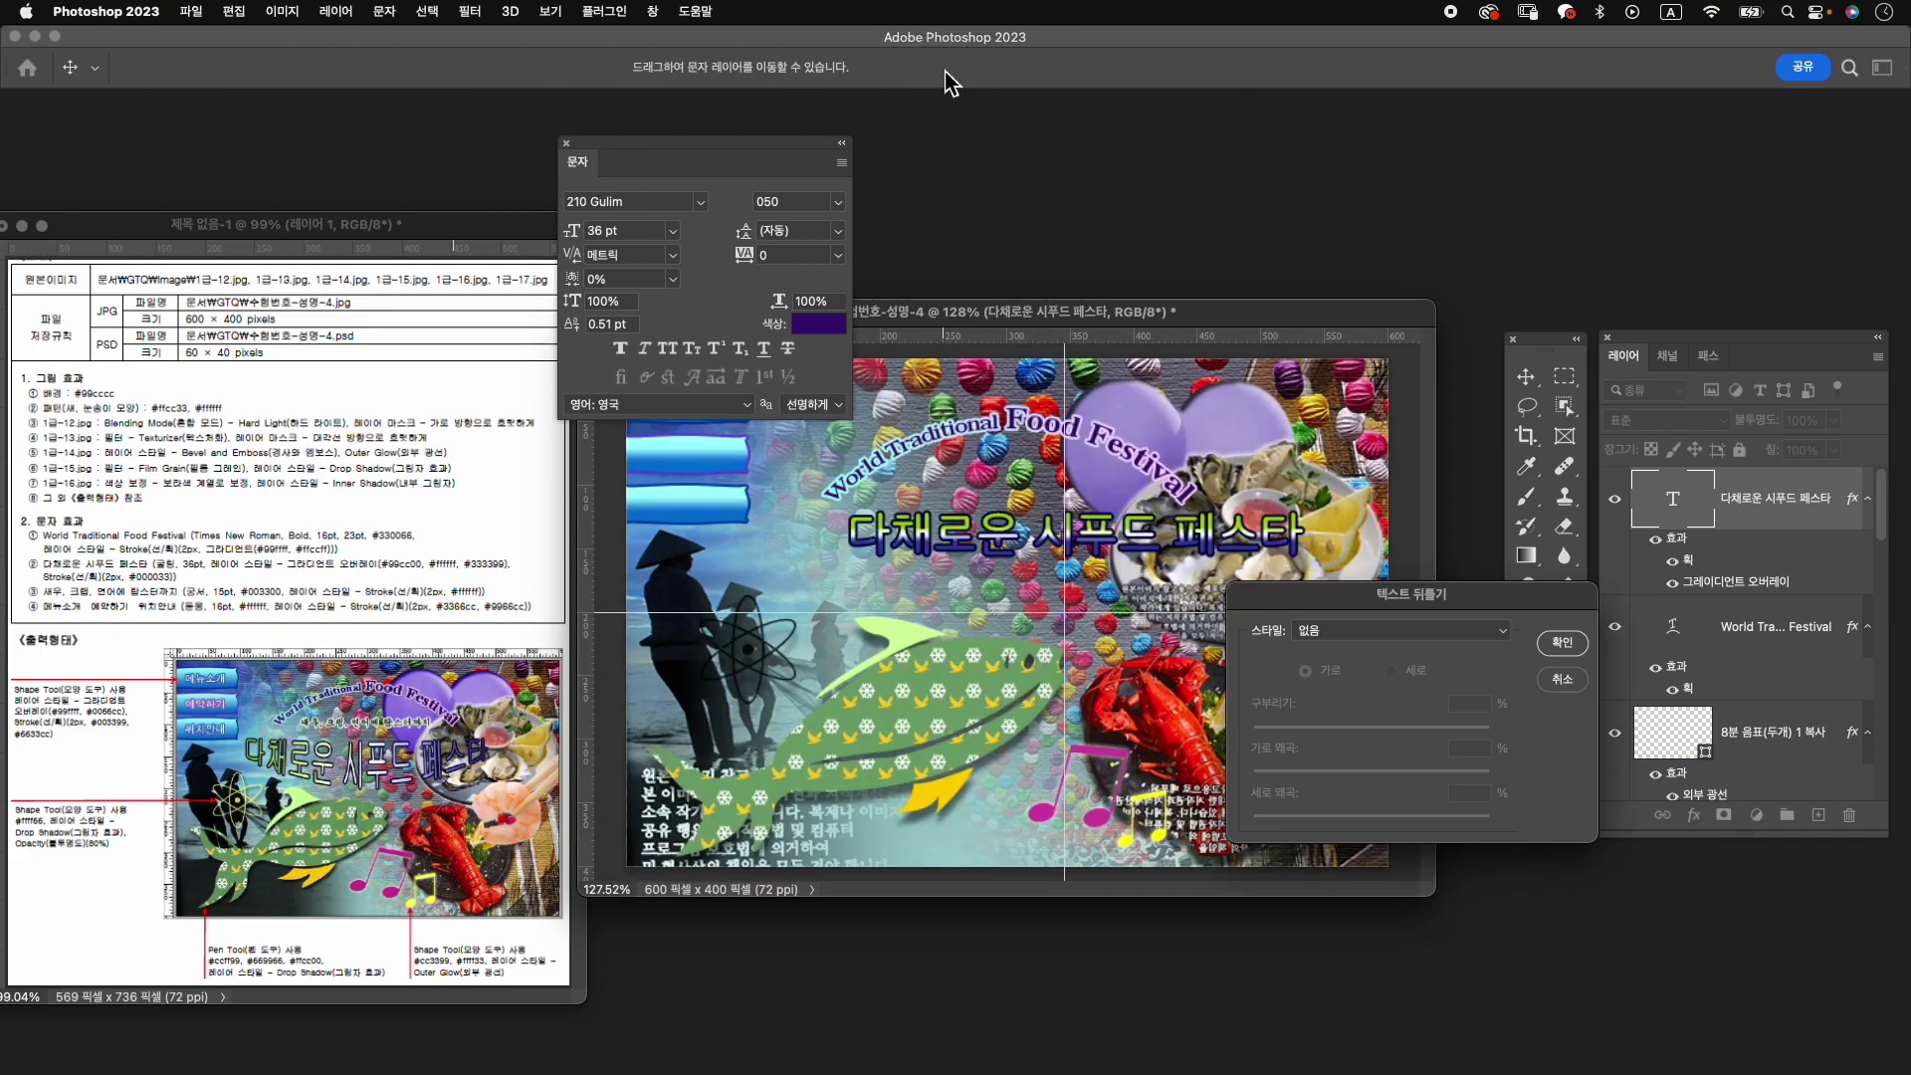
{"action": "left_click_drag", "start_coordinate": [1388, 605], "coordinate": [1401, 548]}
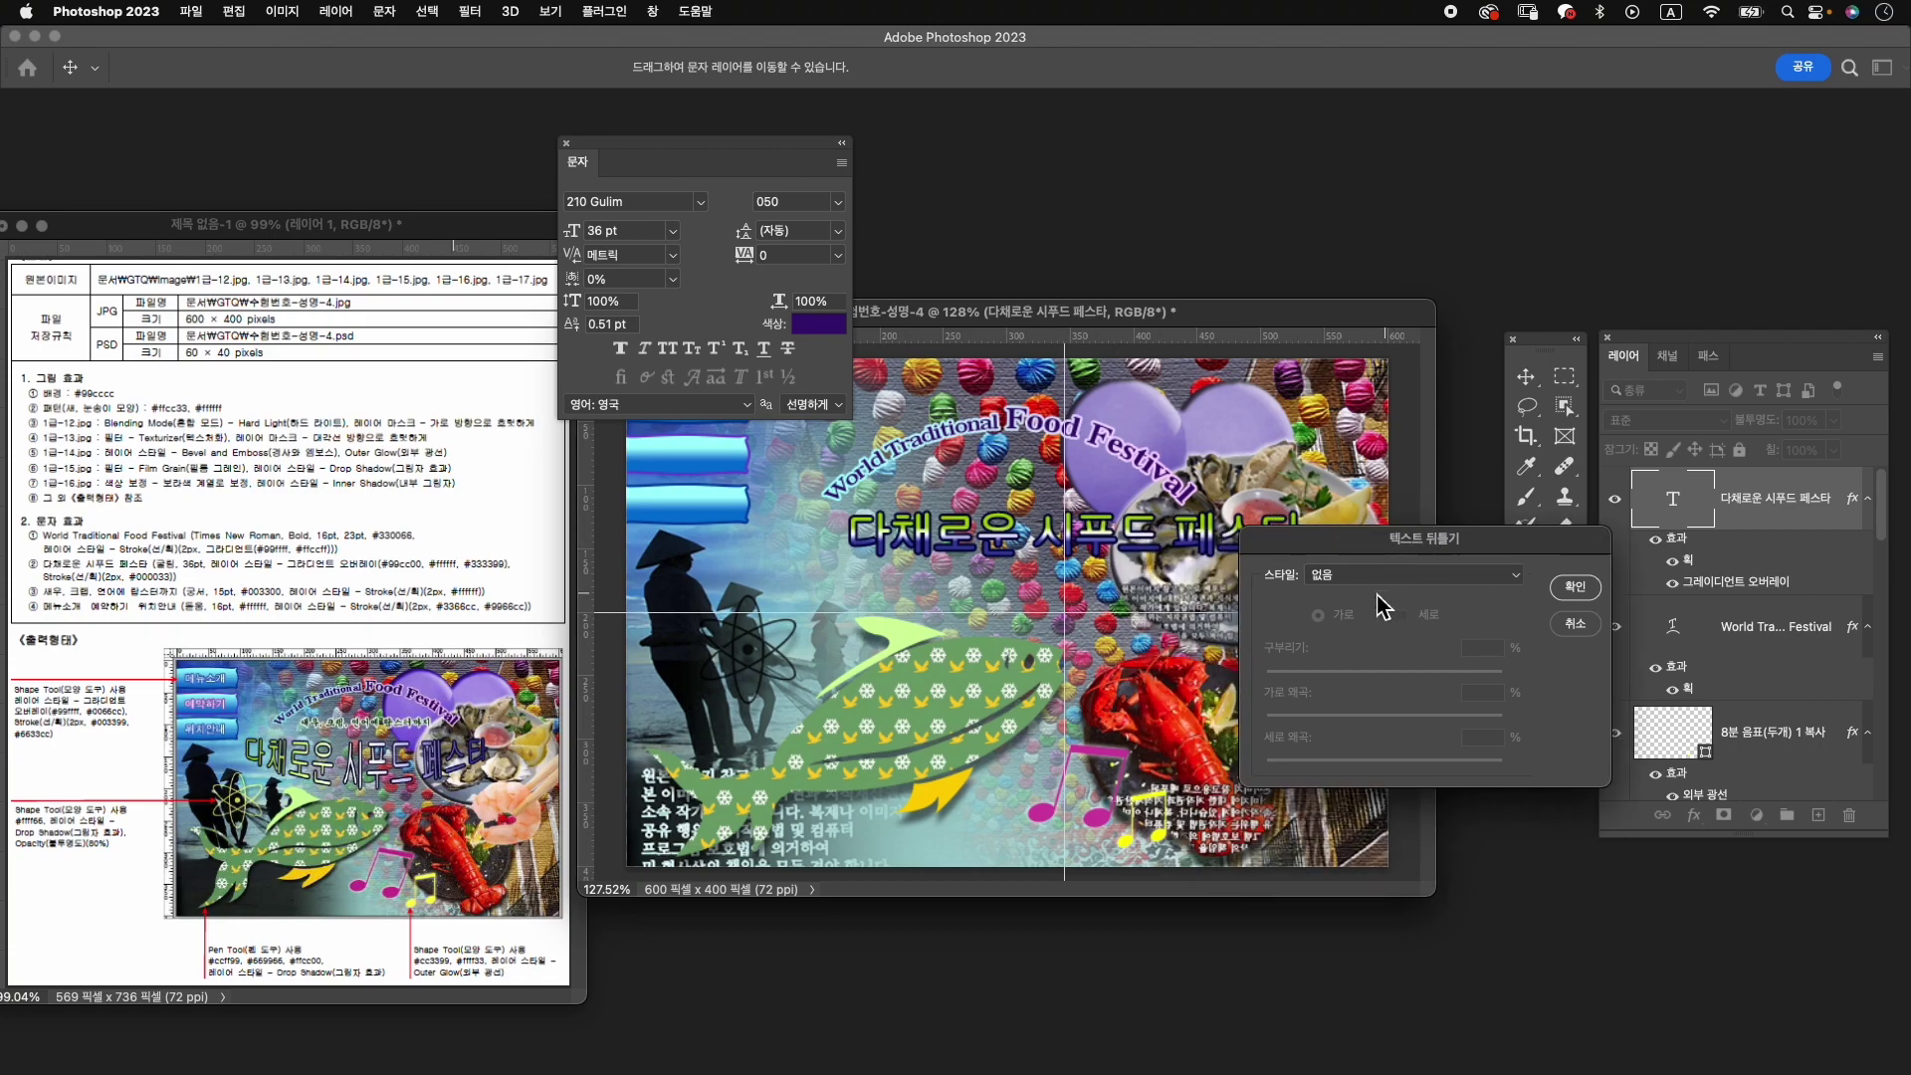
{"action": "left_click", "coordinate": [1394, 574]}
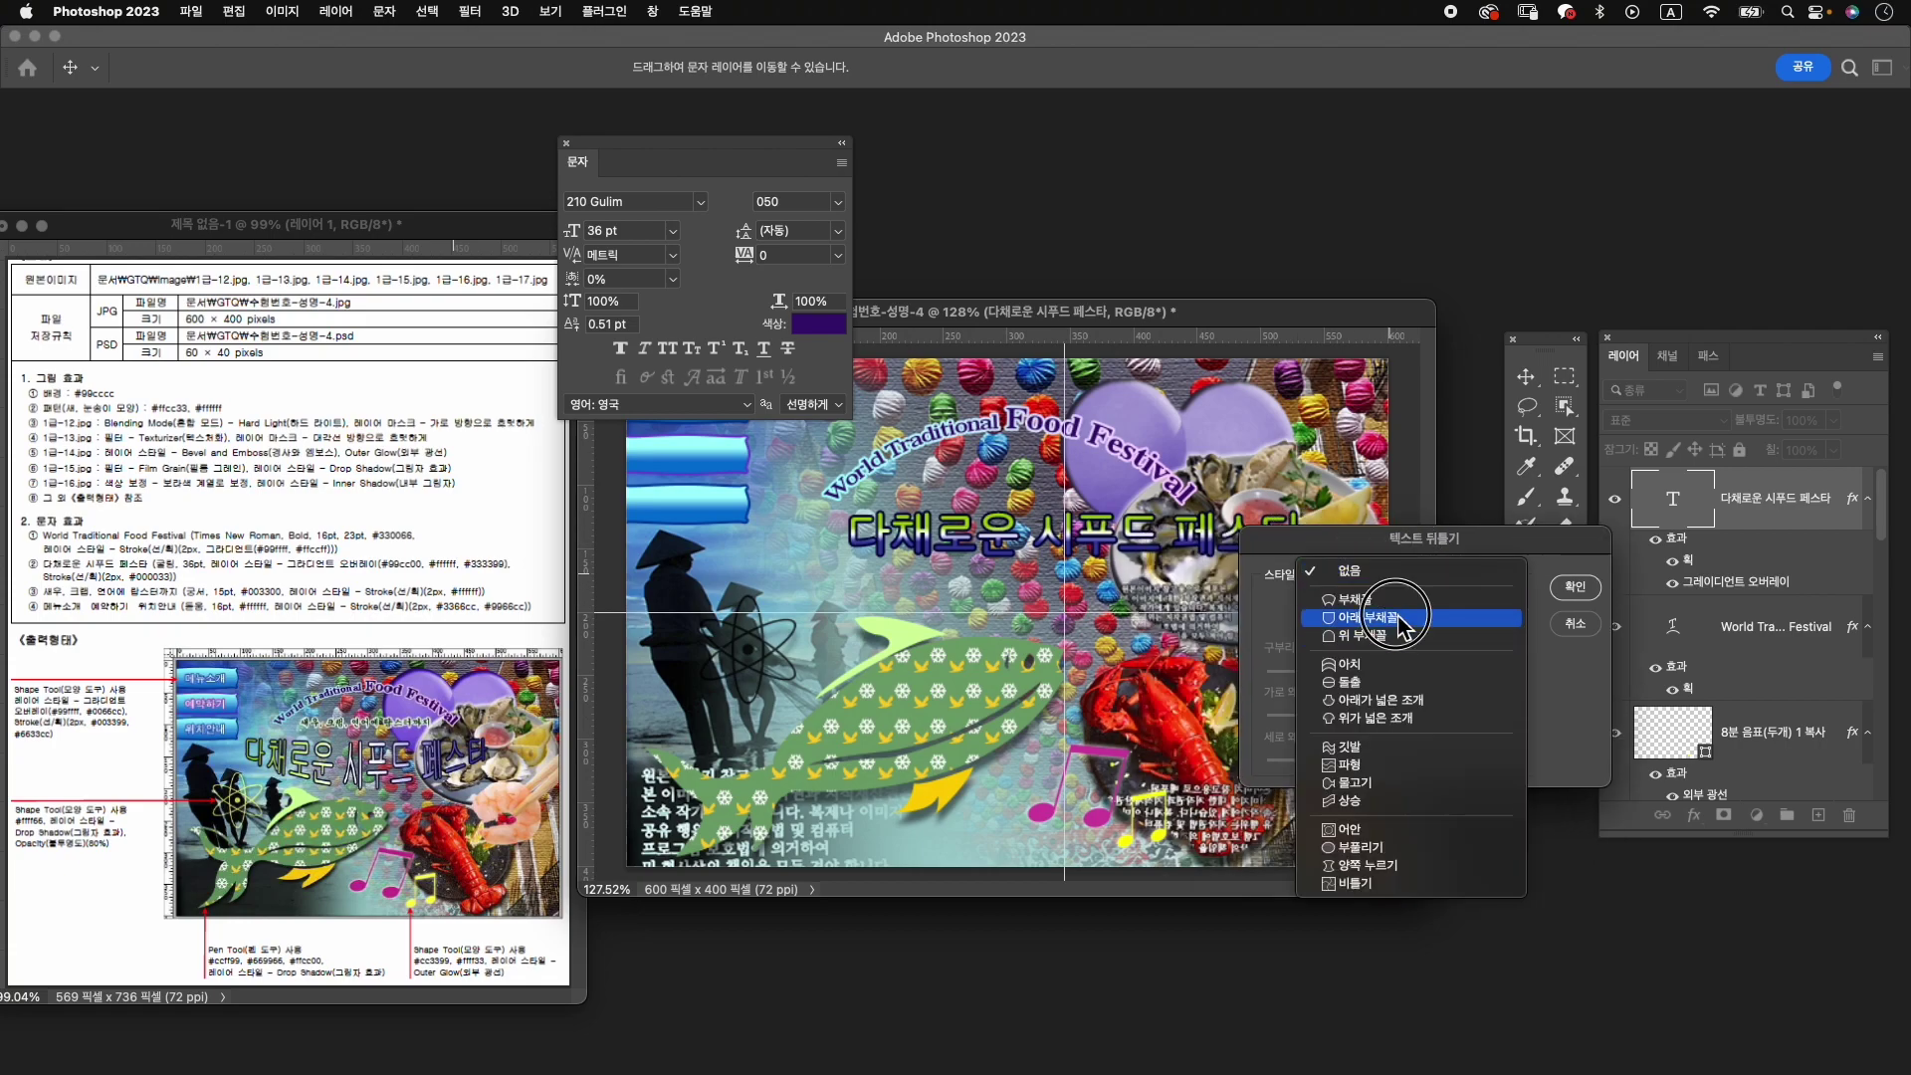
{"action": "left_click", "coordinate": [1398, 619]}
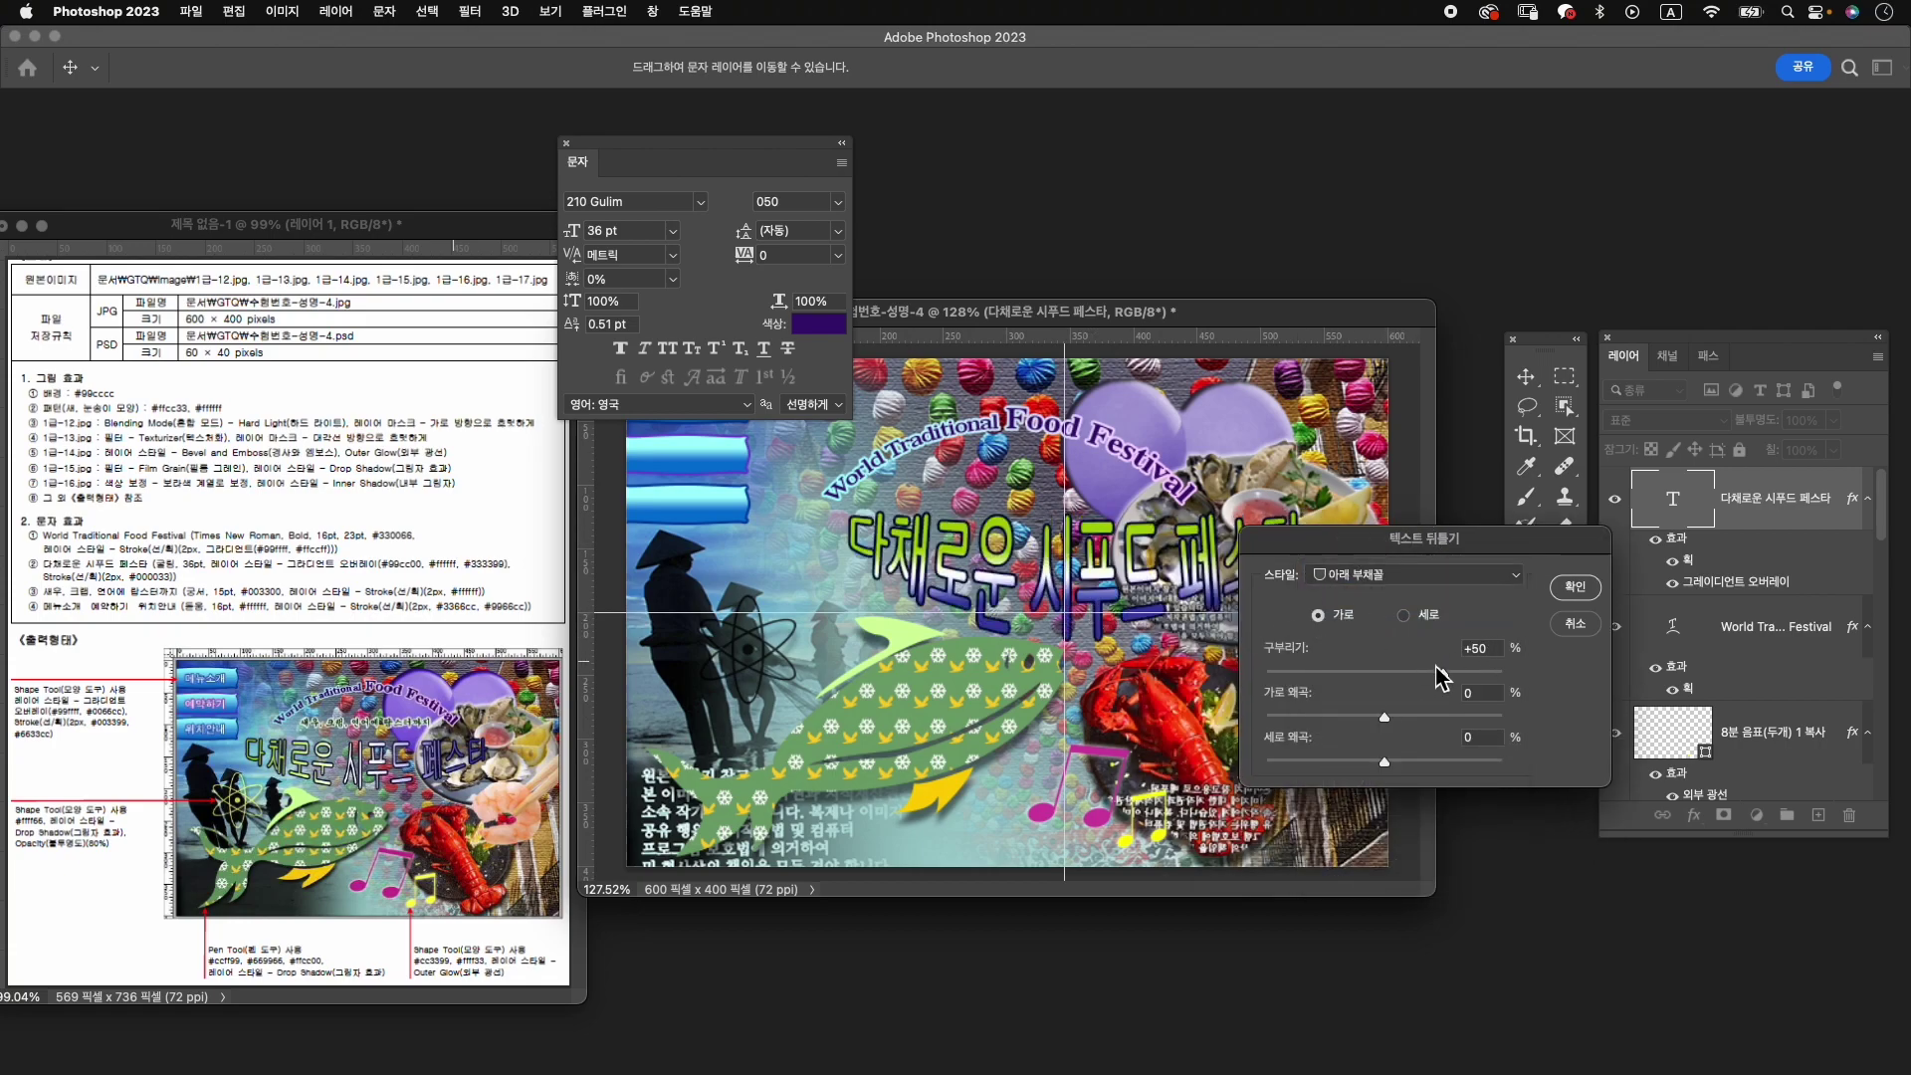
{"action": "left_click_drag", "start_coordinate": [1440, 675], "coordinate": [1425, 674]}
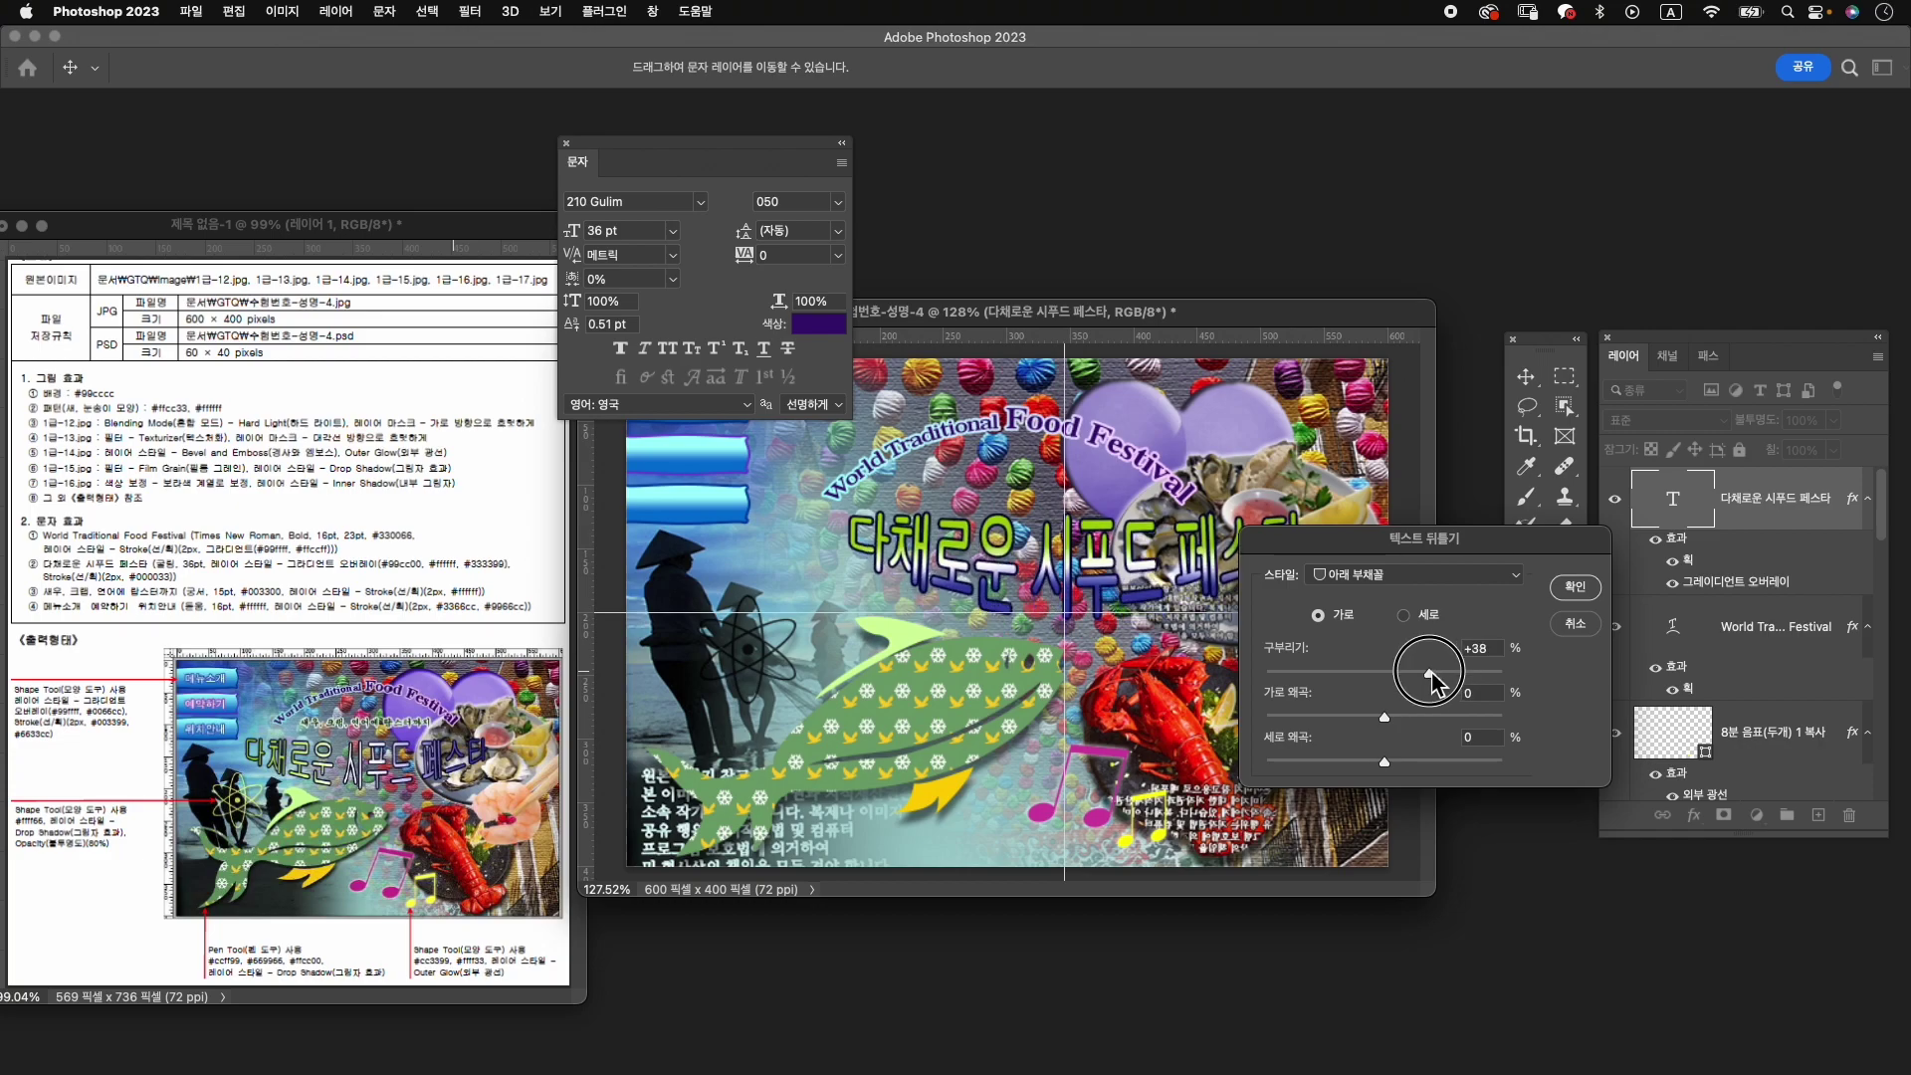
{"action": "left_click", "coordinate": [1587, 594]}
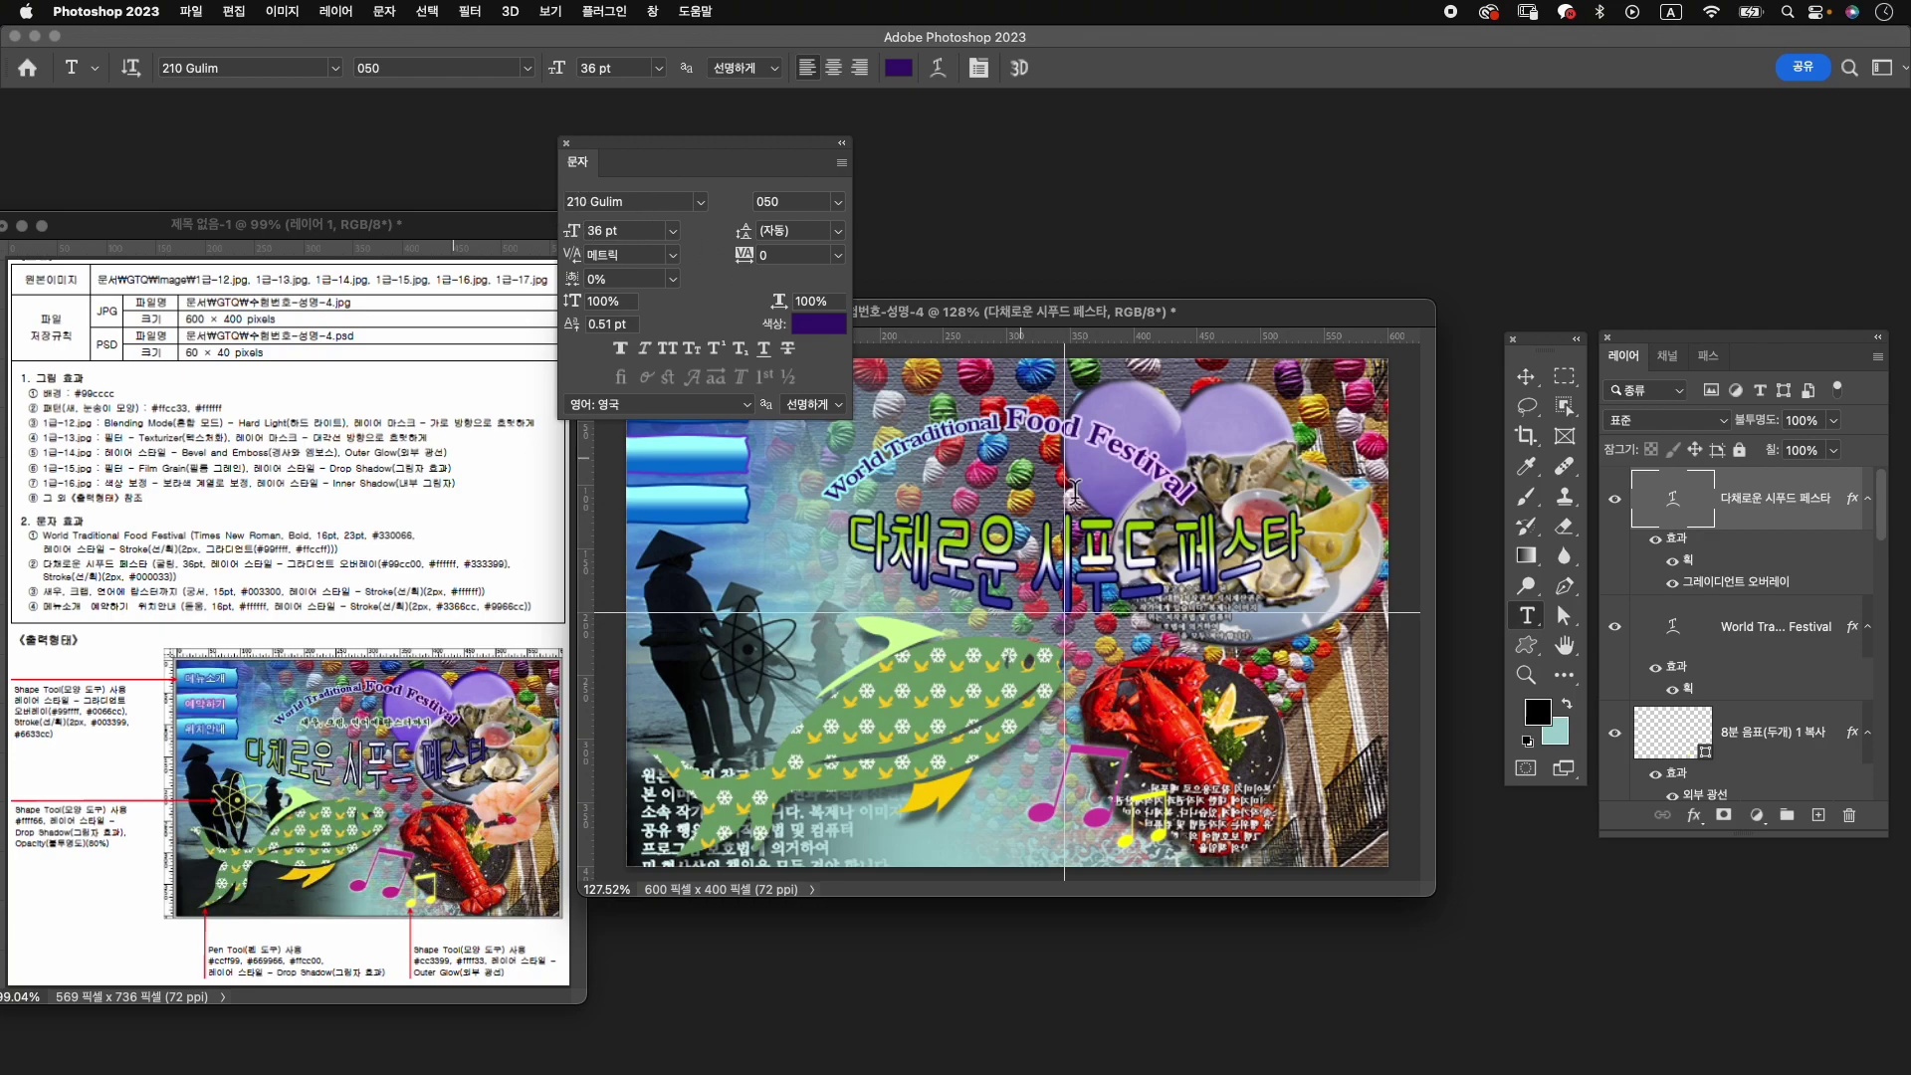
Shift the Korean title slightly to the left.
{"action": "key", "text": "super+t"}
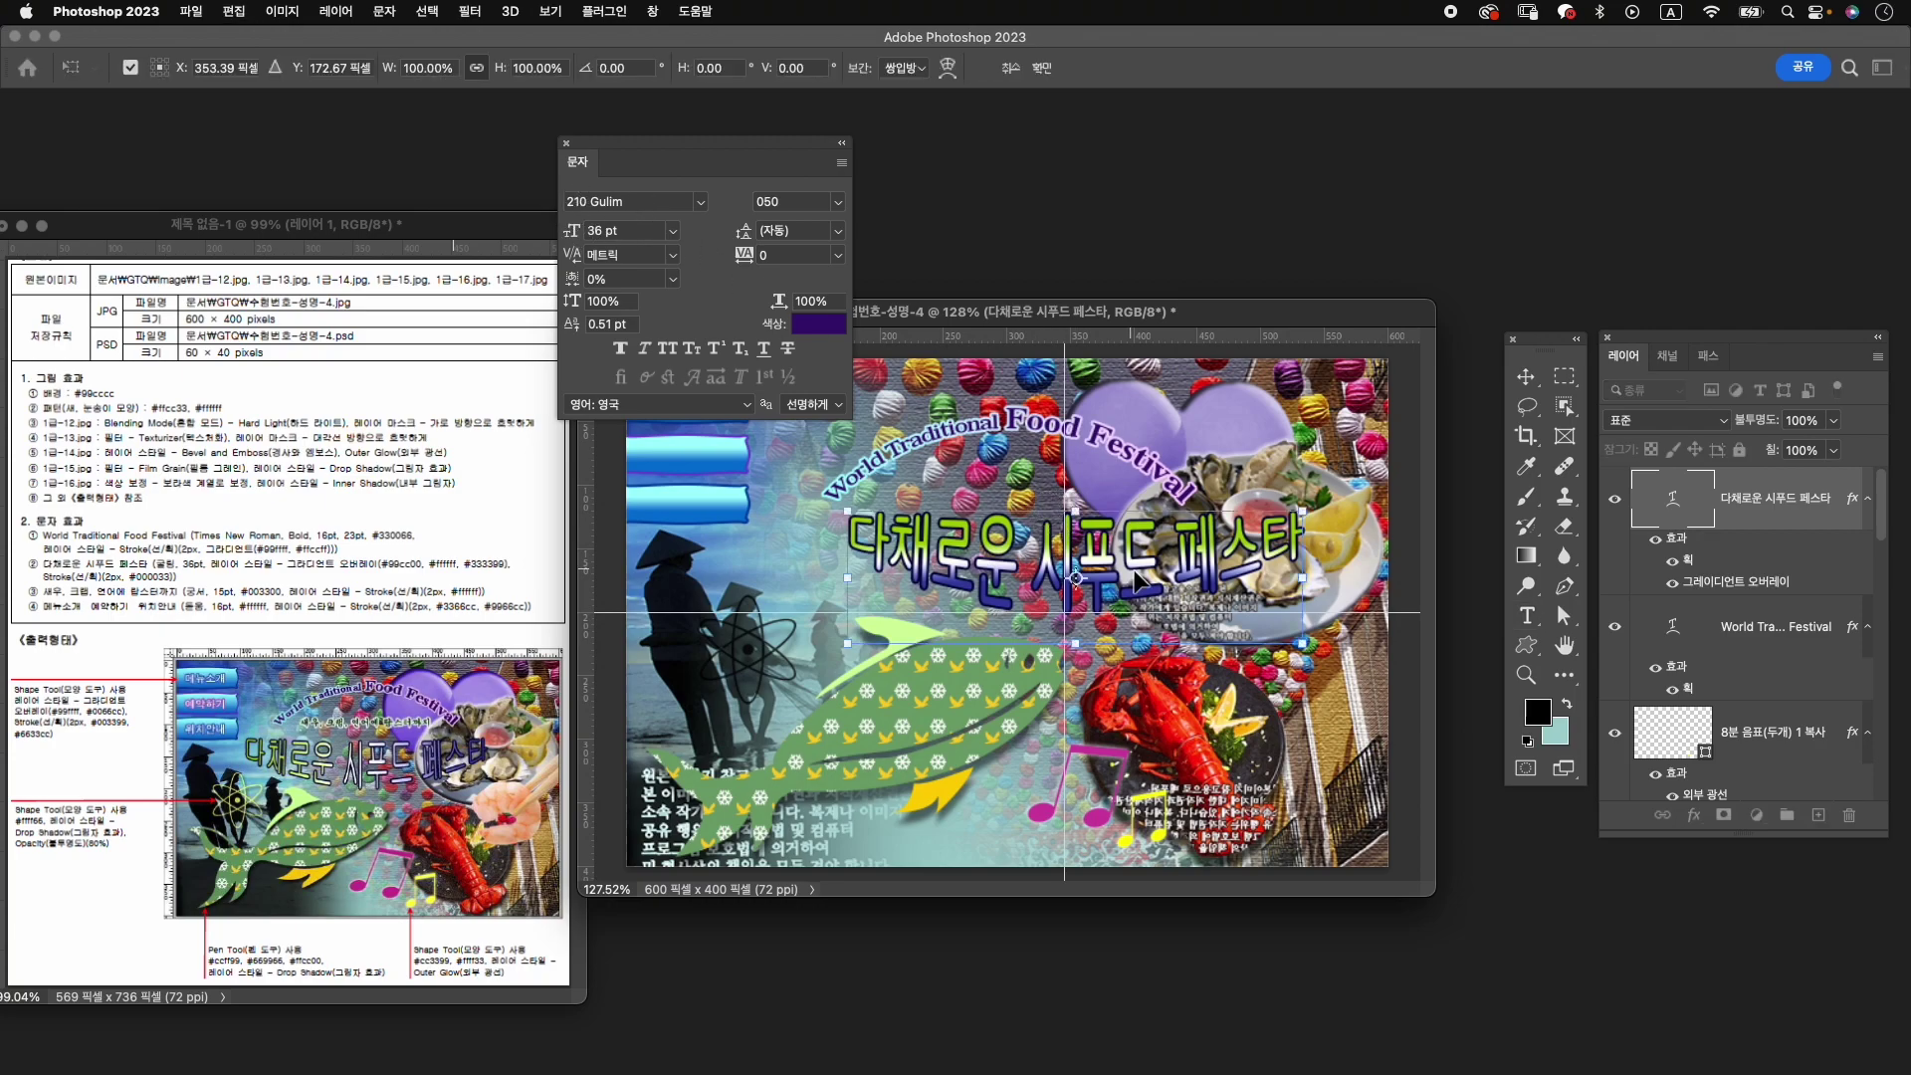
{"action": "left_click_drag", "start_coordinate": [1154, 569], "coordinate": [1099, 577]}
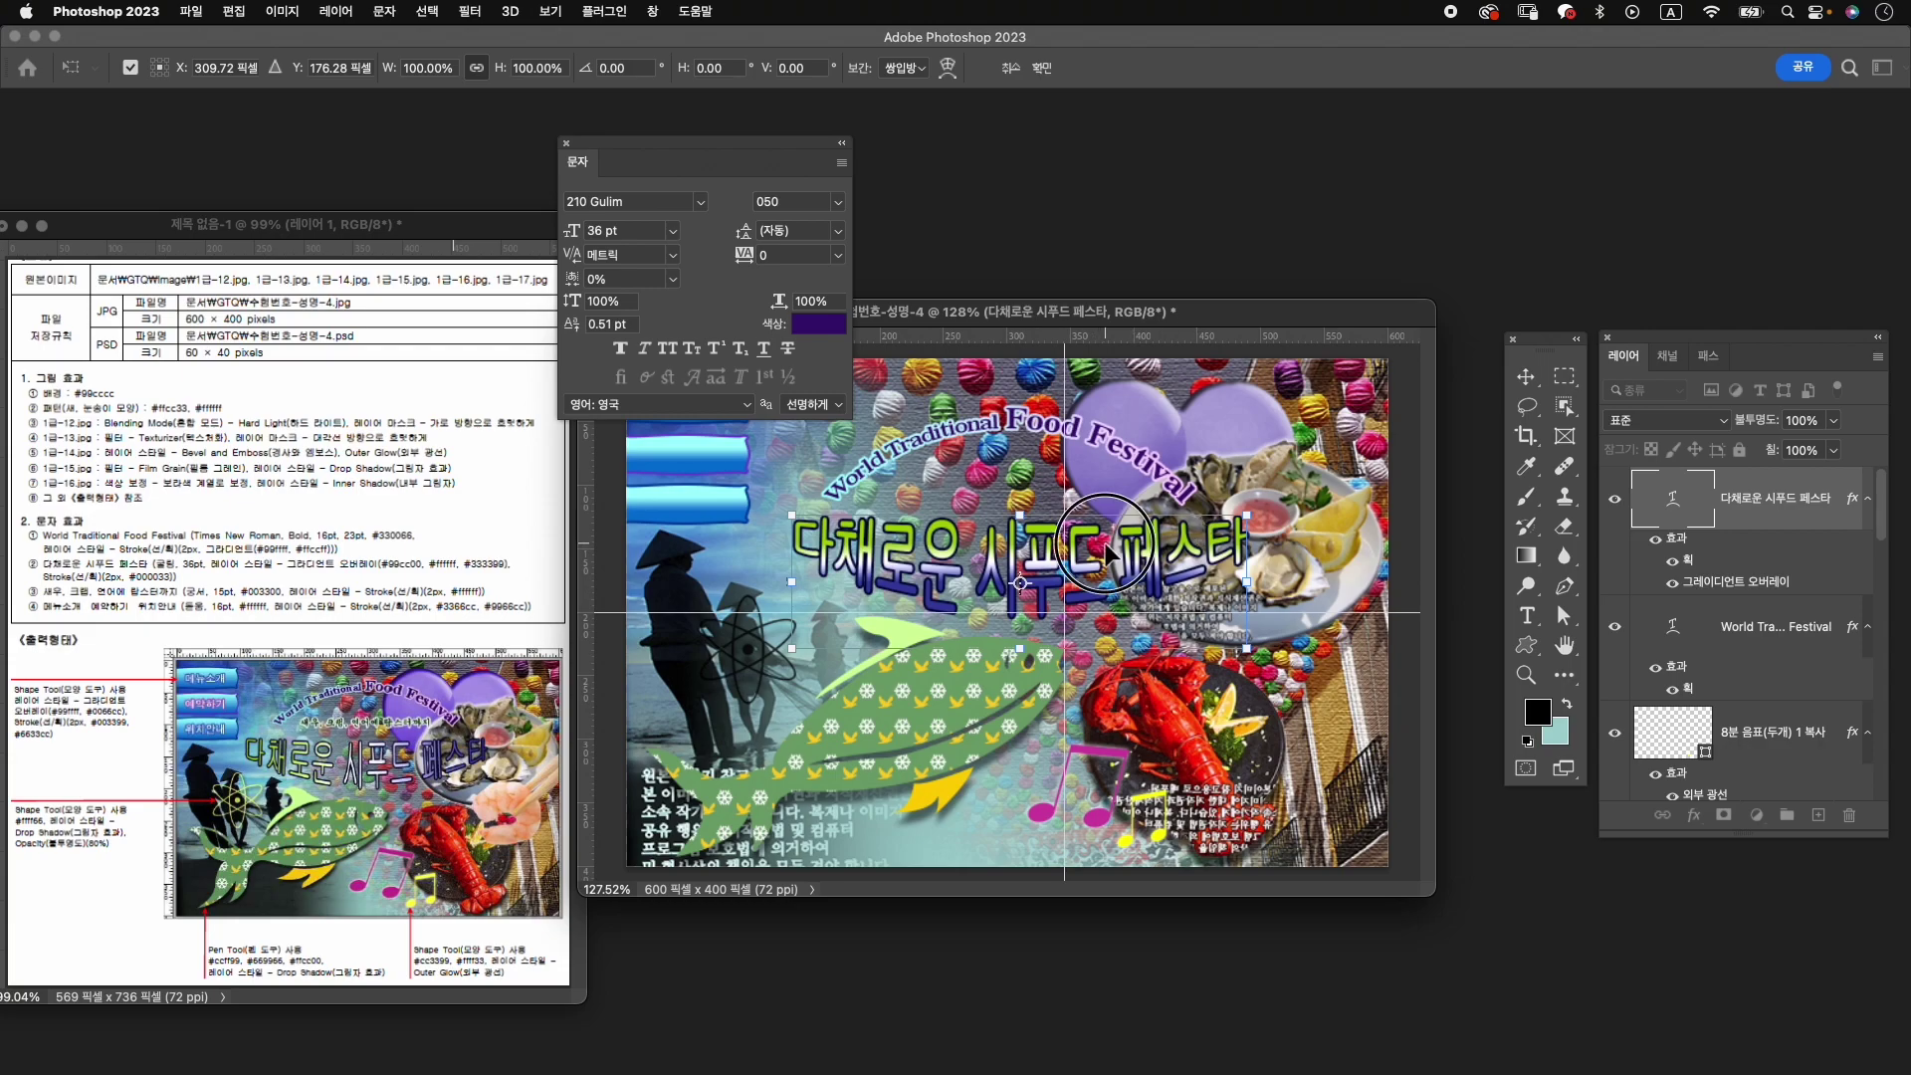
{"action": "left_click_drag", "start_coordinate": [1112, 579], "coordinate": [1103, 580]}
{"action": "key", "text": "Return"}
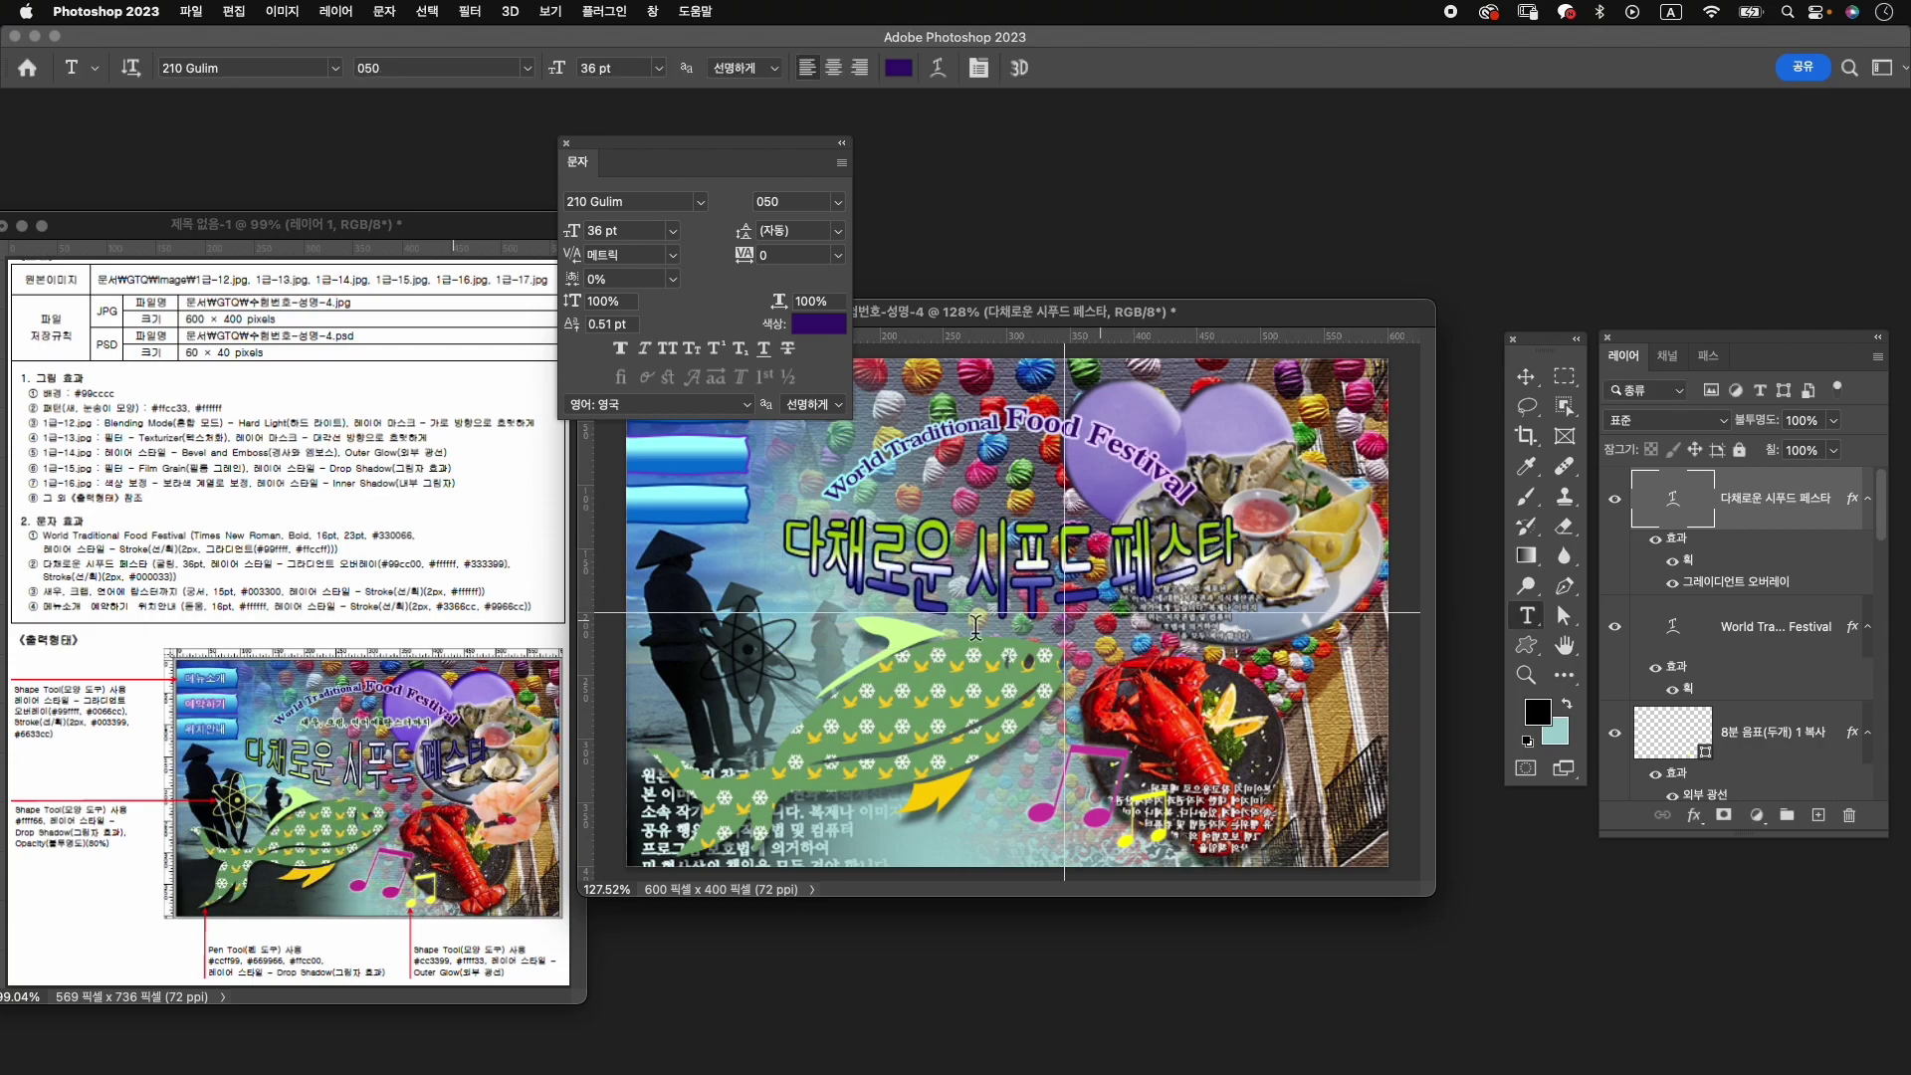
Set the Korean title's gradient overlay angle to 0° for a left-to-right blend.
{"action": "double_click", "coordinate": [1732, 582]}
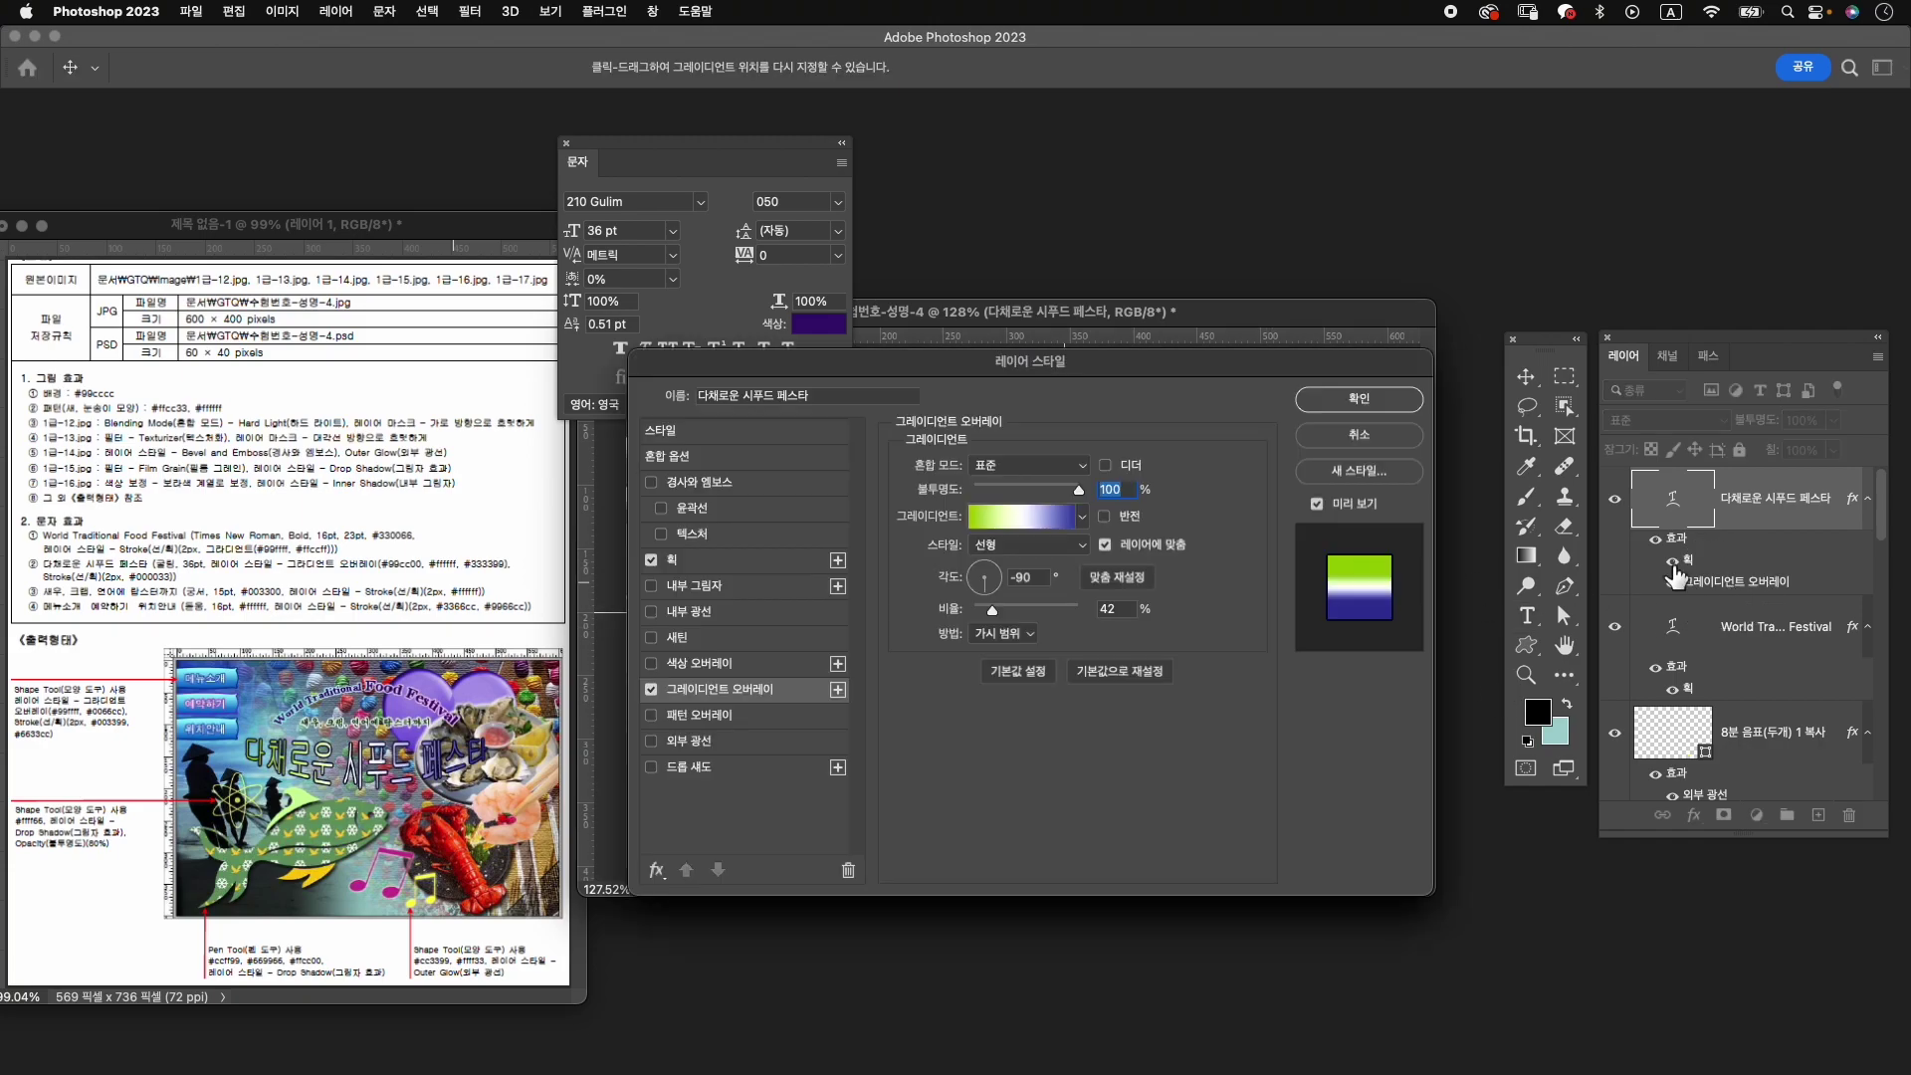
{"action": "left_click_drag", "start_coordinate": [1080, 363], "coordinate": [1424, 649]}
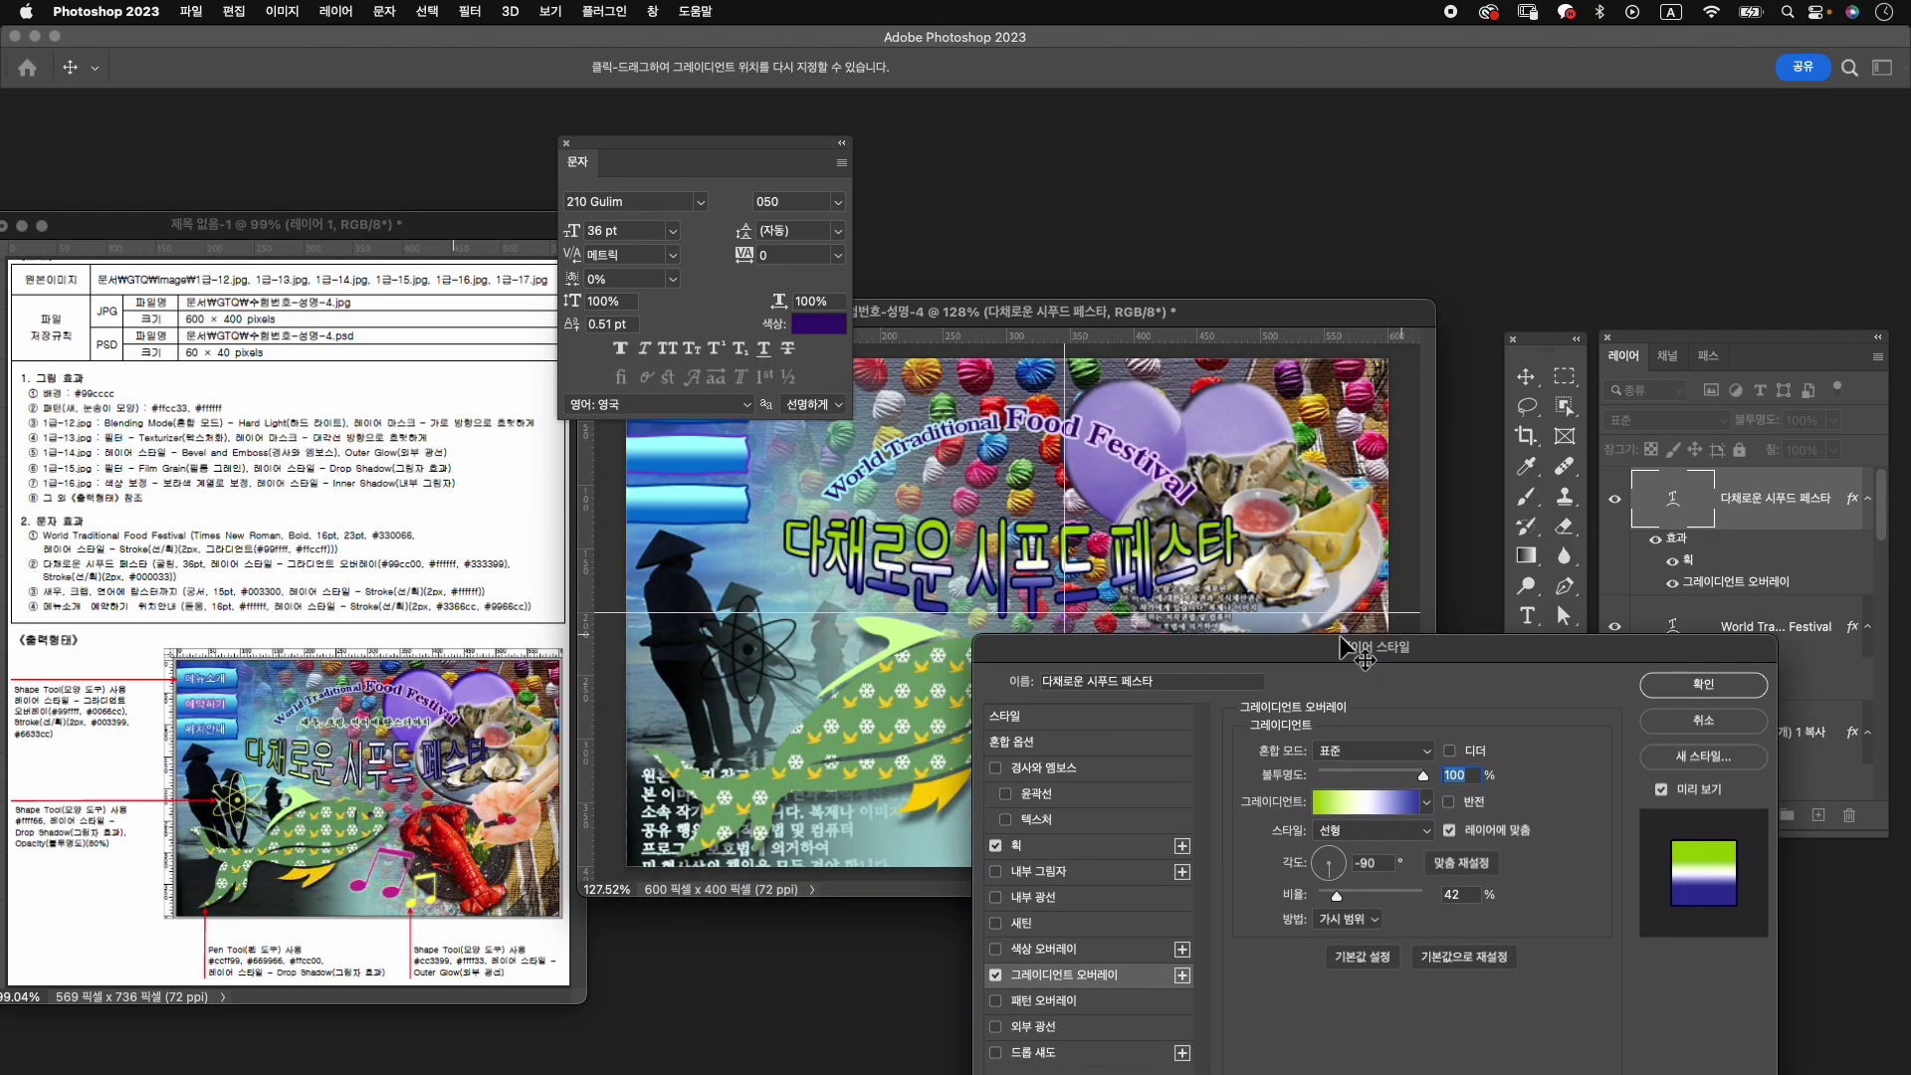
{"action": "left_click", "coordinate": [1343, 864]}
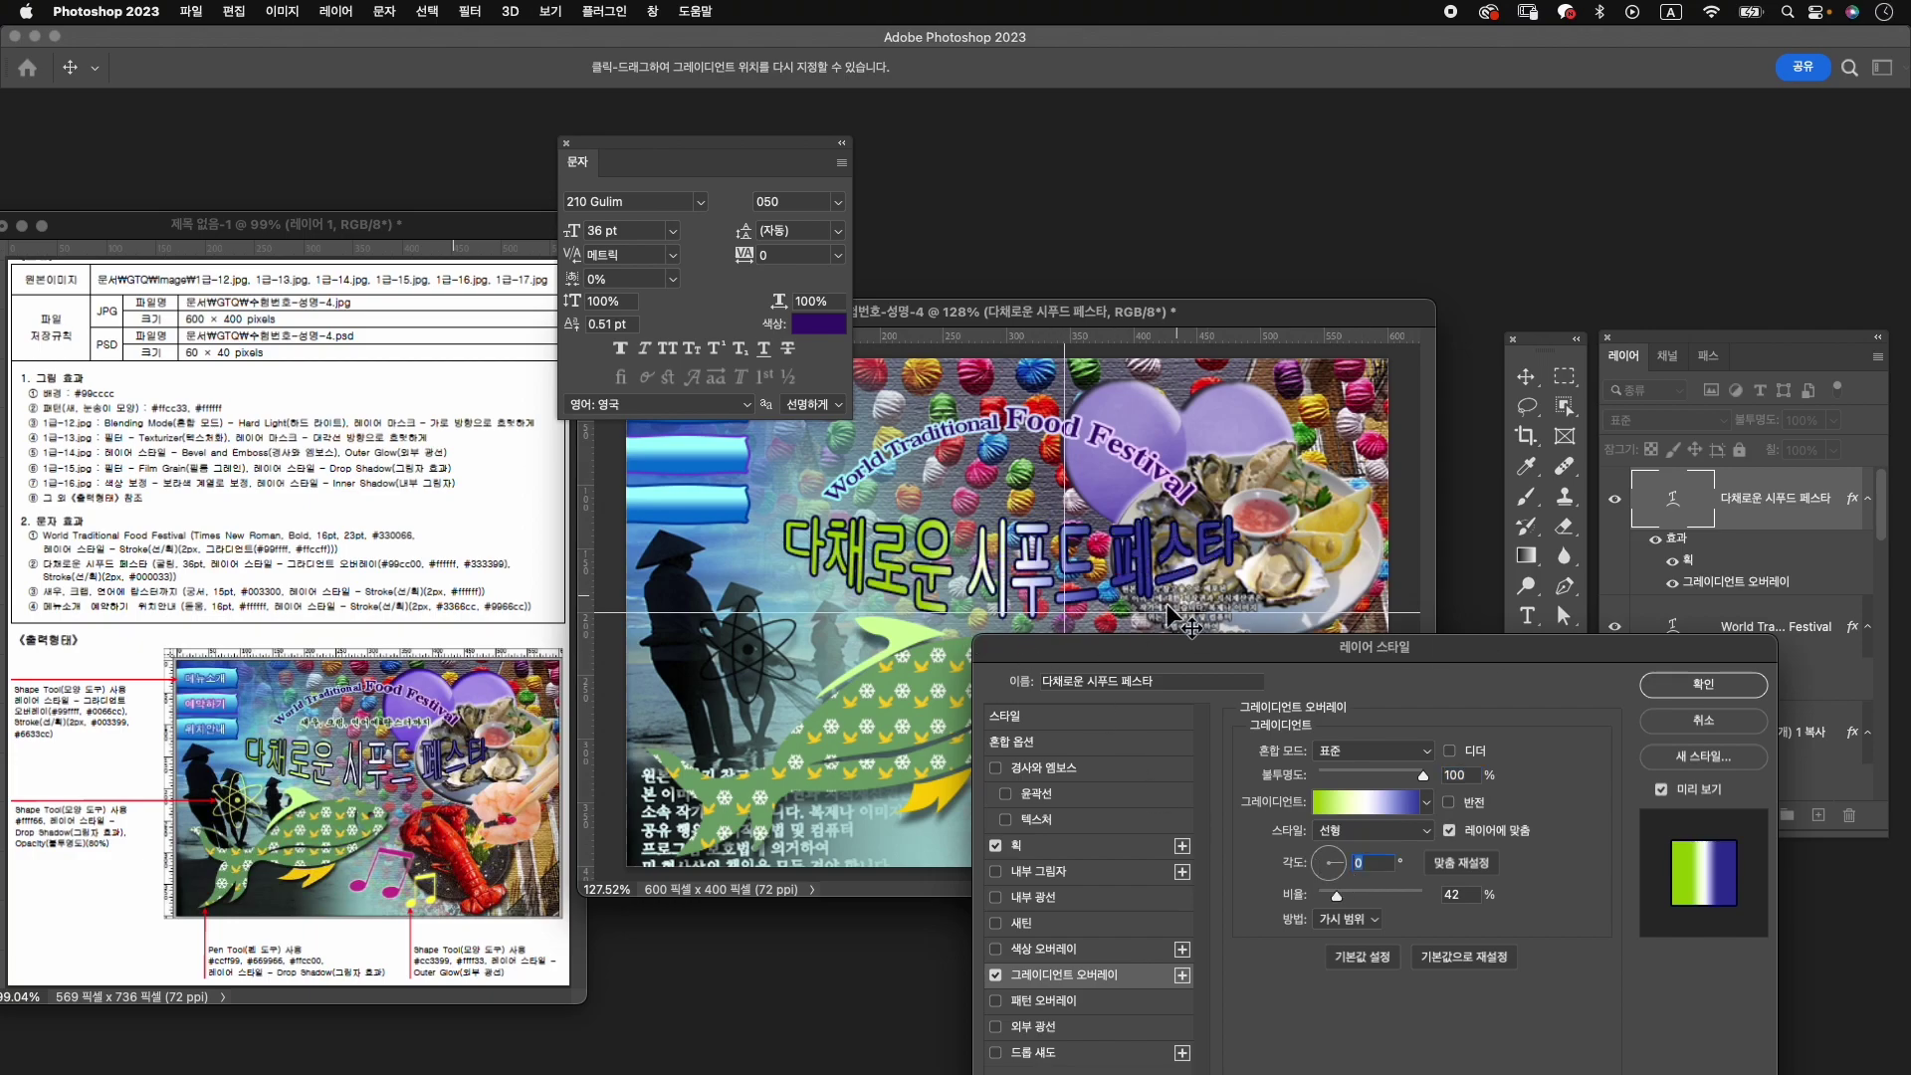
{"action": "left_click", "coordinate": [1704, 684]}
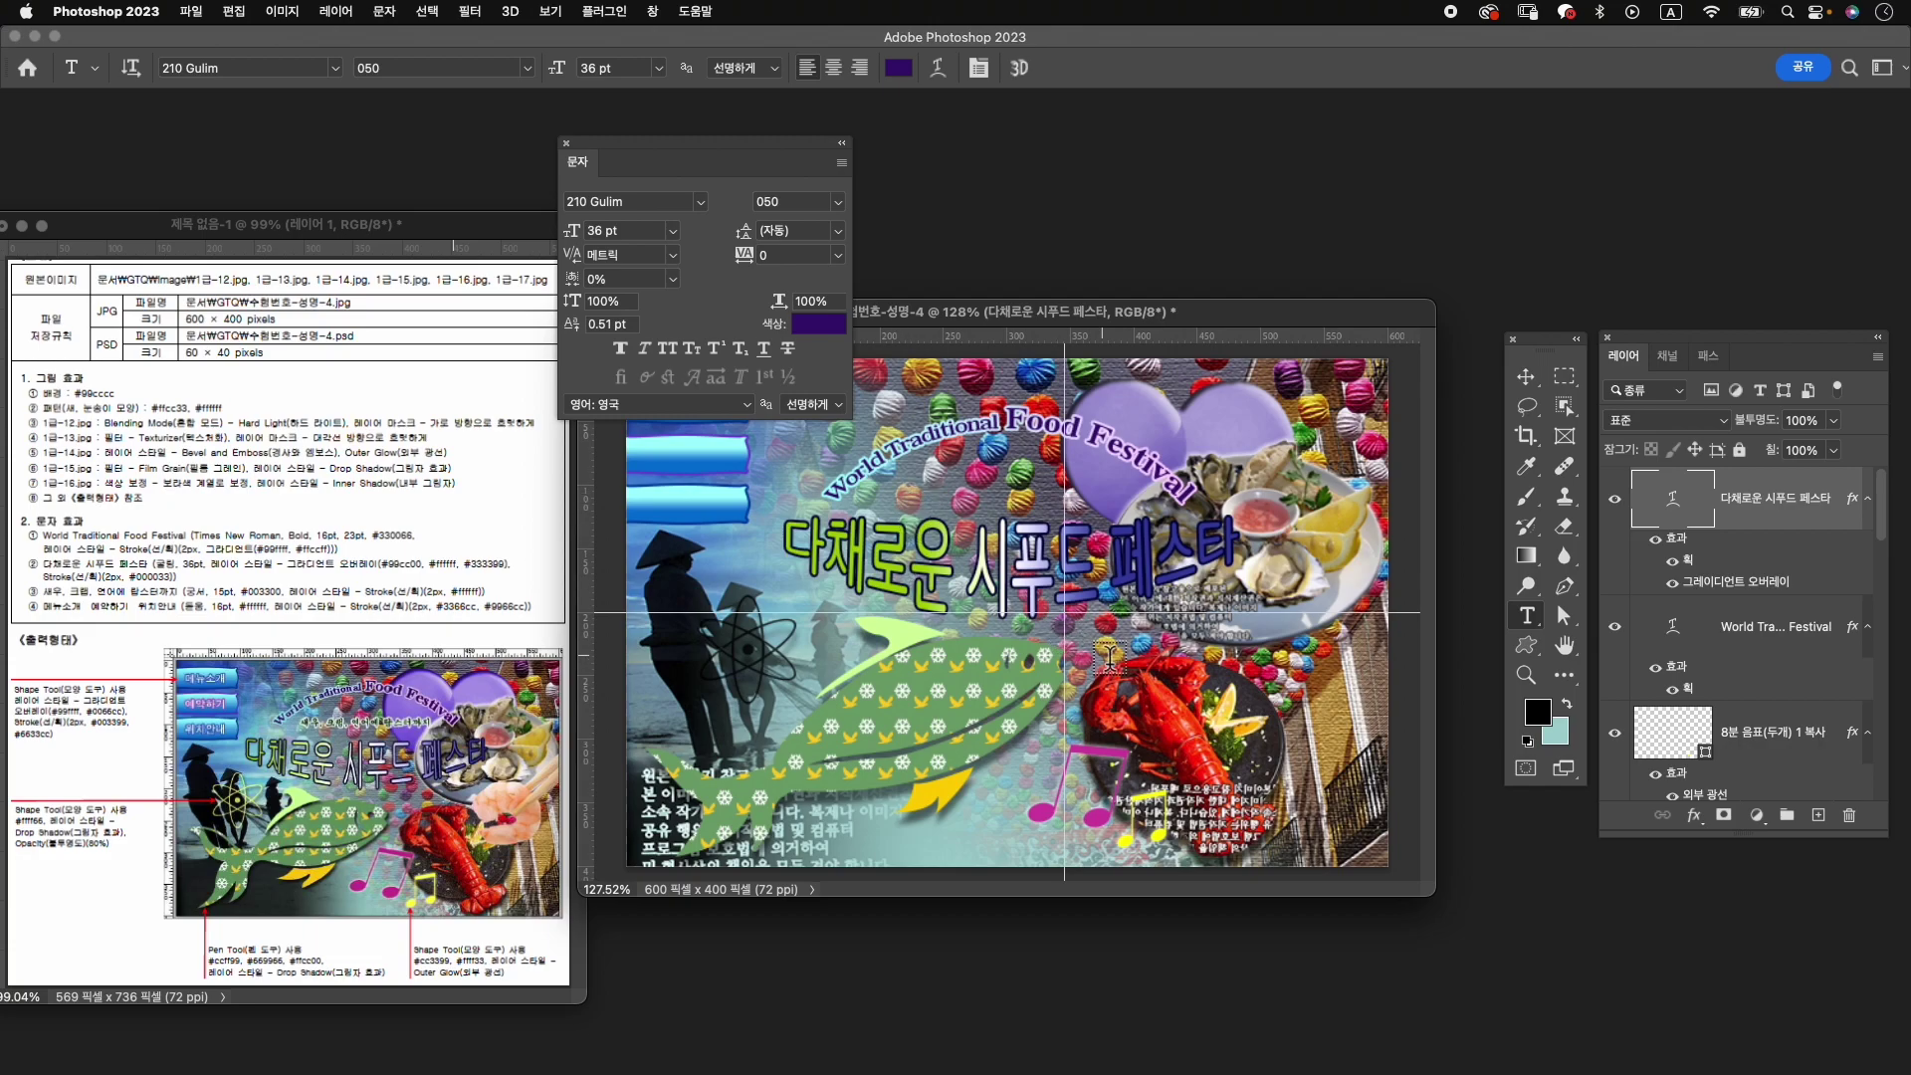
Type '새우, 크랩, 연어에 랍스터까지' below the Korean title and set it in GungSeo.
{"action": "left_click", "coordinate": [680, 662]}
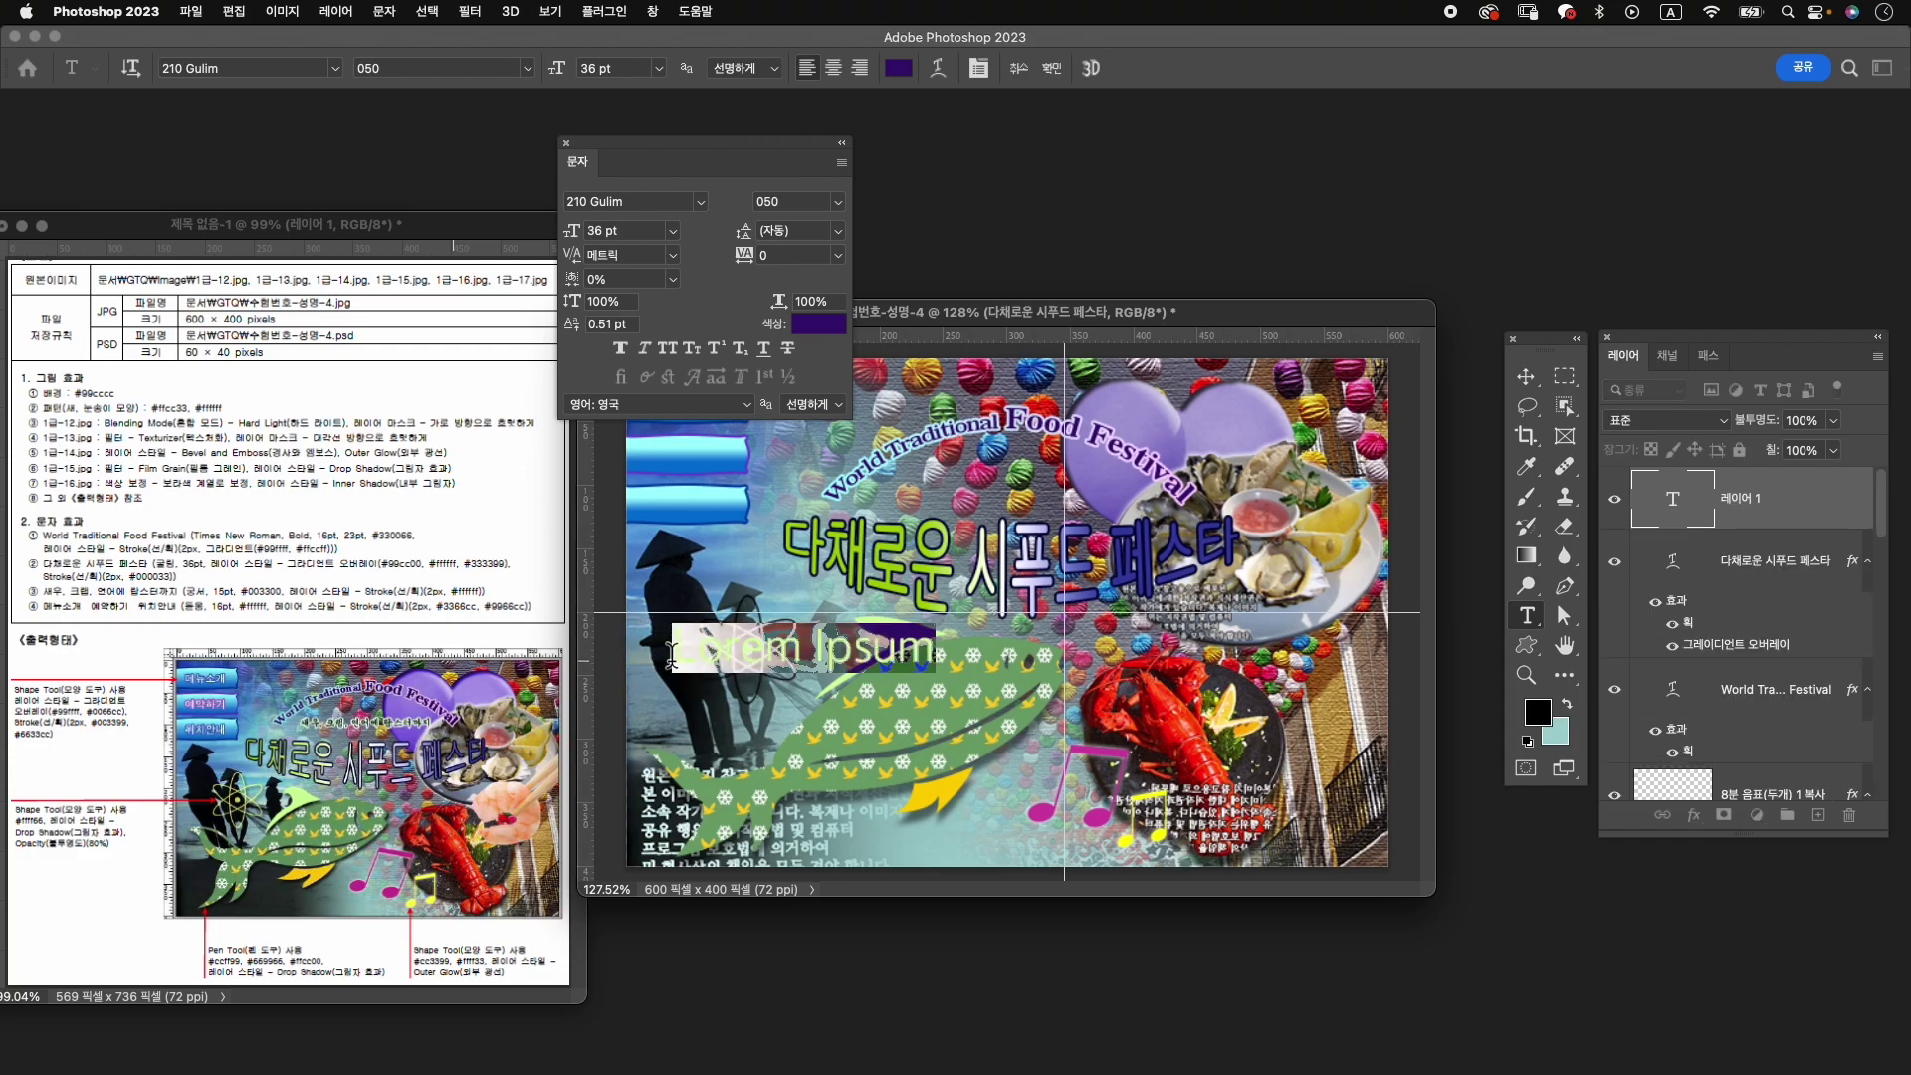
{"action": "type", "text": "새우"}
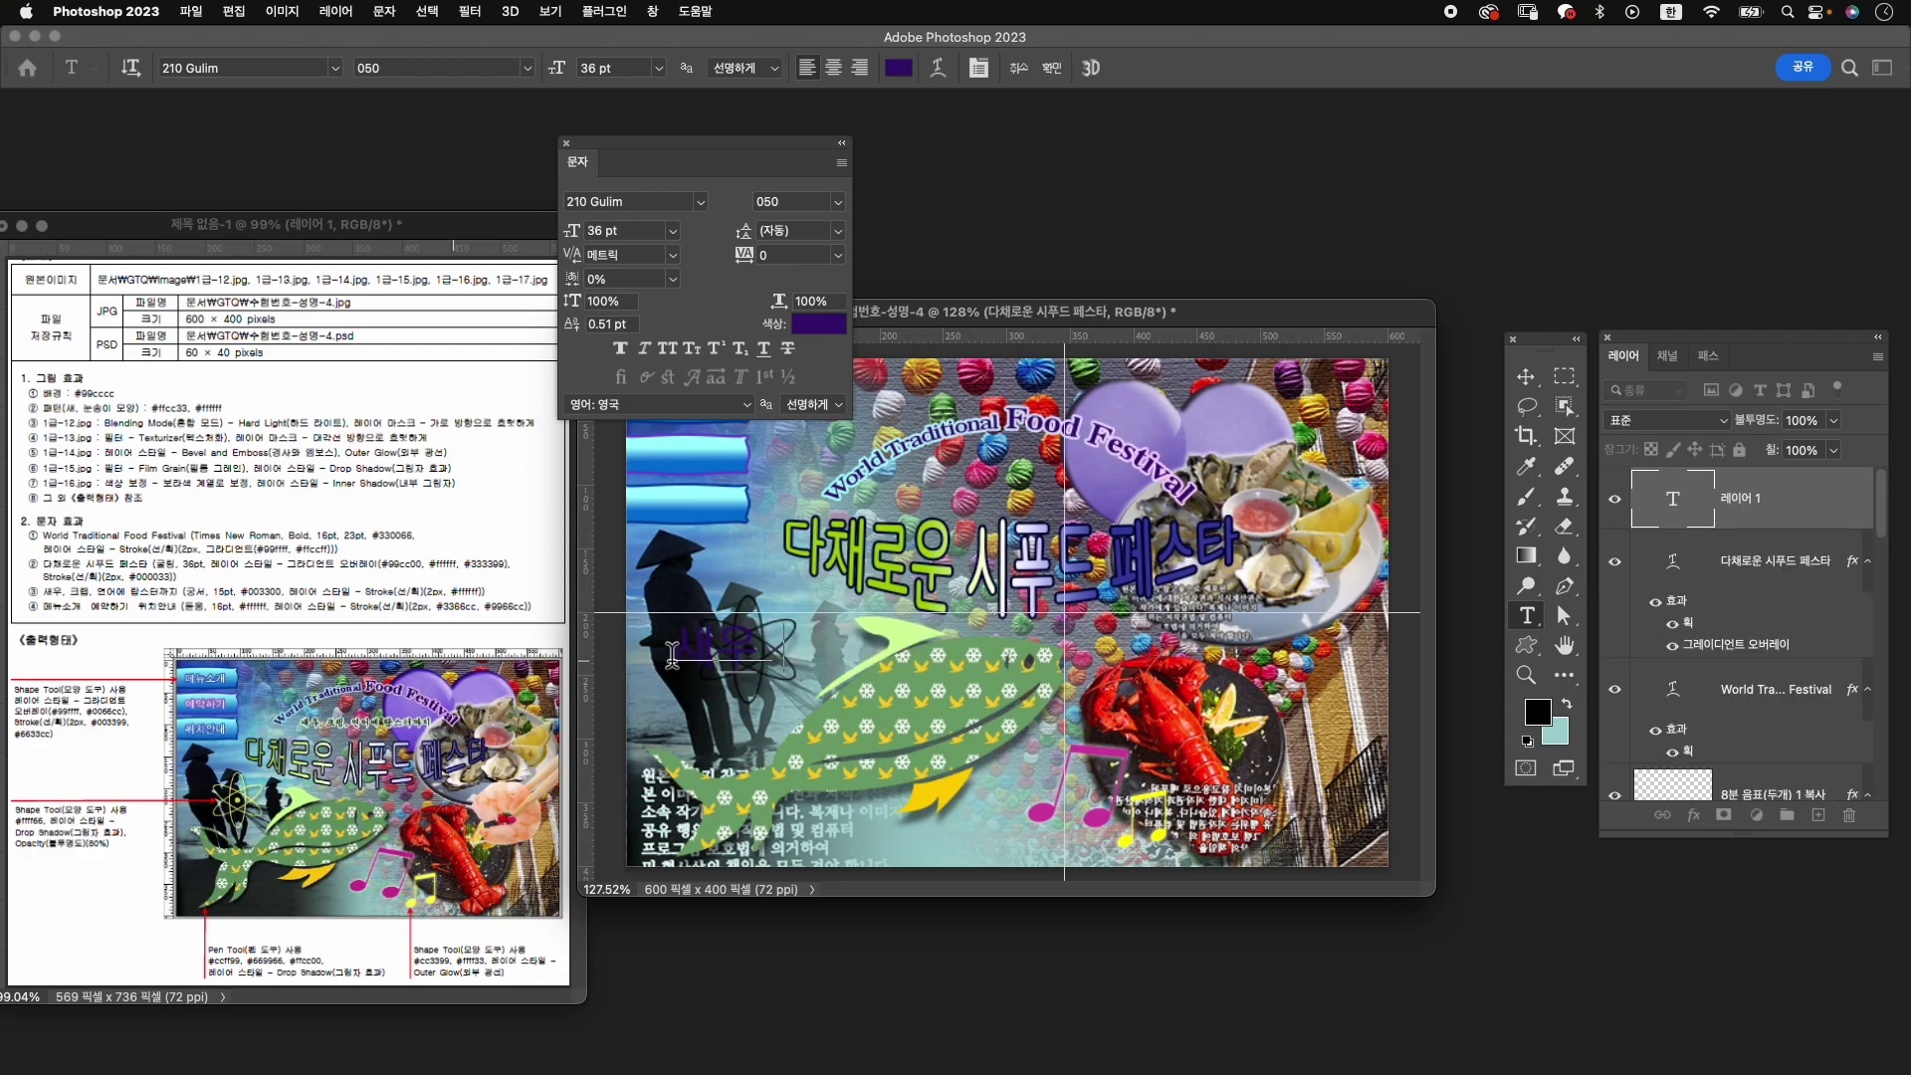
{"action": "type", "text": ", 크랩, 연ㅇ"}
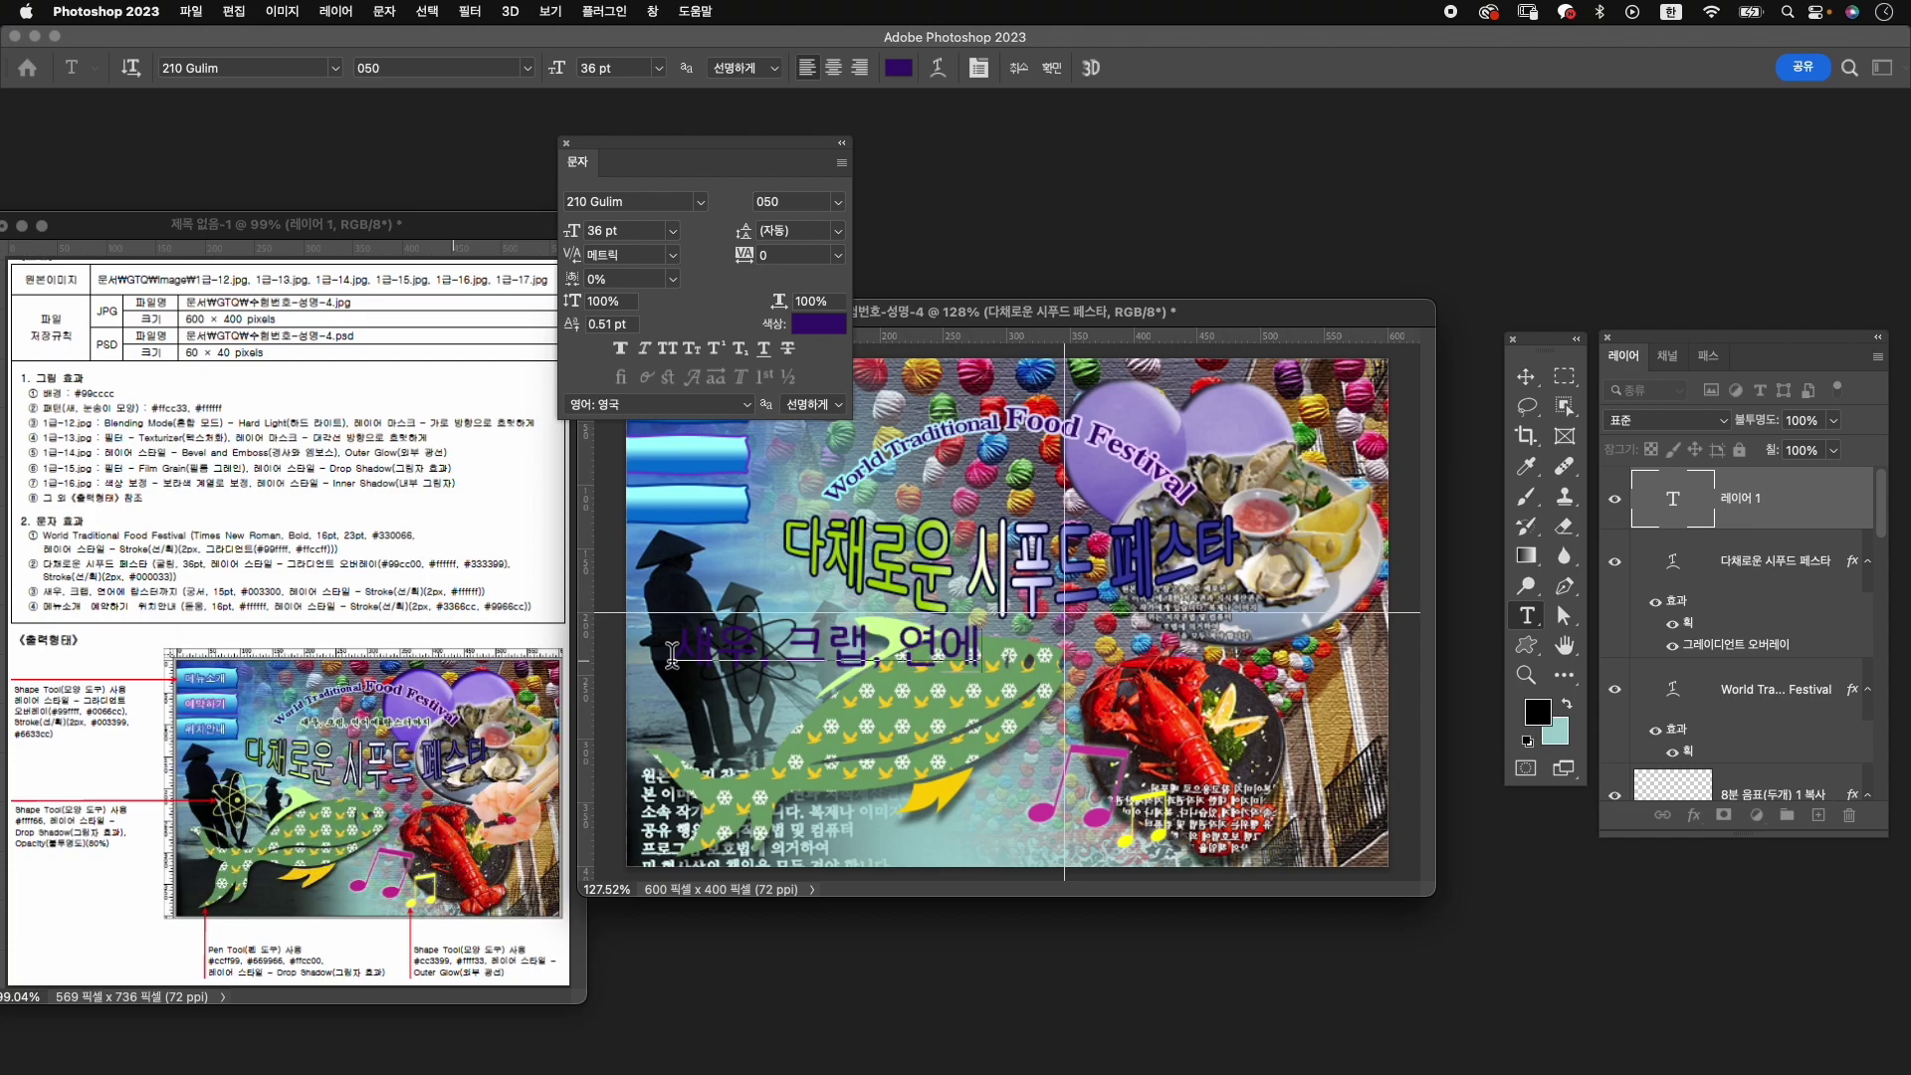
{"action": "type", "text": "어에 랍스"}
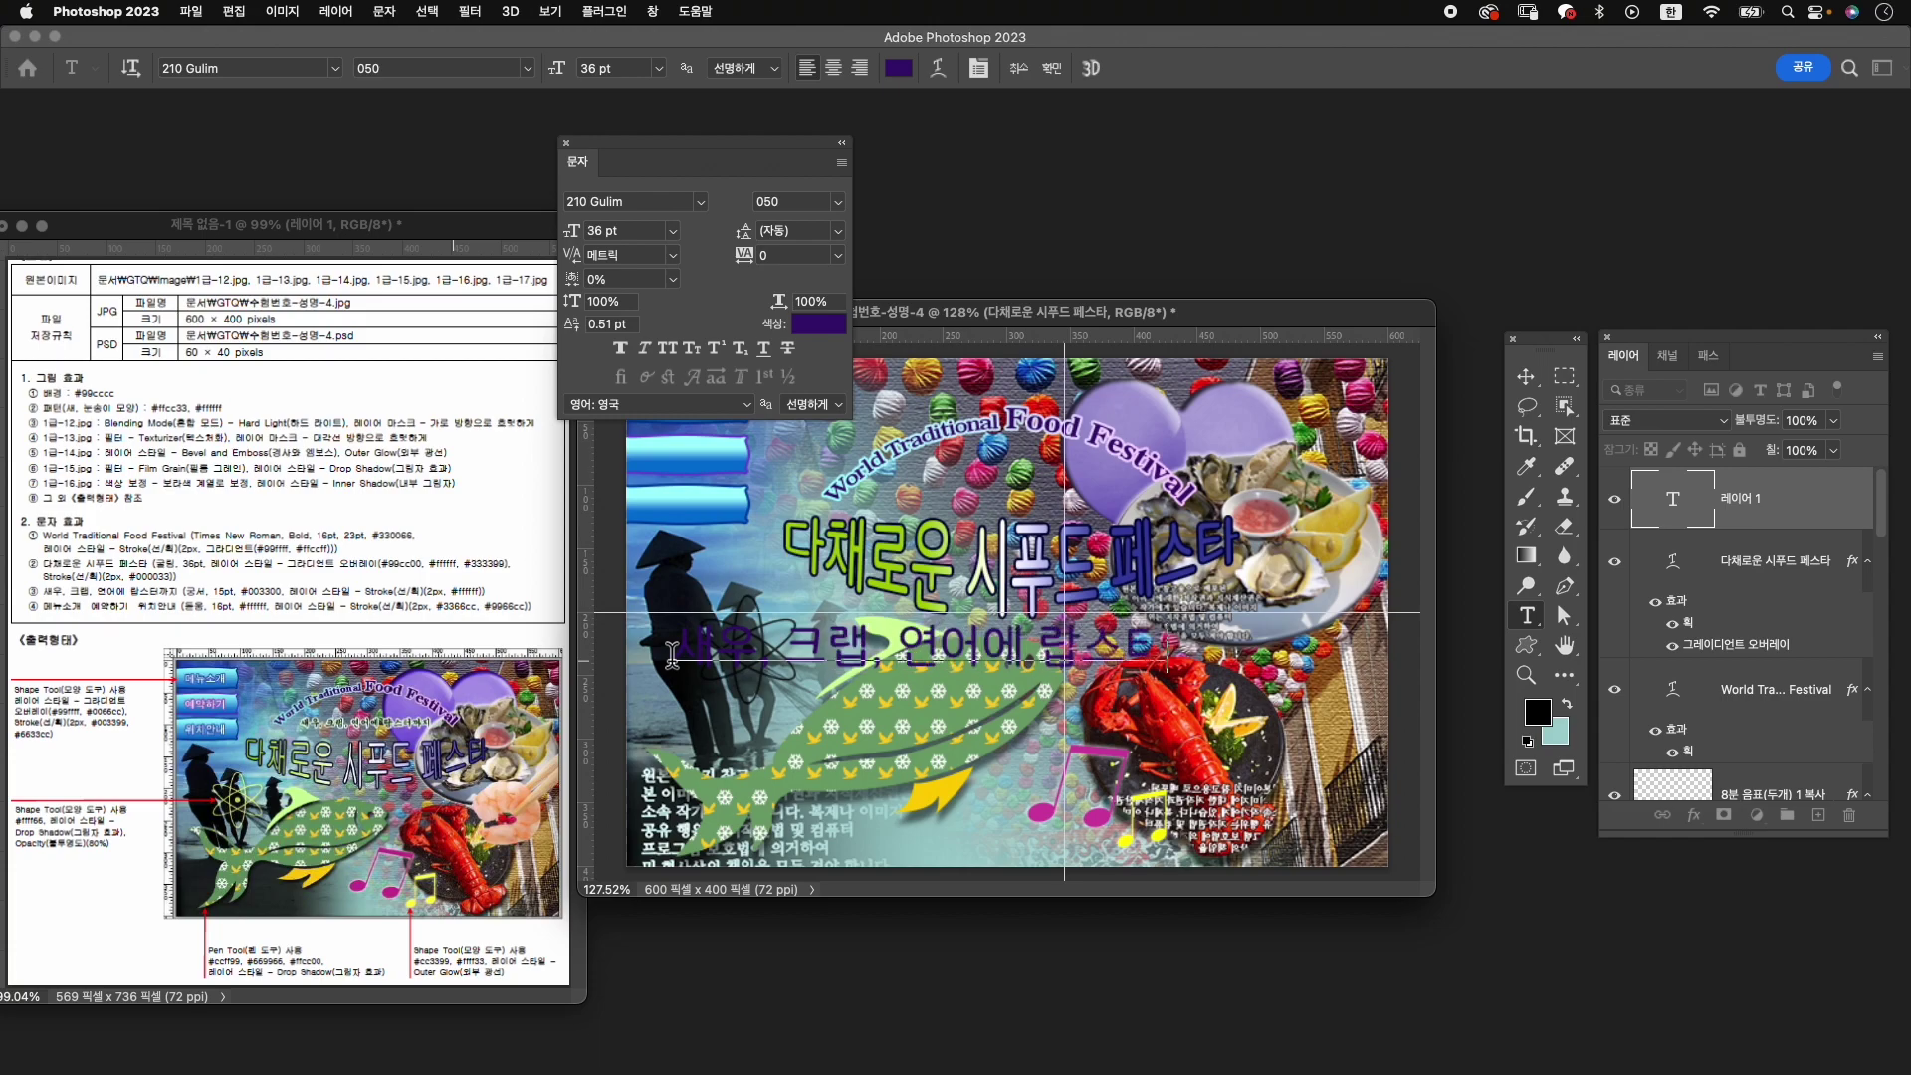
{"action": "type", "text": "터까지"}
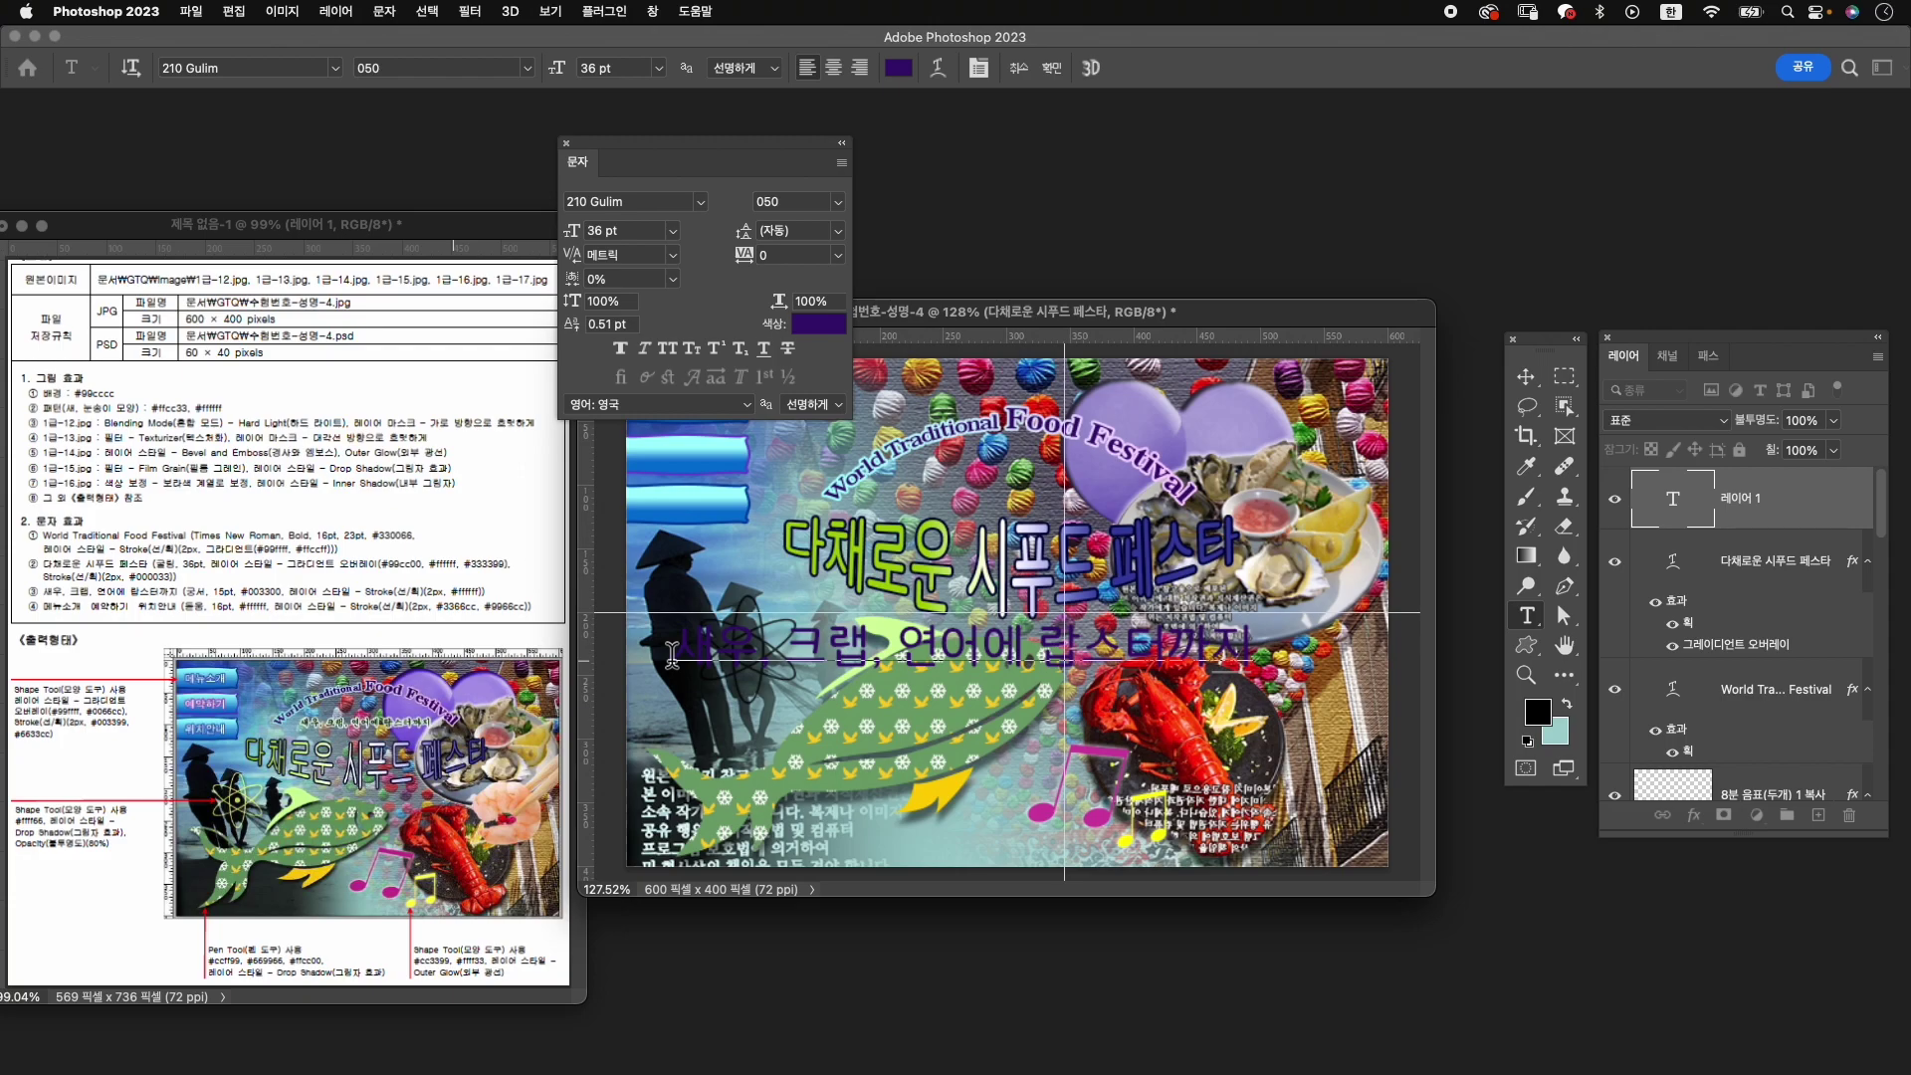
{"action": "triple_click", "coordinate": [671, 655]}
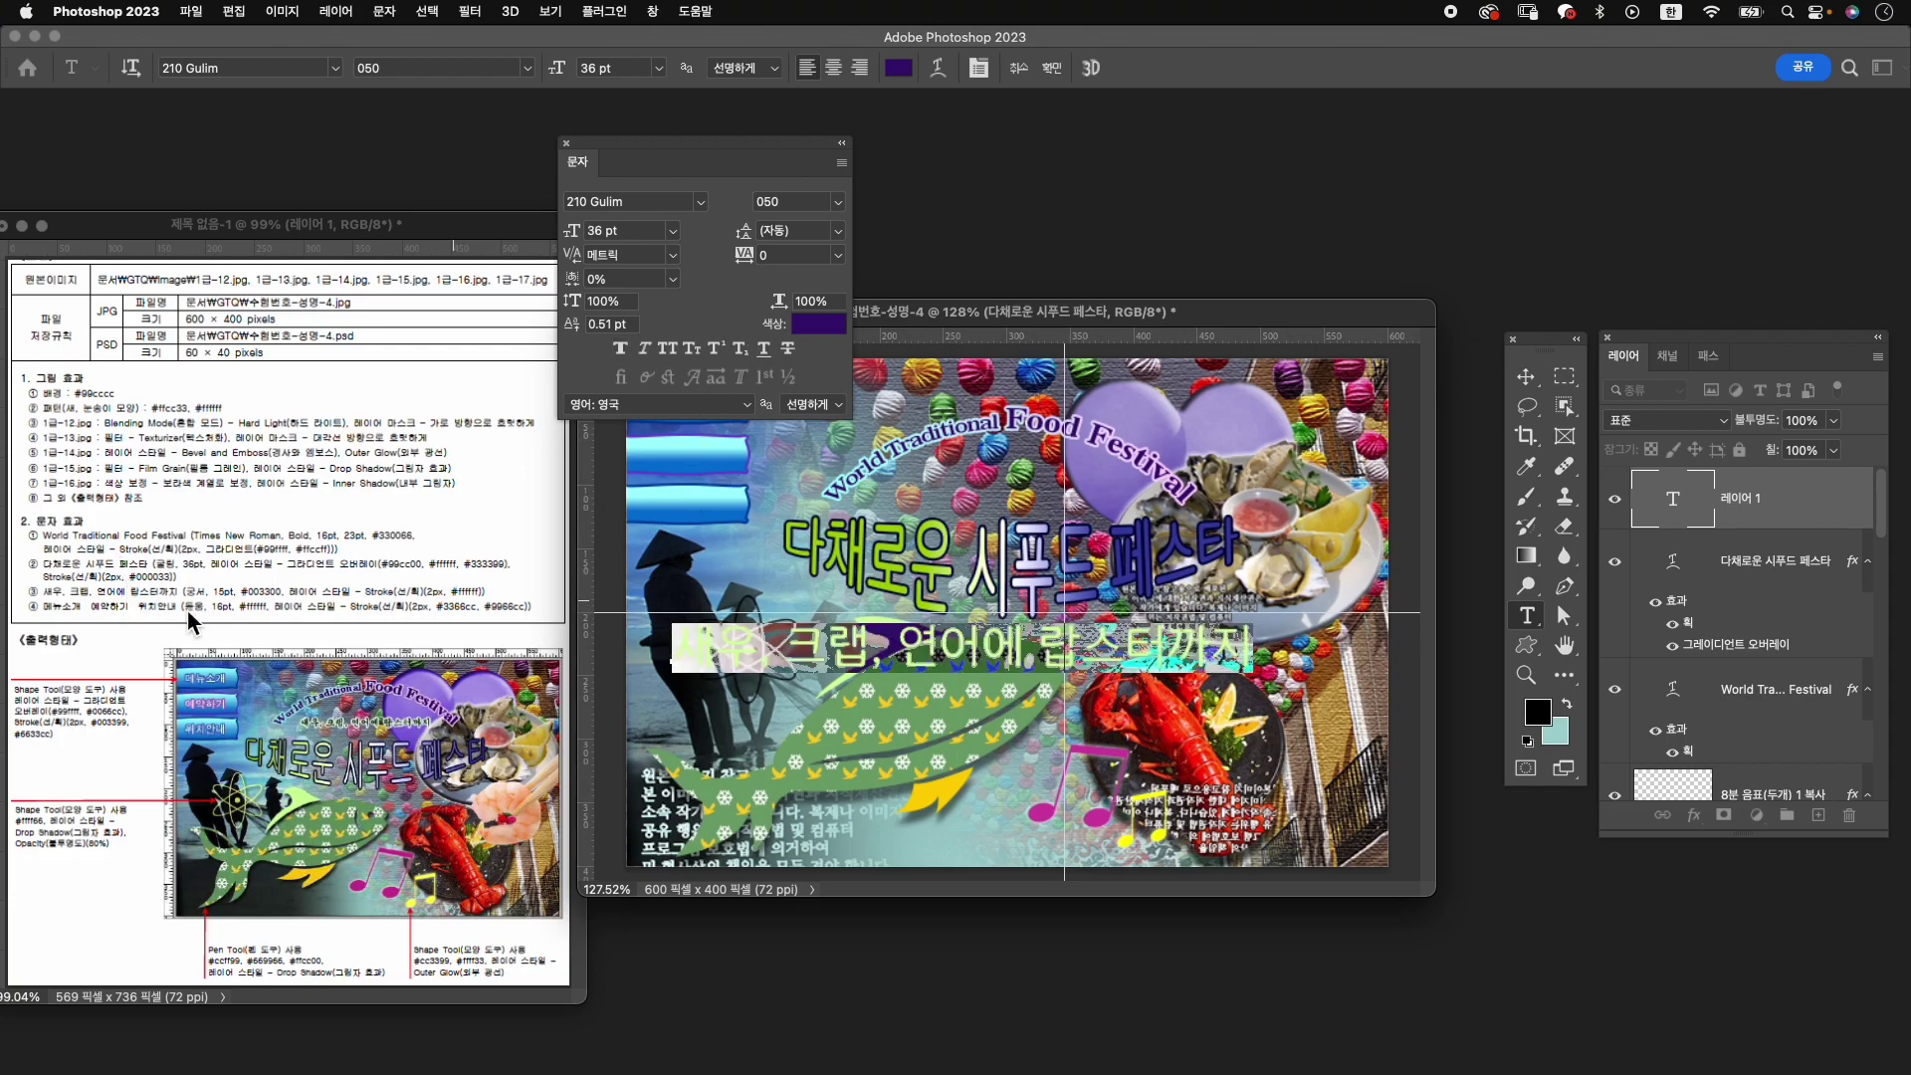
{"action": "left_click", "coordinate": [617, 201]}
{"action": "type", "text": "ㅎ"}
{"action": "key", "text": "BackSpace"}
{"action": "type", "text": "gun"}
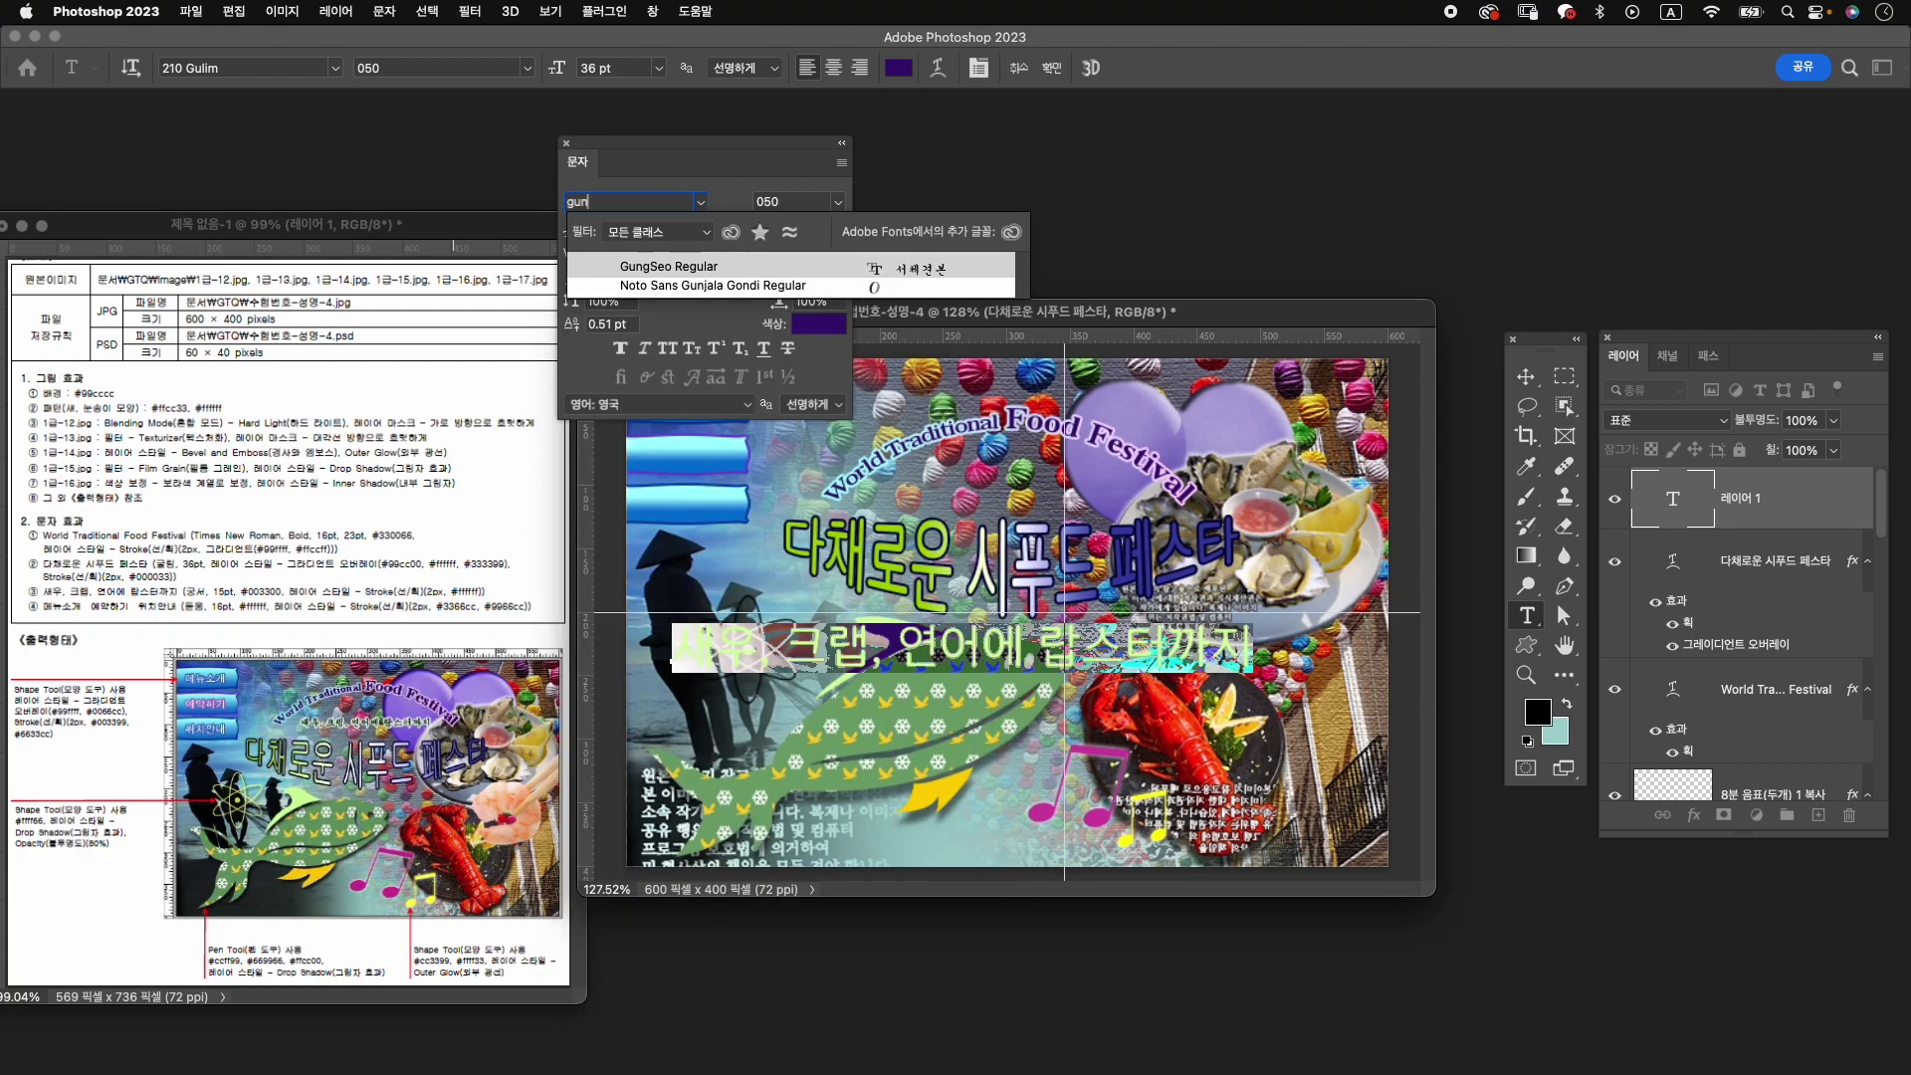
{"action": "key", "text": "Return"}
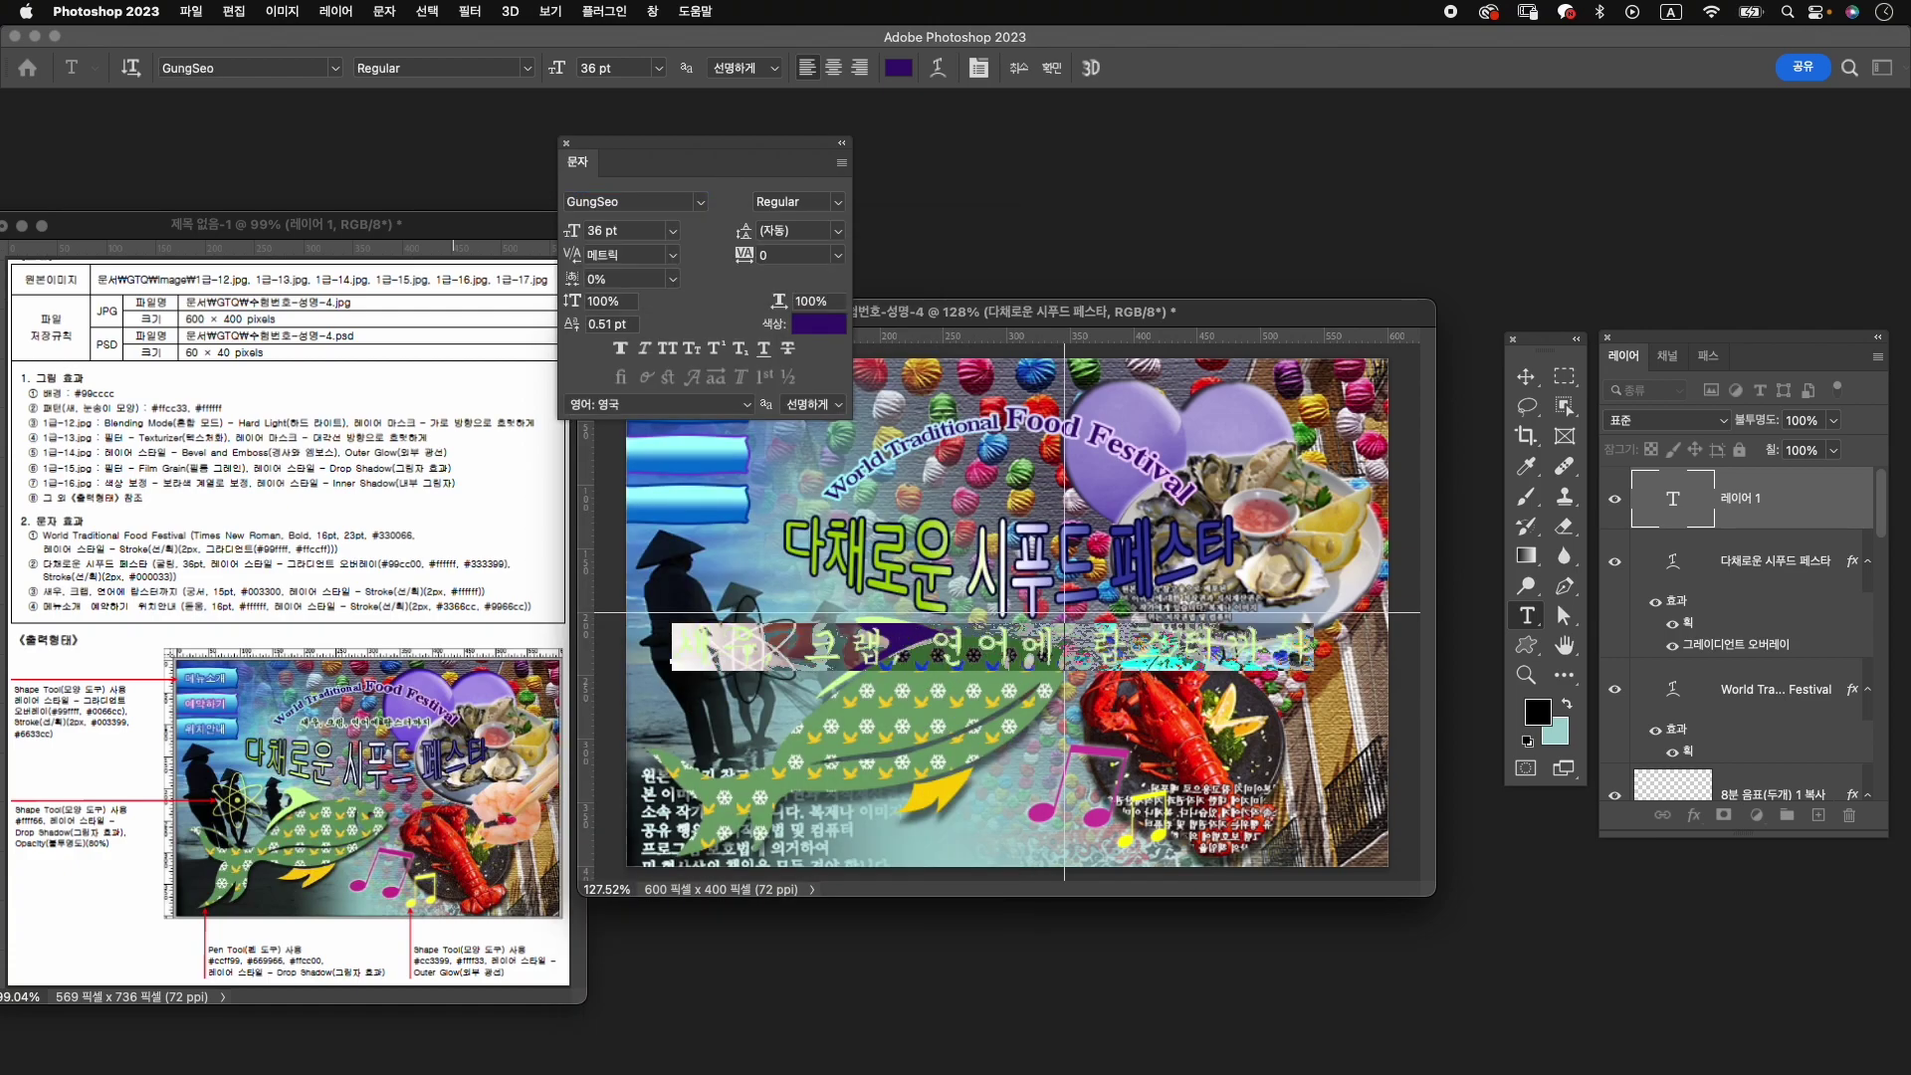
Make the seafood line 15 pt and dark green #003300.
{"action": "left_click", "coordinate": [610, 232]}
{"action": "type", "text": "15"}
{"action": "key", "text": "Return"}
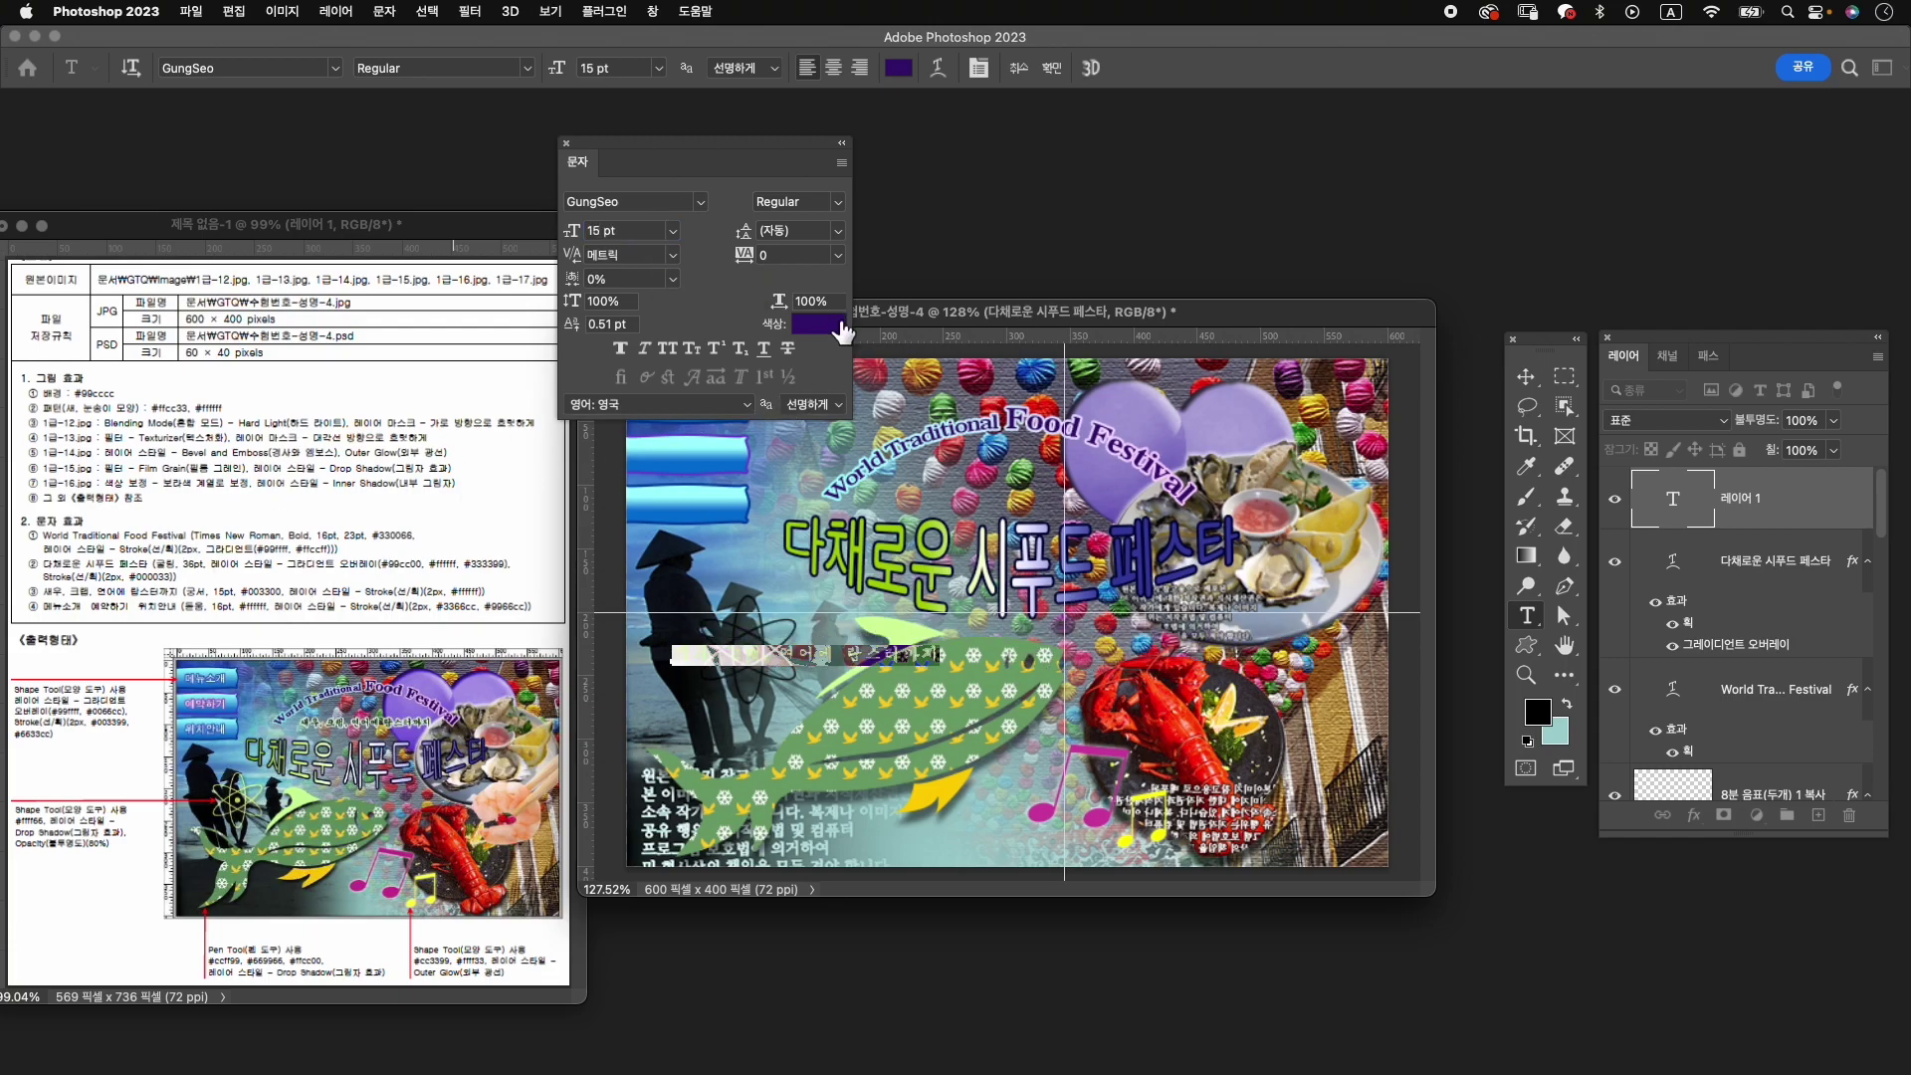
{"action": "left_click", "coordinate": [834, 327]}
{"action": "type", "text": "003"}
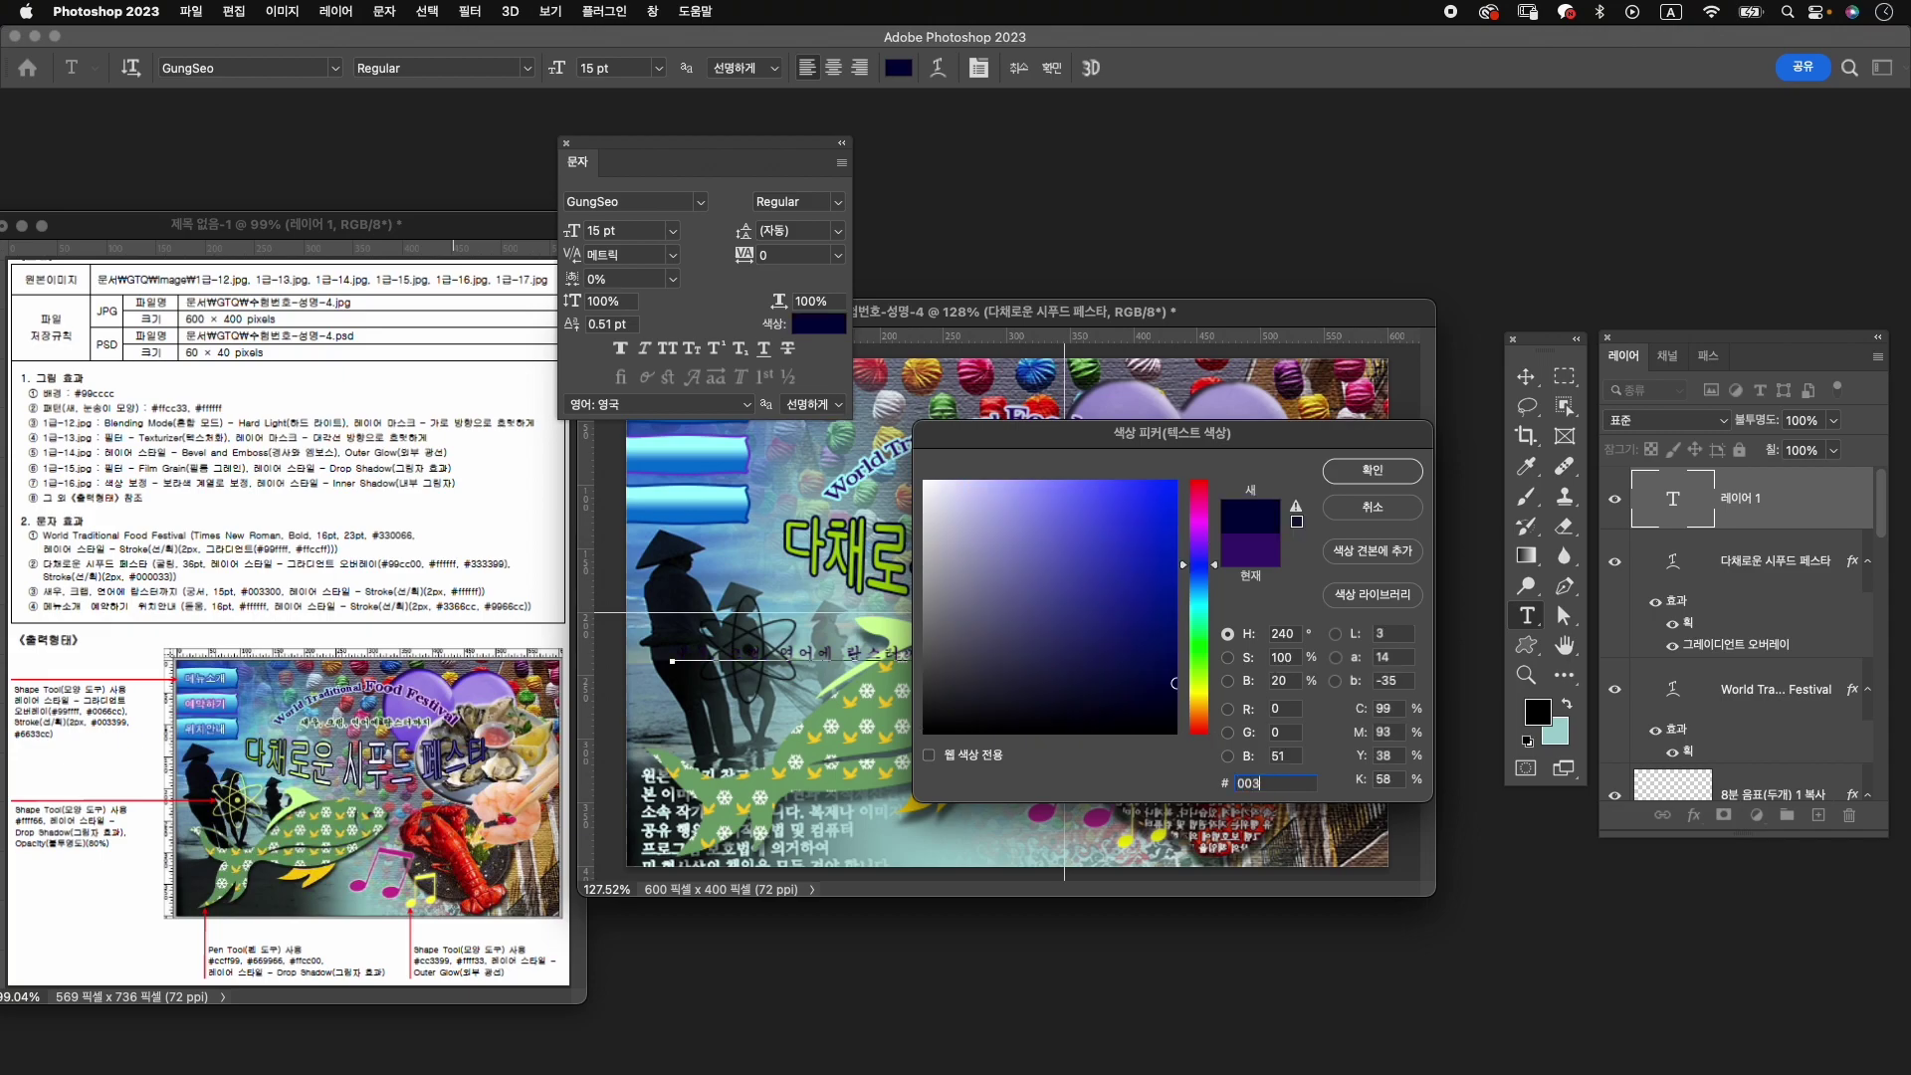
{"action": "type", "text": "300"}
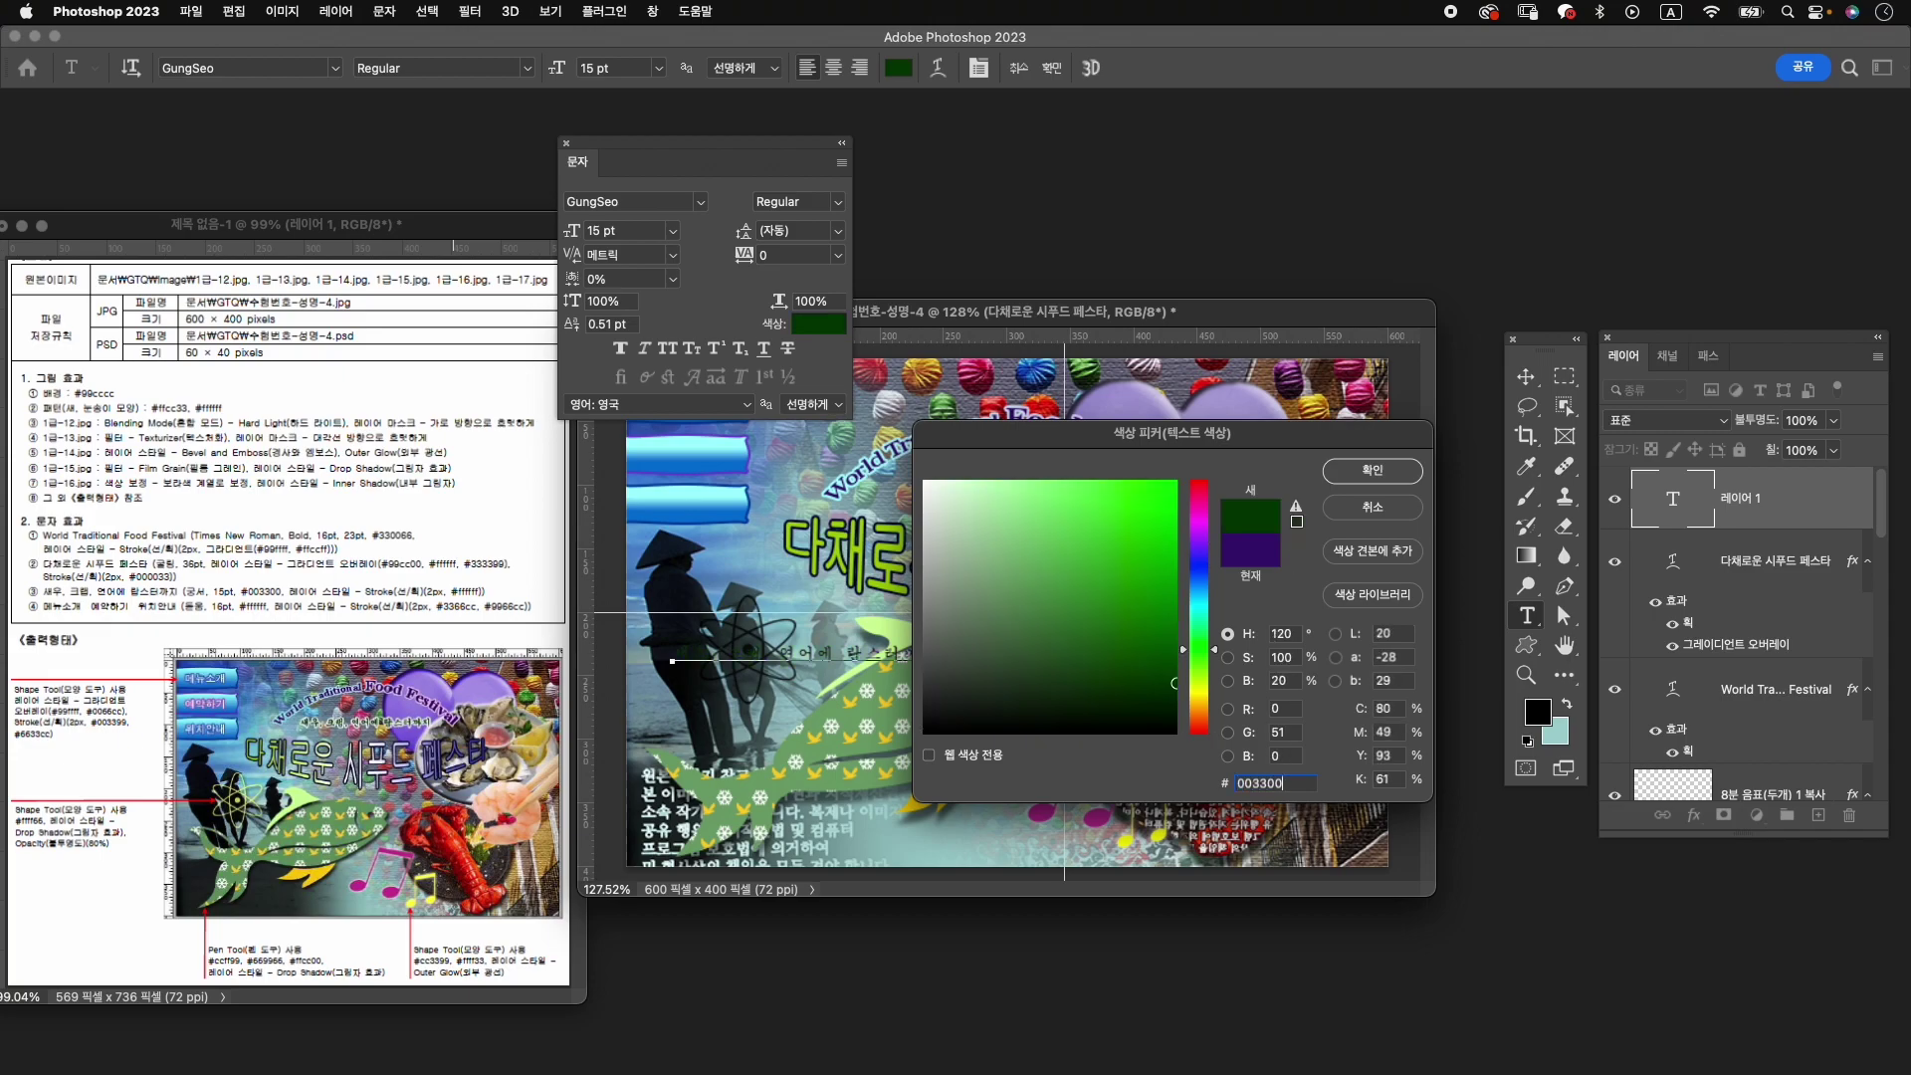
{"action": "key", "text": "Return"}
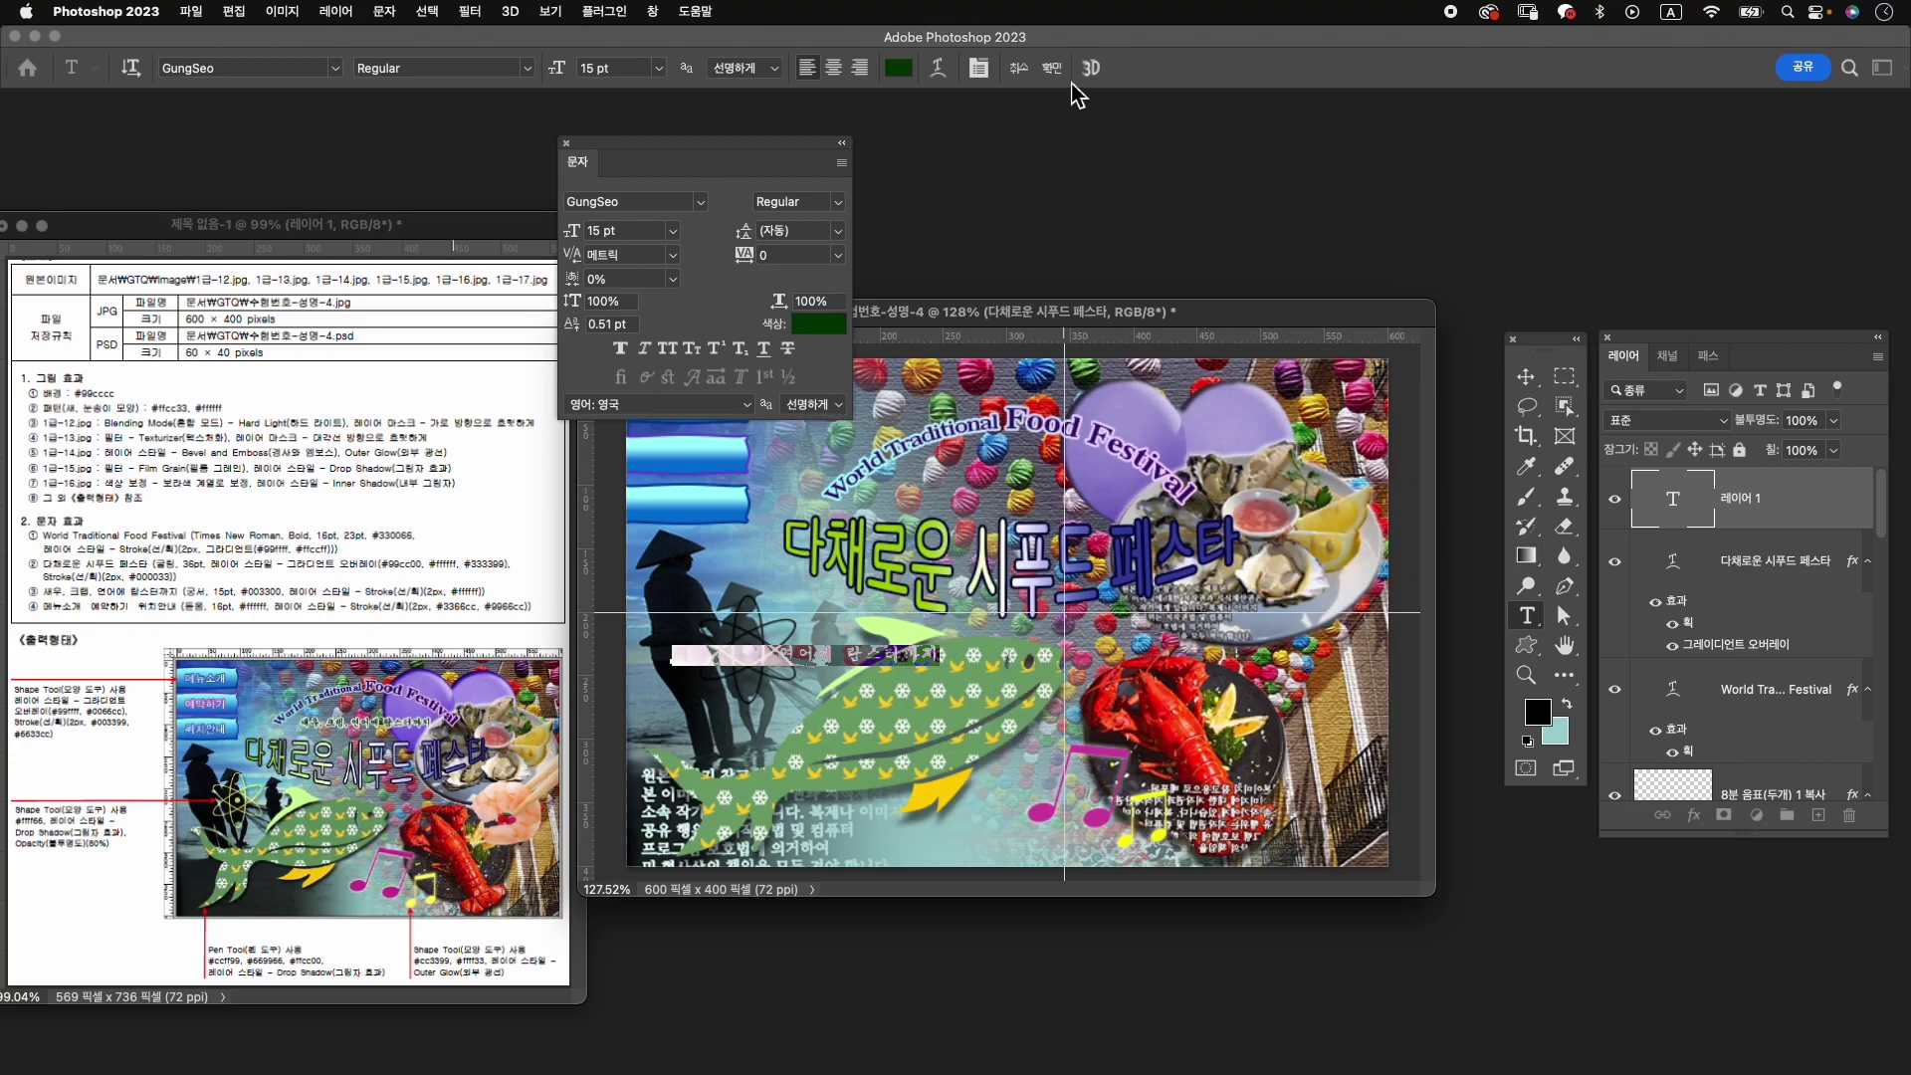
{"action": "left_click", "coordinate": [1052, 68]}
{"action": "left_click", "coordinate": [1698, 816]}
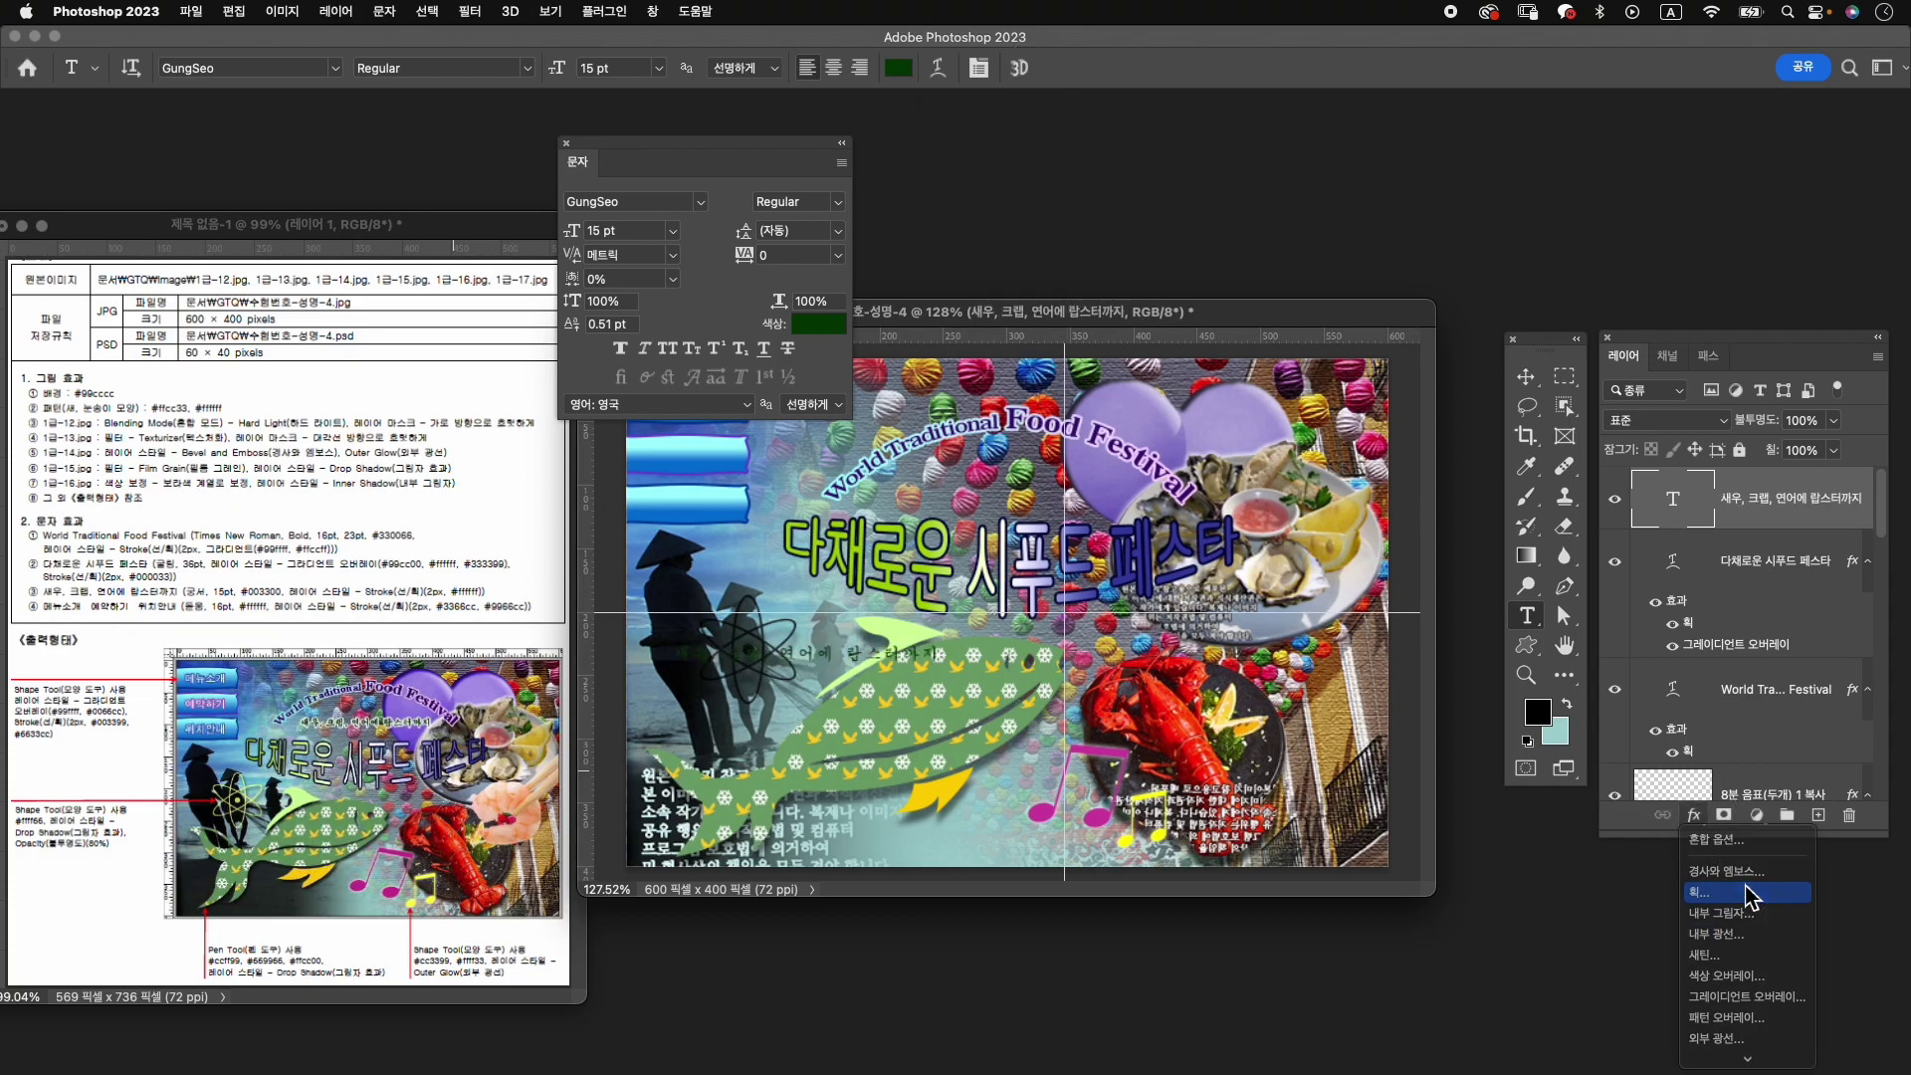
Give the seafood line a 2 px white outline stroke.
{"action": "left_click", "coordinate": [1702, 891]}
{"action": "left_click", "coordinate": [1284, 804]}
{"action": "left_click", "coordinate": [927, 483]}
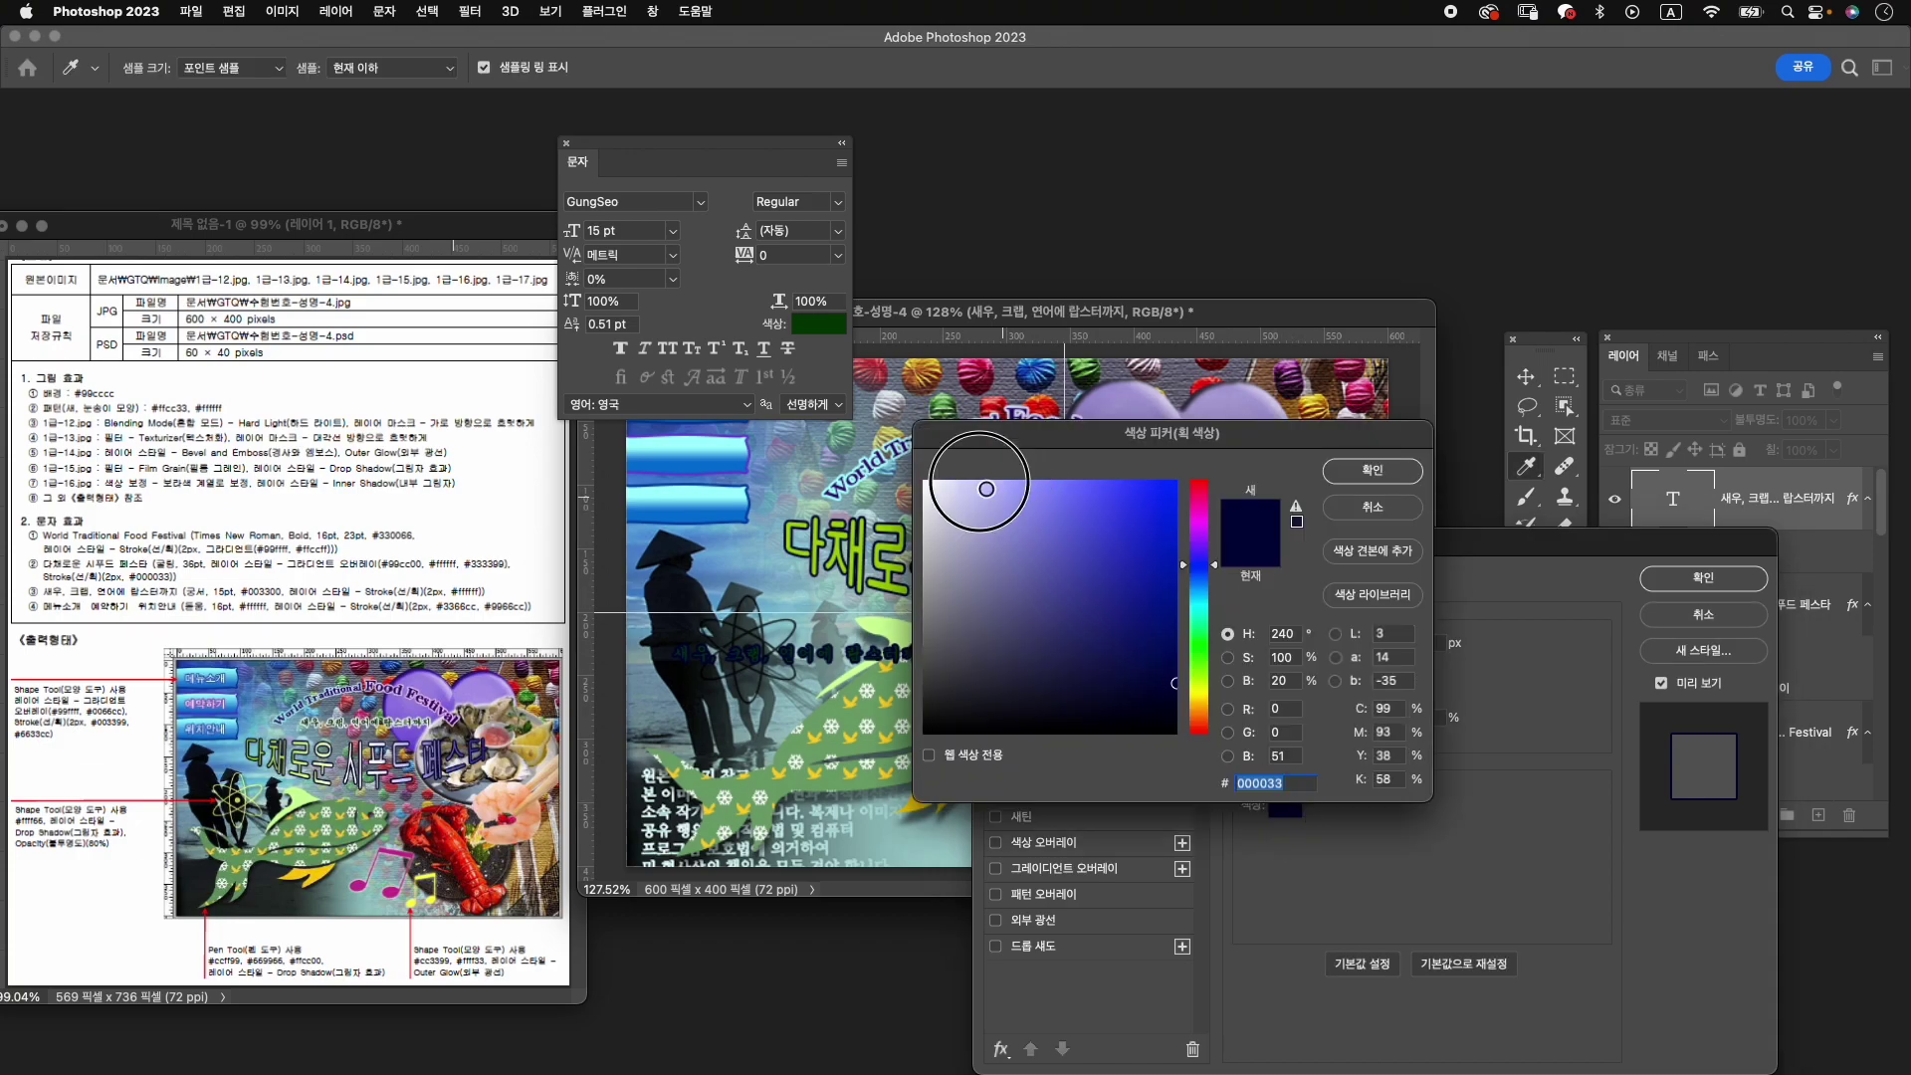
{"action": "left_click", "coordinate": [1373, 508]}
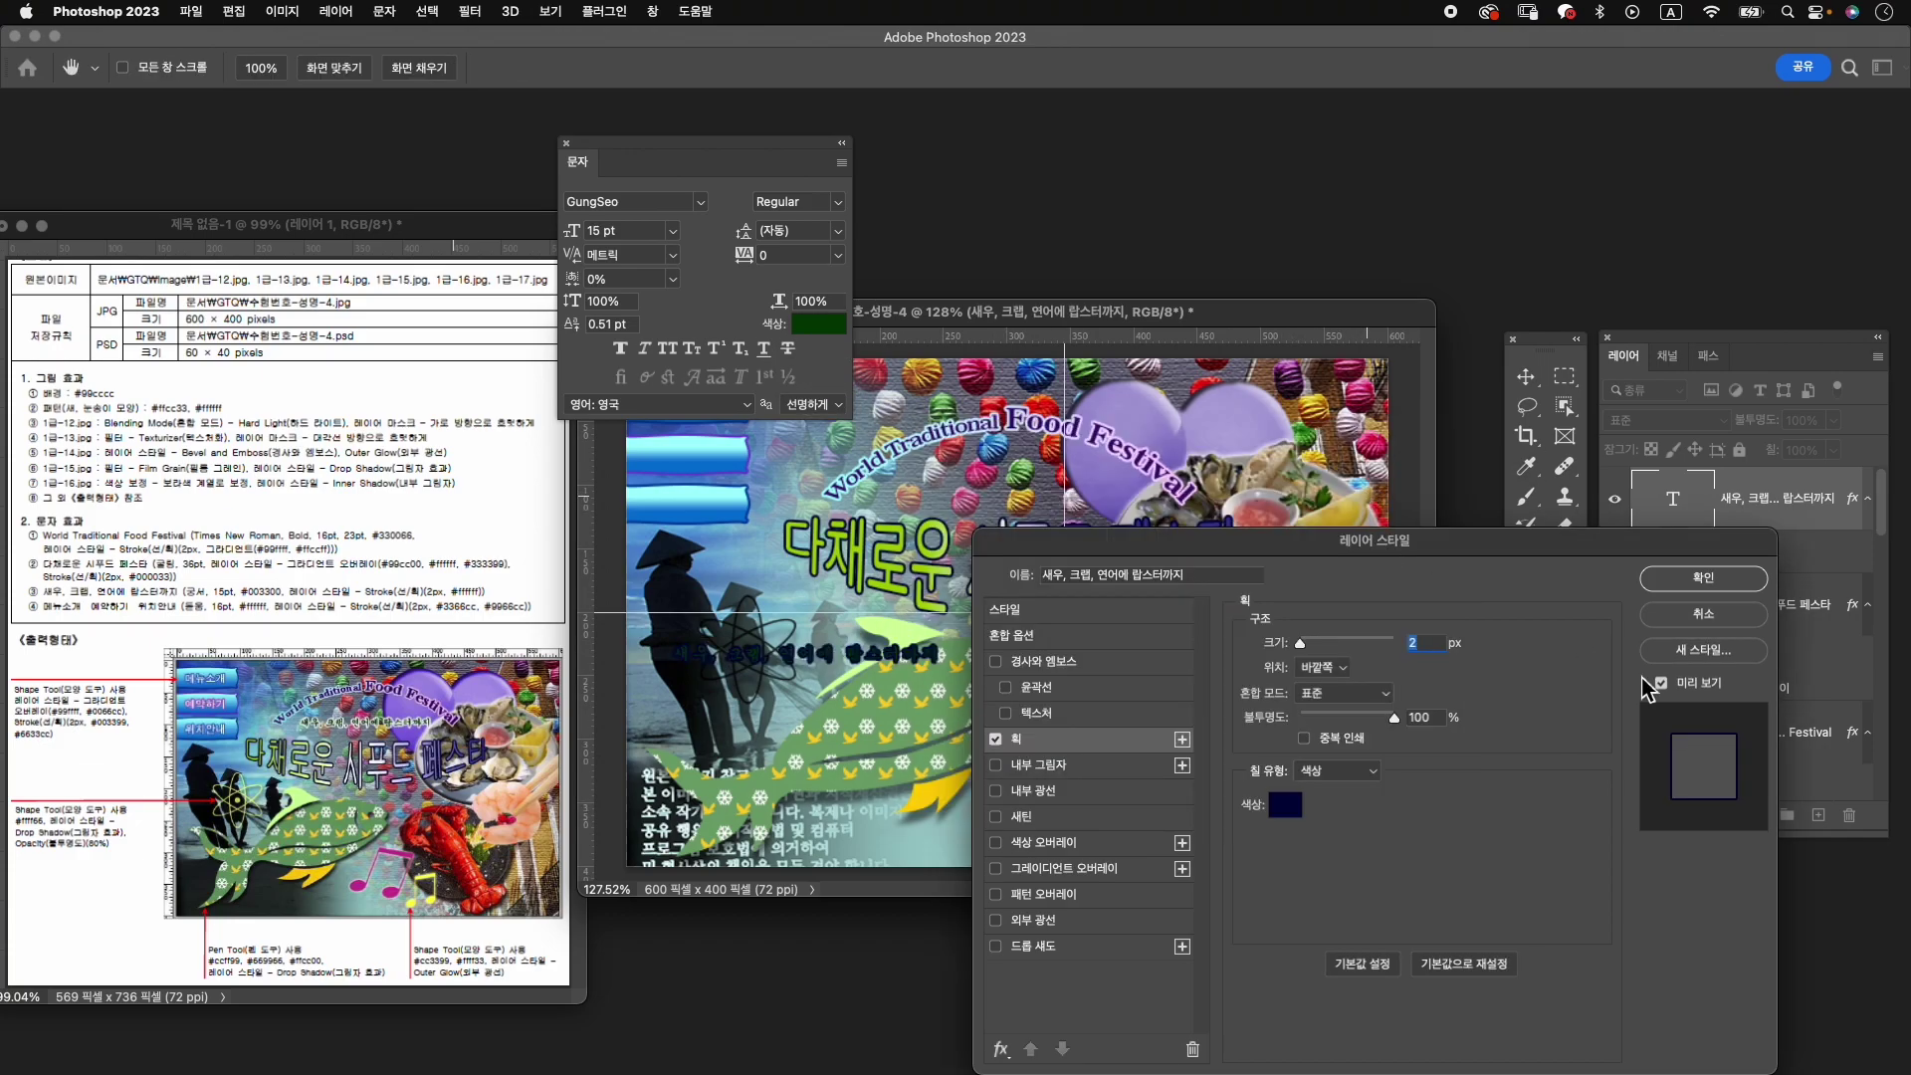
{"action": "left_click", "coordinate": [1289, 808]}
{"action": "left_click", "coordinate": [926, 482]}
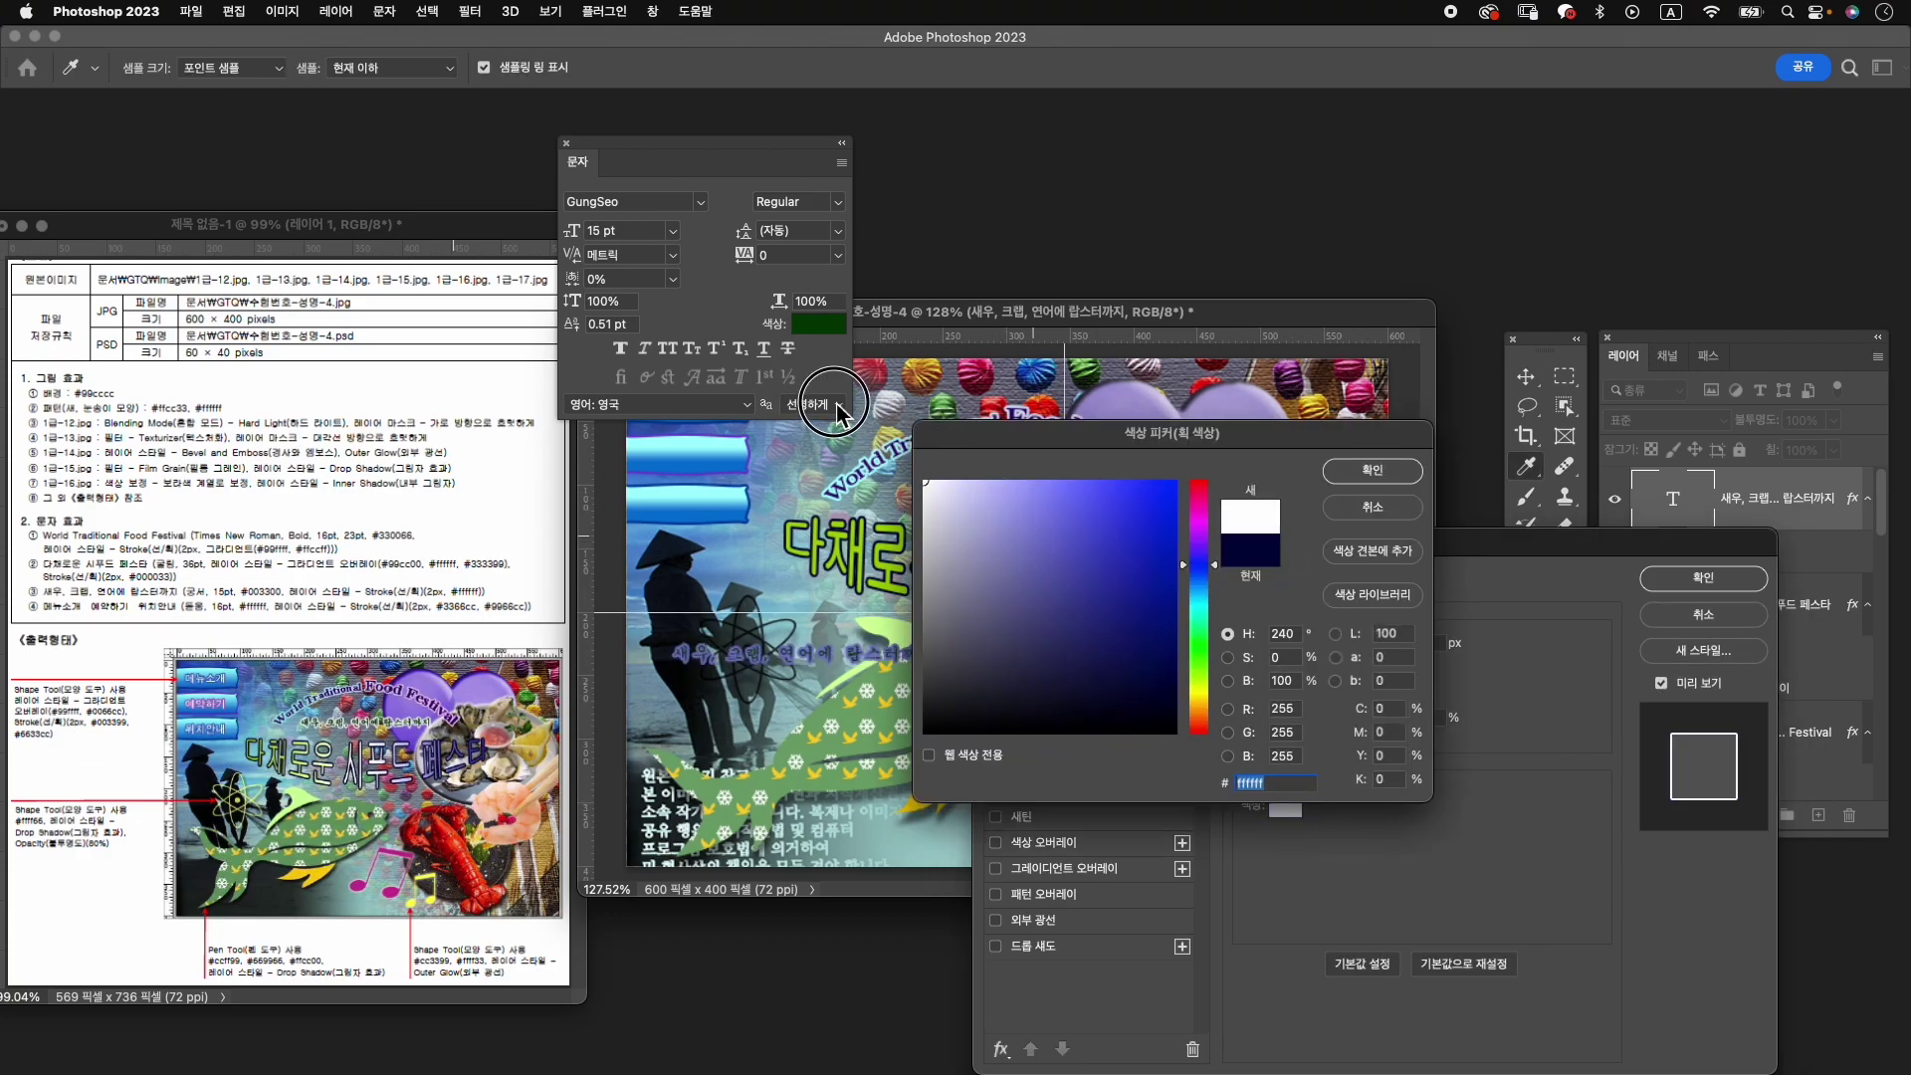
{"action": "left_click", "coordinate": [1378, 473]}
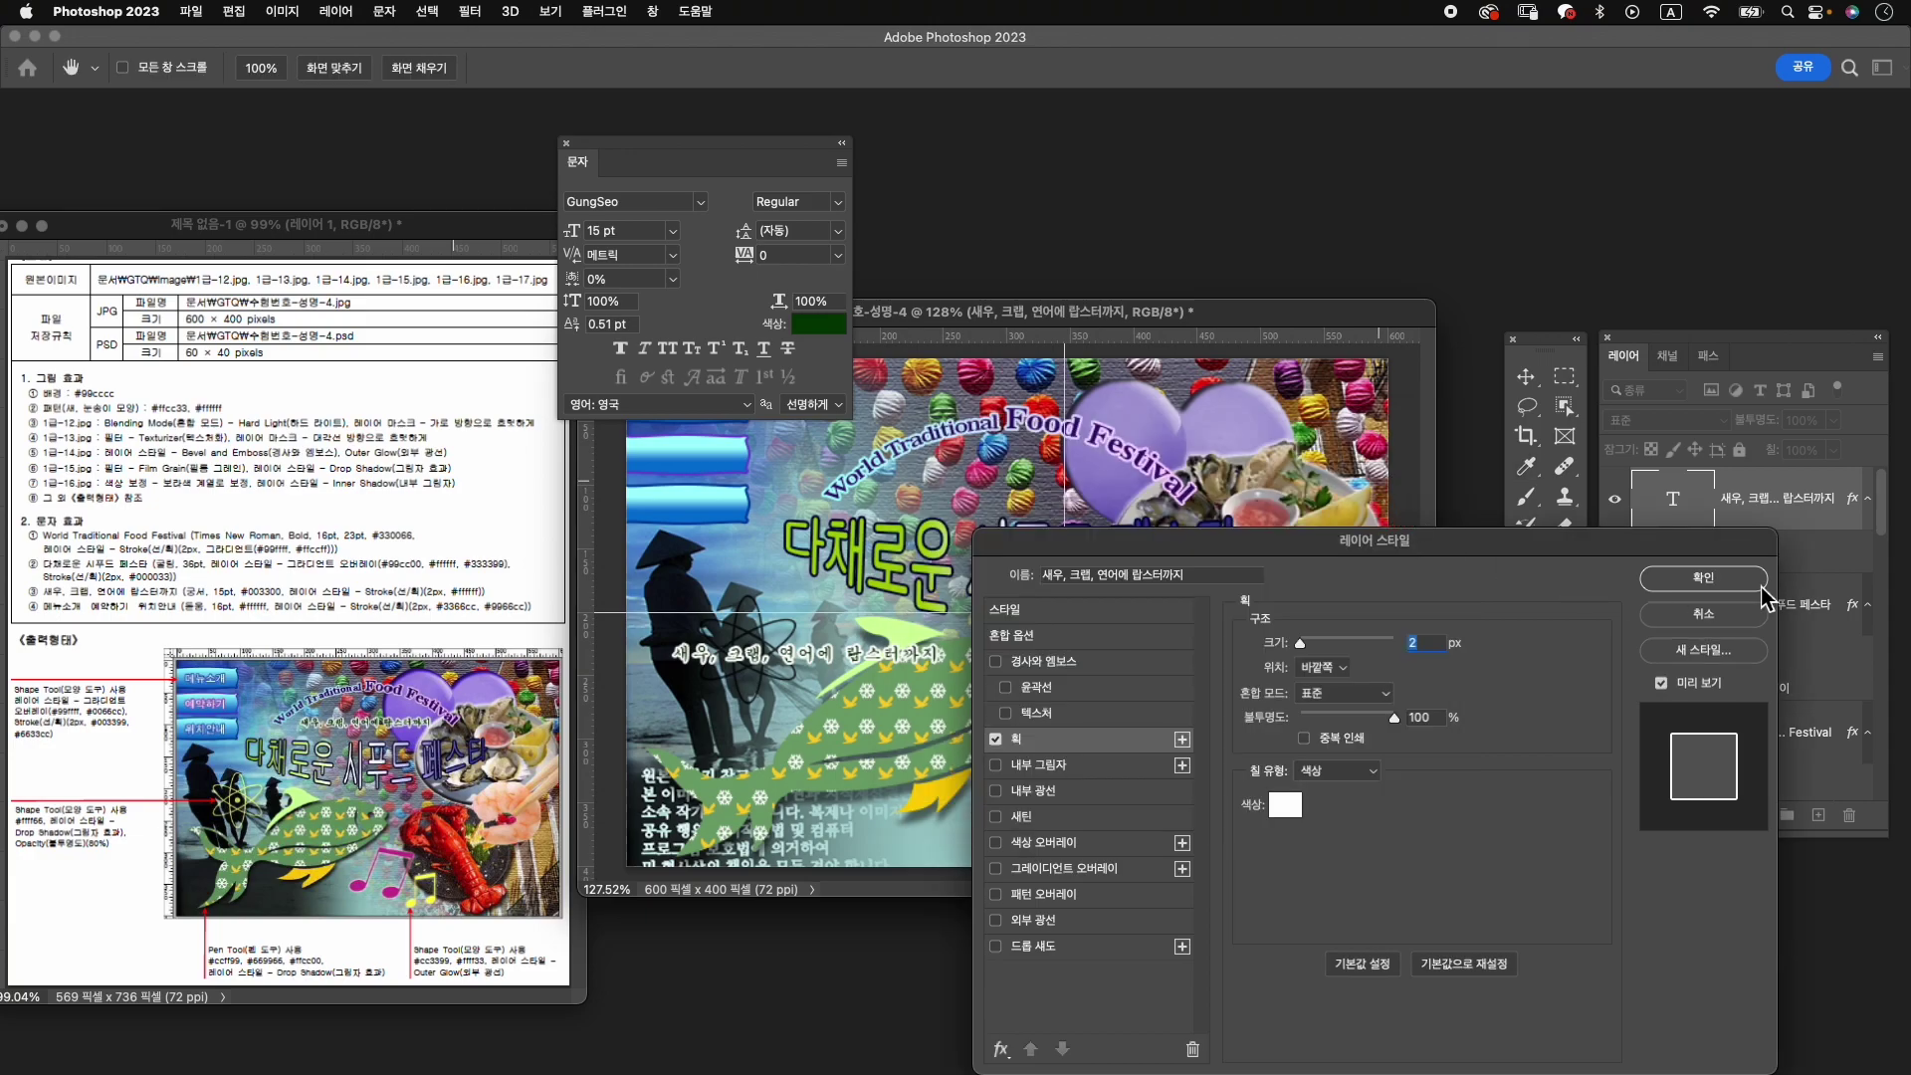
{"action": "left_click", "coordinate": [1733, 583]}
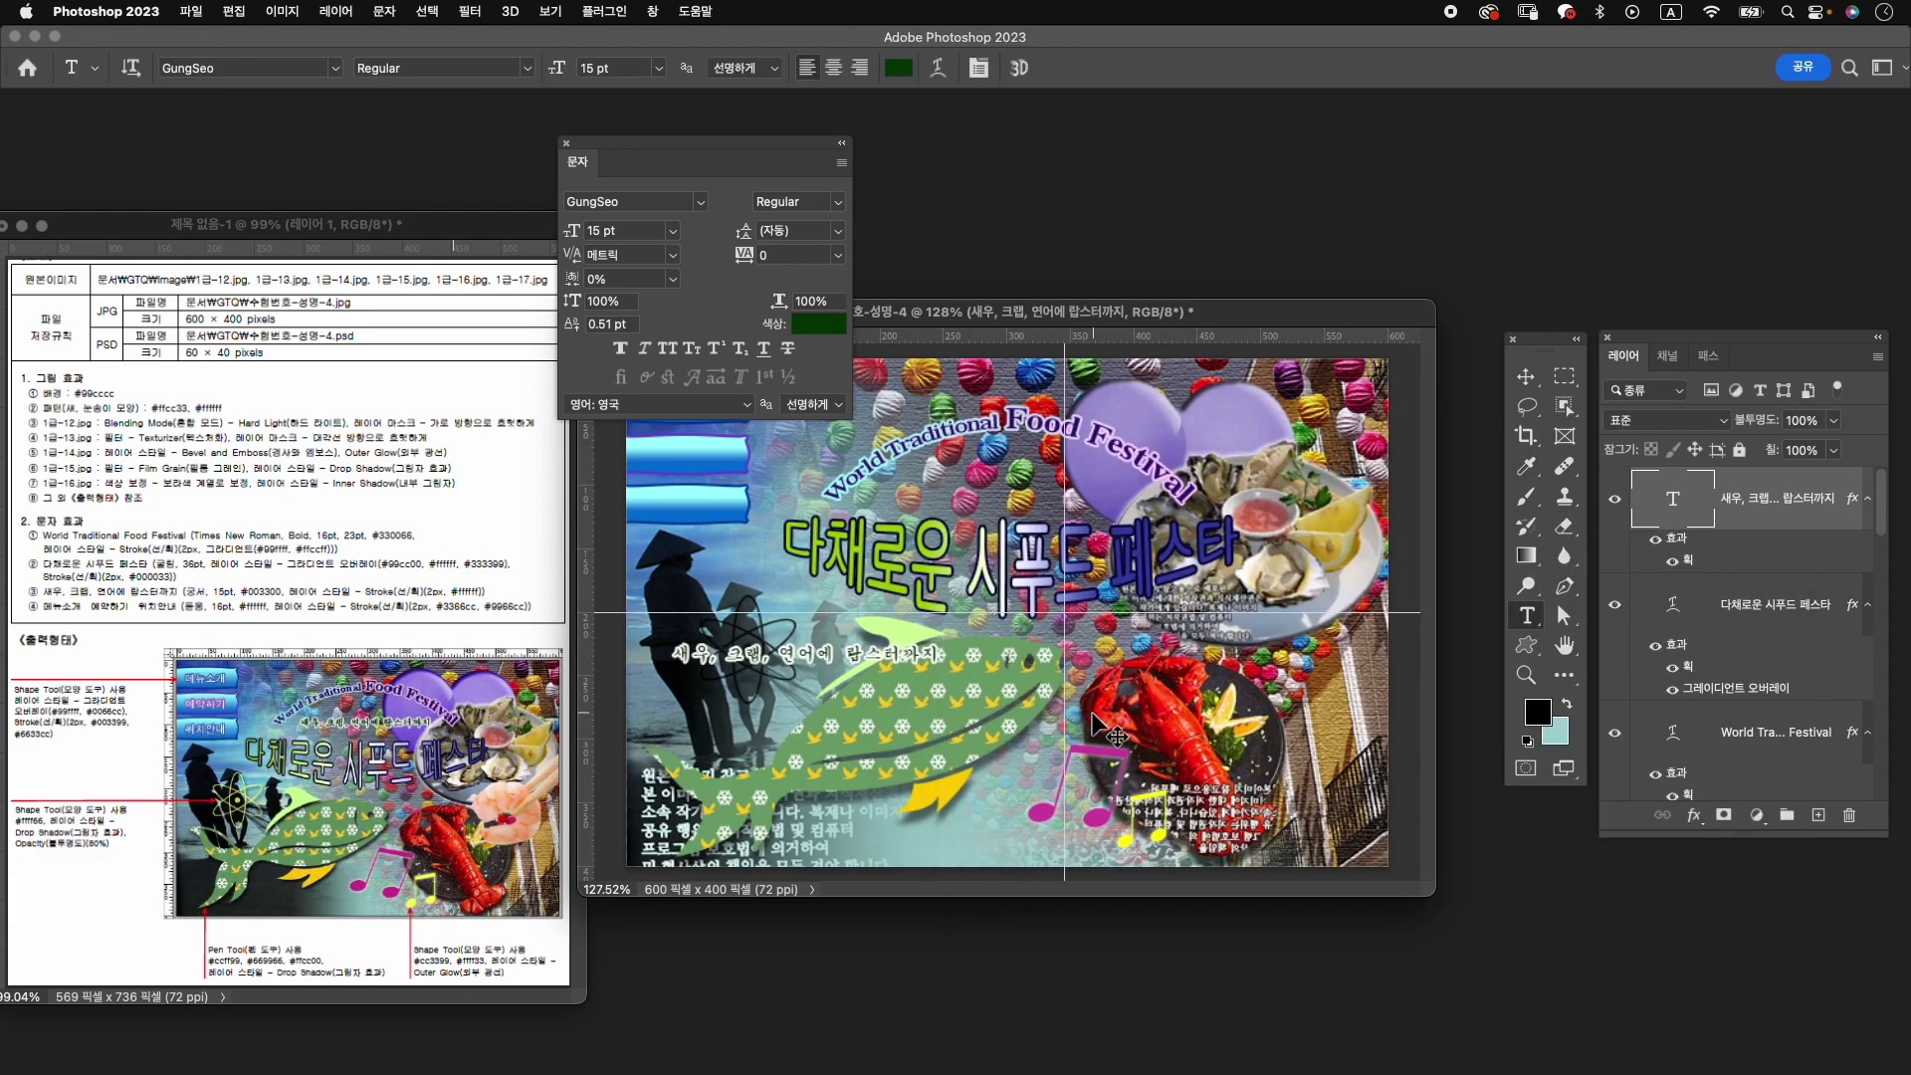
Move the seafood line just beneath the arched English title.
{"action": "key", "text": "ctrl+t"}
{"action": "left_click_drag", "start_coordinate": [848, 655], "coordinate": [1049, 497]}
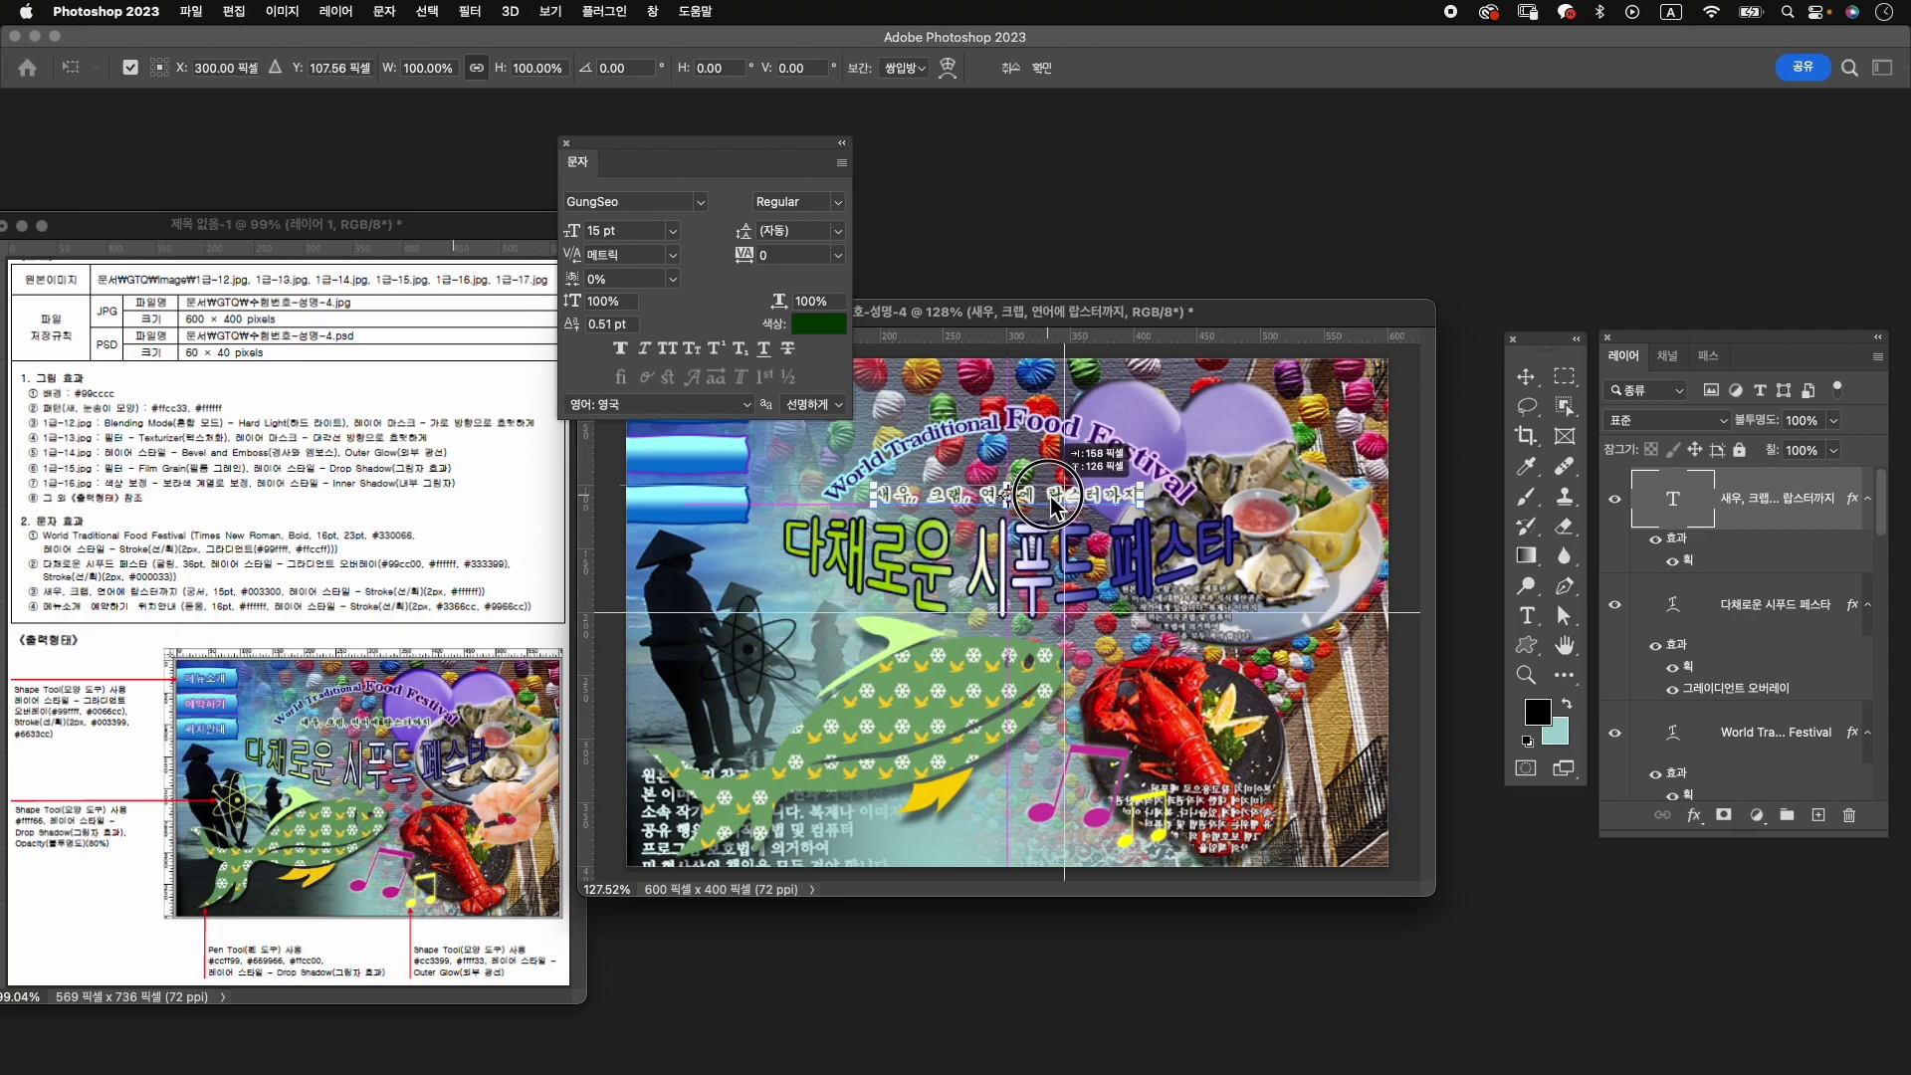
{"action": "left_click_drag", "start_coordinate": [1049, 497], "coordinate": [1051, 500]}
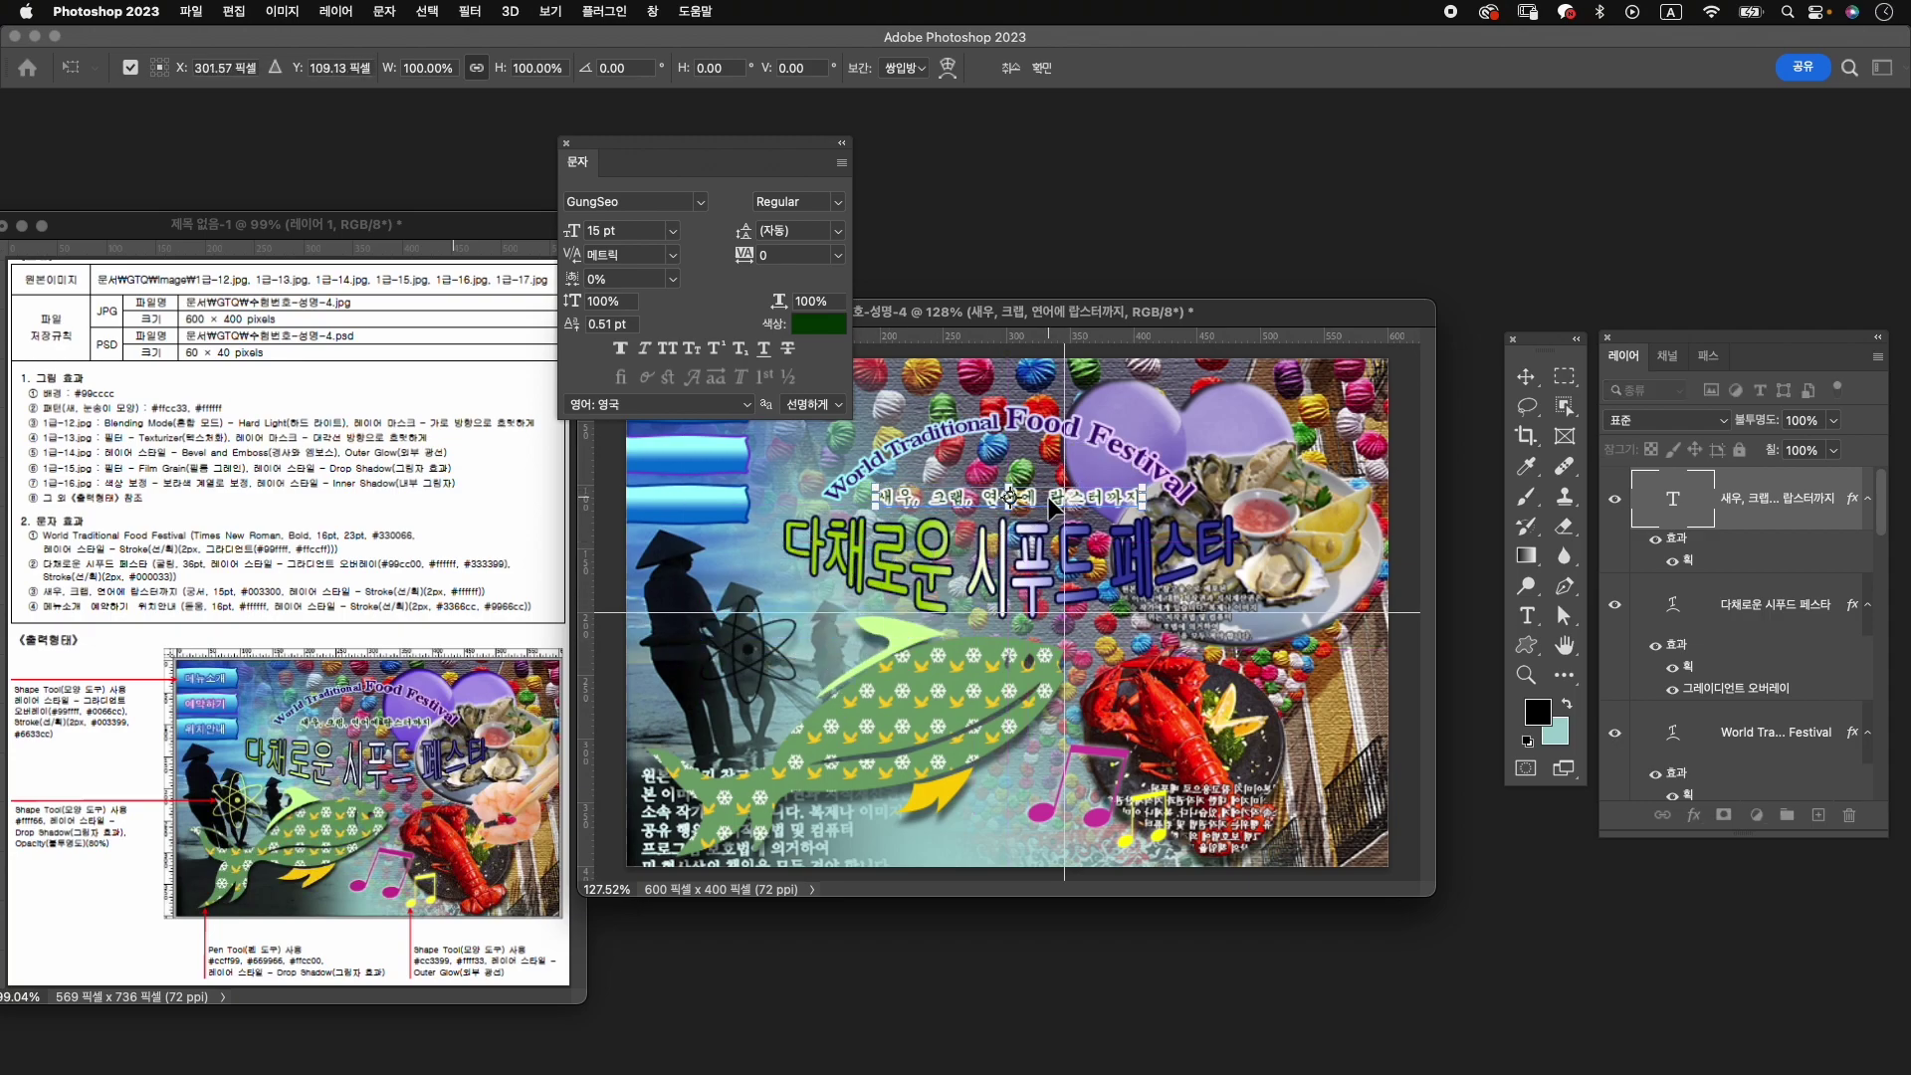
{"action": "key", "text": "Return"}
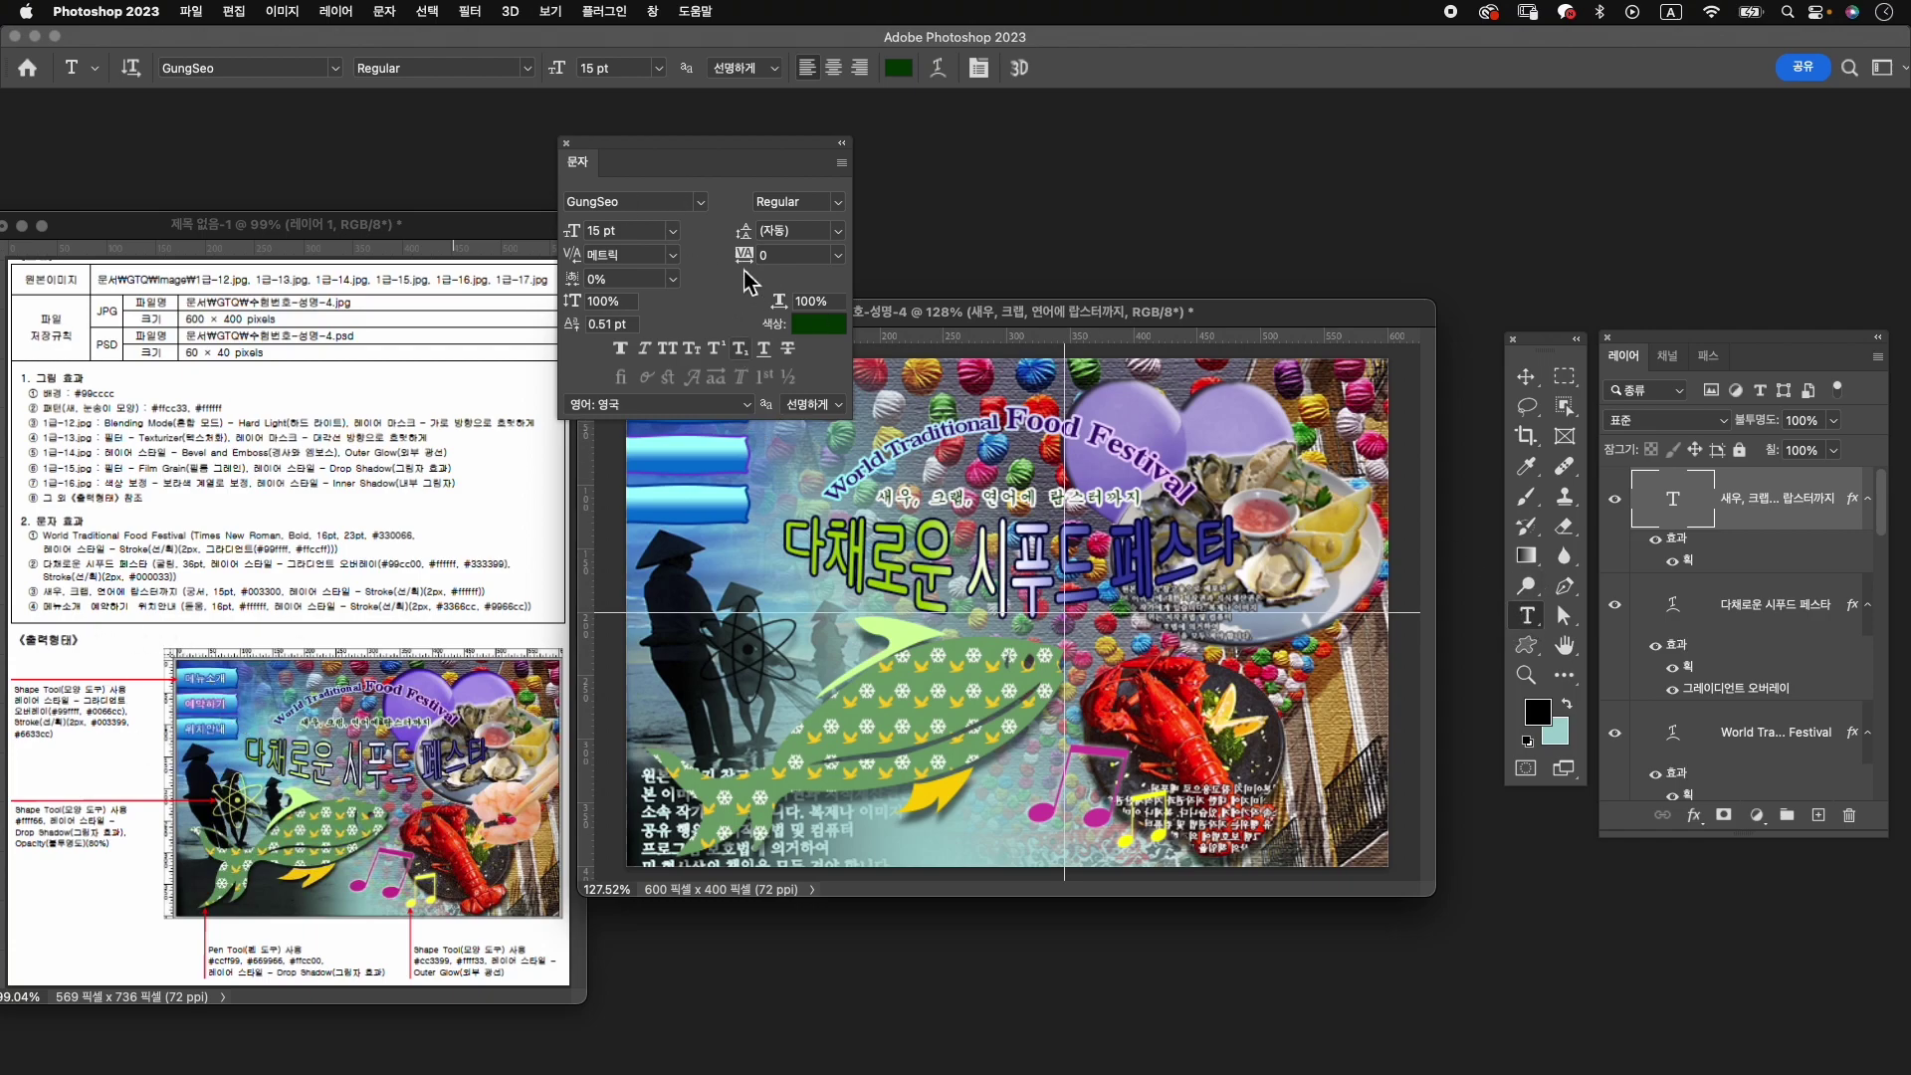
Type 메뉴소개 on the first blue button in KoPubWorldDotum_Pro Medium.
{"action": "left_click_drag", "start_coordinate": [786, 159], "coordinate": [1387, 160]}
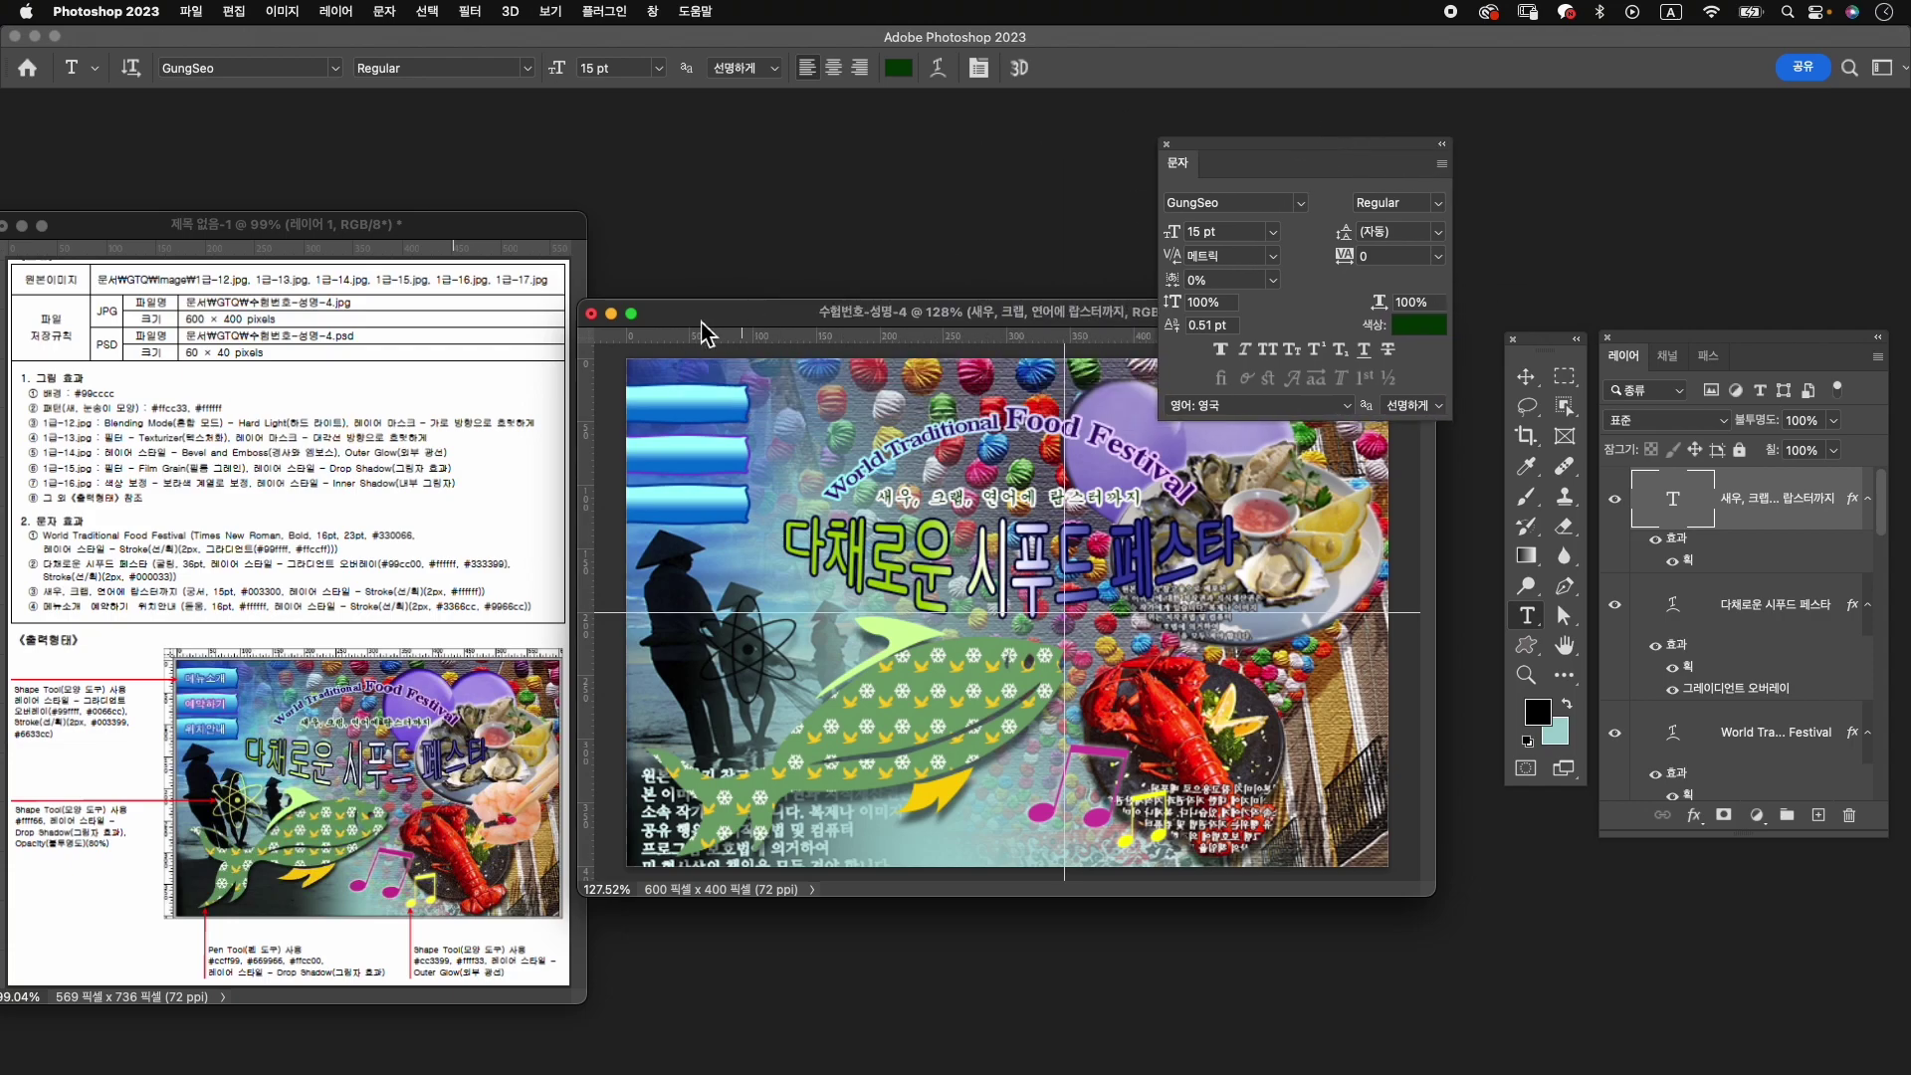
{"action": "left_click", "coordinate": [652, 409]}
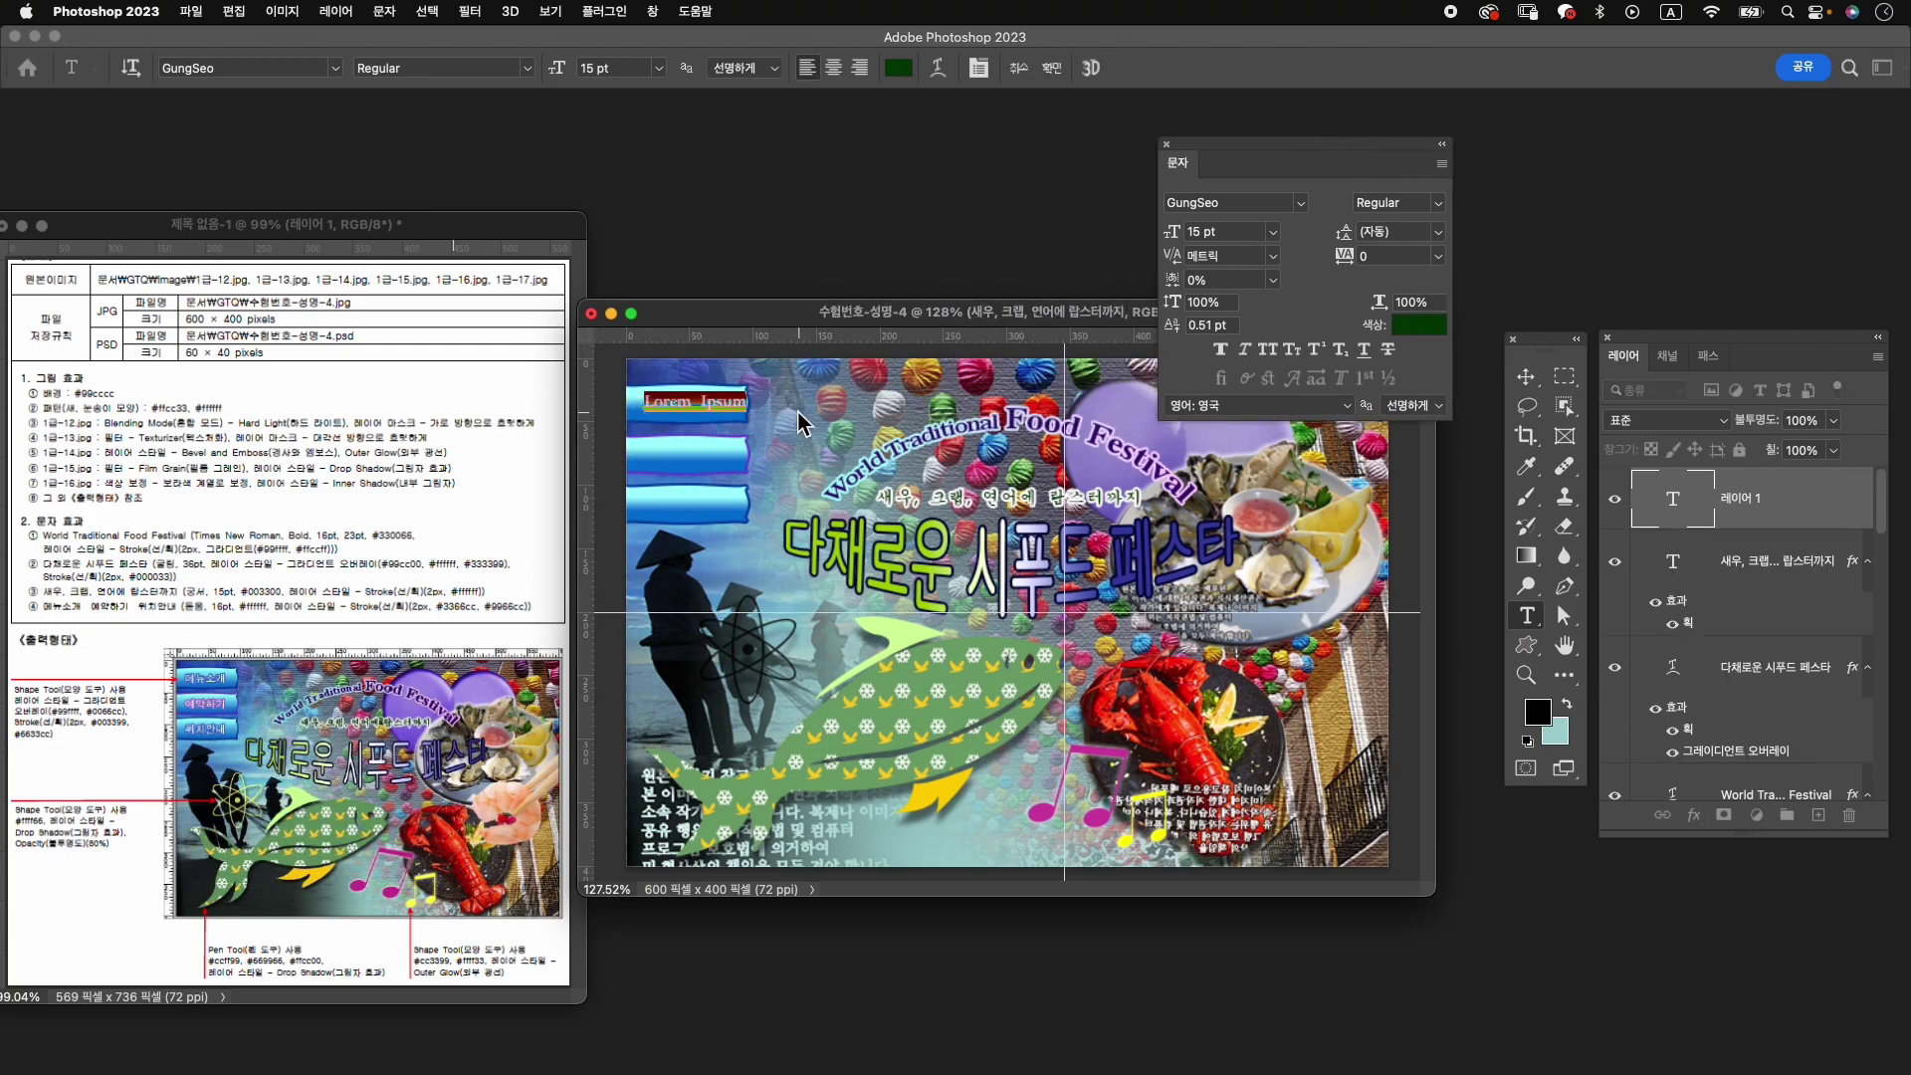
{"action": "type", "text": "메뉴소개"}
{"action": "double_click", "coordinate": [732, 411]}
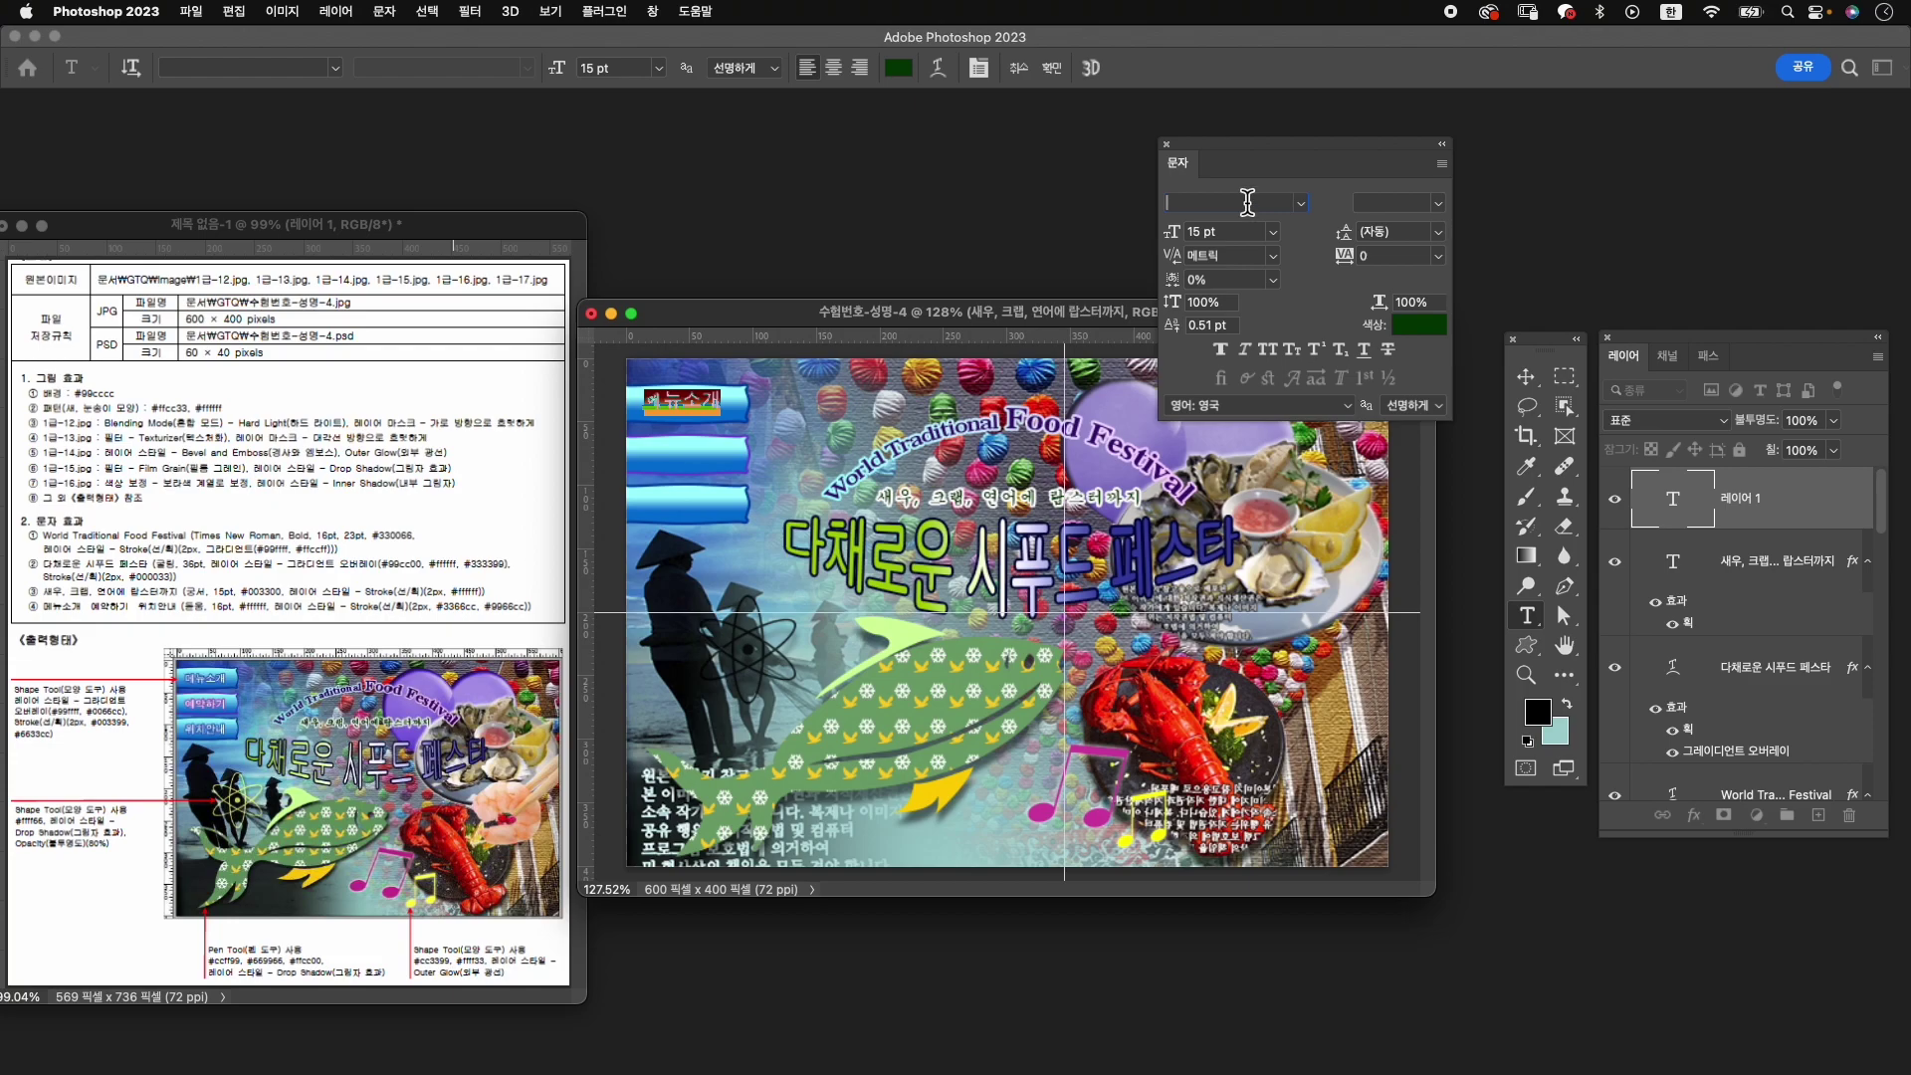
{"action": "type", "text": "do"}
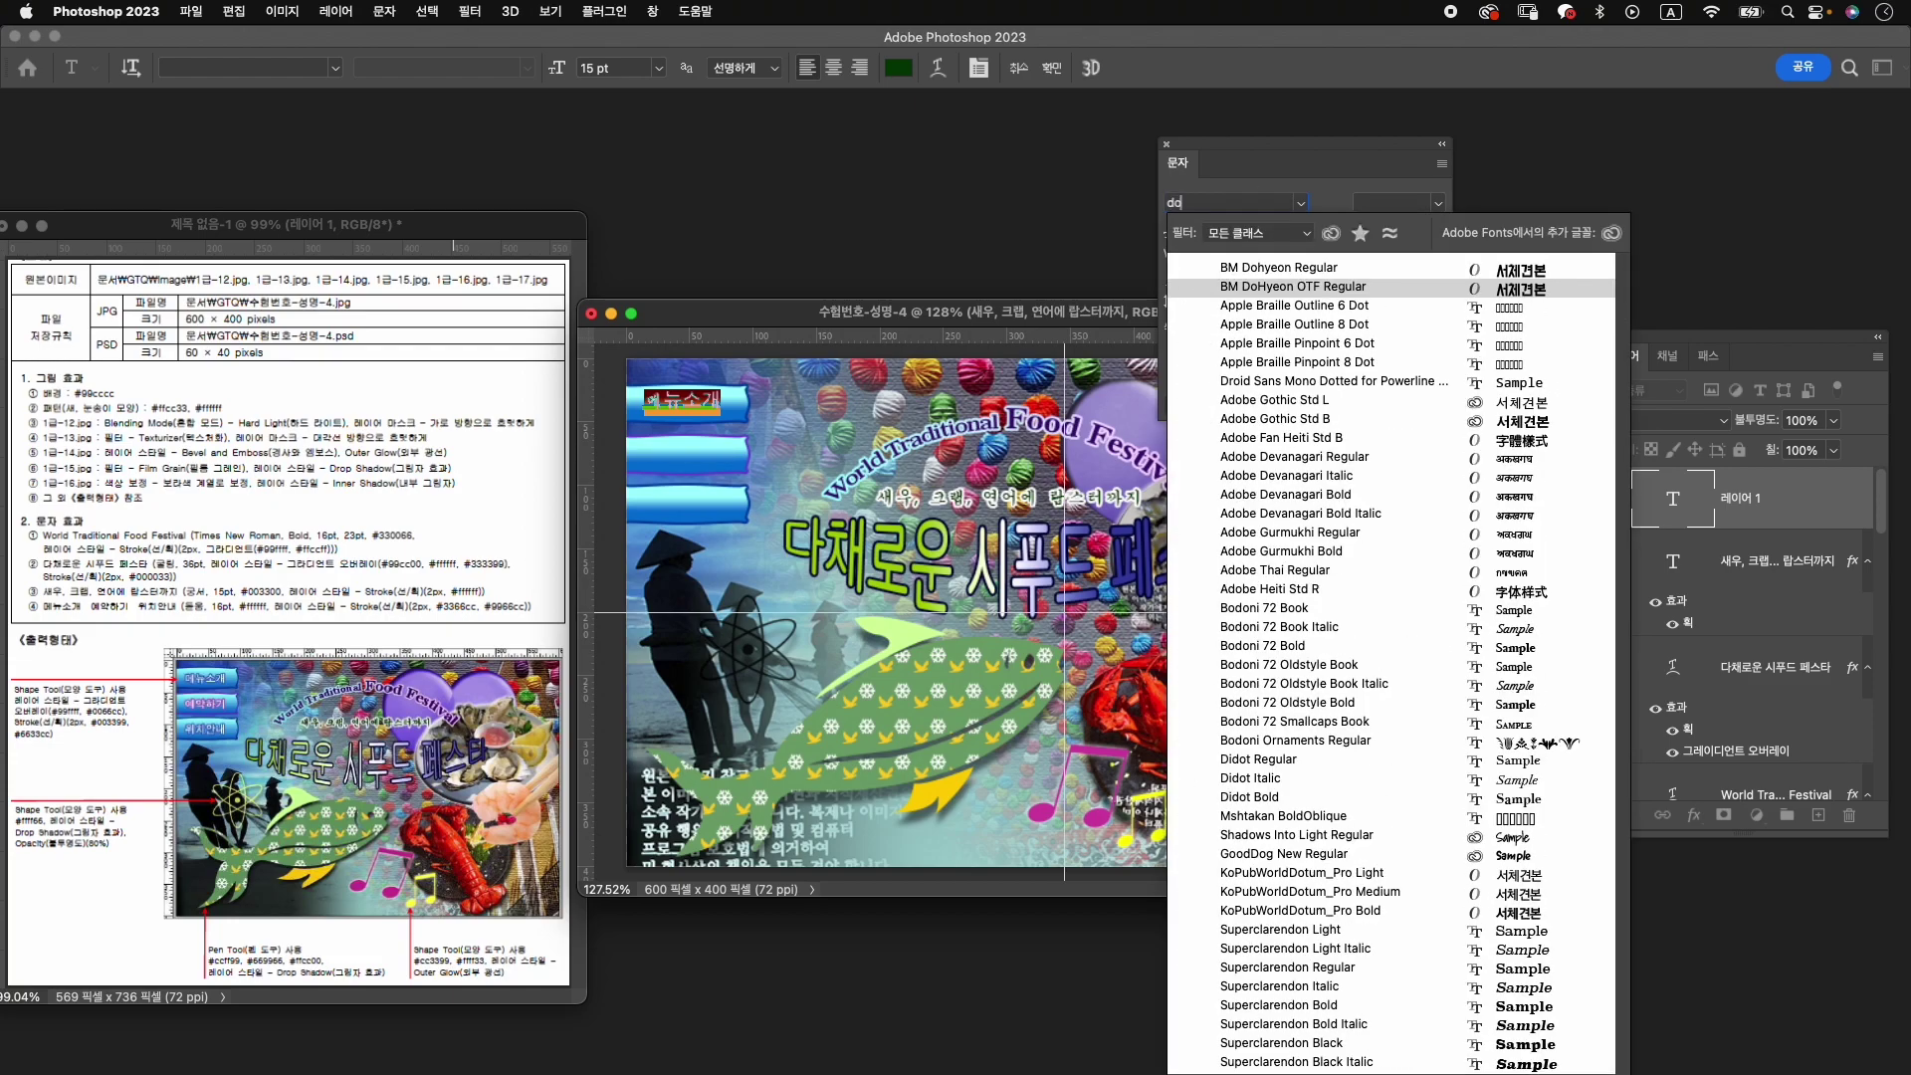
{"action": "type", "text": "t"}
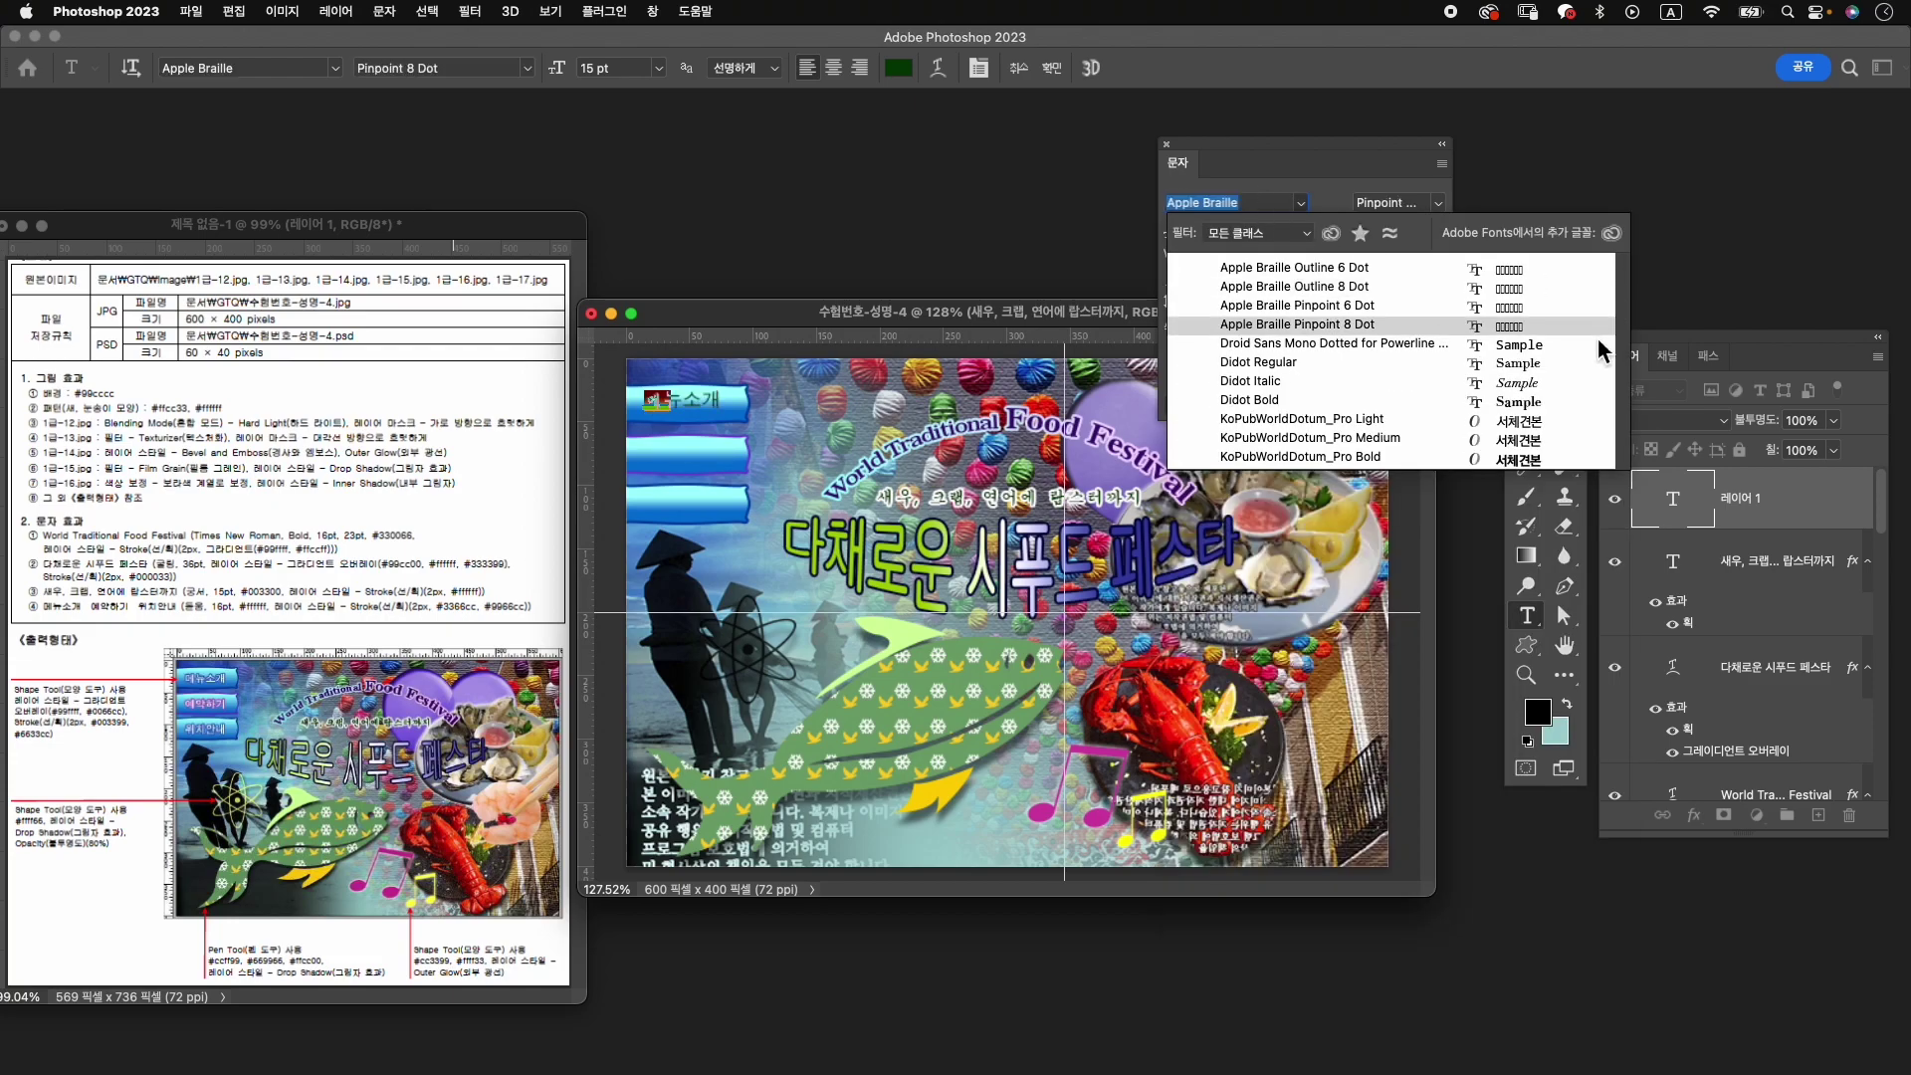
{"action": "left_click", "coordinate": [1451, 436]}
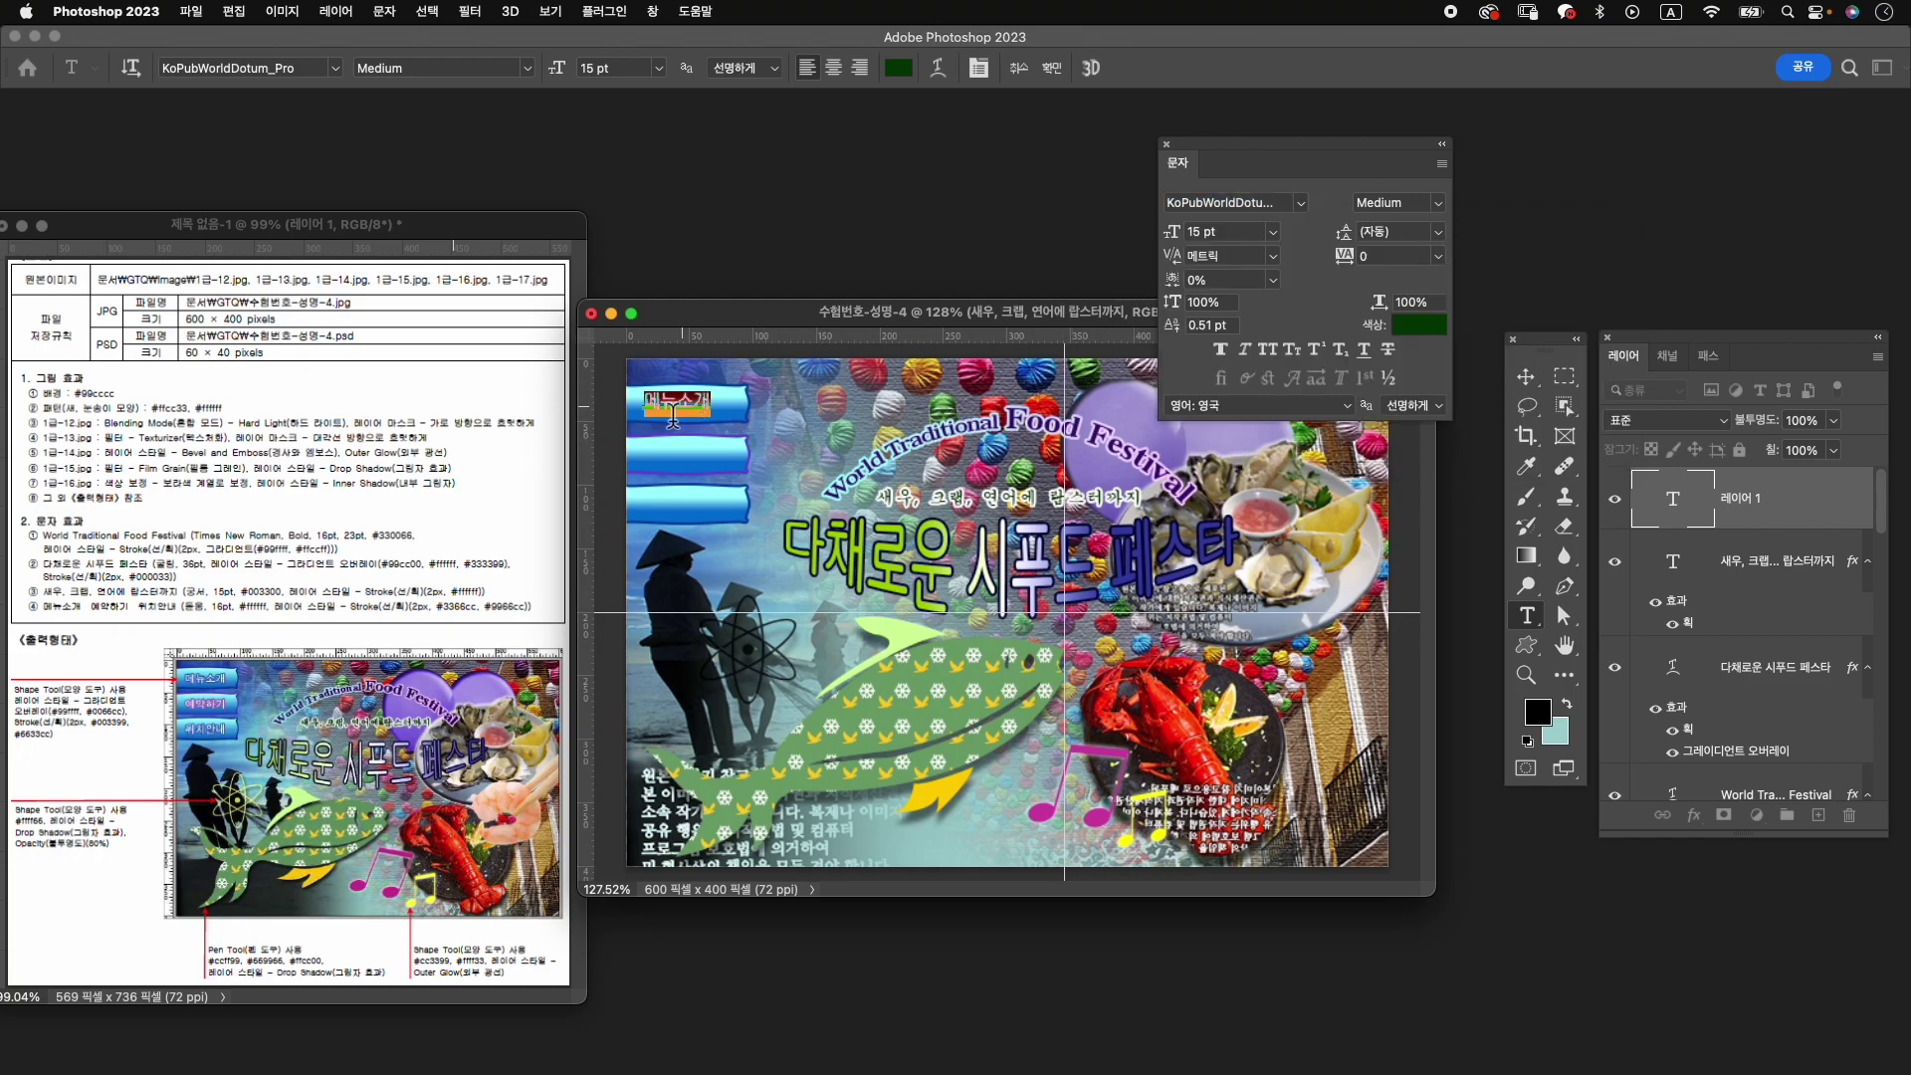
Make the 메뉴소개 label 16 pt and white.
{"action": "left_click", "coordinate": [1243, 231]}
{"action": "type", "text": "16"}
{"action": "key", "text": "Return"}
{"action": "left_click", "coordinate": [1419, 325]}
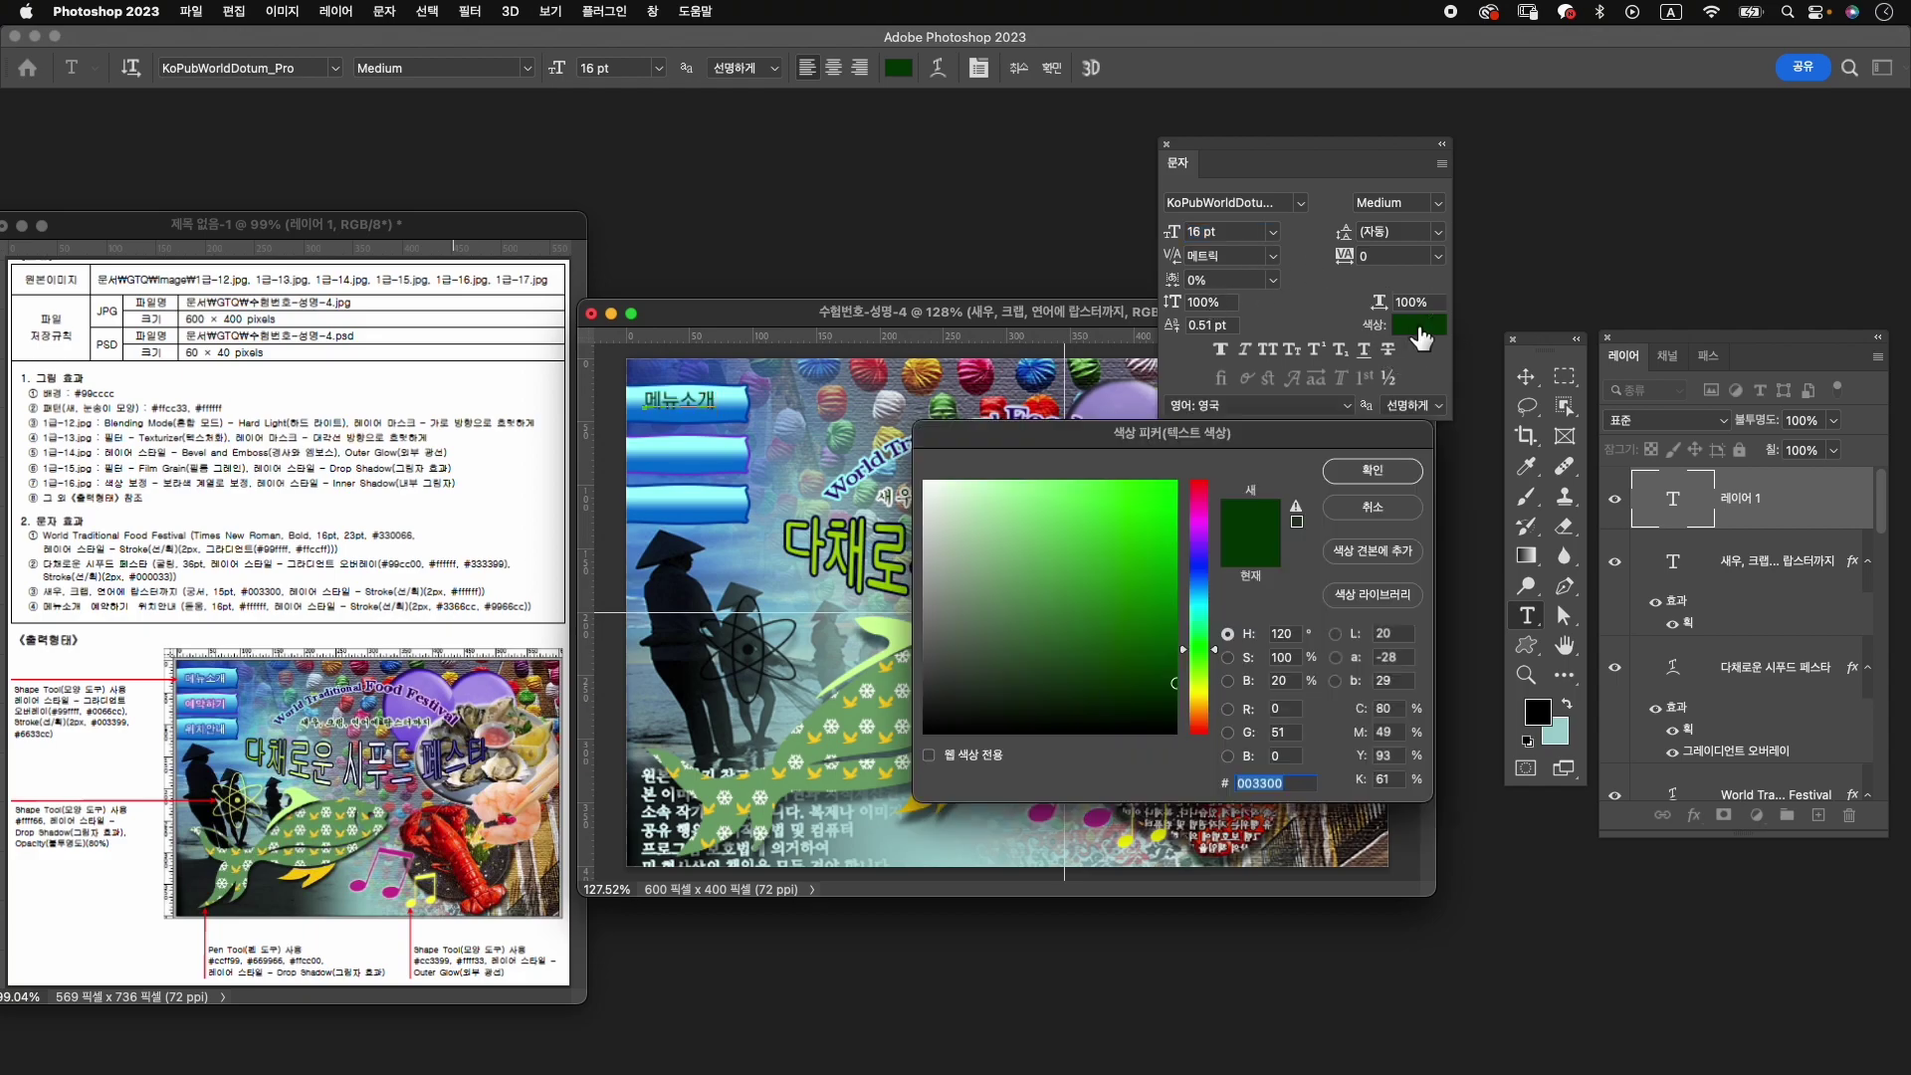
{"action": "left_click_drag", "start_coordinate": [1011, 558], "coordinate": [846, 443]}
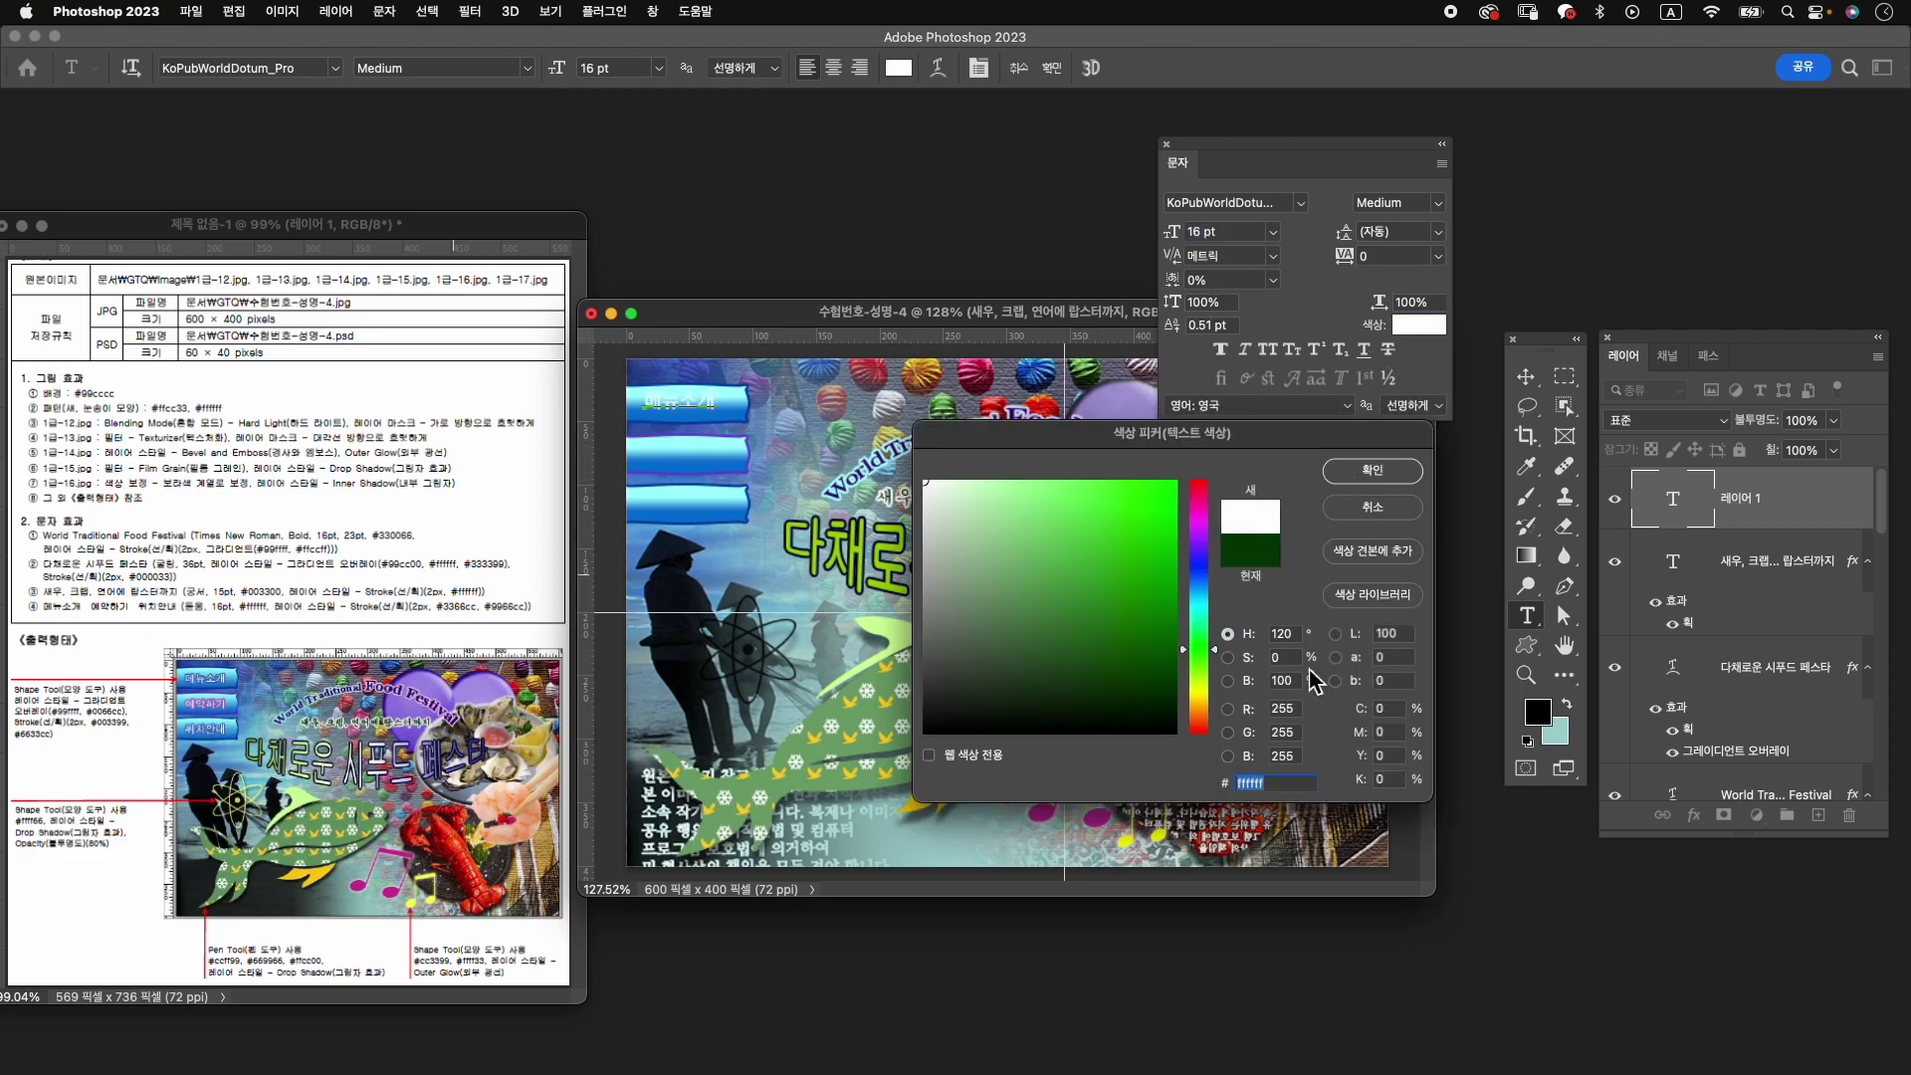
{"action": "left_click", "coordinate": [1378, 471]}
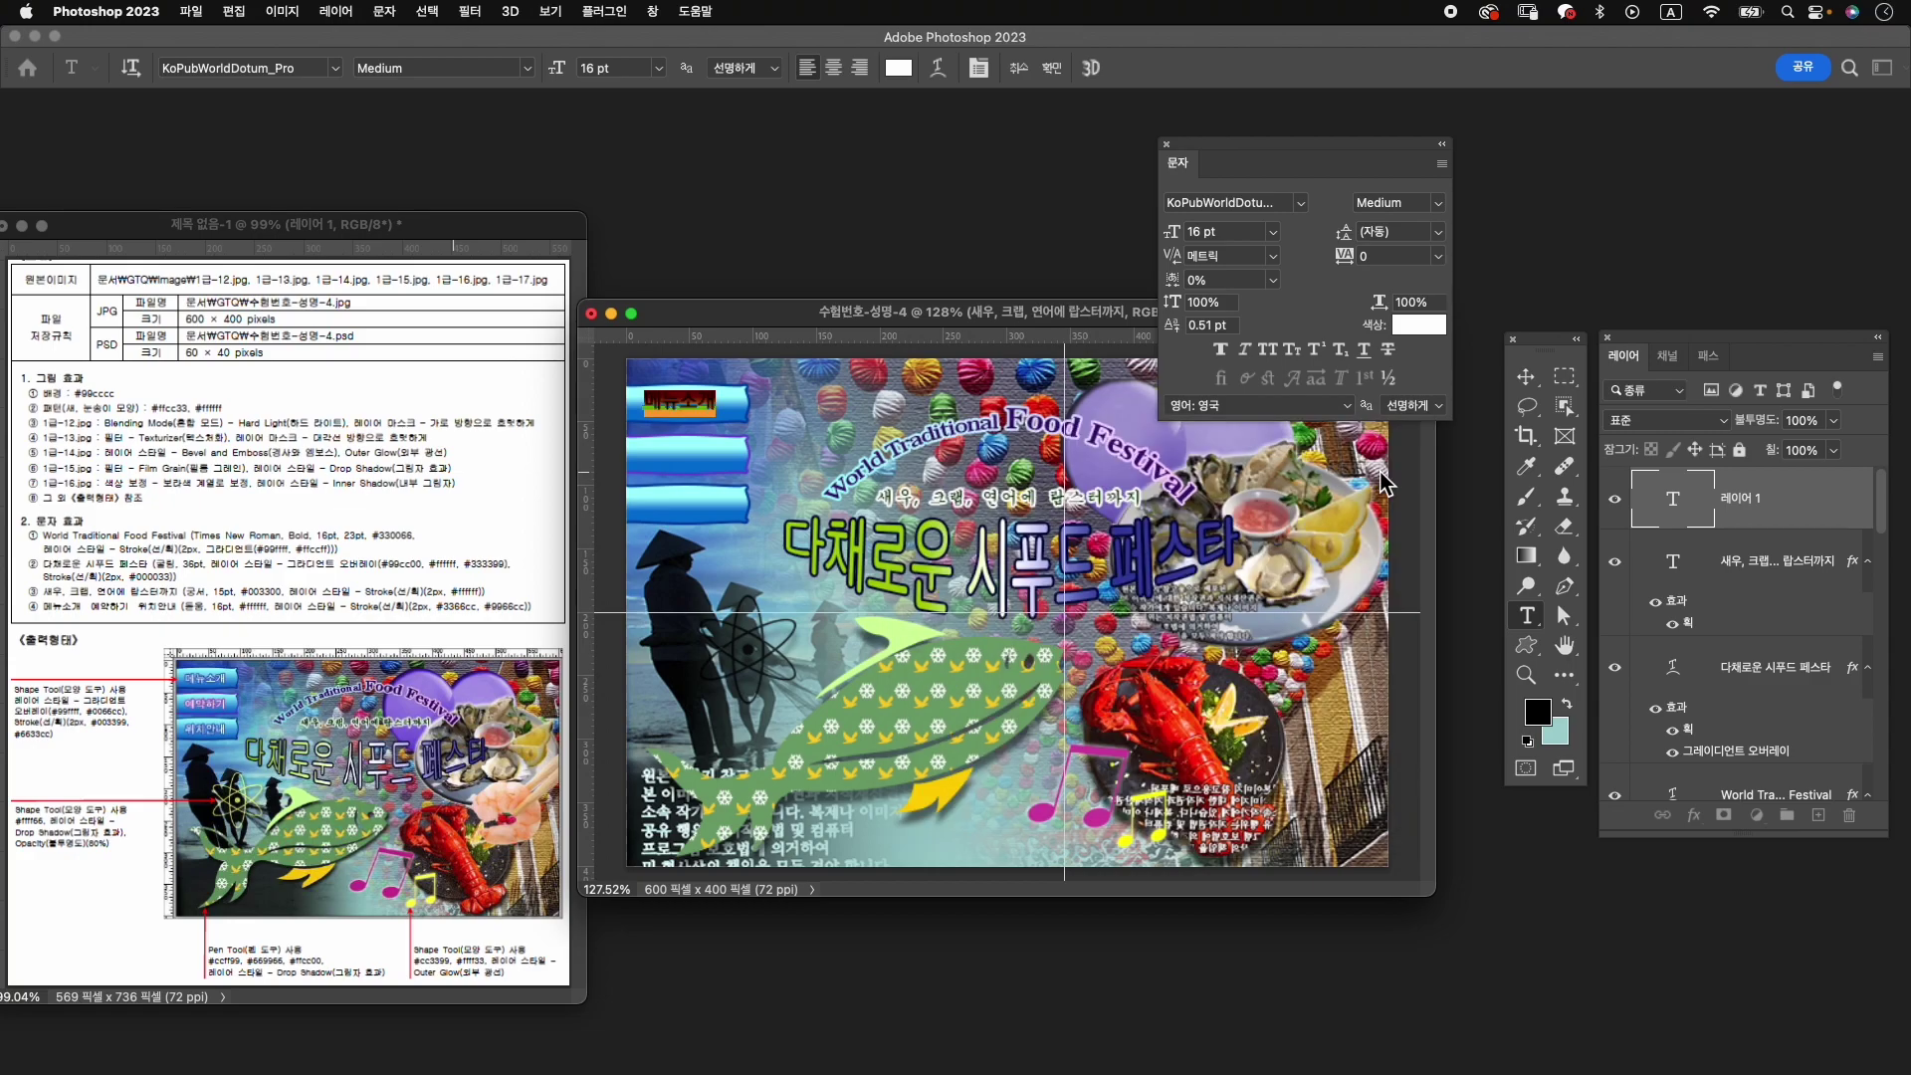
{"action": "left_click", "coordinate": [1052, 68]}
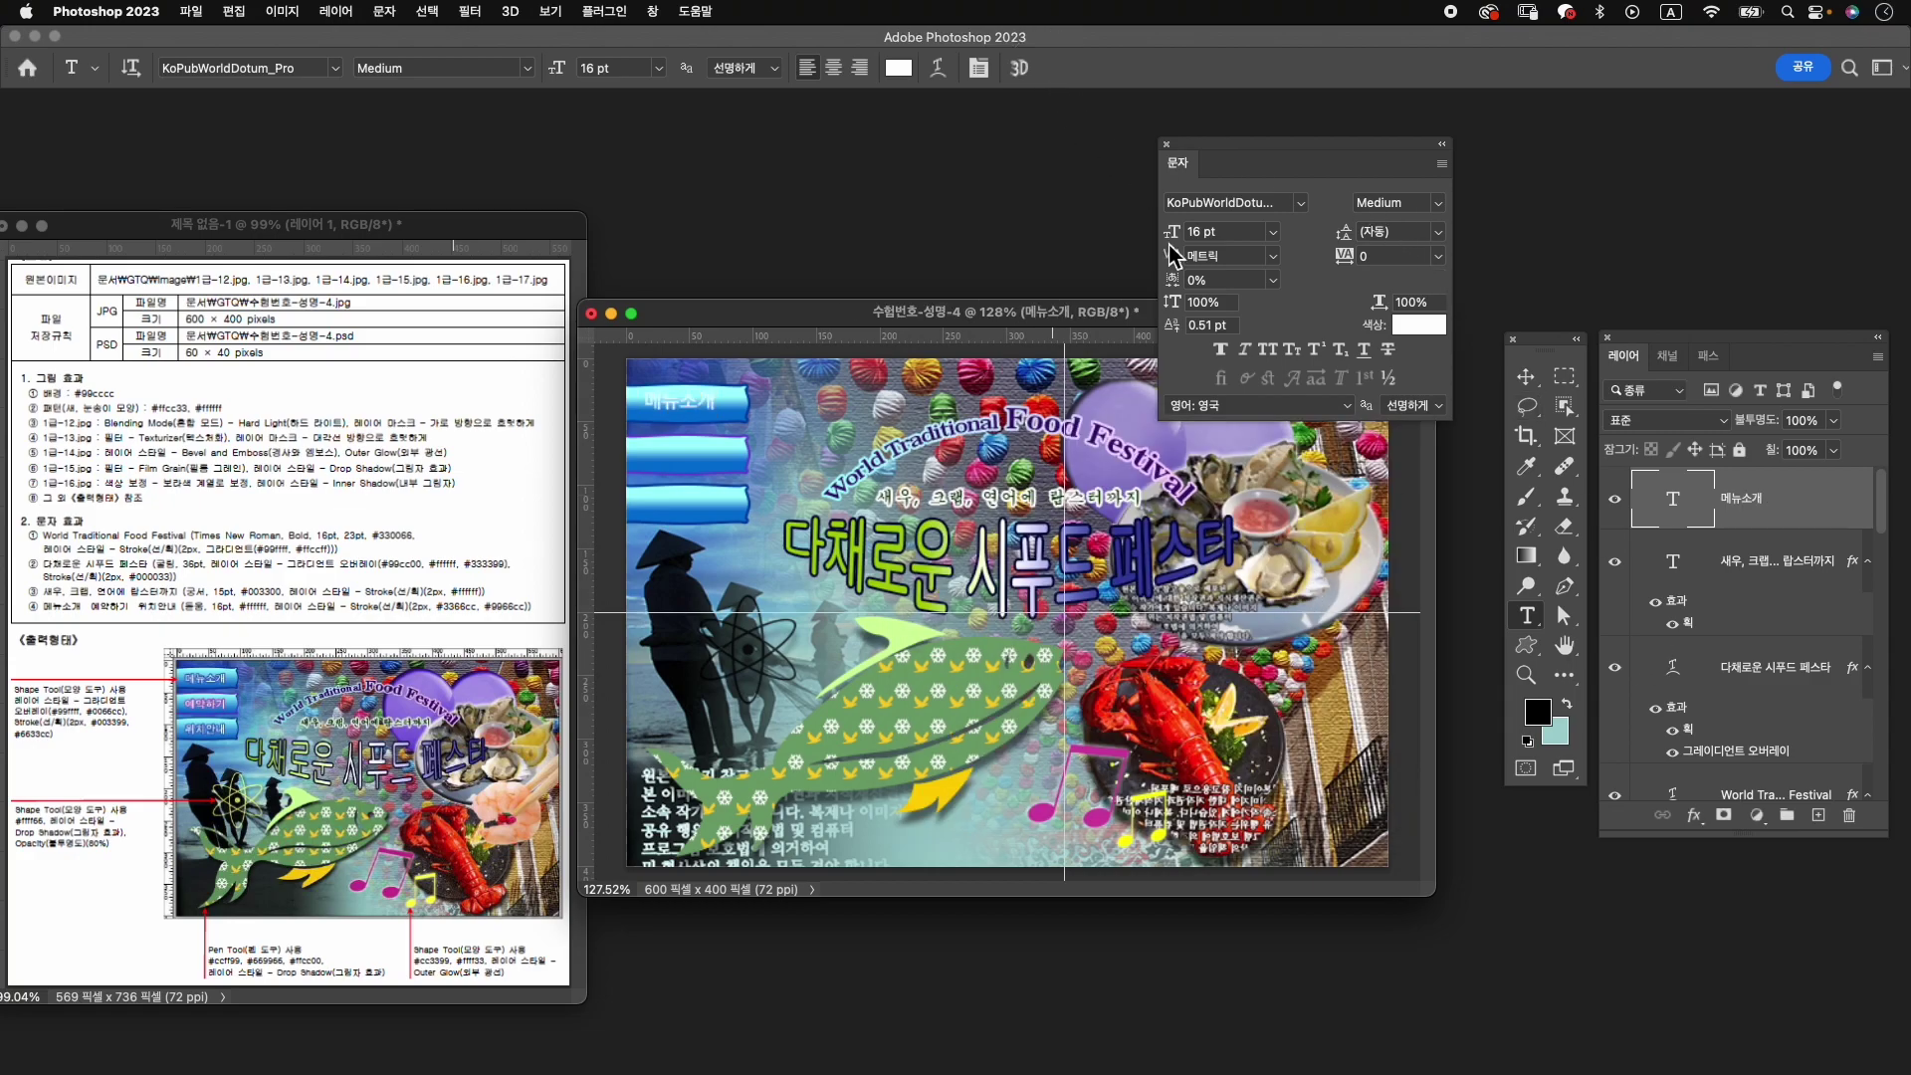
Add a 2 px blue #3366cc outline stroke to the 메뉴소개 label.
{"action": "left_click", "coordinate": [1696, 816]}
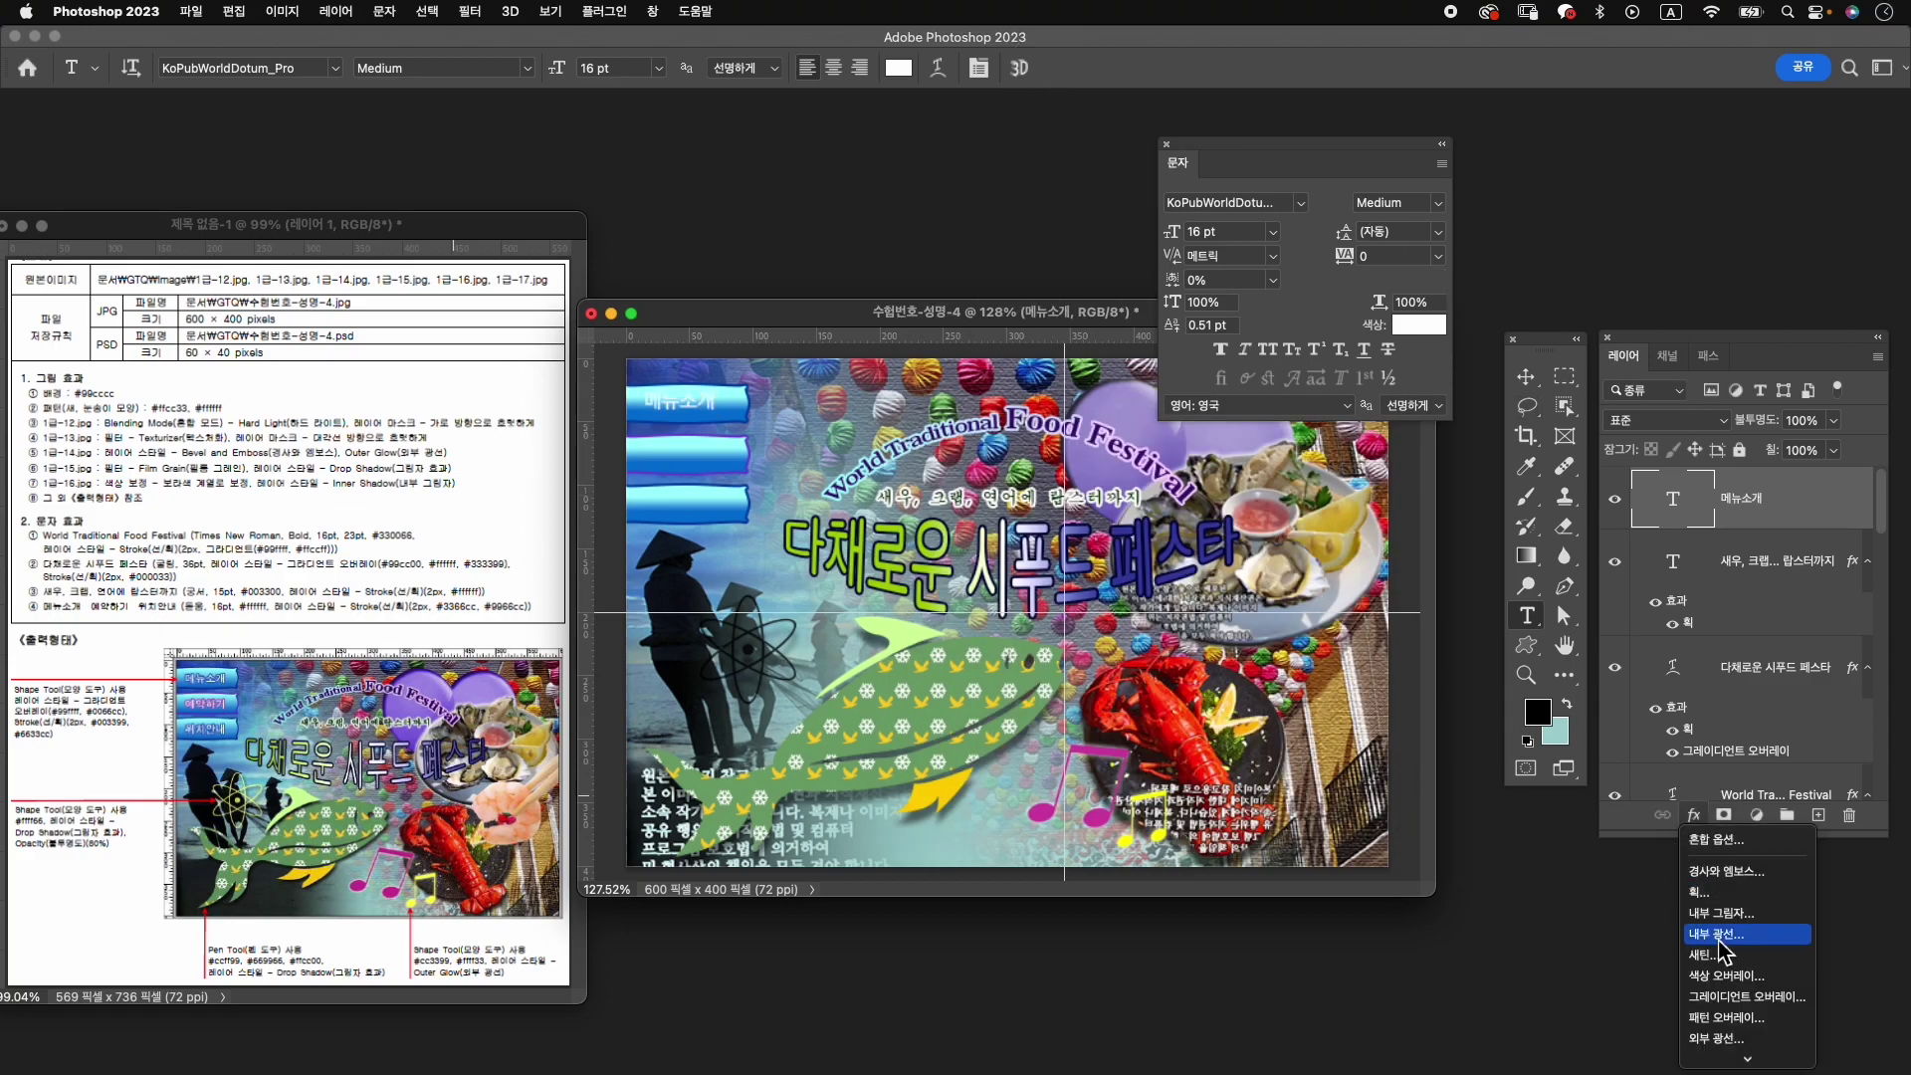
{"action": "left_click", "coordinate": [1704, 892]}
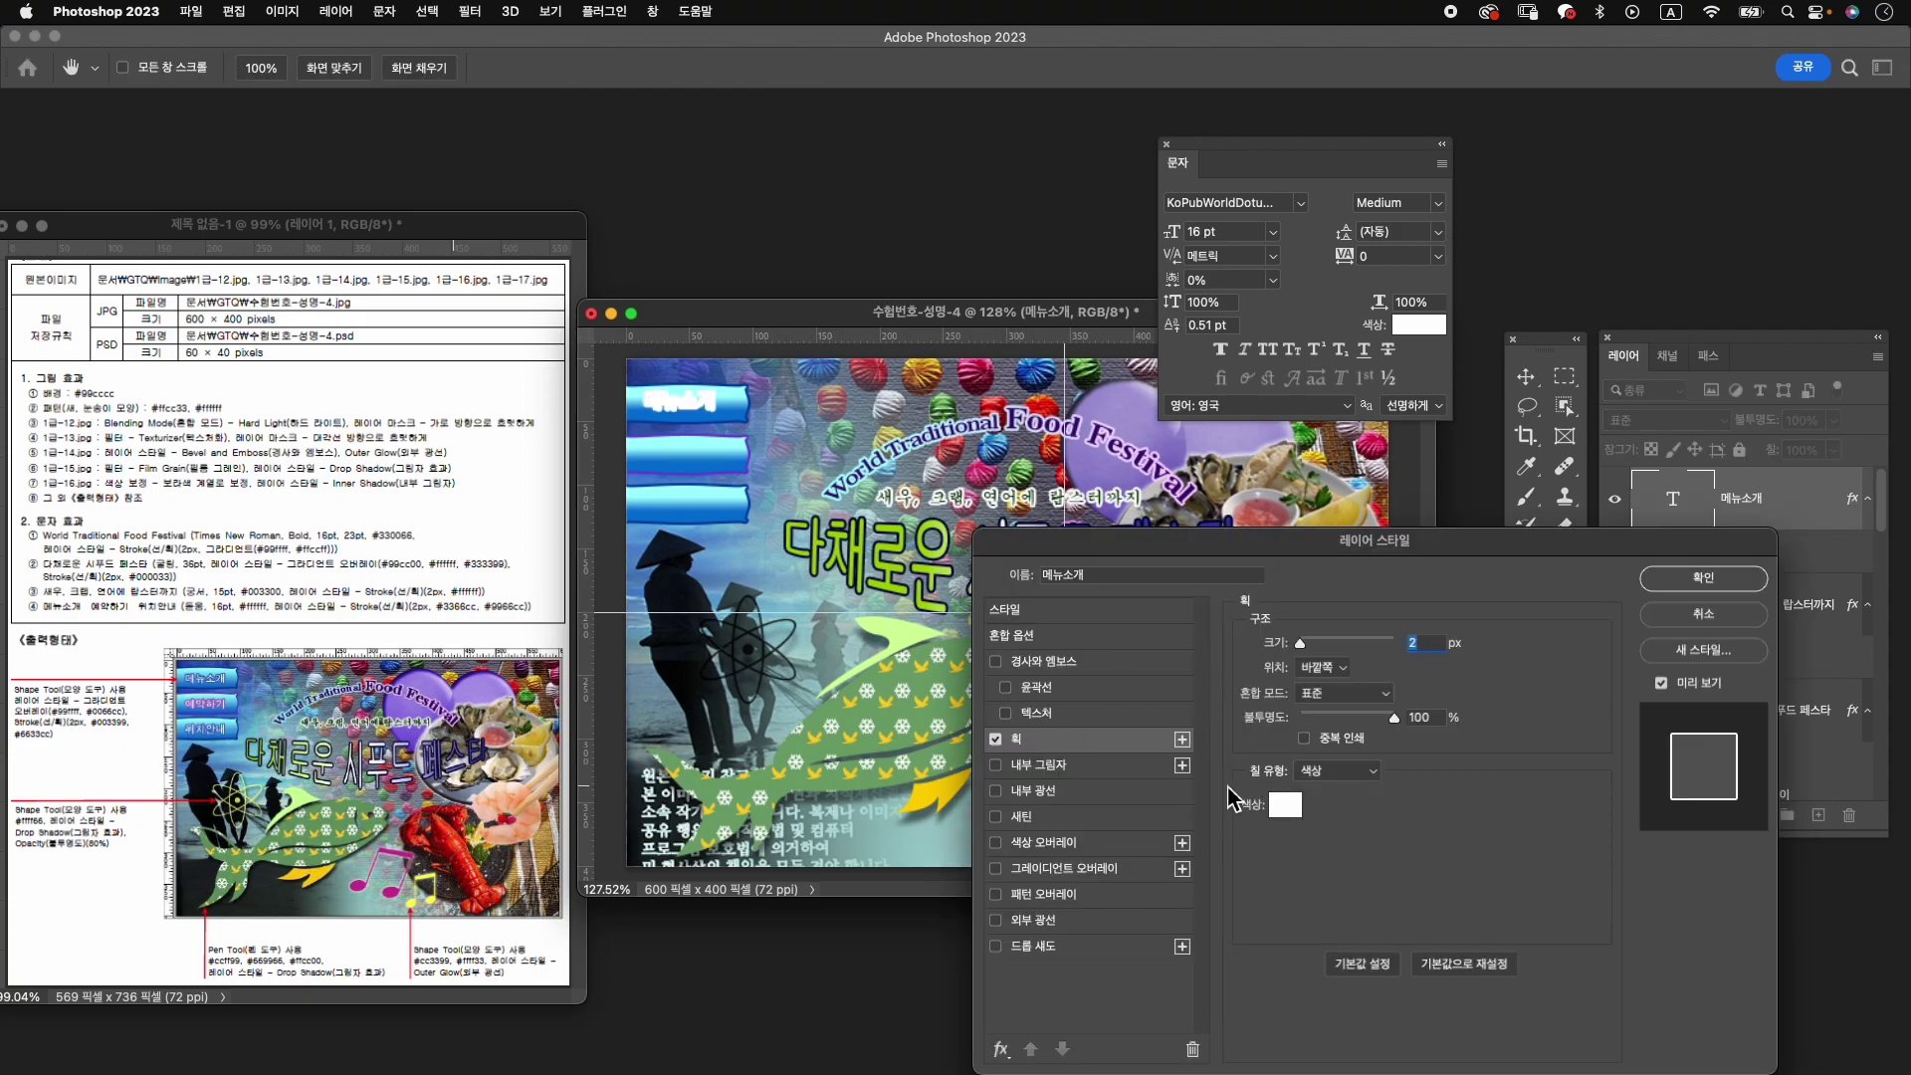
{"action": "left_click", "coordinate": [1284, 804]}
{"action": "type", "text": "33"}
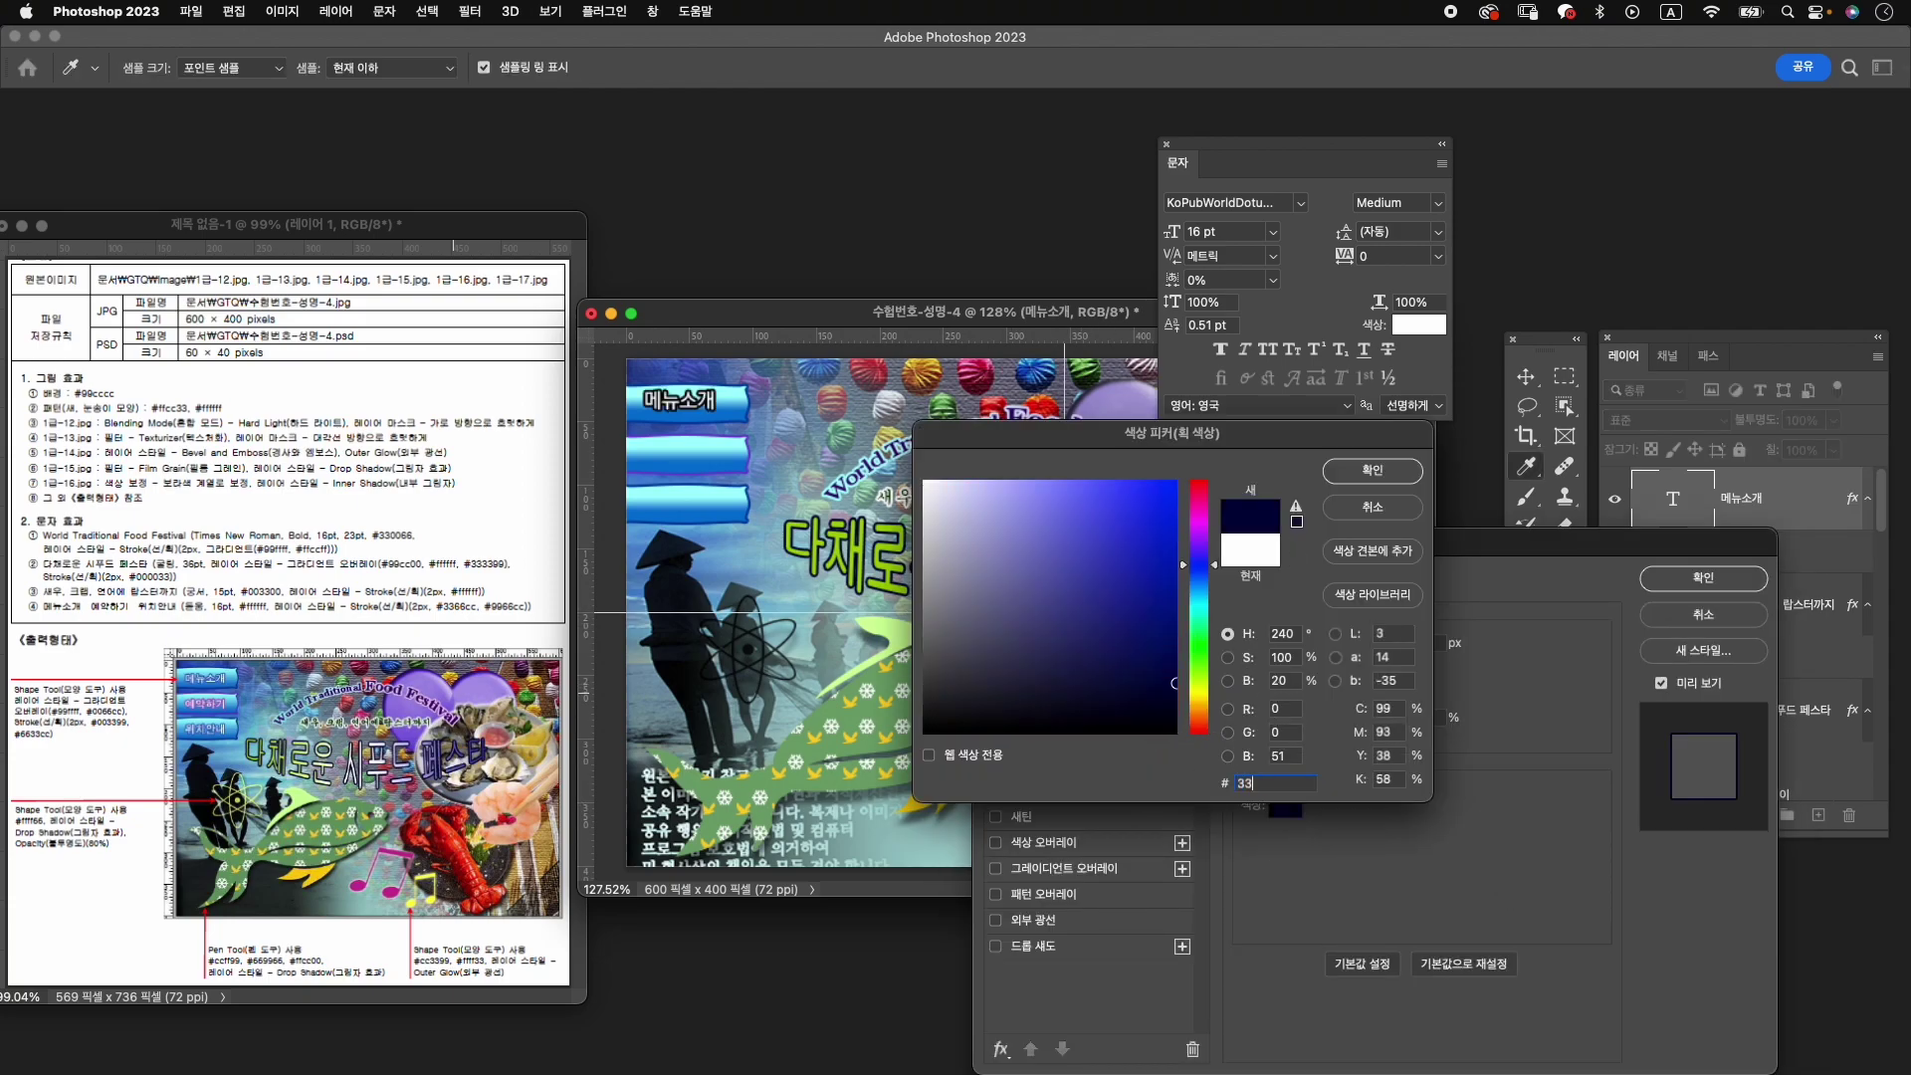
{"action": "type", "text": "66c"}
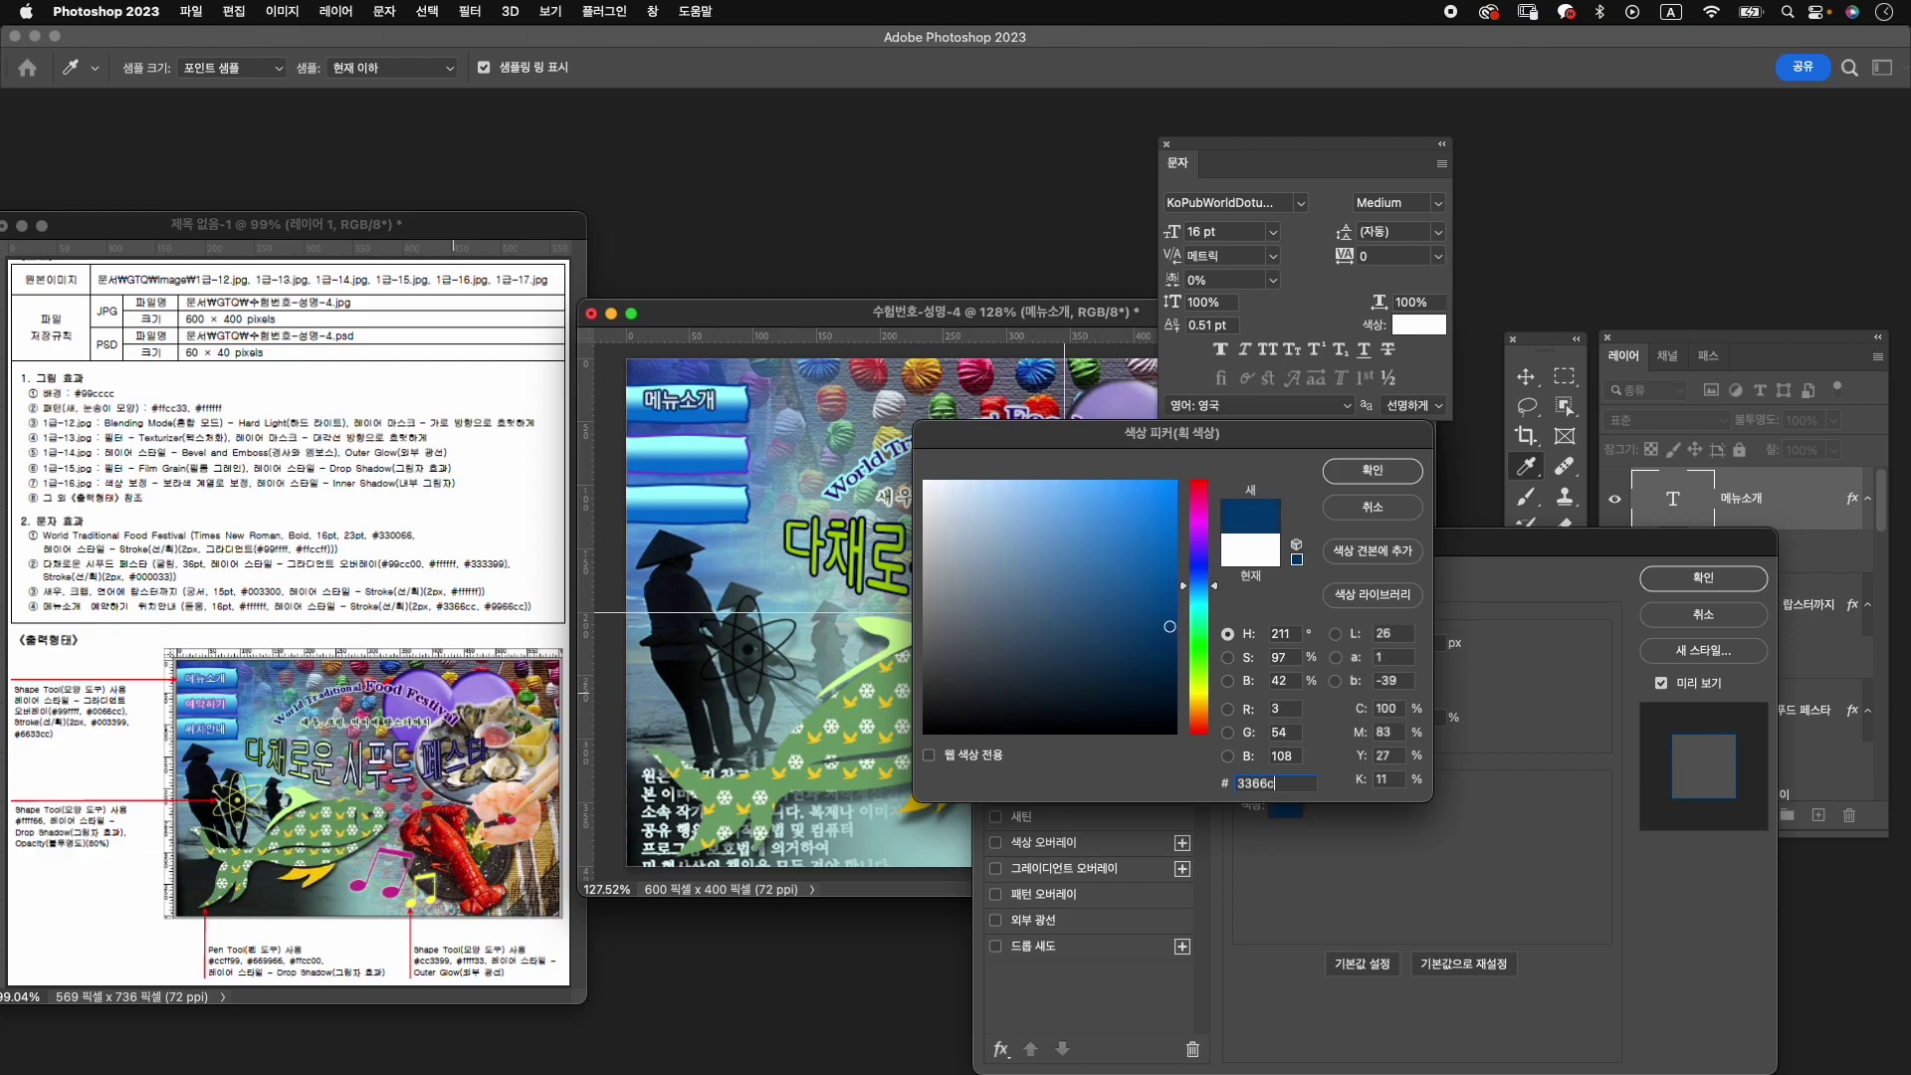
{"action": "type", "text": "c"}
{"action": "key", "text": "Return"}
{"action": "left_click", "coordinate": [1704, 577]}
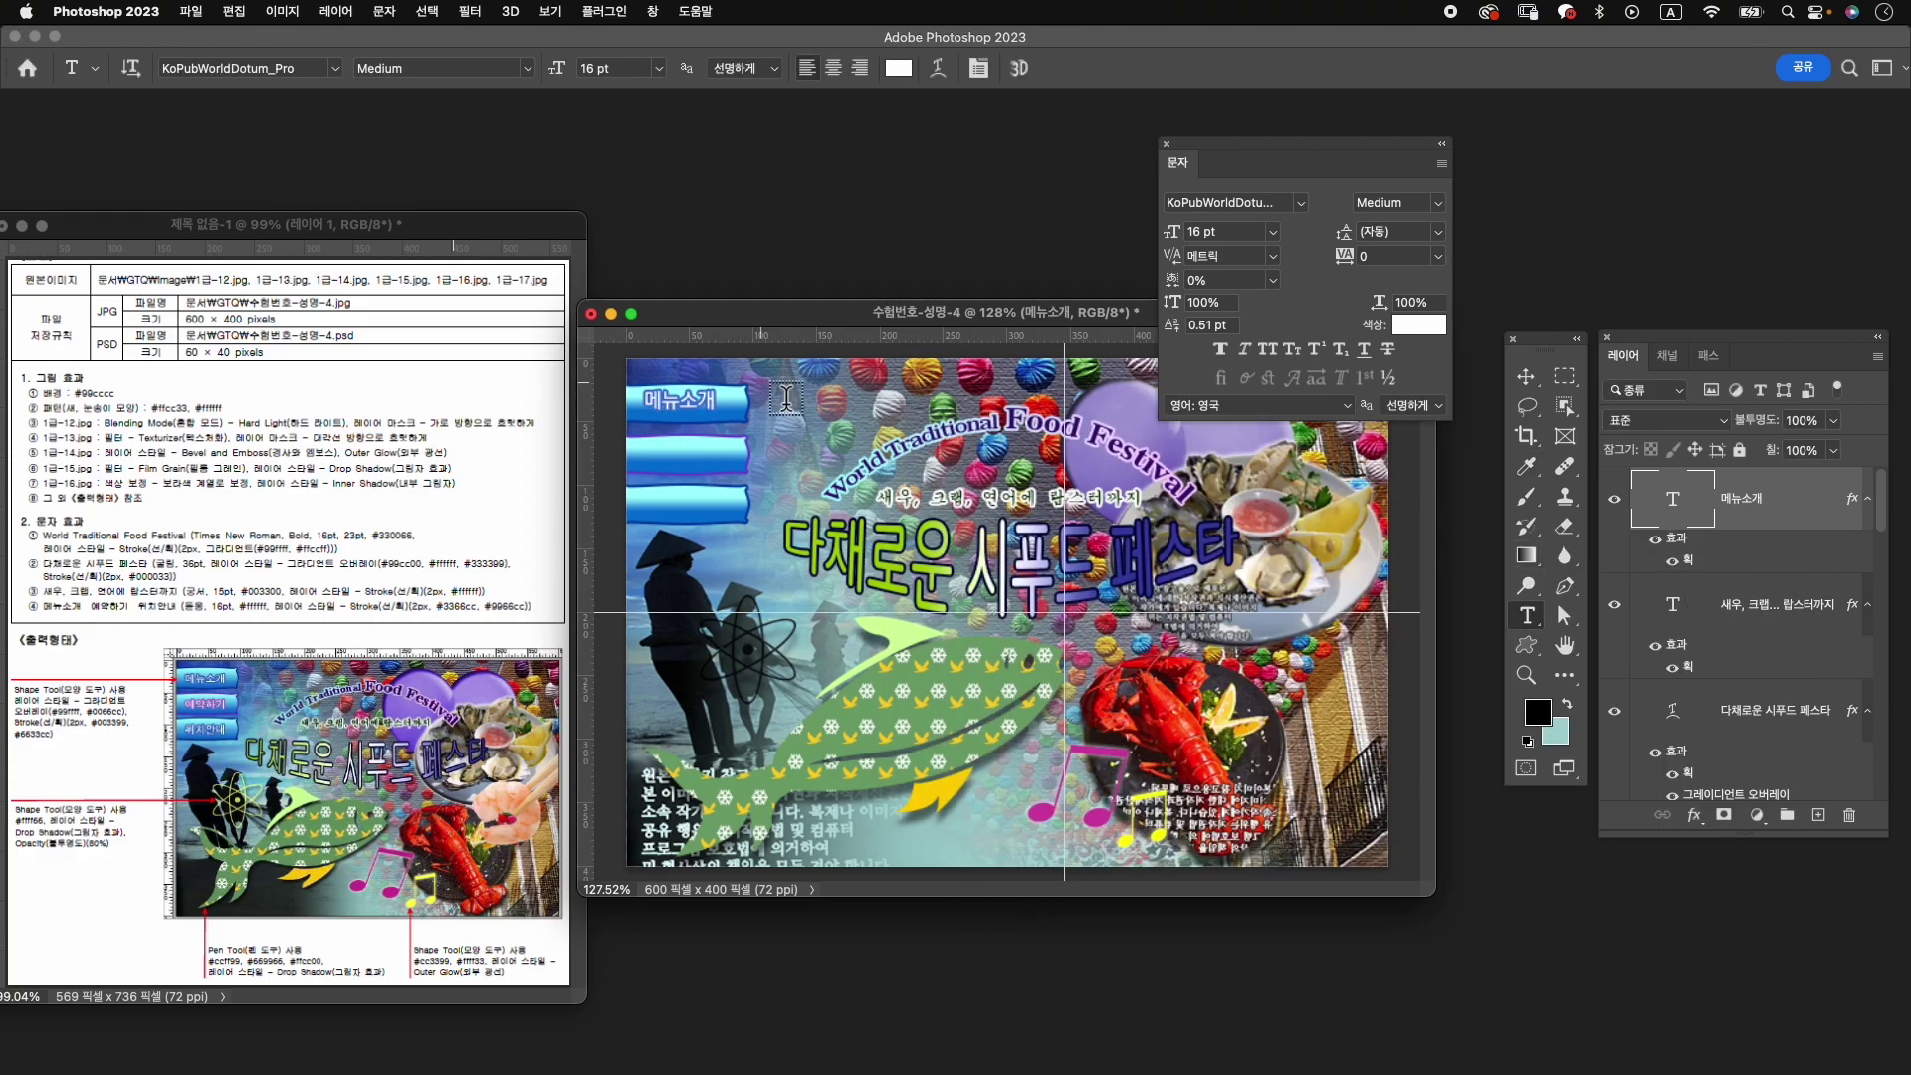
Centre the 메뉴소개 label on the first menu button.
{"action": "key", "text": "super+t"}
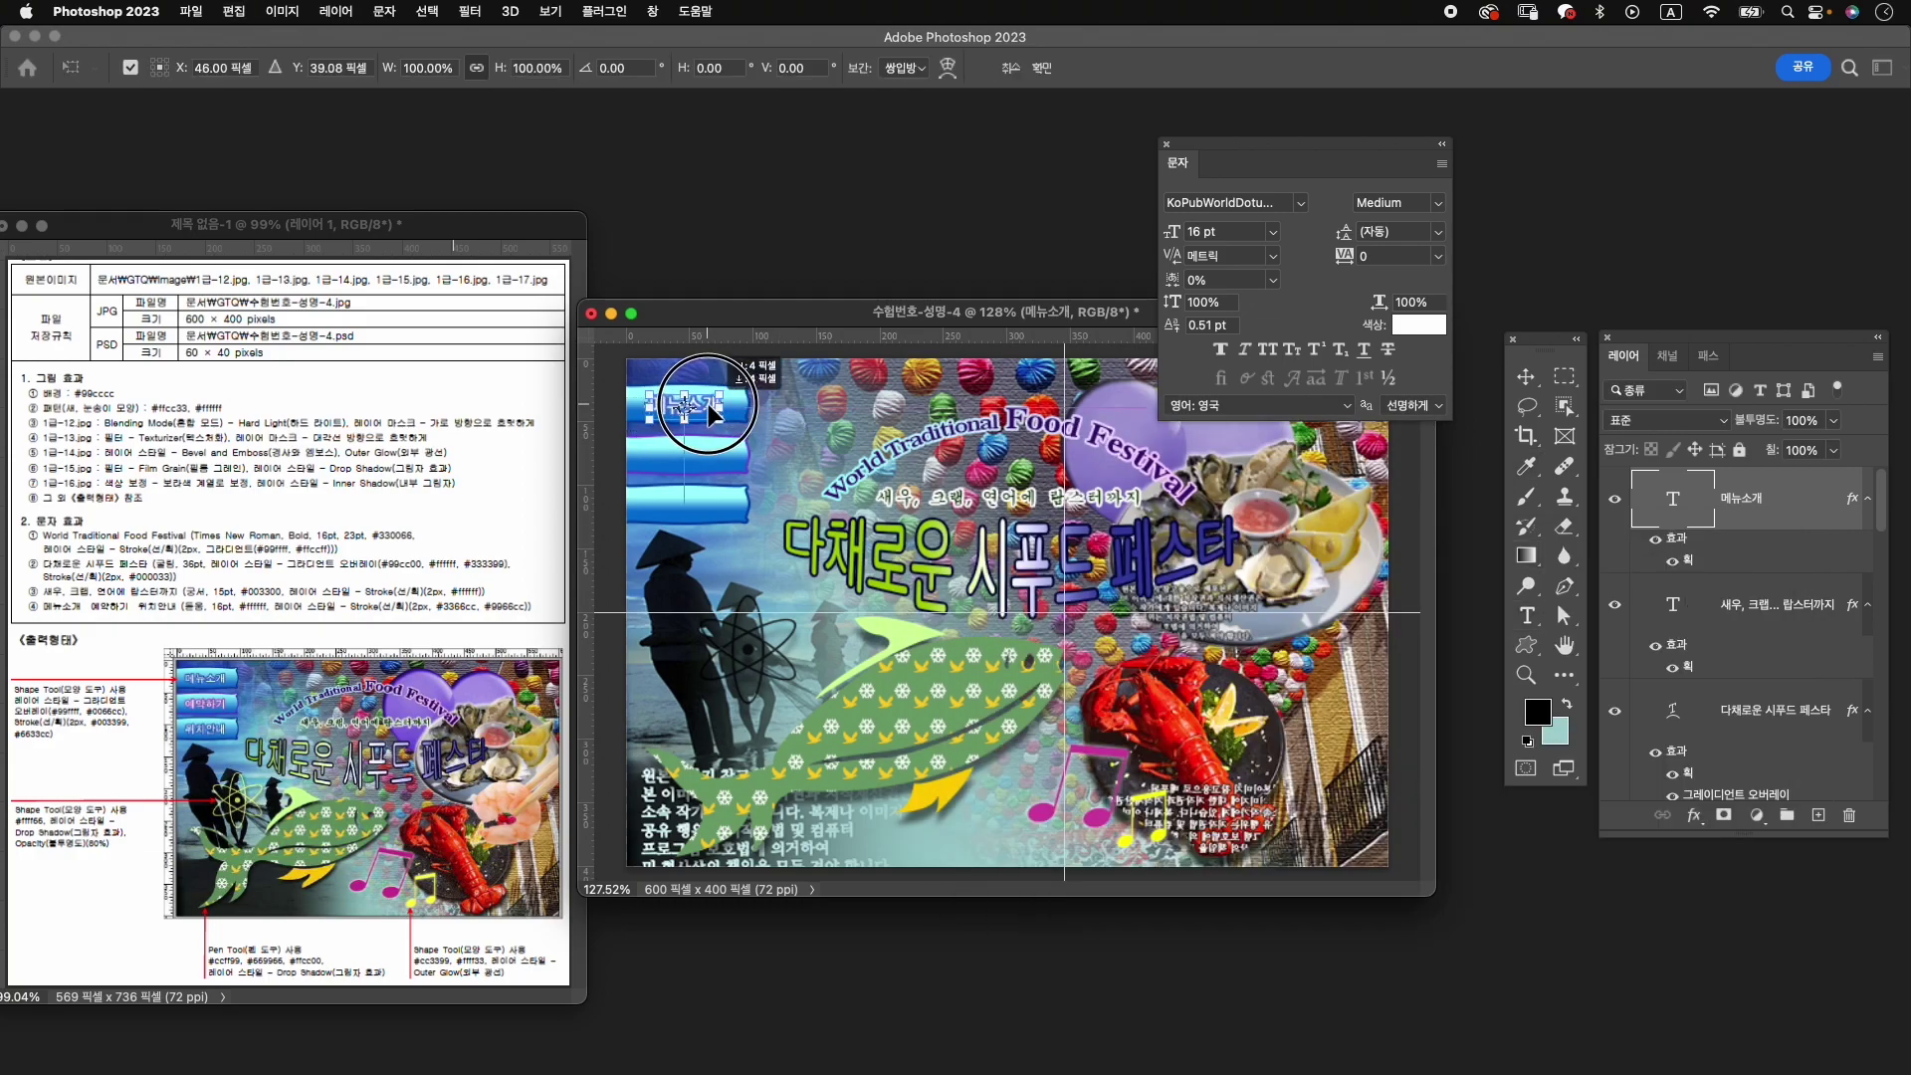
{"action": "left_click_drag", "start_coordinate": [707, 405], "coordinate": [716, 415]}
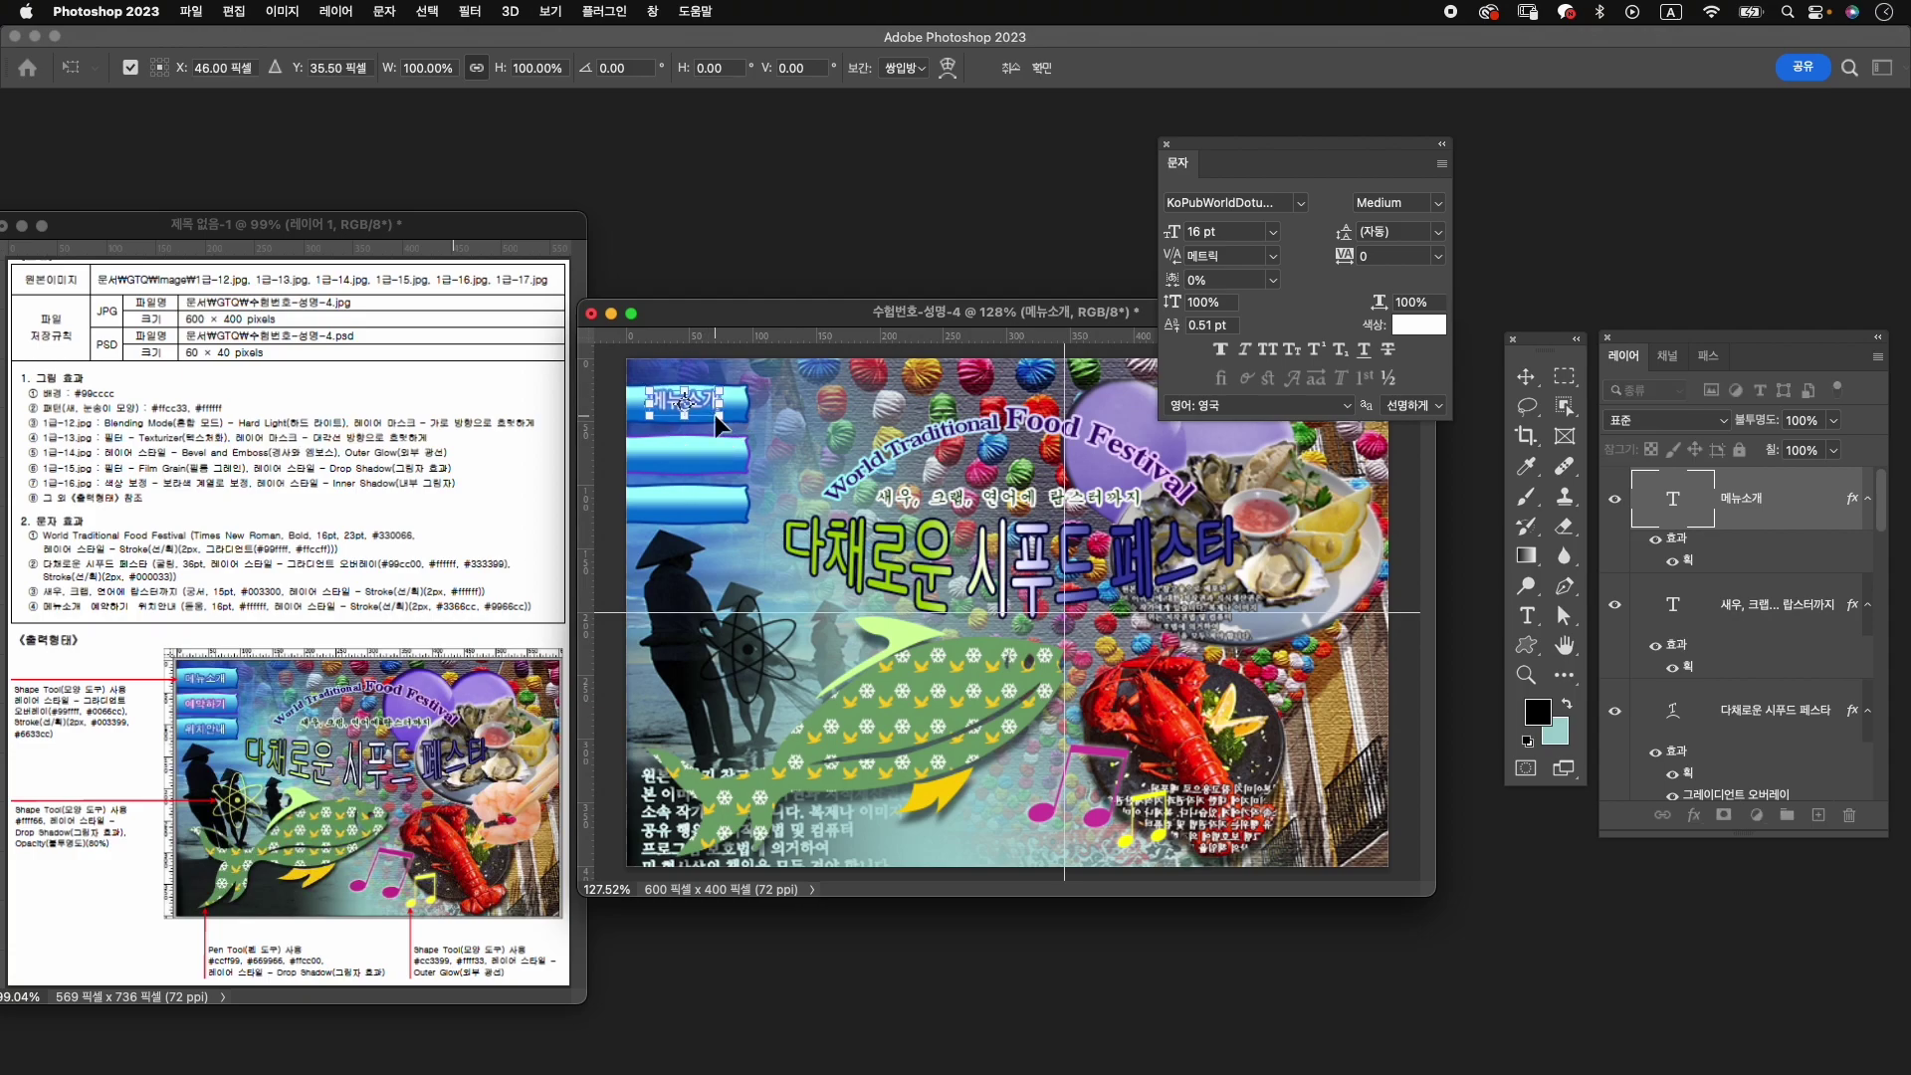
{"action": "key", "text": "Down"}
{"action": "key", "text": "Return"}
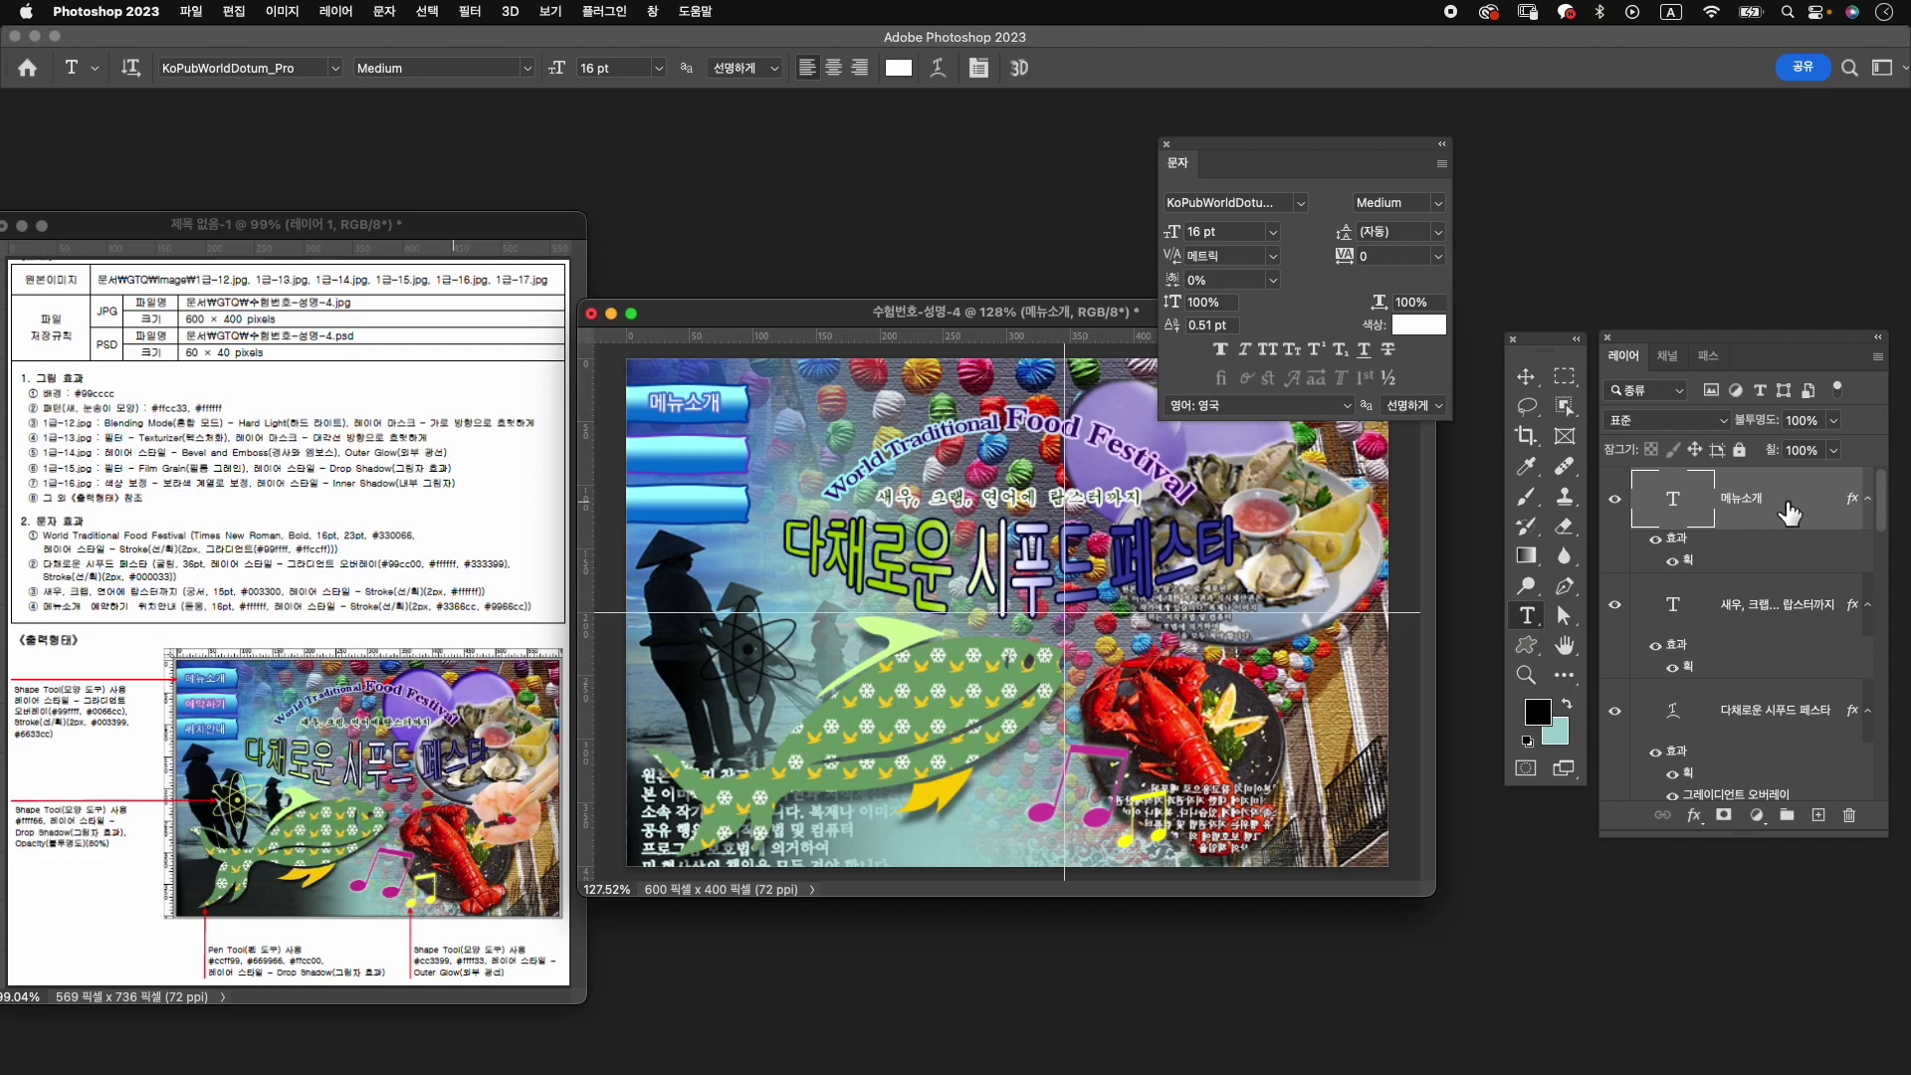
Duplicate the 메뉴소개 label and move a copy onto the third button.
{"action": "key", "text": "super+j"}
{"action": "key", "text": "super+j"}
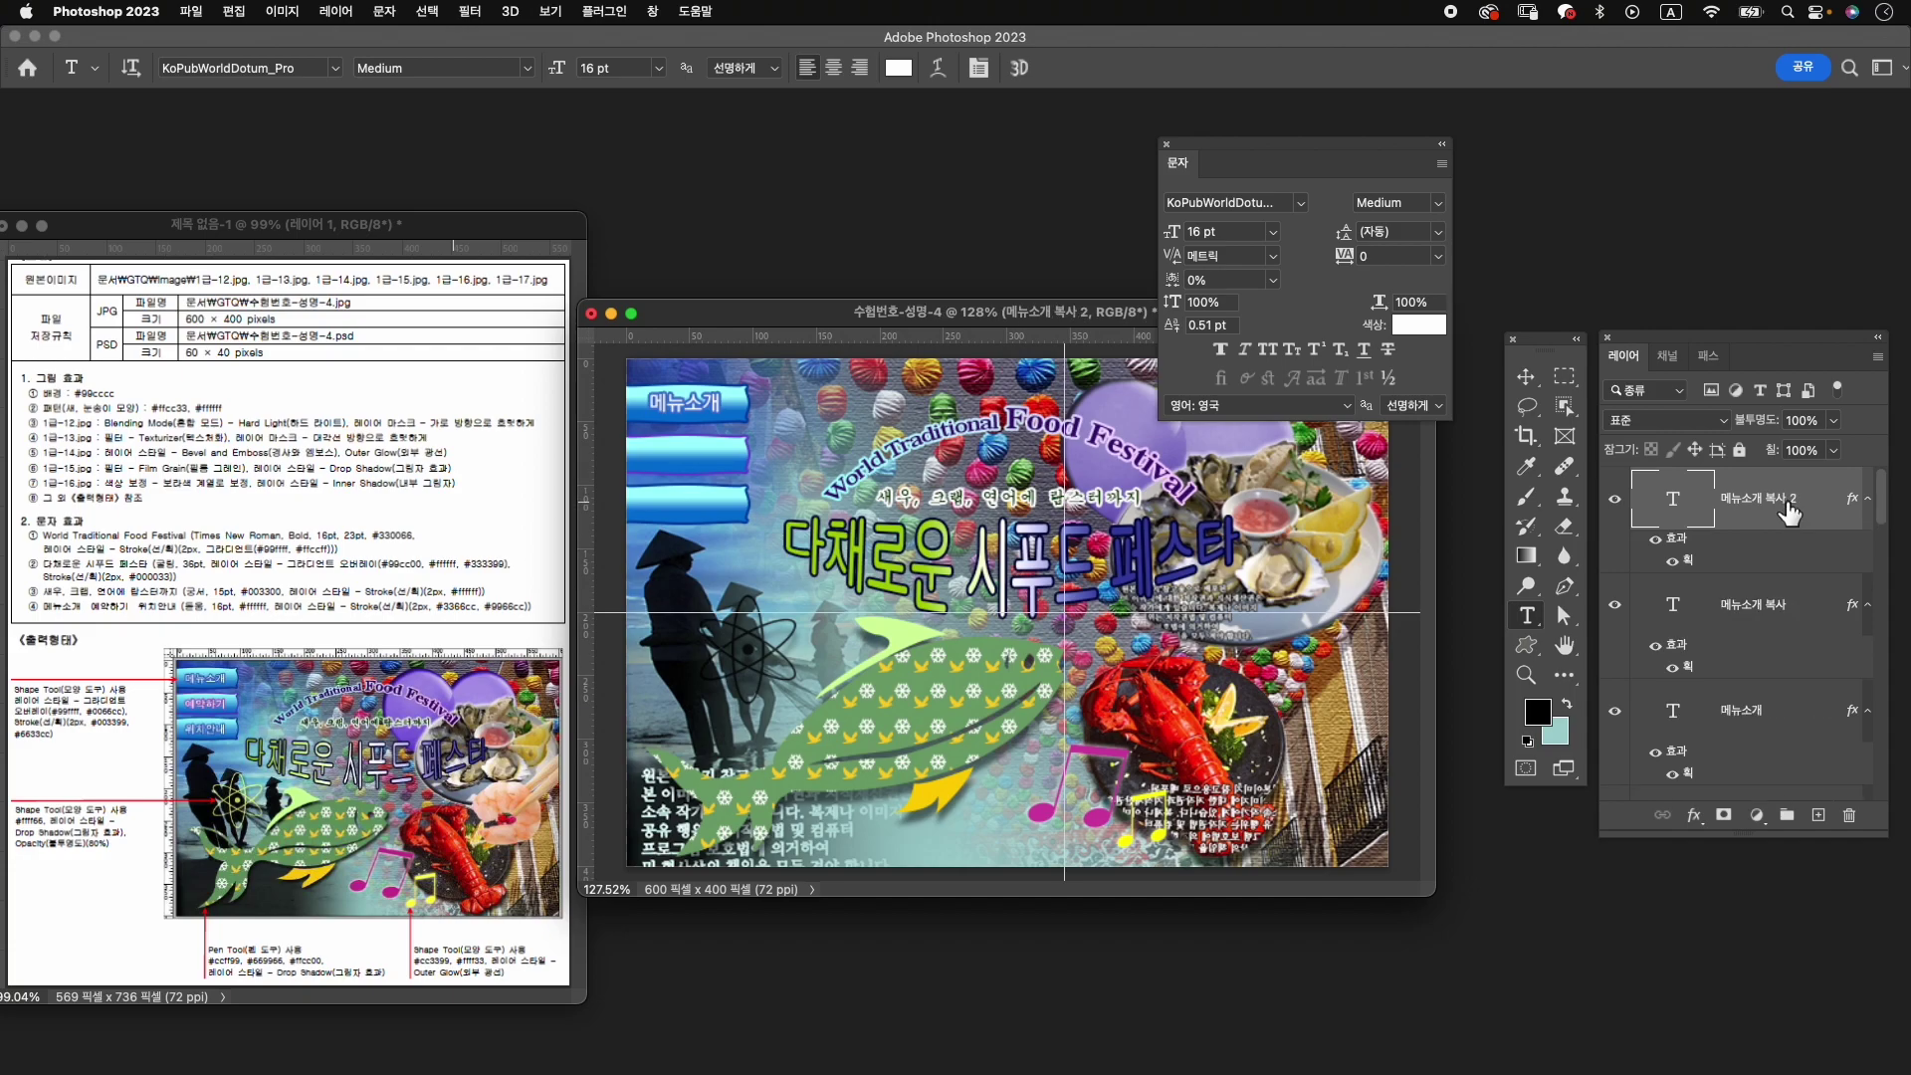
{"action": "key", "text": "super+t"}
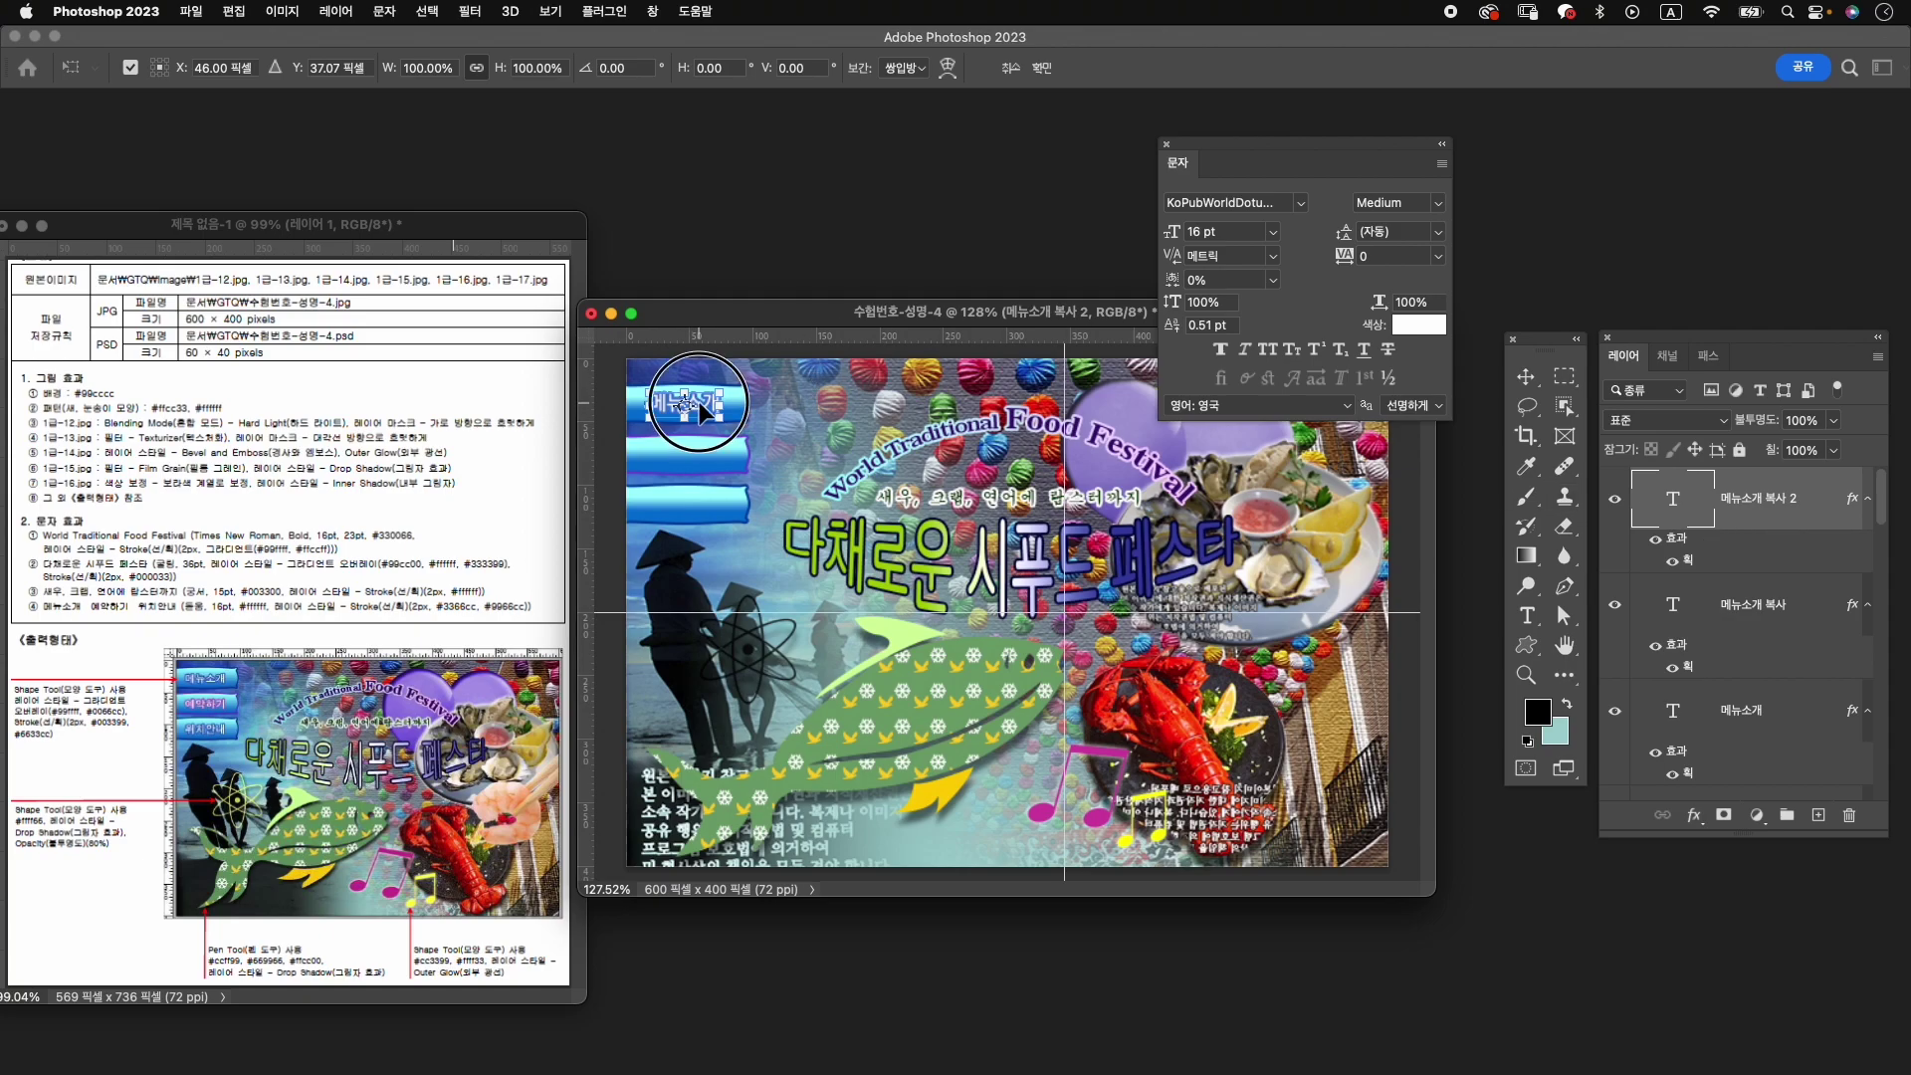
{"action": "left_click_drag", "start_coordinate": [699, 402], "coordinate": [696, 503]}
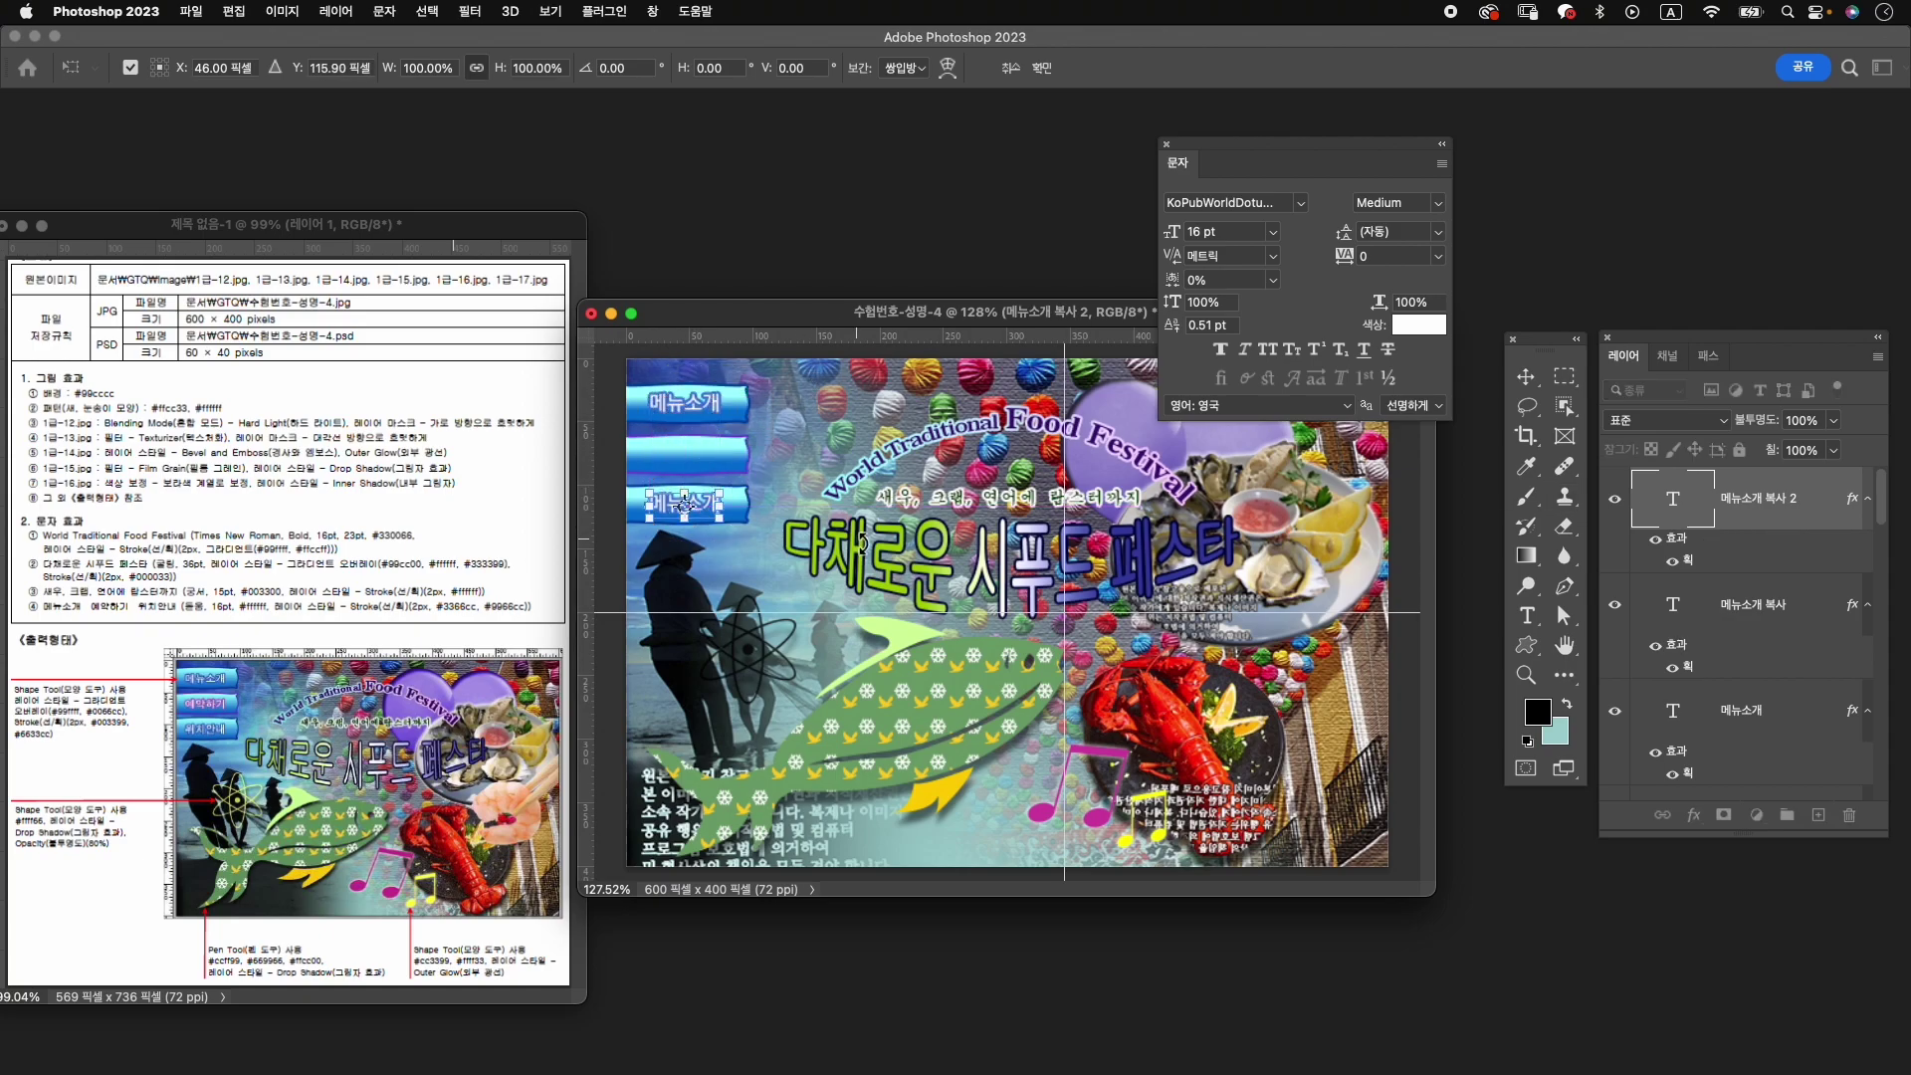
{"action": "key", "text": "Return"}
{"action": "key", "text": "t"}
Distribute the three menu labels evenly by vertical centres.
{"action": "left_click", "coordinate": [1782, 721], "text": "shift"}
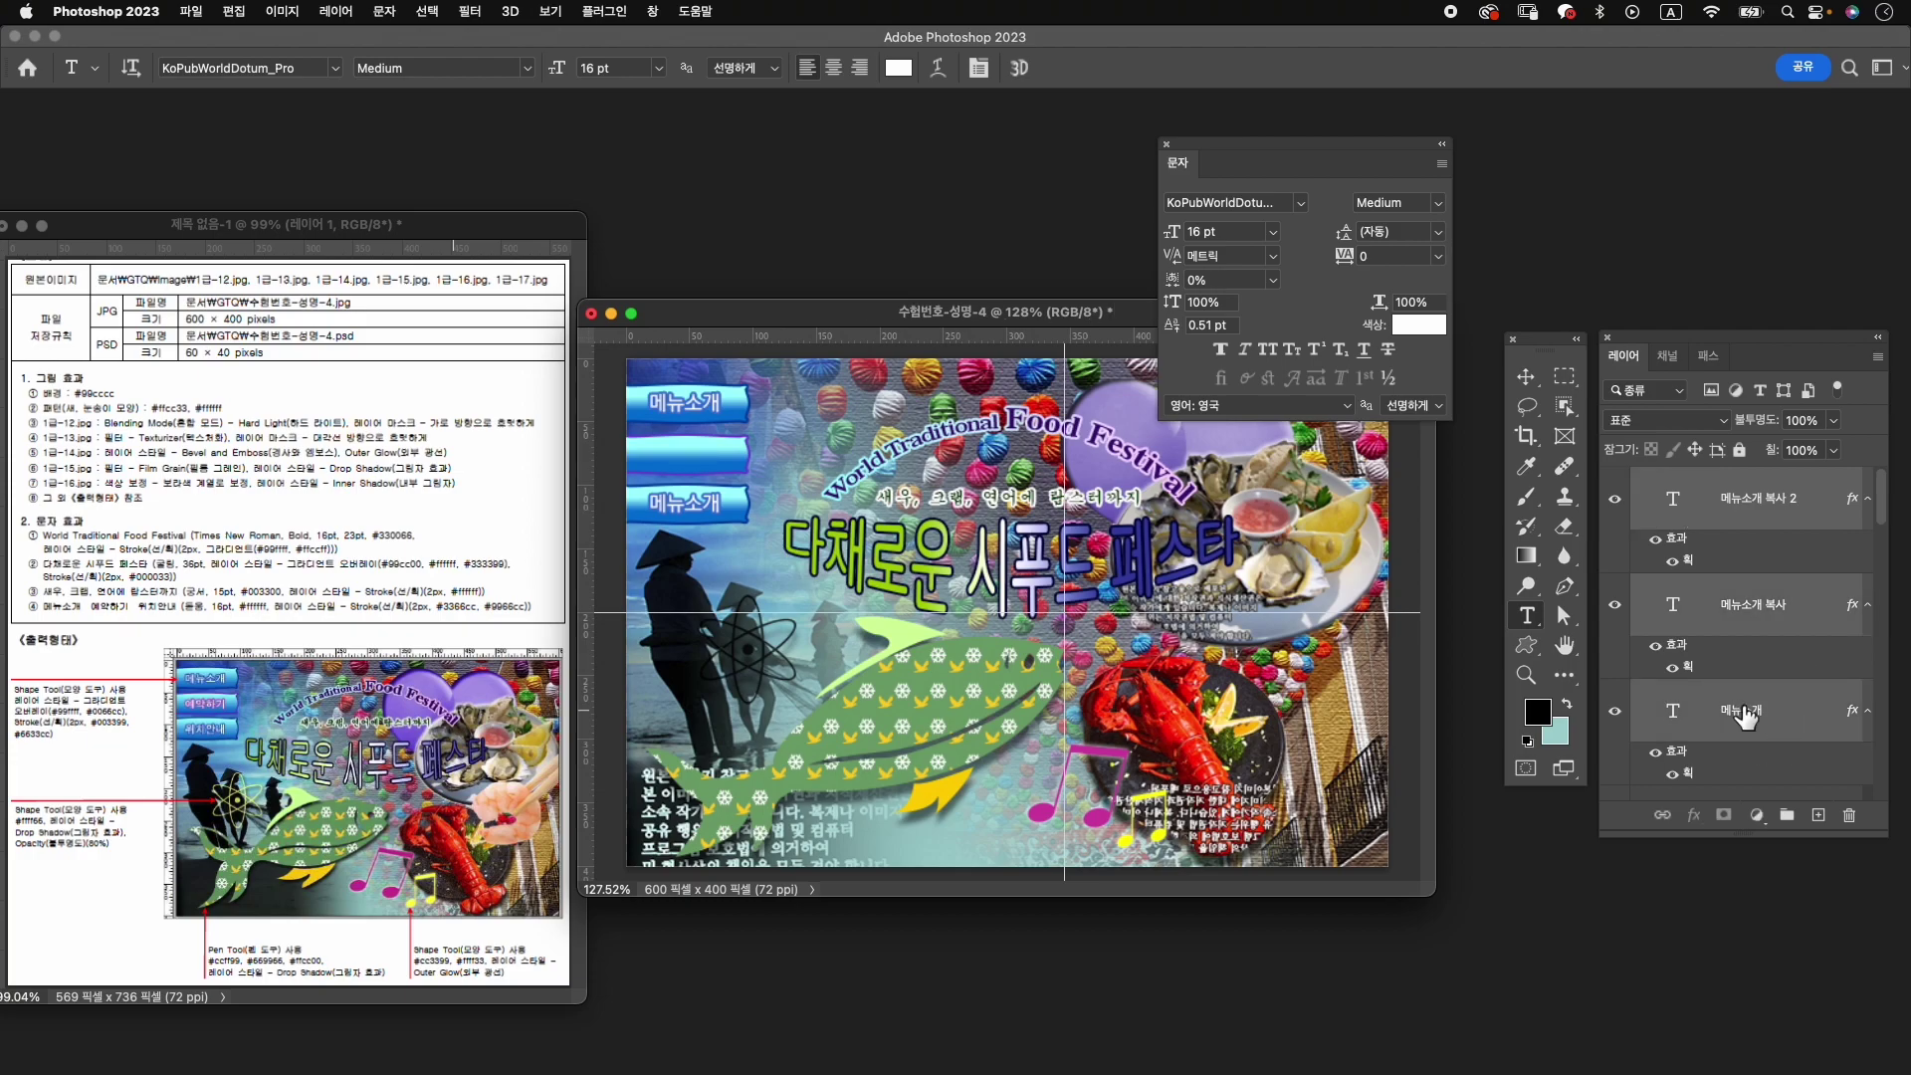
{"action": "left_click", "coordinate": [1526, 377]}
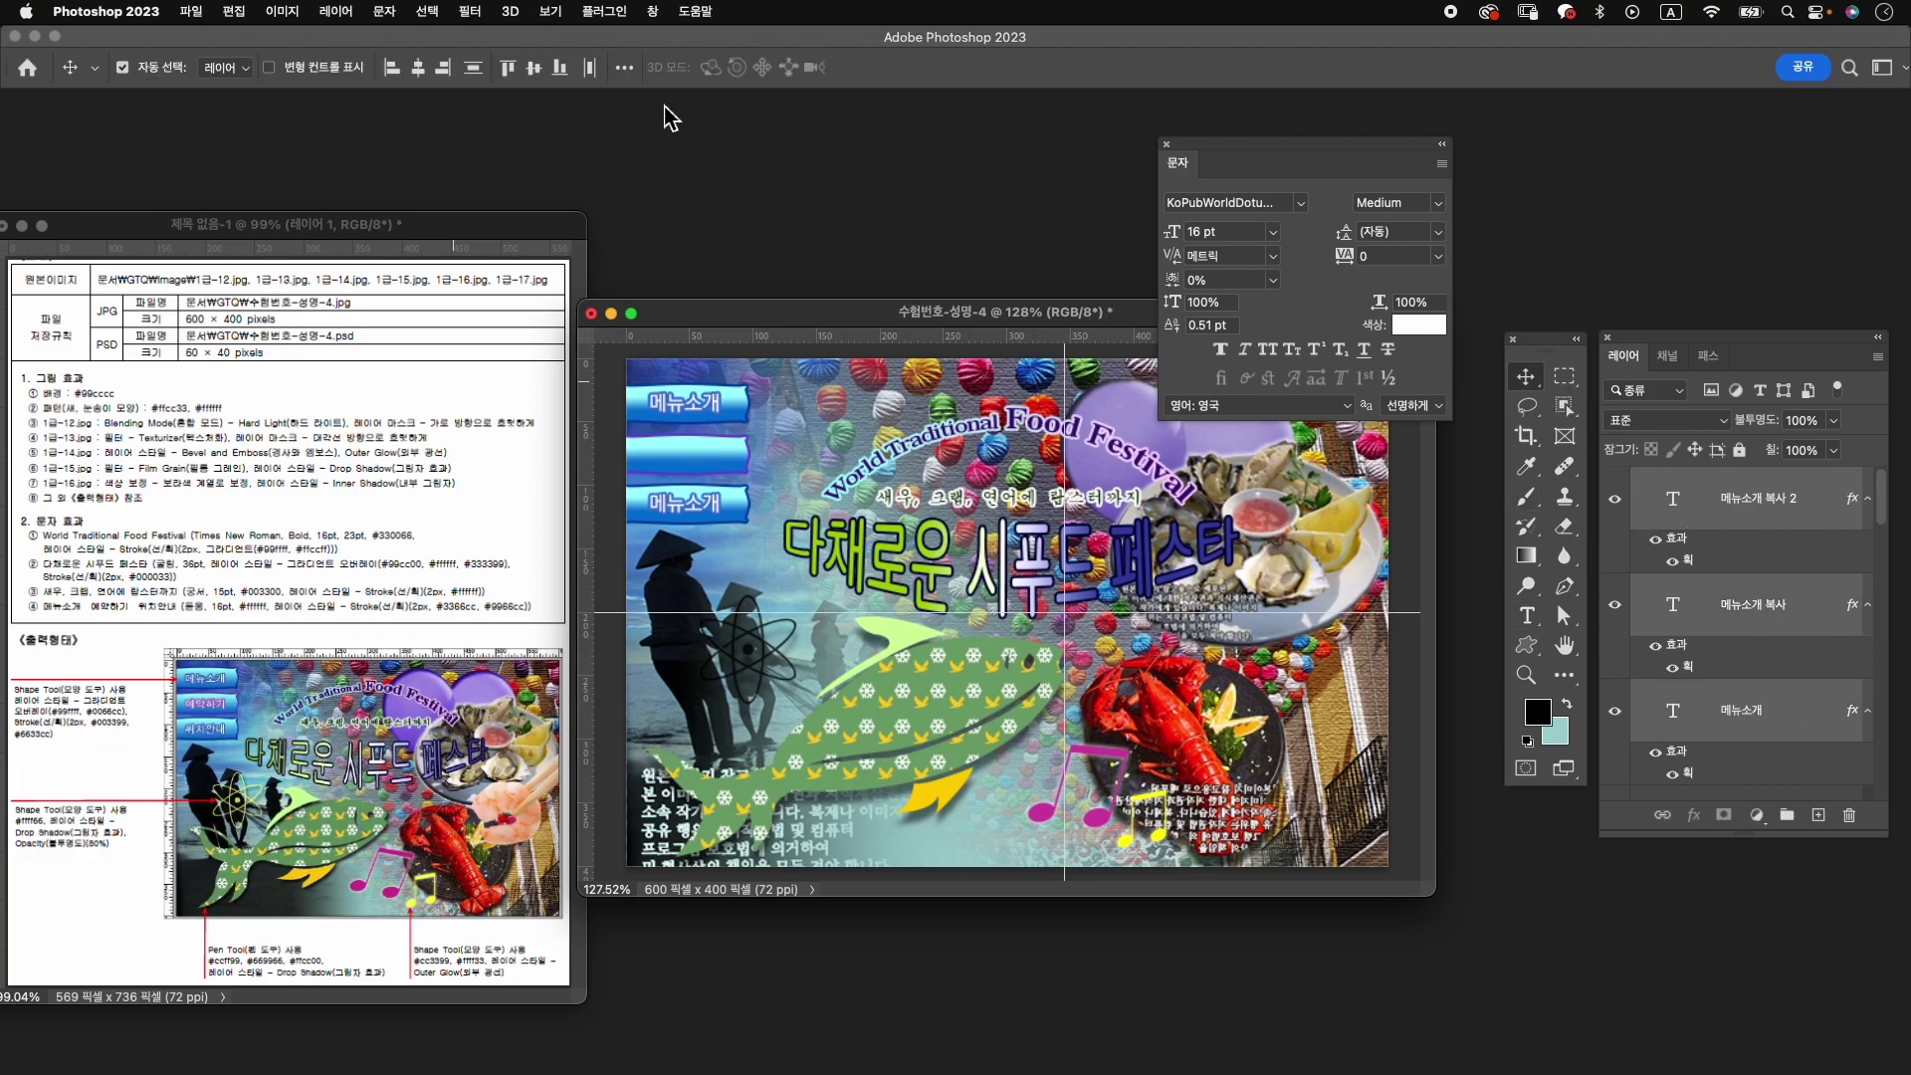
{"action": "left_click", "coordinate": [625, 70]}
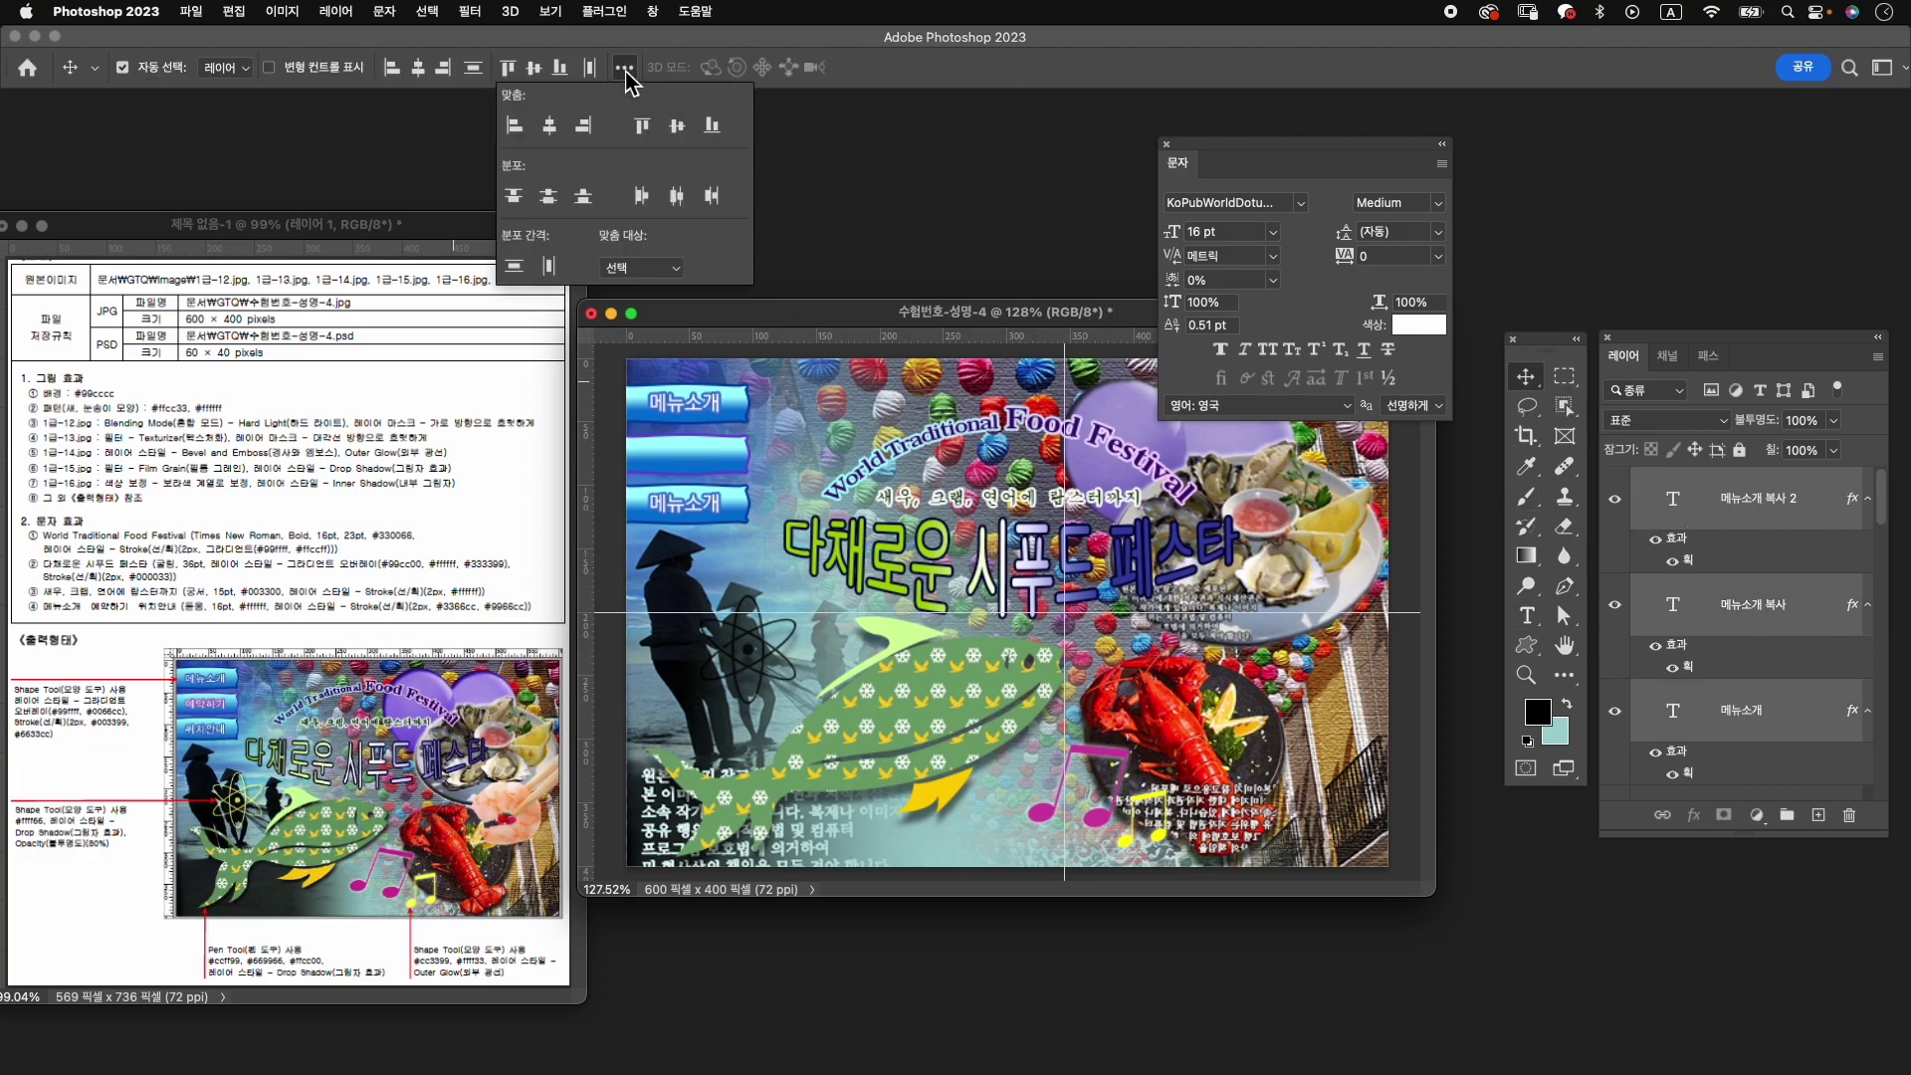
{"action": "left_click", "coordinate": [549, 196]}
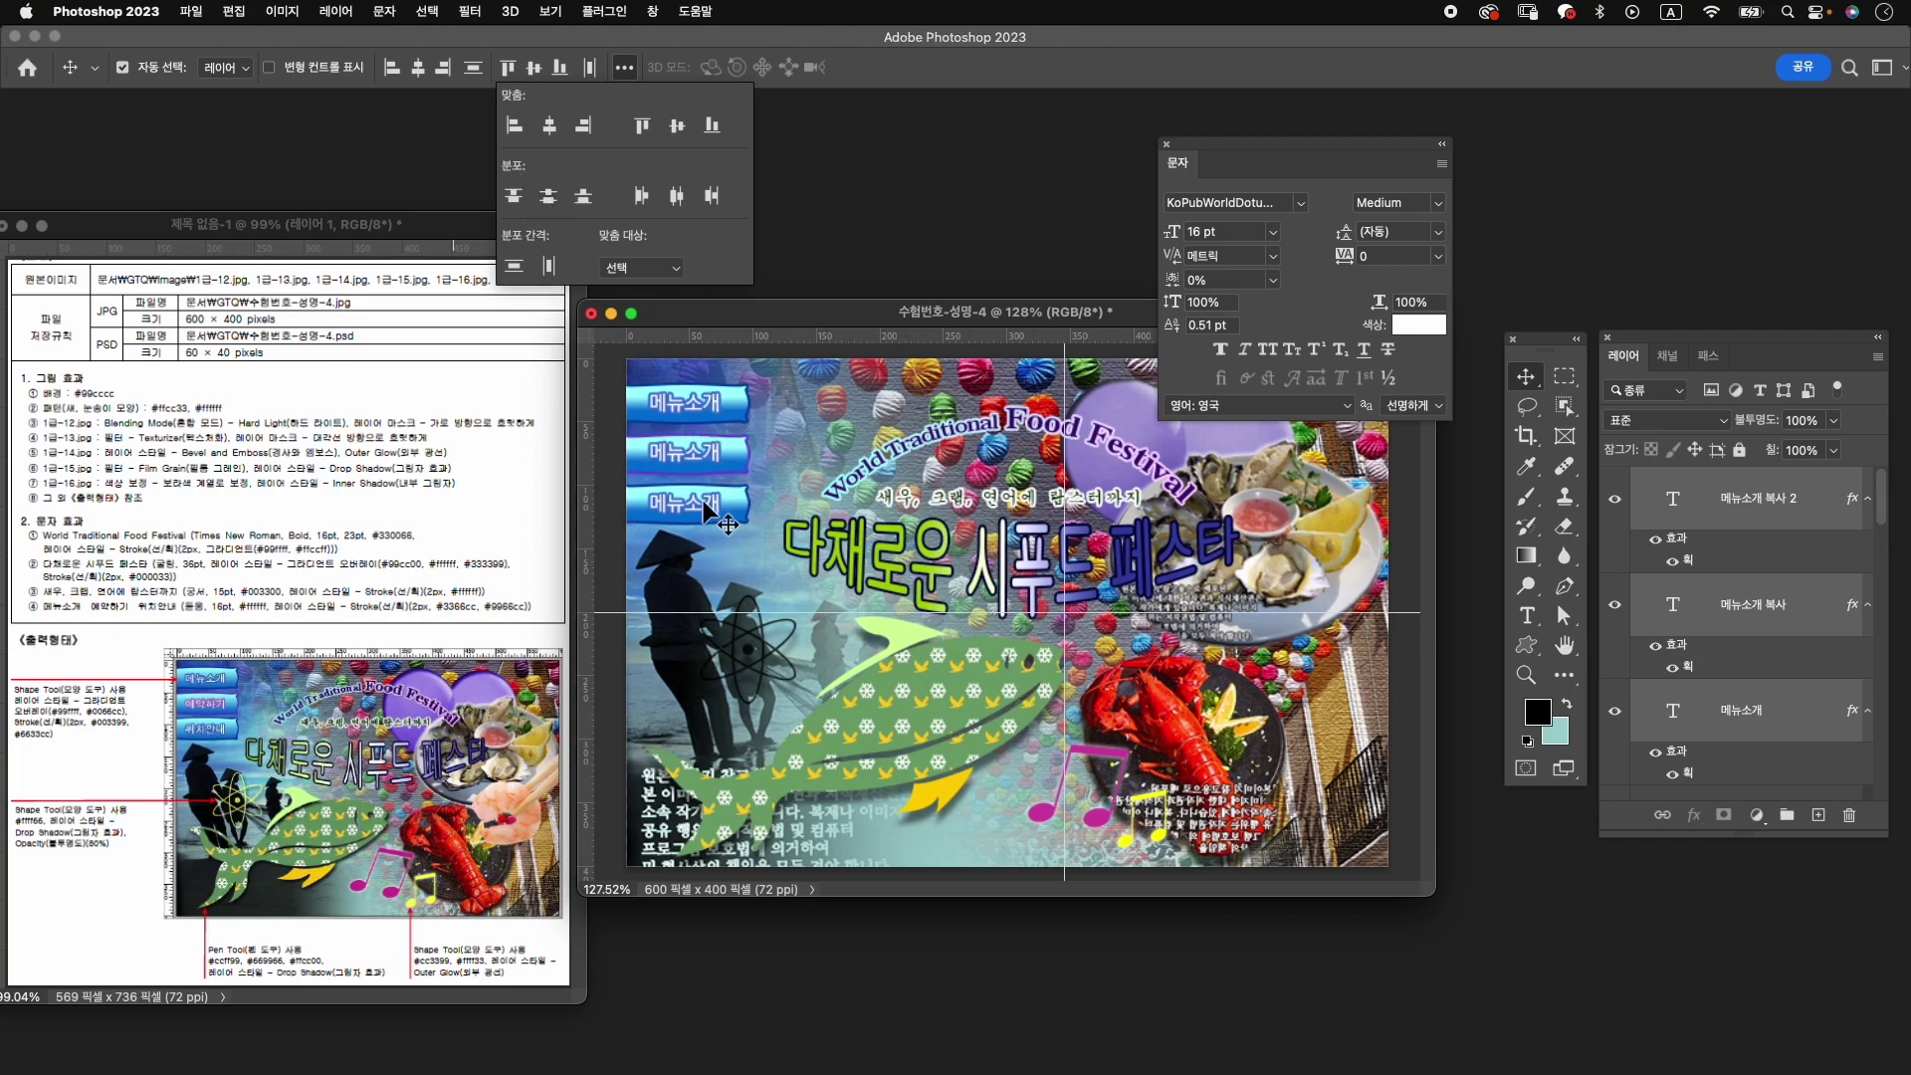
{"action": "left_click", "coordinate": [1733, 619]}
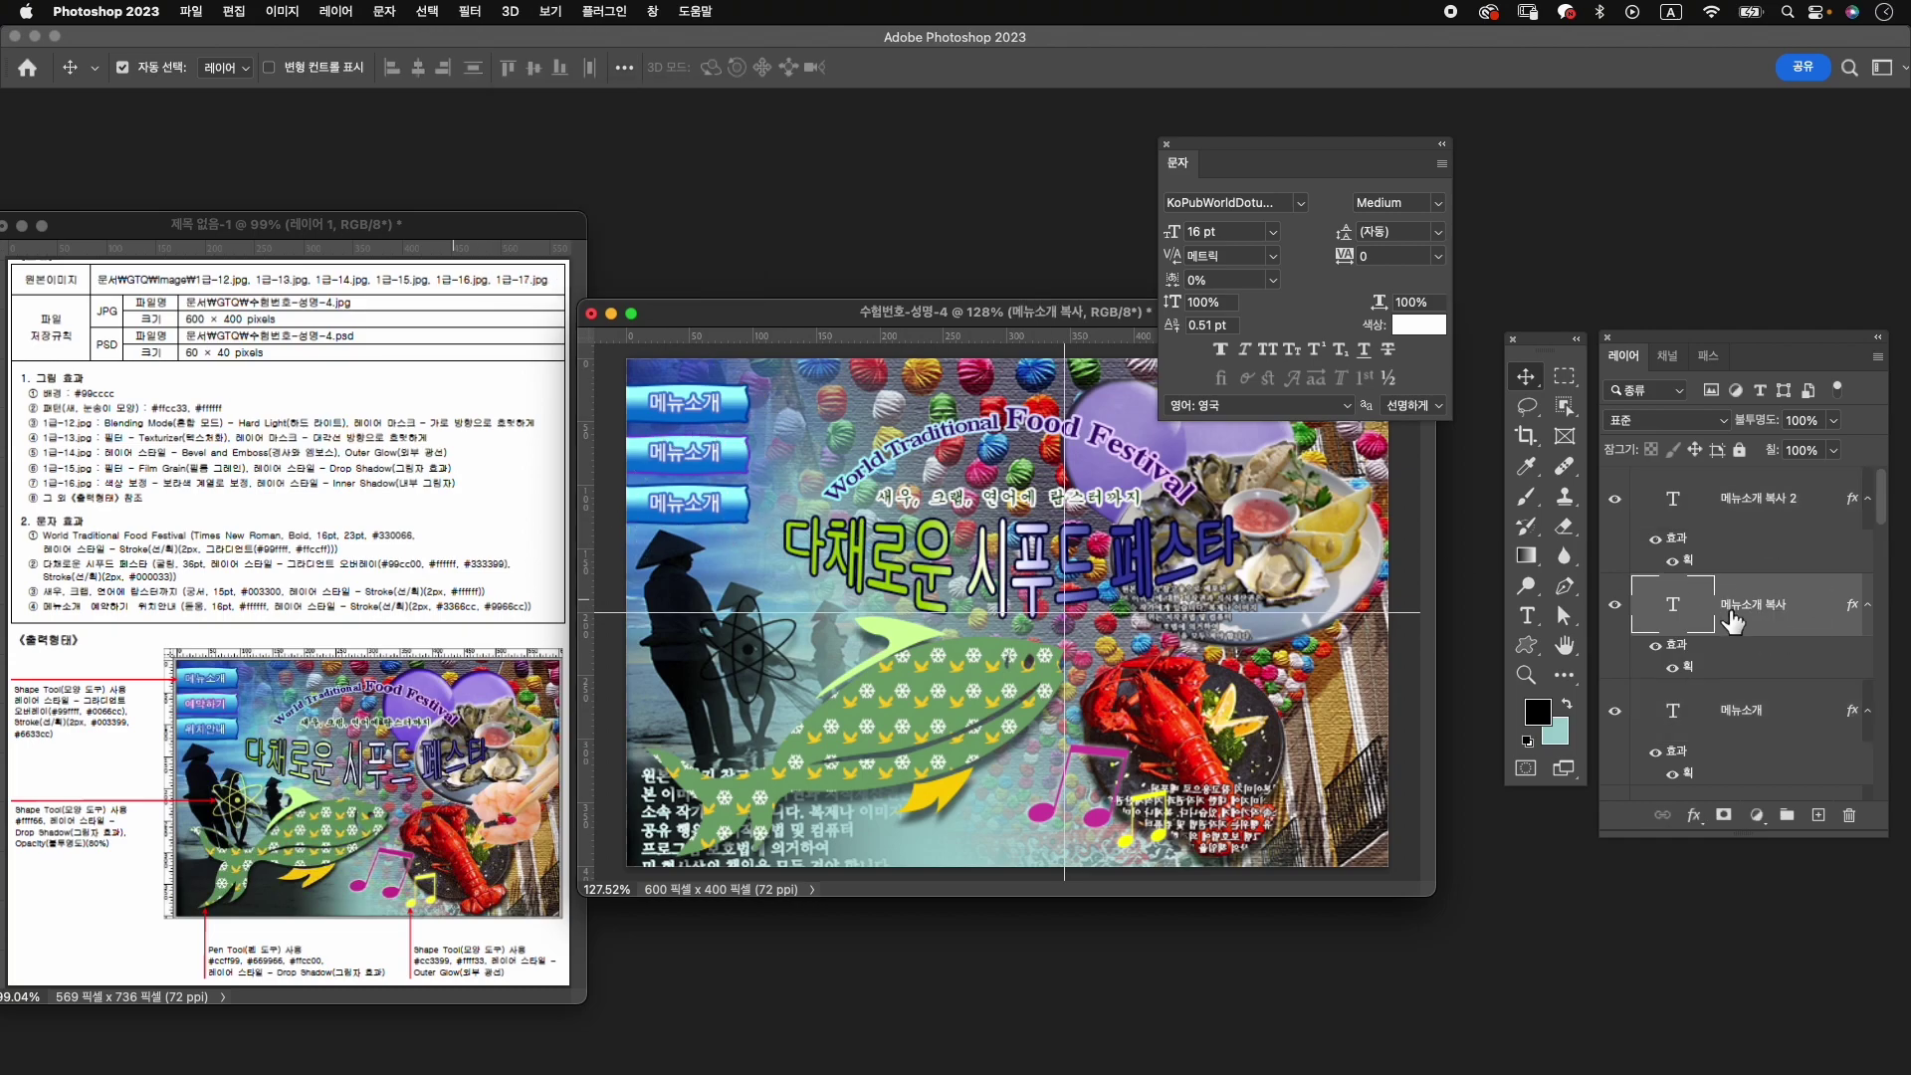
{"action": "left_click", "coordinate": [1614, 605]}
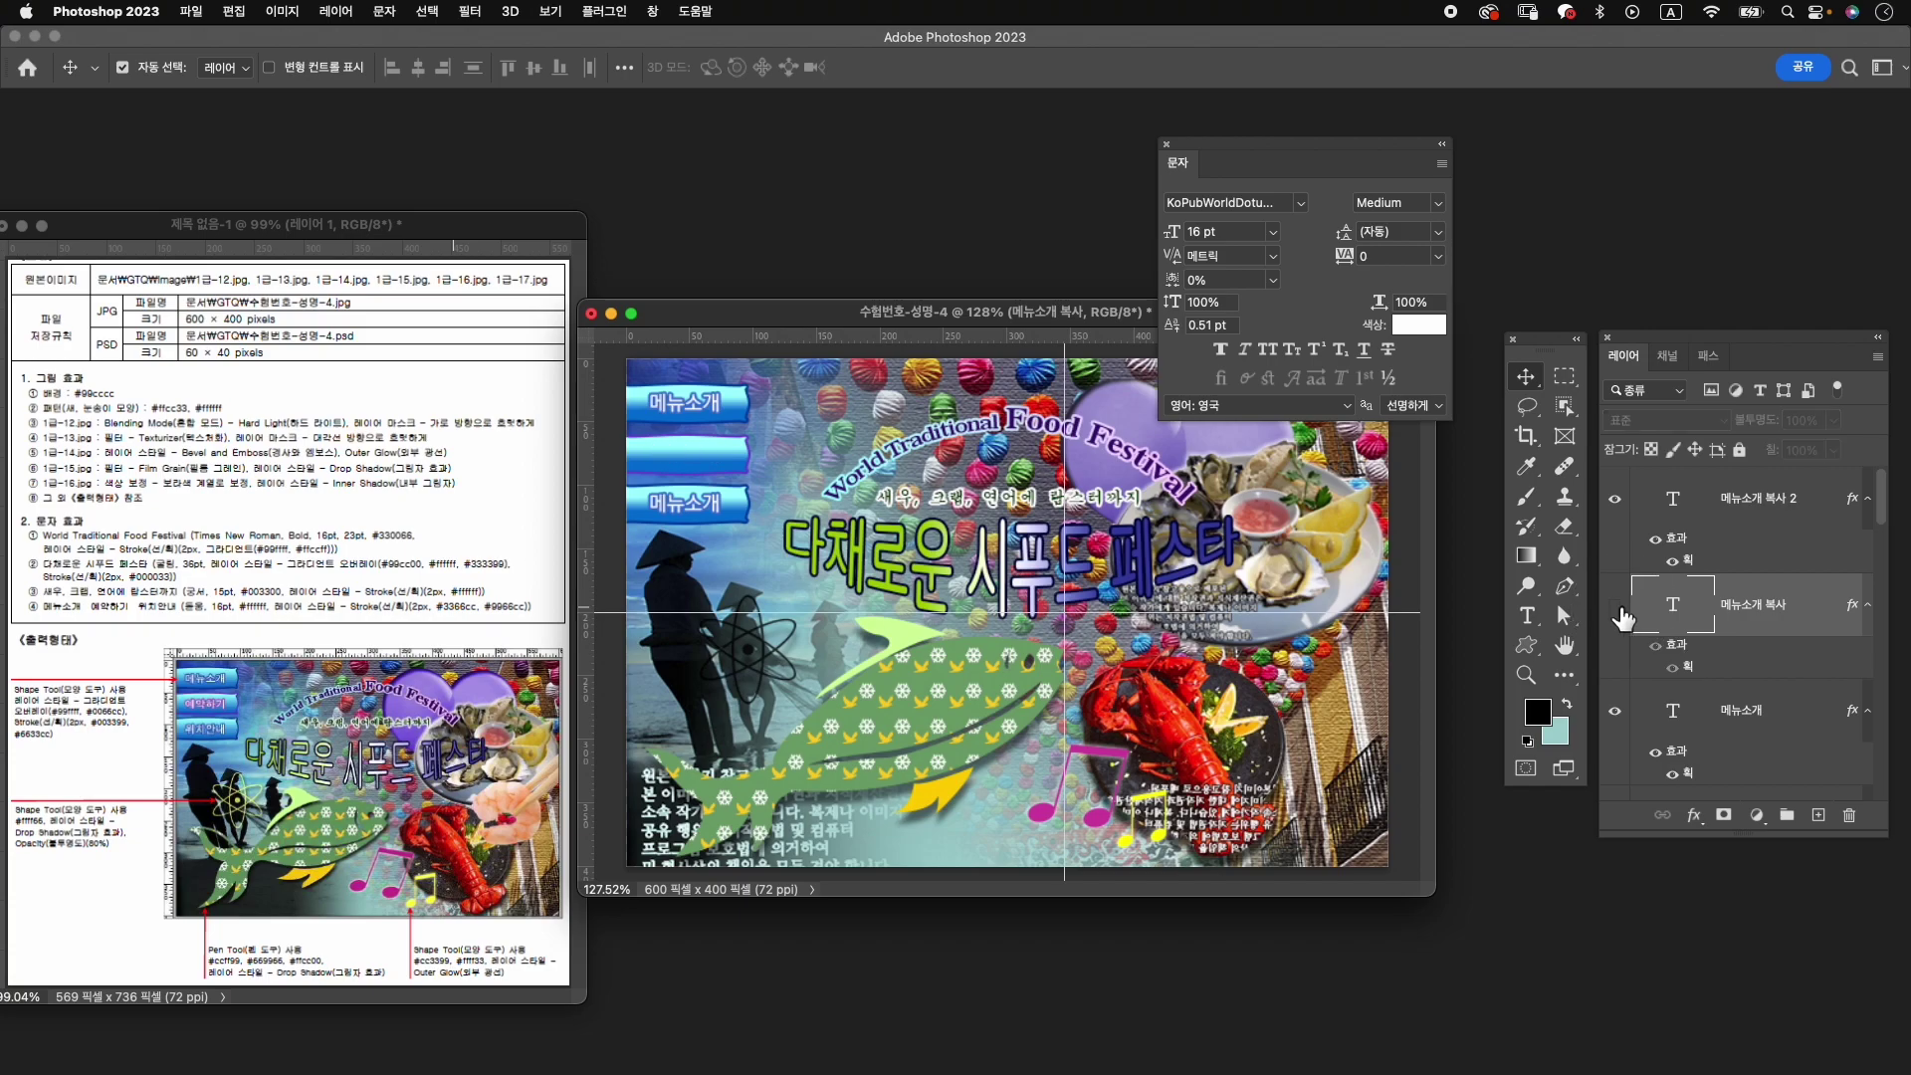
{"action": "left_click", "coordinate": [1614, 606]}
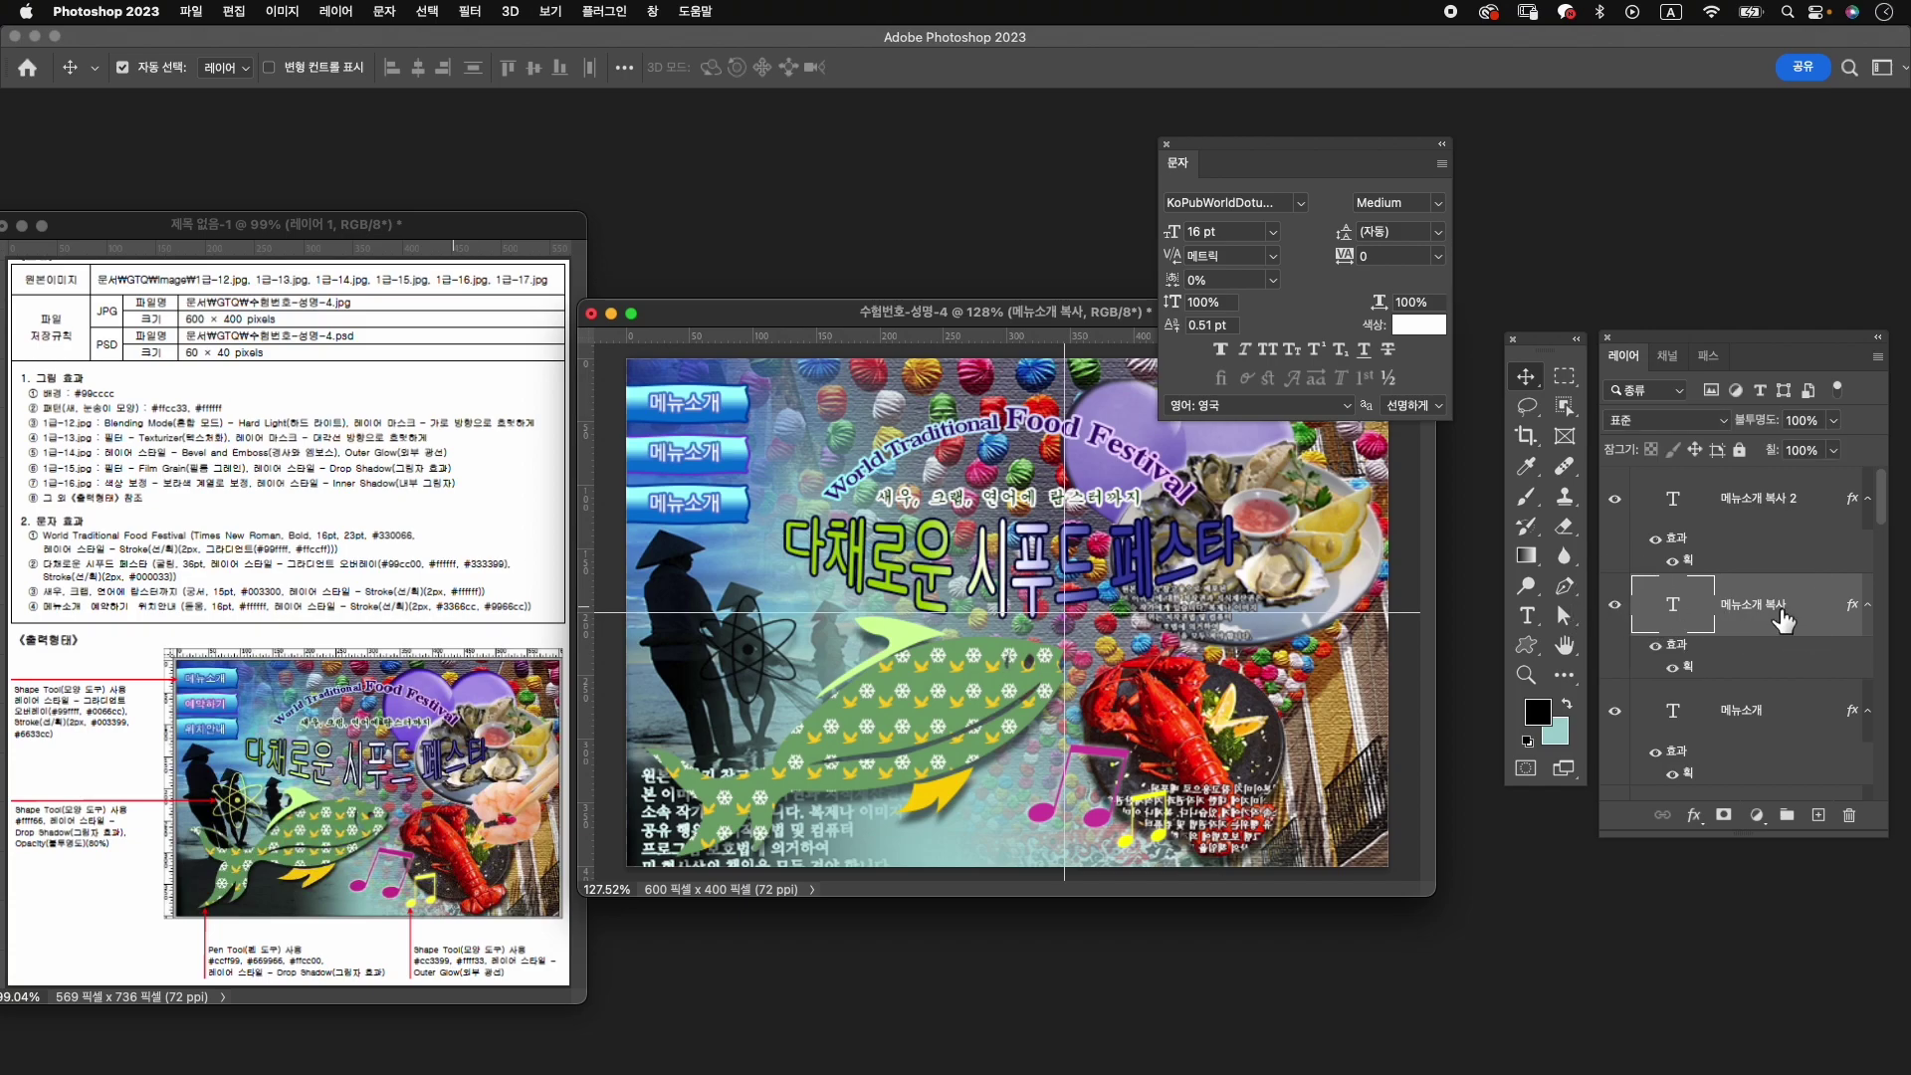
Recolour the middle menu label's stroke to purple #9966cc.
{"action": "key", "text": "super+t"}
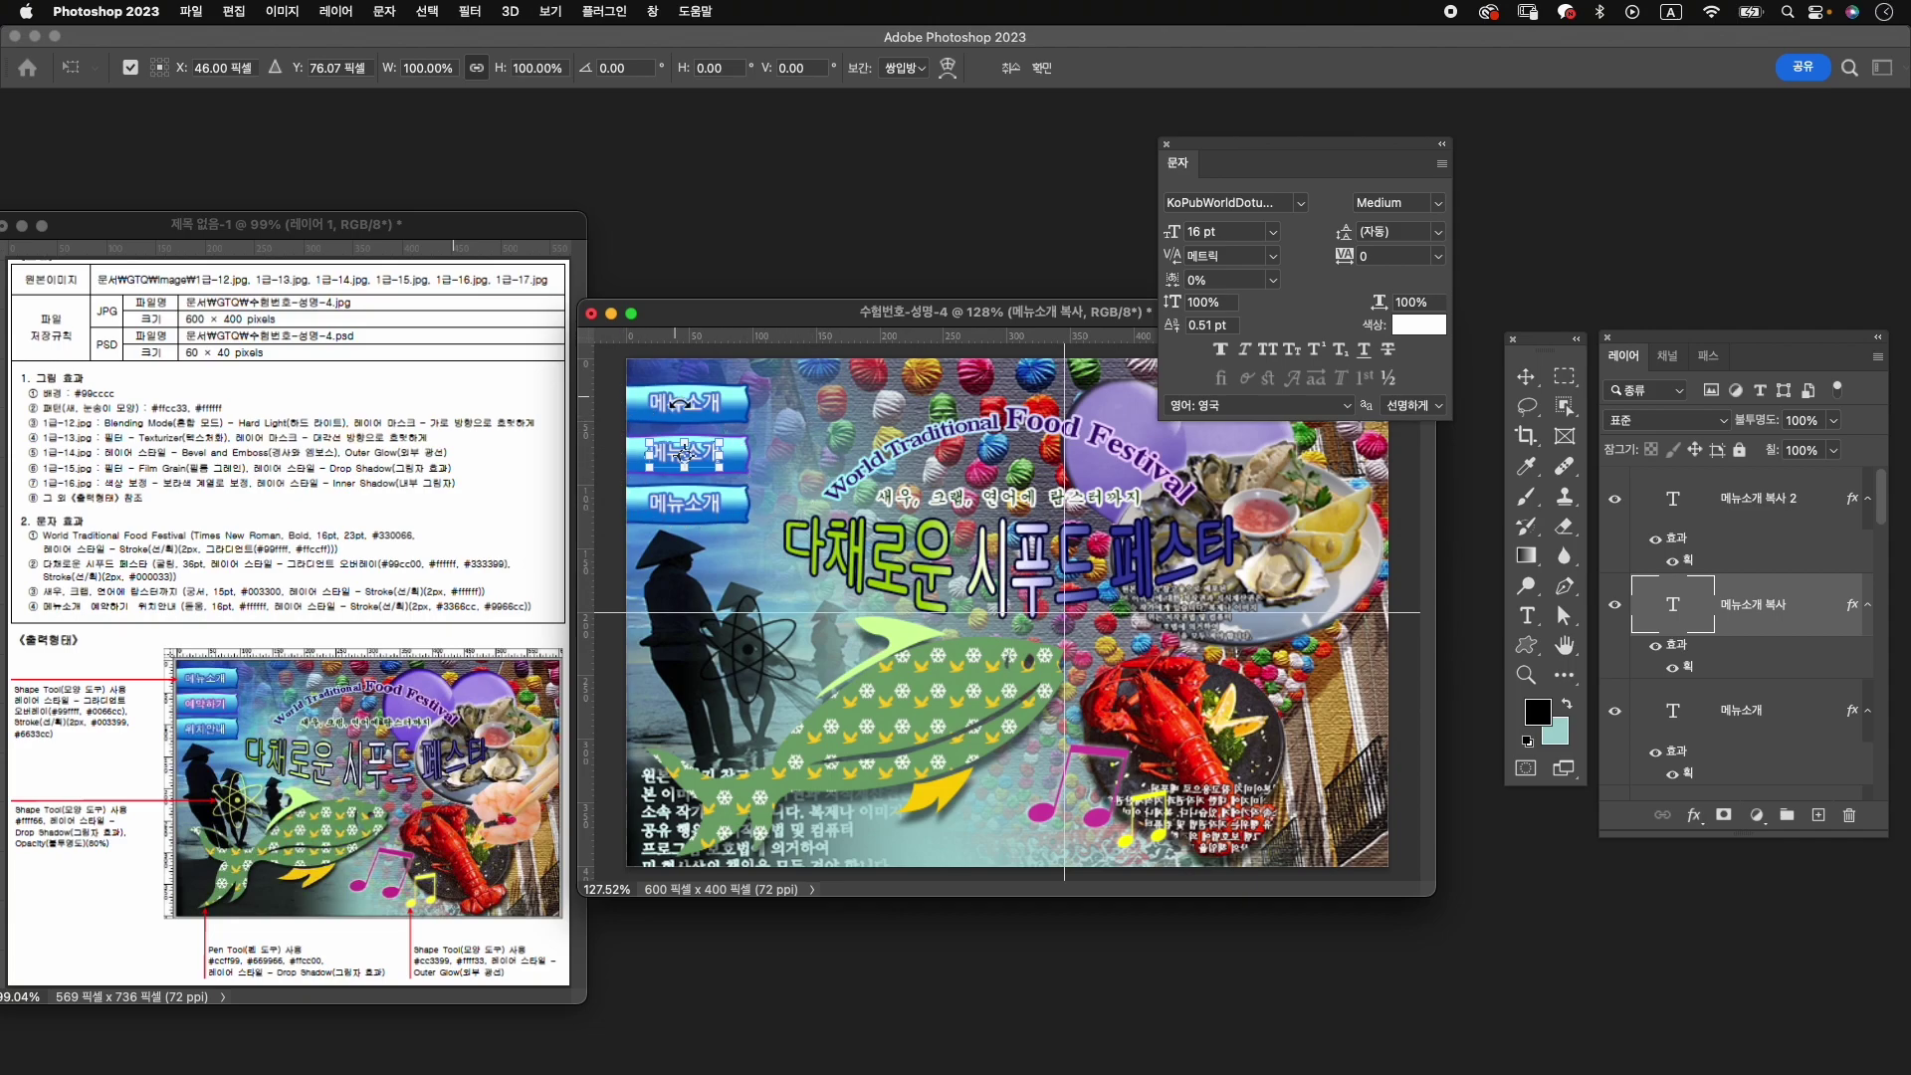
{"action": "key", "text": "Return"}
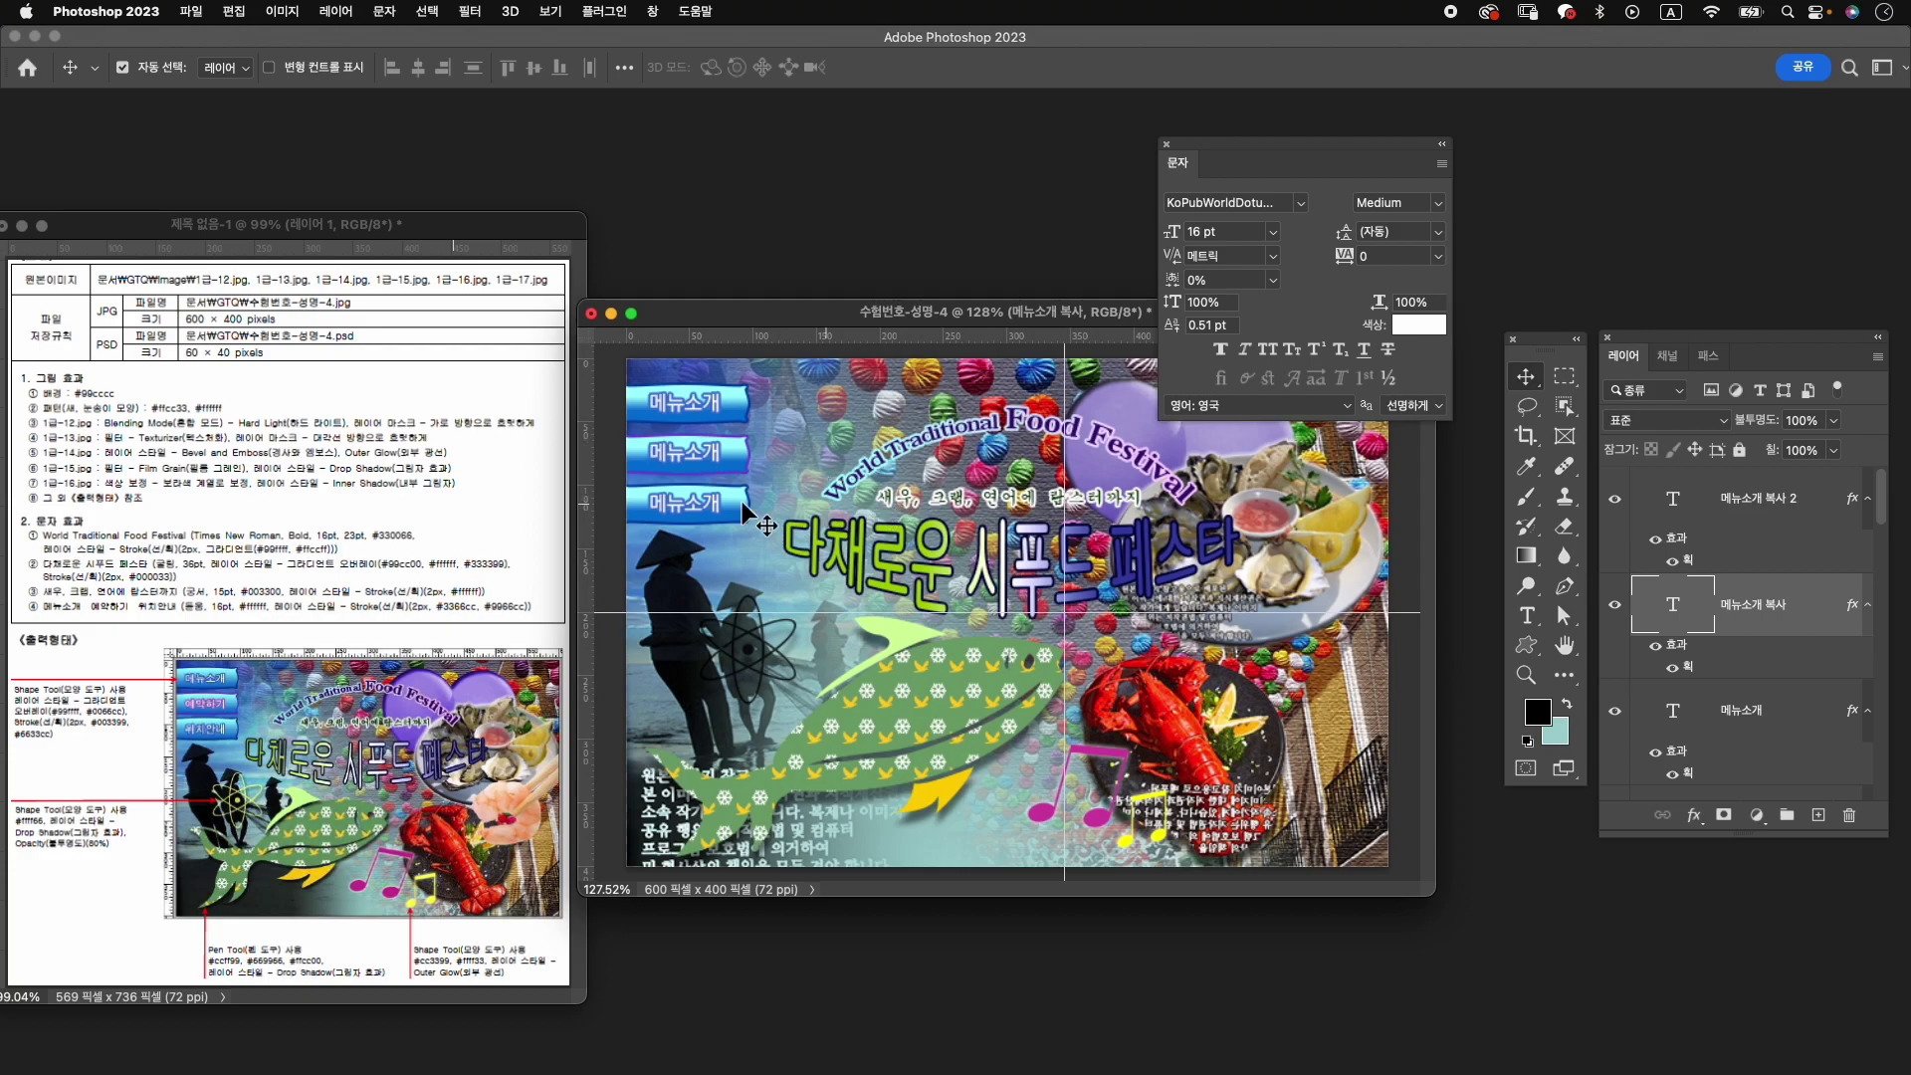
{"action": "double_click", "coordinate": [1687, 666]}
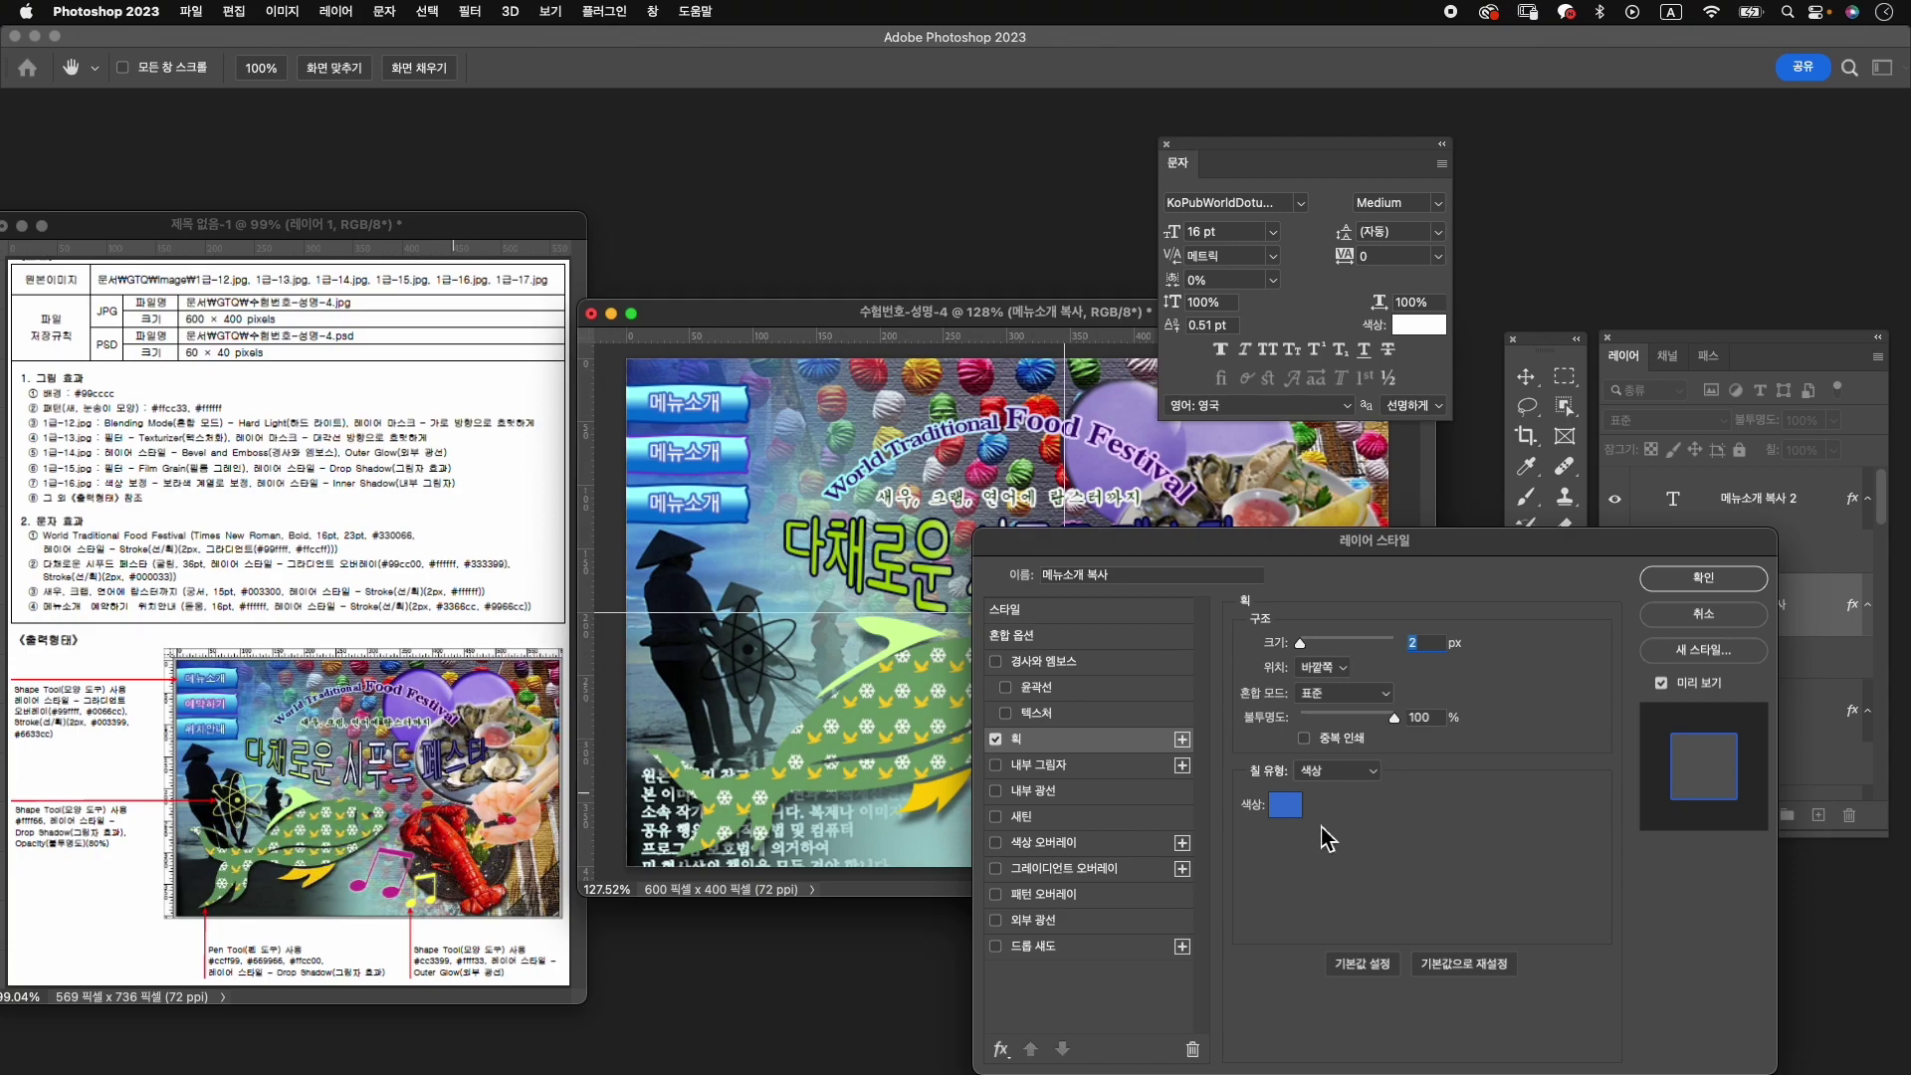
{"action": "left_click", "coordinate": [1286, 808]}
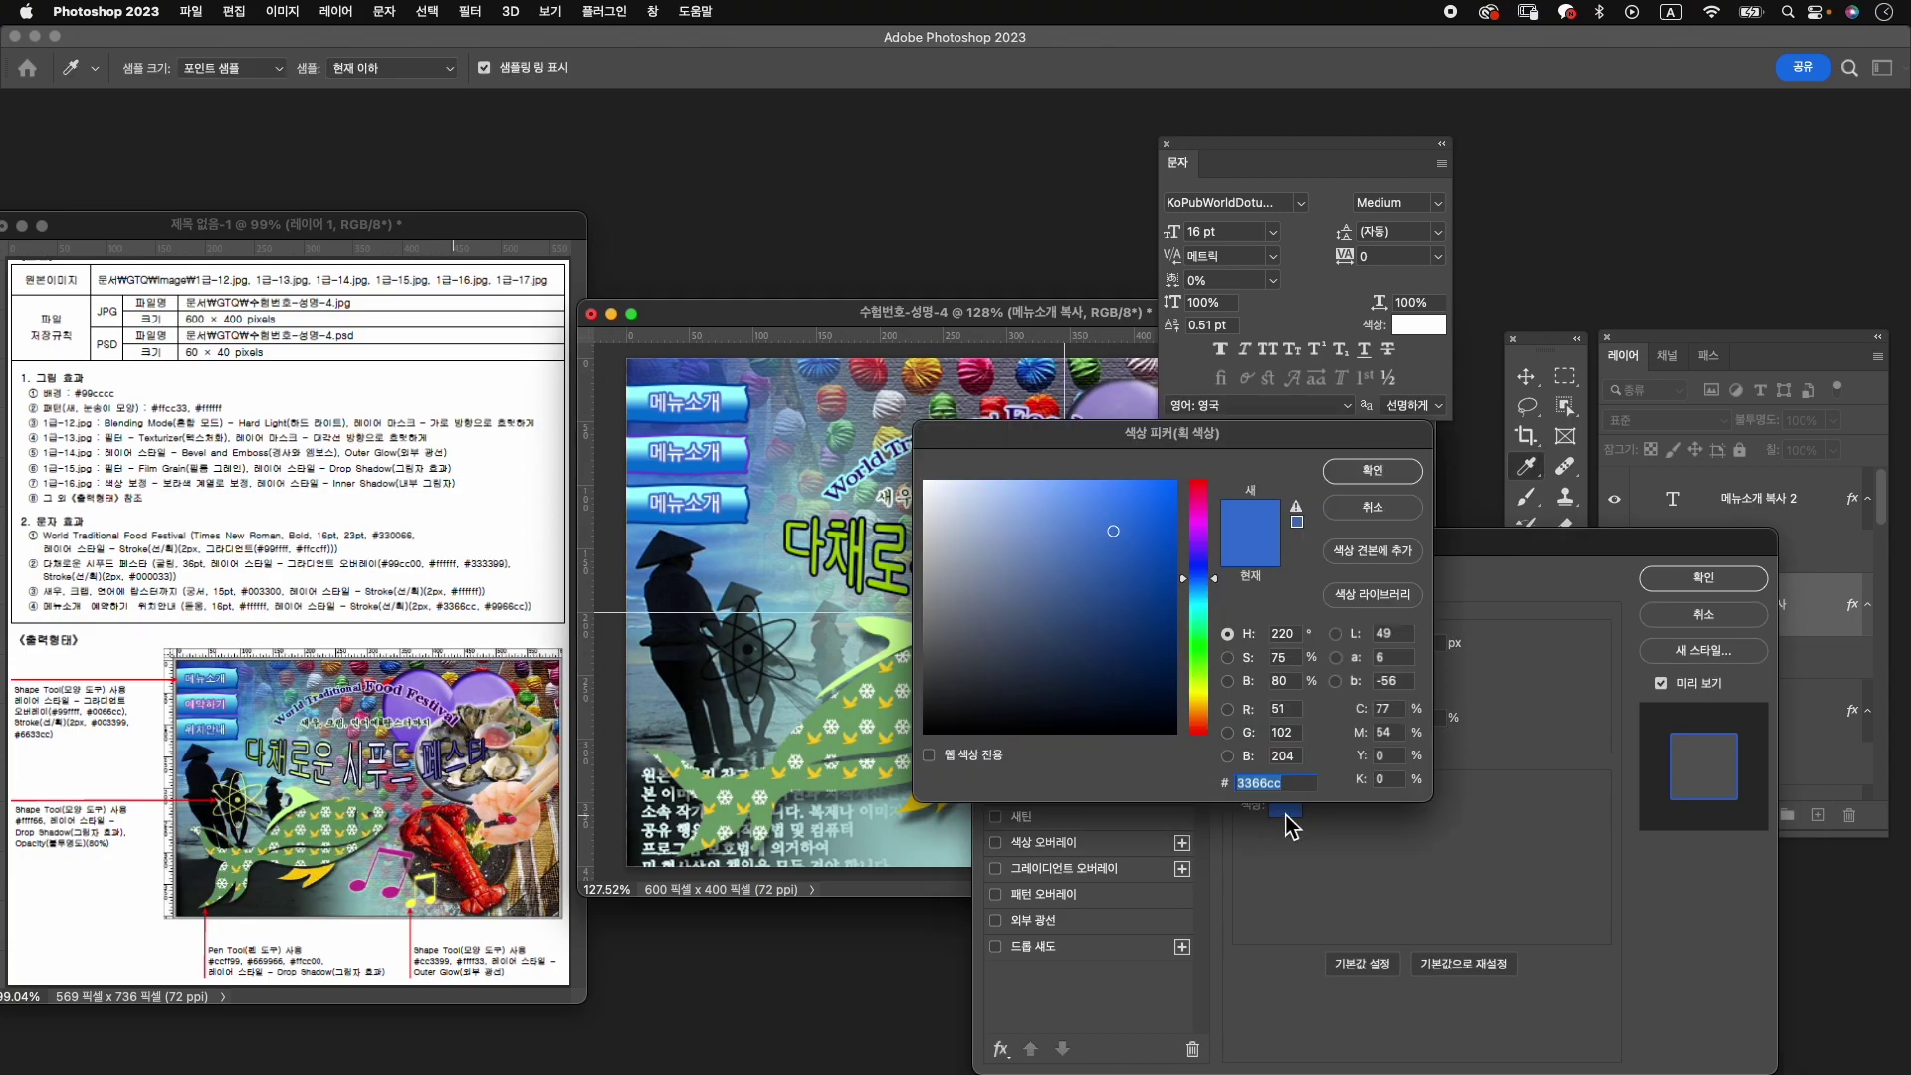
{"action": "type", "text": "9966"}
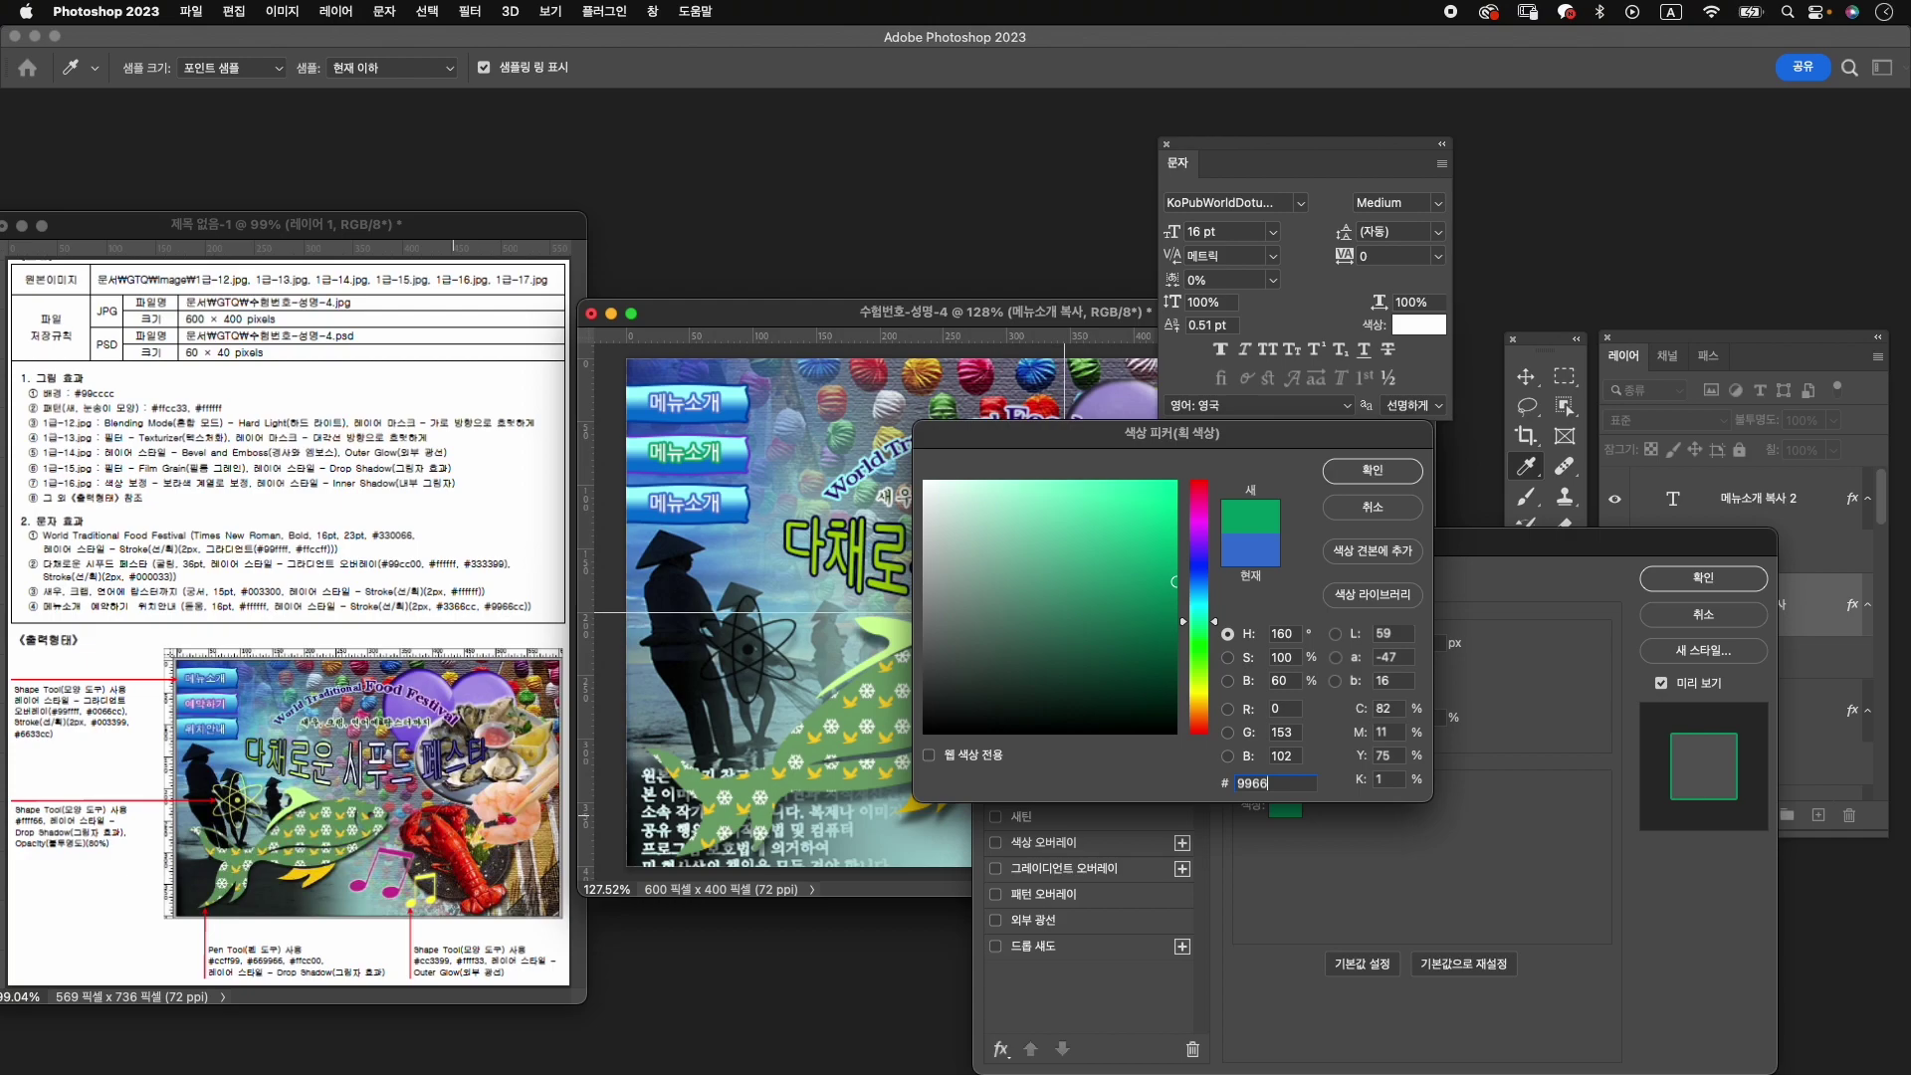
{"action": "type", "text": "cc"}
{"action": "key", "text": "Return"}
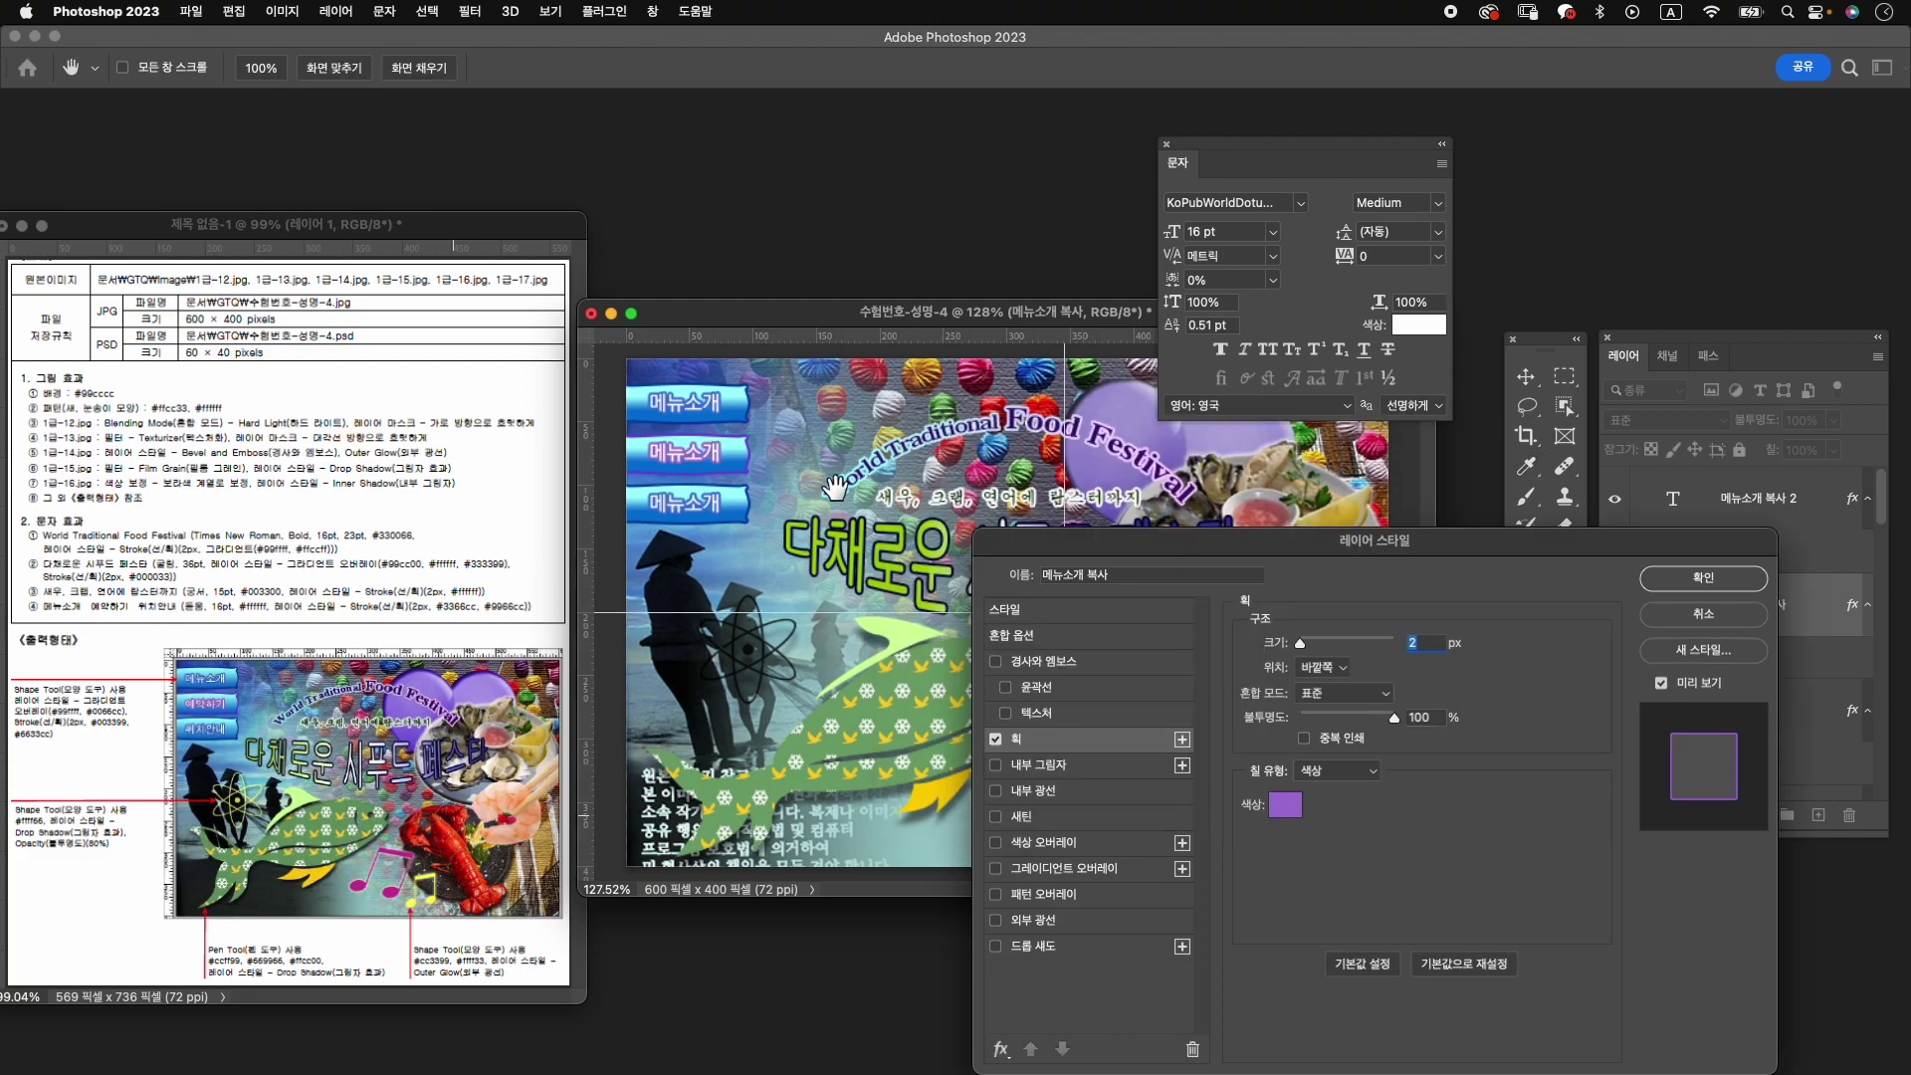
{"action": "left_click", "coordinate": [1703, 577]}
Change the second button's label text to 예약하기.
{"action": "double_click", "coordinate": [711, 450]}
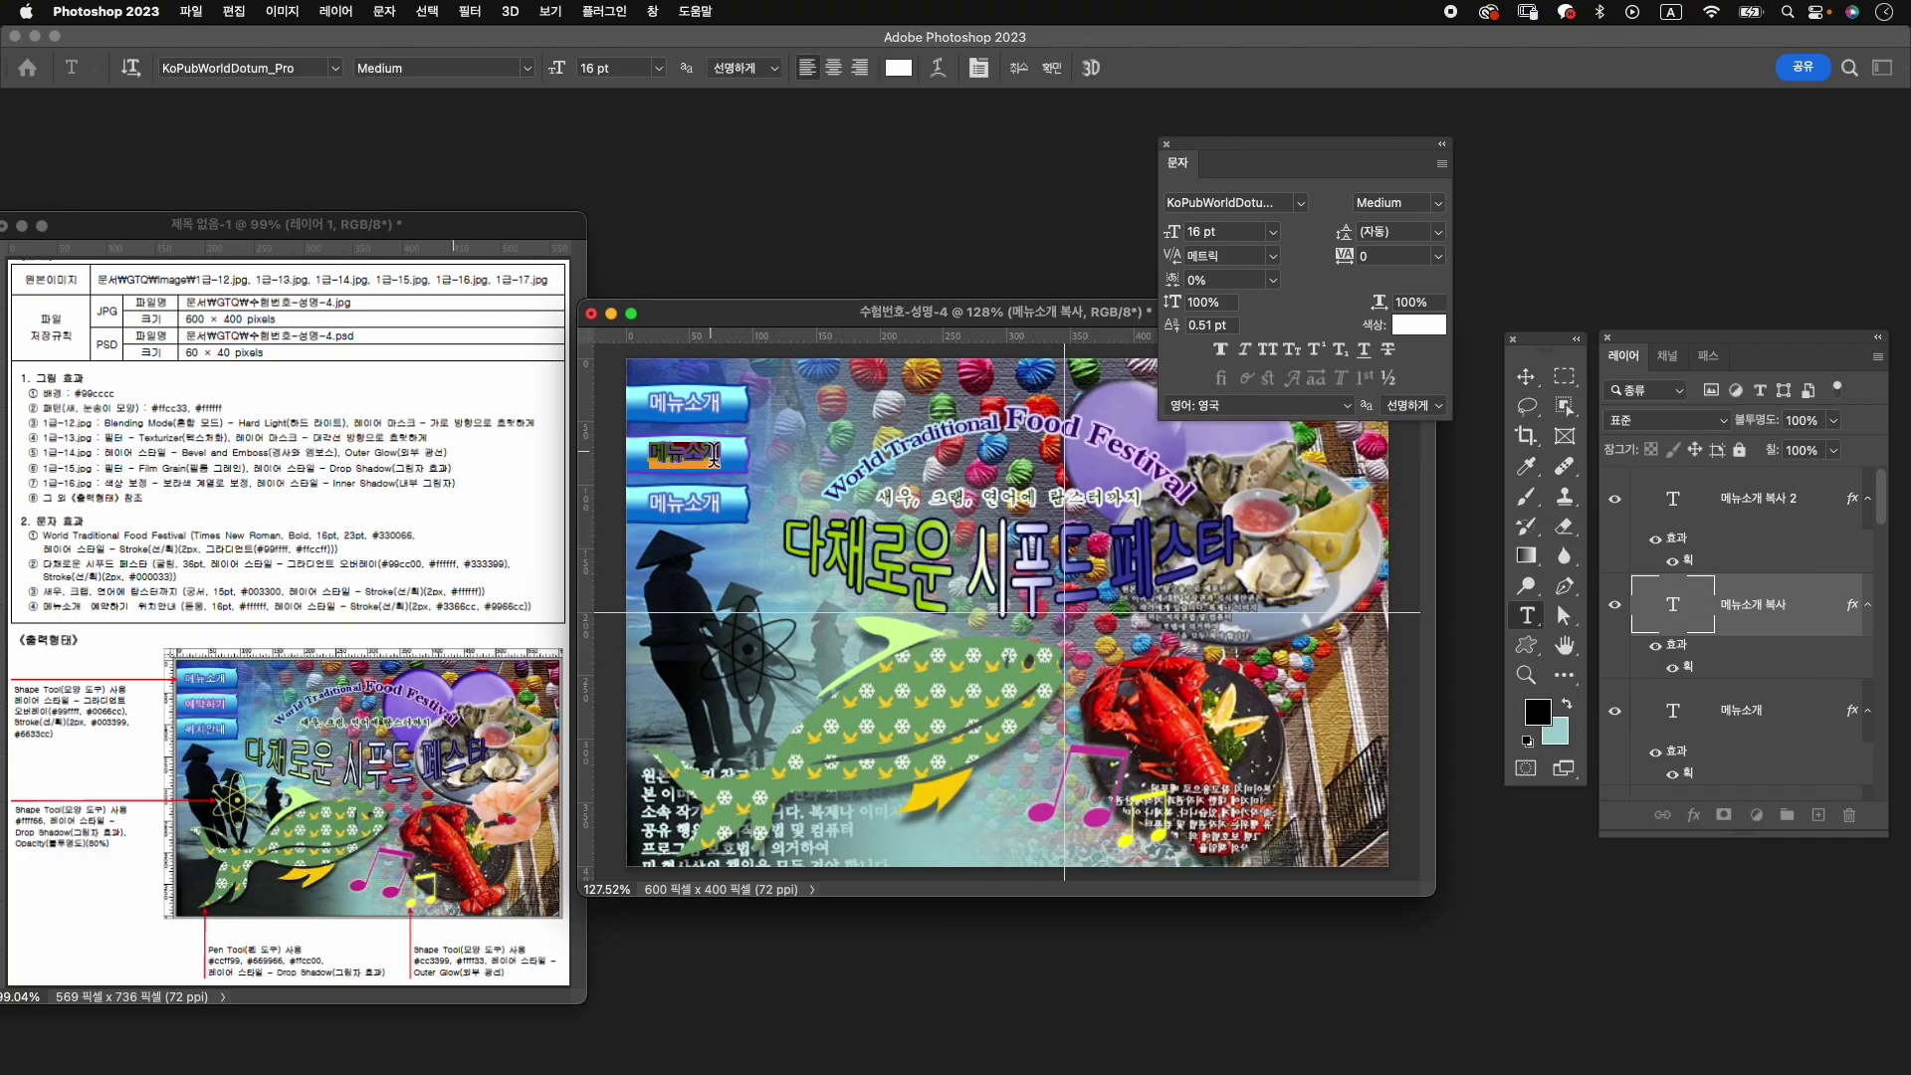
{"action": "type", "text": "d"}
{"action": "key", "text": "Caps_Lock"}
{"action": "key", "text": "BackSpace"}
{"action": "type", "text": "예약하기"}
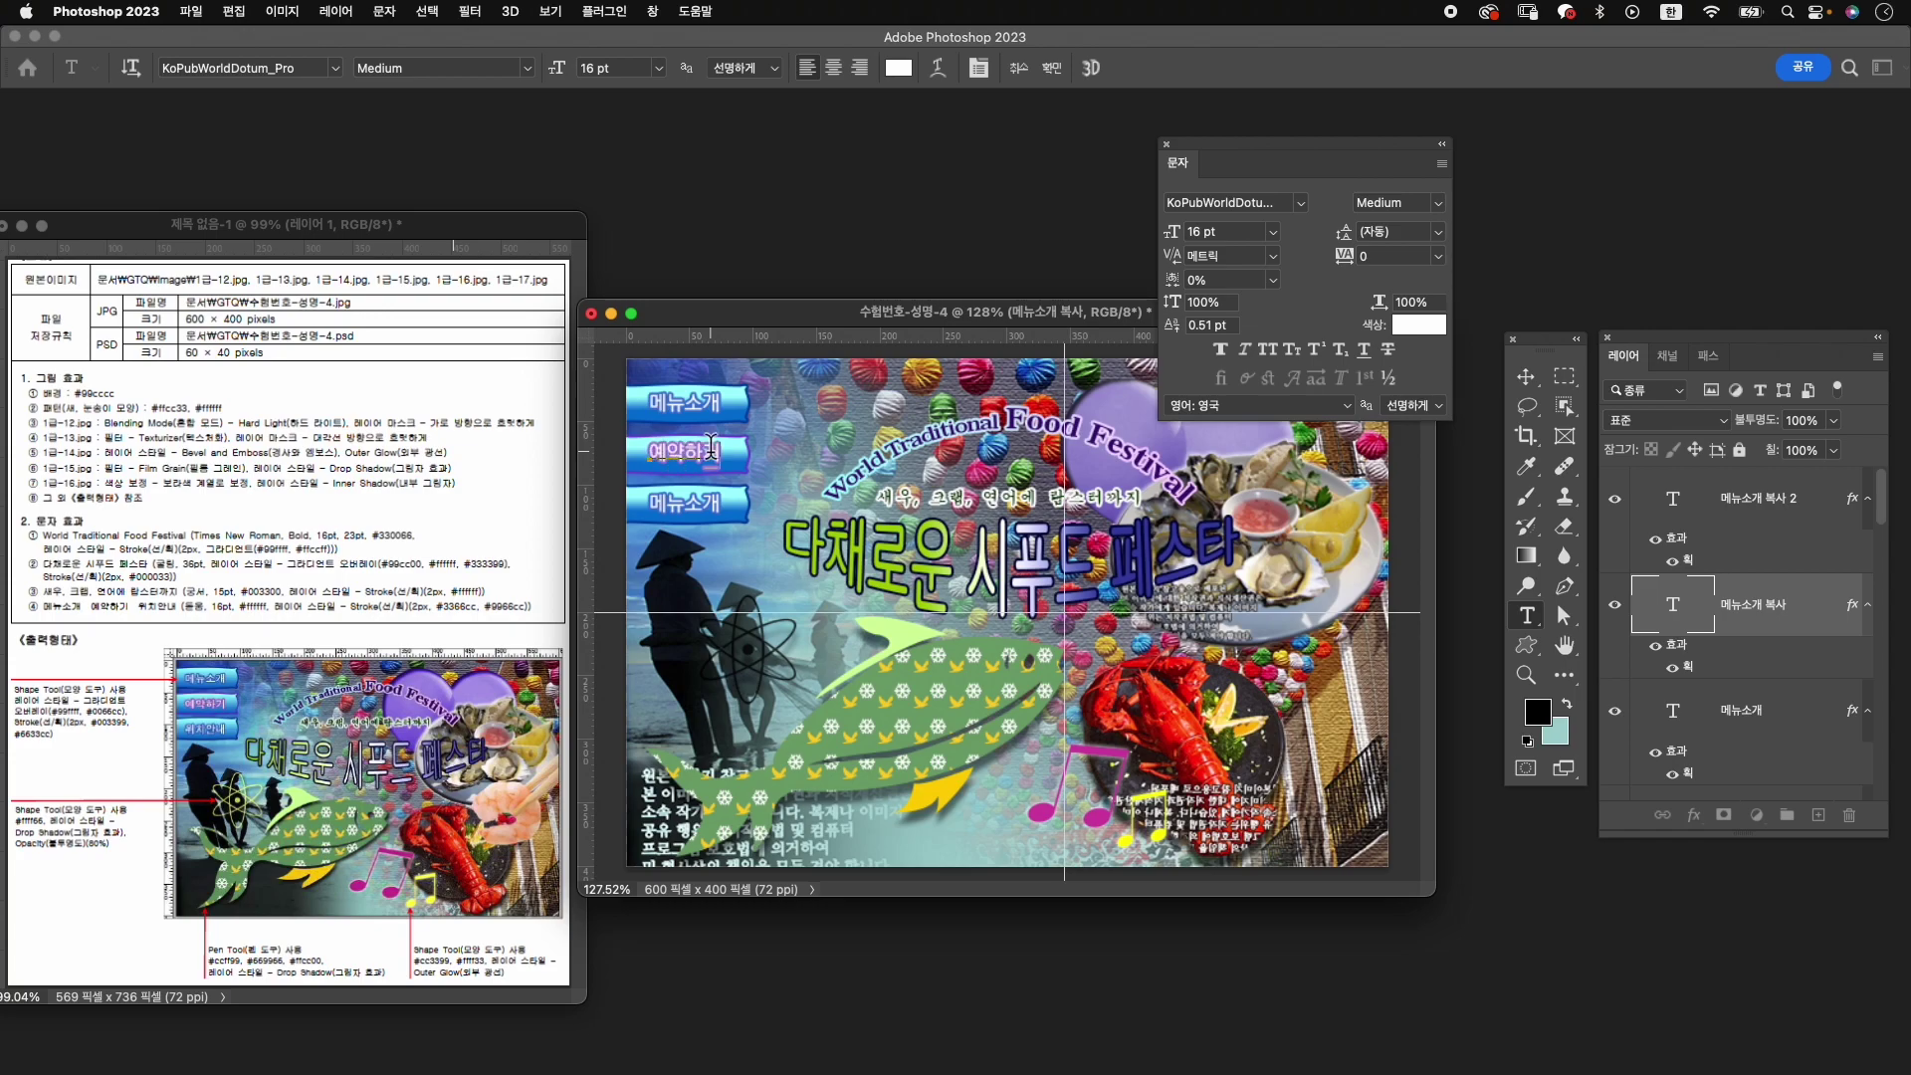
{"action": "key", "text": "Escape"}
{"action": "key", "text": "v"}
Change the third button's label text to 위치안내.
{"action": "left_click", "coordinate": [1782, 509]}
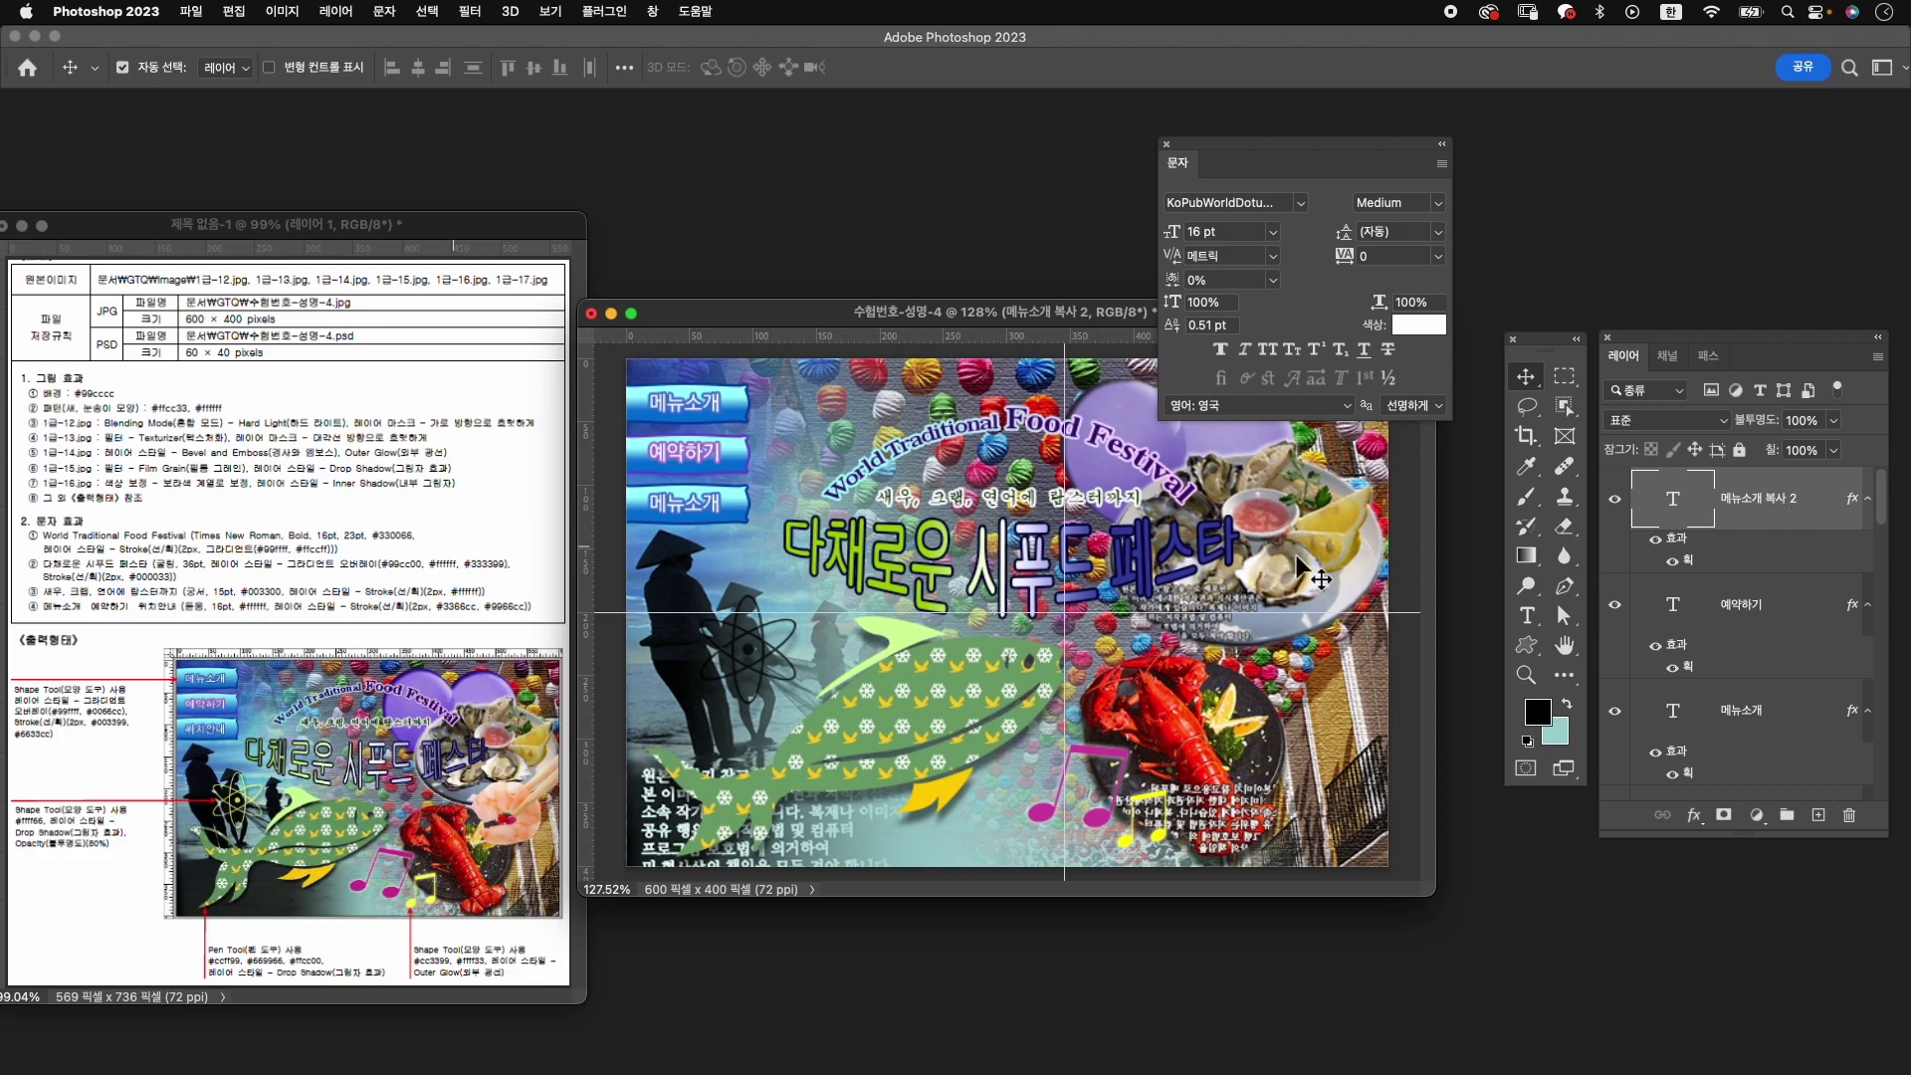
{"action": "double_click", "coordinate": [690, 503]}
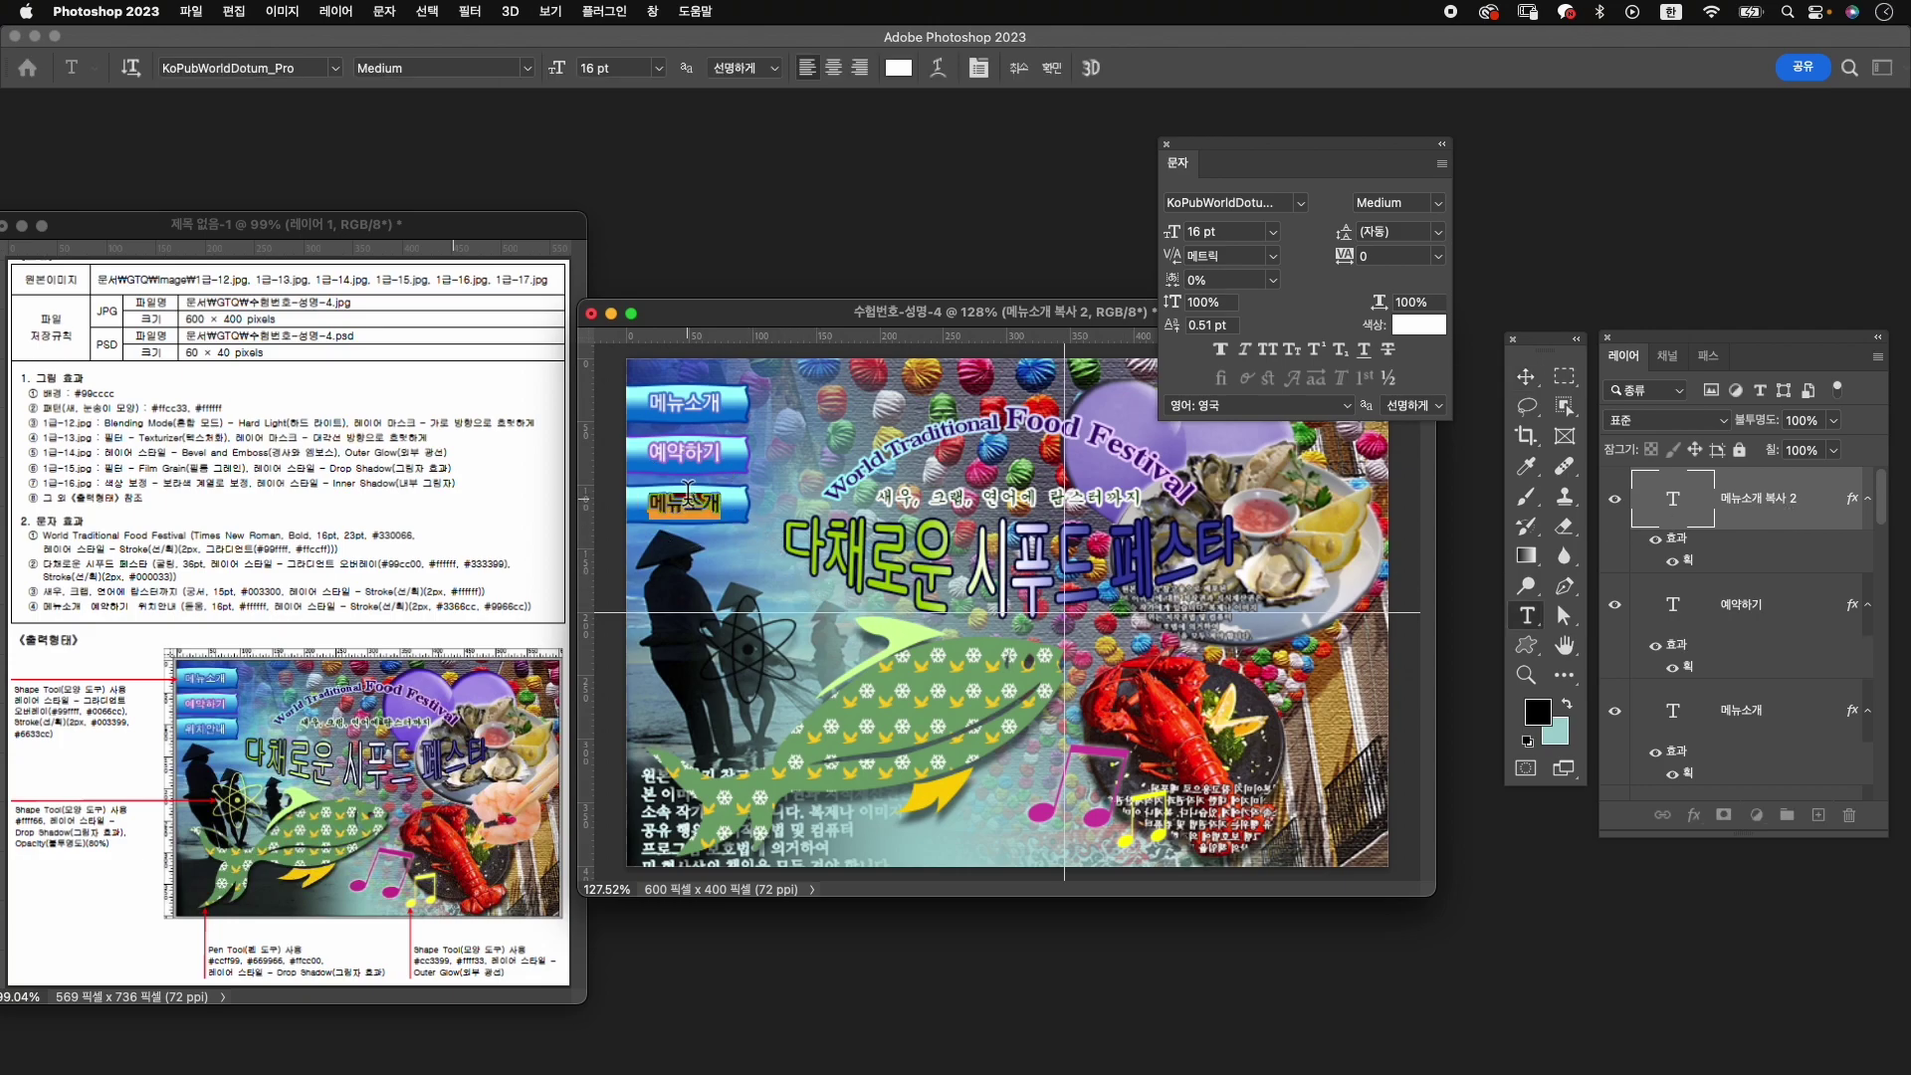
{"action": "type", "text": "ㅇ"}
{"action": "key", "text": "Escape"}
{"action": "key", "text": "v"}
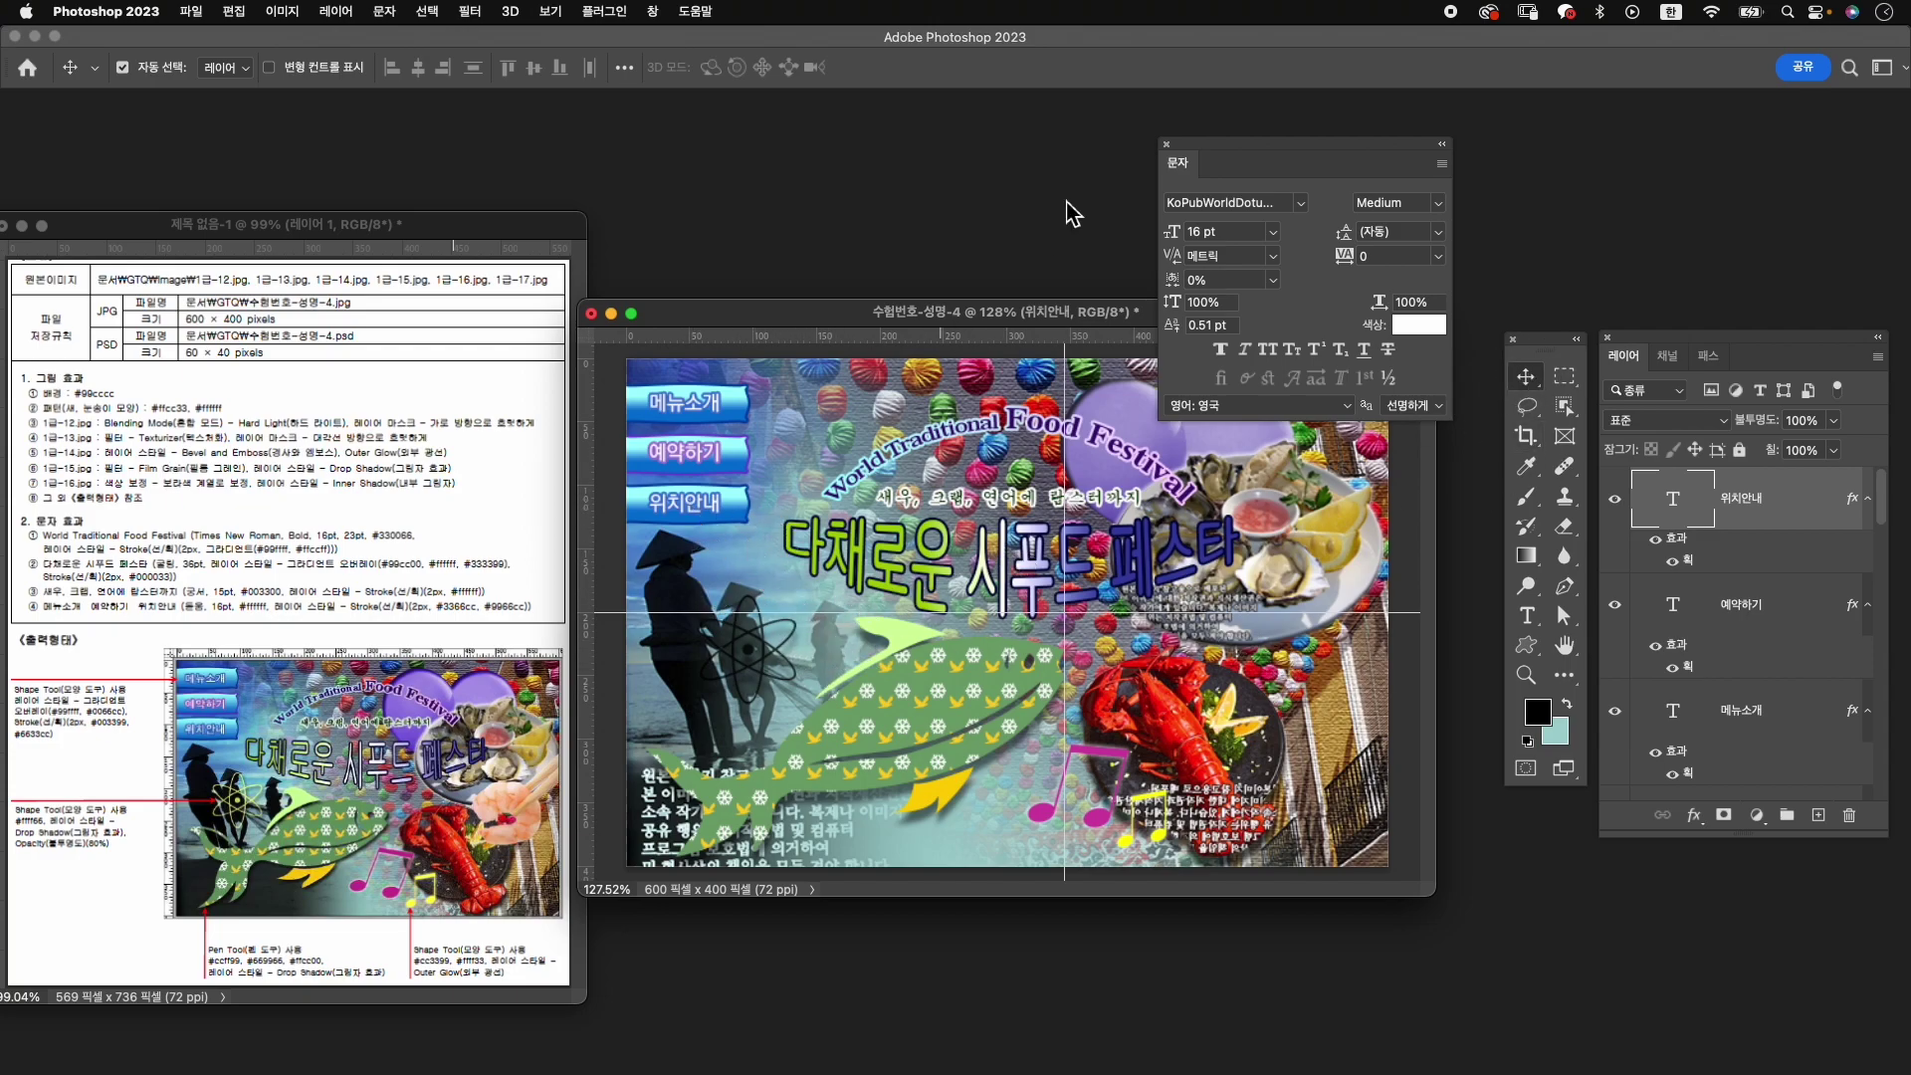
{"action": "left_click", "coordinate": [1168, 147]}
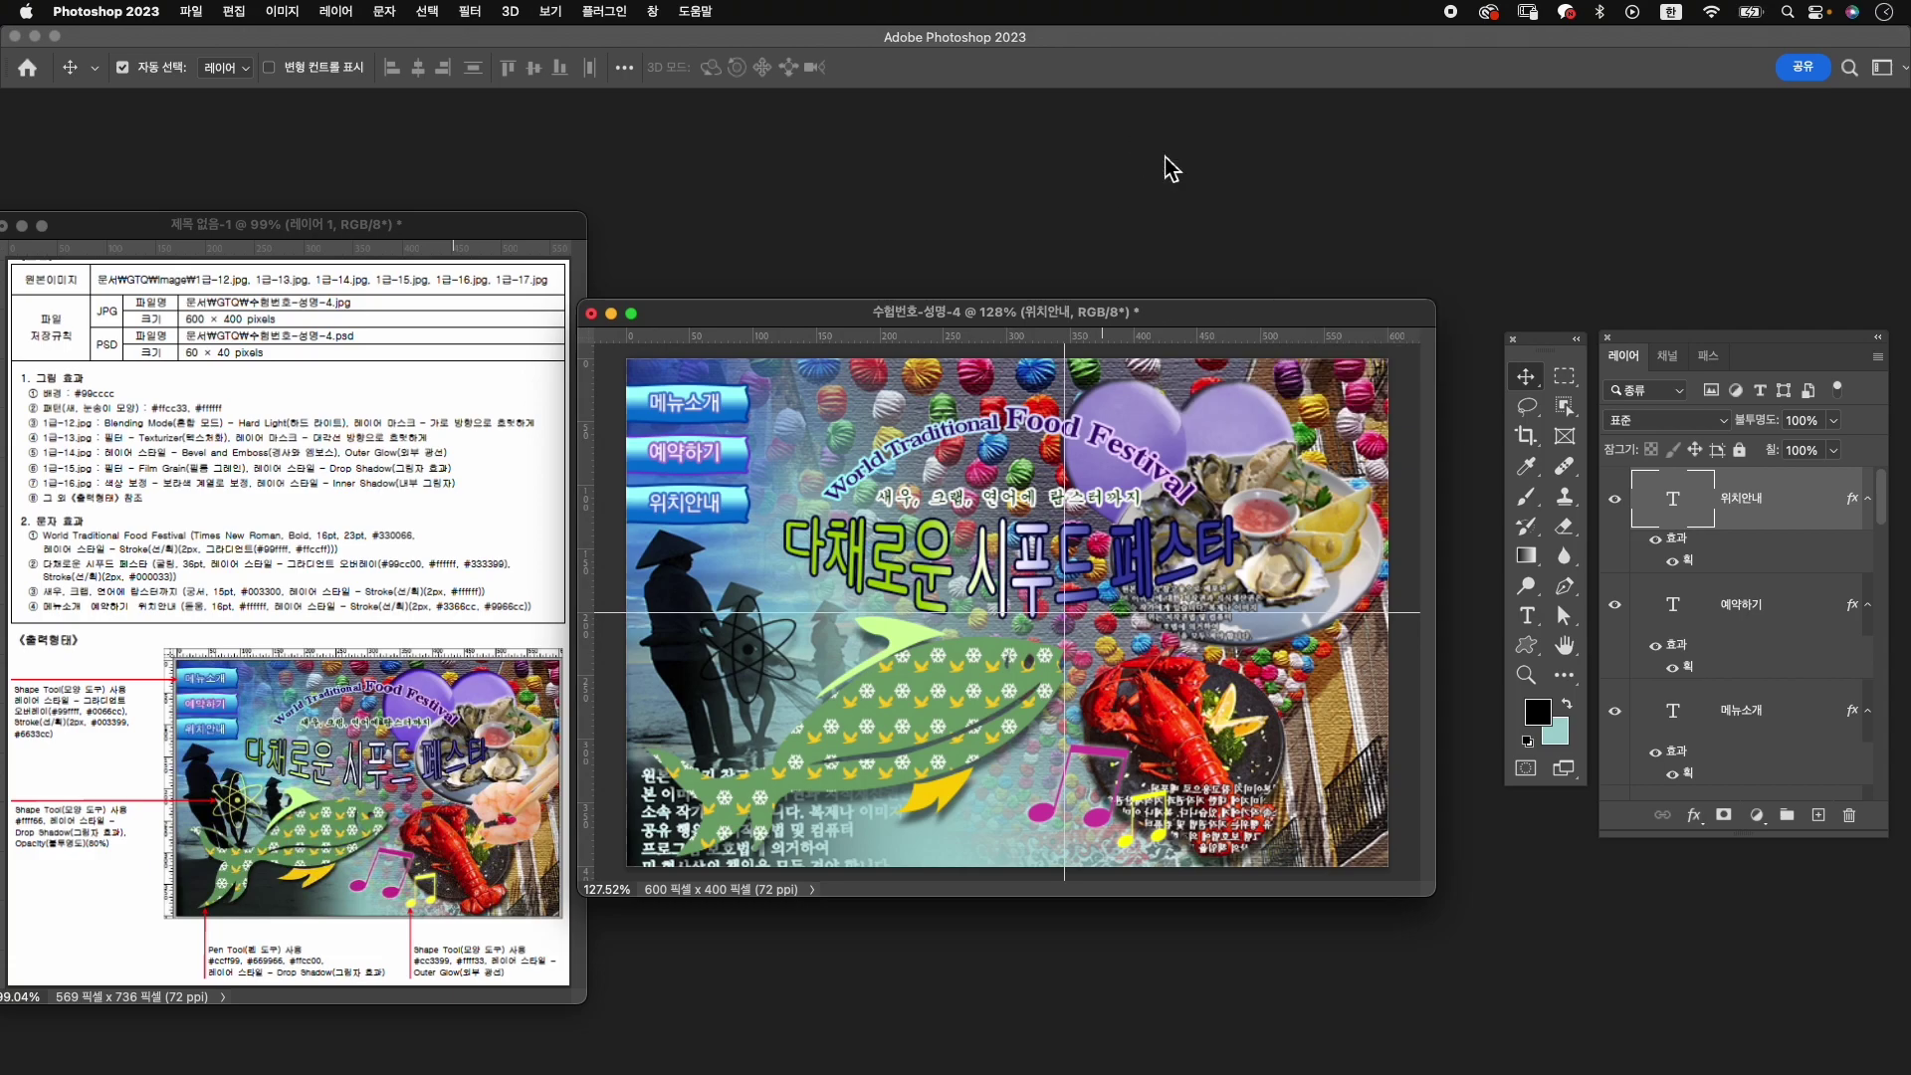
{"action": "left_click", "coordinate": [749, 657]}
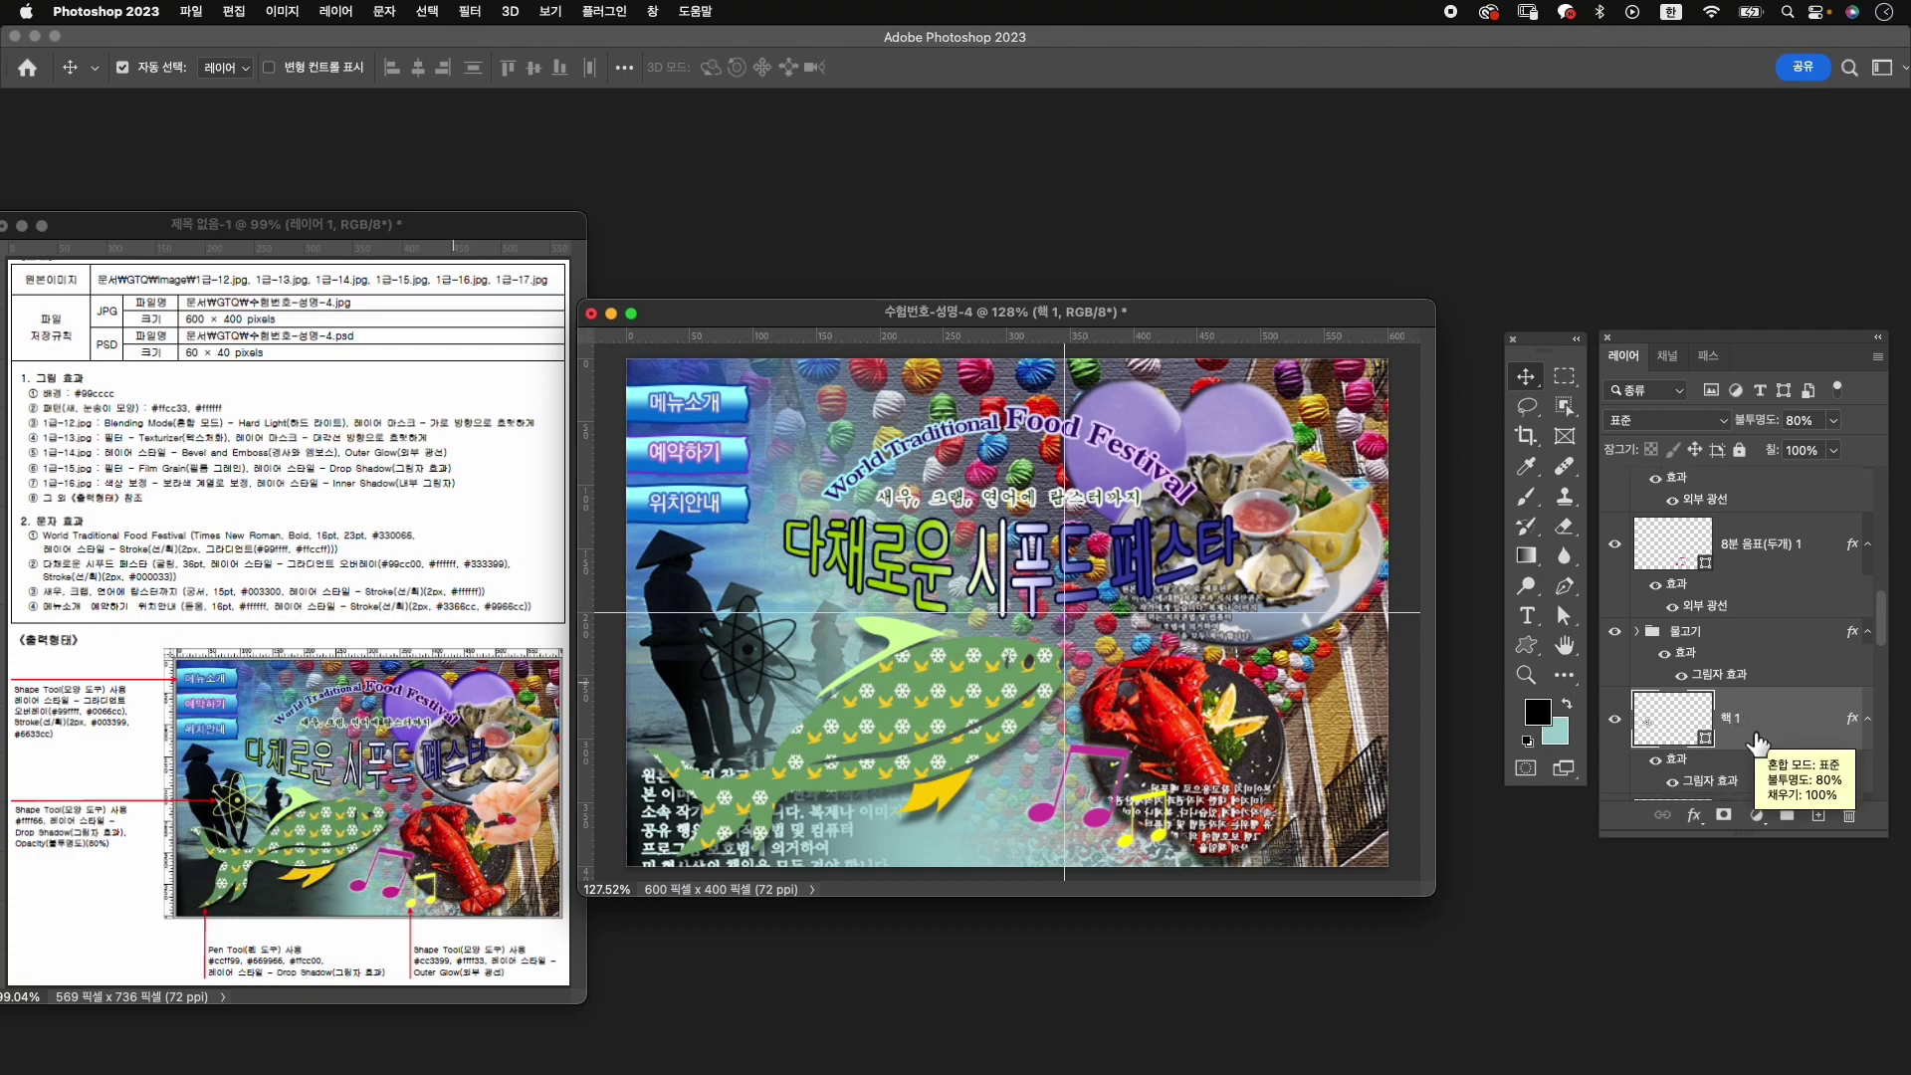
Fill the atom-shaped icon with yellow #ffff66 and return to the Move tool.
{"action": "scroll", "coordinate": [1770, 731], "scroll_direction": "down", "scroll_amount": 1}
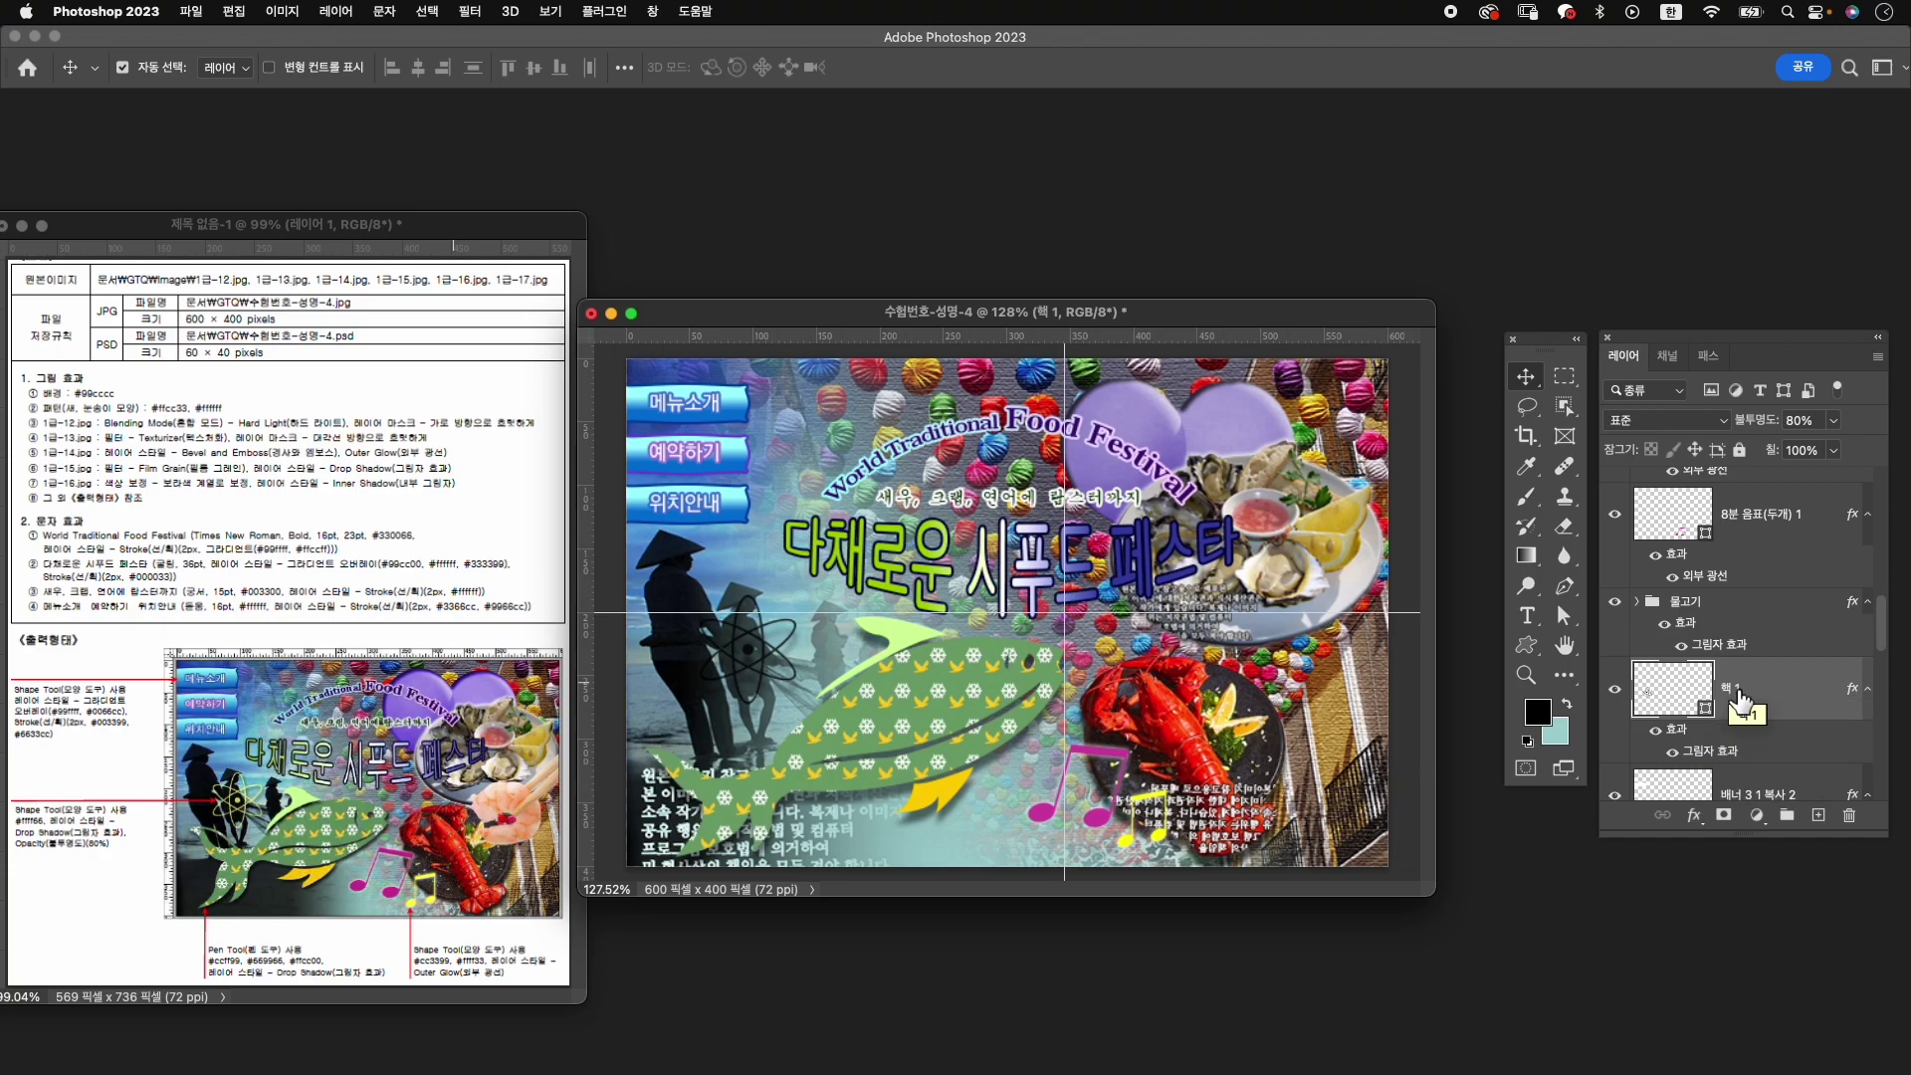
{"action": "left_click", "coordinate": [1526, 645]}
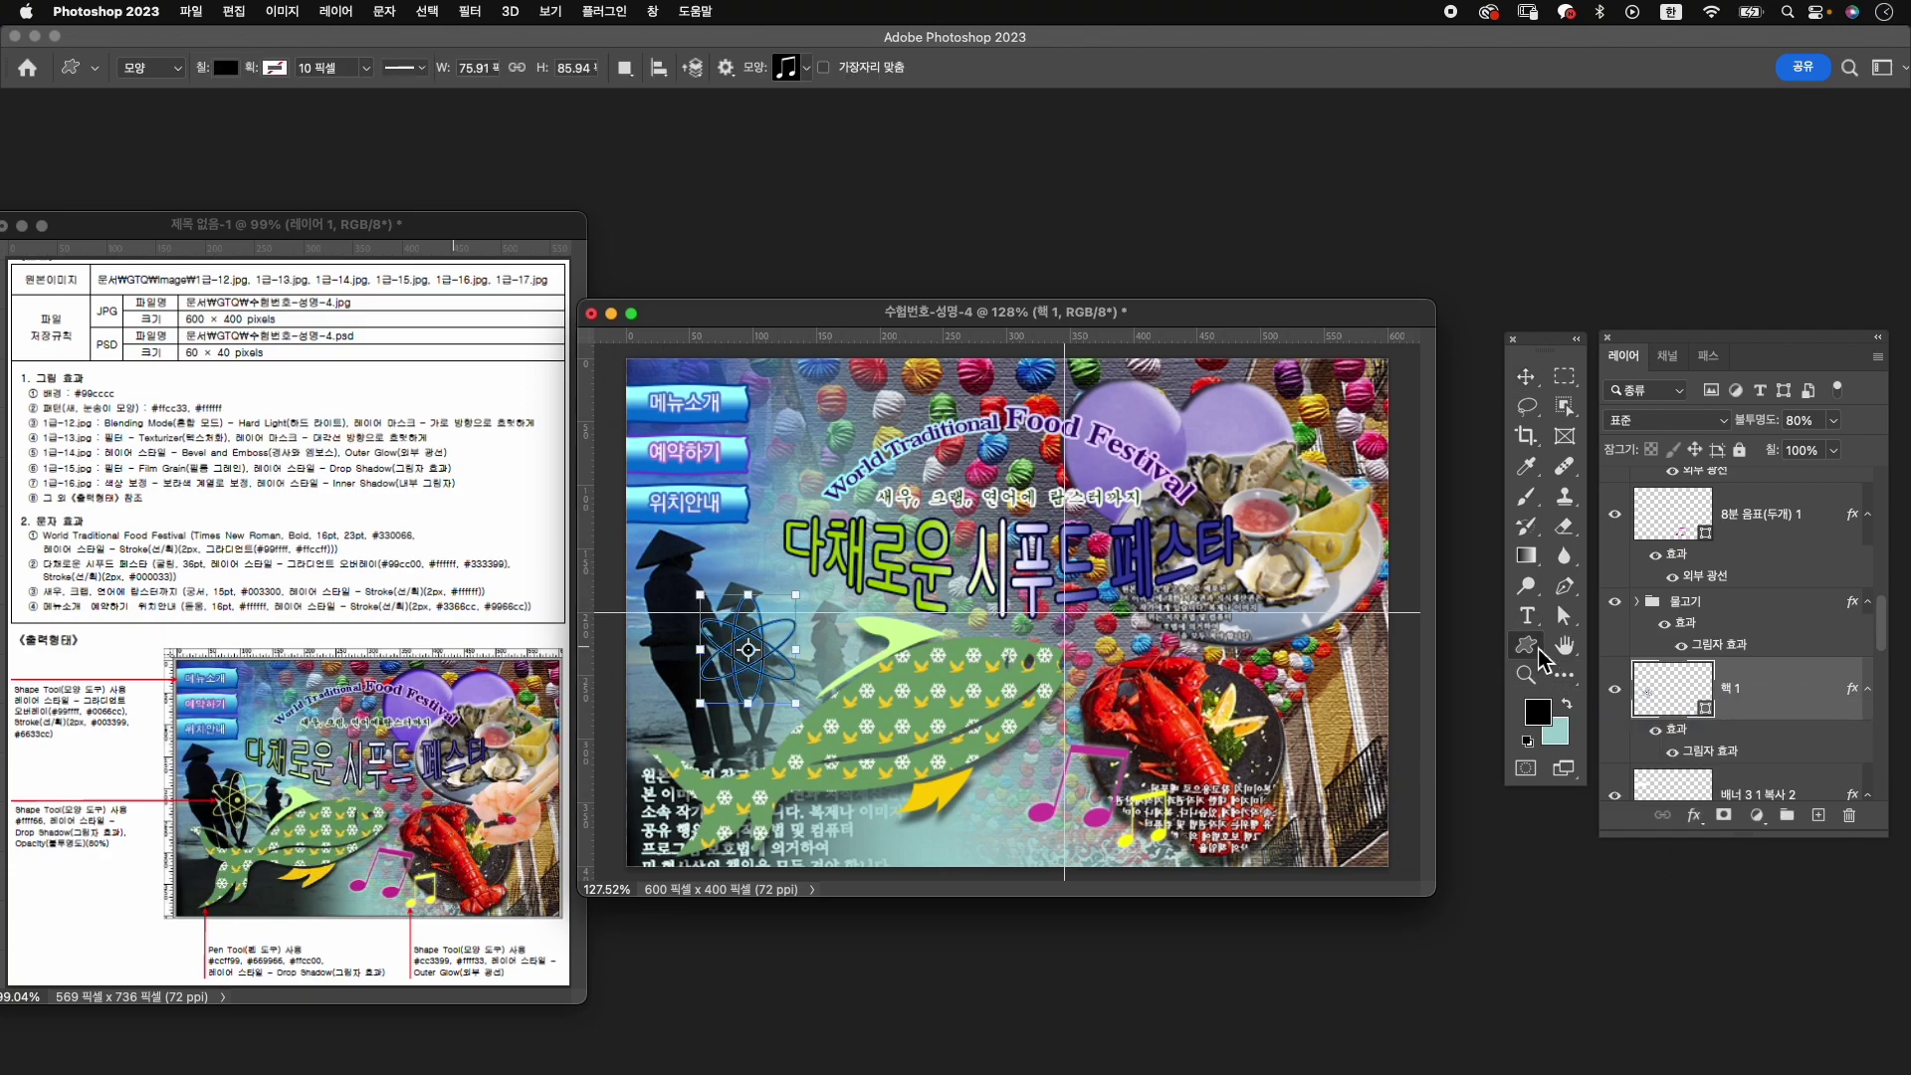
{"action": "left_click", "coordinate": [228, 72]}
{"action": "left_click", "coordinate": [349, 109]}
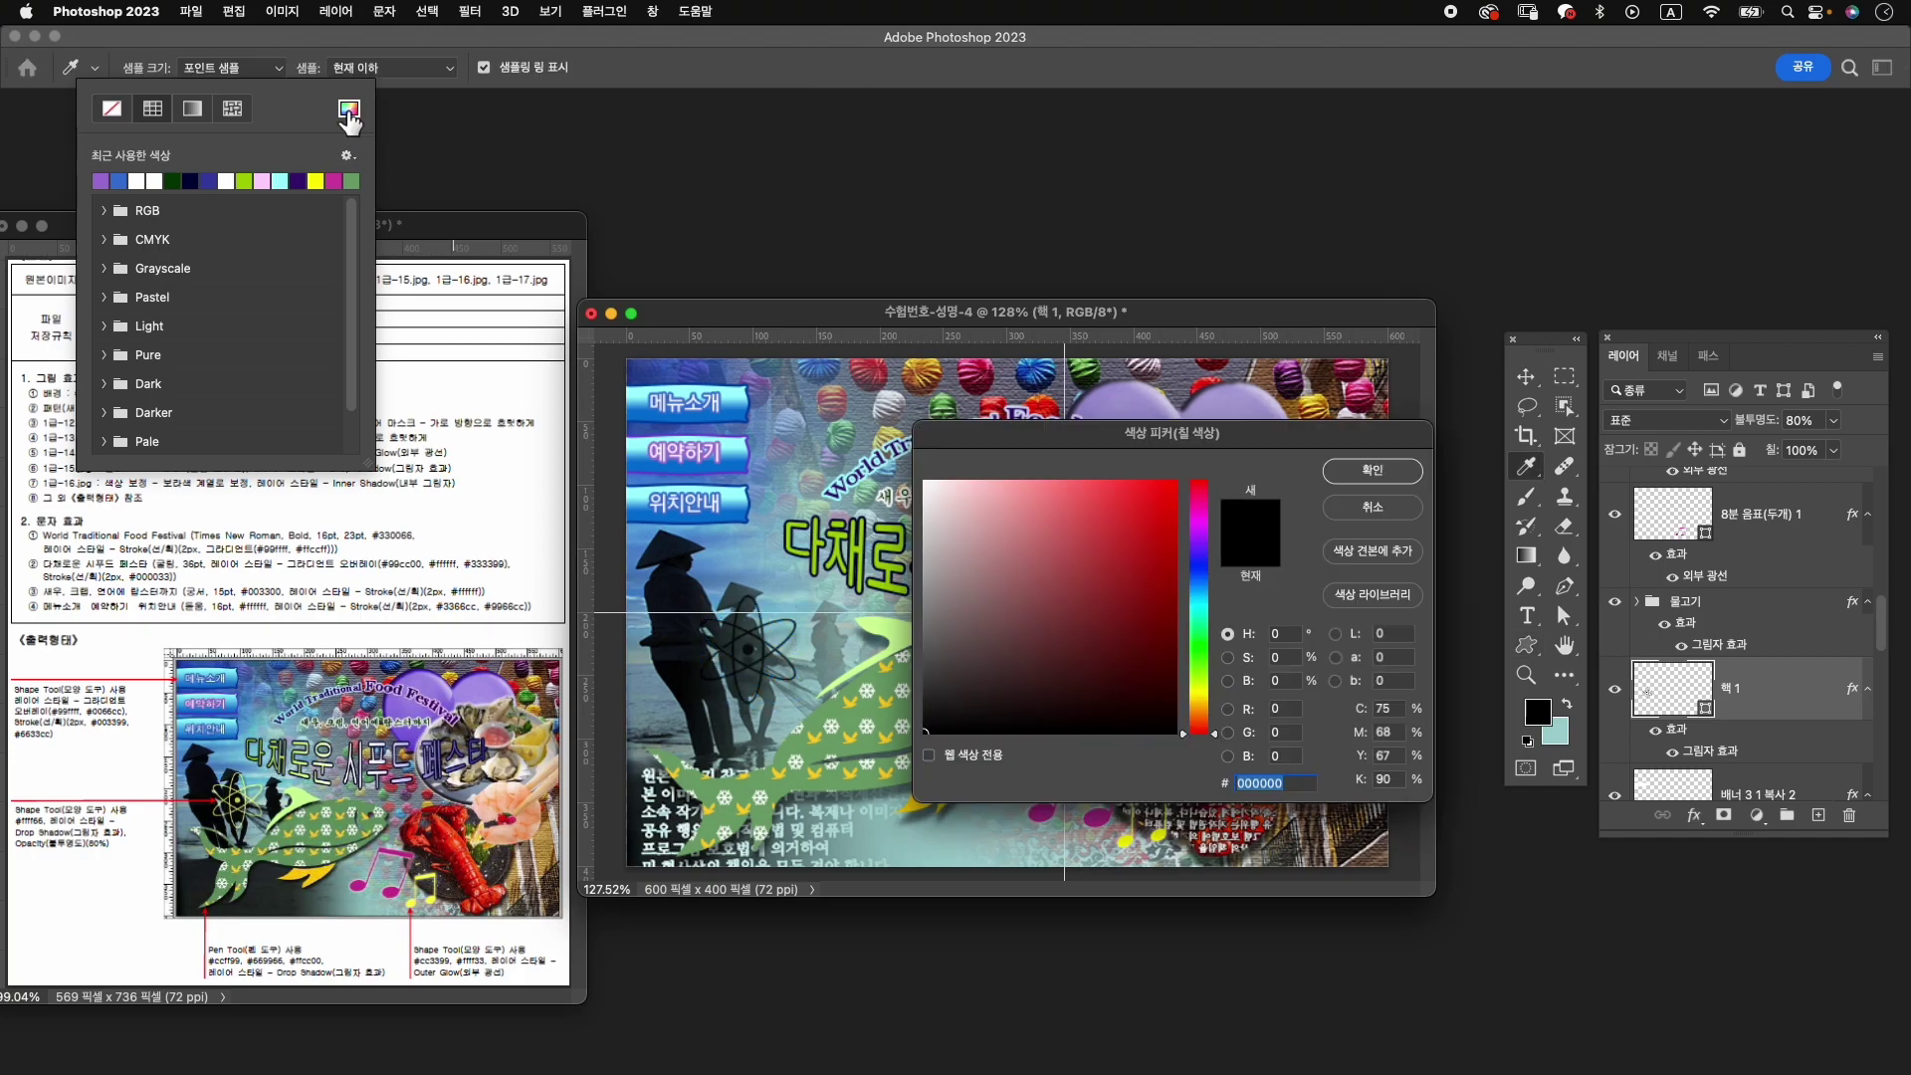
{"action": "type", "text": "fff"}
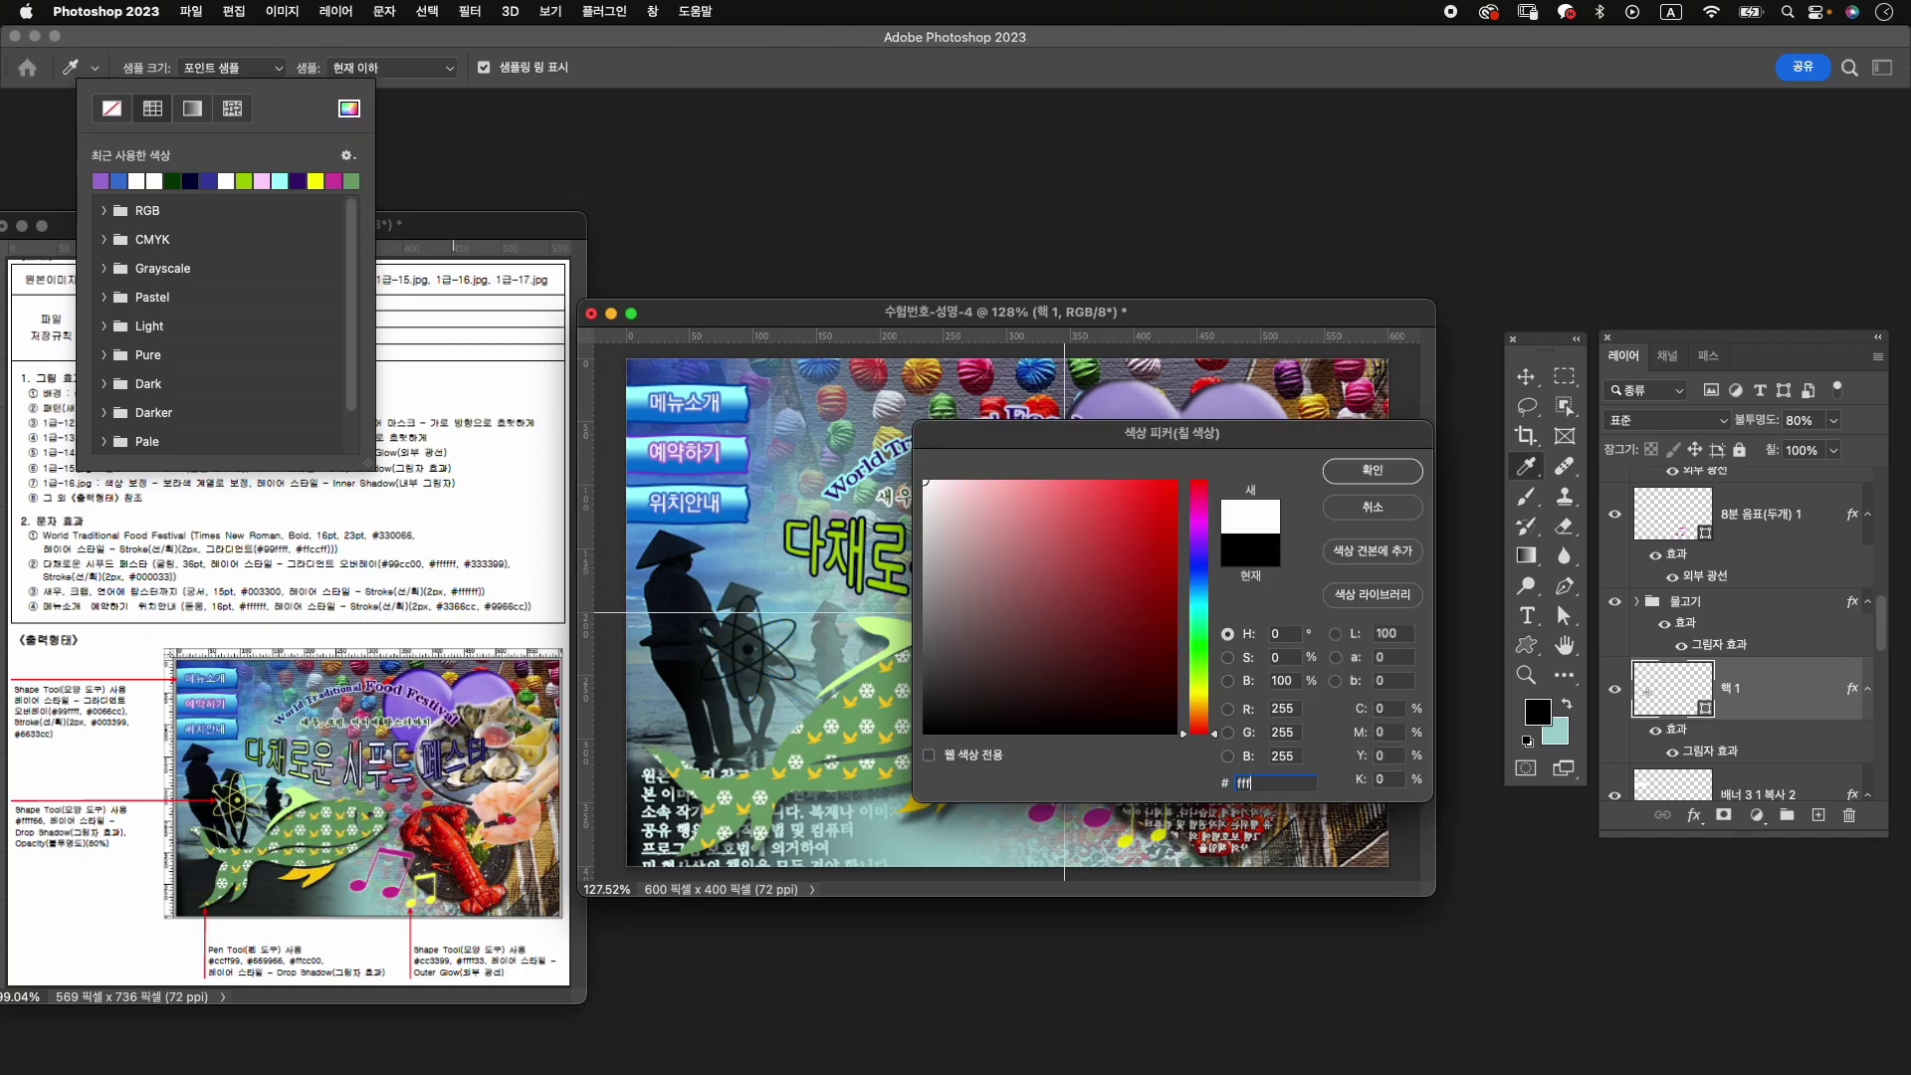
{"action": "type", "text": "f66"}
{"action": "key", "text": "Return"}
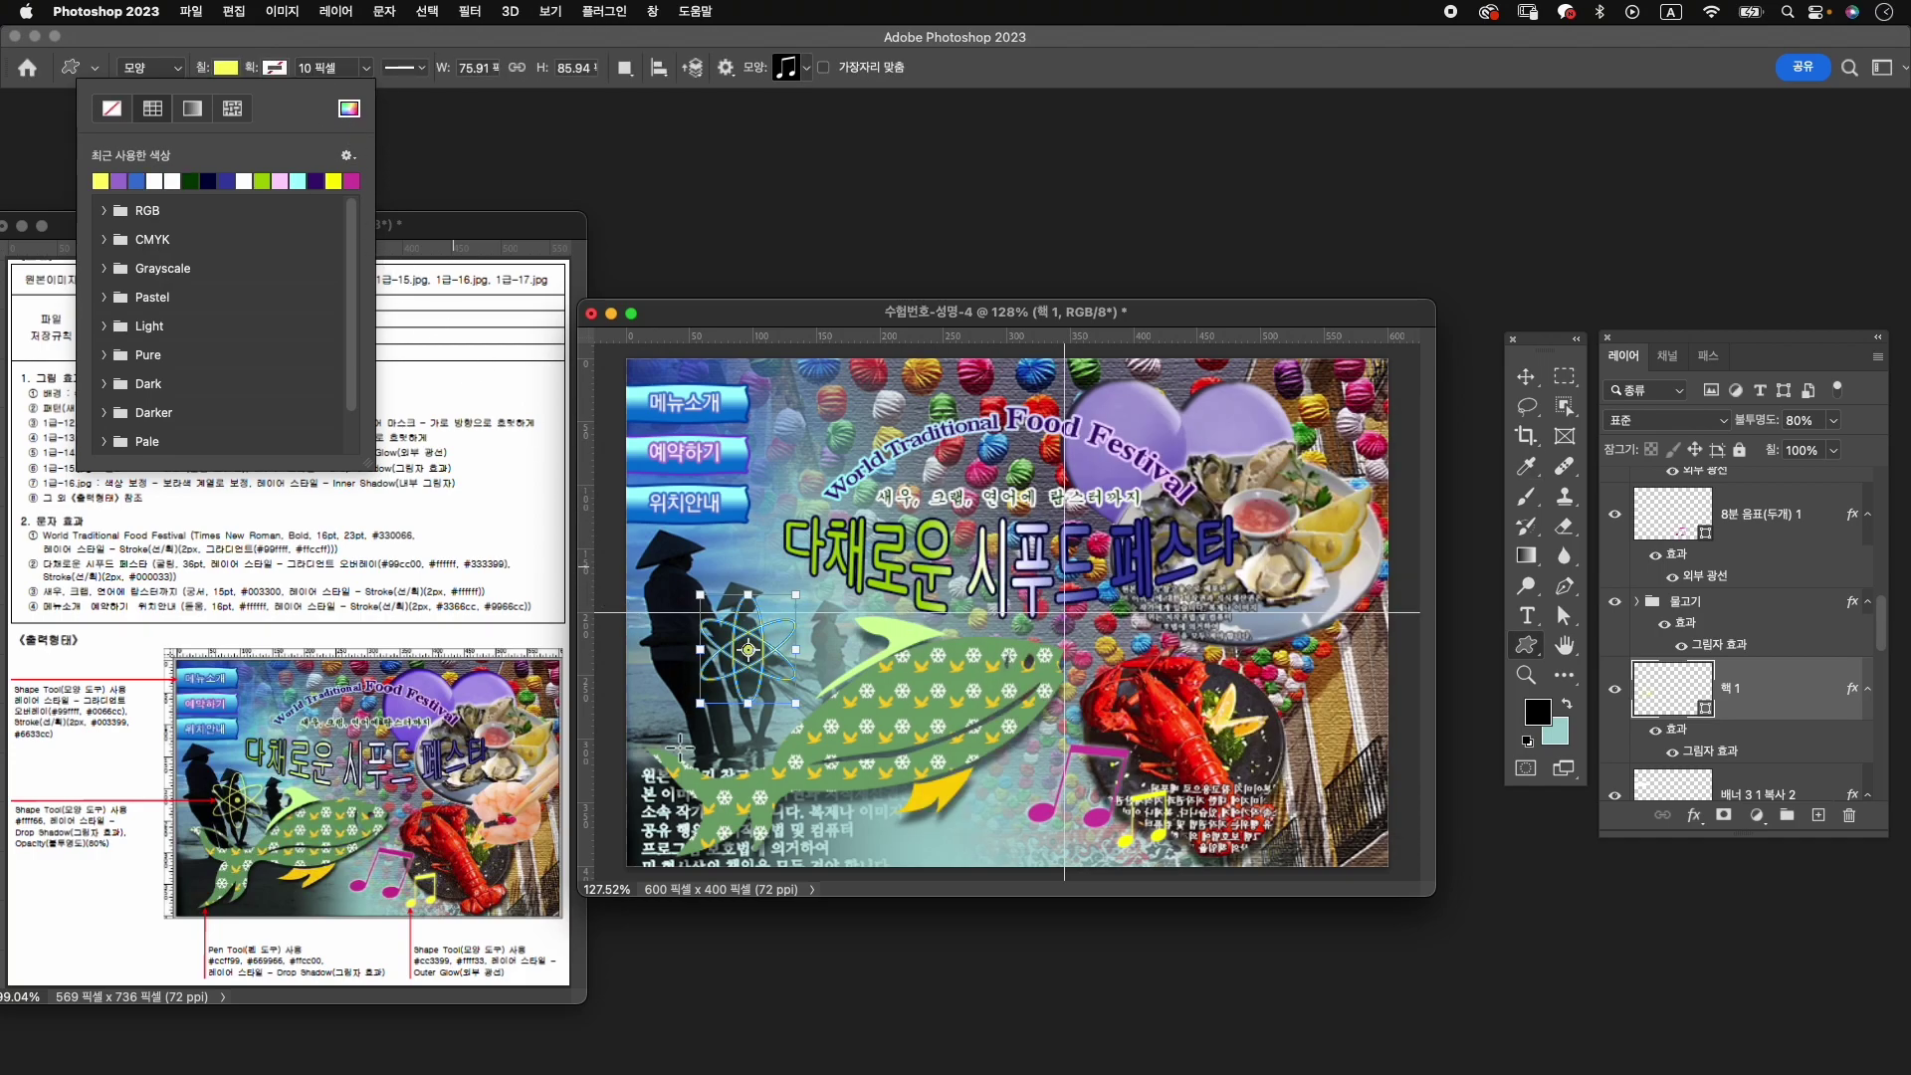
{"action": "left_click", "coordinate": [841, 323]}
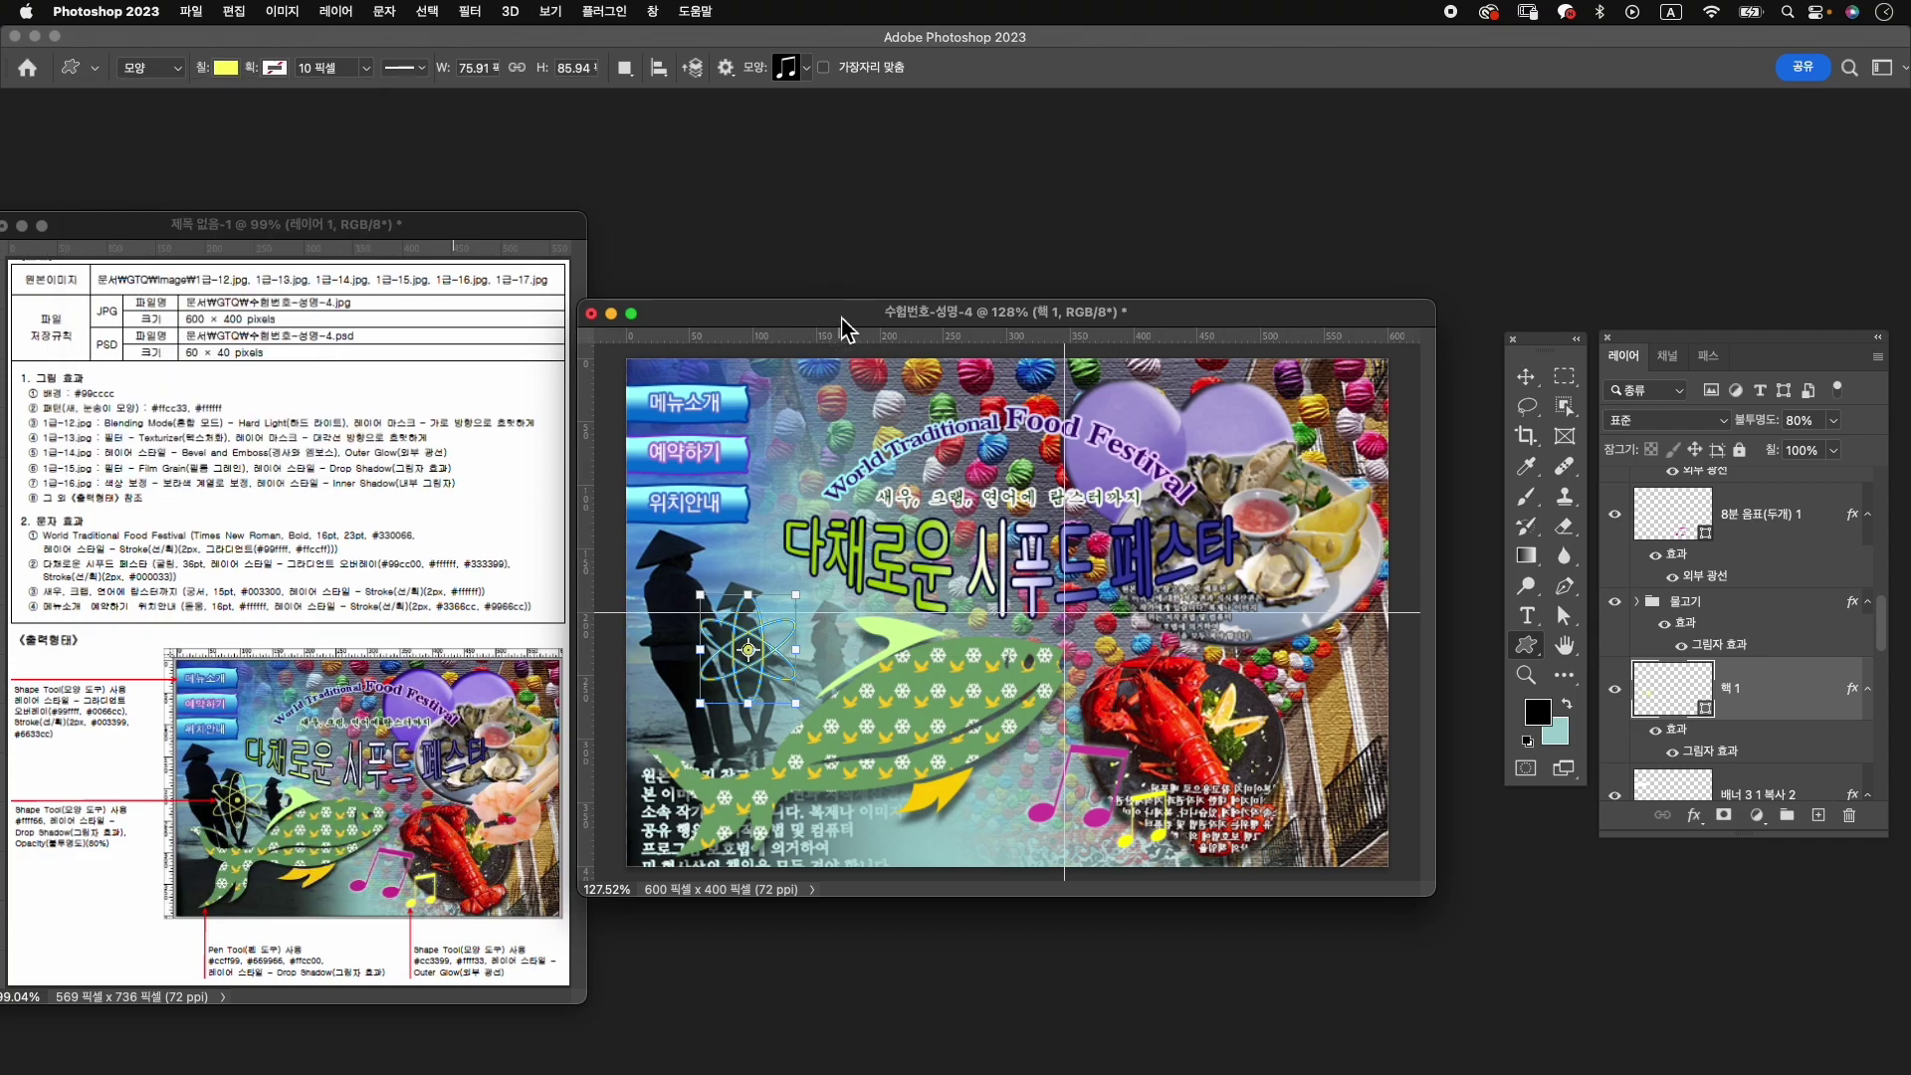
{"action": "key", "text": "v"}
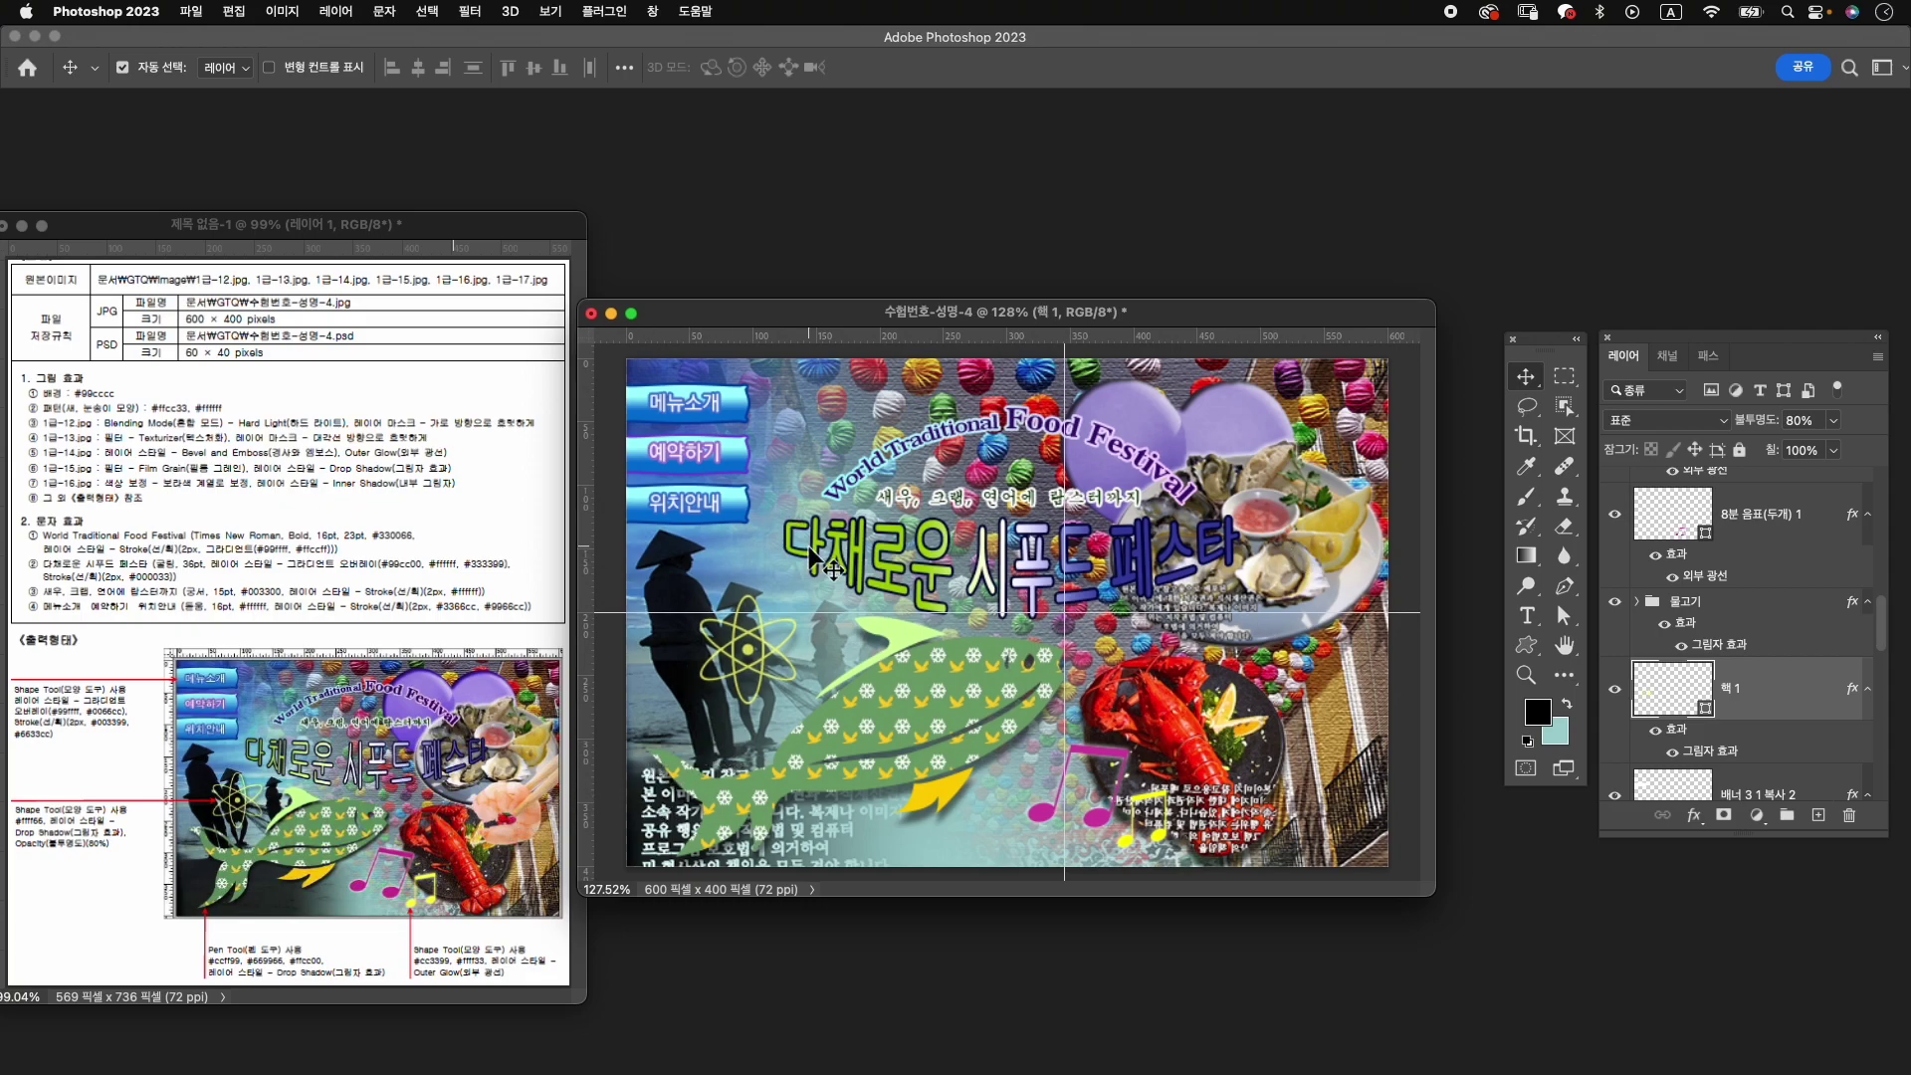
Open the 1급-17.jpg shrimp photo and place its window beside the poster.
{"action": "key", "text": "super+o"}
{"action": "scroll", "coordinate": [768, 434], "scroll_direction": "down", "scroll_amount": 3}
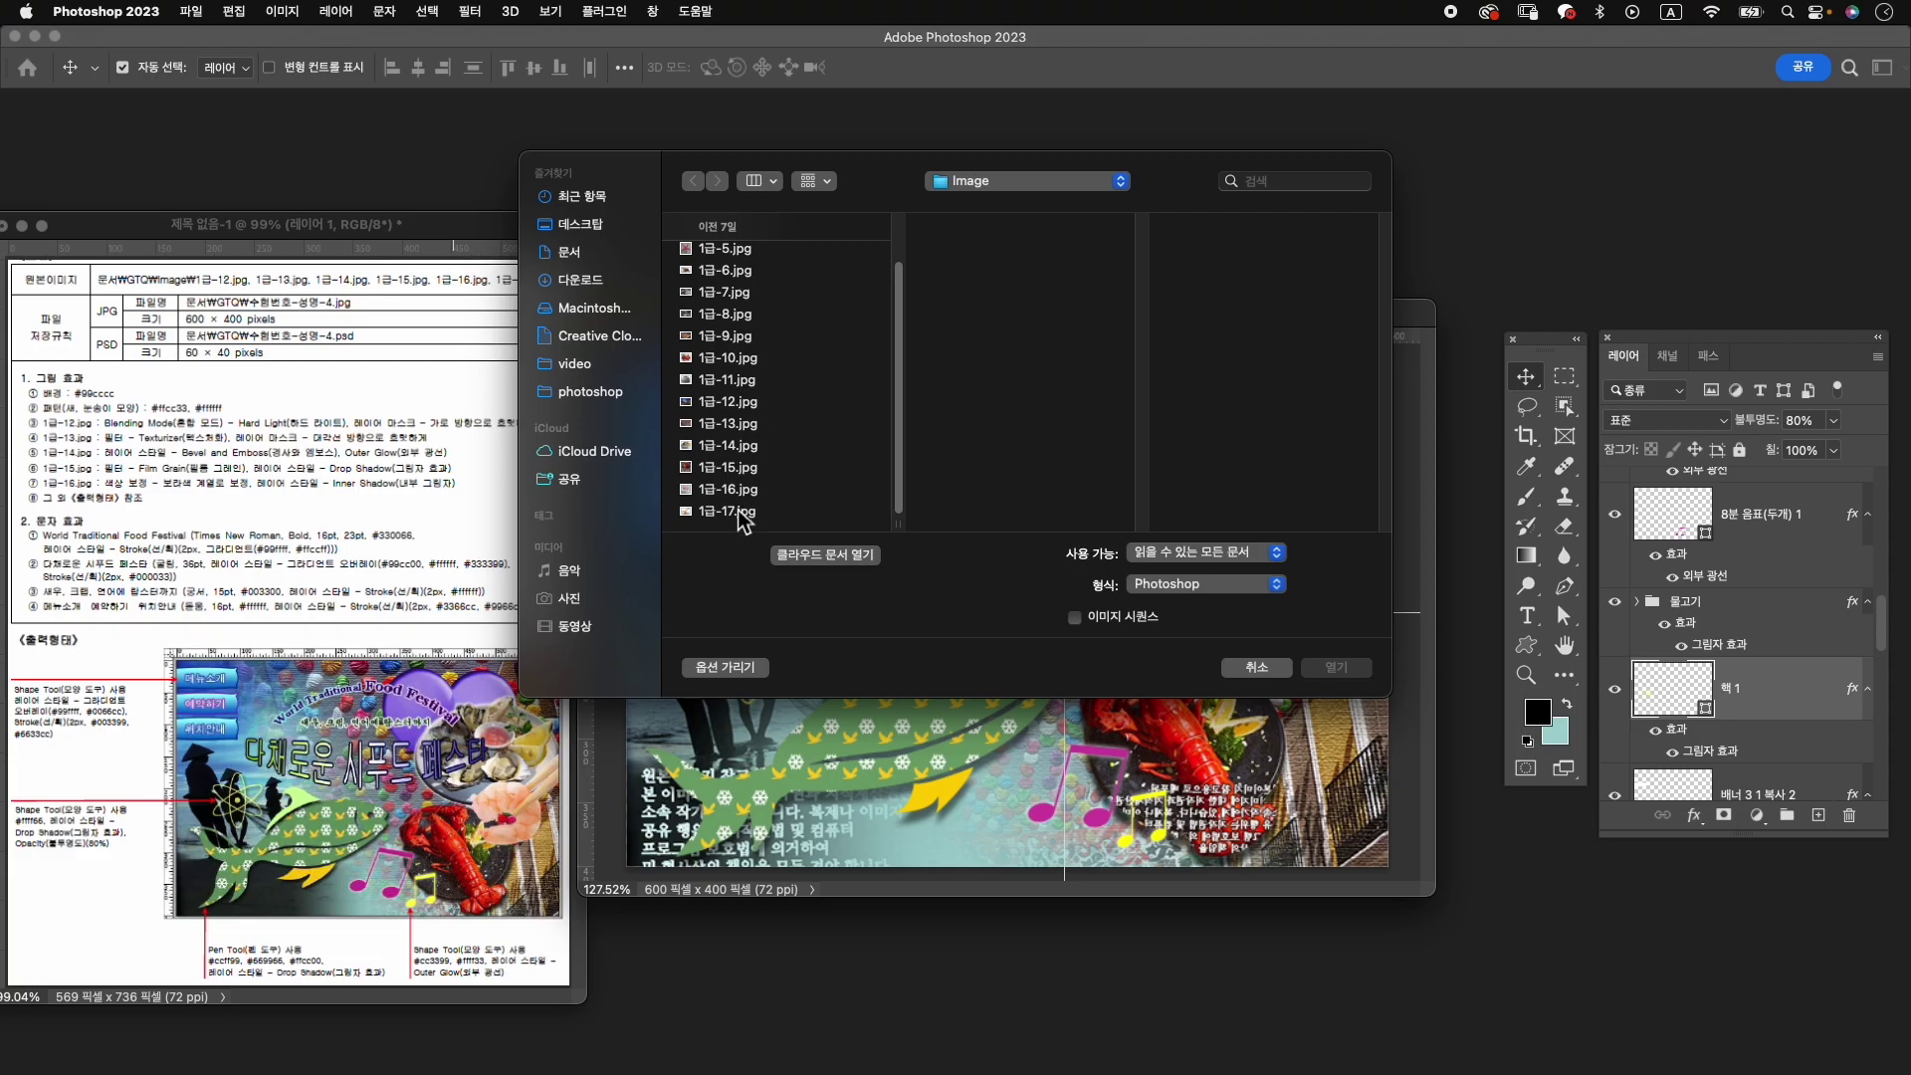
{"action": "left_click", "coordinate": [738, 510]}
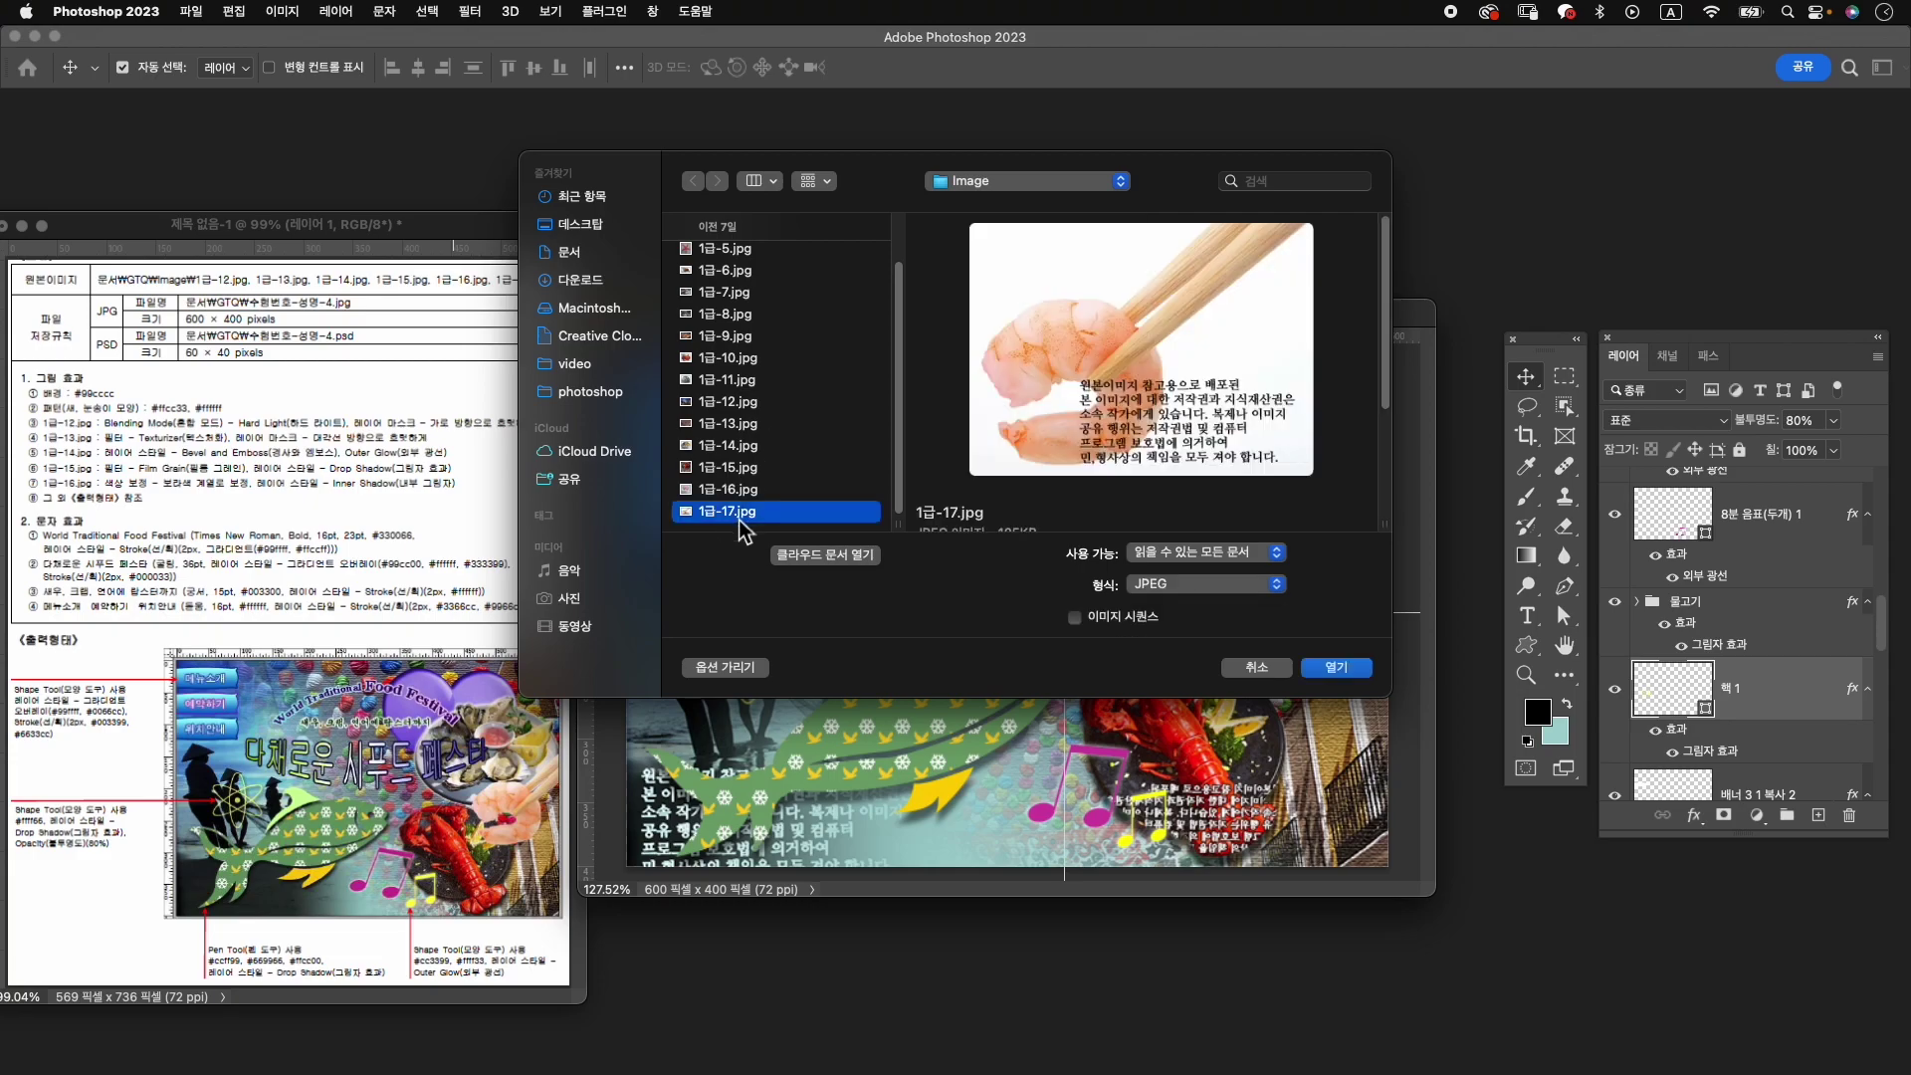
{"action": "left_click", "coordinate": [1342, 671]}
{"action": "left_click_drag", "start_coordinate": [257, 167], "coordinate": [1035, 179]}
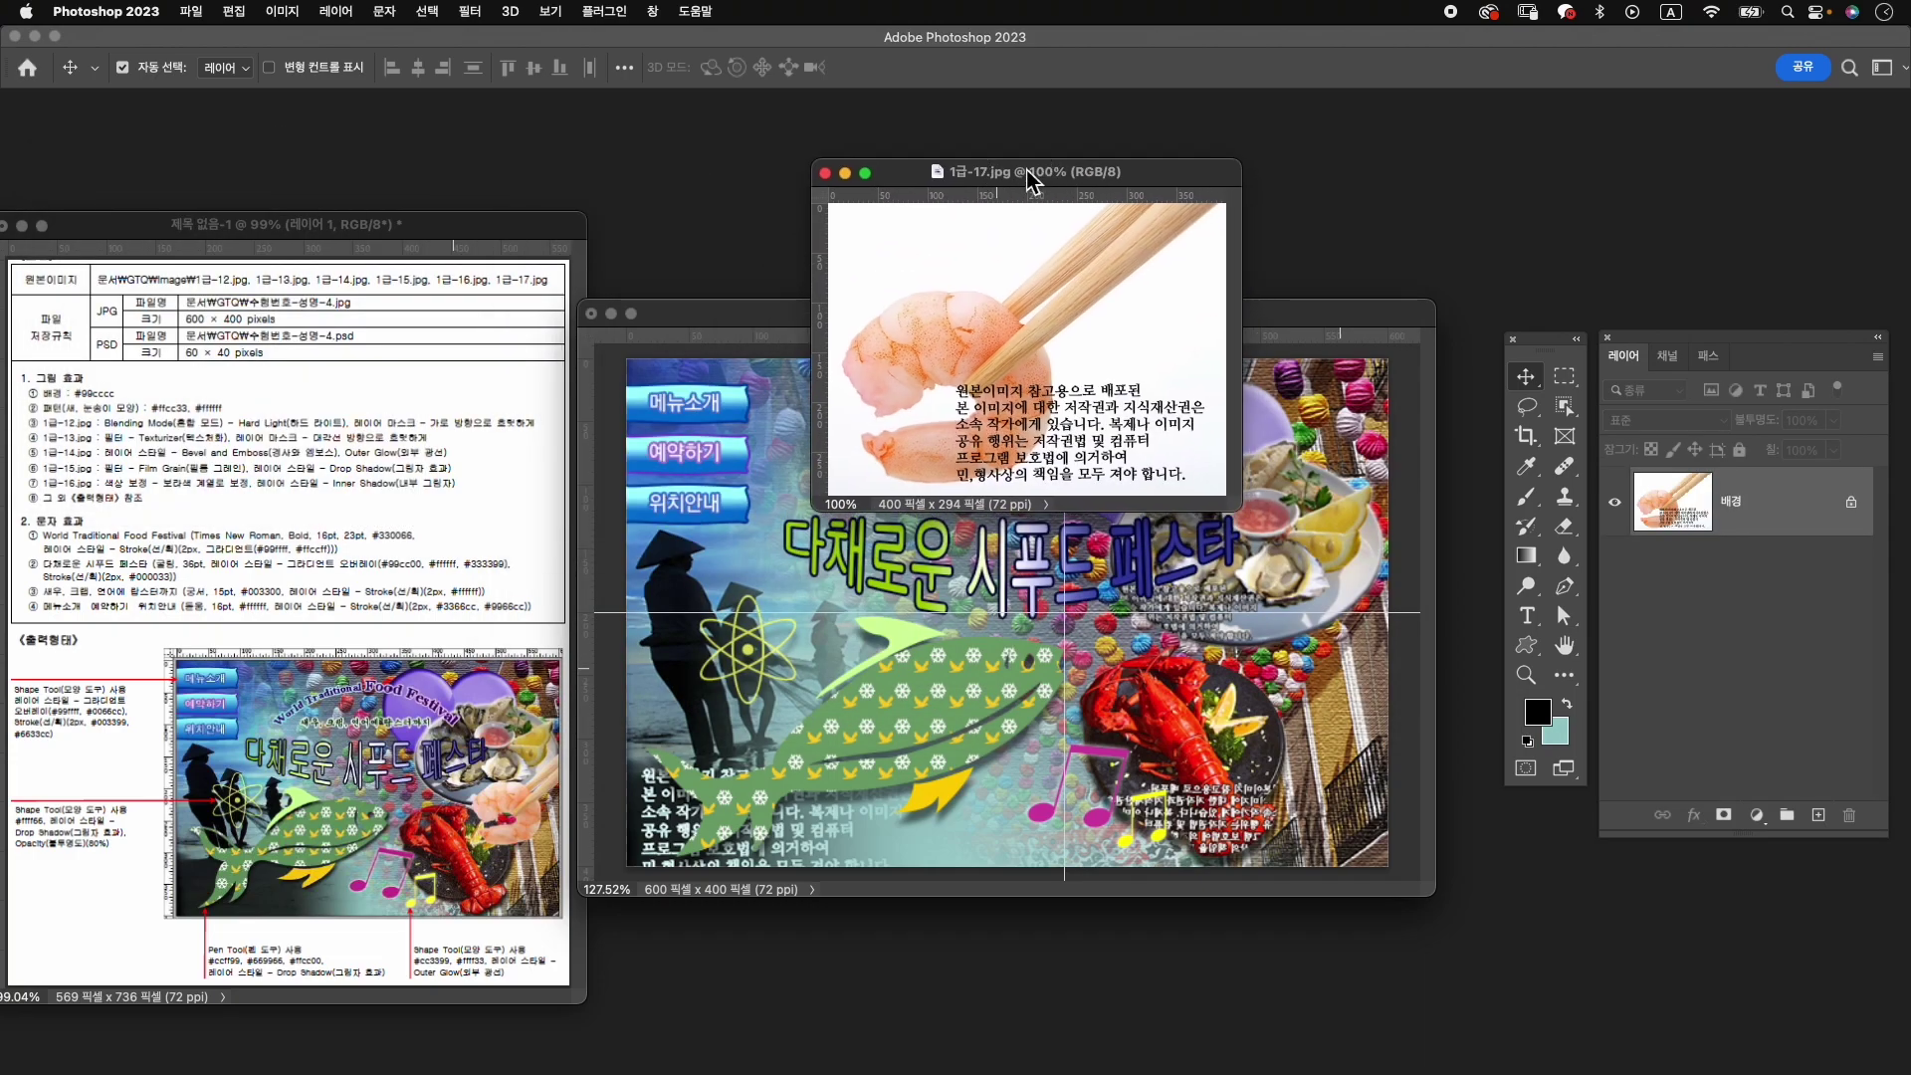
Select the shrimp and chopsticks, excluding the text area, and add a layer mask.
{"action": "left_click", "coordinate": [1567, 407]}
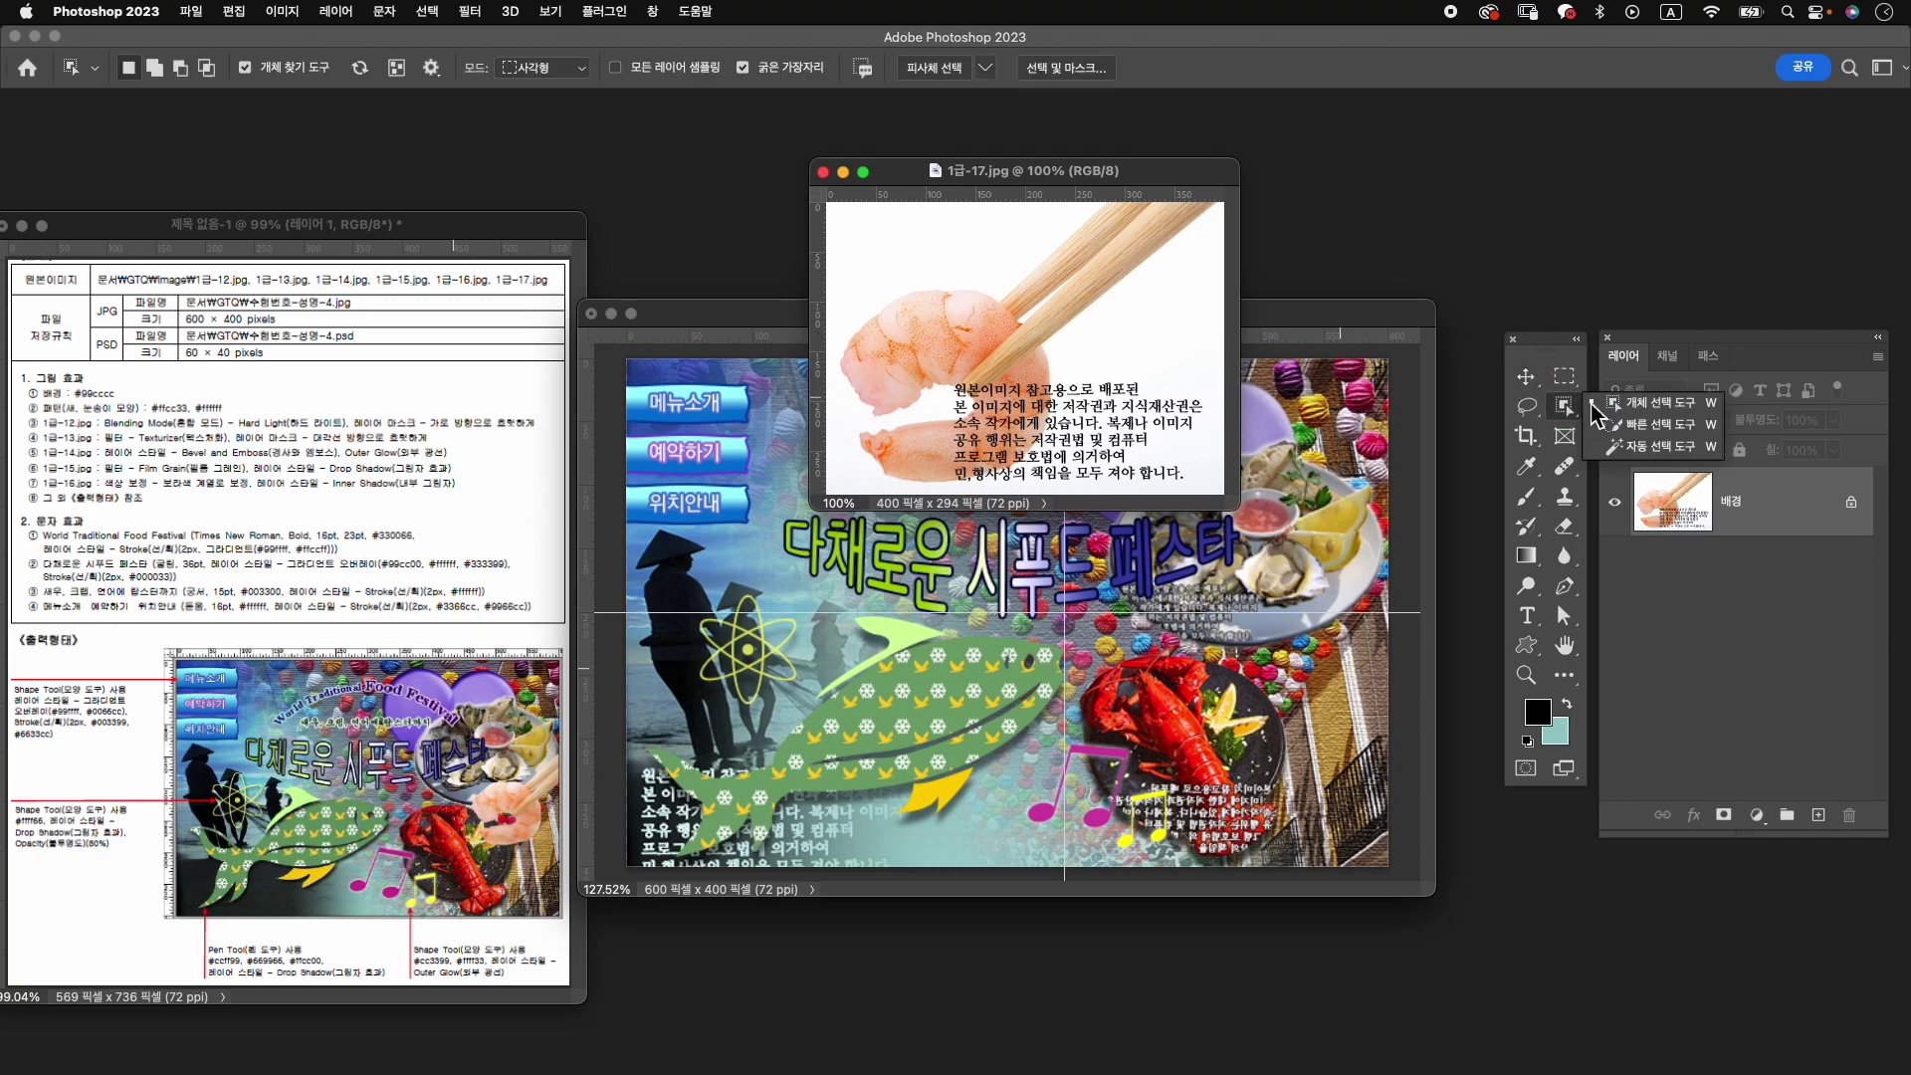
{"action": "left_click_drag", "start_coordinate": [860, 481], "coordinate": [1245, 205]}
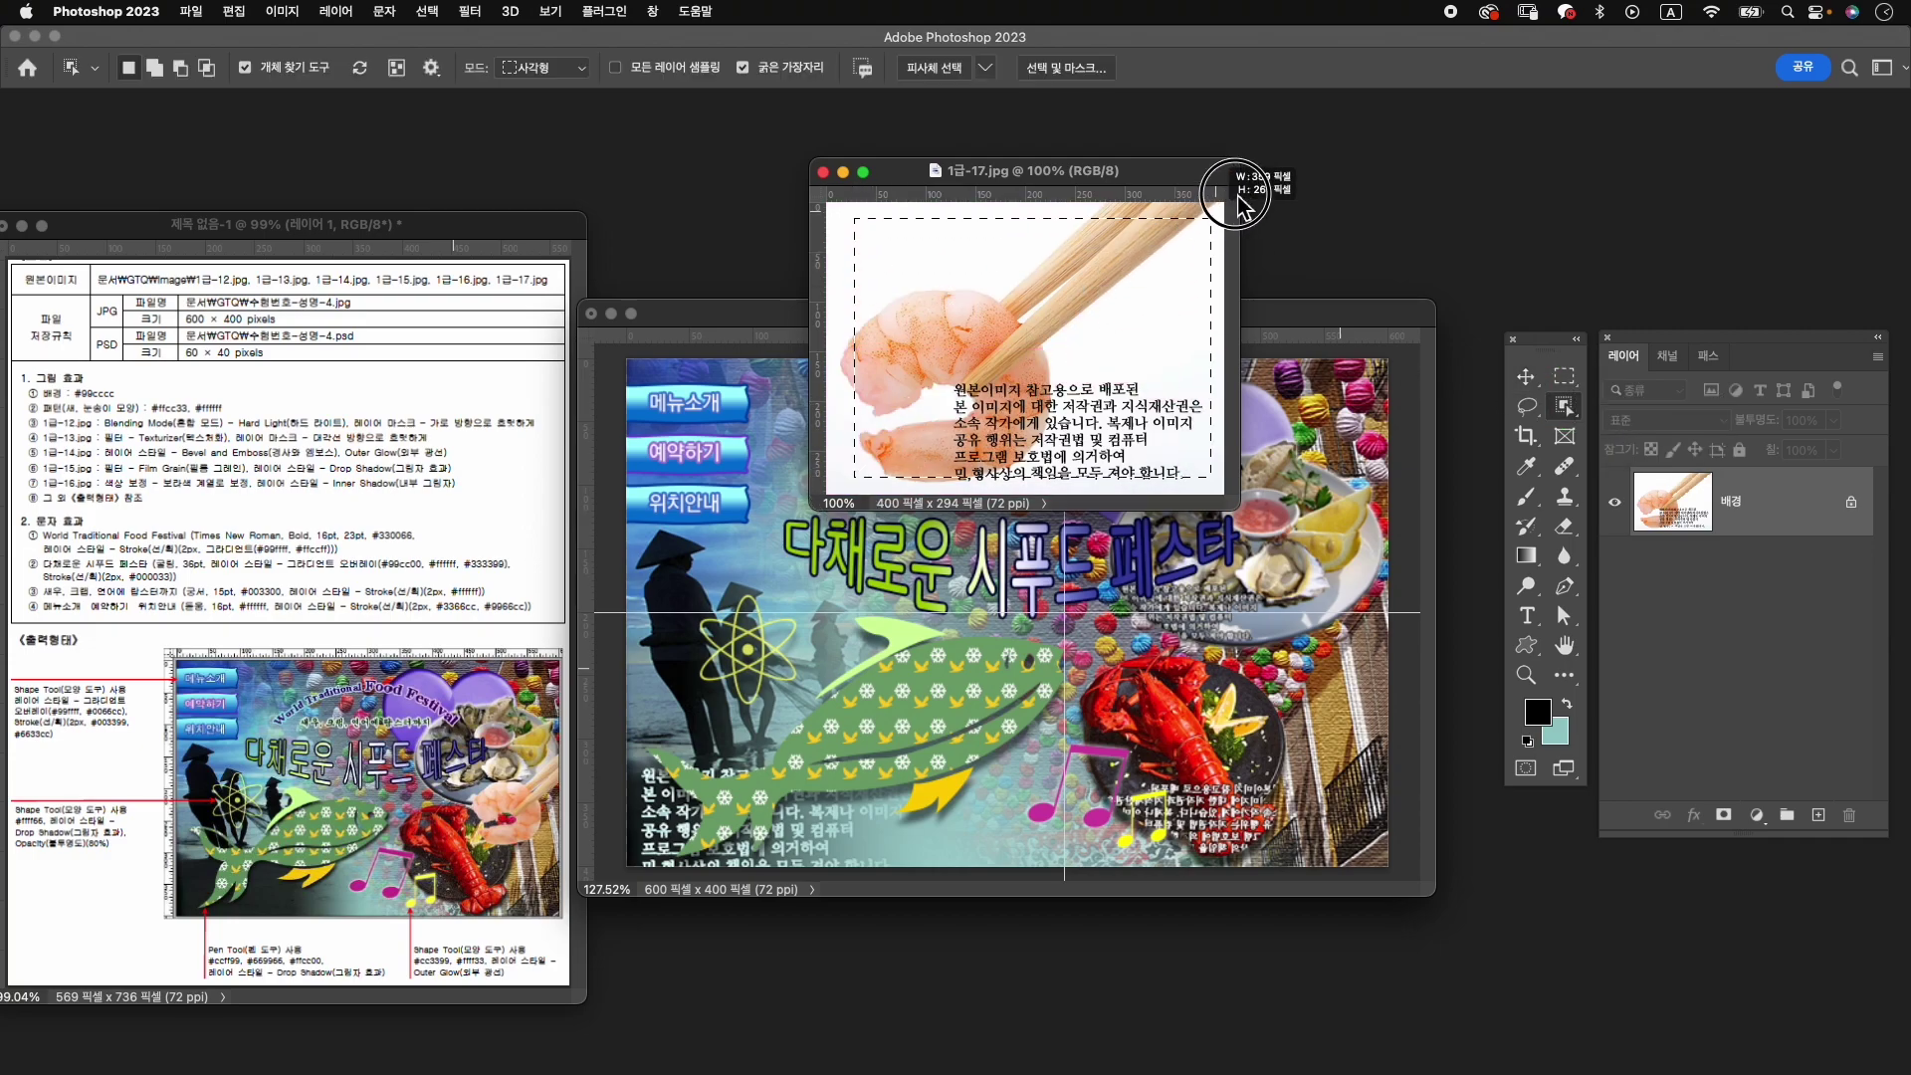
{"action": "right_click", "coordinate": [1568, 410]}
{"action": "left_click", "coordinate": [1654, 424]}
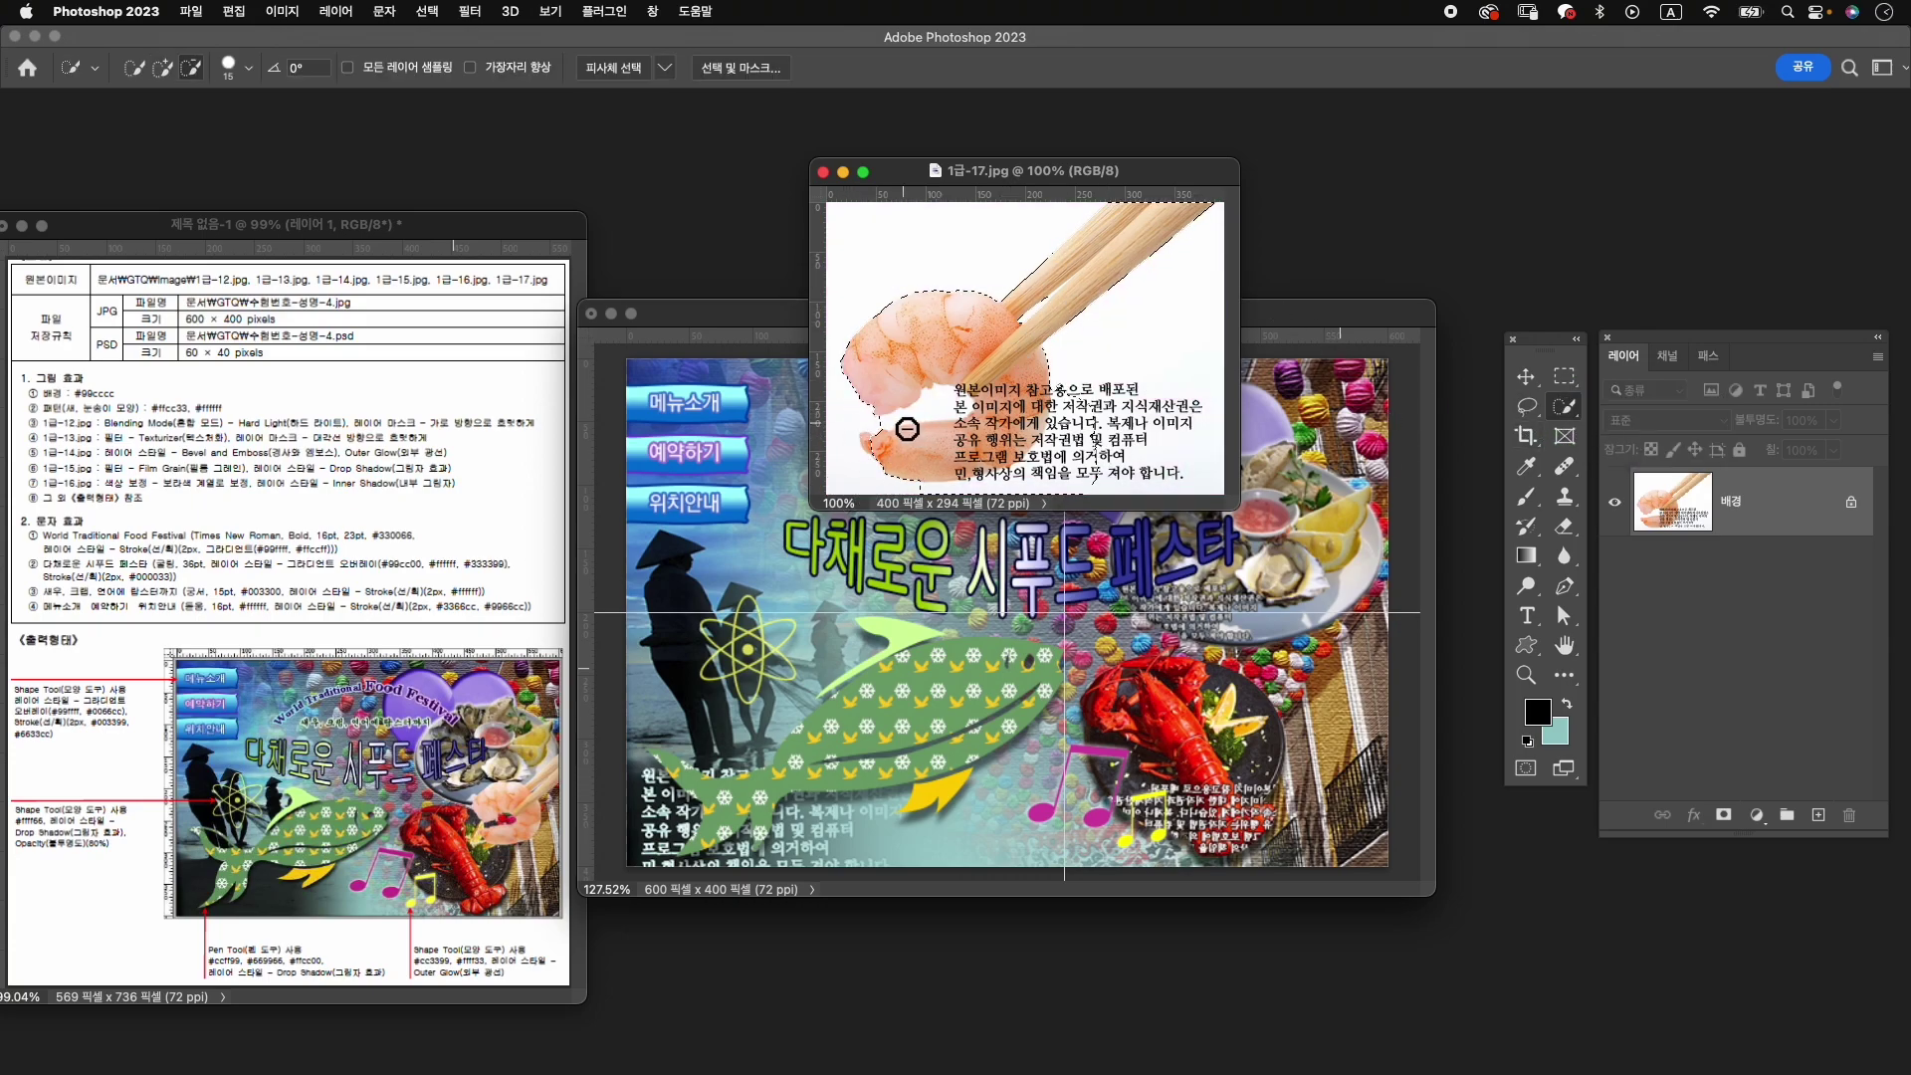
{"action": "mouse_move", "coordinate": [908, 426]}
{"action": "left_mouse_down"}
{"action": "mouse_move", "coordinate": [1096, 474]}
{"action": "mouse_move", "coordinate": [1044, 460]}
{"action": "left_mouse_up"}
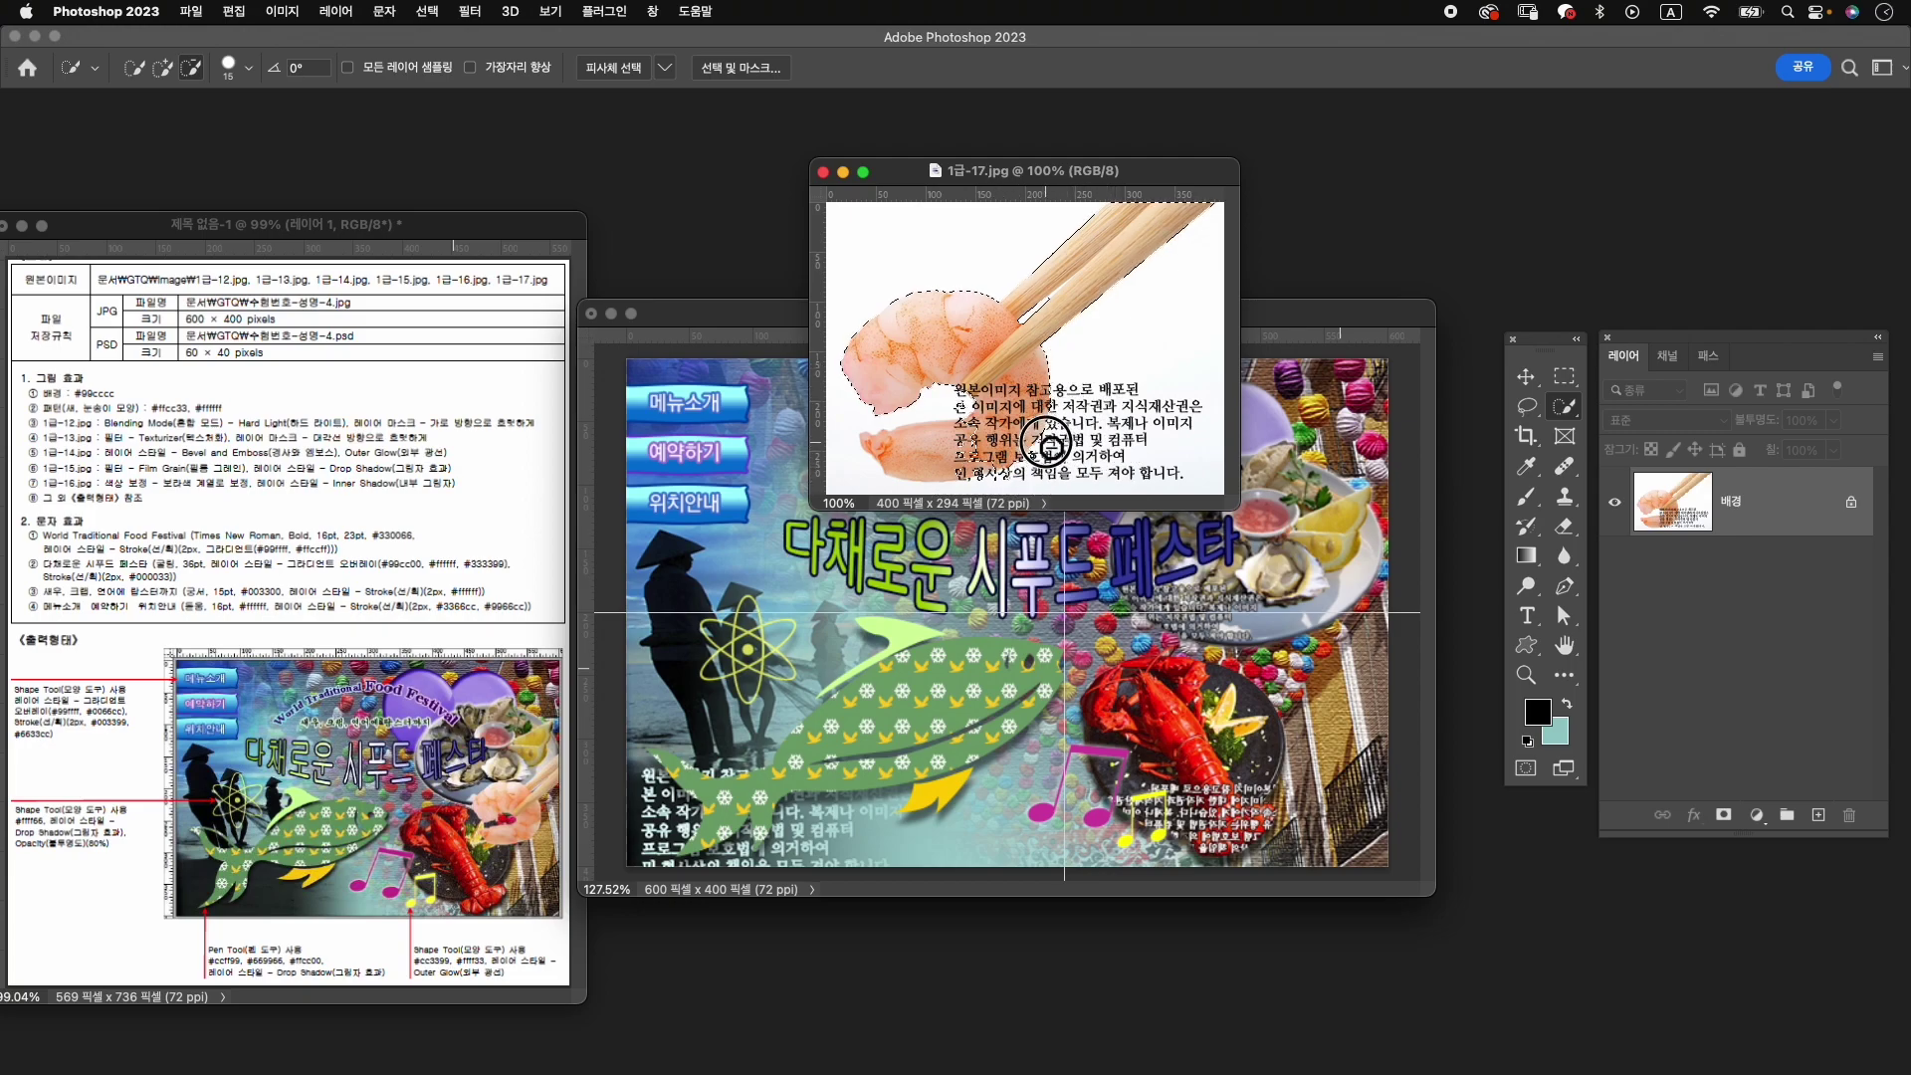
{"action": "mouse_move", "coordinate": [1047, 461]}
{"action": "left_mouse_down"}
{"action": "mouse_move", "coordinate": [941, 476]}
{"action": "mouse_move", "coordinate": [938, 435]}
{"action": "mouse_move", "coordinate": [1012, 393]}
{"action": "left_mouse_up"}
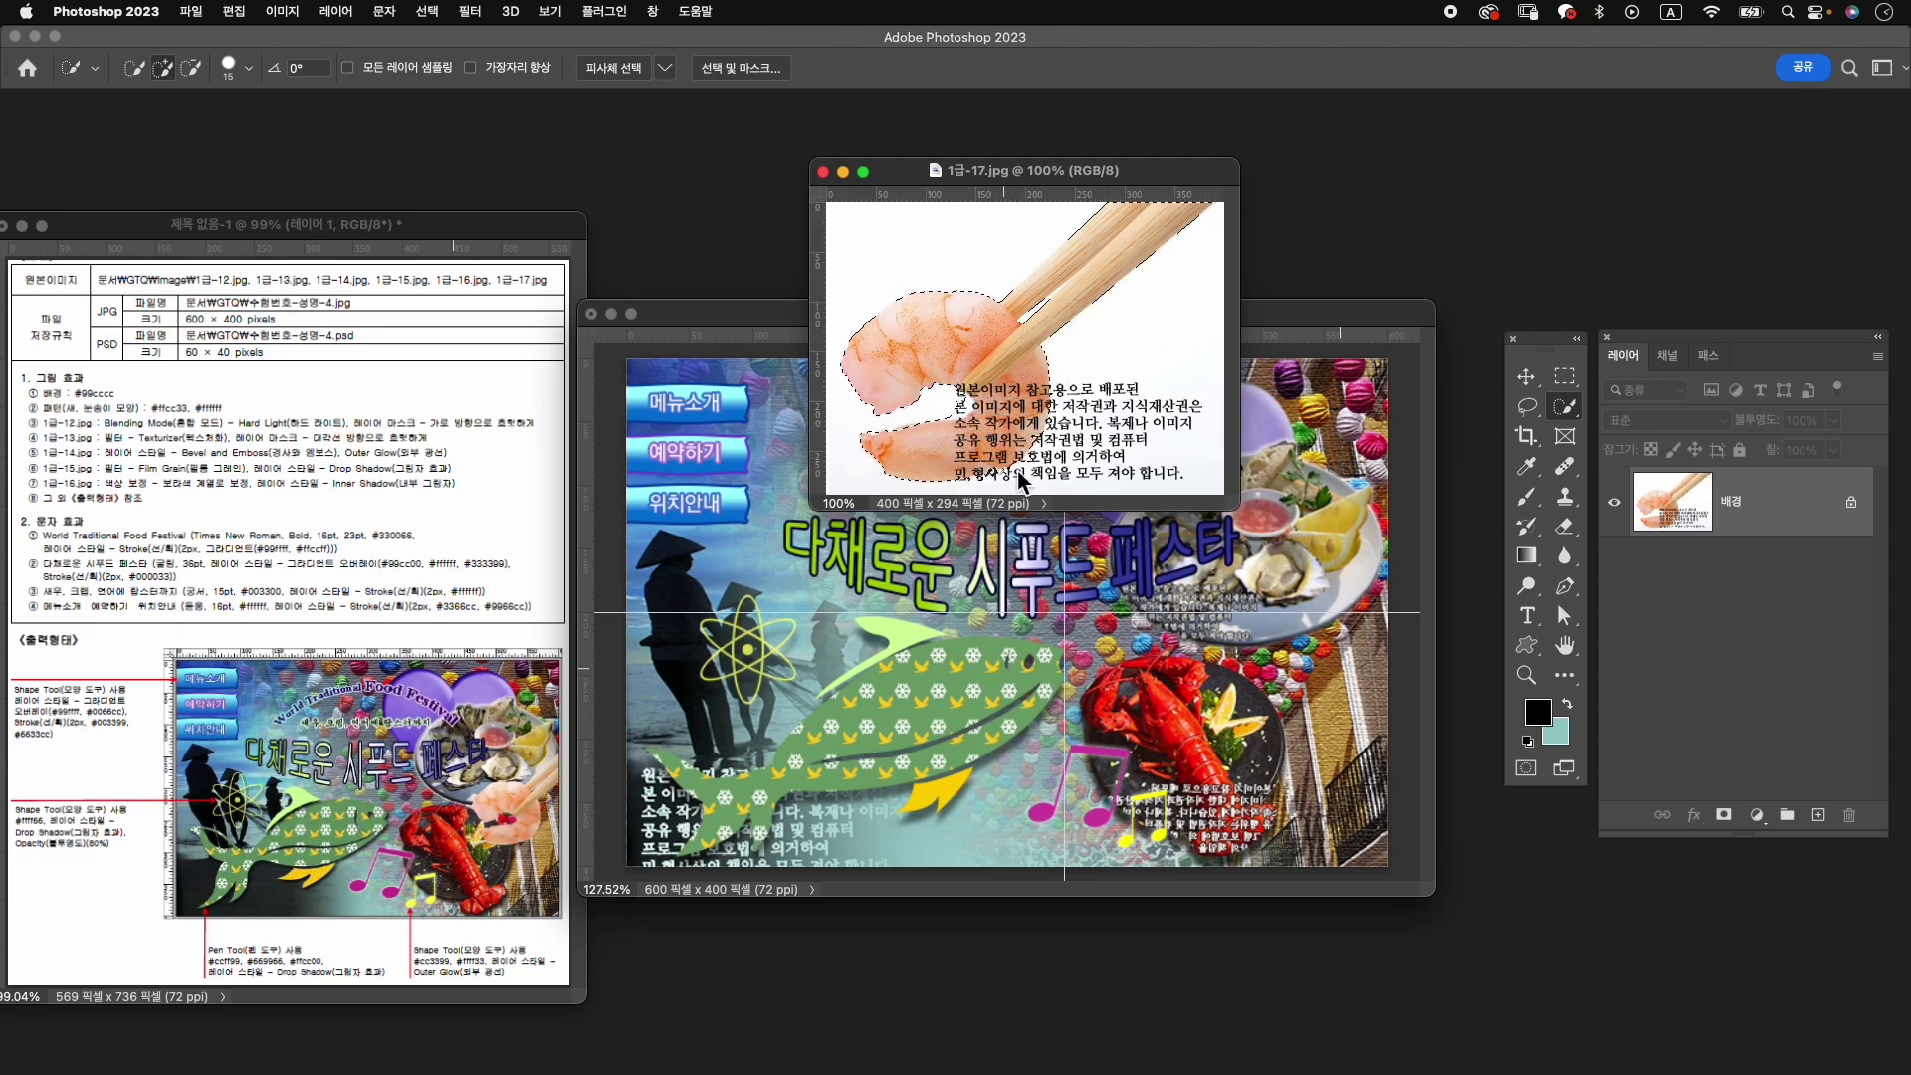
{"action": "left_click_drag", "start_coordinate": [1045, 416], "coordinate": [1024, 451]}
{"action": "left_click", "coordinate": [1724, 815]}
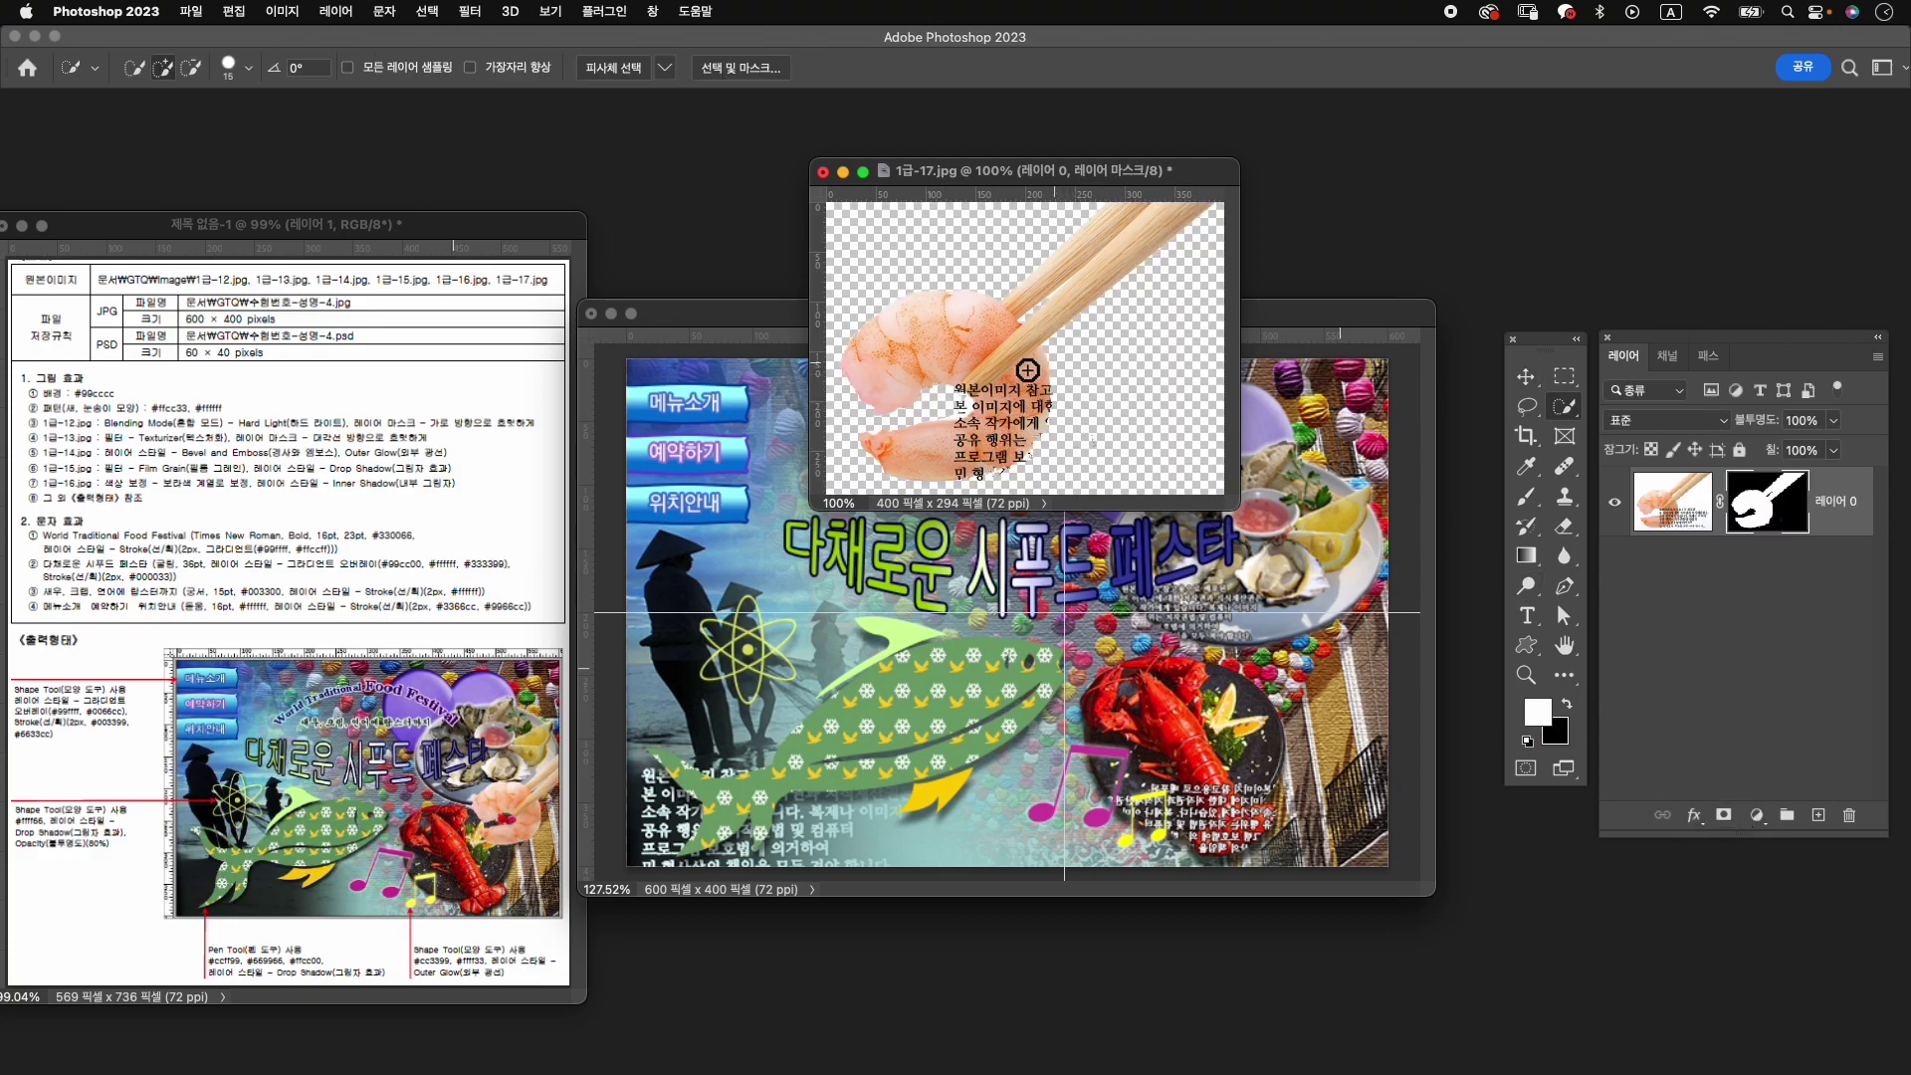
{"action": "mouse_move", "coordinate": [1000, 383]}
{"action": "left_mouse_down"}
{"action": "mouse_move", "coordinate": [1217, 724]}
{"action": "mouse_move", "coordinate": [1244, 669]}
{"action": "left_mouse_up"}
Copy the masked shrimp into the poster, close 1급-17.jpg unsaved, and name the layer 1-17.
{"action": "key", "text": "v"}
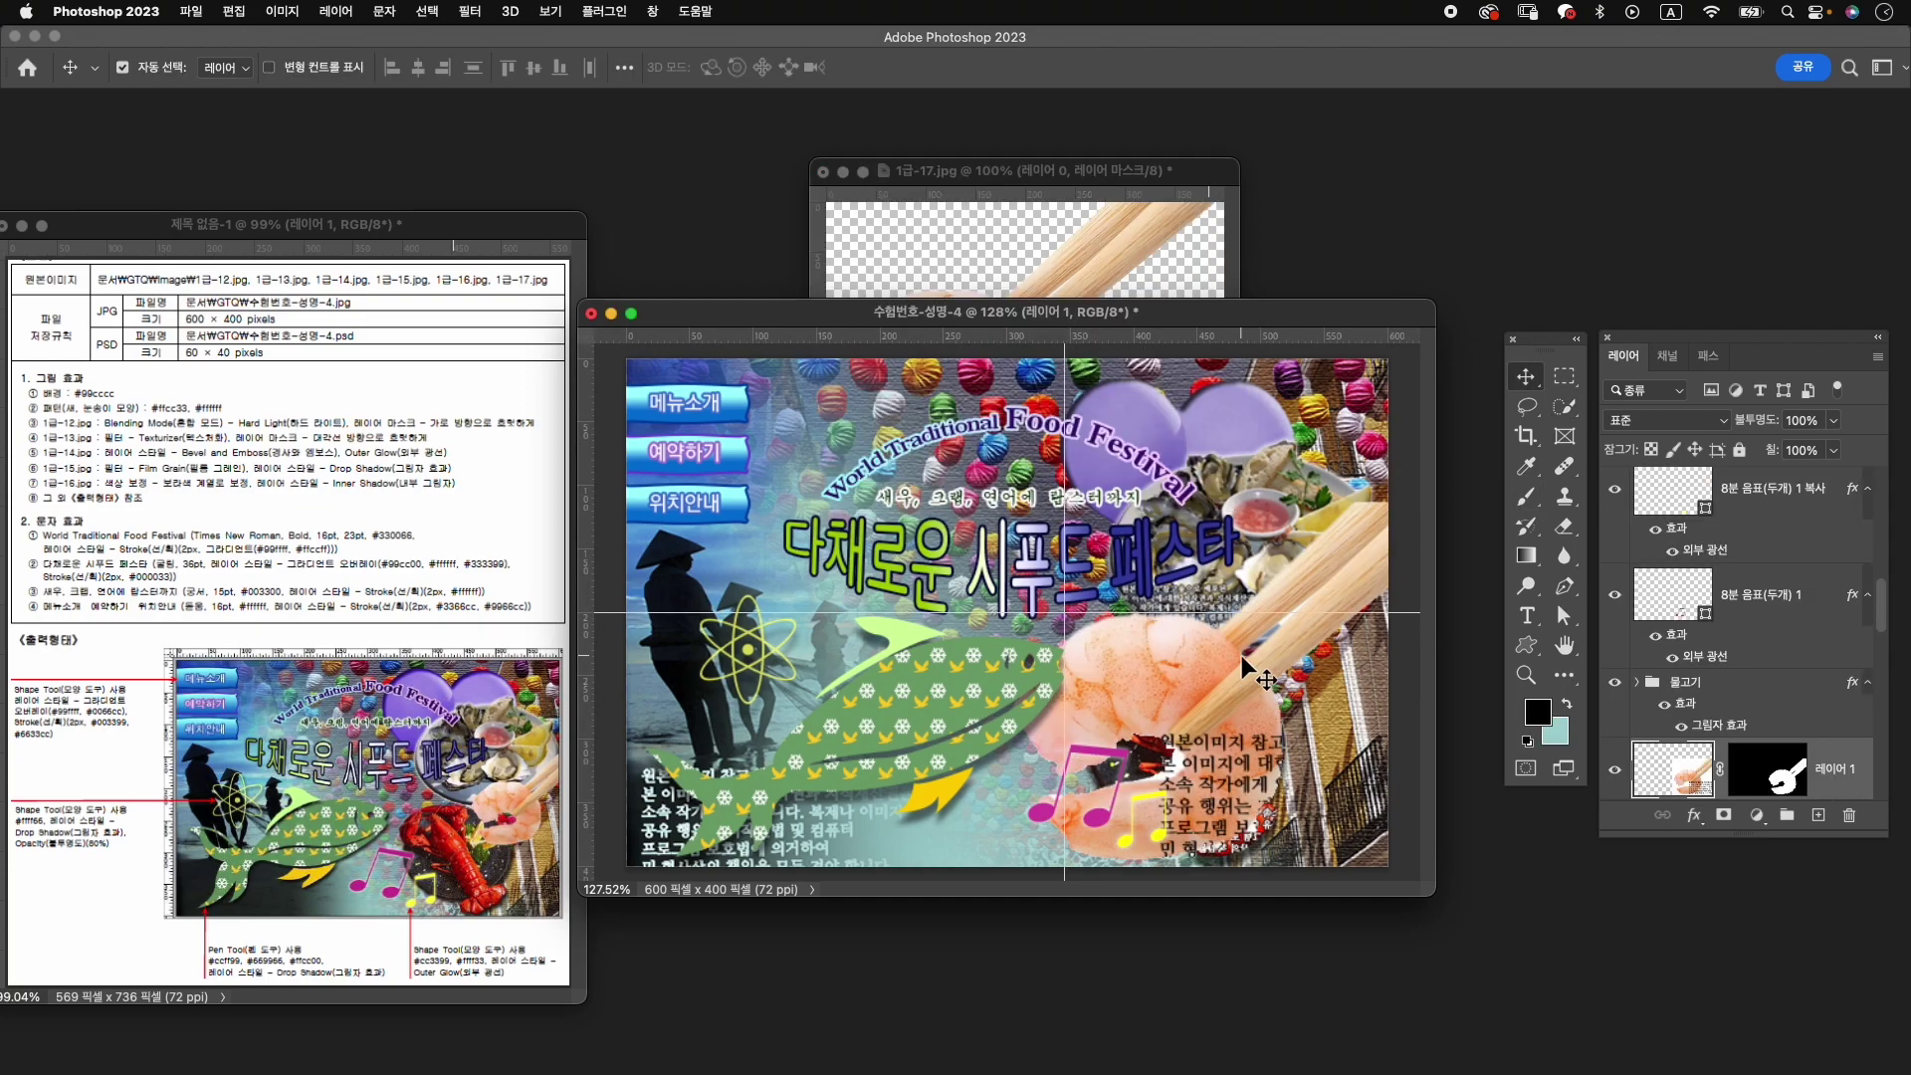
{"action": "left_click", "coordinate": [818, 179]}
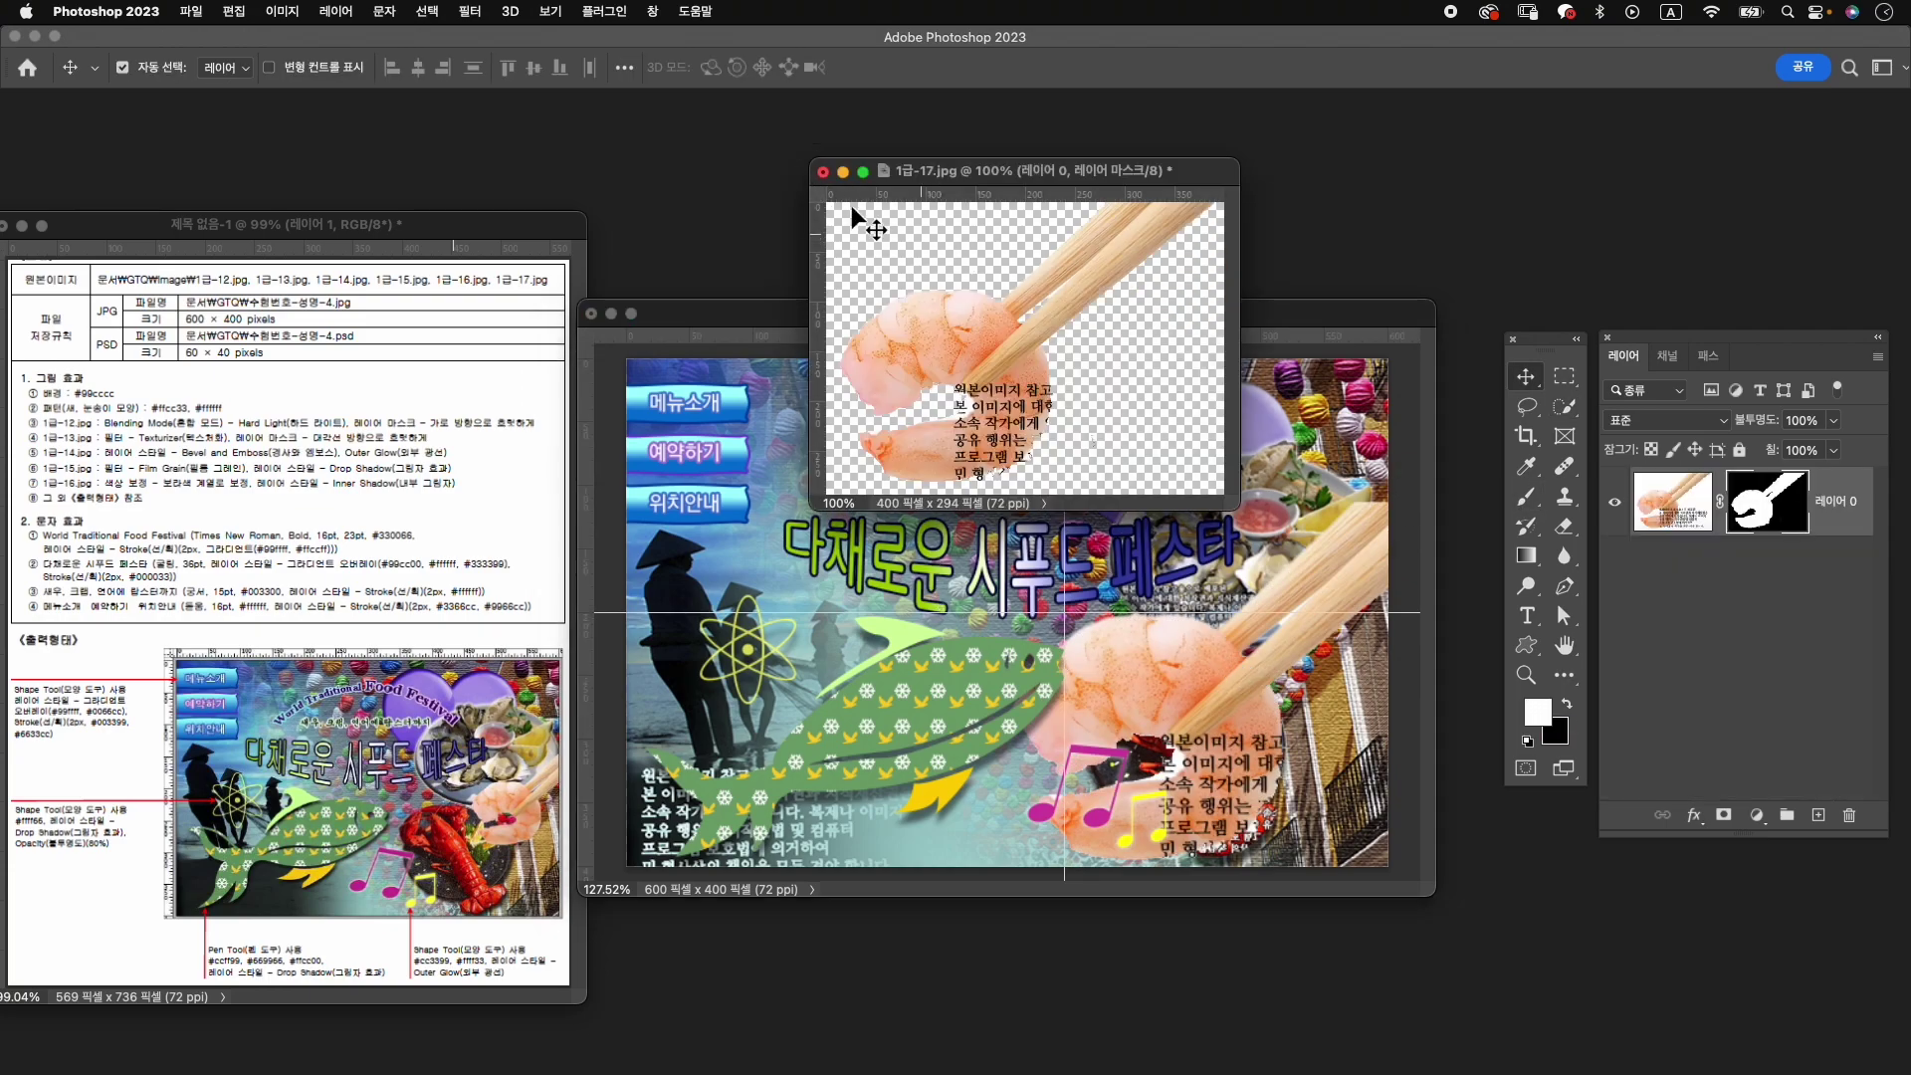
{"action": "left_click", "coordinate": [822, 171]}
{"action": "left_click", "coordinate": [926, 444]}
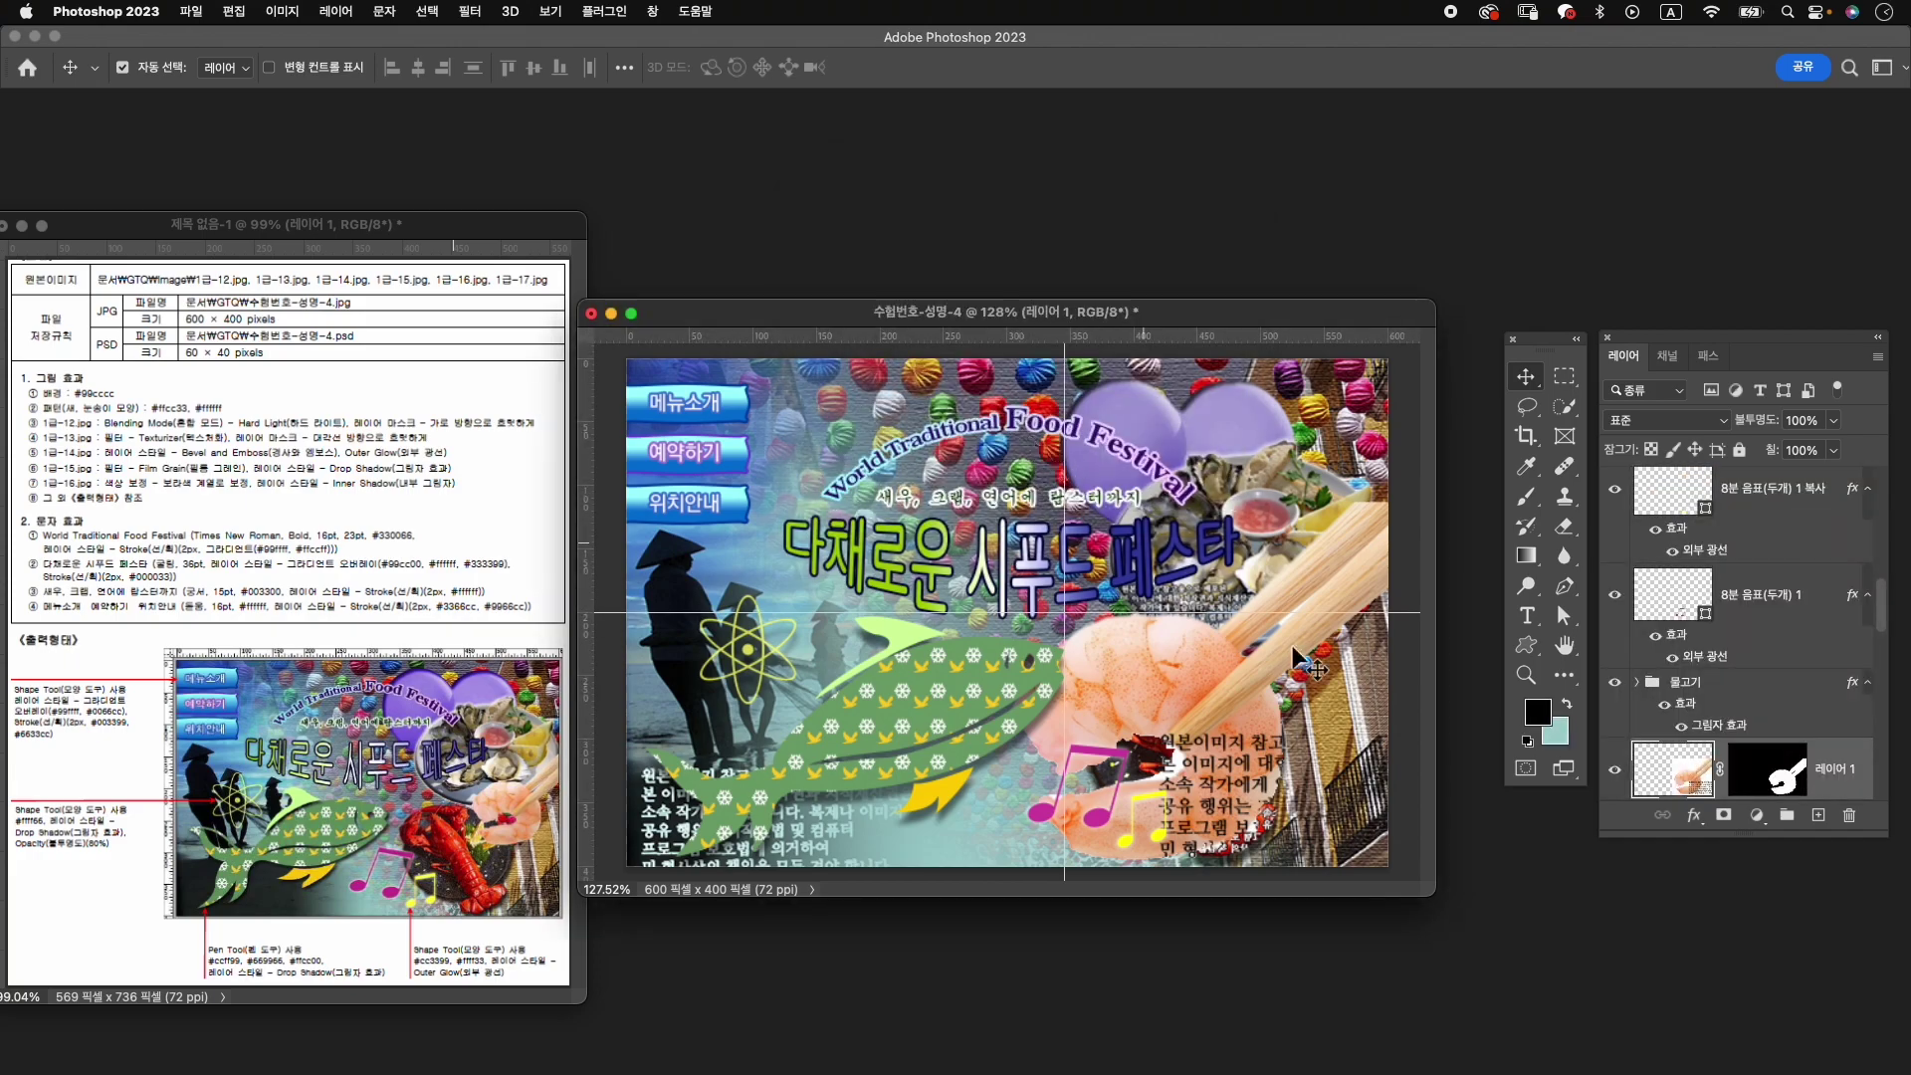
{"action": "double_click", "coordinate": [1837, 770]}
{"action": "type", "text": "1-17"}
{"action": "key", "text": "Return"}
Scale the shrimp to about 48% and position it above the lobster plate.
{"action": "key", "text": "ctrl+t"}
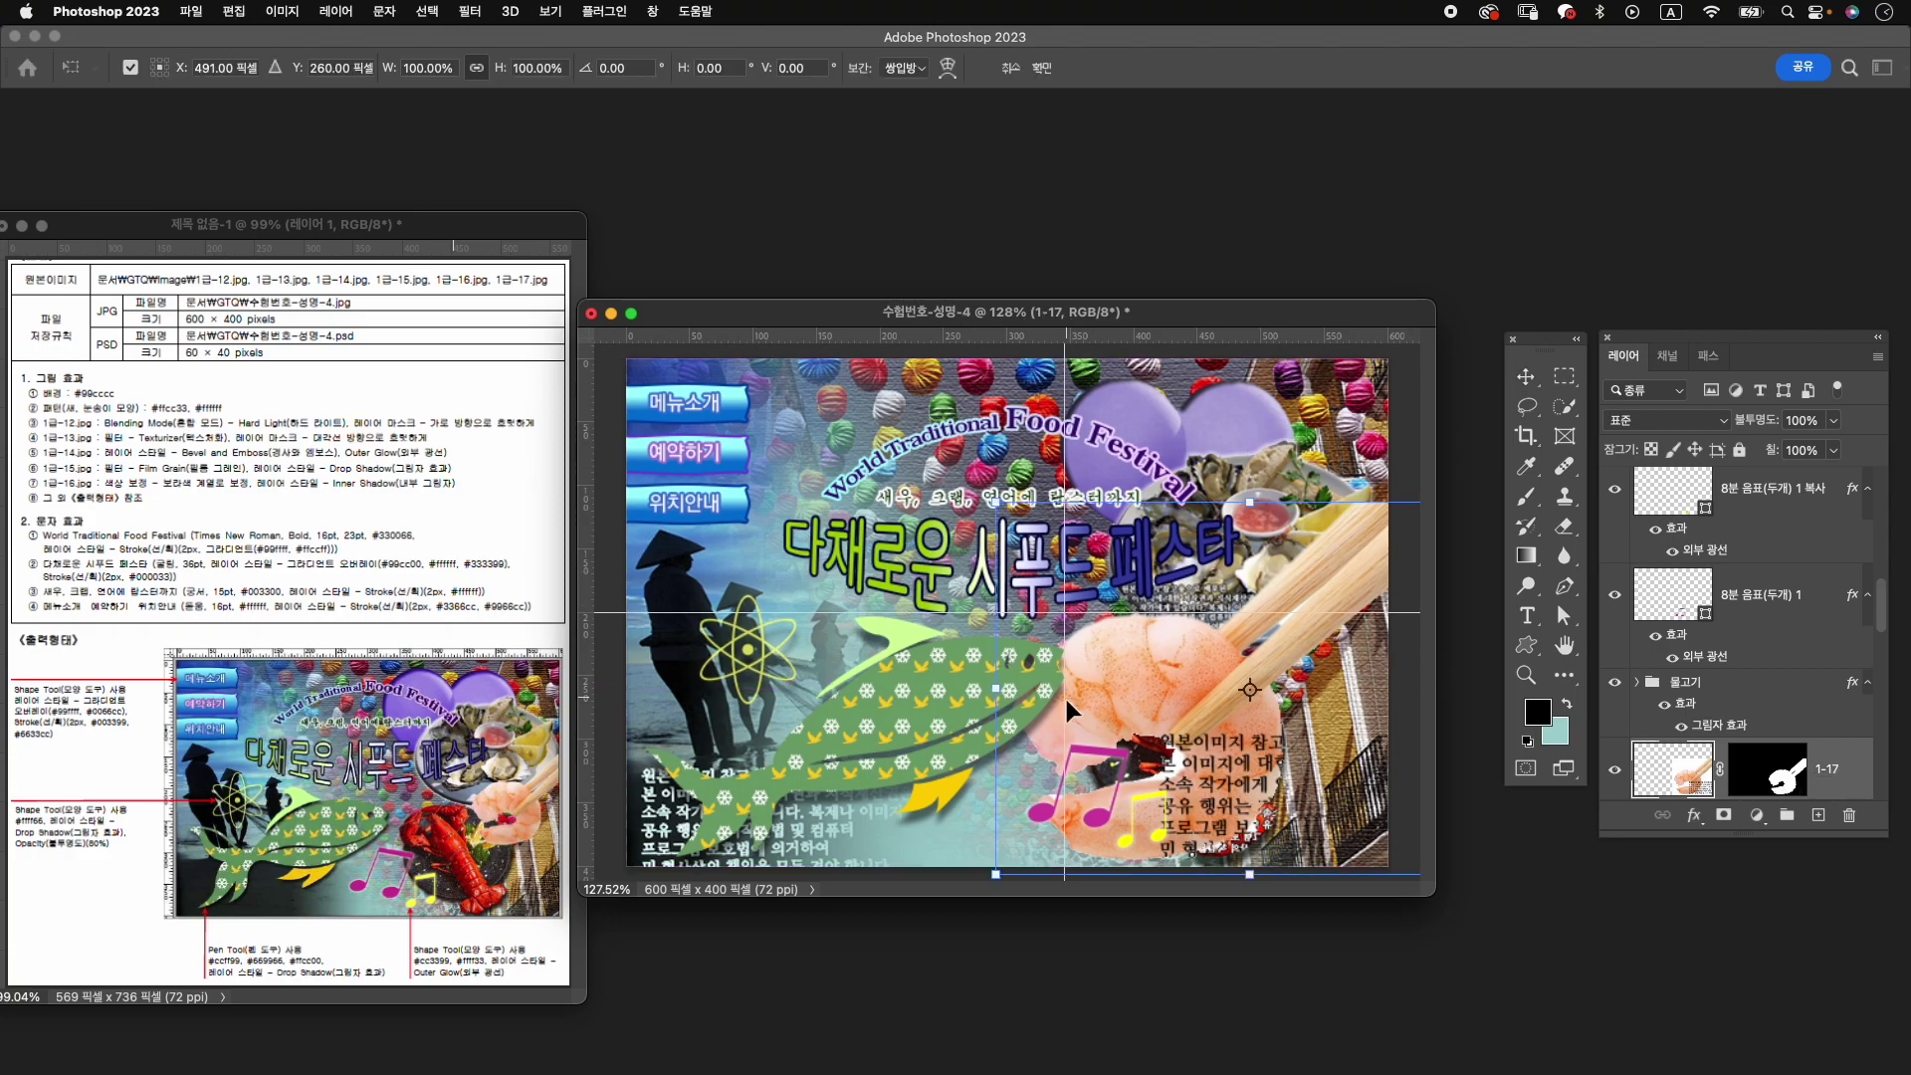
{"action": "left_click_drag", "start_coordinate": [996, 874], "coordinate": [1232, 704]}
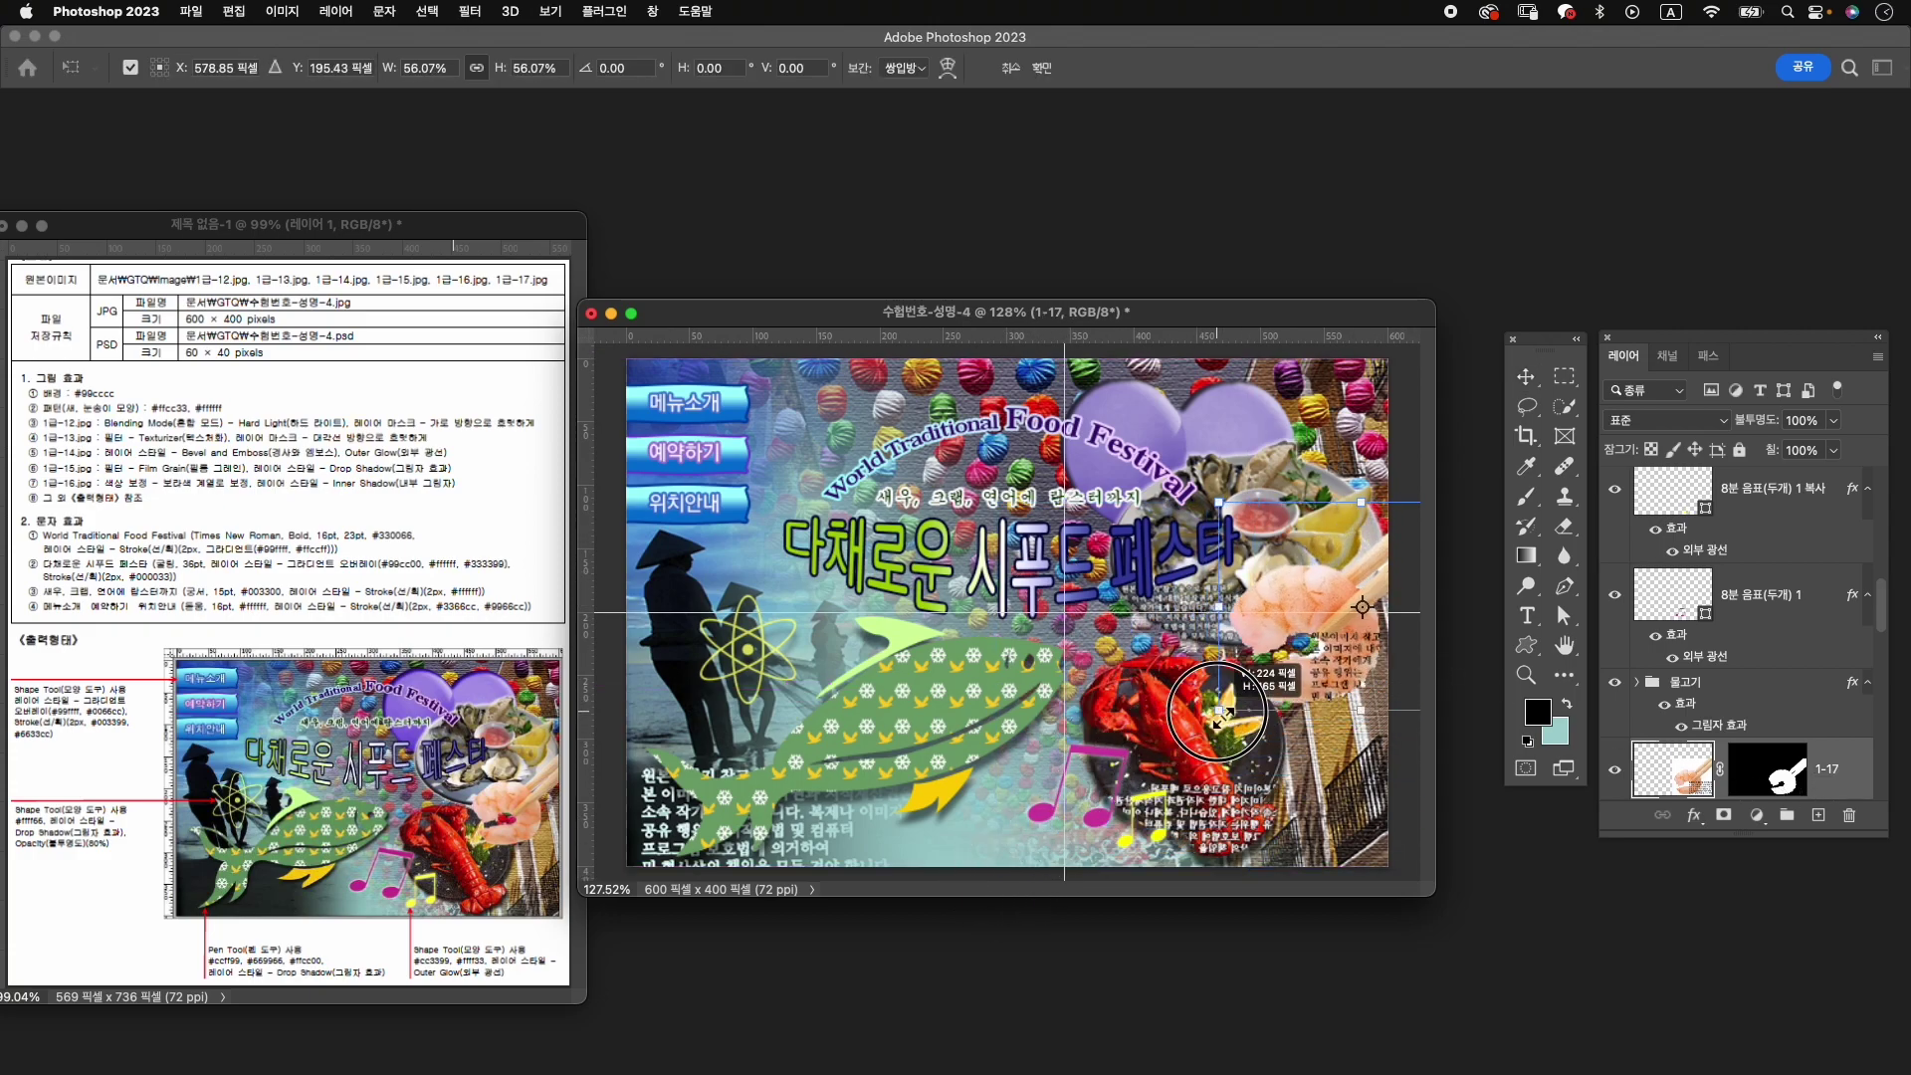
{"action": "left_click_drag", "start_coordinate": [1336, 655], "coordinate": [1302, 665]}
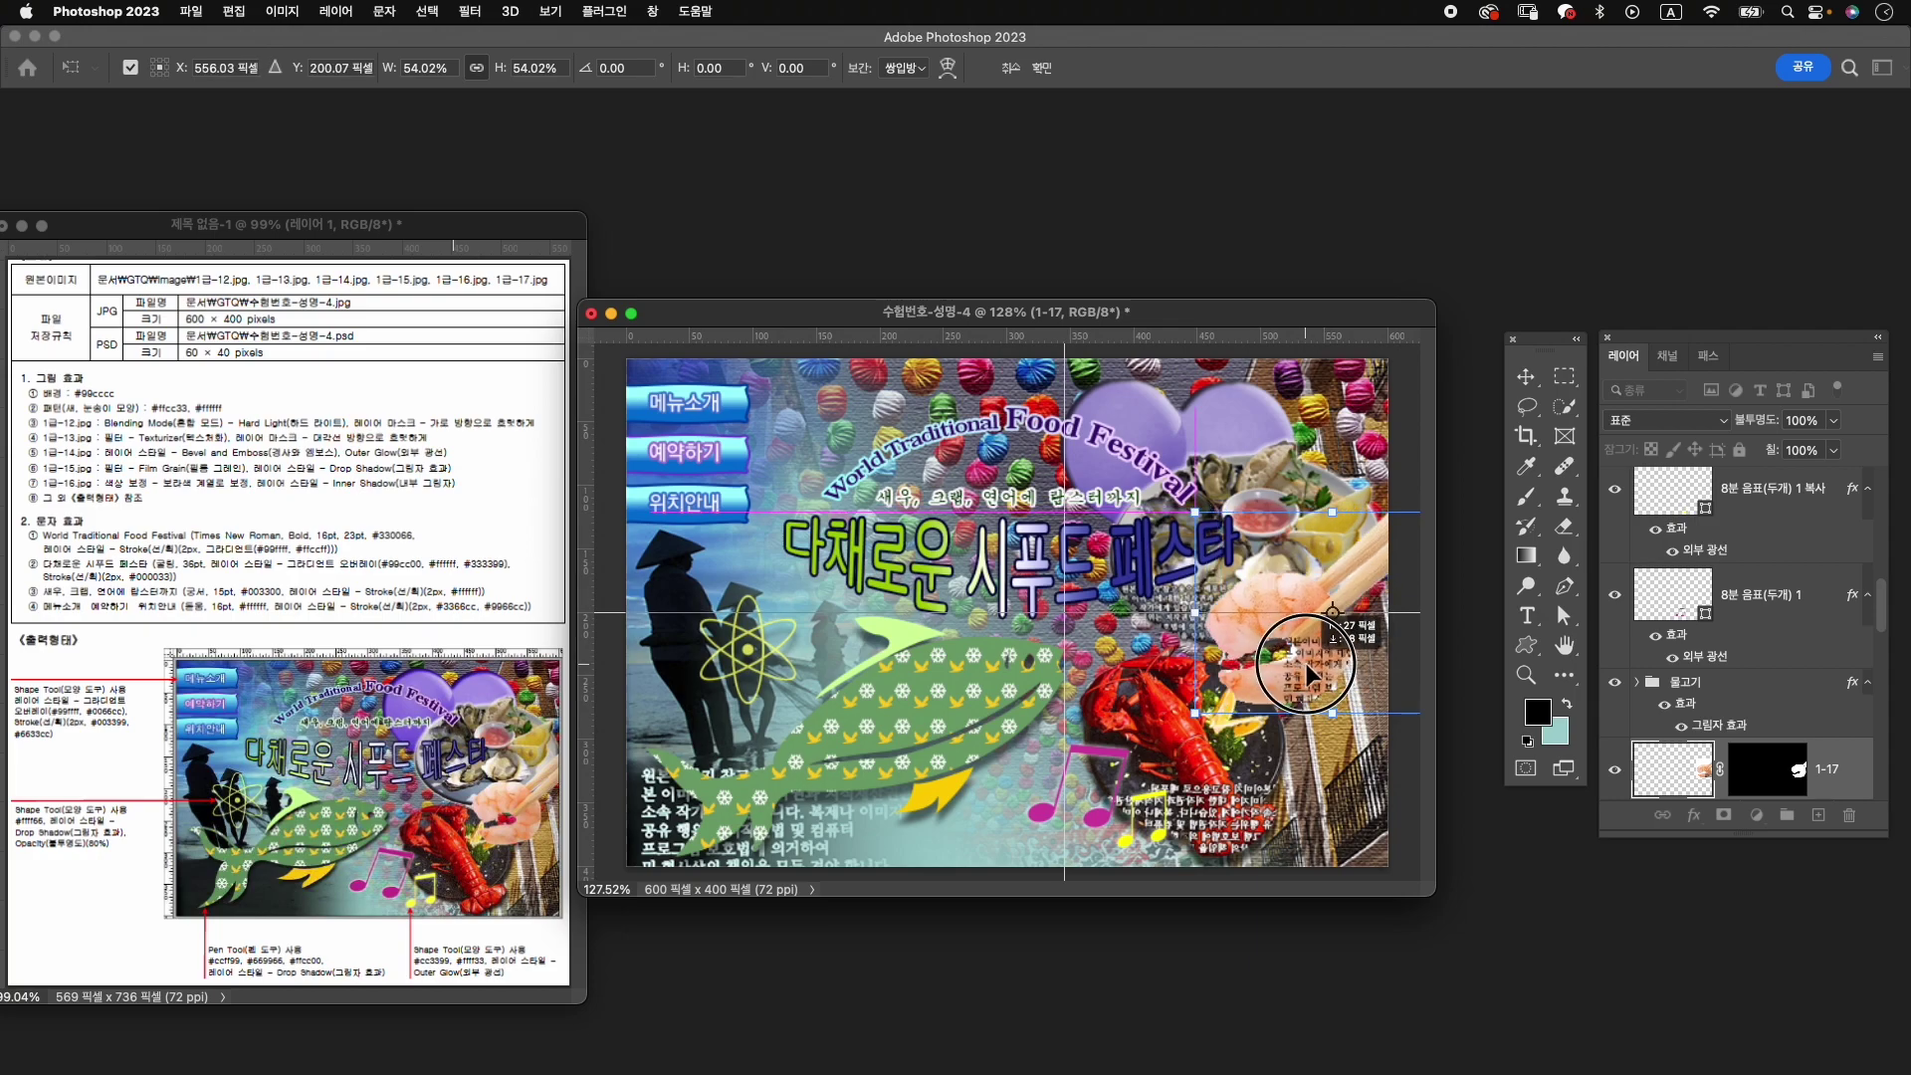
{"action": "left_click_drag", "start_coordinate": [1306, 663], "coordinate": [1310, 691]}
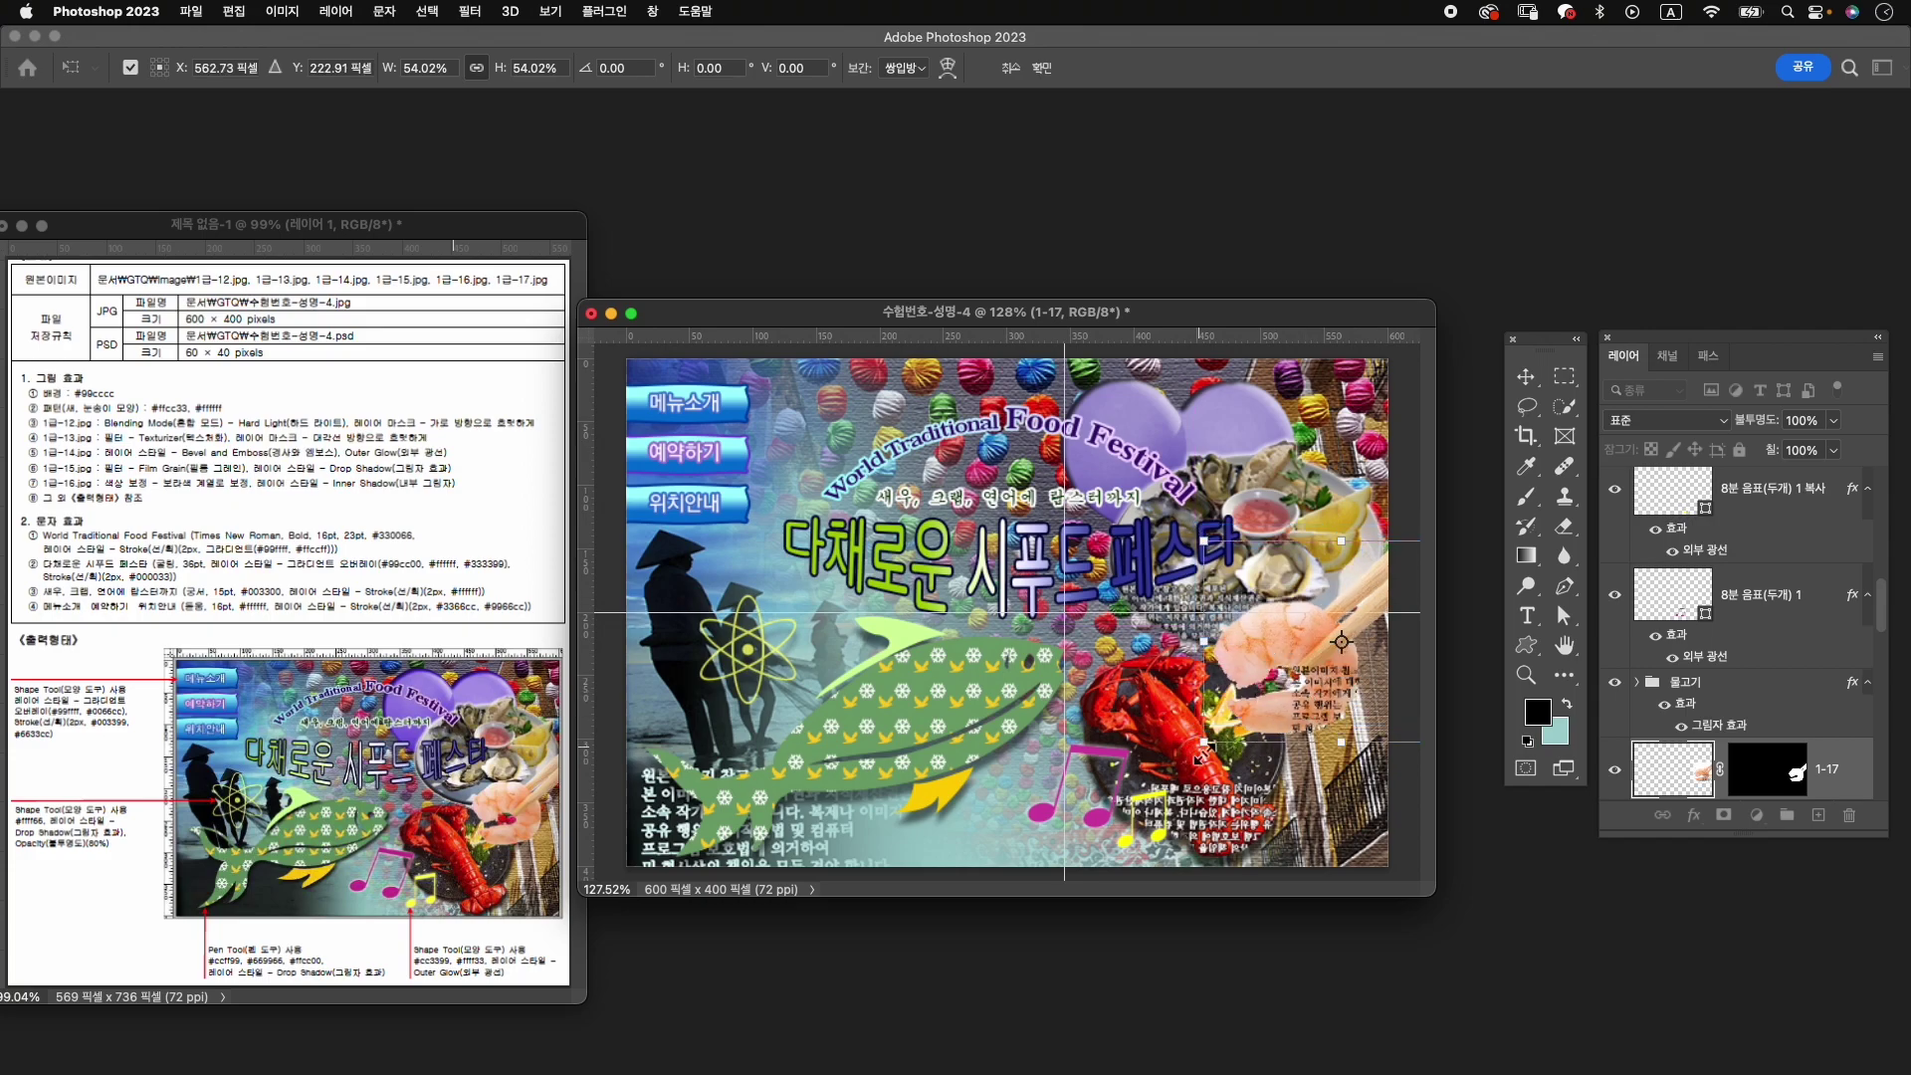
{"action": "left_click_drag", "start_coordinate": [1202, 757], "coordinate": [1294, 701]}
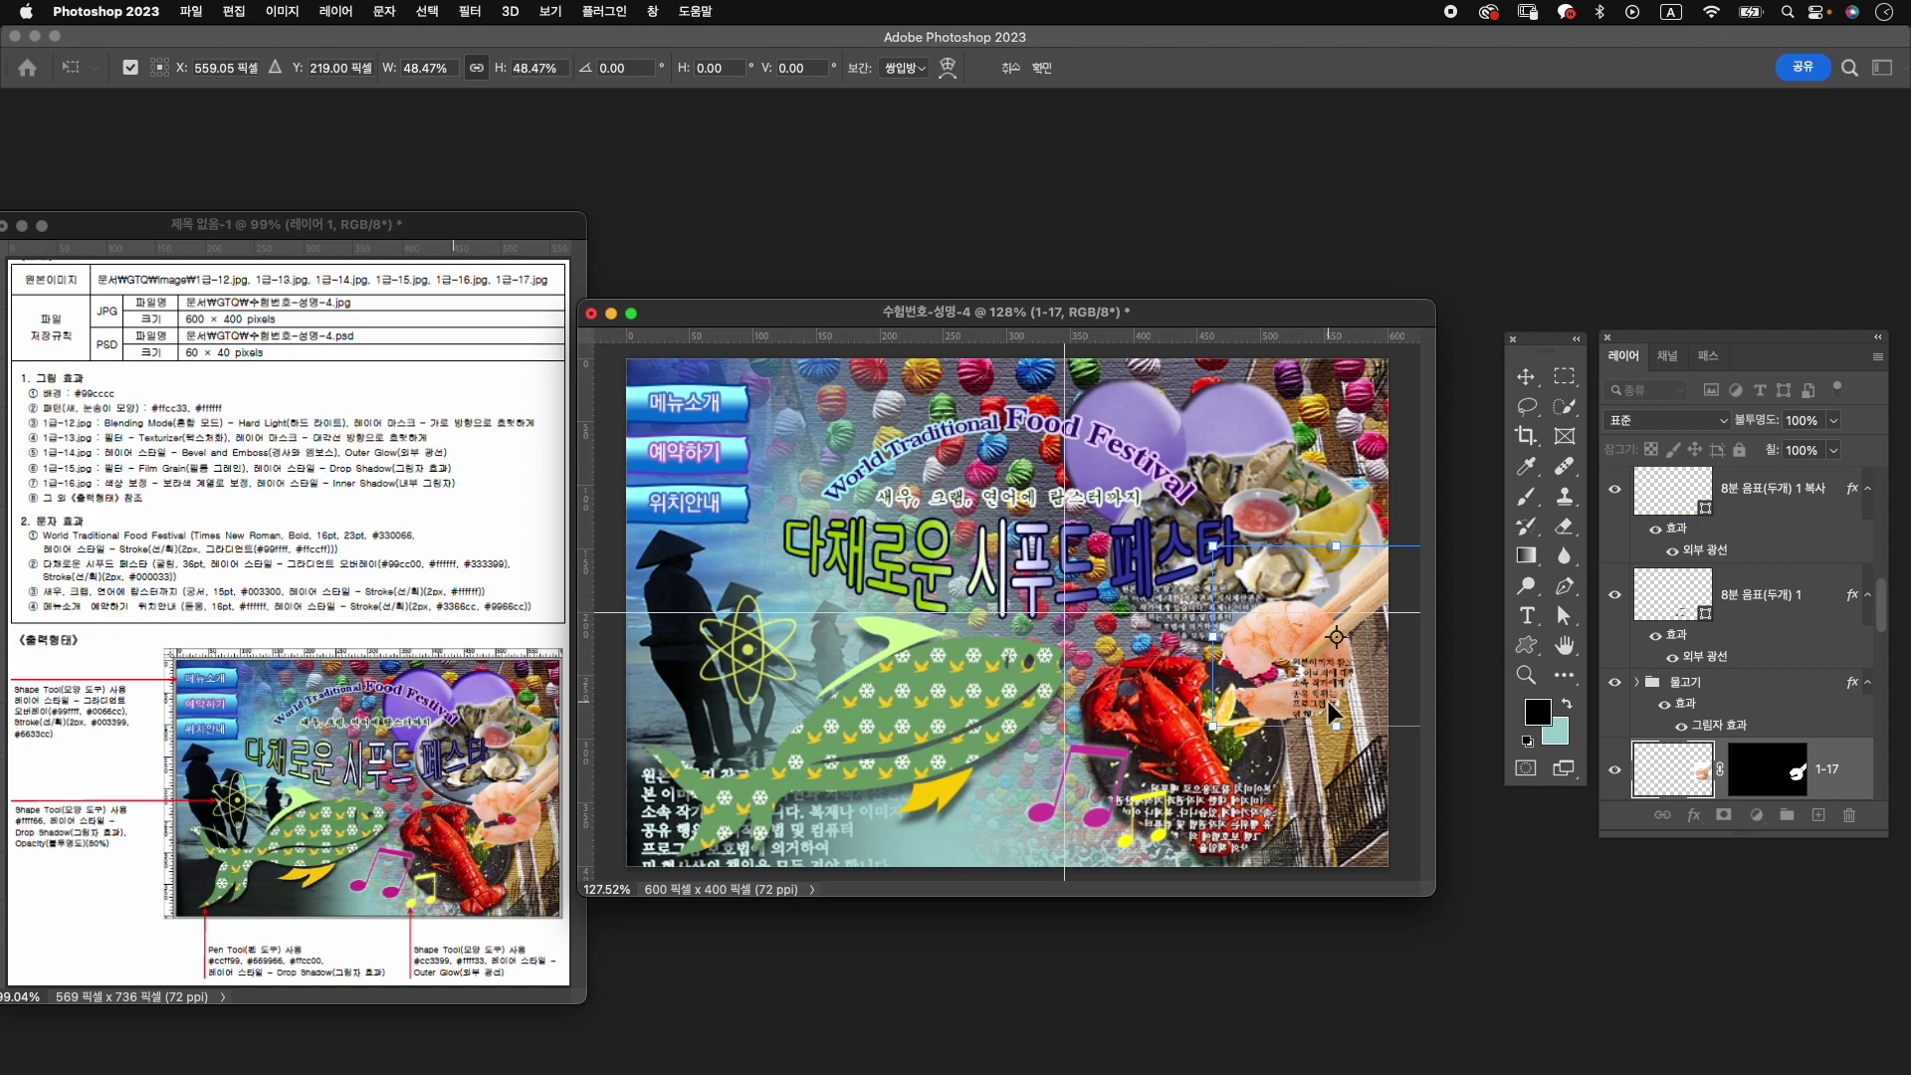
{"action": "key", "text": "Return"}
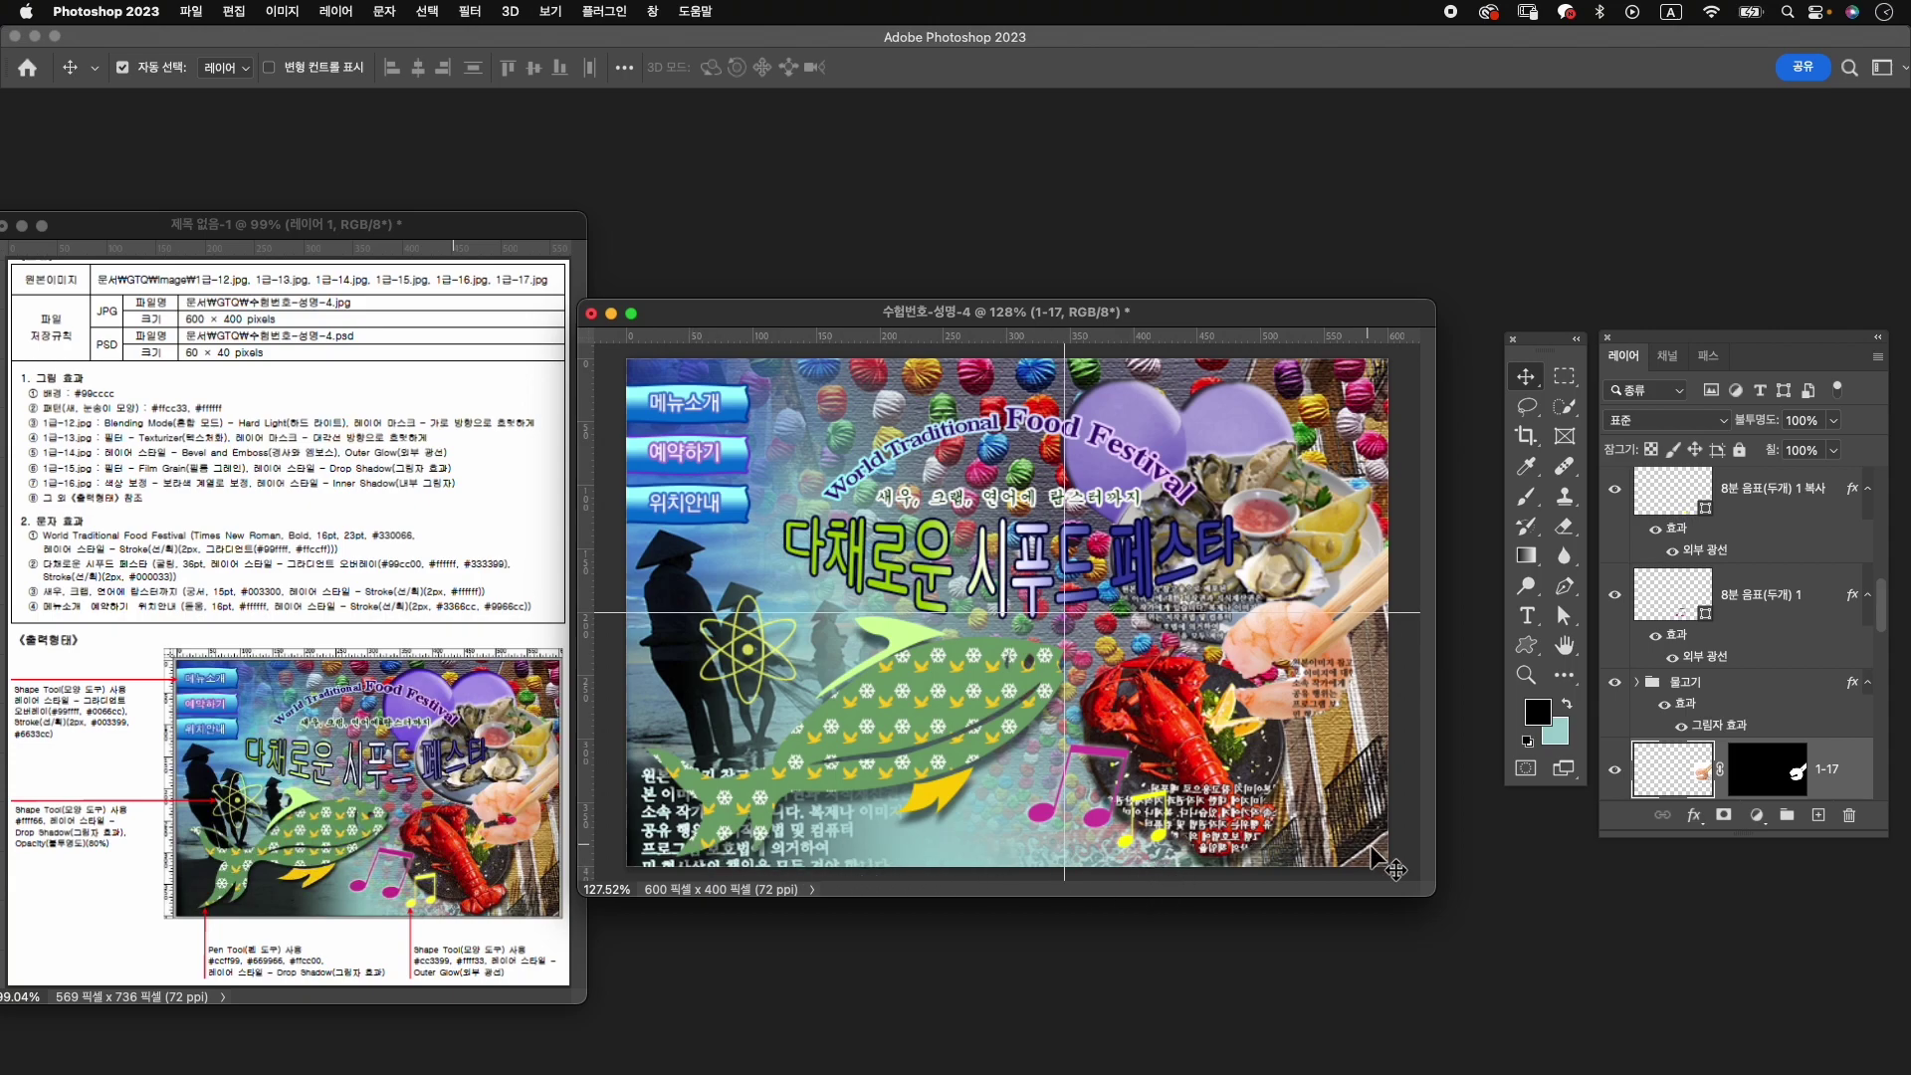
Quick-export the poster as 수험번호-성명-4.jpg.
{"action": "left_click", "coordinate": [604, 11]}
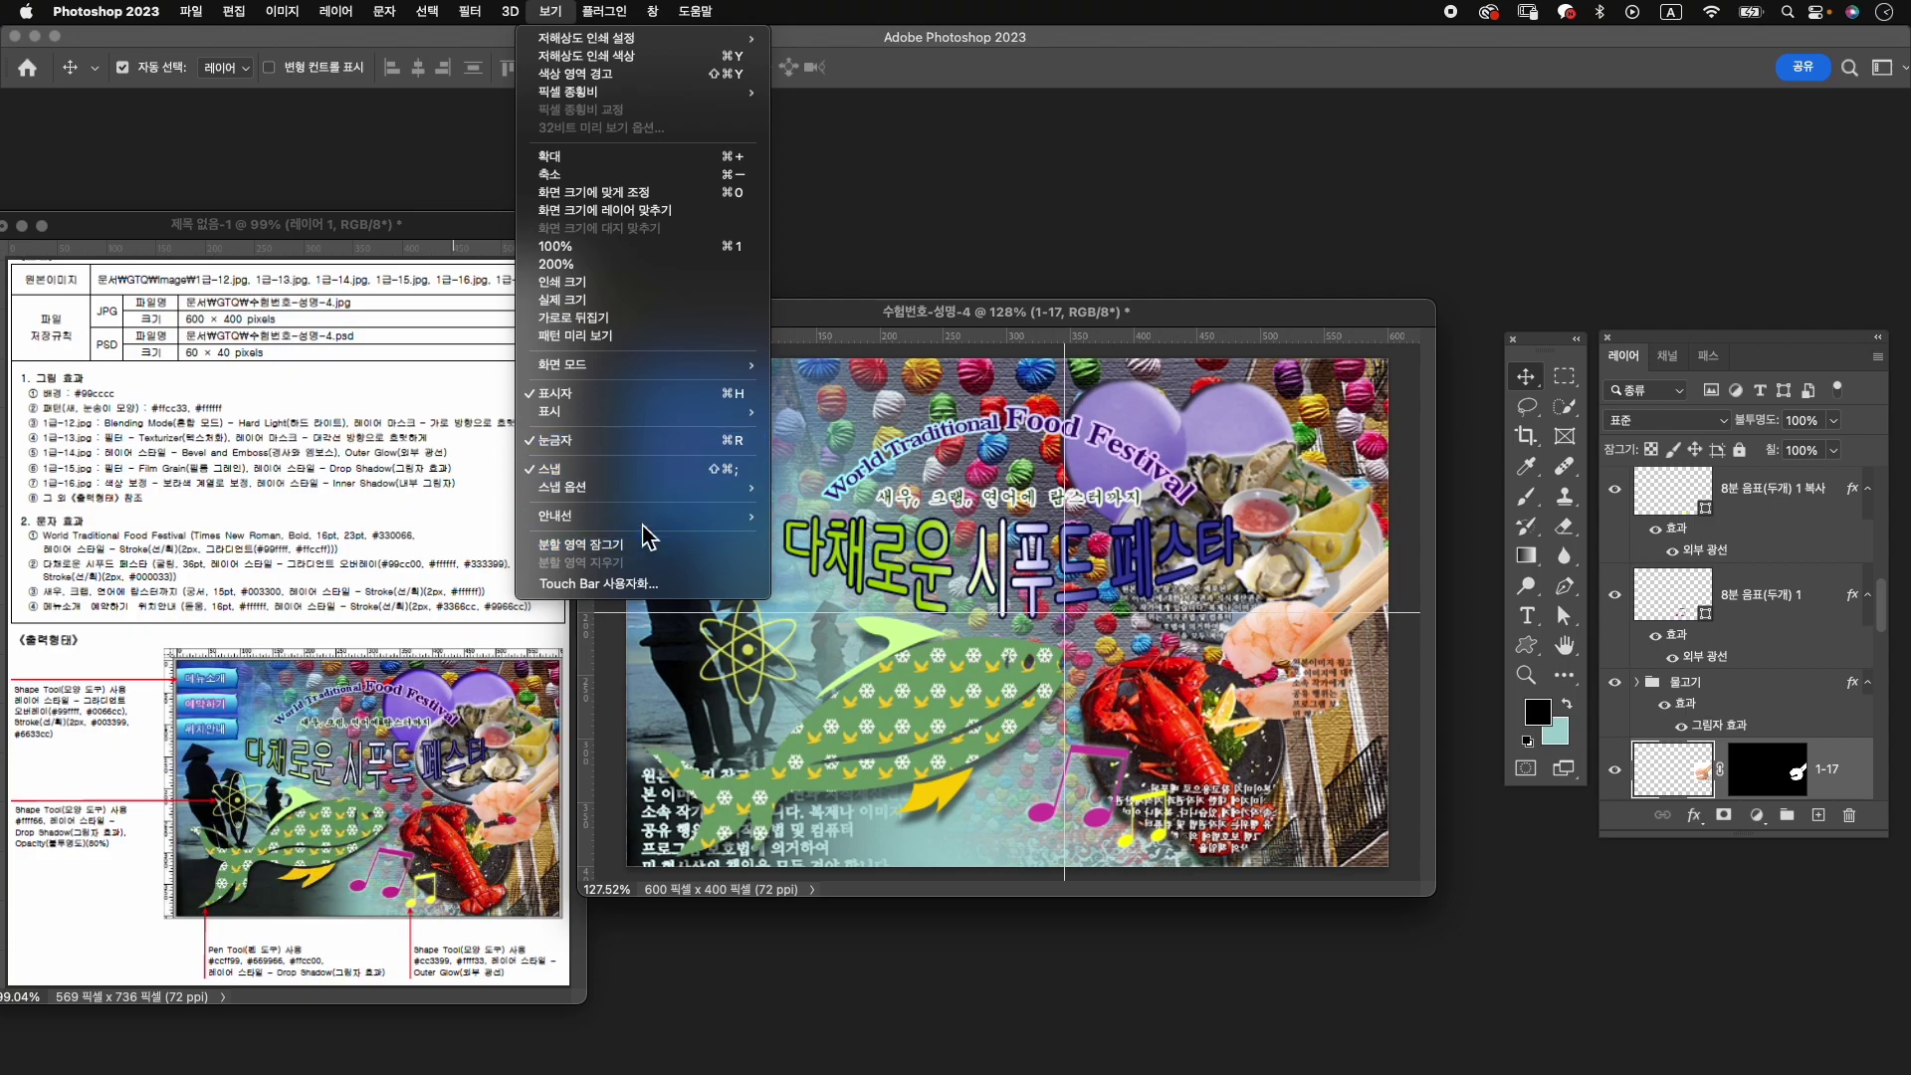
{"action": "left_click", "coordinate": [826, 567]}
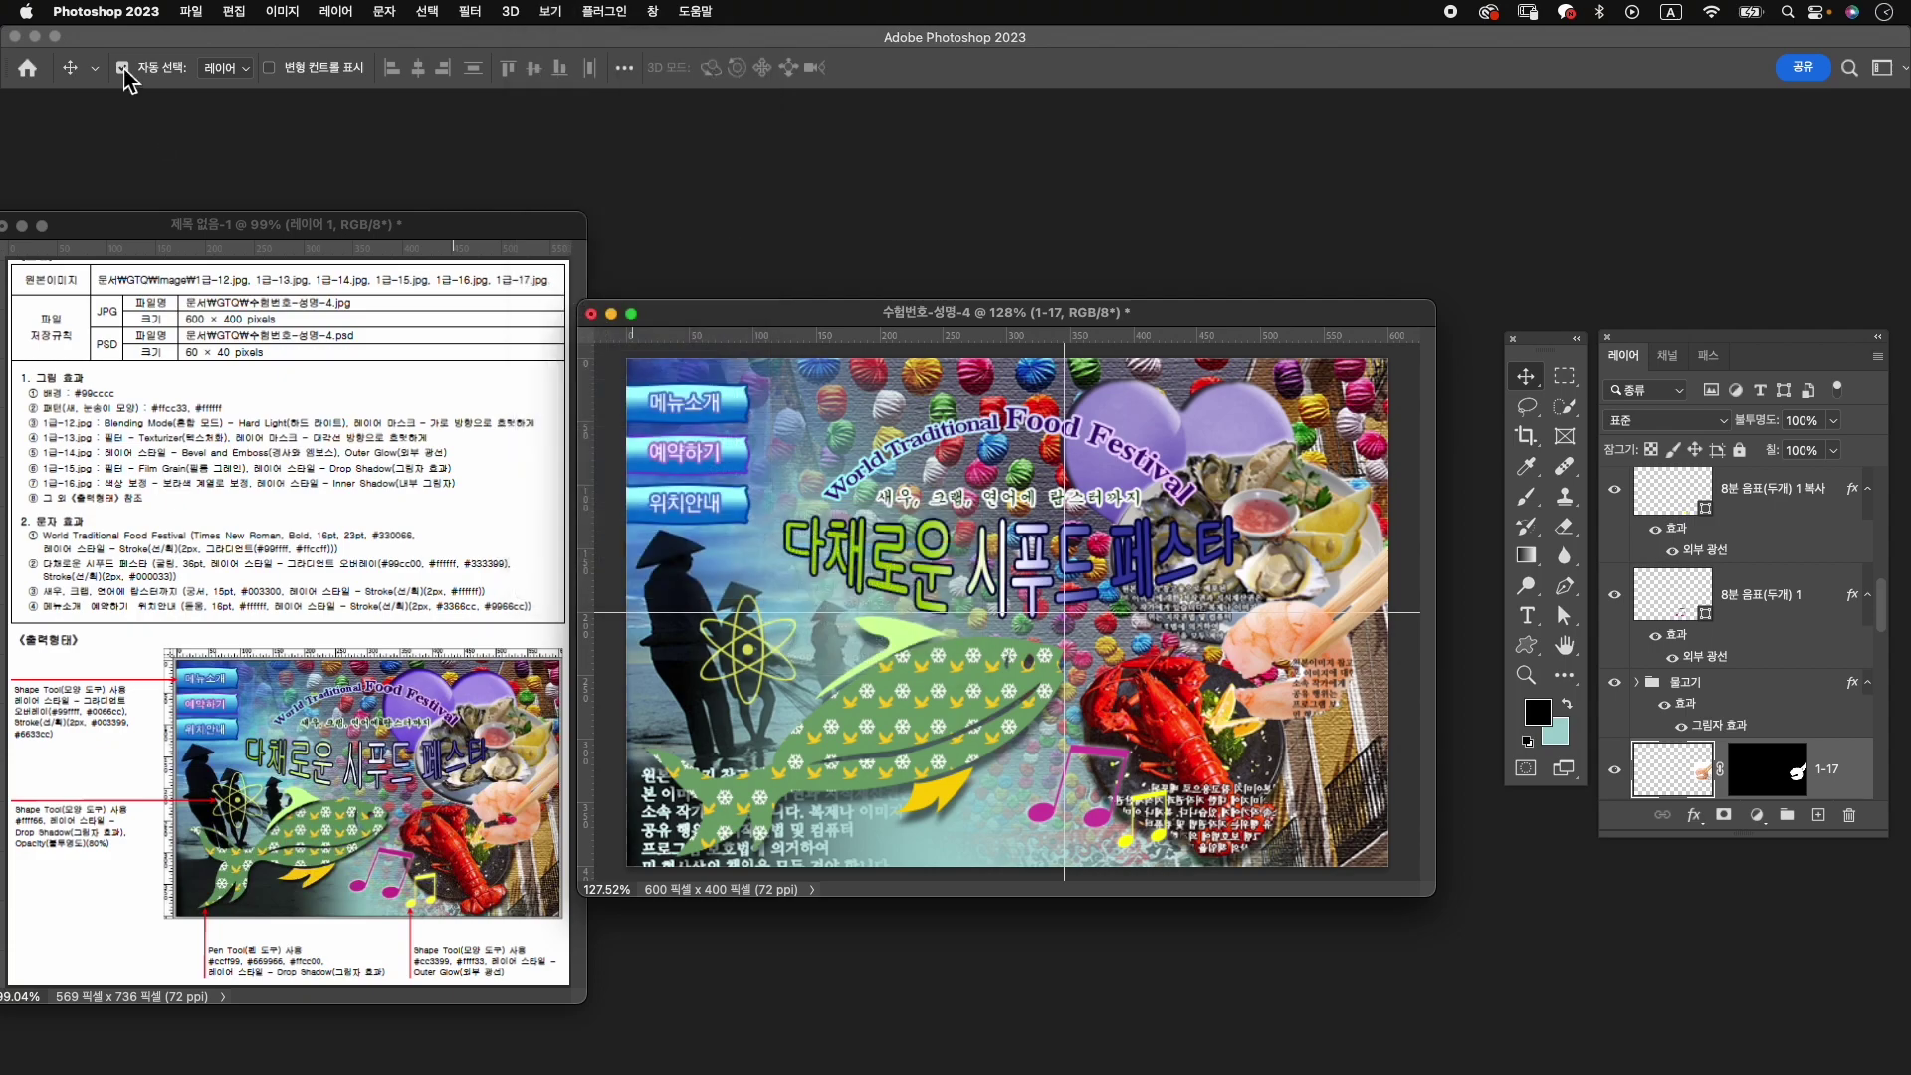
{"action": "left_click", "coordinate": [190, 11]}
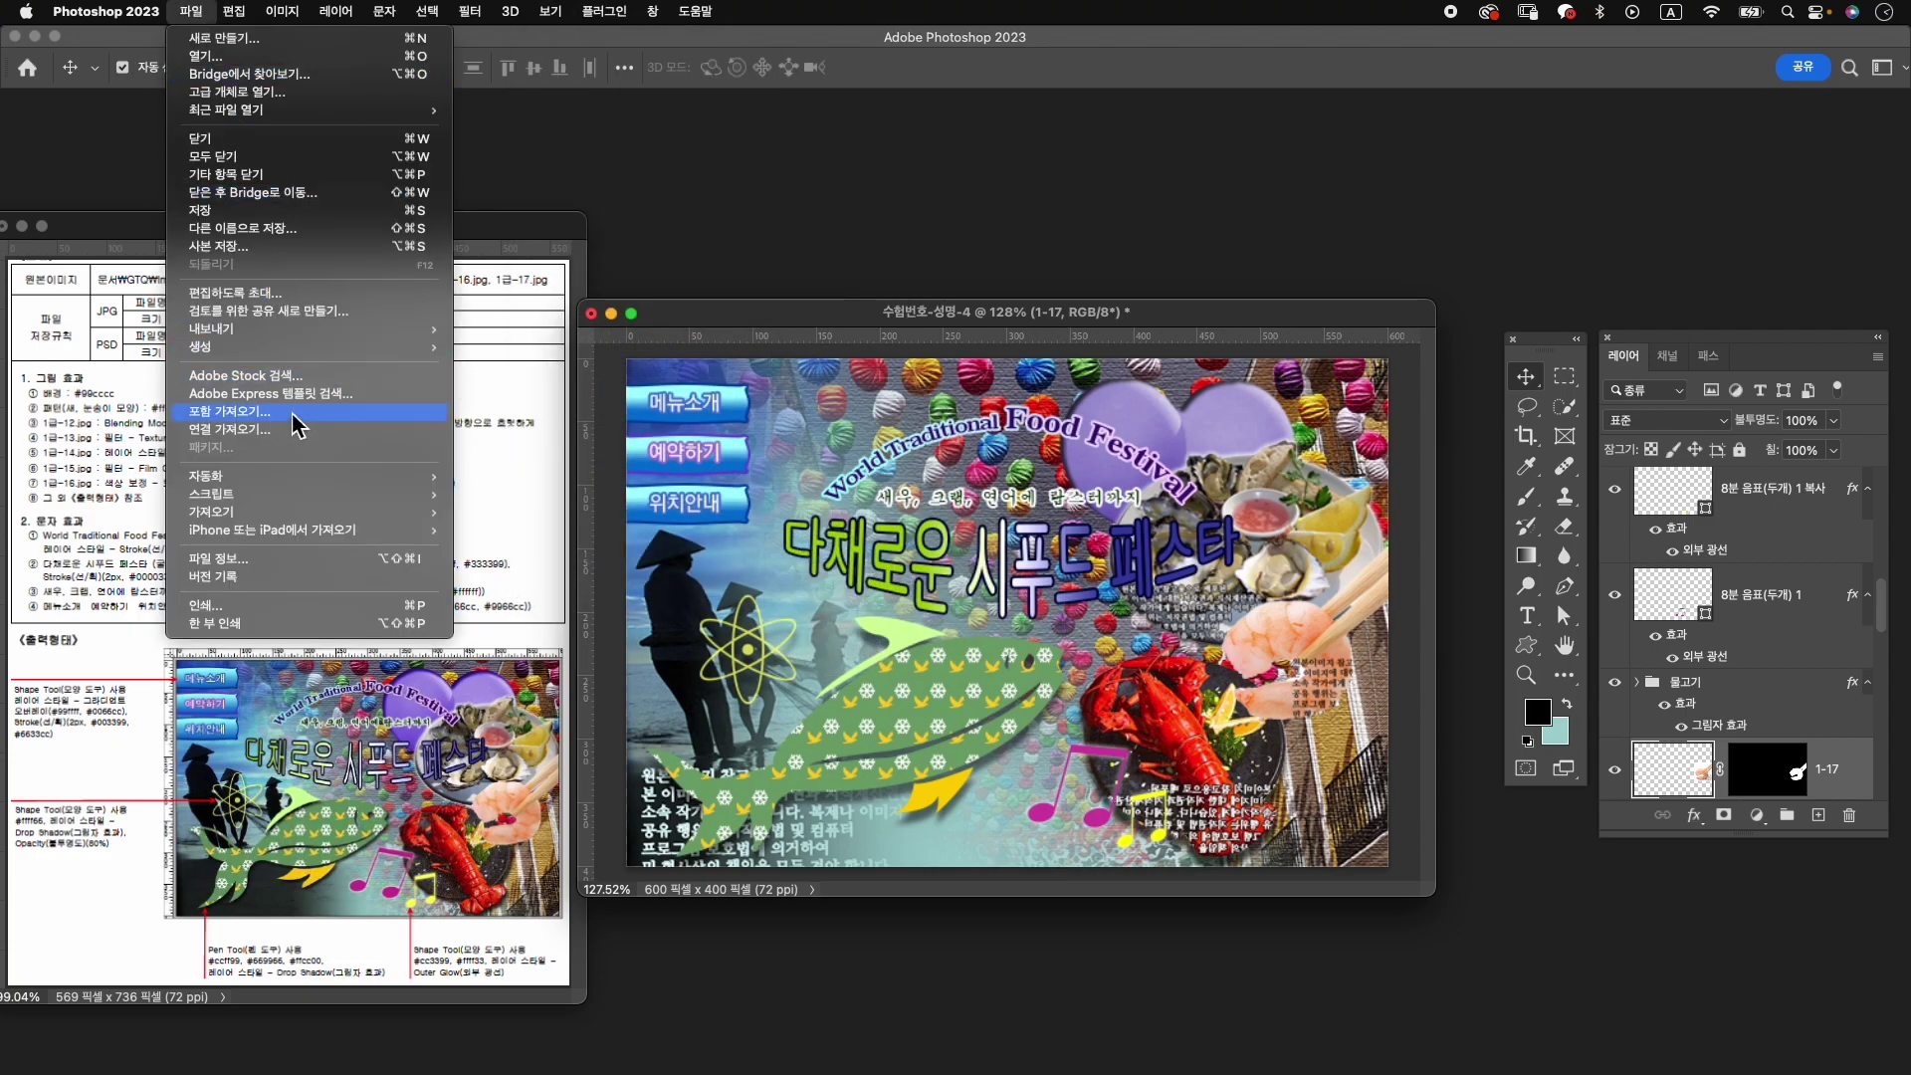
{"action": "mouse_move", "coordinate": [211, 328]}
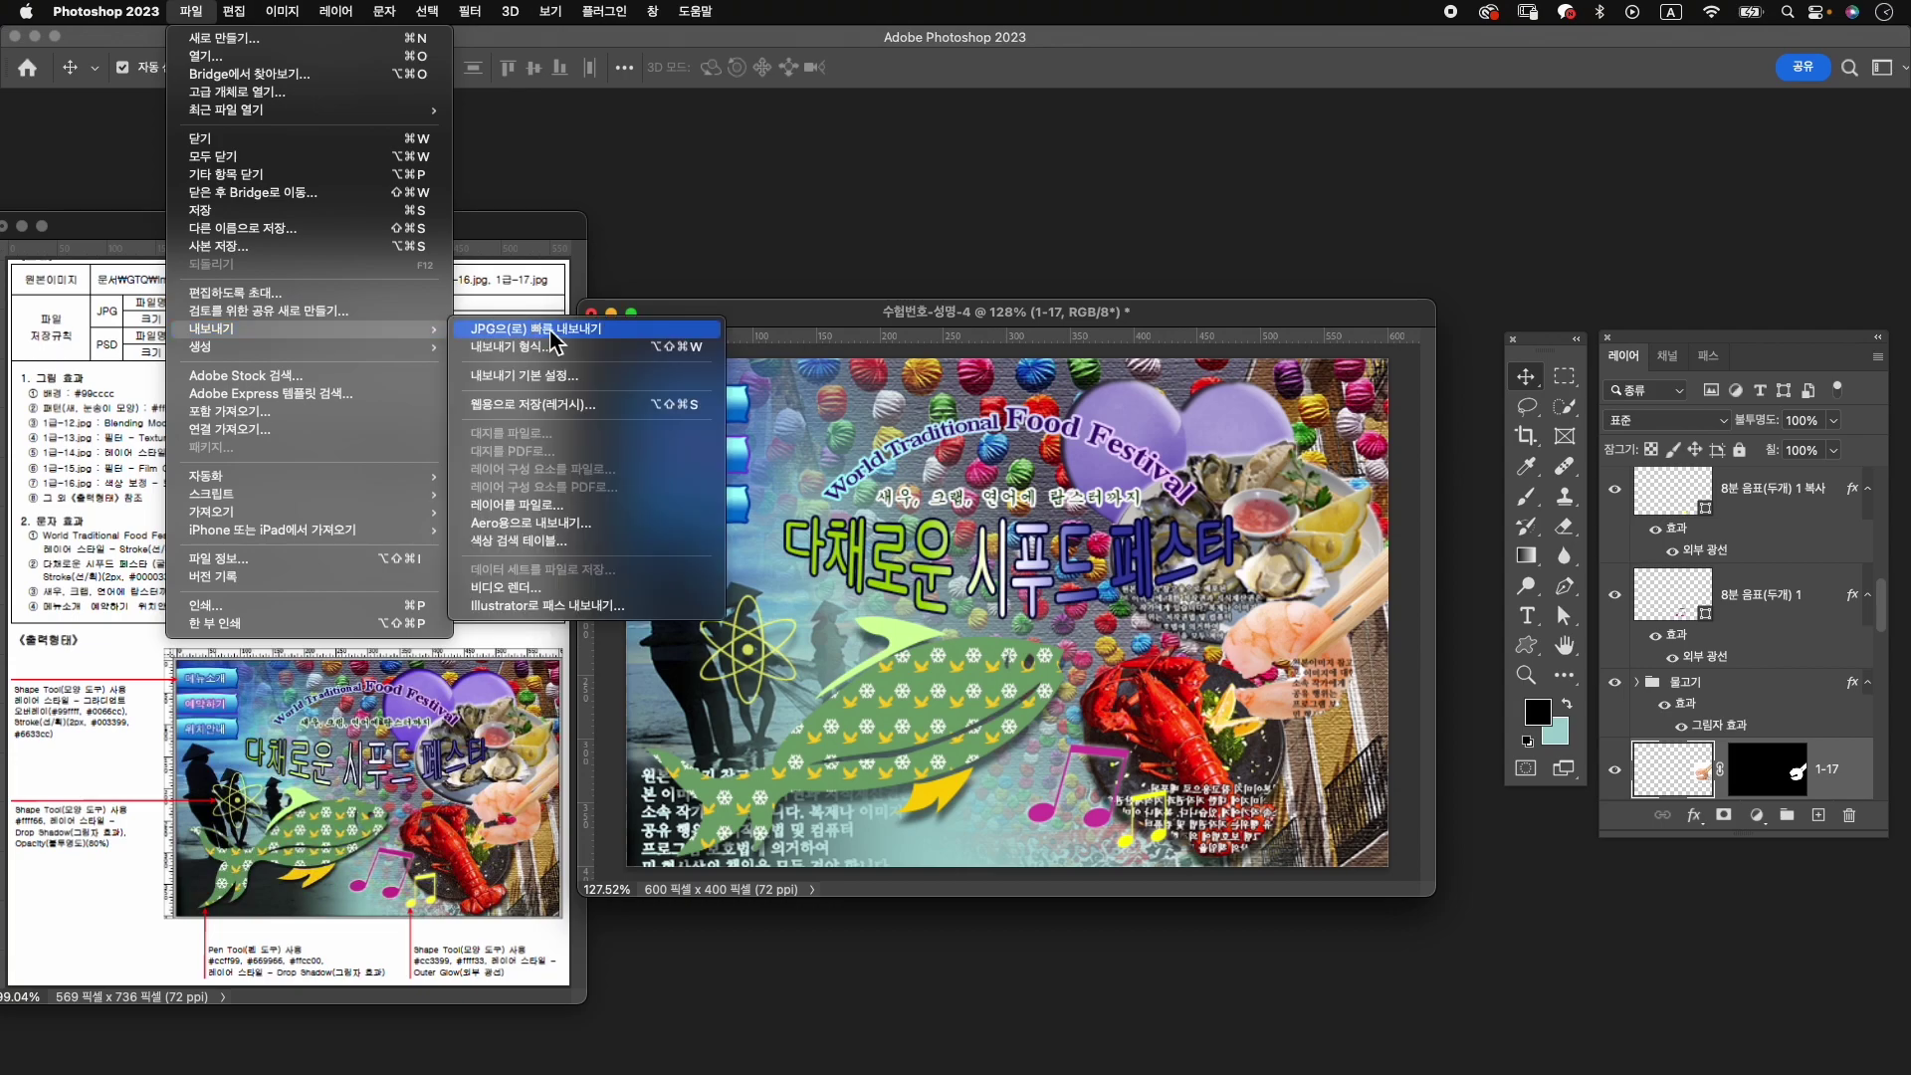
{"action": "left_click", "coordinate": [547, 329]}
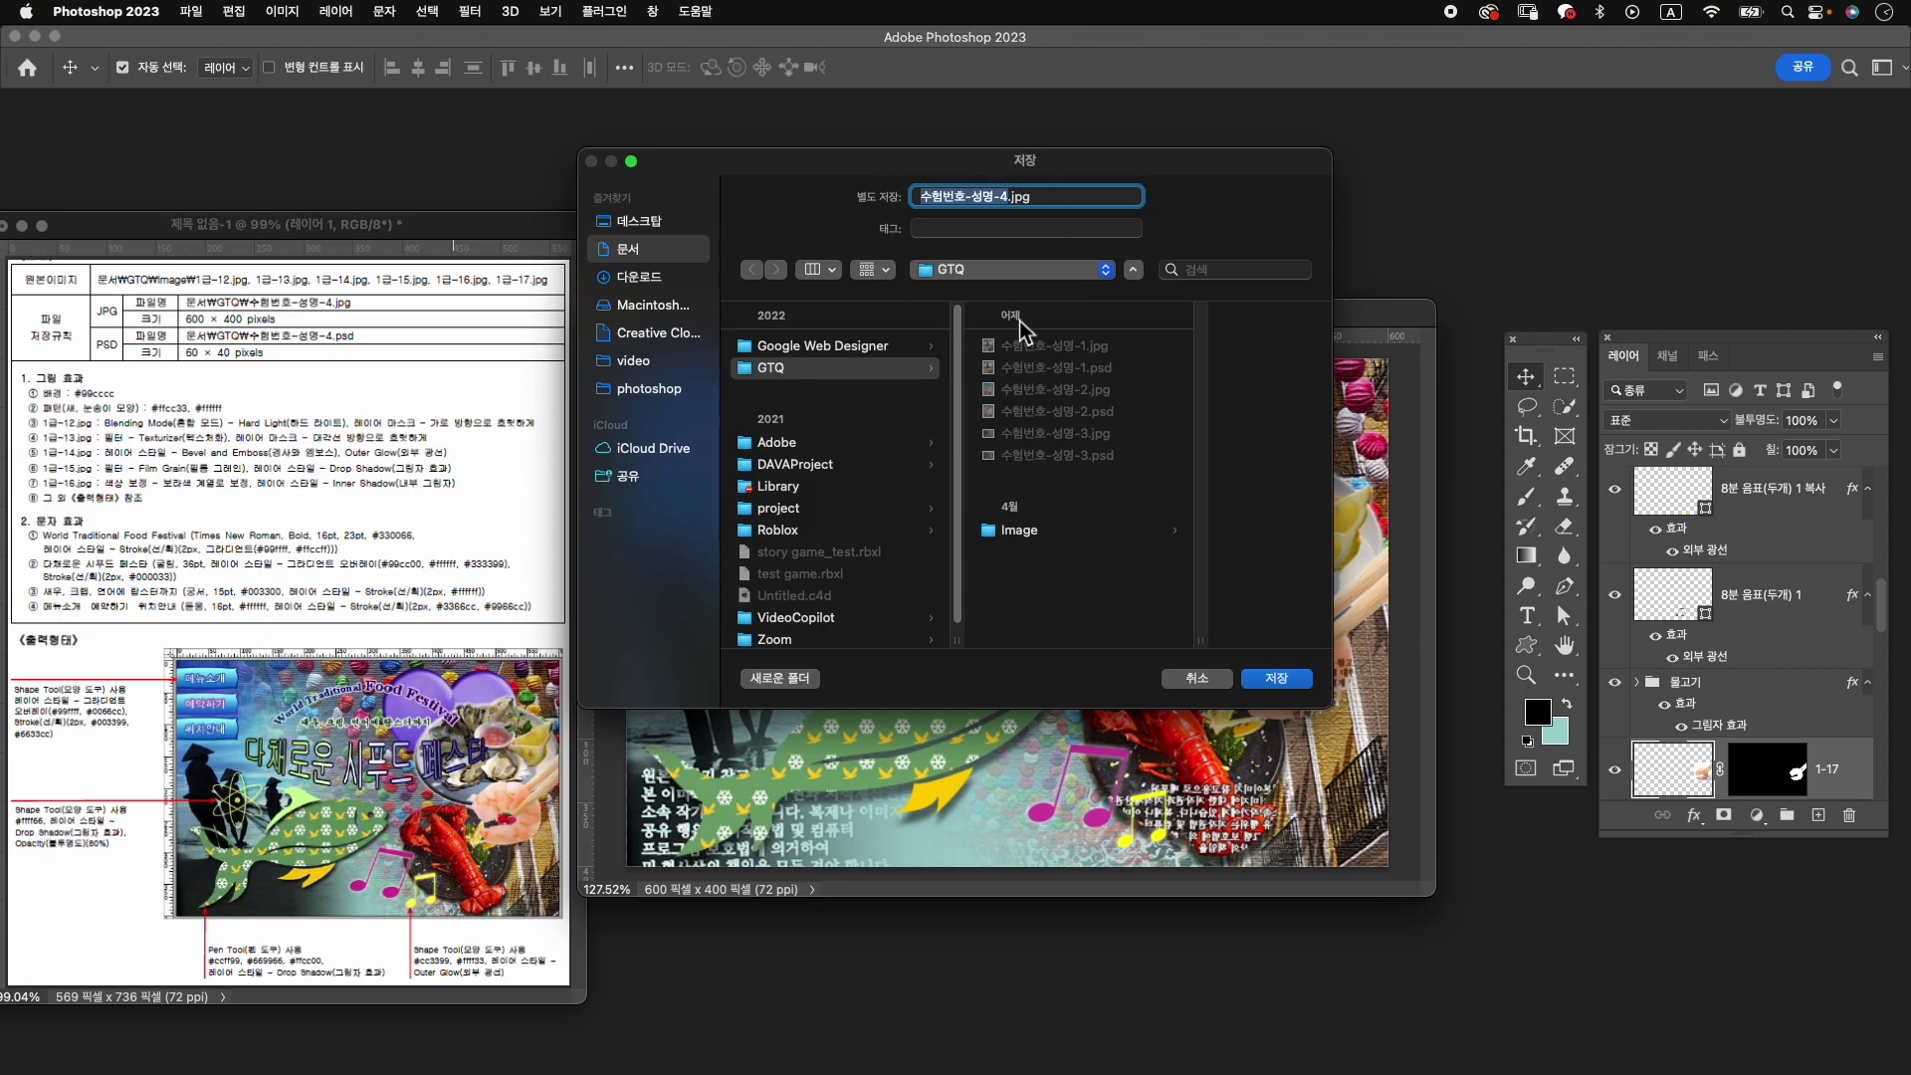
{"action": "left_click", "coordinate": [1286, 686]}
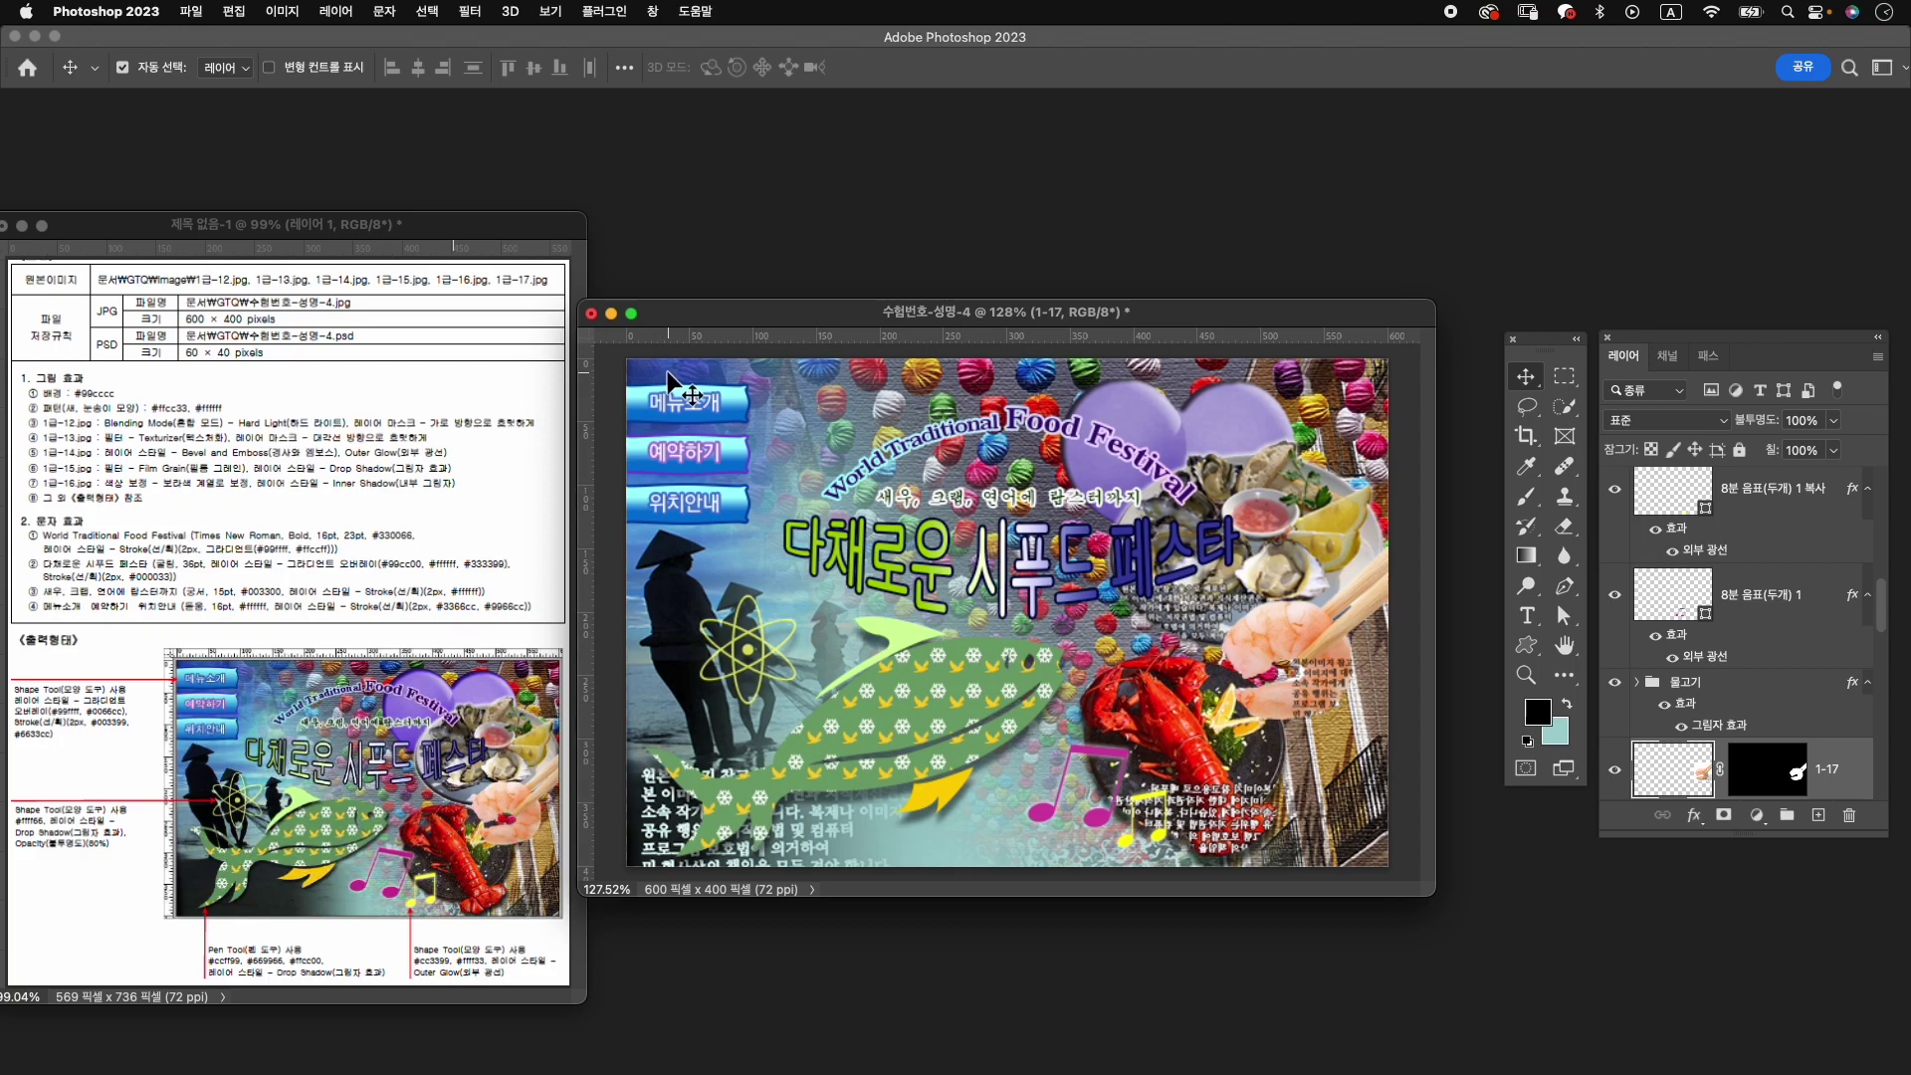
Resize the image to 60 × 40 pixels.
{"action": "key", "text": "super+alt+i"}
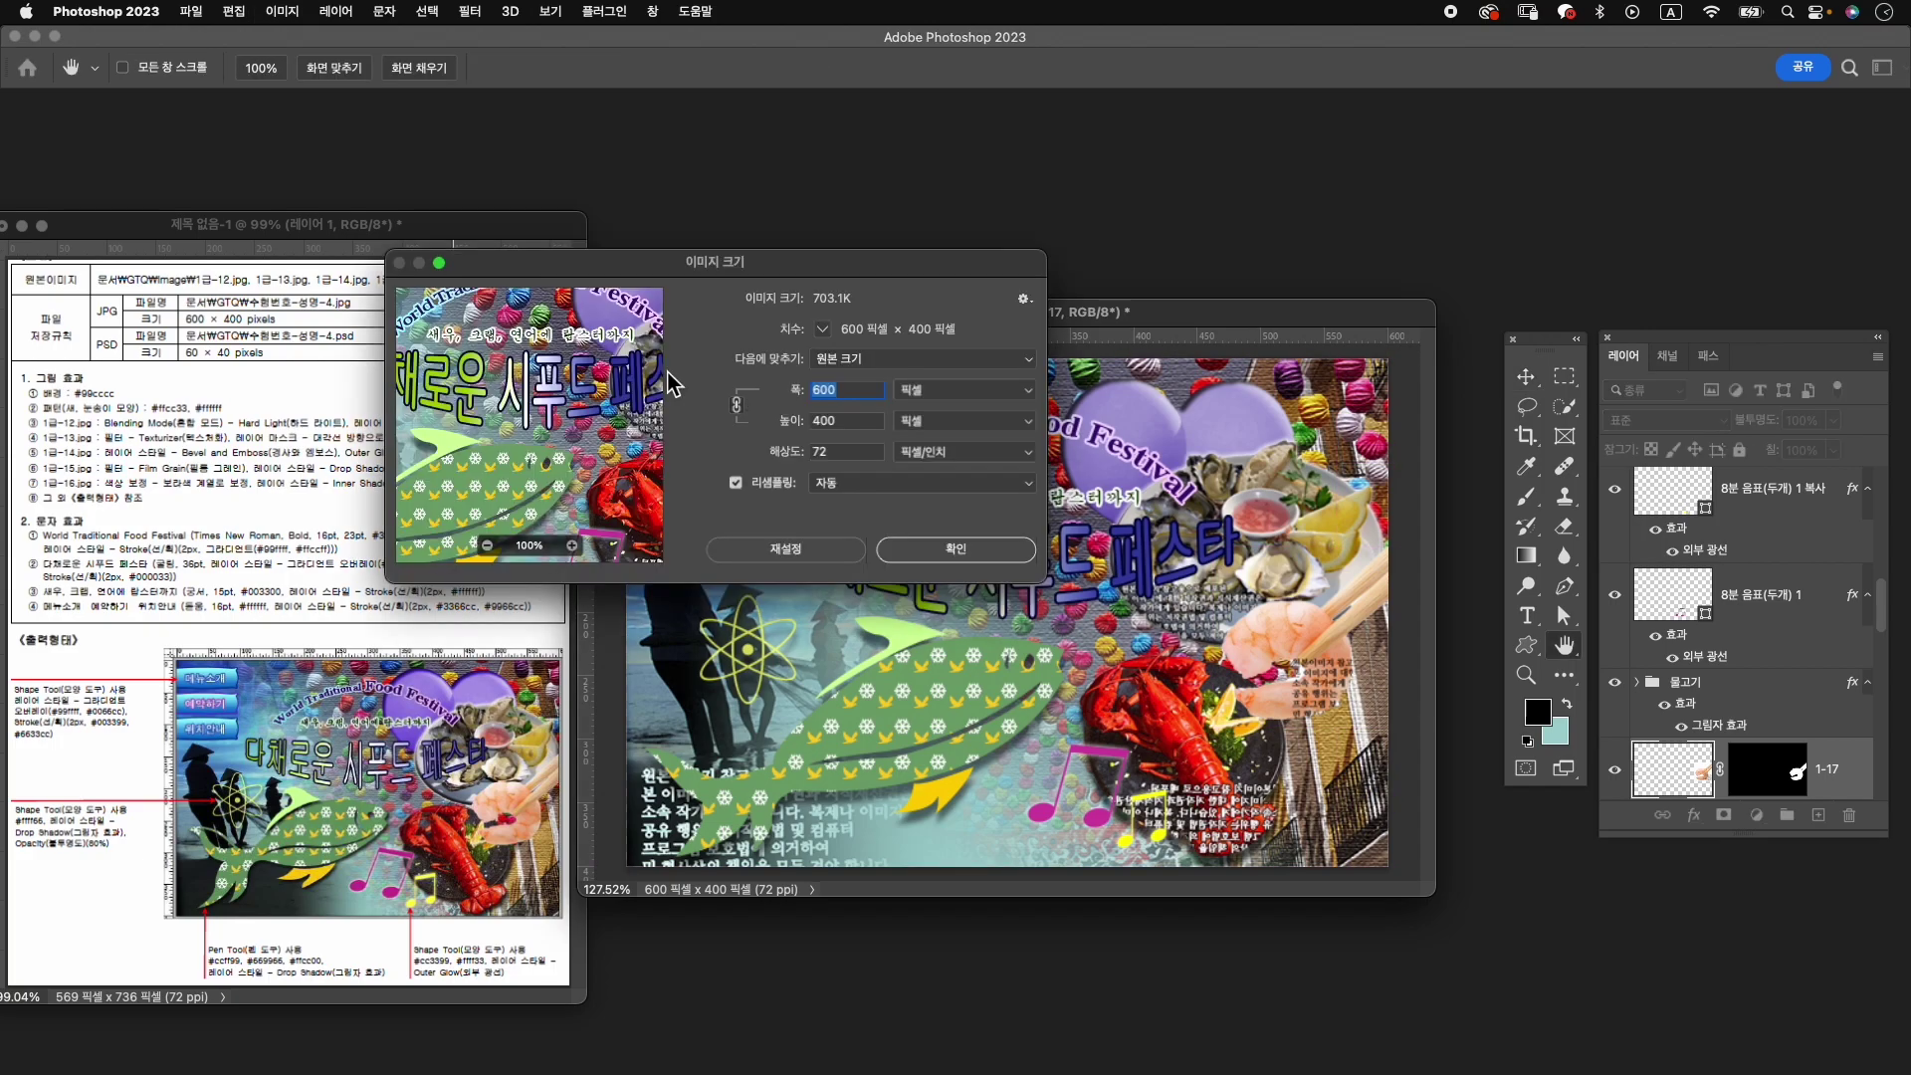
{"action": "type", "text": "60"}
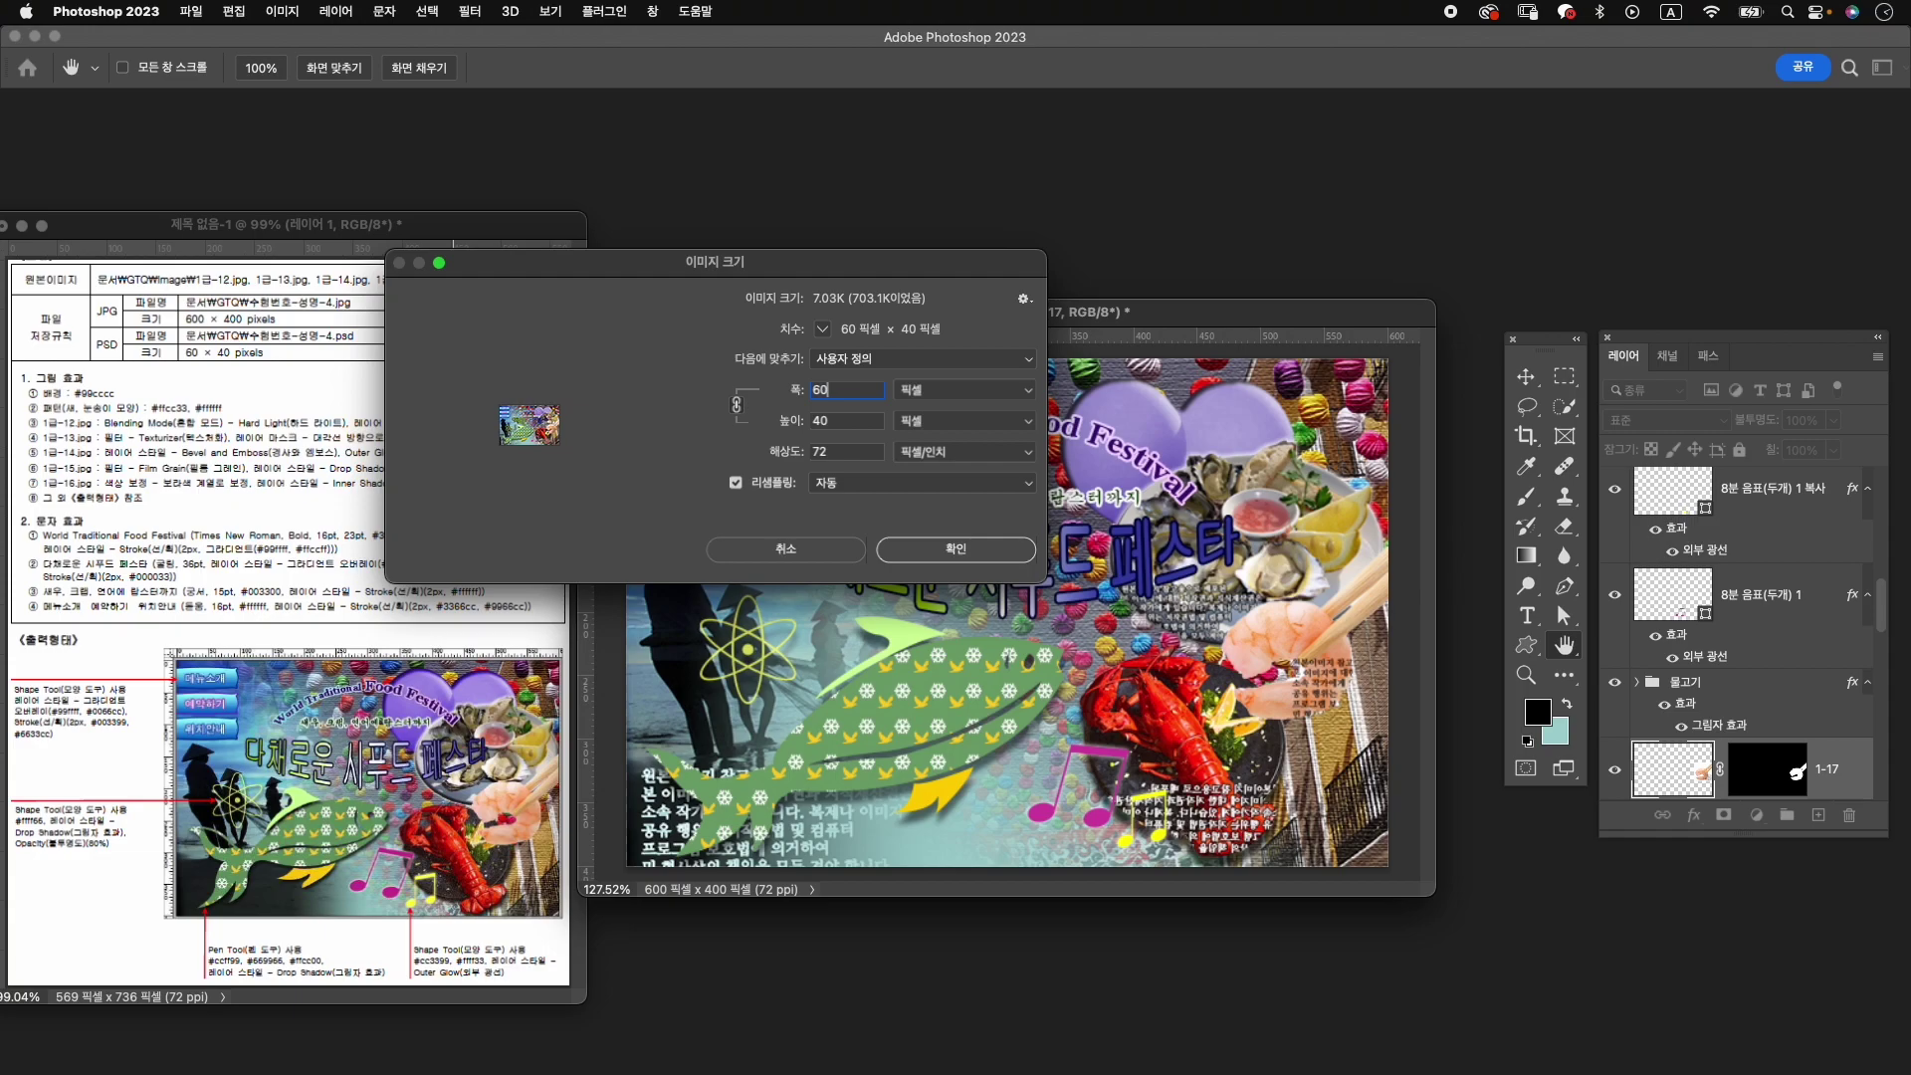
{"action": "left_click", "coordinate": [970, 555]}
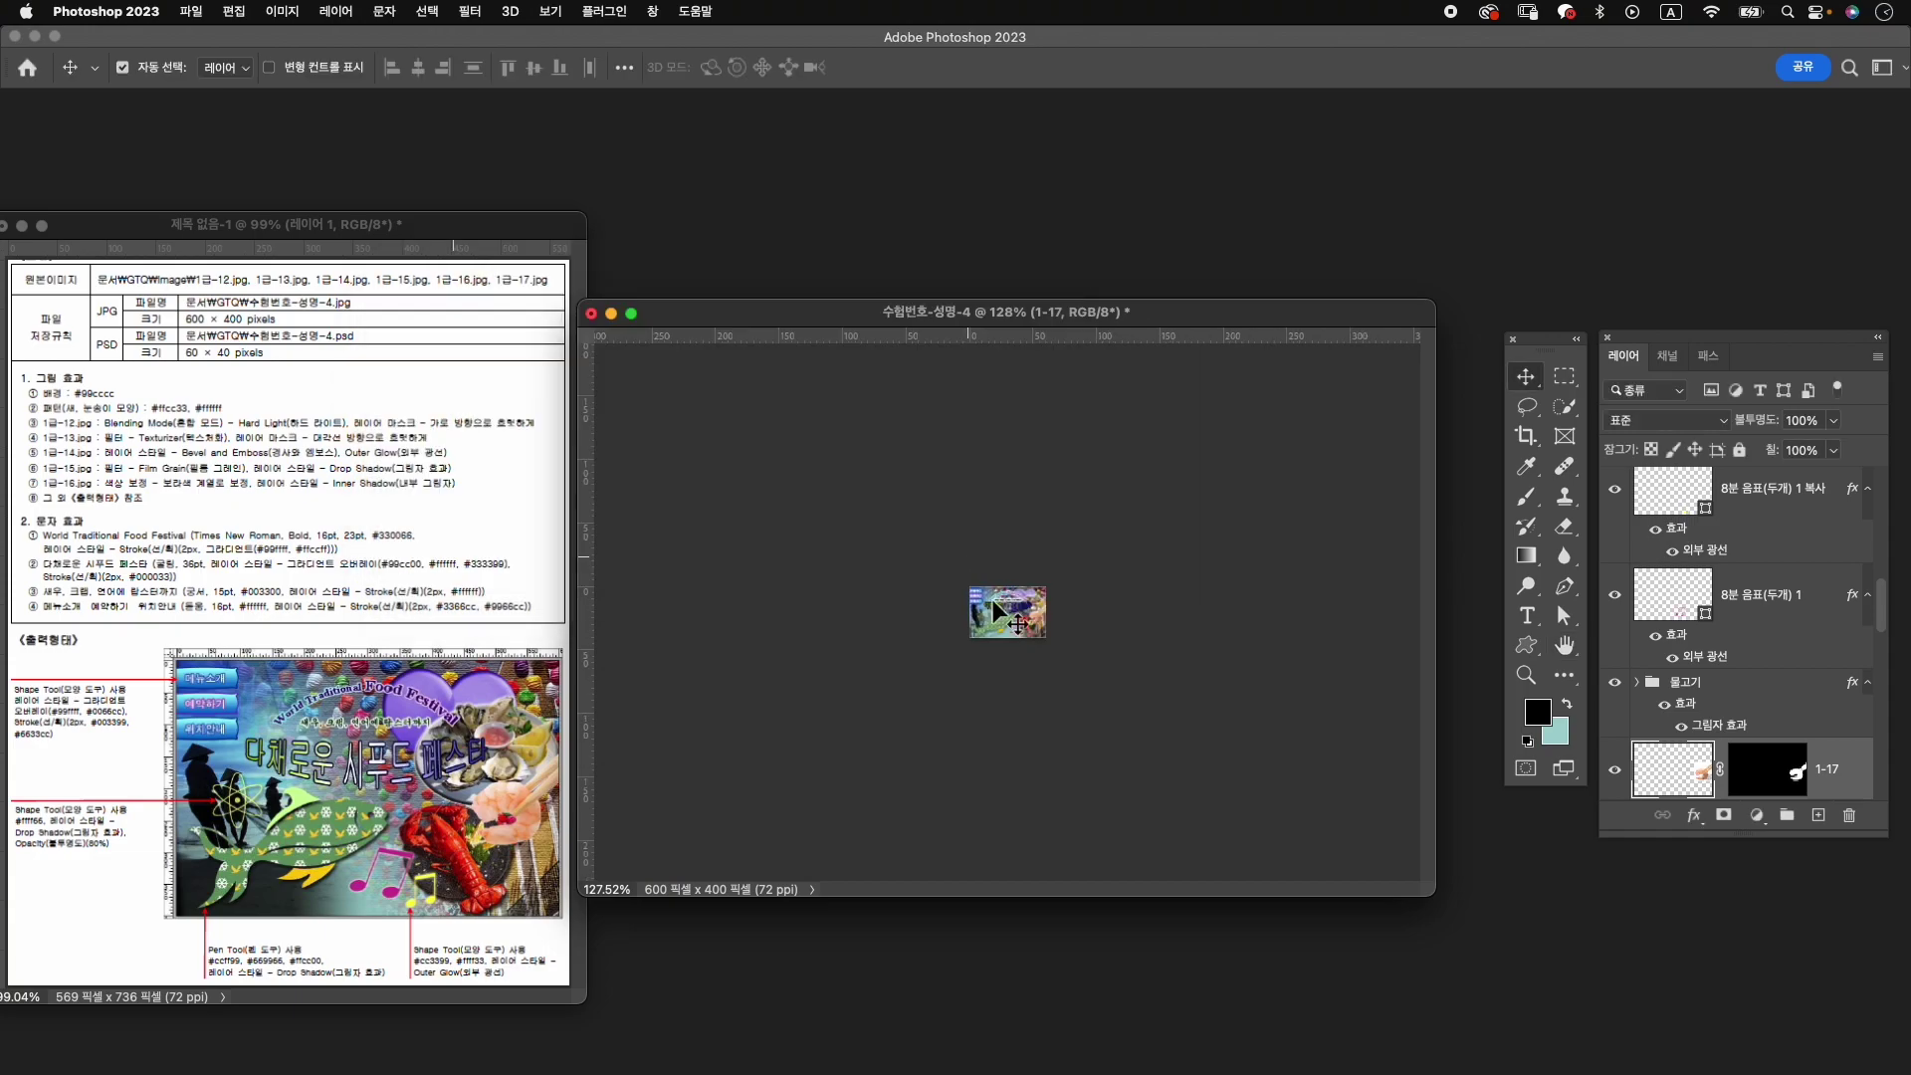
Save the poster as the Photoshop file 수험번호-성명-4.psd.
{"action": "left_click", "coordinate": [190, 11]}
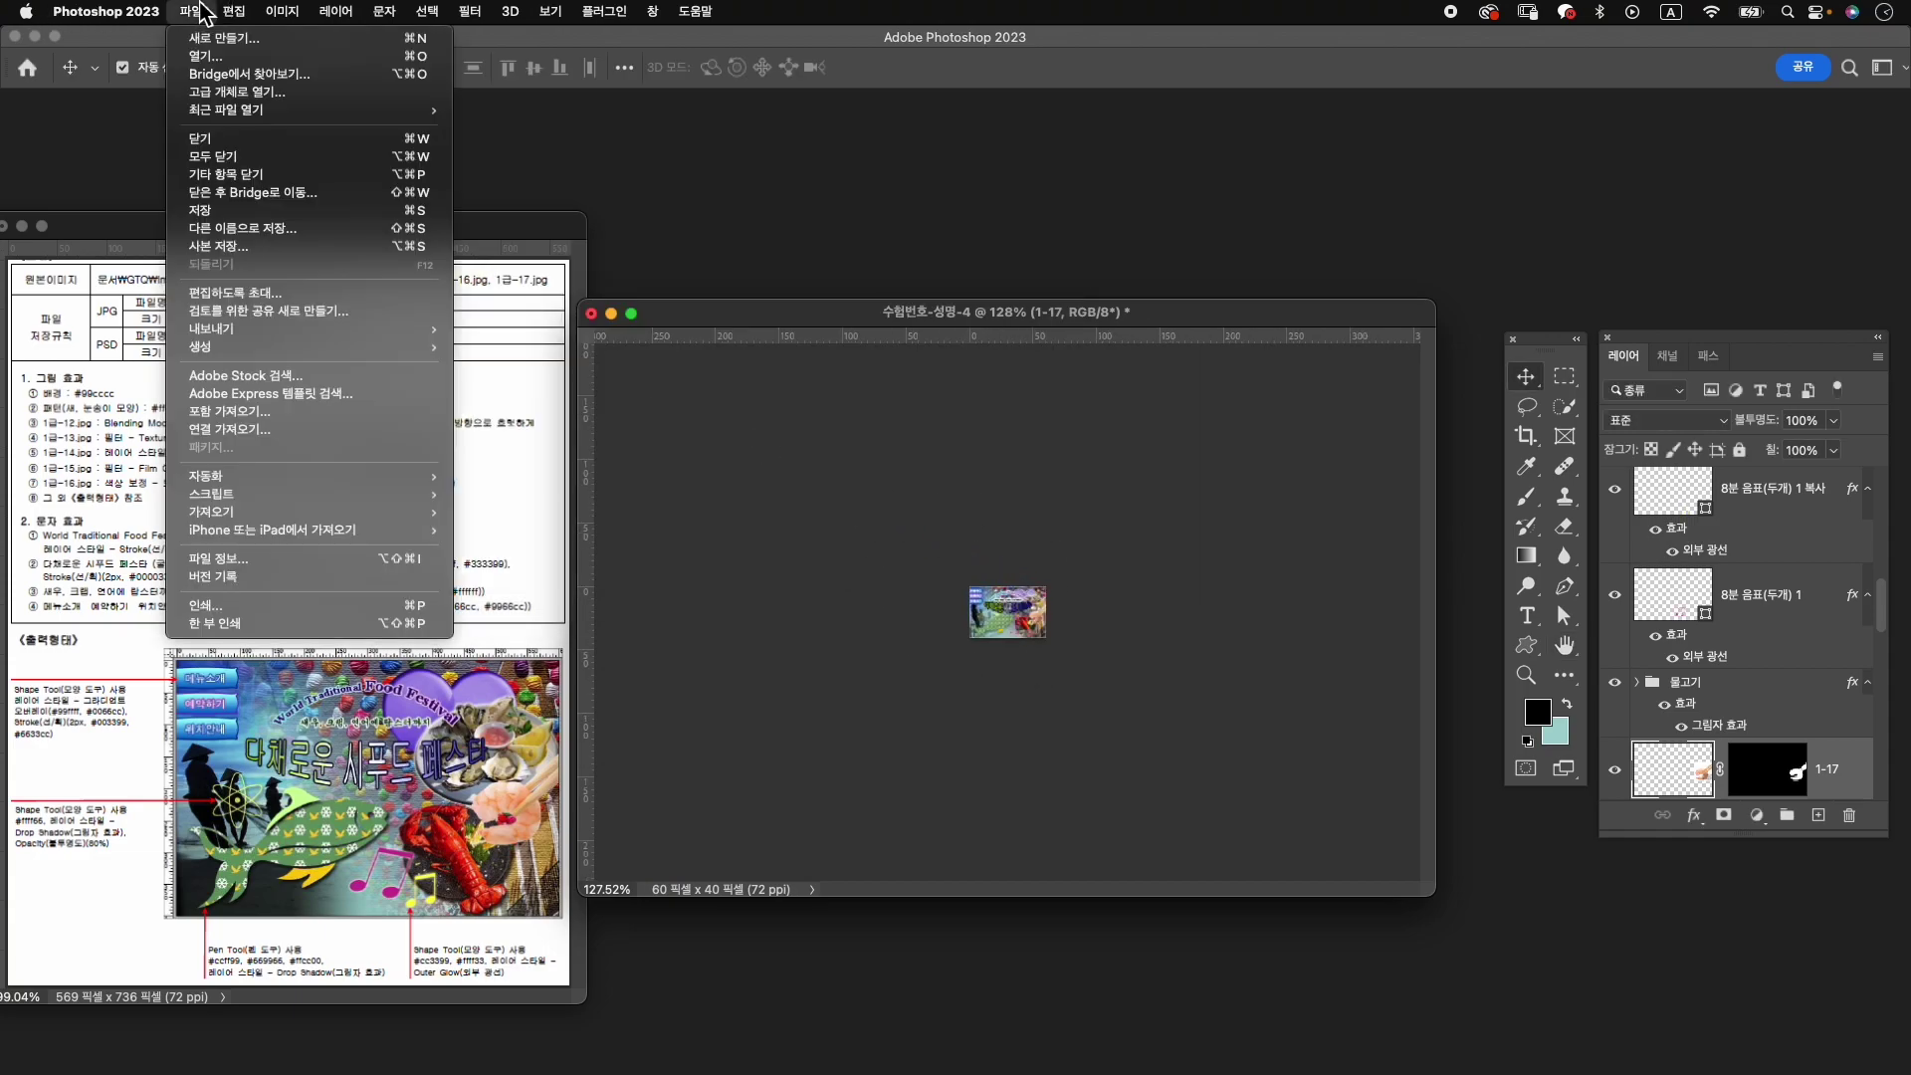
{"action": "left_click", "coordinate": [287, 232]}
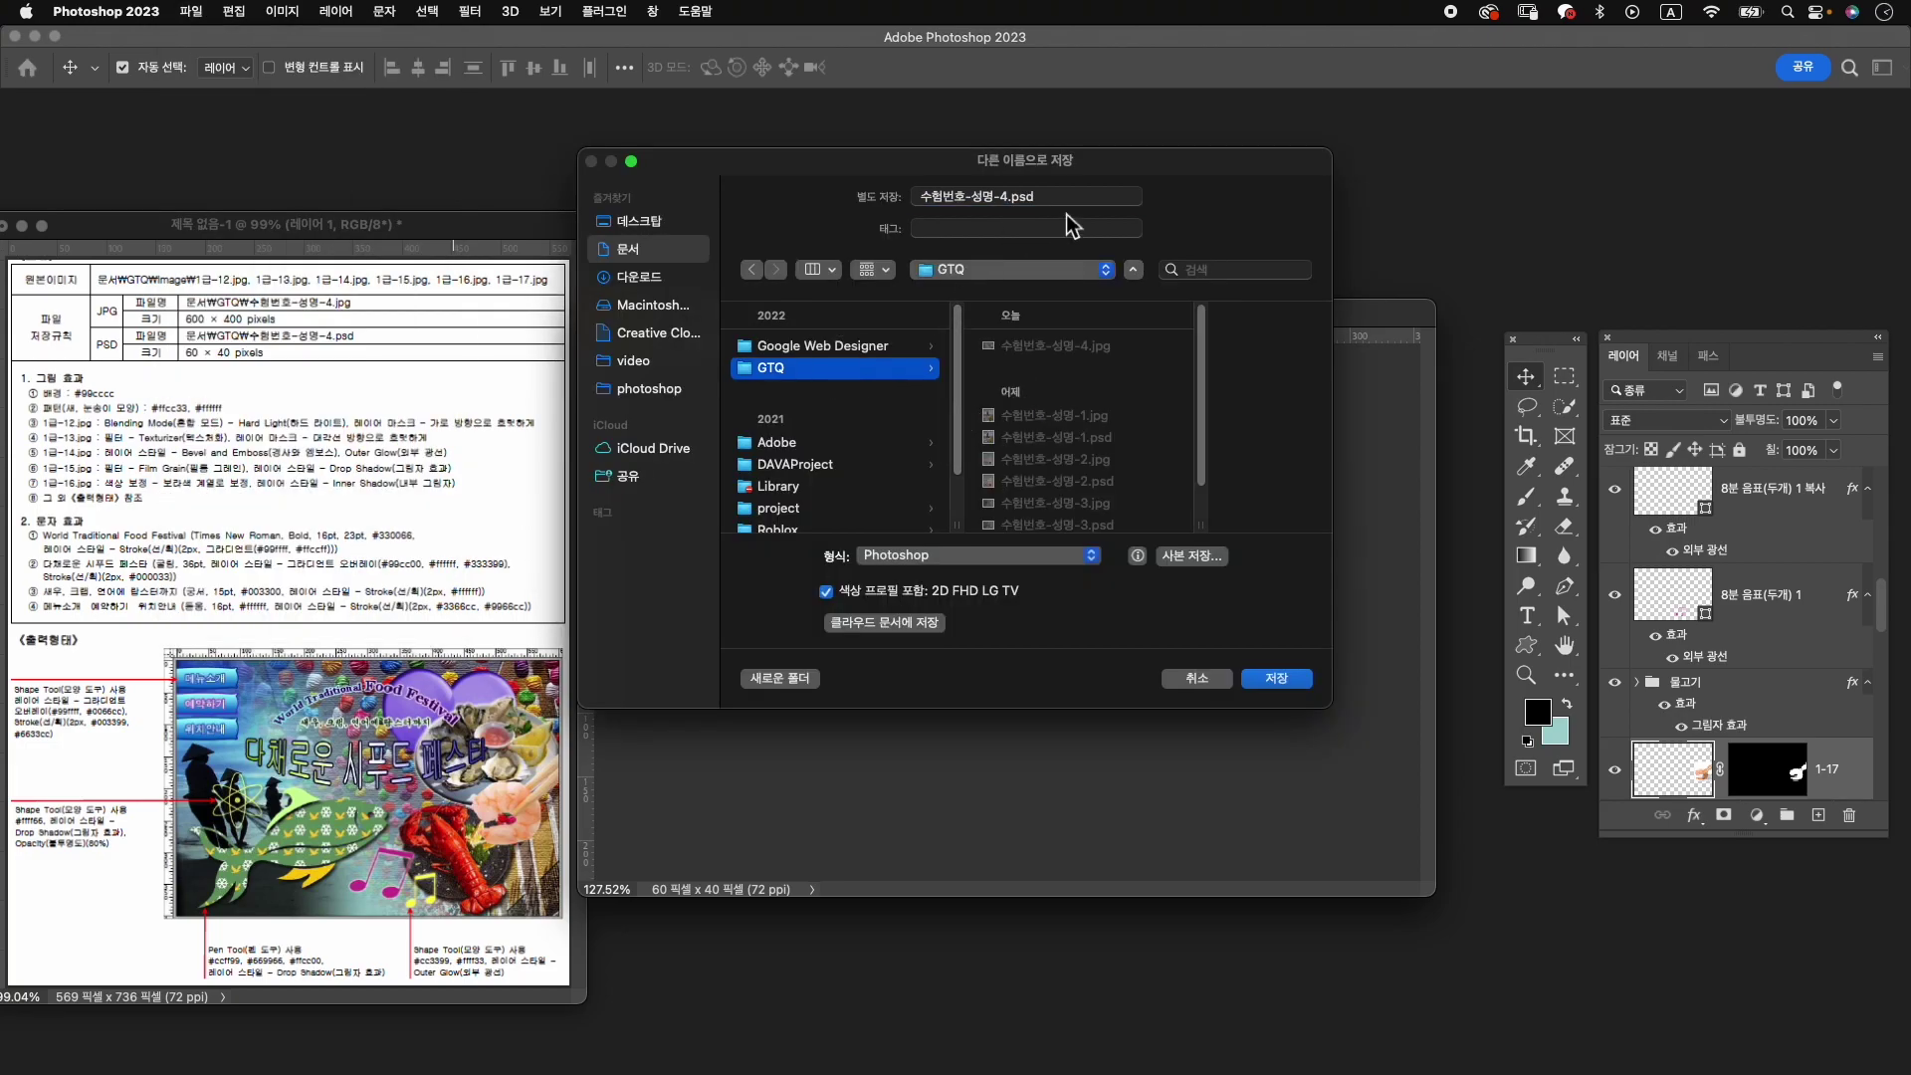
{"action": "left_click", "coordinate": [1292, 687]}
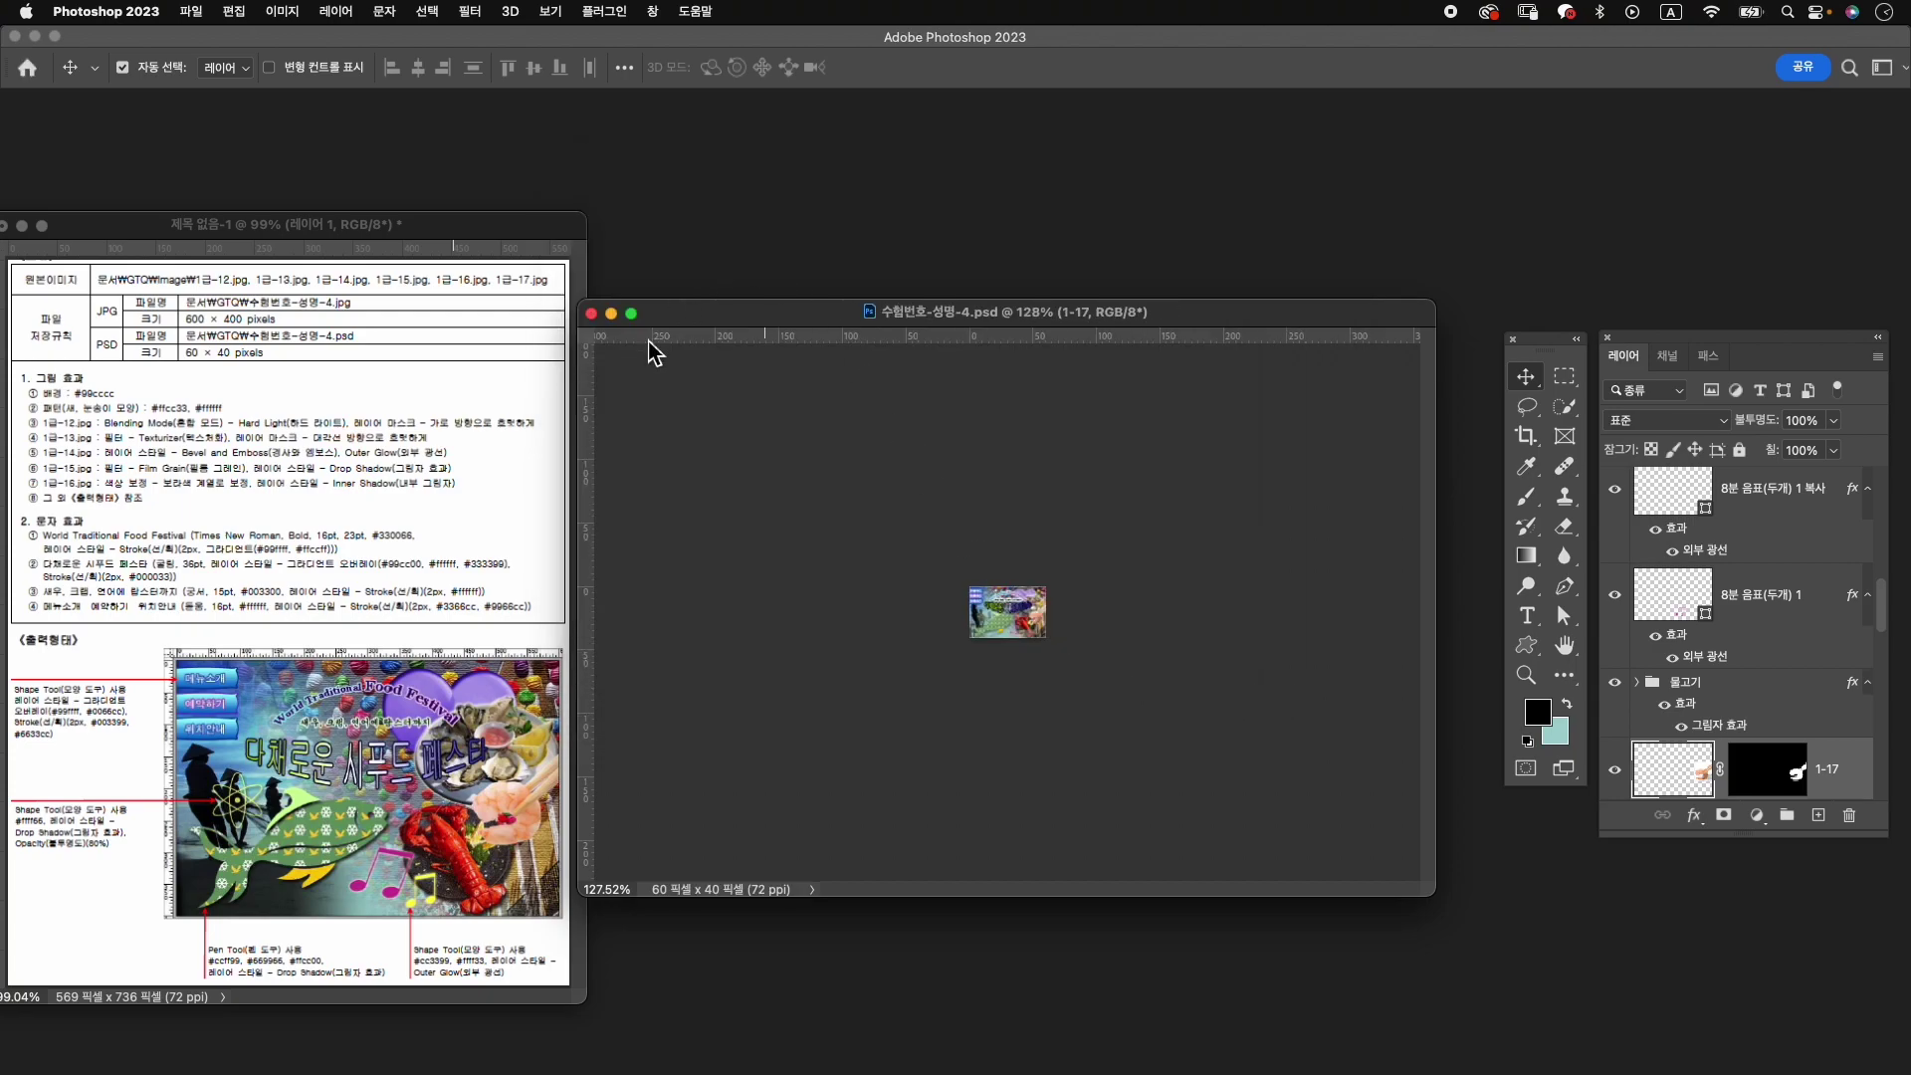